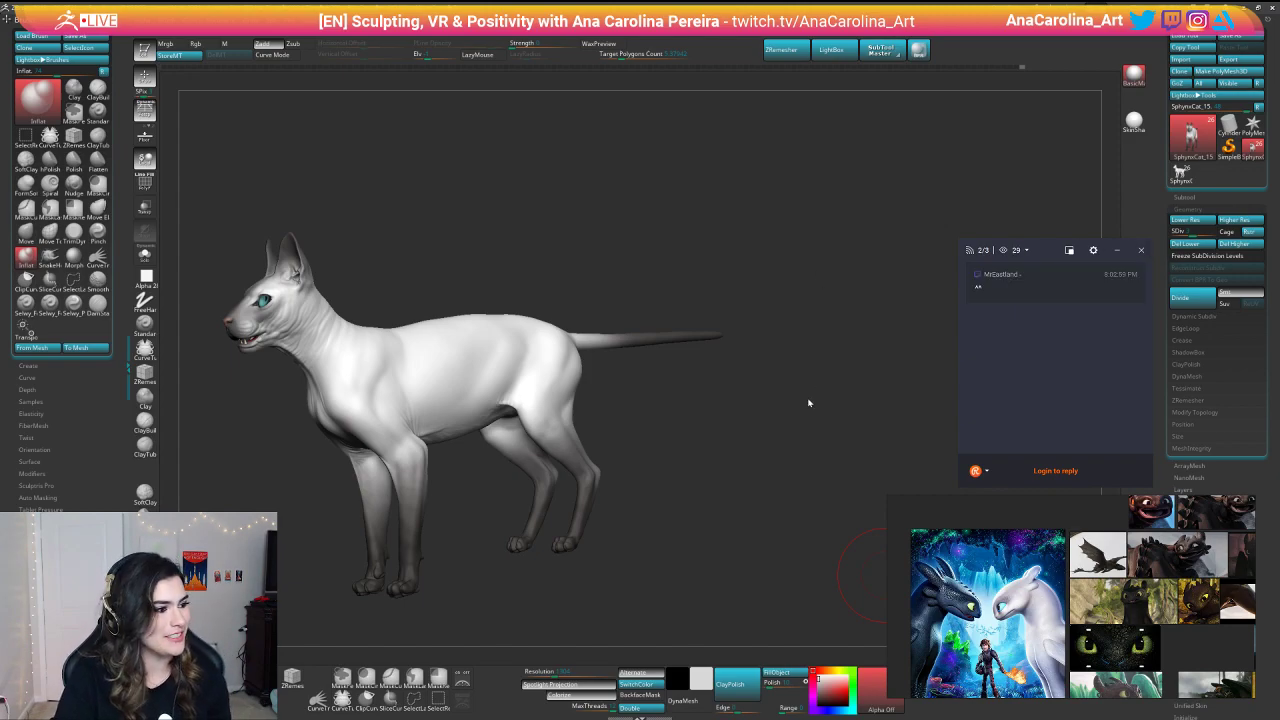
# Step: Create a new blank document so the Sphynx cat sculpt is cleared from the canvas
pyautogui.moveTo(809, 400); pyautogui.dragTo(838, 412)
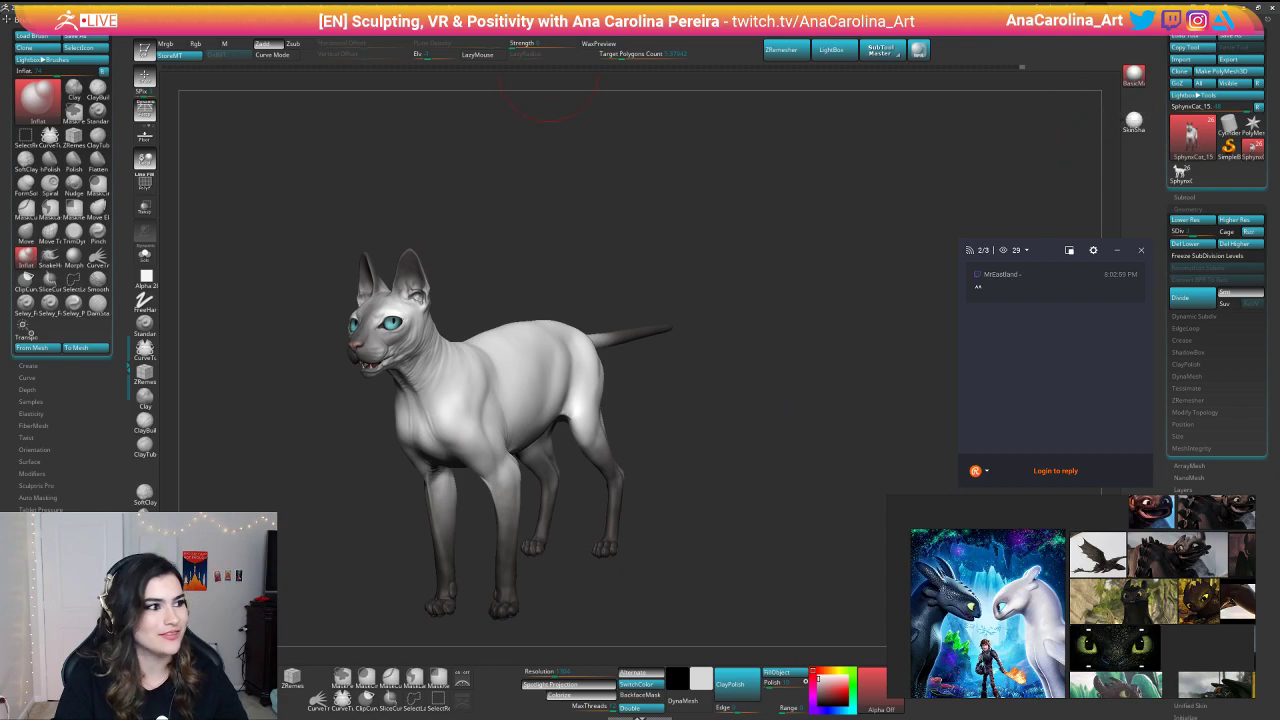
pyautogui.moveTo(225, 21)
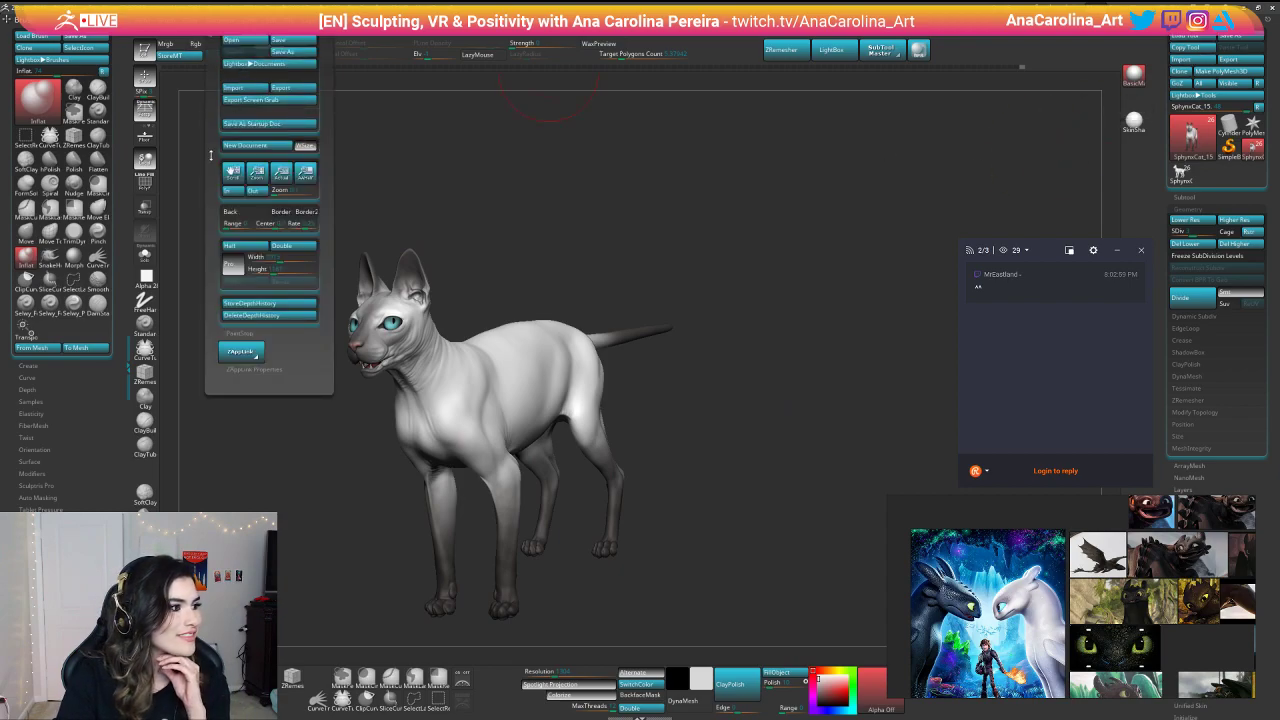
pyautogui.click(256, 147)
pyautogui.click(666, 390)
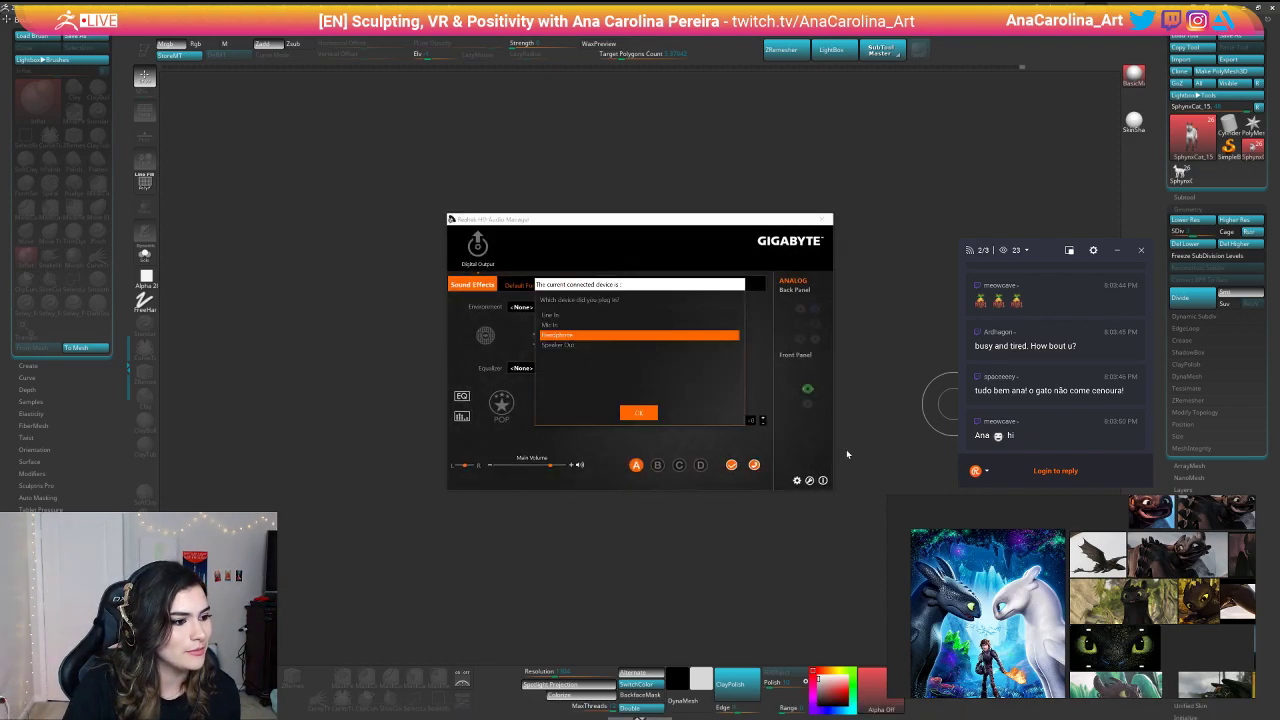
# Step: Confirm Headphone as the connected device in Realtek HD Audio Manager and close that window
pyautogui.click(638, 413)
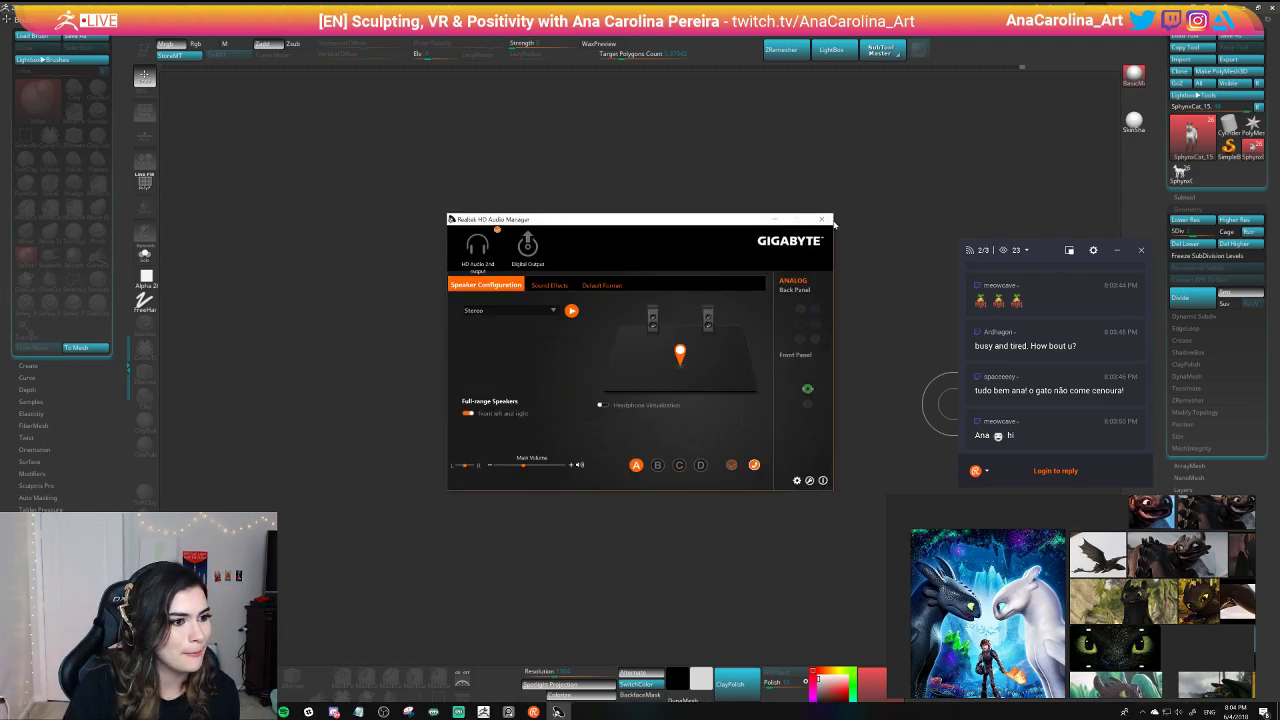
pyautogui.click(826, 219)
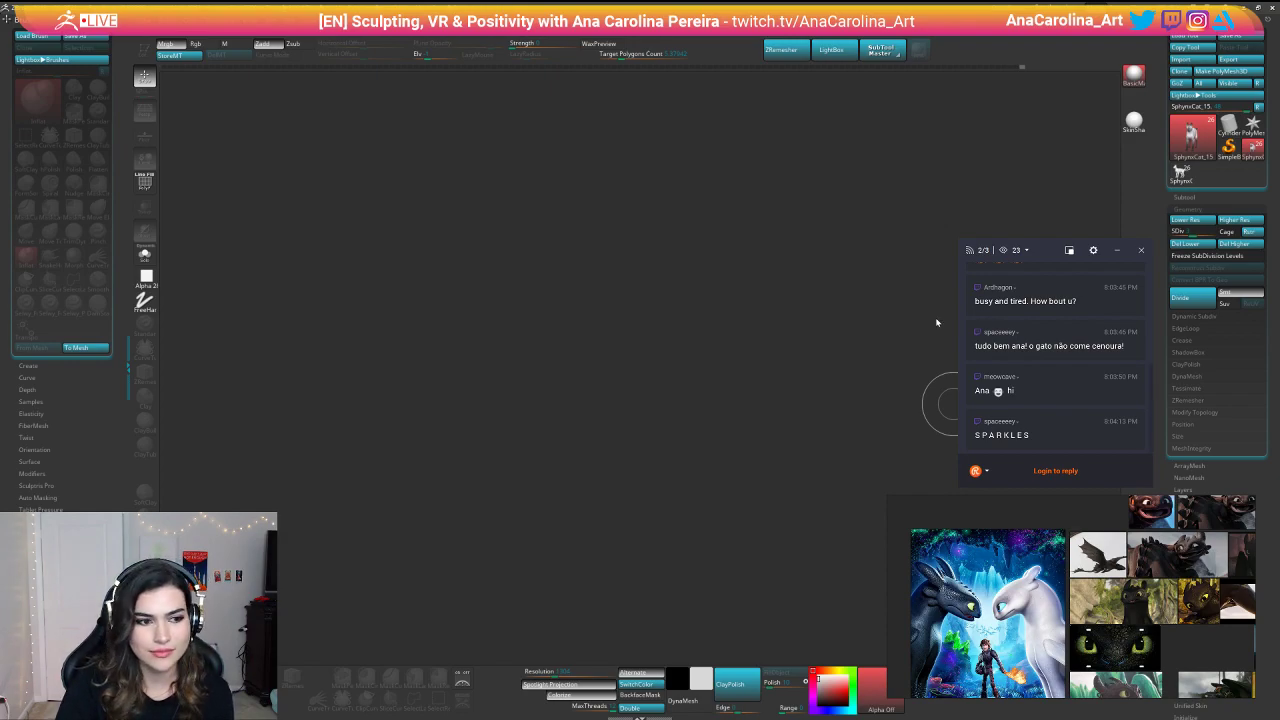
# Step: Read through the recent viewer messages in the stream chat
pyautogui.scroll(3, 1017, 344)
pyautogui.scroll(3, 1017, 344)
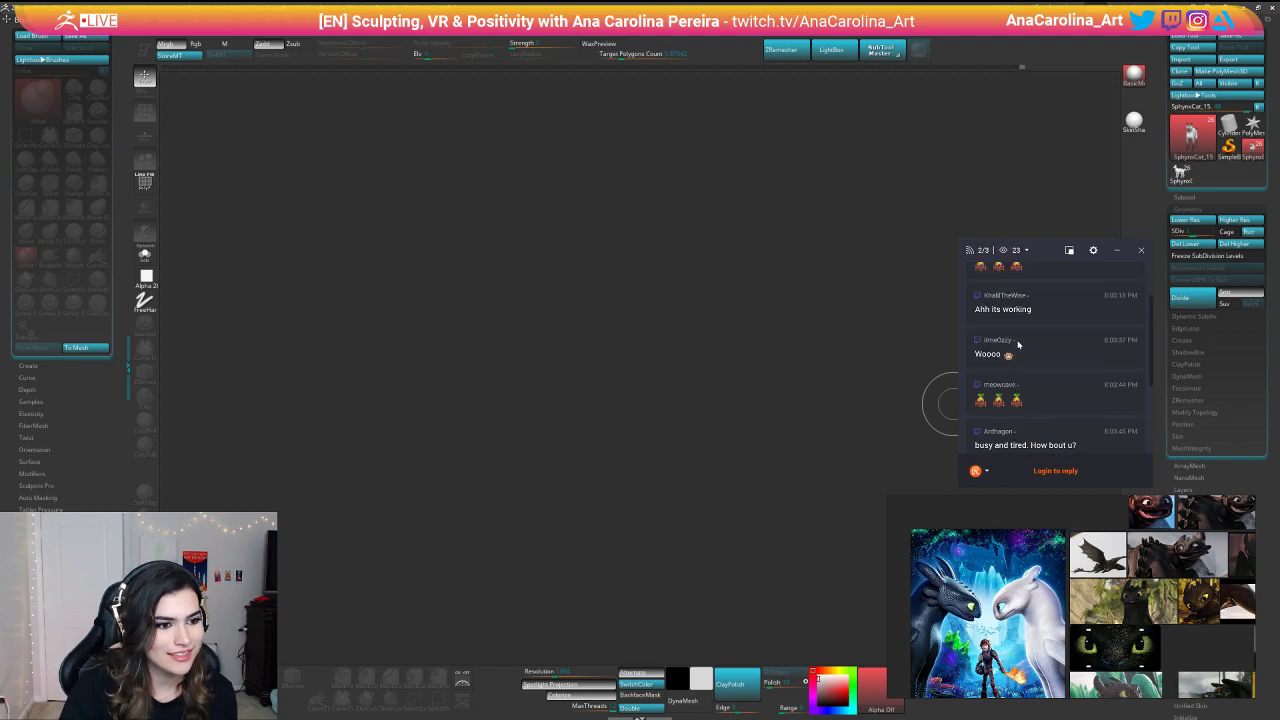
pyautogui.scroll(-1, 1076, 370)
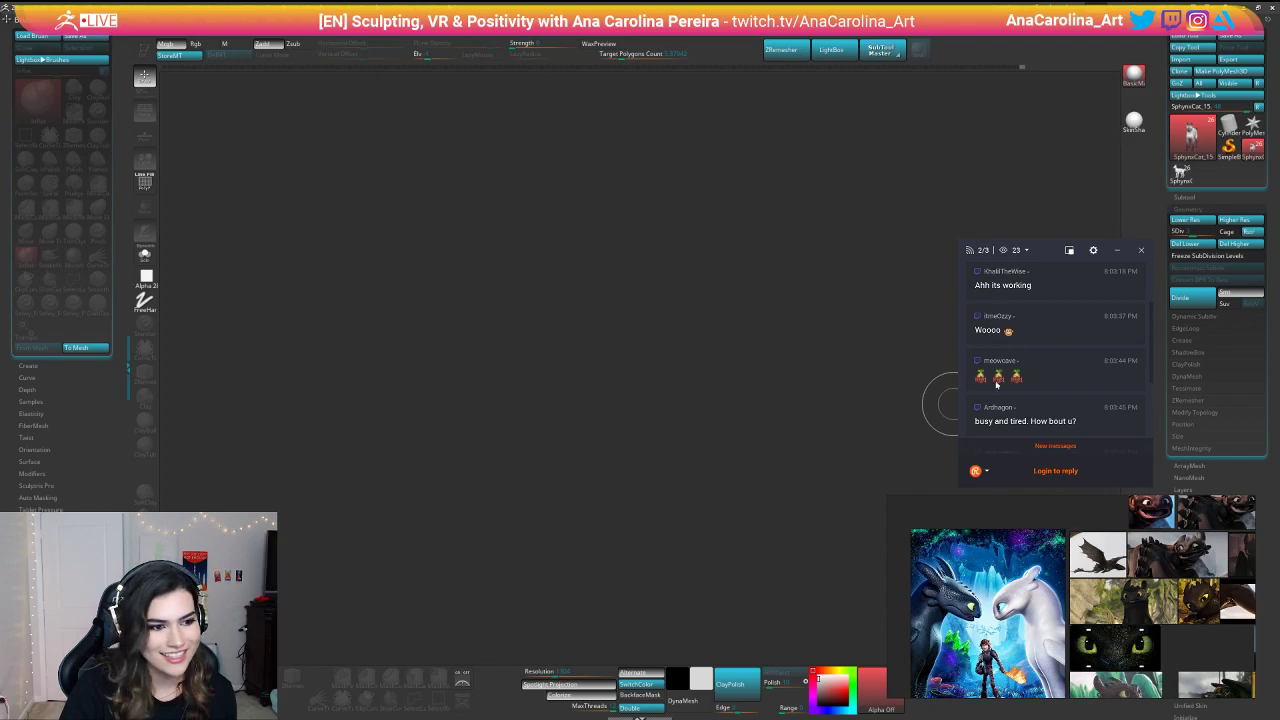
pyautogui.scroll(-2, 996, 384)
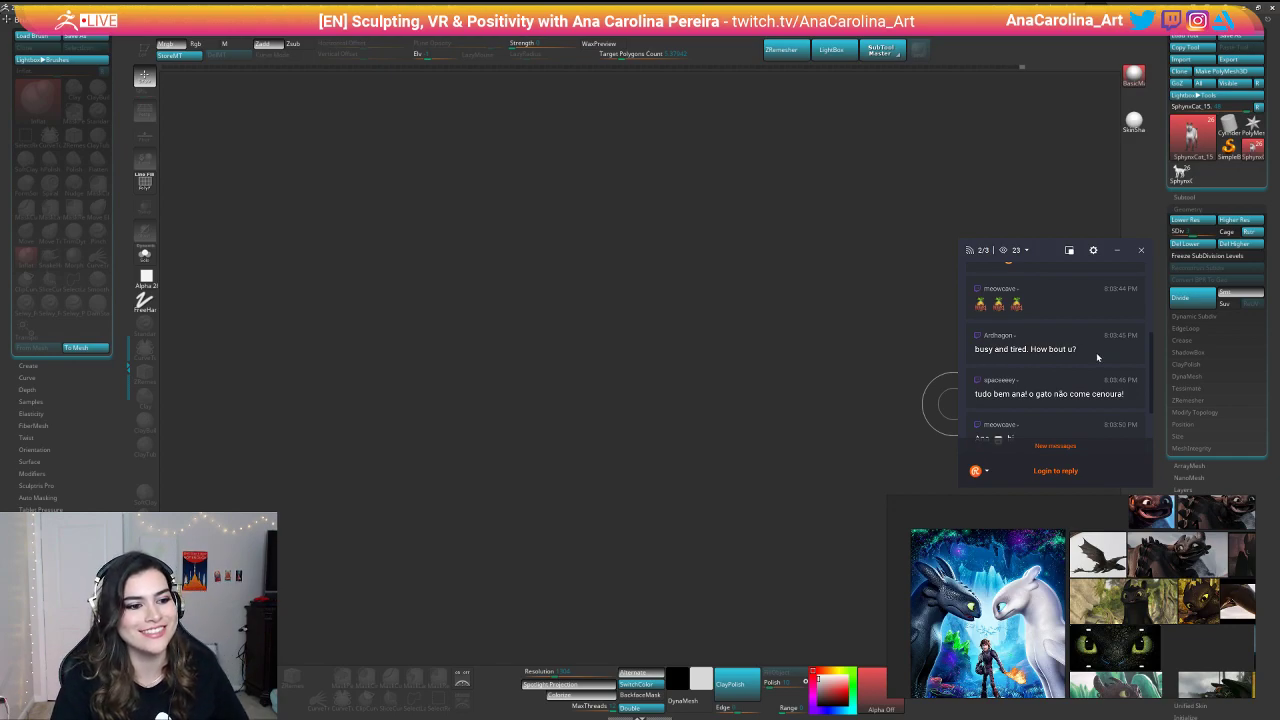
pyautogui.scroll(-1, 1091, 368)
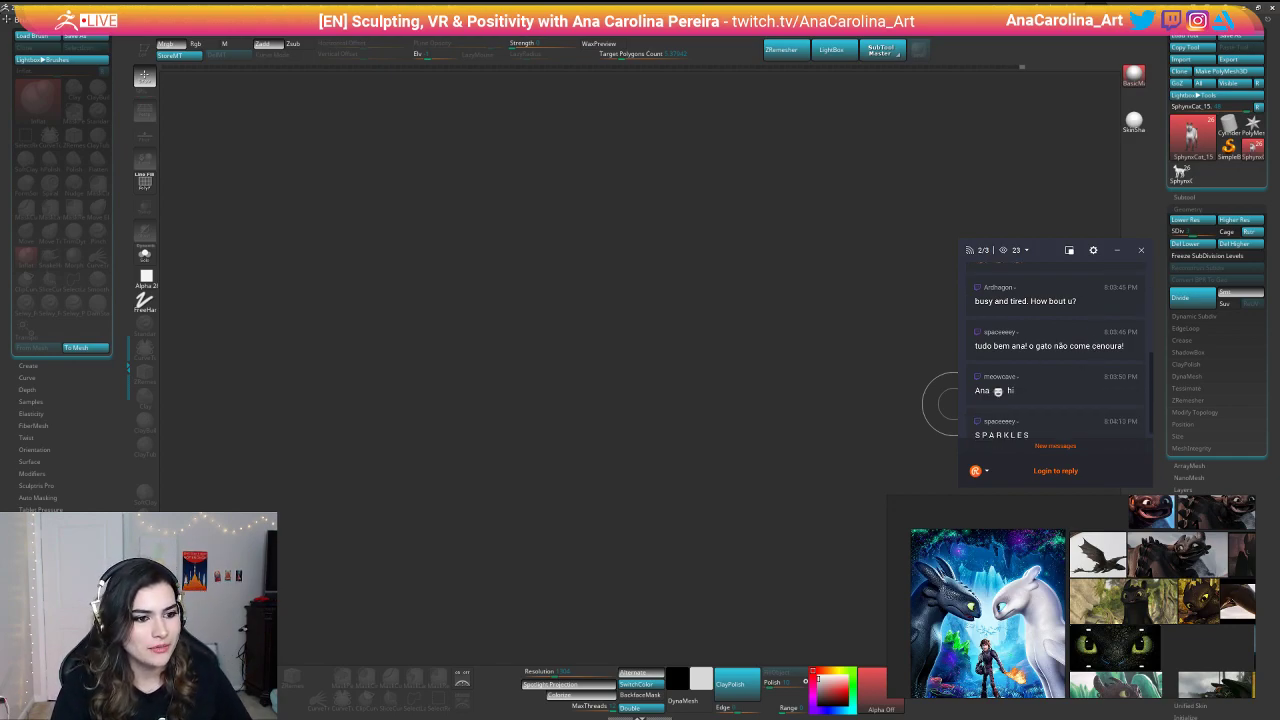
pyautogui.moveTo(1070, 346); pyautogui.dragTo(1139, 351)
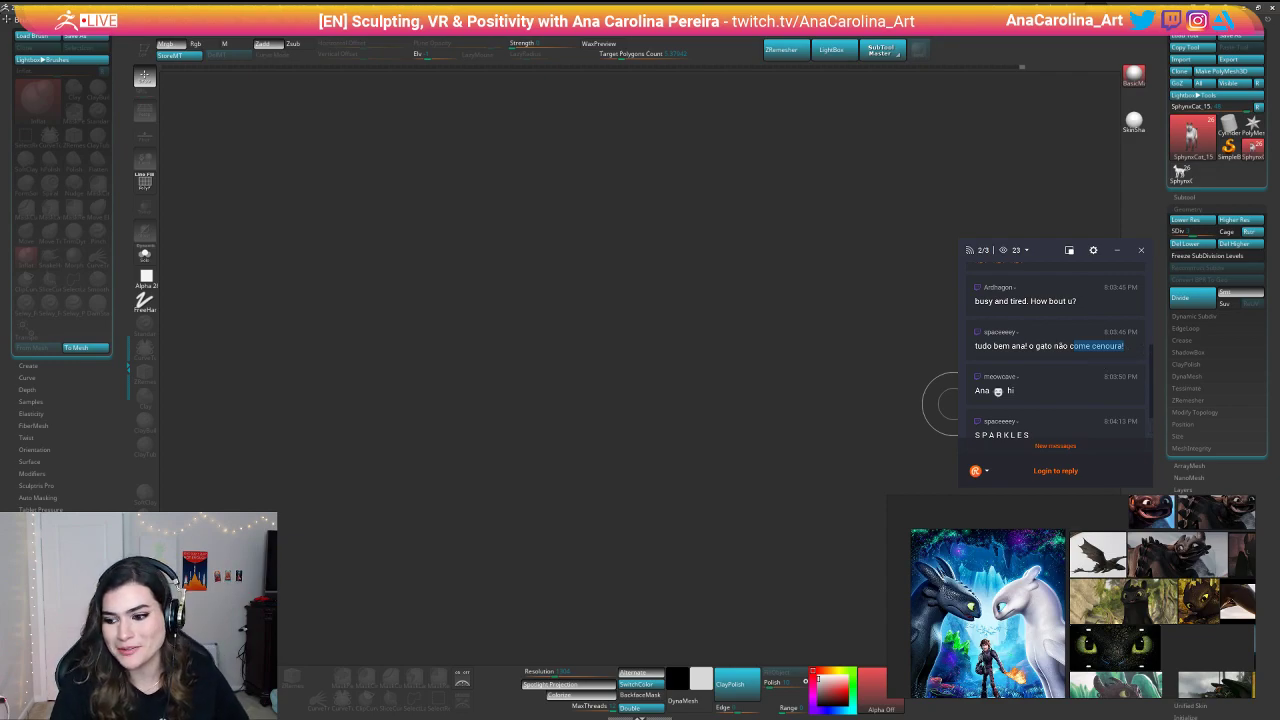
pyautogui.click(1112, 358)
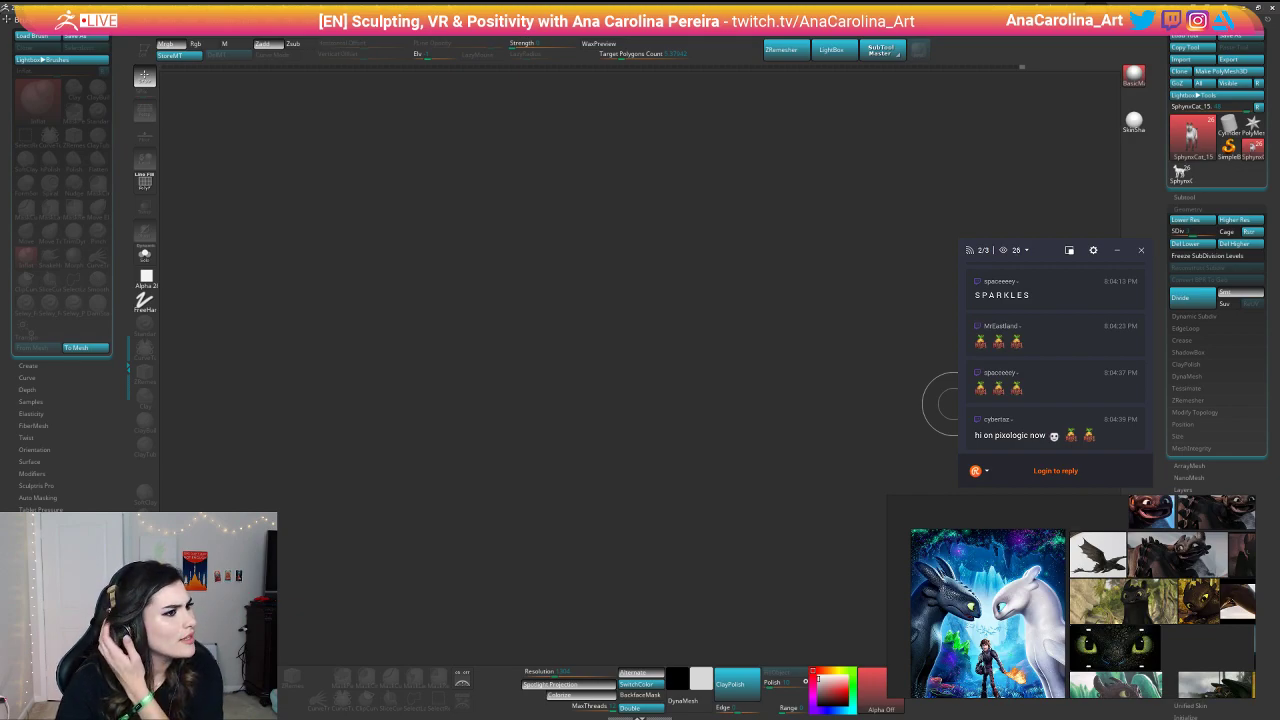
# Step: Restore the custom user interface and expand the collapsed tray that holds the brush palette
pyautogui.moveTo(512, 20)
pyautogui.click(515, 57)
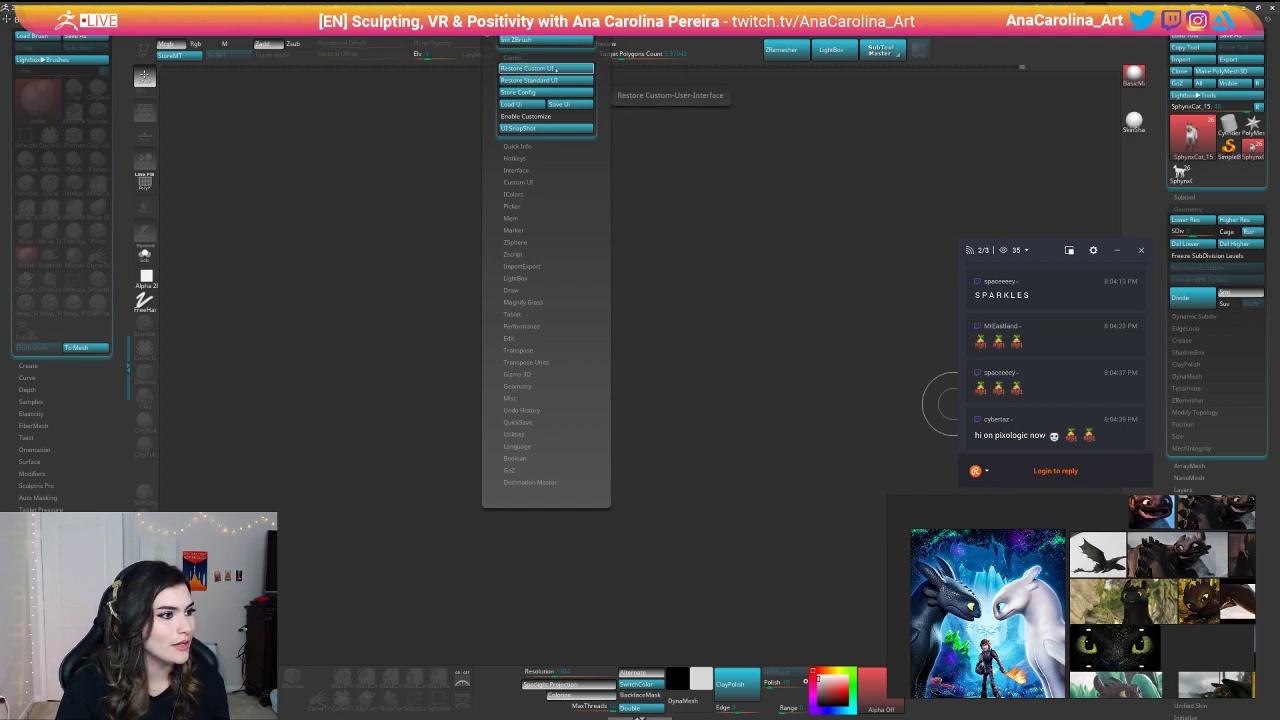
pyautogui.click(556, 68)
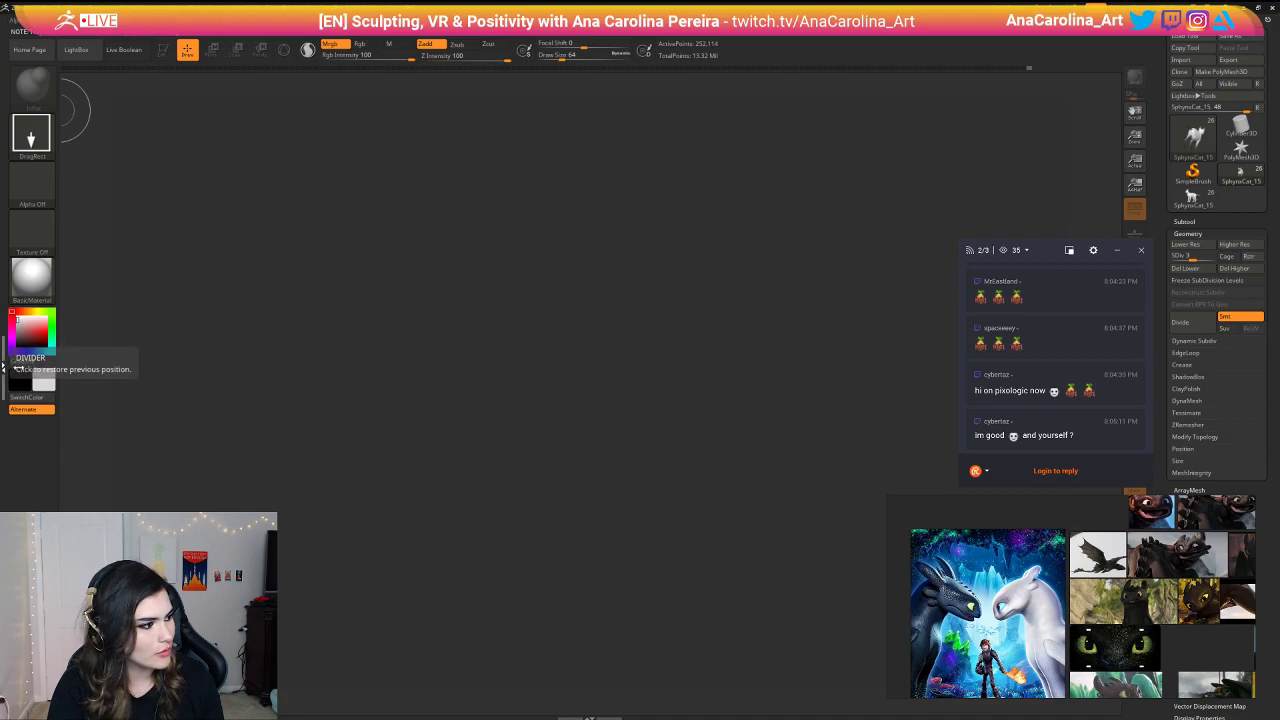
pyautogui.click(4, 368)
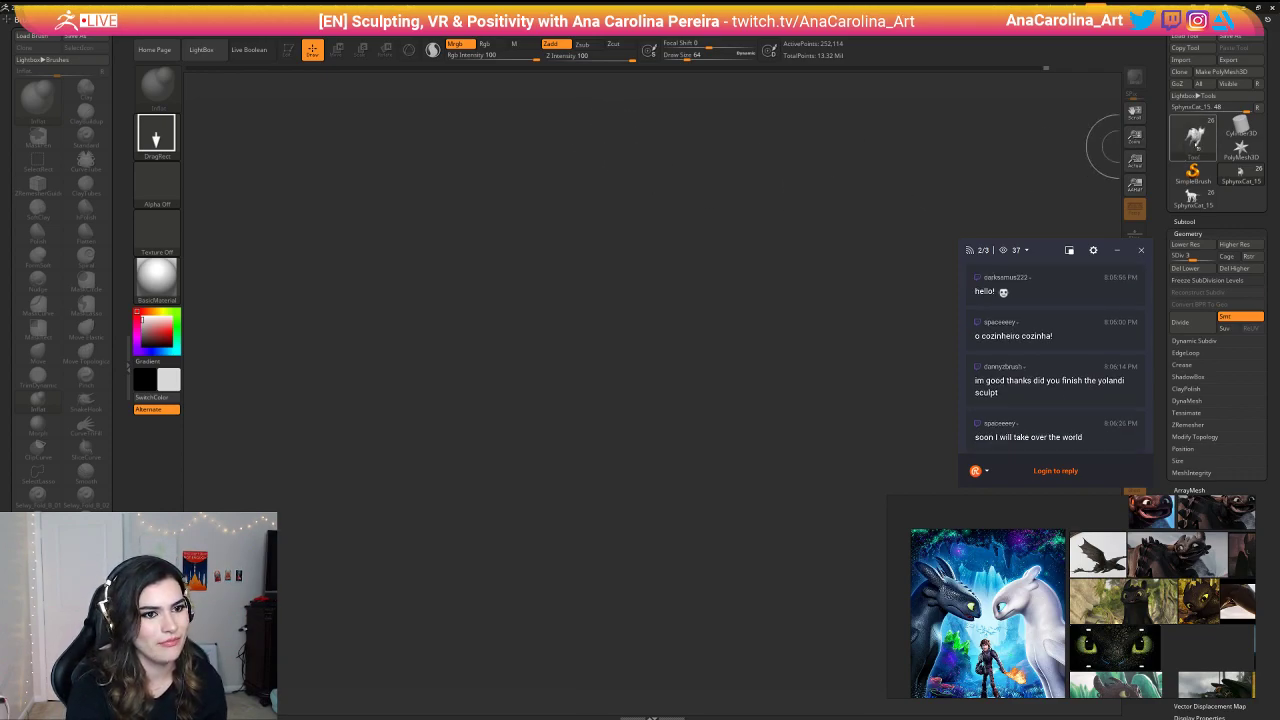
# Step: Draw a Sphere3D on the empty canvas, put it in edit mode and frame it
pyautogui.click(1195, 135)
pyautogui.click(766, 178)
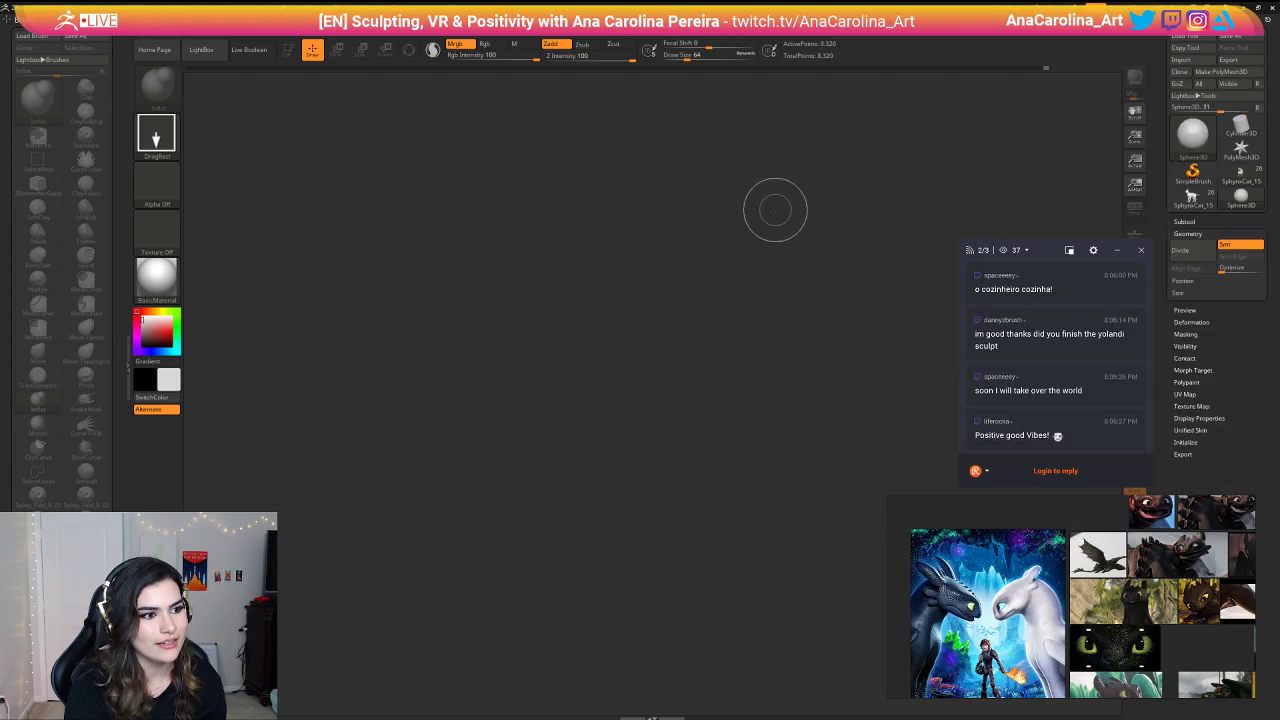
pyautogui.moveTo(675, 275); pyautogui.dragTo(677, 577)
pyautogui.press('t')
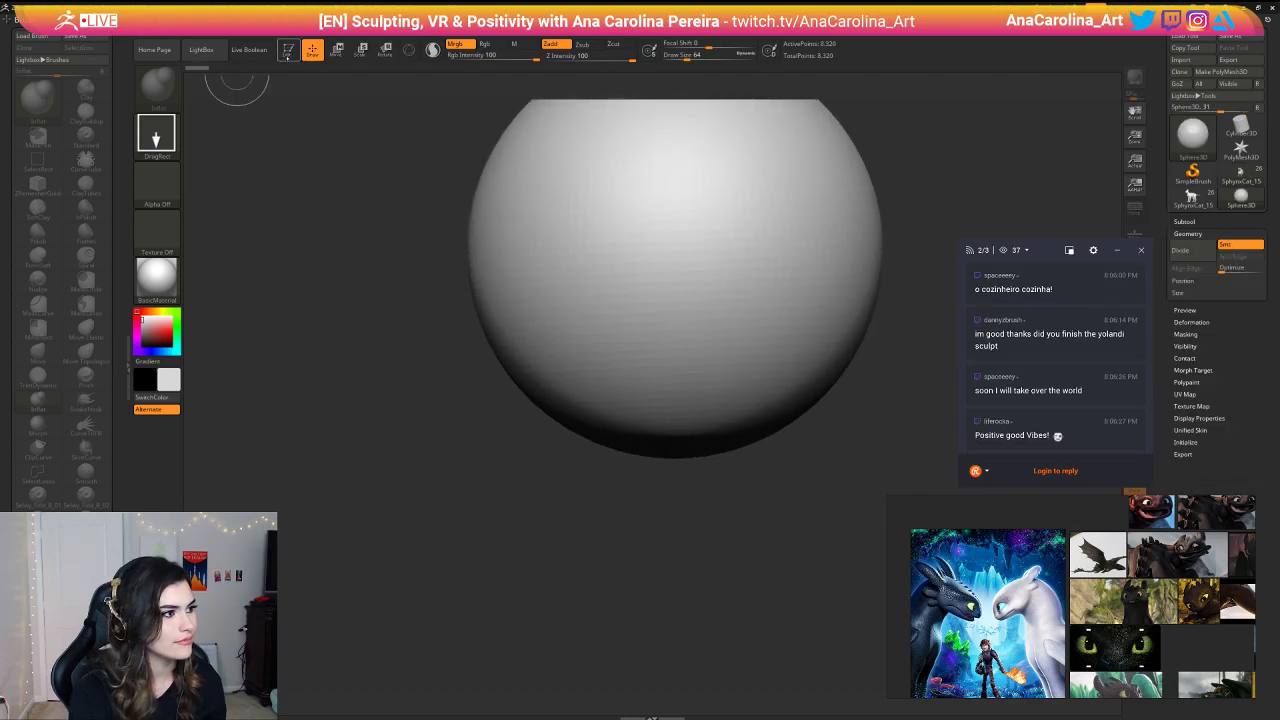
pyautogui.press('f')
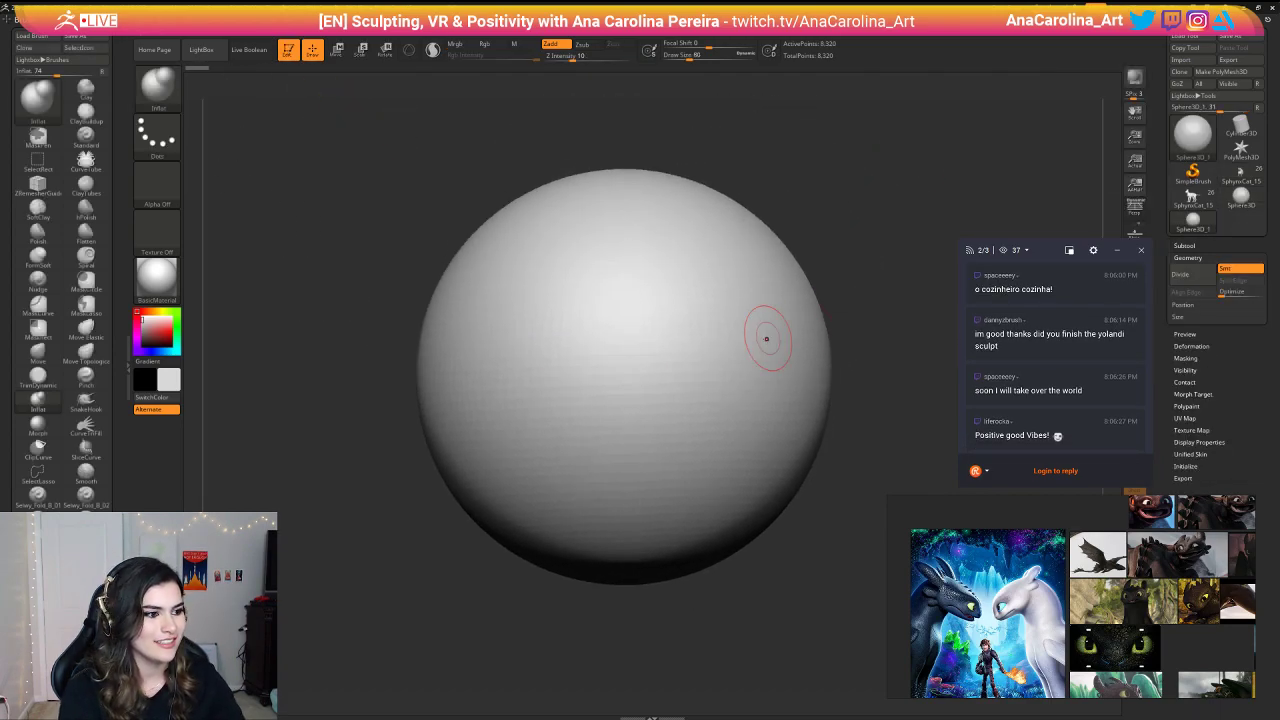
pyautogui.moveTo(709, 506)
pyautogui.keyDown('ctrl'); pyautogui.mouseDown(button='right')
pyautogui.moveTo(712, 534)
pyautogui.moveTo(710, 516)
pyautogui.moveTo(753, 498)
pyautogui.mouseUp(button='right'); pyautogui.keyUp('ctrl')
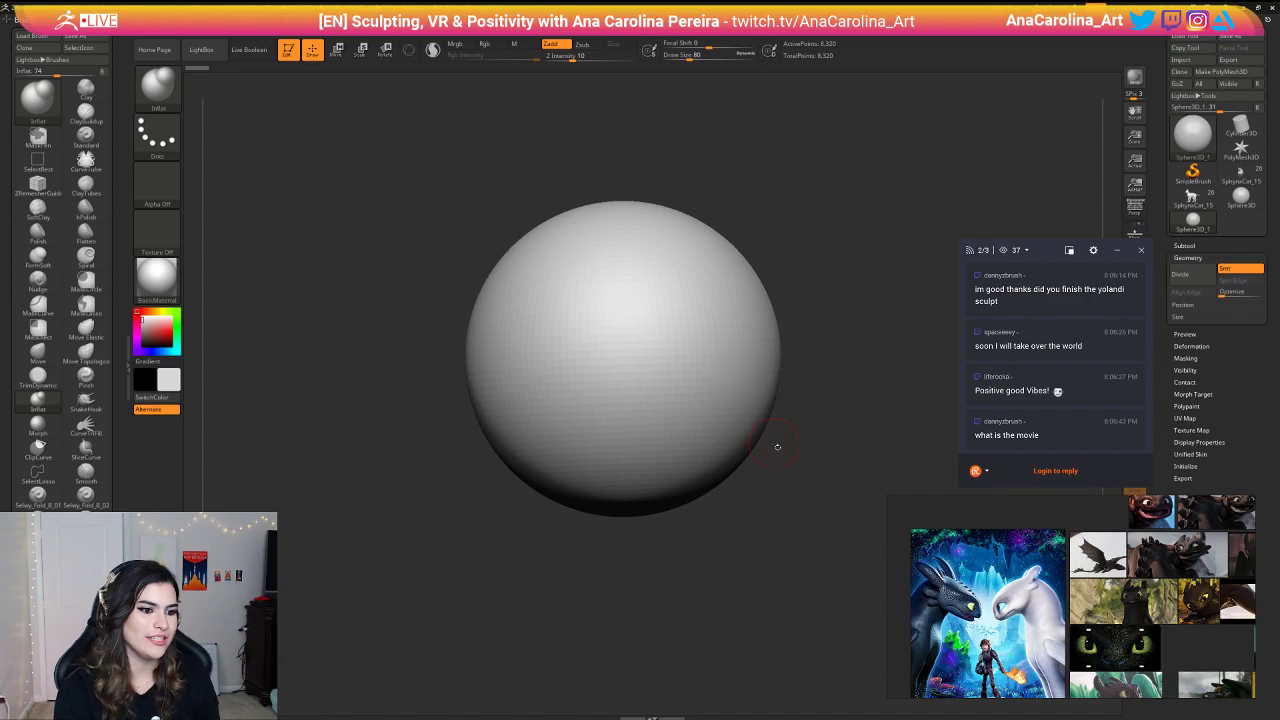
# Step: Examine the black dragon reference images on the board, including the facial close-ups, head profile and full-body poses
pyautogui.moveTo(1030, 655); pyautogui.dragTo(1050, 566, button='middle')
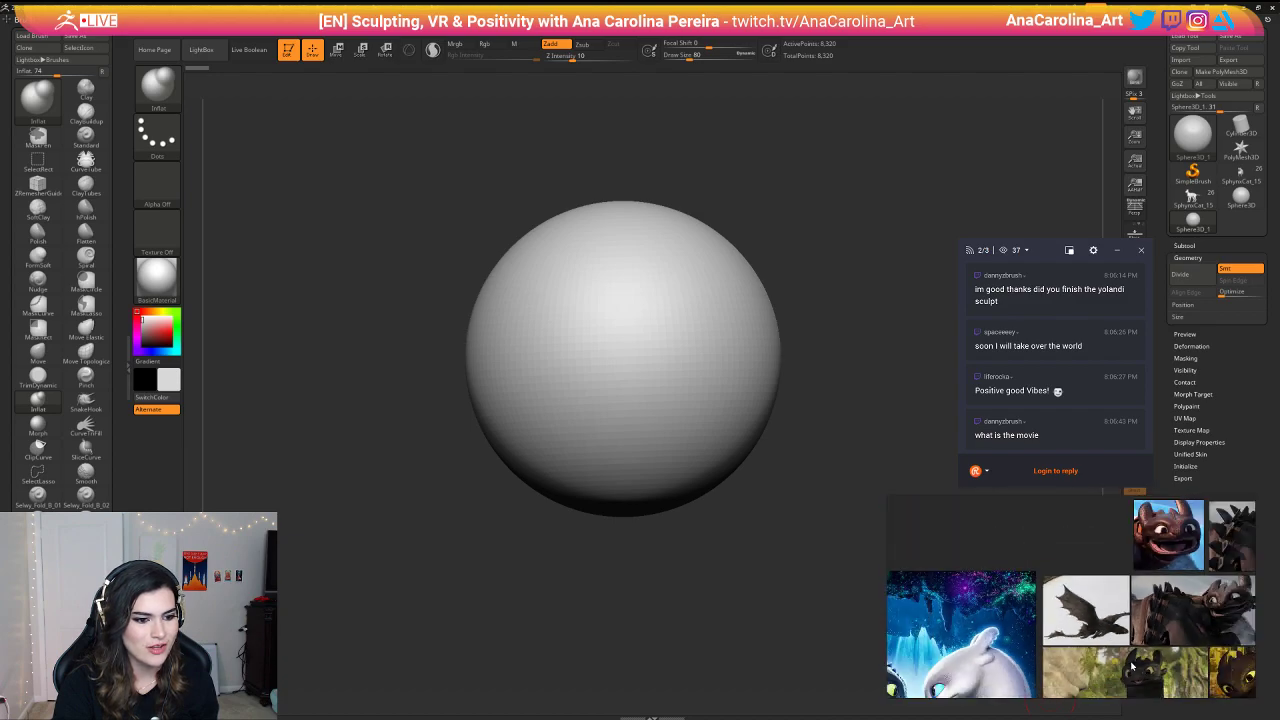
pyautogui.scroll(5, 1133, 665)
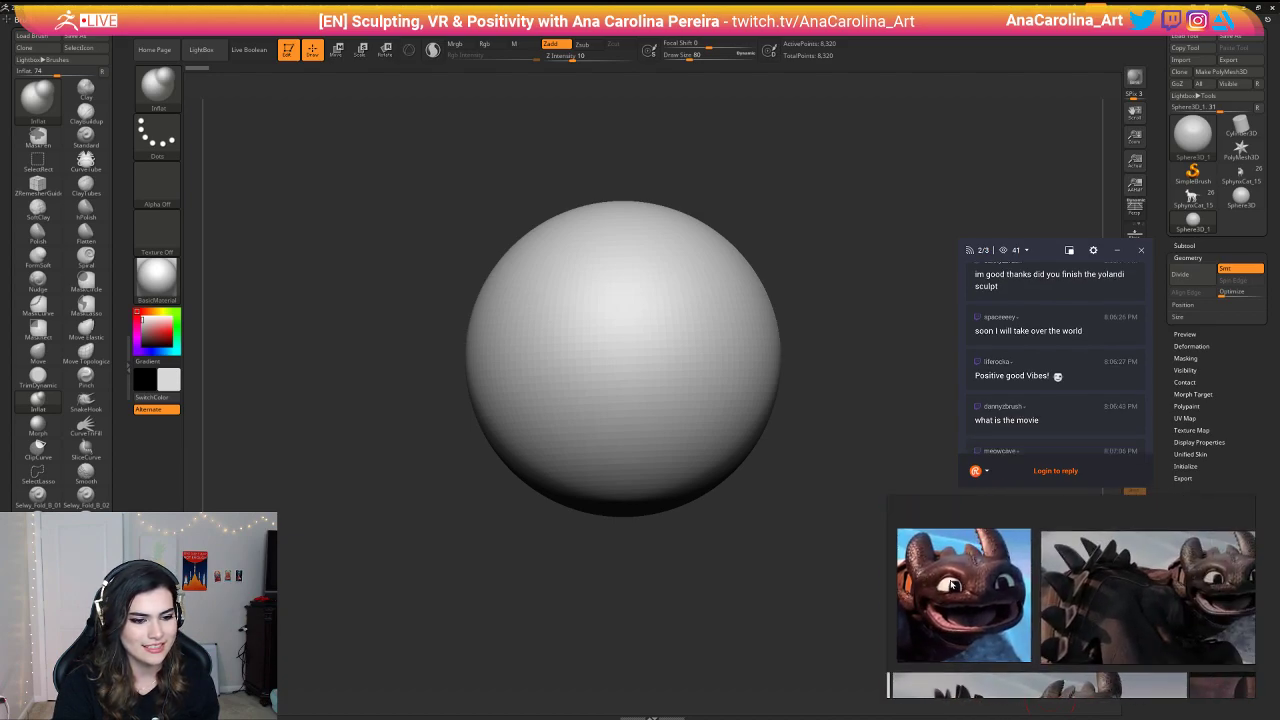
pyautogui.scroll(-4, 1051, 568)
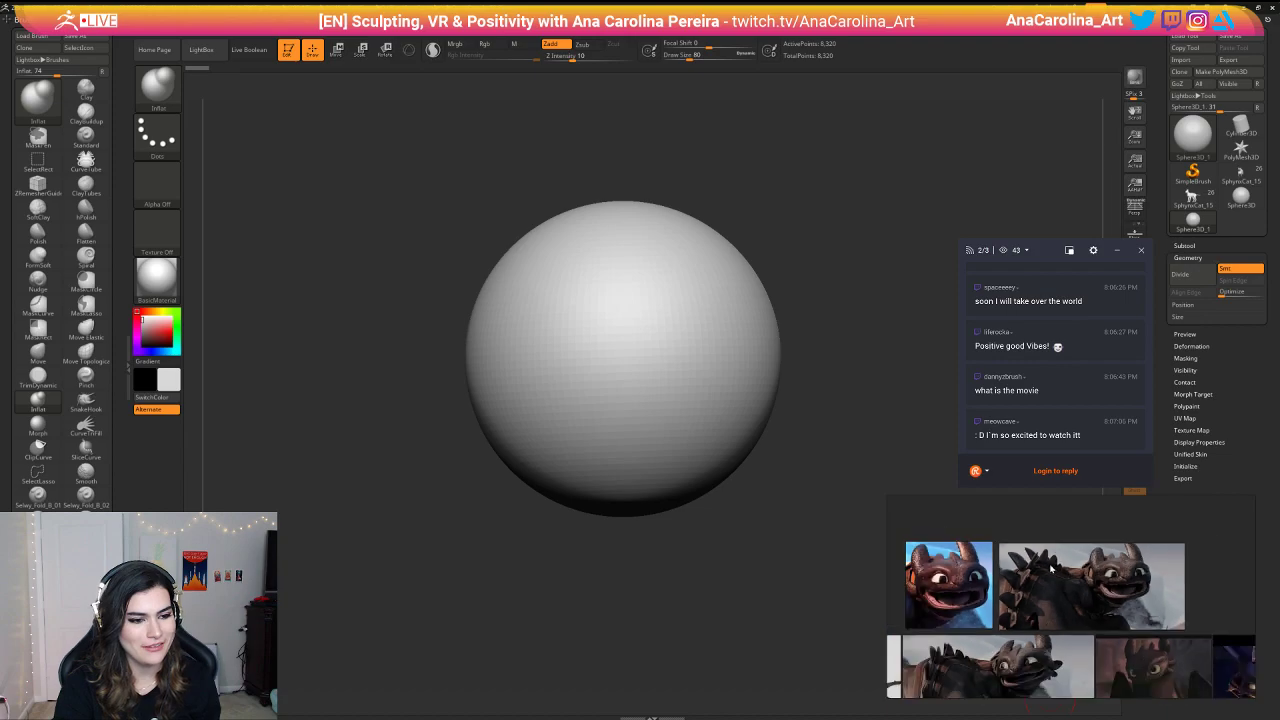
pyautogui.scroll(-3, 1051, 568)
pyautogui.moveTo(1051, 568); pyautogui.dragTo(1000, 526, button='middle')
pyautogui.moveTo(1100, 646); pyautogui.dragTo(1076, 624, button='middle')
pyautogui.scroll(5, 1040, 620)
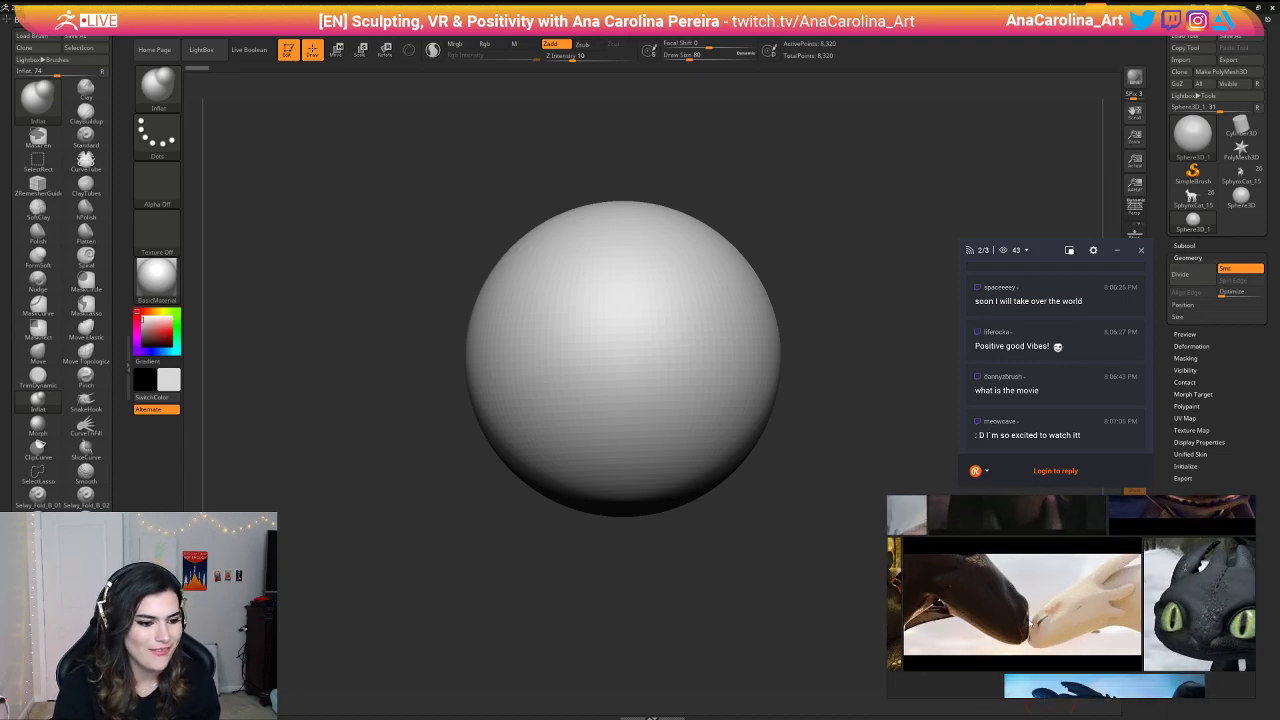
pyautogui.scroll(3, 1051, 600)
pyautogui.scroll(-4, 1126, 516)
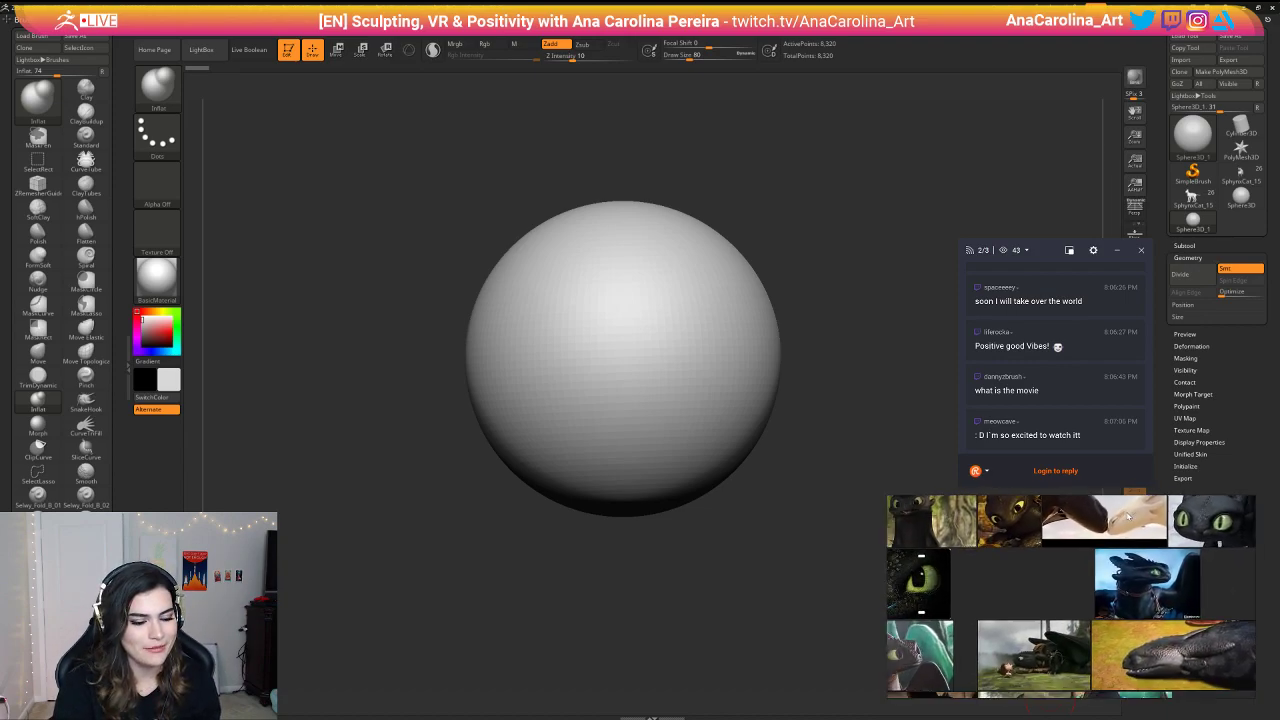
pyautogui.scroll(-4, 1128, 516)
pyautogui.moveTo(1172, 647); pyautogui.dragTo(1116, 592, button='middle')
pyautogui.scroll(2, 1116, 592)
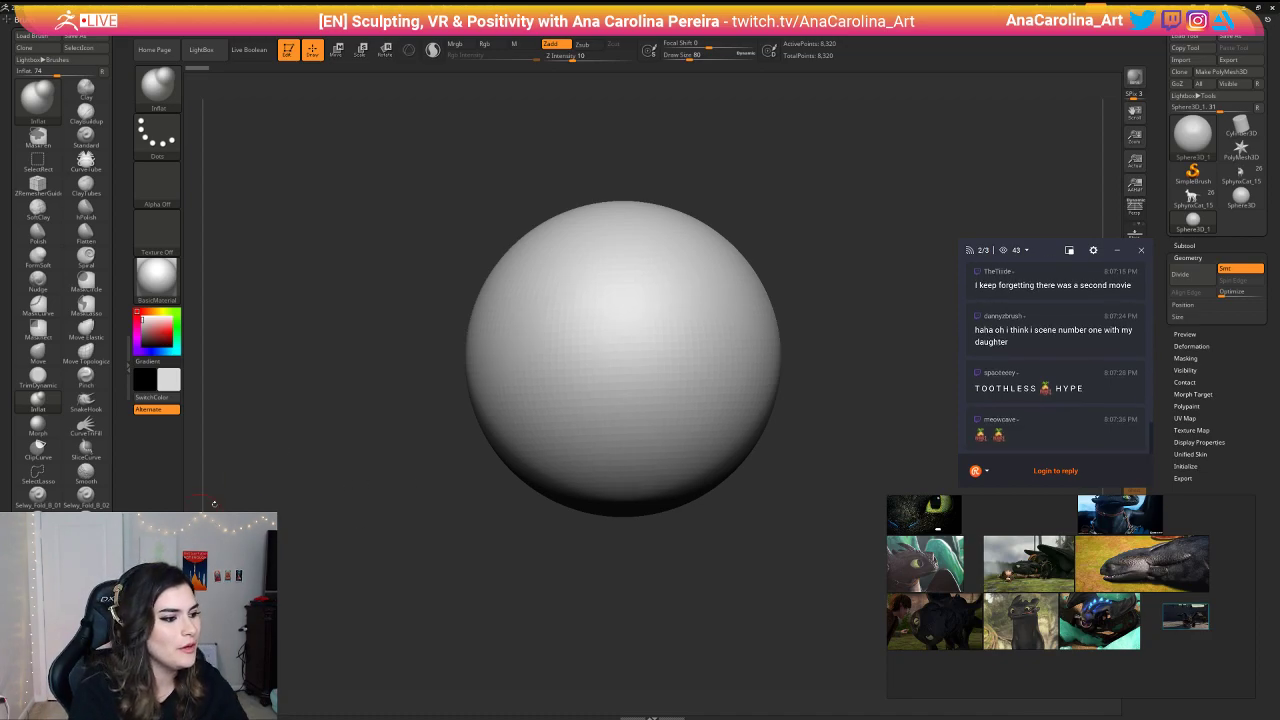
# Step: Set the brush draw size to 585 and convert the sphere into a PolyMesh3D
pyautogui.press('space')
pyautogui.moveTo(466, 341); pyautogui.dragTo(512, 348)
pyautogui.press('space')
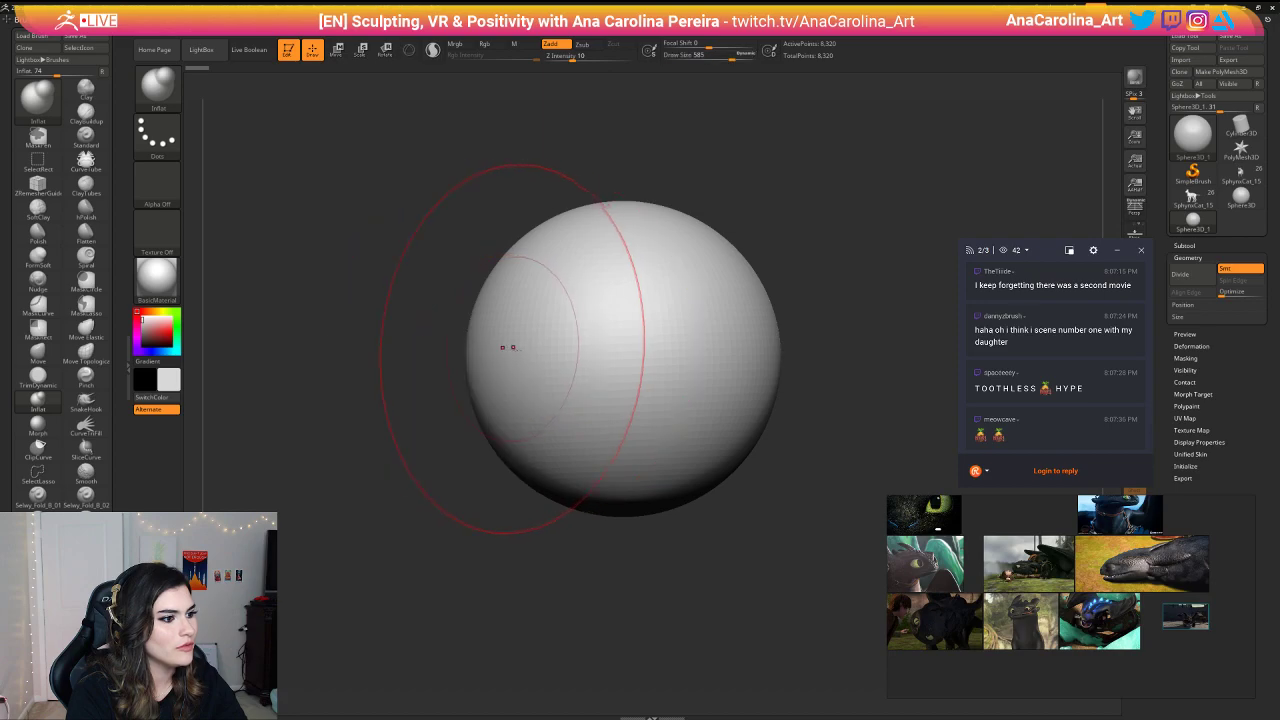
pyautogui.click(1213, 73)
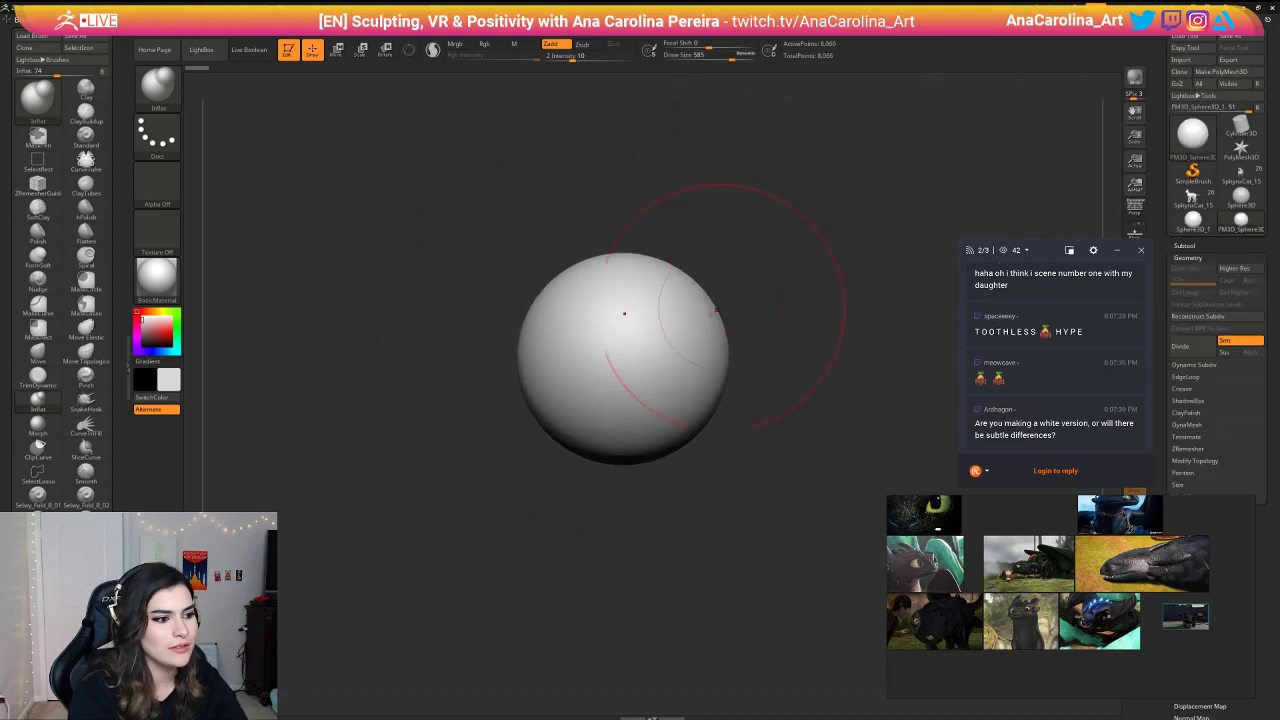
pyautogui.moveTo(668, 347)
pyautogui.mouseDown()
pyautogui.moveTo(676, 365)
pyautogui.moveTo(668, 335)
pyautogui.mouseUp()
pyautogui.hotkey('ctrl', 'z')
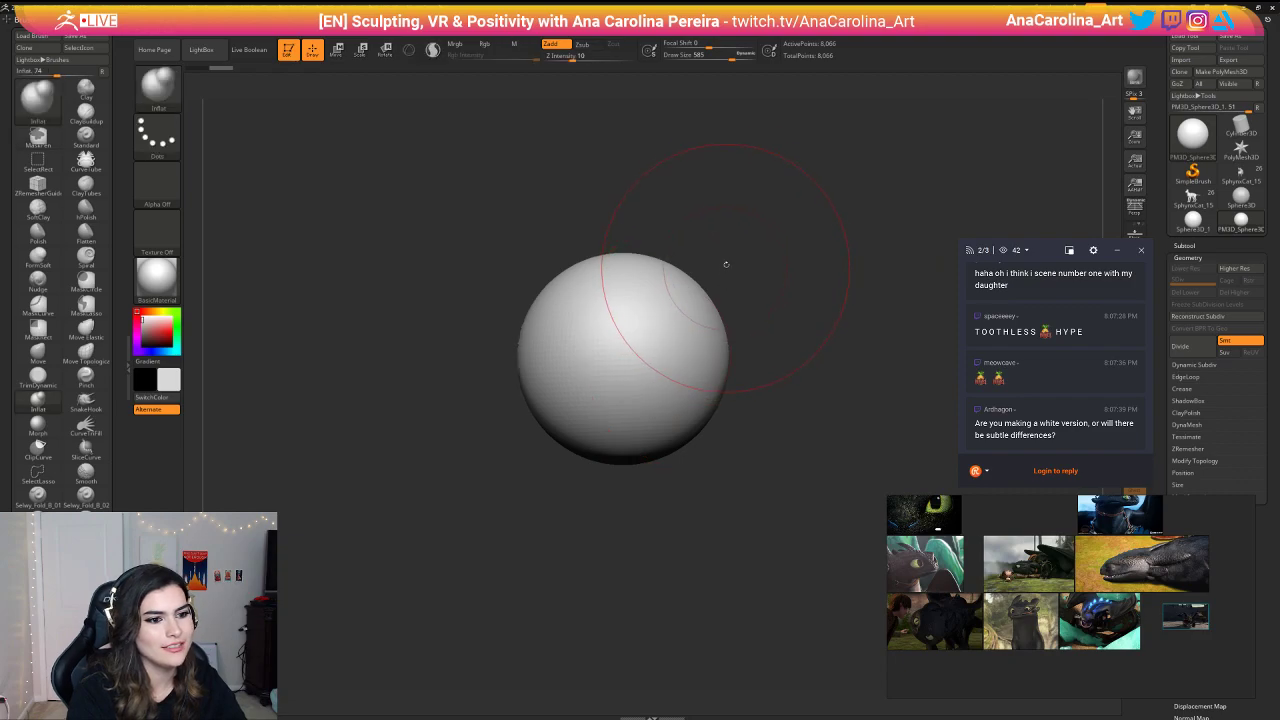
pyautogui.moveTo(726, 264)
pyautogui.keyDown('alt'); pyautogui.mouseDown()
pyautogui.moveTo(733, 288)
pyautogui.moveTo(703, 320)
pyautogui.mouseUp(); pyautogui.keyUp('alt')
pyautogui.press('space')
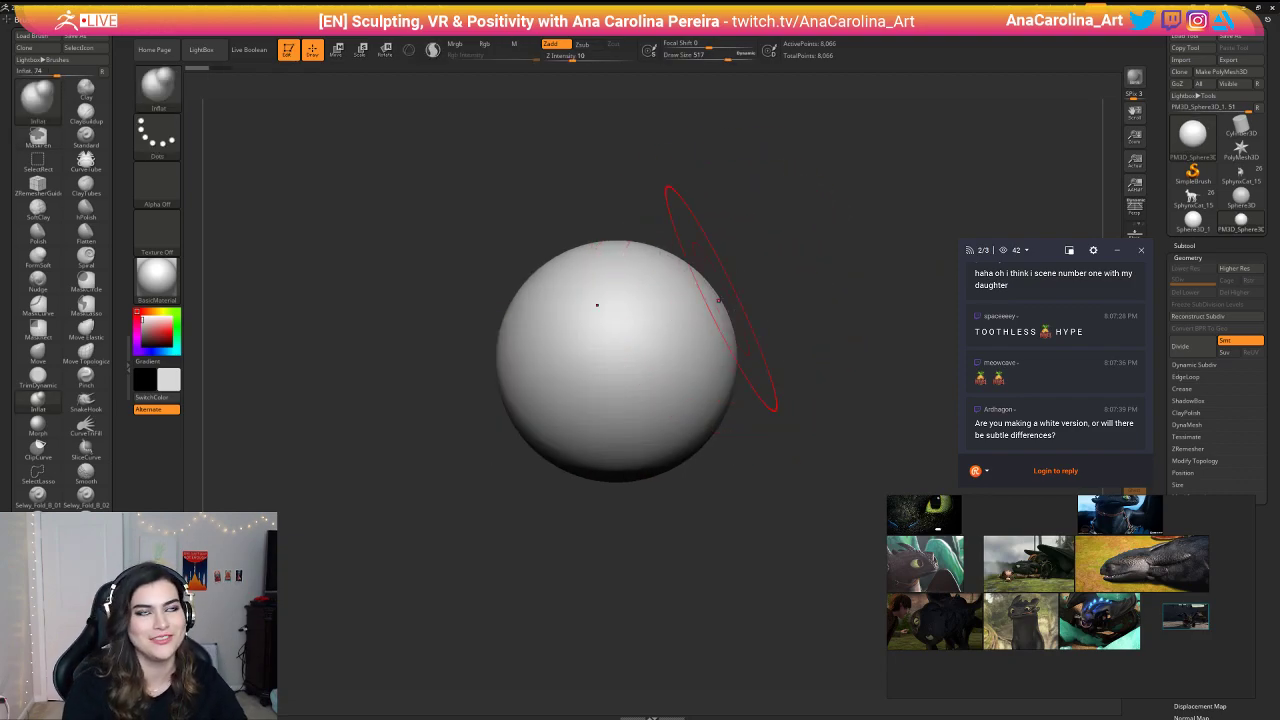
pyautogui.scroll(3, 1059, 386)
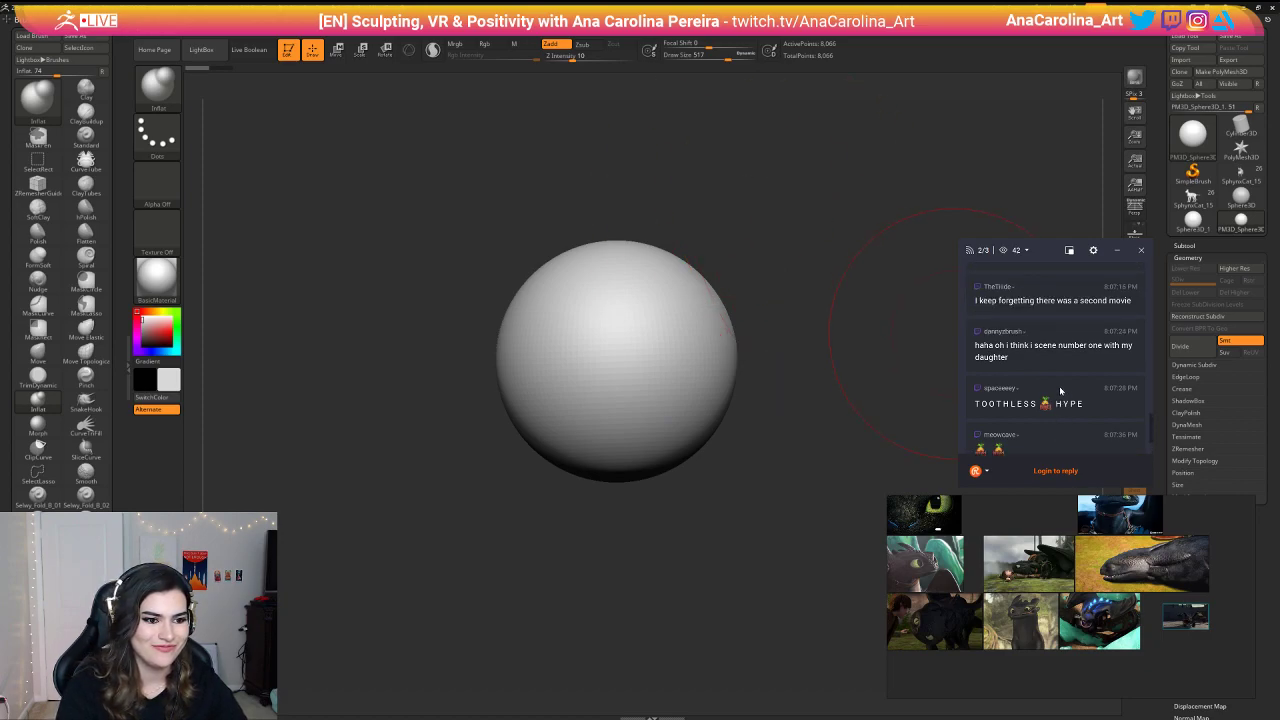
pyautogui.scroll(-3, 1052, 376)
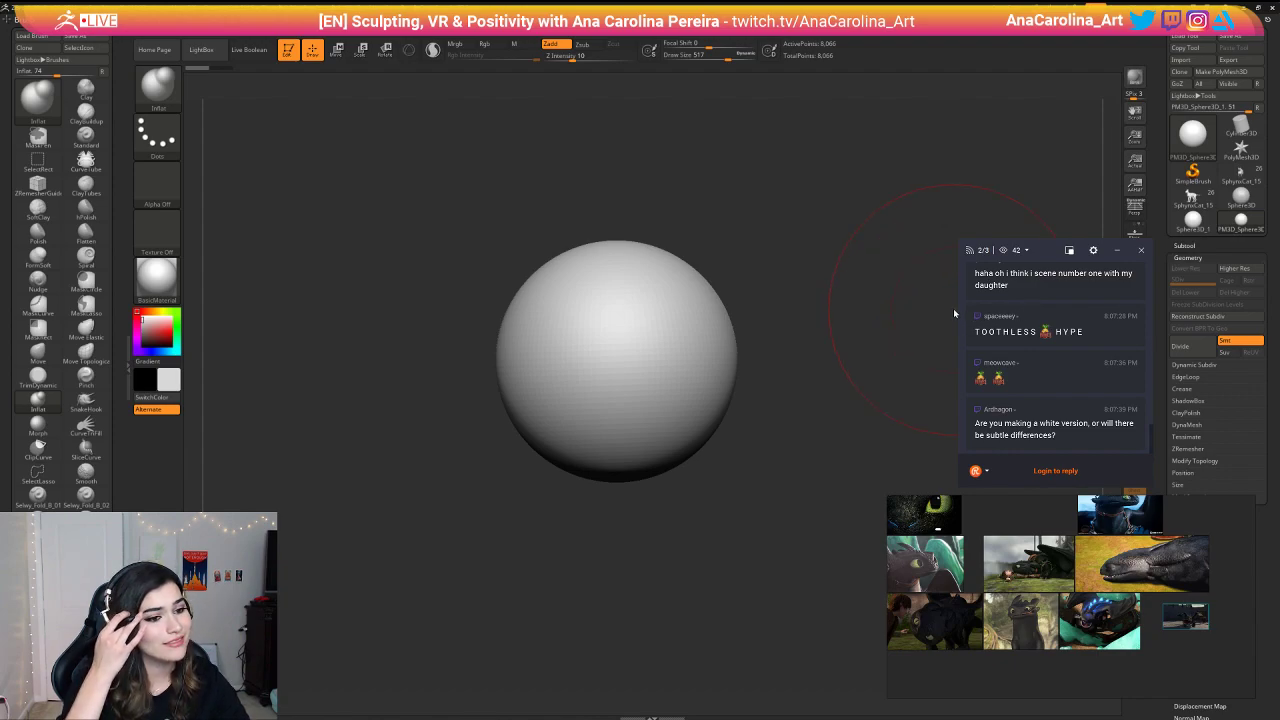
# Step: Set the brush draw size to 676 for shaping the sphere
pyautogui.moveTo(338, 523); pyautogui.dragTo(430, 512)
pyautogui.press('space')
pyautogui.moveTo(730, 364)
pyautogui.mouseDown()
pyautogui.moveTo(744, 365)
pyautogui.moveTo(758, 325)
pyautogui.mouseUp()
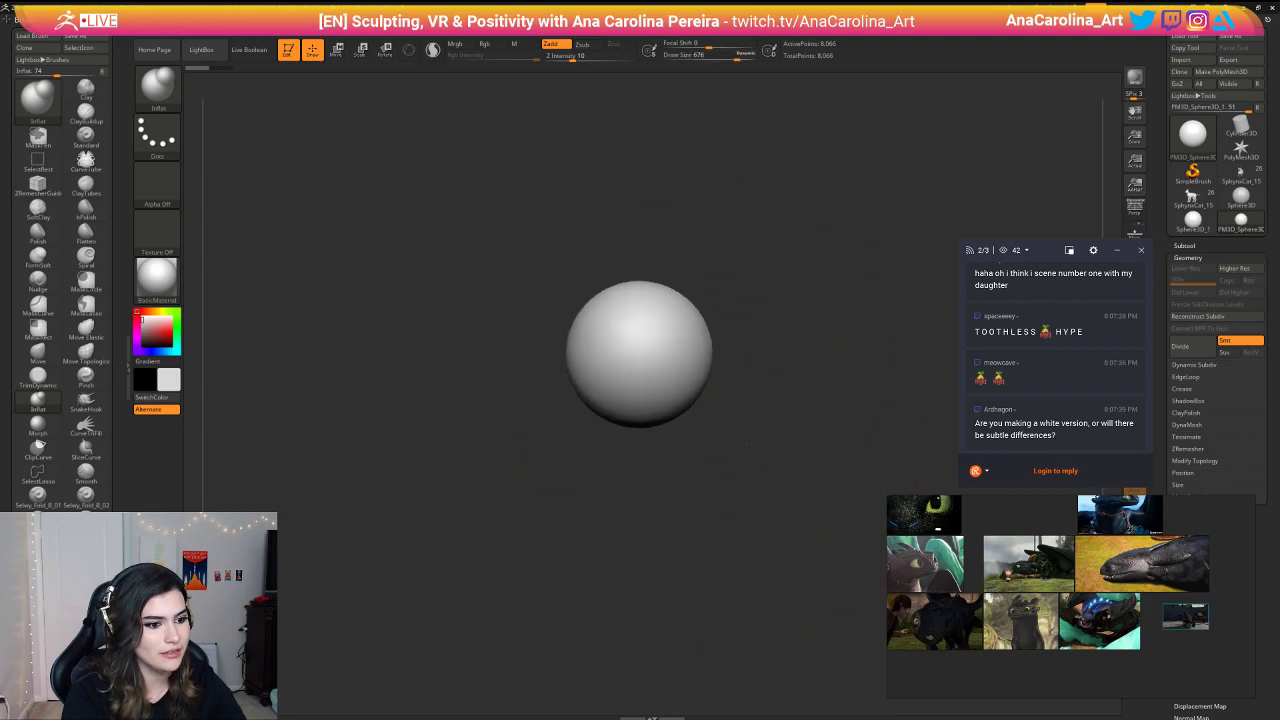
pyautogui.keyDown('alt'); pyautogui.moveTo(760, 434); pyautogui.dragTo(732, 438); pyautogui.keyUp('alt')
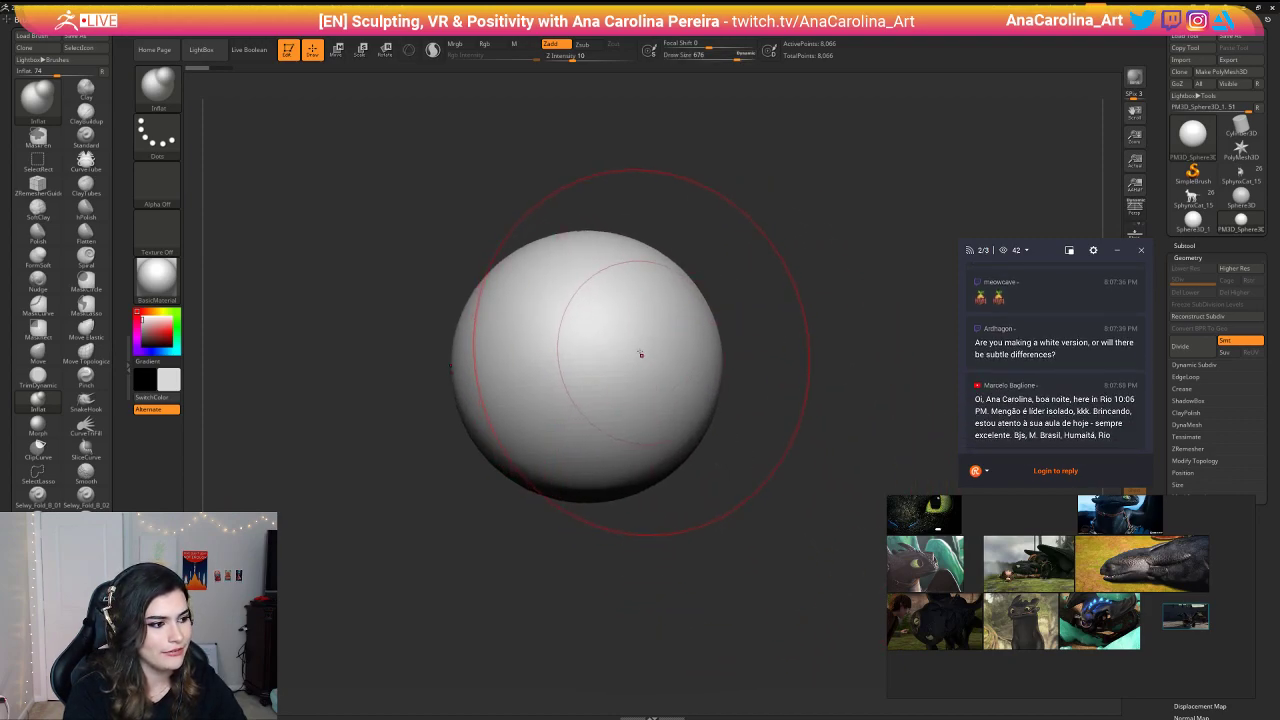
pyautogui.moveTo(641, 354); pyautogui.dragTo(631, 340)
pyautogui.hotkey('ctrl', 'z')
pyautogui.keyDown('alt'); pyautogui.moveTo(662, 199); pyautogui.dragTo(716, 200); pyautogui.keyUp('alt')
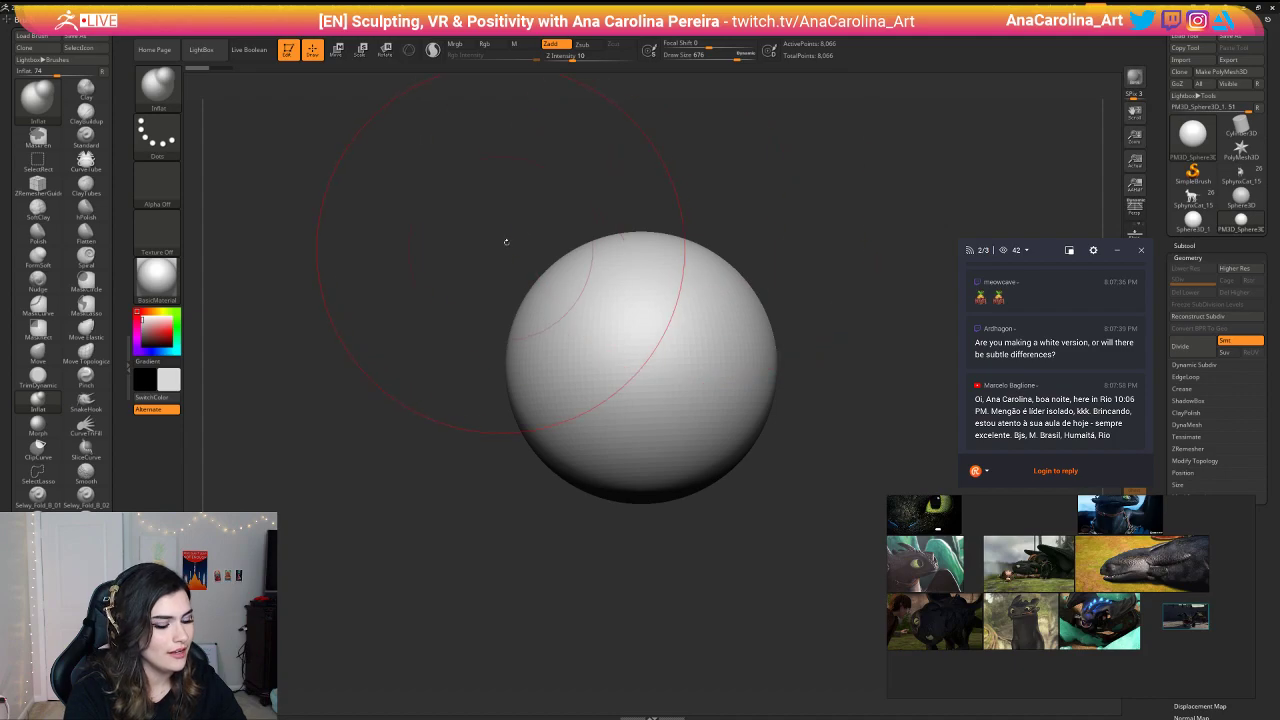
# Step: Switch the sculpting brush to SnakeHook for pulling out the sphere's form
pyautogui.press('b')
pyautogui.press('s')
pyautogui.press('h')
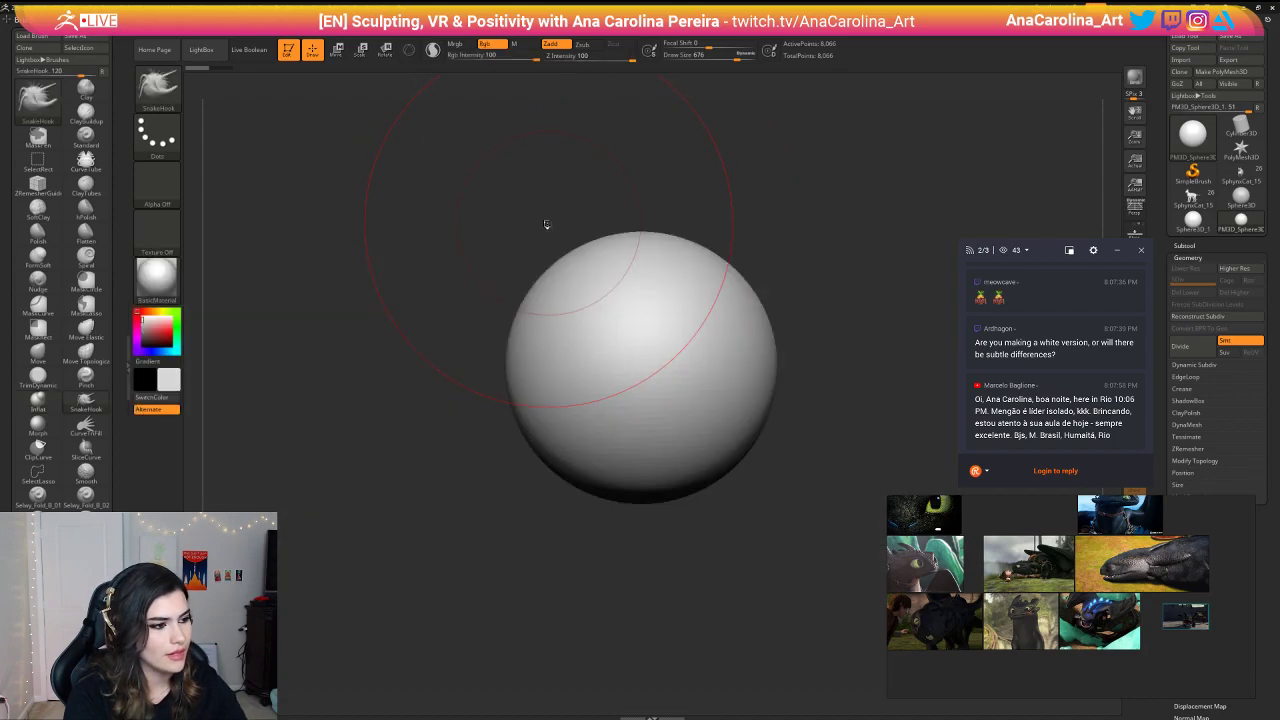
pyautogui.keyDown('alt'); pyautogui.moveTo(723, 249); pyautogui.dragTo(717, 226); pyautogui.keyUp('alt')
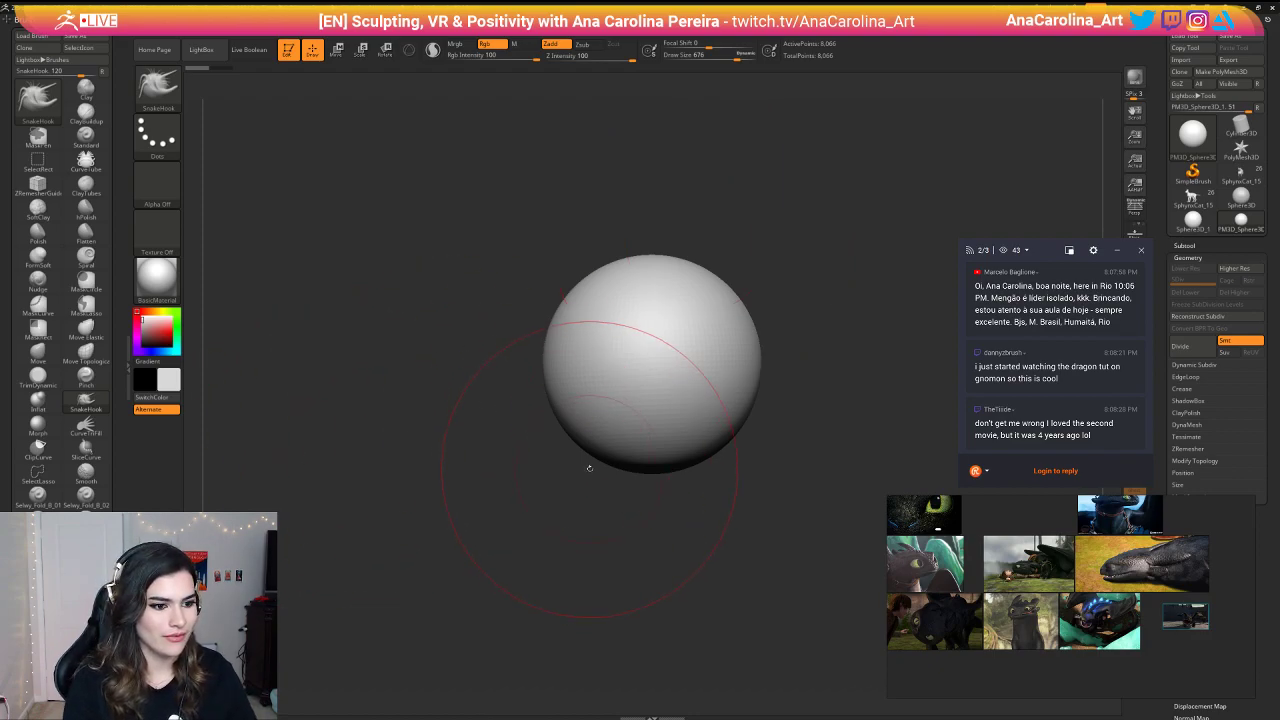
pyautogui.moveTo(686, 311); pyautogui.dragTo(674, 328, button='right')
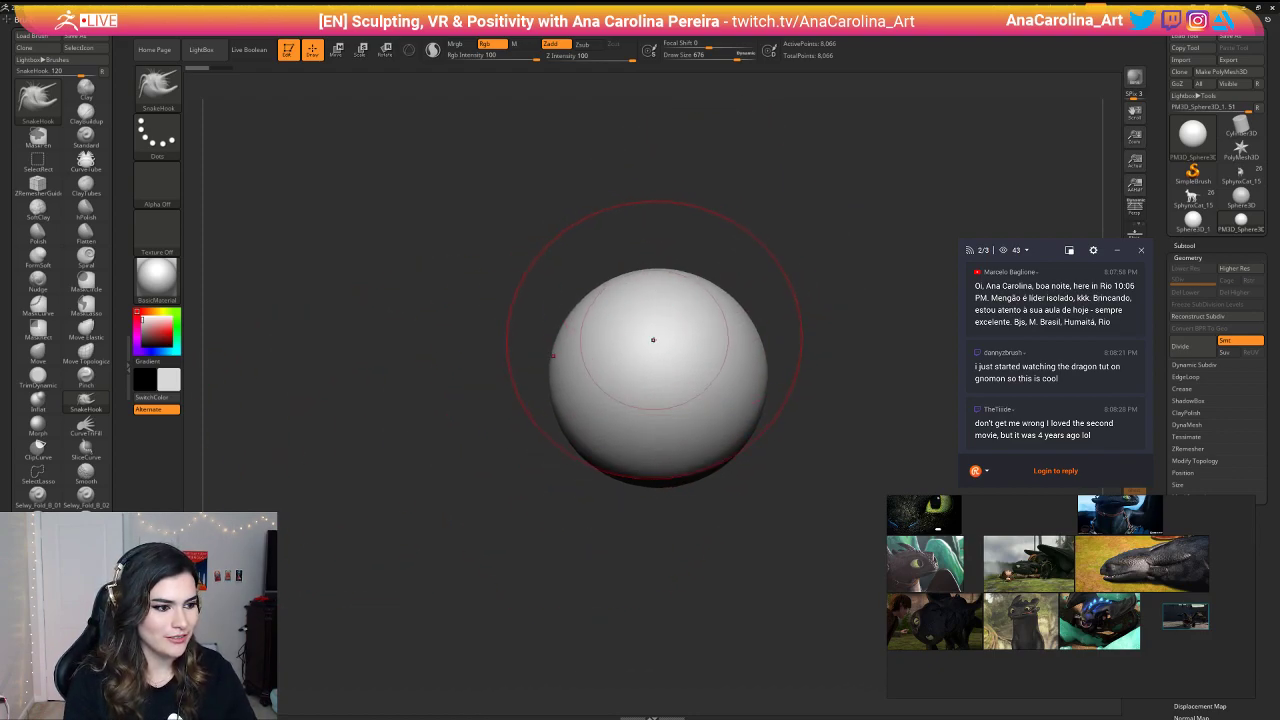
pyautogui.moveTo(639, 333); pyautogui.dragTo(633, 330)
pyautogui.moveTo(640, 328)
pyautogui.mouseDown(button='right')
pyautogui.moveTo(695, 310)
pyautogui.moveTo(780, 311)
pyautogui.mouseUp(button='right')
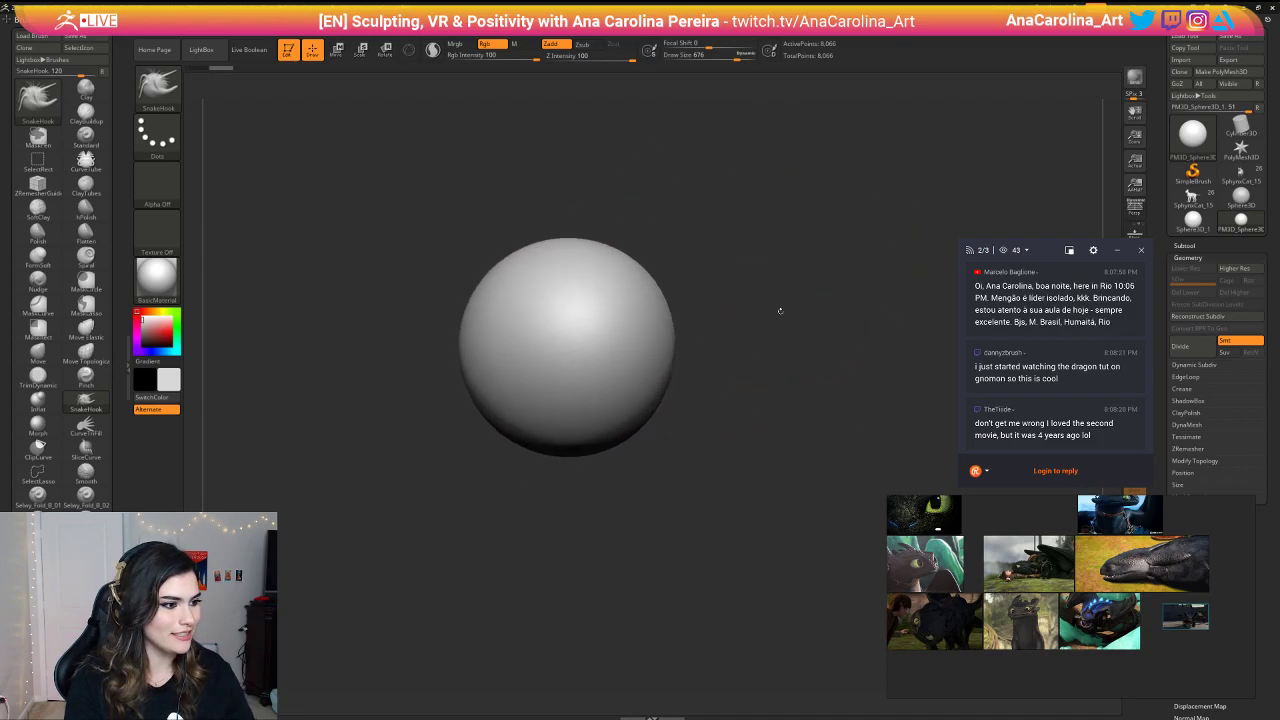
pyautogui.press('b')
pyautogui.press('s')
pyautogui.press('h')
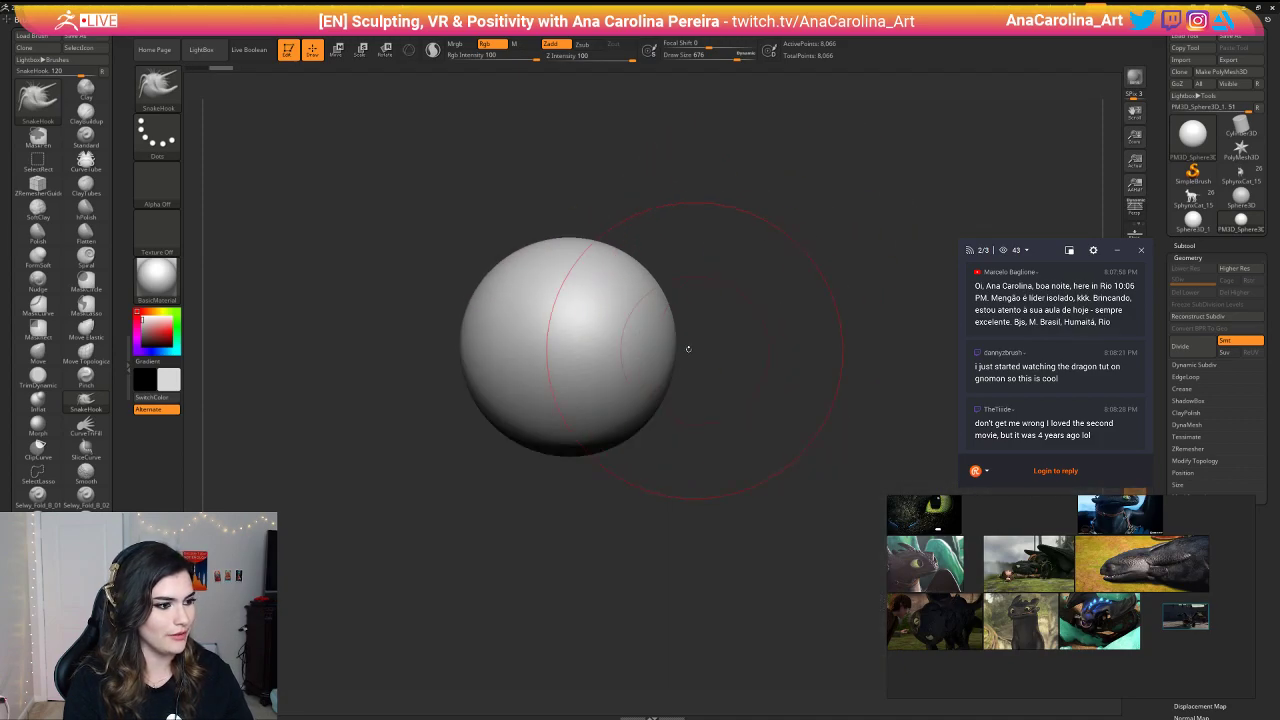
pyautogui.moveTo(632, 320); pyautogui.dragTo(765, 290)
pyautogui.hotkey('ctrl', 'z')
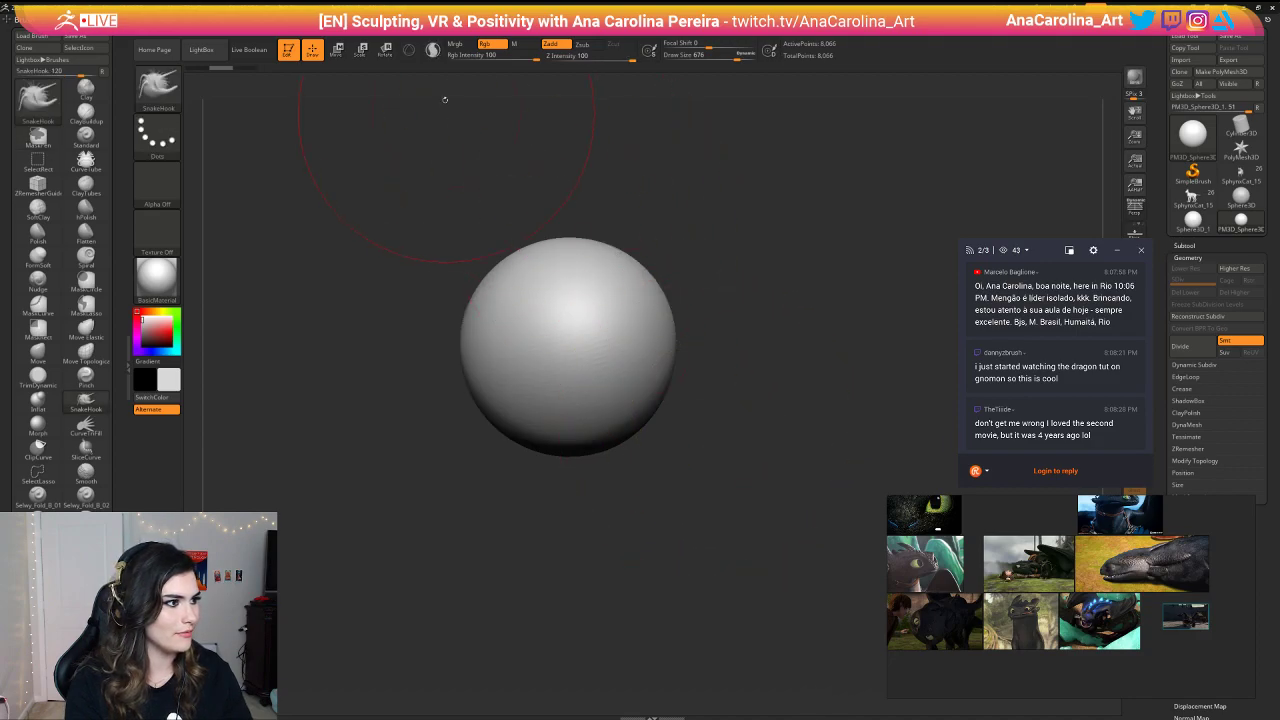
# Step: Enable Sculptris Pro mode and set the SnakeHook draw size to 714
pyautogui.click(433, 50)
pyautogui.moveTo(690, 262)
pyautogui.keyDown('alt'); pyautogui.mouseDown(button='right')
pyautogui.moveTo(740, 269)
pyautogui.moveTo(721, 303)
pyautogui.mouseUp(button='right'); pyautogui.keyUp('alt')
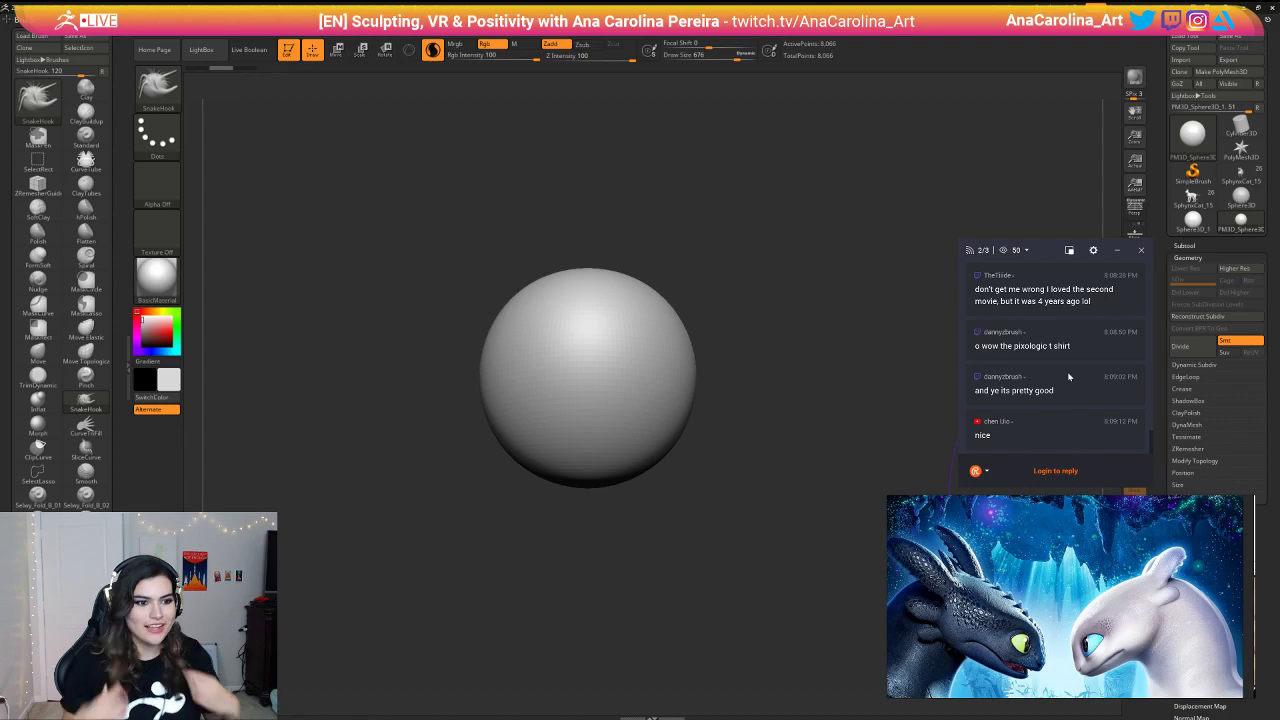
pyautogui.keyDown('alt'); pyautogui.moveTo(700, 510); pyautogui.dragTo(718, 505); pyautogui.keyUp('alt')
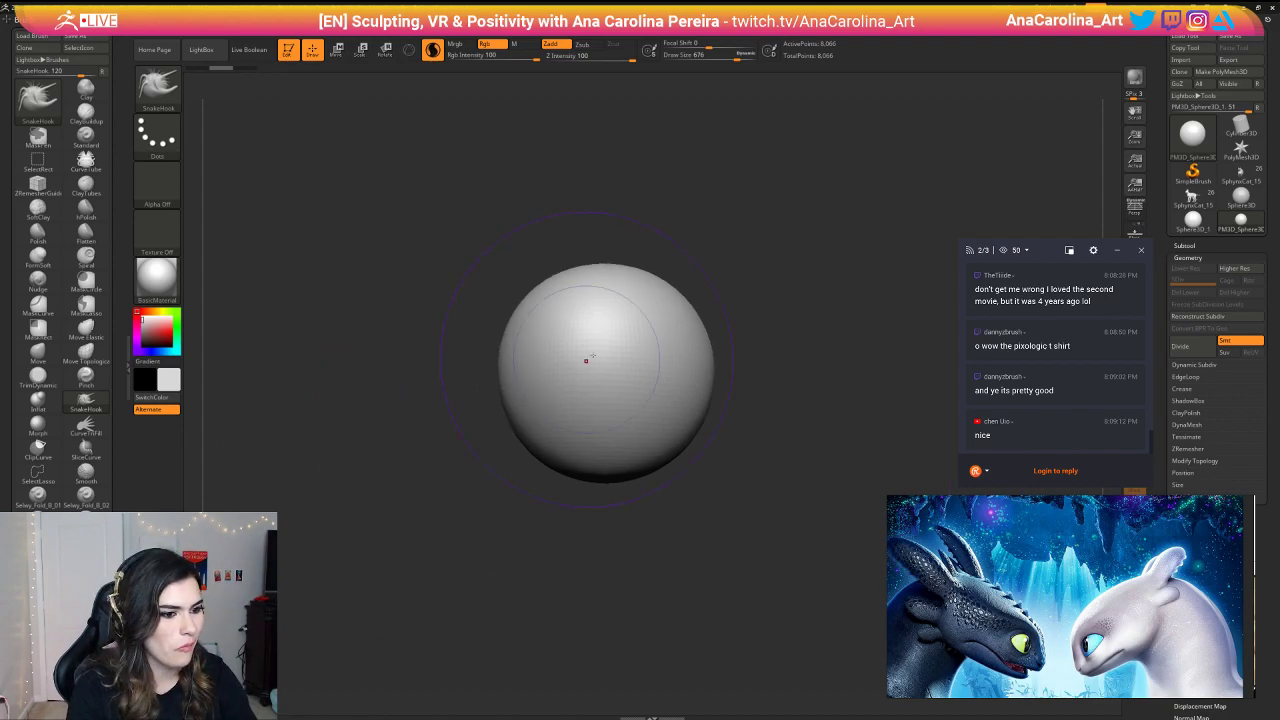
pyautogui.moveTo(769, 305)
pyautogui.keyDown('alt'); pyautogui.mouseDown()
pyautogui.moveTo(768, 287)
pyautogui.moveTo(772, 303)
pyautogui.mouseUp(); pyautogui.keyUp('alt')
pyautogui.press('space')
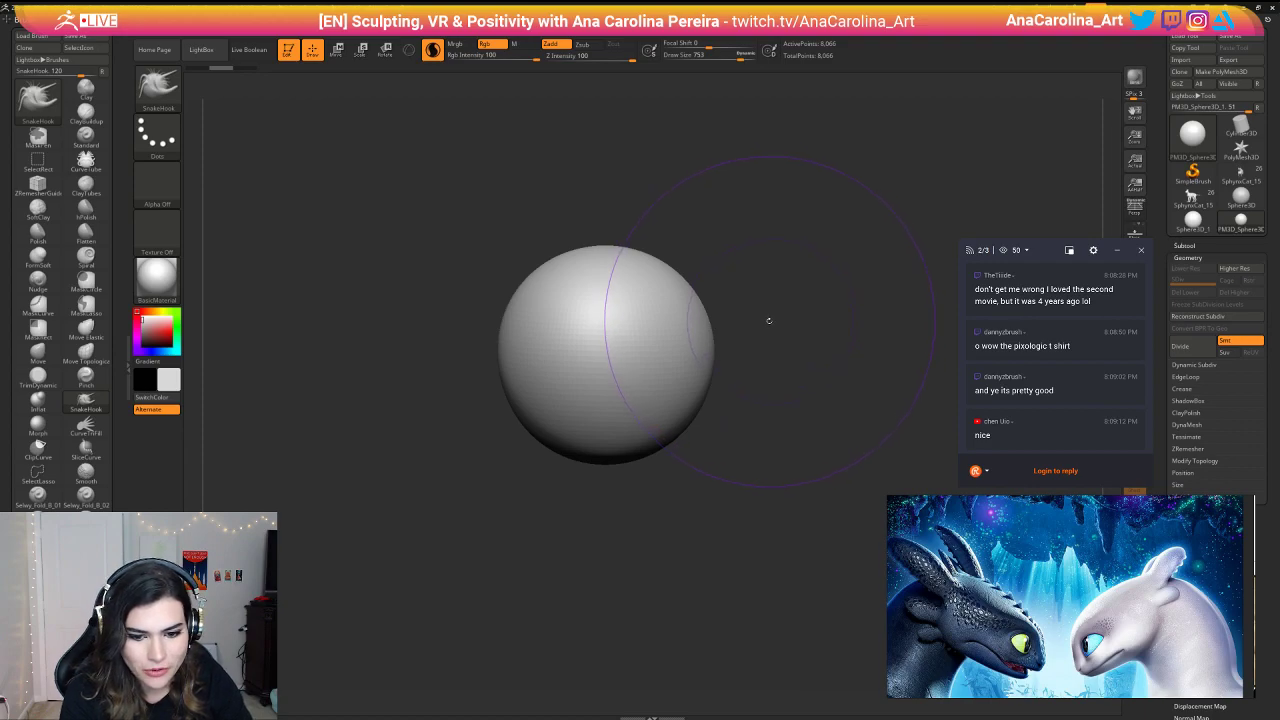
pyautogui.press('space')
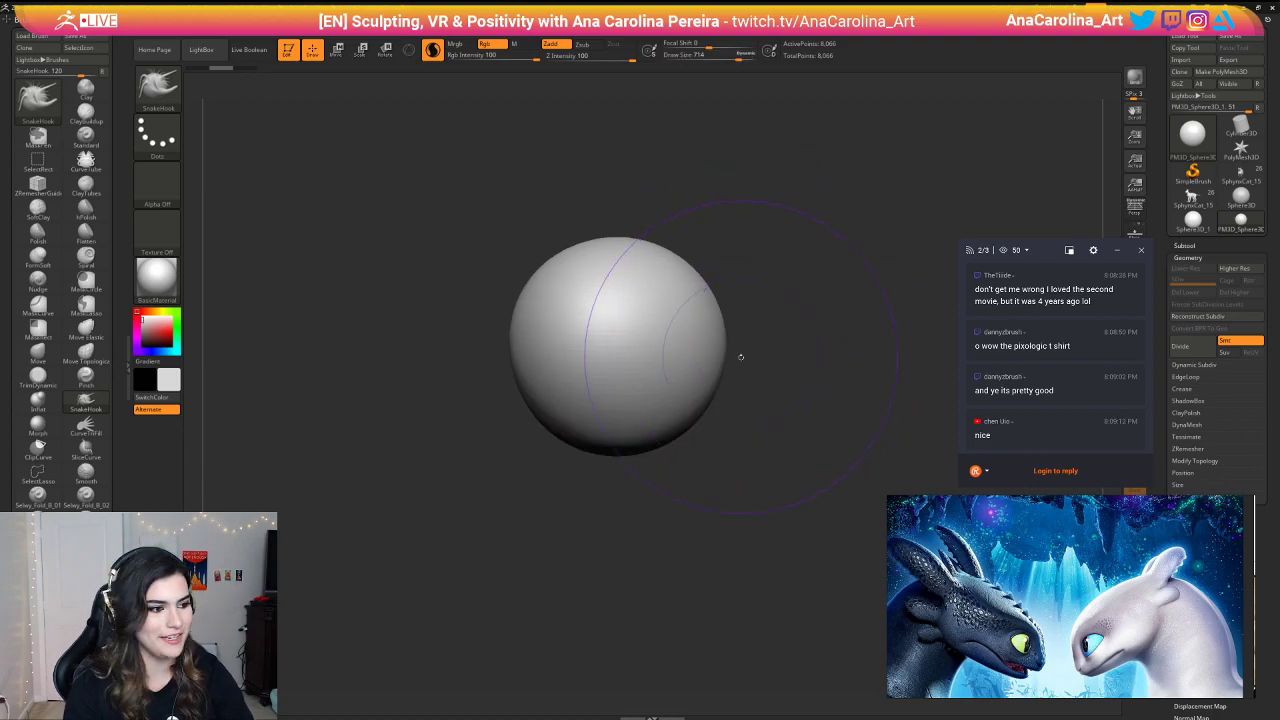
# Step: Reshape the sphere with SnakeHook into an elongated, egg-shaped head with a narrower front
pyautogui.keyDown('alt'); pyautogui.moveTo(740, 357); pyautogui.dragTo(760, 357); pyautogui.keyUp('alt')
pyautogui.moveTo(690, 482)
pyautogui.mouseDown()
pyautogui.moveTo(577, 460)
pyautogui.moveTo(590, 478)
pyautogui.mouseUp()
pyautogui.moveTo(626, 389)
pyautogui.mouseDown()
pyautogui.moveTo(594, 409)
pyautogui.moveTo(587, 384)
pyautogui.mouseUp()
pyautogui.moveTo(812, 350)
pyautogui.mouseDown()
pyautogui.moveTo(824, 347)
pyautogui.moveTo(743, 272)
pyautogui.moveTo(655, 290)
pyautogui.moveTo(773, 310)
pyautogui.mouseUp()
pyautogui.keyDown('alt'); pyautogui.moveTo(751, 403); pyautogui.dragTo(649, 379); pyautogui.keyUp('alt')
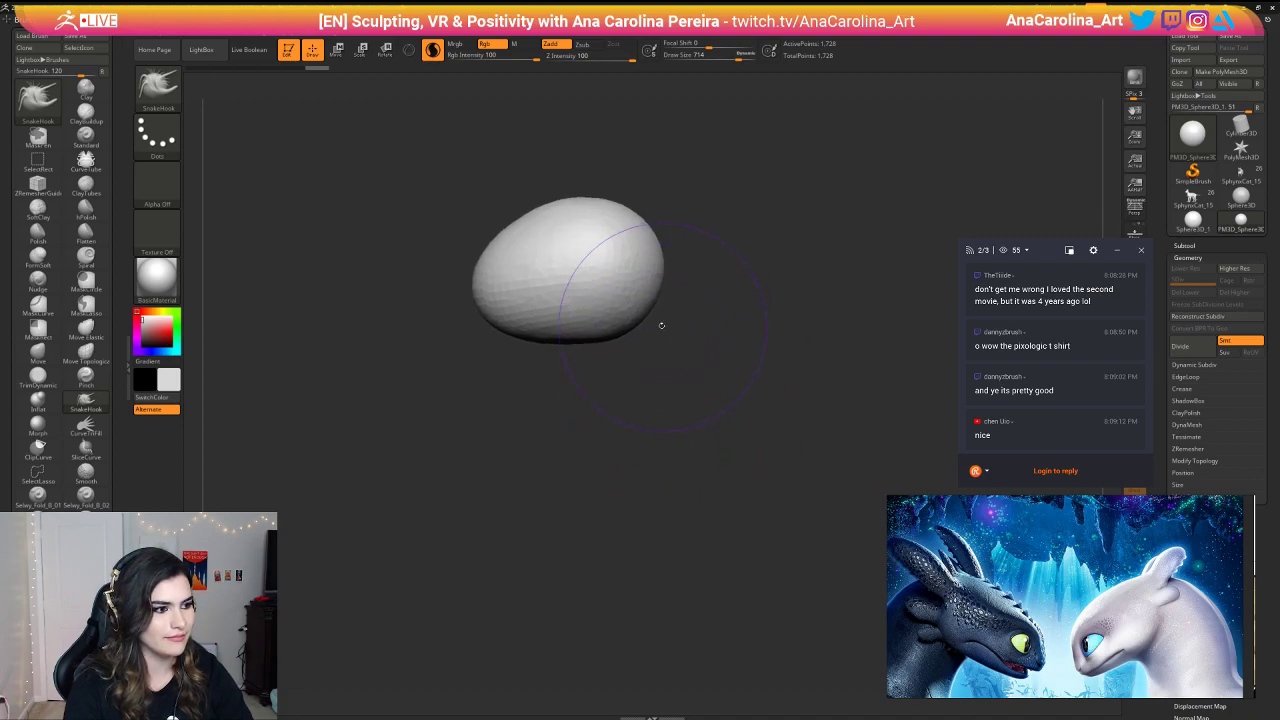
# Step: Pull a thick neck and torso down from the rear of the head and fill out its front and lower end
pyautogui.moveTo(660, 323)
pyautogui.mouseDown()
pyautogui.moveTo(573, 363)
pyautogui.moveTo(658, 325)
pyautogui.moveTo(676, 389)
pyautogui.moveTo(697, 392)
pyautogui.moveTo(681, 454)
pyautogui.moveTo(717, 412)
pyautogui.mouseUp()
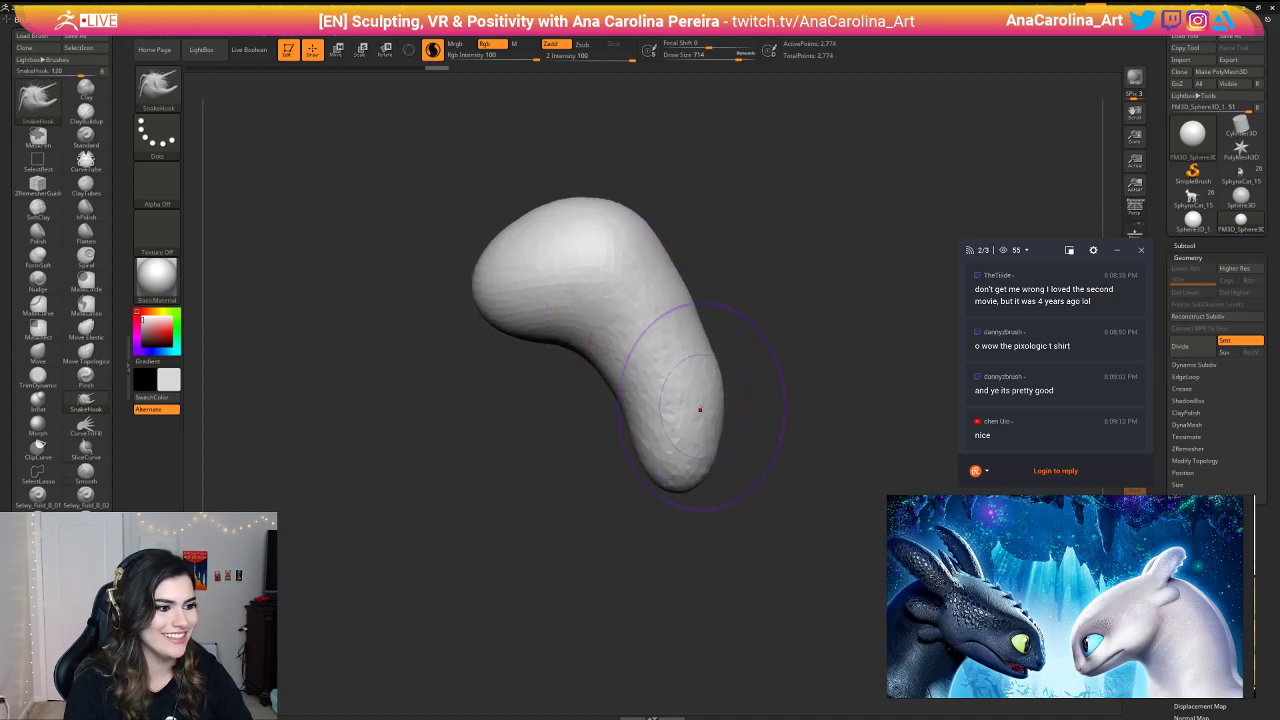
pyautogui.moveTo(630, 410); pyautogui.dragTo(552, 446)
pyautogui.moveTo(638, 468)
pyautogui.mouseDown()
pyautogui.moveTo(602, 474)
pyautogui.moveTo(634, 492)
pyautogui.mouseUp()
pyautogui.hotkey('ctrl', 'z')
pyautogui.hotkey('ctrl', 'z')
pyautogui.hotkey('ctrl', 'z')
pyautogui.hotkey('ctrl', 'z')
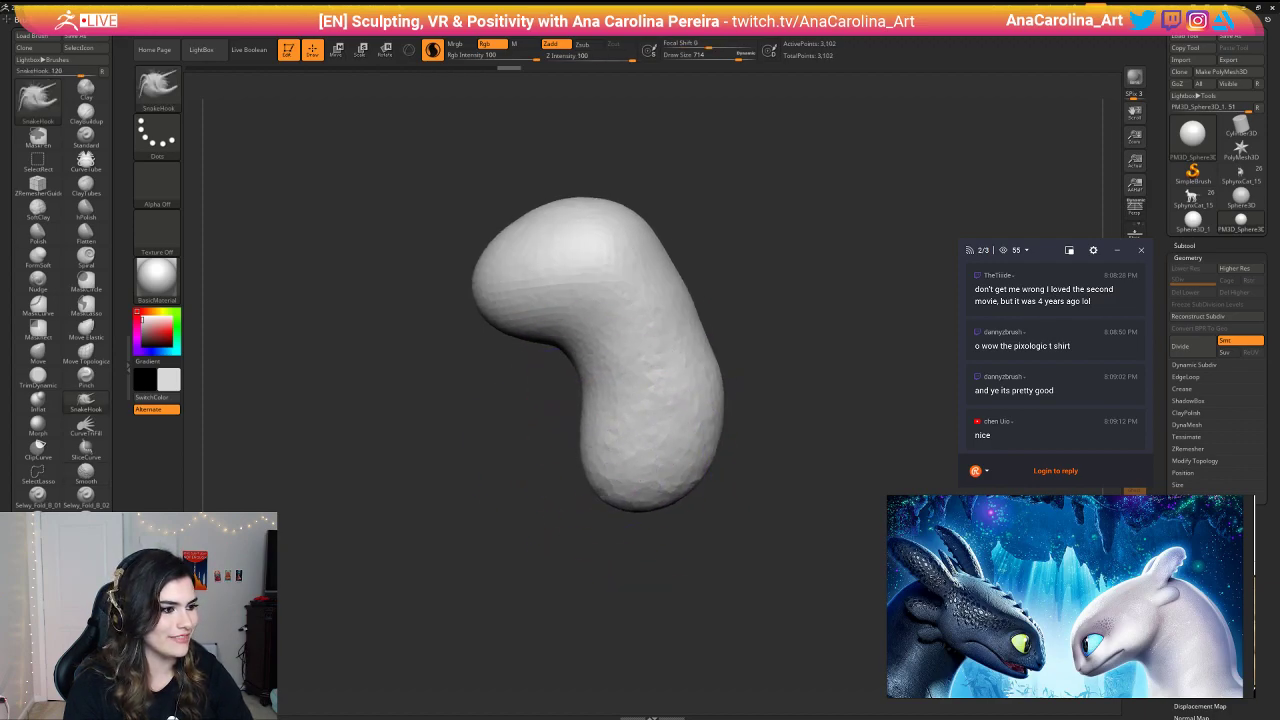
pyautogui.hotkey('ctrl', 'shift', 'z')
pyautogui.hotkey('ctrl', 'shift', 'z')
pyautogui.hotkey('ctrl', 'shift', 'z')
pyautogui.hotkey('ctrl', 'shift', 'z')
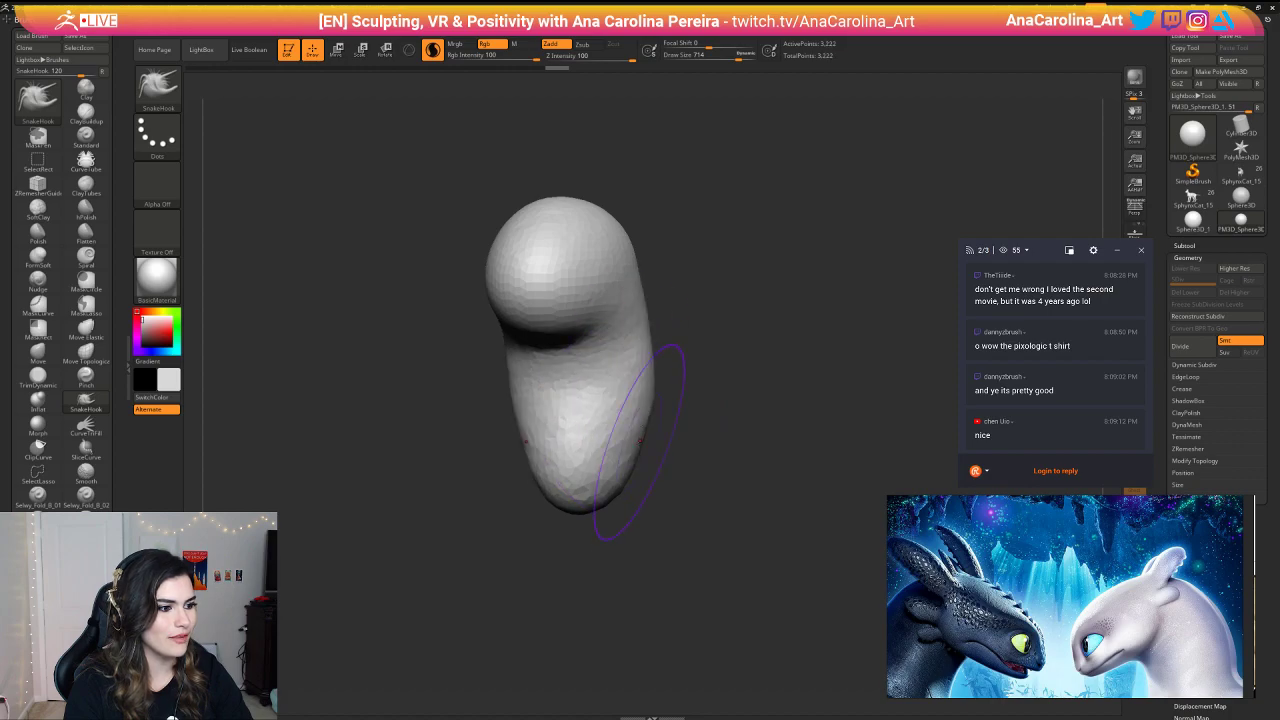
# Step: Pull the lower back outward with SnakeHook and smooth the line of the upper back
pyautogui.moveTo(691, 446)
pyautogui.mouseDown()
pyautogui.moveTo(718, 450)
pyautogui.moveTo(738, 422)
pyautogui.mouseUp()
pyautogui.scroll(-4, 1075, 546)
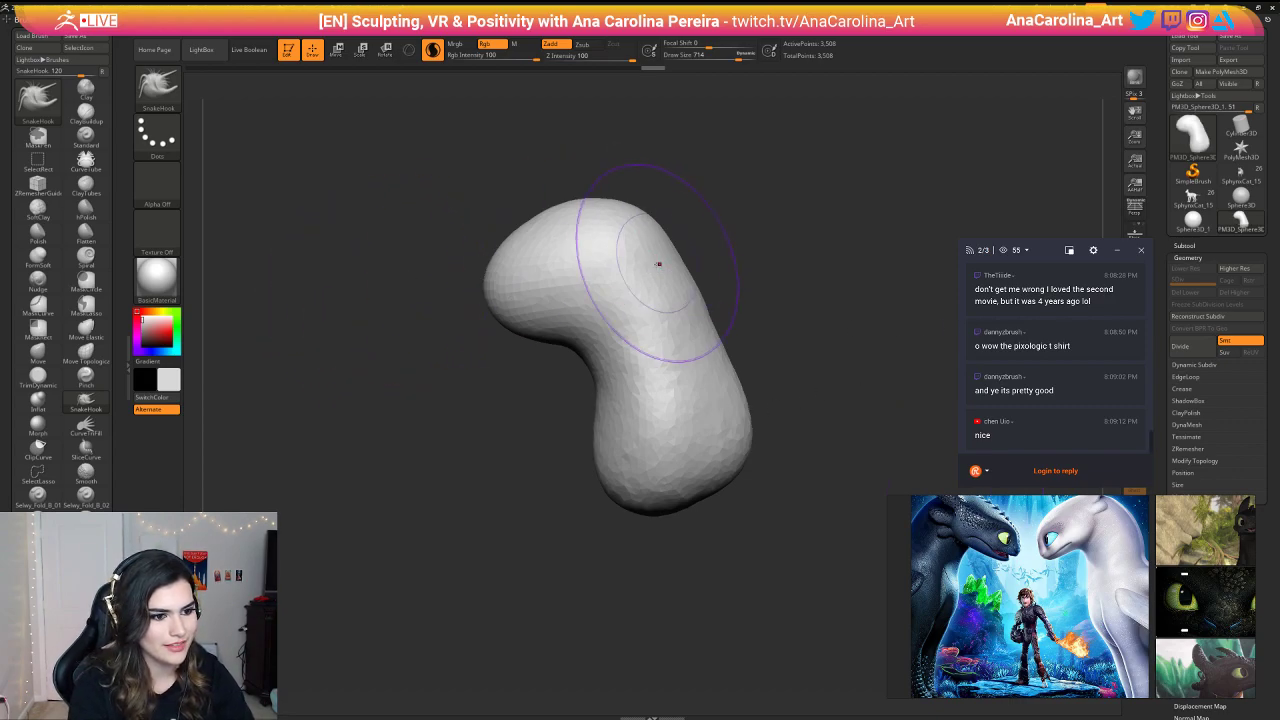
pyautogui.moveTo(695, 306); pyautogui.dragTo(718, 332)
pyautogui.moveTo(727, 384)
pyautogui.keyDown('shift'); pyautogui.mouseDown()
pyautogui.moveTo(737, 371)
pyautogui.moveTo(712, 305)
pyautogui.mouseUp(); pyautogui.keyUp('shift')
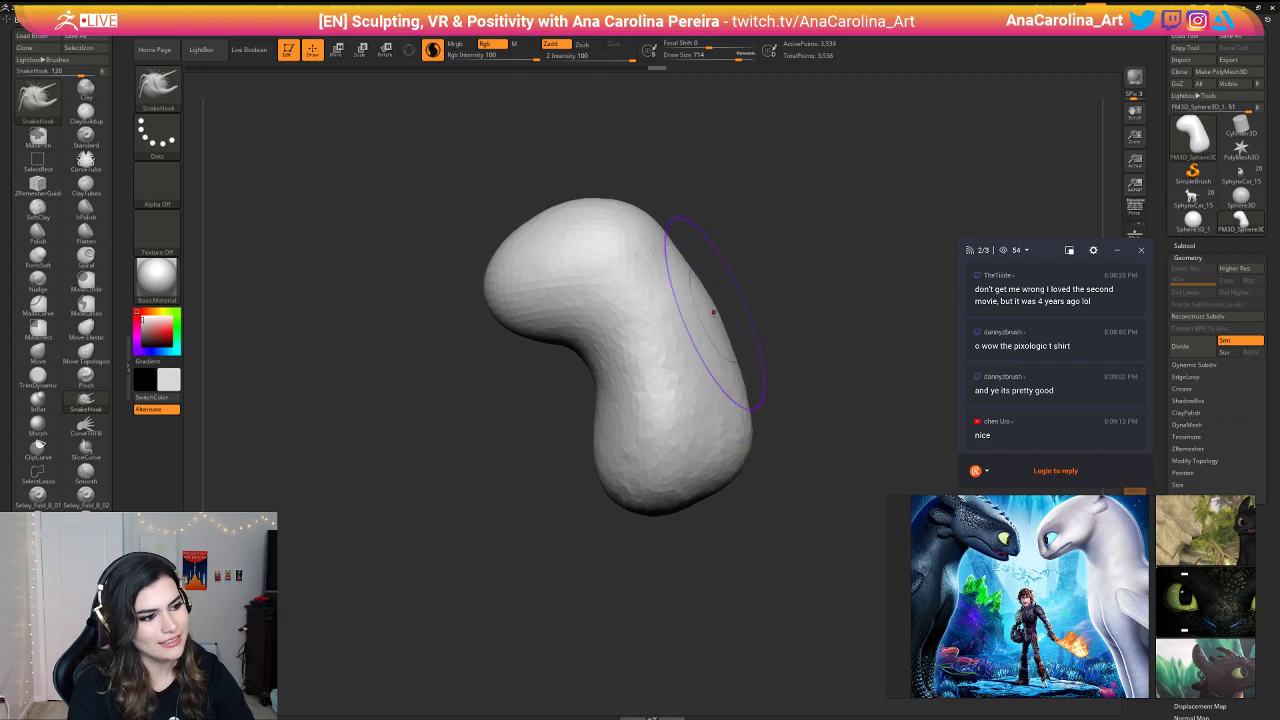
# Step: Set the draw size to 585, fill out the throat and chest, and lengthen the torso's lower end into a taper
pyautogui.press('space')
pyautogui.moveTo(645, 378); pyautogui.dragTo(635, 379)
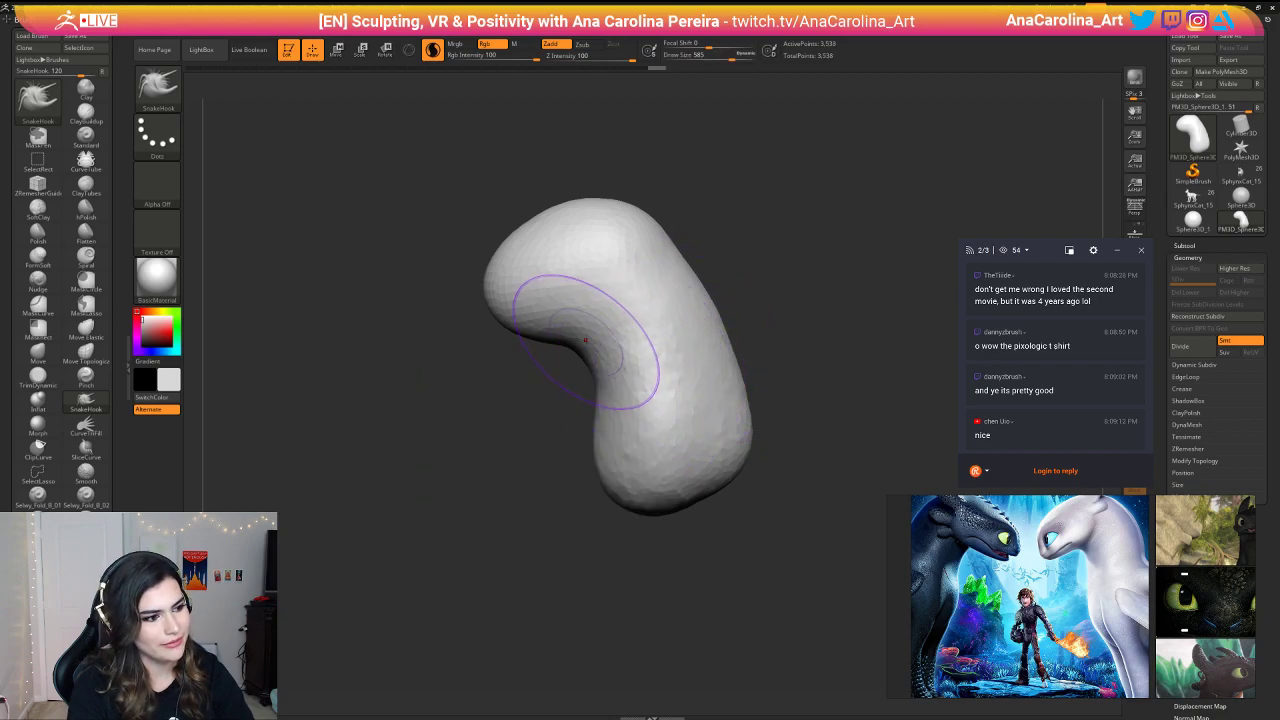
pyautogui.moveTo(587, 343)
pyautogui.mouseDown()
pyautogui.moveTo(573, 352)
pyautogui.moveTo(597, 400)
pyautogui.mouseUp()
pyautogui.moveTo(609, 446); pyautogui.dragTo(603, 455)
pyautogui.moveTo(648, 495); pyautogui.dragTo(651, 510)
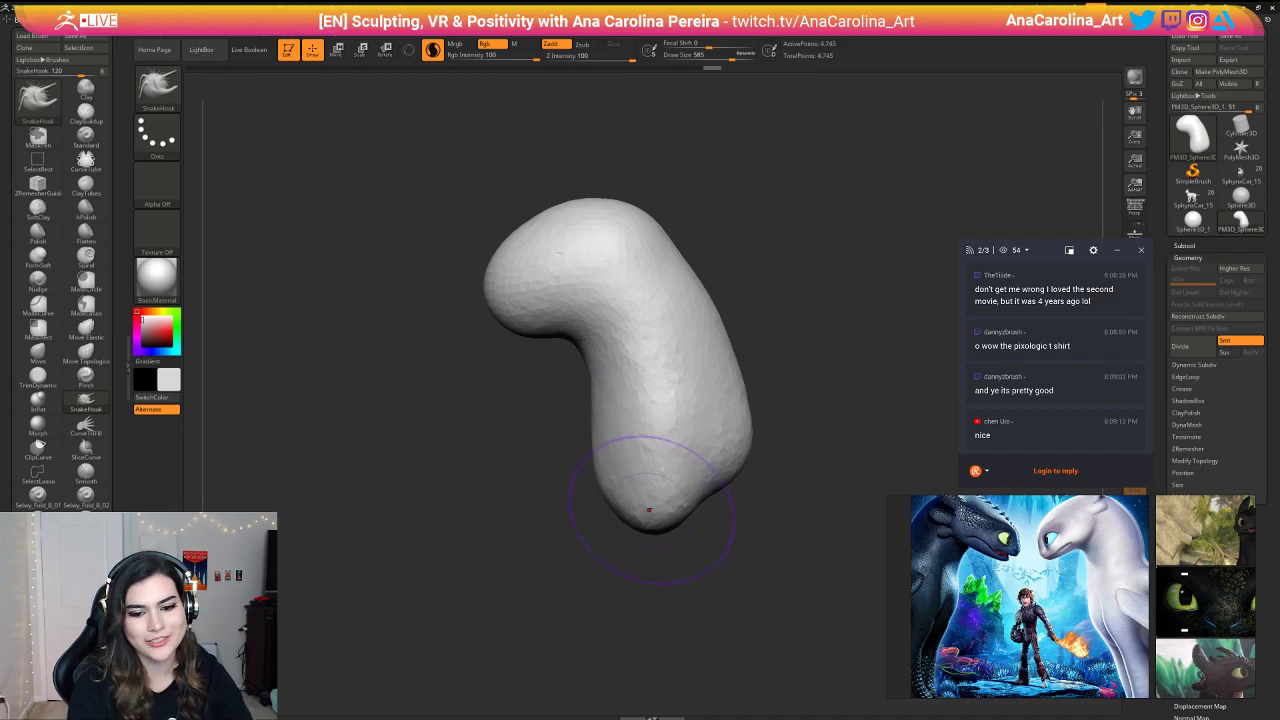
pyautogui.moveTo(660, 575); pyautogui.dragTo(765, 573)
pyautogui.moveTo(606, 511); pyautogui.dragTo(595, 553)
pyautogui.moveTo(740, 572)
pyautogui.mouseDown()
pyautogui.moveTo(645, 572)
pyautogui.moveTo(615, 549)
pyautogui.moveTo(680, 463)
pyautogui.mouseUp()
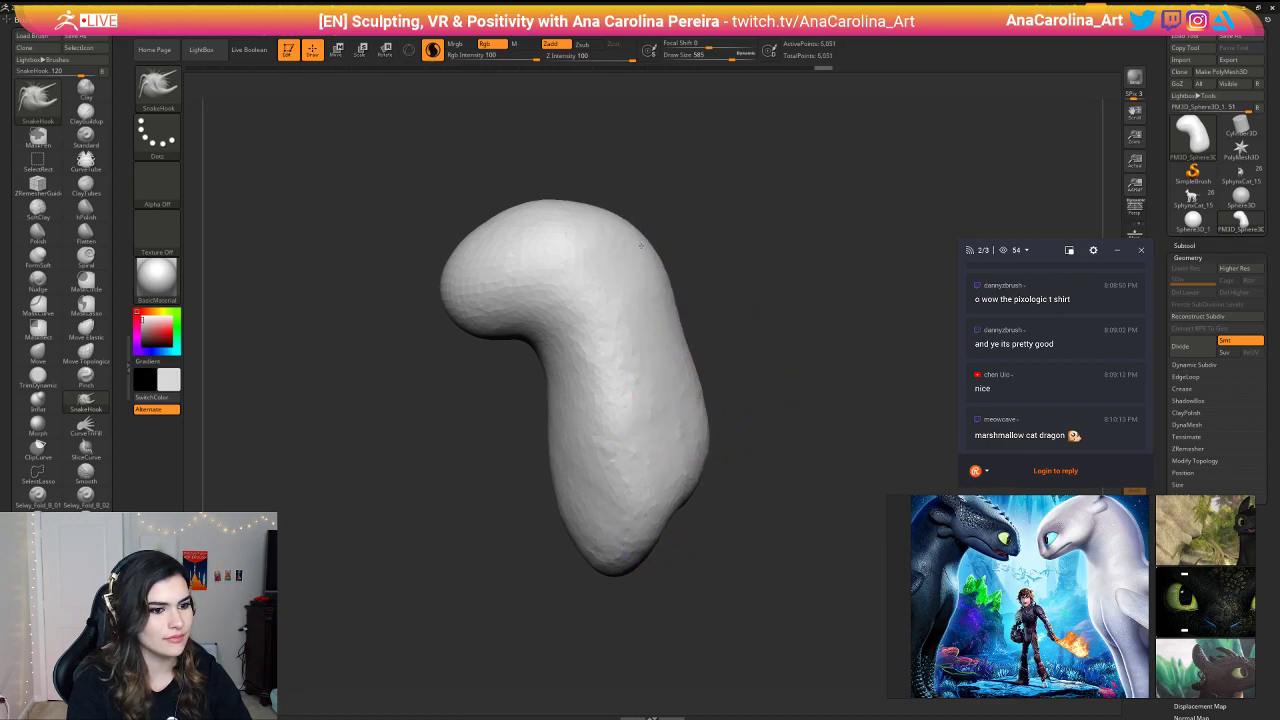
# Step: Smooth the surface of the torso, chest and neck to even out the SnakeHook strokes
pyautogui.keyDown('ctrl'); pyautogui.moveTo(655, 266); pyautogui.dragTo(690, 260, button='right'); pyautogui.keyUp('ctrl')
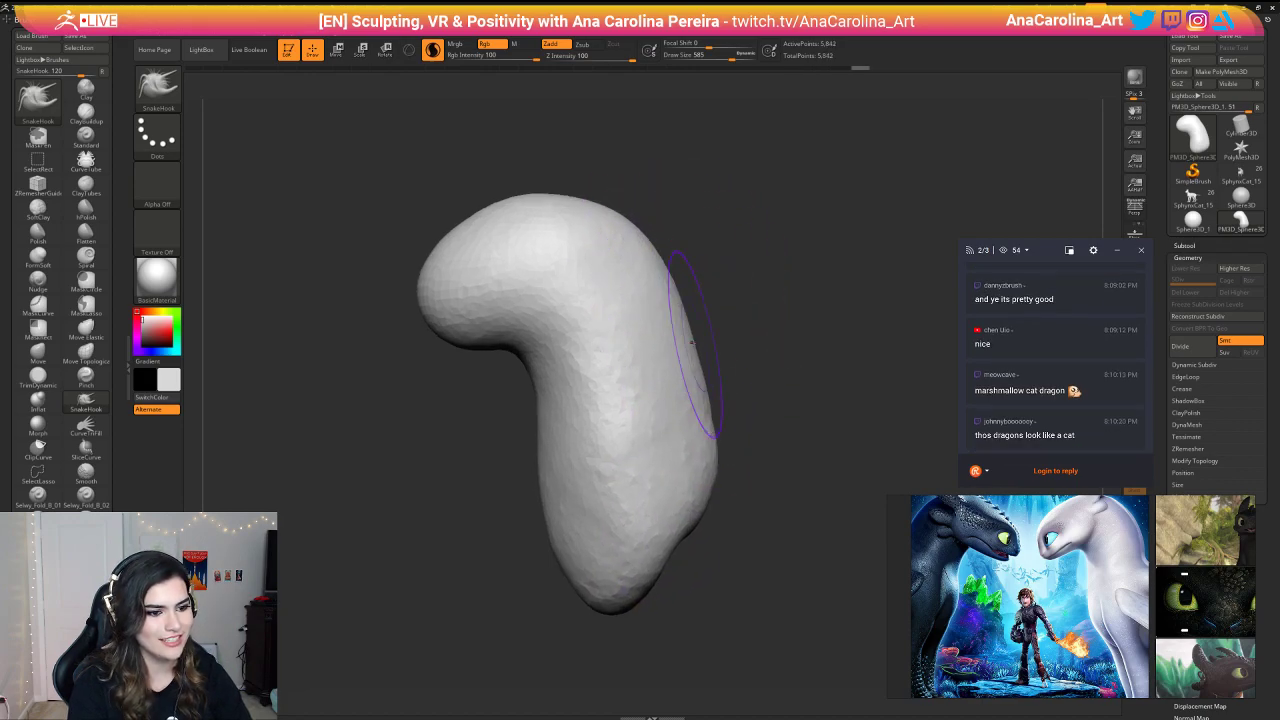
pyautogui.moveTo(707, 367); pyautogui.dragTo(724, 345, button='right')
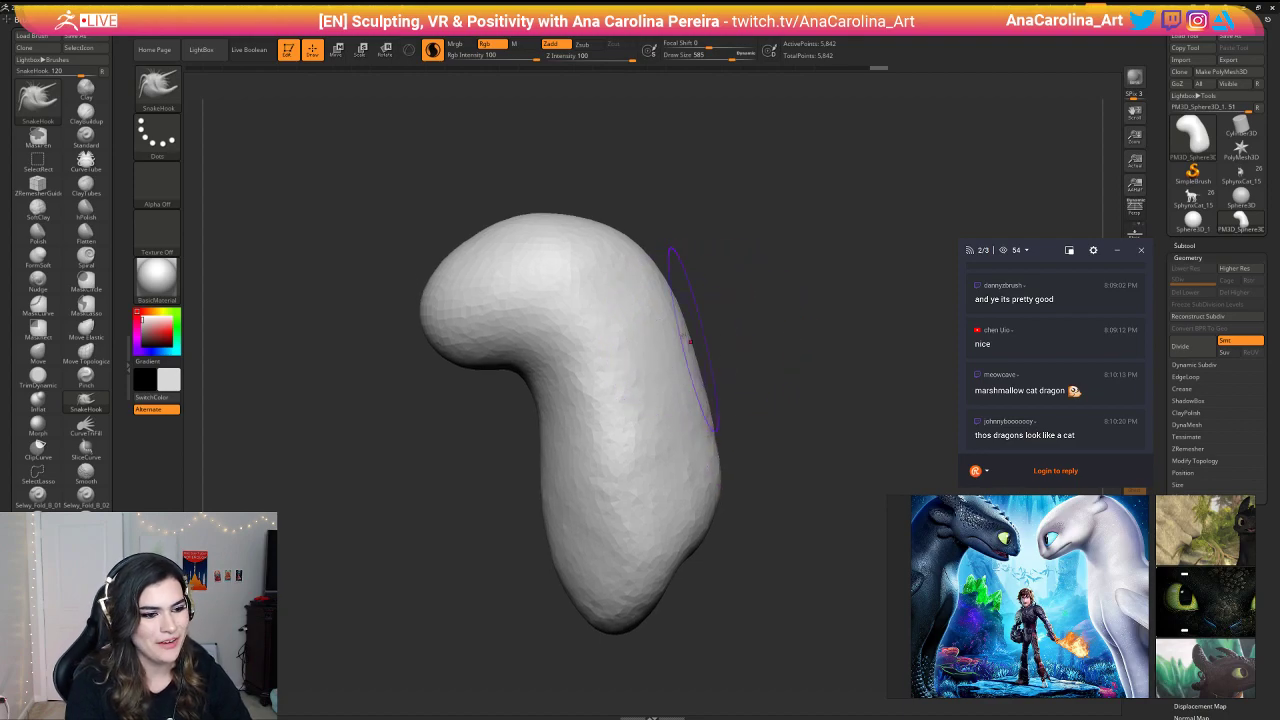
pyautogui.moveTo(643, 300)
pyautogui.keyDown('shift'); pyautogui.mouseDown()
pyautogui.moveTo(668, 400)
pyautogui.moveTo(631, 487)
pyautogui.moveTo(634, 457)
pyautogui.mouseUp(); pyautogui.keyUp('shift')
pyautogui.rightClick(634, 452)
pyautogui.keyDown('shift'); pyautogui.moveTo(629, 367); pyautogui.dragTo(588, 458); pyautogui.keyUp('shift')
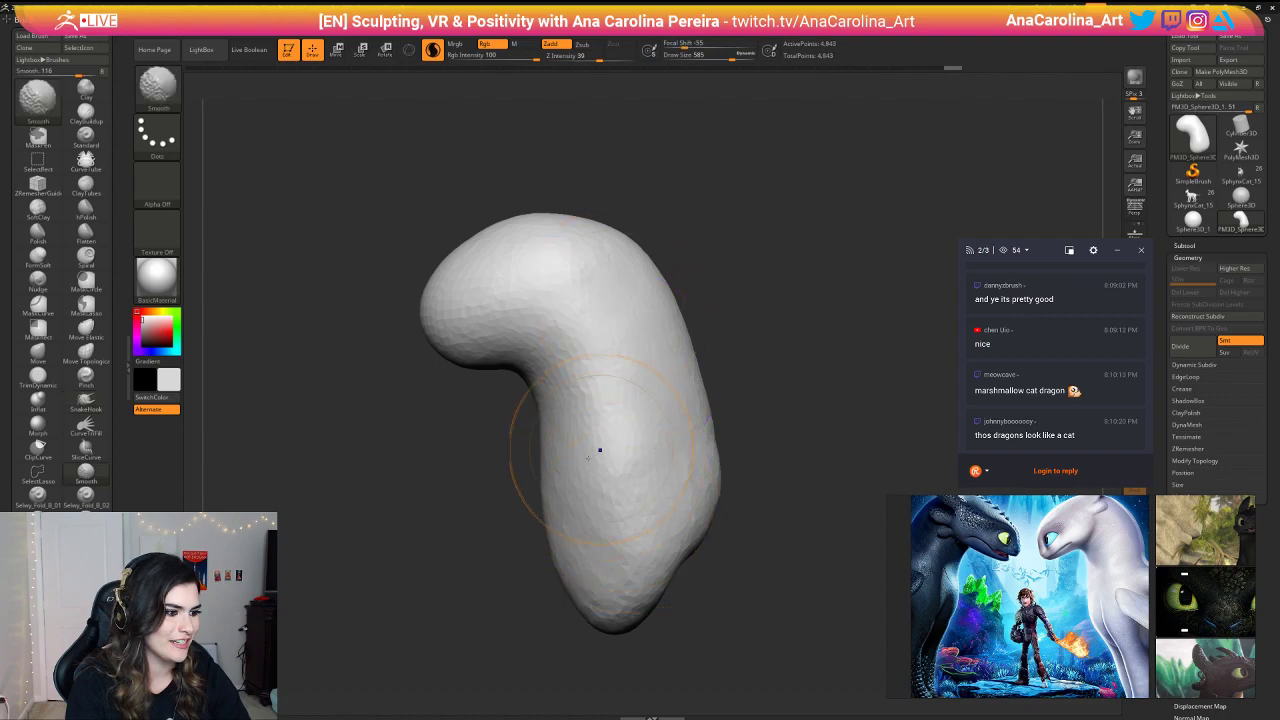
pyautogui.moveTo(588, 458); pyautogui.dragTo(648, 448, button='right')
pyautogui.keyDown('shift'); pyautogui.moveTo(548, 424); pyautogui.dragTo(563, 540); pyautogui.keyUp('shift')
pyautogui.moveTo(671, 454); pyautogui.dragTo(645, 452, button='right')
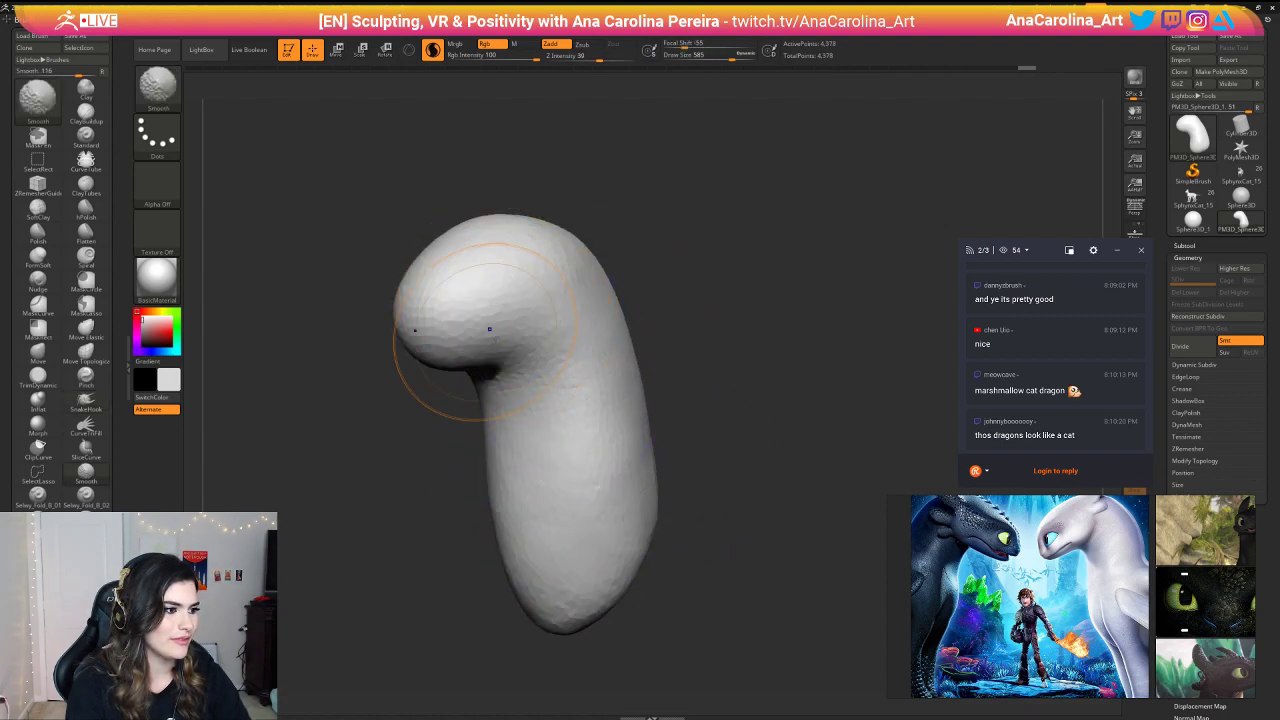
pyautogui.moveTo(489, 329)
pyautogui.mouseDown(button='right')
pyautogui.moveTo(680, 268)
pyautogui.moveTo(703, 243)
pyautogui.moveTo(716, 285)
pyautogui.mouseUp(button='right')
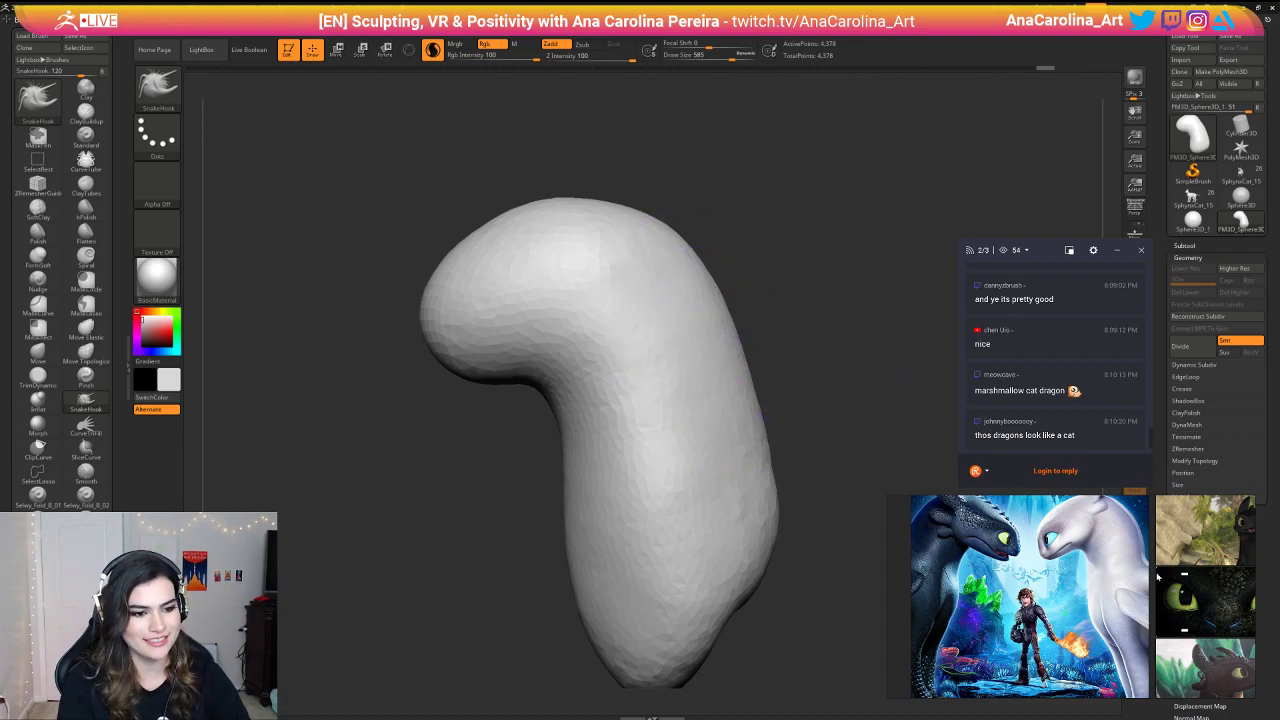
# Step: Examine the enlarged movie poster of the black and white dragons and read through the recent live chat messages
pyautogui.scroll(8, 1100, 533)
pyautogui.moveTo(1096, 499); pyautogui.dragTo(1152, 548, button='middle')
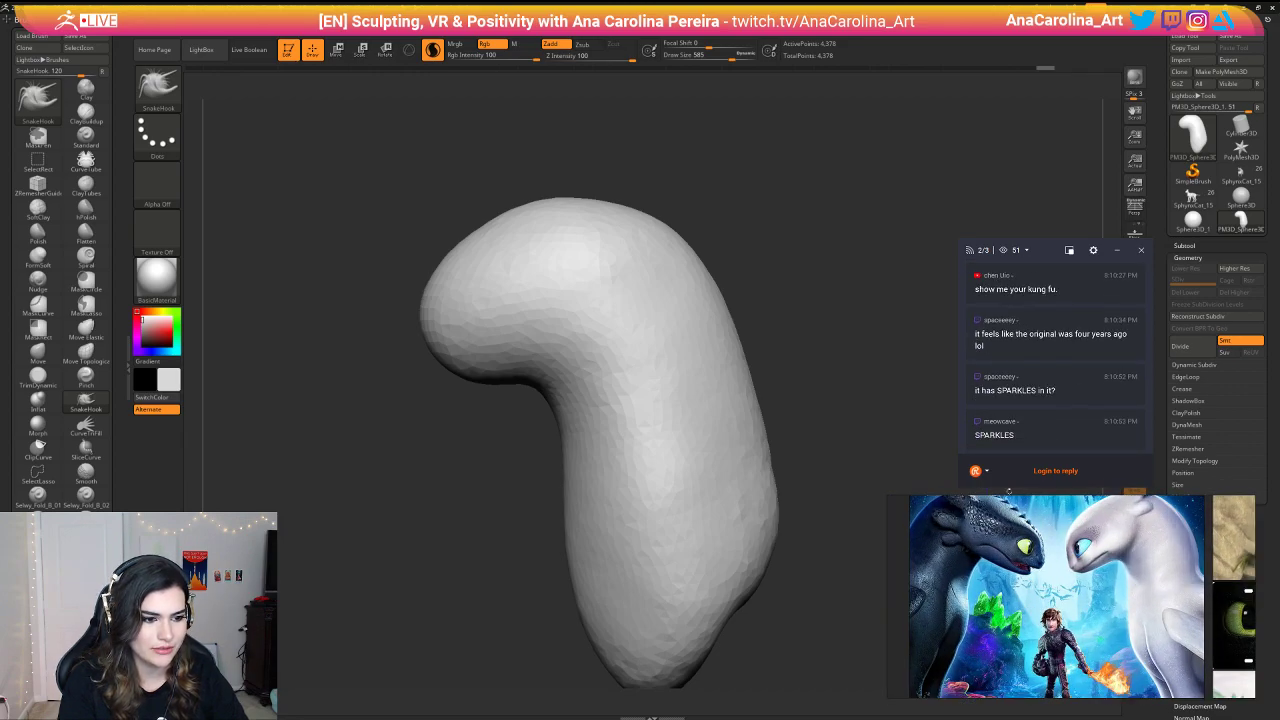
pyautogui.scroll(1, 1060, 377)
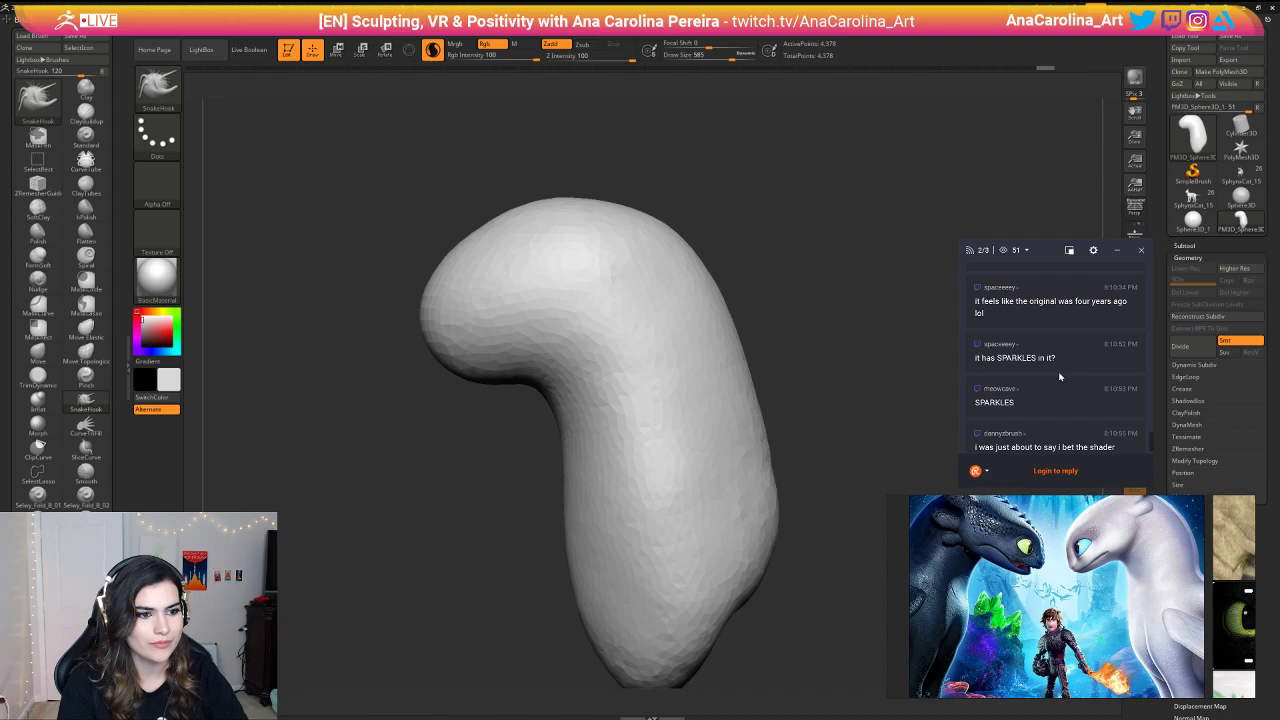
pyautogui.scroll(1, 1060, 377)
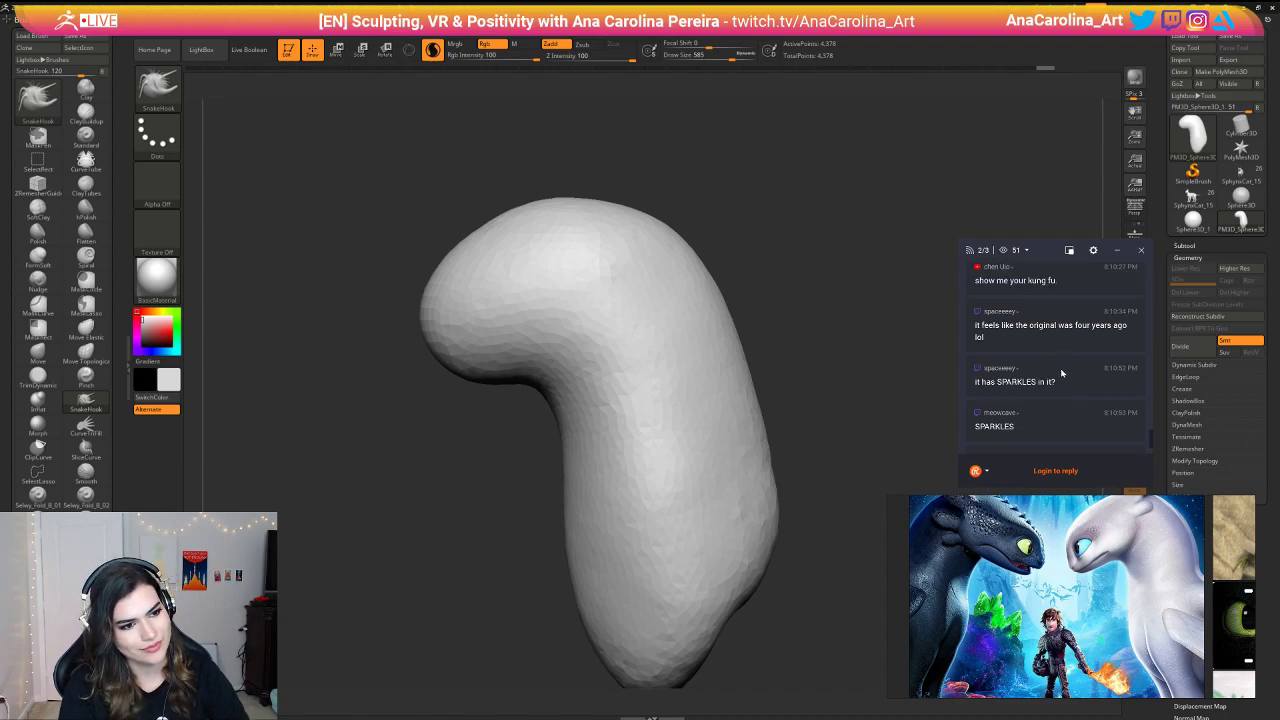
pyautogui.scroll(-2, 1063, 382)
pyautogui.scroll(2, 1064, 384)
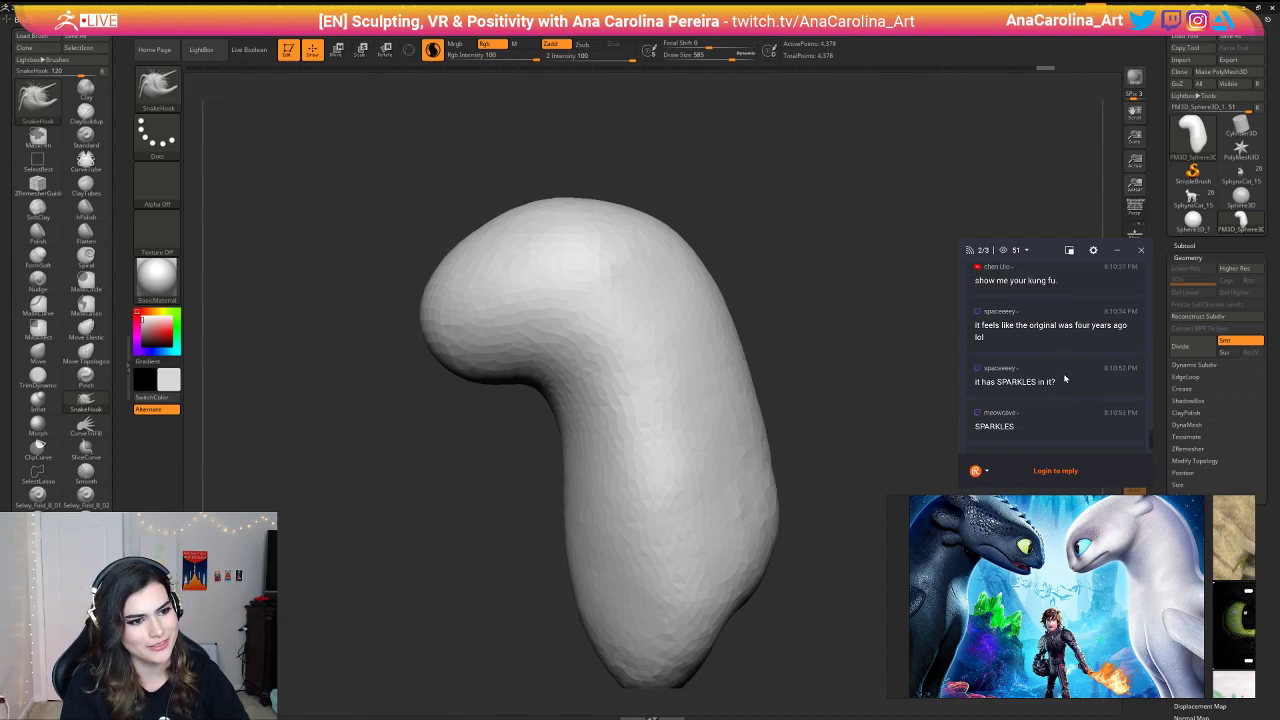
pyautogui.scroll(2, 1065, 378)
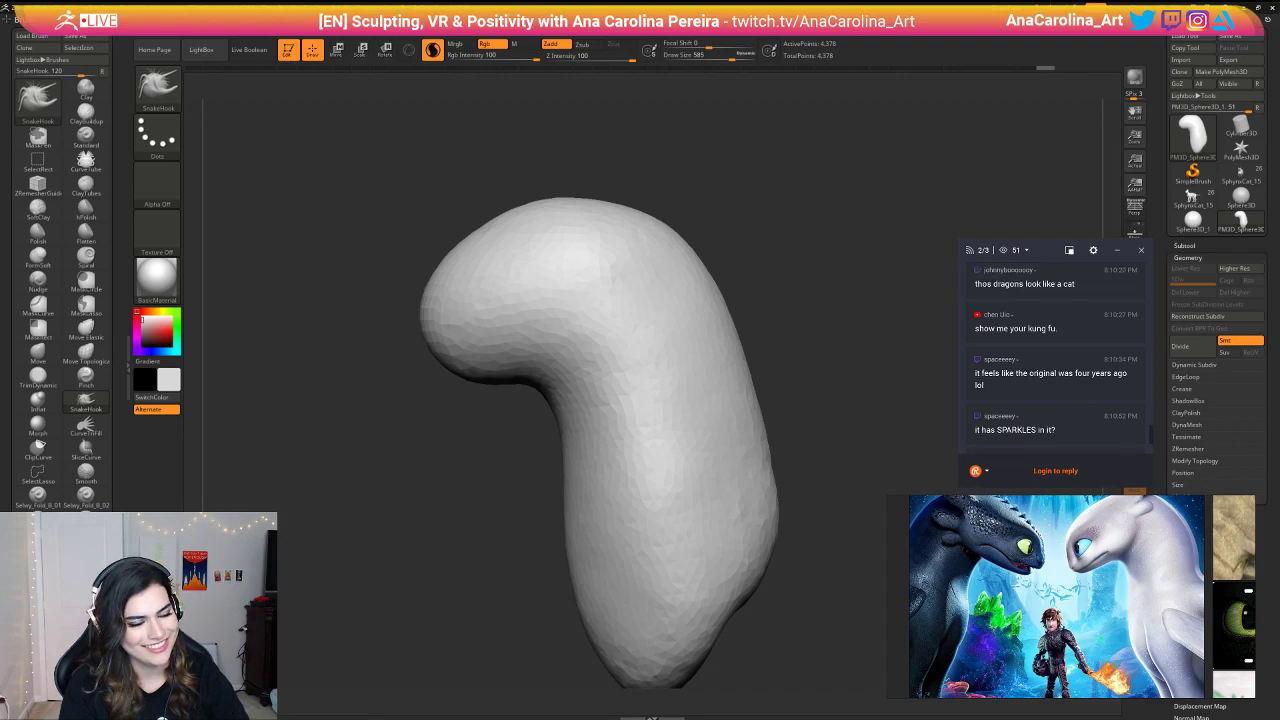
pyautogui.scroll(2, 1081, 378)
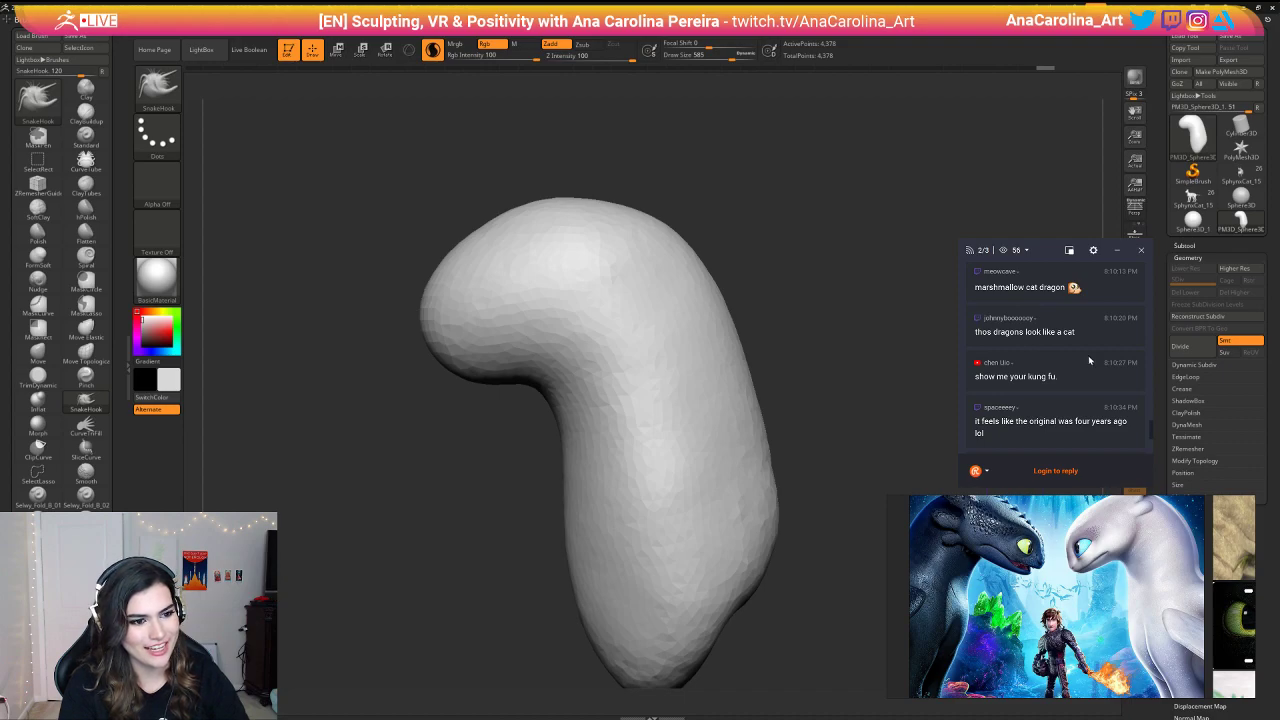
pyautogui.scroll(-6, 1095, 364)
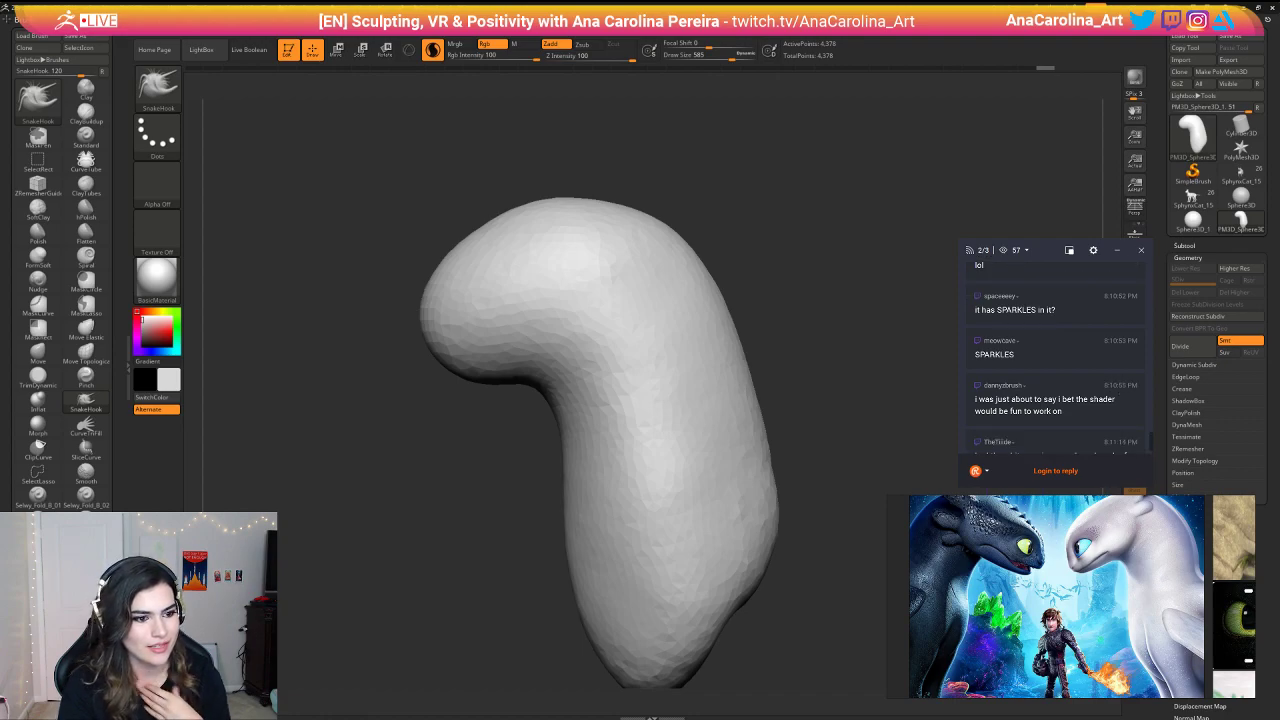
# Step: Set the draw size to 704 and refine the contour of the lower back and tapered lower end of the torso
pyautogui.moveTo(436, 529); pyautogui.dragTo(469, 563)
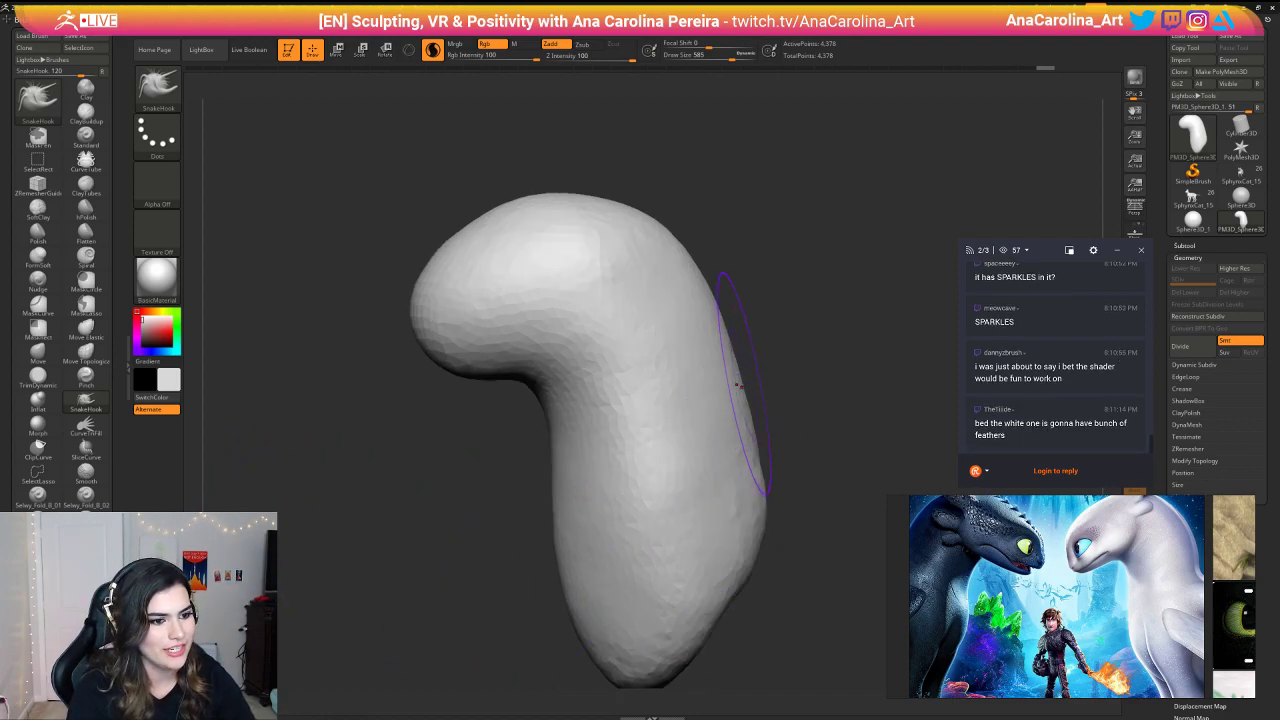
pyautogui.keyDown('shift'); pyautogui.moveTo(764, 368); pyautogui.dragTo(766, 381); pyautogui.keyUp('shift')
pyautogui.moveTo(800, 457); pyautogui.dragTo(735, 485)
pyautogui.moveTo(700, 548)
pyautogui.mouseDown()
pyautogui.moveTo(722, 535)
pyautogui.moveTo(670, 550)
pyautogui.mouseUp()
pyautogui.press('space')
pyautogui.moveTo(640, 604); pyautogui.dragTo(612, 618)
pyautogui.moveTo(760, 590)
pyautogui.mouseDown()
pyautogui.moveTo(732, 596)
pyautogui.moveTo(780, 608)
pyautogui.mouseUp()
pyautogui.moveTo(780, 600); pyautogui.dragTo(730, 588)
pyautogui.keyDown('ctrl'); pyautogui.moveTo(742, 582); pyautogui.dragTo(762, 602); pyautogui.keyUp('ctrl')
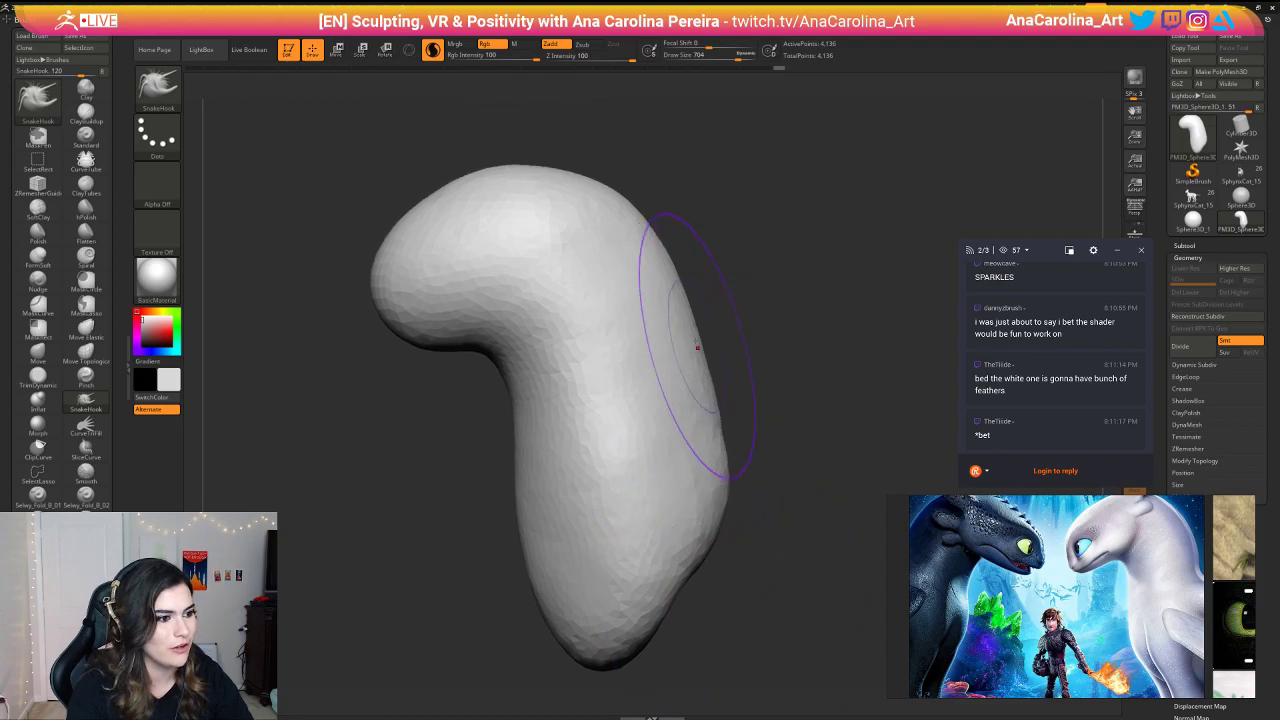
# Step: Pull the nape and upper back outward into a fuller, rounder curve
pyautogui.moveTo(688, 345); pyautogui.dragTo(702, 335)
pyautogui.moveTo(655, 268); pyautogui.dragTo(668, 256)
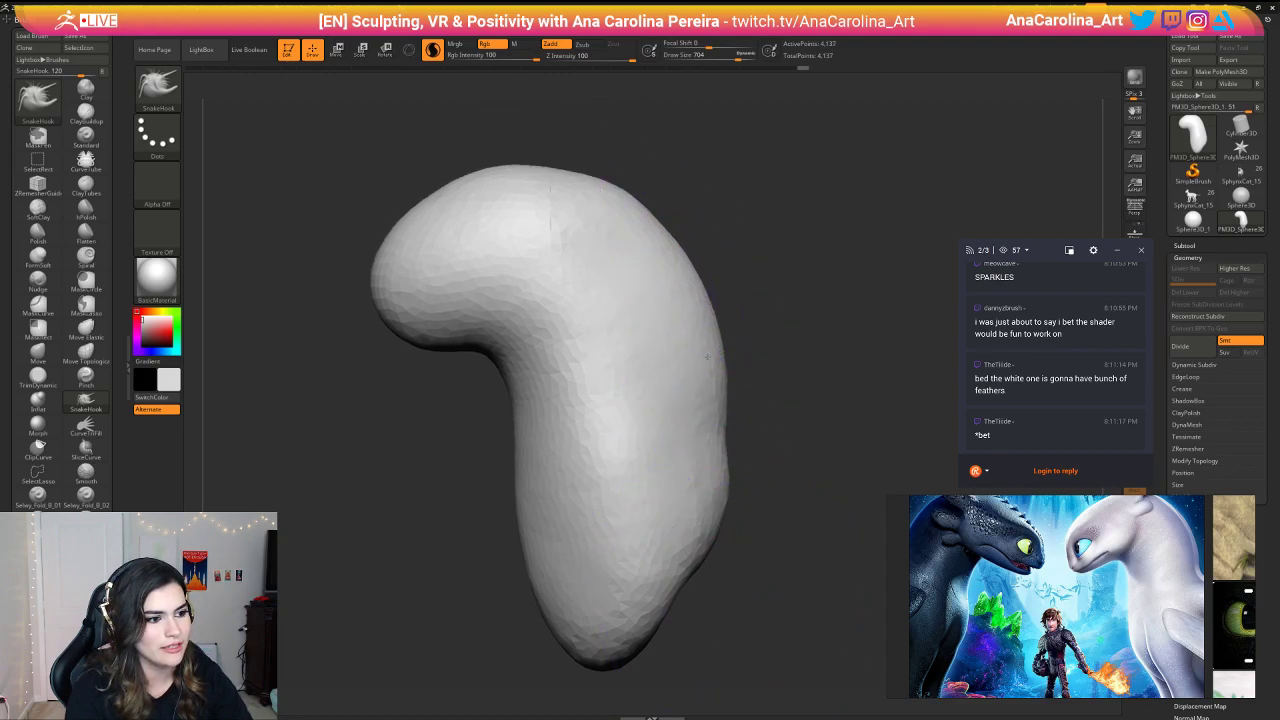
pyautogui.keyDown('ctrl'); pyautogui.moveTo(761, 364); pyautogui.dragTo(772, 388); pyautogui.keyUp('ctrl')
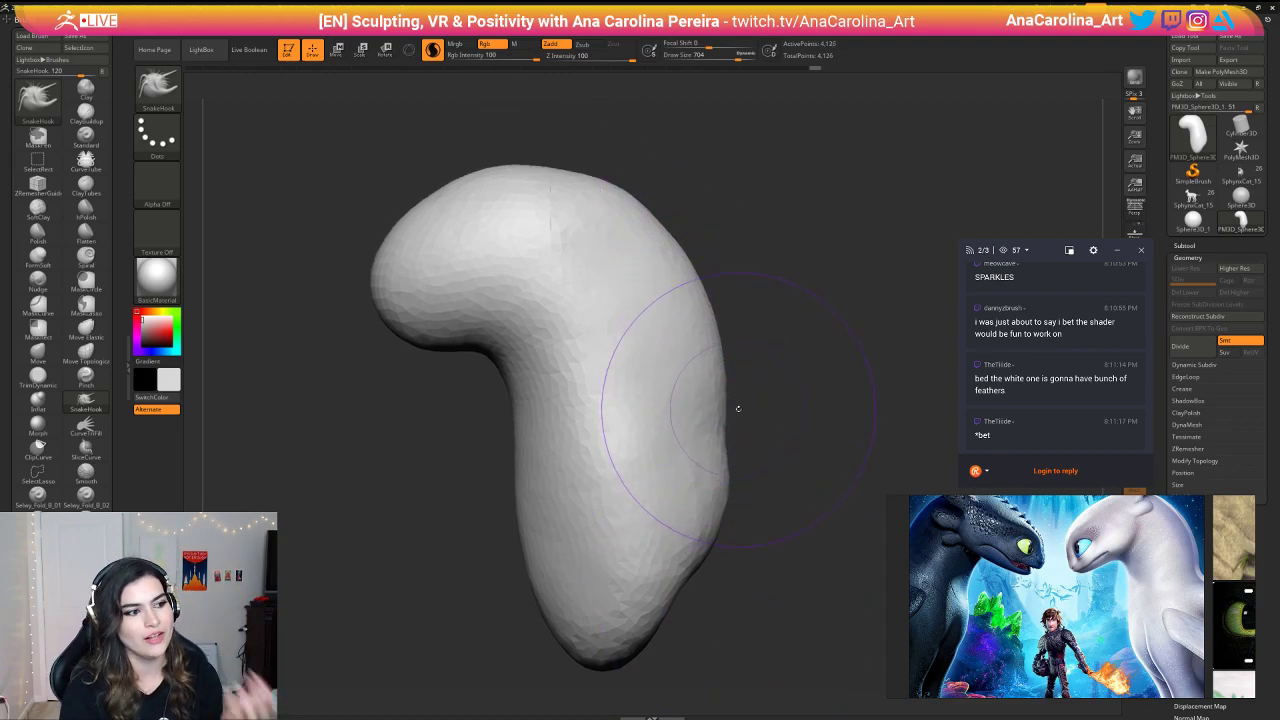
# Step: Set the draw size to 506 and pull the front of the head outward and down into a narrower muzzle
pyautogui.moveTo(640, 204)
pyautogui.mouseDown()
pyautogui.moveTo(623, 191)
pyautogui.moveTo(665, 243)
pyautogui.moveTo(637, 206)
pyautogui.moveTo(530, 175)
pyautogui.moveTo(503, 255)
pyautogui.moveTo(464, 273)
pyautogui.mouseUp()
pyautogui.press('space')
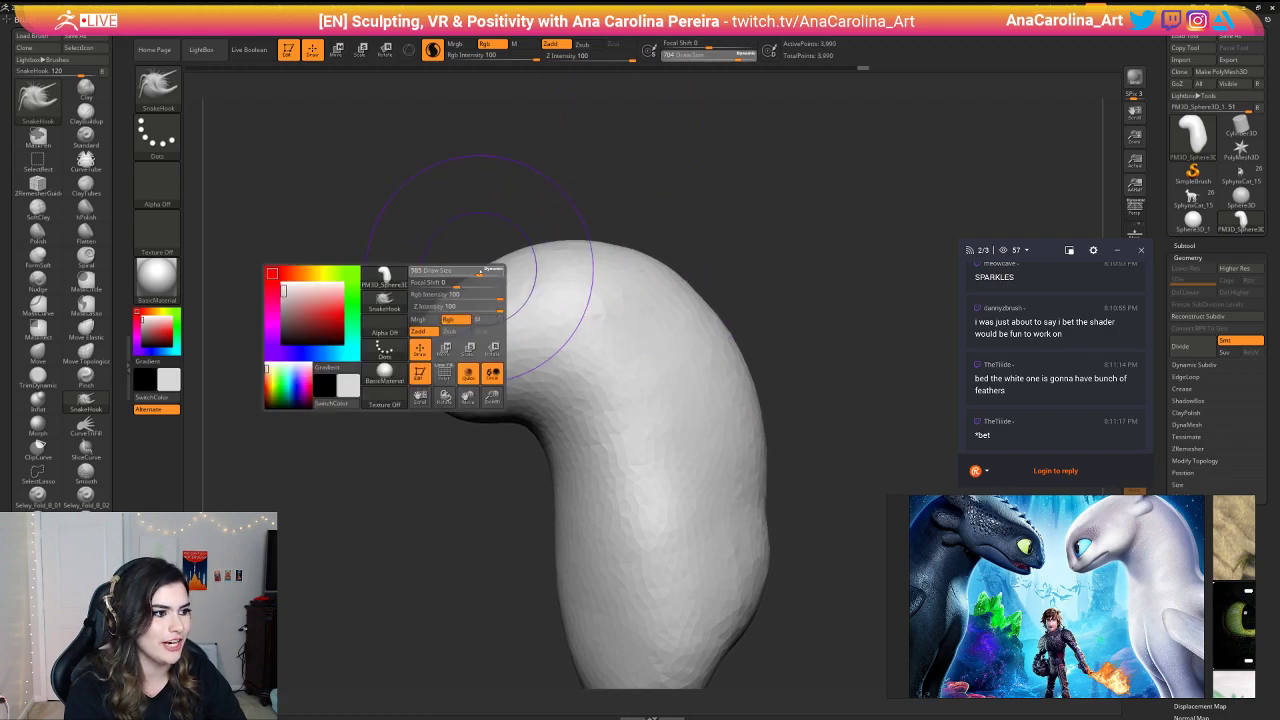
pyautogui.moveTo(424, 340); pyautogui.dragTo(406, 383)
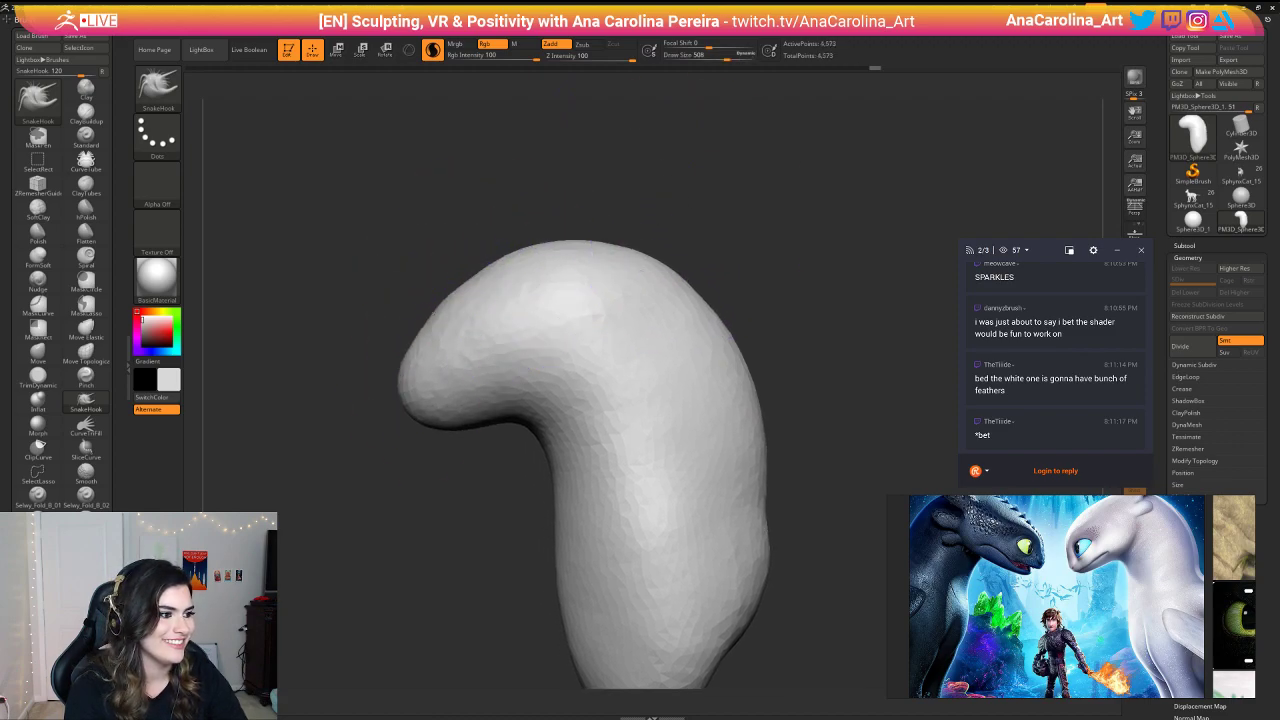
# Step: Look through the dragon reference board and enlarge the image of the black dragon facing forward among tree roots
pyautogui.moveTo(410, 478); pyautogui.dragTo(571, 443)
pyautogui.scroll(-10, 1054, 577)
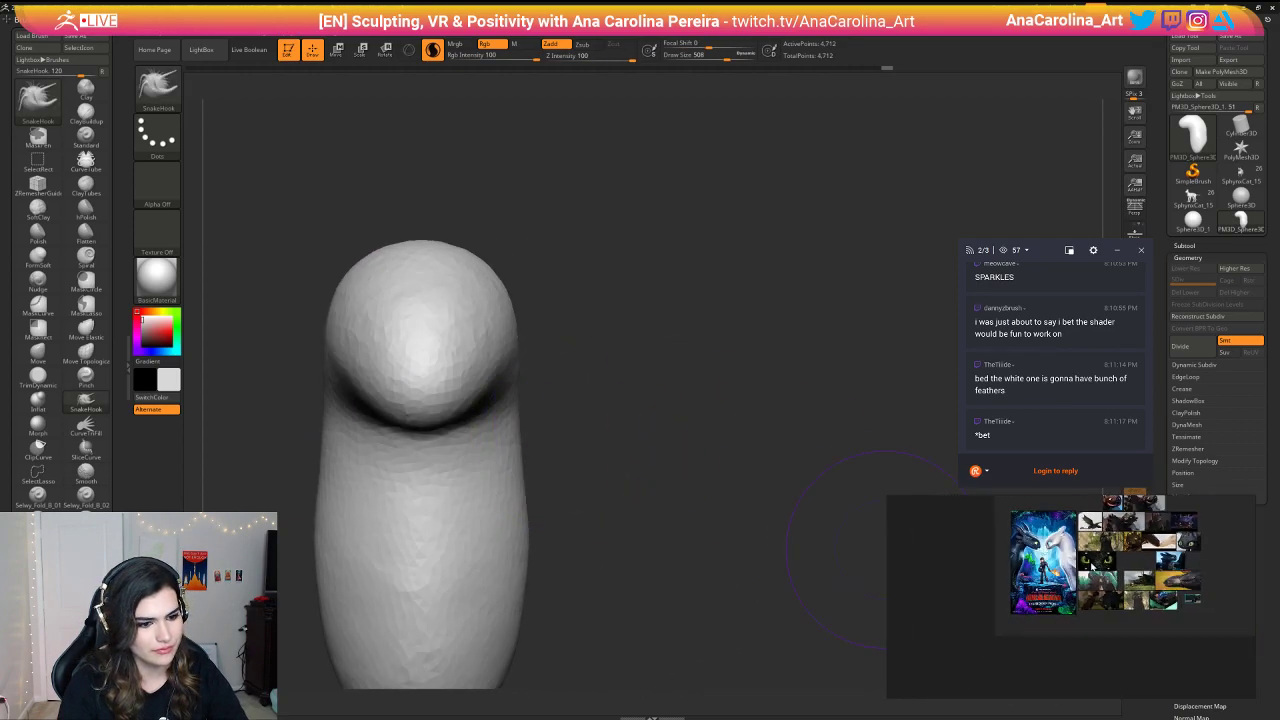
pyautogui.moveTo(1054, 577); pyautogui.dragTo(1032, 656, button='middle')
pyautogui.scroll(7, 1032, 656)
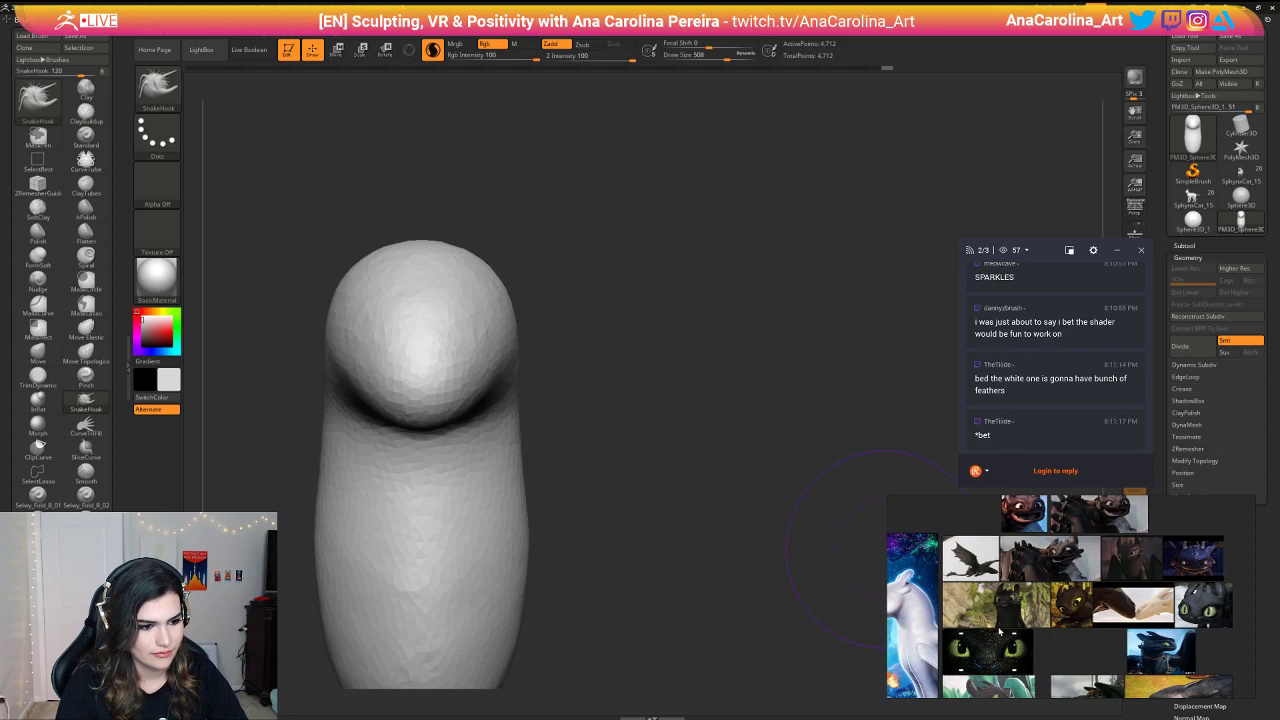
pyautogui.scroll(4, 1030, 656)
pyautogui.scroll(-5, 1010, 664)
pyautogui.scroll(5, 1003, 667)
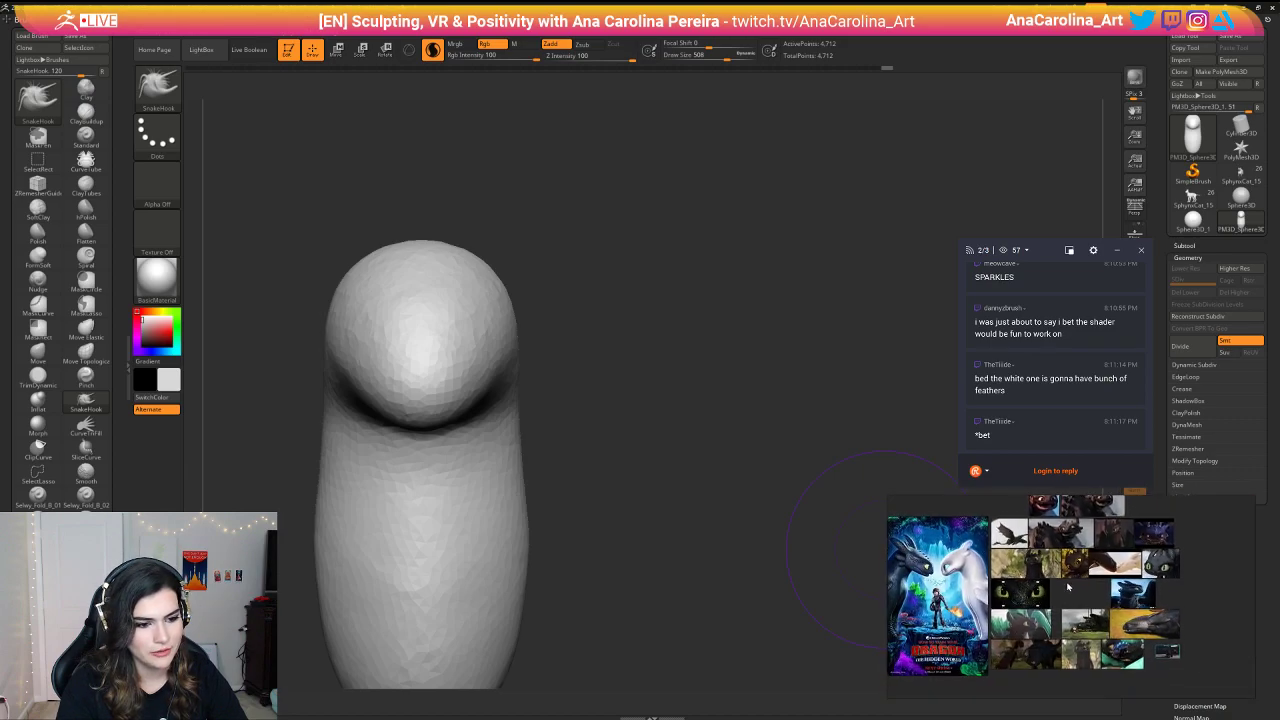
pyautogui.scroll(6, 1081, 596)
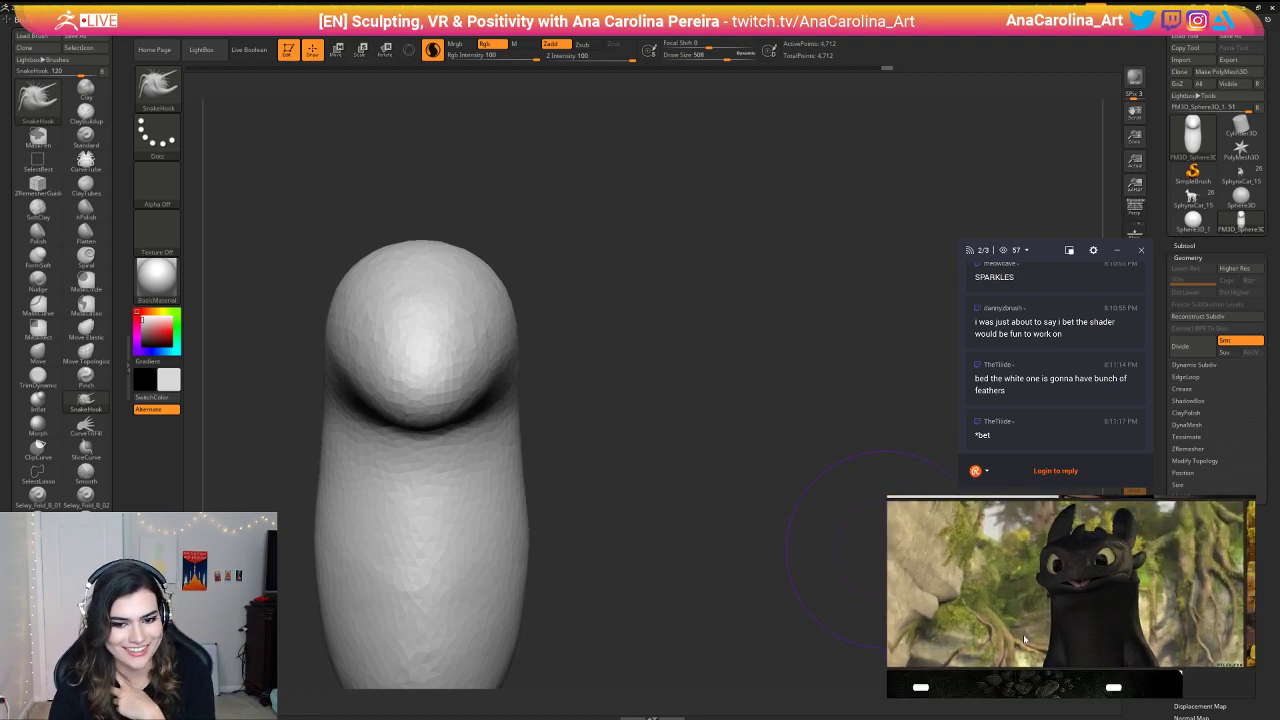
# Step: Set the draw size to 585 and pull the sides of the head outward into a wider, flatter form
pyautogui.moveTo(626, 315); pyautogui.dragTo(351, 331)
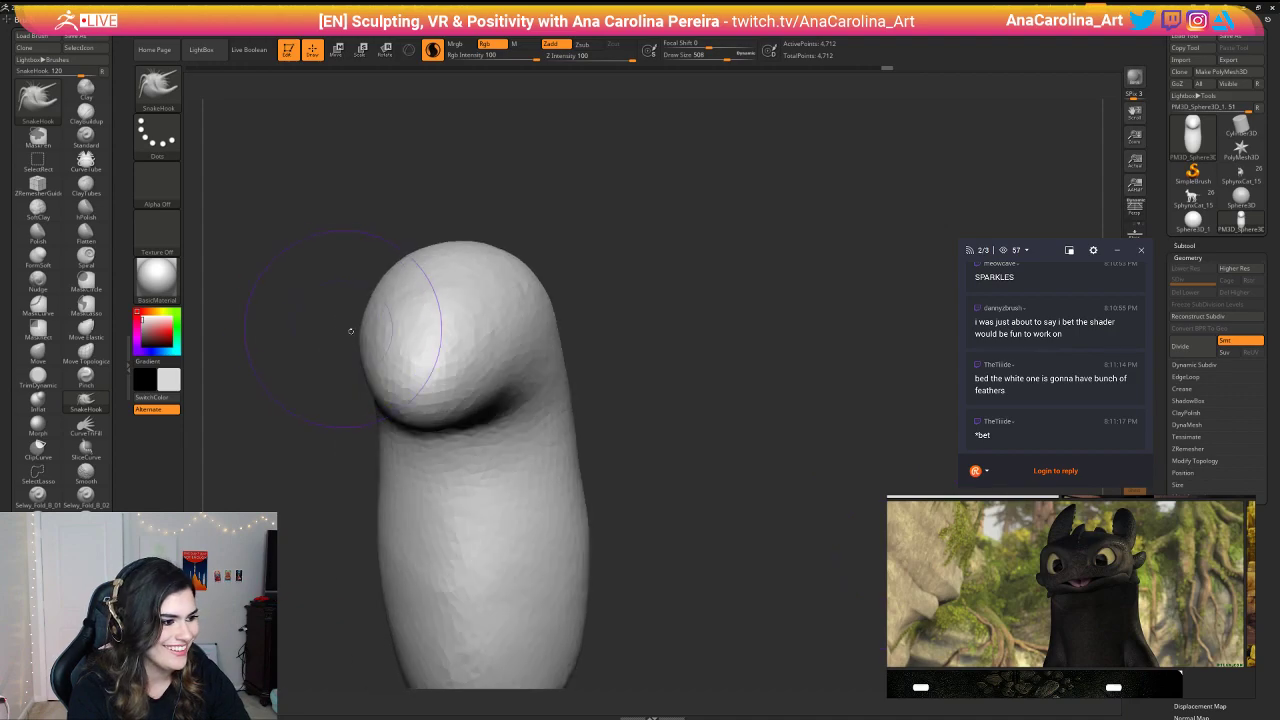
pyautogui.press('space')
pyautogui.moveTo(598, 331); pyautogui.dragTo(576, 333)
pyautogui.press('space')
pyautogui.hotkey('ctrl', 'z')
pyautogui.hotkey('ctrl', 'z')
pyautogui.hotkey('ctrl', 'z')
pyautogui.hotkey('ctrl', 'z')
pyautogui.hotkey('ctrl', 'z')
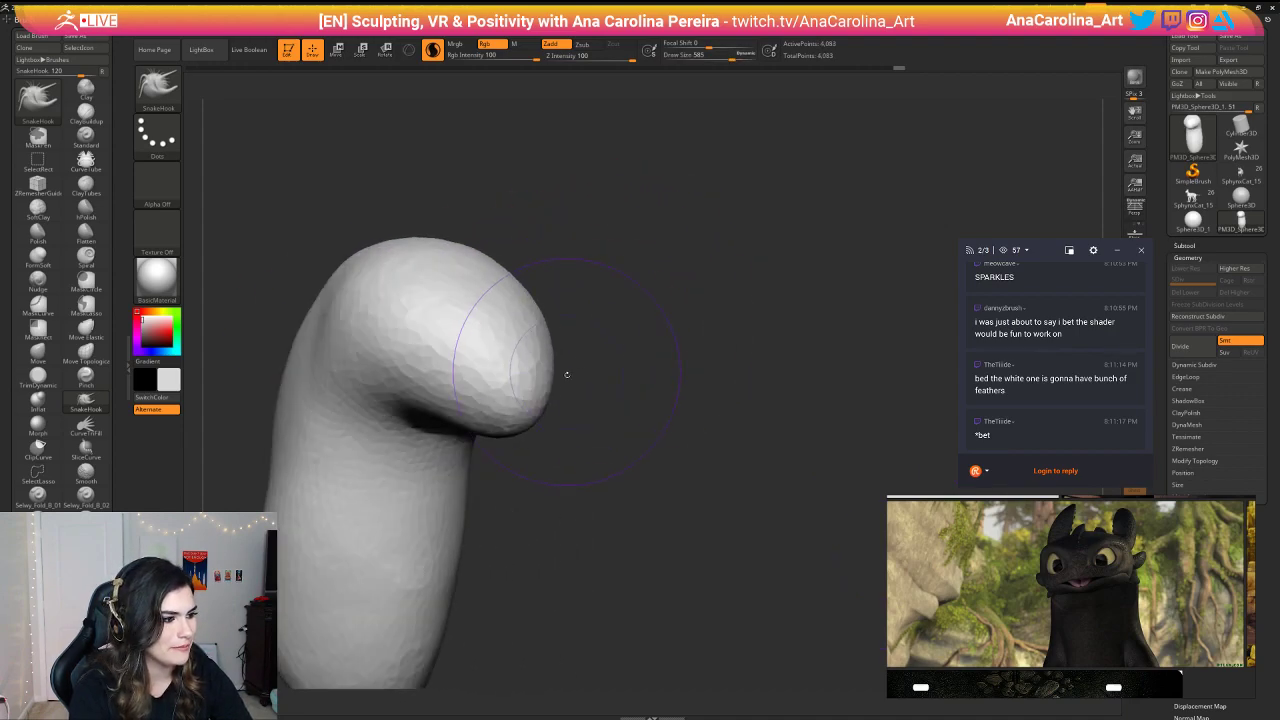
pyautogui.keyDown('alt'); pyautogui.moveTo(606, 420); pyautogui.dragTo(612, 345); pyautogui.keyUp('alt')
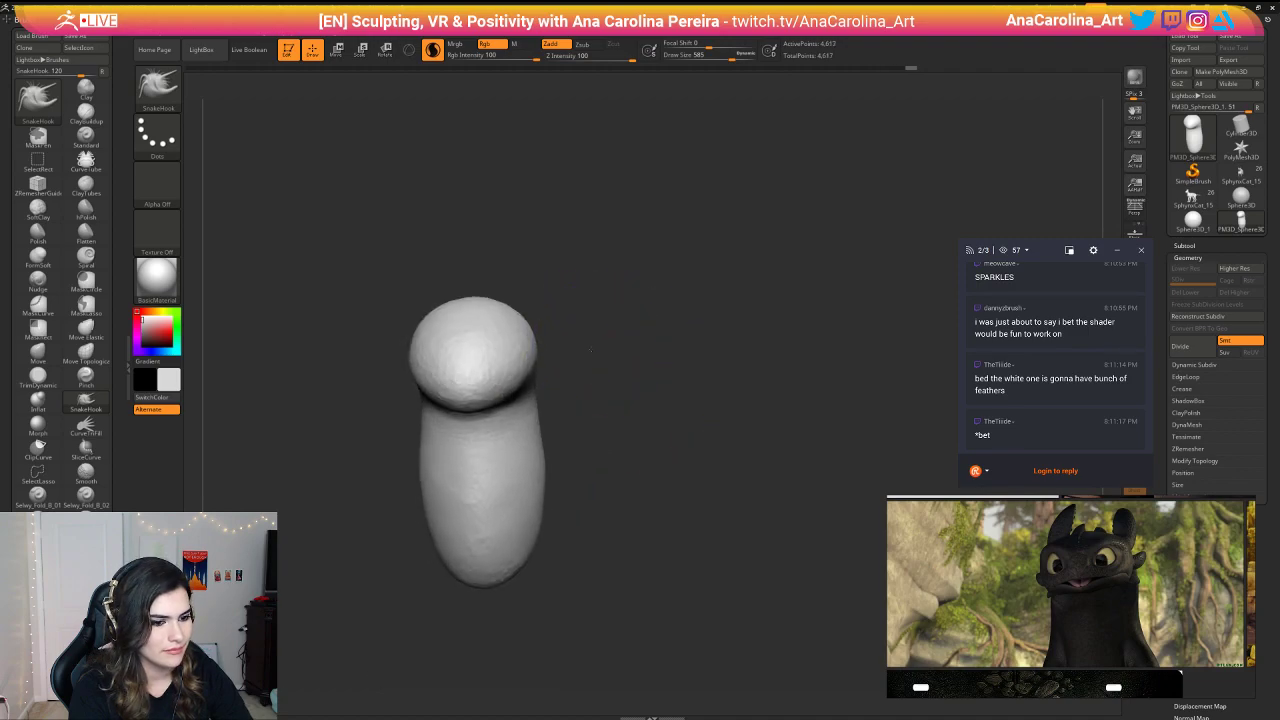
pyautogui.moveTo(513, 377); pyautogui.dragTo(514, 383)
pyautogui.moveTo(603, 370)
pyautogui.mouseDown()
pyautogui.moveTo(455, 366)
pyautogui.moveTo(572, 364)
pyautogui.moveTo(592, 392)
pyautogui.mouseUp()
# Step: Set the draw size to 602 and push the sides of the neck and torso inward
pyautogui.press('s')
pyautogui.click(558, 409)
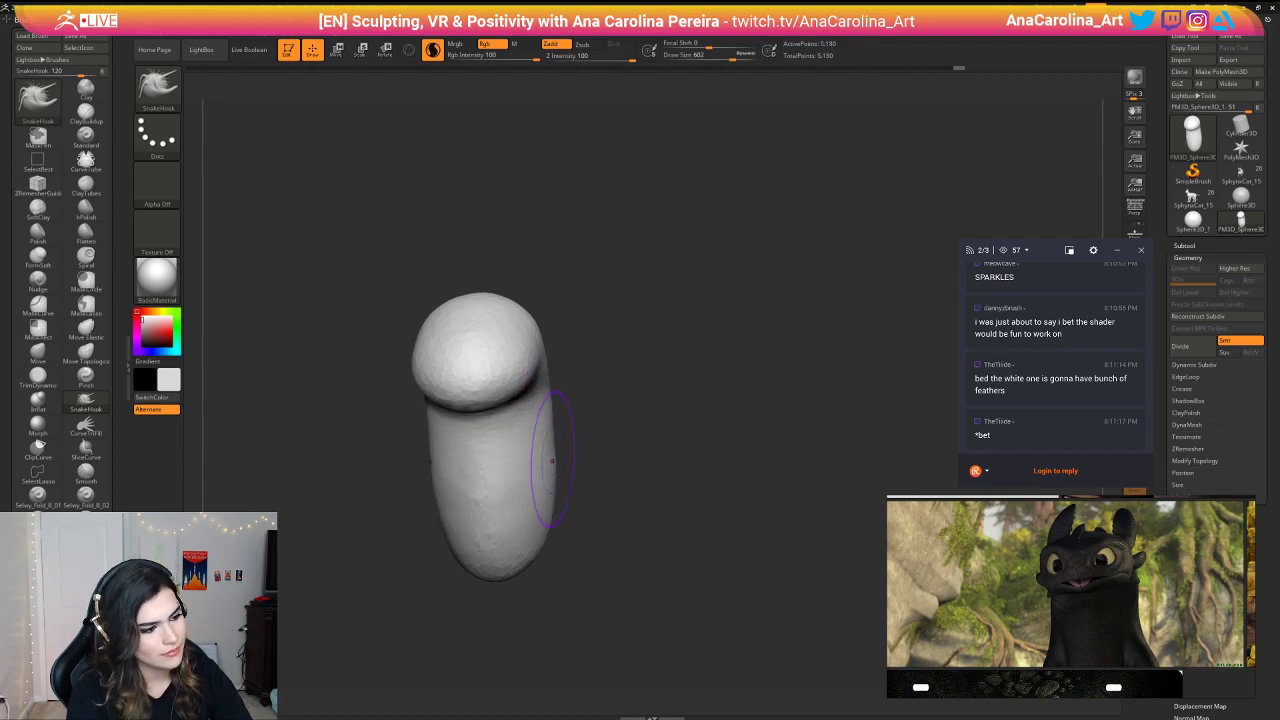
pyautogui.hotkey('ctrl', 'z')
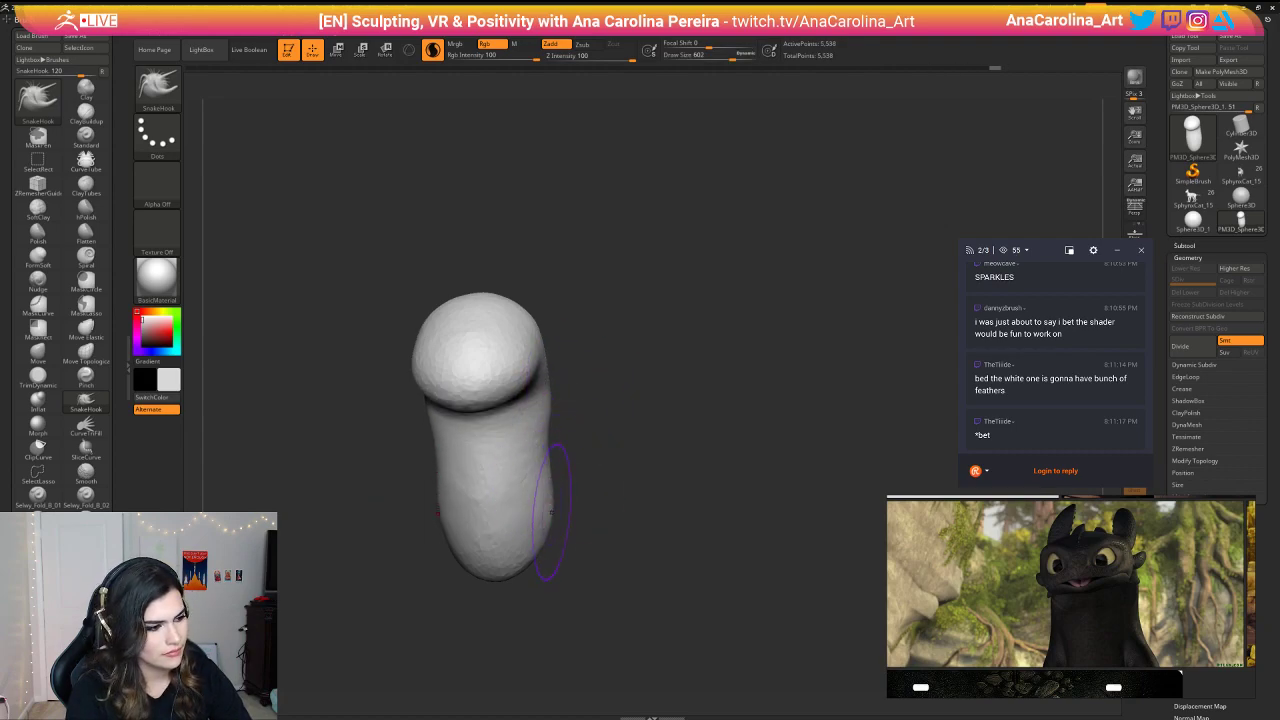
# Step: Set the draw size to 406, reshape the tapered lower torso and pull its lower sides outward
pyautogui.press('space')
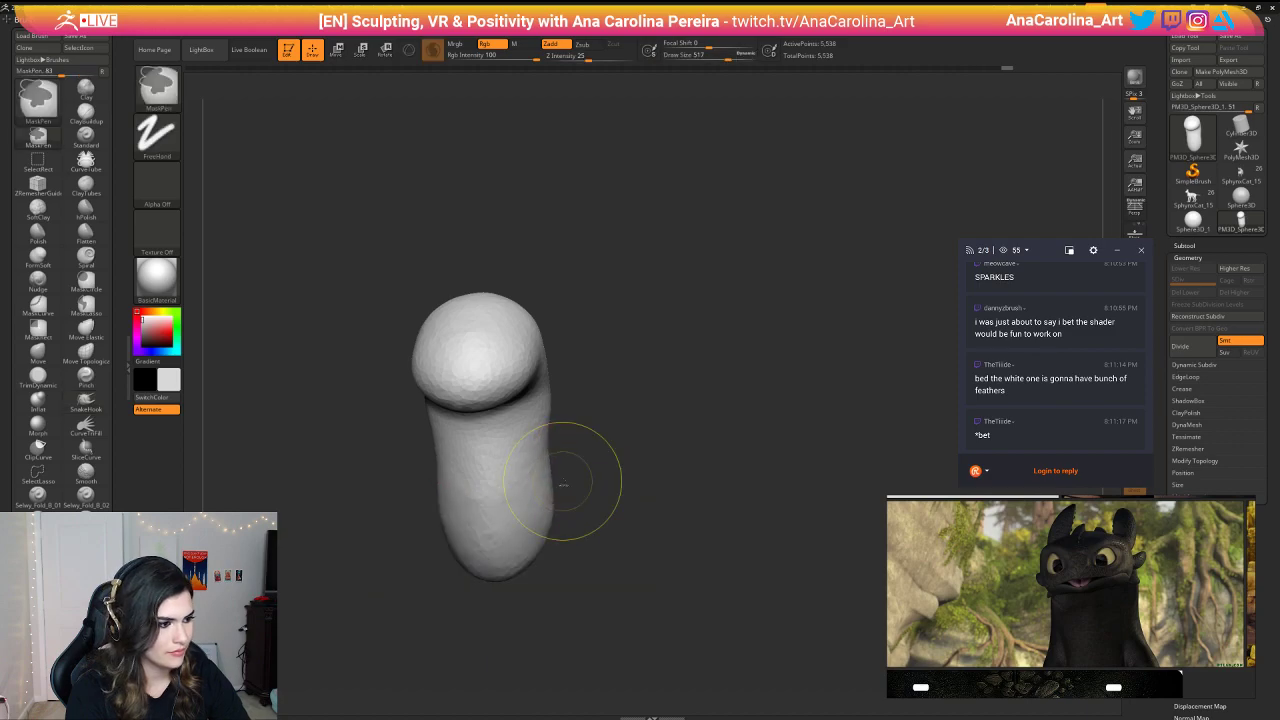
pyautogui.hotkey('ctrl', 'z')
pyautogui.press('space')
pyautogui.moveTo(565, 481)
pyautogui.mouseDown()
pyautogui.moveTo(543, 480)
pyautogui.moveTo(559, 523)
pyautogui.moveTo(535, 558)
pyautogui.mouseUp()
pyautogui.press('space')
pyautogui.moveTo(700, 553)
pyautogui.mouseDown()
pyautogui.moveTo(617, 549)
pyautogui.moveTo(531, 494)
pyautogui.mouseUp()
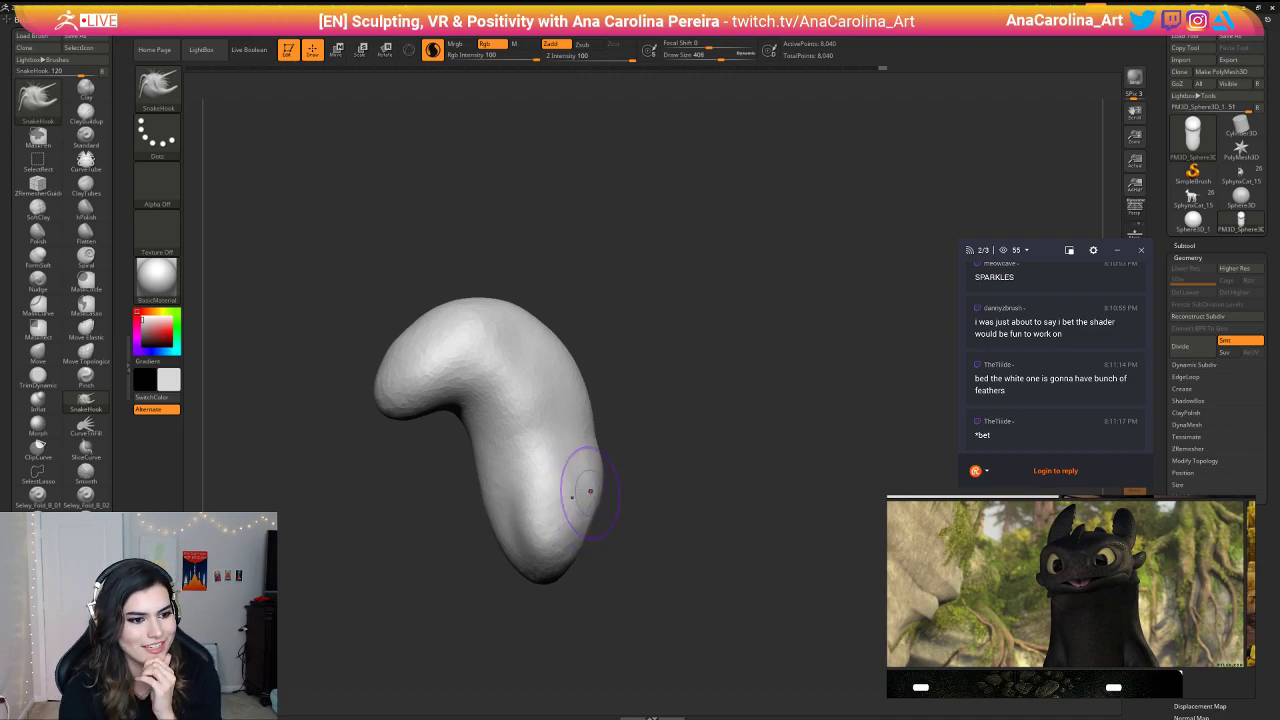
pyautogui.moveTo(594, 543)
pyautogui.mouseDown()
pyautogui.moveTo(648, 547)
pyautogui.moveTo(512, 560)
pyautogui.moveTo(512, 577)
pyautogui.mouseUp()
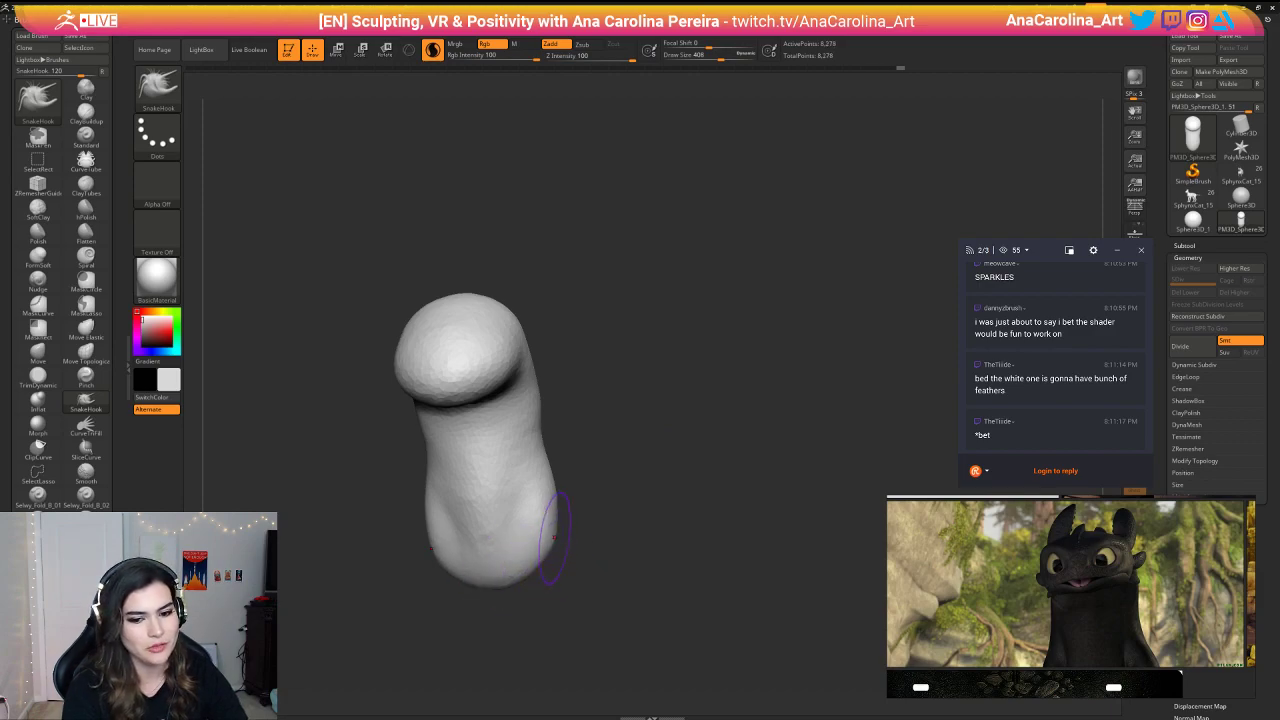
pyautogui.moveTo(632, 561); pyautogui.dragTo(577, 572)
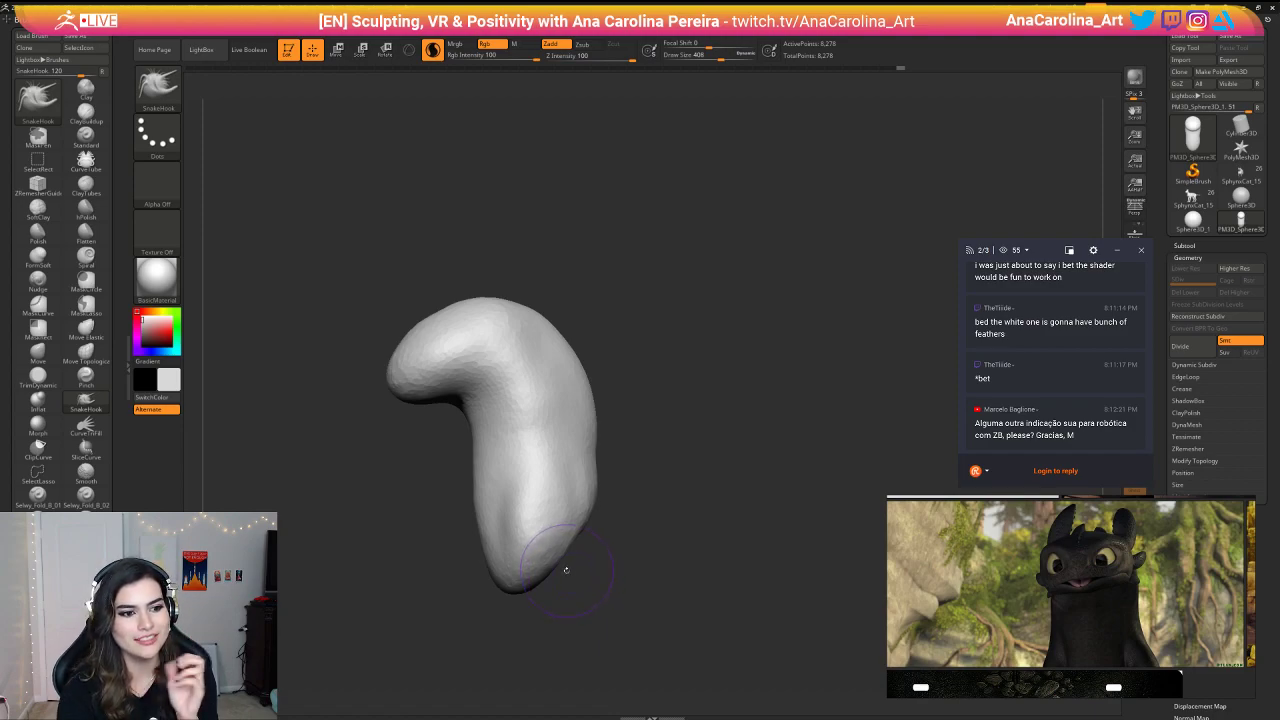
pyautogui.moveTo(566, 566)
pyautogui.mouseDown()
pyautogui.moveTo(634, 589)
pyautogui.moveTo(665, 578)
pyautogui.moveTo(641, 583)
pyautogui.mouseUp()
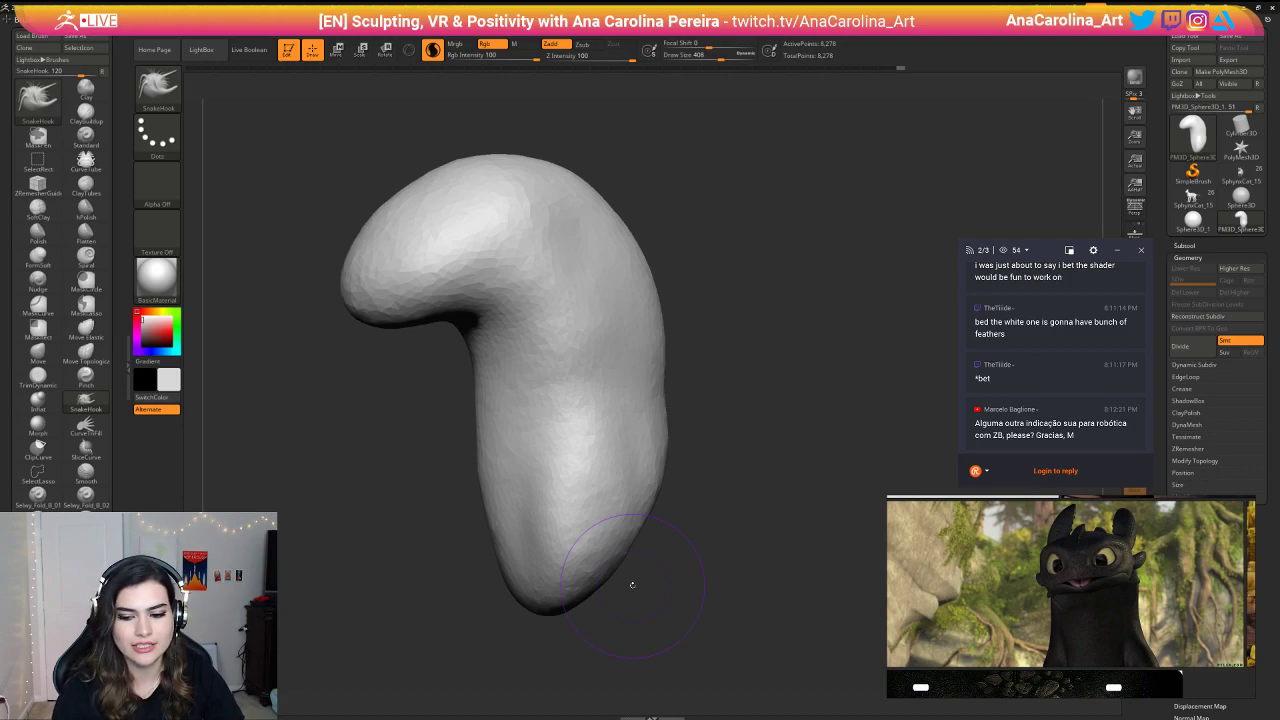
# Step: Refine the contour of the nape and upper back, and smooth the side of the neck
pyautogui.moveTo(752, 318)
pyautogui.mouseDown()
pyautogui.moveTo(800, 300)
pyautogui.moveTo(945, 290)
pyautogui.moveTo(860, 275)
pyautogui.mouseUp()
pyautogui.moveTo(583, 226); pyautogui.dragTo(571, 217)
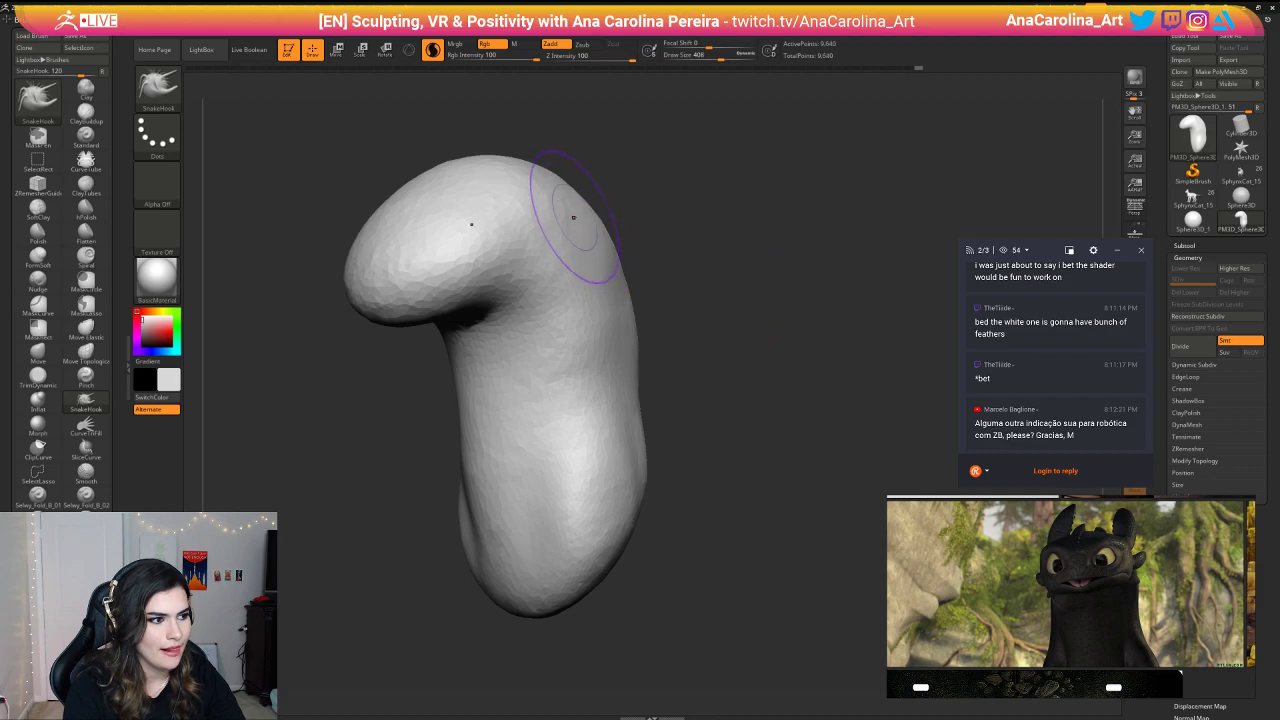
pyautogui.moveTo(622, 338); pyautogui.dragTo(614, 392)
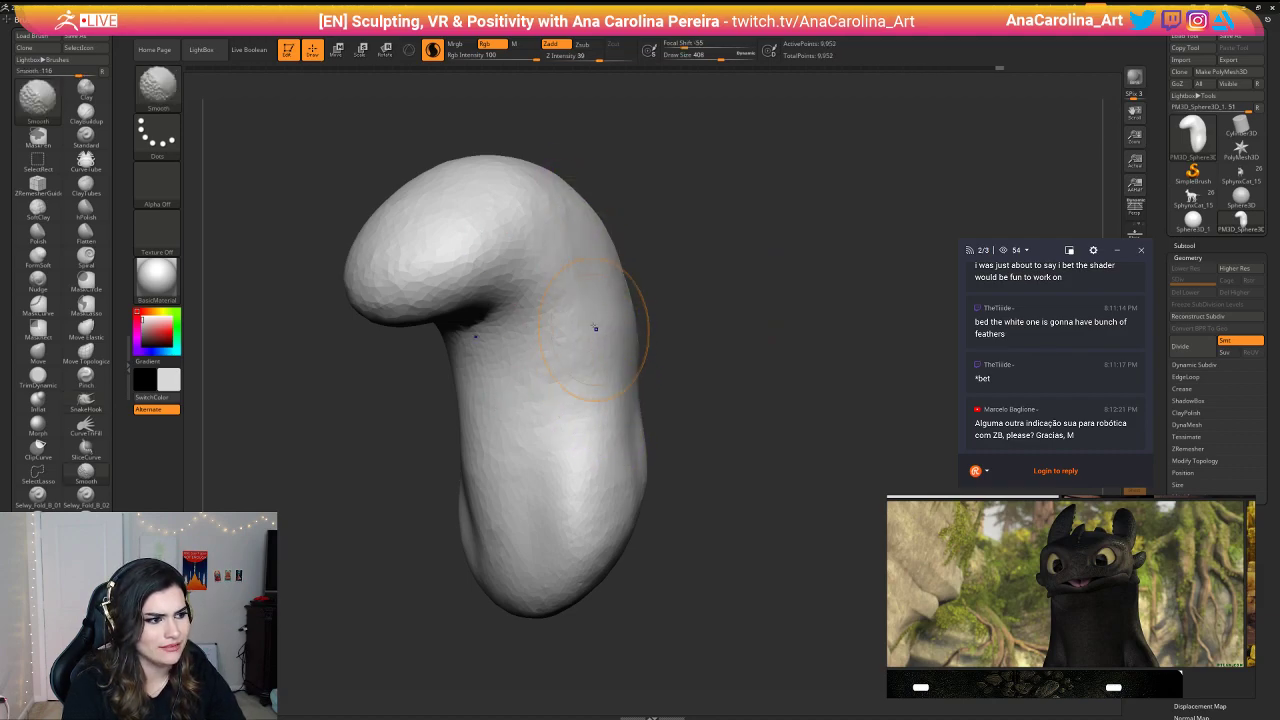
pyautogui.keyDown('shift'); pyautogui.moveTo(564, 351); pyautogui.dragTo(568, 354); pyautogui.keyUp('shift')
pyautogui.moveTo(655, 398)
pyautogui.keyDown('shift'); pyautogui.mouseDown()
pyautogui.moveTo(735, 396)
pyautogui.moveTo(722, 335)
pyautogui.moveTo(698, 436)
pyautogui.mouseUp(); pyautogui.keyUp('shift')
pyautogui.moveTo(698, 436)
pyautogui.mouseDown()
pyautogui.moveTo(620, 454)
pyautogui.moveTo(703, 403)
pyautogui.mouseUp()
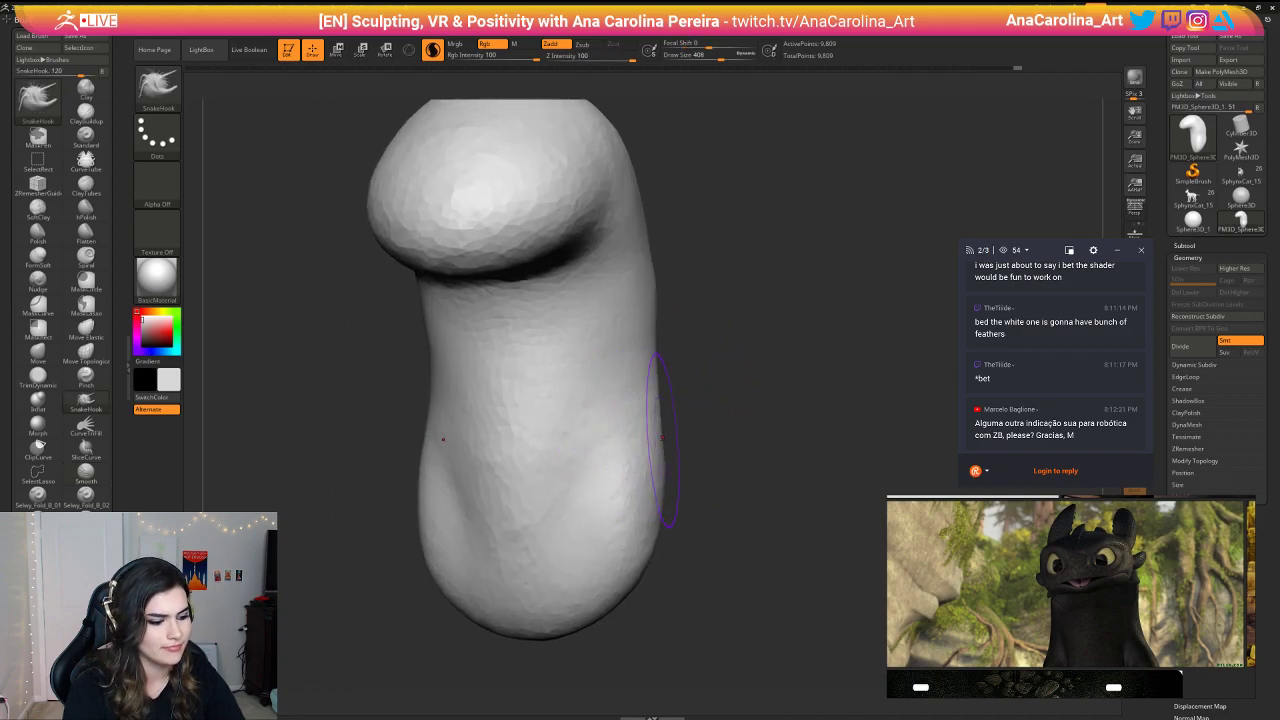
# Step: Carve a symmetrical groove down each side of the lower torso with the DamStandard brush
pyautogui.press('b')
pyautogui.press('d')
pyautogui.press('s')
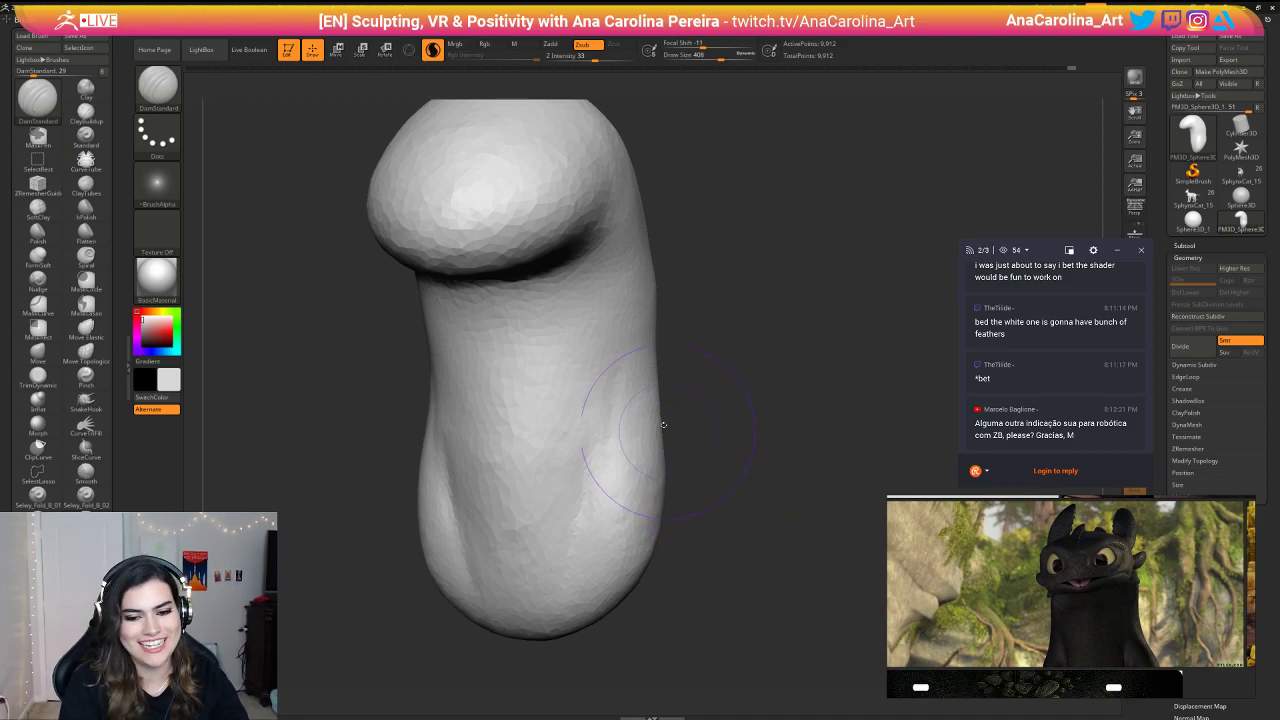
pyautogui.moveTo(817, 357)
pyautogui.mouseDown()
pyautogui.moveTo(800, 369)
pyautogui.moveTo(848, 284)
pyautogui.moveTo(790, 300)
pyautogui.moveTo(760, 375)
pyautogui.mouseUp()
# Step: Carve a crease beneath and behind the jaw where the head meets the neck
pyautogui.moveTo(740, 320)
pyautogui.mouseDown()
pyautogui.moveTo(690, 286)
pyautogui.moveTo(563, 285)
pyautogui.moveTo(608, 272)
pyautogui.mouseUp()
pyautogui.moveTo(700, 190)
pyautogui.mouseDown()
pyautogui.moveTo(746, 157)
pyautogui.moveTo(805, 165)
pyautogui.mouseUp()
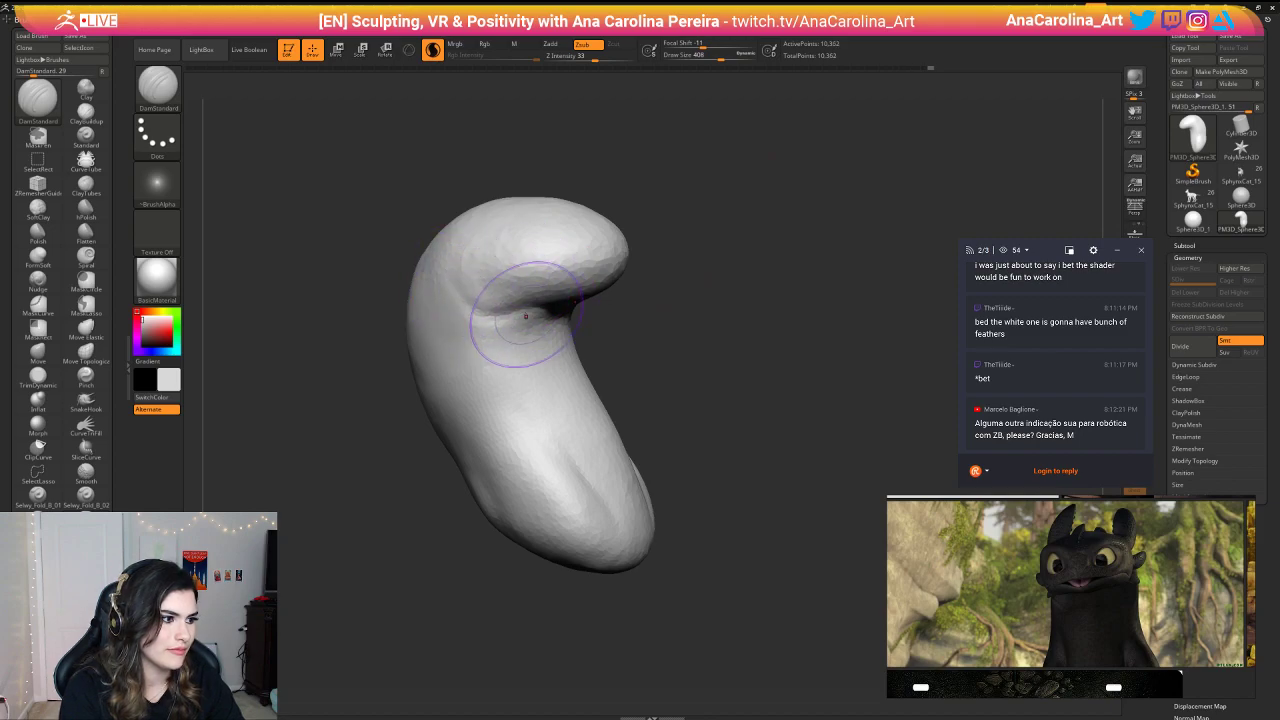
pyautogui.moveTo(525, 316); pyautogui.dragTo(514, 286)
pyautogui.moveTo(543, 328)
pyautogui.mouseDown()
pyautogui.moveTo(703, 350)
pyautogui.moveTo(571, 298)
pyautogui.mouseUp()
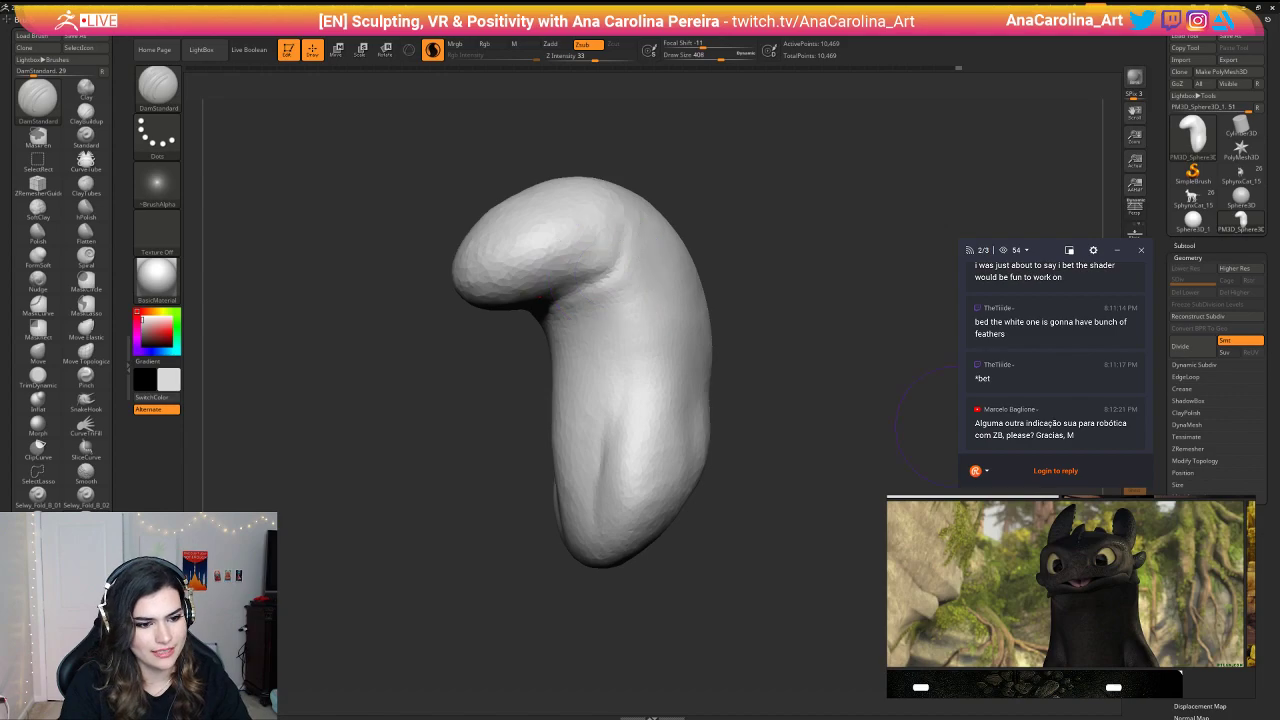
# Step: Frame the two dragons' heads on the reference poster, then refine and smooth the crease behind the jaw with draw size 251
pyautogui.scroll(-5, 1030, 610)
pyautogui.moveTo(1000, 620); pyautogui.dragTo(1125, 555, button='middle')
pyautogui.scroll(3, 1100, 565)
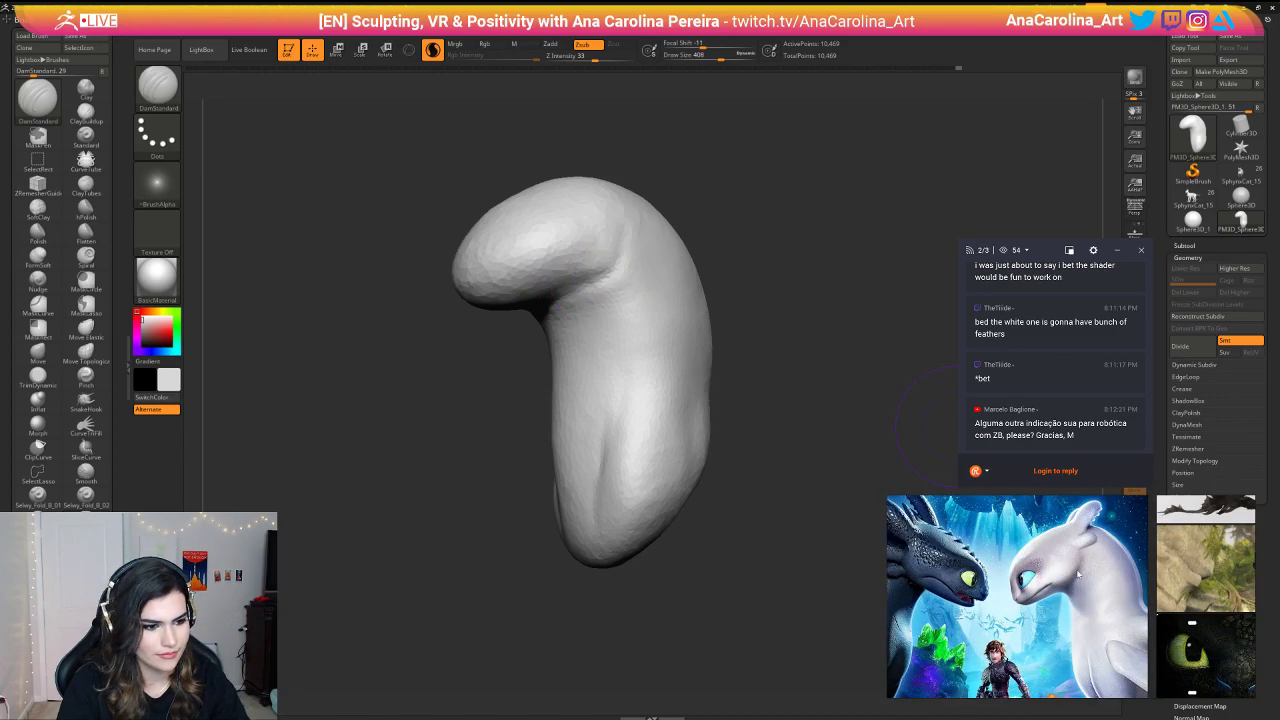
pyautogui.moveTo(510, 345)
pyautogui.mouseDown()
pyautogui.moveTo(463, 340)
pyautogui.moveTo(486, 394)
pyautogui.moveTo(486, 470)
pyautogui.mouseUp()
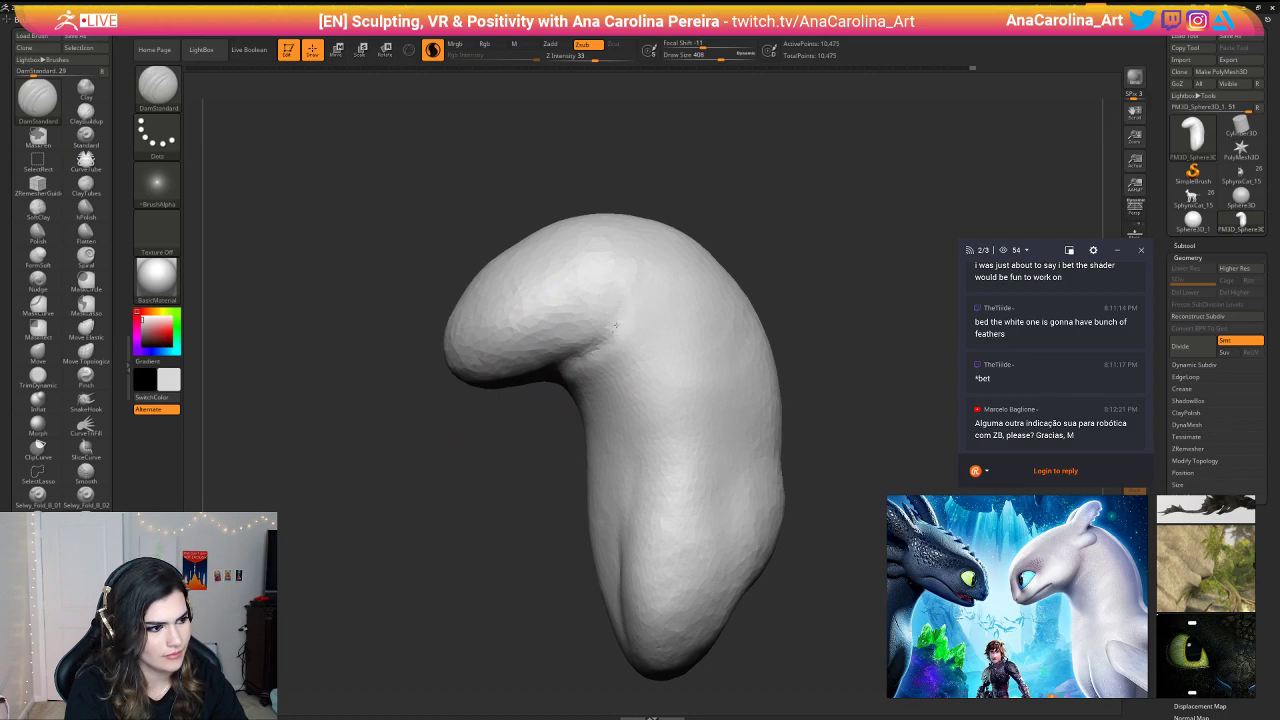
pyautogui.moveTo(615, 325); pyautogui.dragTo(529, 338)
pyautogui.moveTo(603, 351)
pyautogui.keyDown('shift'); pyautogui.mouseDown()
pyautogui.moveTo(612, 380)
pyautogui.moveTo(636, 362)
pyautogui.mouseUp(); pyautogui.keyUp('shift')
pyautogui.press('space')
pyautogui.press('space')
pyautogui.moveTo(641, 359); pyautogui.dragTo(556, 338)
pyautogui.press('shift')
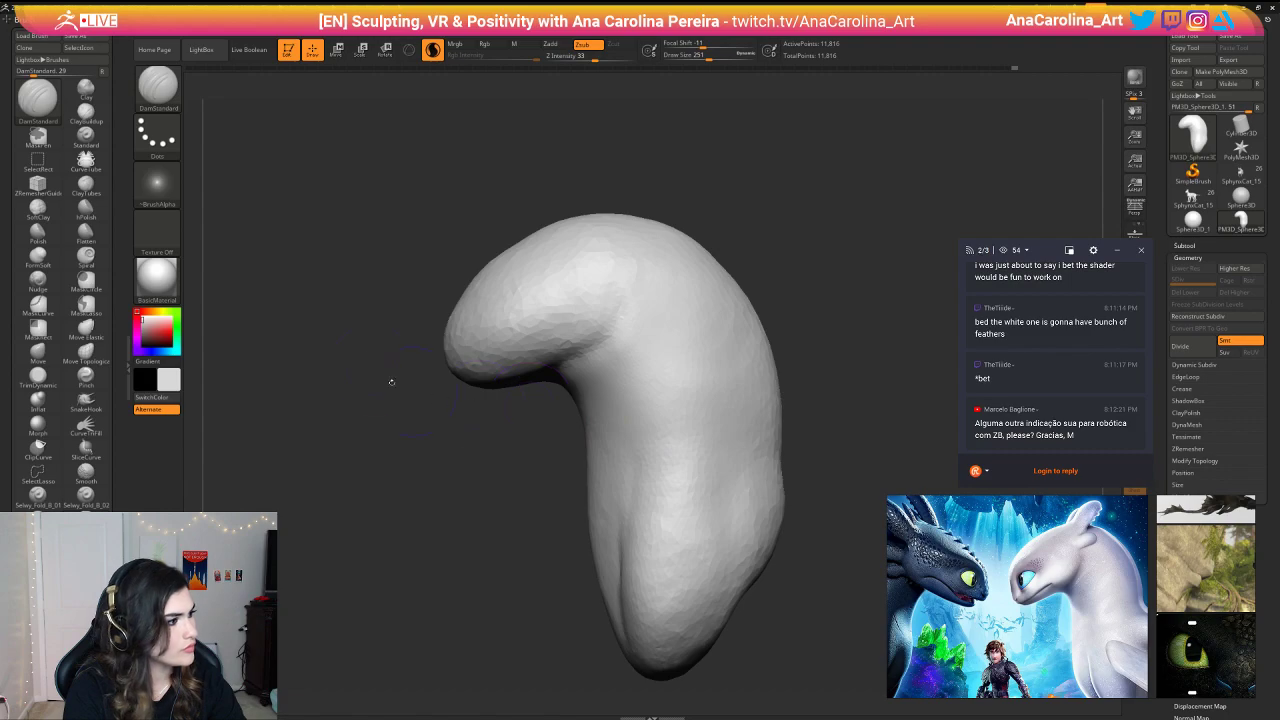
# Step: Build up volume around the jaw corner and upper throat using the ClayBuildup brush at draw size 365
pyautogui.press('b')
pyautogui.press('c')
pyautogui.press('b')
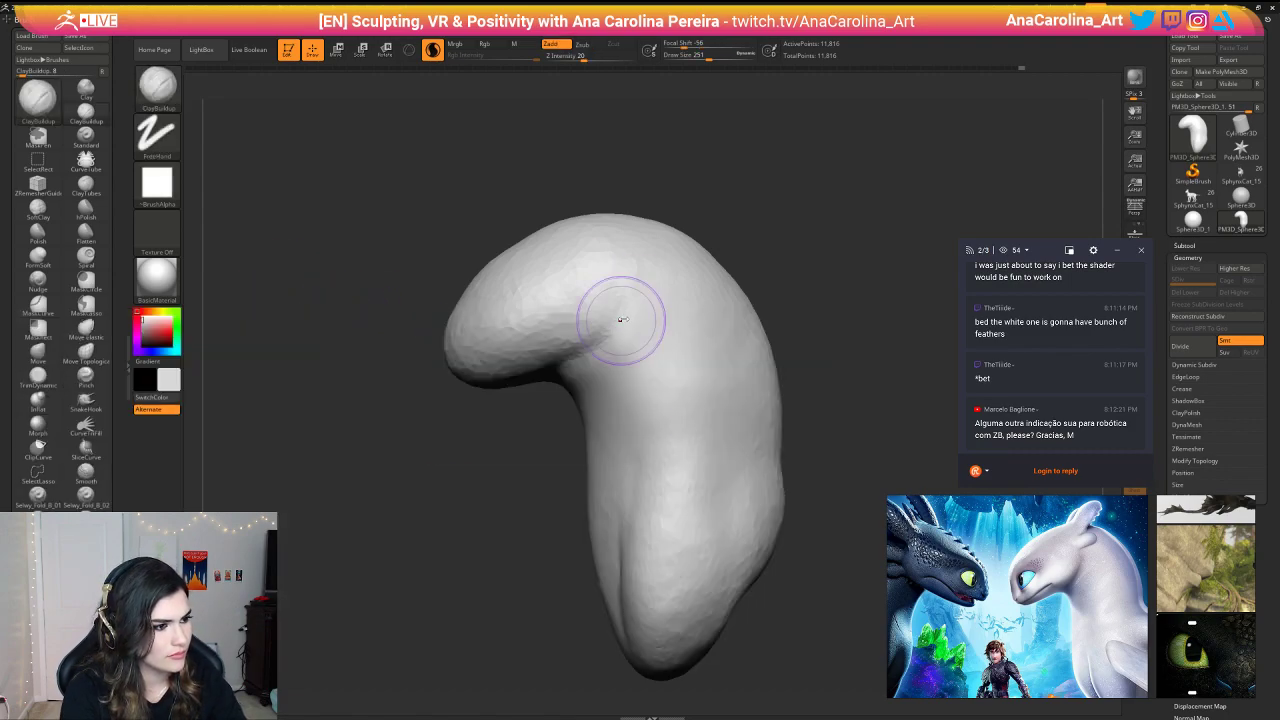
pyautogui.press('space')
pyautogui.moveTo(620, 320); pyautogui.dragTo(631, 314)
pyautogui.moveTo(649, 358); pyautogui.dragTo(588, 402)
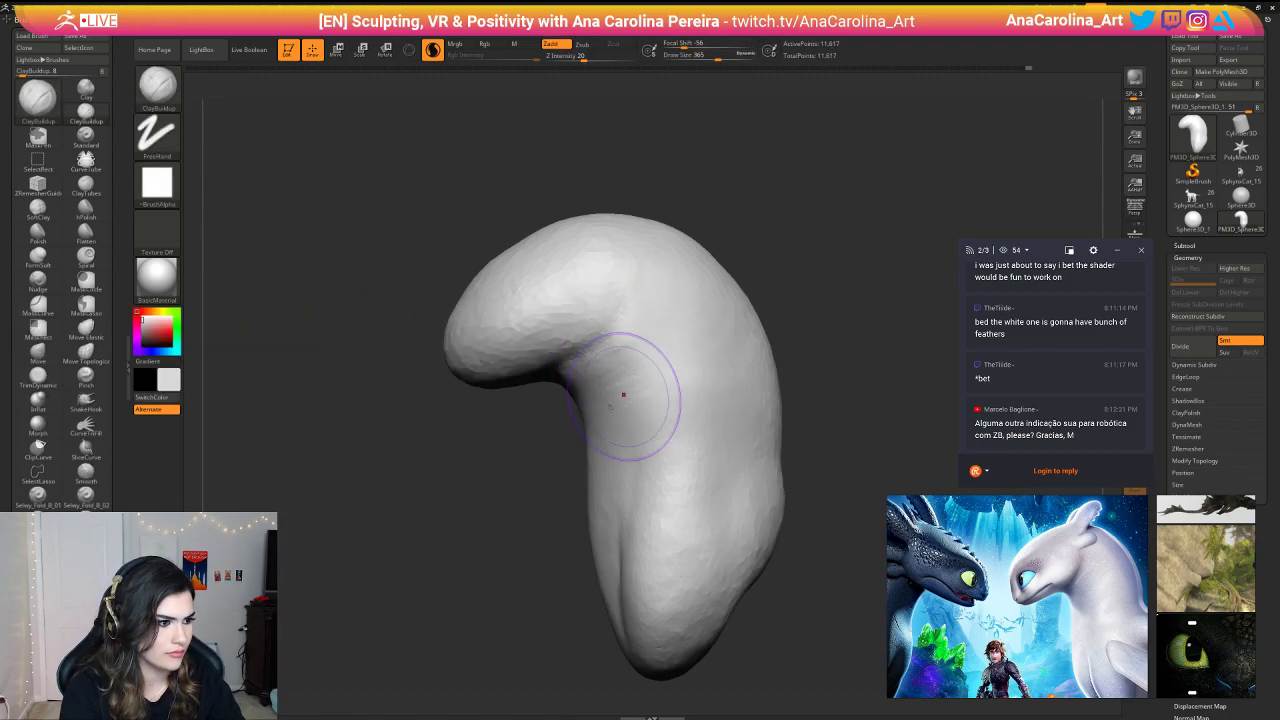
pyautogui.moveTo(650, 343)
pyautogui.mouseDown()
pyautogui.moveTo(655, 303)
pyautogui.moveTo(626, 346)
pyautogui.mouseUp()
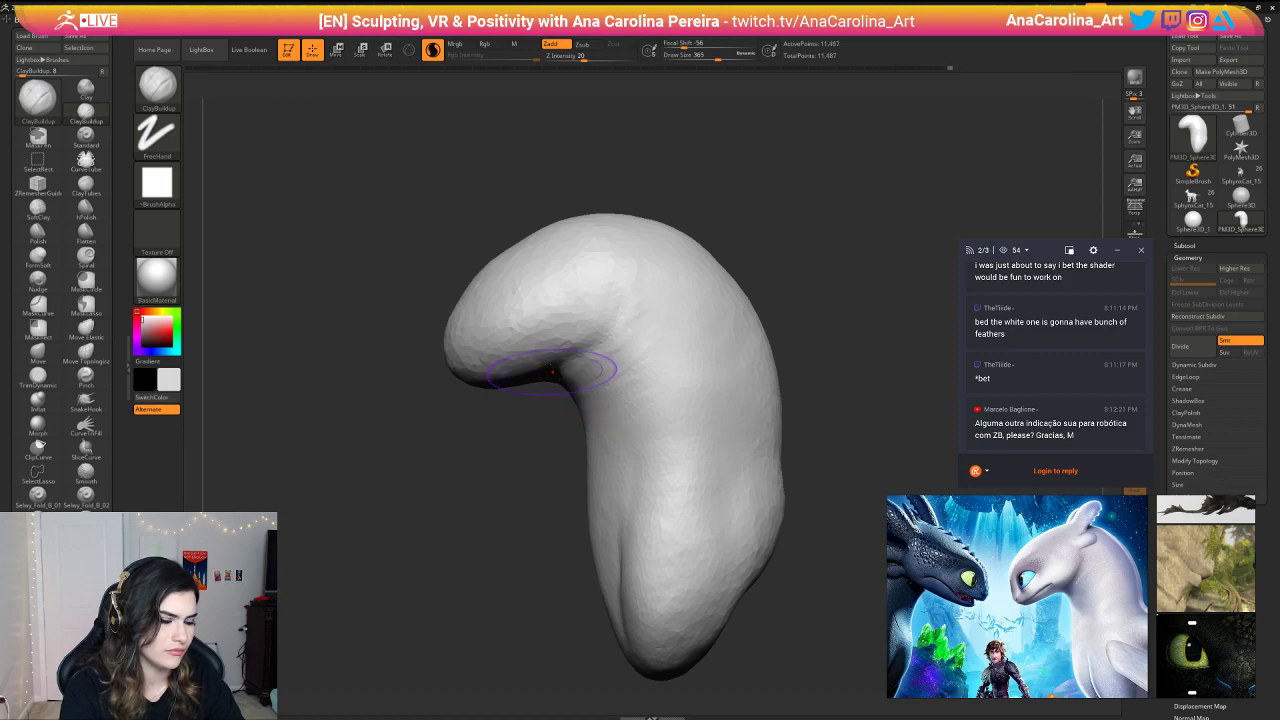
pyautogui.moveTo(572, 314)
pyautogui.mouseDown()
pyautogui.moveTo(610, 366)
pyautogui.moveTo(609, 290)
pyautogui.moveTo(561, 323)
pyautogui.mouseUp()
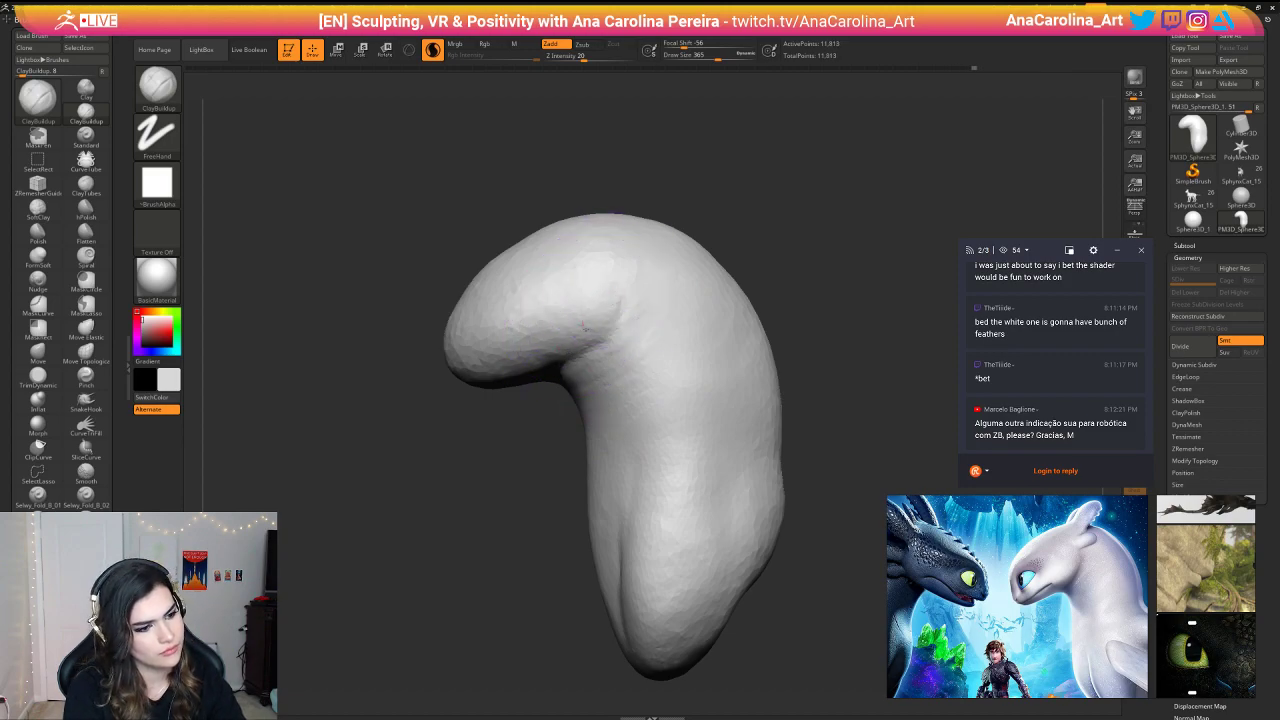
pyautogui.moveTo(557, 323); pyautogui.dragTo(527, 328)
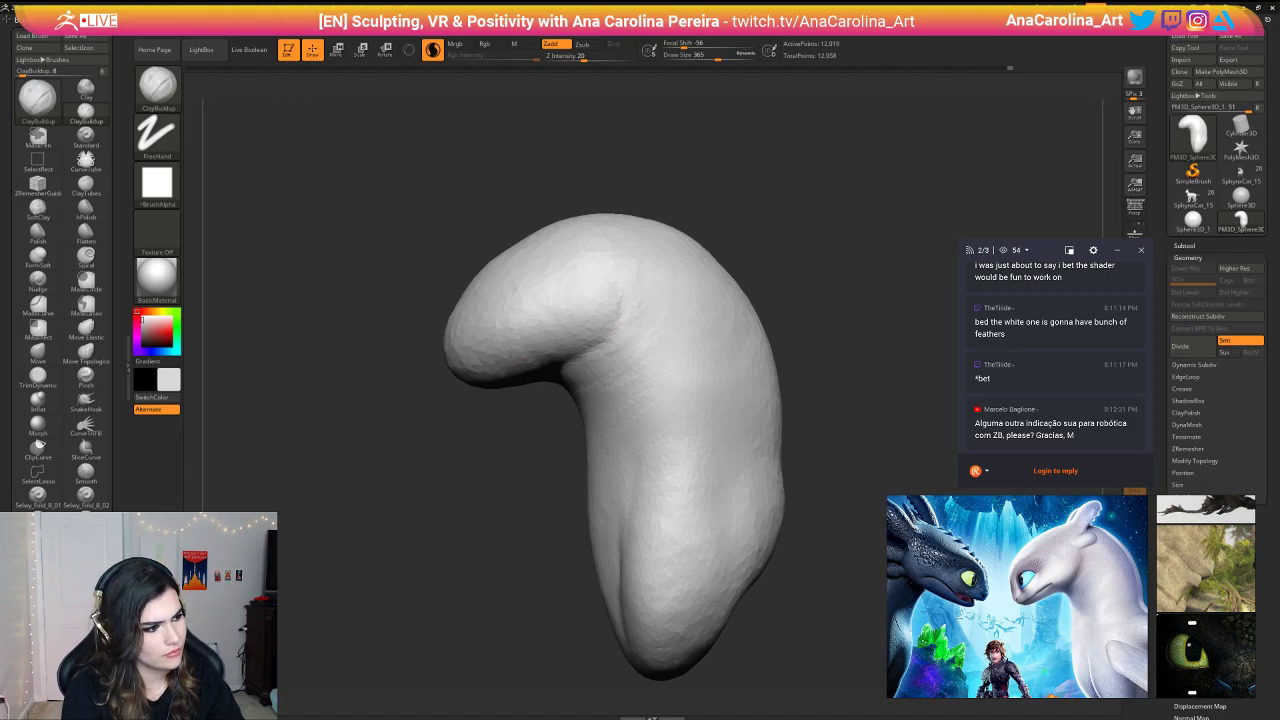
# Step: Switch to the SnakeHook brush and reshape the muzzle tip and the top of the head
pyautogui.moveTo(475, 405)
pyautogui.keyDown('alt'); pyautogui.mouseDown()
pyautogui.moveTo(460, 440)
pyautogui.moveTo(457, 426)
pyautogui.moveTo(477, 433)
pyautogui.mouseUp(); pyautogui.keyUp('alt')
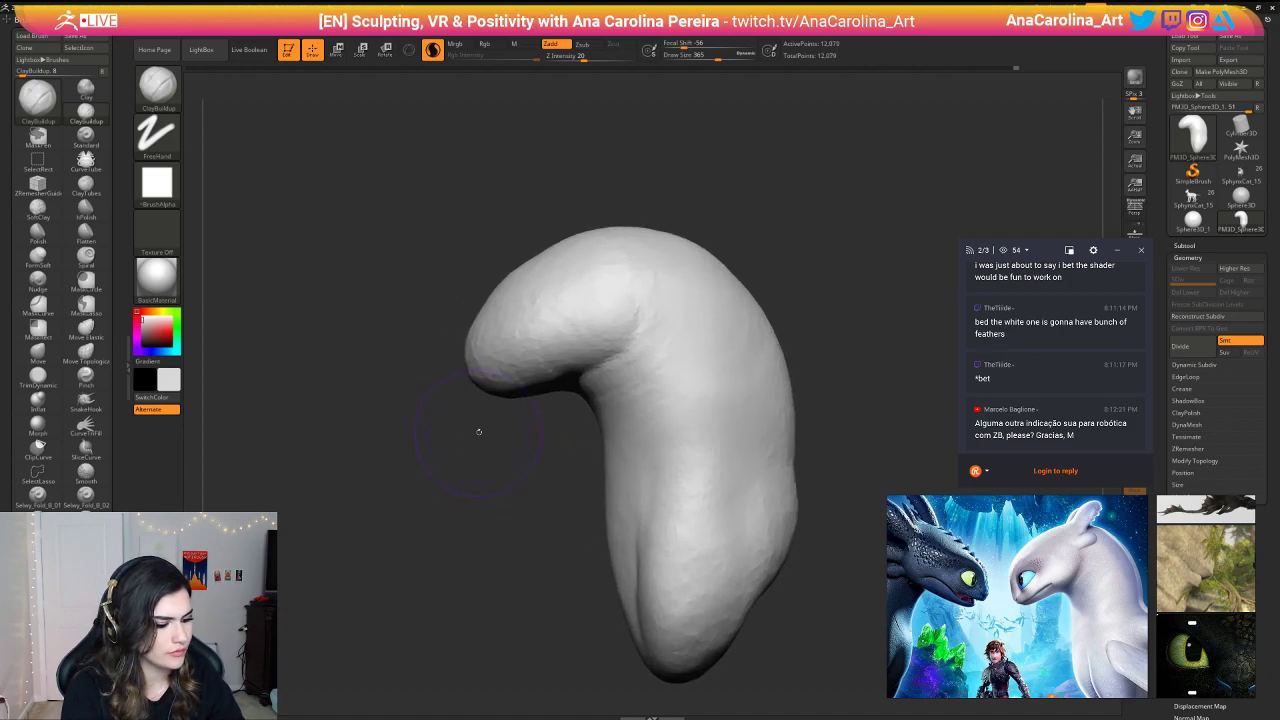
pyautogui.press('b')
pyautogui.press('s')
pyautogui.press('h')
pyautogui.press('space')
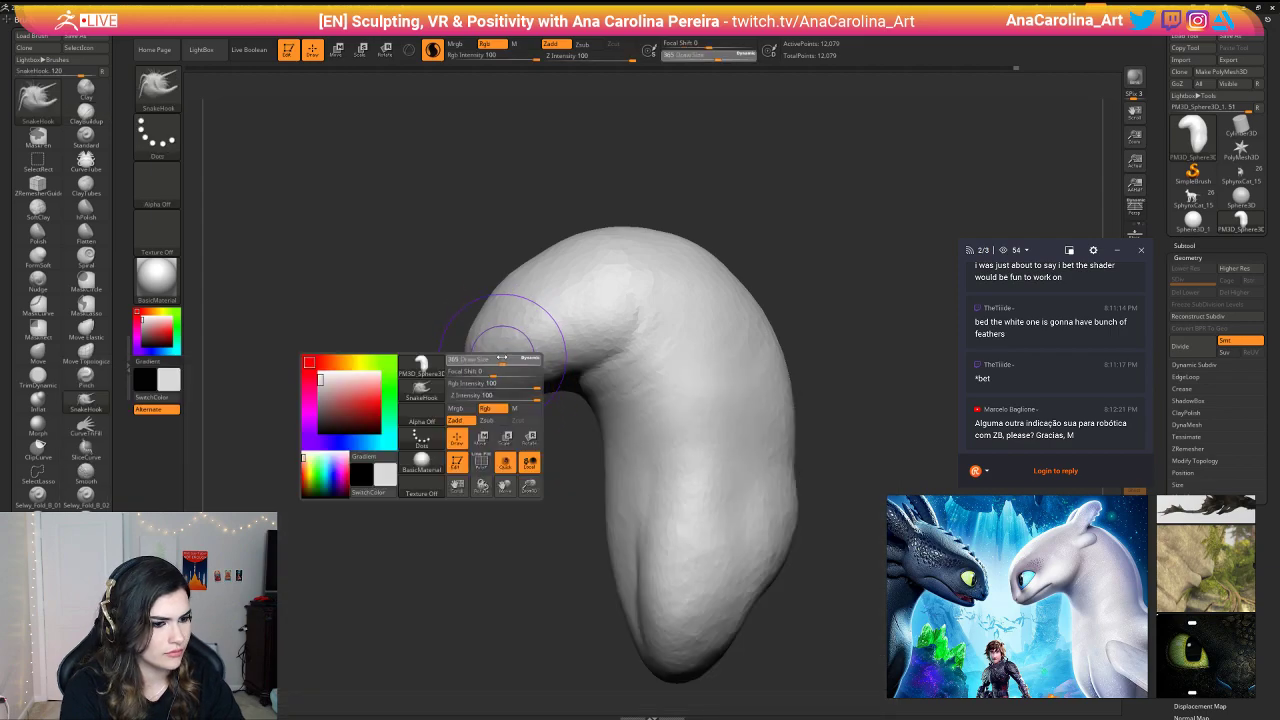
pyautogui.moveTo(456, 371)
pyautogui.mouseDown()
pyautogui.moveTo(478, 360)
pyautogui.moveTo(485, 325)
pyautogui.mouseUp()
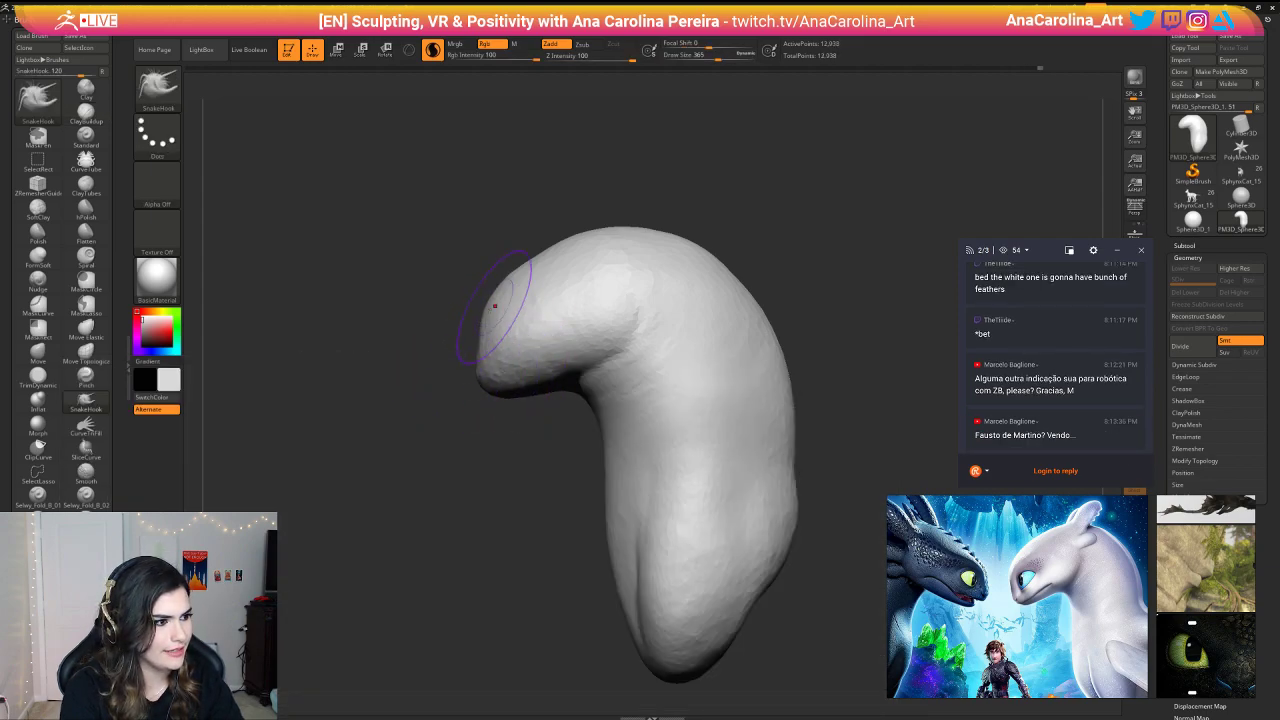
pyautogui.moveTo(513, 282)
pyautogui.mouseDown()
pyautogui.moveTo(551, 244)
pyautogui.moveTo(622, 216)
pyautogui.moveTo(640, 230)
pyautogui.mouseUp()
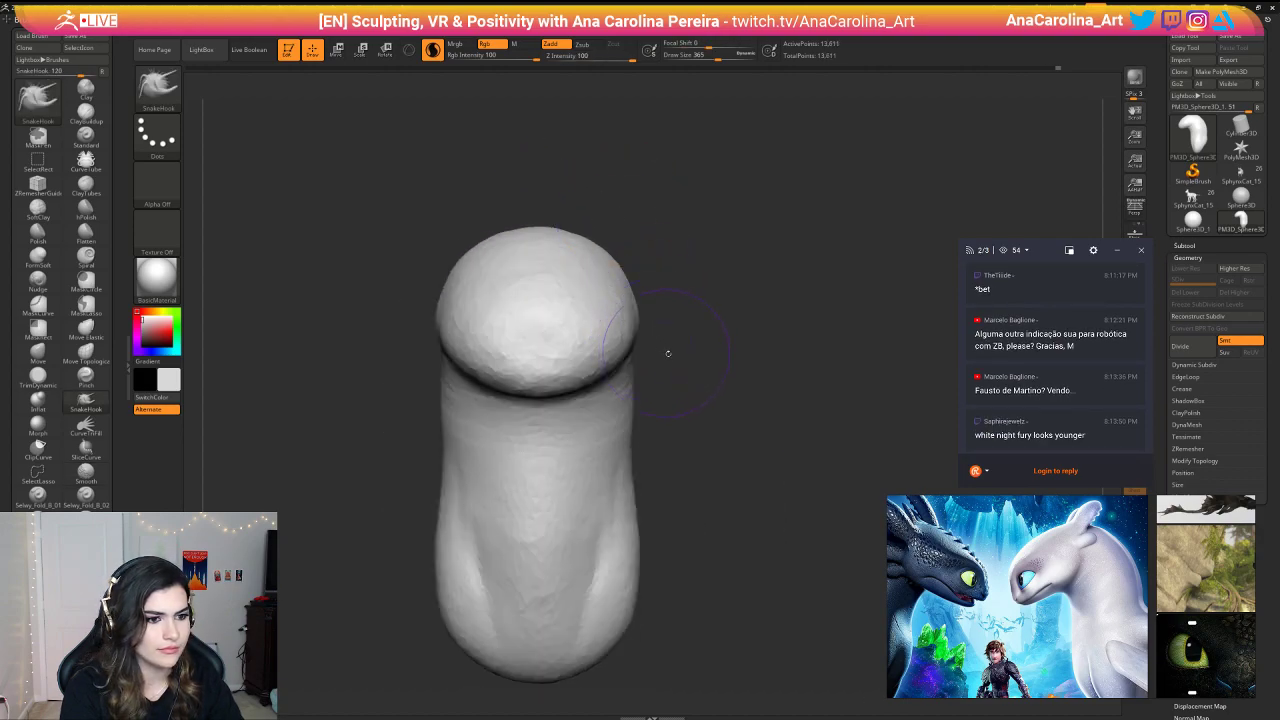
# Step: Slim the upper neck just beneath the head using the SnakeHook brush at draw size 430
pyautogui.moveTo(668, 353); pyautogui.dragTo(732, 345)
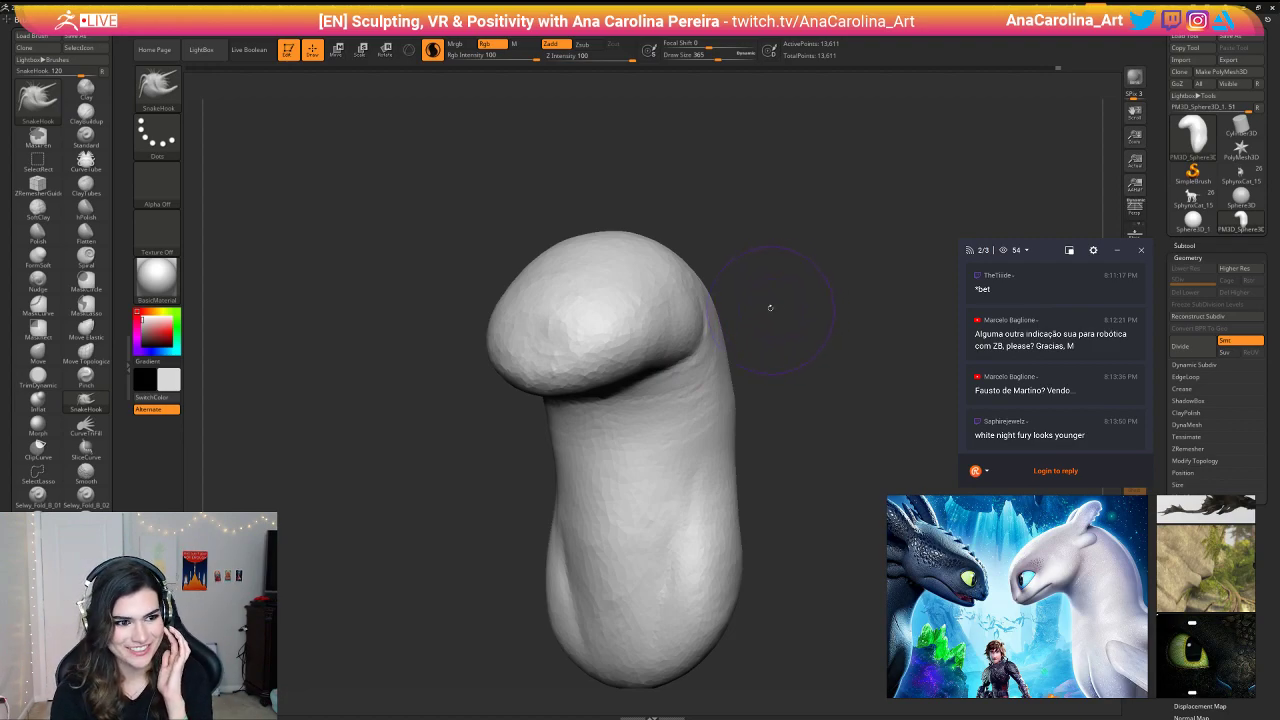
pyautogui.moveTo(770, 307); pyautogui.dragTo(768, 256)
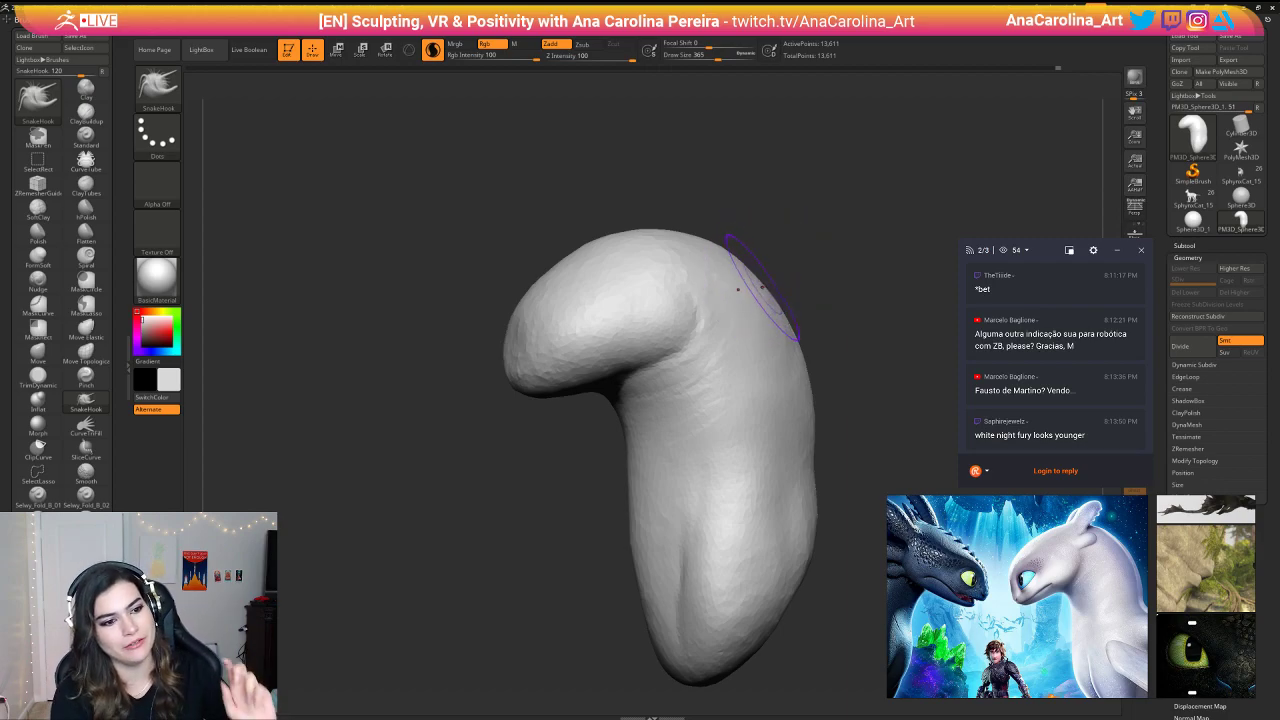
pyautogui.moveTo(768, 256)
pyautogui.mouseDown()
pyautogui.moveTo(794, 260)
pyautogui.moveTo(797, 288)
pyautogui.mouseUp()
pyautogui.press('space')
pyautogui.moveTo(797, 290)
pyautogui.mouseDown()
pyautogui.moveTo(836, 306)
pyautogui.moveTo(808, 291)
pyautogui.moveTo(788, 317)
pyautogui.moveTo(800, 349)
pyautogui.mouseUp()
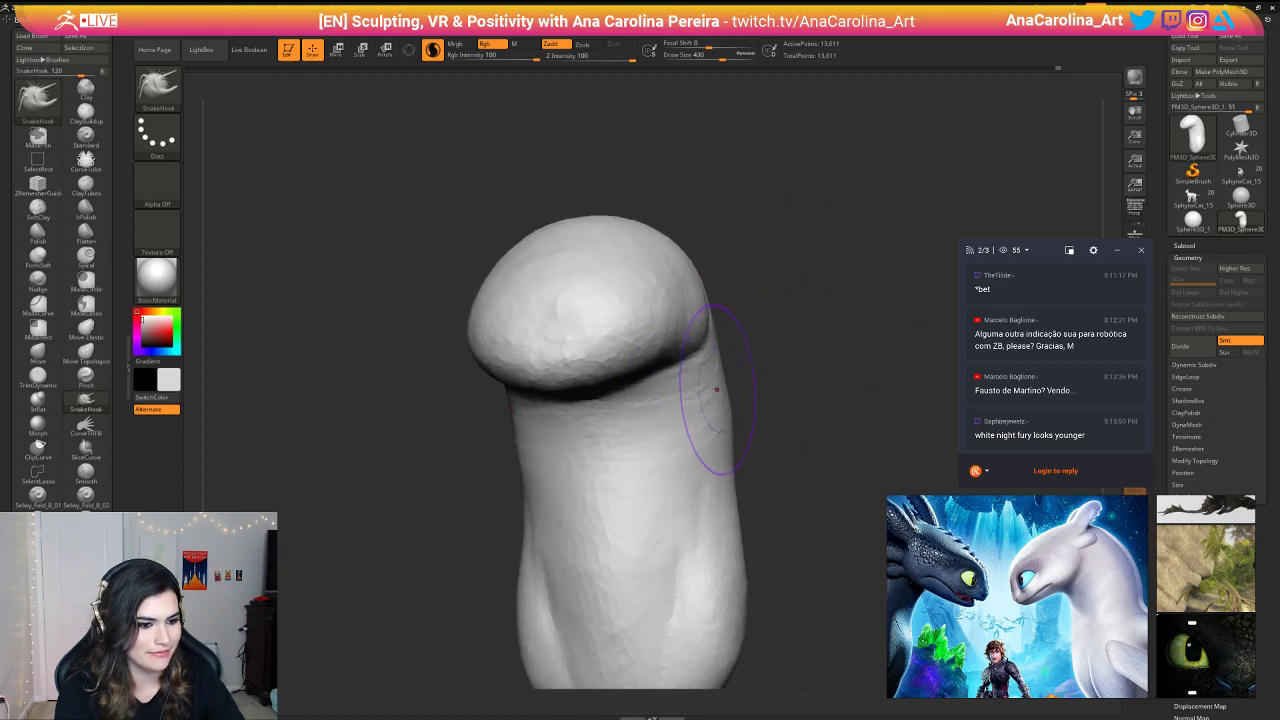
pyautogui.moveTo(728, 395); pyautogui.dragTo(720, 390)
pyautogui.moveTo(737, 440); pyautogui.dragTo(726, 436)
# Step: Reshape the lower neck and the curve along its back with SnakeHook strokes
pyautogui.keyDown('ctrl'); pyautogui.moveTo(800, 420); pyautogui.dragTo(830, 450); pyautogui.keyUp('ctrl')
pyautogui.moveTo(810, 430); pyautogui.dragTo(836, 412)
pyautogui.moveTo(745, 500); pyautogui.dragTo(738, 498)
pyautogui.keyDown('ctrl'); pyautogui.moveTo(815, 470); pyautogui.dragTo(795, 498); pyautogui.keyUp('ctrl')
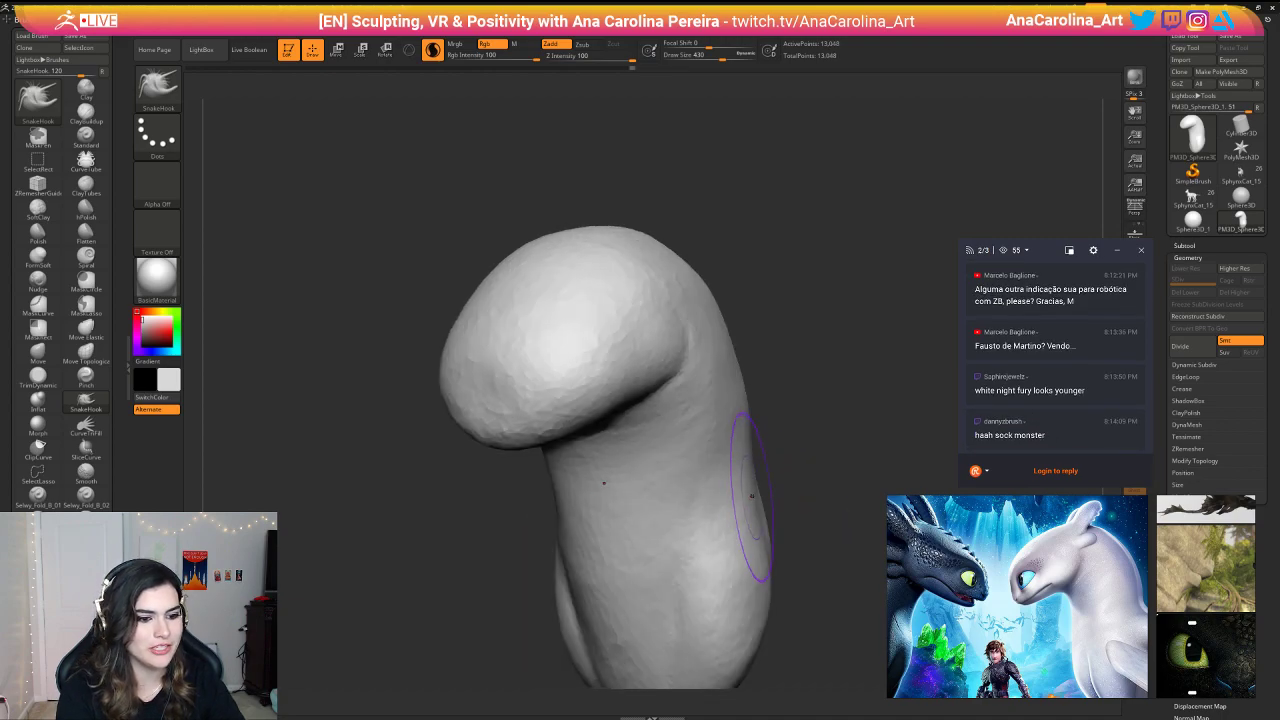
pyautogui.moveTo(765, 448); pyautogui.dragTo(768, 420)
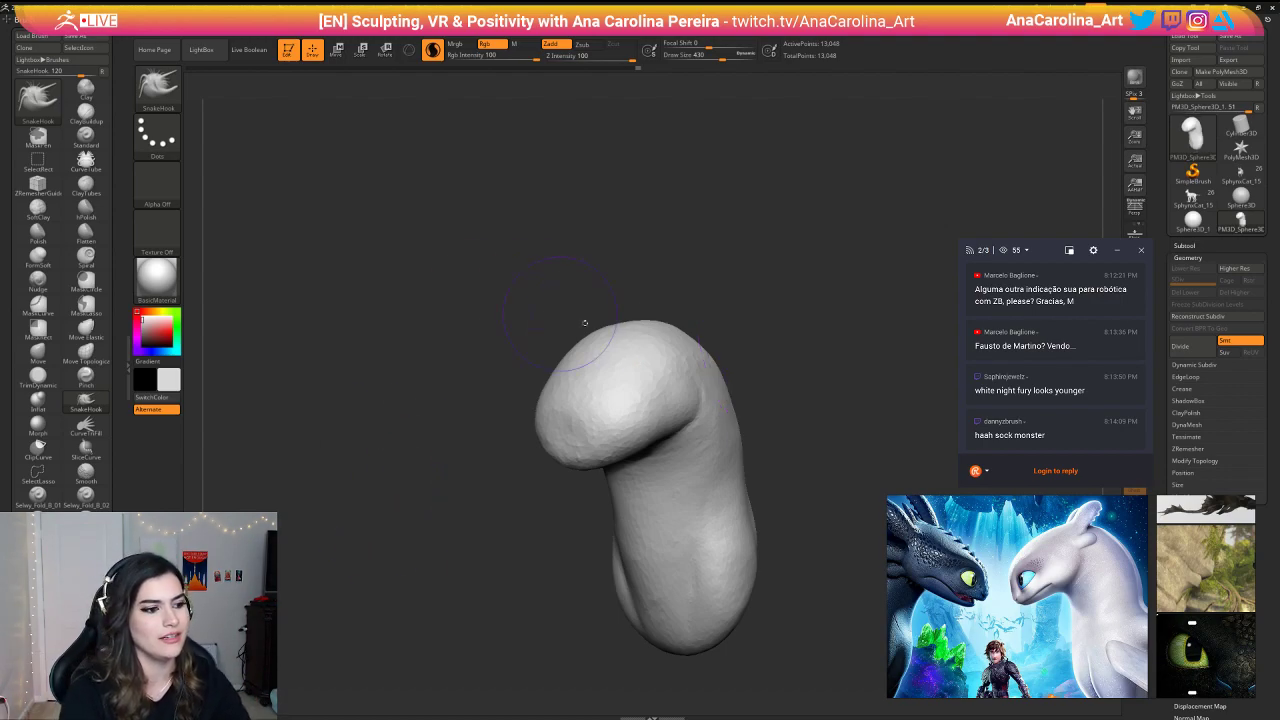
pyautogui.hotkey('ctrl', 'z')
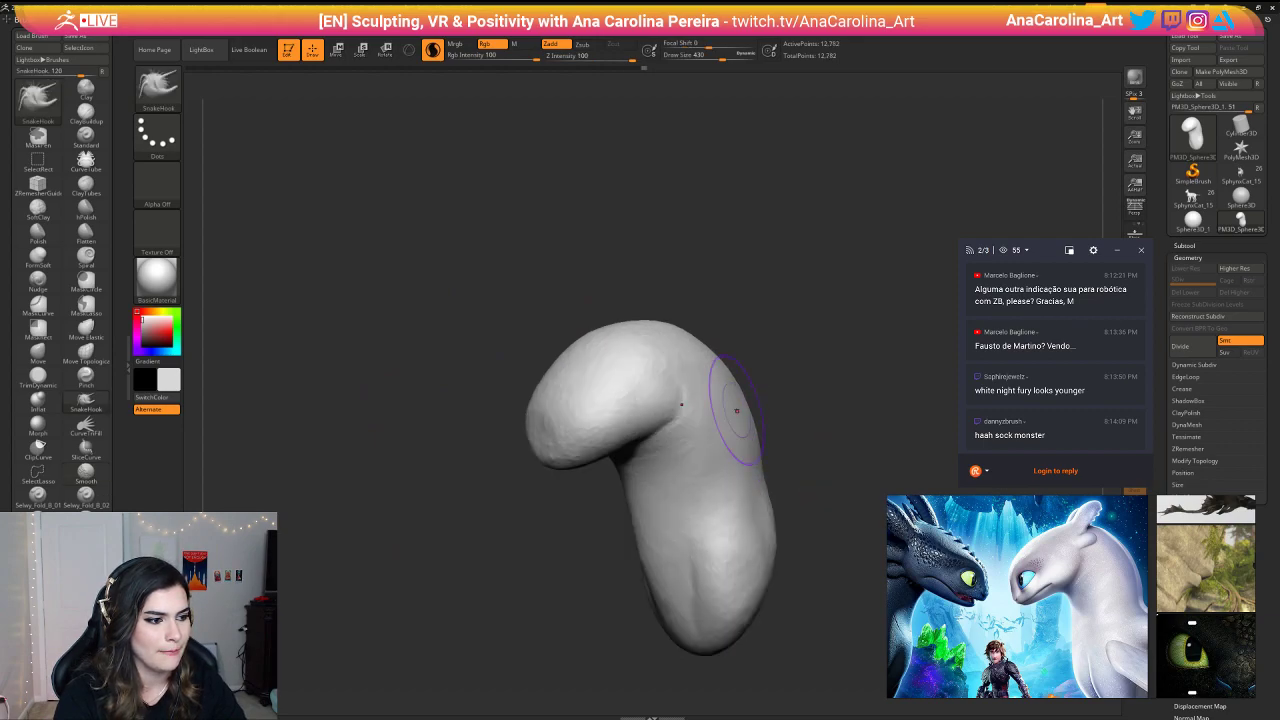
pyautogui.moveTo(790, 411)
pyautogui.mouseDown()
pyautogui.moveTo(815, 408)
pyautogui.moveTo(755, 440)
pyautogui.moveTo(806, 443)
pyautogui.moveTo(822, 460)
pyautogui.moveTo(774, 420)
pyautogui.moveTo(782, 451)
pyautogui.moveTo(760, 446)
pyautogui.moveTo(748, 492)
pyautogui.mouseUp()
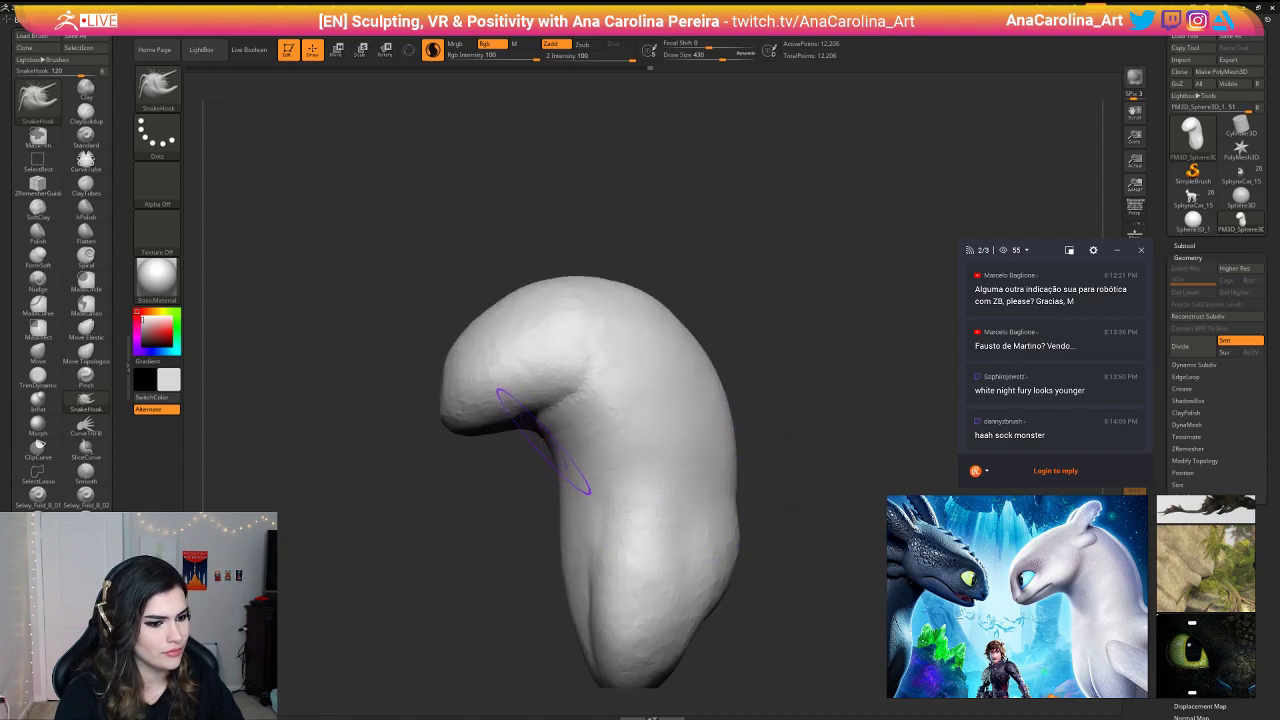
# Step: Push the throat beneath the jaw back with SnakeHook at draw size 437, and smooth the muzzle surface
pyautogui.press('space')
pyautogui.moveTo(532, 455); pyautogui.dragTo(572, 456)
pyautogui.press('space')
pyautogui.moveTo(554, 508); pyautogui.dragTo(562, 511)
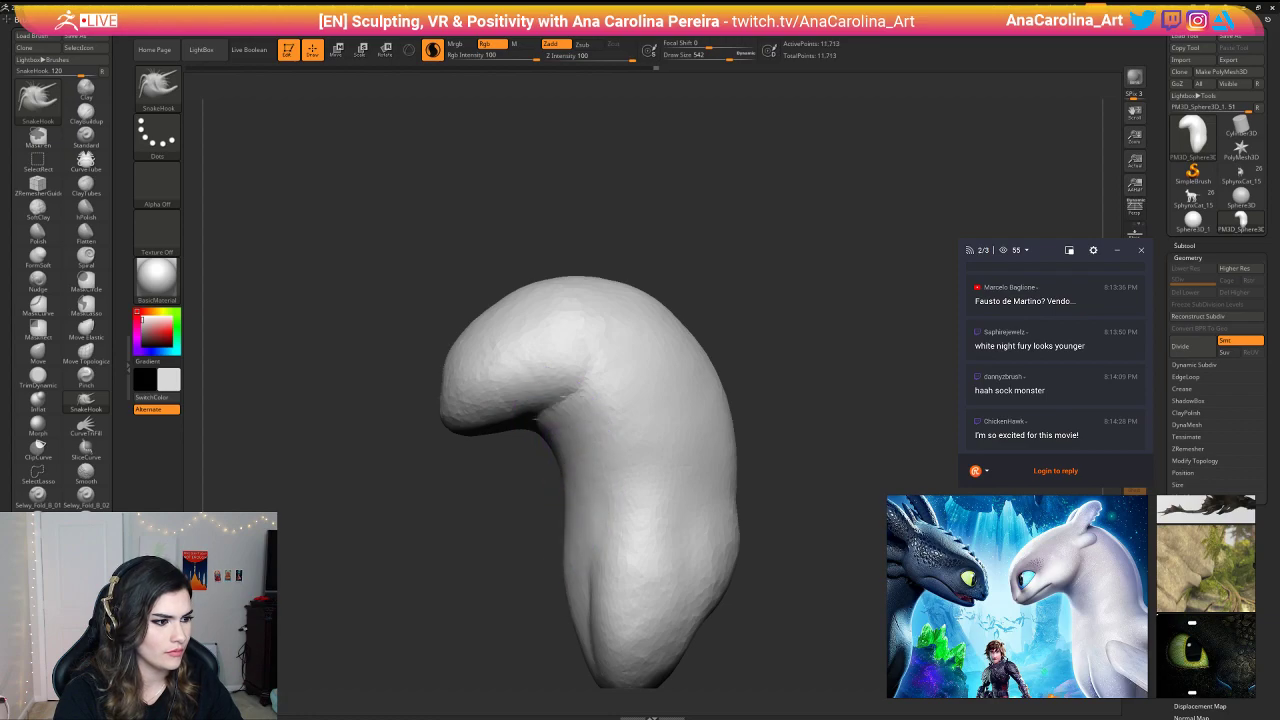
pyautogui.press('space')
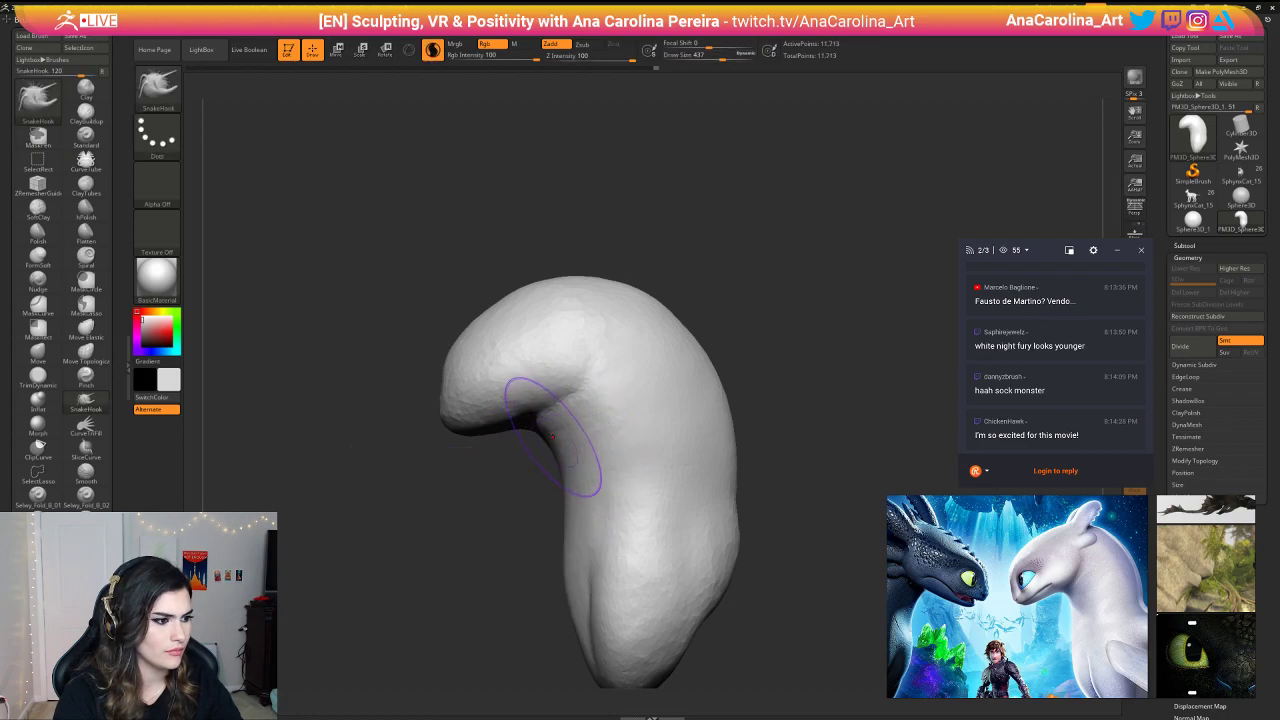
pyautogui.moveTo(552, 437)
pyautogui.mouseDown()
pyautogui.moveTo(560, 445)
pyautogui.moveTo(776, 337)
pyautogui.moveTo(749, 306)
pyautogui.moveTo(718, 408)
pyautogui.moveTo(758, 419)
pyautogui.moveTo(618, 434)
pyautogui.mouseUp()
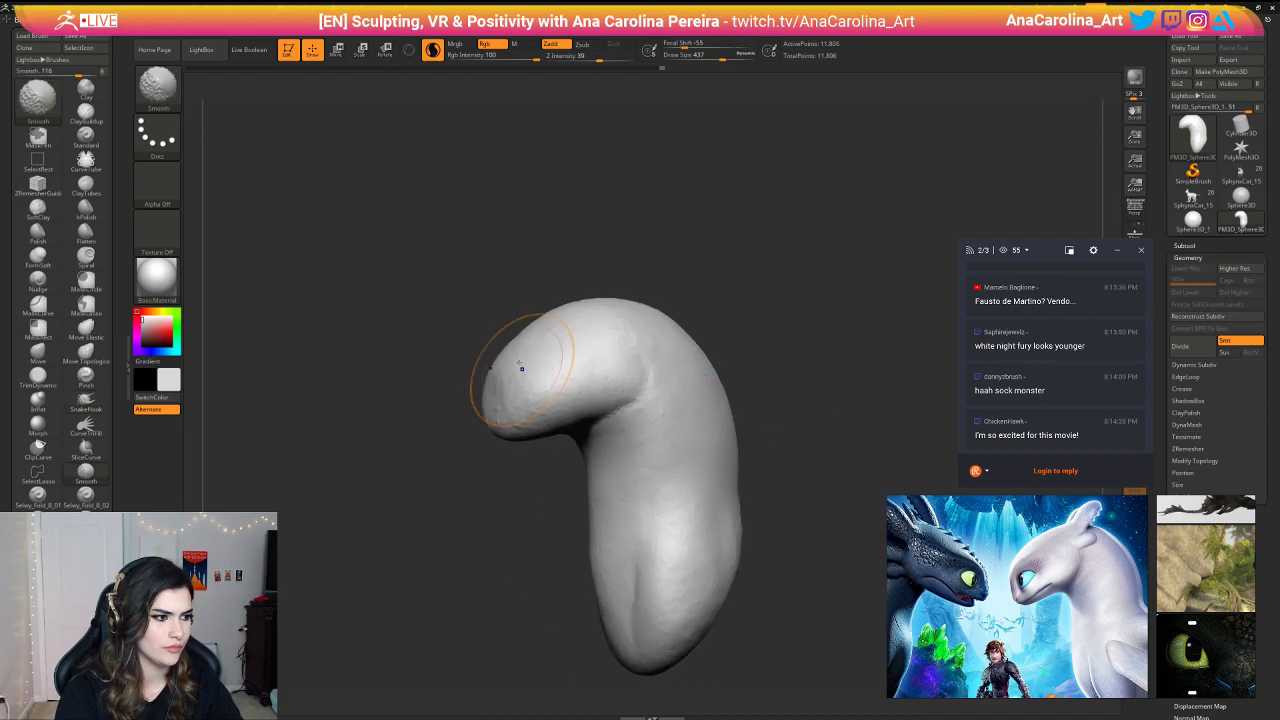
pyautogui.moveTo(523, 366)
pyautogui.keyDown('shift'); pyautogui.mouseDown()
pyautogui.moveTo(529, 397)
pyautogui.moveTo(560, 393)
pyautogui.mouseUp(); pyautogui.keyUp('shift')
pyautogui.moveTo(552, 485); pyautogui.dragTo(571, 491)
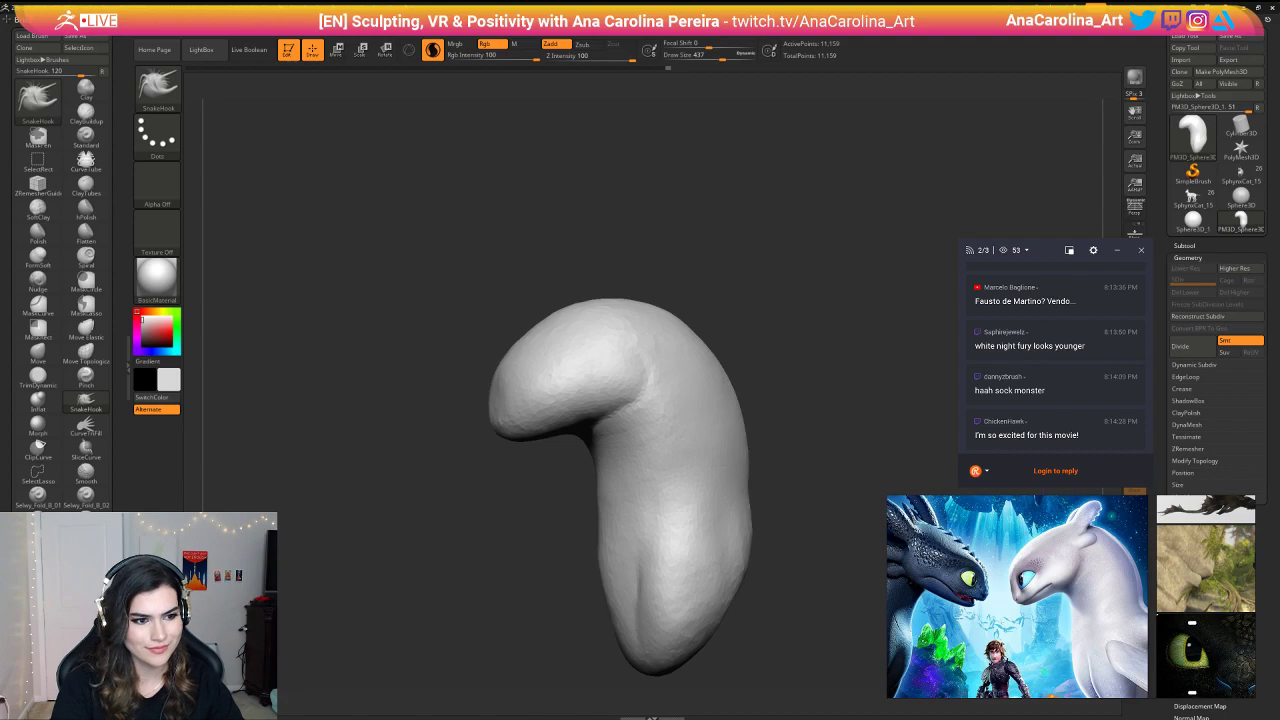
# Step: Browse the reference board and frame the image of the black dragon facing forward for the head and neck proportions
pyautogui.scroll(-5, 1046, 577)
pyautogui.moveTo(1068, 636); pyautogui.dragTo(1030, 628, button='middle')
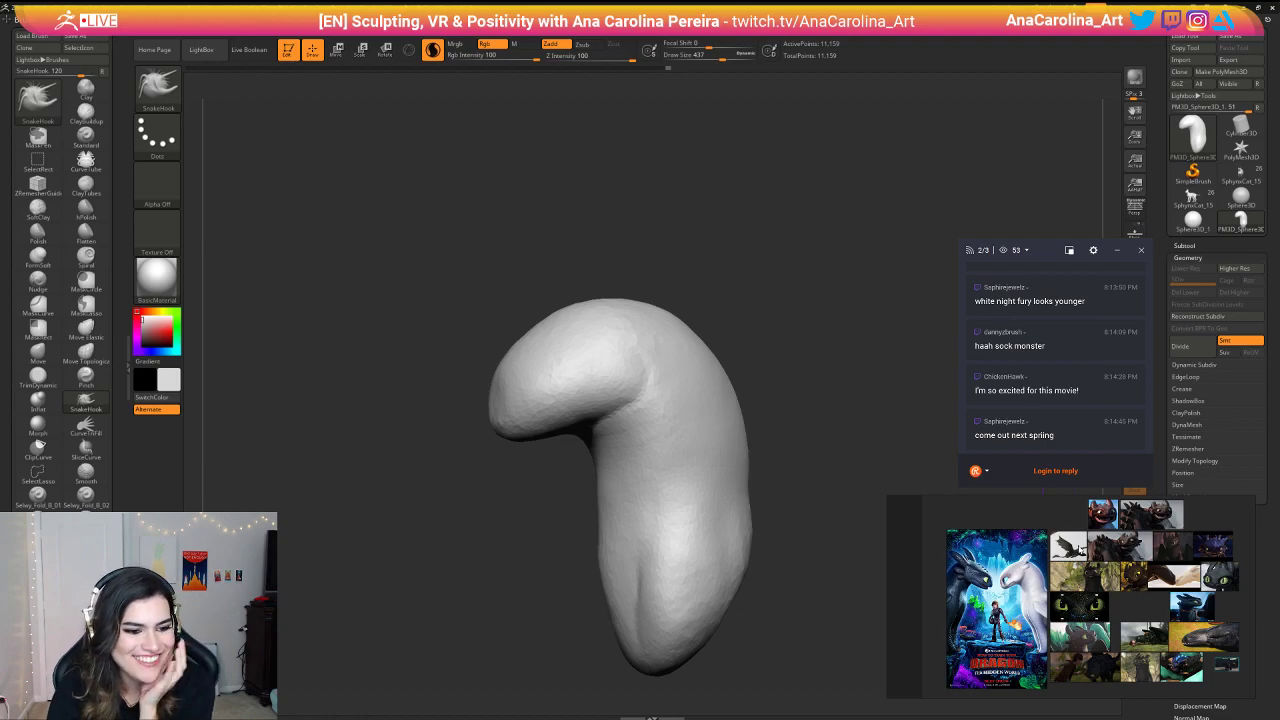
pyautogui.scroll(2, 1102, 572)
pyautogui.scroll(-2, 1118, 588)
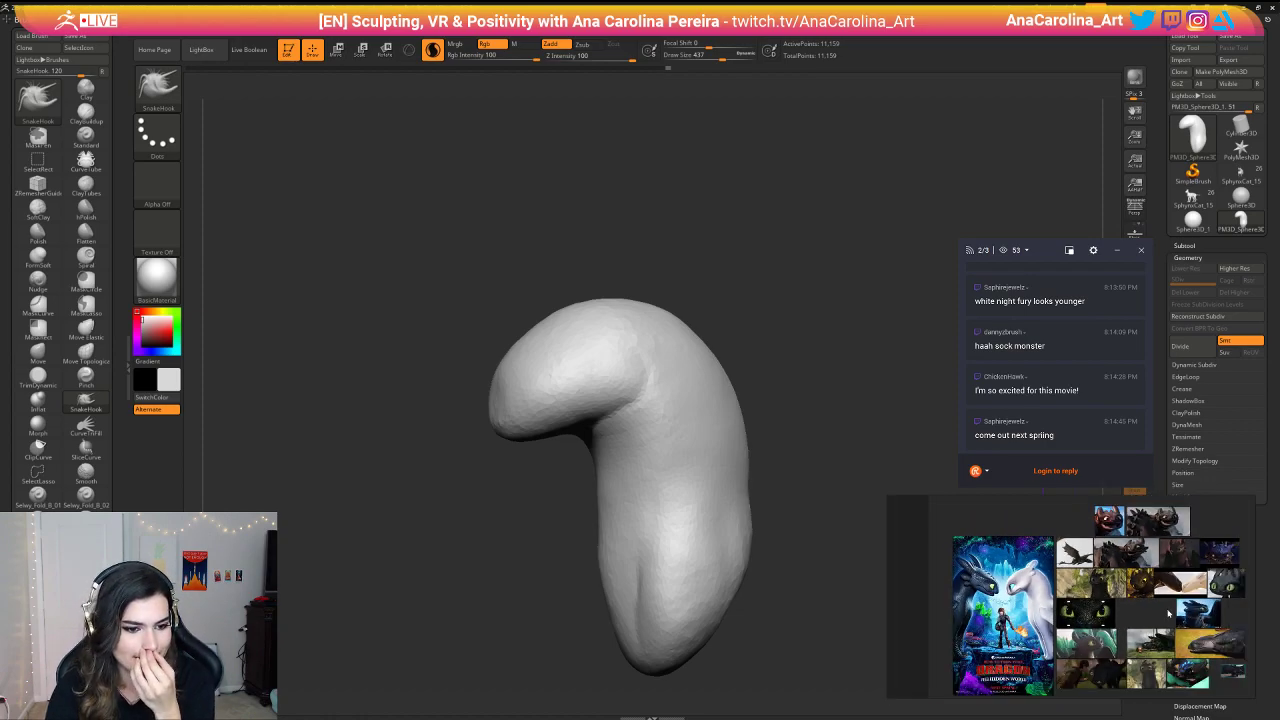
pyautogui.scroll(3, 1168, 613)
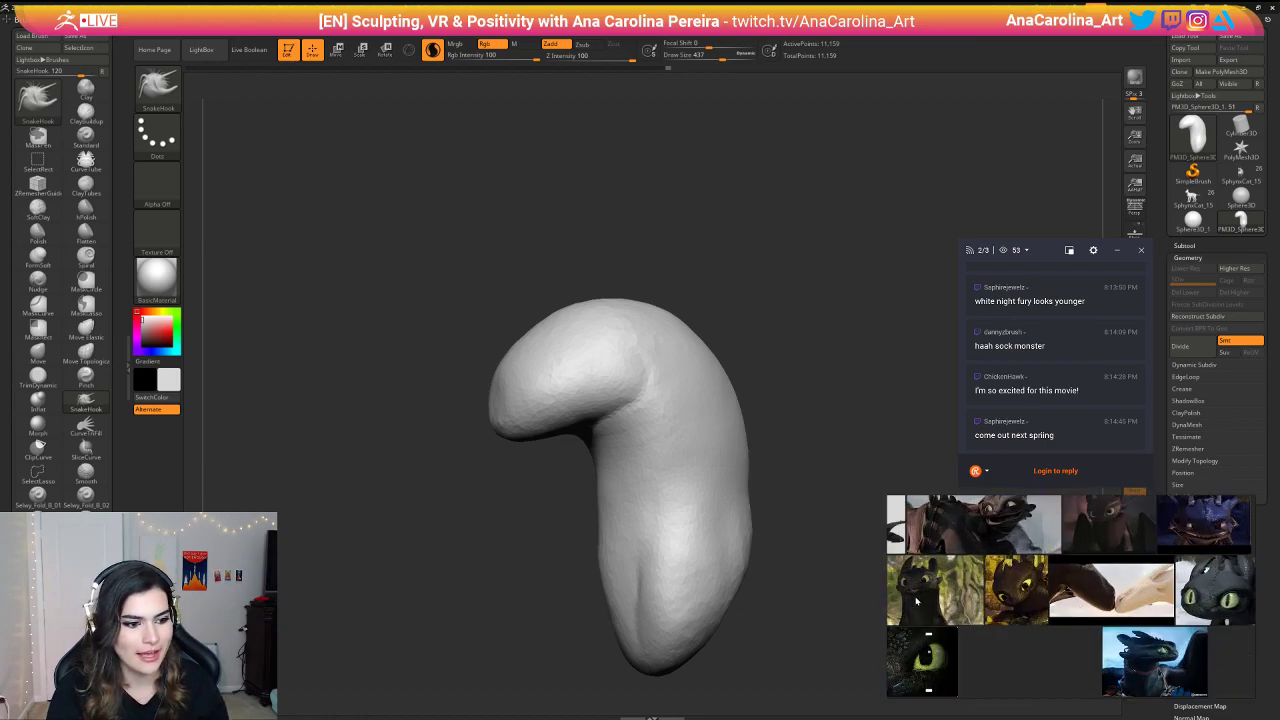
pyautogui.scroll(5, 916, 600)
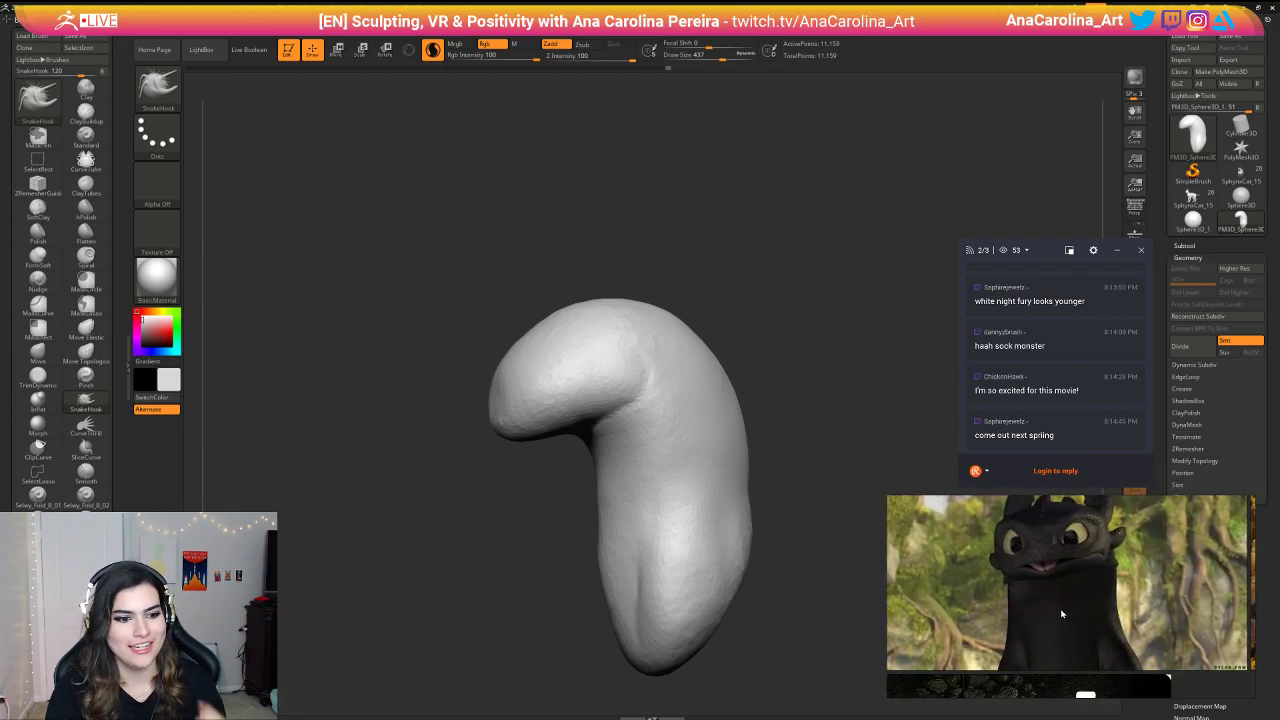
pyautogui.scroll(-1, 1062, 614)
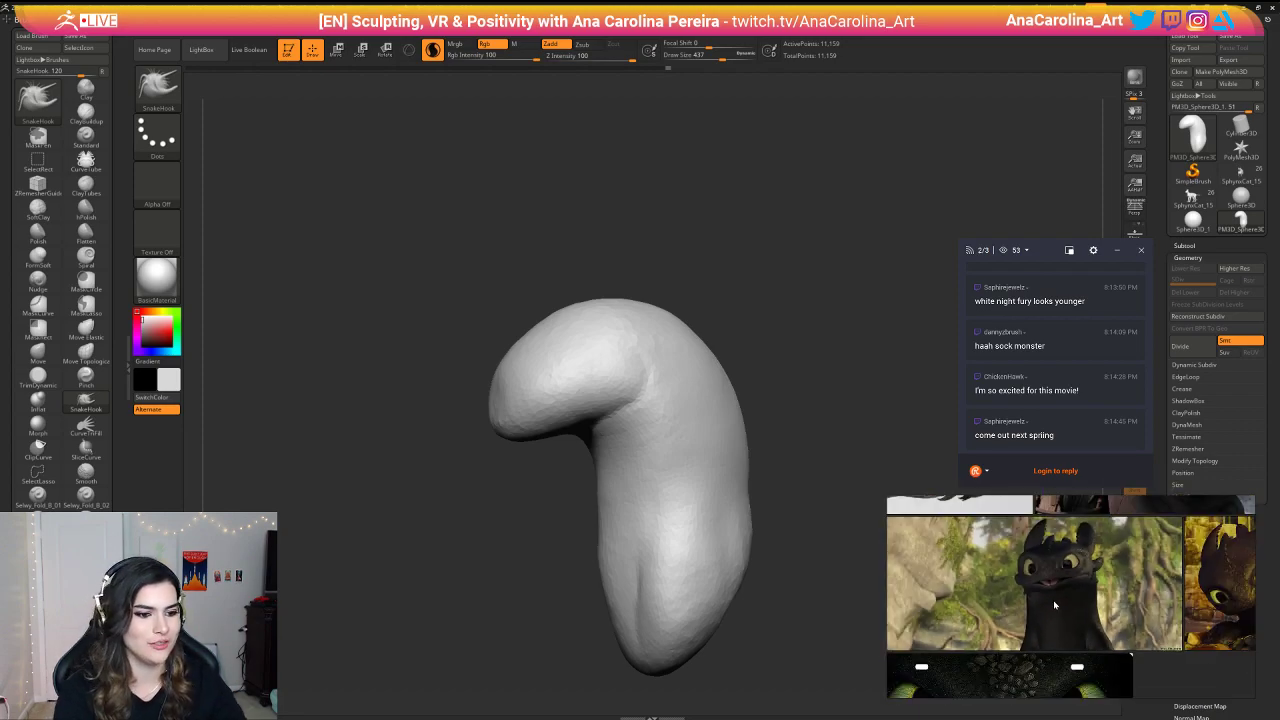
# Step: Reshape the sides of the head near the jaw corners from a front view using SnakeHook at draw size 379
pyautogui.moveTo(785, 346); pyautogui.dragTo(890, 352)
pyautogui.moveTo(695, 358)
pyautogui.mouseDown()
pyautogui.moveTo(671, 360)
pyautogui.moveTo(683, 382)
pyautogui.moveTo(642, 451)
pyautogui.mouseUp()
pyautogui.press('b')
pyautogui.press('s')
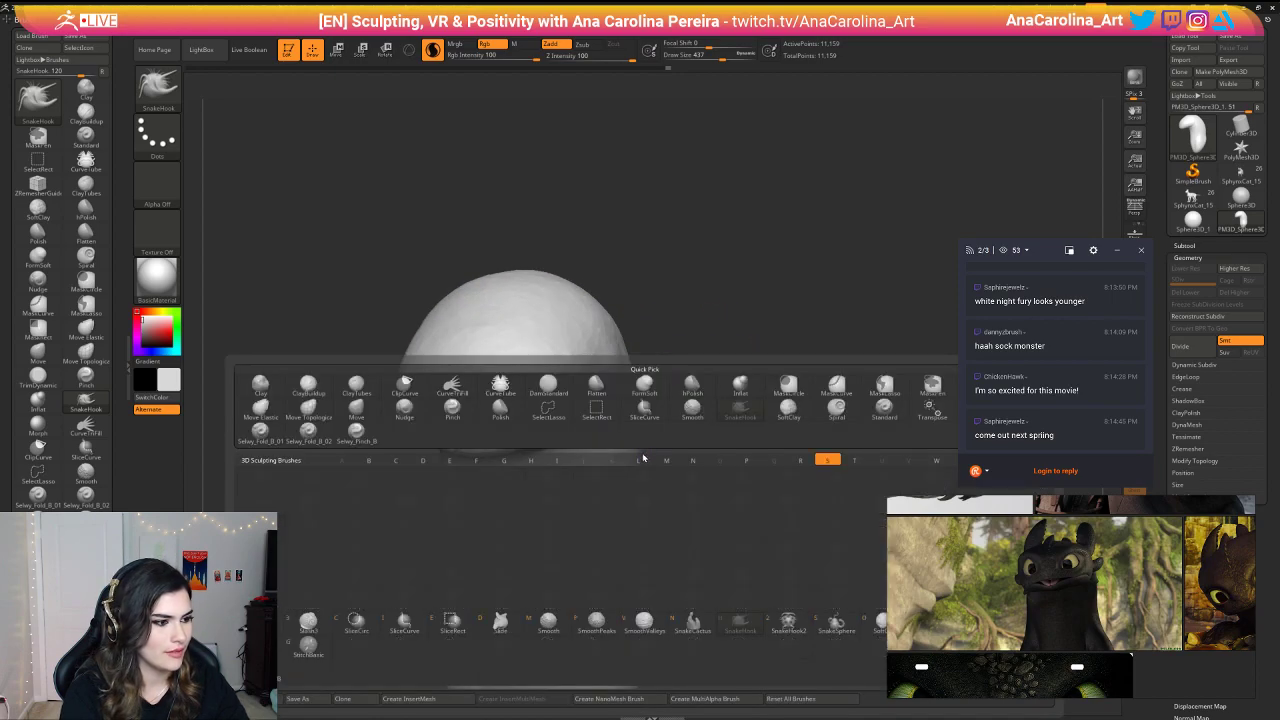
pyautogui.press('h')
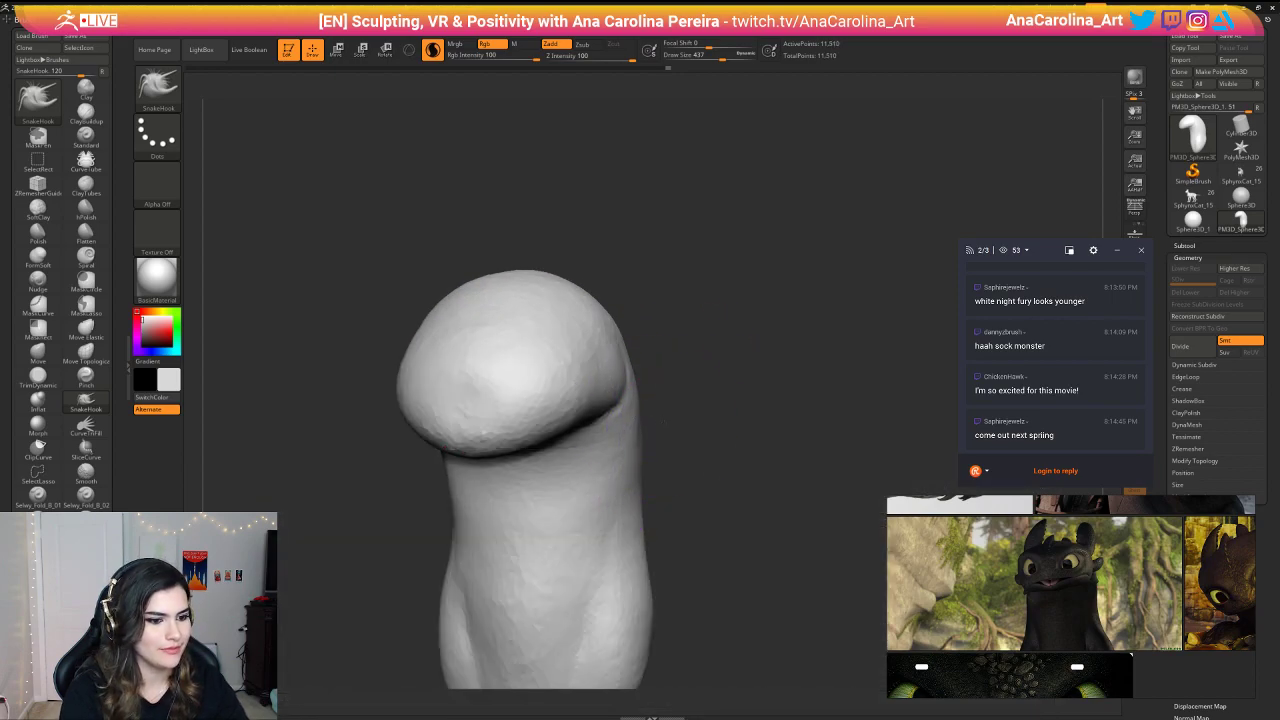
pyautogui.press('space')
pyautogui.click(642, 423)
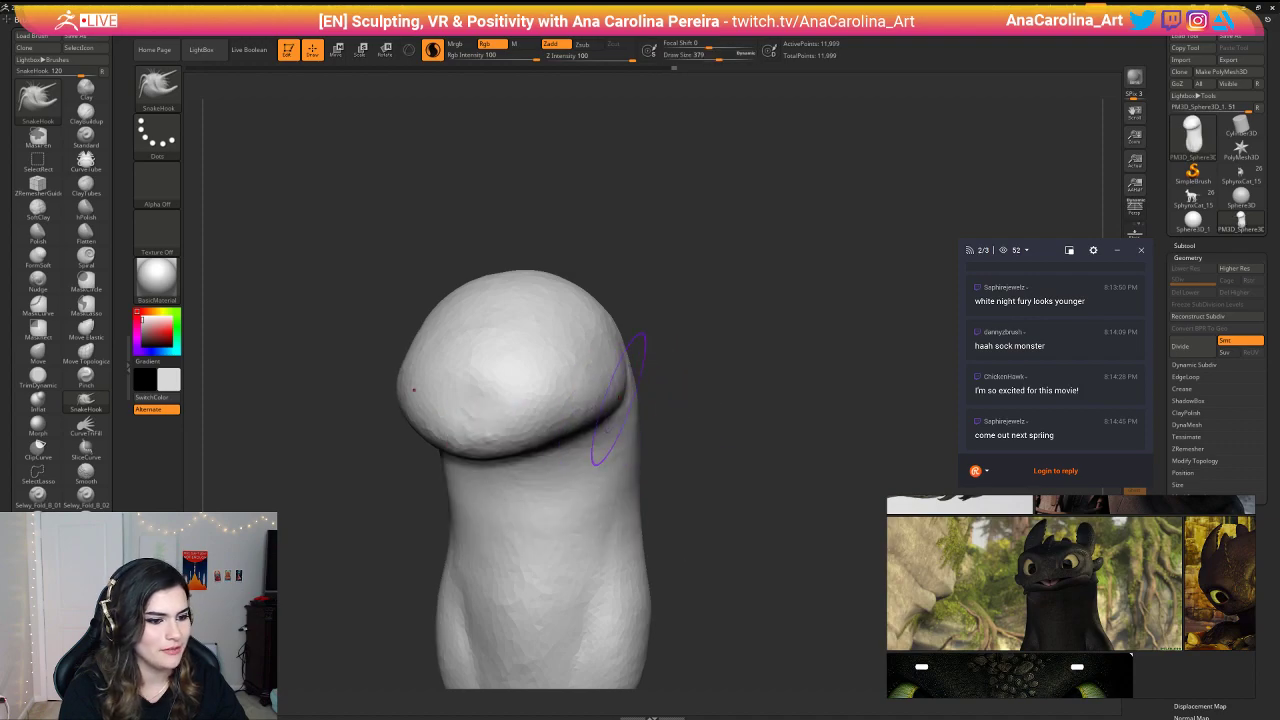
pyautogui.moveTo(618, 400)
pyautogui.mouseDown()
pyautogui.moveTo(586, 386)
pyautogui.moveTo(620, 325)
pyautogui.mouseUp()
pyautogui.moveTo(601, 387); pyautogui.dragTo(576, 383)
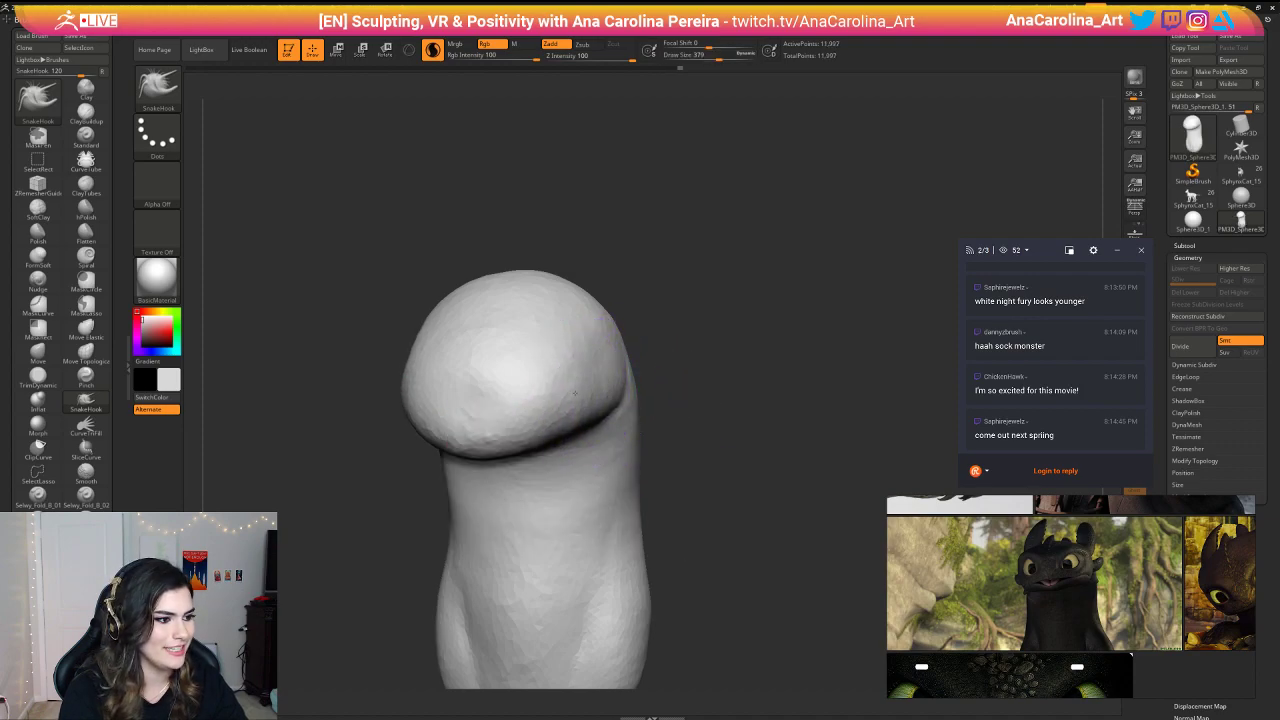
pyautogui.moveTo(670, 386); pyautogui.dragTo(694, 388)
pyautogui.moveTo(571, 395); pyautogui.dragTo(586, 378)
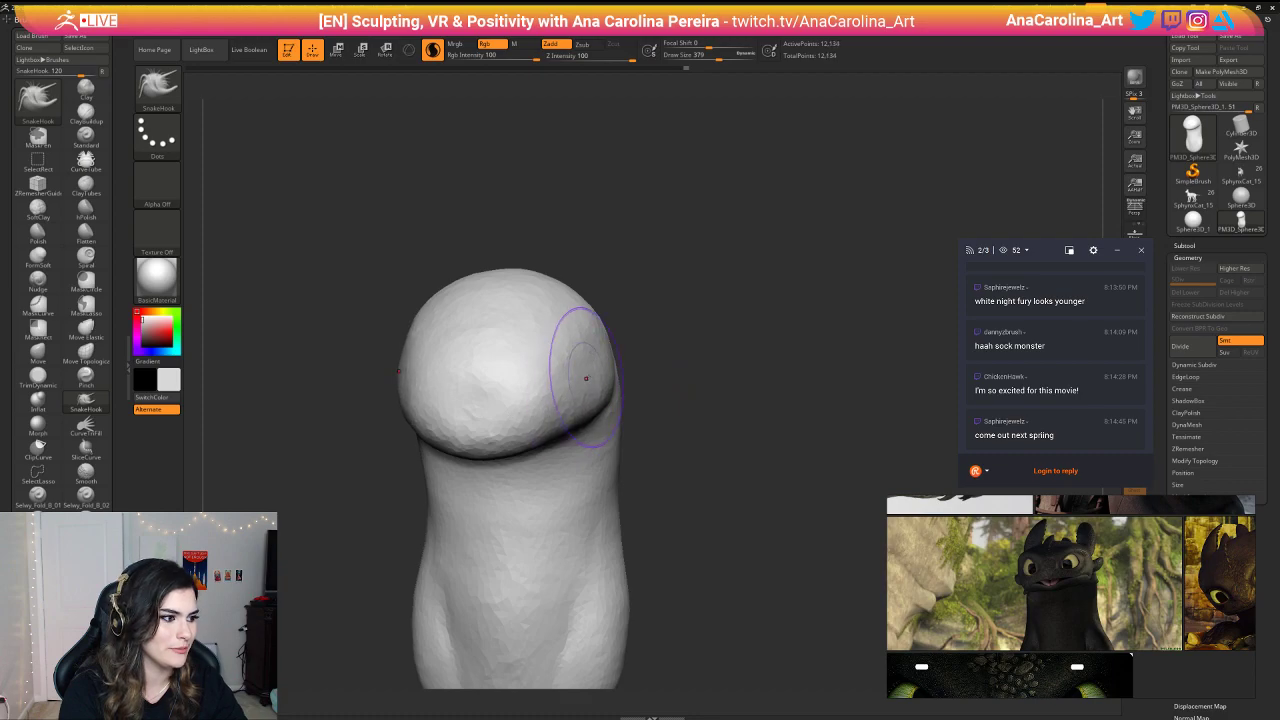
# Step: Flatten and reshape the top of the head using the SnakeHook brush at draw size 492
pyautogui.press('space')
pyautogui.click(596, 318)
pyautogui.press('space')
pyautogui.click(586, 302)
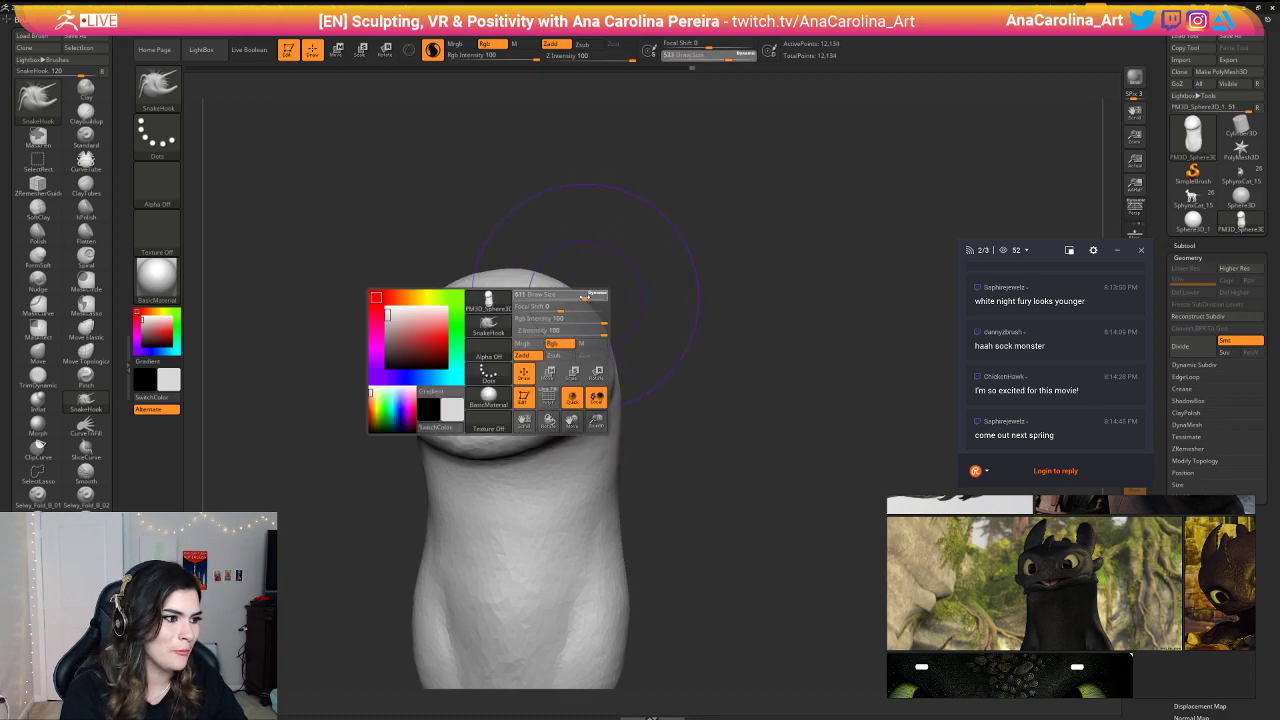
pyautogui.moveTo(578, 296)
pyautogui.mouseDown()
pyautogui.moveTo(572, 308)
pyautogui.moveTo(556, 296)
pyautogui.mouseUp()
pyautogui.moveTo(470, 250)
pyautogui.mouseDown()
pyautogui.moveTo(626, 280)
pyautogui.moveTo(483, 266)
pyautogui.moveTo(456, 291)
pyautogui.mouseUp()
pyautogui.press('space')
pyautogui.click(480, 296)
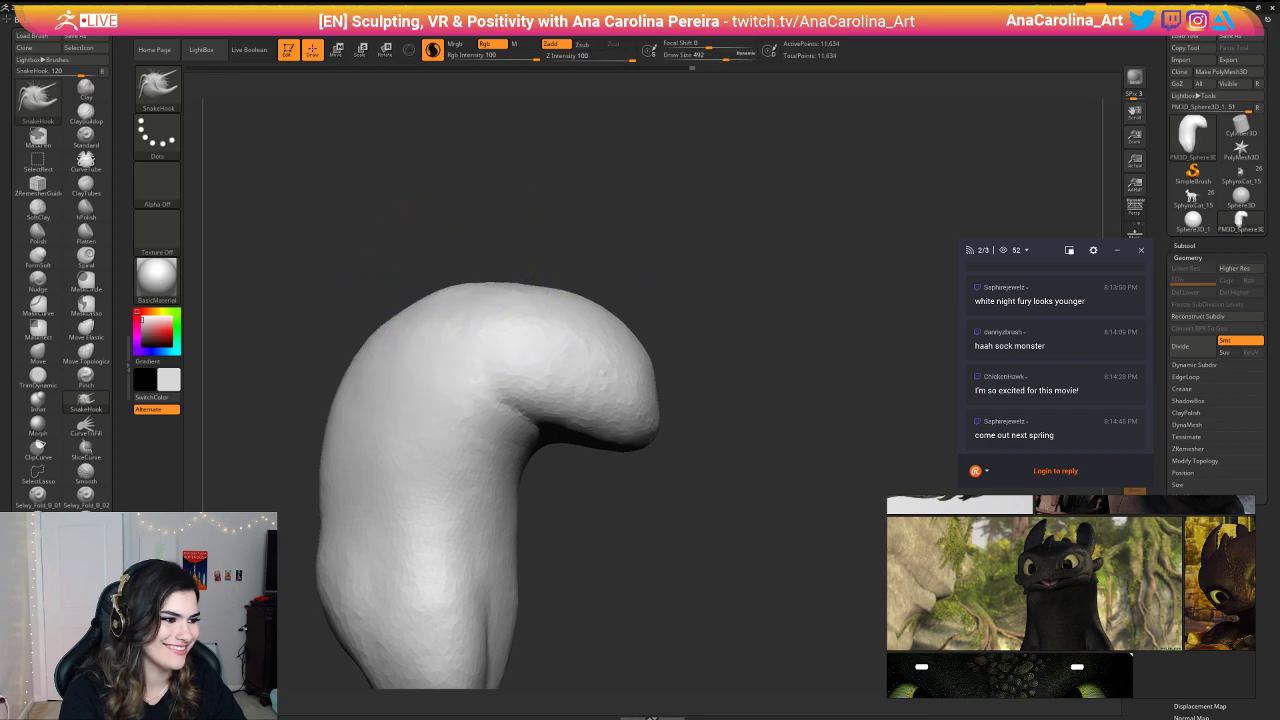
pyautogui.moveTo(602, 304)
pyautogui.mouseDown()
pyautogui.moveTo(595, 314)
pyautogui.moveTo(440, 283)
pyautogui.mouseUp()
pyautogui.keyDown('alt'); pyautogui.moveTo(640, 290); pyautogui.dragTo(664, 247); pyautogui.keyUp('alt')
pyautogui.moveTo(663, 247)
pyautogui.mouseDown(button='right')
pyautogui.moveTo(740, 249)
pyautogui.moveTo(737, 375)
pyautogui.mouseUp(button='right')
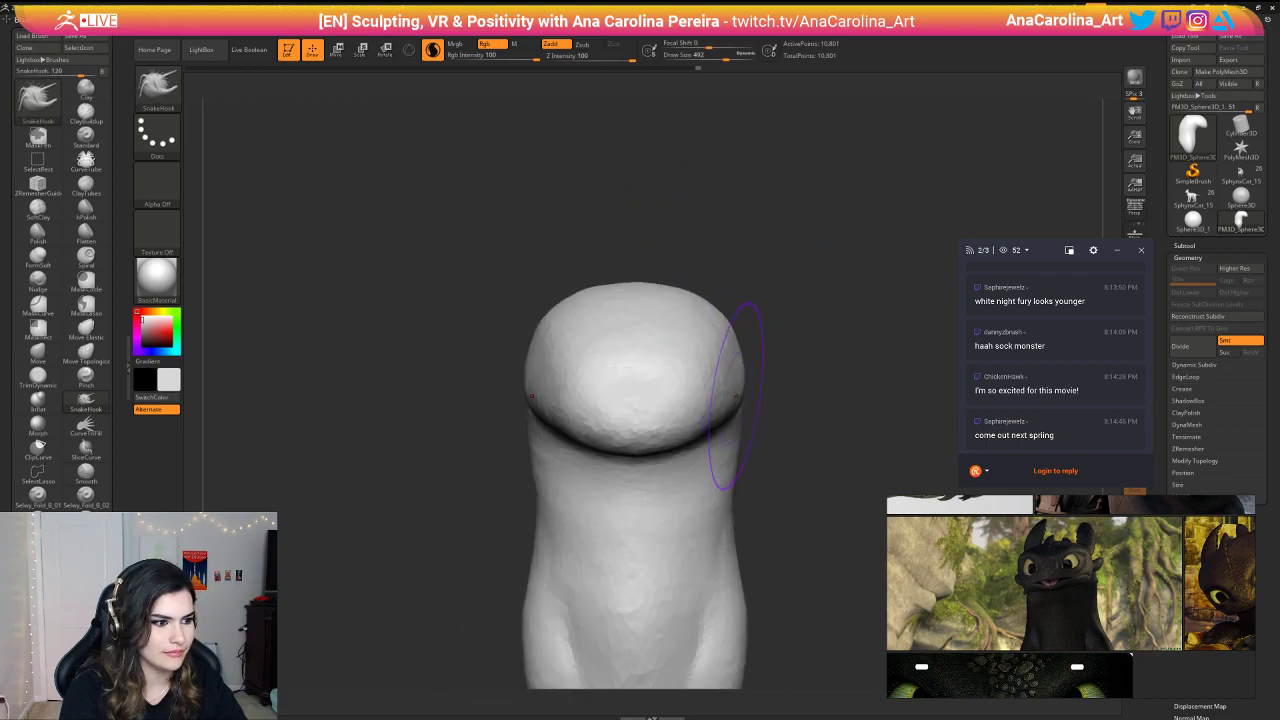
# Step: Refine the cheek outline on both sides of the head, reducing the SnakeHook draw size to 311
pyautogui.moveTo(737, 396); pyautogui.dragTo(735, 391)
pyautogui.press('space')
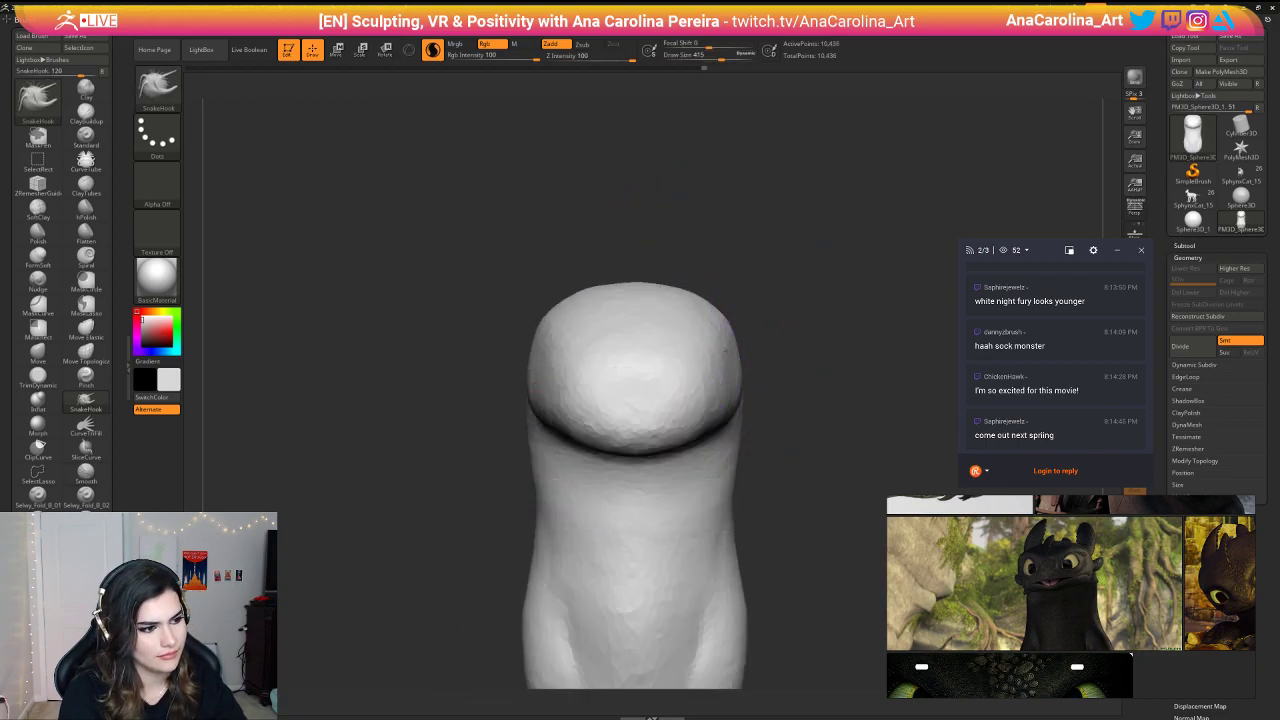
pyautogui.moveTo(776, 353); pyautogui.dragTo(752, 345, button='right')
pyautogui.press('space')
pyautogui.moveTo(755, 342); pyautogui.dragTo(747, 342)
pyautogui.moveTo(747, 343); pyautogui.dragTo(738, 376, button='right')
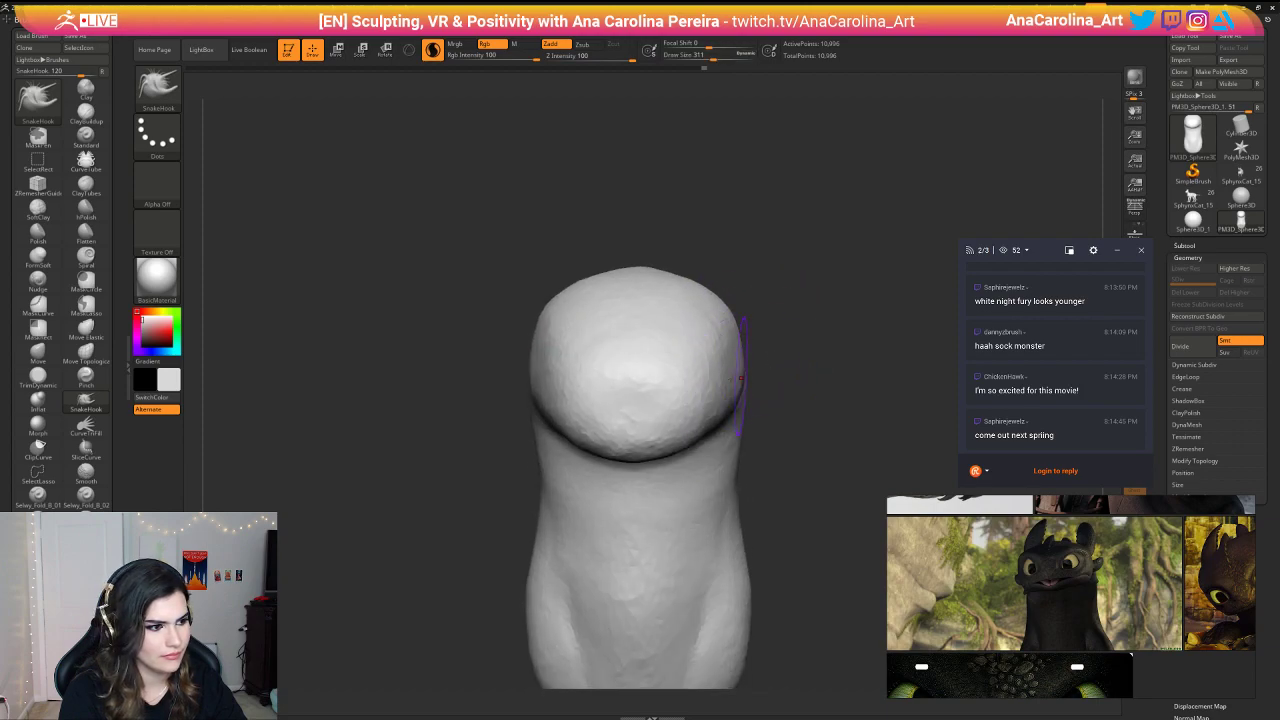
pyautogui.keyDown('shift'); pyautogui.moveTo(738, 376); pyautogui.dragTo(766, 367); pyautogui.keyUp('shift')
# Step: Push shallow eye-area depressions into both sides of the muzzle with the SnakeHook brush
pyautogui.moveTo(683, 366); pyautogui.dragTo(667, 362)
pyautogui.moveTo(702, 350); pyautogui.dragTo(757, 391, button='right')
pyautogui.moveTo(706, 382); pyautogui.dragTo(697, 384)
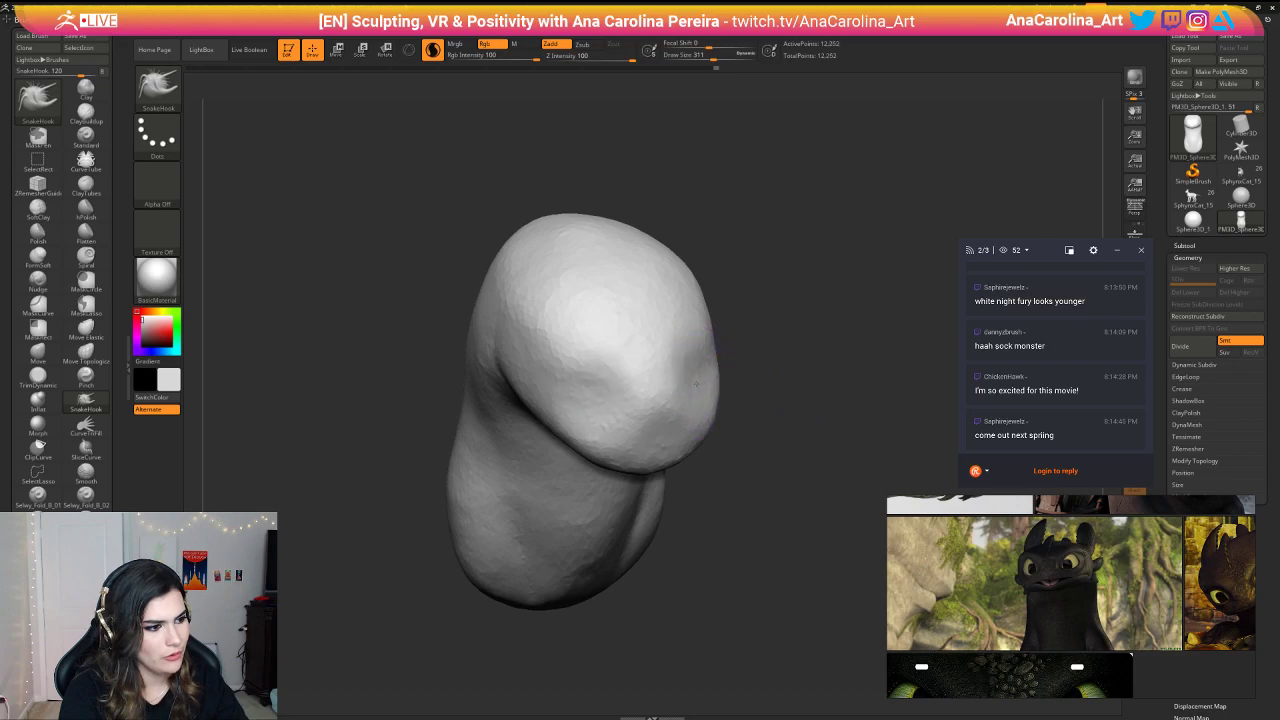
pyautogui.keyDown('shift'); pyautogui.moveTo(700, 355); pyautogui.dragTo(749, 361, button='right'); pyautogui.keyUp('shift')
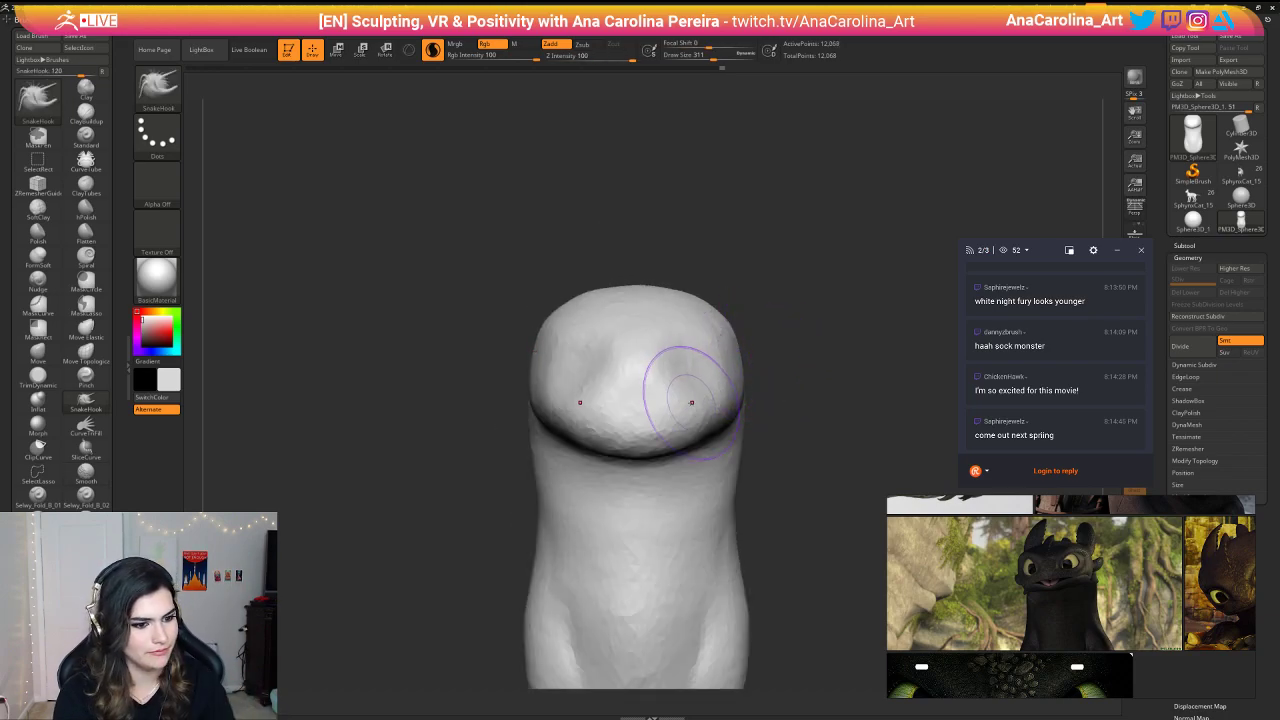
# Step: Adjust the lower edge of the muzzle and the underside of the jaw with SnakeHook strokes
pyautogui.press('space')
pyautogui.moveTo(690, 412)
pyautogui.mouseDown()
pyautogui.moveTo(667, 391)
pyautogui.moveTo(695, 436)
pyautogui.moveTo(664, 458)
pyautogui.mouseUp()
pyautogui.press('space')
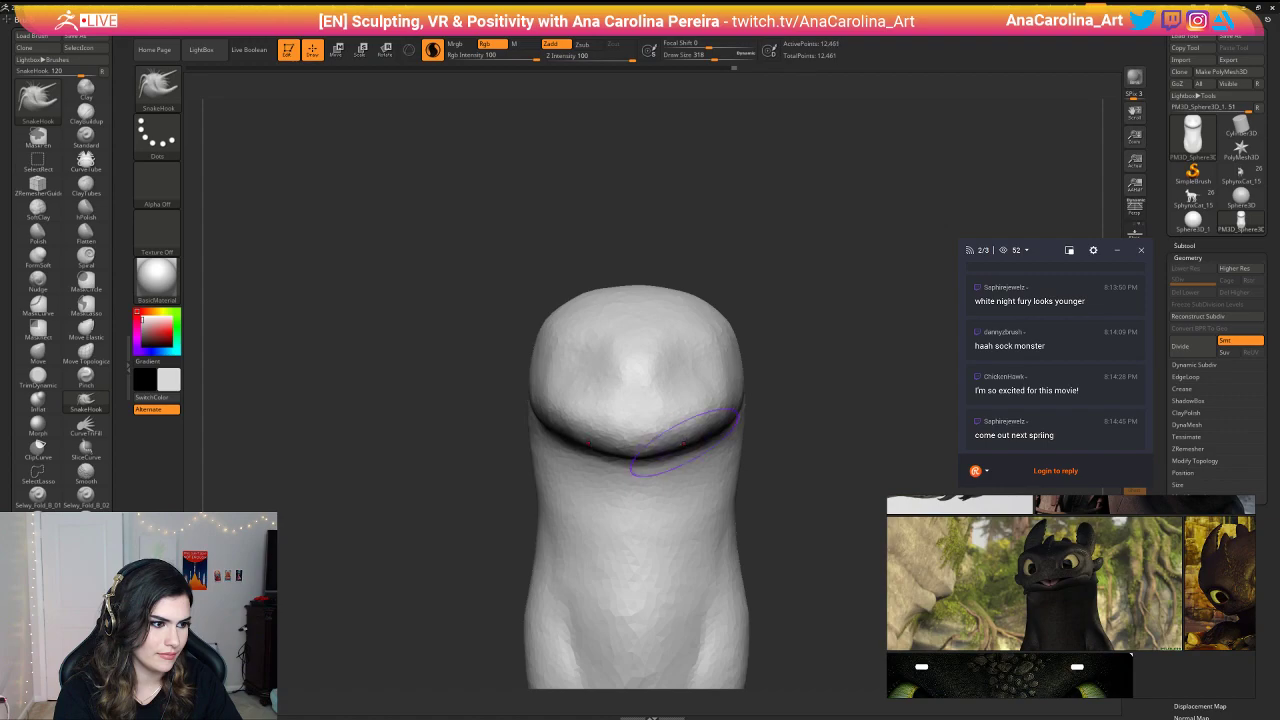
pyautogui.moveTo(735, 480); pyautogui.dragTo(747, 443, button='right')
pyautogui.moveTo(647, 461); pyautogui.dragTo(659, 457)
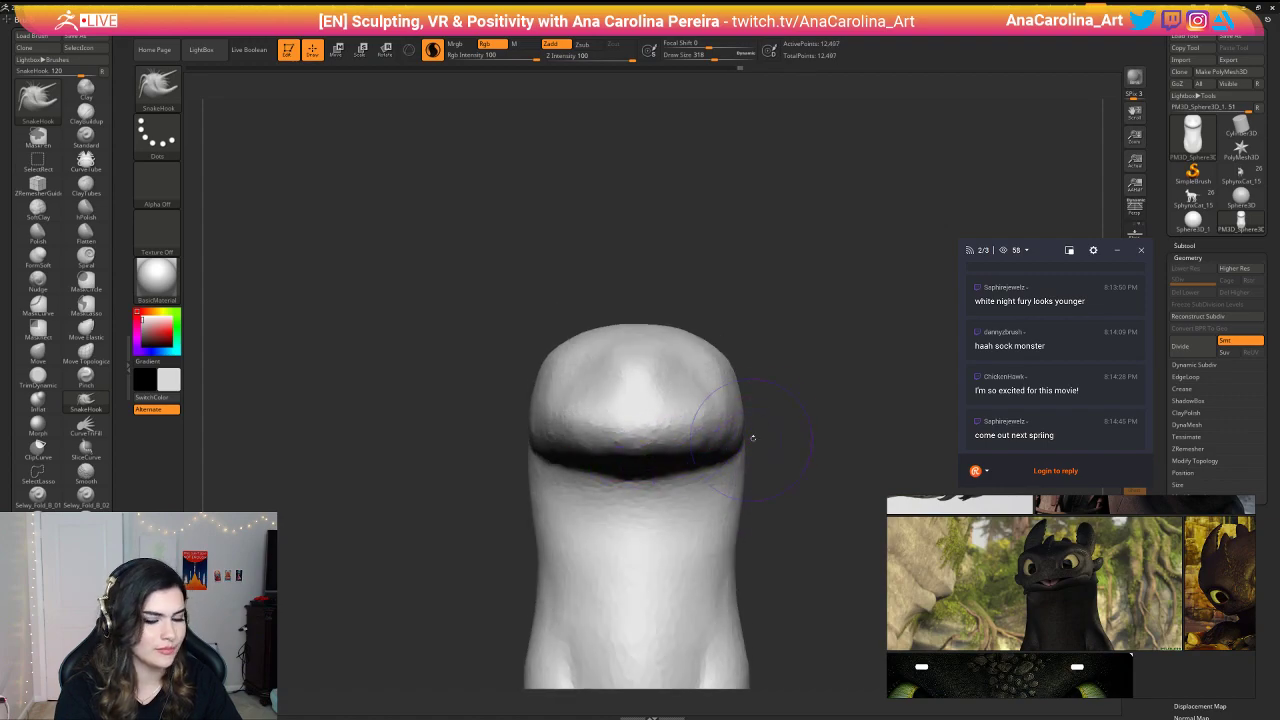
pyautogui.moveTo(753, 437)
pyautogui.mouseDown()
pyautogui.moveTo(808, 266)
pyautogui.moveTo(798, 302)
pyautogui.mouseUp()
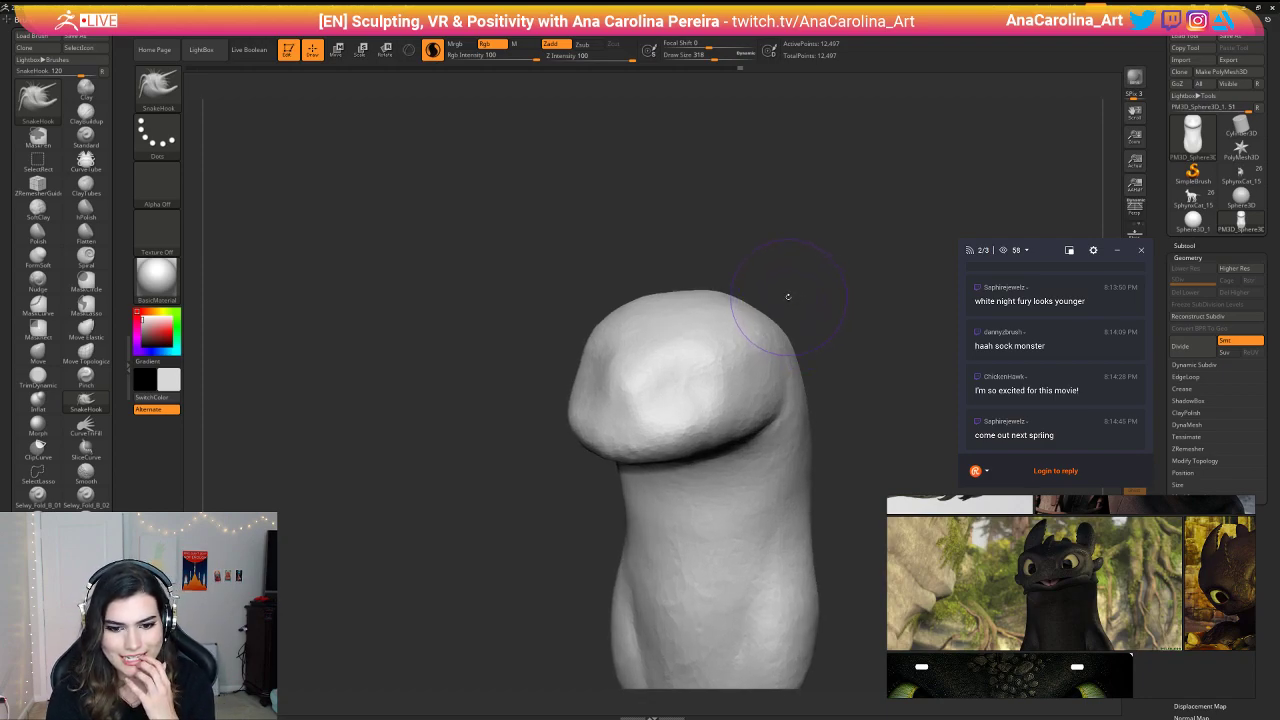
pyautogui.moveTo(789, 301); pyautogui.dragTo(797, 361)
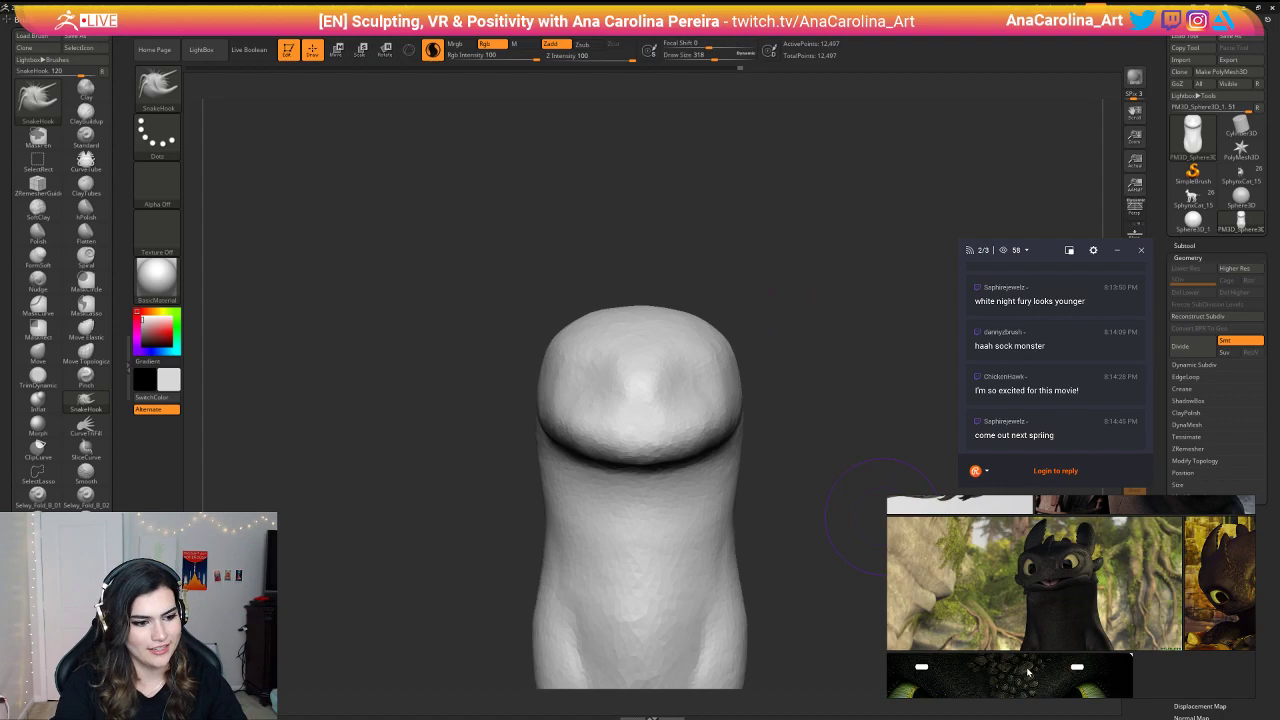
# Step: Smooth the muzzle surface around the eye depressions and nudge the front of the head with the SnakeHook brush
pyautogui.scroll(-6, 1027, 672)
pyautogui.scroll(5, 1045, 619)
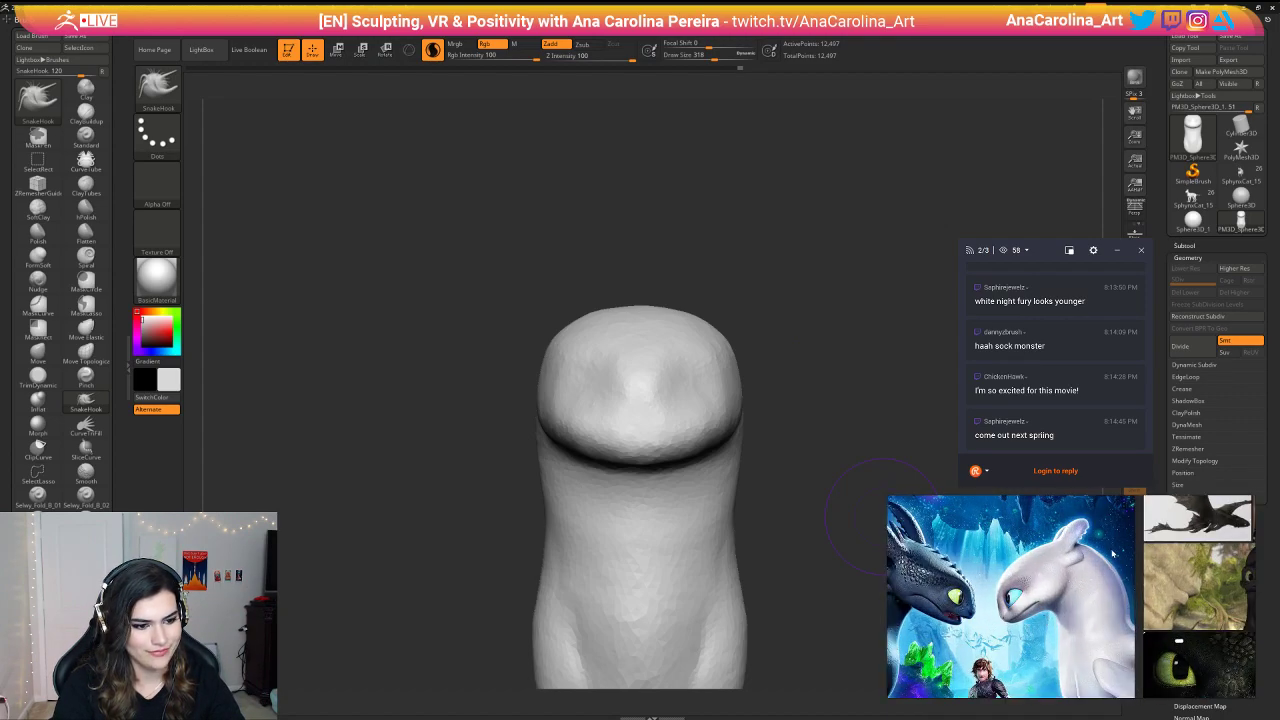
pyautogui.scroll(-2, 1093, 628)
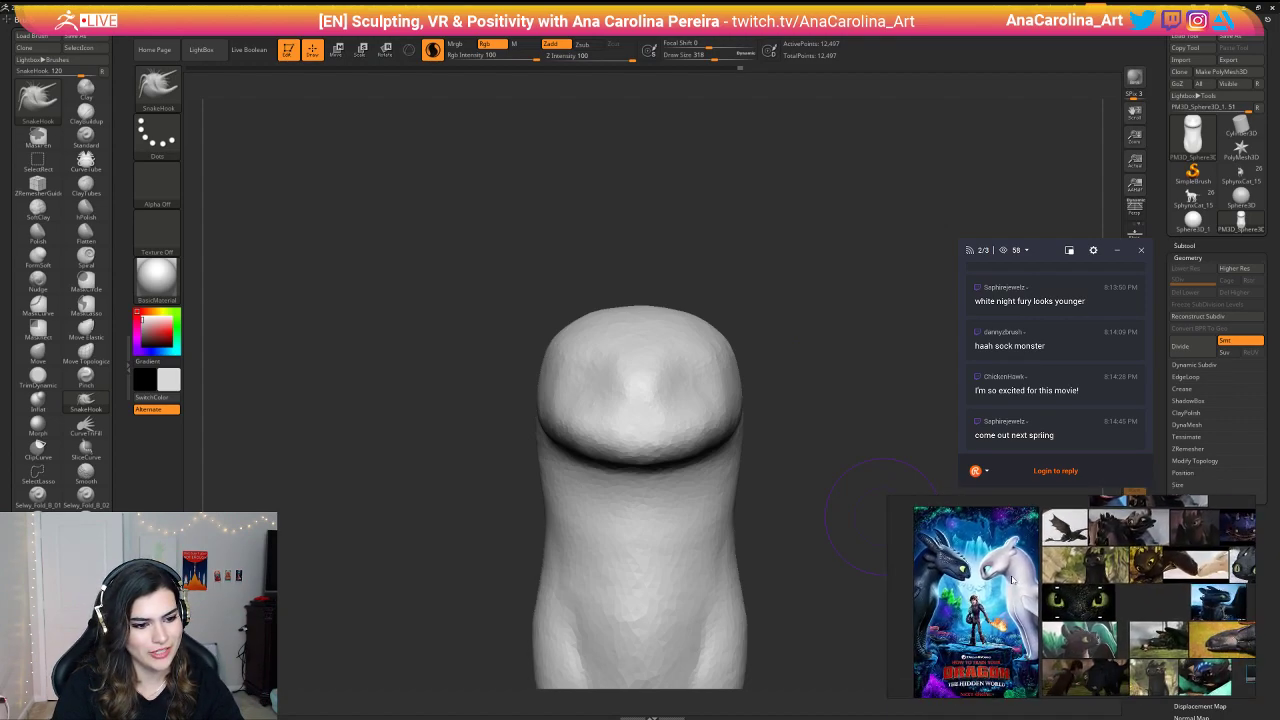
pyautogui.scroll(3, 1077, 556)
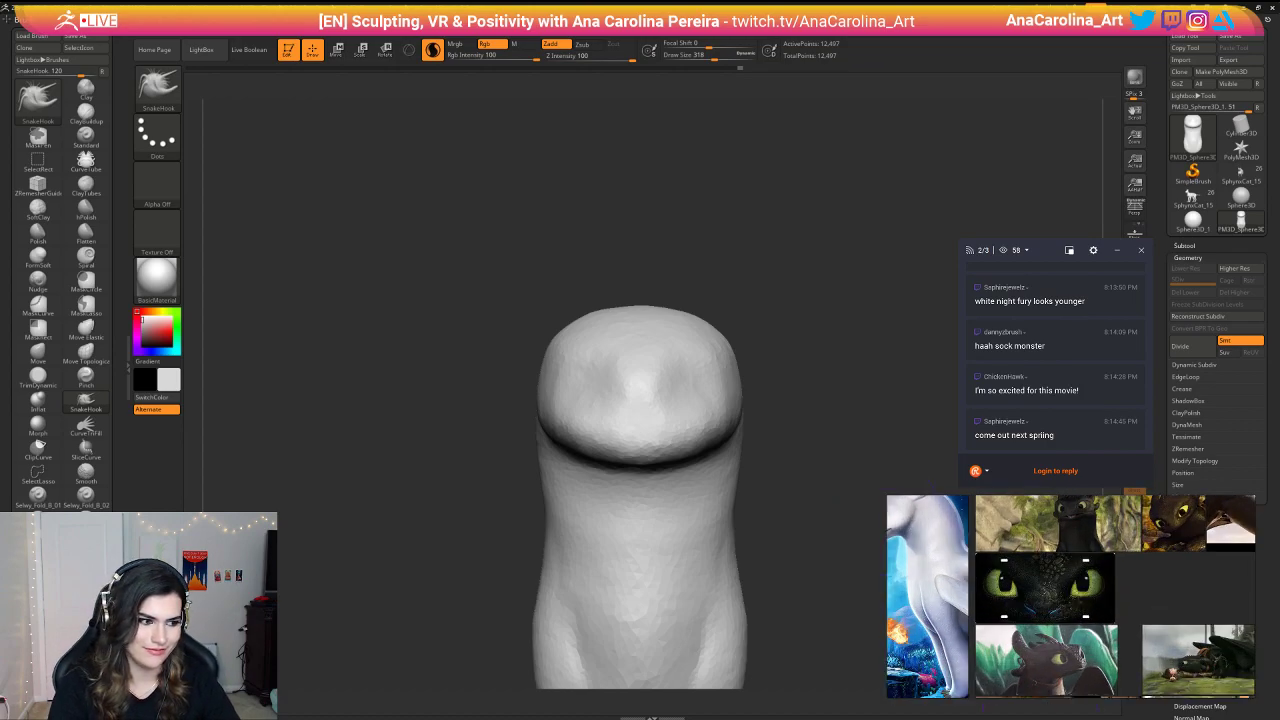
pyautogui.scroll(3, 1042, 628)
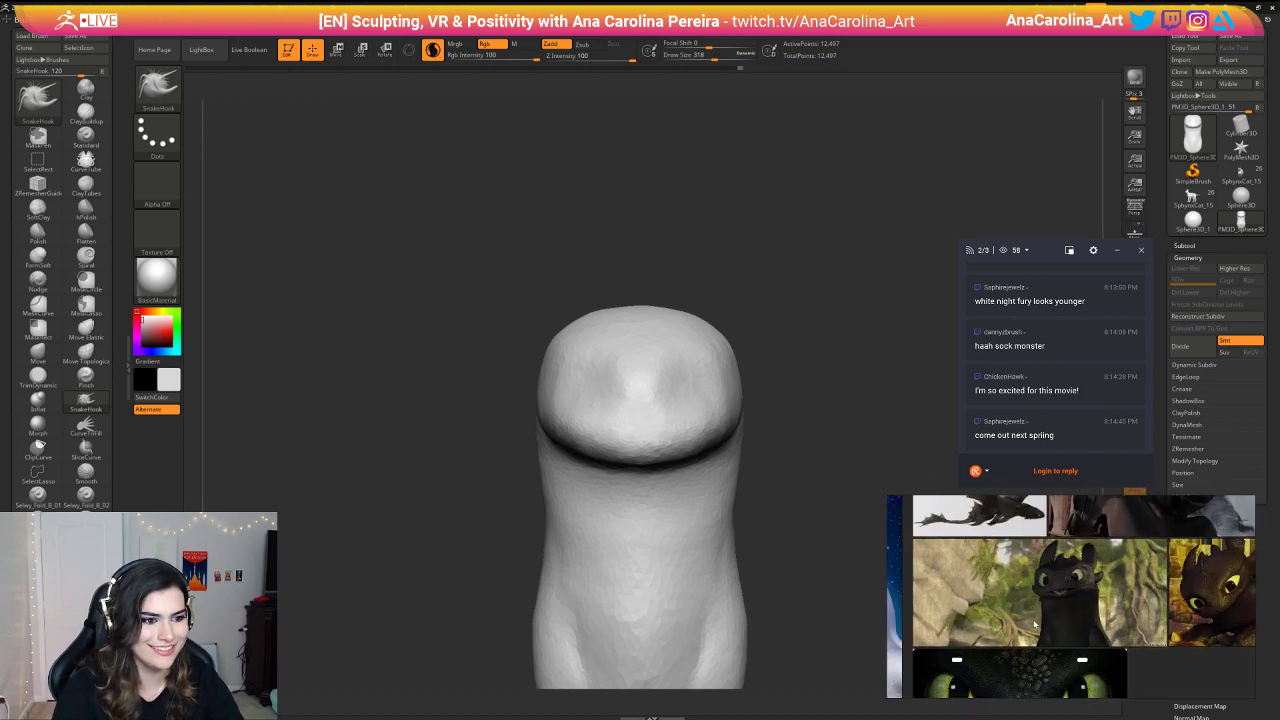
pyautogui.moveTo(865, 382); pyautogui.dragTo(636, 184)
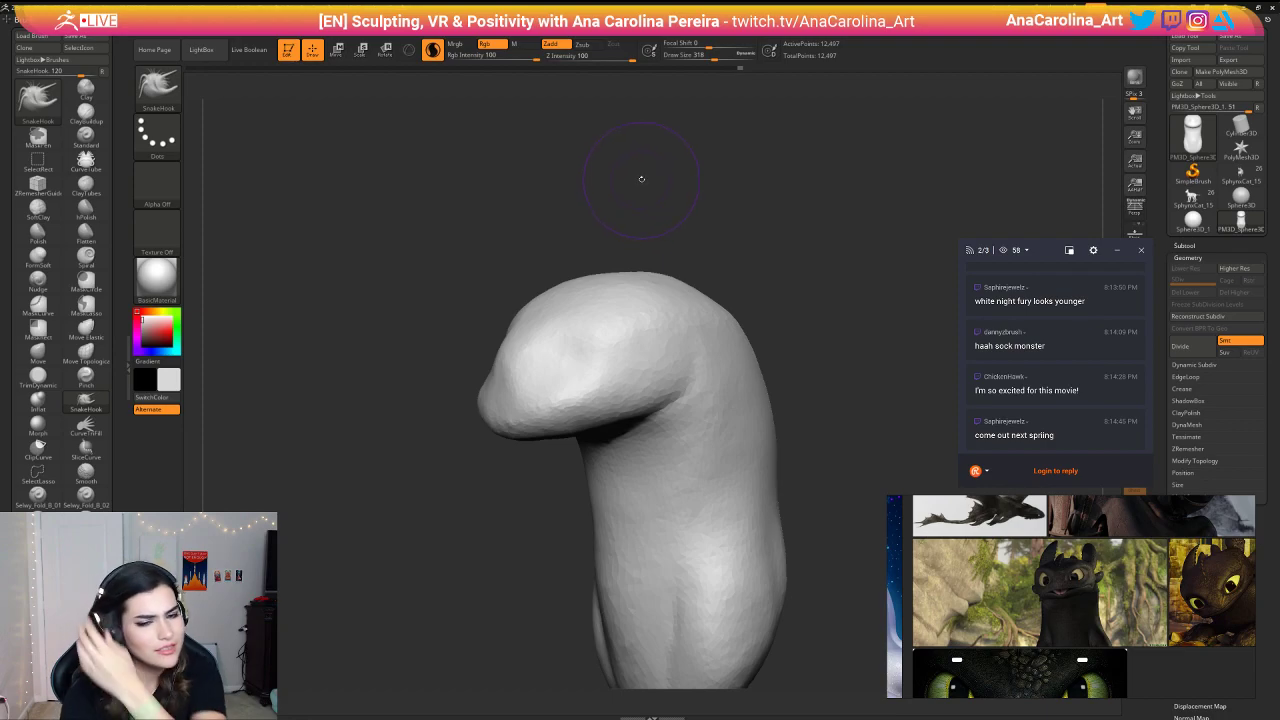
pyautogui.moveTo(648, 201); pyautogui.dragTo(700, 236)
pyautogui.moveTo(562, 402)
pyautogui.keyDown('shift'); pyautogui.mouseDown()
pyautogui.moveTo(548, 352)
pyautogui.moveTo(523, 354)
pyautogui.moveTo(548, 370)
pyautogui.mouseUp(); pyautogui.keyUp('shift')
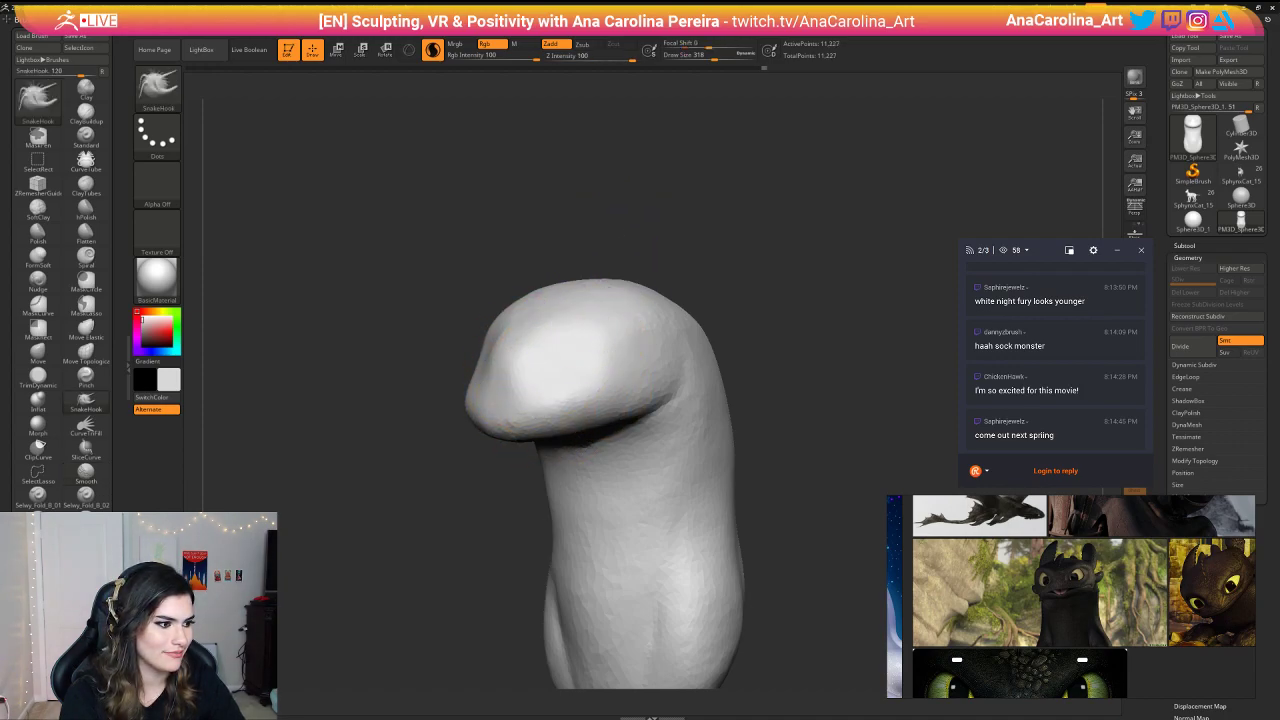
pyautogui.moveTo(655, 240); pyautogui.dragTo(815, 250)
pyautogui.moveTo(515, 357)
pyautogui.mouseDown()
pyautogui.moveTo(522, 365)
pyautogui.moveTo(437, 397)
pyautogui.moveTo(431, 380)
pyautogui.mouseUp()
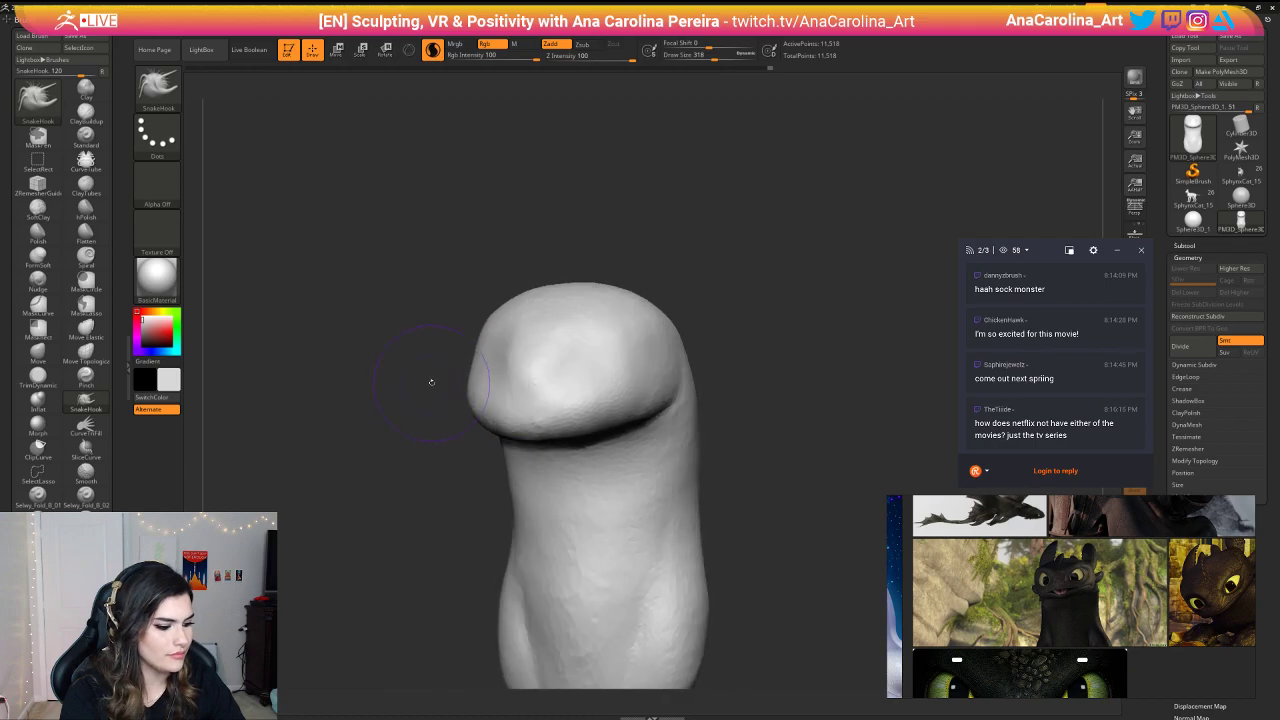
# Step: Carve initial eye sockets into both sides of the muzzle with the ClayBuildup brush, raising the draw size to 372
pyautogui.press('b')
pyautogui.press('c')
pyautogui.press('b')
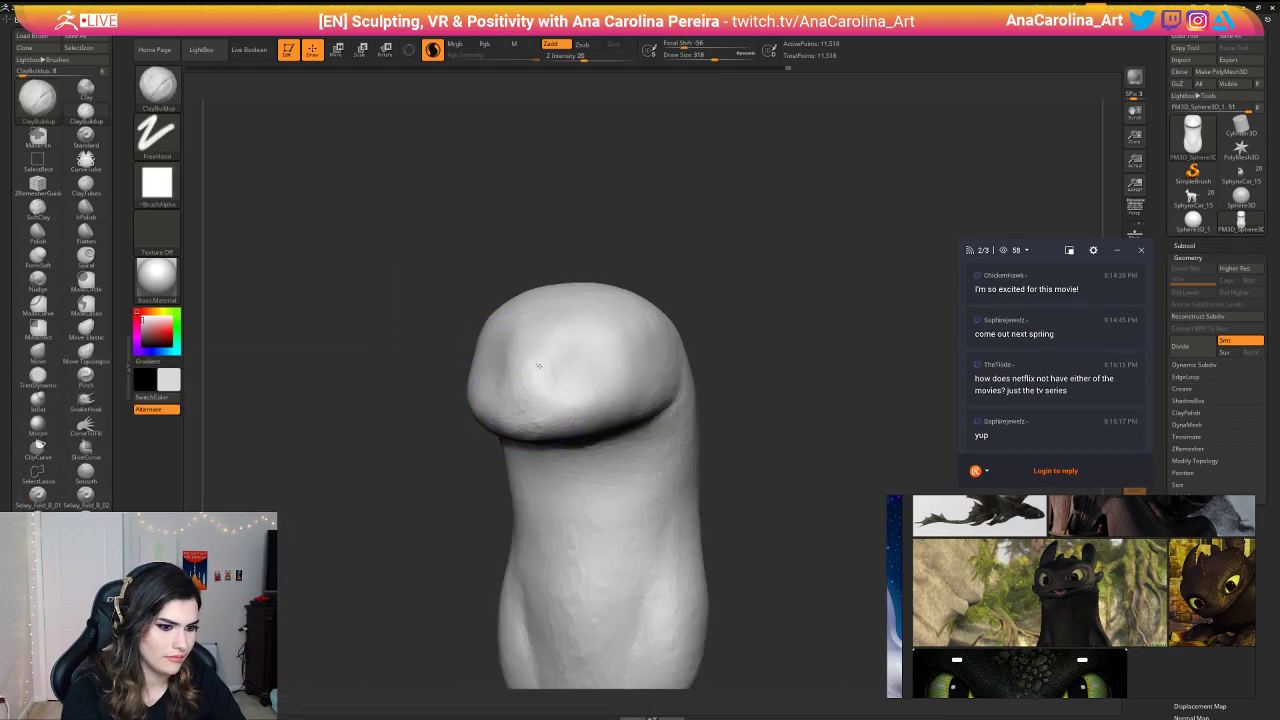
pyautogui.moveTo(539, 366)
pyautogui.keyDown('alt'); pyautogui.mouseDown()
pyautogui.moveTo(545, 342)
pyautogui.moveTo(602, 341)
pyautogui.moveTo(593, 319)
pyautogui.moveTo(647, 316)
pyautogui.moveTo(658, 338)
pyautogui.mouseUp(); pyautogui.keyUp('alt')
pyautogui.press('space')
pyautogui.moveTo(722, 318)
pyautogui.mouseDown()
pyautogui.moveTo(790, 315)
pyautogui.moveTo(722, 312)
pyautogui.mouseUp()
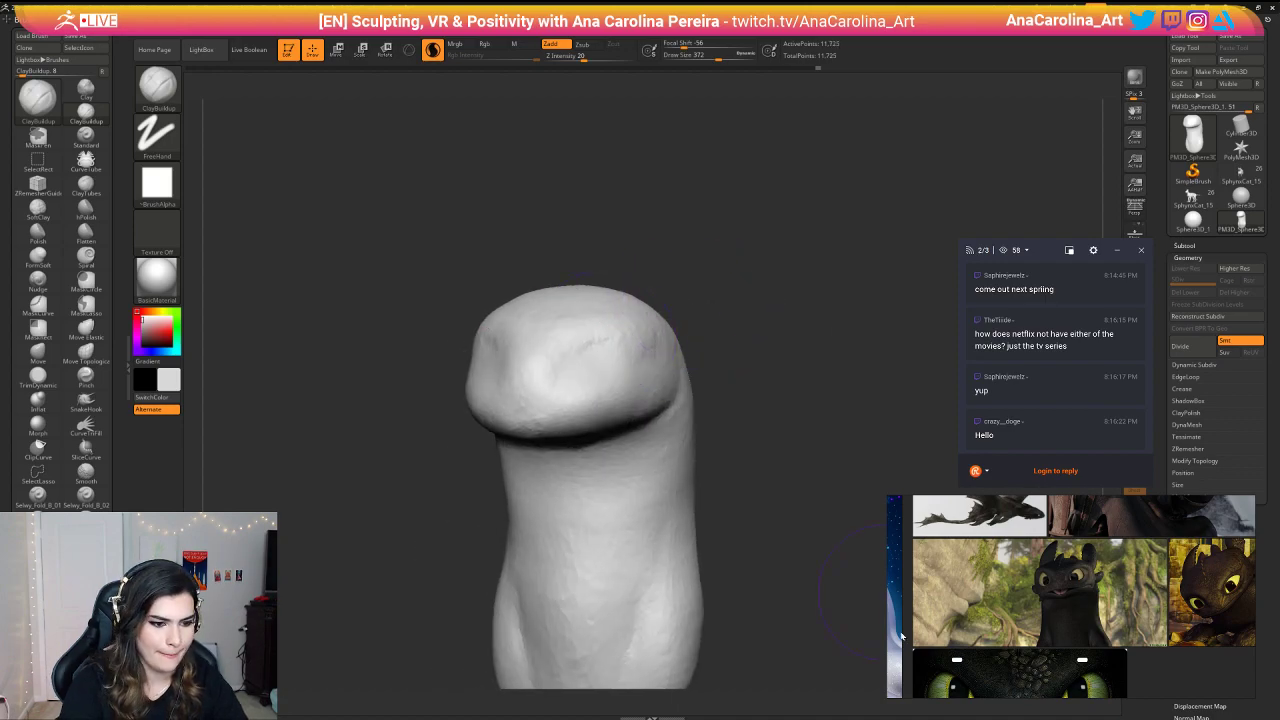
# Step: Shape the cheeks behind the eye sockets down to the mouth edge with ClayBuildup, following the close-up dragon face references
pyautogui.scroll(5, 1150, 600)
pyautogui.moveTo(1123, 640); pyautogui.dragTo(1016, 632, button='middle')
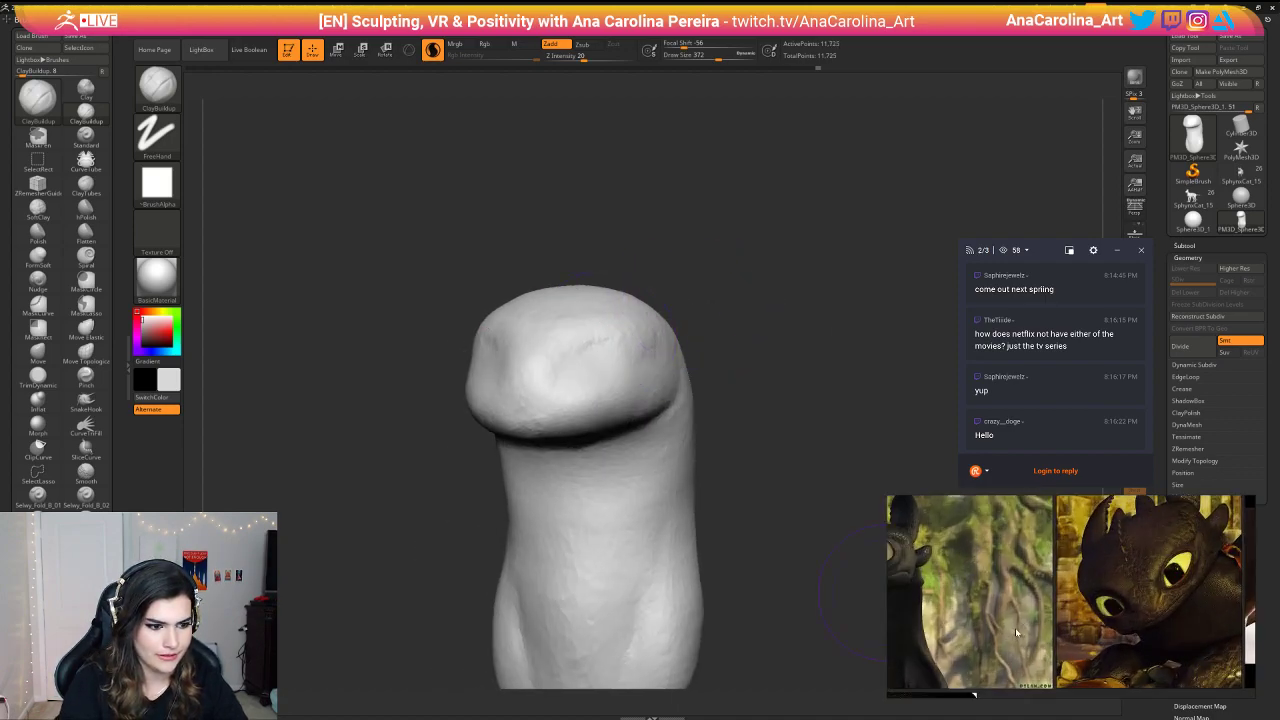
pyautogui.scroll(-5, 1015, 627)
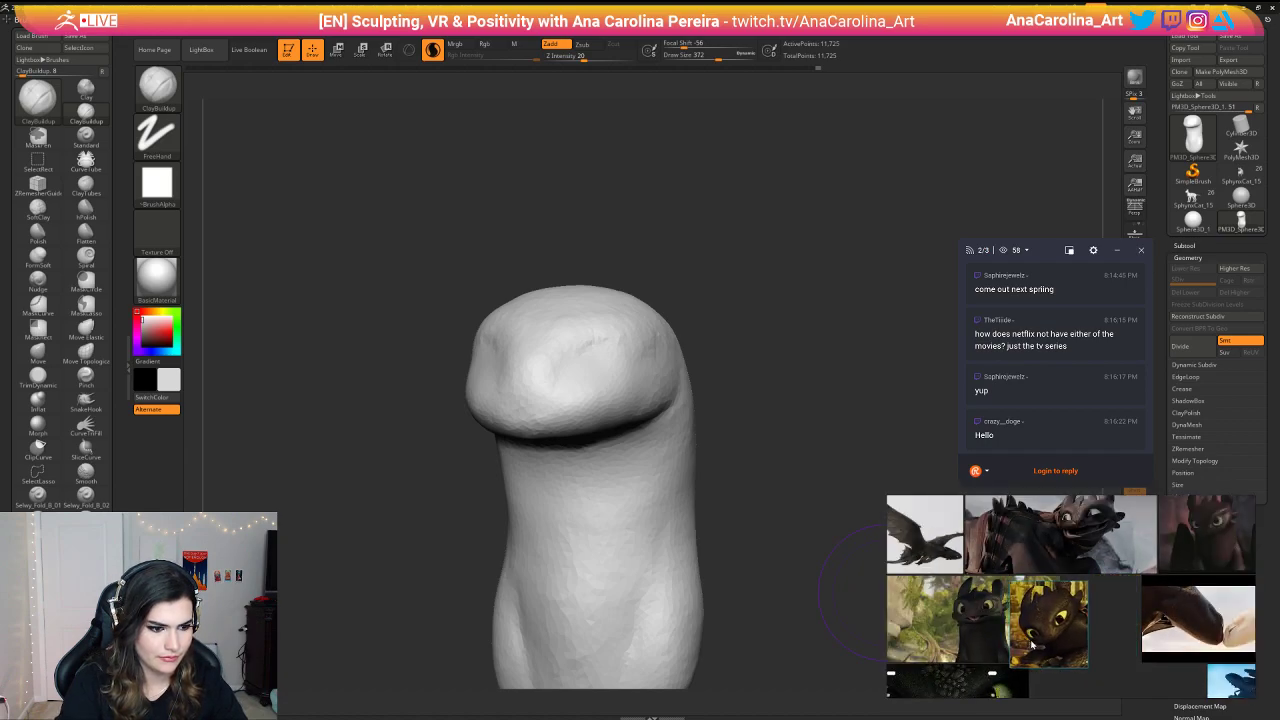
pyautogui.scroll(5, 1031, 645)
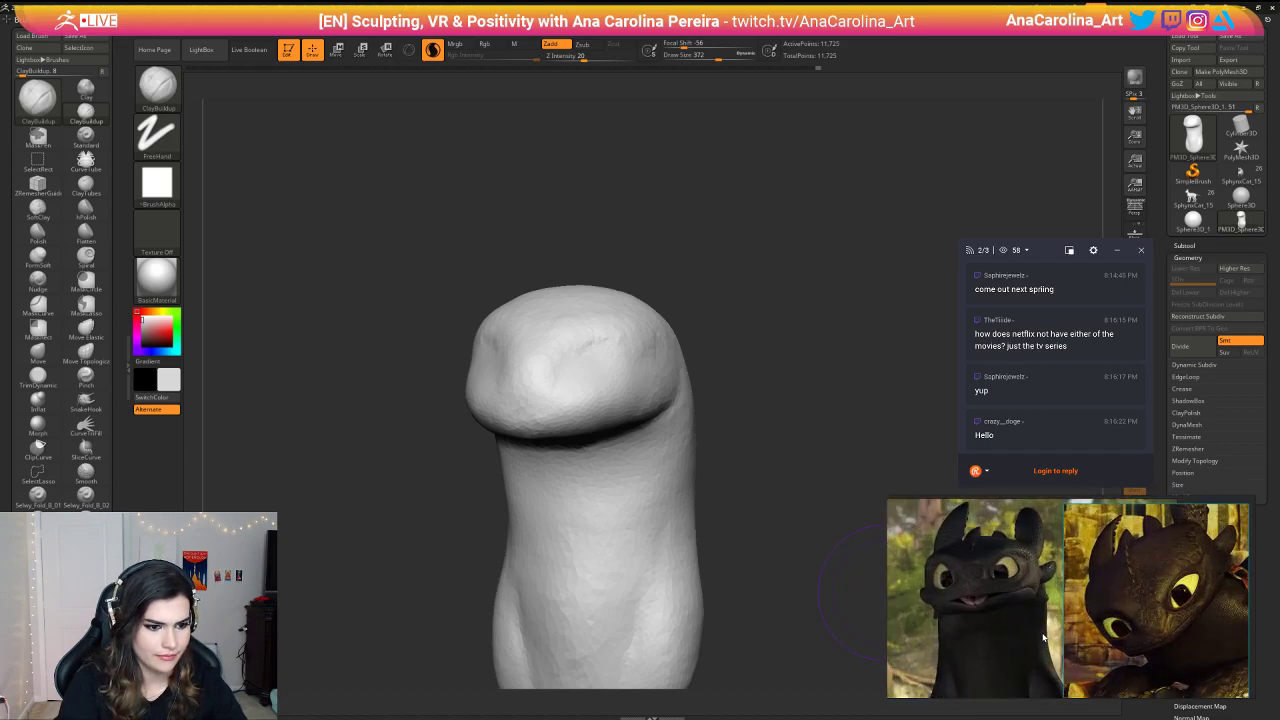
pyautogui.moveTo(683, 254); pyautogui.dragTo(426, 301)
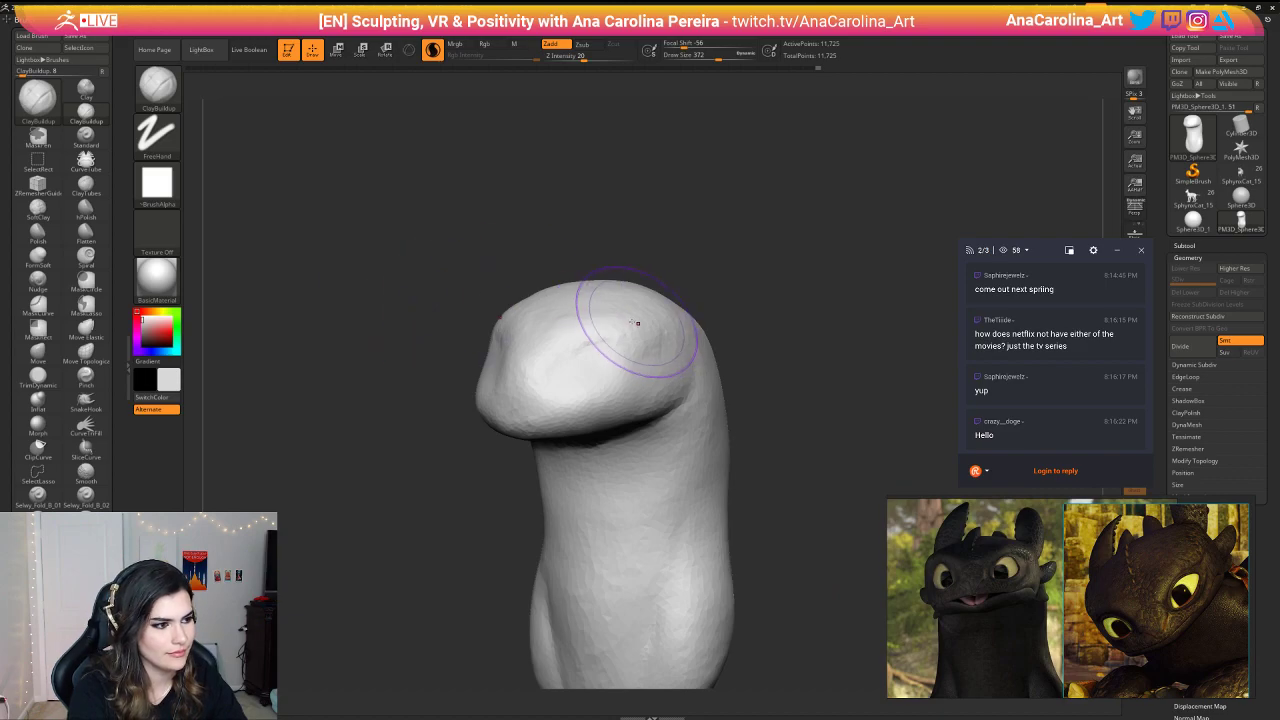
pyautogui.moveTo(637, 323)
pyautogui.mouseDown()
pyautogui.moveTo(632, 310)
pyautogui.moveTo(645, 384)
pyautogui.mouseUp()
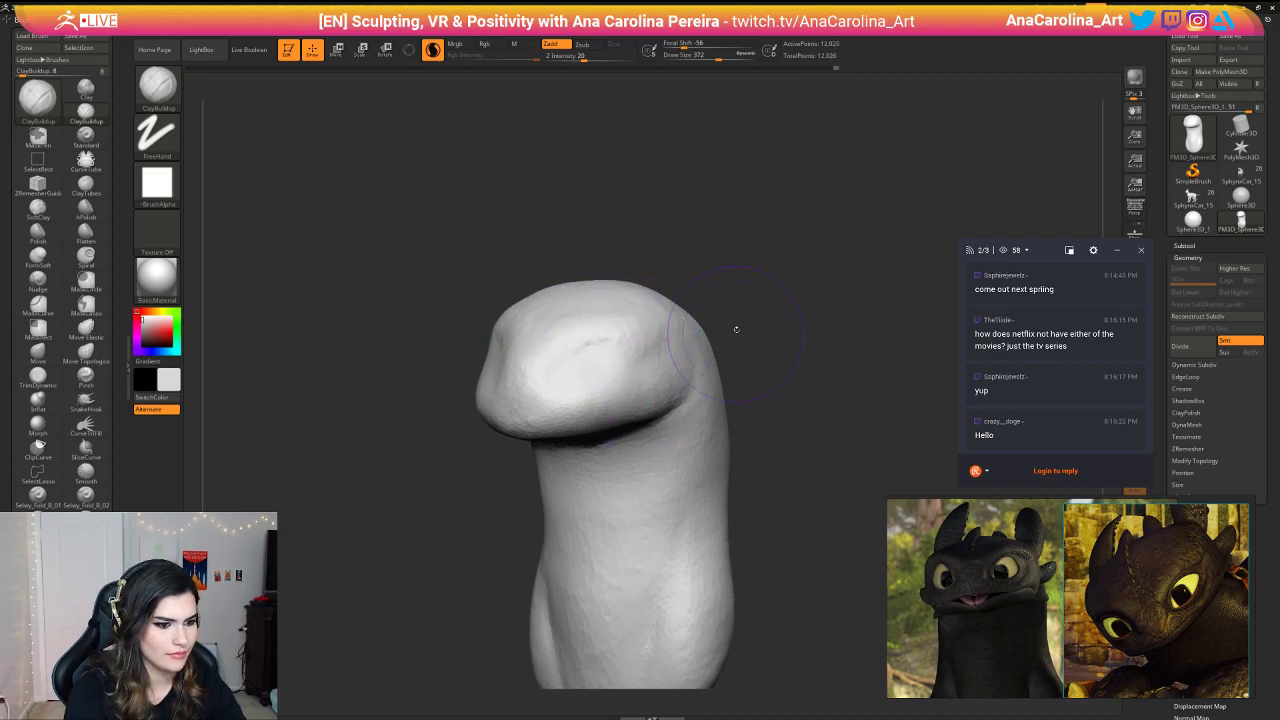
pyautogui.moveTo(736, 329); pyautogui.dragTo(738, 354)
pyautogui.moveTo(668, 414); pyautogui.dragTo(656, 426)
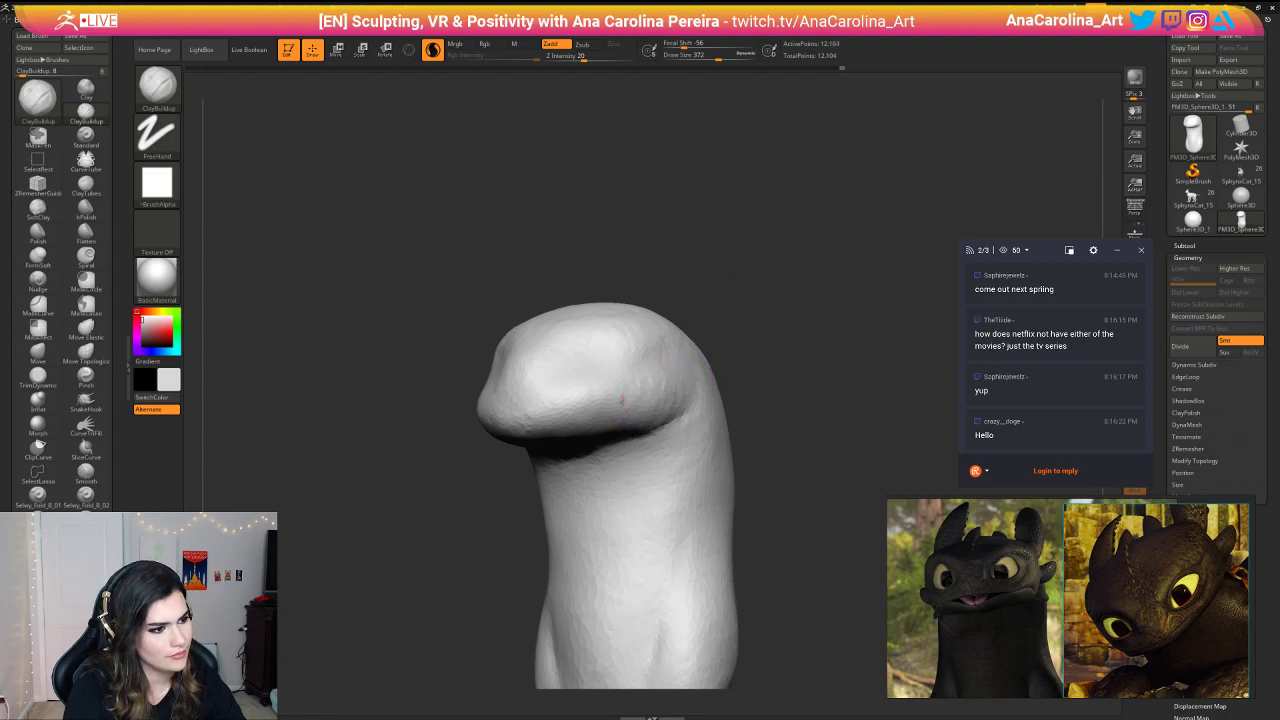
# Step: Carve the eye sockets deeper with ClayBuildup at draw size 212 and build up the nose bridge between them
pyautogui.moveTo(700, 384)
pyautogui.keyDown('alt'); pyautogui.mouseDown()
pyautogui.moveTo(700, 294)
pyautogui.moveTo(760, 296)
pyautogui.moveTo(700, 391)
pyautogui.moveTo(653, 376)
pyautogui.mouseUp(); pyautogui.keyUp('alt')
pyautogui.press('space')
pyautogui.press('space')
pyautogui.press('space')
pyautogui.moveTo(591, 342); pyautogui.dragTo(596, 341)
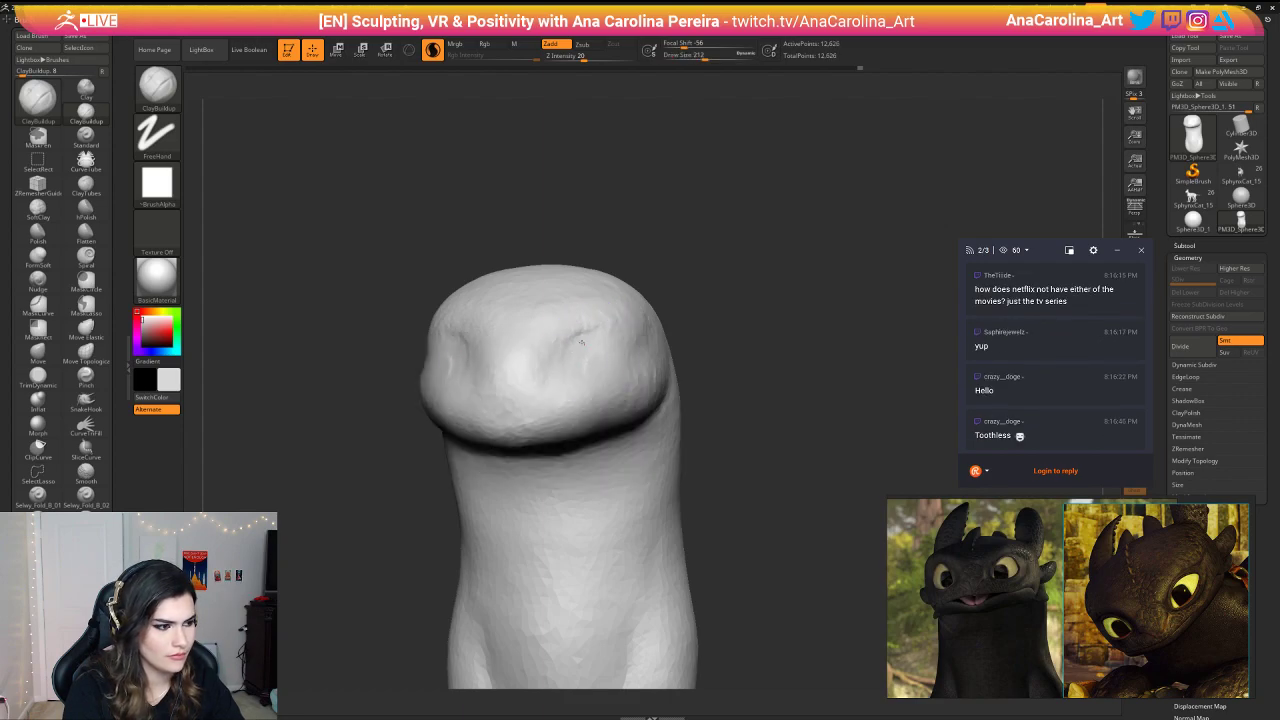
pyautogui.moveTo(585, 341); pyautogui.dragTo(609, 345)
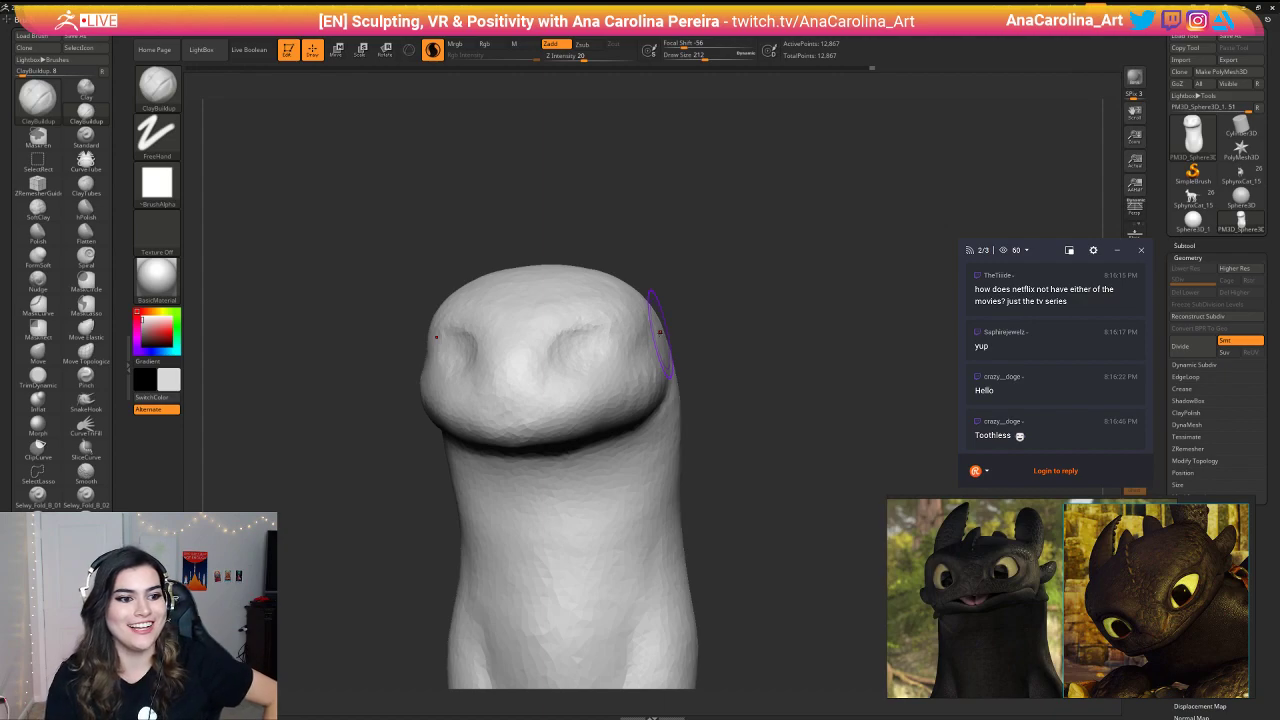
pyautogui.scroll(1, 1112, 357)
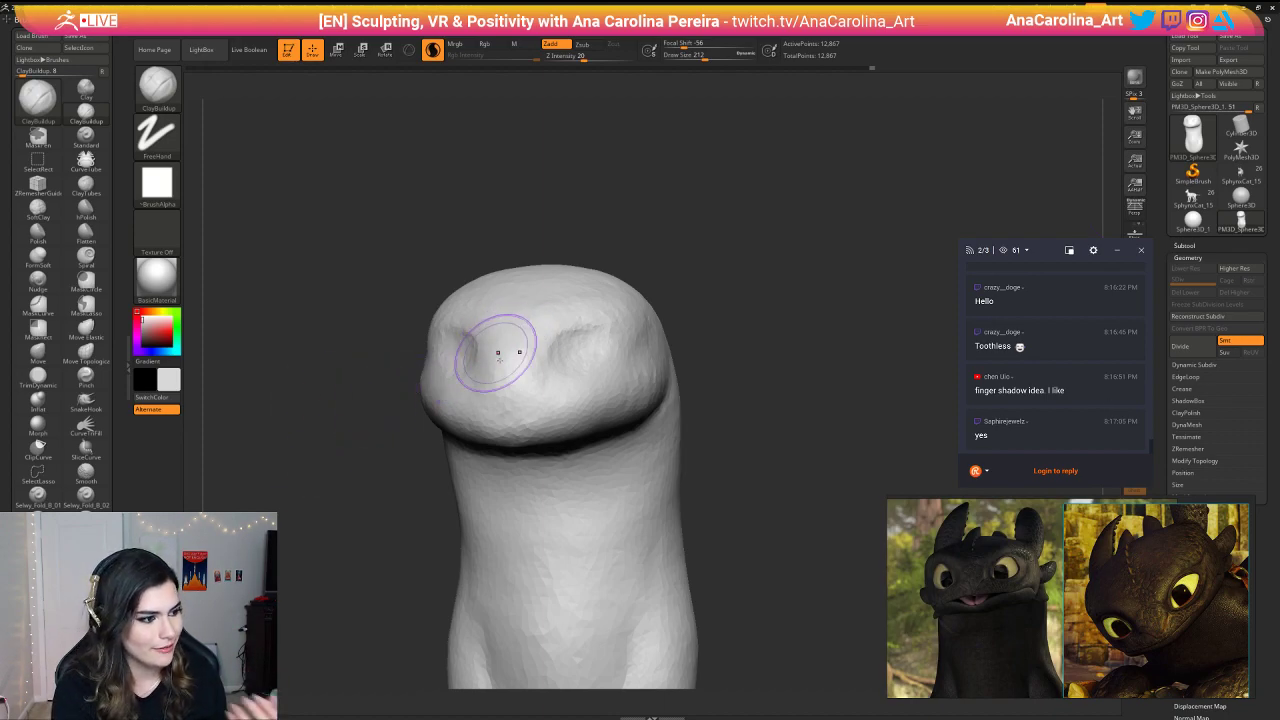
pyautogui.moveTo(509, 348)
pyautogui.mouseDown()
pyautogui.moveTo(508, 386)
pyautogui.moveTo(524, 391)
pyautogui.moveTo(540, 387)
pyautogui.moveTo(540, 354)
pyautogui.mouseUp()
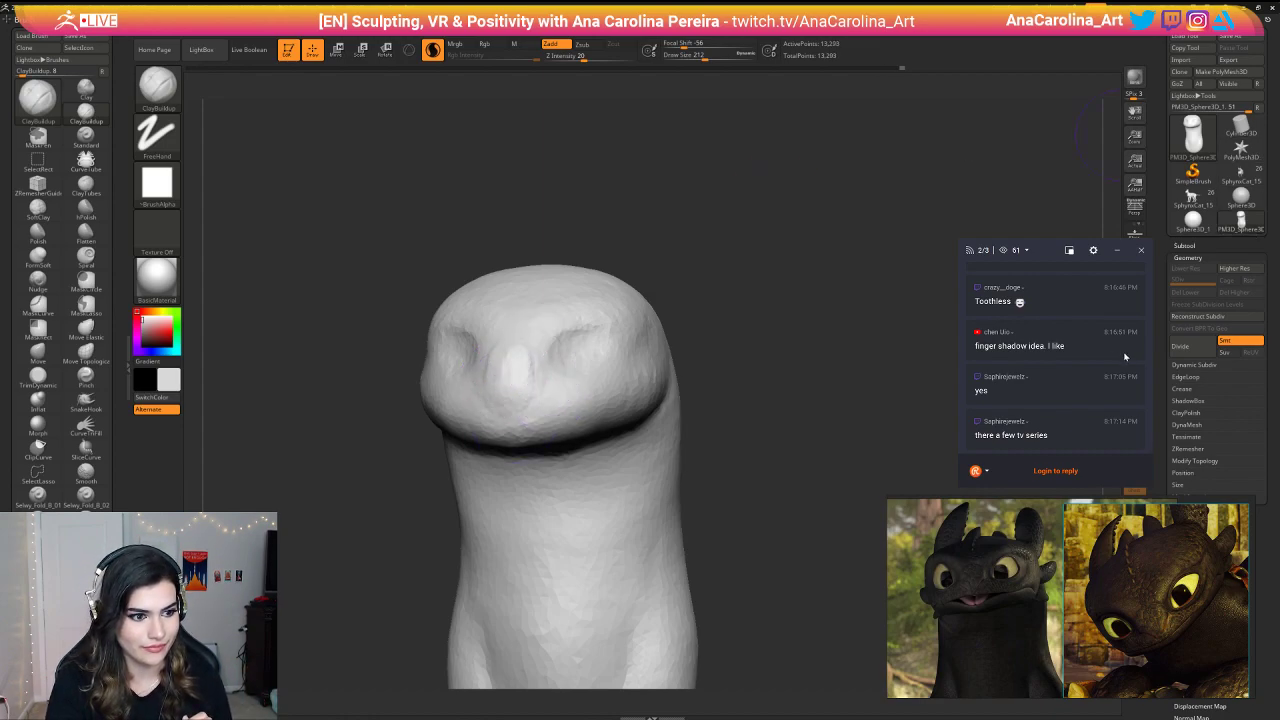
pyautogui.scroll(1, 1097, 356)
pyautogui.scroll(3, 1106, 357)
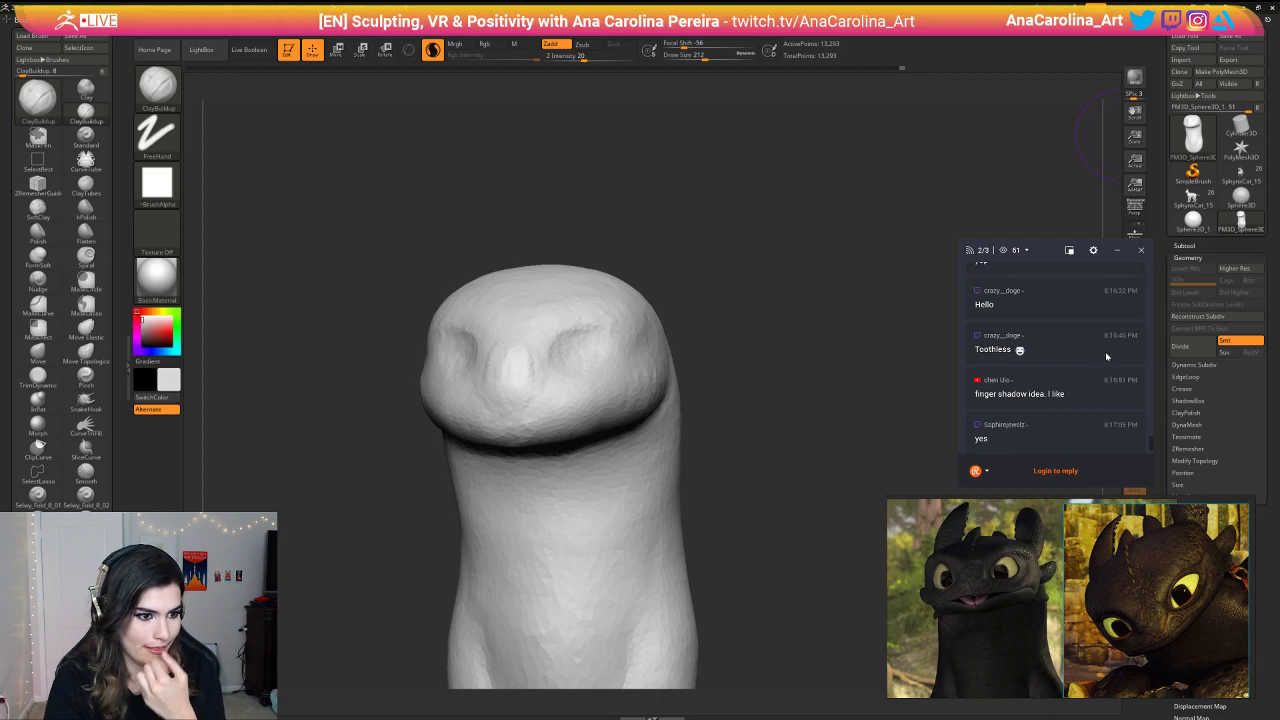
pyautogui.scroll(-4, 1104, 354)
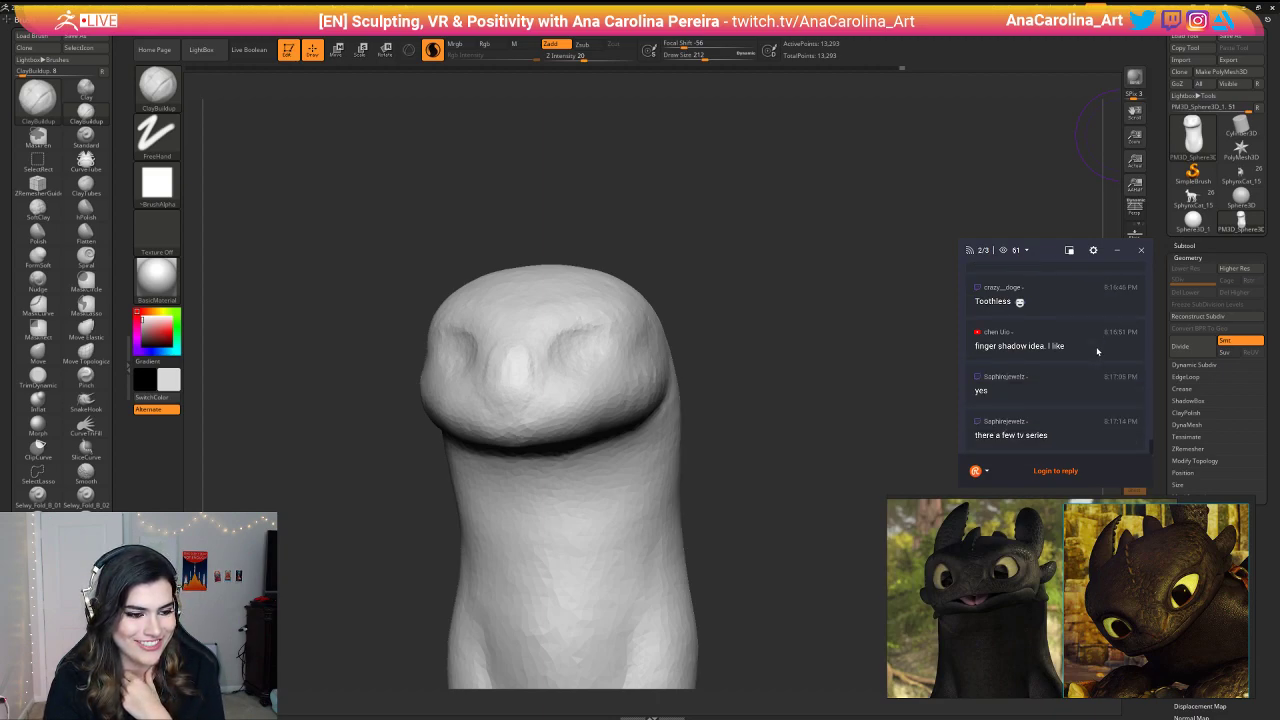
# Step: Build up the cheeks and the muzzle below the eye sockets with ClayBuildup at draw size 280
pyautogui.moveTo(372, 388)
pyautogui.keyDown('alt'); pyautogui.mouseDown()
pyautogui.moveTo(360, 374)
pyautogui.moveTo(387, 325)
pyautogui.moveTo(404, 325)
pyautogui.mouseUp(); pyautogui.keyUp('alt')
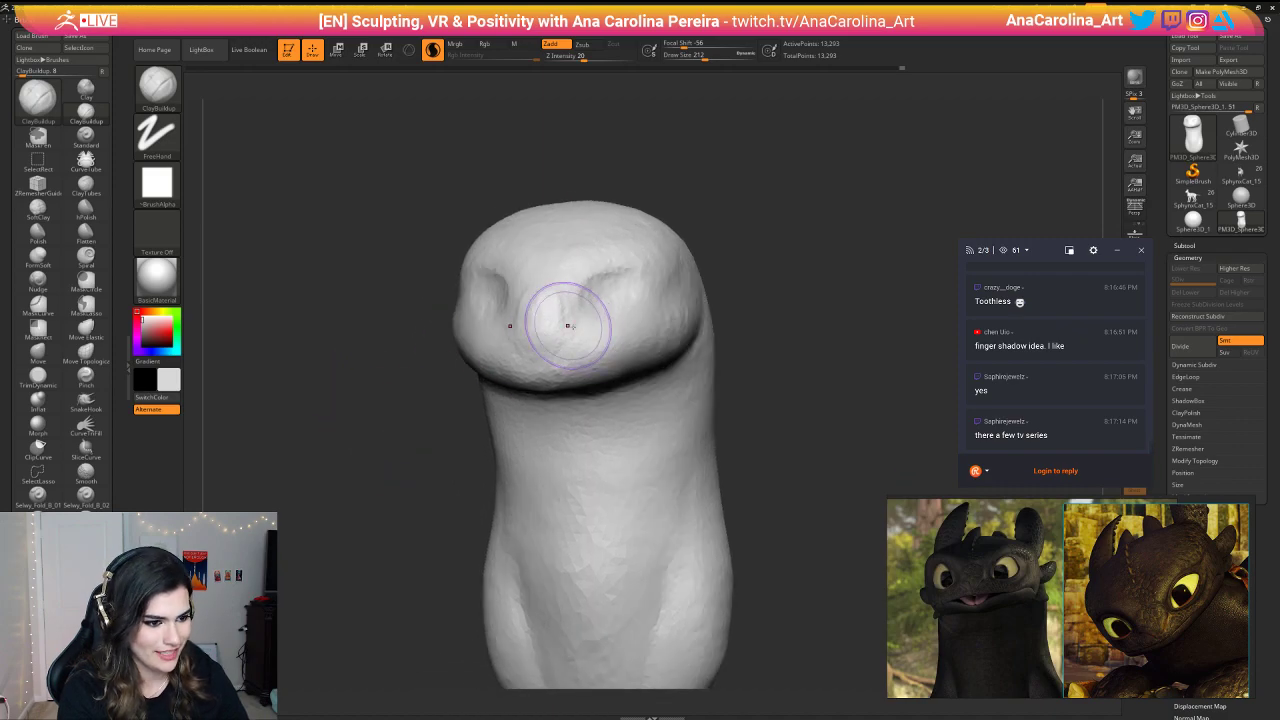
pyautogui.moveTo(701, 180); pyautogui.dragTo(701, 174)
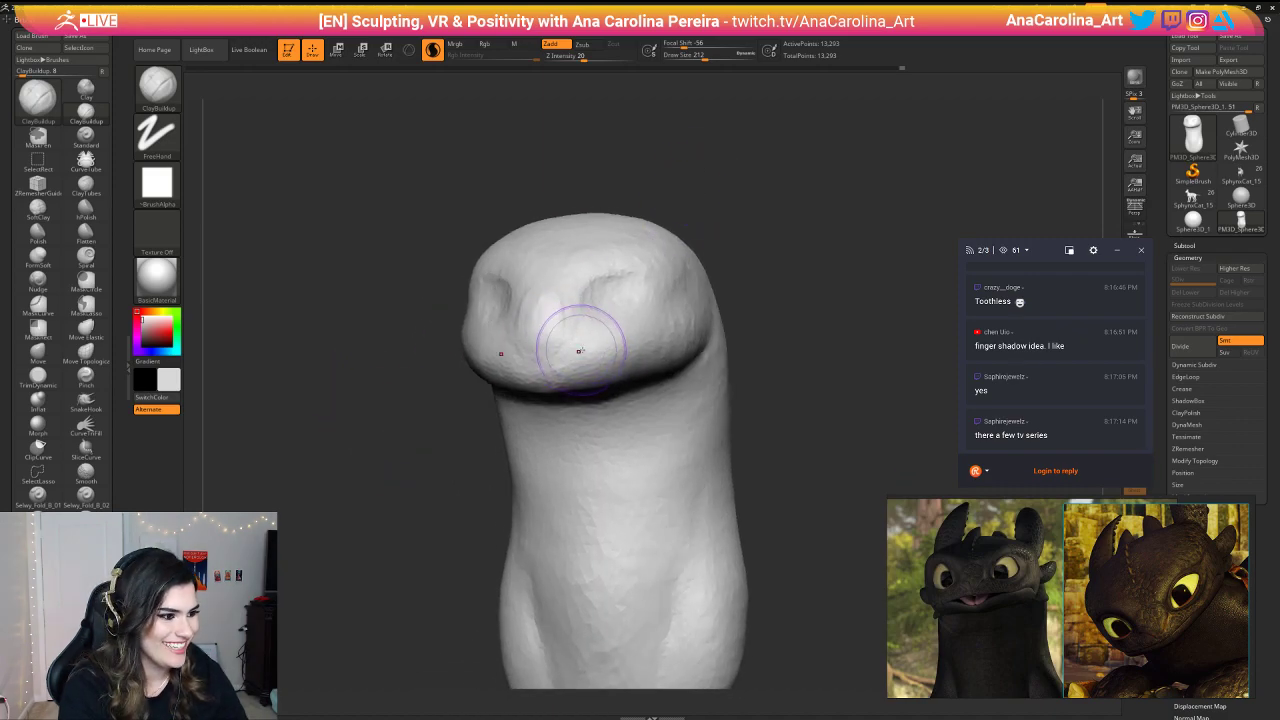
pyautogui.press('space')
pyautogui.moveTo(640, 327); pyautogui.dragTo(644, 328)
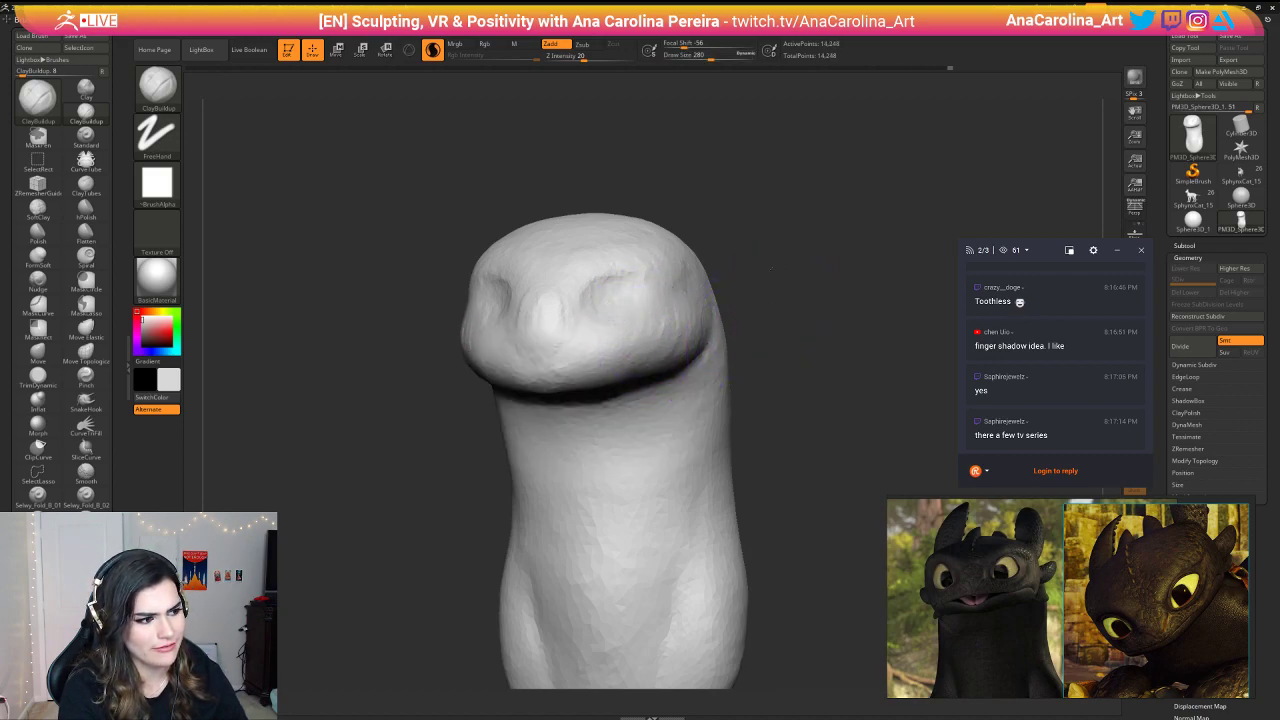
# Step: Add volume inside and beneath the eye sockets with ClayBuildup at draw size 212
pyautogui.keyDown('ctrl'); pyautogui.moveTo(757, 325); pyautogui.dragTo(752, 270, button='right'); pyautogui.keyUp('ctrl')
pyautogui.keyDown('ctrl'); pyautogui.moveTo(745, 262); pyautogui.dragTo(757, 280); pyautogui.keyUp('ctrl')
pyautogui.keyDown('ctrl'); pyautogui.moveTo(754, 264); pyautogui.dragTo(763, 294, button='right'); pyautogui.keyUp('ctrl')
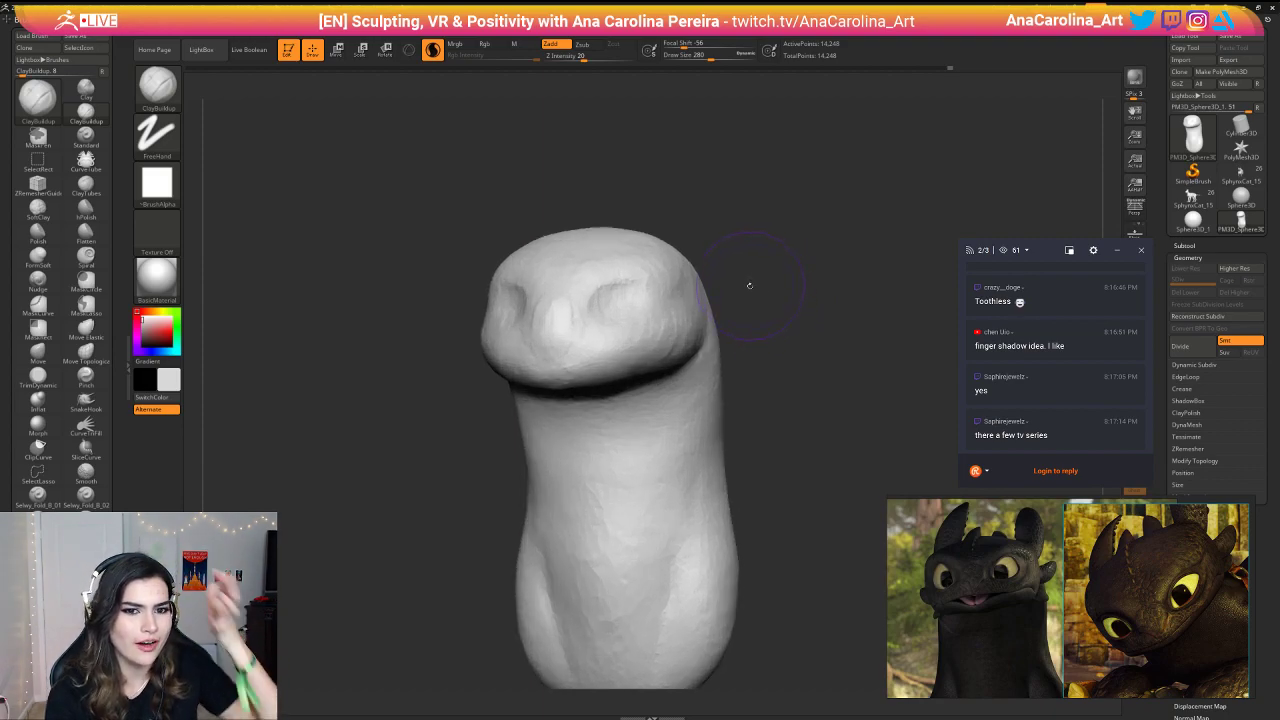
pyautogui.moveTo(752, 283)
pyautogui.mouseDown(button='right')
pyautogui.moveTo(766, 271)
pyautogui.moveTo(762, 312)
pyautogui.mouseUp(button='right')
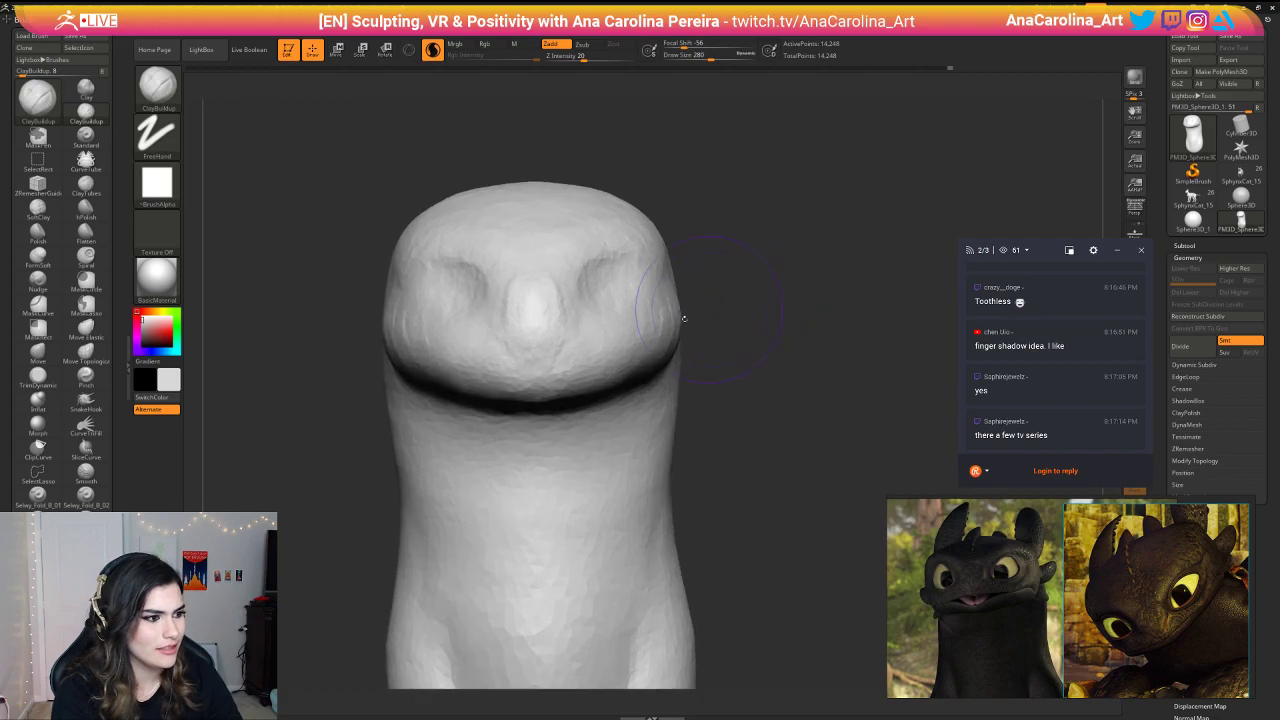
pyautogui.press('space')
pyautogui.moveTo(588, 365); pyautogui.dragTo(572, 365)
pyautogui.moveTo(752, 374); pyautogui.dragTo(708, 388, button='right')
pyautogui.moveTo(640, 330)
pyautogui.mouseDown()
pyautogui.moveTo(640, 318)
pyautogui.moveTo(684, 307)
pyautogui.moveTo(635, 314)
pyautogui.mouseUp()
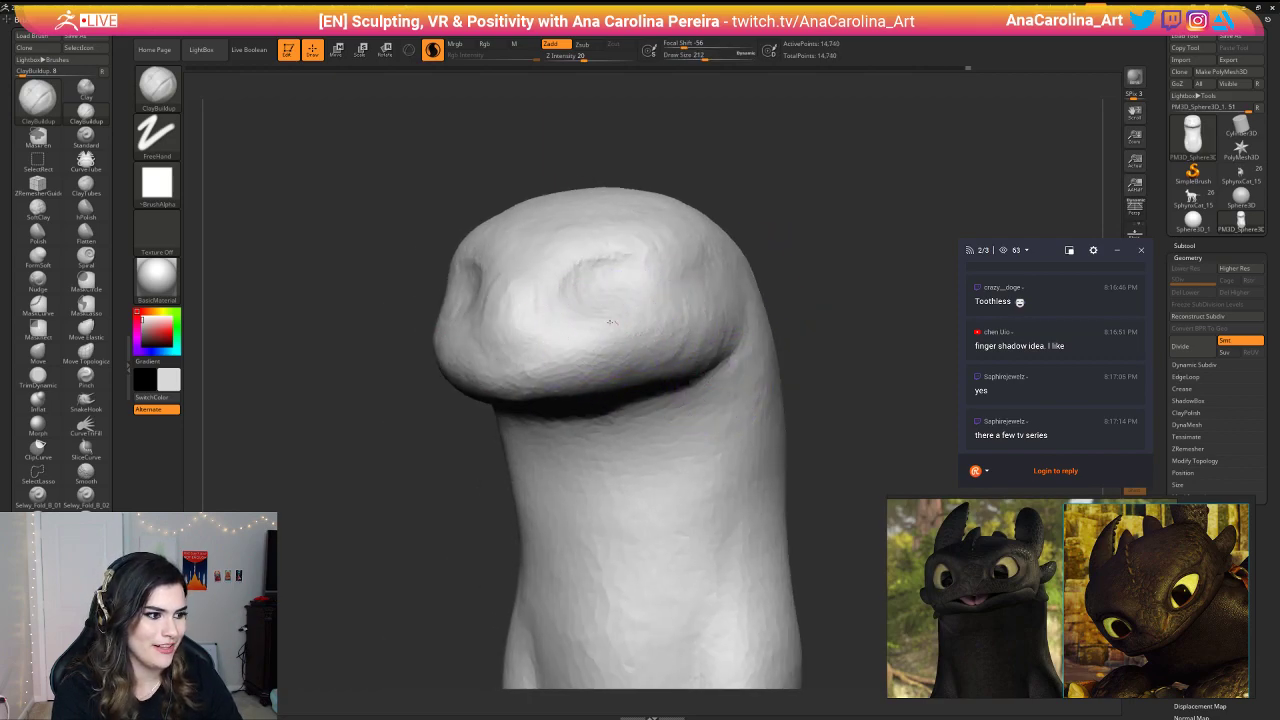
pyautogui.moveTo(754, 286); pyautogui.dragTo(820, 266, button='right')
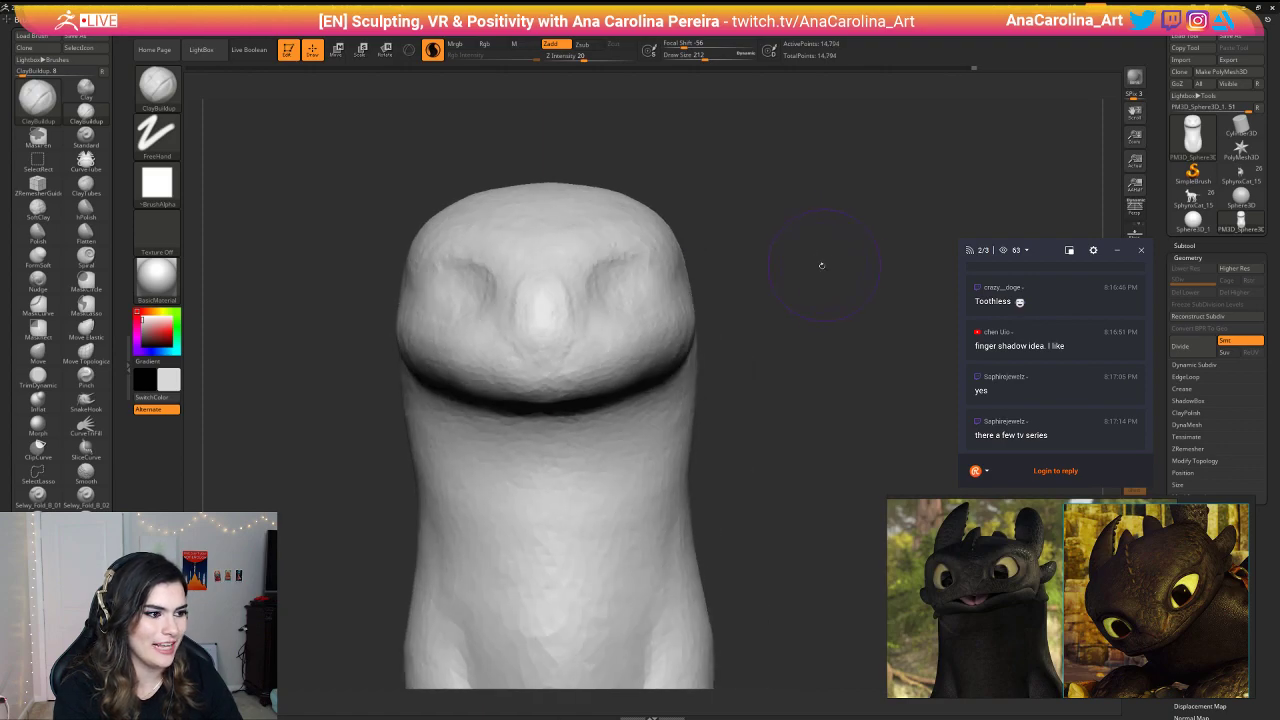
# Step: Define the upper rims and inner corners of both eye sockets with ClayBuildup at draw size 158
pyautogui.press('space')
pyautogui.moveTo(811, 264); pyautogui.dragTo(802, 264)
pyautogui.keyDown('ctrl'); pyautogui.moveTo(714, 240); pyautogui.dragTo(709, 263, button='right'); pyautogui.keyUp('ctrl')
pyautogui.press('space')
pyautogui.moveTo(593, 299)
pyautogui.mouseDown()
pyautogui.moveTo(573, 290)
pyautogui.moveTo(576, 305)
pyautogui.moveTo(608, 277)
pyautogui.moveTo(616, 289)
pyautogui.moveTo(592, 288)
pyautogui.moveTo(587, 268)
pyautogui.mouseUp()
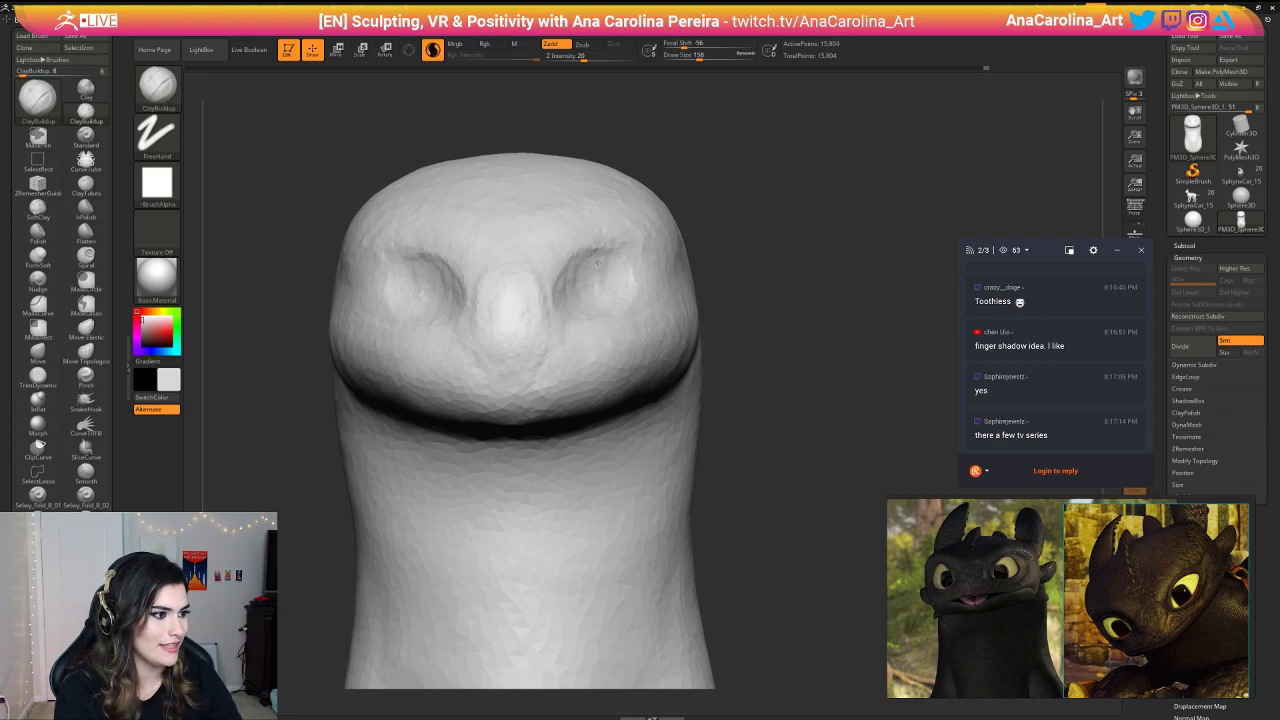
pyautogui.moveTo(850, 268)
pyautogui.mouseDown()
pyautogui.moveTo(774, 277)
pyautogui.moveTo(752, 196)
pyautogui.moveTo(768, 204)
pyautogui.moveTo(774, 300)
pyautogui.mouseUp()
pyautogui.moveTo(594, 288); pyautogui.dragTo(582, 310)
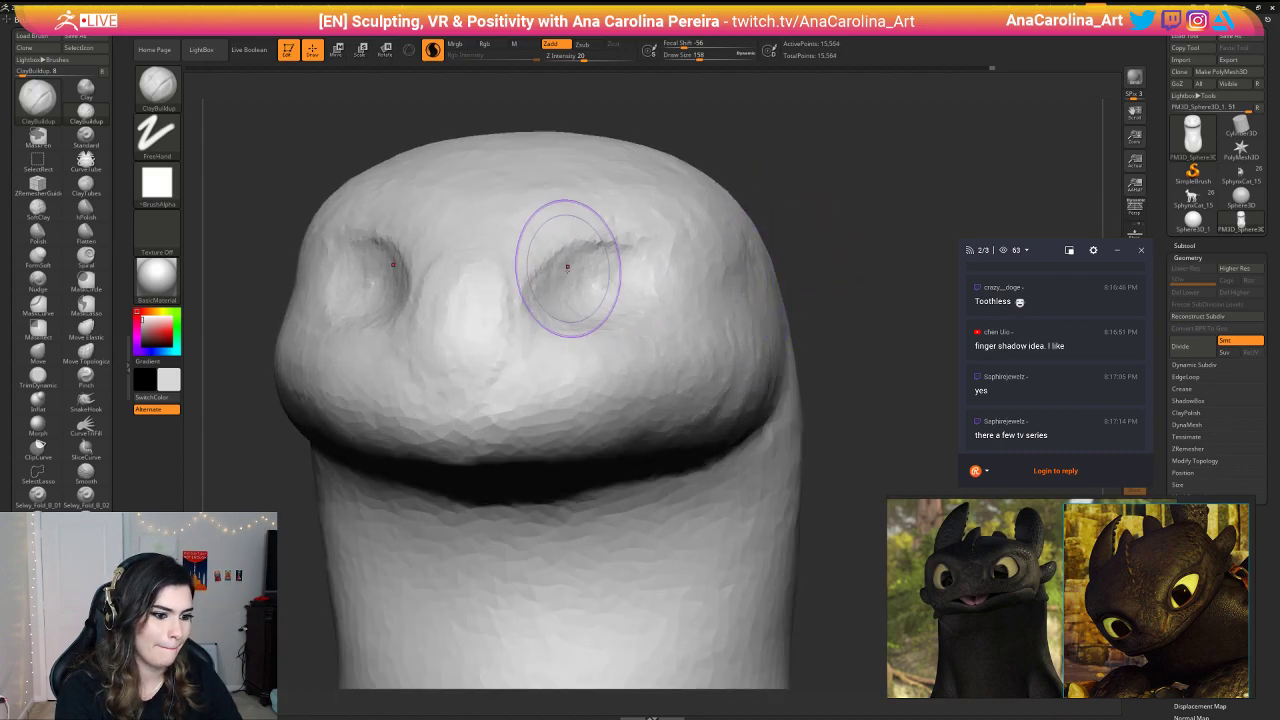
# Step: Mark small nostrils on the front of the muzzle at draw size 54 and smooth the area around them
pyautogui.press('space')
pyautogui.moveTo(531, 347)
pyautogui.mouseDown()
pyautogui.moveTo(485, 380)
pyautogui.moveTo(501, 351)
pyautogui.moveTo(486, 375)
pyautogui.mouseUp()
pyautogui.keyDown('alt'); pyautogui.moveTo(782, 262); pyautogui.dragTo(766, 191); pyautogui.keyUp('alt')
pyautogui.keyDown('shift'); pyautogui.moveTo(519, 354); pyautogui.dragTo(512, 350); pyautogui.keyUp('shift')
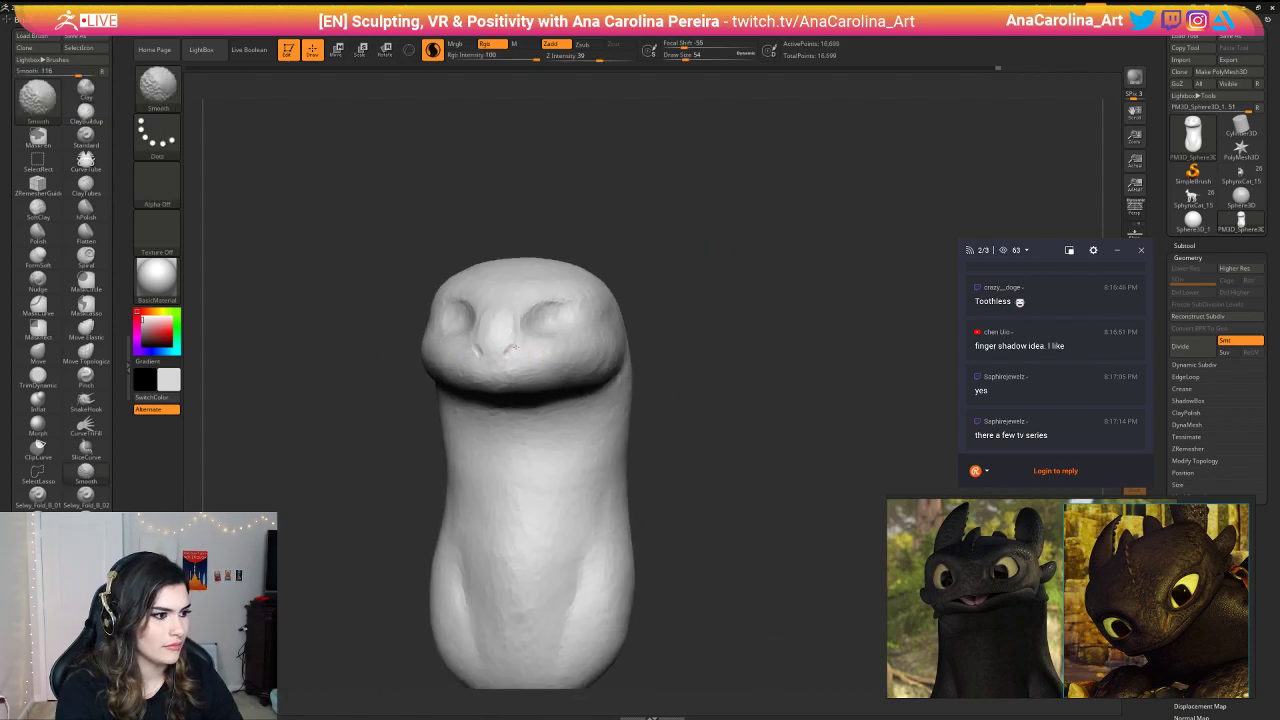
pyautogui.press('space')
pyautogui.click(540, 344)
# Step: Cut the mouth line back along the jaw and up at its rear corner with the DamStandard brush at draw size 223
pyautogui.press('space')
pyautogui.moveTo(735, 352); pyautogui.dragTo(675, 356)
pyautogui.press('b')
pyautogui.press('d')
pyautogui.press('s')
pyautogui.moveTo(592, 368); pyautogui.dragTo(690, 370)
pyautogui.moveTo(775, 252); pyautogui.dragTo(735, 262)
pyautogui.moveTo(615, 382); pyautogui.dragTo(681, 364)
pyautogui.moveTo(720, 233); pyautogui.dragTo(714, 250)
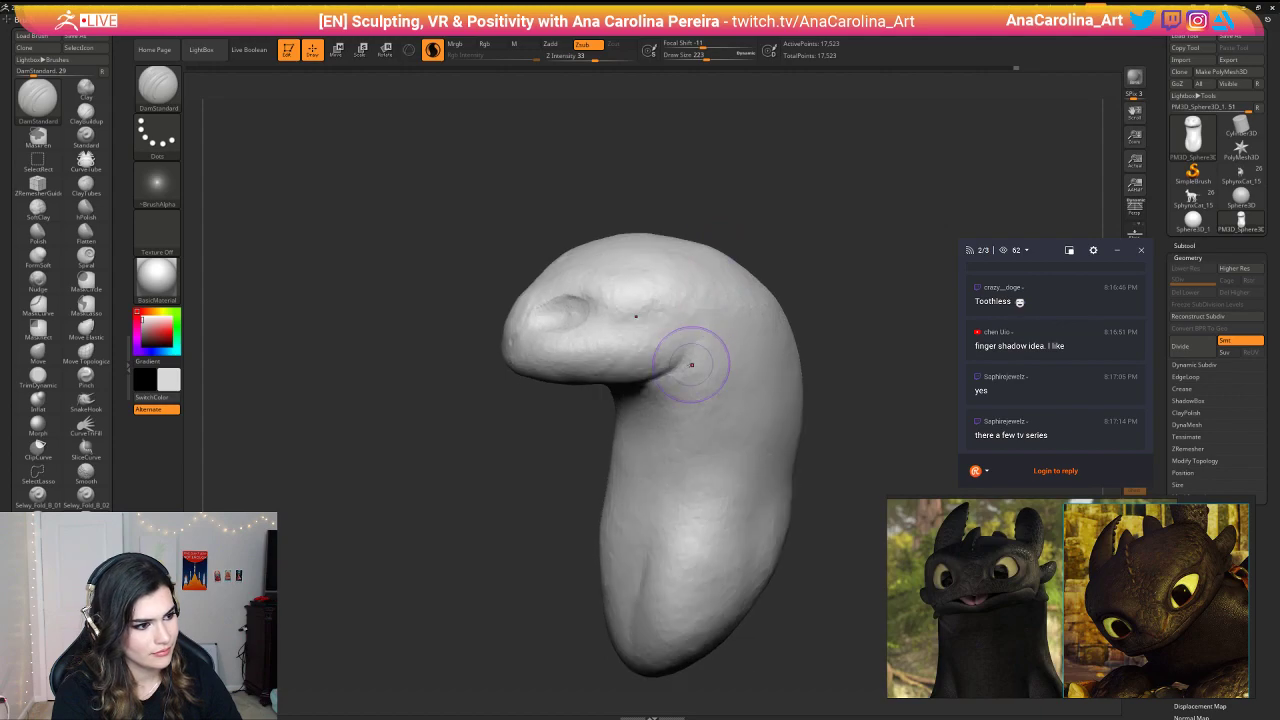
pyautogui.moveTo(690, 366); pyautogui.dragTo(692, 331)
# Step: Build up the neck, chest and sides of the torso with the ClayBuildup brush at draw size 372
pyautogui.moveTo(746, 250)
pyautogui.mouseDown()
pyautogui.moveTo(798, 275)
pyautogui.moveTo(780, 278)
pyautogui.moveTo(808, 291)
pyautogui.moveTo(803, 339)
pyautogui.moveTo(800, 286)
pyautogui.moveTo(797, 297)
pyautogui.mouseUp()
pyautogui.press('b')
pyautogui.click(777, 310)
pyautogui.press('b')
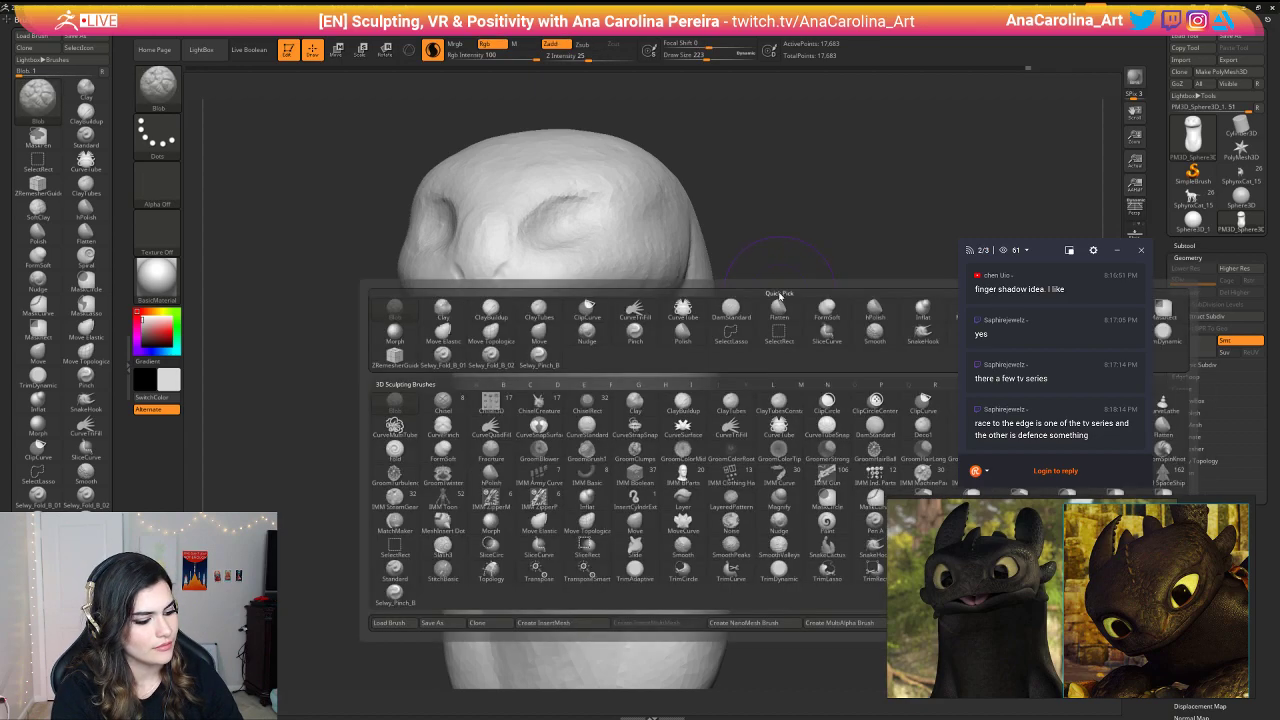
pyautogui.press('c')
pyautogui.press('b')
pyautogui.moveTo(769, 294)
pyautogui.mouseDown()
pyautogui.moveTo(628, 320)
pyautogui.moveTo(624, 331)
pyautogui.moveTo(664, 354)
pyautogui.moveTo(634, 476)
pyautogui.moveTo(568, 516)
pyautogui.mouseUp()
pyautogui.press('space')
pyautogui.moveTo(617, 553); pyautogui.dragTo(681, 518, button='right')
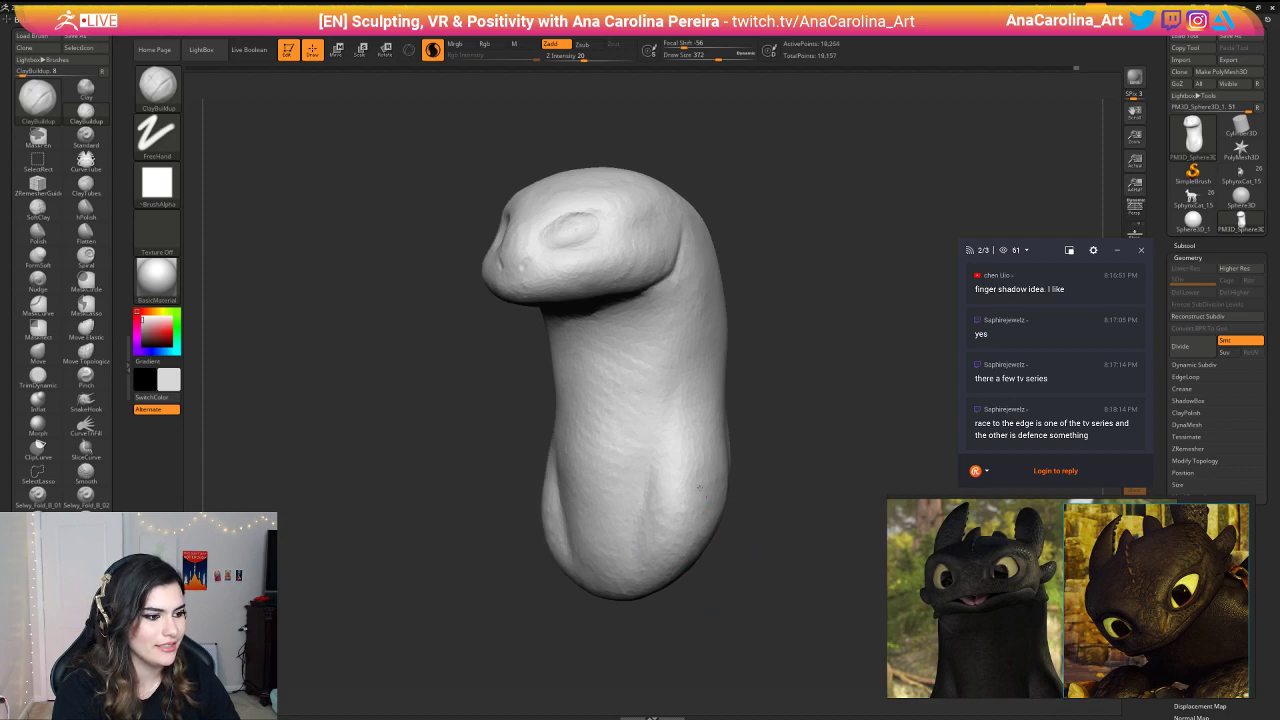
pyautogui.moveTo(667, 461); pyautogui.dragTo(686, 457, button='right')
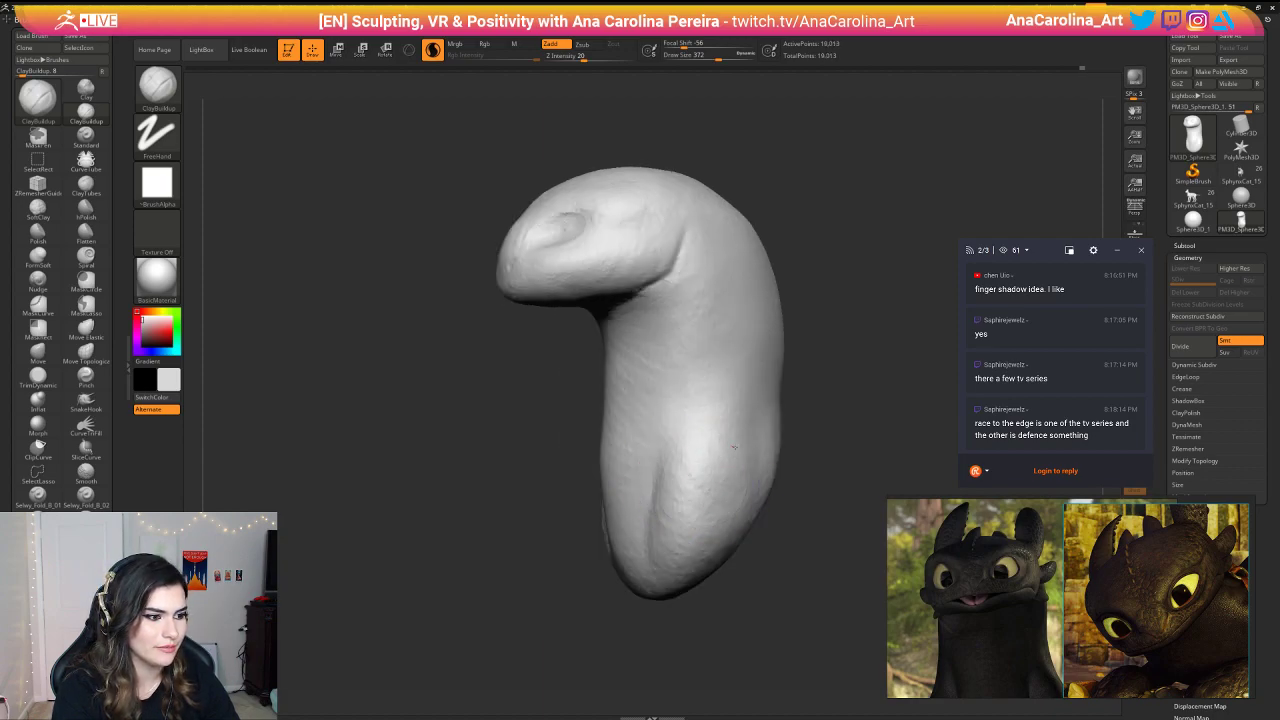
# Step: Fill out the lower torso and back of the body with ClayBuildup at draw size 372
pyautogui.moveTo(734, 447); pyautogui.dragTo(740, 422)
pyautogui.moveTo(740, 430)
pyautogui.mouseDown(button='right')
pyautogui.moveTo(800, 432)
pyautogui.moveTo(729, 337)
pyautogui.moveTo(700, 345)
pyautogui.mouseUp(button='right')
pyautogui.keyDown('ctrl'); pyautogui.moveTo(700, 345); pyautogui.dragTo(672, 428, button='right'); pyautogui.keyUp('ctrl')
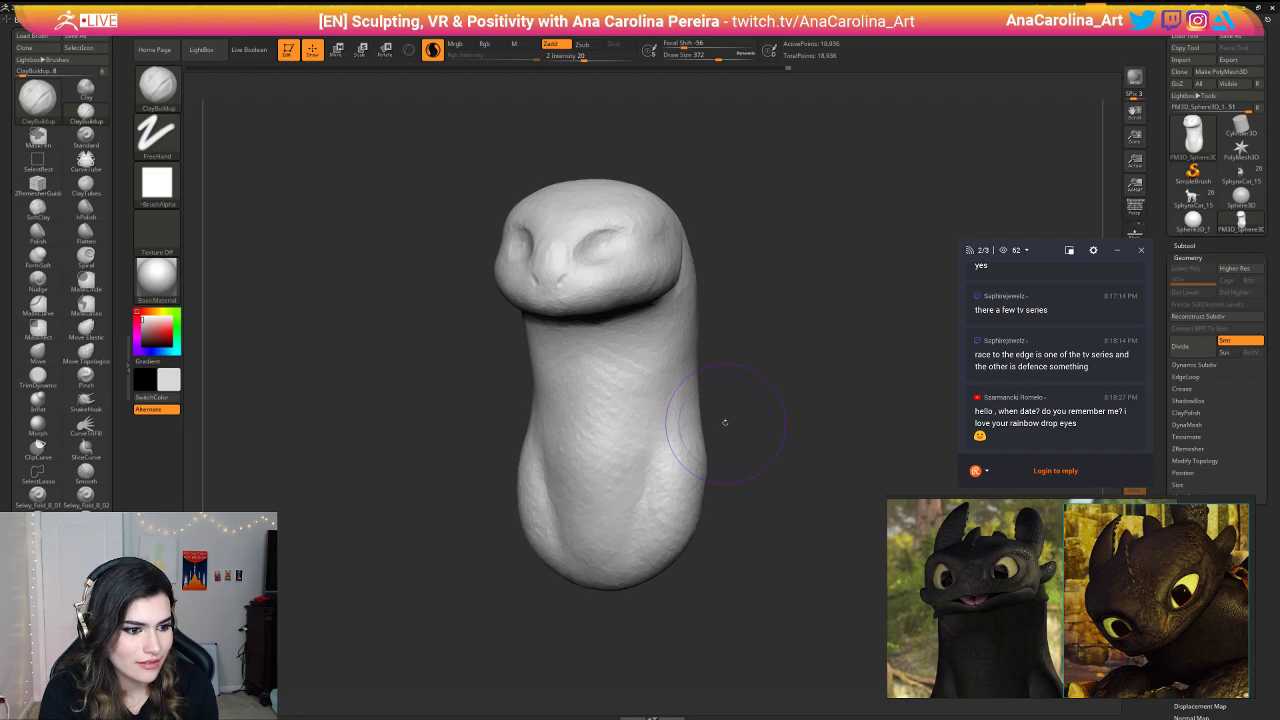
pyautogui.moveTo(734, 406)
pyautogui.mouseDown()
pyautogui.moveTo(780, 437)
pyautogui.moveTo(715, 450)
pyautogui.mouseUp()
pyautogui.keyDown('ctrl'); pyautogui.moveTo(850, 460); pyautogui.dragTo(800, 435); pyautogui.keyUp('ctrl')
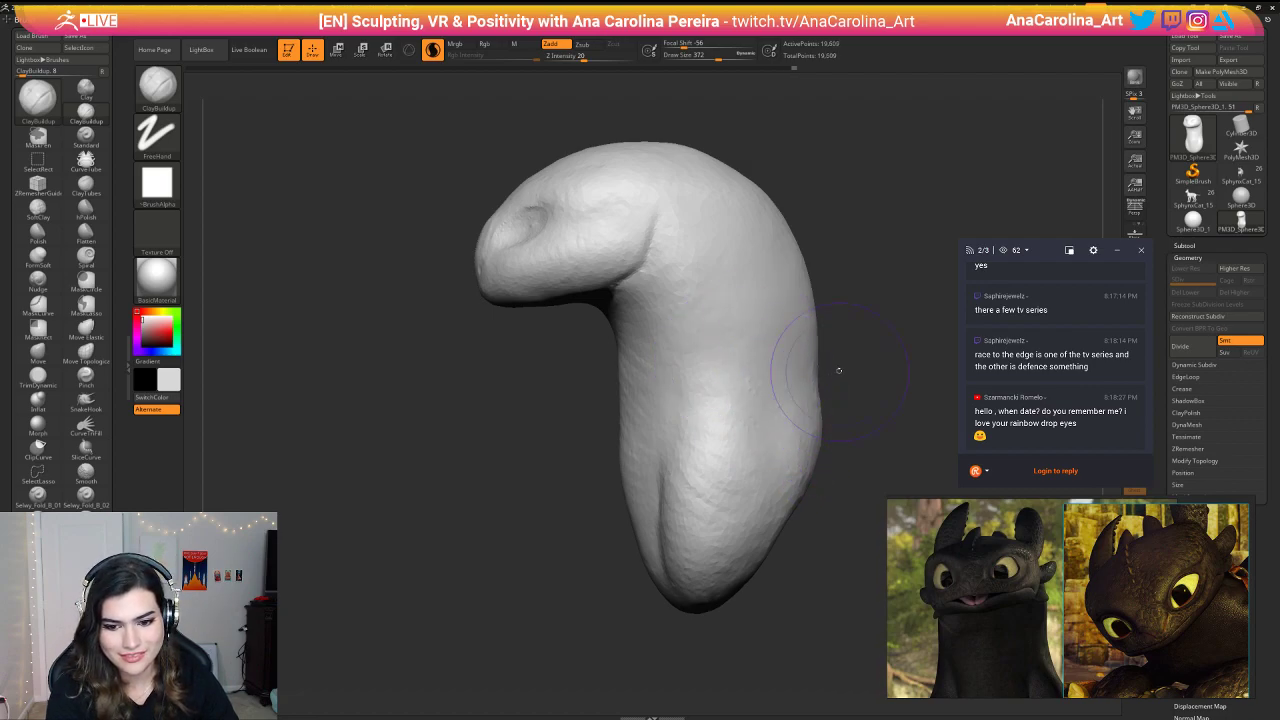
pyautogui.moveTo(837, 369); pyautogui.dragTo(862, 372)
pyautogui.moveTo(871, 277)
pyautogui.mouseDown()
pyautogui.moveTo(803, 263)
pyautogui.moveTo(814, 268)
pyautogui.mouseUp()
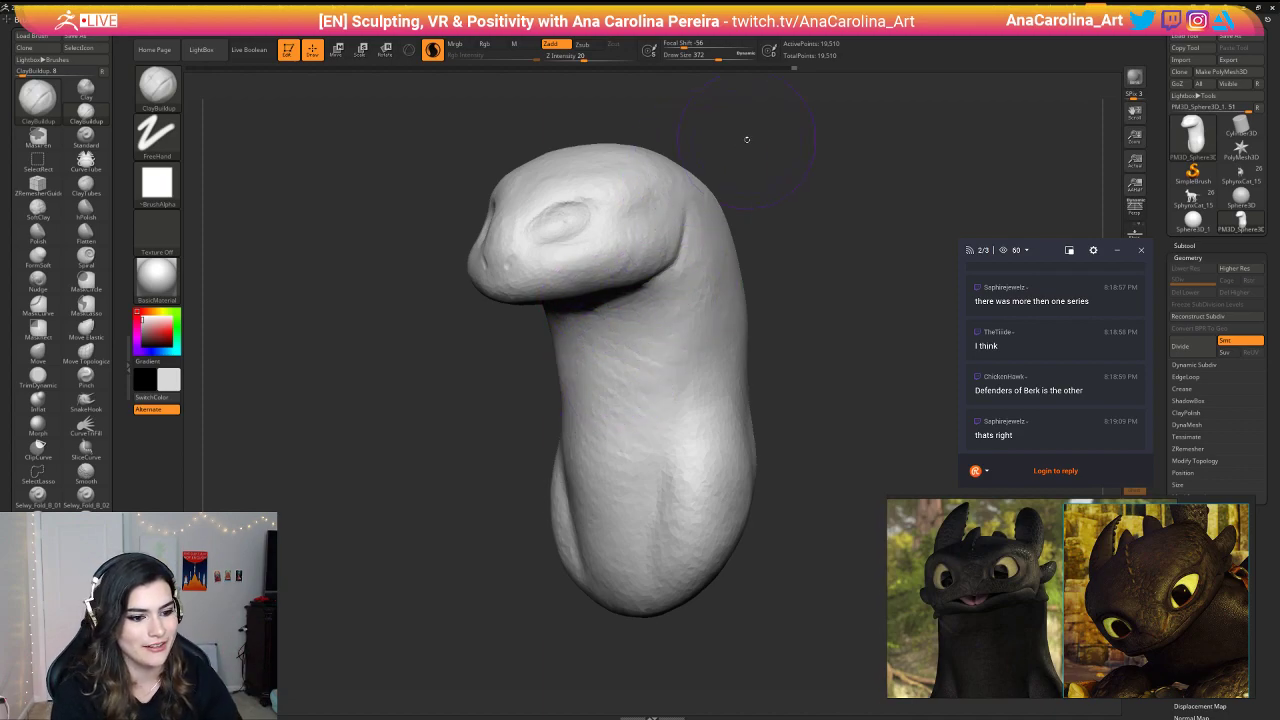
pyautogui.moveTo(746, 139); pyautogui.dragTo(757, 209)
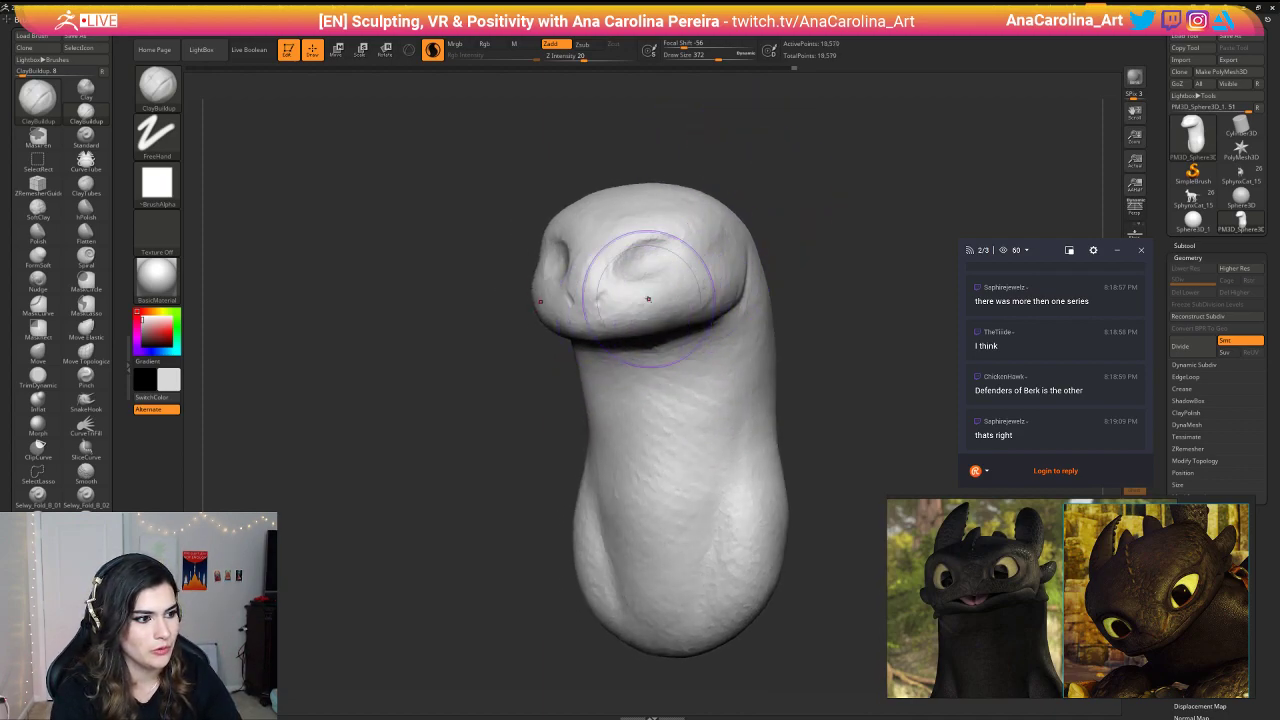
# Step: Refine the cheeks and the areas around the eye sockets with ClayBuildup at draw sizes 197 and 274
pyautogui.keyDown('ctrl'); pyautogui.moveTo(843, 249); pyautogui.dragTo(826, 243); pyautogui.keyUp('ctrl')
pyautogui.moveTo(826, 242)
pyautogui.mouseDown()
pyautogui.moveTo(853, 239)
pyautogui.moveTo(838, 246)
pyautogui.moveTo(834, 232)
pyautogui.moveTo(804, 255)
pyautogui.mouseUp()
pyautogui.press('space')
pyautogui.click(801, 258)
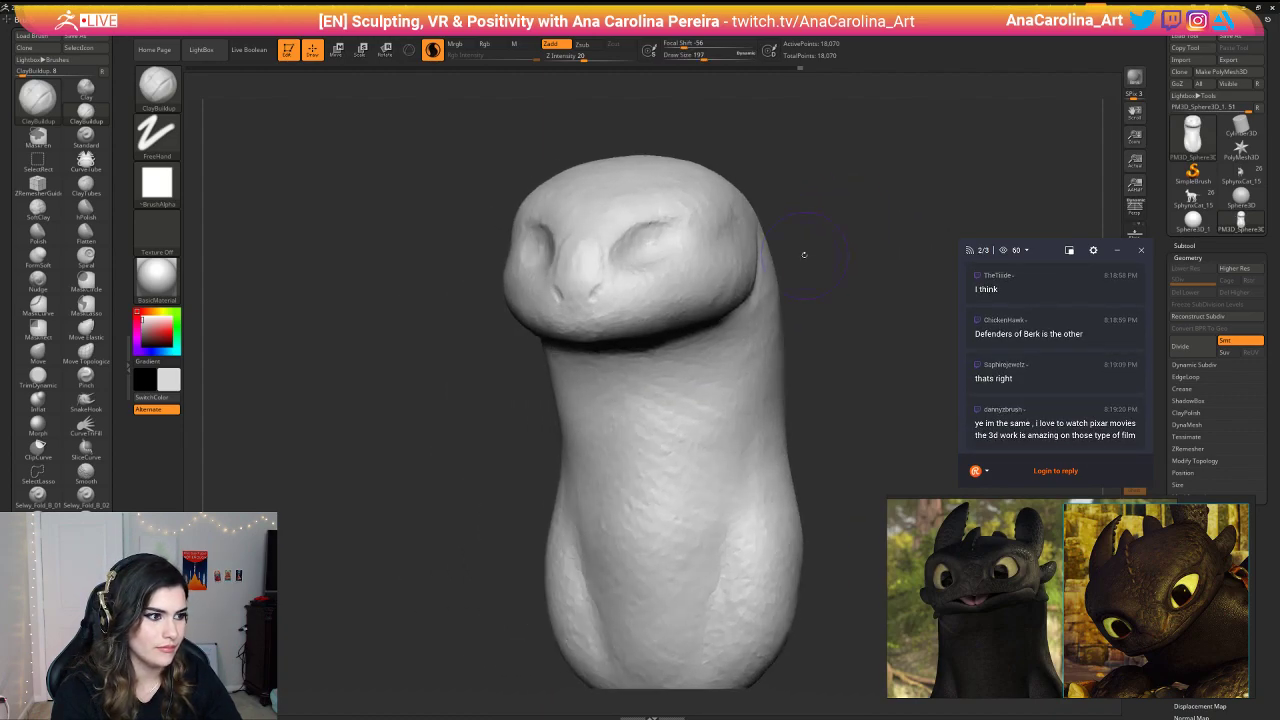
pyautogui.press('space')
pyautogui.click(806, 254)
pyautogui.moveTo(730, 200)
pyautogui.mouseDown()
pyautogui.moveTo(760, 177)
pyautogui.moveTo(820, 176)
pyautogui.moveTo(803, 207)
pyautogui.mouseUp()
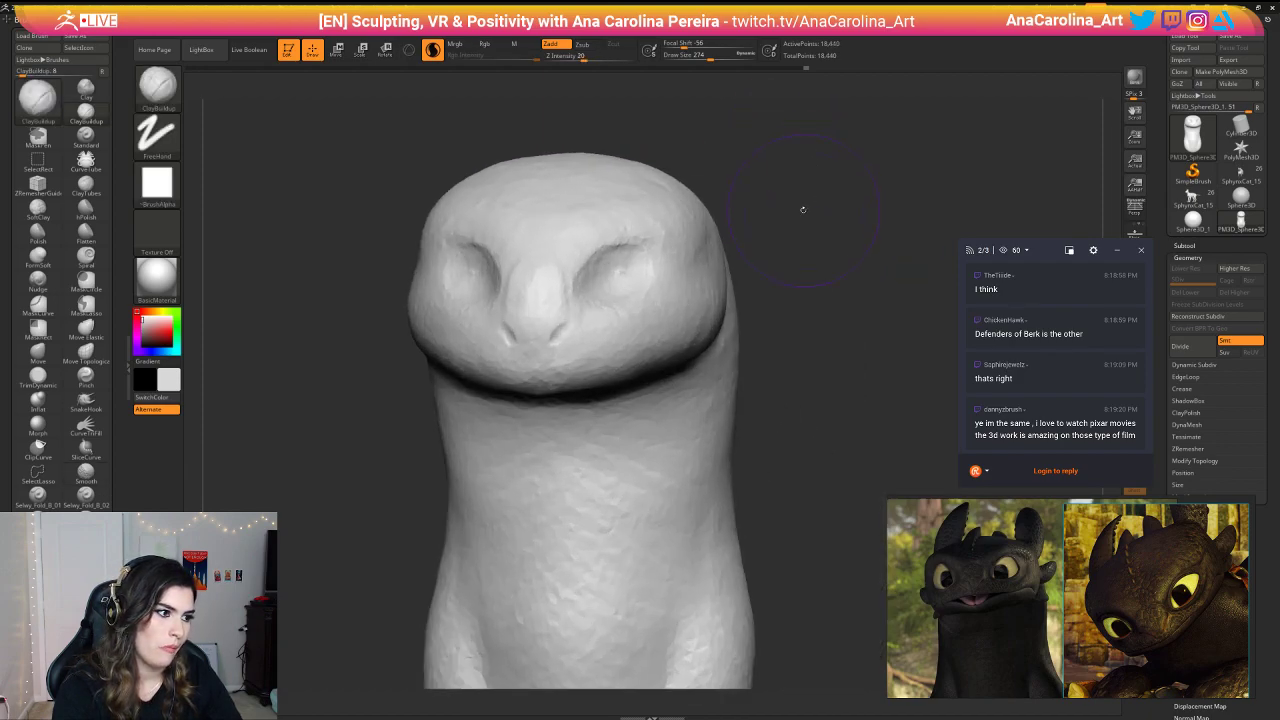
pyautogui.press('space')
pyautogui.click(807, 209)
pyautogui.keyDown('alt'); pyautogui.moveTo(818, 265); pyautogui.dragTo(823, 256); pyautogui.keyUp('alt')
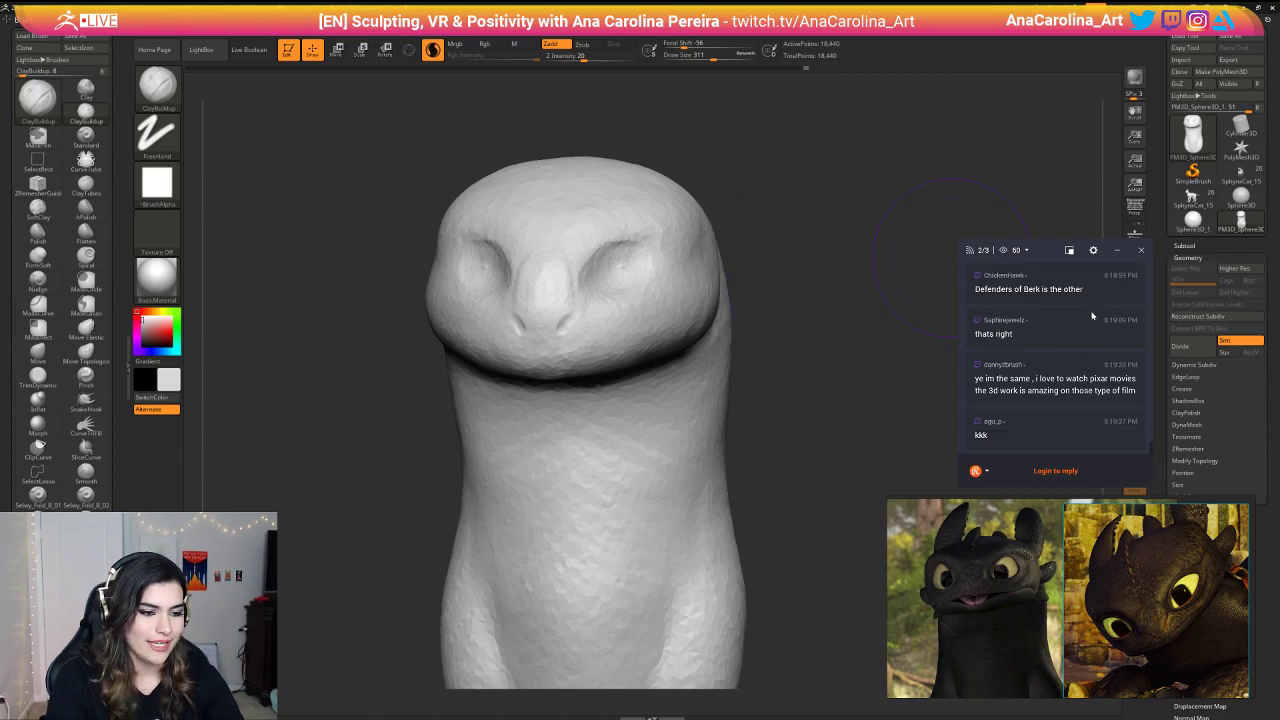
# Step: Build up and smooth the crown of the head with ClayBuildup at draw size 372, and save the work
pyautogui.moveTo(651, 123)
pyautogui.mouseDown()
pyautogui.moveTo(771, 177)
pyautogui.moveTo(810, 176)
pyautogui.moveTo(785, 181)
pyautogui.moveTo(798, 168)
pyautogui.moveTo(845, 178)
pyautogui.mouseUp()
pyautogui.press('space')
pyautogui.click(807, 187)
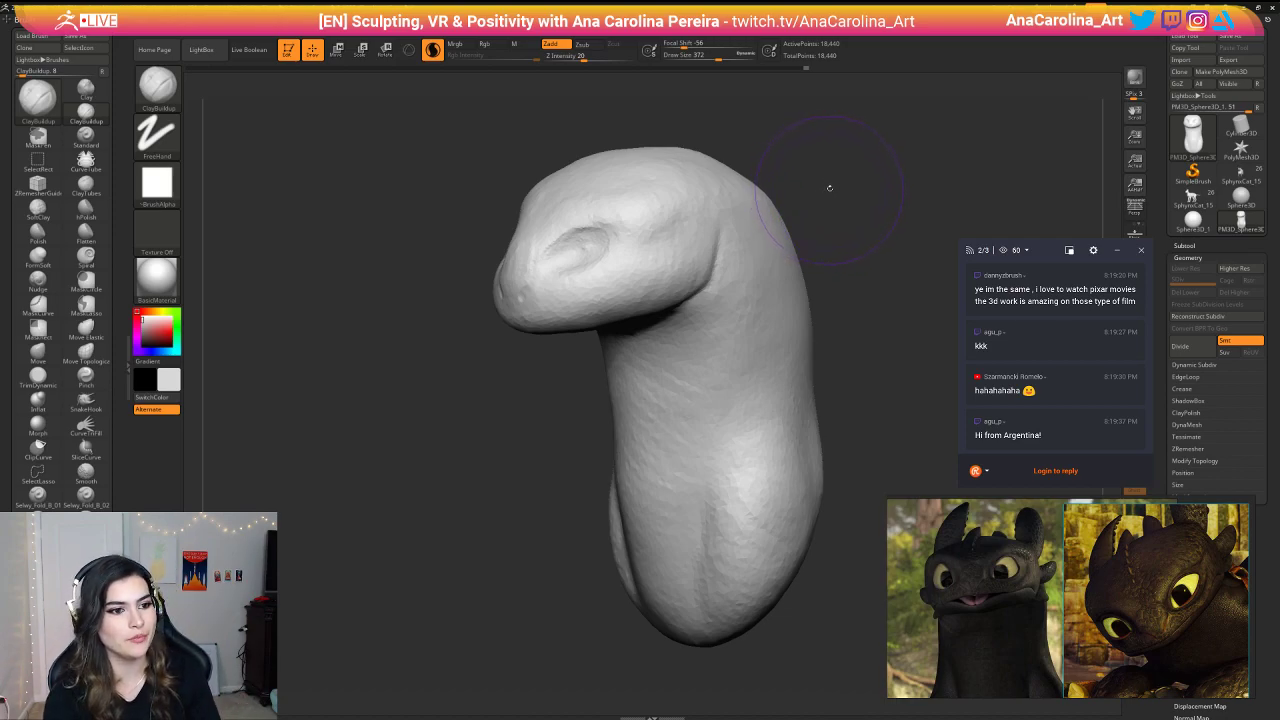
pyautogui.moveTo(823, 191)
pyautogui.mouseDown()
pyautogui.moveTo(826, 170)
pyautogui.moveTo(872, 175)
pyautogui.mouseUp()
pyautogui.moveTo(800, 150)
pyautogui.keyDown('ctrl'); pyautogui.mouseDown()
pyautogui.moveTo(760, 183)
pyautogui.moveTo(685, 182)
pyautogui.moveTo(668, 143)
pyautogui.moveTo(688, 136)
pyautogui.mouseUp(); pyautogui.keyUp('ctrl')
pyautogui.moveTo(690, 112)
pyautogui.mouseDown()
pyautogui.moveTo(760, 171)
pyautogui.moveTo(762, 215)
pyautogui.mouseUp()
pyautogui.moveTo(708, 192); pyautogui.dragTo(660, 186)
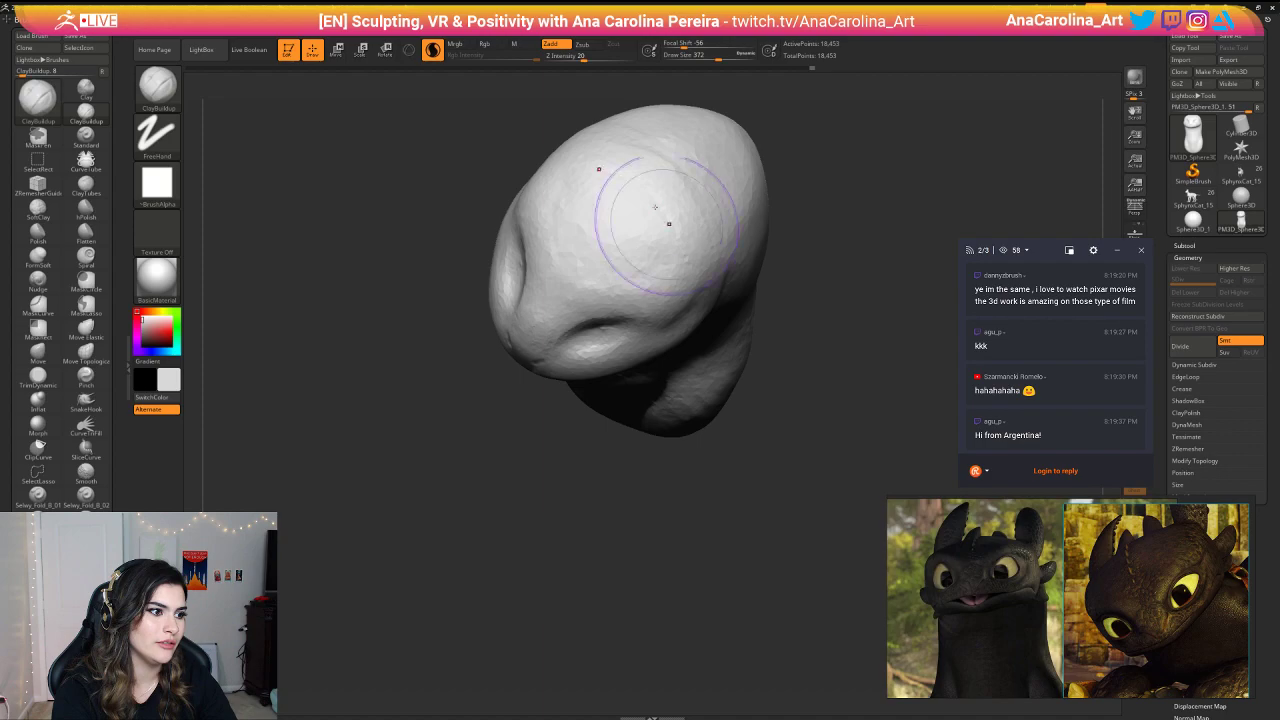
pyautogui.moveTo(680, 264); pyautogui.dragTo(700, 200)
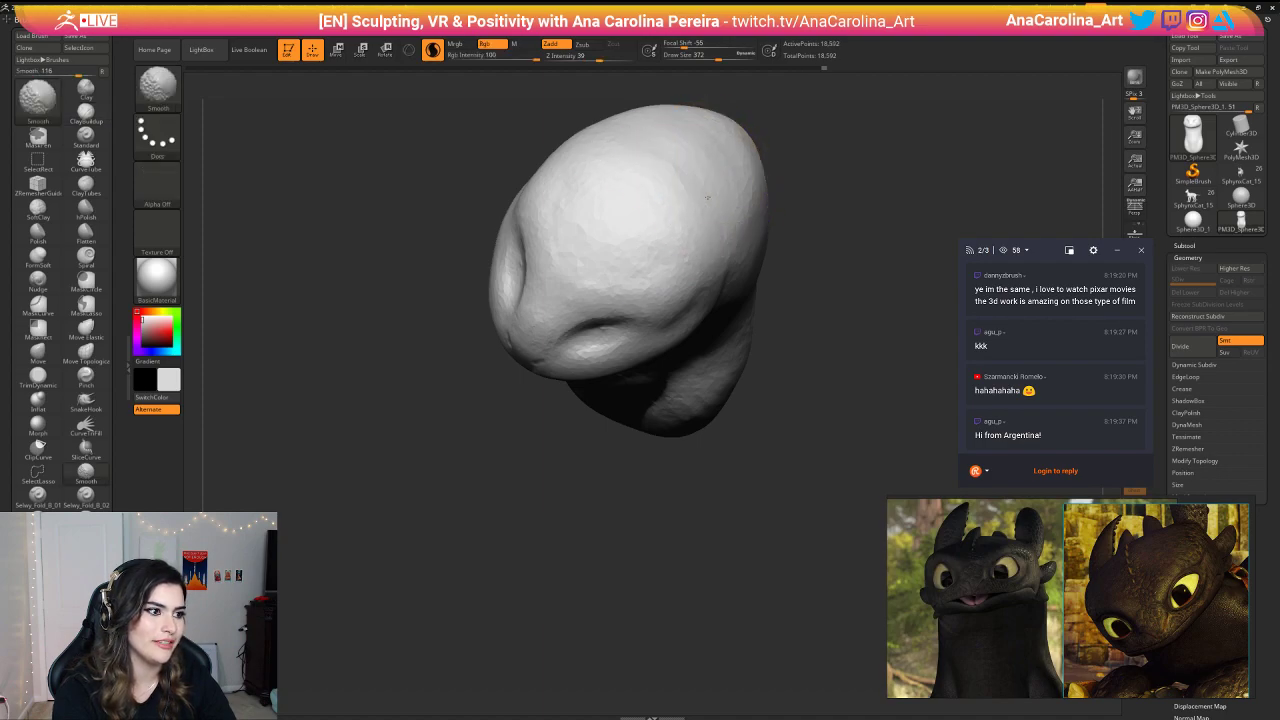
pyautogui.moveTo(800, 236)
pyautogui.mouseDown()
pyautogui.moveTo(797, 169)
pyautogui.moveTo(848, 216)
pyautogui.moveTo(837, 203)
pyautogui.moveTo(815, 227)
pyautogui.moveTo(812, 280)
pyautogui.moveTo(842, 292)
pyautogui.mouseUp()
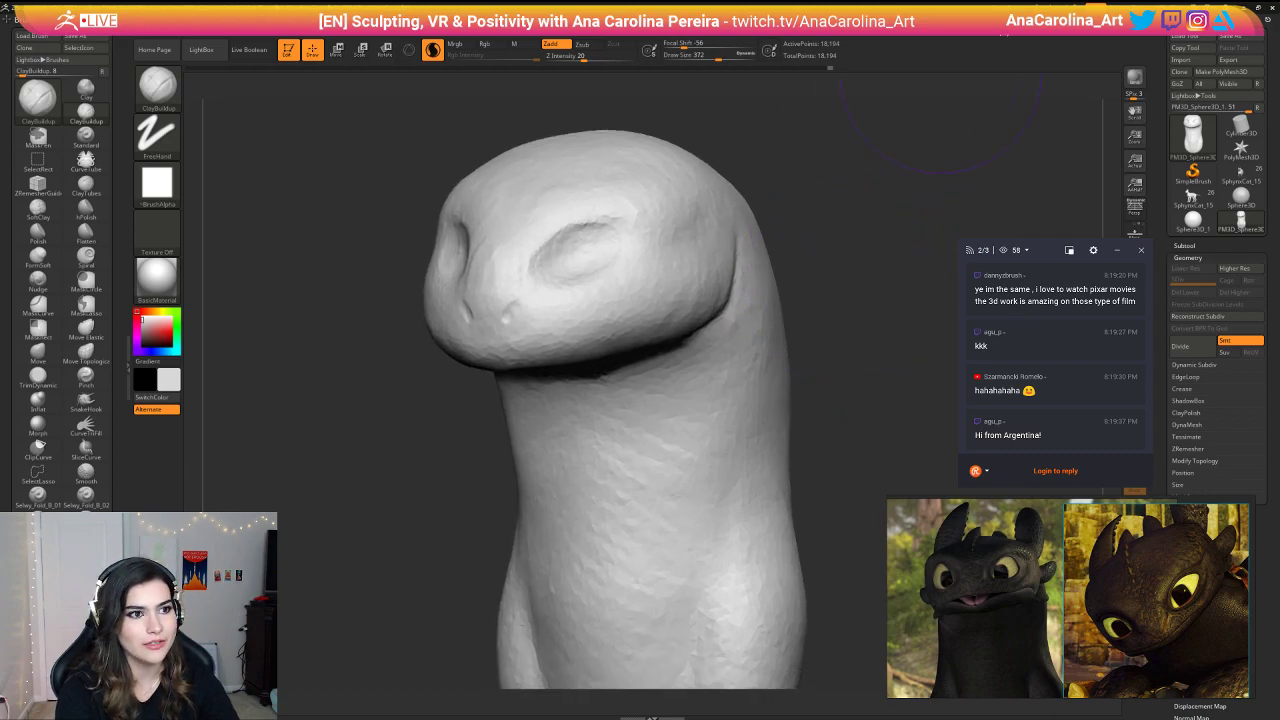
pyautogui.hotkey('ctrl', 's')
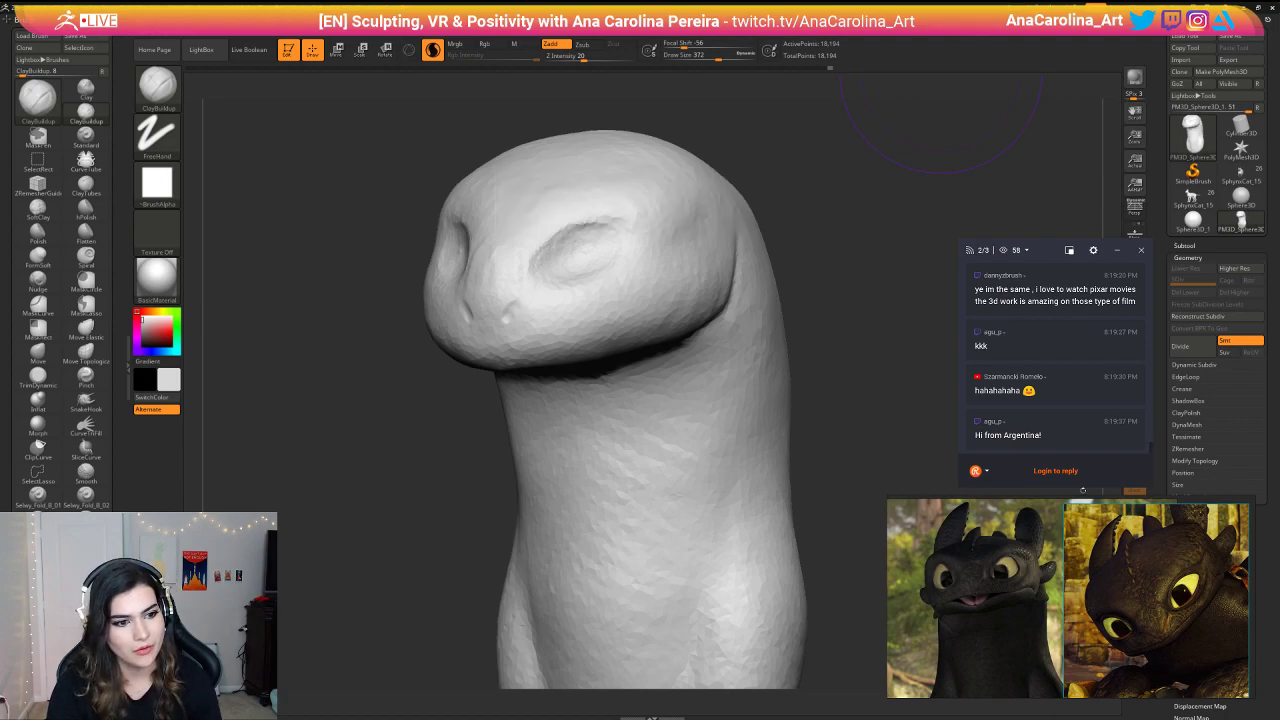
pyautogui.moveTo(1030, 490); pyautogui.dragTo(938, 485)
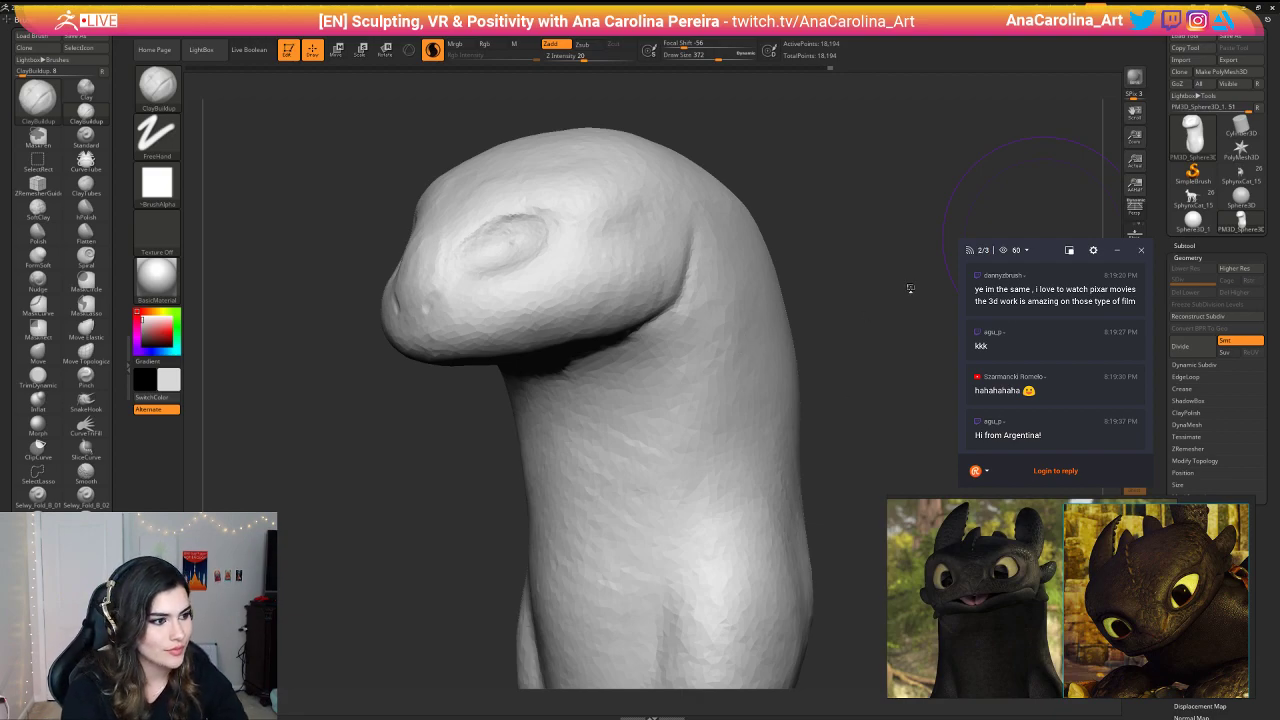
# Step: Build up the bridge of the nose between the eyes with ClayBuildup at draw size 207
pyautogui.moveTo(766, 171)
pyautogui.mouseDown()
pyautogui.moveTo(868, 180)
pyautogui.moveTo(768, 205)
pyautogui.moveTo(800, 190)
pyautogui.moveTo(846, 203)
pyautogui.mouseUp()
pyautogui.moveTo(846, 203)
pyautogui.mouseDown()
pyautogui.moveTo(757, 213)
pyautogui.moveTo(708, 257)
pyautogui.moveTo(774, 208)
pyautogui.moveTo(766, 234)
pyautogui.moveTo(786, 228)
pyautogui.moveTo(771, 226)
pyautogui.mouseUp()
pyautogui.press('space')
pyautogui.press('space')
pyautogui.press('space')
pyautogui.moveTo(543, 240)
pyautogui.mouseDown()
pyautogui.moveTo(523, 248)
pyautogui.moveTo(557, 257)
pyautogui.mouseUp()
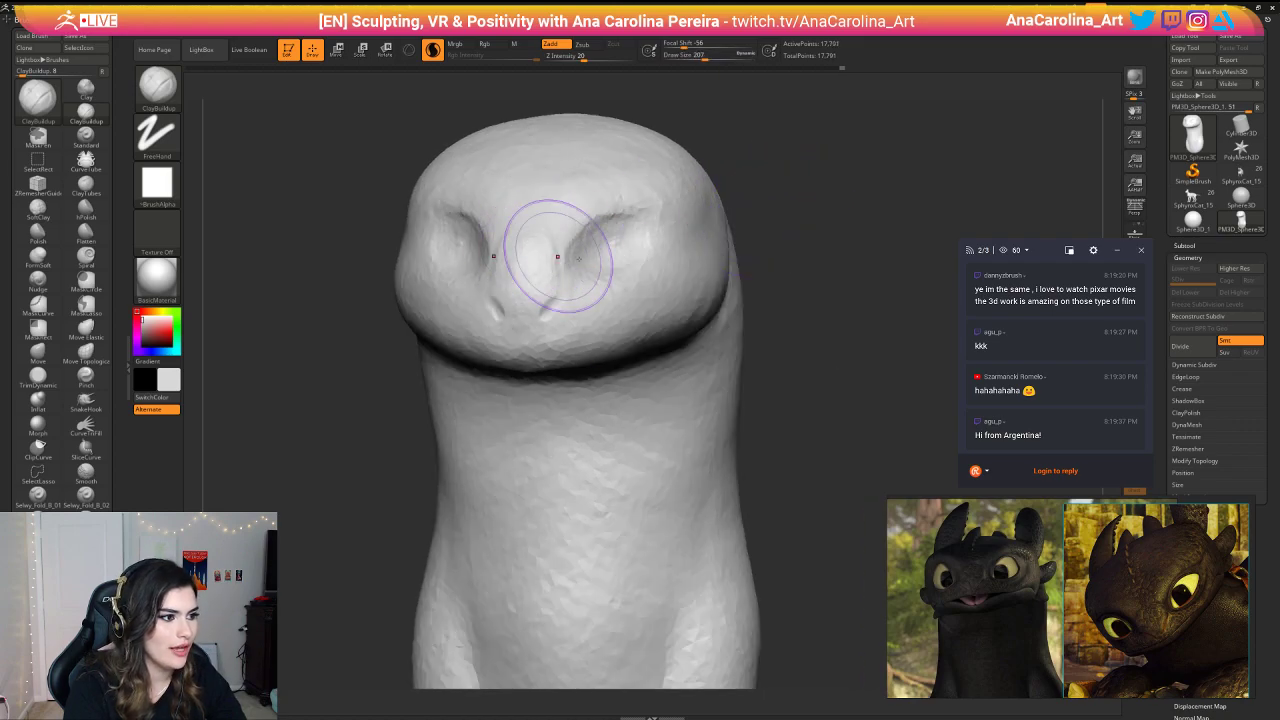
pyautogui.moveTo(758, 243)
pyautogui.mouseDown()
pyautogui.moveTo(825, 248)
pyautogui.moveTo(765, 256)
pyautogui.moveTo(737, 213)
pyautogui.mouseUp()
pyautogui.keyDown('shift'); pyautogui.moveTo(737, 213); pyautogui.dragTo(744, 288); pyautogui.keyUp('shift')
# Step: Browse the dragon reference board and enlarge the side-view image of the black dragon wearing a harness
pyautogui.scroll(-8, 1095, 590)
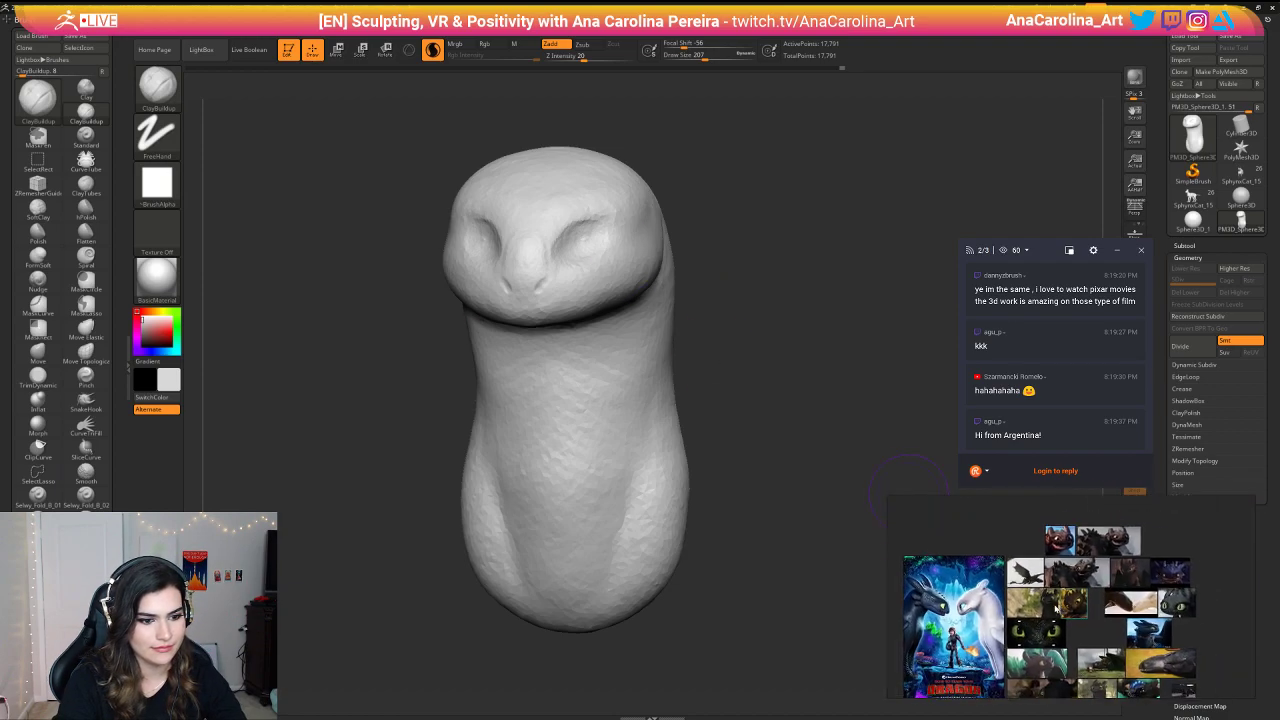
pyautogui.scroll(5, 1103, 577)
pyautogui.scroll(4, 1103, 577)
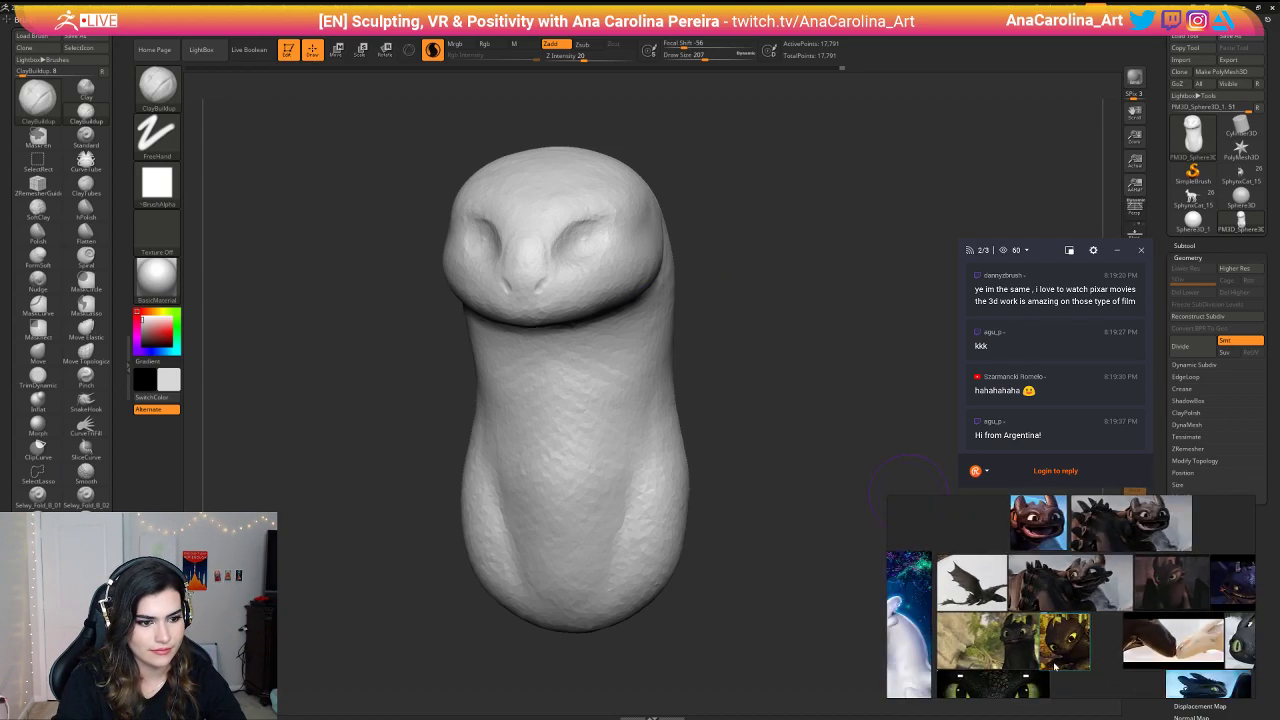
pyautogui.scroll(-5, 1054, 578)
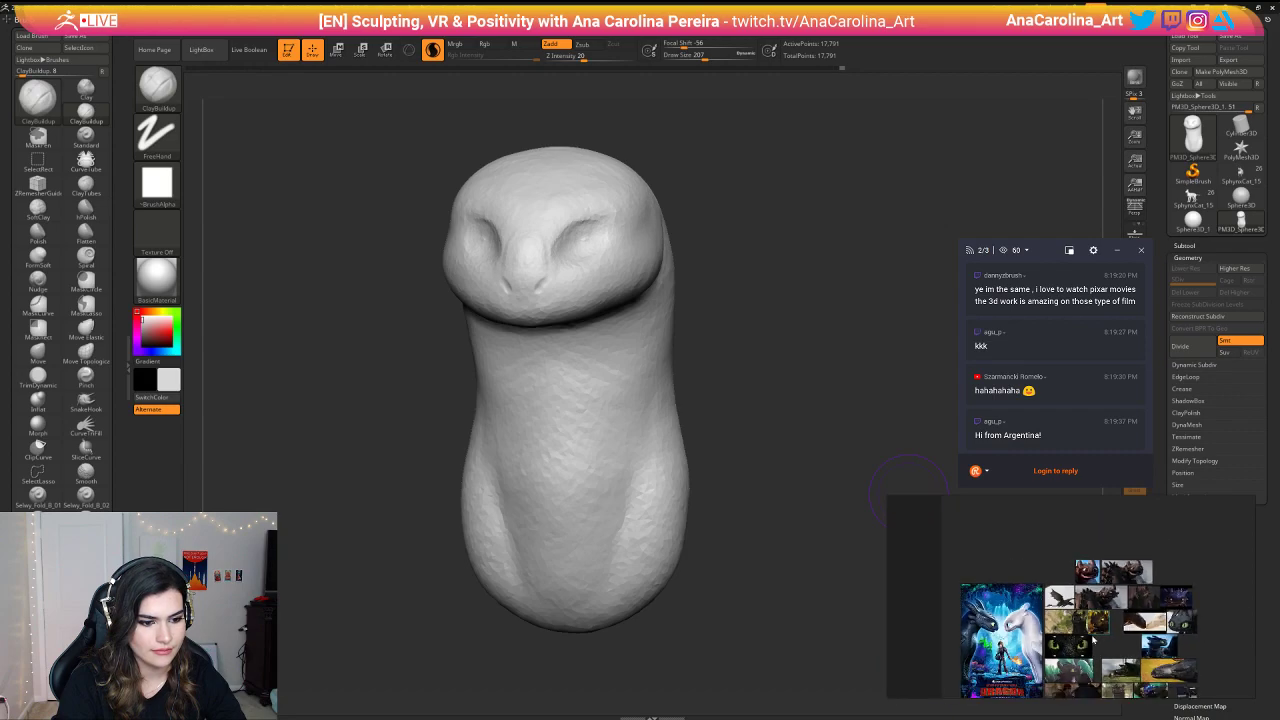
pyautogui.scroll(5, 1012, 552)
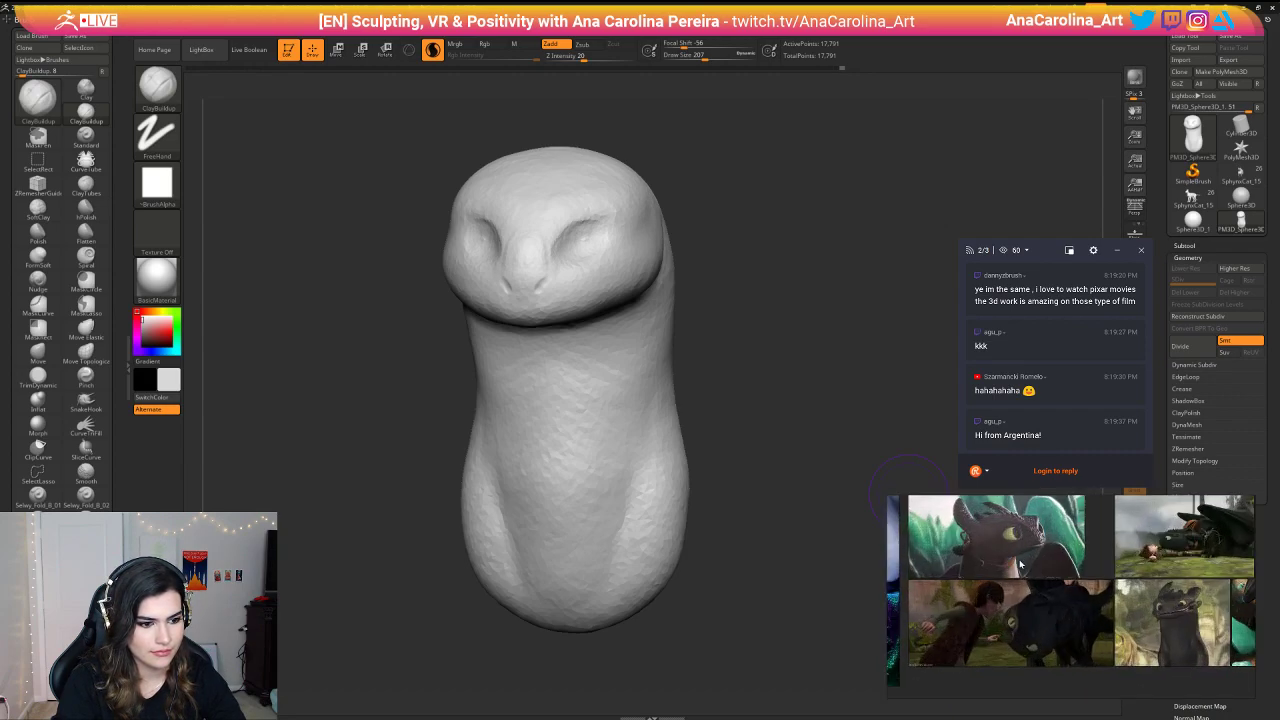
pyautogui.scroll(-5, 1224, 617)
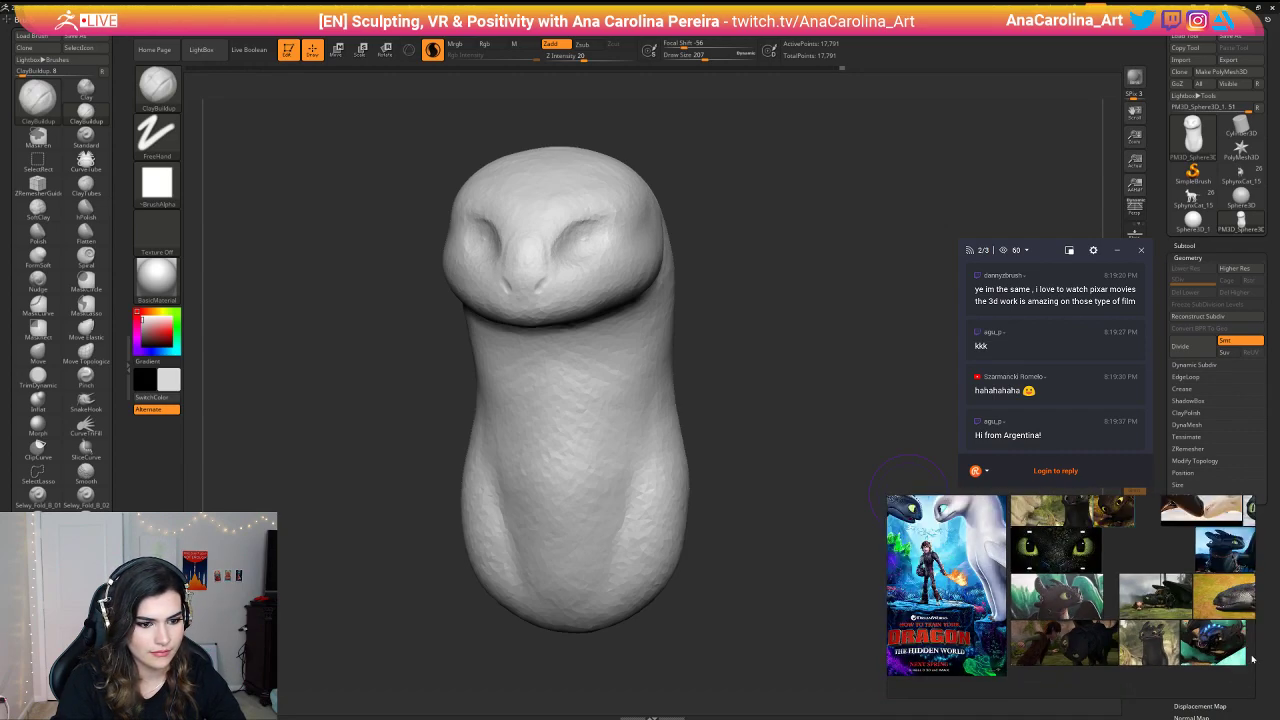
pyautogui.scroll(5, 1145, 640)
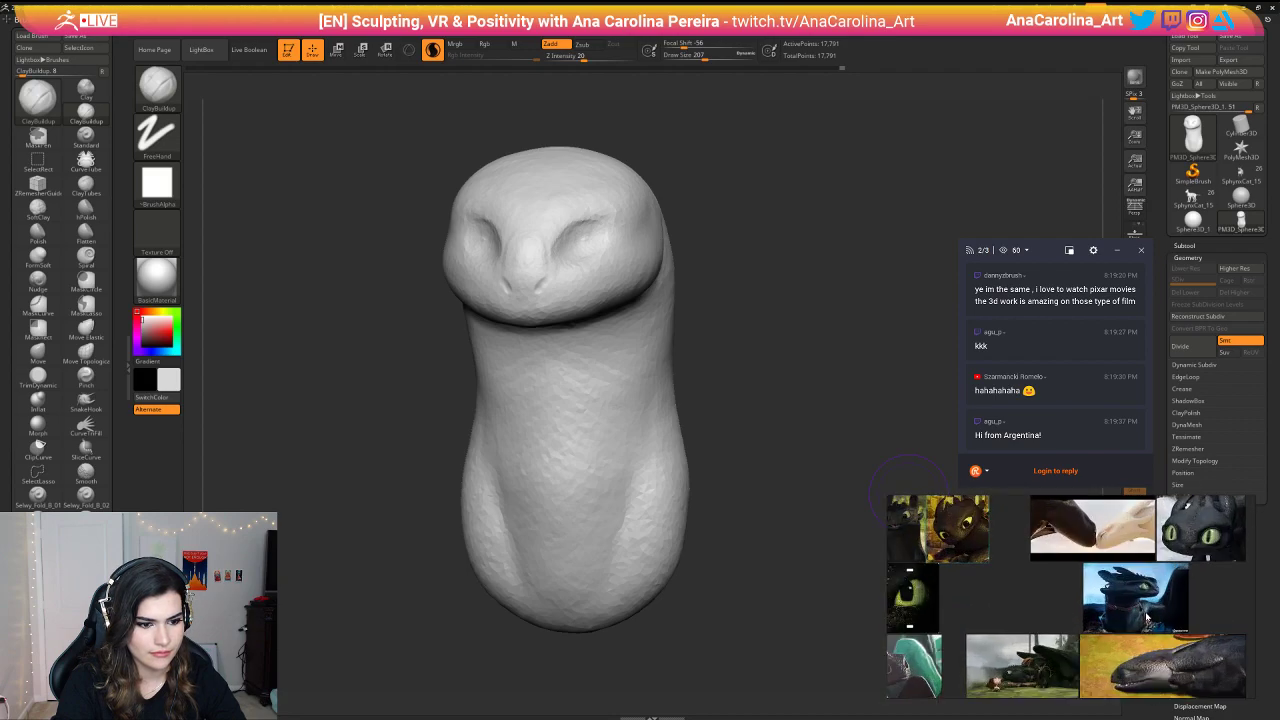
pyautogui.scroll(3, 1152, 614)
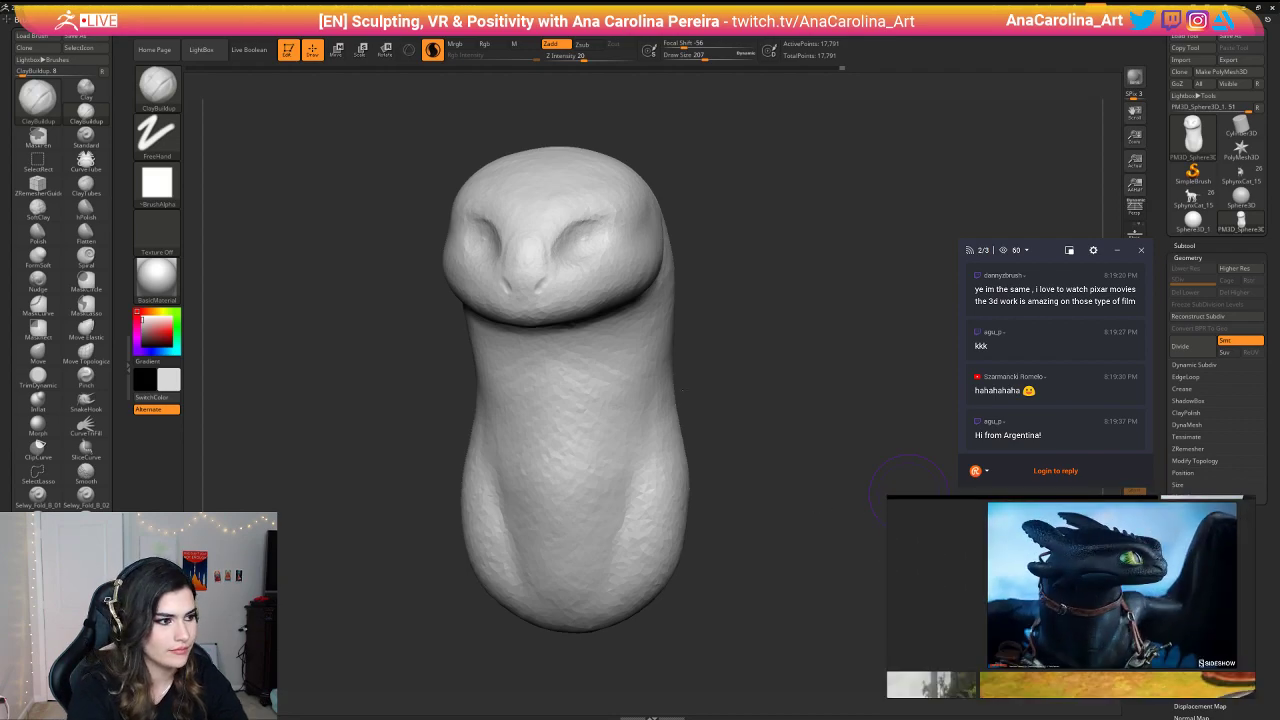
# Step: Build a raised brow ridge above the eye and back along the head with ClayBuildup at draw sizes 197 and 223
pyautogui.moveTo(730, 378); pyautogui.dragTo(469, 371)
pyautogui.moveTo(797, 317); pyautogui.dragTo(630, 273)
pyautogui.moveTo(483, 374); pyautogui.dragTo(527, 378)
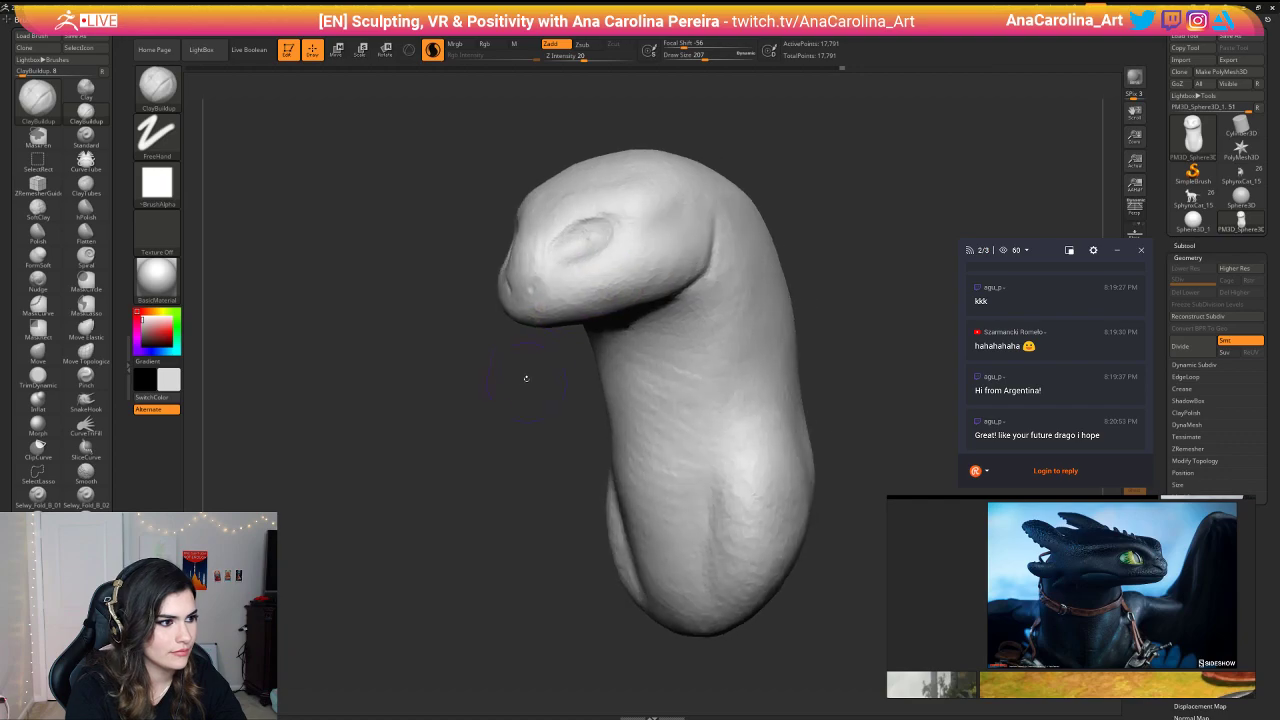
pyautogui.press('space')
pyautogui.moveTo(606, 209)
pyautogui.mouseDown()
pyautogui.moveTo(565, 212)
pyautogui.moveTo(580, 223)
pyautogui.moveTo(560, 218)
pyautogui.moveTo(593, 208)
pyautogui.moveTo(549, 238)
pyautogui.mouseUp()
pyautogui.press('space')
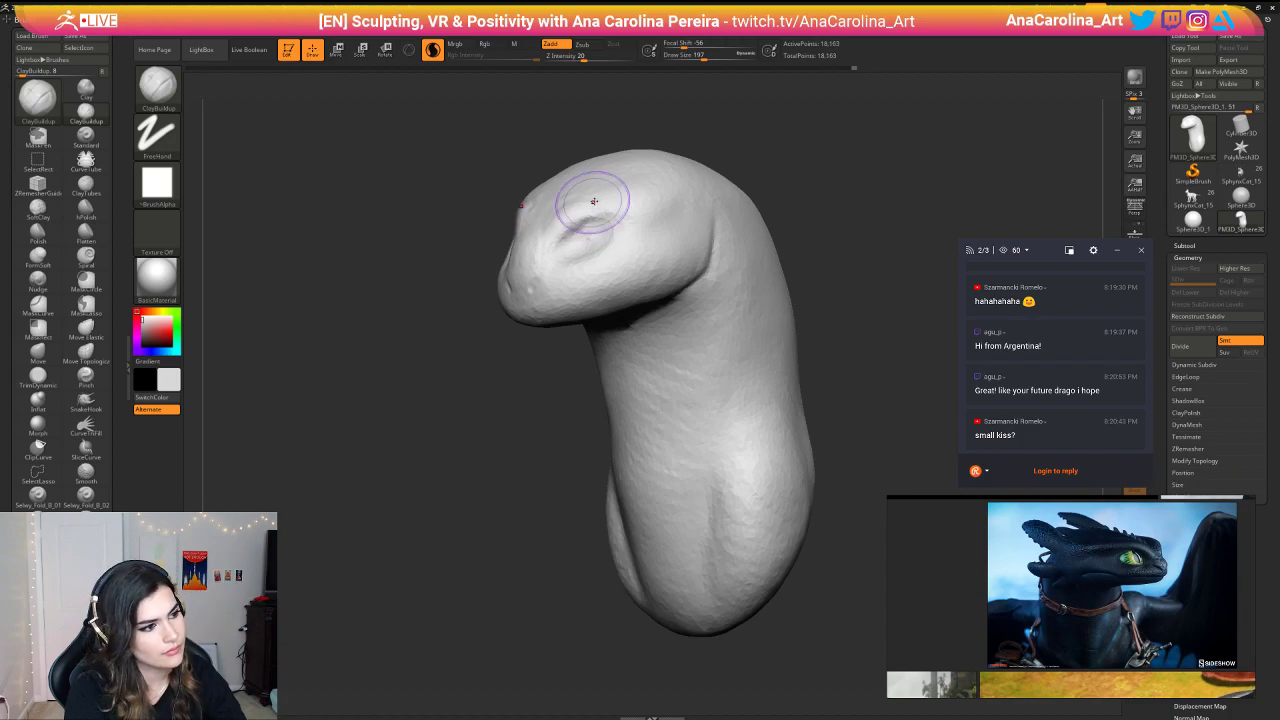
pyautogui.press('space')
pyautogui.moveTo(609, 199)
pyautogui.mouseDown()
pyautogui.moveTo(645, 197)
pyautogui.moveTo(598, 203)
pyautogui.moveTo(662, 200)
pyautogui.mouseUp()
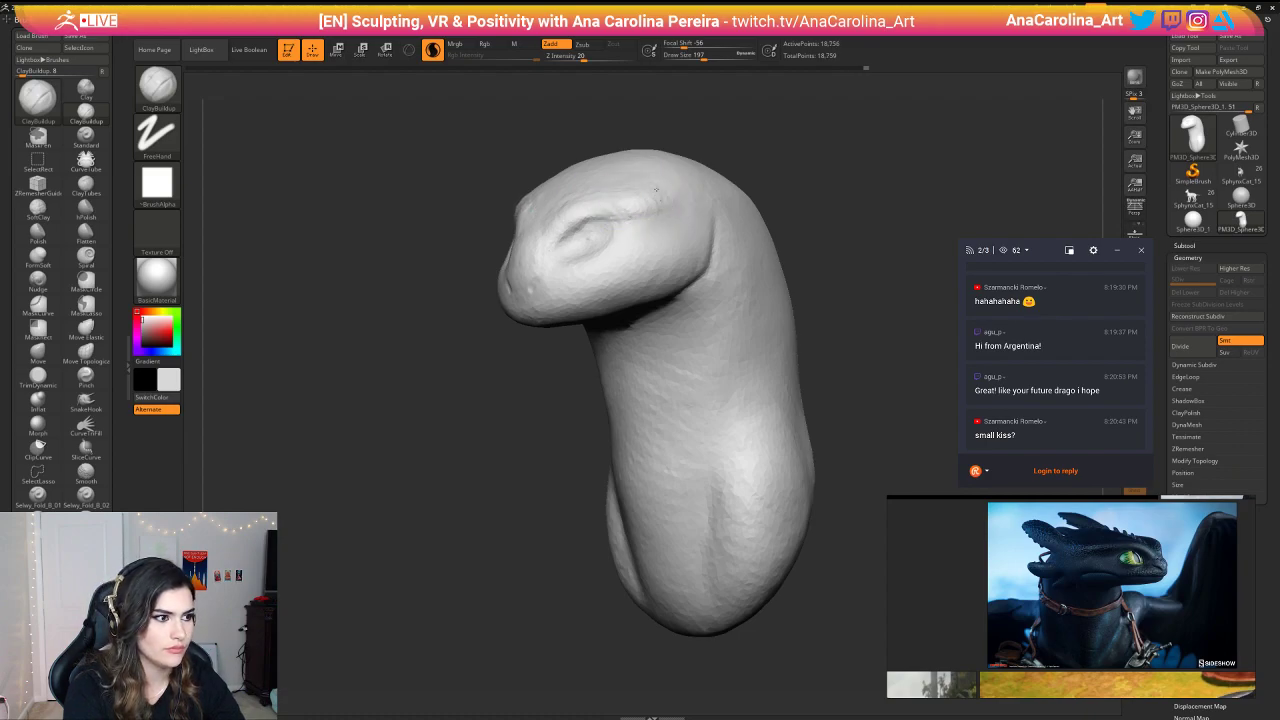
pyautogui.press('space')
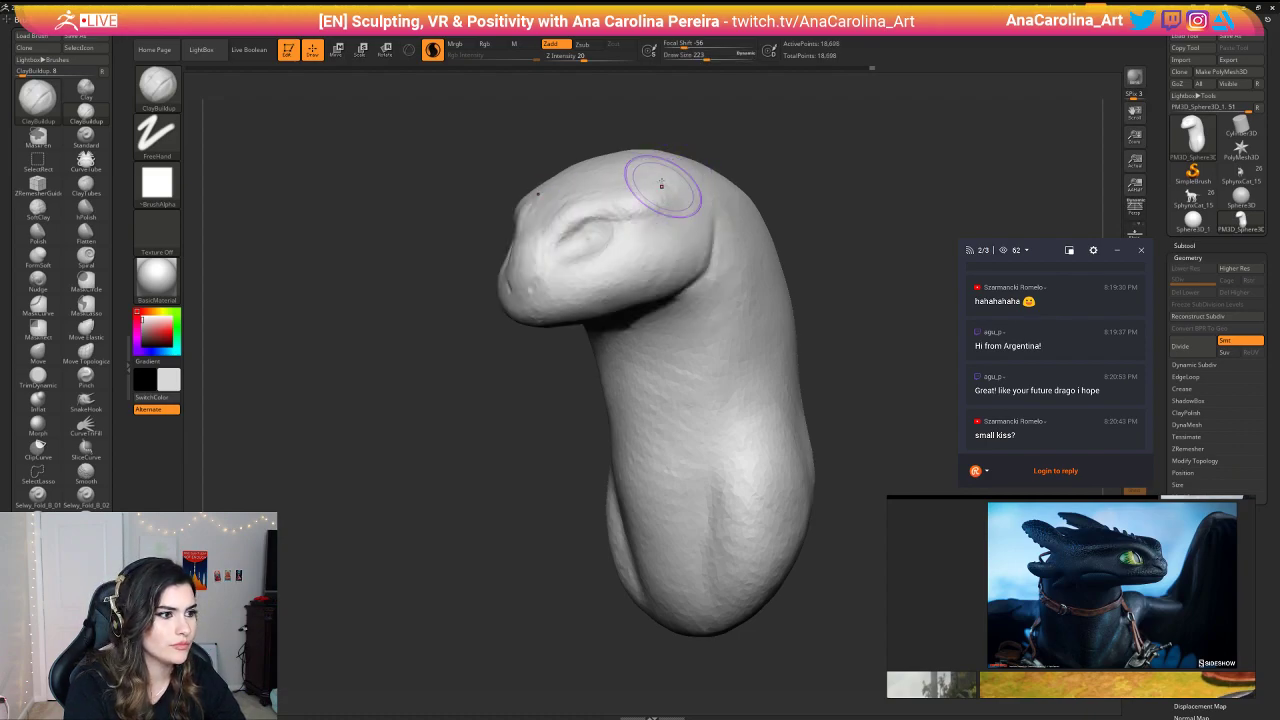
pyautogui.moveTo(622, 191)
pyautogui.mouseDown()
pyautogui.moveTo(684, 190)
pyautogui.moveTo(651, 198)
pyautogui.moveTo(631, 240)
pyautogui.mouseUp()
pyautogui.moveTo(769, 160)
pyautogui.mouseDown()
pyautogui.moveTo(796, 150)
pyautogui.moveTo(763, 141)
pyautogui.mouseUp()
# Step: Carve a crease beneath the brow ridge, running back from the eye, with DamStandard at draw size 145
pyautogui.press('b')
pyautogui.press('d')
pyautogui.press('s')
pyautogui.press('space')
pyautogui.moveTo(699, 179); pyautogui.dragTo(688, 179)
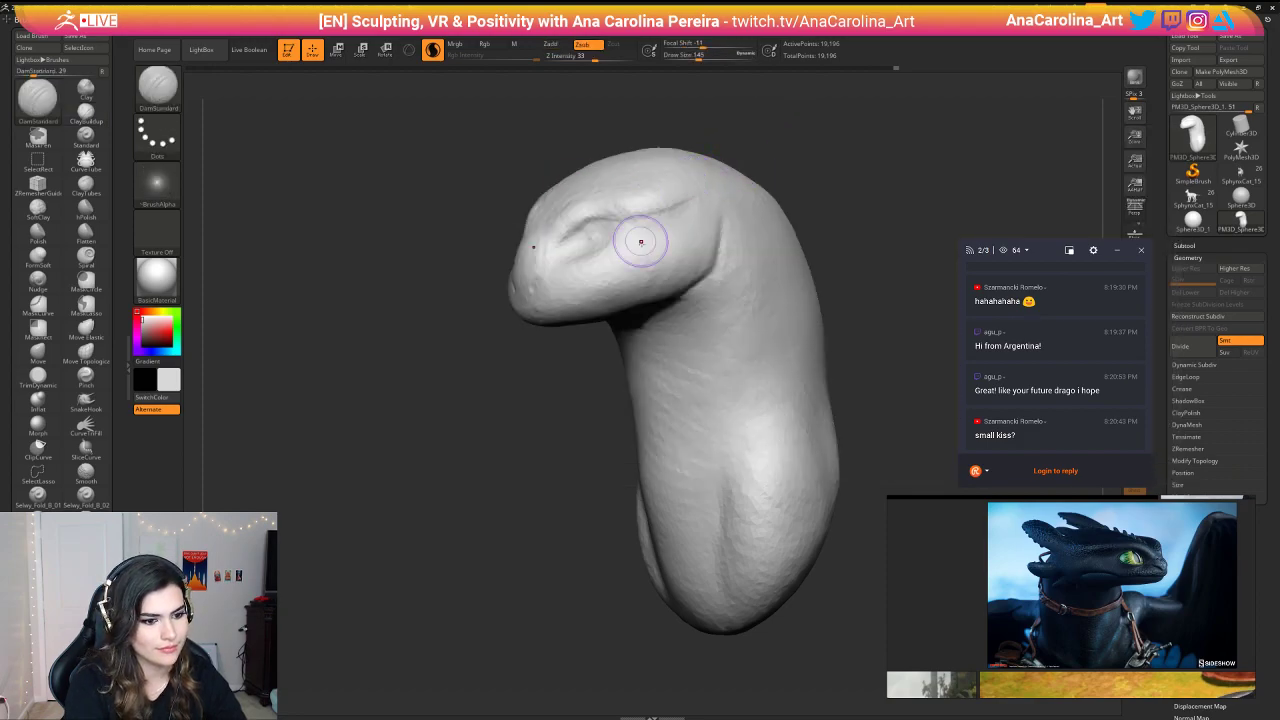
# Step: Cut the rear part of a mouth line into the side of the jaw with DamStandard at draw size 145
pyautogui.moveTo(684, 261); pyautogui.dragTo(620, 282)
pyautogui.keyDown('alt'); pyautogui.moveTo(570, 370); pyautogui.dragTo(576, 412); pyautogui.keyUp('alt')
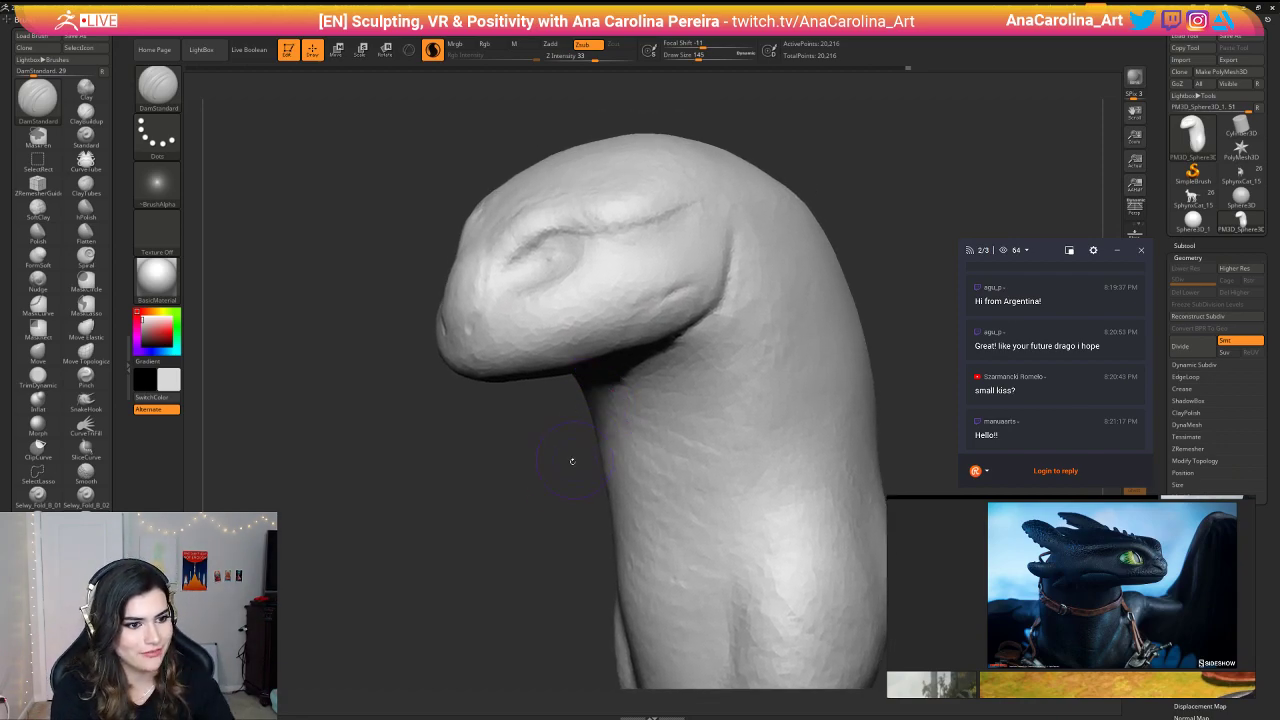
pyautogui.moveTo(571, 460)
pyautogui.mouseDown()
pyautogui.moveTo(752, 460)
pyautogui.moveTo(750, 432)
pyautogui.mouseUp()
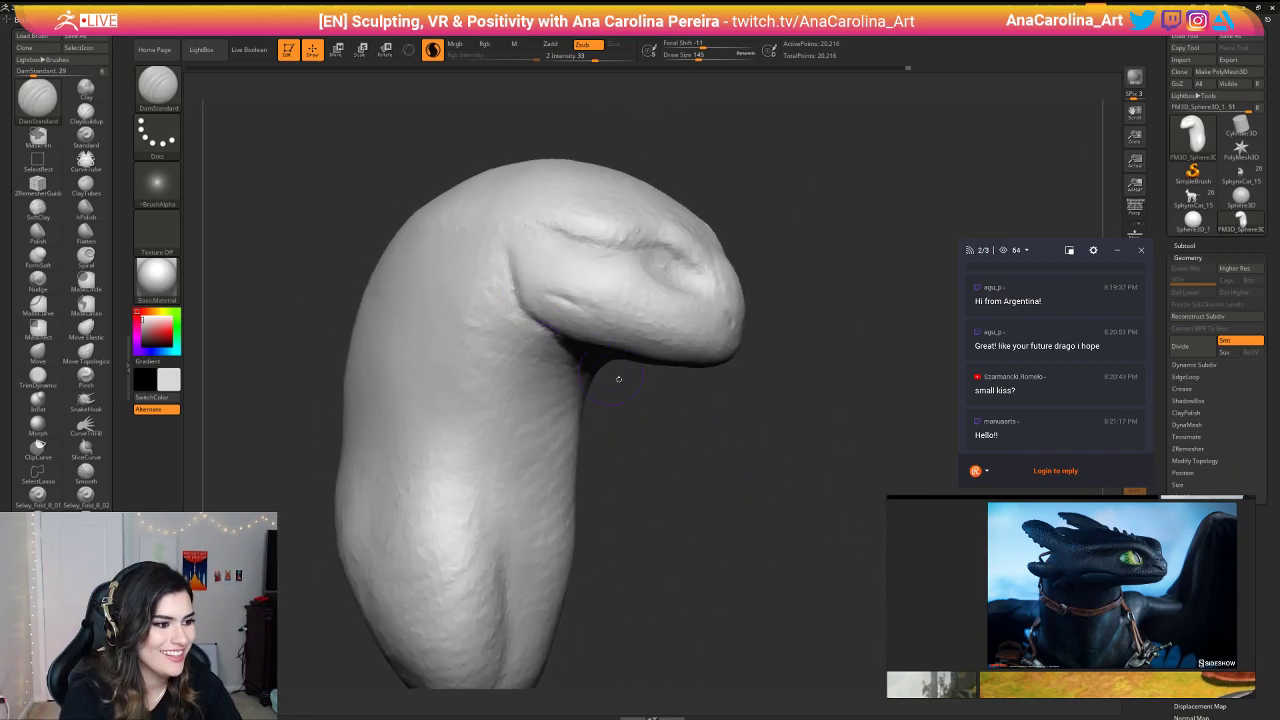
pyautogui.moveTo(611, 371); pyautogui.dragTo(603, 300, button='right')
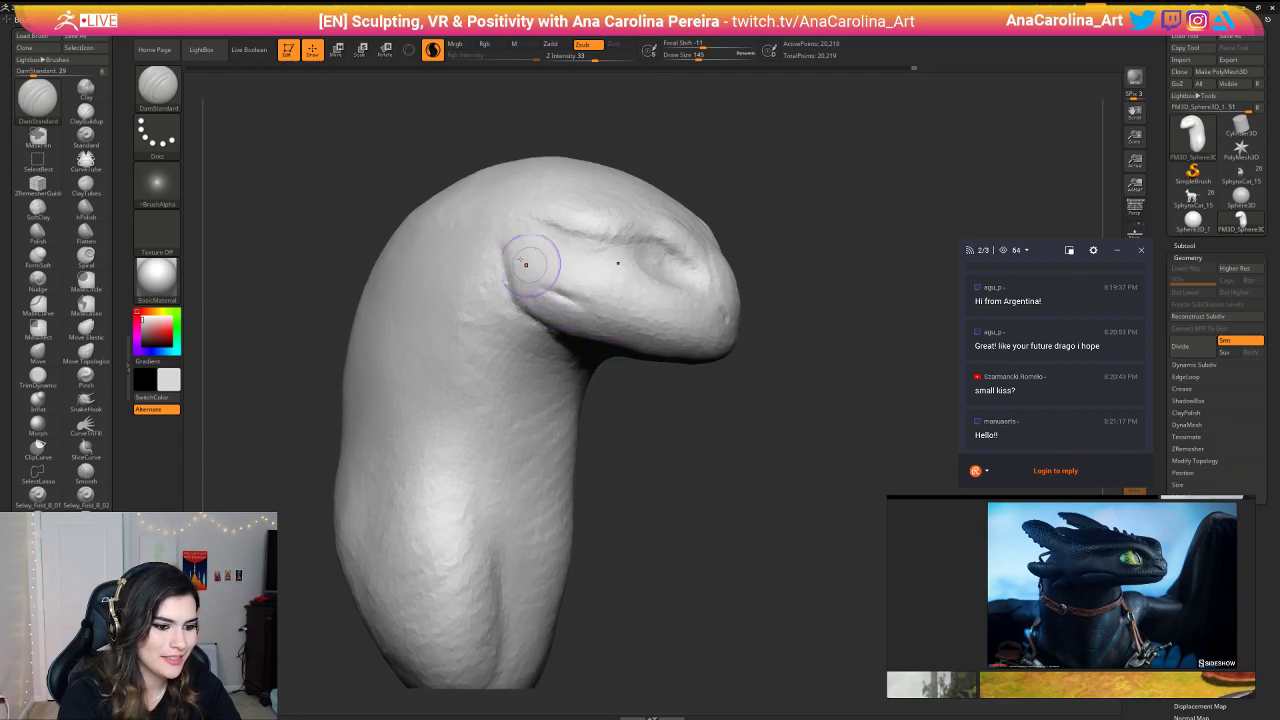
pyautogui.moveTo(607, 317); pyautogui.dragTo(610, 320)
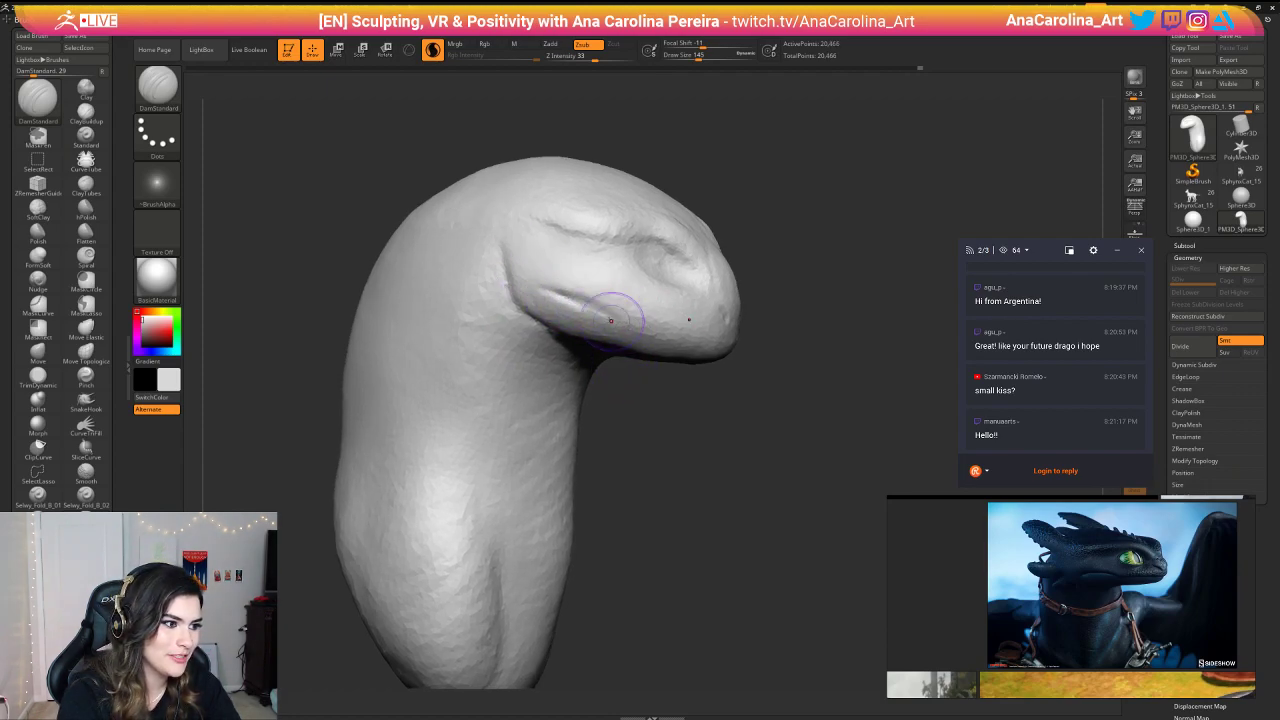
pyautogui.moveTo(679, 399); pyautogui.dragTo(612, 320, button='right')
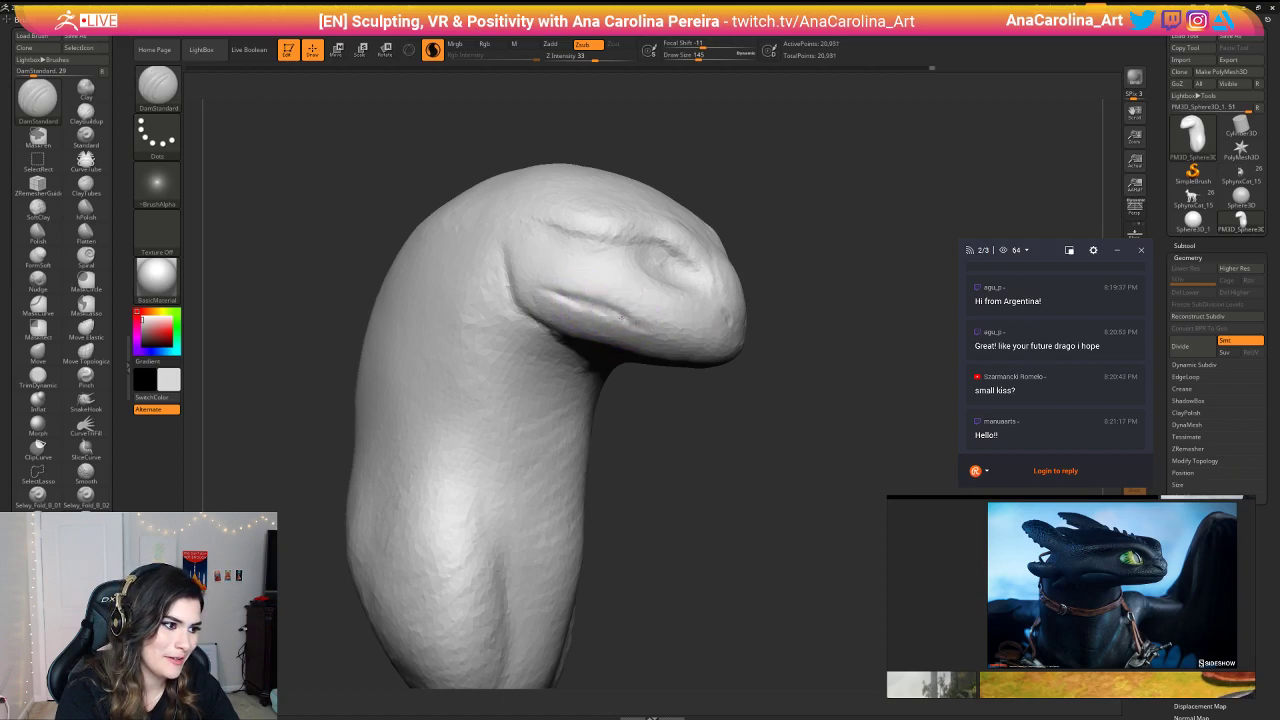
# Step: Extend the mouth line forward along the jaw to the snout tip with DamStandard at draw size 145
pyautogui.keyDown('ctrl'); pyautogui.moveTo(666, 349); pyautogui.dragTo(664, 262, button='right'); pyautogui.keyUp('ctrl')
pyautogui.moveTo(700, 370)
pyautogui.mouseDown(button='right')
pyautogui.moveTo(620, 380)
pyautogui.moveTo(680, 386)
pyautogui.moveTo(682, 470)
pyautogui.mouseUp(button='right')
pyautogui.moveTo(685, 305); pyautogui.dragTo(586, 294, button='right')
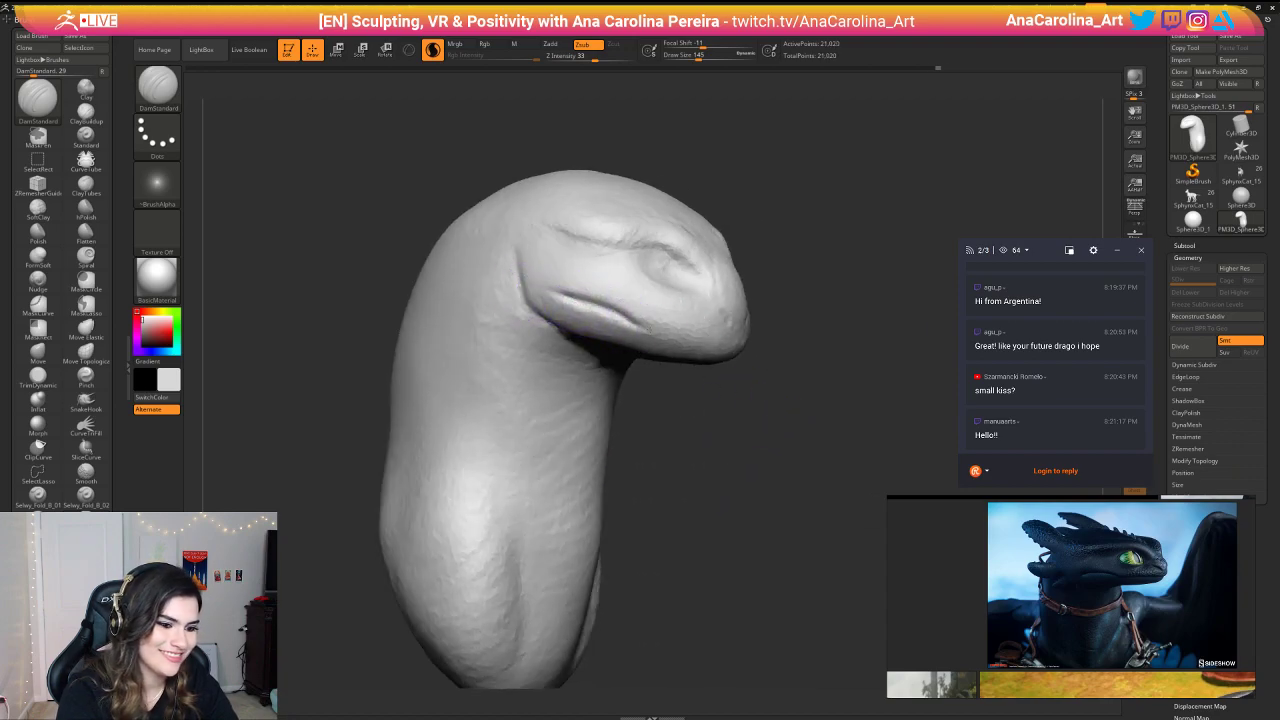
pyautogui.moveTo(715, 406); pyautogui.dragTo(632, 320, button='right')
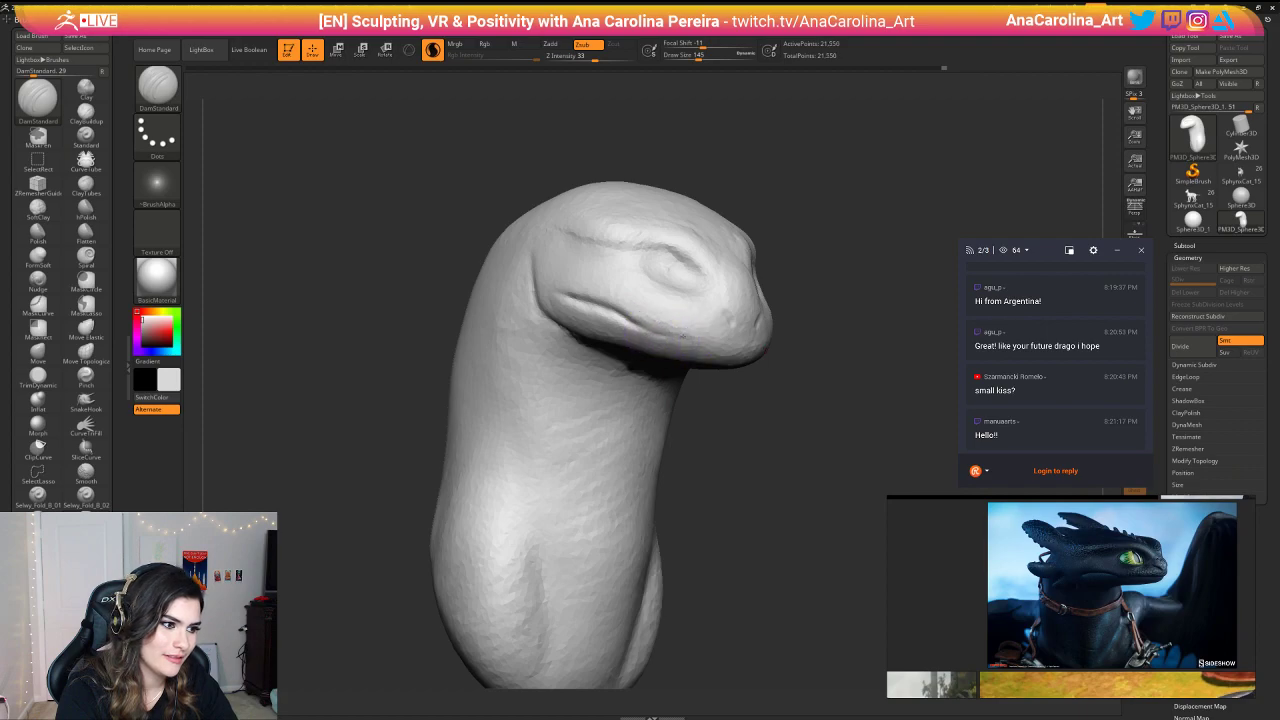
pyautogui.moveTo(683, 336); pyautogui.dragTo(733, 348)
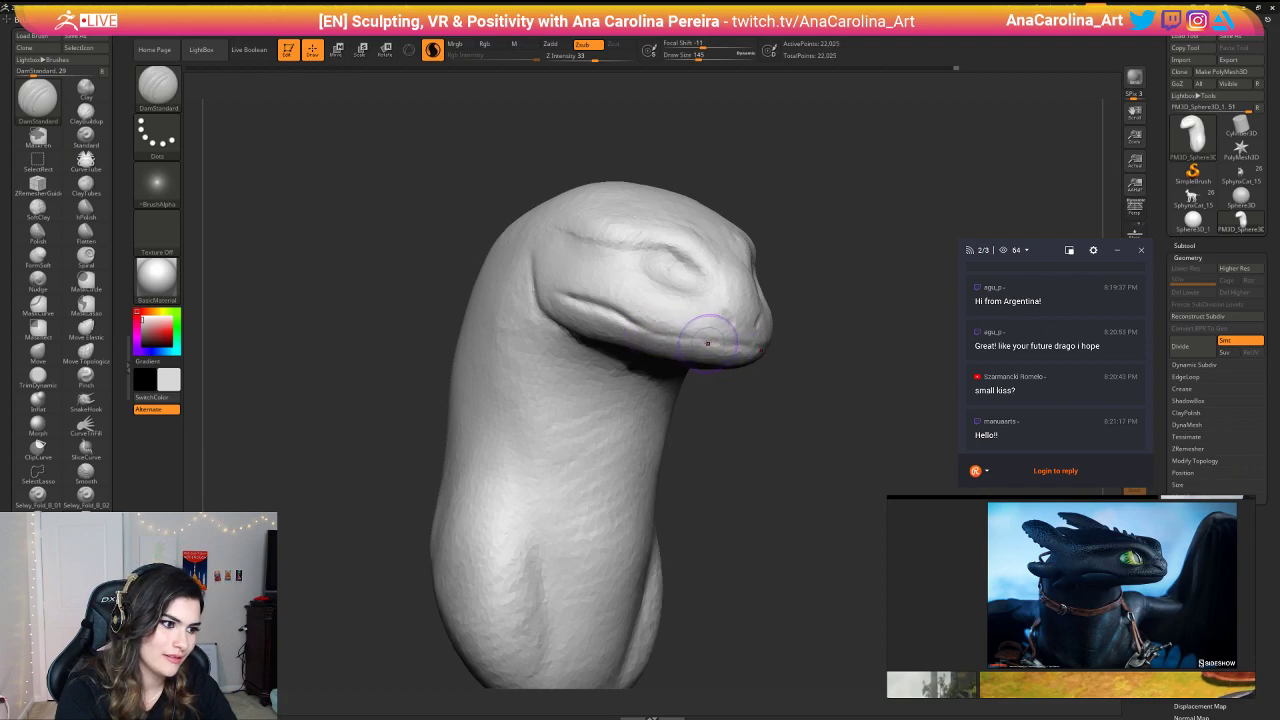
pyautogui.moveTo(707, 343)
pyautogui.mouseDown(button='right')
pyautogui.moveTo(743, 400)
pyautogui.moveTo(868, 382)
pyautogui.moveTo(854, 397)
pyautogui.mouseUp(button='right')
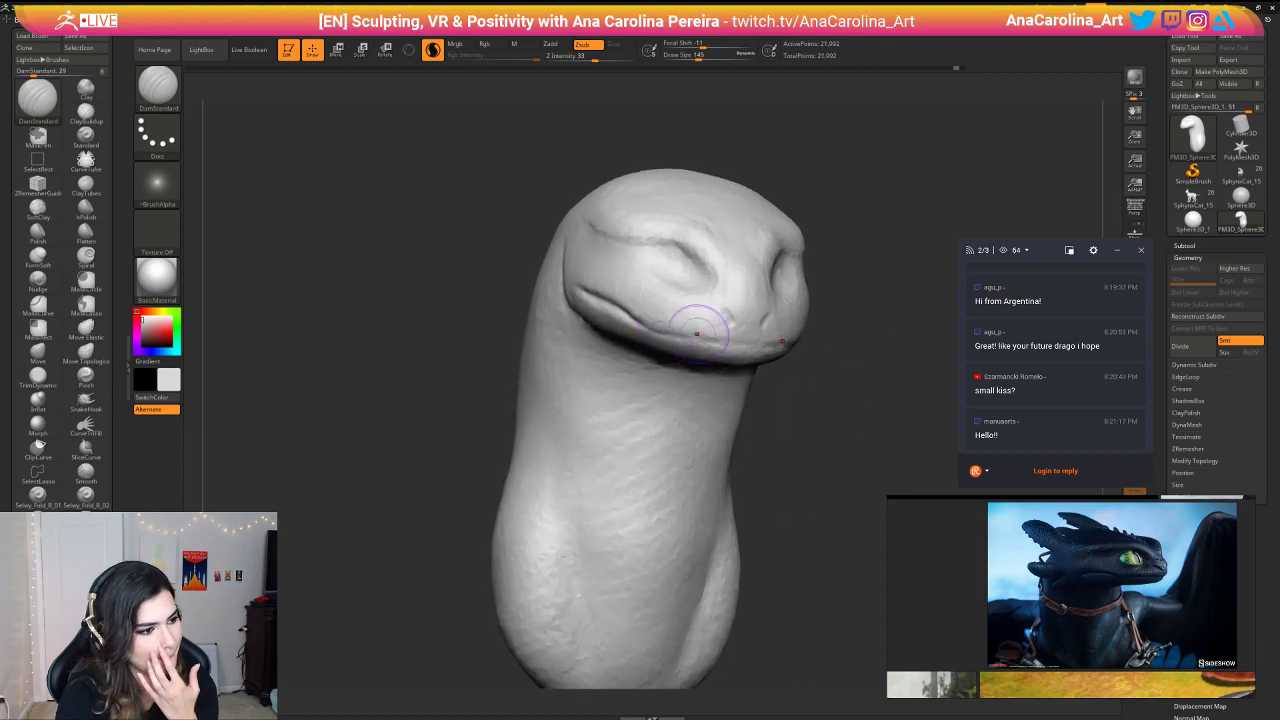
pyautogui.moveTo(712, 330); pyautogui.dragTo(786, 352, button='right')
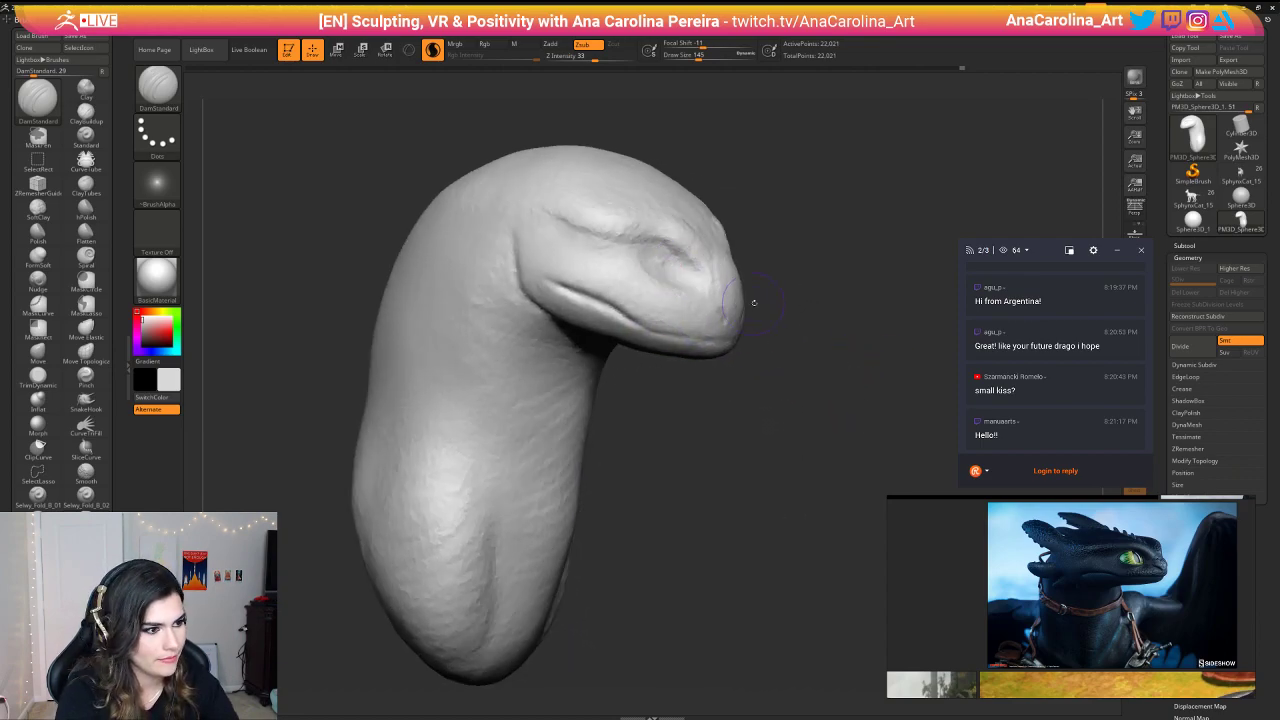
pyautogui.moveTo(754, 302); pyautogui.dragTo(663, 241, button='right')
# Step: Refine the eye socket and the crease behind it with DamStandard at draw size 145, and save the project
pyautogui.moveTo(722, 258)
pyautogui.mouseDown()
pyautogui.moveTo(712, 283)
pyautogui.moveTo(666, 251)
pyautogui.moveTo(690, 278)
pyautogui.moveTo(697, 264)
pyautogui.mouseUp()
pyautogui.keyDown('alt'); pyautogui.moveTo(850, 280); pyautogui.dragTo(850, 200); pyautogui.keyUp('alt')
pyautogui.moveTo(930, 200); pyautogui.dragTo(816, 184)
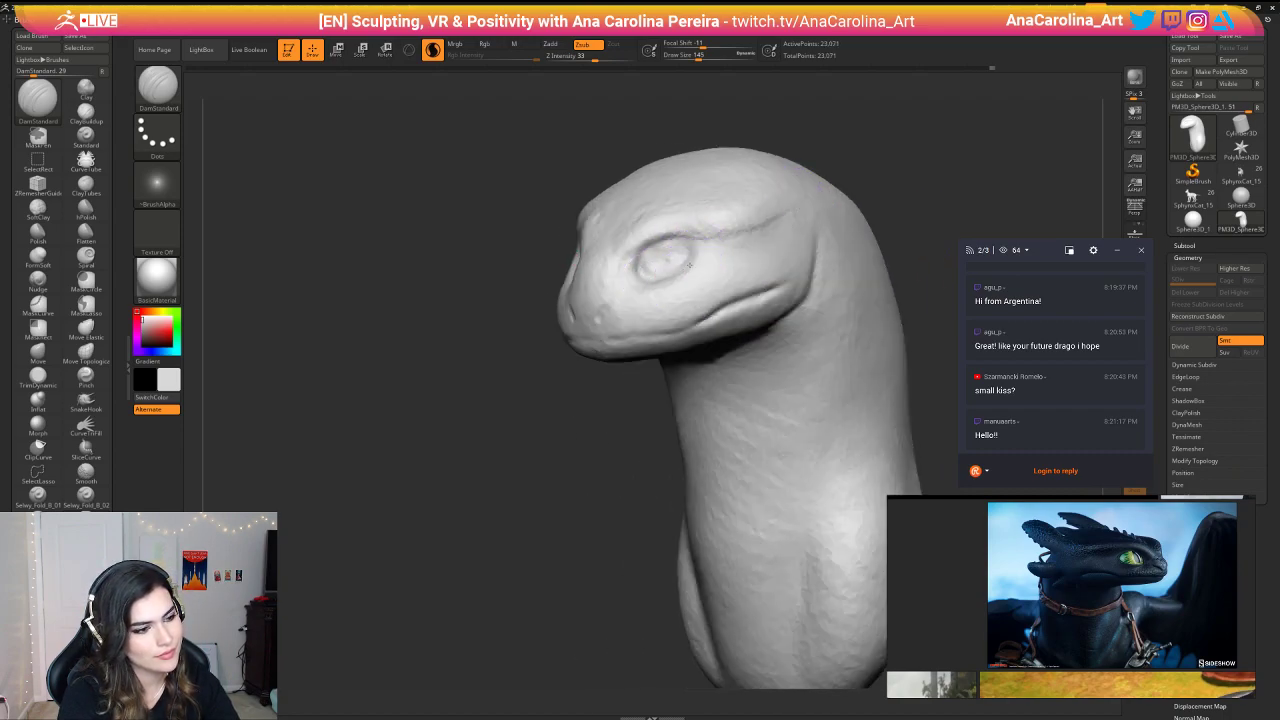
pyautogui.moveTo(681, 263); pyautogui.dragTo(672, 262)
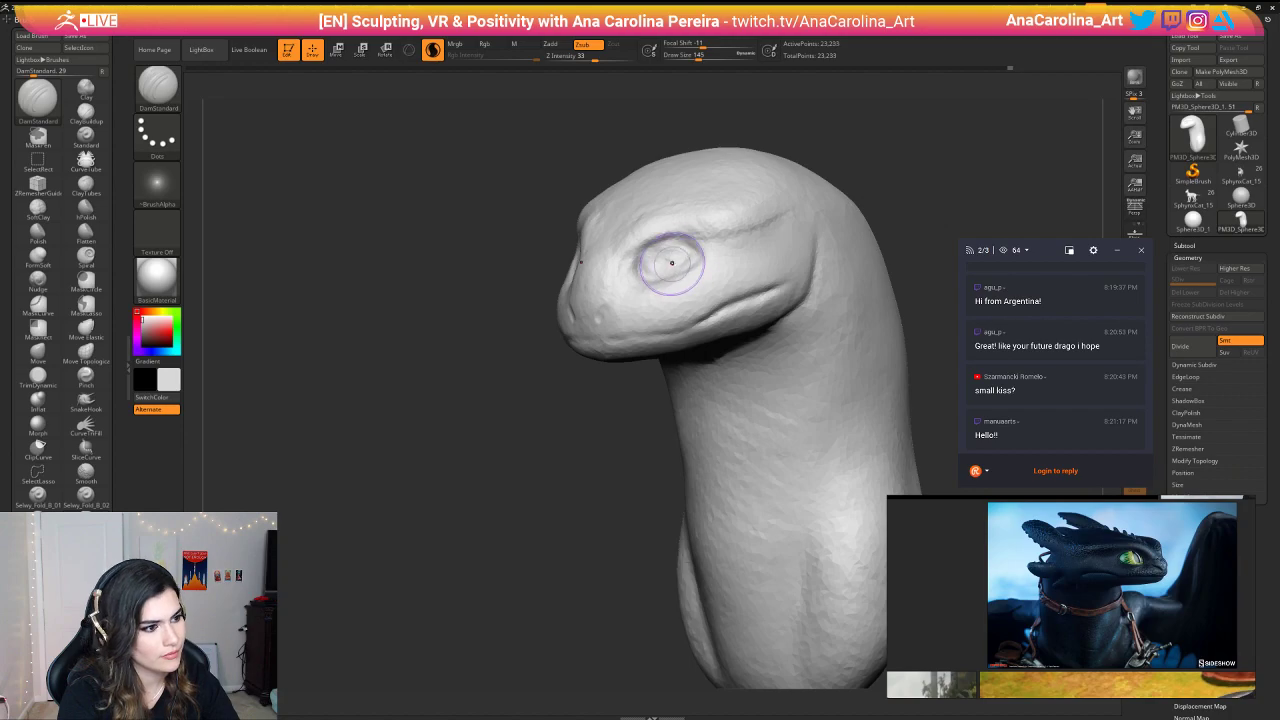
pyautogui.moveTo(830, 170); pyautogui.dragTo(950, 170)
pyautogui.keyDown('alt'); pyautogui.moveTo(850, 200); pyautogui.dragTo(760, 220); pyautogui.keyUp('alt')
pyautogui.hotkey('ctrl', 's')
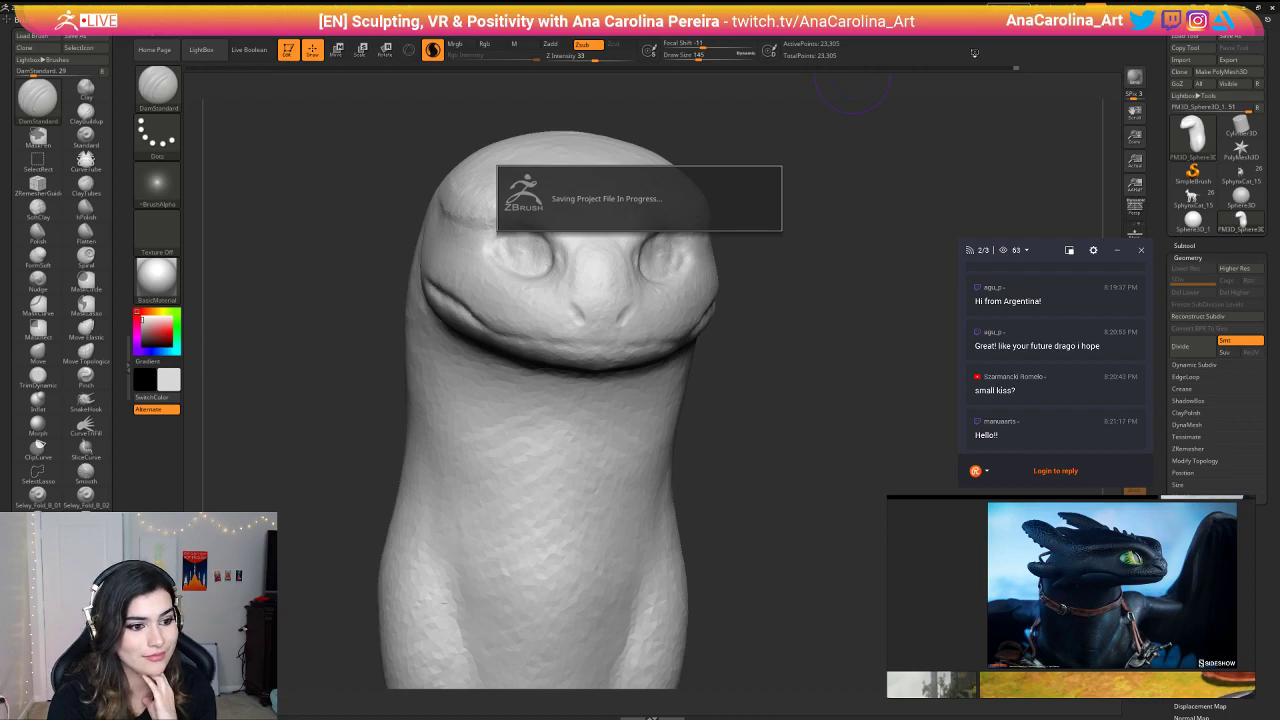
# Step: Sharpen the rim of the eye socket and the lower edge of the brow with DamStandard at draw size 145
pyautogui.moveTo(888, 293); pyautogui.dragTo(820, 300)
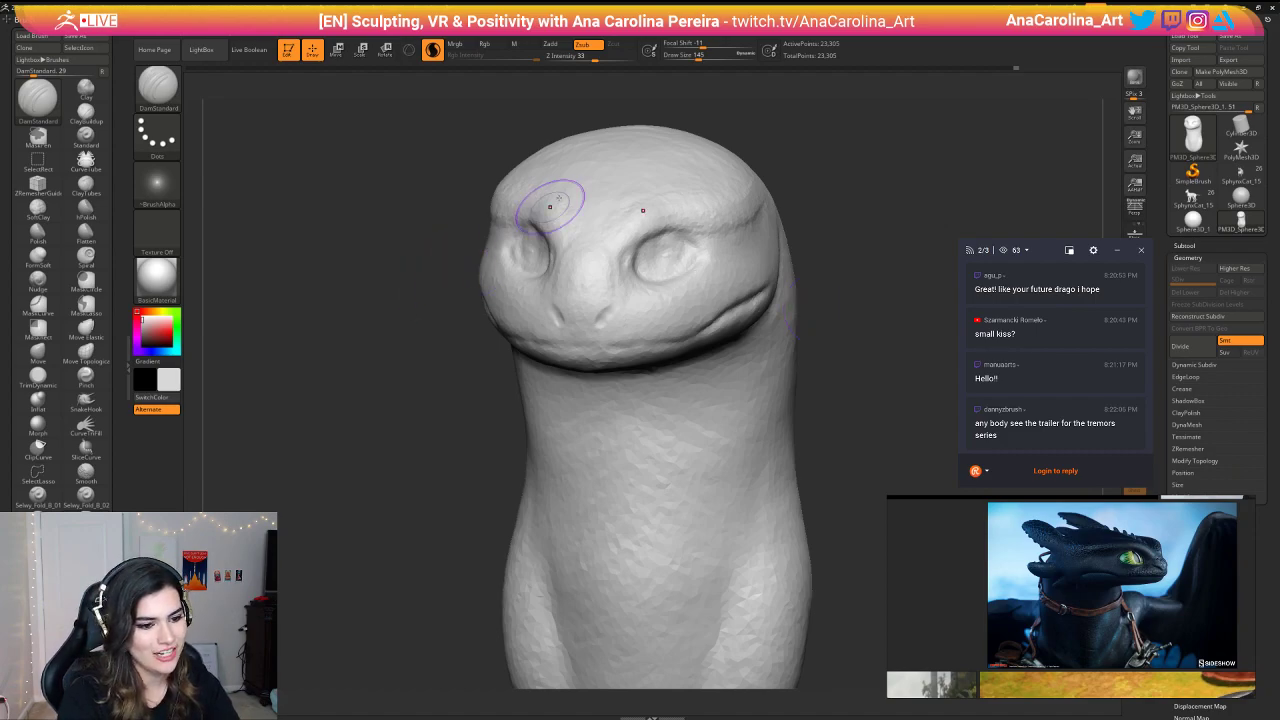
pyautogui.moveTo(688, 120)
pyautogui.mouseDown()
pyautogui.moveTo(746, 166)
pyautogui.moveTo(678, 210)
pyautogui.mouseUp()
pyautogui.moveTo(587, 264)
pyautogui.mouseDown()
pyautogui.moveTo(612, 255)
pyautogui.moveTo(597, 258)
pyautogui.moveTo(650, 290)
pyautogui.mouseUp()
pyautogui.moveTo(722, 272)
pyautogui.keyDown('alt'); pyautogui.mouseDown()
pyautogui.moveTo(730, 330)
pyautogui.moveTo(686, 344)
pyautogui.moveTo(763, 369)
pyautogui.moveTo(722, 376)
pyautogui.mouseUp(); pyautogui.keyUp('alt')
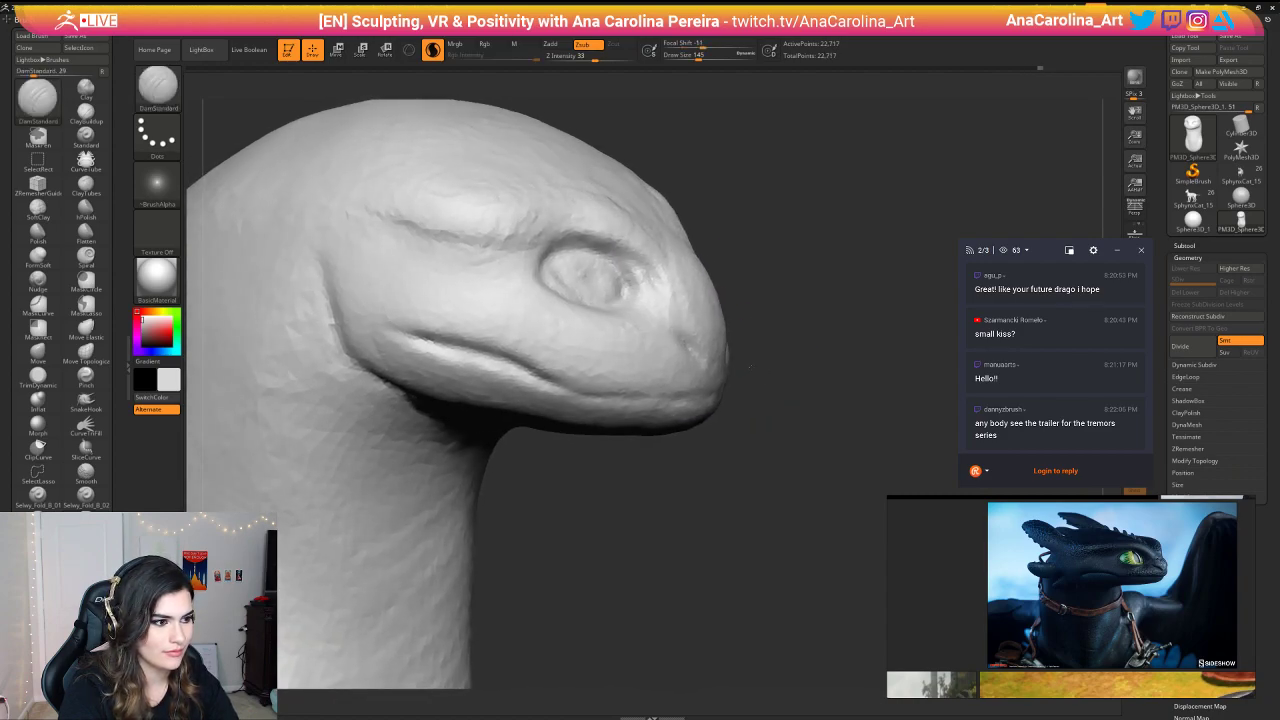
# Step: Set up the SnakeHook brush at draw size 223 with Sculptris Pro mode turned off
pyautogui.press('b')
pyautogui.moveTo(651, 469); pyautogui.dragTo(690, 514)
pyautogui.press('s')
pyautogui.press('h')
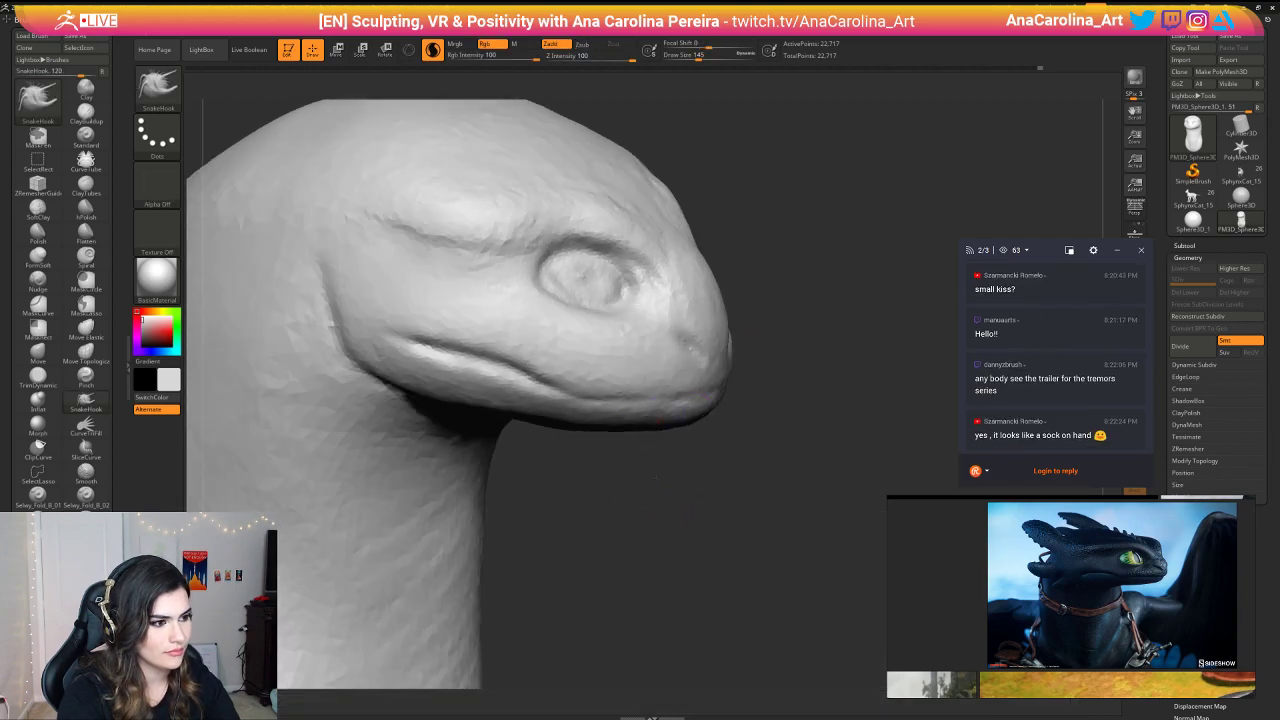
pyautogui.press('space')
pyautogui.moveTo(703, 310); pyautogui.dragTo(714, 310)
pyautogui.moveTo(755, 294); pyautogui.dragTo(715, 271, button='right')
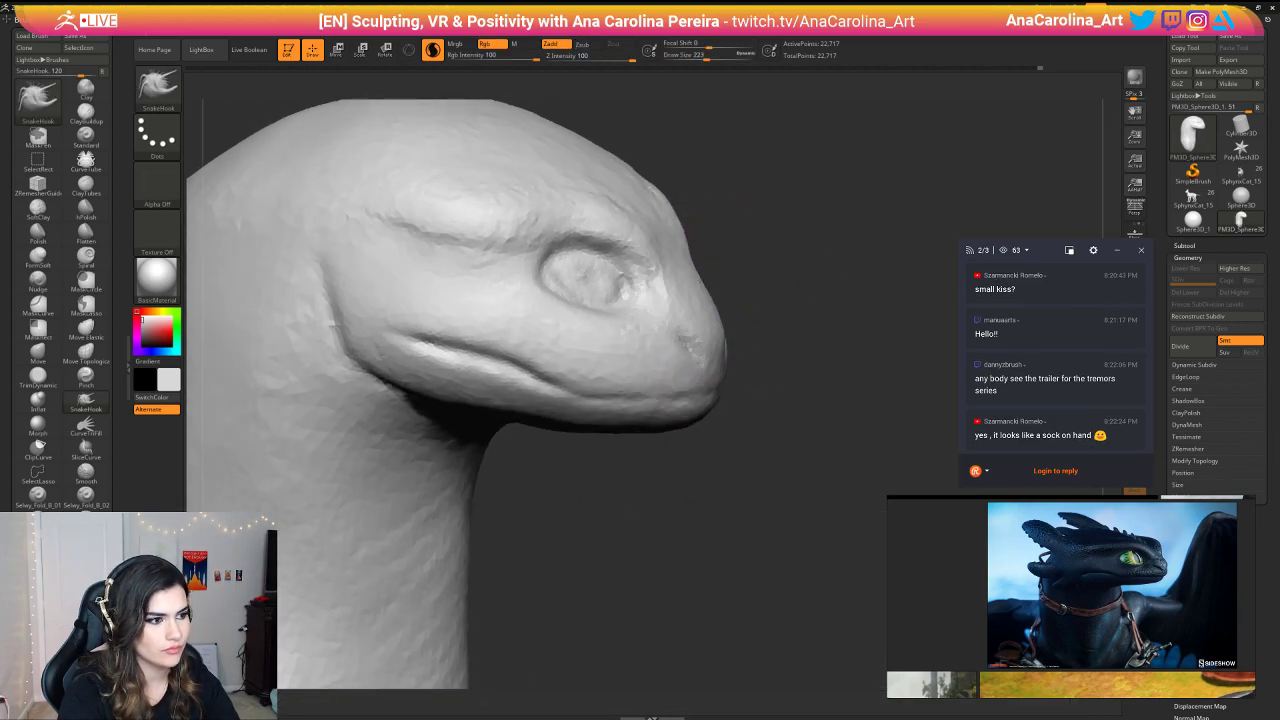
pyautogui.hotkey('ctrl', 'z')
pyautogui.click(433, 50)
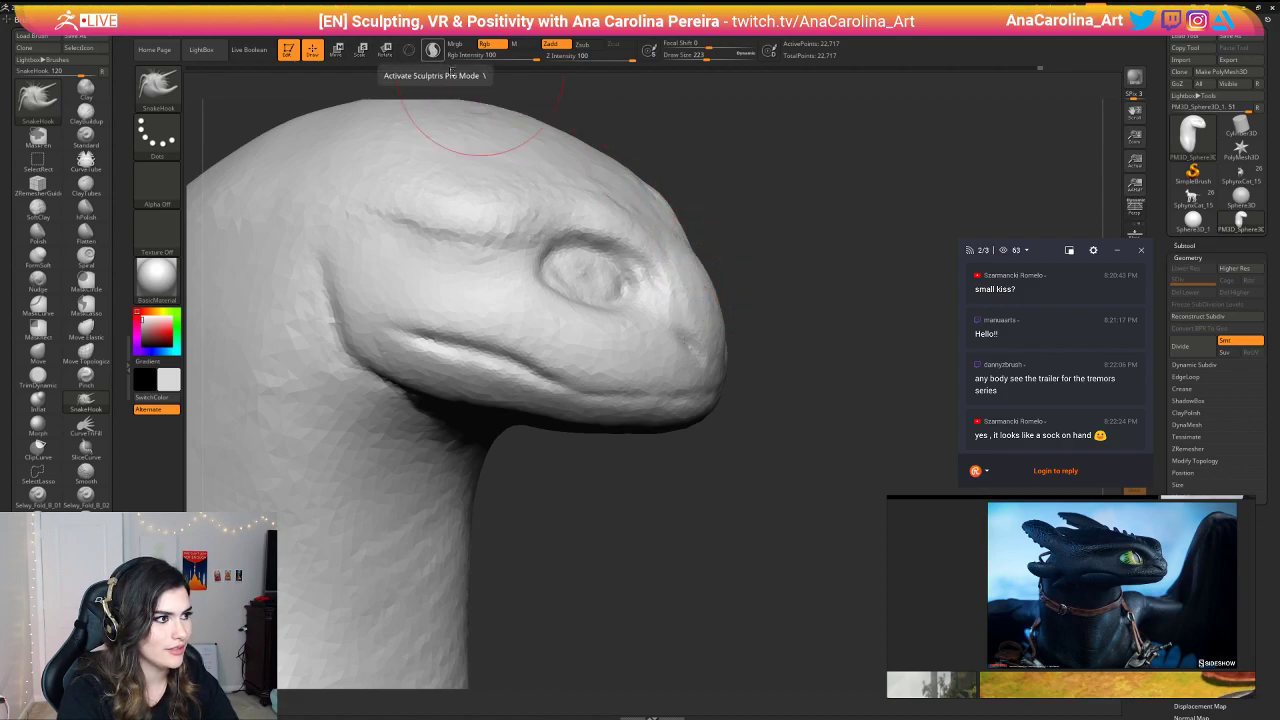
# Step: Push in the nose bridge and reshape the snout tip with SnakeHook, ending at draw size 245
pyautogui.moveTo(708, 290); pyautogui.dragTo(742, 260, button='right')
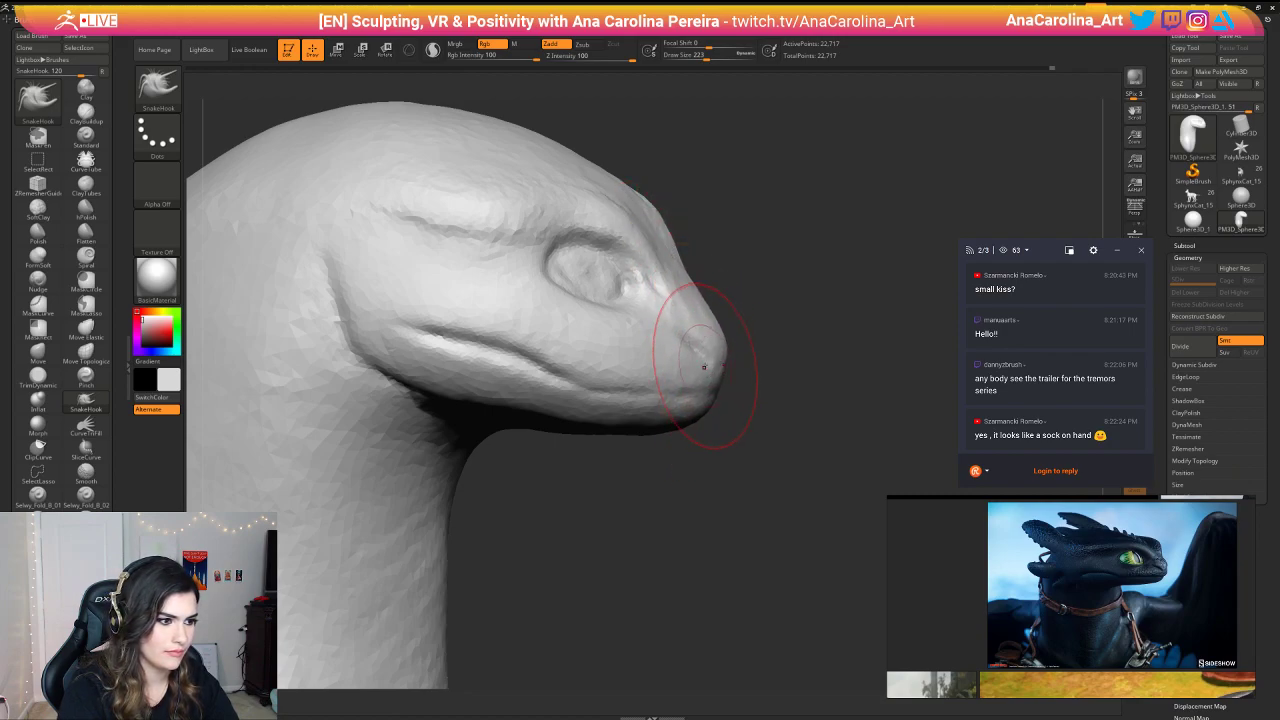
pyautogui.press('space')
pyautogui.moveTo(704, 366); pyautogui.dragTo(692, 369)
pyautogui.moveTo(714, 417)
pyautogui.mouseDown(button='right')
pyautogui.moveTo(688, 424)
pyautogui.moveTo(731, 394)
pyautogui.moveTo(749, 403)
pyautogui.mouseUp(button='right')
pyautogui.press('space')
pyautogui.moveTo(749, 403); pyautogui.dragTo(757, 401)
pyautogui.moveTo(757, 415)
pyautogui.mouseDown(button='right')
pyautogui.moveTo(725, 422)
pyautogui.moveTo(740, 360)
pyautogui.moveTo(723, 300)
pyautogui.mouseUp(button='right')
pyautogui.press('space')
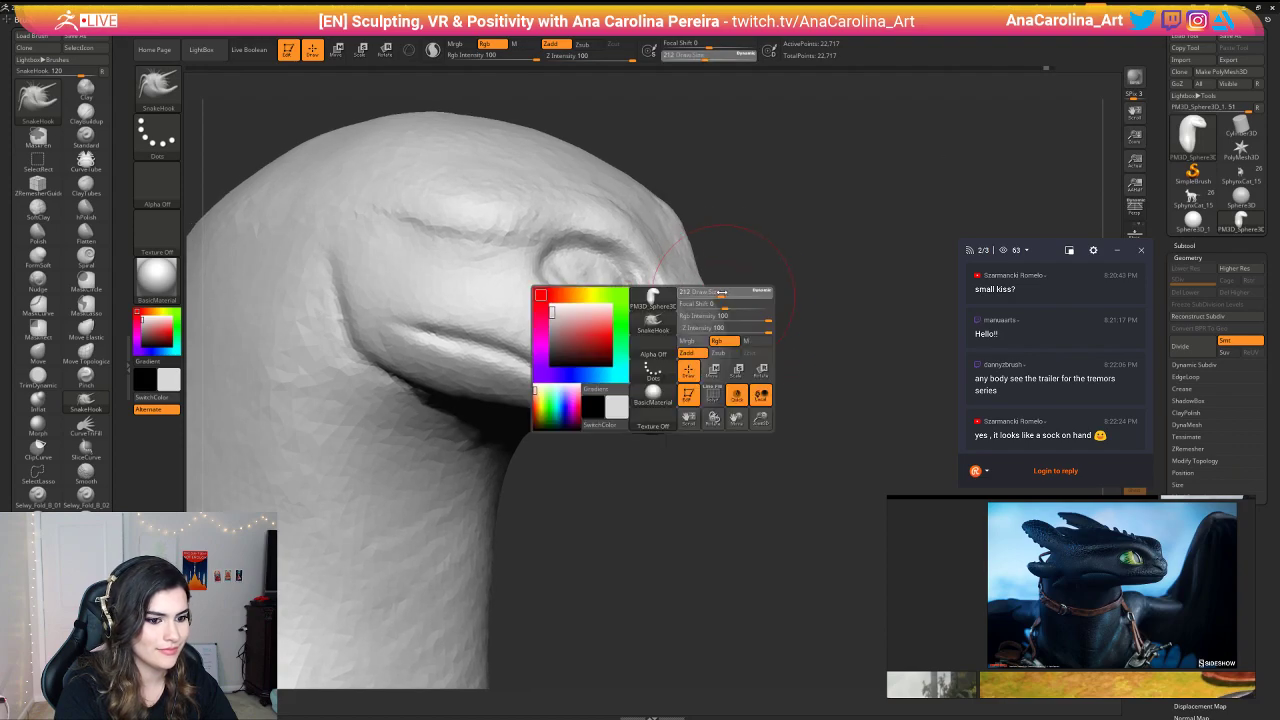
pyautogui.moveTo(722, 292); pyautogui.dragTo(727, 292)
pyautogui.moveTo(727, 292); pyautogui.dragTo(645, 304, button='right')
pyautogui.moveTo(828, 229)
pyautogui.mouseDown(button='right')
pyautogui.moveTo(912, 188)
pyautogui.moveTo(821, 243)
pyautogui.mouseUp(button='right')
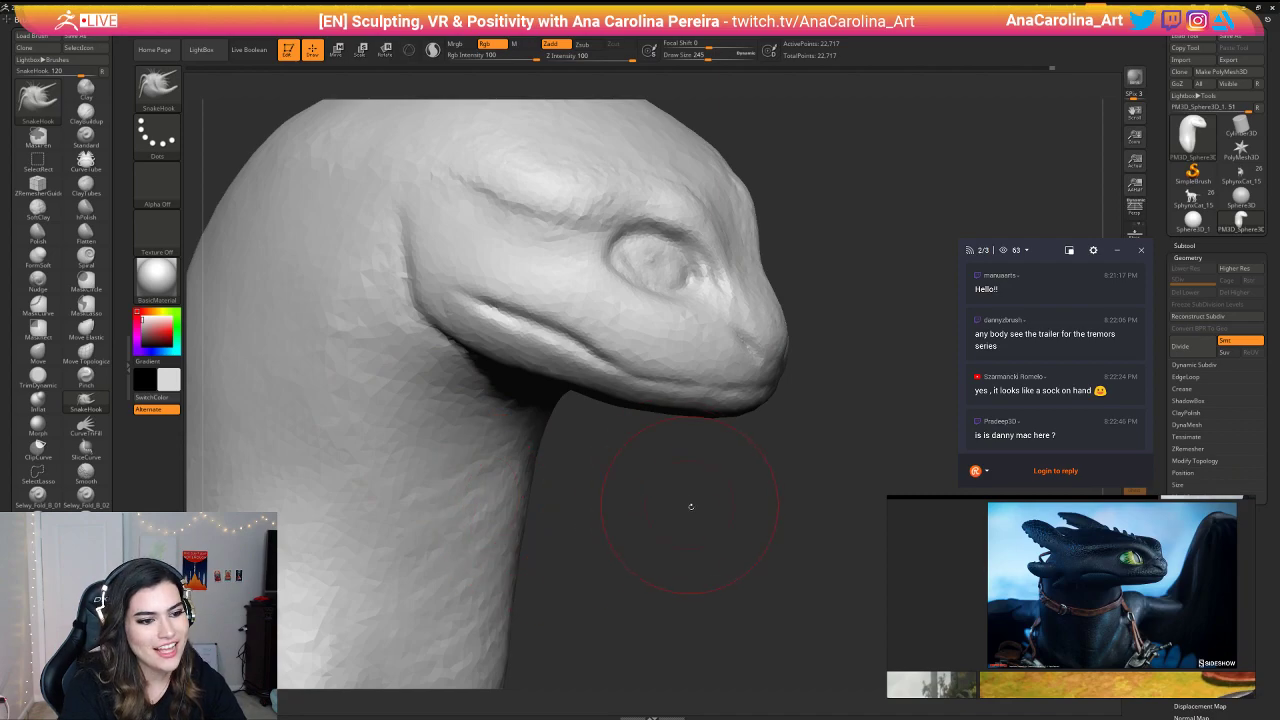
# Step: Bring the front of the brow outward and deepen the dip of the nose bridge with SnakeHook at draw sizes 158 and 223
pyautogui.moveTo(690, 506)
pyautogui.mouseDown()
pyautogui.moveTo(836, 256)
pyautogui.moveTo(803, 305)
pyautogui.moveTo(886, 271)
pyautogui.moveTo(855, 258)
pyautogui.moveTo(846, 289)
pyautogui.moveTo(697, 165)
pyautogui.moveTo(746, 243)
pyautogui.moveTo(742, 185)
pyautogui.mouseUp()
pyautogui.press('space')
pyautogui.keyDown('alt'); pyautogui.moveTo(742, 185); pyautogui.dragTo(773, 214); pyautogui.keyUp('alt')
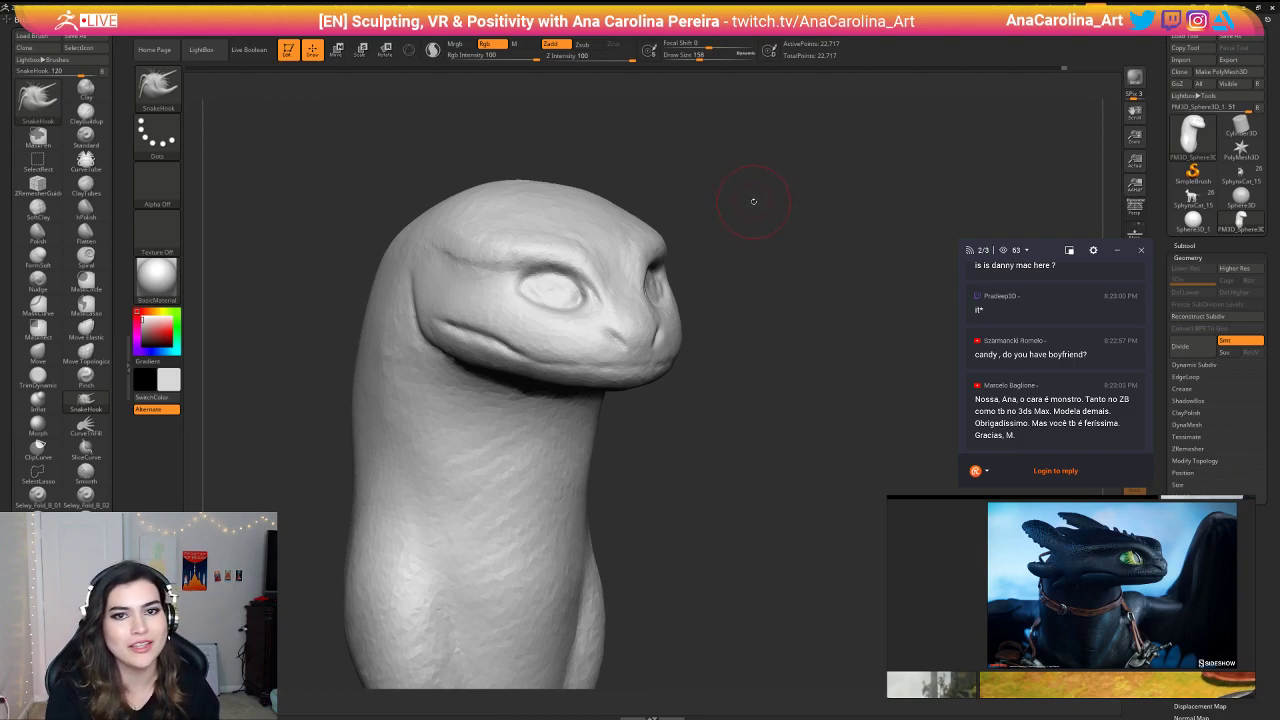
pyautogui.moveTo(755, 200)
pyautogui.mouseDown()
pyautogui.moveTo(728, 212)
pyautogui.moveTo(766, 237)
pyautogui.moveTo(691, 274)
pyautogui.moveTo(700, 288)
pyautogui.mouseUp()
pyautogui.press('space')
pyautogui.press('space')
pyautogui.moveTo(700, 288)
pyautogui.mouseDown()
pyautogui.moveTo(700, 300)
pyautogui.moveTo(670, 278)
pyautogui.moveTo(718, 254)
pyautogui.moveTo(708, 284)
pyautogui.moveTo(674, 273)
pyautogui.mouseUp()
pyautogui.moveTo(714, 252); pyautogui.dragTo(706, 250)
pyautogui.moveTo(665, 287)
pyautogui.keyDown('shift'); pyautogui.mouseDown()
pyautogui.moveTo(667, 231)
pyautogui.moveTo(742, 202)
pyautogui.moveTo(750, 268)
pyautogui.mouseUp(); pyautogui.keyUp('shift')
pyautogui.moveTo(750, 262)
pyautogui.mouseDown()
pyautogui.moveTo(720, 252)
pyautogui.moveTo(733, 262)
pyautogui.mouseUp()
pyautogui.press('space')
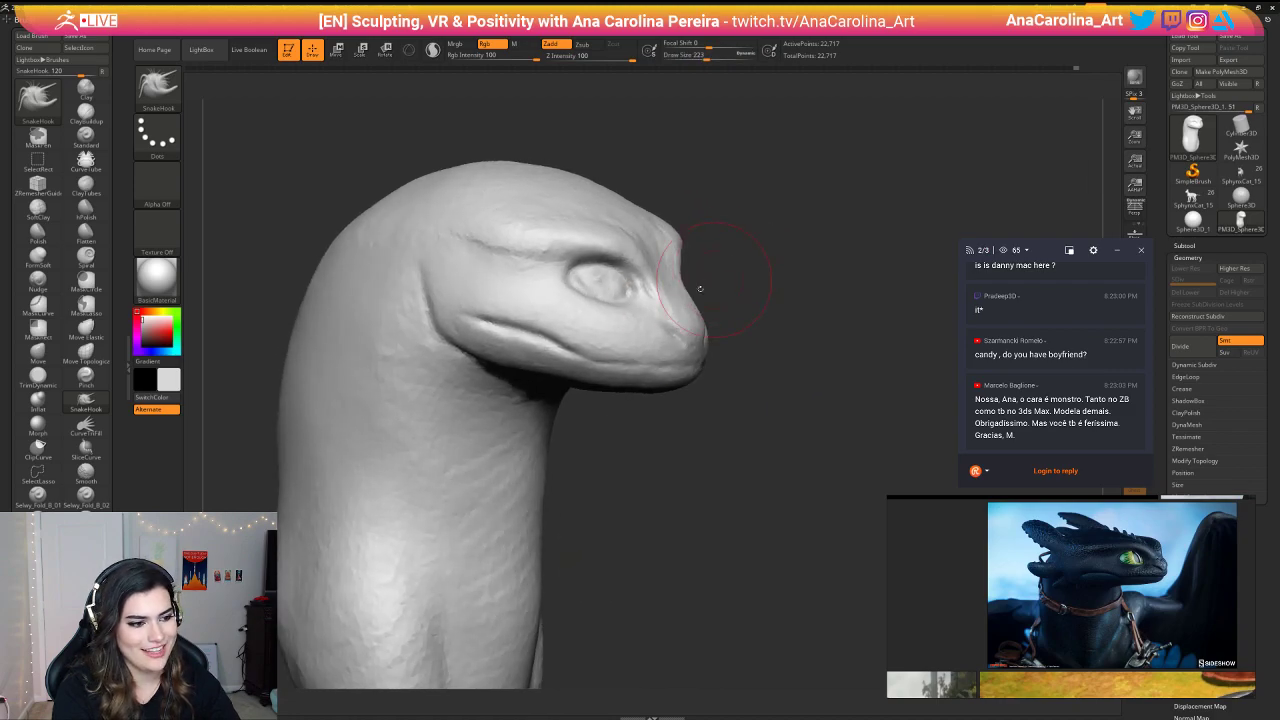
# Step: Adjust the snout and lower jaw shape with SnakeHook at draw size 331, and undo the last stroke
pyautogui.press('space')
pyautogui.moveTo(614, 361)
pyautogui.mouseDown()
pyautogui.moveTo(631, 361)
pyautogui.moveTo(654, 398)
pyautogui.moveTo(597, 394)
pyautogui.moveTo(615, 390)
pyautogui.mouseUp()
pyautogui.moveTo(615, 390); pyautogui.dragTo(620, 380, button='right')
pyautogui.moveTo(620, 384)
pyautogui.keyDown('shift'); pyautogui.mouseDown()
pyautogui.moveTo(602, 448)
pyautogui.moveTo(663, 517)
pyautogui.moveTo(670, 452)
pyautogui.mouseUp(); pyautogui.keyUp('shift')
pyautogui.moveTo(704, 383); pyautogui.dragTo(703, 354)
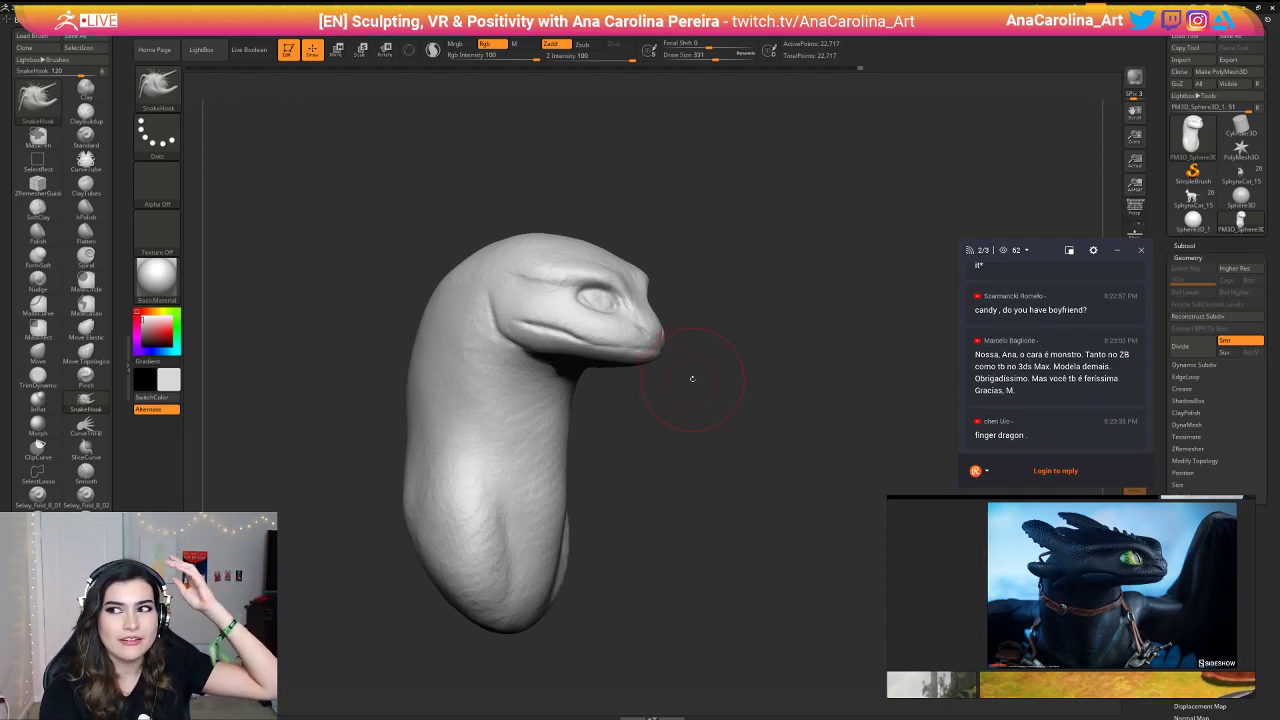
pyautogui.moveTo(663, 366); pyautogui.dragTo(711, 397)
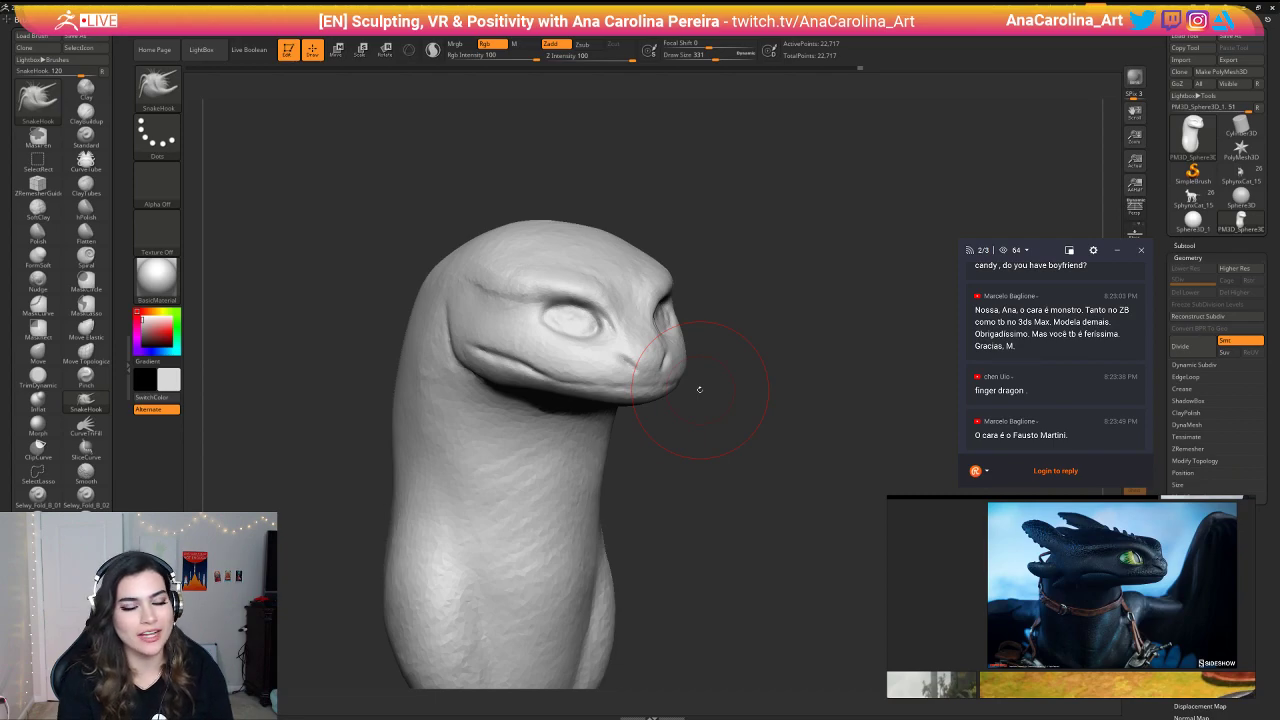
pyautogui.hotkey('ctrl', 'z')
# Step: Flatten the forehead slope and pull the brow ridge above the eye with SnakeHook at draw size 316
pyautogui.moveTo(660, 201)
pyautogui.keyDown('alt'); pyautogui.mouseDown()
pyautogui.moveTo(709, 213)
pyautogui.moveTo(625, 222)
pyautogui.mouseUp(); pyautogui.keyUp('alt')
pyautogui.press('space')
pyautogui.click(700, 212)
pyautogui.moveTo(740, 225)
pyautogui.mouseDown()
pyautogui.moveTo(560, 226)
pyautogui.moveTo(613, 210)
pyautogui.mouseUp()
pyautogui.press('space')
pyautogui.moveTo(530, 212); pyautogui.dragTo(490, 214)
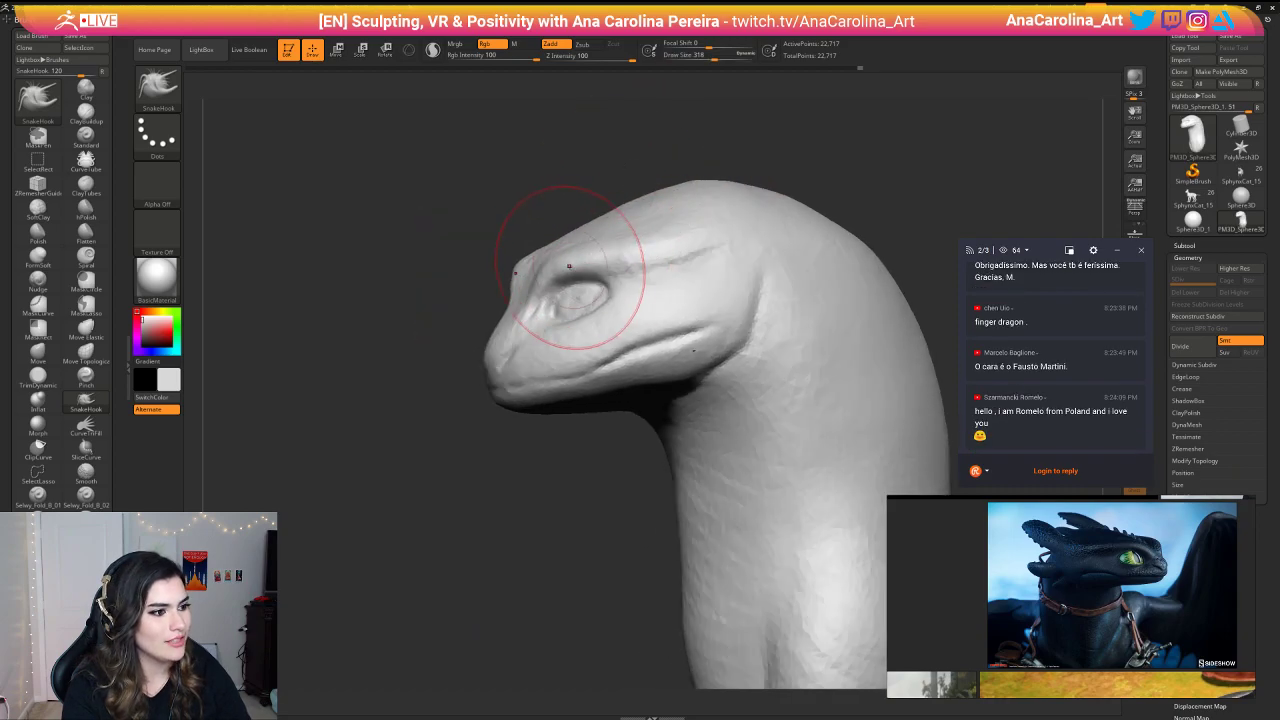
pyautogui.moveTo(580, 266); pyautogui.dragTo(651, 202)
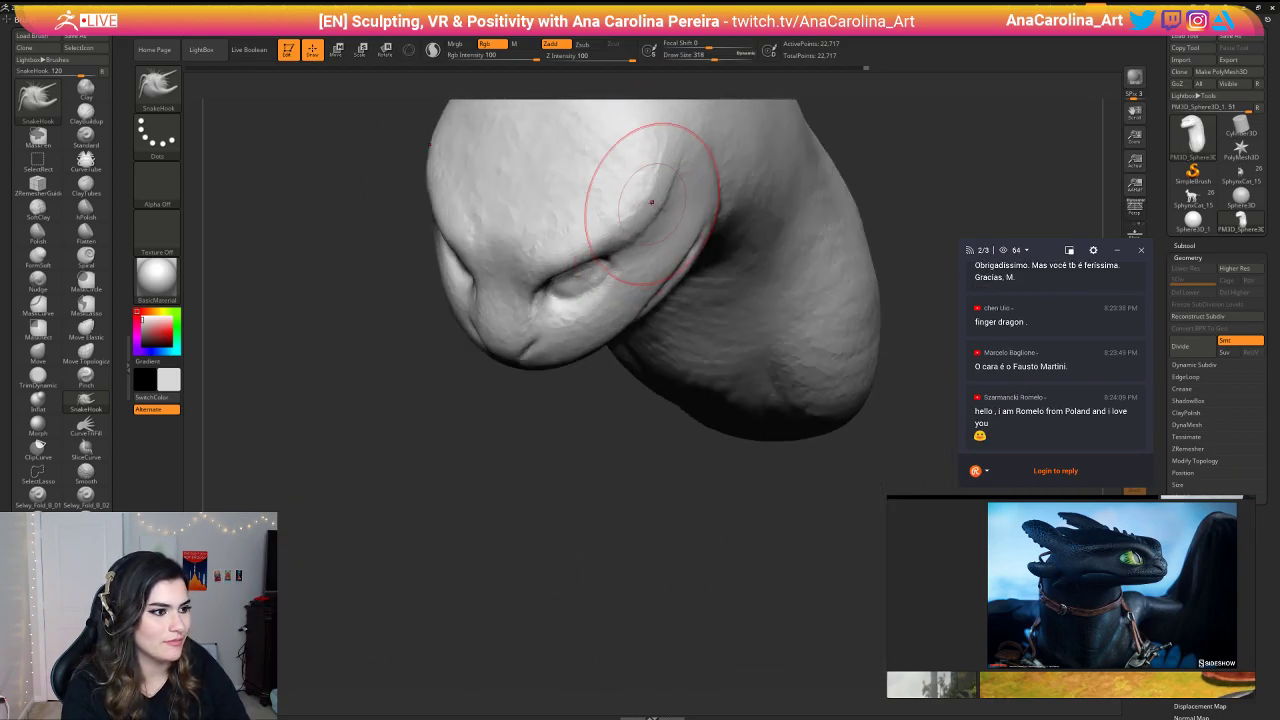
# Step: Smooth the throat and neck beneath the jaw with the Smooth brush at draw size 386
pyautogui.moveTo(865, 166); pyautogui.dragTo(785, 190)
pyautogui.press('space')
pyautogui.moveTo(850, 129); pyautogui.dragTo(860, 130)
pyautogui.keyDown('shift'); pyautogui.moveTo(757, 343); pyautogui.dragTo(721, 405); pyautogui.keyUp('shift')
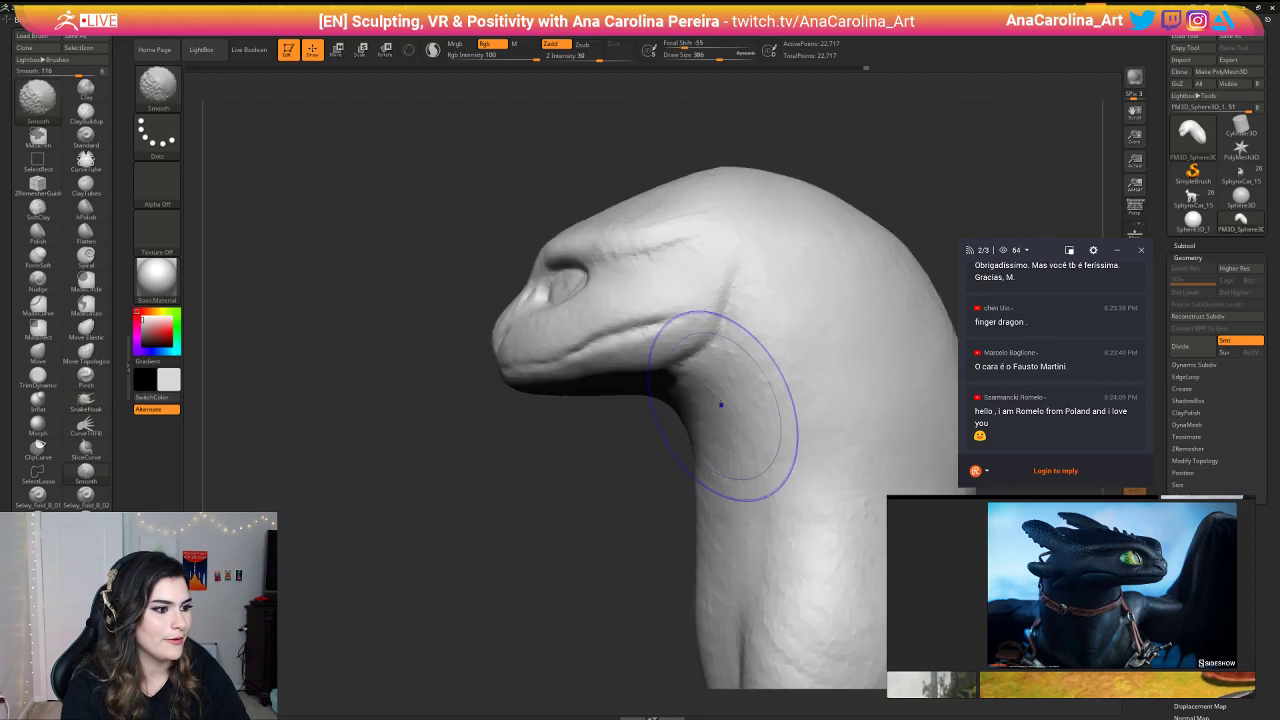
# Step: Adjust the top of the head and the brow shape with SnakeHook at draw sizes 460 and 207
pyautogui.press('space')
pyautogui.moveTo(694, 181); pyautogui.dragTo(709, 182)
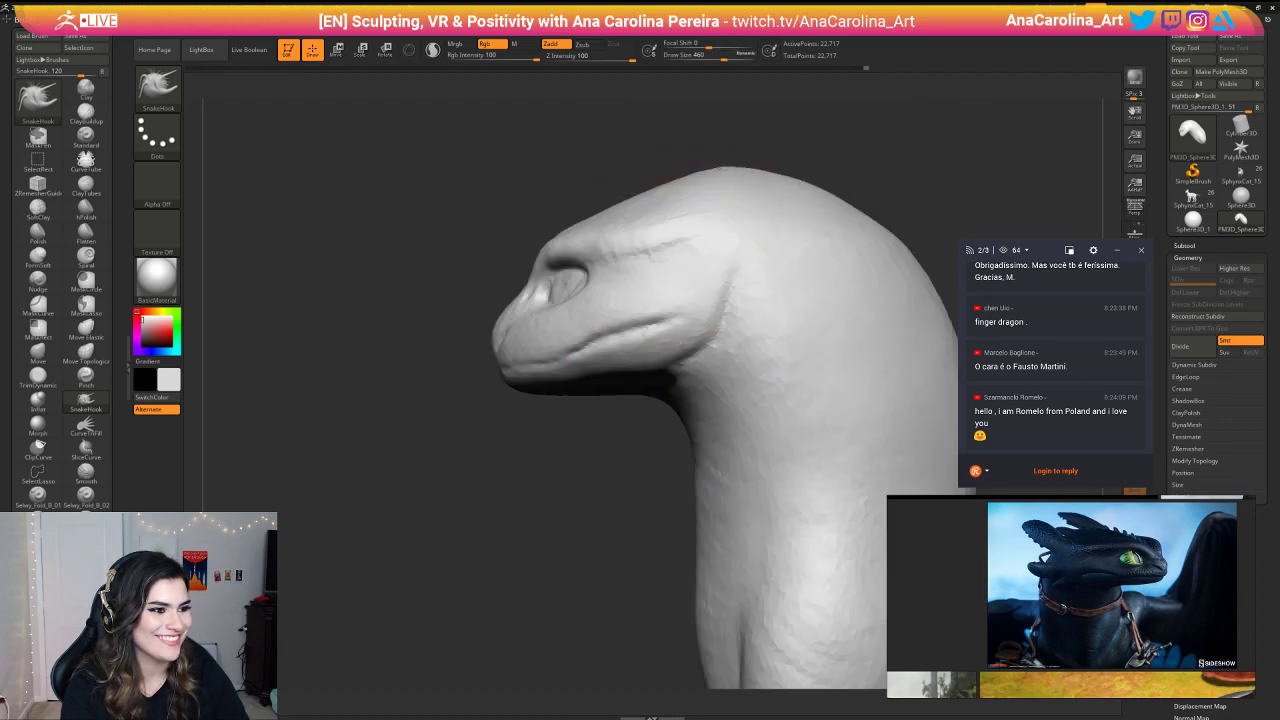
pyautogui.moveTo(668, 600); pyautogui.dragTo(768, 596)
pyautogui.moveTo(825, 150)
pyautogui.mouseDown()
pyautogui.moveTo(798, 215)
pyautogui.moveTo(830, 160)
pyautogui.moveTo(900, 149)
pyautogui.moveTo(880, 165)
pyautogui.moveTo(850, 157)
pyautogui.moveTo(871, 151)
pyautogui.moveTo(840, 186)
pyautogui.moveTo(825, 177)
pyautogui.moveTo(758, 209)
pyautogui.mouseUp()
pyautogui.press('space')
pyautogui.press('space')
pyautogui.press('space')
pyautogui.moveTo(826, 186)
pyautogui.mouseDown()
pyautogui.moveTo(762, 212)
pyautogui.moveTo(854, 204)
pyautogui.moveTo(831, 187)
pyautogui.moveTo(821, 206)
pyautogui.mouseUp()
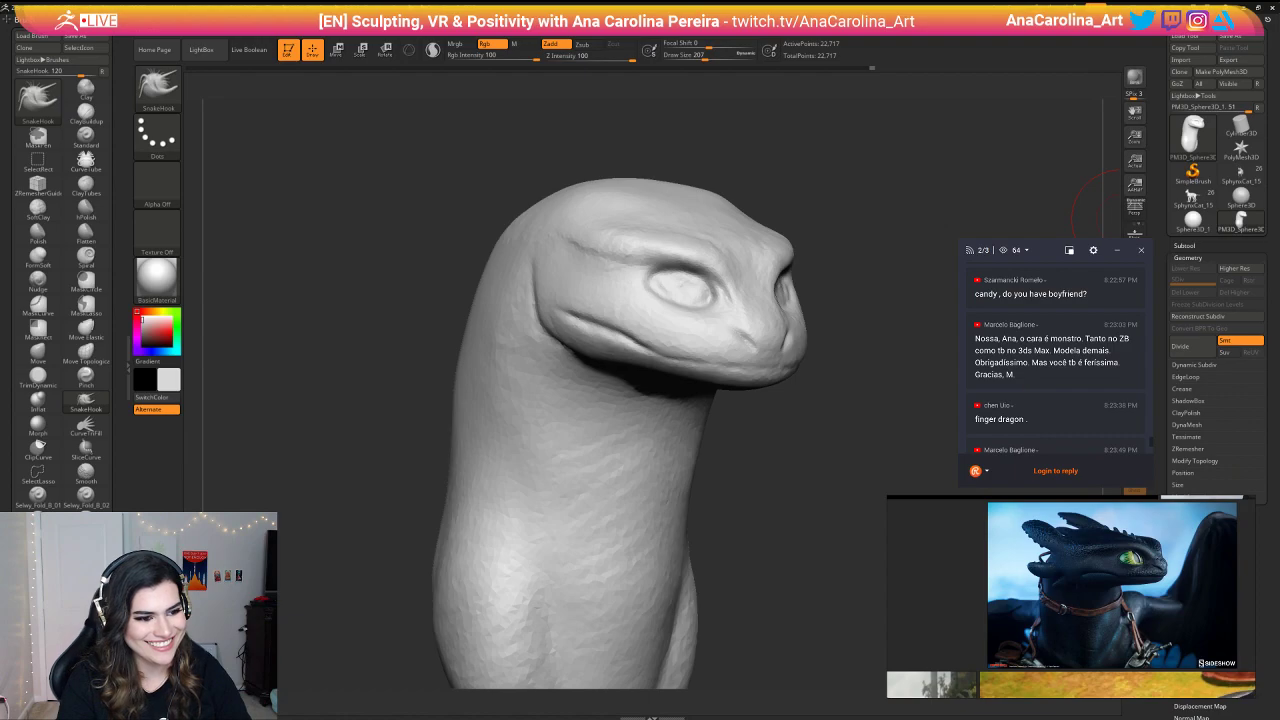
# Step: Read back through the viewers' recent messages in the stream chat
pyautogui.scroll(4, 1038, 379)
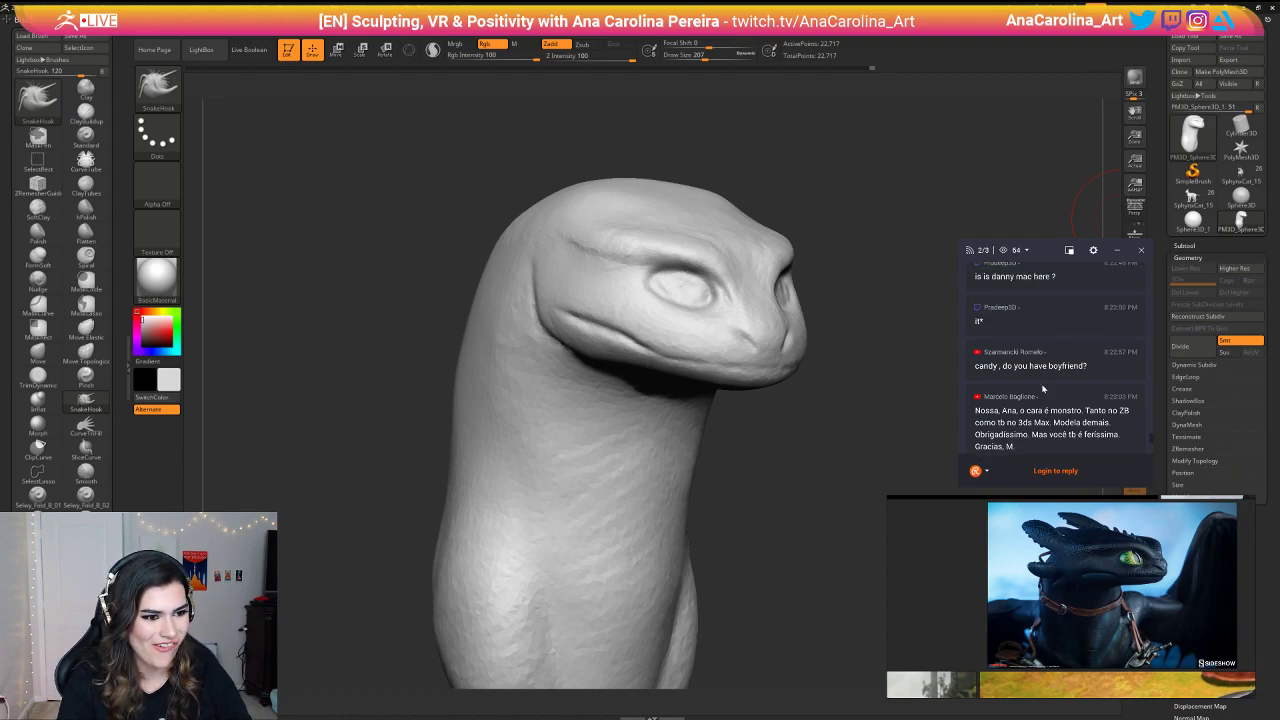
pyautogui.scroll(2, 1031, 348)
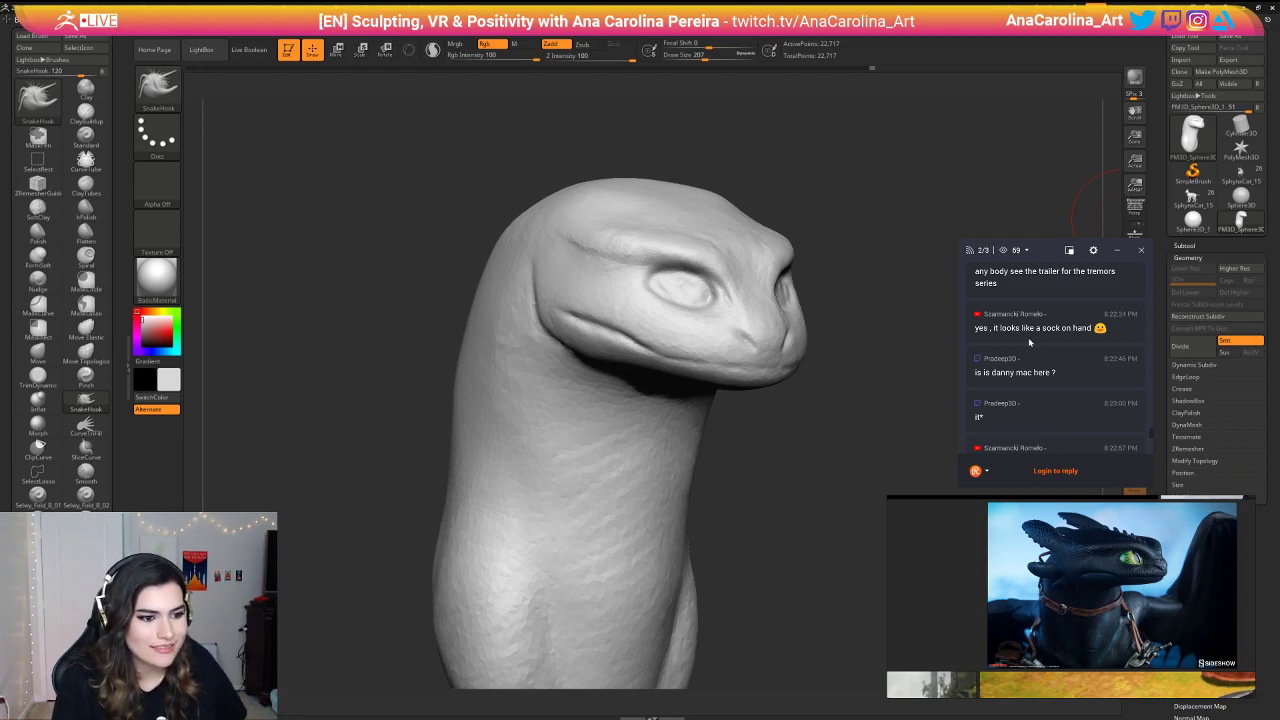
pyautogui.scroll(-5, 1029, 342)
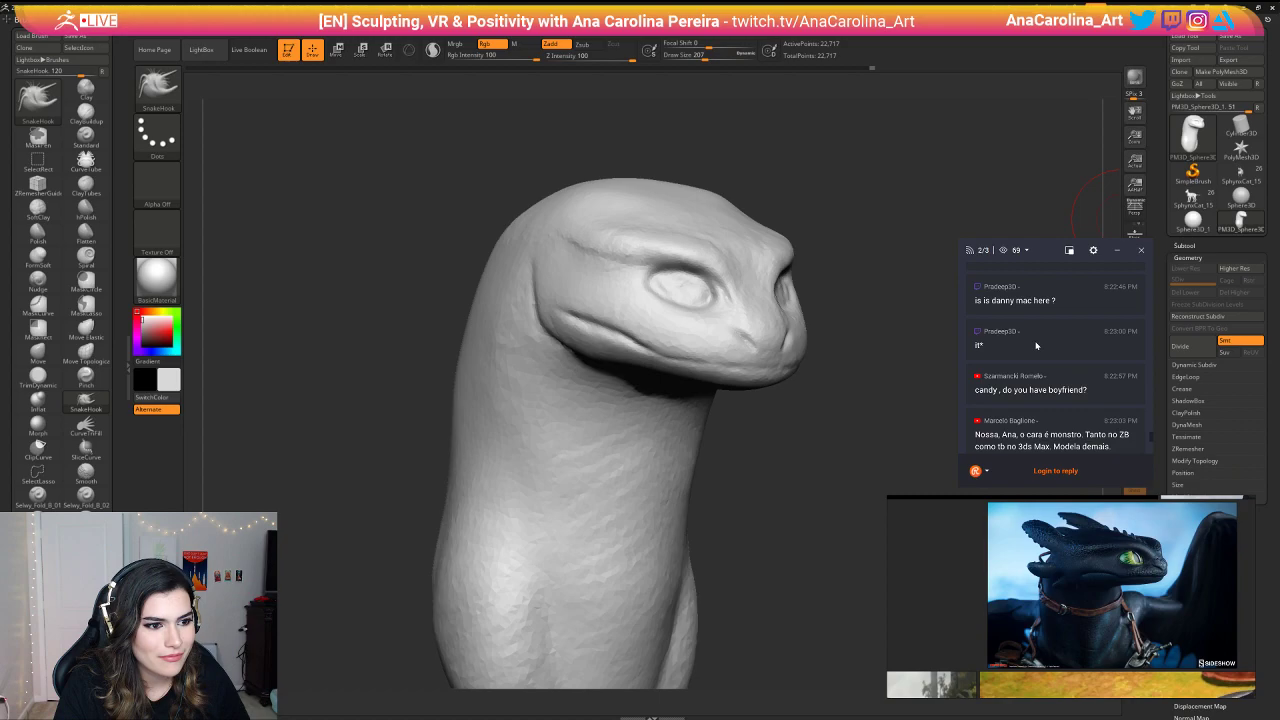
pyautogui.scroll(-3, 1058, 354)
pyautogui.scroll(-5, 1105, 389)
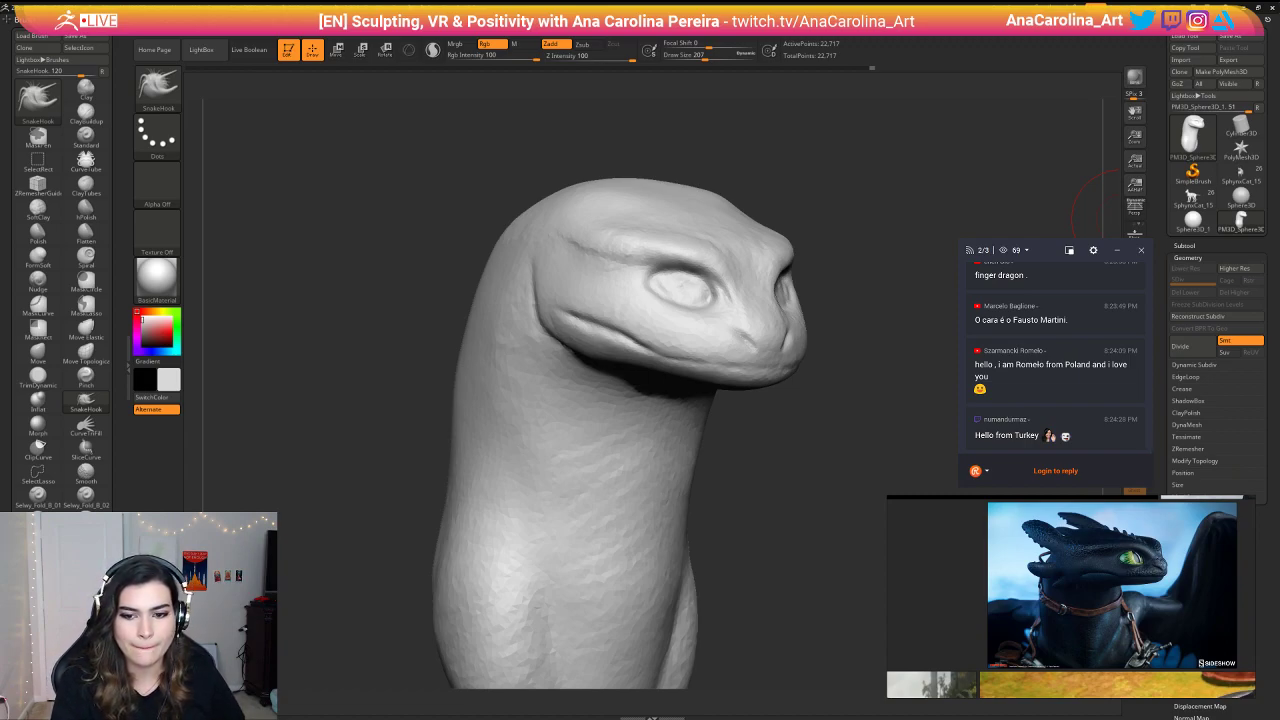
pyautogui.press('super+d')
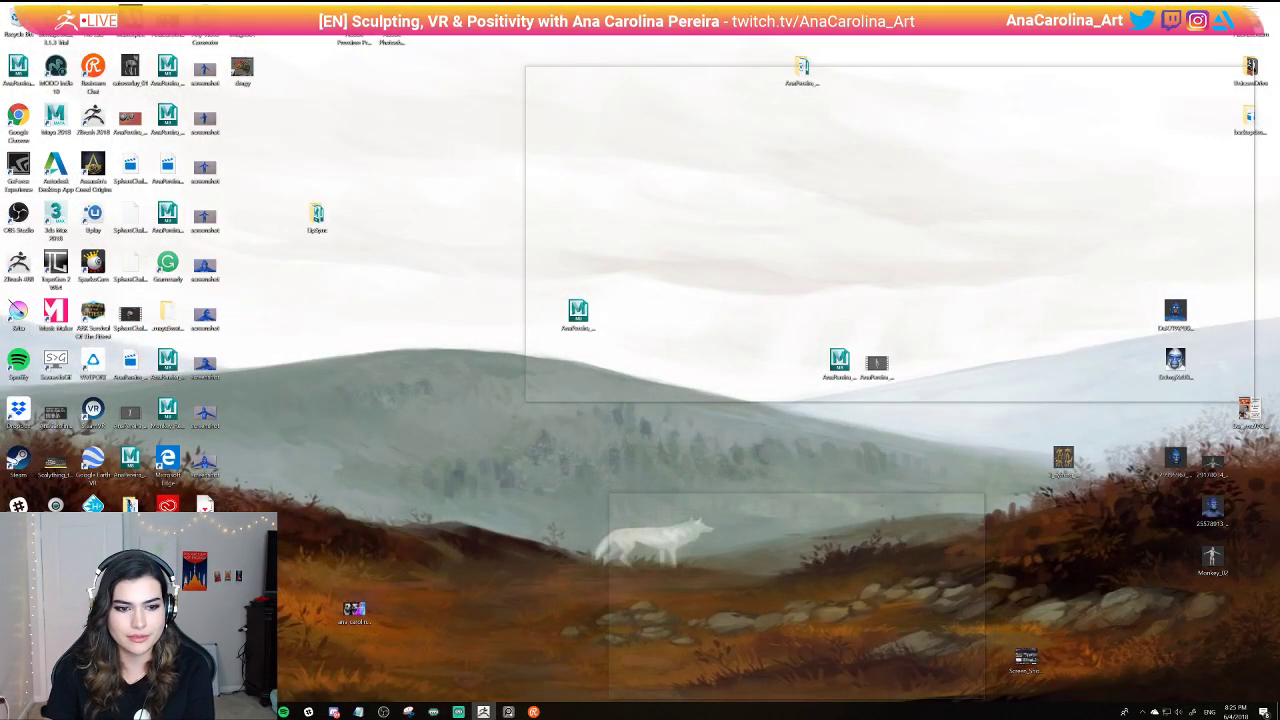
pyautogui.press('super+d')
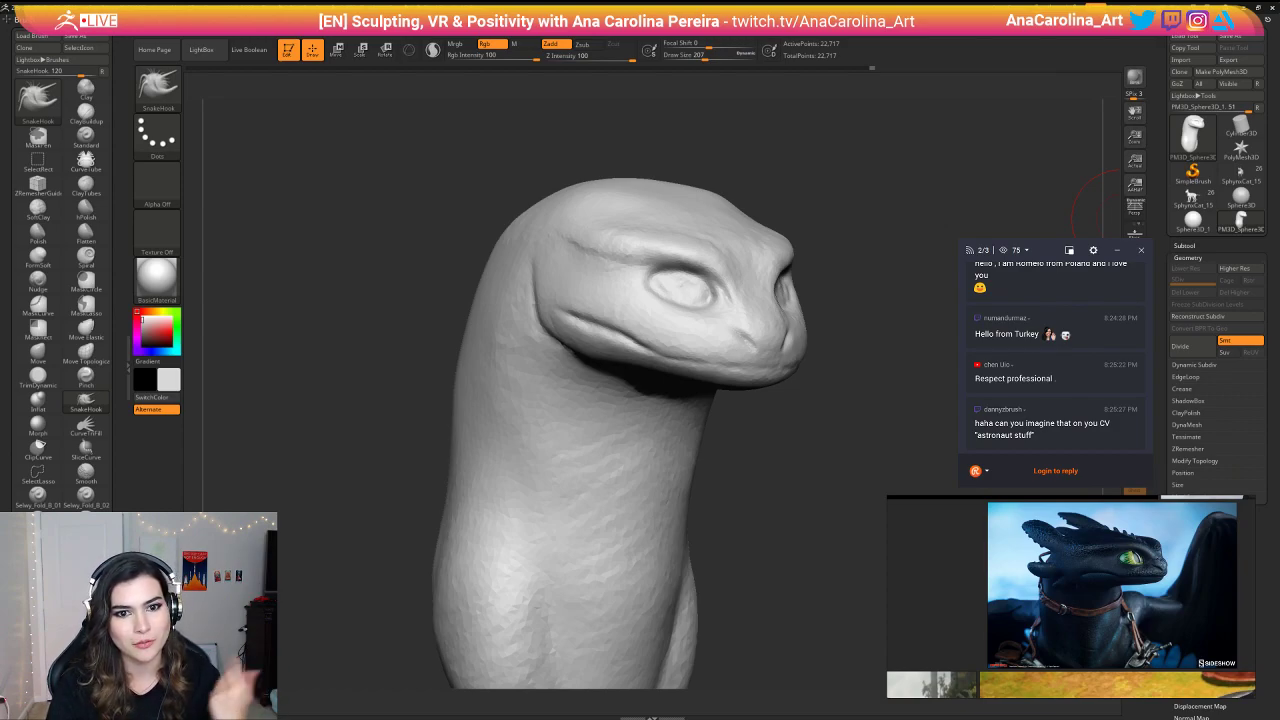
pyautogui.scroll(1, 1090, 374)
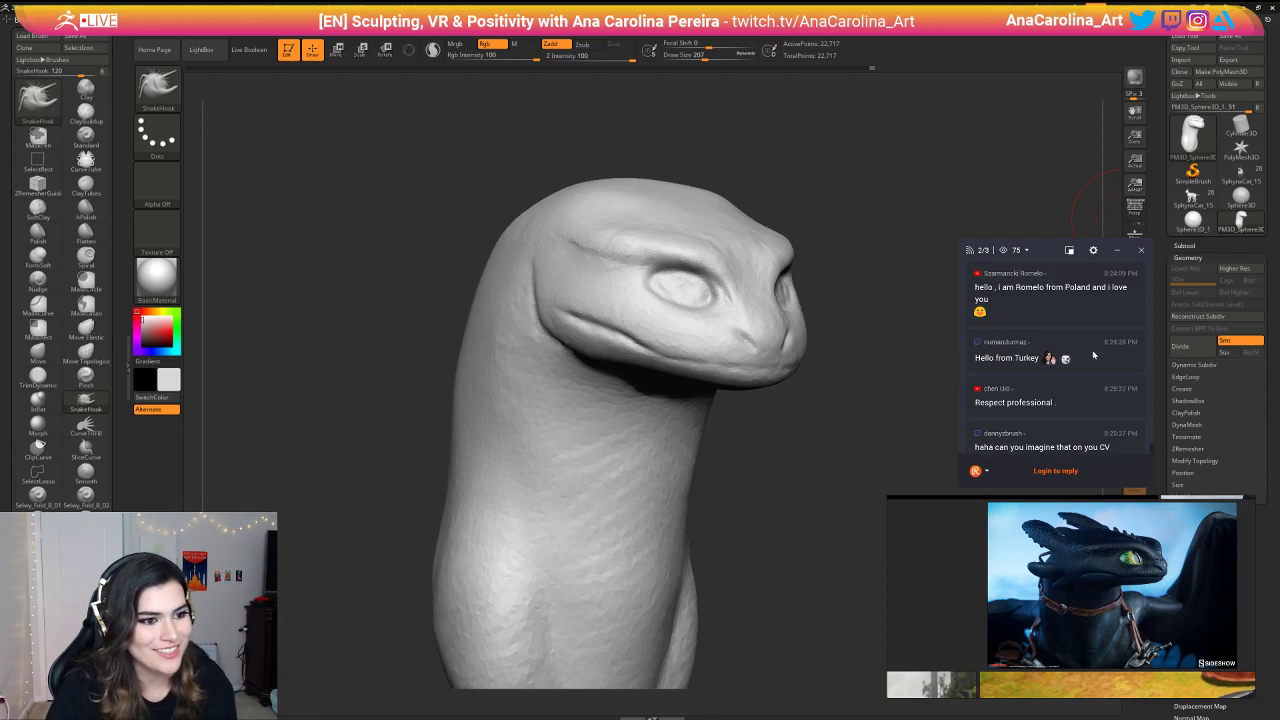
# Step: Save the project and catch up on the newest stream chat messages
pyautogui.hotkey('ctrl', 's')
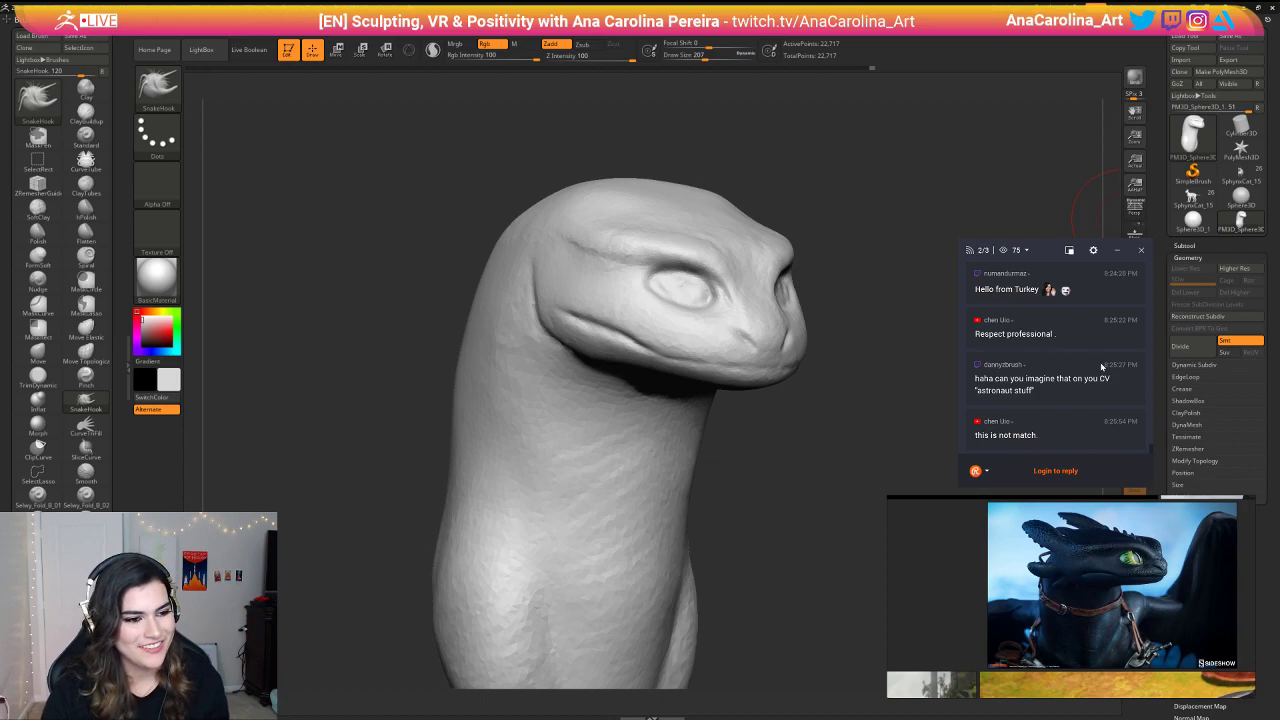
pyautogui.scroll(2, 1101, 367)
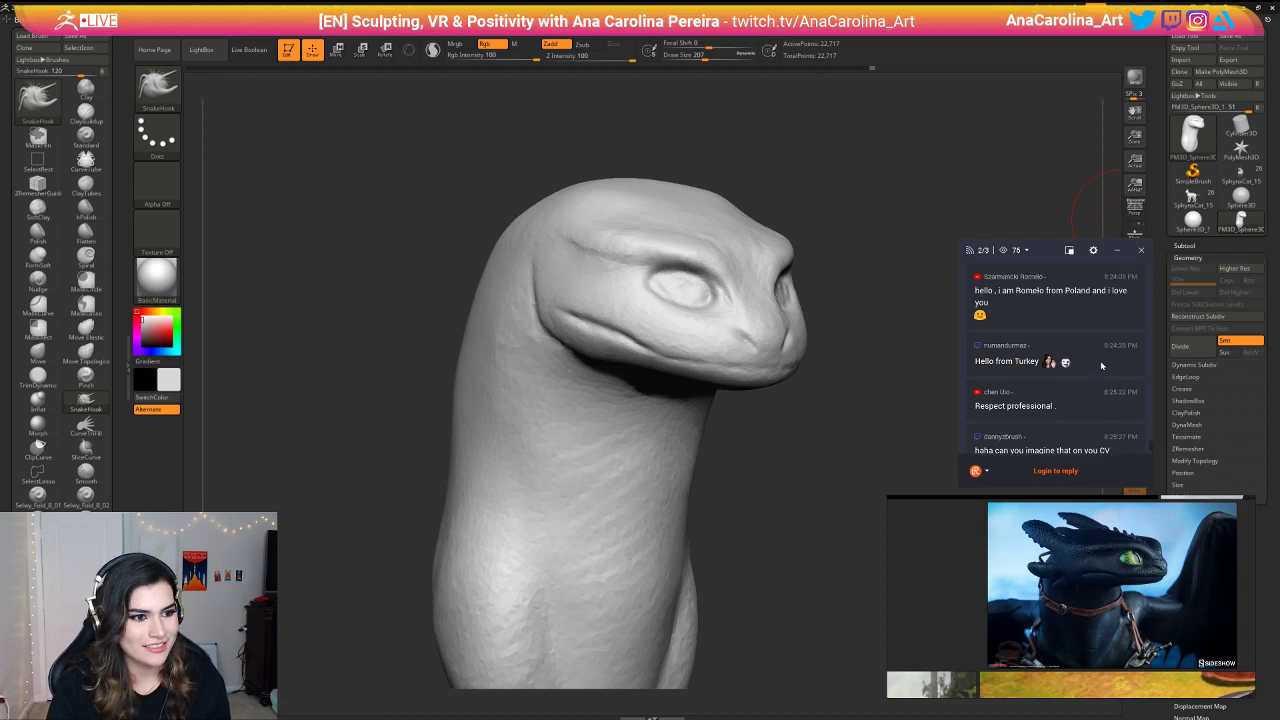
pyautogui.scroll(-2, 1101, 367)
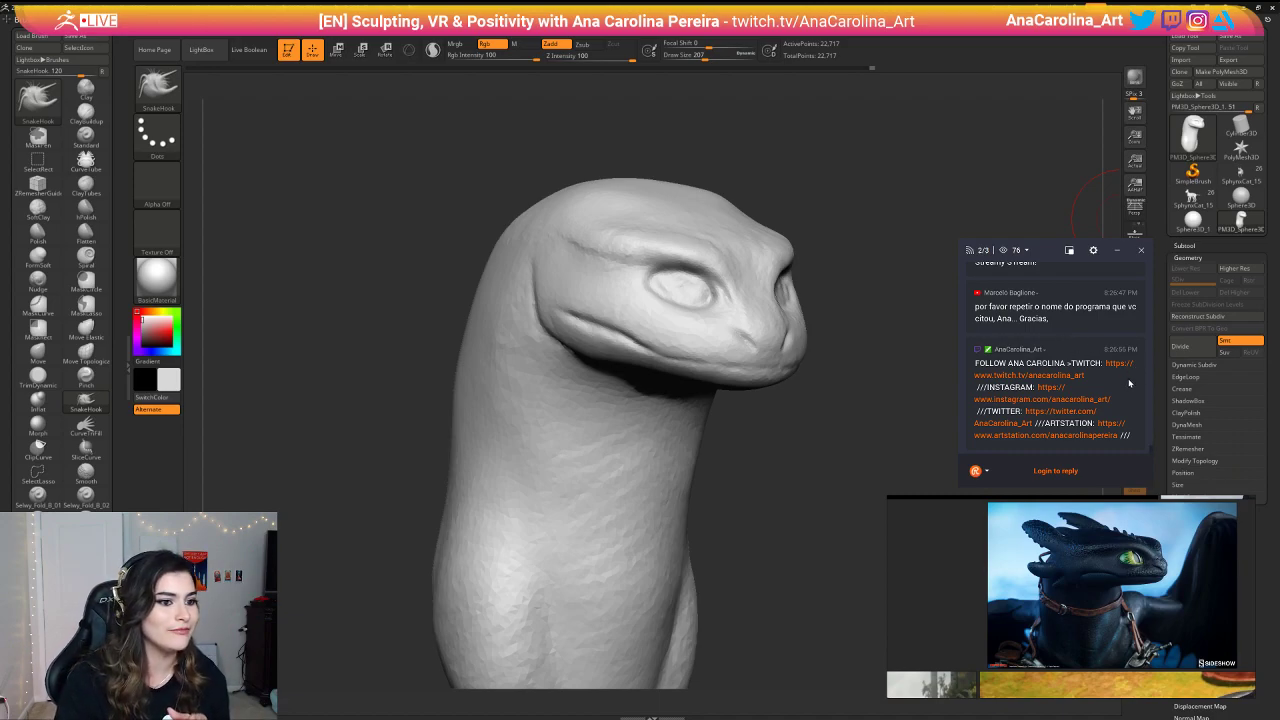
# Step: Review the latest stream chat messages
pyautogui.scroll(5, 1129, 383)
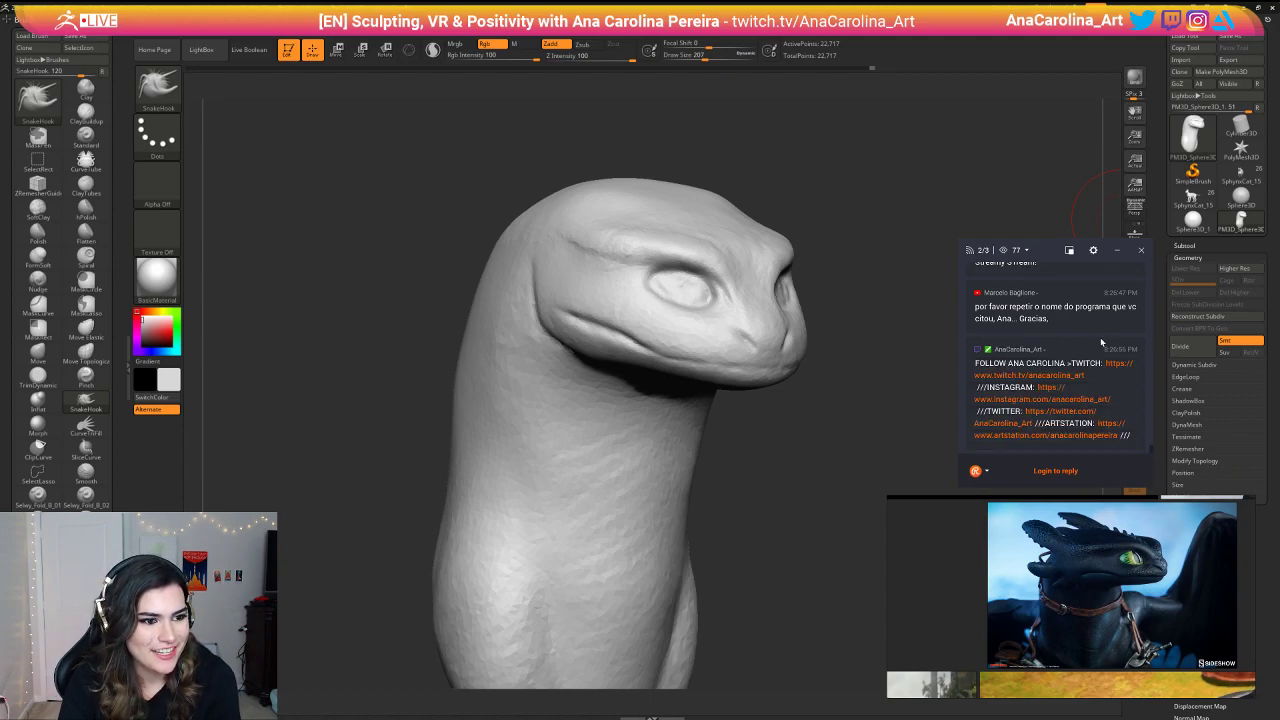
pyautogui.scroll(1, 1056, 360)
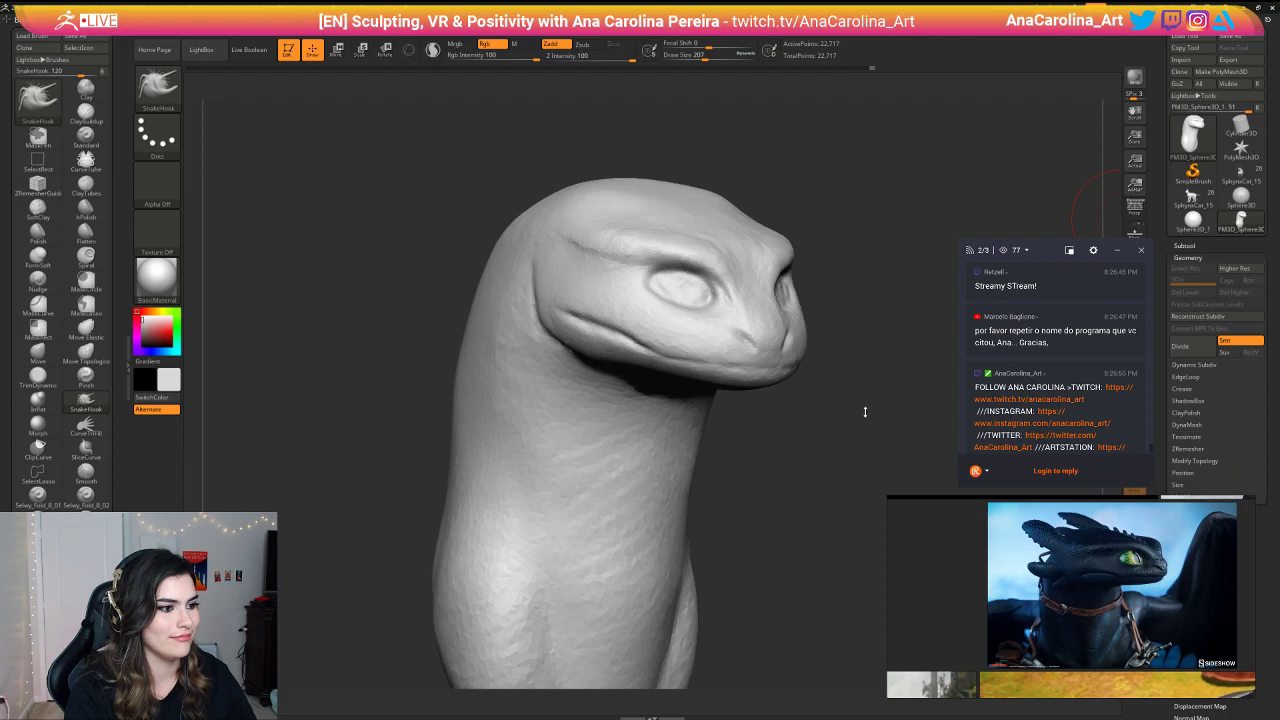
# Step: Refine the sides of the head around the eyes with the Move brush at draw size 177, working from several angles
pyautogui.moveTo(850, 411); pyautogui.dragTo(817, 401)
pyautogui.press('space')
pyautogui.moveTo(817, 401)
pyautogui.mouseDown()
pyautogui.moveTo(842, 345)
pyautogui.moveTo(690, 352)
pyautogui.moveTo(806, 350)
pyautogui.moveTo(811, 378)
pyautogui.moveTo(871, 389)
pyautogui.moveTo(860, 374)
pyautogui.moveTo(870, 361)
pyautogui.moveTo(838, 384)
pyautogui.mouseUp()
pyautogui.press('space')
pyautogui.press('b')
pyautogui.press('m')
pyautogui.press('v')
pyautogui.press('space')
pyautogui.press('space')
pyautogui.moveTo(838, 384); pyautogui.dragTo(772, 373)
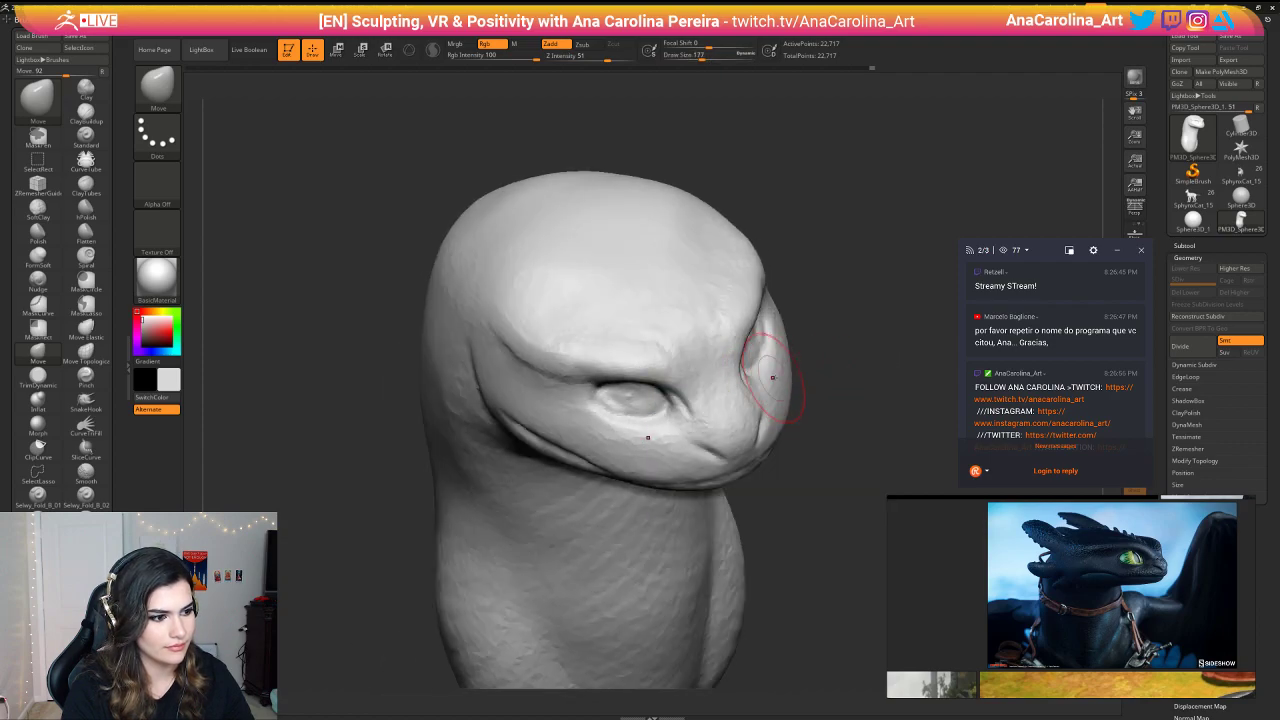
pyautogui.moveTo(840, 342)
pyautogui.mouseDown()
pyautogui.moveTo(806, 378)
pyautogui.moveTo(787, 349)
pyautogui.moveTo(770, 365)
pyautogui.moveTo(763, 347)
pyautogui.moveTo(760, 368)
pyautogui.mouseUp()
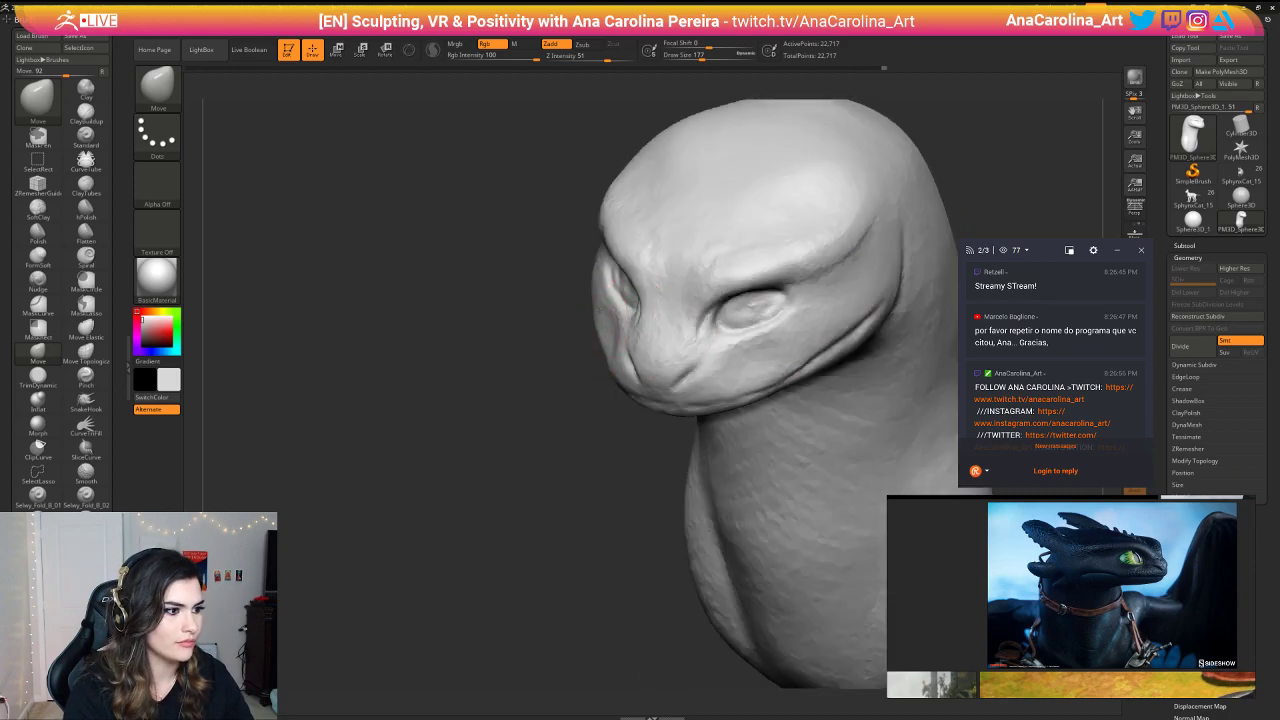
pyautogui.moveTo(598, 268)
pyautogui.mouseDown()
pyautogui.moveTo(830, 273)
pyautogui.moveTo(857, 320)
pyautogui.moveTo(823, 366)
pyautogui.moveTo(812, 340)
pyautogui.mouseUp()
pyautogui.moveTo(925, 345)
pyautogui.mouseDown()
pyautogui.moveTo(823, 354)
pyautogui.moveTo(846, 332)
pyautogui.mouseUp()
pyautogui.moveTo(592, 350)
pyautogui.mouseDown()
pyautogui.moveTo(803, 420)
pyautogui.moveTo(857, 406)
pyautogui.moveTo(878, 365)
pyautogui.moveTo(891, 424)
pyautogui.mouseUp()
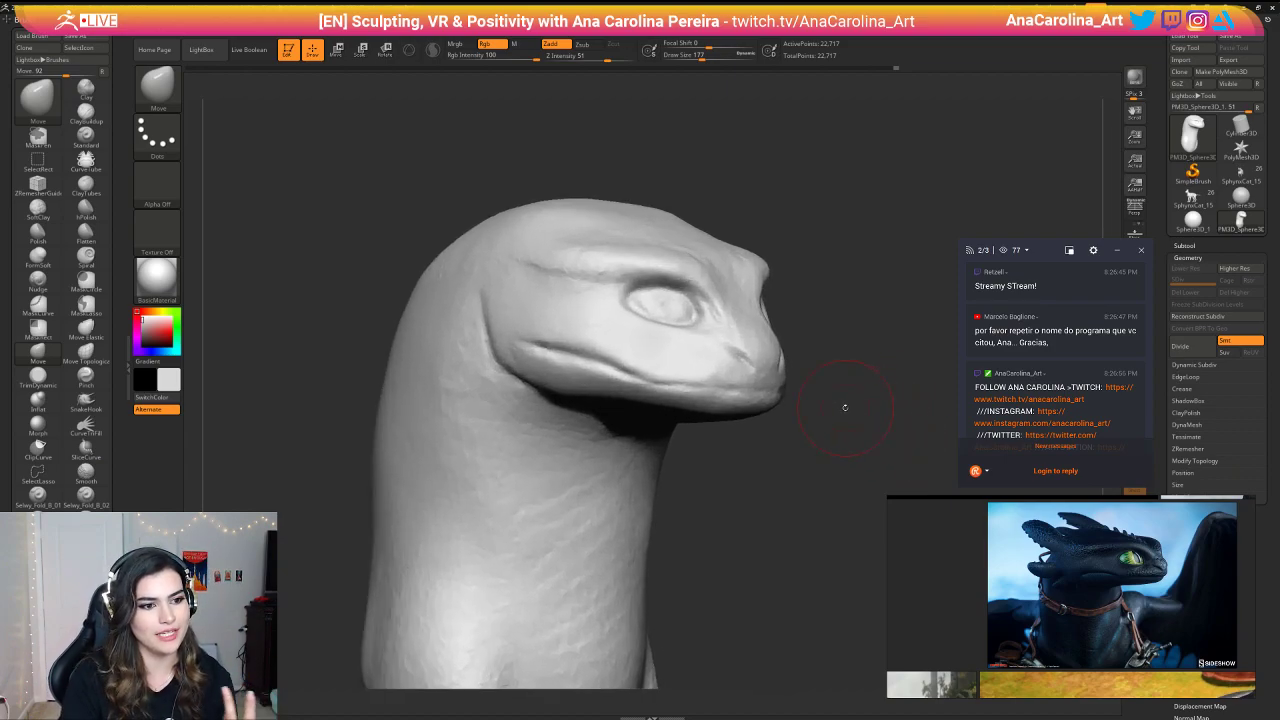
# Step: Read the new stream chat messages through to the most recent one
pyautogui.scroll(-3, 1030, 354)
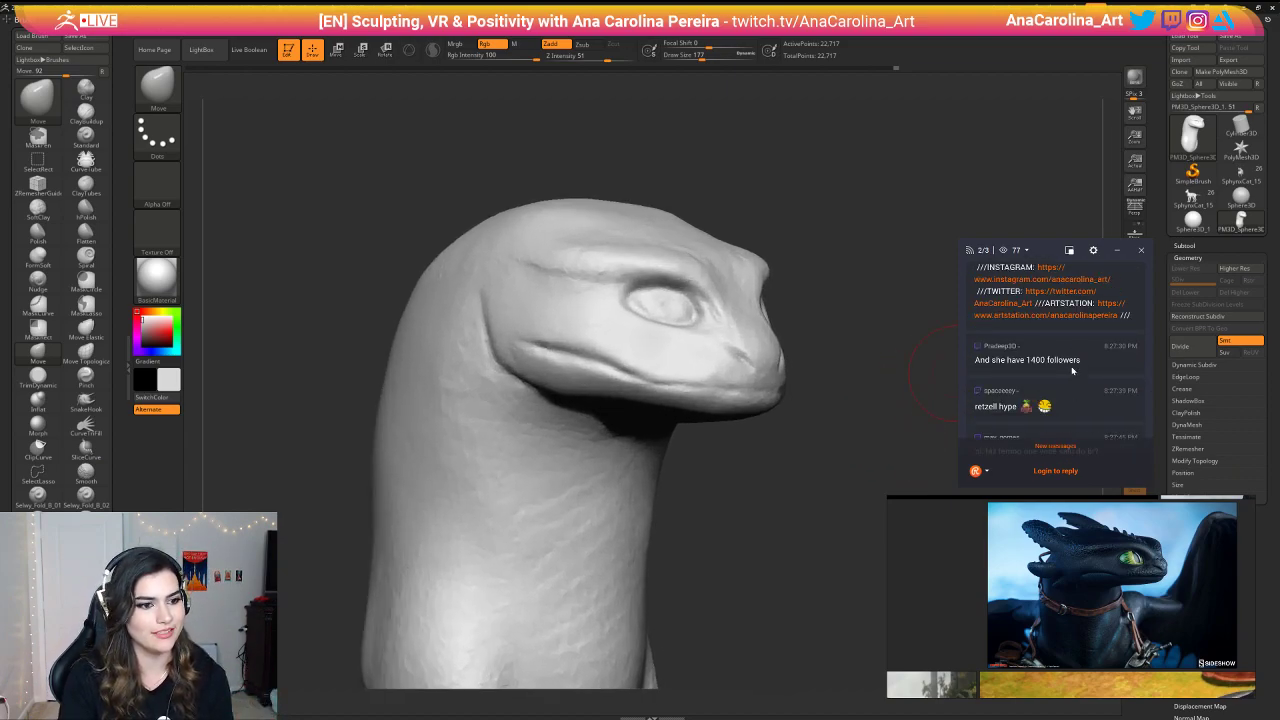
pyautogui.scroll(-1, 1073, 371)
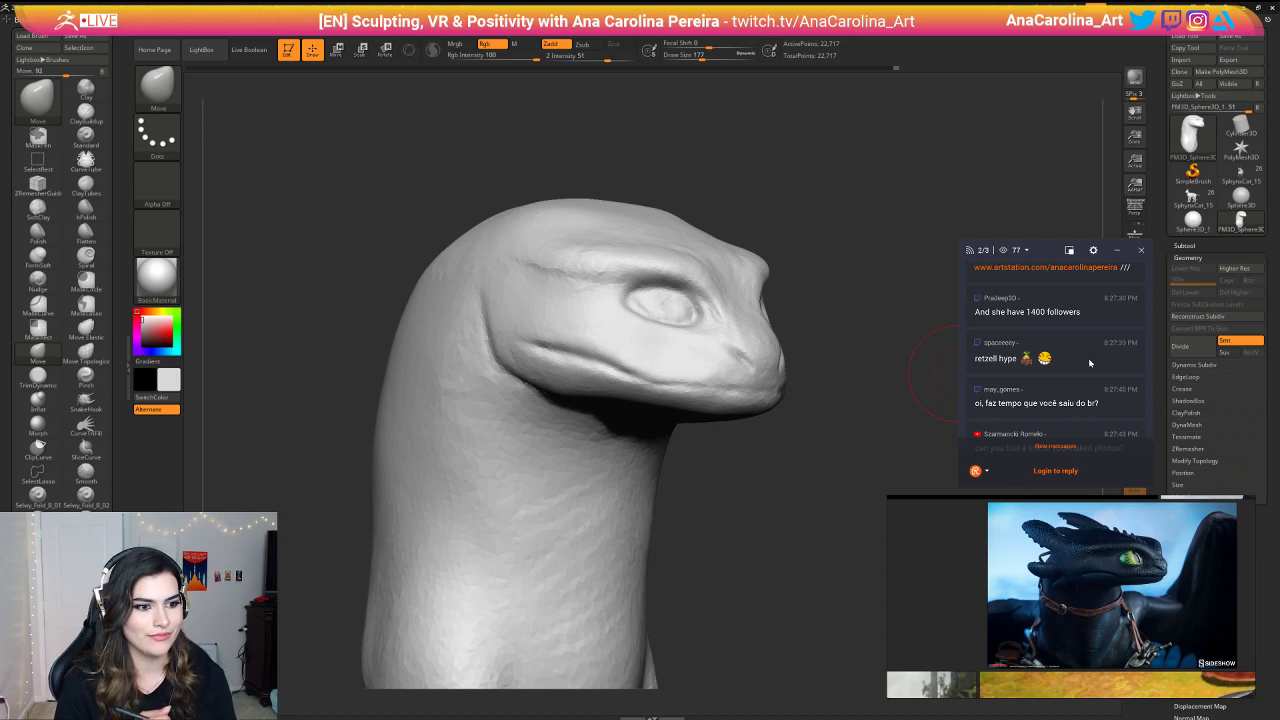
pyautogui.scroll(-1, 1110, 355)
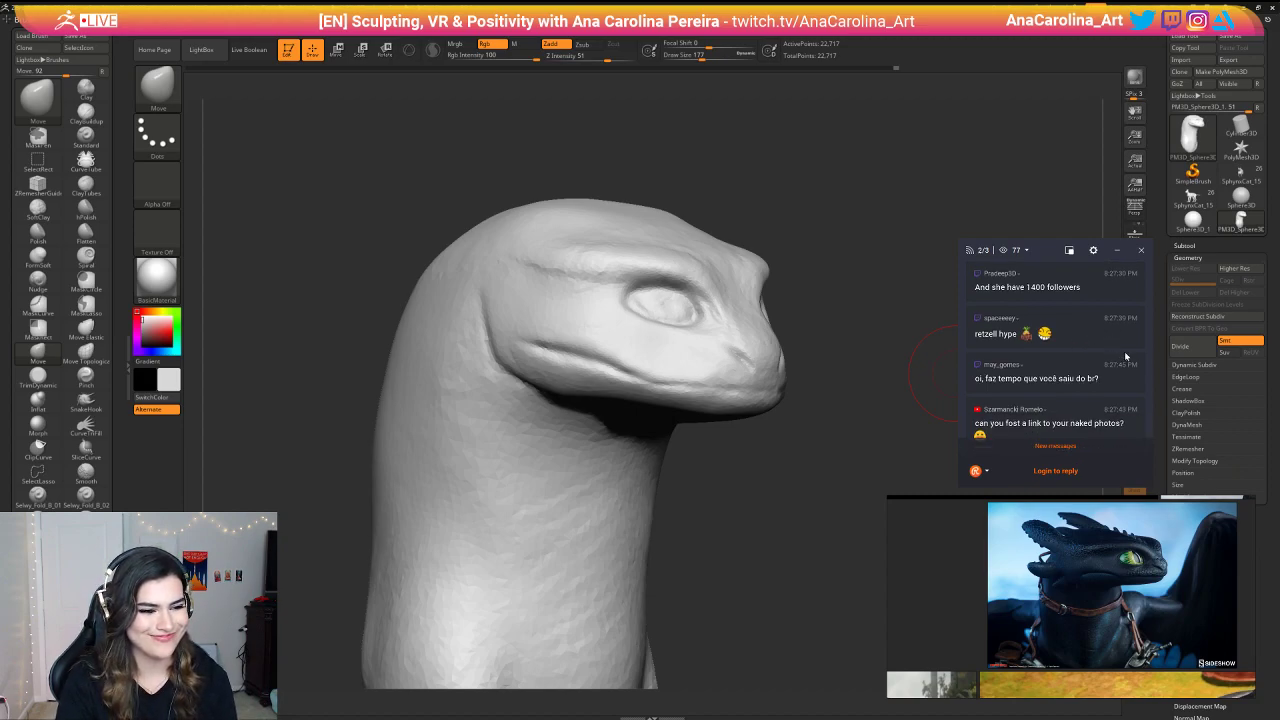
pyautogui.click(1055, 446)
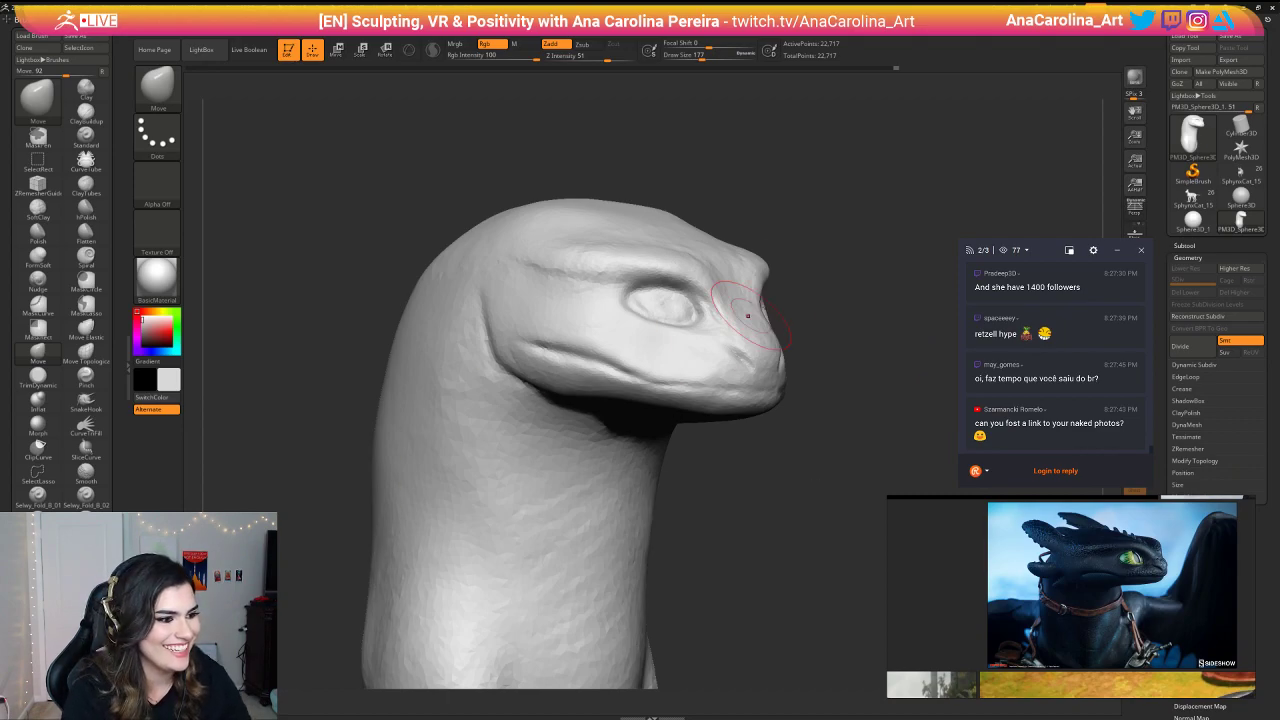
# Step: Insert mirrored eyeball spheres into the eye sockets from the front view, using Insert Sphere from the IMM Primitives brush
pyautogui.moveTo(868, 297)
pyautogui.mouseDown()
pyautogui.moveTo(823, 289)
pyautogui.moveTo(774, 214)
pyautogui.moveTo(789, 231)
pyautogui.mouseUp()
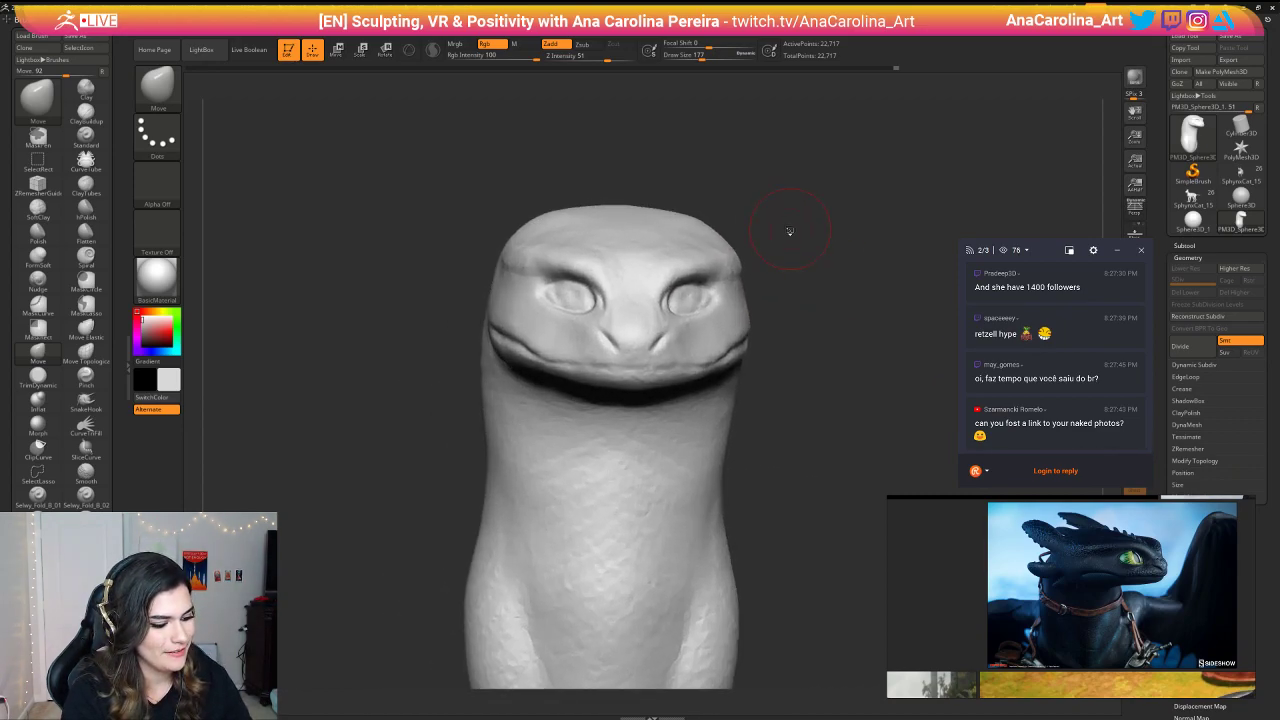
pyautogui.press('b')
pyautogui.press('i')
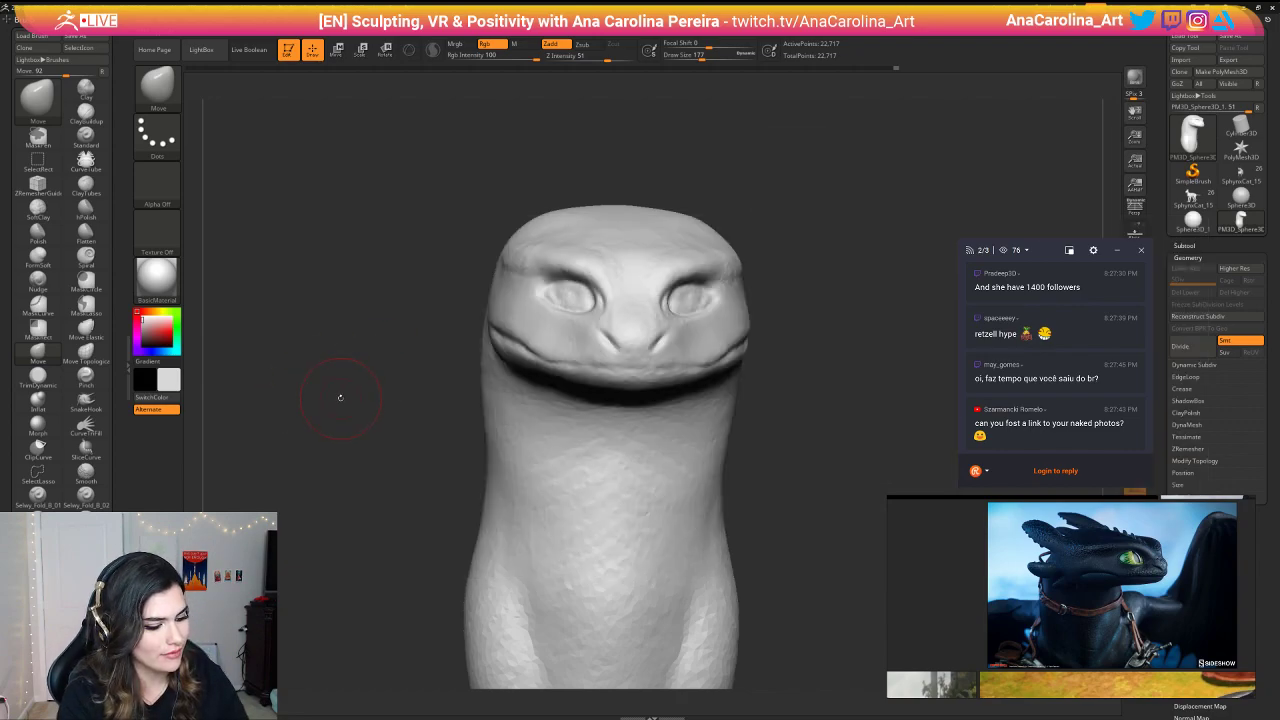
pyautogui.press('b')
pyautogui.press('i')
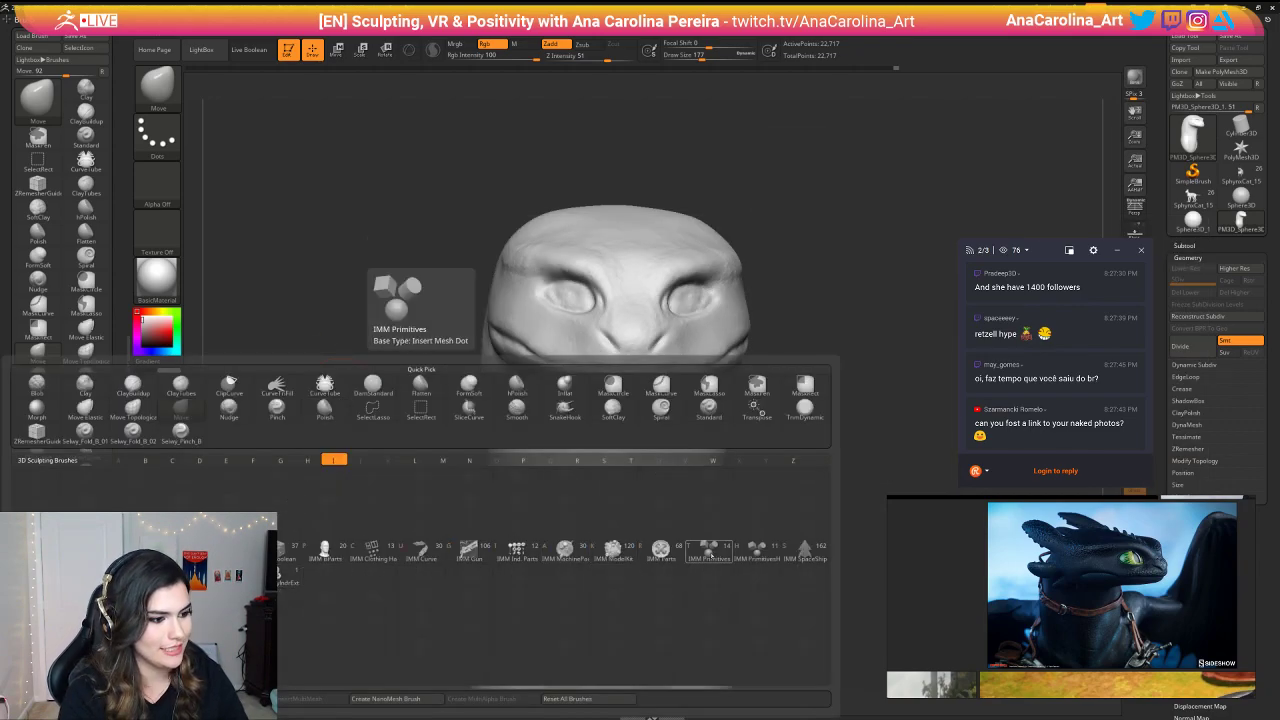
pyautogui.click(712, 550)
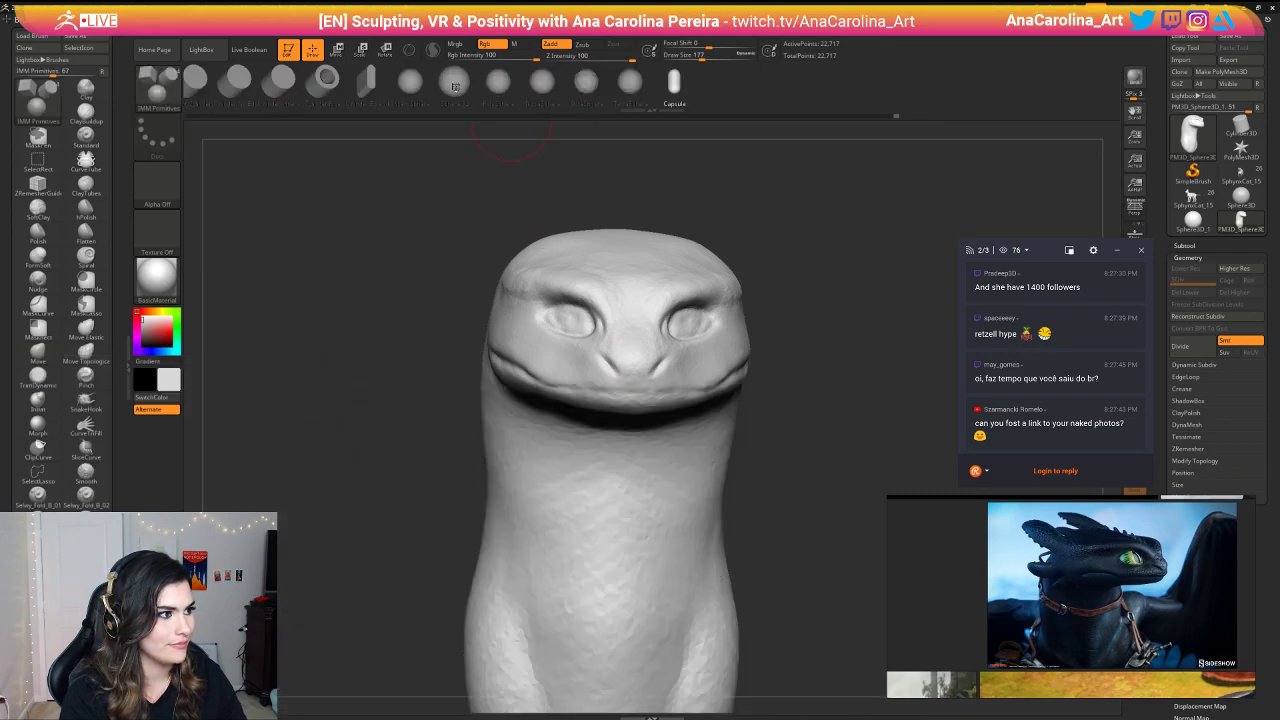
pyautogui.keyDown('shift'); pyautogui.moveTo(791, 296); pyautogui.dragTo(796, 296); pyautogui.keyUp('shift')
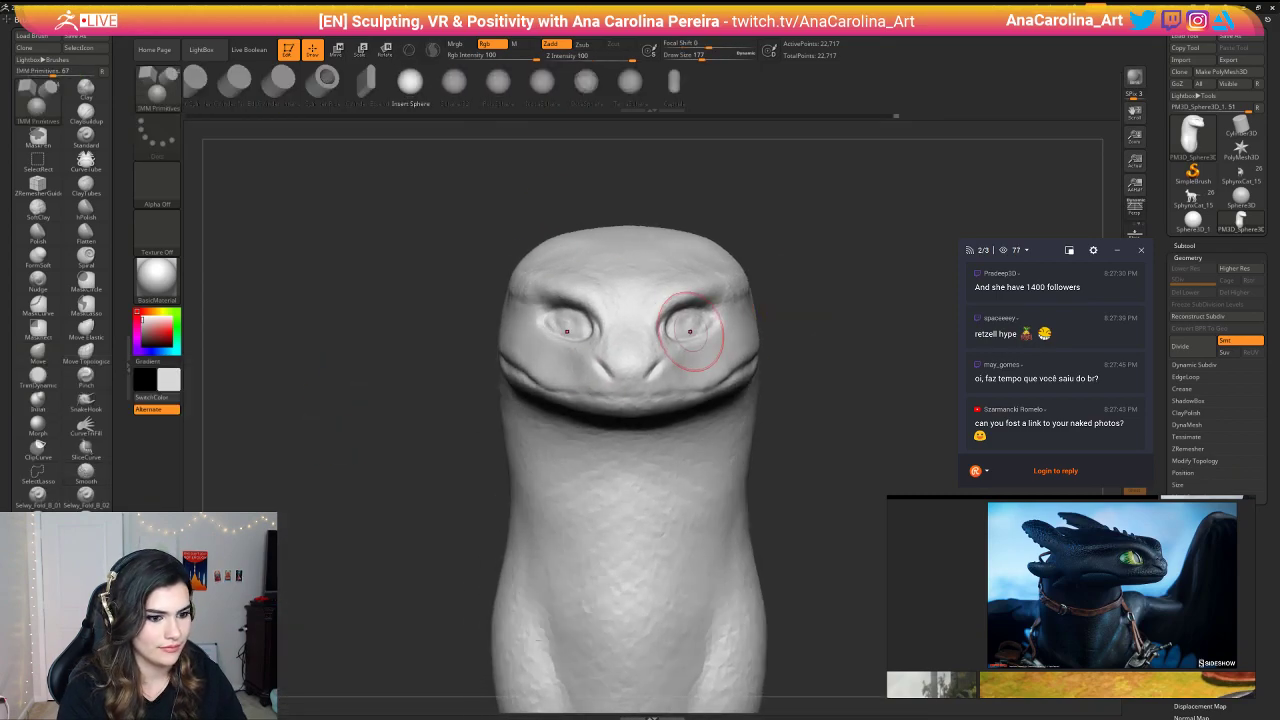
pyautogui.moveTo(705, 325)
pyautogui.mouseDown()
pyautogui.moveTo(820, 312)
pyautogui.moveTo(763, 328)
pyautogui.mouseUp()
# Step: Adjust the placement of the inserted eyeballs in their sockets with the Move transpose line
pyautogui.press('w')
pyautogui.keyDown('shift'); pyautogui.moveTo(806, 385); pyautogui.dragTo(880, 385); pyautogui.keyUp('shift')
pyautogui.moveTo(731, 371)
pyautogui.mouseDown()
pyautogui.moveTo(822, 375)
pyautogui.moveTo(891, 357)
pyautogui.moveTo(837, 354)
pyautogui.mouseUp()
pyautogui.keyDown('alt'); pyautogui.moveTo(940, 300); pyautogui.dragTo(846, 298); pyautogui.keyUp('alt')
pyautogui.moveTo(795, 282); pyautogui.dragTo(888, 268)
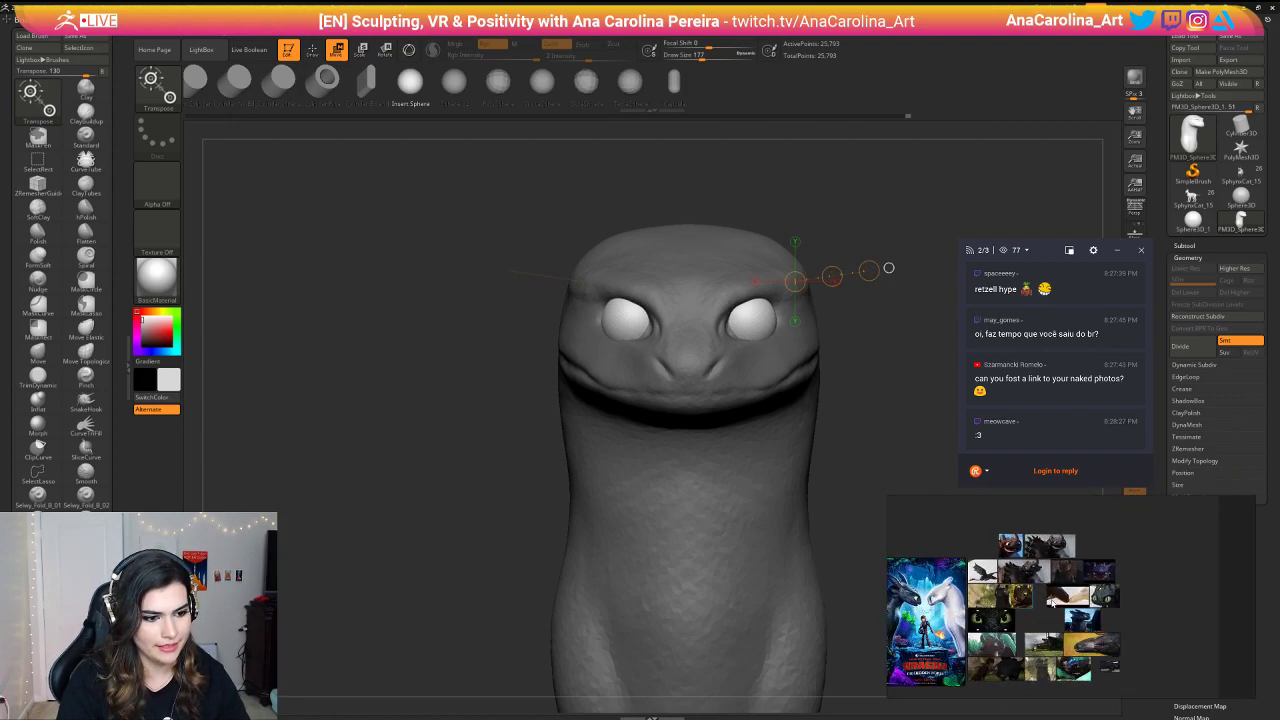
# Step: Study the reference close-ups of the dragon's face and compare them with the new eyeballs from a three-quarter view
pyautogui.scroll(1, 981, 646)
pyautogui.scroll(-1, 981, 646)
pyautogui.scroll(-1, 1080, 556)
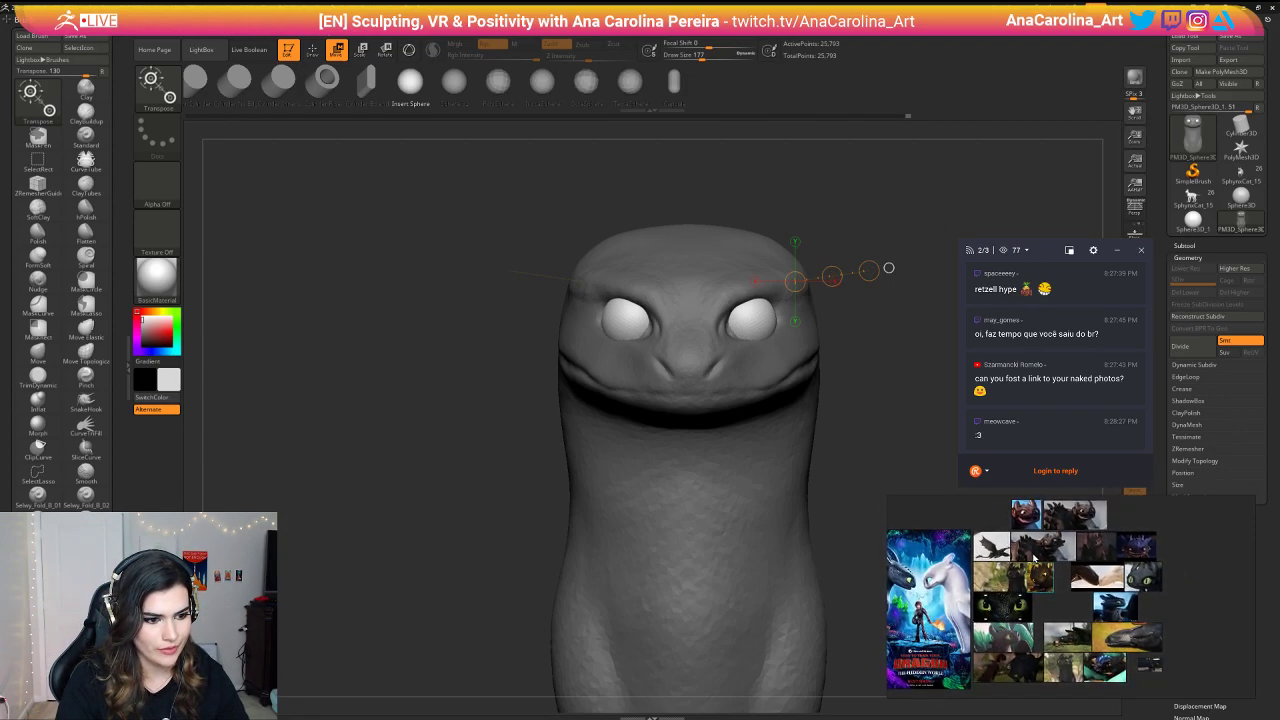
pyautogui.moveTo(1034, 558); pyautogui.dragTo(1028, 526, button='middle')
pyautogui.scroll(6, 1006, 541)
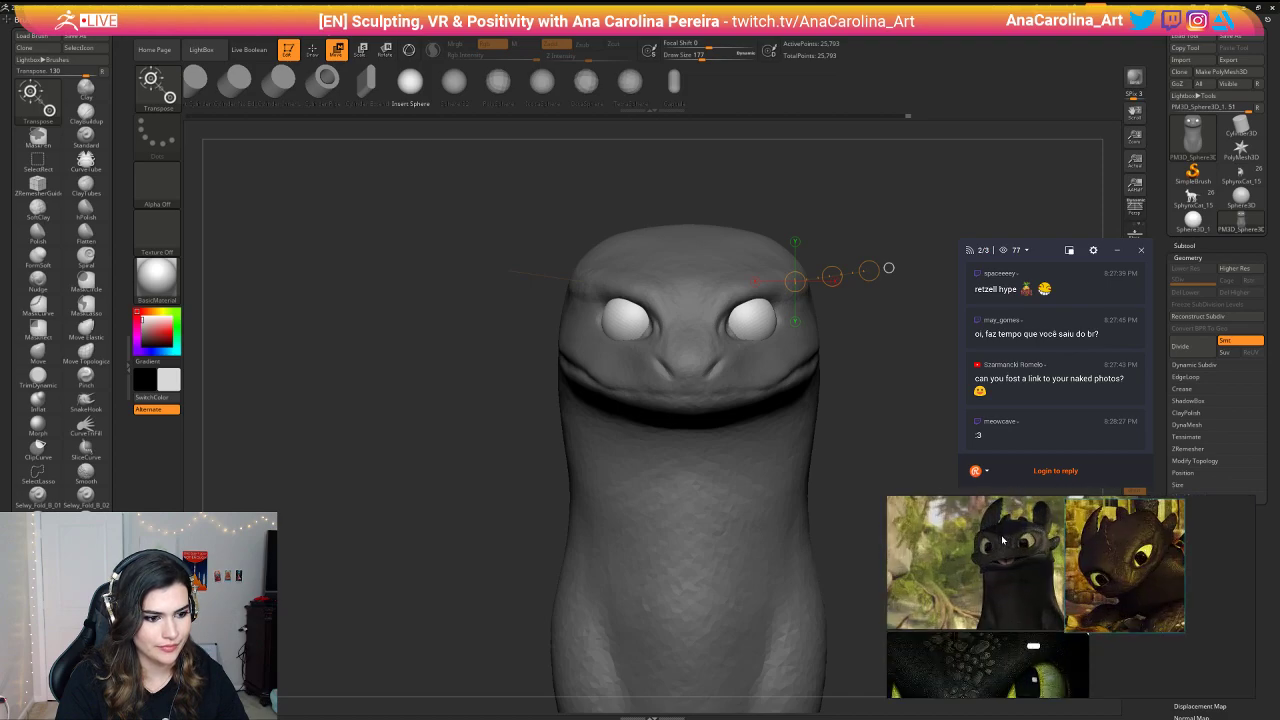
pyautogui.moveTo(953, 348); pyautogui.dragTo(457, 336)
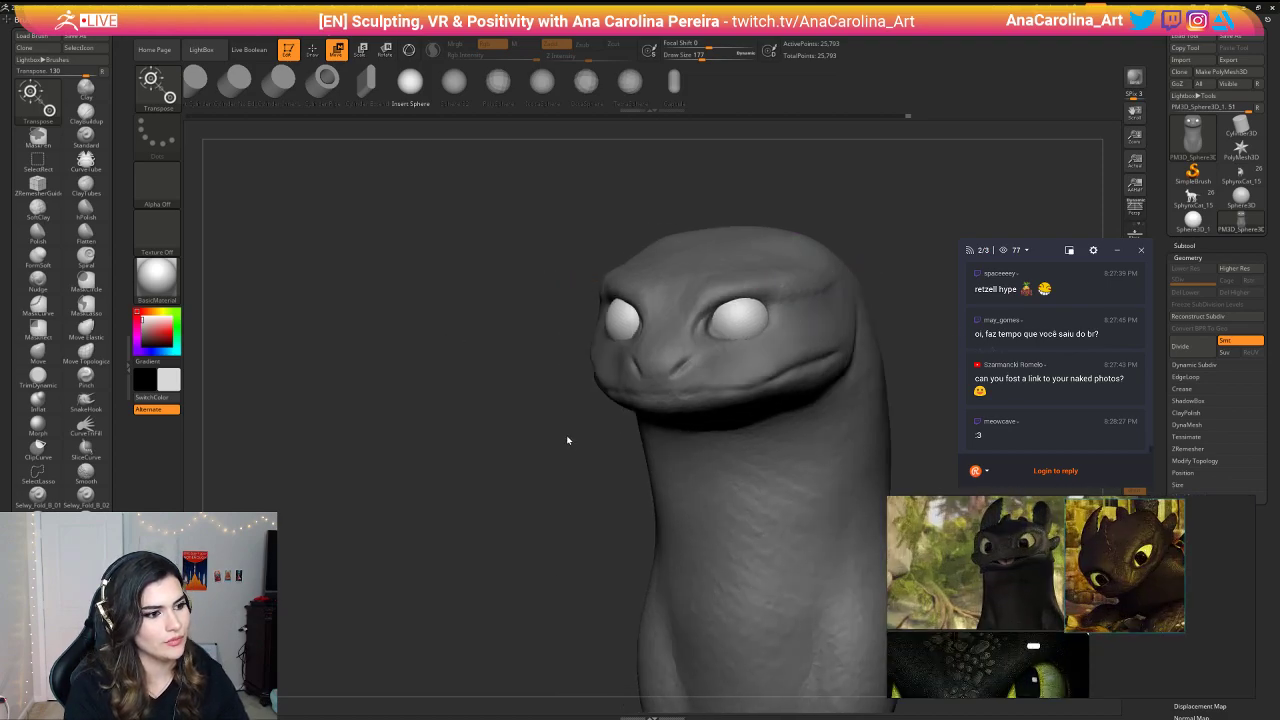
pyautogui.moveTo(566, 440)
pyautogui.keyDown('alt'); pyautogui.mouseDown()
pyautogui.moveTo(560, 402)
pyautogui.moveTo(546, 448)
pyautogui.moveTo(646, 438)
pyautogui.mouseUp(); pyautogui.keyUp('alt')
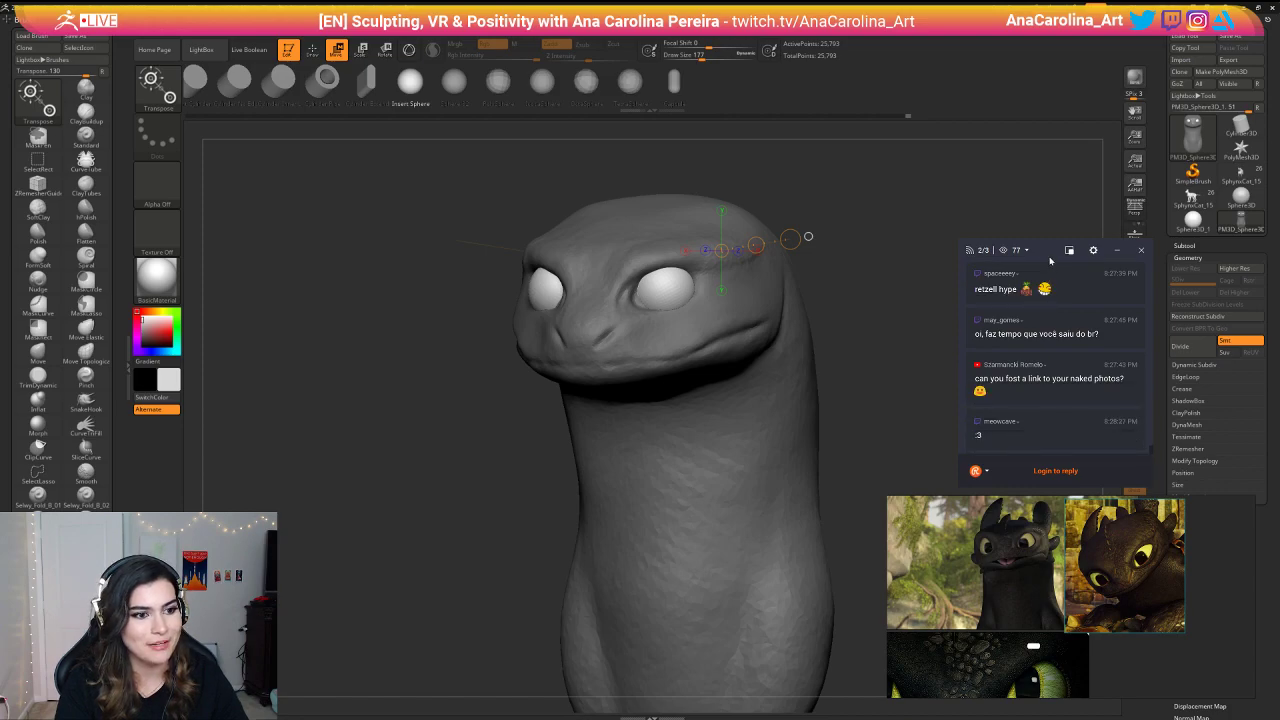
# Step: Move the stream chat window off the canvas and save the project
pyautogui.moveTo(1040, 250); pyautogui.dragTo(1279, 258)
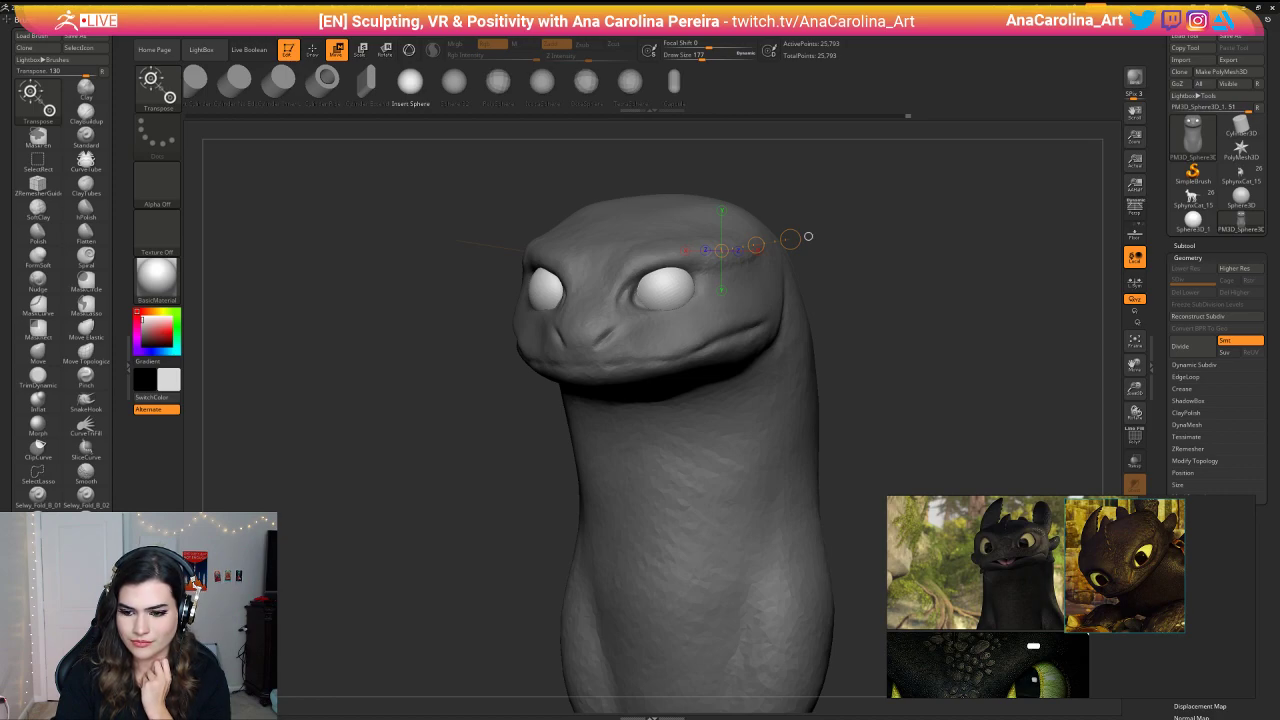
pyautogui.hotkey('ctrl', 's')
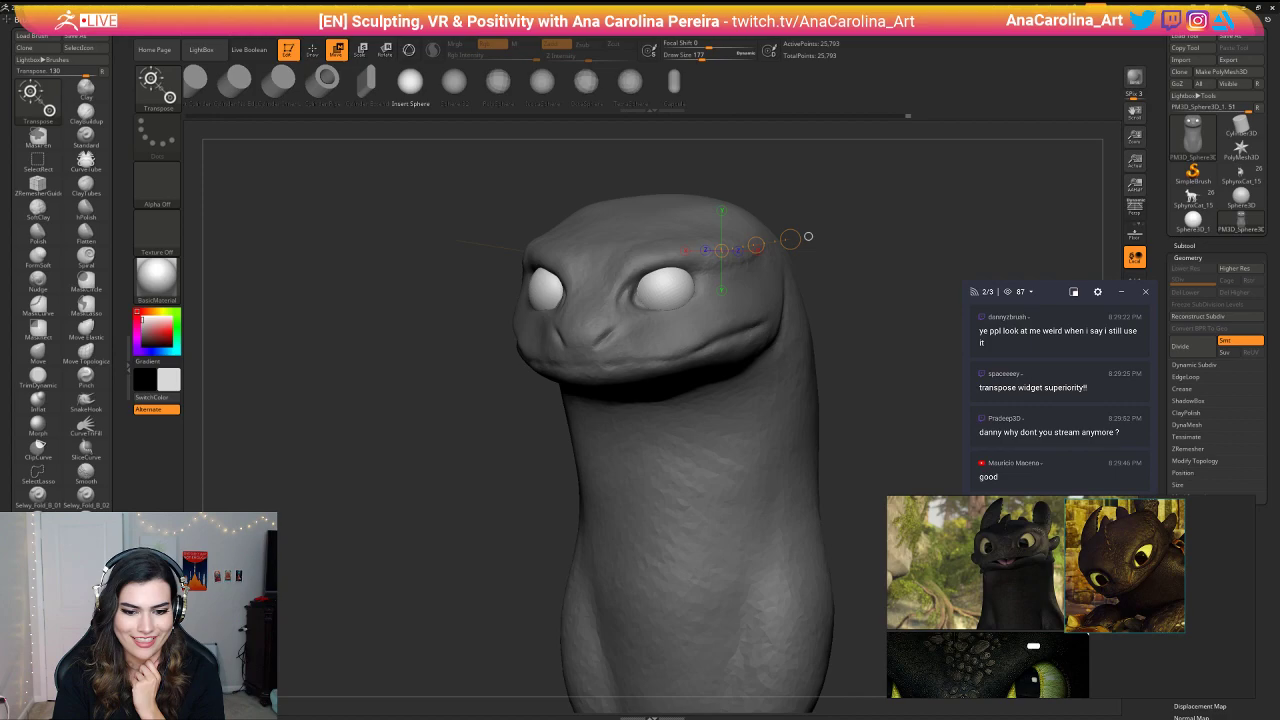
# Step: Close the browser window with the Twitch channel page and move the other browser window off the sculpting screen
pyautogui.hotkey('alt', 'Tab')
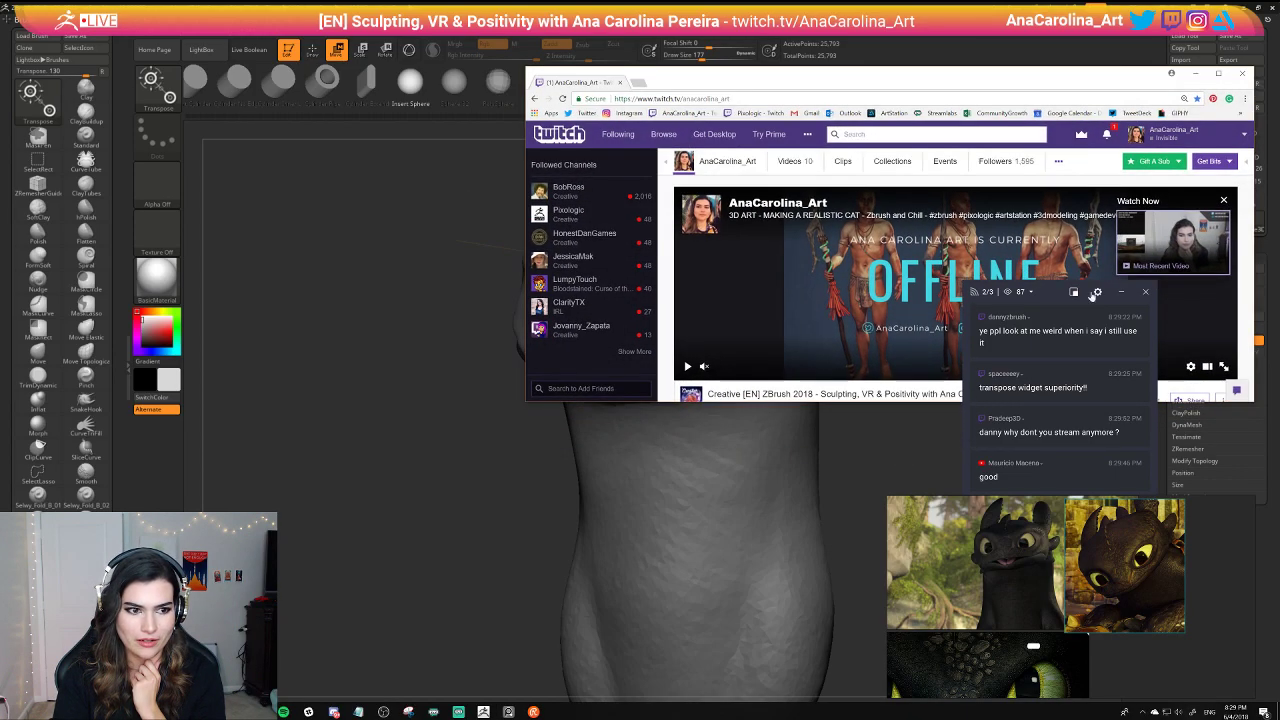
pyautogui.click(1242, 73)
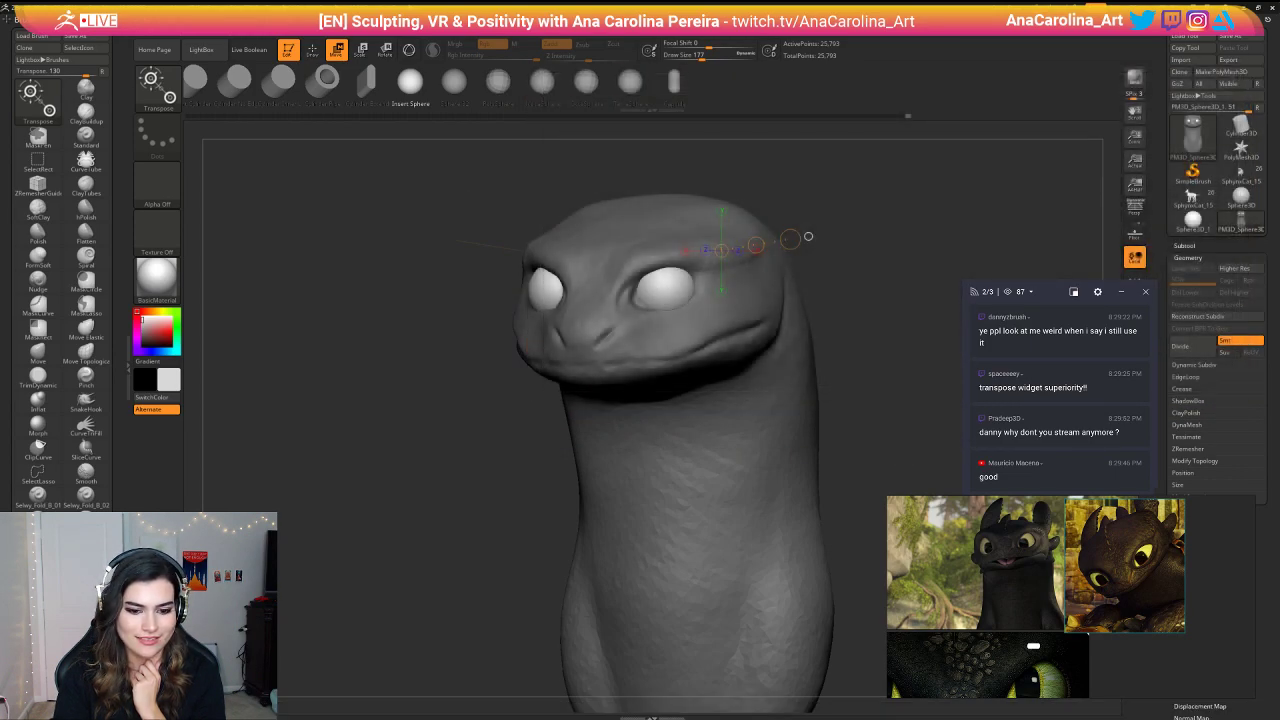
pyautogui.hotkey('alt', 'Tab')
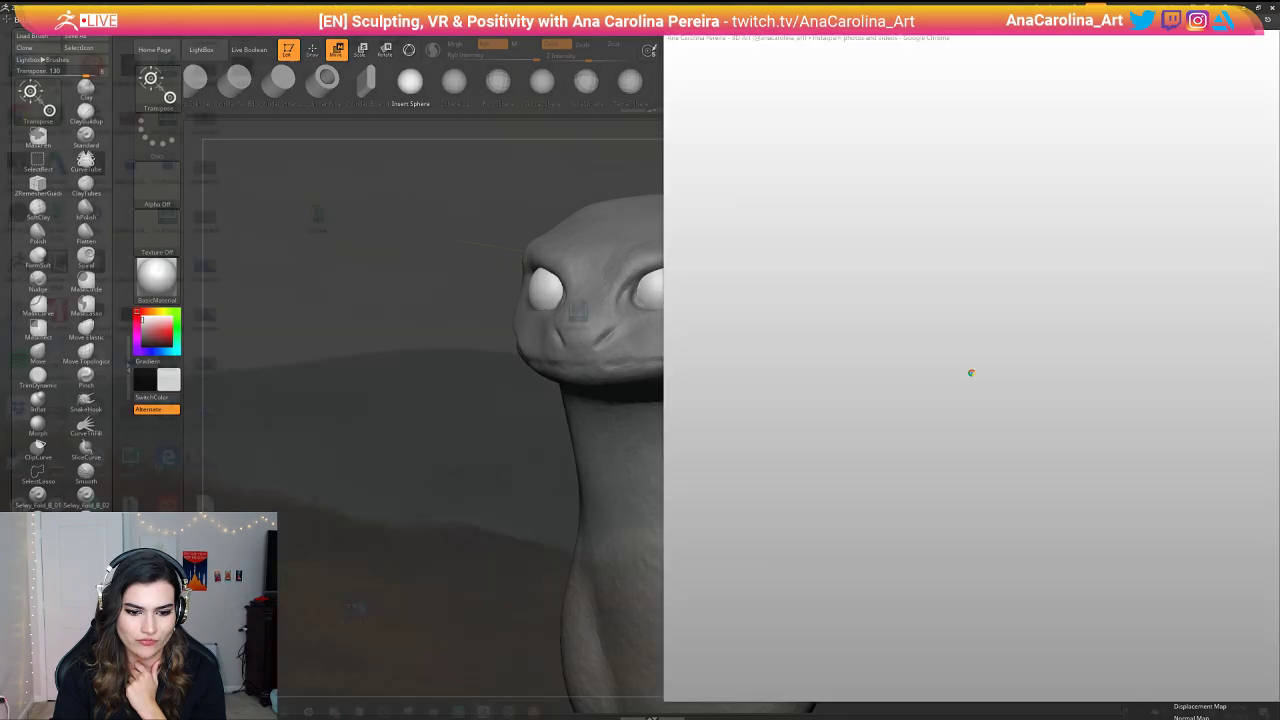
pyautogui.moveTo(1136, 44); pyautogui.dragTo(1279, 83)
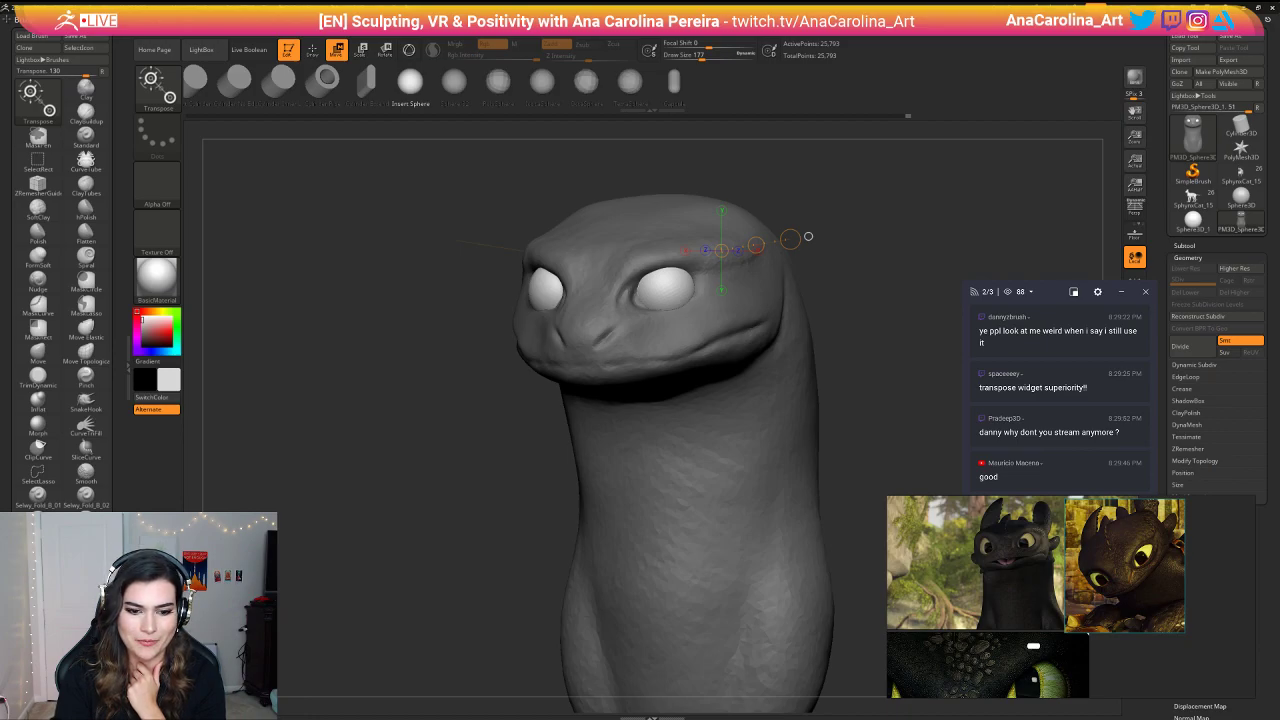
pyautogui.press('super+d')
pyautogui.press('super+d')
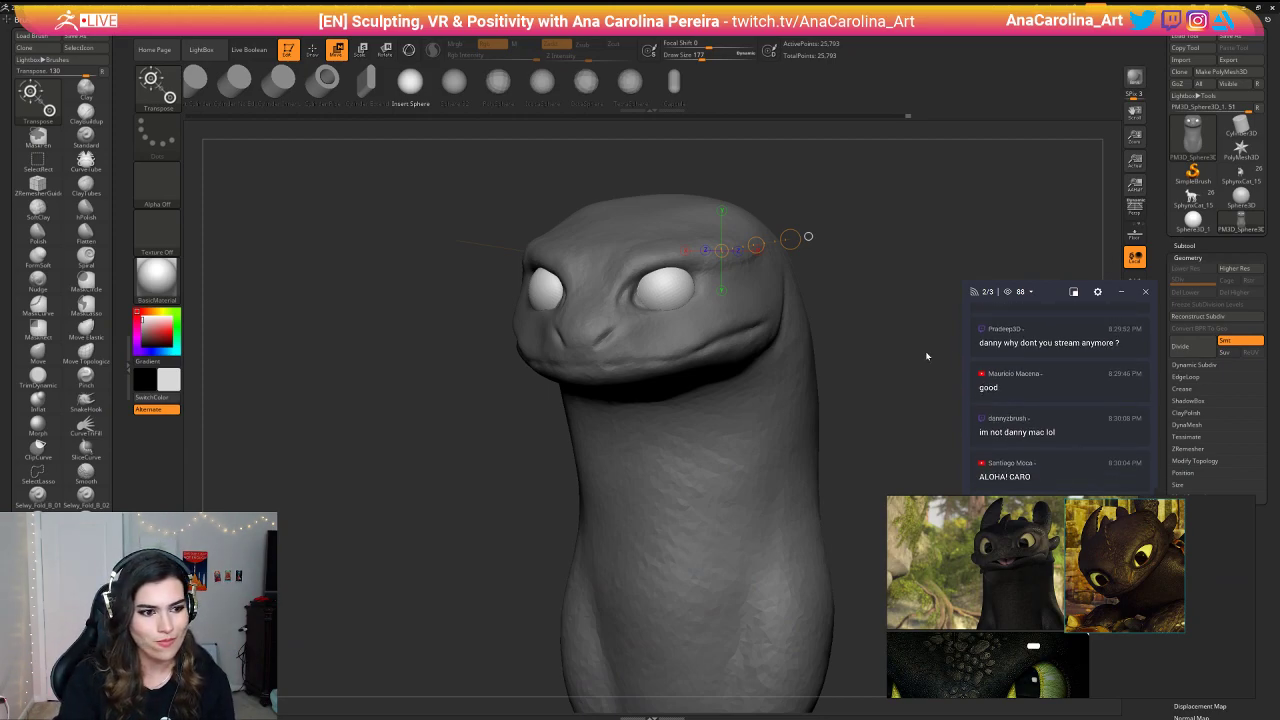
# Step: Place the stream chat window beside the model above the reference images and read the newest messages
pyautogui.scroll(1, 997, 403)
pyautogui.moveTo(1064, 298); pyautogui.dragTo(1069, 273)
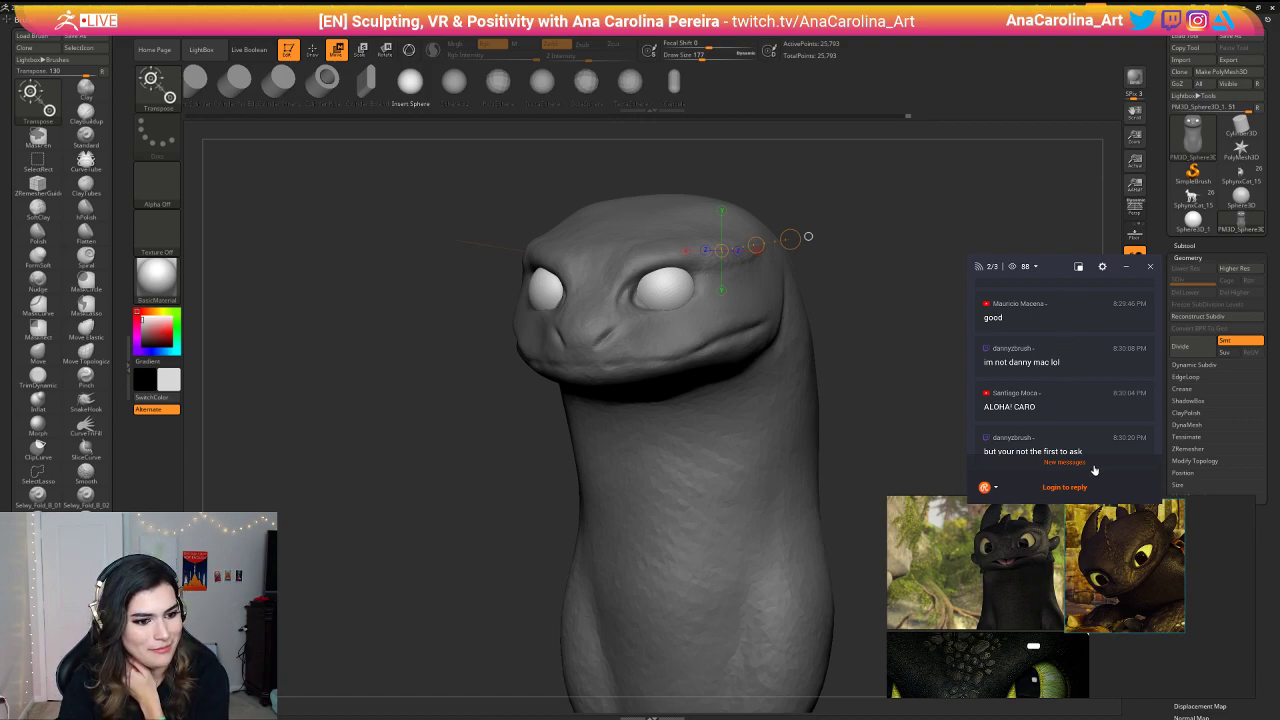
pyautogui.moveTo(1050, 270); pyautogui.dragTo(1025, 250)
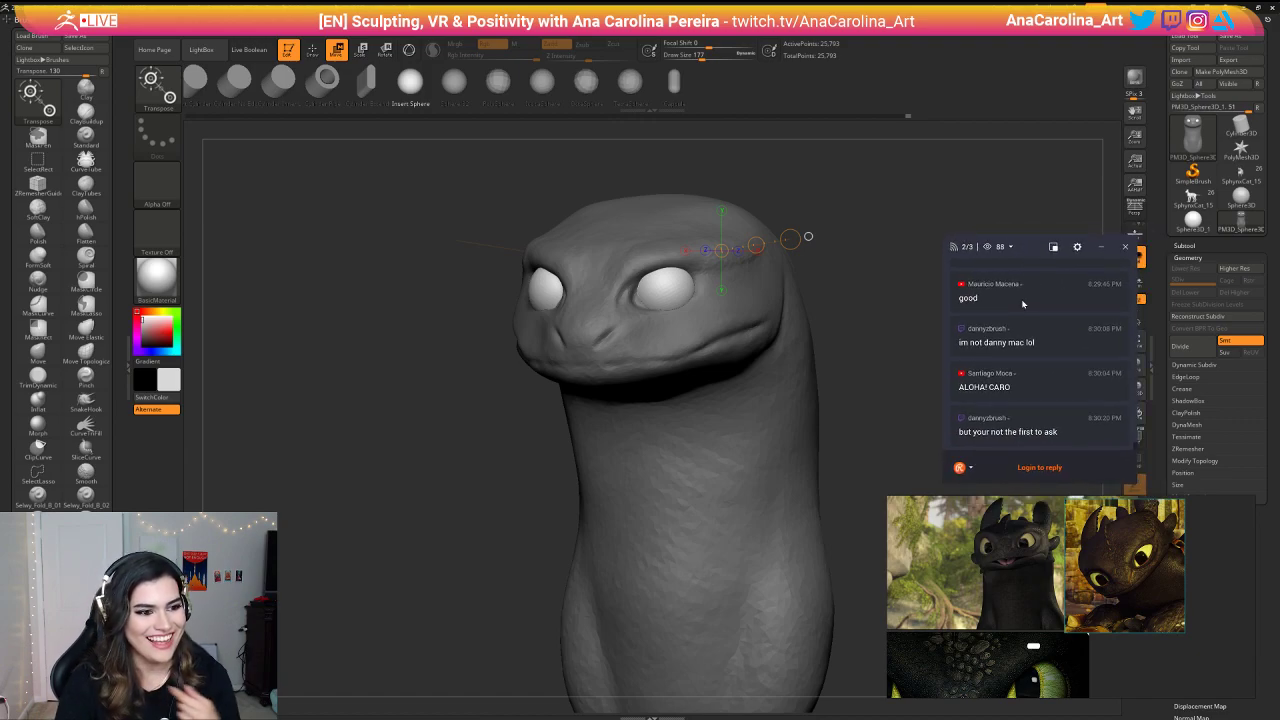
# Step: Bring the hidden mesh back into view and push the eyeballs deeper into the sockets with transpose, checking from the side
pyautogui.moveTo(464, 390); pyautogui.dragTo(469, 394)
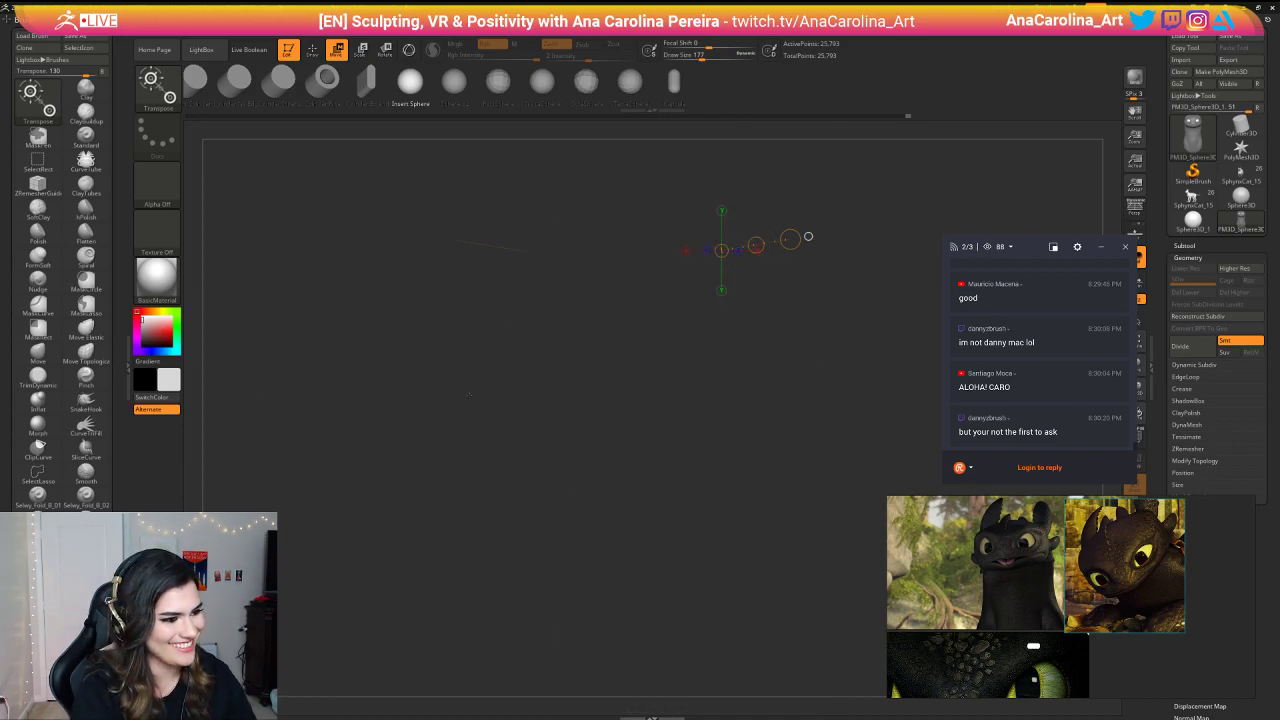
pyautogui.keyDown('ctrl'); pyautogui.keyDown('shift'); pyautogui.click(468, 393); pyautogui.keyUp('shift'); pyautogui.keyUp('ctrl')
pyautogui.press('e')
pyautogui.moveTo(648, 294); pyautogui.dragTo(828, 248)
pyautogui.press('w')
pyautogui.moveTo(728, 272); pyautogui.dragTo(719, 275)
pyautogui.moveTo(850, 212); pyautogui.dragTo(690, 208)
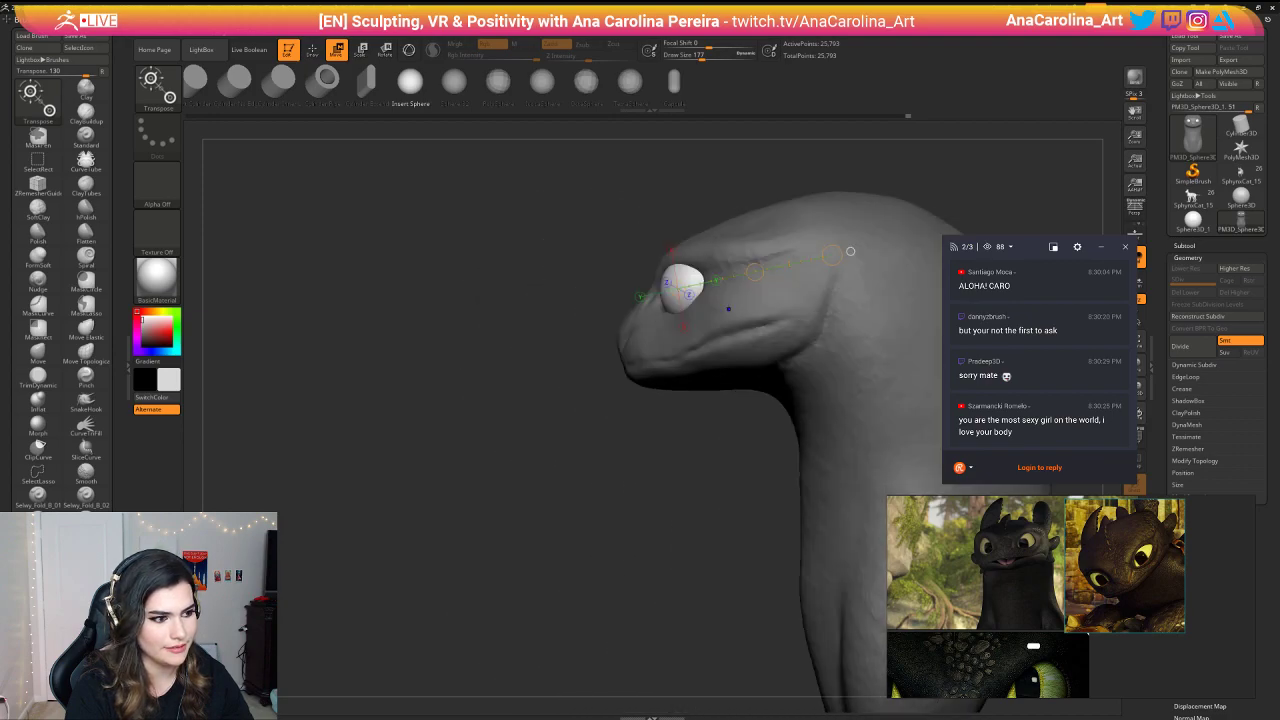
pyautogui.moveTo(712, 296)
pyautogui.mouseDown()
pyautogui.moveTo(783, 286)
pyautogui.moveTo(755, 290)
pyautogui.mouseUp()
# Step: Try shifting the eyeballs with Move transpose from the front view, and undo the last adjustments
pyautogui.moveTo(710, 203); pyautogui.dragTo(810, 206)
pyautogui.moveTo(718, 249); pyautogui.dragTo(746, 252)
pyautogui.moveTo(781, 299); pyautogui.dragTo(771, 299)
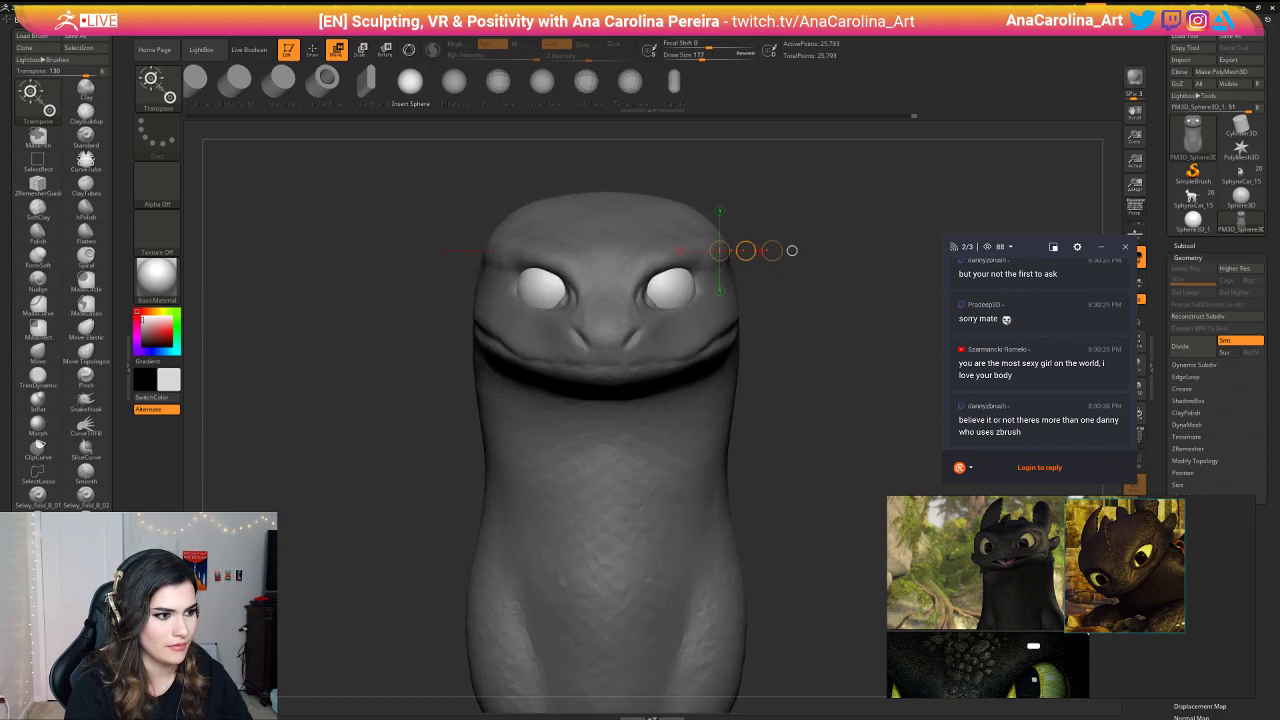
pyautogui.moveTo(746, 250); pyautogui.dragTo(747, 252)
pyautogui.moveTo(800, 320)
pyautogui.keyDown('alt'); pyautogui.mouseDown()
pyautogui.moveTo(800, 240)
pyautogui.moveTo(800, 330)
pyautogui.mouseUp(); pyautogui.keyUp('alt')
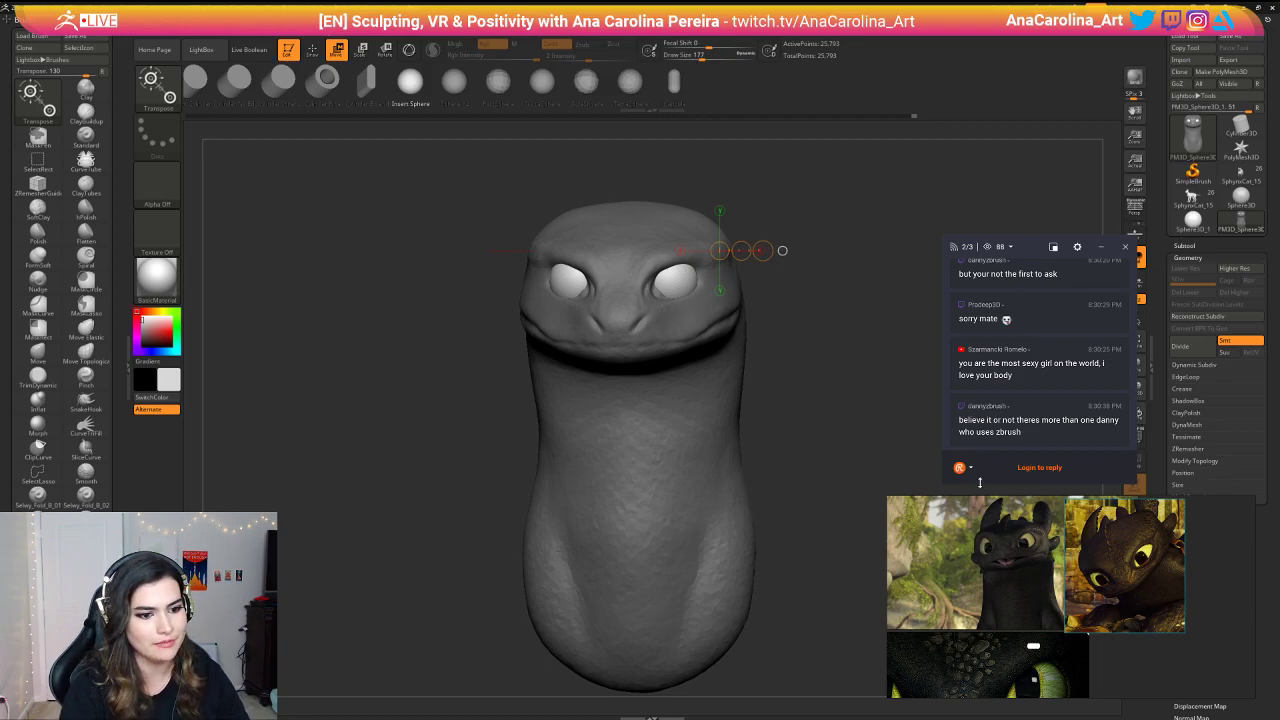
pyautogui.hotkey('ctrl', 'z')
pyautogui.hotkey('ctrl', 'z')
pyautogui.hotkey('ctrl', 'z')
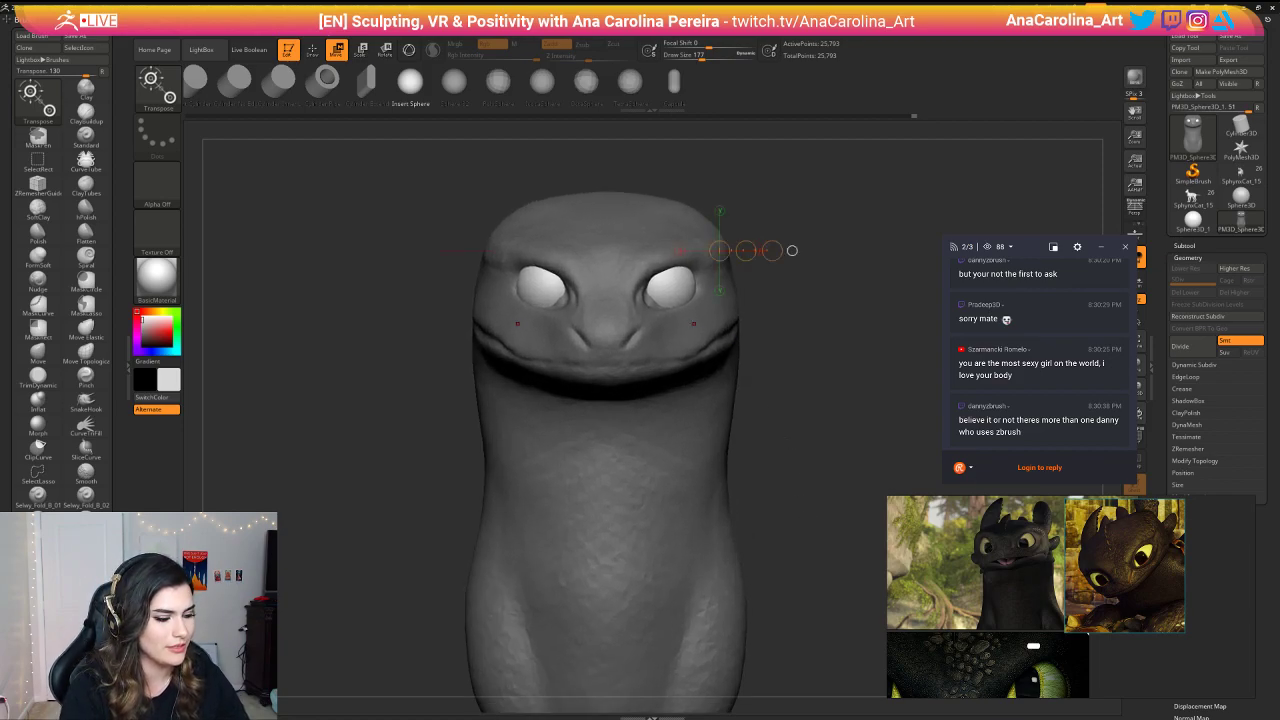
# Step: Enlarge the eyeballs with Scale transpose from the front view and undo the extra adjustments
pyautogui.press('e')
pyautogui.moveTo(757, 245); pyautogui.dragTo(775, 238)
pyautogui.press('w')
pyautogui.hotkey('ctrl', 'z')
pyautogui.hotkey('ctrl', 'z')
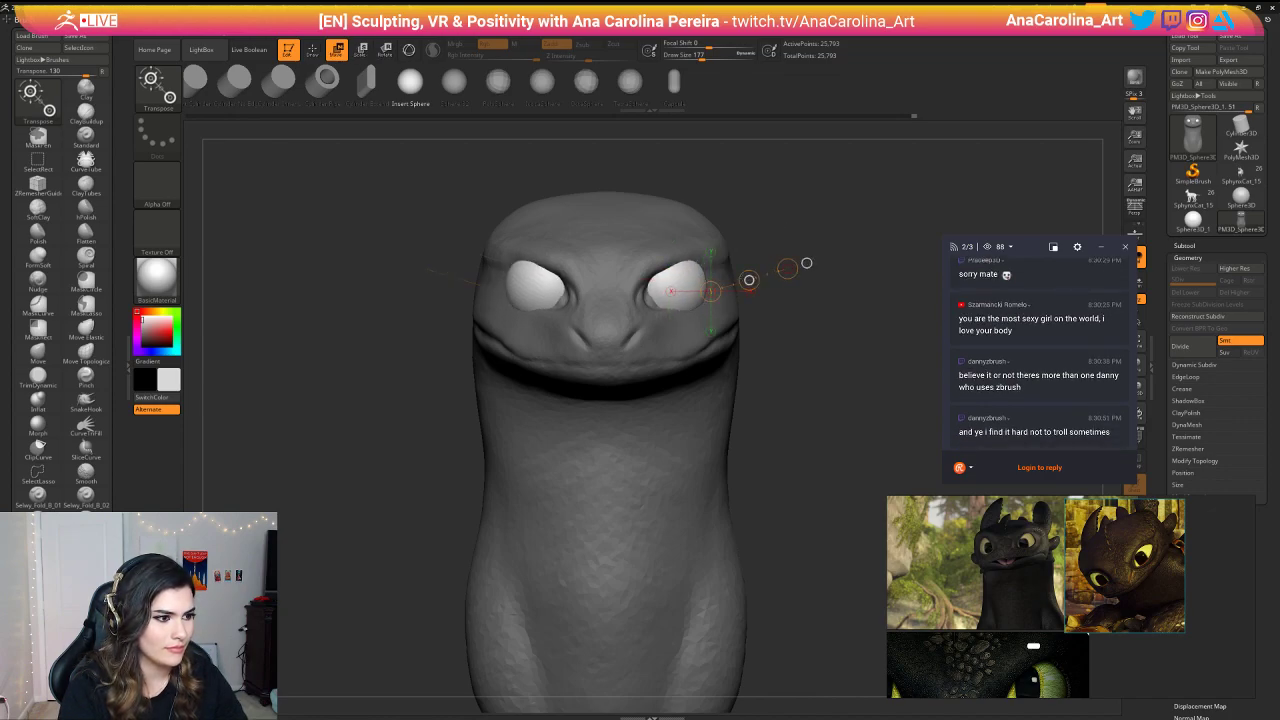
# Step: Fine-tune the position of the enlarged eyeballs with Move transpose from the front and side views
pyautogui.moveTo(749, 280); pyautogui.dragTo(750, 278)
pyautogui.moveTo(835, 340); pyautogui.dragTo(600, 340)
pyautogui.moveTo(825, 239); pyautogui.dragTo(848, 229)
pyautogui.moveTo(789, 261); pyautogui.dragTo(792, 259)
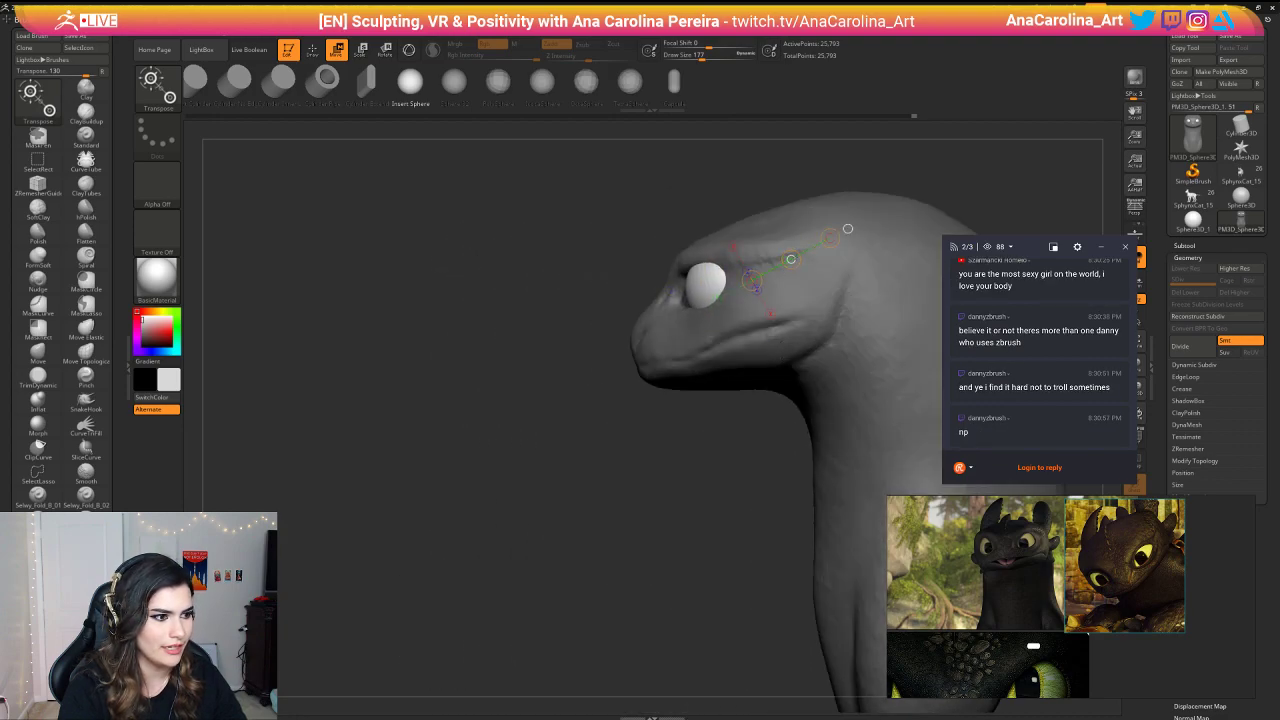
# Step: Nudge the eyeballs into place with Move transpose from the side and front views, and save the work
pyautogui.moveTo(620, 420); pyautogui.dragTo(585, 420)
pyautogui.moveTo(450, 420)
pyautogui.keyDown('shift'); pyautogui.mouseDown()
pyautogui.moveTo(585, 420)
pyautogui.moveTo(450, 350)
pyautogui.moveTo(450, 434)
pyautogui.mouseUp(); pyautogui.keyUp('shift')
pyautogui.moveTo(742, 321)
pyautogui.mouseDown()
pyautogui.moveTo(842, 313)
pyautogui.moveTo(779, 320)
pyautogui.mouseUp()
pyautogui.keyDown('shift'); pyautogui.moveTo(850, 420); pyautogui.dragTo(930, 420); pyautogui.keyUp('shift')
pyautogui.moveTo(795, 308)
pyautogui.mouseDown()
pyautogui.moveTo(861, 304)
pyautogui.moveTo(832, 305)
pyautogui.mouseUp()
pyautogui.moveTo(850, 420); pyautogui.dragTo(735, 420)
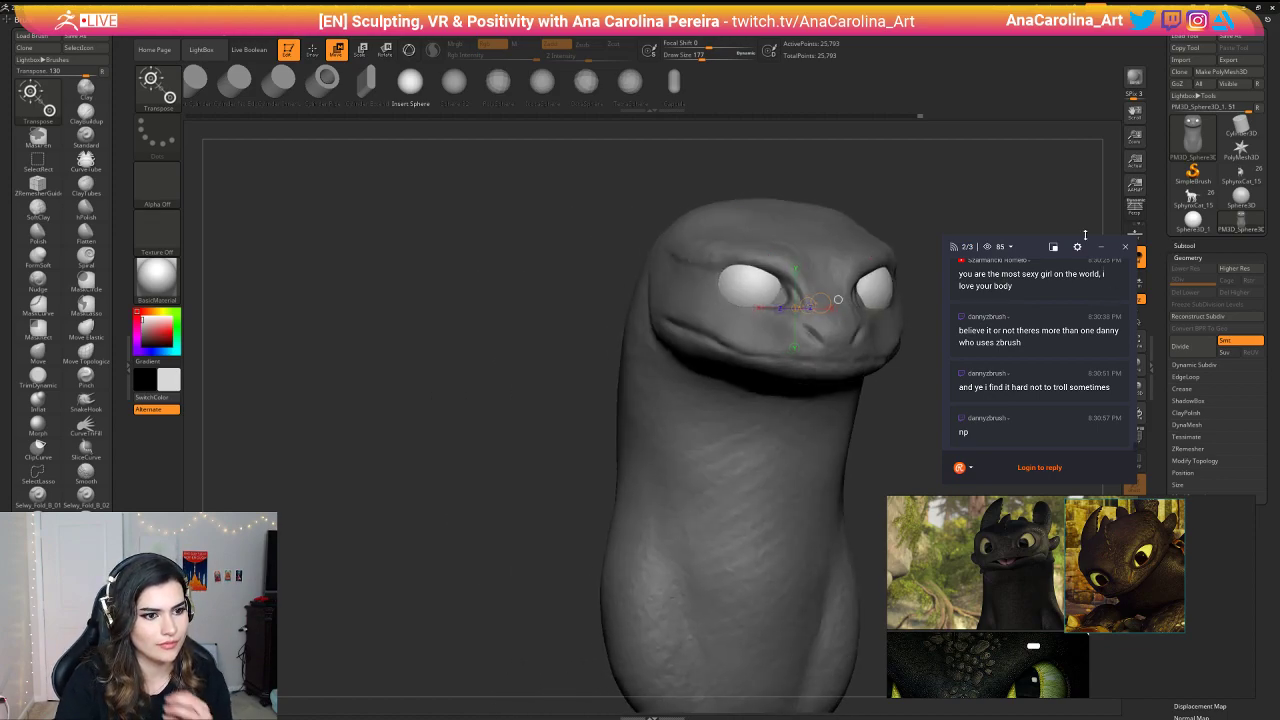
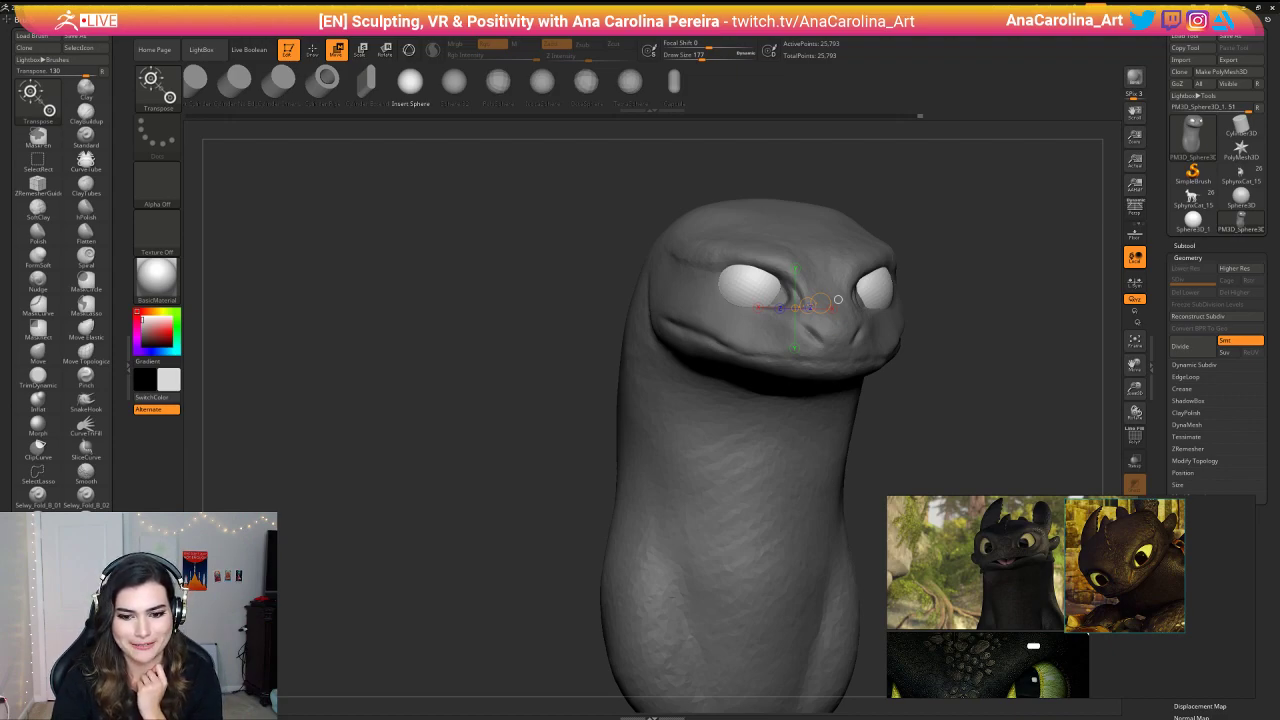
pyautogui.hotkey('ctrl', 's')
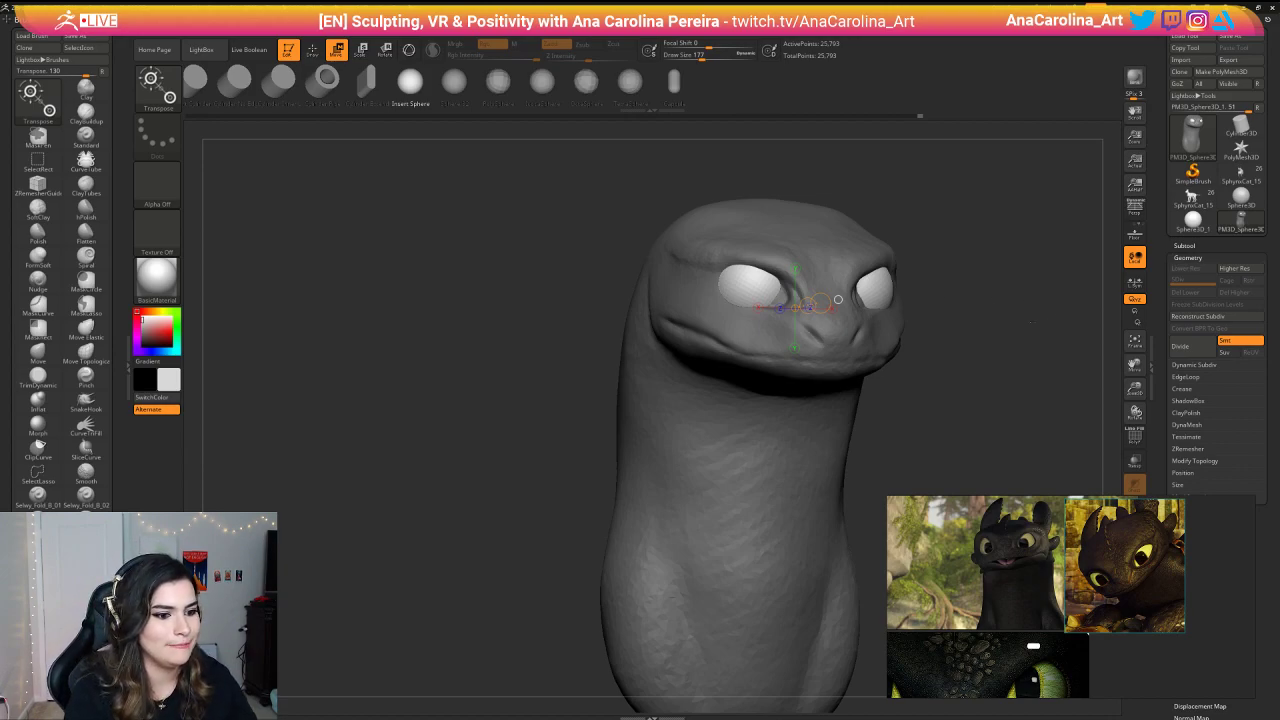
# Step: Separate the masked head and body from the unmasked eyeballs with Split Masked Points
pyautogui.moveTo(838, 299); pyautogui.dragTo(735, 287)
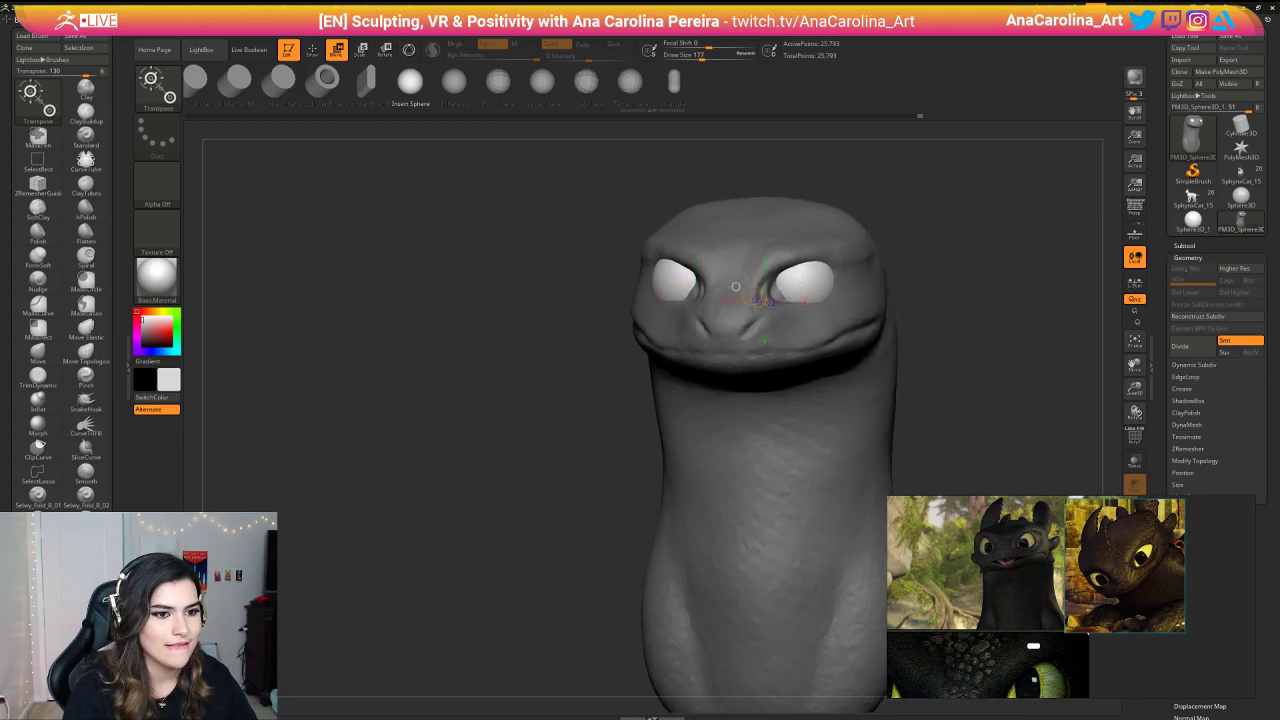
pyautogui.scroll(-3, 1198, 248)
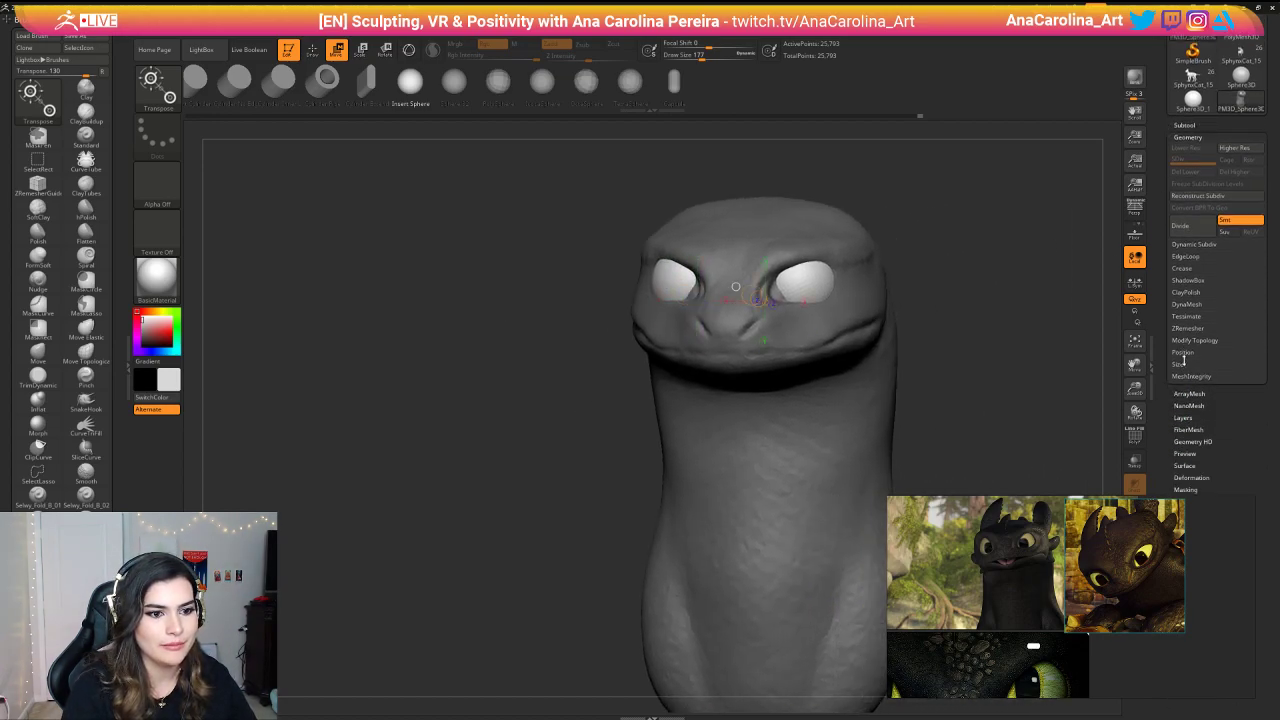
pyautogui.scroll(-2, 1170, 330)
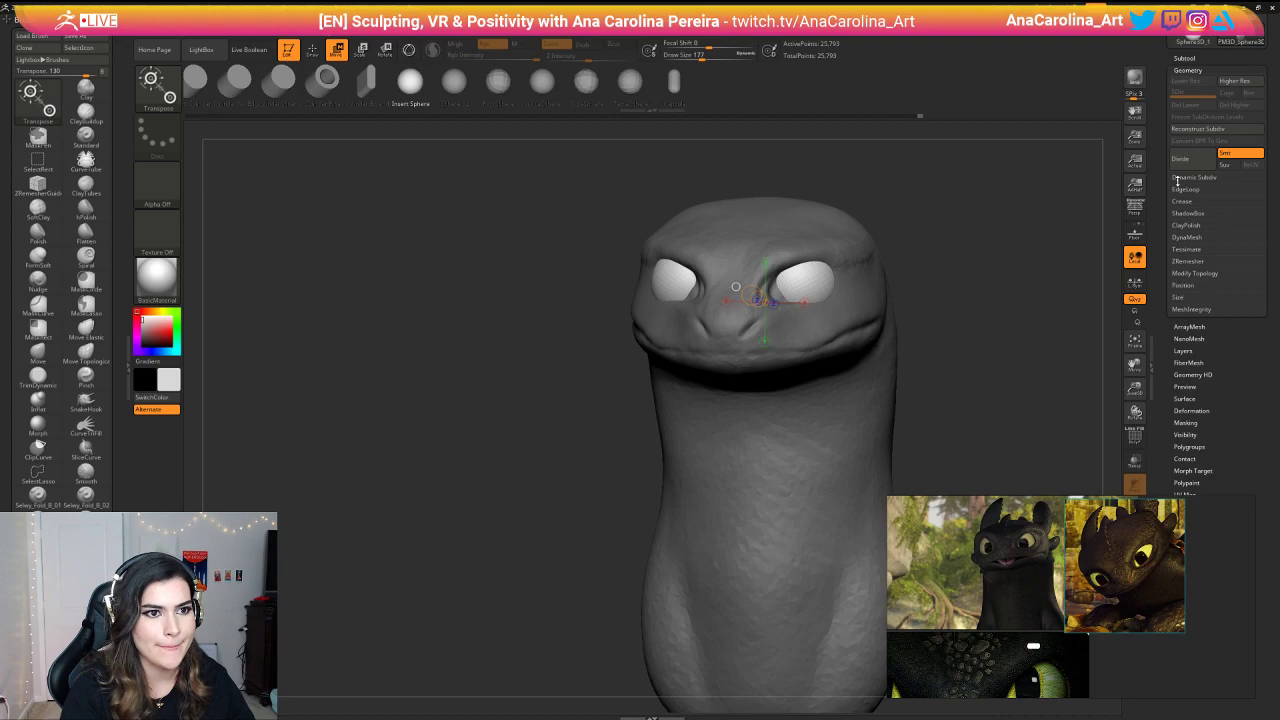
pyautogui.click(1201, 57)
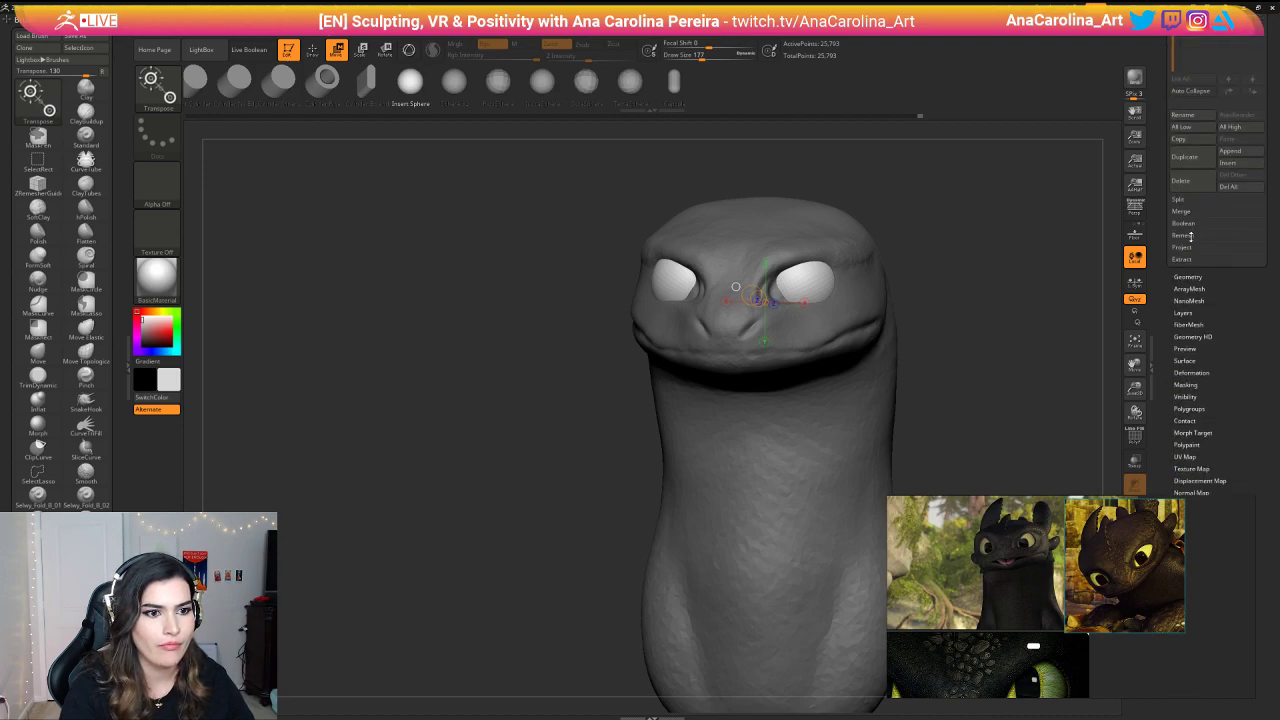
pyautogui.click(1180, 200)
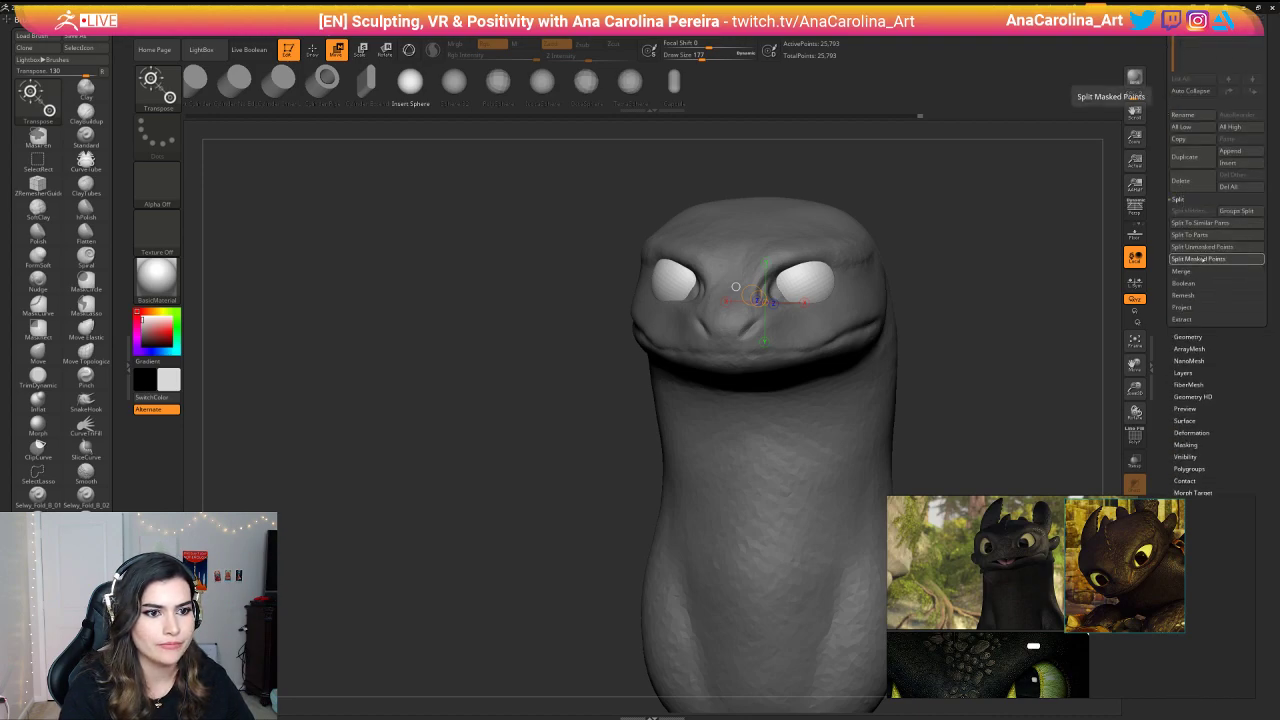
pyautogui.click(1203, 259)
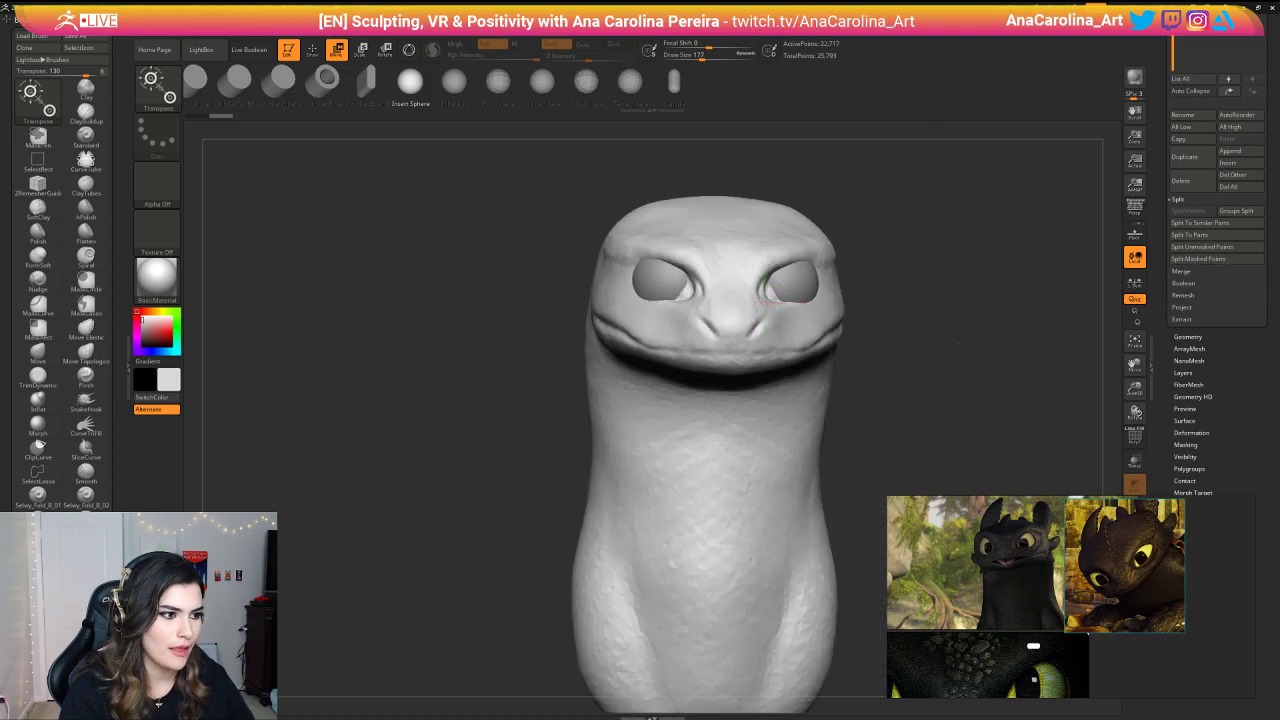
# Step: Switch to the SnakeHook brush at draw size 280 and pull the cheeks slightly inward below the eyes
pyautogui.moveTo(959, 343)
pyautogui.keyDown('alt'); pyautogui.mouseDown()
pyautogui.moveTo(957, 300)
pyautogui.moveTo(955, 330)
pyautogui.mouseUp(); pyautogui.keyUp('alt')
pyautogui.press('b')
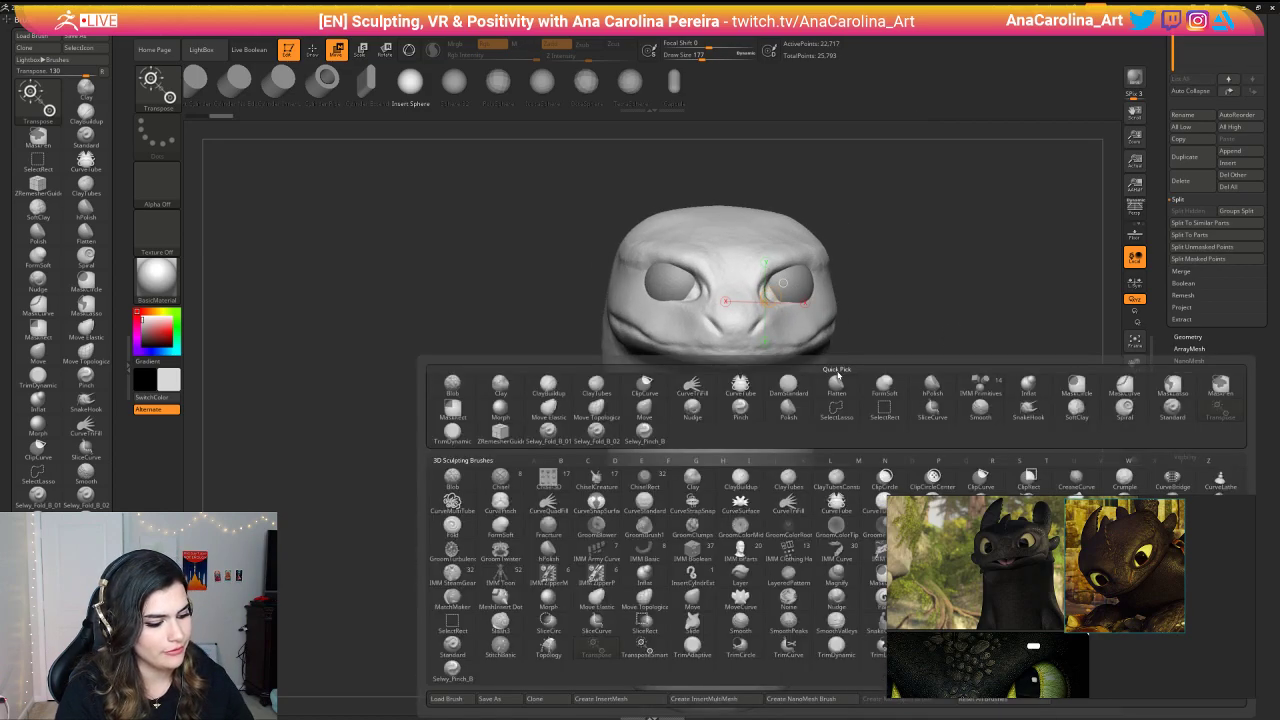
pyautogui.press('s')
pyautogui.press('h')
pyautogui.press('space')
pyautogui.moveTo(816, 326); pyautogui.dragTo(819, 326)
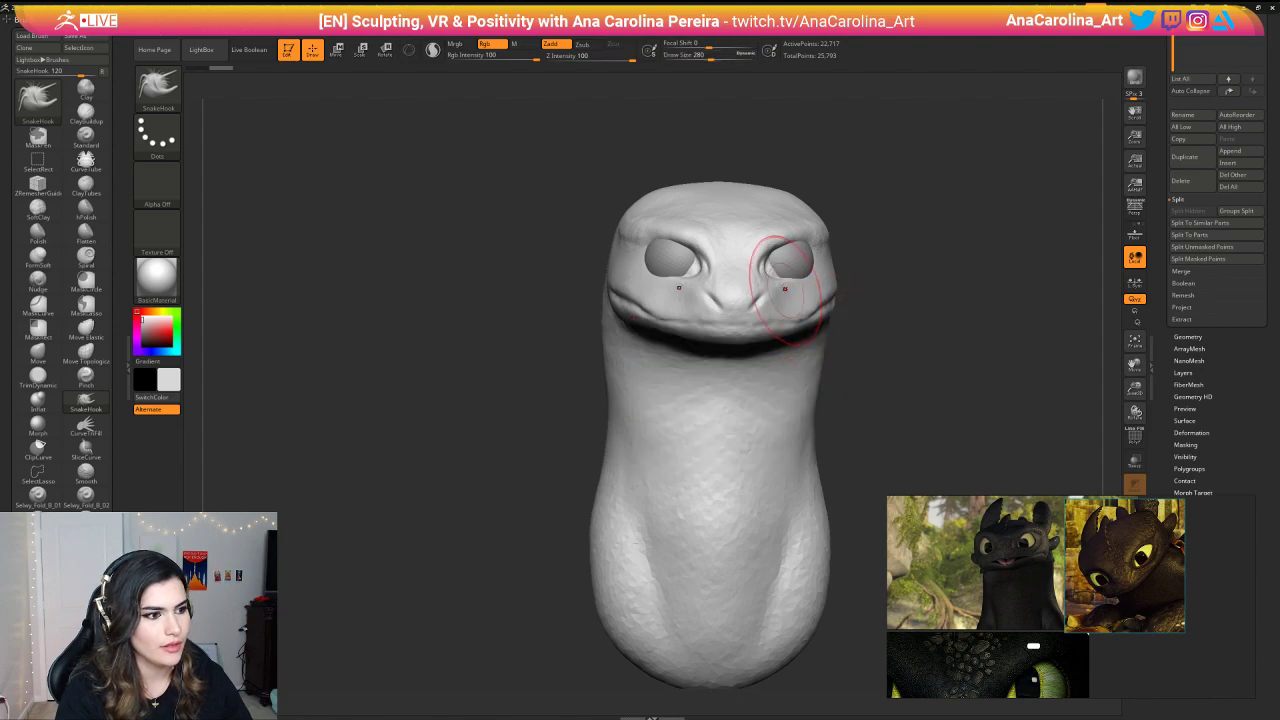
pyautogui.moveTo(797, 284); pyautogui.dragTo(788, 281)
# Step: Enlarge the SnakeHook brush to draw size 372 and reshape the cheek under the eye from the side
pyautogui.moveTo(950, 300); pyautogui.dragTo(830, 297)
pyautogui.press('space')
pyautogui.moveTo(729, 352); pyautogui.dragTo(690, 347)
pyautogui.moveTo(804, 295); pyautogui.dragTo(807, 303)
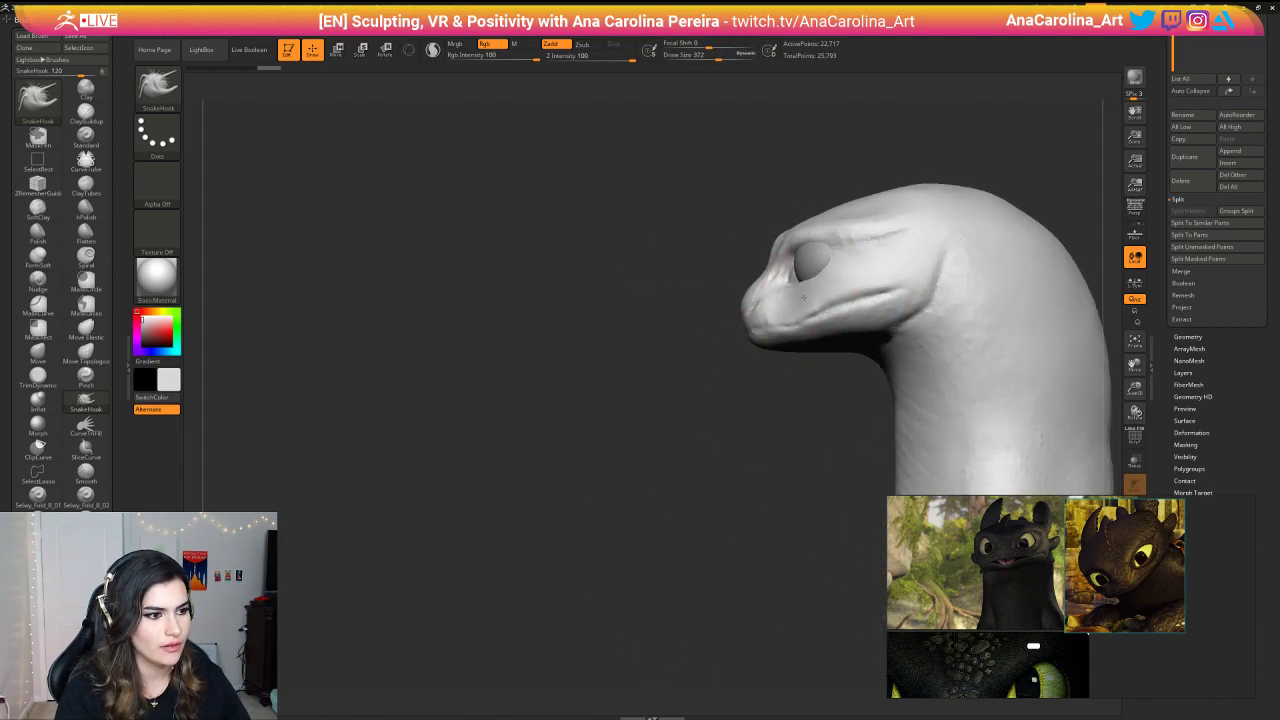
pyautogui.moveTo(700, 366)
pyautogui.mouseDown()
pyautogui.moveTo(860, 372)
pyautogui.moveTo(875, 351)
pyautogui.mouseUp()
pyautogui.press('space')
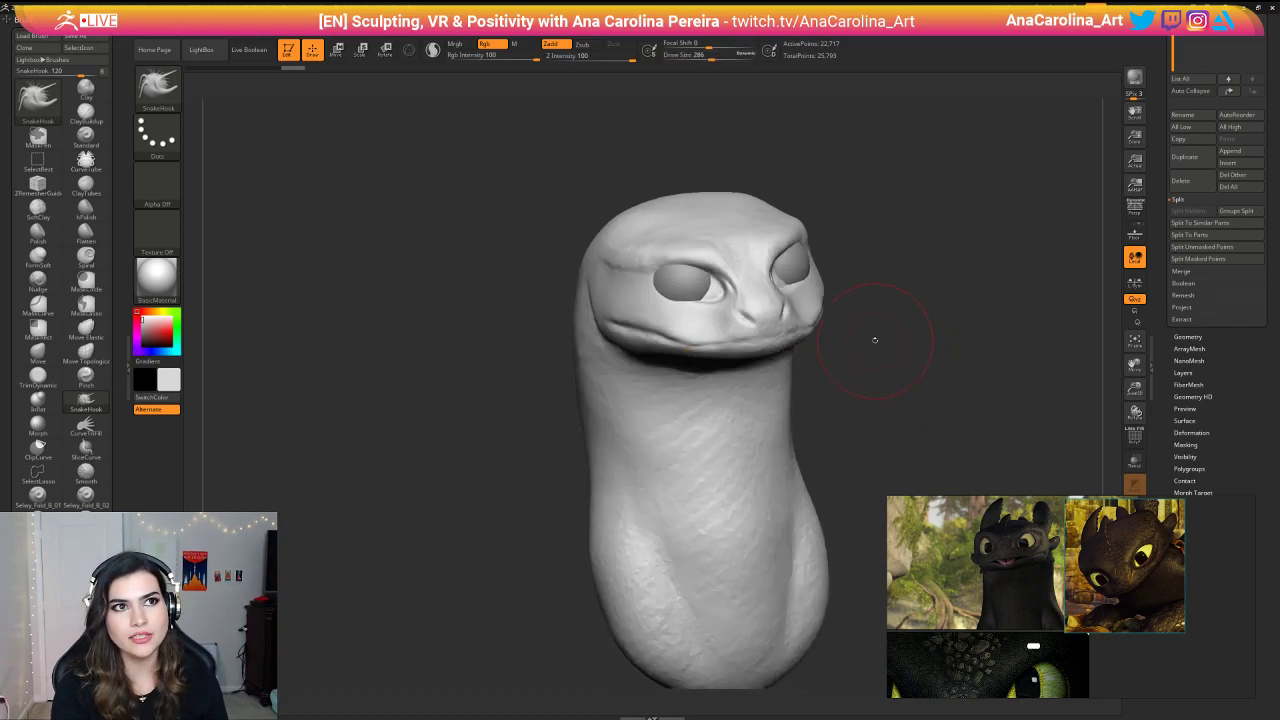
# Step: Reduce the SnakeHook draw size to 145 and pull up the inner corners of the lower eyelids
pyautogui.moveTo(909, 274)
pyautogui.mouseDown()
pyautogui.moveTo(908, 311)
pyautogui.moveTo(900, 289)
pyautogui.moveTo(933, 298)
pyautogui.moveTo(838, 324)
pyautogui.moveTo(831, 354)
pyautogui.mouseUp()
pyautogui.press('space')
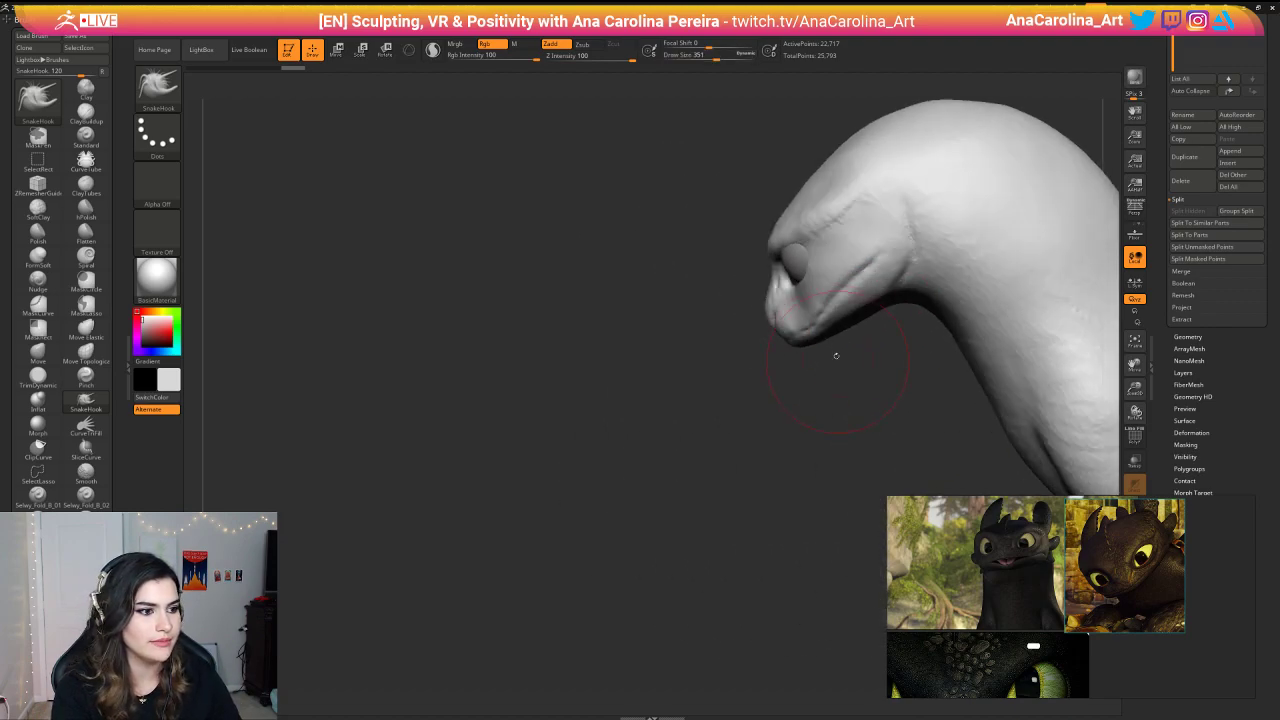
pyautogui.moveTo(809, 260)
pyautogui.mouseDown()
pyautogui.moveTo(885, 318)
pyautogui.moveTo(912, 301)
pyautogui.mouseUp()
pyautogui.press('space')
pyautogui.press('space')
pyautogui.moveTo(806, 287); pyautogui.dragTo(798, 287)
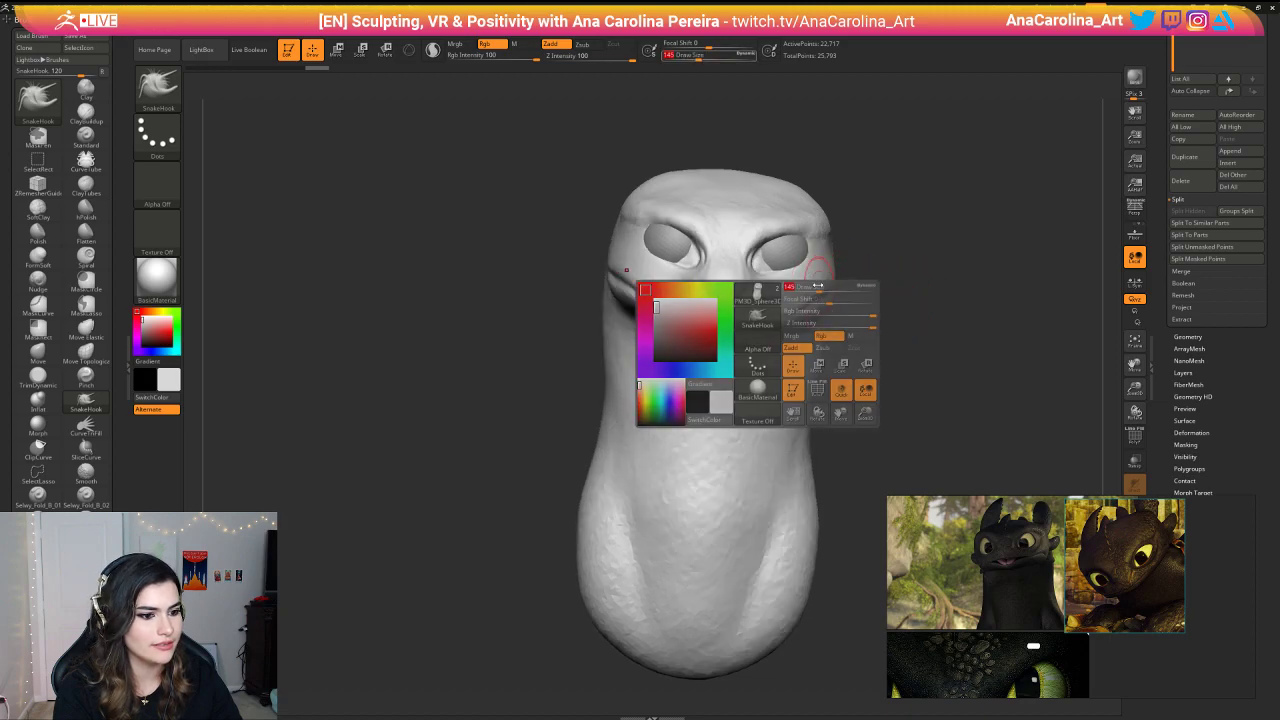
pyautogui.moveTo(925, 292)
pyautogui.mouseDown()
pyautogui.moveTo(845, 298)
pyautogui.moveTo(918, 294)
pyautogui.mouseUp()
pyautogui.moveTo(766, 263); pyautogui.dragTo(760, 256)
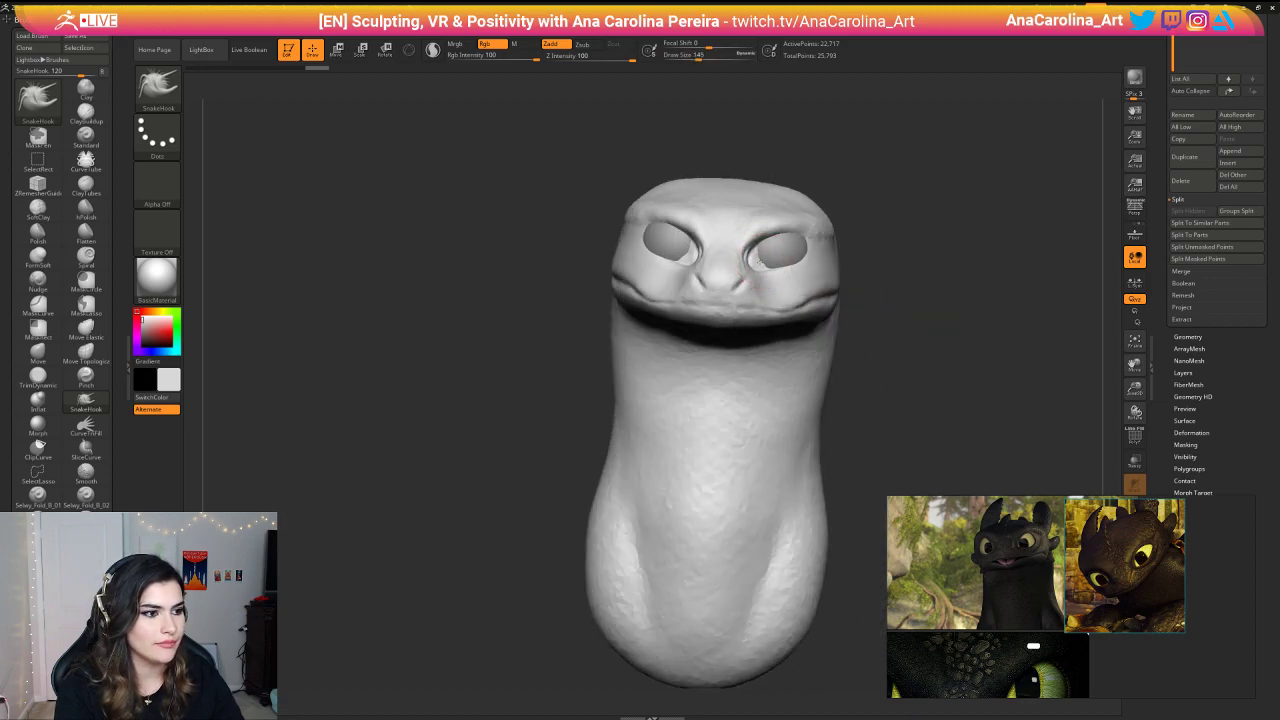
pyautogui.moveTo(846, 309); pyautogui.dragTo(872, 315)
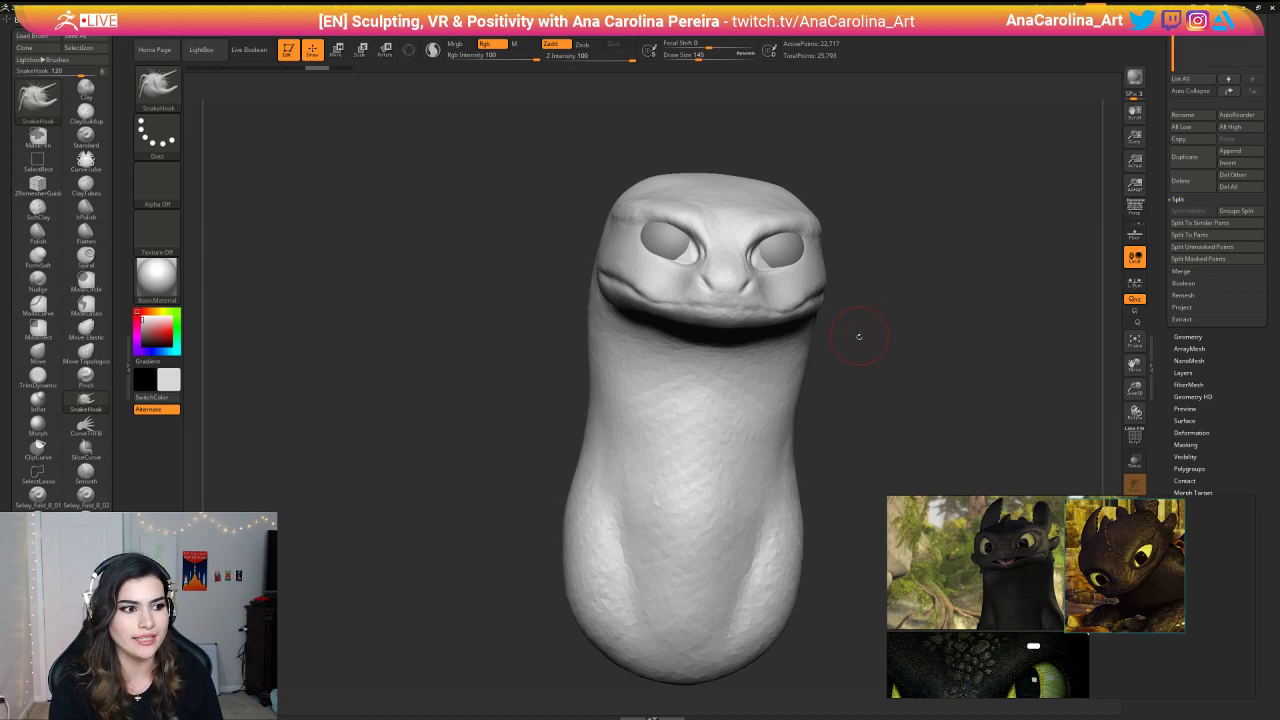
# Step: Set the SnakeHook draw size to 286 and adjust the inner edges of the eye sockets from a three-quarter view
pyautogui.moveTo(858, 337)
pyautogui.mouseDown()
pyautogui.moveTo(807, 288)
pyautogui.moveTo(872, 296)
pyautogui.mouseUp()
pyautogui.press('space')
pyautogui.moveTo(872, 301); pyautogui.dragTo(820, 298)
pyautogui.press('space')
pyautogui.moveTo(884, 304); pyautogui.dragTo(894, 304)
pyautogui.moveTo(940, 300); pyautogui.dragTo(915, 300)
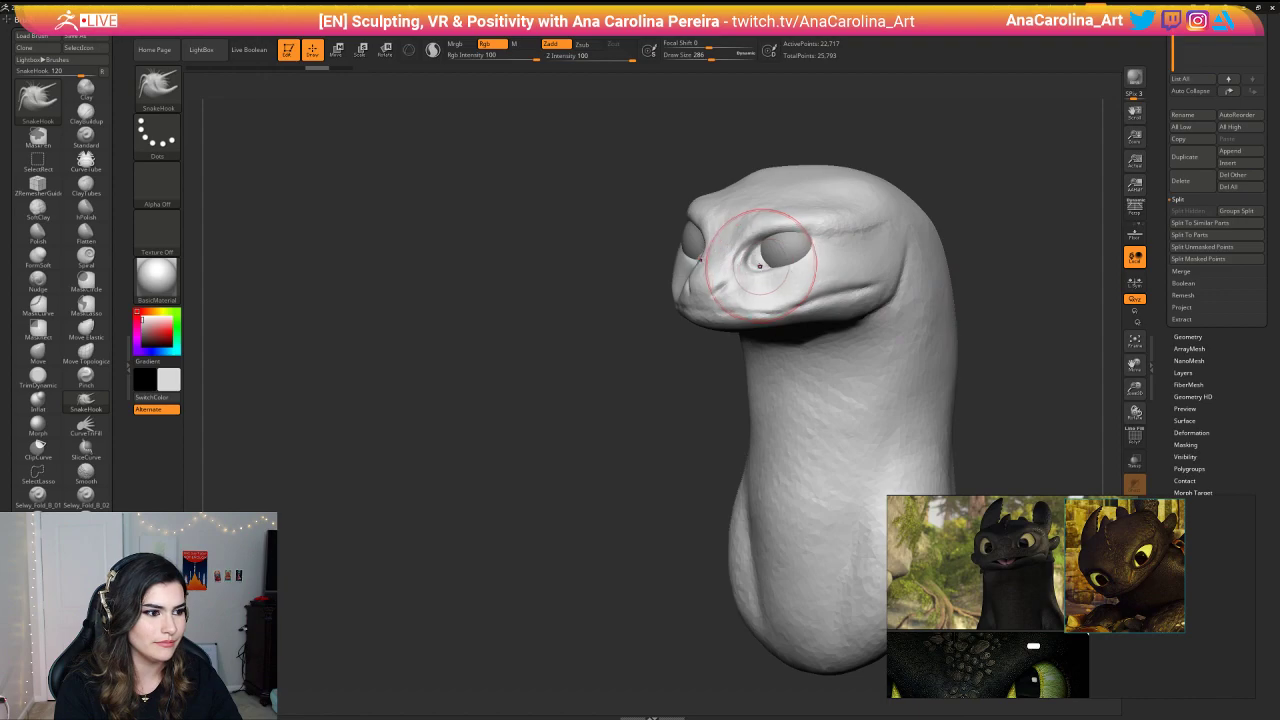
pyautogui.moveTo(763, 262); pyautogui.dragTo(760, 262)
pyautogui.moveTo(955, 252); pyautogui.dragTo(985, 260)
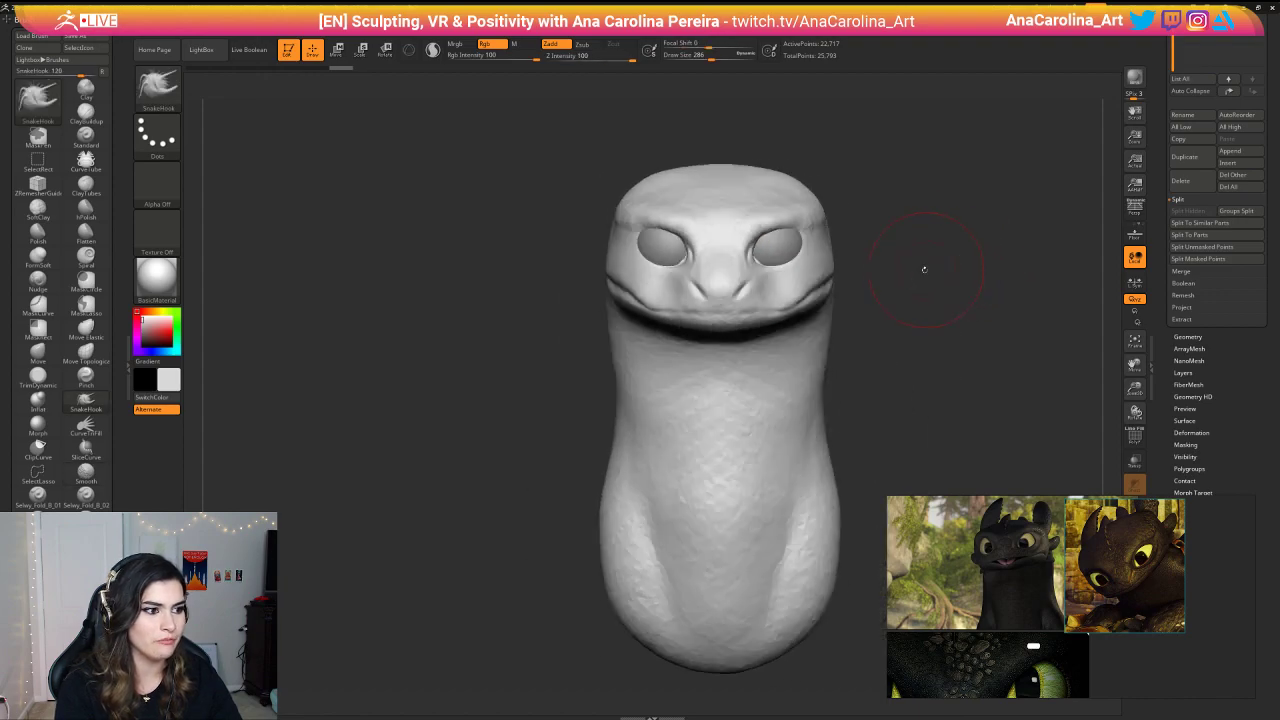
# Step: Refine the lower eye sockets and cheeks from the front with SnakeHook at draw sizes 223 and 202
pyautogui.press('space')
pyautogui.moveTo(911, 289); pyautogui.dragTo(906, 289)
pyautogui.moveTo(905, 270)
pyautogui.keyDown('alt'); pyautogui.mouseDown()
pyautogui.moveTo(903, 291)
pyautogui.moveTo(757, 262)
pyautogui.mouseUp(); pyautogui.keyUp('alt')
pyautogui.keyDown('shift'); pyautogui.moveTo(958, 214); pyautogui.dragTo(935, 198); pyautogui.keyUp('shift')
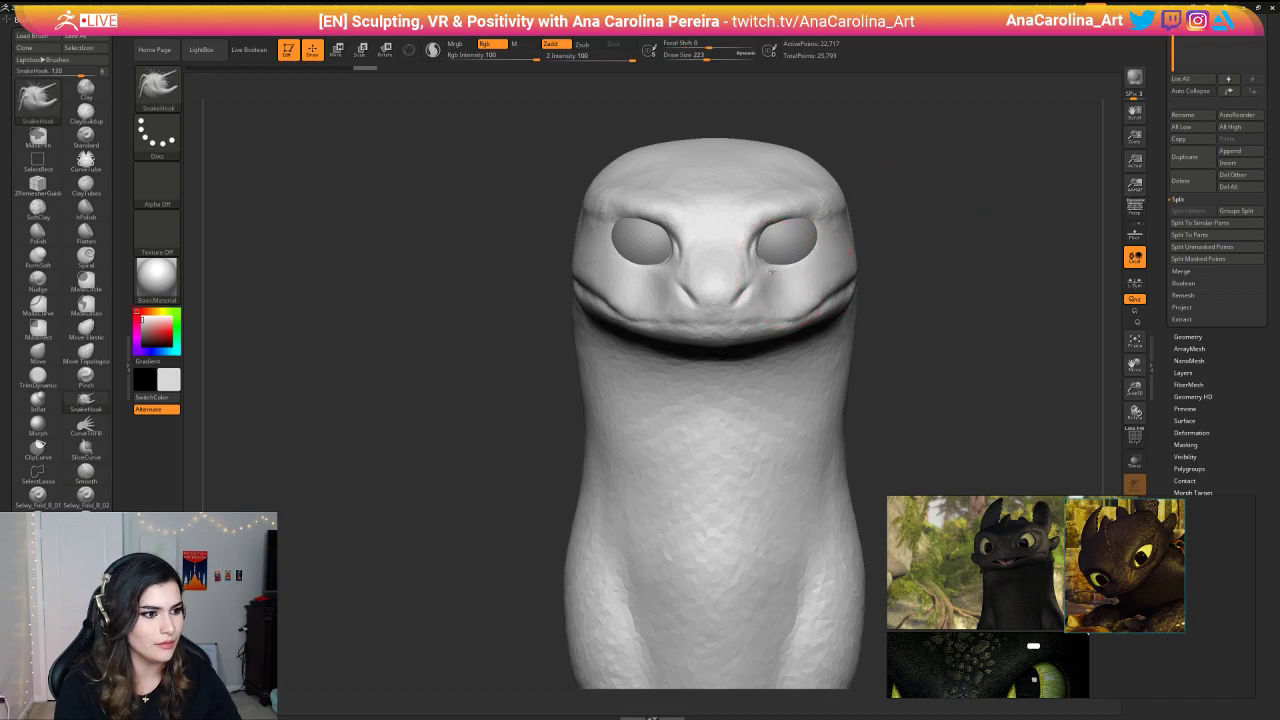
pyautogui.press('space')
pyautogui.moveTo(872, 268)
pyautogui.mouseDown()
pyautogui.moveTo(888, 298)
pyautogui.moveTo(800, 286)
pyautogui.moveTo(808, 238)
pyautogui.moveTo(824, 232)
pyautogui.mouseUp()
pyautogui.moveTo(882, 300)
pyautogui.mouseDown()
pyautogui.moveTo(877, 260)
pyautogui.moveTo(790, 242)
pyautogui.mouseUp()
pyautogui.moveTo(600, 262); pyautogui.dragTo(677, 257)
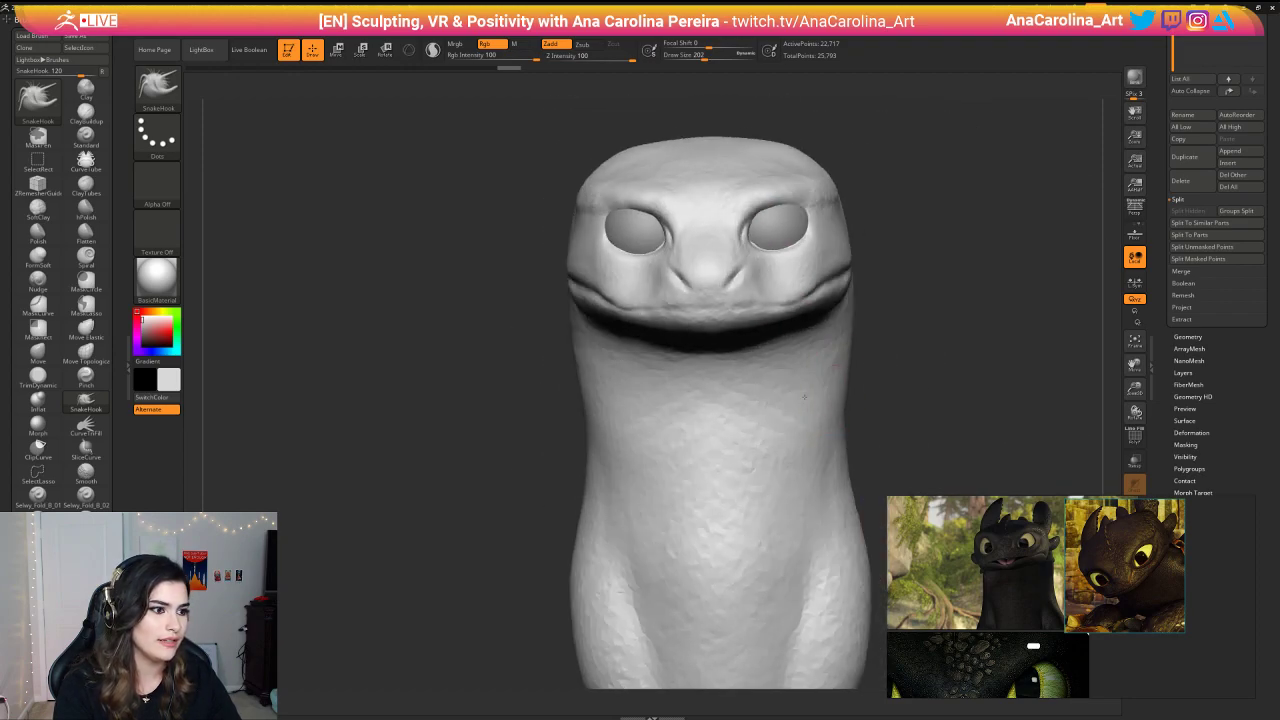
# Step: Pull the skin near the mouth corners slightly downward with the SnakeHook brush at draw size 202
pyautogui.moveTo(890, 330)
pyautogui.keyDown('alt'); pyautogui.mouseDown()
pyautogui.moveTo(890, 285)
pyautogui.moveTo(893, 400)
pyautogui.mouseUp(); pyautogui.keyUp('alt')
pyautogui.moveTo(935, 300); pyautogui.dragTo(895, 298)
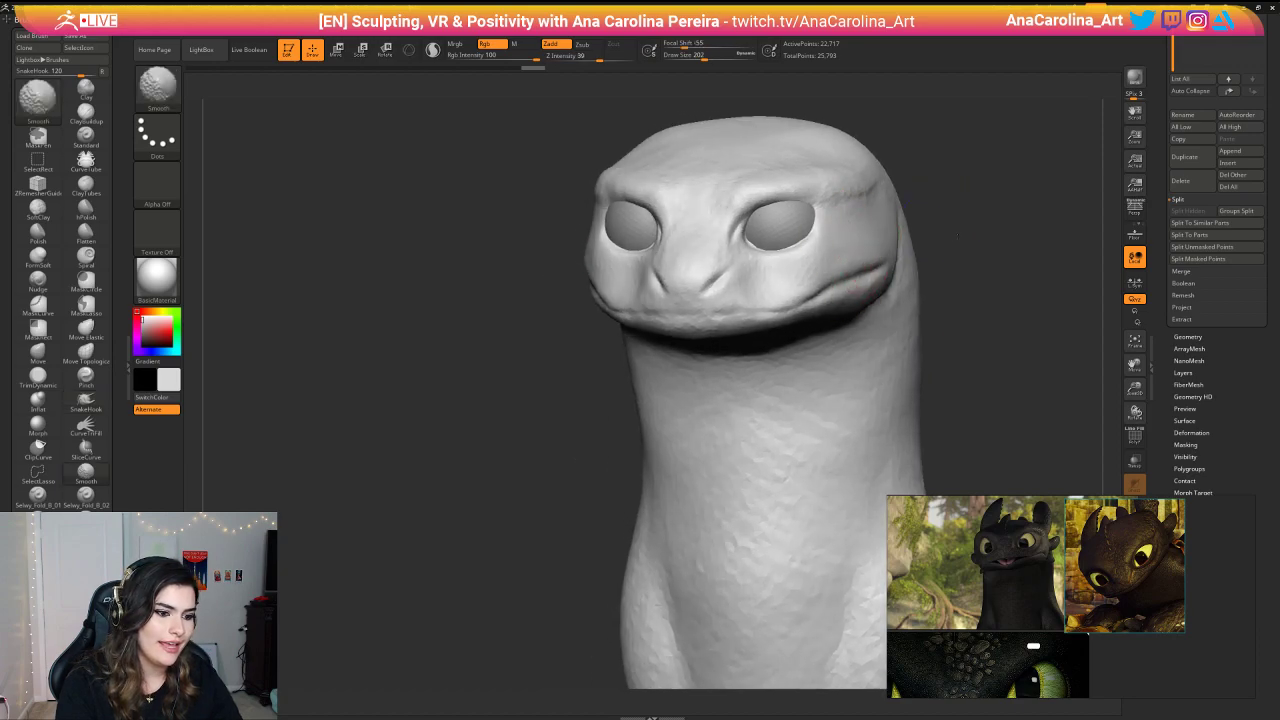
pyautogui.keyDown('shift'); pyautogui.moveTo(930, 215); pyautogui.dragTo(922, 208); pyautogui.keyUp('shift')
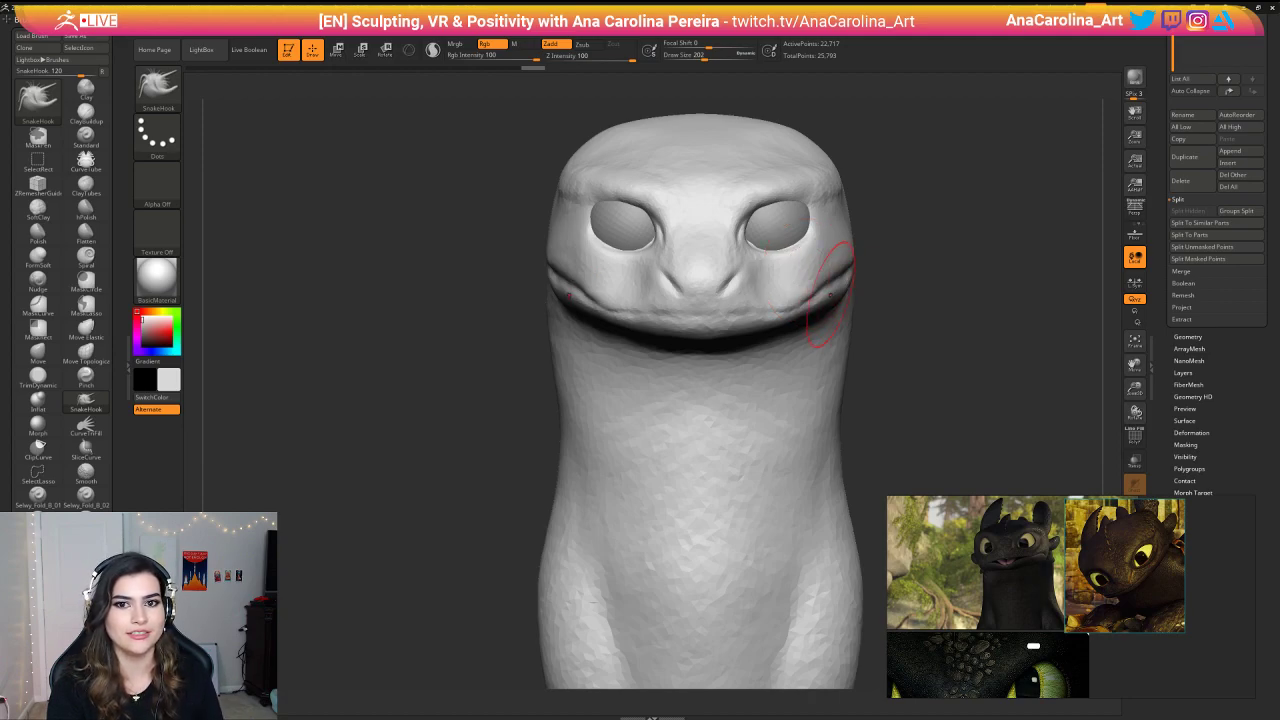
pyautogui.moveTo(867, 347); pyautogui.dragTo(869, 358)
pyautogui.moveTo(801, 285); pyautogui.dragTo(796, 299)
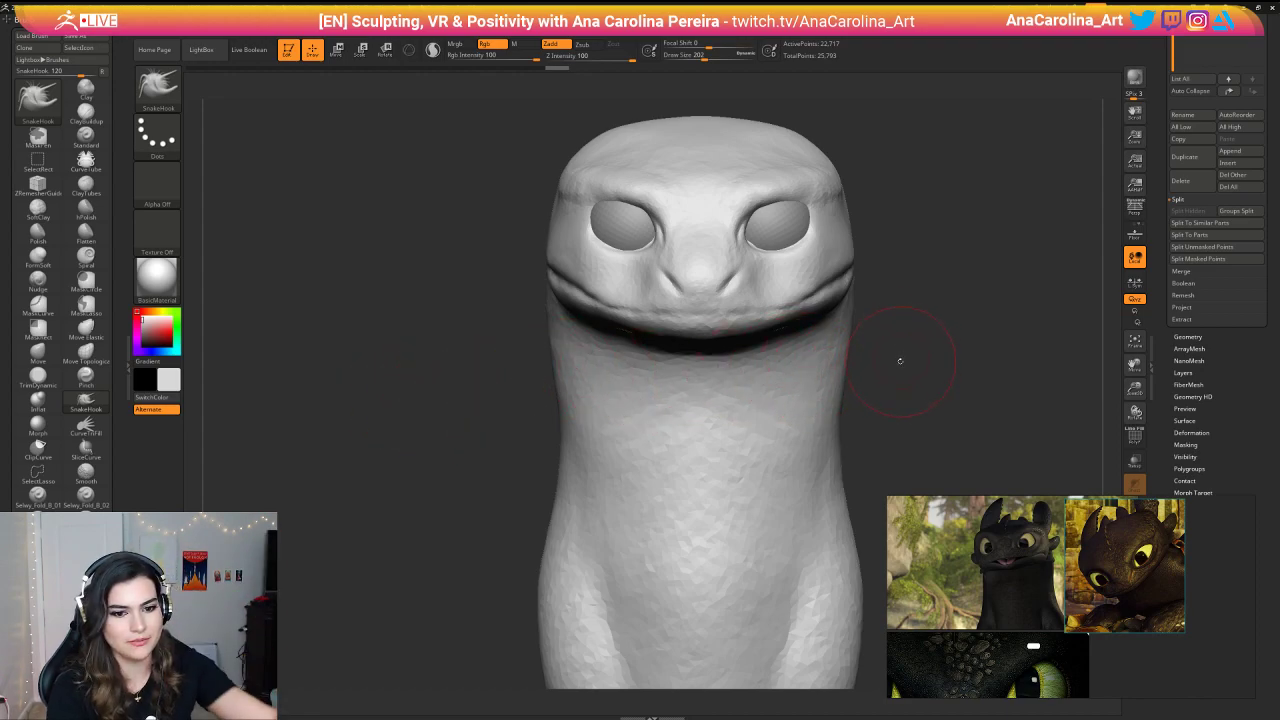
# Step: Lower the SnakeHook draw size to 149 and lift the front rim of the eye socket from the side
pyautogui.moveTo(901, 359)
pyautogui.mouseDown()
pyautogui.moveTo(882, 342)
pyautogui.moveTo(906, 324)
pyautogui.mouseUp()
pyautogui.press('space')
pyautogui.moveTo(908, 323); pyautogui.dragTo(815, 300)
pyautogui.moveTo(712, 384); pyautogui.dragTo(654, 386)
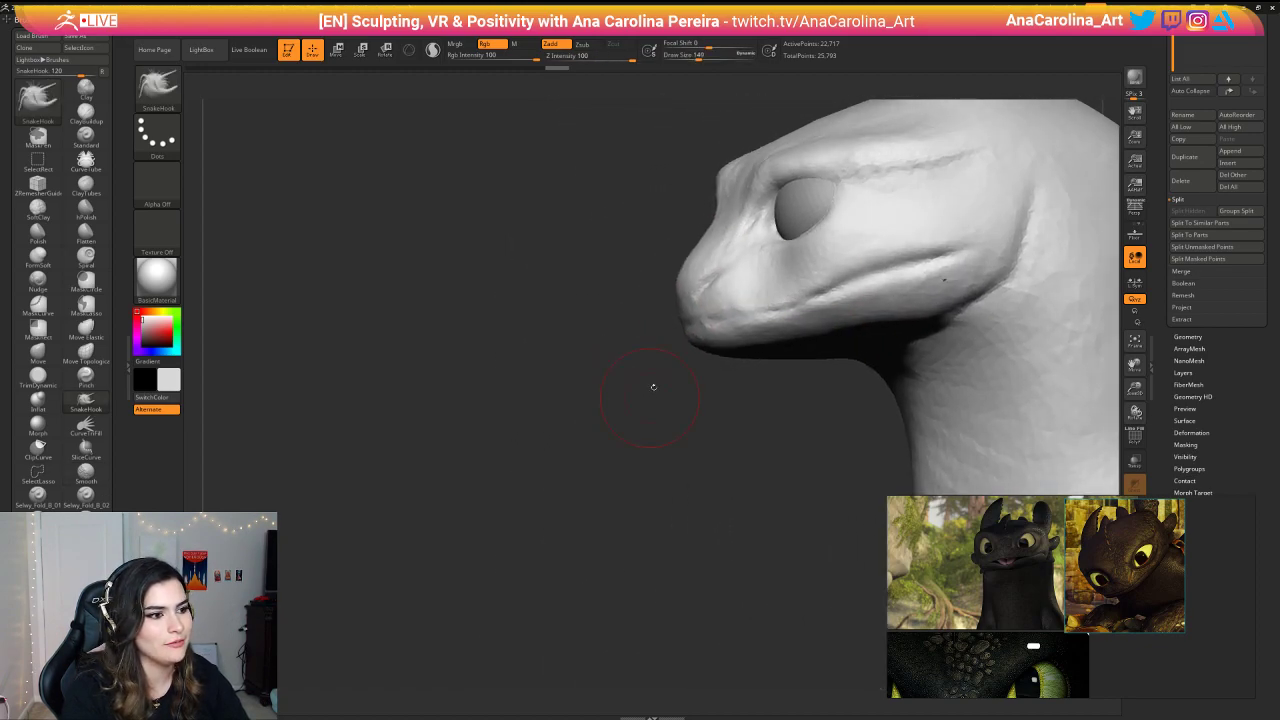
pyautogui.moveTo(753, 237); pyautogui.dragTo(756, 223)
pyautogui.keyDown('shift'); pyautogui.moveTo(768, 391); pyautogui.dragTo(842, 384); pyautogui.keyUp('shift')
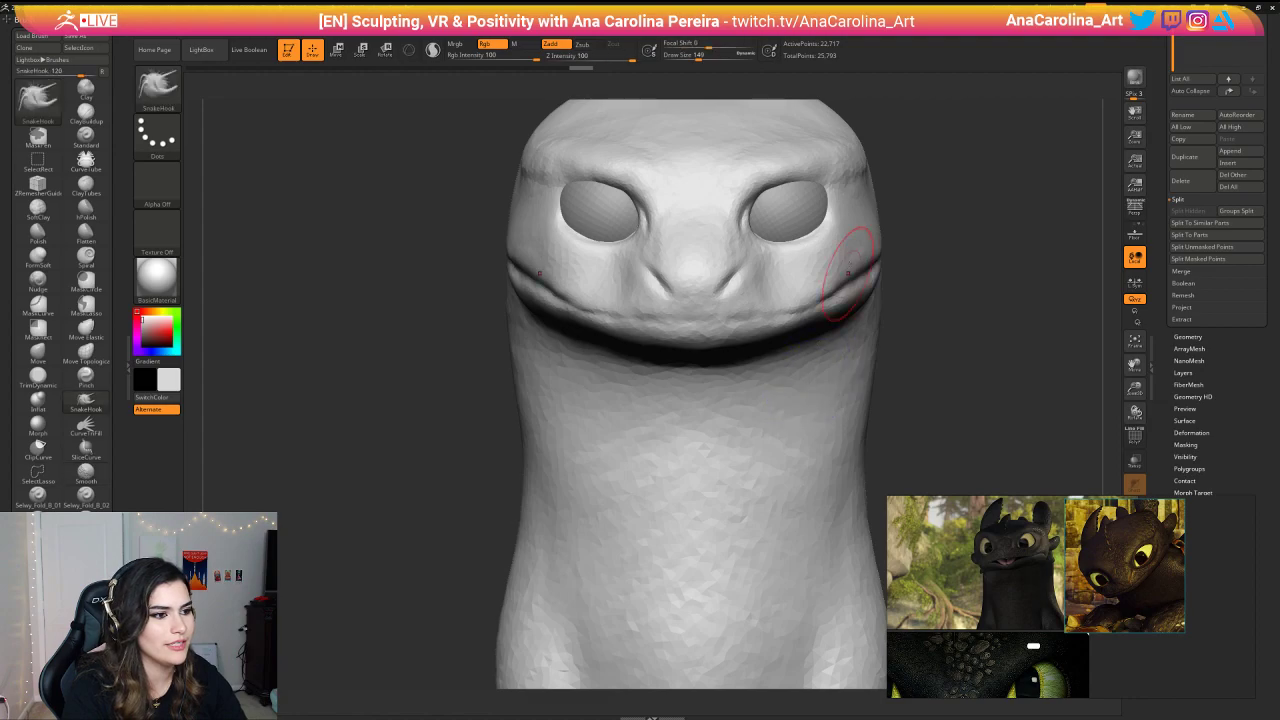
# Step: Pull the lower eyelids up around the eyeballs with the SnakeHook brush from a three-quarter view
pyautogui.moveTo(940, 270); pyautogui.dragTo(898, 264)
pyautogui.moveTo(820, 232); pyautogui.dragTo(820, 224)
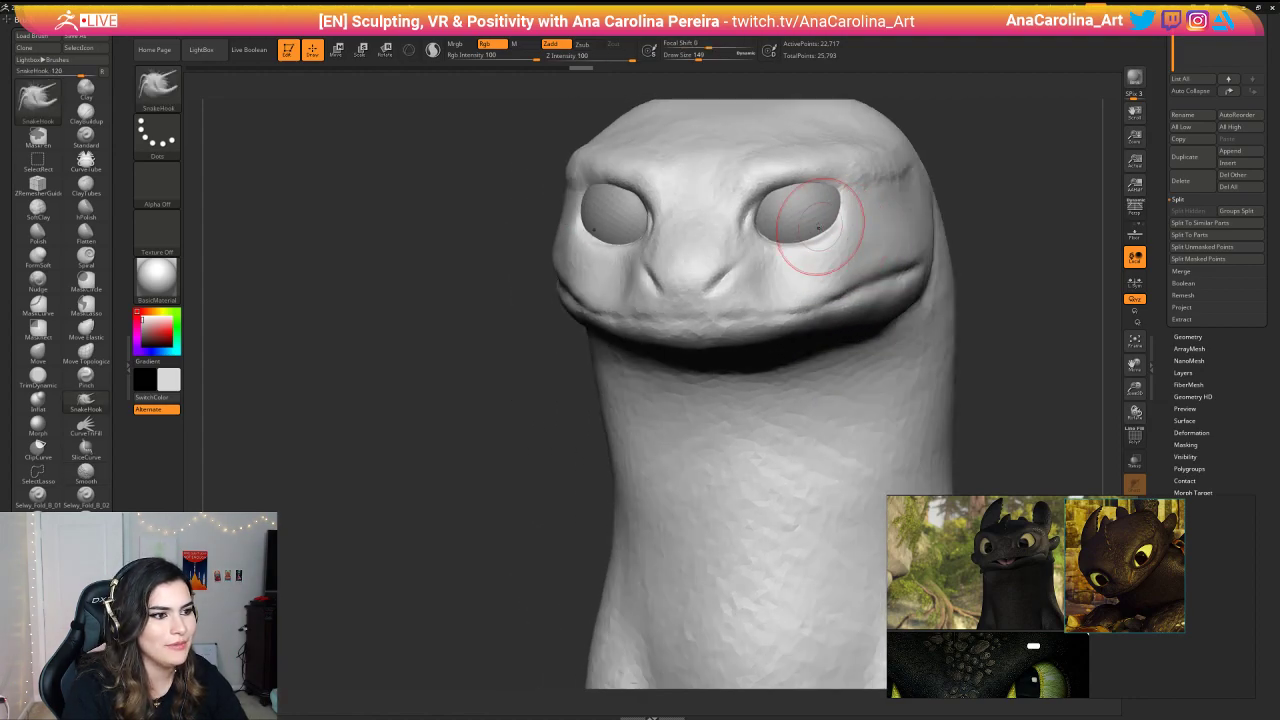
pyautogui.moveTo(982, 225); pyautogui.dragTo(932, 217)
pyautogui.moveTo(814, 234); pyautogui.dragTo(809, 229)
pyautogui.keyDown('alt'); pyautogui.moveTo(620, 420); pyautogui.dragTo(706, 342); pyautogui.keyUp('alt')
pyautogui.keyDown('alt'); pyautogui.moveTo(866, 294); pyautogui.dragTo(780, 360); pyautogui.keyUp('alt')
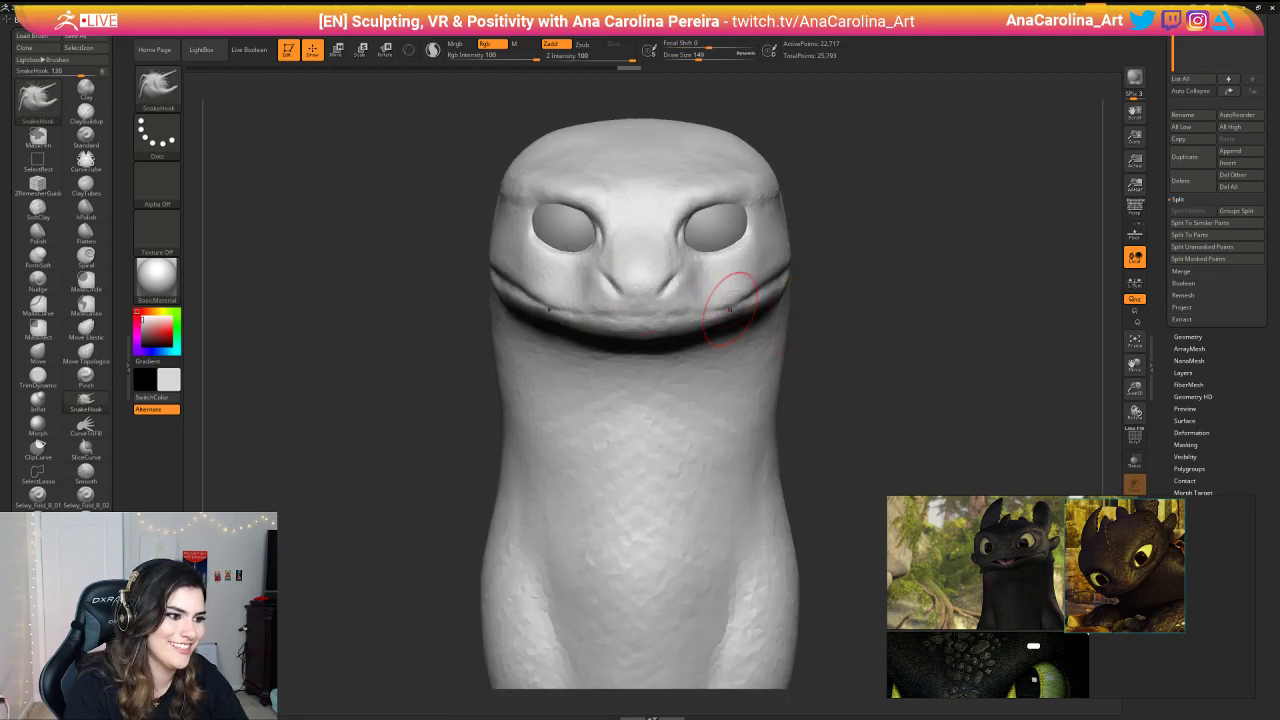
# Step: Set the SnakeHook draw size to 207 and adjust the jaw around the mouth corners
pyautogui.press('space')
pyautogui.moveTo(728, 306); pyautogui.dragTo(735, 306)
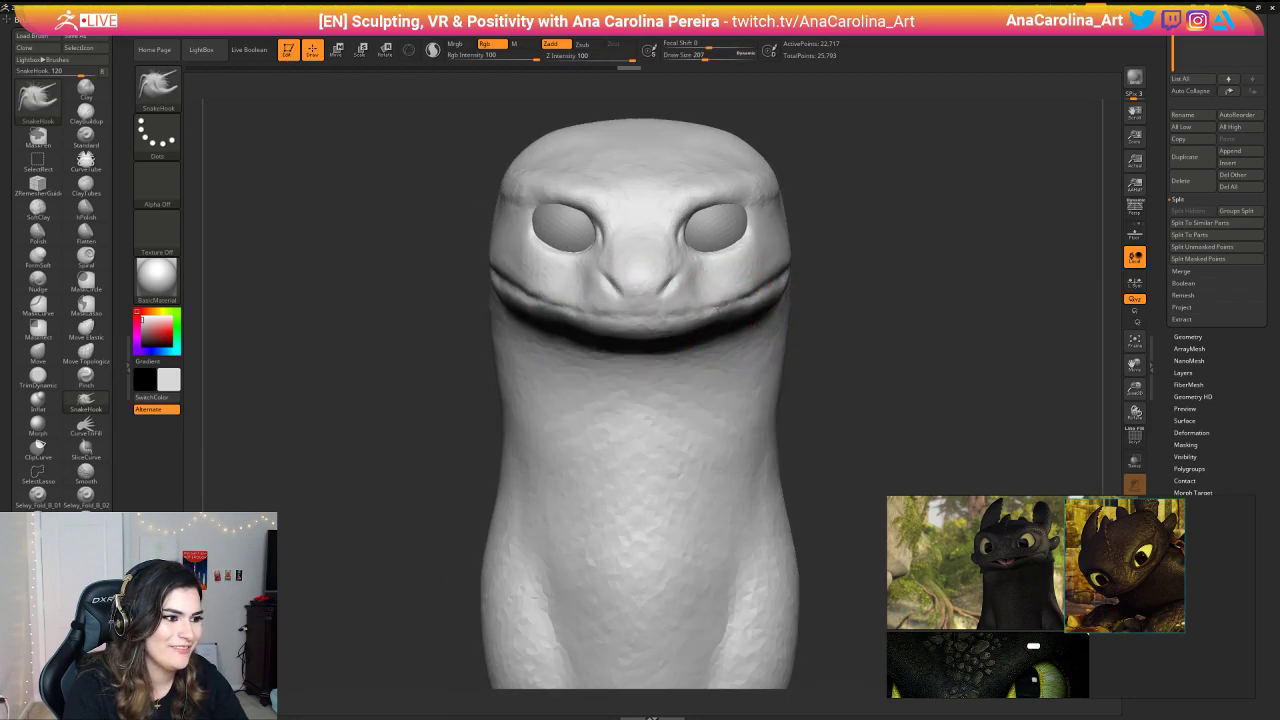
pyautogui.moveTo(812, 316)
pyautogui.mouseDown()
pyautogui.moveTo(837, 312)
pyautogui.moveTo(806, 293)
pyautogui.mouseUp()
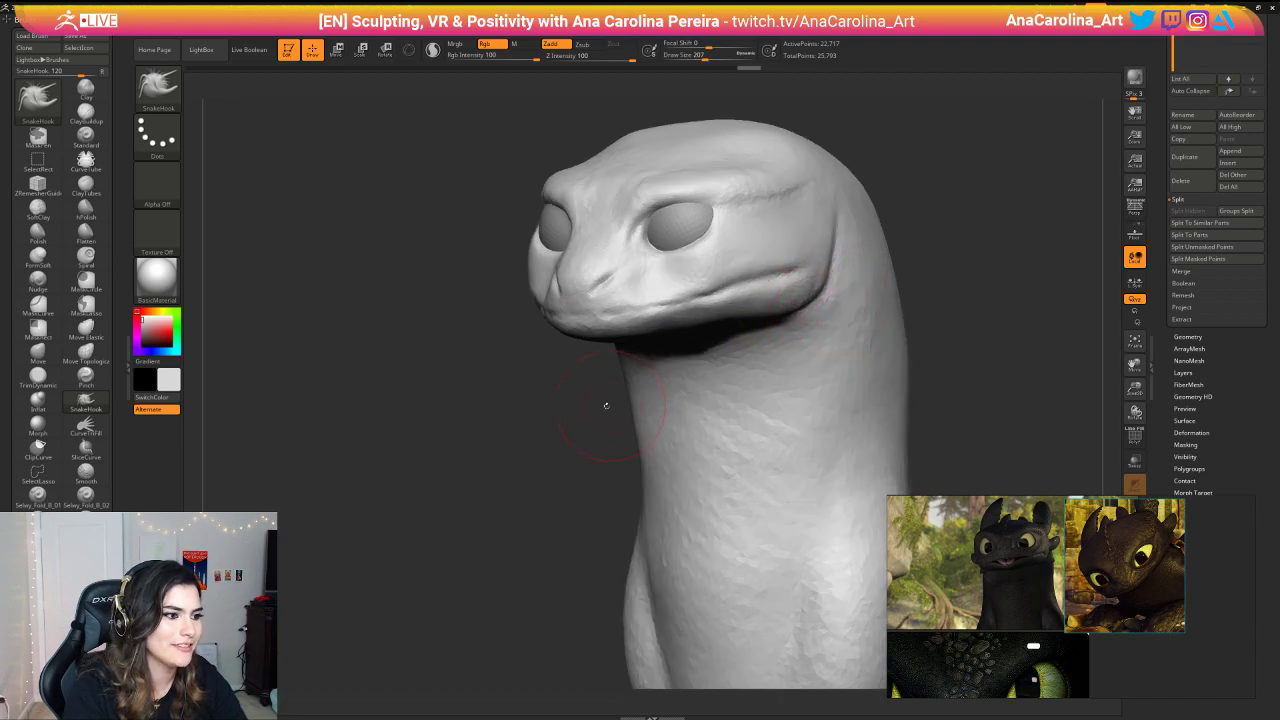
# Step: Examine the head's shape, brow and eye placement from above, three-quarter and front views
pyautogui.moveTo(606, 406)
pyautogui.mouseDown()
pyautogui.moveTo(829, 420)
pyautogui.moveTo(834, 348)
pyautogui.moveTo(834, 403)
pyautogui.mouseUp()
pyautogui.press('space')
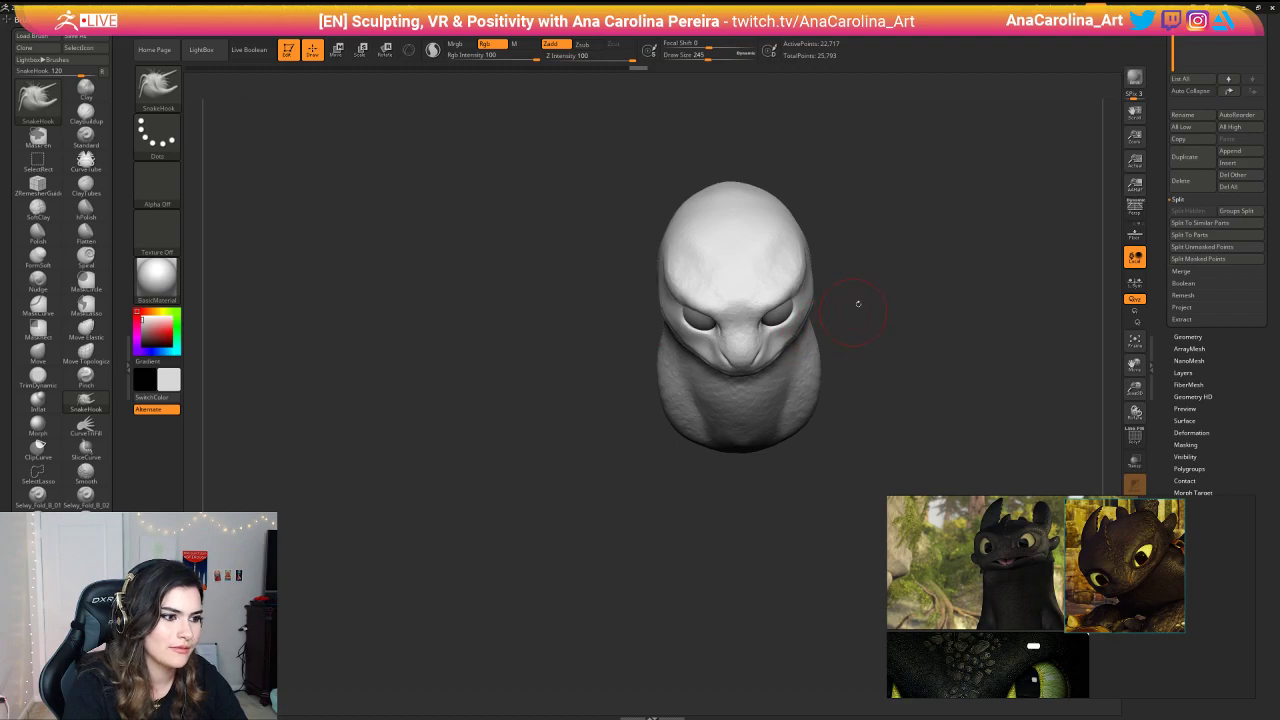
pyautogui.moveTo(858, 304); pyautogui.dragTo(866, 202)
pyautogui.moveTo(945, 200)
pyautogui.mouseDown()
pyautogui.moveTo(877, 191)
pyautogui.moveTo(886, 250)
pyautogui.mouseUp()
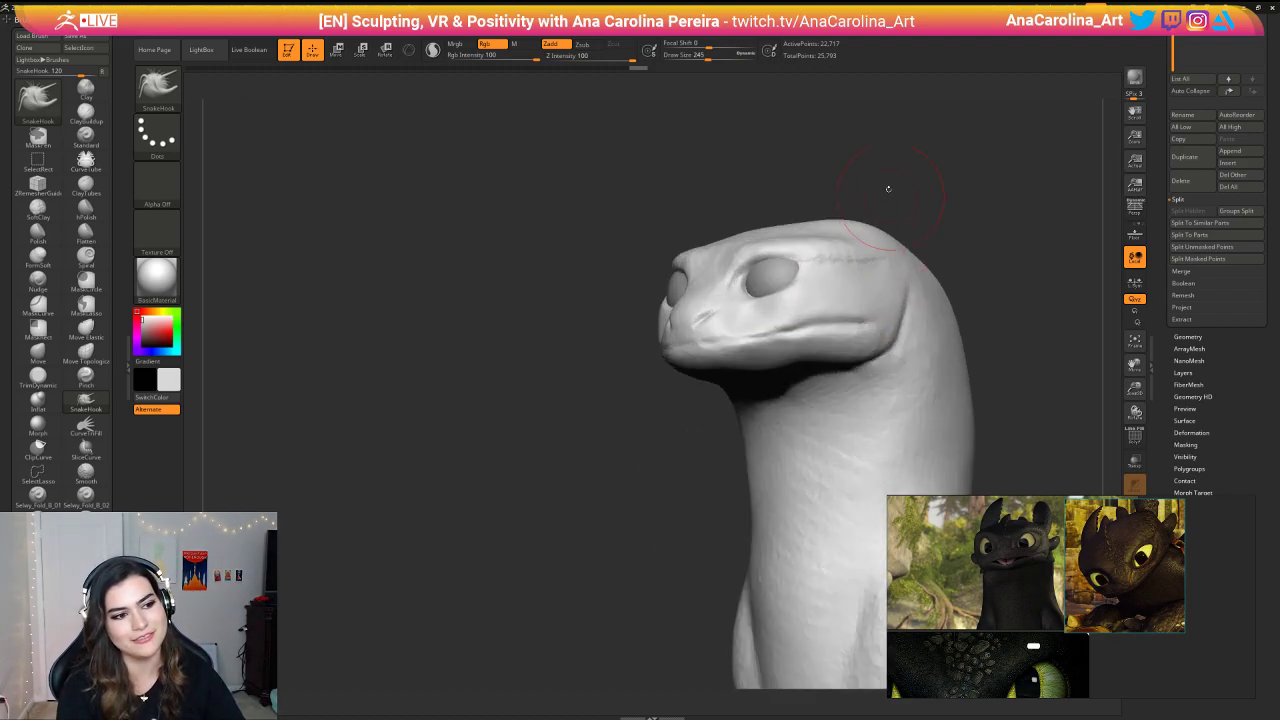
pyautogui.keyDown('shift'); pyautogui.moveTo(888, 188); pyautogui.dragTo(896, 193); pyautogui.keyUp('shift')
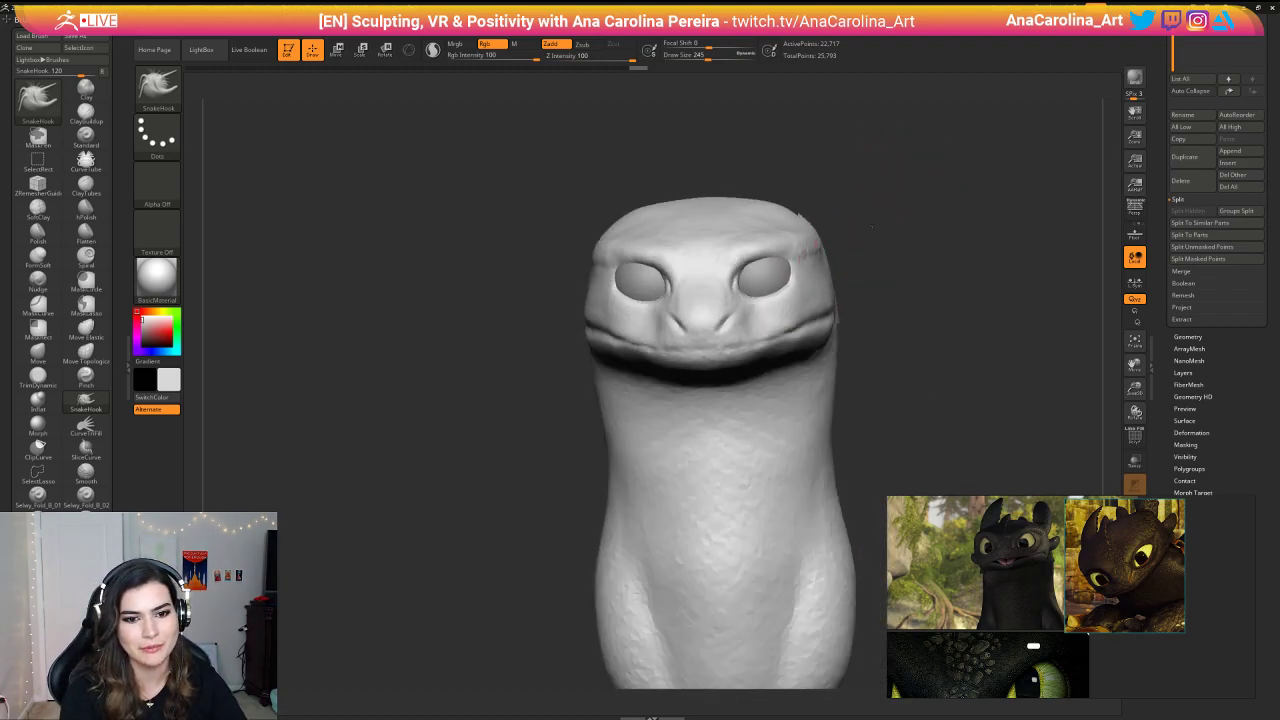
pyautogui.moveTo(852, 266)
pyautogui.mouseDown()
pyautogui.moveTo(890, 226)
pyautogui.moveTo(878, 202)
pyautogui.moveTo(891, 200)
pyautogui.mouseUp()
pyautogui.press('space')
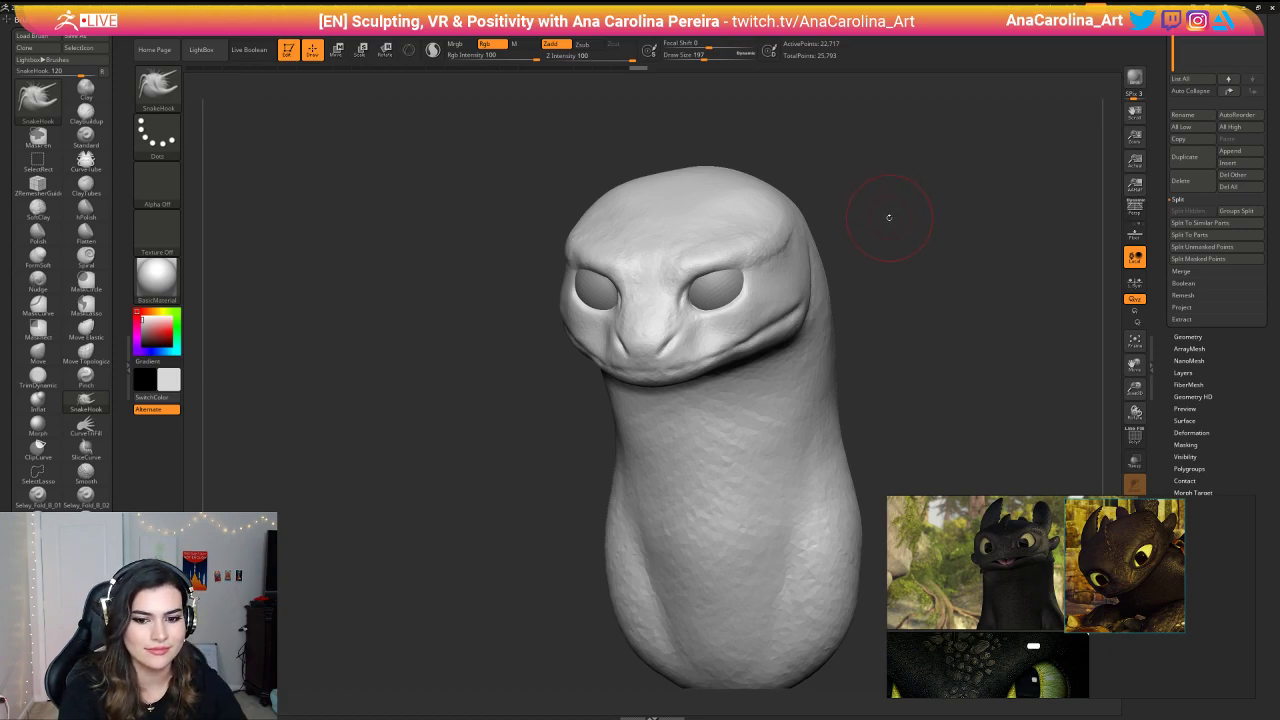
pyautogui.moveTo(889, 217)
pyautogui.mouseDown()
pyautogui.moveTo(909, 194)
pyautogui.moveTo(871, 186)
pyautogui.moveTo(872, 200)
pyautogui.moveTo(872, 153)
pyautogui.mouseUp()
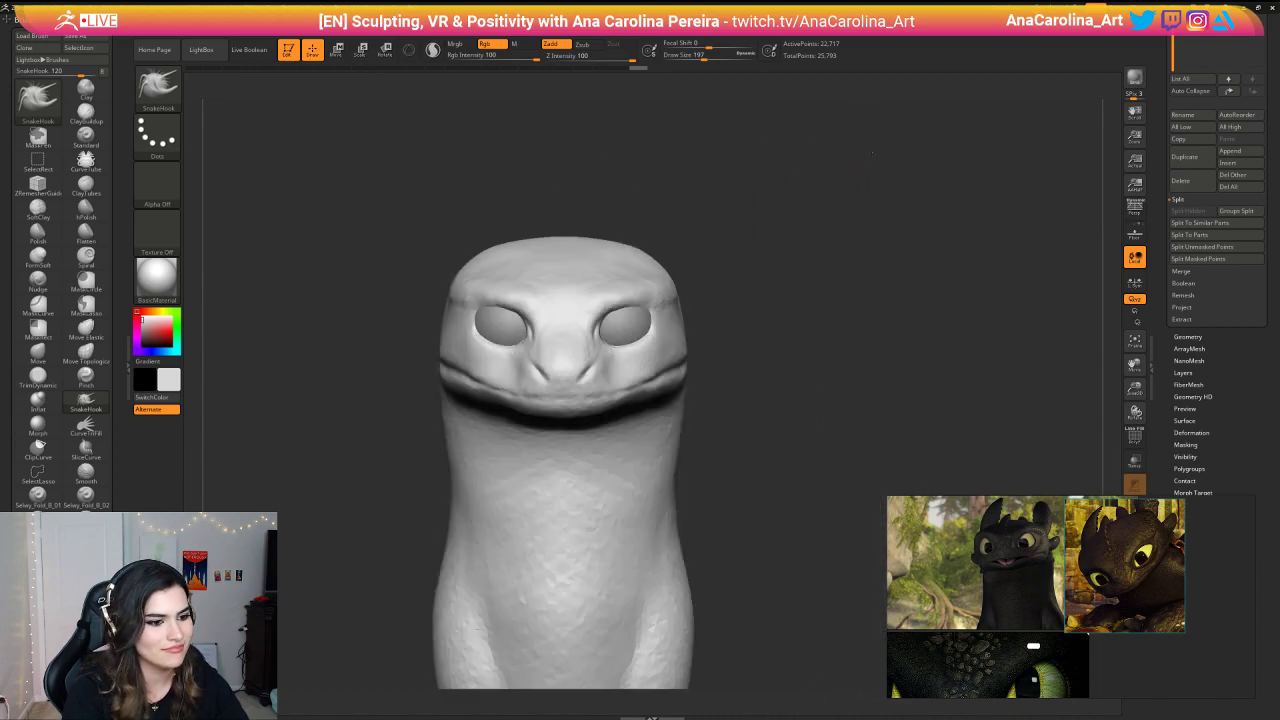
# Step: Examine the head's profile and front proportions, then frame the whole body for an overall check
pyautogui.moveTo(824, 200)
pyautogui.mouseDown()
pyautogui.moveTo(814, 206)
pyautogui.moveTo(860, 211)
pyautogui.mouseUp()
pyautogui.press('space')
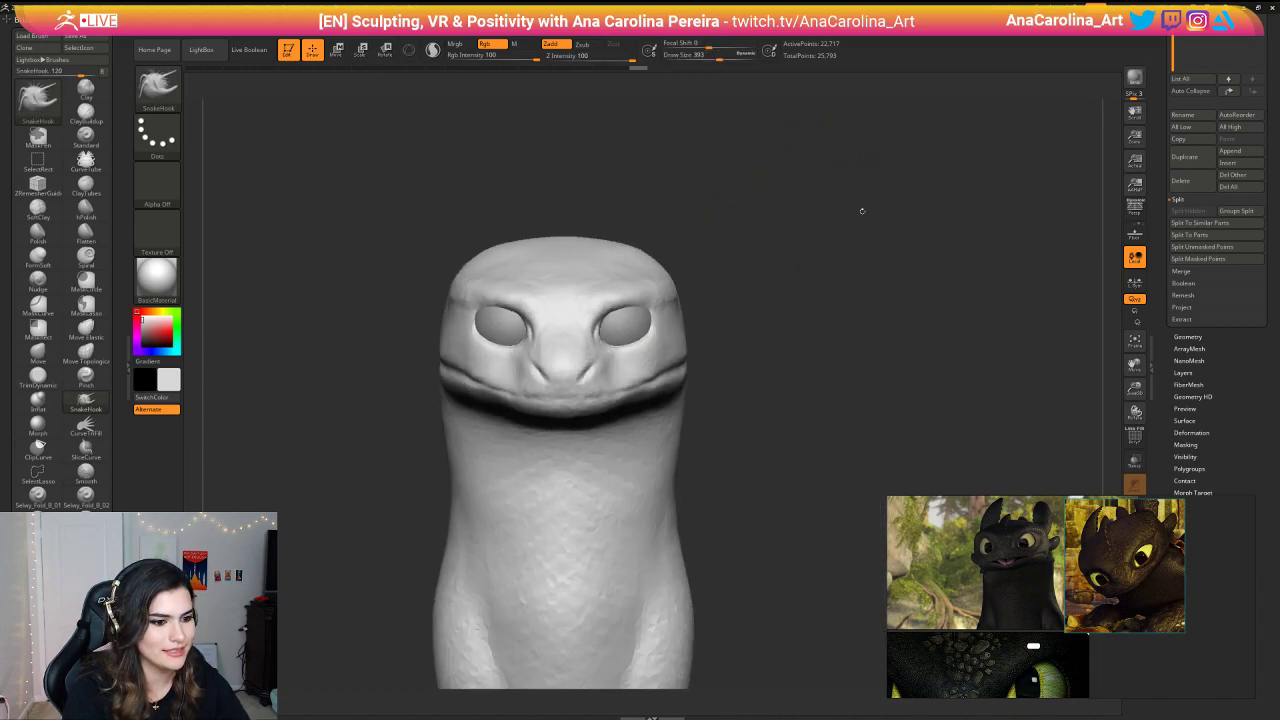
pyautogui.moveTo(800, 240)
pyautogui.mouseDown()
pyautogui.moveTo(655, 255)
pyautogui.moveTo(590, 290)
pyautogui.mouseUp()
pyautogui.press('space')
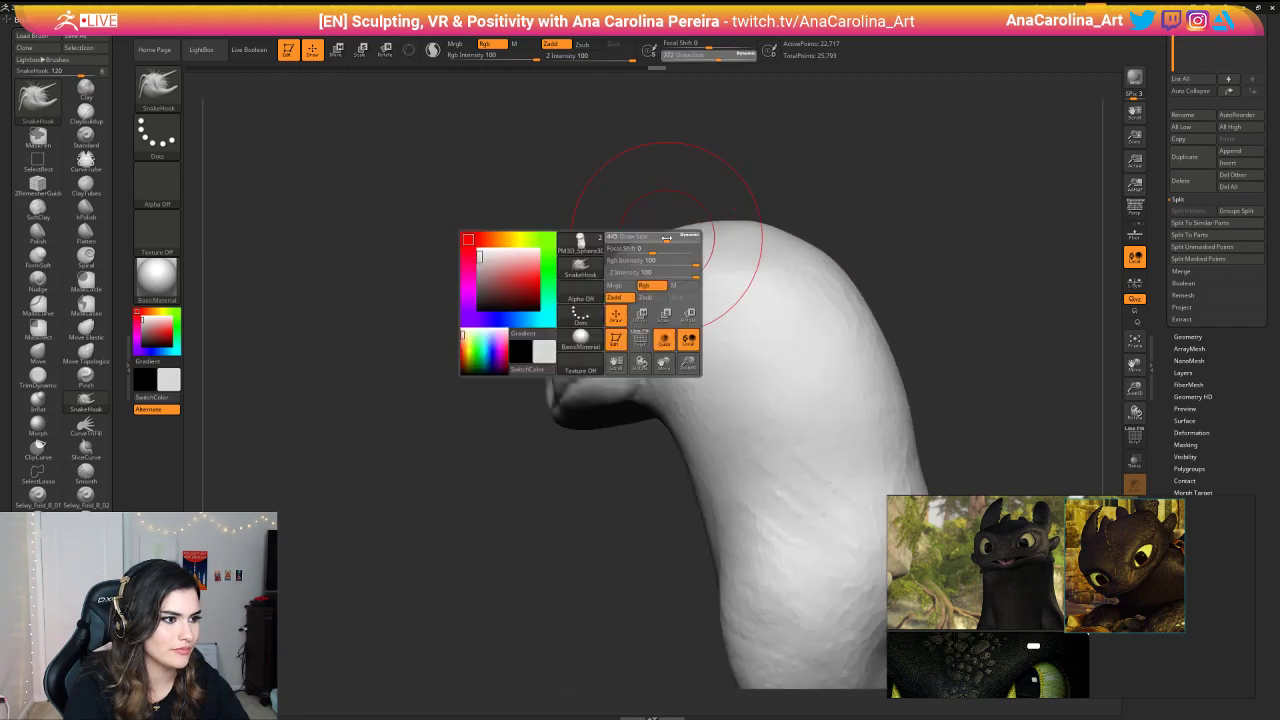
pyautogui.moveTo(666, 237); pyautogui.dragTo(757, 246)
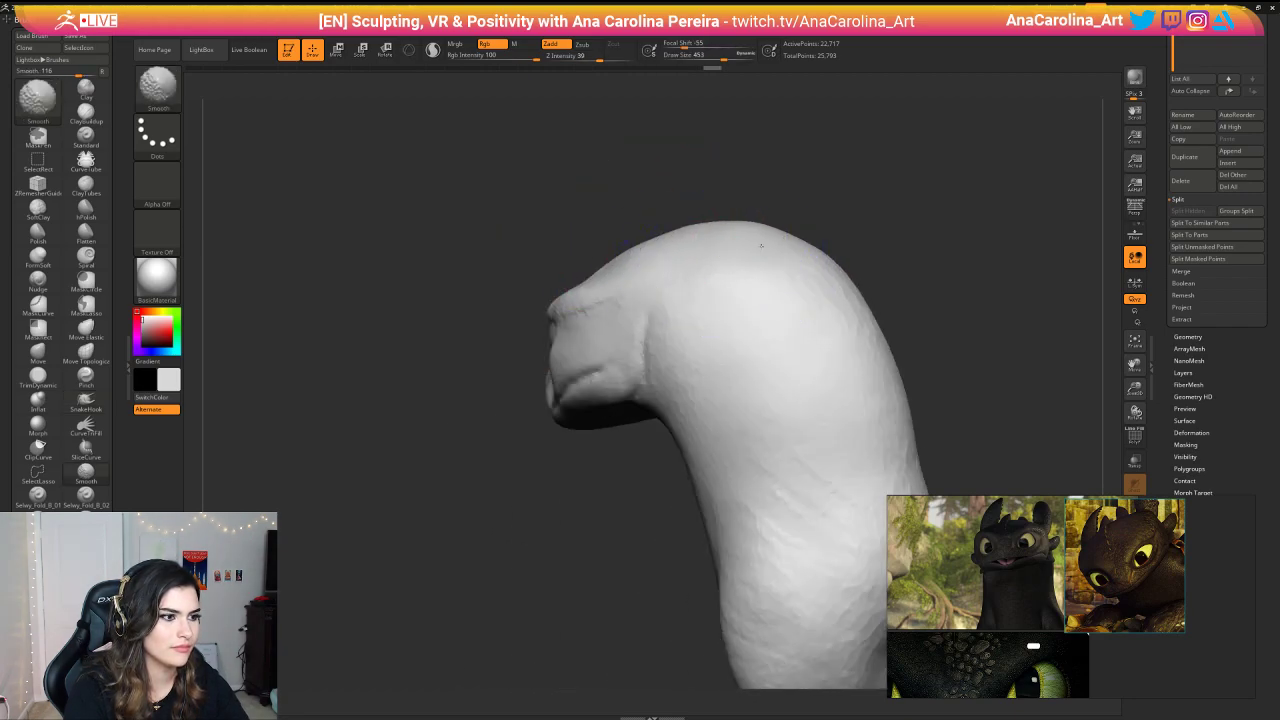
pyautogui.moveTo(655, 202)
pyautogui.mouseDown()
pyautogui.moveTo(742, 230)
pyautogui.moveTo(580, 230)
pyautogui.moveTo(774, 223)
pyautogui.mouseUp()
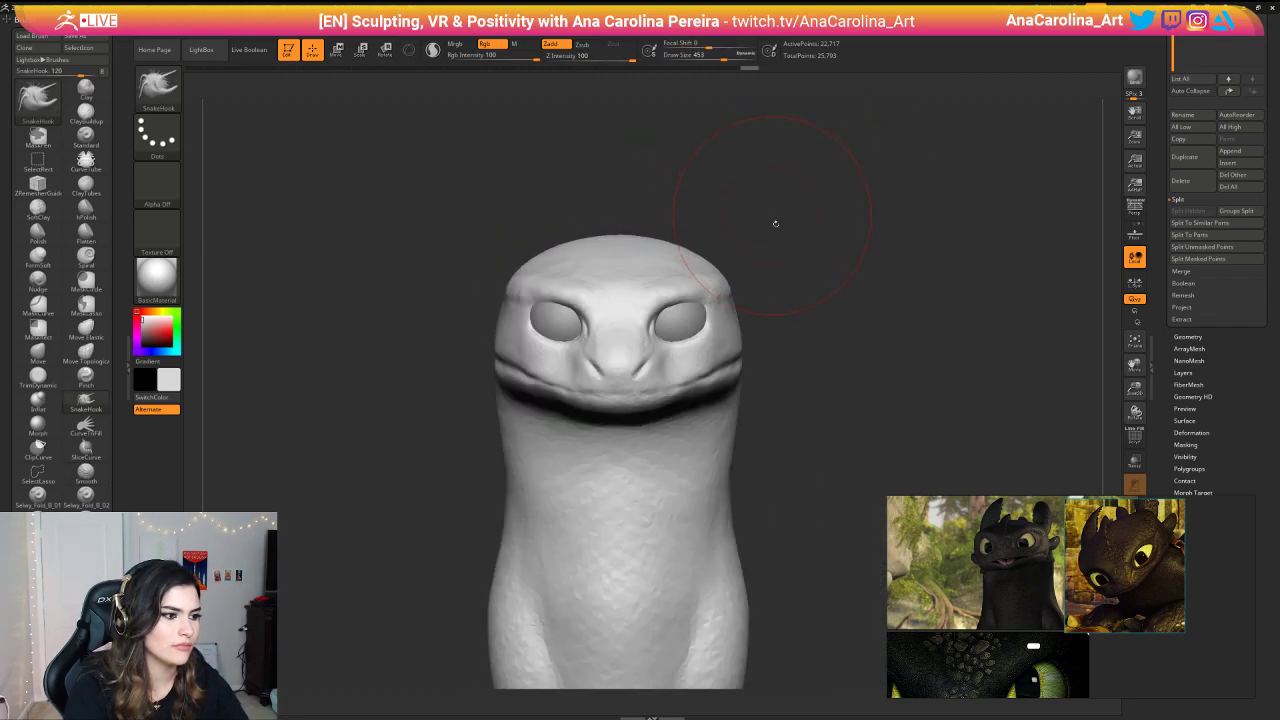
pyautogui.press('f')
pyautogui.press('f')
pyautogui.press('space')
pyautogui.moveTo(731, 268)
pyautogui.mouseDown()
pyautogui.moveTo(778, 252)
pyautogui.moveTo(762, 256)
pyautogui.mouseUp()
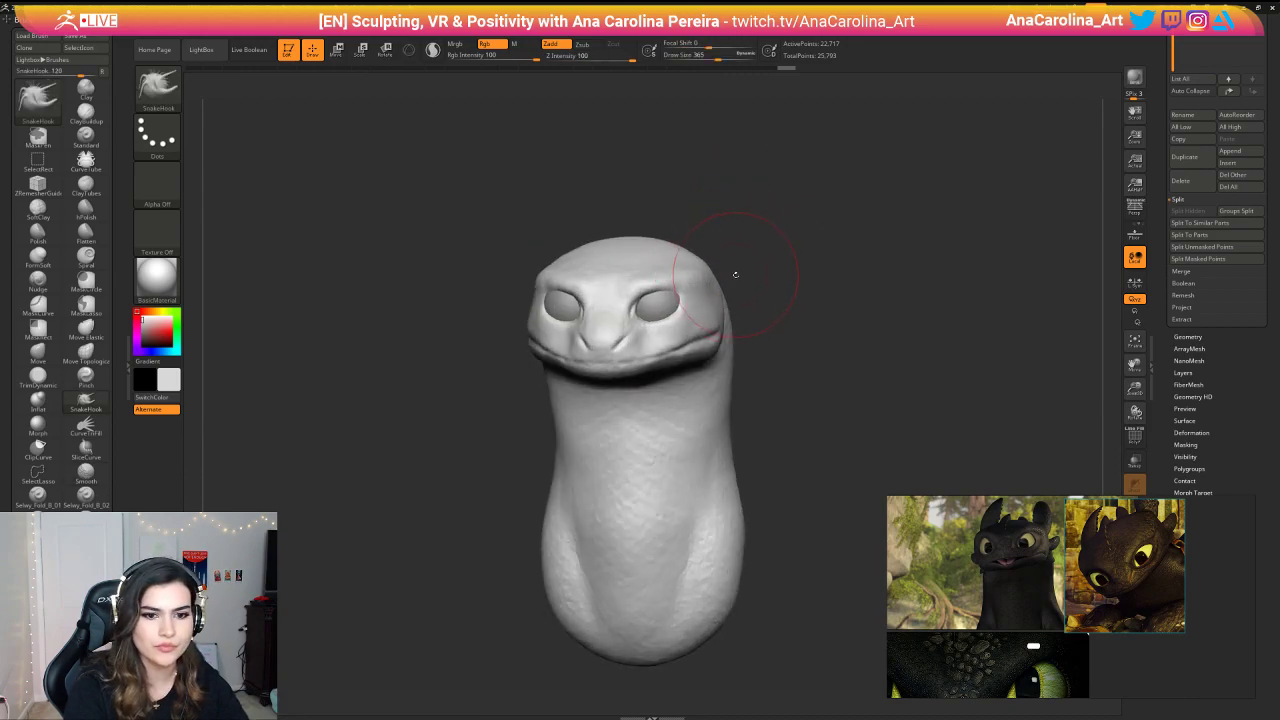
# Step: Set the SnakeHook draw size to 163 and pull the outer rims of the eye sockets around the eyeballs
pyautogui.press('space')
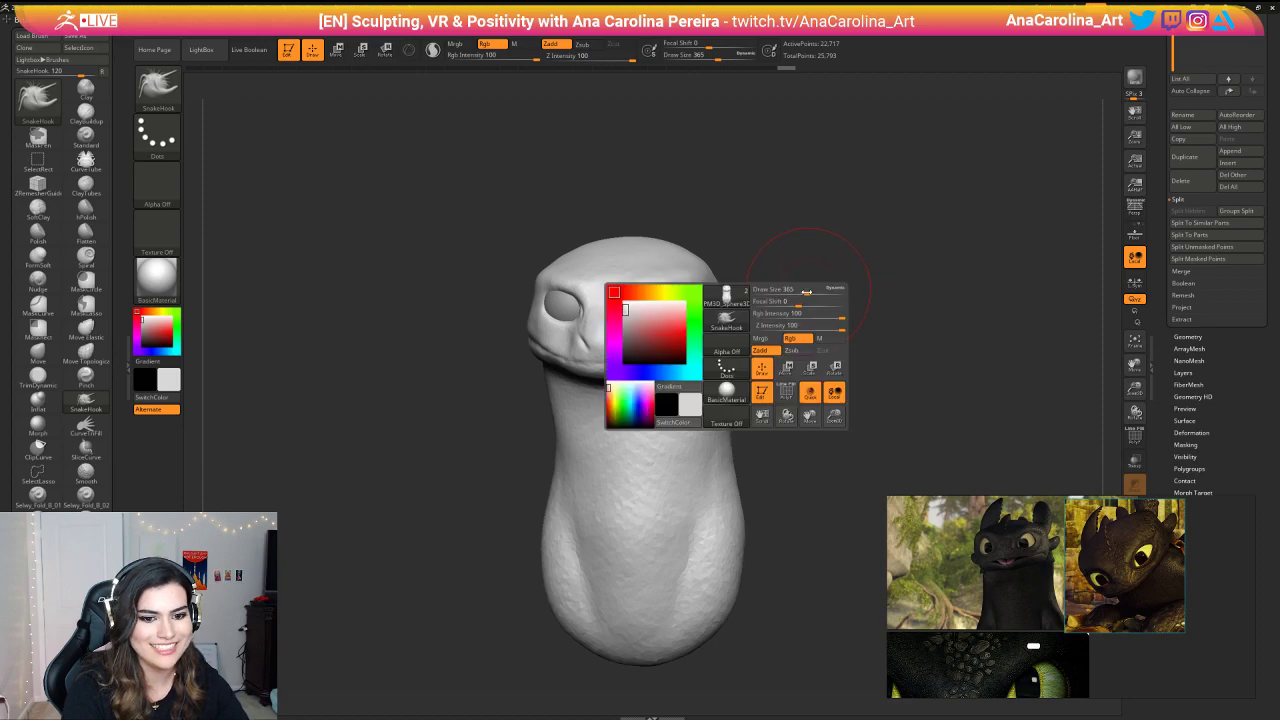
pyautogui.moveTo(826, 263)
pyautogui.mouseDown()
pyautogui.moveTo(833, 303)
pyautogui.moveTo(808, 298)
pyautogui.moveTo(799, 324)
pyautogui.mouseUp()
pyautogui.press('space')
pyautogui.press('space')
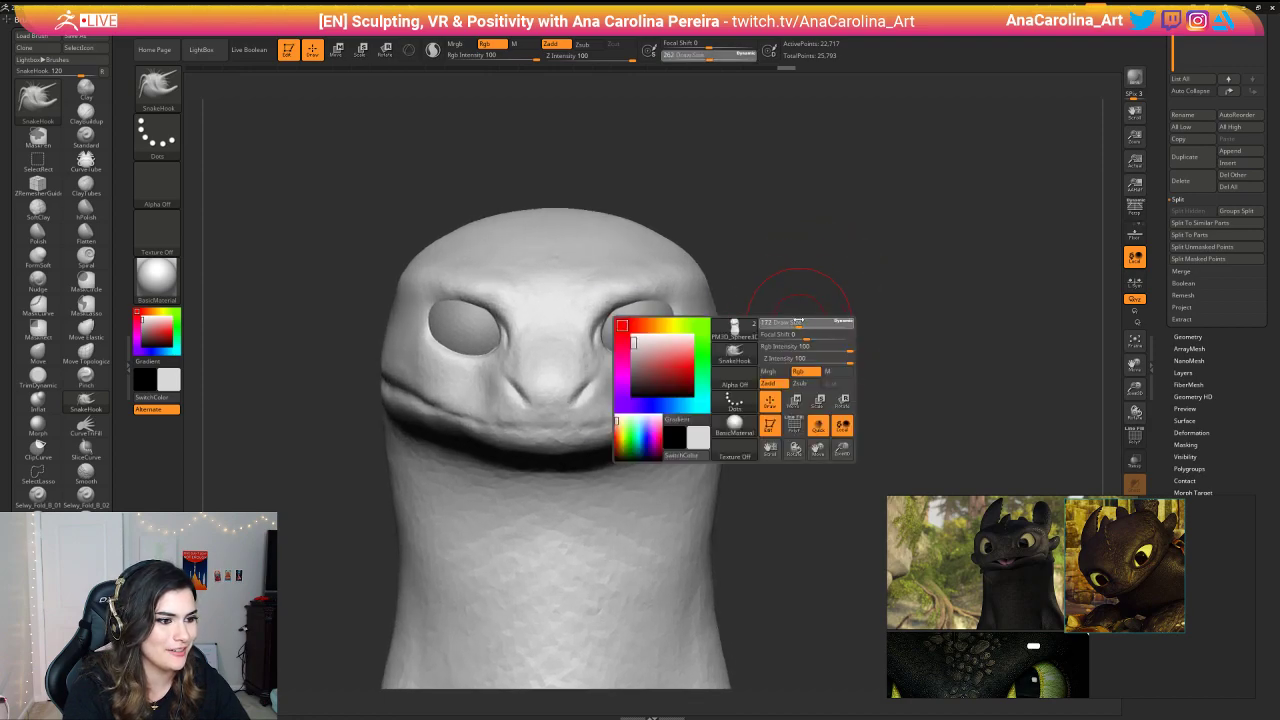
pyautogui.moveTo(631, 355)
pyautogui.mouseDown()
pyautogui.moveTo(679, 350)
pyautogui.moveTo(678, 324)
pyautogui.mouseUp()
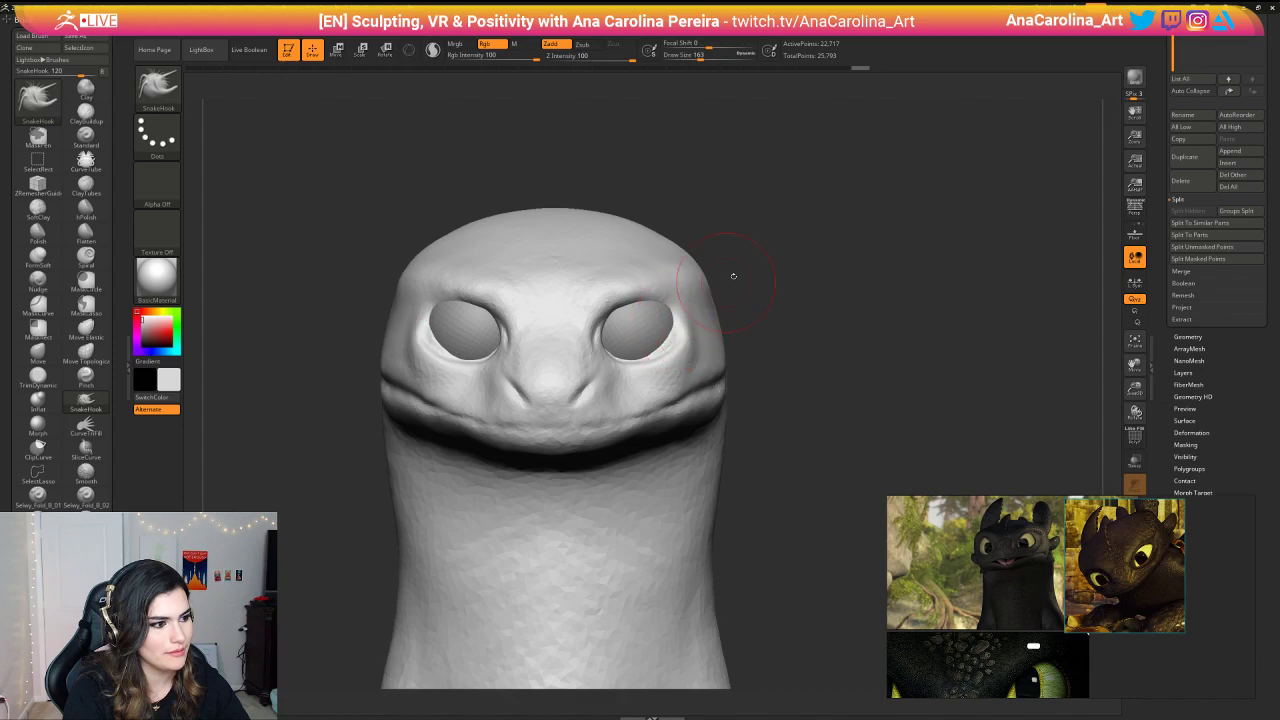
pyautogui.moveTo(733, 276)
pyautogui.mouseDown()
pyautogui.moveTo(703, 282)
pyautogui.moveTo(682, 312)
pyautogui.mouseUp()
pyautogui.moveTo(806, 292); pyautogui.dragTo(720, 308)
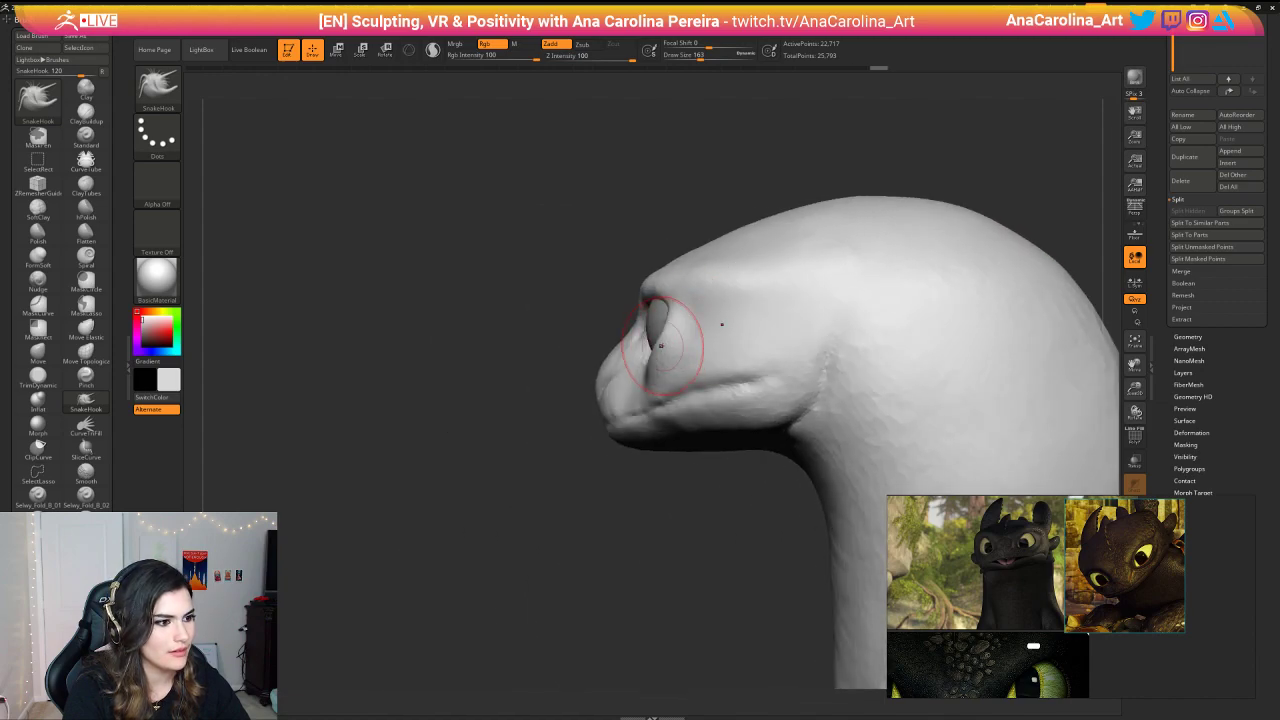
pyautogui.moveTo(661, 346); pyautogui.dragTo(654, 347)
pyautogui.moveTo(600, 476)
pyautogui.mouseDown()
pyautogui.moveTo(743, 463)
pyautogui.moveTo(732, 360)
pyautogui.moveTo(720, 409)
pyautogui.mouseUp()
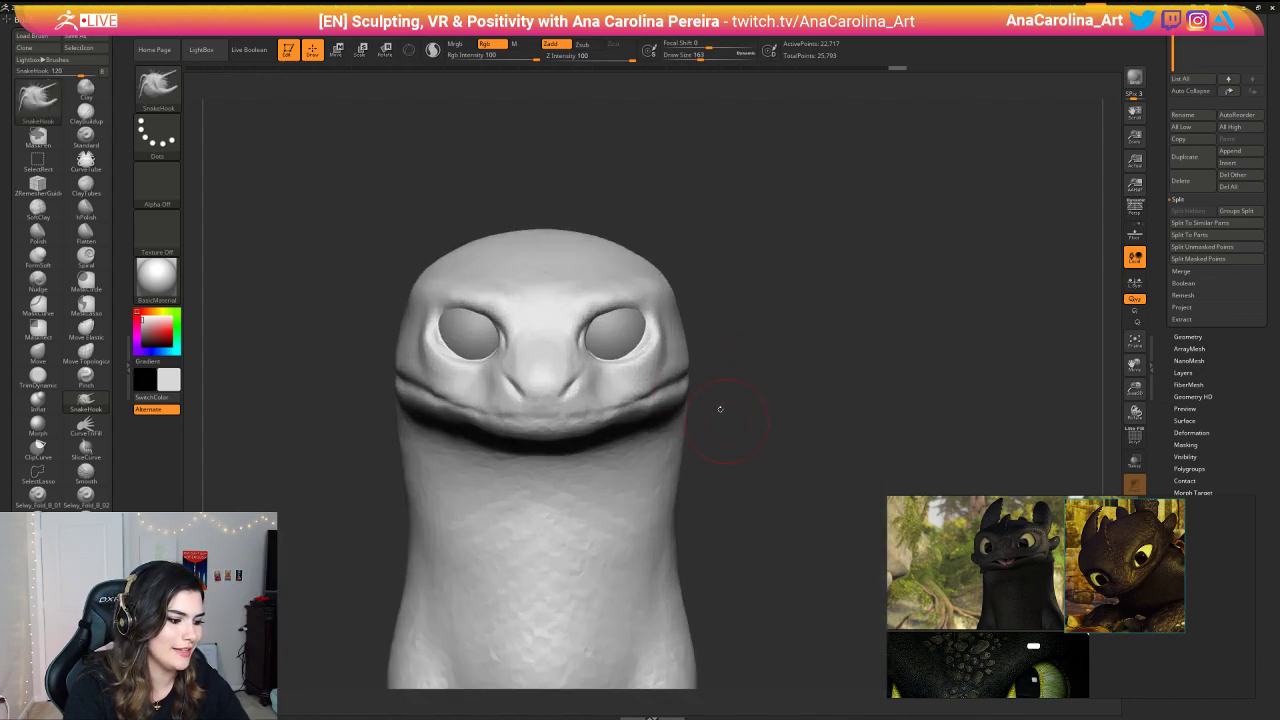
# Step: Scale the eyeballs slightly wider in their sockets with the Transpose tool and reselect the head
pyautogui.keyDown('alt'); pyautogui.click(626, 338); pyautogui.keyUp('alt')
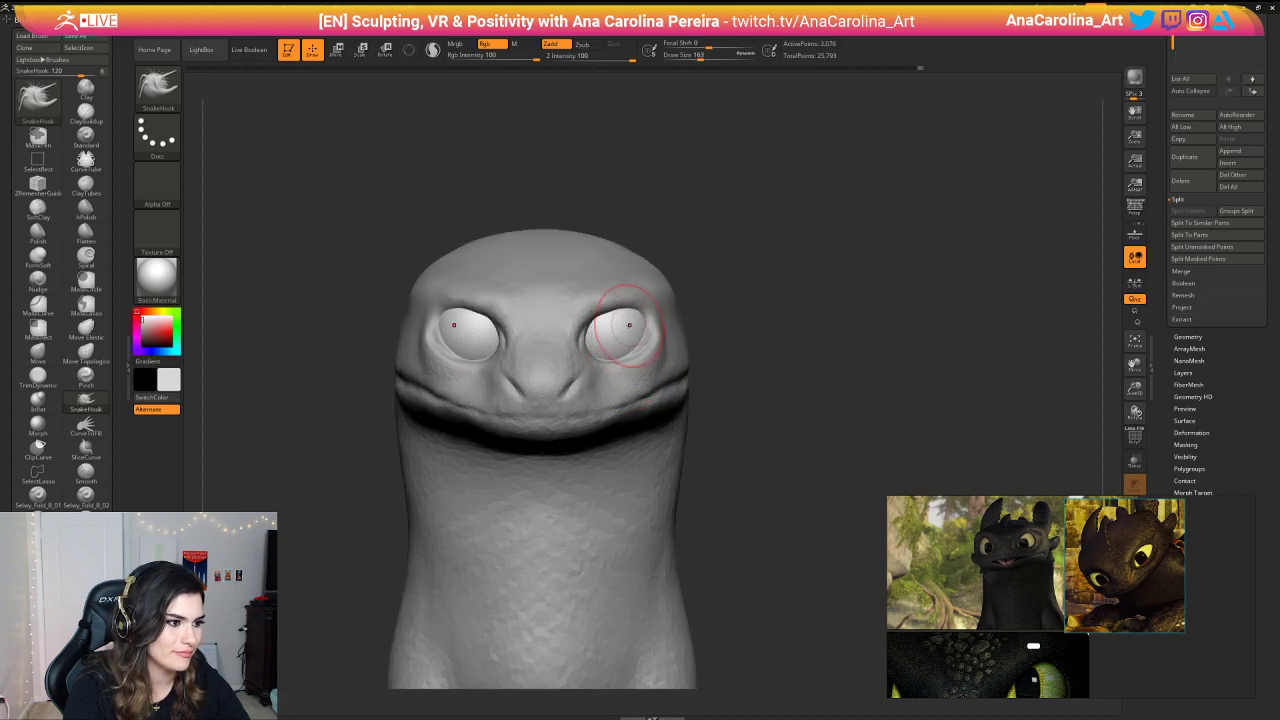
pyautogui.press('e')
pyautogui.moveTo(630, 325)
pyautogui.mouseDown()
pyautogui.moveTo(755, 261)
pyautogui.moveTo(714, 264)
pyautogui.moveTo(736, 264)
pyautogui.mouseUp()
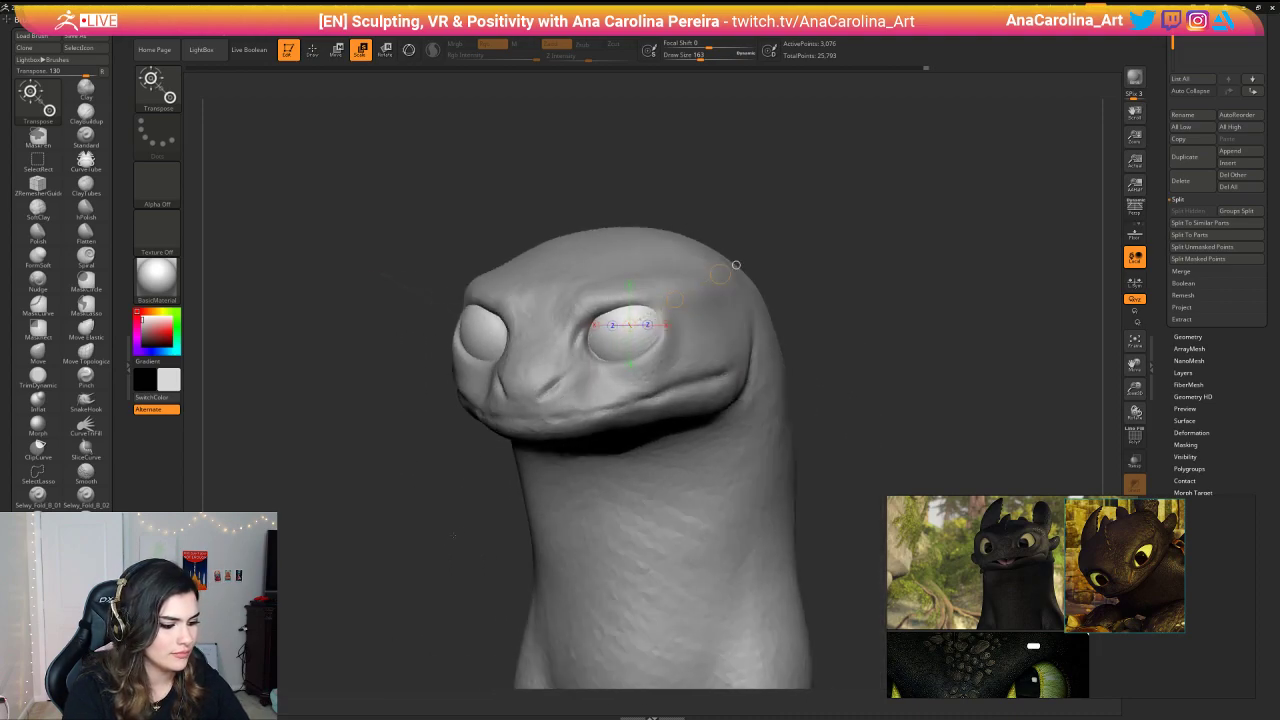
pyautogui.keyDown('alt'); pyautogui.click(623, 485); pyautogui.keyUp('alt')
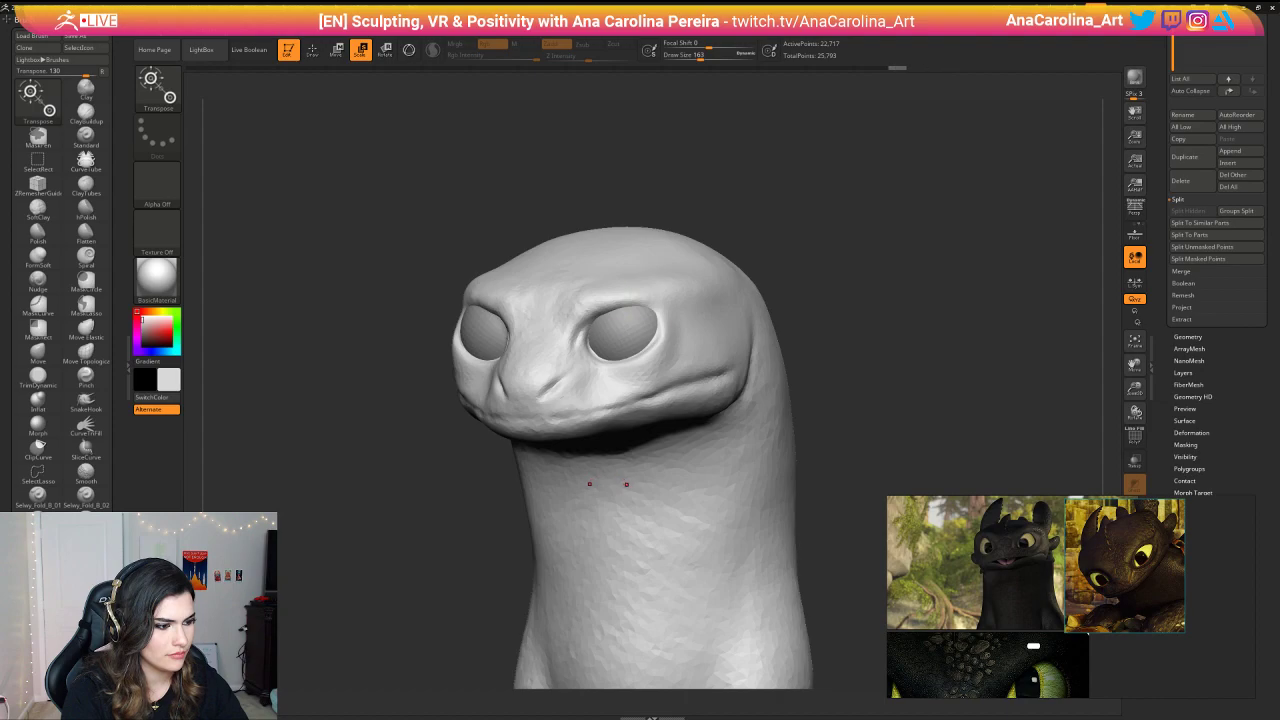
# Step: Set the SnakeHook draw size to 430 and mask the top of the head down to the brow from the front
pyautogui.press('b')
pyautogui.press('s')
pyautogui.press('h')
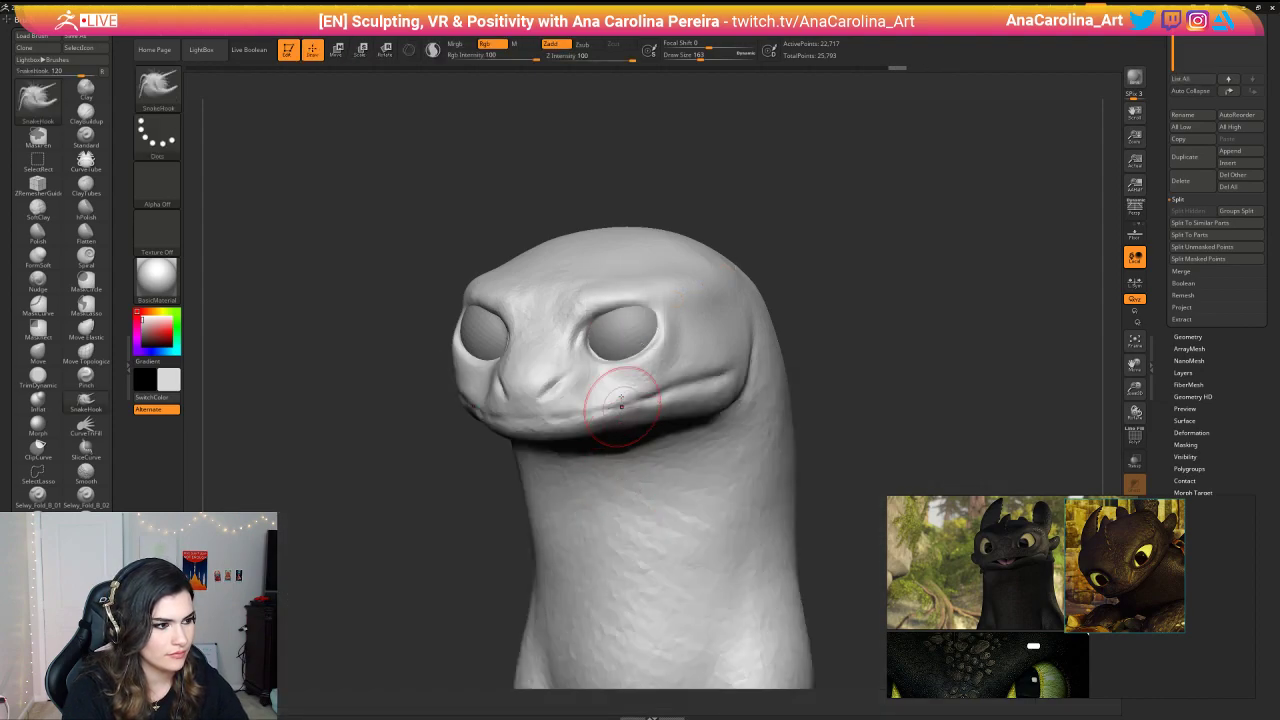
pyautogui.press('space')
pyautogui.keyDown('shift'); pyautogui.moveTo(838, 312); pyautogui.dragTo(866, 309); pyautogui.keyUp('shift')
pyautogui.press('space')
pyautogui.click(860, 316)
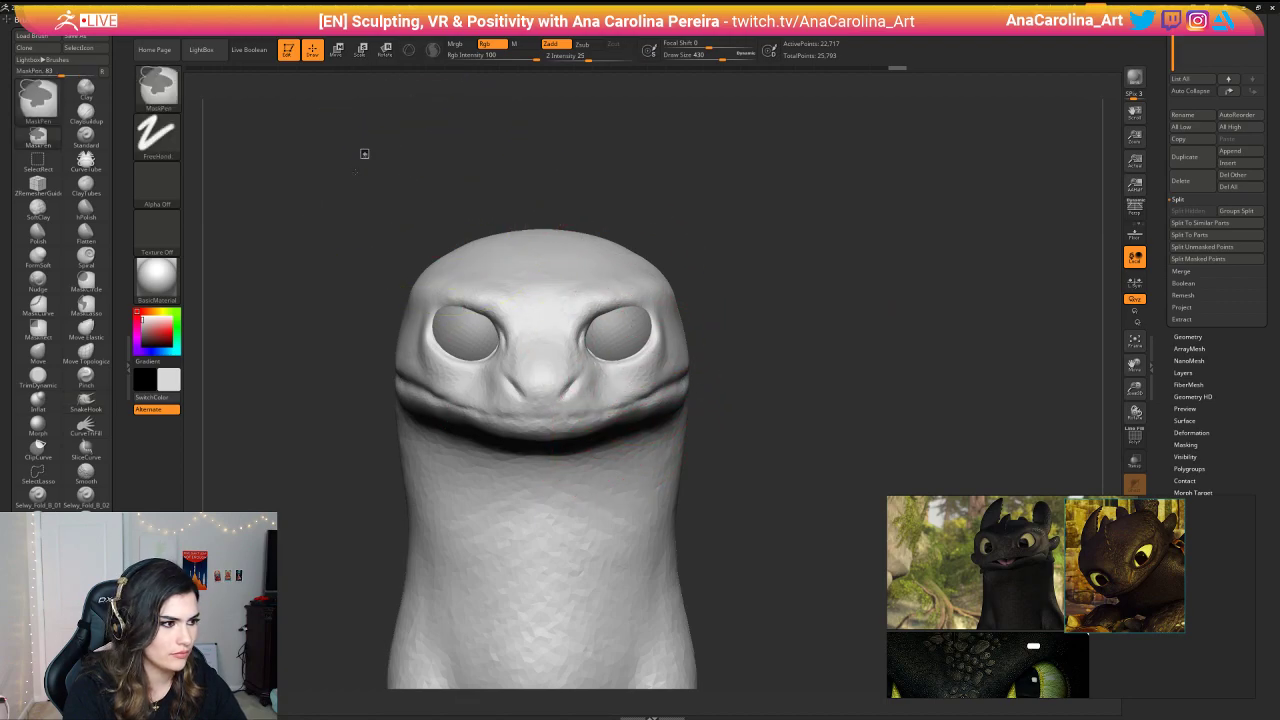
pyautogui.moveTo(368, 150)
pyautogui.keyDown('ctrl'); pyautogui.mouseDown()
pyautogui.moveTo(476, 322)
pyautogui.moveTo(710, 351)
pyautogui.mouseUp(); pyautogui.keyUp('ctrl')
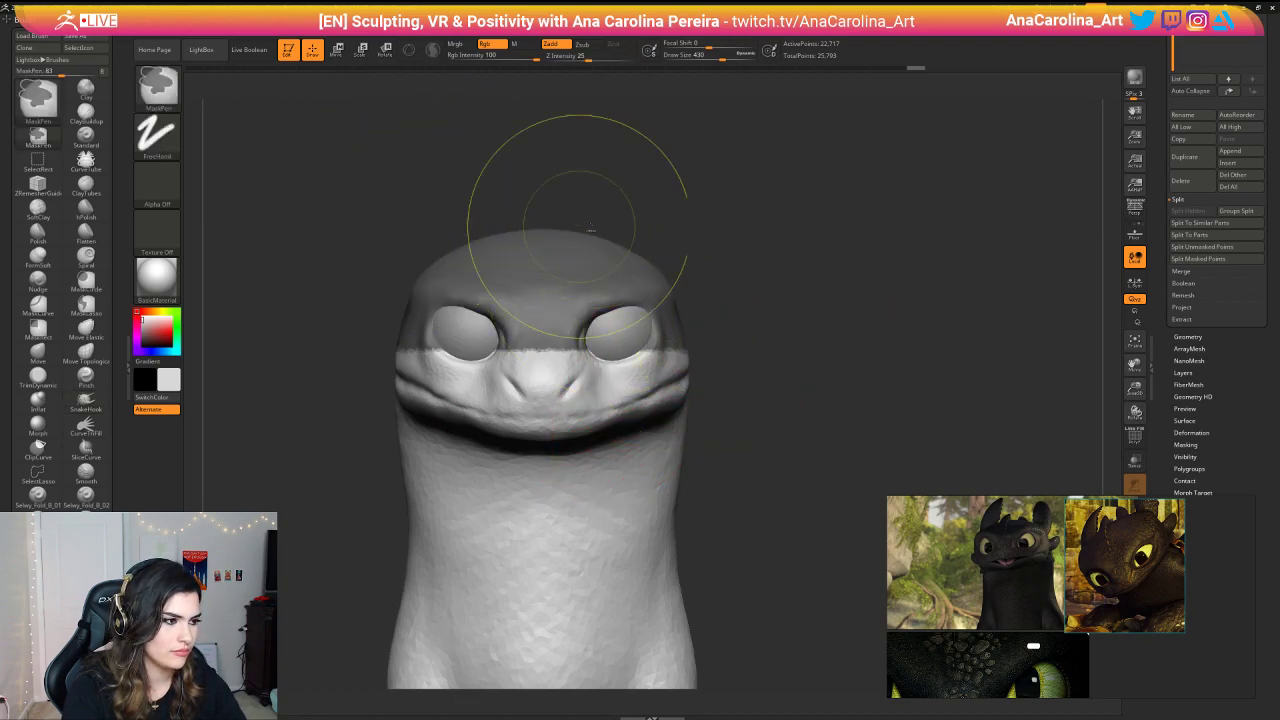
pyautogui.keyDown('ctrl'); pyautogui.click(706, 229); pyautogui.keyUp('ctrl')
pyautogui.keyDown('ctrl'); pyautogui.moveTo(752, 238); pyautogui.dragTo(714, 329); pyautogui.keyUp('ctrl')
pyautogui.keyDown('ctrl'); pyautogui.moveTo(738, 278); pyautogui.dragTo(350, 320); pyautogui.keyUp('ctrl')
pyautogui.moveTo(345, 190)
pyautogui.keyDown('ctrl'); pyautogui.mouseDown()
pyautogui.moveTo(488, 241)
pyautogui.moveTo(790, 315)
pyautogui.mouseUp(); pyautogui.keyUp('ctrl')
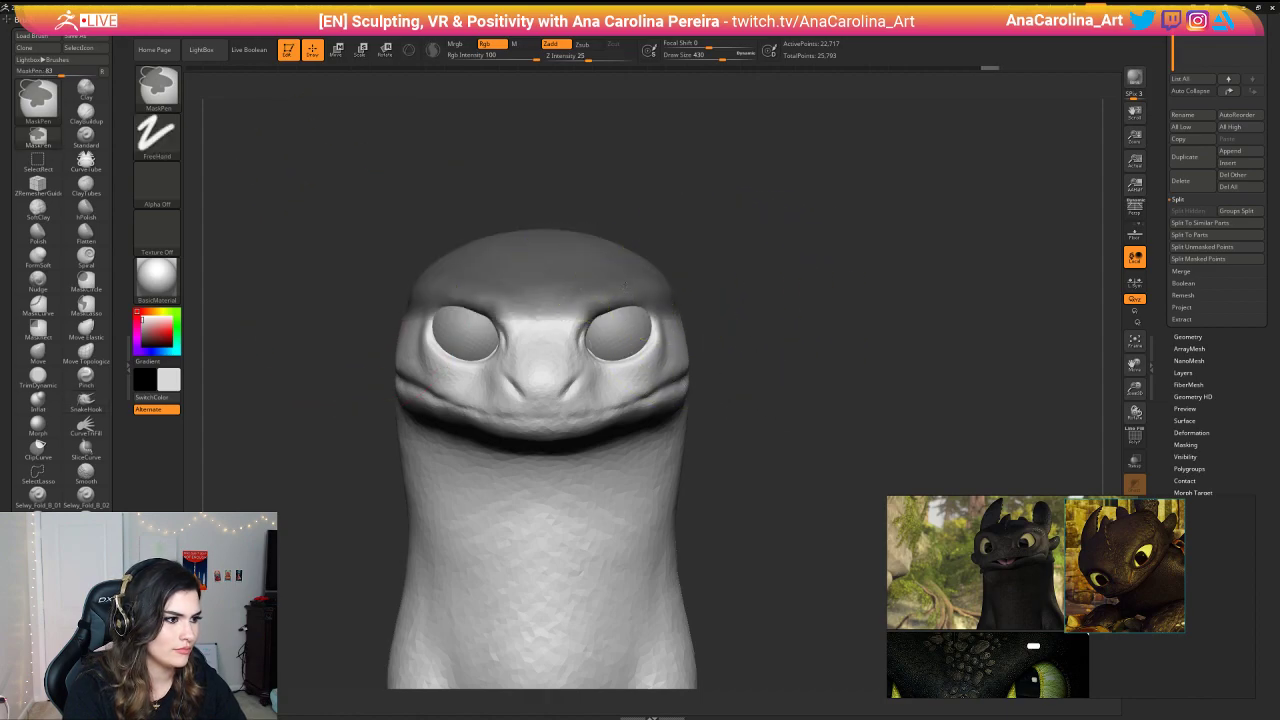
# Step: Set the SnakeHook draw size to 372 and push the unmasked mouth line up and the cheeks inward
pyautogui.press('space')
pyautogui.moveTo(566, 431); pyautogui.dragTo(556, 412)
pyautogui.moveTo(650, 418); pyautogui.dragTo(643, 399)
pyautogui.moveTo(706, 363)
pyautogui.mouseDown()
pyautogui.moveTo(752, 359)
pyautogui.moveTo(756, 372)
pyautogui.moveTo(716, 350)
pyautogui.moveTo(675, 367)
pyautogui.moveTo(684, 342)
pyautogui.moveTo(685, 361)
pyautogui.mouseUp()
pyautogui.press('space')
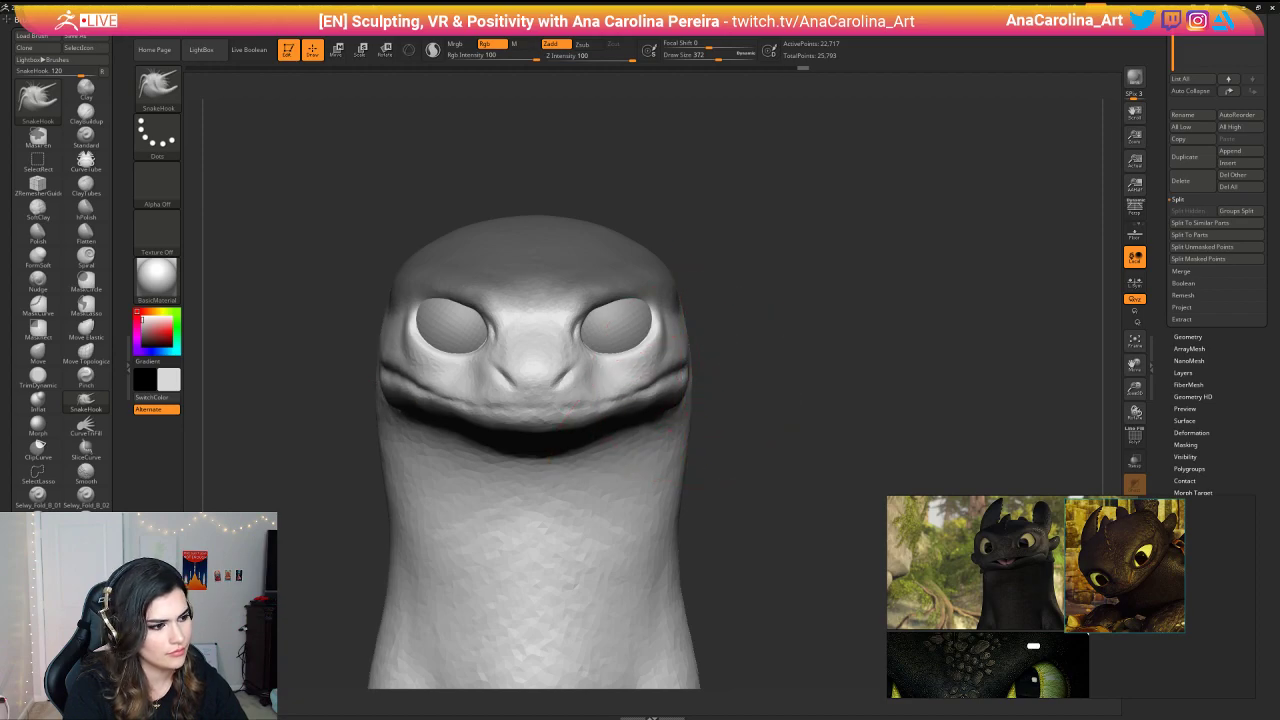
# Step: Lower the SnakeHook draw size to 318, refine the mouth corners and jaw sides, and clear the mask
pyautogui.press('space')
pyautogui.moveTo(620, 411); pyautogui.dragTo(627, 401)
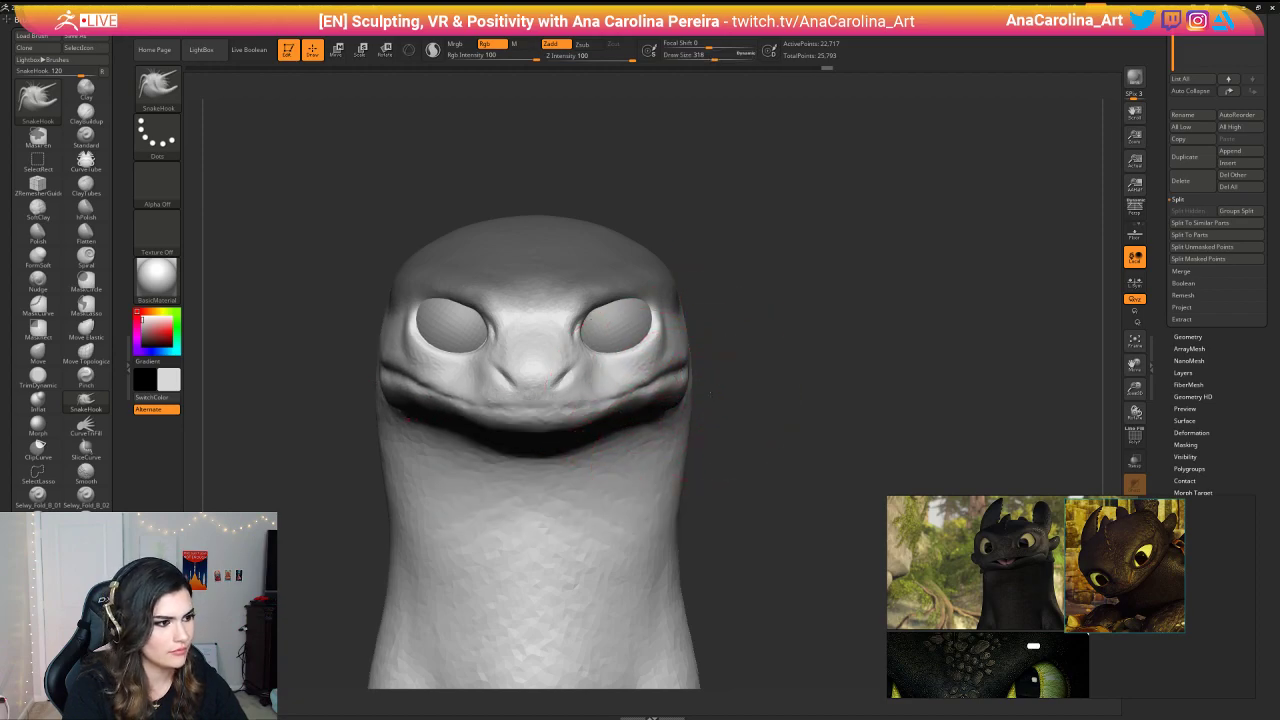
pyautogui.moveTo(752, 386); pyautogui.dragTo(700, 390)
pyautogui.keyDown('ctrl'); pyautogui.moveTo(666, 399); pyautogui.dragTo(537, 454, button='right'); pyautogui.keyUp('ctrl')
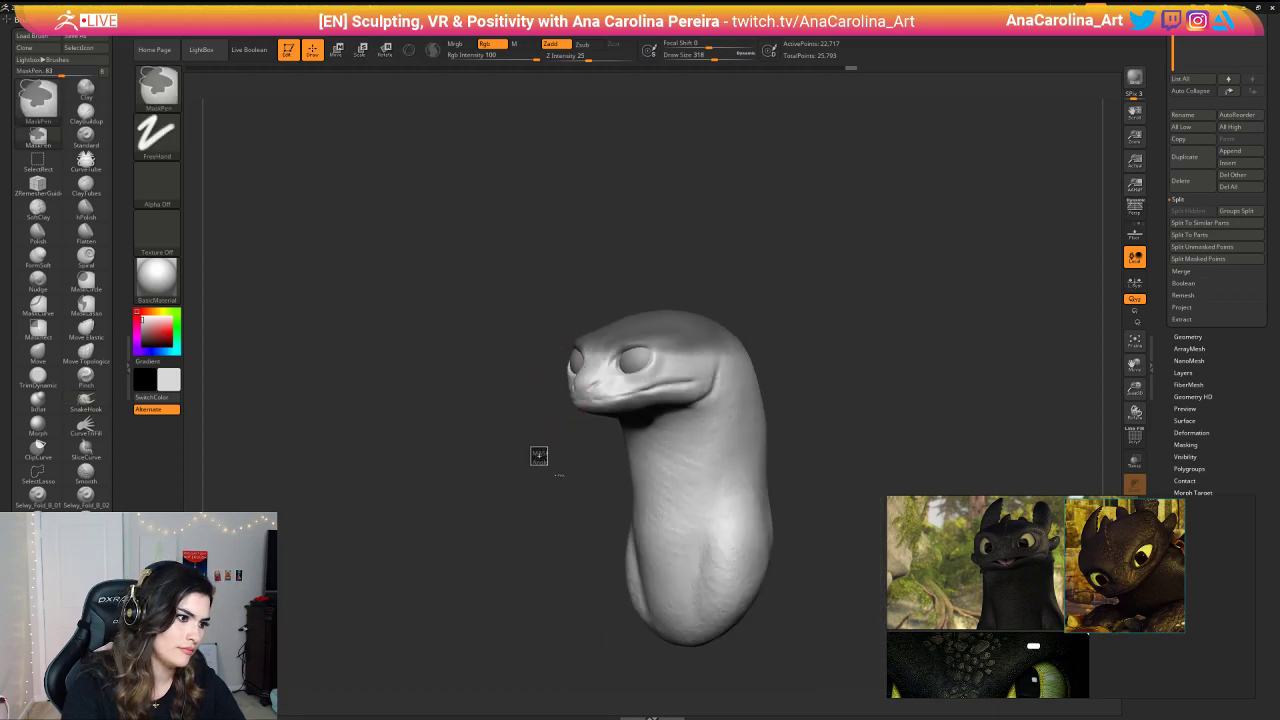
pyautogui.moveTo(700, 418)
pyautogui.mouseDown(button='right')
pyautogui.moveTo(846, 403)
pyautogui.moveTo(784, 396)
pyautogui.moveTo(812, 362)
pyautogui.mouseUp(button='right')
pyautogui.moveTo(812, 362); pyautogui.dragTo(734, 374, button='right')
pyautogui.press('shift')
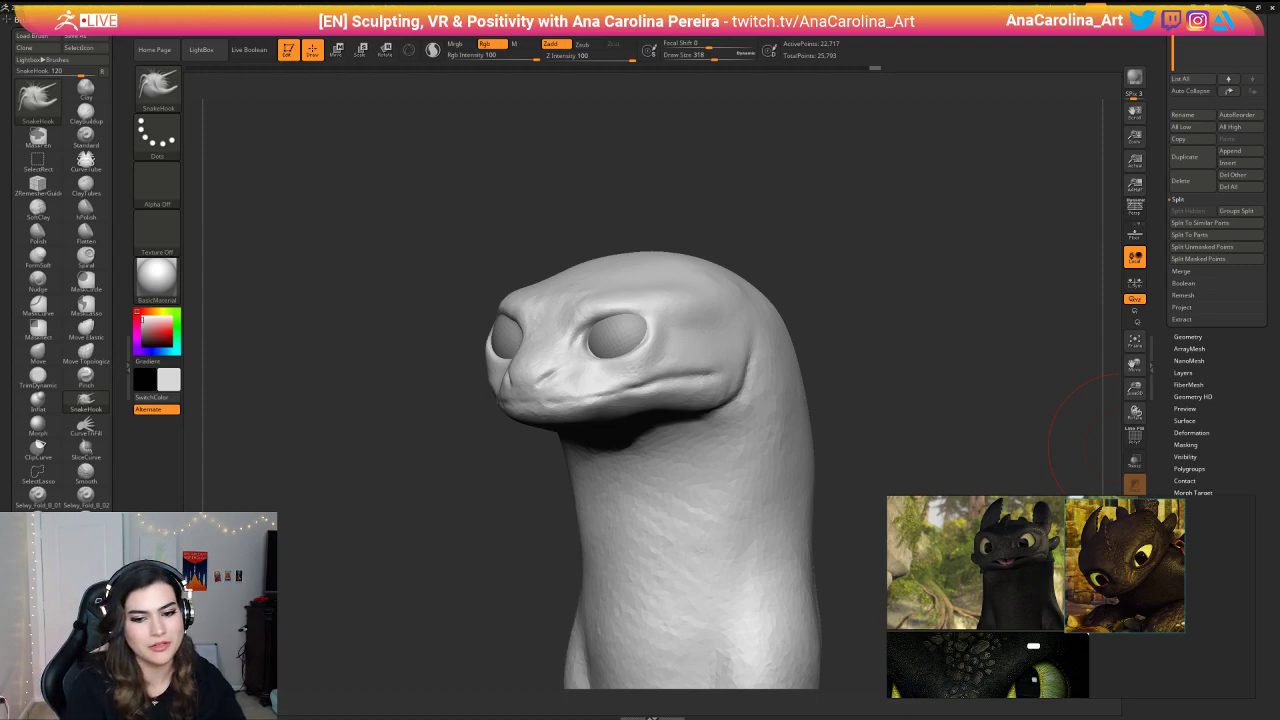
# Step: Set the SnakeHook draw size to 344 and touch up the crown and sides of the head
pyautogui.moveTo(665, 235); pyautogui.dragTo(676, 233)
pyautogui.press('s')
pyautogui.moveTo(706, 242); pyautogui.dragTo(698, 254)
pyautogui.keyDown('shift'); pyautogui.moveTo(698, 320); pyautogui.dragTo(700, 350); pyautogui.keyUp('shift')
pyautogui.moveTo(743, 281)
pyautogui.keyDown('alt'); pyautogui.mouseDown()
pyautogui.moveTo(738, 222)
pyautogui.moveTo(740, 262)
pyautogui.moveTo(772, 252)
pyautogui.moveTo(760, 246)
pyautogui.moveTo(757, 278)
pyautogui.moveTo(742, 280)
pyautogui.moveTo(740, 315)
pyautogui.moveTo(722, 308)
pyautogui.mouseUp(); pyautogui.keyUp('alt')
pyautogui.press('space')
pyautogui.moveTo(748, 308)
pyautogui.keyDown('alt'); pyautogui.mouseDown()
pyautogui.moveTo(754, 260)
pyautogui.moveTo(794, 270)
pyautogui.moveTo(740, 285)
pyautogui.moveTo(781, 329)
pyautogui.mouseUp(); pyautogui.keyUp('alt')
pyautogui.press('space')
pyautogui.press('space')
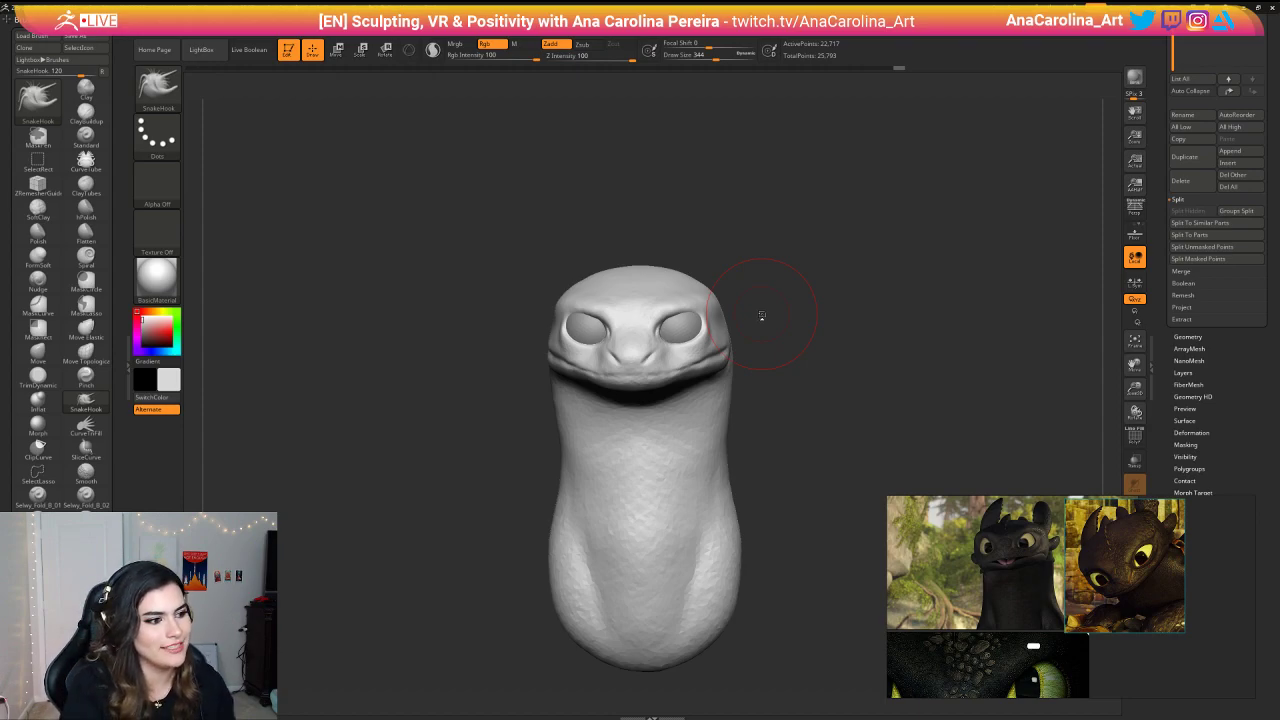
# Step: Lower the SnakeHook draw size to 158 and lift the cheeks below the outer eye corners
pyautogui.moveTo(790, 308)
pyautogui.mouseDown()
pyautogui.moveTo(829, 330)
pyautogui.moveTo(833, 368)
pyautogui.moveTo(803, 358)
pyautogui.mouseUp()
pyautogui.press('space')
pyautogui.press('space')
pyautogui.moveTo(736, 326); pyautogui.dragTo(766, 332)
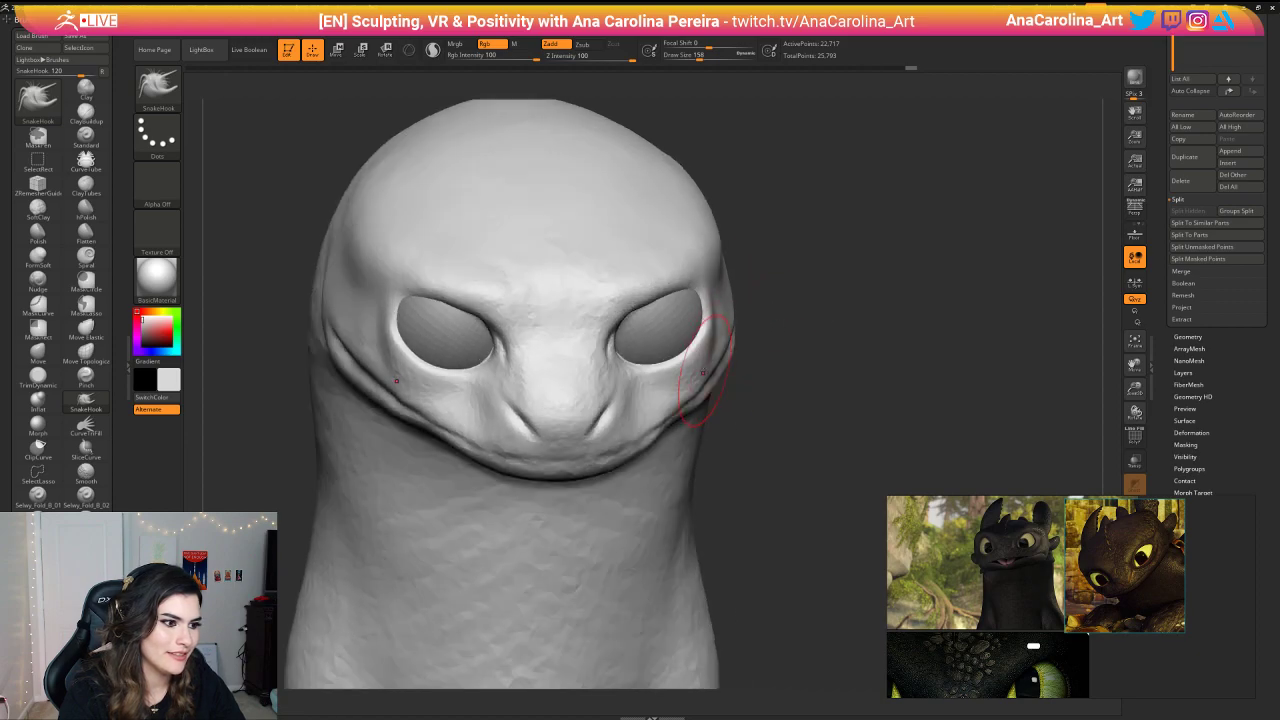
pyautogui.moveTo(706, 373); pyautogui.dragTo(711, 365)
pyautogui.moveTo(751, 314); pyautogui.dragTo(730, 318)
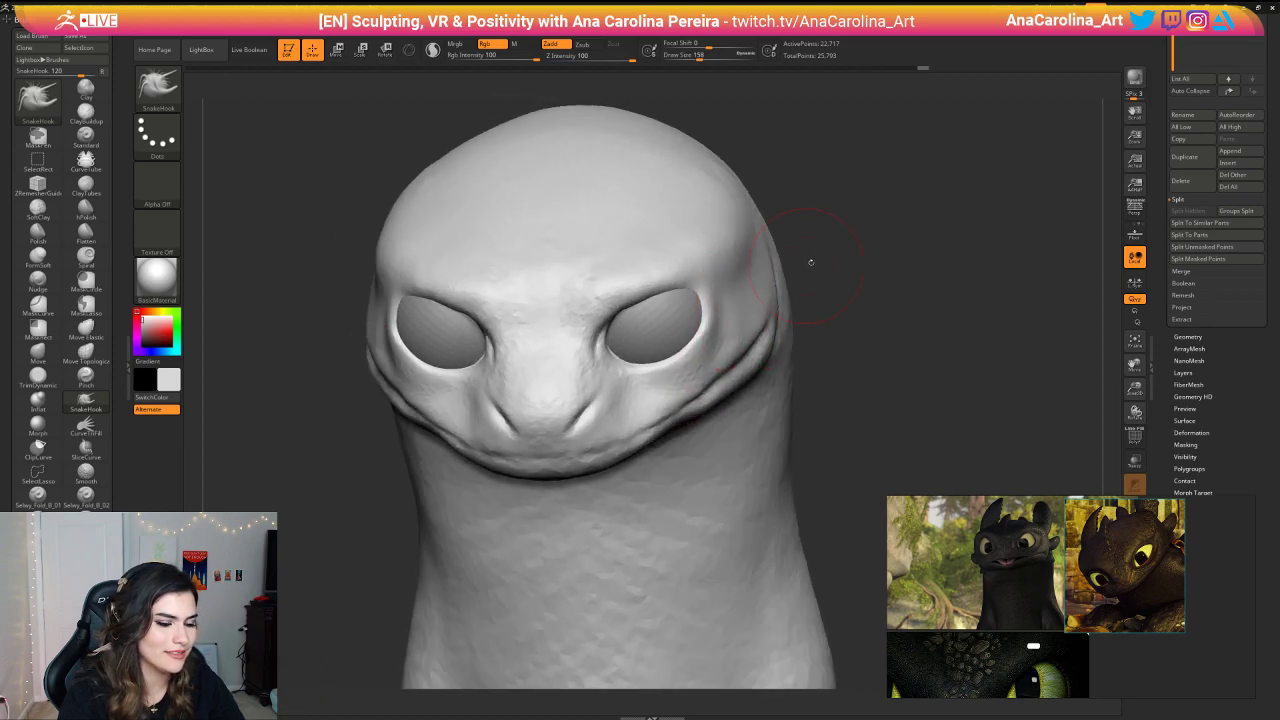
pyautogui.moveTo(811, 263); pyautogui.dragTo(842, 268)
pyautogui.moveTo(842, 268)
pyautogui.keyDown('alt'); pyautogui.mouseDown()
pyautogui.moveTo(835, 254)
pyautogui.moveTo(852, 340)
pyautogui.mouseUp(); pyautogui.keyUp('alt')
pyautogui.moveTo(852, 340); pyautogui.dragTo(826, 359)
# Step: Switch to the DamStandard brush and carve a crease beneath the lower eyelids
pyautogui.press('b')
pyautogui.press('d')
pyautogui.press('s')
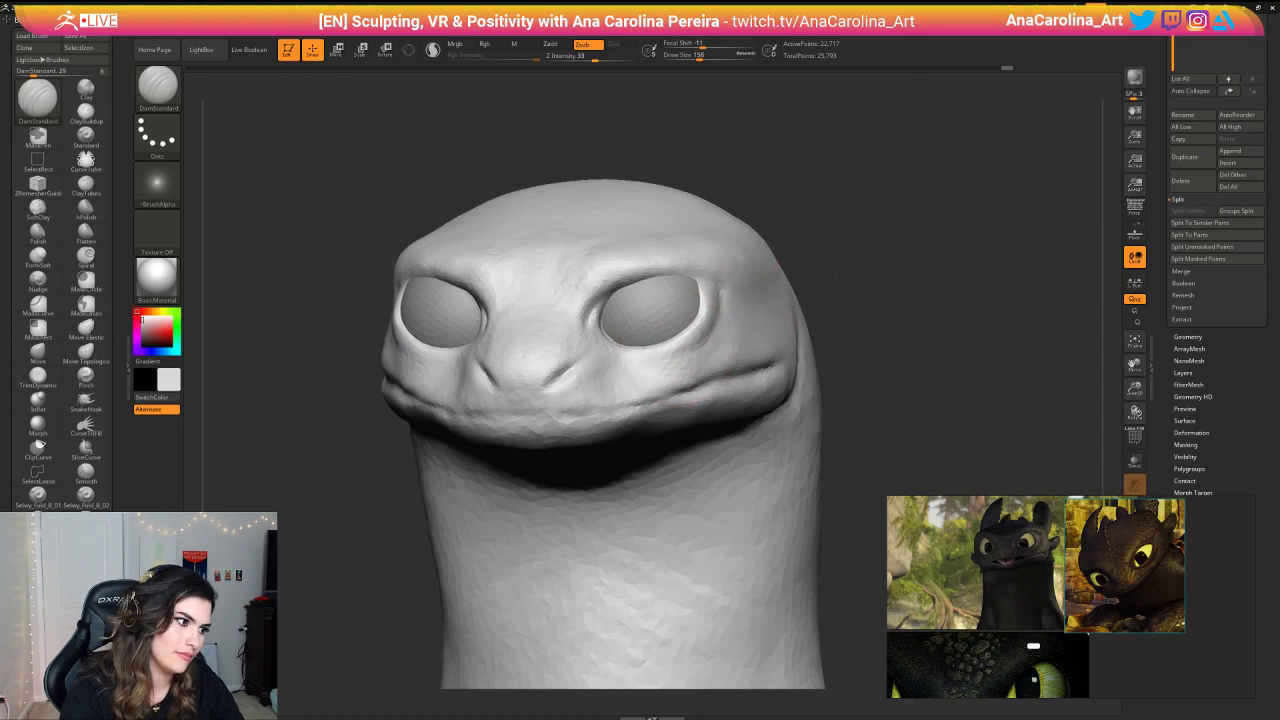
pyautogui.keyDown('alt'); pyautogui.moveTo(846, 325); pyautogui.dragTo(842, 262); pyautogui.keyUp('alt')
pyautogui.moveTo(775, 260)
pyautogui.mouseDown()
pyautogui.moveTo(829, 260)
pyautogui.moveTo(805, 335)
pyautogui.mouseUp()
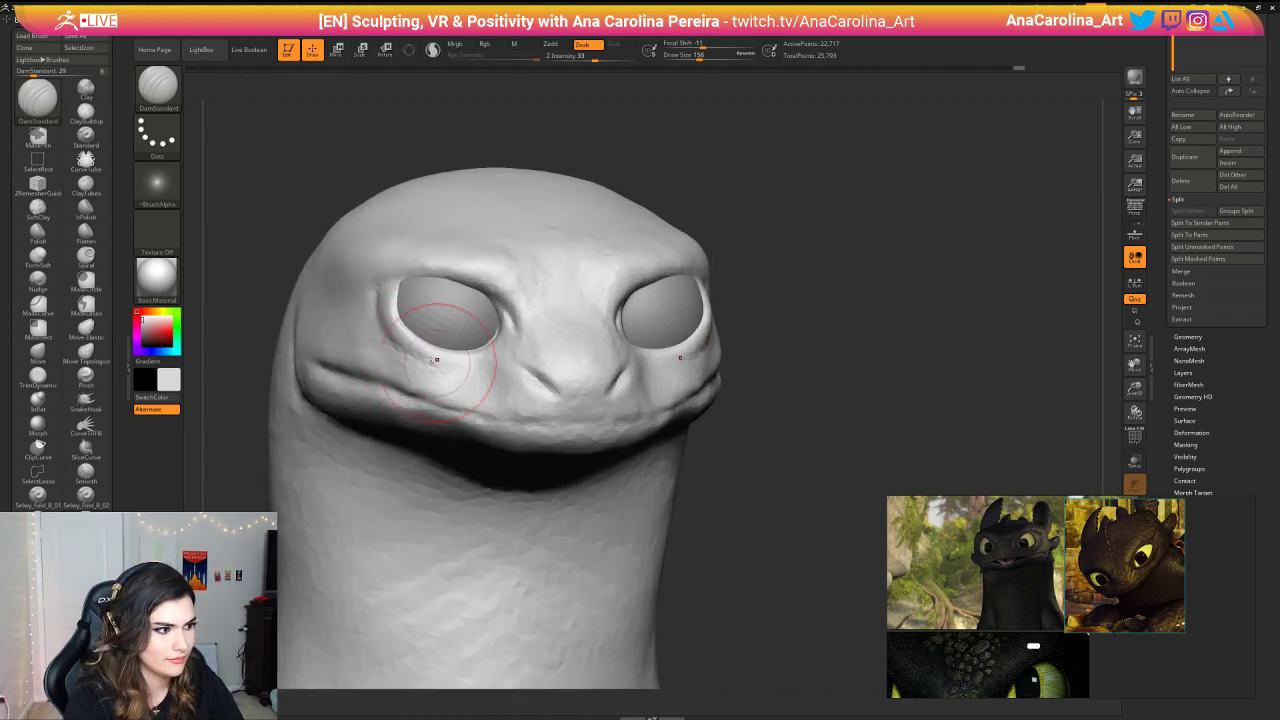
pyautogui.moveTo(400, 357)
pyautogui.mouseDown()
pyautogui.moveTo(460, 370)
pyautogui.moveTo(454, 361)
pyautogui.mouseUp()
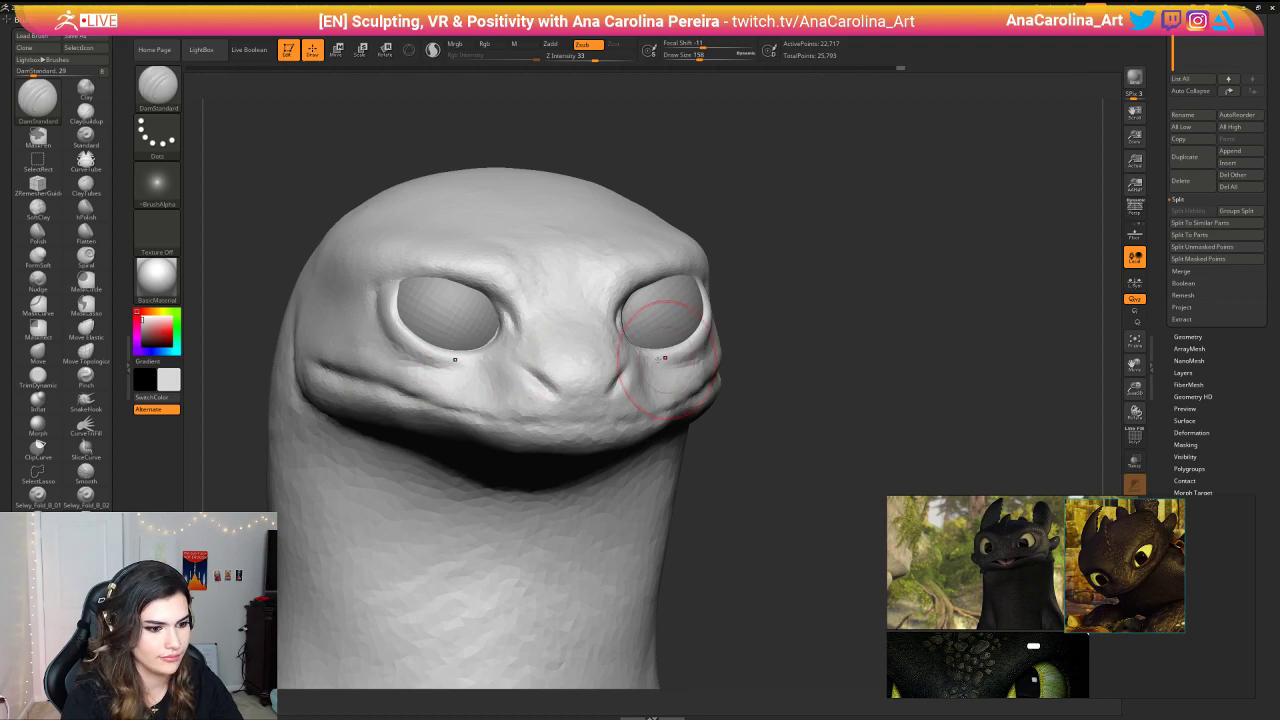
# Step: Carve wrinkles across the nose bridge between the eyes and along the sides of the nose
pyautogui.moveTo(580, 296); pyautogui.dragTo(602, 316)
pyautogui.moveTo(579, 299); pyautogui.dragTo(598, 311)
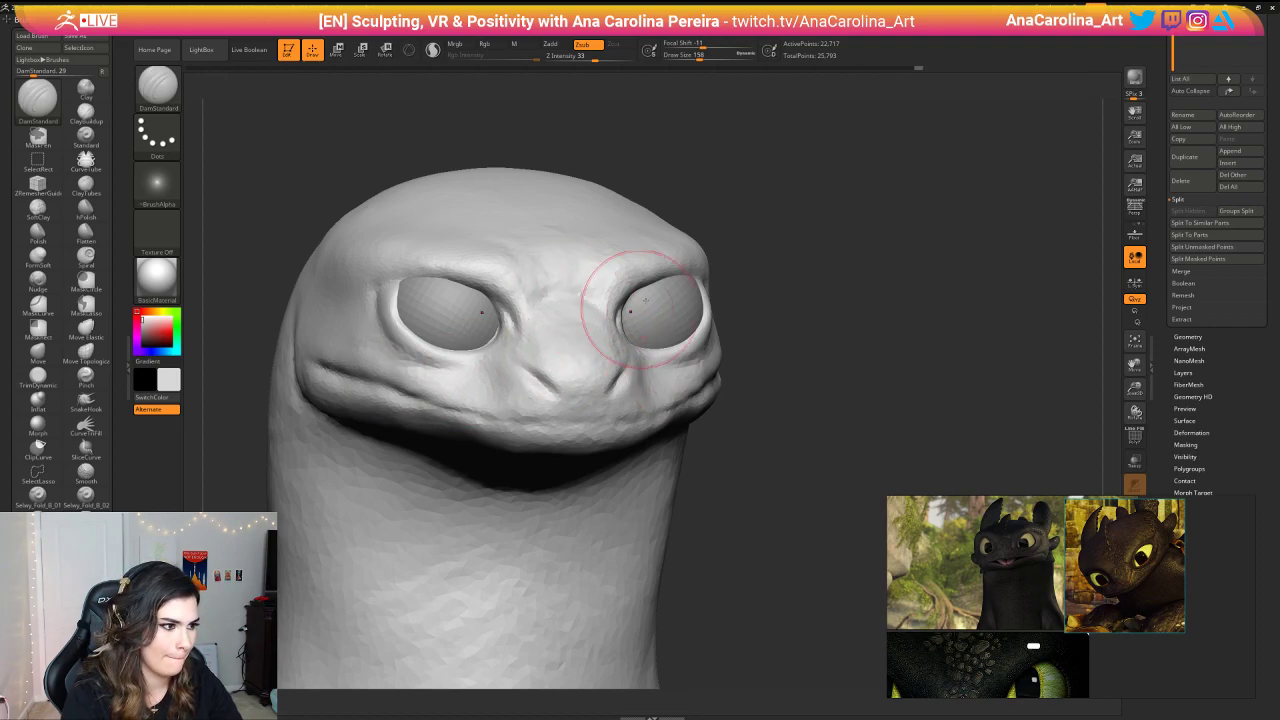
pyautogui.moveTo(800, 290); pyautogui.dragTo(700, 262)
pyautogui.moveTo(610, 315); pyautogui.dragTo(593, 312)
pyautogui.moveTo(603, 360)
pyautogui.mouseDown()
pyautogui.moveTo(603, 344)
pyautogui.moveTo(579, 398)
pyautogui.moveTo(580, 384)
pyautogui.mouseUp()
# Step: Set the DamStandard draw size to 120 and deepen the mouth line from the snout along the side of the jaw
pyautogui.press('space')
pyautogui.moveTo(558, 426); pyautogui.dragTo(636, 422)
pyautogui.keyDown('alt'); pyautogui.moveTo(959, 352); pyautogui.dragTo(900, 302); pyautogui.keyUp('alt')
pyautogui.moveTo(900, 302)
pyautogui.mouseDown()
pyautogui.moveTo(934, 306)
pyautogui.moveTo(912, 345)
pyautogui.mouseUp()
pyautogui.moveTo(465, 404); pyautogui.dragTo(537, 421)
pyautogui.moveTo(464, 404); pyautogui.dragTo(535, 421)
pyautogui.moveTo(464, 404); pyautogui.dragTo(535, 421)
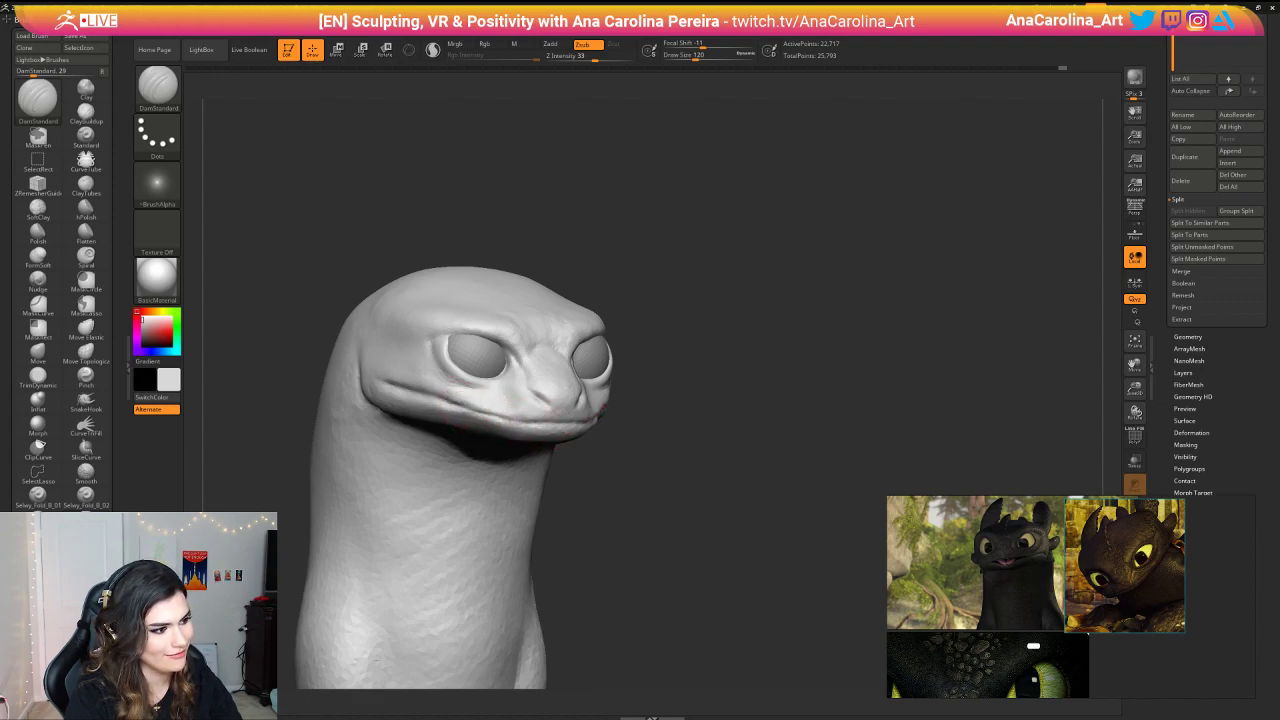
pyautogui.moveTo(417, 388); pyautogui.dragTo(536, 420)
# Step: Smooth the cheeks between the outer eye corners and the mouth corners at draw size 132
pyautogui.moveTo(604, 484); pyautogui.dragTo(646, 486)
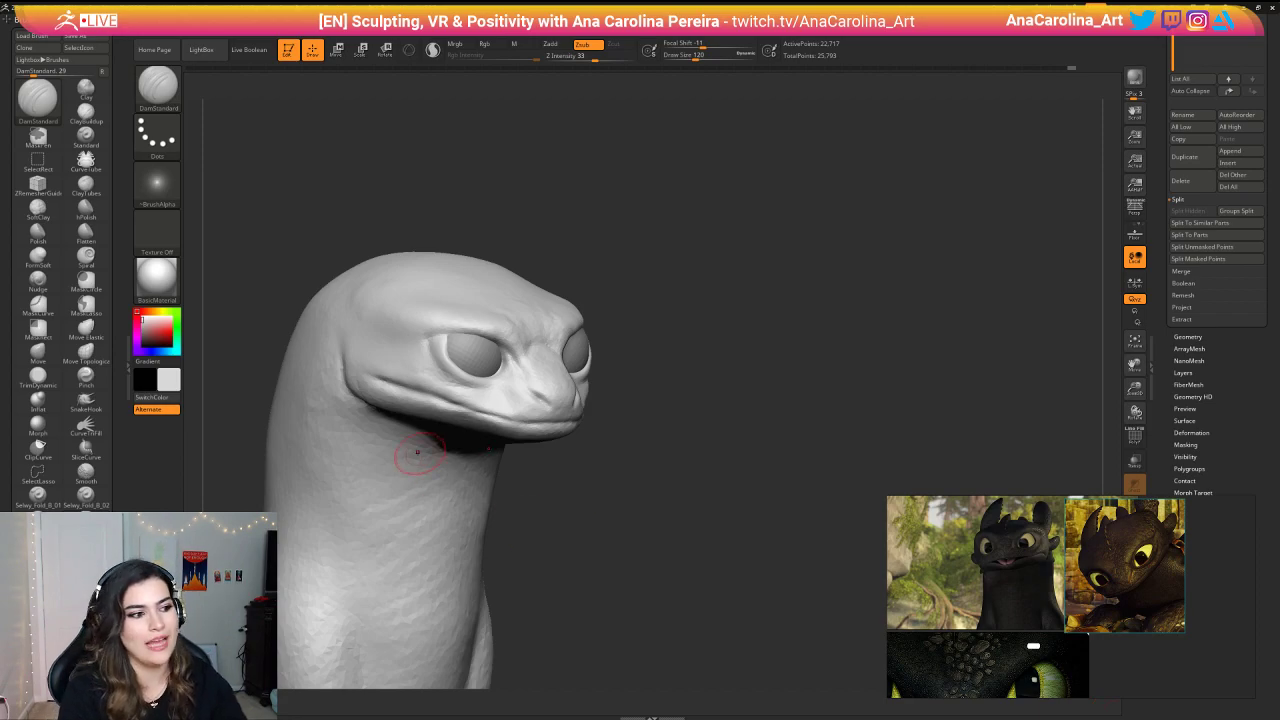
pyautogui.moveTo(610, 500); pyautogui.dragTo(497, 491)
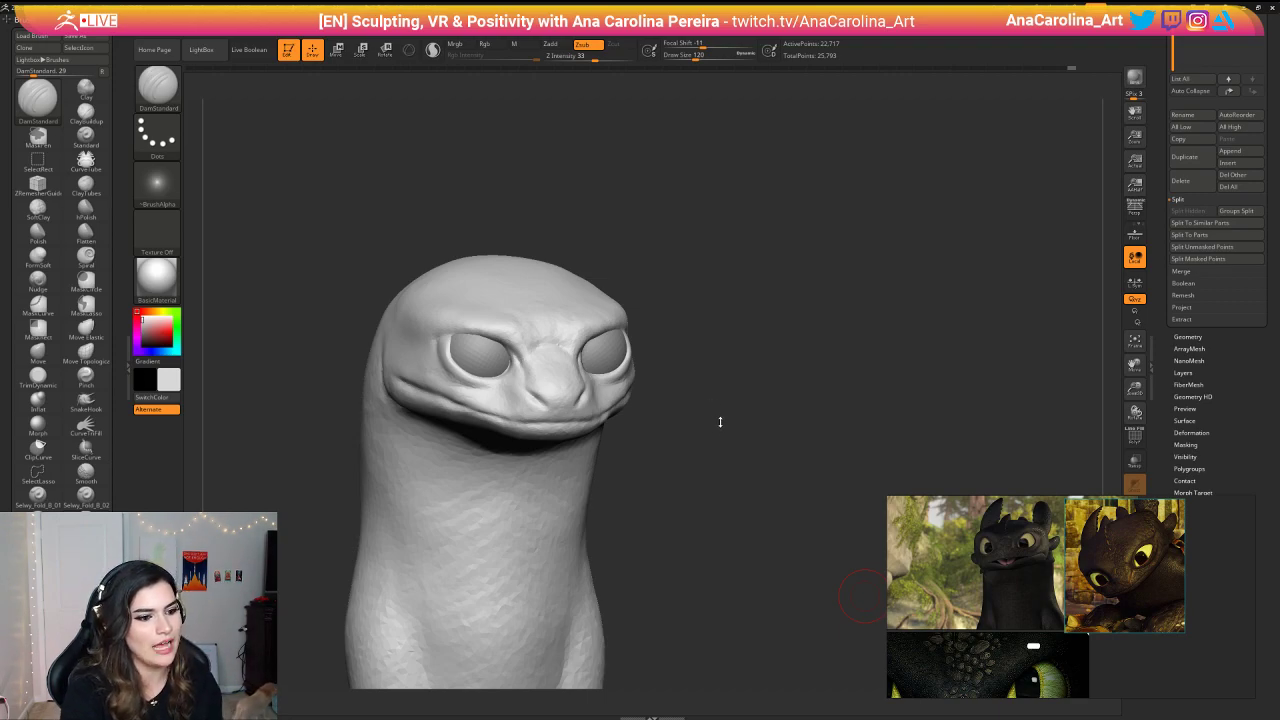
pyautogui.moveTo(770, 430)
pyautogui.mouseDown()
pyautogui.moveTo(675, 440)
pyautogui.moveTo(643, 468)
pyautogui.mouseUp()
pyautogui.press('space')
pyautogui.moveTo(700, 403); pyautogui.dragTo(735, 480)
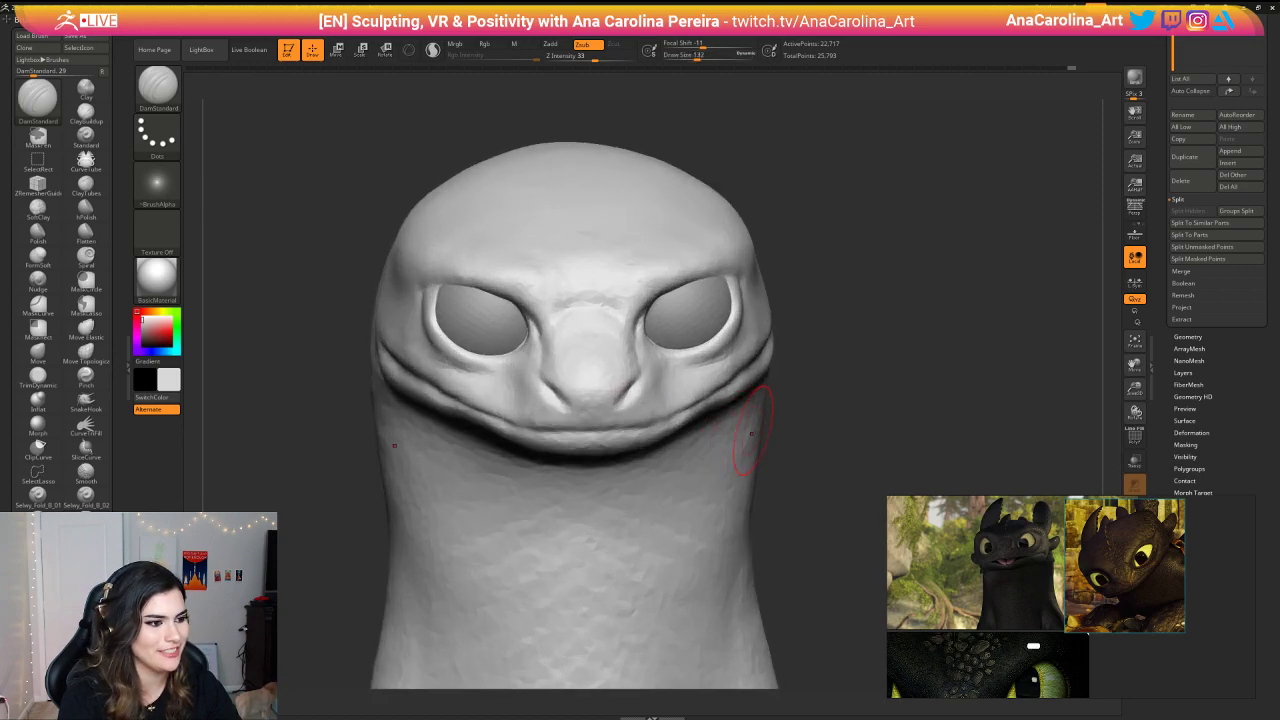
pyautogui.moveTo(818, 404); pyautogui.dragTo(818, 422, button='right')
pyautogui.moveTo(818, 422); pyautogui.dragTo(828, 424)
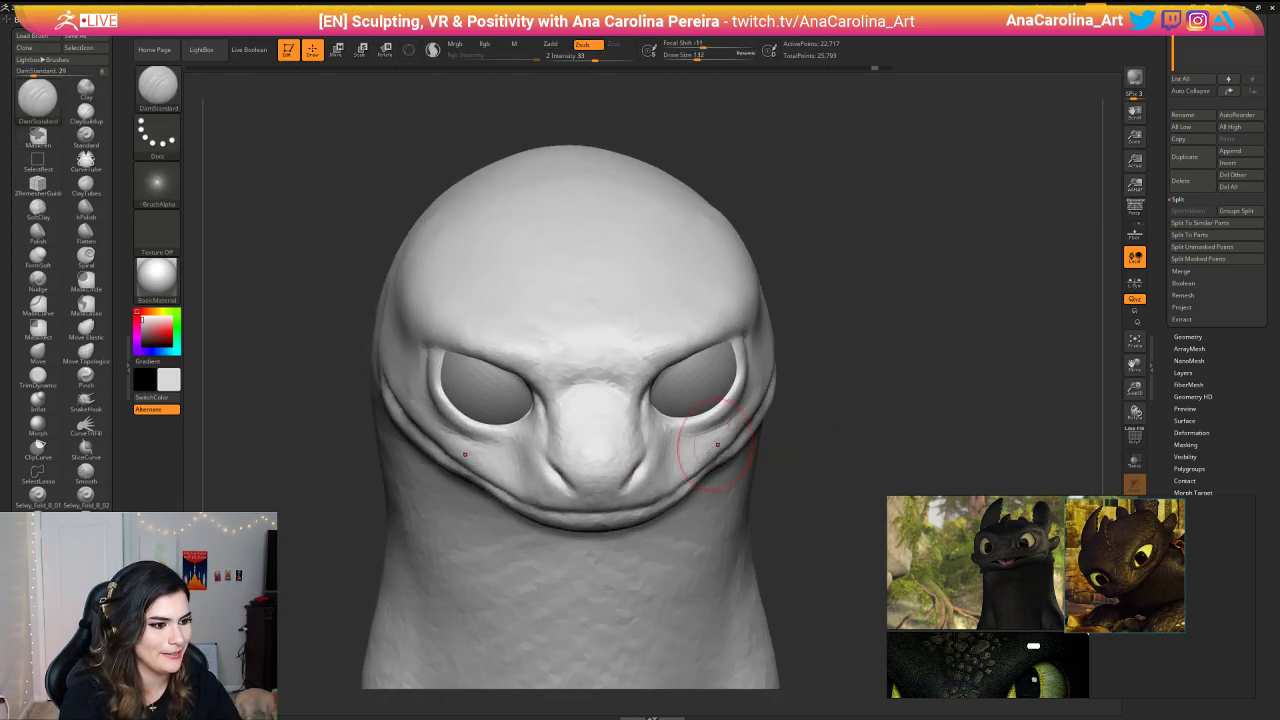
pyautogui.moveTo(722, 455)
pyautogui.keyDown('shift'); pyautogui.mouseDown()
pyautogui.moveTo(755, 438)
pyautogui.moveTo(775, 385)
pyautogui.mouseUp(); pyautogui.keyUp('shift')
pyautogui.keyDown('shift'); pyautogui.moveTo(778, 450); pyautogui.dragTo(760, 465); pyautogui.keyUp('shift')
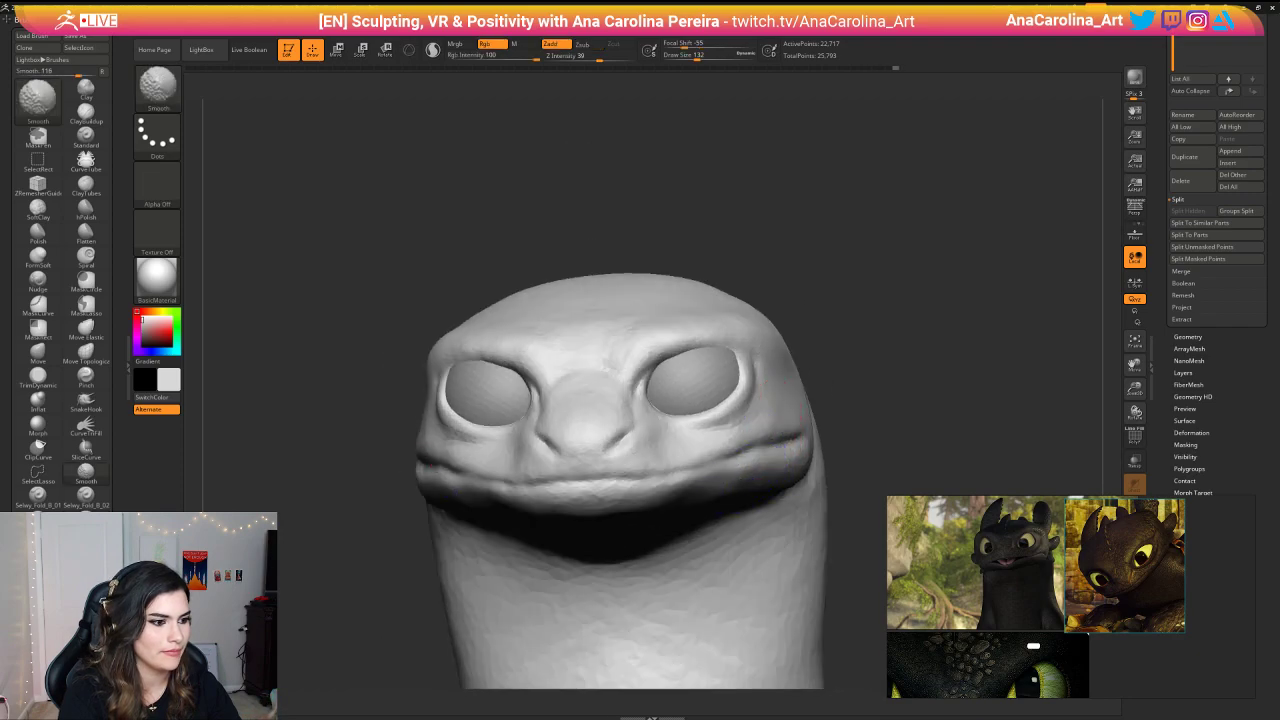
# Step: Raise the DamStandard draw size to 167 and check the head and body from a three-quarter view
pyautogui.moveTo(850, 455)
pyautogui.mouseDown()
pyautogui.moveTo(852, 468)
pyautogui.moveTo(840, 397)
pyautogui.moveTo(798, 305)
pyautogui.mouseUp()
pyautogui.moveTo(750, 322)
pyautogui.mouseDown()
pyautogui.moveTo(806, 340)
pyautogui.moveTo(768, 345)
pyautogui.mouseUp()
pyautogui.press('space')
pyautogui.moveTo(768, 342); pyautogui.dragTo(770, 319, button='right')
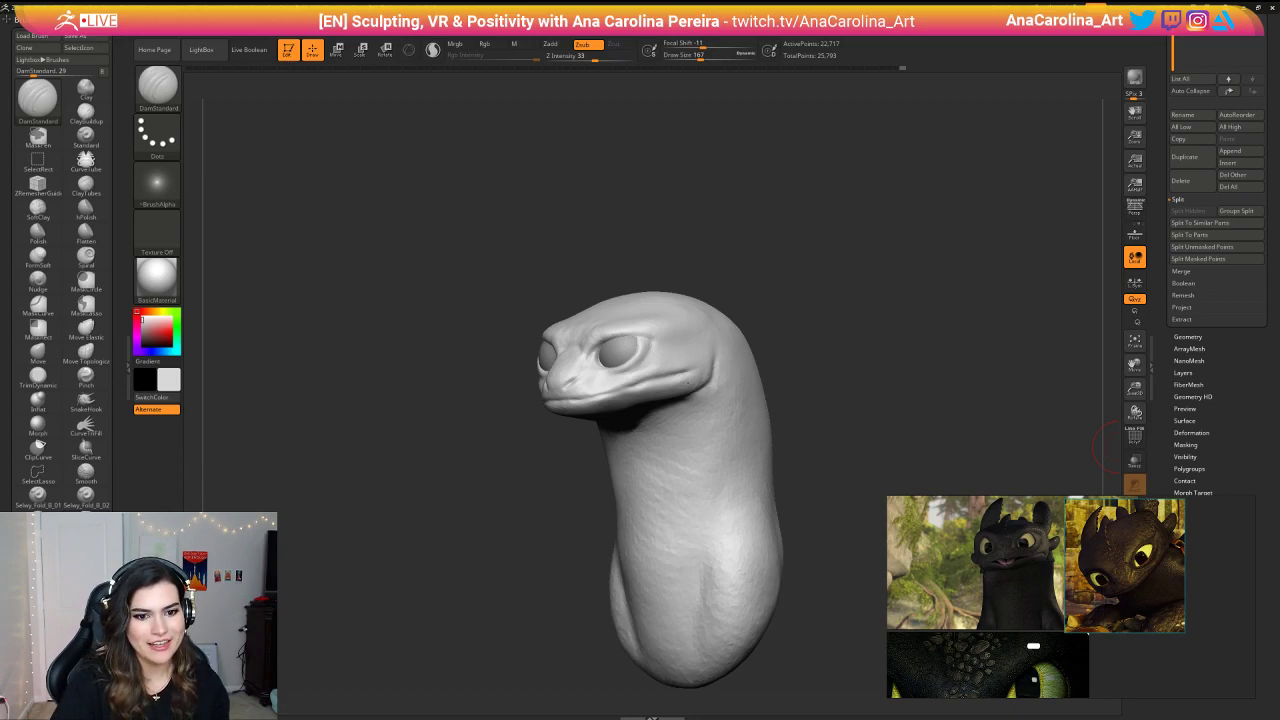
# Step: Switch to the SnakeHook brush, raise its draw size to 217, and frame the head and body
pyautogui.moveTo(745, 272)
pyautogui.mouseDown()
pyautogui.moveTo(803, 257)
pyautogui.moveTo(809, 320)
pyautogui.moveTo(781, 343)
pyautogui.mouseUp()
pyautogui.press('space')
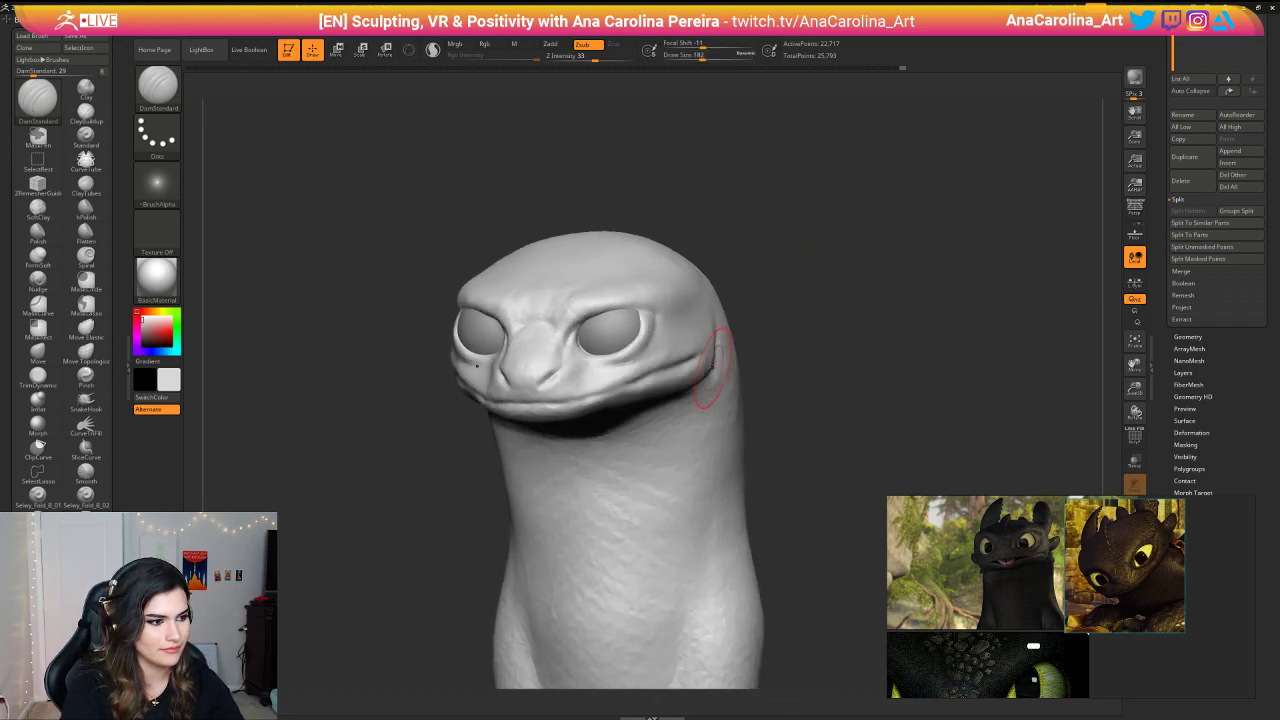
pyautogui.press('b')
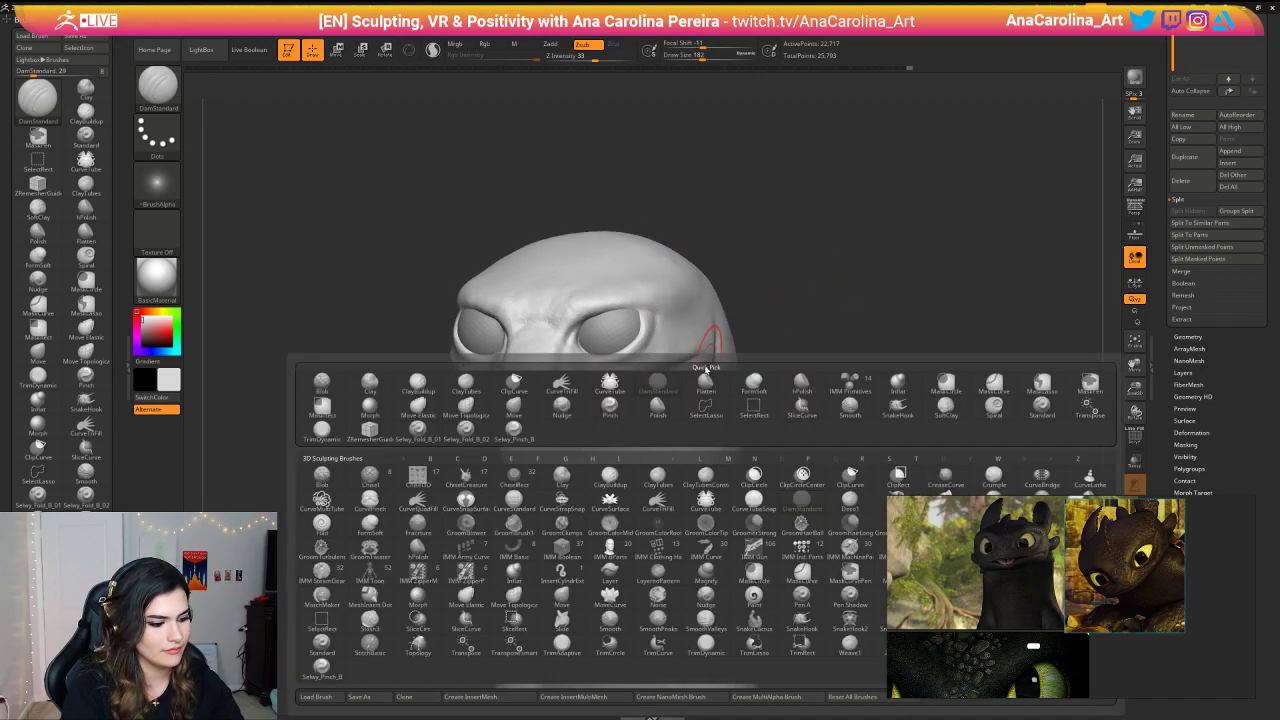
pyautogui.press('s')
pyautogui.press('h')
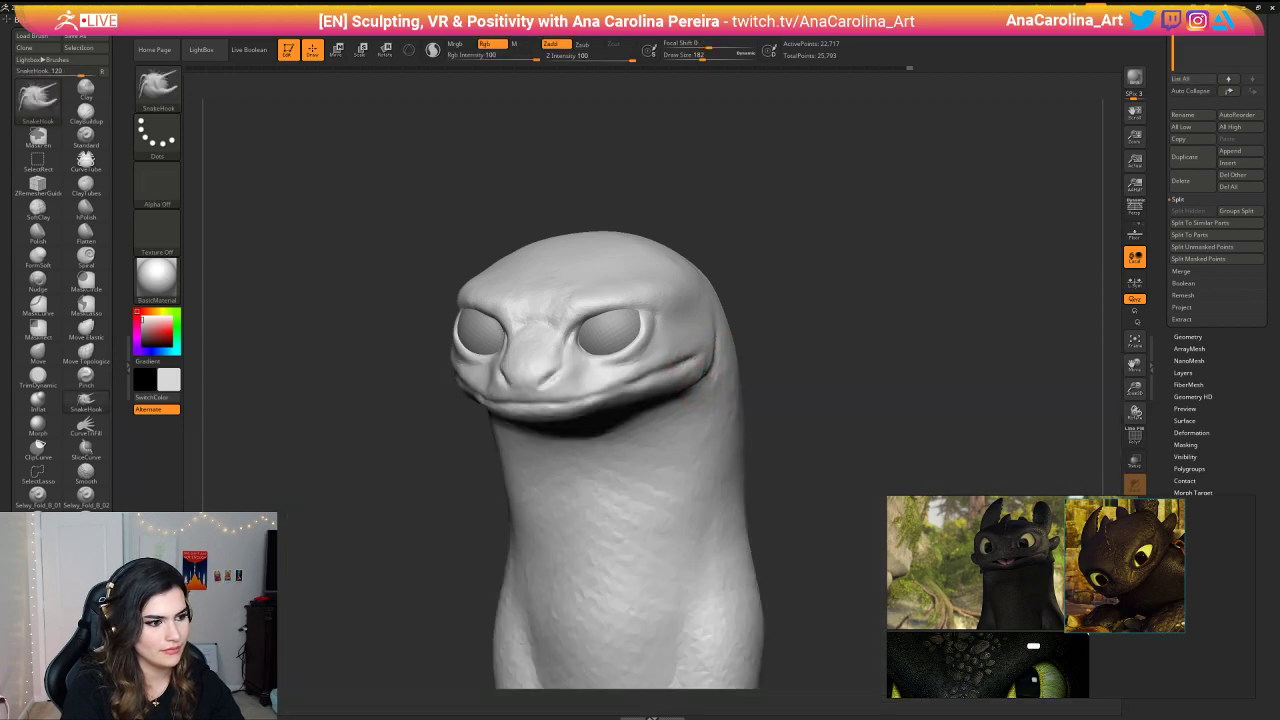
pyautogui.press('space')
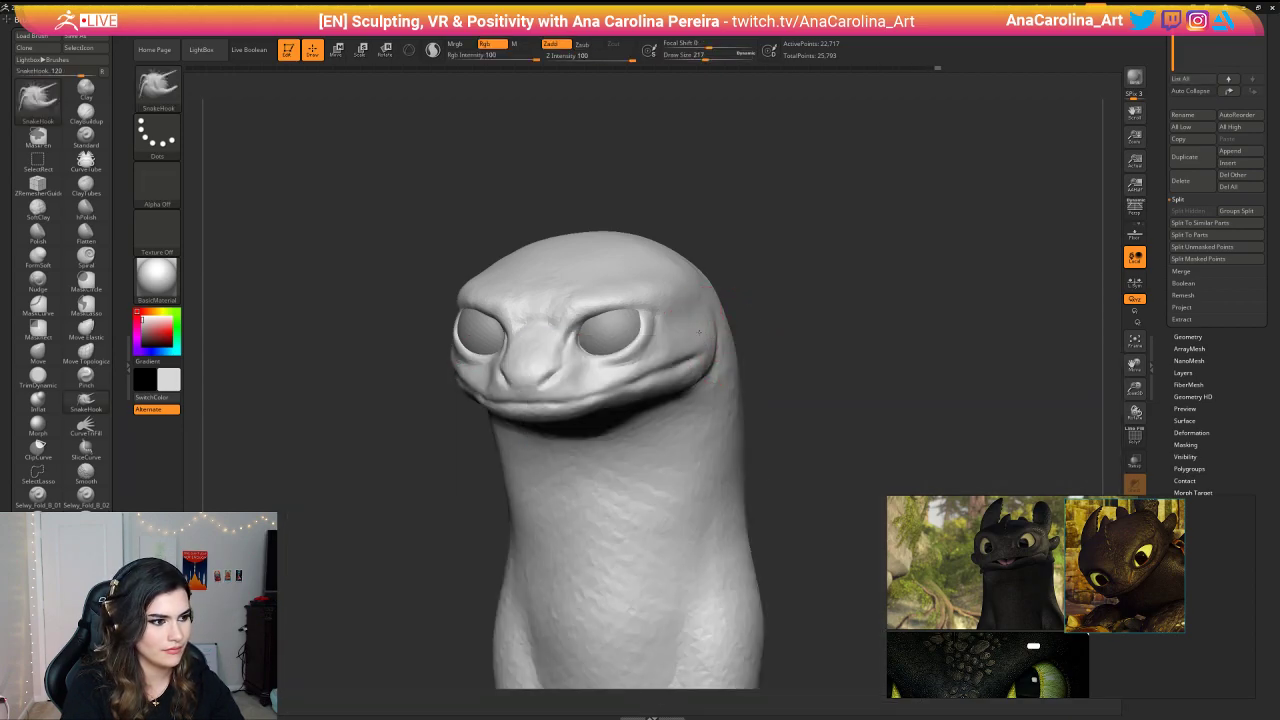
pyautogui.moveTo(748, 320); pyautogui.dragTo(780, 345)
pyautogui.moveTo(785, 305); pyautogui.dragTo(739, 300)
pyautogui.moveTo(739, 301)
pyautogui.mouseDown(button='right')
pyautogui.moveTo(766, 317)
pyautogui.moveTo(783, 294)
pyautogui.mouseUp(button='right')
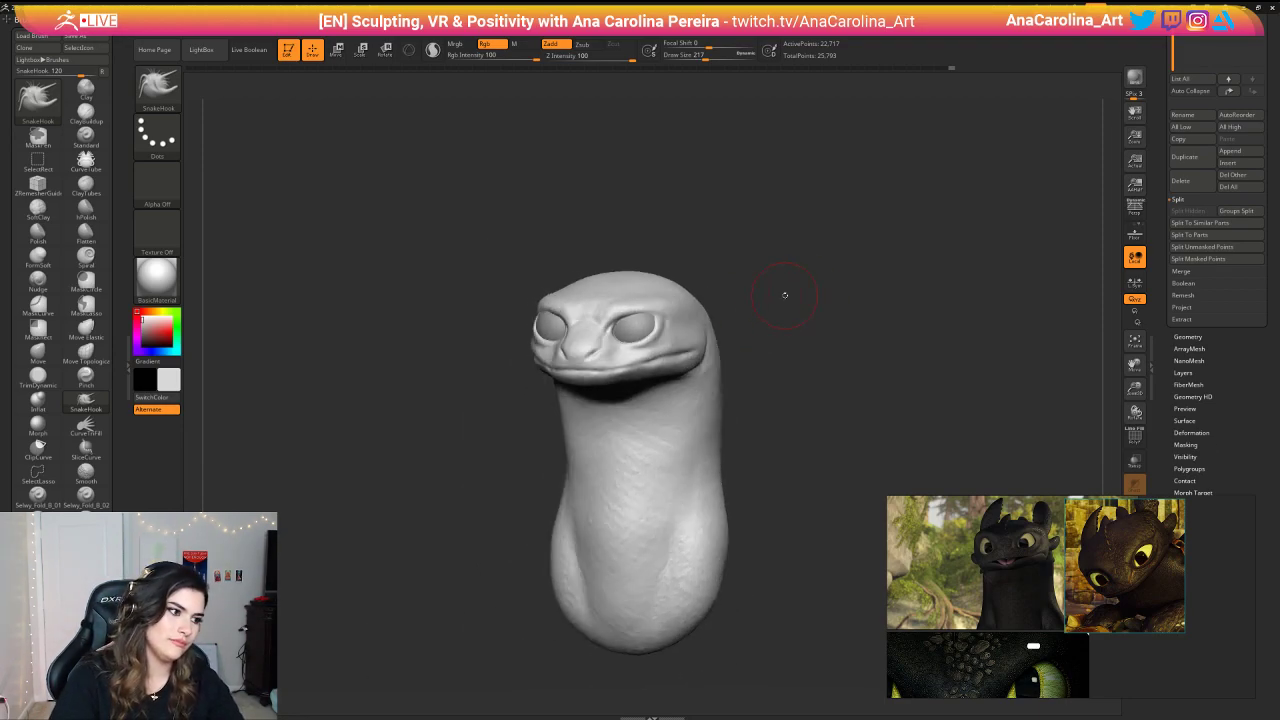
# Step: Browse the reference board and zoom in on the white dragon's head in the movie poster to examine its ears
pyautogui.scroll(-7, 1108, 625)
pyautogui.moveTo(1000, 566); pyautogui.dragTo(1026, 554, button='middle')
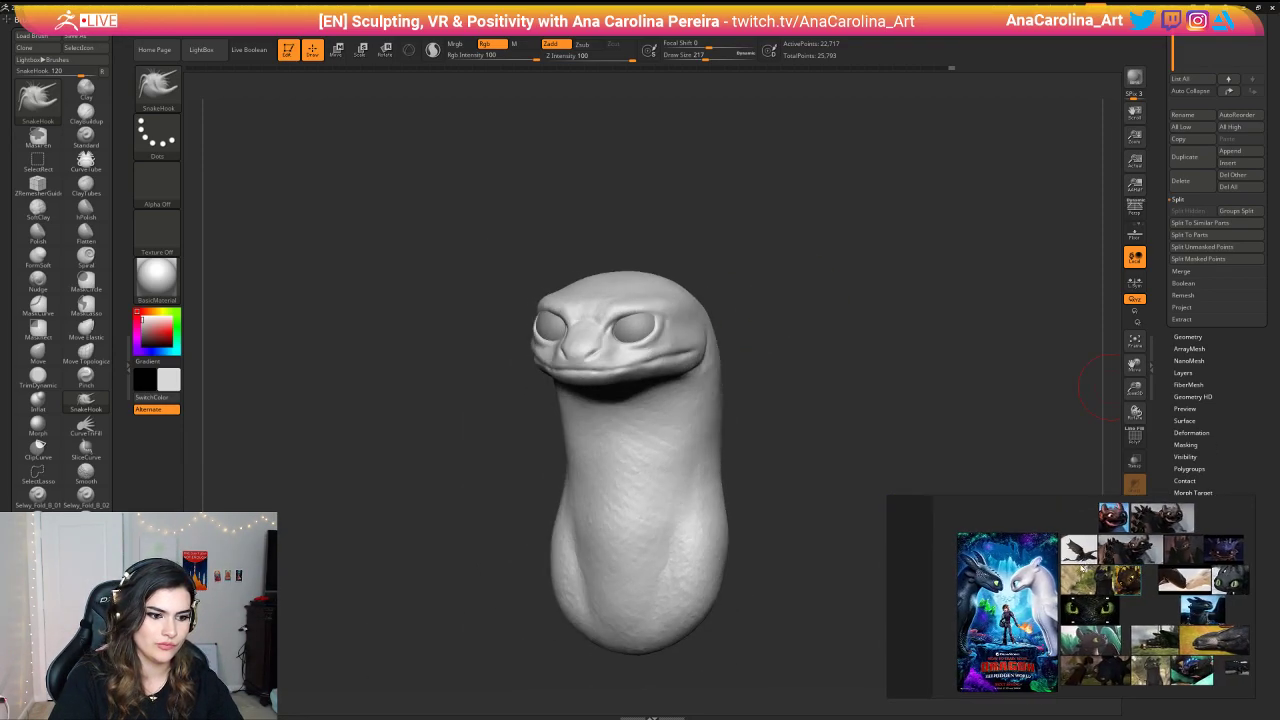
pyautogui.scroll(5, 1010, 550)
pyautogui.scroll(-4, 951, 530)
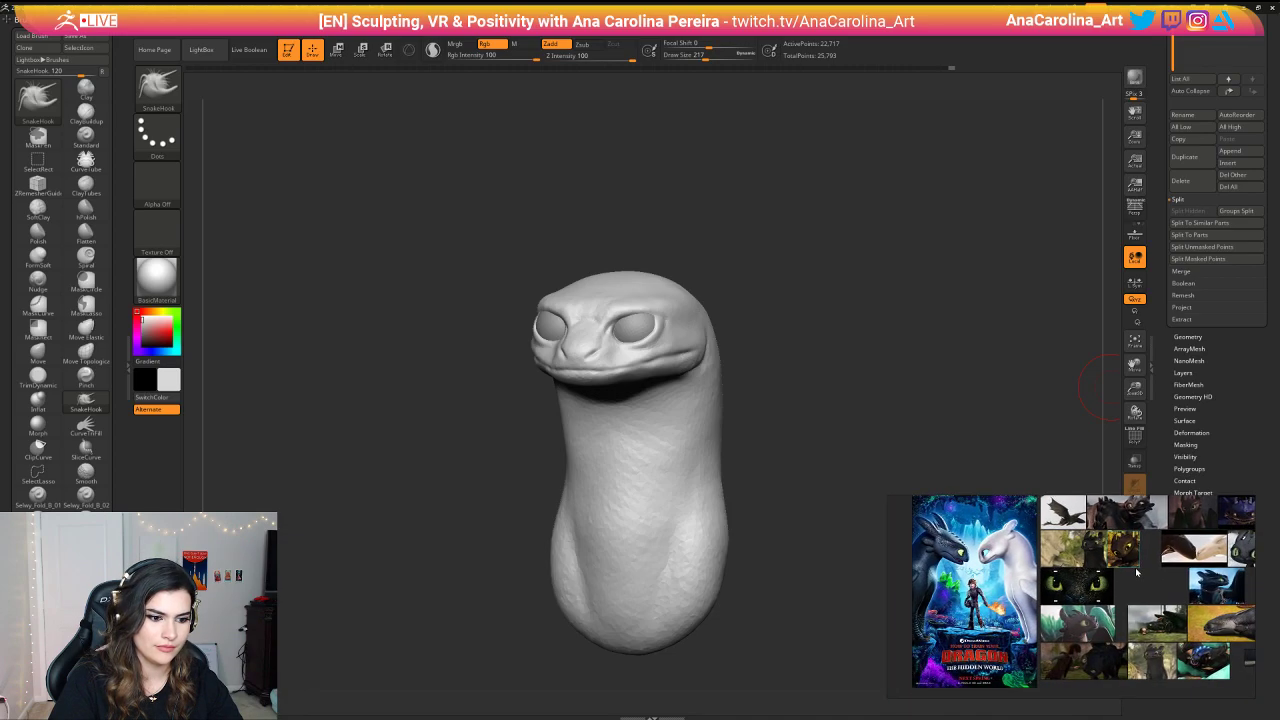
pyautogui.scroll(5, 1080, 570)
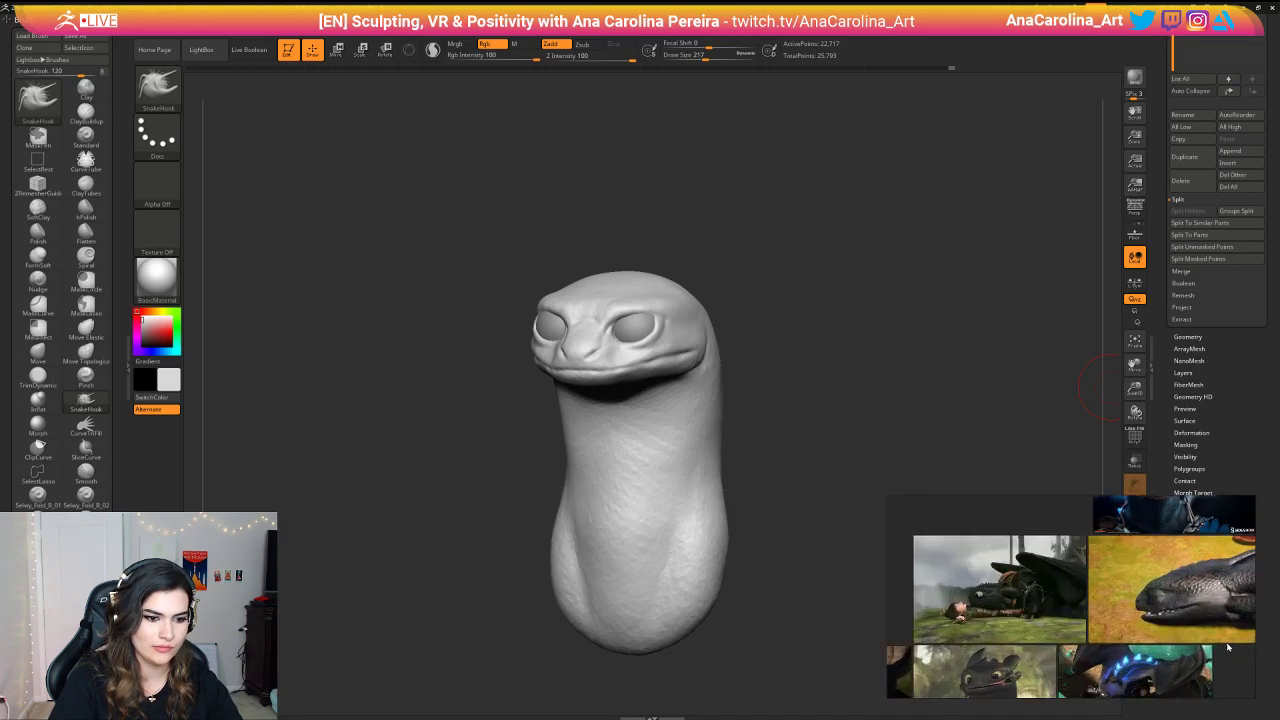
pyautogui.scroll(-4, 1088, 592)
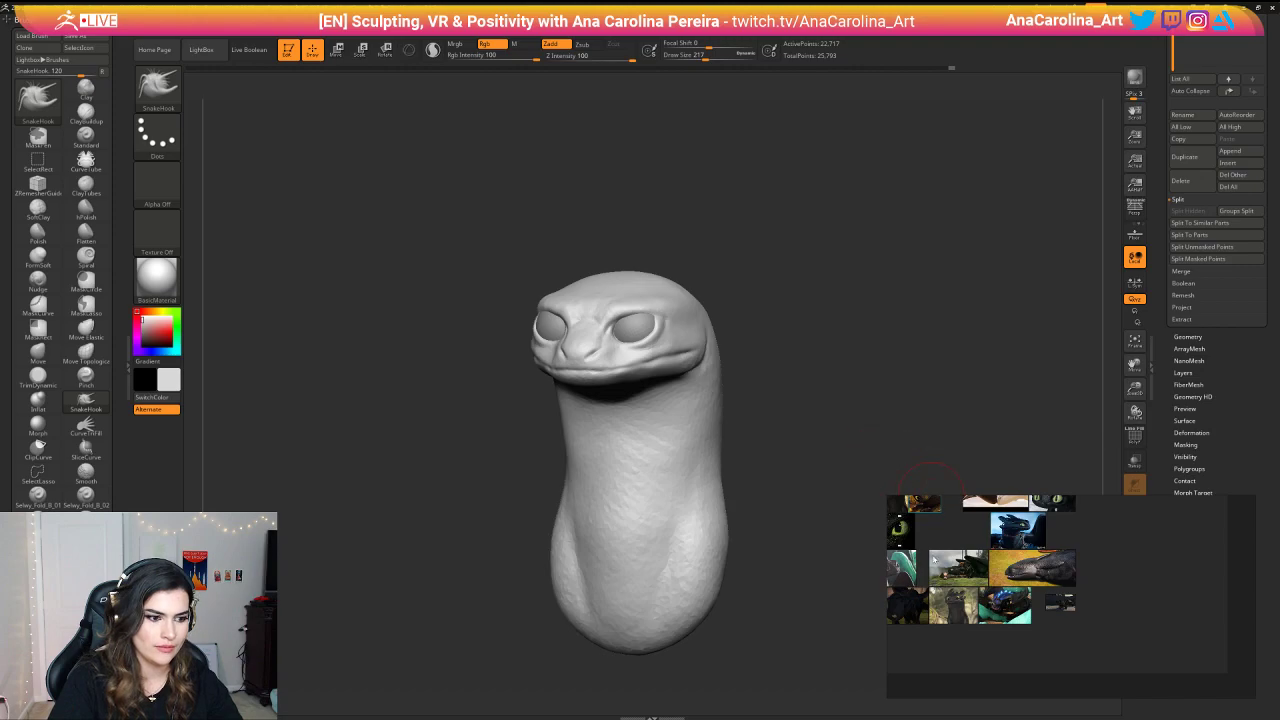
pyautogui.scroll(5, 1010, 590)
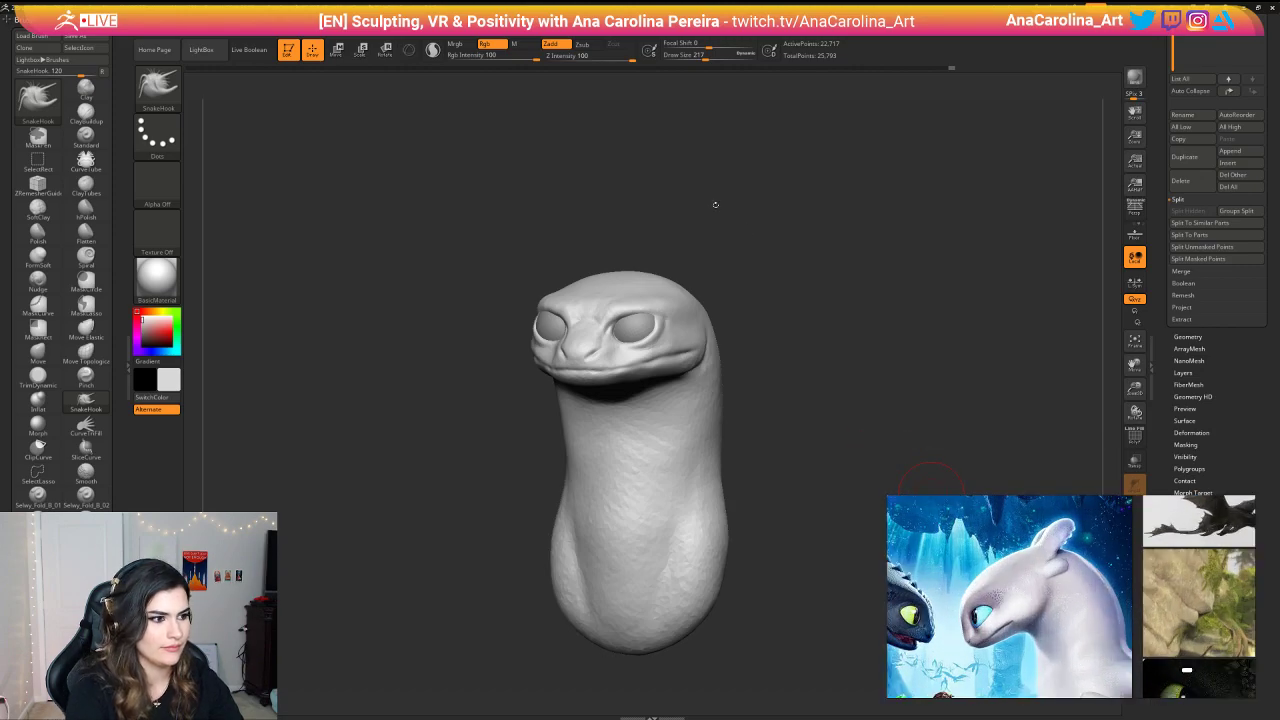
# Step: Mask a small spot on each side of the upper back of the head, invert the mask, and enable Sculptris Pro
pyautogui.moveTo(715, 205); pyautogui.dragTo(426, 251)
pyautogui.press('space')
pyautogui.click(693, 291)
pyautogui.press('ctrl')
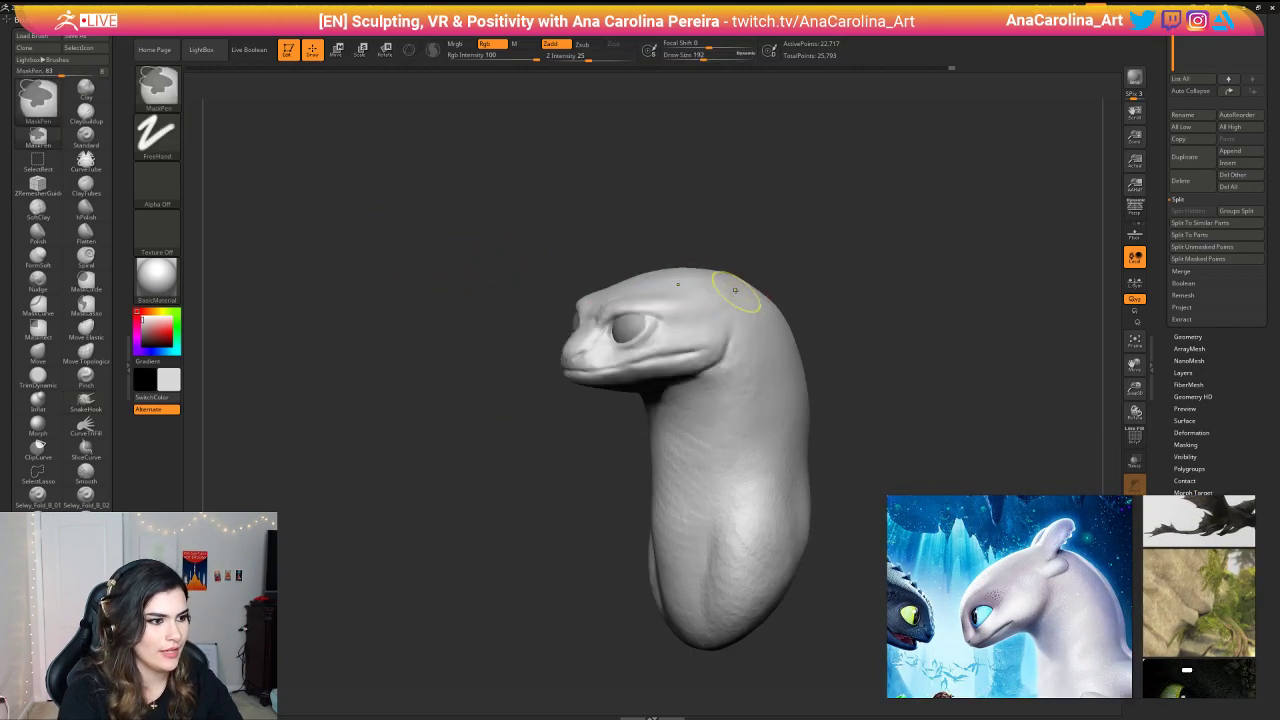
pyautogui.keyDown('ctrl'); pyautogui.moveTo(735, 290); pyautogui.dragTo(757, 274); pyautogui.keyUp('ctrl')
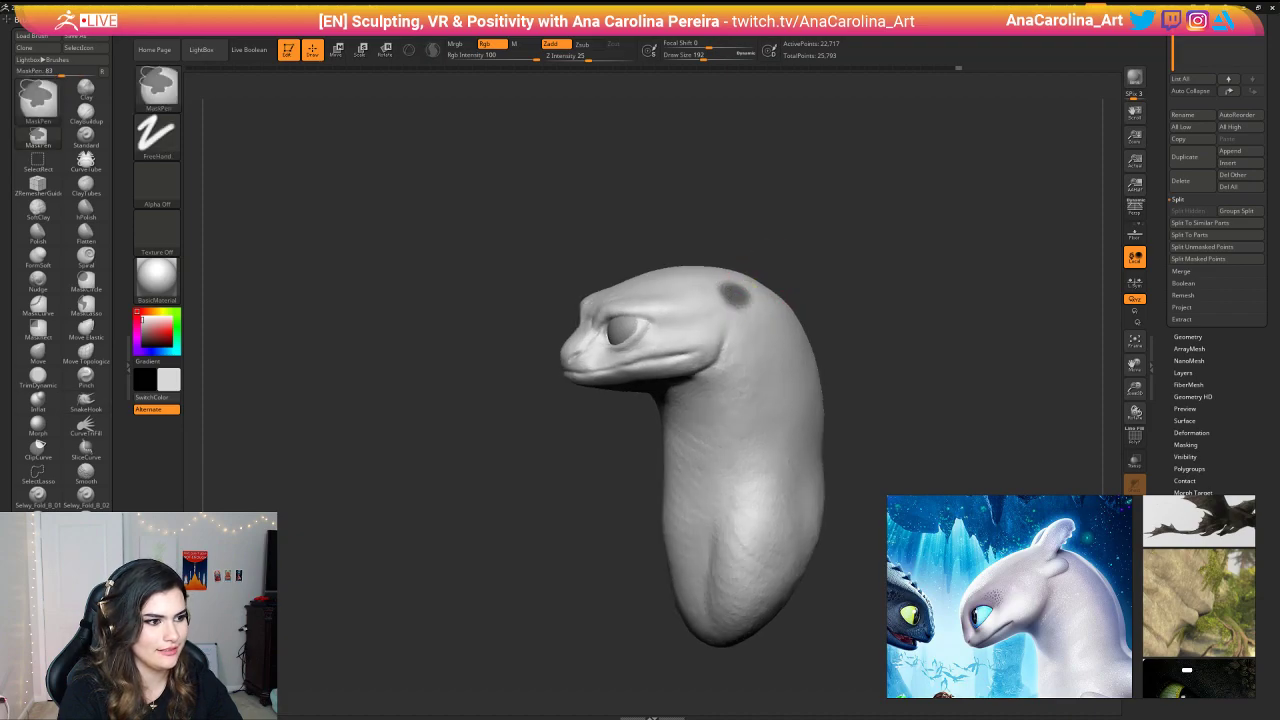
pyautogui.keyDown('ctrl'); pyautogui.click(800, 241); pyautogui.keyUp('ctrl')
pyautogui.click(433, 51)
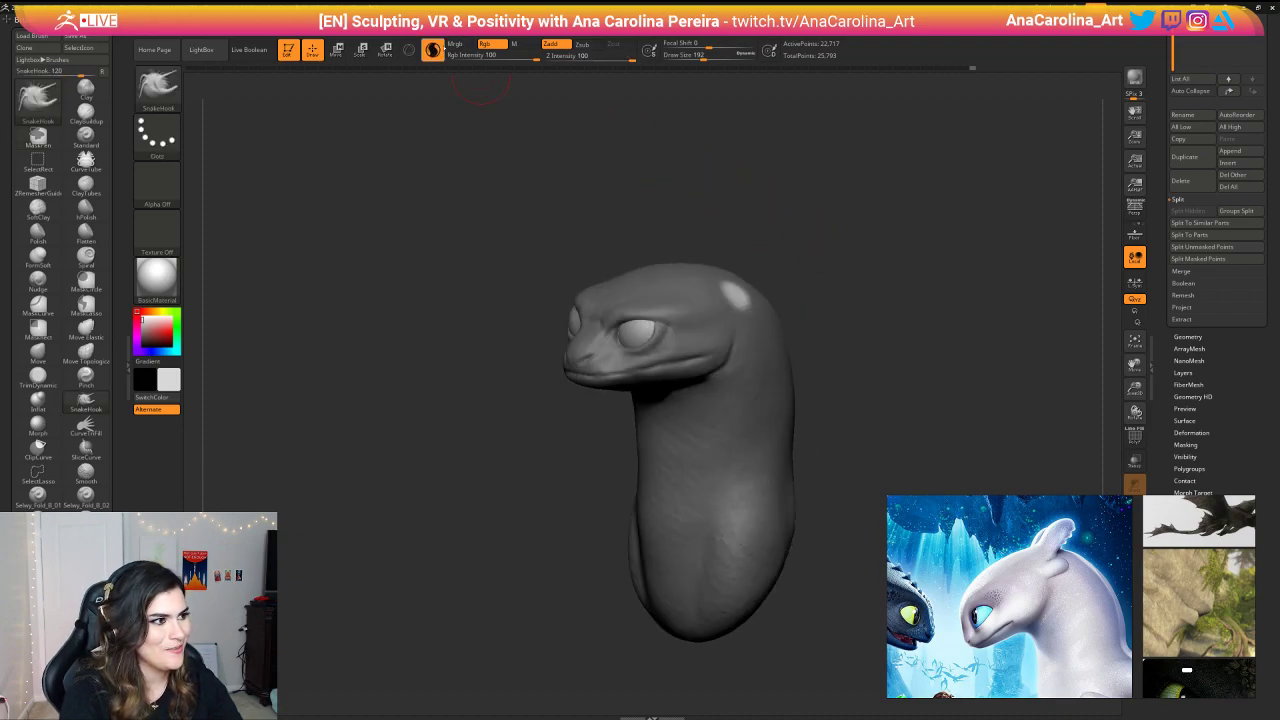
# Step: Set the SnakeHook draw size to 245 and pull the unmasked spots up and back into long ears
pyautogui.press('space')
pyautogui.click(724, 260)
pyautogui.moveTo(745, 293); pyautogui.dragTo(788, 256)
pyautogui.hotkey('ctrl', 'z')
pyautogui.hotkey('ctrl', 'z')
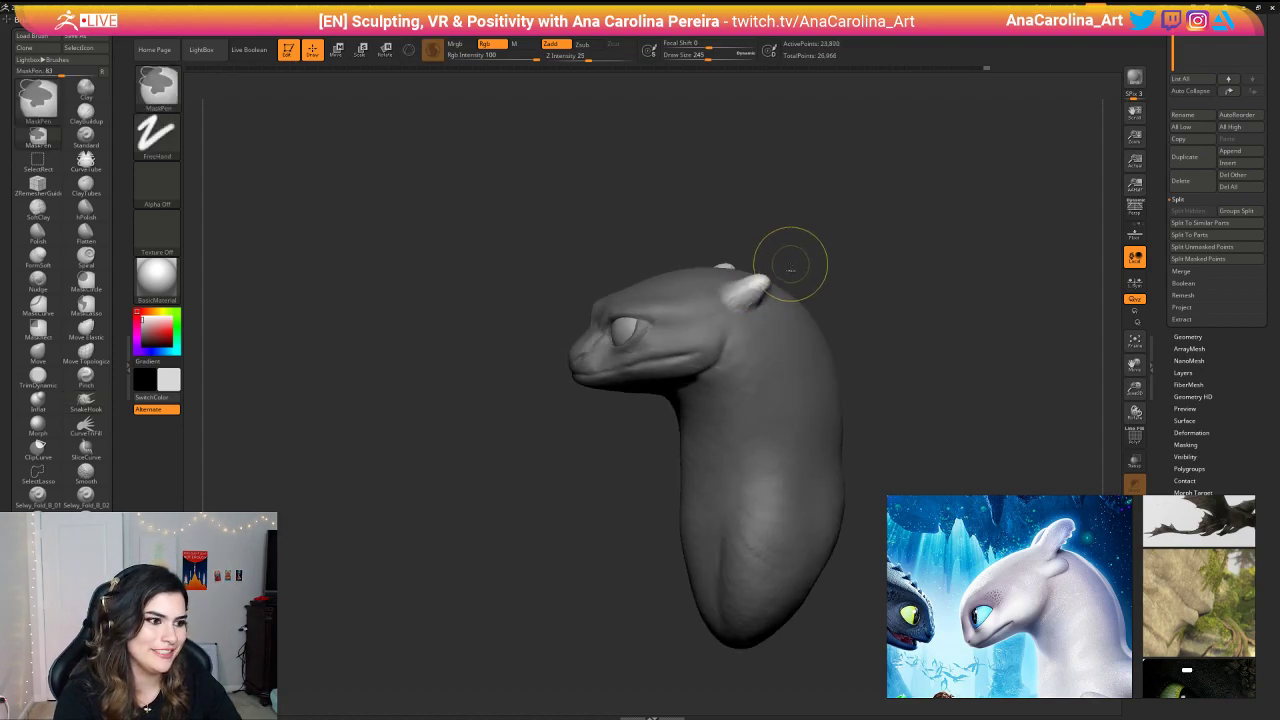
pyautogui.moveTo(741, 291)
pyautogui.mouseDown()
pyautogui.moveTo(795, 261)
pyautogui.moveTo(868, 284)
pyautogui.mouseUp()
pyautogui.moveTo(769, 268)
pyautogui.mouseDown()
pyautogui.moveTo(761, 260)
pyautogui.moveTo(776, 251)
pyautogui.moveTo(797, 256)
pyautogui.moveTo(789, 286)
pyautogui.moveTo(811, 245)
pyautogui.moveTo(806, 260)
pyautogui.moveTo(900, 312)
pyautogui.moveTo(811, 311)
pyautogui.moveTo(931, 457)
pyautogui.mouseUp()
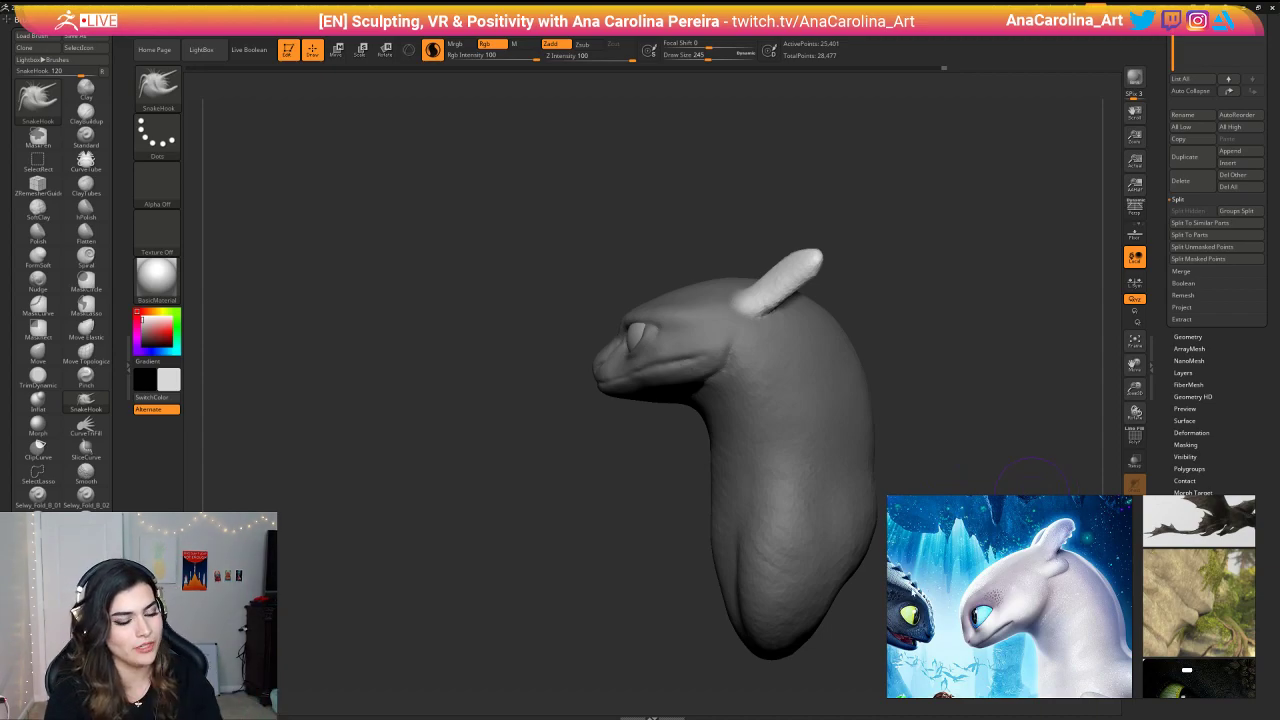
# Step: Reshape the long ears from the side and front, refining their width, direction and rounded tips
pyautogui.moveTo(822, 240)
pyautogui.mouseDown()
pyautogui.moveTo(856, 243)
pyautogui.moveTo(780, 223)
pyautogui.moveTo(805, 268)
pyautogui.moveTo(784, 306)
pyautogui.moveTo(850, 246)
pyautogui.moveTo(876, 248)
pyautogui.mouseUp()
pyautogui.moveTo(762, 284); pyautogui.dragTo(752, 277)
pyautogui.moveTo(768, 222)
pyautogui.mouseDown()
pyautogui.moveTo(808, 222)
pyautogui.moveTo(778, 250)
pyautogui.mouseUp()
pyautogui.moveTo(614, 234)
pyautogui.mouseDown()
pyautogui.moveTo(669, 220)
pyautogui.moveTo(627, 214)
pyautogui.moveTo(618, 171)
pyautogui.moveTo(688, 214)
pyautogui.moveTo(580, 224)
pyautogui.moveTo(580, 175)
pyautogui.mouseUp()
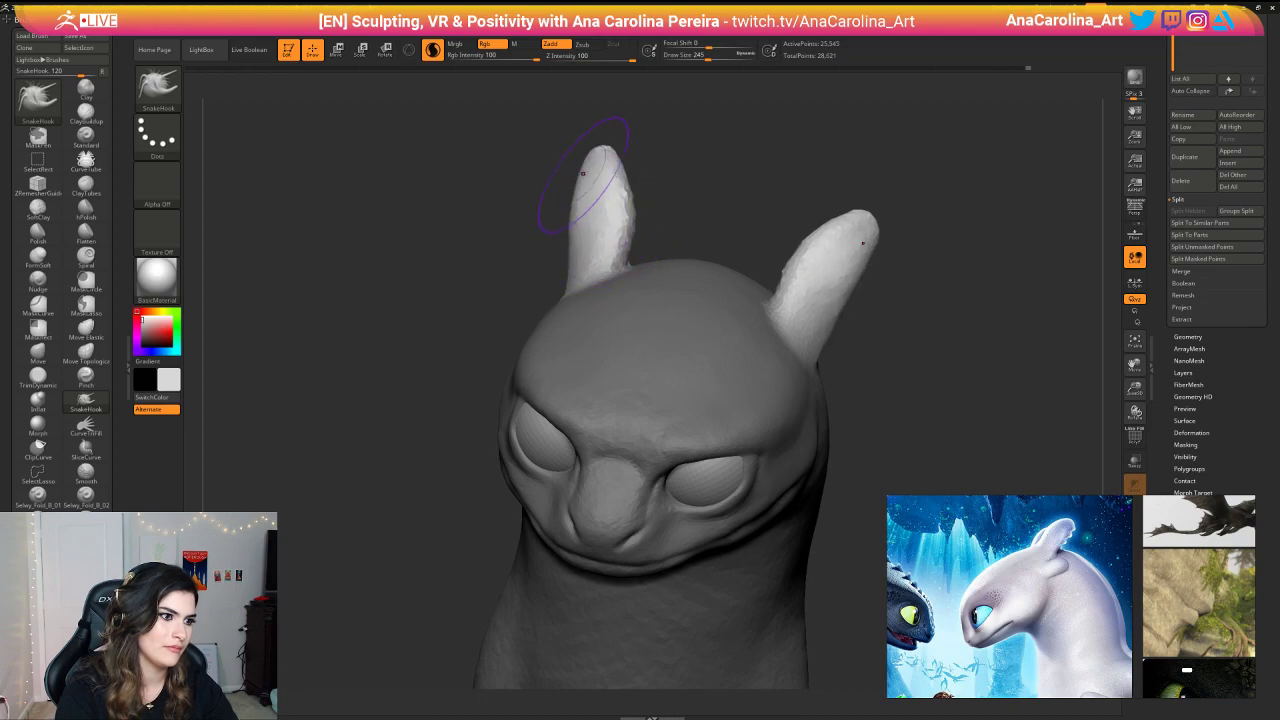
pyautogui.moveTo(731, 157); pyautogui.dragTo(707, 117)
pyautogui.moveTo(725, 202); pyautogui.dragTo(510, 220)
# Step: Clear the mask from the head and body and save the project
pyautogui.keyDown('ctrl'); pyautogui.moveTo(880, 230); pyautogui.dragTo(920, 270); pyautogui.keyUp('ctrl')
pyautogui.moveTo(920, 250)
pyautogui.mouseDown()
pyautogui.moveTo(833, 239)
pyautogui.moveTo(820, 191)
pyautogui.moveTo(830, 306)
pyautogui.mouseUp()
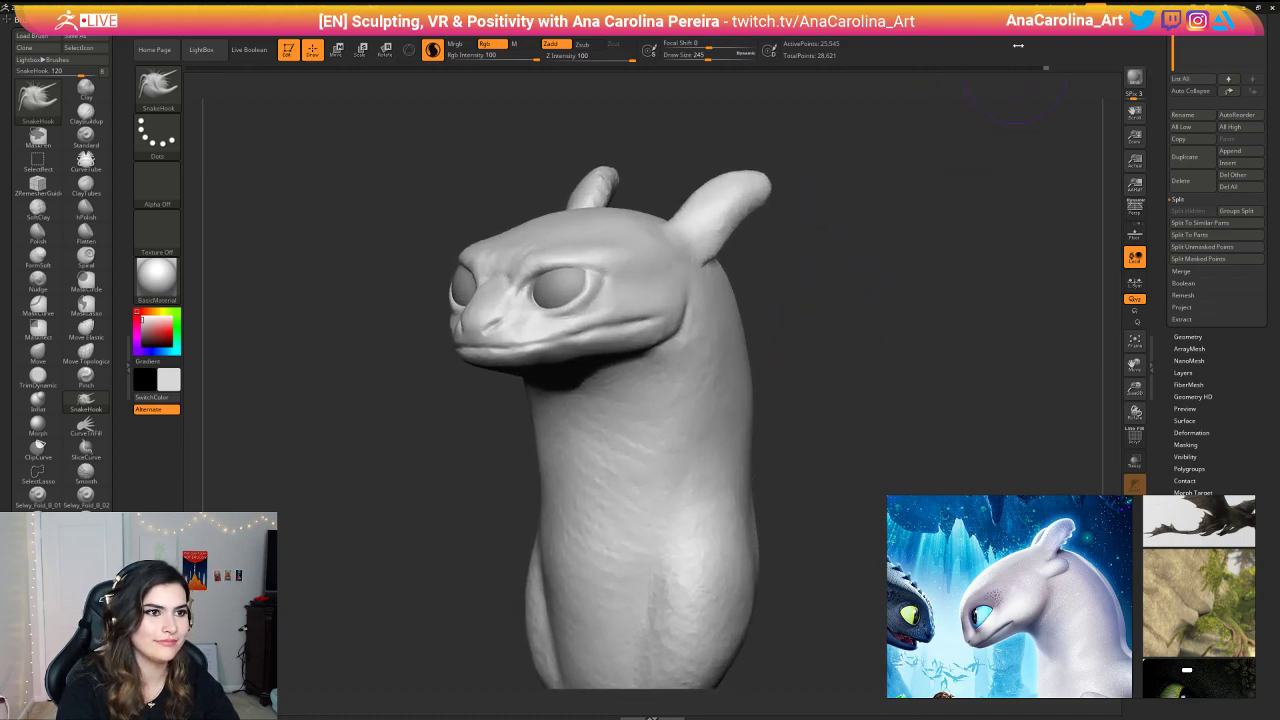
pyautogui.hotkey('ctrl', 's')
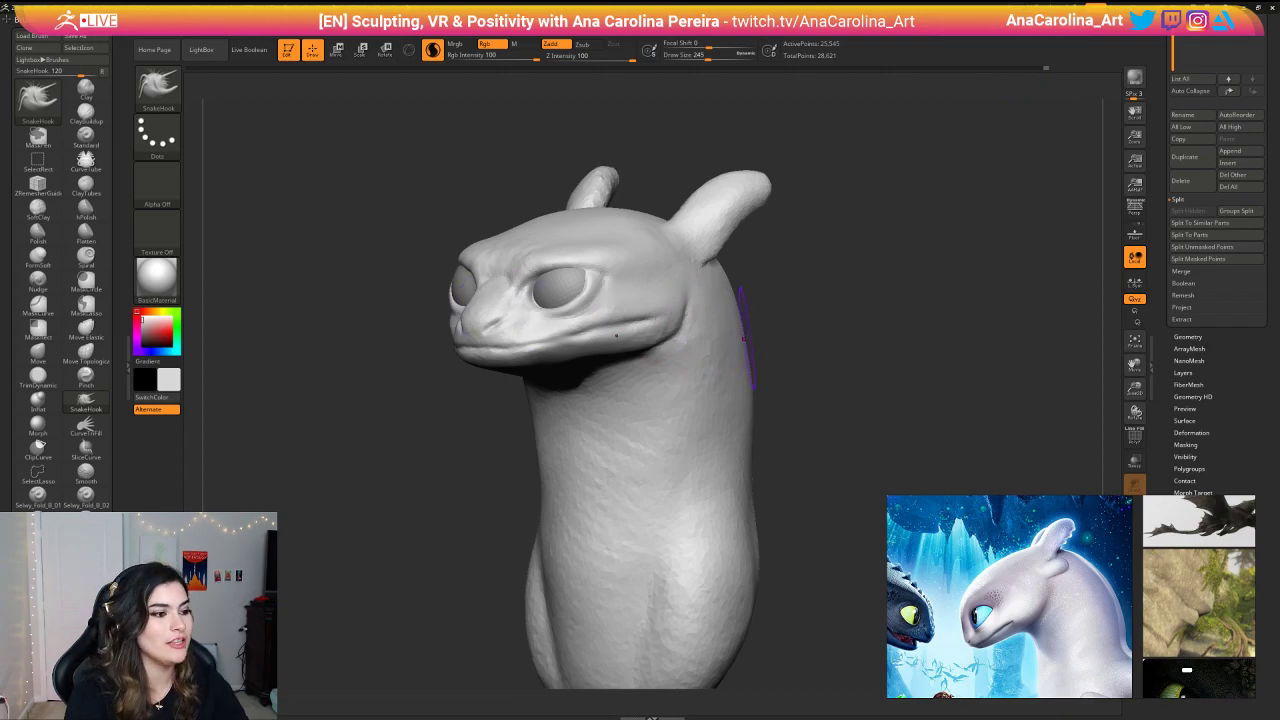
pyautogui.keyDown('alt'); pyautogui.moveTo(788, 338); pyautogui.dragTo(791, 303); pyautogui.keyUp('alt')
pyautogui.moveTo(345, 188); pyautogui.dragTo(390, 178)
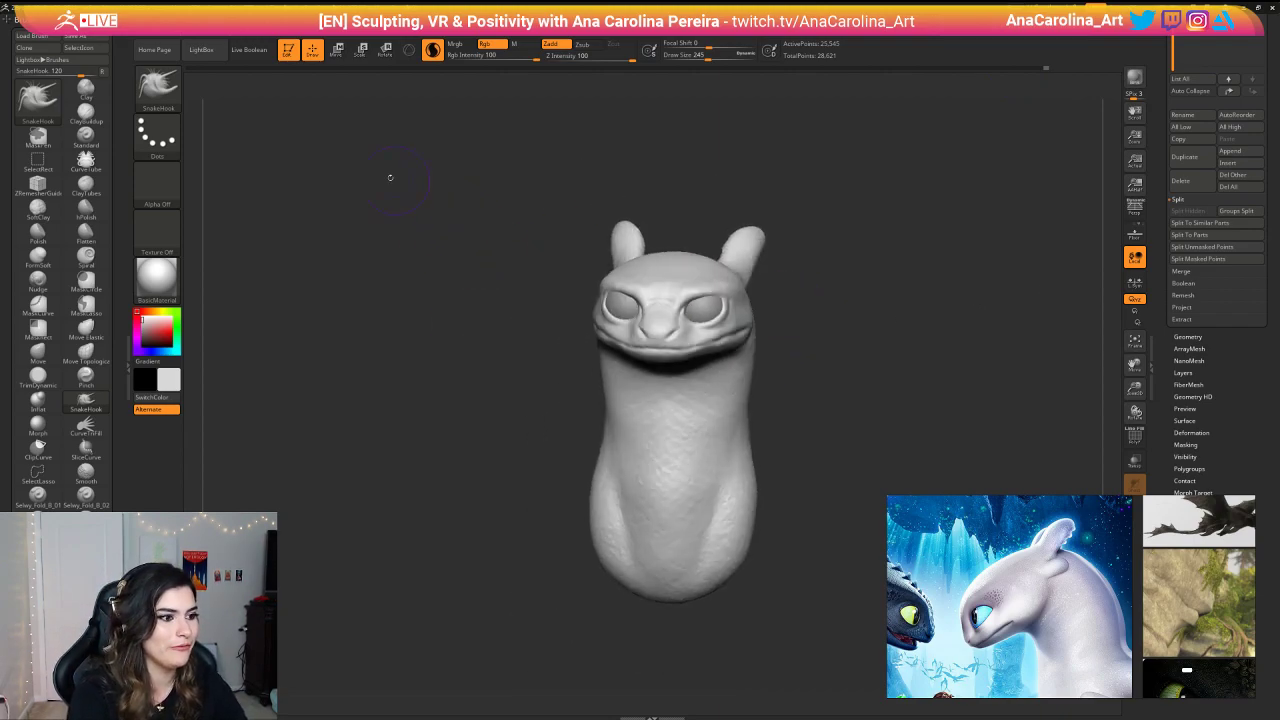
pyautogui.moveTo(292, 69)
pyautogui.mouseDown()
pyautogui.moveTo(167, 75)
pyautogui.moveTo(232, 77)
pyautogui.mouseUp()
pyautogui.moveTo(1041, 70); pyautogui.dragTo(1056, 71)
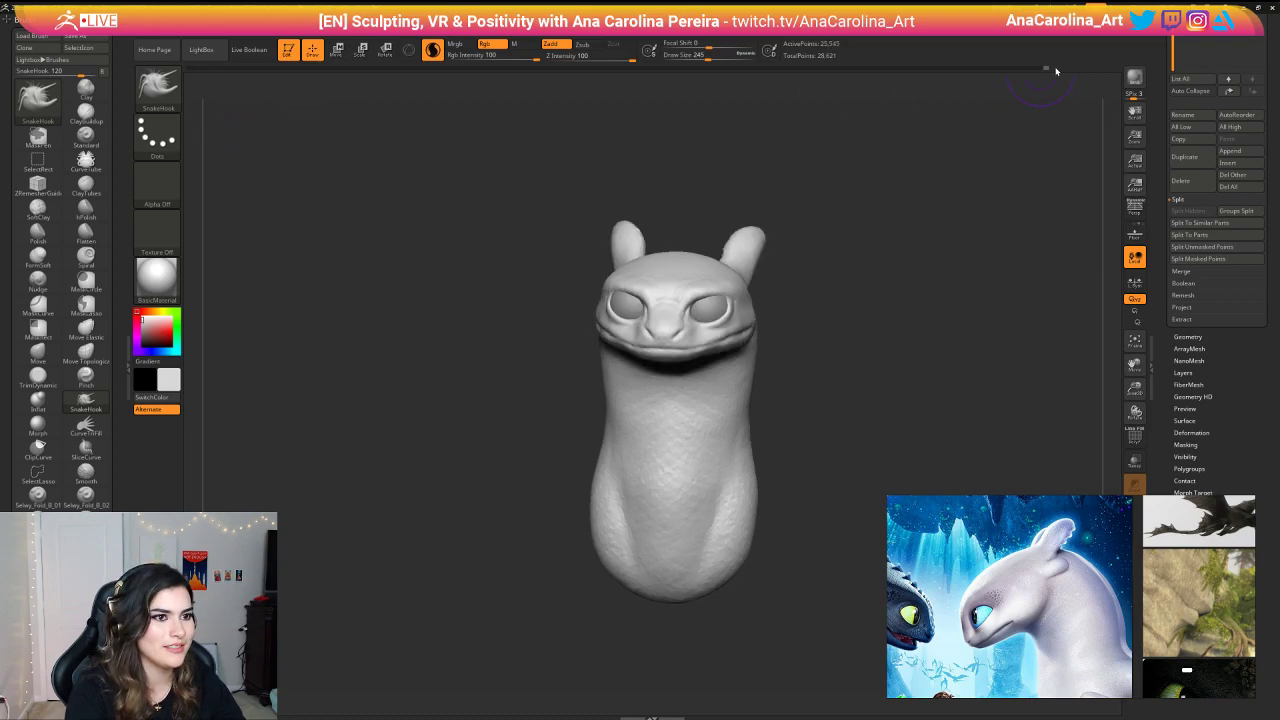
pyautogui.press(',')
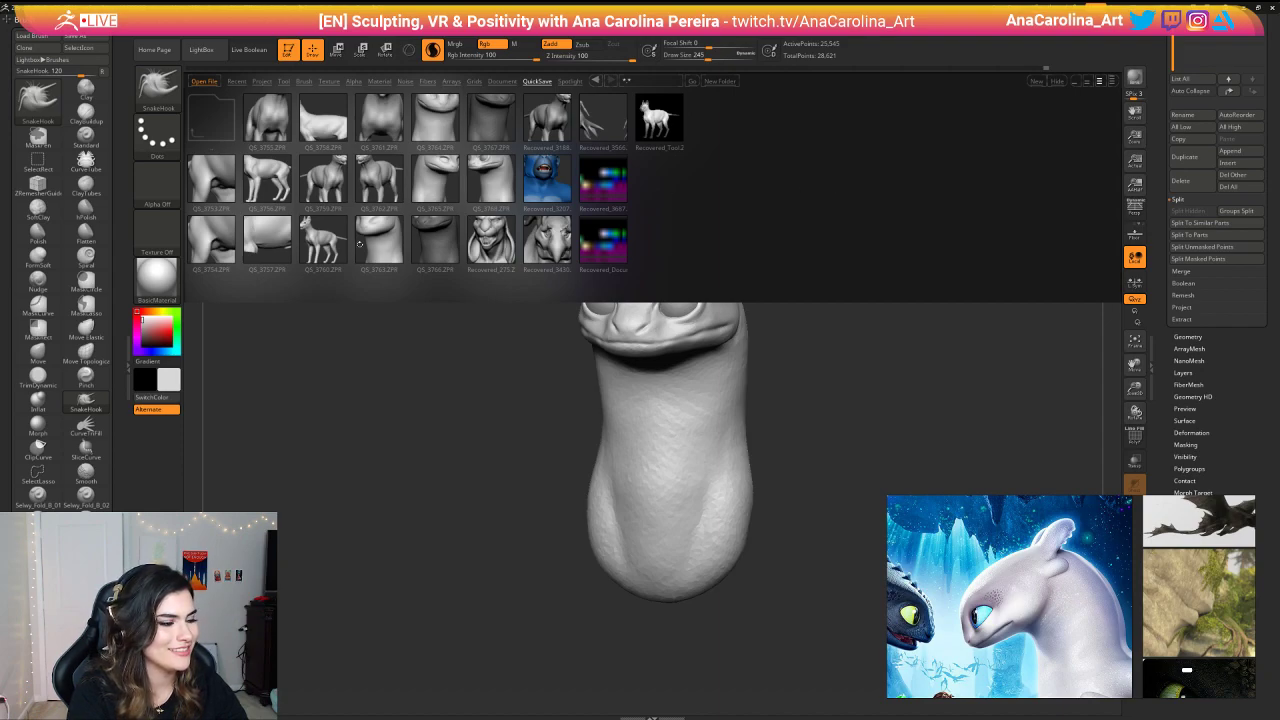
pyautogui.press(',')
# Step: Reduce the draw size, mask a spot on each side of the head below the long ears, and invert the mask
pyautogui.moveTo(780, 370)
pyautogui.mouseDown()
pyautogui.moveTo(817, 368)
pyautogui.moveTo(806, 357)
pyautogui.moveTo(748, 407)
pyautogui.mouseUp()
pyautogui.press('space')
pyautogui.moveTo(820, 340); pyautogui.dragTo(809, 339)
pyautogui.moveTo(823, 341); pyautogui.dragTo(809, 341)
pyautogui.press('space')
pyautogui.moveTo(694, 291); pyautogui.dragTo(690, 291)
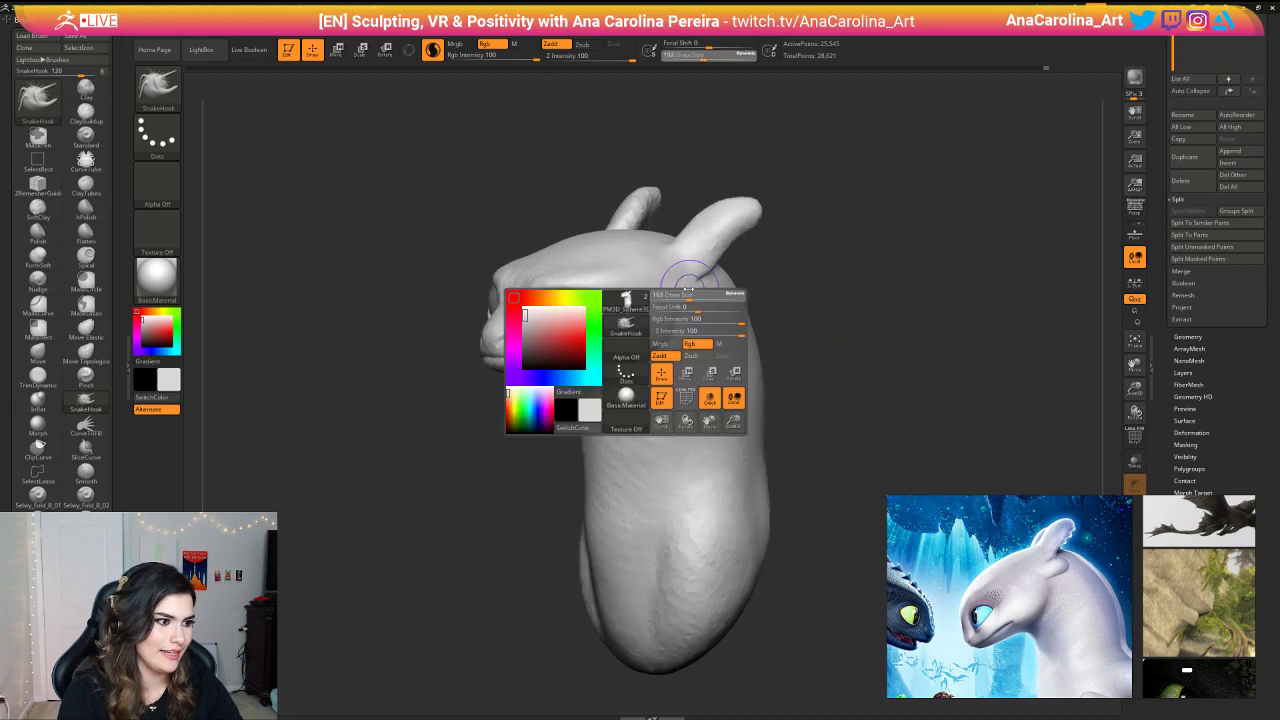
pyautogui.moveTo(786, 298)
pyautogui.mouseDown()
pyautogui.moveTo(674, 294)
pyautogui.moveTo(716, 287)
pyautogui.mouseUp()
pyautogui.keyDown('ctrl'); pyautogui.click(784, 298); pyautogui.keyUp('ctrl')
# Step: Set the SnakeHook draw size to 223 and pull a second, shorter pair of ears out of the head's sides
pyautogui.press('space')
pyautogui.moveTo(764, 296)
pyautogui.mouseDown()
pyautogui.moveTo(783, 297)
pyautogui.moveTo(723, 281)
pyautogui.mouseUp()
pyautogui.moveTo(774, 284)
pyautogui.mouseDown()
pyautogui.moveTo(717, 286)
pyautogui.moveTo(812, 270)
pyautogui.moveTo(838, 240)
pyautogui.moveTo(835, 285)
pyautogui.moveTo(795, 307)
pyautogui.moveTo(765, 288)
pyautogui.moveTo(790, 325)
pyautogui.moveTo(881, 322)
pyautogui.moveTo(858, 262)
pyautogui.moveTo(826, 288)
pyautogui.moveTo(836, 321)
pyautogui.mouseUp()
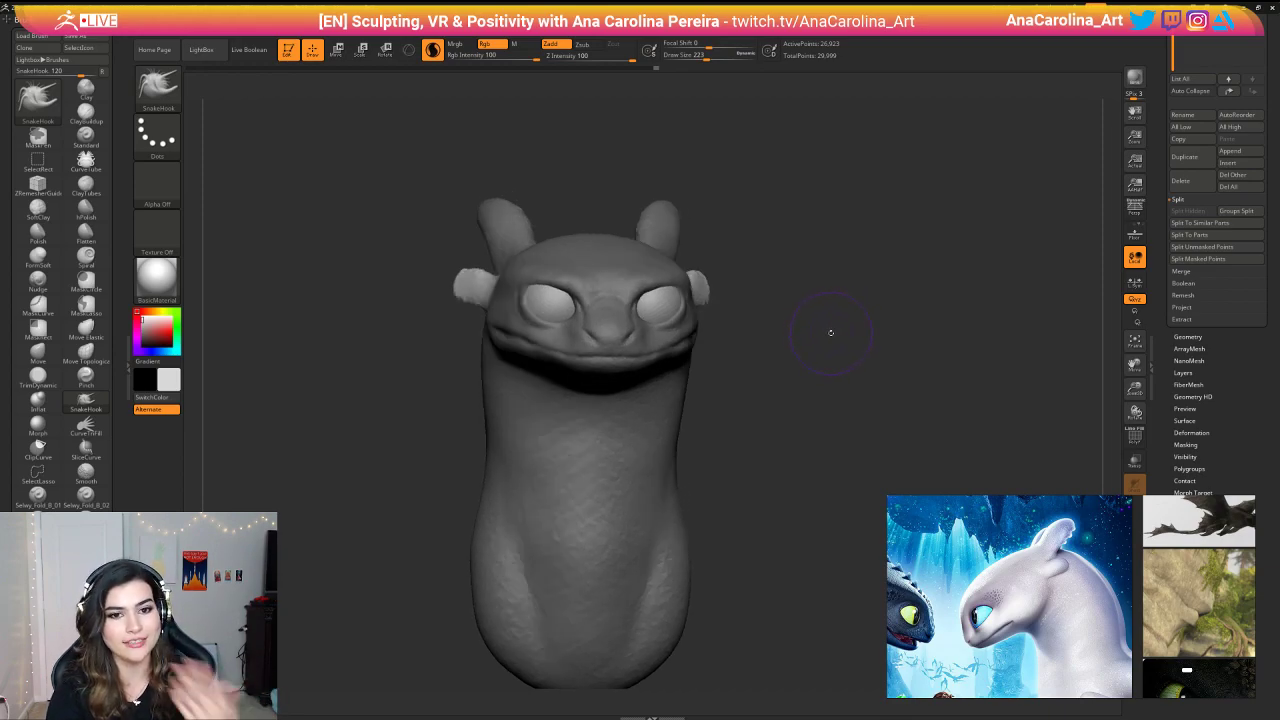
pyautogui.moveTo(830, 335); pyautogui.dragTo(825, 354)
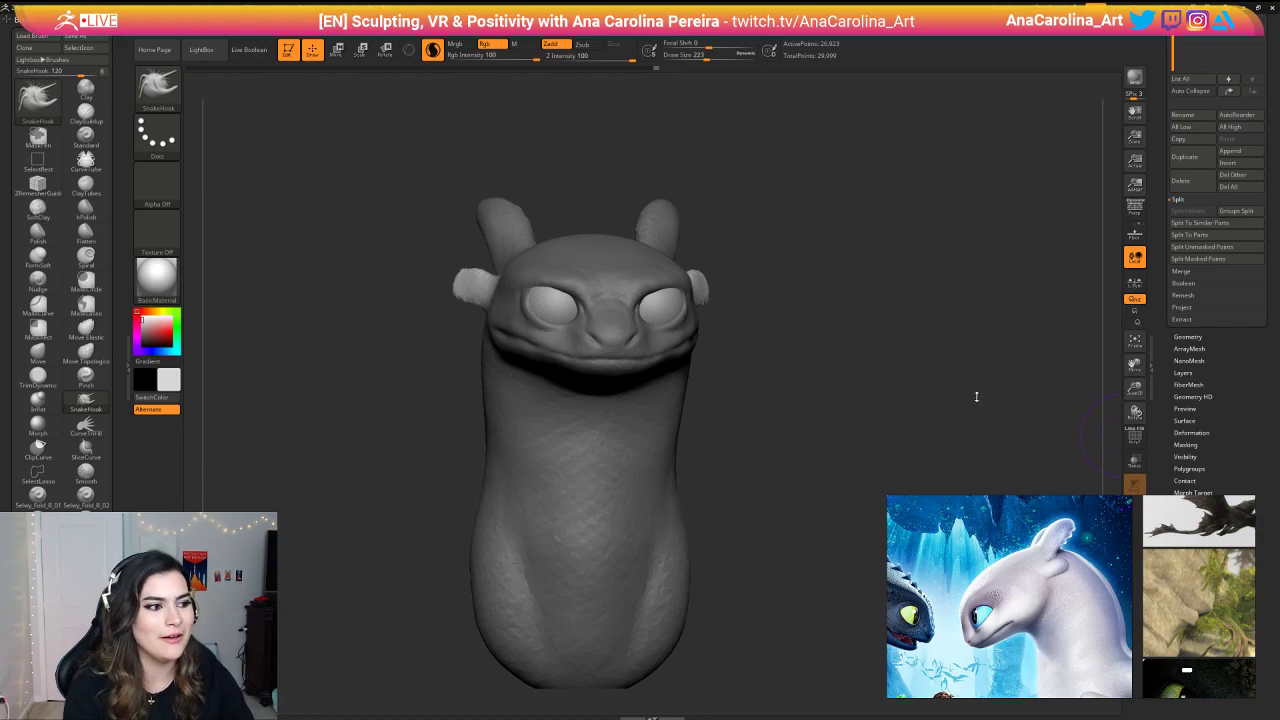
pyautogui.moveTo(900, 345)
pyautogui.mouseDown()
pyautogui.moveTo(792, 303)
pyautogui.moveTo(788, 392)
pyautogui.mouseUp()
# Step: Extend and smooth the short side ears, using a SnakeHook draw size of 145 to shape their upper edges
pyautogui.moveTo(722, 268)
pyautogui.mouseDown()
pyautogui.moveTo(722, 284)
pyautogui.moveTo(745, 236)
pyautogui.moveTo(754, 304)
pyautogui.moveTo(741, 257)
pyautogui.moveTo(789, 243)
pyautogui.moveTo(826, 331)
pyautogui.moveTo(823, 295)
pyautogui.moveTo(785, 318)
pyautogui.moveTo(748, 318)
pyautogui.moveTo(731, 262)
pyautogui.moveTo(803, 262)
pyautogui.moveTo(770, 255)
pyautogui.moveTo(798, 295)
pyautogui.moveTo(806, 273)
pyautogui.moveTo(773, 275)
pyautogui.mouseUp()
pyautogui.press('space')
pyautogui.moveTo(773, 275)
pyautogui.keyDown('shift'); pyautogui.mouseDown()
pyautogui.moveTo(791, 265)
pyautogui.moveTo(808, 210)
pyautogui.moveTo(850, 202)
pyautogui.moveTo(882, 228)
pyautogui.moveTo(840, 232)
pyautogui.mouseUp(); pyautogui.keyUp('shift')
pyautogui.press('space')
pyautogui.moveTo(827, 262); pyautogui.dragTo(854, 256)
pyautogui.moveTo(872, 214)
pyautogui.mouseDown()
pyautogui.moveTo(906, 210)
pyautogui.moveTo(900, 226)
pyautogui.moveTo(848, 244)
pyautogui.mouseUp()
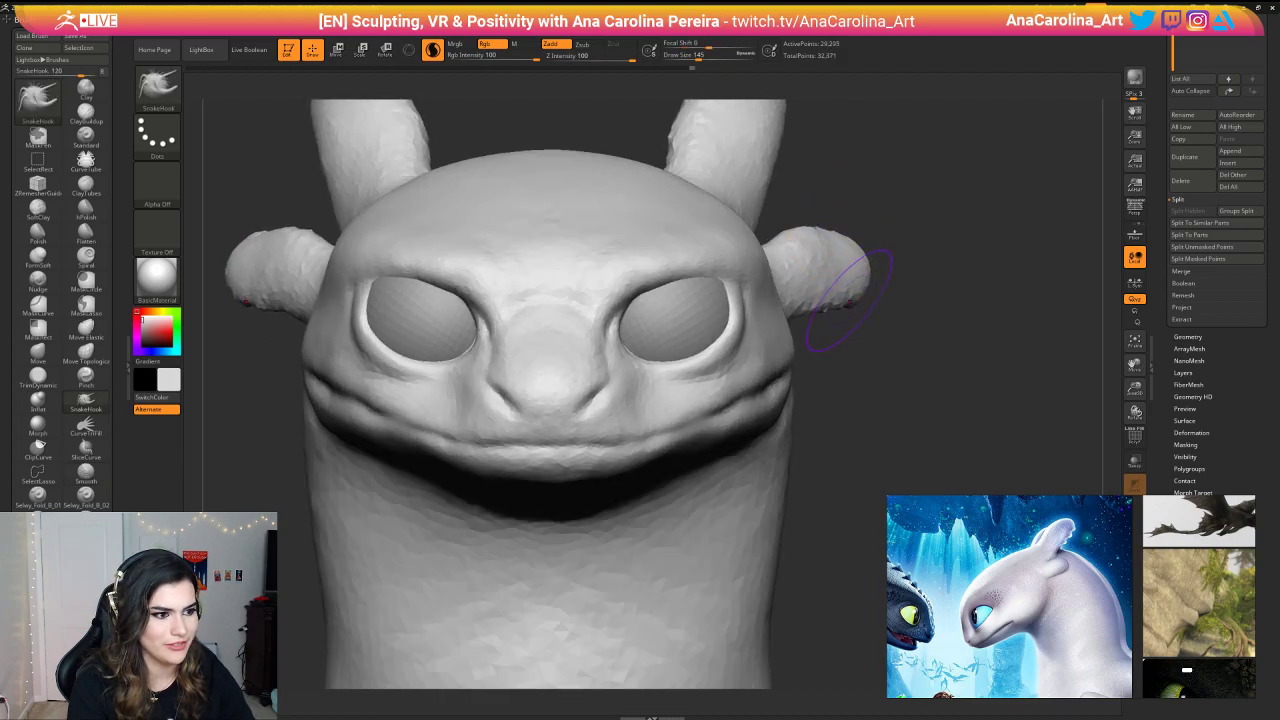
# Step: Reshape the lower edges and tips of the short side ears with SnakeHook
pyautogui.moveTo(850, 301)
pyautogui.mouseDown()
pyautogui.moveTo(851, 290)
pyautogui.moveTo(803, 302)
pyautogui.mouseUp()
pyautogui.moveTo(872, 336)
pyautogui.mouseDown()
pyautogui.moveTo(814, 332)
pyautogui.moveTo(878, 300)
pyautogui.moveTo(917, 351)
pyautogui.moveTo(873, 340)
pyautogui.moveTo(864, 301)
pyautogui.mouseUp()
pyautogui.moveTo(864, 301)
pyautogui.mouseDown()
pyautogui.moveTo(892, 315)
pyautogui.moveTo(846, 314)
pyautogui.moveTo(877, 328)
pyautogui.moveTo(872, 338)
pyautogui.mouseUp()
# Step: Enlarge the SnakeHook draw size for broad shape changes in side view
pyautogui.press('space')
pyautogui.press('space')
pyautogui.moveTo(823, 382); pyautogui.dragTo(838, 380)
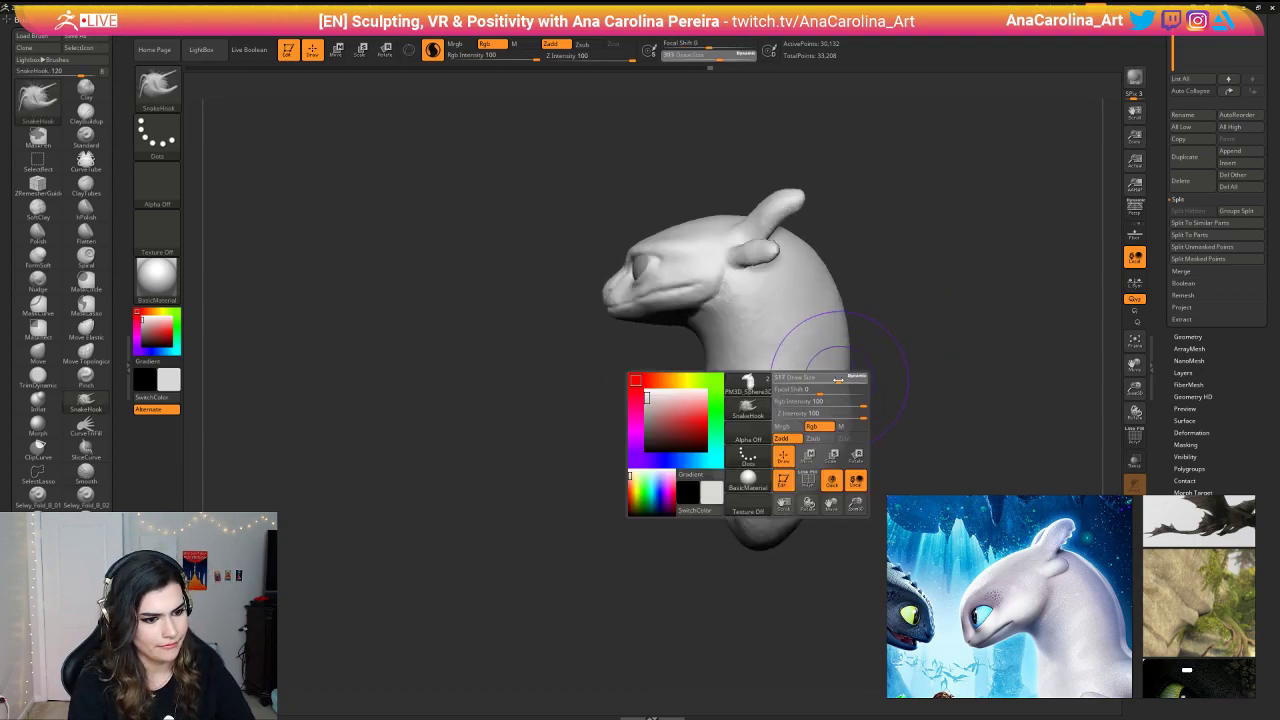
pyautogui.moveTo(830, 266)
pyautogui.keyDown('shift'); pyautogui.mouseDown()
pyautogui.moveTo(849, 320)
pyautogui.moveTo(846, 394)
pyautogui.moveTo(842, 380)
pyautogui.moveTo(880, 382)
pyautogui.moveTo(902, 366)
pyautogui.mouseUp(); pyautogui.keyUp('shift')
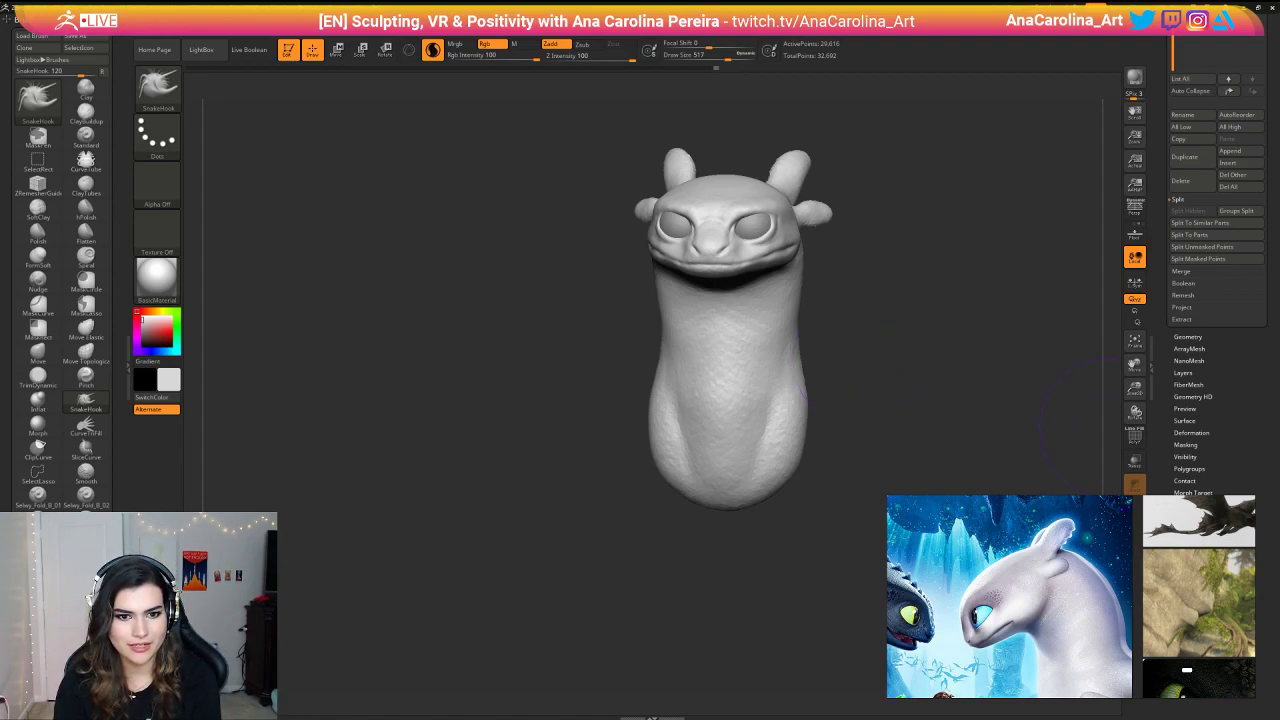
pyautogui.moveTo(871, 351); pyautogui.dragTo(894, 306)
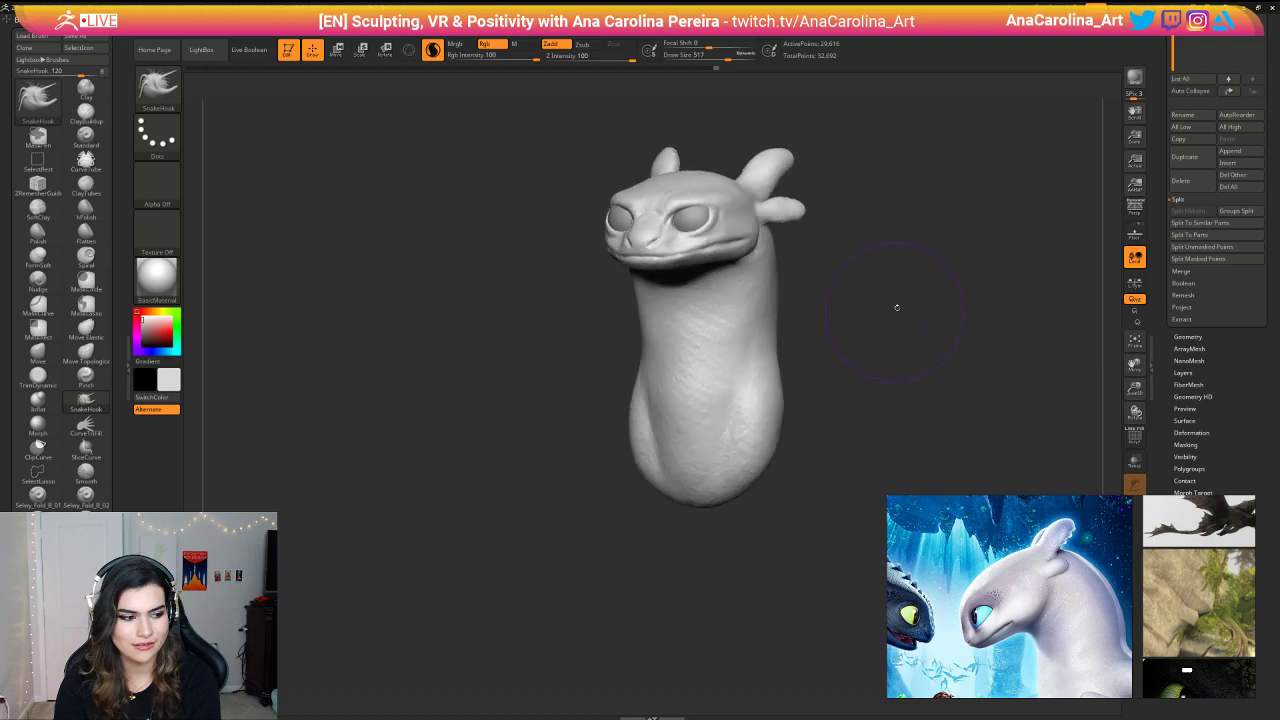
pyautogui.press(',')
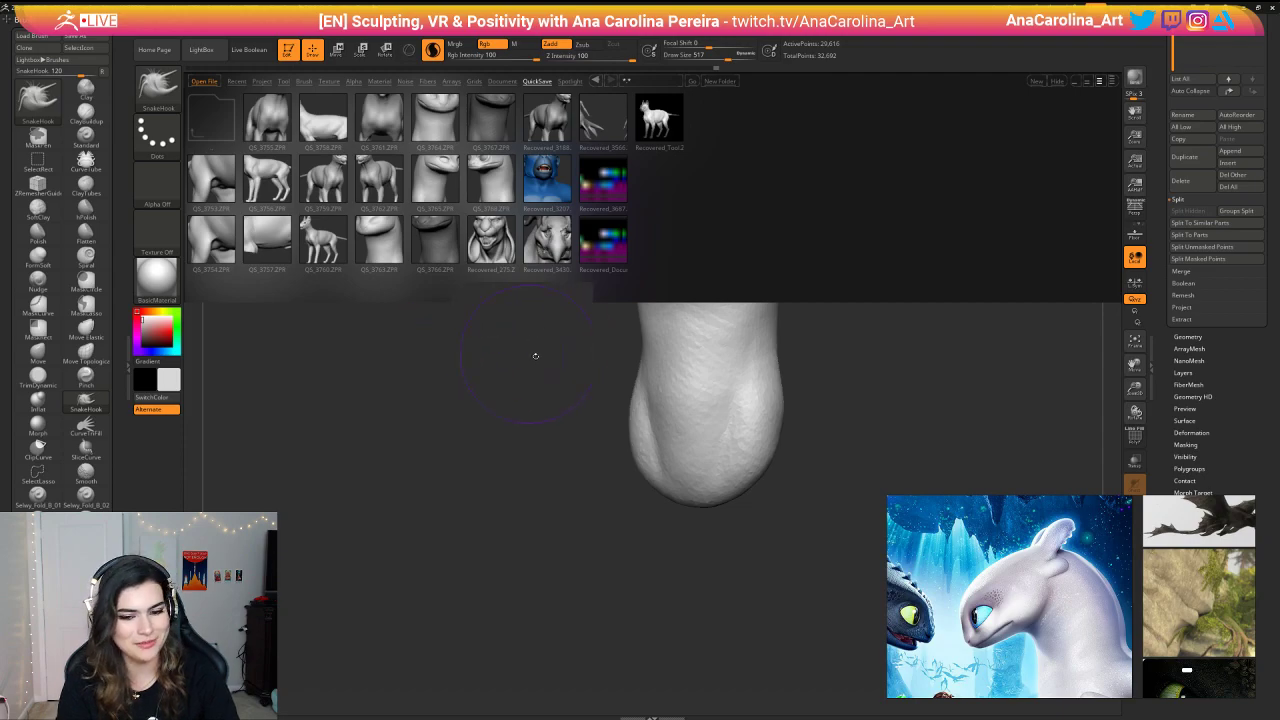
pyautogui.press(',')
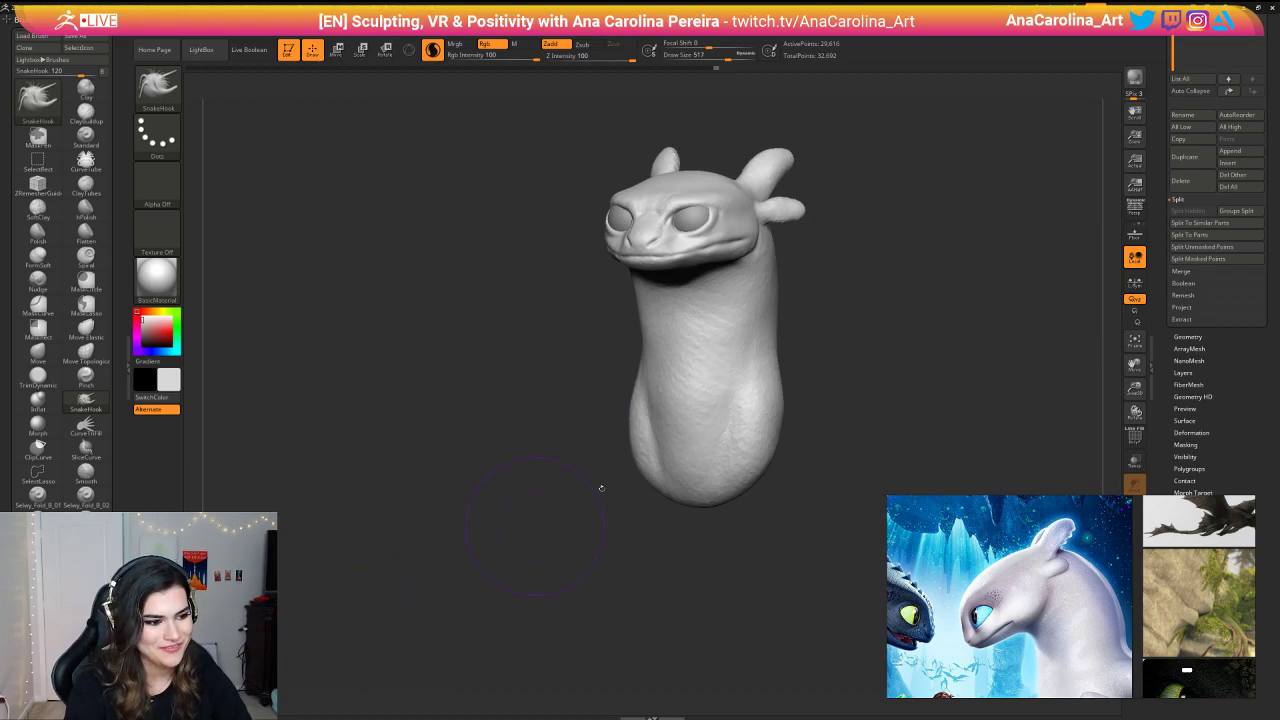
pyautogui.moveTo(891, 371)
pyautogui.mouseDown()
pyautogui.moveTo(903, 377)
pyautogui.moveTo(888, 397)
pyautogui.mouseUp()
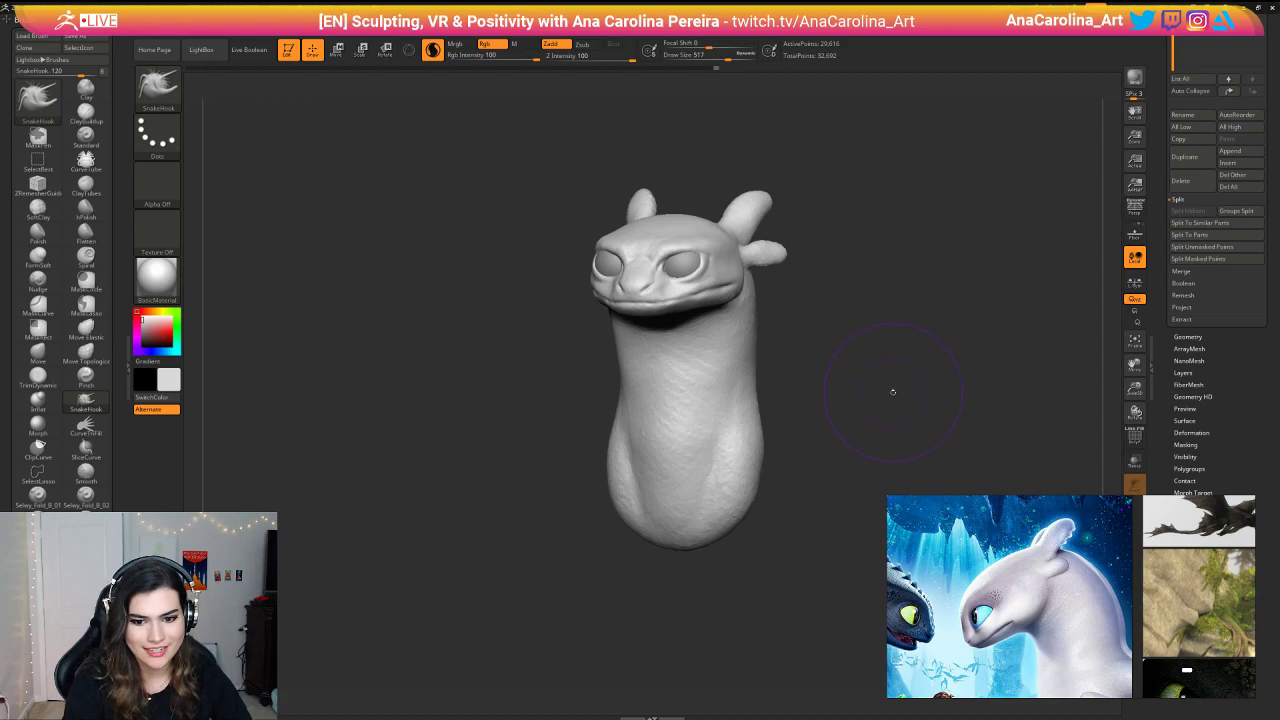
# Step: Examine the dragon's head and neck from three-quarter, front and side angles
pyautogui.moveTo(893, 392)
pyautogui.keyDown('alt'); pyautogui.mouseDown()
pyautogui.moveTo(875, 395)
pyautogui.moveTo(888, 446)
pyautogui.mouseUp(); pyautogui.keyUp('alt')
pyautogui.moveTo(928, 360)
pyautogui.keyDown('alt'); pyautogui.mouseDown()
pyautogui.moveTo(911, 414)
pyautogui.moveTo(901, 388)
pyautogui.mouseUp(); pyautogui.keyUp('alt')
pyautogui.press('space')
pyautogui.keyDown('alt'); pyautogui.moveTo(900, 338); pyautogui.dragTo(911, 387); pyautogui.keyUp('alt')
pyautogui.press('space')
pyautogui.moveTo(911, 388)
pyautogui.mouseDown()
pyautogui.moveTo(892, 385)
pyautogui.moveTo(923, 377)
pyautogui.moveTo(943, 346)
pyautogui.moveTo(930, 320)
pyautogui.mouseUp()
pyautogui.press('space')
pyautogui.moveTo(930, 325)
pyautogui.mouseDown()
pyautogui.moveTo(975, 328)
pyautogui.moveTo(851, 337)
pyautogui.moveTo(922, 358)
pyautogui.moveTo(926, 398)
pyautogui.moveTo(964, 422)
pyautogui.mouseUp()
# Step: Reshape the front of the snout in profile with the SnakeHook brush at draw size 358
pyautogui.keyDown('alt'); pyautogui.moveTo(391, 448); pyautogui.dragTo(471, 486); pyautogui.keyUp('alt')
pyautogui.press('space')
pyautogui.moveTo(561, 377); pyautogui.dragTo(570, 377)
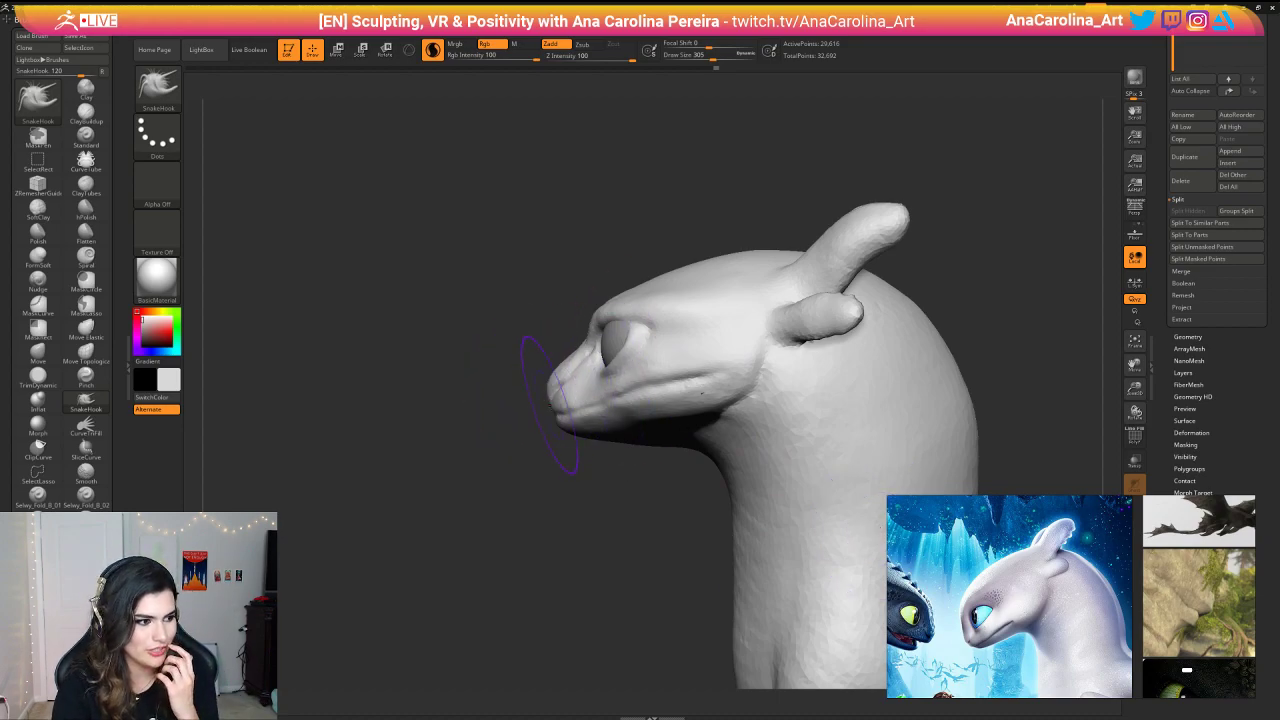
pyautogui.press('b')
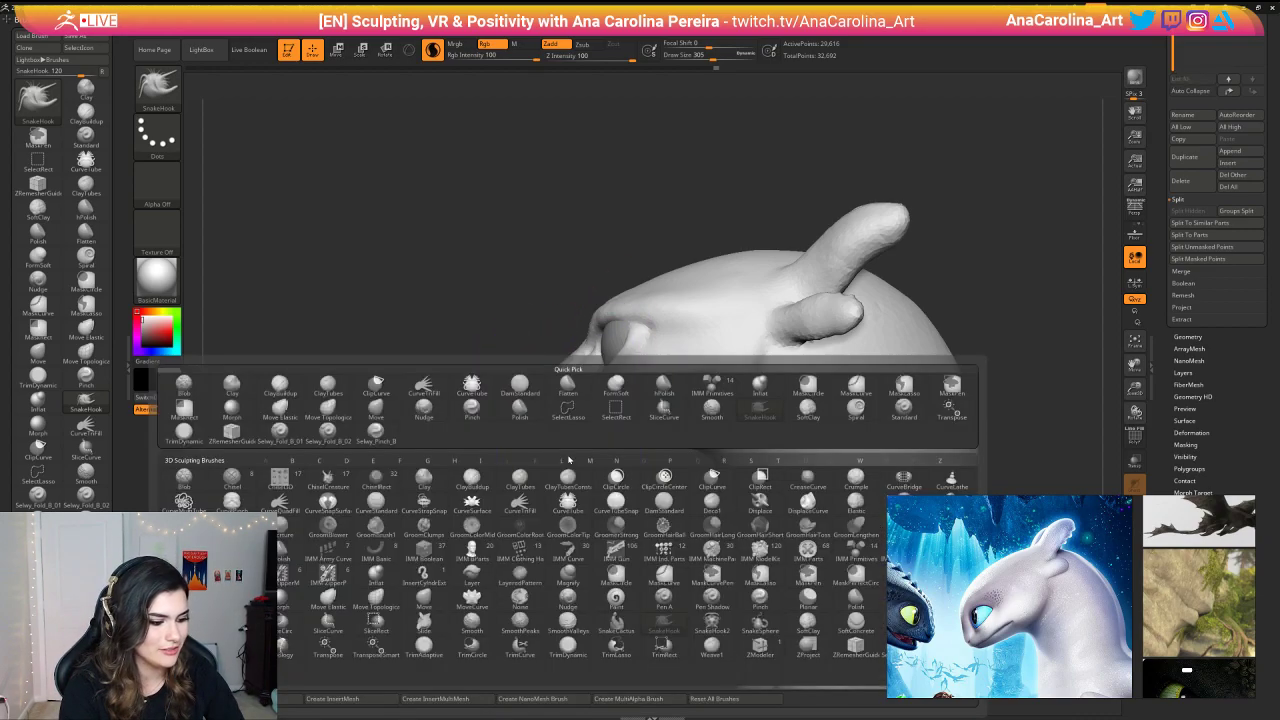
pyautogui.press('h')
pyautogui.press('space')
pyautogui.moveTo(558, 427); pyautogui.dragTo(564, 427)
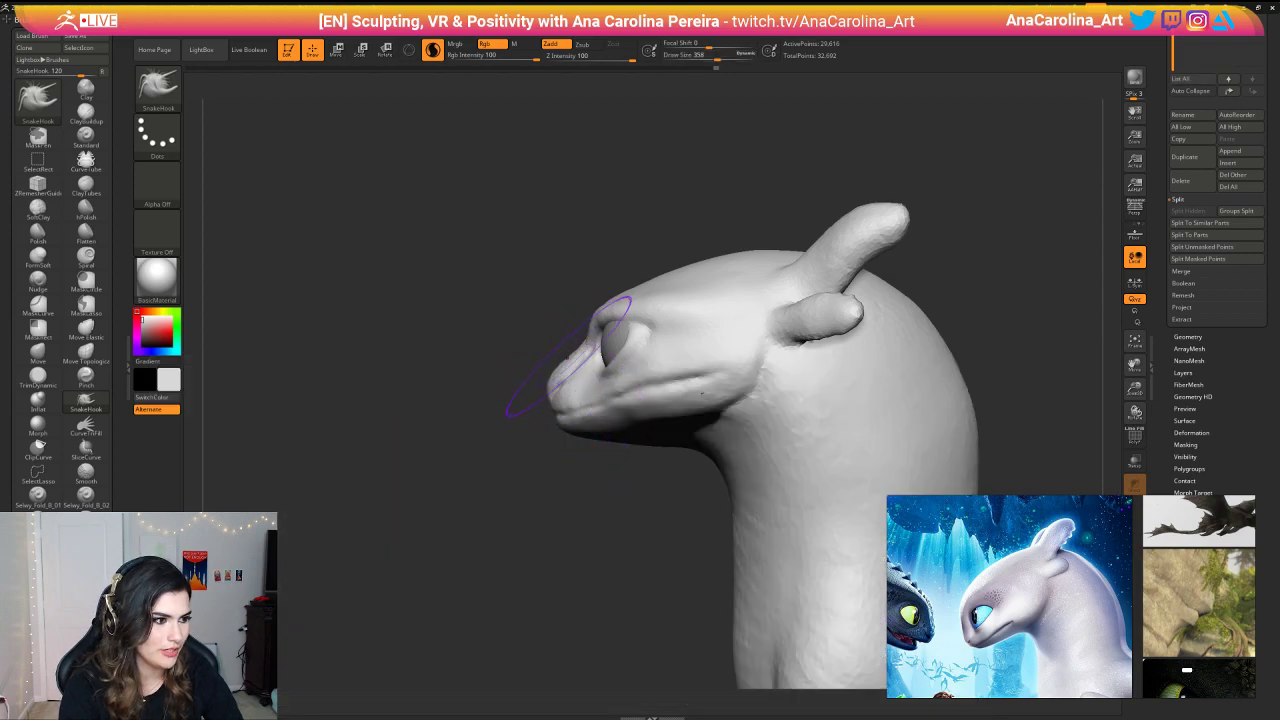
pyautogui.press('ctrl')
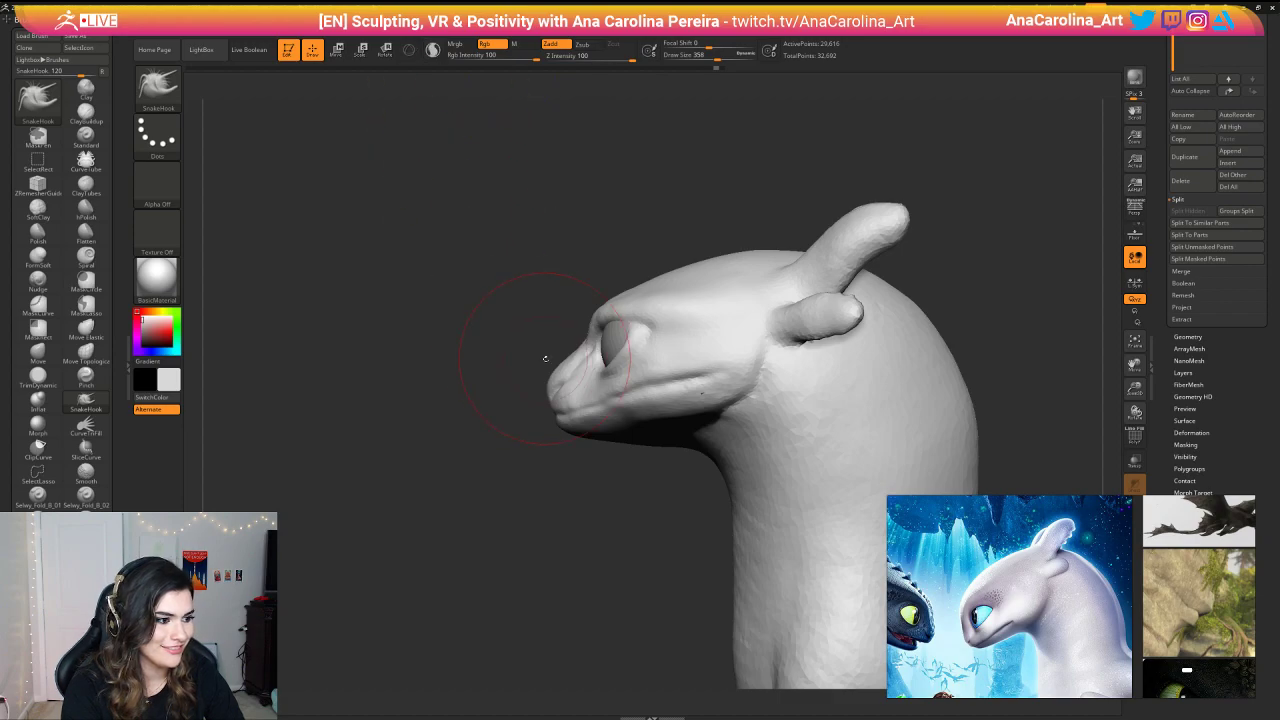
pyautogui.moveTo(557, 386); pyautogui.dragTo(572, 388)
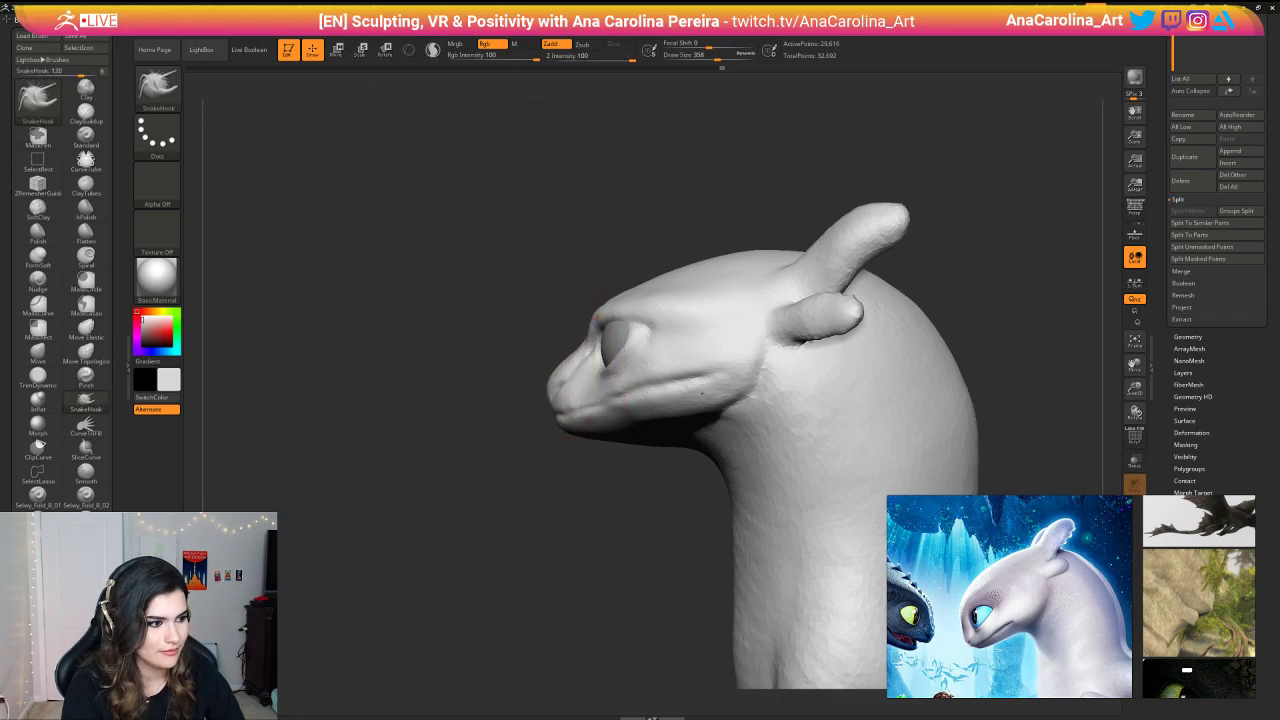
pyautogui.moveTo(525, 448); pyautogui.dragTo(736, 426)
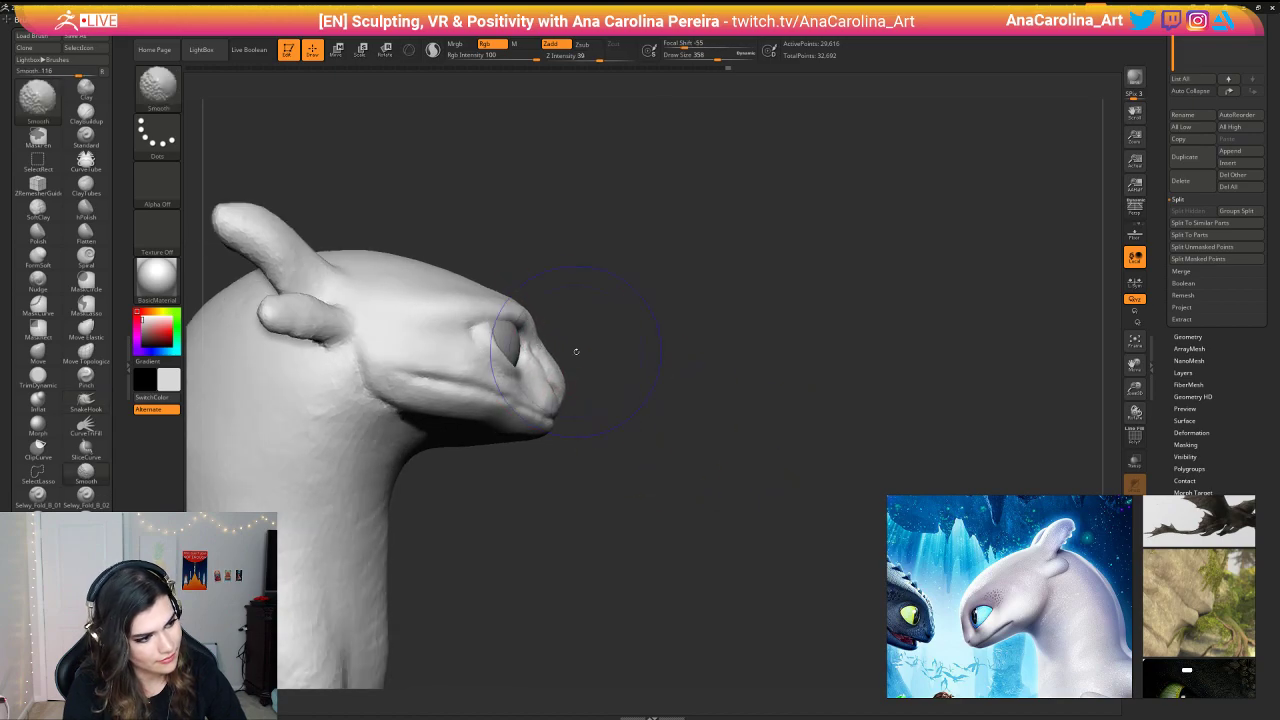
pyautogui.moveTo(608, 354); pyautogui.dragTo(648, 362)
# Step: Quick-save the project and check the head from the front and three-quarter angles
pyautogui.moveTo(806, 432)
pyautogui.mouseDown()
pyautogui.moveTo(746, 437)
pyautogui.moveTo(738, 410)
pyautogui.mouseUp()
pyautogui.moveTo(738, 410); pyautogui.dragTo(672, 412)
pyautogui.keyDown('alt'); pyautogui.moveTo(754, 362); pyautogui.dragTo(774, 384); pyautogui.keyUp('alt')
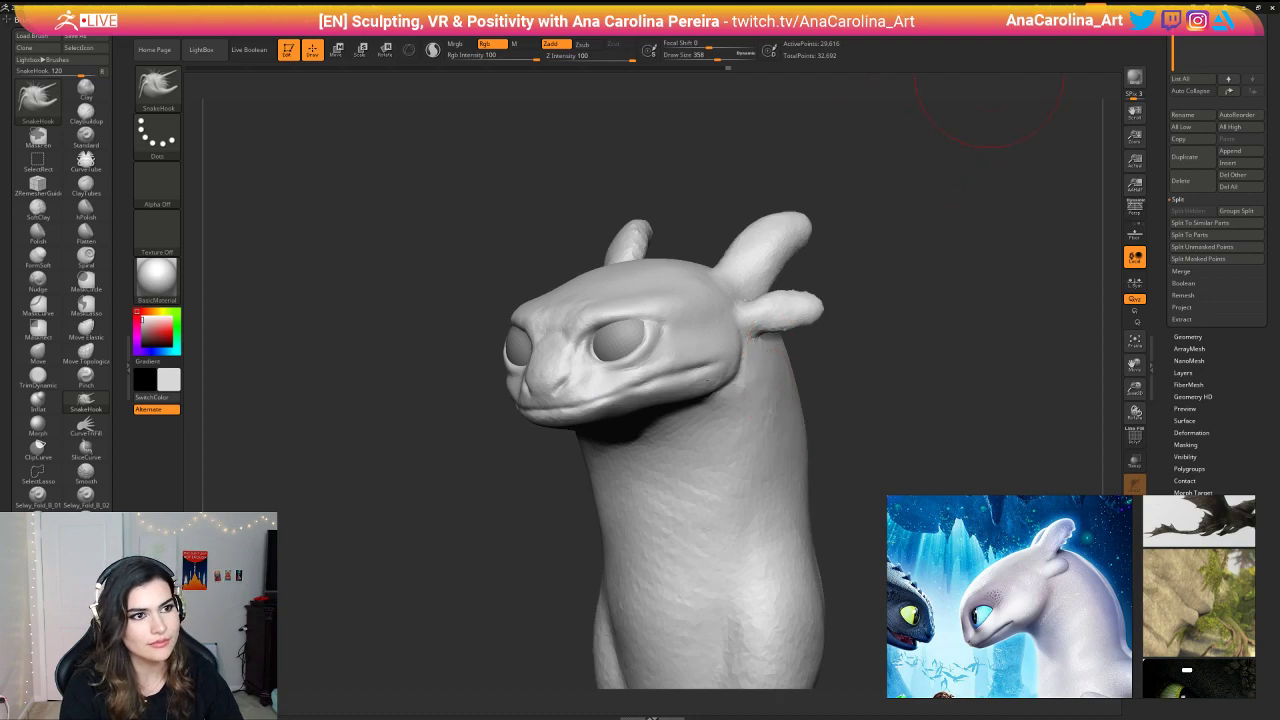
pyautogui.click(1008, 7)
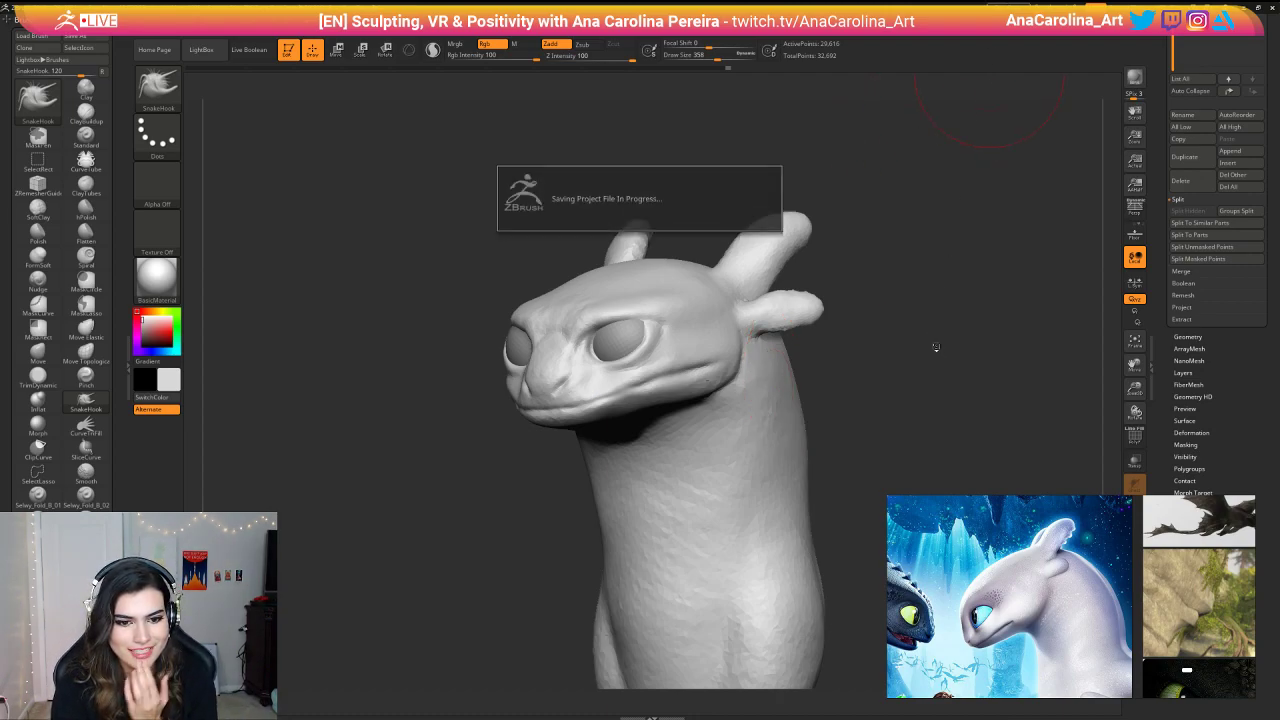
pyautogui.moveTo(935, 345); pyautogui.dragTo(960, 350)
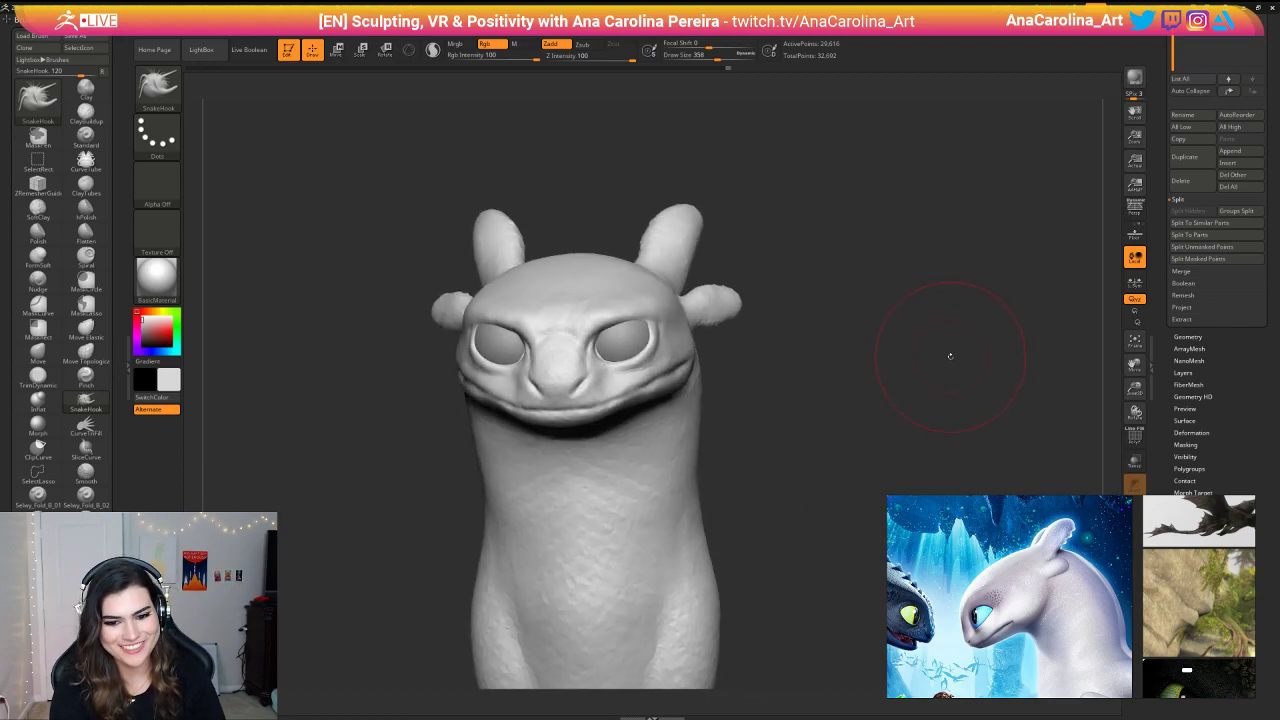
pyautogui.moveTo(948, 361); pyautogui.dragTo(940, 359)
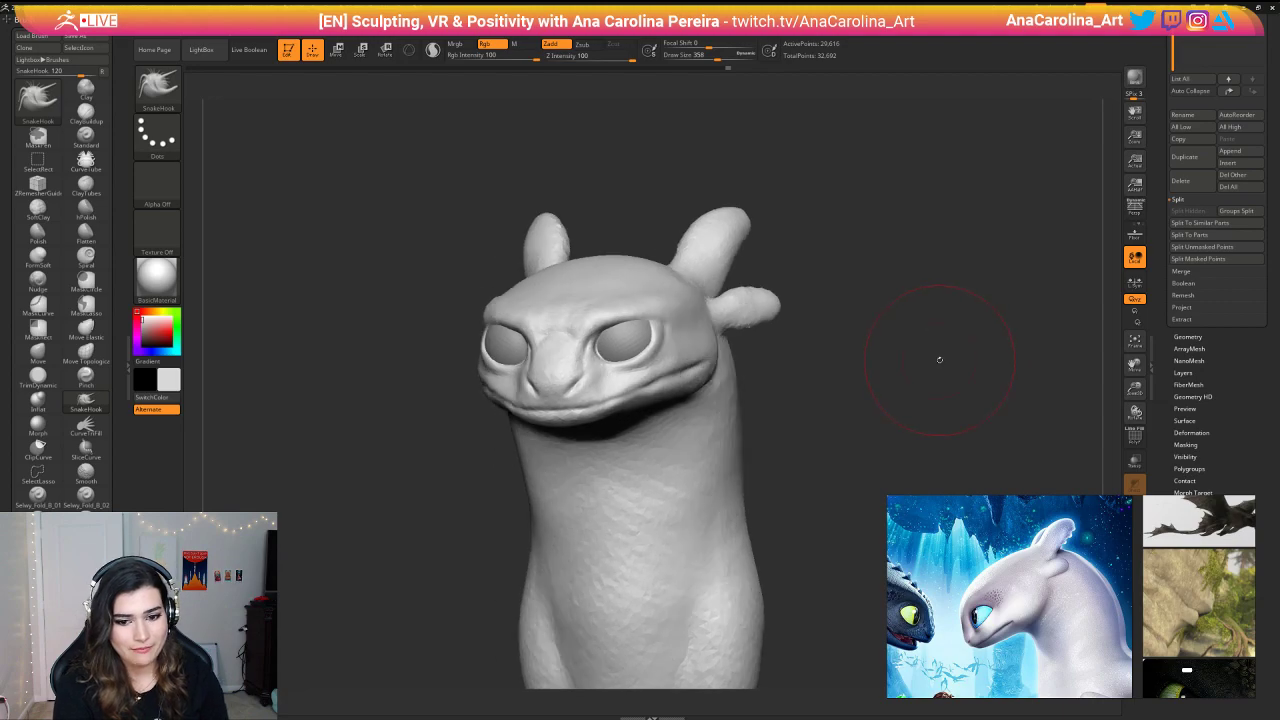
# Step: Smooth the crease along the corner of the mouth and cheek at draw size 77
pyautogui.moveTo(876, 393)
pyautogui.keyDown('alt'); pyautogui.mouseDown()
pyautogui.moveTo(880, 351)
pyautogui.moveTo(923, 371)
pyautogui.moveTo(869, 429)
pyautogui.moveTo(839, 363)
pyautogui.moveTo(831, 420)
pyautogui.mouseUp(); pyautogui.keyUp('alt')
pyautogui.press('space')
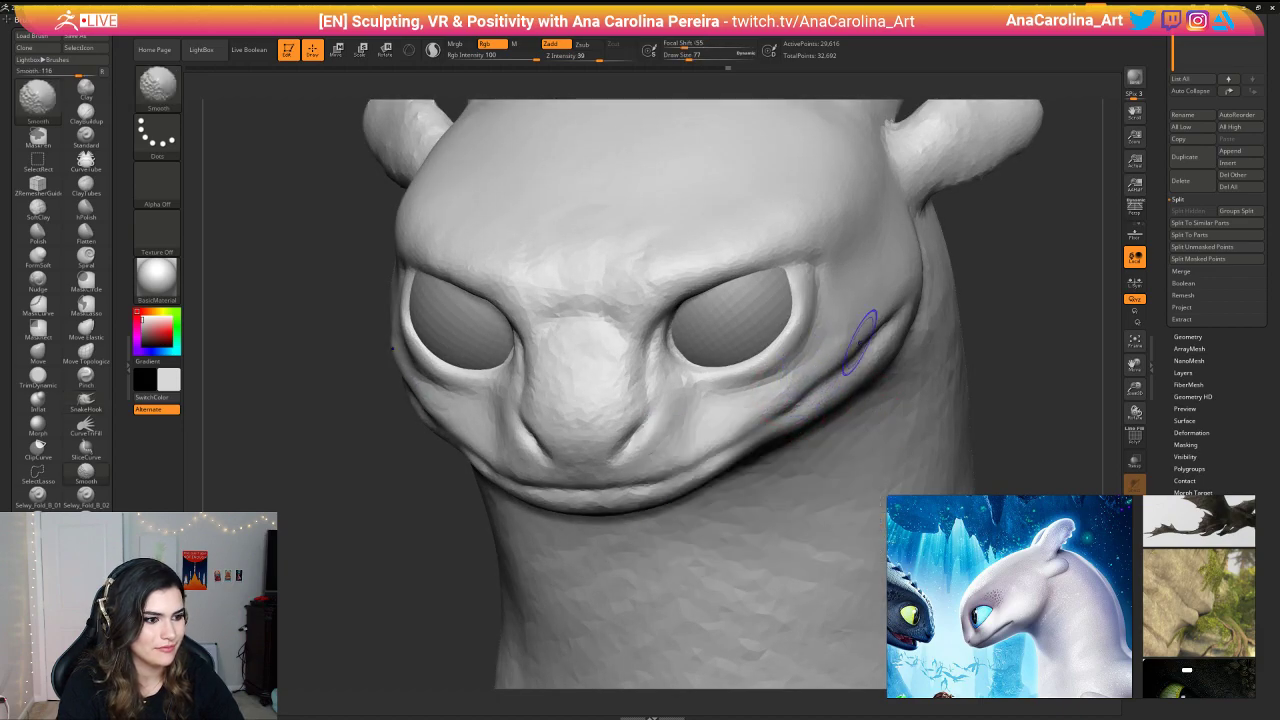
pyautogui.keyDown('shift'); pyautogui.moveTo(858, 348); pyautogui.dragTo(773, 403); pyautogui.keyUp('shift')
pyautogui.keyDown('shift'); pyautogui.moveTo(996, 310); pyautogui.dragTo(955, 330); pyautogui.keyUp('shift')
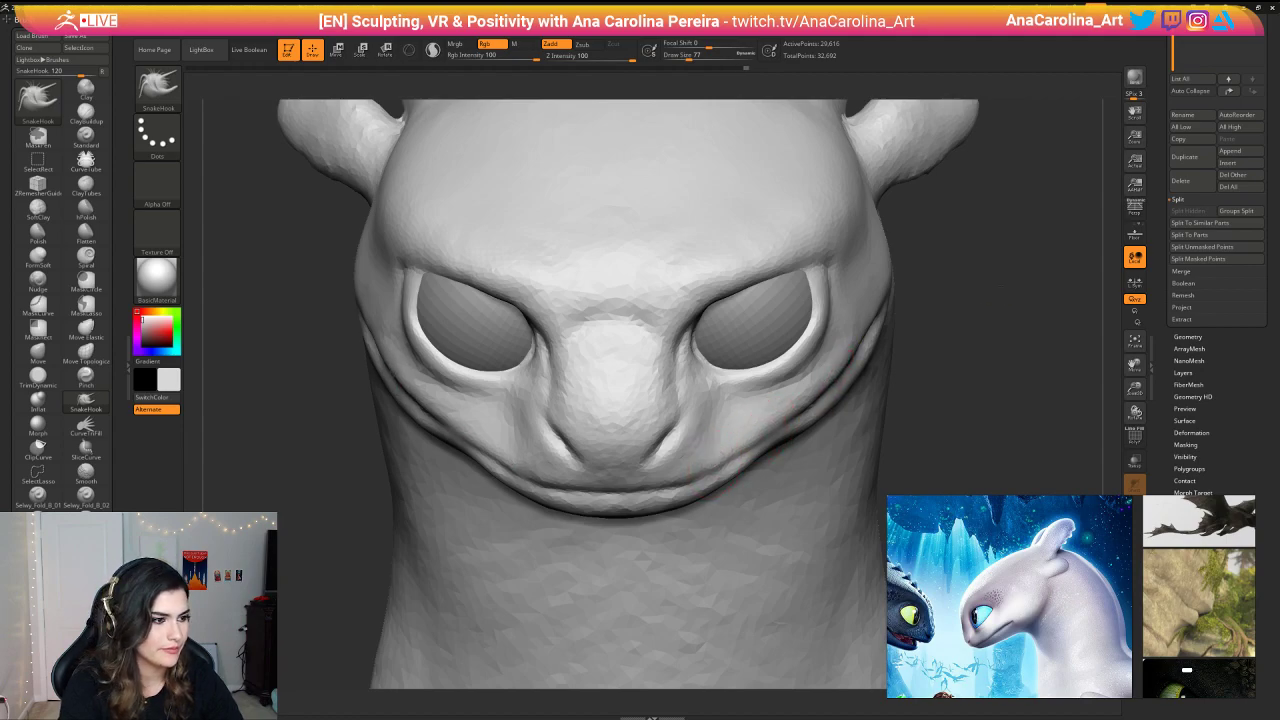
pyautogui.keyDown('alt'); pyautogui.moveTo(940, 440); pyautogui.dragTo(882, 356); pyautogui.keyUp('alt')
pyautogui.press('space')
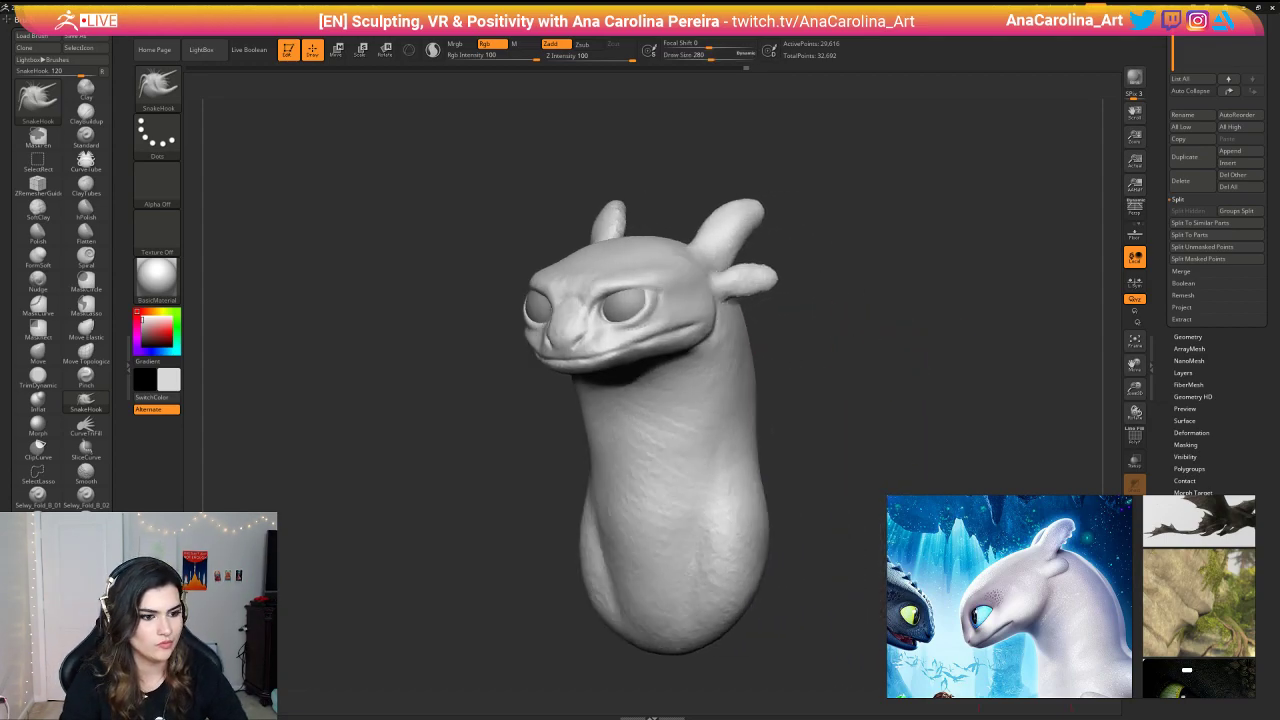
# Step: Browse the reference board and examine the black dragon images for the shape of the head and neck
pyautogui.scroll(-7, 1040, 590)
pyautogui.moveTo(1150, 622); pyautogui.dragTo(1116, 695, button='middle')
pyautogui.scroll(1, 1132, 617)
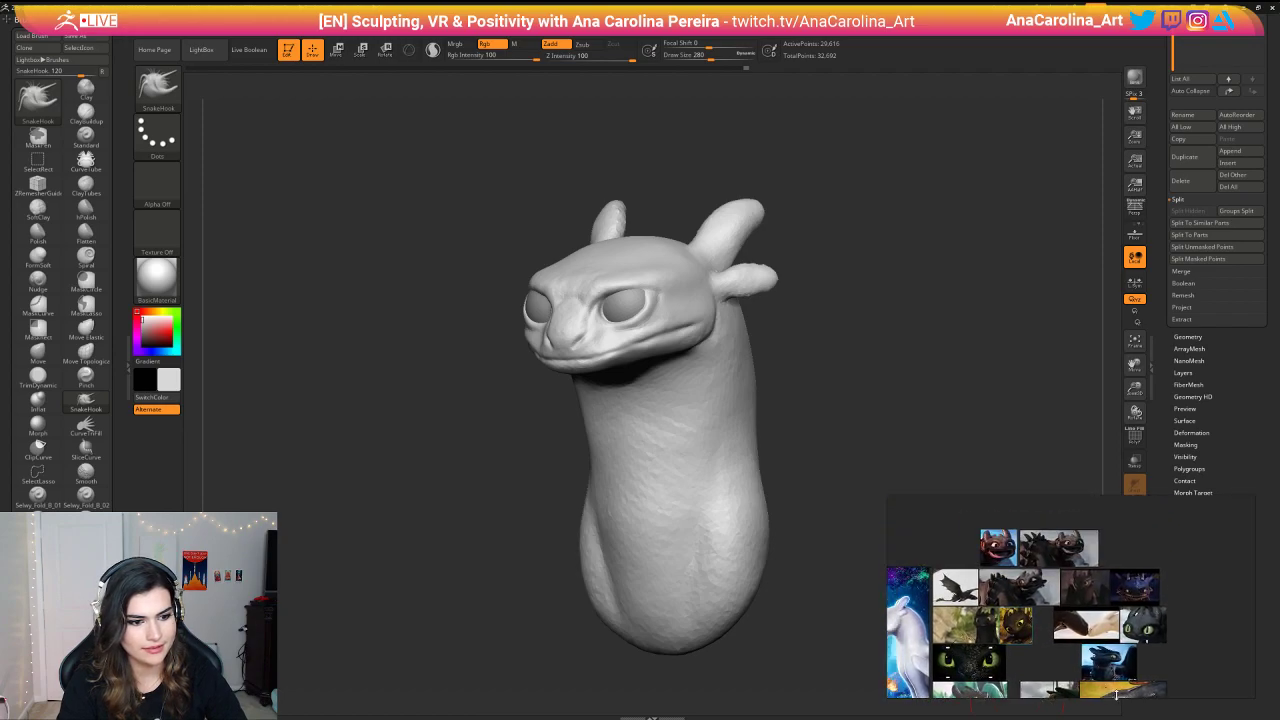
pyautogui.scroll(4, 1036, 572)
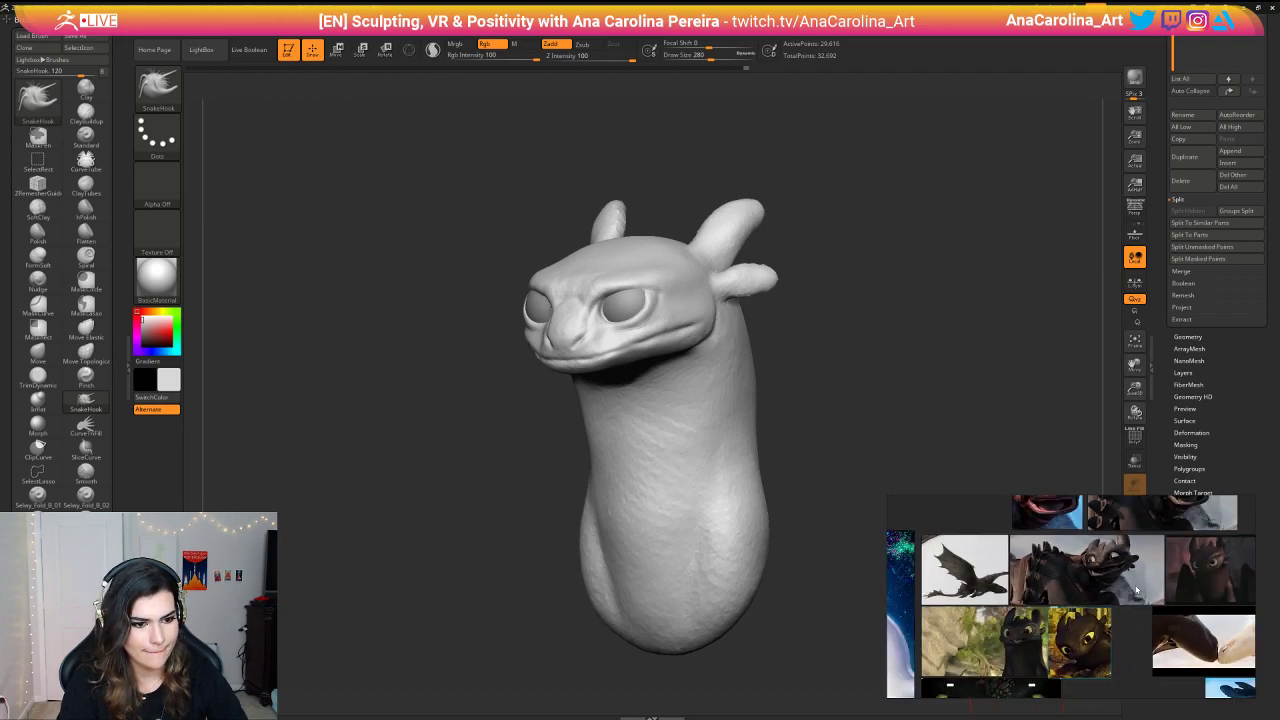
pyautogui.scroll(5, 1136, 590)
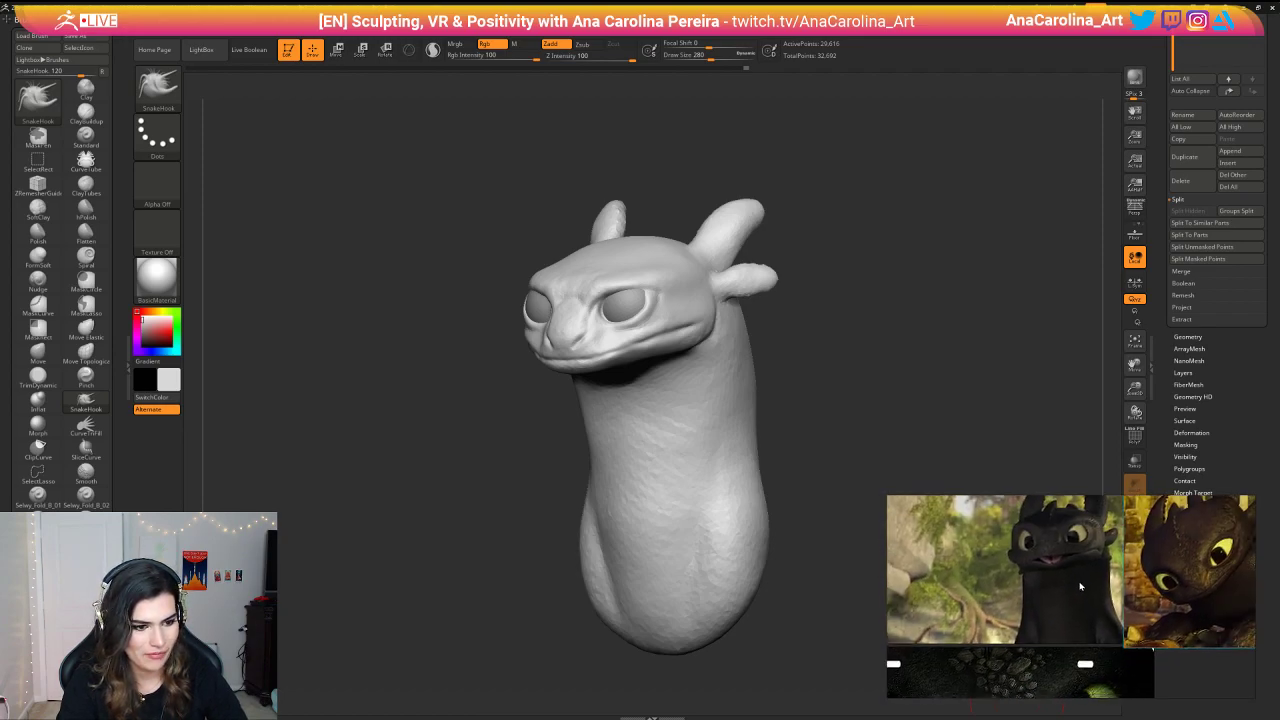
pyautogui.scroll(2, 1085, 590)
pyautogui.scroll(-5, 1087, 591)
pyautogui.moveTo(1087, 591)
pyautogui.mouseDown(button='middle')
pyautogui.moveTo(965, 714)
pyautogui.moveTo(1048, 639)
pyautogui.moveTo(1077, 546)
pyautogui.mouseUp(button='middle')
pyautogui.scroll(-3, 1084, 616)
pyautogui.scroll(2, 1076, 545)
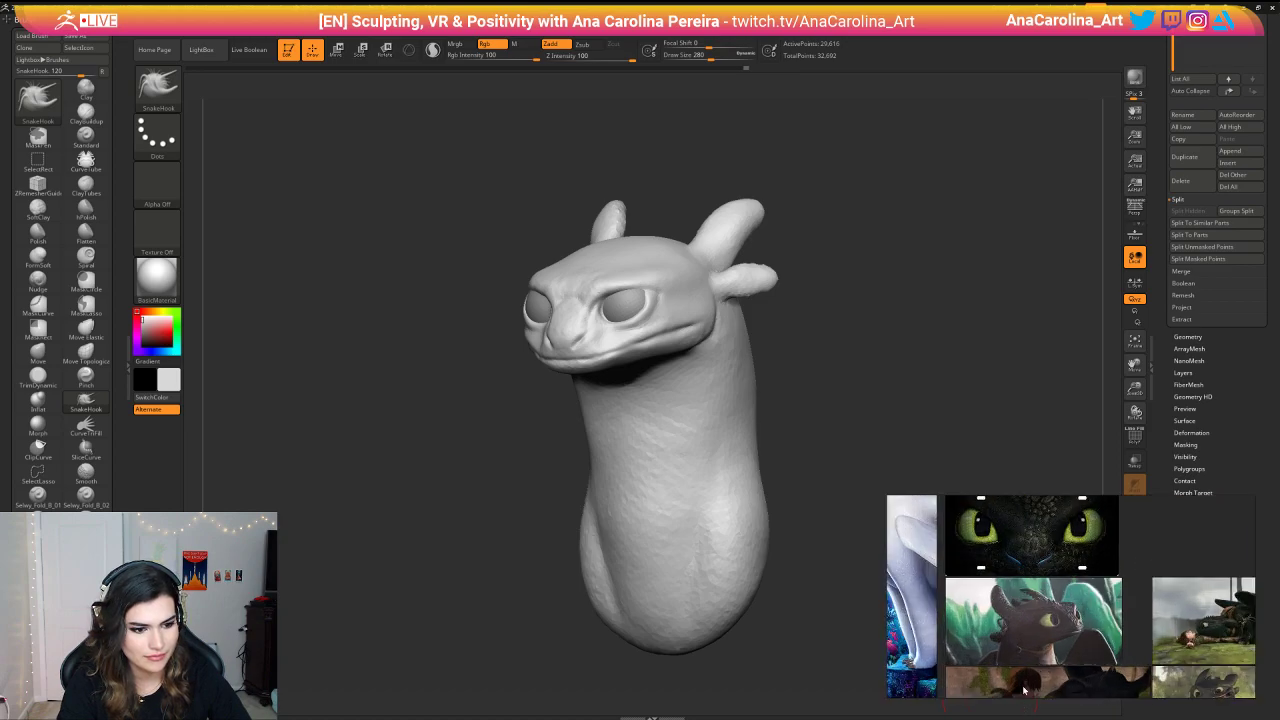
pyautogui.scroll(-3, 1050, 590)
pyautogui.scroll(2, 1035, 633)
pyautogui.scroll(3, 1035, 633)
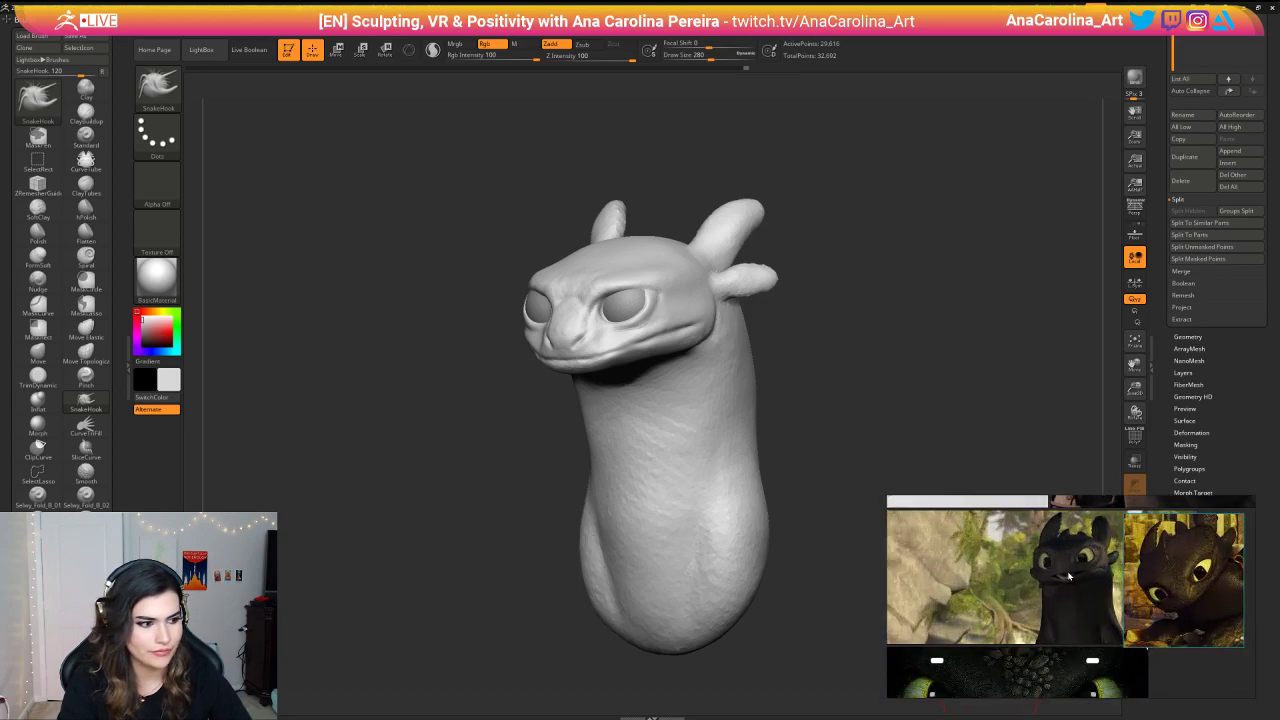
# Step: Build up the throat and front of the neck with the ClayBuildup brush at draw size 406
pyautogui.moveTo(516, 455)
pyautogui.mouseDown()
pyautogui.moveTo(597, 457)
pyautogui.moveTo(584, 423)
pyautogui.mouseUp()
pyautogui.press('b')
pyautogui.press('c')
pyautogui.press('b')
pyautogui.press('space')
pyautogui.moveTo(622, 434); pyautogui.dragTo(617, 414)
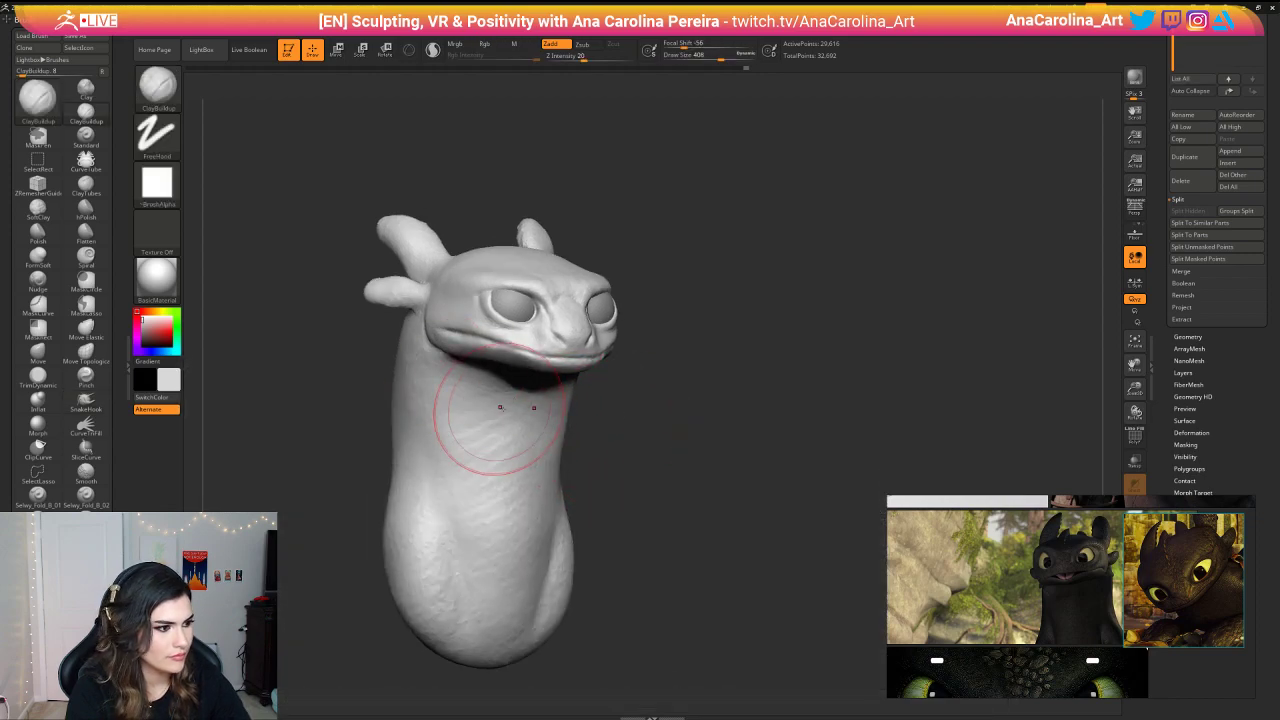
pyautogui.moveTo(660, 470)
pyautogui.mouseDown()
pyautogui.moveTo(646, 438)
pyautogui.moveTo(607, 424)
pyautogui.moveTo(596, 402)
pyautogui.moveTo(667, 474)
pyautogui.mouseUp()
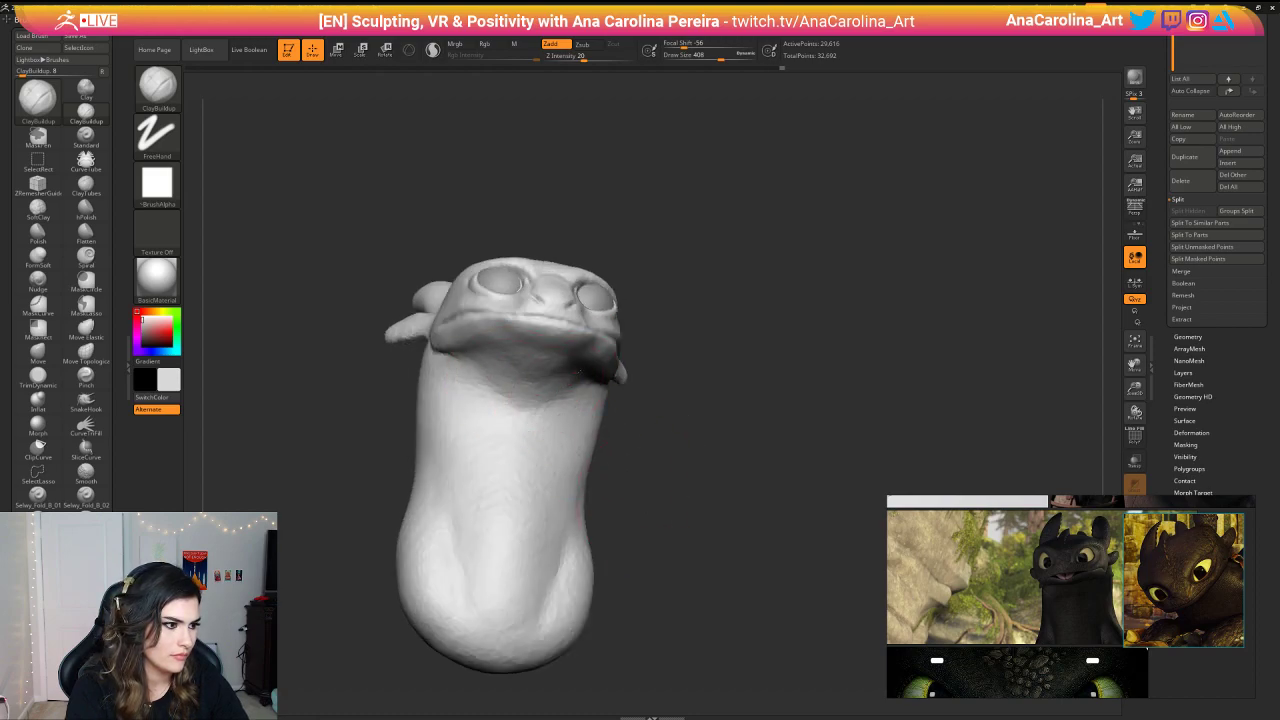
pyautogui.moveTo(613, 421); pyautogui.dragTo(605, 474)
# Step: Build up the chest forms and the sides of the lower neck with the ClayBuildup brush
pyautogui.moveTo(660, 443); pyautogui.dragTo(735, 440)
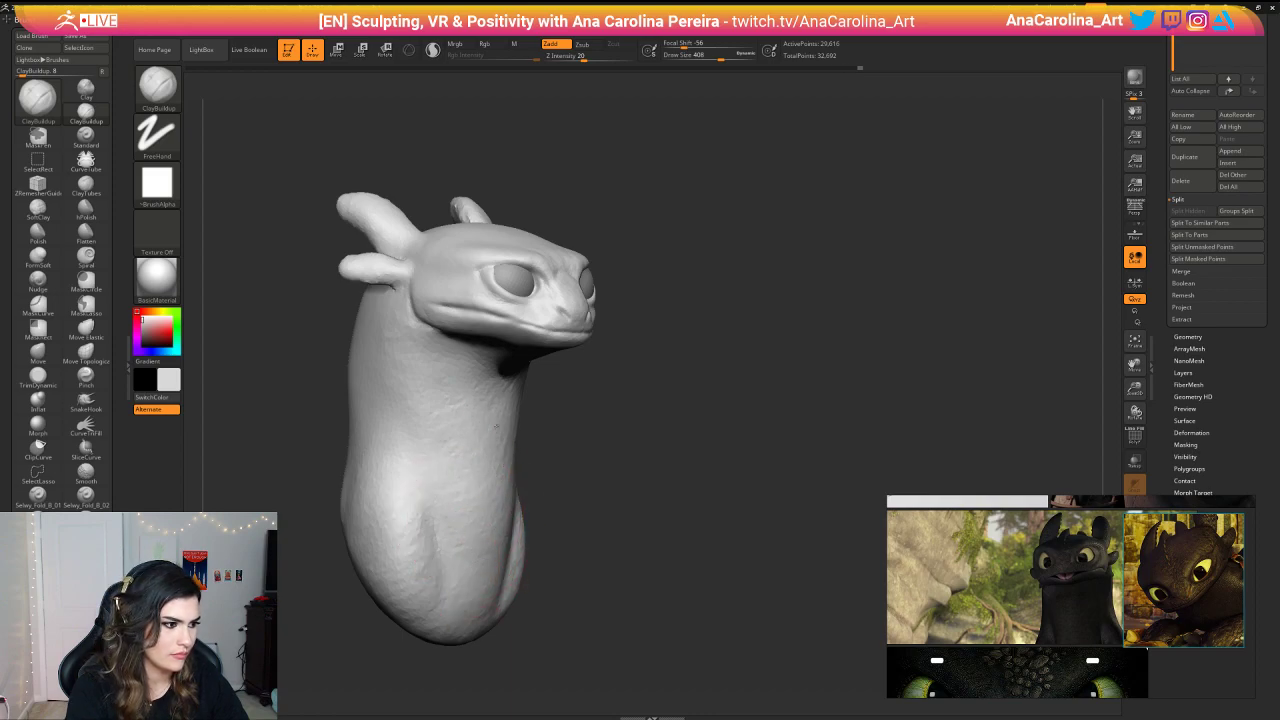
pyautogui.moveTo(496, 427); pyautogui.dragTo(496, 390)
pyautogui.moveTo(640, 435)
pyautogui.mouseDown()
pyautogui.moveTo(565, 438)
pyautogui.moveTo(628, 450)
pyautogui.moveTo(618, 454)
pyautogui.mouseUp()
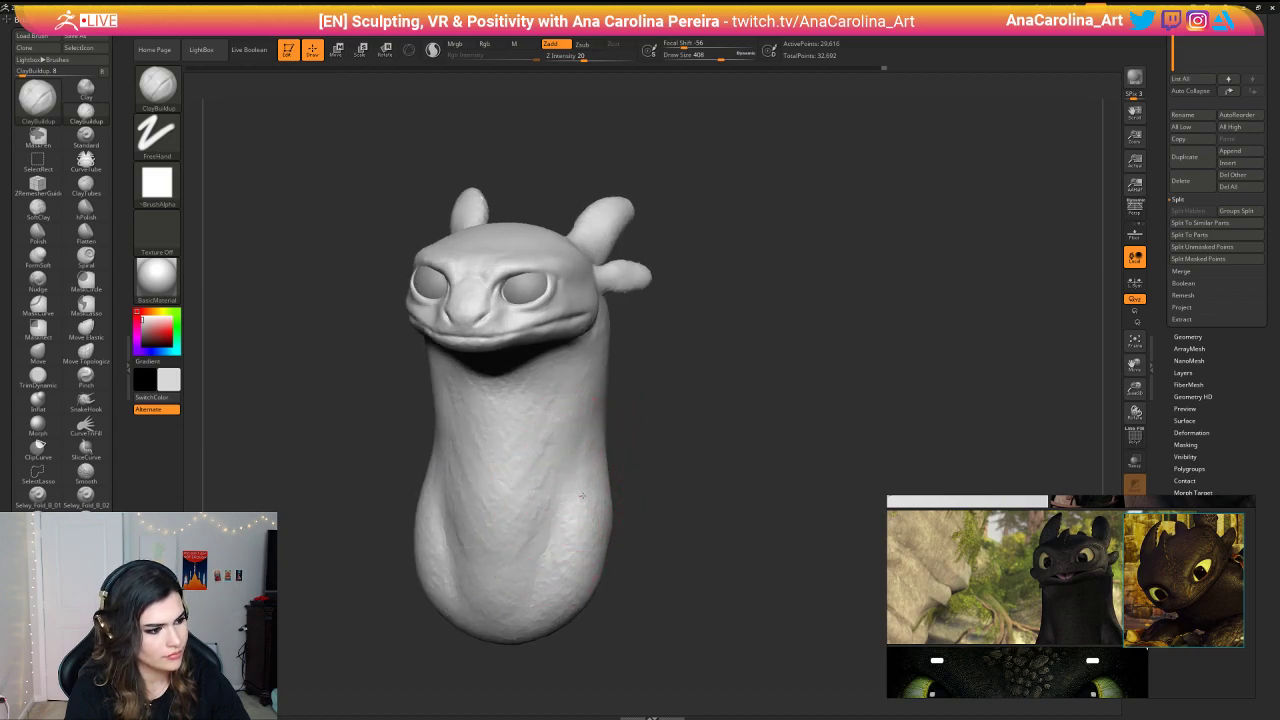
pyautogui.keyDown('alt'); pyautogui.moveTo(655, 598); pyautogui.dragTo(650, 545); pyautogui.keyUp('alt')
pyautogui.moveTo(640, 548)
pyautogui.mouseDown()
pyautogui.moveTo(712, 552)
pyautogui.moveTo(687, 553)
pyautogui.moveTo(695, 587)
pyautogui.moveTo(650, 582)
pyautogui.mouseUp()
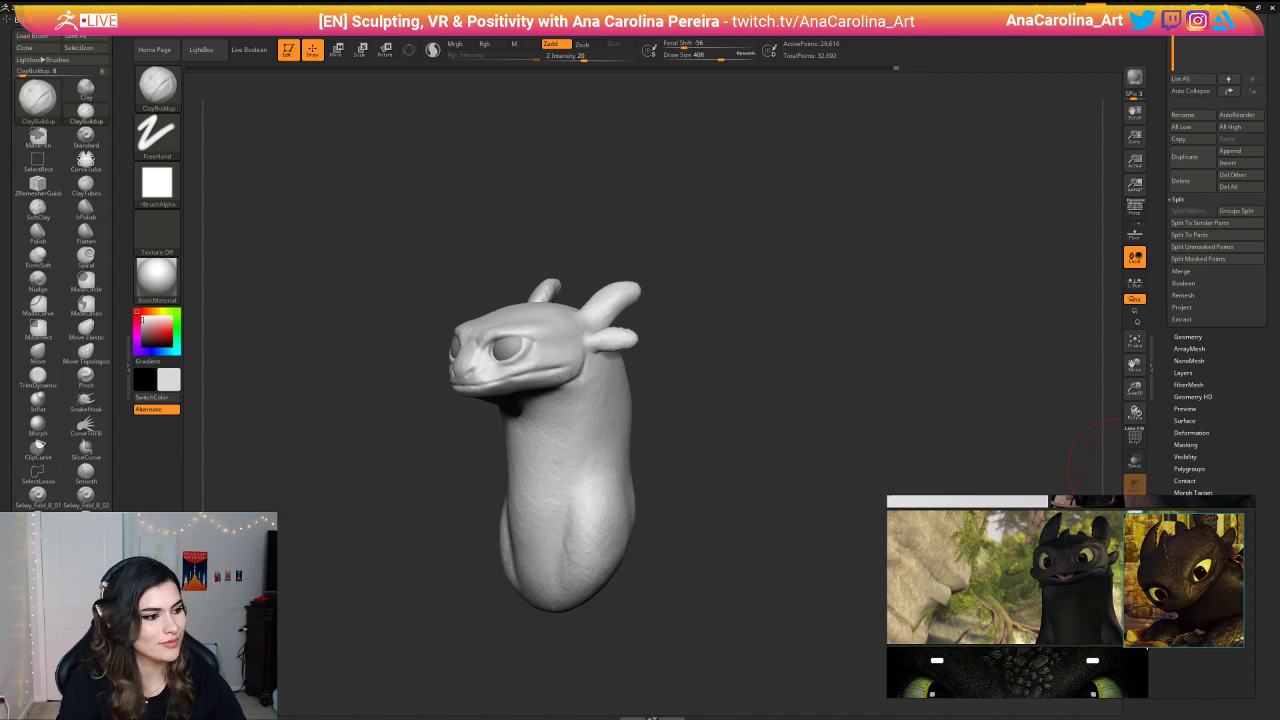
pyautogui.moveTo(716, 388); pyautogui.dragTo(714, 394)
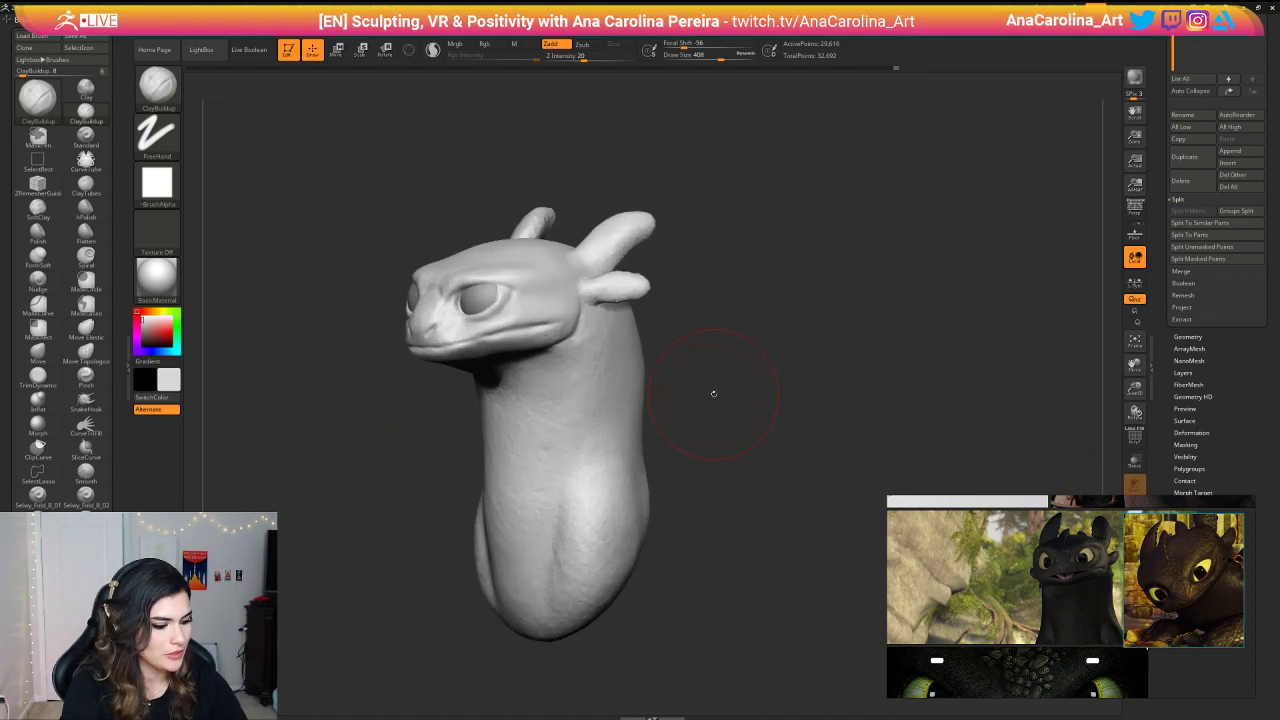
# Step: Adjust the contour of the back of the neck with the SnakeHook brush at draw size 559
pyautogui.press('b')
pyautogui.press('s')
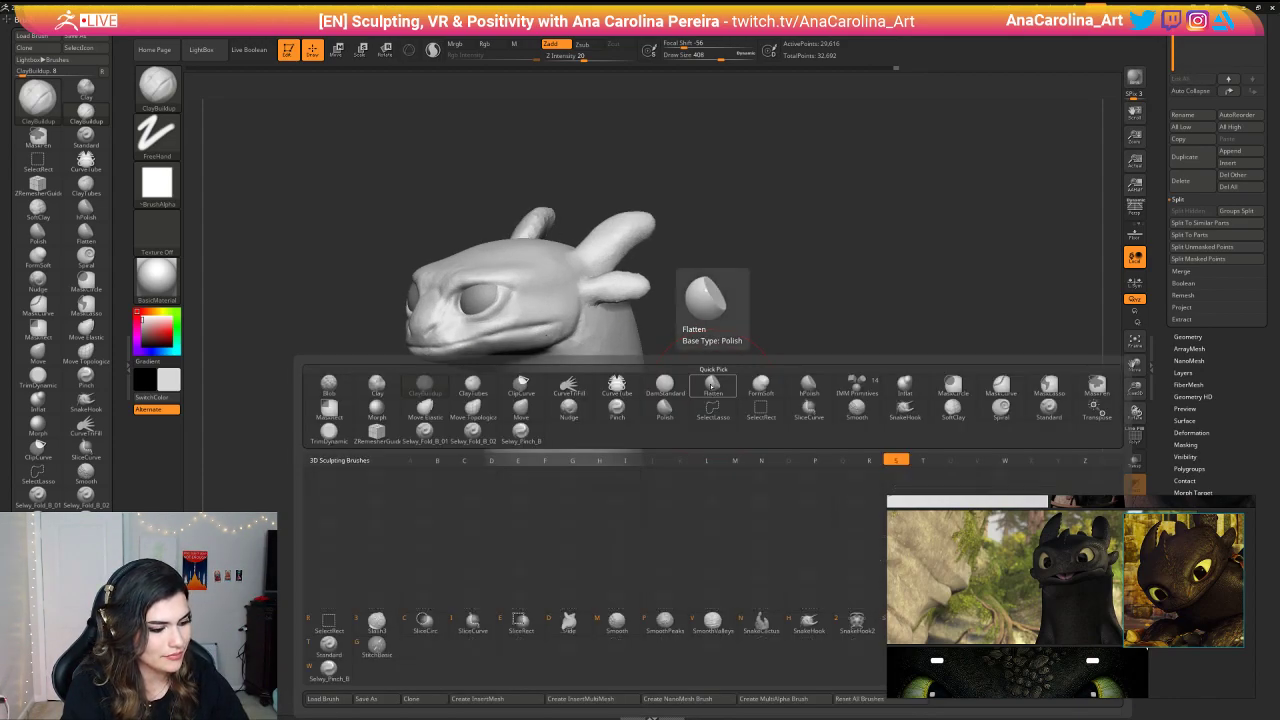
pyautogui.press('h')
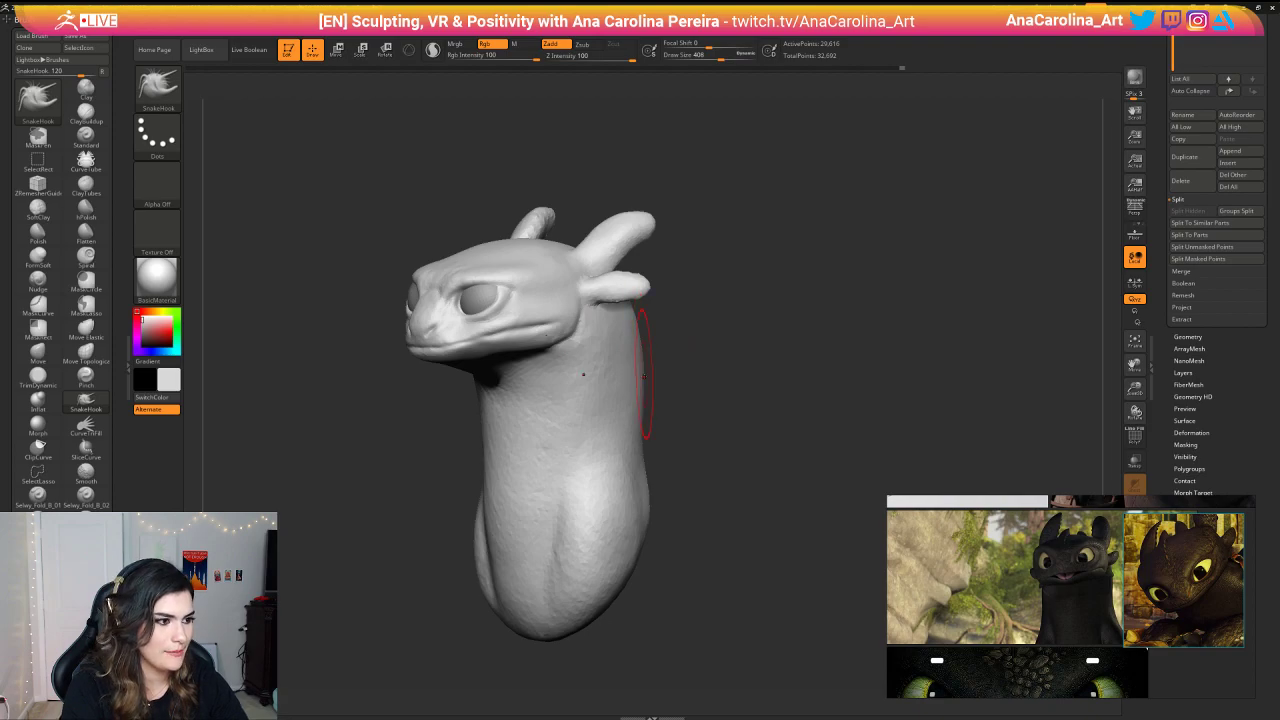
pyautogui.press('space')
pyautogui.moveTo(648, 387); pyautogui.dragTo(658, 388)
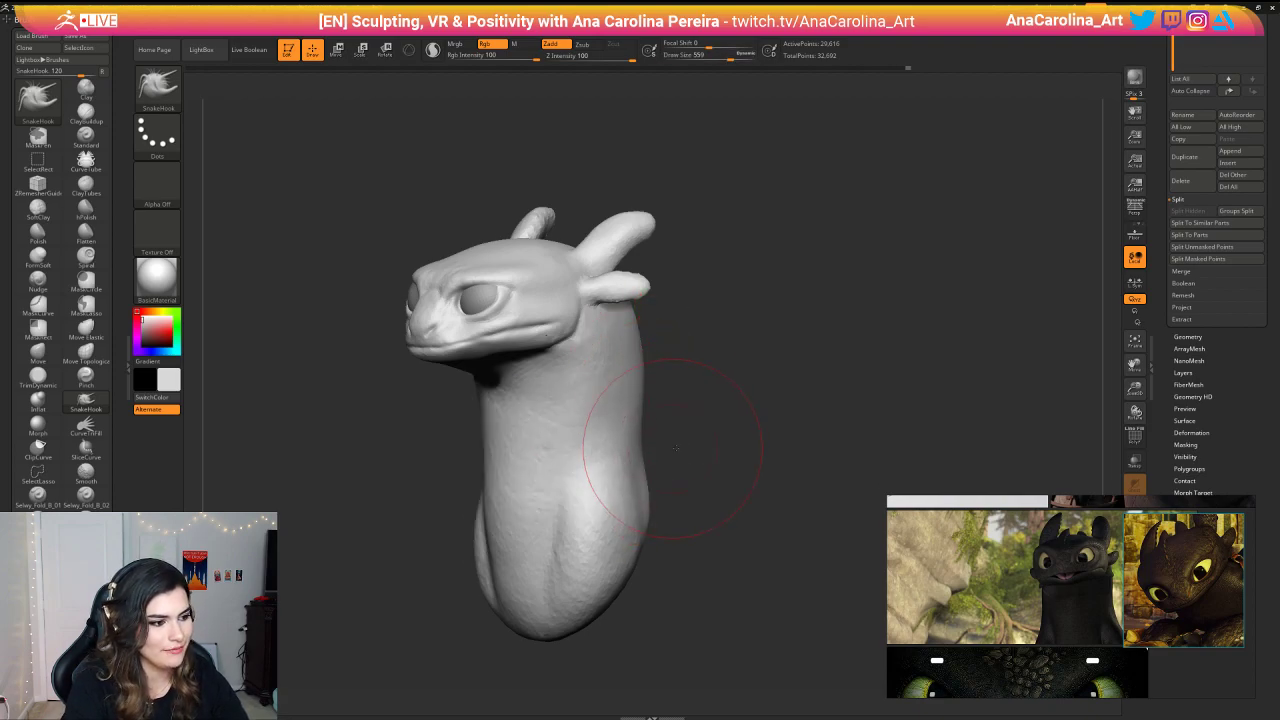
pyautogui.moveTo(671, 449)
pyautogui.mouseDown()
pyautogui.moveTo(685, 444)
pyautogui.moveTo(674, 380)
pyautogui.moveTo(703, 420)
pyautogui.moveTo(704, 452)
pyautogui.moveTo(632, 466)
pyautogui.moveTo(650, 480)
pyautogui.mouseUp()
# Step: Smooth the surface of the neck and chest at draw size 372
pyautogui.press('space')
pyautogui.press('shift')
pyautogui.moveTo(624, 626)
pyautogui.mouseDown()
pyautogui.moveTo(664, 628)
pyautogui.moveTo(651, 532)
pyautogui.moveTo(522, 580)
pyautogui.moveTo(512, 570)
pyautogui.moveTo(674, 523)
pyautogui.moveTo(682, 600)
pyautogui.mouseUp()
pyautogui.keyDown('shift'); pyautogui.moveTo(737, 494); pyautogui.dragTo(722, 505); pyautogui.keyUp('shift')
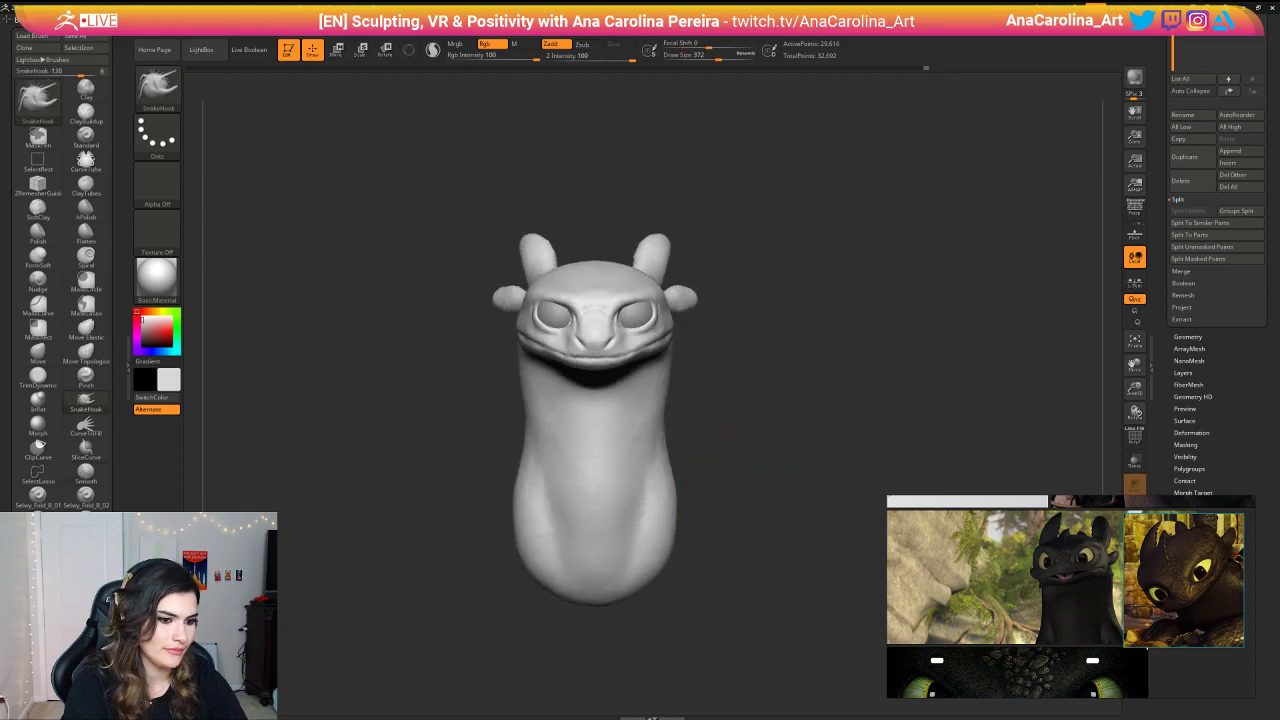
# Step: Frame the head and neck in three-quarter view and set the SnakeHook draw size to 172
pyautogui.keyDown('alt'); pyautogui.moveTo(741, 455); pyautogui.dragTo(745, 560); pyautogui.keyUp('alt')
pyautogui.keyDown('alt'); pyautogui.moveTo(850, 375); pyautogui.dragTo(848, 490); pyautogui.keyUp('alt')
pyautogui.moveTo(803, 449)
pyautogui.mouseDown()
pyautogui.moveTo(710, 455)
pyautogui.moveTo(782, 540)
pyautogui.mouseUp()
pyautogui.press('space')
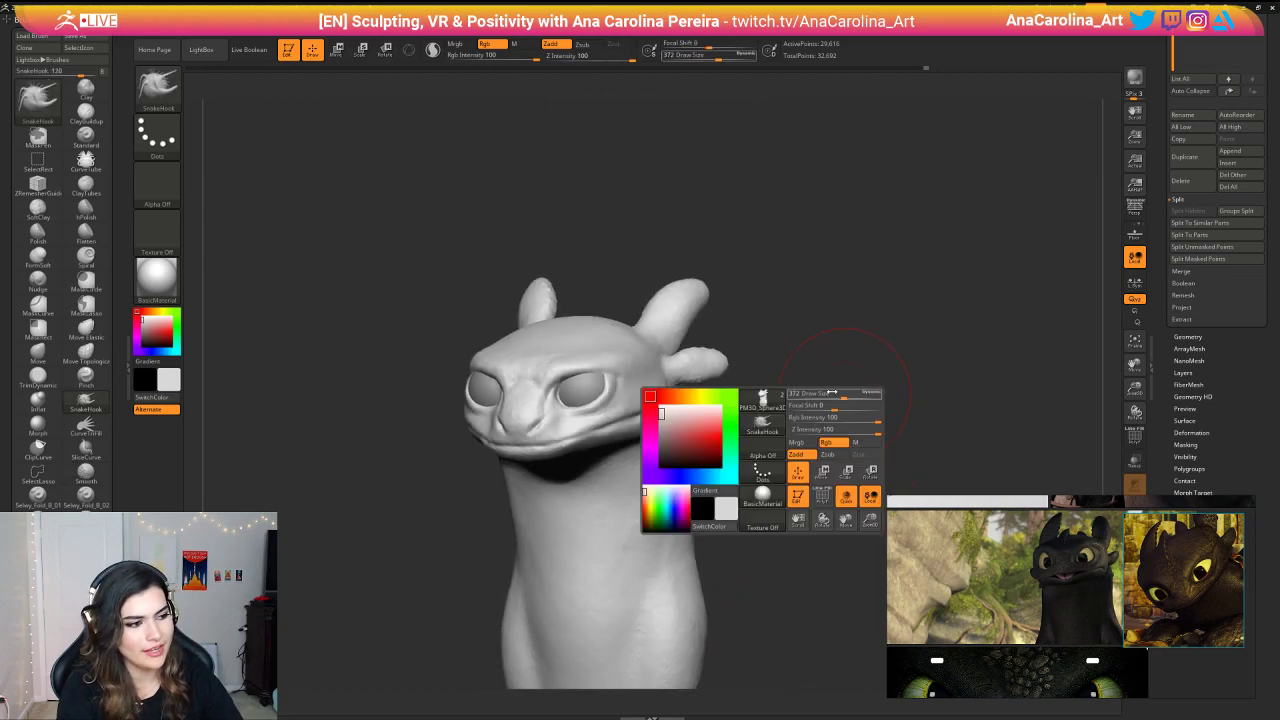
pyautogui.moveTo(832, 392); pyautogui.dragTo(837, 334)
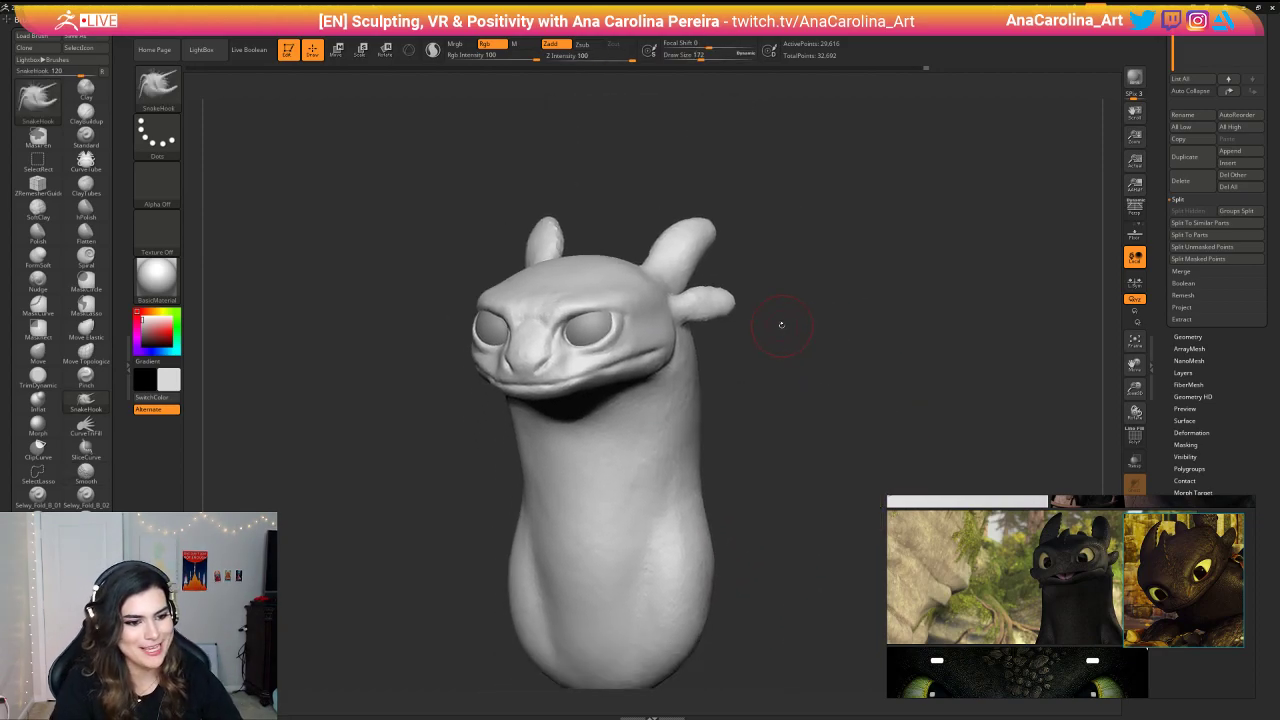
# Step: Zoom the reference board in on the white dragon's head in the movie poster
pyautogui.scroll(-5, 1000, 575)
pyautogui.moveTo(958, 588); pyautogui.dragTo(1050, 558, button='middle')
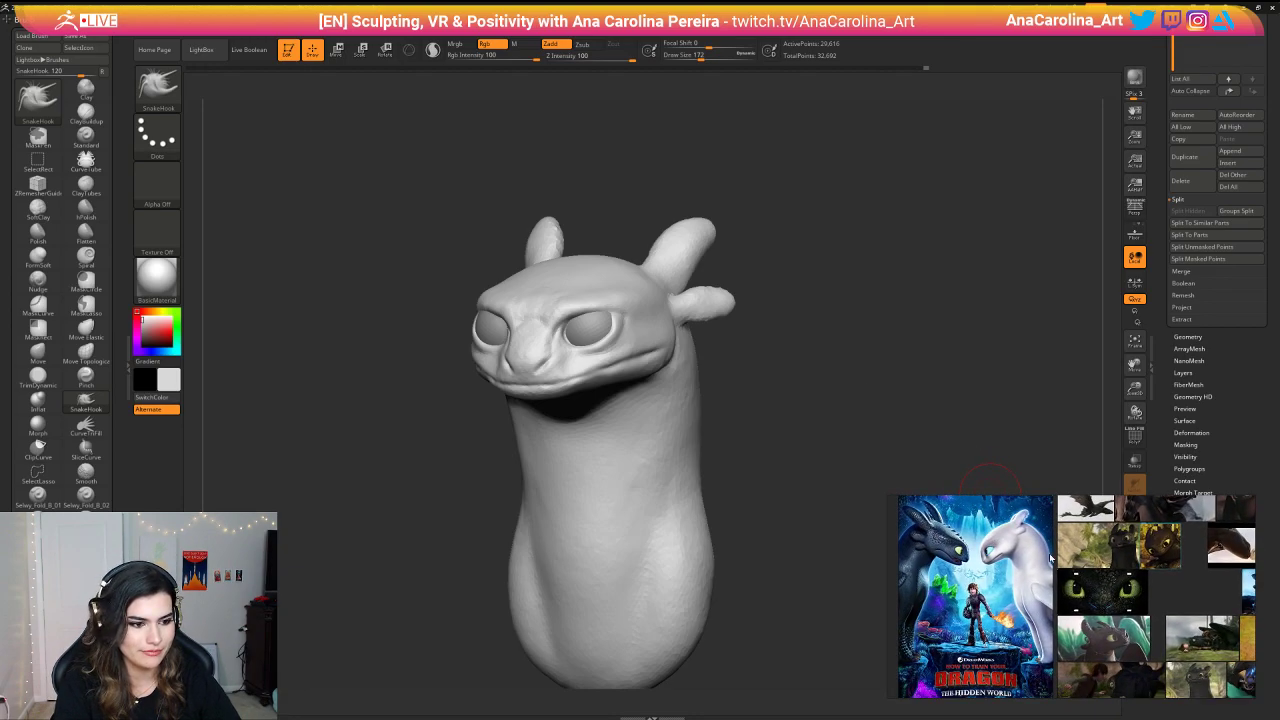
pyautogui.scroll(2, 1050, 558)
# Step: Refine the mouth line along the side of the snout with the DamStandard brush at draw size 132, smoothing the crease
pyautogui.keyDown('shift'); pyautogui.moveTo(804, 320); pyautogui.dragTo(868, 322); pyautogui.keyUp('shift')
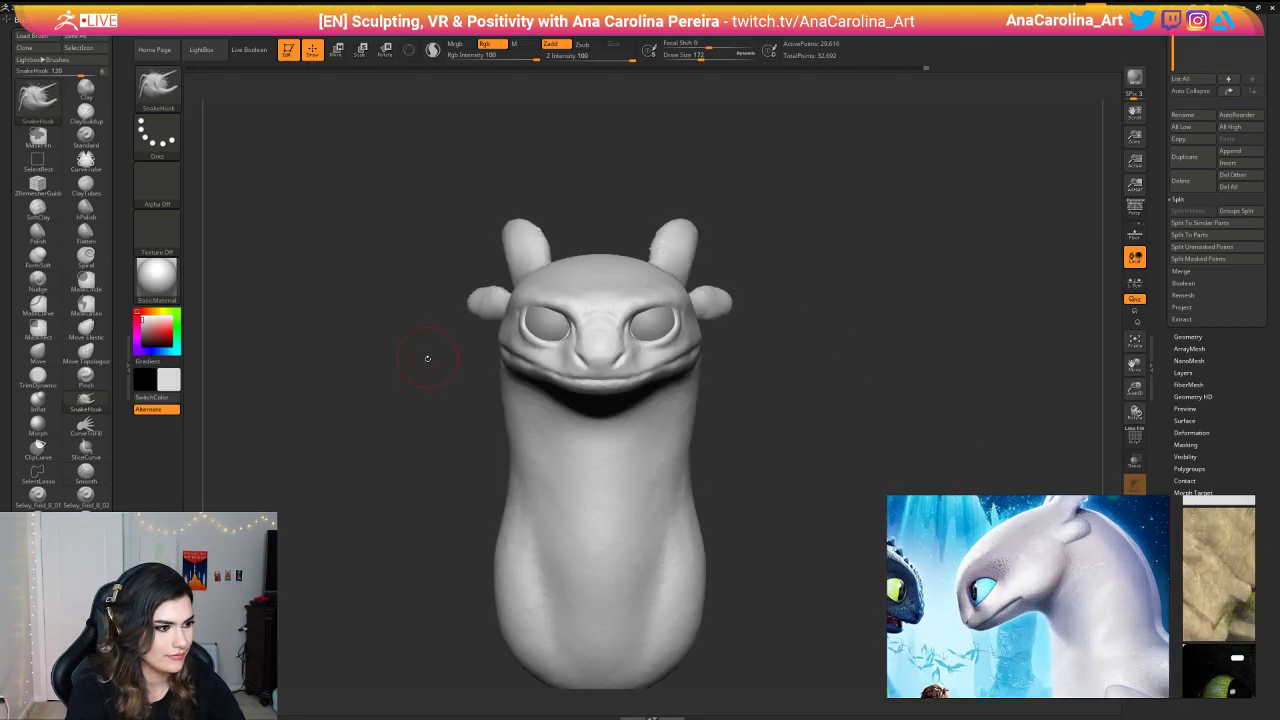
pyautogui.moveTo(429, 357); pyautogui.dragTo(335, 375)
pyautogui.moveTo(365, 460)
pyautogui.keyDown('alt'); pyautogui.mouseDown()
pyautogui.moveTo(482, 450)
pyautogui.moveTo(490, 478)
pyautogui.moveTo(569, 567)
pyautogui.mouseUp(); pyautogui.keyUp('alt')
pyautogui.press('b')
pyautogui.press('d')
pyautogui.press('s')
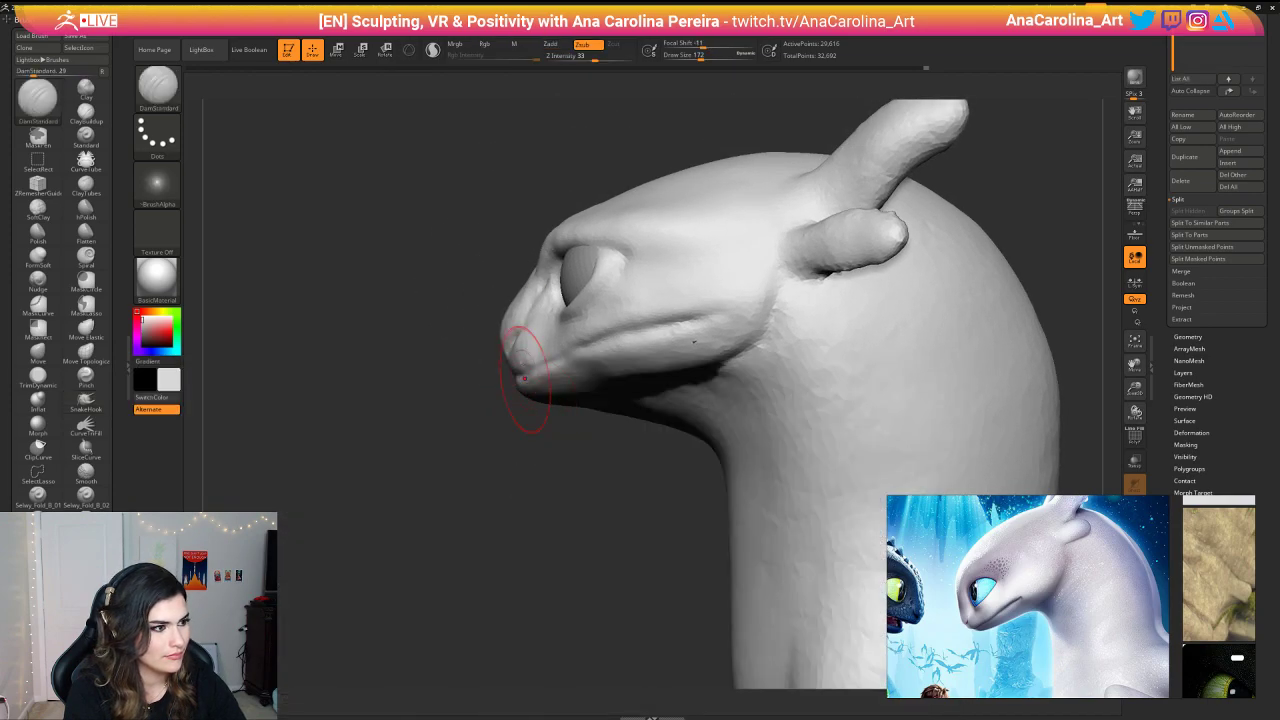
pyautogui.click(433, 51)
pyautogui.moveTo(492, 222); pyautogui.dragTo(545, 228)
pyautogui.press('space')
pyautogui.moveTo(692, 324); pyautogui.dragTo(687, 324)
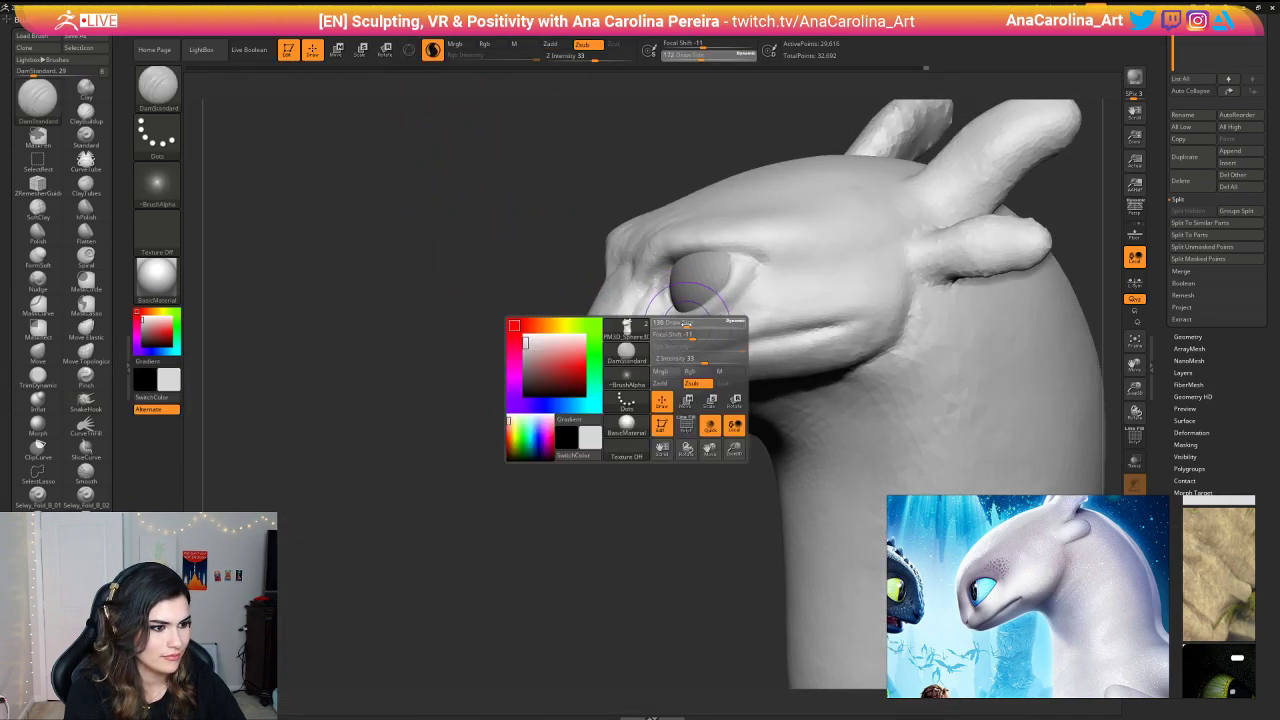
pyautogui.click(432, 49)
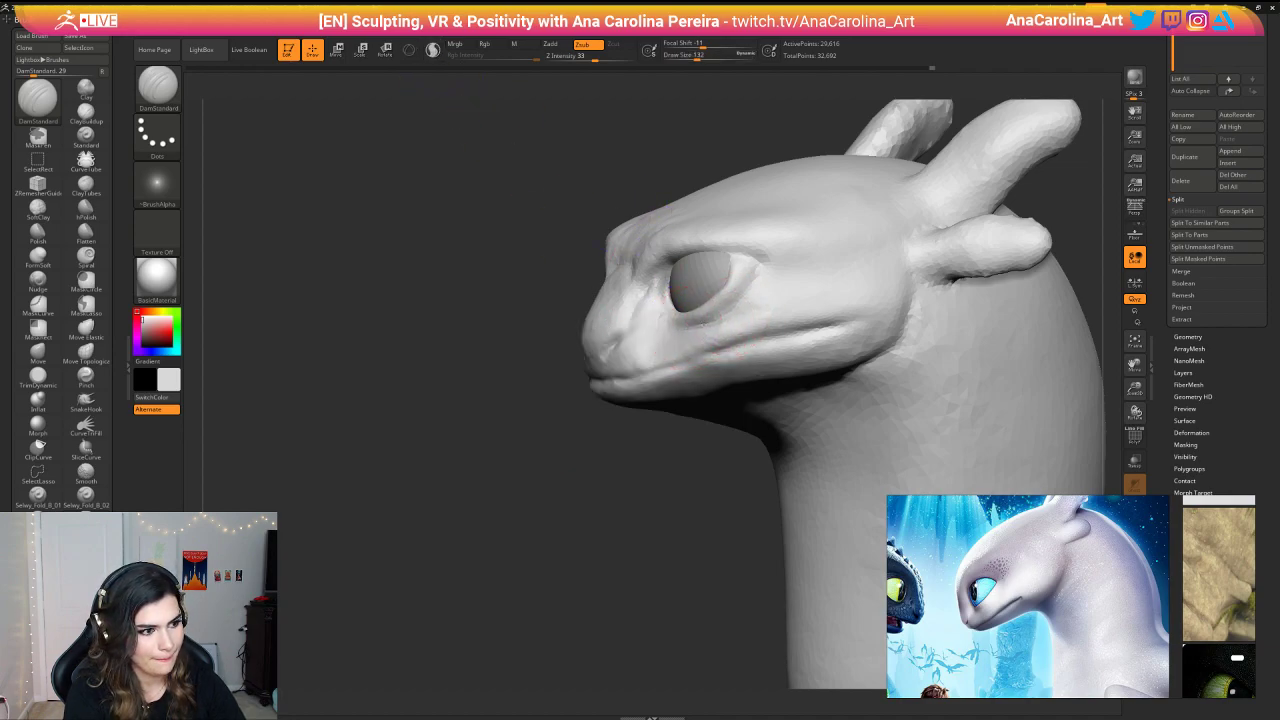
pyautogui.keyDown('shift'); pyautogui.moveTo(668, 422); pyautogui.dragTo(660, 420); pyautogui.keyUp('shift')
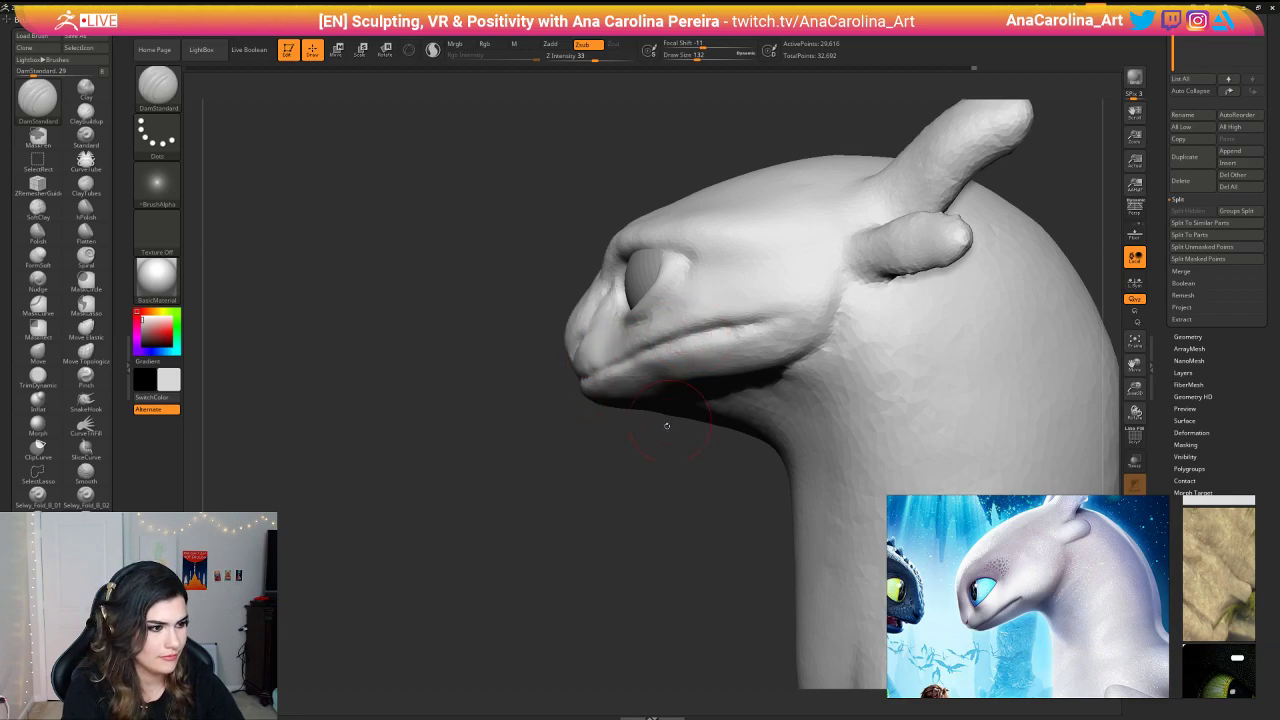
# Step: Reshape the lips and mouth corner with the Move brush at draw size 192, and smooth the end of the mouth line
pyautogui.moveTo(667, 426)
pyautogui.mouseDown()
pyautogui.moveTo(780, 445)
pyautogui.moveTo(652, 466)
pyautogui.mouseUp()
pyautogui.press('b')
pyautogui.press('m')
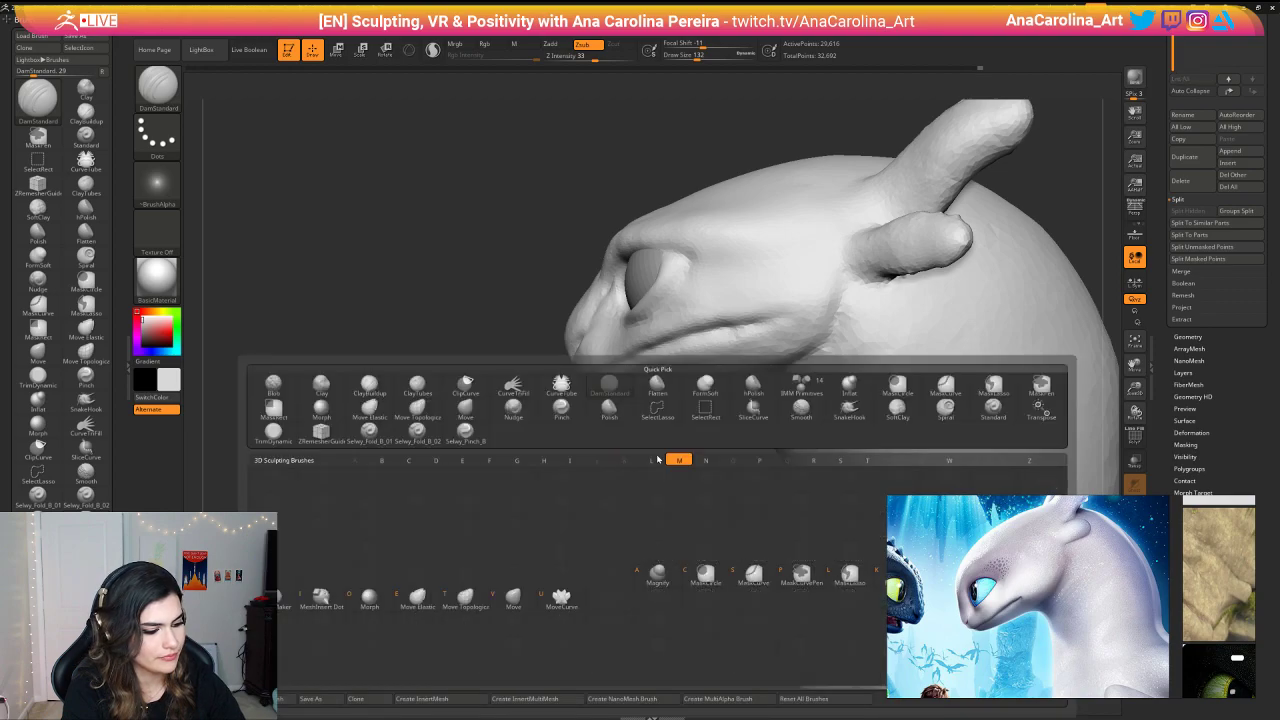
pyautogui.press('v')
pyautogui.press('space')
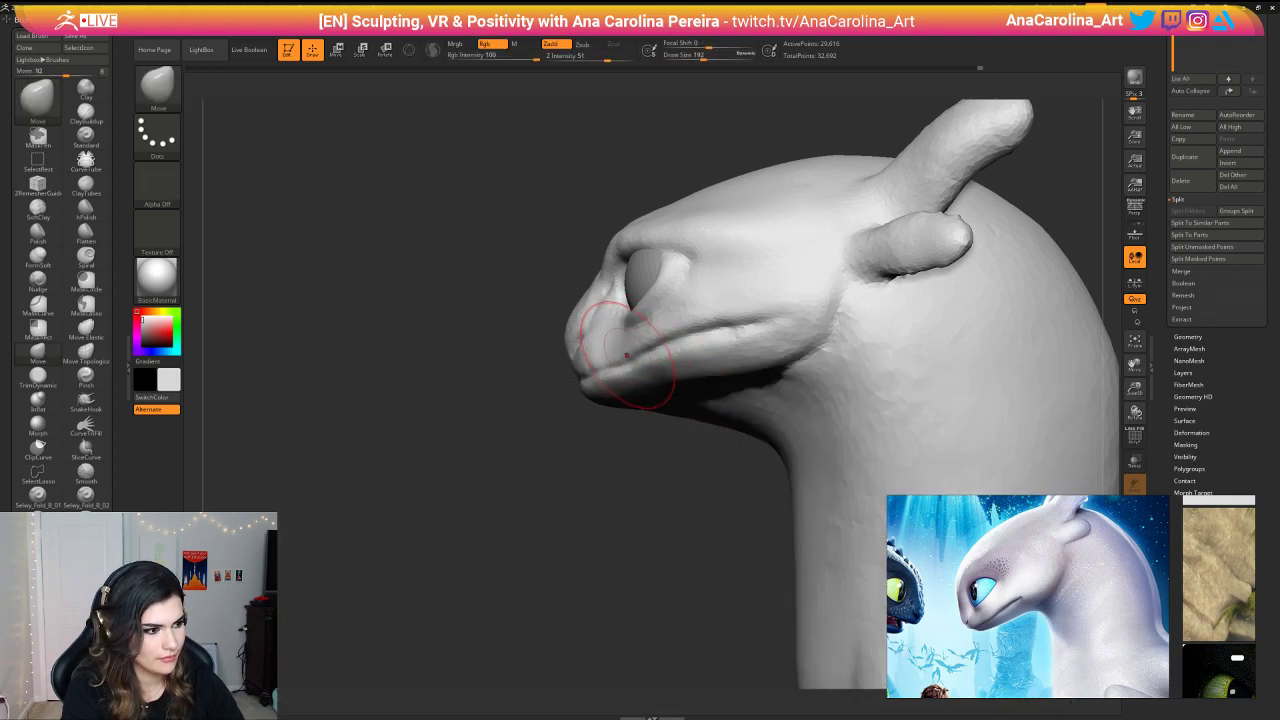
pyautogui.moveTo(642, 354); pyautogui.dragTo(680, 351)
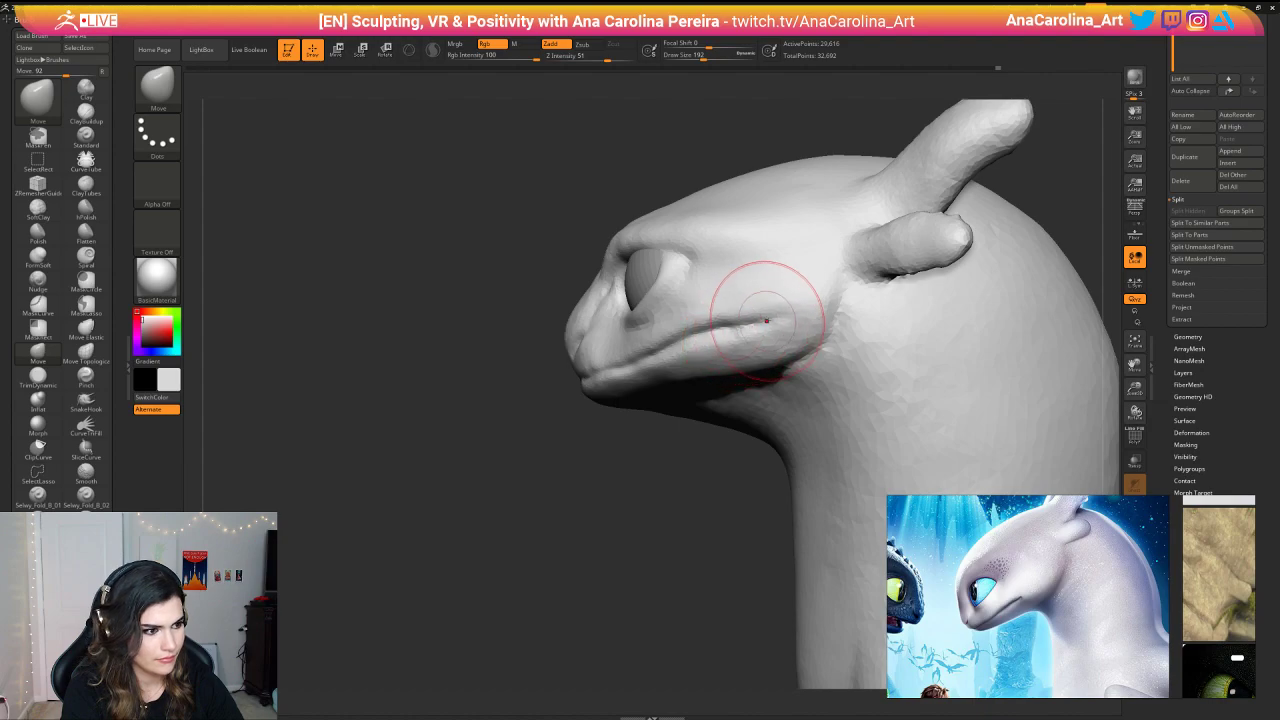
pyautogui.press('space')
pyautogui.press('shift')
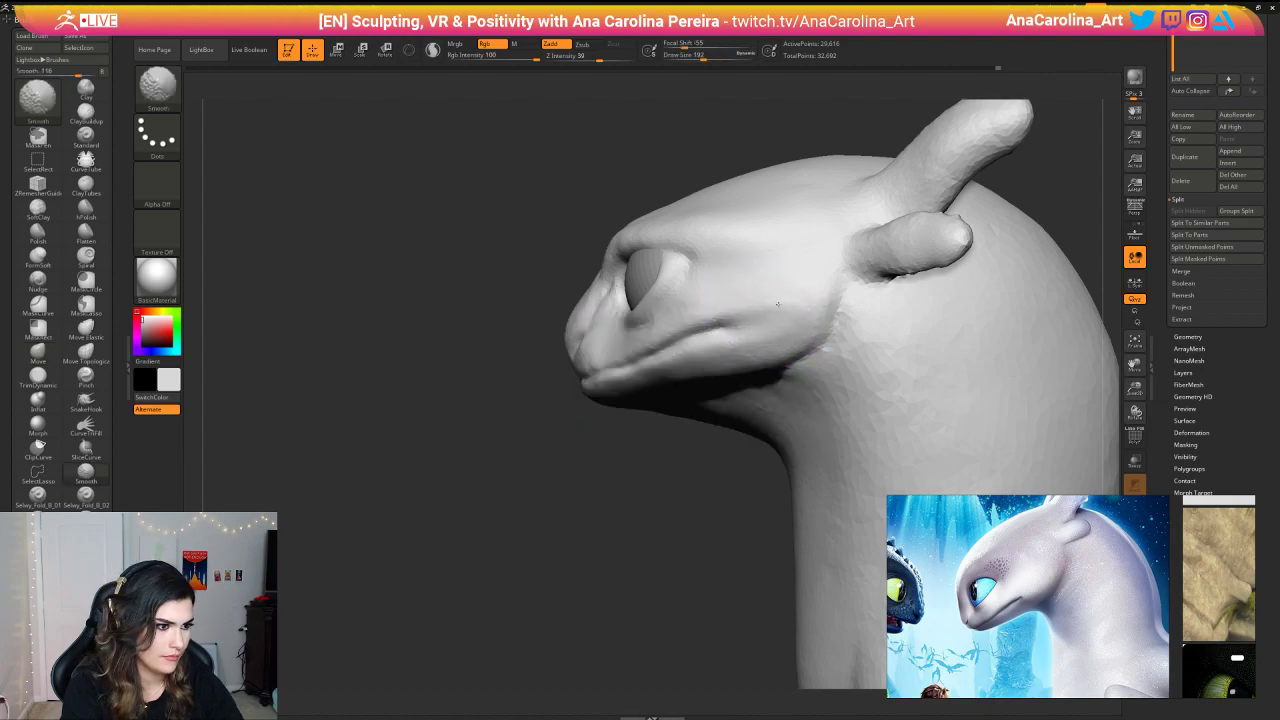
# Step: Build up the cheek behind the mouth corner with the ClayBuildup brush and smooth the transition into the neck
pyautogui.moveTo(692, 449)
pyautogui.mouseDown()
pyautogui.moveTo(789, 434)
pyautogui.moveTo(826, 386)
pyautogui.moveTo(772, 389)
pyautogui.mouseUp()
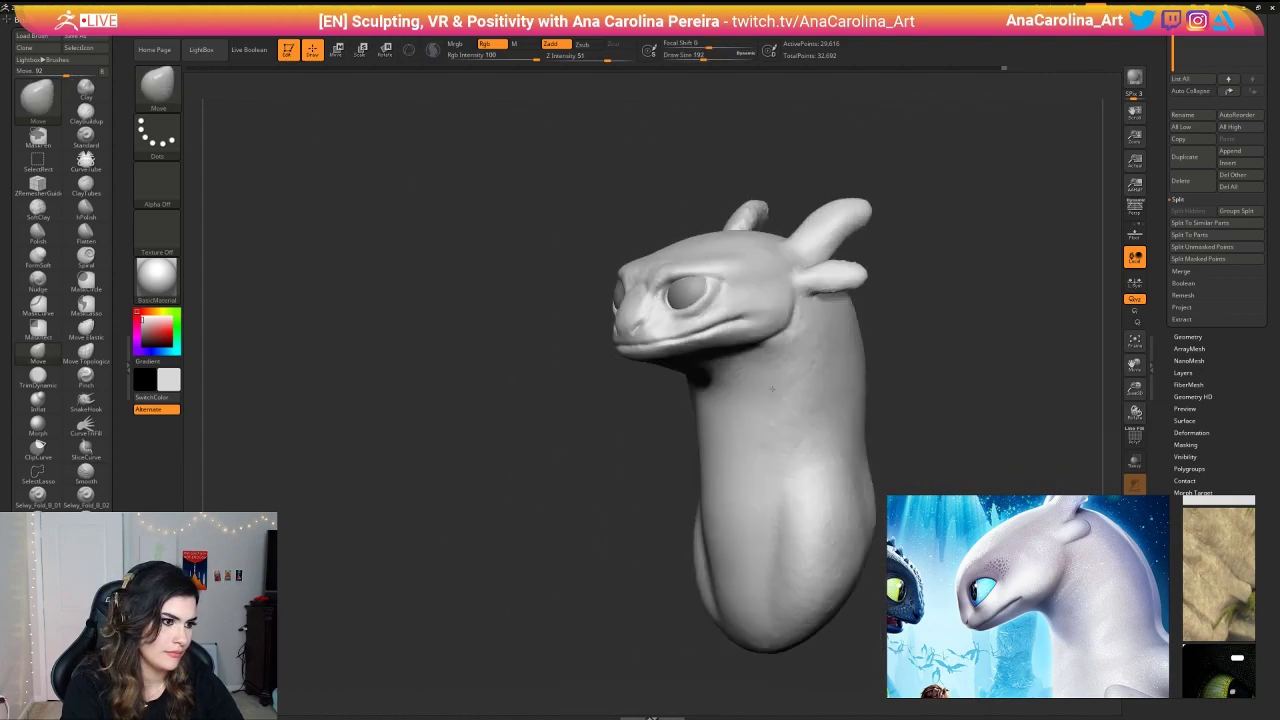
pyautogui.moveTo(620, 435)
pyautogui.mouseDown()
pyautogui.moveTo(577, 430)
pyautogui.moveTo(589, 460)
pyautogui.mouseUp()
pyautogui.press('b')
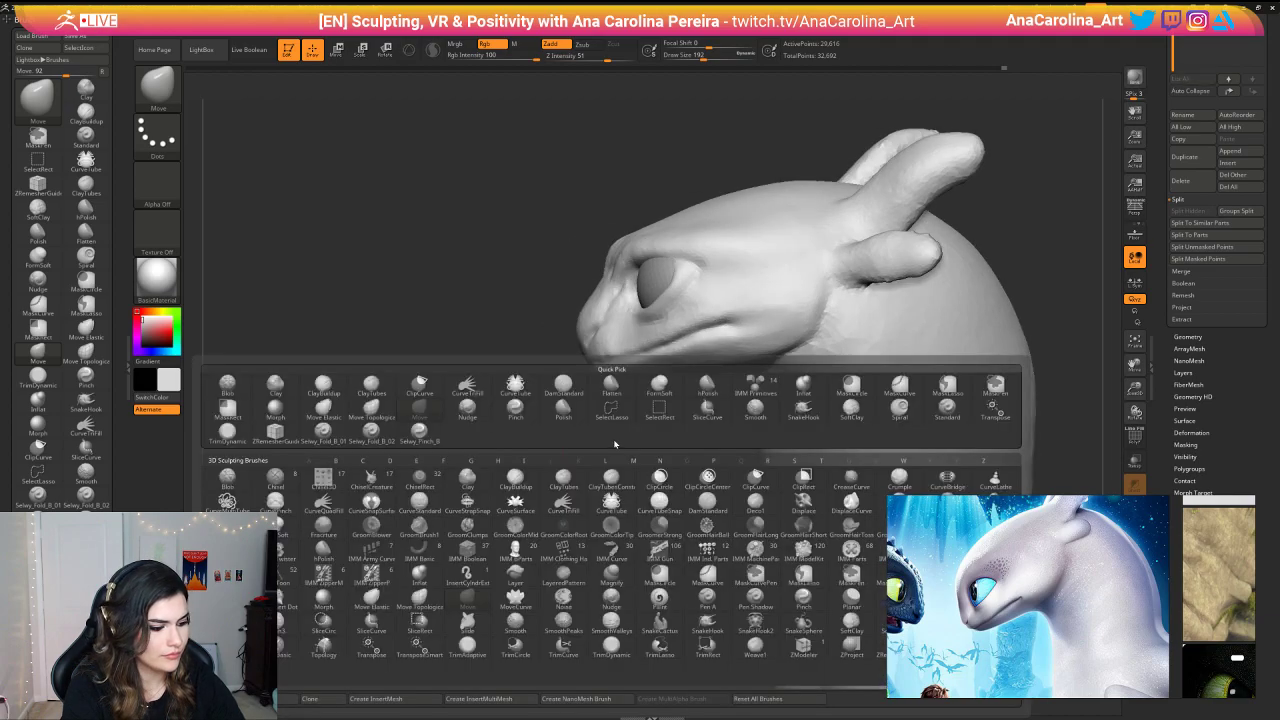
pyautogui.press('c')
pyautogui.press('b')
pyautogui.moveTo(744, 322); pyautogui.dragTo(778, 330)
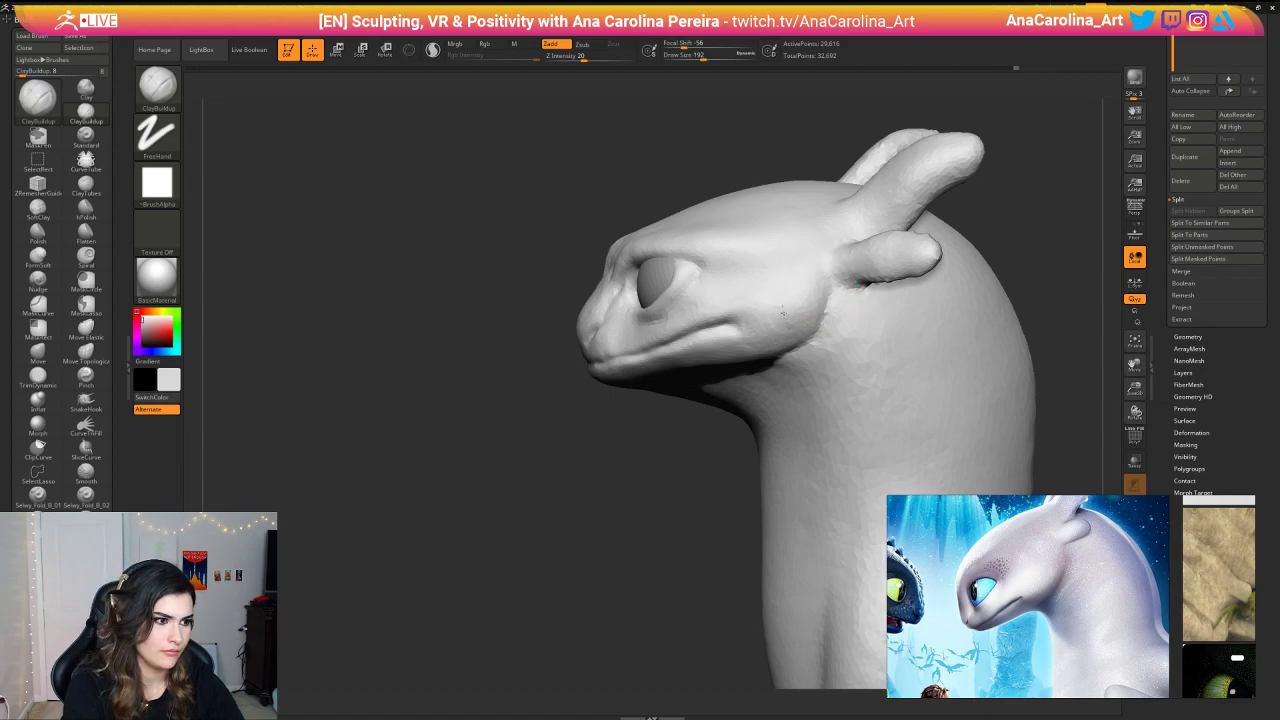
pyautogui.moveTo(664, 490)
pyautogui.mouseDown()
pyautogui.moveTo(791, 494)
pyautogui.moveTo(826, 362)
pyautogui.moveTo(857, 354)
pyautogui.moveTo(890, 388)
pyautogui.moveTo(928, 386)
pyautogui.moveTo(849, 375)
pyautogui.mouseUp()
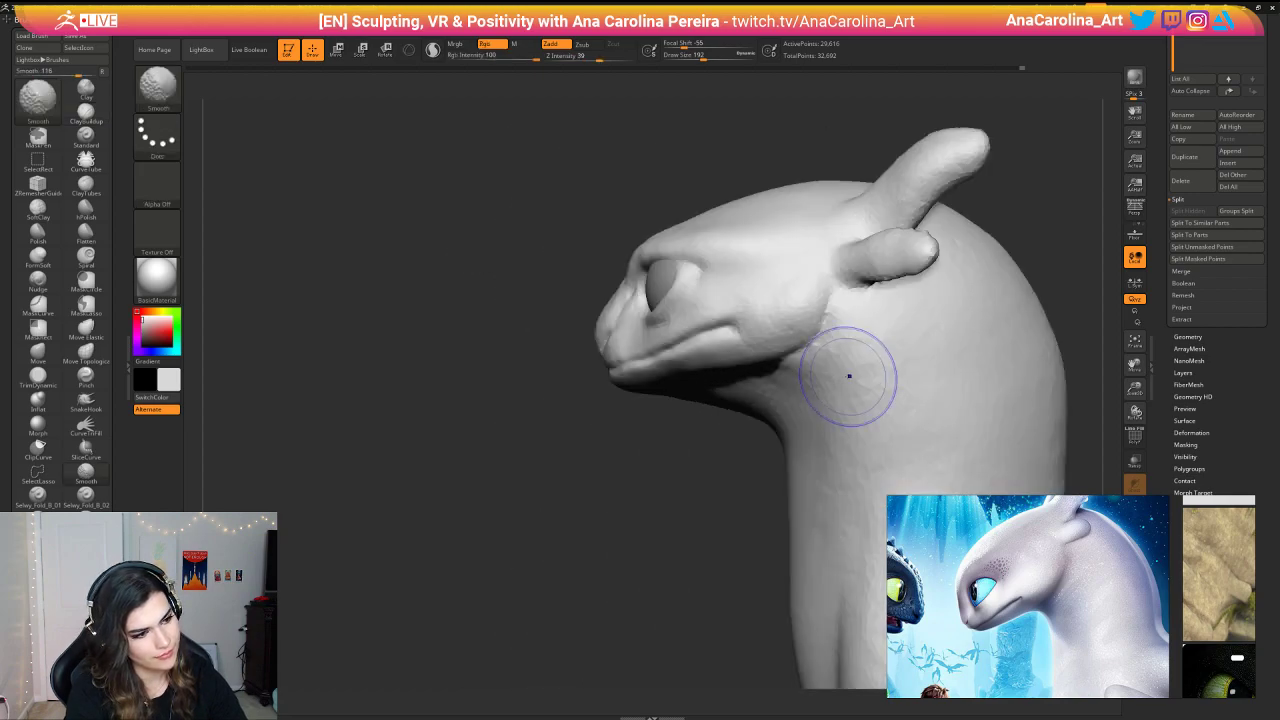
pyautogui.keyDown('alt'); pyautogui.moveTo(580, 462); pyautogui.dragTo(594, 494); pyautogui.keyUp('alt')
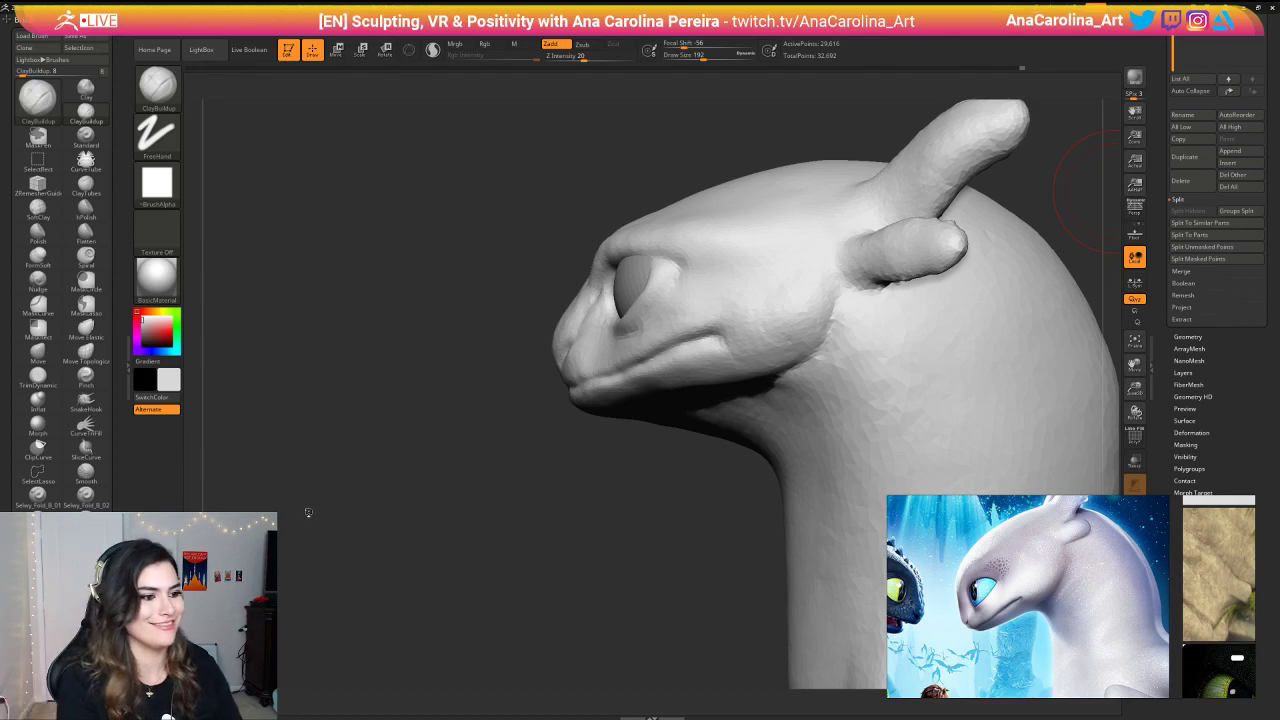
# Step: Build up the lower lip and jaw with ClayBuildup and smooth the added volume
pyautogui.moveTo(447, 552)
pyautogui.mouseDown()
pyautogui.moveTo(563, 523)
pyautogui.moveTo(610, 470)
pyautogui.mouseUp()
pyautogui.moveTo(664, 394); pyautogui.dragTo(730, 358)
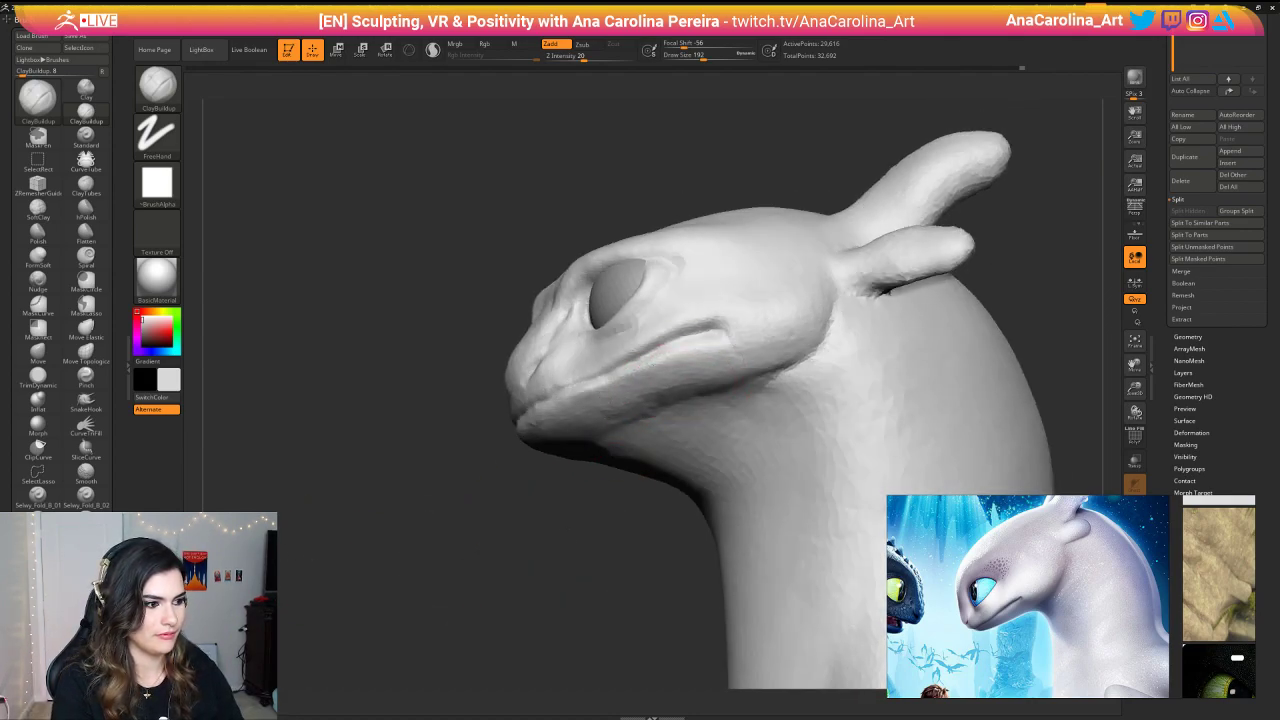
pyautogui.moveTo(580, 523)
pyautogui.mouseDown()
pyautogui.moveTo(599, 430)
pyautogui.moveTo(564, 414)
pyautogui.mouseUp()
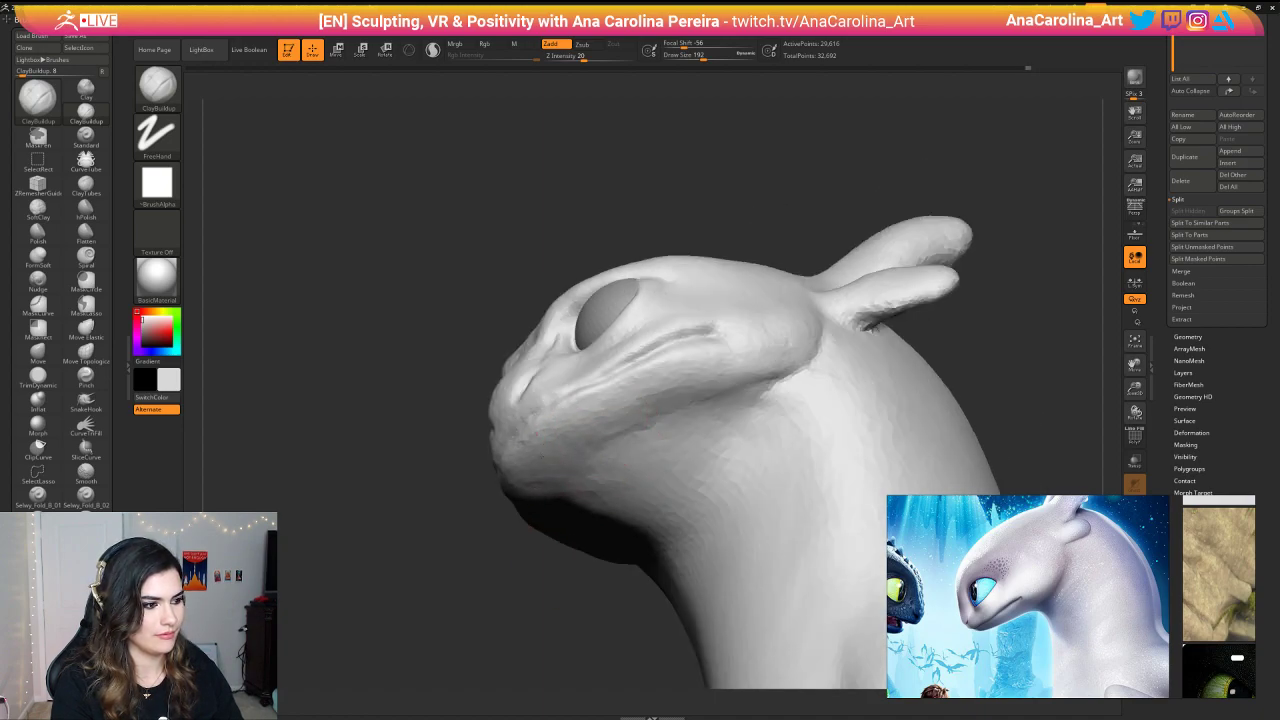
pyautogui.press('shift')
# Step: Fill out the back of the jaw and cheek from the opposite side with ClayBuildup, and smooth the surface
pyautogui.moveTo(648, 421)
pyautogui.mouseDown(button='right')
pyautogui.moveTo(683, 526)
pyautogui.moveTo(700, 400)
pyautogui.moveTo(810, 387)
pyautogui.moveTo(724, 456)
pyautogui.moveTo(772, 402)
pyautogui.mouseUp(button='right')
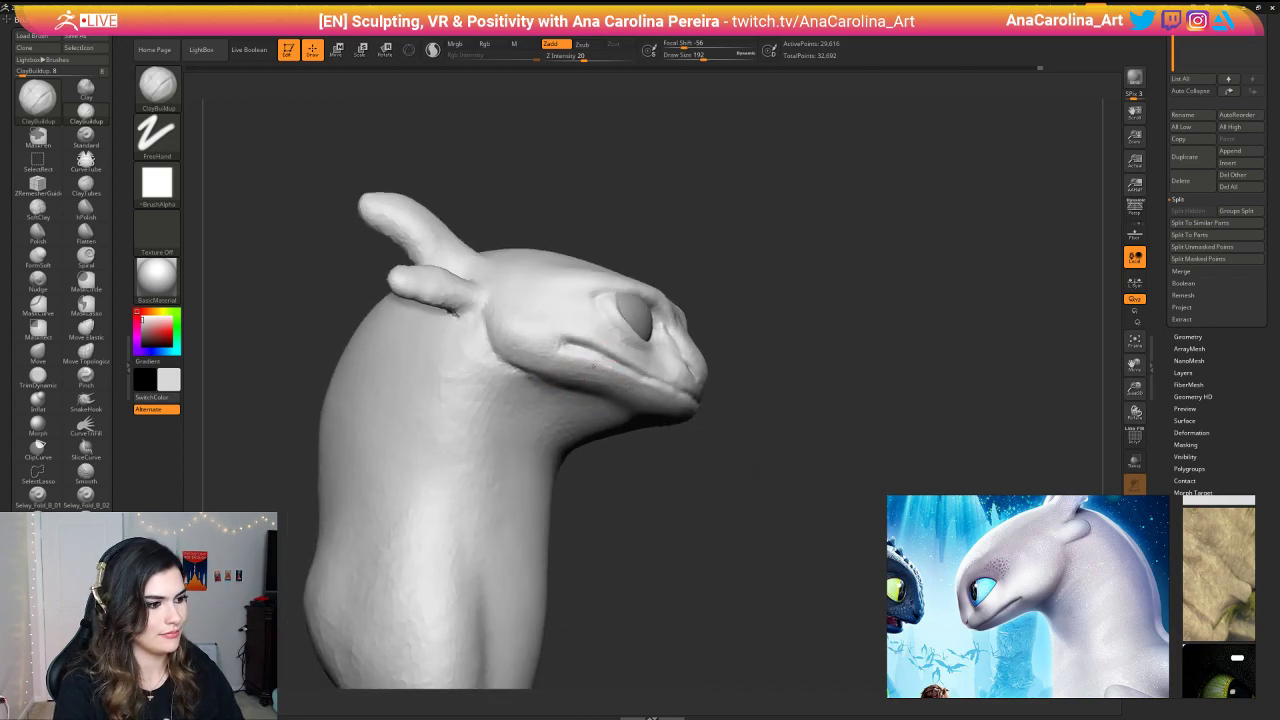
pyautogui.press('space')
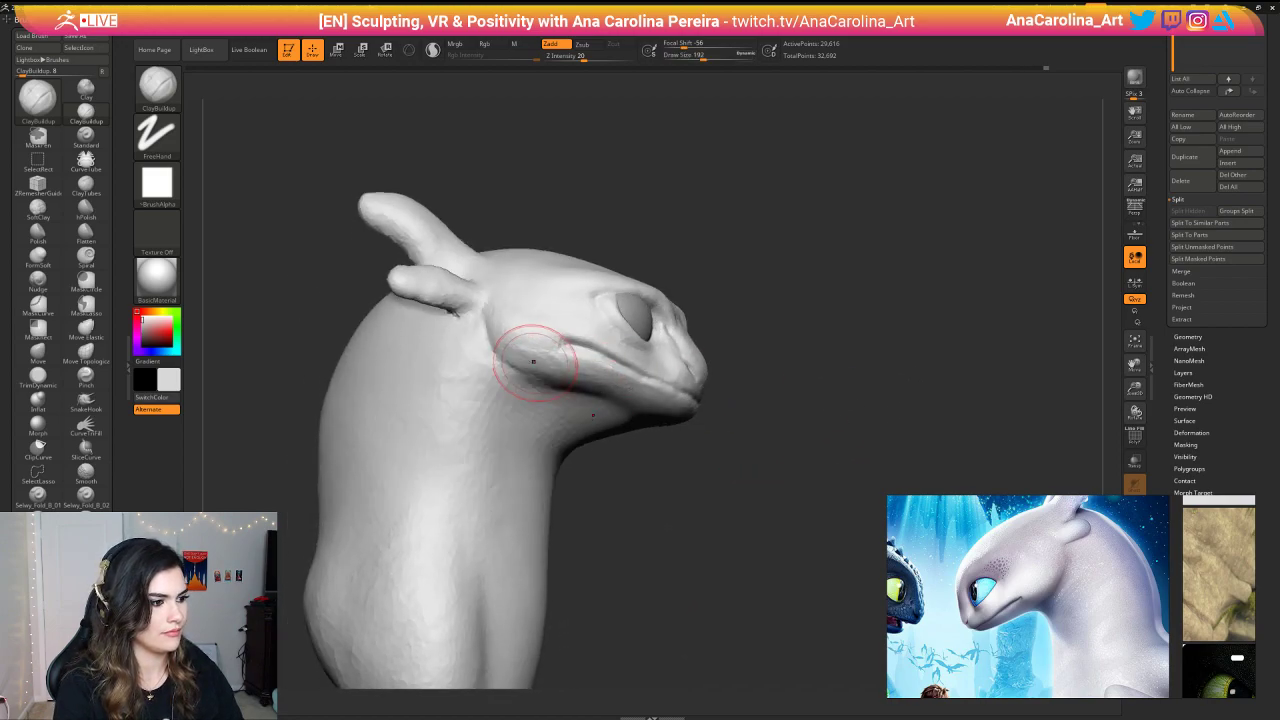
pyautogui.moveTo(534, 358)
pyautogui.mouseDown()
pyautogui.moveTo(531, 347)
pyautogui.moveTo(548, 358)
pyautogui.mouseUp()
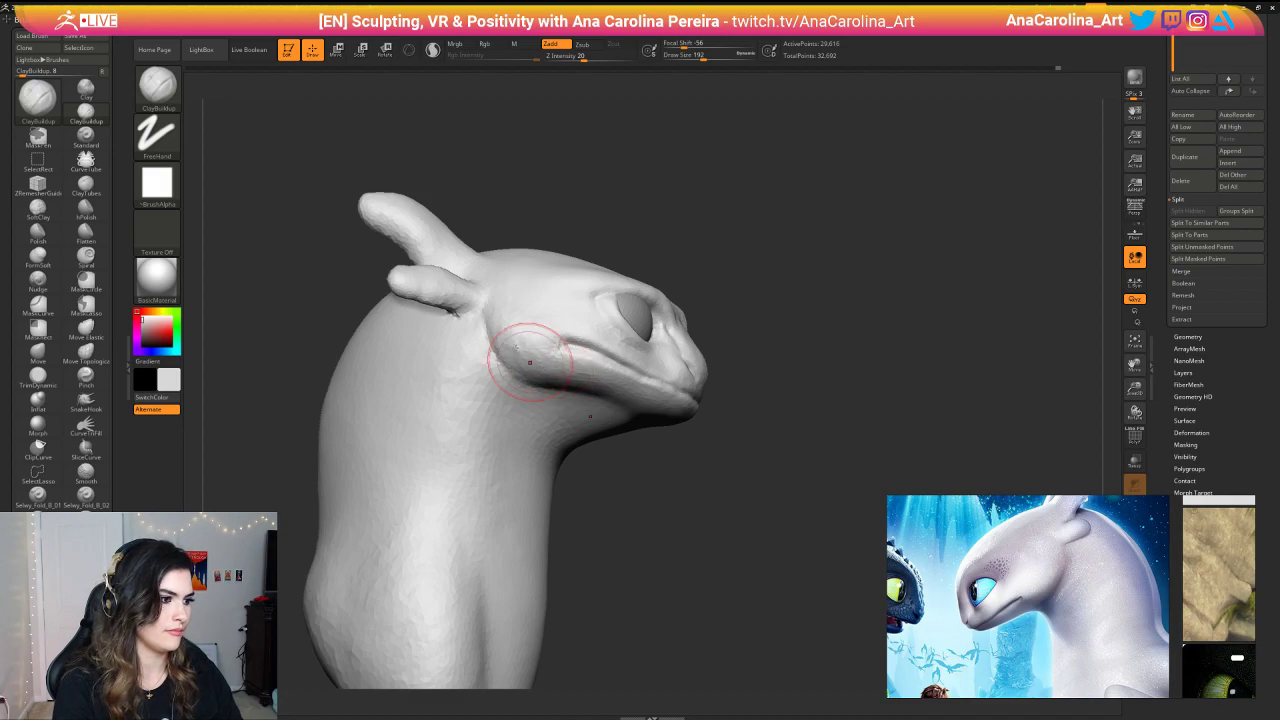
pyautogui.moveTo(610, 465)
pyautogui.mouseDown(button='right')
pyautogui.moveTo(635, 530)
pyautogui.moveTo(651, 436)
pyautogui.mouseUp(button='right')
pyautogui.moveTo(641, 421)
pyautogui.mouseDown()
pyautogui.moveTo(646, 486)
pyautogui.moveTo(666, 463)
pyautogui.mouseUp()
pyautogui.moveTo(806, 346)
pyautogui.mouseDown()
pyautogui.moveTo(709, 334)
pyautogui.moveTo(806, 352)
pyautogui.moveTo(698, 355)
pyautogui.moveTo(594, 420)
pyautogui.moveTo(640, 440)
pyautogui.moveTo(636, 425)
pyautogui.mouseUp()
pyautogui.press('shift')
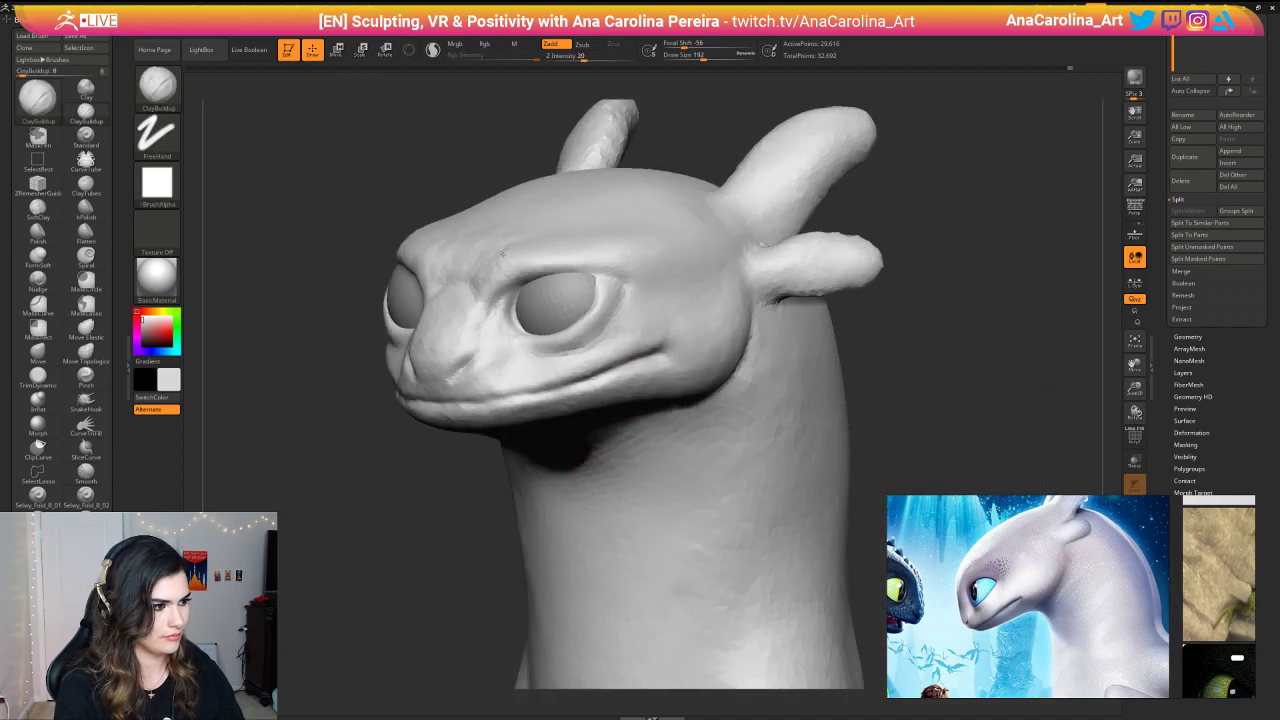
# Step: Sculpt the side of the head between the cheek and the base of the ears with ClayBuildup
pyautogui.moveTo(786, 300); pyautogui.dragTo(663, 243)
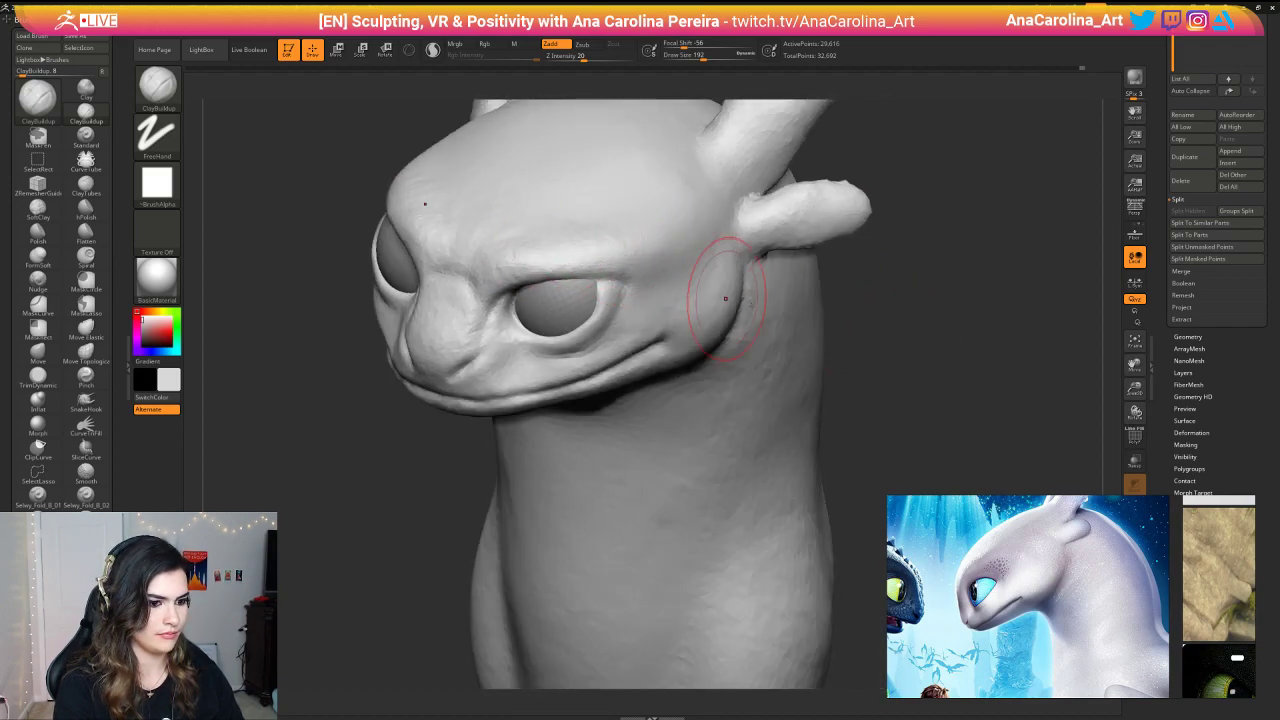
pyautogui.moveTo(723, 286); pyautogui.dragTo(623, 243)
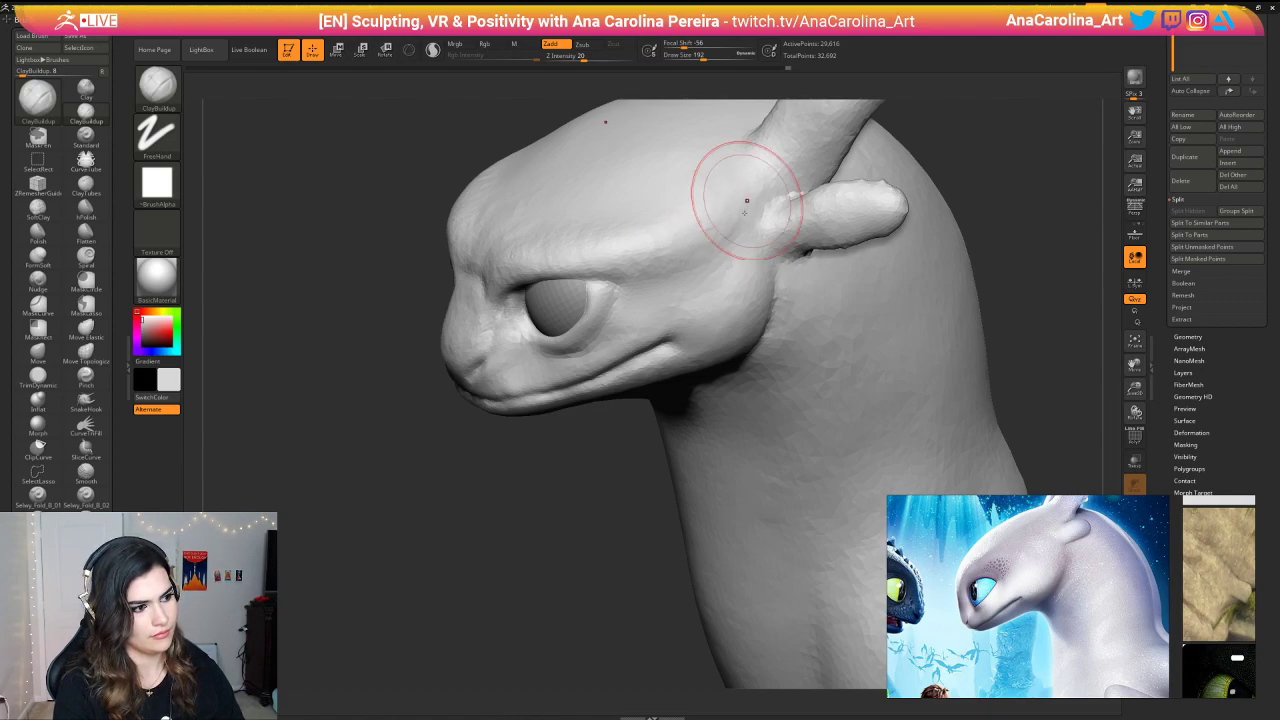
pyautogui.moveTo(560, 500)
pyautogui.keyDown('alt'); pyautogui.mouseDown()
pyautogui.moveTo(574, 423)
pyautogui.moveTo(670, 390)
pyautogui.mouseUp(); pyautogui.keyUp('alt')
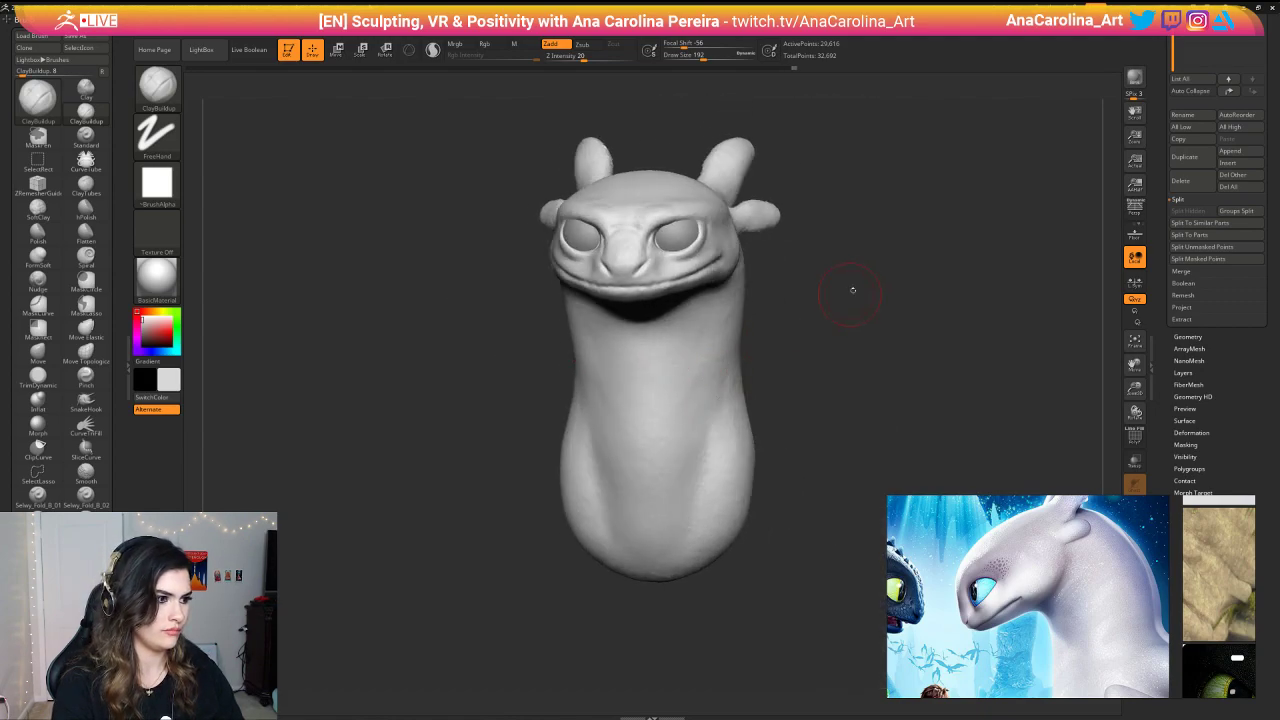
# Step: Adjust the outer and lower eyelid contour with the Move brush at draw size 104
pyautogui.moveTo(852, 290); pyautogui.dragTo(777, 383)
pyautogui.press('space')
pyautogui.click(830, 324)
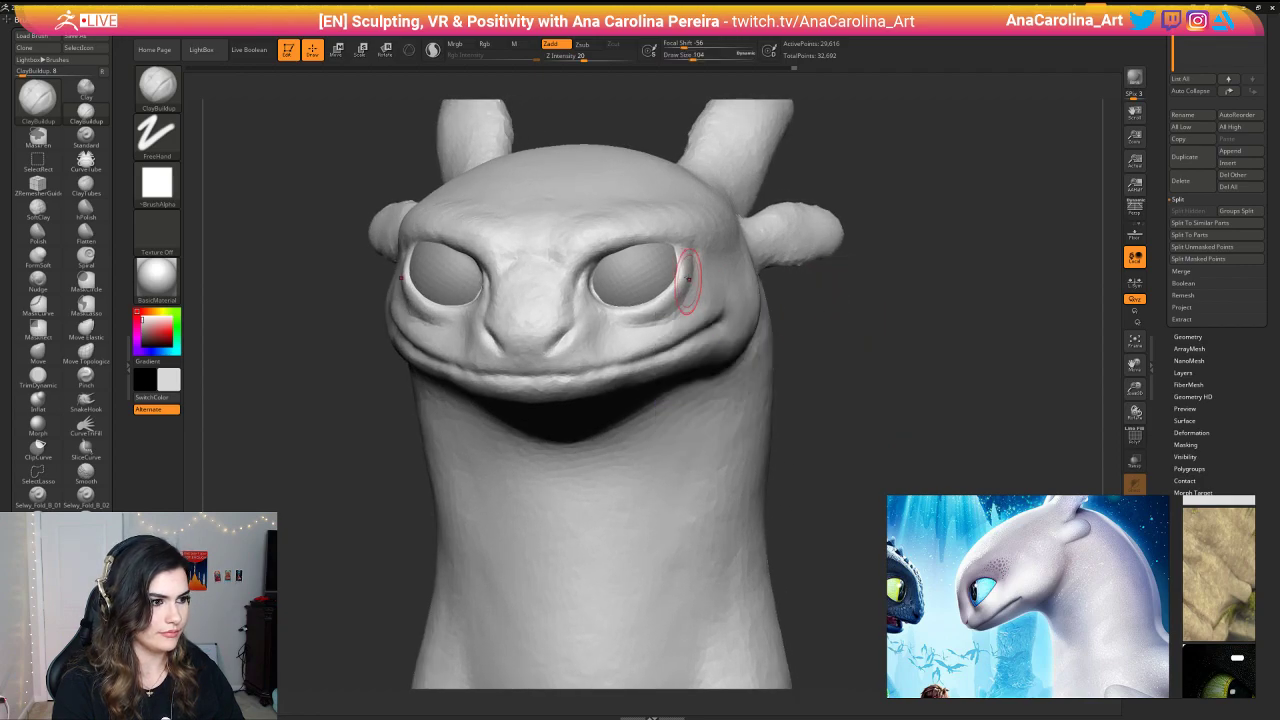
pyautogui.press('b')
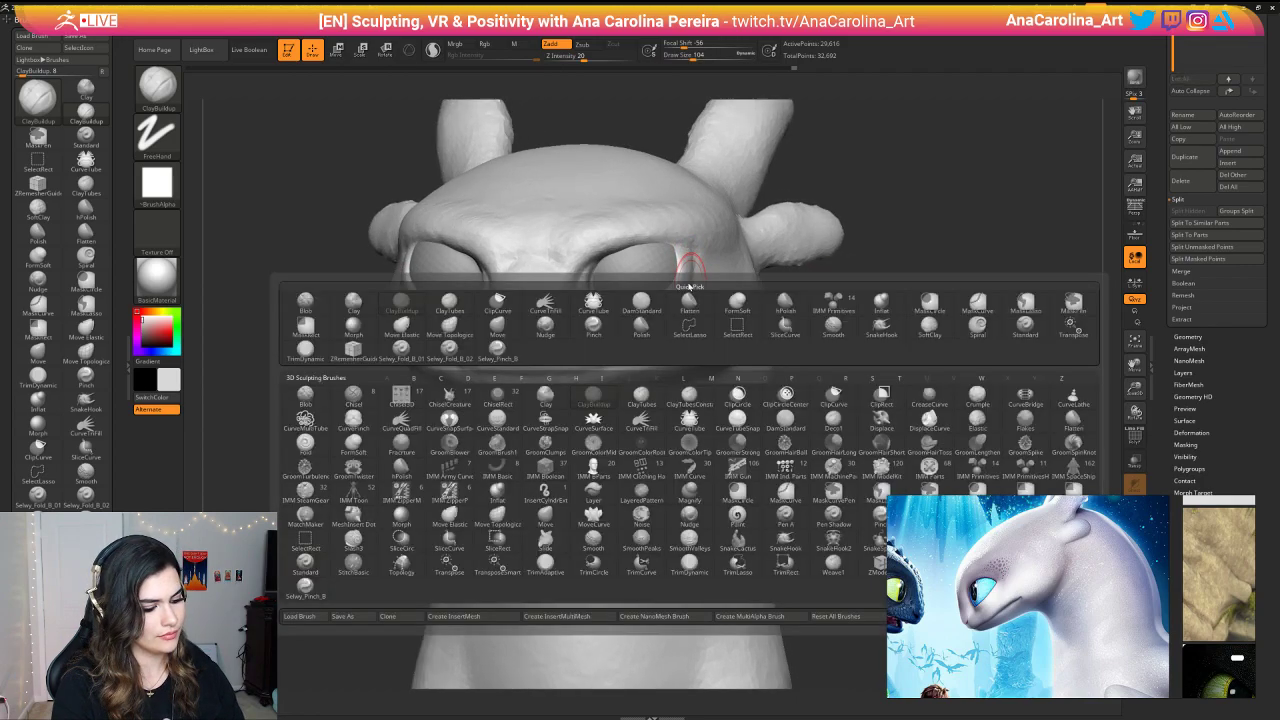
pyautogui.press('m')
pyautogui.press('v')
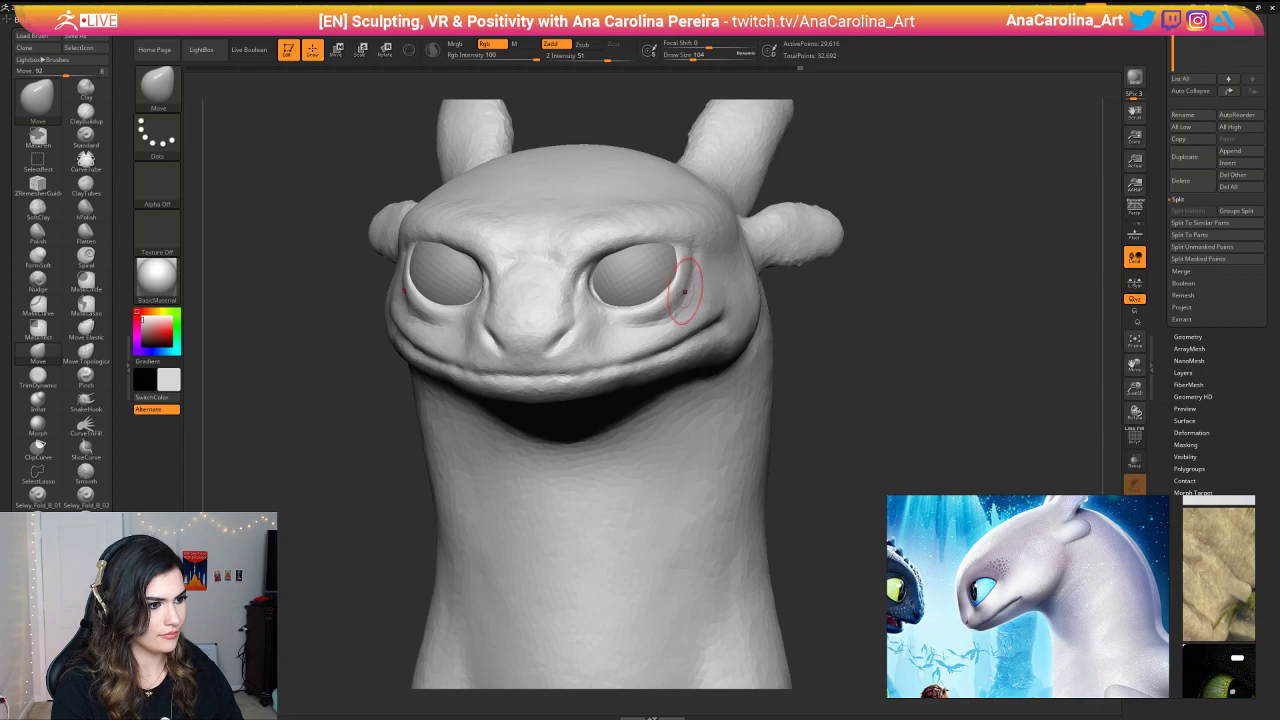
pyautogui.moveTo(673, 316); pyautogui.dragTo(655, 315)
pyautogui.moveTo(796, 340)
pyautogui.mouseDown()
pyautogui.moveTo(860, 345)
pyautogui.moveTo(815, 341)
pyautogui.mouseUp()
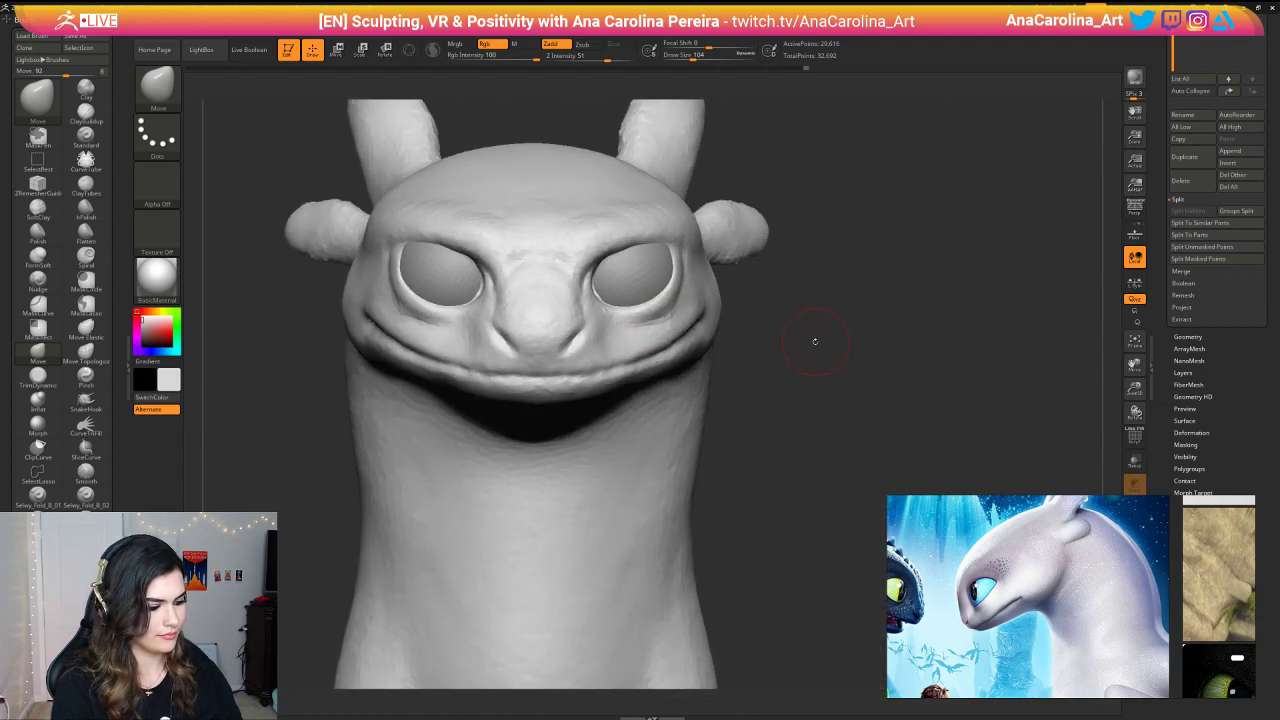
# Step: Carve the nostril creases deeper with the DamStandard brush at draw size 40
pyautogui.press('b')
pyautogui.press('d')
pyautogui.press('s')
pyautogui.press('space')
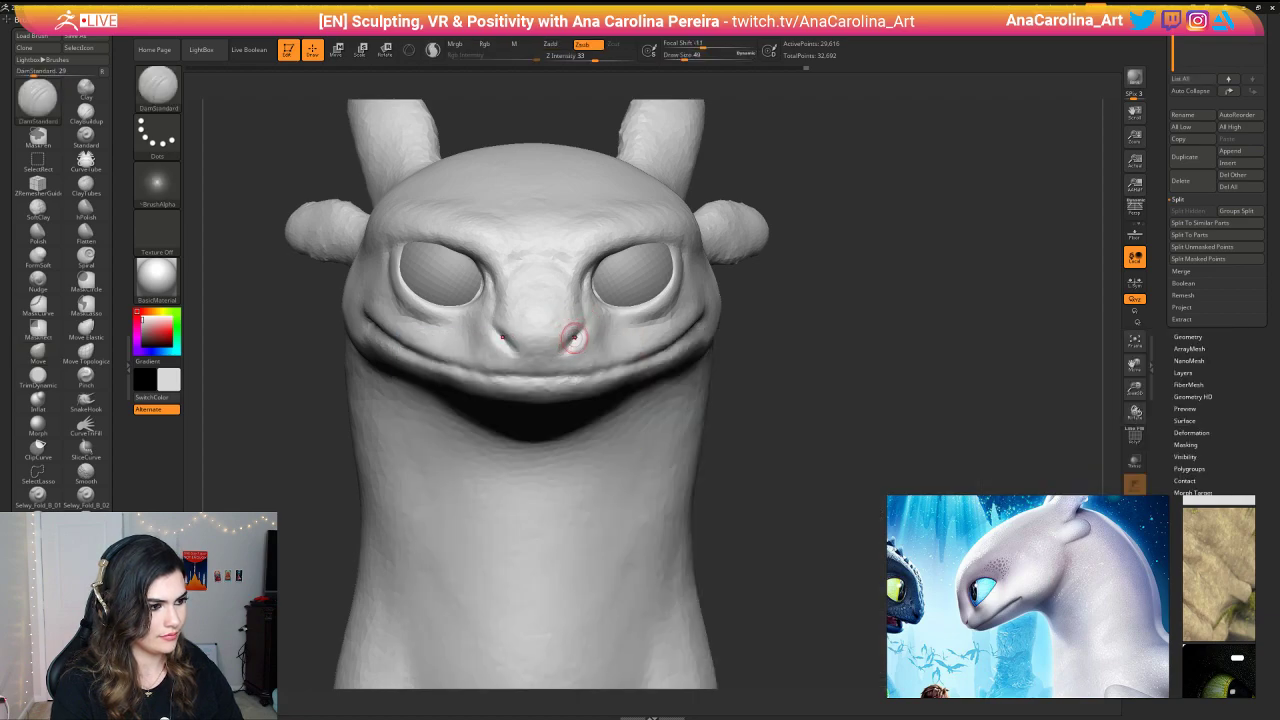
pyautogui.moveTo(574, 337); pyautogui.dragTo(563, 349)
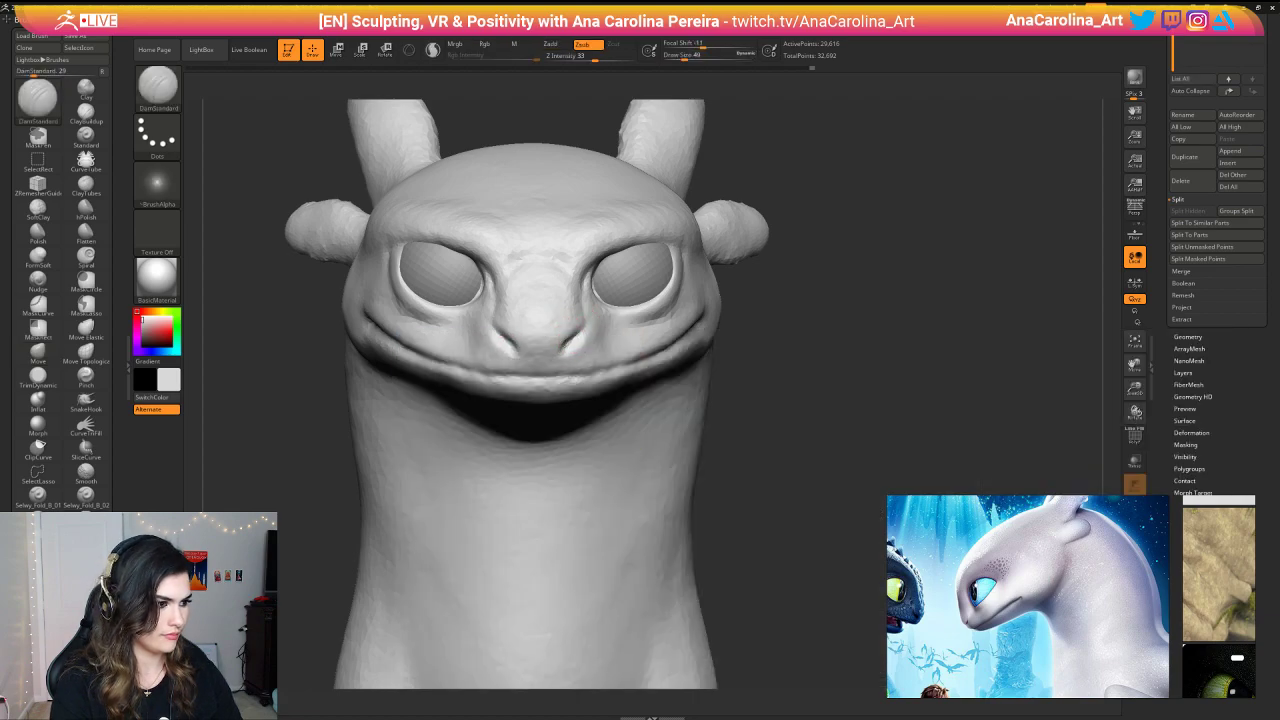
# Step: Inspect the proportions of the whole head and neck from the front
pyautogui.press('space')
pyautogui.moveTo(679, 365); pyautogui.dragTo(872, 358)
pyautogui.moveTo(757, 374)
pyautogui.keyDown('shift'); pyautogui.mouseDown()
pyautogui.moveTo(706, 378)
pyautogui.moveTo(732, 335)
pyautogui.moveTo(745, 364)
pyautogui.mouseUp(); pyautogui.keyUp('shift')
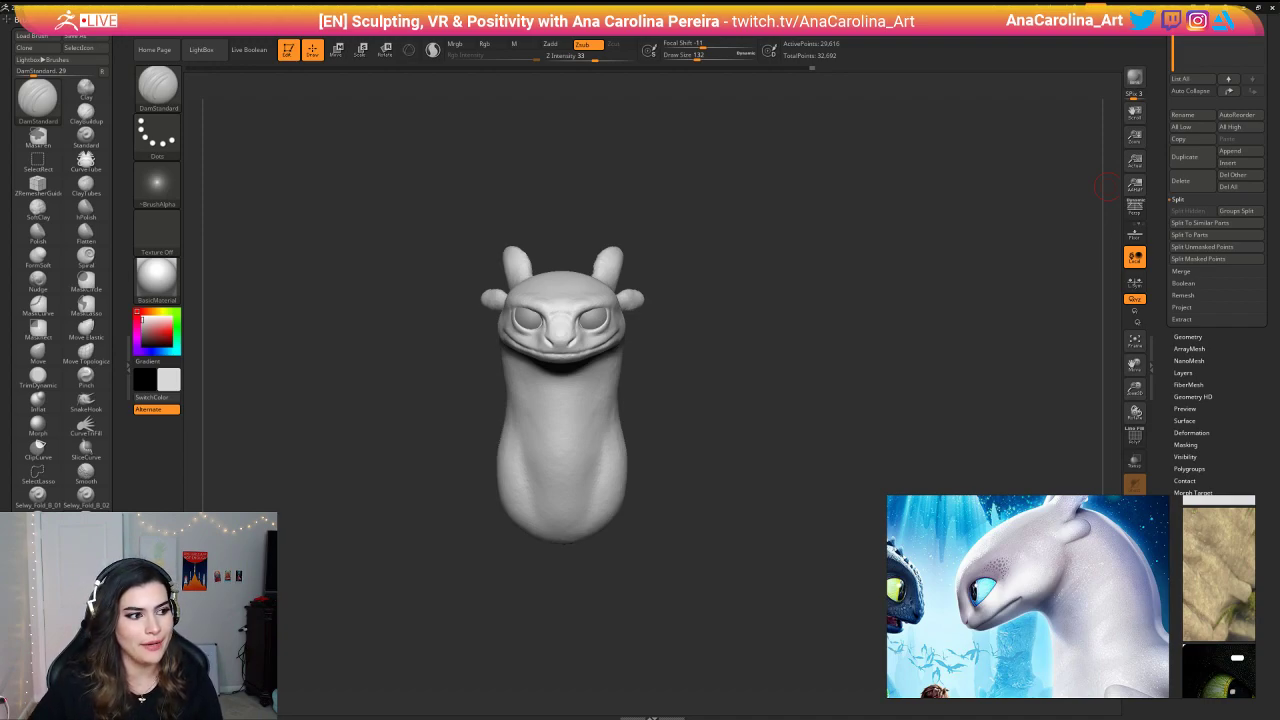
pyautogui.moveTo(748, 342)
pyautogui.mouseDown()
pyautogui.moveTo(732, 340)
pyautogui.moveTo(695, 442)
pyautogui.mouseUp()
pyautogui.press('space')
pyautogui.moveTo(750, 380); pyautogui.dragTo(761, 379)
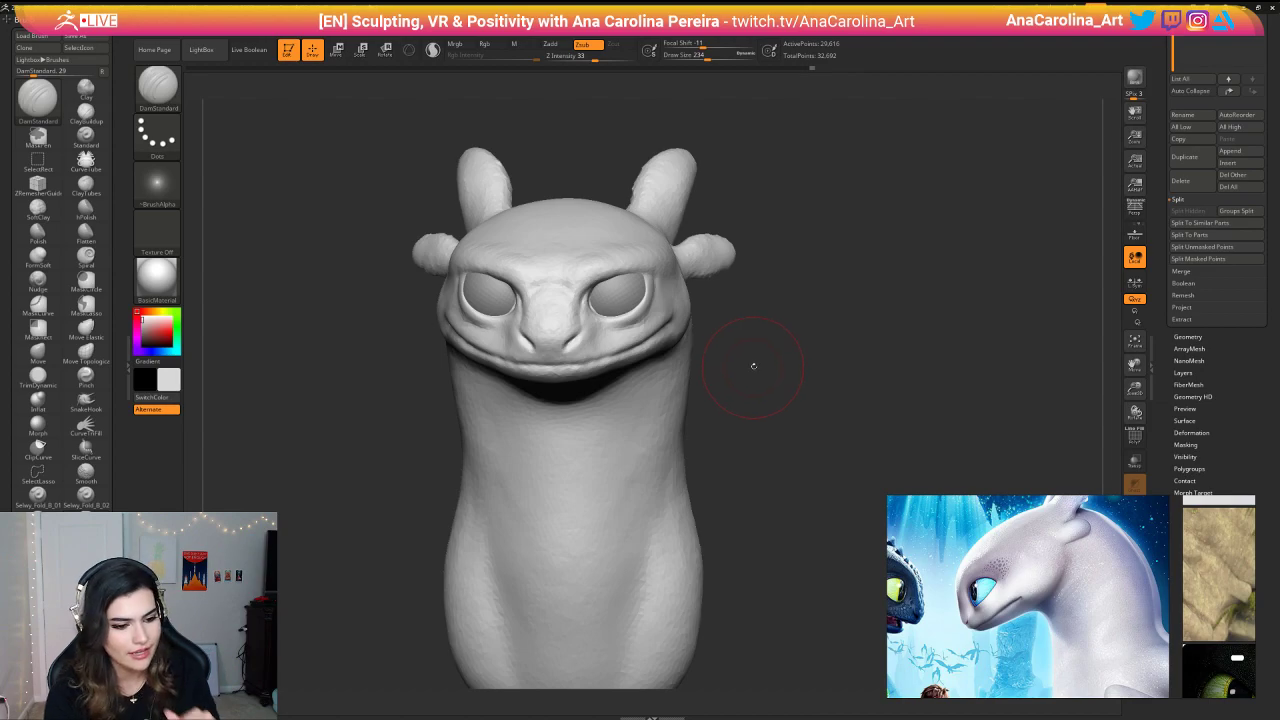
pyautogui.moveTo(790, 325); pyautogui.dragTo(831, 320)
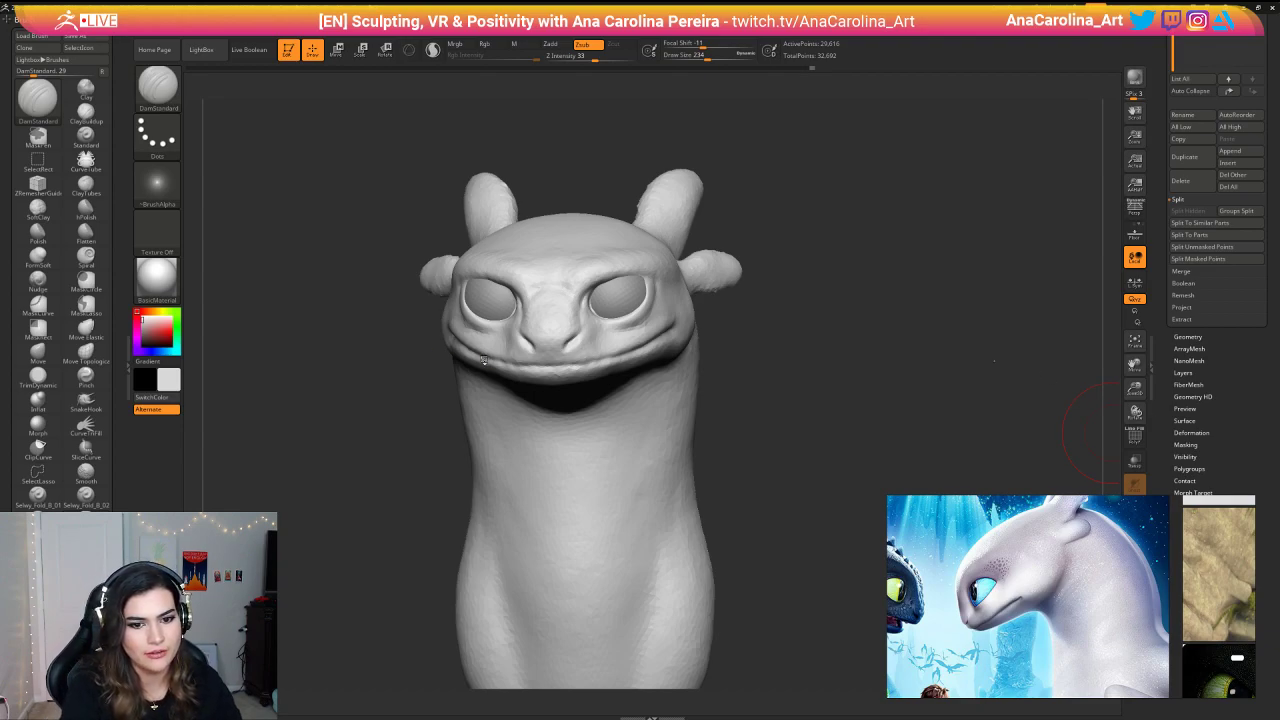
# Step: Adjust the brow and upper eyelid contour in profile with the Move brush at draw size 97
pyautogui.moveTo(801, 403); pyautogui.dragTo(766, 403)
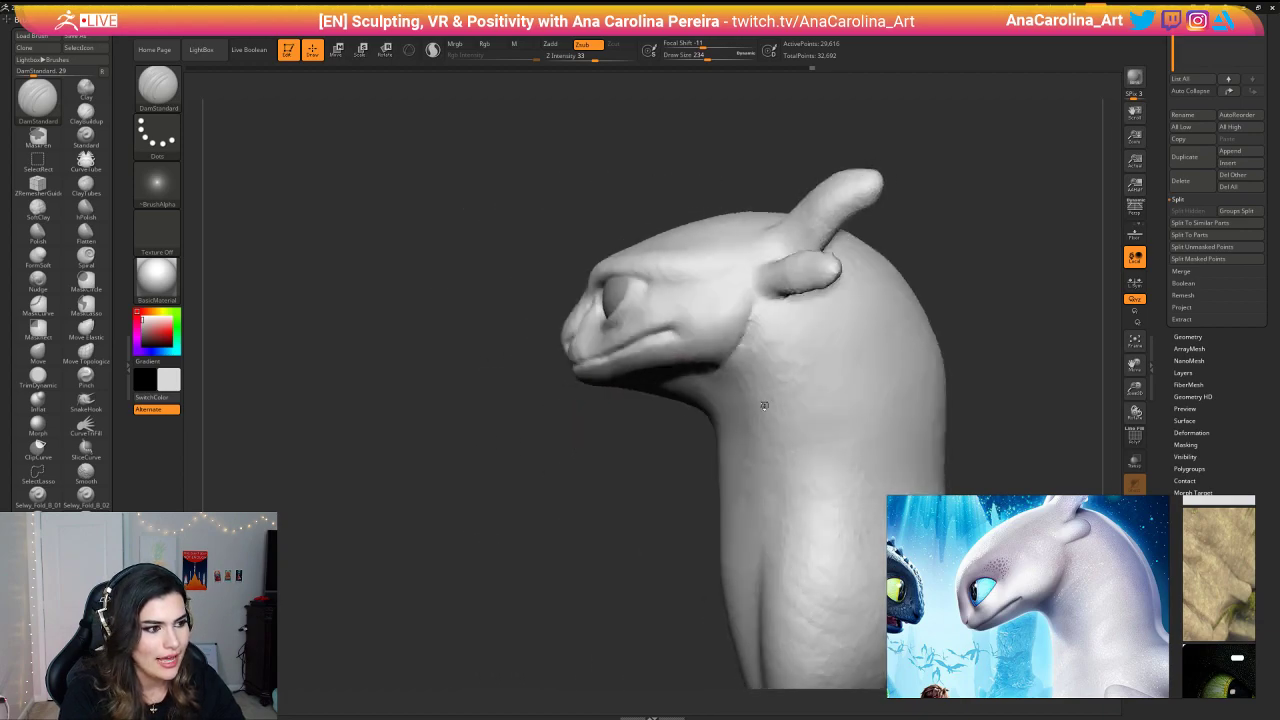
pyautogui.keyDown('alt'); pyautogui.moveTo(600, 400); pyautogui.dragTo(600, 430); pyautogui.keyUp('alt')
pyautogui.press('space')
pyautogui.moveTo(690, 347); pyautogui.dragTo(668, 347)
pyautogui.keyDown('alt'); pyautogui.moveTo(645, 430); pyautogui.dragTo(648, 460); pyautogui.keyUp('alt')
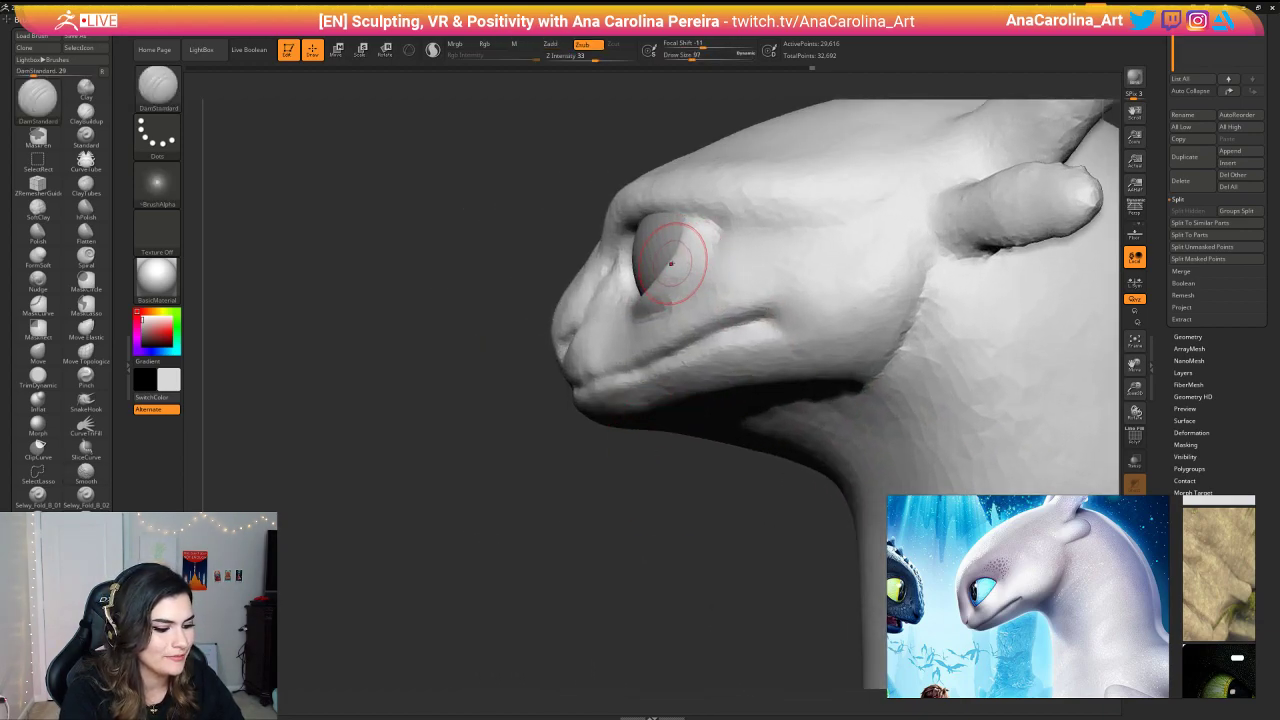
pyautogui.press('b')
pyautogui.press('m')
pyautogui.press('v')
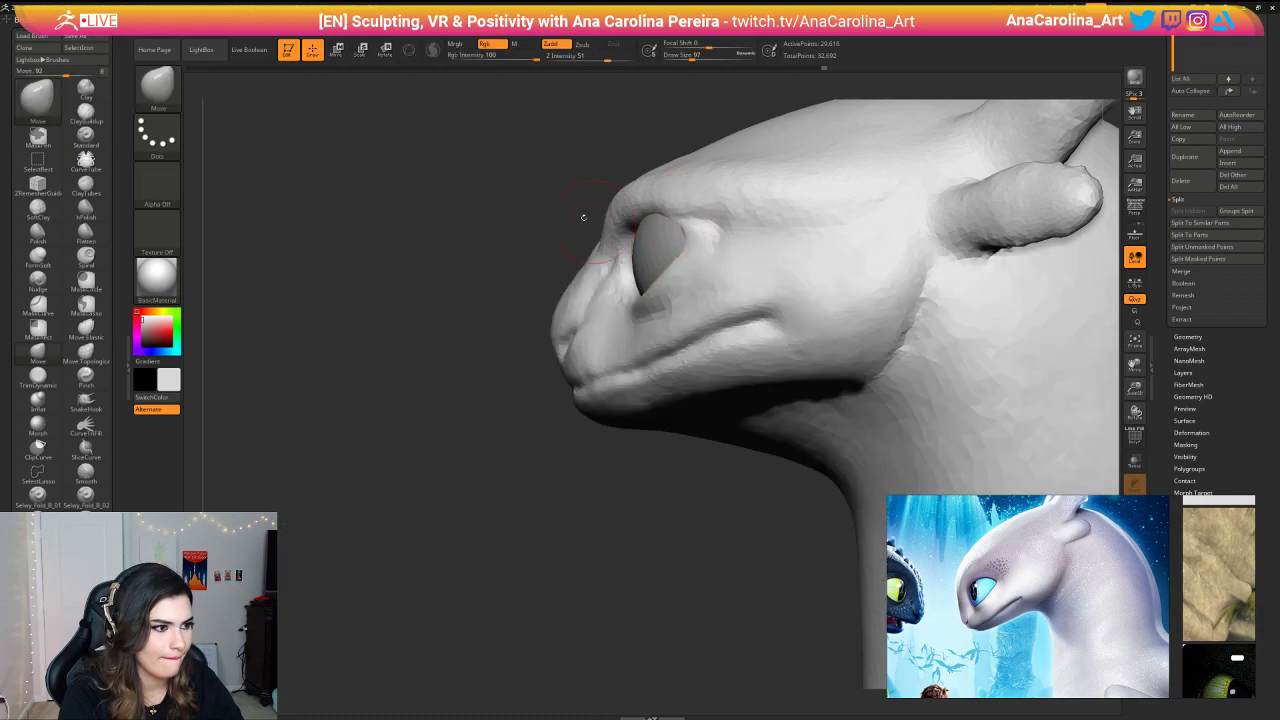
pyautogui.moveTo(584, 217)
pyautogui.mouseDown()
pyautogui.moveTo(730, 225)
pyautogui.moveTo(806, 212)
pyautogui.moveTo(808, 262)
pyautogui.moveTo(752, 243)
pyautogui.mouseUp()
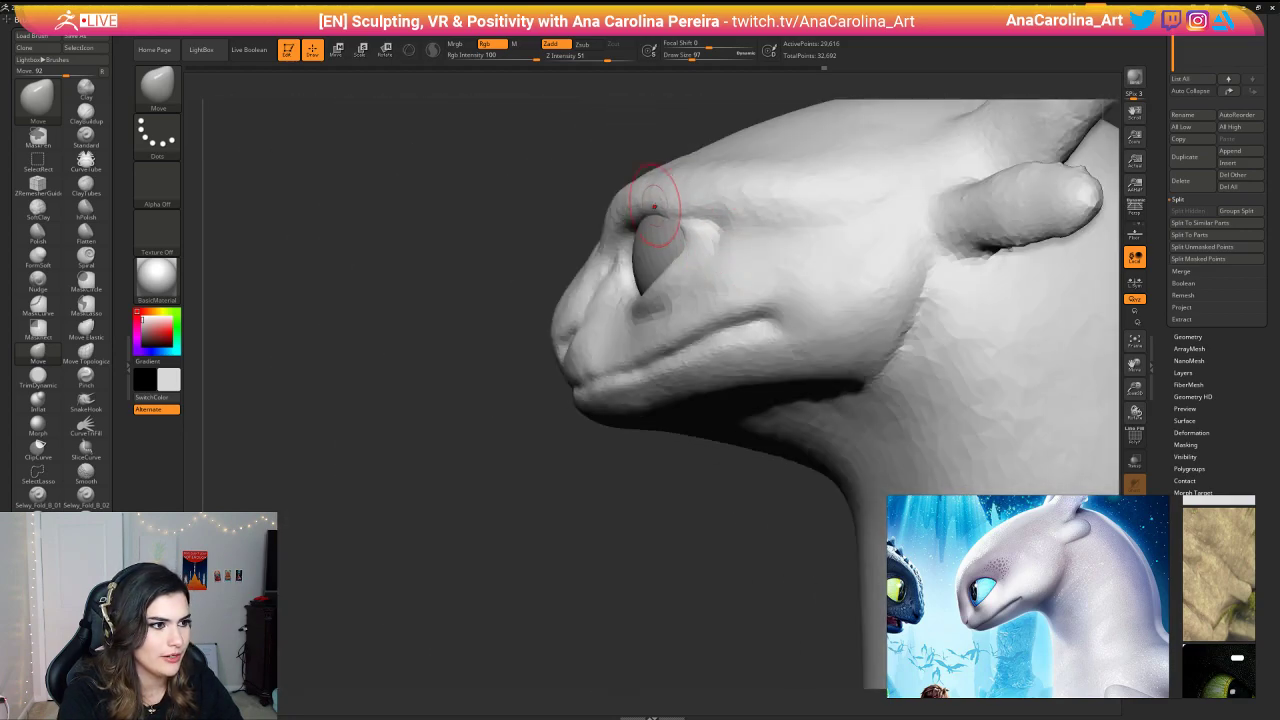
# Step: Adjust the brow and cheek silhouette with the Move brush at draw size 172
pyautogui.moveTo(440, 210); pyautogui.dragTo(587, 206)
pyautogui.press('space')
pyautogui.moveTo(640, 142); pyautogui.dragTo(651, 142)
pyautogui.moveTo(920, 295); pyautogui.dragTo(985, 285)
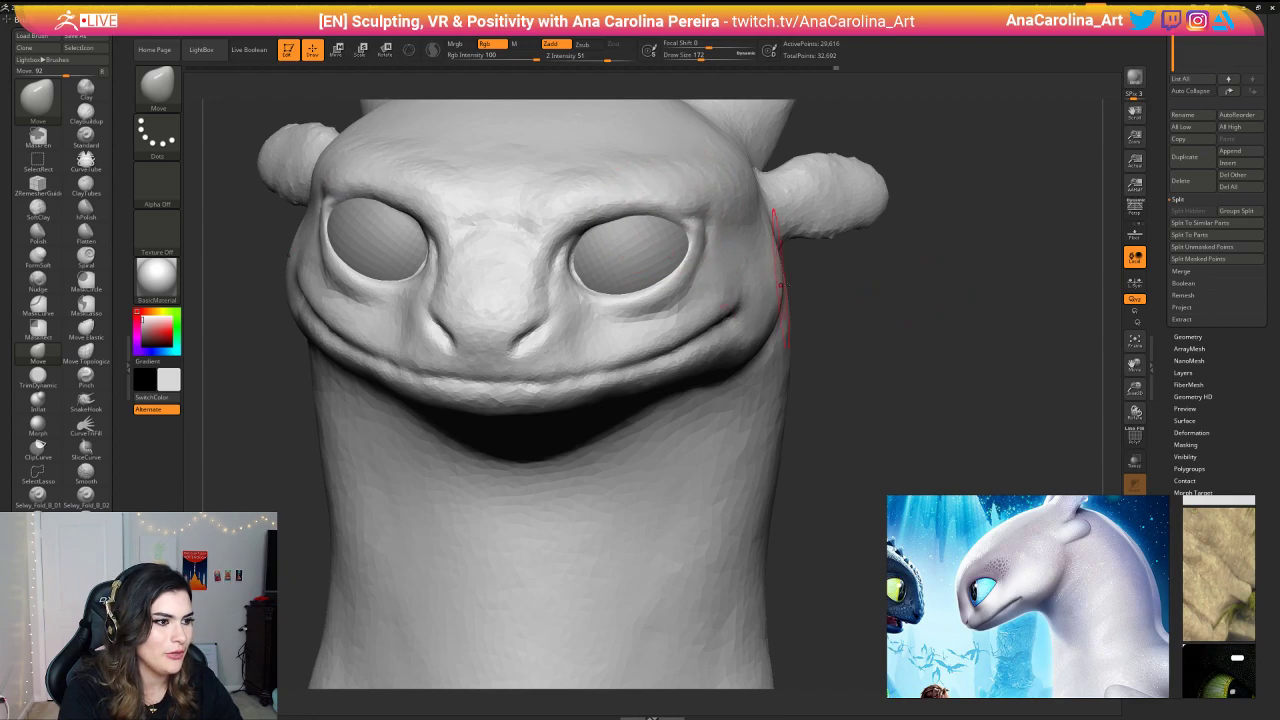
pyautogui.moveTo(830, 287); pyautogui.dragTo(880, 312)
# Step: Reshape the outer eyelid corner with the Move brush at a smaller draw size and smooth the crease beside it
pyautogui.press('space')
pyautogui.moveTo(735, 289); pyautogui.dragTo(723, 289)
pyautogui.moveTo(850, 285); pyautogui.dragTo(825, 280)
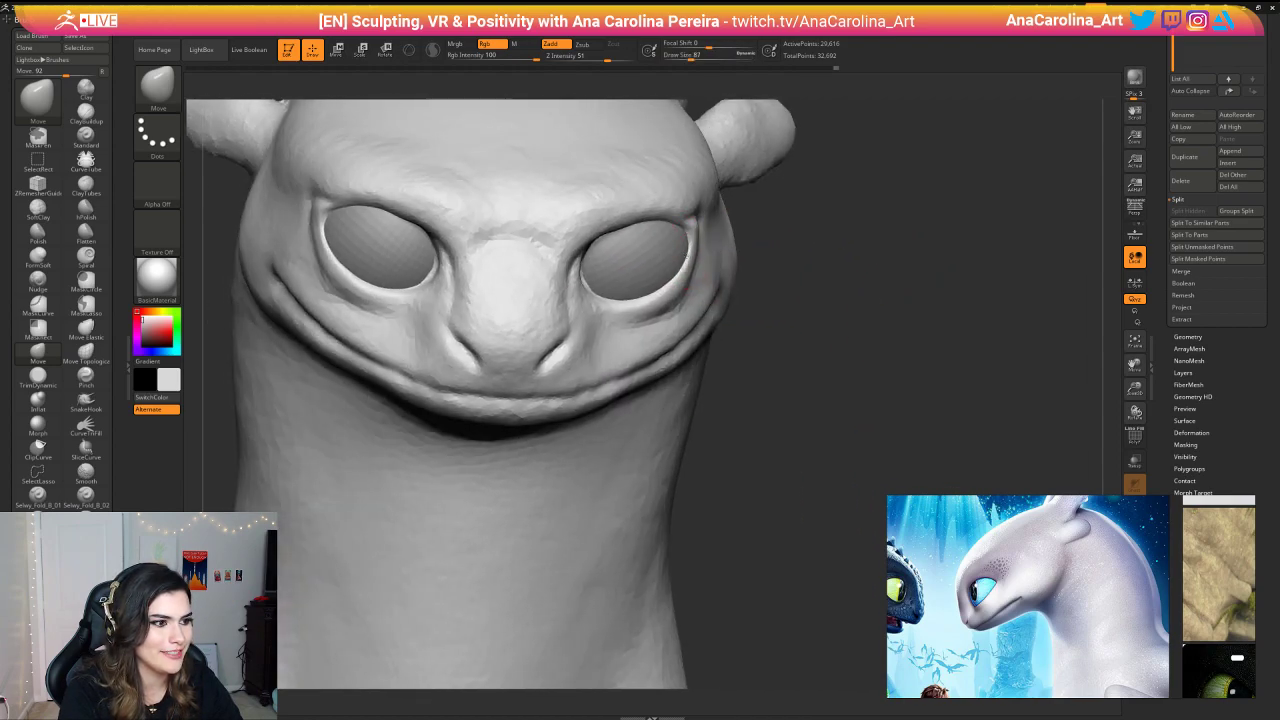
pyautogui.moveTo(697, 240); pyautogui.dragTo(724, 280)
pyautogui.press('space')
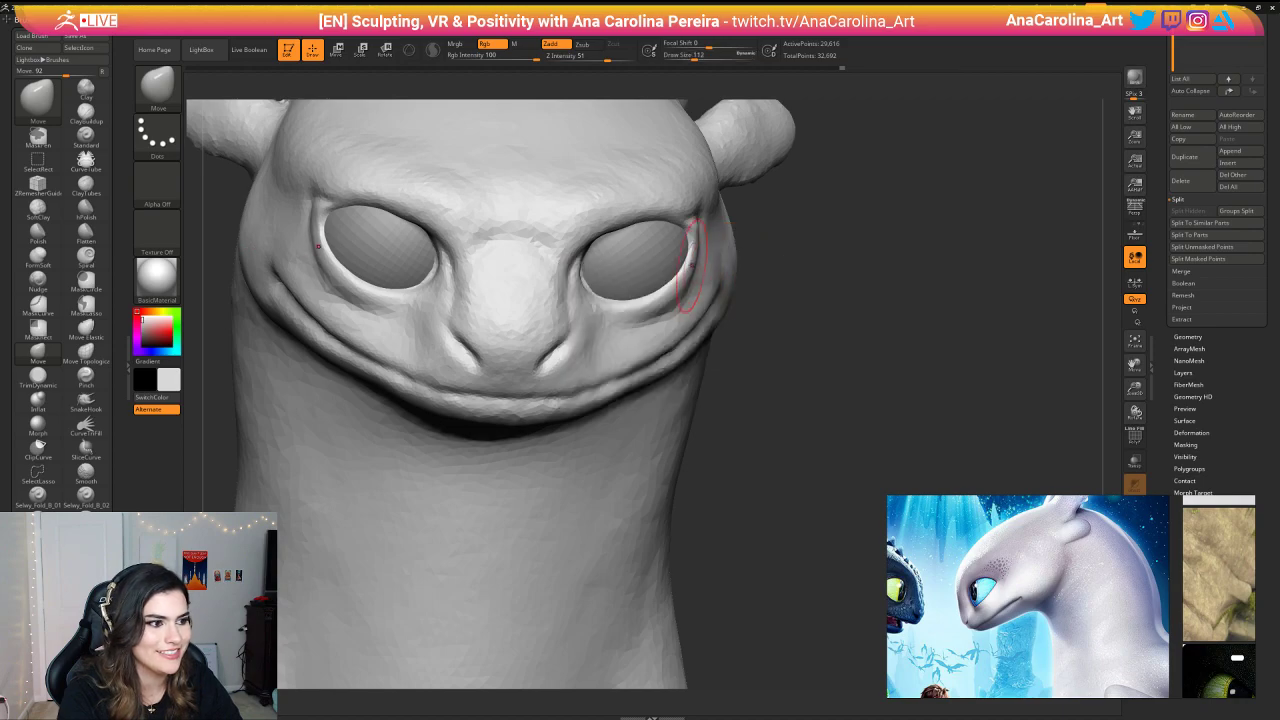
pyautogui.press('space')
pyautogui.moveTo(800, 292); pyautogui.dragTo(735, 290)
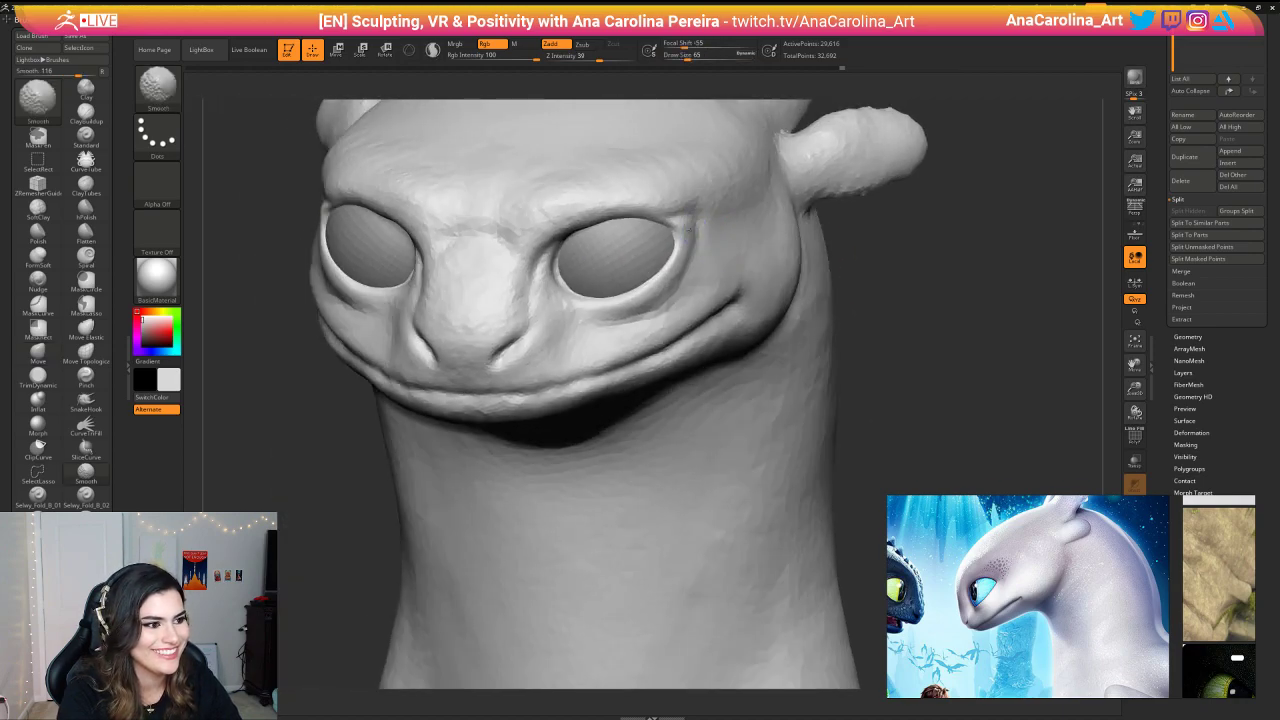
pyautogui.keyDown('shift'); pyautogui.moveTo(684, 212); pyautogui.dragTo(691, 226); pyautogui.keyUp('shift')
# Step: Save the project with the whole head and neck framed
pyautogui.moveTo(846, 250)
pyautogui.keyDown('alt'); pyautogui.mouseDown()
pyautogui.moveTo(834, 206)
pyautogui.moveTo(857, 240)
pyautogui.moveTo(863, 226)
pyautogui.moveTo(848, 222)
pyautogui.mouseUp(); pyautogui.keyUp('alt')
pyautogui.press('f')
pyautogui.hotkey('ctrl', 's')
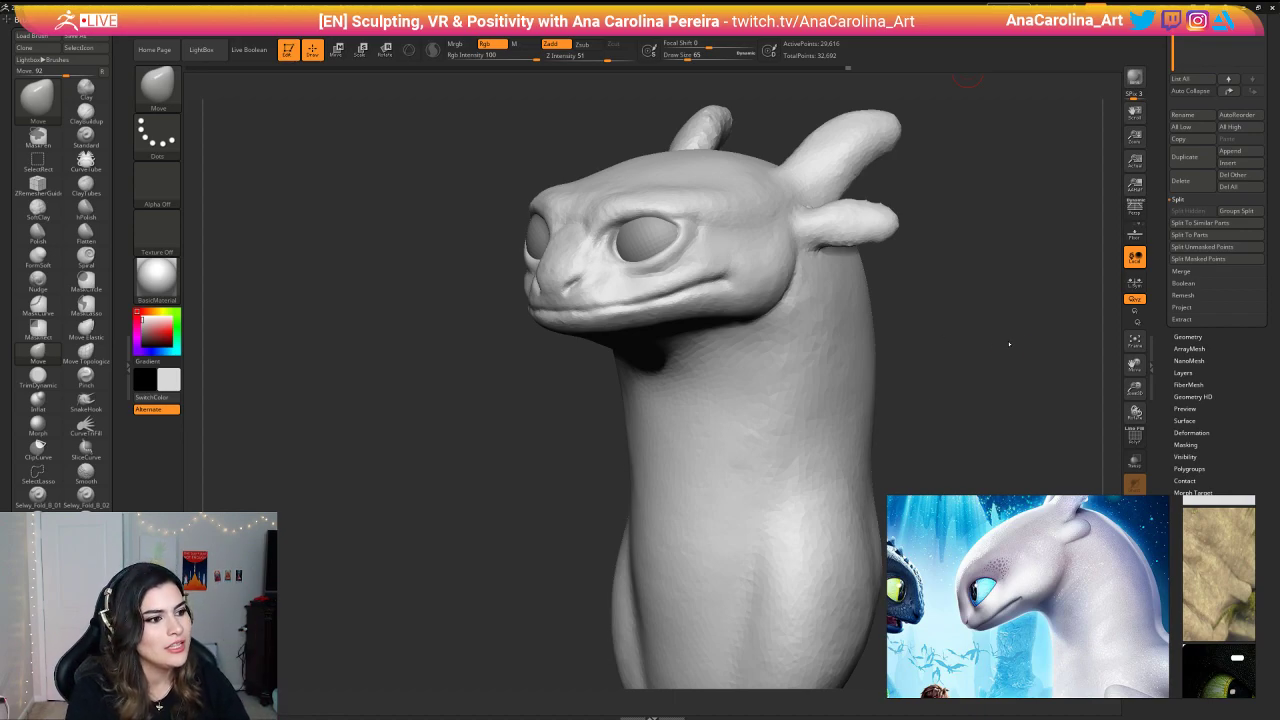
# Step: Refine the upper and outer eyelid shape with the Move brush at draw size 74
pyautogui.moveTo(494, 383); pyautogui.dragTo(415, 440)
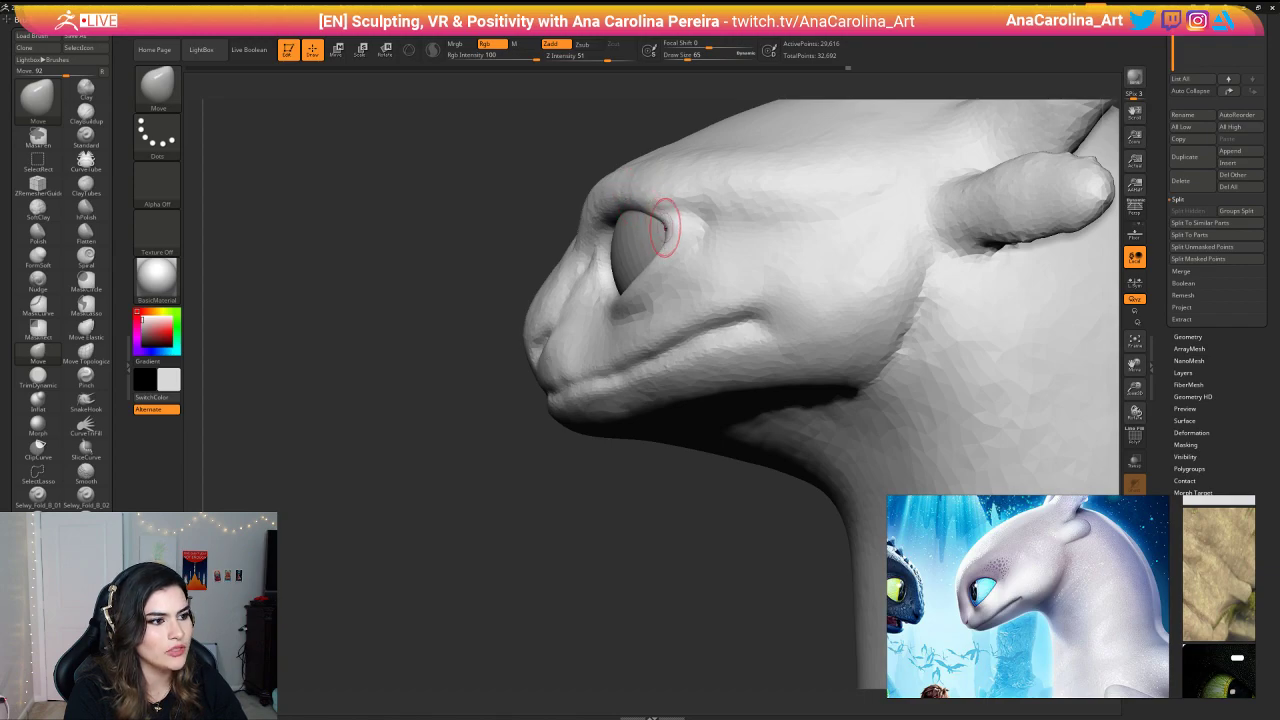
pyautogui.press('space')
pyautogui.press('space')
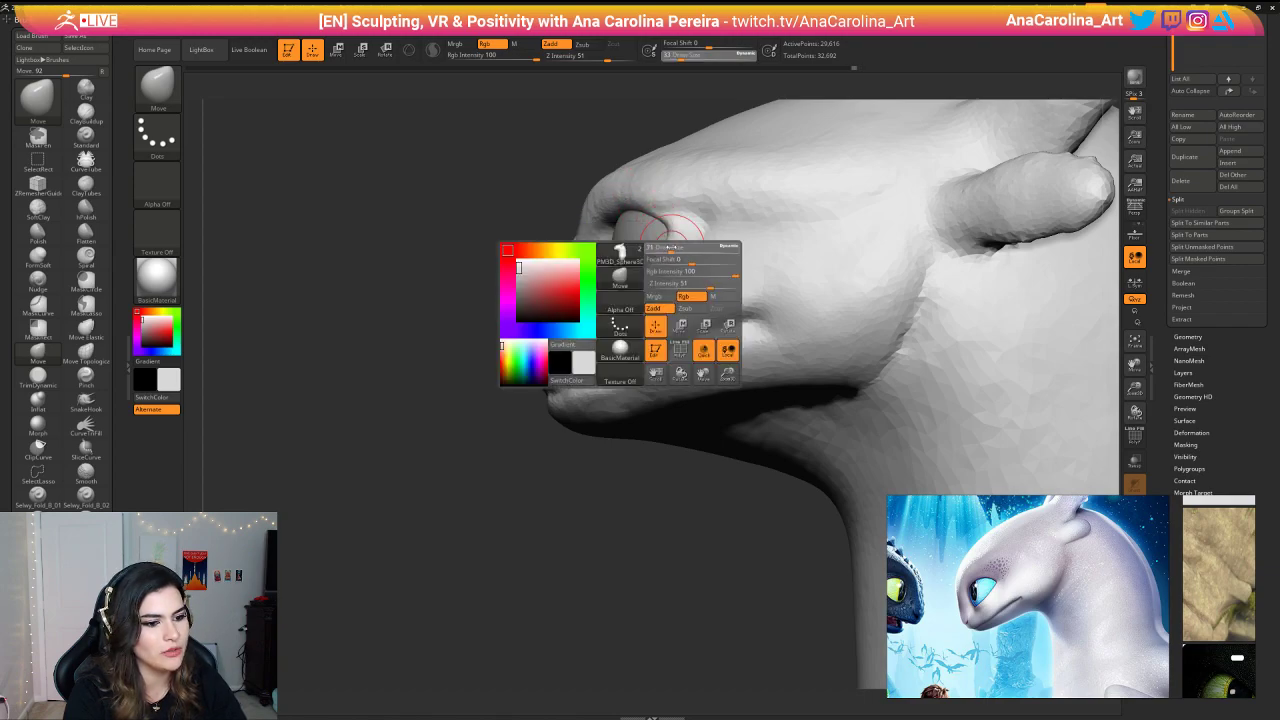
pyautogui.moveTo(671, 247); pyautogui.dragTo(673, 247)
pyautogui.moveTo(641, 476)
pyautogui.mouseDown()
pyautogui.moveTo(613, 468)
pyautogui.moveTo(611, 446)
pyautogui.moveTo(780, 396)
pyautogui.moveTo(588, 356)
pyautogui.mouseUp()
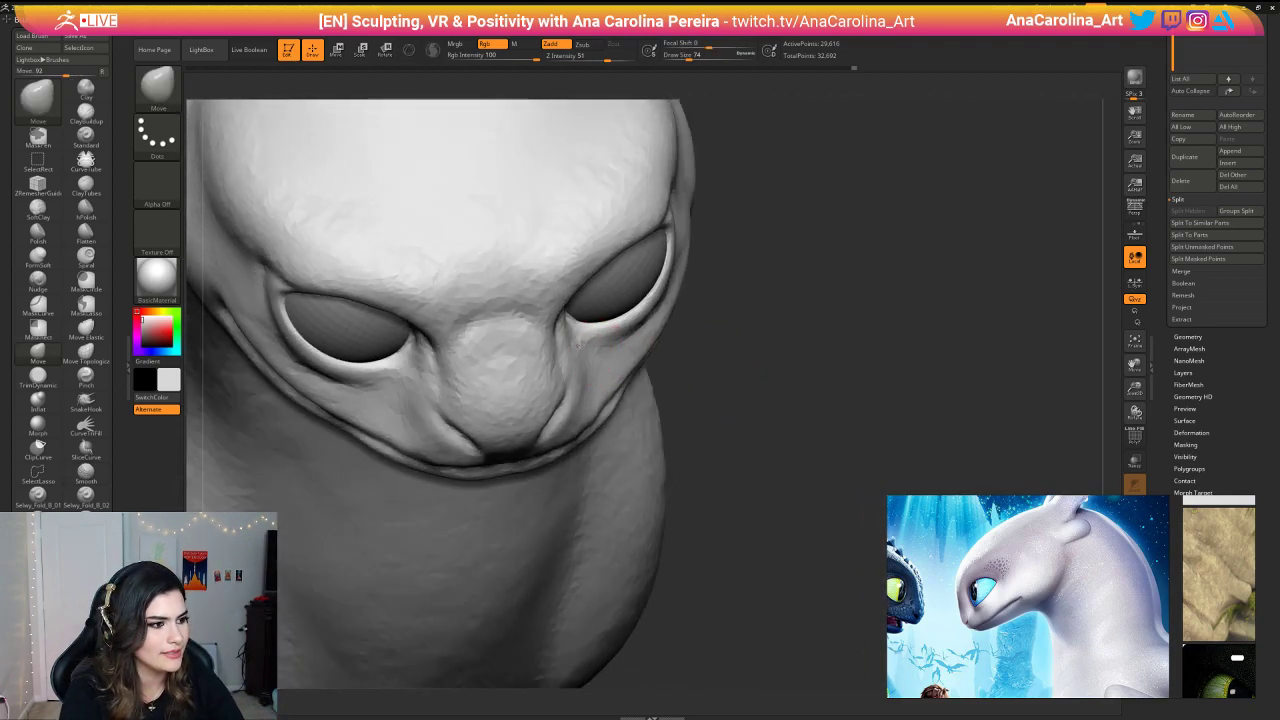
pyautogui.moveTo(748, 398)
pyautogui.mouseDown()
pyautogui.moveTo(778, 390)
pyautogui.moveTo(790, 366)
pyautogui.mouseUp()
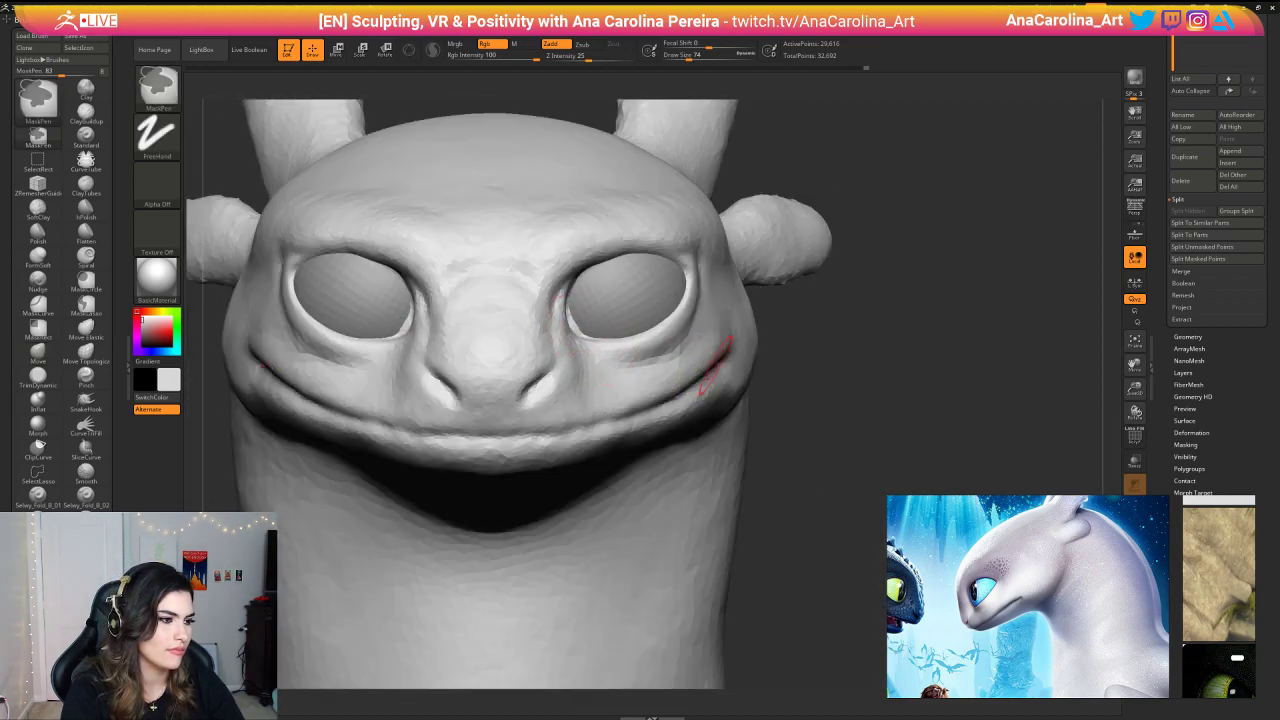
pyautogui.moveTo(790, 385)
pyautogui.keyDown('alt'); pyautogui.mouseDown()
pyautogui.moveTo(785, 312)
pyautogui.moveTo(770, 372)
pyautogui.mouseUp(); pyautogui.keyUp('alt')
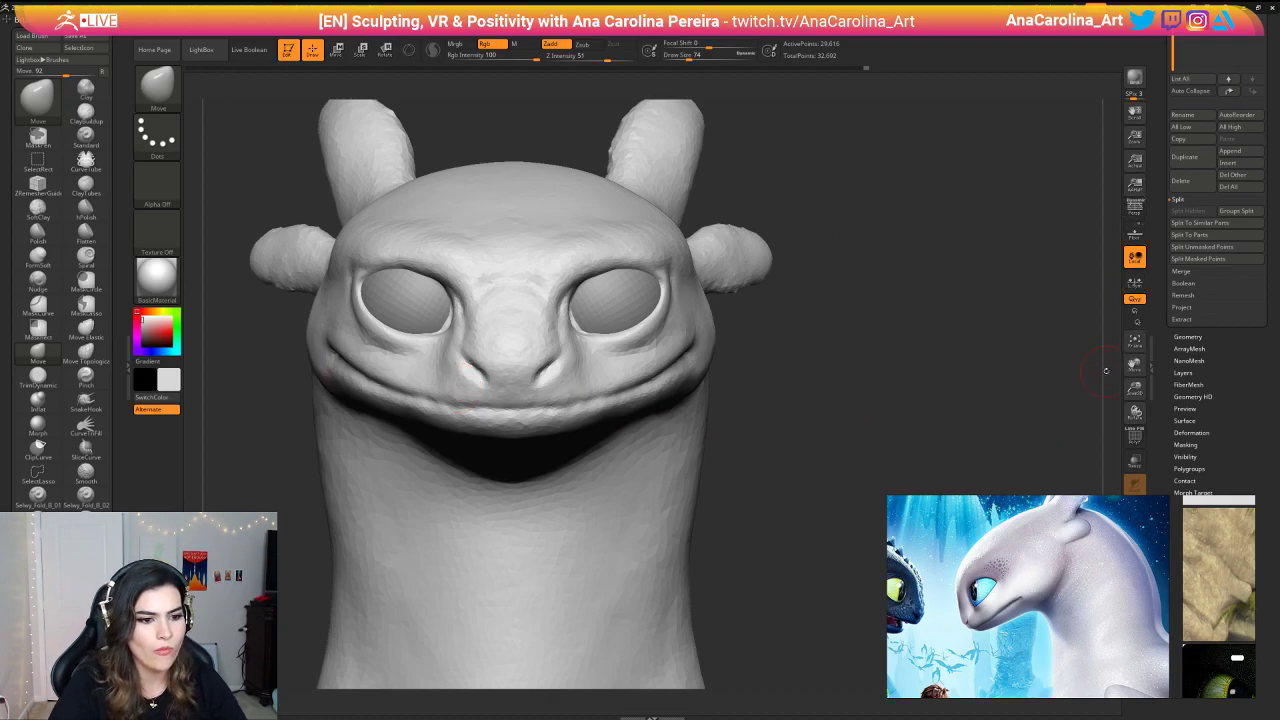
# Step: Isolate the head mesh in Solo mode and start filling the eye sockets with ClayBuildup at draw size 74
pyautogui.moveTo(1097, 551); pyautogui.dragTo(1107, 607)
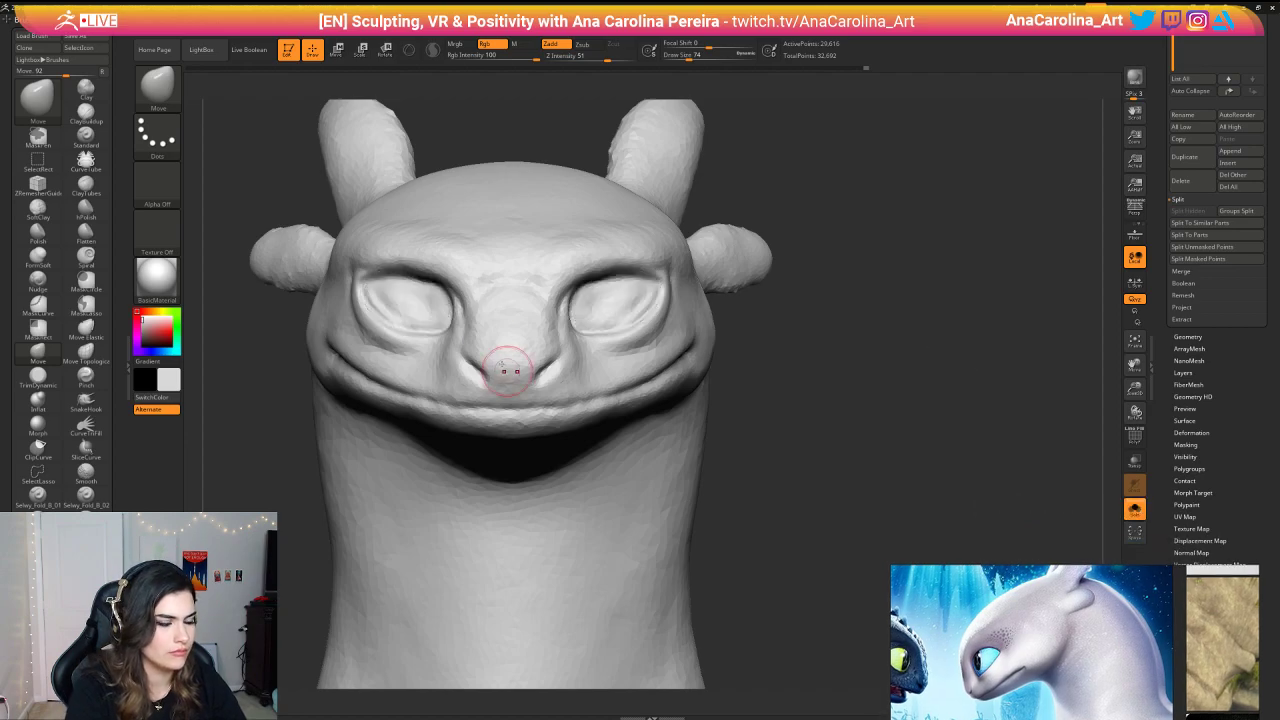
pyautogui.moveTo(757, 391); pyautogui.dragTo(807, 388)
pyautogui.press('b')
pyautogui.press('c')
pyautogui.press('b')
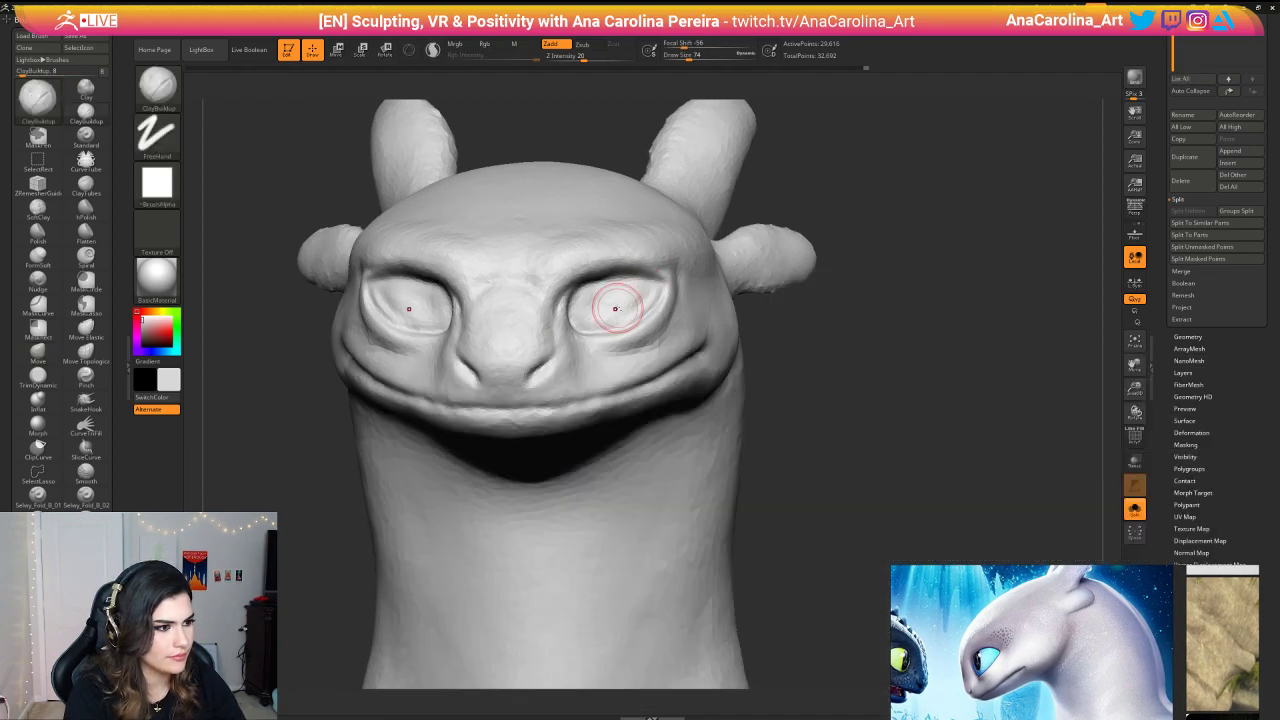
pyautogui.moveTo(614, 307)
pyautogui.mouseDown()
pyautogui.moveTo(645, 283)
pyautogui.moveTo(605, 282)
pyautogui.moveTo(646, 298)
pyautogui.moveTo(603, 317)
pyautogui.moveTo(586, 301)
pyautogui.mouseUp()
# Step: Sculpt the inside of the eye sockets with ClayBuildup at draw size 116
pyautogui.press('space')
pyautogui.moveTo(880, 348); pyautogui.dragTo(785, 337)
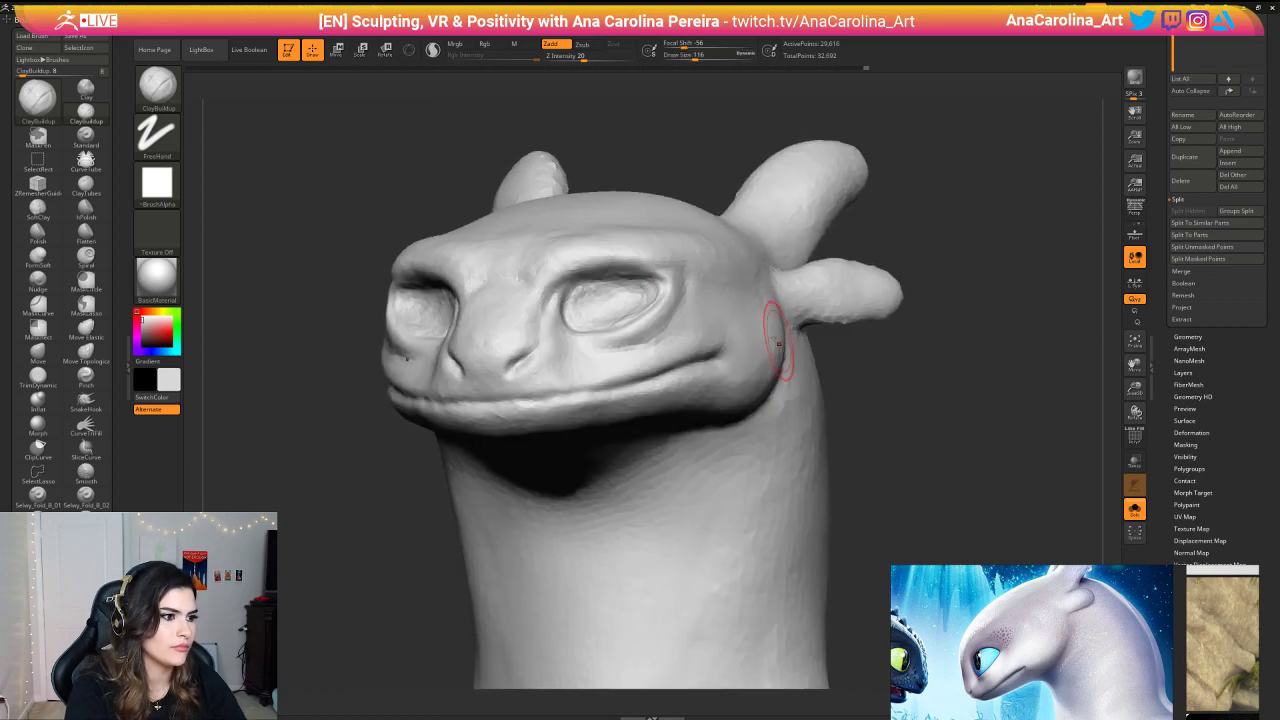
pyautogui.moveTo(605, 296)
pyautogui.mouseDown()
pyautogui.moveTo(588, 314)
pyautogui.moveTo(596, 294)
pyautogui.moveTo(618, 290)
pyautogui.mouseUp()
pyautogui.moveTo(815, 345); pyautogui.dragTo(905, 391)
pyautogui.moveTo(623, 297)
pyautogui.mouseDown()
pyautogui.moveTo(640, 314)
pyautogui.moveTo(588, 323)
pyautogui.moveTo(641, 319)
pyautogui.moveTo(607, 330)
pyautogui.moveTo(613, 304)
pyautogui.moveTo(637, 306)
pyautogui.mouseUp()
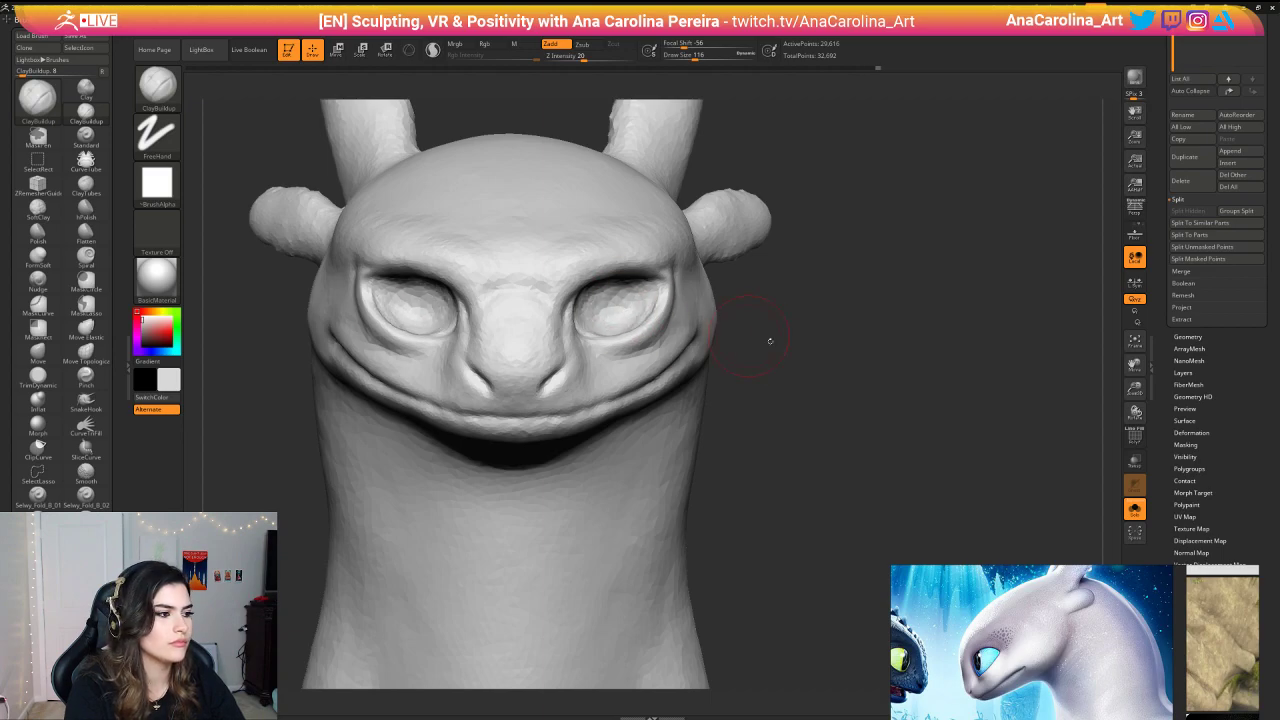
pyautogui.moveTo(769, 340)
pyautogui.mouseDown()
pyautogui.moveTo(695, 288)
pyautogui.moveTo(600, 302)
pyautogui.moveTo(603, 272)
pyautogui.moveTo(648, 285)
pyautogui.mouseUp()
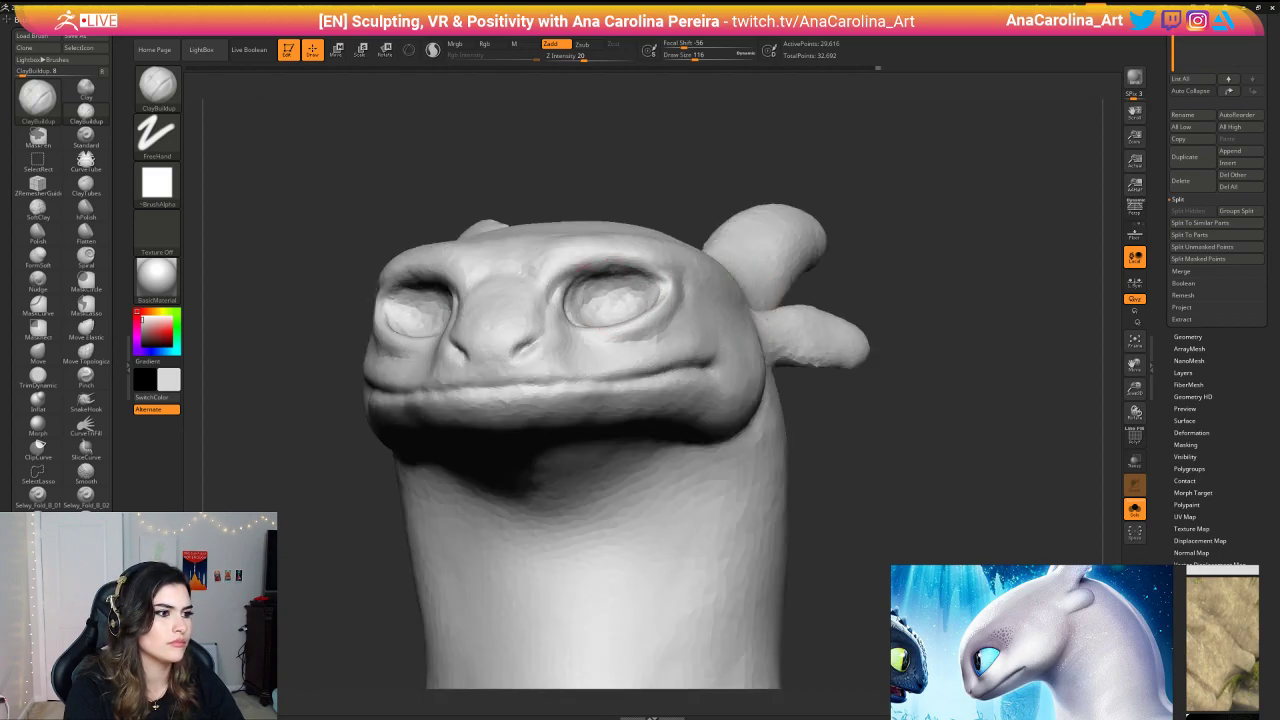
# Step: Refine the socket surface along the inner edges of the eyelids with ClayBuildup at a smaller draw size
pyautogui.moveTo(728, 180); pyautogui.dragTo(708, 80)
pyautogui.press('space')
pyautogui.moveTo(690, 164); pyautogui.dragTo(680, 163)
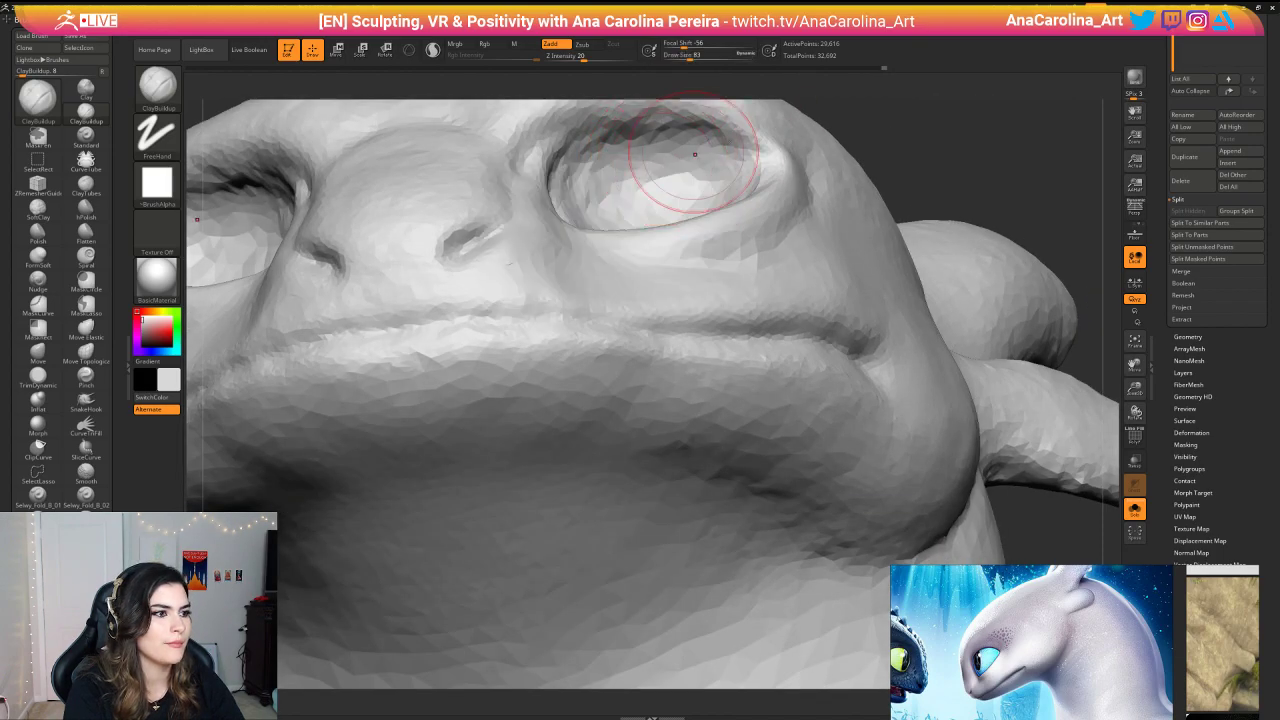
pyautogui.moveTo(738, 98); pyautogui.dragTo(731, 140)
pyautogui.moveTo(668, 234)
pyautogui.mouseDown()
pyautogui.moveTo(611, 221)
pyautogui.moveTo(650, 207)
pyautogui.moveTo(642, 238)
pyautogui.mouseUp()
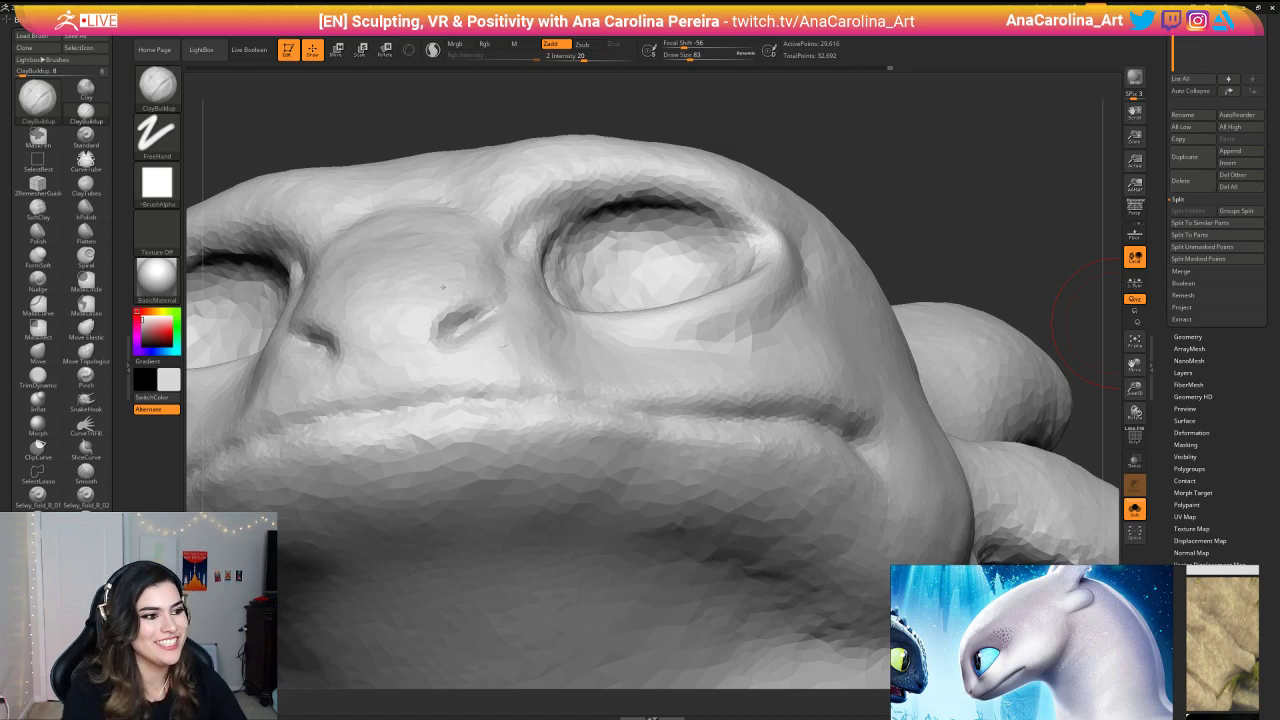
pyautogui.moveTo(783, 137)
pyautogui.mouseDown()
pyautogui.moveTo(776, 228)
pyautogui.moveTo(742, 284)
pyautogui.moveTo(677, 302)
pyautogui.mouseUp()
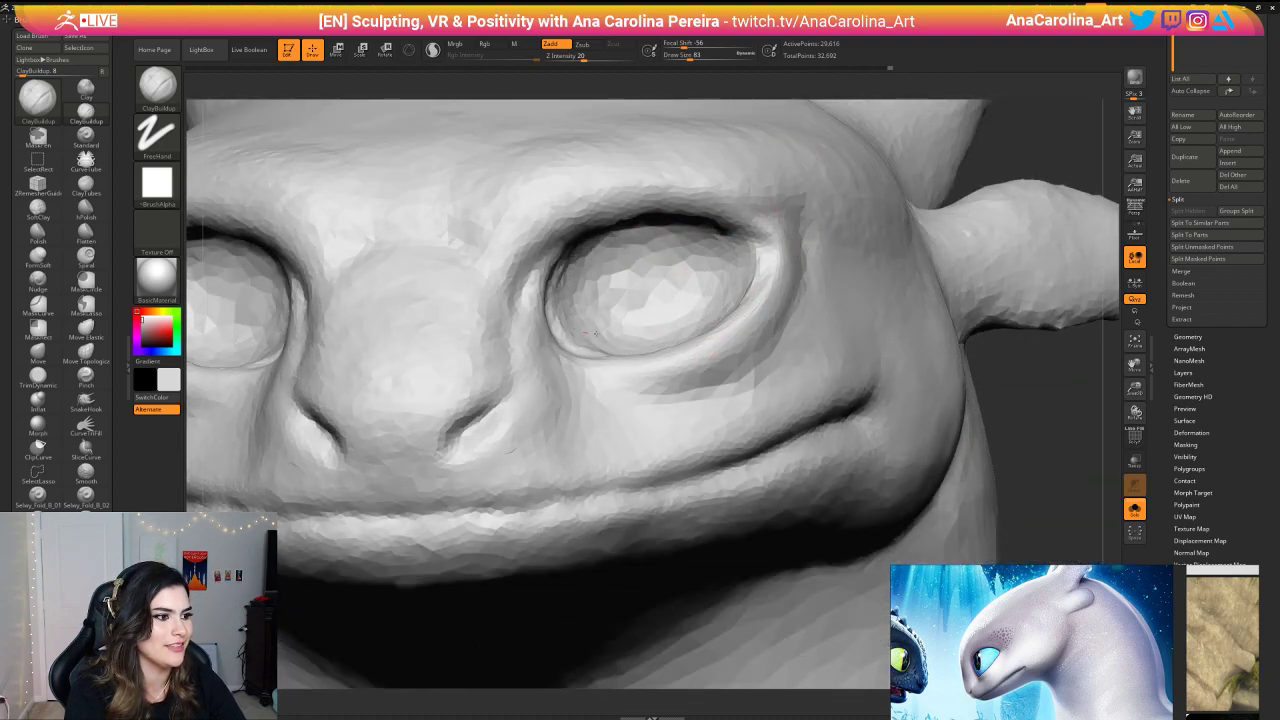
pyautogui.moveTo(1045, 150); pyautogui.dragTo(968, 122)
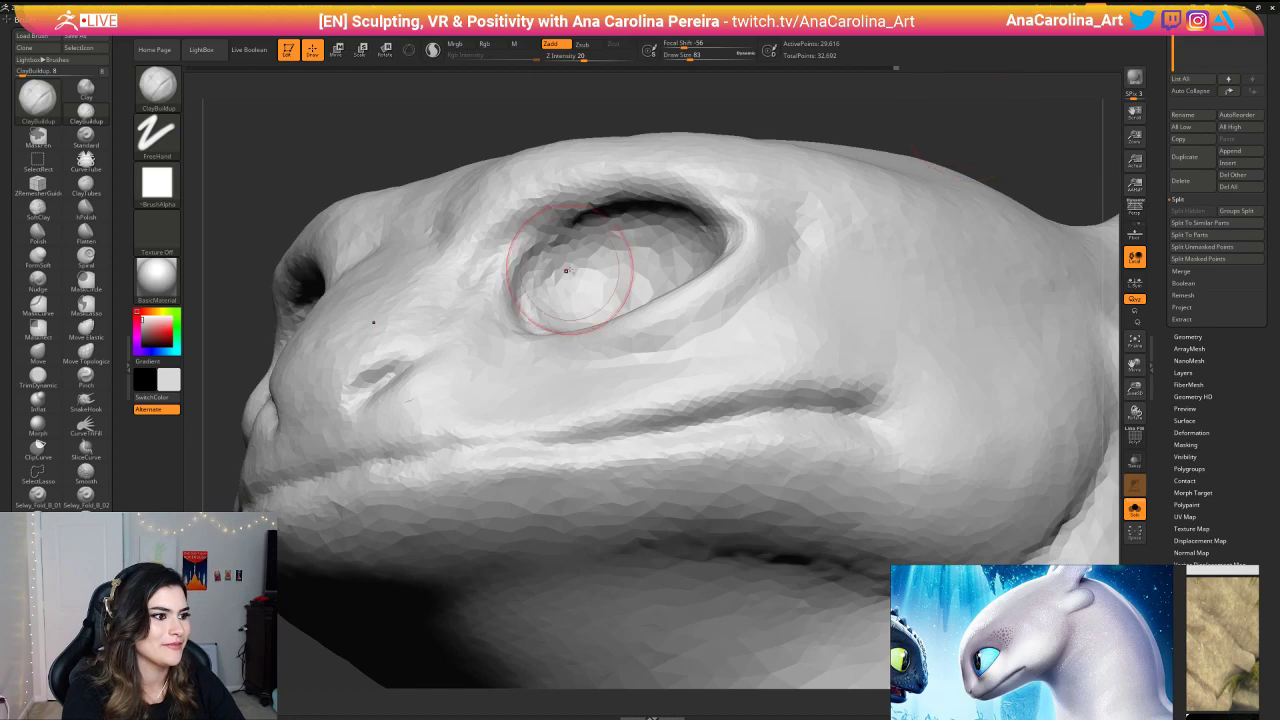
pyautogui.moveTo(571, 274)
pyautogui.mouseDown()
pyautogui.moveTo(568, 250)
pyautogui.moveTo(546, 266)
pyautogui.moveTo(550, 297)
pyautogui.mouseUp()
pyautogui.moveTo(640, 114); pyautogui.dragTo(746, 140)
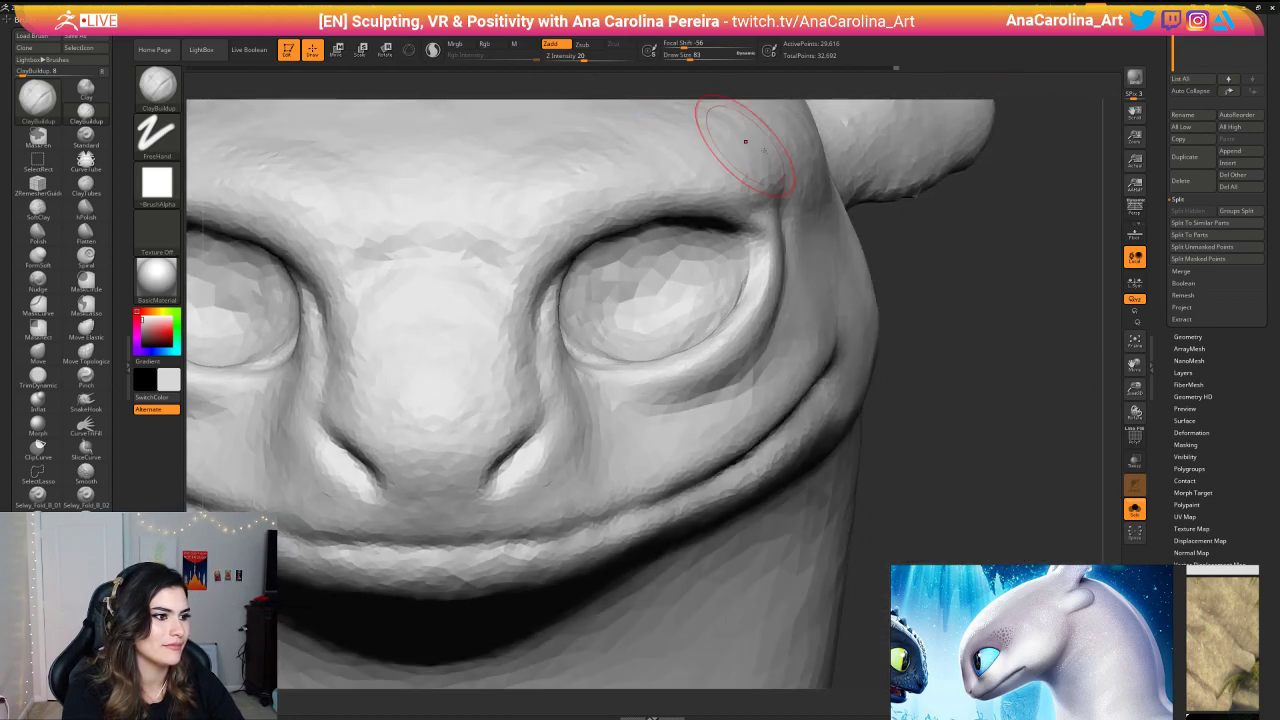
pyautogui.moveTo(1000, 155)
pyautogui.keyDown('alt'); pyautogui.mouseDown()
pyautogui.moveTo(943, 143)
pyautogui.moveTo(865, 165)
pyautogui.moveTo(900, 240)
pyautogui.mouseUp(); pyautogui.keyUp('alt')
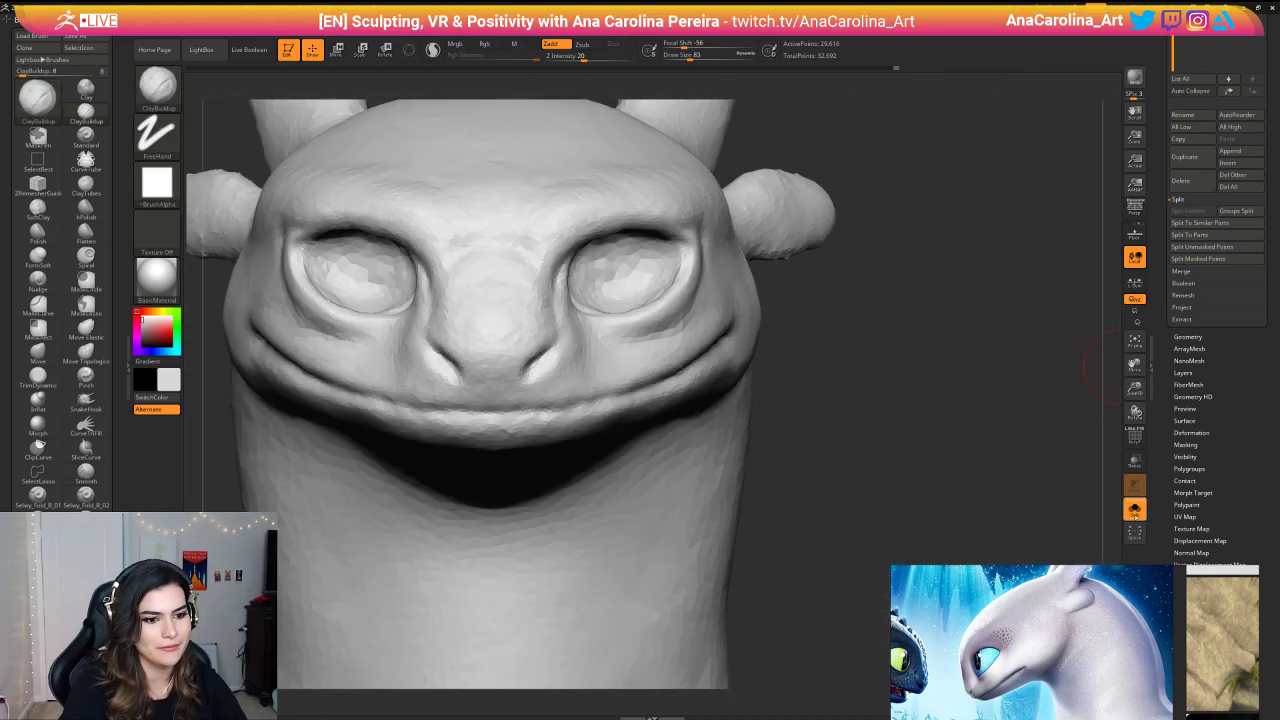
# Step: Turn off Solo mode to show the eyeballs again and save the project
pyautogui.click(1134, 514)
pyautogui.keyDown('alt'); pyautogui.moveTo(948, 417); pyautogui.dragTo(958, 209); pyautogui.keyUp('alt')
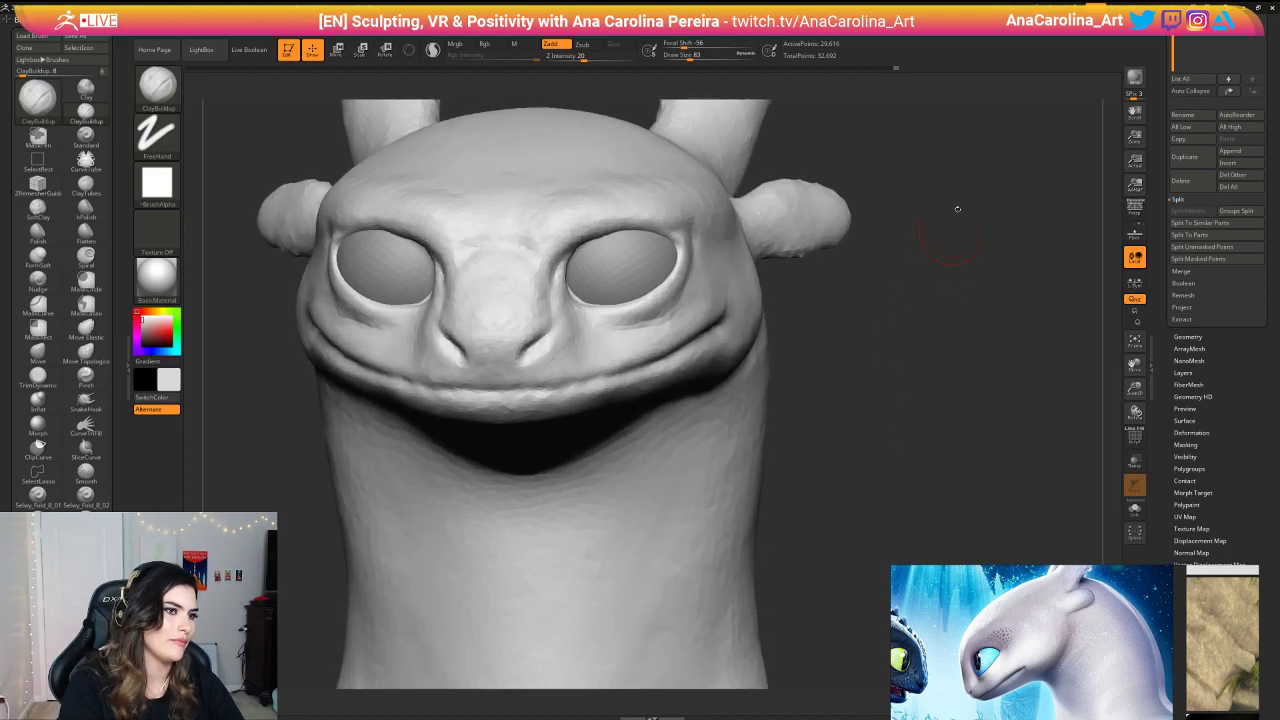
pyautogui.hotkey('ctrl', 's')
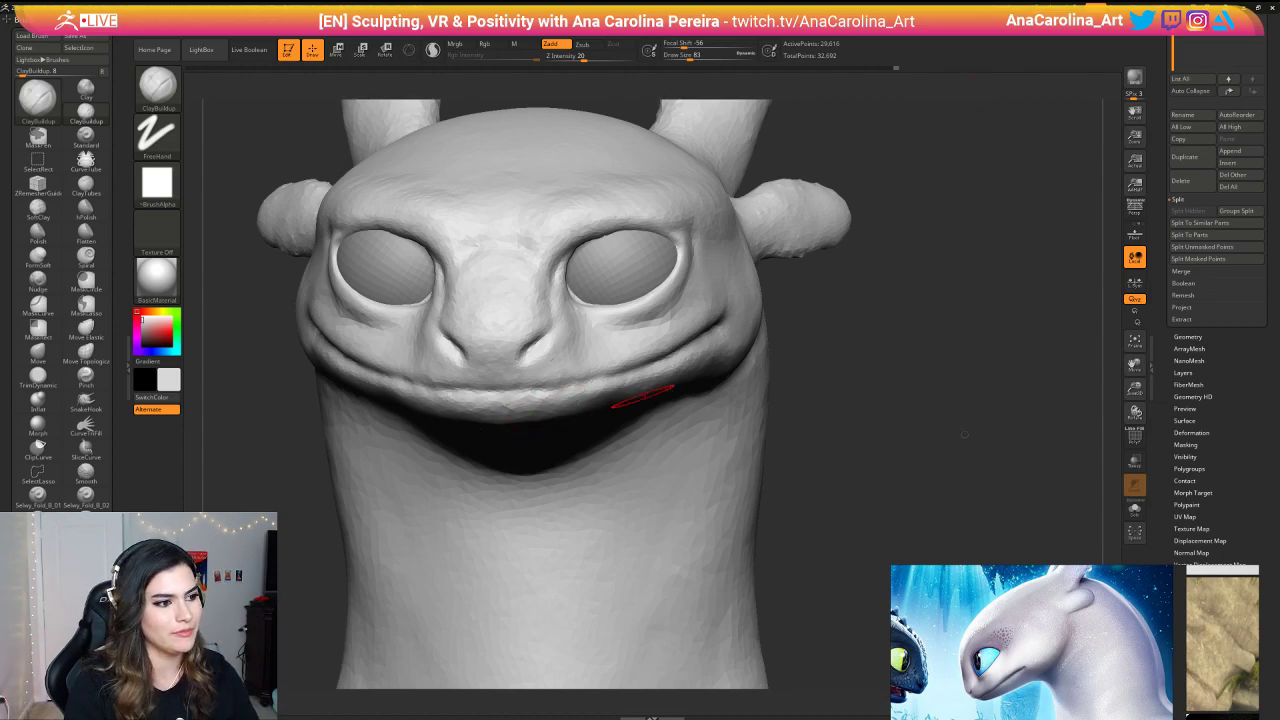
# Step: Examine the head from the front and find the open-mouthed Toothless close-up on the reference board
pyautogui.moveTo(860, 371)
pyautogui.mouseDown()
pyautogui.moveTo(883, 369)
pyautogui.moveTo(874, 331)
pyautogui.moveTo(873, 374)
pyautogui.mouseUp()
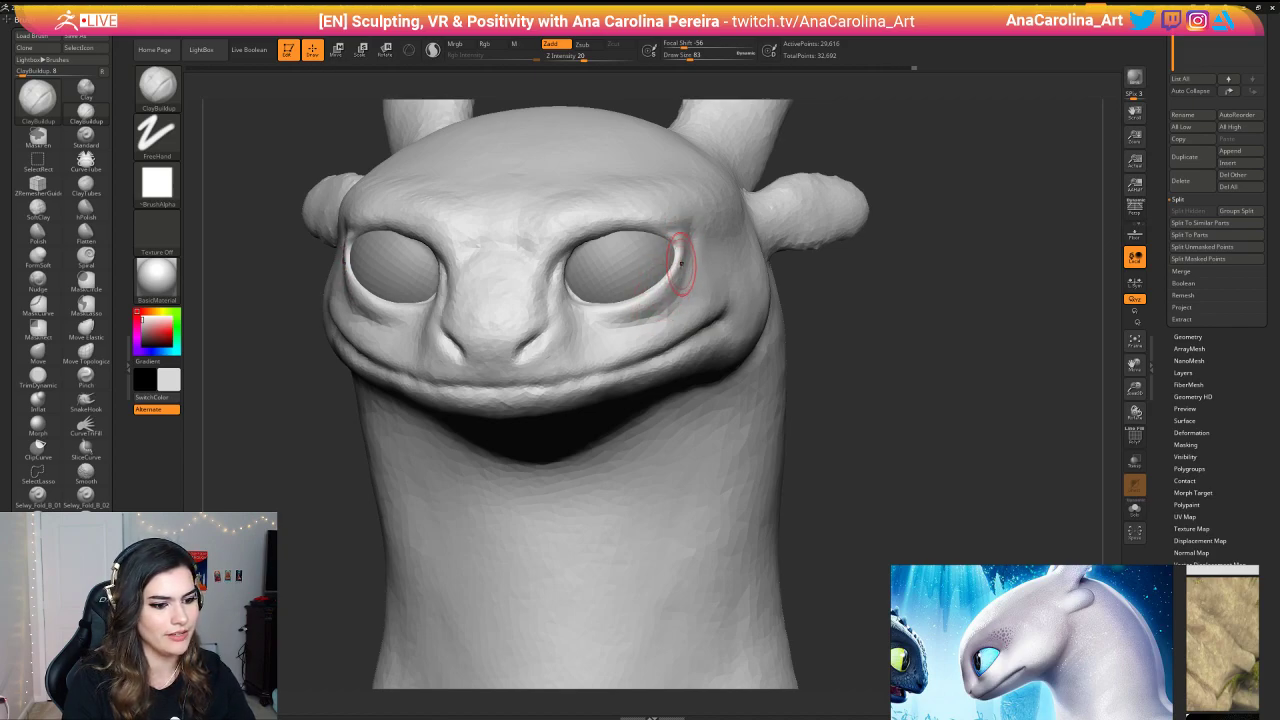
pyautogui.keyDown('alt'); pyautogui.moveTo(826, 390); pyautogui.dragTo(715, 350); pyautogui.keyUp('alt')
pyautogui.keyDown('alt'); pyautogui.moveTo(715, 350); pyautogui.dragTo(718, 400); pyautogui.keyUp('alt')
pyautogui.moveTo(630, 460)
pyautogui.keyDown('alt'); pyautogui.mouseDown()
pyautogui.moveTo(641, 399)
pyautogui.moveTo(665, 430)
pyautogui.moveTo(720, 440)
pyautogui.moveTo(760, 480)
pyautogui.moveTo(754, 449)
pyautogui.moveTo(757, 500)
pyautogui.mouseUp(); pyautogui.keyUp('alt')
pyautogui.moveTo(757, 500); pyautogui.dragTo(708, 485)
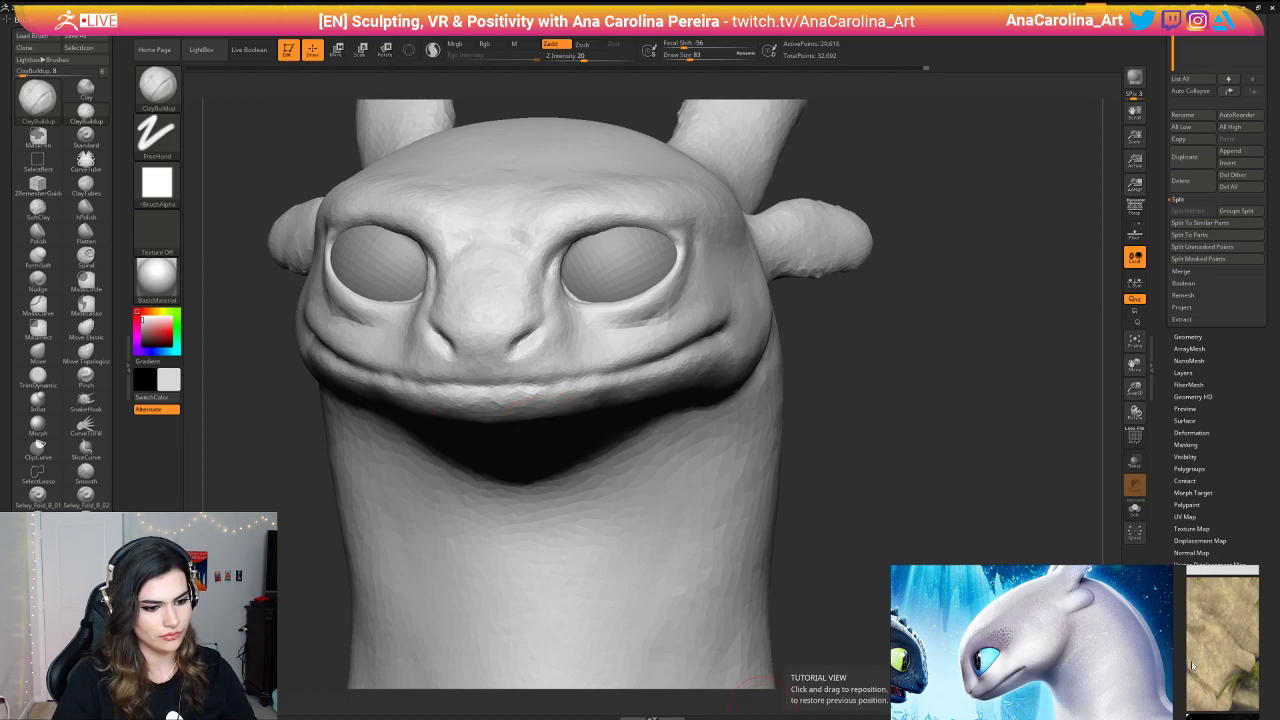
pyautogui.scroll(-5, 1192, 665)
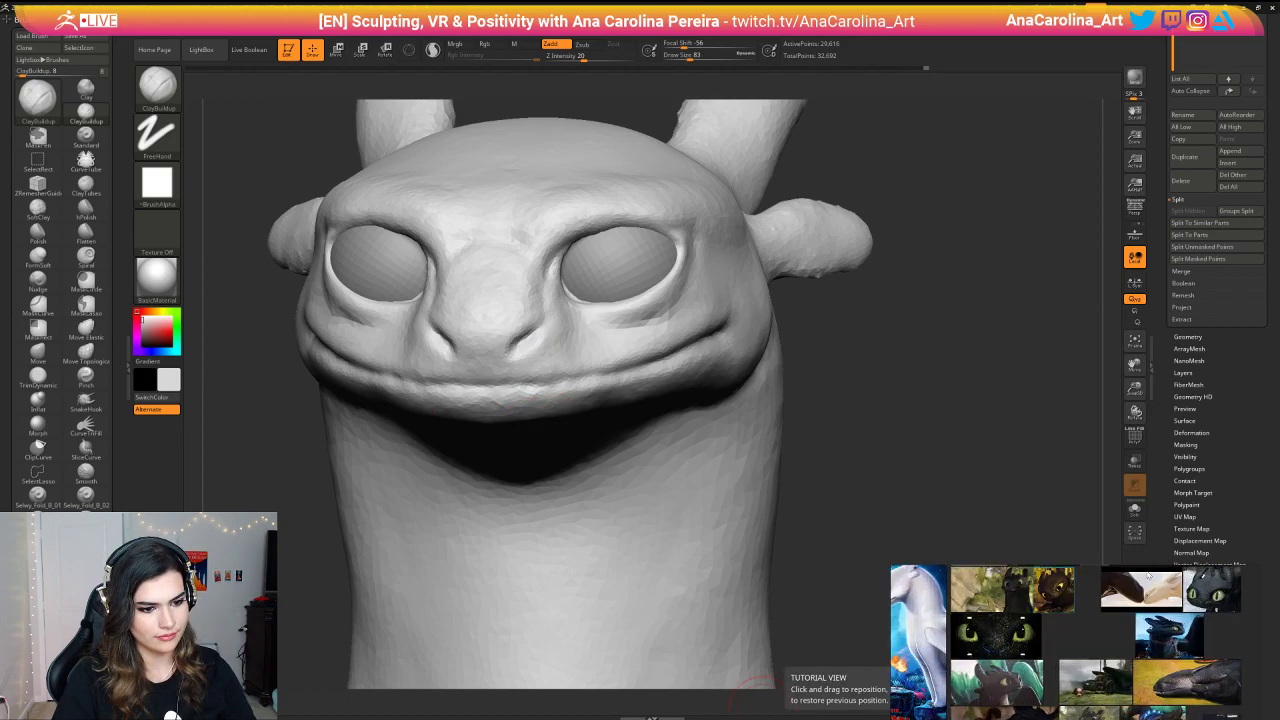
pyautogui.moveTo(1149, 575); pyautogui.dragTo(1148, 622, button='middle')
pyautogui.doubleClick(1050, 650)
pyautogui.scroll(-5, 1062, 708)
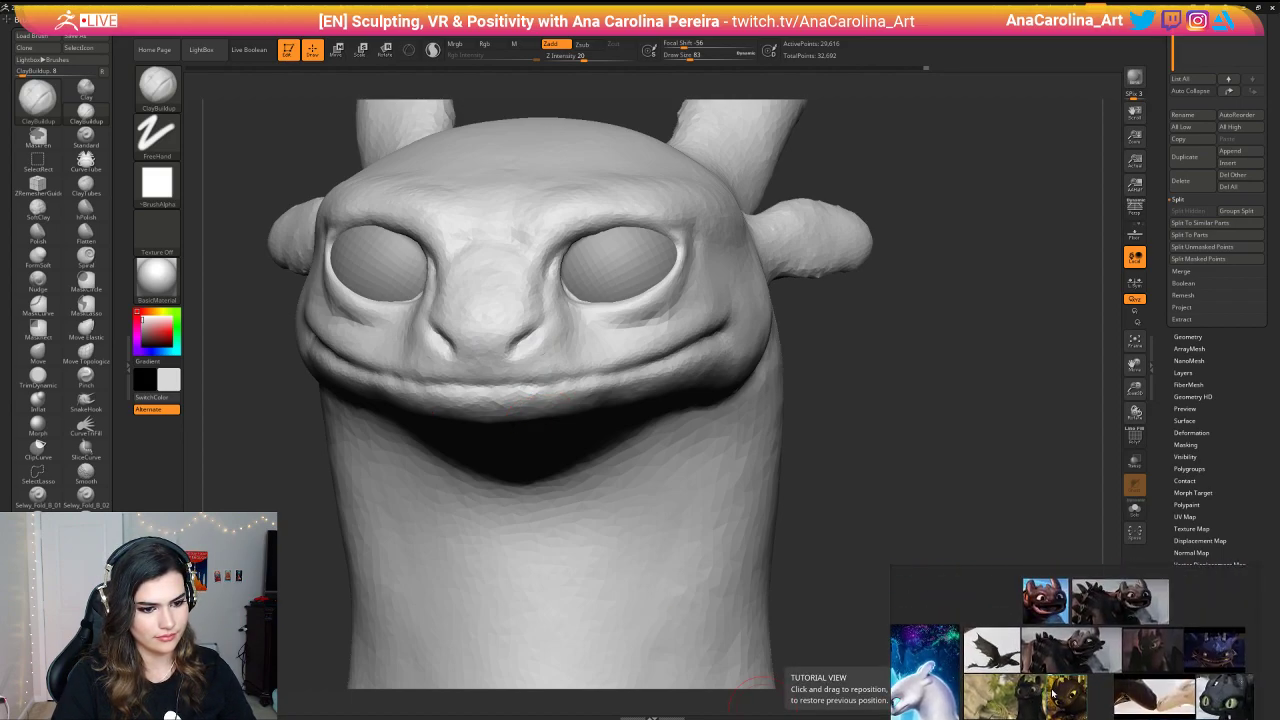
pyautogui.scroll(5, 1053, 690)
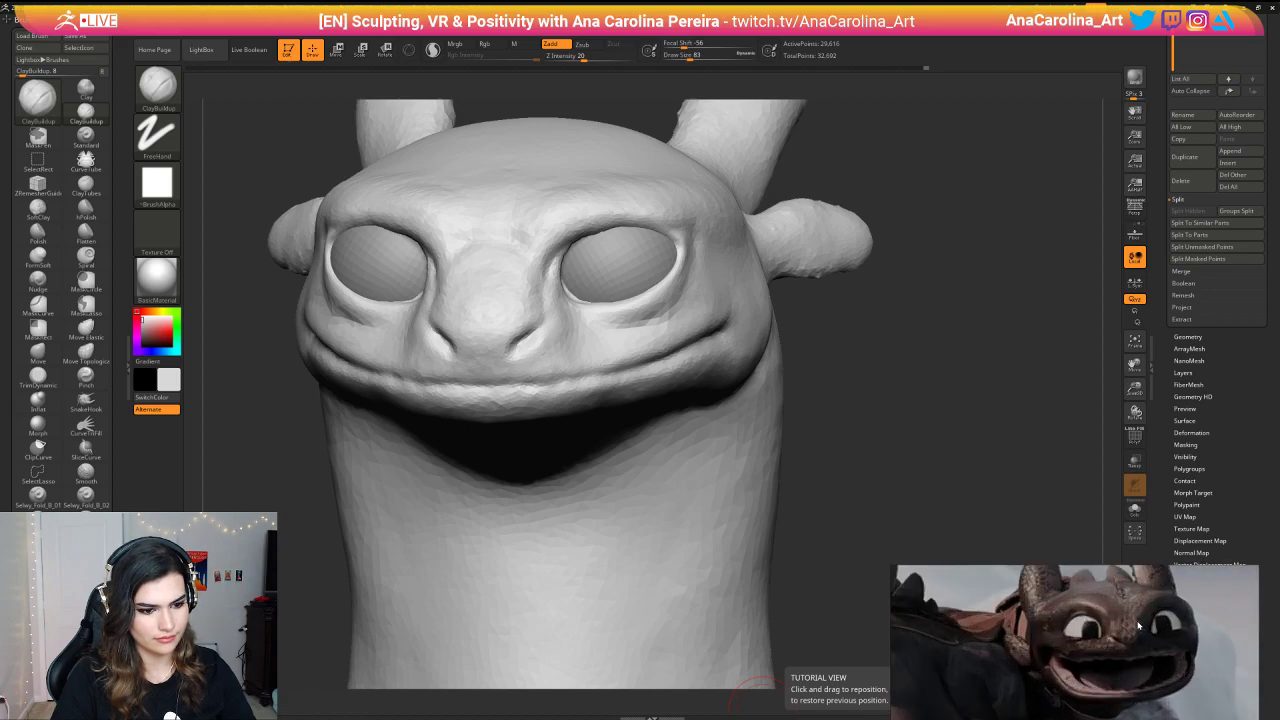
pyautogui.scroll(1, 1138, 626)
# Step: Build up the nose tip and the rims of the nostrils with ClayBuildup
pyautogui.moveTo(870, 314); pyautogui.dragTo(975, 318)
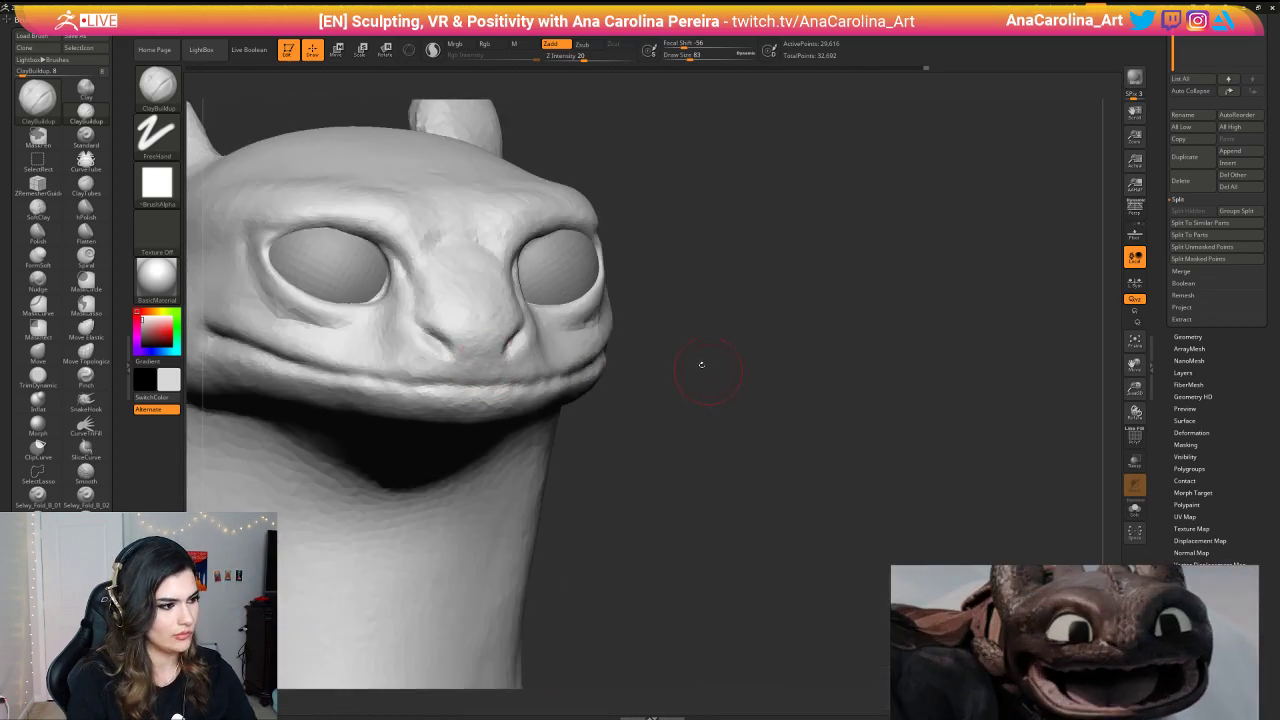
pyautogui.moveTo(429, 330); pyautogui.dragTo(448, 318)
pyautogui.keyDown('alt'); pyautogui.moveTo(640, 412); pyautogui.dragTo(752, 427); pyautogui.keyUp('alt')
pyautogui.moveTo(541, 340); pyautogui.dragTo(559, 331)
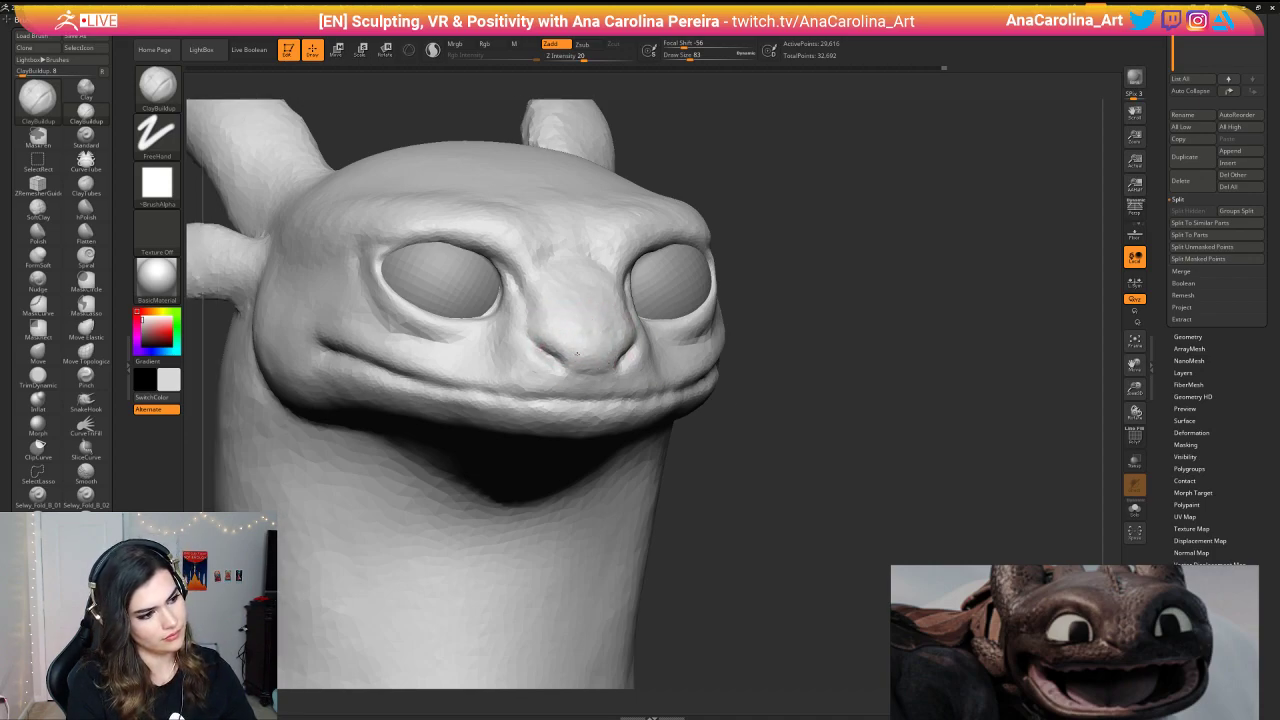
pyautogui.moveTo(614, 335); pyautogui.dragTo(618, 333)
pyautogui.moveTo(727, 378)
pyautogui.keyDown('alt'); pyautogui.mouseDown()
pyautogui.moveTo(734, 349)
pyautogui.moveTo(762, 351)
pyautogui.mouseUp(); pyautogui.keyUp('alt')
pyautogui.keyDown('alt'); pyautogui.moveTo(762, 351); pyautogui.dragTo(767, 400); pyautogui.keyUp('alt')
pyautogui.moveTo(574, 351); pyautogui.dragTo(593, 317)
pyautogui.moveTo(776, 350)
pyautogui.mouseDown()
pyautogui.moveTo(680, 409)
pyautogui.moveTo(586, 364)
pyautogui.mouseUp()
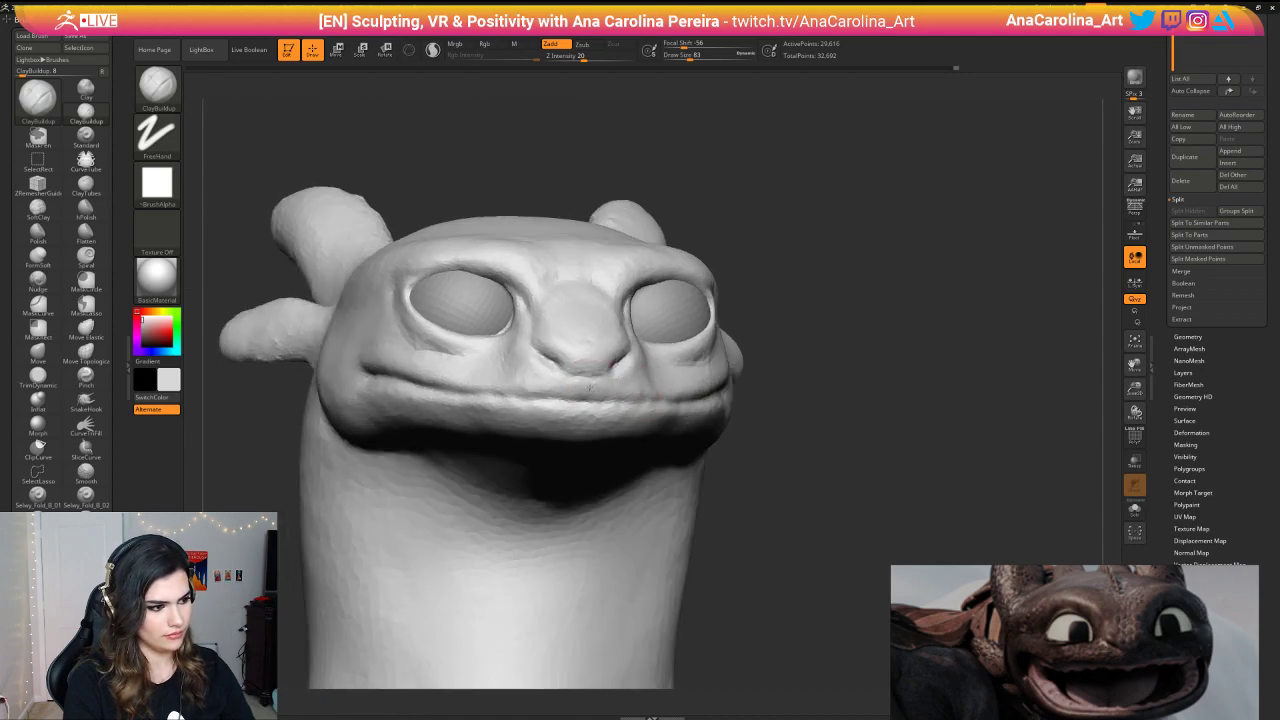
# Step: Build up the muzzle and upper lip beside the nose with ClayBuildup at draw sizes 101 and 120
pyautogui.press('space')
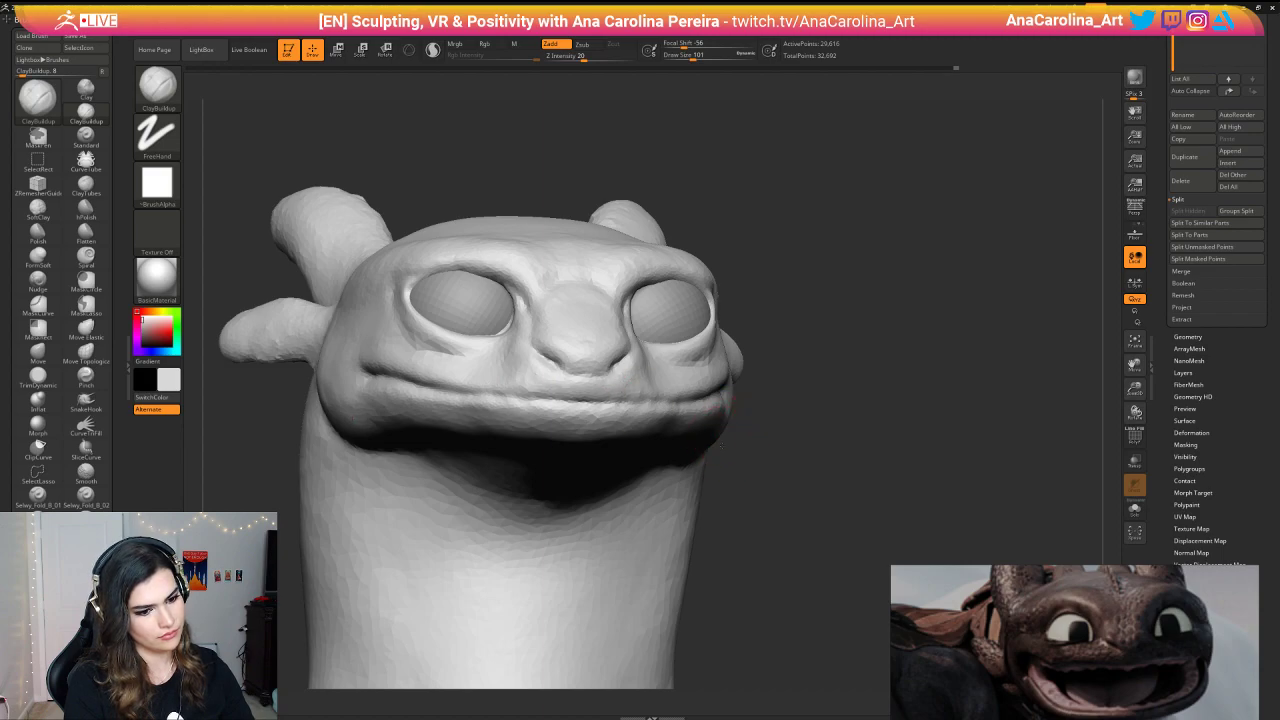
pyautogui.moveTo(640, 384); pyautogui.dragTo(651, 400)
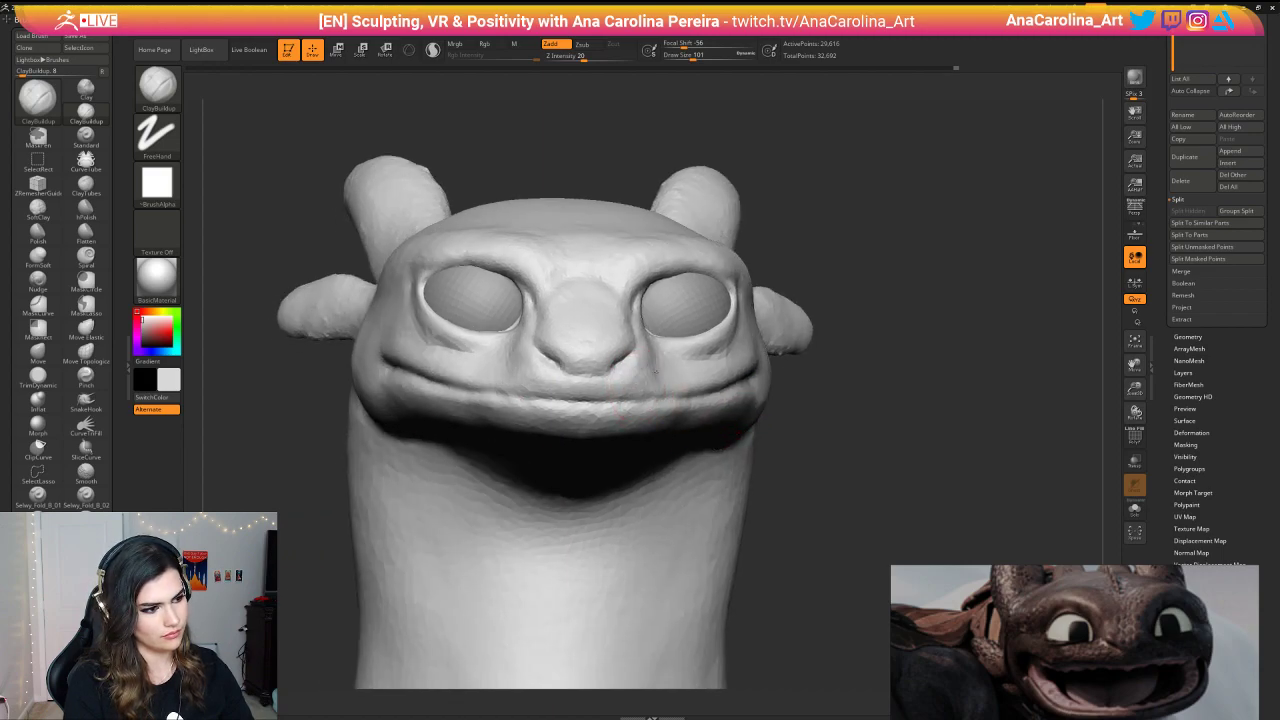
pyautogui.press('space')
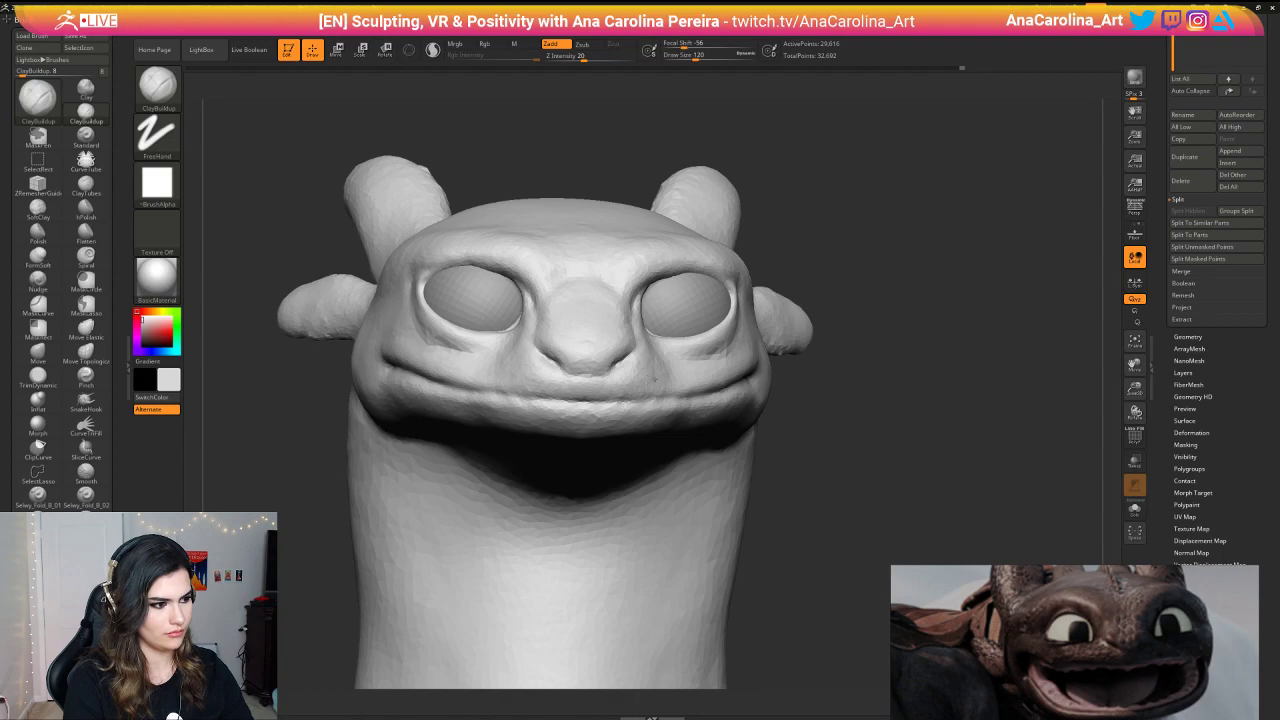
pyautogui.moveTo(672, 372)
pyautogui.mouseDown()
pyautogui.moveTo(860, 449)
pyautogui.moveTo(600, 366)
pyautogui.moveTo(553, 377)
pyautogui.mouseUp()
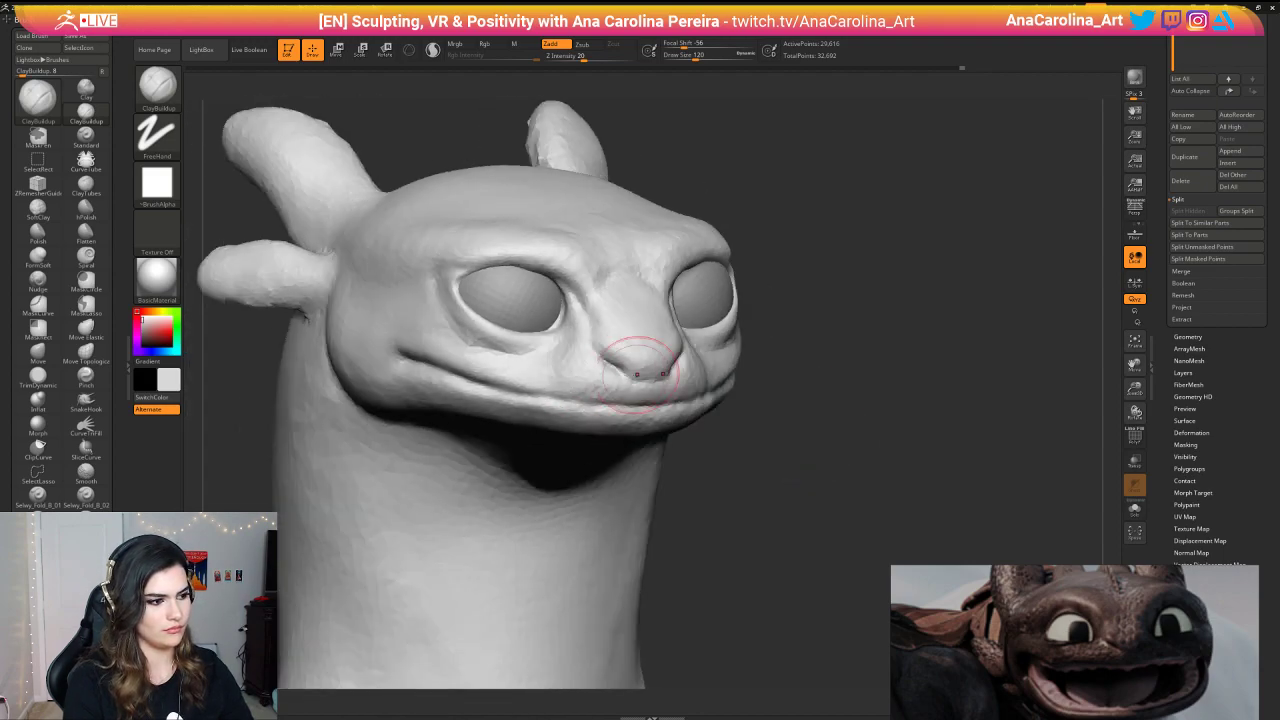
pyautogui.keyDown('ctrl'); pyautogui.moveTo(648, 396); pyautogui.dragTo(700, 330, button='right'); pyautogui.keyUp('ctrl')
pyautogui.moveTo(815, 360); pyautogui.dragTo(815, 403, button='right')
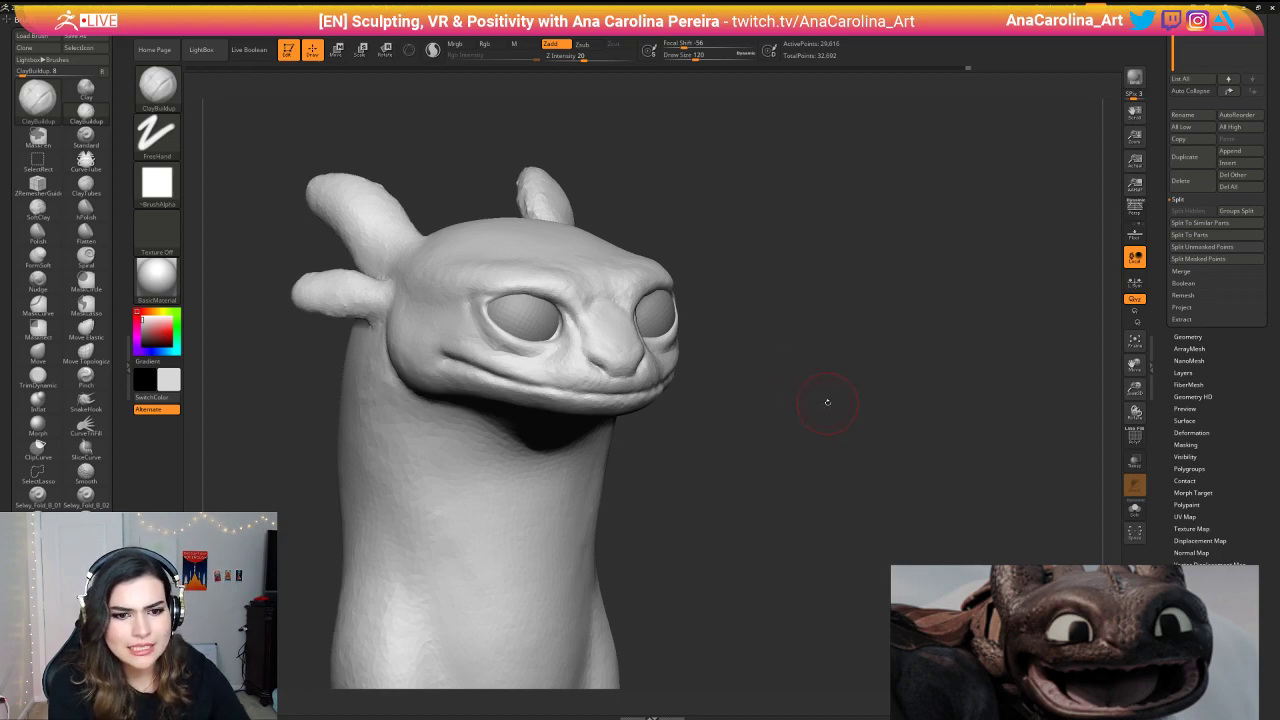
pyautogui.moveTo(827, 402)
pyautogui.mouseDown()
pyautogui.moveTo(860, 517)
pyautogui.moveTo(820, 480)
pyautogui.mouseUp()
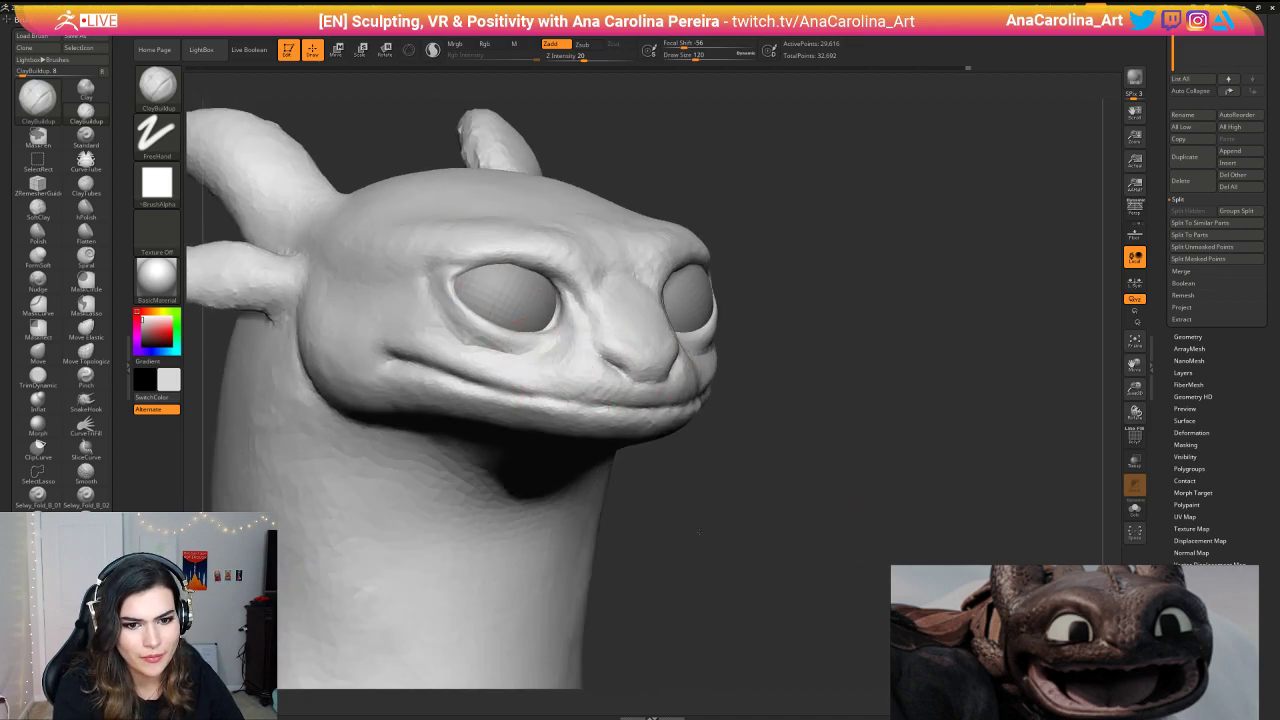
pyautogui.keyDown('alt'); pyautogui.moveTo(698, 532); pyautogui.dragTo(738, 526); pyautogui.keyUp('alt')
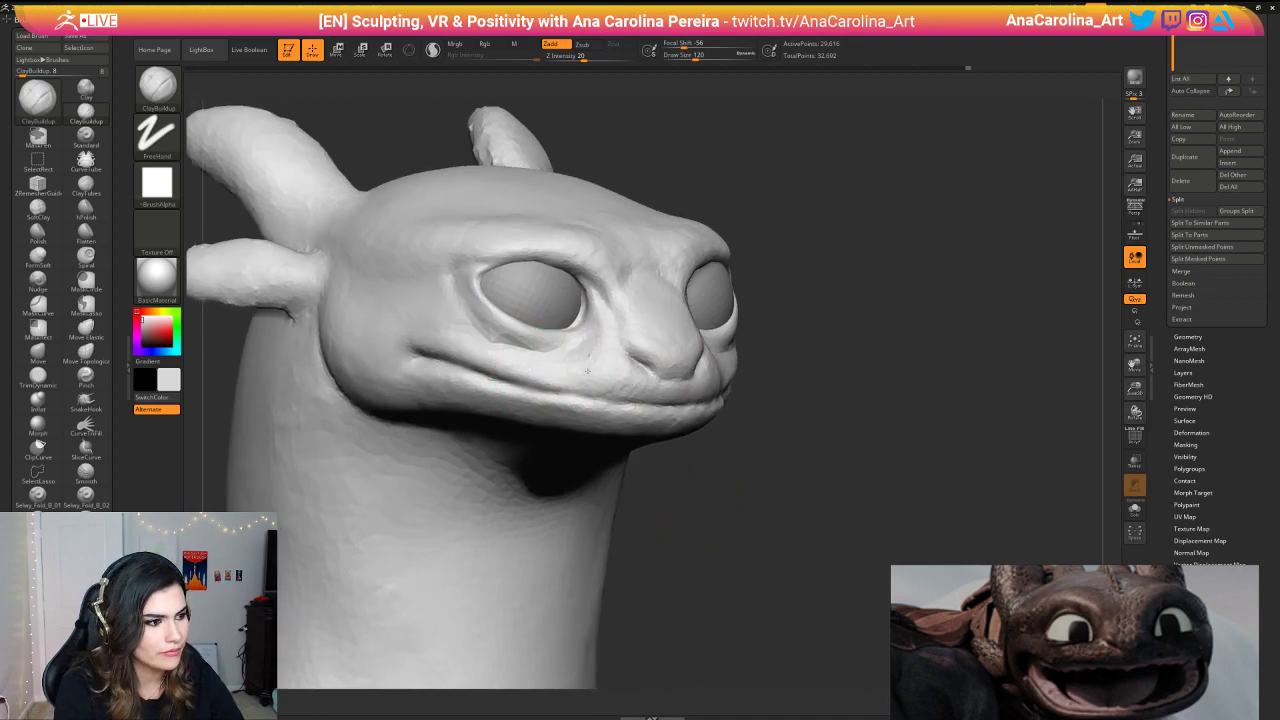
pyautogui.keyDown('alt'); pyautogui.moveTo(655, 480); pyautogui.dragTo(675, 488); pyautogui.keyUp('alt')
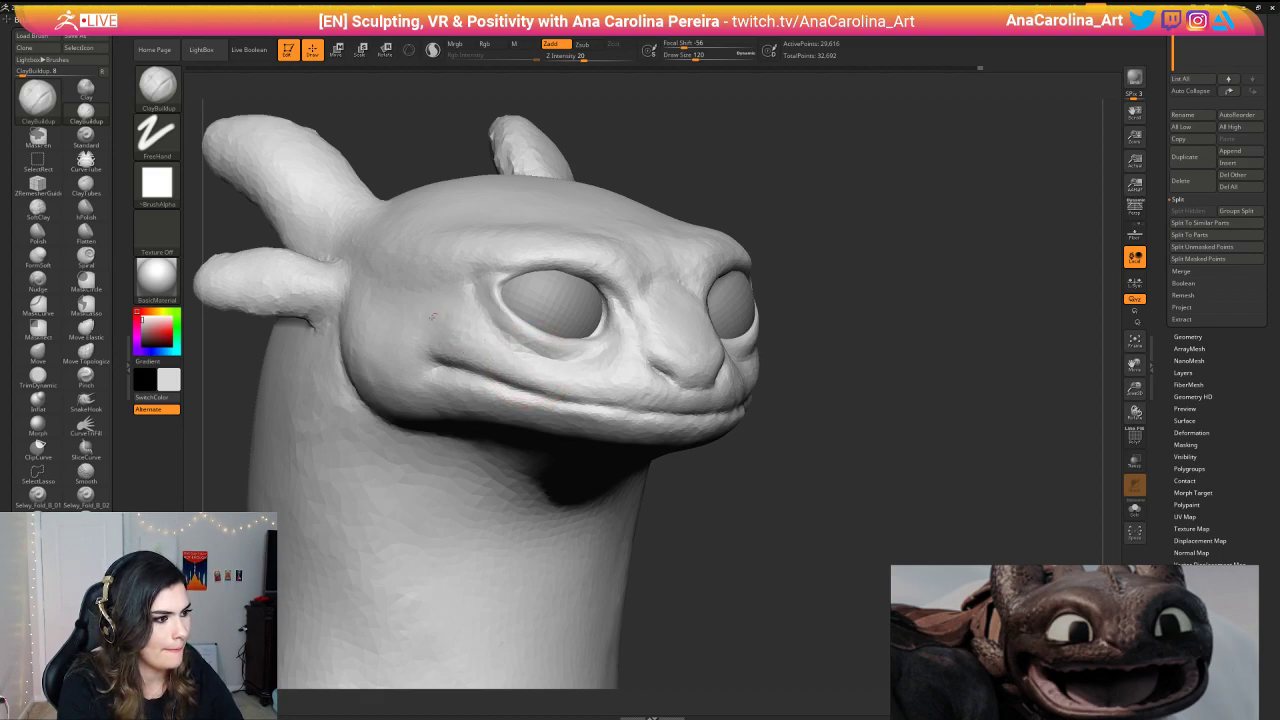
# Step: Fill out the cheek behind the eye and mouth corner with ClayBuildup at draw size 163
pyautogui.press('f')
pyautogui.moveTo(751, 346)
pyautogui.mouseDown()
pyautogui.moveTo(720, 351)
pyautogui.moveTo(763, 360)
pyautogui.moveTo(764, 384)
pyautogui.mouseUp()
pyautogui.press('space')
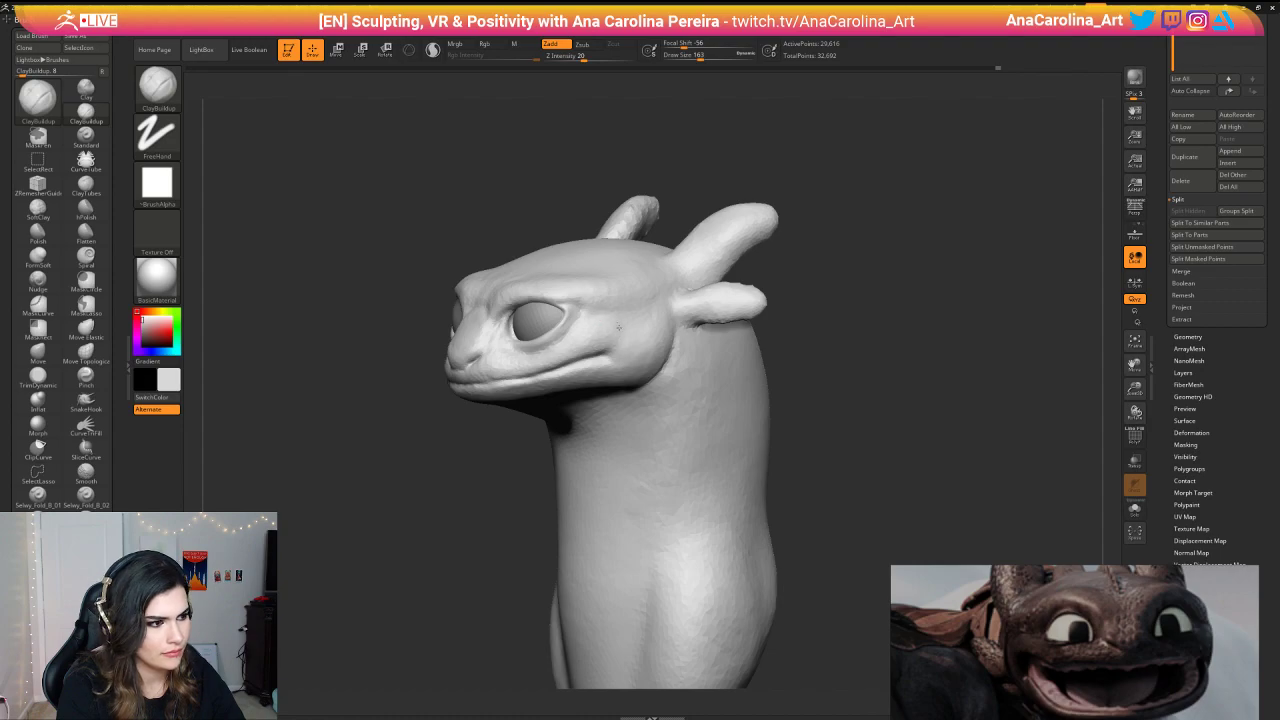
pyautogui.moveTo(619, 327); pyautogui.dragTo(628, 336)
pyautogui.moveTo(788, 347); pyautogui.dragTo(832, 346)
pyautogui.moveTo(832, 346)
pyautogui.keyDown('alt'); pyautogui.mouseDown()
pyautogui.moveTo(812, 328)
pyautogui.moveTo(791, 345)
pyautogui.moveTo(822, 345)
pyautogui.moveTo(800, 345)
pyautogui.moveTo(795, 368)
pyautogui.moveTo(838, 347)
pyautogui.moveTo(834, 362)
pyautogui.mouseUp(); pyautogui.keyUp('alt')
# Step: Shape the inner brows and the bridge between the eyes with ClayBuildup at draw sizes 149 and 158
pyautogui.press('s')
pyautogui.click(797, 366)
pyautogui.moveTo(818, 356); pyautogui.dragTo(543, 314)
pyautogui.press('s')
pyautogui.click(790, 355)
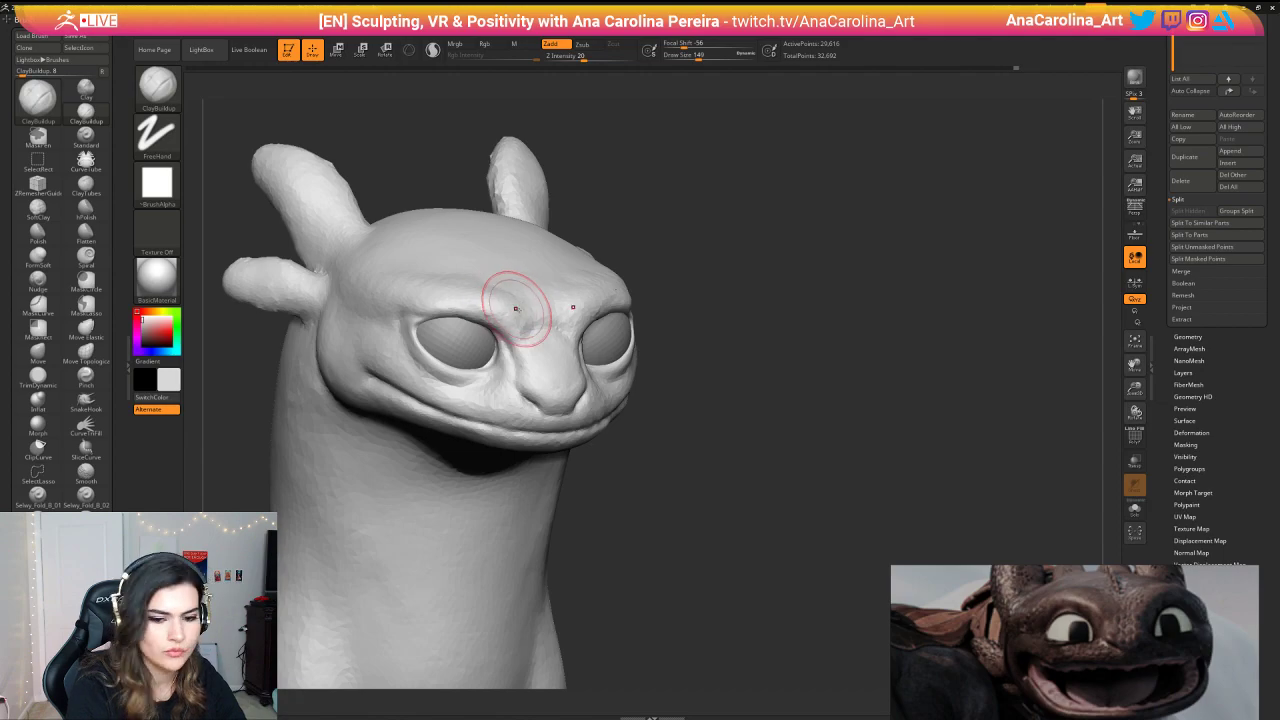
pyautogui.moveTo(669, 286); pyautogui.dragTo(691, 314)
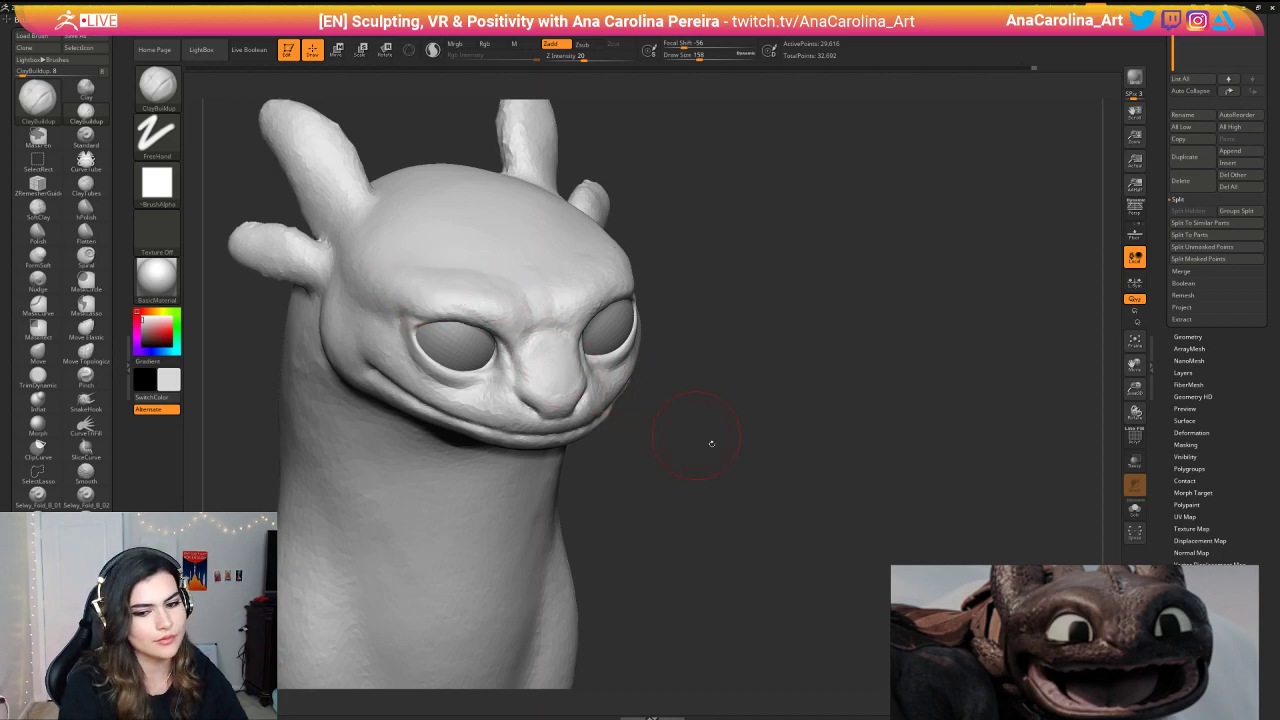
pyautogui.moveTo(711, 443)
pyautogui.mouseDown()
pyautogui.moveTo(712, 414)
pyautogui.moveTo(784, 404)
pyautogui.mouseUp()
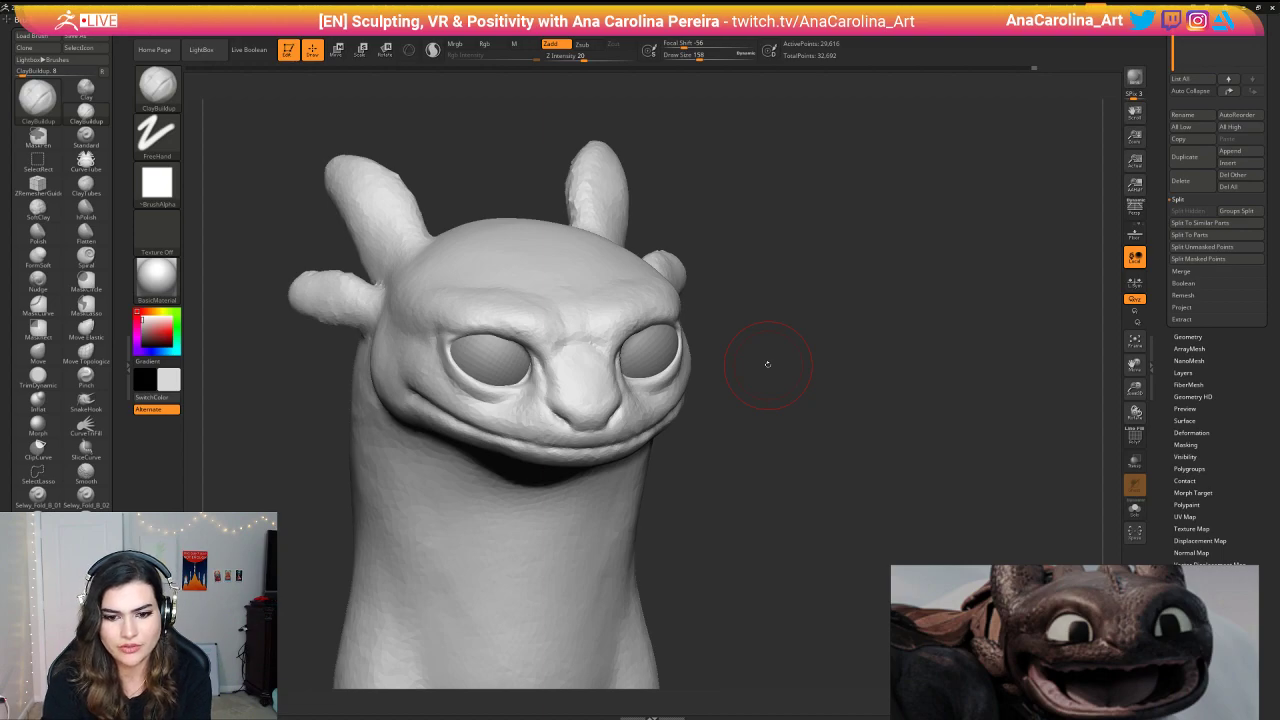
pyautogui.moveTo(783, 364)
pyautogui.mouseDown()
pyautogui.moveTo(772, 360)
pyautogui.moveTo(811, 366)
pyautogui.moveTo(737, 336)
pyautogui.mouseUp()
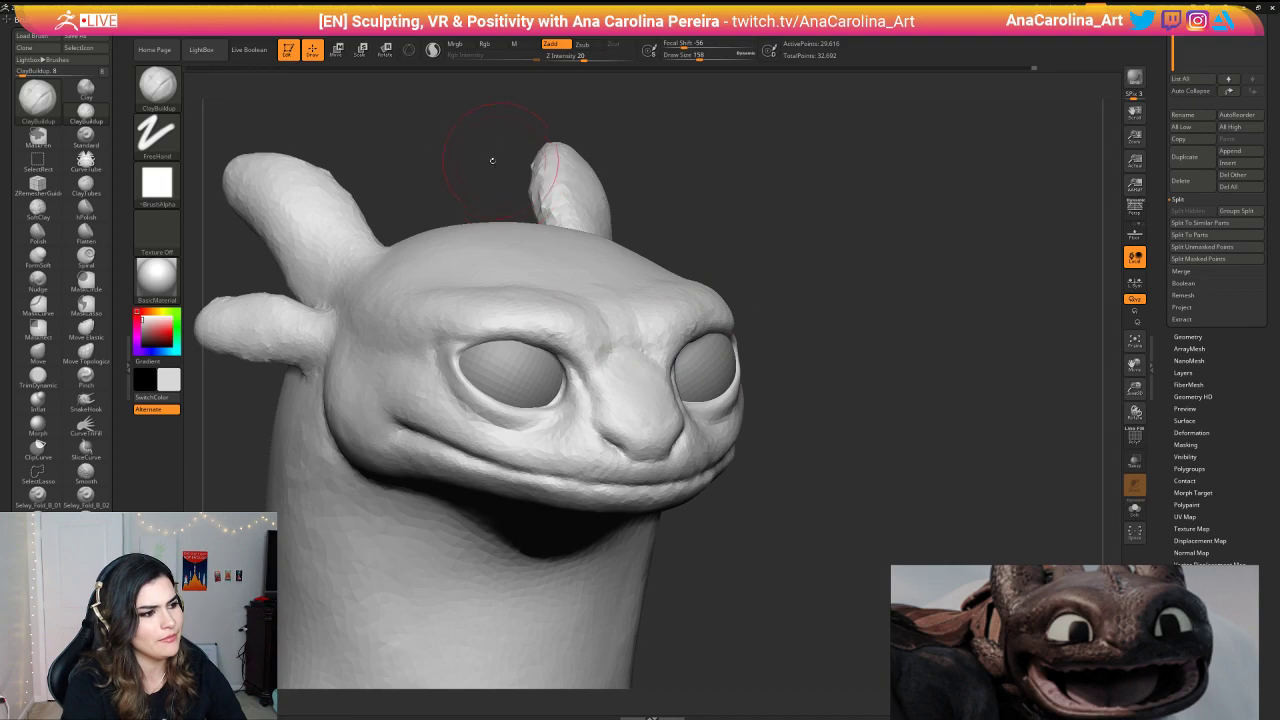
# Step: Refine the outer brow ridge and the temple above the eye with ClayBuildup at draw size 158
pyautogui.moveTo(491, 160); pyautogui.dragTo(540, 188)
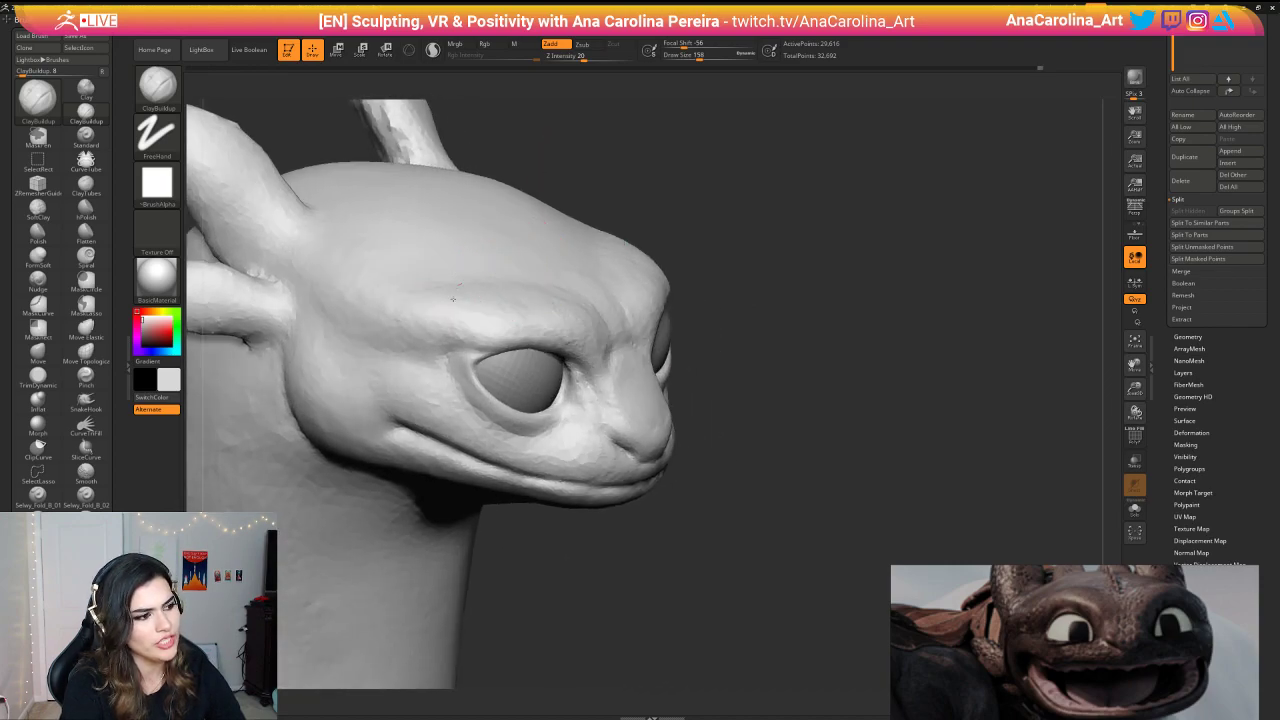
pyautogui.moveTo(437, 302); pyautogui.dragTo(425, 300)
pyautogui.moveTo(812, 196); pyautogui.dragTo(714, 189)
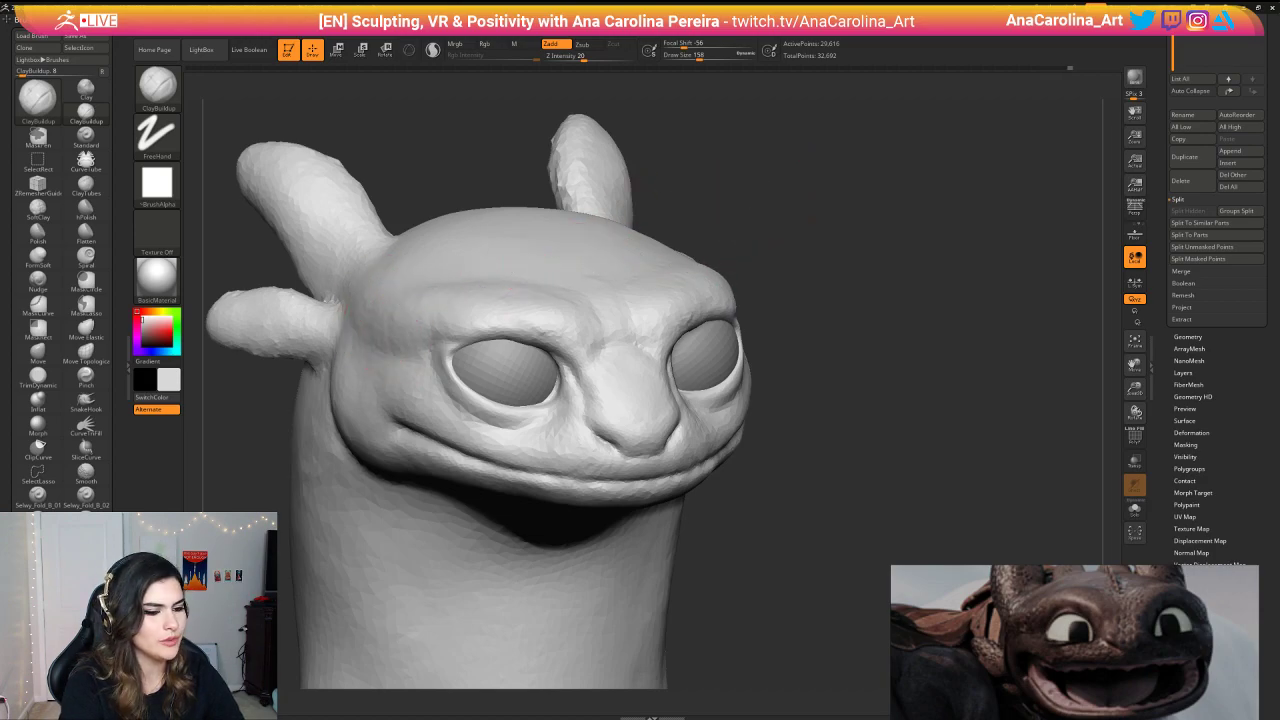
pyautogui.keyDown('alt'); pyautogui.moveTo(790, 250); pyautogui.dragTo(785, 190); pyautogui.keyUp('alt')
pyautogui.keyDown('alt'); pyautogui.moveTo(785, 190); pyautogui.dragTo(791, 260); pyautogui.keyUp('alt')
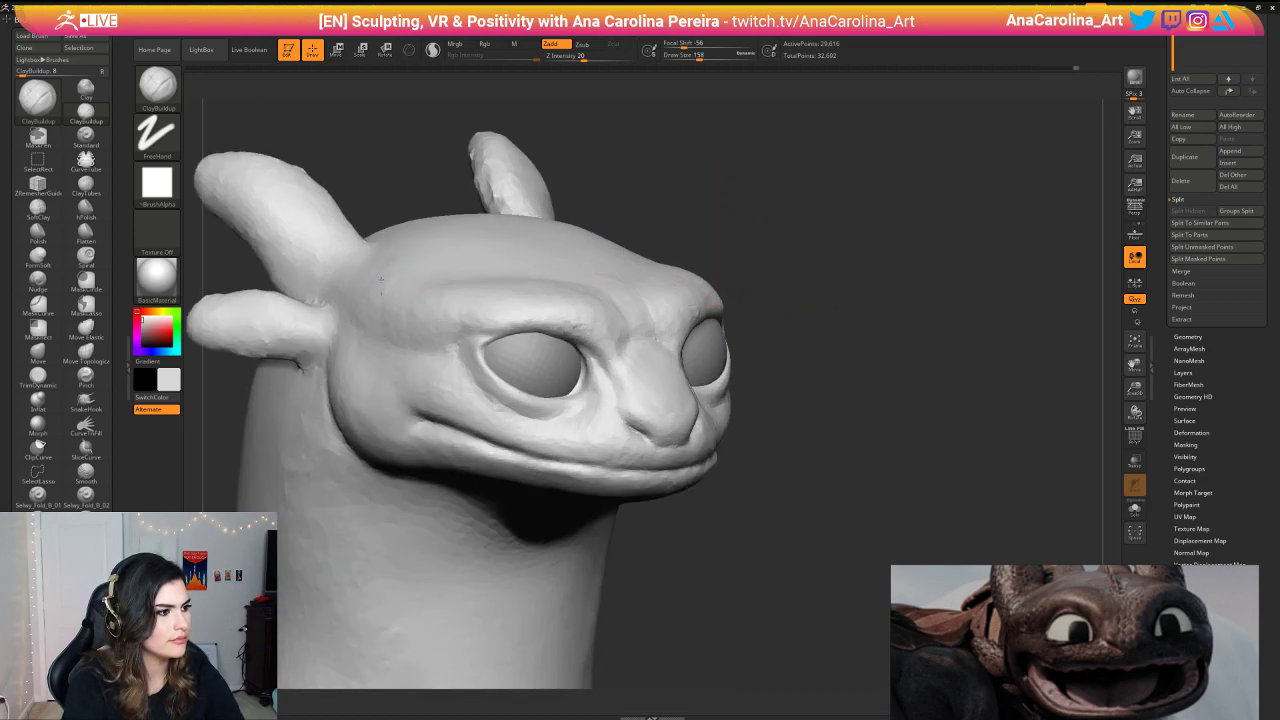
pyautogui.moveTo(705, 170); pyautogui.dragTo(716, 198)
pyautogui.moveTo(716, 197)
pyautogui.mouseDown(button='right')
pyautogui.moveTo(740, 209)
pyautogui.moveTo(471, 286)
pyautogui.mouseUp(button='right')
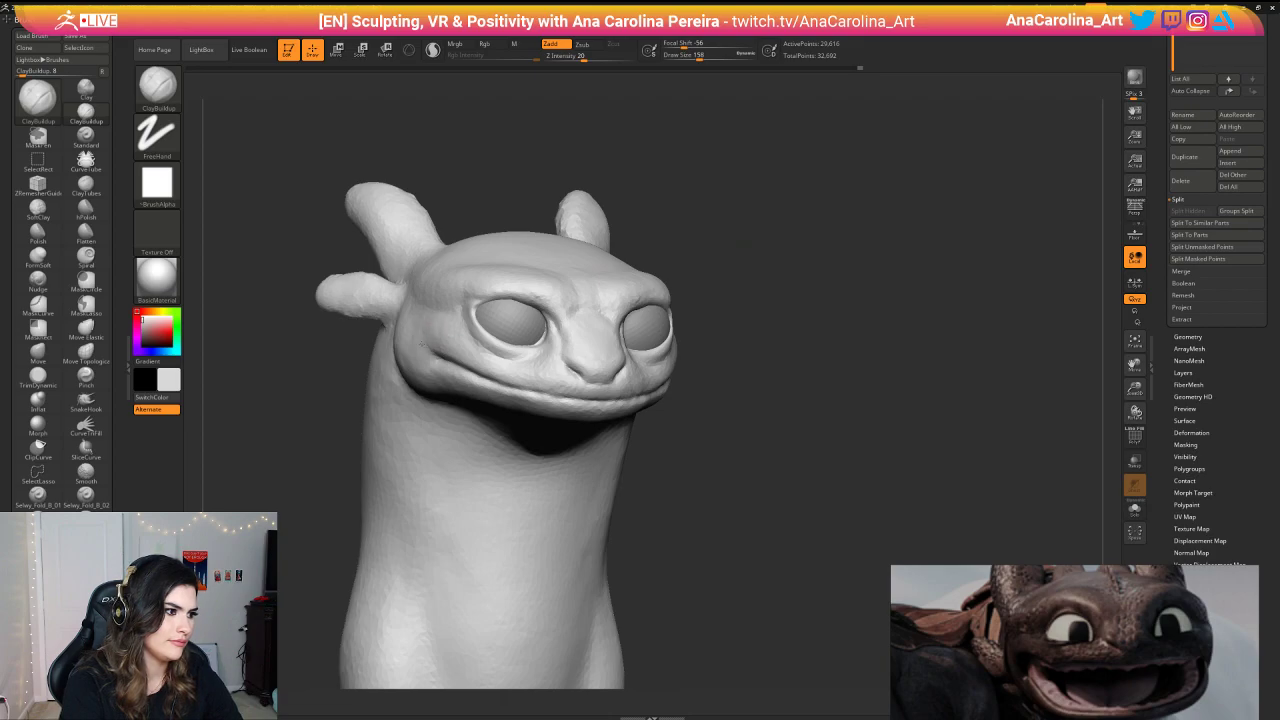
# Step: Smooth out the volume of the cheek and the side of the head with ClayBuildup at draw size 207
pyautogui.press('space')
pyautogui.moveTo(424, 332); pyautogui.dragTo(432, 332)
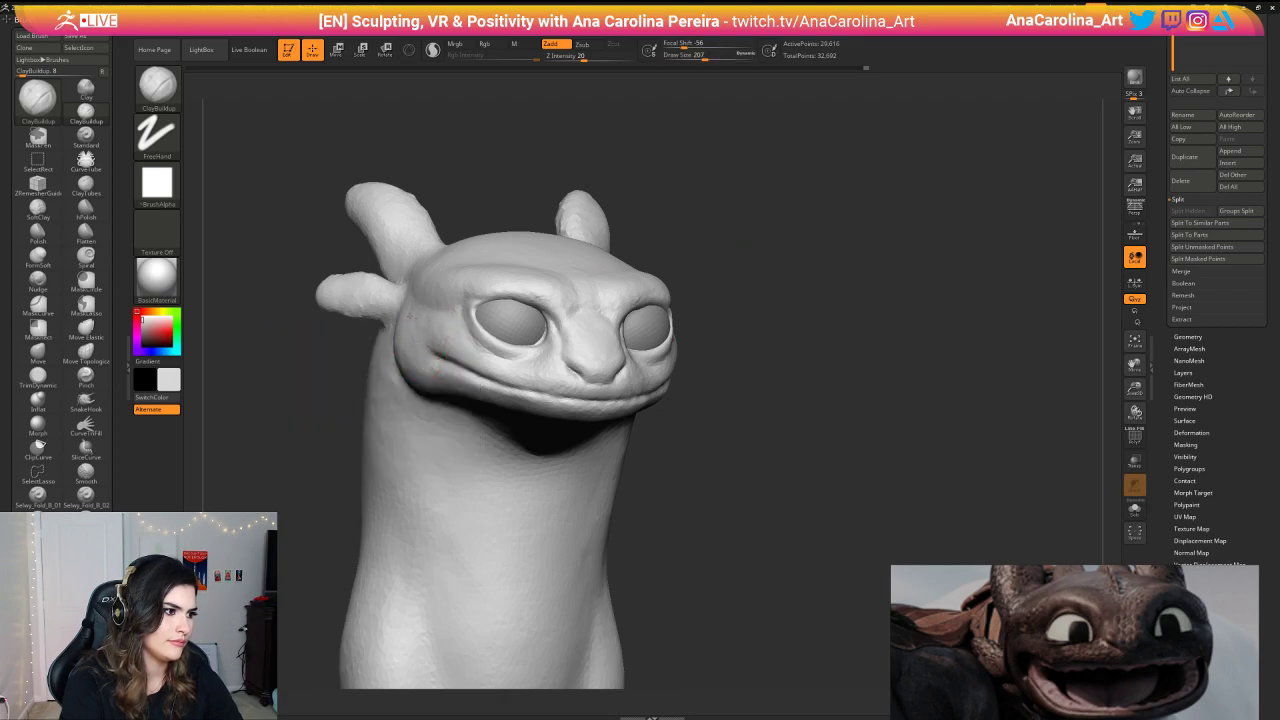
pyautogui.moveTo(700, 300)
pyautogui.keyDown('alt'); pyautogui.mouseDown()
pyautogui.moveTo(689, 240)
pyautogui.moveTo(671, 240)
pyautogui.moveTo(712, 286)
pyautogui.mouseUp(); pyautogui.keyUp('alt')
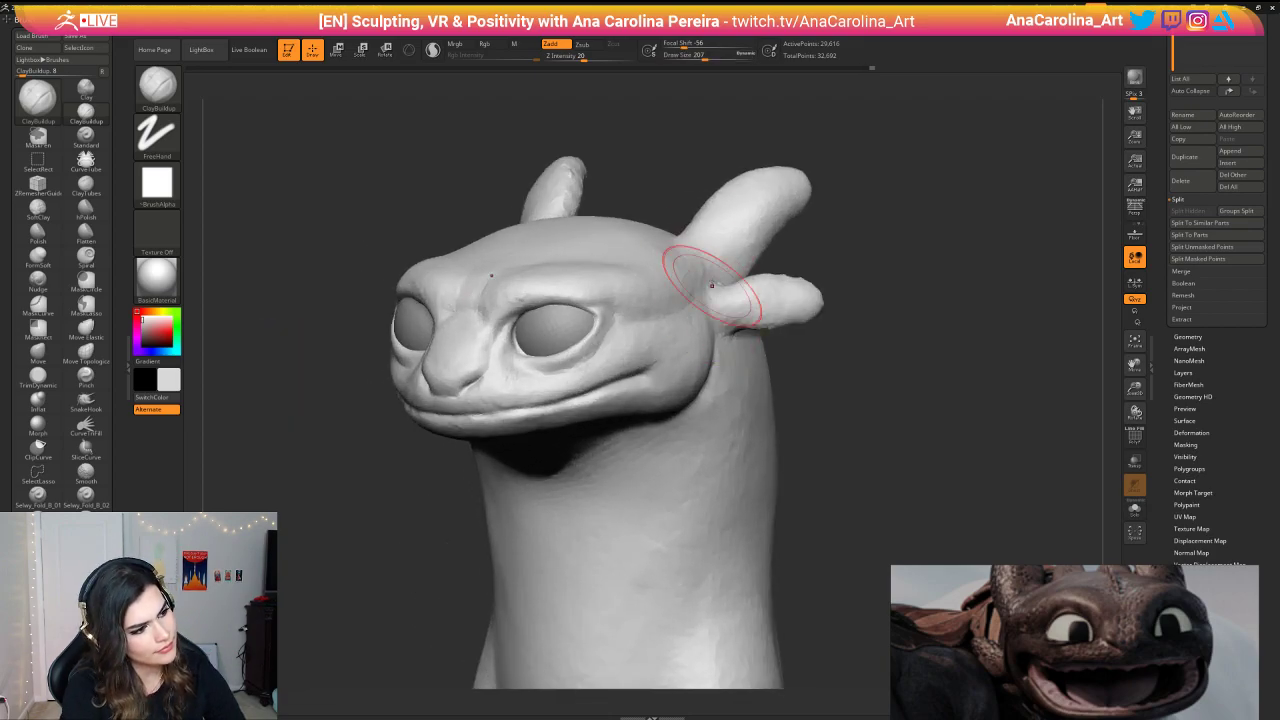
pyautogui.moveTo(680, 148)
pyautogui.mouseDown()
pyautogui.moveTo(790, 125)
pyautogui.moveTo(775, 115)
pyautogui.moveTo(717, 139)
pyautogui.mouseUp()
# Step: Build up the temple and the area around the horn bases with ClayBuildup at draw sizes 251 and 262
pyautogui.press('space')
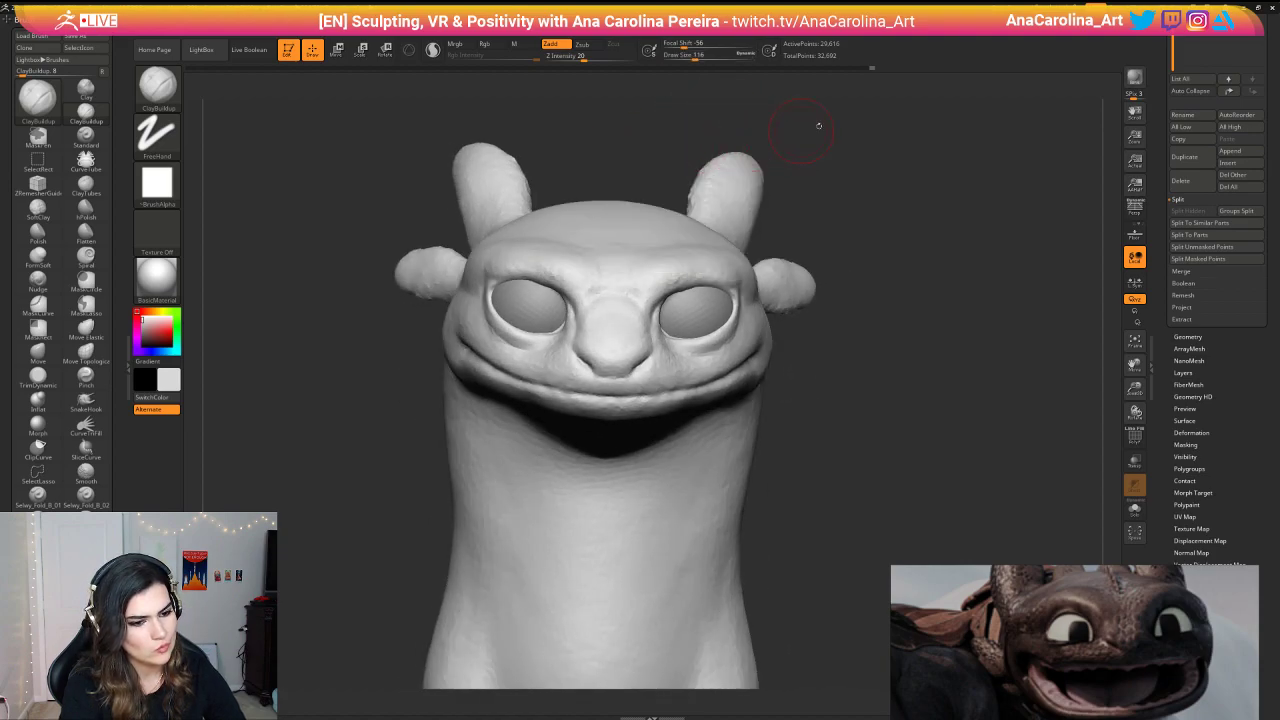
pyautogui.moveTo(819, 126); pyautogui.dragTo(803, 131)
pyautogui.press('space')
pyautogui.moveTo(672, 168); pyautogui.dragTo(682, 168)
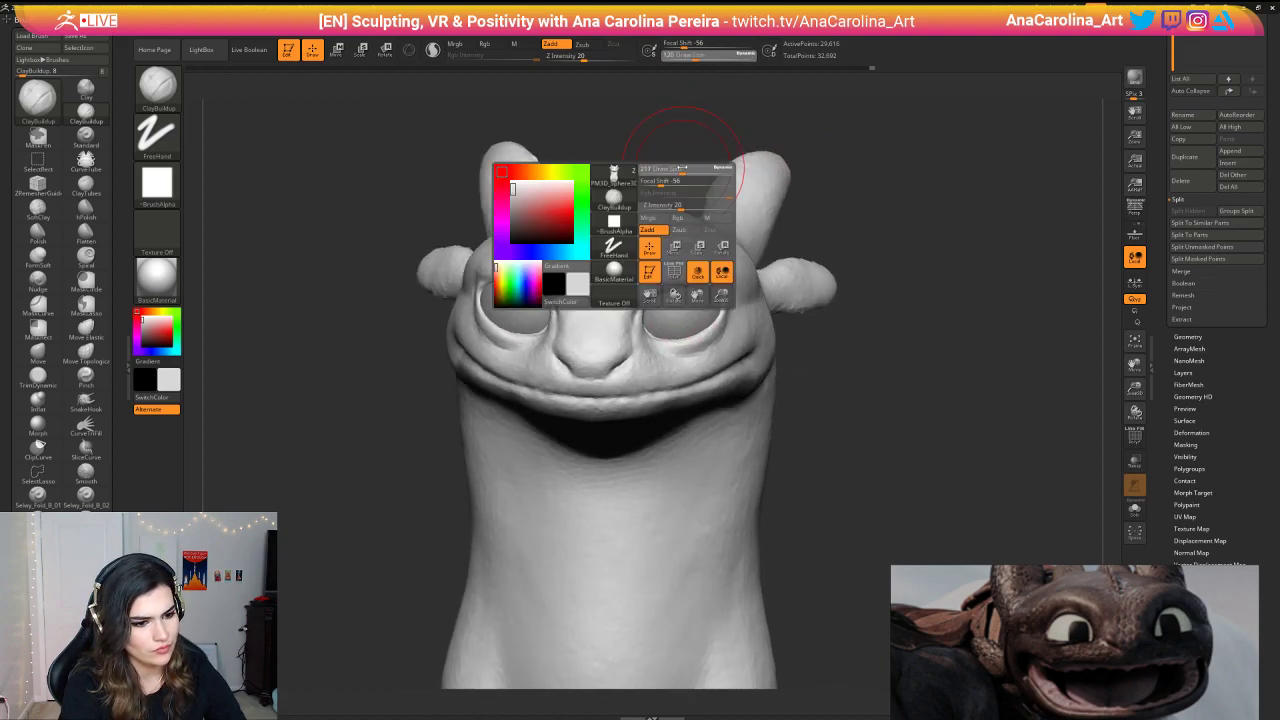
pyautogui.moveTo(850, 190); pyautogui.dragTo(803, 198)
pyautogui.press('space')
pyautogui.moveTo(784, 200)
pyautogui.mouseDown()
pyautogui.moveTo(818, 228)
pyautogui.moveTo(806, 234)
pyautogui.mouseUp()
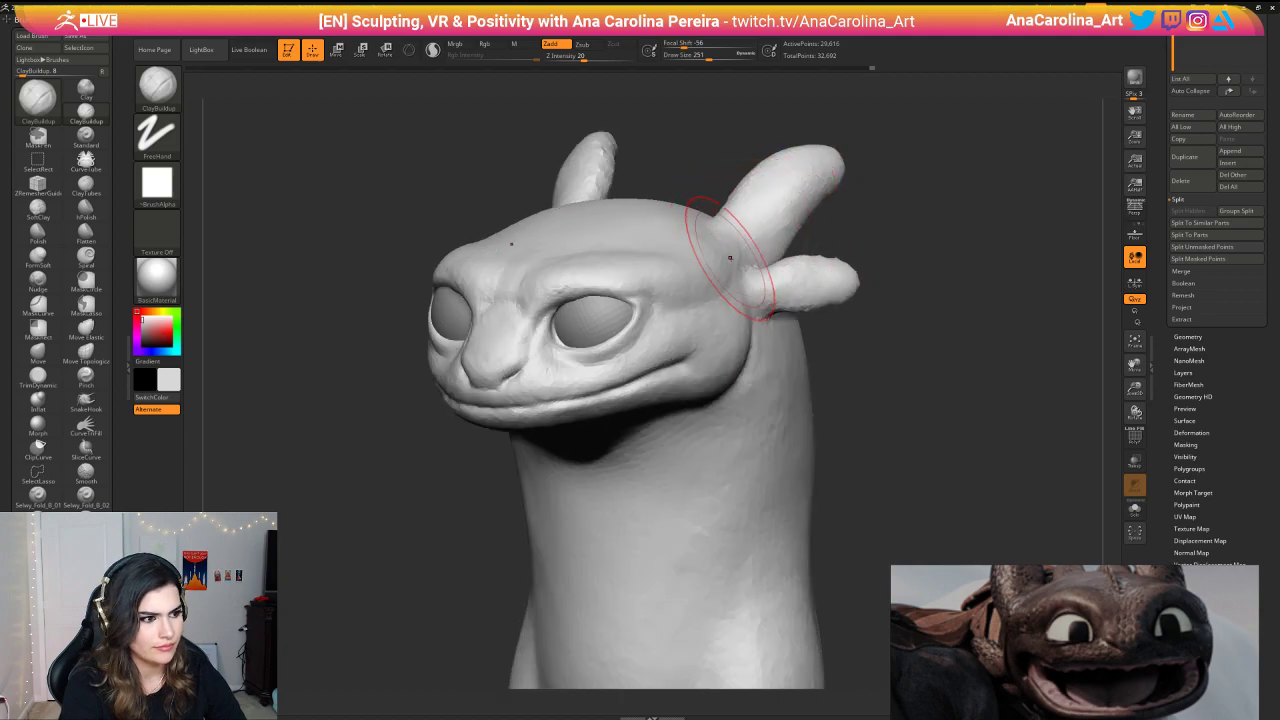
pyautogui.moveTo(670, 250); pyautogui.dragTo(690, 261)
pyautogui.moveTo(689, 213)
pyautogui.mouseDown()
pyautogui.moveTo(707, 246)
pyautogui.moveTo(627, 214)
pyautogui.mouseUp()
pyautogui.moveTo(850, 215); pyautogui.dragTo(905, 205)
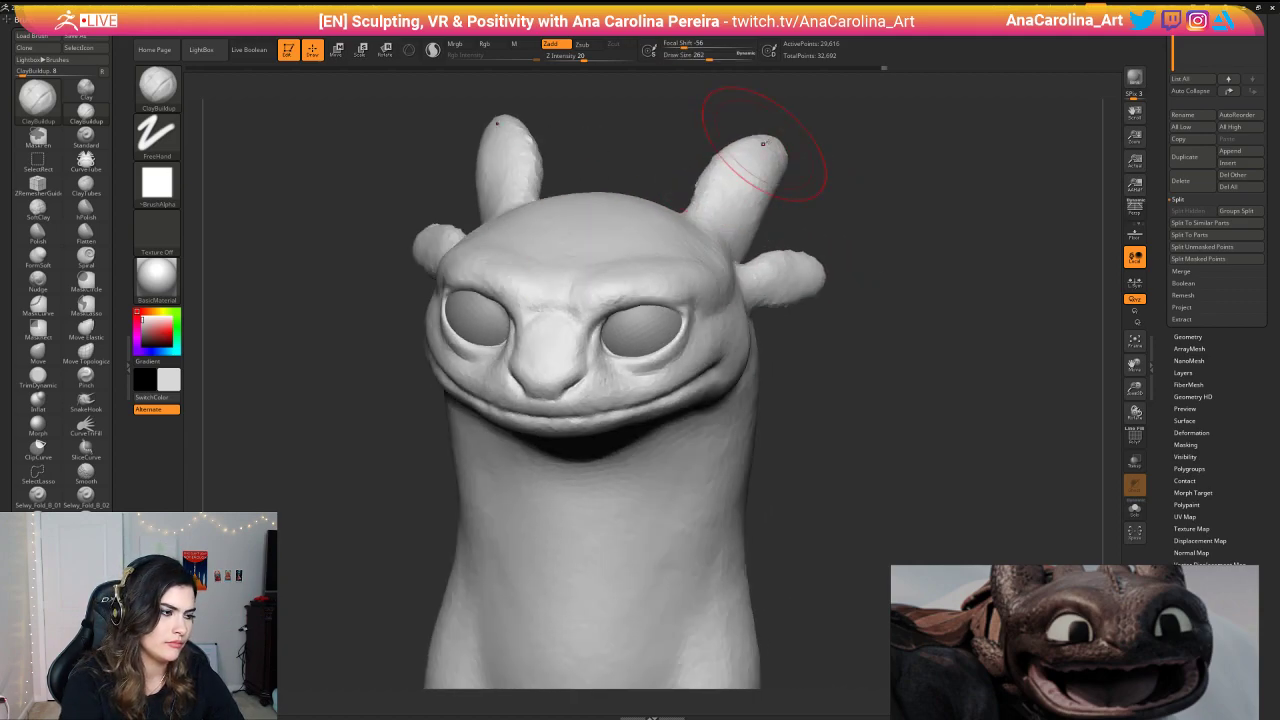
# Step: Refine the forehead above the brow ridges with broad ClayBuildup strokes at draw size 262
pyautogui.moveTo(794, 220); pyautogui.dragTo(623, 263, button='right')
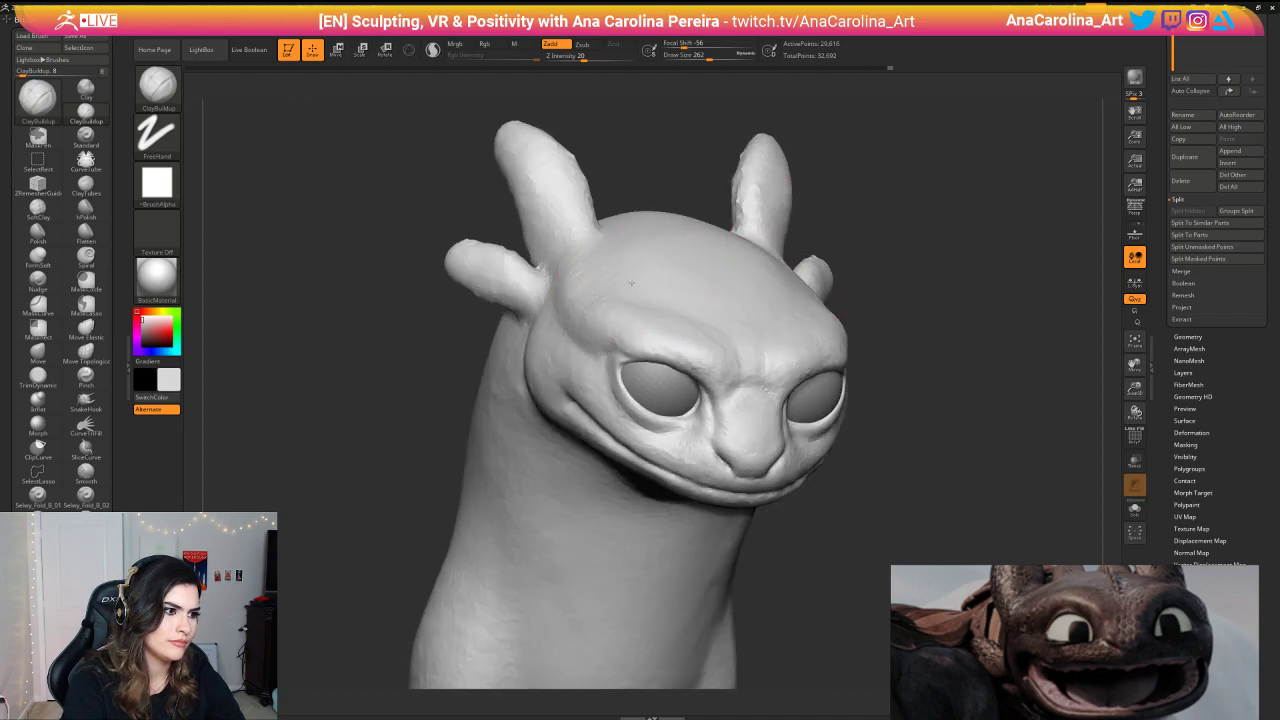
pyautogui.moveTo(689, 286)
pyautogui.mouseDown()
pyautogui.moveTo(722, 312)
pyautogui.moveTo(662, 291)
pyautogui.moveTo(770, 296)
pyautogui.mouseUp()
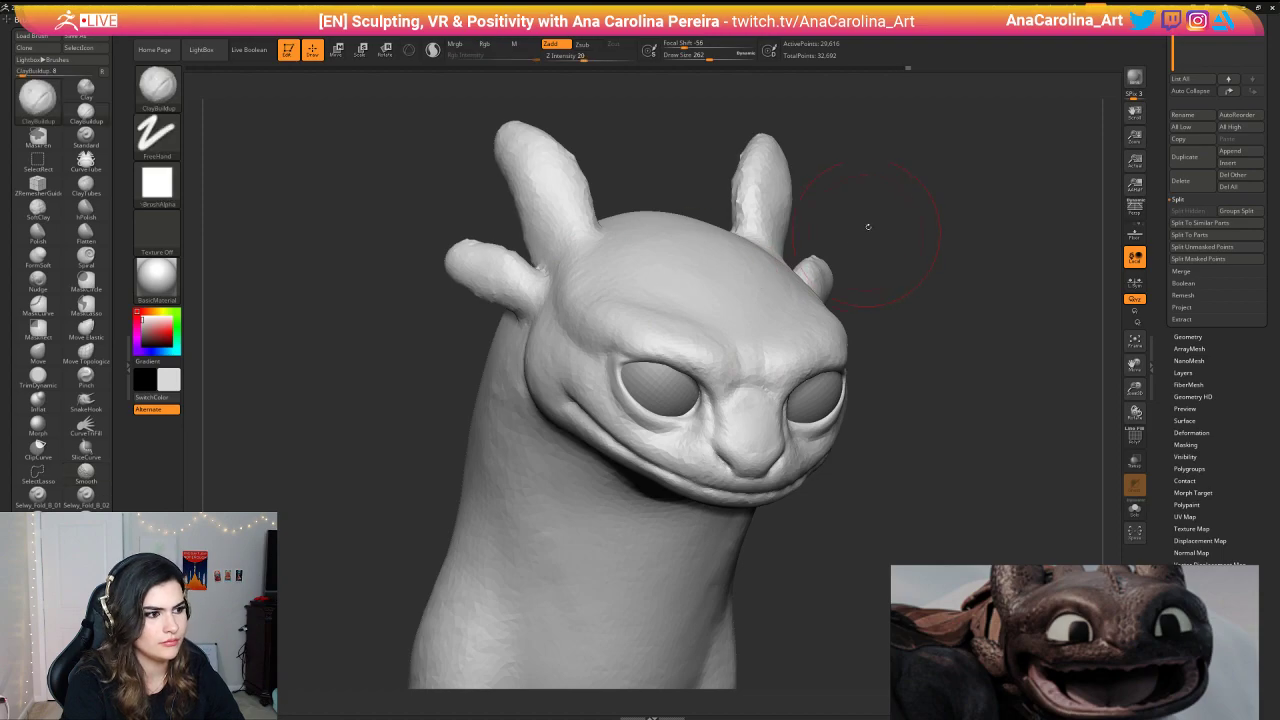
pyautogui.moveTo(869, 229); pyautogui.dragTo(825, 245, button='right')
pyautogui.keyDown('ctrl'); pyautogui.moveTo(890, 196); pyautogui.dragTo(868, 158, button='right'); pyautogui.keyUp('ctrl')
# Step: Switch to the Move brush with draw size 422 for adjusting the large forms of the head
pyautogui.moveTo(760, 163)
pyautogui.mouseDown(button='right')
pyautogui.moveTo(827, 163)
pyautogui.moveTo(806, 183)
pyautogui.mouseUp(button='right')
pyautogui.press('space')
pyautogui.moveTo(806, 183); pyautogui.dragTo(823, 183)
pyautogui.press('b')
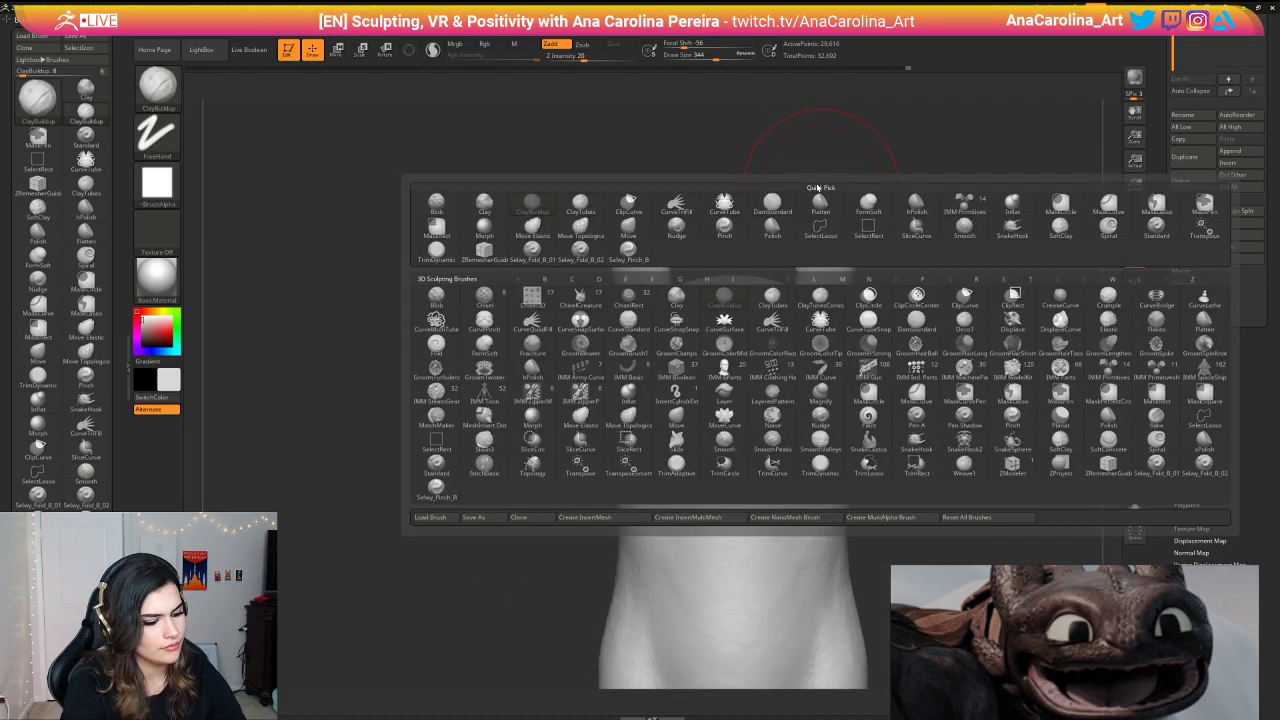
pyautogui.press('m')
pyautogui.press('v')
pyautogui.moveTo(807, 176); pyautogui.dragTo(820, 192, button='right')
pyautogui.press('space')
pyautogui.moveTo(797, 194); pyautogui.dragTo(807, 194)
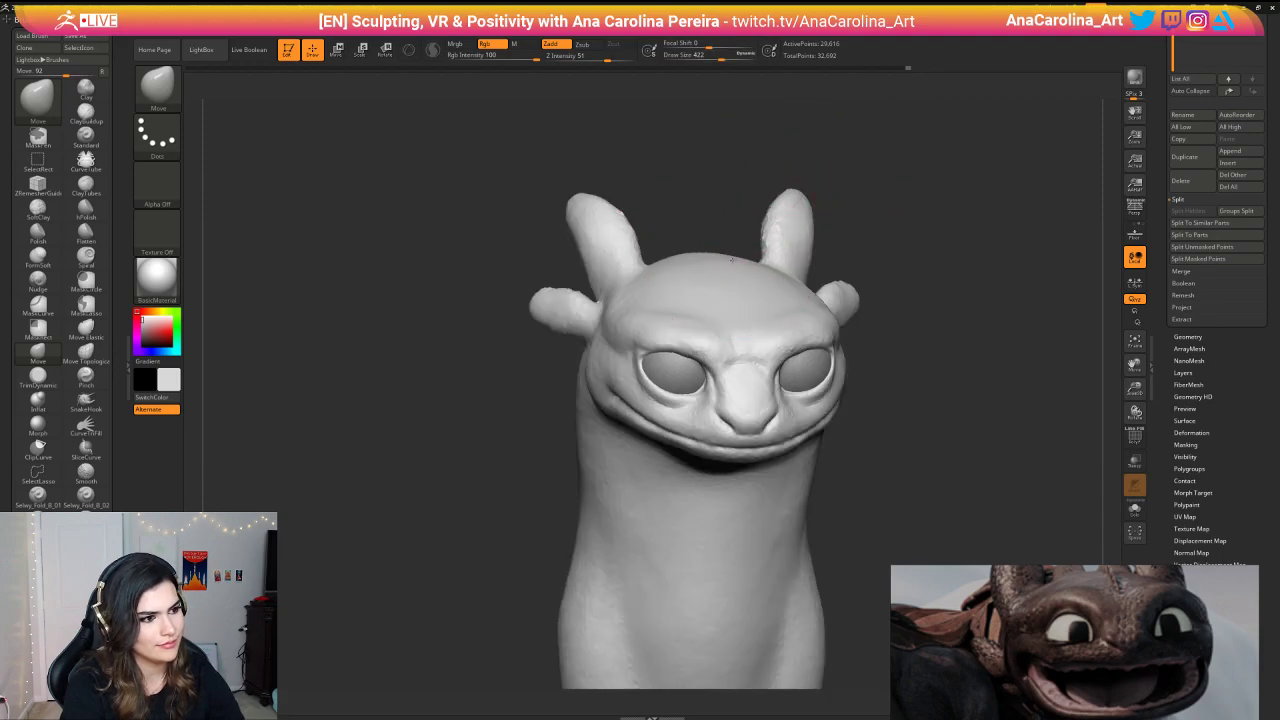
pyautogui.moveTo(741, 222)
pyautogui.mouseDown(button='right')
pyautogui.moveTo(771, 214)
pyautogui.moveTo(707, 240)
pyautogui.moveTo(866, 186)
pyautogui.moveTo(792, 201)
pyautogui.mouseUp(button='right')
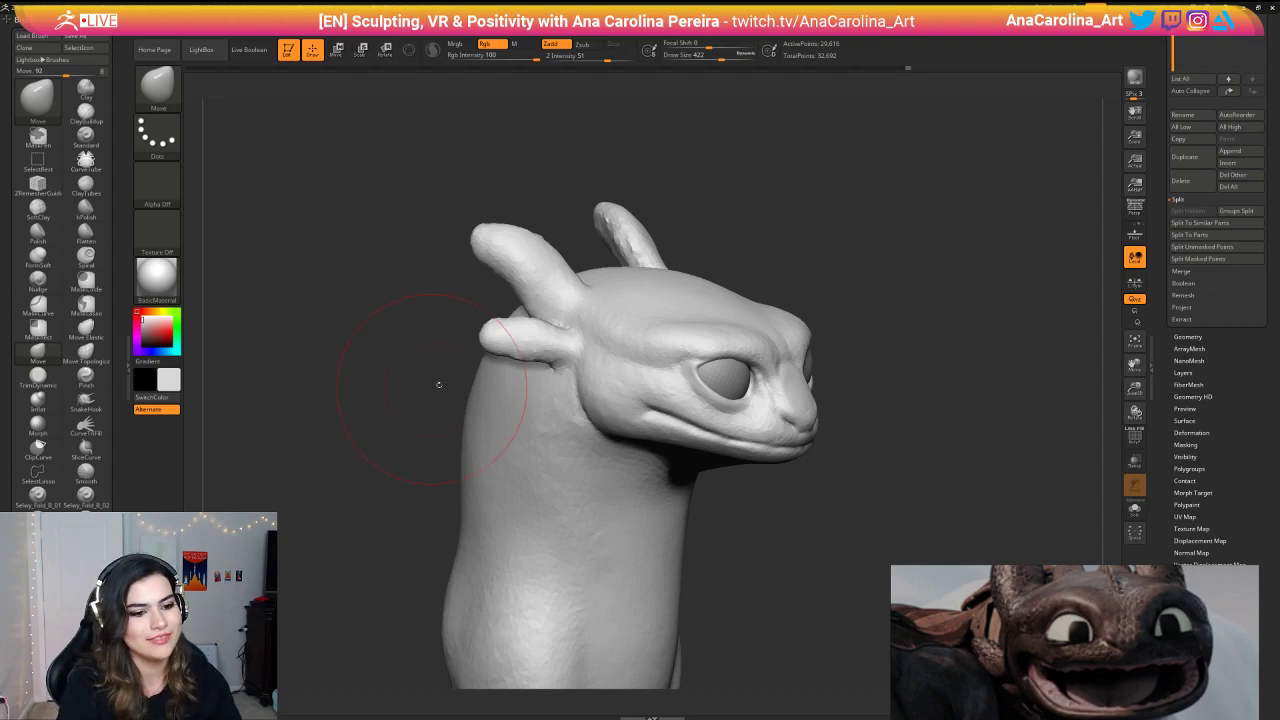
# Step: Adjust the top of the head from the front with the Move brush at draw sizes 274 and 331
pyautogui.keyDown('shift'); pyautogui.moveTo(846, 466); pyautogui.dragTo(790, 462); pyautogui.keyUp('shift')
pyautogui.press('s')
pyautogui.click(783, 508)
pyautogui.keyDown('alt'); pyautogui.moveTo(883, 422); pyautogui.dragTo(886, 460); pyautogui.keyUp('alt')
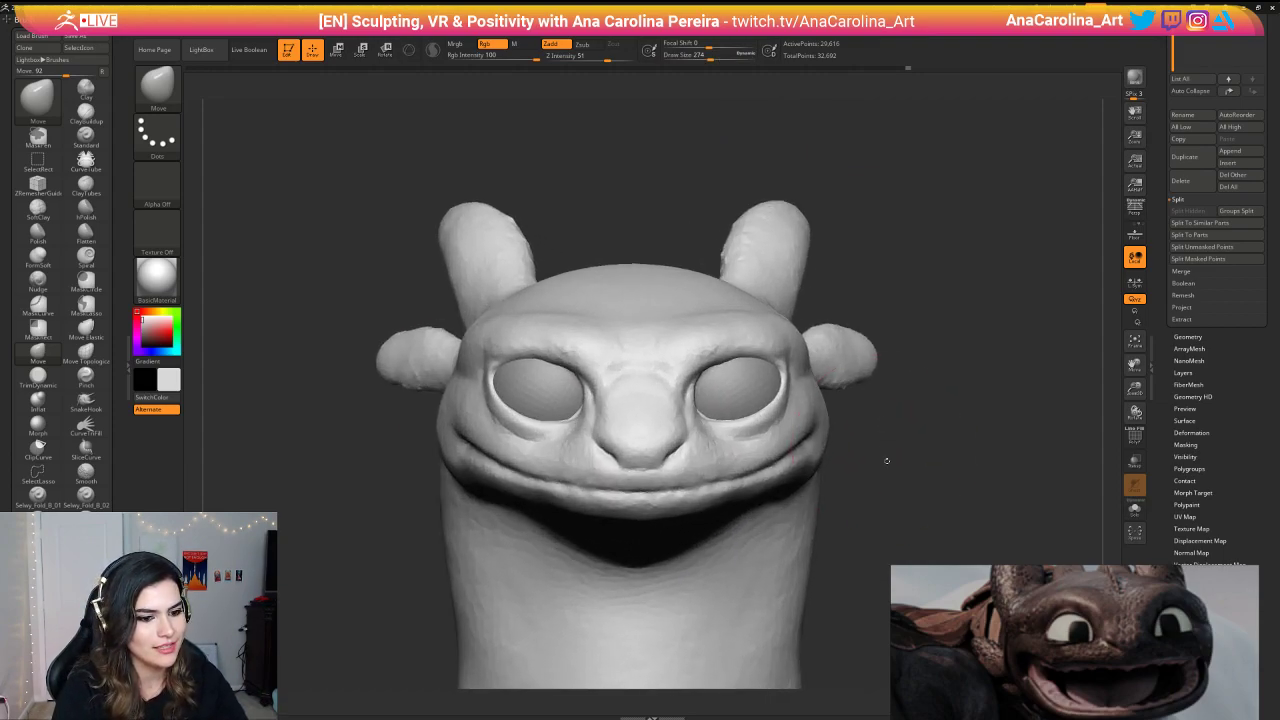
pyautogui.press('b')
pyautogui.press('m')
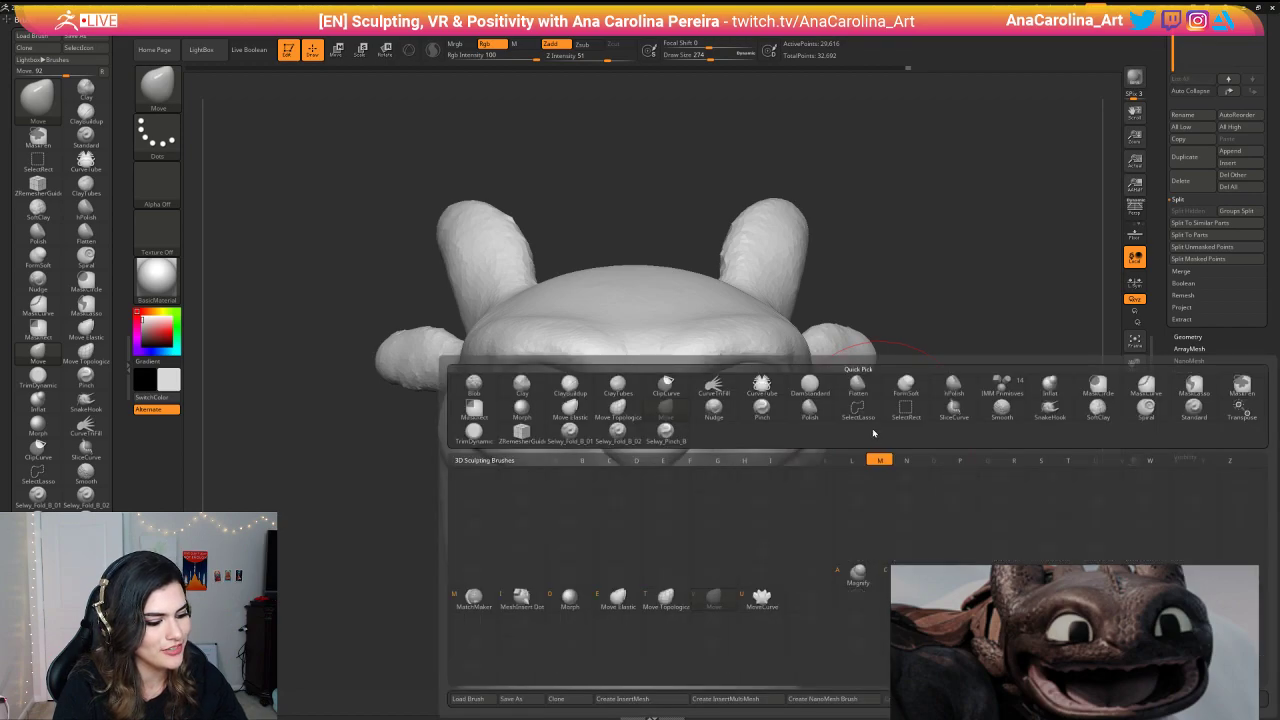
pyautogui.press('v')
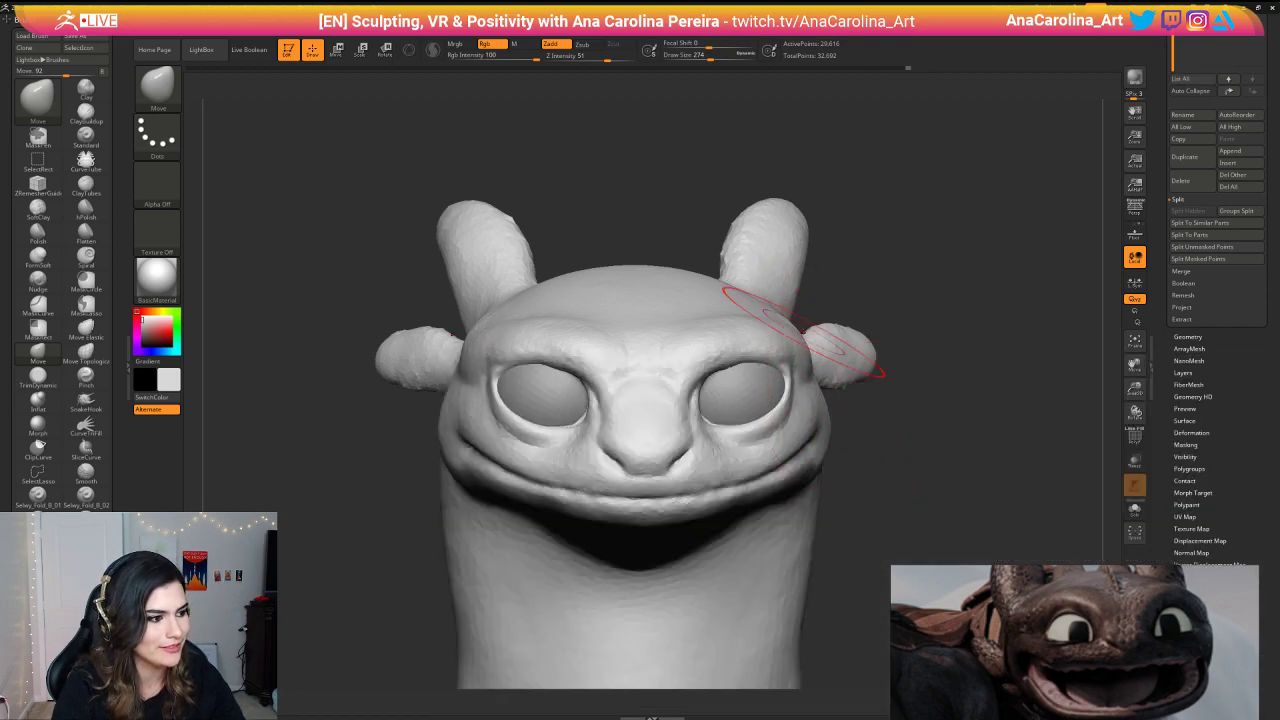
pyautogui.moveTo(852, 292); pyautogui.dragTo(812, 294)
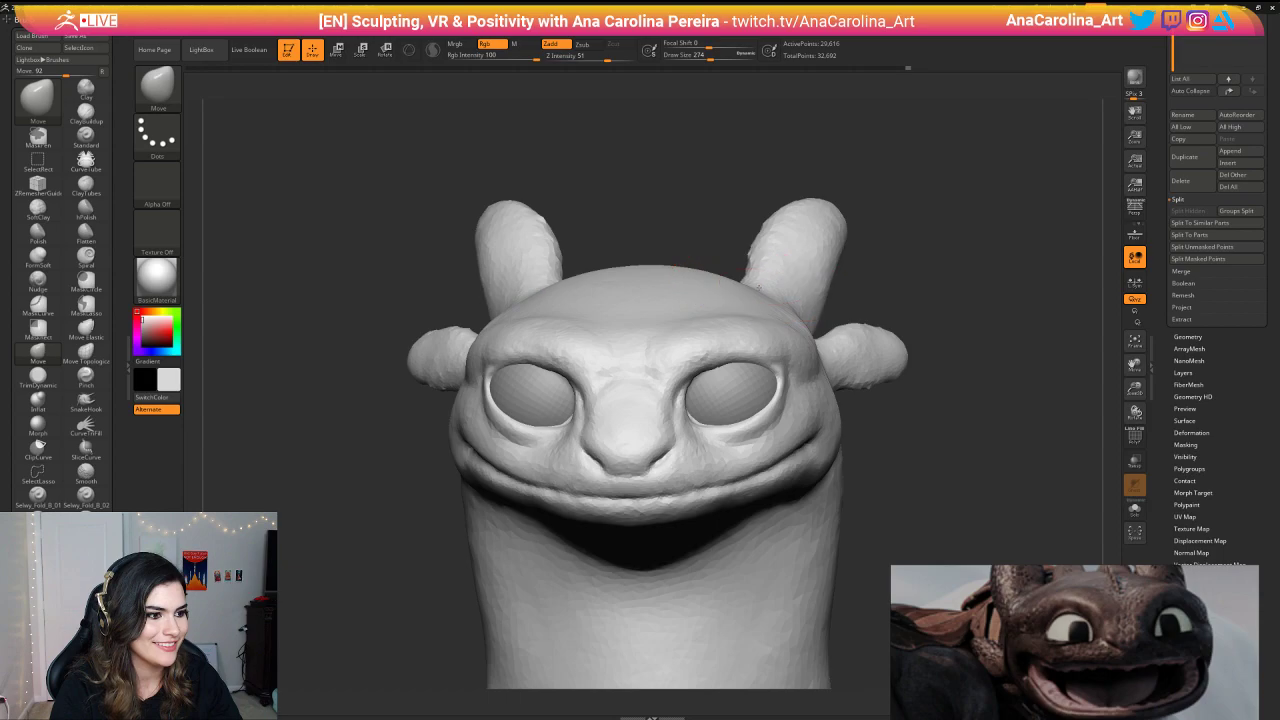
pyautogui.press('space')
pyautogui.moveTo(676, 272); pyautogui.dragTo(686, 272)
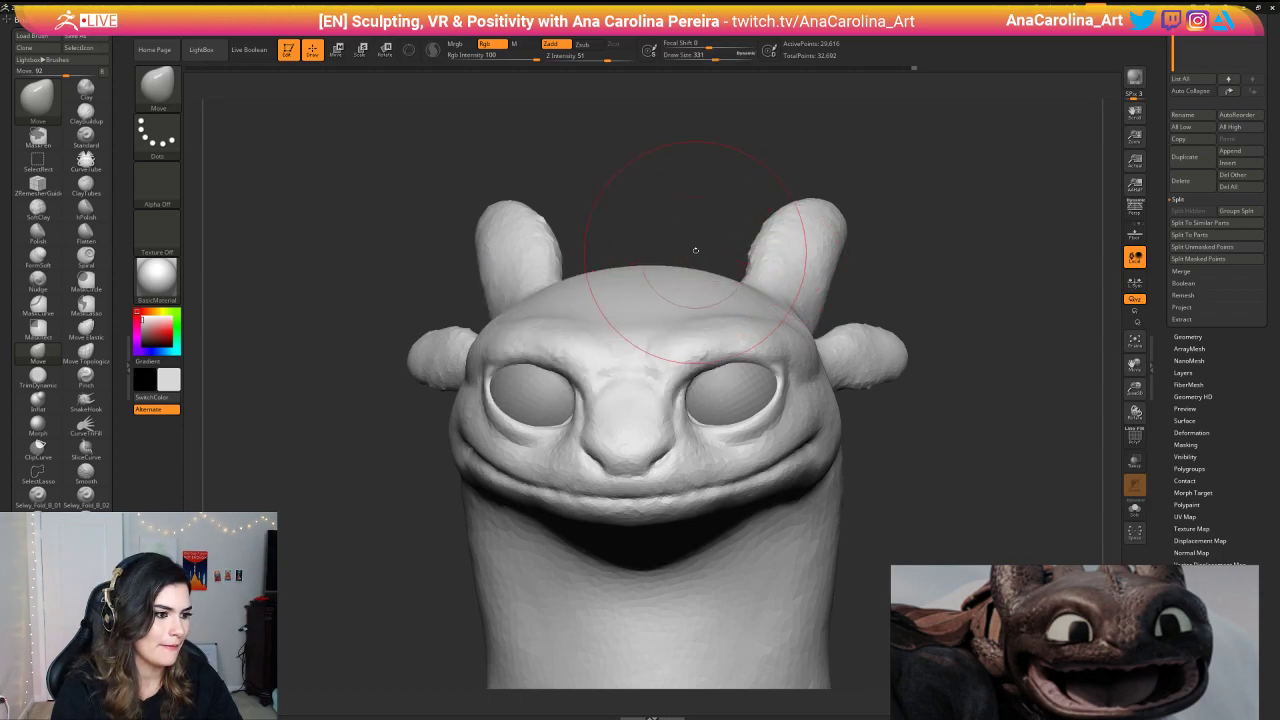
pyautogui.moveTo(685, 274); pyautogui.dragTo(855, 296, button='right')
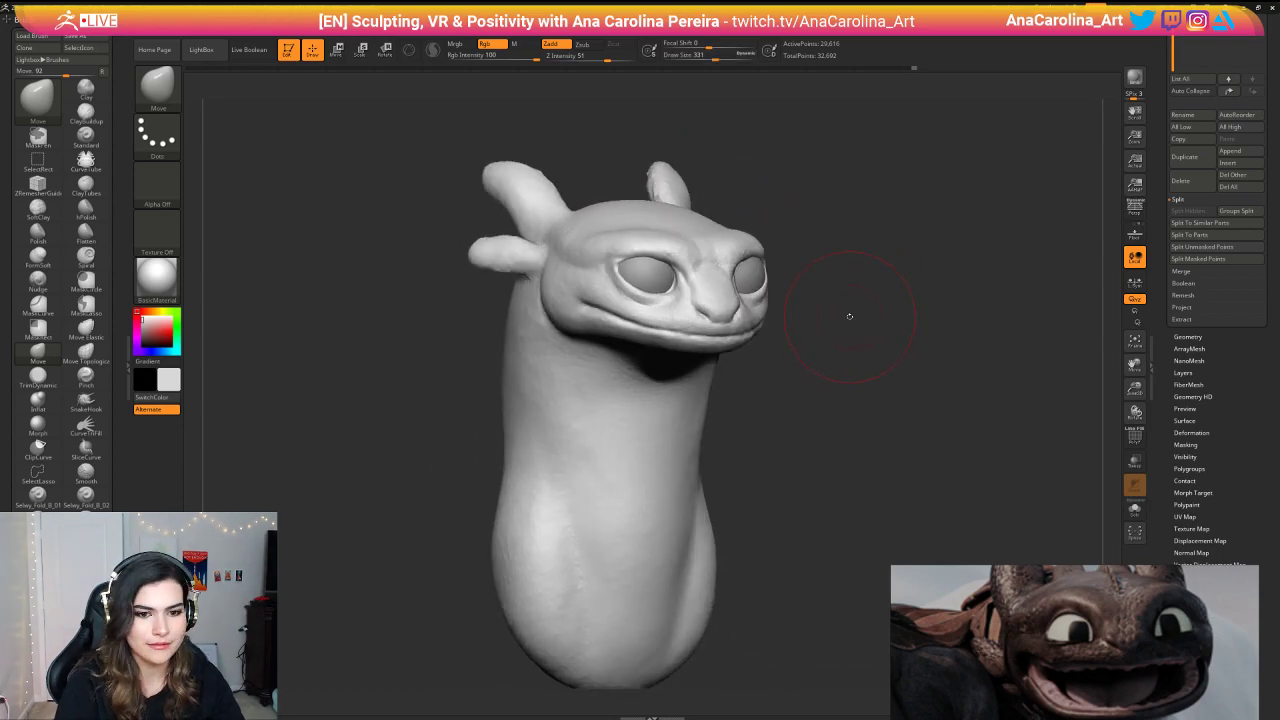
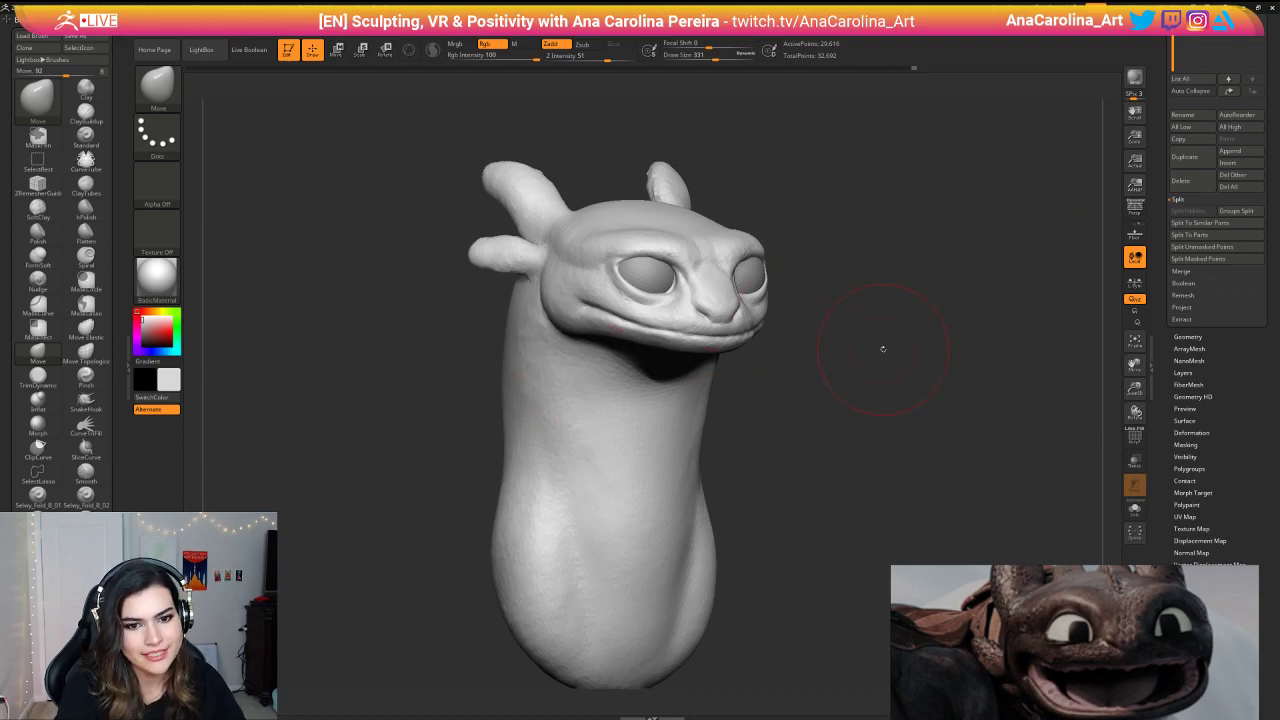
# Step: Adjust the overall head shape with the Move brush at draw size 262
pyautogui.moveTo(880, 349); pyautogui.dragTo(905, 269)
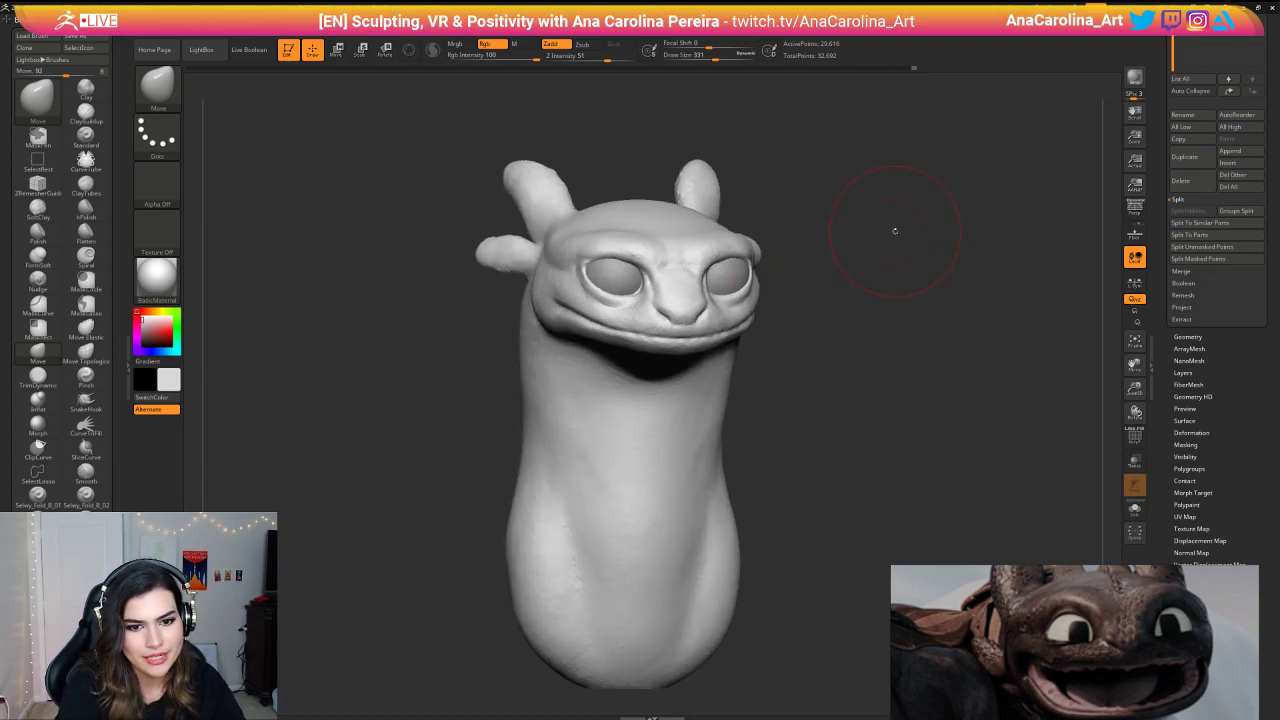
pyautogui.moveTo(894, 230); pyautogui.dragTo(892, 231)
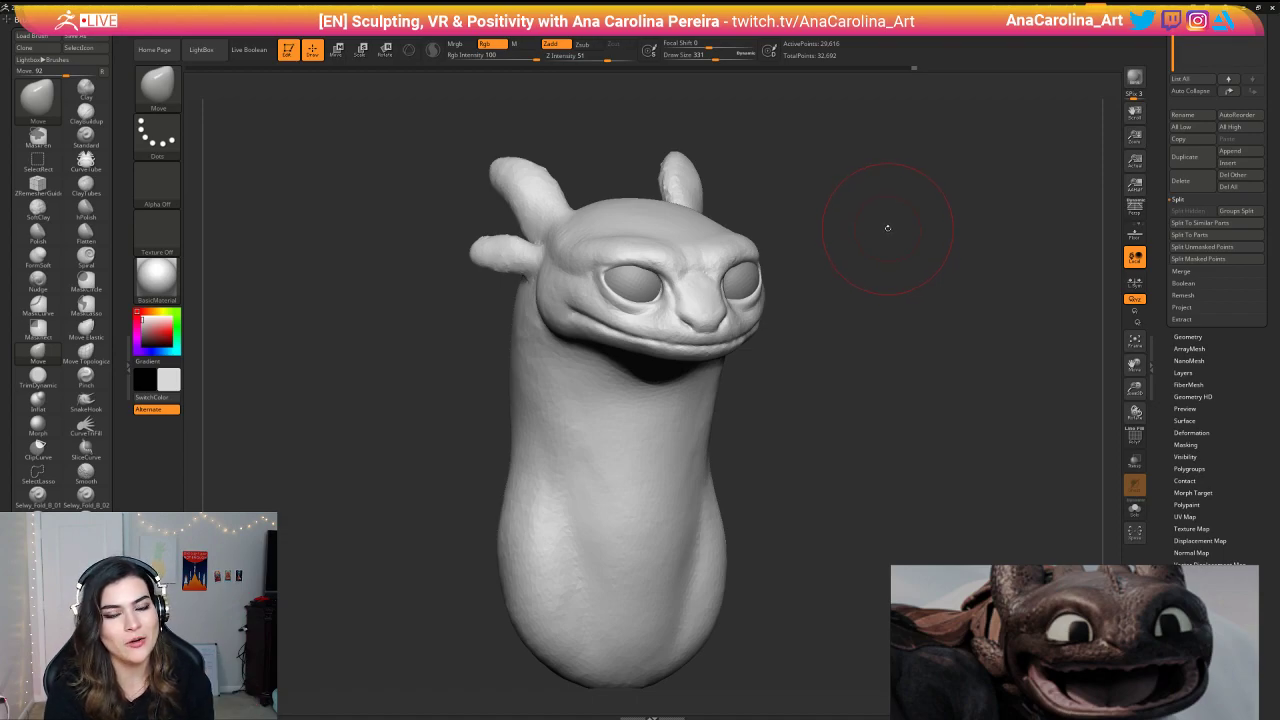
pyautogui.moveTo(886, 226); pyautogui.dragTo(883, 215)
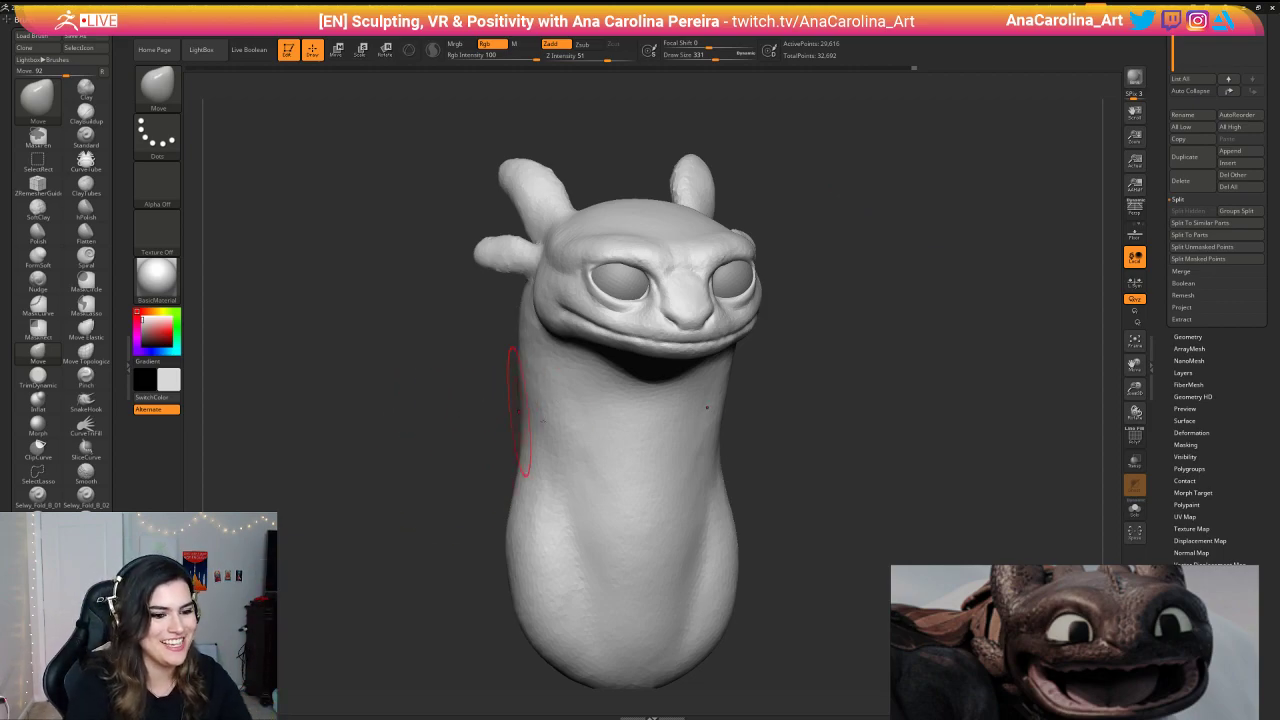
pyautogui.moveTo(862, 402); pyautogui.dragTo(800, 378)
pyautogui.press('space')
pyautogui.click(871, 308)
pyautogui.moveTo(873, 306)
pyautogui.mouseDown()
pyautogui.moveTo(879, 296)
pyautogui.moveTo(880, 328)
pyautogui.mouseUp()
pyautogui.moveTo(808, 216)
pyautogui.mouseDown()
pyautogui.moveTo(766, 226)
pyautogui.moveTo(755, 212)
pyautogui.mouseUp()
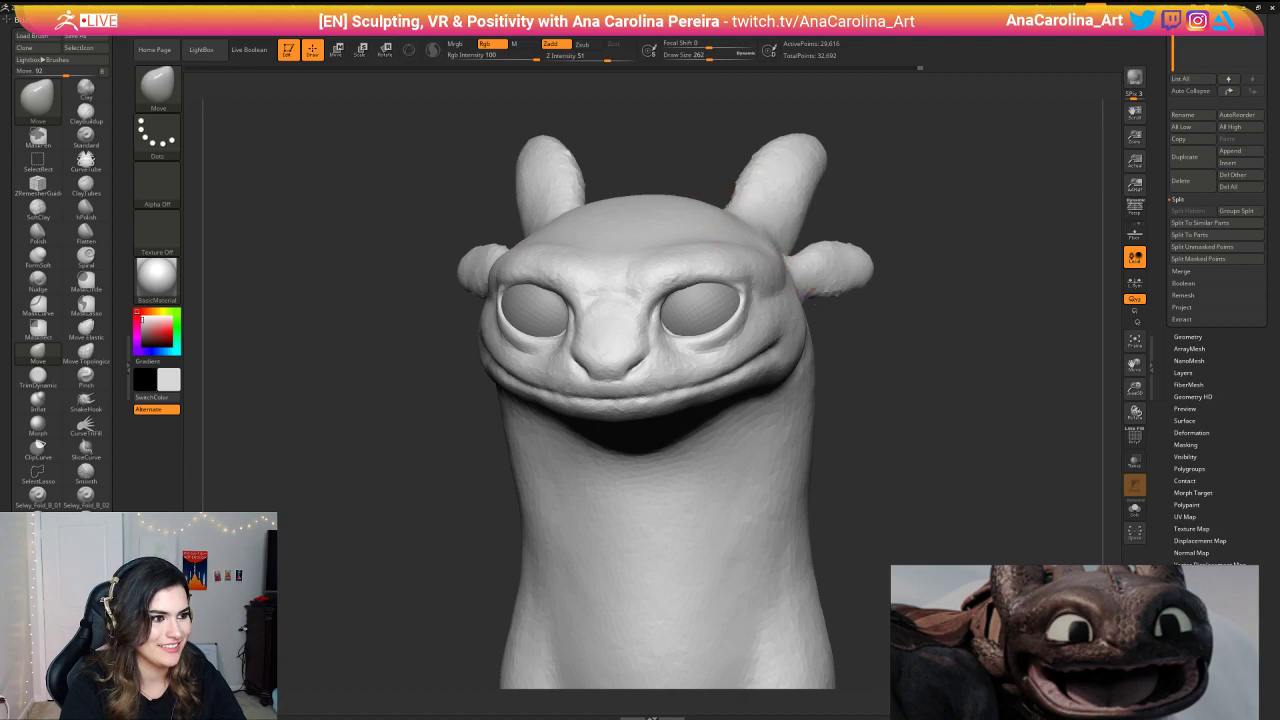
# Step: View the head in profile and switch the masking brush from MaskPen to MaskLasso
pyautogui.moveTo(849, 194)
pyautogui.mouseDown()
pyautogui.moveTo(888, 226)
pyautogui.moveTo(874, 197)
pyautogui.moveTo(906, 194)
pyautogui.moveTo(931, 363)
pyautogui.moveTo(899, 346)
pyautogui.mouseUp()
pyautogui.moveTo(898, 346); pyautogui.dragTo(849, 374, button='right')
pyautogui.press('b')
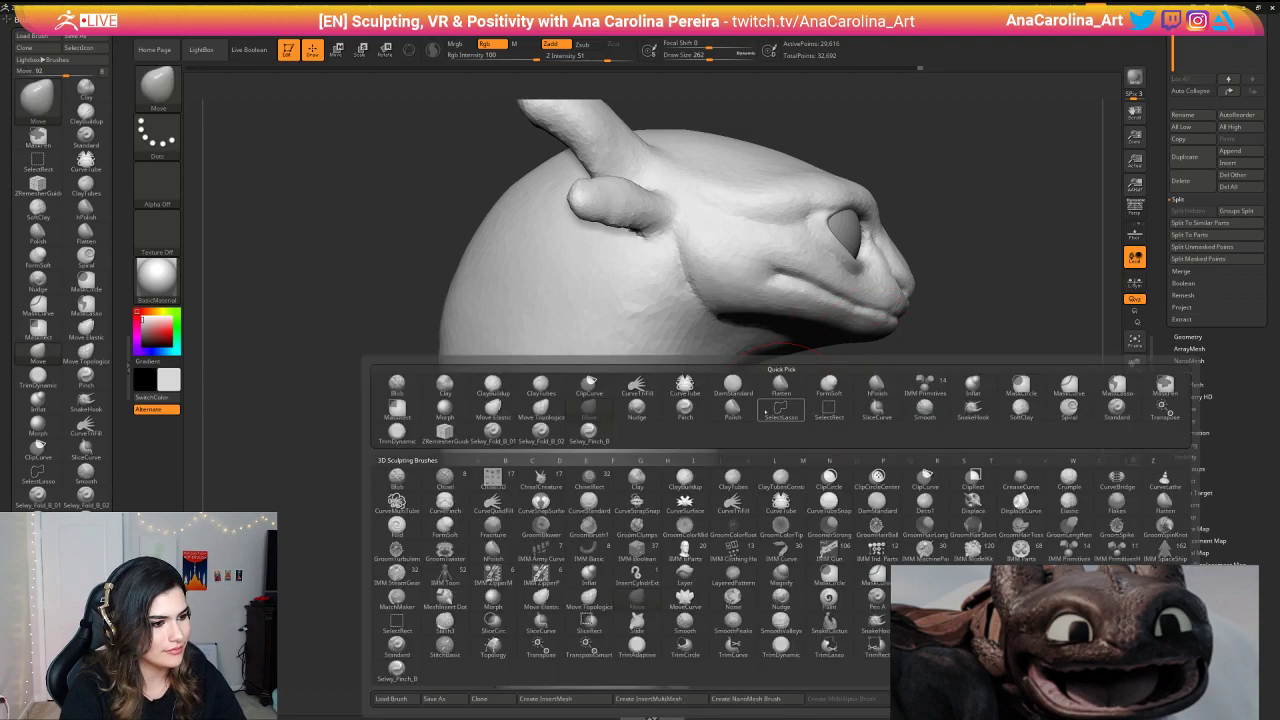
pyautogui.press('b')
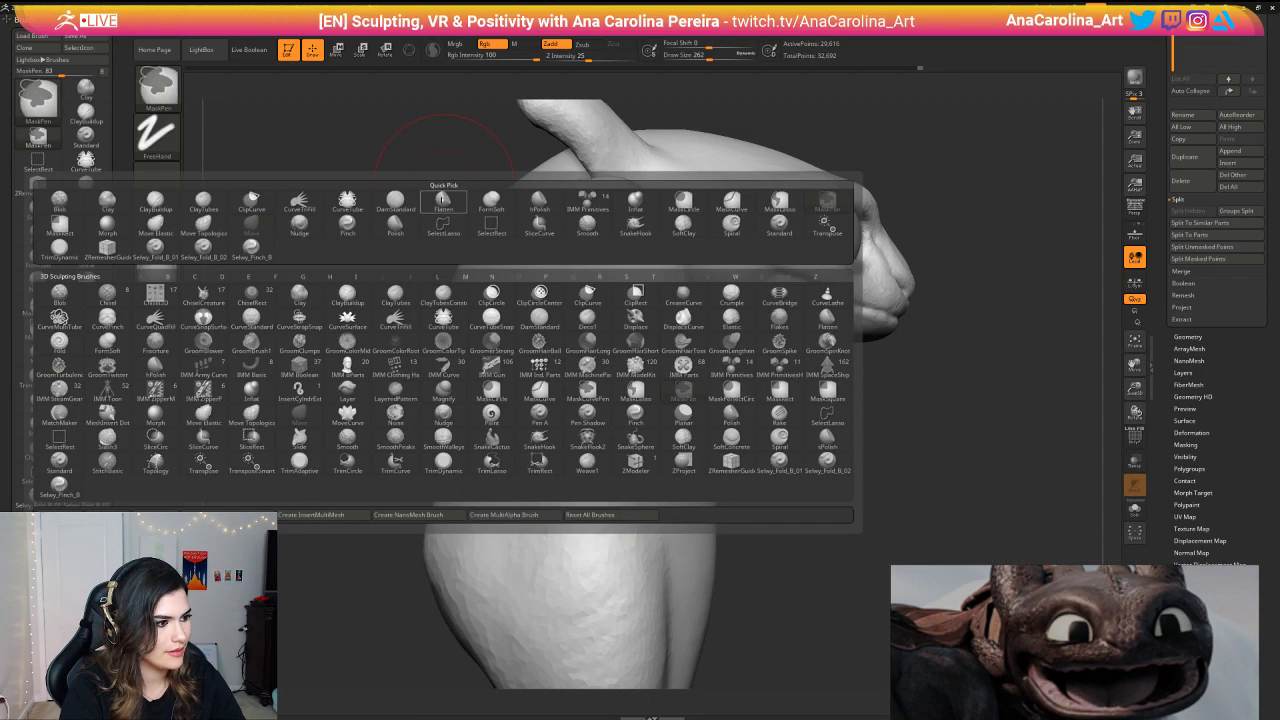
pyautogui.rightClick(885, 405)
pyautogui.keyDown('alt'); pyautogui.moveTo(813, 410); pyautogui.dragTo(767, 416, button='right'); pyautogui.keyUp('alt')
# Step: Lasso a mask over the lower jaw from the side and undo the unwanted mask changes
pyautogui.moveTo(779, 418)
pyautogui.keyDown('ctrl'); pyautogui.mouseDown()
pyautogui.moveTo(889, 376)
pyautogui.moveTo(845, 322)
pyautogui.moveTo(779, 314)
pyautogui.moveTo(777, 298)
pyautogui.moveTo(740, 284)
pyautogui.moveTo(706, 282)
pyautogui.moveTo(694, 358)
pyautogui.mouseUp(); pyautogui.keyUp('ctrl')
pyautogui.moveTo(788, 457); pyautogui.dragTo(718, 446)
pyautogui.keyDown('ctrl'); pyautogui.click(712, 334); pyautogui.keyUp('ctrl')
pyautogui.moveTo(700, 376)
pyautogui.mouseDown()
pyautogui.moveTo(751, 360)
pyautogui.moveTo(780, 370)
pyautogui.mouseUp()
pyautogui.hotkey('ctrl', 'z')
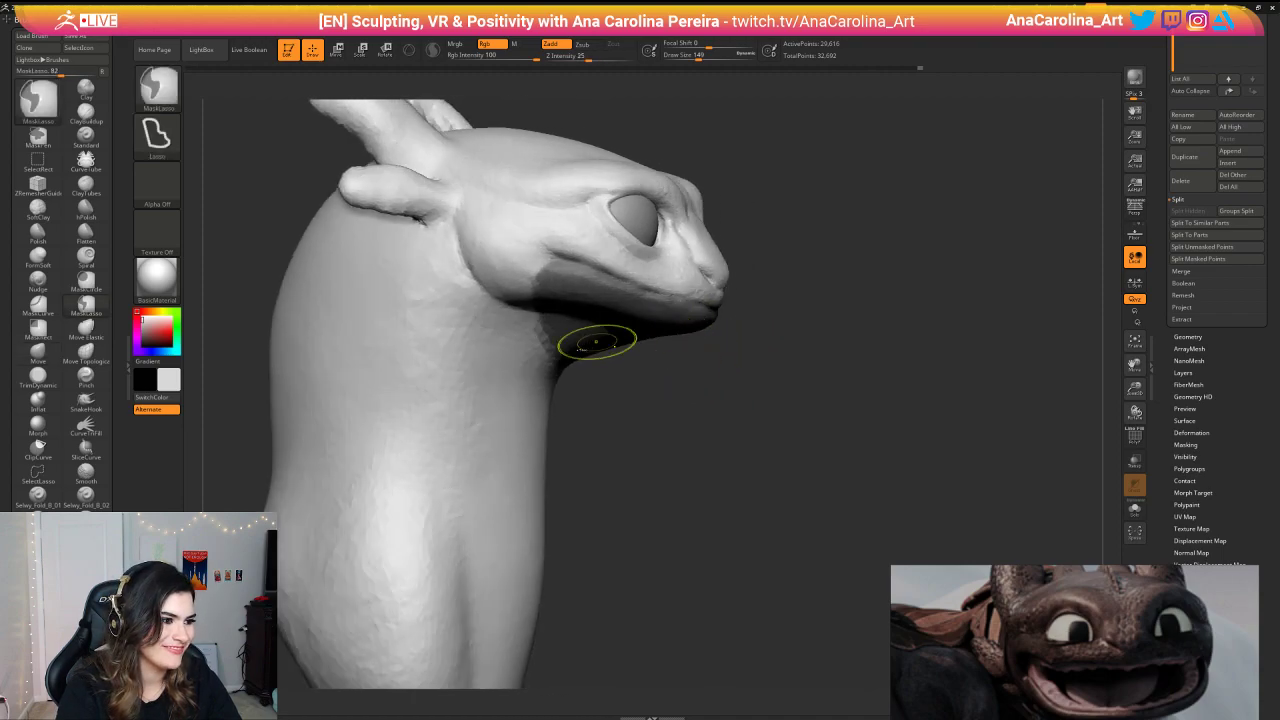
pyautogui.keyDown('ctrl'); pyautogui.click(655, 398); pyautogui.keyUp('ctrl')
pyautogui.moveTo(646, 403)
pyautogui.mouseDown()
pyautogui.moveTo(669, 409)
pyautogui.moveTo(743, 391)
pyautogui.moveTo(741, 380)
pyautogui.moveTo(729, 400)
pyautogui.moveTo(688, 412)
pyautogui.moveTo(706, 437)
pyautogui.mouseUp()
pyautogui.keyDown('ctrl'); pyautogui.click(700, 411); pyautogui.keyUp('ctrl')
pyautogui.hotkey('ctrl', 'z')
# Step: Refine the mask along the mouth line and invert it so only the lower jaw stays editable
pyautogui.press('ctrl')
pyautogui.moveTo(630, 246)
pyautogui.keyDown('ctrl'); pyautogui.mouseDown()
pyautogui.moveTo(654, 290)
pyautogui.moveTo(812, 336)
pyautogui.moveTo(704, 300)
pyautogui.moveTo(726, 296)
pyautogui.mouseUp(); pyautogui.keyUp('ctrl')
pyautogui.keyDown('alt'); pyautogui.moveTo(771, 246); pyautogui.dragTo(811, 368); pyautogui.keyUp('alt')
pyautogui.keyDown('ctrl'); pyautogui.click(814, 340); pyautogui.keyUp('ctrl')
pyautogui.keyDown('ctrl'); pyautogui.click(822, 336); pyautogui.keyUp('ctrl')
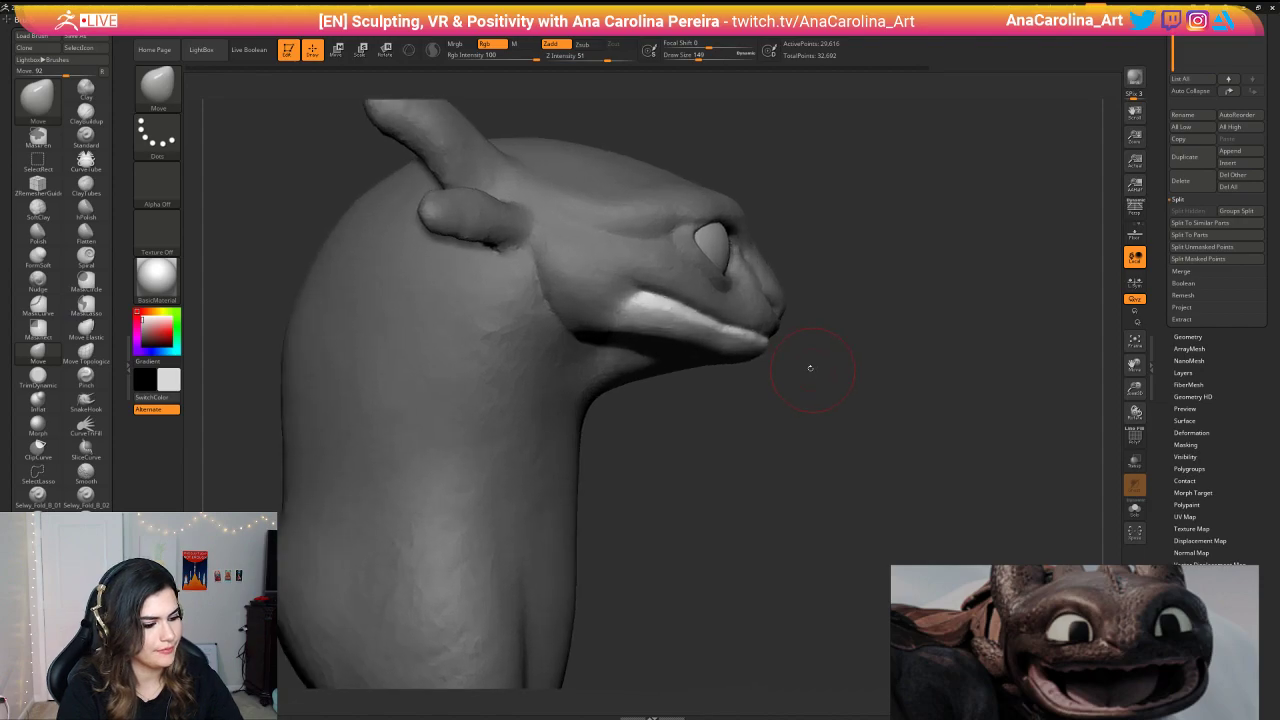
# Step: Rotate the unmasked lower jaw downward from the jaw hinge with Transpose to open the mouth, and clear the mask
pyautogui.press('r')
pyautogui.moveTo(564, 262)
pyautogui.mouseDown()
pyautogui.moveTo(748, 337)
pyautogui.moveTo(718, 378)
pyautogui.mouseUp()
pyautogui.hotkey('ctrl', 'z')
pyautogui.moveTo(574, 290); pyautogui.dragTo(766, 347)
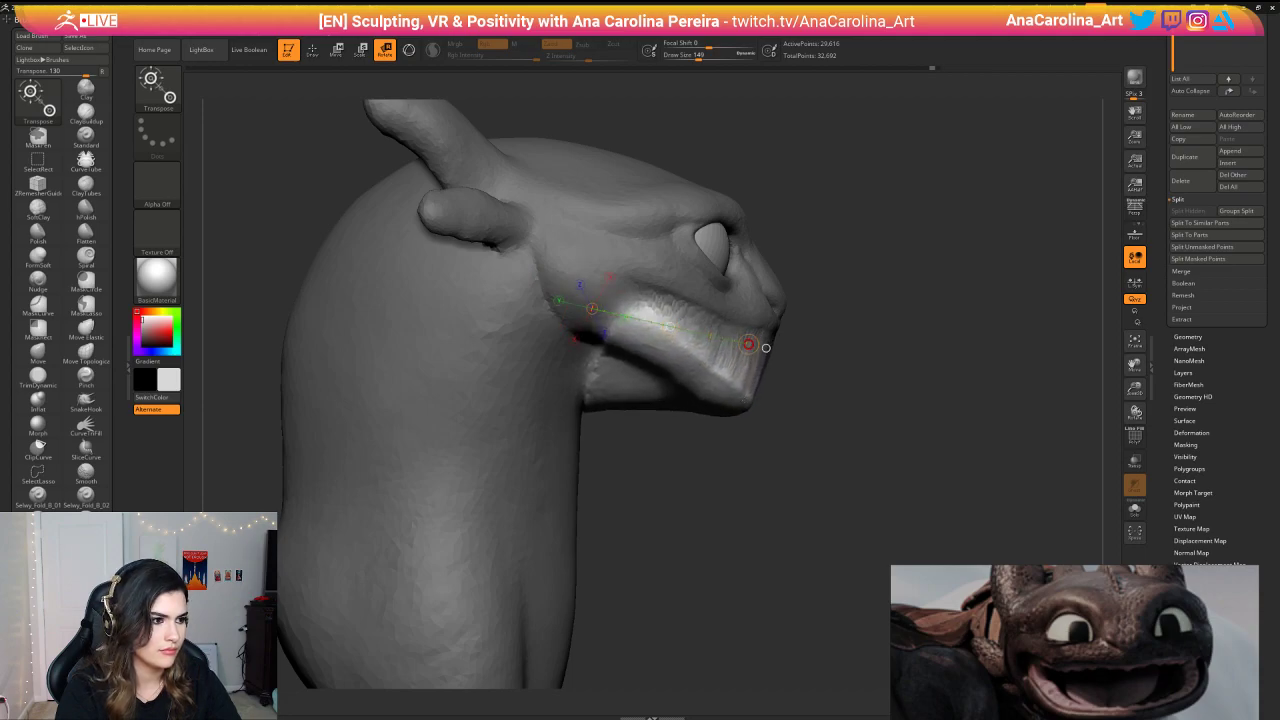
pyautogui.moveTo(850, 410); pyautogui.dragTo(660, 415)
pyautogui.keyDown('alt'); pyautogui.moveTo(760, 420); pyautogui.dragTo(845, 425); pyautogui.keyUp('alt')
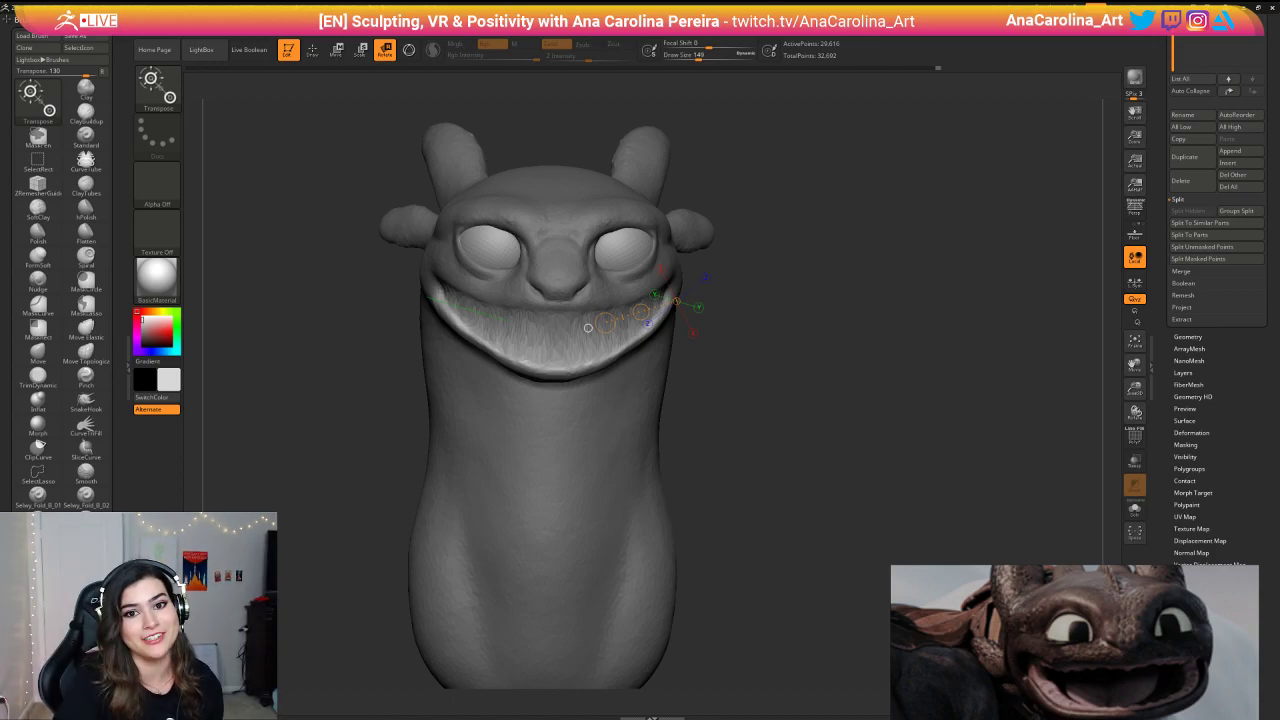
pyautogui.moveTo(461, 410); pyautogui.dragTo(782, 389, button='right')
pyautogui.moveTo(782, 390)
pyautogui.mouseDown()
pyautogui.moveTo(499, 307)
pyautogui.moveTo(734, 313)
pyautogui.mouseUp()
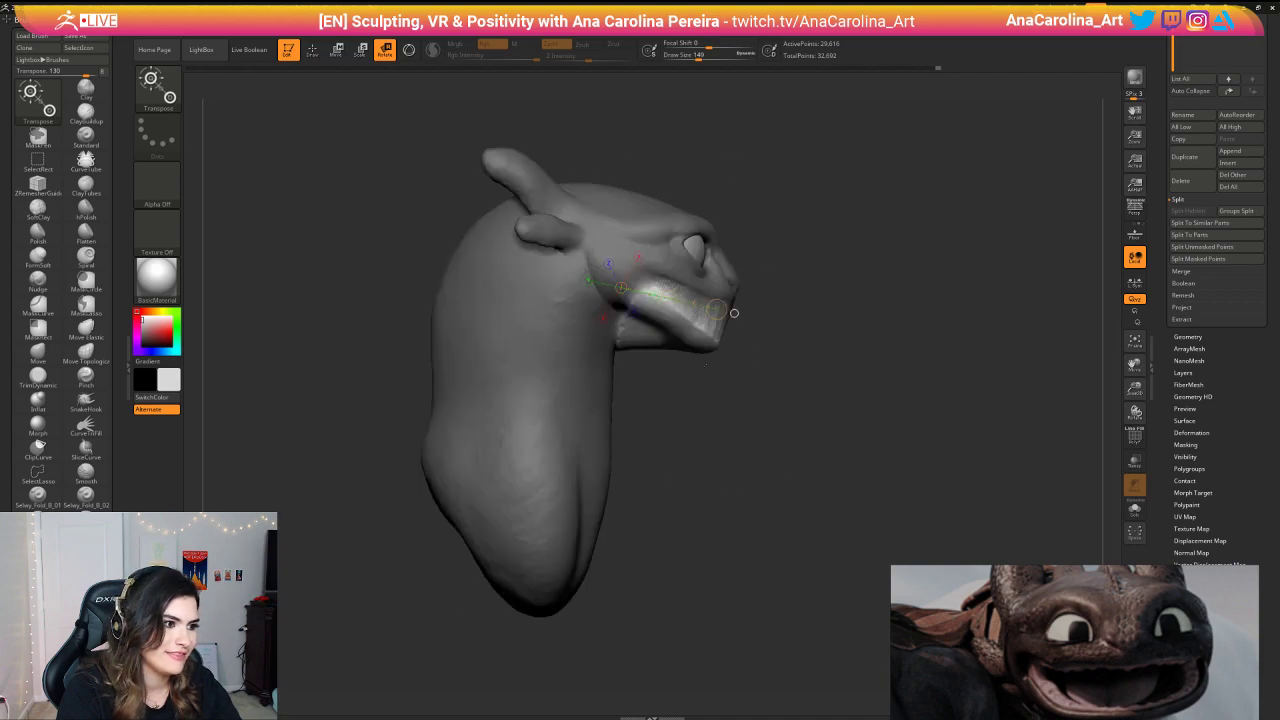
pyautogui.keyDown('ctrl'); pyautogui.moveTo(782, 389); pyautogui.dragTo(782, 440, button='right'); pyautogui.keyUp('ctrl')
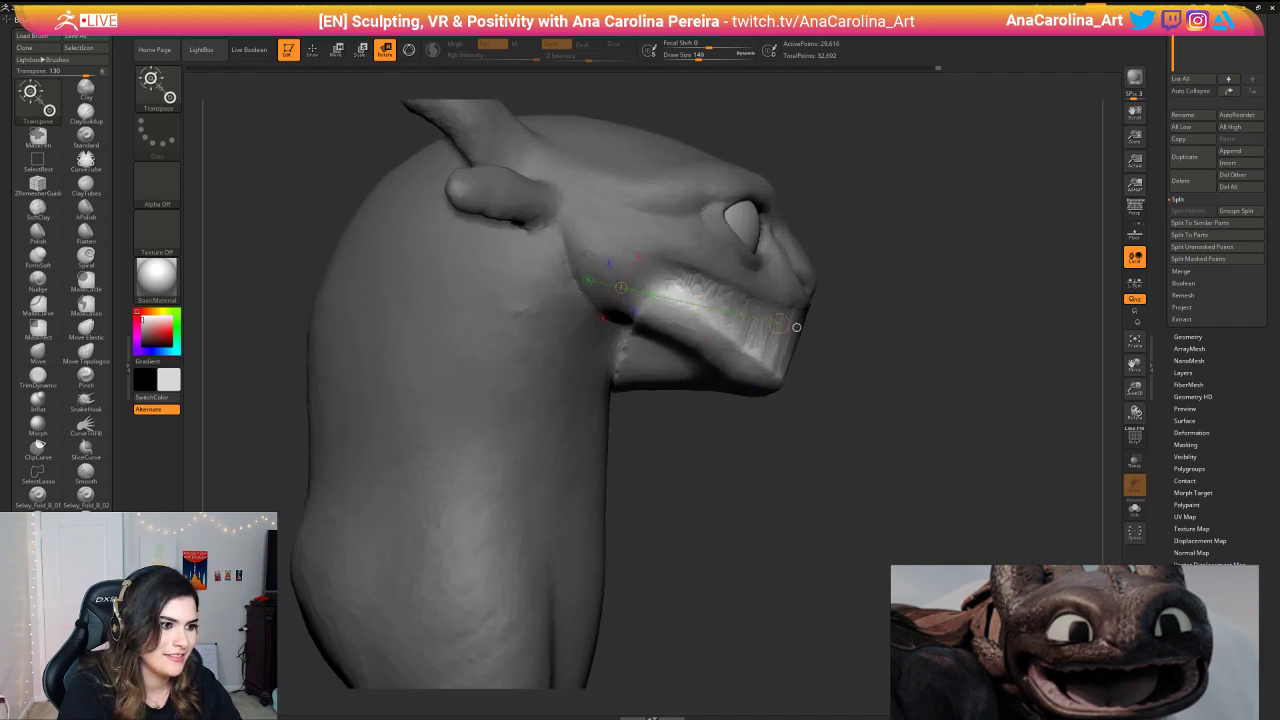
pyautogui.keyDown('ctrl'); pyautogui.click(745, 425); pyautogui.keyUp('ctrl')
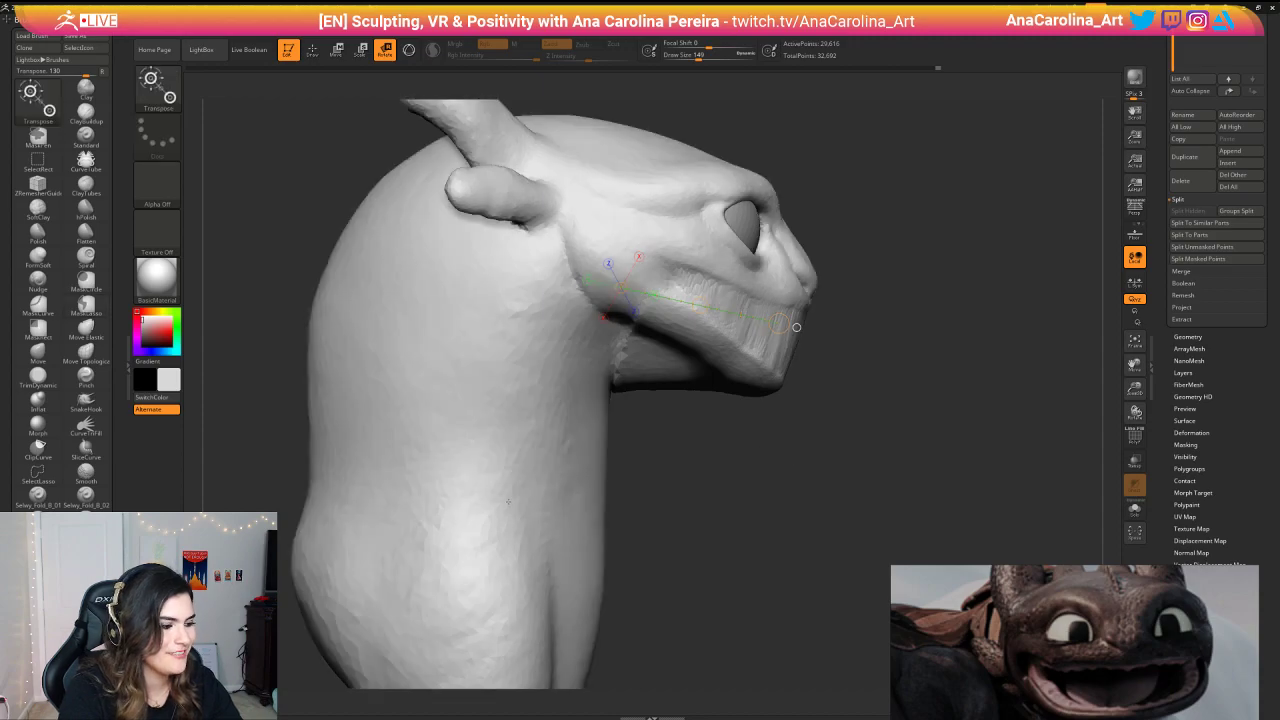
# Step: Switch to the ClayBuildup brush at draw size 149 and smooth the area below the jaw hinge
pyautogui.press('b')
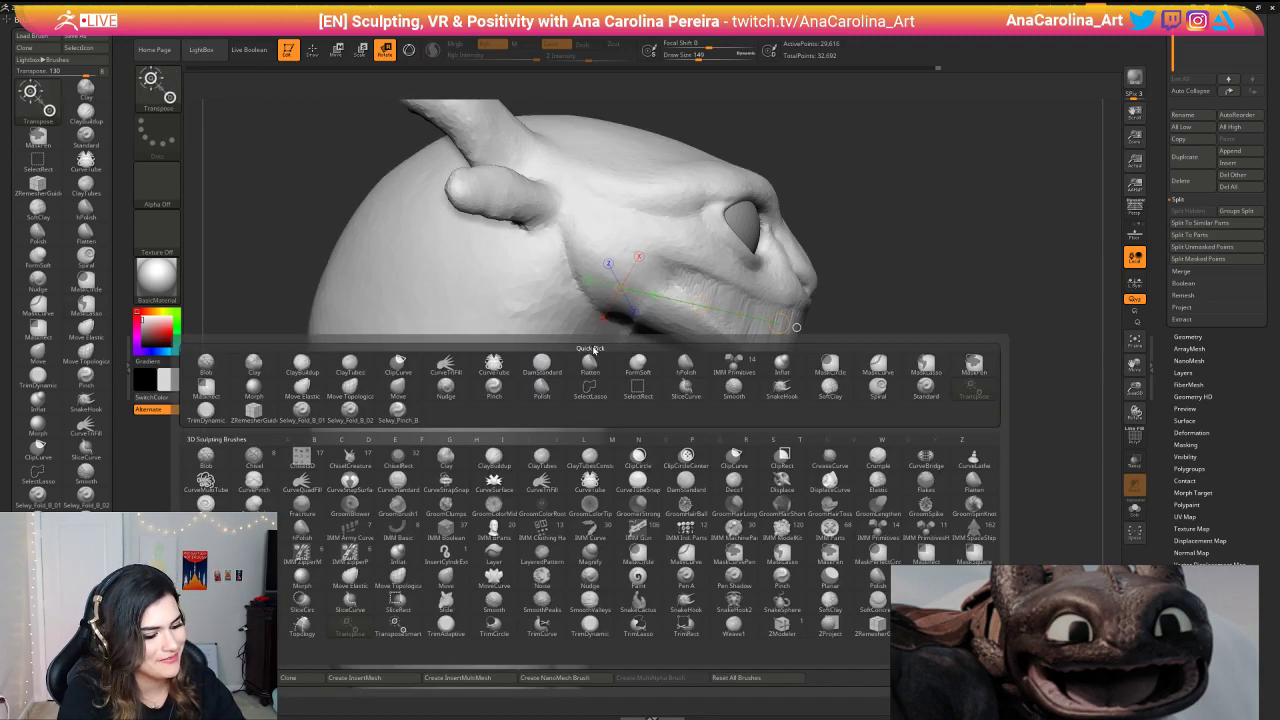
pyautogui.press('s')
pyautogui.press('m')
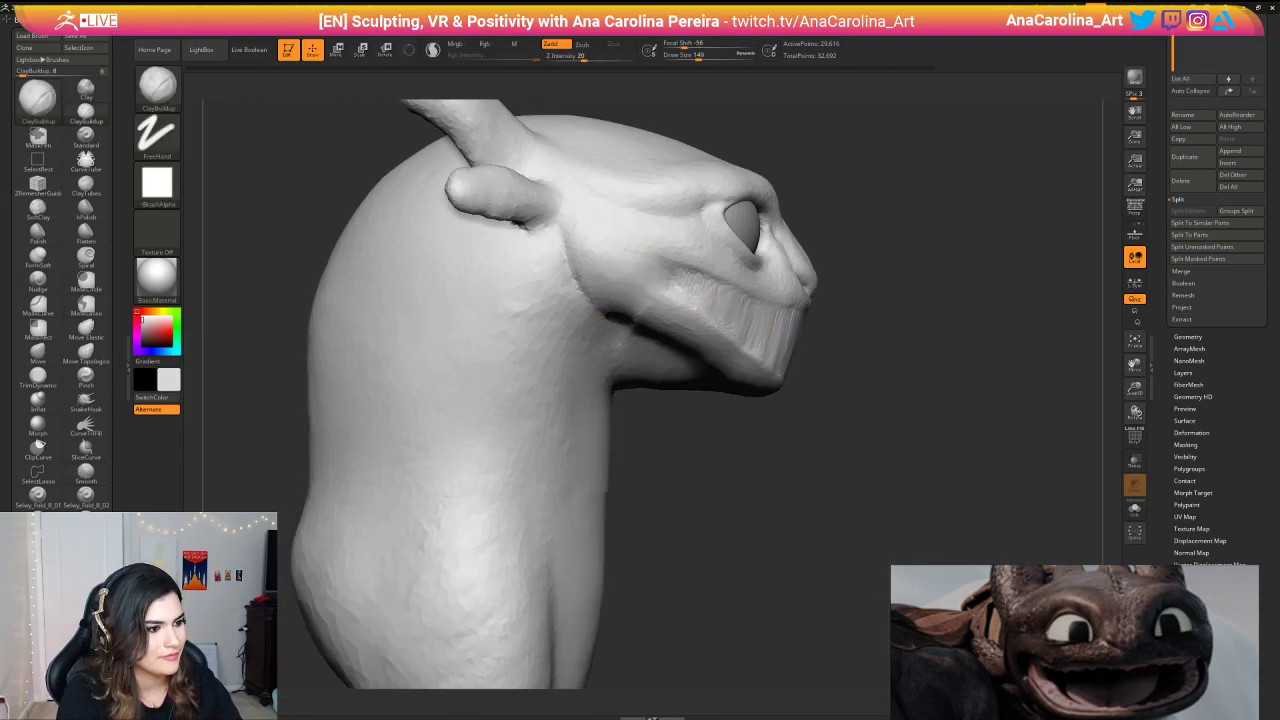
pyautogui.moveTo(632, 392); pyautogui.dragTo(690, 440)
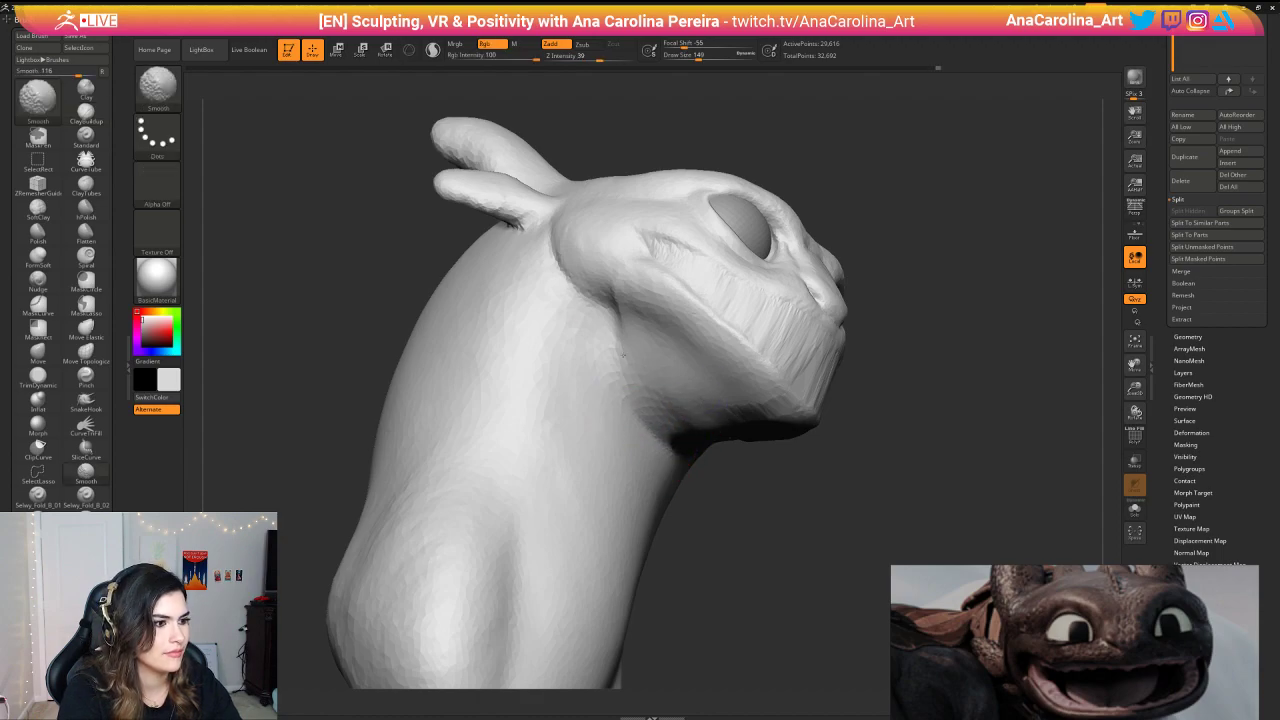
pyautogui.keyDown('shift'); pyautogui.moveTo(604, 286); pyautogui.dragTo(618, 308); pyautogui.keyUp('shift')
pyautogui.moveTo(758, 428); pyautogui.dragTo(832, 443)
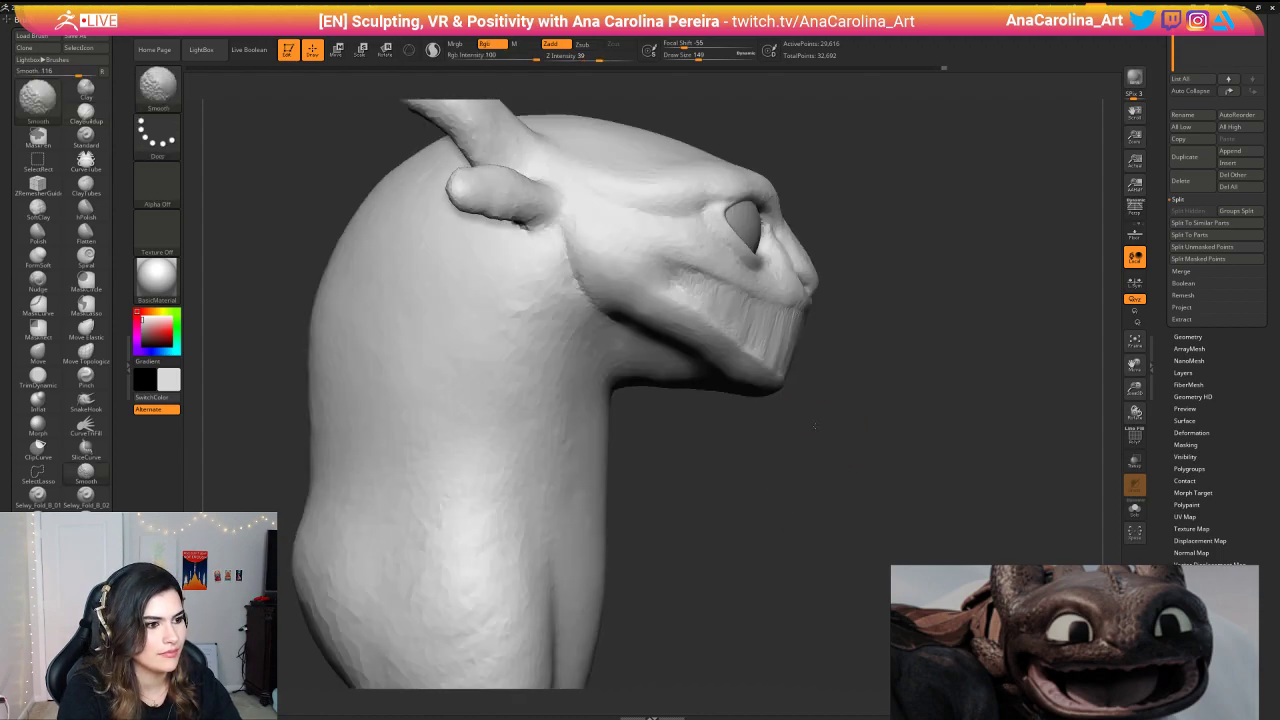
# Step: Mask everything except the stretched mouth area with a lasso and switch to the SnakeHook brush at draw size 234
pyautogui.press('f')
pyautogui.keyDown('alt'); pyautogui.moveTo(843, 348); pyautogui.dragTo(796, 430); pyautogui.keyUp('alt')
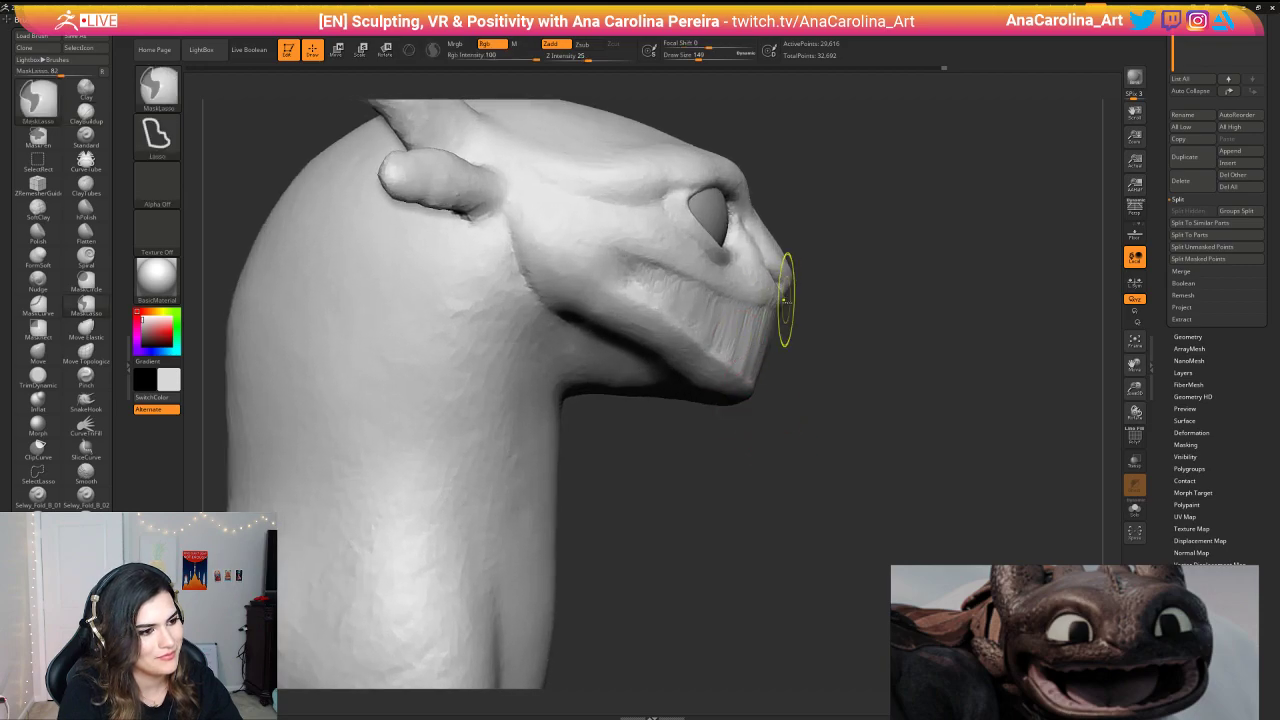
pyautogui.moveTo(786, 298)
pyautogui.keyDown('ctrl'); pyautogui.mouseDown()
pyautogui.moveTo(730, 299)
pyautogui.moveTo(648, 264)
pyautogui.moveTo(622, 268)
pyautogui.moveTo(800, 428)
pyautogui.moveTo(806, 394)
pyautogui.mouseUp(); pyautogui.keyUp('ctrl')
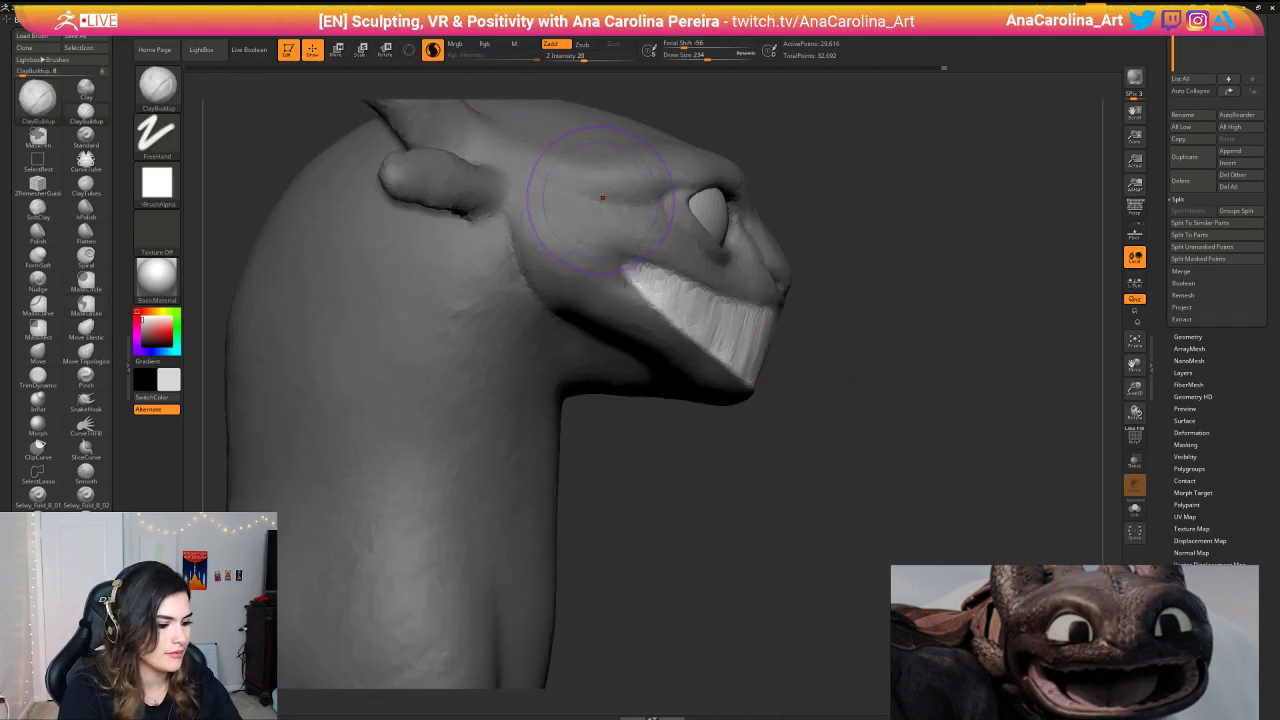
pyautogui.press('b')
pyautogui.press('s')
pyautogui.press('h')
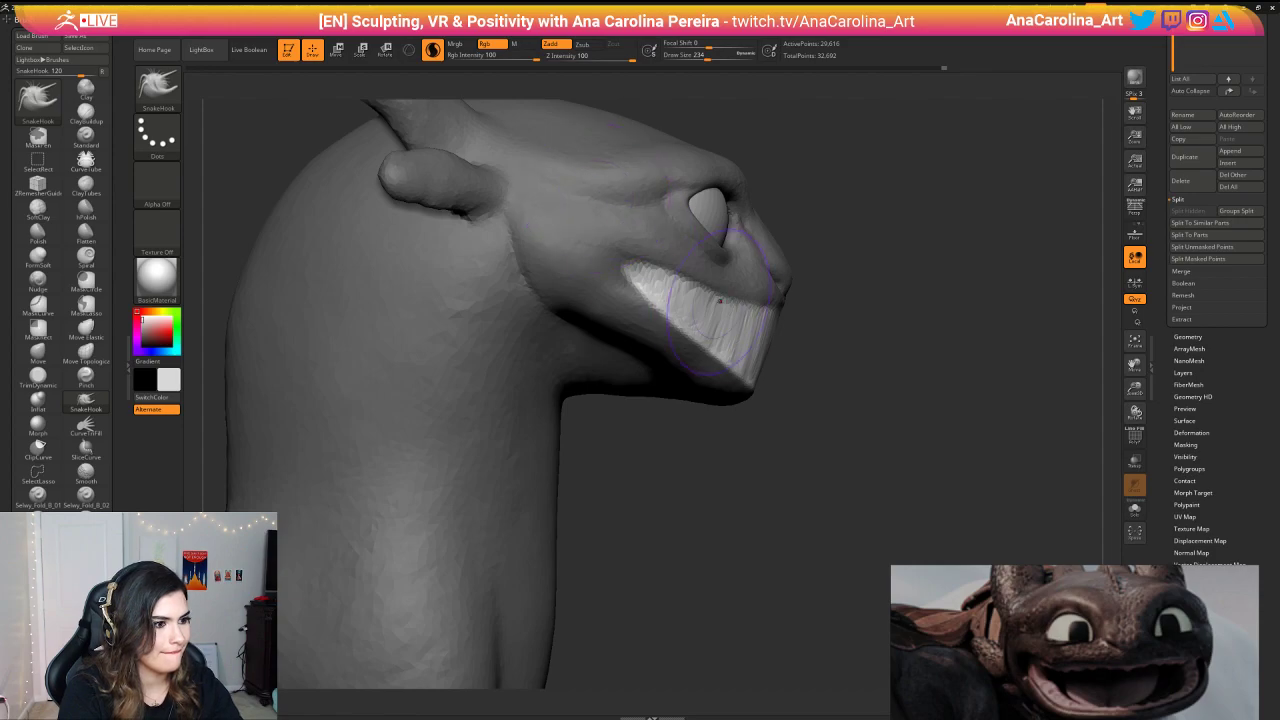
# Step: Push the stretched surface between the lips inward with SnakeHook at draw sizes 234 and 338 to carve the mouth cavity
pyautogui.moveTo(900, 400); pyautogui.dragTo(790, 400)
pyautogui.moveTo(840, 450)
pyautogui.keyDown('ctrl'); pyautogui.mouseDown()
pyautogui.moveTo(892, 516)
pyautogui.moveTo(960, 440)
pyautogui.mouseUp(); pyautogui.keyUp('ctrl')
pyautogui.moveTo(671, 316)
pyautogui.mouseDown()
pyautogui.moveTo(693, 306)
pyautogui.moveTo(722, 325)
pyautogui.mouseUp()
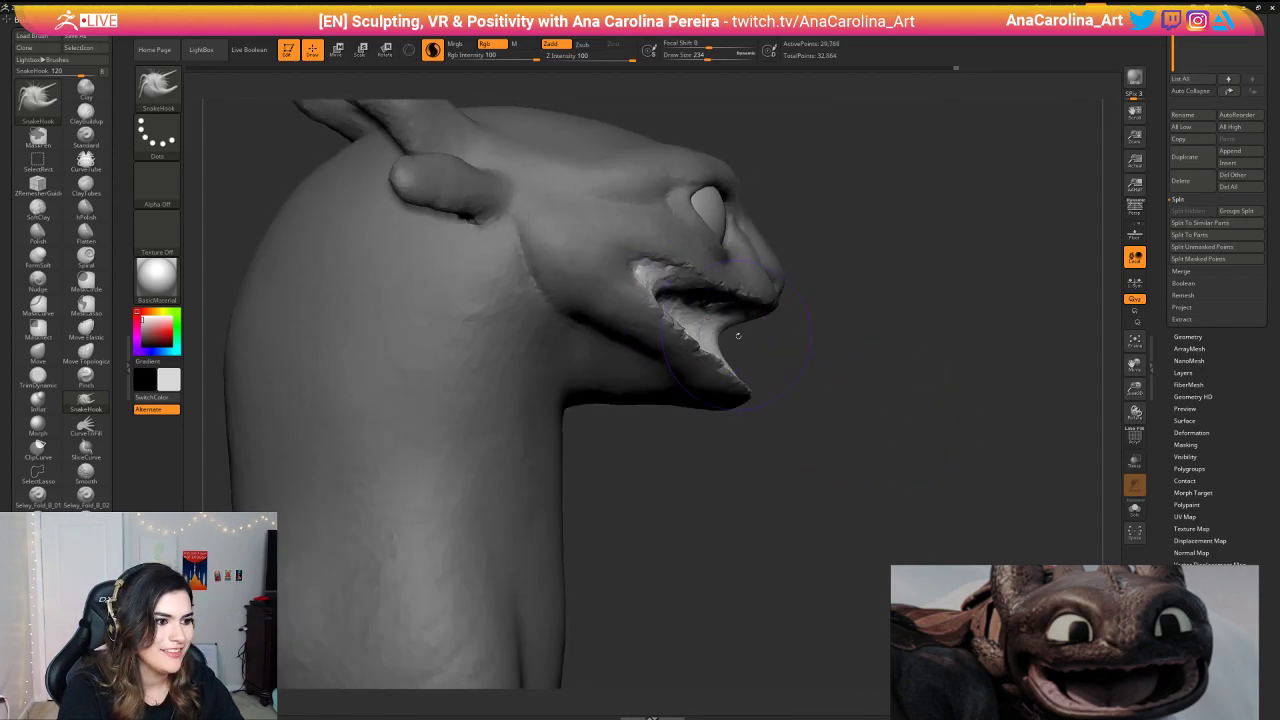
pyautogui.moveTo(900, 410); pyautogui.dragTo(800, 410)
pyautogui.moveTo(960, 436); pyautogui.dragTo(822, 430)
pyautogui.press('space')
pyautogui.moveTo(822, 428); pyautogui.dragTo(726, 423, button='right')
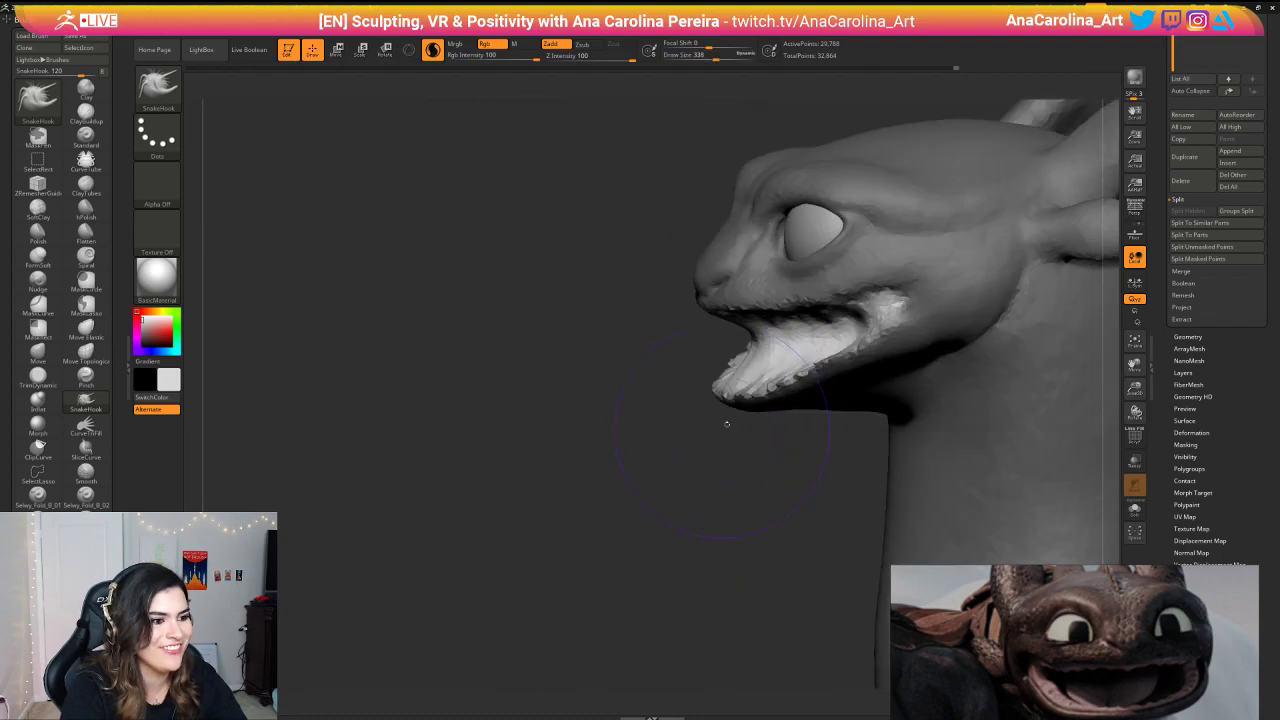
pyautogui.keyDown('ctrl'); pyautogui.moveTo(726, 423); pyautogui.dragTo(765, 470); pyautogui.keyUp('ctrl')
pyautogui.moveTo(782, 350); pyautogui.dragTo(814, 340)
pyautogui.moveTo(815, 340)
pyautogui.mouseDown(button='right')
pyautogui.moveTo(929, 391)
pyautogui.moveTo(941, 455)
pyautogui.mouseUp(button='right')
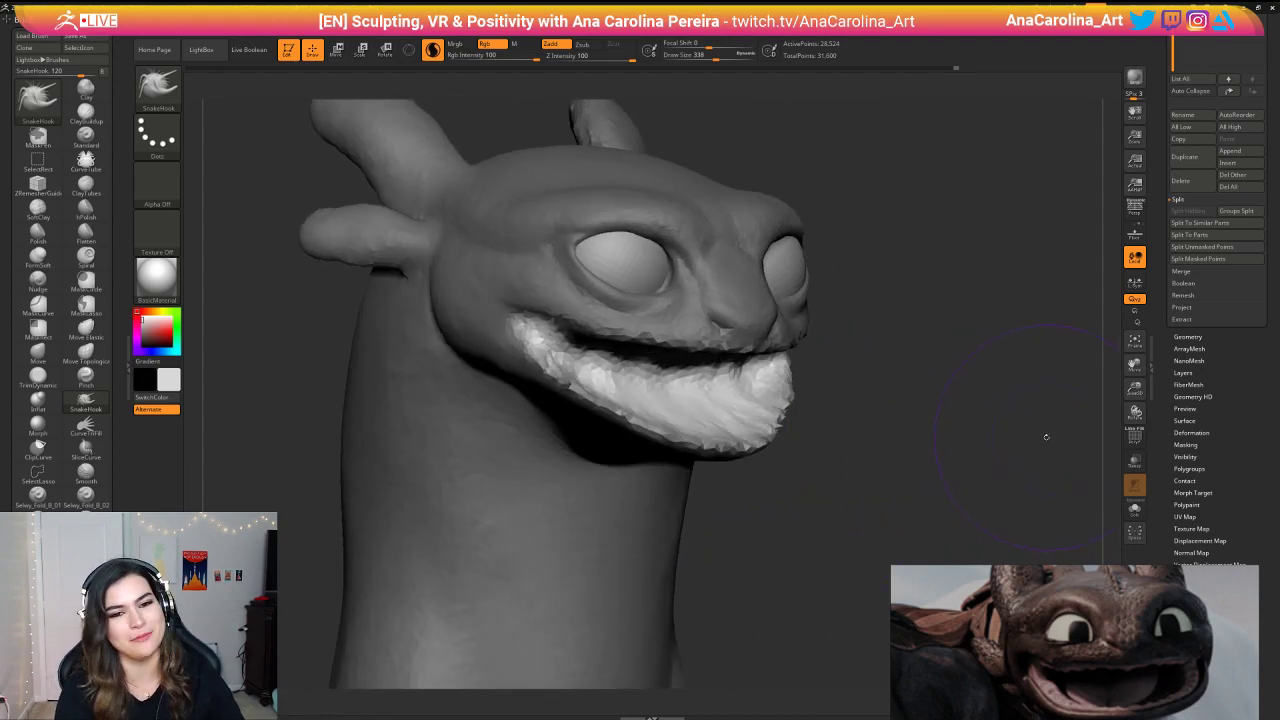
# Step: Deepen the mouth cavity toward the throat and shape the inside of the lower jaw with SnakeHook at draw size 338
pyautogui.moveTo(1017, 440); pyautogui.dragTo(970, 417, button='right')
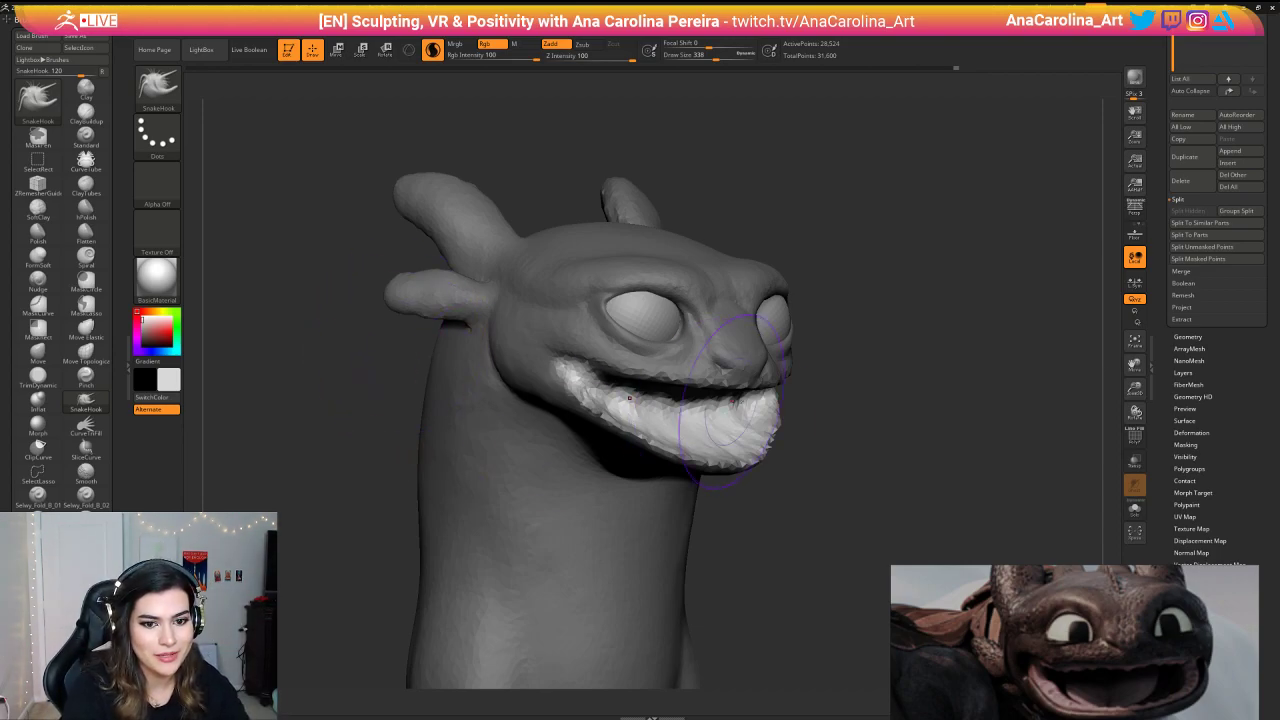
pyautogui.moveTo(898, 350)
pyautogui.mouseDown()
pyautogui.moveTo(862, 348)
pyautogui.moveTo(909, 381)
pyautogui.moveTo(890, 376)
pyautogui.mouseUp()
pyautogui.moveTo(850, 460); pyautogui.dragTo(640, 460)
pyautogui.moveTo(735, 390); pyautogui.dragTo(742, 408)
pyautogui.moveTo(535, 540)
pyautogui.mouseDown()
pyautogui.moveTo(609, 561)
pyautogui.moveTo(768, 388)
pyautogui.mouseUp()
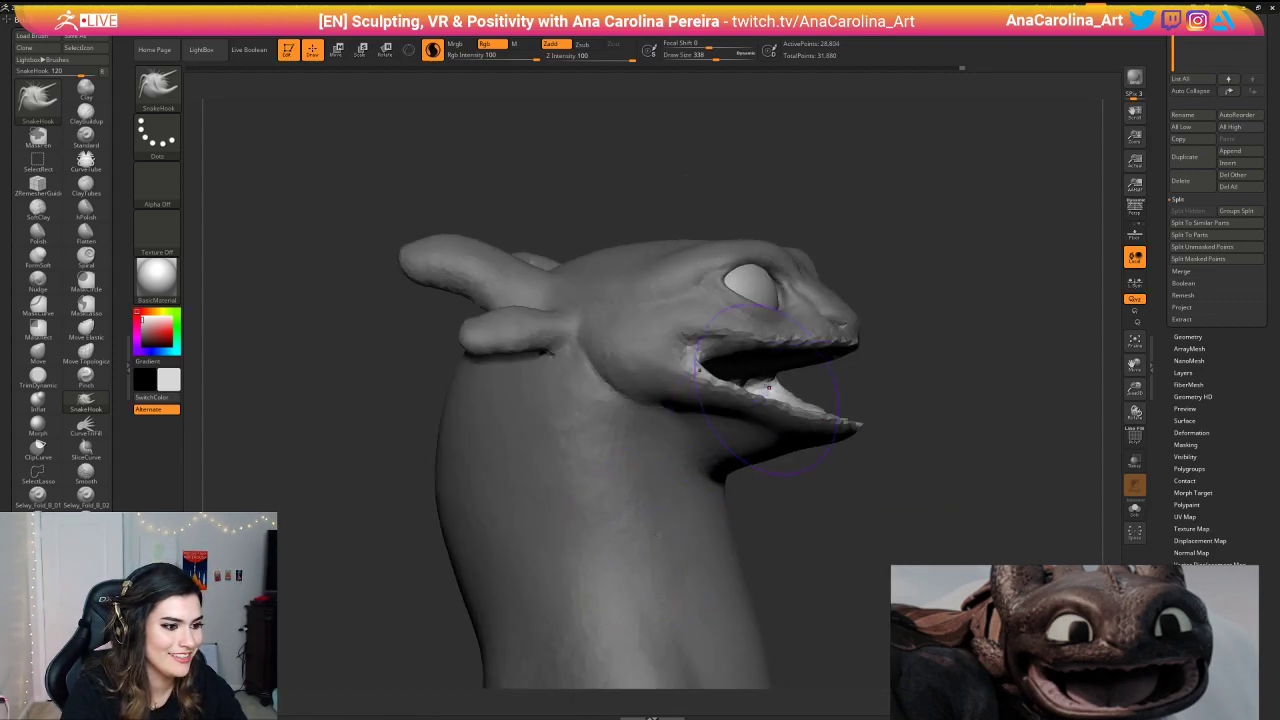
pyautogui.moveTo(657, 533)
pyautogui.mouseDown()
pyautogui.moveTo(470, 525)
pyautogui.moveTo(530, 525)
pyautogui.moveTo(625, 490)
pyautogui.mouseUp()
pyautogui.moveTo(664, 376); pyautogui.dragTo(650, 372)
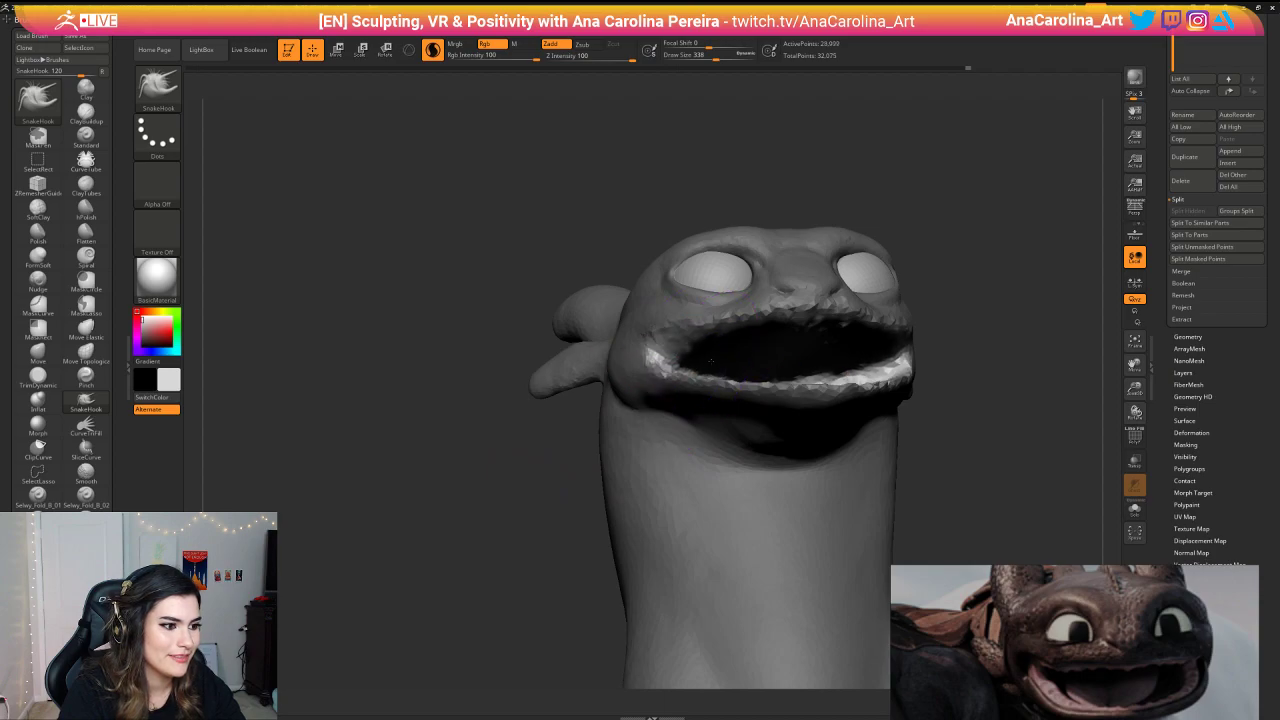
pyautogui.moveTo(894, 314); pyautogui.dragTo(961, 336)
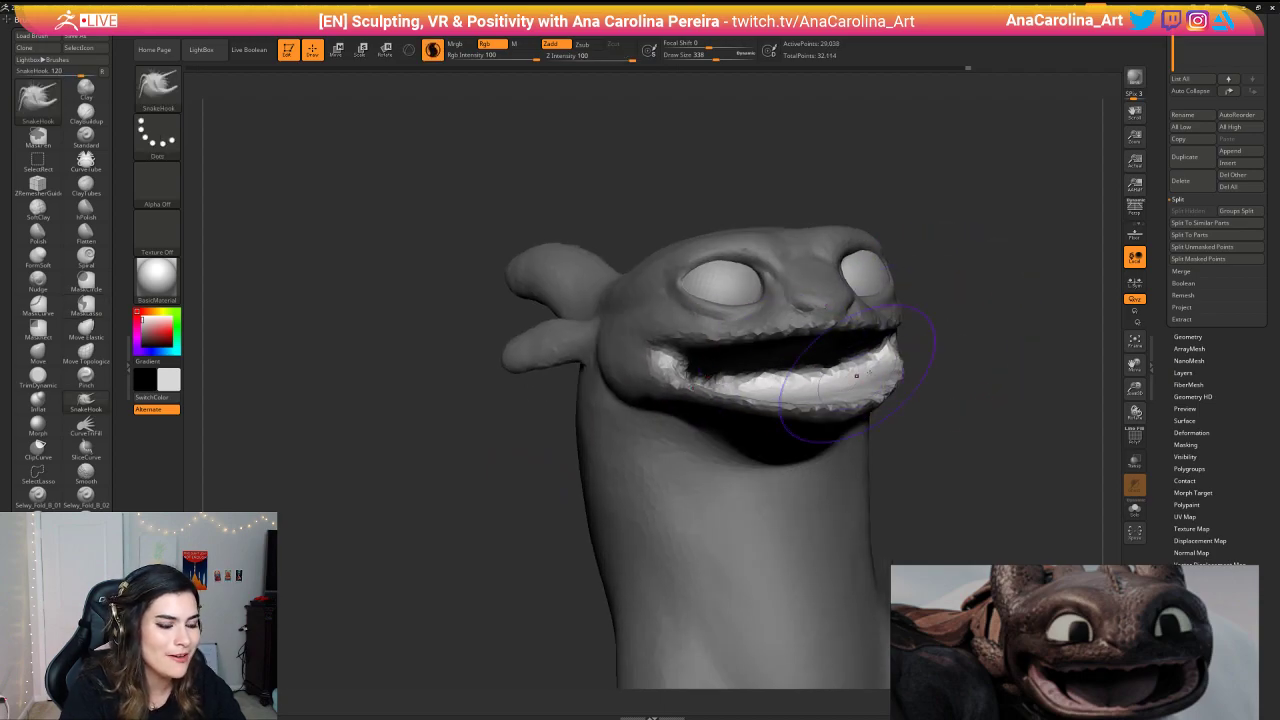
pyautogui.moveTo(856, 375)
pyautogui.mouseDown()
pyautogui.moveTo(913, 381)
pyautogui.moveTo(943, 366)
pyautogui.mouseUp()
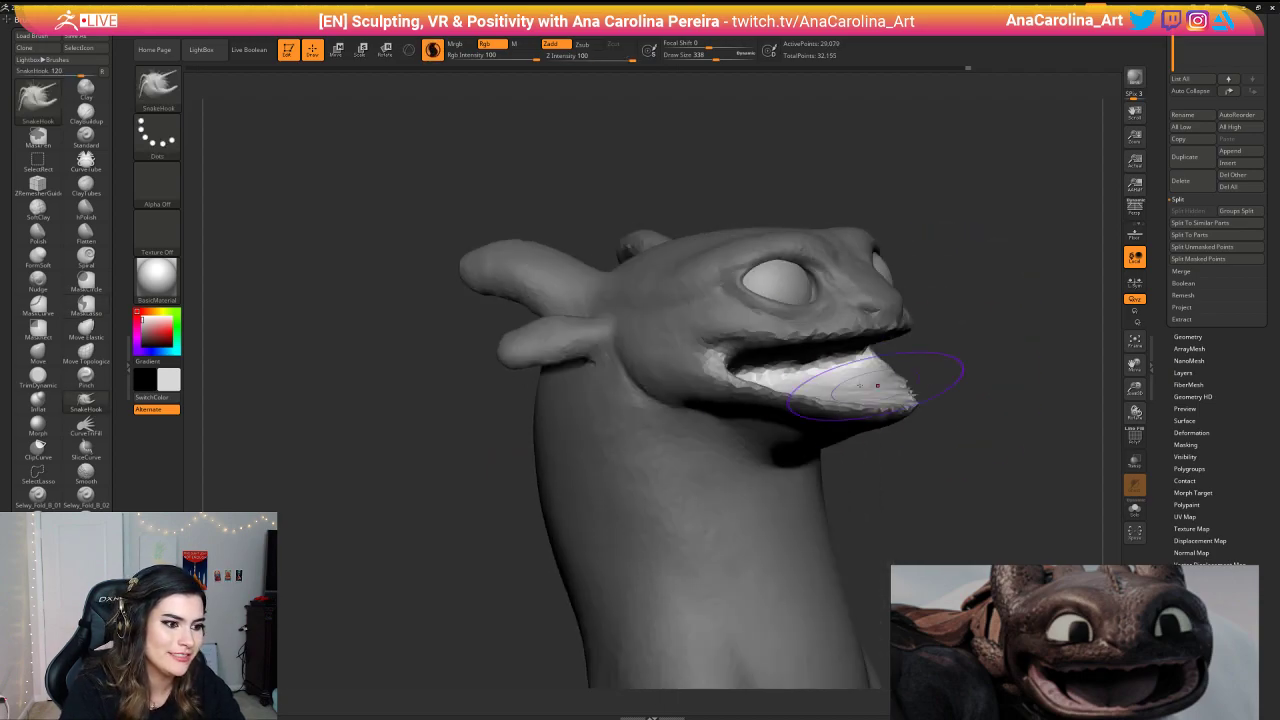
pyautogui.moveTo(800, 368)
pyautogui.mouseDown()
pyautogui.moveTo(850, 384)
pyautogui.moveTo(806, 374)
pyautogui.mouseUp()
pyautogui.moveTo(1010, 330)
pyautogui.mouseDown()
pyautogui.moveTo(992, 325)
pyautogui.moveTo(988, 294)
pyautogui.moveTo(960, 300)
pyautogui.moveTo(968, 293)
pyautogui.moveTo(966, 330)
pyautogui.moveTo(1005, 350)
pyautogui.moveTo(951, 417)
pyautogui.moveTo(941, 397)
pyautogui.moveTo(925, 398)
pyautogui.mouseUp()
pyautogui.keyDown('alt'); pyautogui.moveTo(925, 398); pyautogui.dragTo(879, 422); pyautogui.keyUp('alt')
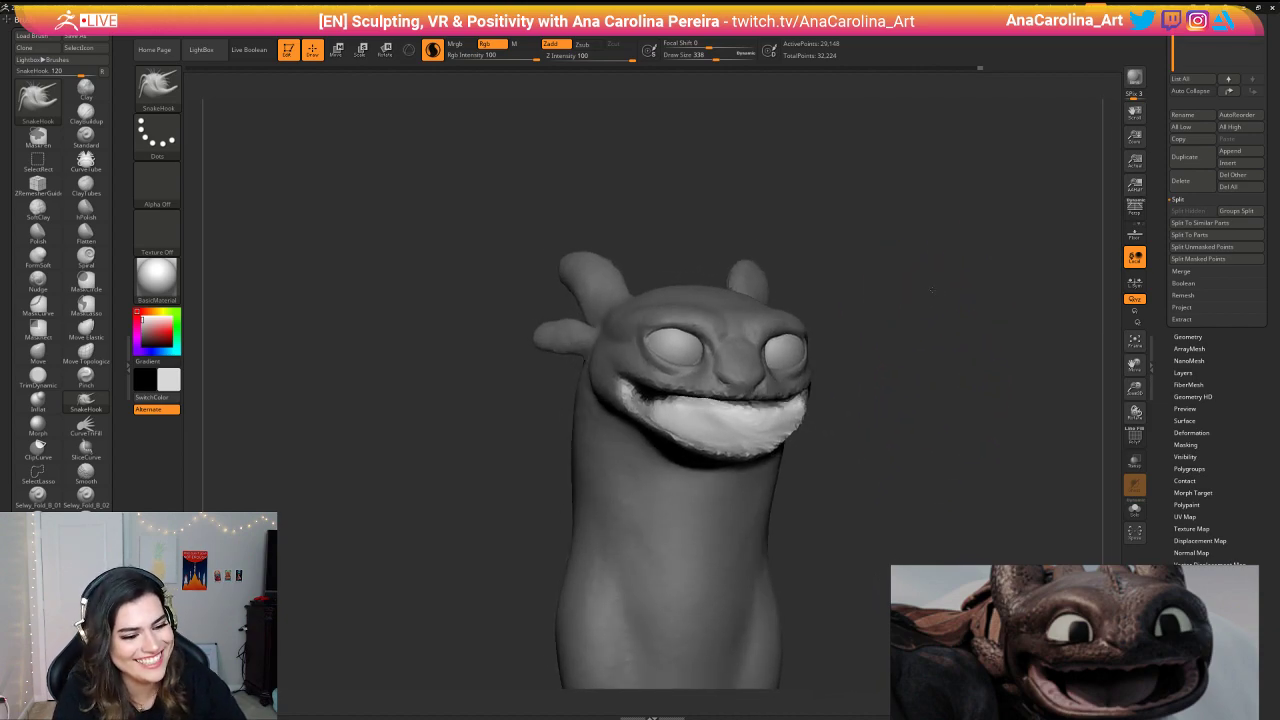
pyautogui.moveTo(993, 293)
pyautogui.mouseDown()
pyautogui.moveTo(950, 295)
pyautogui.moveTo(1017, 444)
pyautogui.moveTo(876, 288)
pyautogui.moveTo(840, 290)
pyautogui.mouseUp()
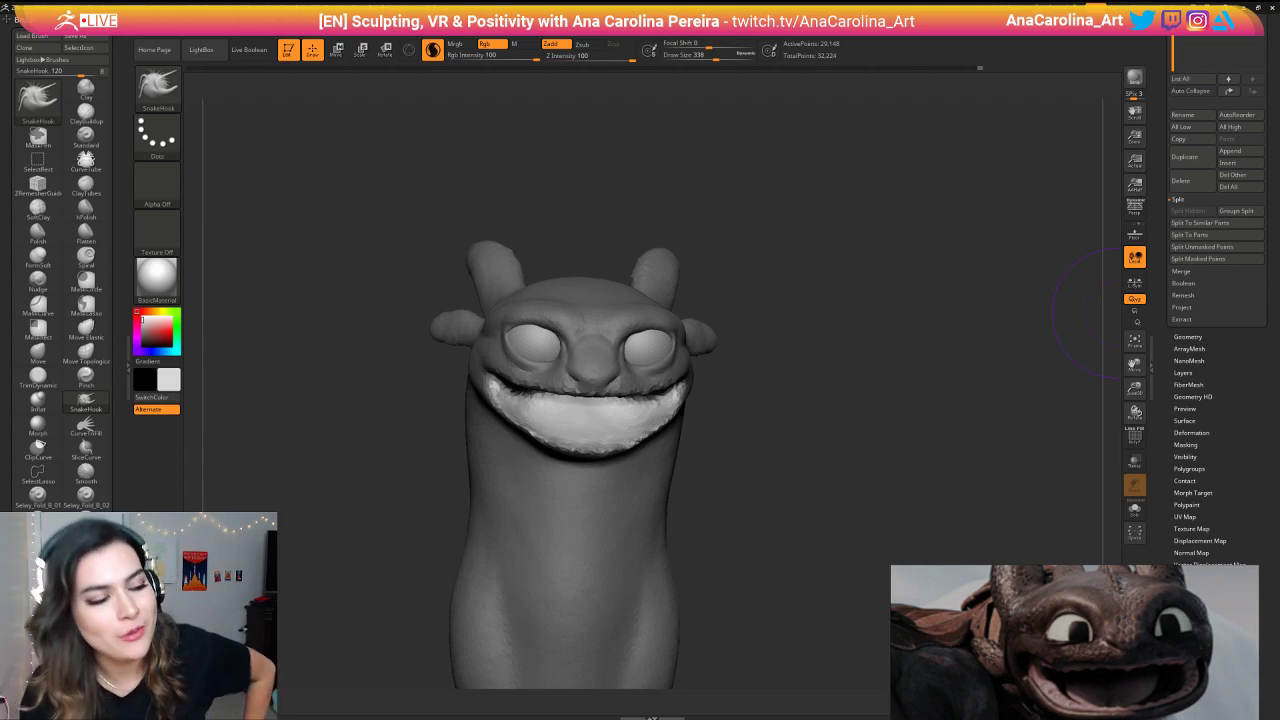
# Step: Clear the mask and smooth the rough lip edges and mouth interior at draw sizes 187 and 120
pyautogui.moveTo(706, 451); pyautogui.dragTo(820, 480)
pyautogui.moveTo(820, 470)
pyautogui.keyDown('ctrl'); pyautogui.mouseDown()
pyautogui.moveTo(843, 494)
pyautogui.moveTo(798, 482)
pyautogui.mouseUp(); pyautogui.keyUp('ctrl')
pyautogui.press('space')
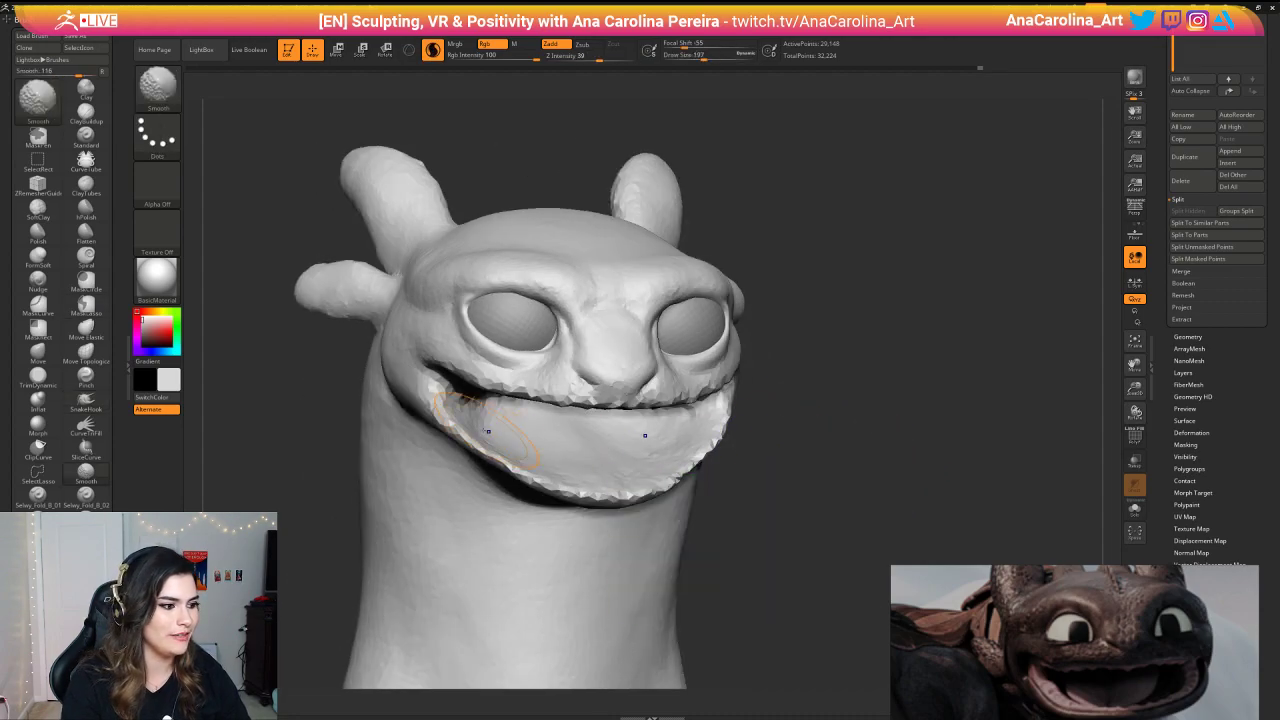
pyautogui.moveTo(722, 425)
pyautogui.keyDown('shift'); pyautogui.mouseDown()
pyautogui.moveTo(694, 474)
pyautogui.moveTo(627, 487)
pyautogui.moveTo(614, 477)
pyautogui.moveTo(692, 406)
pyautogui.moveTo(724, 402)
pyautogui.mouseUp(); pyautogui.keyUp('shift')
pyautogui.moveTo(787, 437)
pyautogui.keyDown('alt'); pyautogui.mouseDown()
pyautogui.moveTo(836, 402)
pyautogui.moveTo(790, 453)
pyautogui.mouseUp(); pyautogui.keyUp('alt')
pyautogui.press('space')
pyautogui.moveTo(790, 453); pyautogui.dragTo(780, 453)
pyautogui.moveTo(585, 326)
pyautogui.keyDown('shift'); pyautogui.mouseDown()
pyautogui.moveTo(694, 343)
pyautogui.moveTo(633, 341)
pyautogui.moveTo(705, 360)
pyautogui.mouseUp(); pyautogui.keyUp('shift')
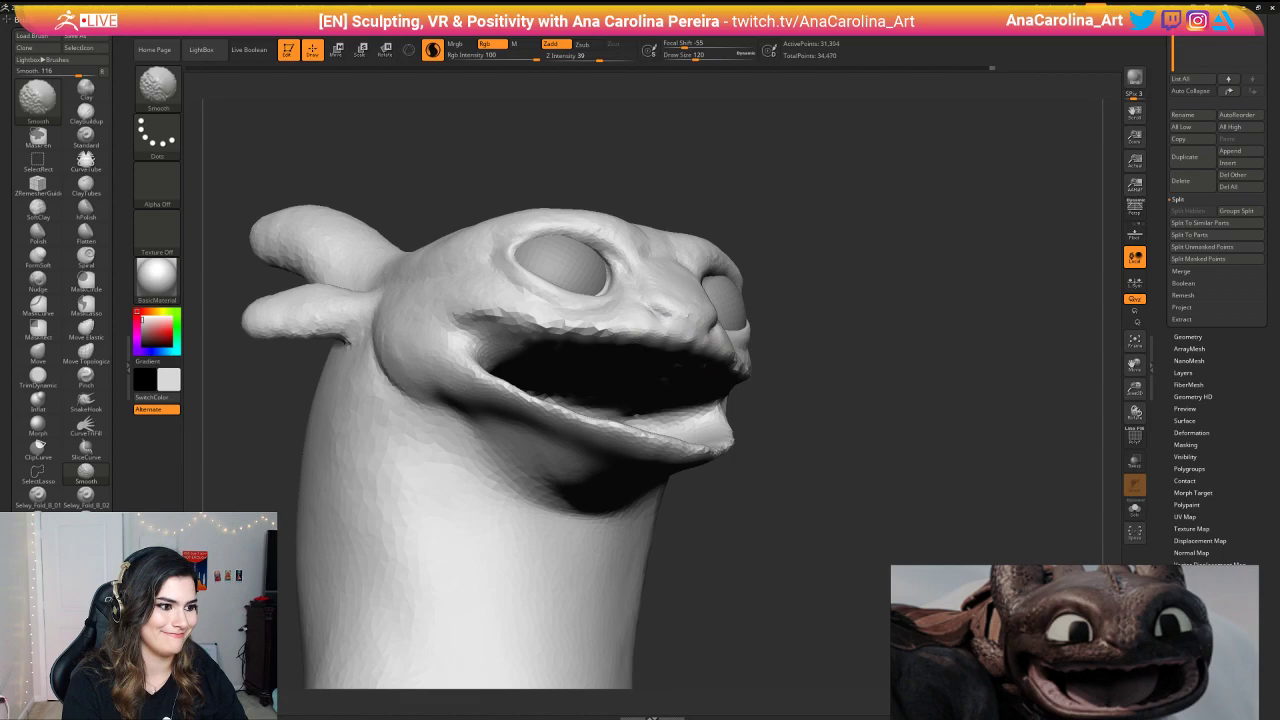
pyautogui.keyDown('shift'); pyautogui.moveTo(612, 331); pyautogui.dragTo(498, 314); pyautogui.keyUp('shift')
# Step: Reshape the jaw outline from below, switching from SnakeHook at draw size 163 to Move at draw size 324
pyautogui.moveTo(840, 410); pyautogui.dragTo(745, 445)
pyautogui.moveTo(745, 445)
pyautogui.keyDown('alt'); pyautogui.mouseDown()
pyautogui.moveTo(735, 385)
pyautogui.moveTo(834, 323)
pyautogui.moveTo(871, 351)
pyautogui.moveTo(900, 340)
pyautogui.moveTo(871, 349)
pyautogui.moveTo(860, 249)
pyautogui.moveTo(781, 330)
pyautogui.mouseUp(); pyautogui.keyUp('alt')
pyautogui.press('space')
pyautogui.click(887, 352)
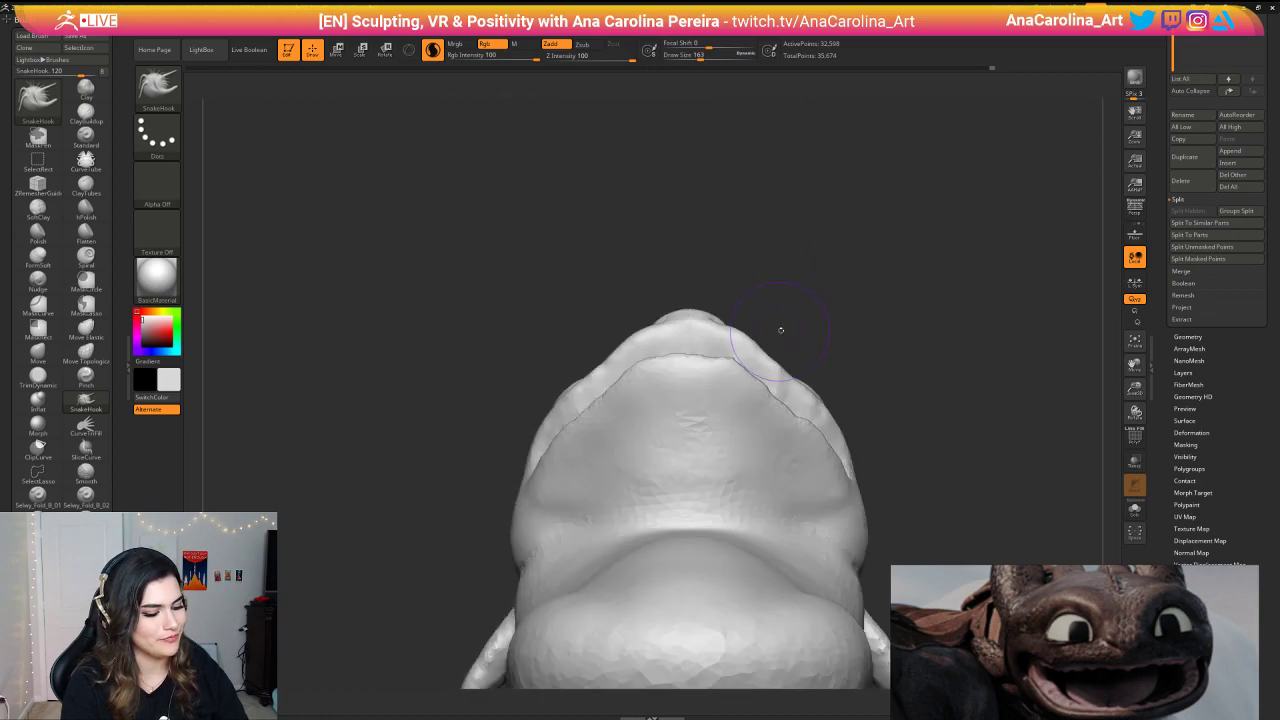
pyautogui.press('b')
pyautogui.press('space')
pyautogui.moveTo(780, 329)
pyautogui.mouseDown()
pyautogui.moveTo(794, 329)
pyautogui.moveTo(770, 369)
pyautogui.moveTo(783, 360)
pyautogui.mouseUp()
pyautogui.press('space')
pyautogui.moveTo(783, 404); pyautogui.dragTo(799, 395)
pyautogui.moveTo(836, 332)
pyautogui.keyDown('shift'); pyautogui.mouseDown()
pyautogui.moveTo(848, 400)
pyautogui.moveTo(836, 398)
pyautogui.moveTo(877, 323)
pyautogui.moveTo(937, 377)
pyautogui.moveTo(938, 355)
pyautogui.moveTo(912, 354)
pyautogui.mouseUp(); pyautogui.keyUp('shift')
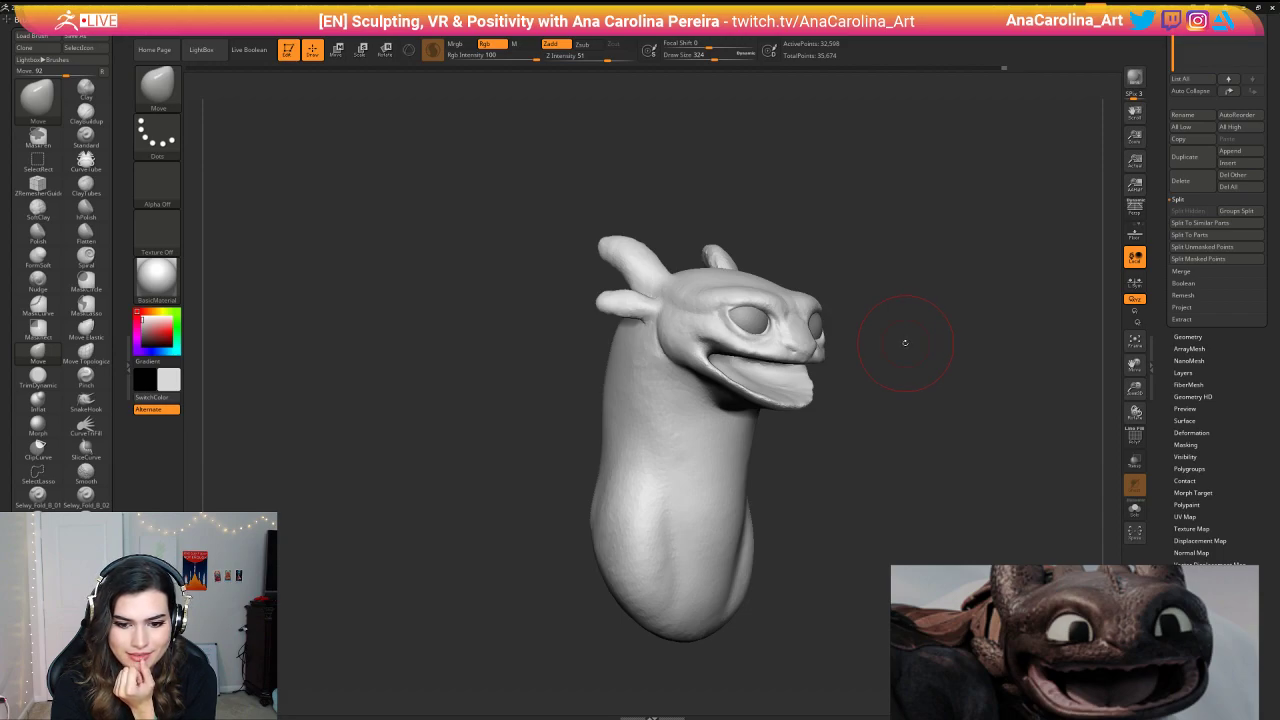
pyautogui.moveTo(905, 342); pyautogui.dragTo(929, 388)
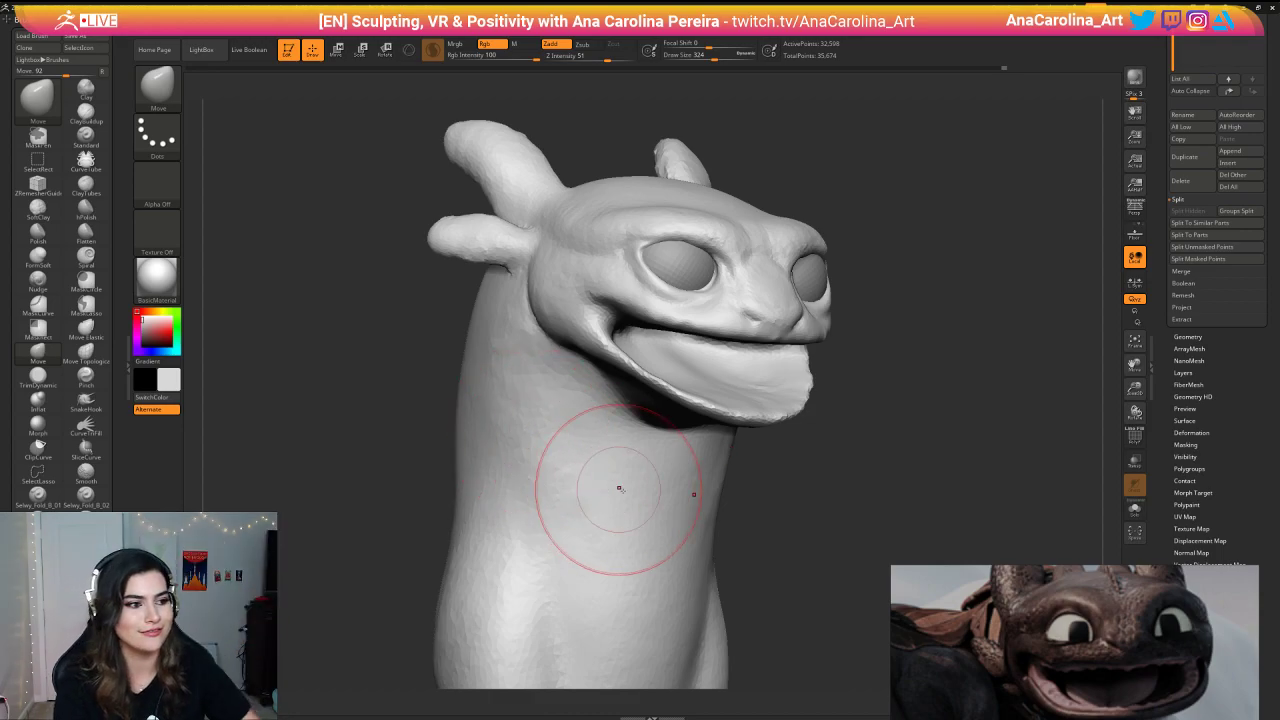
# Step: Build up the lower lip with ClayBuildup at draw size 112 and smooth the added clay
pyautogui.moveTo(900, 468)
pyautogui.mouseDown()
pyautogui.moveTo(846, 468)
pyautogui.moveTo(903, 426)
pyautogui.moveTo(910, 350)
pyautogui.moveTo(864, 400)
pyautogui.moveTo(962, 405)
pyautogui.moveTo(890, 420)
pyautogui.moveTo(950, 425)
pyautogui.moveTo(887, 452)
pyautogui.mouseUp()
pyautogui.press('space')
pyautogui.moveTo(962, 384)
pyautogui.mouseDown()
pyautogui.moveTo(775, 316)
pyautogui.moveTo(836, 296)
pyautogui.moveTo(765, 316)
pyautogui.moveTo(698, 303)
pyautogui.moveTo(712, 312)
pyautogui.mouseUp()
pyautogui.press('b')
pyautogui.press('c')
pyautogui.press('b')
pyautogui.press('space')
pyautogui.moveTo(960, 347); pyautogui.dragTo(996, 347)
pyautogui.moveTo(671, 350)
pyautogui.keyDown('shift'); pyautogui.mouseDown()
pyautogui.moveTo(600, 335)
pyautogui.moveTo(640, 345)
pyautogui.mouseUp(); pyautogui.keyUp('shift')
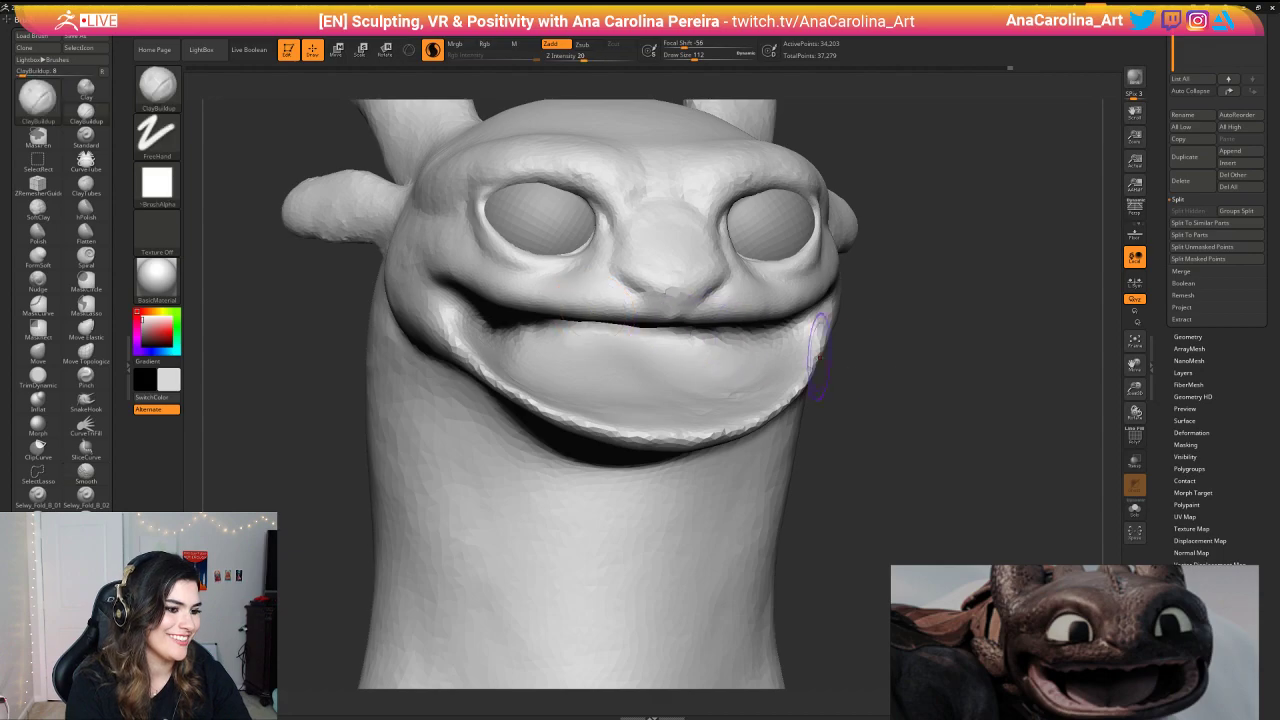
# Step: Smooth the lower lip rim and the inside of the jaw from the side and three-quarter angles
pyautogui.moveTo(868, 352); pyautogui.dragTo(985, 345)
pyautogui.keyDown('shift'); pyautogui.moveTo(543, 321); pyautogui.dragTo(600, 318); pyautogui.keyUp('shift')
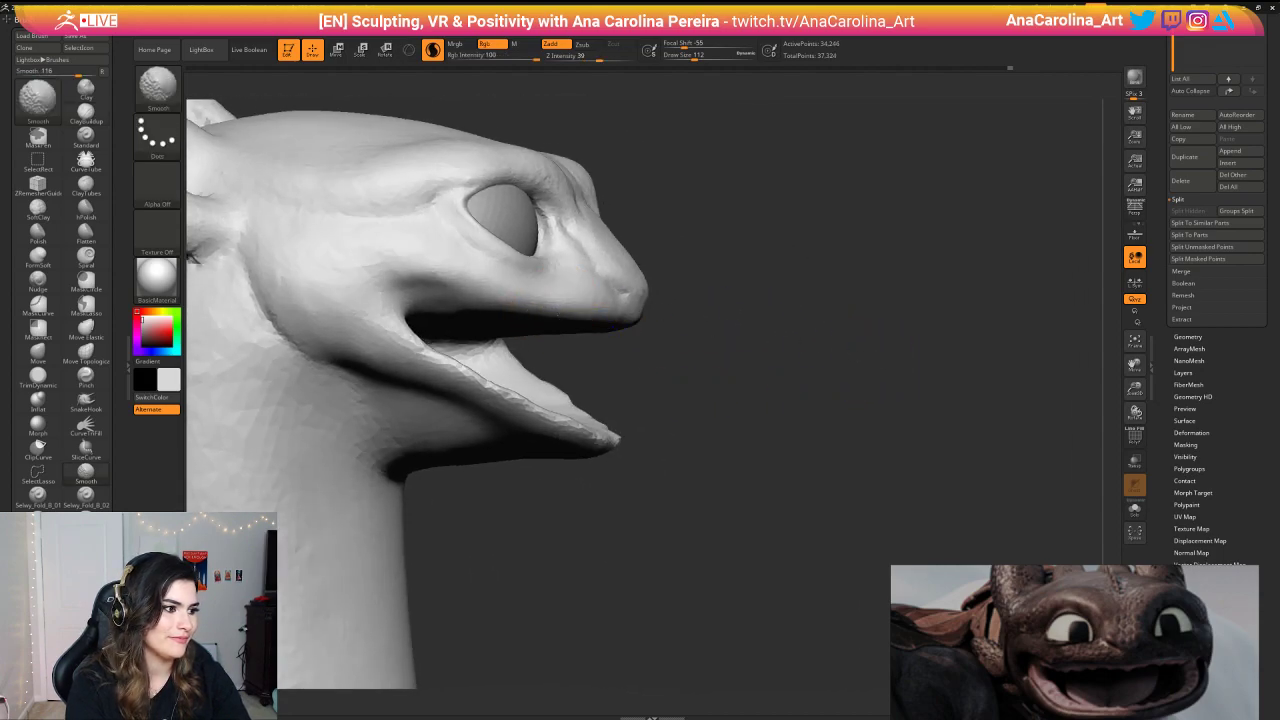
pyautogui.moveTo(745, 375)
pyautogui.mouseDown()
pyautogui.moveTo(629, 397)
pyautogui.moveTo(634, 382)
pyautogui.moveTo(640, 417)
pyautogui.moveTo(660, 414)
pyautogui.moveTo(532, 398)
pyautogui.moveTo(432, 346)
pyautogui.moveTo(514, 390)
pyautogui.mouseUp()
pyautogui.moveTo(757, 377); pyautogui.dragTo(738, 398)
pyautogui.moveTo(724, 350)
pyautogui.keyDown('shift'); pyautogui.mouseDown()
pyautogui.moveTo(705, 350)
pyautogui.moveTo(695, 389)
pyautogui.mouseUp(); pyautogui.keyUp('shift')
pyautogui.moveTo(790, 372); pyautogui.dragTo(745, 345)
pyautogui.moveTo(738, 332)
pyautogui.keyDown('shift'); pyautogui.mouseDown()
pyautogui.moveTo(745, 300)
pyautogui.moveTo(797, 296)
pyautogui.moveTo(794, 260)
pyautogui.moveTo(742, 270)
pyautogui.moveTo(748, 238)
pyautogui.mouseUp(); pyautogui.keyUp('shift')
pyautogui.moveTo(748, 238)
pyautogui.mouseDown()
pyautogui.moveTo(829, 249)
pyautogui.moveTo(835, 380)
pyautogui.moveTo(841, 313)
pyautogui.moveTo(850, 350)
pyautogui.moveTo(812, 343)
pyautogui.mouseUp()
# Step: Turn off Sculptris Pro and thicken the lower lip rim with the Inflat brush at draw size 239, smoothing its front edge
pyautogui.press('space')
pyautogui.press('b')
pyautogui.press('i')
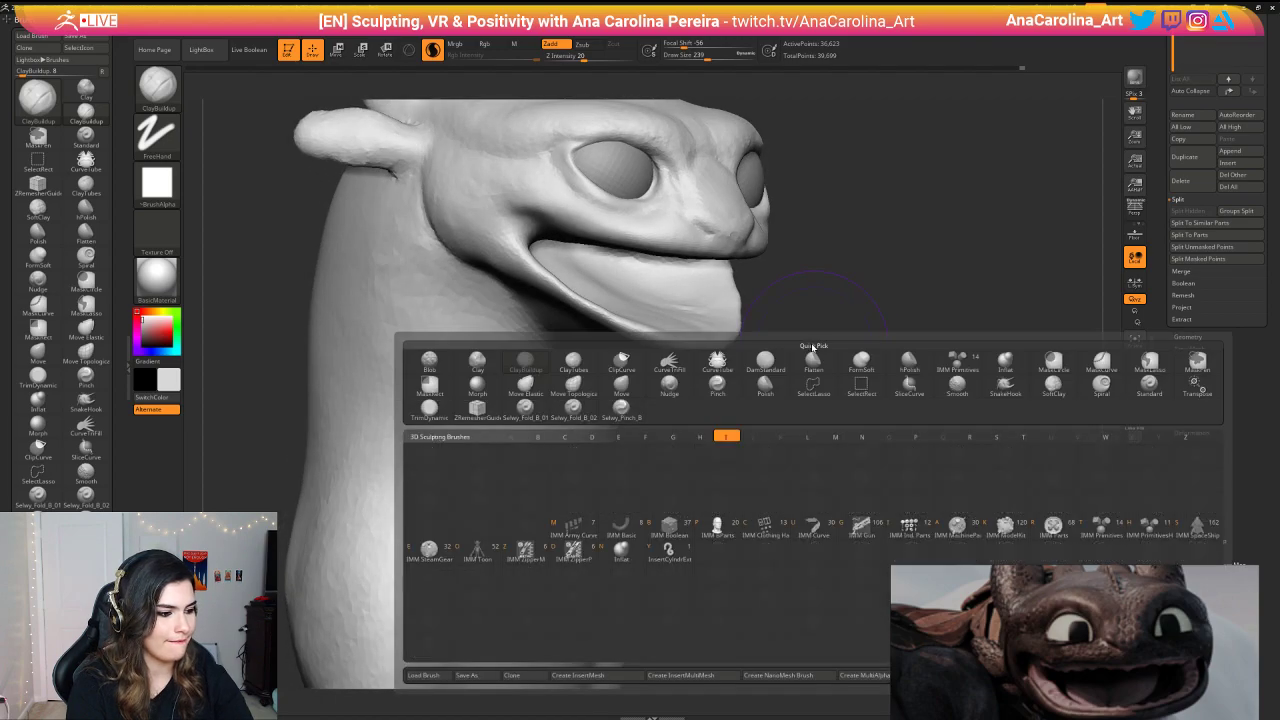
pyautogui.click(621, 548)
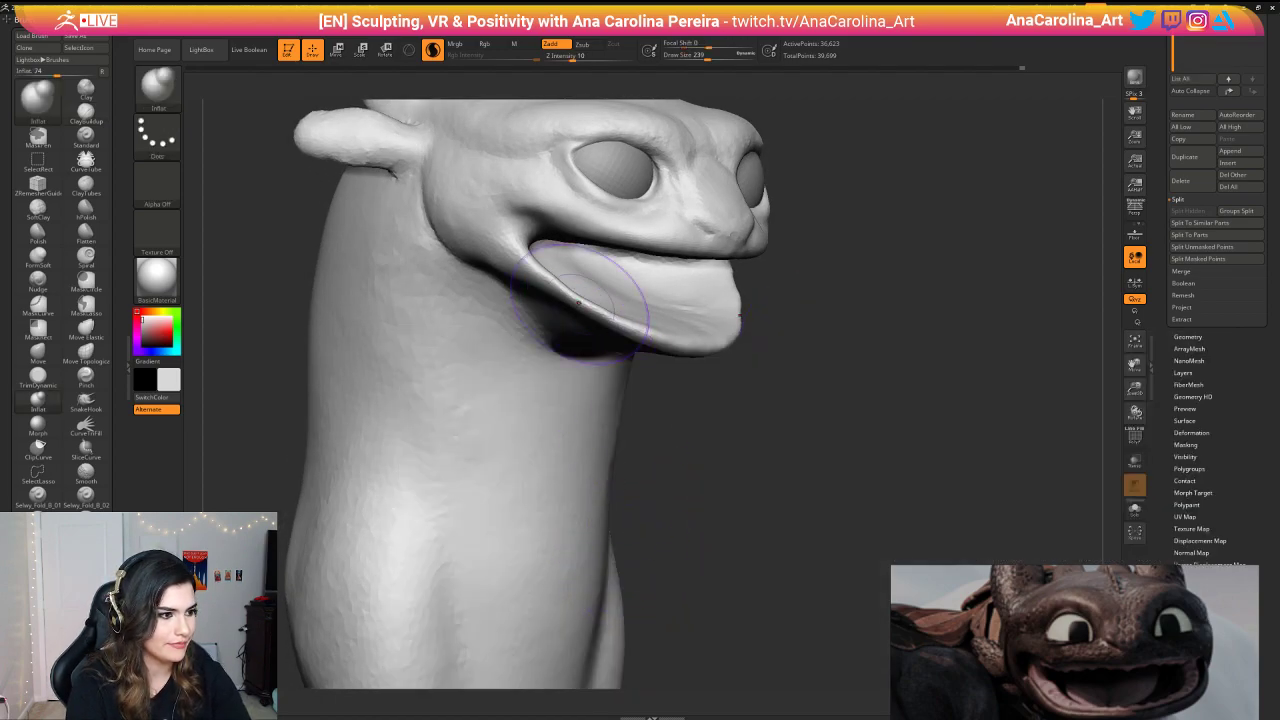
pyautogui.moveTo(619, 317)
pyautogui.mouseDown()
pyautogui.moveTo(580, 292)
pyautogui.moveTo(723, 304)
pyautogui.moveTo(735, 292)
pyautogui.mouseUp()
pyautogui.click(432, 50)
pyautogui.moveTo(568, 276); pyautogui.dragTo(645, 330)
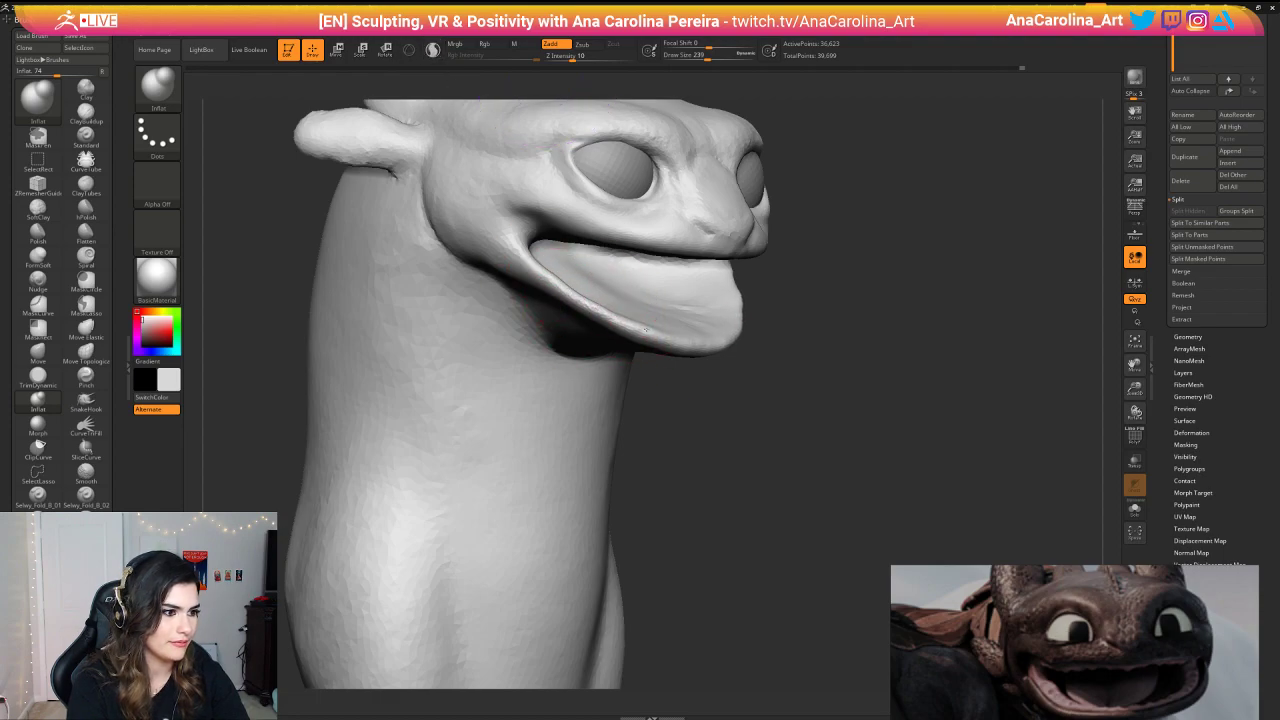
pyautogui.keyDown('shift'); pyautogui.moveTo(725, 350); pyautogui.dragTo(655, 333); pyautogui.keyUp('shift')
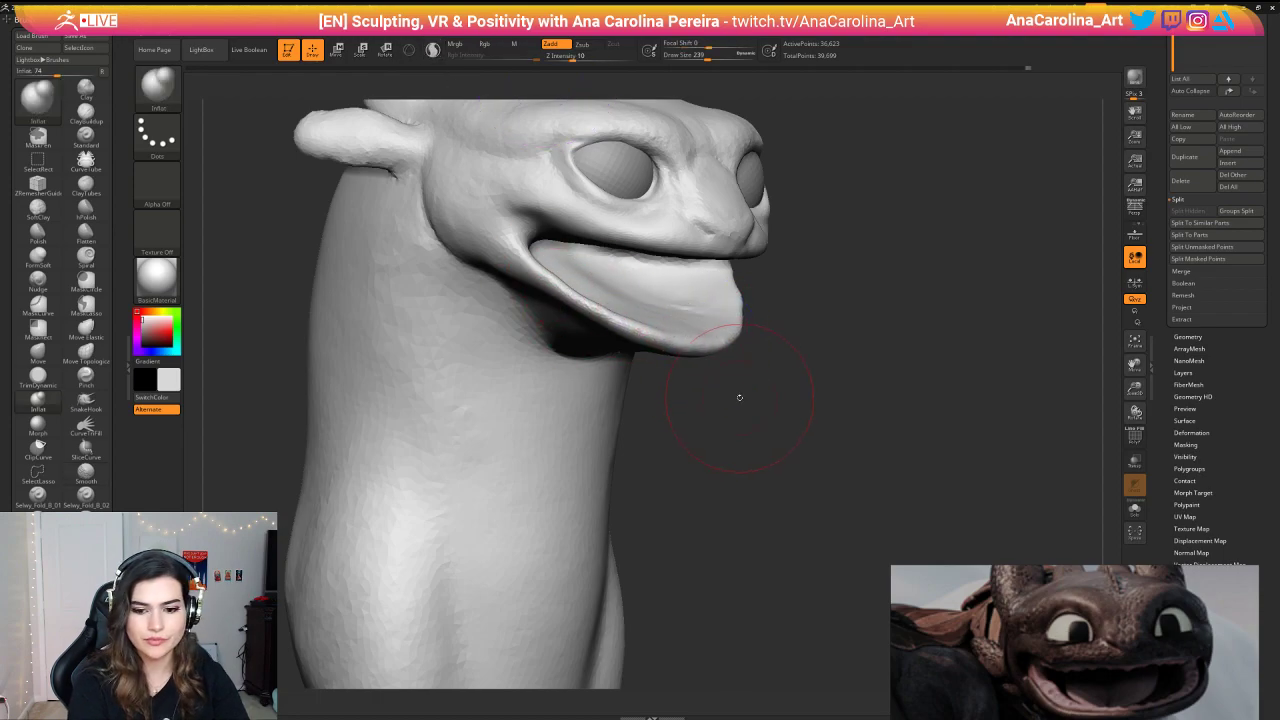
# Step: Pull the front of the lower lip upward with SnakeHook at draw size 239 and smooth its edge
pyautogui.keyDown('alt'); pyautogui.moveTo(751, 429); pyautogui.dragTo(741, 399); pyautogui.keyUp('alt')
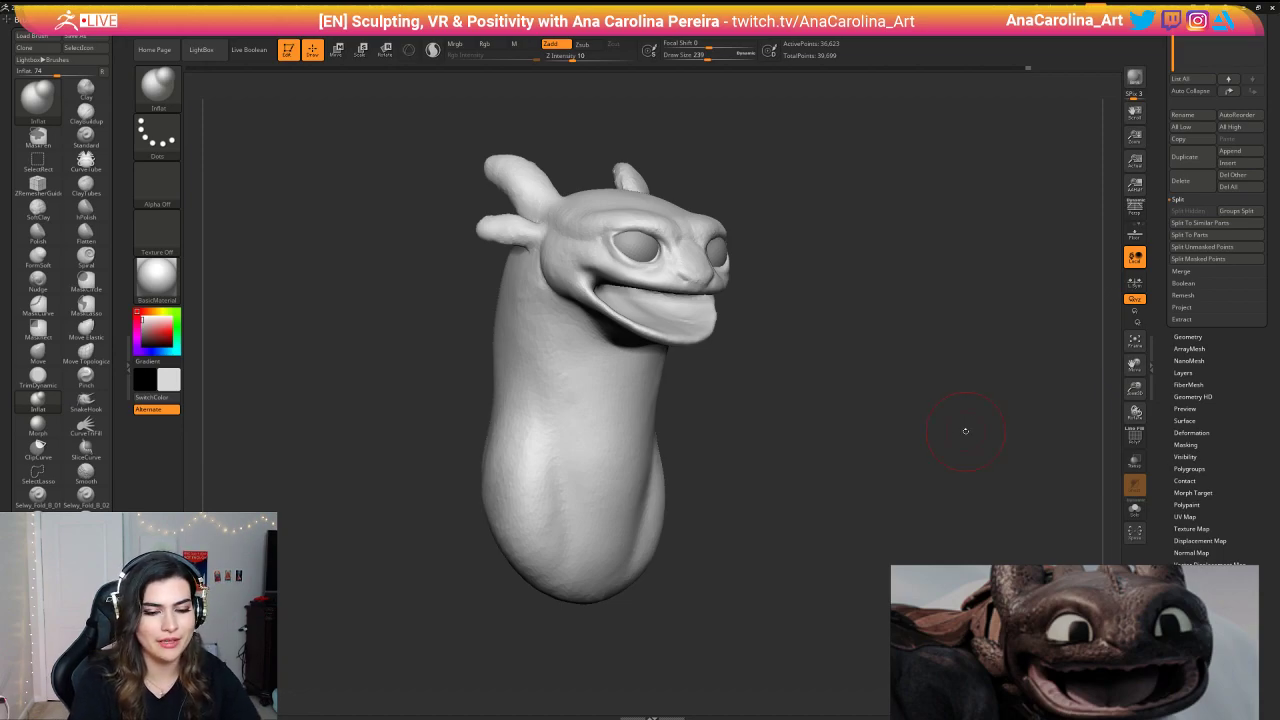
pyautogui.moveTo(966, 431)
pyautogui.mouseDown()
pyautogui.moveTo(768, 414)
pyautogui.moveTo(880, 383)
pyautogui.moveTo(900, 450)
pyautogui.moveTo(880, 400)
pyautogui.mouseUp()
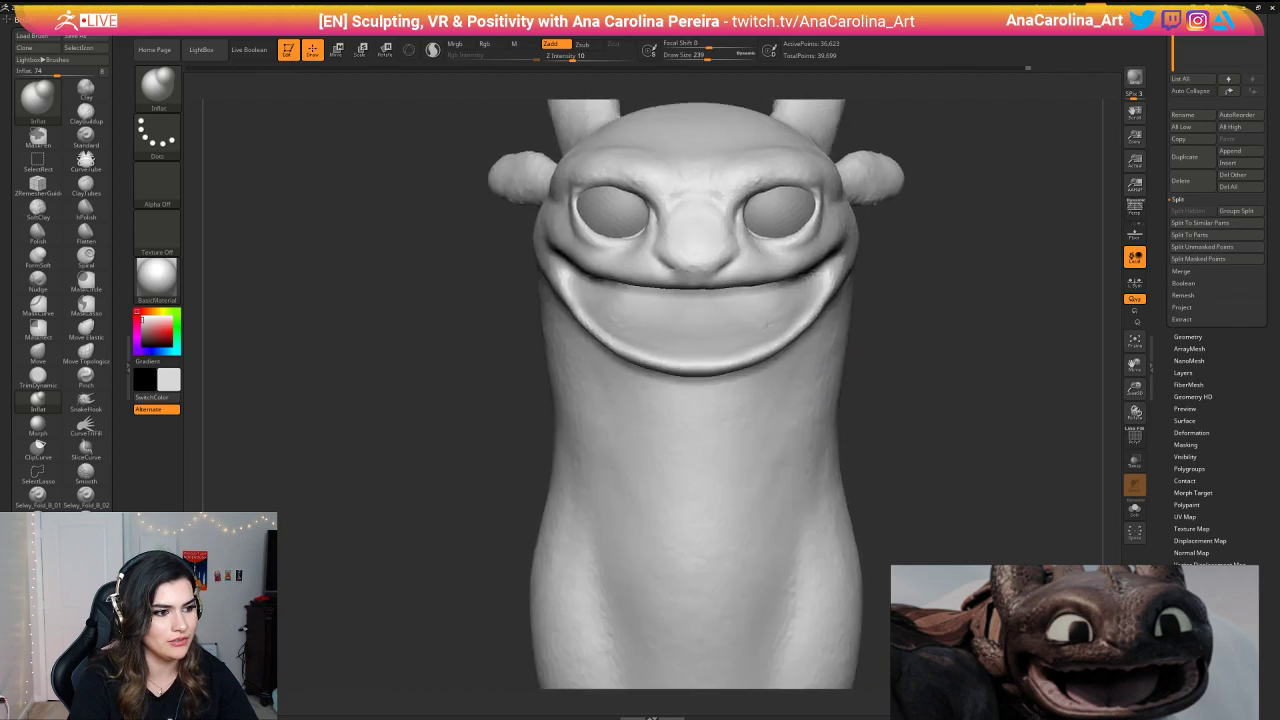
pyautogui.moveTo(940, 300)
pyautogui.keyDown('alt'); pyautogui.mouseDown()
pyautogui.moveTo(955, 340)
pyautogui.moveTo(886, 337)
pyautogui.mouseUp(); pyautogui.keyUp('alt')
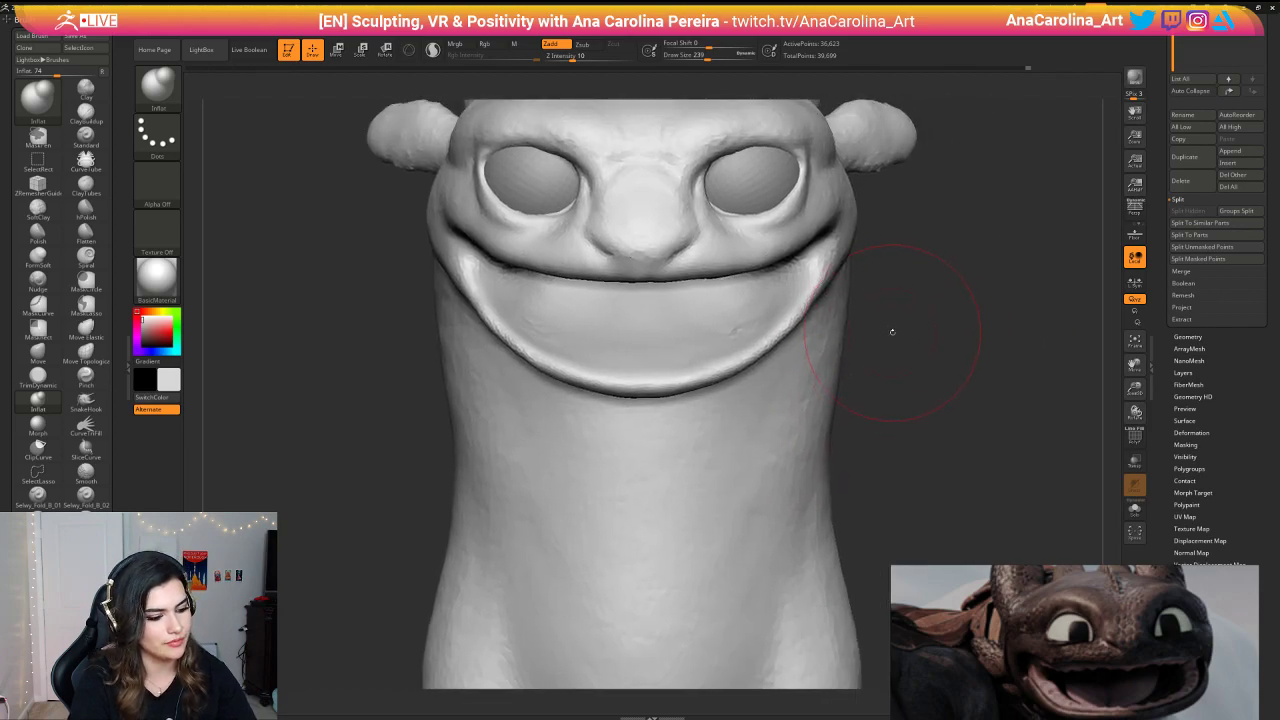
pyautogui.press('b')
pyautogui.press('s')
pyautogui.press('h')
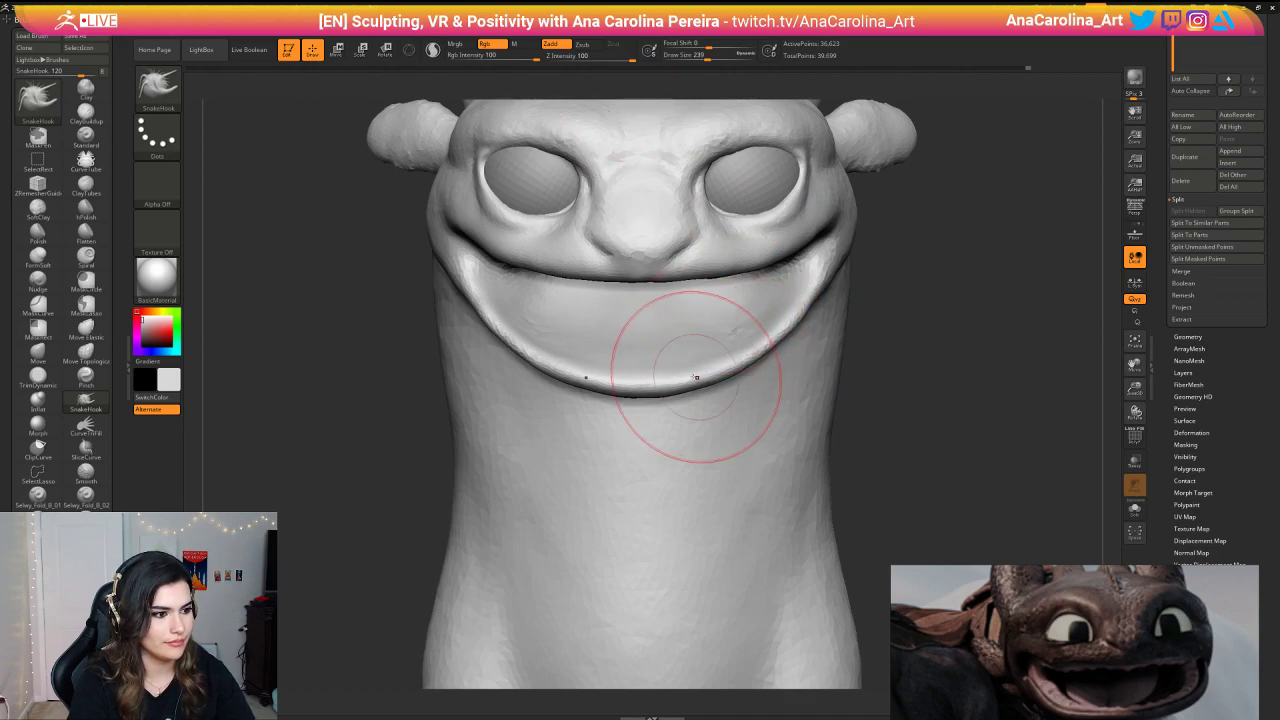
pyautogui.moveTo(679, 390)
pyautogui.mouseDown()
pyautogui.moveTo(677, 361)
pyautogui.moveTo(730, 365)
pyautogui.moveTo(752, 343)
pyautogui.moveTo(672, 353)
pyautogui.mouseUp()
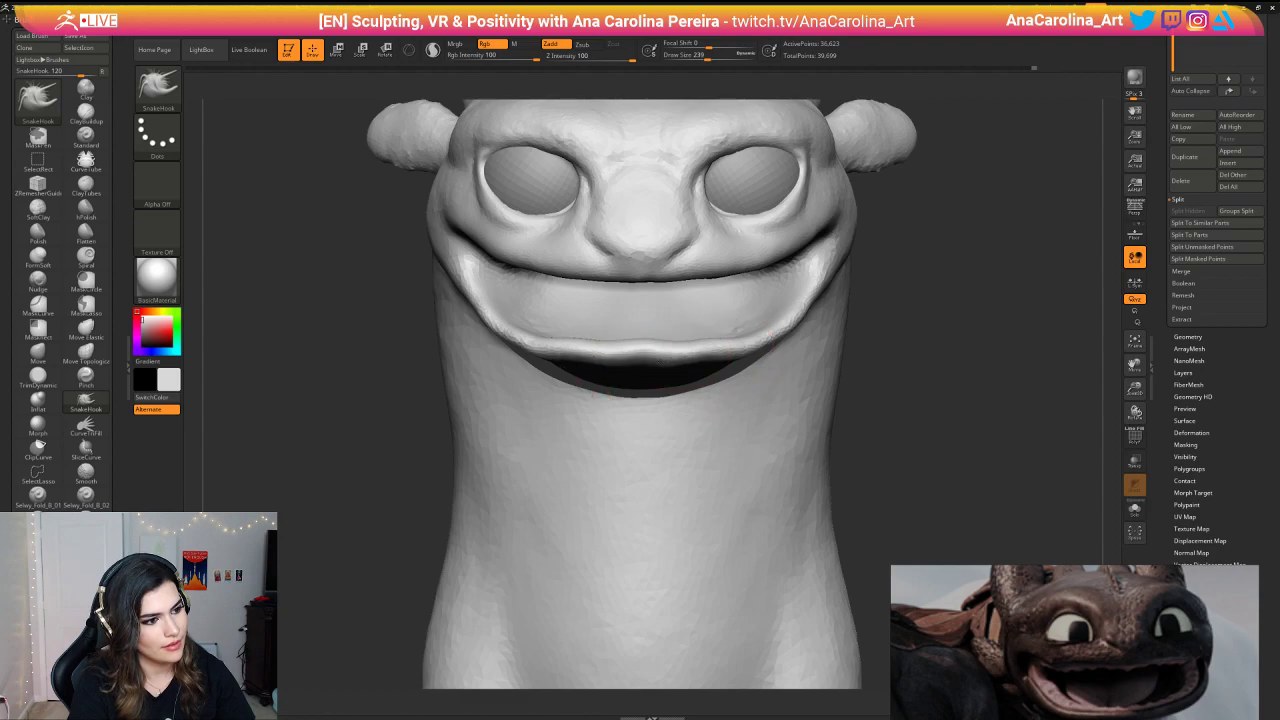
pyautogui.press('shift')
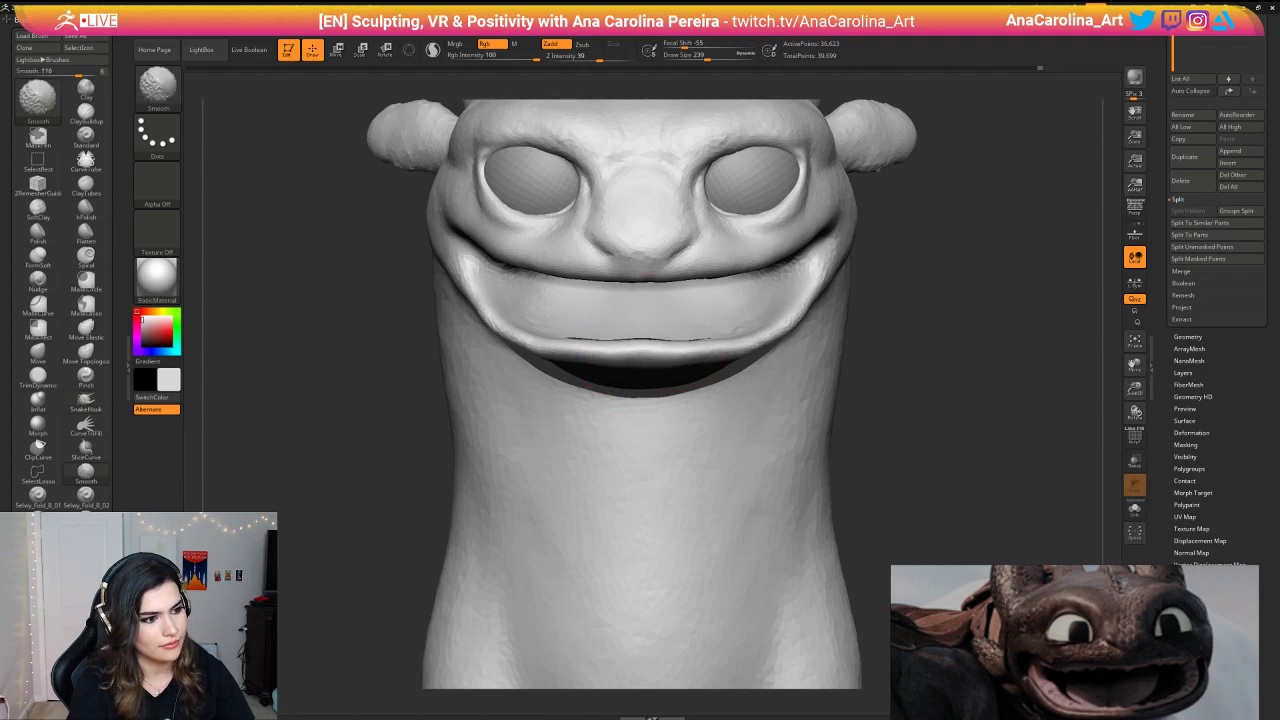
# Step: Reshape the raised lower lip in profile with SnakeHook at draw size 207 and smooth it
pyautogui.moveTo(960, 380); pyautogui.dragTo(880, 376)
pyautogui.press('space')
pyautogui.moveTo(814, 342); pyautogui.dragTo(808, 343)
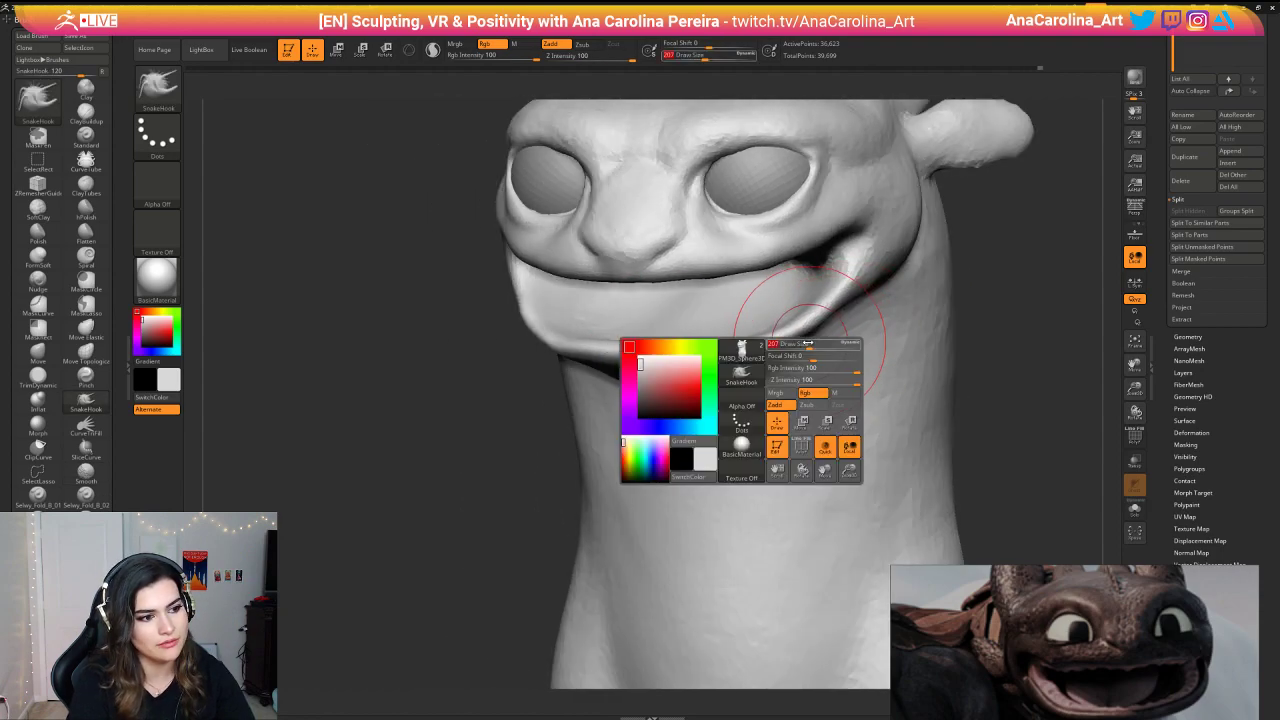
pyautogui.moveTo(480, 412); pyautogui.dragTo(771, 423)
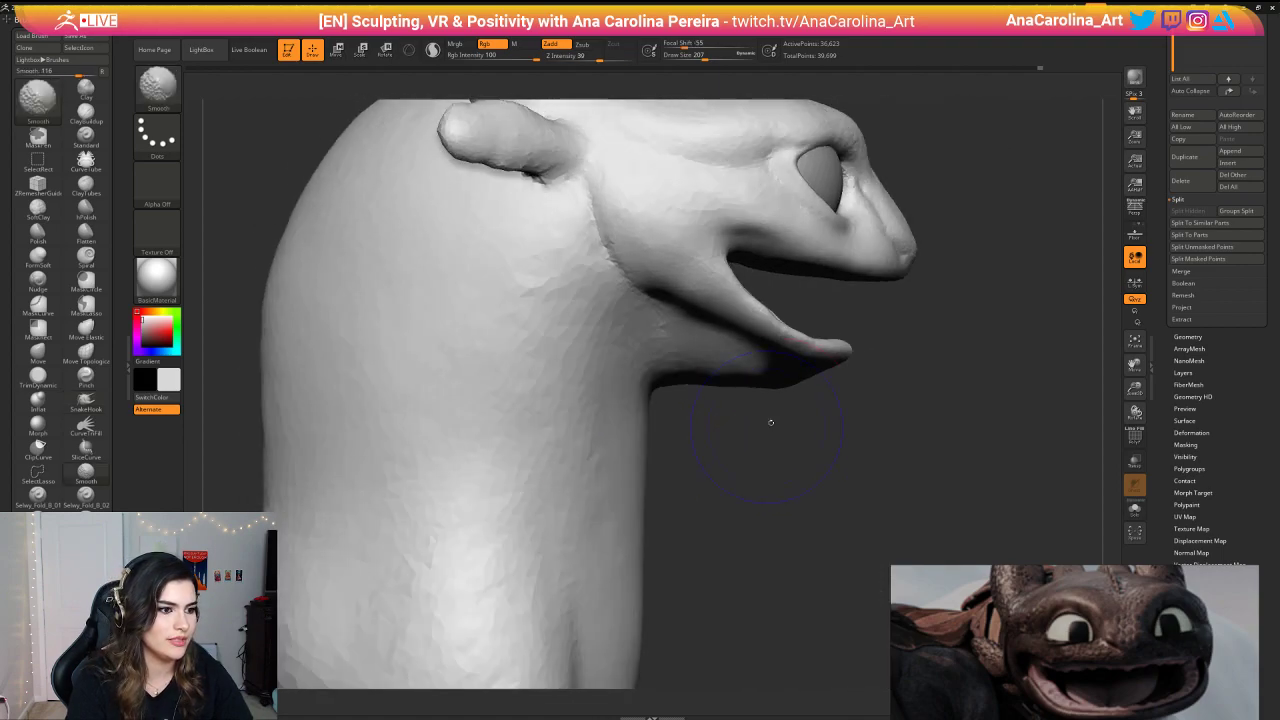
pyautogui.moveTo(771, 351)
pyautogui.mouseDown()
pyautogui.moveTo(816, 337)
pyautogui.moveTo(789, 322)
pyautogui.mouseUp()
# Step: Refine the lower lip and jaw underside with SnakeHook at draw sizes 71 and 187, then smooth the jaw
pyautogui.press('space')
pyautogui.press('space')
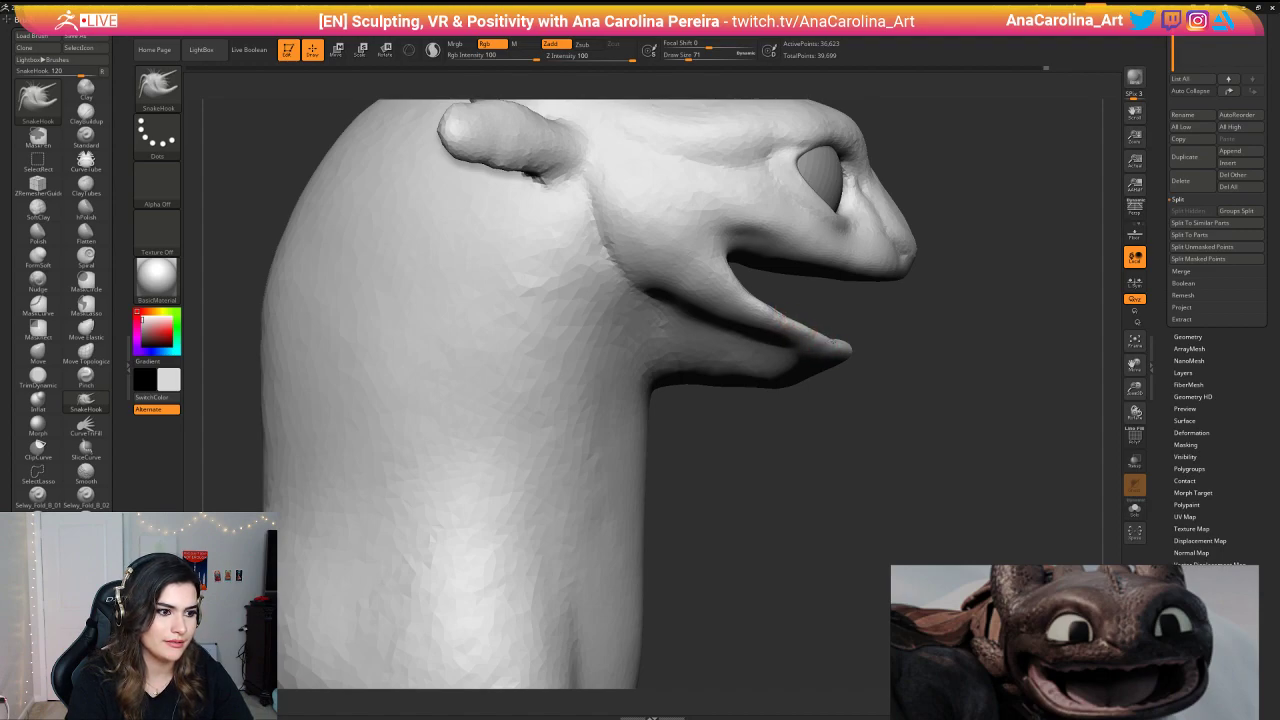
pyautogui.press('space')
pyautogui.moveTo(841, 332); pyautogui.dragTo(856, 333)
pyautogui.moveTo(789, 386); pyautogui.dragTo(787, 374)
pyautogui.moveTo(799, 389); pyautogui.dragTo(762, 388, button='right')
pyautogui.moveTo(762, 388)
pyautogui.keyDown('shift'); pyautogui.mouseDown()
pyautogui.moveTo(795, 400)
pyautogui.moveTo(752, 397)
pyautogui.mouseUp(); pyautogui.keyUp('shift')
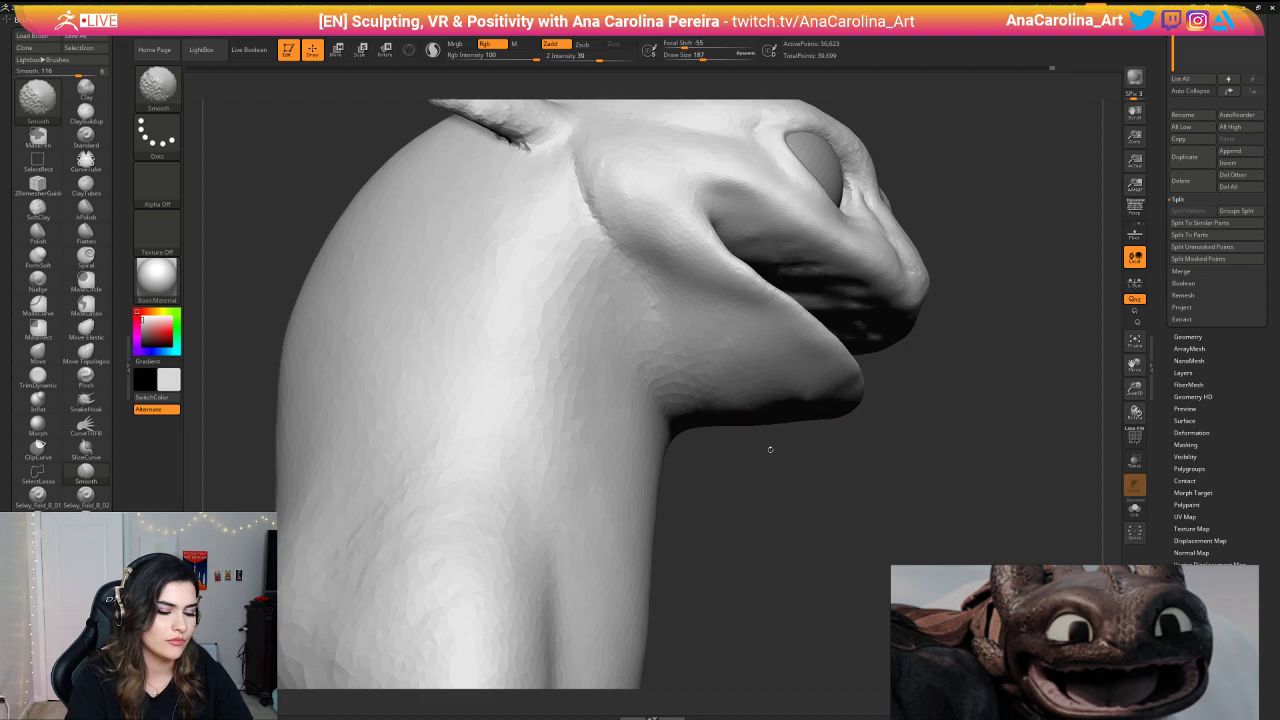
pyautogui.moveTo(770, 450)
pyautogui.mouseDown(button='right')
pyautogui.moveTo(803, 520)
pyautogui.moveTo(800, 440)
pyautogui.mouseUp(button='right')
pyautogui.moveTo(800, 440); pyautogui.dragTo(748, 427, button='right')
pyautogui.keyDown('ctrl'); pyautogui.moveTo(860, 405); pyautogui.dragTo(875, 443, button='right'); pyautogui.keyUp('ctrl')
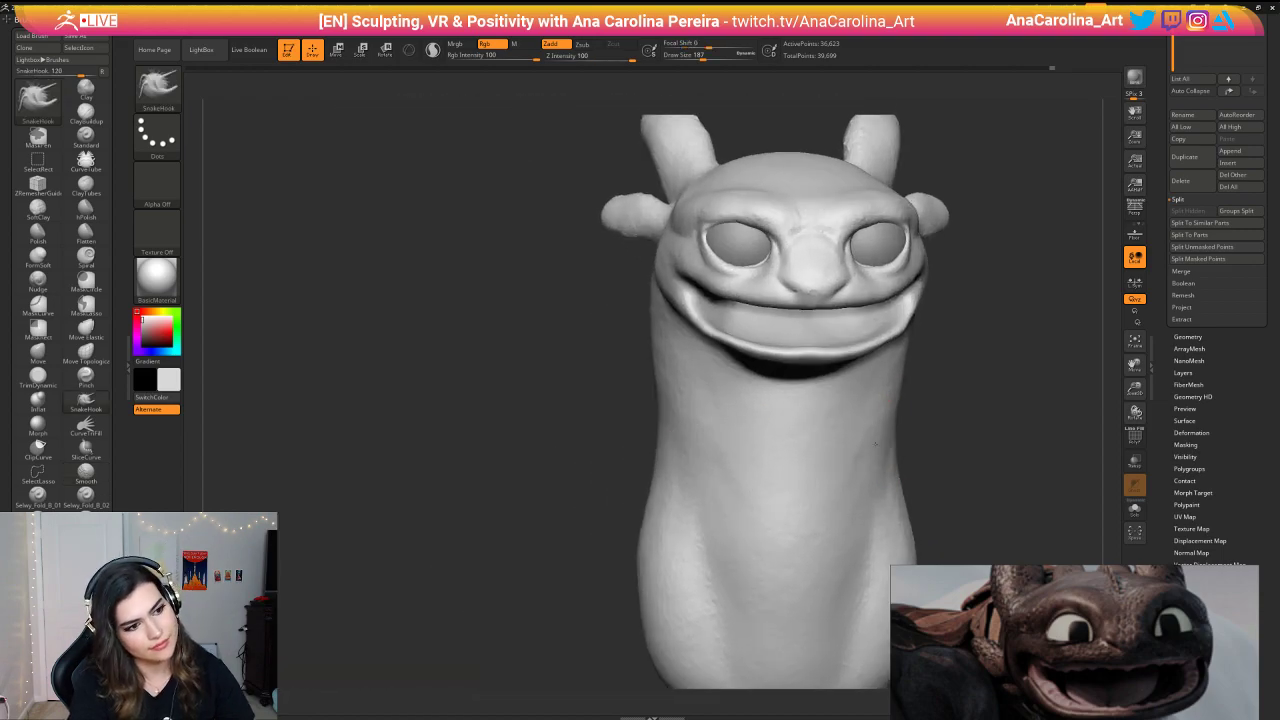
# Step: Adjust the lower lip line toward the mouth corner with SnakeHook at draw sizes 108 and 87
pyautogui.keyDown('alt'); pyautogui.moveTo(955, 388); pyautogui.dragTo(879, 385, button='right'); pyautogui.keyUp('alt')
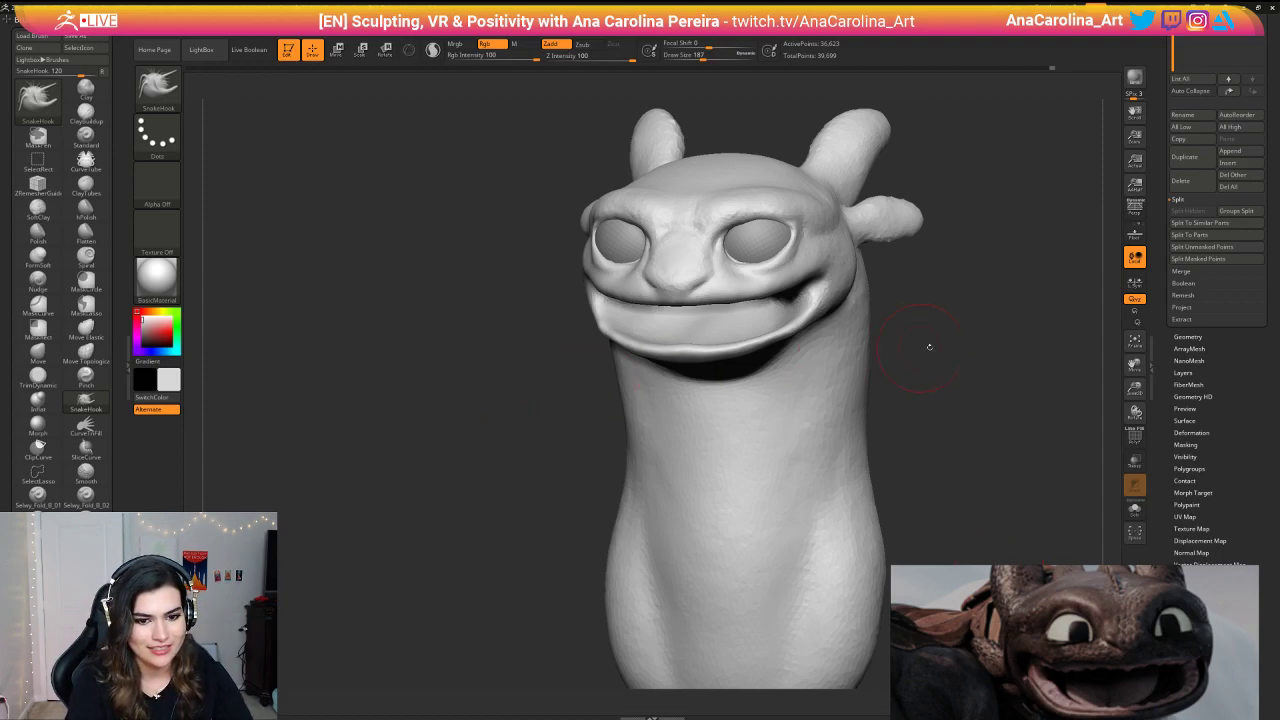
pyautogui.moveTo(929, 346)
pyautogui.mouseDown()
pyautogui.moveTo(964, 328)
pyautogui.moveTo(951, 357)
pyautogui.moveTo(939, 335)
pyautogui.mouseUp()
pyautogui.keyDown('alt'); pyautogui.moveTo(929, 289); pyautogui.dragTo(922, 312); pyautogui.keyUp('alt')
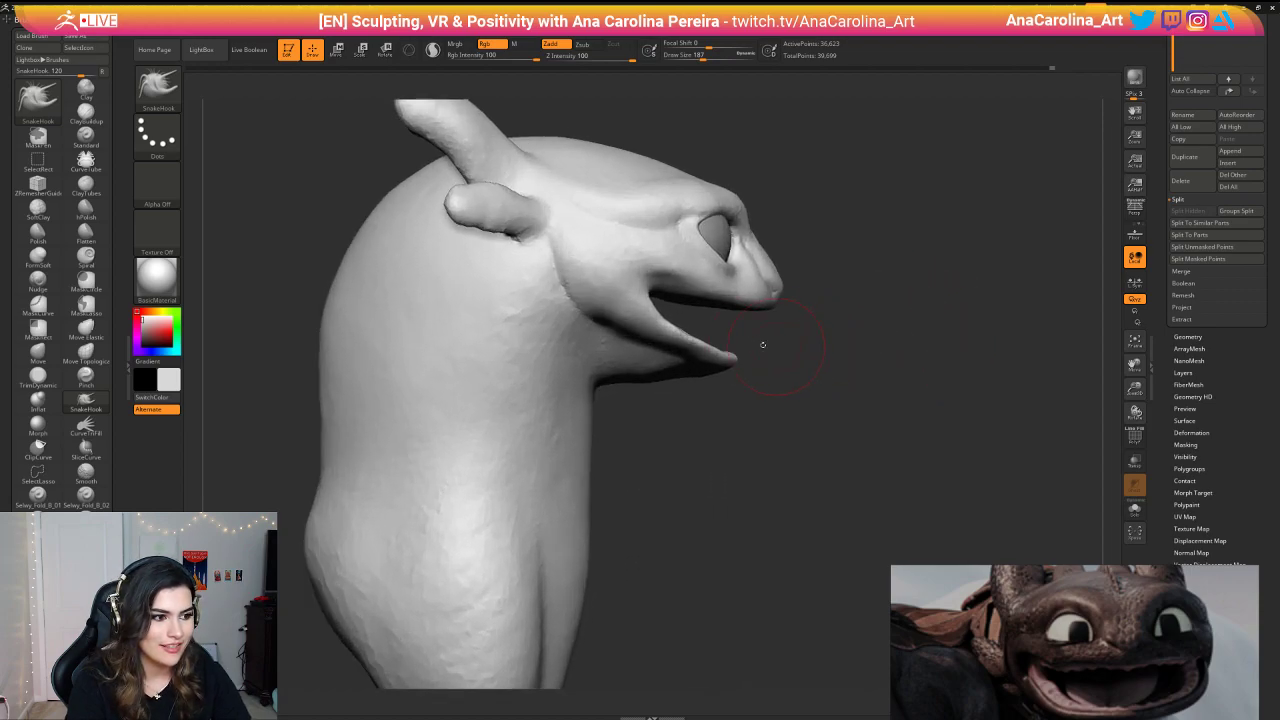
pyautogui.press('space')
pyautogui.moveTo(763, 345); pyautogui.dragTo(684, 341)
pyautogui.press('space')
pyautogui.moveTo(686, 344); pyautogui.dragTo(681, 344)
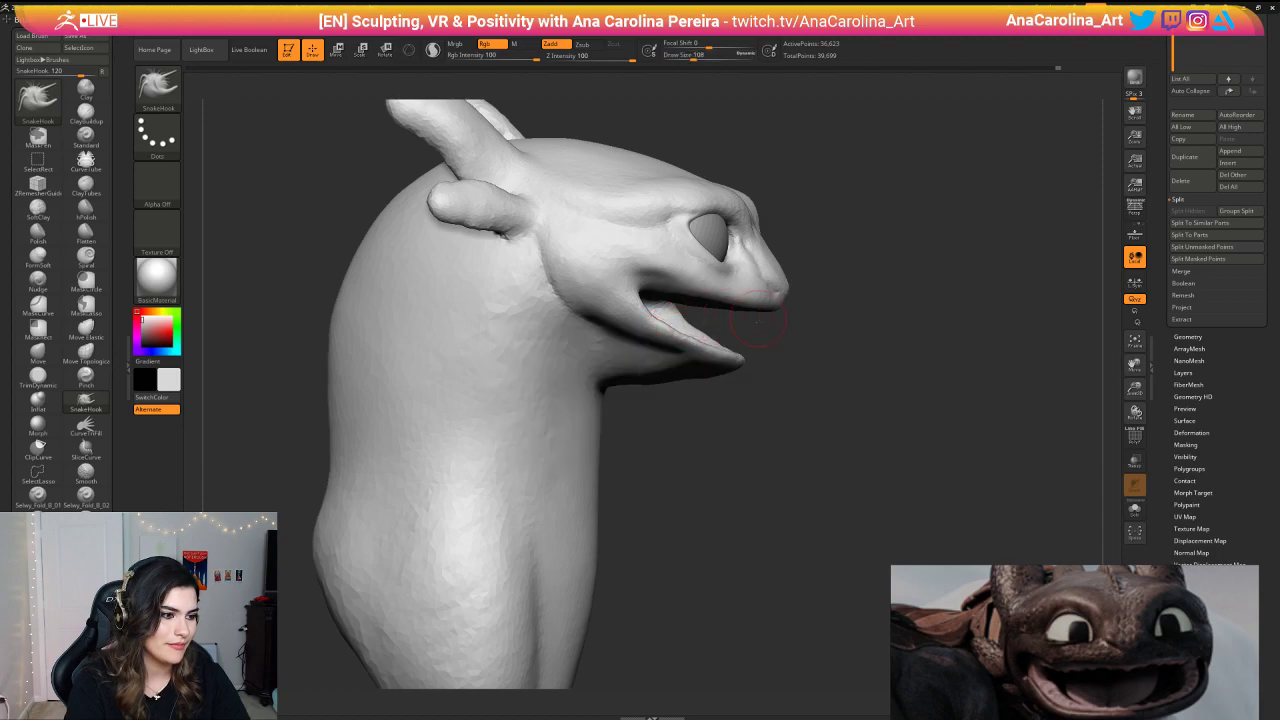
pyautogui.moveTo(758, 320)
pyautogui.keyDown('alt'); pyautogui.mouseDown()
pyautogui.moveTo(752, 343)
pyautogui.moveTo(726, 345)
pyautogui.mouseUp(); pyautogui.keyUp('alt')
pyautogui.moveTo(752, 327); pyautogui.dragTo(691, 333)
pyautogui.press('space')
pyautogui.press('space')
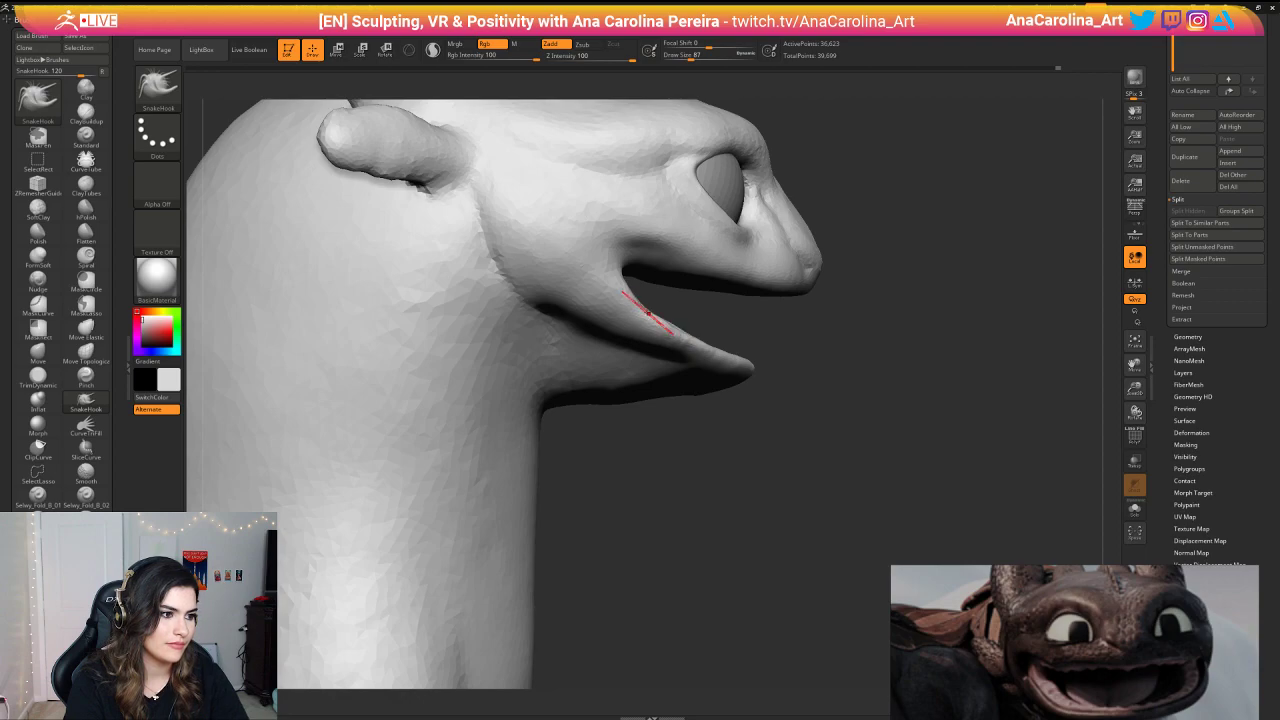
# Step: Check the head from several angles and save the project
pyautogui.keyDown('alt'); pyautogui.moveTo(830, 385); pyautogui.dragTo(850, 335); pyautogui.keyUp('alt')
pyautogui.moveTo(860, 338); pyautogui.dragTo(800, 310)
pyautogui.moveTo(914, 291); pyautogui.dragTo(985, 300)
pyautogui.keyDown('alt'); pyautogui.moveTo(862, 345); pyautogui.dragTo(857, 431); pyautogui.keyUp('alt')
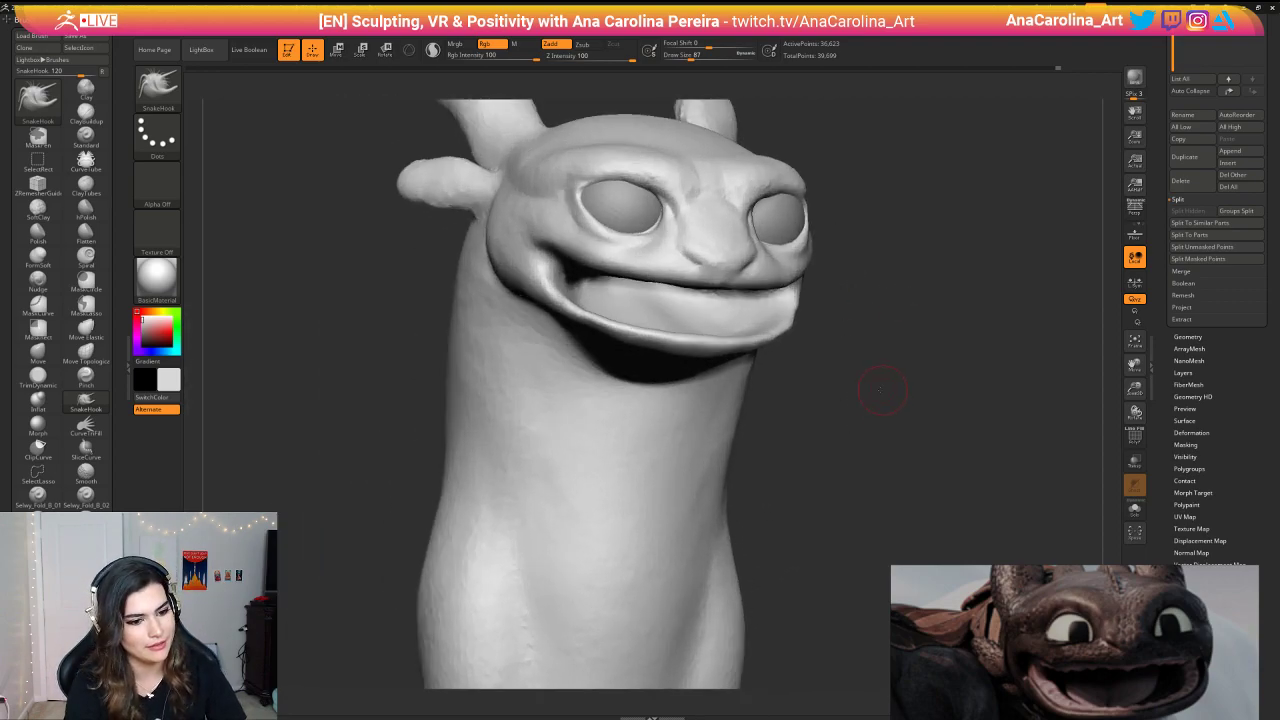
pyautogui.moveTo(881, 390); pyautogui.dragTo(834, 303, button='right')
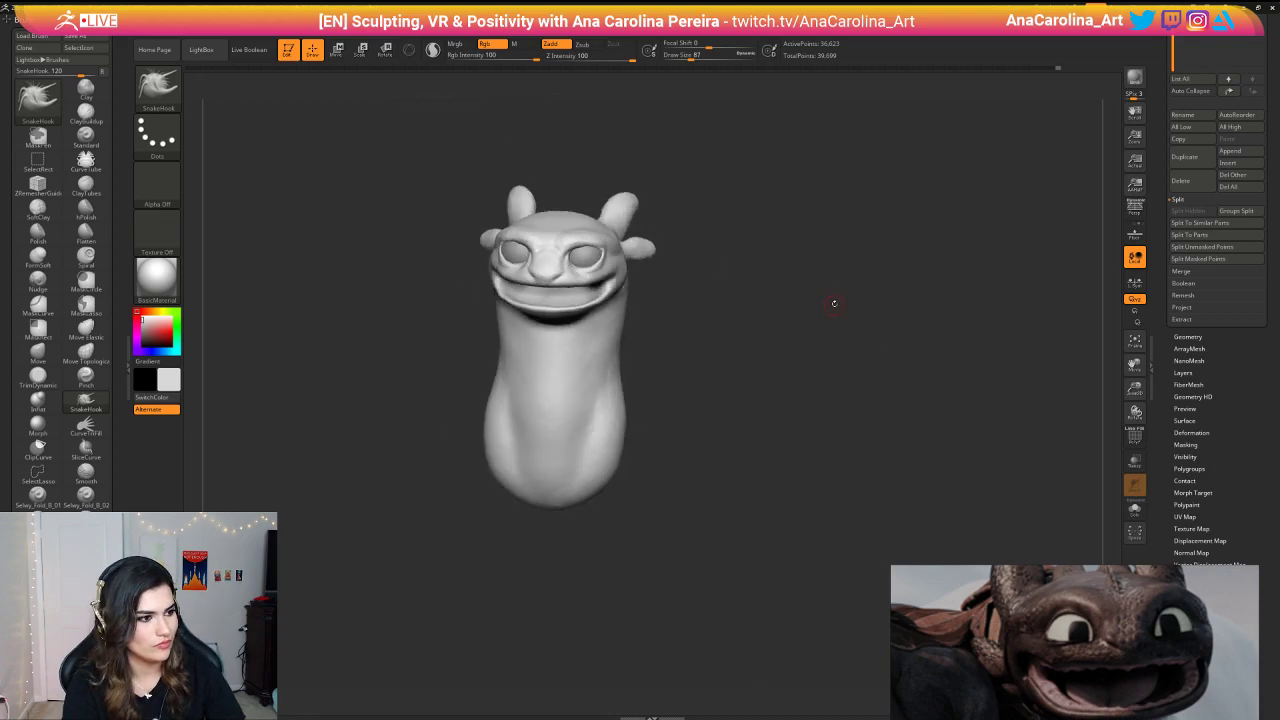
pyautogui.keyDown('alt'); pyautogui.moveTo(834, 303); pyautogui.dragTo(865, 390); pyautogui.keyUp('alt')
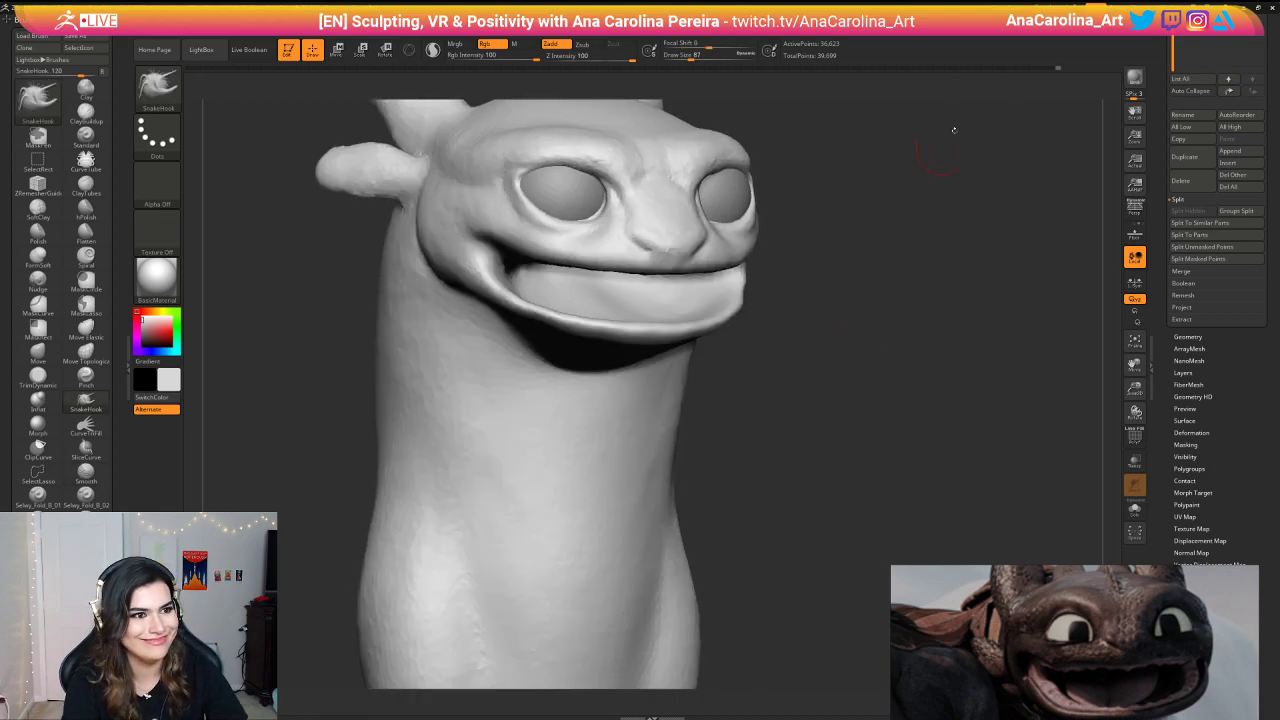
pyautogui.hotkey('ctrl', 's')
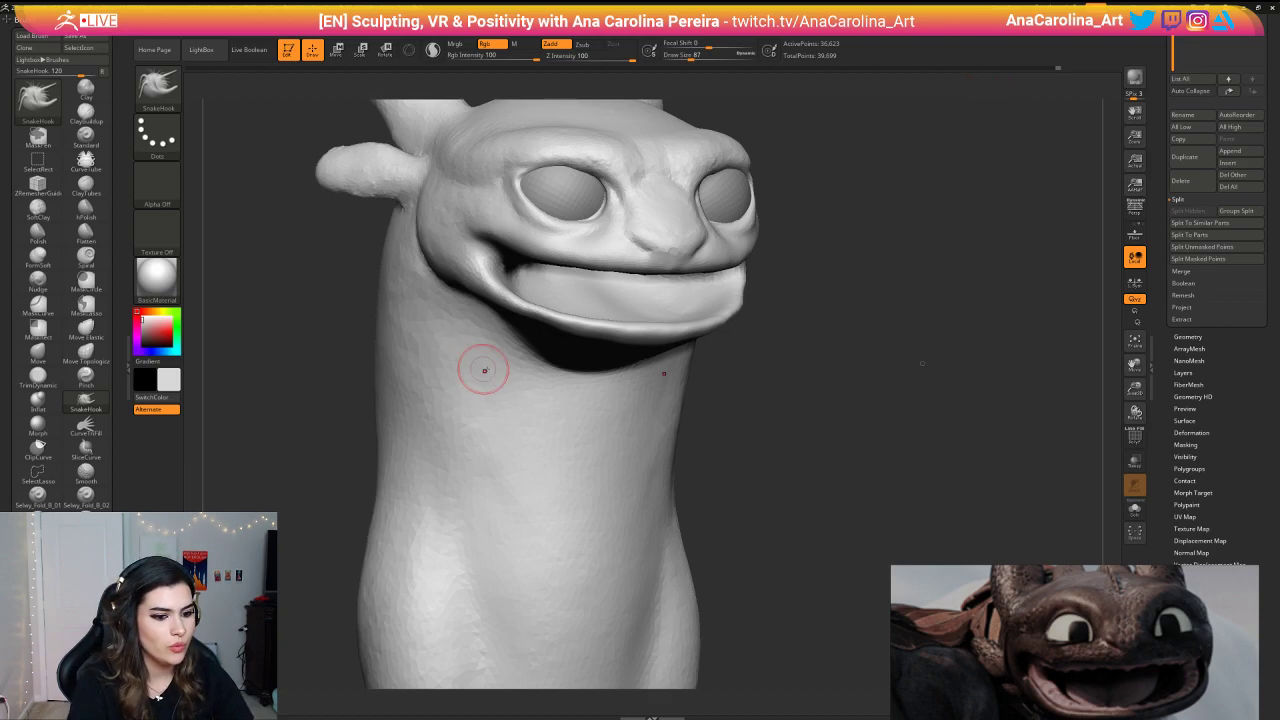
pyautogui.moveTo(330, 375); pyautogui.dragTo(240, 375)
pyautogui.moveTo(811, 400)
pyautogui.keyDown('alt'); pyautogui.mouseDown()
pyautogui.moveTo(811, 297)
pyautogui.moveTo(849, 299)
pyautogui.moveTo(785, 301)
pyautogui.moveTo(866, 311)
pyautogui.moveTo(860, 350)
pyautogui.mouseUp(); pyautogui.keyUp('alt')
pyautogui.press('s')
pyautogui.keyDown('shift'); pyautogui.moveTo(860, 350); pyautogui.dragTo(846, 351); pyautogui.keyUp('shift')
pyautogui.moveTo(856, 307)
pyautogui.keyDown('alt'); pyautogui.mouseDown()
pyautogui.moveTo(858, 341)
pyautogui.moveTo(877, 349)
pyautogui.mouseUp(); pyautogui.keyUp('alt')
pyautogui.press('v')
pyautogui.press('d')
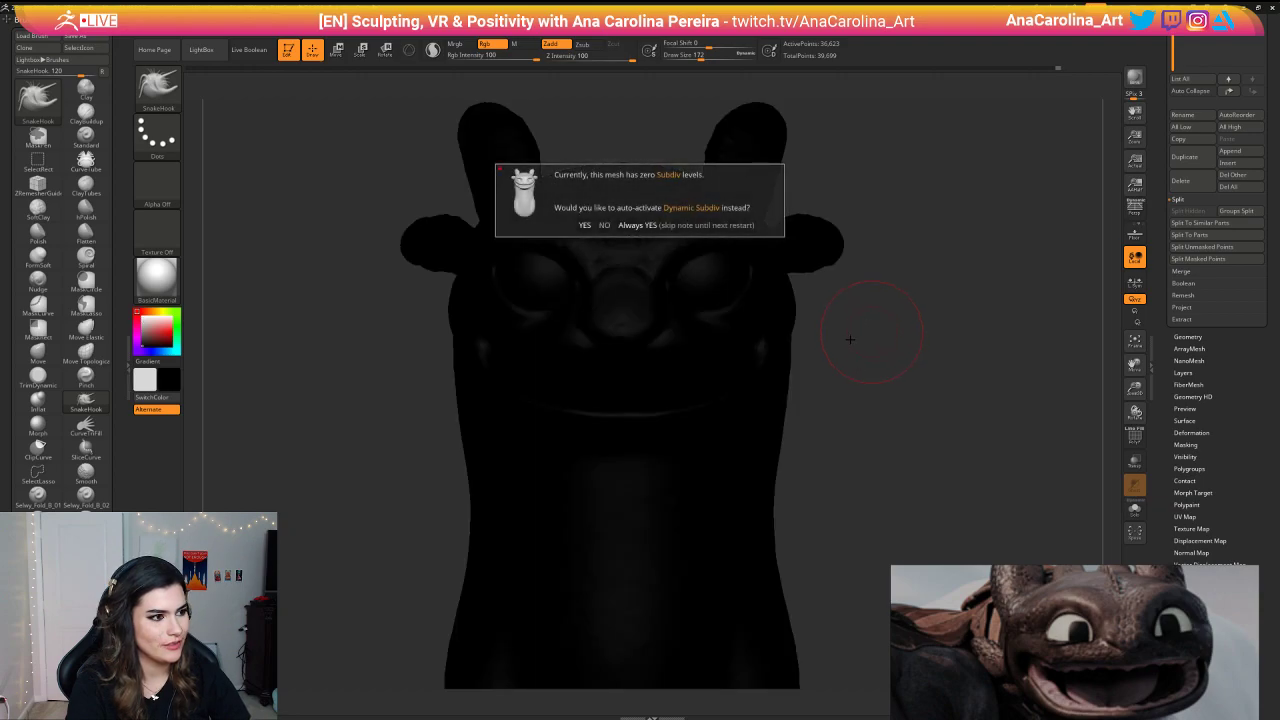
pyautogui.press('v')
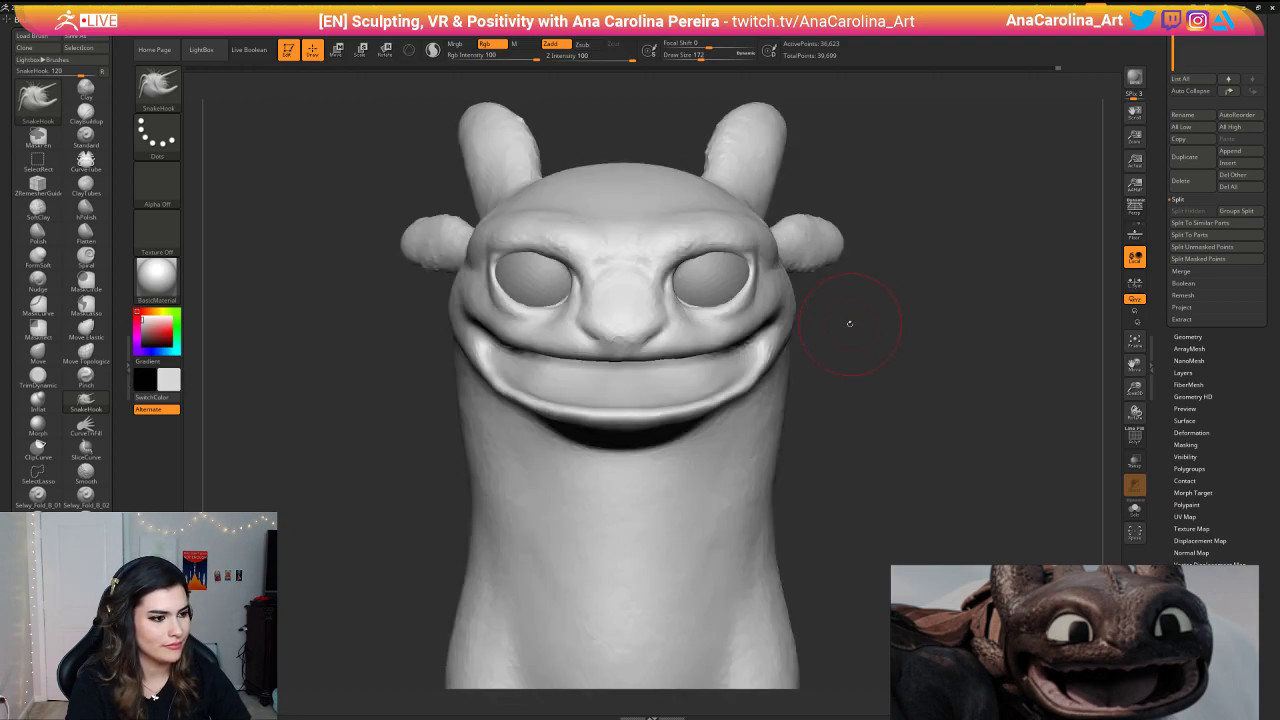
# Step: Carve the nostril creases at the base of the nose with DamStandard at draw size 65
pyautogui.press('b')
pyautogui.press('d')
pyautogui.press('s')
pyautogui.press('space')
pyautogui.moveTo(852, 337)
pyautogui.mouseDown()
pyautogui.moveTo(830, 342)
pyautogui.moveTo(848, 344)
pyautogui.mouseUp()
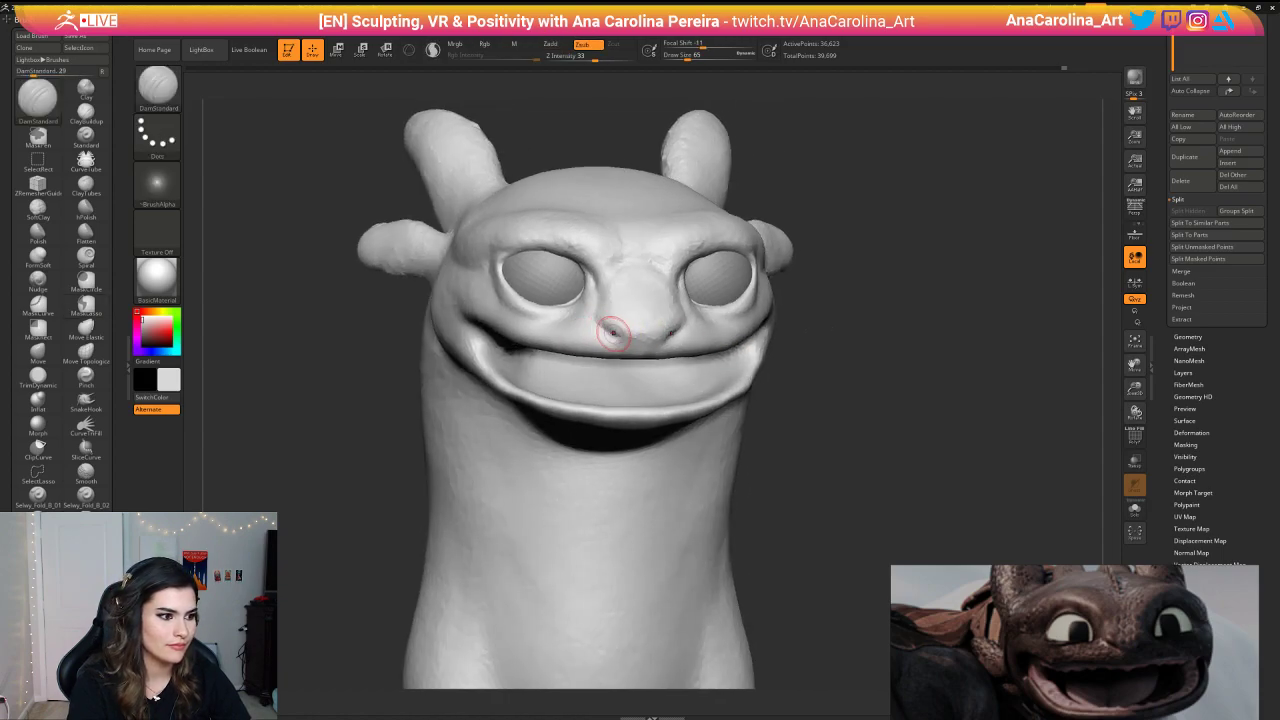
pyautogui.moveTo(800, 334)
pyautogui.mouseDown()
pyautogui.moveTo(860, 338)
pyautogui.moveTo(812, 334)
pyautogui.moveTo(836, 337)
pyautogui.mouseUp()
# Step: Reshape the nose and muzzle with the Move brush at draw size 182
pyautogui.press('b')
pyautogui.press('m')
pyautogui.press('v')
pyautogui.press('space')
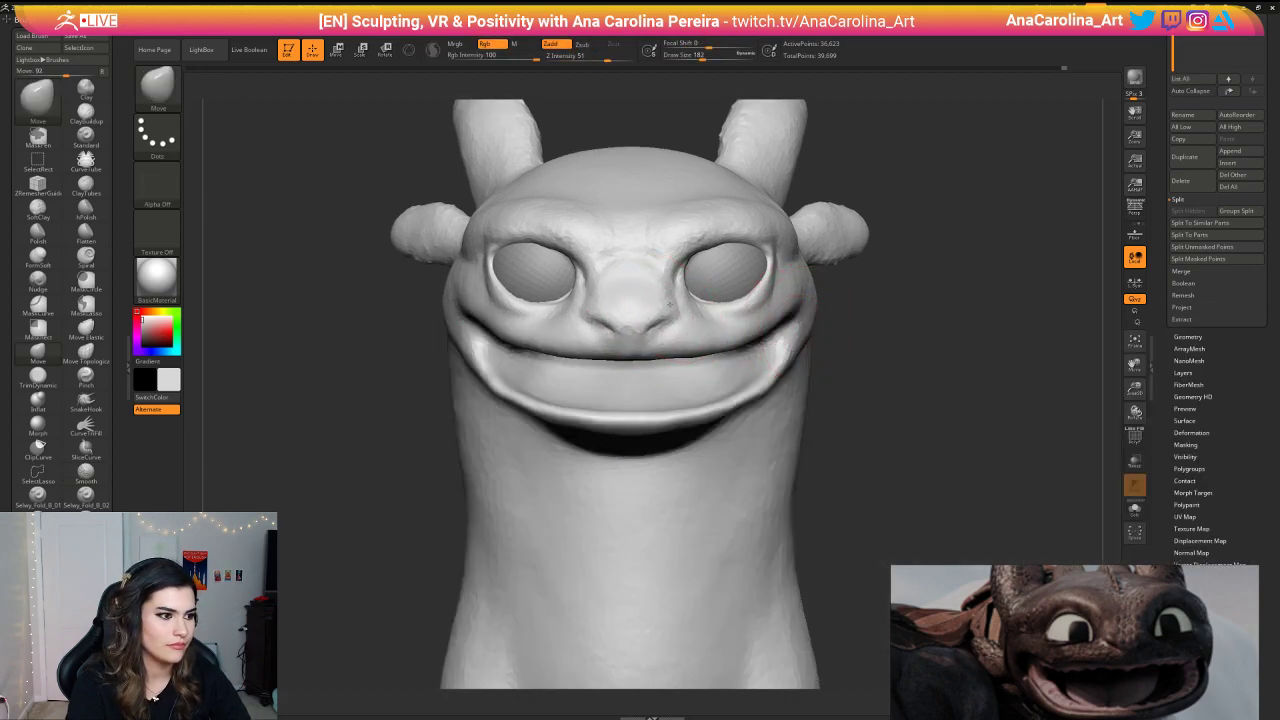
pyautogui.moveTo(655, 324); pyautogui.dragTo(650, 285, button='right')
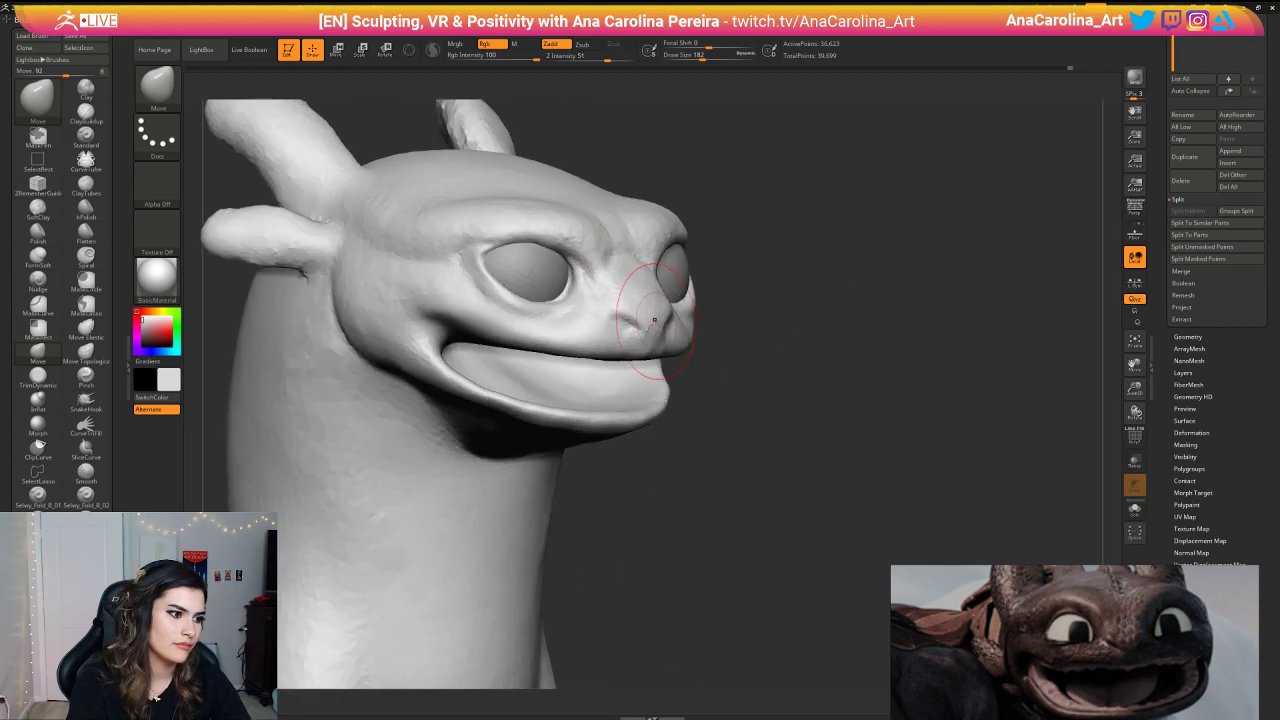
pyautogui.keyDown('shift'); pyautogui.moveTo(726, 333); pyautogui.dragTo(738, 366, button='right'); pyautogui.keyUp('shift')
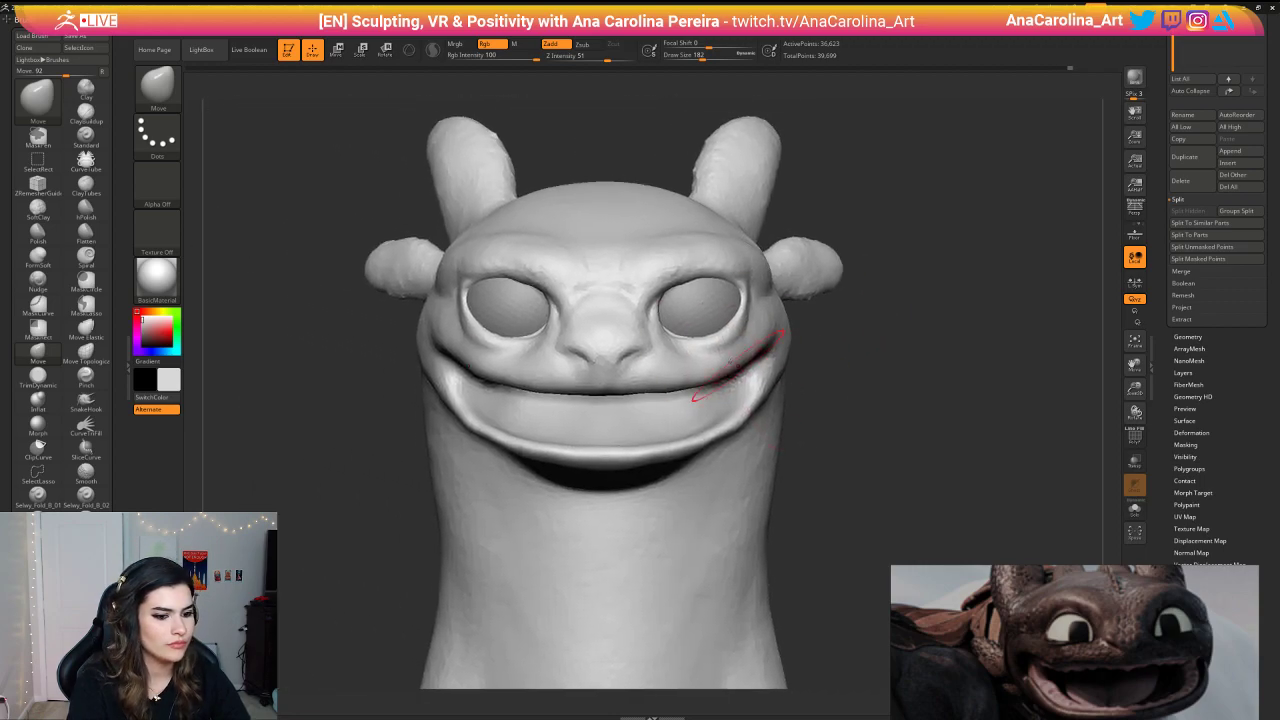
# Step: Adjust the inner eye corners and lower eyelids with the Move brush at draw sizes 83 and 101
pyautogui.press('space')
pyautogui.moveTo(661, 336); pyautogui.dragTo(649, 336)
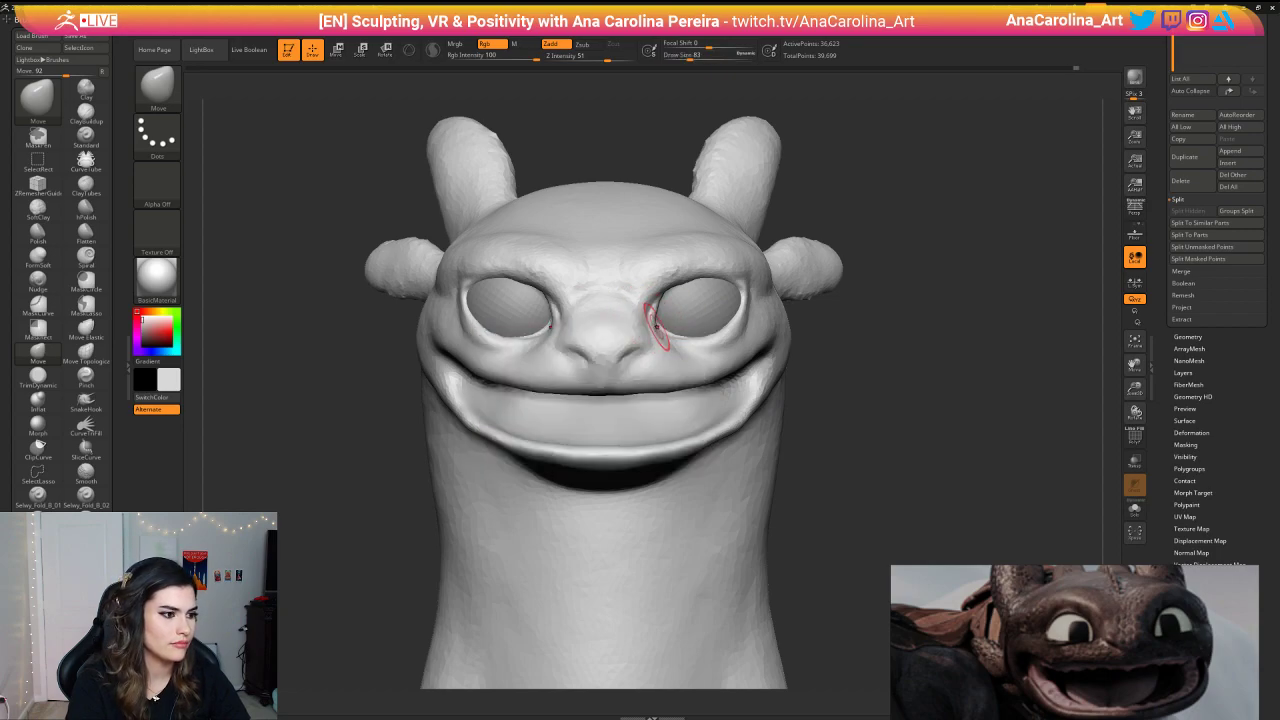
pyautogui.press('space')
pyautogui.moveTo(680, 343); pyautogui.dragTo(696, 343)
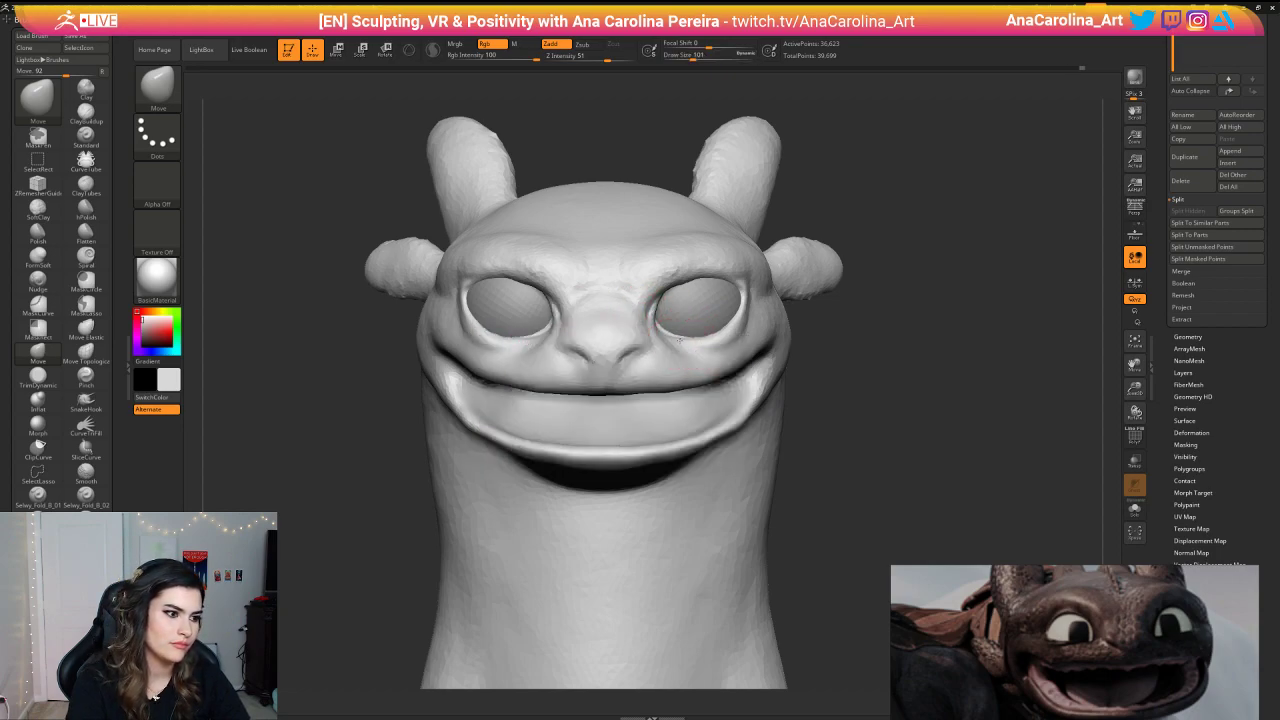
# Step: Shift the upper lip line below the nose and toward the mouth corners with the Move brush at draw size 154
pyautogui.keyDown('ctrl'); pyautogui.moveTo(816, 358); pyautogui.dragTo(814, 300, button='right'); pyautogui.keyUp('ctrl')
pyautogui.moveTo(814, 300); pyautogui.dragTo(770, 366, button='right')
pyautogui.press('space')
pyautogui.moveTo(665, 353)
pyautogui.mouseDown()
pyautogui.moveTo(618, 390)
pyautogui.moveTo(675, 373)
pyautogui.mouseUp()
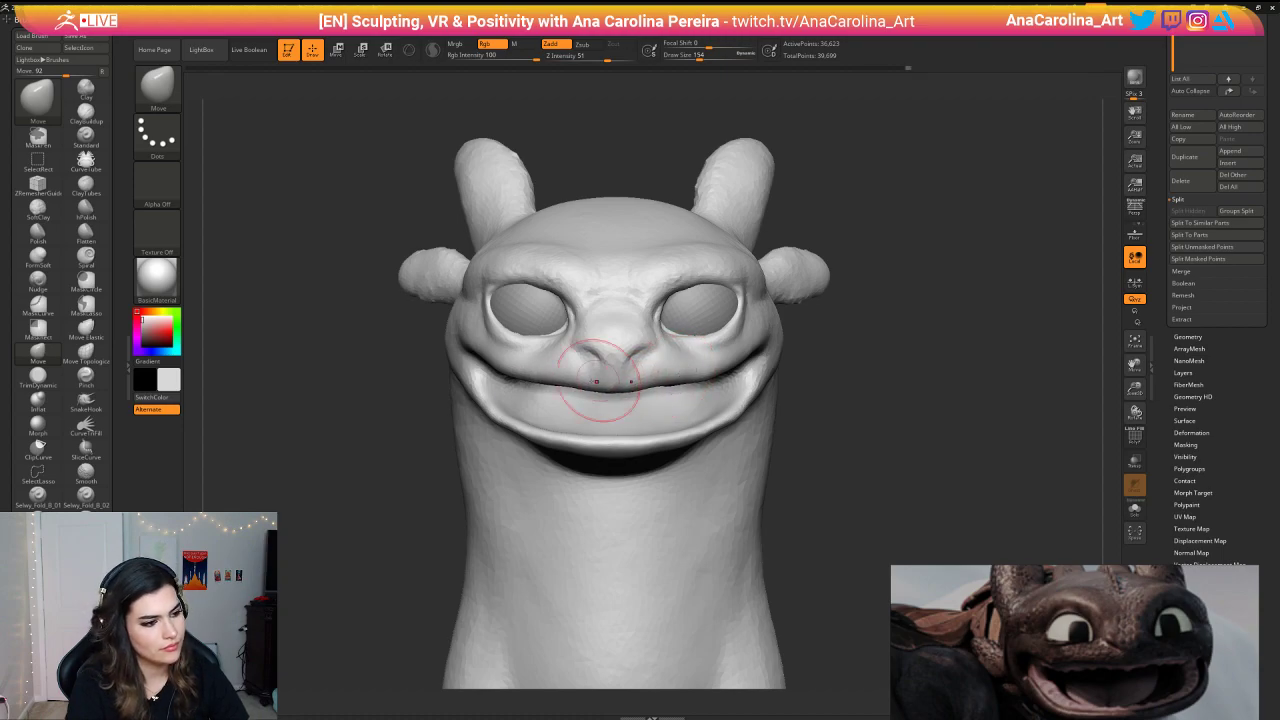
pyautogui.moveTo(600, 382); pyautogui.dragTo(686, 385, button='right')
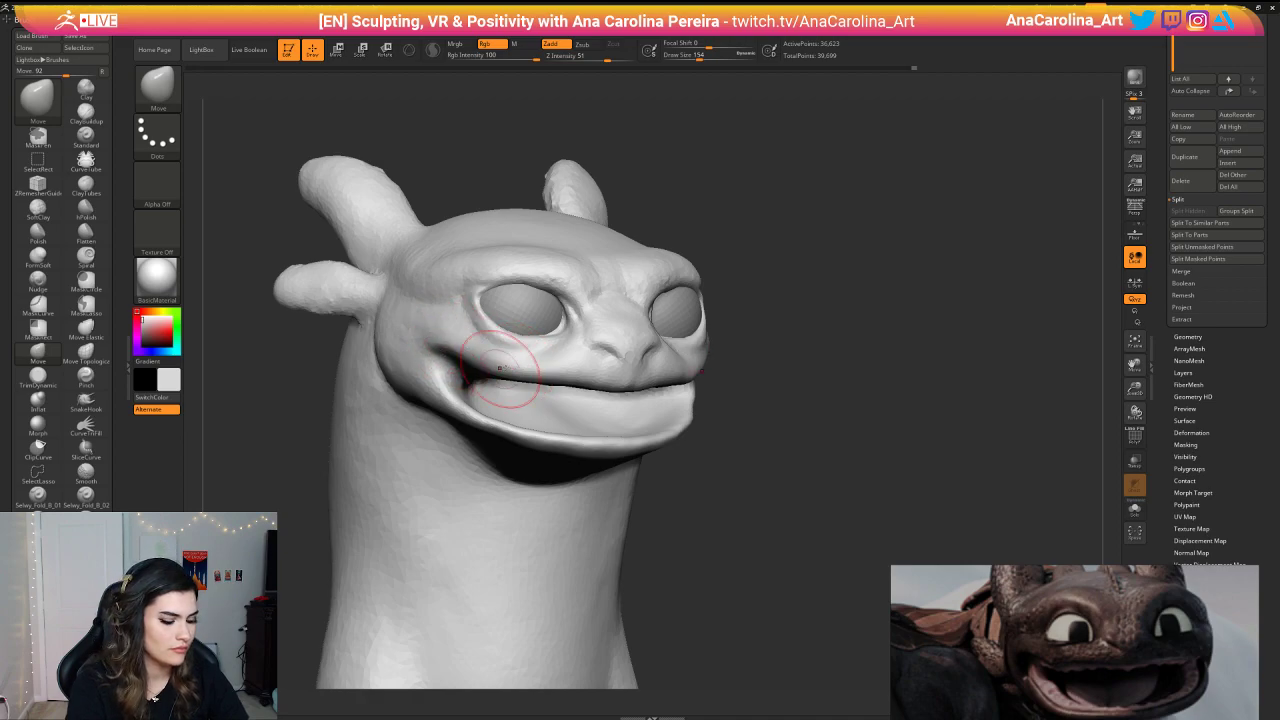
# Step: Refine the mouth corner with DamStandard at draw size 154 and smooth the cheek crease beside it
pyautogui.press('b')
pyautogui.press('d')
pyautogui.press('s')
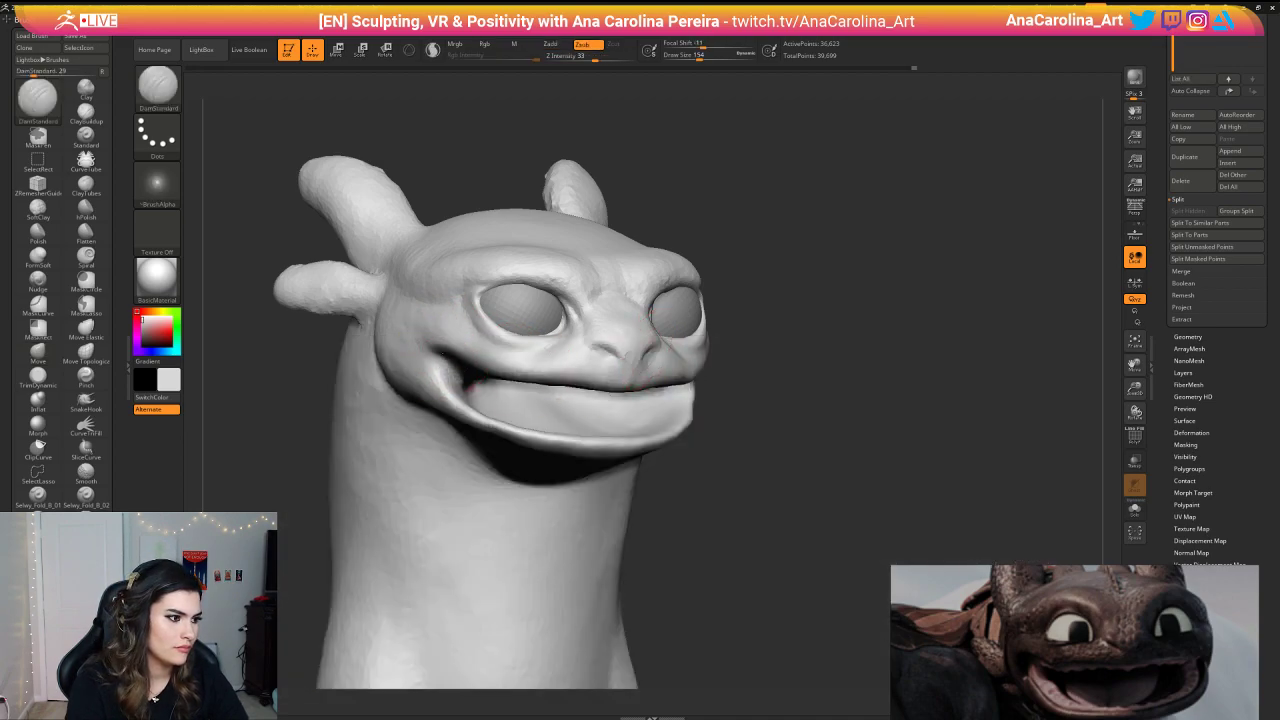
pyautogui.moveTo(557, 386); pyautogui.dragTo(678, 354, button='right')
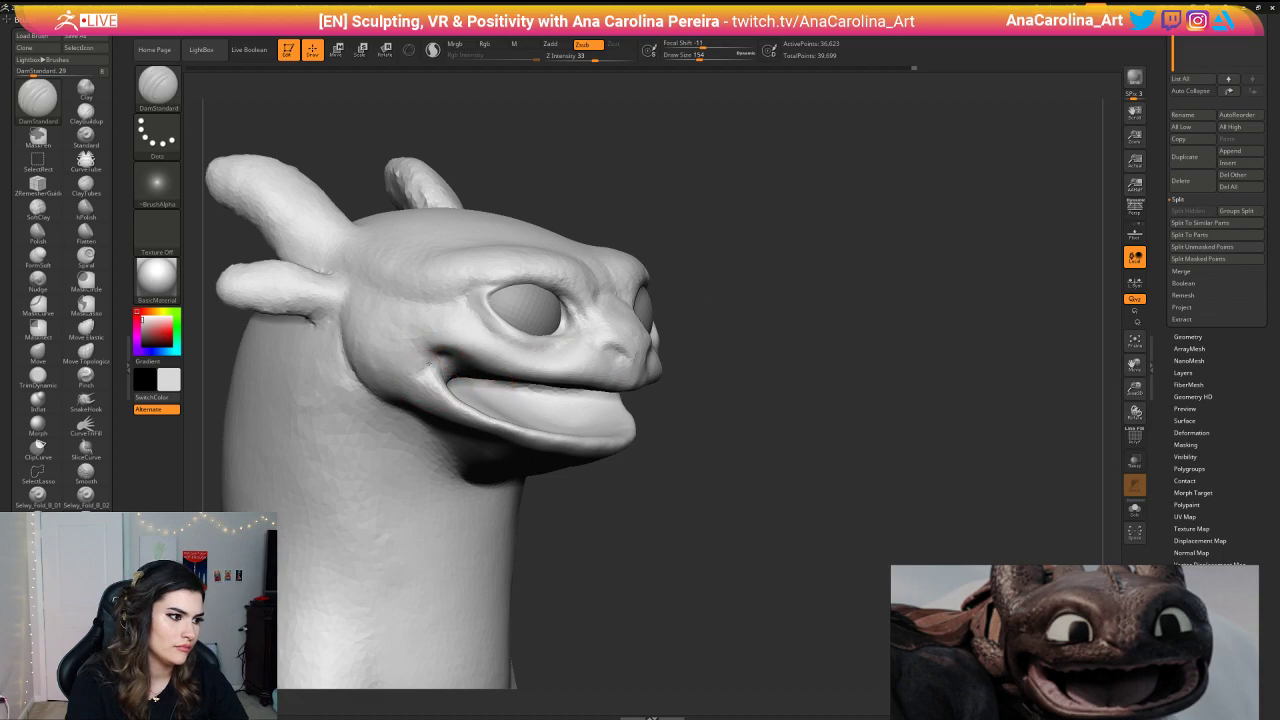
pyautogui.keyDown('shift'); pyautogui.moveTo(423, 363); pyautogui.dragTo(436, 370); pyautogui.keyUp('shift')
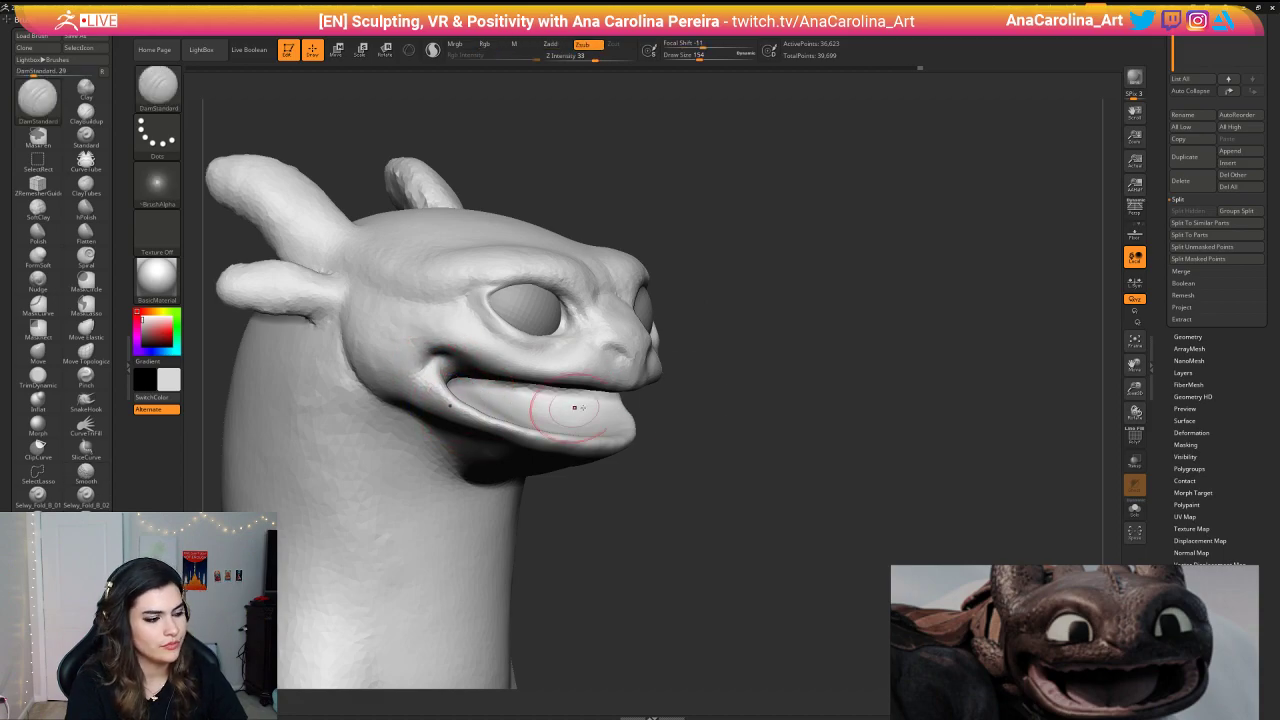
pyautogui.moveTo(748, 408)
pyautogui.mouseDown(button='right')
pyautogui.moveTo(691, 414)
pyautogui.moveTo(692, 381)
pyautogui.moveTo(634, 382)
pyautogui.moveTo(636, 425)
pyautogui.moveTo(650, 412)
pyautogui.moveTo(755, 409)
pyautogui.moveTo(741, 408)
pyautogui.mouseUp(button='right')
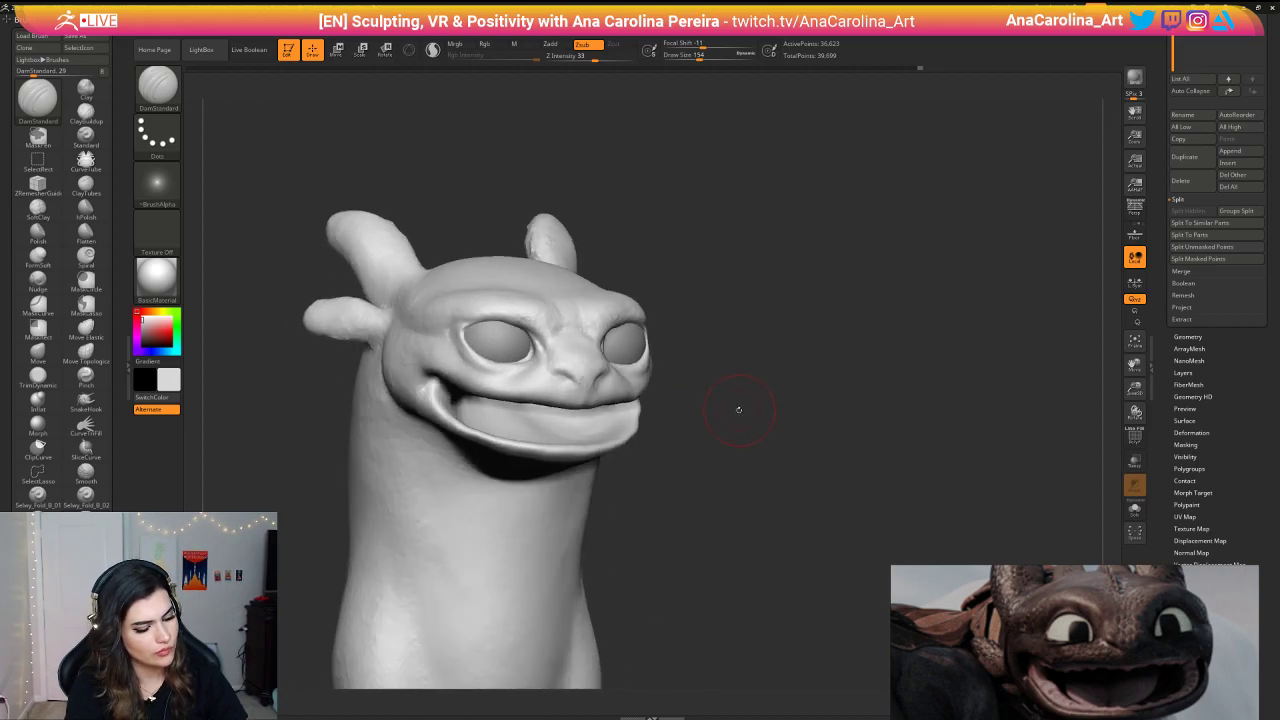
# Step: Mask the lower jaw with a lasso and invert the mask to leave only the jaw editable
pyautogui.press('b')
pyautogui.press('c')
pyautogui.press('b')
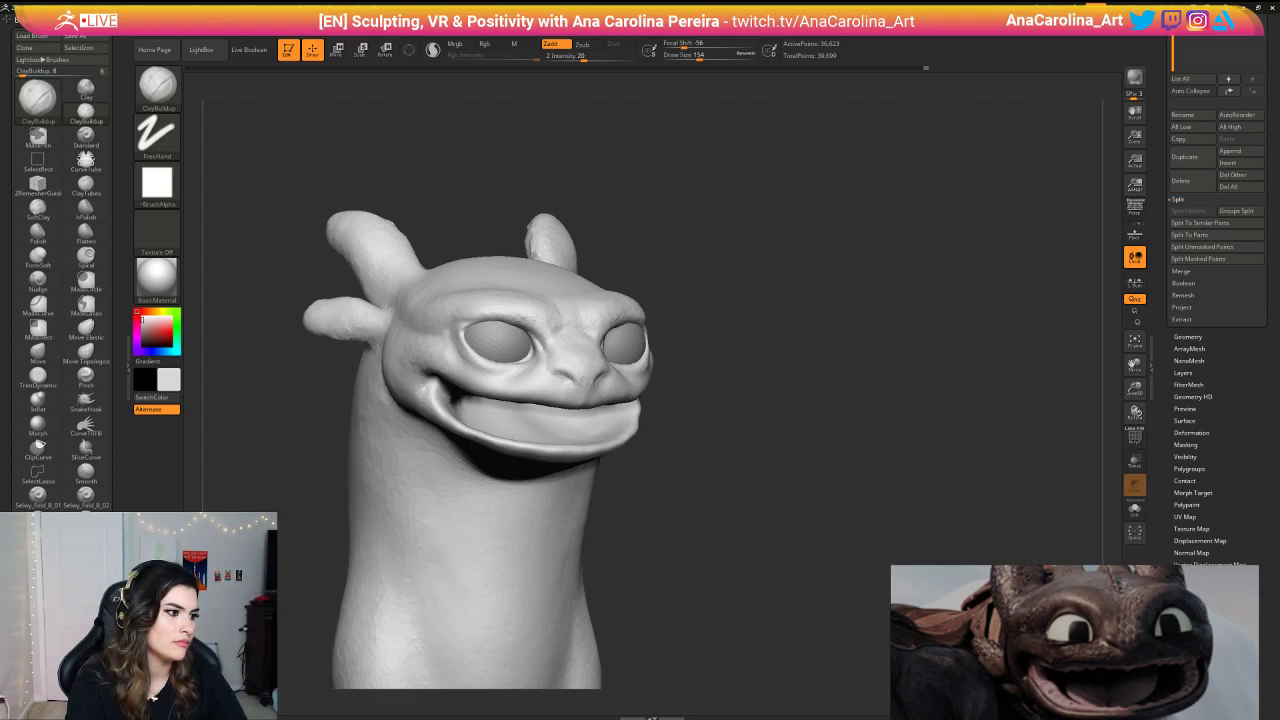
pyautogui.keyDown('ctrl'); pyautogui.moveTo(698, 375); pyautogui.dragTo(698, 325, button='right'); pyautogui.keyUp('ctrl')
pyautogui.moveTo(698, 325)
pyautogui.mouseDown(button='right')
pyautogui.moveTo(668, 328)
pyautogui.moveTo(706, 366)
pyautogui.moveTo(780, 343)
pyautogui.mouseUp(button='right')
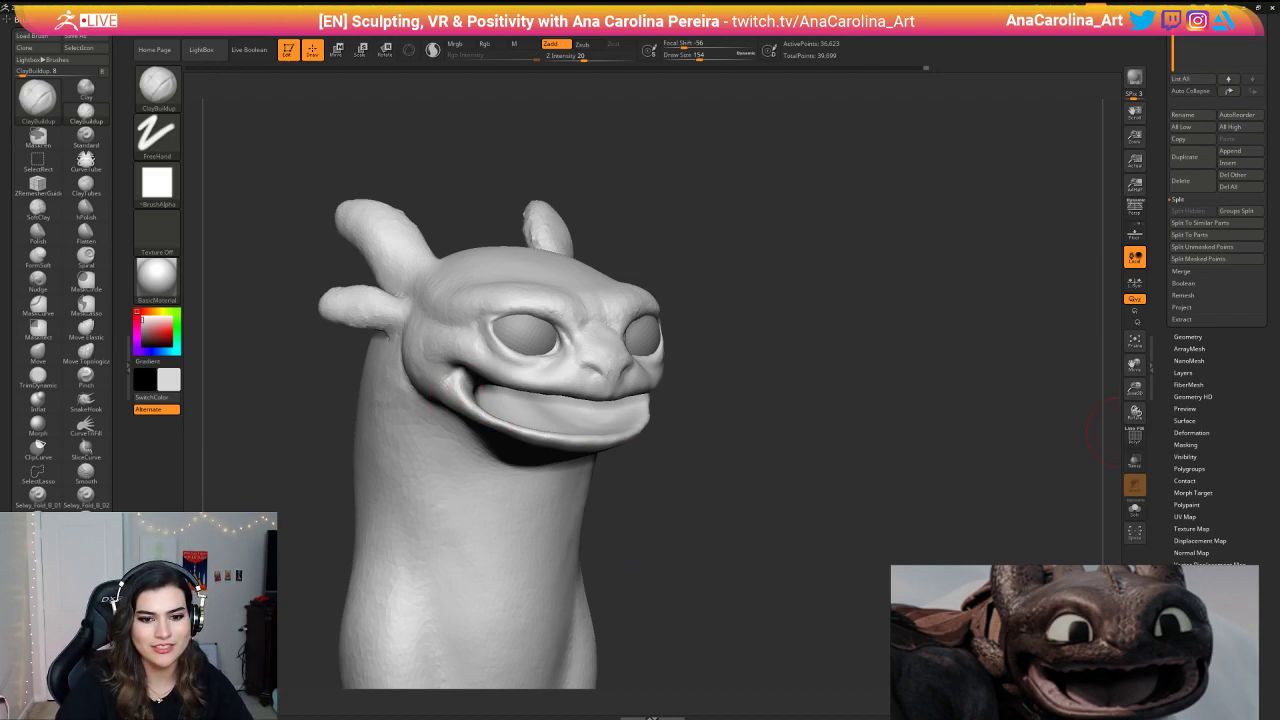
pyautogui.moveTo(758, 465)
pyautogui.mouseDown()
pyautogui.moveTo(685, 472)
pyautogui.moveTo(738, 470)
pyautogui.moveTo(771, 437)
pyautogui.moveTo(814, 434)
pyautogui.moveTo(737, 429)
pyautogui.moveTo(674, 454)
pyautogui.moveTo(636, 492)
pyautogui.moveTo(650, 405)
pyautogui.moveTo(510, 368)
pyautogui.mouseUp()
pyautogui.press('space')
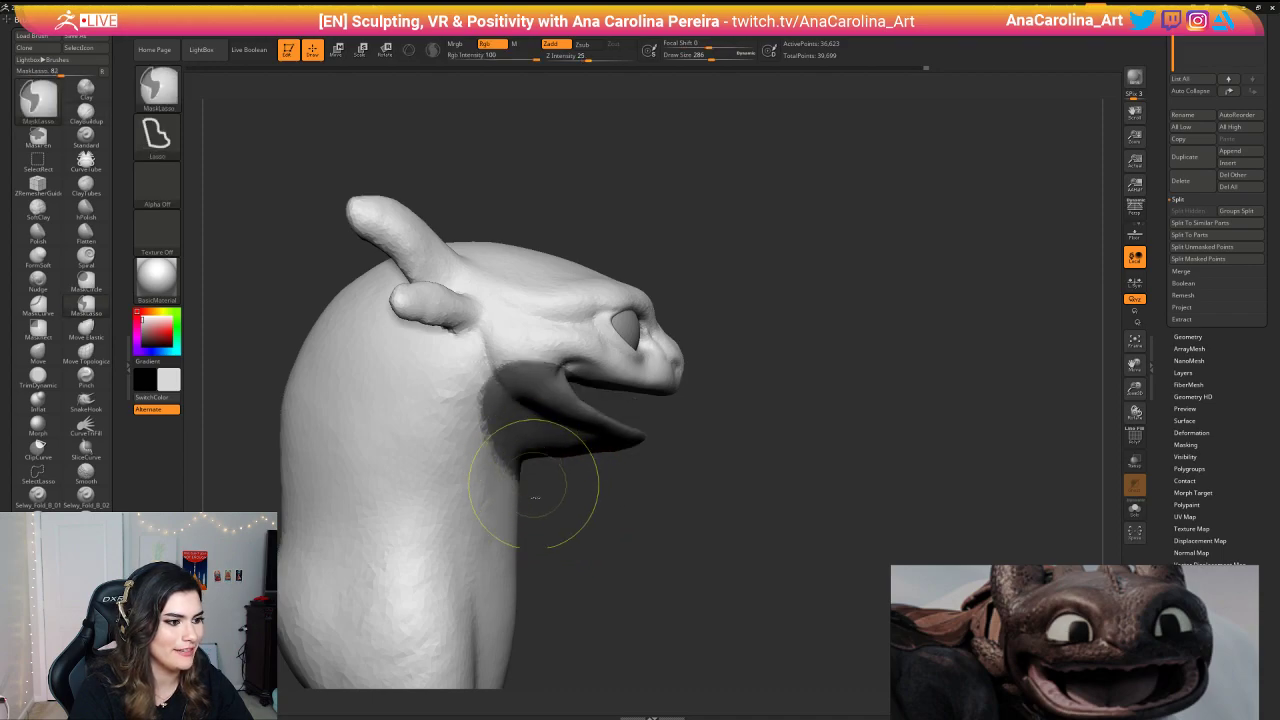
pyautogui.keyDown('ctrl'); pyautogui.click(563, 487); pyautogui.keyUp('ctrl')
pyautogui.moveTo(563, 487)
pyautogui.mouseDown()
pyautogui.moveTo(765, 500)
pyautogui.moveTo(762, 432)
pyautogui.mouseUp()
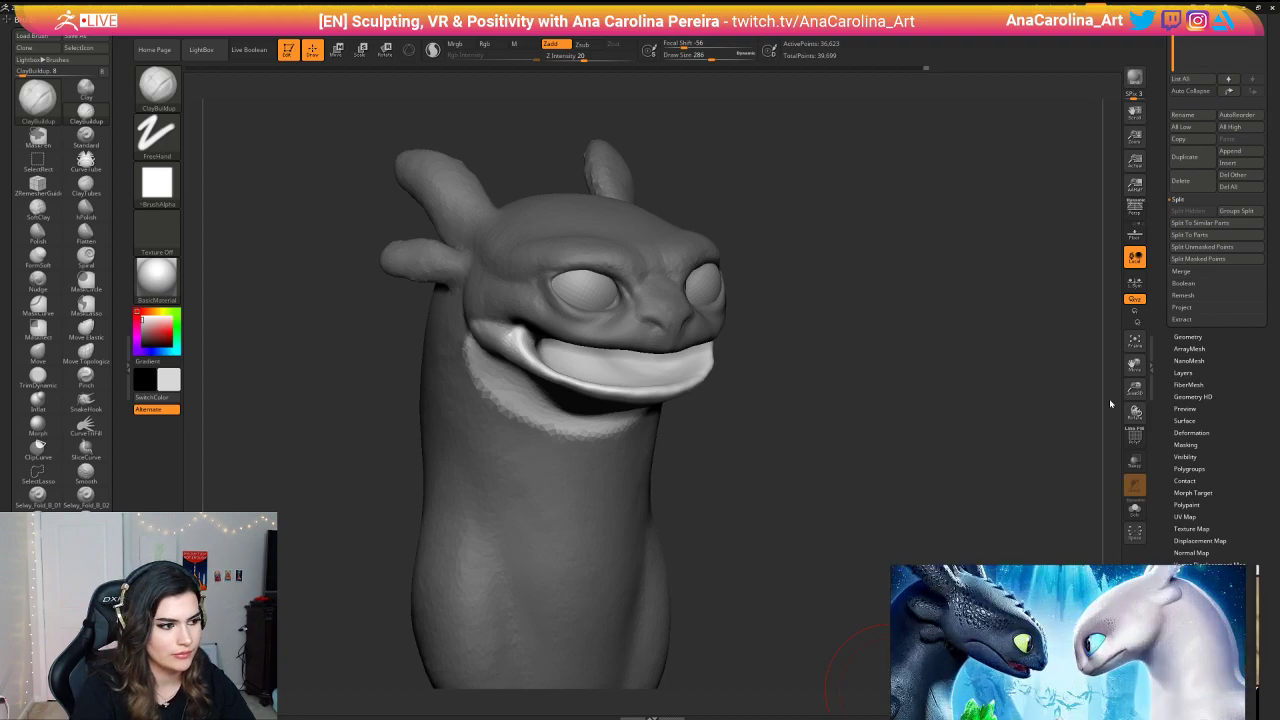
# Step: Reshape the unmasked lower jaw and its rear corner with the Move brush at draw sizes 197 and 104
pyautogui.moveTo(400, 443)
pyautogui.mouseDown()
pyautogui.moveTo(371, 463)
pyautogui.moveTo(555, 462)
pyautogui.moveTo(543, 427)
pyautogui.mouseUp()
pyautogui.press('space')
pyautogui.moveTo(594, 354); pyautogui.dragTo(581, 354)
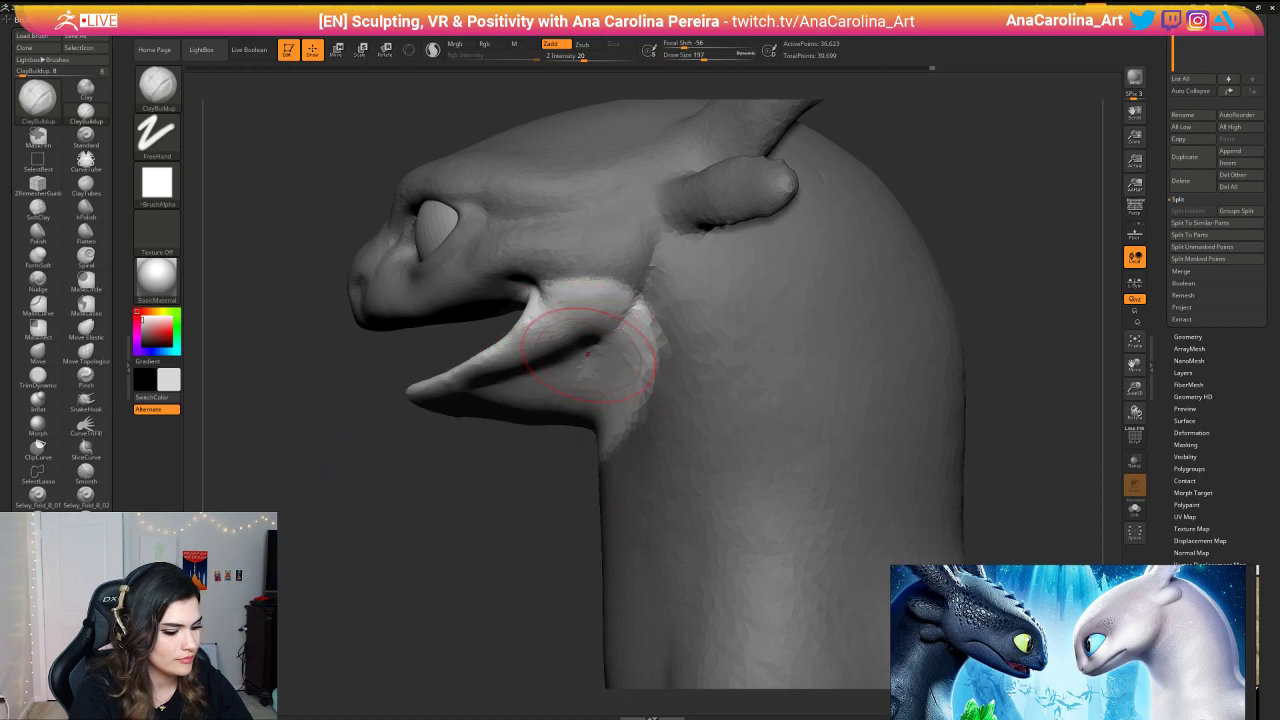
pyautogui.press('b')
pyautogui.press('m')
pyautogui.press('v')
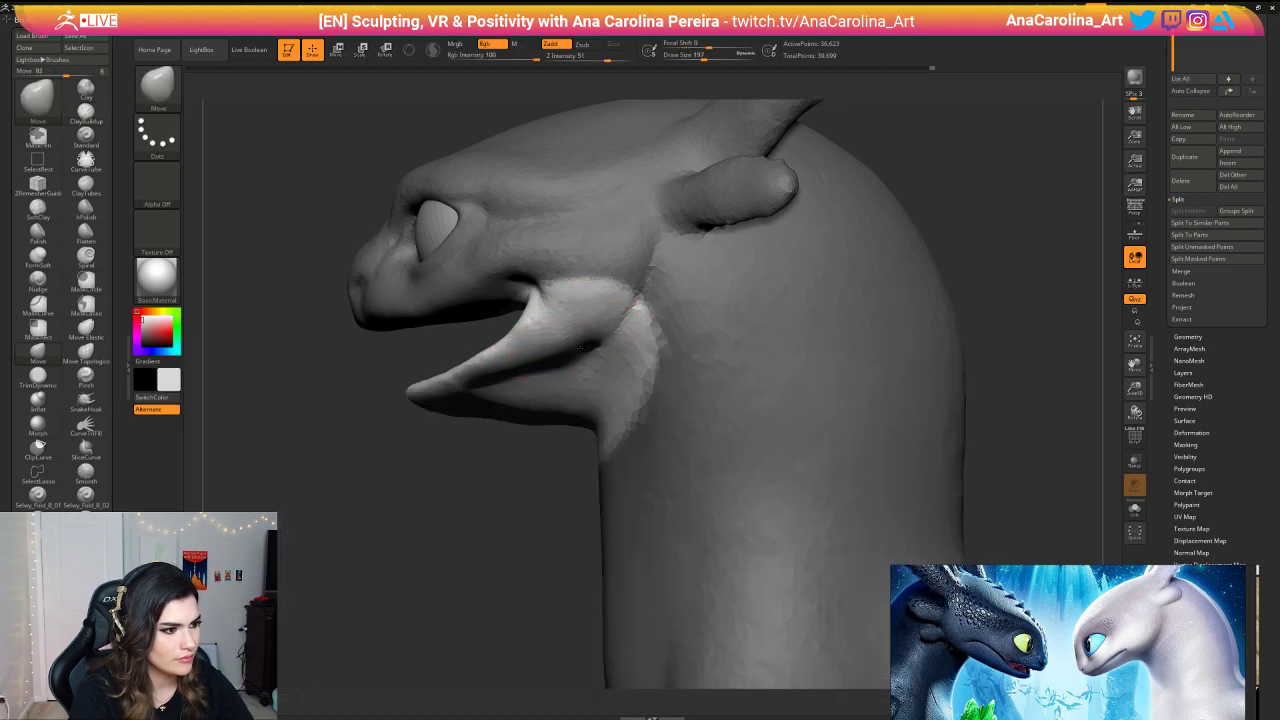
pyautogui.moveTo(578, 338)
pyautogui.mouseDown()
pyautogui.moveTo(602, 343)
pyautogui.moveTo(515, 372)
pyautogui.moveTo(542, 368)
pyautogui.mouseUp()
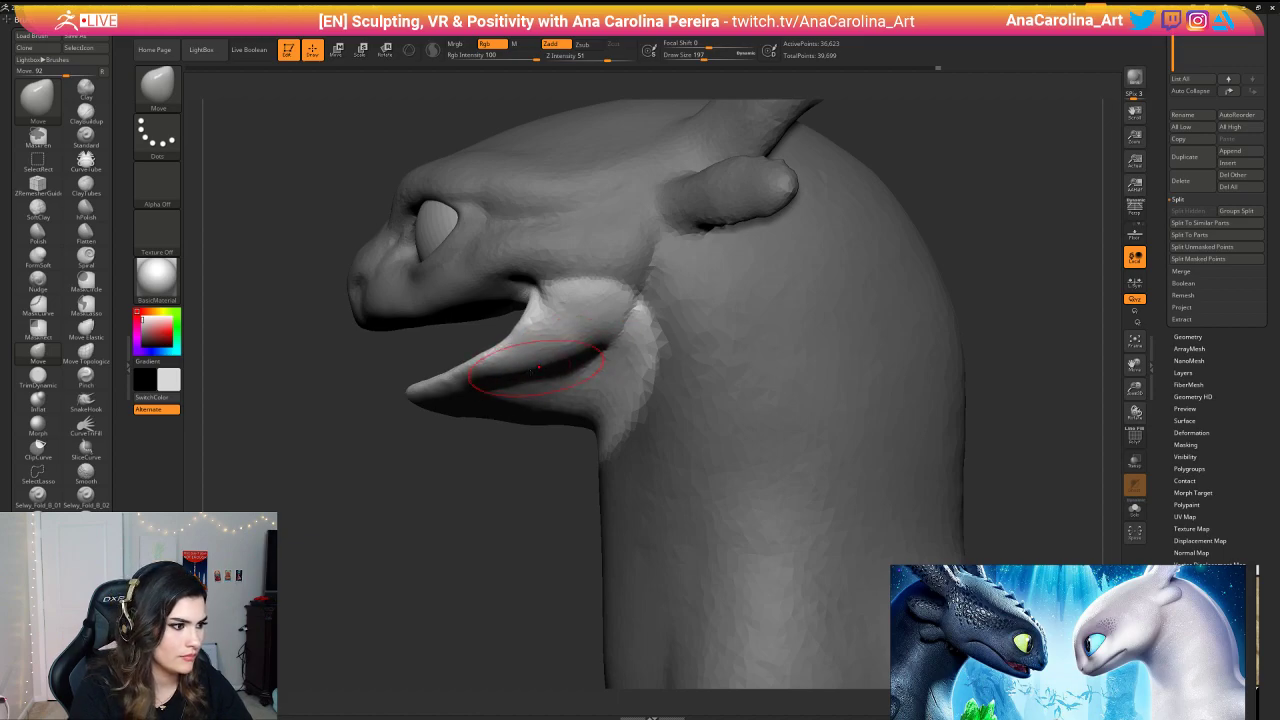
pyautogui.moveTo(404, 457); pyautogui.dragTo(446, 463)
pyautogui.press('space')
pyautogui.moveTo(514, 390); pyautogui.dragTo(505, 390)
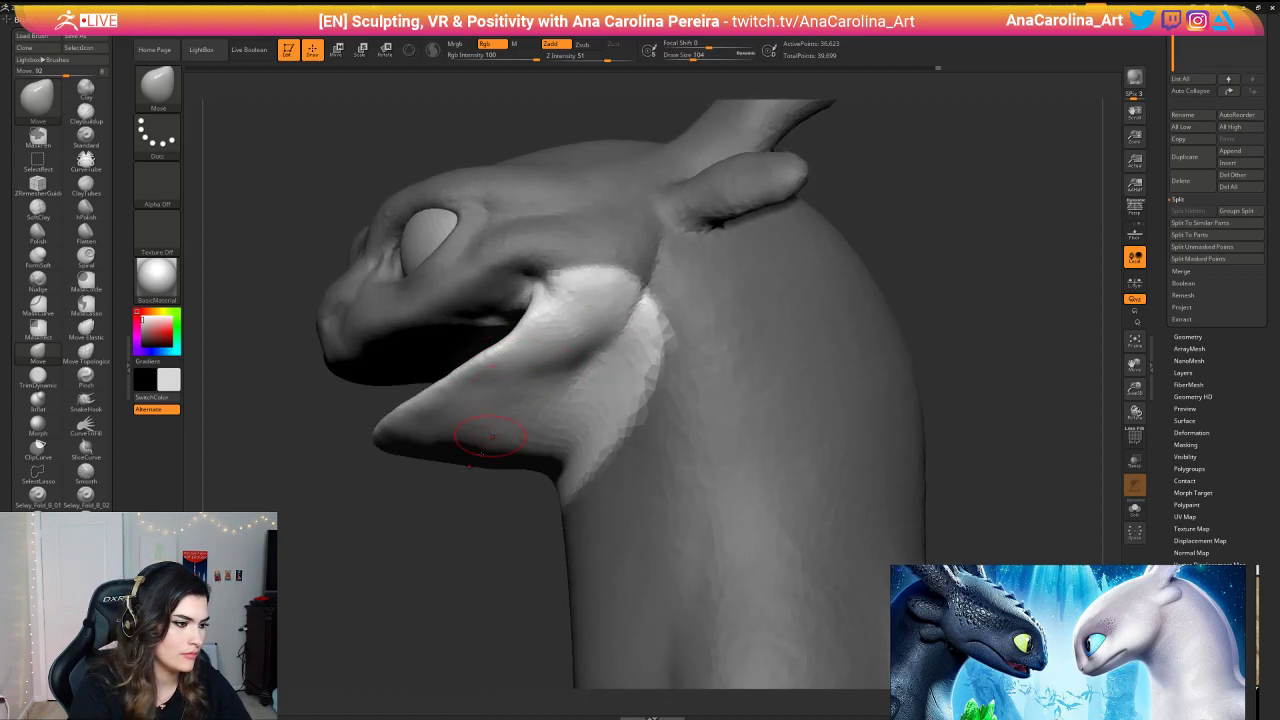
# Step: Build up the side of the lower jaw below the lip with ClayBuildup at draw size 167
pyautogui.moveTo(462, 482)
pyautogui.mouseDown()
pyautogui.moveTo(491, 492)
pyautogui.moveTo(507, 467)
pyautogui.mouseUp()
pyautogui.press('b')
pyautogui.press('c')
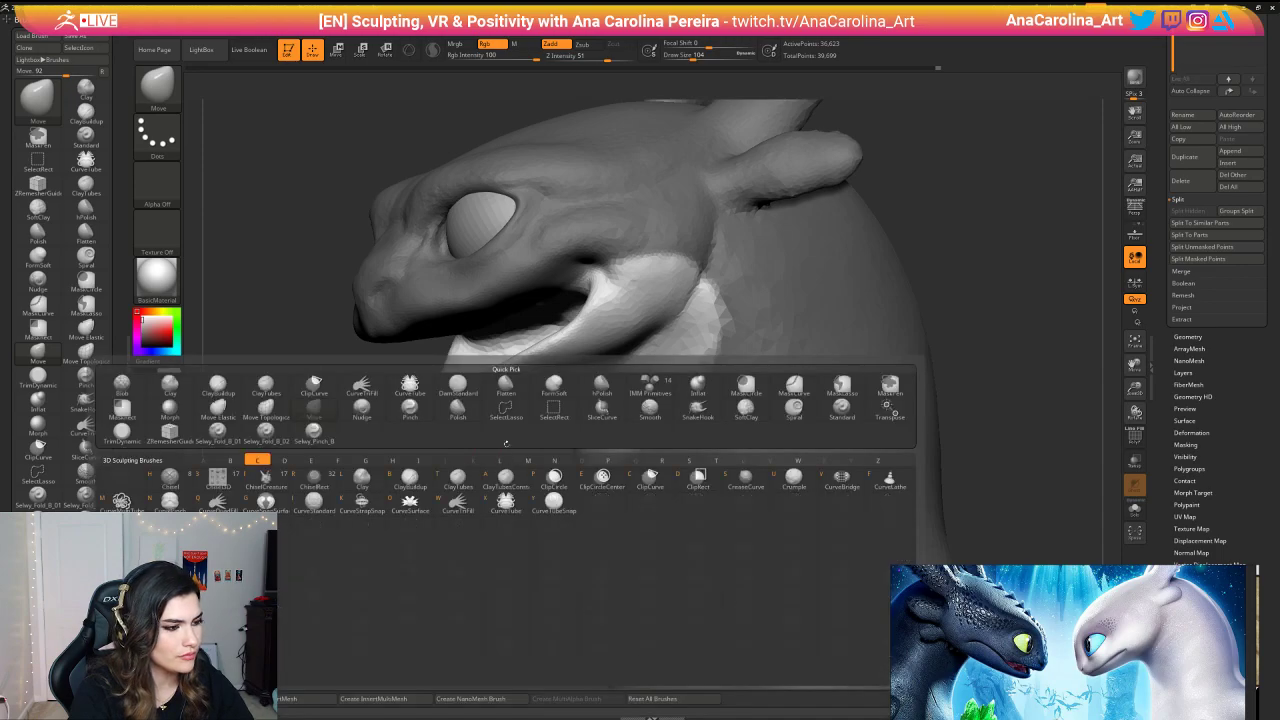
pyautogui.press('b')
pyautogui.press('space')
pyautogui.moveTo(622, 361); pyautogui.dragTo(630, 362)
pyautogui.moveTo(545, 508); pyautogui.dragTo(495, 522)
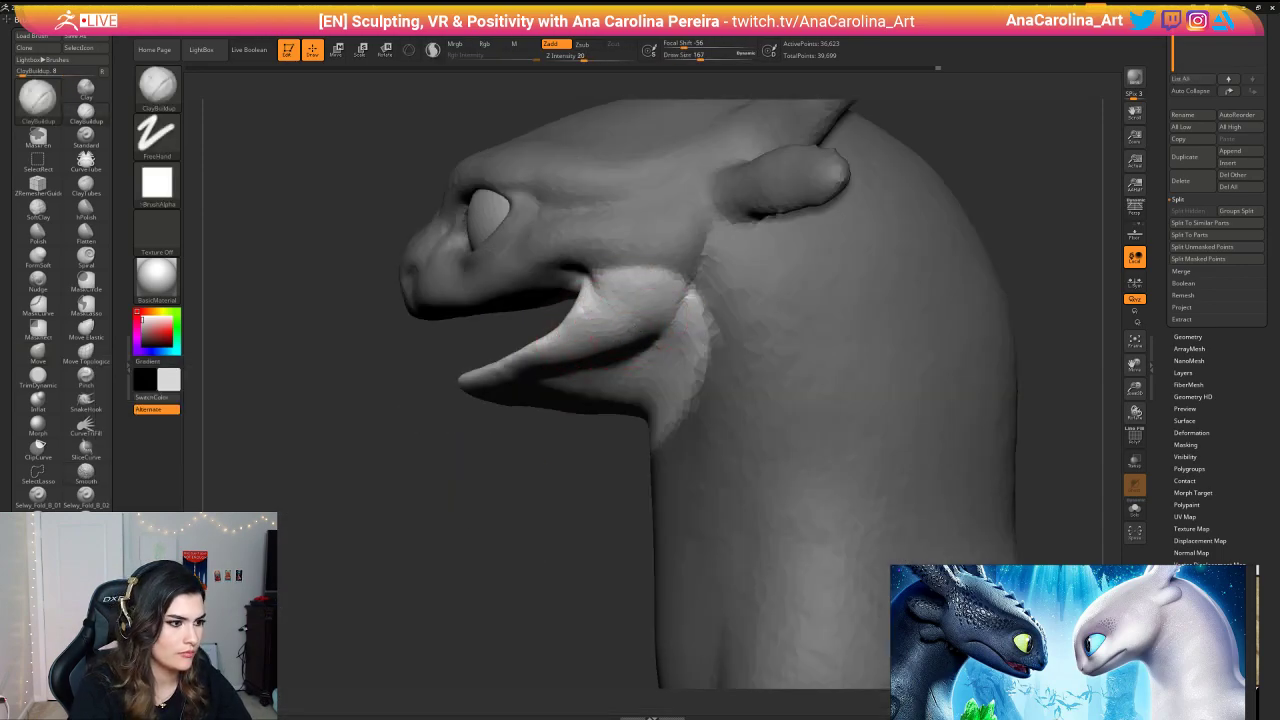
pyautogui.moveTo(493, 437); pyautogui.dragTo(549, 408)
pyautogui.moveTo(335, 270); pyautogui.dragTo(367, 159)
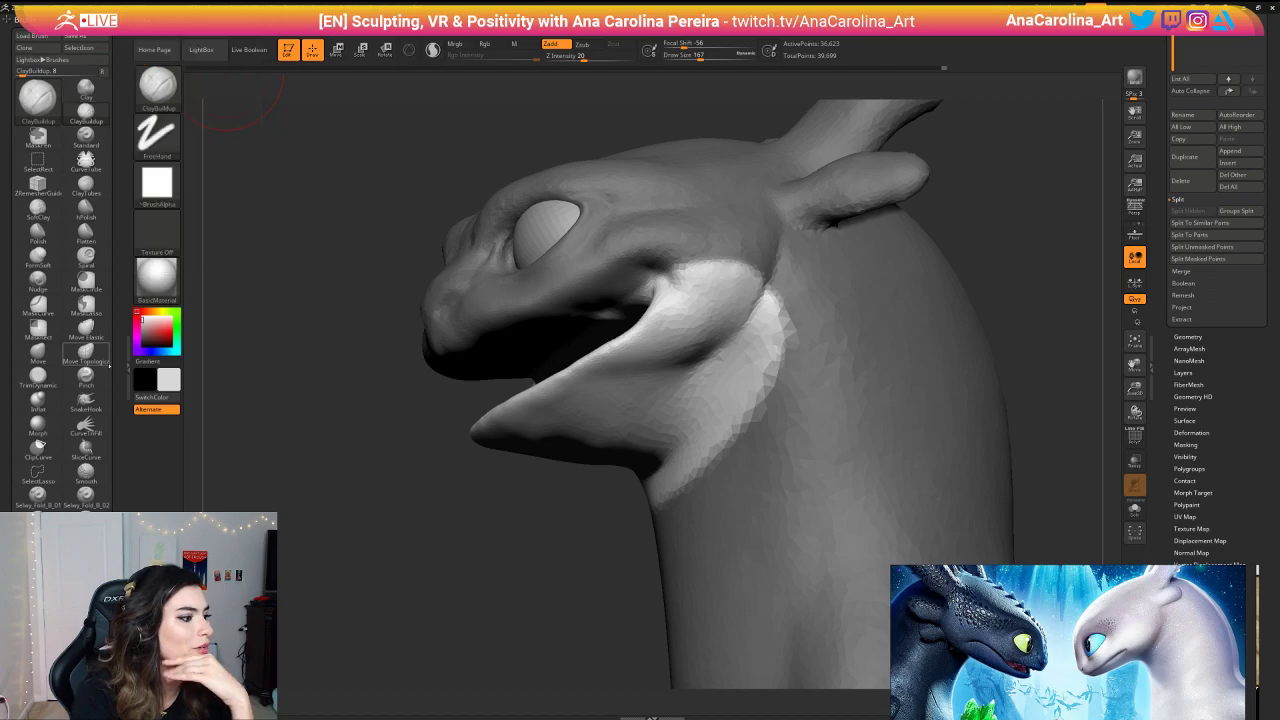
# Step: Enable BackfaceMask in the ClayBuildup brush's auto masking settings
pyautogui.scroll(-5, 69, 413)
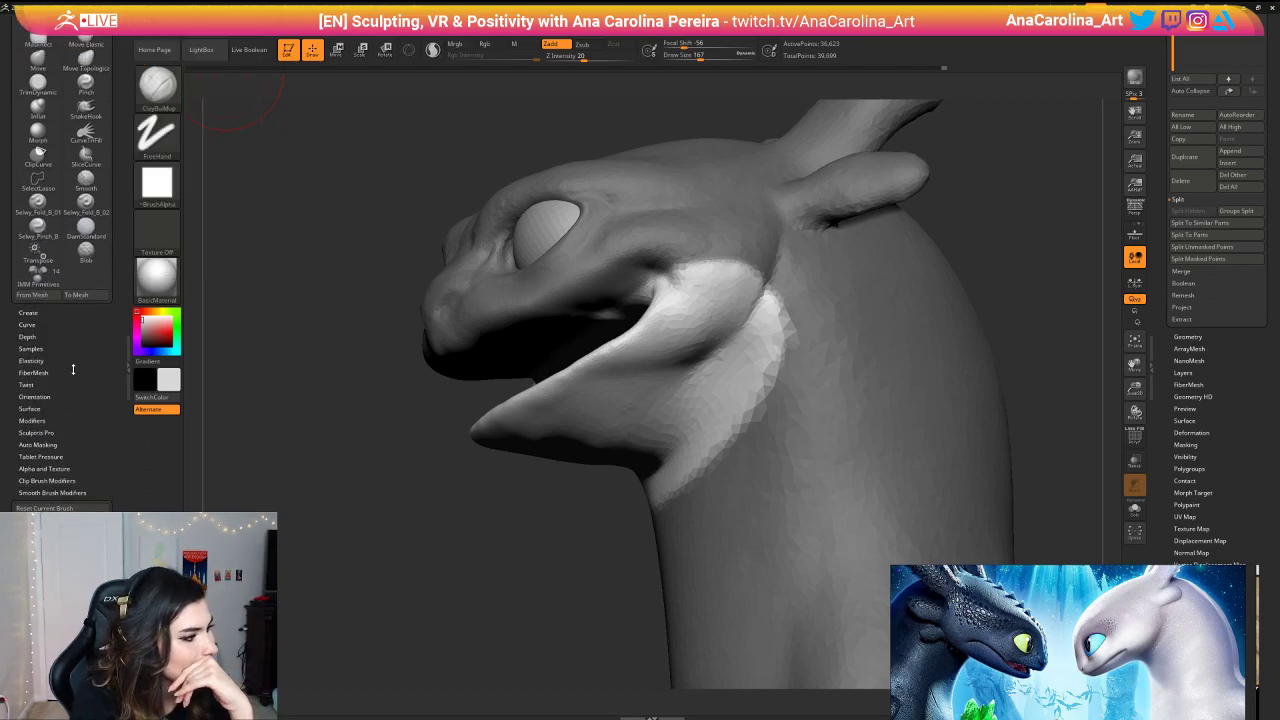
pyautogui.click(55, 444)
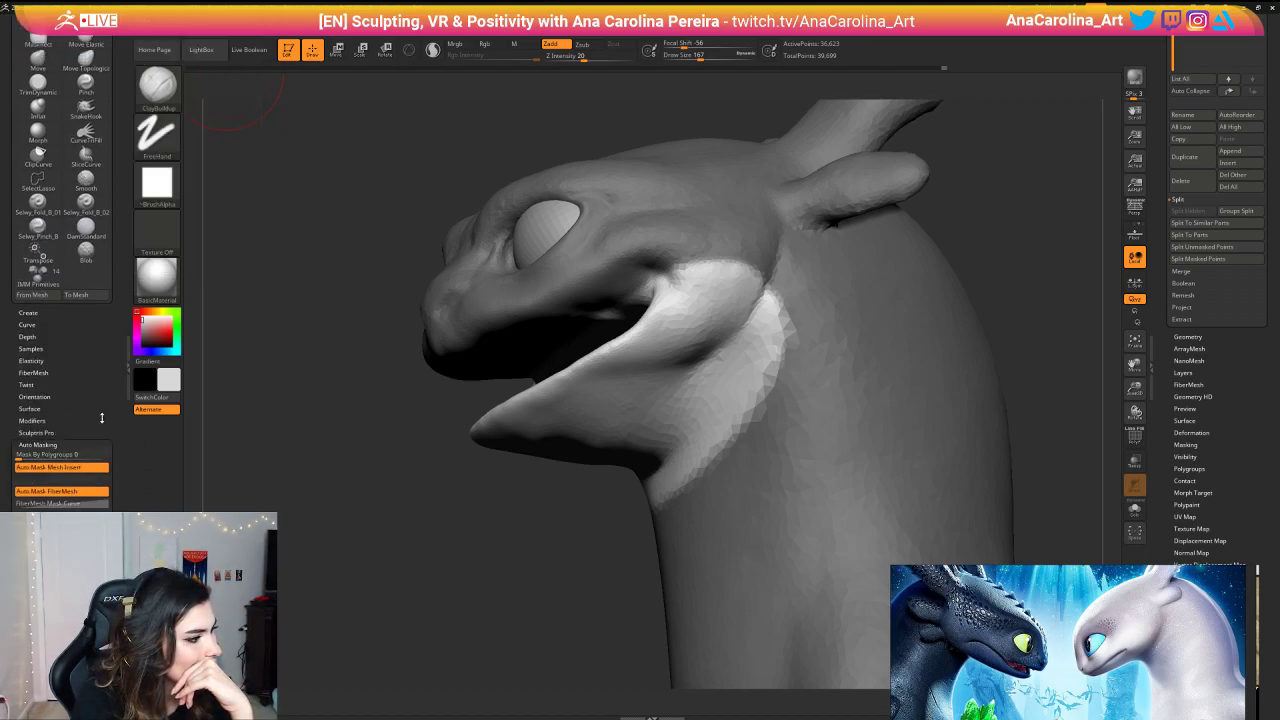
pyautogui.scroll(-5, 101, 418)
pyautogui.click(36, 360)
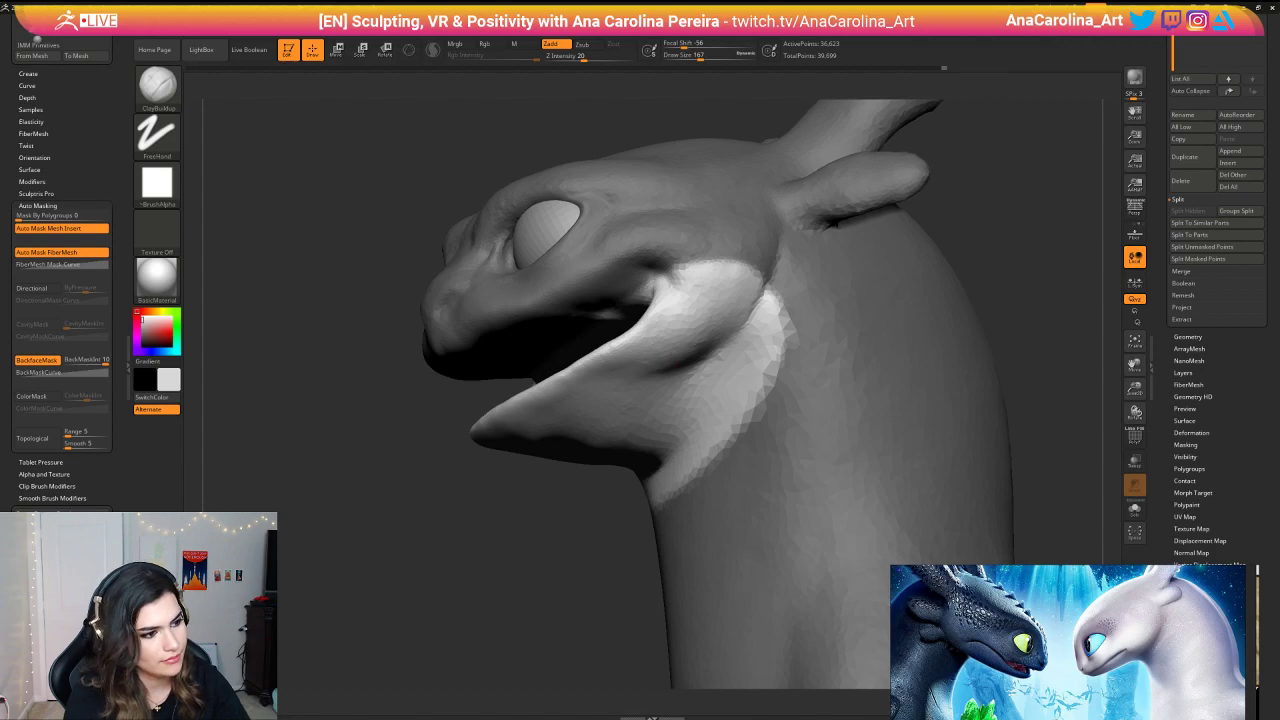
# Step: Add volume along the jawline and below the mouth corner with ClayBuildup, raising the draw size to 228
pyautogui.moveTo(604, 492)
pyautogui.mouseDown()
pyautogui.moveTo(564, 552)
pyautogui.moveTo(550, 470)
pyautogui.moveTo(560, 545)
pyautogui.moveTo(655, 465)
pyautogui.mouseUp()
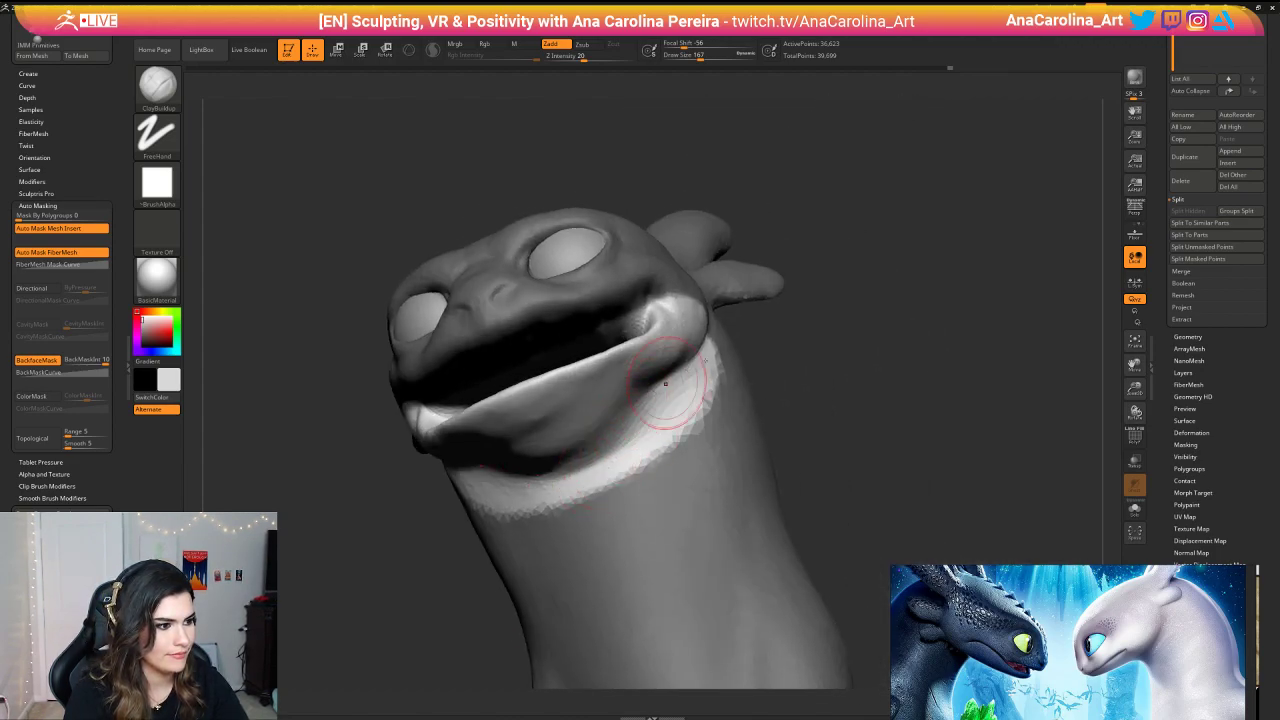
pyautogui.moveTo(666, 384); pyautogui.dragTo(740, 406, button='right')
pyautogui.press('space')
pyautogui.moveTo(812, 347); pyautogui.dragTo(822, 347)
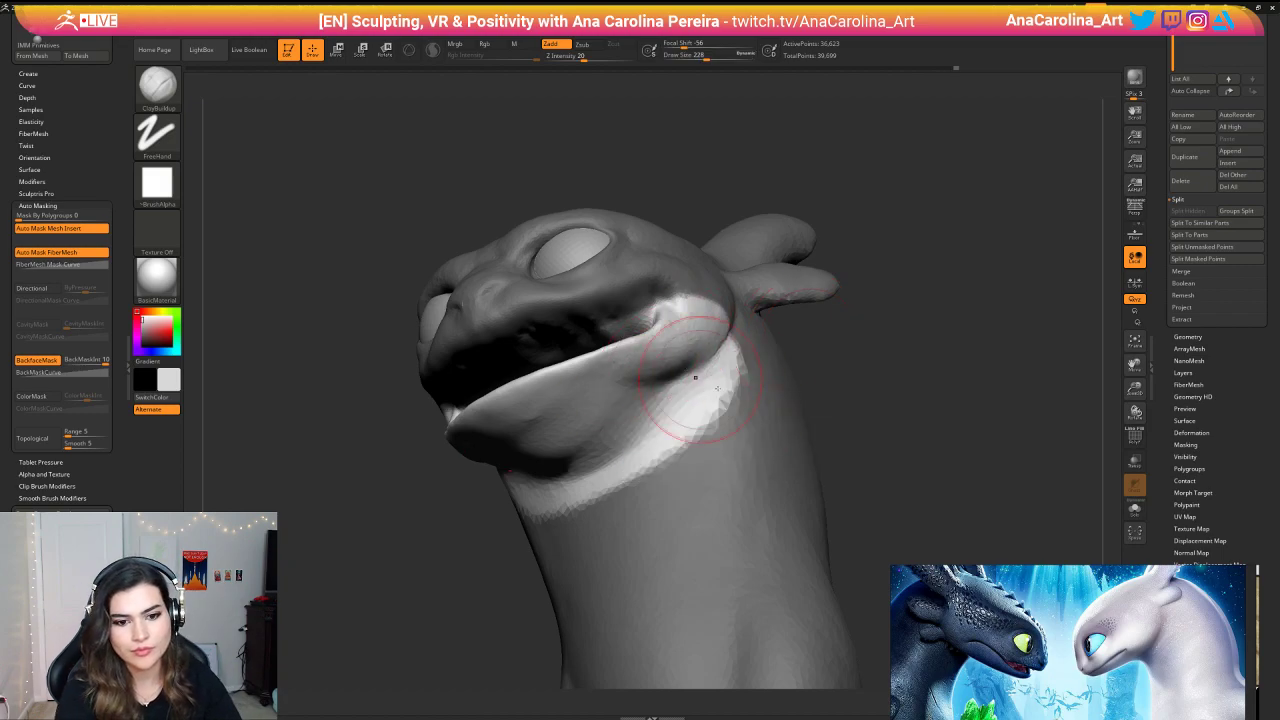
pyautogui.moveTo(886, 366)
pyautogui.mouseDown()
pyautogui.moveTo(927, 396)
pyautogui.moveTo(920, 370)
pyautogui.mouseUp()
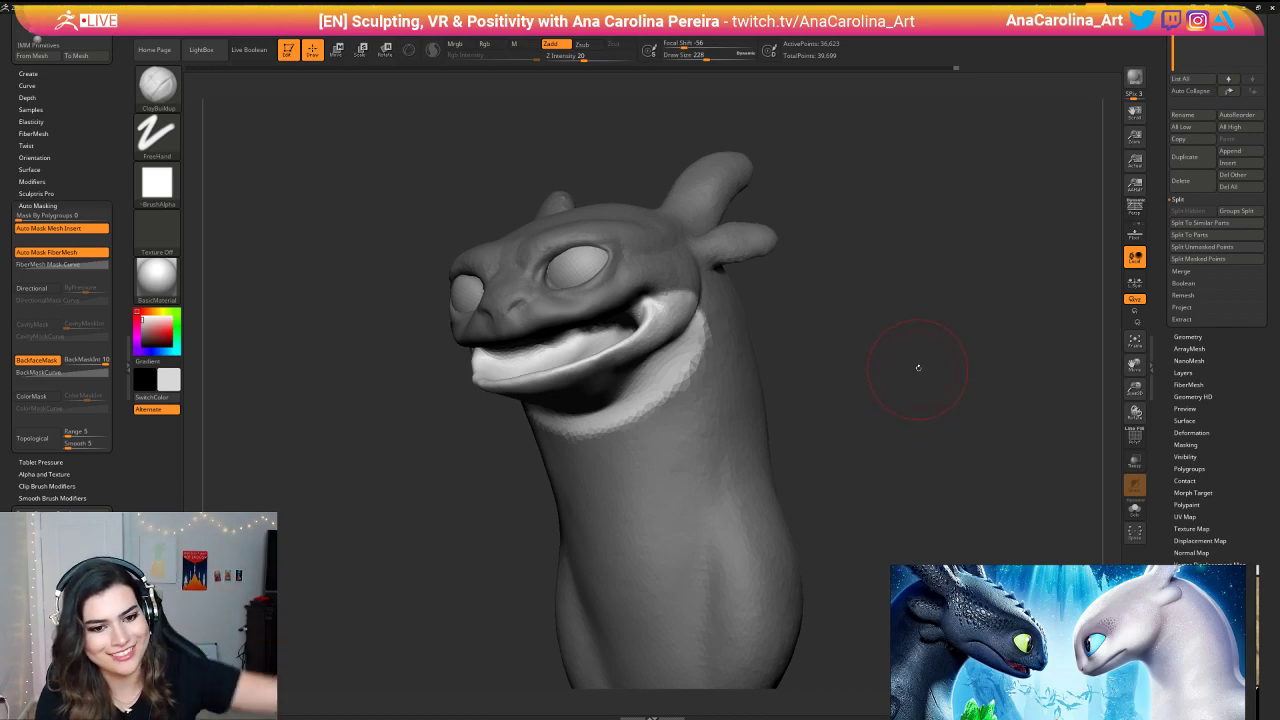
pyautogui.moveTo(907, 369)
pyautogui.mouseDown()
pyautogui.moveTo(949, 343)
pyautogui.moveTo(925, 318)
pyautogui.moveTo(862, 312)
pyautogui.mouseUp()
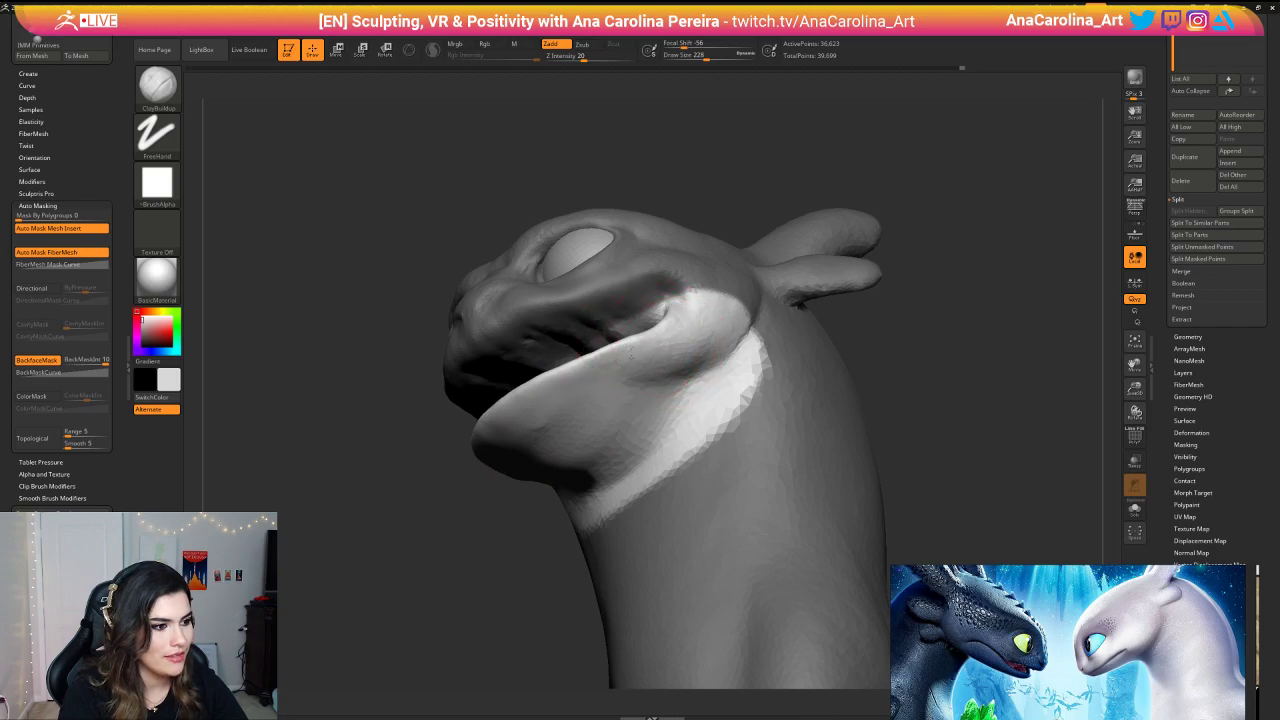
pyautogui.moveTo(425, 470); pyautogui.dragTo(520, 462)
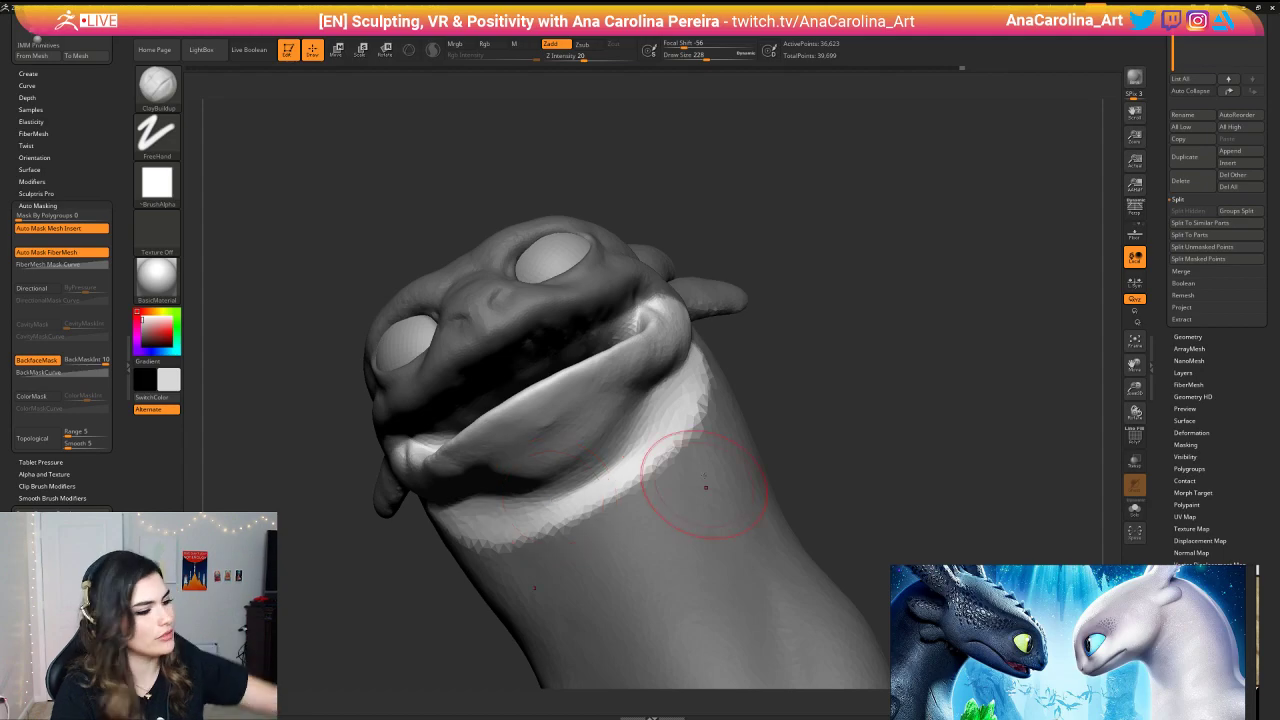
pyautogui.moveTo(862, 440); pyautogui.dragTo(700, 370)
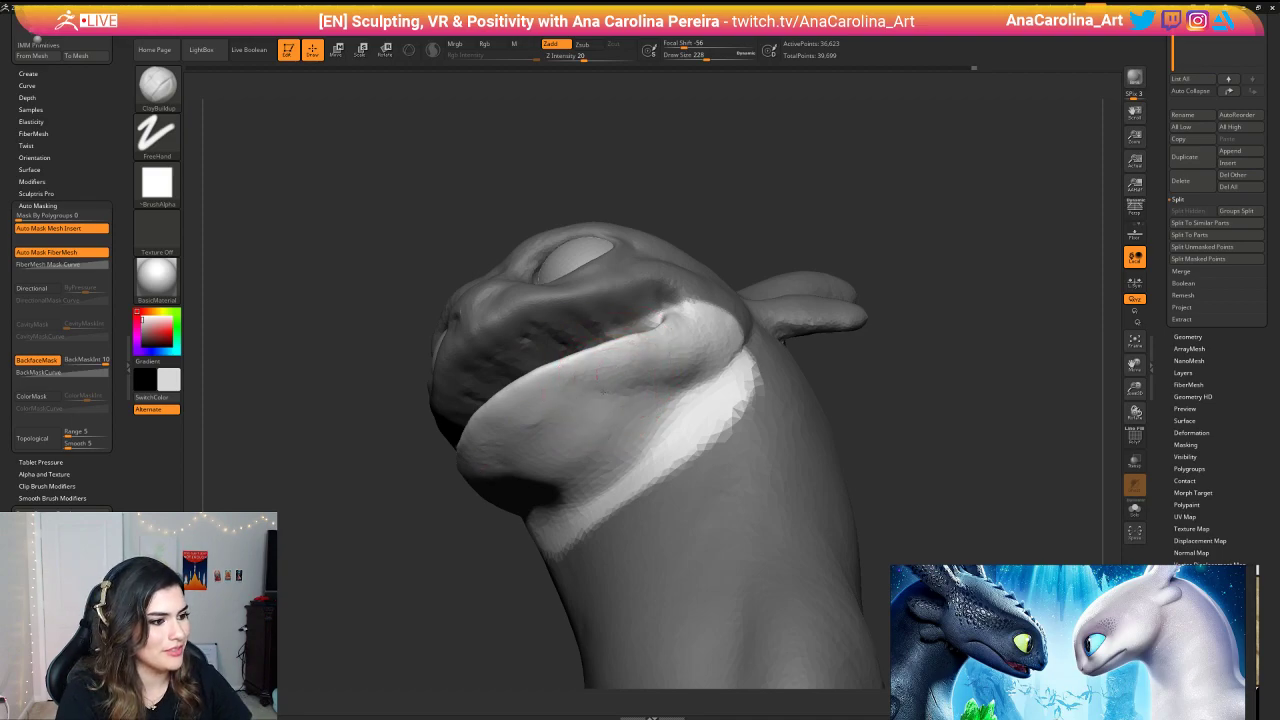
# Step: Build up the underside of the lower jaw and the chin rim with ClayBuildup at draw size 228
pyautogui.moveTo(840, 335)
pyautogui.mouseDown()
pyautogui.moveTo(923, 317)
pyautogui.moveTo(955, 325)
pyautogui.moveTo(851, 349)
pyautogui.moveTo(834, 316)
pyautogui.moveTo(794, 514)
pyautogui.moveTo(621, 420)
pyautogui.mouseUp()
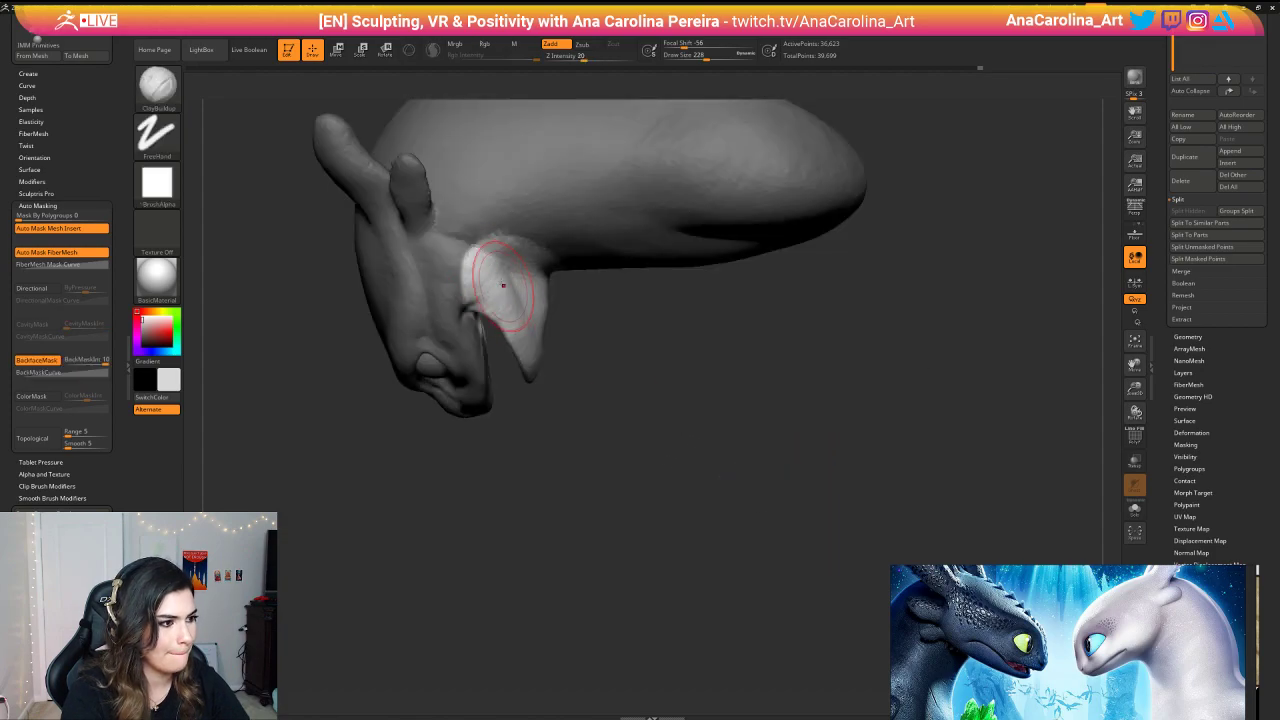
pyautogui.moveTo(788, 468)
pyautogui.mouseDown()
pyautogui.moveTo(668, 440)
pyautogui.moveTo(722, 480)
pyautogui.mouseUp()
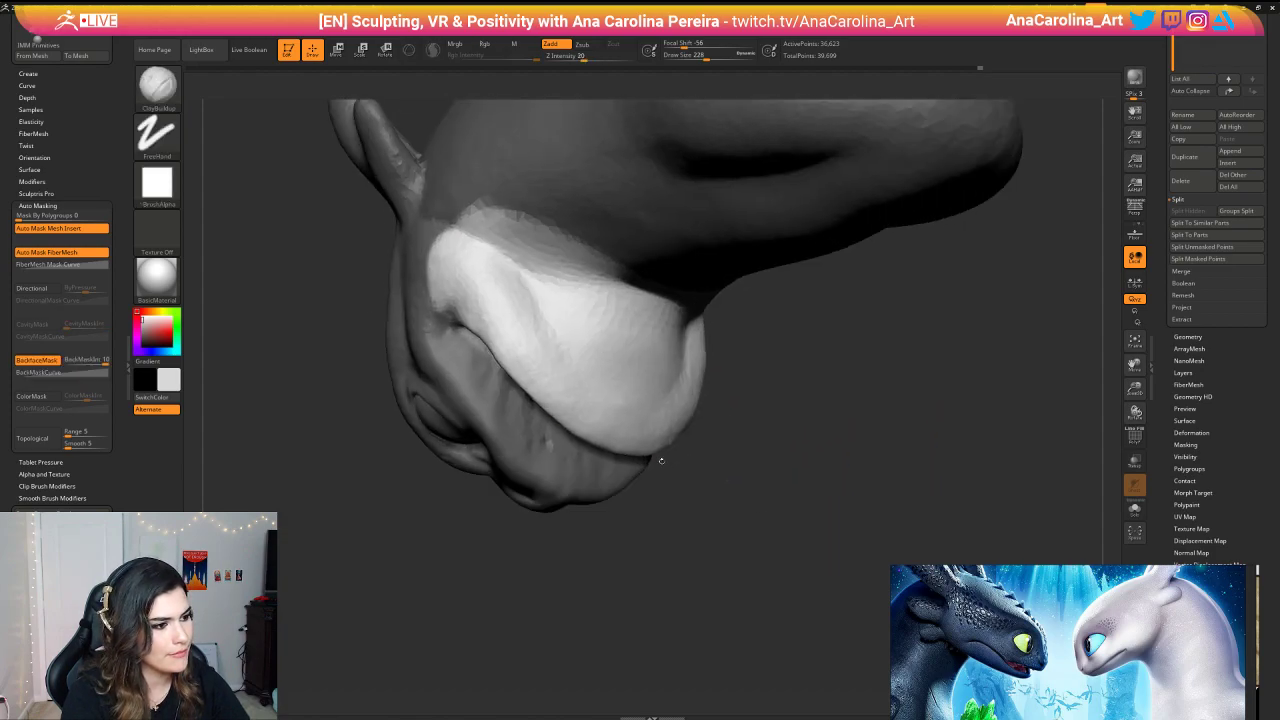
pyautogui.moveTo(704, 400)
pyautogui.mouseDown()
pyautogui.moveTo(687, 483)
pyautogui.moveTo(640, 472)
pyautogui.mouseUp()
pyautogui.moveTo(700, 500); pyautogui.dragTo(726, 360)
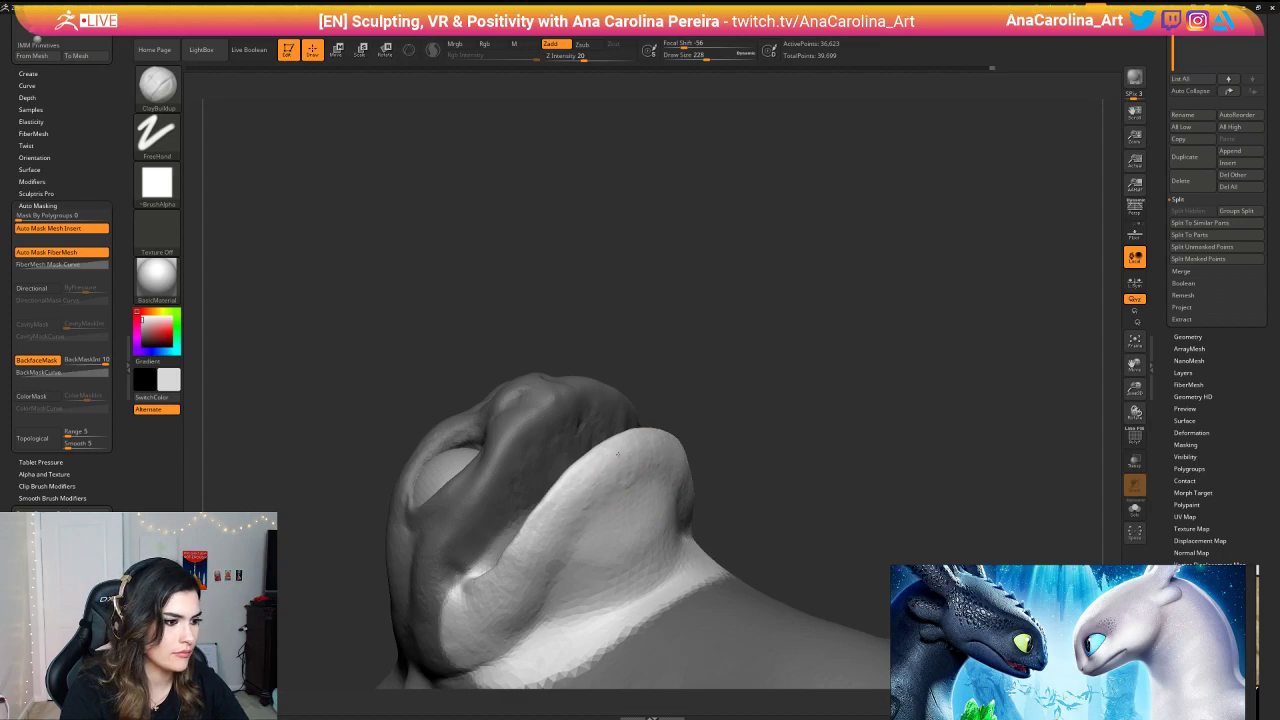
pyautogui.moveTo(577, 483); pyautogui.dragTo(640, 500)
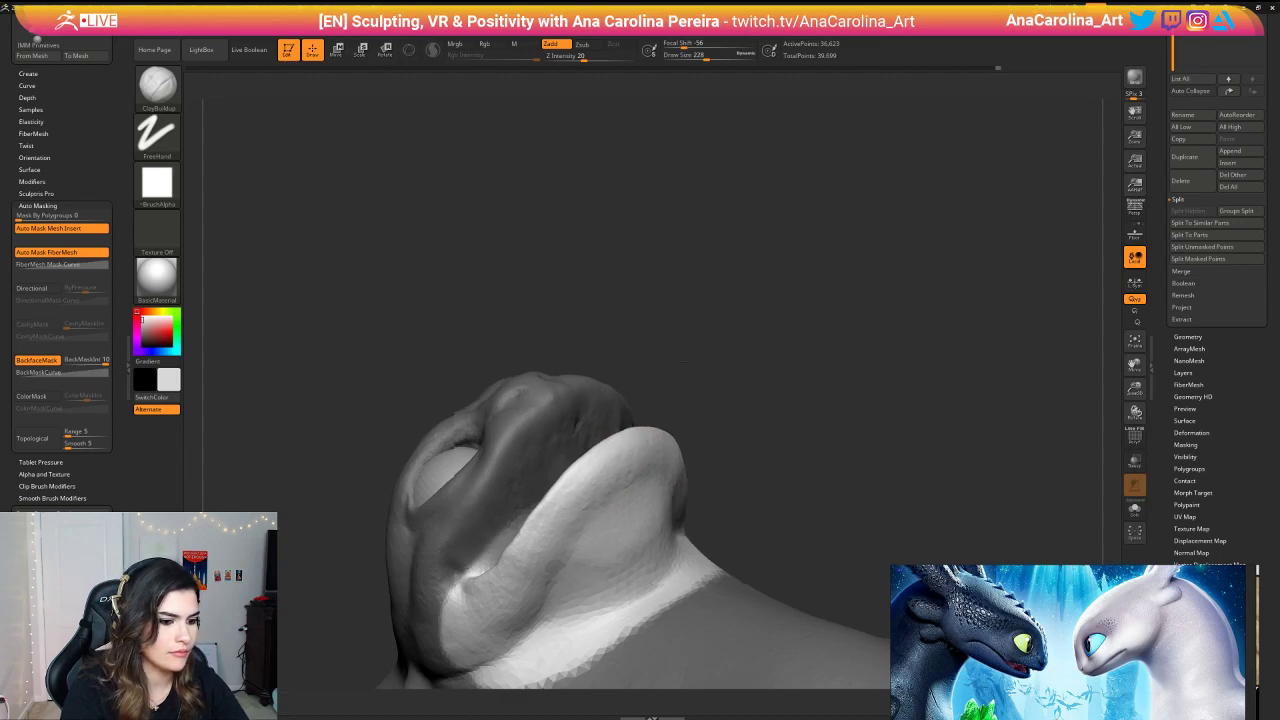
pyautogui.moveTo(670, 490)
pyautogui.keyDown('shift'); pyautogui.mouseDown(button='right')
pyautogui.moveTo(714, 409)
pyautogui.moveTo(700, 380)
pyautogui.moveTo(652, 577)
pyautogui.mouseUp(button='right'); pyautogui.keyUp('shift')
pyautogui.moveTo(651, 577); pyautogui.dragTo(567, 383)
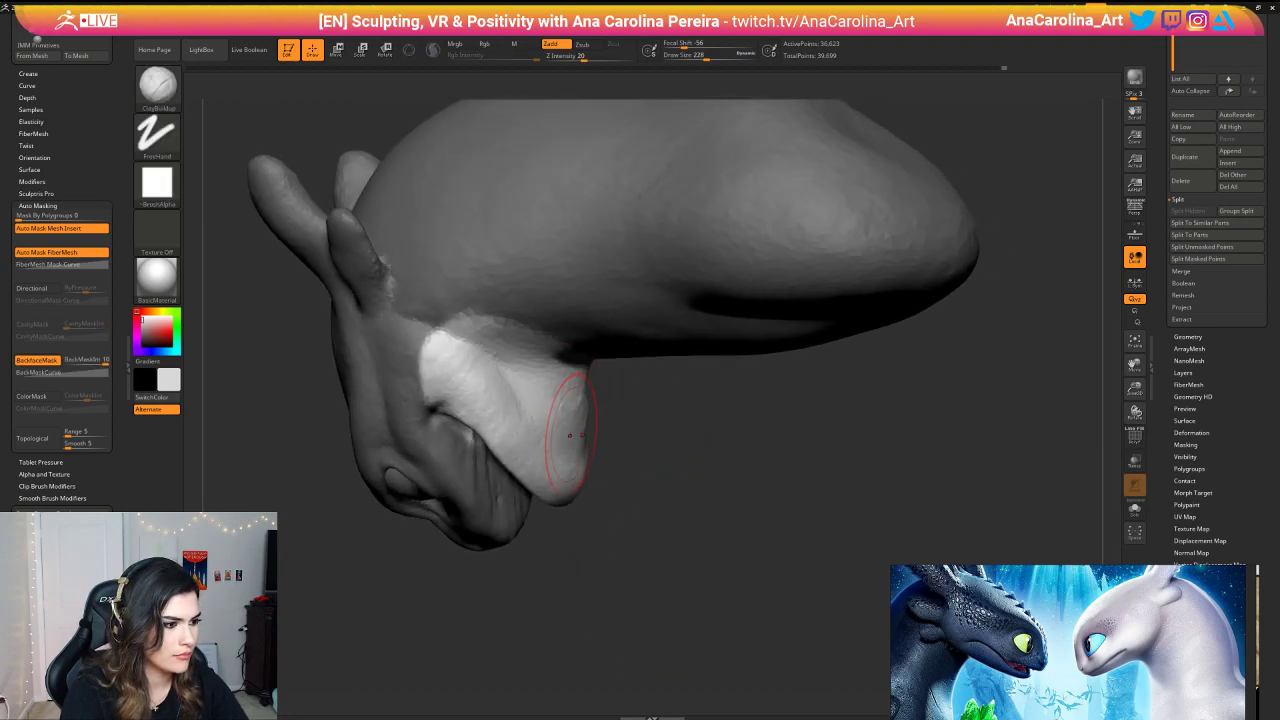
pyautogui.moveTo(626, 462)
pyautogui.mouseDown()
pyautogui.moveTo(730, 458)
pyautogui.moveTo(540, 458)
pyautogui.mouseUp()
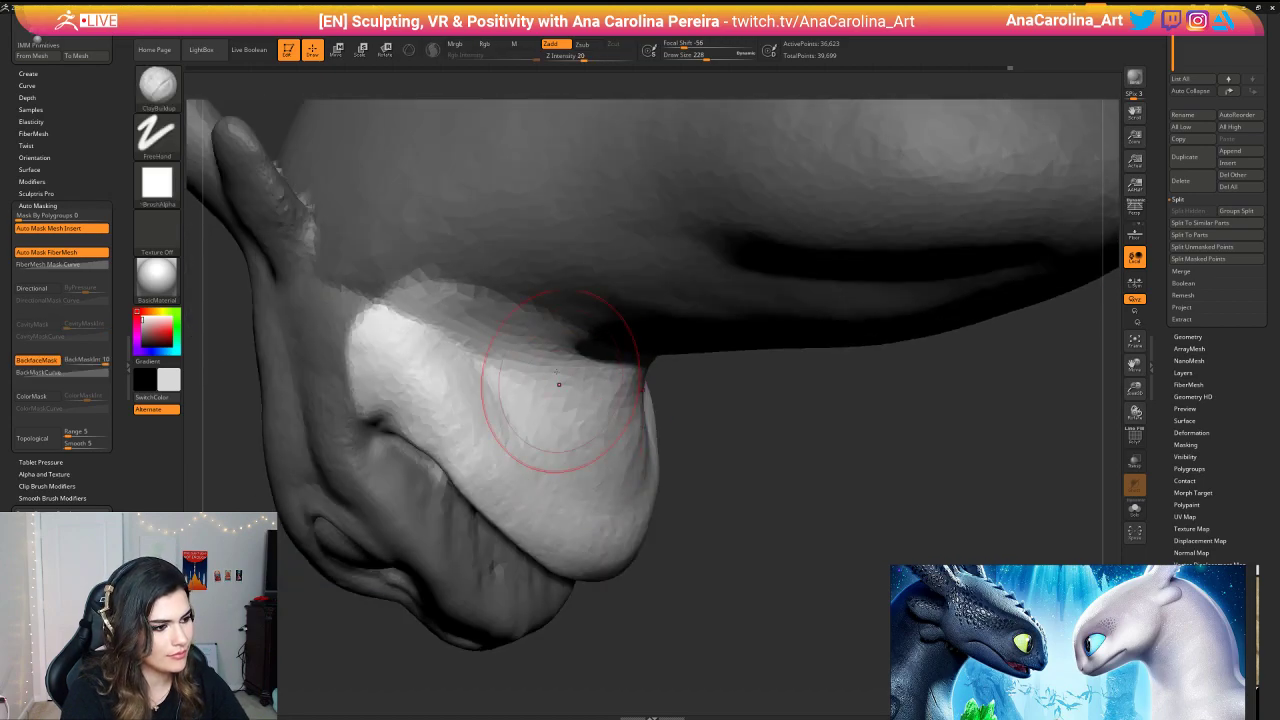
# Step: Fill the area between the chin and throat with ClayBuildup and smooth the side of the lower jaw
pyautogui.moveTo(524, 387); pyautogui.dragTo(541, 300, button='right')
pyautogui.moveTo(541, 296)
pyautogui.mouseDown()
pyautogui.moveTo(562, 246)
pyautogui.moveTo(598, 254)
pyautogui.mouseUp()
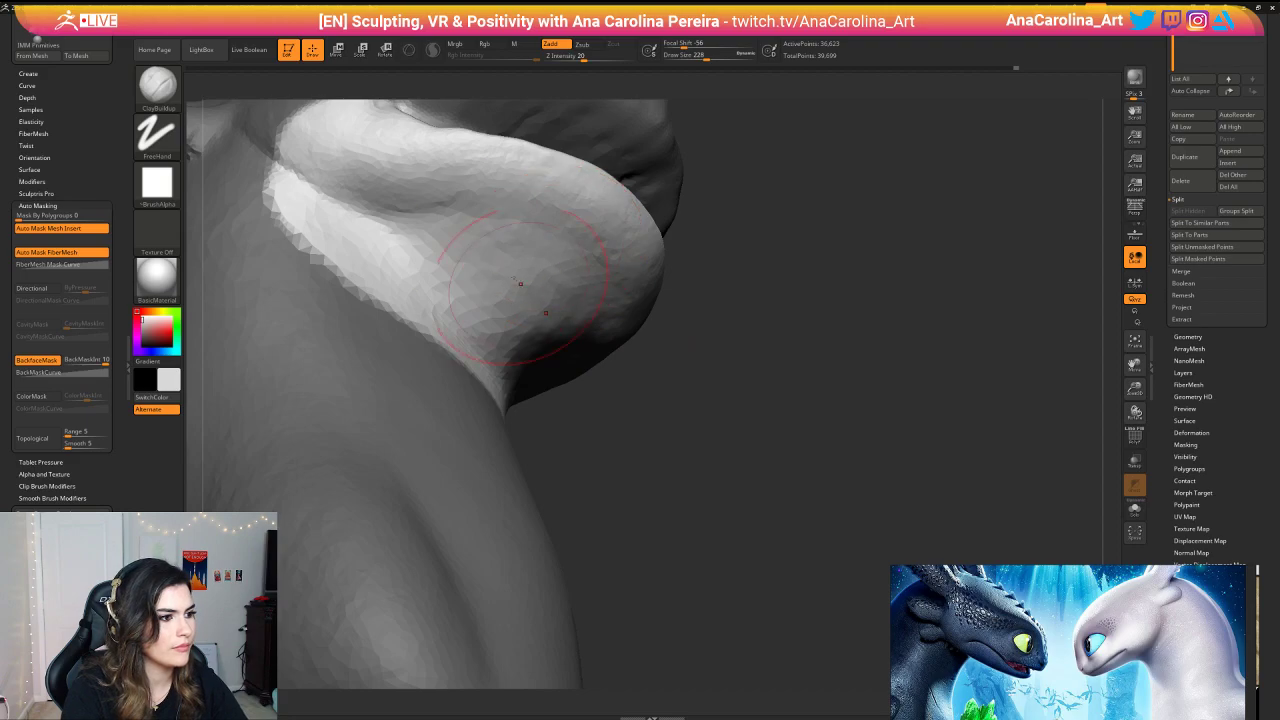
pyautogui.press('shift')
pyautogui.moveTo(568, 401)
pyautogui.mouseDown()
pyautogui.moveTo(686, 357)
pyautogui.moveTo(735, 371)
pyautogui.moveTo(515, 374)
pyautogui.moveTo(507, 421)
pyautogui.moveTo(533, 479)
pyautogui.mouseUp()
pyautogui.moveTo(533, 479); pyautogui.dragTo(588, 430)
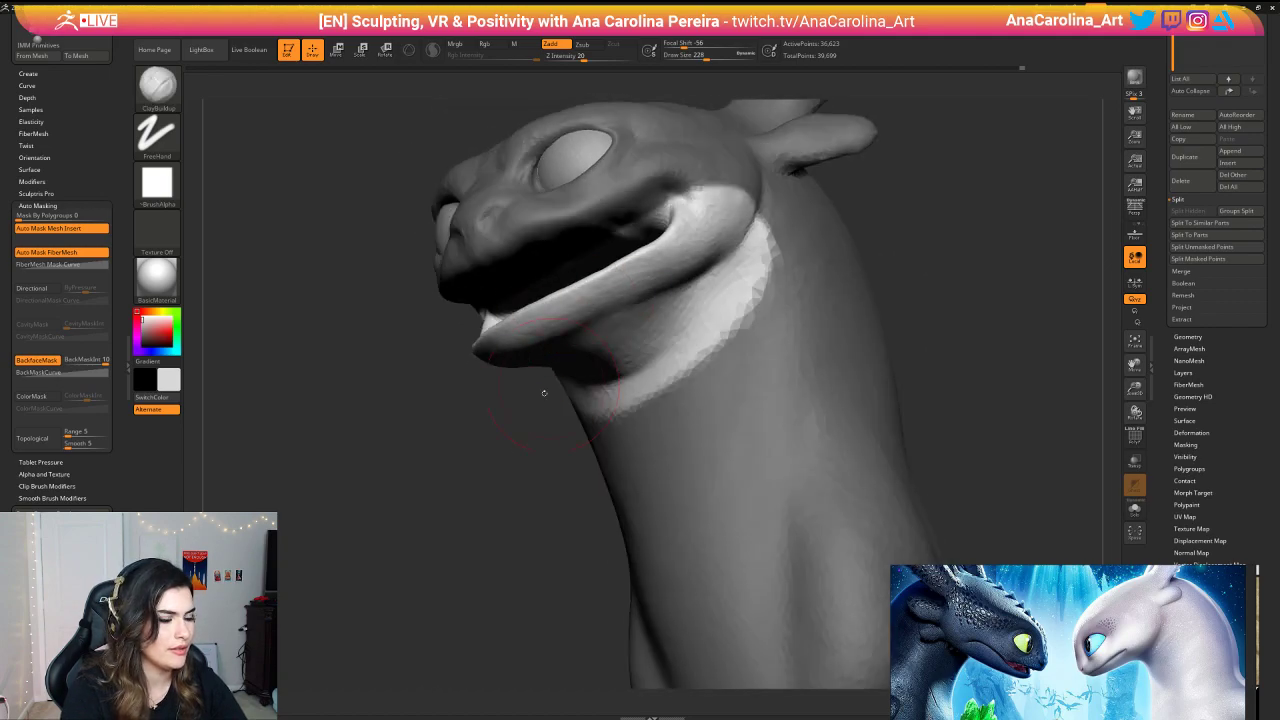
pyautogui.moveTo(543, 394)
pyautogui.keyDown('shift'); pyautogui.mouseDown()
pyautogui.moveTo(510, 402)
pyautogui.moveTo(535, 331)
pyautogui.mouseUp(); pyautogui.keyUp('shift')
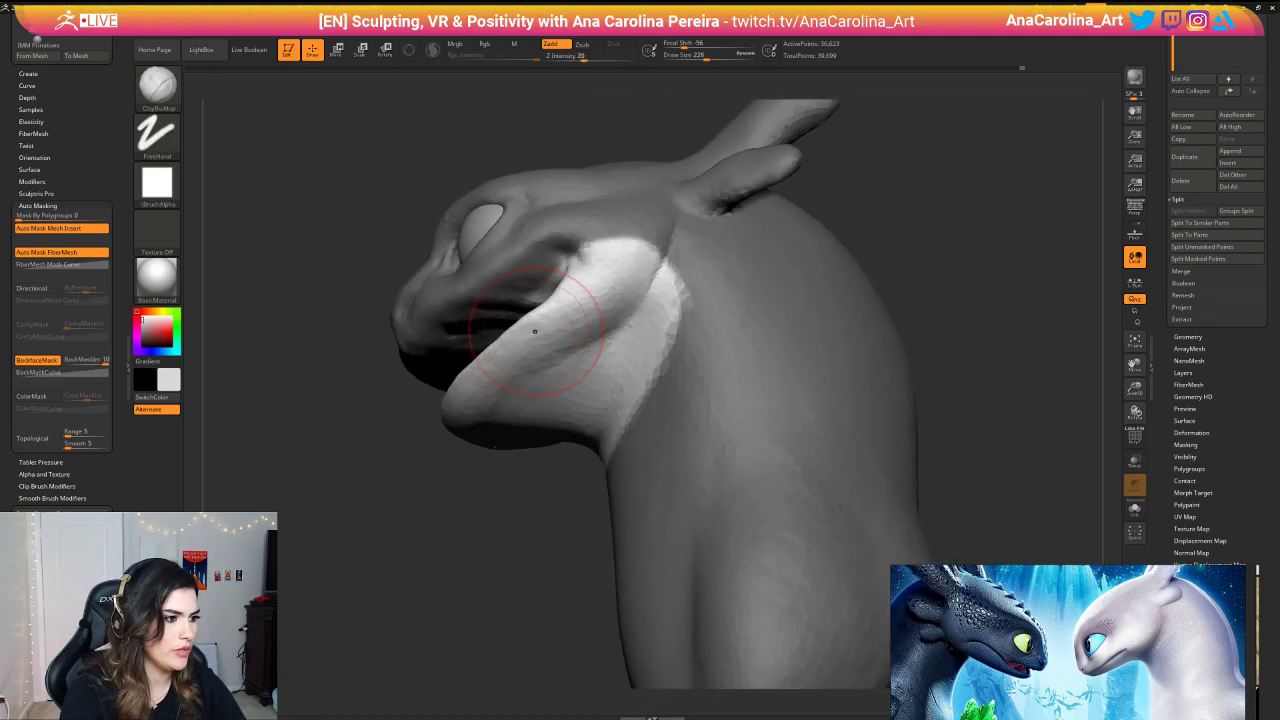
pyautogui.moveTo(486, 395); pyautogui.dragTo(522, 539)
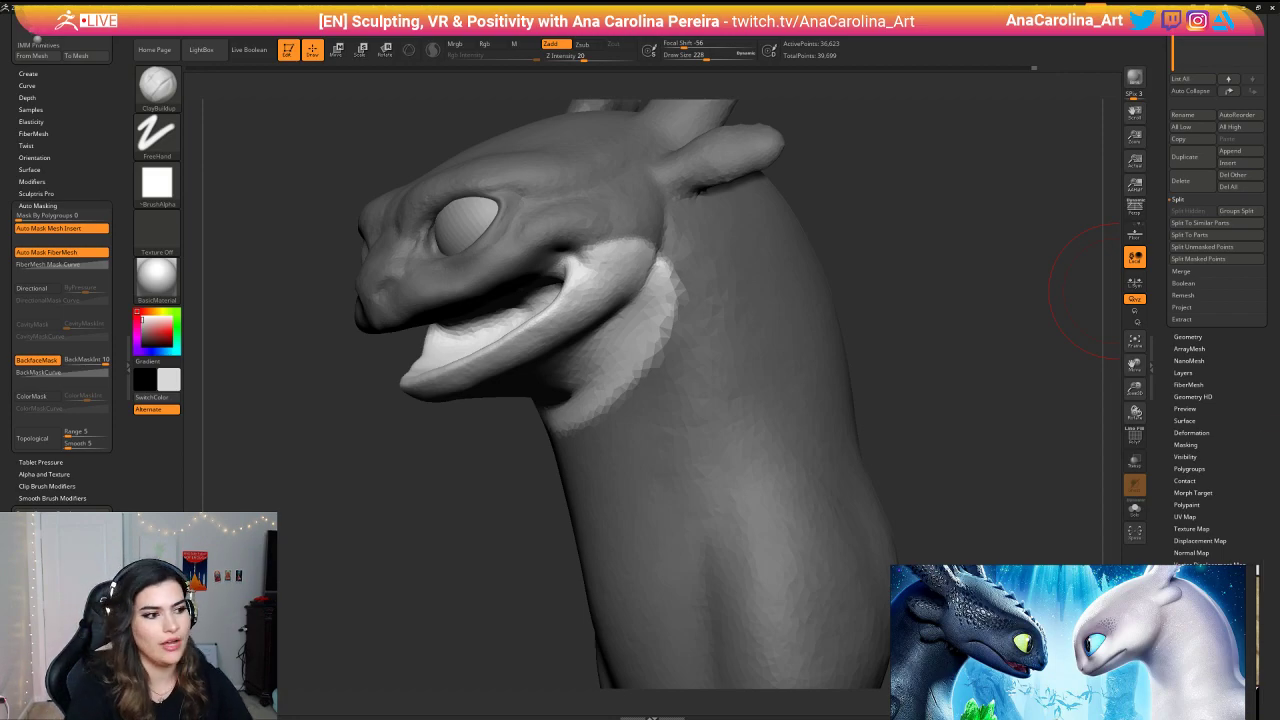
# Step: Build up the inner corner of the mouth with ClayBuildup at draw size 158
pyautogui.moveTo(478, 440)
pyautogui.mouseDown()
pyautogui.moveTo(650, 425)
pyautogui.moveTo(668, 405)
pyautogui.moveTo(622, 404)
pyautogui.mouseUp()
pyautogui.press('space')
pyautogui.moveTo(674, 354); pyautogui.dragTo(664, 354)
pyautogui.moveTo(805, 300)
pyautogui.mouseDown()
pyautogui.moveTo(727, 279)
pyautogui.moveTo(803, 252)
pyautogui.moveTo(754, 269)
pyautogui.mouseUp()
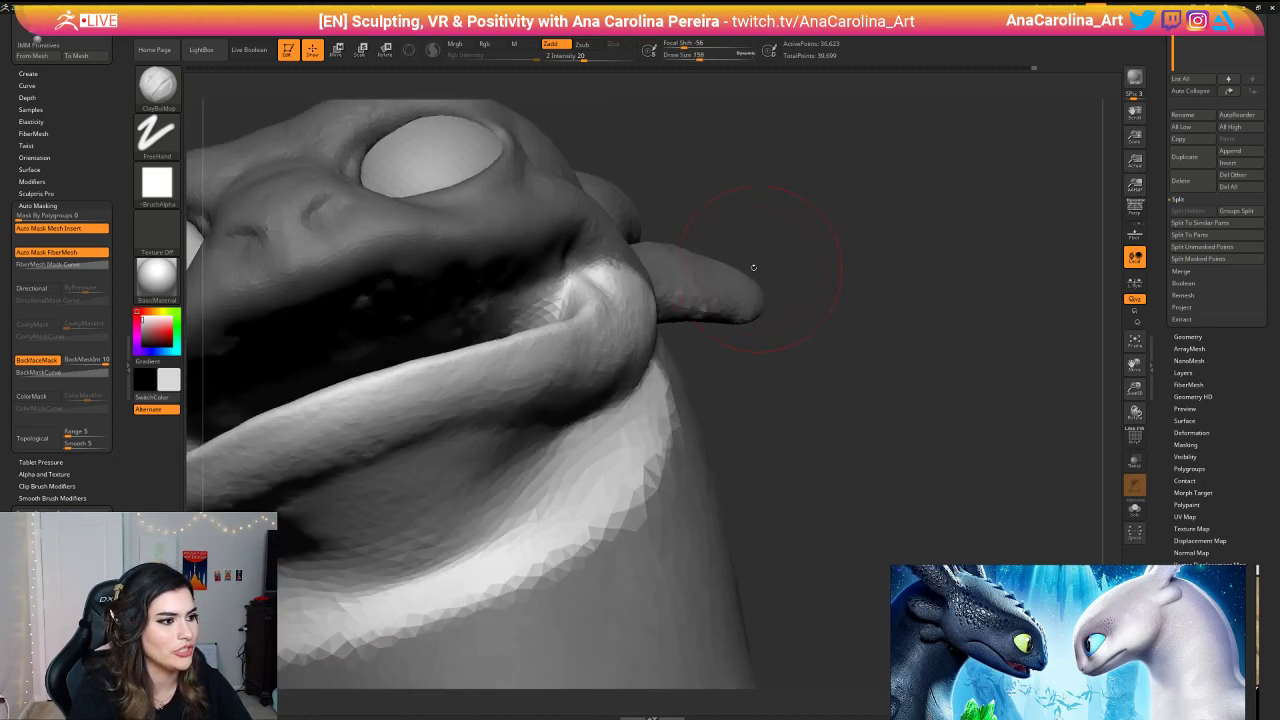
pyautogui.moveTo(528, 293); pyautogui.dragTo(552, 309)
pyautogui.moveTo(555, 304); pyautogui.dragTo(598, 277, button='right')
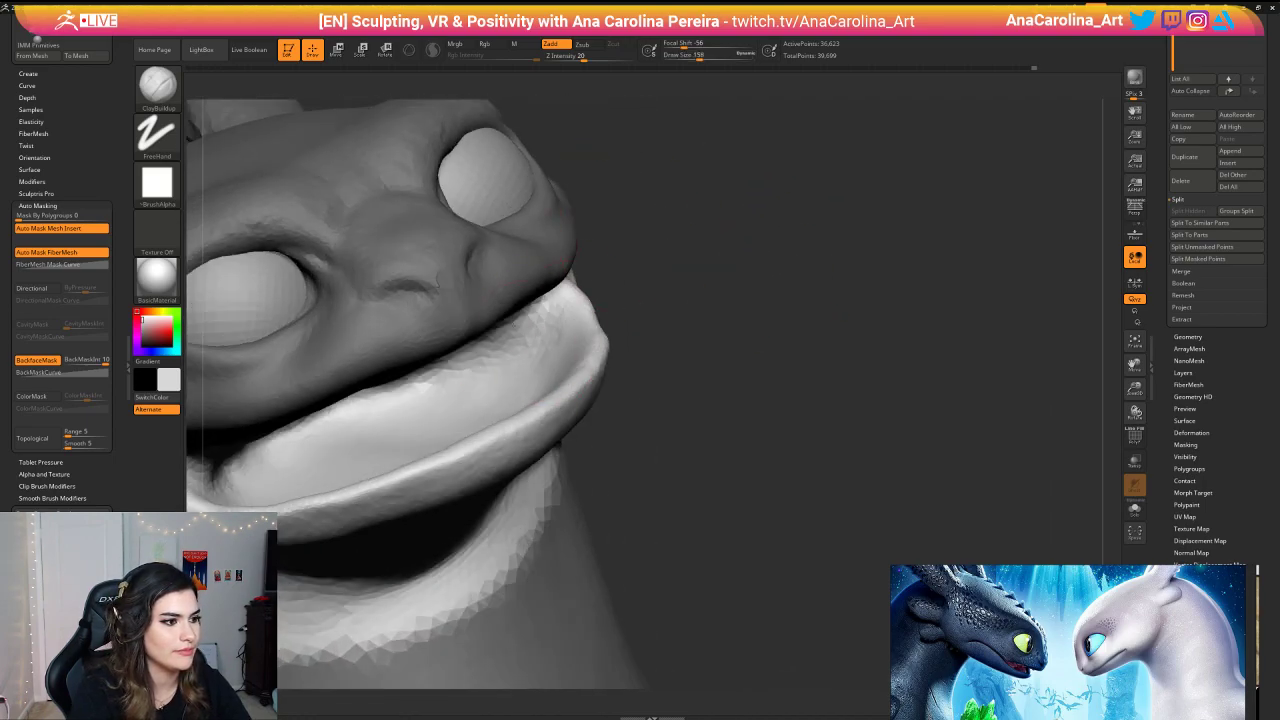
pyautogui.moveTo(540, 314); pyautogui.dragTo(500, 345)
pyautogui.moveTo(698, 308)
pyautogui.keyDown('shift'); pyautogui.mouseDown()
pyautogui.moveTo(668, 314)
pyautogui.moveTo(701, 333)
pyautogui.mouseUp(); pyautogui.keyUp('shift')
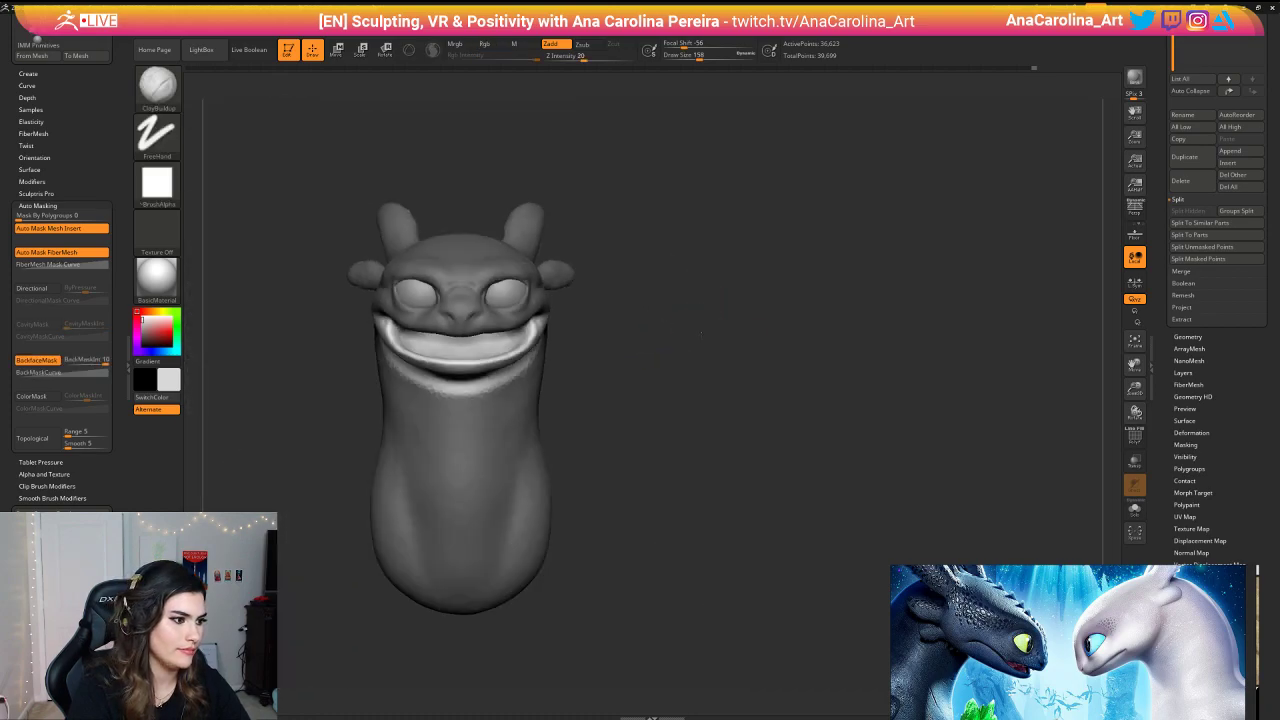
# Step: Add volume to the lower lip near the mouth corner with ClayBuildup at draw size 108
pyautogui.moveTo(700, 335)
pyautogui.mouseDown(button='right')
pyautogui.moveTo(640, 340)
pyautogui.moveTo(674, 457)
pyautogui.moveTo(686, 446)
pyautogui.moveTo(640, 462)
pyautogui.mouseUp(button='right')
pyautogui.press('space')
pyautogui.moveTo(672, 441); pyautogui.dragTo(664, 441)
pyautogui.moveTo(560, 480)
pyautogui.mouseDown(button='right')
pyautogui.moveTo(603, 466)
pyautogui.moveTo(568, 474)
pyautogui.mouseUp(button='right')
pyautogui.moveTo(557, 403); pyautogui.dragTo(513, 400)
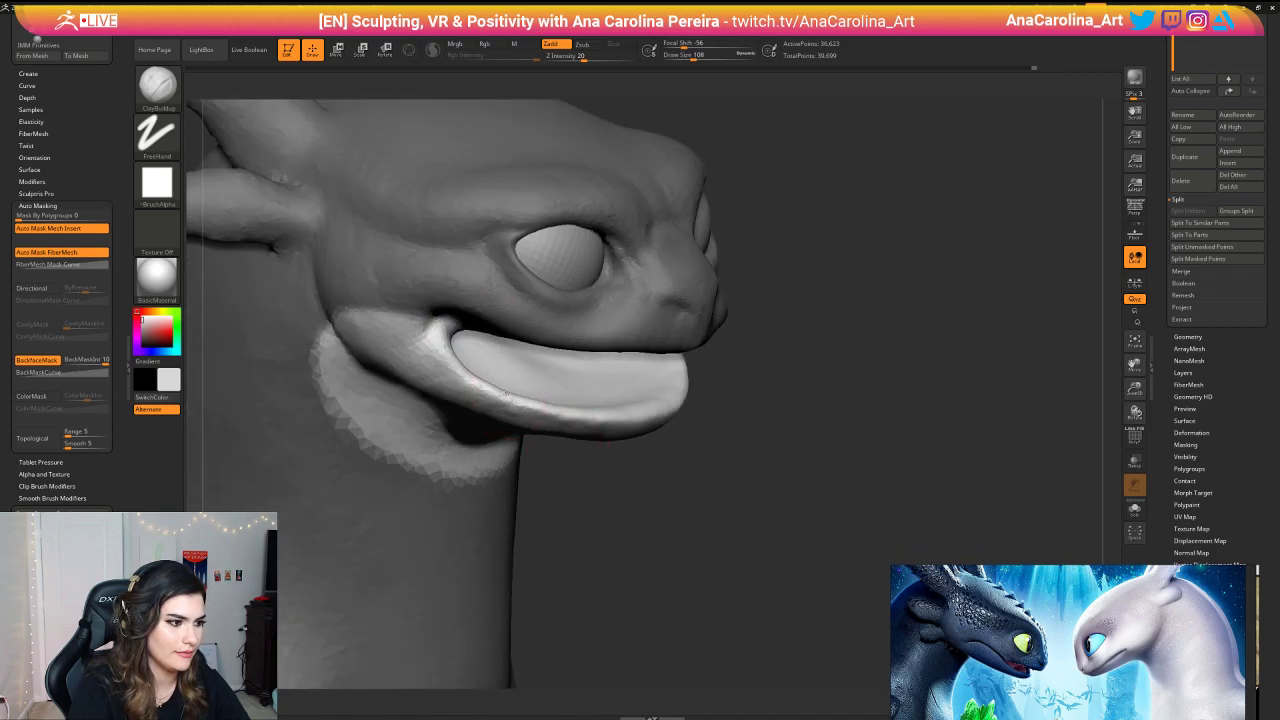
pyautogui.moveTo(506, 400); pyautogui.dragTo(524, 407, button='right')
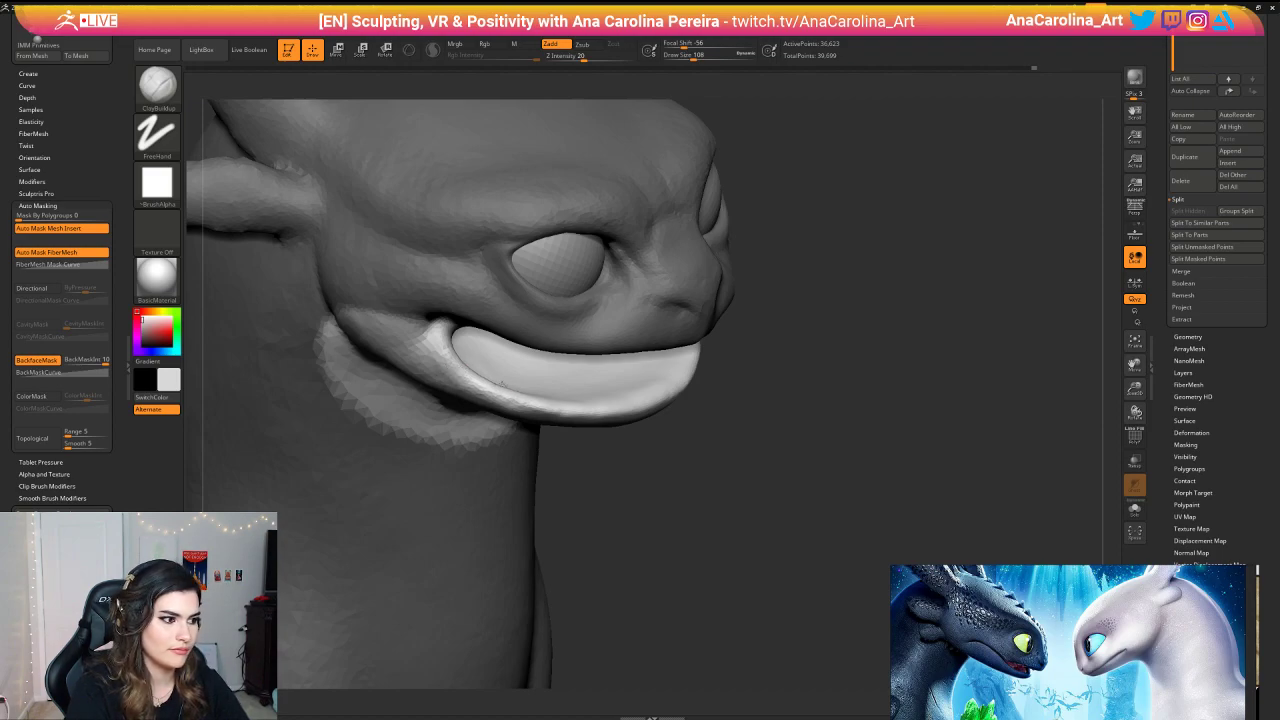
# Step: Smooth the lower lip and build up its rim toward the chin with ClayBuildup
pyautogui.moveTo(502, 384); pyautogui.dragTo(488, 335, button='right')
pyautogui.keyDown('shift'); pyautogui.moveTo(491, 329); pyautogui.dragTo(586, 366); pyautogui.keyUp('shift')
pyautogui.moveTo(586, 366); pyautogui.dragTo(571, 374, button='right')
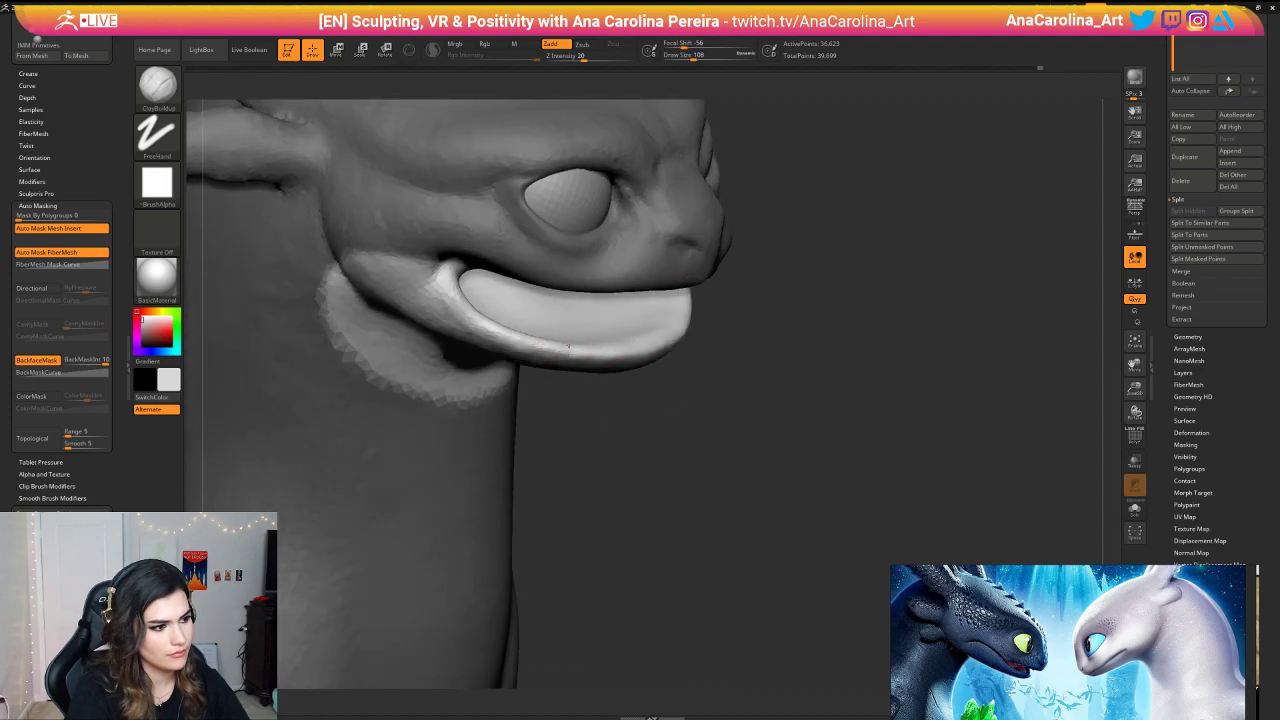
pyautogui.moveTo(571, 350); pyautogui.dragTo(668, 348)
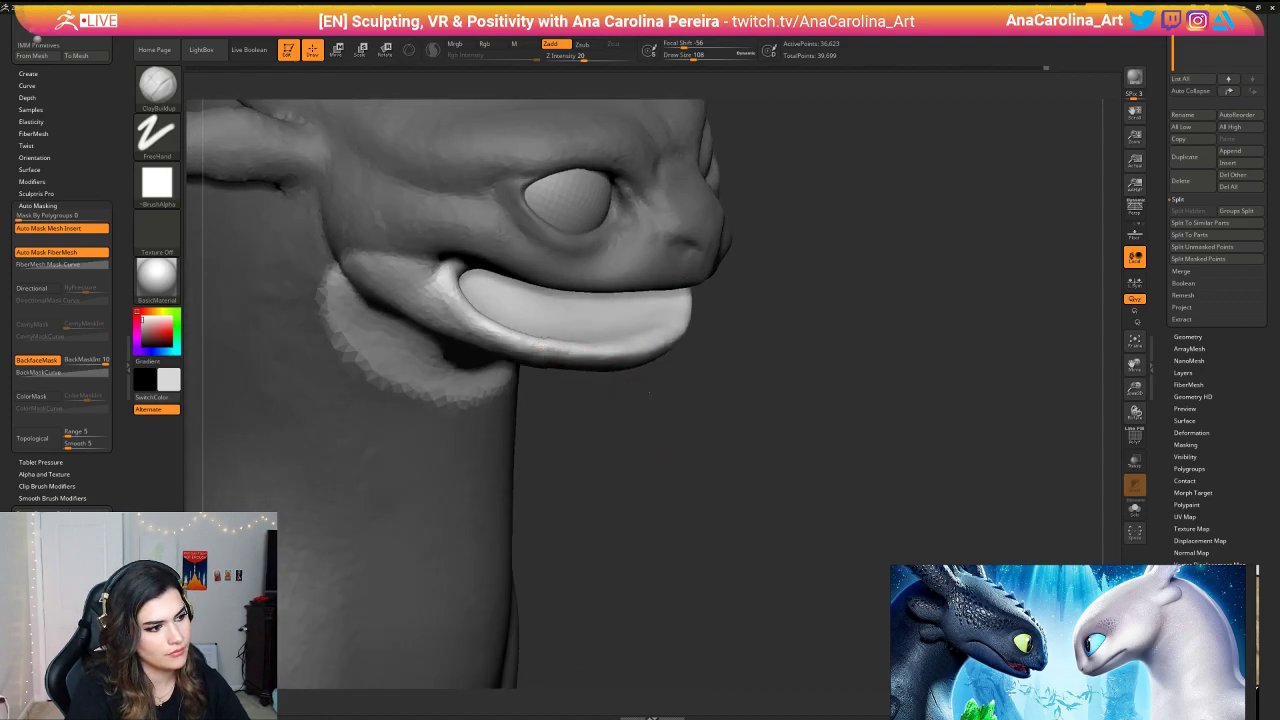
pyautogui.keyDown('ctrl'); pyautogui.moveTo(690, 400); pyautogui.dragTo(700, 362, button='right'); pyautogui.keyUp('ctrl')
pyautogui.moveTo(700, 362); pyautogui.dragTo(672, 410, button='right')
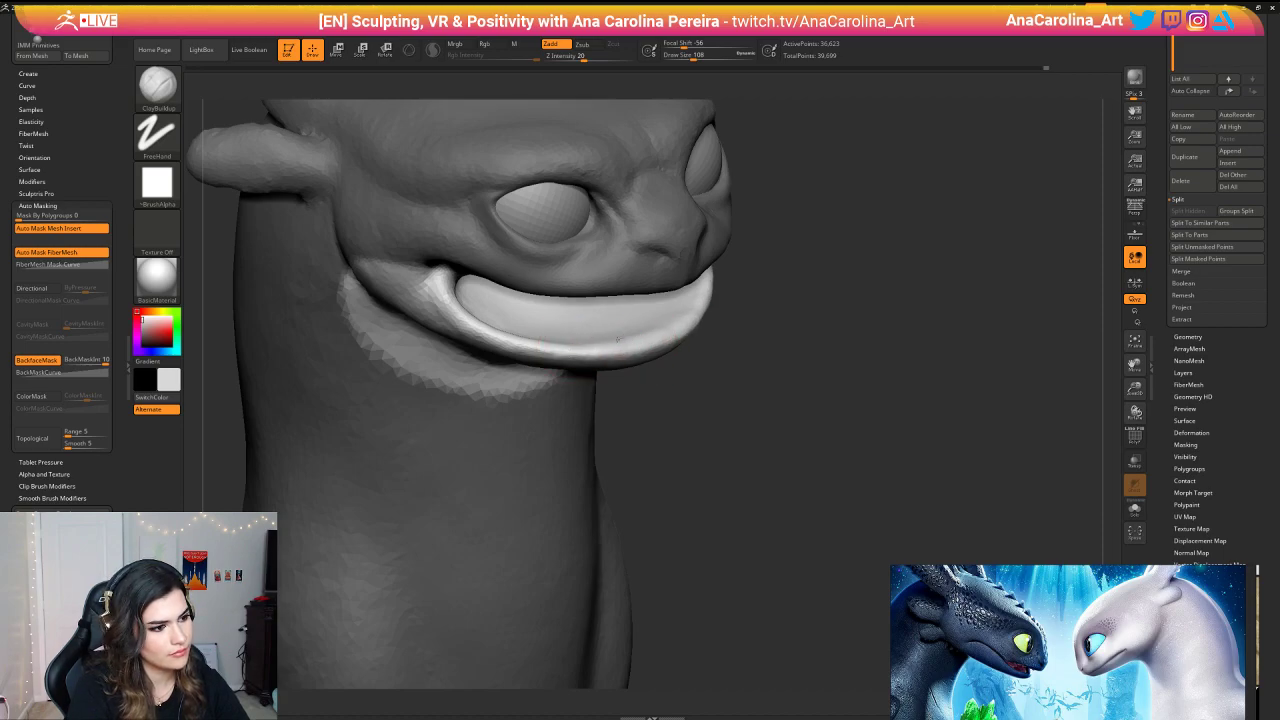
# Step: Adjust the front of the lower jaw with the Move brush at draw size 145 and clear the mask
pyautogui.moveTo(640, 396)
pyautogui.mouseDown(button='right')
pyautogui.moveTo(726, 406)
pyautogui.moveTo(706, 314)
pyautogui.moveTo(718, 380)
pyautogui.moveTo(726, 366)
pyautogui.mouseUp(button='right')
pyautogui.press('b')
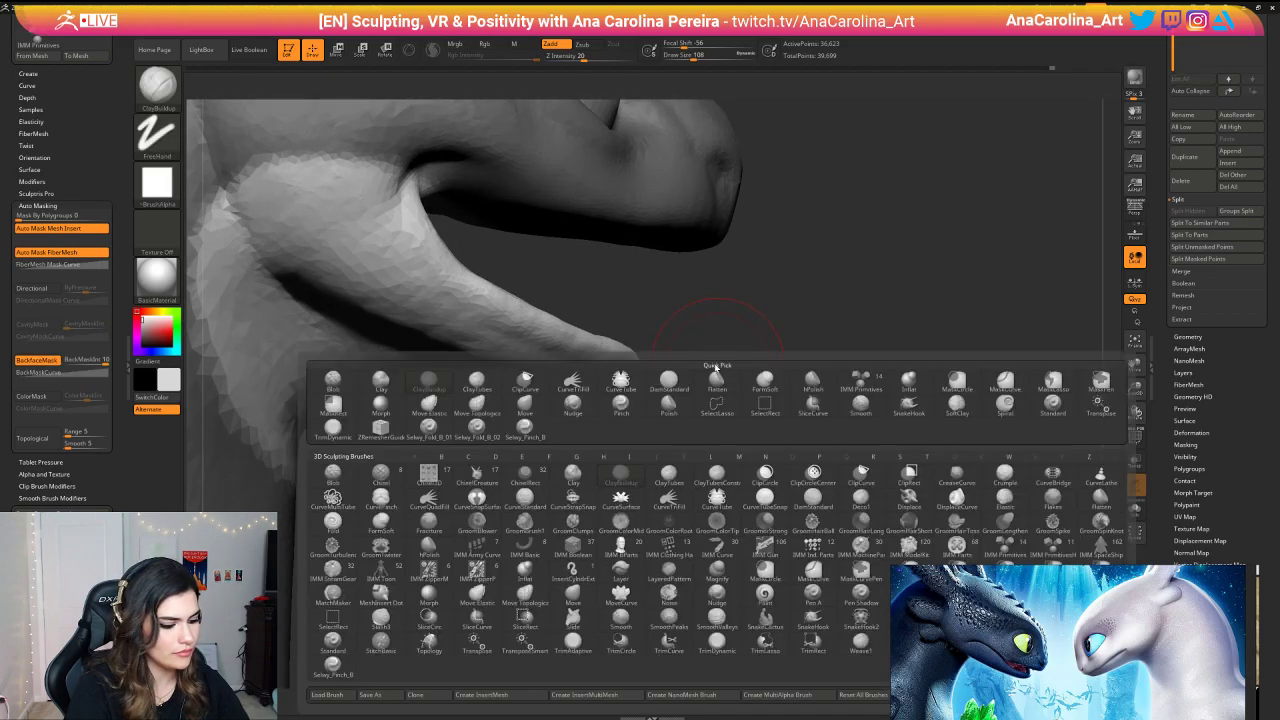
pyautogui.press('m')
pyautogui.press('v')
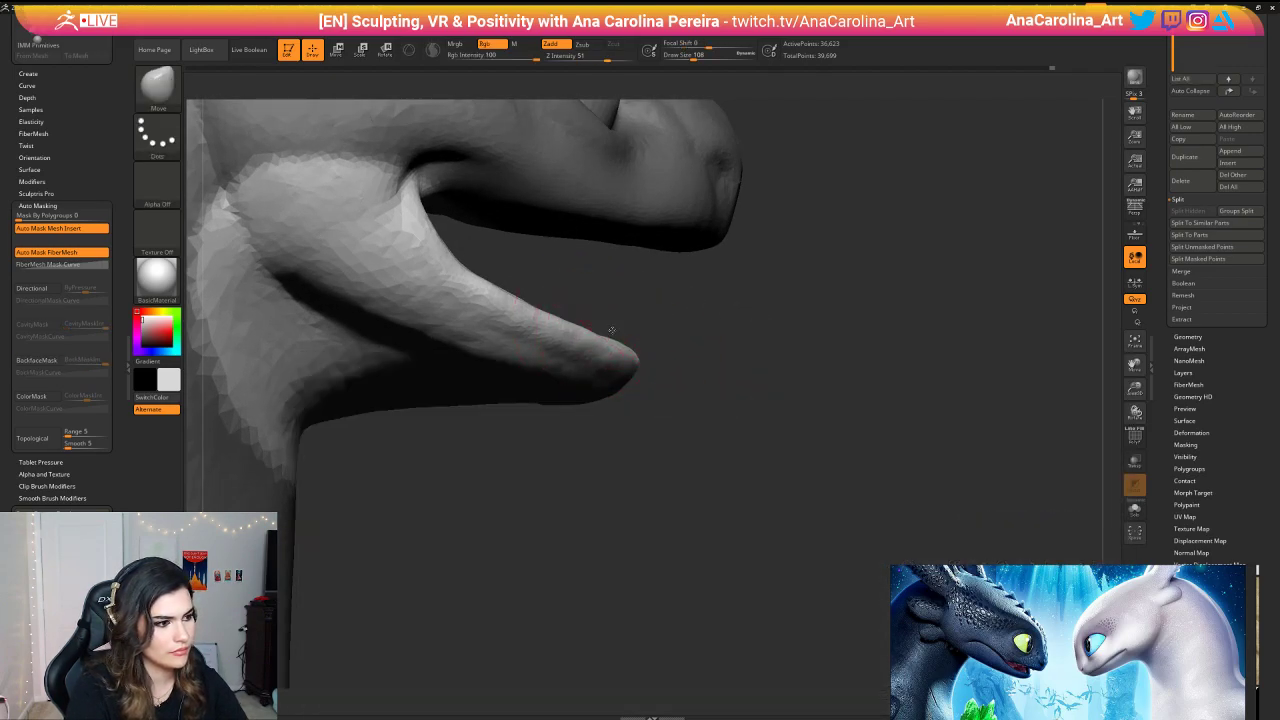
pyautogui.press('space')
pyautogui.moveTo(612, 330); pyautogui.dragTo(631, 329)
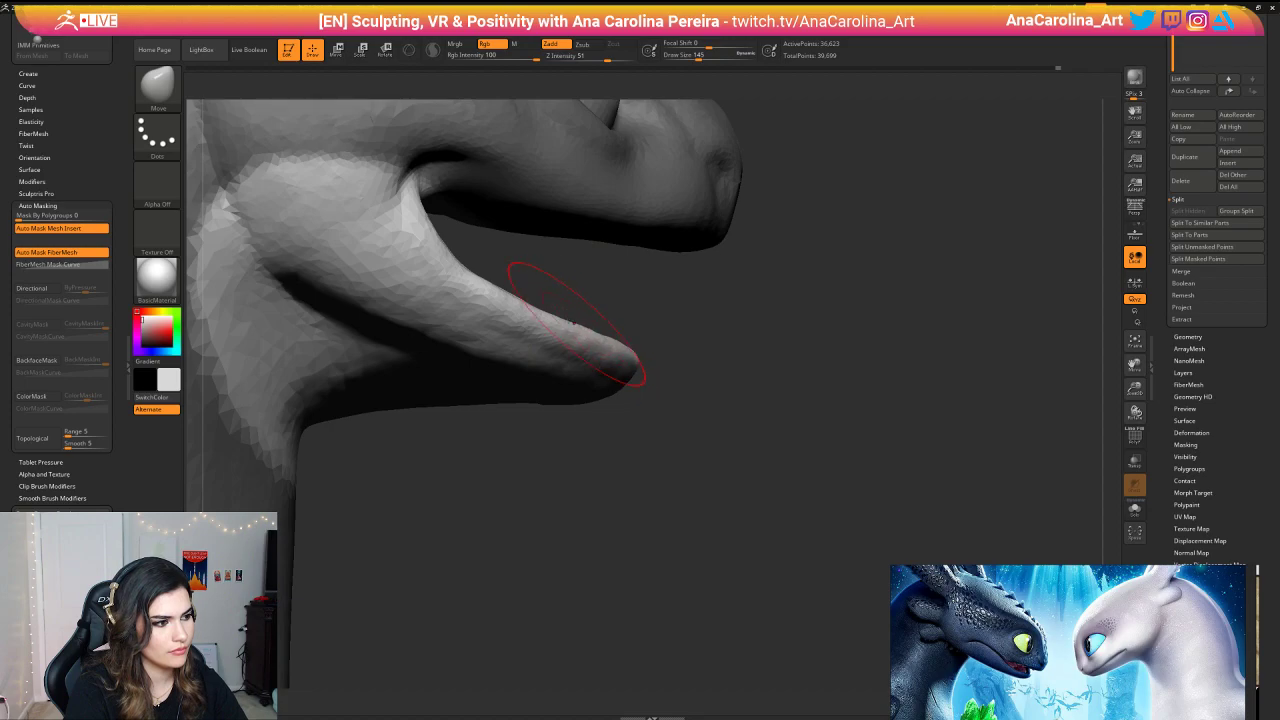
pyautogui.keyDown('ctrl'); pyautogui.moveTo(577, 311); pyautogui.dragTo(700, 205, button='right'); pyautogui.keyUp('ctrl')
pyautogui.moveTo(700, 205); pyautogui.dragTo(664, 206, button='right')
pyautogui.keyDown('ctrl'); pyautogui.moveTo(733, 262); pyautogui.dragTo(751, 289); pyautogui.keyUp('ctrl')
pyautogui.moveTo(751, 289); pyautogui.dragTo(715, 285, button='right')
pyautogui.keyDown('ctrl'); pyautogui.moveTo(715, 285); pyautogui.dragTo(806, 328, button='right'); pyautogui.keyUp('ctrl')
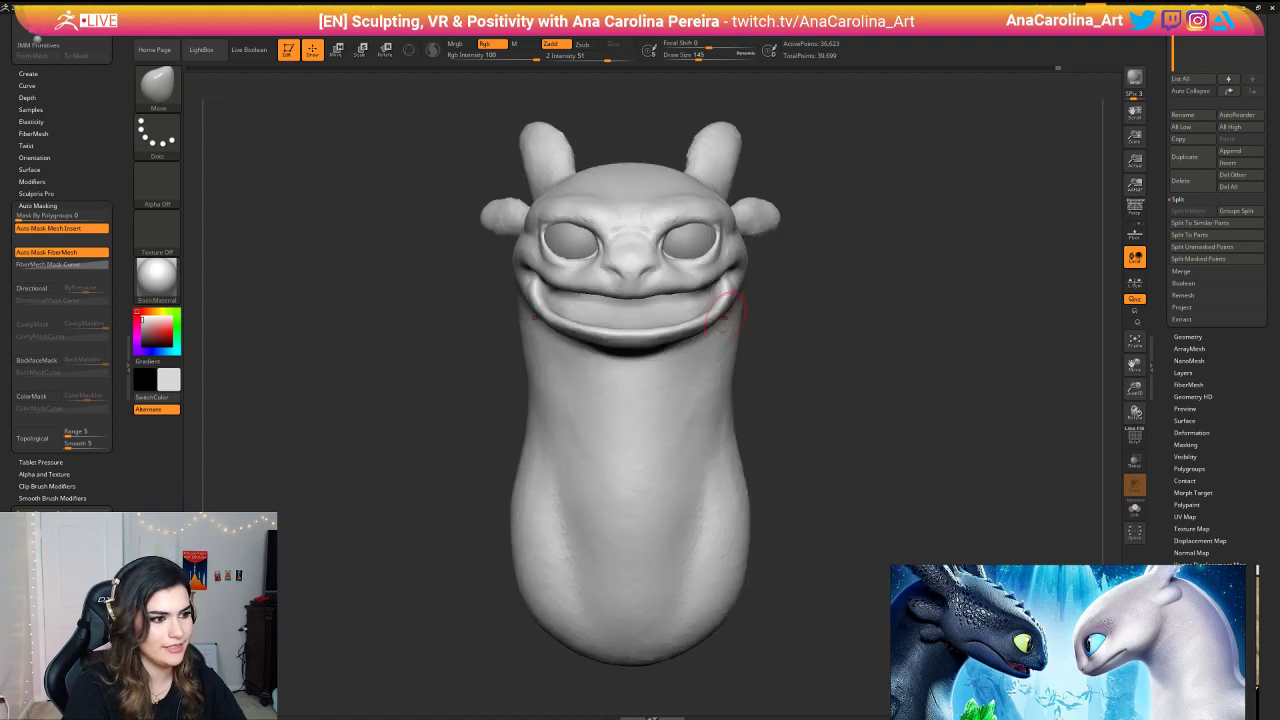
# Step: Reshape the side contour of the jaw from below with the Move brush, raising the draw size to 154
pyautogui.moveTo(727, 315)
pyautogui.mouseDown(button='right')
pyautogui.moveTo(786, 271)
pyautogui.moveTo(791, 243)
pyautogui.moveTo(714, 349)
pyautogui.mouseUp(button='right')
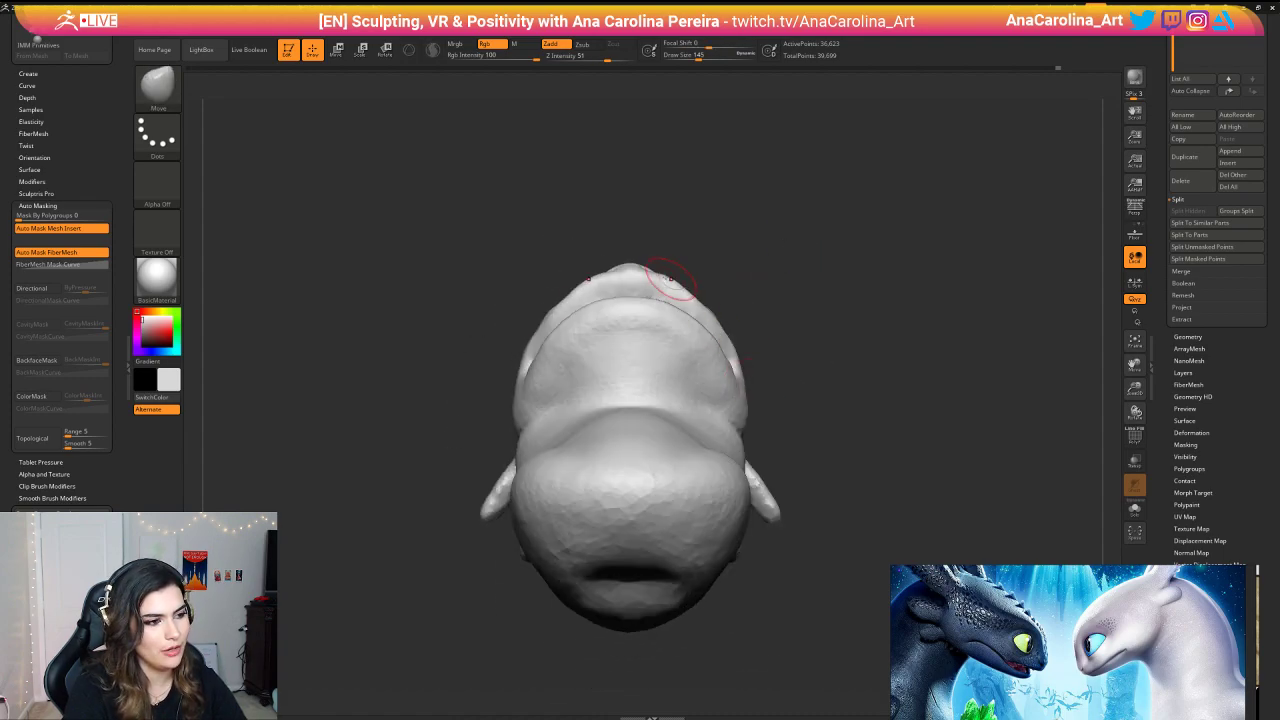
pyautogui.keyDown('alt'); pyautogui.moveTo(743, 279); pyautogui.dragTo(754, 314, button='right'); pyautogui.keyUp('alt')
pyautogui.press('s')
pyautogui.moveTo(754, 314); pyautogui.dragTo(747, 314)
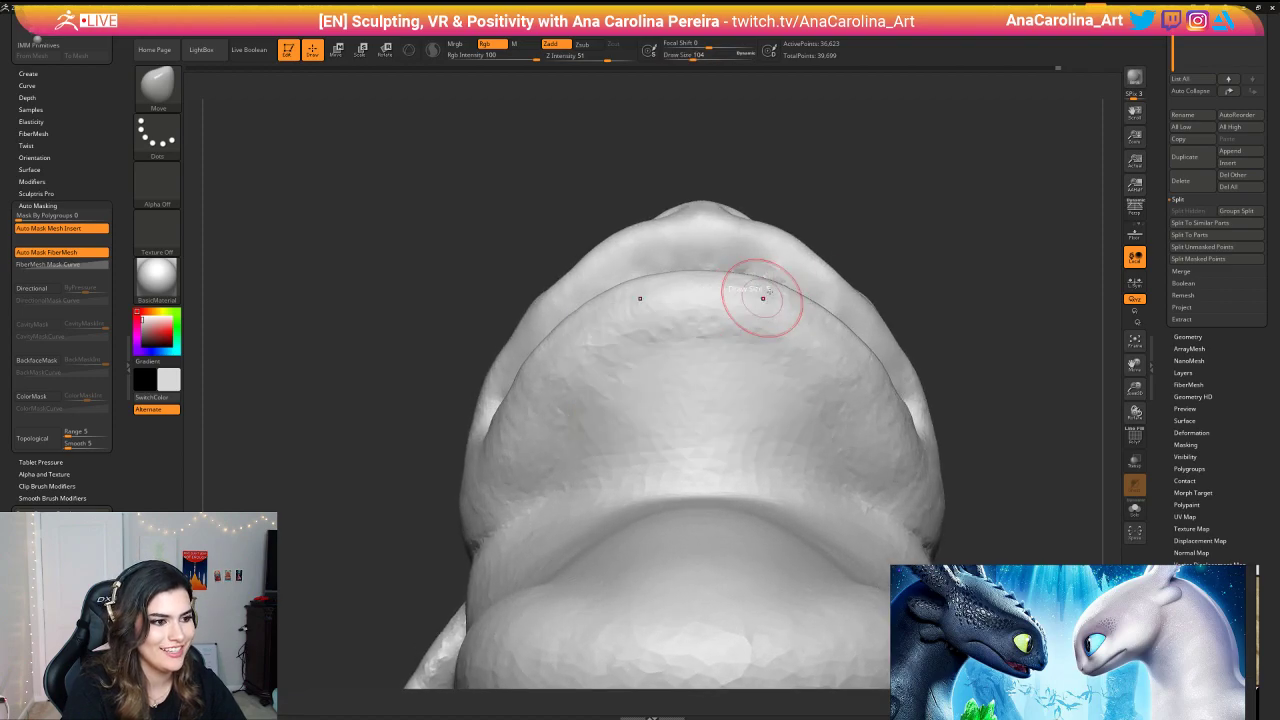
pyautogui.press('s')
pyautogui.moveTo(827, 272); pyautogui.dragTo(834, 269)
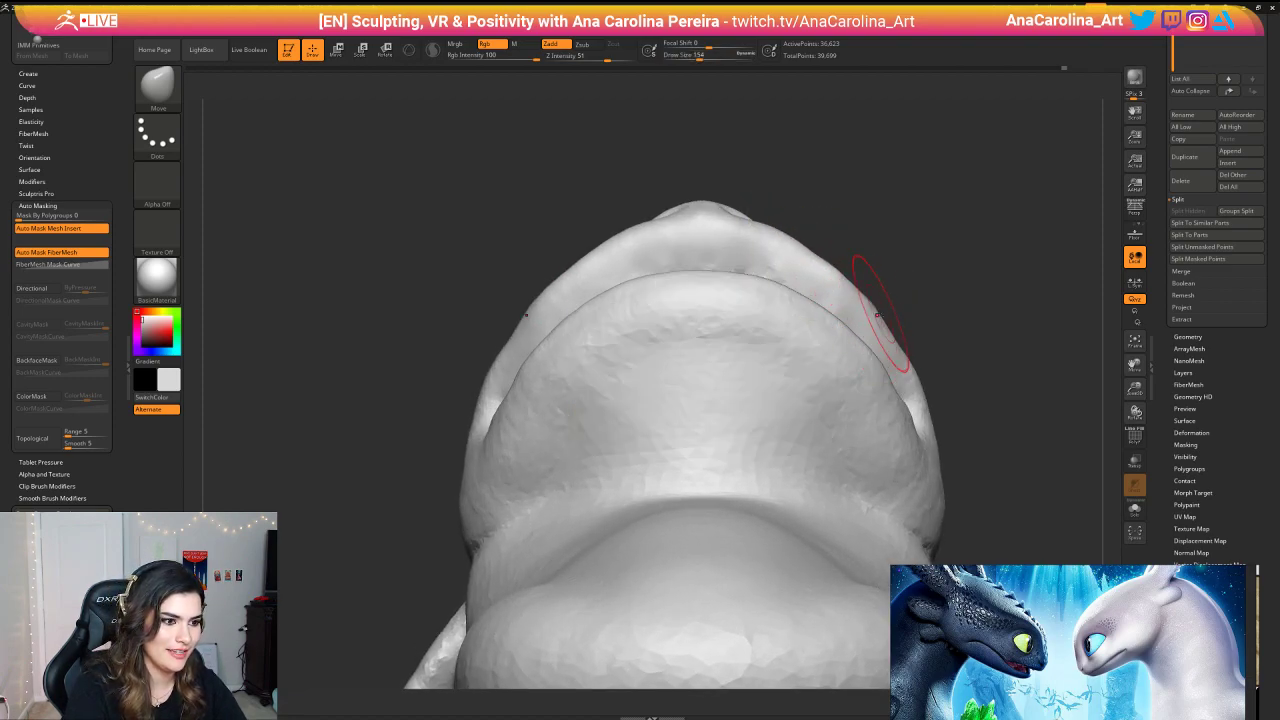
pyautogui.moveTo(888, 335)
pyautogui.mouseDown()
pyautogui.moveTo(972, 382)
pyautogui.moveTo(997, 464)
pyautogui.moveTo(1012, 398)
pyautogui.moveTo(872, 340)
pyautogui.mouseUp()
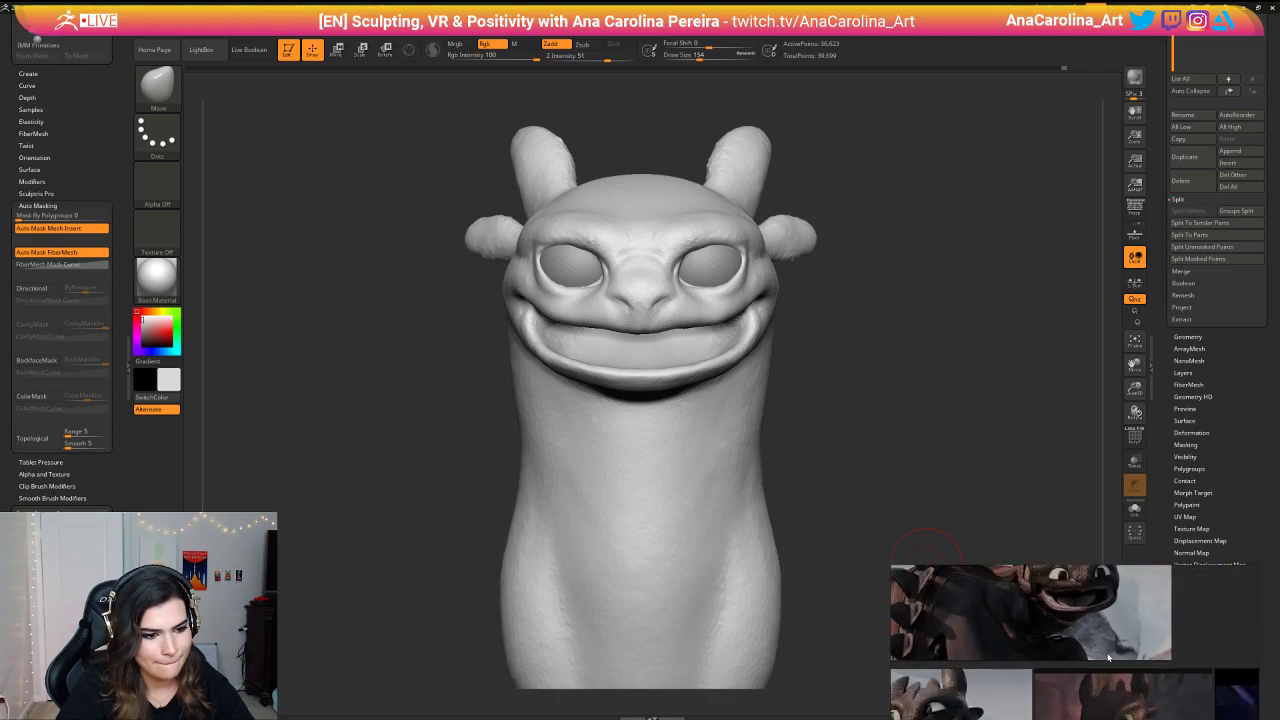
# Step: Pull the sides of the lower jaw and lip into shape with the Move brush at draw size 299
pyautogui.moveTo(997, 371); pyautogui.dragTo(509, 414)
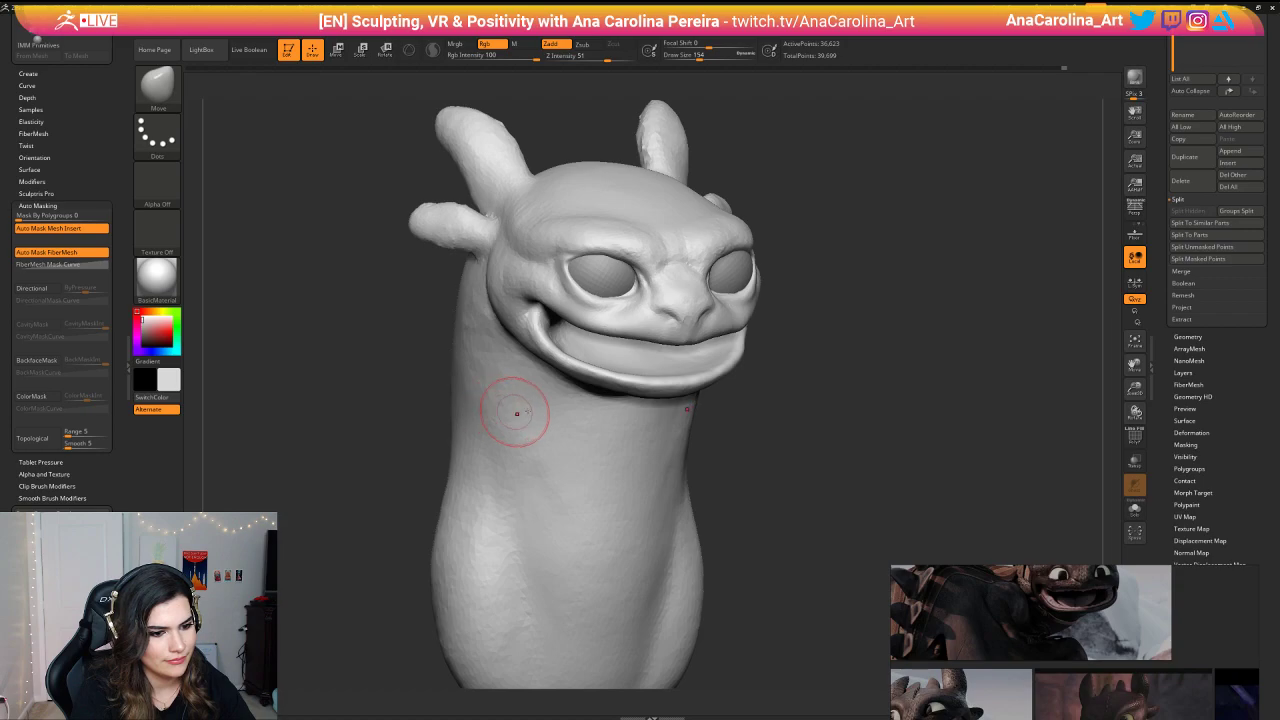
pyautogui.press('space')
pyautogui.moveTo(733, 400)
pyautogui.mouseDown()
pyautogui.moveTo(690, 358)
pyautogui.moveTo(757, 425)
pyautogui.moveTo(750, 375)
pyautogui.moveTo(744, 427)
pyautogui.mouseUp()
pyautogui.press('space')
pyautogui.moveTo(765, 374); pyautogui.dragTo(778, 373)
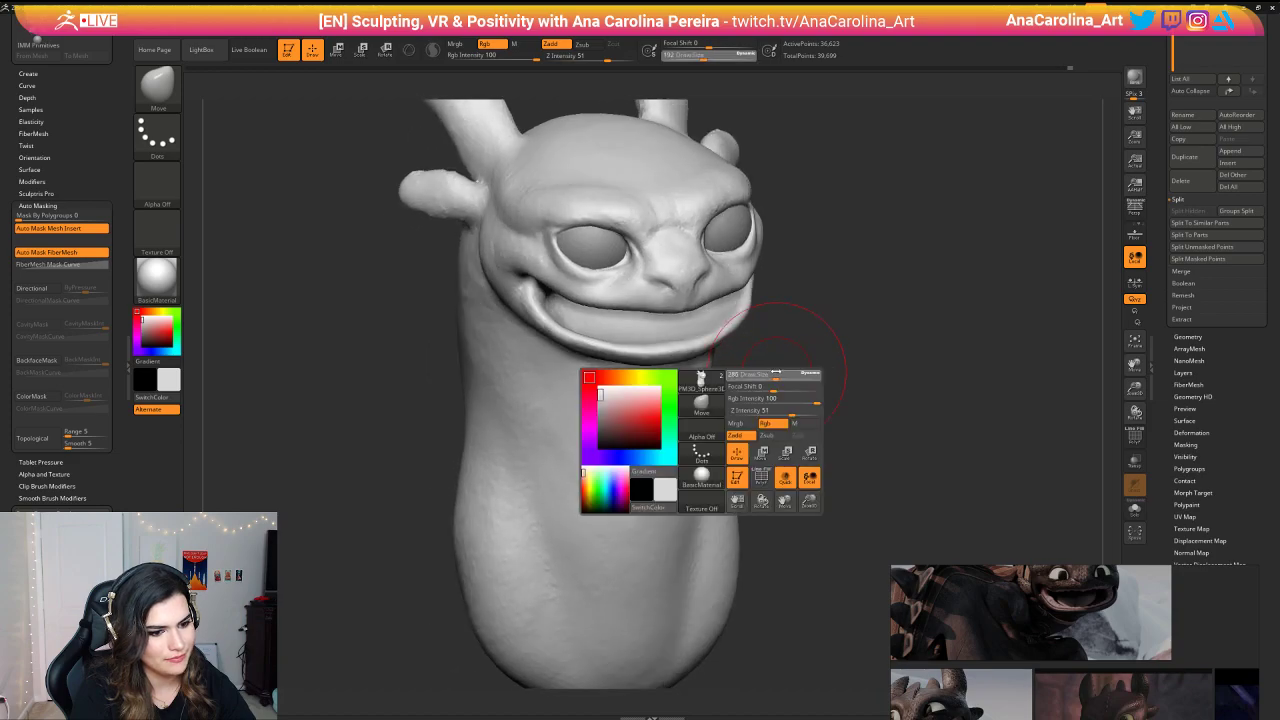
pyautogui.moveTo(826, 322); pyautogui.dragTo(790, 342)
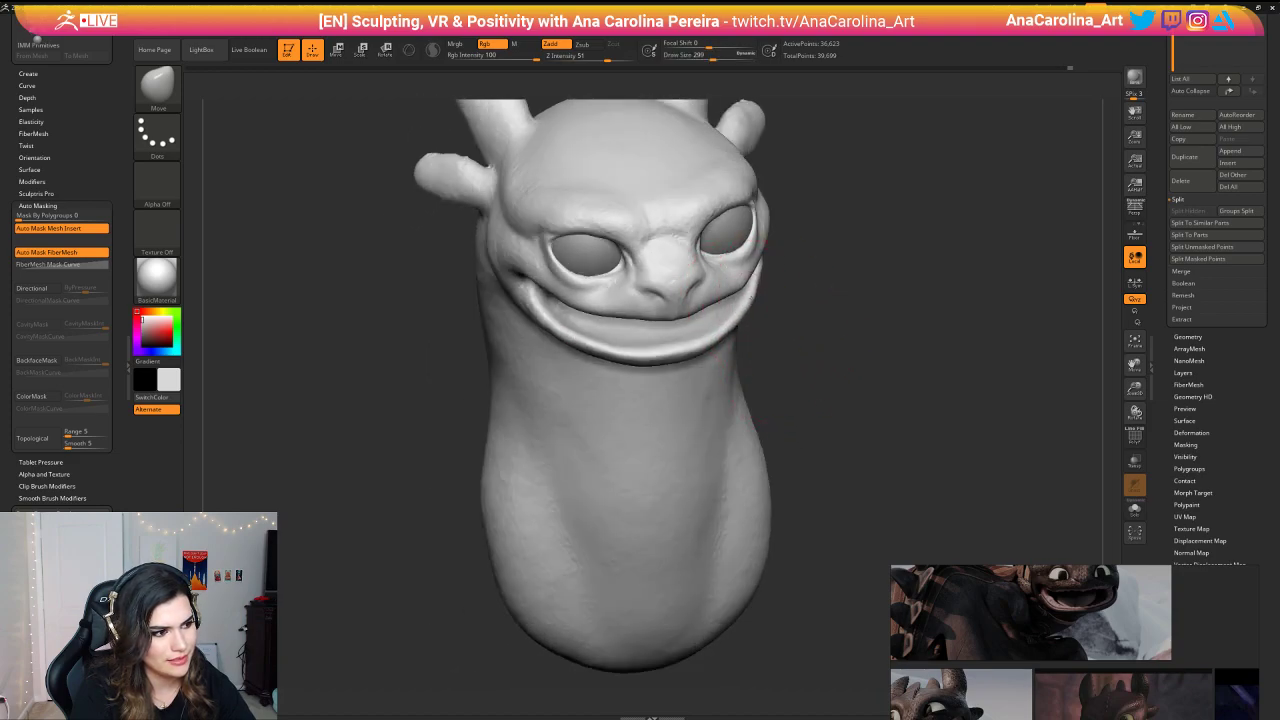
pyautogui.moveTo(747, 305); pyautogui.dragTo(755, 296)
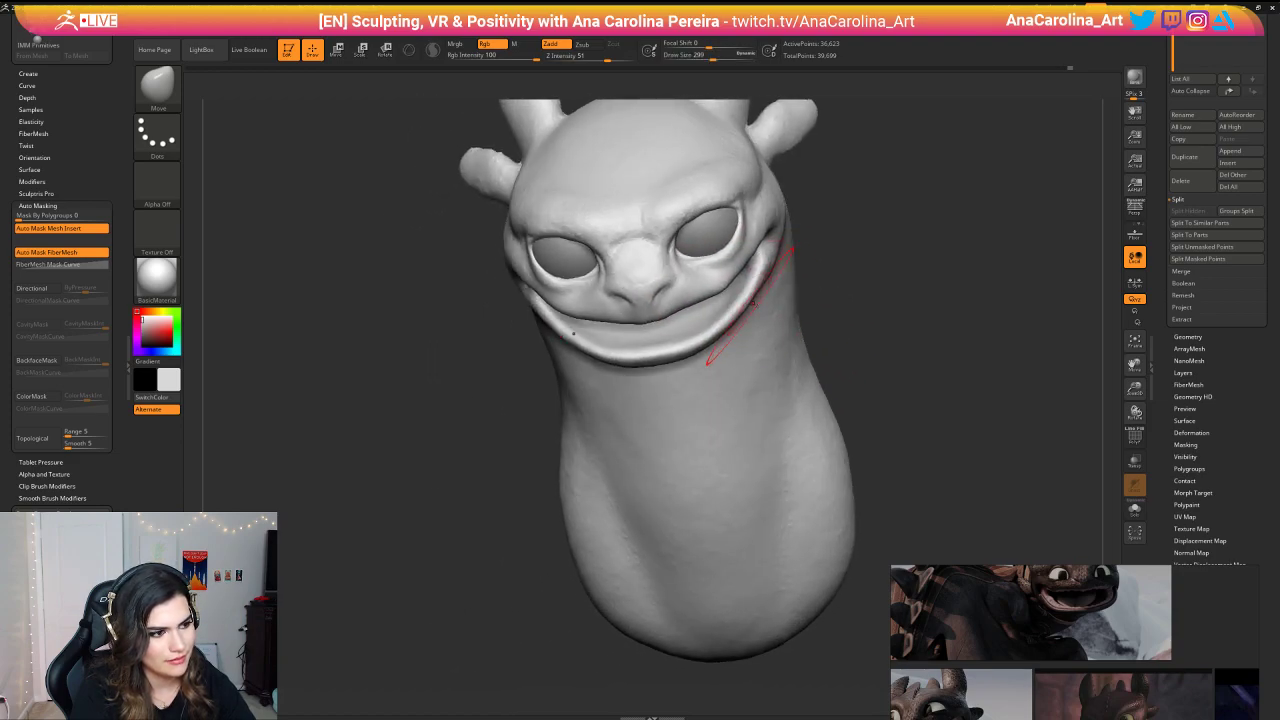
pyautogui.press('ctrl')
pyautogui.moveTo(854, 259)
pyautogui.mouseDown()
pyautogui.moveTo(851, 209)
pyautogui.moveTo(710, 308)
pyautogui.mouseUp()
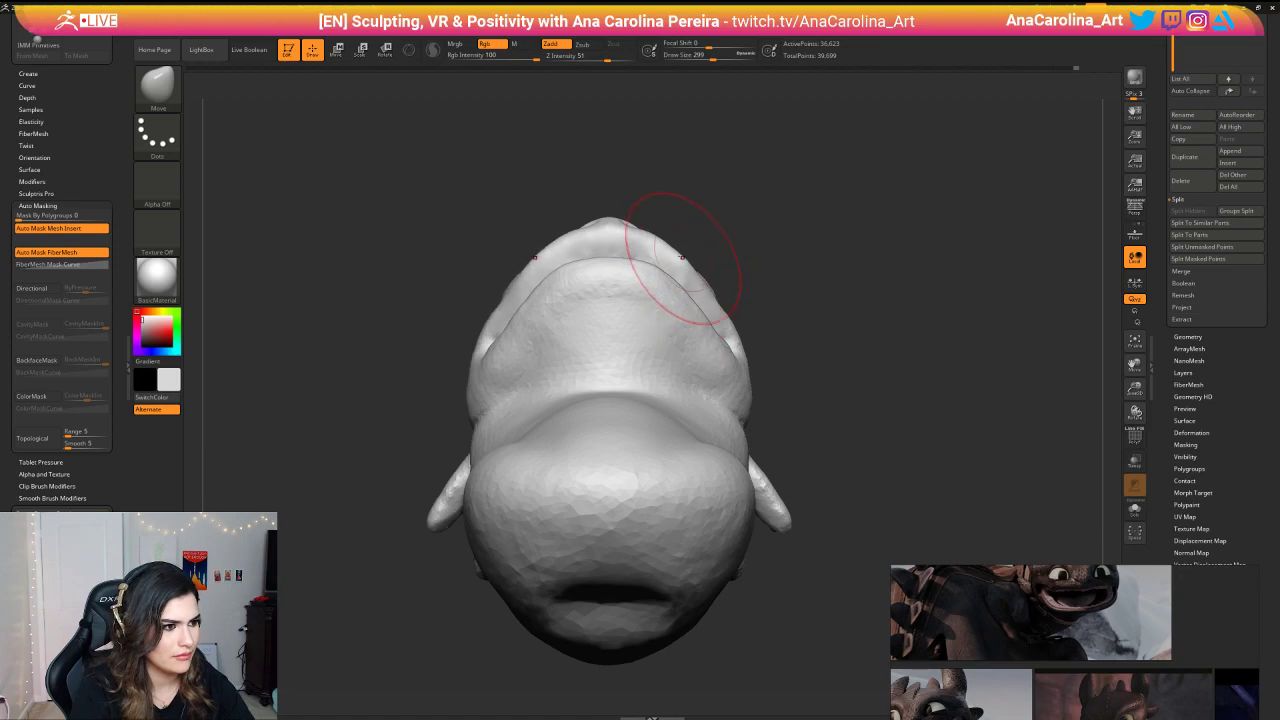
# Step: Refine the mouth corners and outer lip contour from the front with the Move brush at draw size 124
pyautogui.moveTo(690, 260)
pyautogui.mouseDown(button='right')
pyautogui.moveTo(780, 380)
pyautogui.moveTo(797, 274)
pyautogui.mouseUp(button='right')
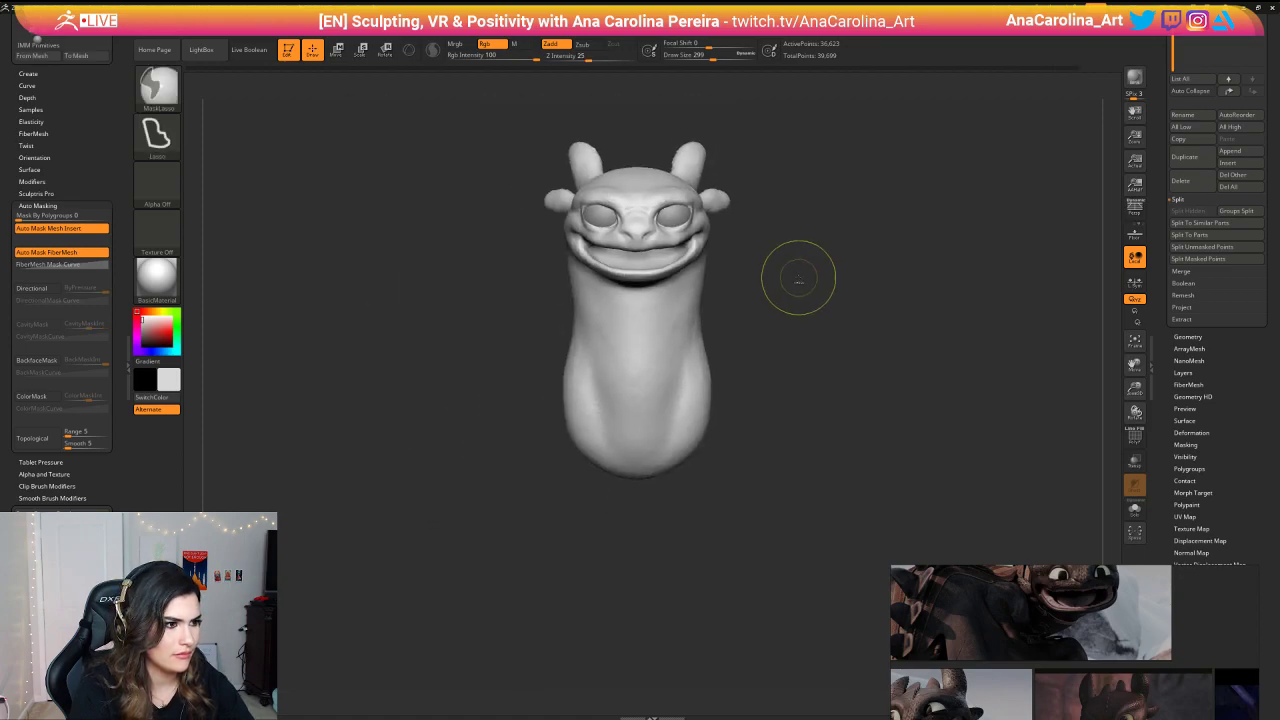
pyautogui.moveTo(812, 320)
pyautogui.mouseDown(button='right')
pyautogui.moveTo(816, 290)
pyautogui.moveTo(820, 334)
pyautogui.moveTo(812, 304)
pyautogui.mouseUp(button='right')
pyautogui.rightClick(806, 316)
pyautogui.click(806, 314)
pyautogui.moveTo(812, 304)
pyautogui.mouseDown(button='right')
pyautogui.moveTo(884, 298)
pyautogui.moveTo(831, 294)
pyautogui.moveTo(826, 238)
pyautogui.moveTo(748, 240)
pyautogui.moveTo(804, 242)
pyautogui.mouseUp(button='right')
pyautogui.moveTo(804, 242)
pyautogui.keyDown('ctrl'); pyautogui.mouseDown(button='right')
pyautogui.moveTo(808, 310)
pyautogui.moveTo(830, 314)
pyautogui.moveTo(862, 404)
pyautogui.mouseUp(button='right'); pyautogui.keyUp('ctrl')
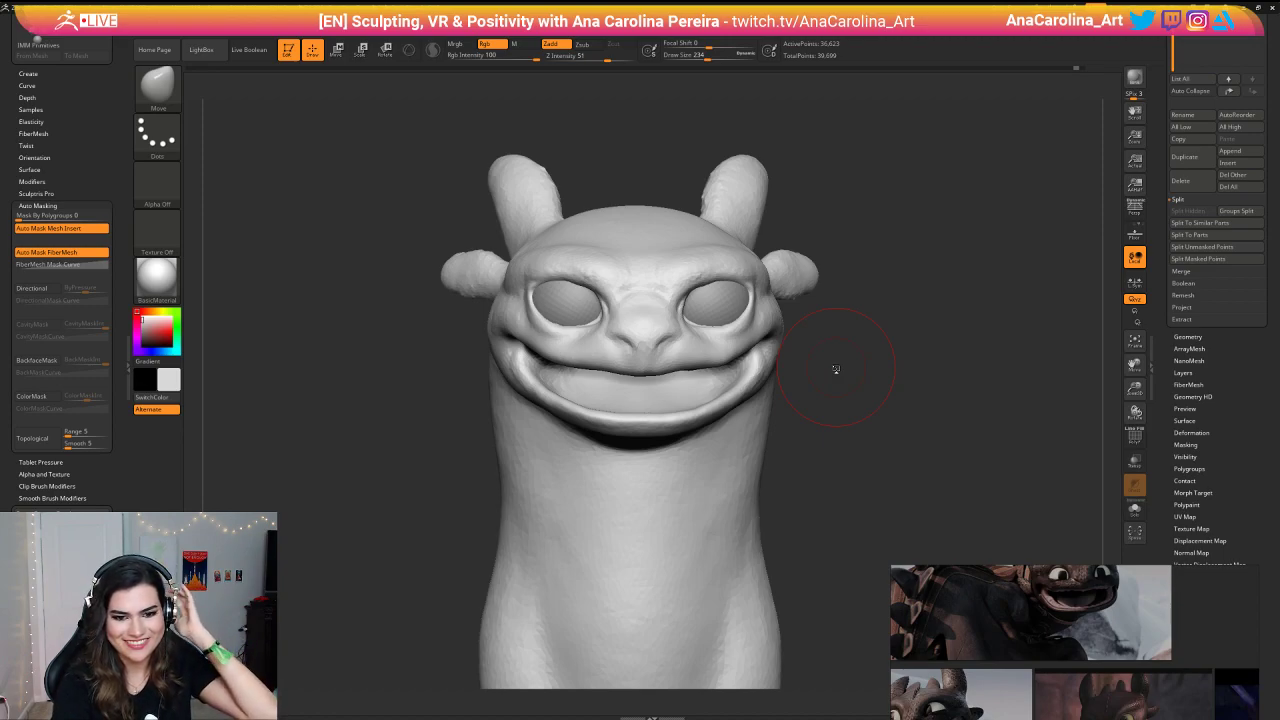
pyautogui.moveTo(786, 389)
pyautogui.mouseDown()
pyautogui.moveTo(802, 387)
pyautogui.moveTo(757, 365)
pyautogui.moveTo(822, 354)
pyautogui.moveTo(816, 370)
pyautogui.mouseUp()
pyautogui.press('space')
pyautogui.keyDown('alt'); pyautogui.moveTo(816, 370); pyautogui.dragTo(816, 448); pyautogui.keyUp('alt')
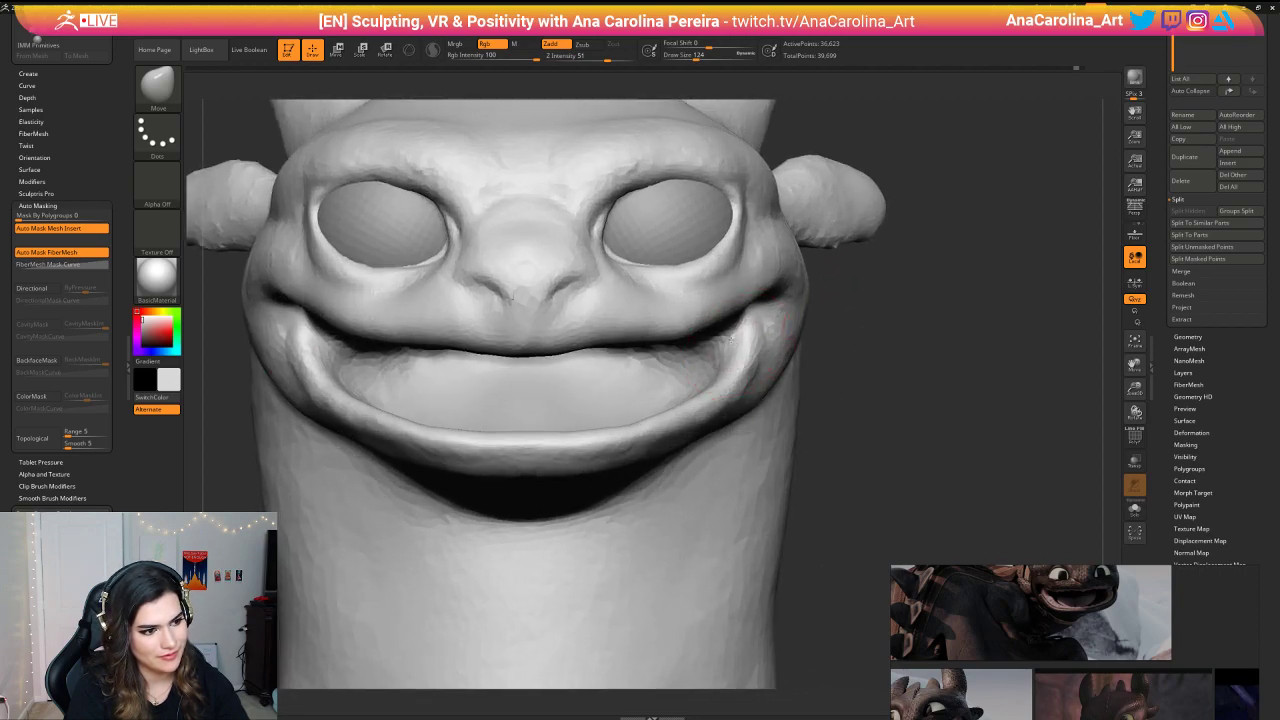
pyautogui.moveTo(741, 354); pyautogui.dragTo(738, 345)
pyautogui.moveTo(860, 318)
pyautogui.mouseDown()
pyautogui.moveTo(844, 308)
pyautogui.moveTo(843, 343)
pyautogui.mouseUp()
# Step: Thicken the lip at the mouth corners with ClayBuildup at draw size 124
pyautogui.press('b')
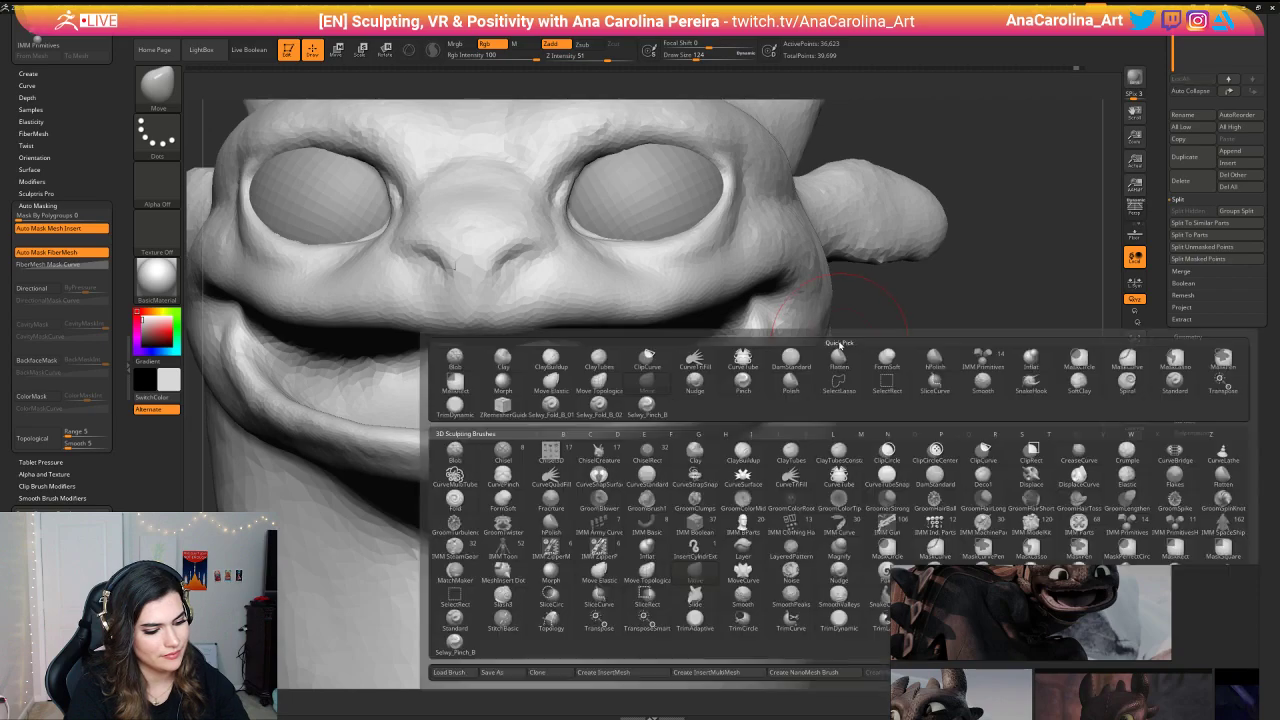
pyautogui.press('c')
pyautogui.press('b')
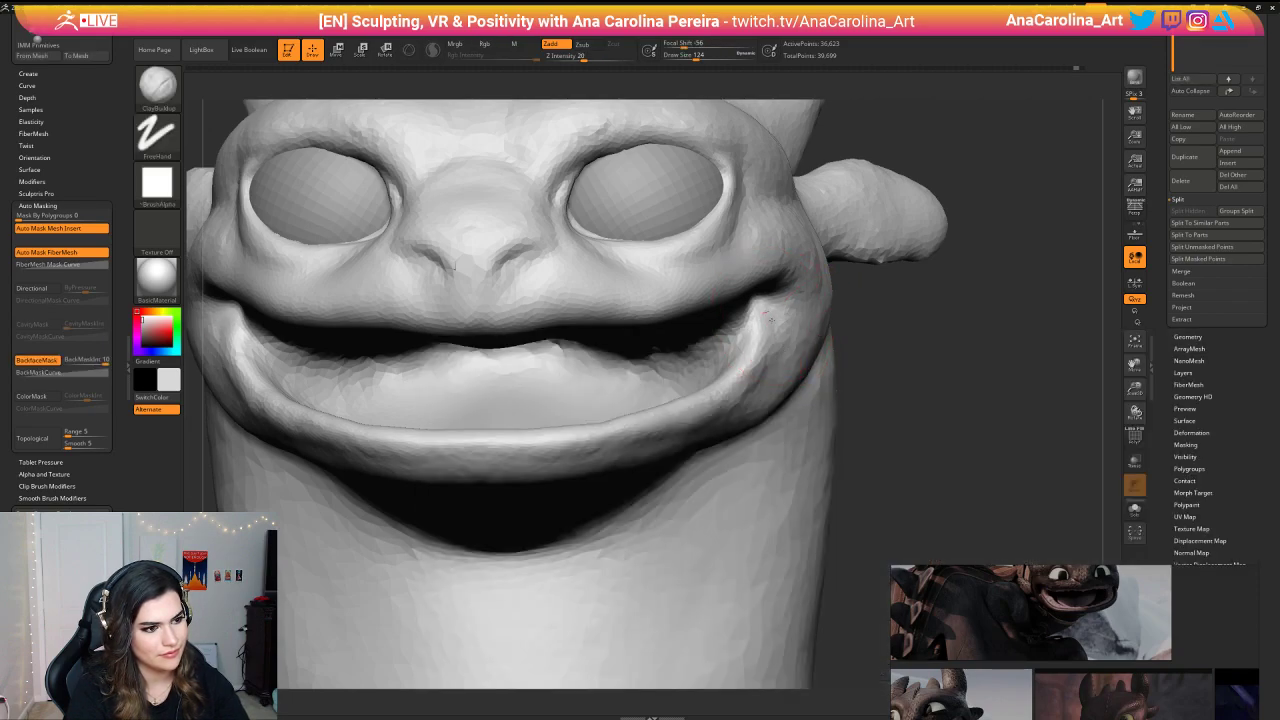
pyautogui.moveTo(771, 320); pyautogui.dragTo(765, 308)
pyautogui.moveTo(852, 335); pyautogui.dragTo(858, 300)
pyautogui.moveTo(757, 312)
pyautogui.mouseDown()
pyautogui.moveTo(776, 333)
pyautogui.moveTo(872, 300)
pyautogui.moveTo(722, 312)
pyautogui.moveTo(705, 325)
pyautogui.mouseUp()
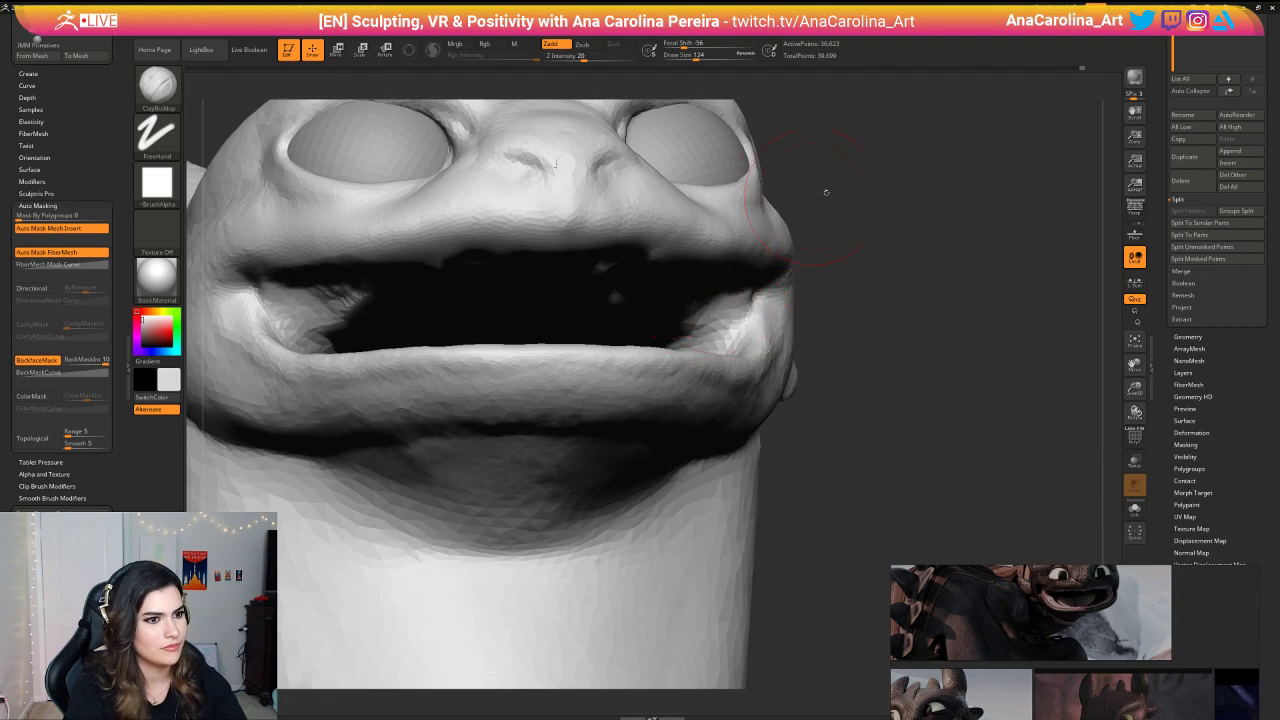
# Step: Switch the sculpt's material to SkinShade4
pyautogui.click(158, 280)
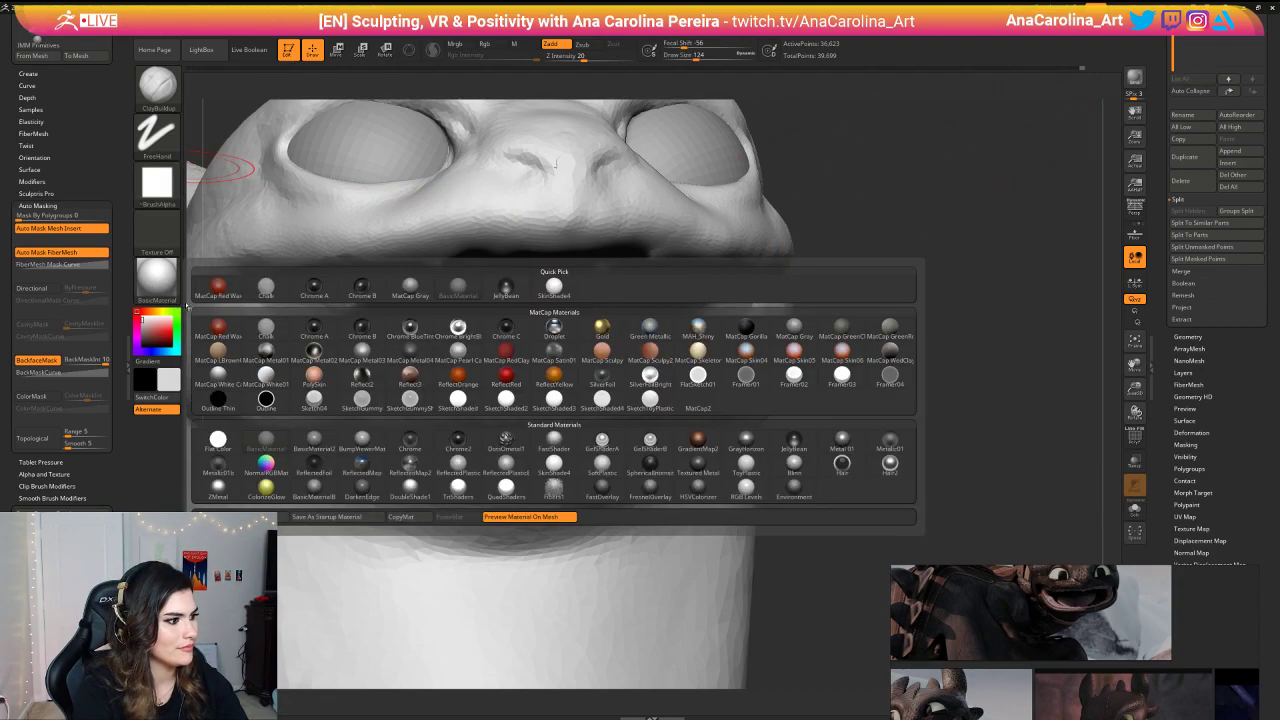
pyautogui.click(554, 287)
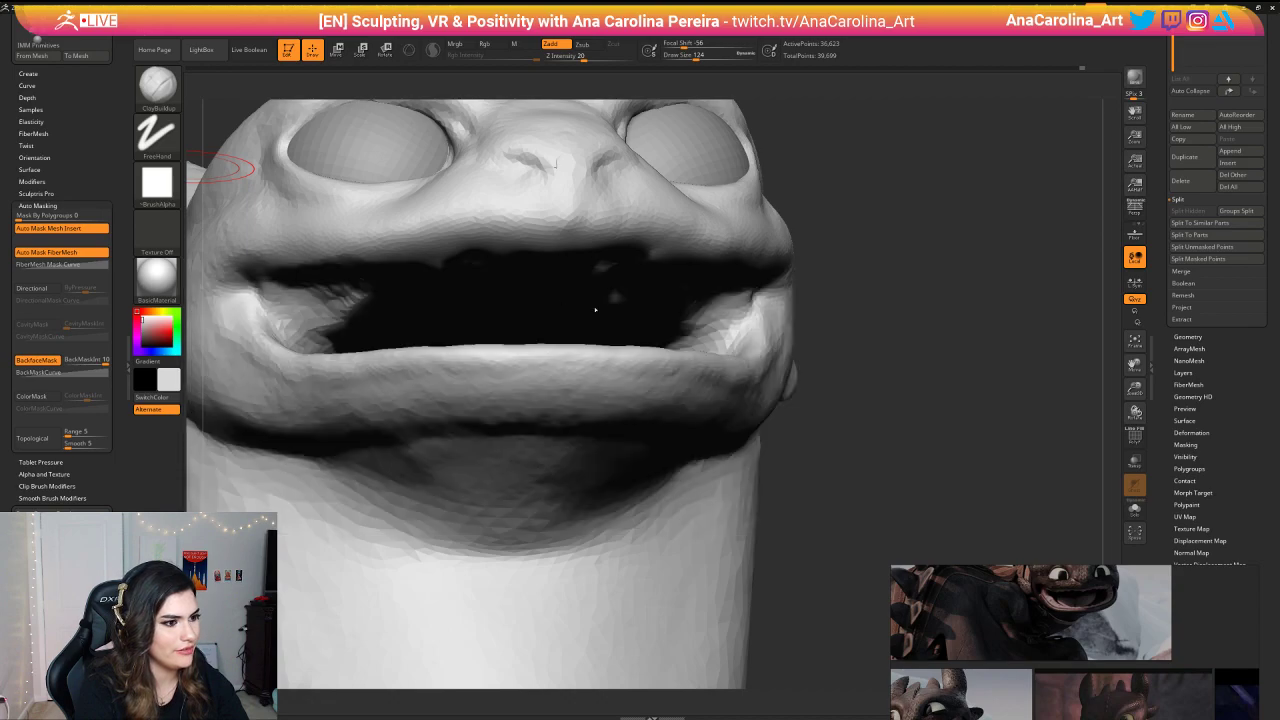
pyautogui.moveTo(862, 303)
pyautogui.mouseDown()
pyautogui.moveTo(856, 262)
pyautogui.moveTo(872, 350)
pyautogui.mouseUp()
# Step: Build up the inside of the mouth beneath the upper lip with ClayBuildup at draw size 128
pyautogui.press('space')
pyautogui.moveTo(640, 281)
pyautogui.mouseDown()
pyautogui.moveTo(655, 280)
pyautogui.moveTo(642, 281)
pyautogui.mouseUp()
pyautogui.moveTo(602, 304)
pyautogui.mouseDown()
pyautogui.moveTo(634, 280)
pyautogui.moveTo(664, 320)
pyautogui.mouseUp()
pyautogui.moveTo(568, 264); pyautogui.dragTo(662, 292)
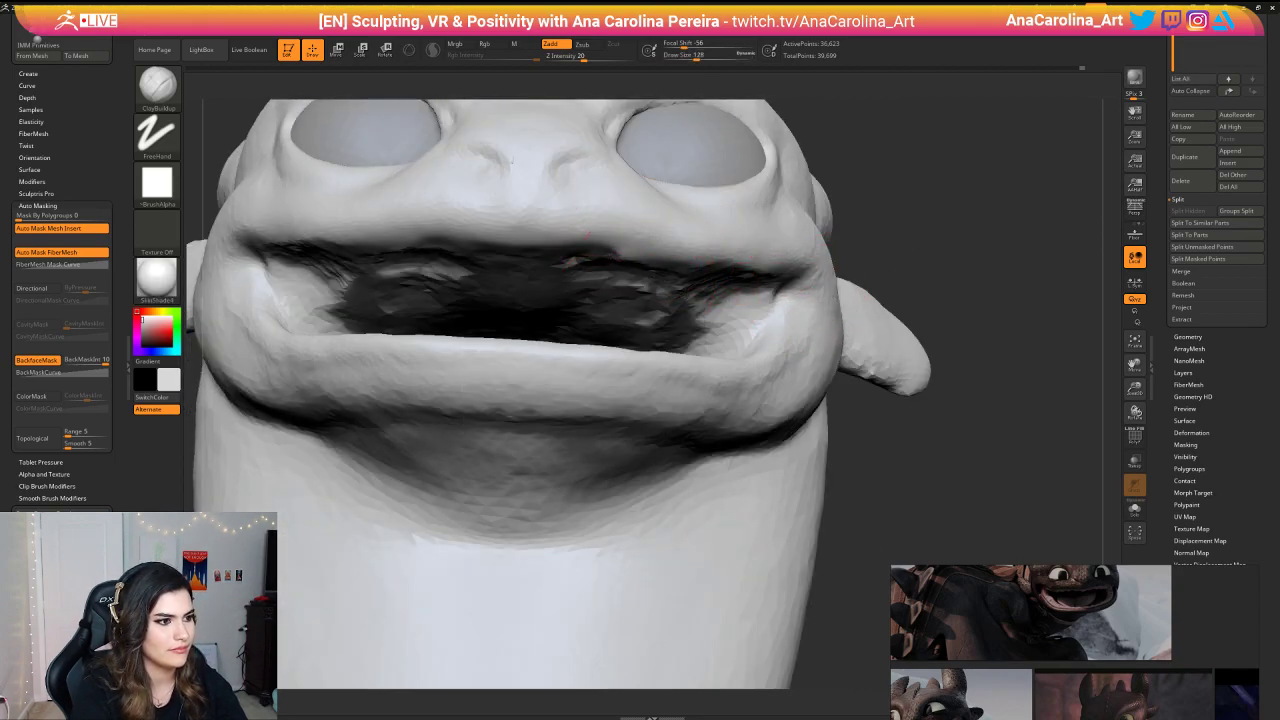
pyautogui.moveTo(604, 250)
pyautogui.mouseDown()
pyautogui.moveTo(688, 282)
pyautogui.moveTo(600, 308)
pyautogui.moveTo(570, 300)
pyautogui.moveTo(657, 268)
pyautogui.mouseUp()
pyautogui.moveTo(818, 199)
pyautogui.mouseDown()
pyautogui.moveTo(822, 184)
pyautogui.moveTo(920, 190)
pyautogui.moveTo(855, 177)
pyautogui.moveTo(836, 189)
pyautogui.mouseUp()
# Step: Fill the inner cheeks and roof of the mouth with ClayBuildup at draw size 158, then smooth the interior
pyautogui.press('space')
pyautogui.moveTo(836, 190); pyautogui.dragTo(839, 190)
pyautogui.keyDown('ctrl'); pyautogui.moveTo(705, 290); pyautogui.dragTo(715, 330, button='right'); pyautogui.keyUp('ctrl')
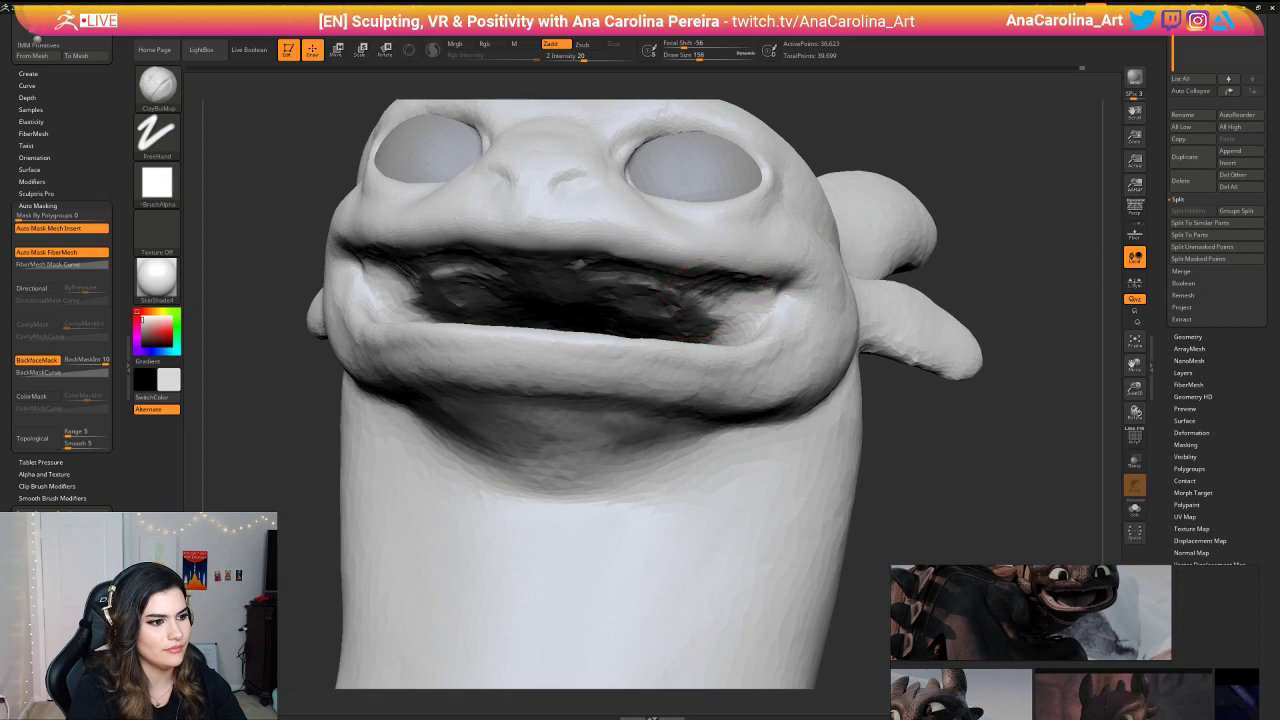
pyautogui.moveTo(738, 300)
pyautogui.mouseDown()
pyautogui.moveTo(718, 314)
pyautogui.moveTo(654, 312)
pyautogui.mouseUp()
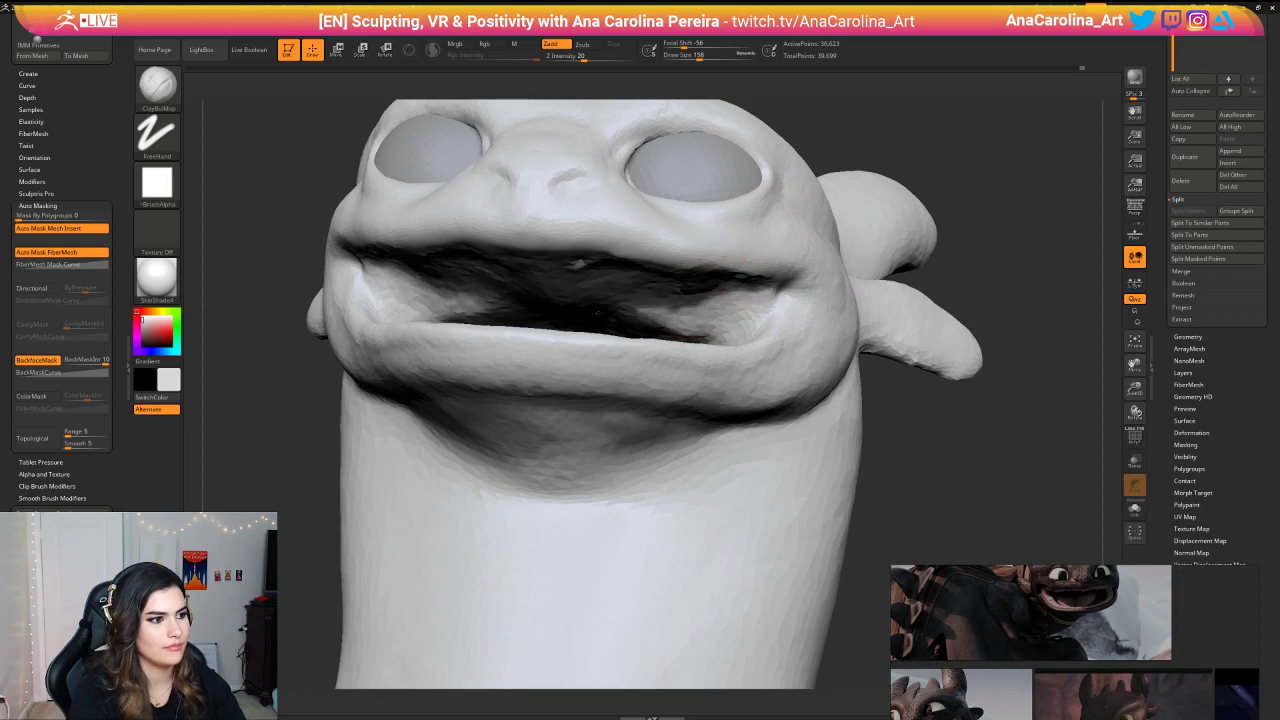
pyautogui.moveTo(861, 131); pyautogui.dragTo(955, 108)
pyautogui.moveTo(611, 284)
pyautogui.mouseDown()
pyautogui.moveTo(598, 265)
pyautogui.moveTo(540, 248)
pyautogui.moveTo(625, 245)
pyautogui.mouseUp()
pyautogui.moveTo(520, 258)
pyautogui.keyDown('shift'); pyautogui.mouseDown()
pyautogui.moveTo(413, 235)
pyautogui.moveTo(440, 268)
pyautogui.moveTo(590, 270)
pyautogui.mouseUp(); pyautogui.keyUp('shift')
# Step: Build up the mouth floor and the inner walls behind the mouth corners with ClayBuildup at draw size 158
pyautogui.moveTo(826, 273); pyautogui.dragTo(722, 284)
pyautogui.moveTo(857, 153); pyautogui.dragTo(945, 152)
pyautogui.moveTo(900, 200)
pyautogui.mouseDown()
pyautogui.moveTo(1030, 225)
pyautogui.moveTo(900, 245)
pyautogui.mouseUp()
pyautogui.moveTo(634, 325)
pyautogui.mouseDown()
pyautogui.moveTo(672, 338)
pyautogui.moveTo(726, 320)
pyautogui.moveTo(655, 335)
pyautogui.moveTo(735, 322)
pyautogui.mouseUp()
pyautogui.moveTo(890, 130); pyautogui.dragTo(805, 145)
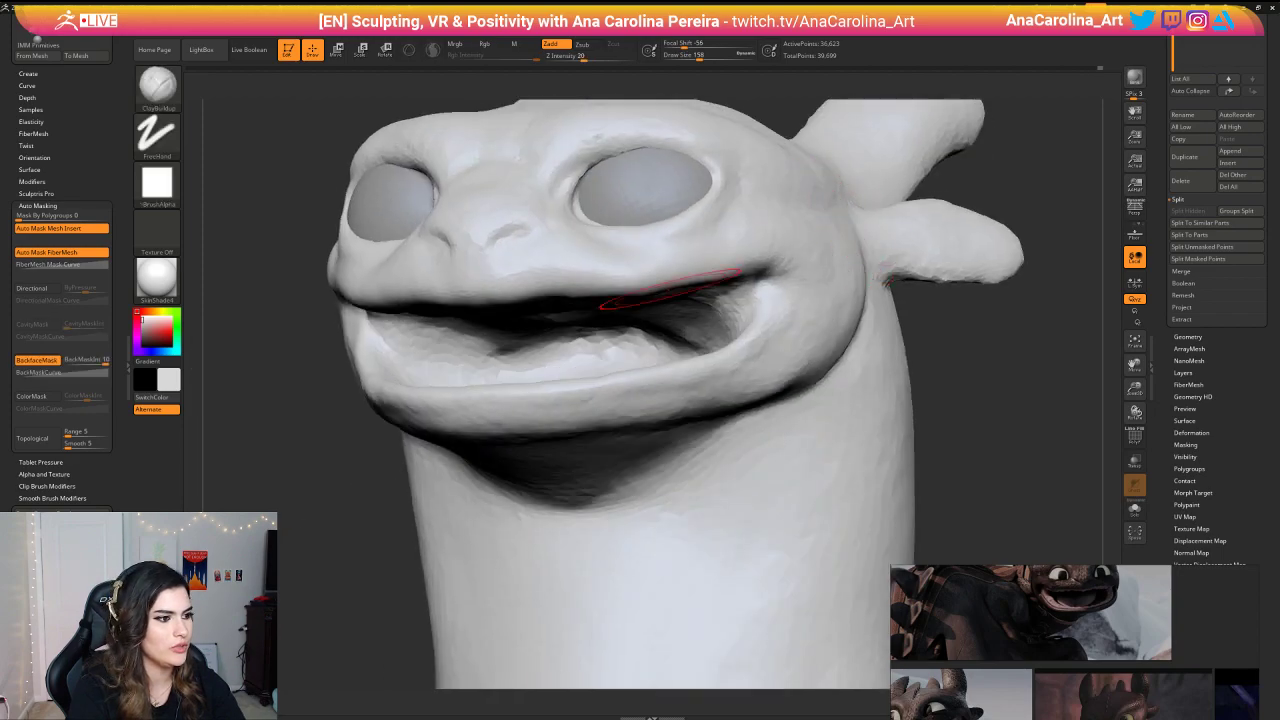
pyautogui.moveTo(686, 290)
pyautogui.mouseDown()
pyautogui.moveTo(622, 322)
pyautogui.moveTo(682, 325)
pyautogui.mouseUp()
pyautogui.moveTo(272, 500); pyautogui.dragTo(375, 475)
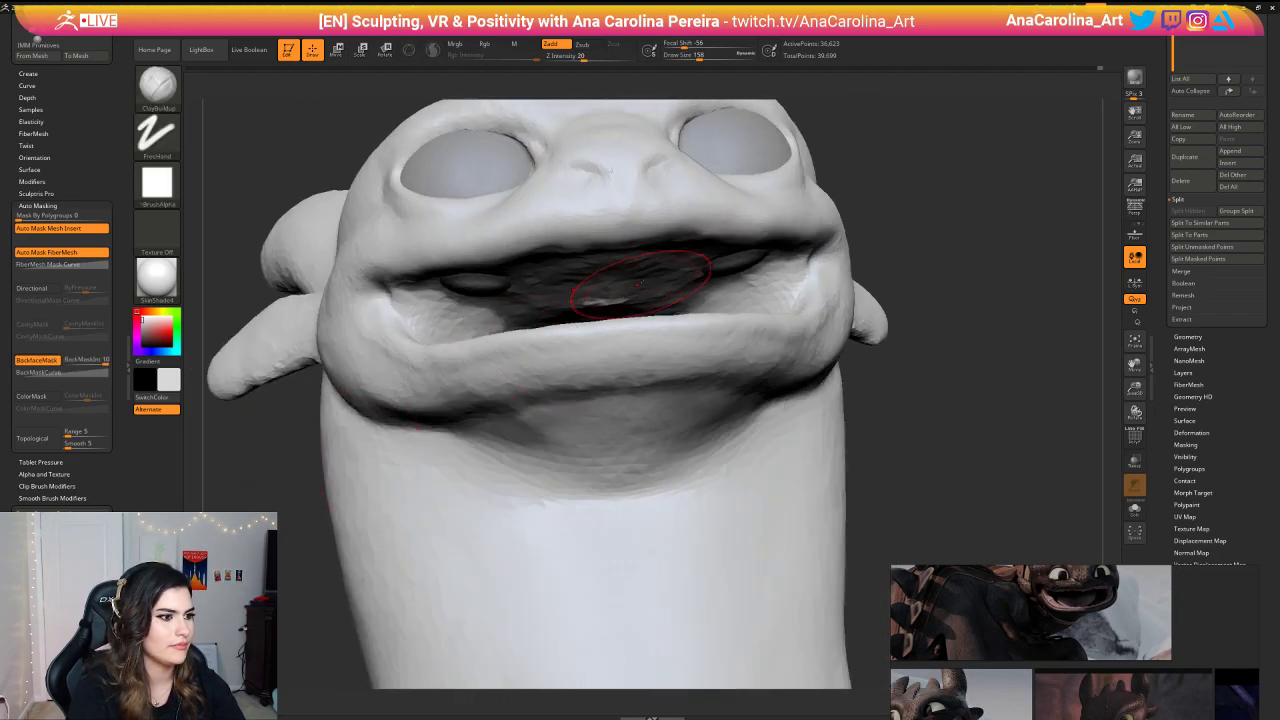
pyautogui.moveTo(895, 330); pyautogui.dragTo(975, 350)
pyautogui.moveTo(755, 272)
pyautogui.mouseDown()
pyautogui.moveTo(700, 300)
pyautogui.moveTo(755, 285)
pyautogui.mouseUp()
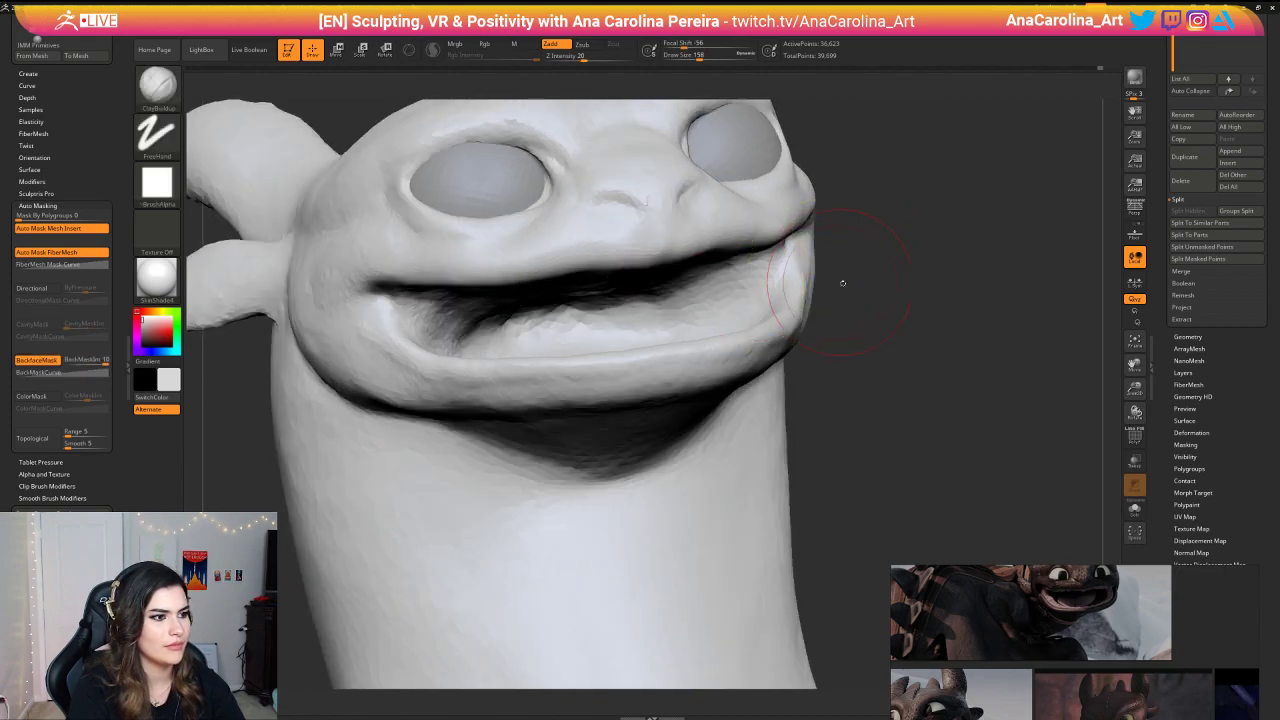
# Step: Build up the inner cheek and mouth floor just behind the lower lip with ClayBuildup at draw size 158
pyautogui.moveTo(837, 280)
pyautogui.mouseDown()
pyautogui.moveTo(866, 263)
pyautogui.moveTo(620, 282)
pyautogui.mouseUp()
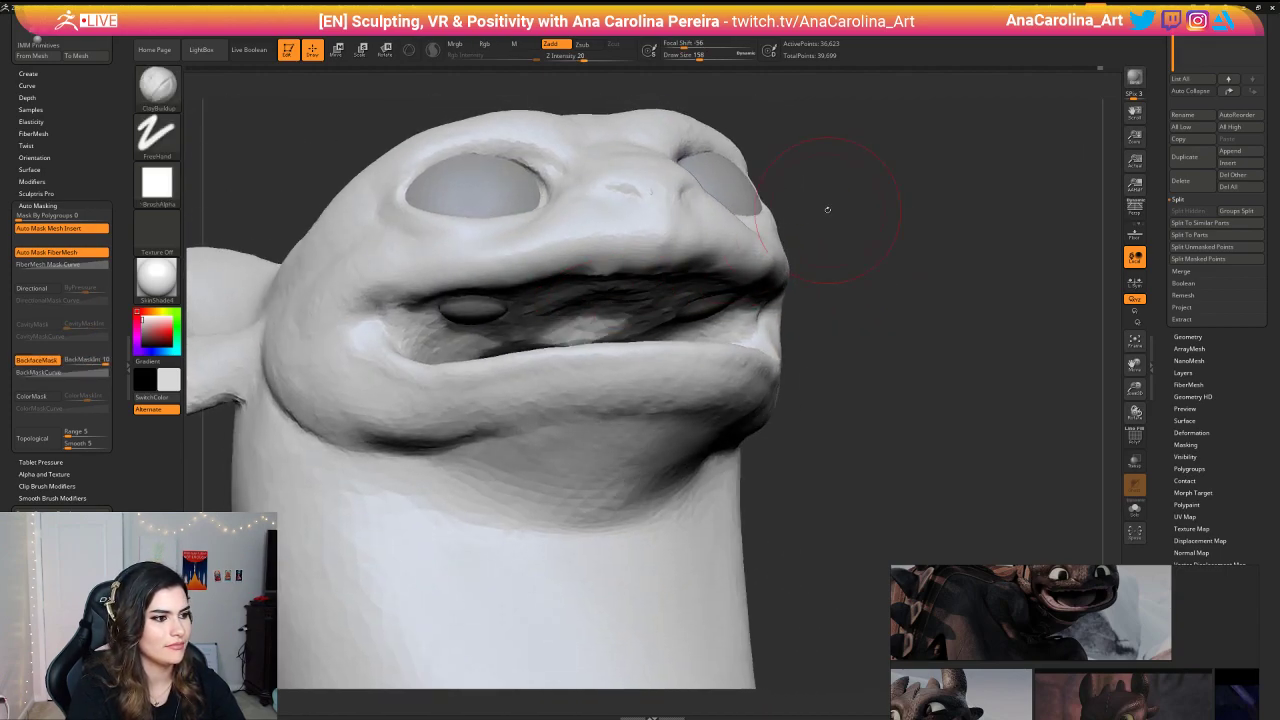
pyautogui.moveTo(826, 206); pyautogui.dragTo(543, 314)
pyautogui.moveTo(819, 286)
pyautogui.mouseDown()
pyautogui.moveTo(600, 300)
pyautogui.moveTo(700, 275)
pyautogui.mouseUp()
pyautogui.moveTo(822, 284); pyautogui.dragTo(700, 296)
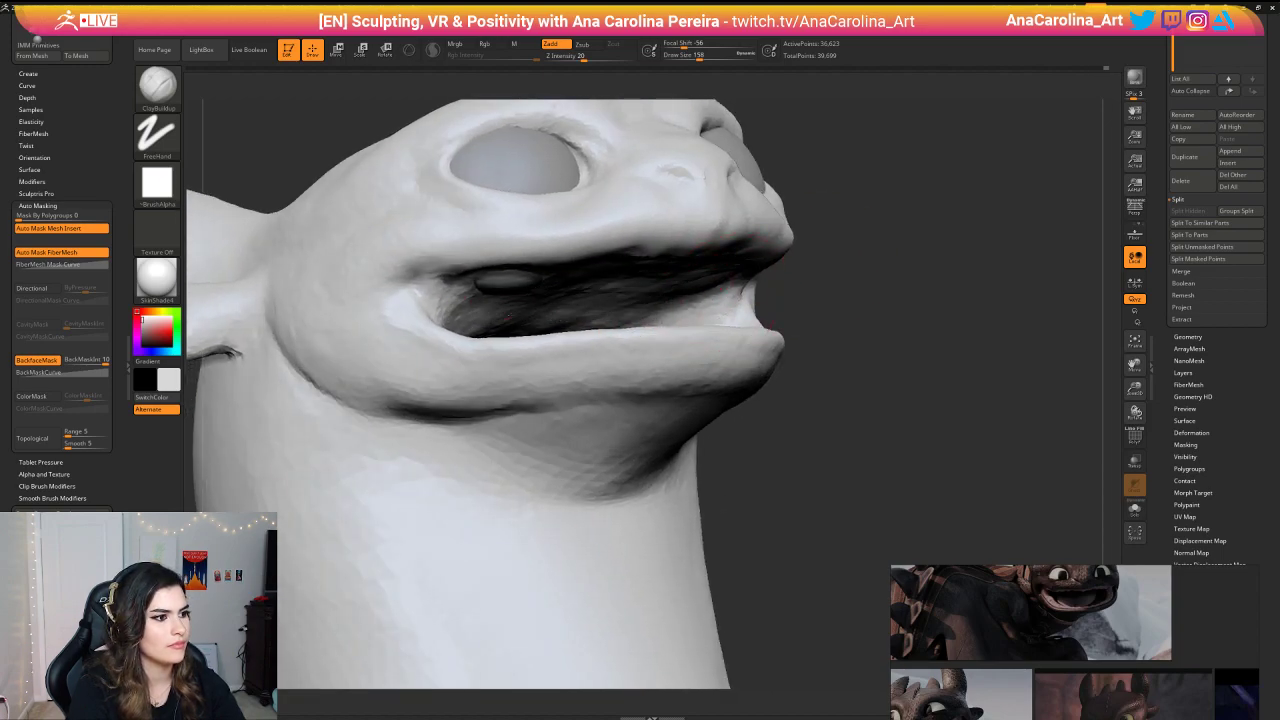
pyautogui.moveTo(775, 326); pyautogui.dragTo(643, 300)
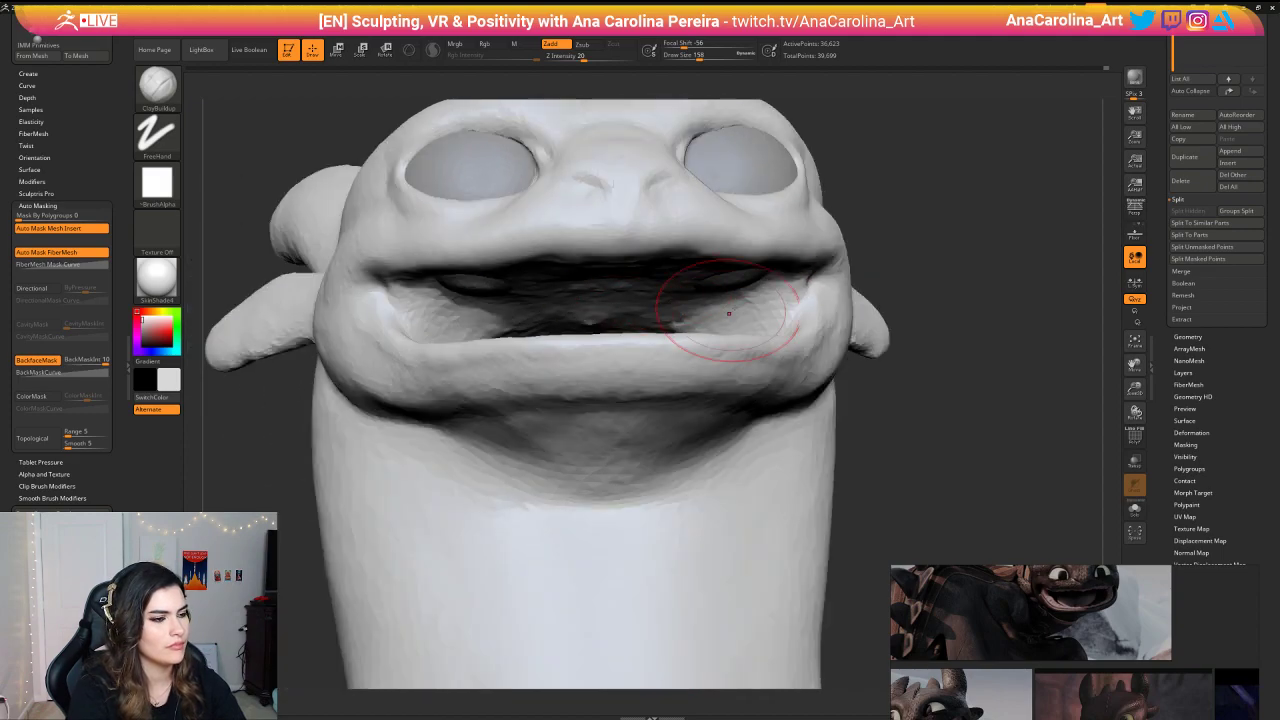
# Step: Fill the middle and back of the mouth floor and the inner walls with ClayBuildup at draw size 158
pyautogui.moveTo(726, 309); pyautogui.dragTo(797, 251, button='right')
pyautogui.moveTo(665, 314); pyautogui.dragTo(600, 325)
pyautogui.moveTo(740, 313); pyautogui.dragTo(588, 326)
pyautogui.moveTo(657, 228); pyautogui.dragTo(686, 286)
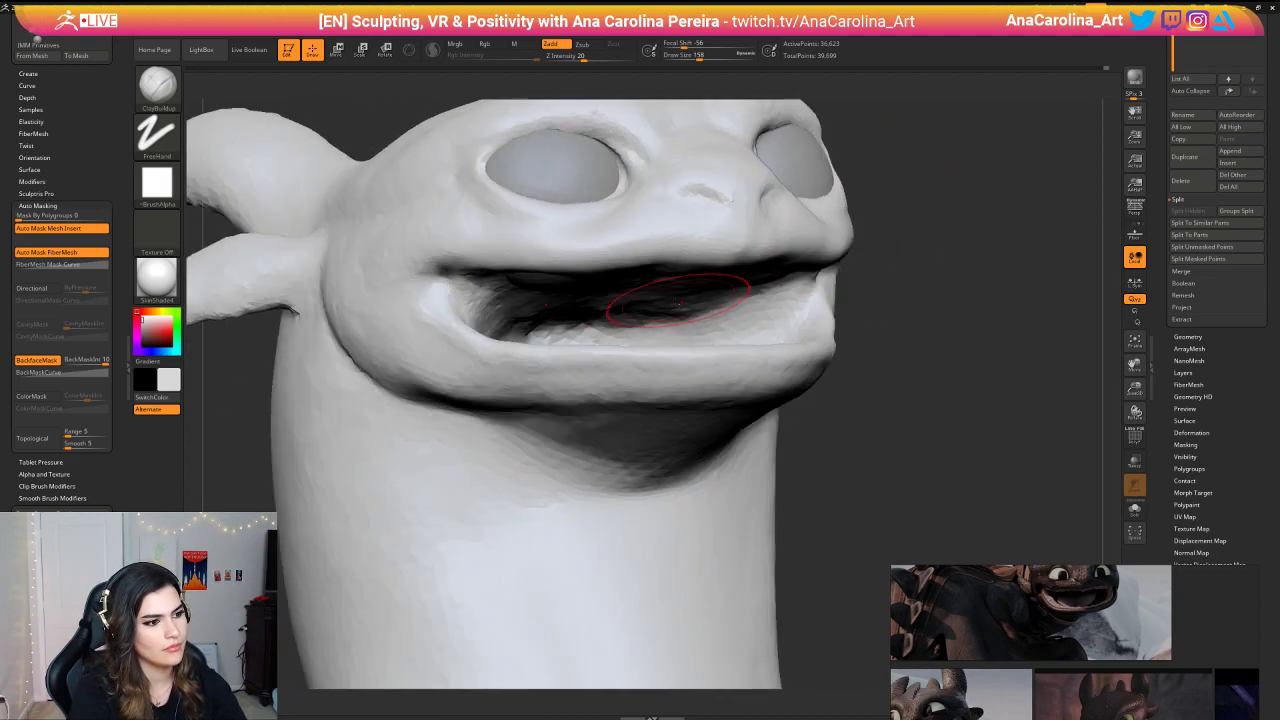
pyautogui.moveTo(965, 278)
pyautogui.mouseDown()
pyautogui.moveTo(914, 266)
pyautogui.moveTo(940, 231)
pyautogui.moveTo(922, 286)
pyautogui.moveTo(894, 268)
pyautogui.mouseUp()
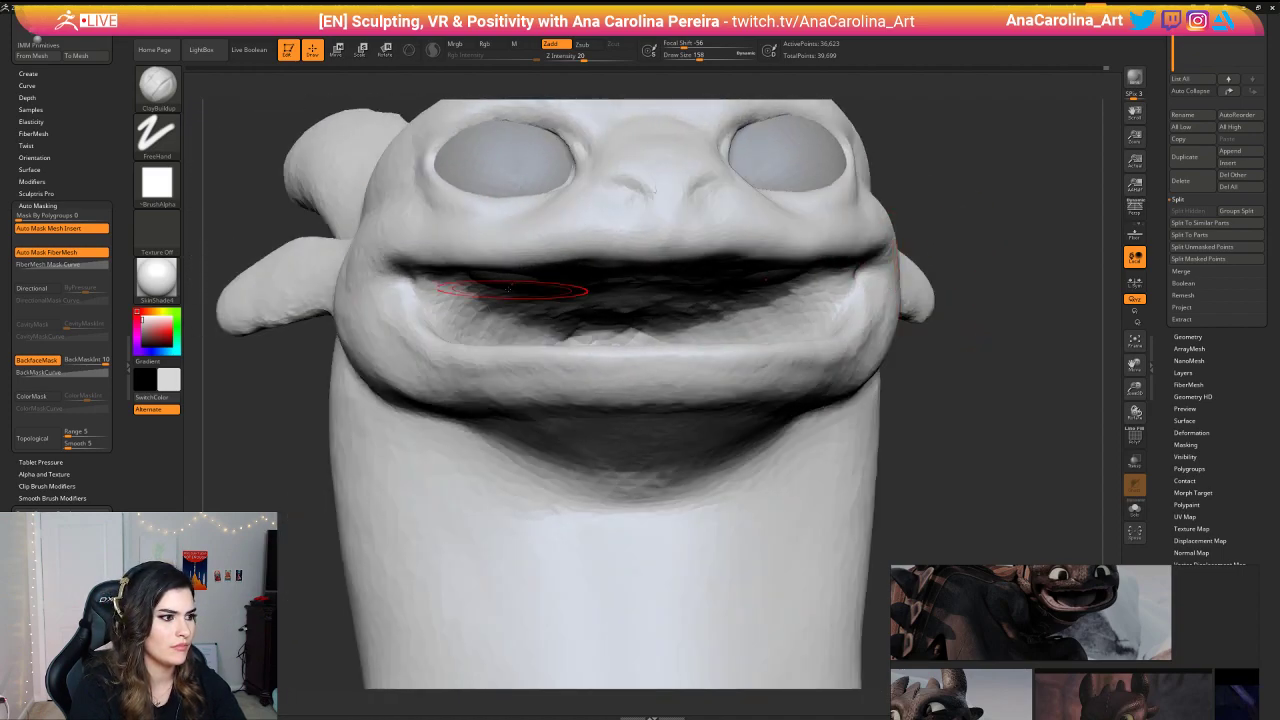
pyautogui.moveTo(477, 323)
pyautogui.mouseDown()
pyautogui.moveTo(530, 313)
pyautogui.moveTo(516, 314)
pyautogui.mouseUp()
pyautogui.moveTo(308, 441); pyautogui.dragTo(428, 450)
# Step: Reduce the draw size to 112 and refine the mouth interior around the corners, smoothing beneath the upper lip
pyautogui.press('space')
pyautogui.moveTo(785, 305); pyautogui.dragTo(783, 305)
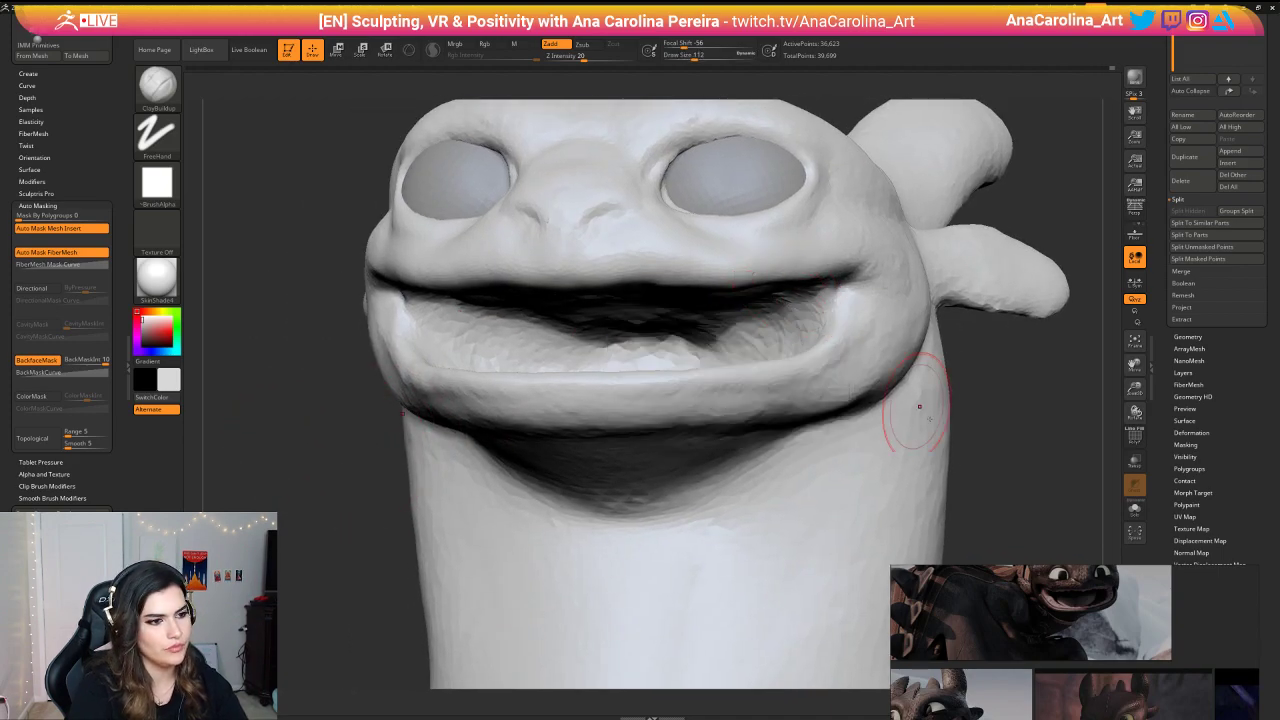
pyautogui.moveTo(966, 408); pyautogui.dragTo(905, 290)
pyautogui.moveTo(962, 210); pyautogui.dragTo(957, 178)
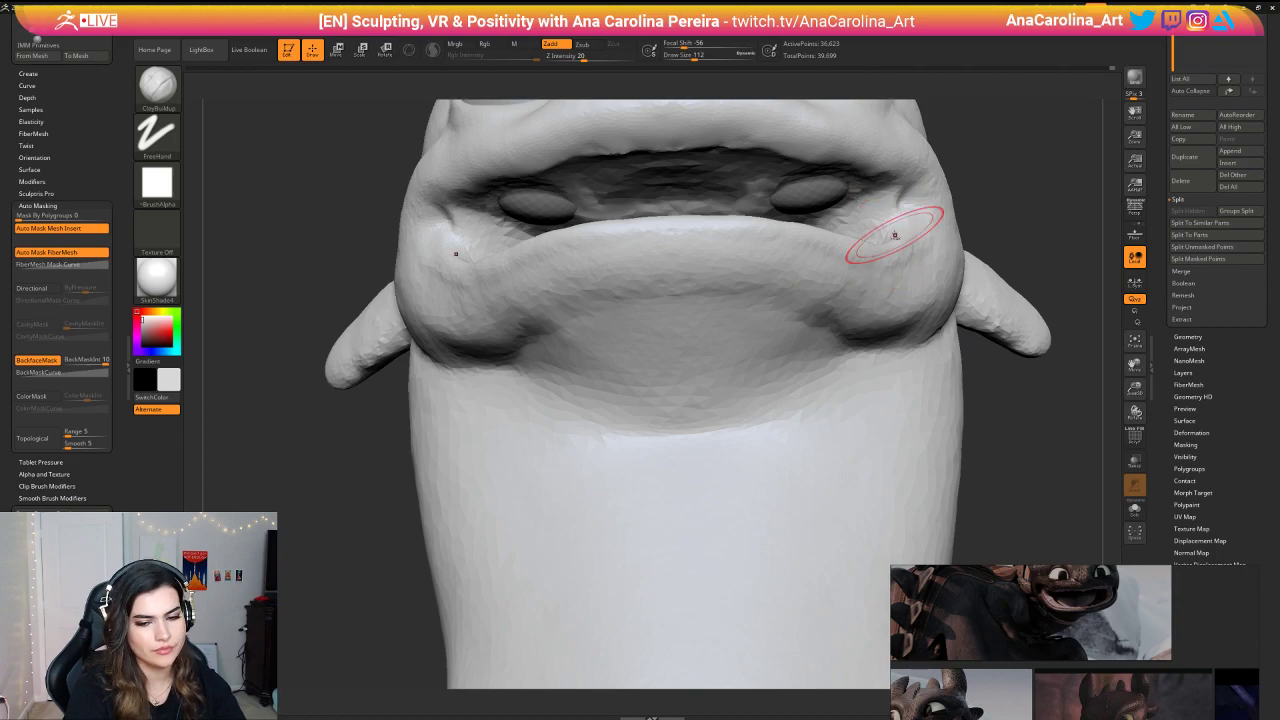
pyautogui.keyDown('alt'); pyautogui.moveTo(1003, 150); pyautogui.dragTo(989, 178); pyautogui.keyUp('alt')
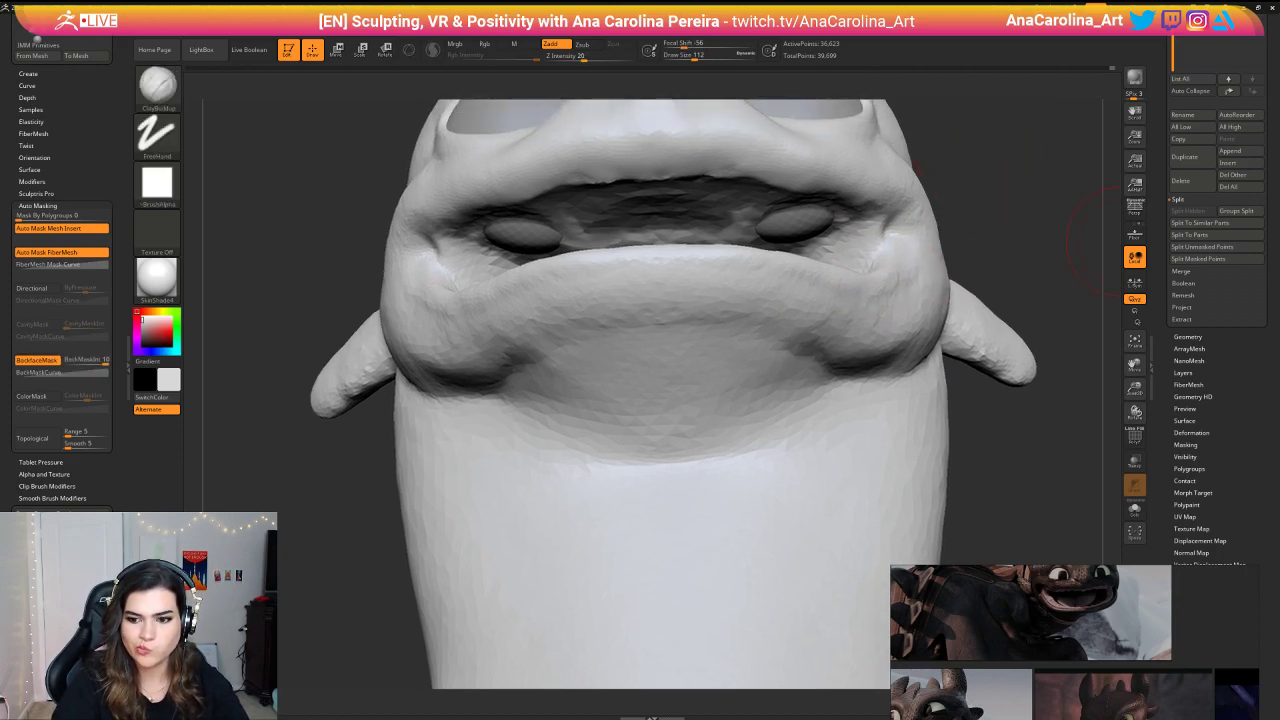
pyautogui.moveTo(958, 163); pyautogui.dragTo(925, 166)
pyautogui.rightClick(921, 165)
pyautogui.moveTo(925, 166); pyautogui.dragTo(870, 172, button='right')
pyautogui.keyDown('shift'); pyautogui.moveTo(838, 181); pyautogui.dragTo(783, 196); pyautogui.keyUp('shift')
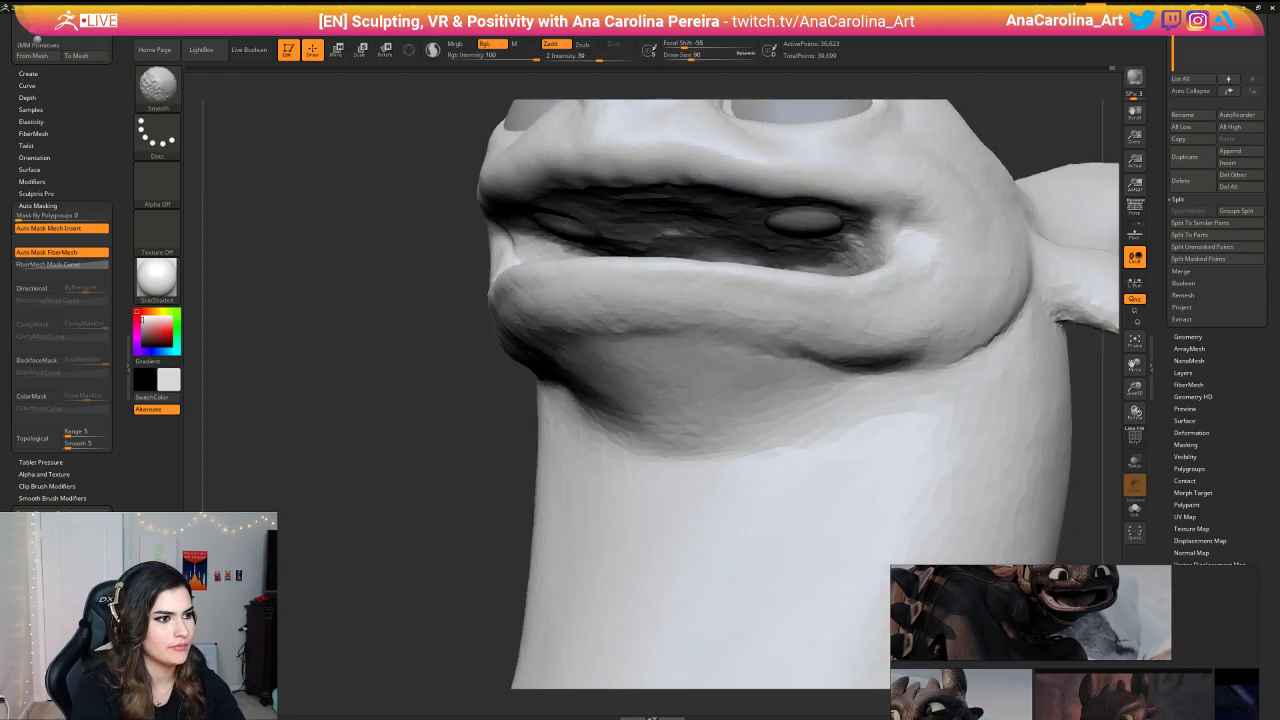
pyautogui.keyDown('shift'); pyautogui.moveTo(571, 220); pyautogui.dragTo(360, 300, button='right'); pyautogui.keyUp('shift')
pyautogui.moveTo(912, 170)
pyautogui.keyDown('alt'); pyautogui.mouseDown(button='right')
pyautogui.moveTo(852, 308)
pyautogui.moveTo(900, 226)
pyautogui.moveTo(871, 220)
pyautogui.moveTo(862, 252)
pyautogui.mouseUp(button='right'); pyautogui.keyUp('alt')
pyautogui.rightClick(862, 294)
pyautogui.rightClick(862, 252)
# Step: Select the eyeballs and push their backs up away from the mouth interior with the Move brush at draw size 154
pyautogui.moveTo(862, 252); pyautogui.dragTo(855, 252)
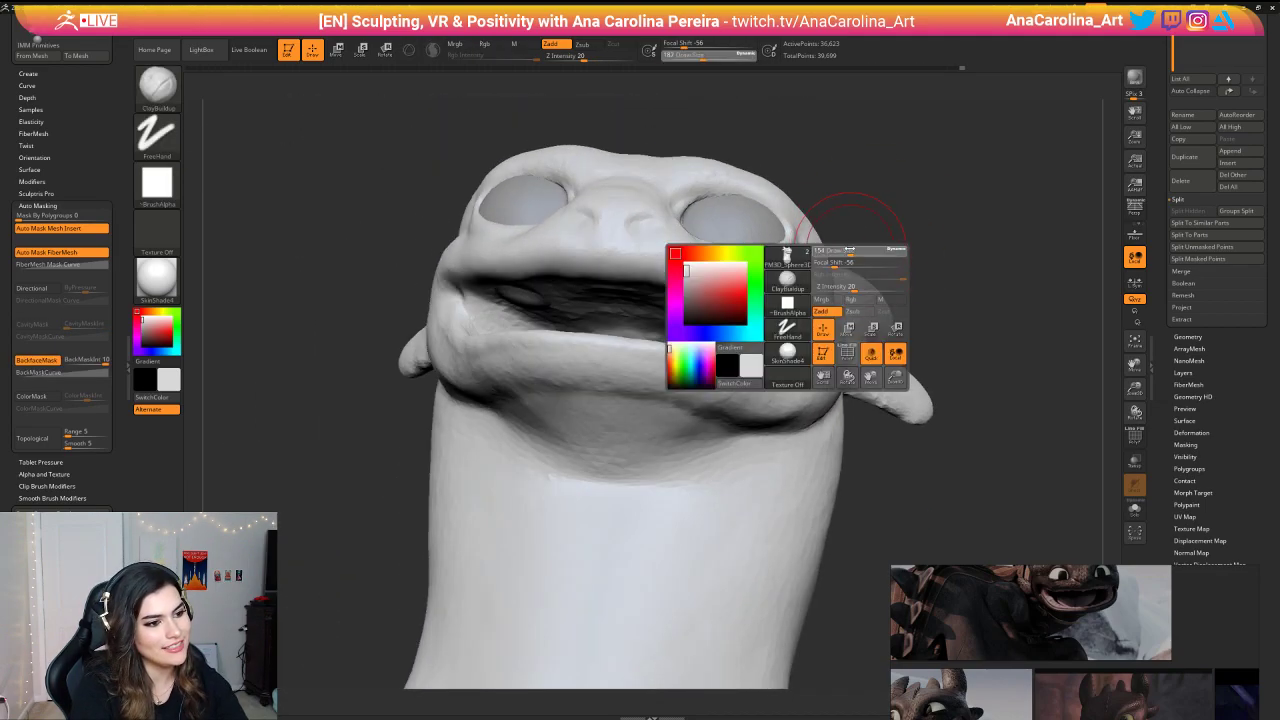
pyautogui.moveTo(820, 268); pyautogui.dragTo(922, 278, button='right')
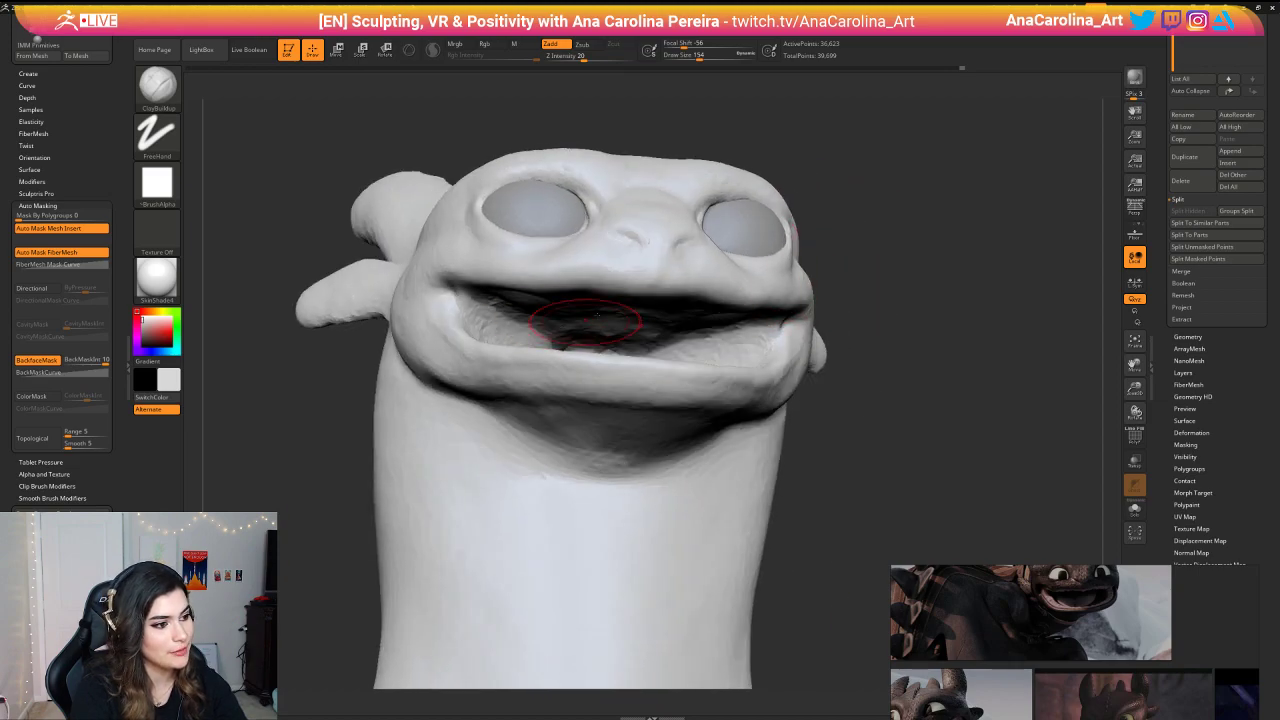
pyautogui.moveTo(682, 322); pyautogui.dragTo(750, 325, button='right')
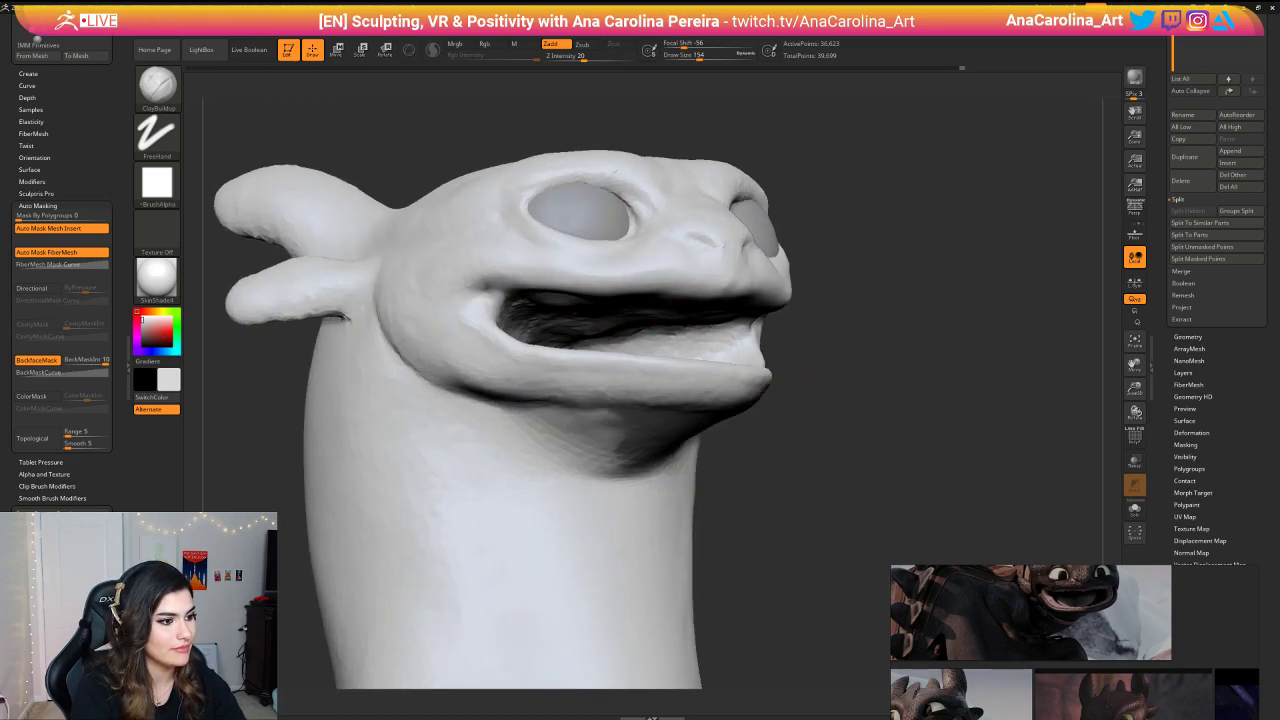
pyautogui.moveTo(677, 357)
pyautogui.mouseDown()
pyautogui.moveTo(829, 351)
pyautogui.moveTo(746, 374)
pyautogui.mouseUp()
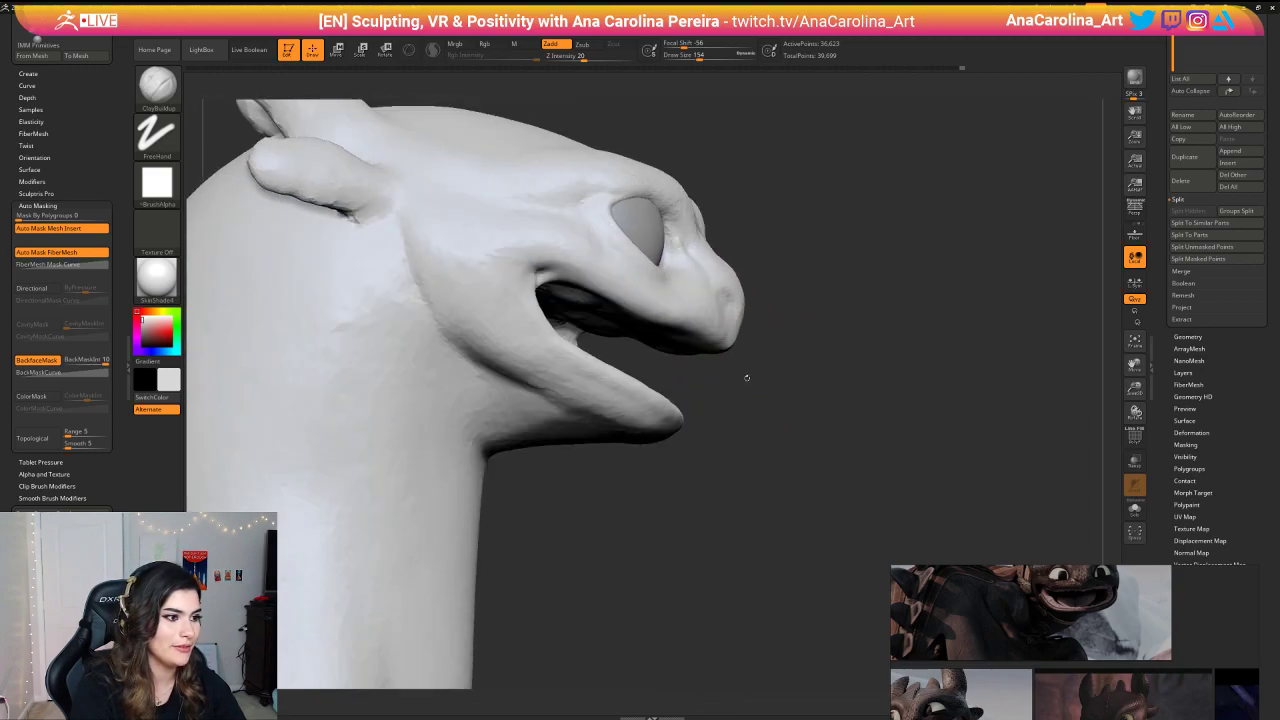
pyautogui.keyDown('alt'); pyautogui.click(664, 254); pyautogui.keyUp('alt')
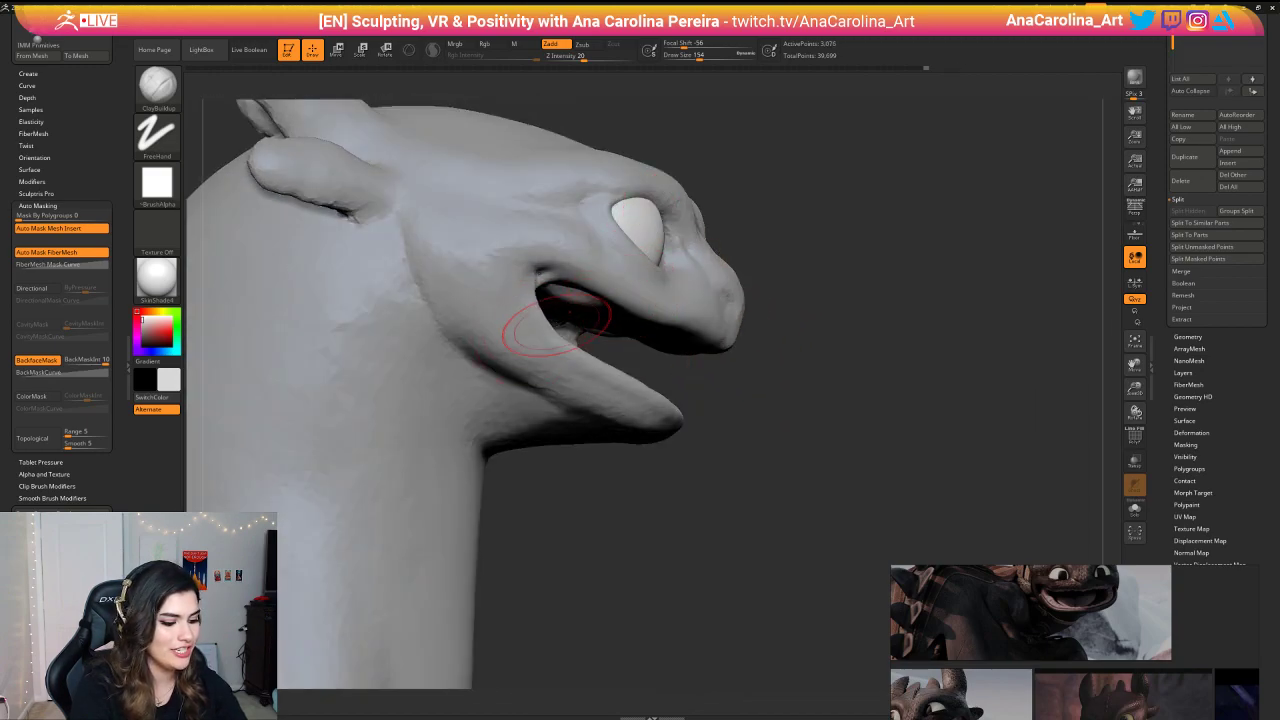
pyautogui.press('b')
pyautogui.press('m')
pyautogui.press('v')
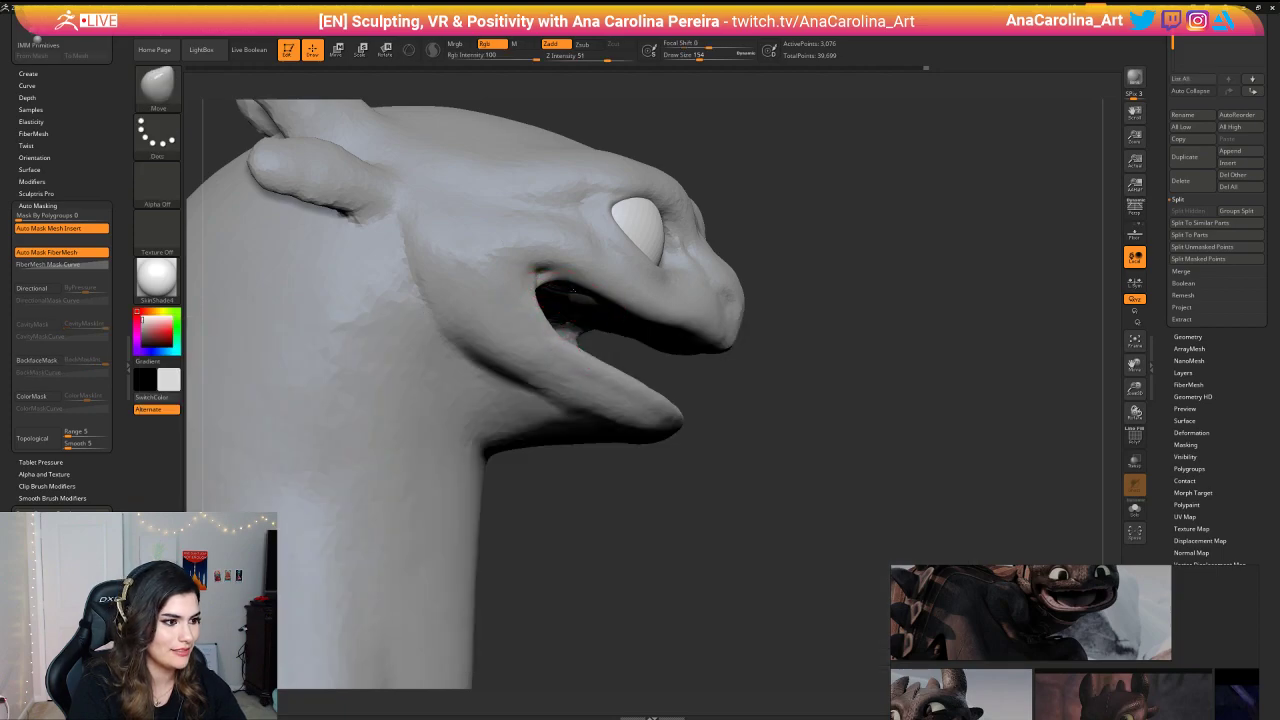
pyautogui.moveTo(726, 438)
pyautogui.mouseDown()
pyautogui.moveTo(711, 400)
pyautogui.moveTo(714, 452)
pyautogui.mouseUp()
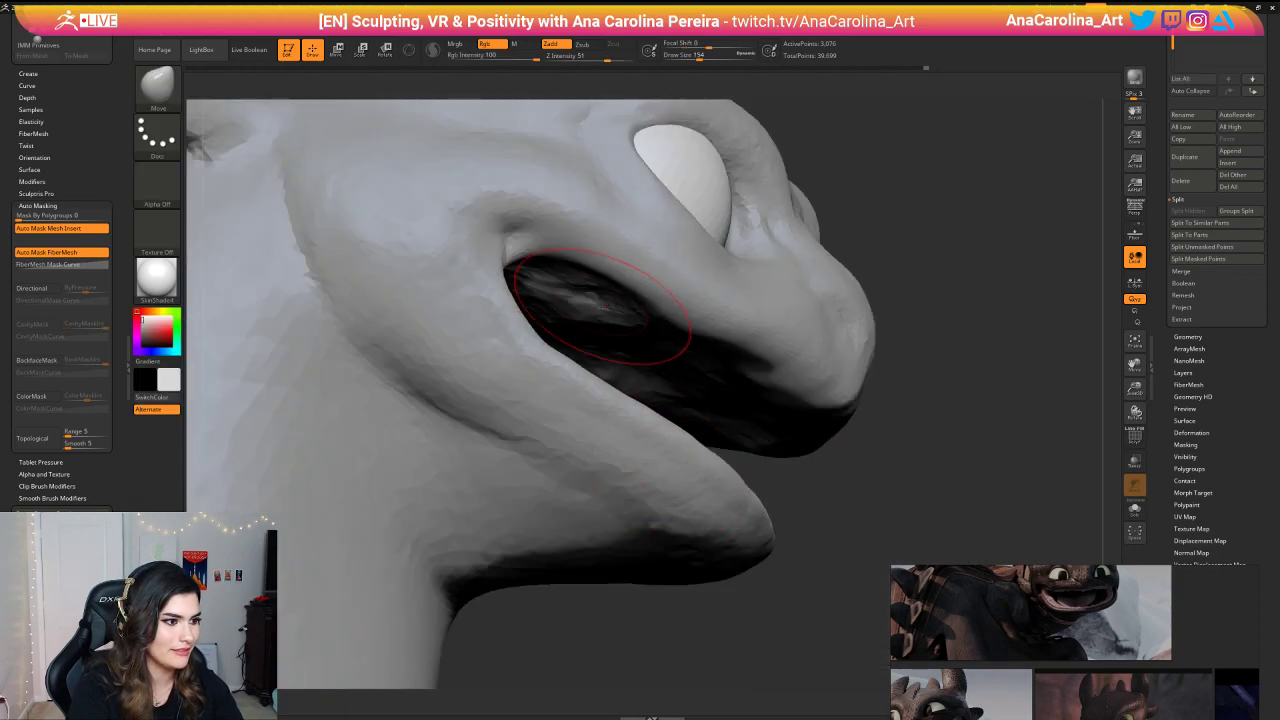
pyautogui.moveTo(620, 323); pyautogui.dragTo(651, 251)
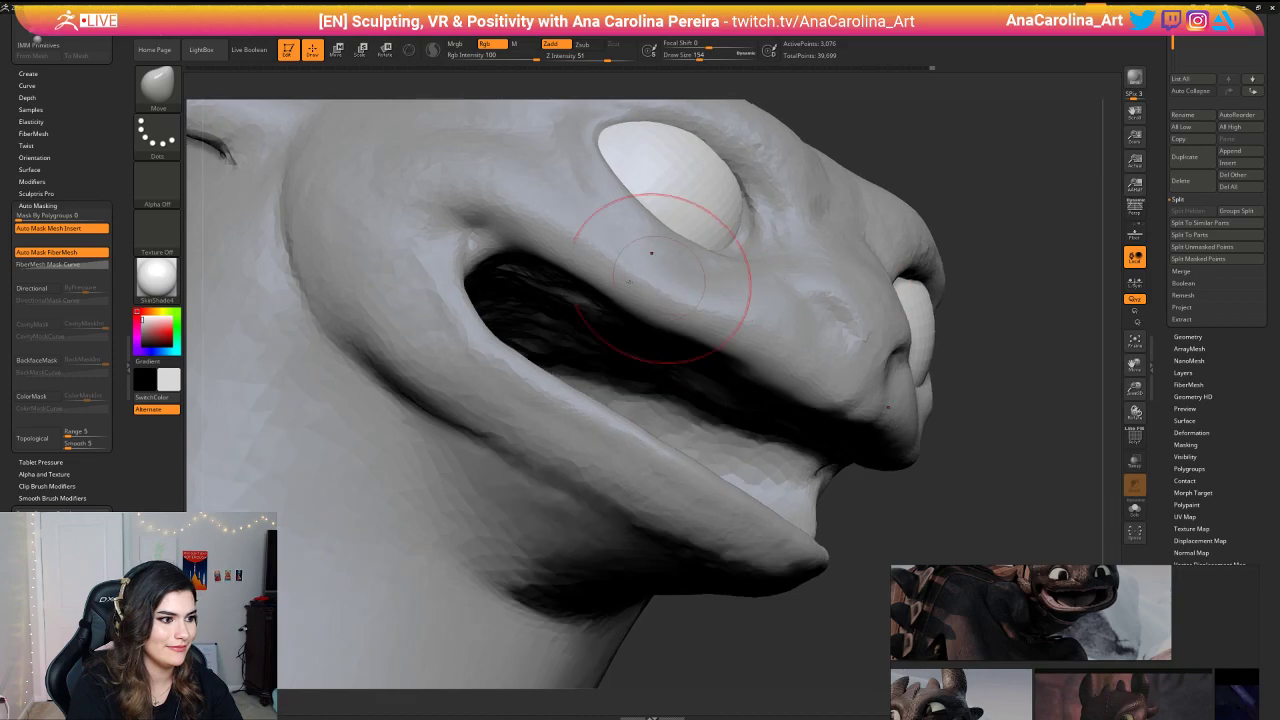
pyautogui.scroll(-5, 968, 240)
# Step: Reselect the head and build up the roof of the mouth over the eyeball with ClayBuildup at draw size 192
pyautogui.press('b')
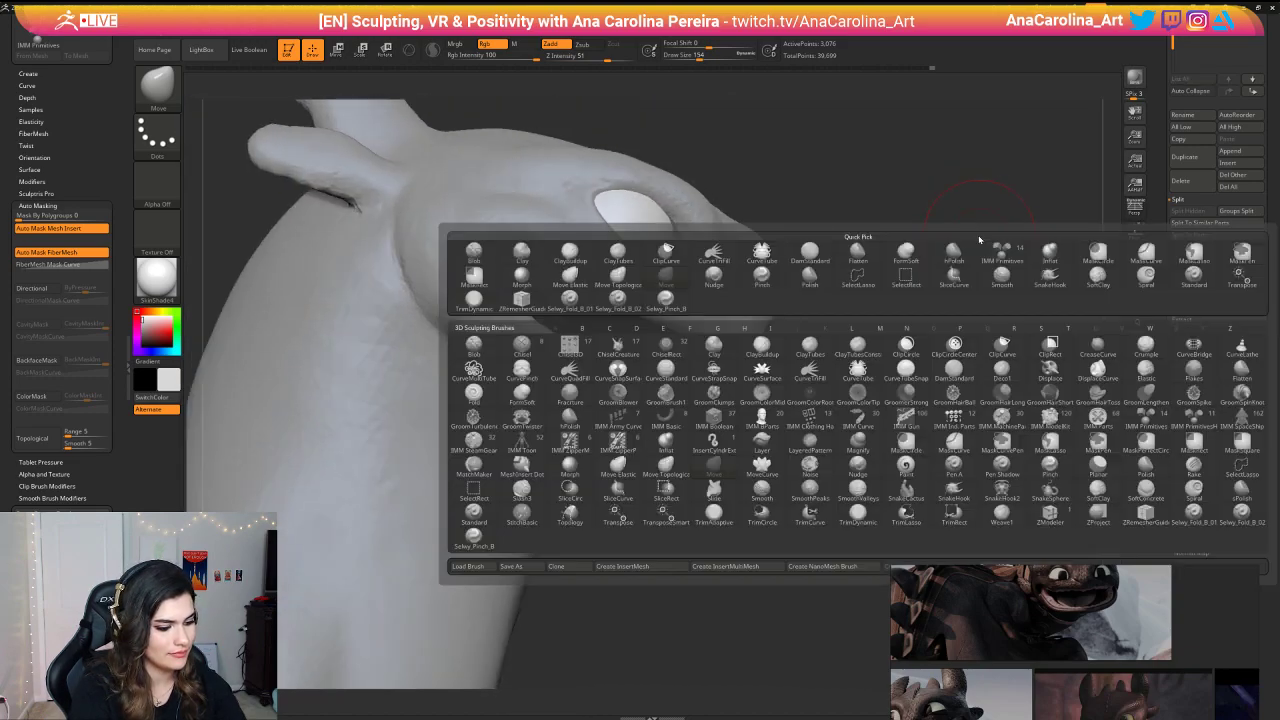
pyautogui.press('c')
pyautogui.press('b')
pyautogui.press('space')
pyautogui.moveTo(969, 240)
pyautogui.mouseDown()
pyautogui.moveTo(938, 258)
pyautogui.moveTo(960, 260)
pyautogui.mouseUp()
pyautogui.scroll(4, 580, 285)
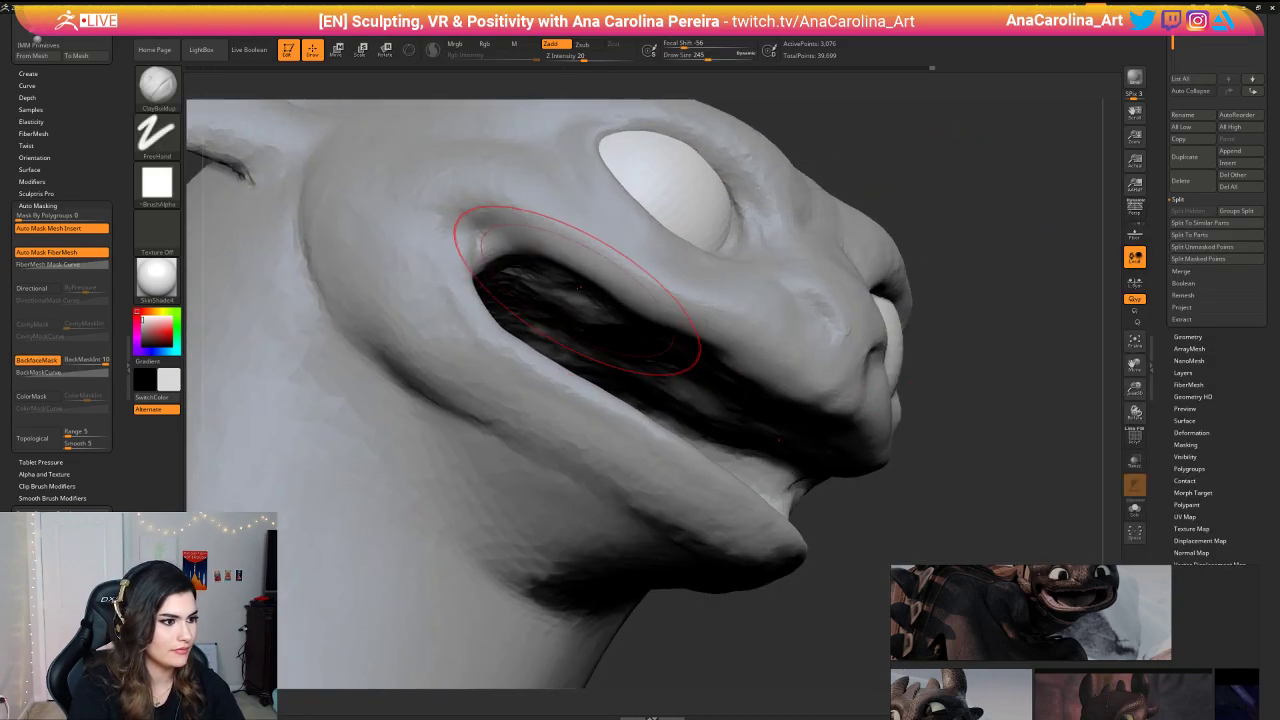
pyautogui.press('space')
pyautogui.moveTo(583, 311); pyautogui.dragTo(592, 290, button='right')
pyautogui.keyDown('alt'); pyautogui.click(746, 277); pyautogui.keyUp('alt')
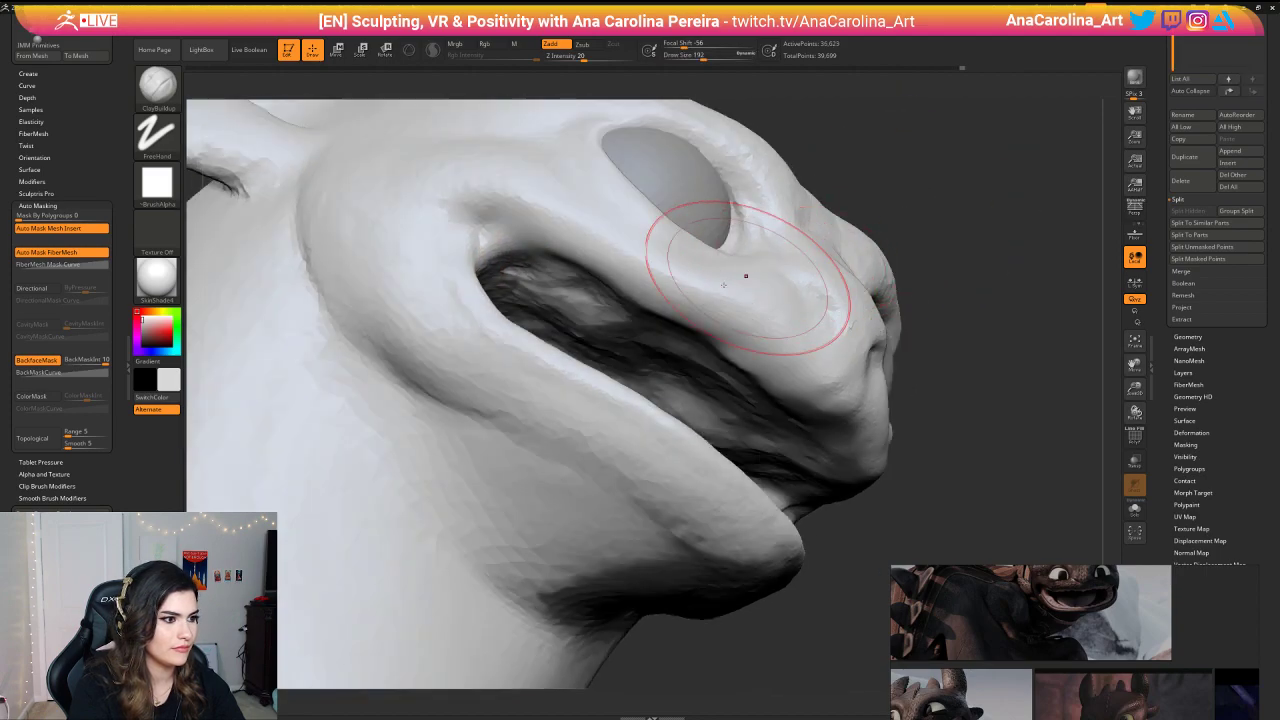
pyautogui.moveTo(621, 340); pyautogui.dragTo(546, 290)
pyautogui.moveTo(676, 345); pyautogui.dragTo(592, 330)
# Step: Thicken the inner cheek and front palate with further ClayBuildup strokes at draw size 192
pyautogui.moveTo(800, 242); pyautogui.dragTo(735, 272, button='right')
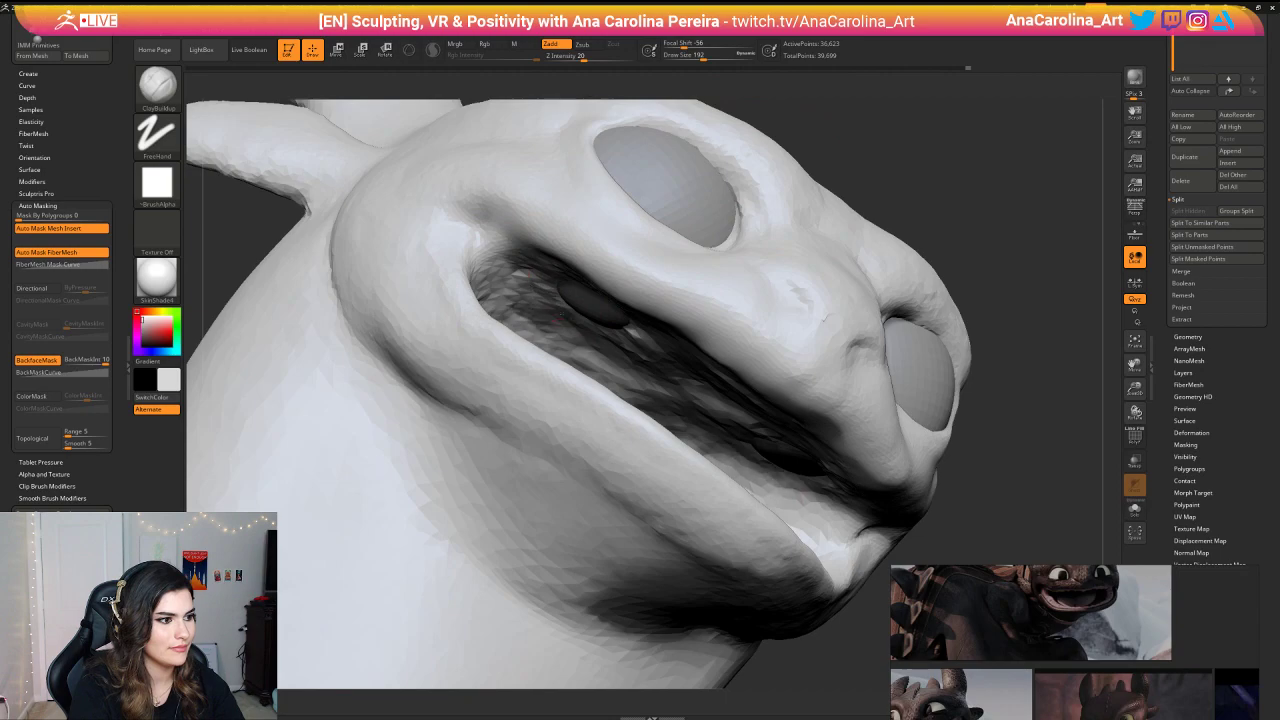
pyautogui.moveTo(590, 345); pyautogui.dragTo(534, 323)
pyautogui.moveTo(850, 256); pyautogui.dragTo(830, 279, button='right')
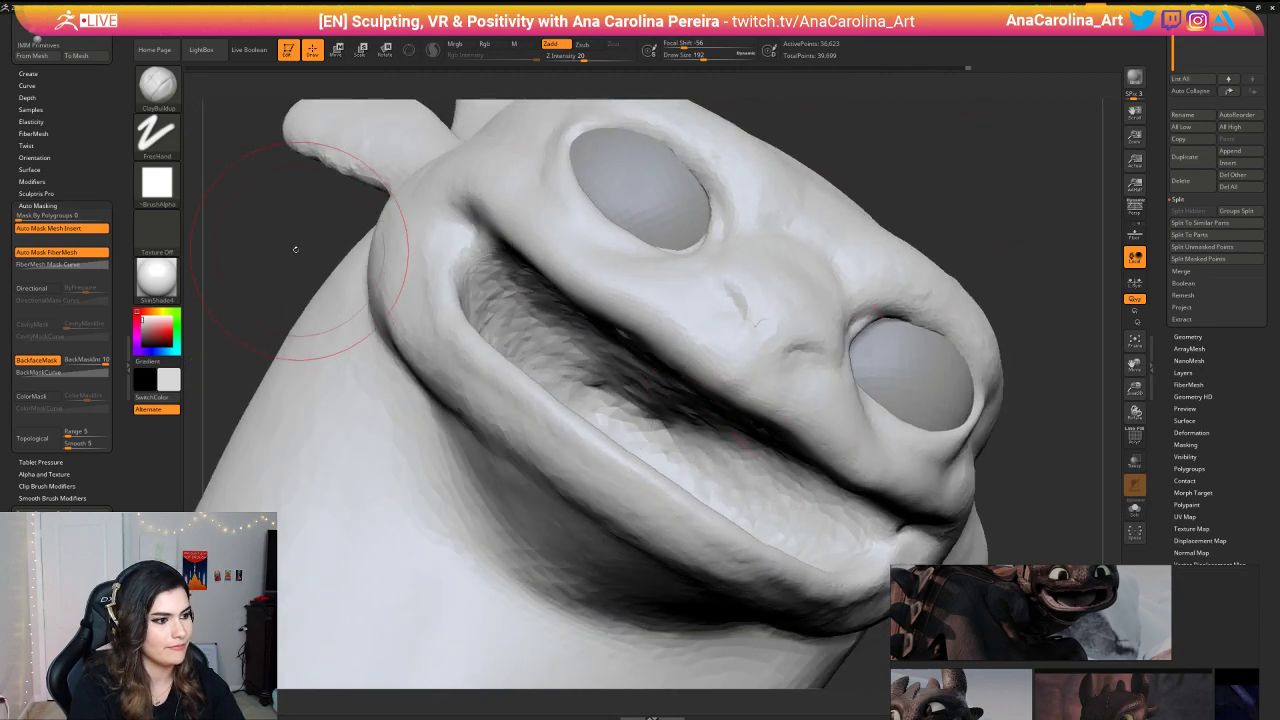
pyautogui.moveTo(295, 250); pyautogui.dragTo(361, 269, button='right')
pyautogui.moveTo(873, 262); pyautogui.dragTo(850, 205, button='right')
pyautogui.moveTo(738, 402); pyautogui.dragTo(640, 352)
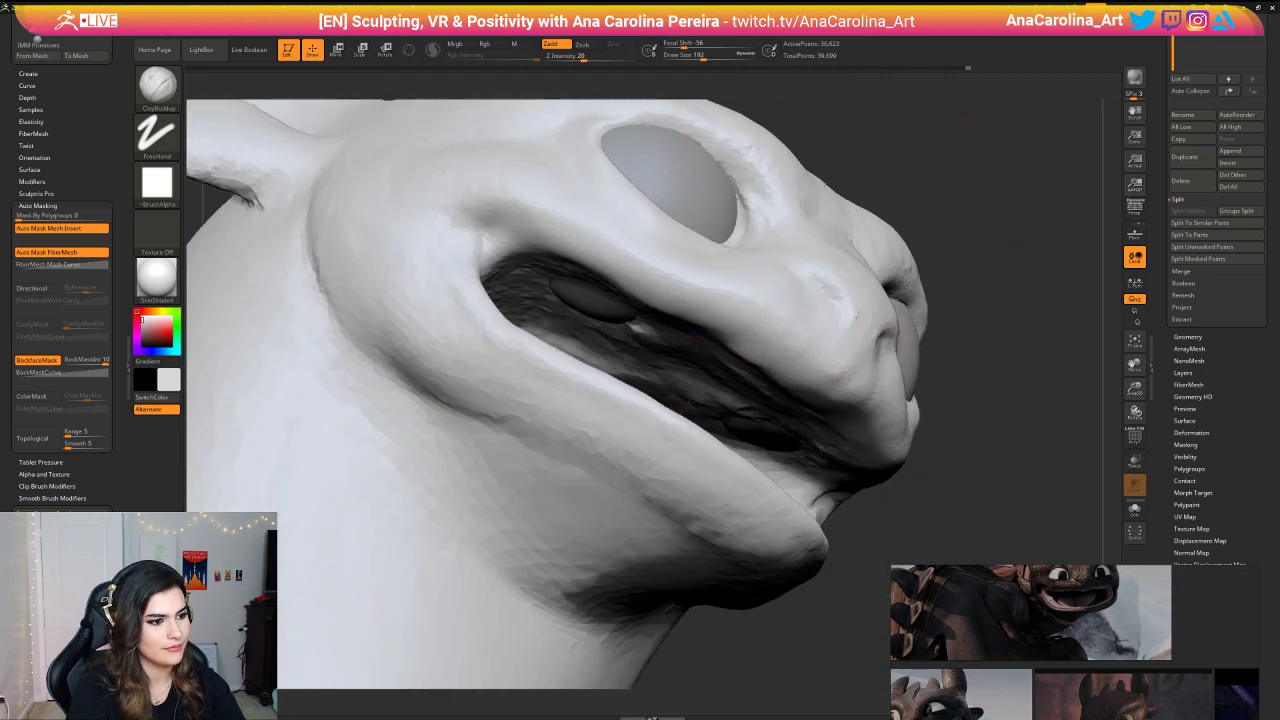
pyautogui.moveTo(930, 435); pyautogui.dragTo(929, 465, button='right')
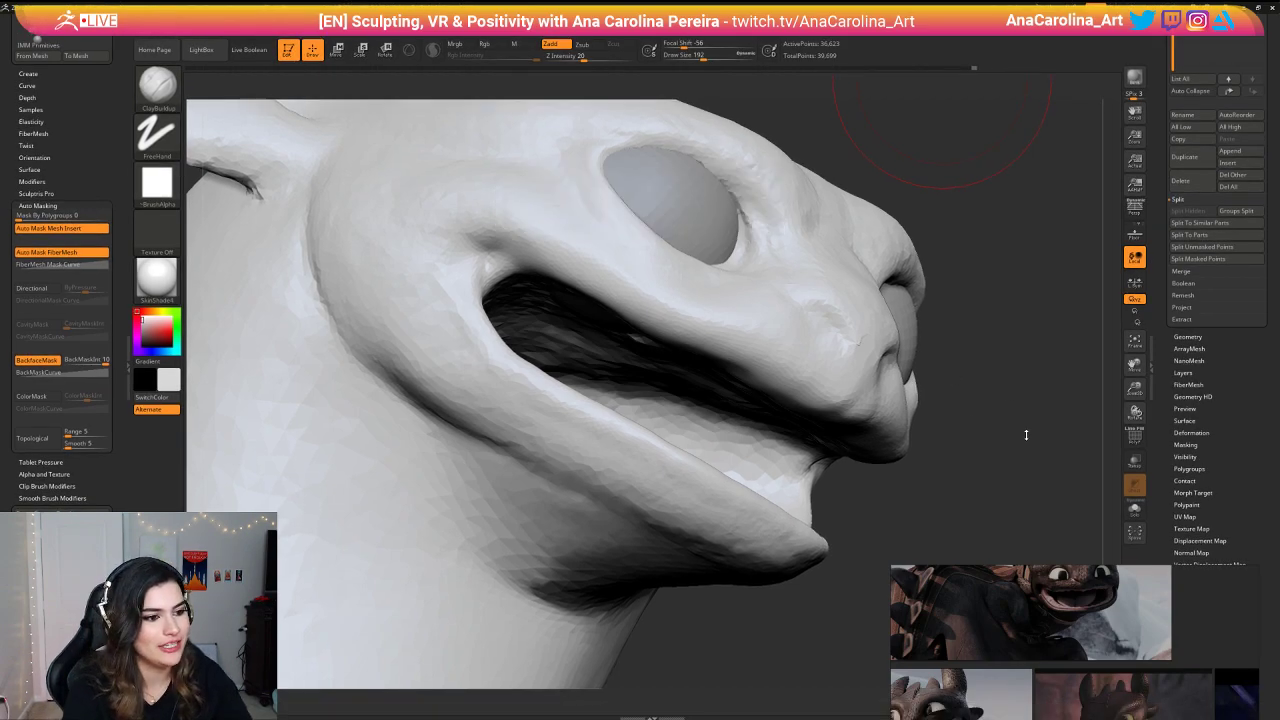
# Step: Cover the eyeballs poking through the mouth's roof with ClayBuildup at draw size 108
pyautogui.moveTo(1026, 435); pyautogui.dragTo(1010, 400)
pyautogui.moveTo(1030, 345)
pyautogui.mouseDown()
pyautogui.moveTo(971, 274)
pyautogui.moveTo(1000, 262)
pyautogui.mouseUp()
pyautogui.press('space')
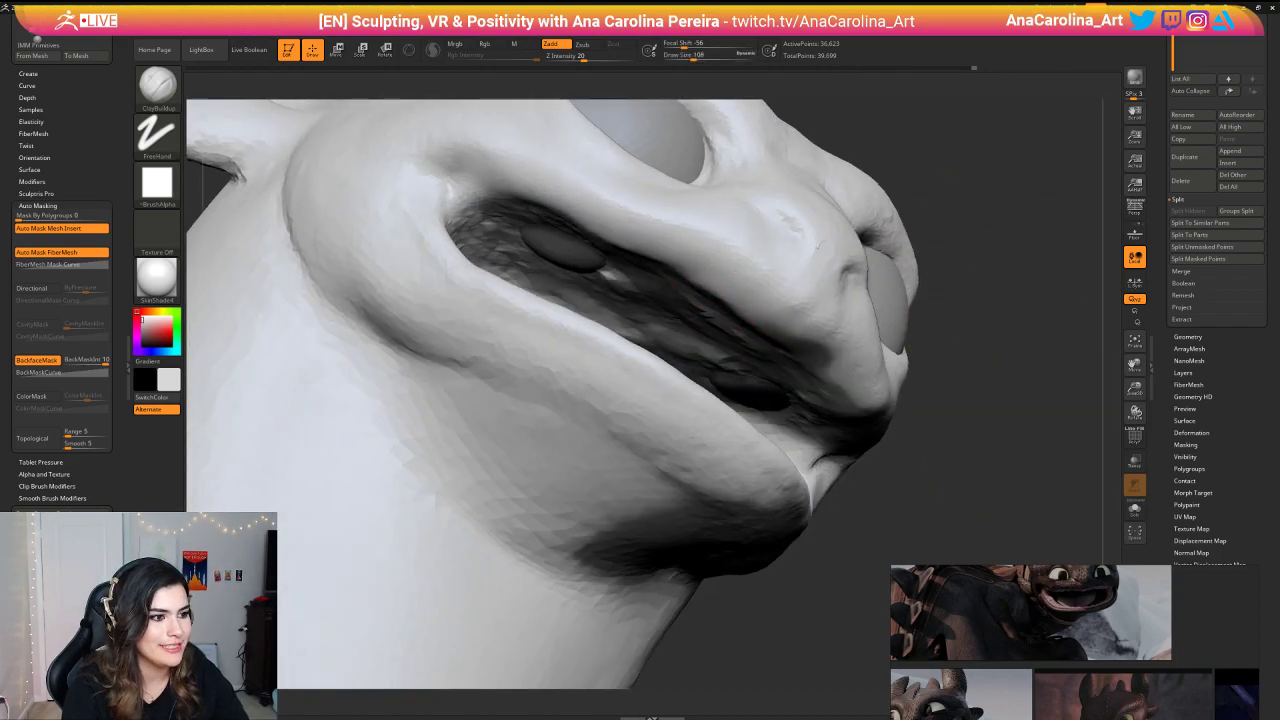
pyautogui.moveTo(694, 272); pyautogui.dragTo(734, 304)
pyautogui.moveTo(945, 396); pyautogui.dragTo(941, 427)
pyautogui.moveTo(738, 366)
pyautogui.mouseDown()
pyautogui.moveTo(576, 306)
pyautogui.moveTo(642, 332)
pyautogui.mouseUp()
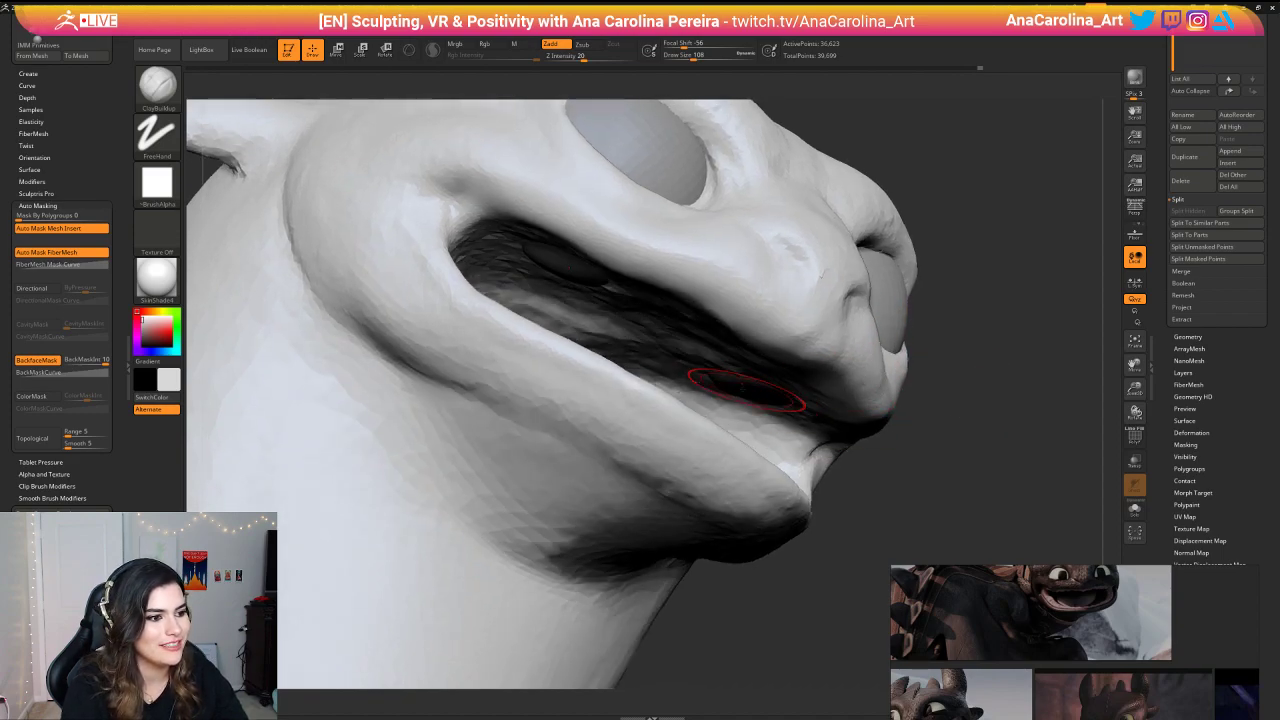
pyautogui.moveTo(842, 446); pyautogui.dragTo(853, 458)
pyautogui.moveTo(662, 348)
pyautogui.mouseDown()
pyautogui.moveTo(572, 330)
pyautogui.moveTo(601, 368)
pyautogui.moveTo(660, 370)
pyautogui.mouseUp()
# Step: Smooth the brow above the inner corner of the eye
pyautogui.keyDown('alt'); pyautogui.moveTo(945, 385); pyautogui.dragTo(938, 352); pyautogui.keyUp('alt')
pyautogui.moveTo(938, 352)
pyautogui.keyDown('shift'); pyautogui.mouseDown()
pyautogui.moveTo(923, 346)
pyautogui.moveTo(939, 320)
pyautogui.moveTo(940, 352)
pyautogui.mouseUp(); pyautogui.keyUp('shift')
pyautogui.moveTo(940, 352); pyautogui.dragTo(912, 382)
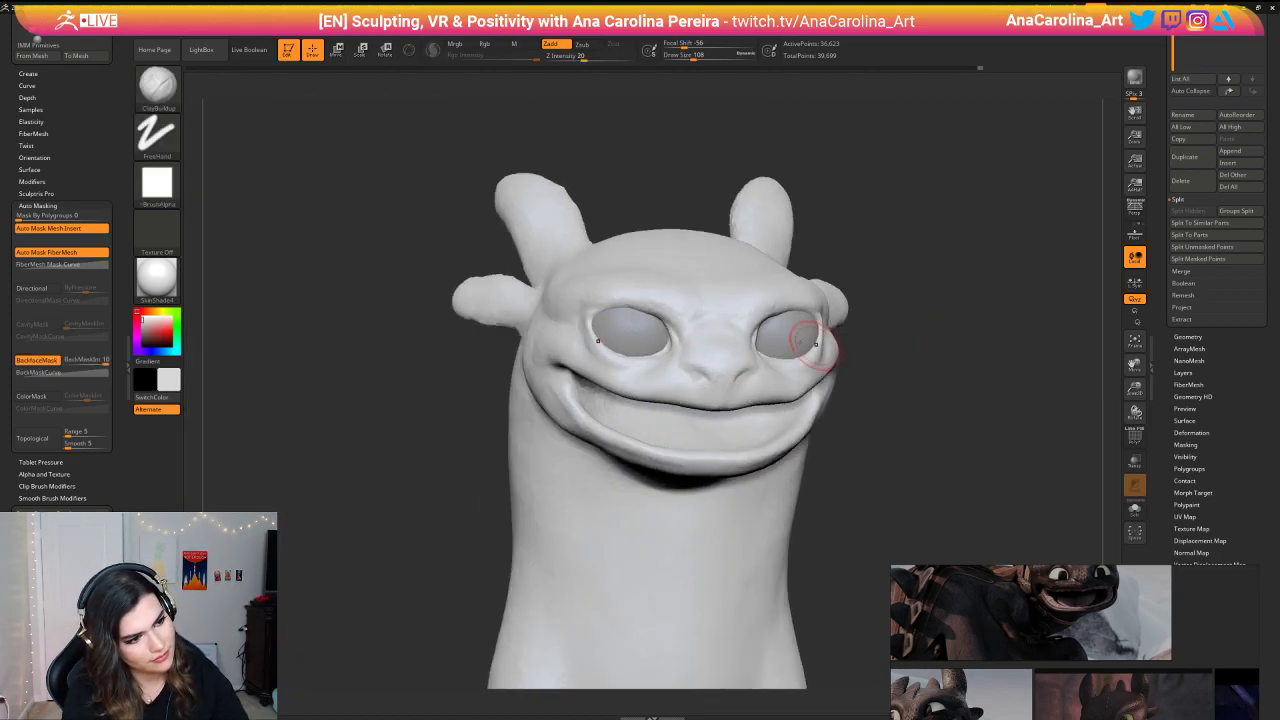
pyautogui.moveTo(871, 317); pyautogui.dragTo(693, 317, button='right')
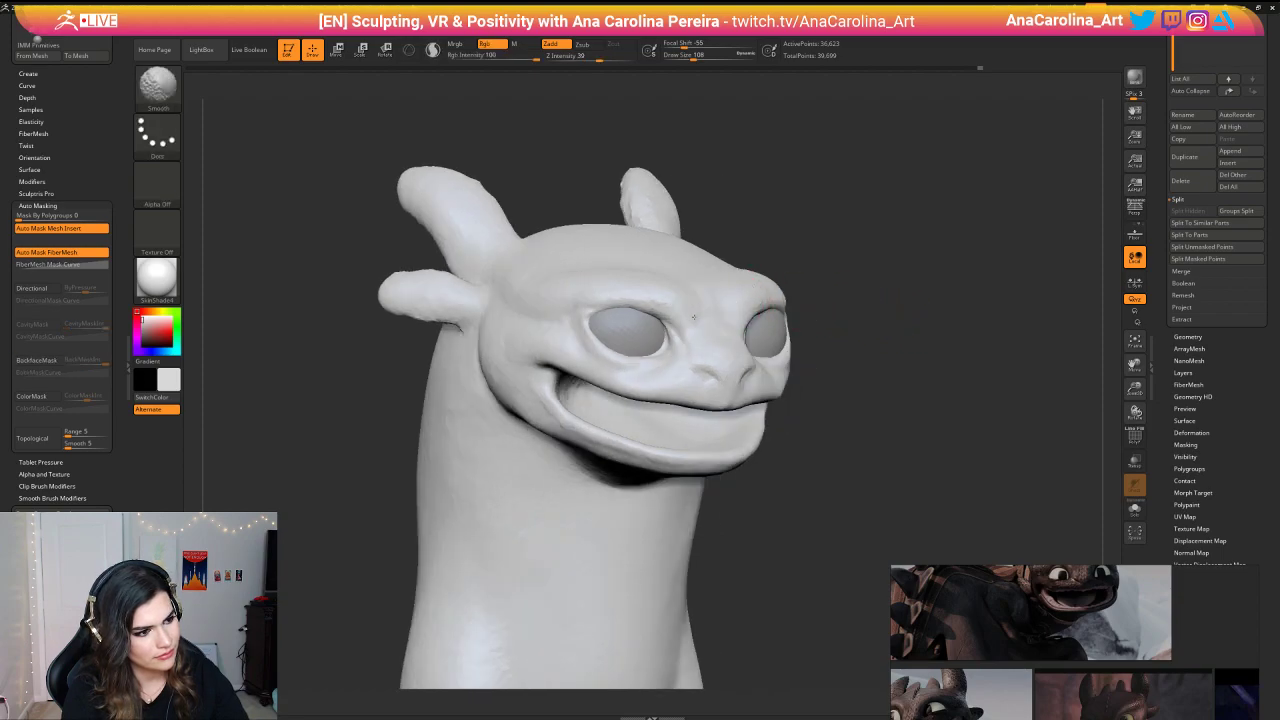
pyautogui.keyDown('shift'); pyautogui.moveTo(640, 306); pyautogui.dragTo(680, 300); pyautogui.keyUp('shift')
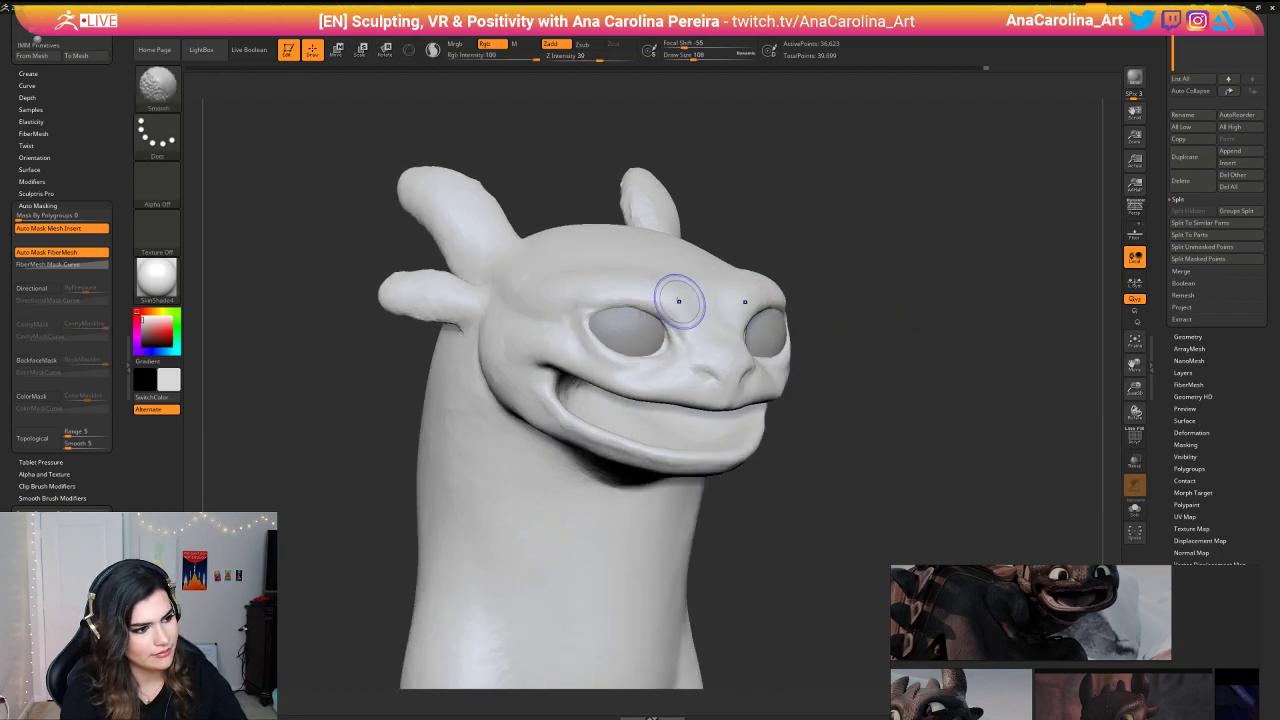
# Step: Examine the eyes and the overall head and neck shape from the front and three-quarter views
pyautogui.moveTo(915, 332)
pyautogui.keyDown('alt'); pyautogui.mouseDown()
pyautogui.moveTo(905, 275)
pyautogui.moveTo(854, 254)
pyautogui.moveTo(872, 318)
pyautogui.moveTo(851, 320)
pyautogui.moveTo(930, 296)
pyautogui.mouseUp(); pyautogui.keyUp('alt')
pyautogui.keyDown('alt'); pyautogui.click(790, 334); pyautogui.keyUp('alt')
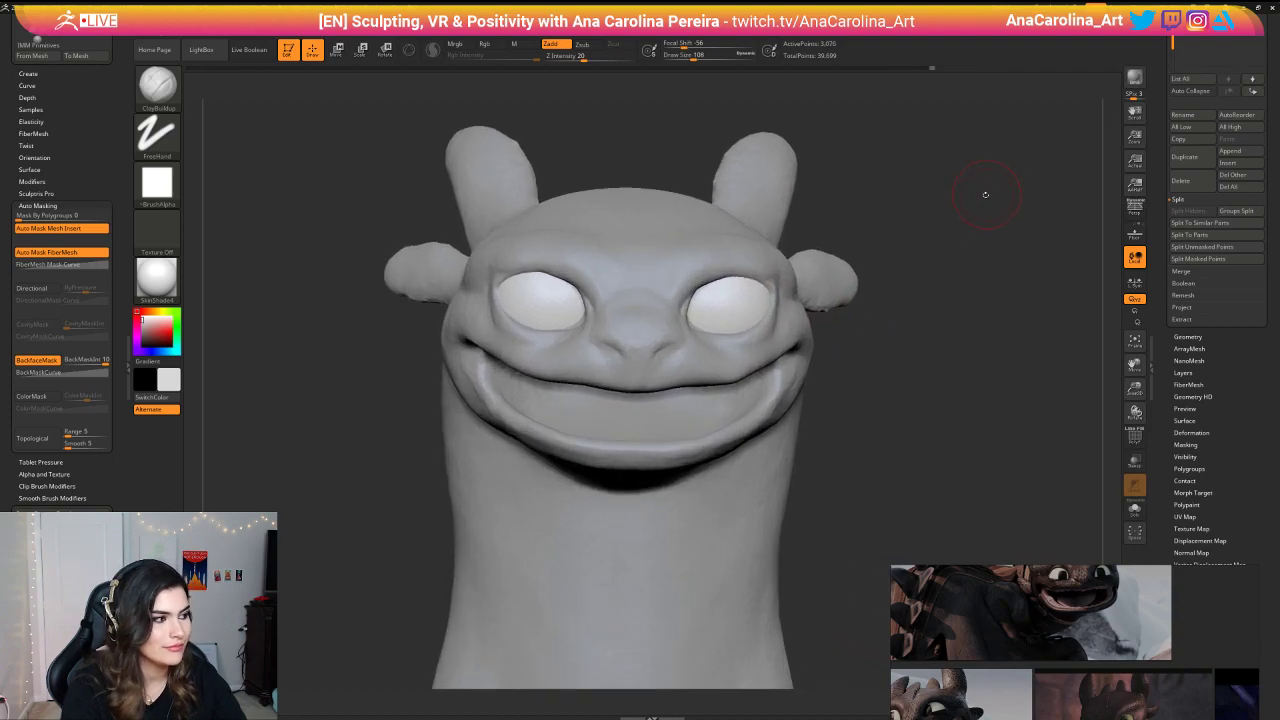
pyautogui.moveTo(822, 316); pyautogui.dragTo(880, 298)
pyautogui.keyDown('alt'); pyautogui.click(666, 340); pyautogui.keyUp('alt')
pyautogui.keyDown('alt'); pyautogui.moveTo(835, 400); pyautogui.dragTo(876, 346); pyautogui.keyUp('alt')
pyautogui.moveTo(876, 346); pyautogui.dragTo(789, 343)
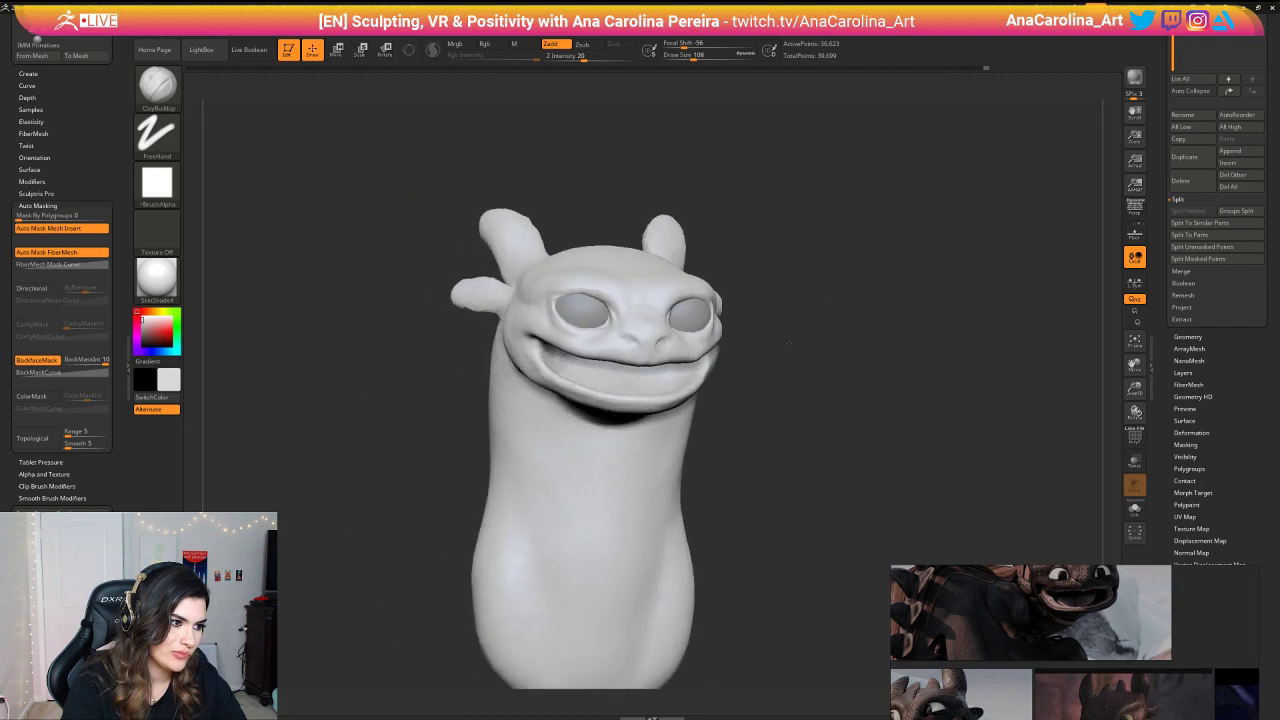
pyautogui.moveTo(790, 343); pyautogui.dragTo(791, 351, button='right')
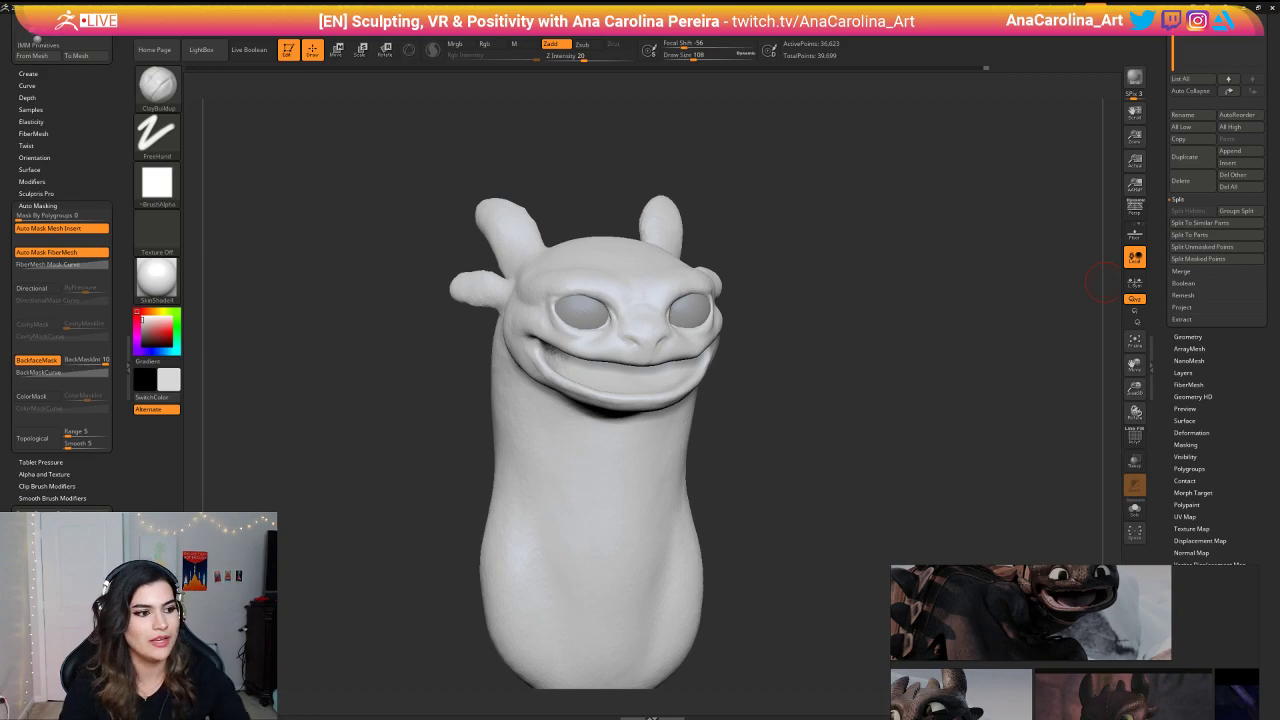
pyautogui.moveTo(385, 433); pyautogui.dragTo(402, 432)
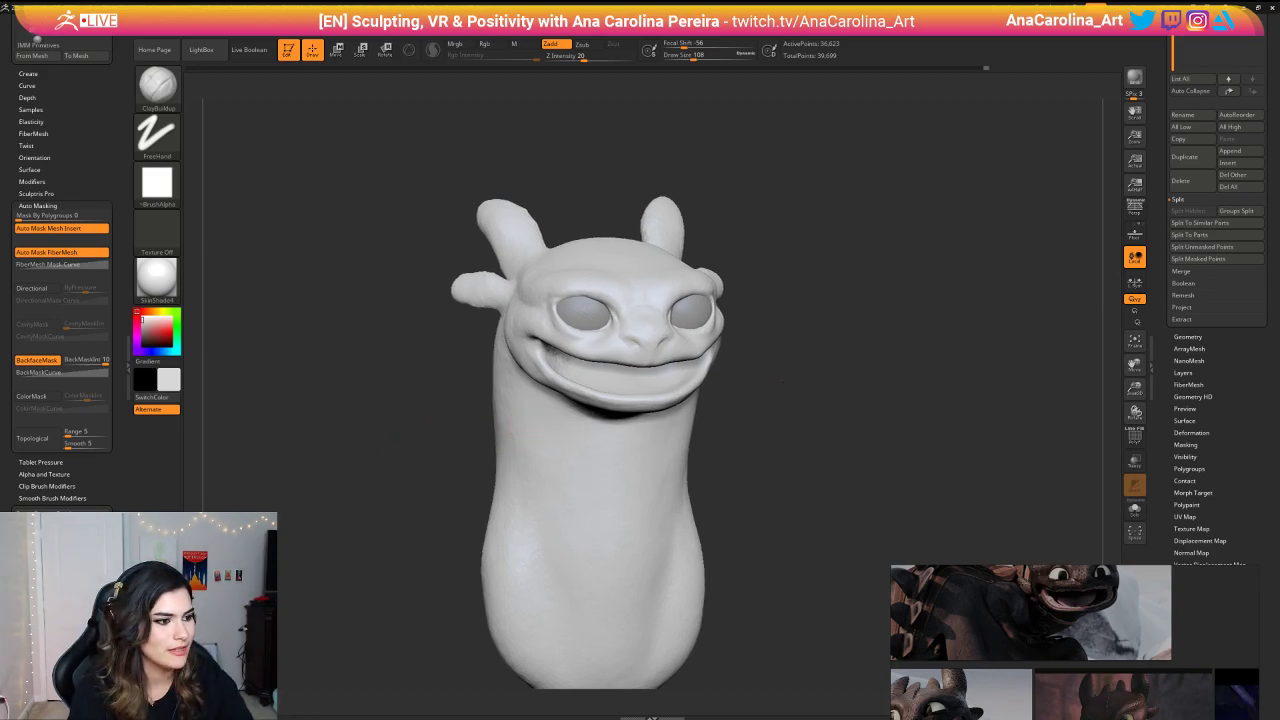
# Step: Build up the palate and the mouth floor behind the lower lip from below with ClayBuildup at draw size 108
pyautogui.keyDown('shift'); pyautogui.moveTo(790, 410); pyautogui.dragTo(815, 412); pyautogui.keyUp('shift')
pyautogui.keyDown('alt'); pyautogui.moveTo(820, 390); pyautogui.dragTo(839, 444); pyautogui.keyUp('alt')
pyautogui.moveTo(958, 356); pyautogui.dragTo(897, 368)
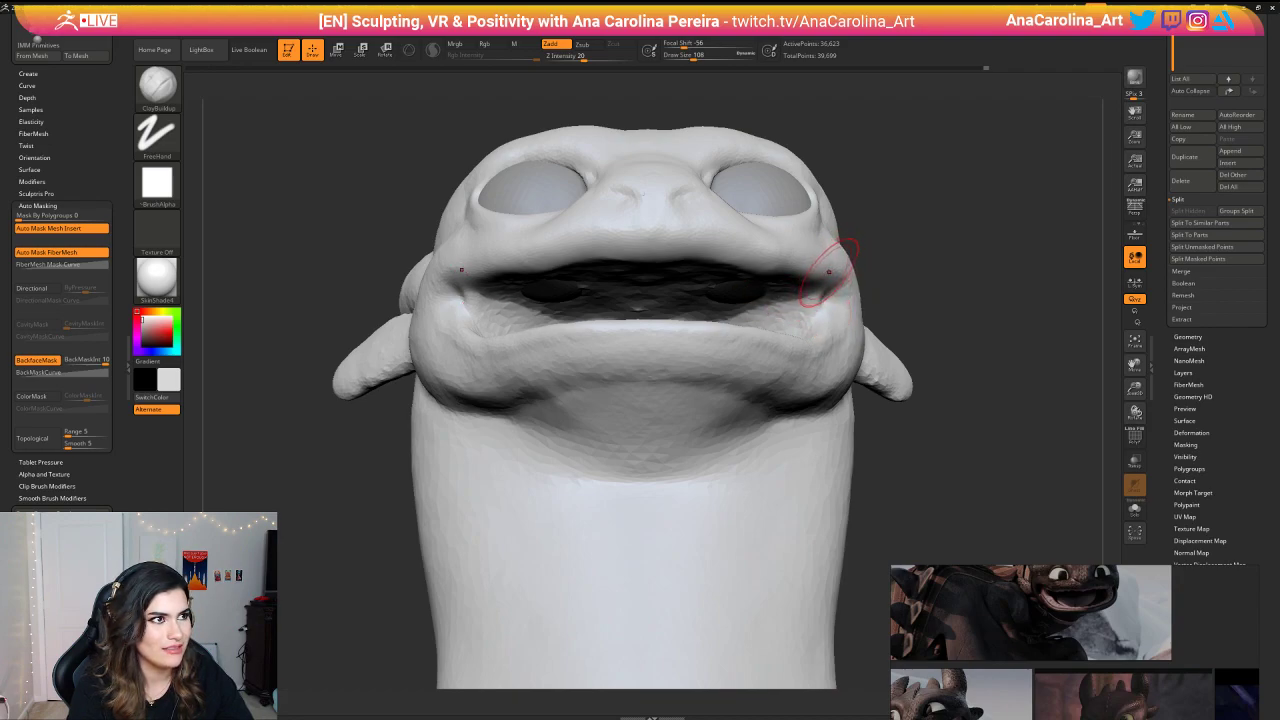
pyautogui.moveTo(935, 300)
pyautogui.mouseDown()
pyautogui.moveTo(1045, 355)
pyautogui.moveTo(930, 310)
pyautogui.mouseUp()
pyautogui.moveTo(560, 326)
pyautogui.mouseDown()
pyautogui.moveTo(490, 330)
pyautogui.moveTo(585, 360)
pyautogui.moveTo(630, 346)
pyautogui.mouseUp()
pyautogui.moveTo(935, 305)
pyautogui.mouseDown()
pyautogui.moveTo(990, 405)
pyautogui.moveTo(915, 300)
pyautogui.mouseUp()
pyautogui.moveTo(738, 322); pyautogui.dragTo(628, 351)
pyautogui.moveTo(925, 240); pyautogui.dragTo(920, 280)
pyautogui.moveTo(630, 346)
pyautogui.mouseDown()
pyautogui.moveTo(700, 335)
pyautogui.moveTo(737, 353)
pyautogui.moveTo(718, 328)
pyautogui.mouseUp()
pyautogui.moveTo(874, 389); pyautogui.dragTo(945, 376)
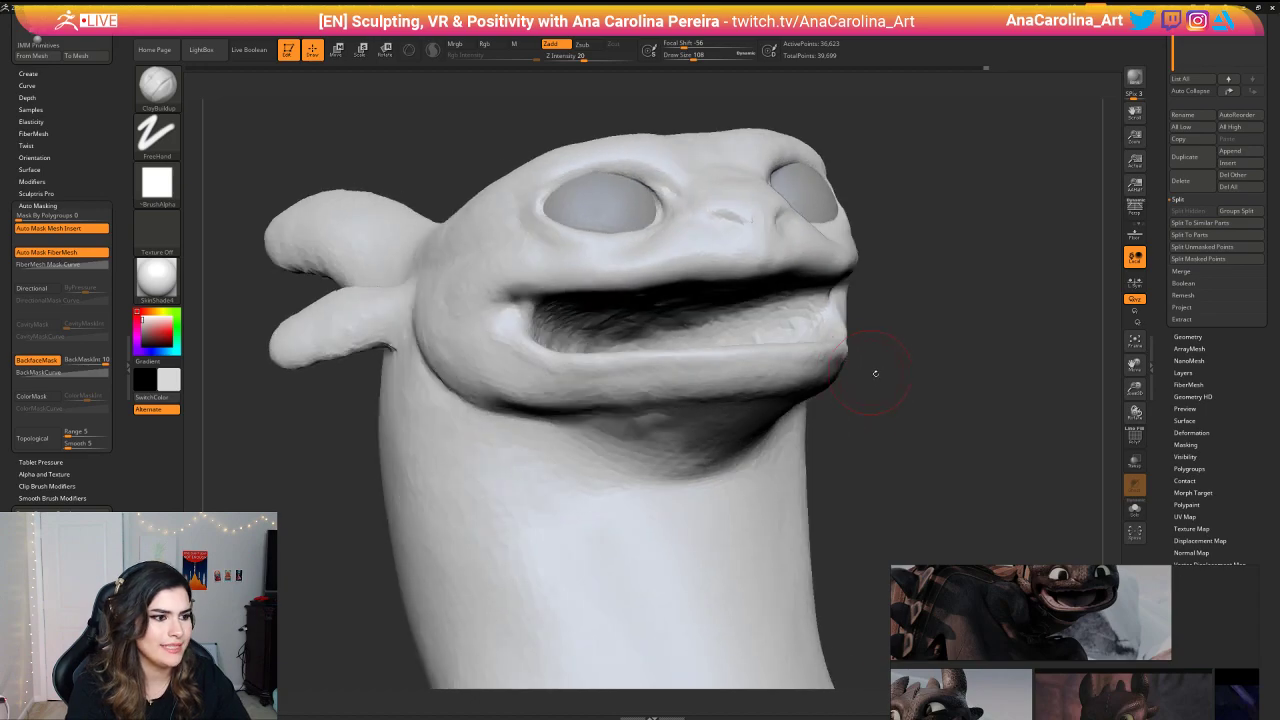
# Step: Build up and smooth the underside of the jaw where it meets the throat with ClayBuildup at draw size 223
pyautogui.moveTo(648, 424); pyautogui.dragTo(688, 454)
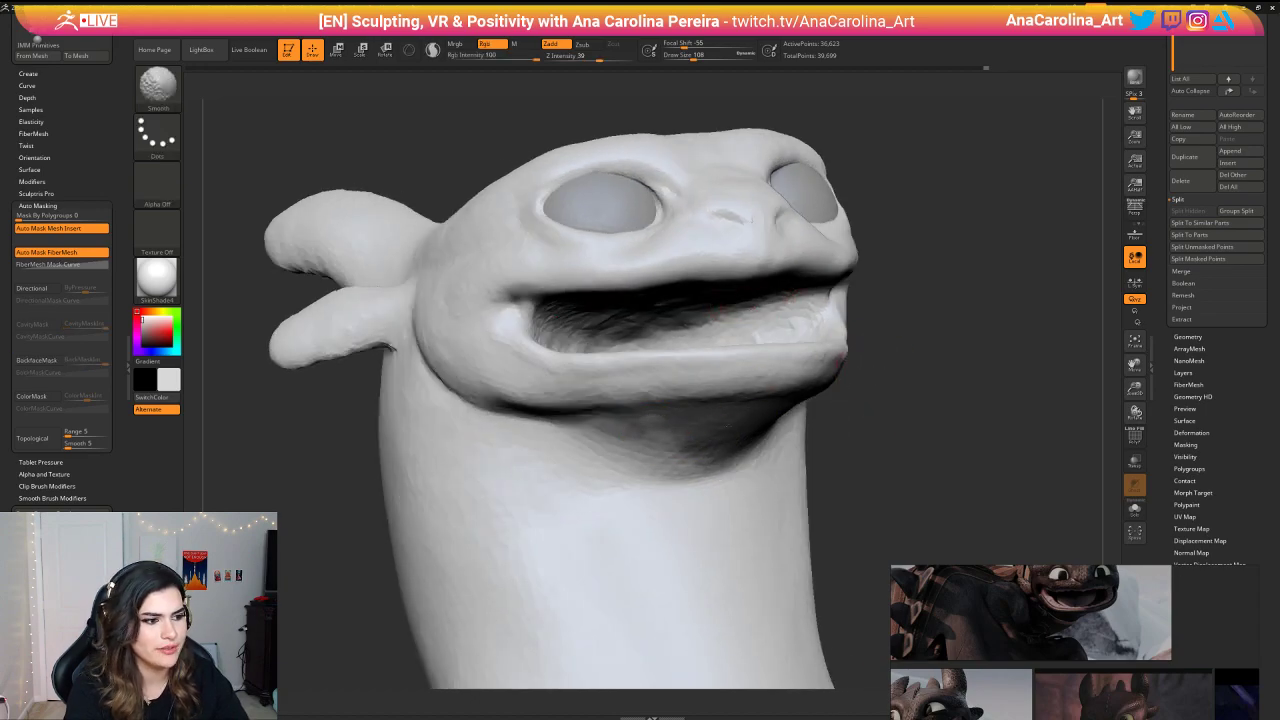
pyautogui.moveTo(870, 420)
pyautogui.keyDown('alt'); pyautogui.mouseDown()
pyautogui.moveTo(837, 329)
pyautogui.moveTo(864, 386)
pyautogui.moveTo(912, 359)
pyautogui.mouseUp(); pyautogui.keyUp('alt')
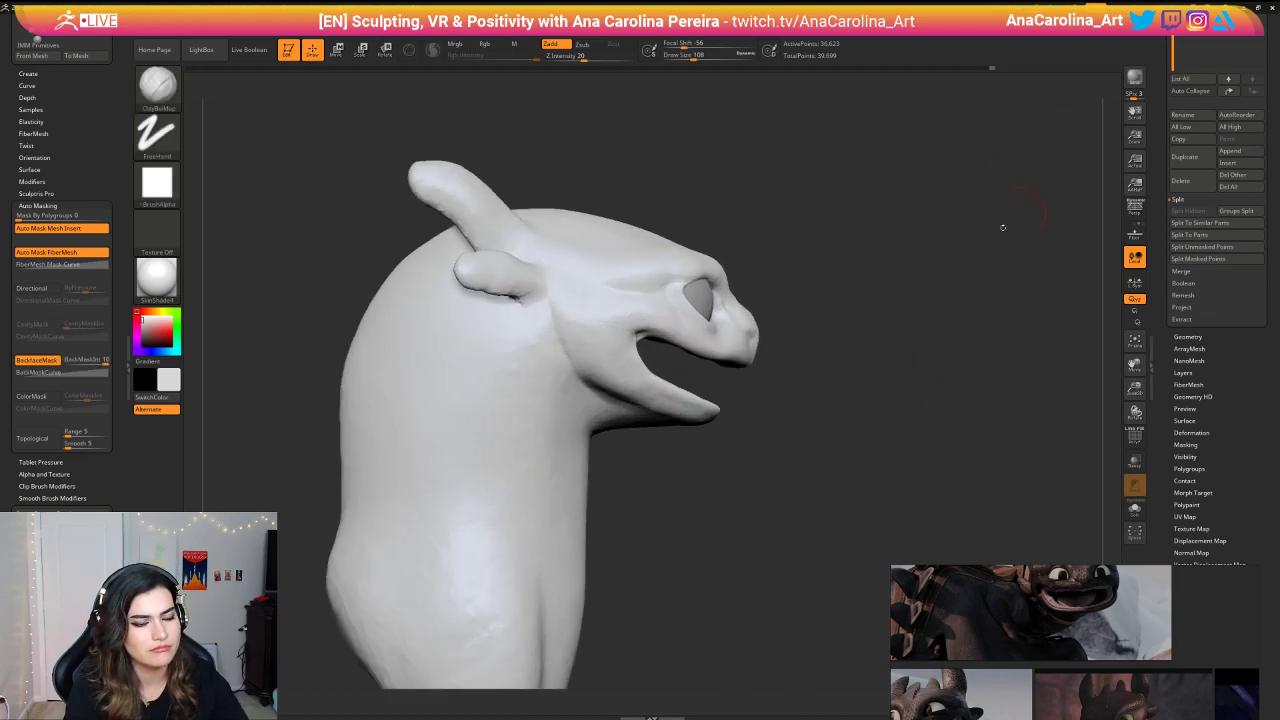
pyautogui.keyDown('alt'); pyautogui.moveTo(1003, 228); pyautogui.dragTo(960, 310); pyautogui.keyUp('alt')
pyautogui.press('space')
pyautogui.moveTo(810, 396); pyautogui.dragTo(819, 396)
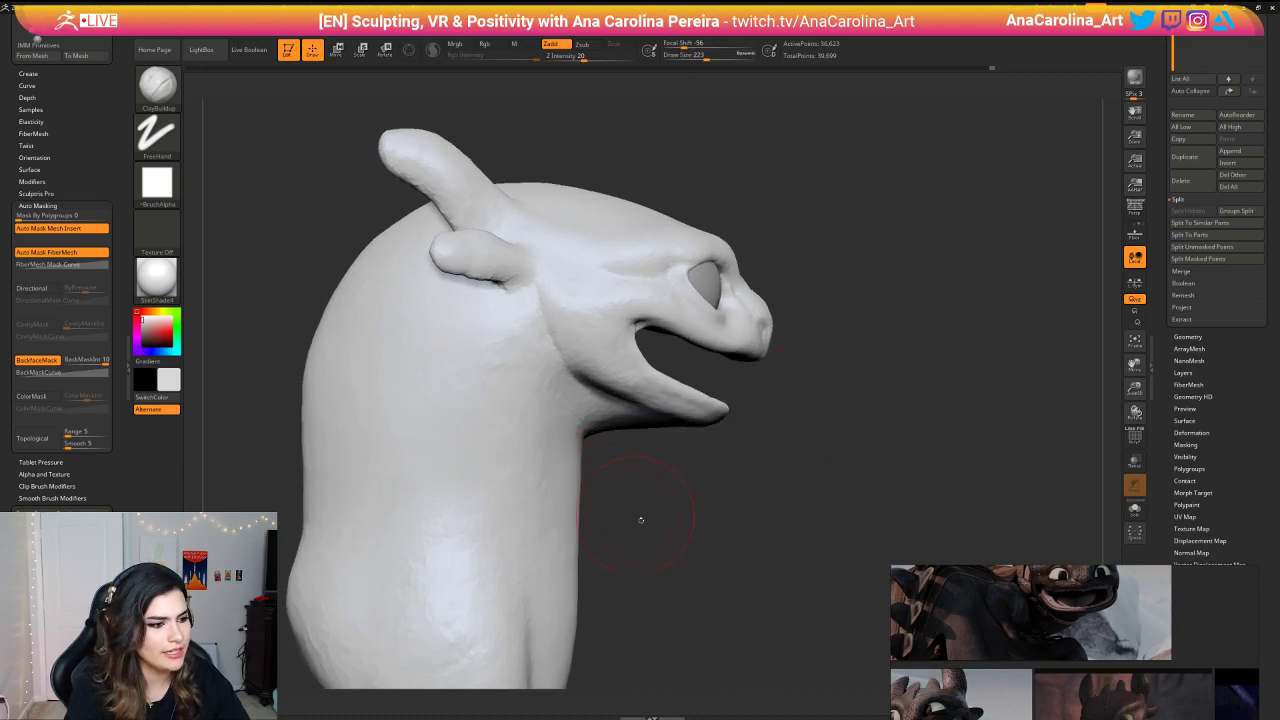
pyautogui.moveTo(640, 519)
pyautogui.mouseDown()
pyautogui.moveTo(646, 500)
pyautogui.moveTo(604, 460)
pyautogui.moveTo(610, 430)
pyautogui.mouseUp()
# Step: Choose the Move brush at draw size 182 and examine the head and neck shape from the side, front and three-quarter views
pyautogui.press('b')
pyautogui.press('m')
pyautogui.press('v')
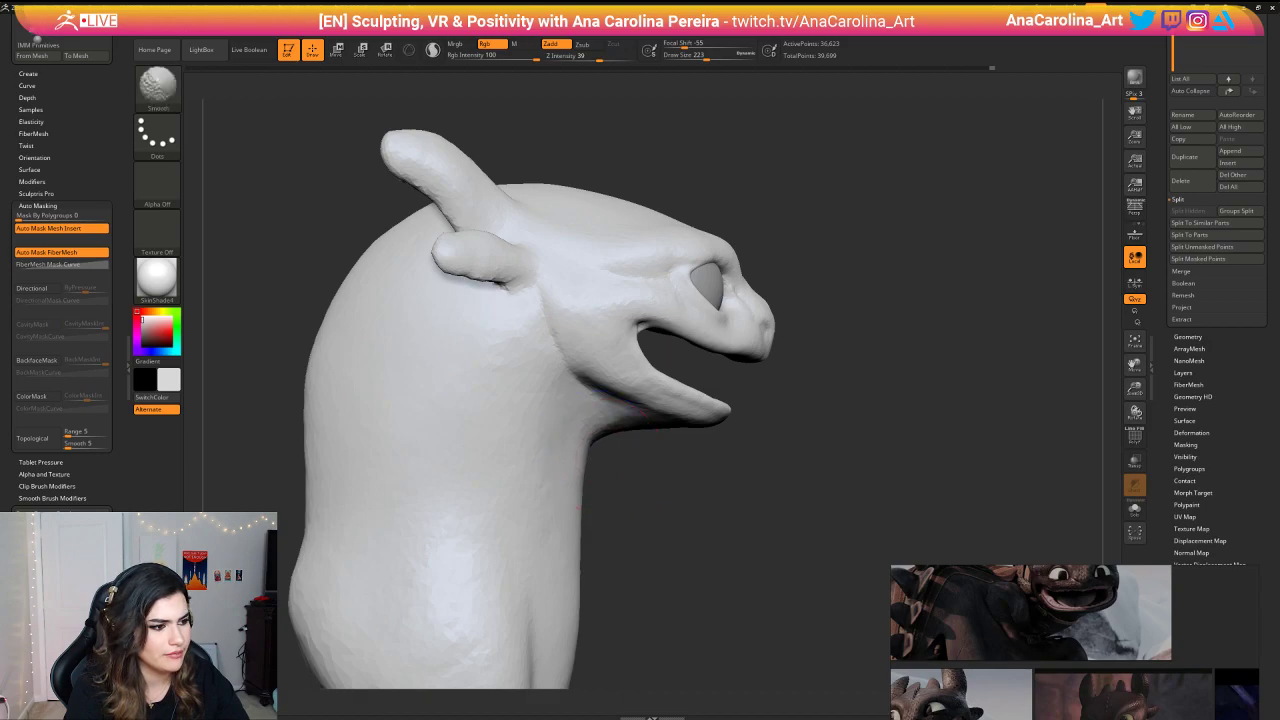
pyautogui.keyDown('alt'); pyautogui.moveTo(748, 530); pyautogui.dragTo(508, 484); pyautogui.keyUp('alt')
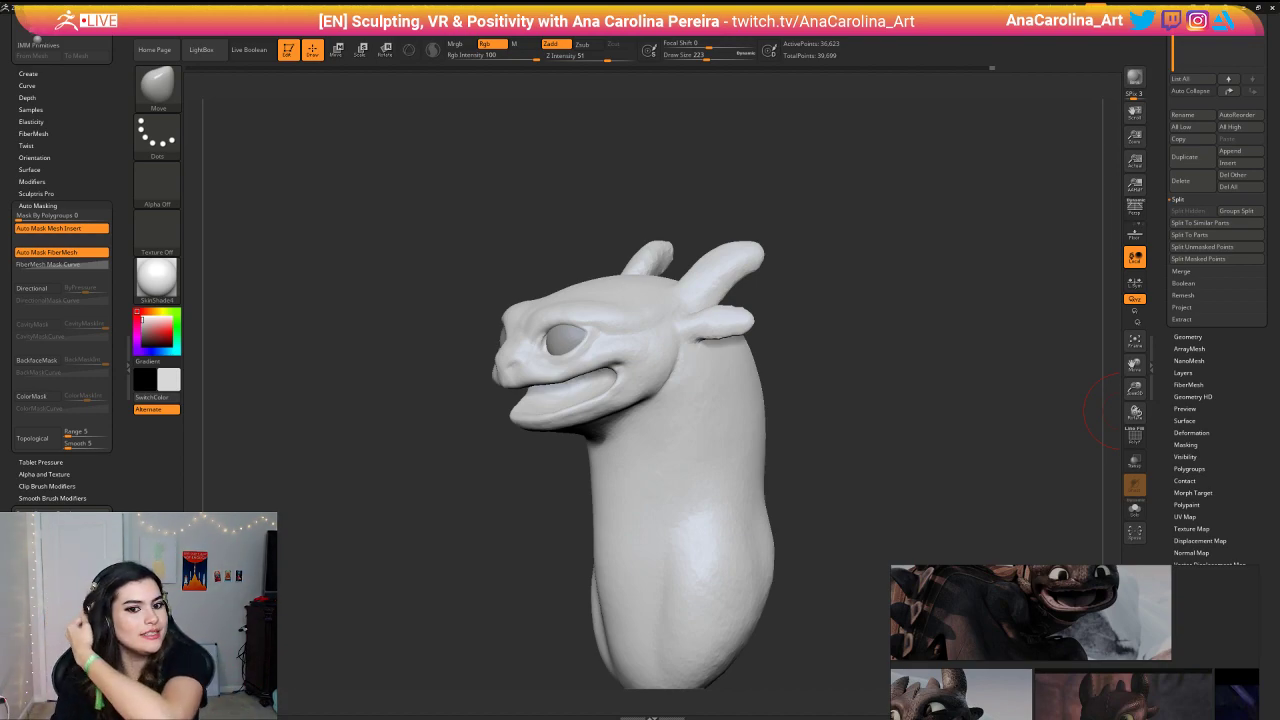
pyautogui.moveTo(1007, 425); pyautogui.dragTo(557, 423)
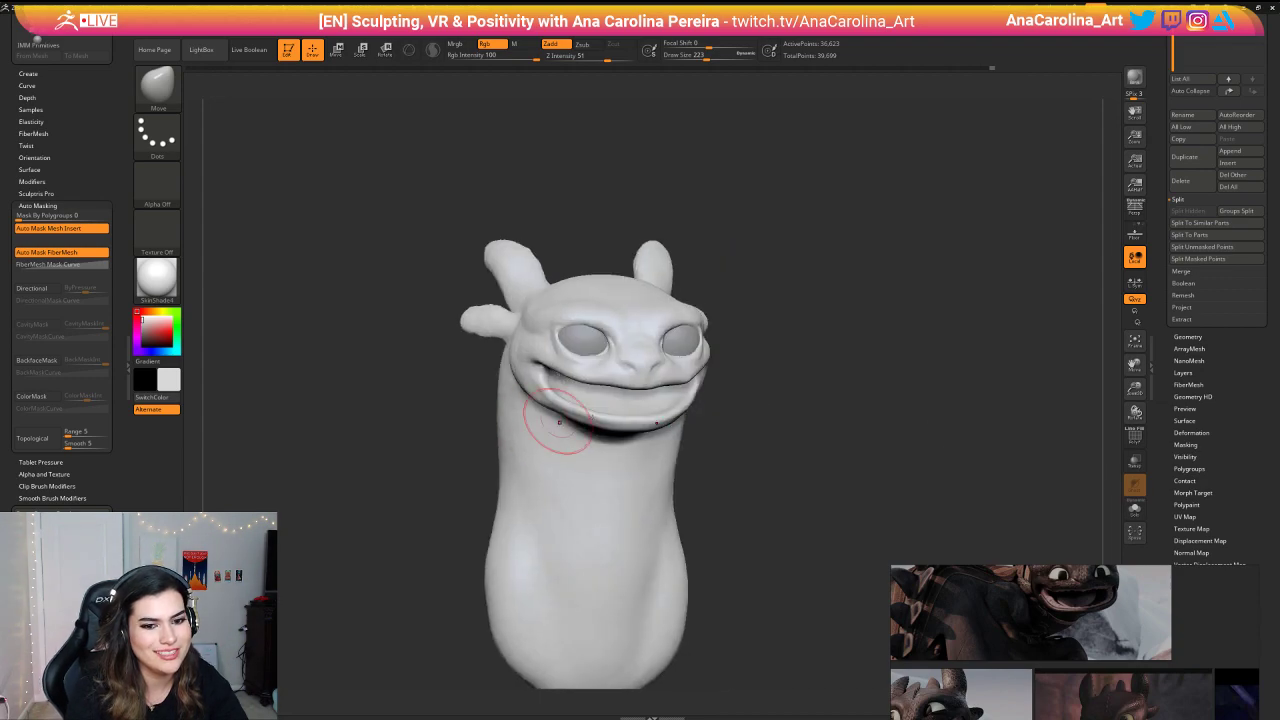
pyautogui.moveTo(788, 457); pyautogui.dragTo(770, 452)
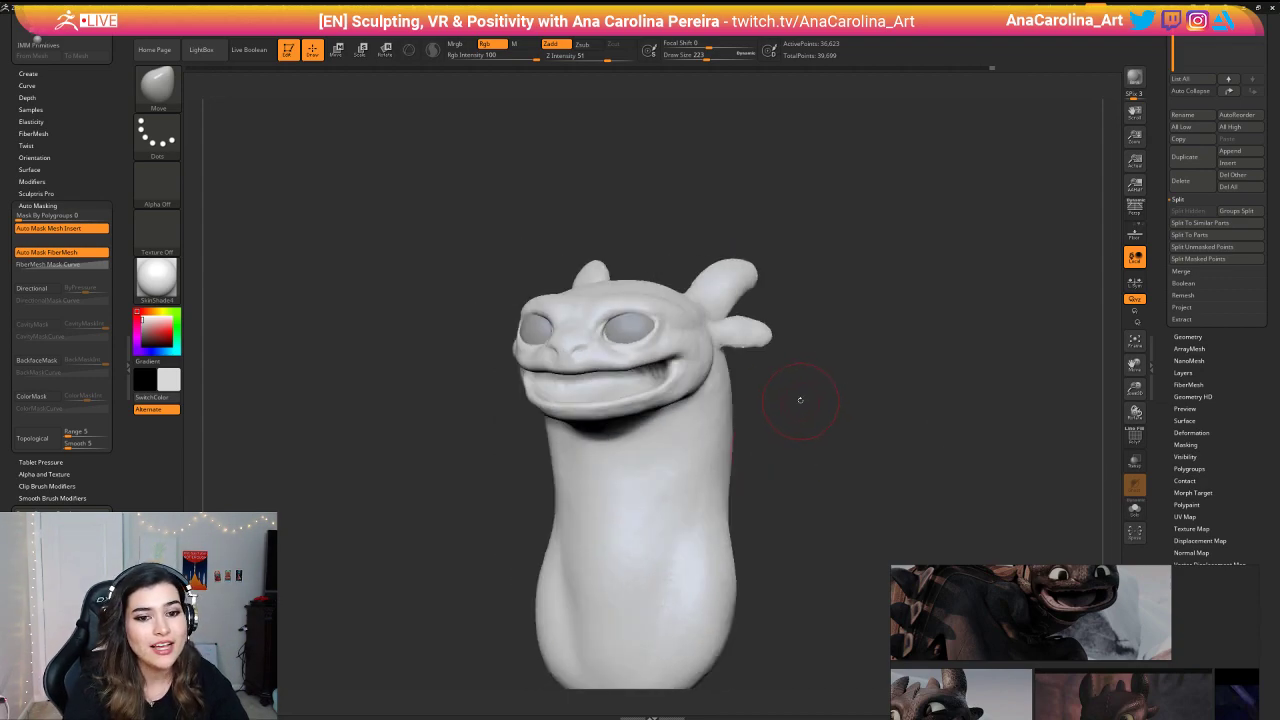
pyautogui.moveTo(805, 389)
pyautogui.keyDown('alt'); pyautogui.mouseDown()
pyautogui.moveTo(838, 389)
pyautogui.moveTo(838, 343)
pyautogui.moveTo(848, 355)
pyautogui.mouseUp(); pyautogui.keyUp('alt')
pyautogui.press('space')
pyautogui.moveTo(848, 357); pyautogui.dragTo(845, 342)
pyautogui.moveTo(776, 258)
pyautogui.keyDown('shift'); pyautogui.mouseDown()
pyautogui.moveTo(785, 242)
pyautogui.moveTo(866, 227)
pyautogui.moveTo(852, 155)
pyautogui.moveTo(800, 160)
pyautogui.moveTo(848, 277)
pyautogui.moveTo(845, 325)
pyautogui.mouseUp(); pyautogui.keyUp('shift')
pyautogui.moveTo(850, 262)
pyautogui.keyDown('shift'); pyautogui.mouseDown()
pyautogui.moveTo(905, 242)
pyautogui.moveTo(868, 225)
pyautogui.moveTo(886, 194)
pyautogui.mouseUp(); pyautogui.keyUp('shift')
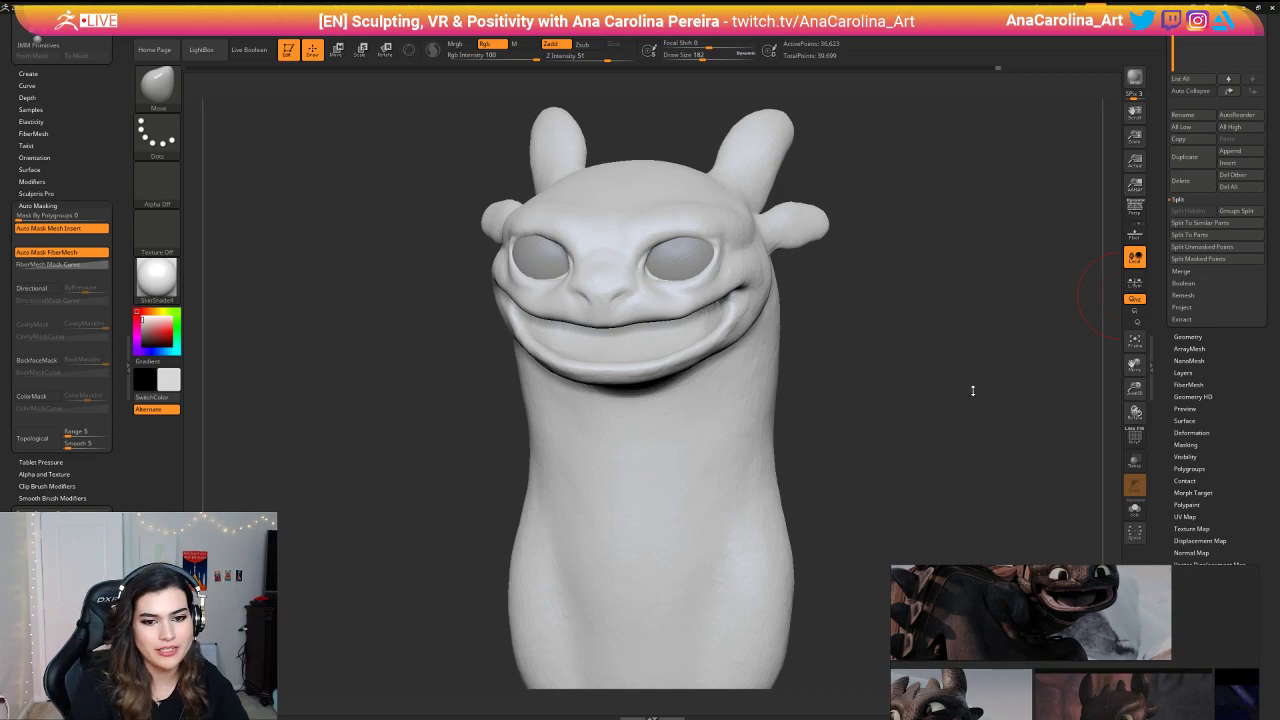
pyautogui.moveTo(1014, 360); pyautogui.dragTo(491, 366)
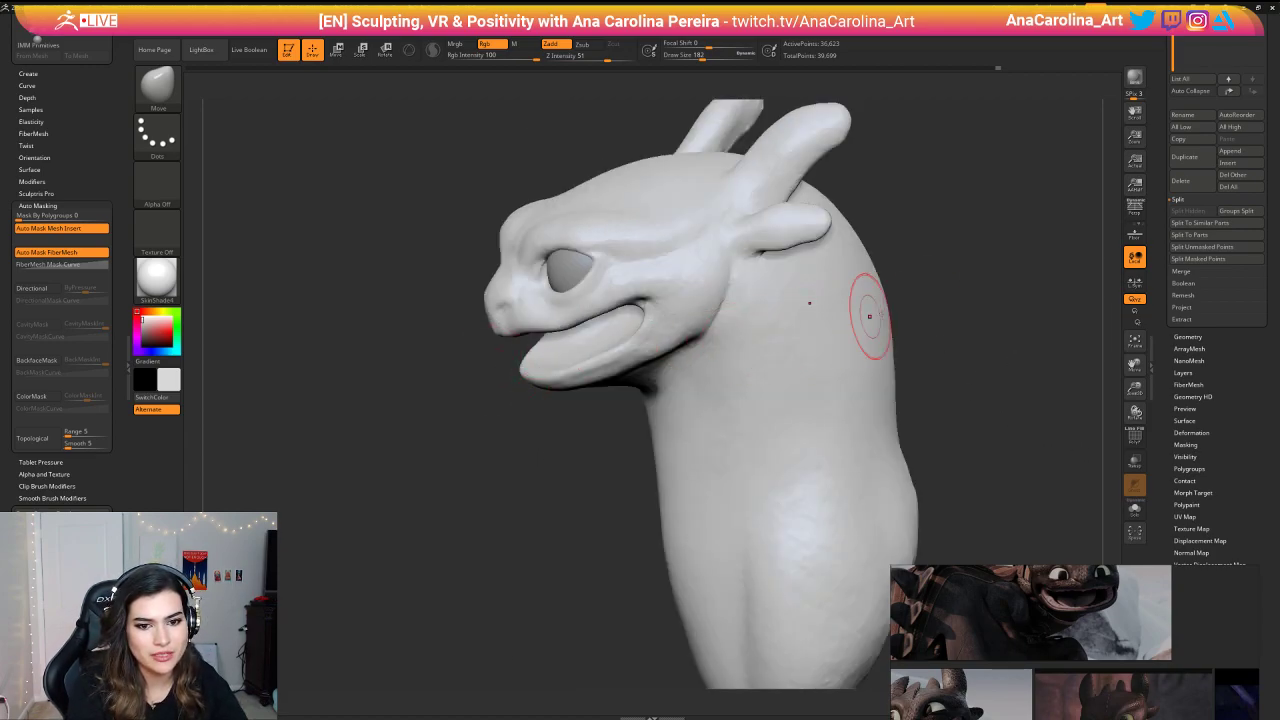
pyautogui.moveTo(935, 310); pyautogui.dragTo(1010, 250)
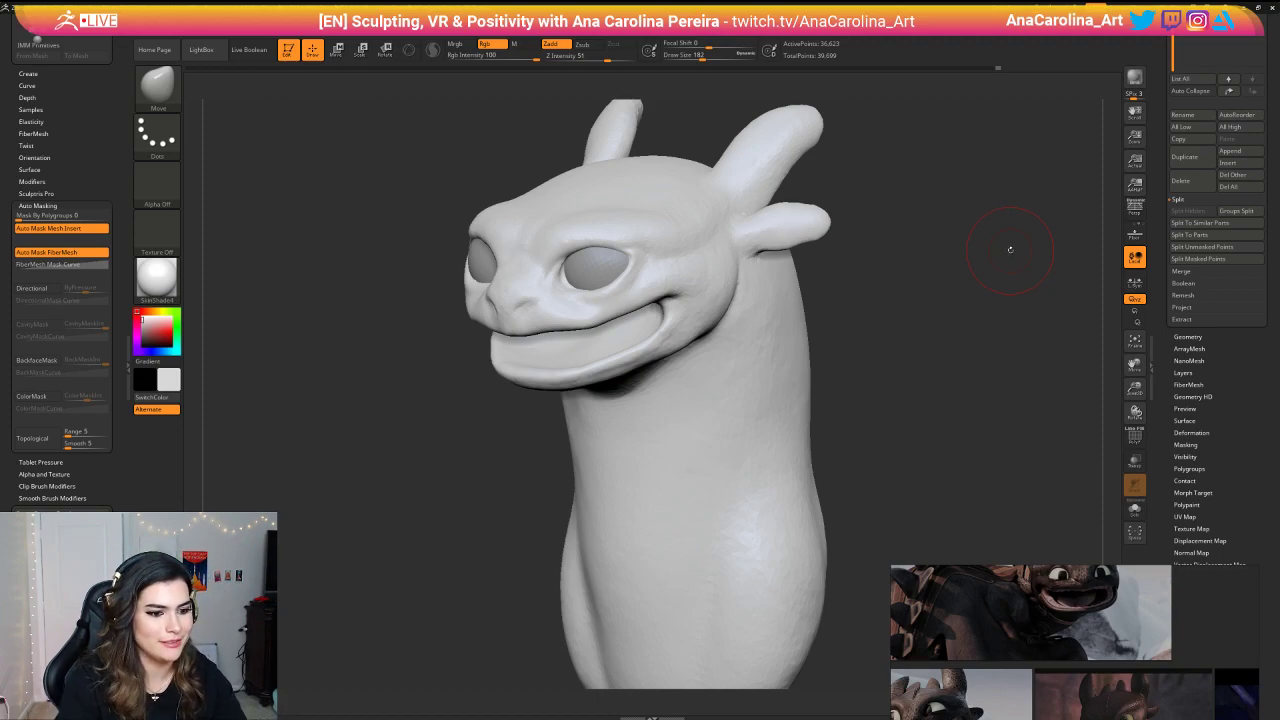
pyautogui.moveTo(835, 308)
pyautogui.mouseDown()
pyautogui.moveTo(868, 310)
pyautogui.moveTo(901, 253)
pyautogui.moveTo(906, 289)
pyautogui.moveTo(921, 269)
pyautogui.mouseUp()
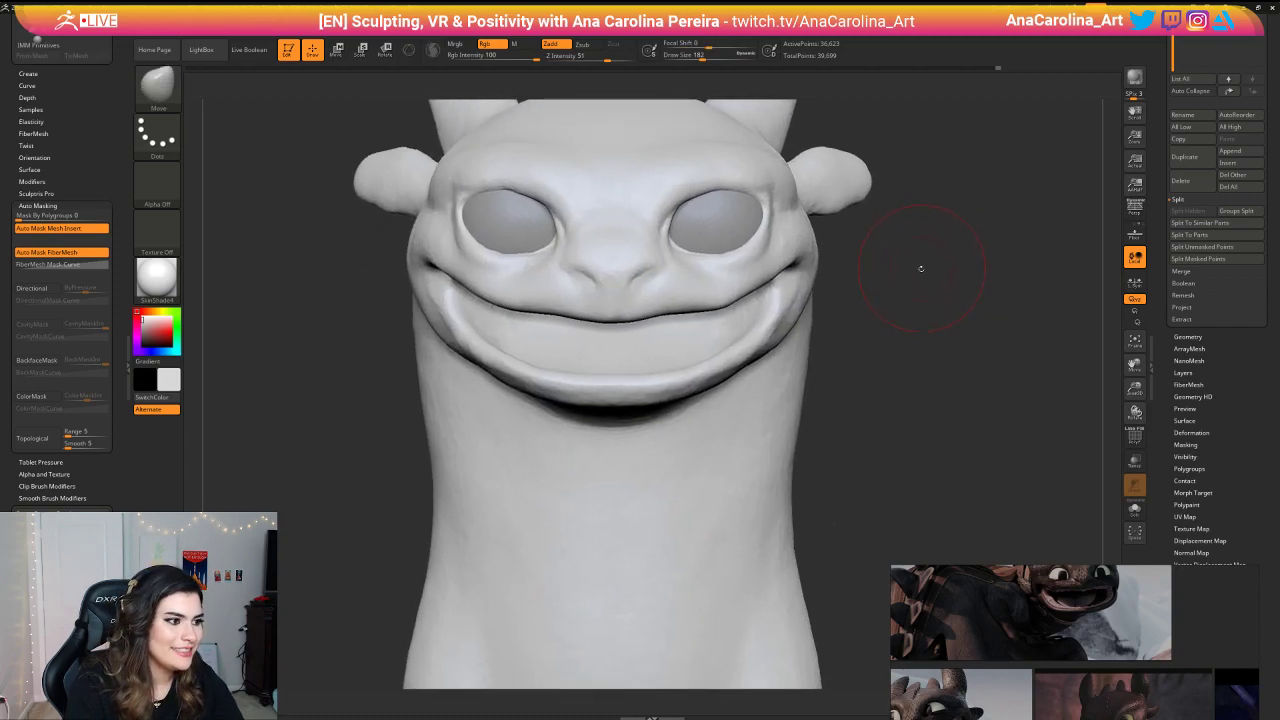
# Step: Examine the open mouth in the reference image and compare it with the sculpt's mouth from a three-quarter view
pyautogui.scroll(5, 1172, 653)
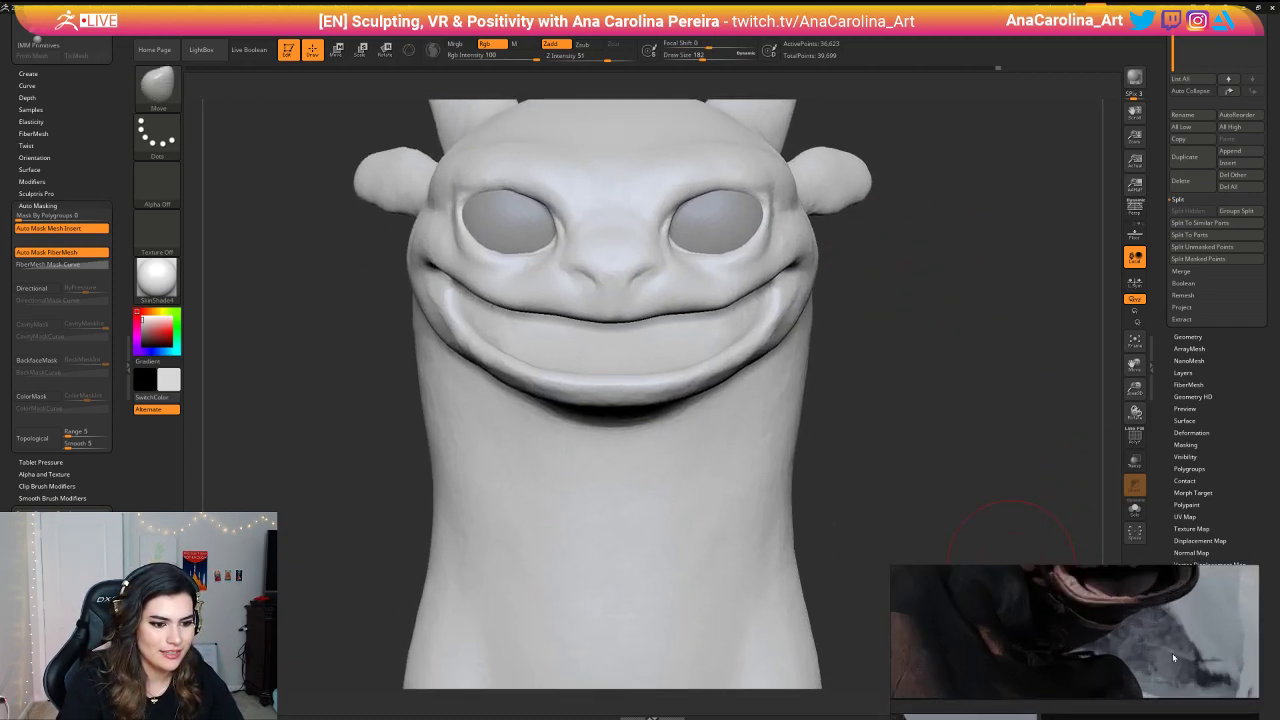
pyautogui.scroll(-3, 1190, 680)
pyautogui.scroll(3, 1168, 661)
pyautogui.scroll(-5, 1167, 657)
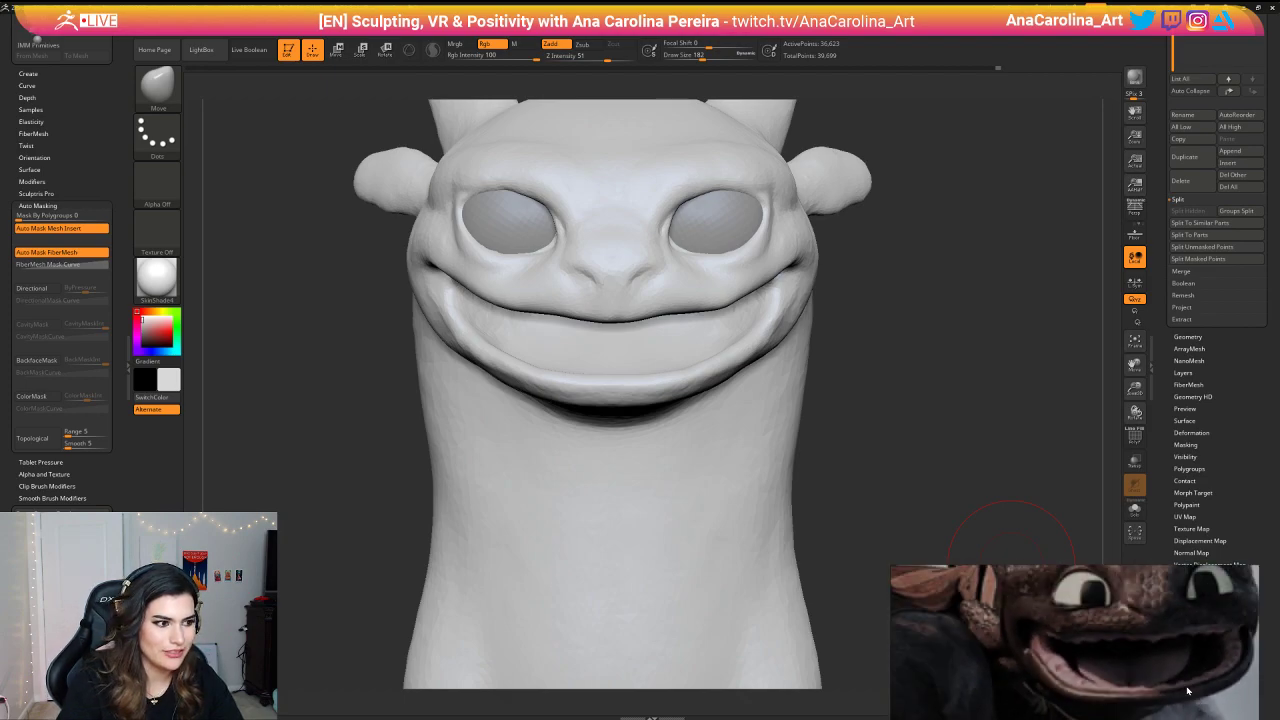
pyautogui.moveTo(335, 362); pyautogui.dragTo(571, 366)
pyautogui.moveTo(905, 402)
pyautogui.mouseDown()
pyautogui.moveTo(835, 398)
pyautogui.moveTo(930, 305)
pyautogui.moveTo(896, 358)
pyautogui.moveTo(920, 383)
pyautogui.mouseUp()
# Step: Try to choose the IMM Primitives insert brush and dismiss the abnormal termination messages
pyautogui.press('b')
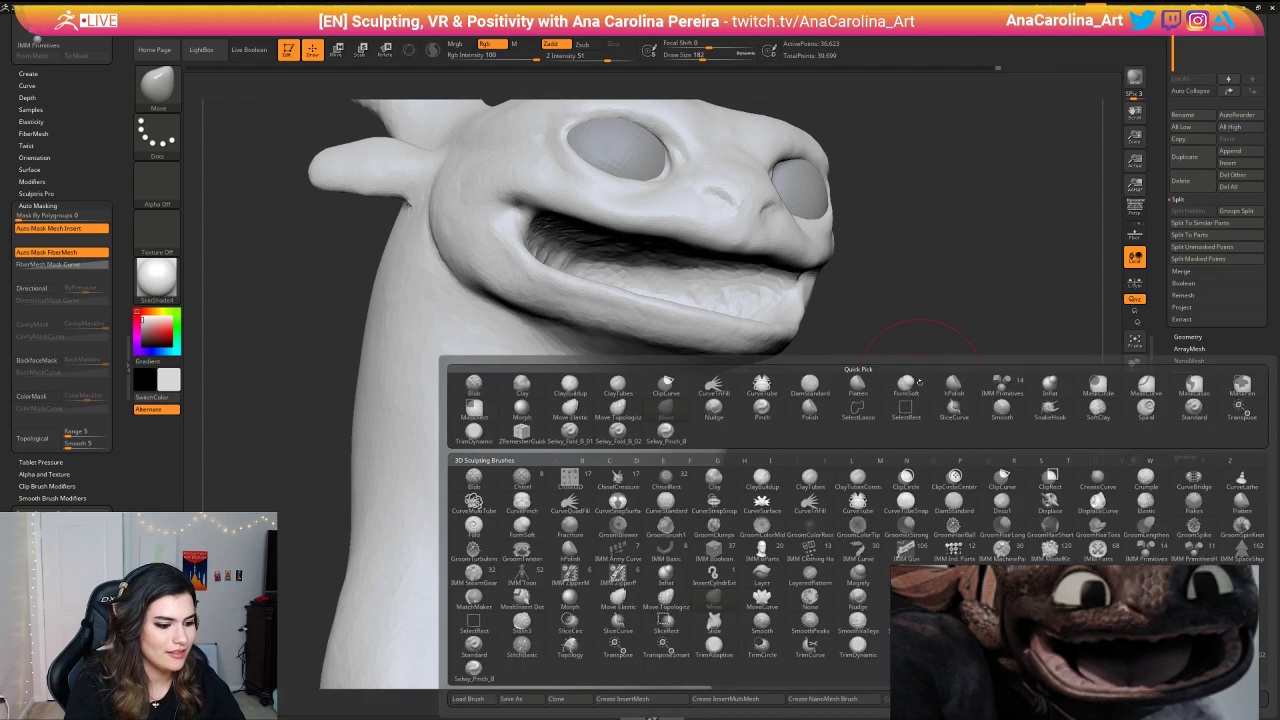
pyautogui.press('i')
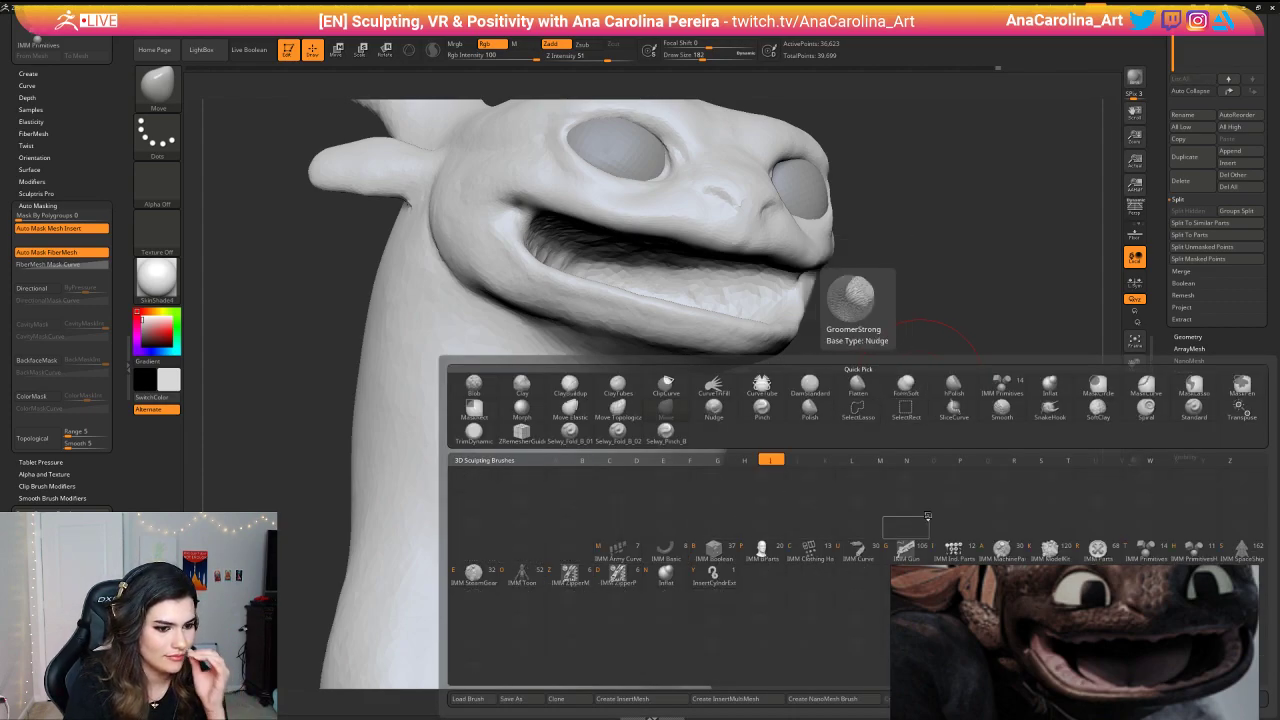
pyautogui.click(1140, 543)
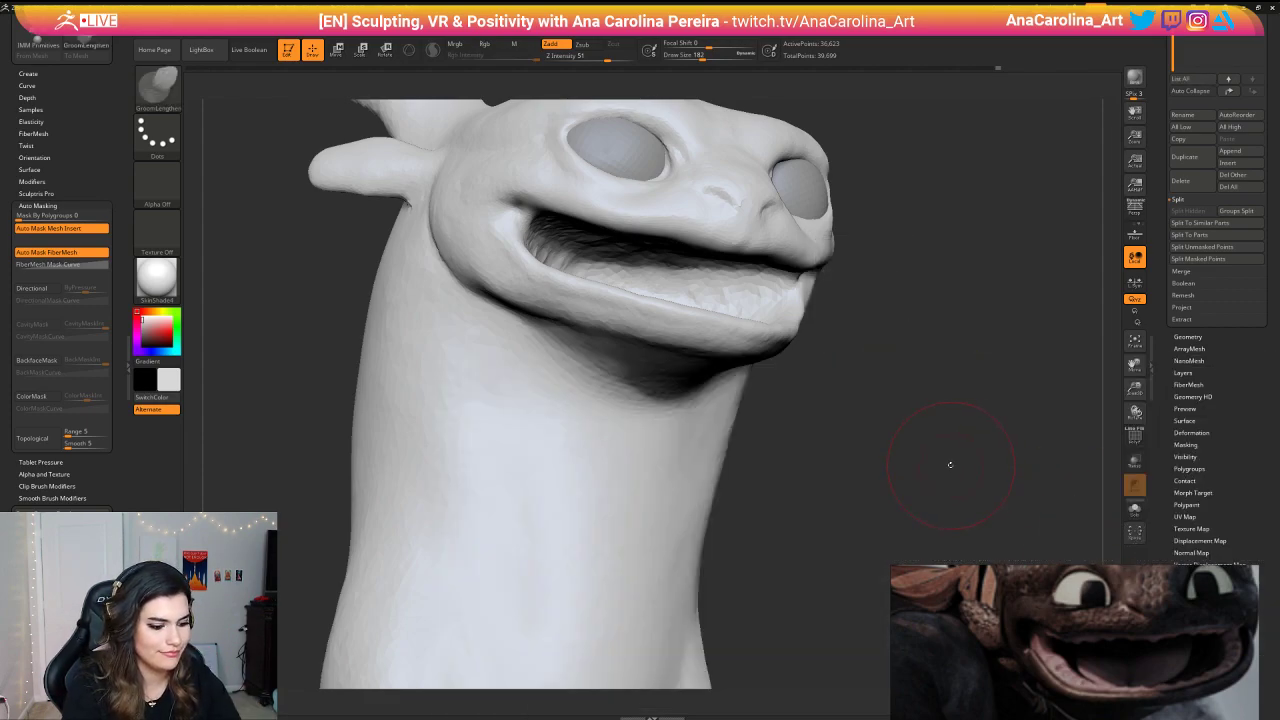
pyautogui.press('b')
pyautogui.press('i')
pyautogui.click(1136, 550)
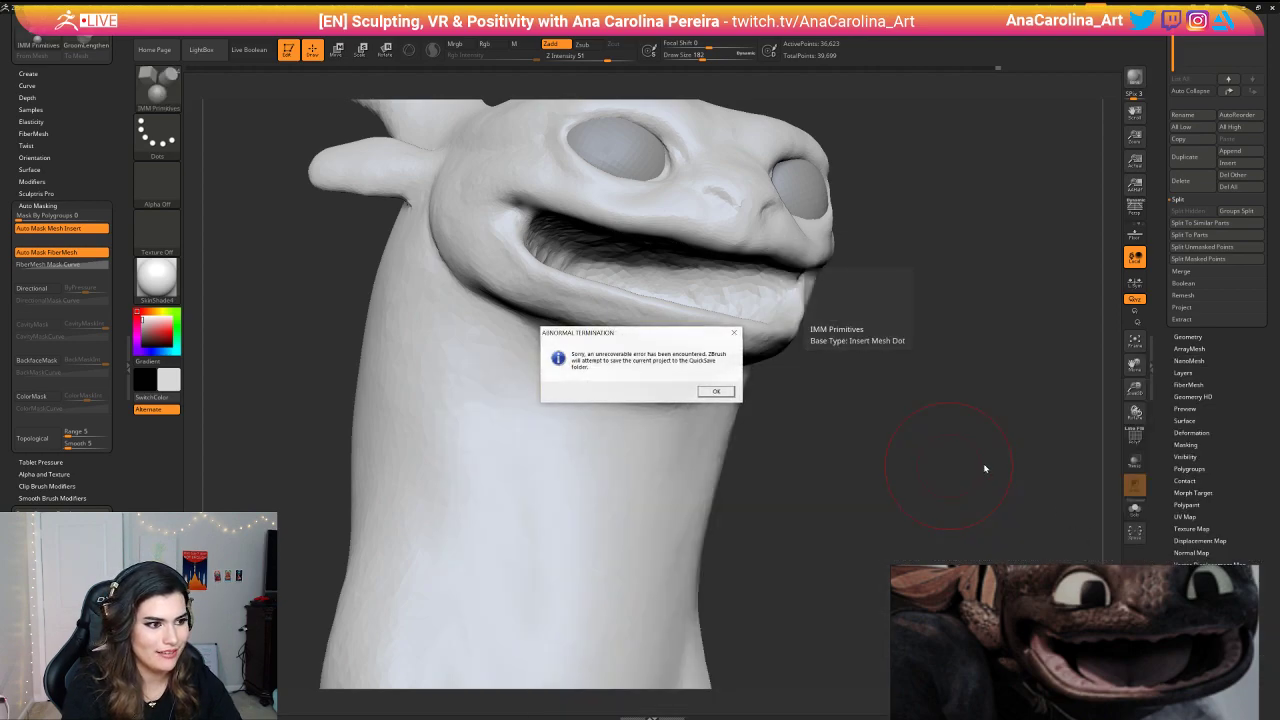
pyautogui.click(720, 392)
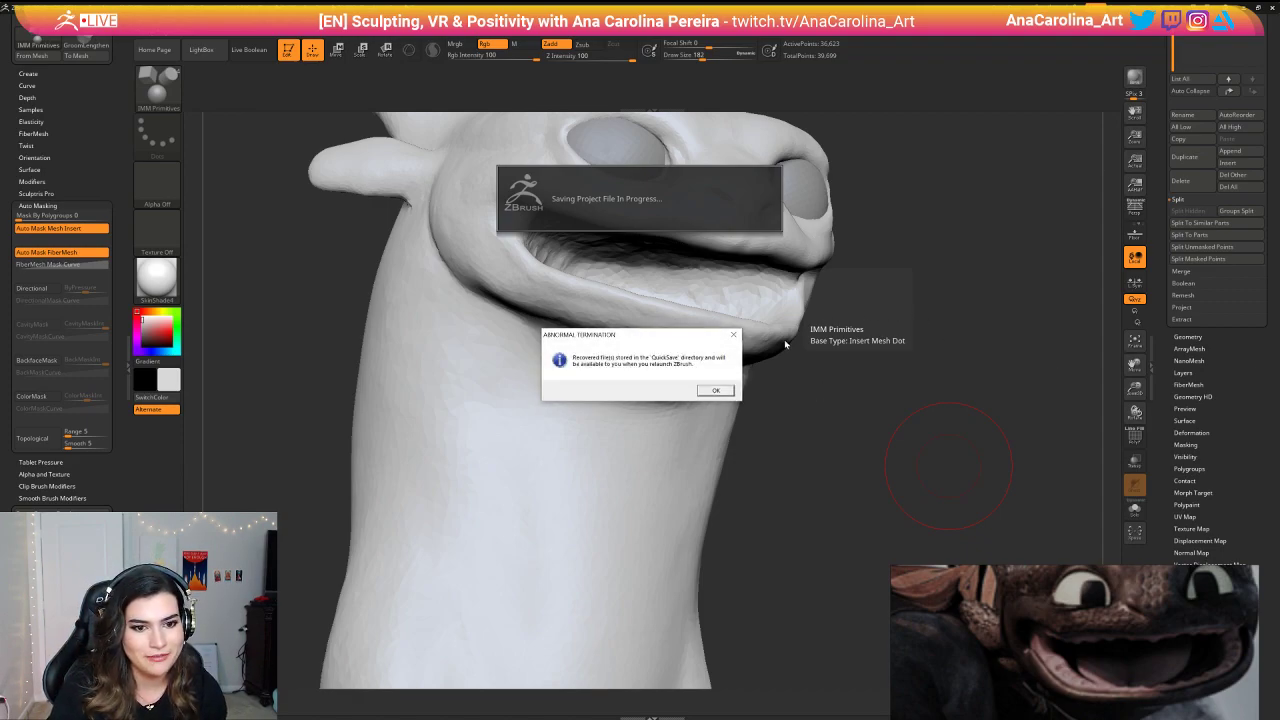
pyautogui.click(712, 391)
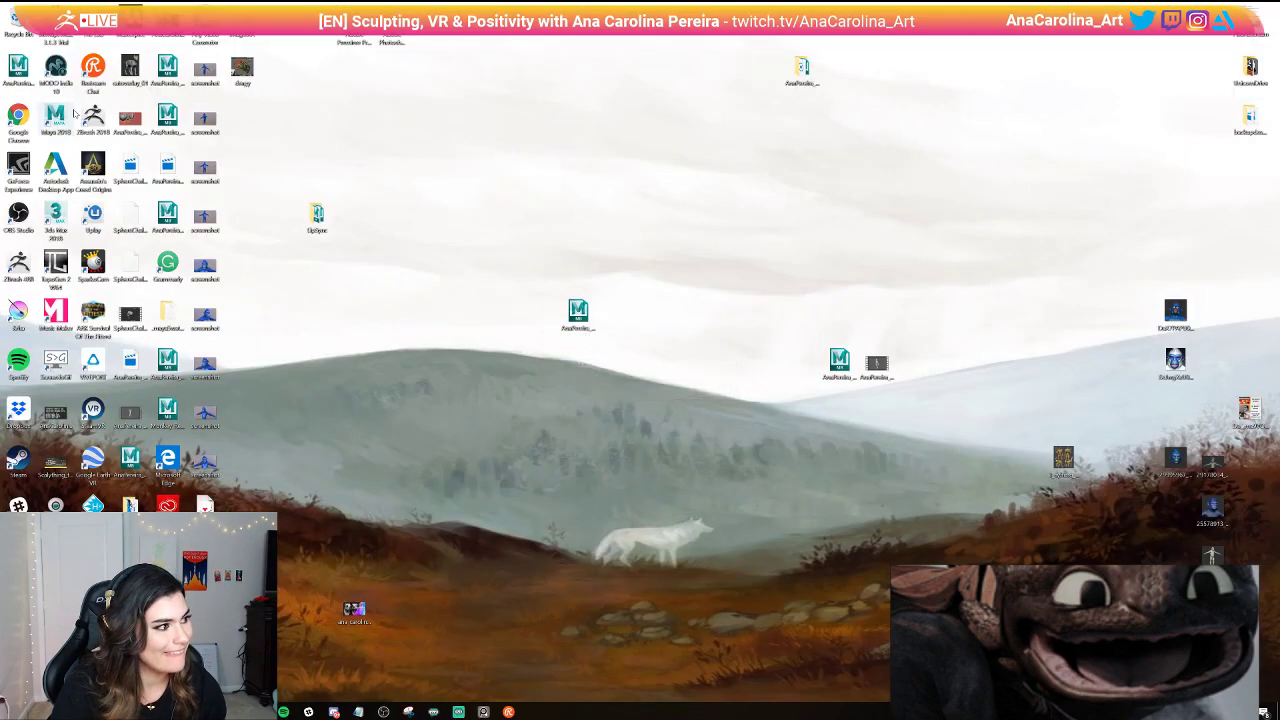
# Step: Relaunch ZBrush 2018, dismiss its home page and load Recovered_Tool.ZTL from the QuickSave files
pyautogui.doubleClick(93, 118)
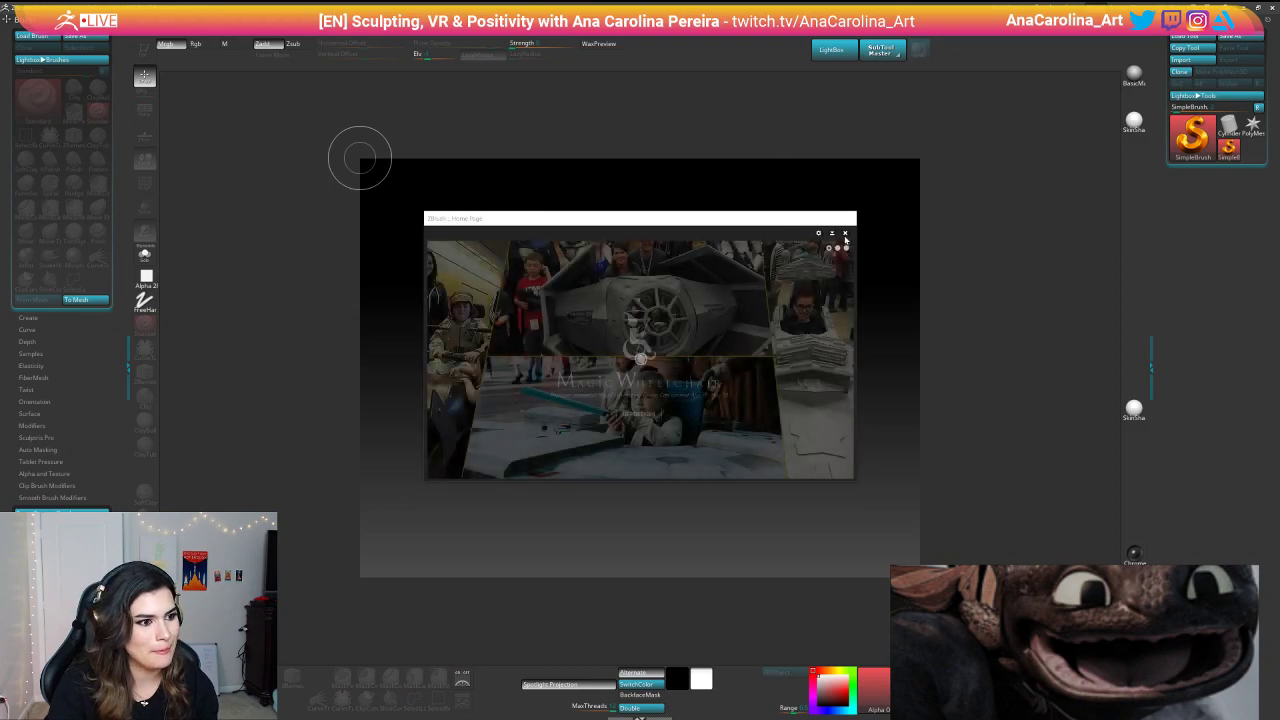
pyautogui.click(844, 235)
pyautogui.click(714, 392)
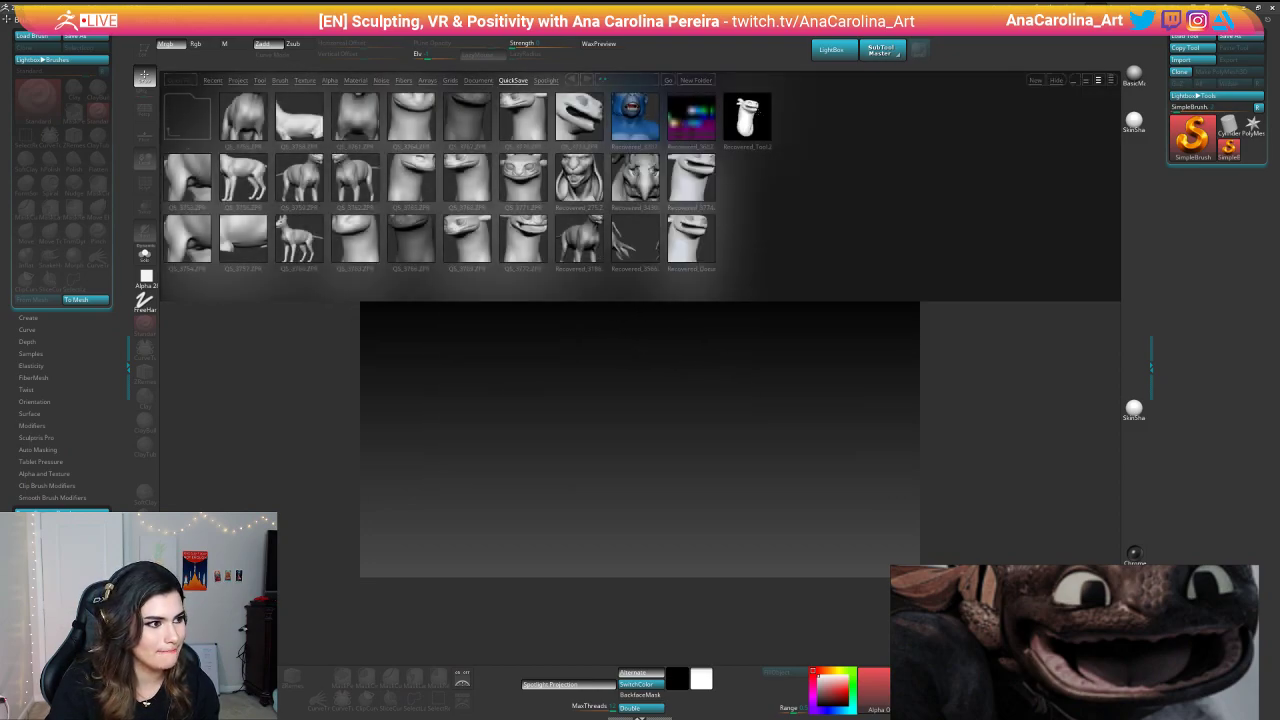
pyautogui.doubleClick(759, 116)
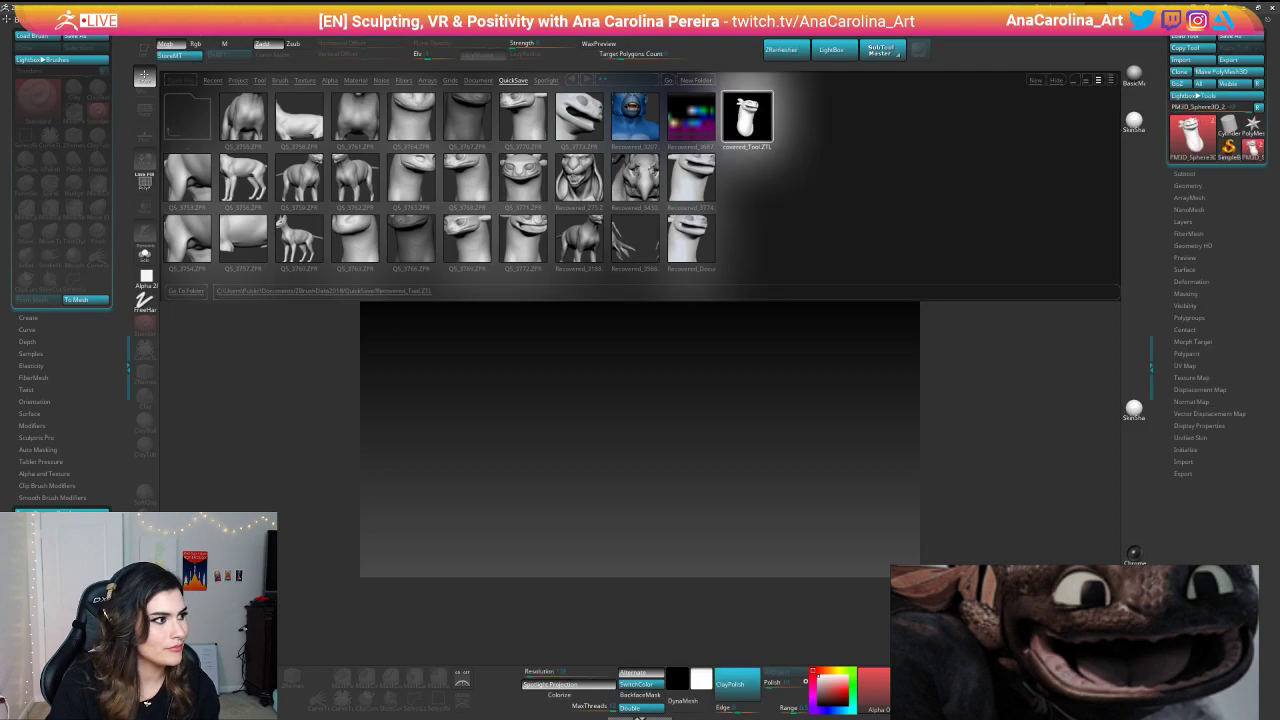
# Step: Create a new document with the background gradient removed and place the recovered head on the canvas in Edit mode
pyautogui.moveTo(222, 20)
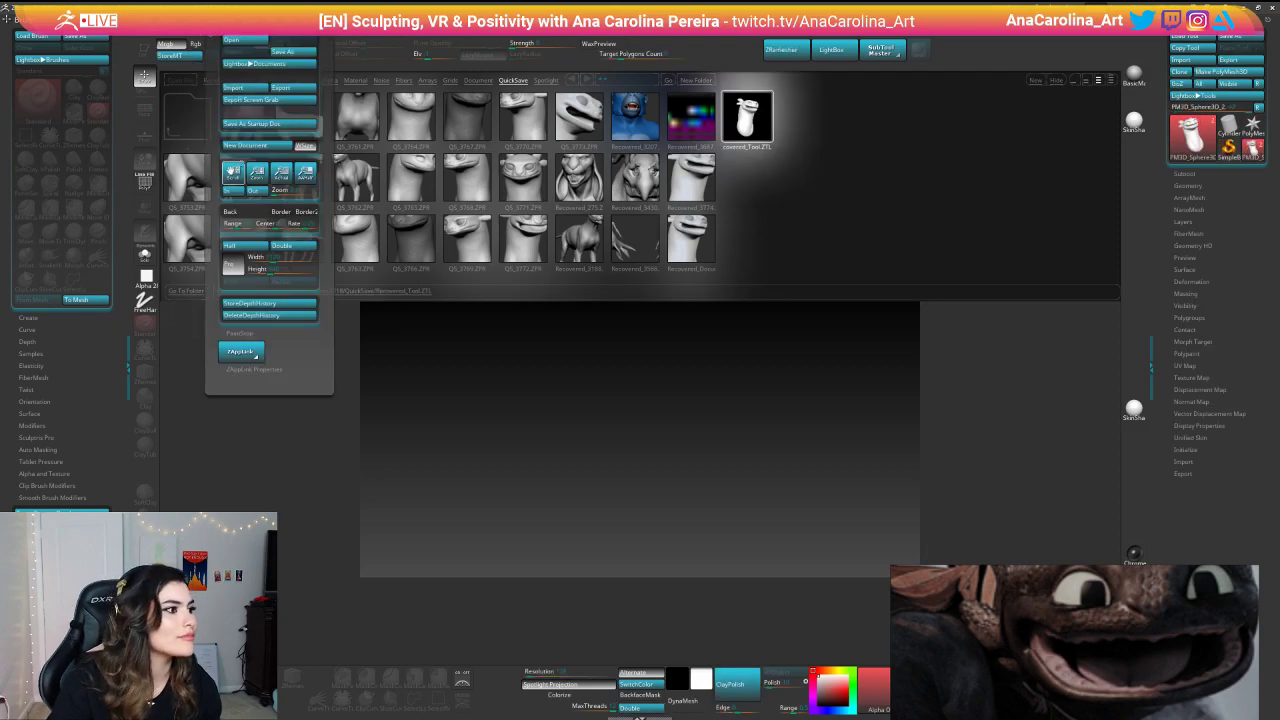
pyautogui.click(244, 146)
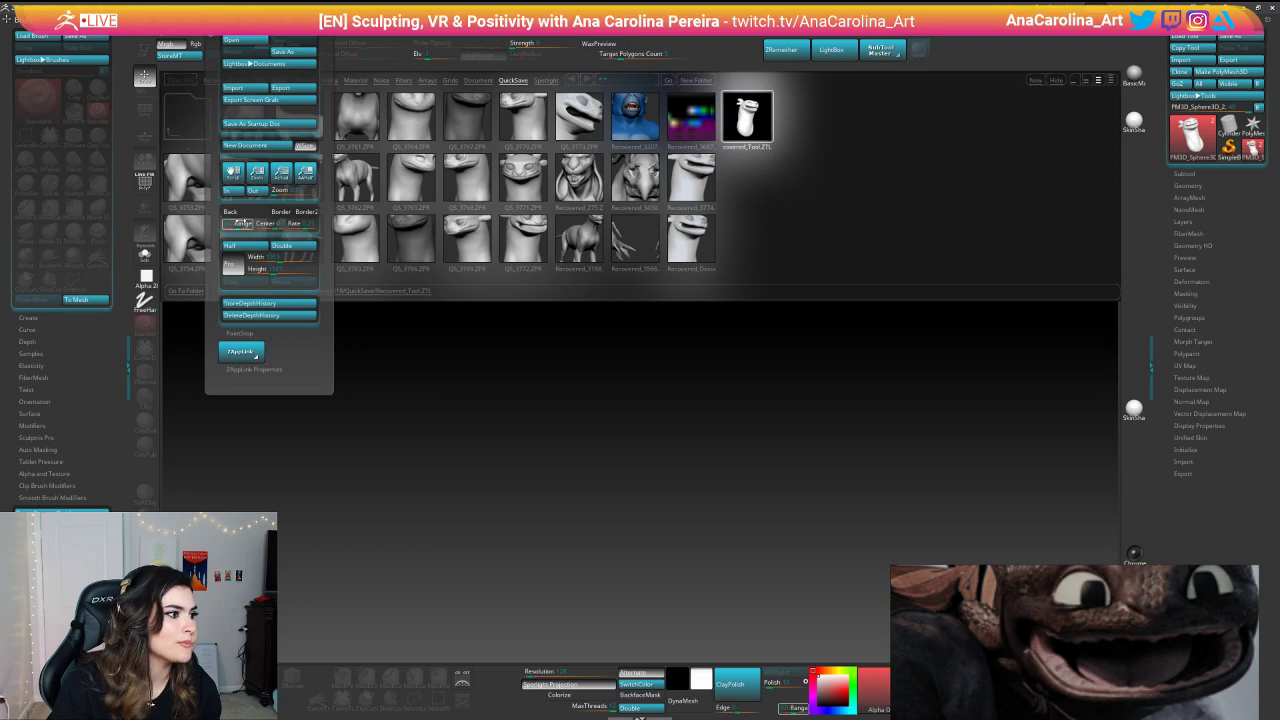
pyautogui.click(252, 224)
pyautogui.moveTo(252, 224); pyautogui.dragTo(224, 224)
pyautogui.moveTo(743, 371); pyautogui.dragTo(743, 600)
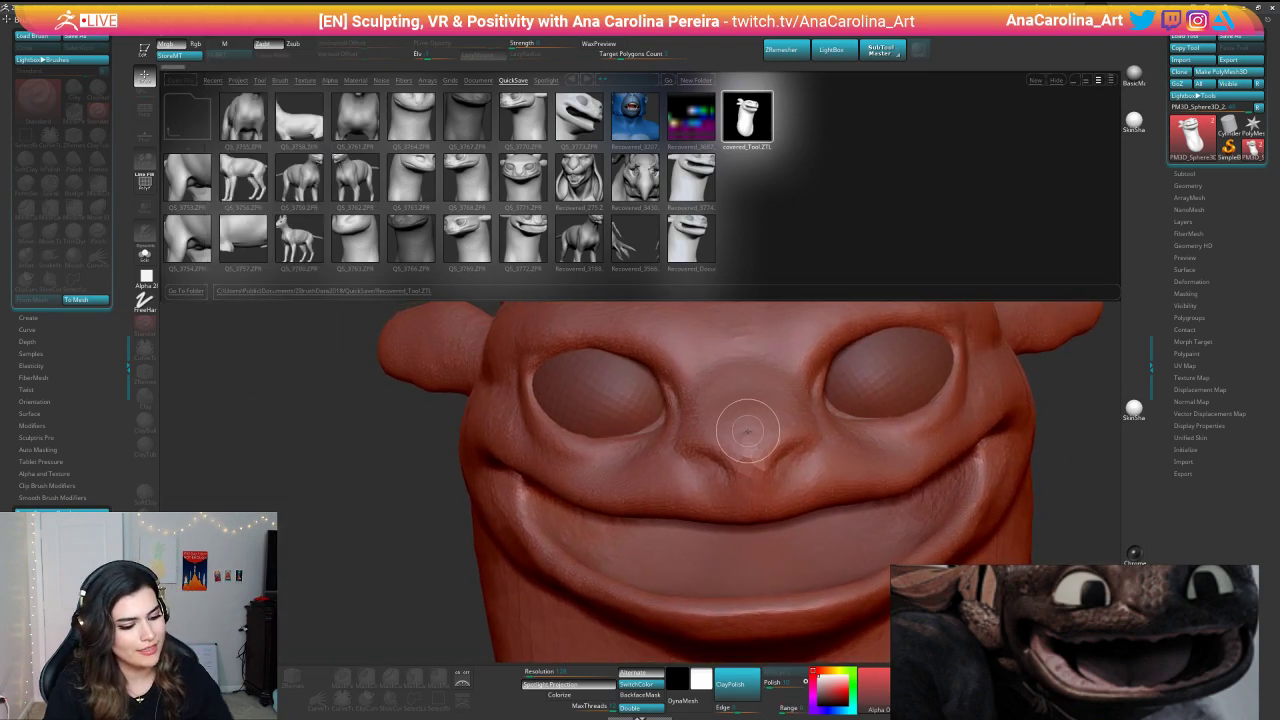
pyautogui.click(145, 49)
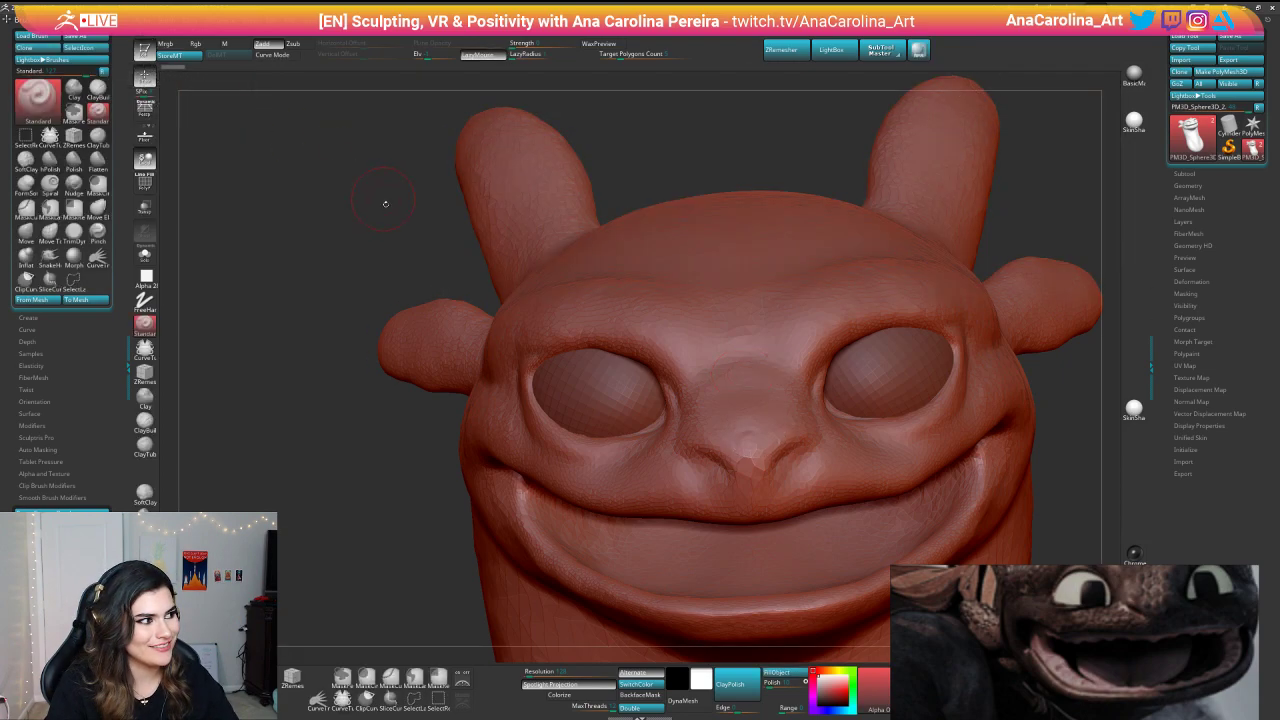
# Step: Frame the recovered head and neck and switch the material to BasicMaterial
pyautogui.keyDown('alt'); pyautogui.moveTo(386, 203); pyautogui.dragTo(252, 139); pyautogui.keyUp('alt')
pyautogui.moveTo(950, 330); pyautogui.dragTo(820, 275)
pyautogui.moveTo(940, 275); pyautogui.dragTo(950, 350)
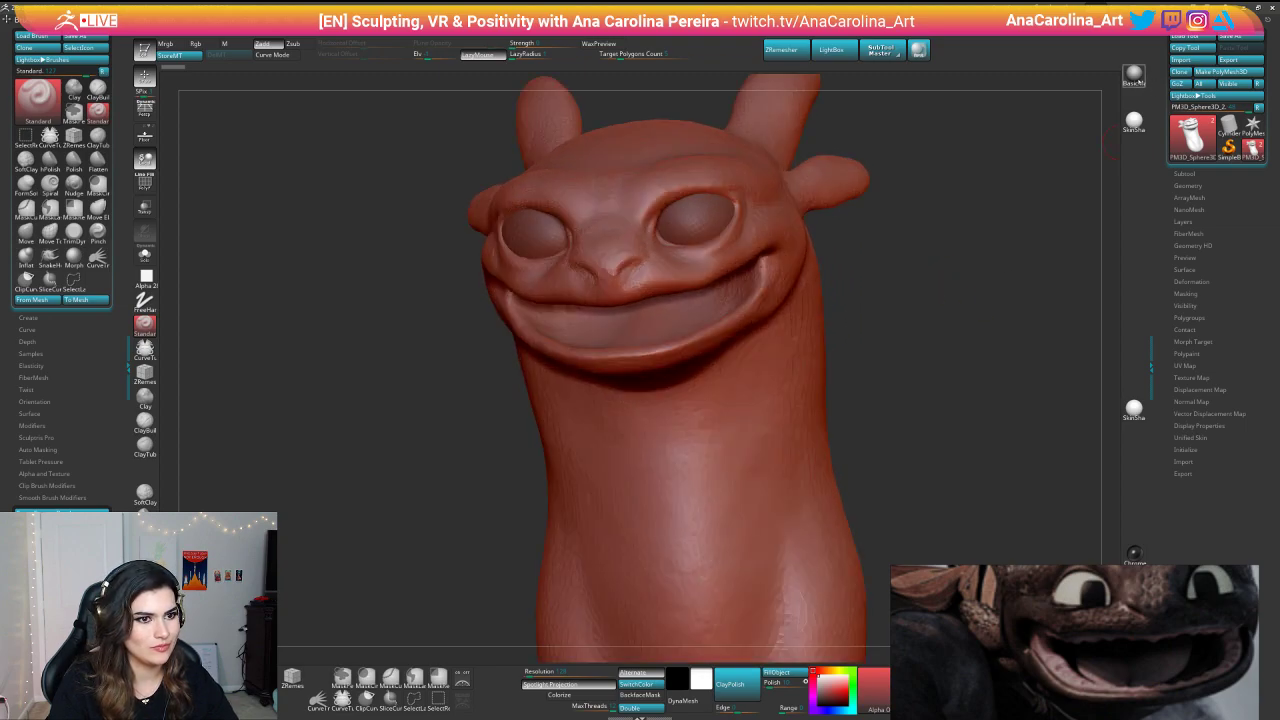
pyautogui.click(1133, 76)
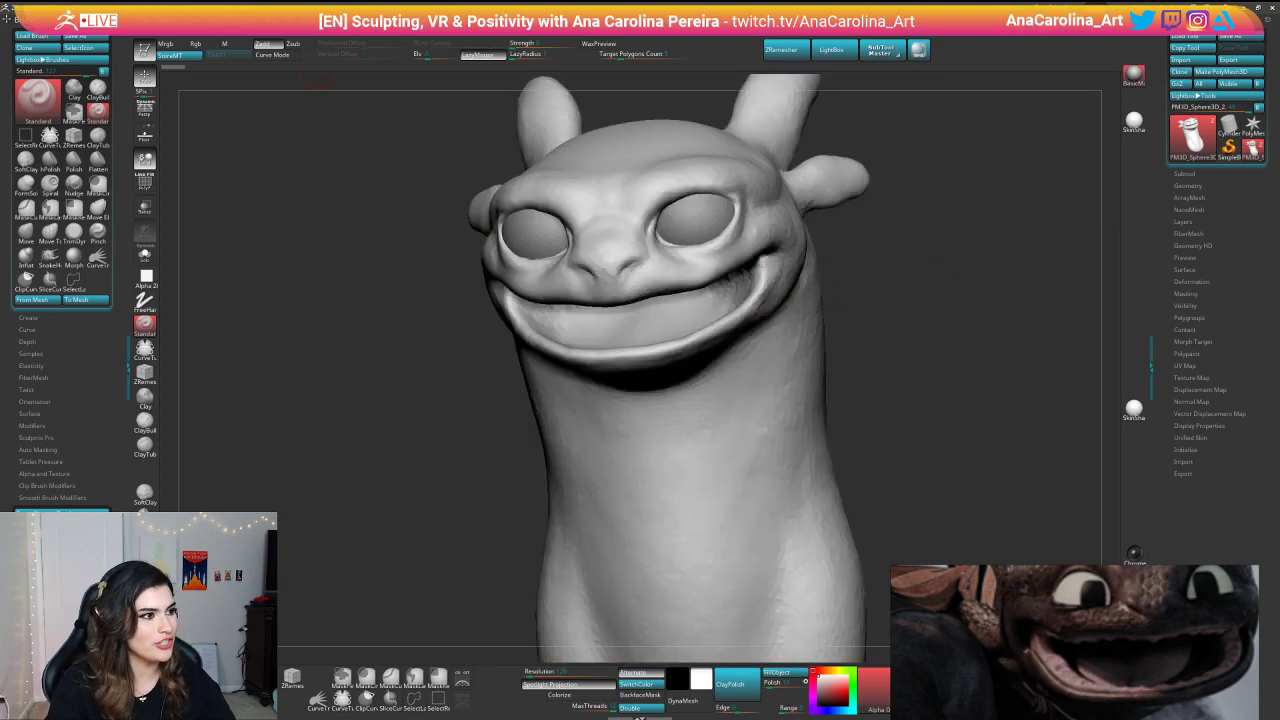
# Step: Restore the standard user interface and open the tray holding the brush palette
pyautogui.click(508, 20)
pyautogui.click(512, 58)
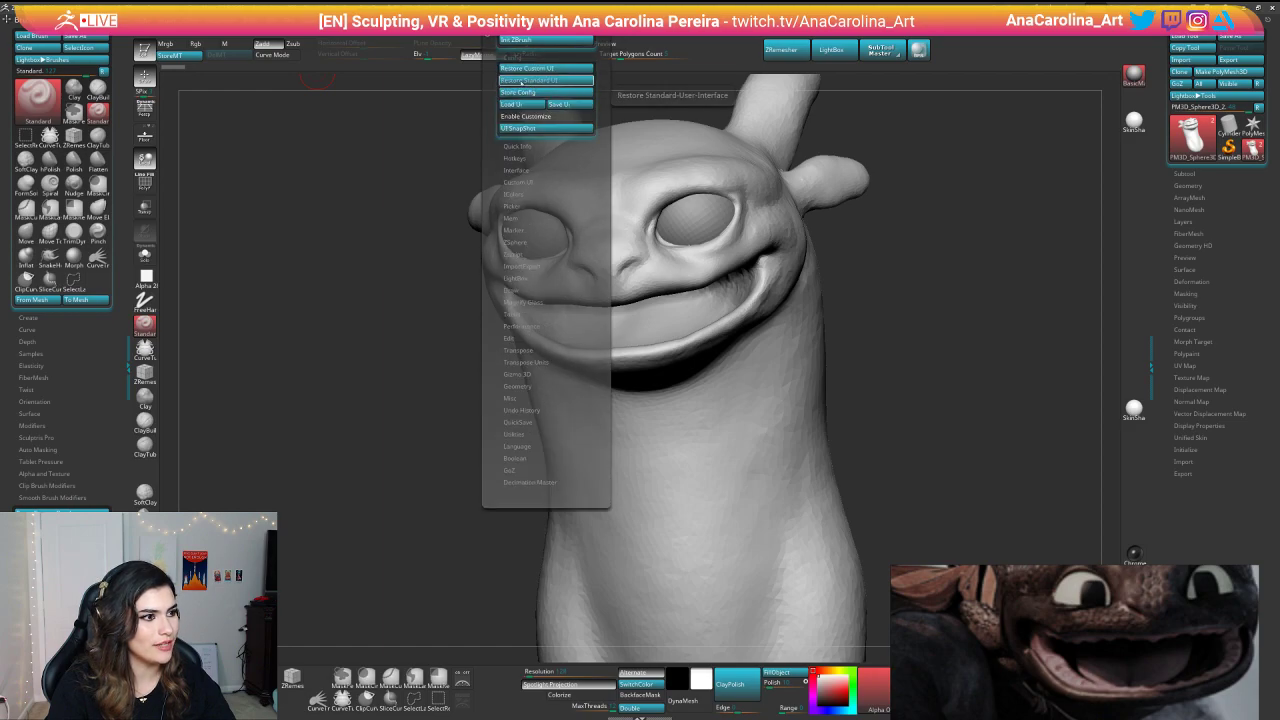
pyautogui.click(522, 80)
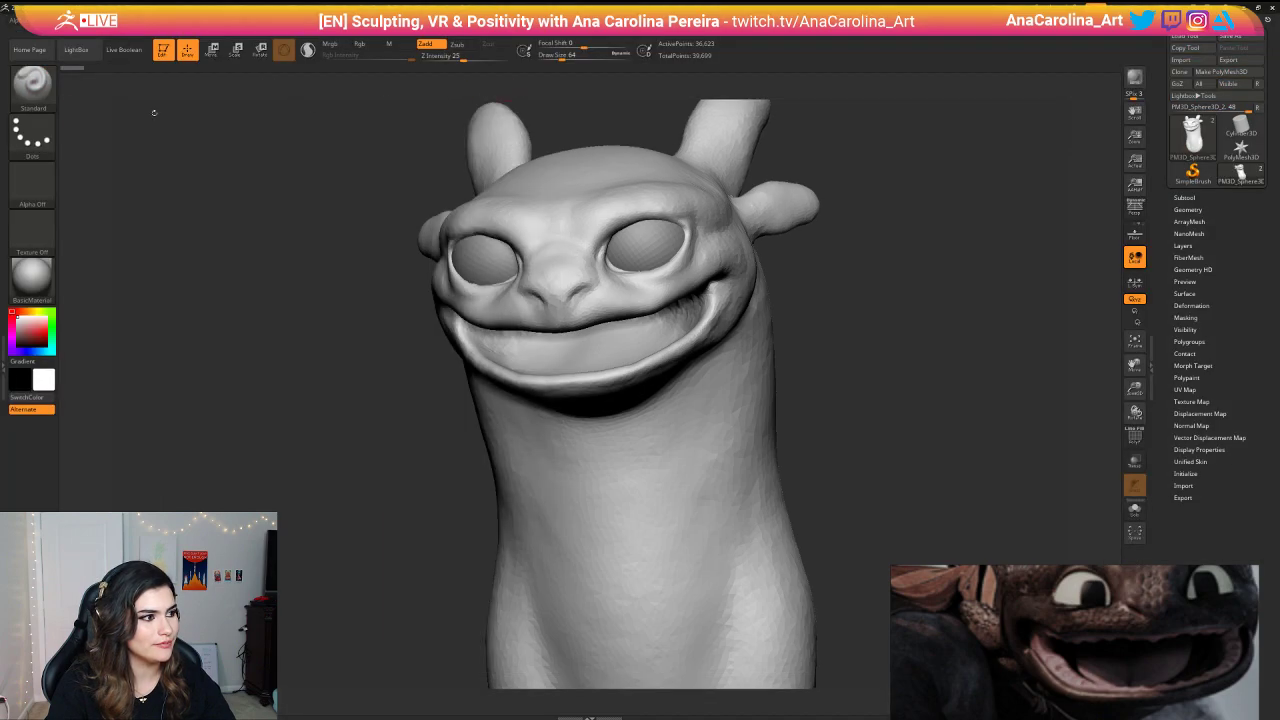
pyautogui.click(8, 349)
pyautogui.click(4, 362)
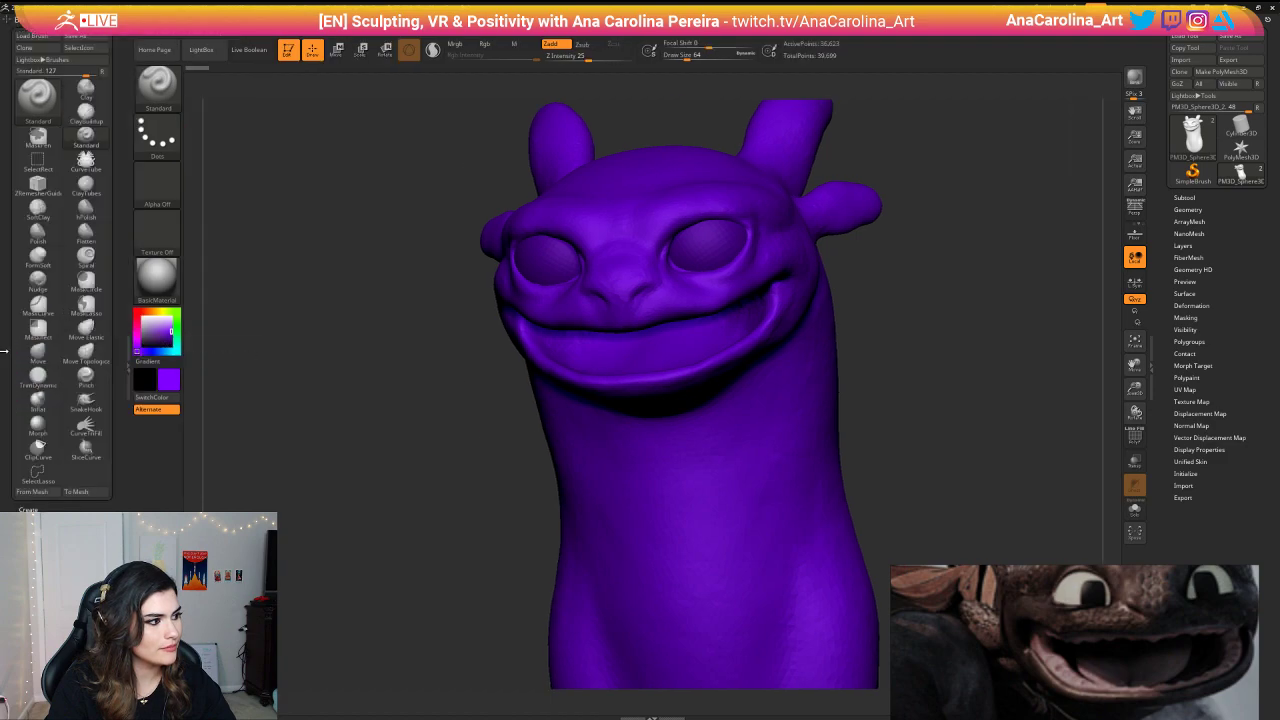
# Step: Set the main color to white so the sculpt displays in plain grey
pyautogui.moveTo(310, 345)
pyautogui.mouseDown()
pyautogui.moveTo(440, 352)
pyautogui.moveTo(380, 330)
pyautogui.mouseUp()
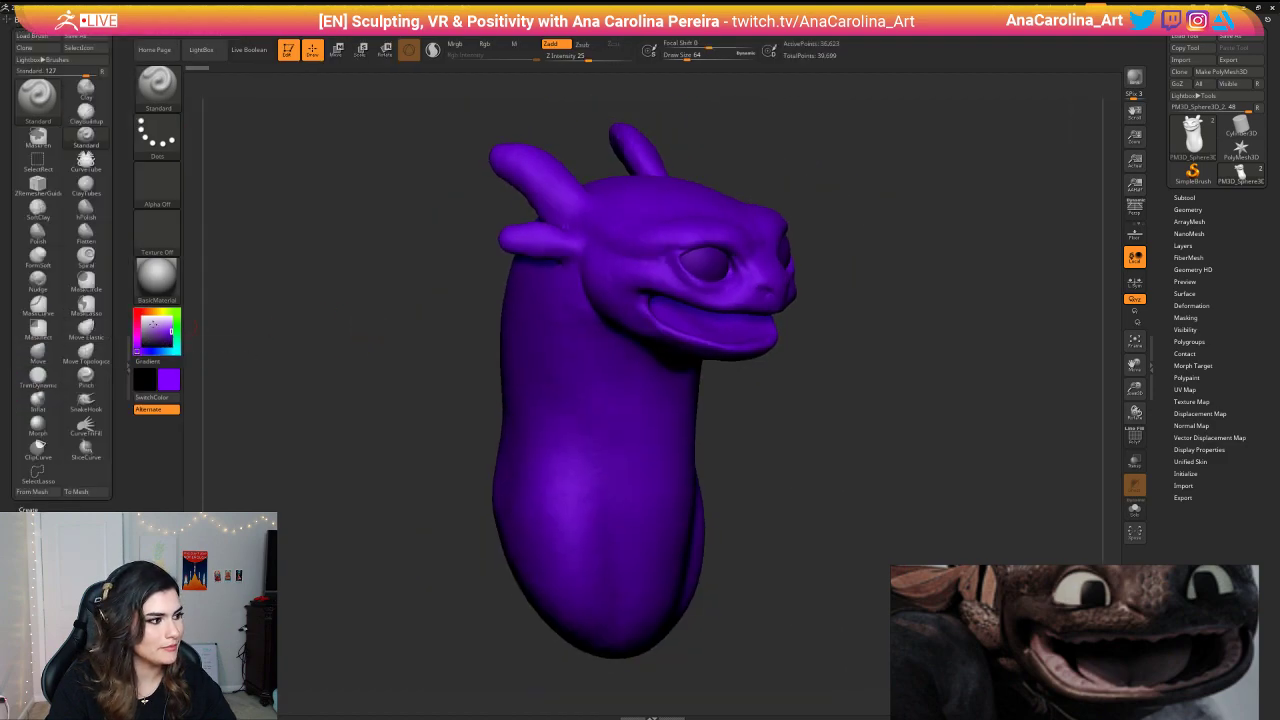
pyautogui.click(143, 319)
pyautogui.moveTo(494, 320)
pyautogui.mouseDown()
pyautogui.moveTo(977, 371)
pyautogui.moveTo(934, 340)
pyautogui.moveTo(790, 345)
pyautogui.moveTo(860, 340)
pyautogui.mouseUp()
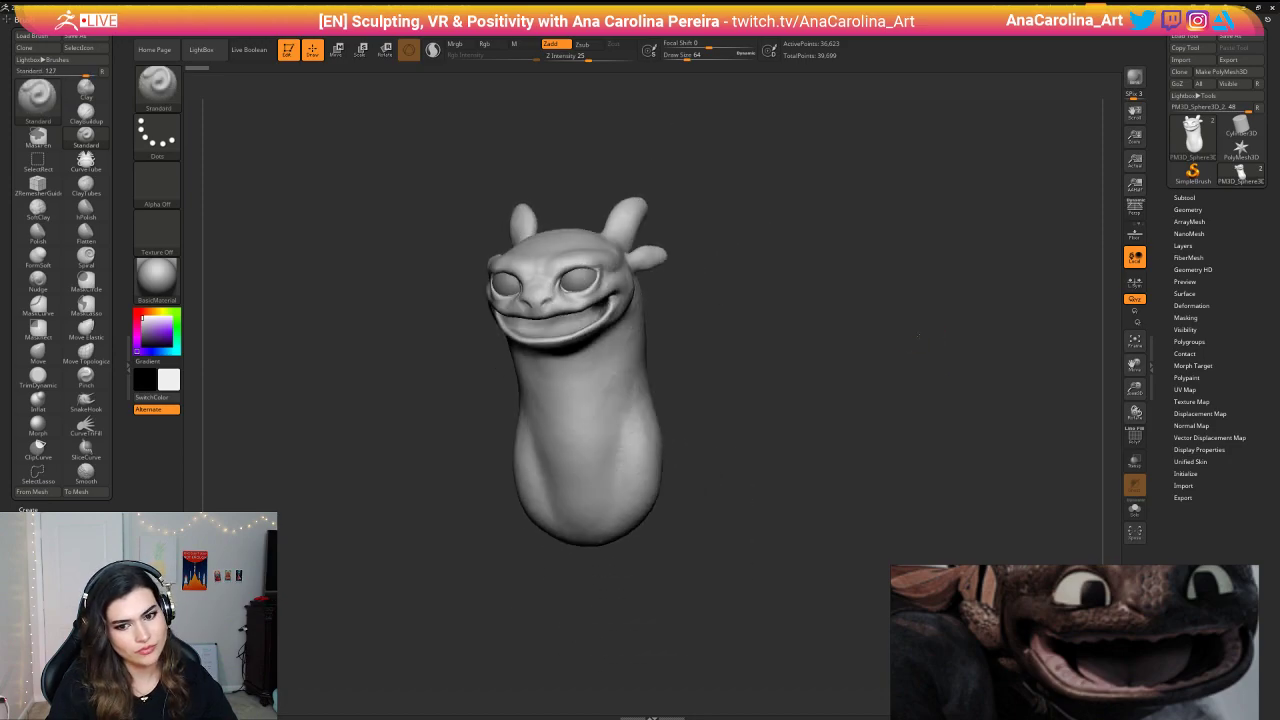
# Step: Frame the head closely and examine the poster of the black and white dragons facing each other on the reference board
pyautogui.keyDown('alt'); pyautogui.moveTo(960, 310); pyautogui.dragTo(981, 404); pyautogui.keyUp('alt')
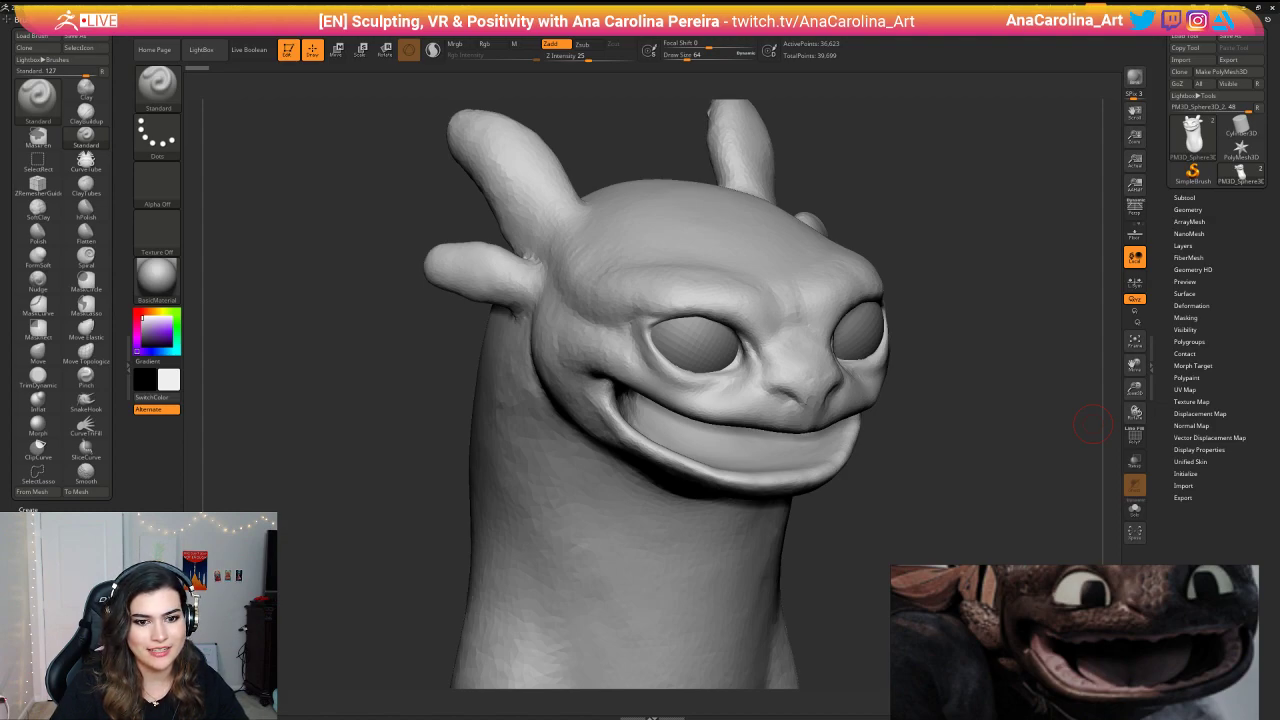
pyautogui.scroll(-5, 965, 596)
pyautogui.moveTo(968, 690)
pyautogui.mouseDown(button='middle')
pyautogui.moveTo(960, 636)
pyautogui.moveTo(1013, 598)
pyautogui.mouseUp(button='middle')
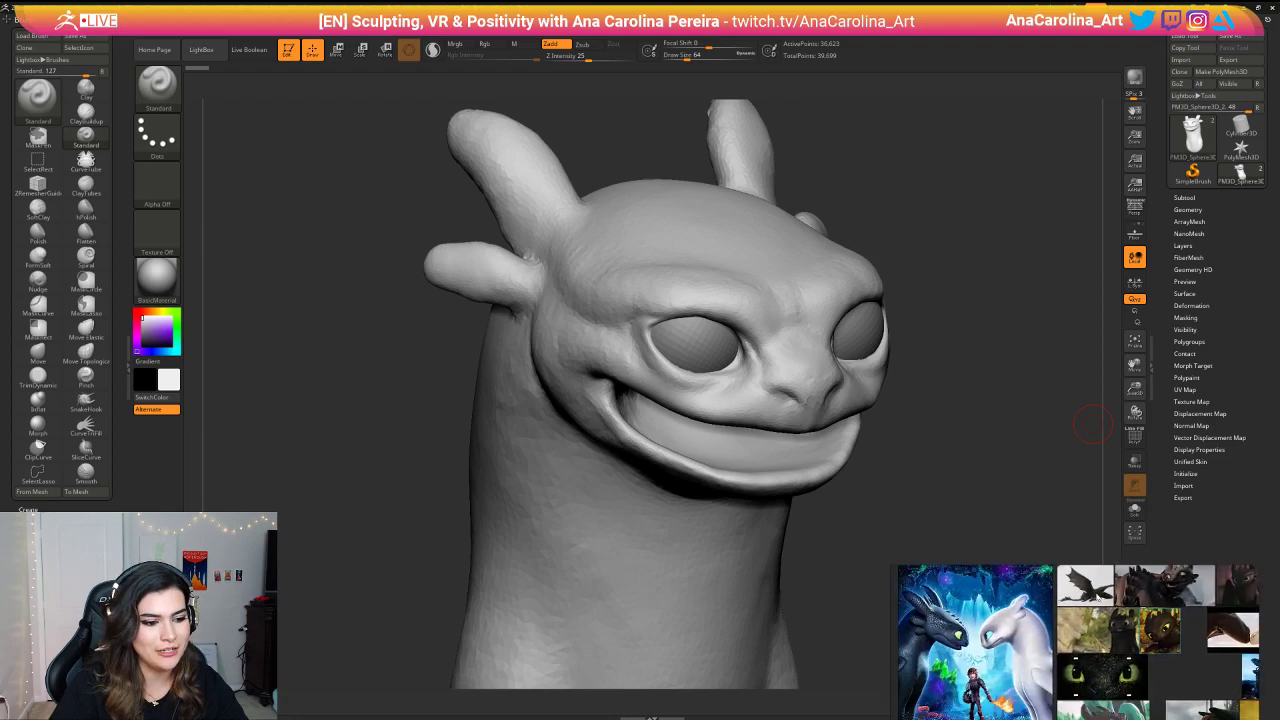
pyautogui.scroll(2, 1013, 598)
pyautogui.scroll(2, 1013, 598)
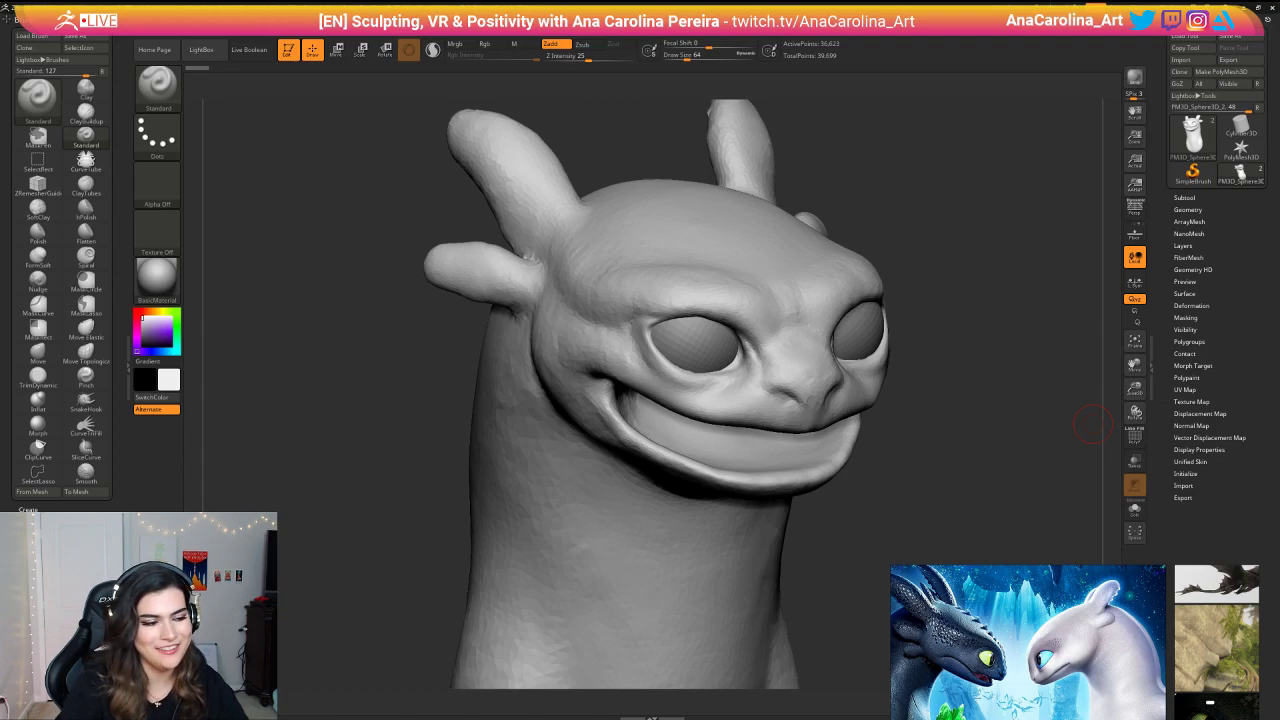
# Step: Insert a small sphere inside the mouth at the front of the lower jaw, using the Insert Sphere mesh of the IMM Primitives brush
pyautogui.moveTo(1035, 437)
pyautogui.mouseDown()
pyautogui.moveTo(854, 451)
pyautogui.moveTo(864, 405)
pyautogui.moveTo(917, 374)
pyautogui.moveTo(922, 325)
pyautogui.moveTo(914, 434)
pyautogui.mouseUp()
pyautogui.press('b')
pyautogui.press('i')
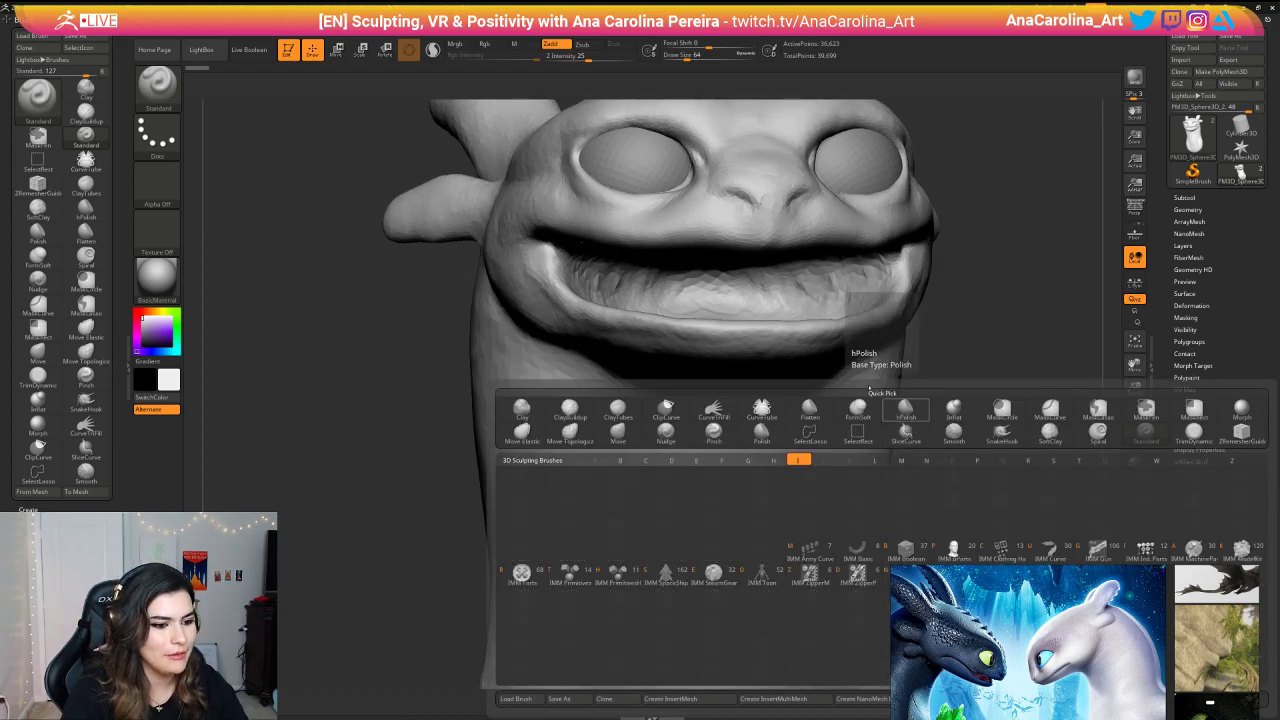
pyautogui.press('b')
pyautogui.press('i')
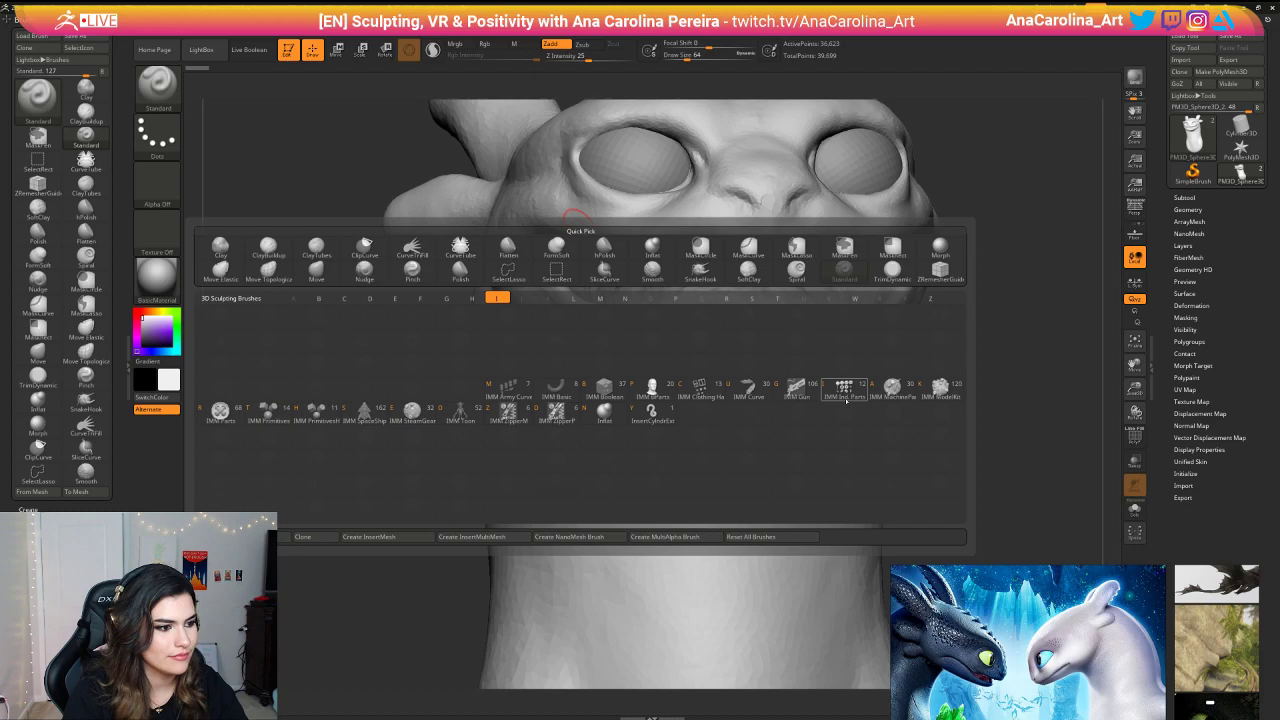
pyautogui.click(268, 410)
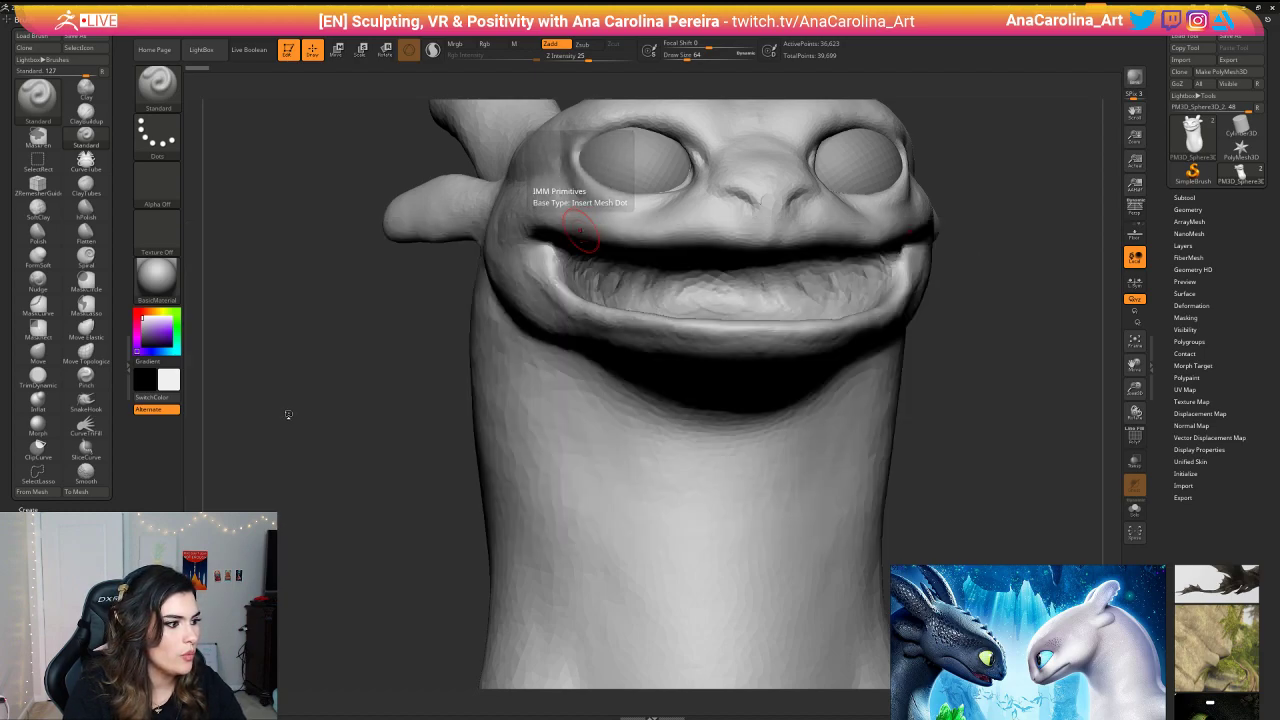
pyautogui.moveTo(976, 388); pyautogui.dragTo(965, 338)
pyautogui.click(412, 84)
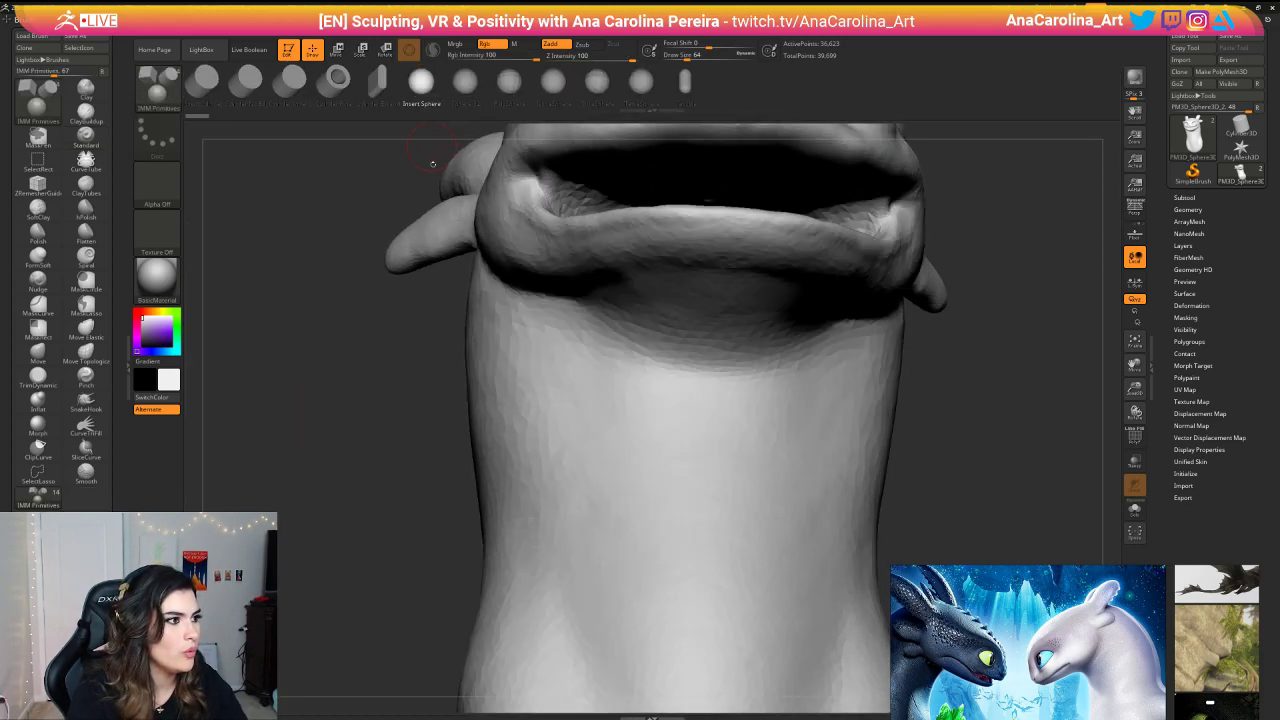
pyautogui.keyDown('alt'); pyautogui.moveTo(433, 172); pyautogui.dragTo(411, 353); pyautogui.keyUp('alt')
pyautogui.moveTo(987, 226)
pyautogui.mouseDown()
pyautogui.moveTo(971, 177)
pyautogui.moveTo(951, 267)
pyautogui.mouseUp()
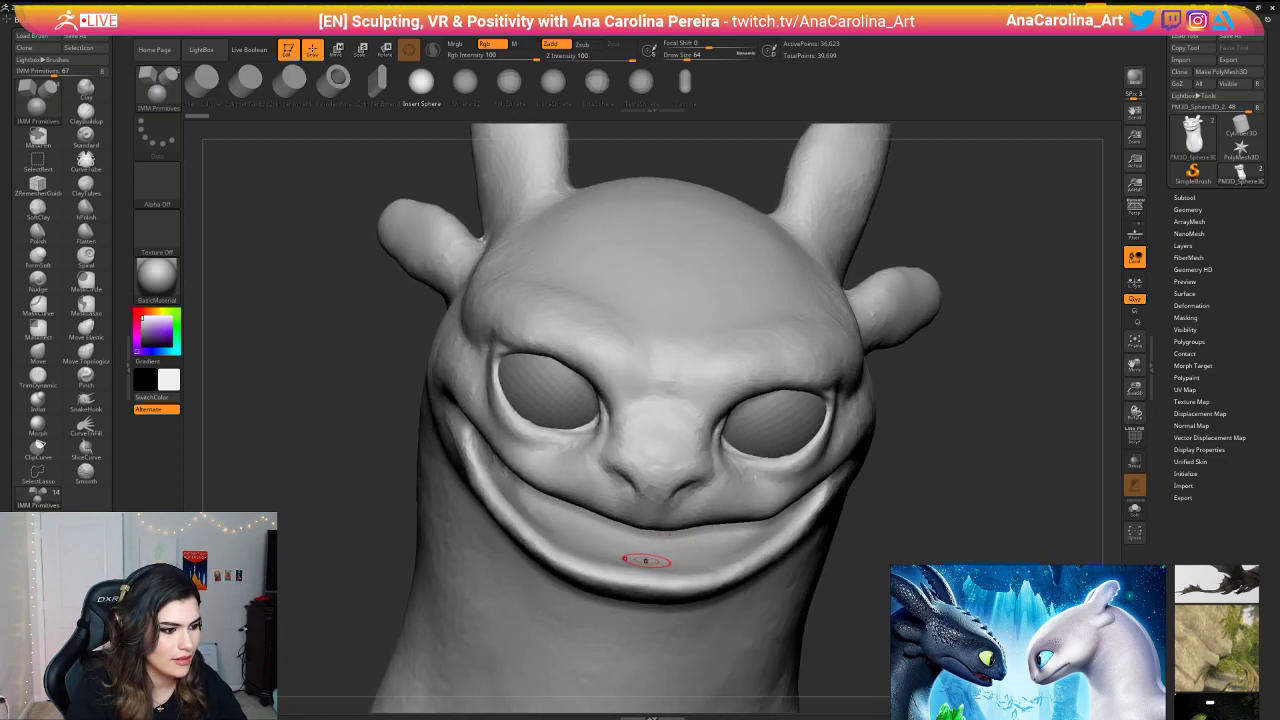
pyautogui.moveTo(636, 558); pyautogui.dragTo(644, 556)
pyautogui.moveTo(875, 490); pyautogui.dragTo(870, 425)
# Step: Move the inserted sphere with the transpose line so it sits behind the middle of the lower lip
pyautogui.press('w')
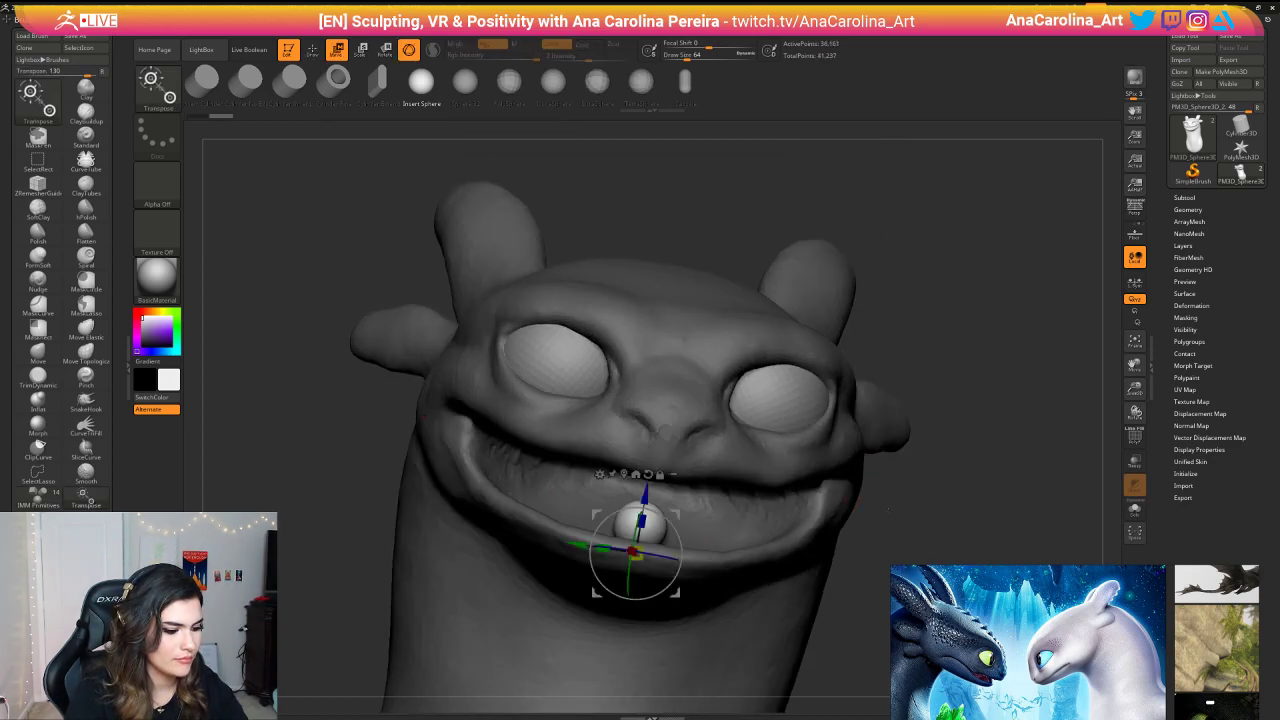
pyautogui.press('y')
pyautogui.keyDown('shift'); pyautogui.moveTo(888, 509); pyautogui.dragTo(758, 509); pyautogui.keyUp('shift')
pyautogui.moveTo(657, 514)
pyautogui.mouseDown()
pyautogui.moveTo(777, 526)
pyautogui.moveTo(734, 524)
pyautogui.moveTo(765, 535)
pyautogui.mouseUp()
pyautogui.moveTo(800, 560); pyautogui.dragTo(630, 550)
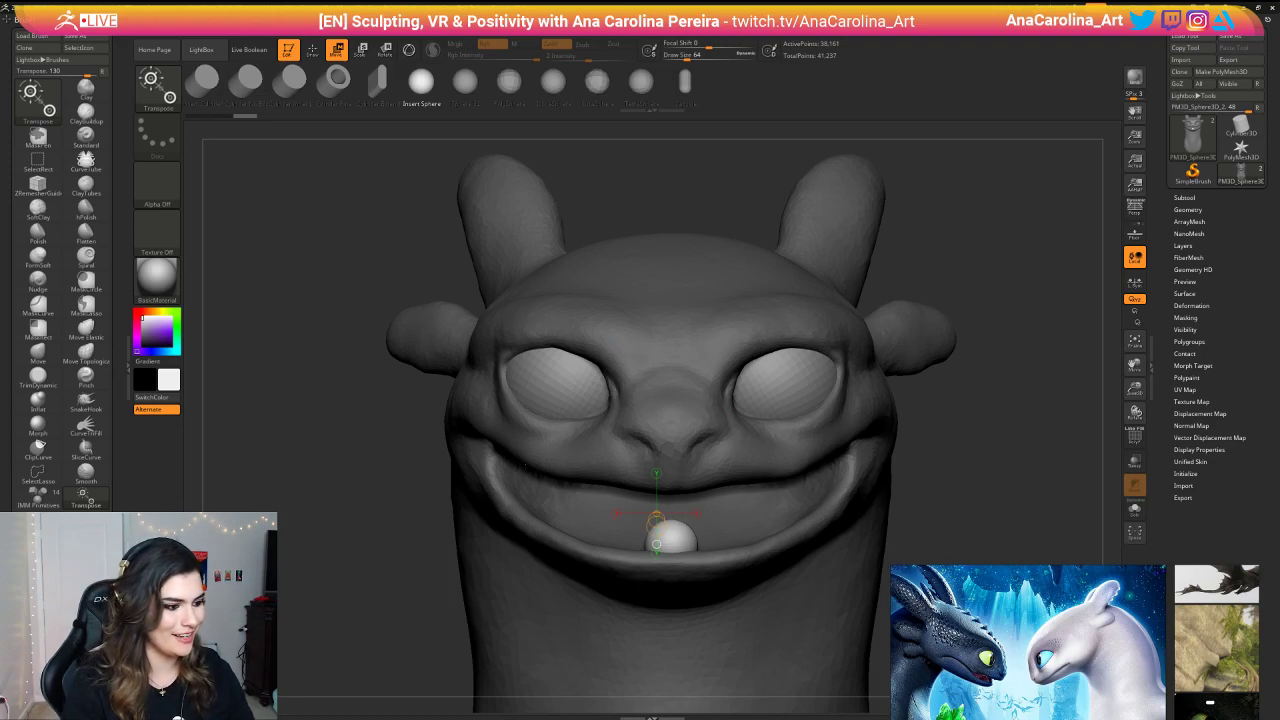
# Step: Split the masked head from the sphere into separate subtools and extend the subtool list to show all parts
pyautogui.keyDown('alt'); pyautogui.moveTo(435, 456); pyautogui.dragTo(421, 406); pyautogui.keyUp('alt')
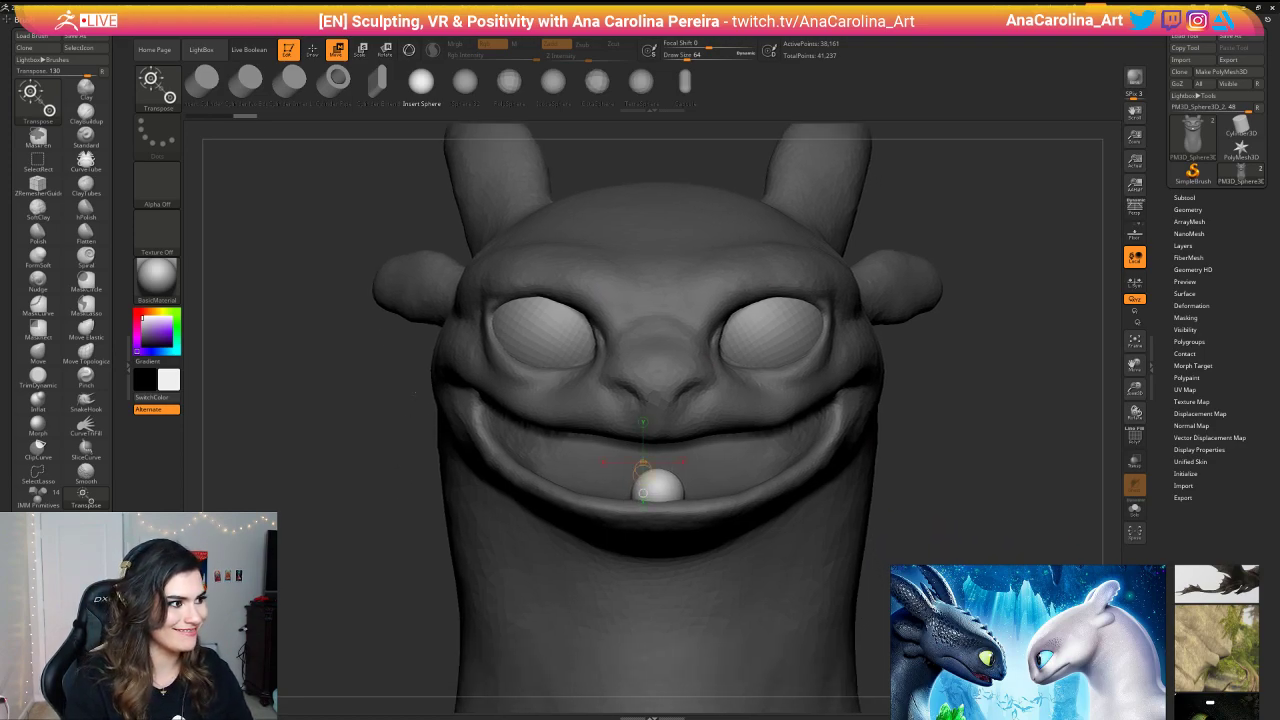
pyautogui.click(1186, 197)
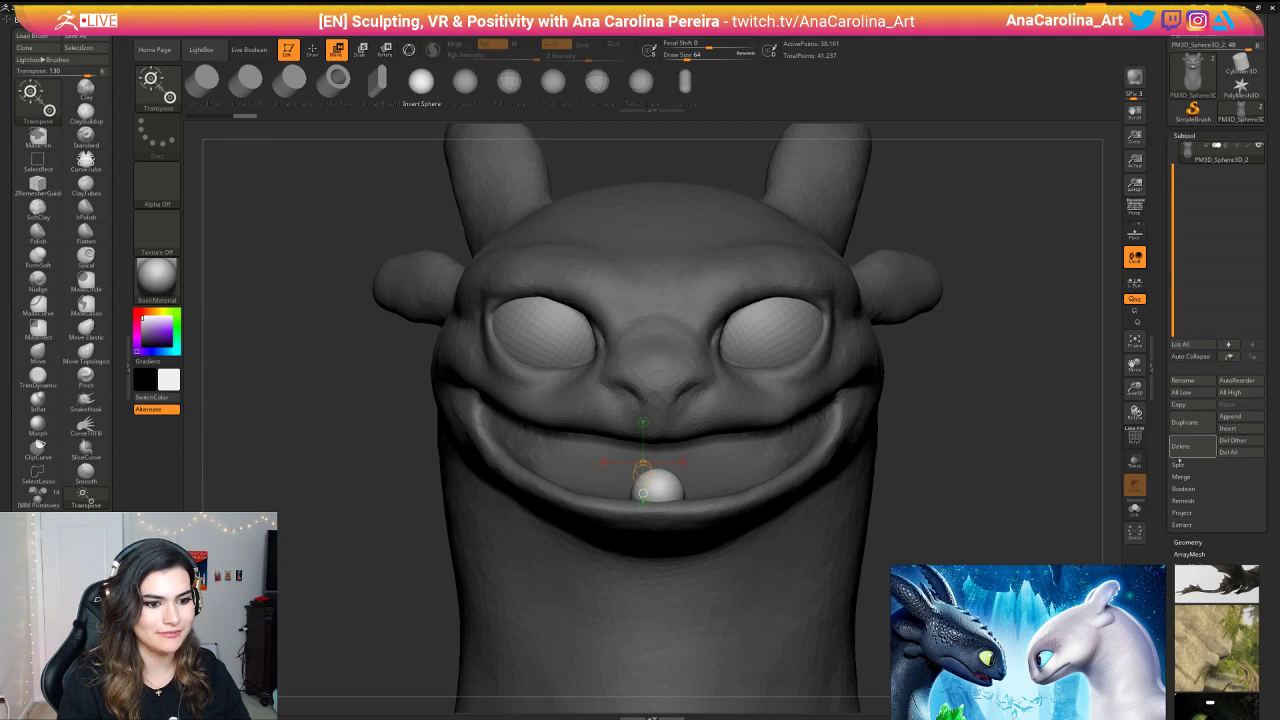
pyautogui.click(1198, 524)
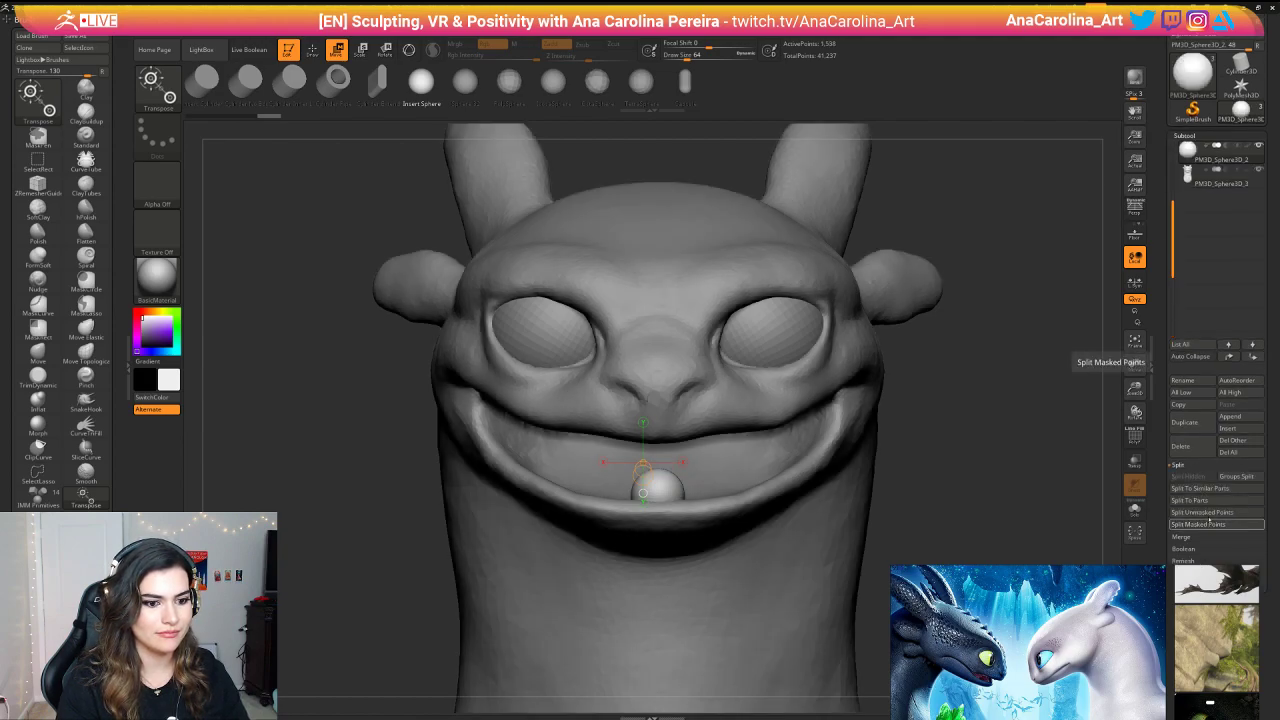
pyautogui.moveTo(1175, 212); pyautogui.dragTo(1181, 150)
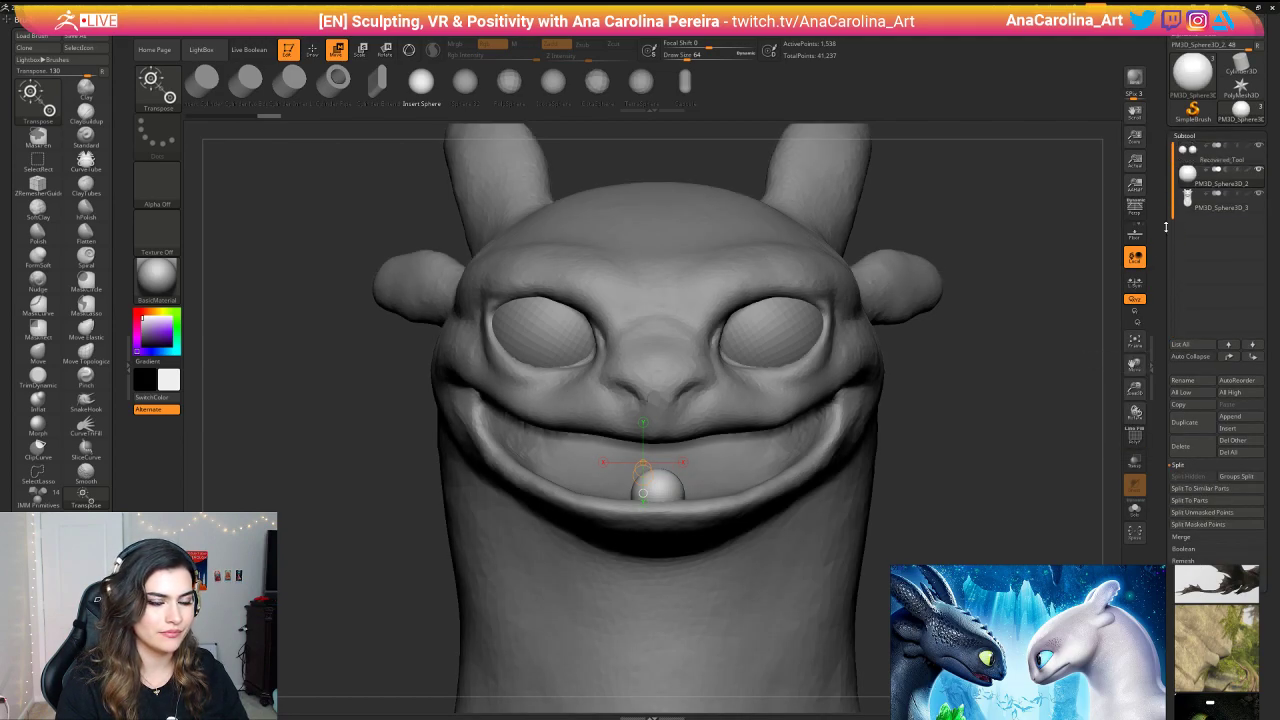
# Step: Stretch the sphere sideways into a flat gum strip along the lower lip, using the SnakeHook brush at draw size 274
pyautogui.moveTo(884, 425); pyautogui.dragTo(938, 463)
pyautogui.press('b')
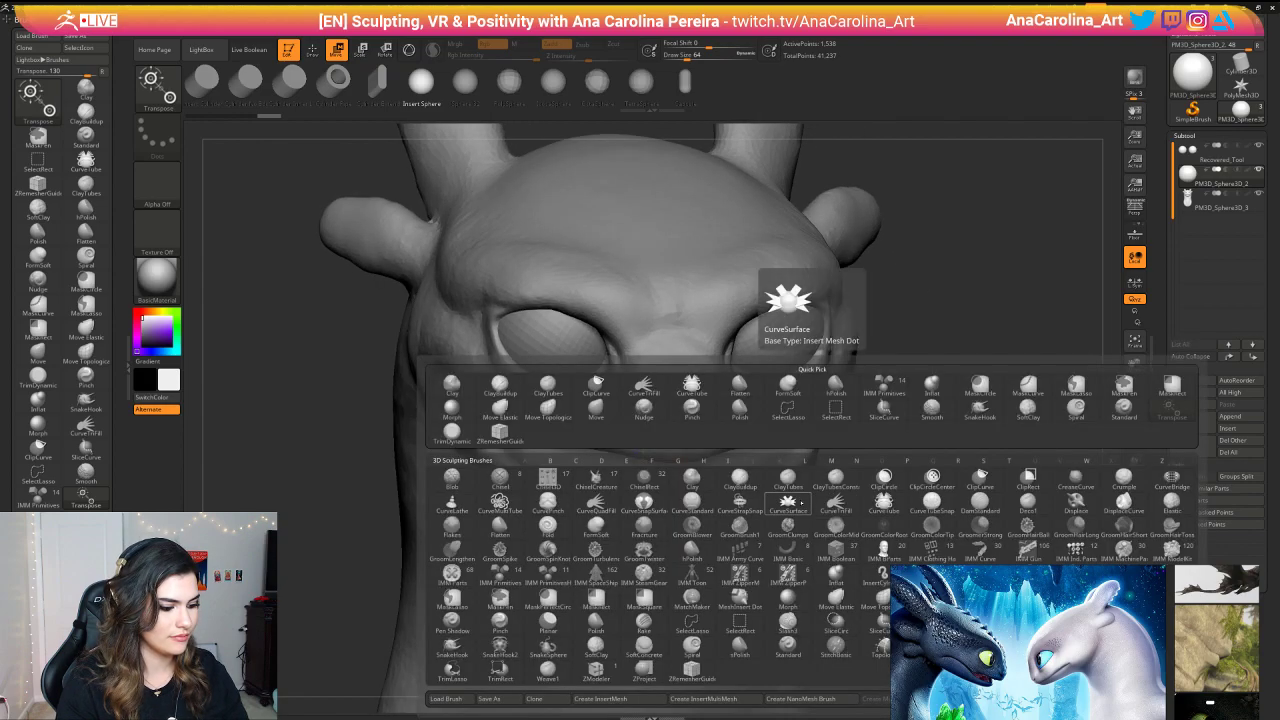
pyautogui.press('s')
pyautogui.press('h')
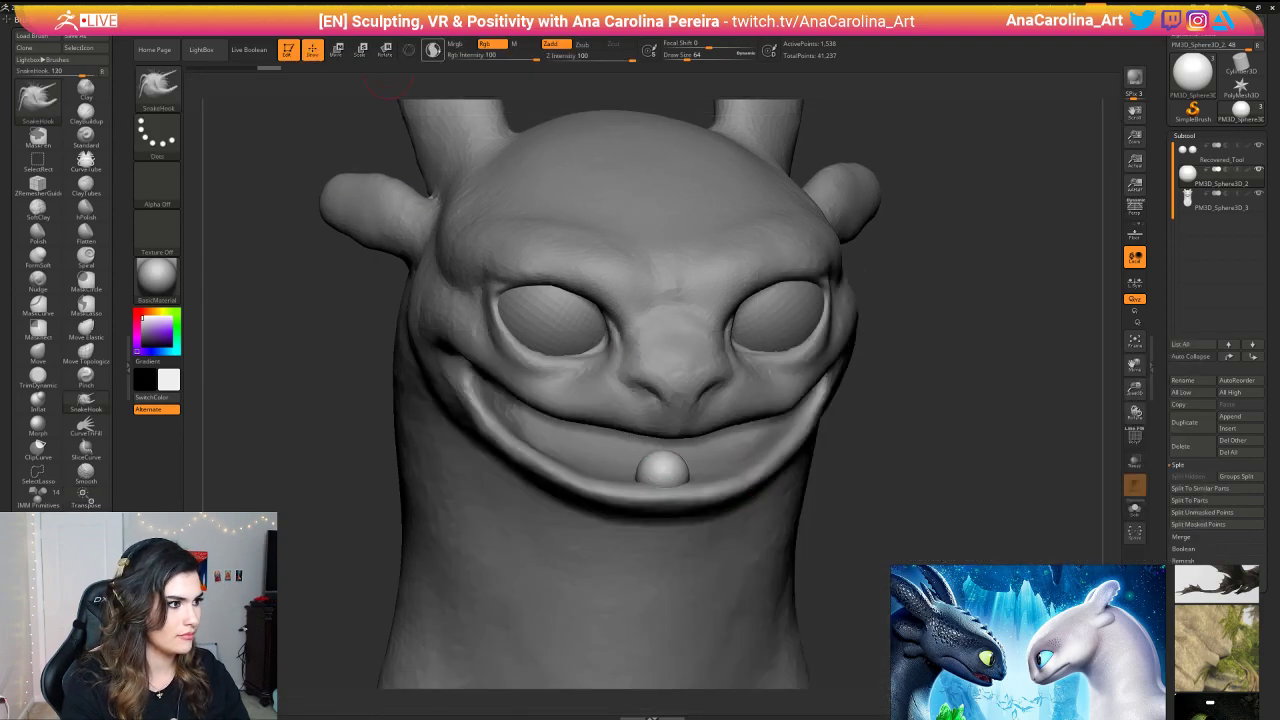
pyautogui.press('space')
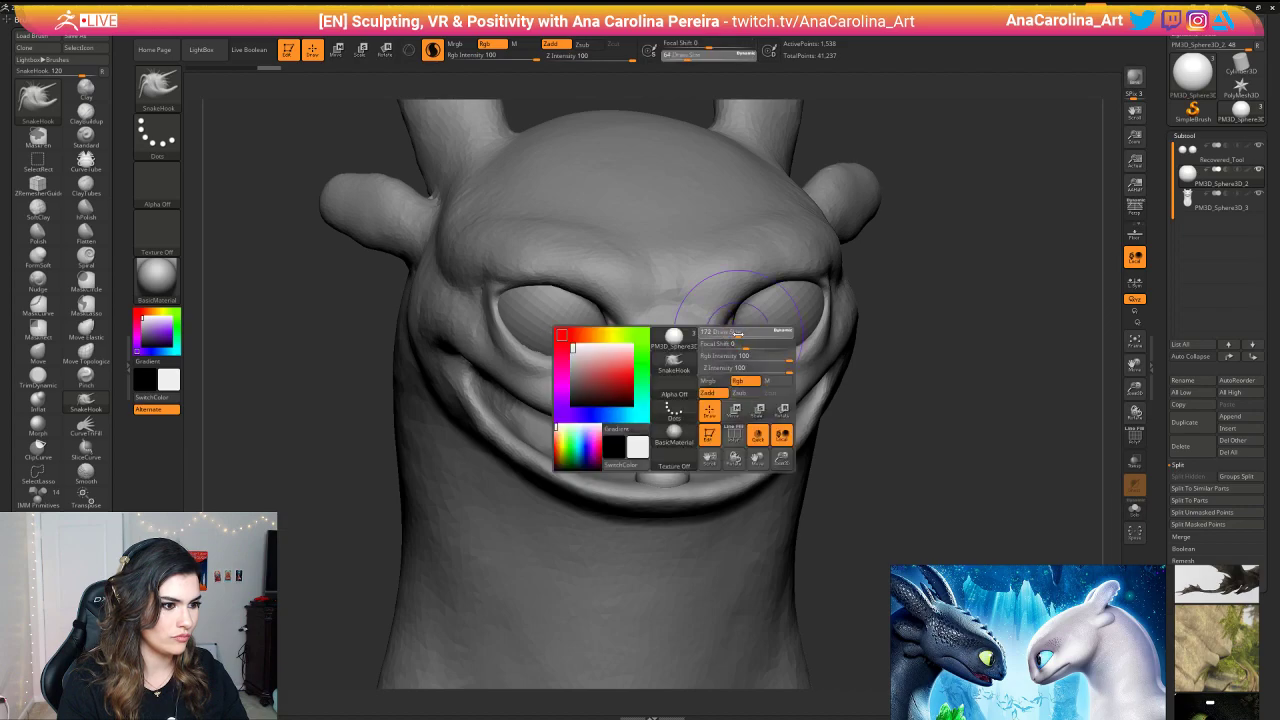
pyautogui.moveTo(738, 332)
pyautogui.mouseDown()
pyautogui.moveTo(750, 332)
pyautogui.moveTo(745, 430)
pyautogui.mouseUp()
pyautogui.moveTo(684, 484); pyautogui.dragTo(748, 473)
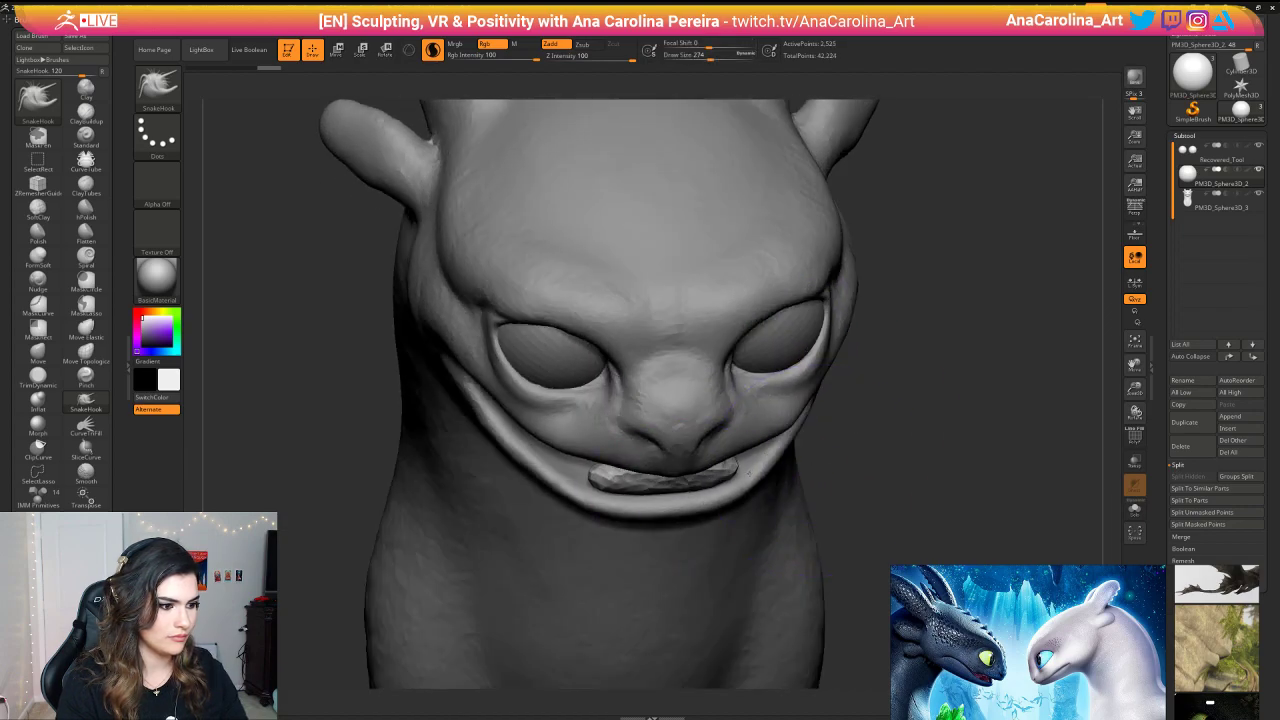
pyautogui.moveTo(750, 455); pyautogui.dragTo(740, 375, button='right')
pyautogui.moveTo(708, 461); pyautogui.dragTo(722, 486)
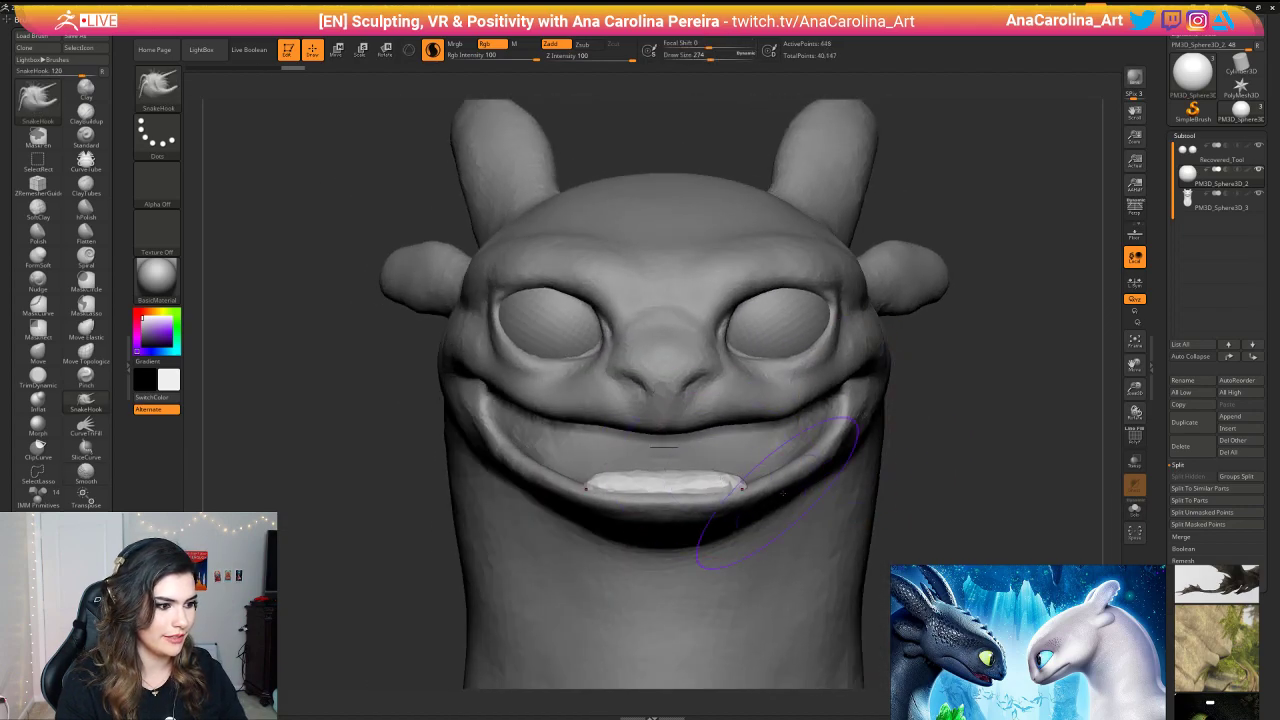
# Step: Check the strip from the side and look for a close-up of the black dragon on the reference board
pyautogui.moveTo(785, 492); pyautogui.dragTo(922, 488, button='right')
pyautogui.scroll(-8, 1100, 632)
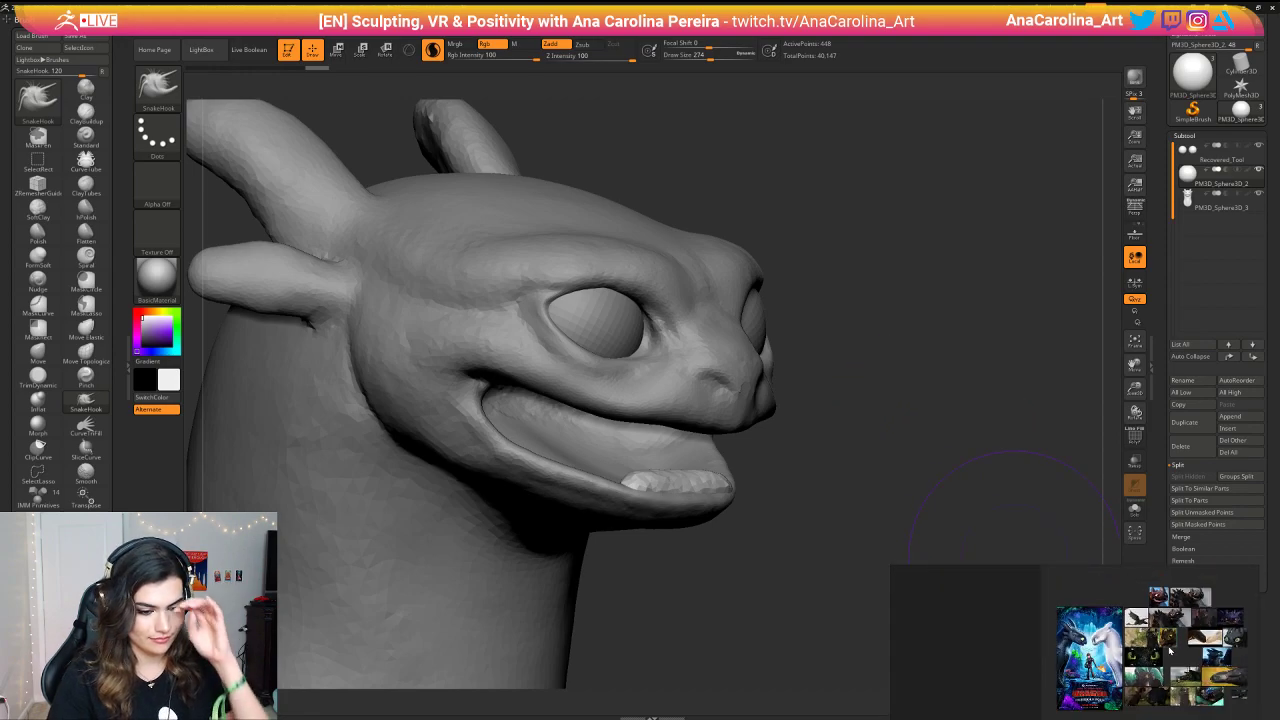
pyautogui.scroll(9, 1169, 630)
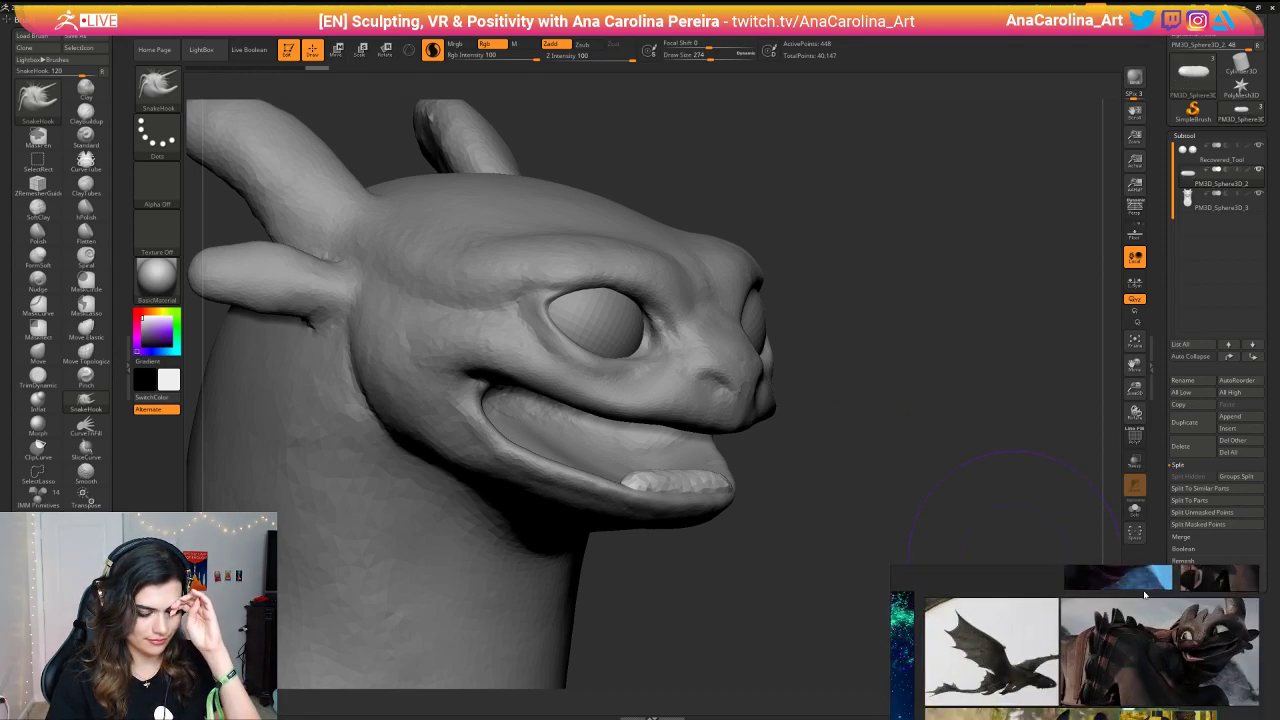
# Step: Stretch the lower teeth strip along the inside of the lower jaw with the SnakeHook brush, following the mouth's curve
pyautogui.scroll(3, 1145, 595)
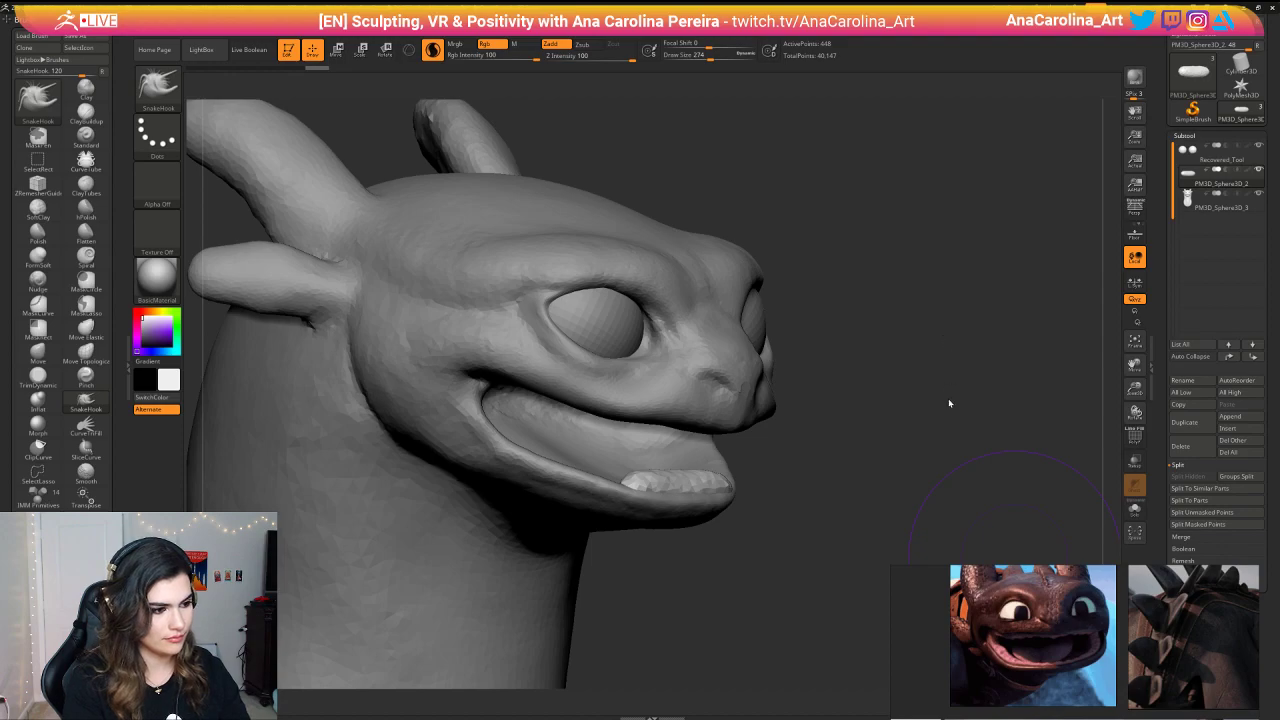
pyautogui.moveTo(405, 455); pyautogui.dragTo(472, 489, button='right')
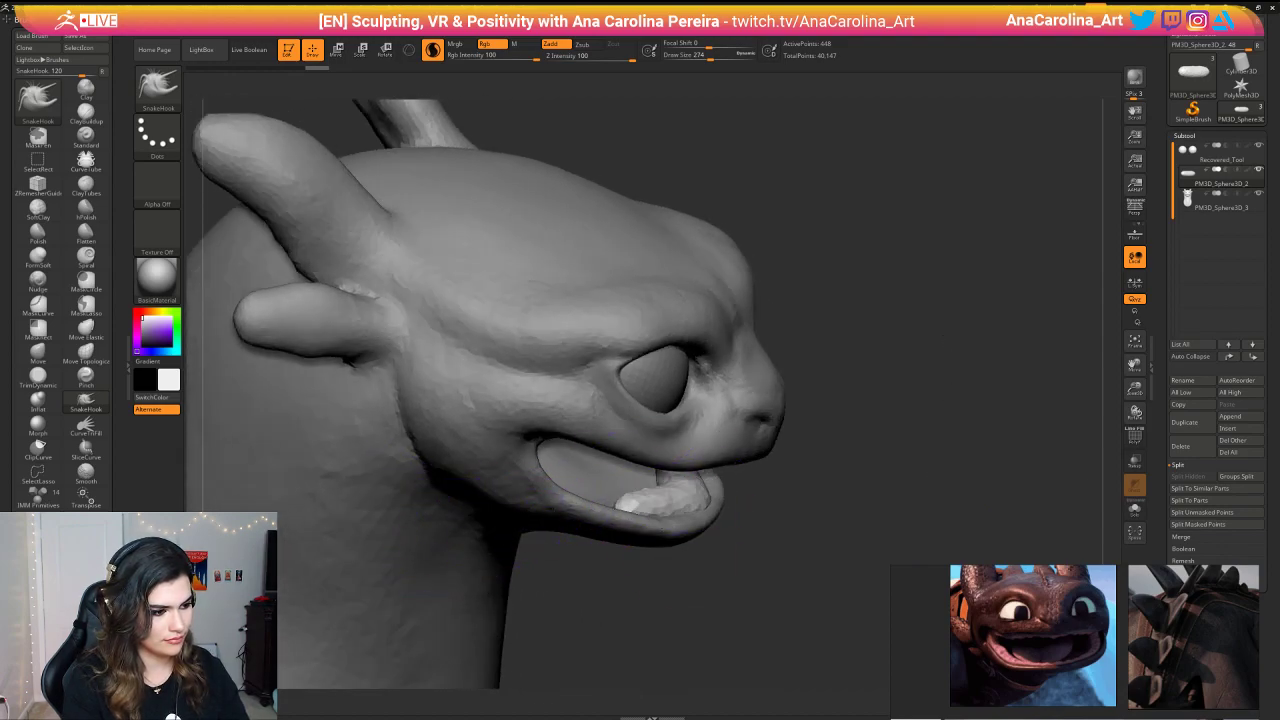
pyautogui.moveTo(655, 501); pyautogui.dragTo(692, 493)
pyautogui.moveTo(665, 505)
pyautogui.mouseDown(button='right')
pyautogui.moveTo(610, 508)
pyautogui.moveTo(635, 512)
pyautogui.mouseUp(button='right')
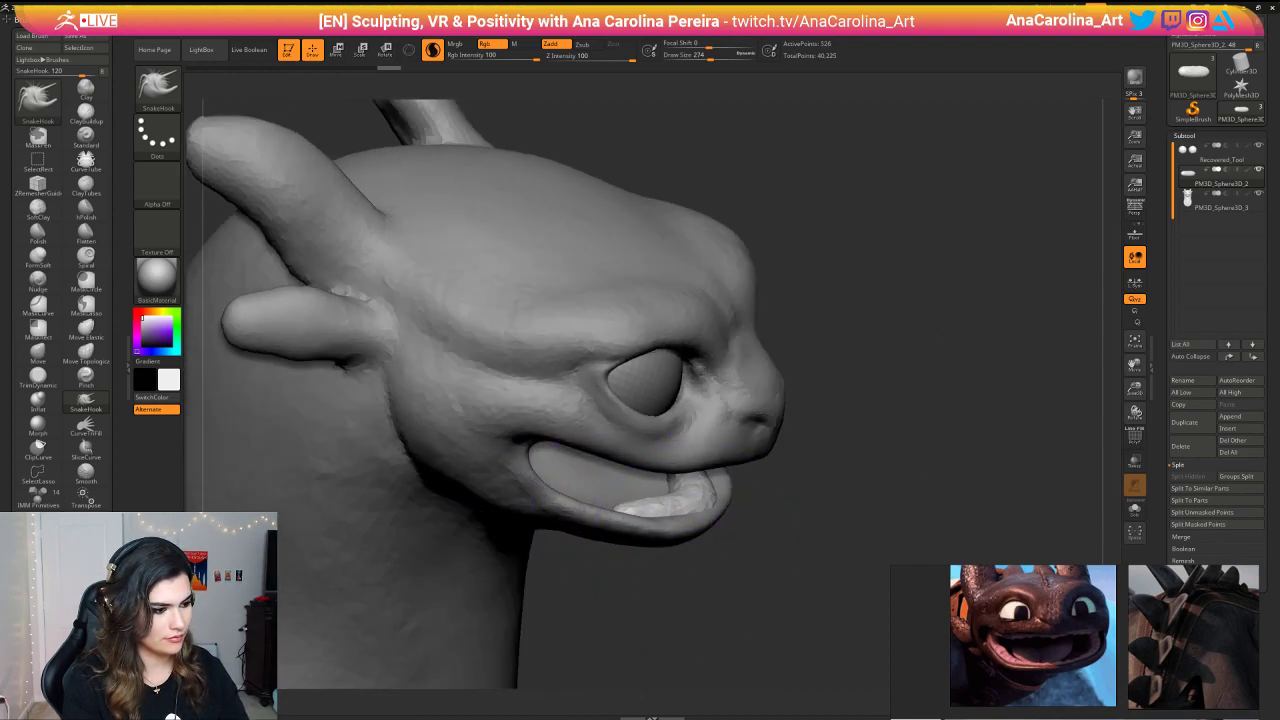
pyautogui.moveTo(642, 507); pyautogui.dragTo(600, 498)
pyautogui.moveTo(693, 496); pyautogui.dragTo(712, 502)
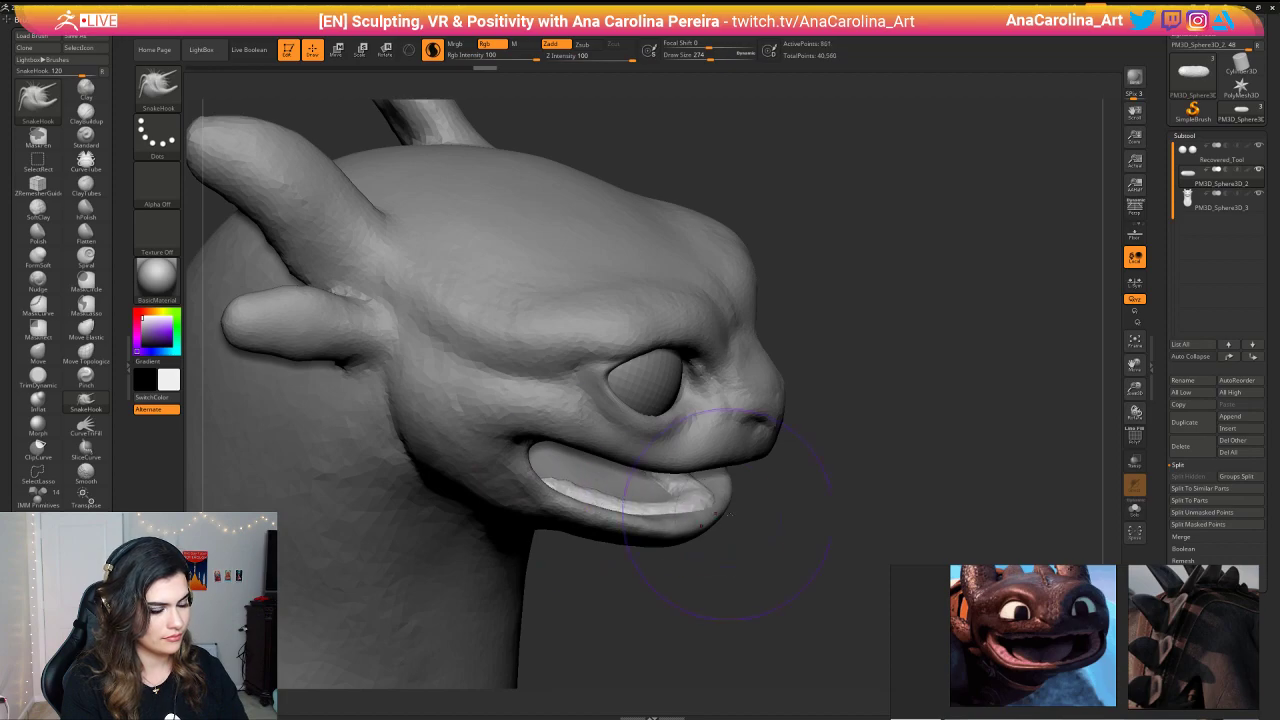
pyautogui.moveTo(716, 508)
pyautogui.mouseDown(button='right')
pyautogui.moveTo(628, 524)
pyautogui.moveTo(648, 512)
pyautogui.mouseUp(button='right')
pyautogui.moveTo(682, 508); pyautogui.dragTo(690, 494)
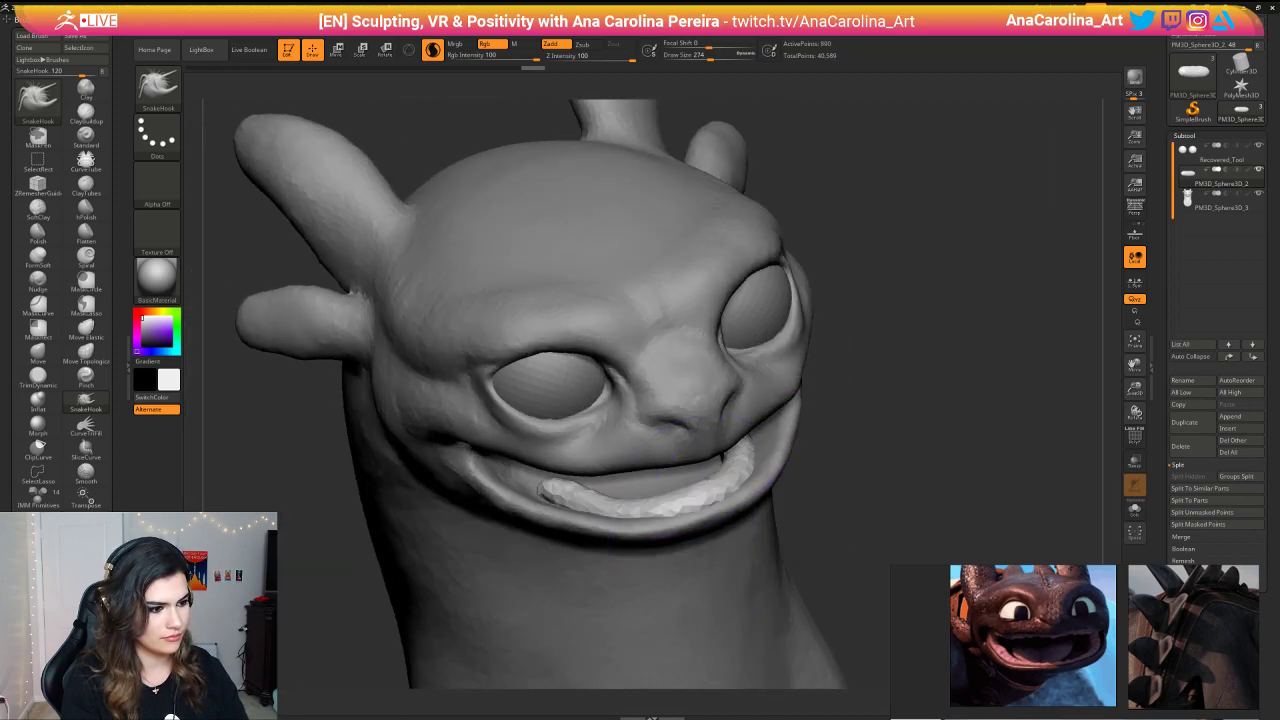
# Step: Pull the ends of the teeth strip farther up and back toward the mouth corners with SnakeHook
pyautogui.moveTo(760, 469); pyautogui.dragTo(780, 449, button='right')
pyautogui.moveTo(744, 462); pyautogui.dragTo(772, 434)
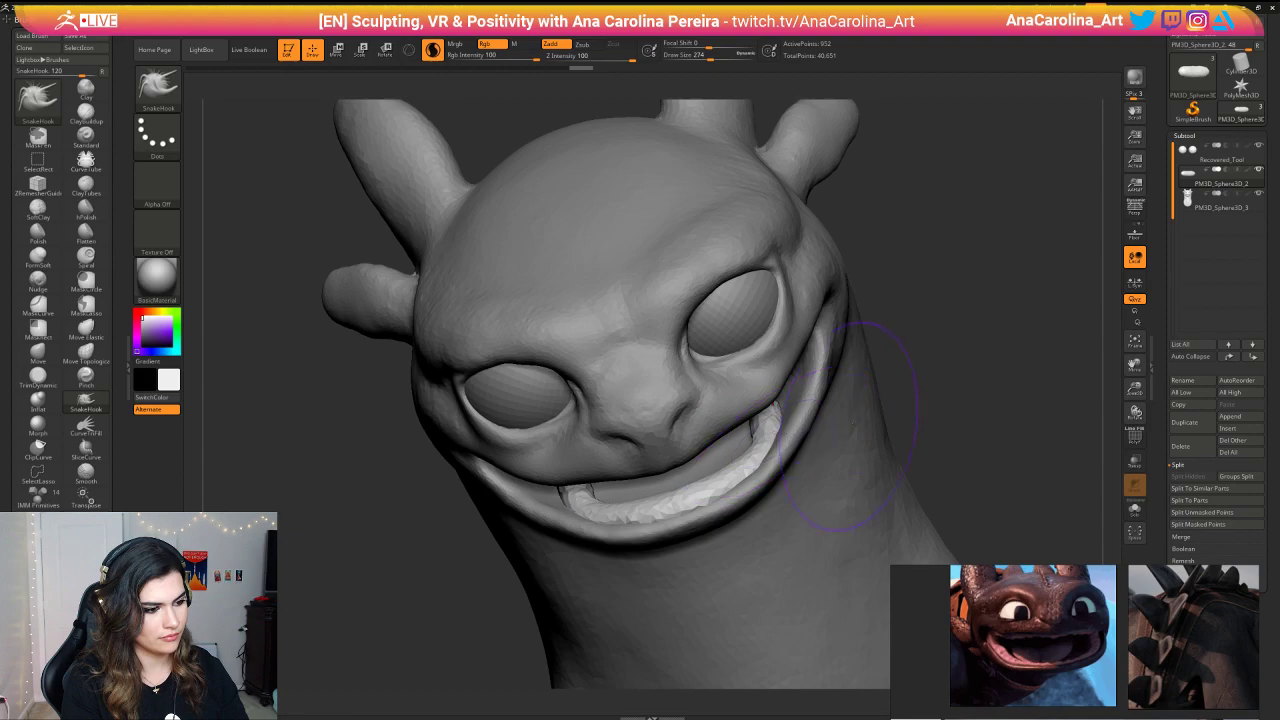
pyautogui.moveTo(852, 429); pyautogui.dragTo(829, 394, button='right')
pyautogui.moveTo(764, 455); pyautogui.dragTo(754, 430)
pyautogui.moveTo(806, 400); pyautogui.dragTo(772, 420, button='right')
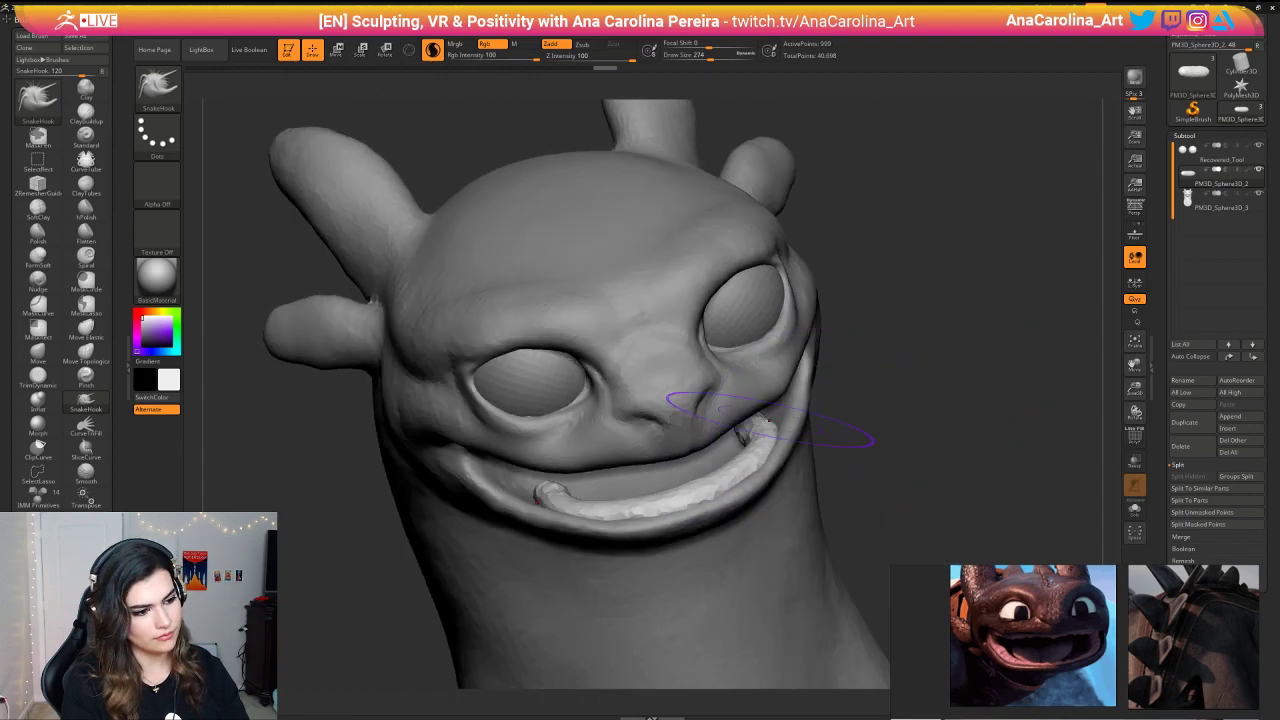
pyautogui.moveTo(842, 432)
pyautogui.mouseDown()
pyautogui.moveTo(800, 425)
pyautogui.moveTo(851, 403)
pyautogui.moveTo(806, 374)
pyautogui.moveTo(789, 493)
pyautogui.mouseUp()
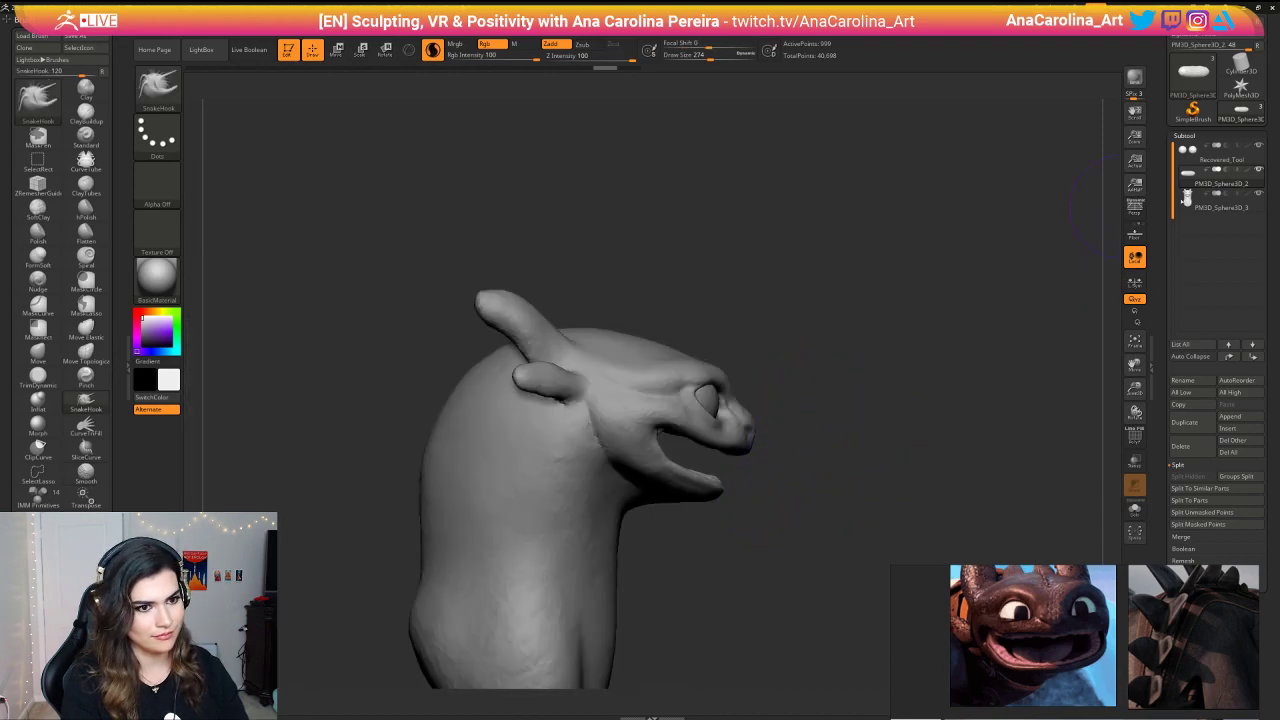
# Step: Isolate the lower jaw of the head subtool with a SelectLasso selection, hiding the rest of the head
pyautogui.click(1200, 202)
pyautogui.moveTo(761, 525)
pyautogui.keyDown('ctrl'); pyautogui.keyDown('shift'); pyautogui.mouseDown()
pyautogui.moveTo(707, 477)
pyautogui.moveTo(605, 437)
pyautogui.moveTo(552, 457)
pyautogui.mouseUp(); pyautogui.keyUp('shift'); pyautogui.keyUp('ctrl')
pyautogui.hotkey('ctrl', 'z')
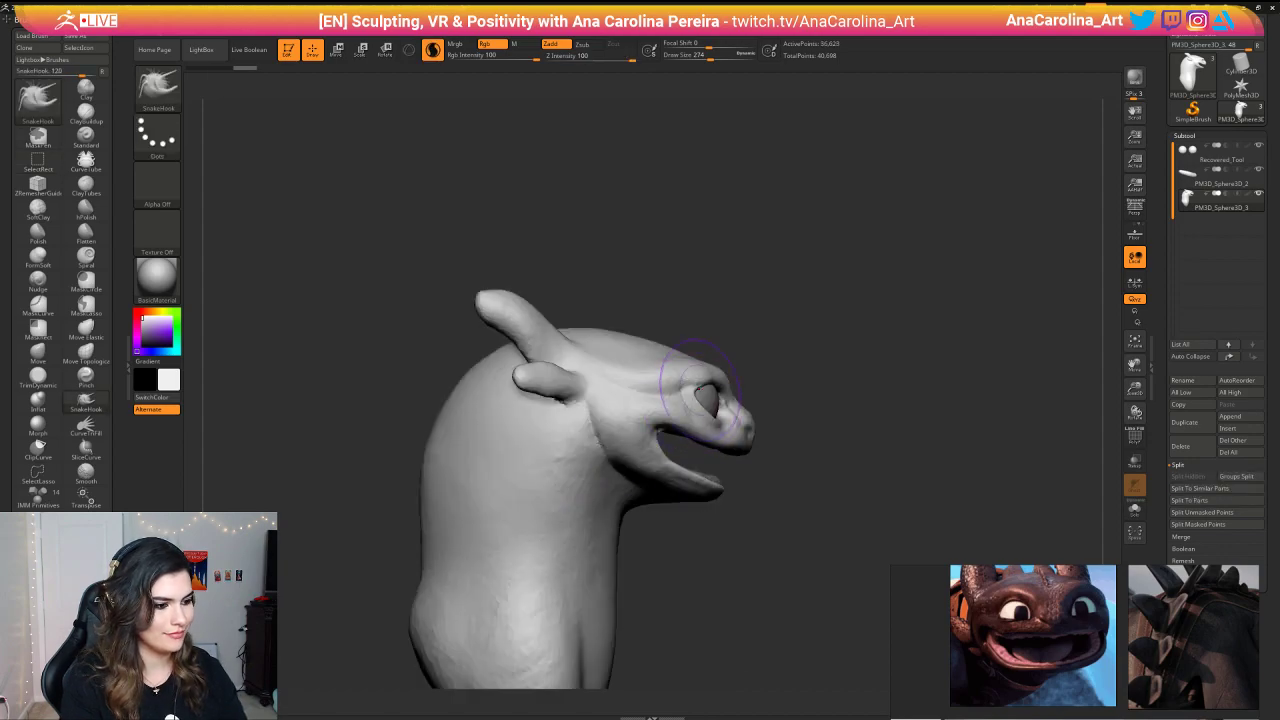
pyautogui.press('space')
pyautogui.press('b')
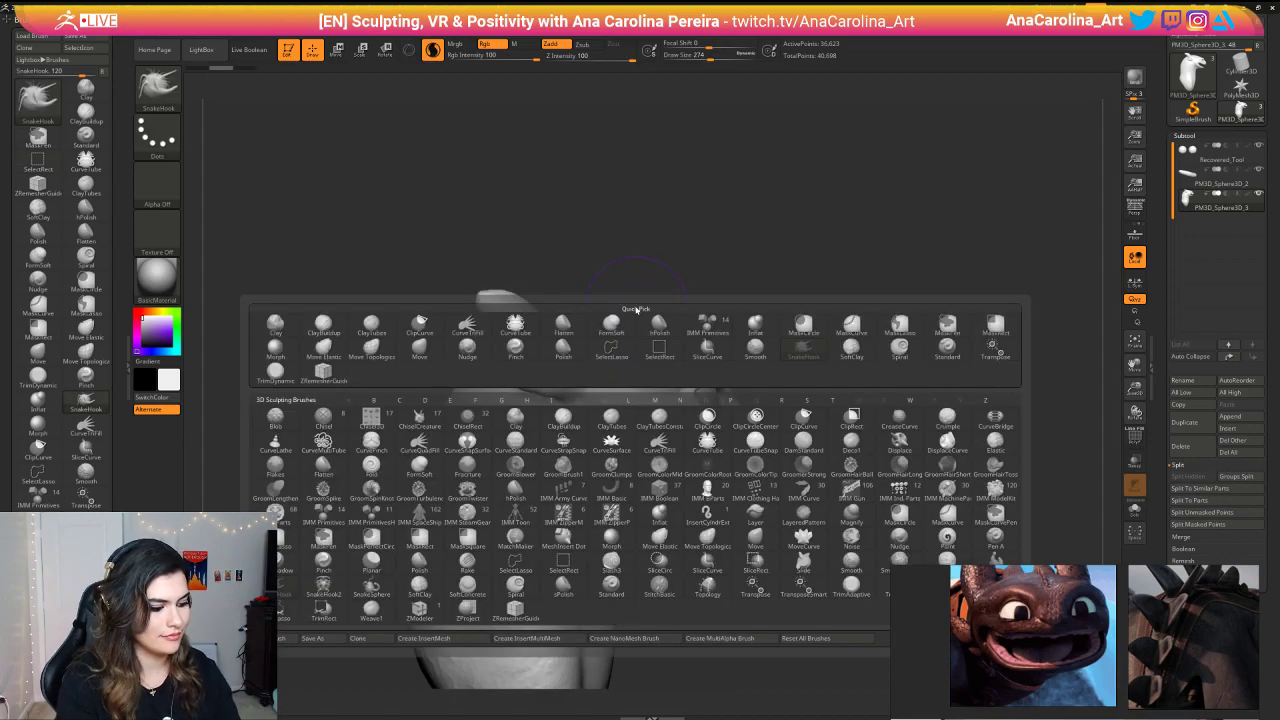
pyautogui.click(530, 566)
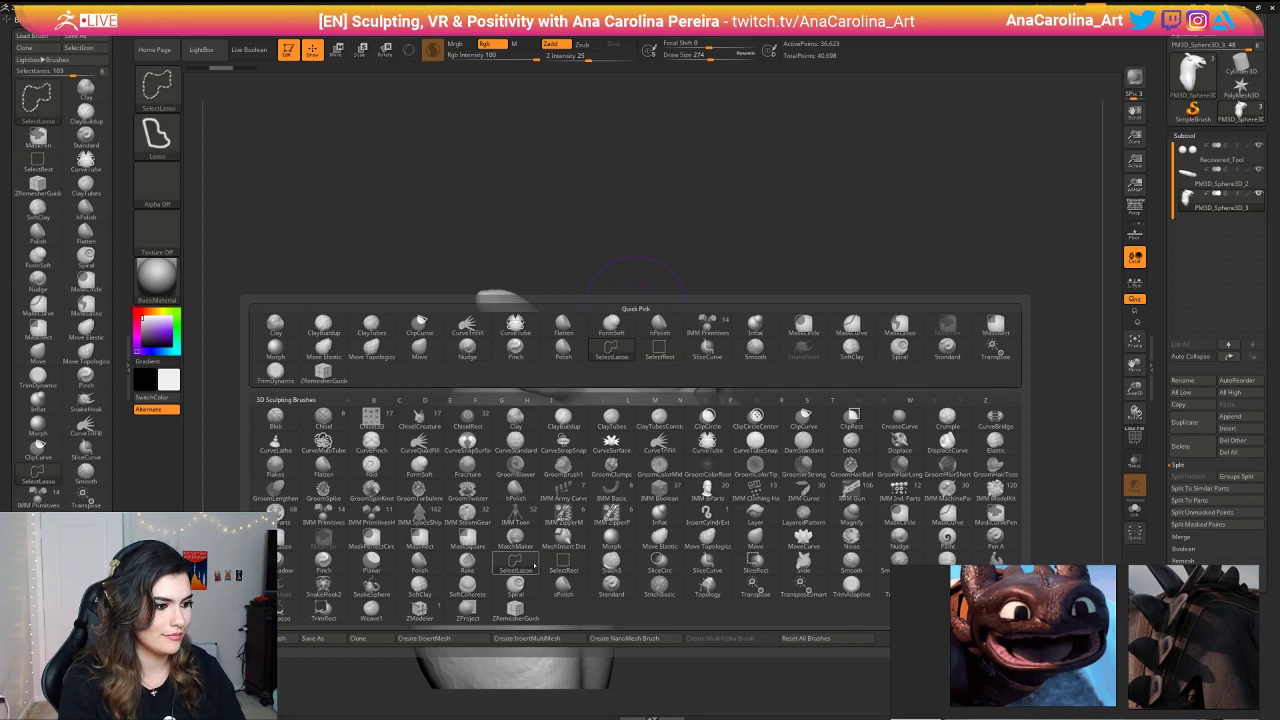
pyautogui.moveTo(688, 536)
pyautogui.keyDown('ctrl'); pyautogui.keyDown('shift'); pyautogui.mouseDown()
pyautogui.moveTo(755, 494)
pyautogui.moveTo(666, 430)
pyautogui.moveTo(532, 388)
pyautogui.moveTo(604, 528)
pyautogui.mouseUp(); pyautogui.keyUp('shift'); pyautogui.keyUp('ctrl')
pyautogui.moveTo(850, 560)
pyautogui.mouseDown()
pyautogui.moveTo(757, 574)
pyautogui.moveTo(771, 499)
pyautogui.mouseUp()
# Step: Select the teeth strip subtool and extend both ends back into the mouth with SnakeHook at a draw size of 197
pyautogui.click(1195, 177)
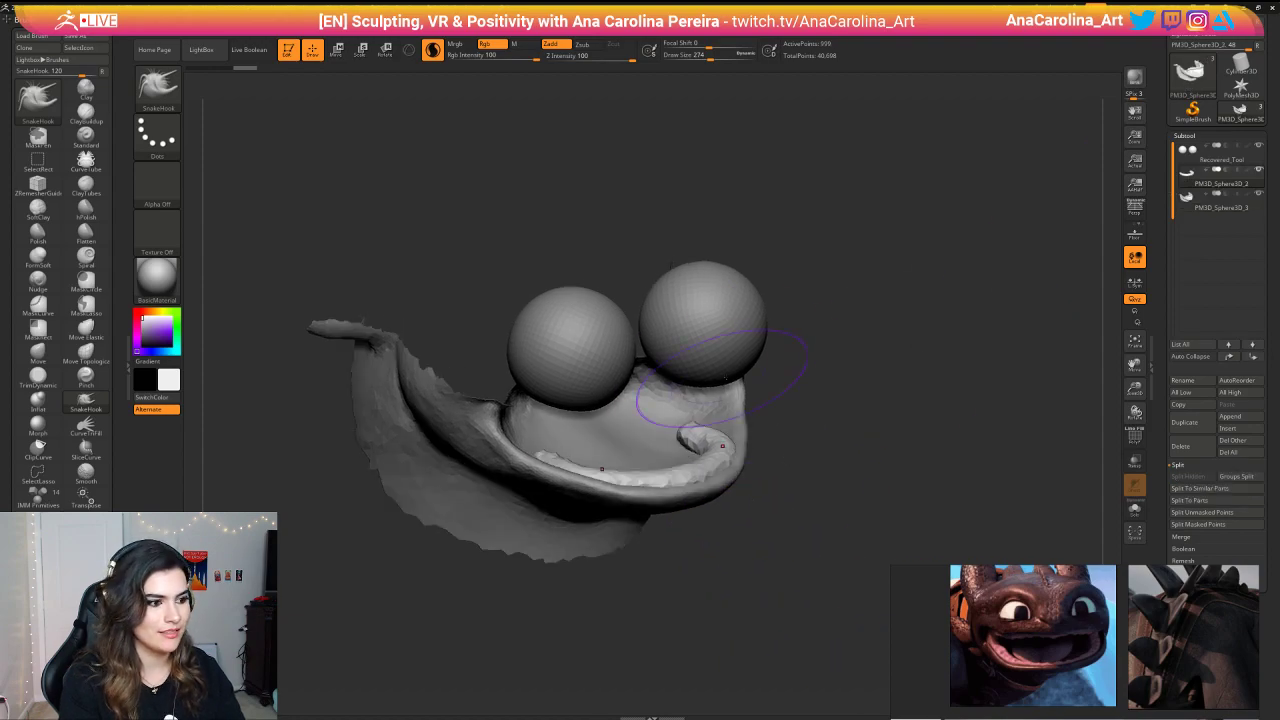
pyautogui.moveTo(772, 398)
pyautogui.mouseDown()
pyautogui.moveTo(748, 426)
pyautogui.moveTo(756, 400)
pyautogui.moveTo(797, 406)
pyautogui.moveTo(800, 378)
pyautogui.mouseUp()
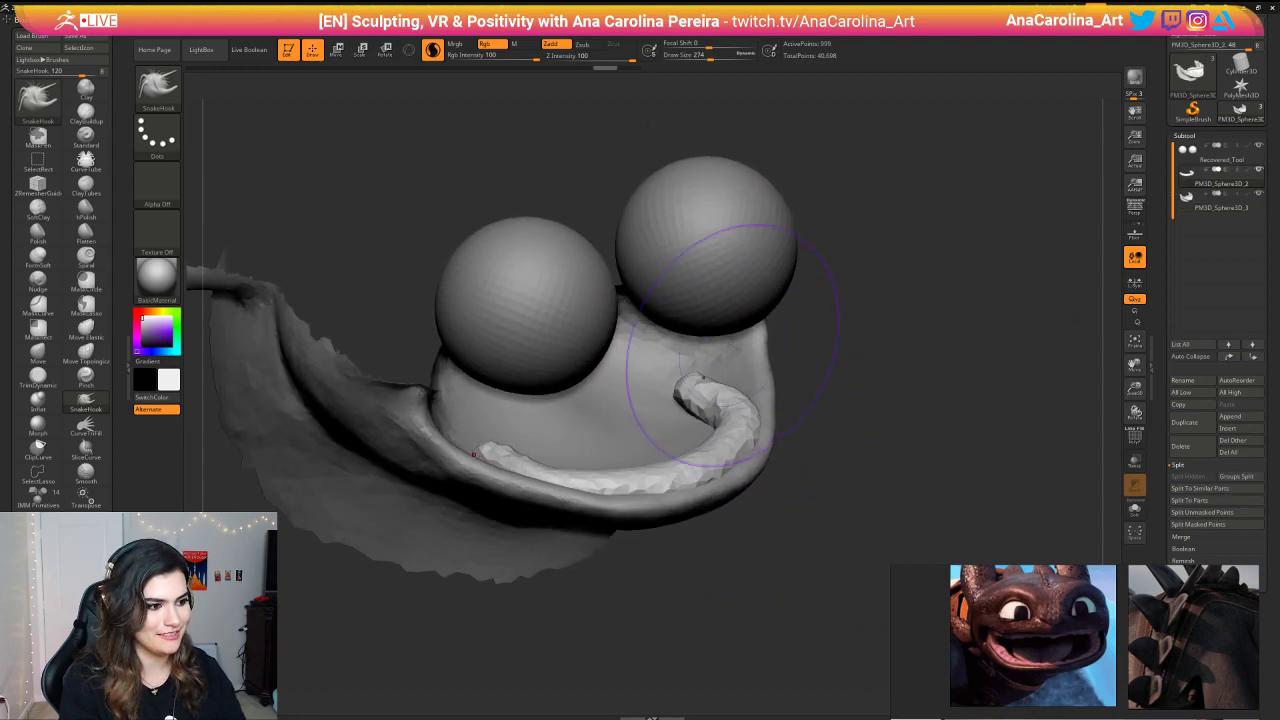
pyautogui.moveTo(693, 388)
pyautogui.mouseDown()
pyautogui.moveTo(680, 350)
pyautogui.moveTo(702, 350)
pyautogui.mouseUp()
pyautogui.moveTo(784, 402); pyautogui.dragTo(786, 371)
pyautogui.moveTo(706, 384)
pyautogui.mouseDown()
pyautogui.moveTo(692, 354)
pyautogui.moveTo(775, 385)
pyautogui.moveTo(765, 380)
pyautogui.moveTo(790, 378)
pyautogui.moveTo(786, 390)
pyautogui.mouseUp()
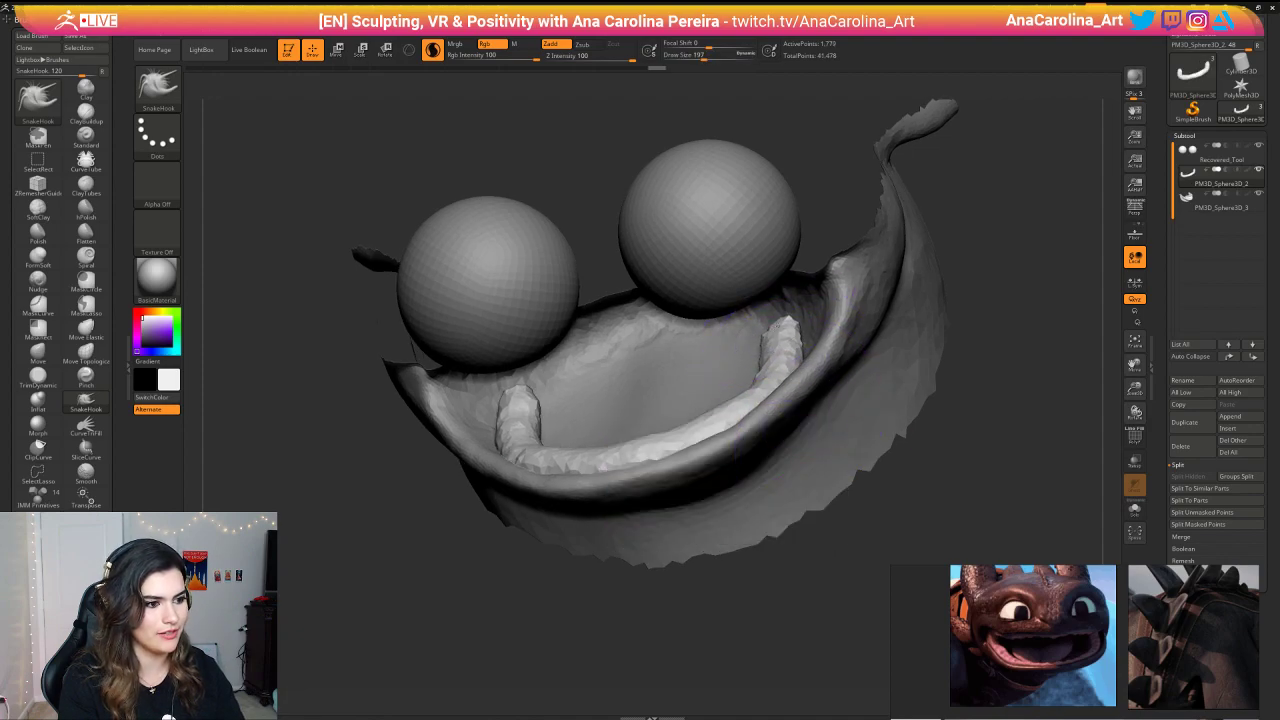
pyautogui.moveTo(768, 345)
pyautogui.mouseDown()
pyautogui.moveTo(788, 342)
pyautogui.moveTo(784, 352)
pyautogui.mouseUp()
pyautogui.moveTo(545, 600); pyautogui.dragTo(526, 612)
pyautogui.moveTo(496, 436); pyautogui.dragTo(536, 396)
pyautogui.moveTo(460, 600); pyautogui.dragTo(690, 592)
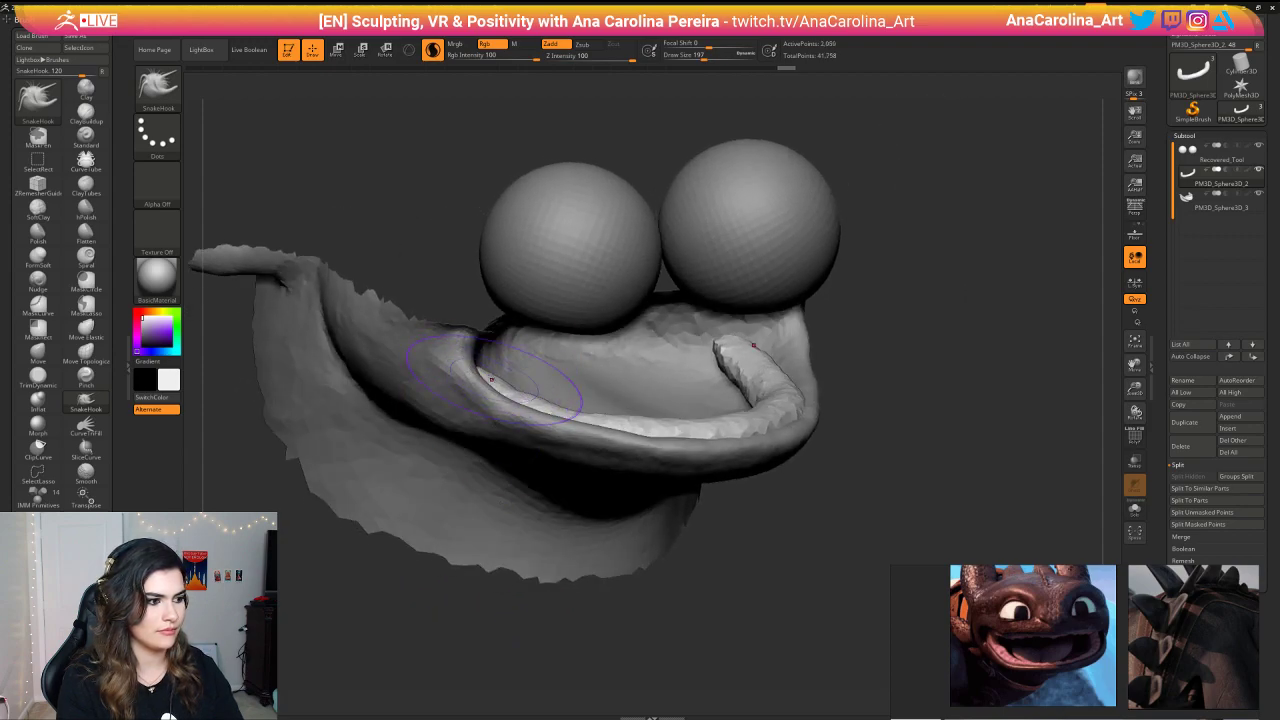
# Step: Smooth the teeth strip and pull its sides to fit snugly against the inner lip of the lower jaw
pyautogui.keyDown('shift'); pyautogui.moveTo(500, 383); pyautogui.dragTo(605, 416); pyautogui.keyUp('shift')
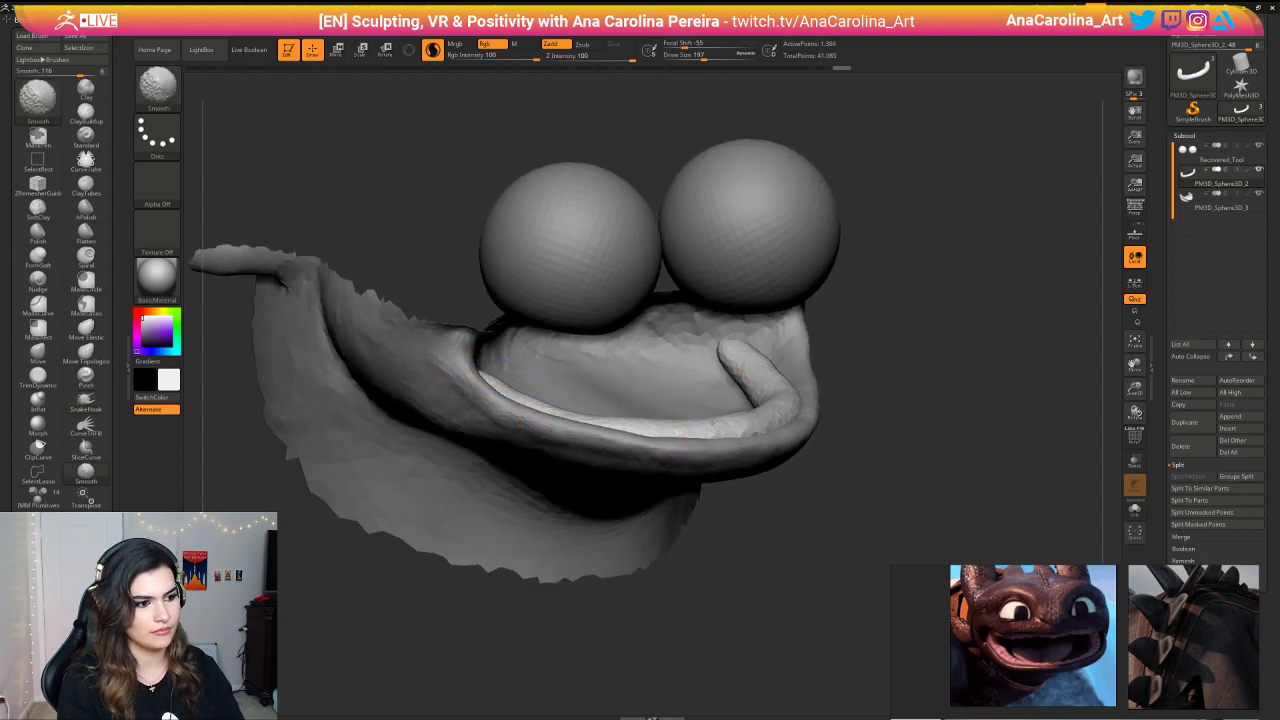
pyautogui.moveTo(880, 470); pyautogui.dragTo(835, 465)
pyautogui.moveTo(835, 465)
pyautogui.keyDown('alt'); pyautogui.mouseDown()
pyautogui.moveTo(829, 403)
pyautogui.moveTo(856, 443)
pyautogui.moveTo(899, 454)
pyautogui.mouseUp(); pyautogui.keyUp('alt')
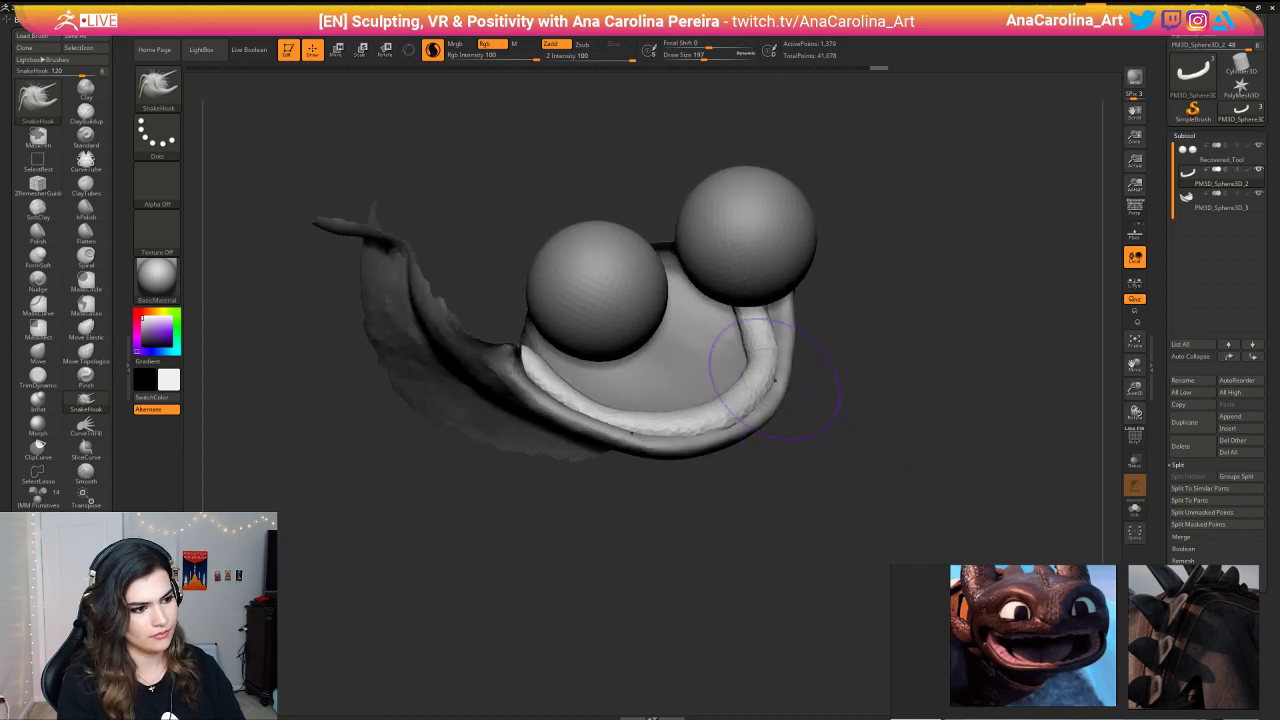
pyautogui.moveTo(774, 374); pyautogui.dragTo(748, 324)
pyautogui.moveTo(732, 405)
pyautogui.mouseDown()
pyautogui.moveTo(785, 430)
pyautogui.moveTo(786, 371)
pyautogui.moveTo(808, 363)
pyautogui.moveTo(831, 391)
pyautogui.moveTo(883, 401)
pyautogui.moveTo(975, 244)
pyautogui.mouseUp()
# Step: Select the head subtool again and unhide the full head around the teeth strip
pyautogui.click(1188, 203)
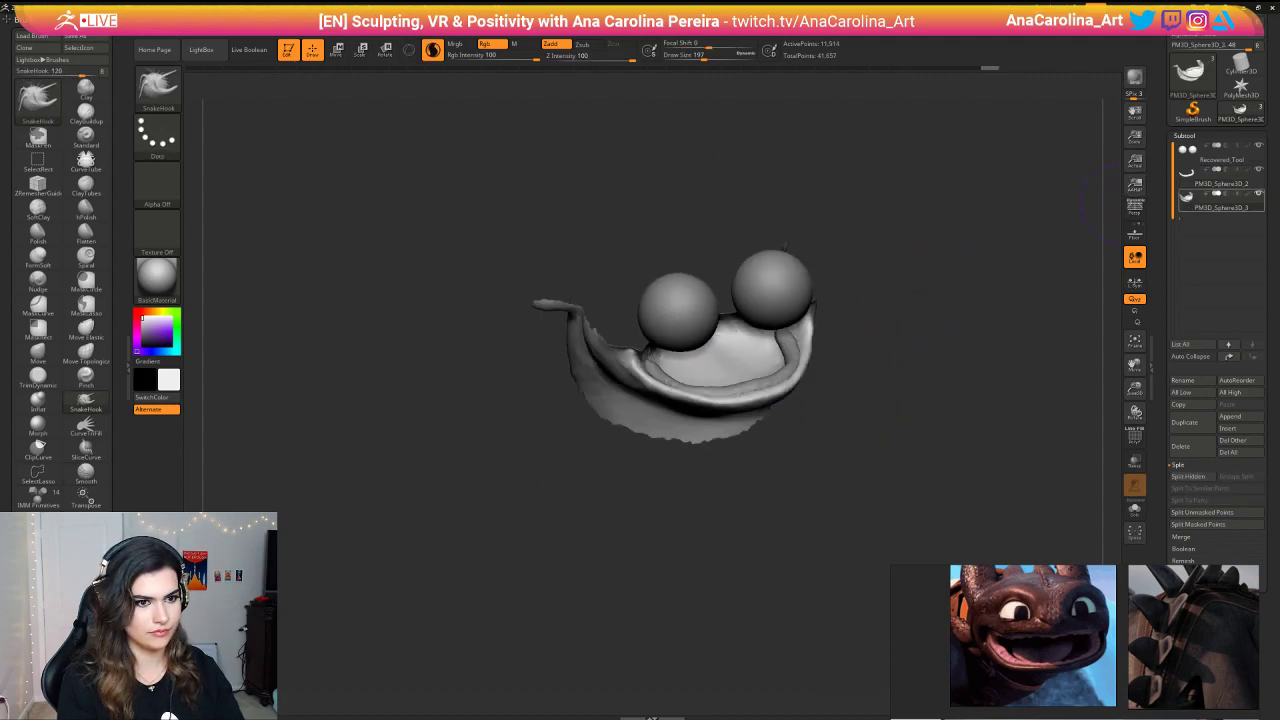
pyautogui.keyDown('ctrl'); pyautogui.keyDown('shift'); pyautogui.click(1037, 241); pyautogui.keyUp('shift'); pyautogui.keyUp('ctrl')
pyautogui.moveTo(1006, 297); pyautogui.dragTo(840, 436)
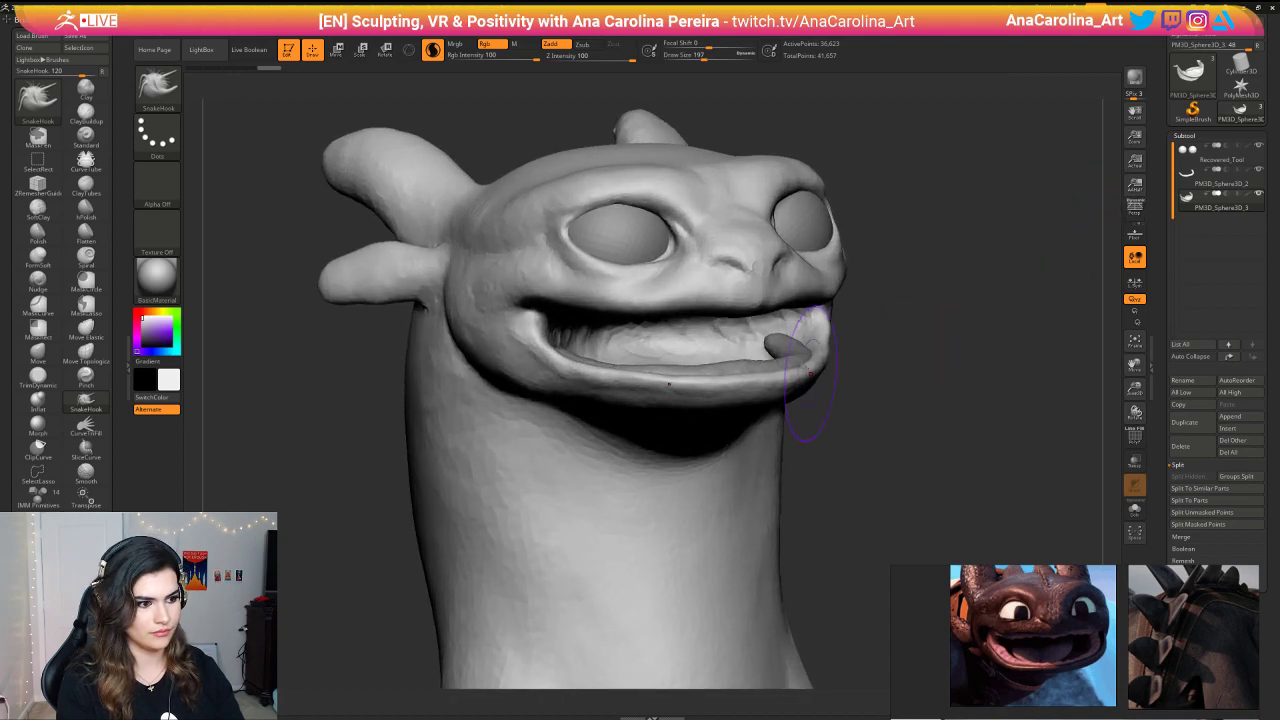
pyautogui.keyDown('ctrl'); pyautogui.keyDown('shift'); pyautogui.click(796, 349); pyautogui.keyUp('shift'); pyautogui.keyUp('ctrl')
pyautogui.moveTo(872, 338)
pyautogui.mouseDown()
pyautogui.moveTo(890, 386)
pyautogui.moveTo(875, 377)
pyautogui.mouseUp()
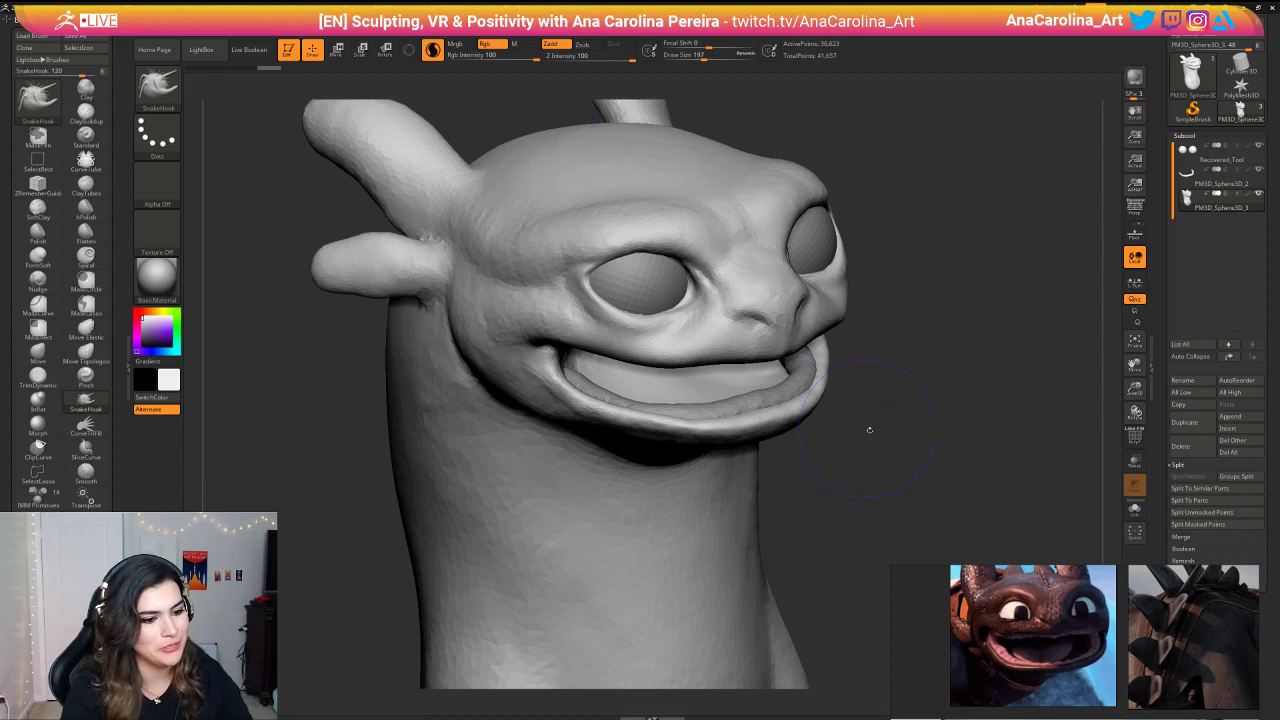
pyautogui.moveTo(866, 429); pyautogui.dragTo(795, 385)
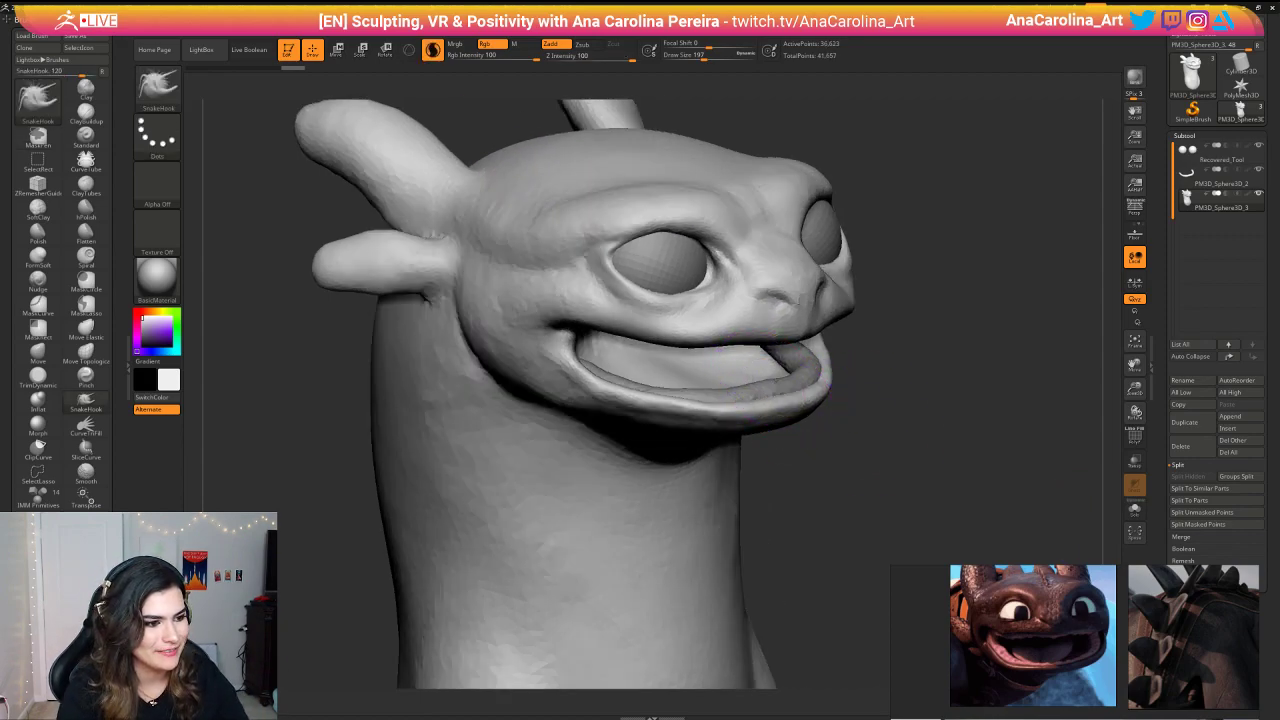
# Step: Select the teeth strip subtool and refine its fit inside the lower lip with SnakeHook at a draw size of 154
pyautogui.keyDown('alt'); pyautogui.click(766, 382); pyautogui.keyUp('alt')
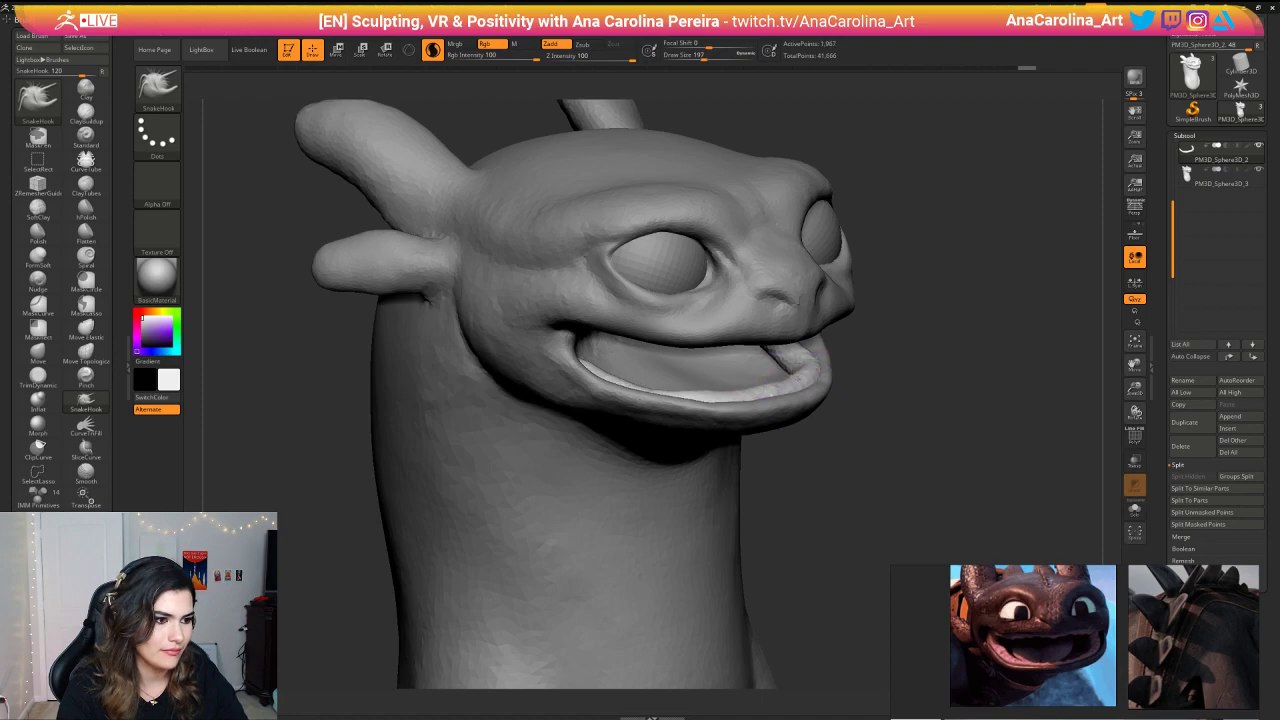
pyautogui.moveTo(810, 373)
pyautogui.mouseDown()
pyautogui.moveTo(806, 356)
pyautogui.moveTo(640, 350)
pyautogui.moveTo(806, 366)
pyautogui.moveTo(768, 377)
pyautogui.moveTo(796, 350)
pyautogui.mouseUp()
pyautogui.press('space')
pyautogui.keyDown('alt'); pyautogui.click(812, 310); pyautogui.keyUp('alt')
pyautogui.keyDown('alt'); pyautogui.moveTo(1000, 430); pyautogui.dragTo(1000, 350); pyautogui.keyUp('alt')
pyautogui.moveTo(900, 350)
pyautogui.mouseDown()
pyautogui.moveTo(972, 350)
pyautogui.moveTo(973, 416)
pyautogui.moveTo(970, 340)
pyautogui.mouseUp()
pyautogui.moveTo(970, 340); pyautogui.dragTo(968, 513)
pyautogui.moveTo(960, 434); pyautogui.dragTo(961, 452)
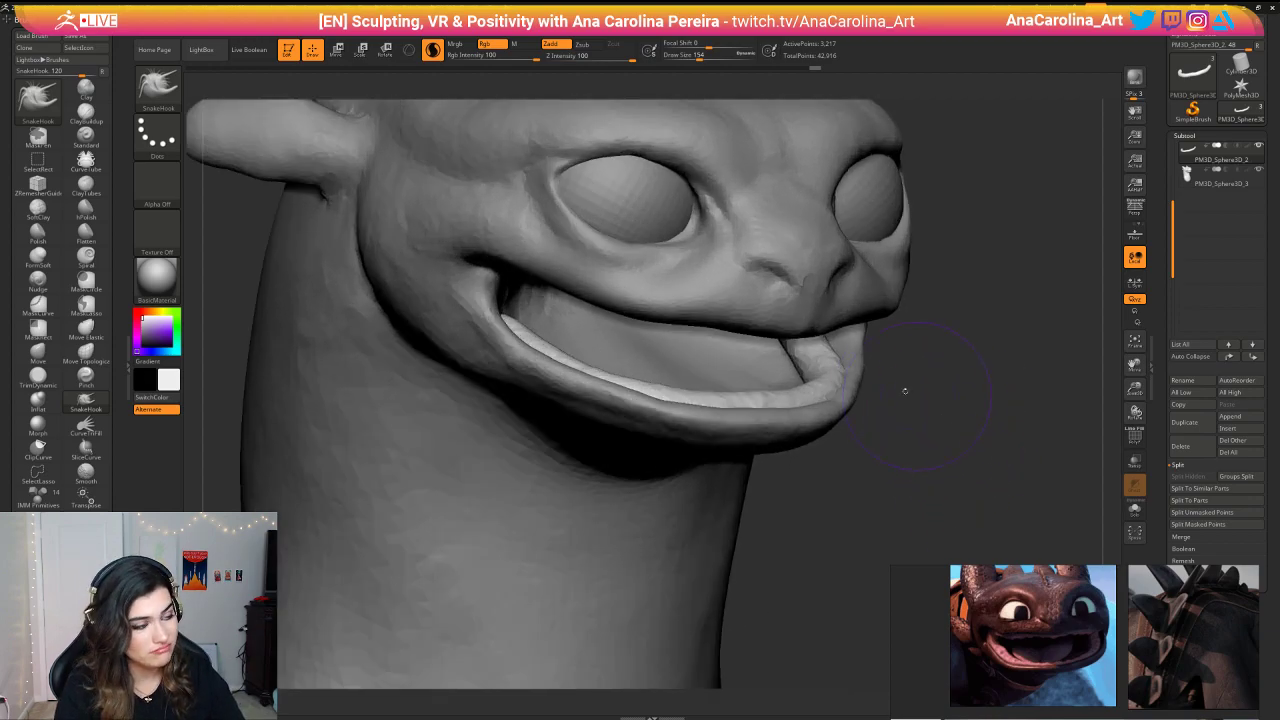
# Step: Build up the first tooth bumps at the front of the lower strip with ClayBuildup at a draw size of 87
pyautogui.press('b')
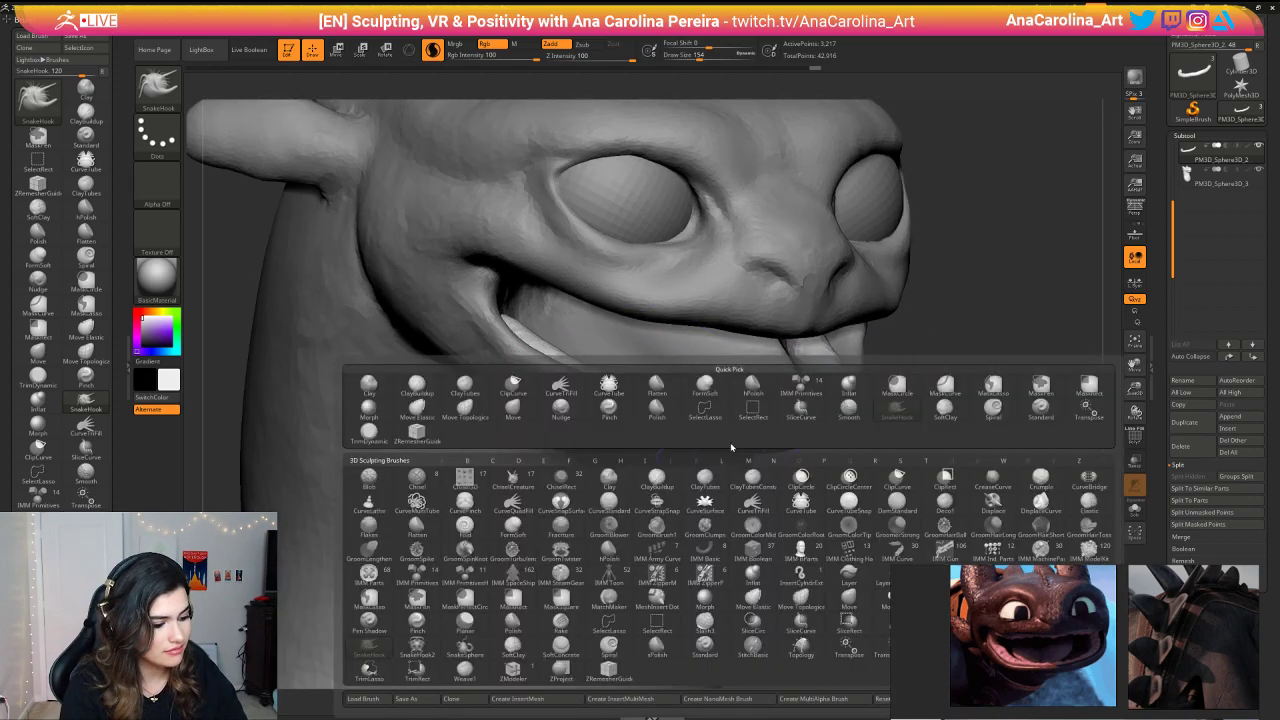
pyautogui.press('c')
pyautogui.press('b')
pyautogui.press('space')
pyautogui.moveTo(848, 405); pyautogui.dragTo(832, 405)
pyautogui.moveTo(950, 410); pyautogui.dragTo(942, 452)
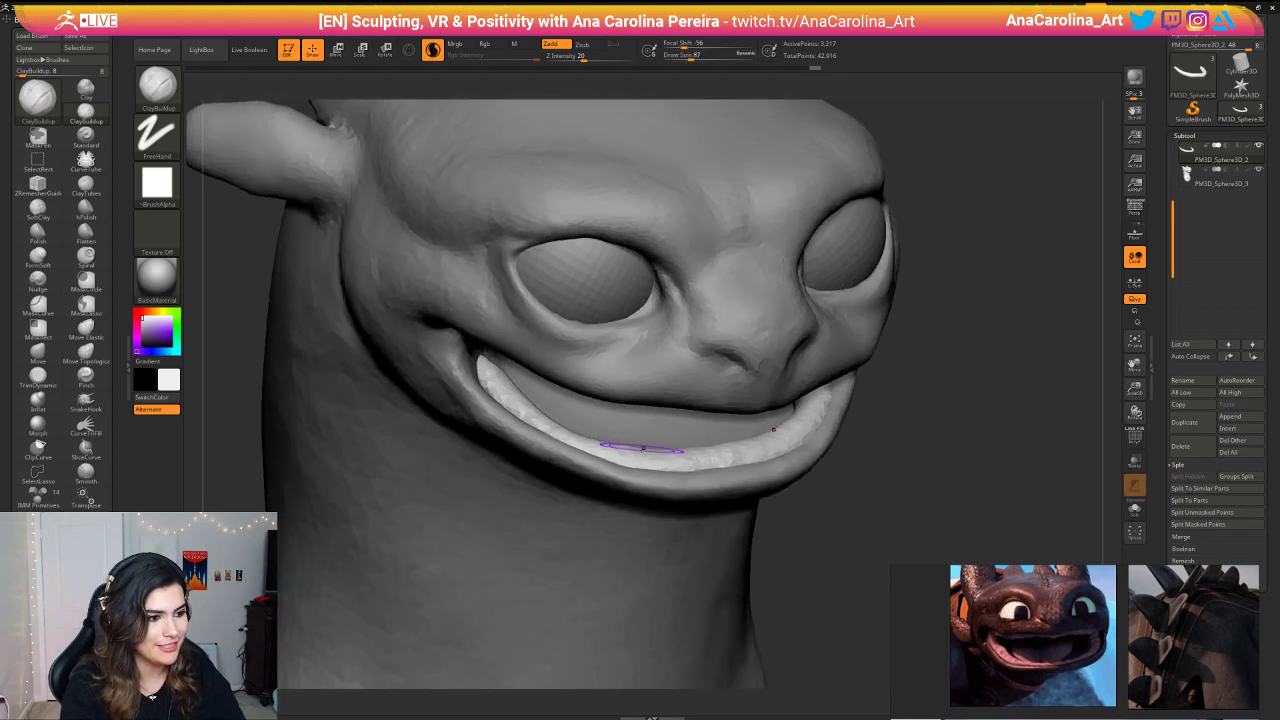
pyautogui.moveTo(643, 449); pyautogui.dragTo(644, 453)
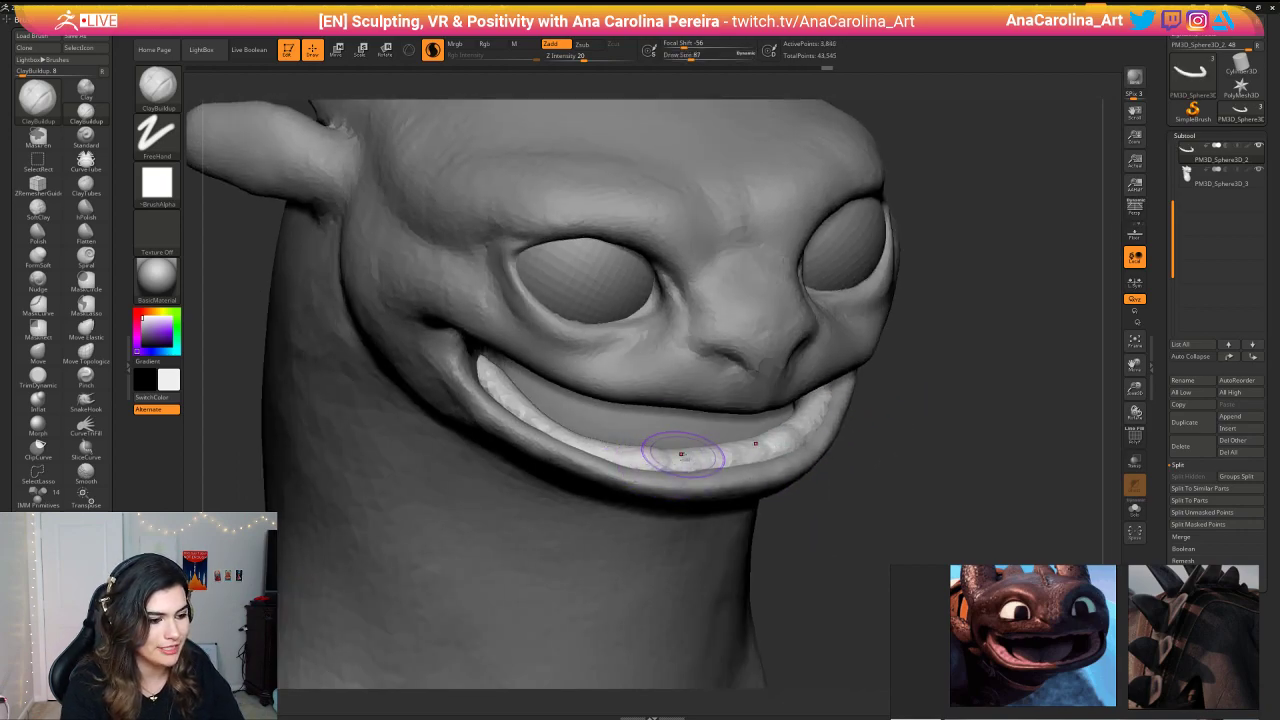
pyautogui.moveTo(628, 456); pyautogui.dragTo(660, 459)
pyautogui.moveTo(675, 457); pyautogui.dragTo(668, 458)
# Step: Adjust the ClayBuildup draw size and shape a row of rounded teeth from the front toward the side of the strip
pyautogui.press('space')
pyautogui.moveTo(676, 456)
pyautogui.mouseDown()
pyautogui.moveTo(744, 448)
pyautogui.moveTo(722, 448)
pyautogui.mouseUp()
pyautogui.press('s')
pyautogui.press('s')
pyautogui.hotkey('ctrl', 'z')
pyautogui.press('space')
pyautogui.moveTo(990, 460)
pyautogui.mouseDown()
pyautogui.moveTo(930, 445)
pyautogui.moveTo(925, 400)
pyautogui.moveTo(945, 445)
pyautogui.moveTo(925, 516)
pyautogui.moveTo(900, 483)
pyautogui.moveTo(890, 498)
pyautogui.mouseUp()
pyautogui.moveTo(888, 440); pyautogui.dragTo(890, 472)
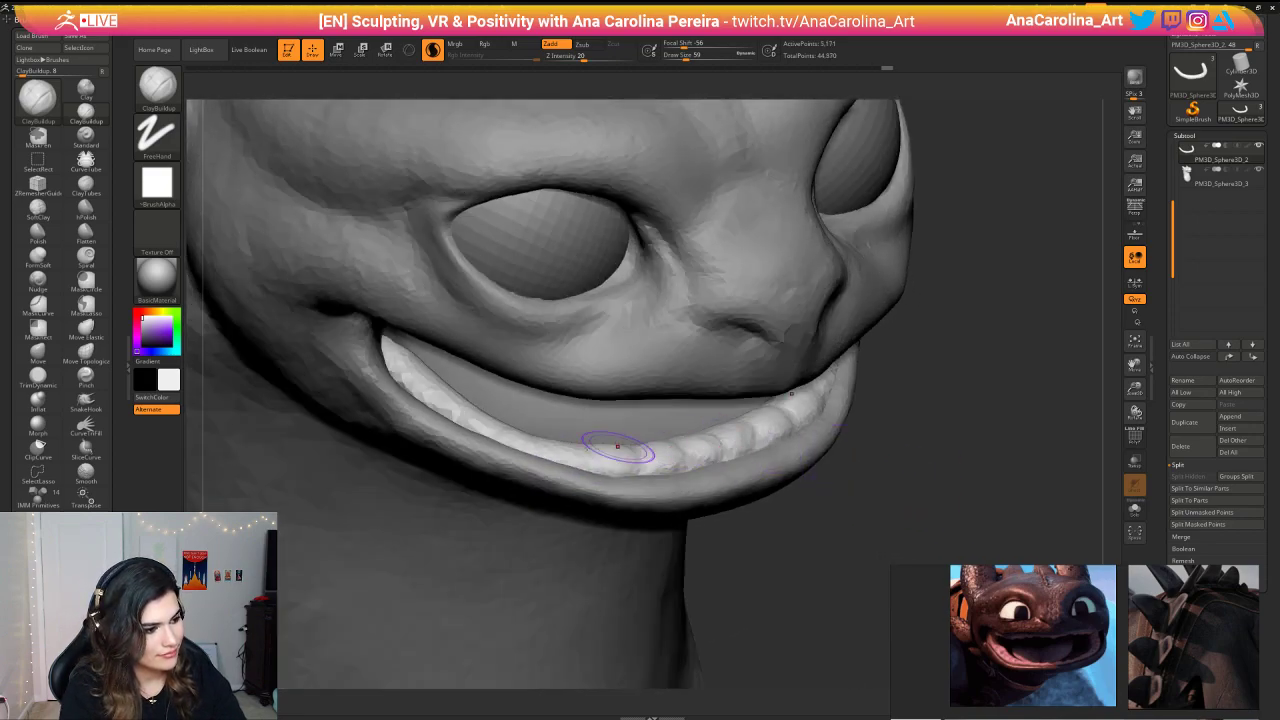
pyautogui.moveTo(600, 453); pyautogui.dragTo(580, 452)
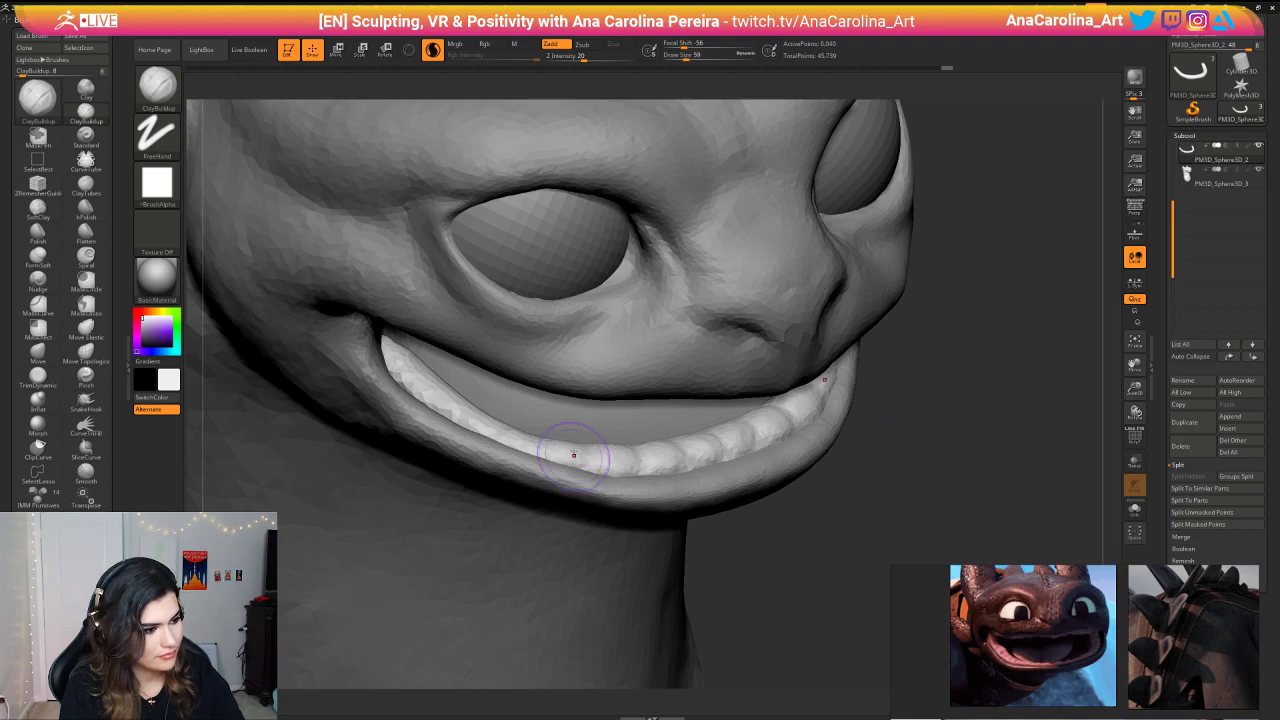
# Step: Add more rounded tooth bumps with ClayBuildup farther back on the strip, toward the mouth corners
pyautogui.moveTo(660, 518)
pyautogui.mouseDown(button='right')
pyautogui.moveTo(810, 524)
pyautogui.moveTo(820, 502)
pyautogui.mouseUp(button='right')
pyautogui.moveTo(843, 378); pyautogui.dragTo(882, 358)
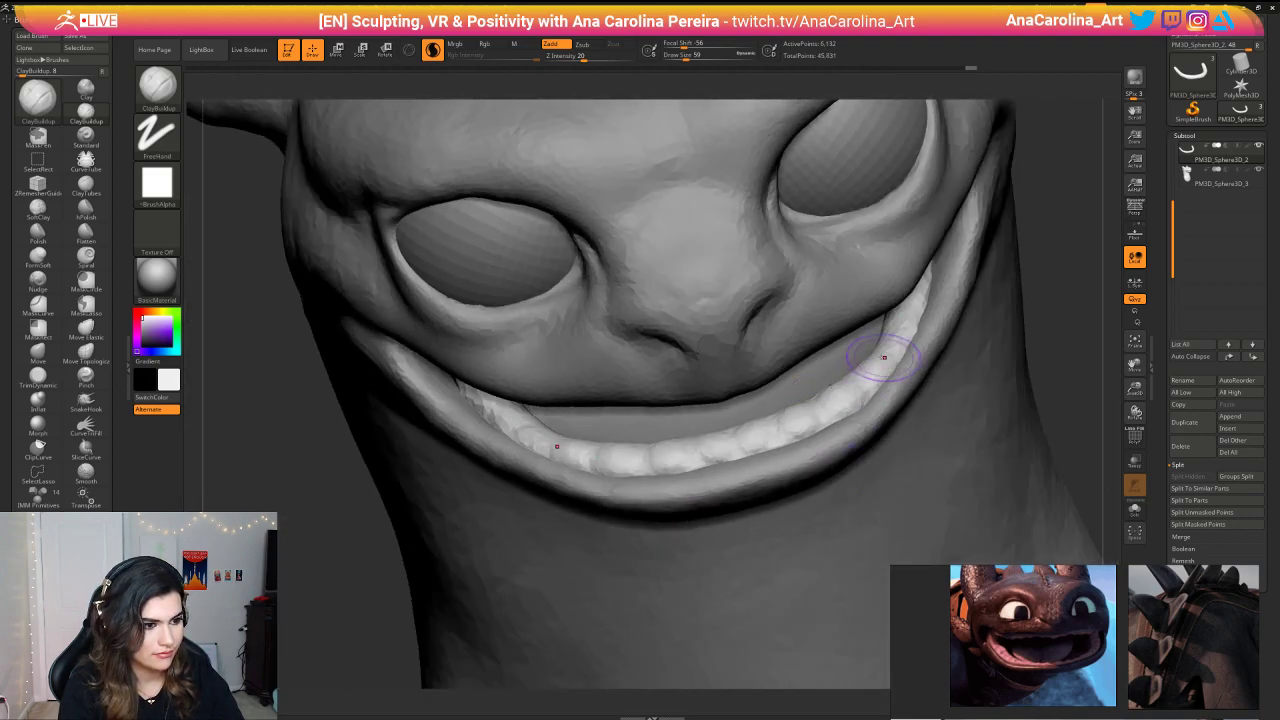
pyautogui.moveTo(1048, 283)
pyautogui.mouseDown()
pyautogui.moveTo(1005, 306)
pyautogui.moveTo(1058, 276)
pyautogui.mouseUp()
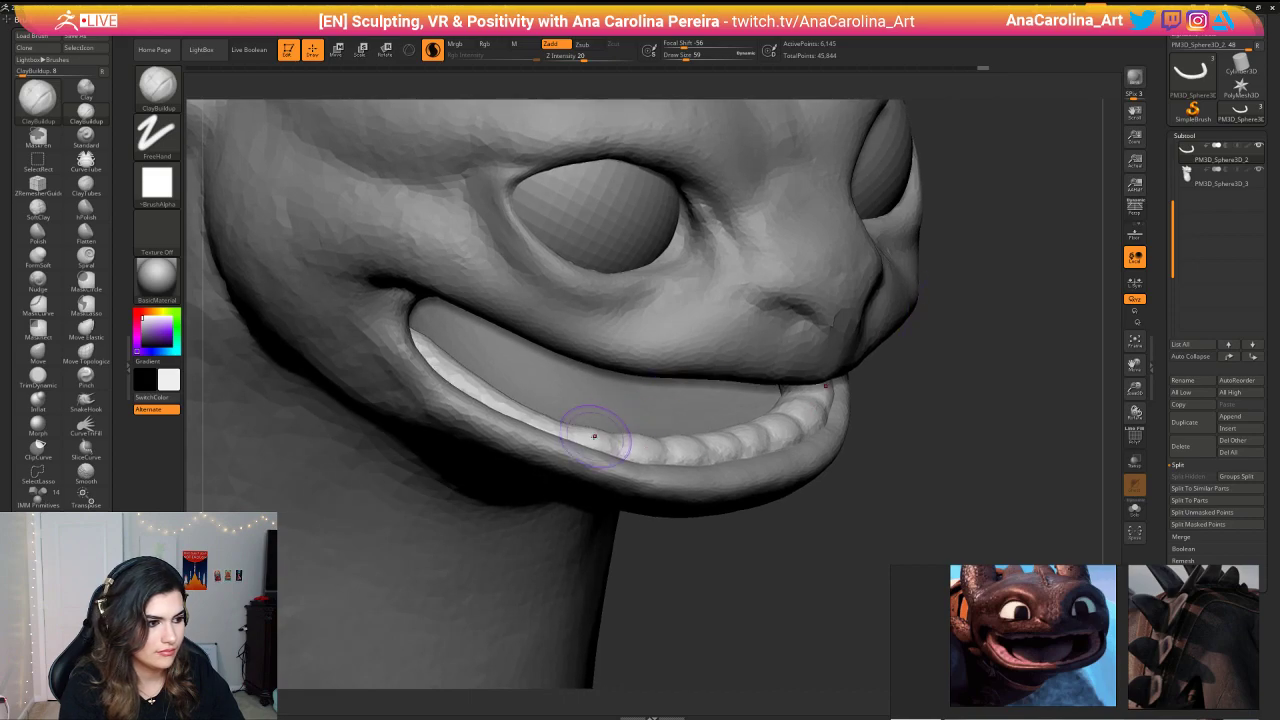
pyautogui.moveTo(602, 442); pyautogui.dragTo(578, 432)
pyautogui.moveTo(758, 540)
pyautogui.keyDown('alt'); pyautogui.mouseDown()
pyautogui.moveTo(774, 506)
pyautogui.moveTo(762, 500)
pyautogui.moveTo(757, 520)
pyautogui.mouseUp(); pyautogui.keyUp('alt')
pyautogui.moveTo(711, 444); pyautogui.dragTo(786, 427)
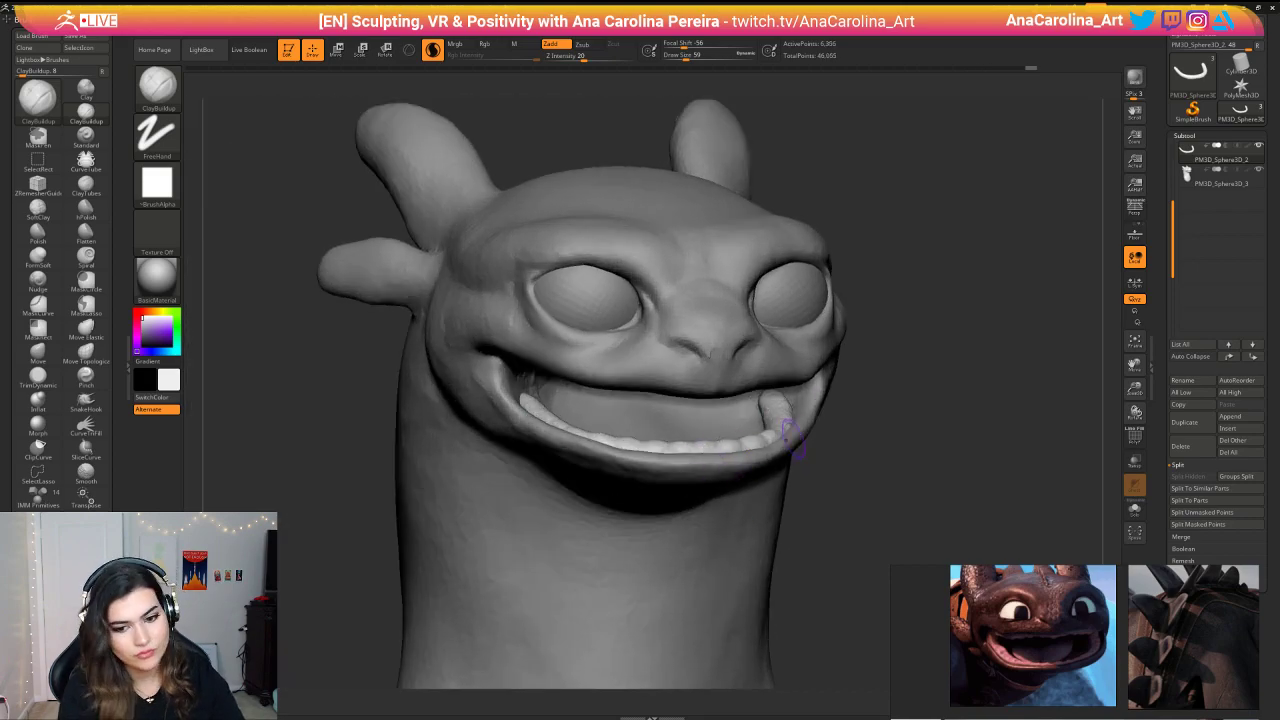
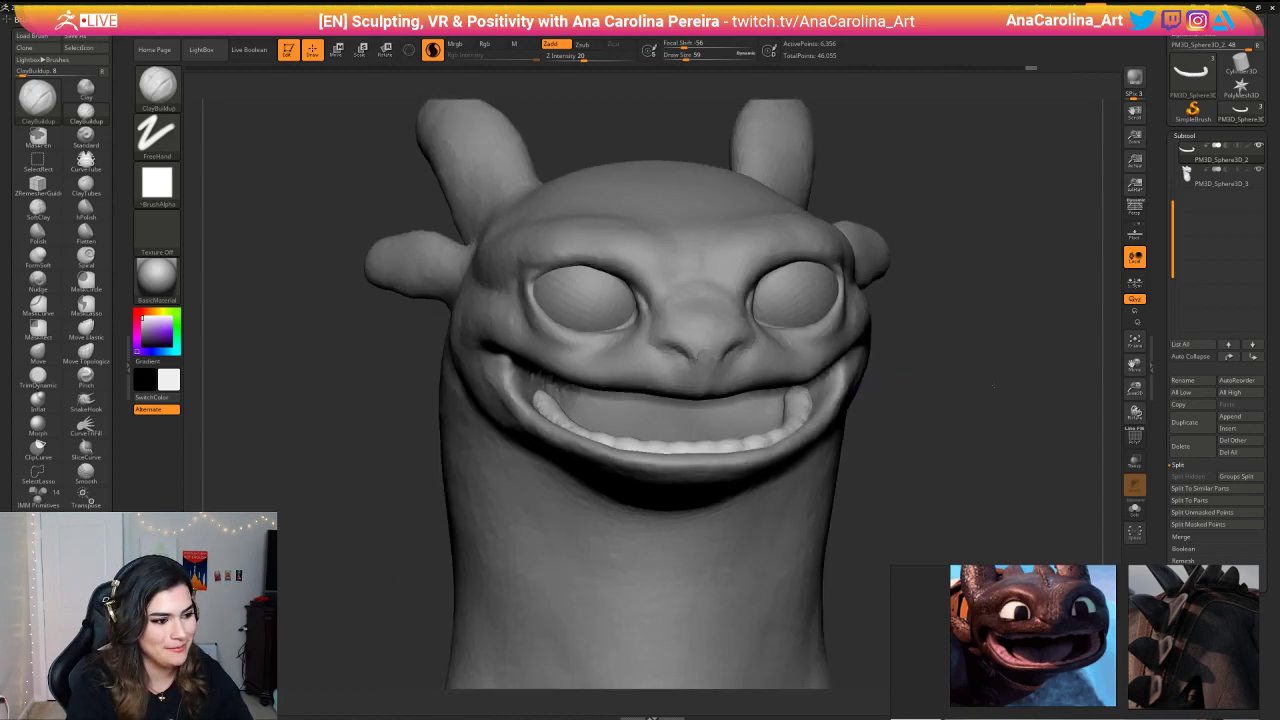
# Step: Set the ClayBuildup brush to a draw size of 87 for detailing the lower teeth
pyautogui.moveTo(860, 440); pyautogui.dragTo(932, 452)
pyautogui.press('space')
pyautogui.moveTo(979, 385); pyautogui.dragTo(992, 384)
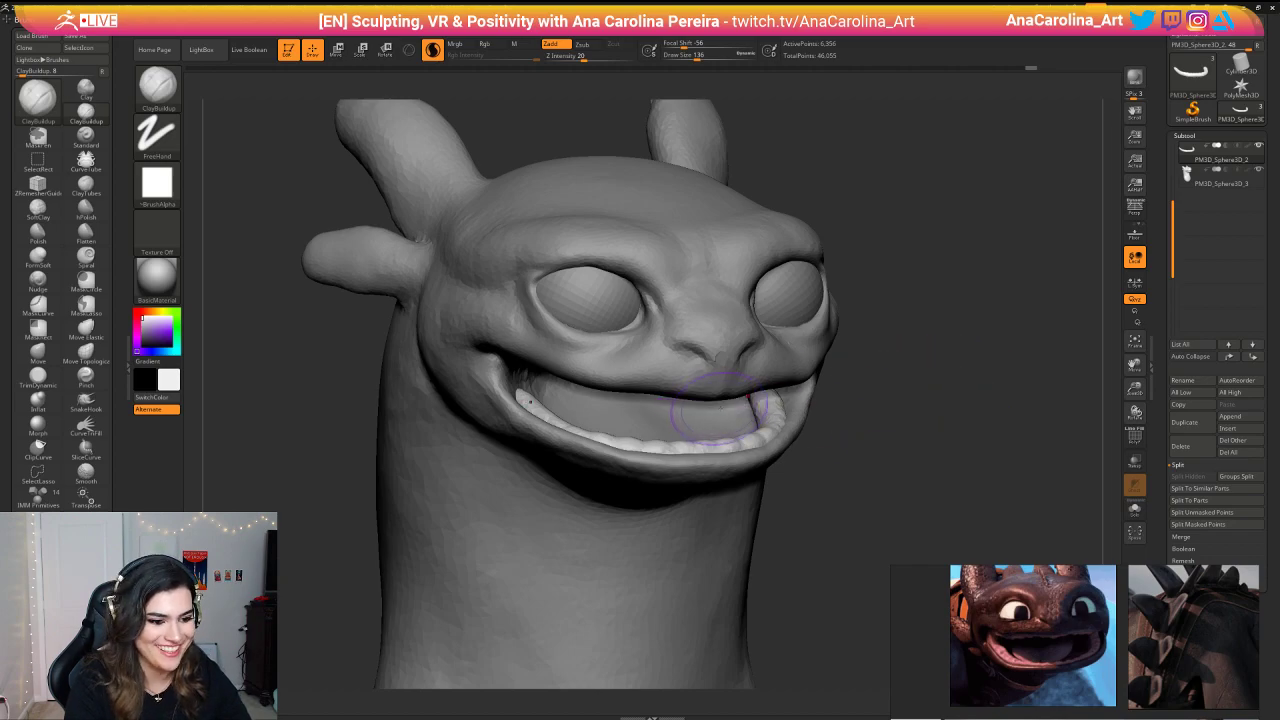
pyautogui.press('space')
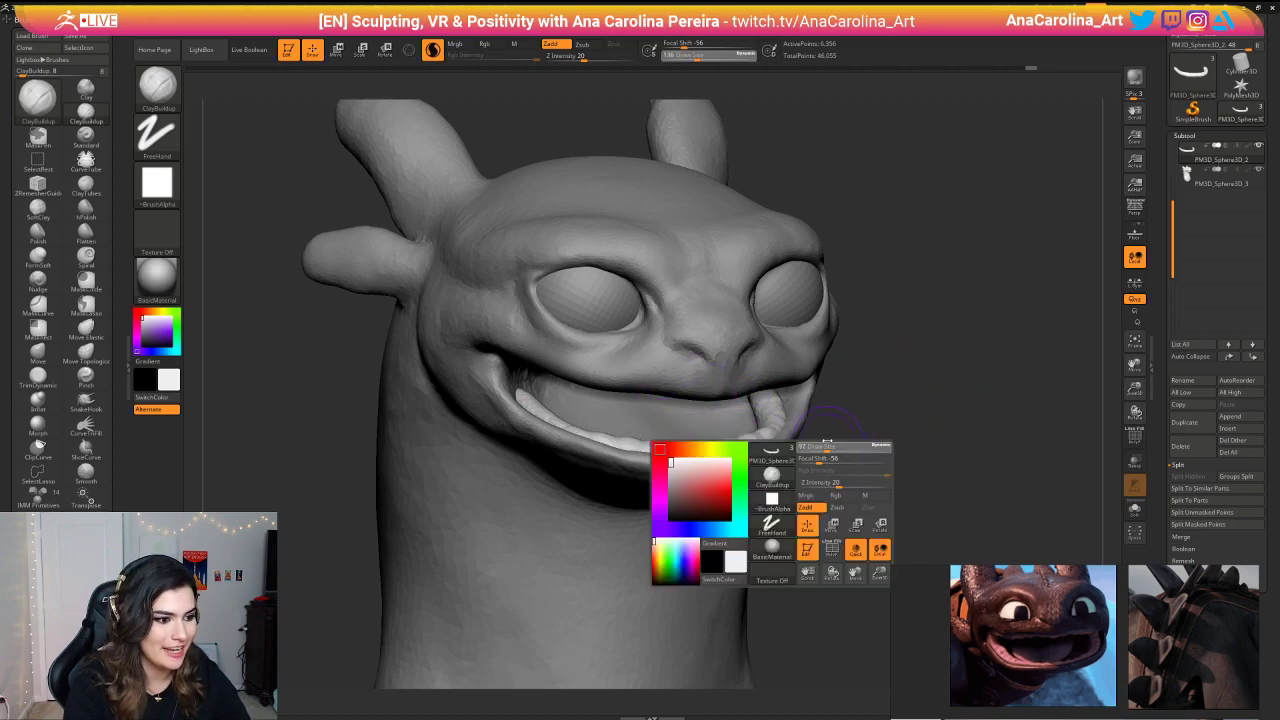
pyautogui.moveTo(832, 448); pyautogui.dragTo(822, 448)
pyautogui.keyDown('alt'); pyautogui.moveTo(838, 424); pyautogui.dragTo(843, 454); pyautogui.keyUp('alt')
pyautogui.press('b')
pyautogui.press('c')
pyautogui.press('b')
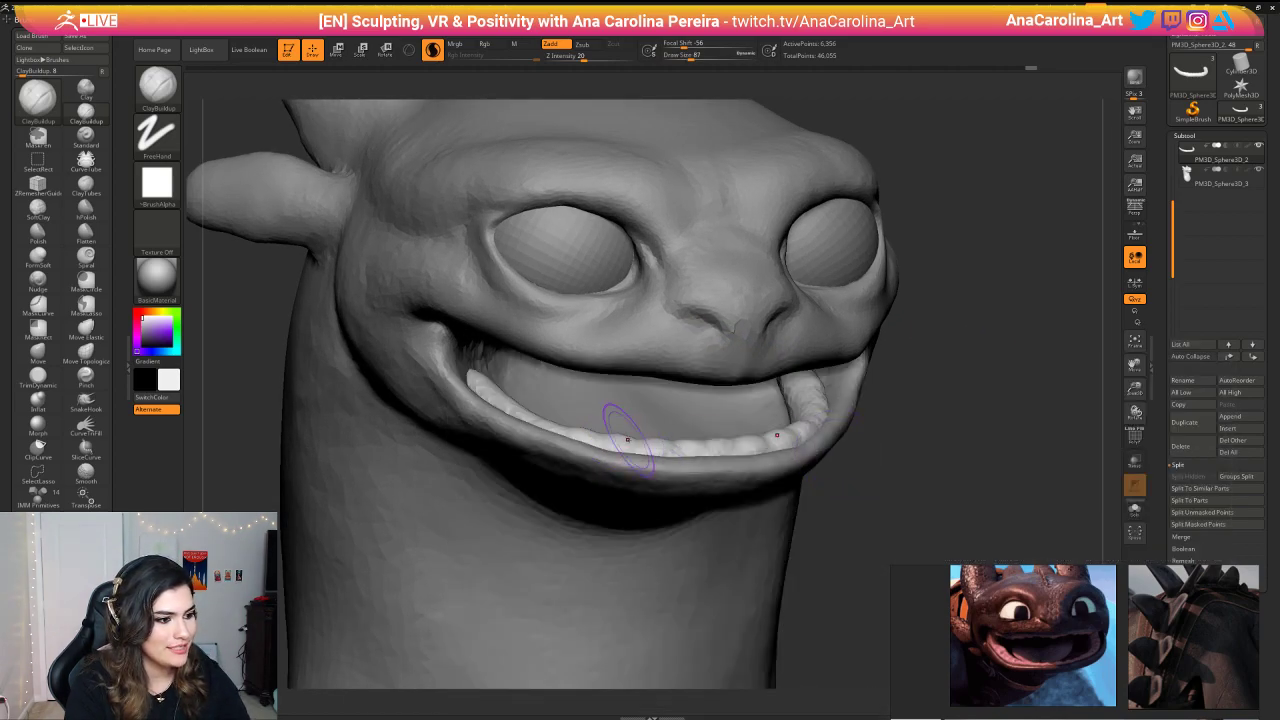
# Step: Refine the rounded tooth bumps along the side of the lower strip with a smaller ClayBuildup brush
pyautogui.press('space')
pyautogui.moveTo(622, 436); pyautogui.dragTo(616, 436)
pyautogui.moveTo(892, 440); pyautogui.dragTo(967, 454)
pyautogui.moveTo(558, 420)
pyautogui.mouseDown()
pyautogui.moveTo(490, 381)
pyautogui.moveTo(509, 378)
pyautogui.moveTo(472, 350)
pyautogui.mouseUp()
pyautogui.press('space')
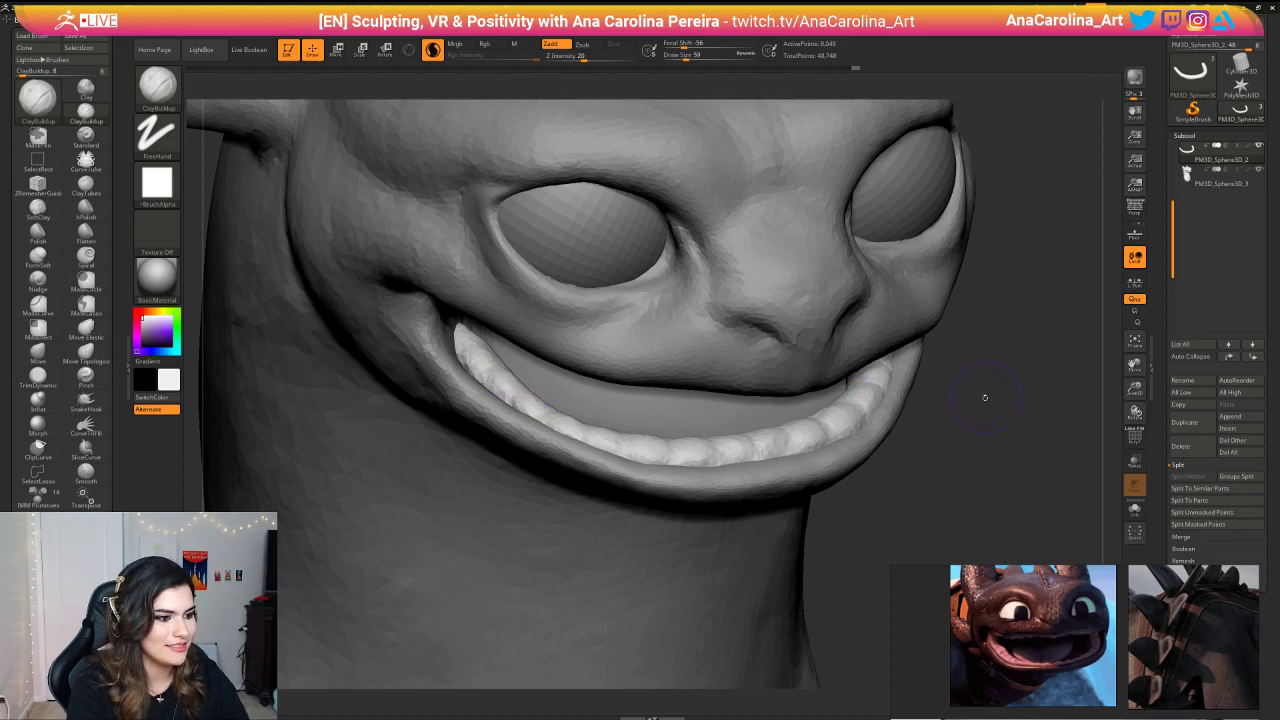
pyautogui.moveTo(983, 397)
pyautogui.mouseDown()
pyautogui.moveTo(934, 69)
pyautogui.moveTo(990, 288)
pyautogui.moveTo(883, 217)
pyautogui.moveTo(912, 250)
pyautogui.moveTo(900, 285)
pyautogui.mouseUp()
pyautogui.moveTo(900, 285); pyautogui.dragTo(880, 329)
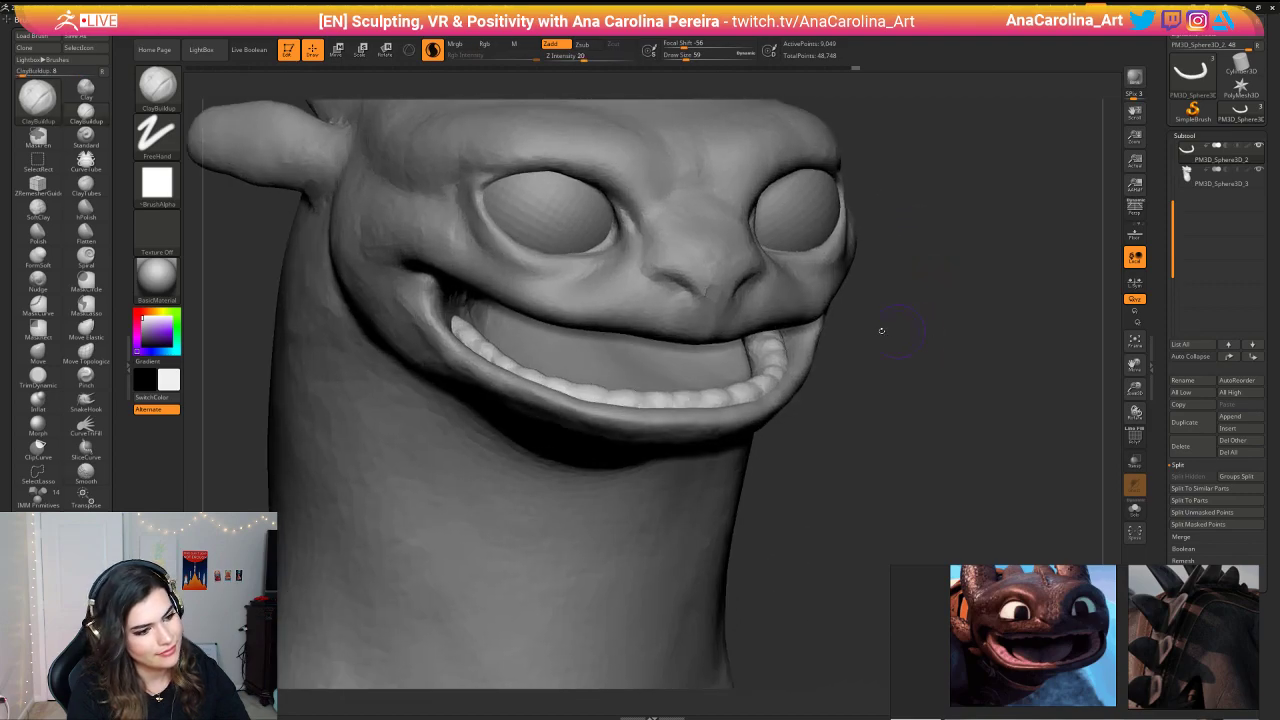
pyautogui.moveTo(922, 376); pyautogui.dragTo(857, 397)
# Step: Reshape the back end and front of the lower tooth row with the Move brush, using draw sizes 71 and 128
pyautogui.press('b')
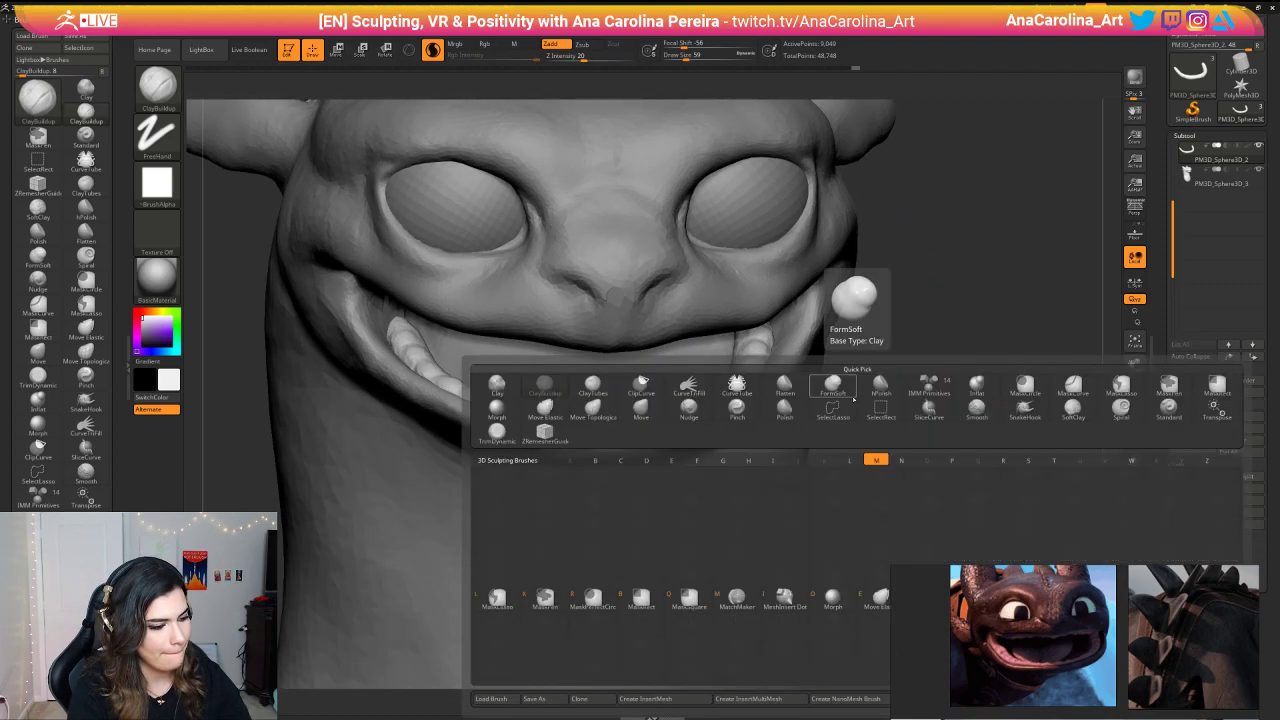
pyautogui.press('m')
pyautogui.press('v')
pyautogui.press('space')
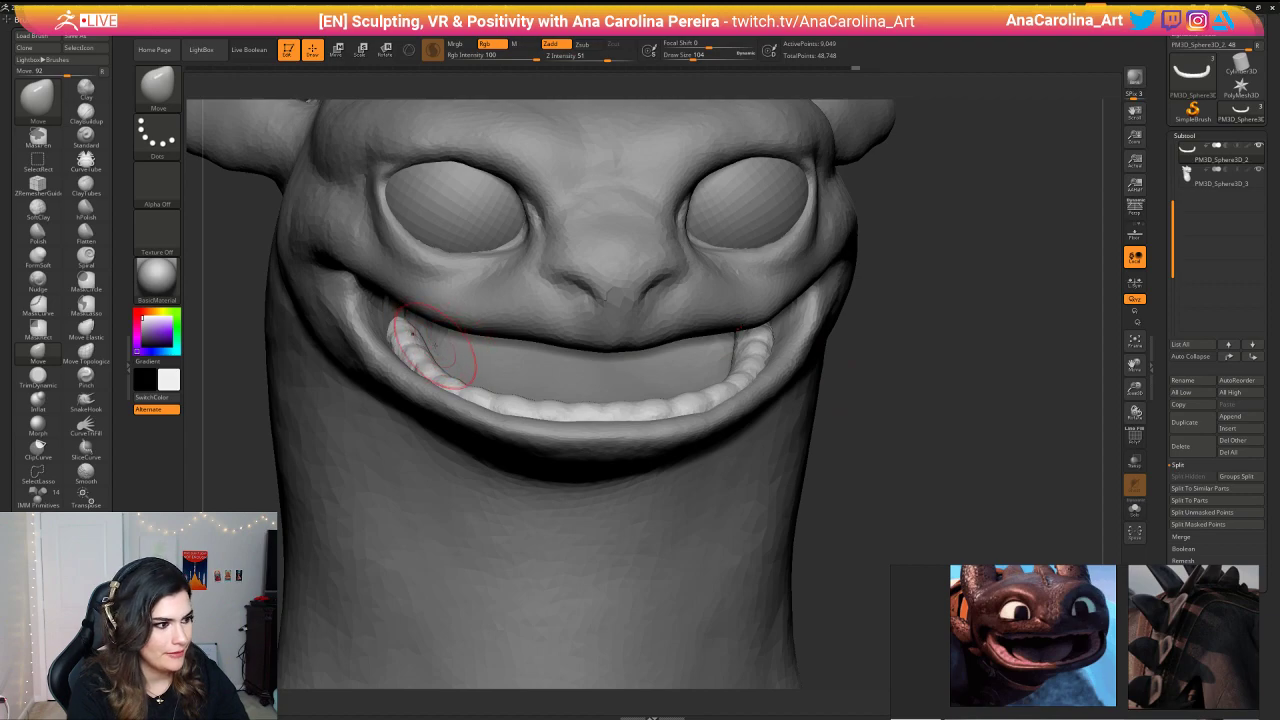
pyautogui.moveTo(424, 350)
pyautogui.mouseDown()
pyautogui.moveTo(437, 352)
pyautogui.moveTo(428, 347)
pyautogui.mouseUp()
pyautogui.press('space')
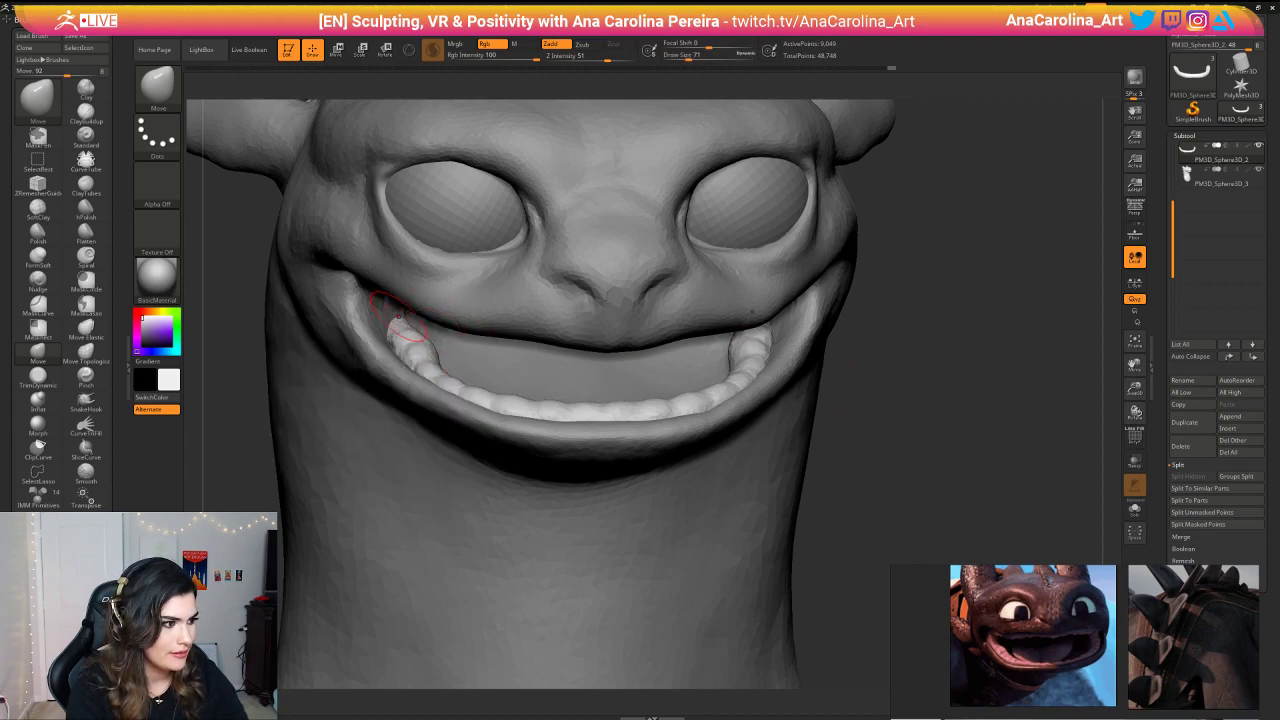
pyautogui.moveTo(398, 316); pyautogui.dragTo(411, 331)
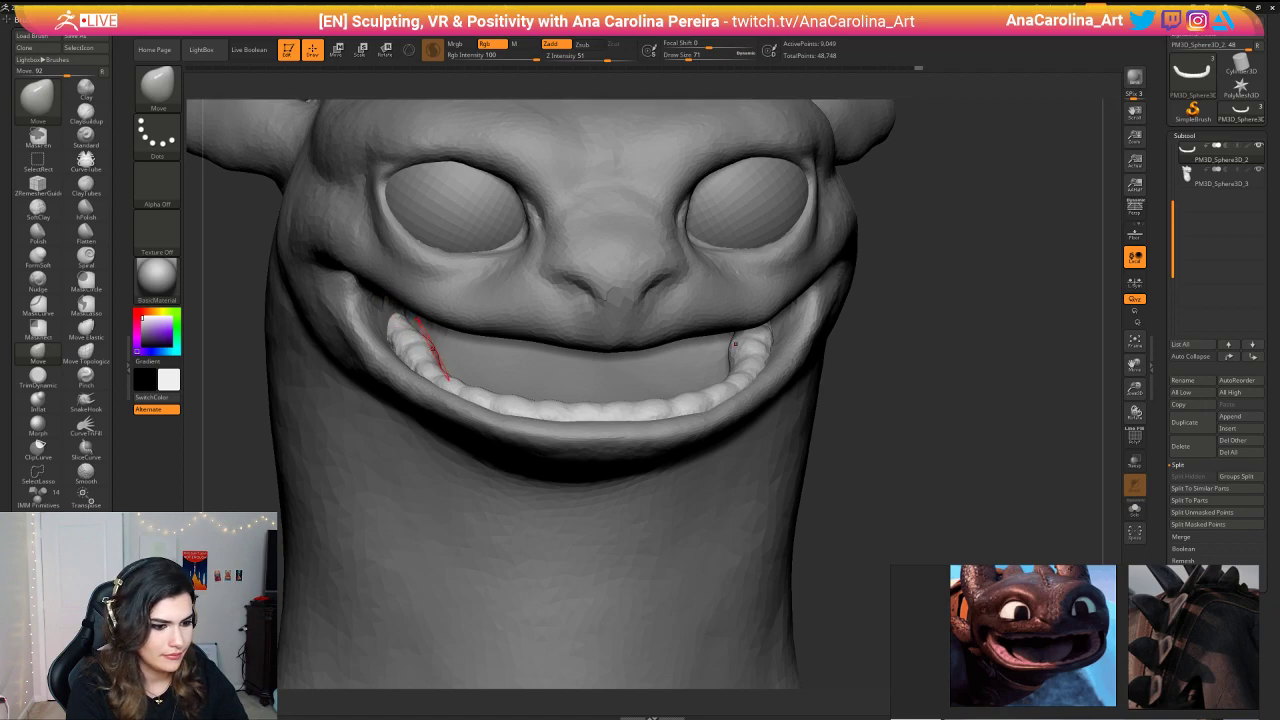
pyautogui.press('space')
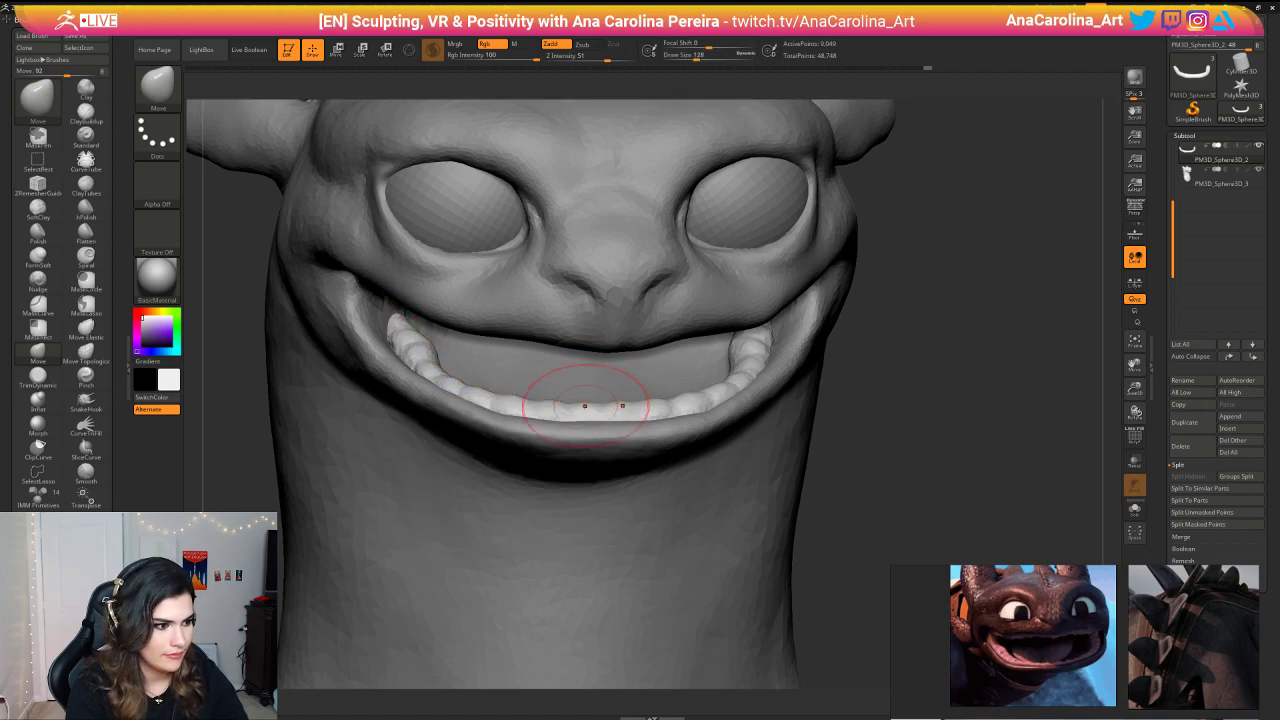
pyautogui.moveTo(545, 415)
pyautogui.mouseDown()
pyautogui.moveTo(432, 383)
pyautogui.moveTo(430, 365)
pyautogui.mouseUp()
pyautogui.moveTo(863, 386)
pyautogui.keyDown('alt'); pyautogui.mouseDown()
pyautogui.moveTo(868, 335)
pyautogui.moveTo(850, 305)
pyautogui.moveTo(876, 293)
pyautogui.moveTo(869, 363)
pyautogui.mouseUp(); pyautogui.keyUp('alt')
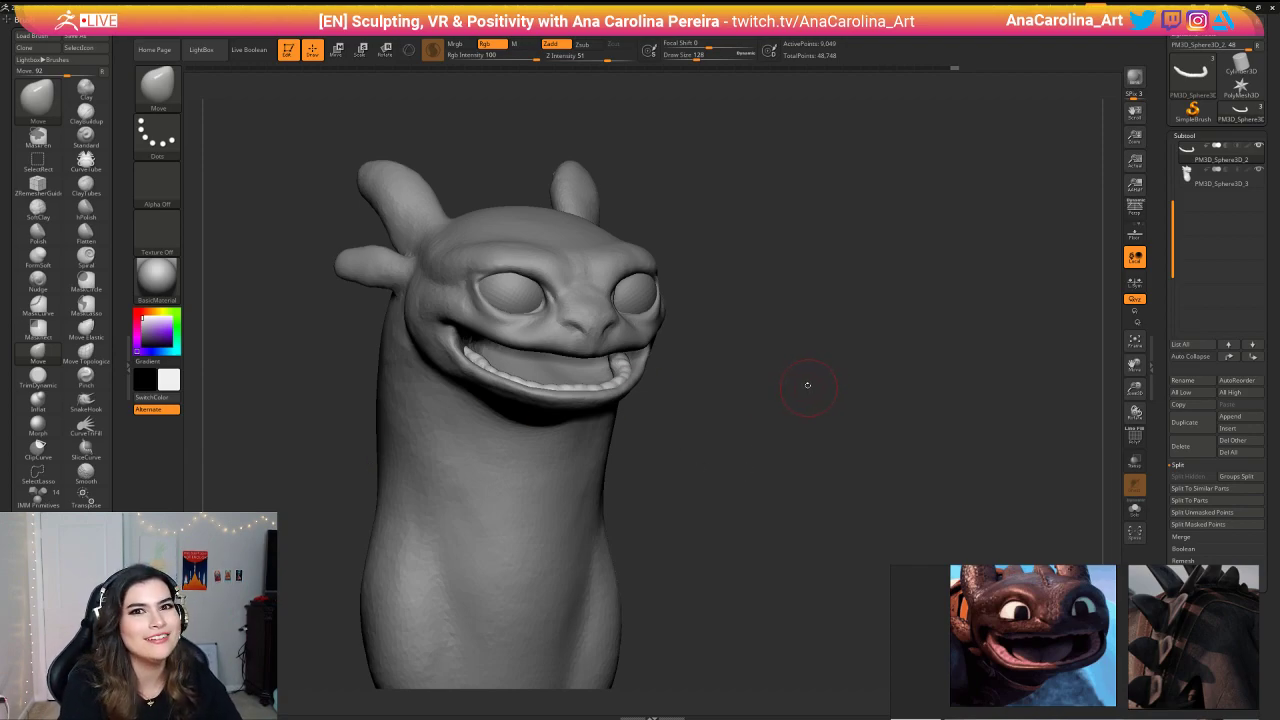
# Step: Make the head subtool active and insert an IMM Primitives sphere inside the mouth as the base of the tongue
pyautogui.scroll(6, 807, 385)
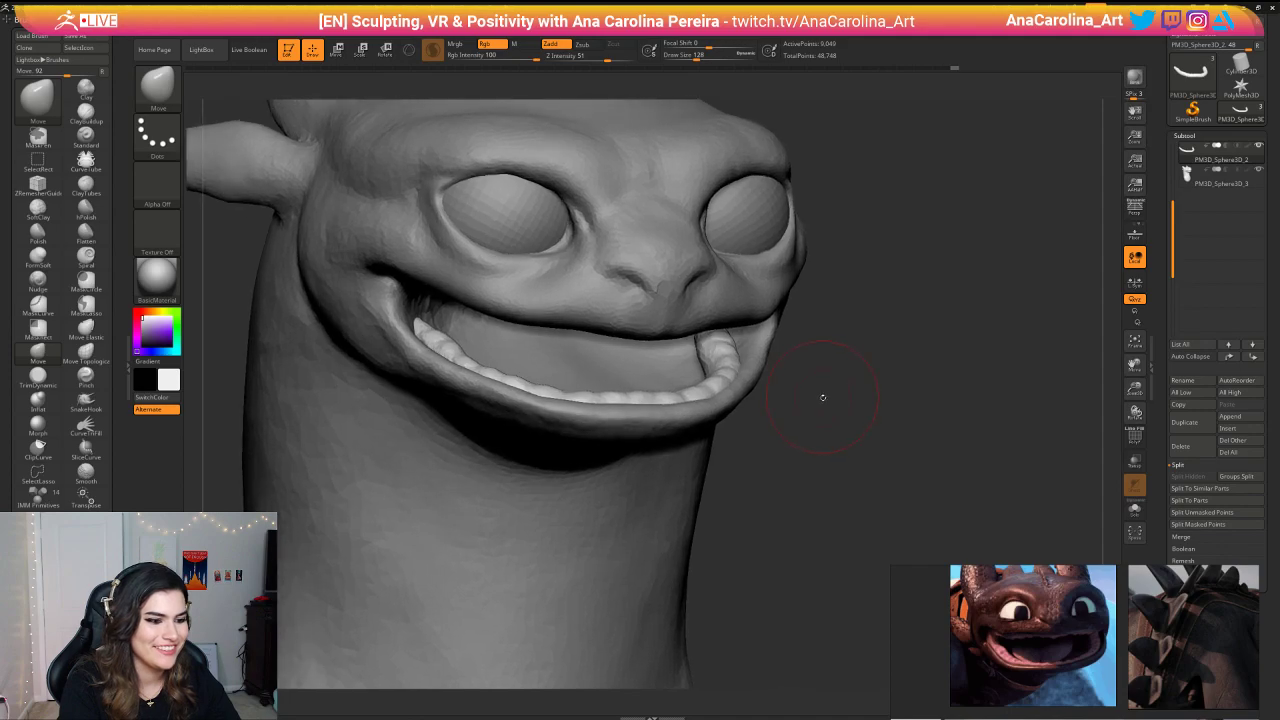
pyautogui.moveTo(823, 398)
pyautogui.mouseDown()
pyautogui.moveTo(812, 328)
pyautogui.moveTo(800, 334)
pyautogui.moveTo(805, 402)
pyautogui.mouseUp()
pyautogui.press('b')
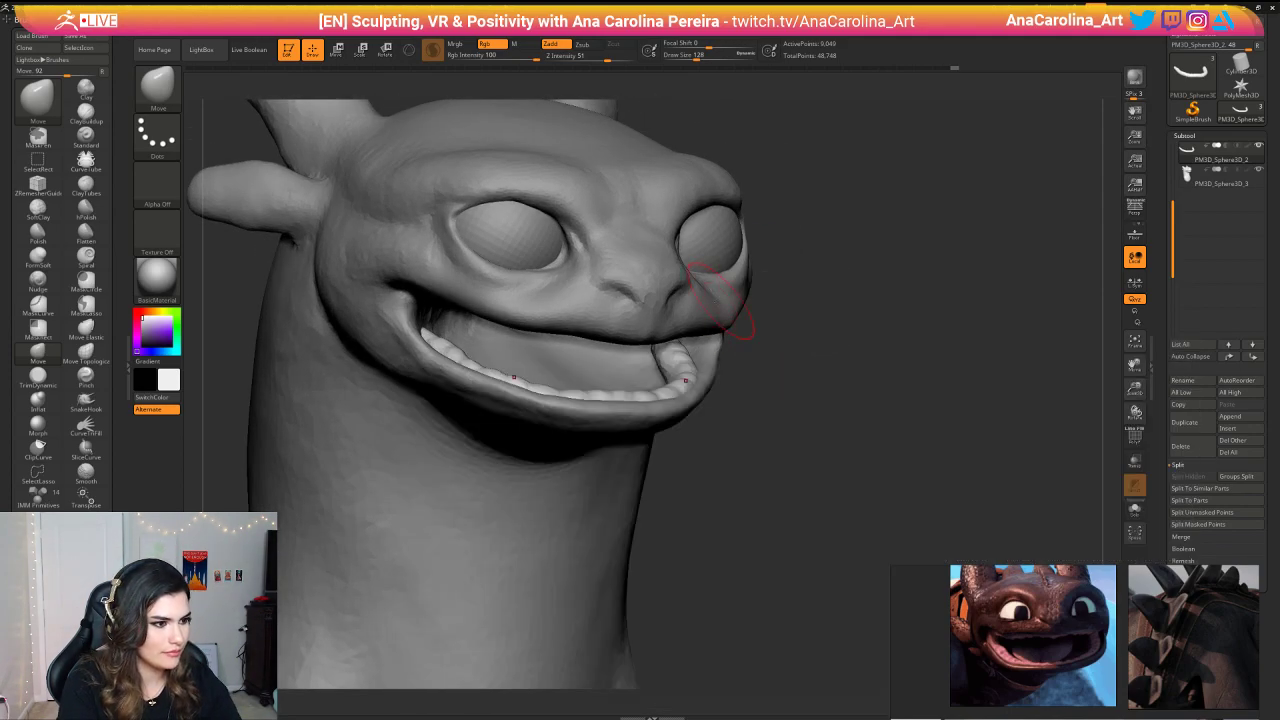
pyautogui.keyDown('alt'); pyautogui.click(690, 306); pyautogui.keyUp('alt')
pyautogui.press('b')
pyautogui.press('i')
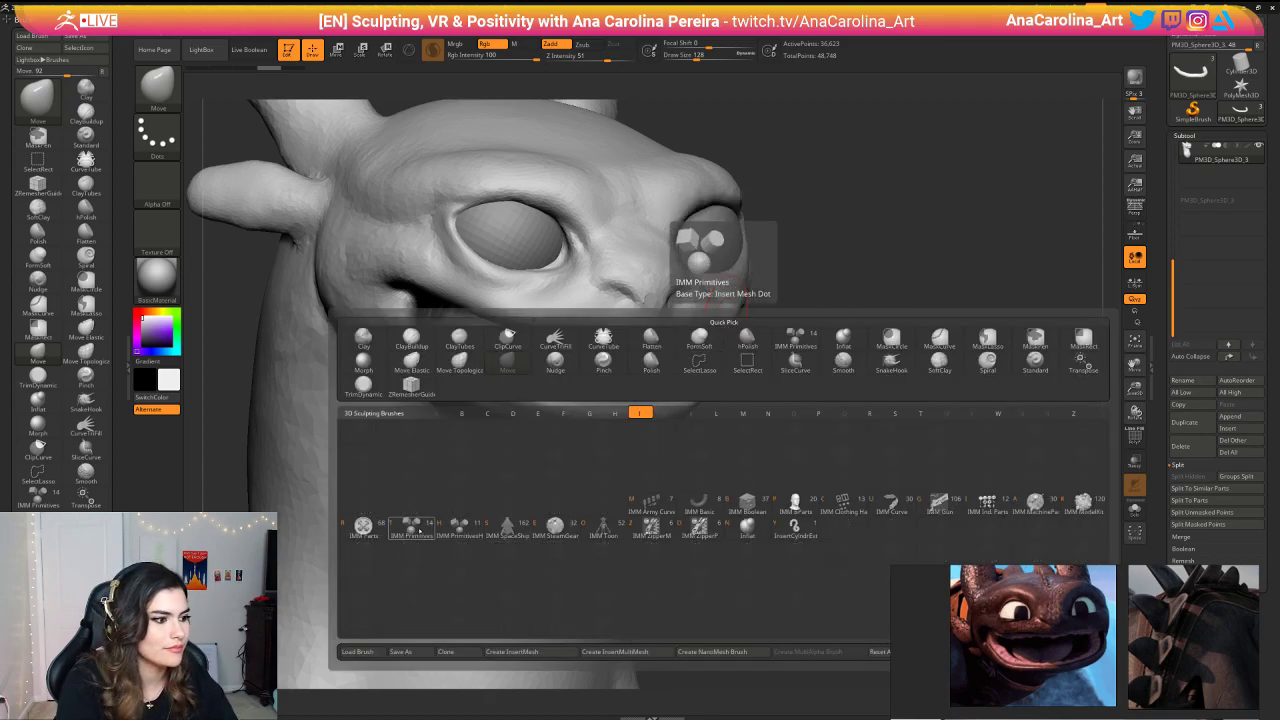
pyautogui.click(417, 530)
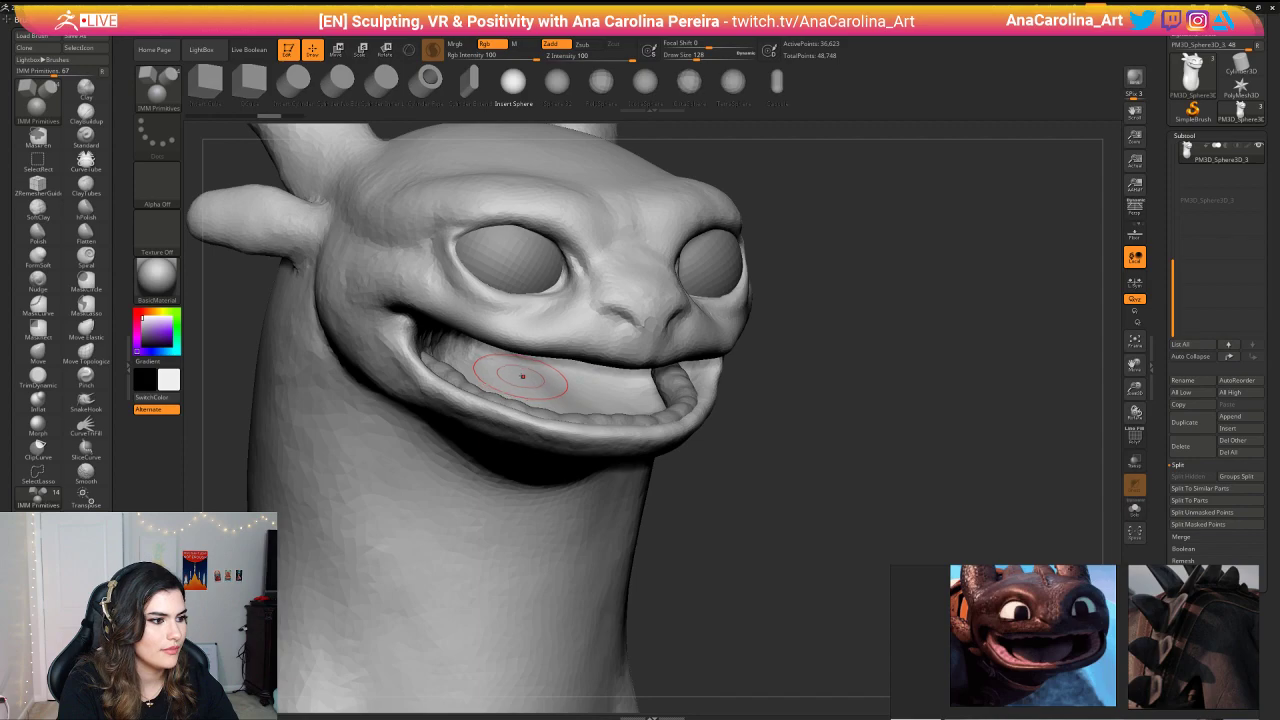
pyautogui.moveTo(522, 376); pyautogui.dragTo(570, 402)
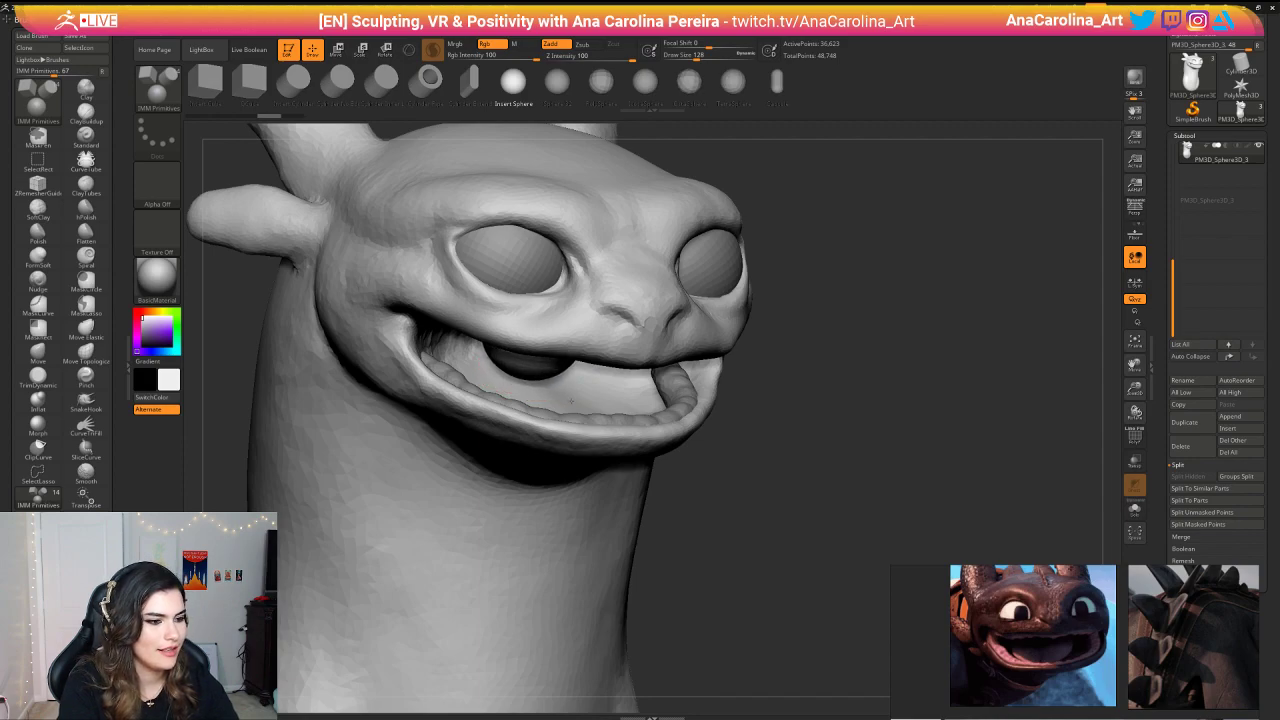
pyautogui.moveTo(571, 401); pyautogui.dragTo(668, 432, button='right')
# Step: Adjust the inserted sphere's placement inside the mouth with the gizmo and split the unmasked points into a separate subtool
pyautogui.press('w')
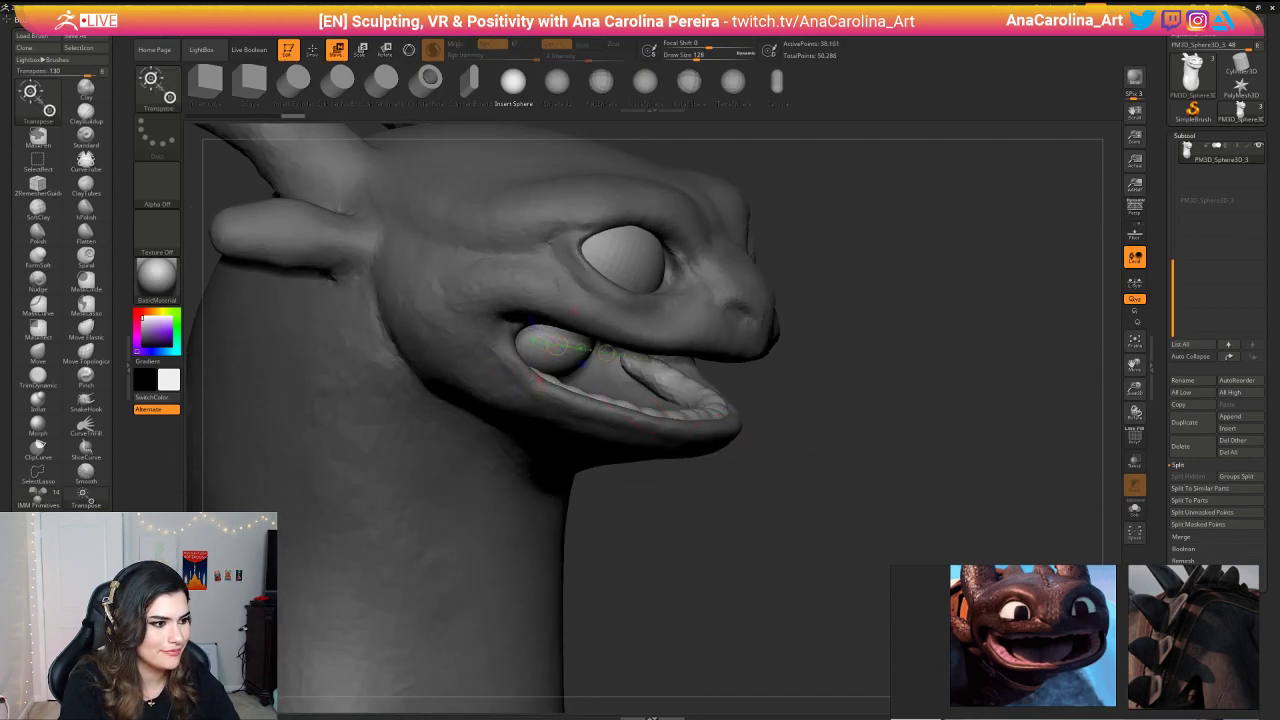
pyautogui.moveTo(617, 353); pyautogui.dragTo(643, 373)
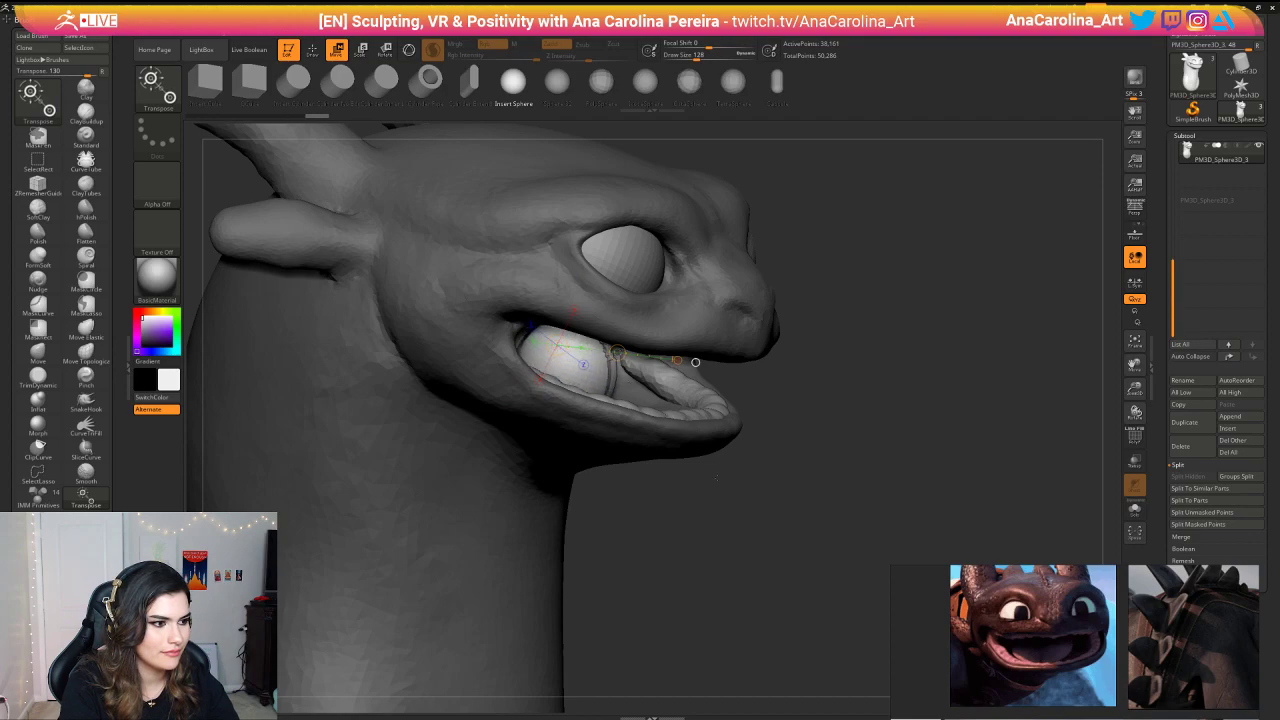
pyautogui.moveTo(788, 474); pyautogui.dragTo(690, 484, button='right')
pyautogui.hotkey('ctrl', 'z')
pyautogui.moveTo(619, 358)
pyautogui.mouseDown()
pyautogui.moveTo(679, 387)
pyautogui.moveTo(655, 390)
pyautogui.mouseUp()
pyautogui.moveTo(690, 480); pyautogui.dragTo(780, 480, button='right')
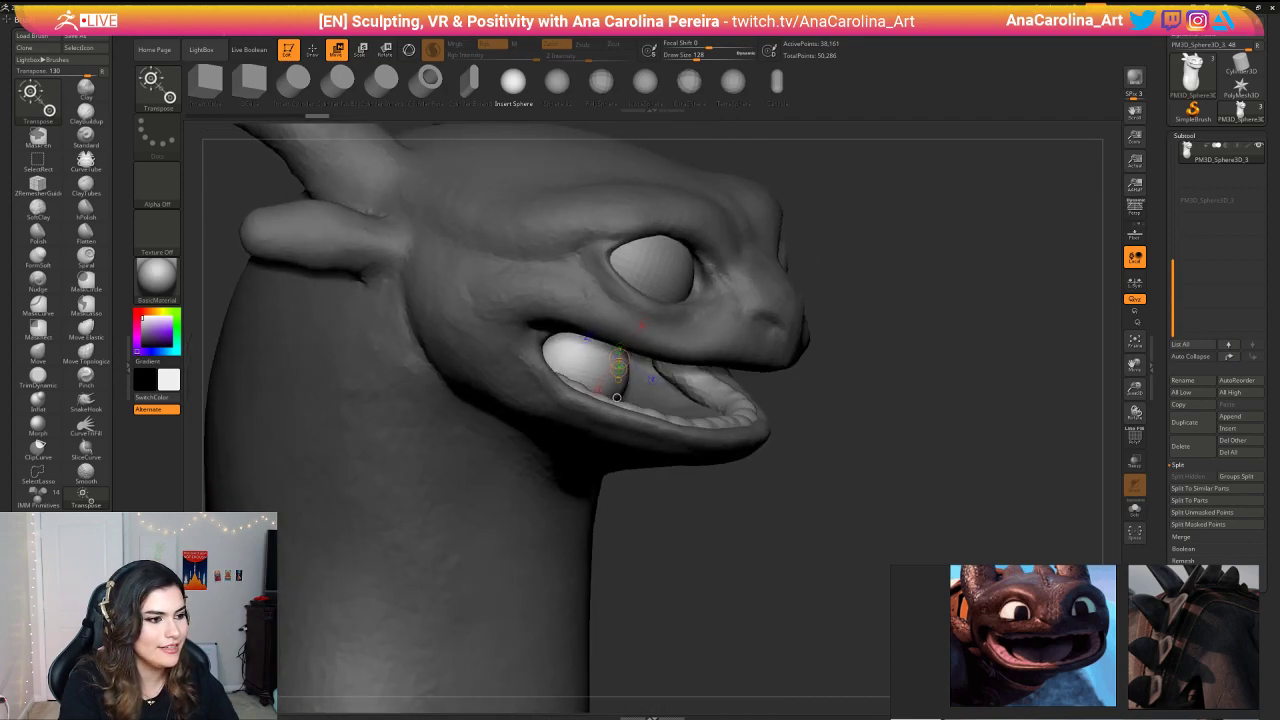
pyautogui.moveTo(617, 398); pyautogui.dragTo(609, 394, button='right')
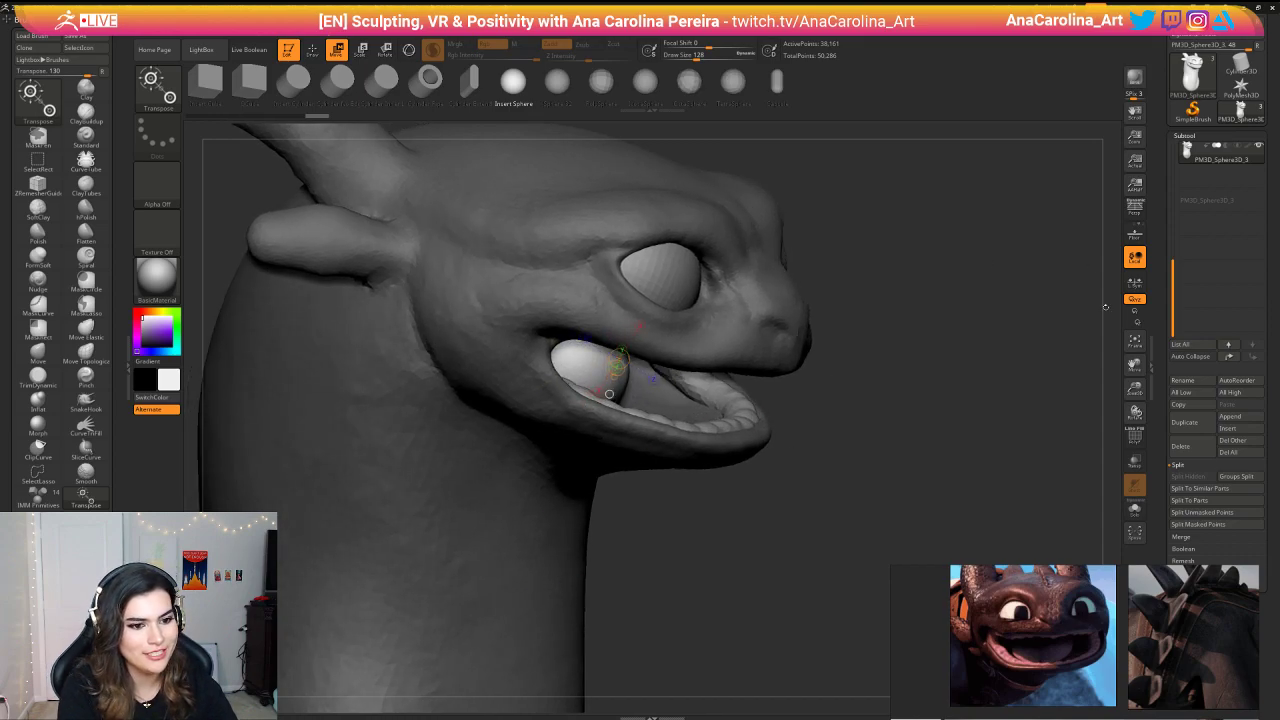
pyautogui.scroll(-2, 1178, 429)
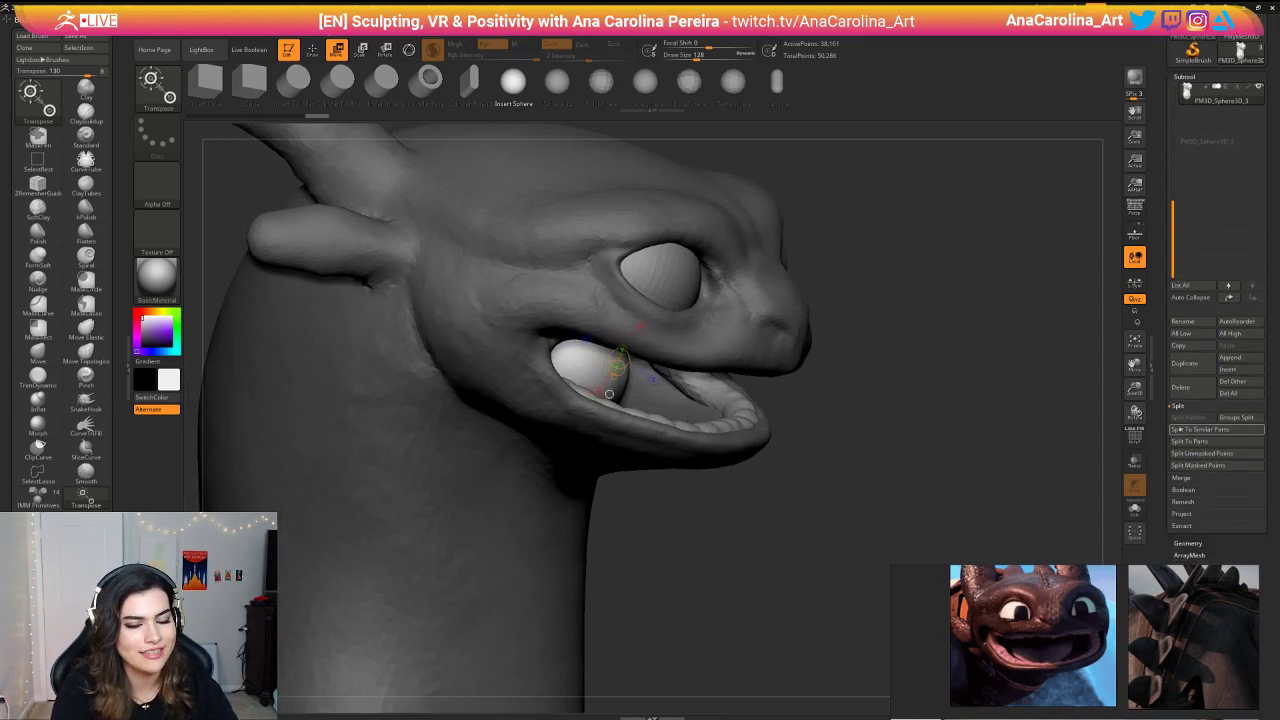
pyautogui.click(1198, 455)
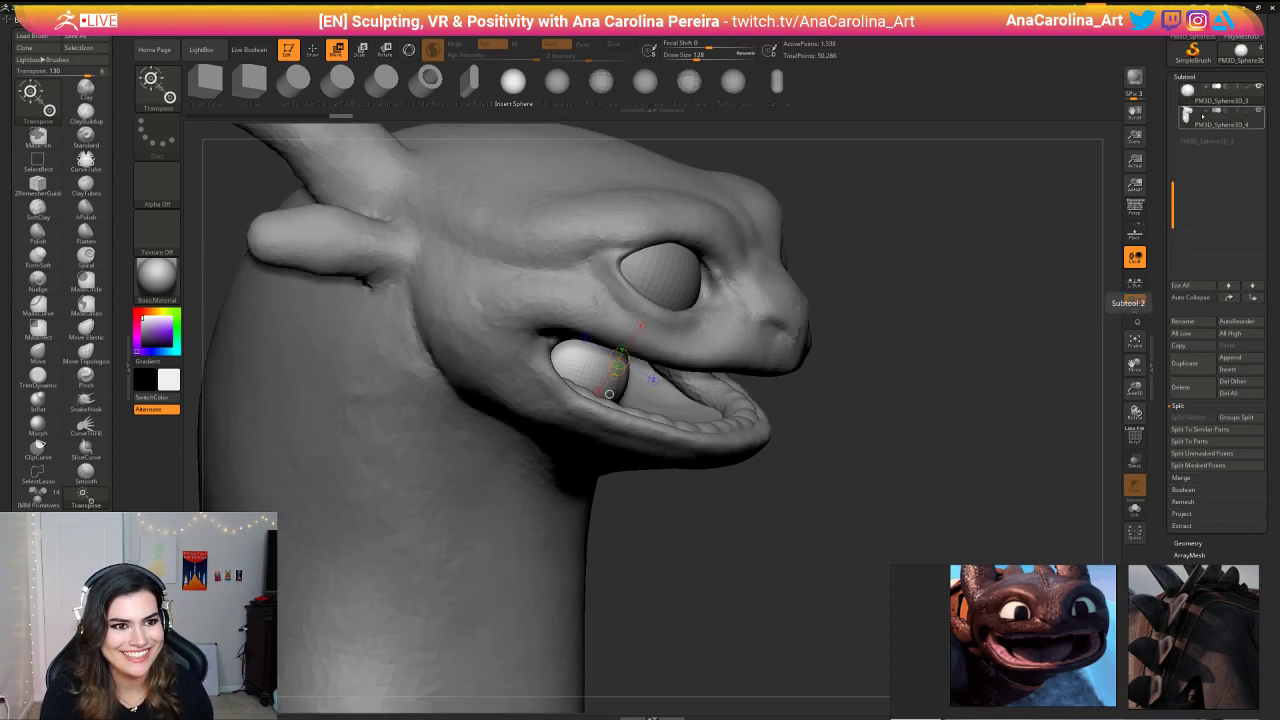
# Step: Pull the front of the mouth sphere forward with the SnakeHook brush
pyautogui.moveTo(888, 424); pyautogui.dragTo(878, 482)
pyautogui.press('b')
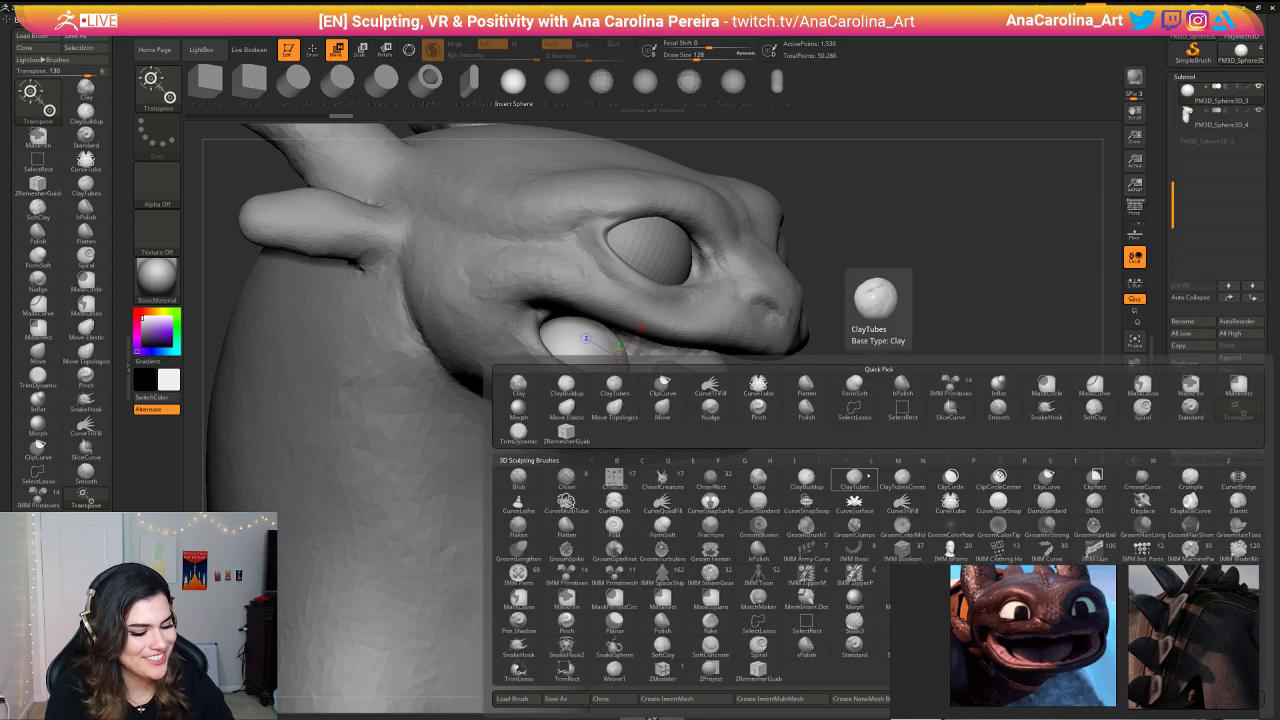
pyautogui.press('s')
pyautogui.press('h')
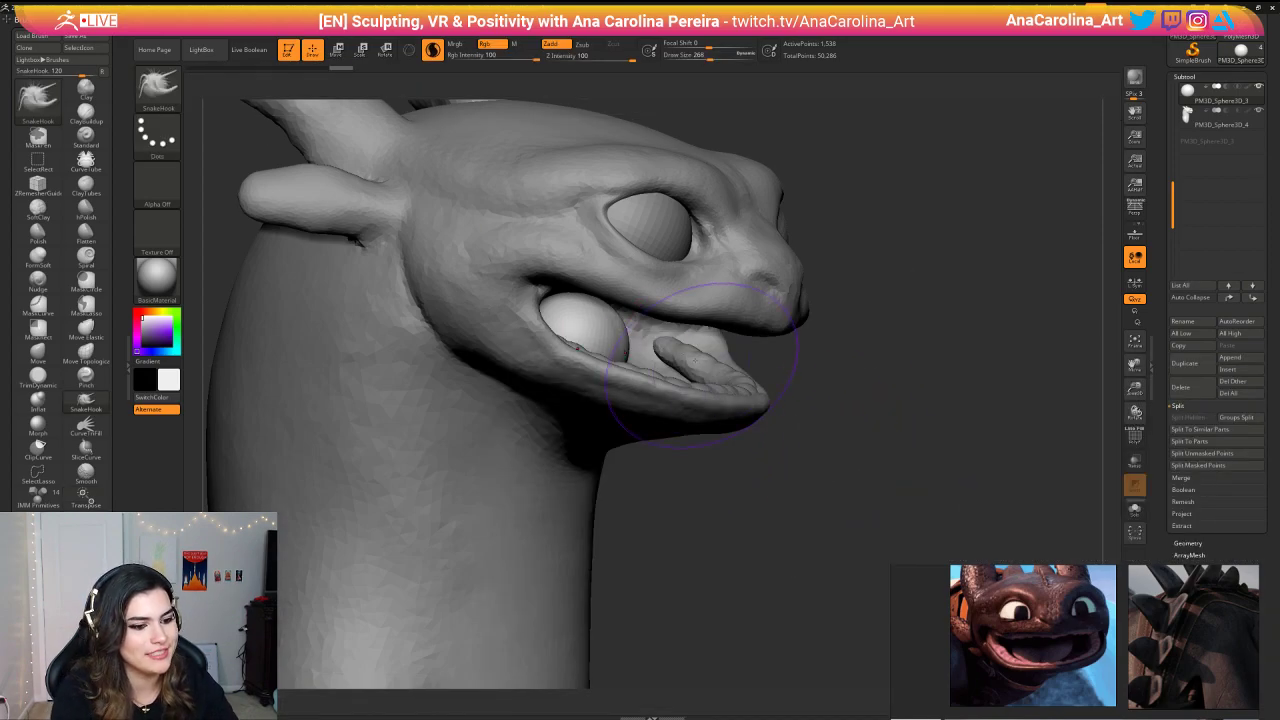
pyautogui.moveTo(612, 342); pyautogui.dragTo(650, 346)
pyautogui.moveTo(885, 400); pyautogui.dragTo(715, 395)
# Step: Set the SnakeHook draw size to 257 and stretch the sphere further toward the front teeth as a tongue
pyautogui.press('space')
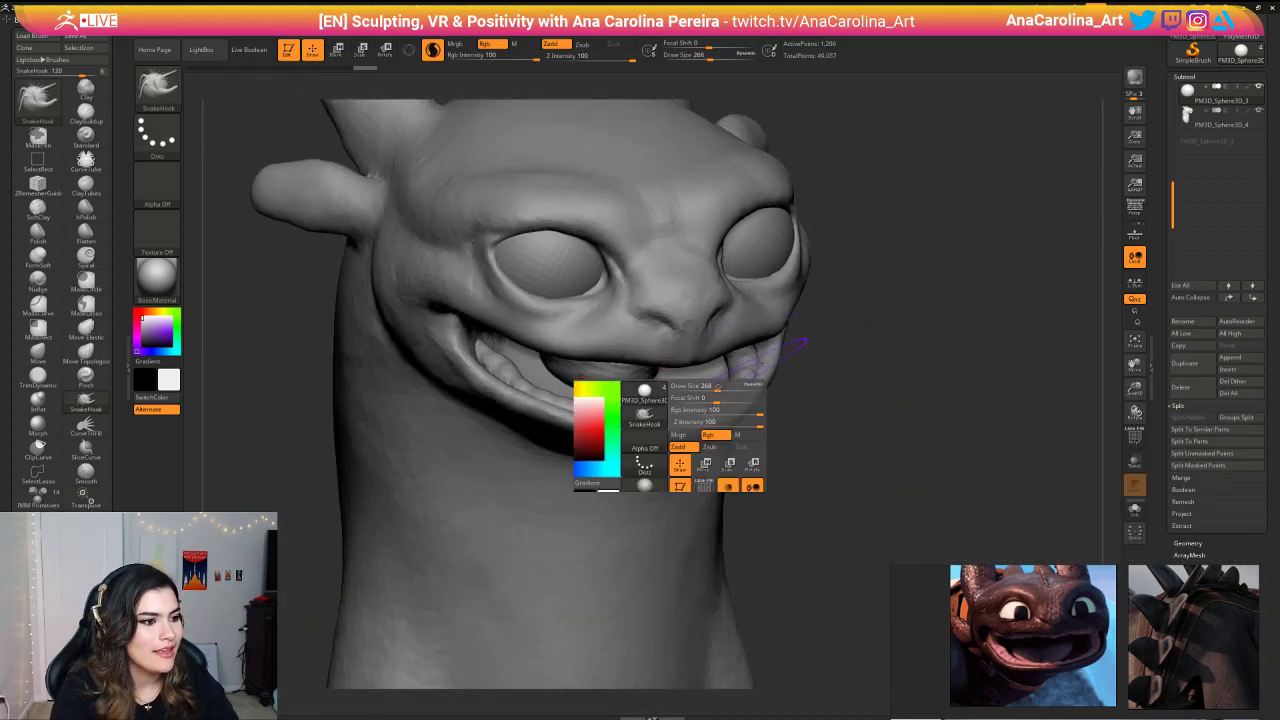
pyautogui.click(714, 404)
pyautogui.moveTo(606, 374); pyautogui.dragTo(648, 398)
pyautogui.moveTo(820, 412); pyautogui.dragTo(645, 406)
pyautogui.moveTo(929, 340); pyautogui.dragTo(960, 341)
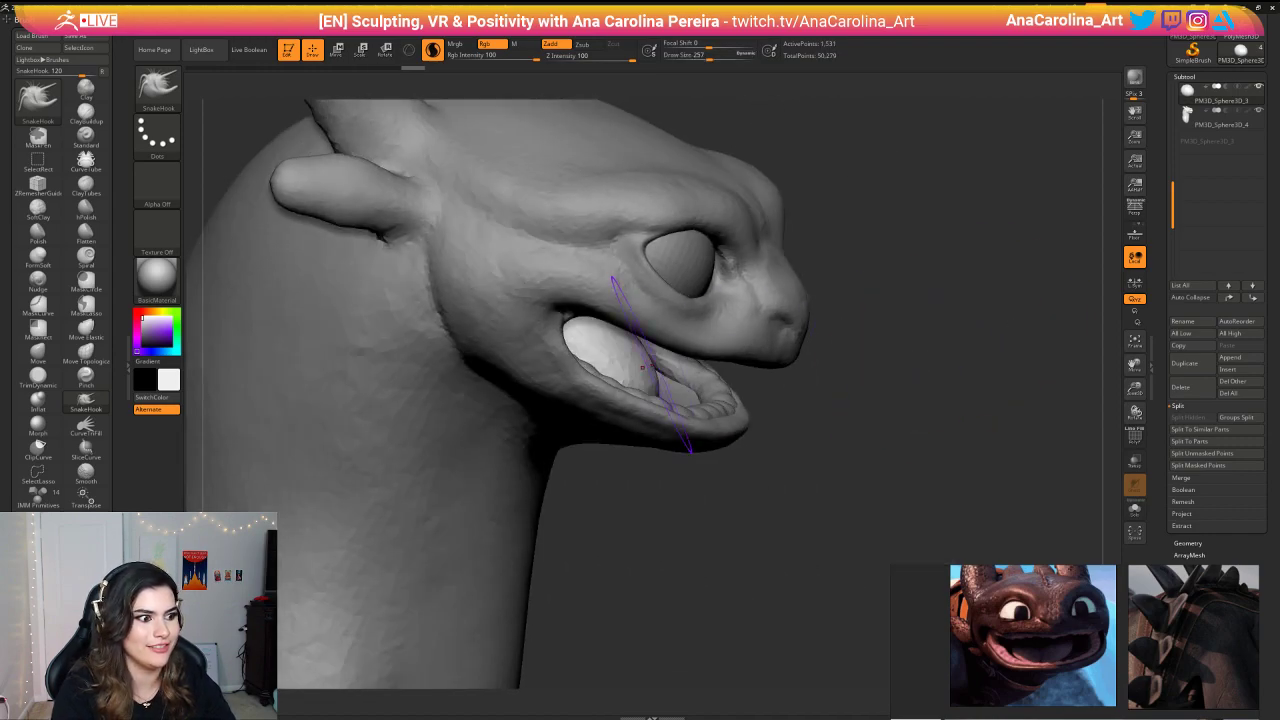
pyautogui.moveTo(806, 392); pyautogui.dragTo(684, 376)
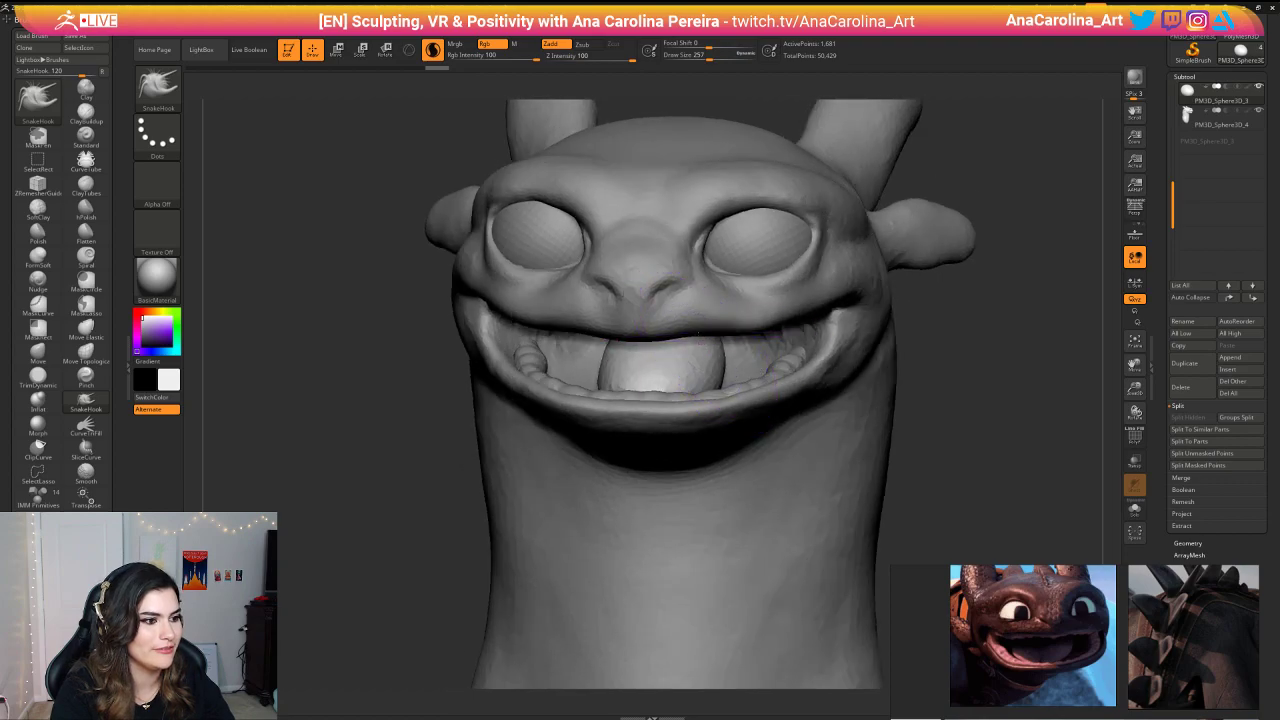
# Step: Flatten the top of the tongue and widen it toward both sides of the mouth with SnakeHook
pyautogui.moveTo(692, 358); pyautogui.dragTo(648, 325, button='right')
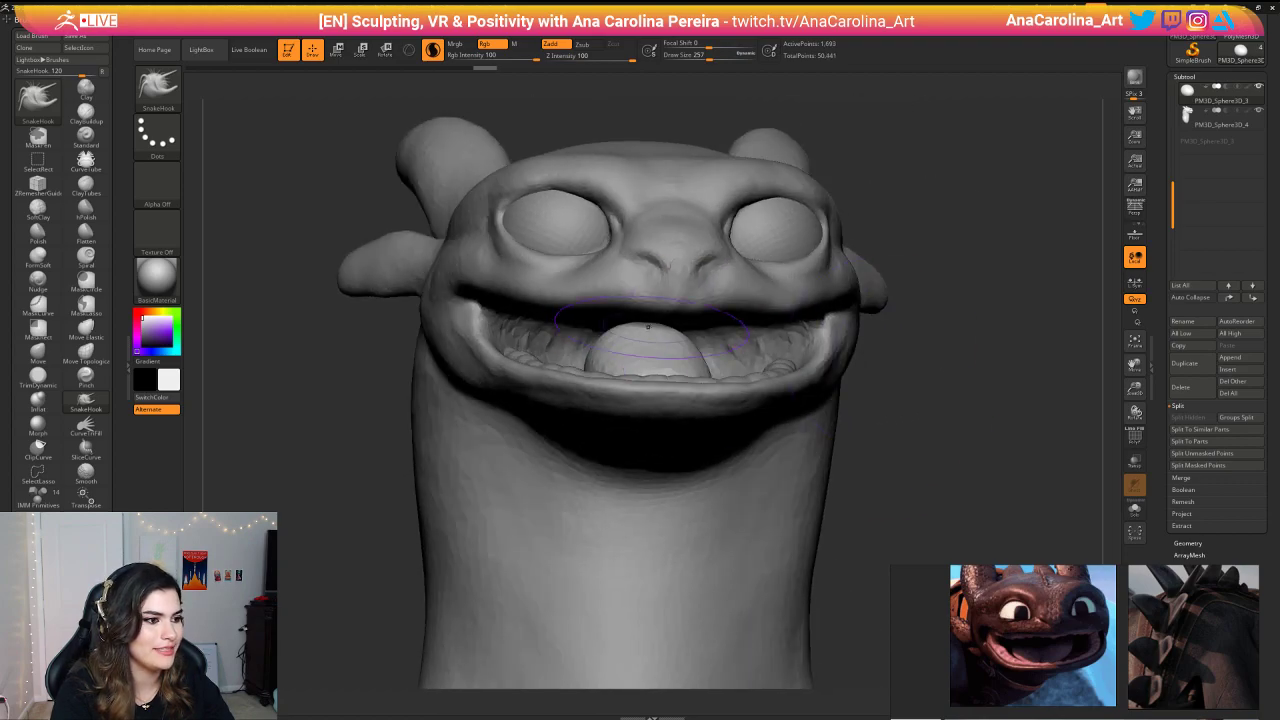
pyautogui.moveTo(675, 280); pyautogui.dragTo(690, 370, button='right')
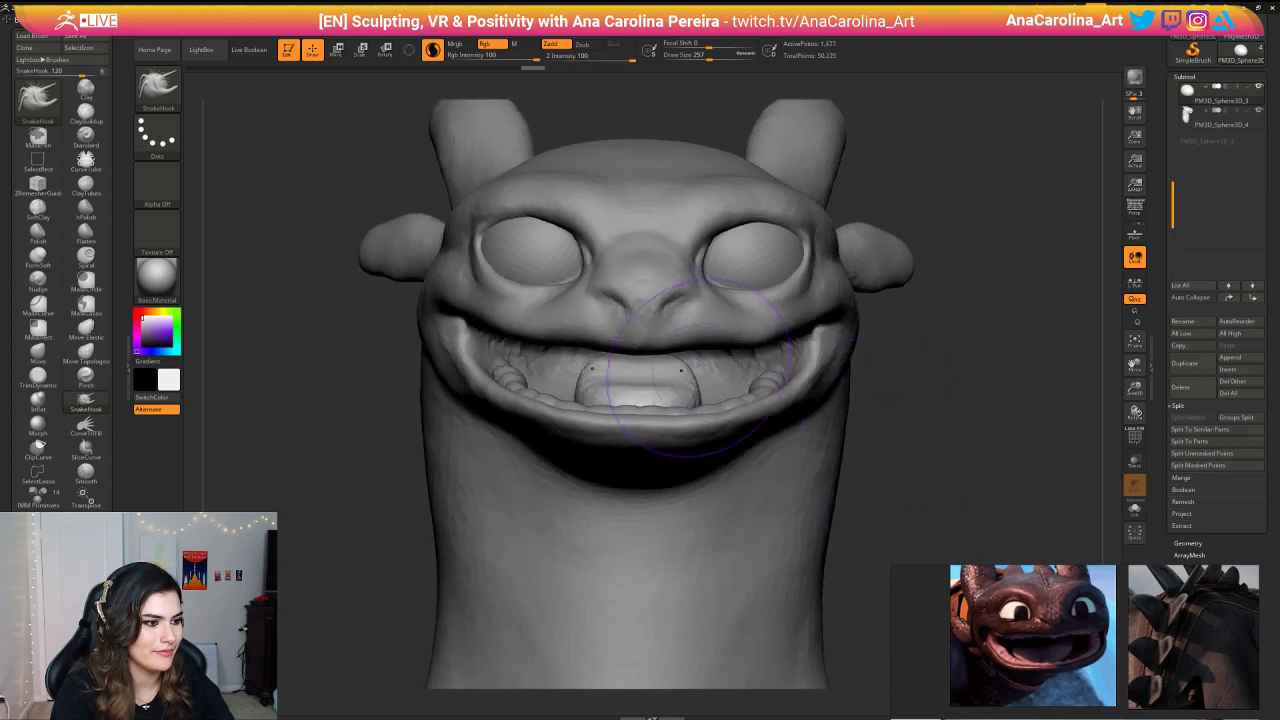
pyautogui.moveTo(718, 355); pyautogui.dragTo(706, 380)
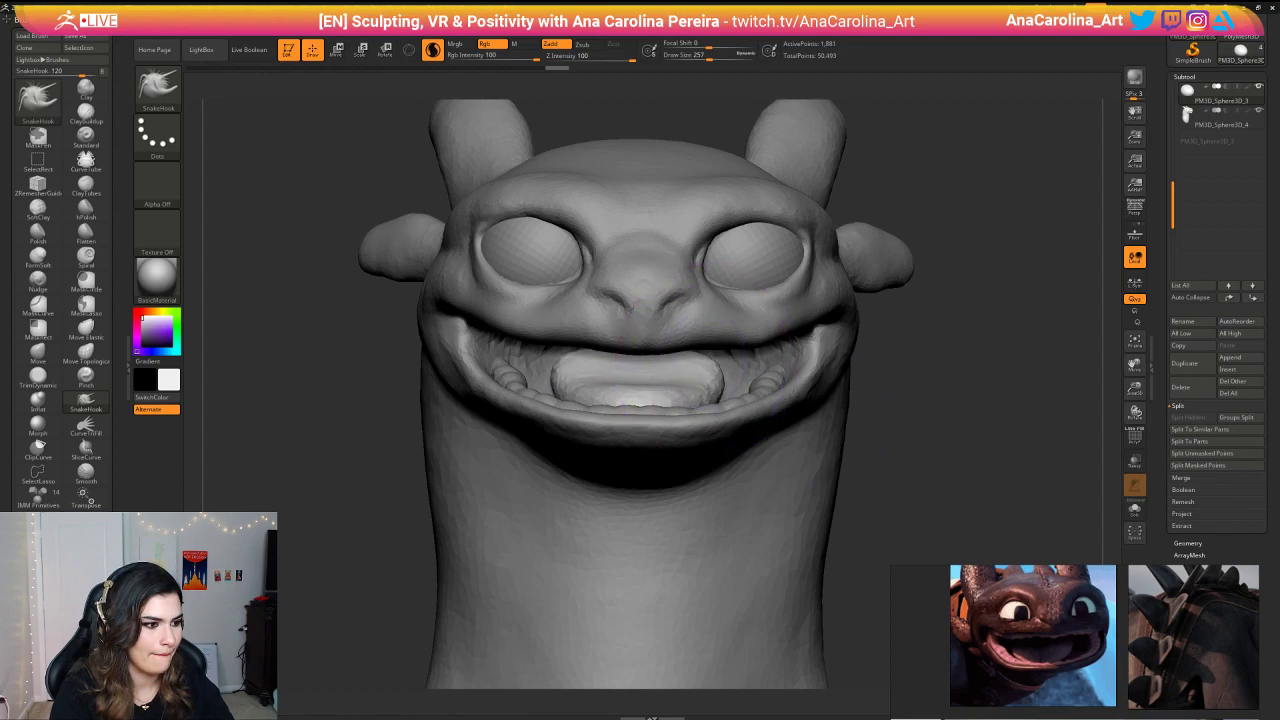
pyautogui.moveTo(907, 392); pyautogui.dragTo(909, 447)
pyautogui.moveTo(703, 402); pyautogui.dragTo(831, 398, button='right')
# Step: Reduce the SnakeHook draw size to 154 and pull the tongue's tip and edges into shape along the lower jaw
pyautogui.press('space')
pyautogui.moveTo(766, 396); pyautogui.dragTo(762, 396)
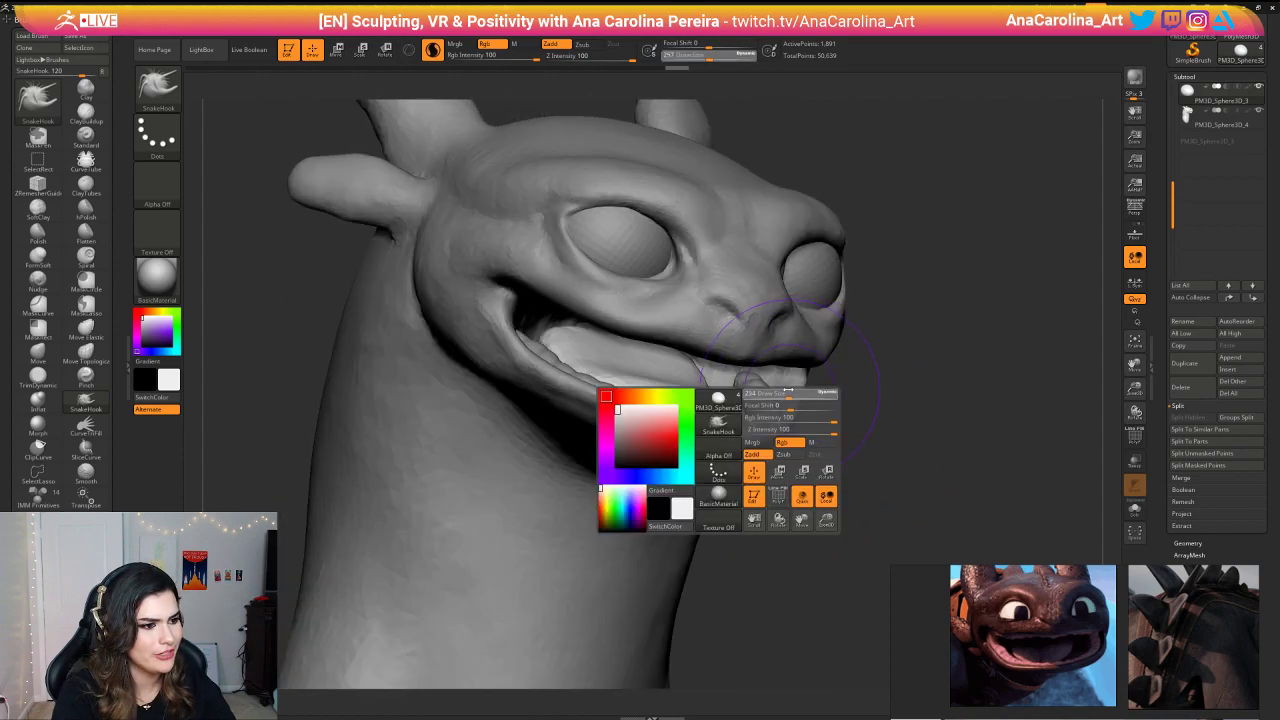
pyautogui.keyDown('ctrl'); pyautogui.moveTo(720, 390); pyautogui.dragTo(680, 352, button='right'); pyautogui.keyUp('ctrl')
pyautogui.moveTo(800, 466)
pyautogui.mouseDown(button='right')
pyautogui.moveTo(811, 468)
pyautogui.moveTo(786, 456)
pyautogui.mouseUp(button='right')
pyautogui.press('space')
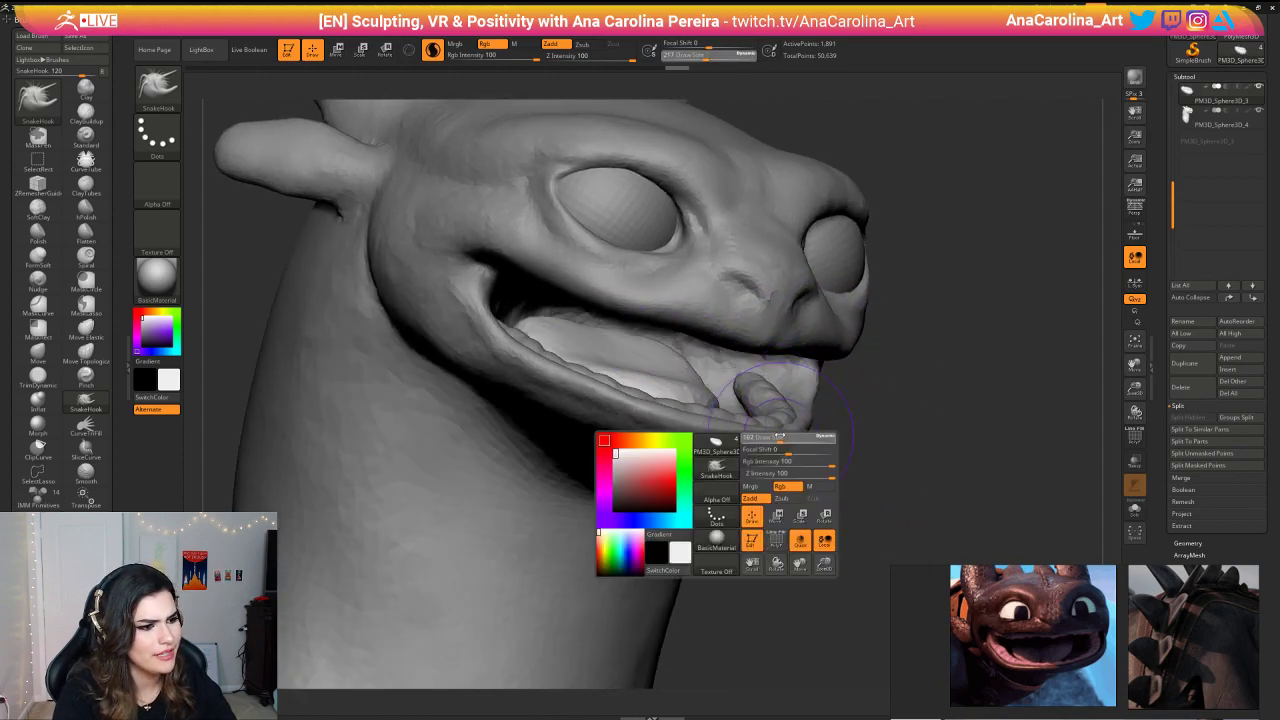
pyautogui.moveTo(786, 456); pyautogui.dragTo(779, 456)
pyautogui.moveTo(625, 356)
pyautogui.mouseDown()
pyautogui.moveTo(612, 332)
pyautogui.moveTo(632, 336)
pyautogui.moveTo(600, 336)
pyautogui.moveTo(688, 370)
pyautogui.mouseUp()
pyautogui.moveTo(722, 396)
pyautogui.mouseDown(button='right')
pyautogui.moveTo(712, 420)
pyautogui.moveTo(826, 514)
pyautogui.mouseUp(button='right')
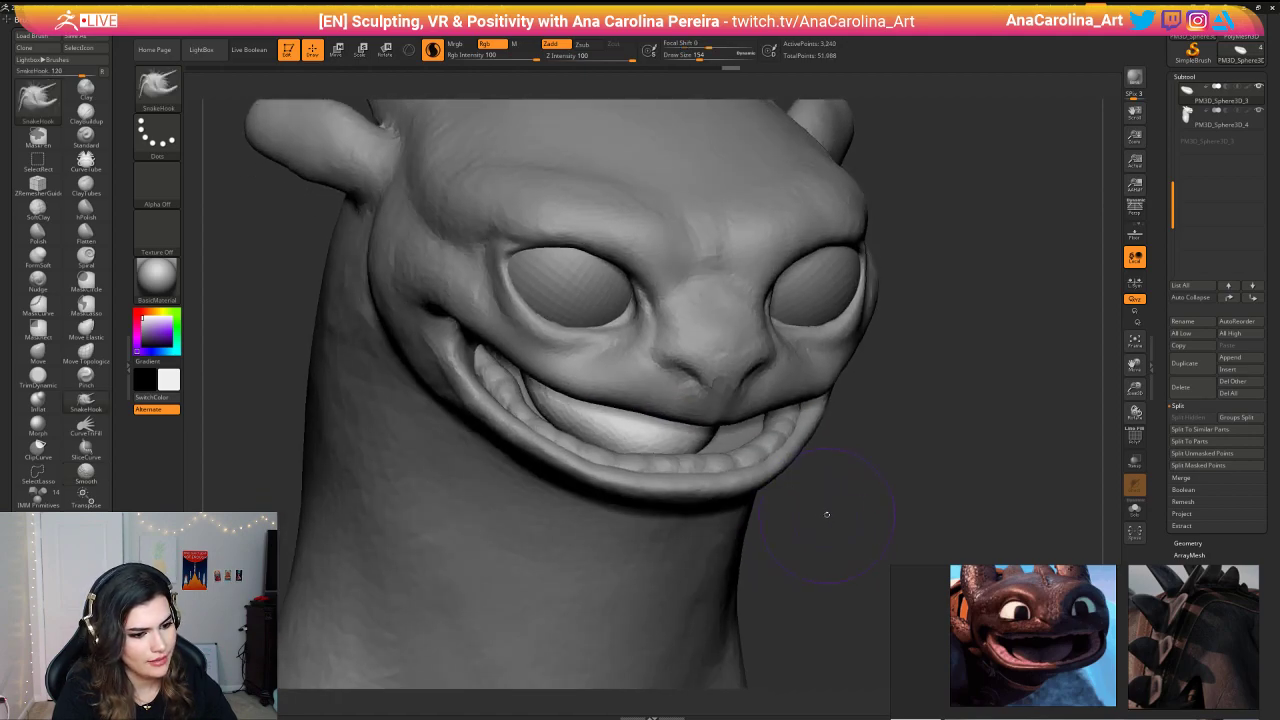
# Step: Browse the Toothless reference board and examine his tongue and open-mouth expression in the film stills
pyautogui.scroll(-6, 1019, 703)
pyautogui.moveTo(1020, 702); pyautogui.dragTo(1024, 603, button='middle')
pyautogui.scroll(3, 1025, 602)
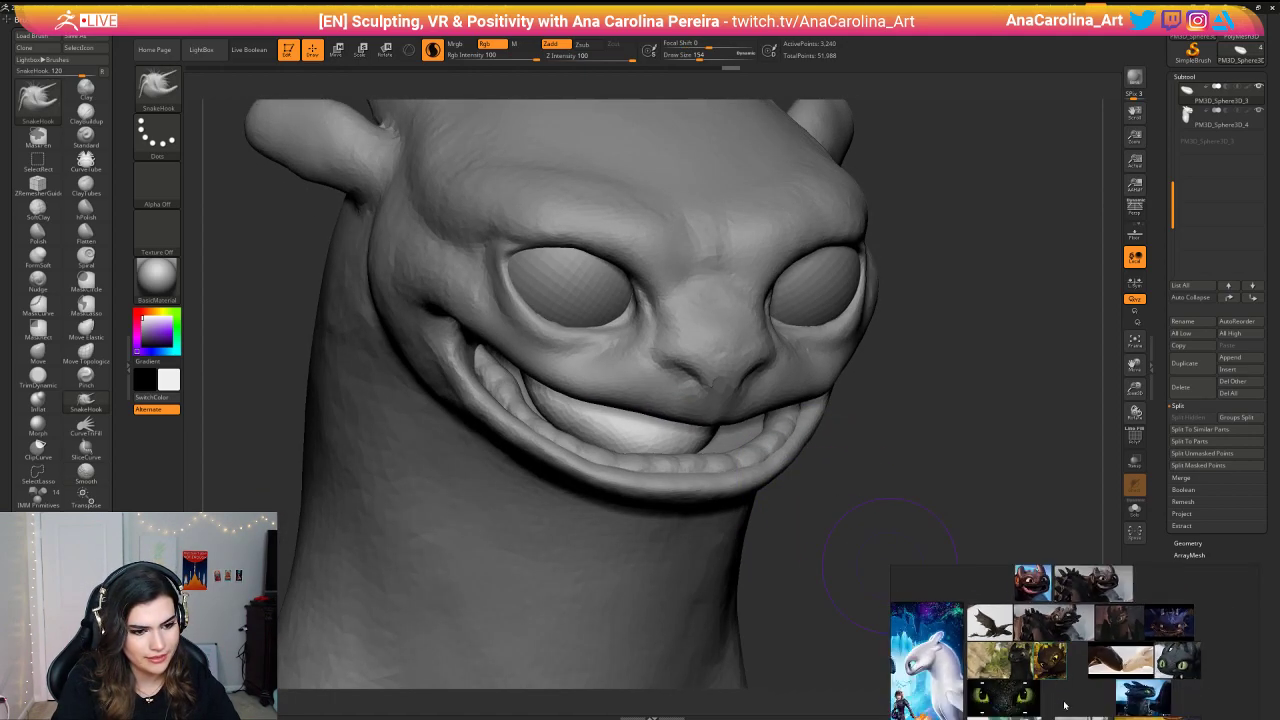
pyautogui.moveTo(1066, 643); pyautogui.dragTo(1083, 719, button='middle')
pyautogui.scroll(3, 1117, 642)
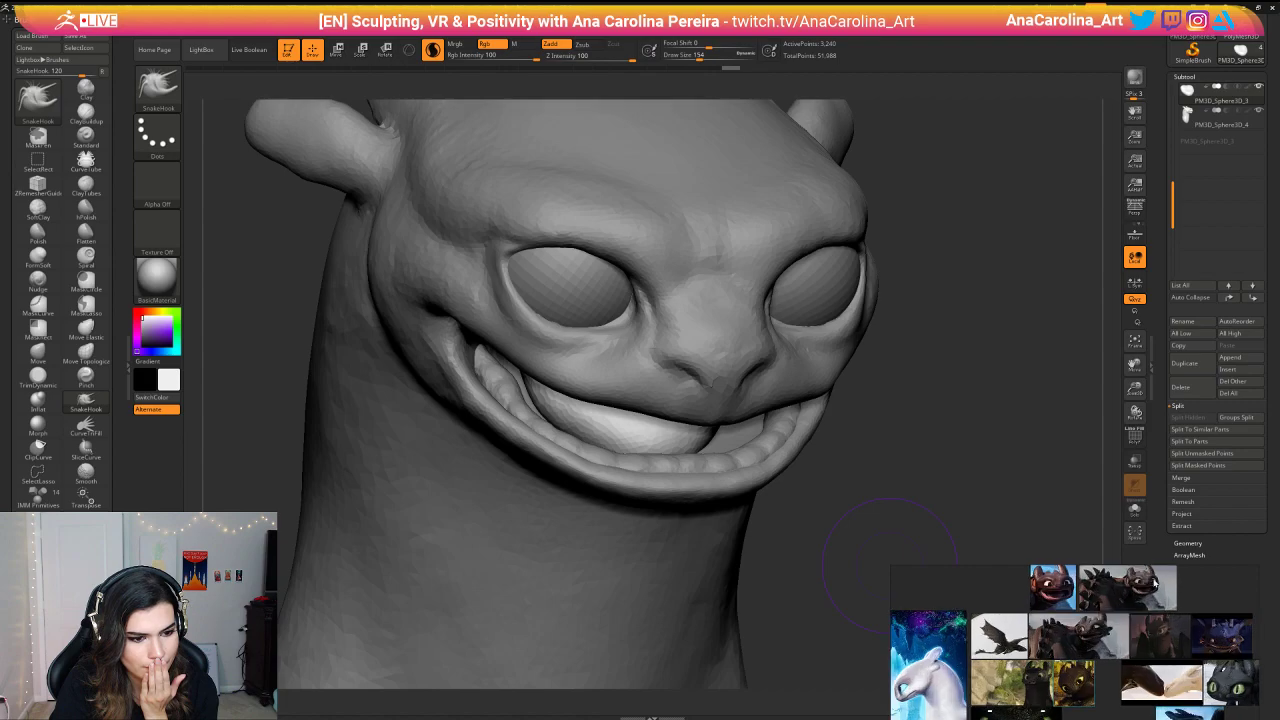
pyautogui.moveTo(1117, 642); pyautogui.dragTo(1128, 575, button='middle')
pyautogui.scroll(-3, 1130, 600)
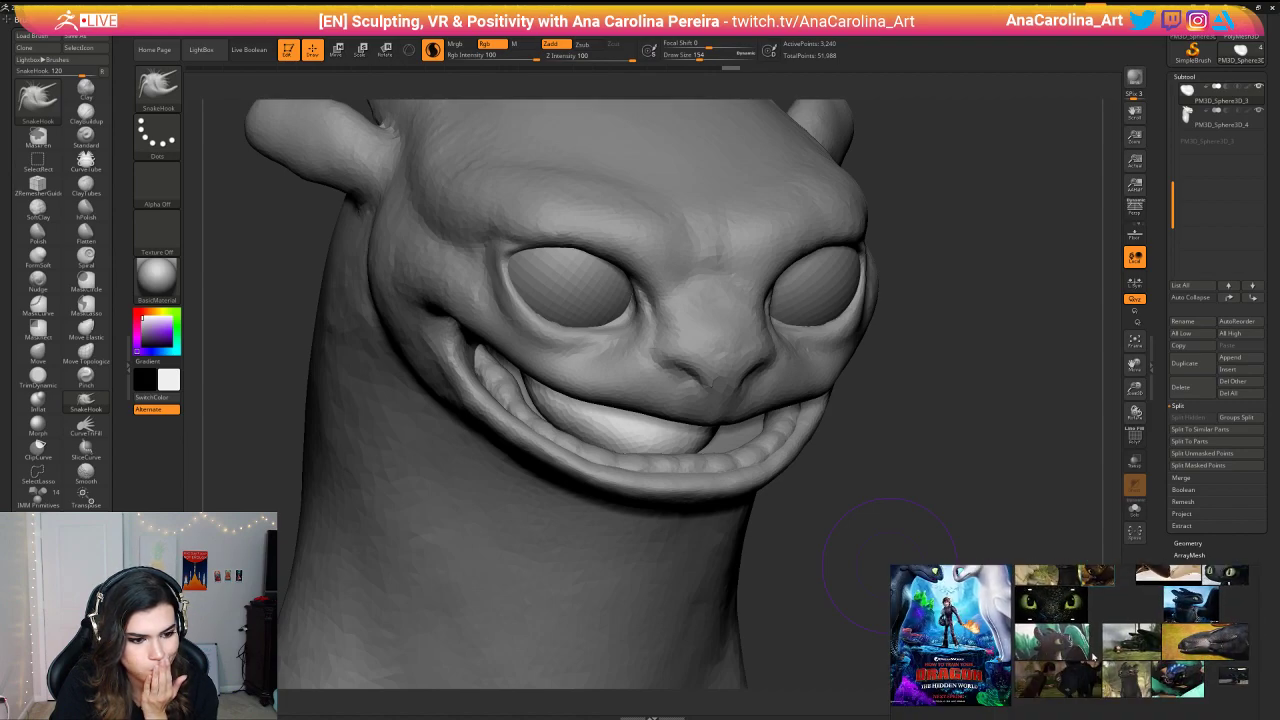
pyautogui.scroll(6, 1120, 668)
pyautogui.scroll(-4, 1092, 657)
pyautogui.moveTo(1085, 655); pyautogui.dragTo(1042, 675, button='middle')
pyautogui.scroll(3, 1042, 675)
pyautogui.moveTo(1210, 672); pyautogui.dragTo(1065, 670, button='middle')
pyautogui.scroll(2, 1066, 655)
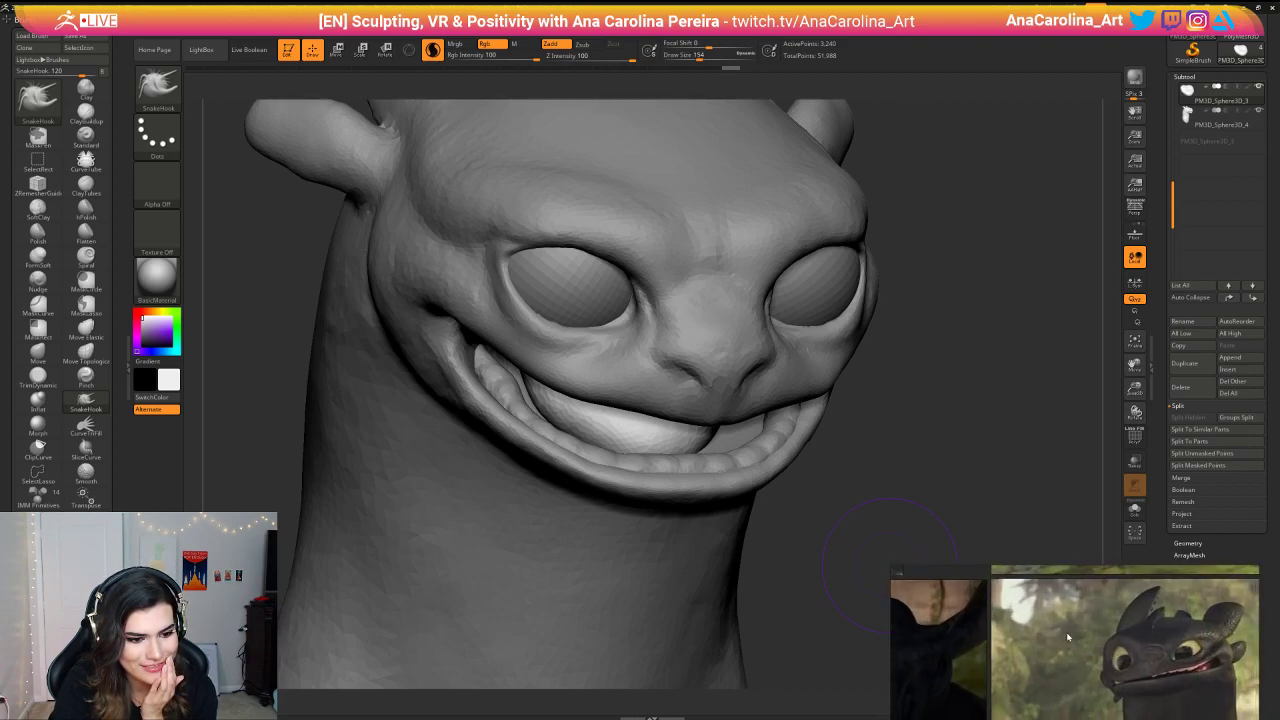
pyautogui.scroll(-2, 1067, 637)
pyautogui.scroll(-4, 1100, 670)
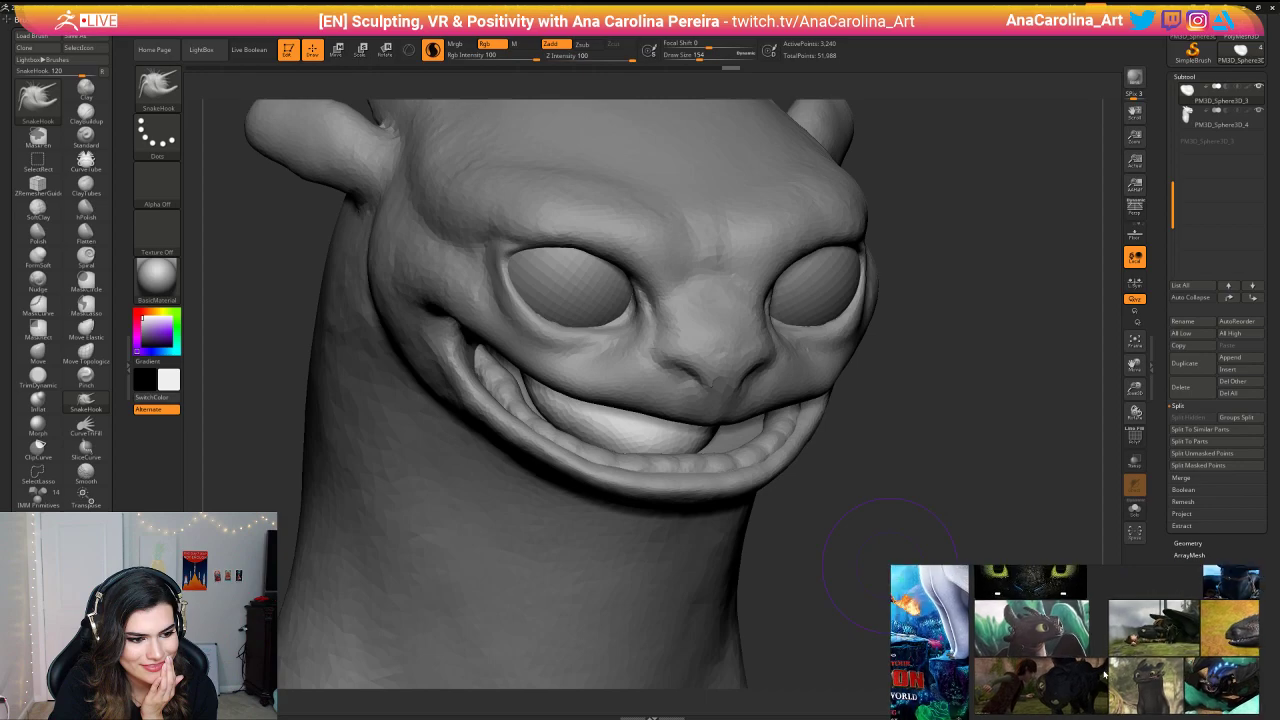
pyautogui.moveTo(1104, 674); pyautogui.dragTo(1205, 711, button='middle')
pyautogui.moveTo(1056, 708)
pyautogui.mouseDown(button='middle')
pyautogui.moveTo(1133, 644)
pyautogui.moveTo(1107, 687)
pyautogui.mouseUp(button='middle')
pyautogui.scroll(-3, 1133, 638)
pyautogui.scroll(-1, 1133, 637)
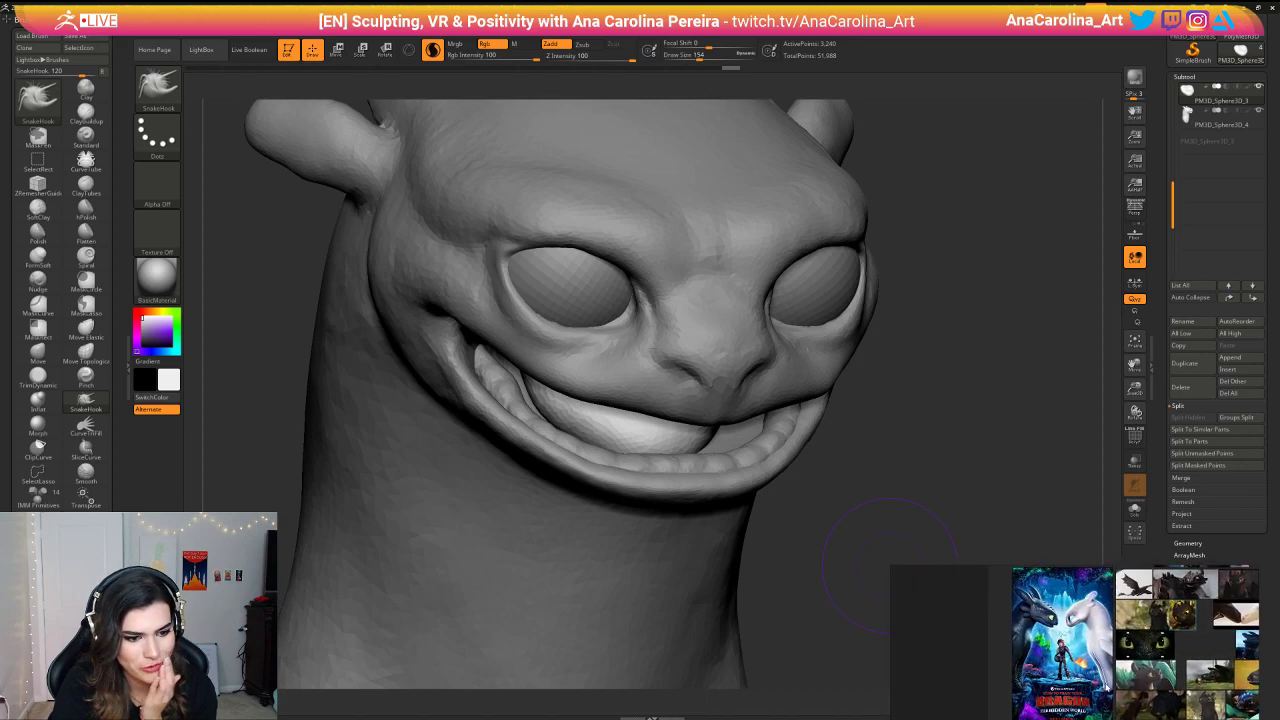
pyautogui.scroll(5, 1108, 686)
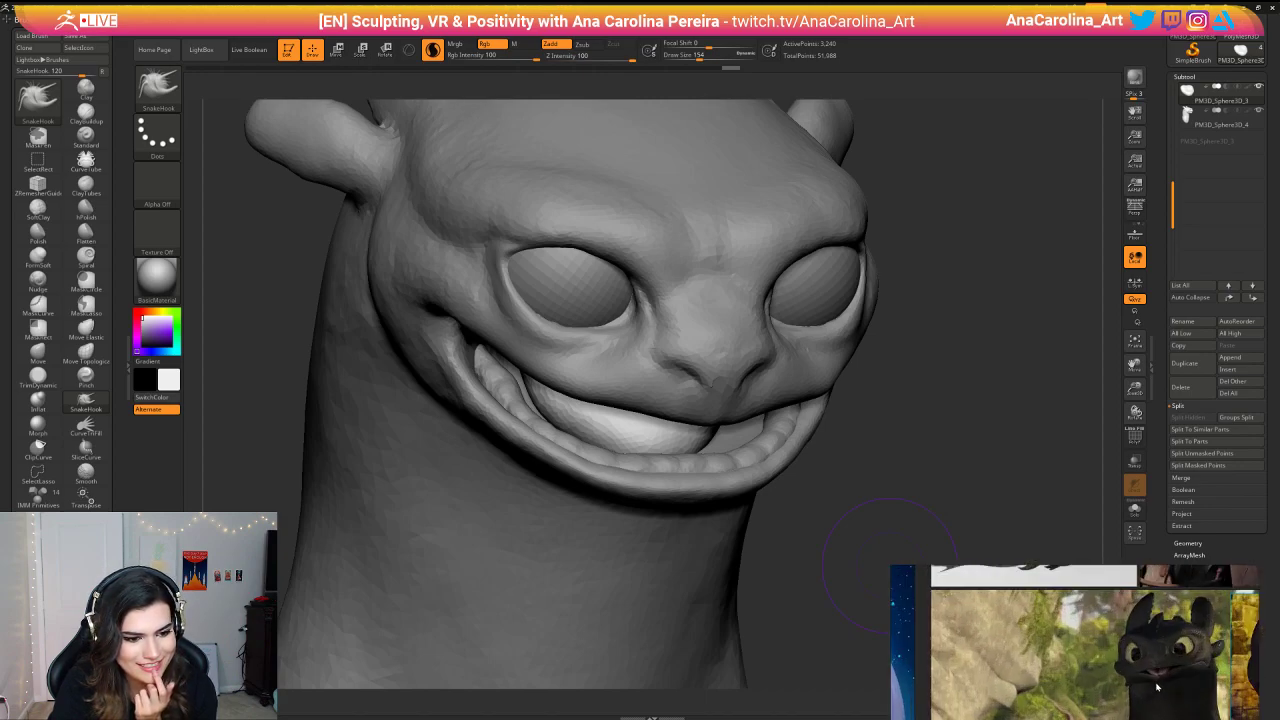
pyautogui.scroll(2, 1165, 682)
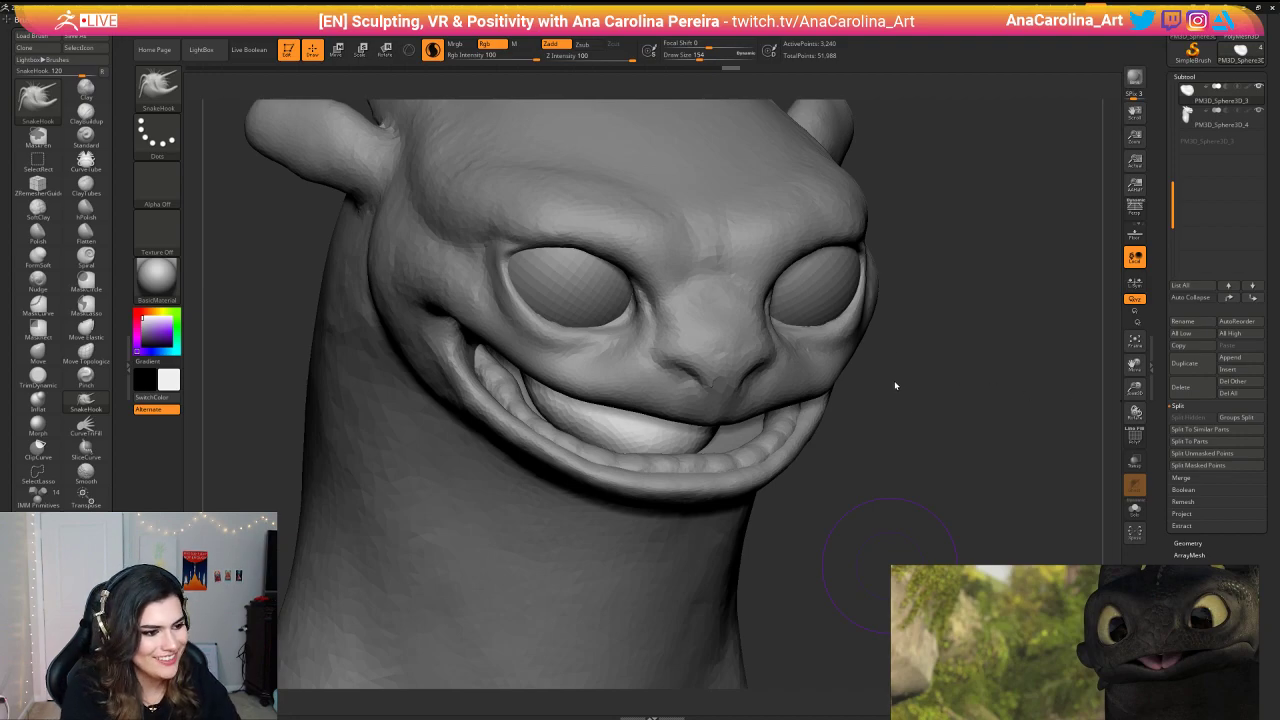
# Step: Hide the head and eye subtools, leaving the tongue and lower teeth, and set the draw size to 104
pyautogui.moveTo(894, 380); pyautogui.dragTo(470, 400)
pyautogui.moveTo(945, 415)
pyautogui.mouseDown()
pyautogui.moveTo(877, 297)
pyautogui.moveTo(912, 385)
pyautogui.moveTo(907, 373)
pyautogui.mouseUp()
pyautogui.click(1257, 111)
pyautogui.press('space')
pyautogui.moveTo(1174, 186); pyautogui.dragTo(1175, 93)
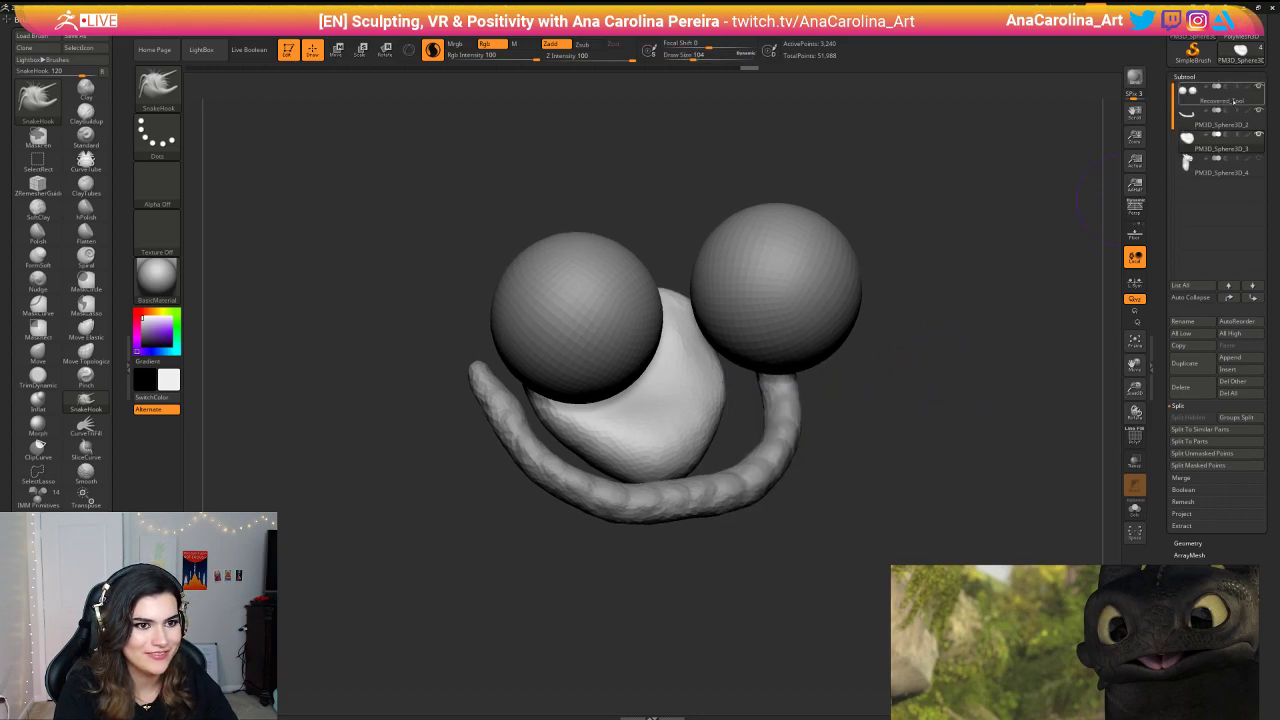
pyautogui.click(1258, 89)
pyautogui.moveTo(938, 280); pyautogui.dragTo(923, 357)
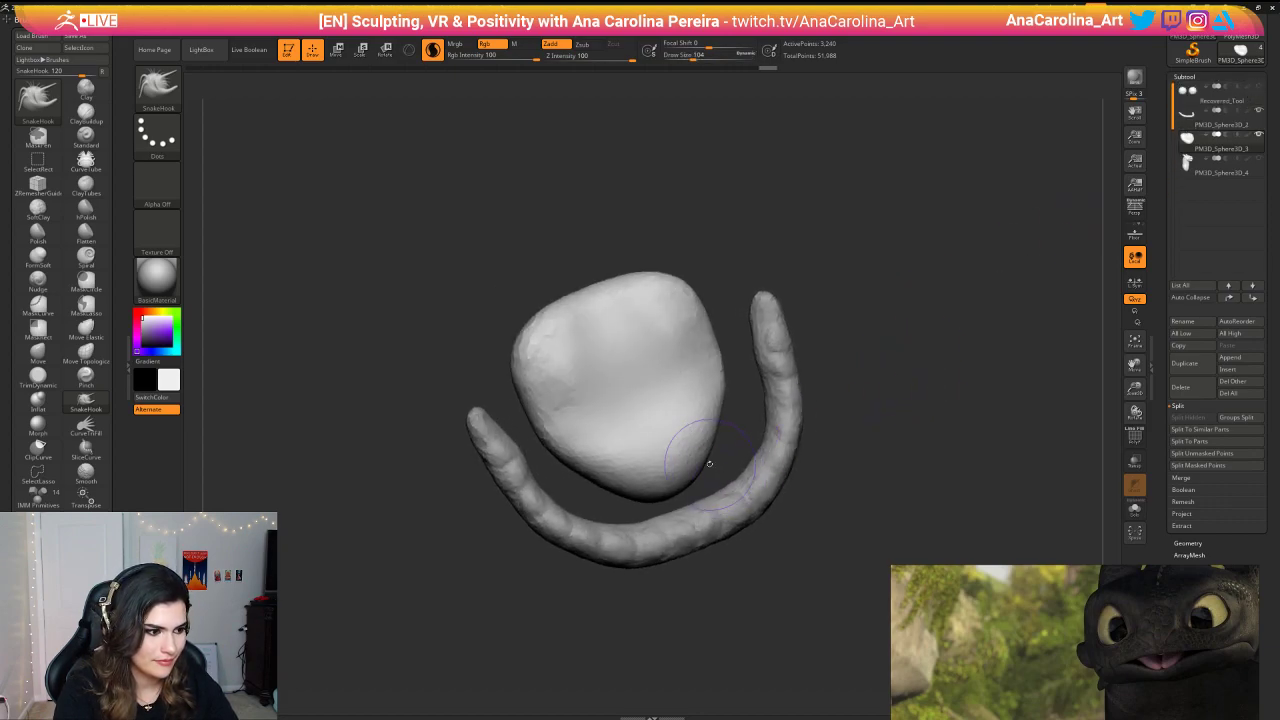
# Step: Shape the front of the tongue into two symmetrical forked points with SnakeHook and smooth the area around them
pyautogui.moveTo(690, 459)
pyautogui.mouseDown()
pyautogui.moveTo(706, 484)
pyautogui.moveTo(683, 465)
pyautogui.moveTo(704, 454)
pyautogui.mouseUp()
pyautogui.keyDown('shift'); pyautogui.moveTo(717, 404); pyautogui.dragTo(712, 470); pyautogui.keyUp('shift')
pyautogui.moveTo(862, 530); pyautogui.dragTo(867, 352)
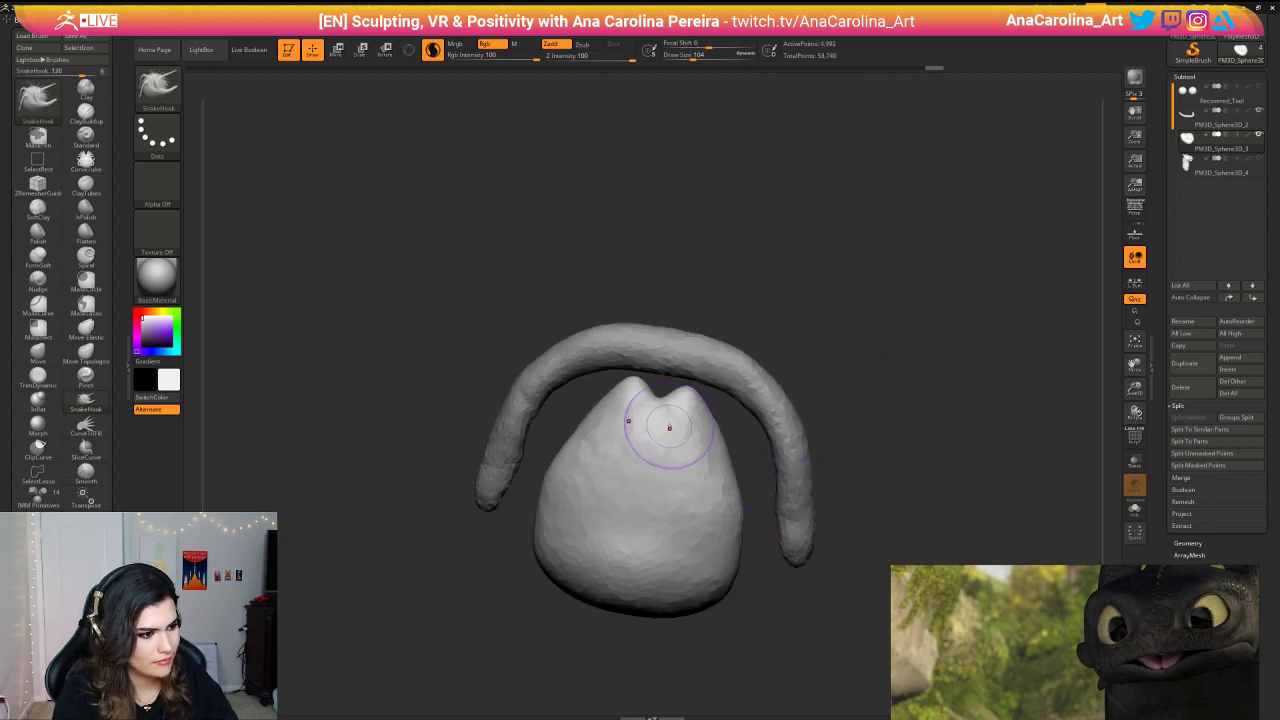
pyautogui.moveTo(671, 429)
pyautogui.mouseDown()
pyautogui.moveTo(656, 444)
pyautogui.moveTo(656, 500)
pyautogui.moveTo(690, 480)
pyautogui.mouseUp()
pyautogui.moveTo(842, 310)
pyautogui.mouseDown()
pyautogui.moveTo(846, 390)
pyautogui.moveTo(806, 580)
pyautogui.mouseUp()
pyautogui.keyDown('shift'); pyautogui.moveTo(681, 475); pyautogui.dragTo(698, 476); pyautogui.keyUp('shift')
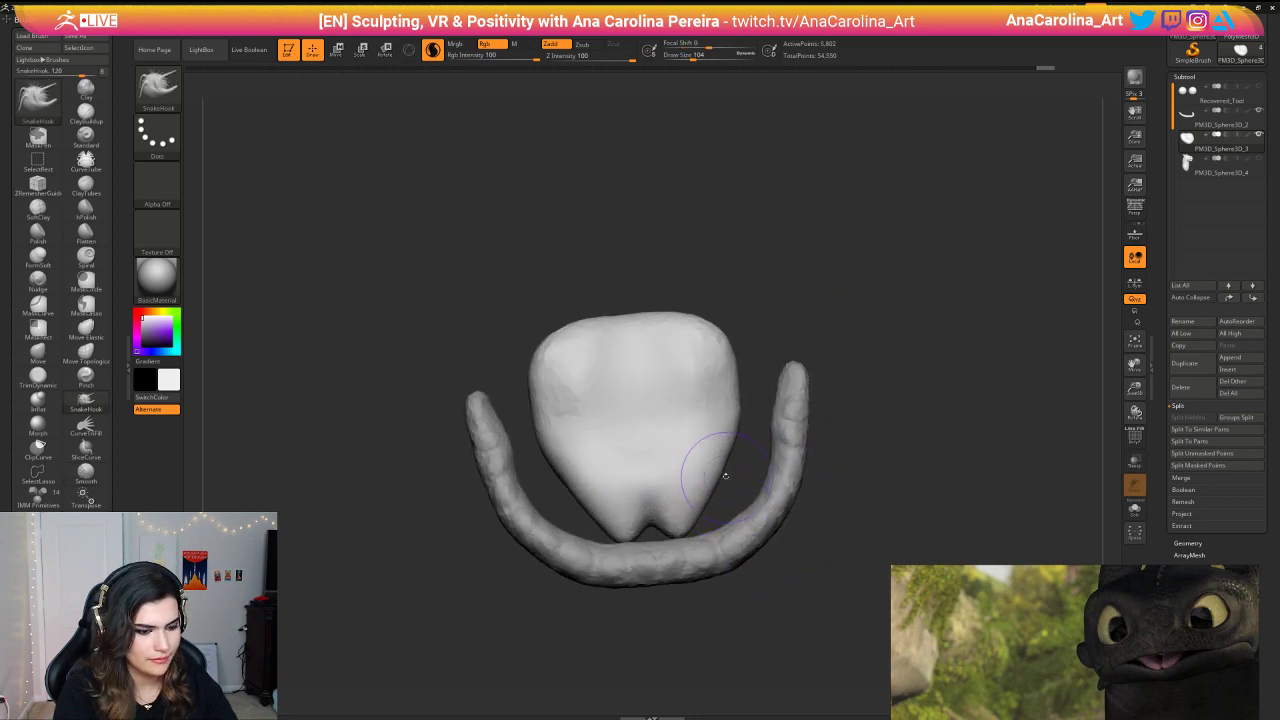
# Step: Carve a central groove from the fork toward the back of the tongue with DamStandard and soften it with Smooth
pyautogui.press('b')
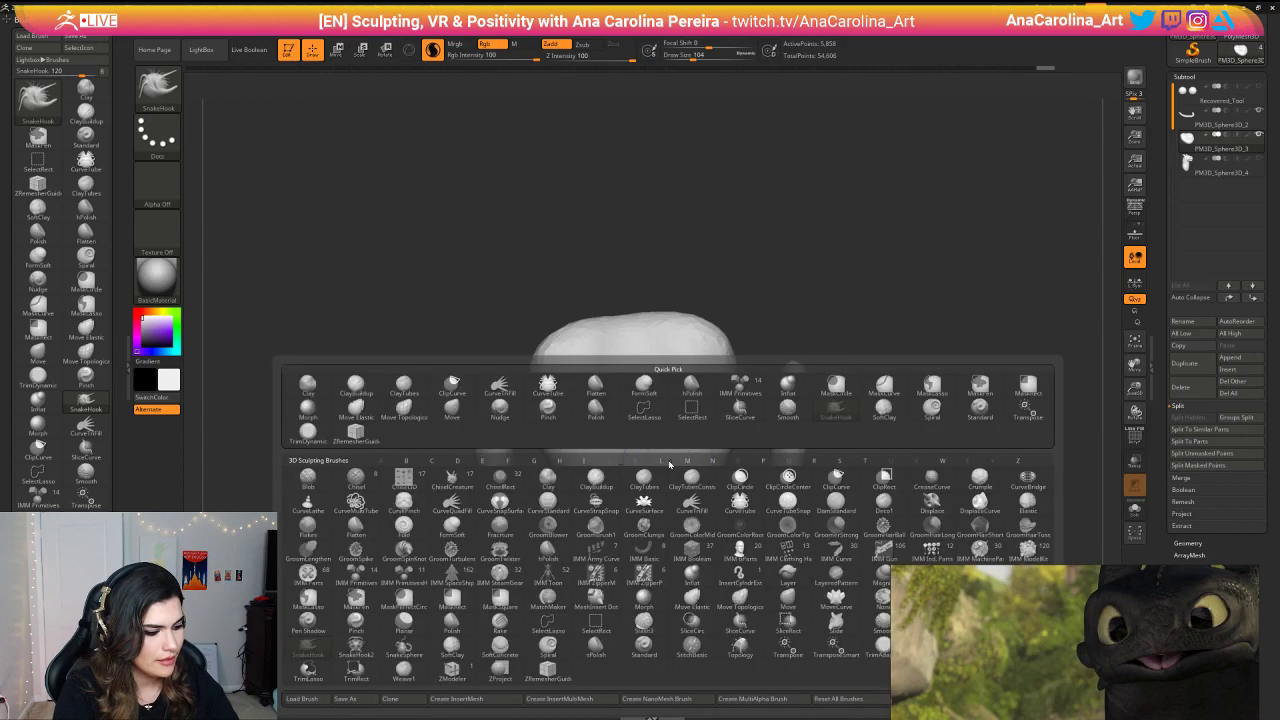
pyautogui.press('d')
pyautogui.press('s')
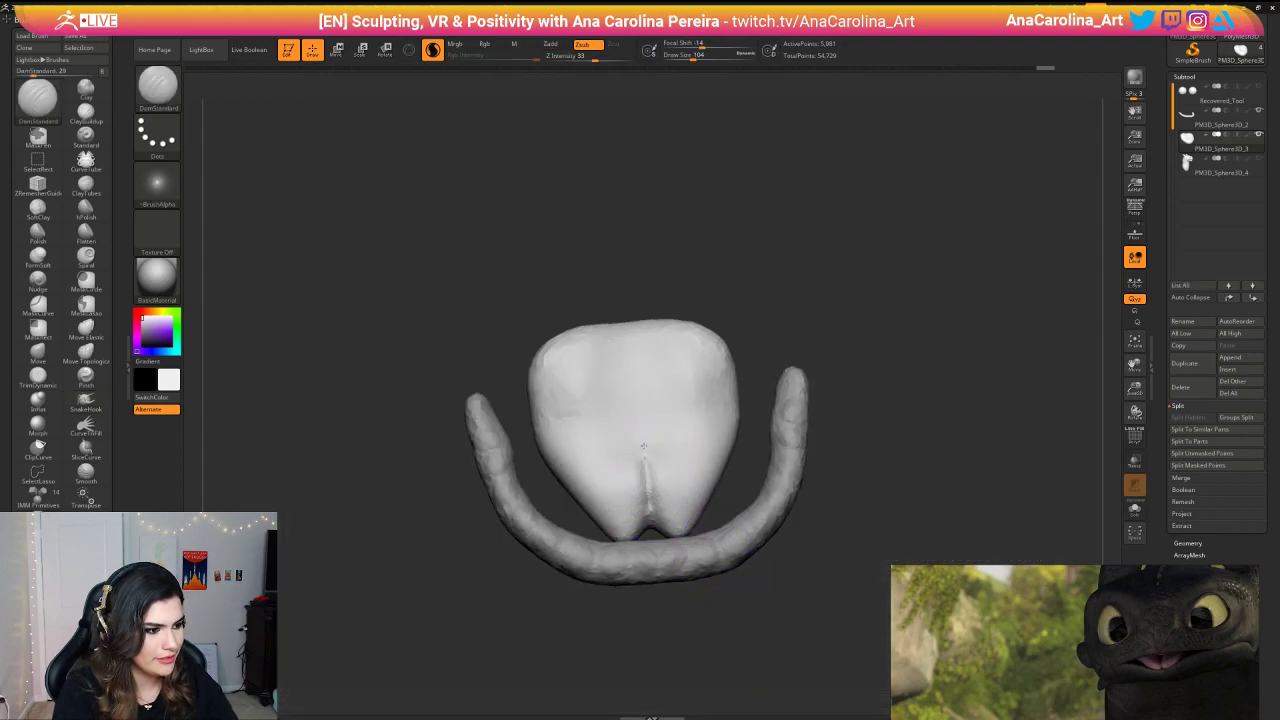
pyautogui.moveTo(643, 446); pyautogui.dragTo(643, 422)
pyautogui.moveTo(652, 290); pyautogui.dragTo(695, 294)
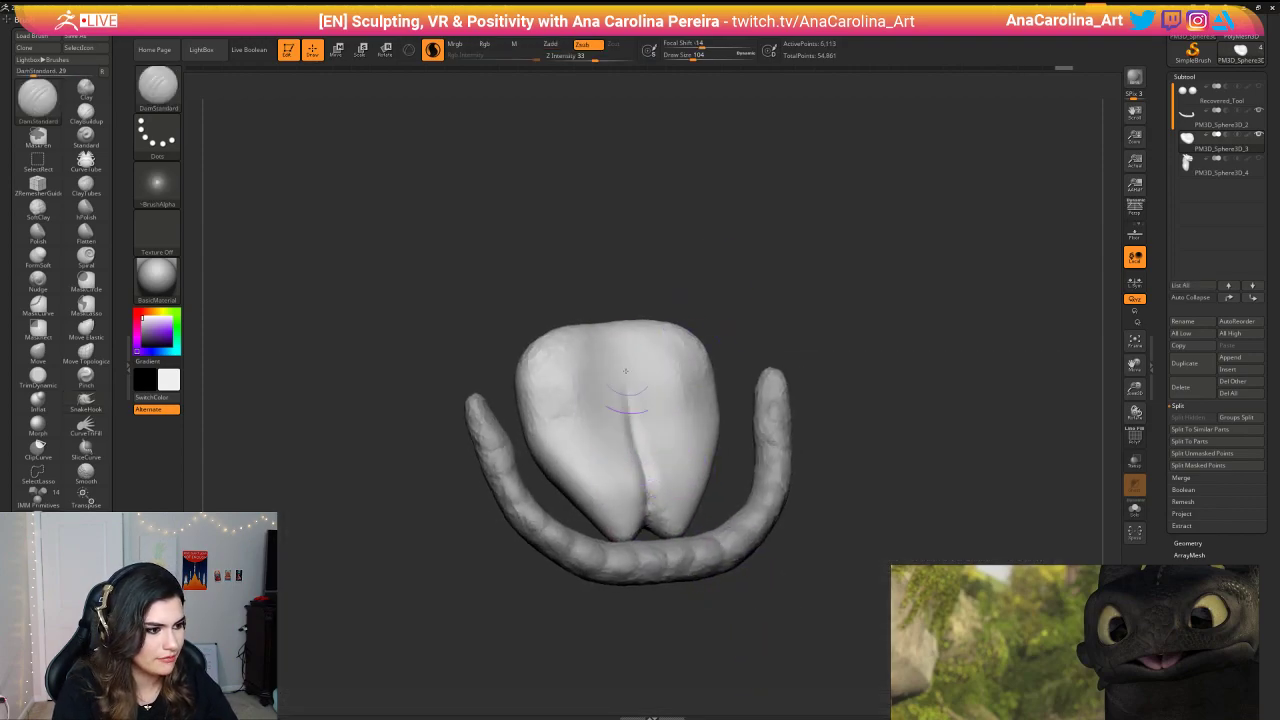
pyautogui.moveTo(625, 372); pyautogui.dragTo(648, 512)
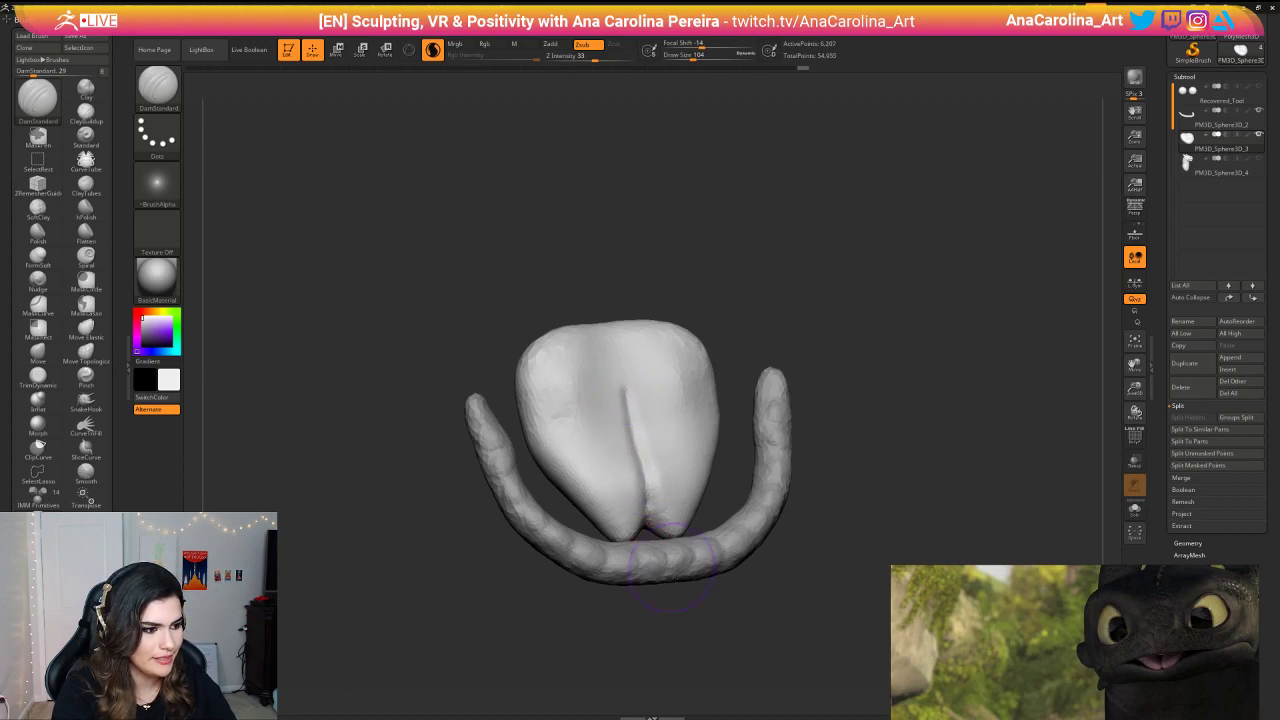
pyautogui.moveTo(672, 566); pyautogui.dragTo(673, 615, button='right')
pyautogui.keyDown('shift'); pyautogui.moveTo(645, 490); pyautogui.dragTo(665, 518); pyautogui.keyUp('shift')
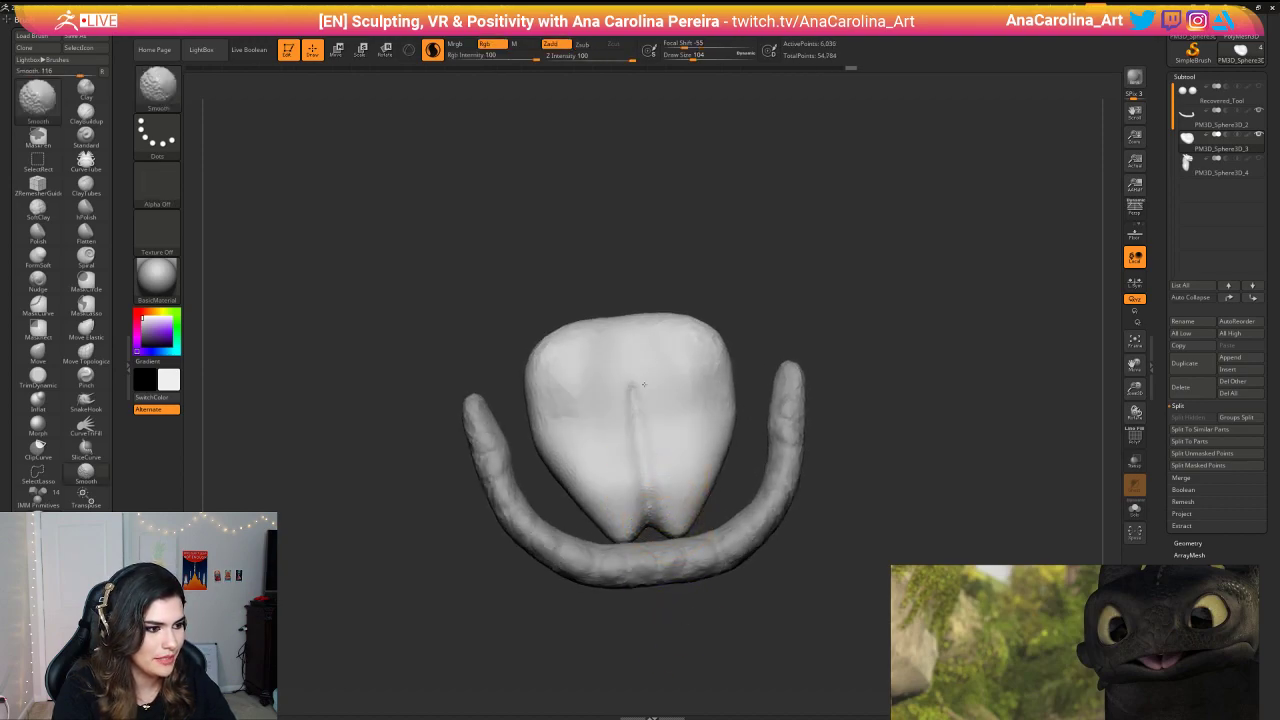
pyautogui.keyDown('shift'); pyautogui.moveTo(644, 384); pyautogui.dragTo(650, 404); pyautogui.keyUp('shift')
# Step: Build up both halves of the tongue beside the central groove with ClayBuildup and set the draw size to 90
pyautogui.press('b')
pyautogui.press('c')
pyautogui.press('b')
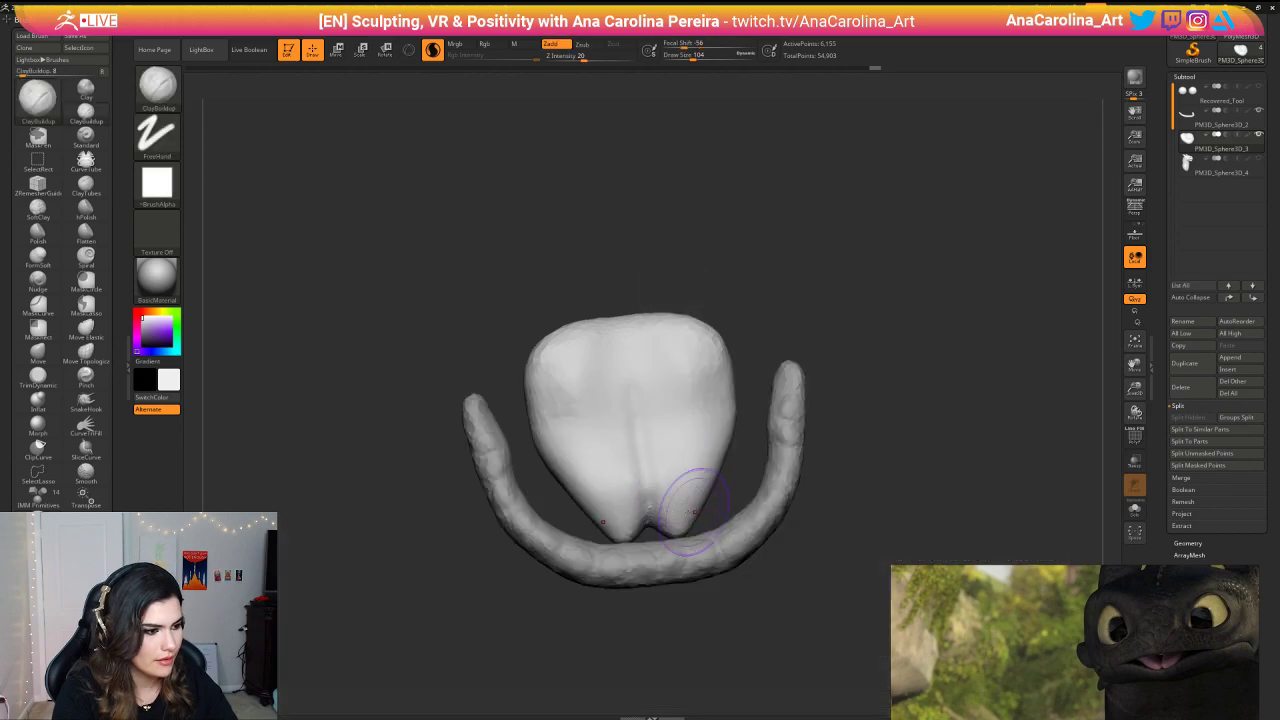
pyautogui.moveTo(676, 508)
pyautogui.mouseDown()
pyautogui.moveTo(665, 494)
pyautogui.moveTo(700, 468)
pyautogui.moveTo(703, 437)
pyautogui.moveTo(687, 415)
pyautogui.mouseUp()
pyautogui.press('s')
pyautogui.moveTo(778, 348)
pyautogui.mouseDown()
pyautogui.moveTo(776, 298)
pyautogui.moveTo(811, 492)
pyautogui.mouseUp()
pyautogui.press('space')
# Step: Adjust the shape of the forked tongue tips with the Move brush
pyautogui.press('b')
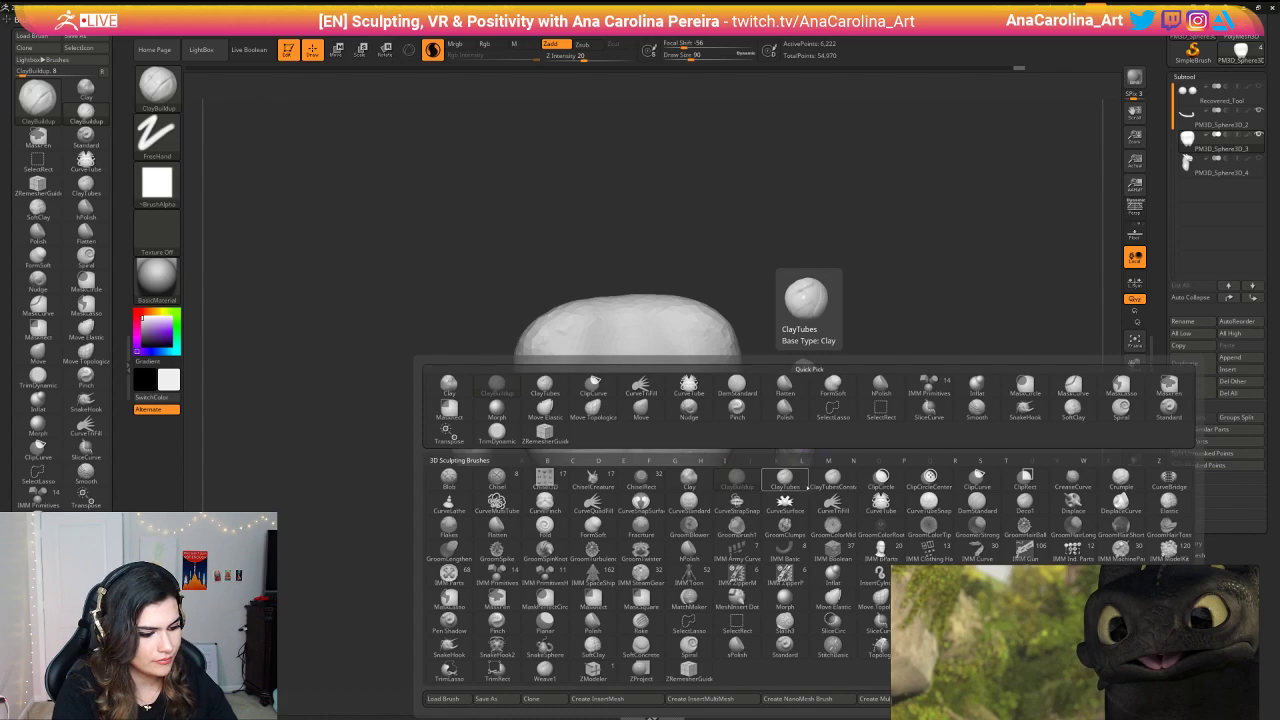
pyautogui.press('m')
pyautogui.press('v')
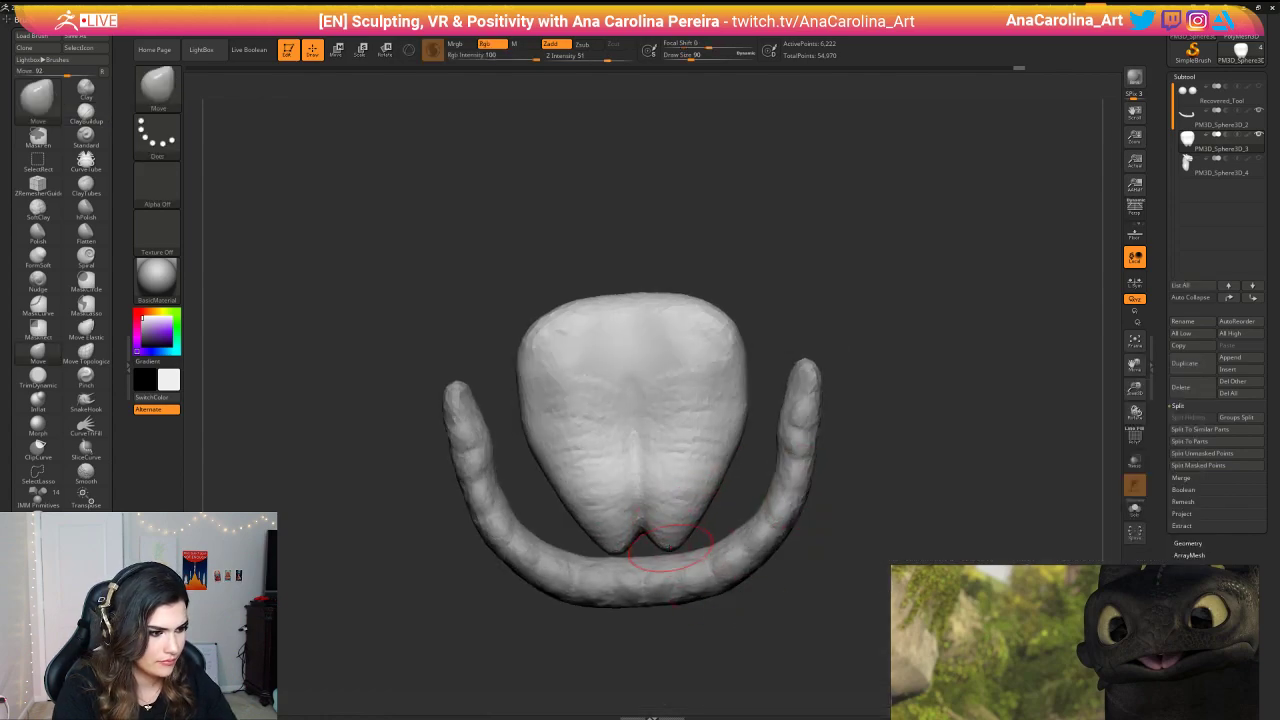
pyautogui.moveTo(670, 548)
pyautogui.mouseDown()
pyautogui.moveTo(656, 546)
pyautogui.moveTo(690, 516)
pyautogui.moveTo(680, 540)
pyautogui.moveTo(692, 340)
pyautogui.moveTo(667, 551)
pyautogui.mouseUp()
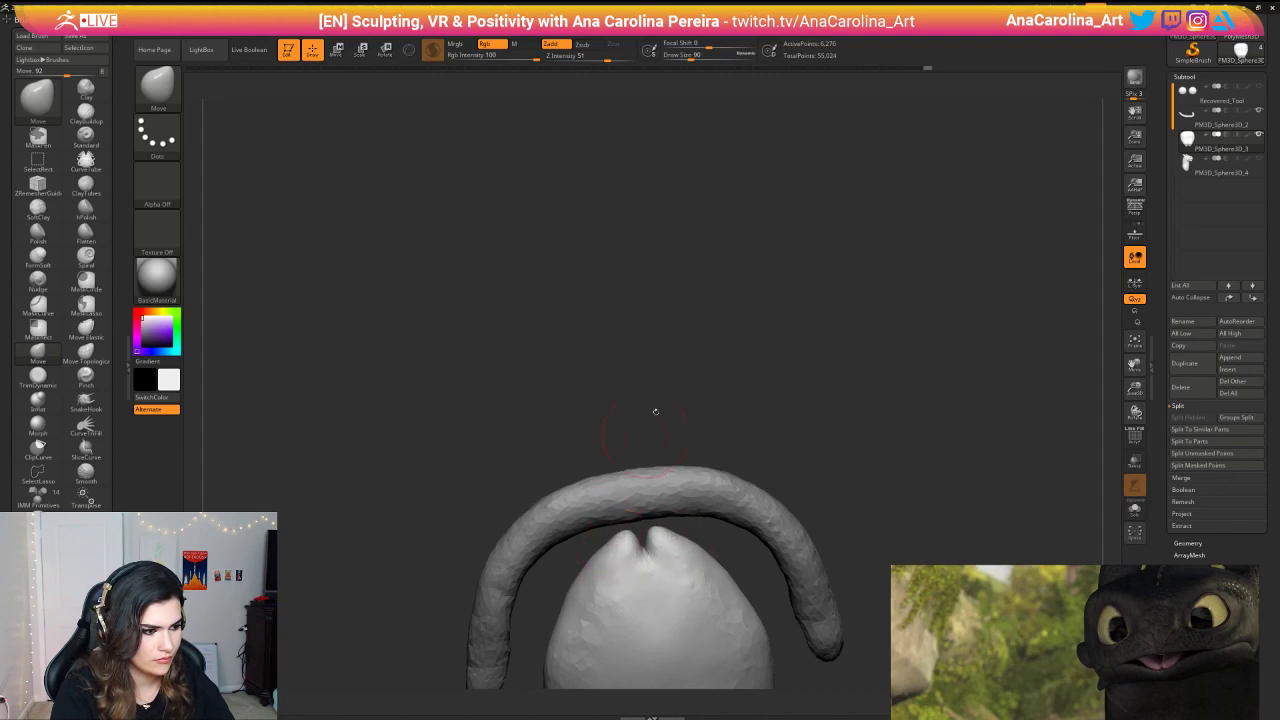
pyautogui.moveTo(655, 411)
pyautogui.mouseDown(button='right')
pyautogui.moveTo(697, 600)
pyautogui.moveTo(676, 503)
pyautogui.moveTo(650, 481)
pyautogui.moveTo(657, 466)
pyautogui.mouseUp(button='right')
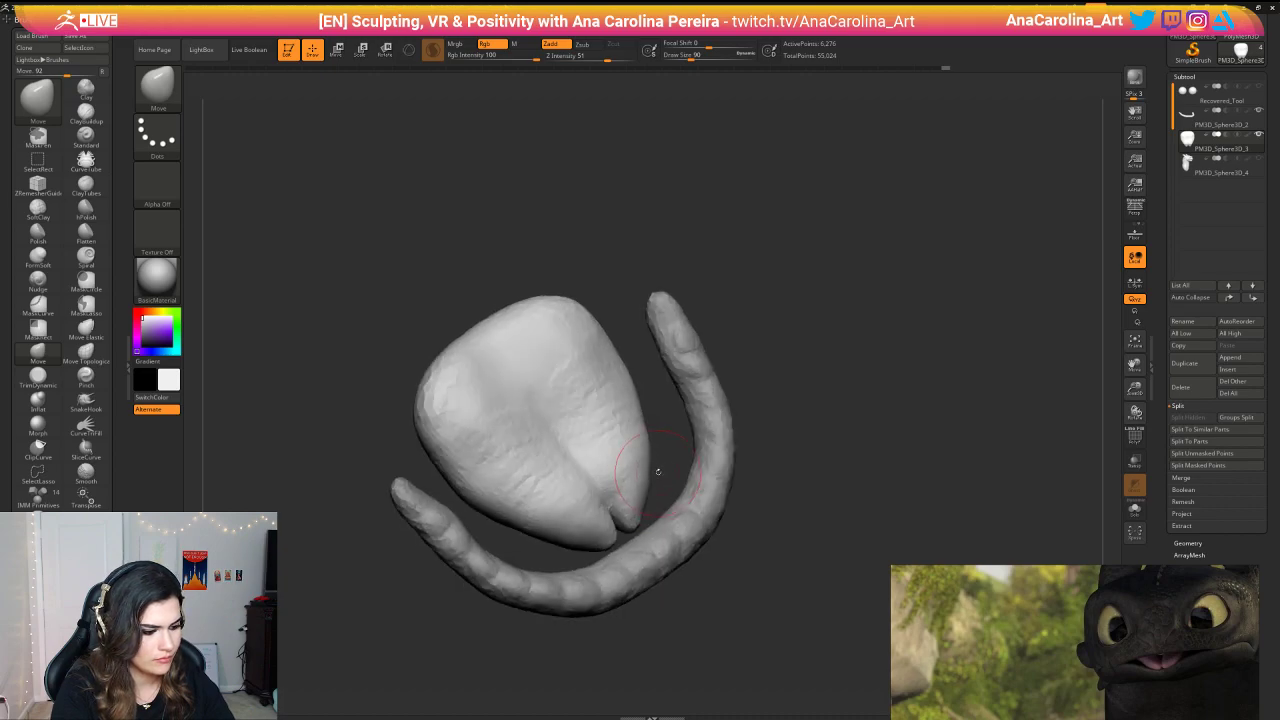
# Step: Deepen the tongue's central groove with DamStandard, from the fork toward the back
pyautogui.press('b')
pyautogui.press('d')
pyautogui.press('s')
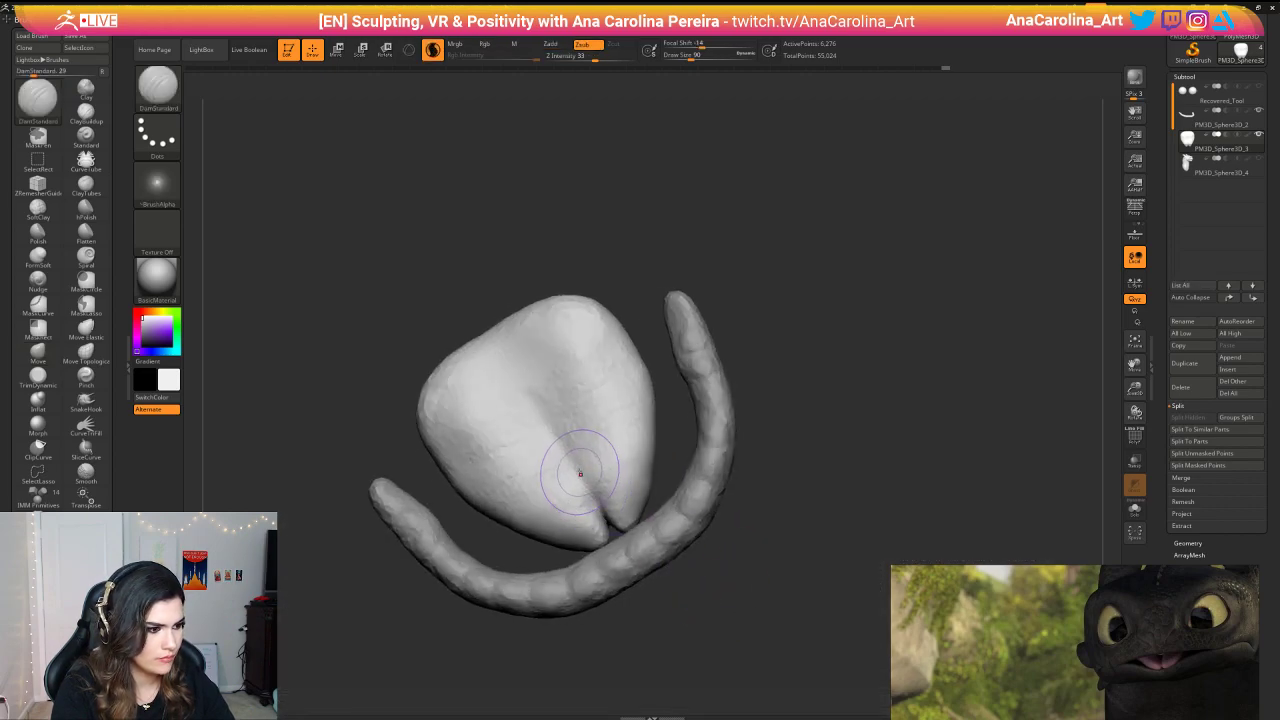
pyautogui.moveTo(580, 469)
pyautogui.mouseDown()
pyautogui.moveTo(606, 528)
pyautogui.moveTo(552, 425)
pyautogui.mouseUp()
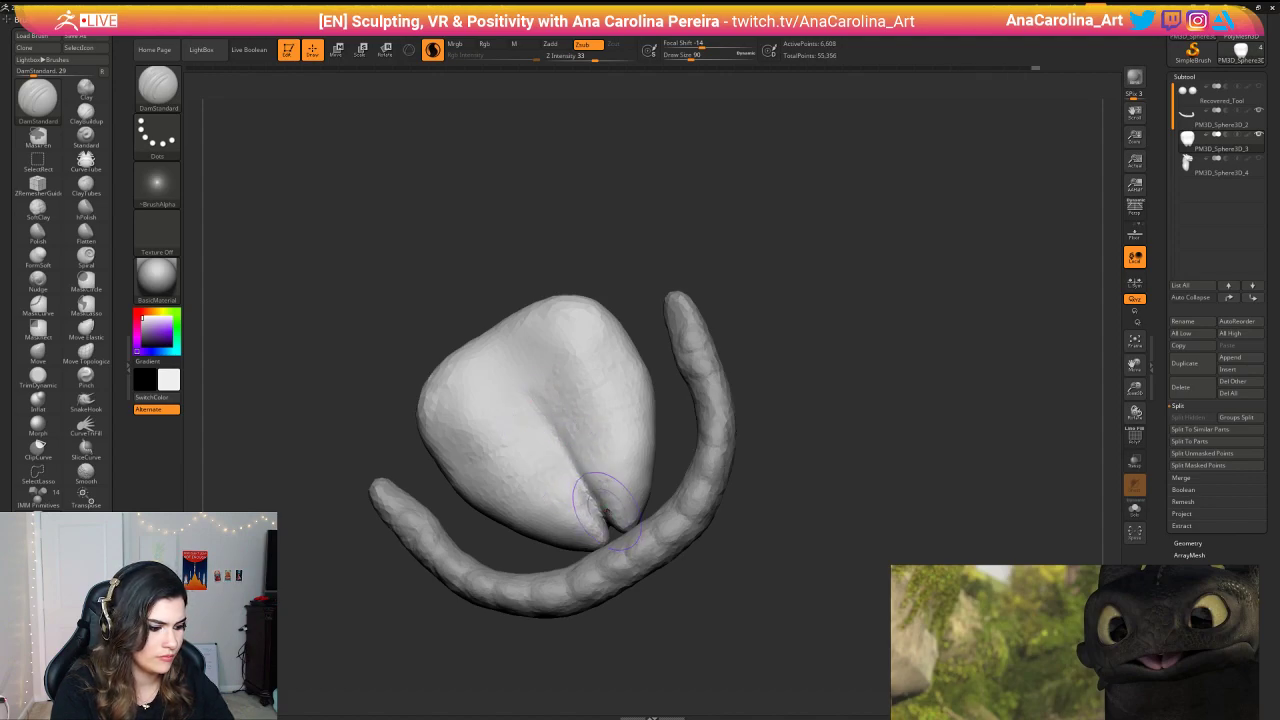
# Step: Add volume along the groove near the forked tip with ClayBuildup and smooth the strokes
pyautogui.press('b')
pyautogui.press('c')
pyautogui.press('b')
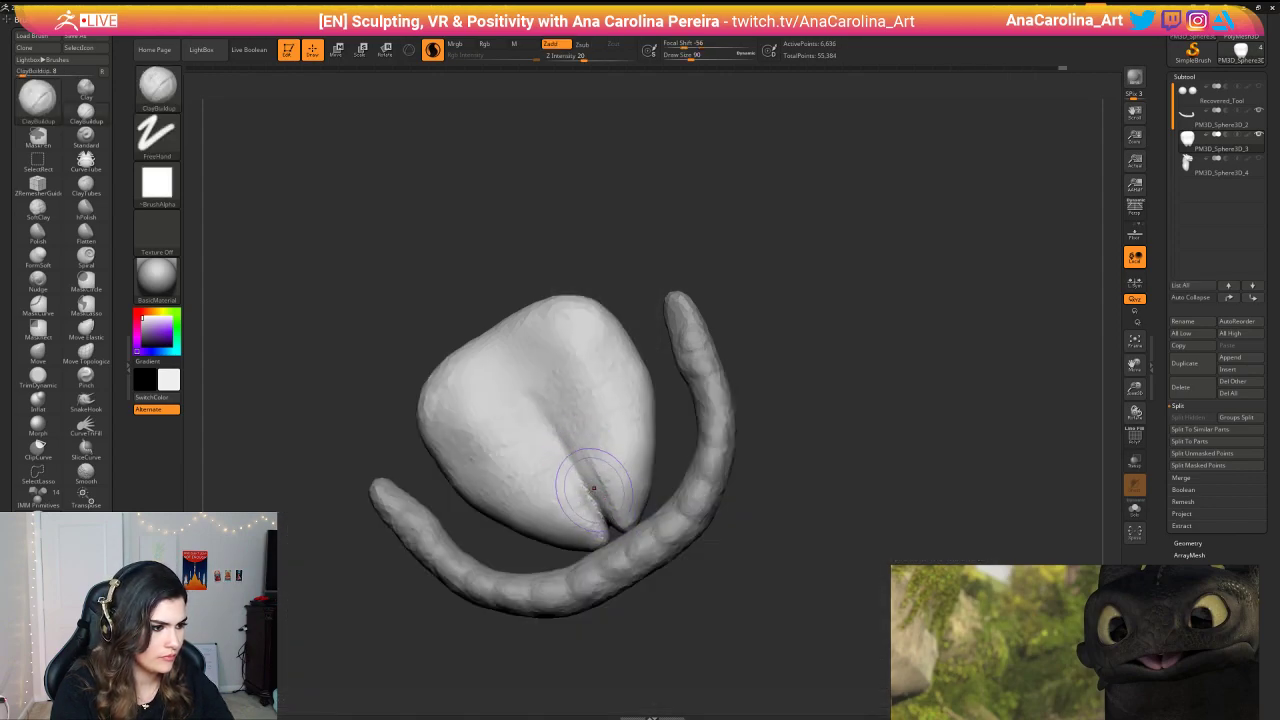
pyautogui.moveTo(588, 462); pyautogui.dragTo(610, 500)
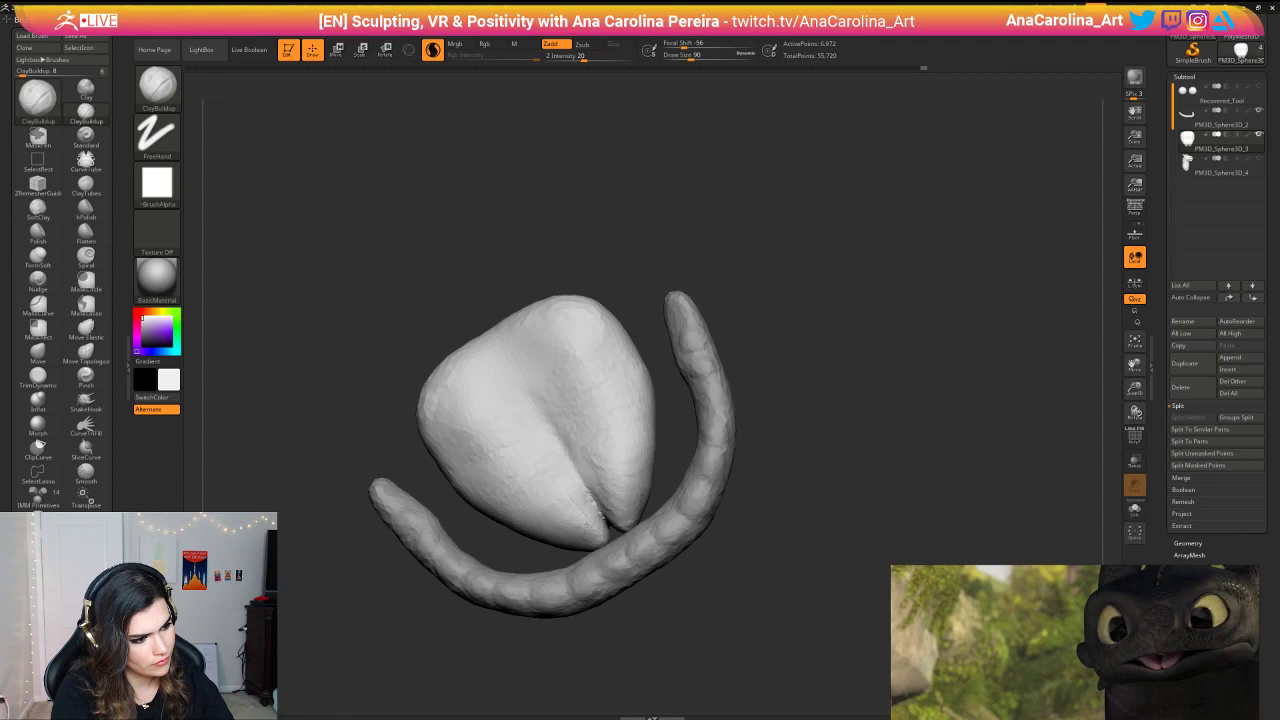
pyautogui.keyDown('shift'); pyautogui.moveTo(565, 485); pyautogui.dragTo(621, 503); pyautogui.keyUp('shift')
# Step: Show the eye and head subtools again and set the draw size to 128
pyautogui.keyDown('alt'); pyautogui.moveTo(735, 585); pyautogui.dragTo(765, 430); pyautogui.keyUp('alt')
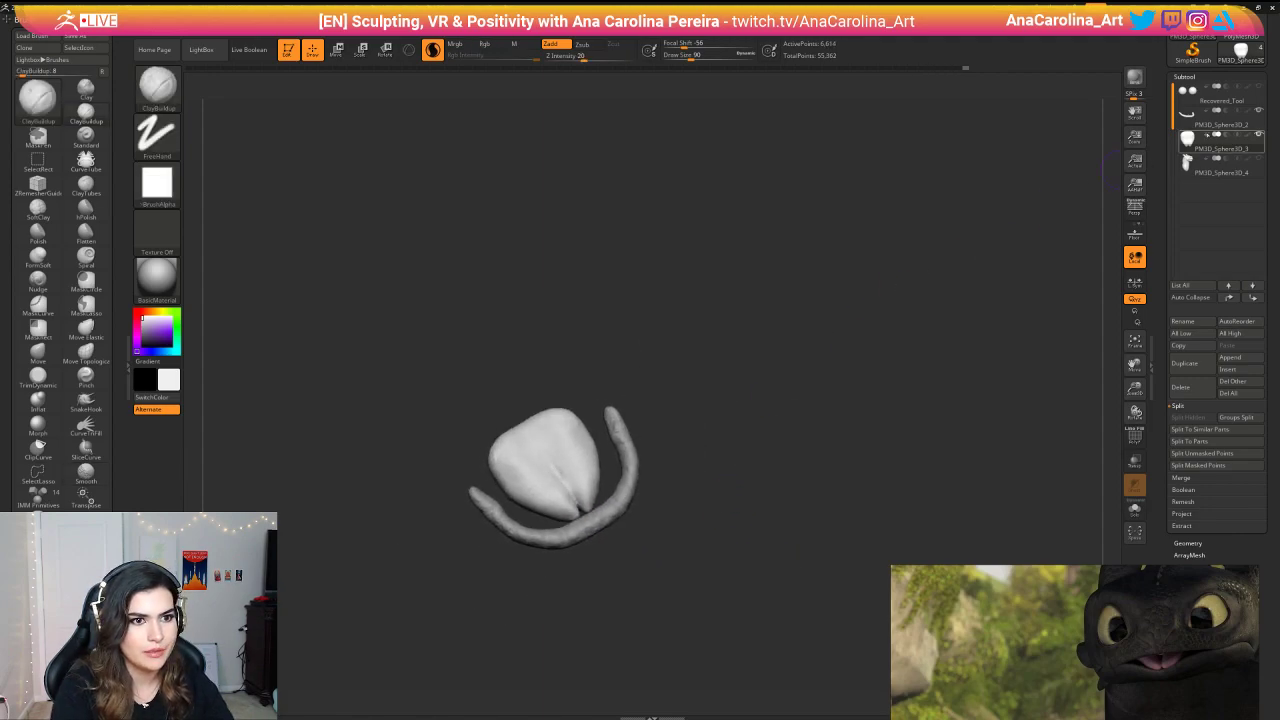
pyautogui.click(1259, 87)
pyautogui.click(1259, 159)
pyautogui.moveTo(932, 370)
pyautogui.mouseDown()
pyautogui.moveTo(915, 295)
pyautogui.moveTo(948, 400)
pyautogui.moveTo(930, 430)
pyautogui.moveTo(950, 380)
pyautogui.moveTo(912, 388)
pyautogui.moveTo(937, 444)
pyautogui.mouseUp()
pyautogui.press('space')
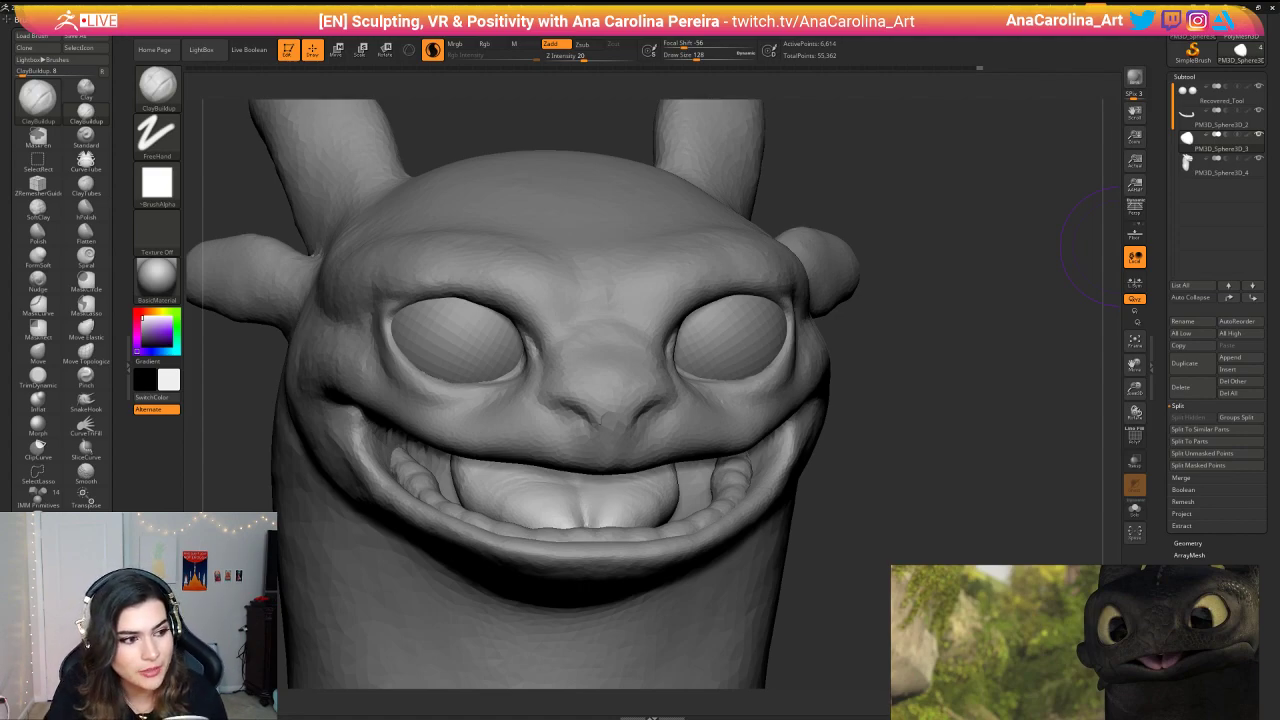
pyautogui.moveTo(857, 371); pyautogui.dragTo(877, 391)
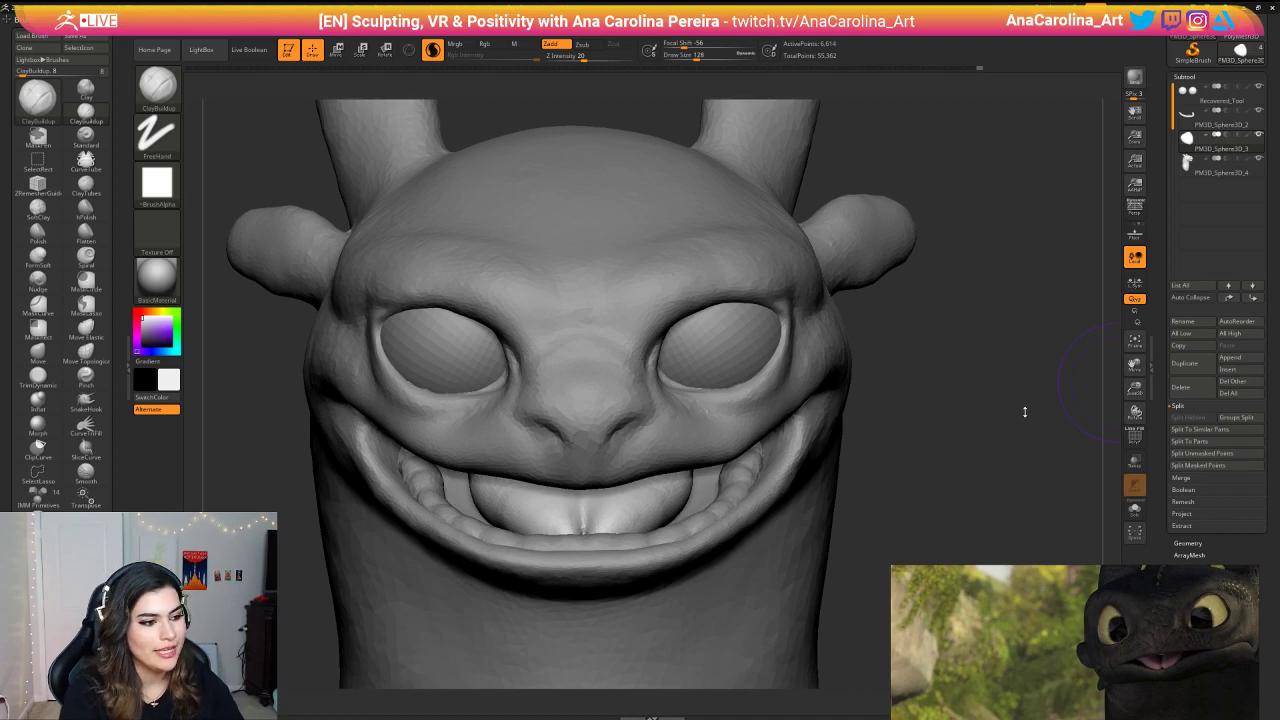
# Step: Try to insert a sphere on the forehead between the eyes with the IMM Primitives brush
pyautogui.moveTo(609, 517)
pyautogui.mouseDown(button='right')
pyautogui.moveTo(895, 439)
pyautogui.moveTo(787, 338)
pyautogui.mouseUp(button='right')
pyautogui.press('b')
pyautogui.press('i')
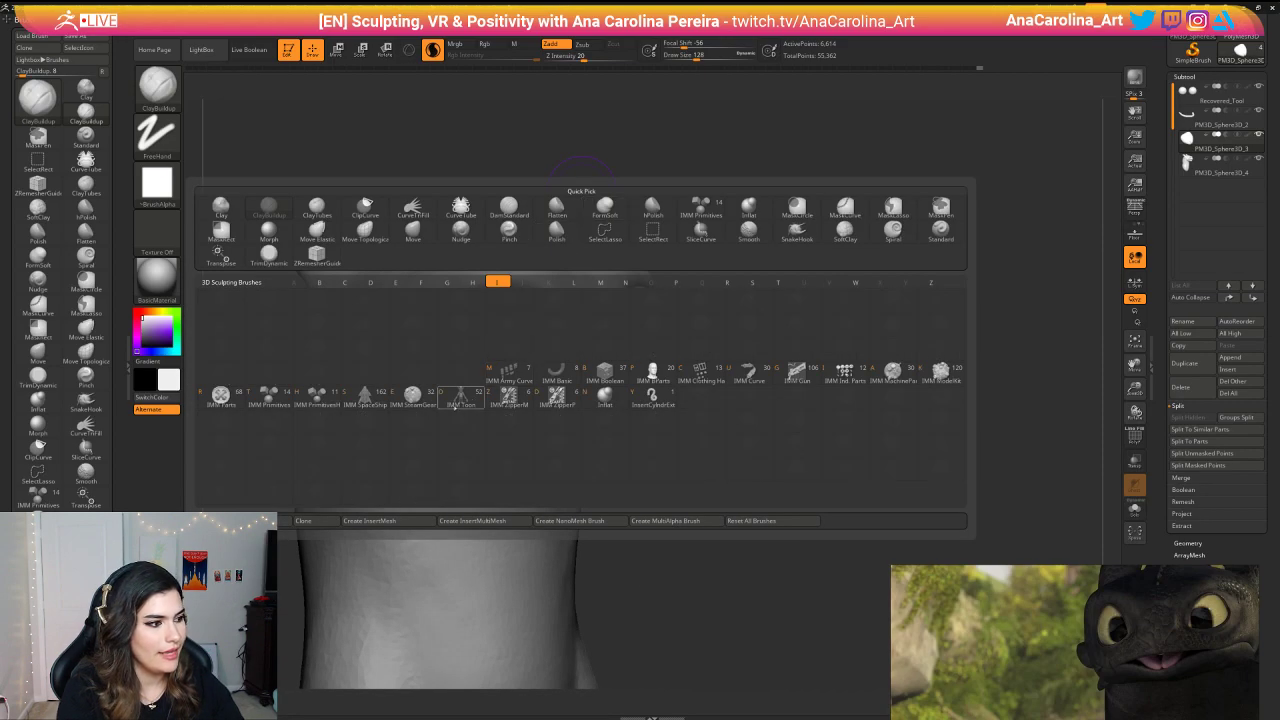
pyautogui.click(281, 402)
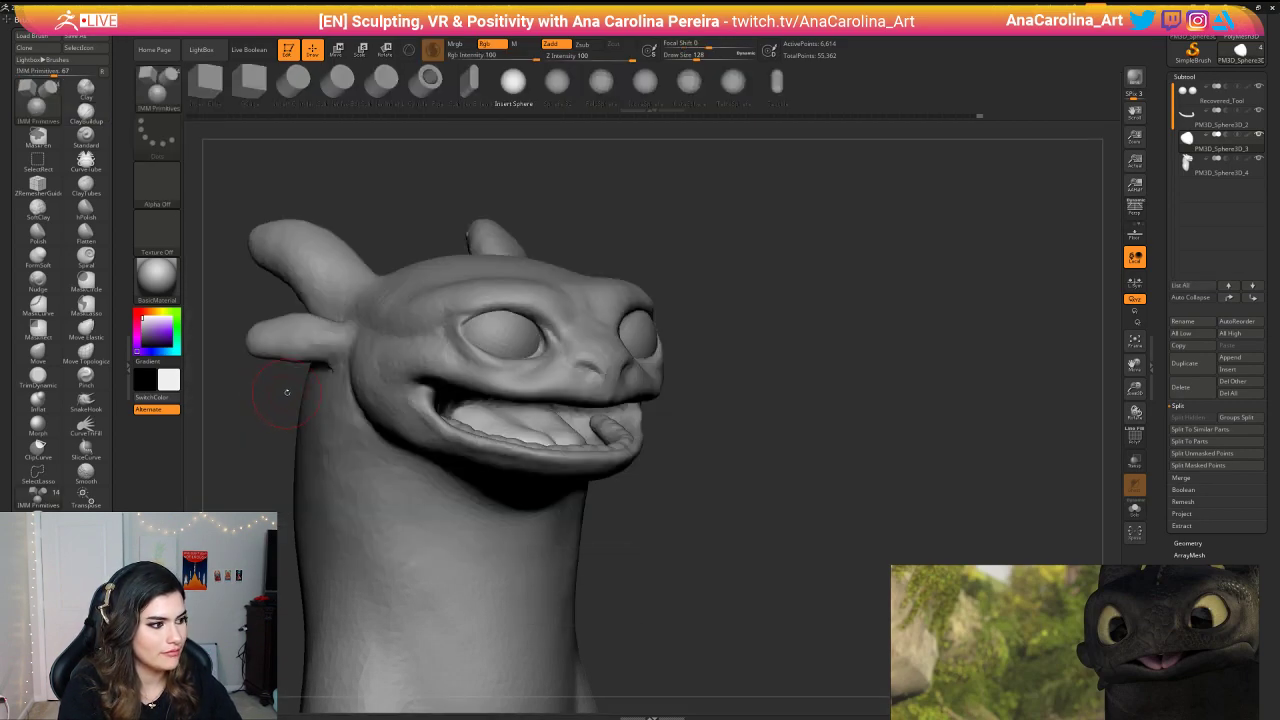
pyautogui.moveTo(579, 290); pyautogui.dragTo(610, 290)
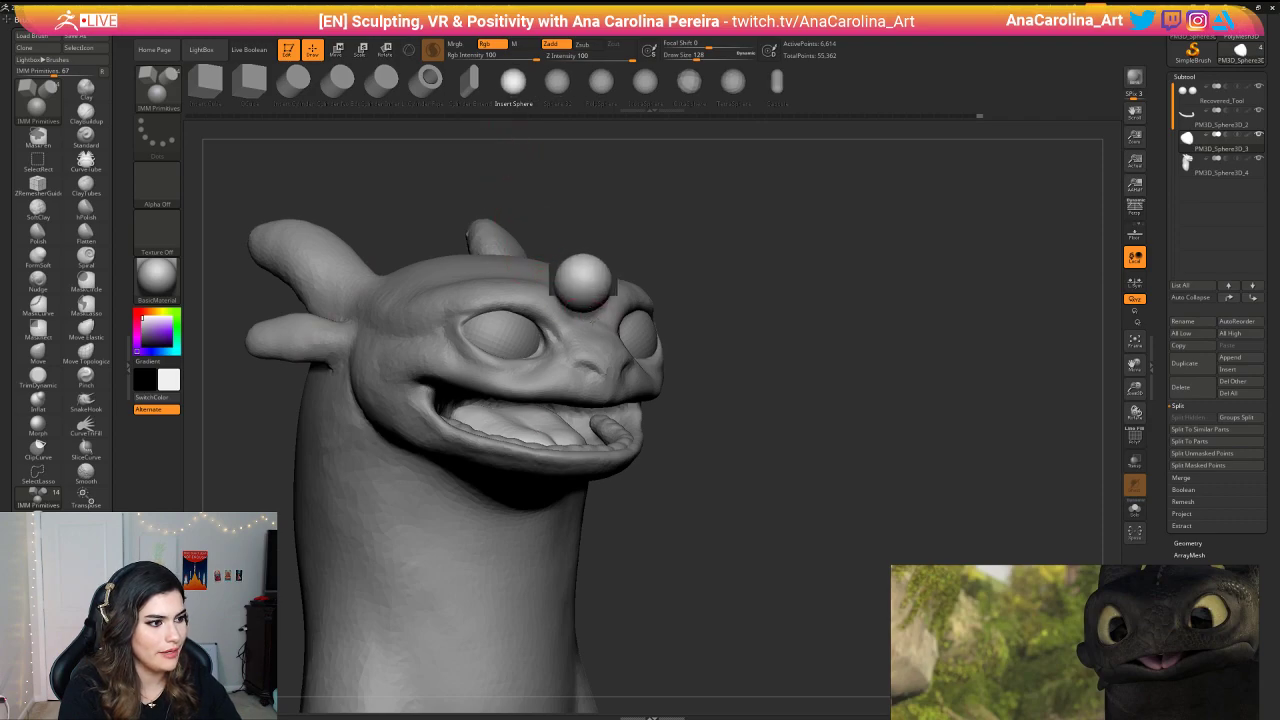
pyautogui.moveTo(738, 300); pyautogui.dragTo(701, 324)
pyautogui.hotkey('ctrl', 'z')
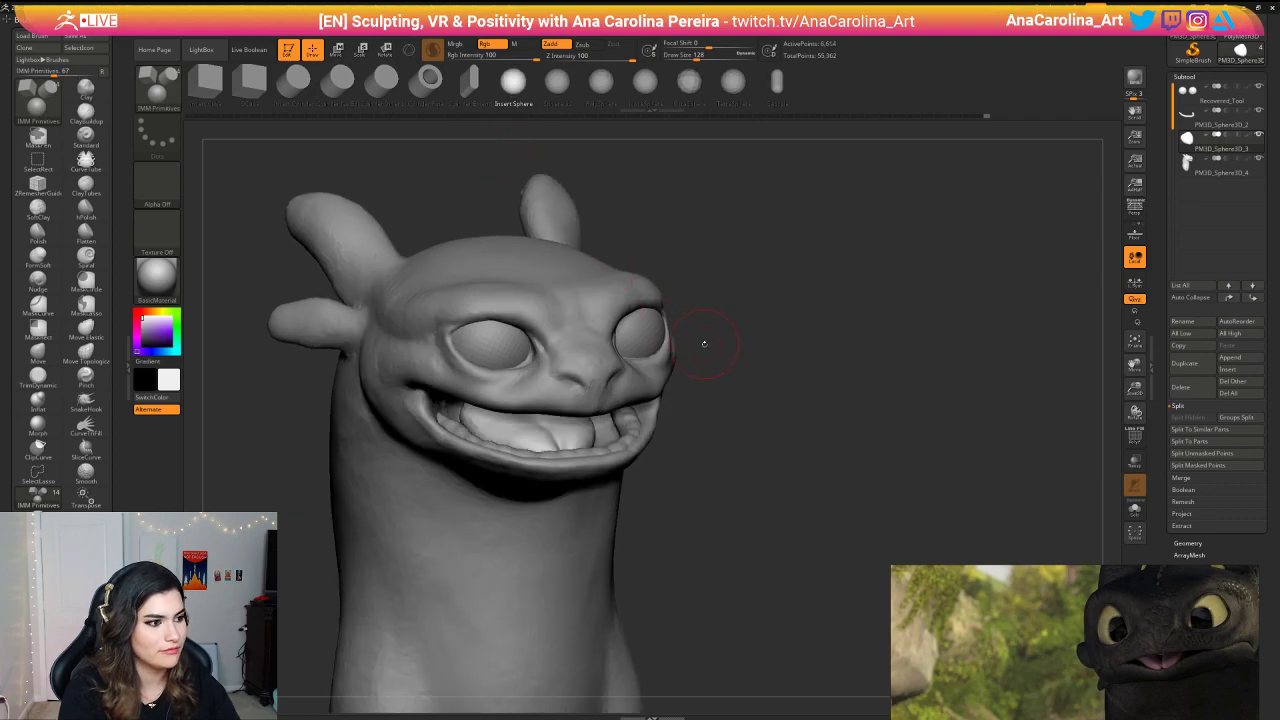
# Step: Set the draw size to 154 and isolate the tongue subtool
pyautogui.press('space')
pyautogui.moveTo(668, 449); pyautogui.dragTo(665, 449)
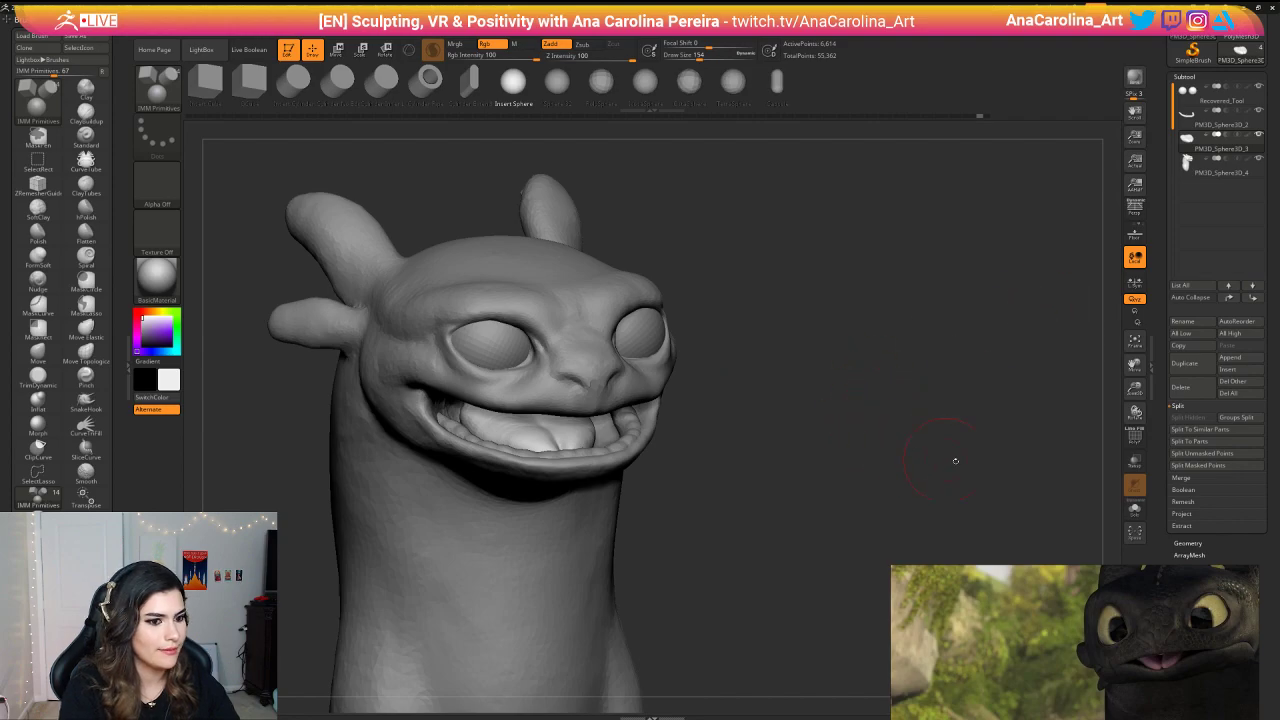
pyautogui.click(1137, 508)
# Step: Build up the two lobes of the tongue on either side of the central groove with ClayBuildup
pyautogui.moveTo(745, 410); pyautogui.dragTo(679, 449)
pyautogui.press('b')
pyautogui.press('c')
pyautogui.press('b')
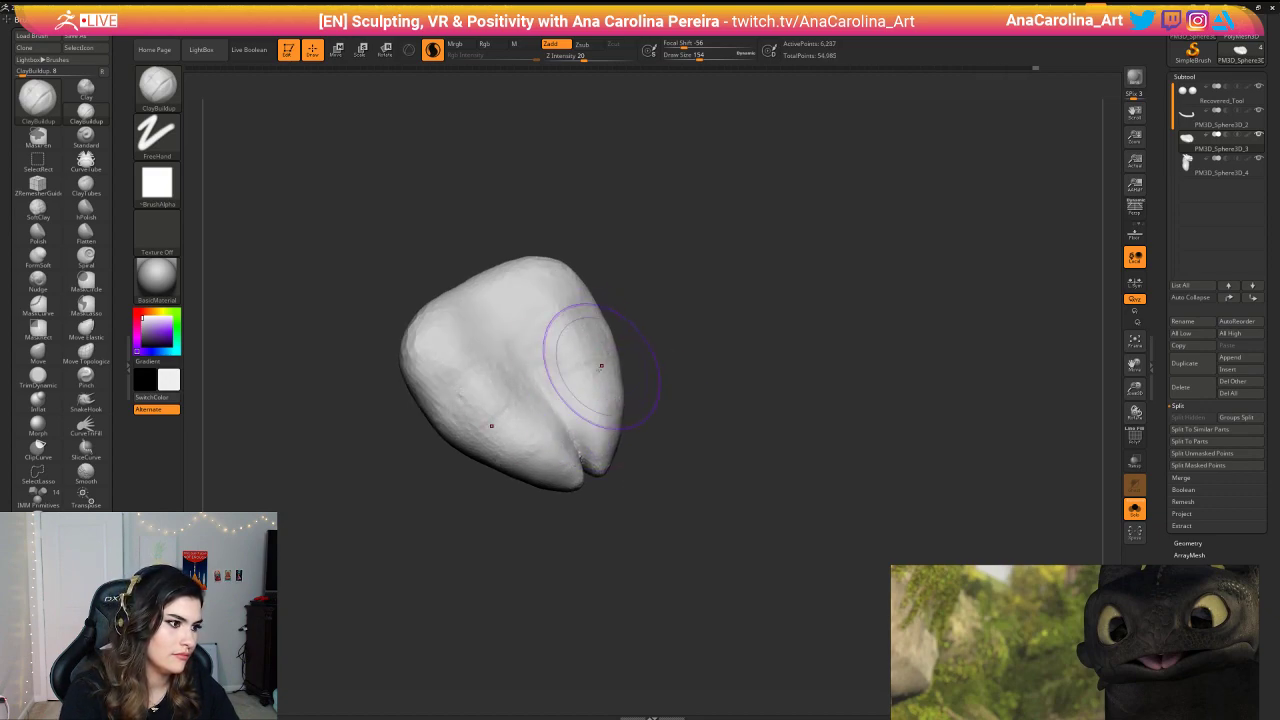
pyautogui.moveTo(588, 383)
pyautogui.mouseDown()
pyautogui.moveTo(556, 345)
pyautogui.moveTo(545, 370)
pyautogui.moveTo(560, 335)
pyautogui.mouseUp()
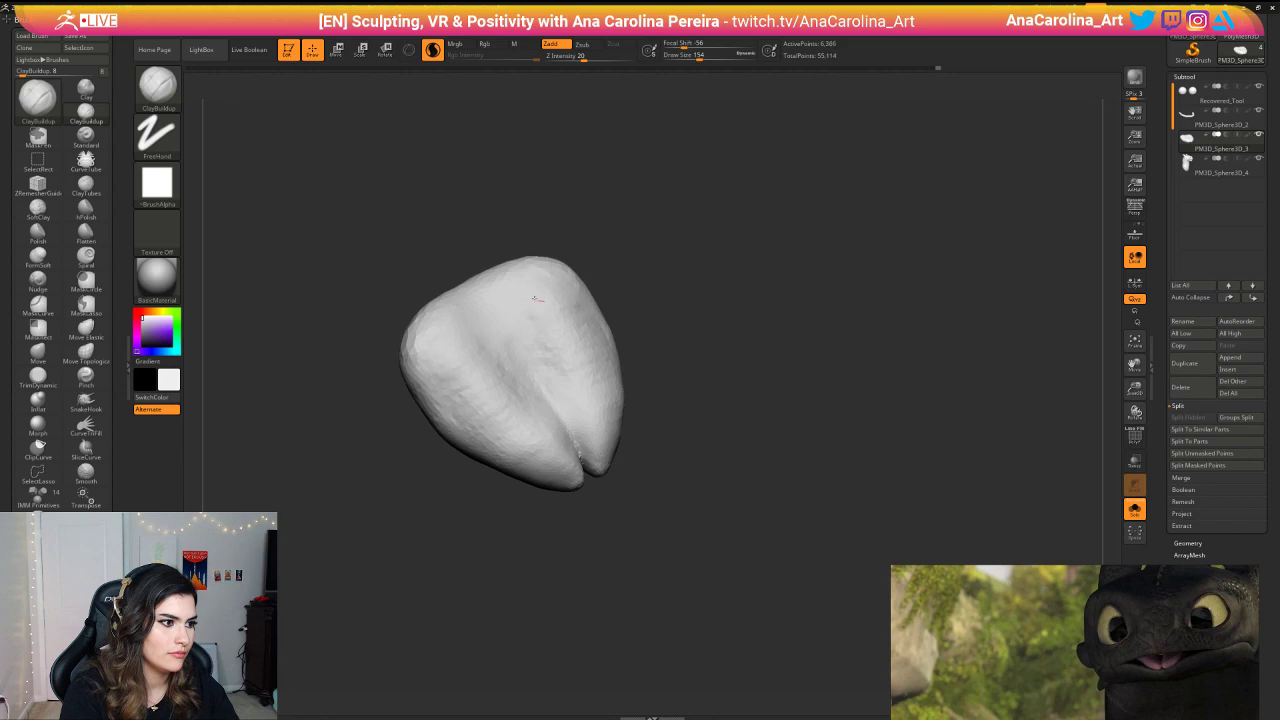
pyautogui.moveTo(470, 360); pyautogui.dragTo(505, 347, button='right')
pyautogui.moveTo(513, 344); pyautogui.dragTo(523, 378)
pyautogui.moveTo(470, 314)
pyautogui.mouseDown()
pyautogui.moveTo(529, 411)
pyautogui.moveTo(488, 345)
pyautogui.moveTo(522, 405)
pyautogui.moveTo(500, 343)
pyautogui.moveTo(520, 396)
pyautogui.mouseUp()
# Step: Fill out the tongue's upper surface from the back toward the forked tip and even out the strokes
pyautogui.moveTo(600, 386)
pyautogui.mouseDown(button='right')
pyautogui.moveTo(608, 303)
pyautogui.moveTo(679, 334)
pyautogui.mouseUp(button='right')
pyautogui.moveTo(679, 334); pyautogui.dragTo(589, 332)
pyautogui.moveTo(467, 353); pyautogui.dragTo(481, 346)
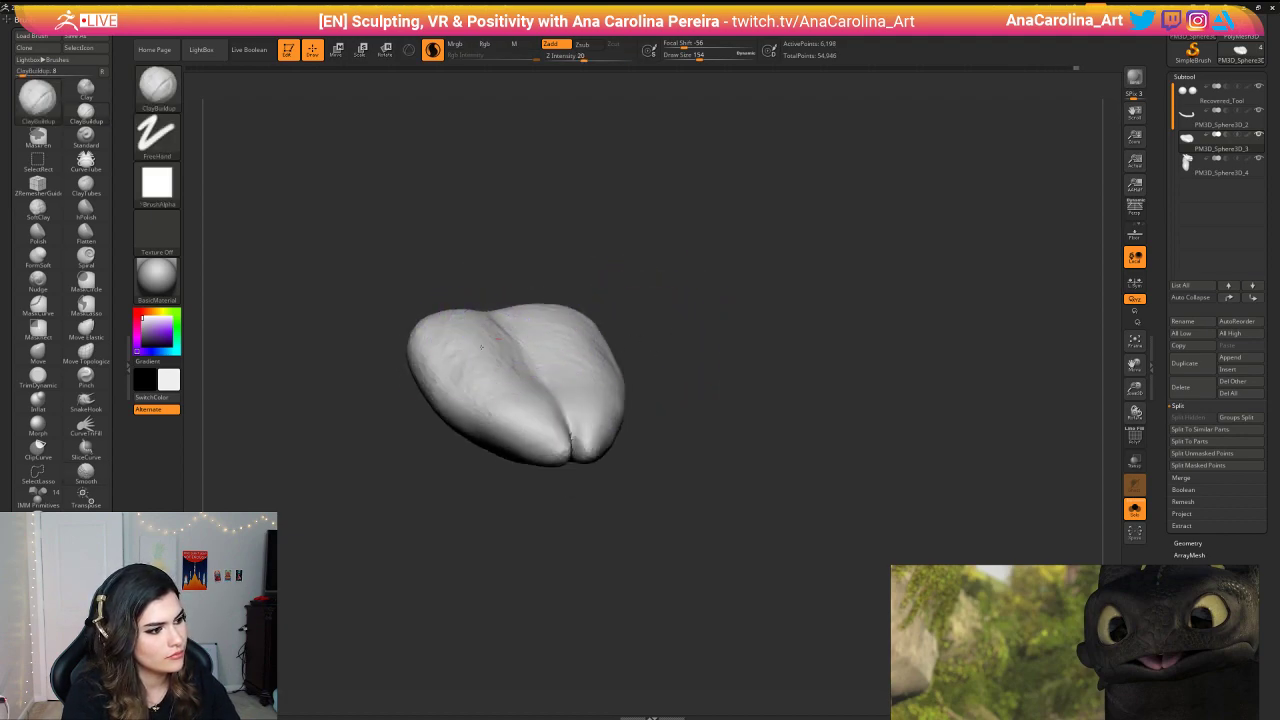
pyautogui.moveTo(527, 385)
pyautogui.mouseDown()
pyautogui.moveTo(482, 350)
pyautogui.moveTo(455, 382)
pyautogui.mouseUp()
pyautogui.moveTo(516, 417); pyautogui.dragTo(537, 440)
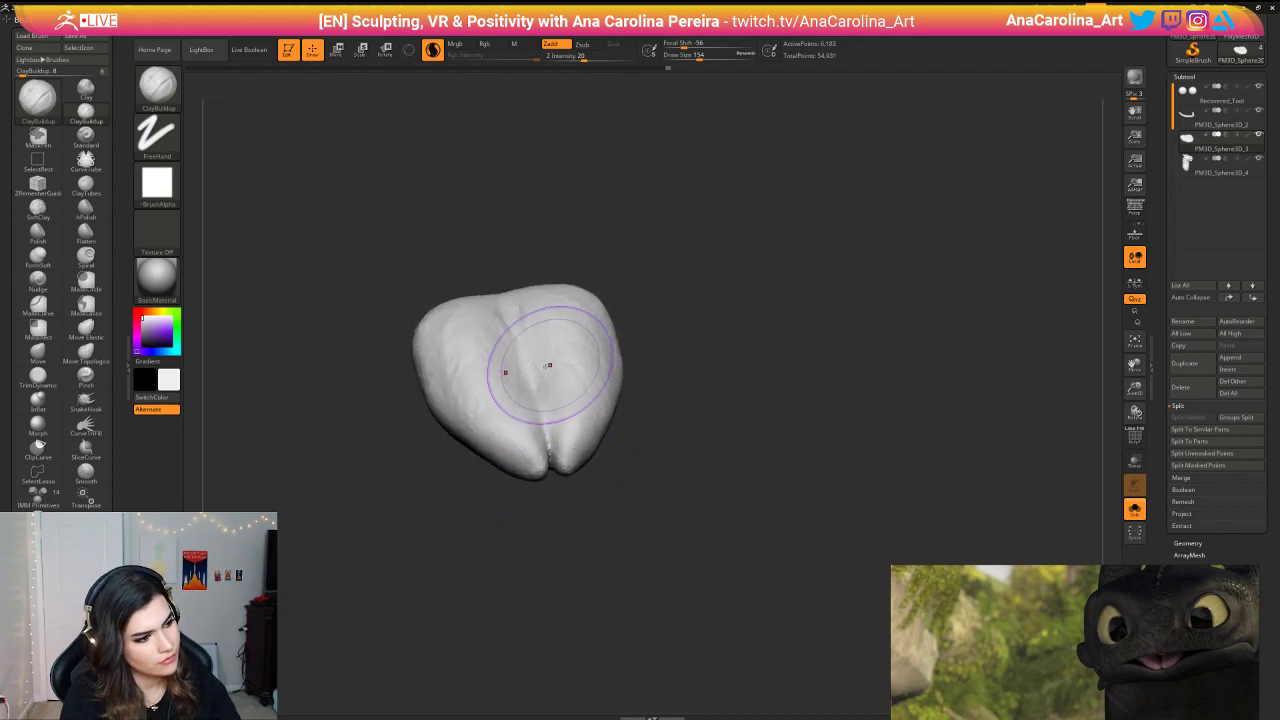
pyautogui.moveTo(542, 352); pyautogui.dragTo(530, 315)
pyautogui.moveTo(594, 351); pyautogui.dragTo(571, 332, button='right')
pyautogui.keyDown('ctrl'); pyautogui.moveTo(668, 420); pyautogui.dragTo(690, 440); pyautogui.keyUp('ctrl')
pyautogui.moveTo(625, 405); pyautogui.dragTo(672, 390, button='right')
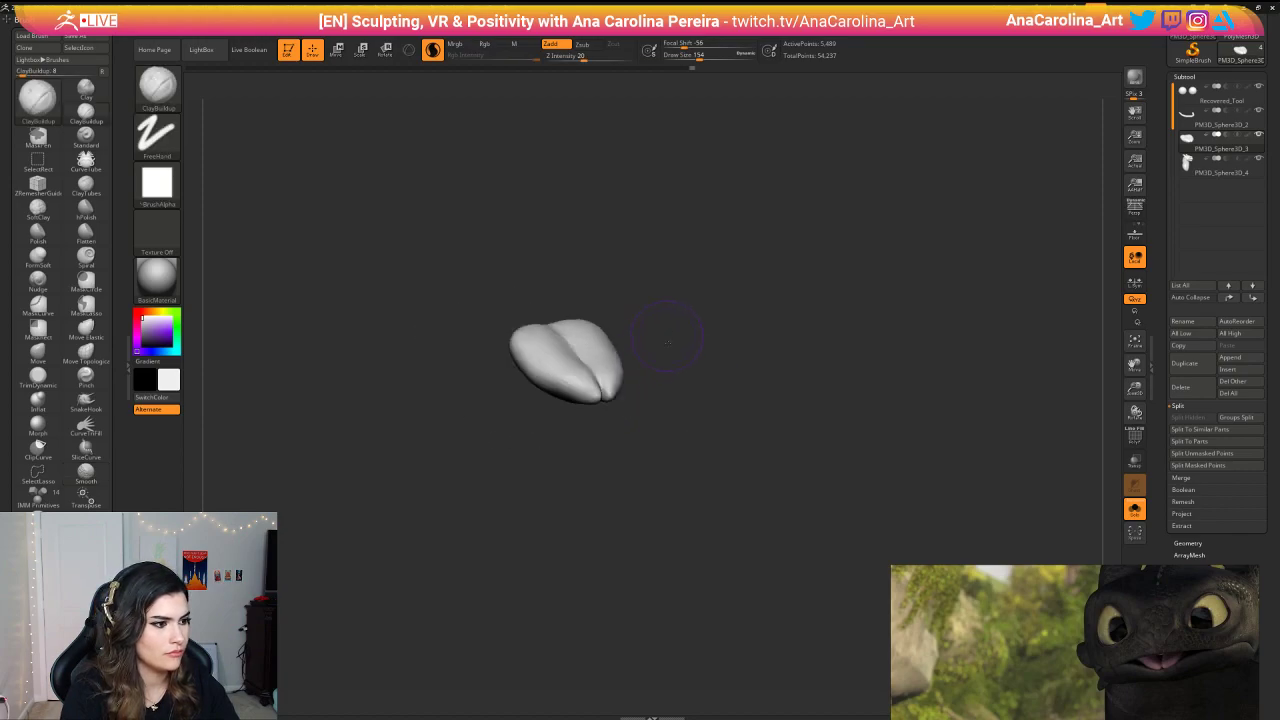
# Step: Reshape the sides of the tongue with the Move brush
pyautogui.press('b')
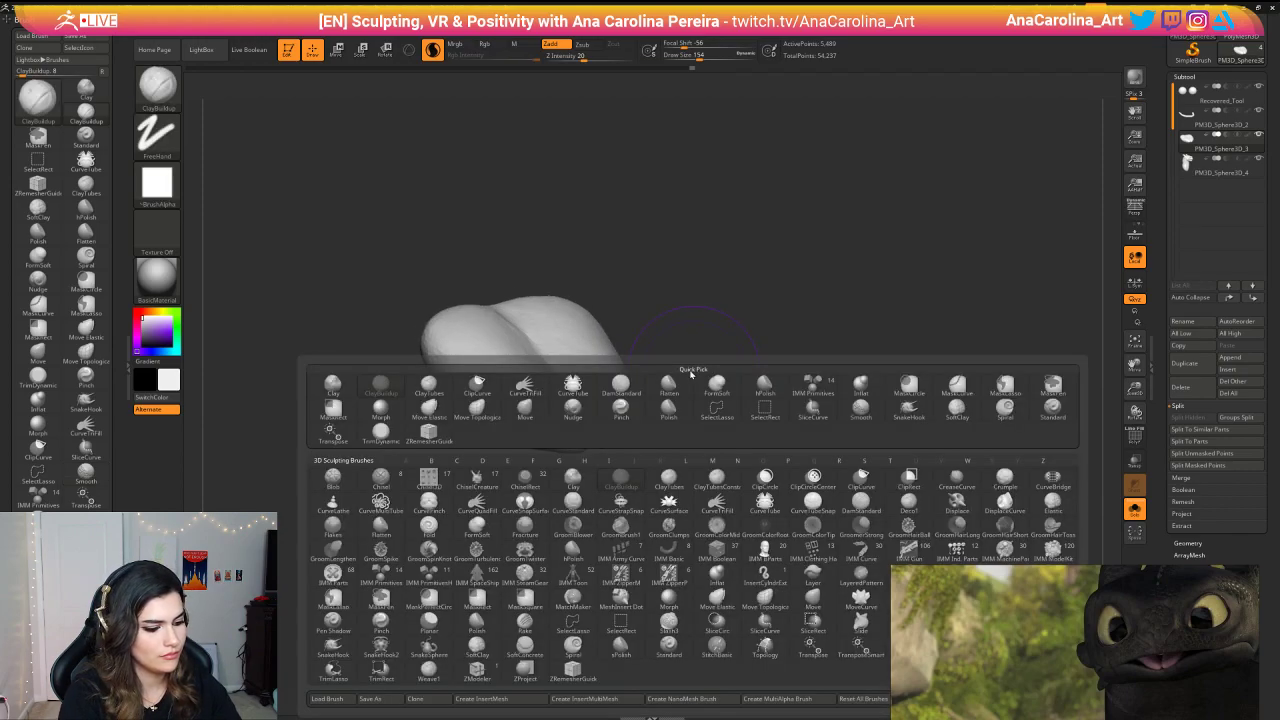
pyautogui.press('m')
pyautogui.press('v')
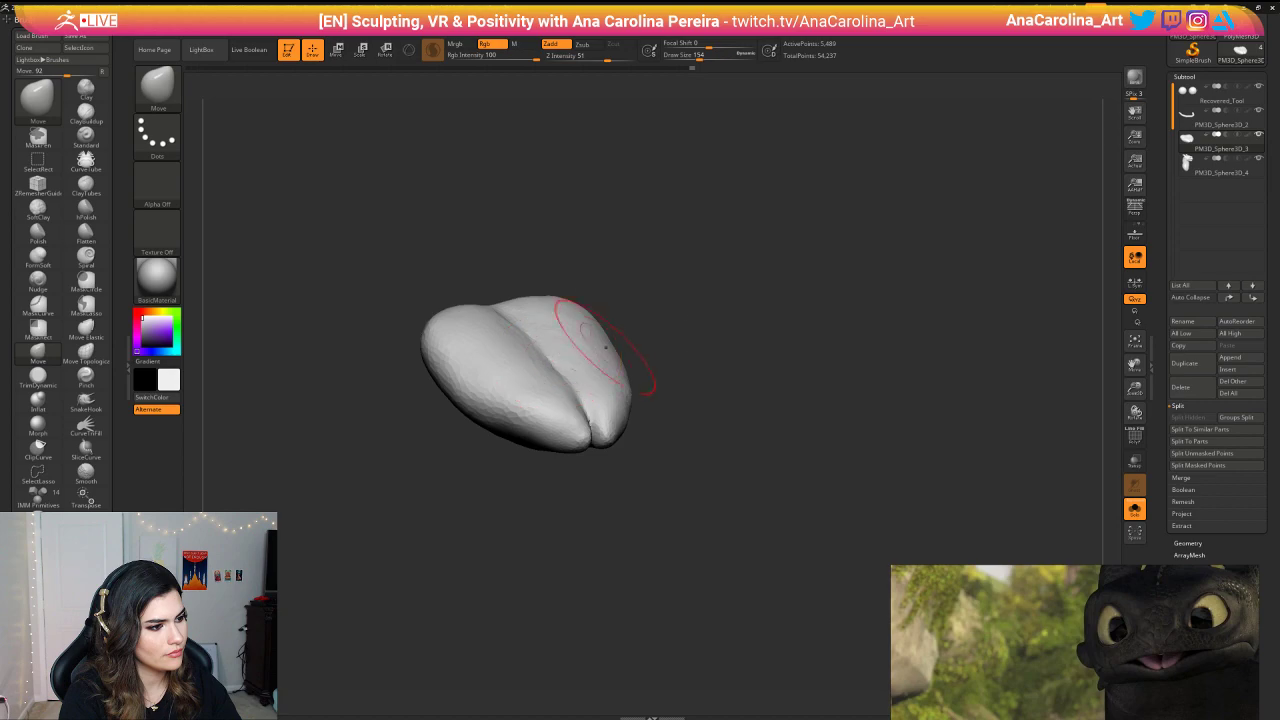
pyautogui.moveTo(605, 347); pyautogui.dragTo(582, 343, button='right')
pyautogui.moveTo(573, 338); pyautogui.dragTo(603, 337)
pyautogui.hotkey('ctrl', 'z')
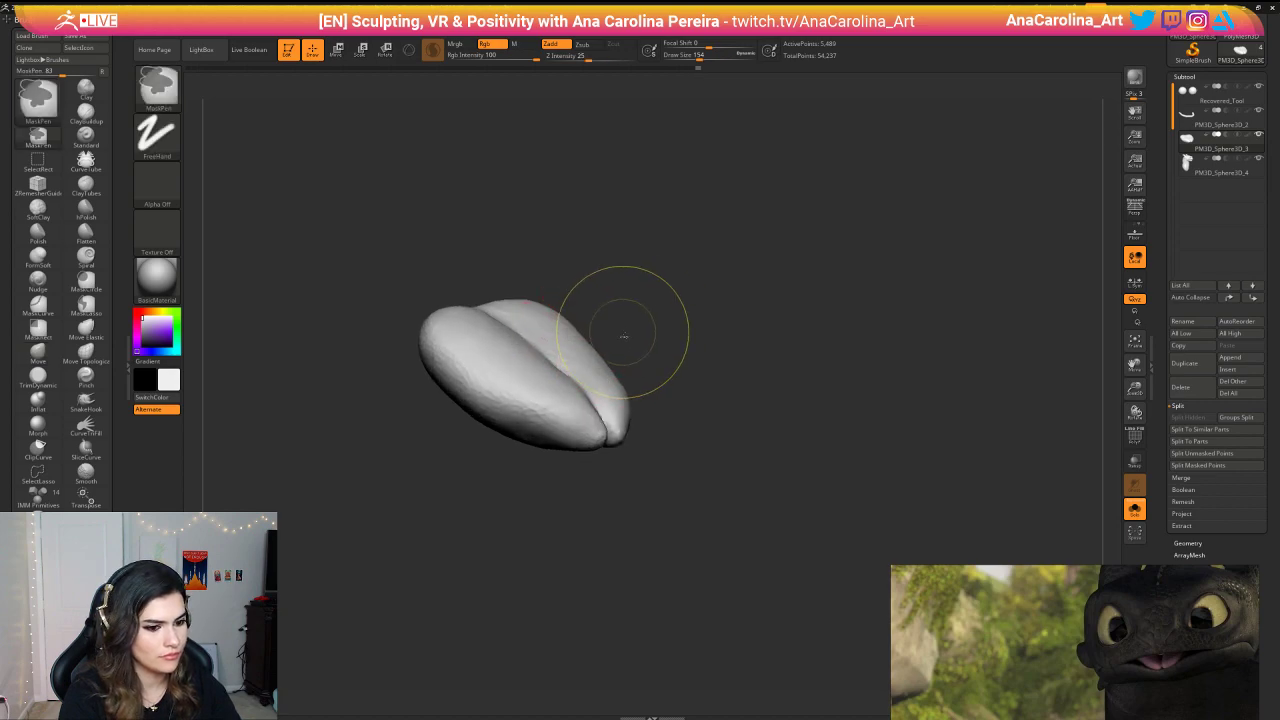
pyautogui.moveTo(626, 337); pyautogui.dragTo(520, 341, button='right')
pyautogui.moveTo(587, 369)
pyautogui.mouseDown()
pyautogui.moveTo(589, 344)
pyautogui.moveTo(617, 322)
pyautogui.mouseUp()
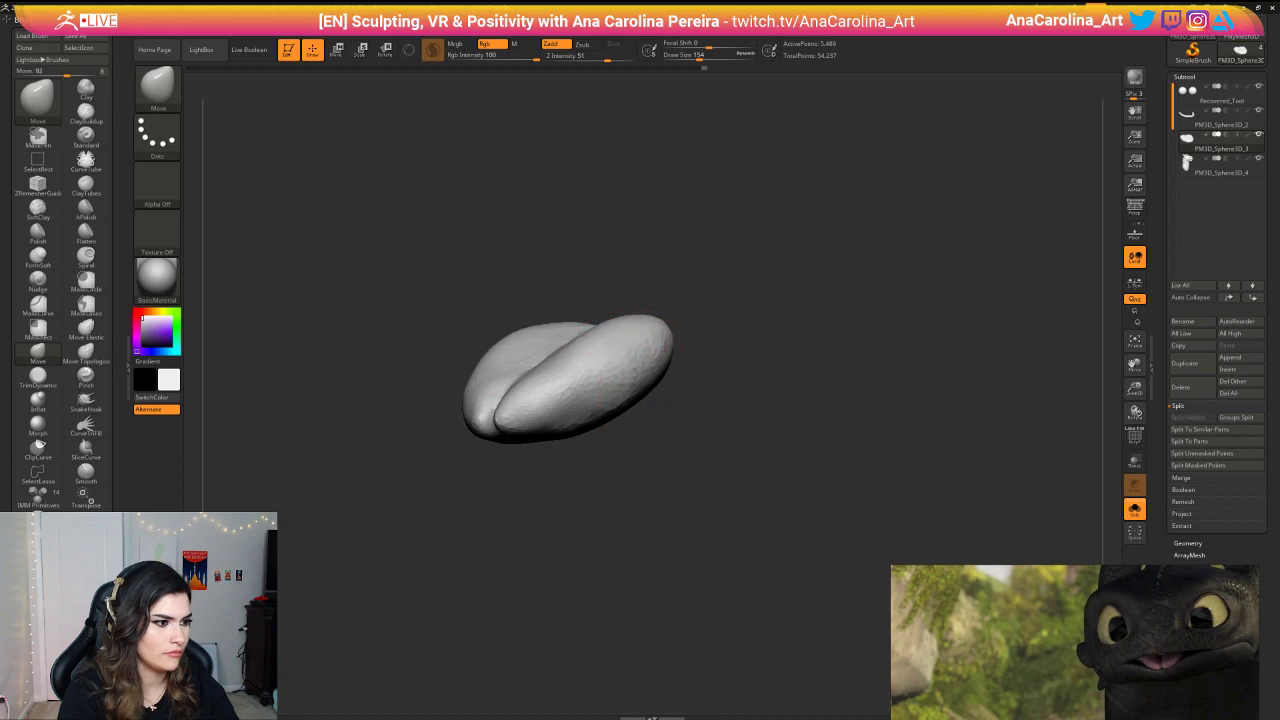
# Step: Add volume to the tongue's underside with ClayBuildup
pyautogui.moveTo(656, 364); pyautogui.dragTo(685, 380, button='right')
pyautogui.press('b')
pyautogui.press('c')
pyautogui.press('b')
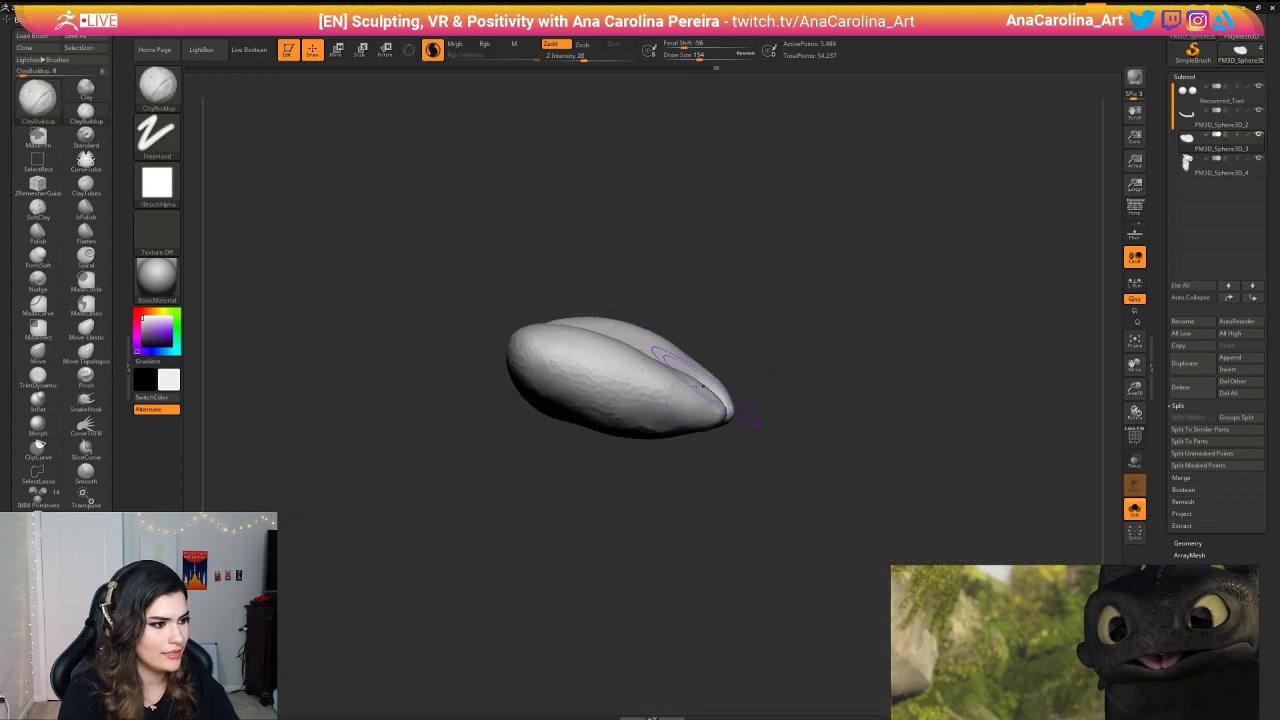
pyautogui.moveTo(645, 437)
pyautogui.mouseDown()
pyautogui.moveTo(612, 398)
pyautogui.moveTo(575, 418)
pyautogui.moveTo(552, 402)
pyautogui.moveTo(540, 410)
pyautogui.mouseUp()
pyautogui.moveTo(640, 545); pyautogui.dragTo(645, 512, button='right')
pyautogui.moveTo(645, 535); pyautogui.dragTo(650, 565)
pyautogui.moveTo(640, 480); pyautogui.dragTo(546, 484)
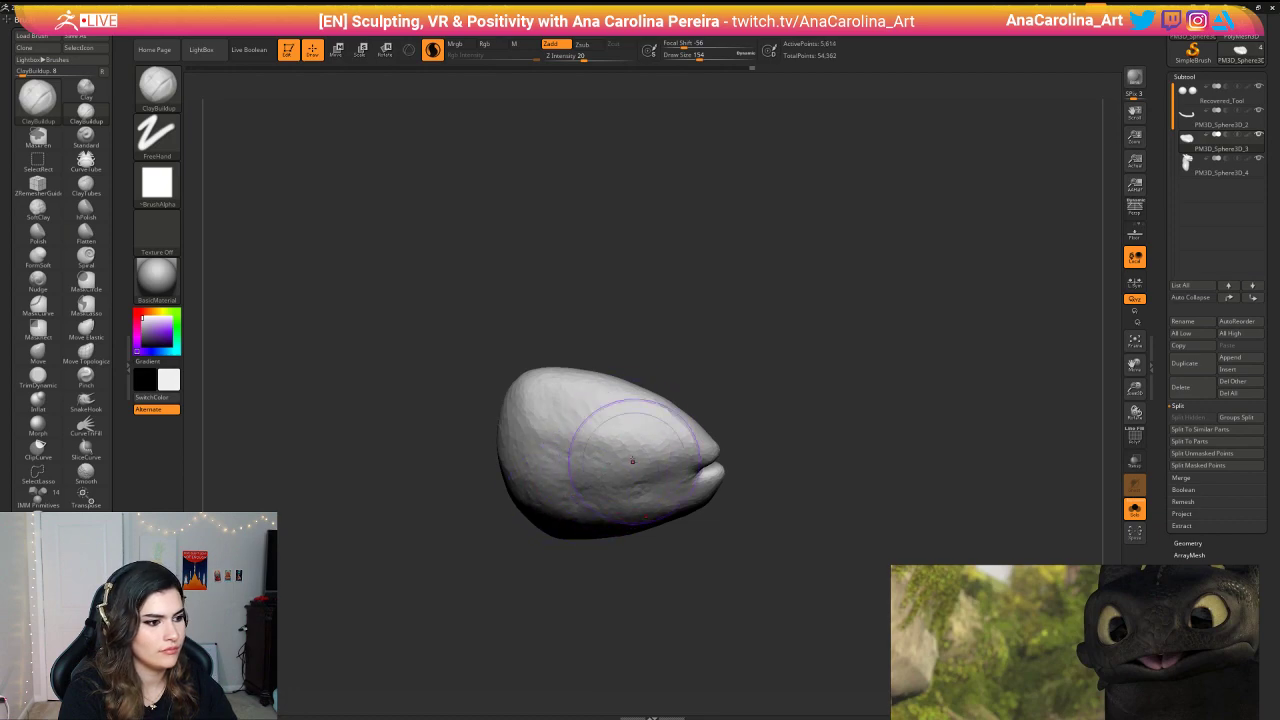
# Step: Extend the underside buildup toward the forked tip and smooth the strokes
pyautogui.moveTo(640, 460)
pyautogui.mouseDown()
pyautogui.moveTo(540, 440)
pyautogui.moveTo(652, 440)
pyautogui.mouseUp()
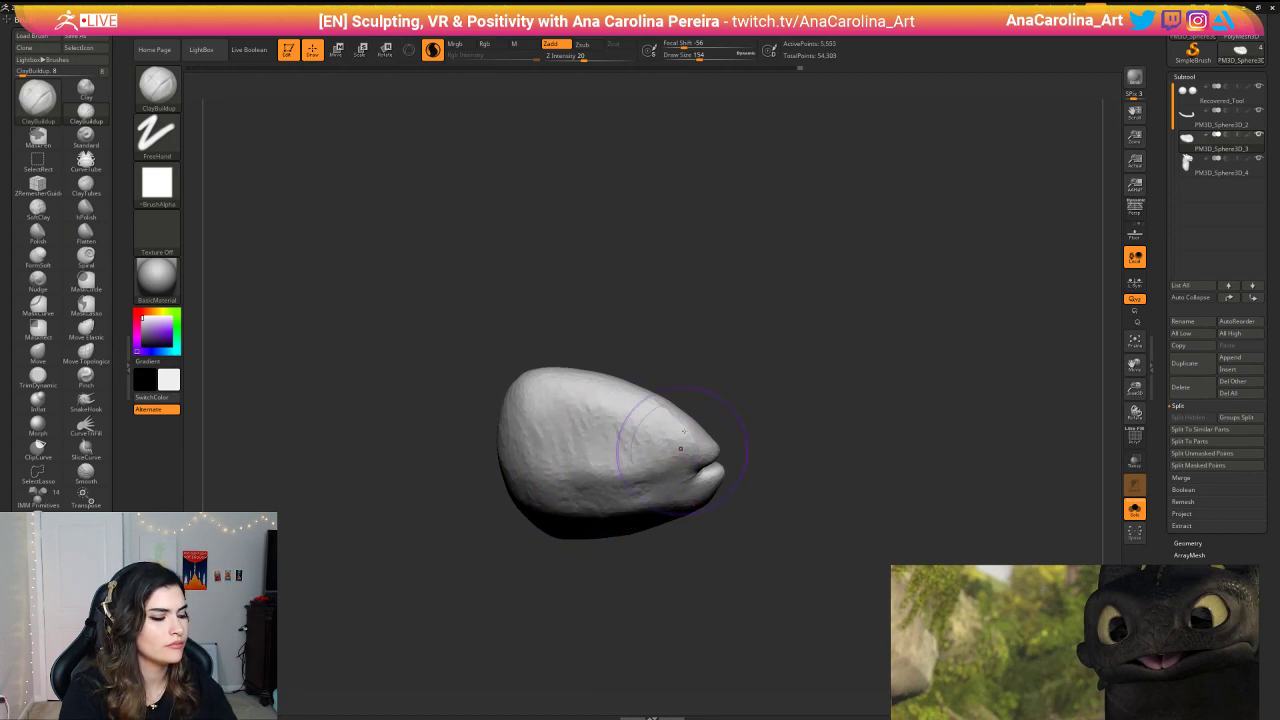
pyautogui.moveTo(732, 390)
pyautogui.mouseDown()
pyautogui.moveTo(722, 430)
pyautogui.moveTo(575, 496)
pyautogui.mouseUp()
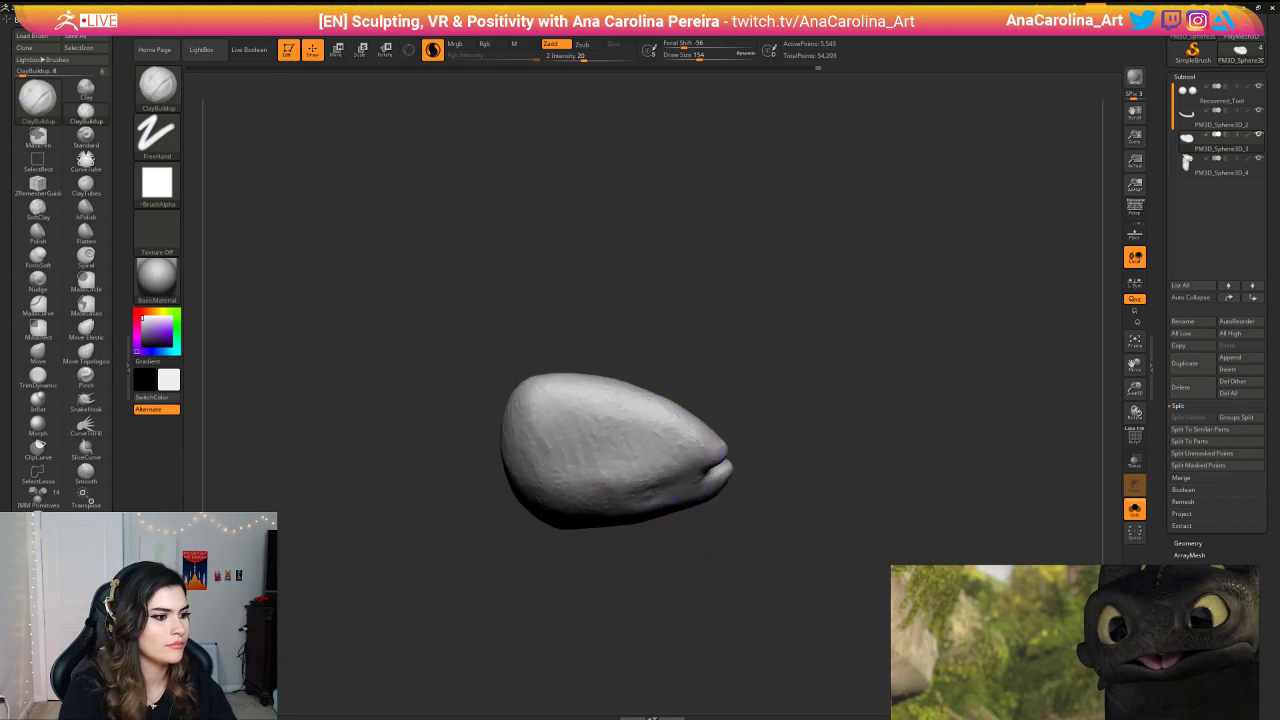
pyautogui.moveTo(640, 456)
pyautogui.keyDown('shift'); pyautogui.mouseDown()
pyautogui.moveTo(604, 437)
pyautogui.moveTo(615, 438)
pyautogui.mouseUp(); pyautogui.keyUp('shift')
pyautogui.moveTo(850, 365)
pyautogui.mouseDown()
pyautogui.moveTo(820, 377)
pyautogui.moveTo(869, 309)
pyautogui.moveTo(914, 351)
pyautogui.mouseUp()
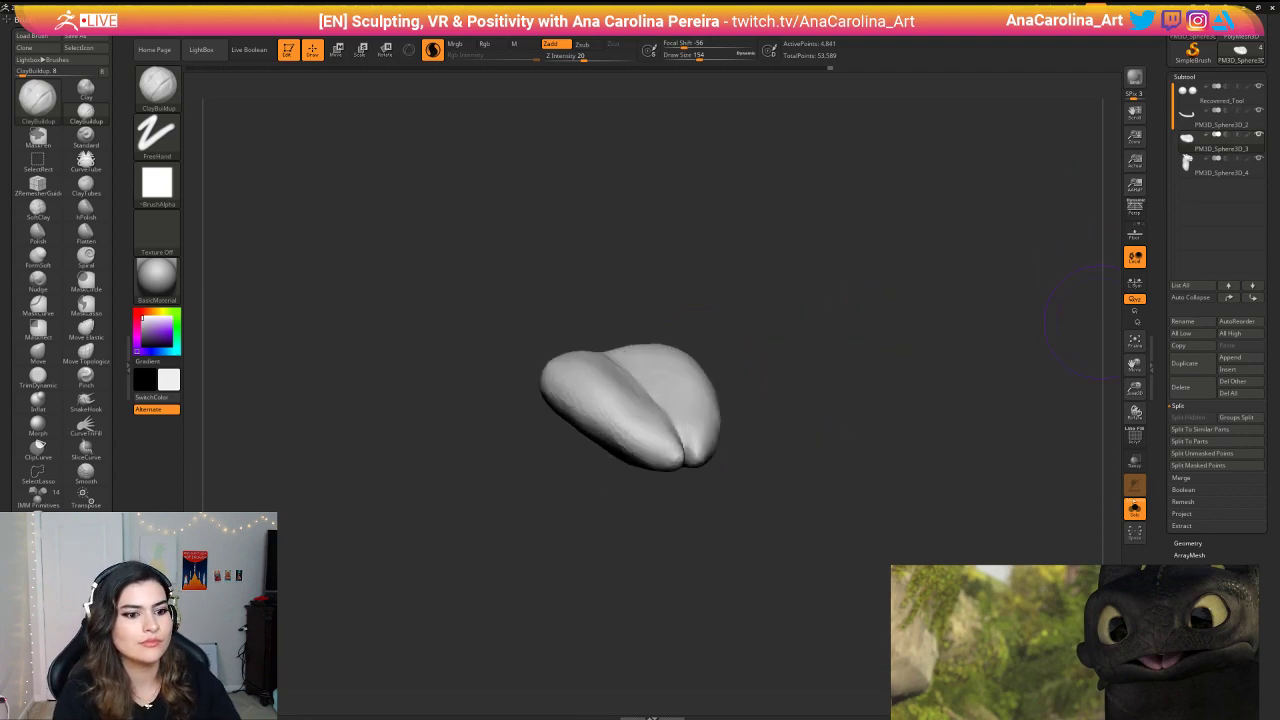
# Step: Show the head, eyes and teeth together with the tongue again
pyautogui.click(1135, 509)
pyautogui.keyDown('alt'); pyautogui.moveTo(949, 376); pyautogui.dragTo(950, 325); pyautogui.keyUp('alt')
pyautogui.moveTo(960, 326)
pyautogui.mouseDown()
pyautogui.moveTo(908, 322)
pyautogui.moveTo(980, 322)
pyautogui.mouseUp()
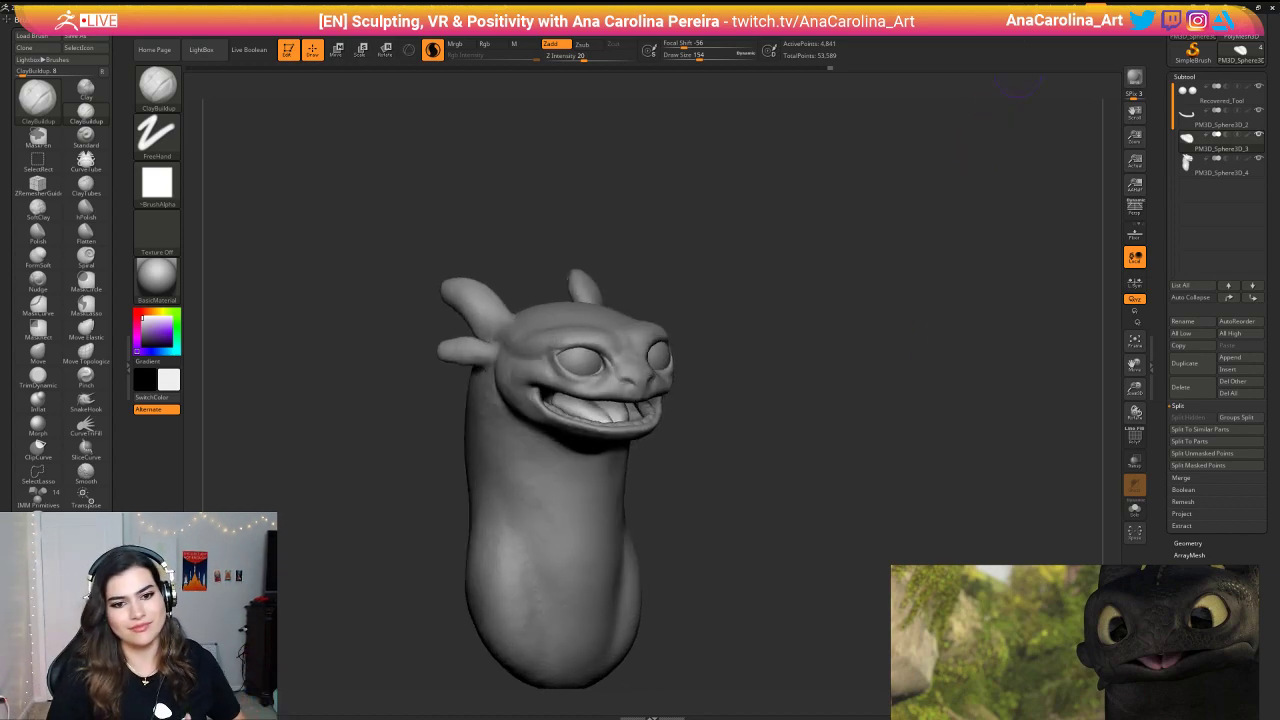
pyautogui.moveTo(971, 203); pyautogui.dragTo(974, 218)
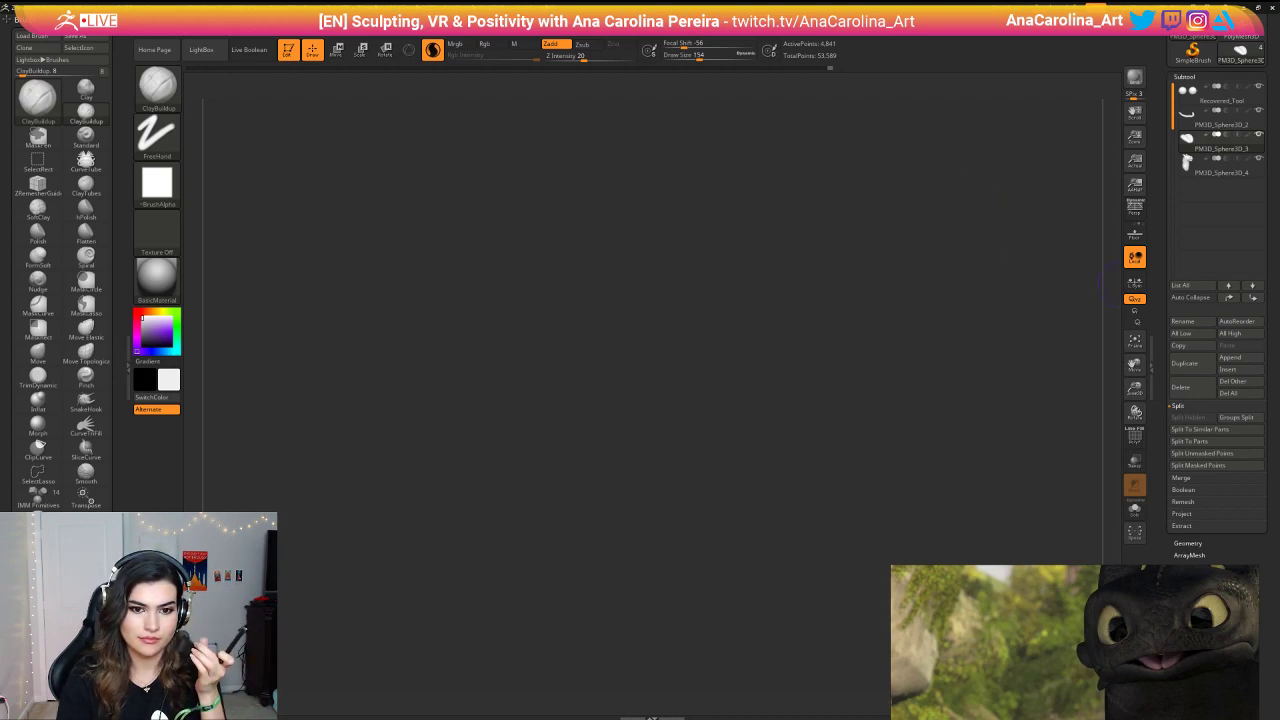
pyautogui.keyDown('ctrl'); pyautogui.keyDown('shift'); pyautogui.click(902, 400); pyautogui.keyUp('shift'); pyautogui.keyUp('ctrl')
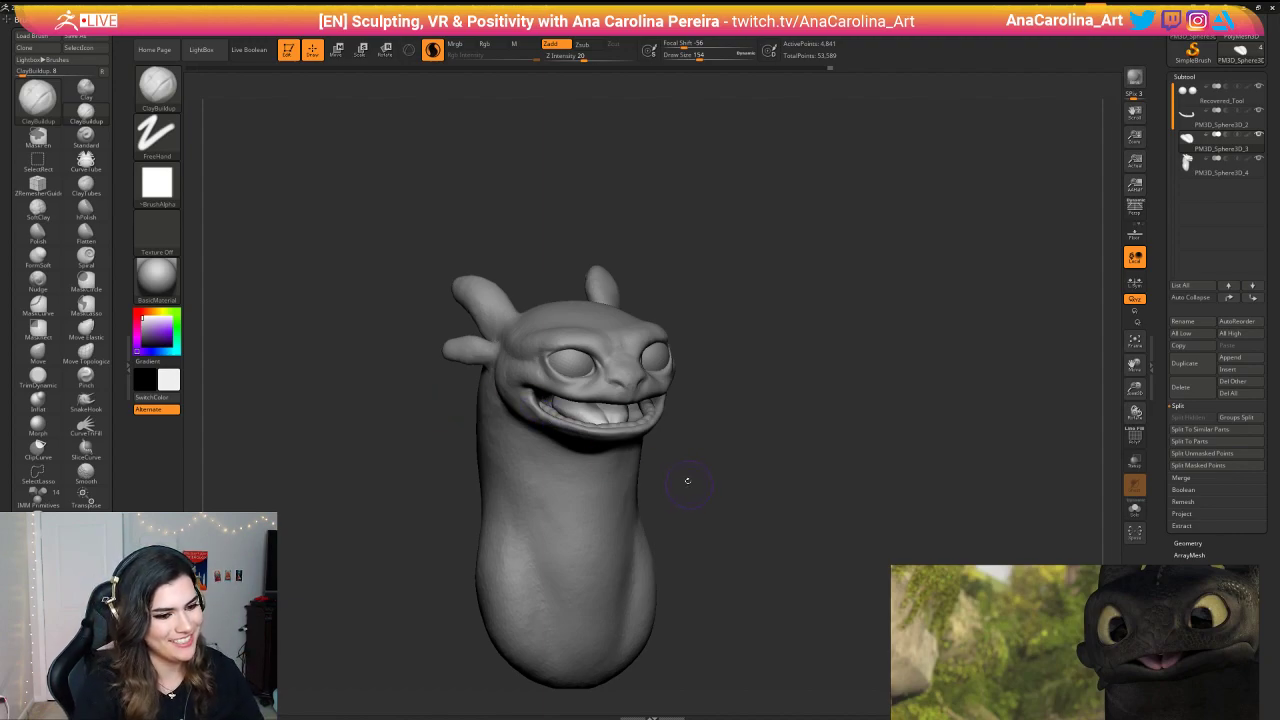
# Step: Select the head subtool and reshape the upper lip's edge with the Move brush at draw size 136
pyautogui.moveTo(688, 481); pyautogui.dragTo(620, 481)
pyautogui.moveTo(785, 425)
pyautogui.keyDown('alt'); pyautogui.mouseDown()
pyautogui.moveTo(849, 454)
pyautogui.moveTo(877, 434)
pyautogui.moveTo(812, 430)
pyautogui.moveTo(838, 448)
pyautogui.mouseUp(); pyautogui.keyUp('alt')
pyautogui.press('s')
pyautogui.click(812, 430)
pyautogui.moveTo(894, 408); pyautogui.dragTo(874, 406)
pyautogui.press('b')
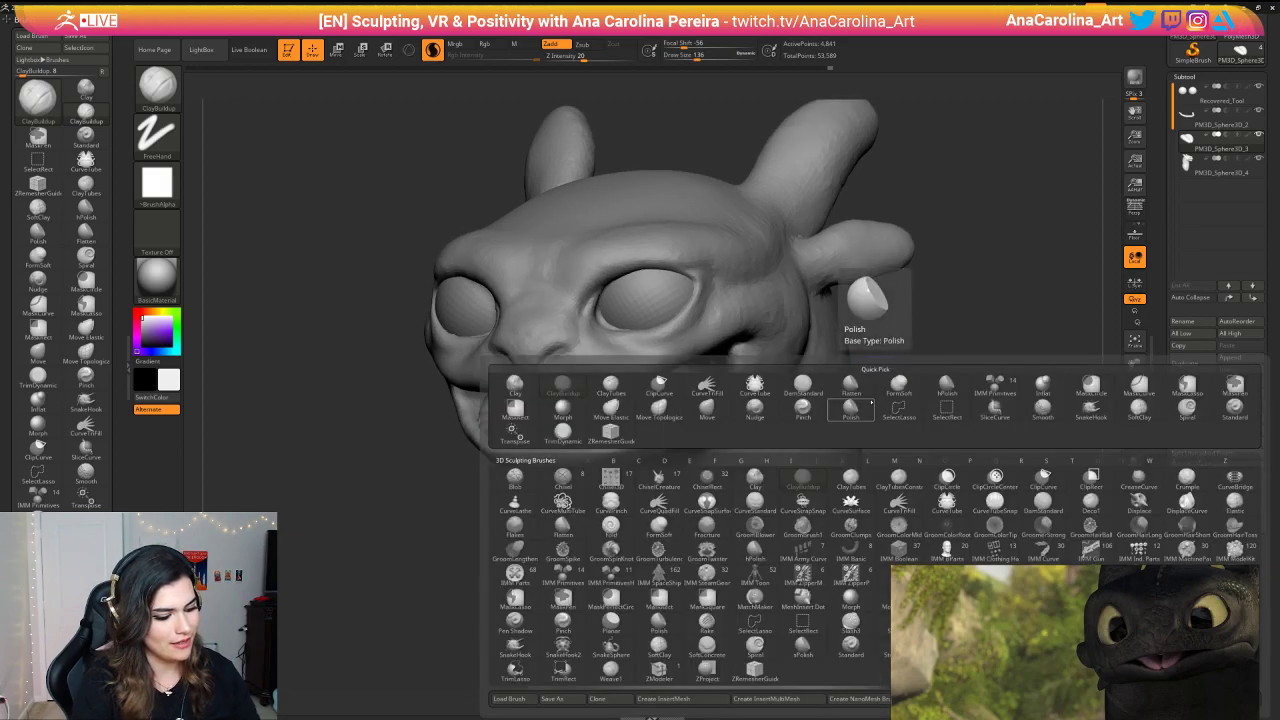
pyautogui.press('m')
pyautogui.press('v')
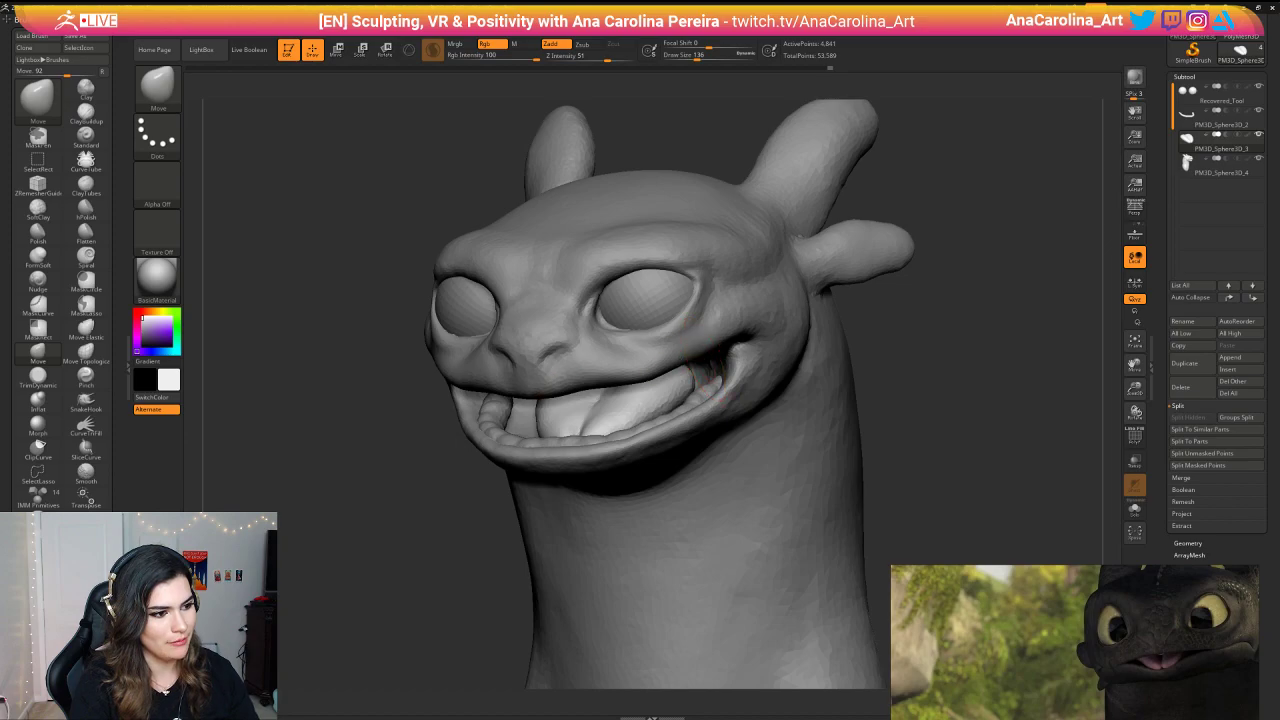
pyautogui.keyDown('alt'); pyautogui.click(685, 354); pyautogui.keyUp('alt')
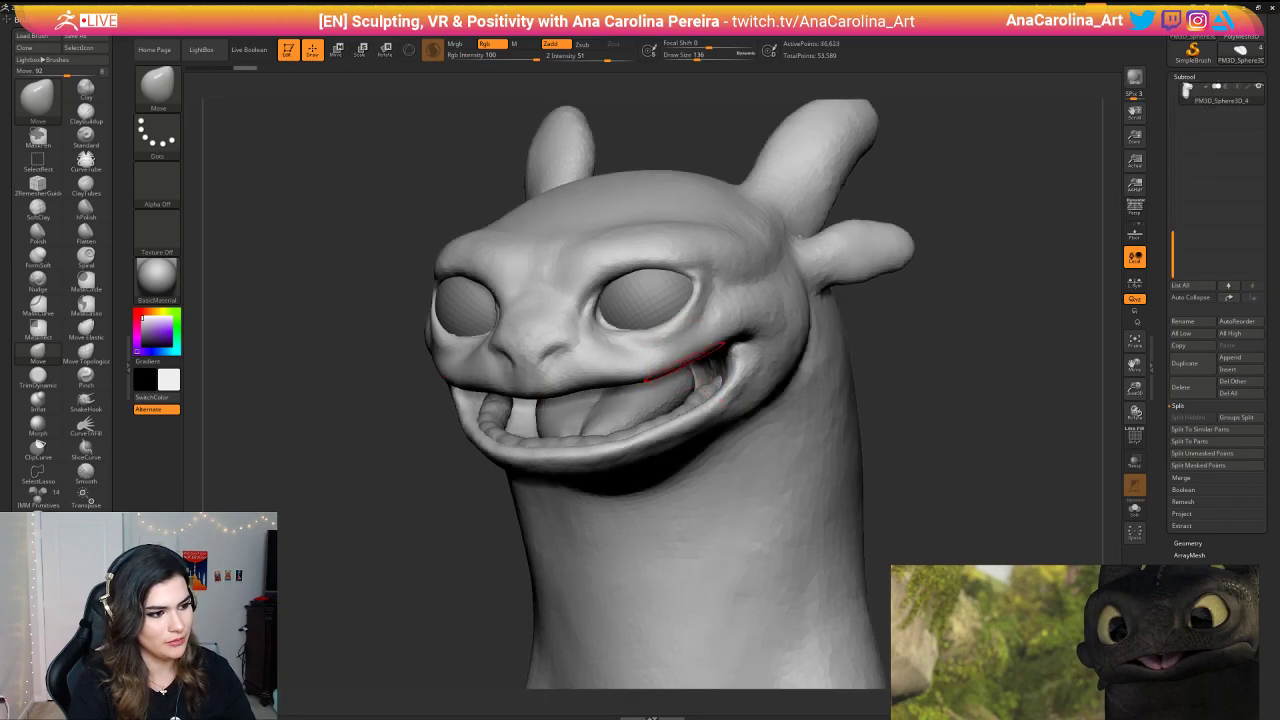
pyautogui.moveTo(898, 385); pyautogui.dragTo(840, 388)
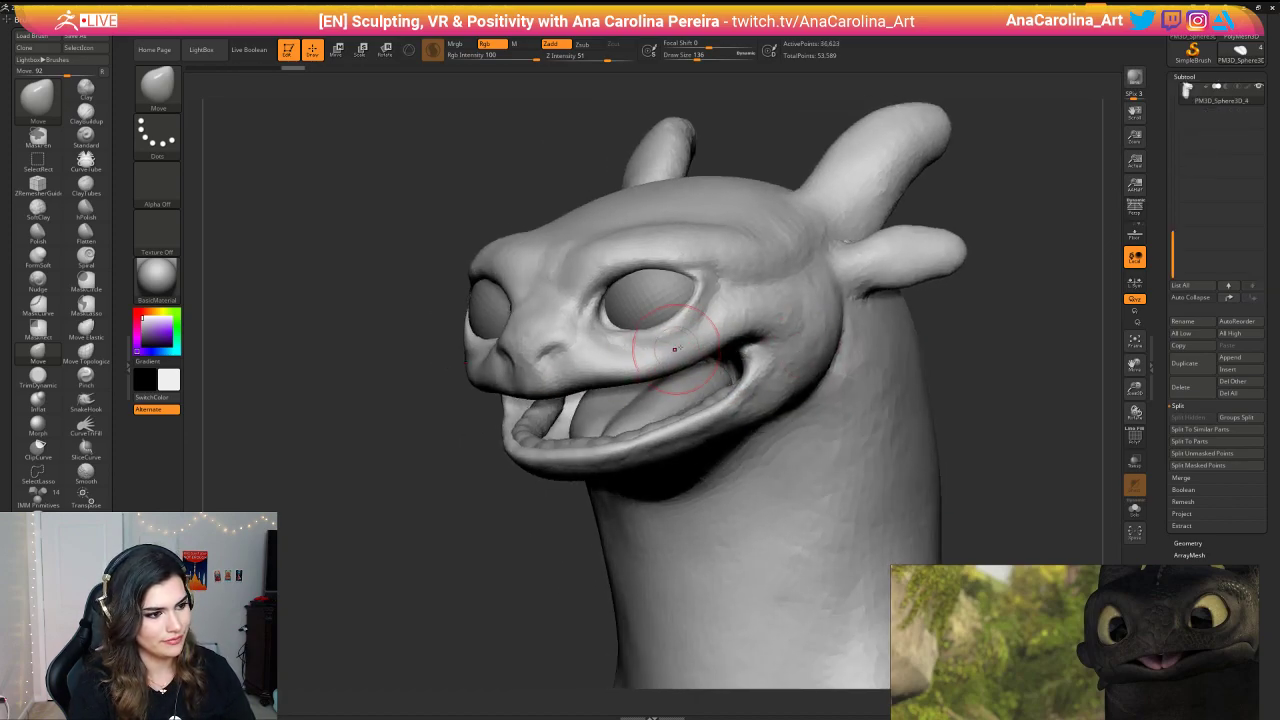
pyautogui.moveTo(620, 466); pyautogui.dragTo(620, 480)
pyautogui.press('f')
# Step: Examine the smiling face and open mouth from the front and both sides against the film reference
pyautogui.moveTo(440, 475); pyautogui.dragTo(530, 485)
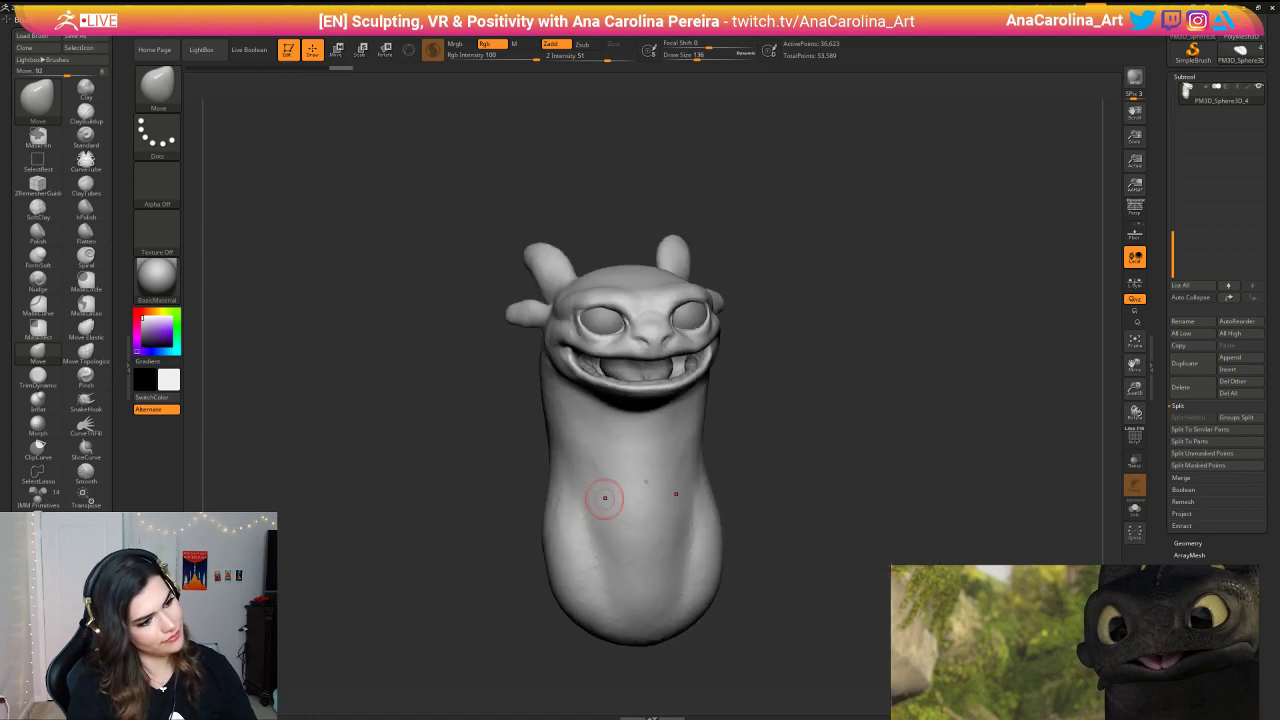
pyautogui.moveTo(760, 402)
pyautogui.mouseDown()
pyautogui.moveTo(829, 404)
pyautogui.moveTo(821, 413)
pyautogui.mouseUp()
pyautogui.moveTo(824, 411); pyautogui.dragTo(815, 407, button='right')
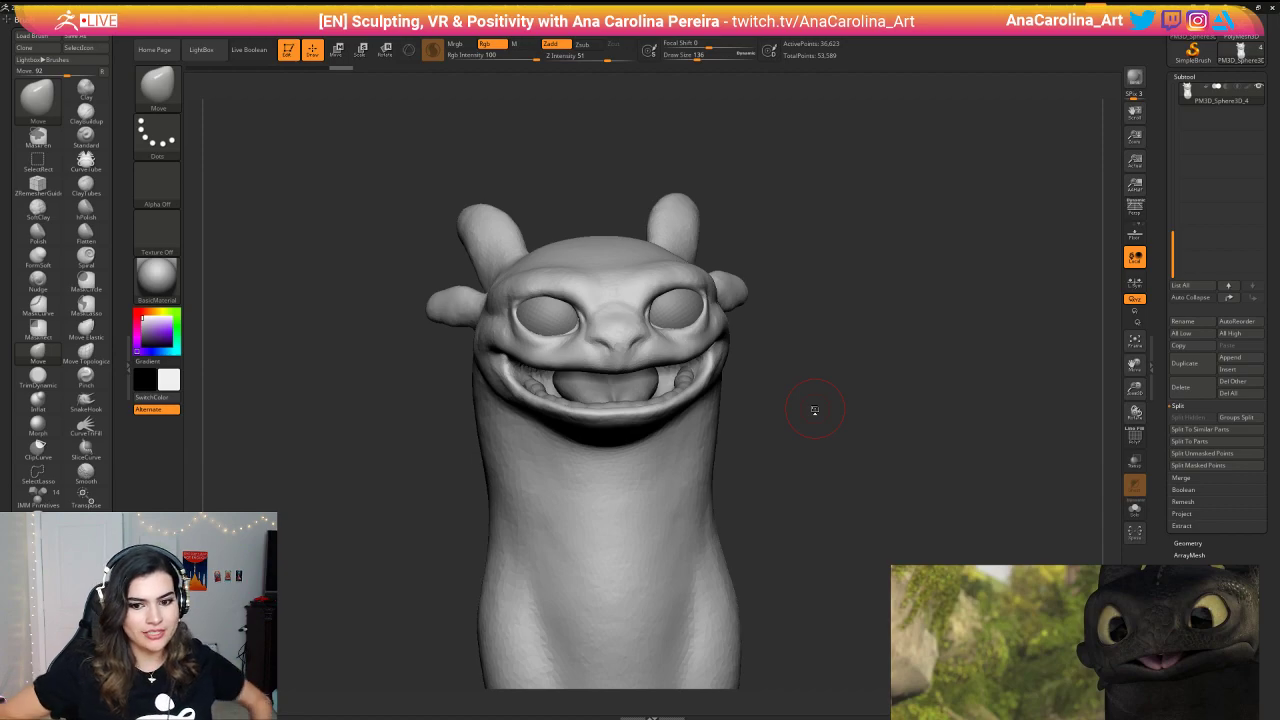
pyautogui.moveTo(552, 508)
pyautogui.mouseDown(button='right')
pyautogui.moveTo(660, 505)
pyautogui.moveTo(700, 402)
pyautogui.mouseUp(button='right')
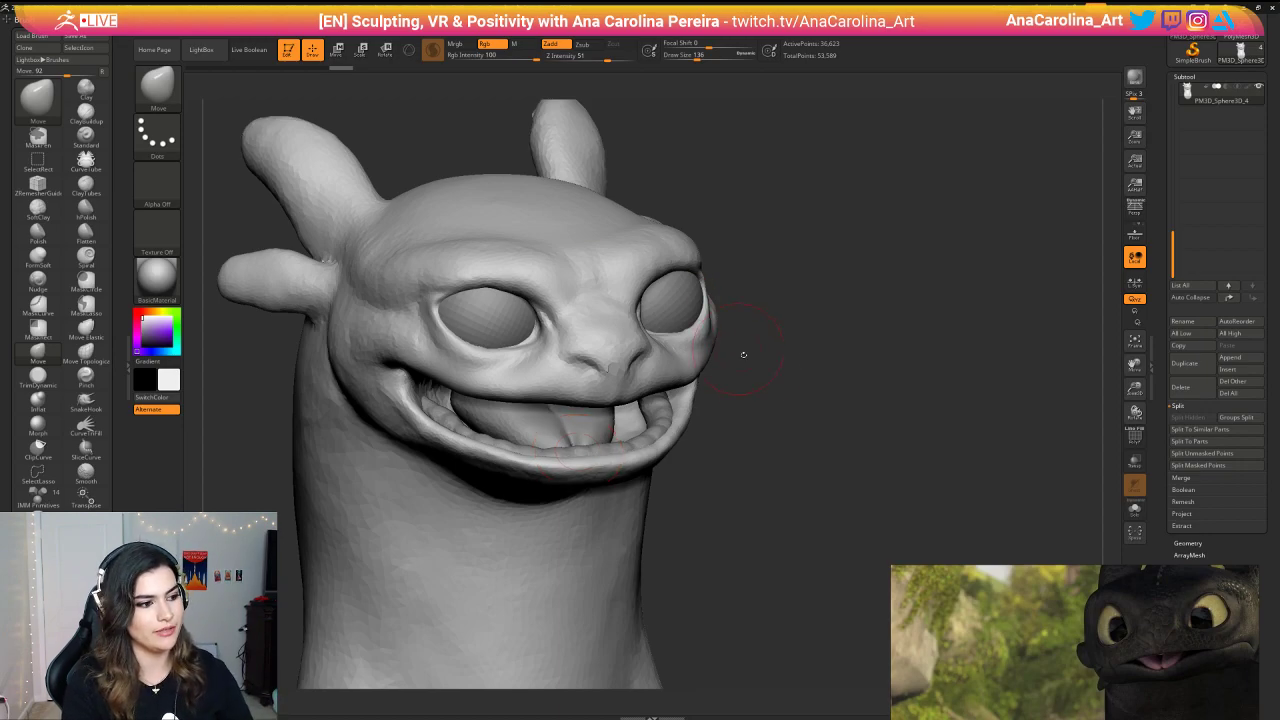
pyautogui.moveTo(748, 351); pyautogui.dragTo(665, 352)
pyautogui.keyDown('alt'); pyautogui.moveTo(880, 400); pyautogui.dragTo(880, 340); pyautogui.keyUp('alt')
pyautogui.moveTo(970, 370); pyautogui.dragTo(858, 375)
pyautogui.moveTo(800, 378)
pyautogui.mouseDown(button='right')
pyautogui.moveTo(786, 423)
pyautogui.moveTo(654, 443)
pyautogui.moveTo(736, 428)
pyautogui.moveTo(794, 486)
pyautogui.moveTo(791, 523)
pyautogui.moveTo(766, 466)
pyautogui.moveTo(625, 482)
pyautogui.mouseUp(button='right')
pyautogui.moveTo(724, 483)
pyautogui.mouseDown(button='right')
pyautogui.moveTo(802, 465)
pyautogui.moveTo(797, 452)
pyautogui.moveTo(788, 509)
pyautogui.moveTo(763, 443)
pyautogui.moveTo(754, 466)
pyautogui.mouseUp(button='right')
pyautogui.moveTo(620, 342); pyautogui.dragTo(718, 398, button='right')
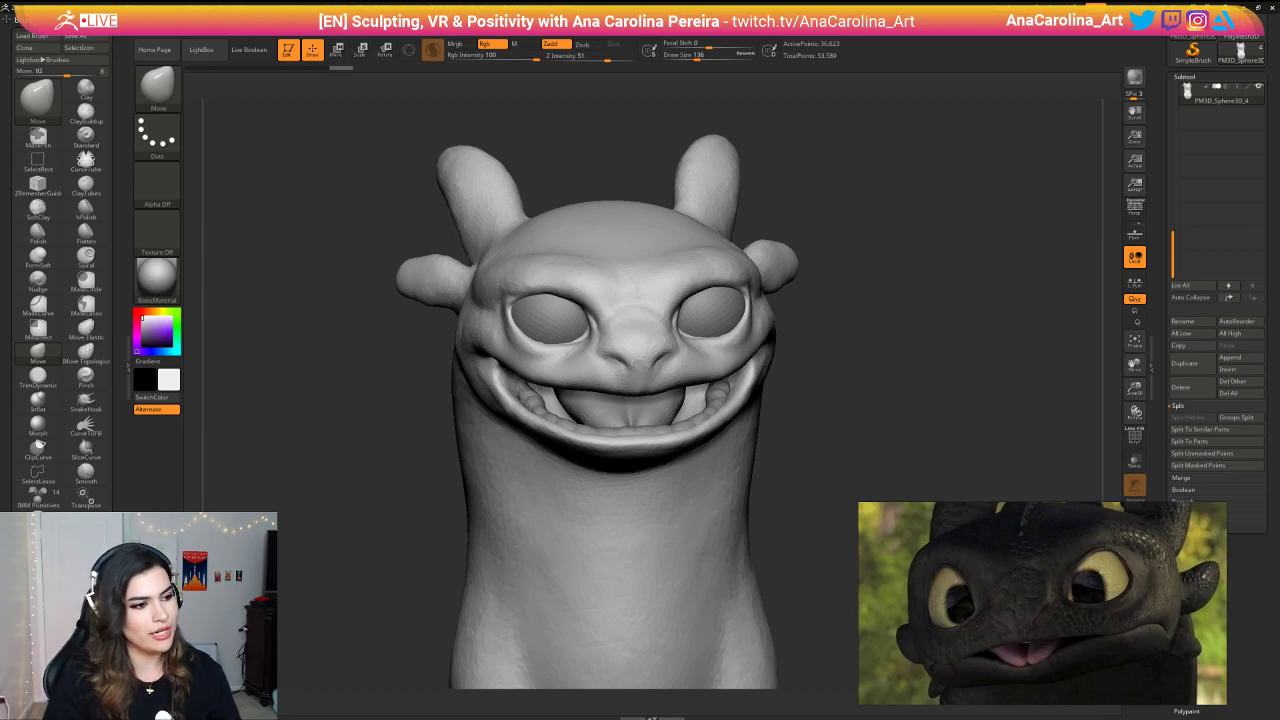
# Step: Adjust the upper lip near the mouth corner with the Move brush at draw size 154
pyautogui.moveTo(962, 360); pyautogui.dragTo(810, 400)
pyautogui.press('space')
pyautogui.moveTo(867, 400); pyautogui.dragTo(903, 391, button='right')
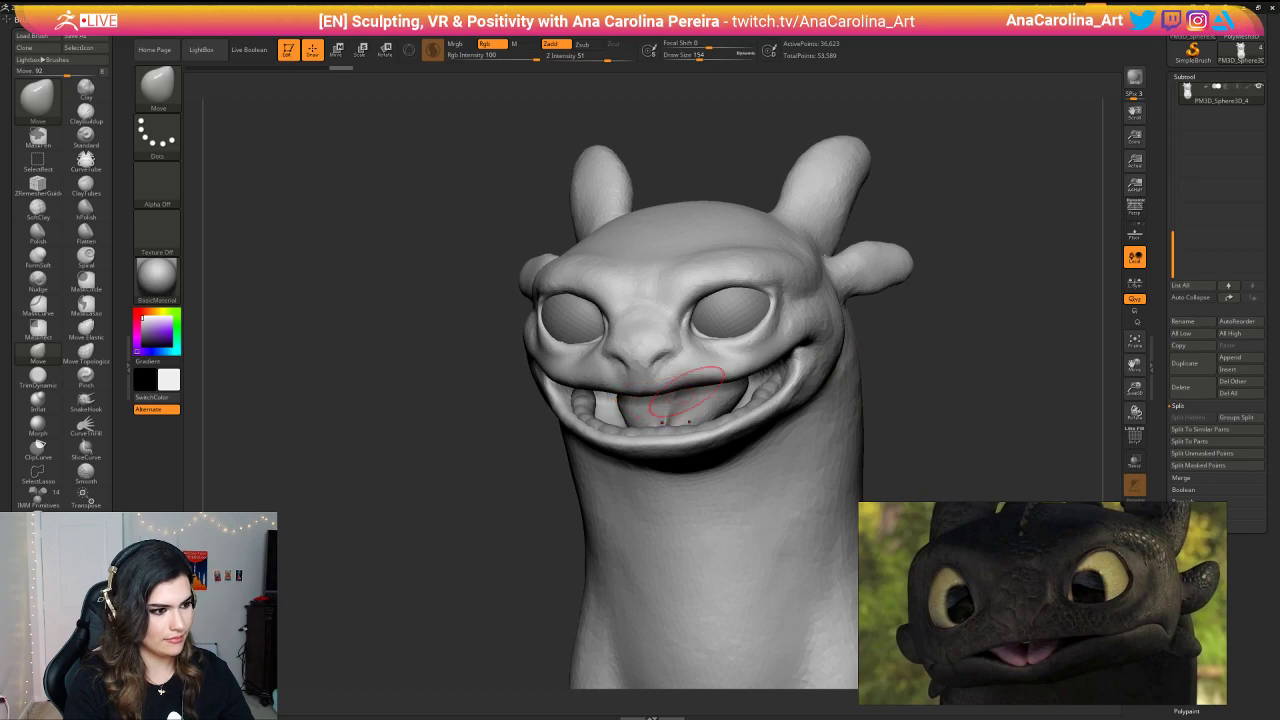
pyautogui.press('b')
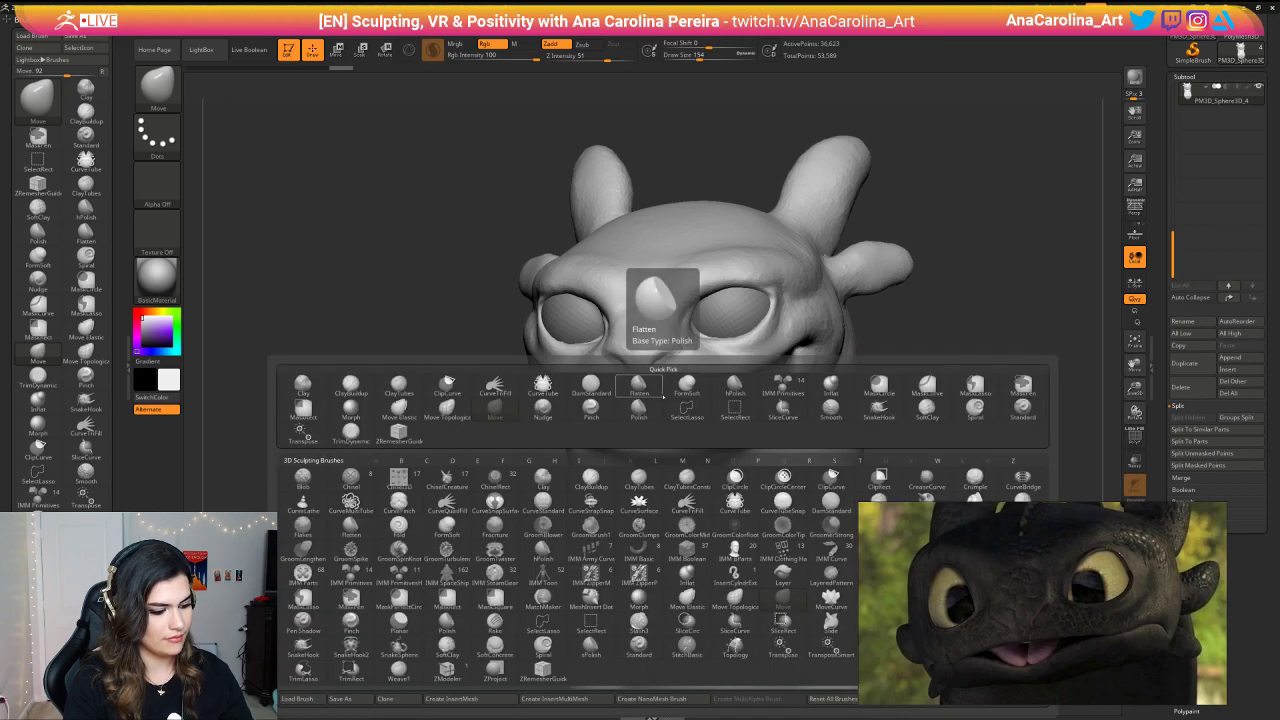
pyautogui.press('c')
pyautogui.press('Escape')
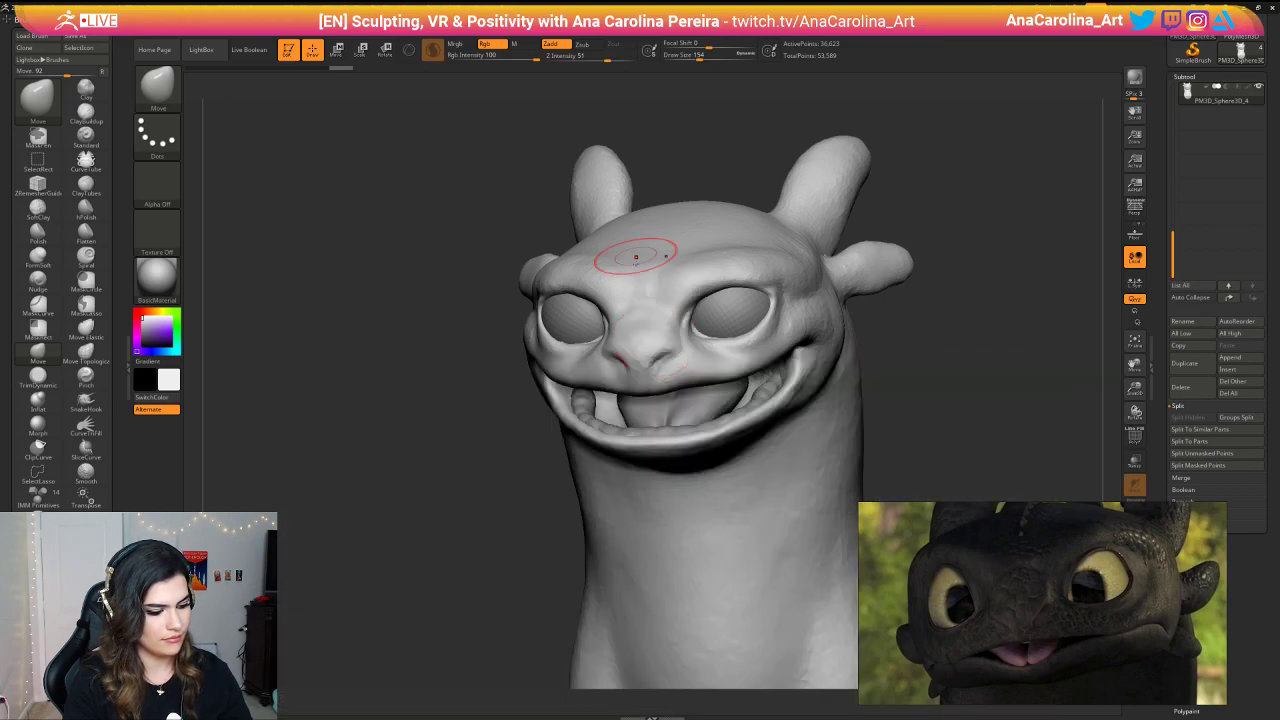
pyautogui.press('b')
pyautogui.press('m')
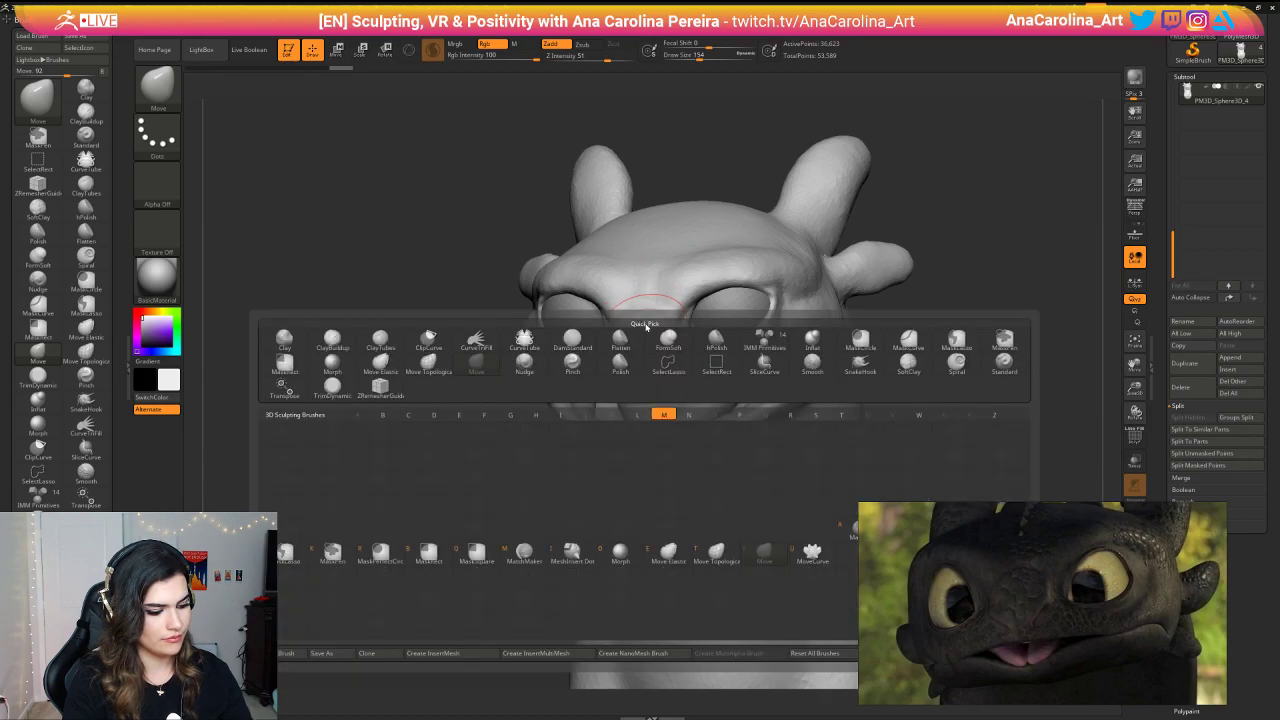
pyautogui.press('v')
pyautogui.moveTo(923, 329); pyautogui.dragTo(868, 335)
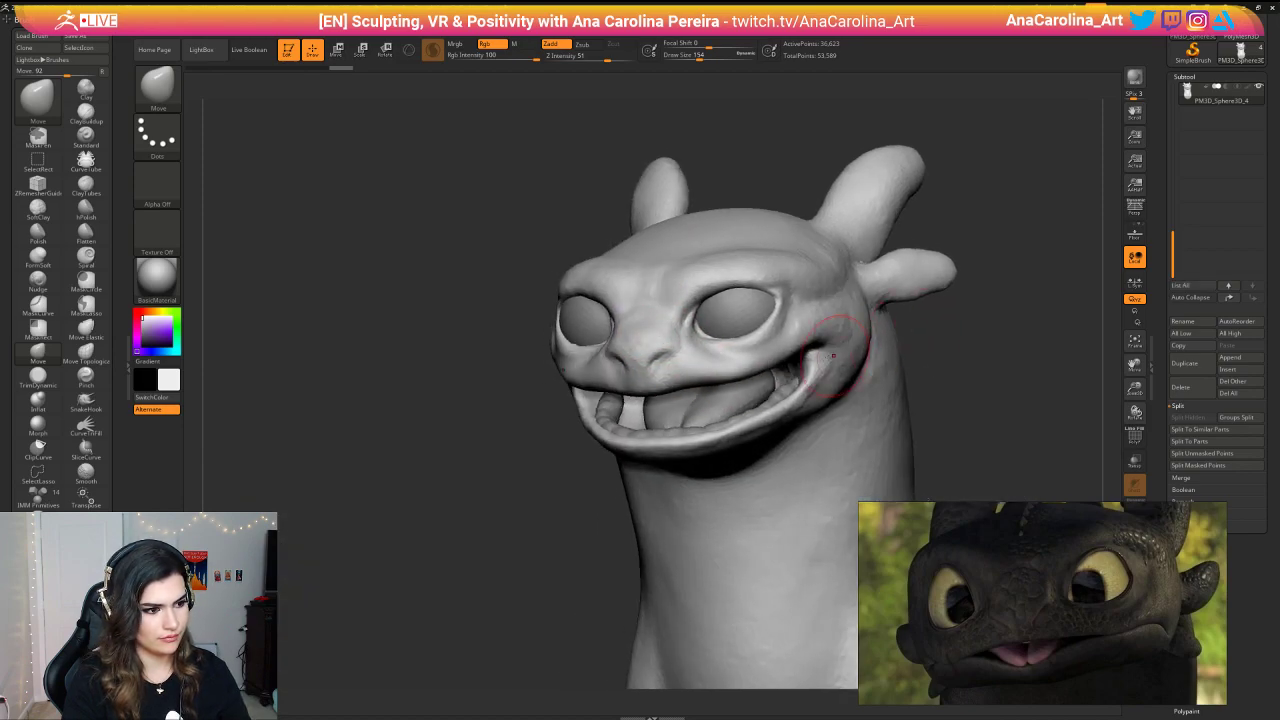
pyautogui.moveTo(775, 365); pyautogui.dragTo(772, 373)
# Step: Set the draw size to 90 and smooth the lips around the mouth corners
pyautogui.moveTo(960, 345); pyautogui.dragTo(812, 348)
pyautogui.moveTo(1040, 270); pyautogui.dragTo(1036, 266)
pyautogui.moveTo(1066, 289)
pyautogui.mouseDown()
pyautogui.moveTo(1114, 299)
pyautogui.moveTo(1016, 284)
pyautogui.moveTo(989, 346)
pyautogui.moveTo(873, 384)
pyautogui.moveTo(798, 472)
pyautogui.mouseUp()
pyautogui.press('space')
pyautogui.keyDown('ctrl'); pyautogui.moveTo(852, 403); pyautogui.dragTo(792, 372, button='right'); pyautogui.keyUp('ctrl')
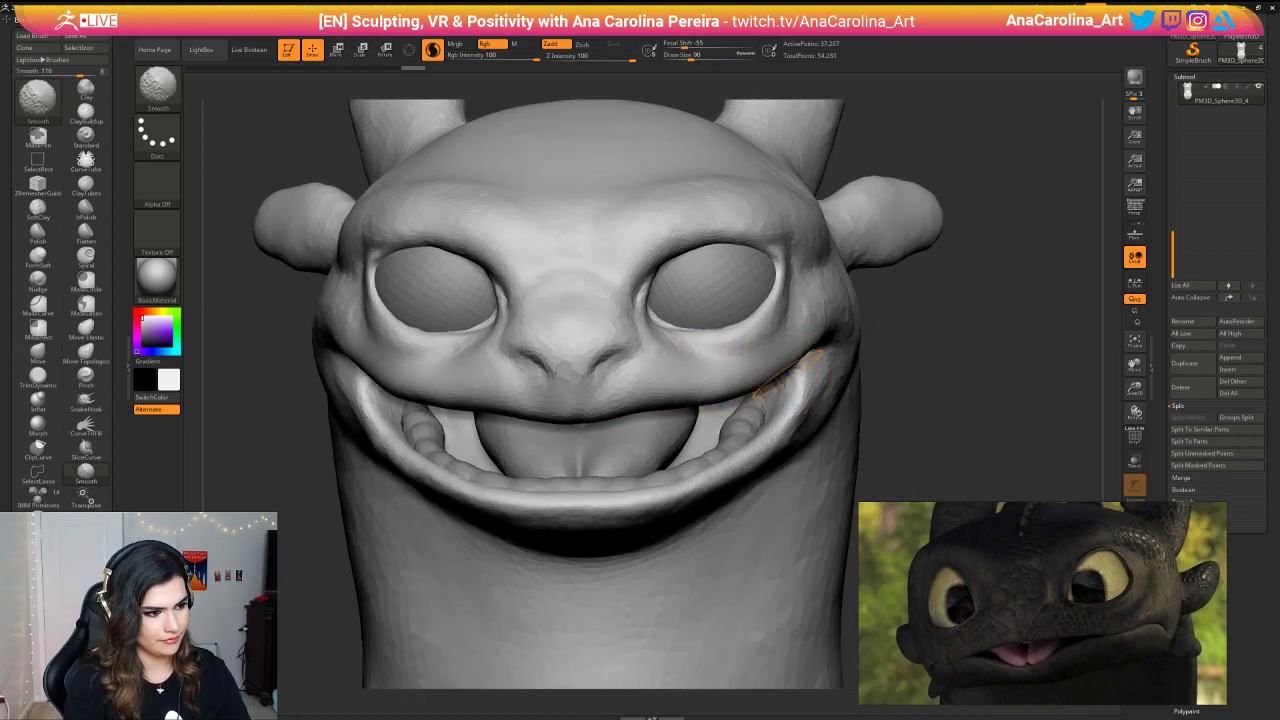
pyautogui.press('shift')
# Step: Carve creases beneath the lower eyelids with DamStandard, reducing the draw size to 62
pyautogui.press('b')
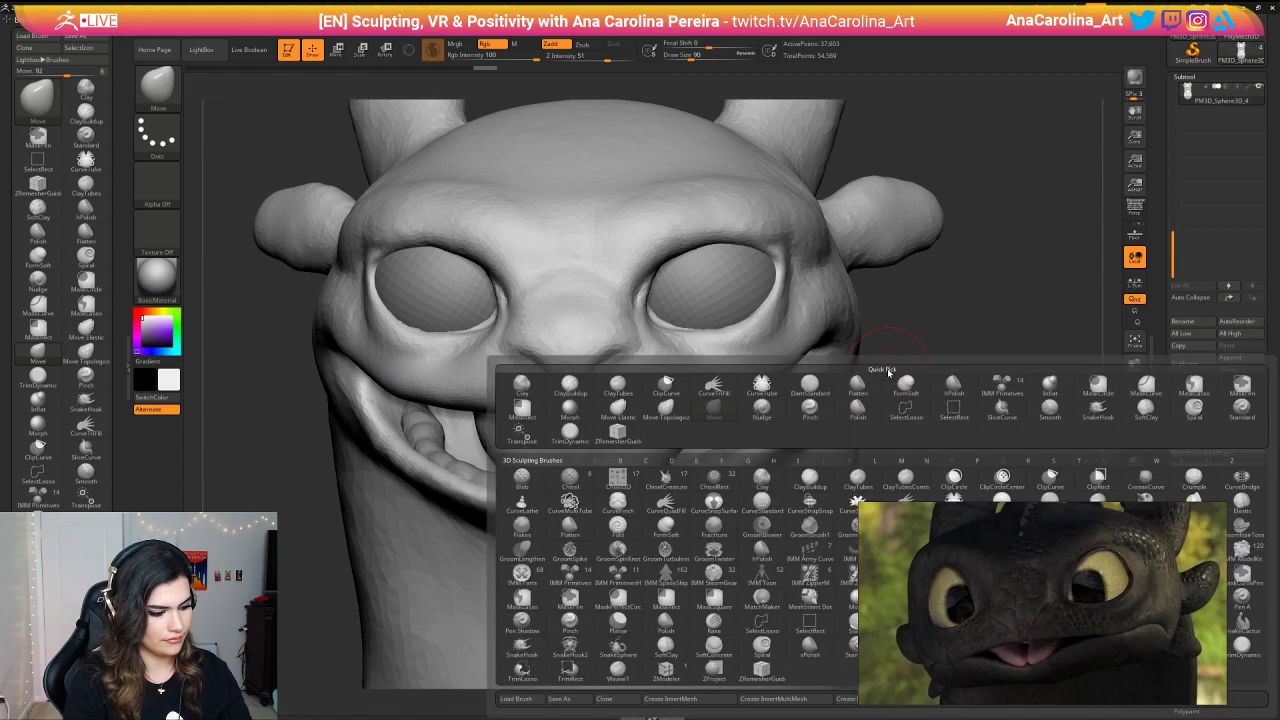
pyautogui.press('b')
pyautogui.click(771, 329)
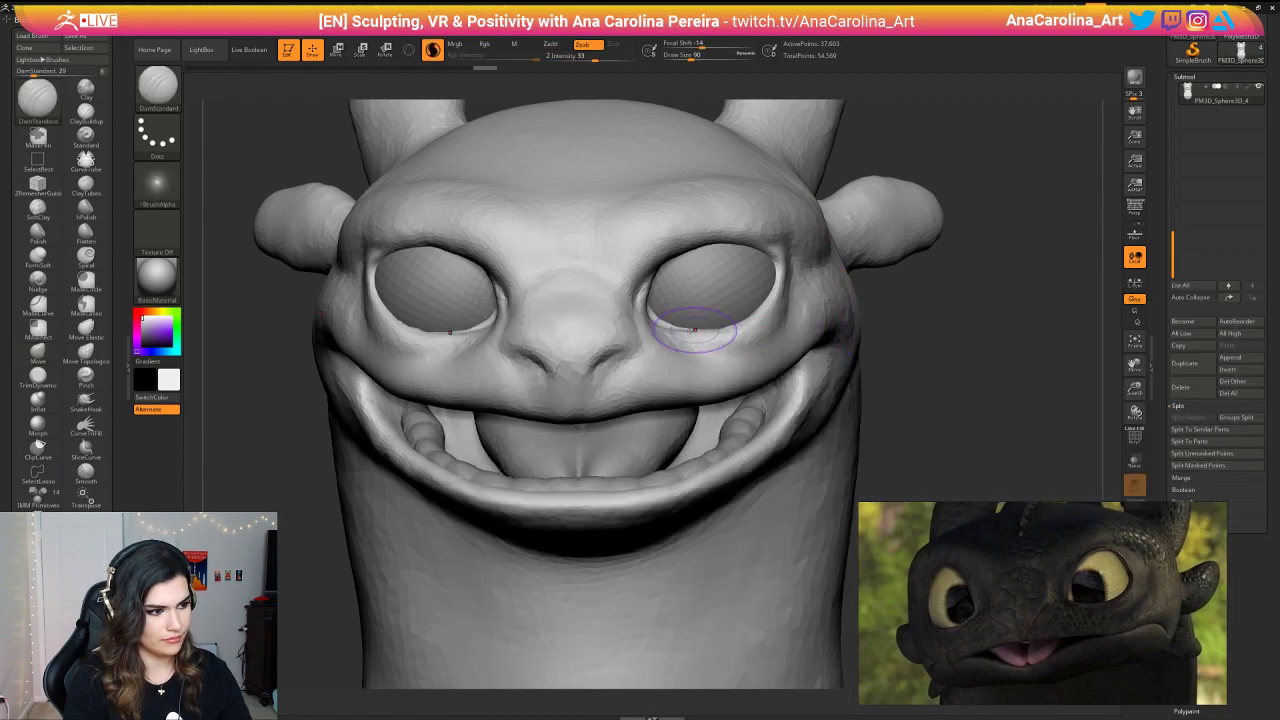
pyautogui.keyDown('ctrl'); pyautogui.moveTo(943, 334); pyautogui.dragTo(922, 318, button='right'); pyautogui.keyUp('ctrl')
pyautogui.press('space')
pyautogui.moveTo(651, 294)
pyautogui.mouseDown()
pyautogui.moveTo(635, 294)
pyautogui.moveTo(655, 326)
pyautogui.moveTo(714, 335)
pyautogui.mouseUp()
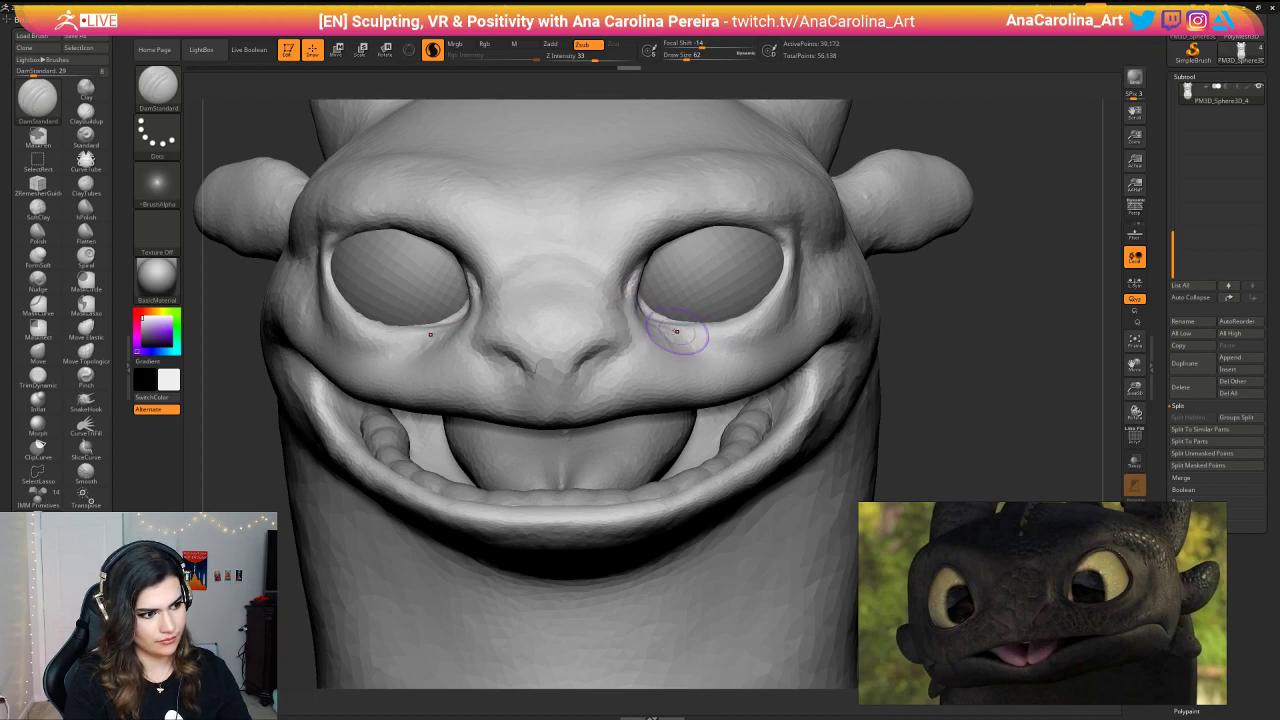
# Step: Build up the area beneath the lower eyelids with ClayBuildup, setting the draw size to 80
pyautogui.press('b')
pyautogui.press('c')
pyautogui.press('b')
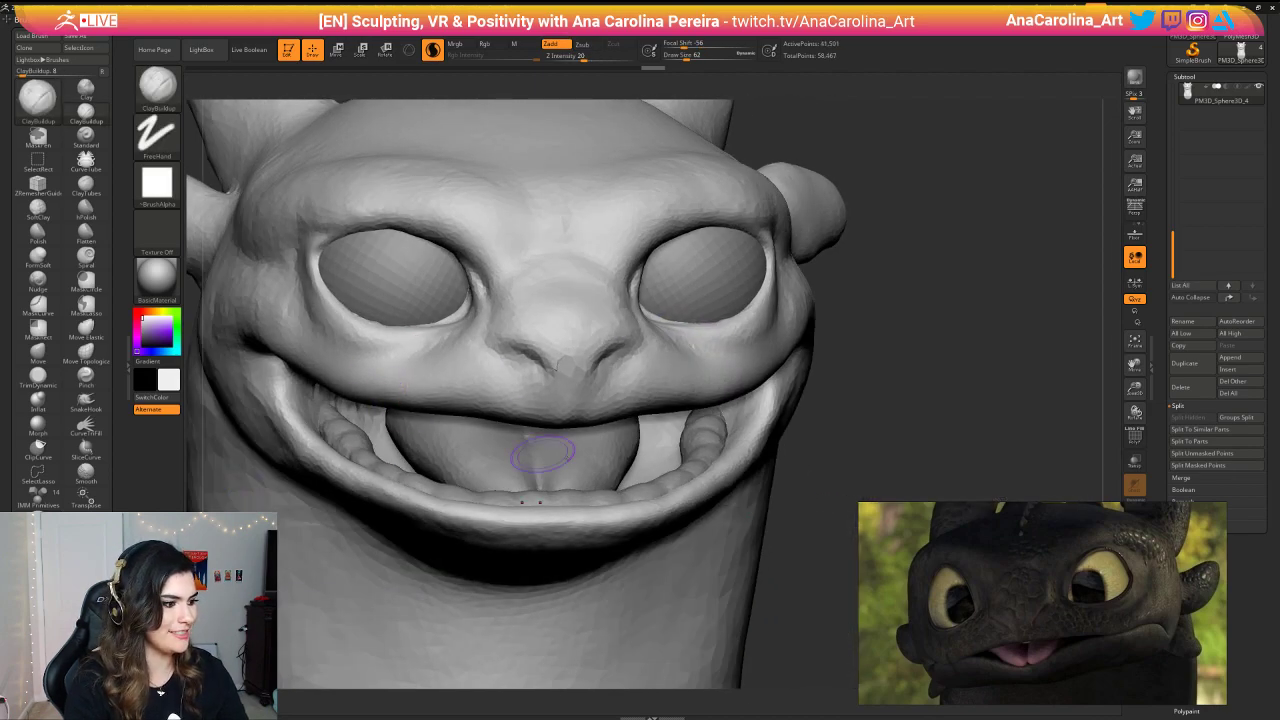
pyautogui.moveTo(829, 443); pyautogui.dragTo(966, 423)
pyautogui.press('space')
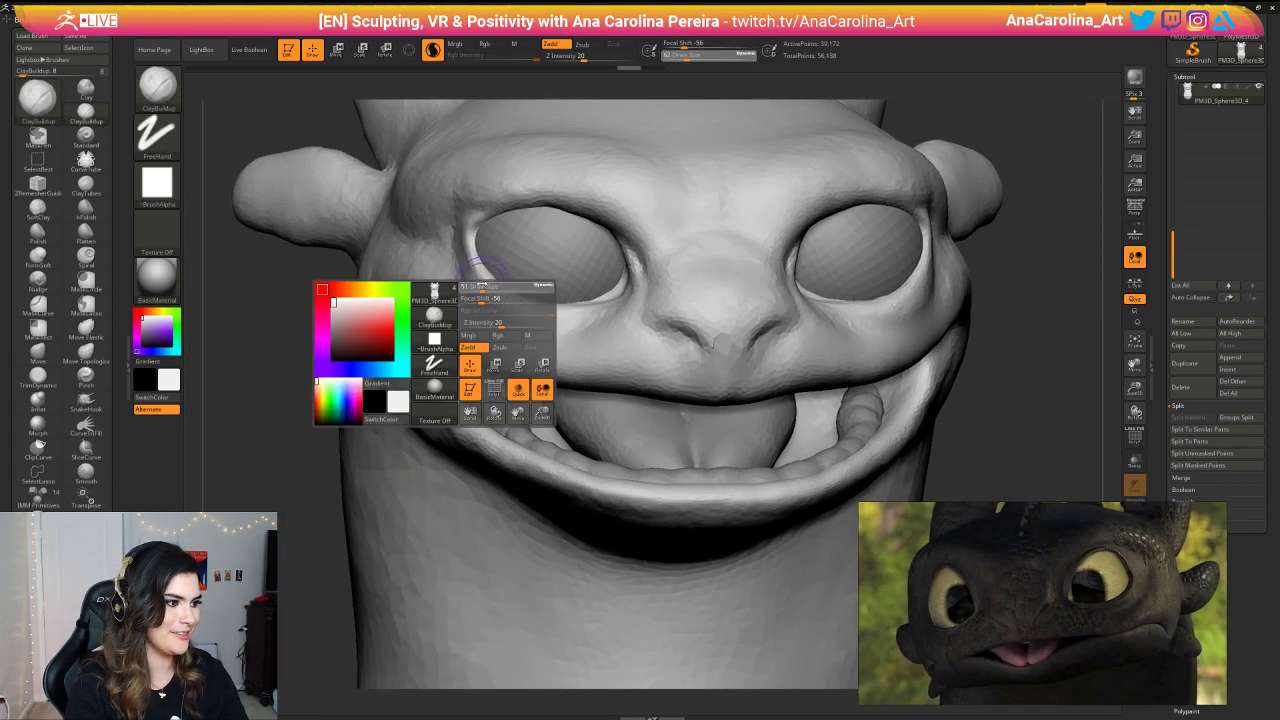
pyautogui.moveTo(482, 283)
pyautogui.mouseDown()
pyautogui.moveTo(468, 234)
pyautogui.moveTo(482, 284)
pyautogui.moveTo(522, 303)
pyautogui.moveTo(495, 306)
pyautogui.mouseUp()
pyautogui.press('space')
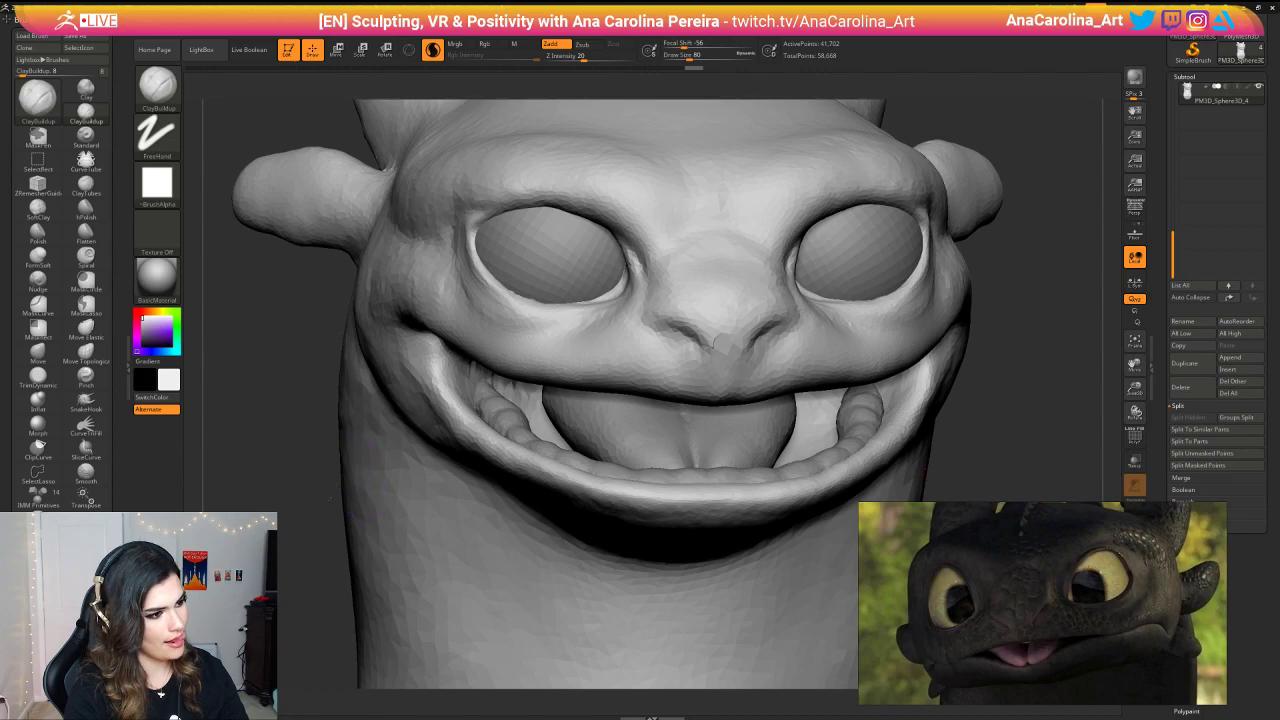
pyautogui.moveTo(330, 498); pyautogui.dragTo(325, 530)
pyautogui.moveTo(462, 402)
pyautogui.mouseDown()
pyautogui.moveTo(446, 382)
pyautogui.moveTo(497, 409)
pyautogui.mouseUp()
# Step: Turn off Sculptris Pro and build up folds around the outer lower eyelids with ClayBuildup at draw size 62
pyautogui.press('space')
pyautogui.moveTo(497, 409); pyautogui.dragTo(480, 404)
pyautogui.press('space')
pyautogui.click(432, 50)
pyautogui.moveTo(305, 555)
pyautogui.mouseDown()
pyautogui.moveTo(332, 484)
pyautogui.moveTo(491, 394)
pyautogui.moveTo(535, 406)
pyautogui.moveTo(481, 416)
pyautogui.moveTo(524, 418)
pyautogui.mouseUp()
pyautogui.press('space')
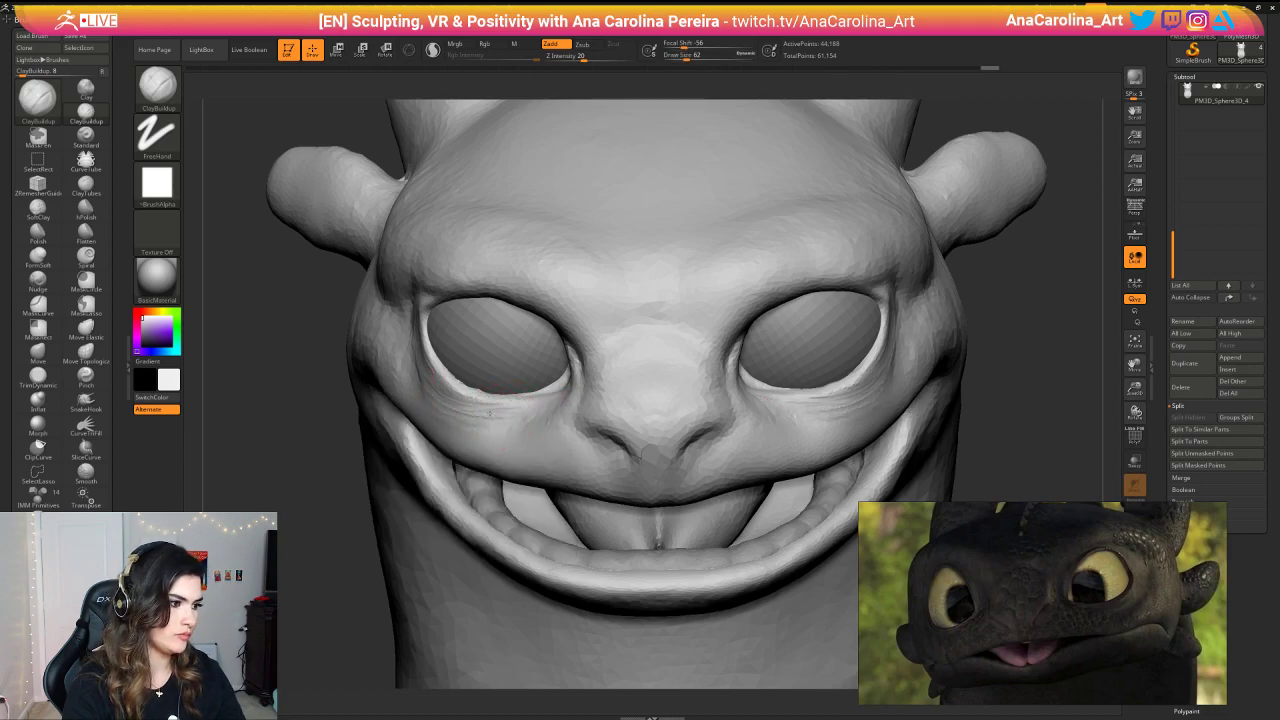
pyautogui.moveTo(304, 528); pyautogui.dragTo(337, 486)
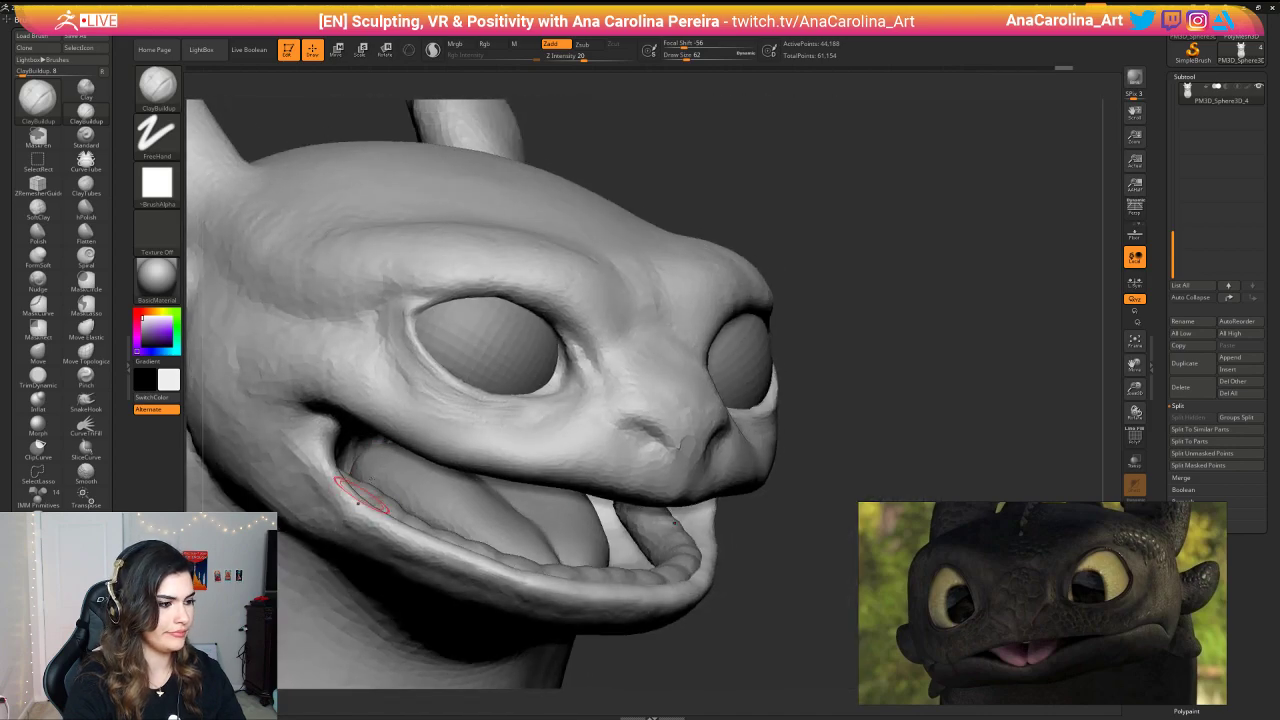
pyautogui.moveTo(393, 337); pyautogui.dragTo(438, 396)
pyautogui.moveTo(397, 308)
pyautogui.mouseDown()
pyautogui.moveTo(411, 358)
pyautogui.moveTo(400, 385)
pyautogui.moveTo(386, 345)
pyautogui.mouseUp()
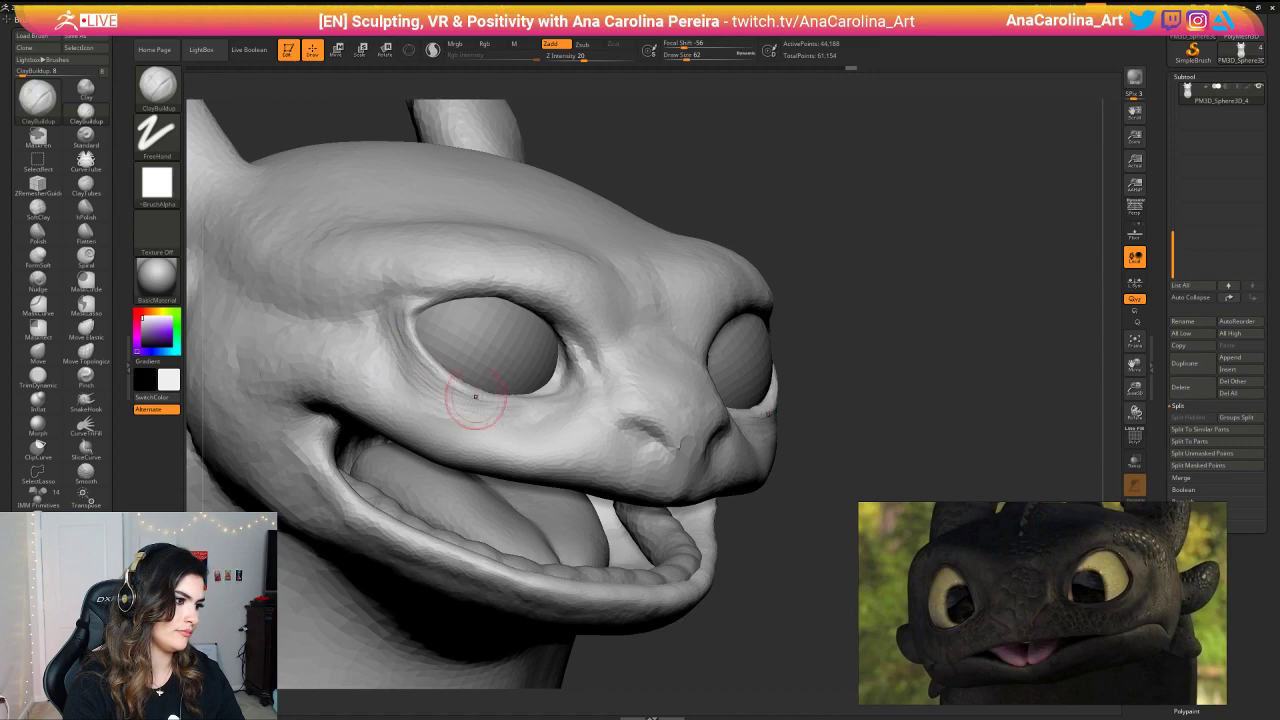
# Step: Refine the lower eyelid rims with ClayBuildup and smooth the folds around the outer eye corners
pyautogui.moveTo(592, 165)
pyautogui.keyDown('alt'); pyautogui.mouseDown()
pyautogui.moveTo(586, 120)
pyautogui.moveTo(600, 137)
pyautogui.moveTo(577, 109)
pyautogui.moveTo(577, 122)
pyautogui.mouseUp(); pyautogui.keyUp('alt')
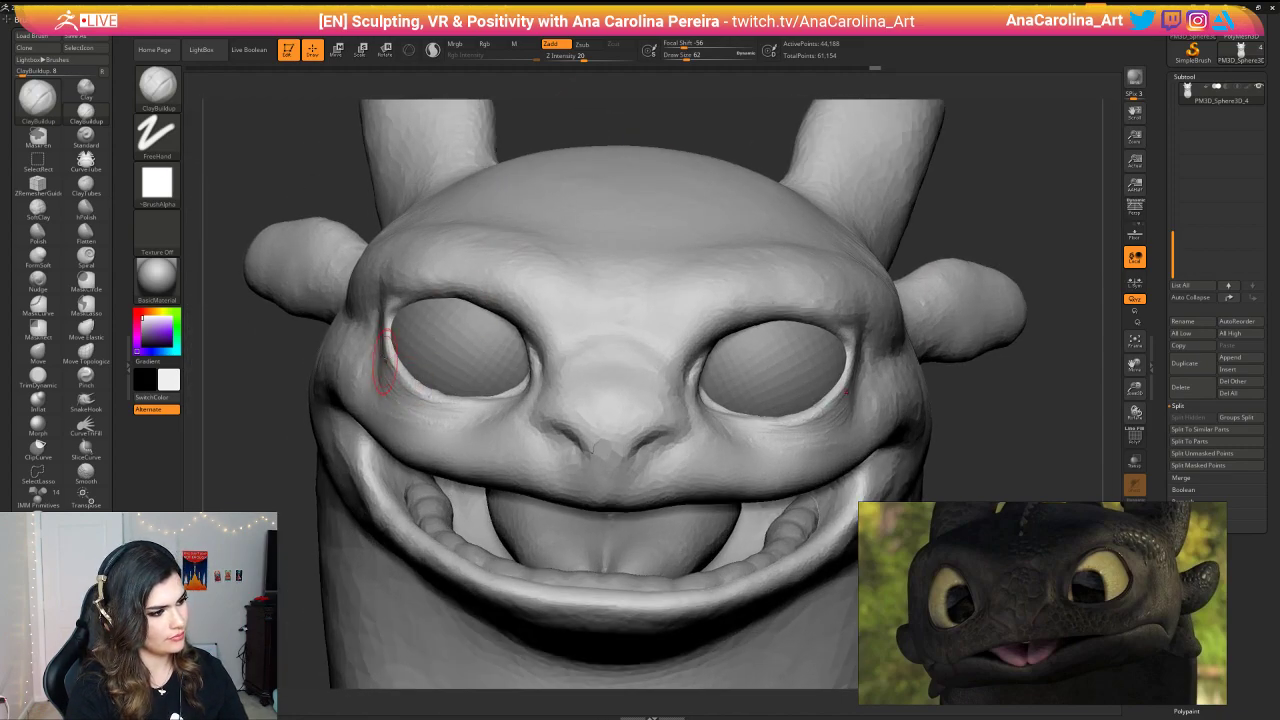
pyautogui.moveTo(457, 402); pyautogui.dragTo(460, 400)
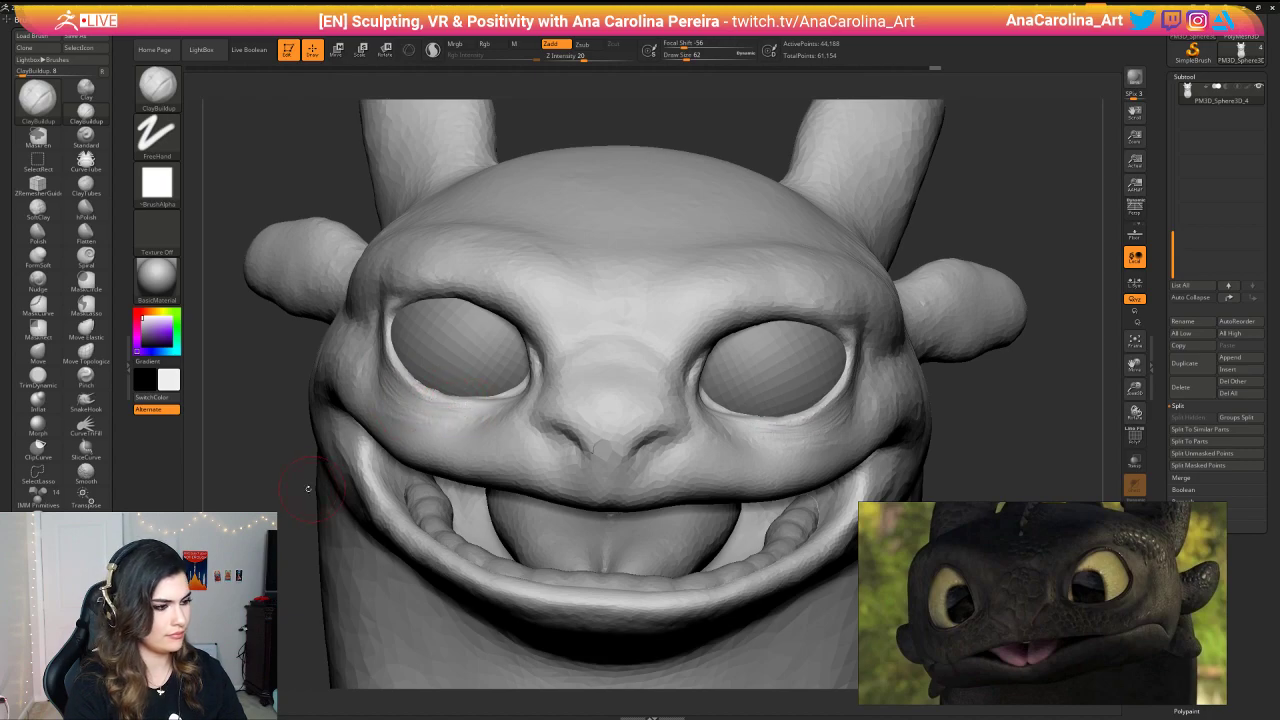
pyautogui.moveTo(278, 483)
pyautogui.mouseDown()
pyautogui.moveTo(329, 337)
pyautogui.moveTo(371, 323)
pyautogui.moveTo(367, 333)
pyautogui.mouseUp()
pyautogui.moveTo(411, 388); pyautogui.dragTo(420, 411)
pyautogui.moveTo(195, 455)
pyautogui.mouseDown()
pyautogui.moveTo(345, 455)
pyautogui.moveTo(314, 423)
pyautogui.moveTo(343, 480)
pyautogui.moveTo(310, 477)
pyautogui.moveTo(350, 418)
pyautogui.mouseUp()
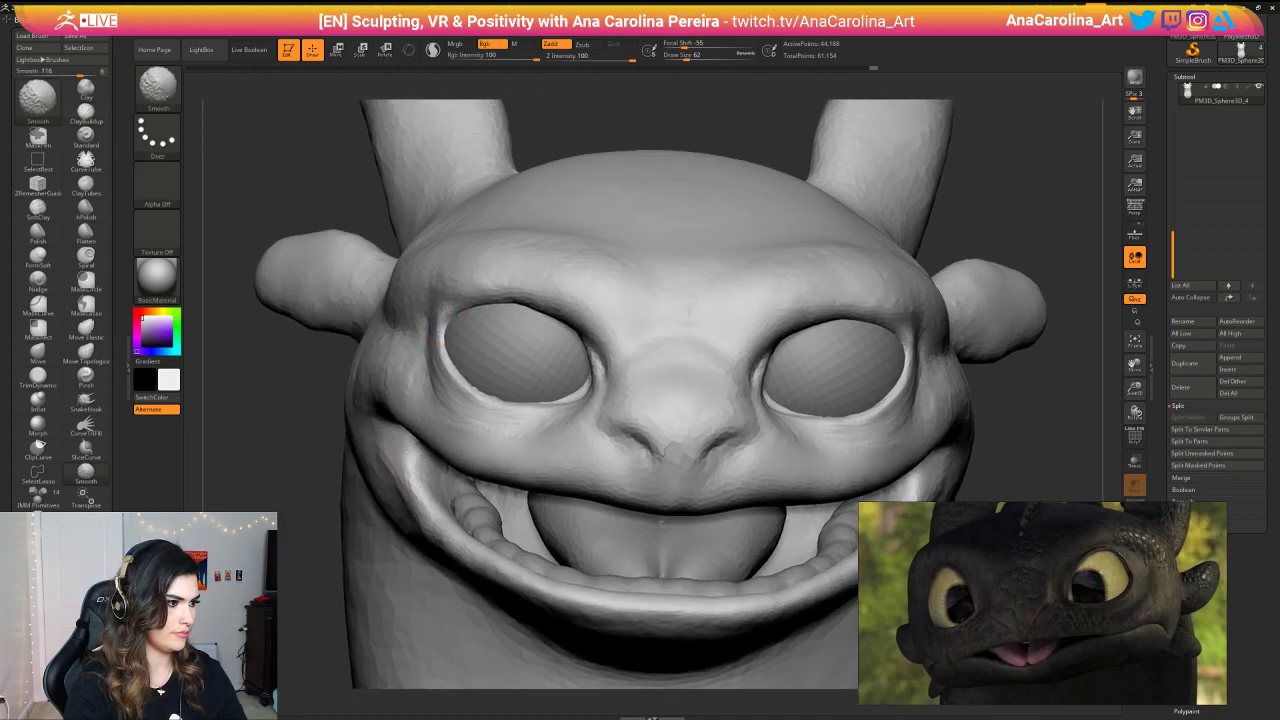
# Step: Carve a crease above the outer eye corners with DamStandard
pyautogui.press('b')
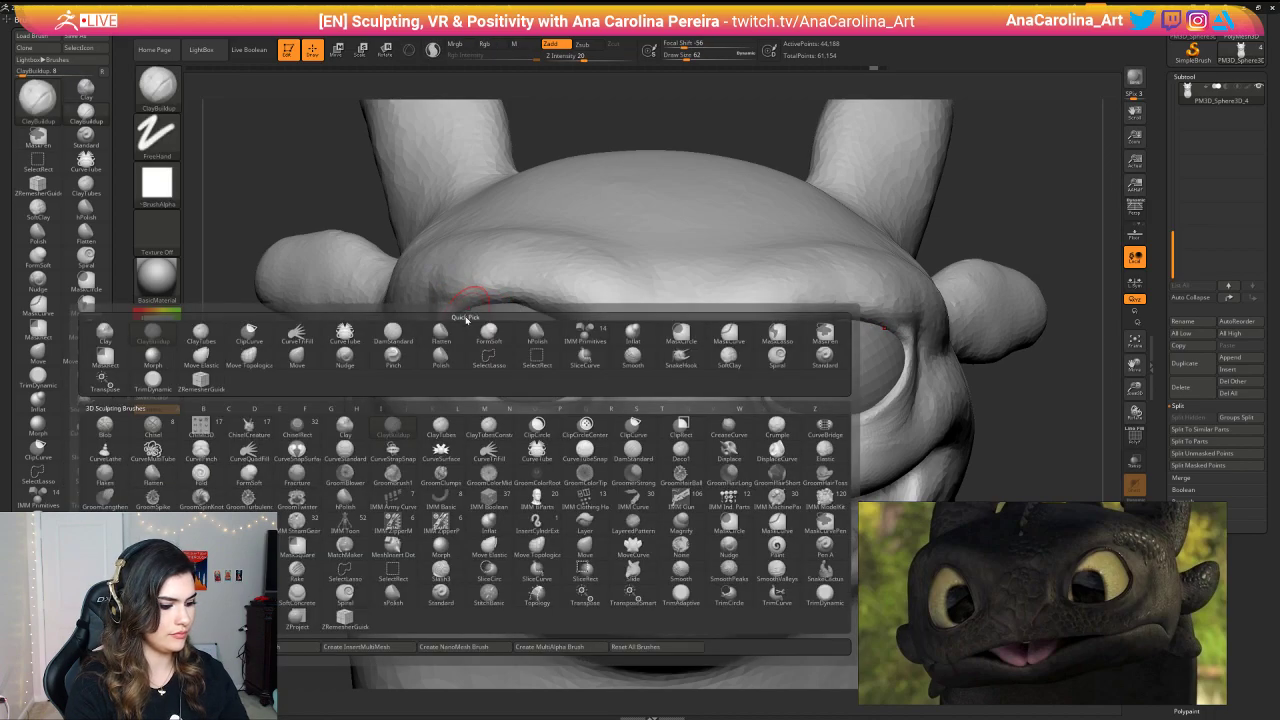
pyautogui.press('d')
pyautogui.press('s')
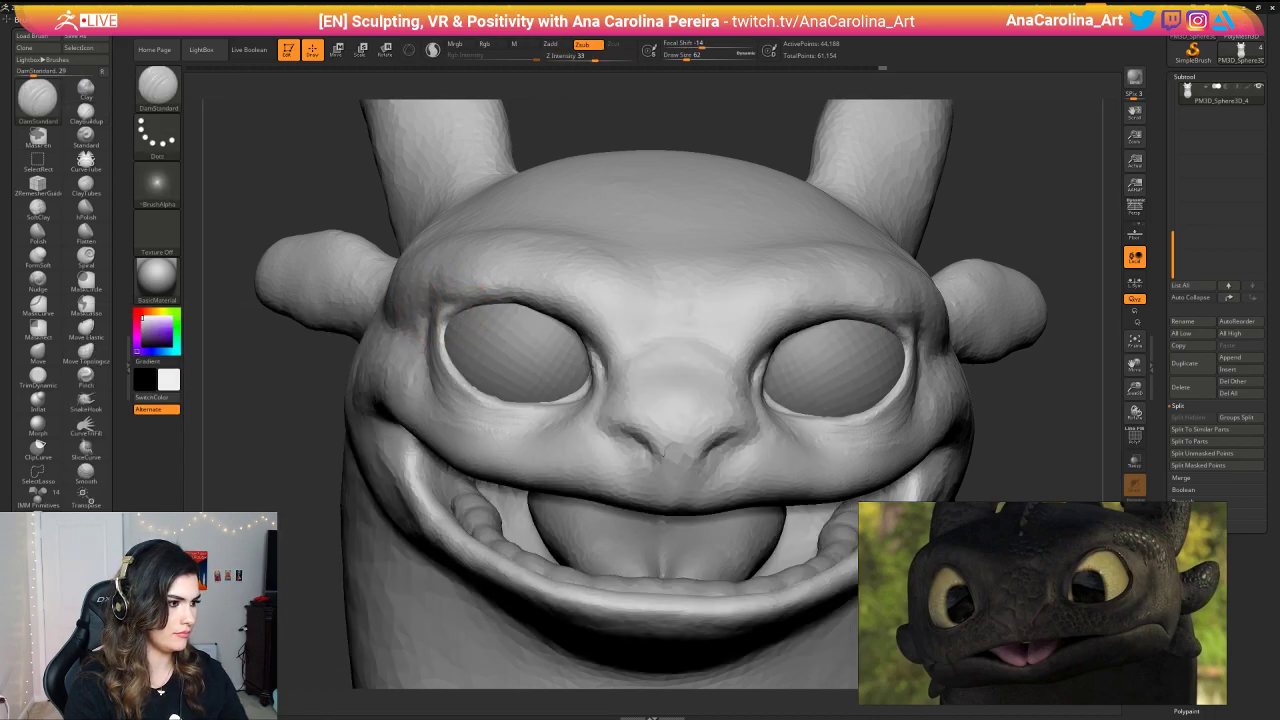
pyautogui.moveTo(430, 315); pyautogui.dragTo(472, 300)
pyautogui.moveTo(311, 443); pyautogui.dragTo(520, 446)
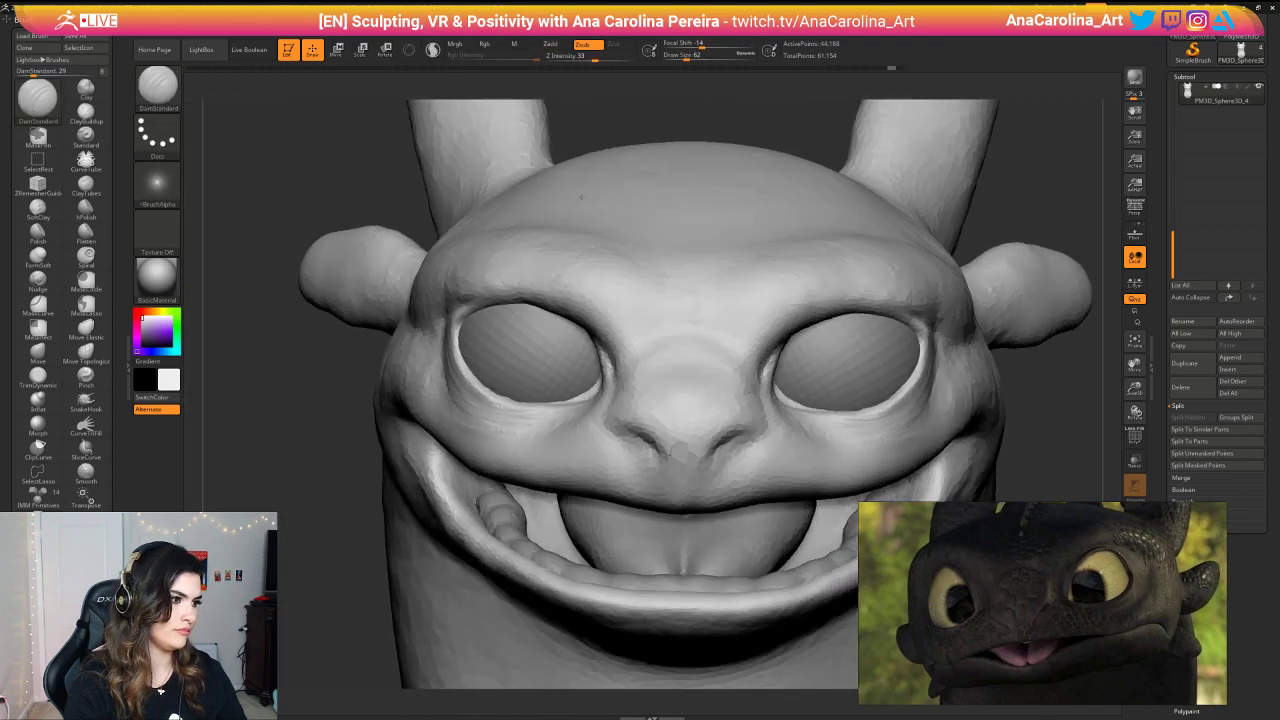
# Step: Reshape the outer eye corners with the Move brush at draw size 80
pyautogui.press('b')
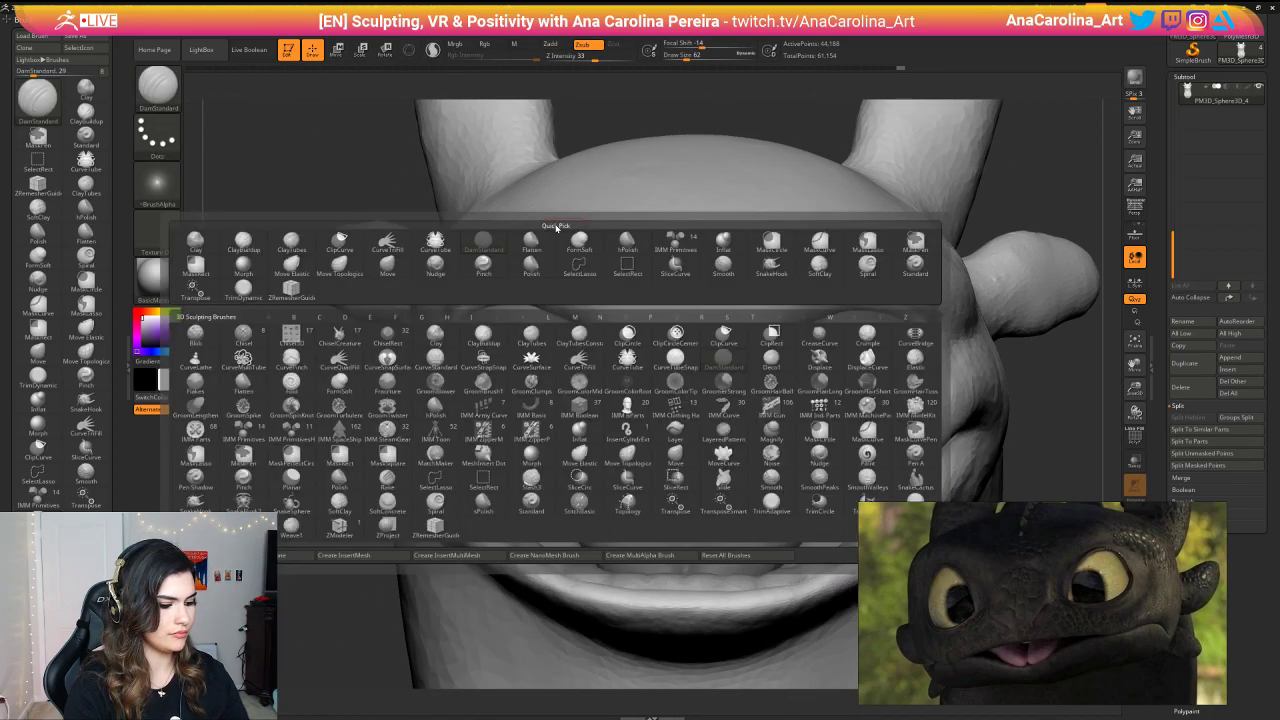
pyautogui.press('m')
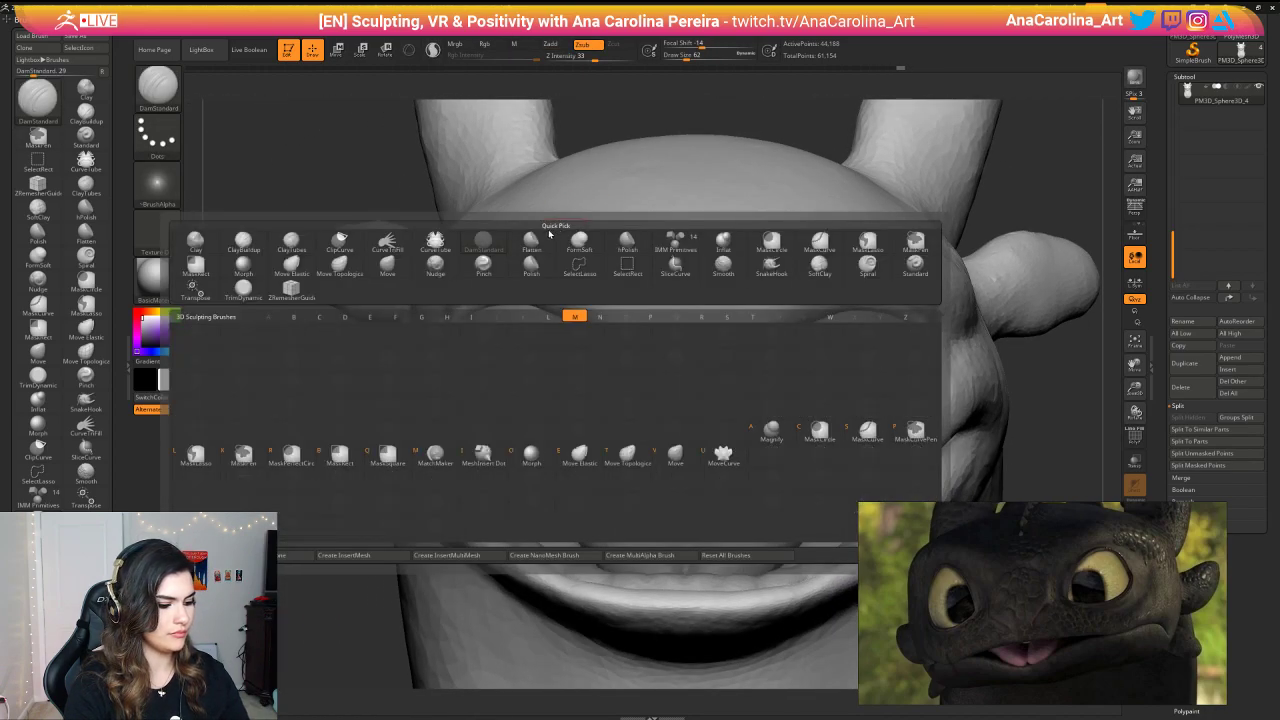
pyautogui.press('v')
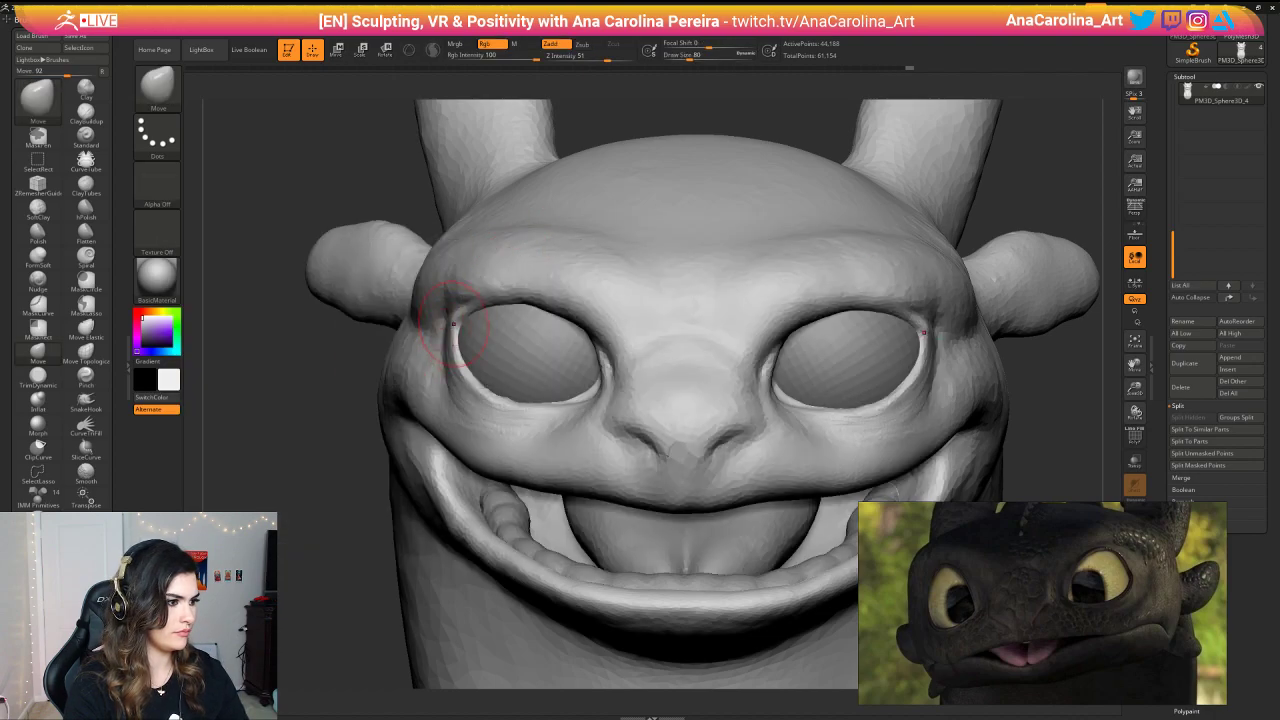
pyautogui.moveTo(454, 326); pyautogui.dragTo(446, 330)
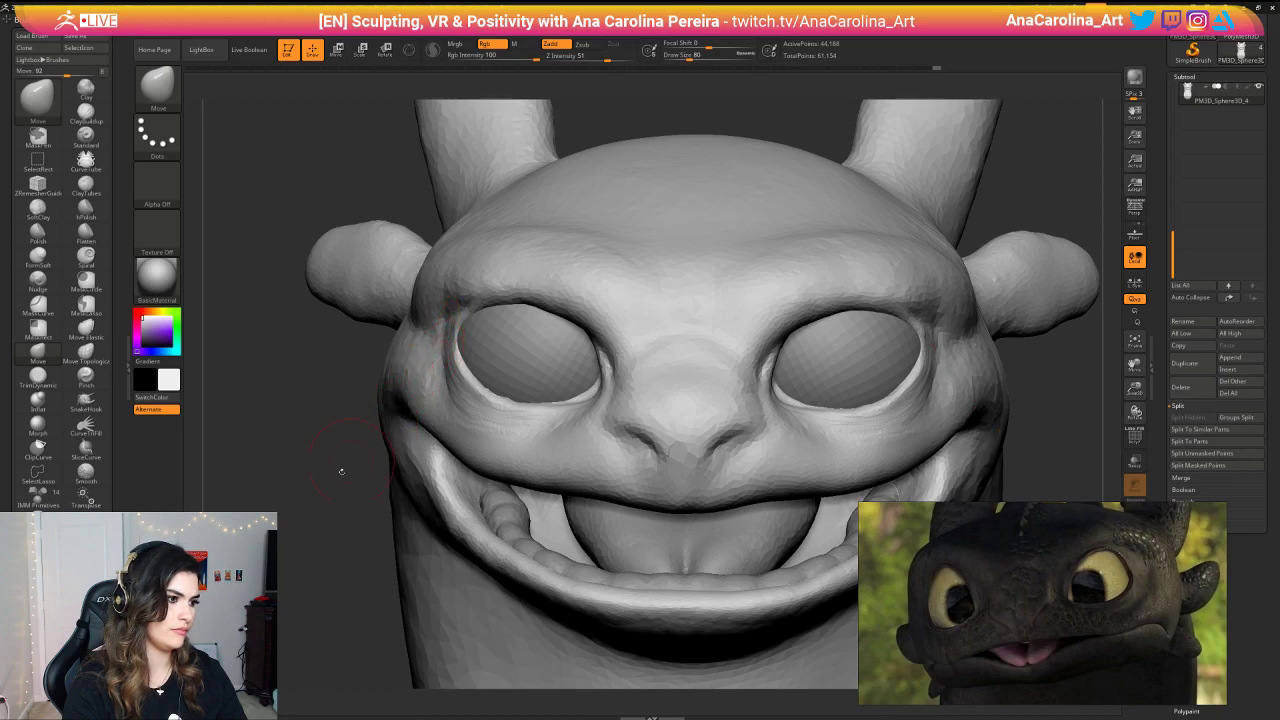
pyautogui.keyDown('alt'); pyautogui.moveTo(341, 471); pyautogui.dragTo(434, 300); pyautogui.keyUp('alt')
pyautogui.moveTo(600, 180); pyautogui.dragTo(652, 135)
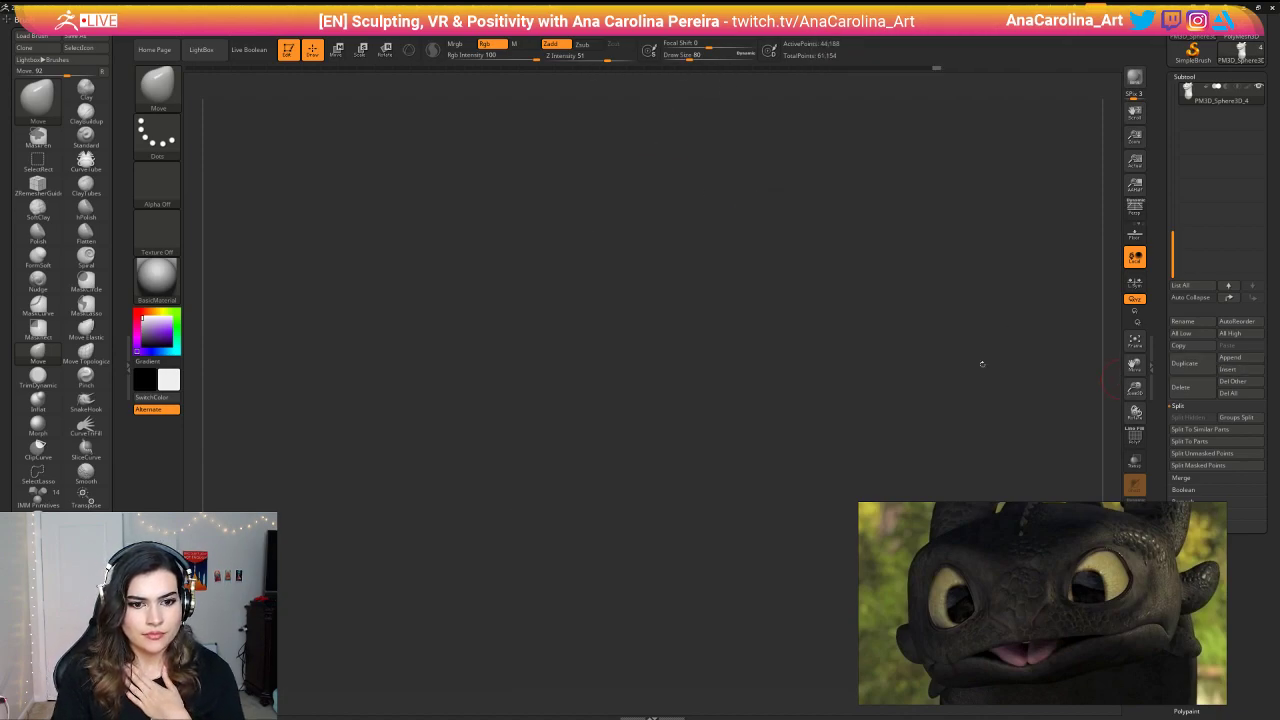
# Step: Adjust the area below the eye in side view with the Move brush, setting the draw size to 104
pyautogui.moveTo(799, 291); pyautogui.dragTo(841, 299)
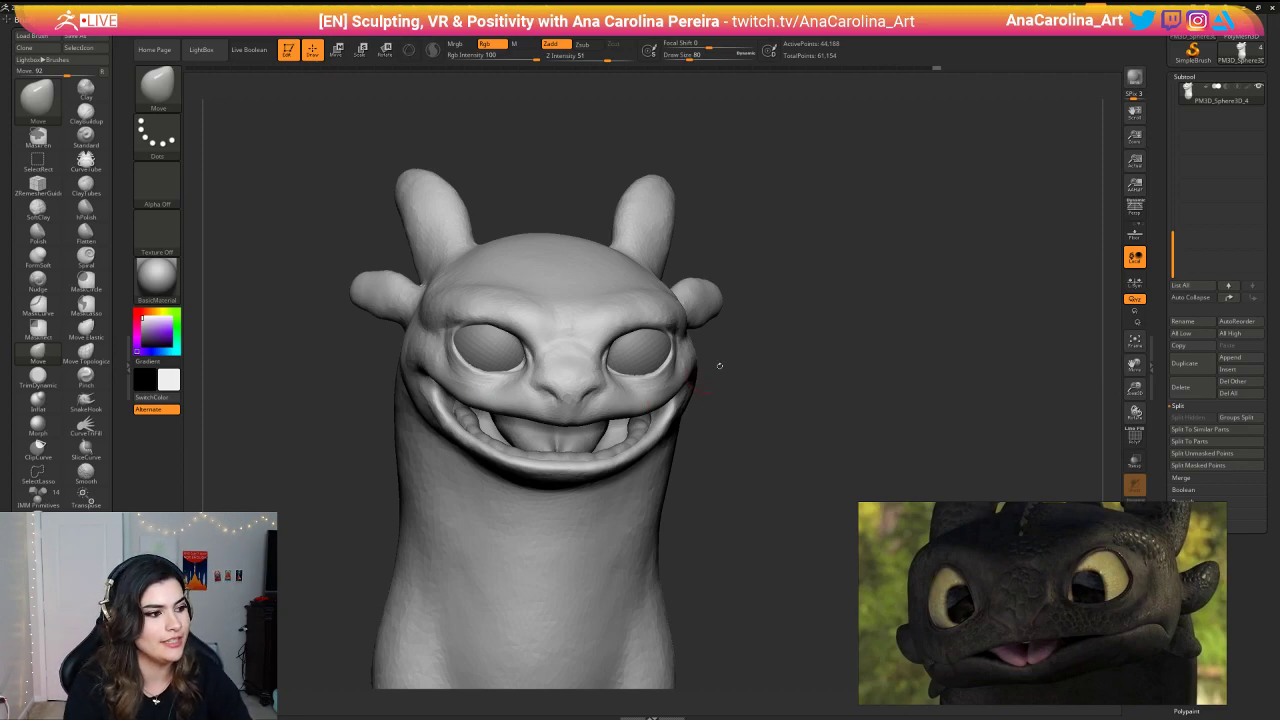
pyautogui.moveTo(719, 366); pyautogui.dragTo(803, 374)
pyautogui.keyDown('alt'); pyautogui.moveTo(885, 330); pyautogui.dragTo(917, 371); pyautogui.keyUp('alt')
pyautogui.moveTo(999, 340)
pyautogui.keyDown('alt'); pyautogui.mouseDown()
pyautogui.moveTo(963, 306)
pyautogui.moveTo(1030, 344)
pyautogui.moveTo(895, 342)
pyautogui.mouseUp(); pyautogui.keyUp('alt')
pyautogui.press('s')
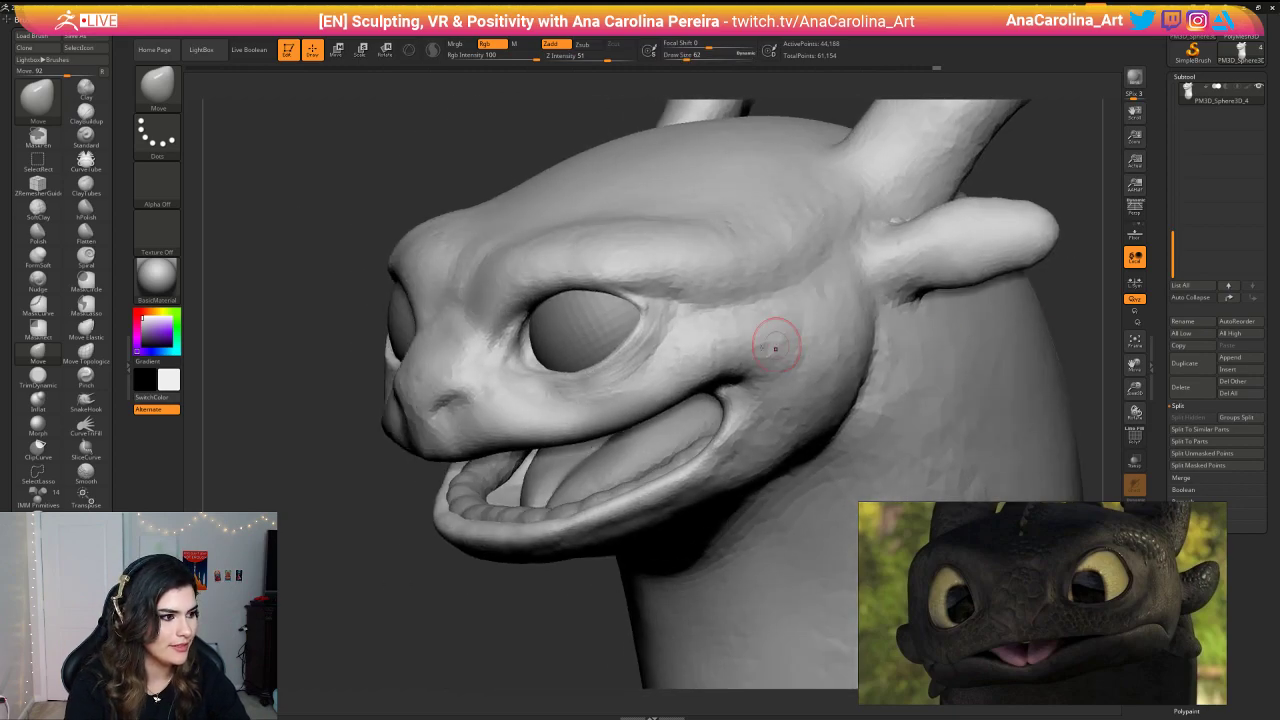
pyautogui.moveTo(776, 349); pyautogui.dragTo(670, 358, button='right')
pyautogui.press('space')
pyautogui.moveTo(540, 346); pyautogui.dragTo(551, 346)
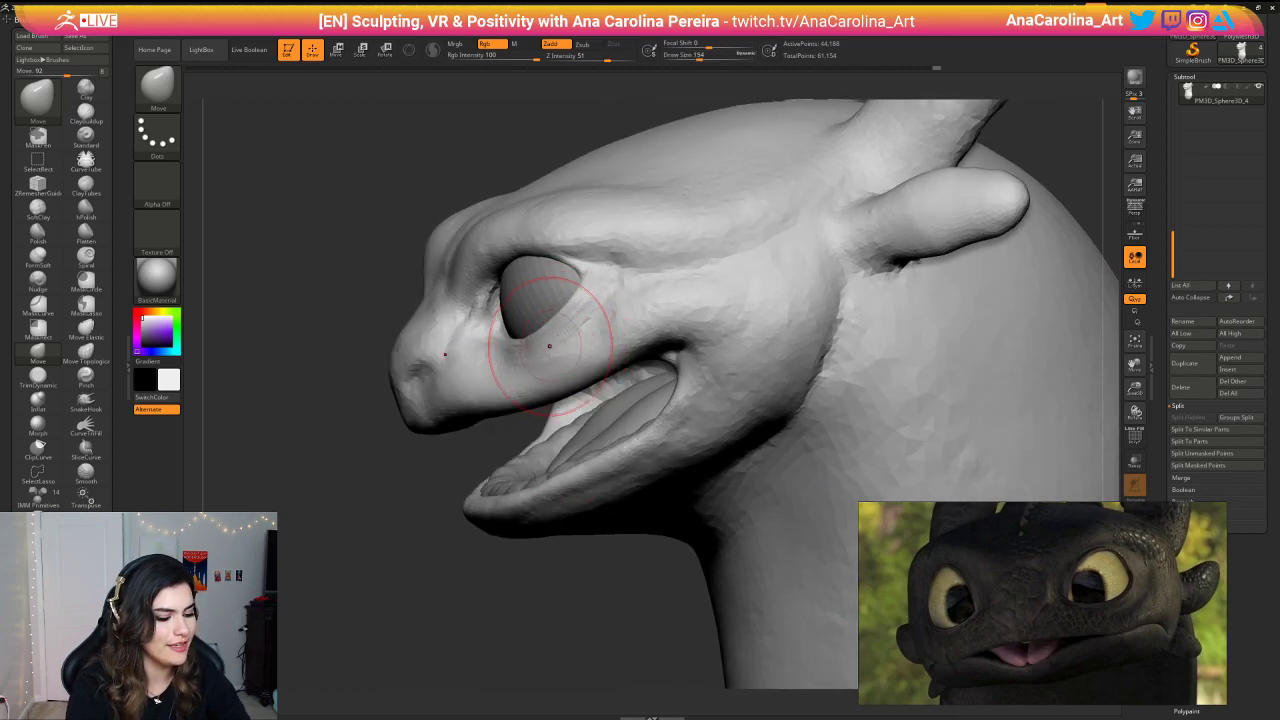
pyautogui.press('b')
pyautogui.press('Escape')
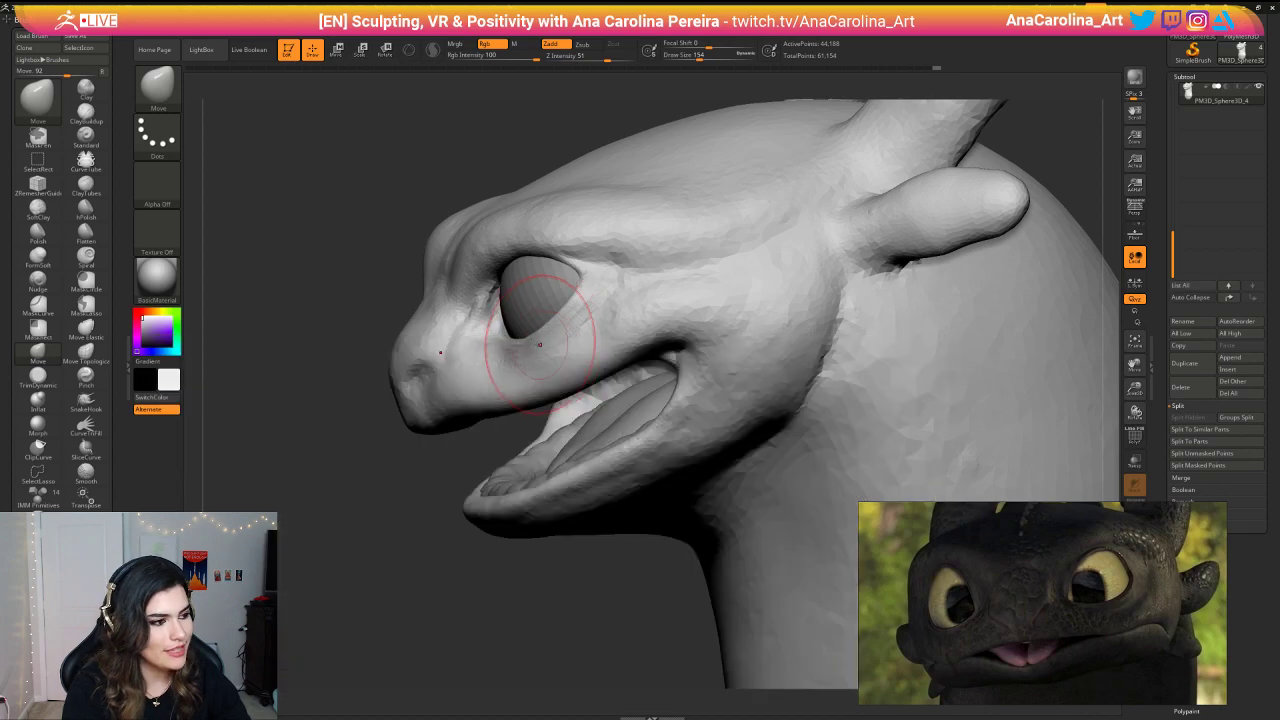
pyautogui.rightClick(482, 340)
pyautogui.moveTo(487, 338); pyautogui.dragTo(488, 338)
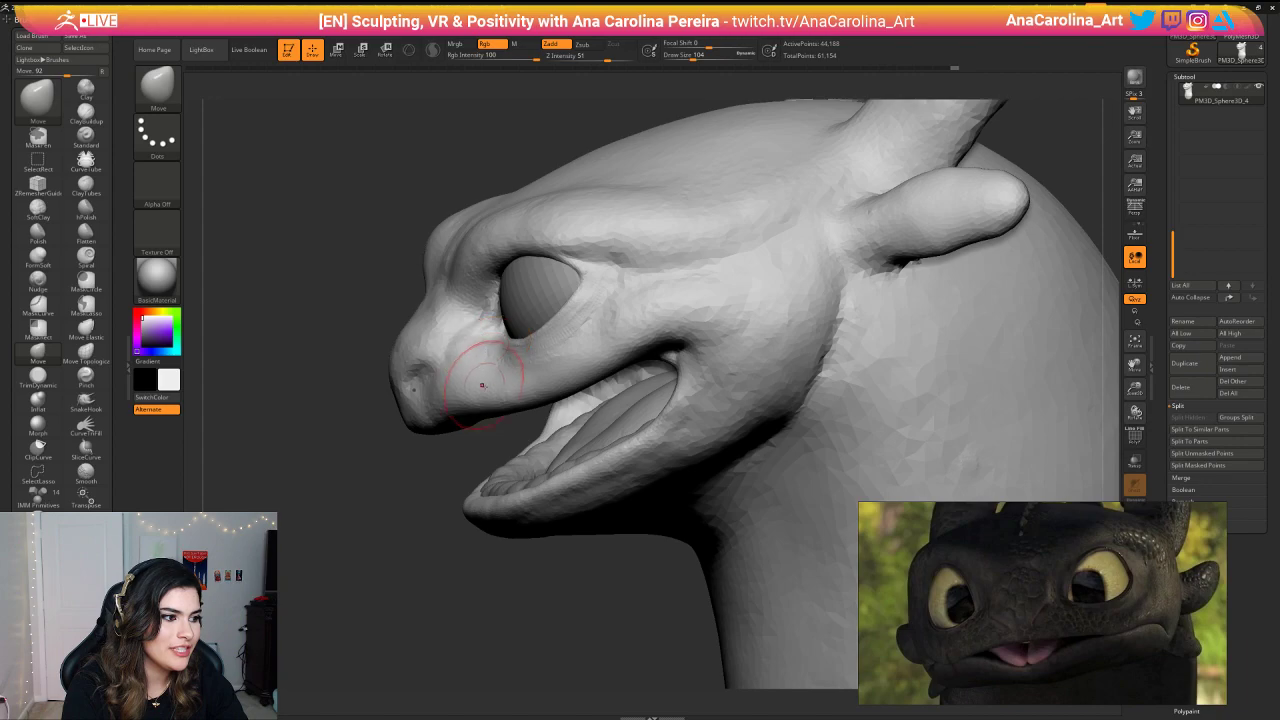
# Step: Push the lower eyelid rims outward from a high viewing angle with the Move brush
pyautogui.moveTo(480, 556); pyautogui.dragTo(640, 590)
pyautogui.moveTo(822, 378); pyautogui.dragTo(765, 425)
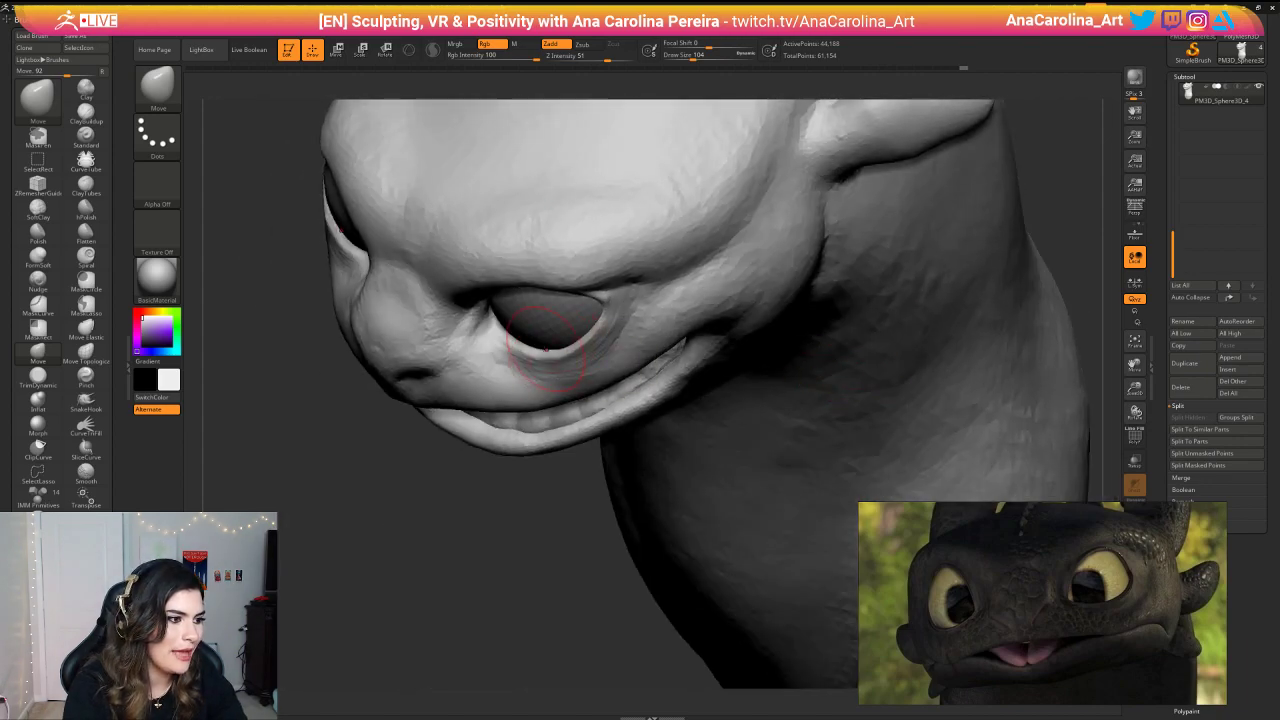
pyautogui.moveTo(545, 440); pyautogui.dragTo(563, 415, button='right')
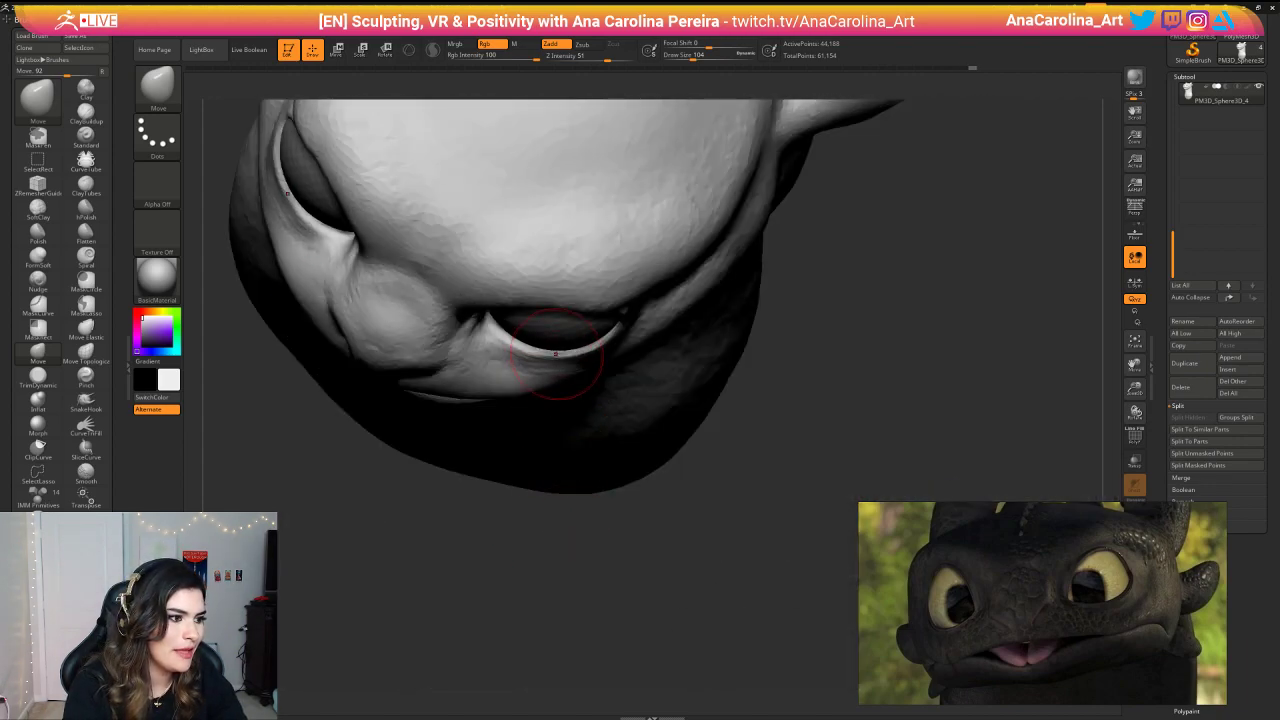
pyautogui.moveTo(568, 357); pyautogui.dragTo(565, 363)
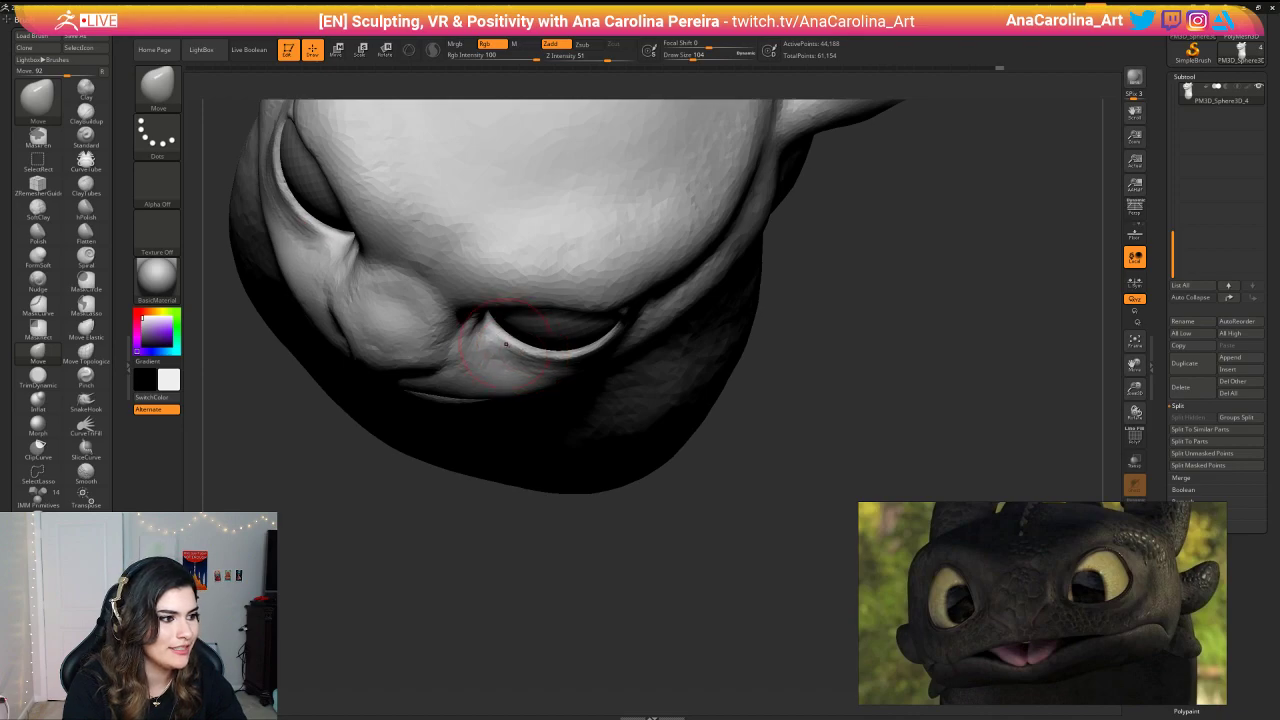
pyautogui.moveTo(506, 344)
pyautogui.mouseDown(button='right')
pyautogui.moveTo(467, 598)
pyautogui.moveTo(571, 329)
pyautogui.moveTo(600, 370)
pyautogui.moveTo(555, 397)
pyautogui.mouseUp(button='right')
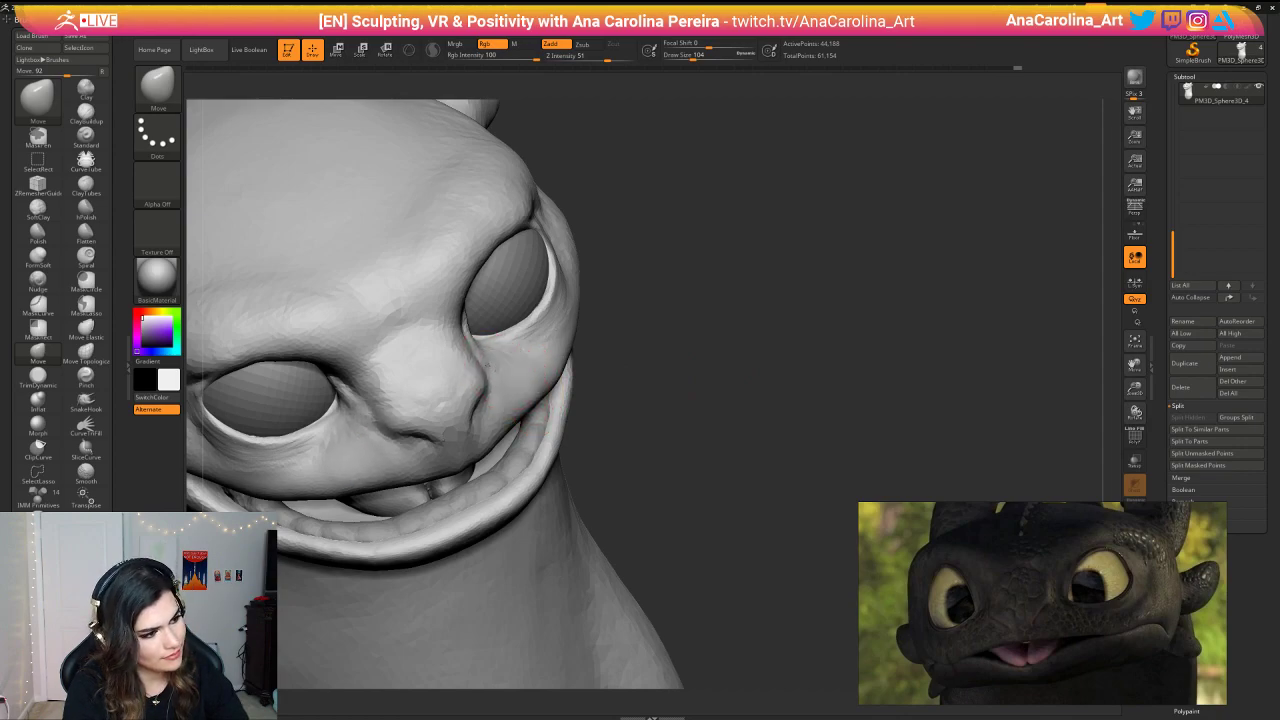
# Step: Refine the edge of the lower eyelids against the eyeballs with the Move brush, enlarging the draw size to 51
pyautogui.moveTo(501, 372)
pyautogui.mouseDown(button='right')
pyautogui.moveTo(475, 352)
pyautogui.moveTo(514, 372)
pyautogui.moveTo(594, 371)
pyautogui.moveTo(683, 313)
pyautogui.moveTo(671, 391)
pyautogui.mouseUp(button='right')
pyautogui.press('space')
pyautogui.keyDown('alt'); pyautogui.moveTo(729, 297); pyautogui.dragTo(738, 350, button='right'); pyautogui.keyUp('alt')
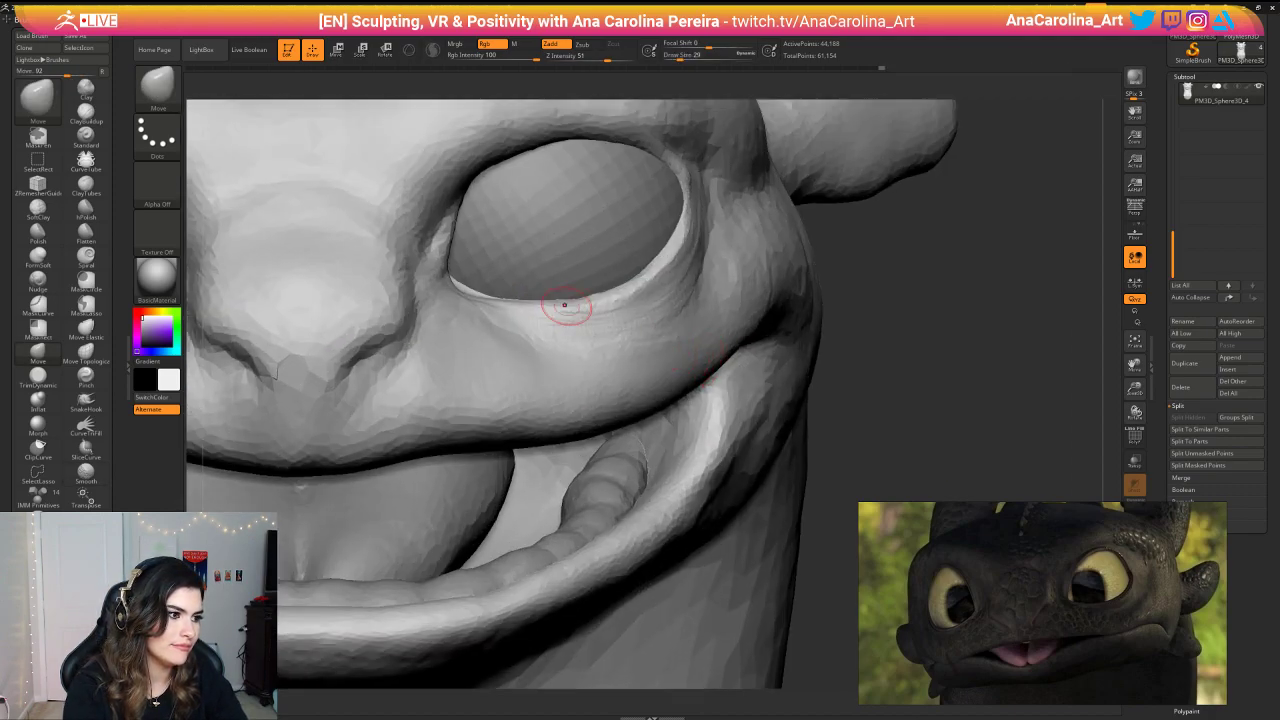
pyautogui.press('space')
pyautogui.moveTo(534, 305); pyautogui.dragTo(549, 304)
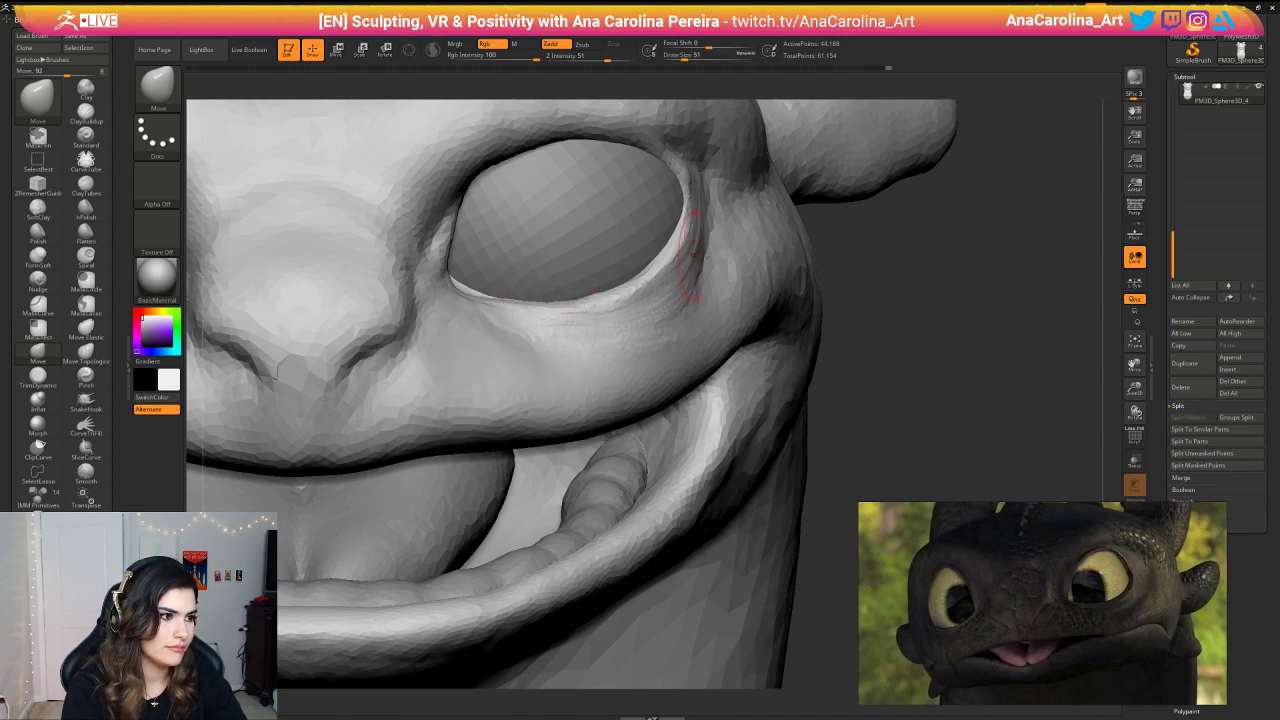
# Step: Frame the whole head, then smooth and adjust the outer eyelid areas with the Move brush at draw size 60
pyautogui.press('f')
pyautogui.keyDown('alt'); pyautogui.moveTo(863, 151); pyautogui.dragTo(808, 215, button='right'); pyautogui.keyUp('alt')
pyautogui.press('shift')
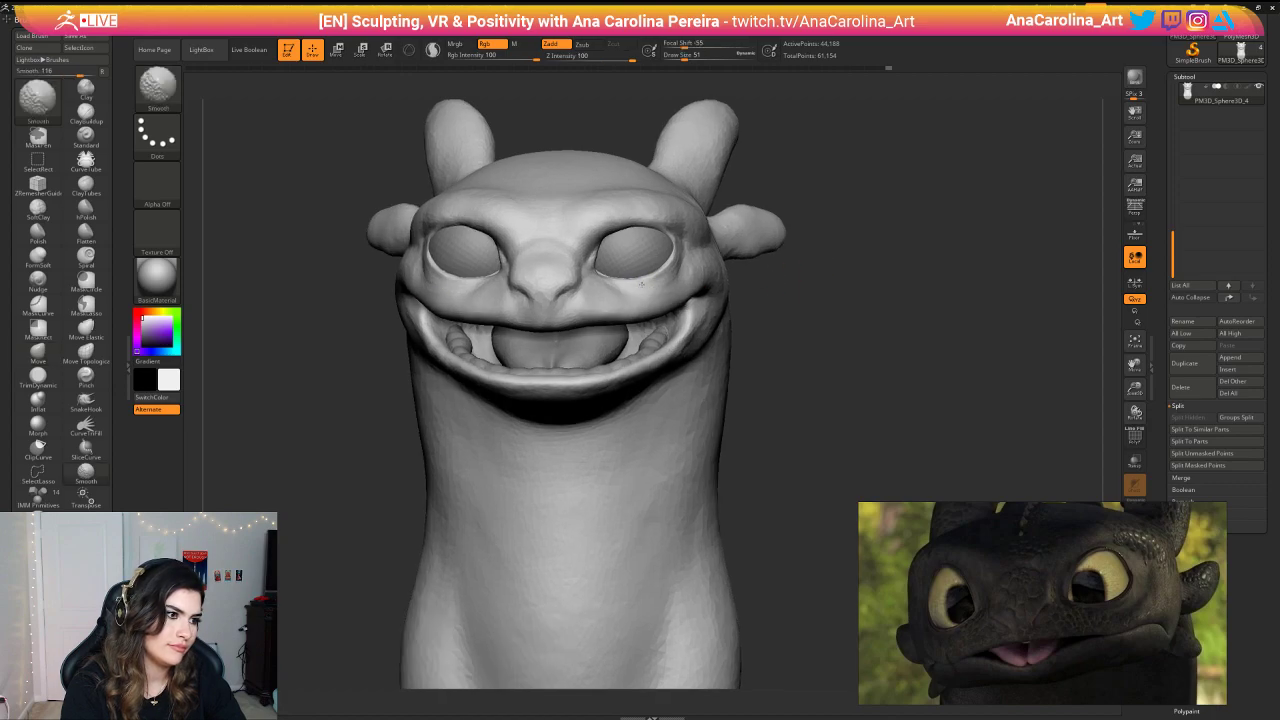
pyautogui.press('shift')
pyautogui.press('space')
pyautogui.moveTo(681, 256); pyautogui.dragTo(685, 256)
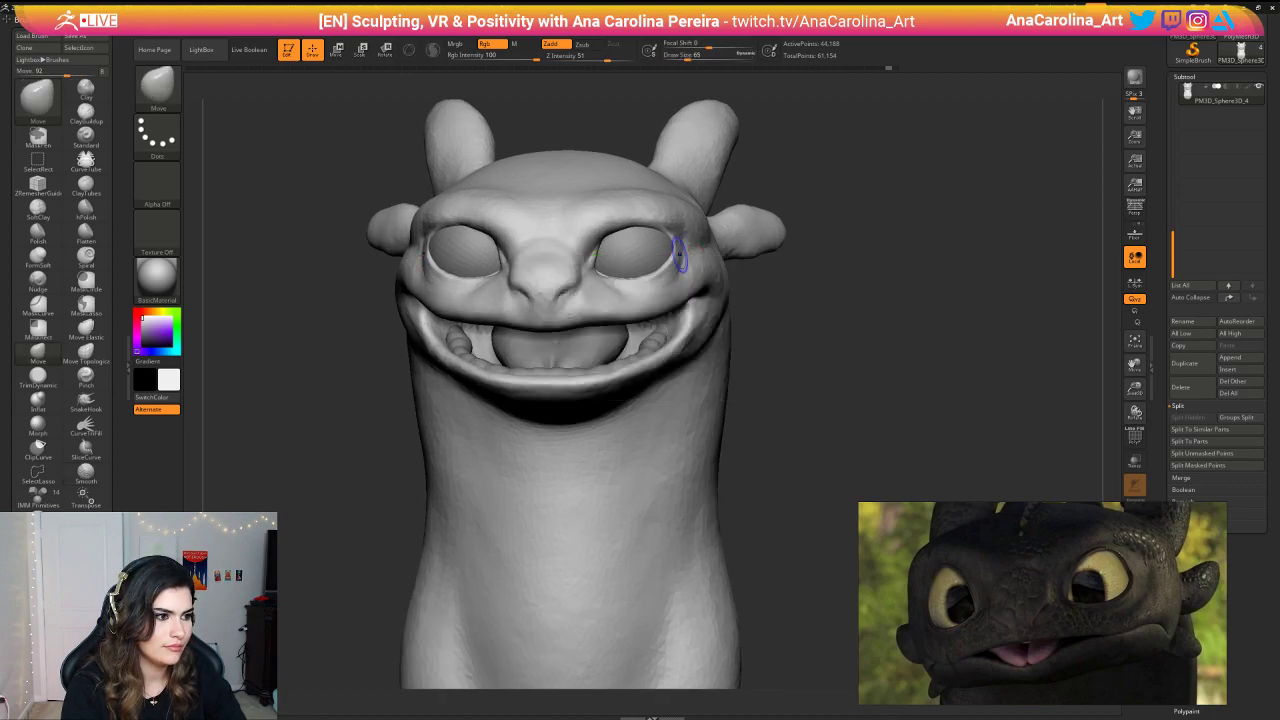
pyautogui.press('shift')
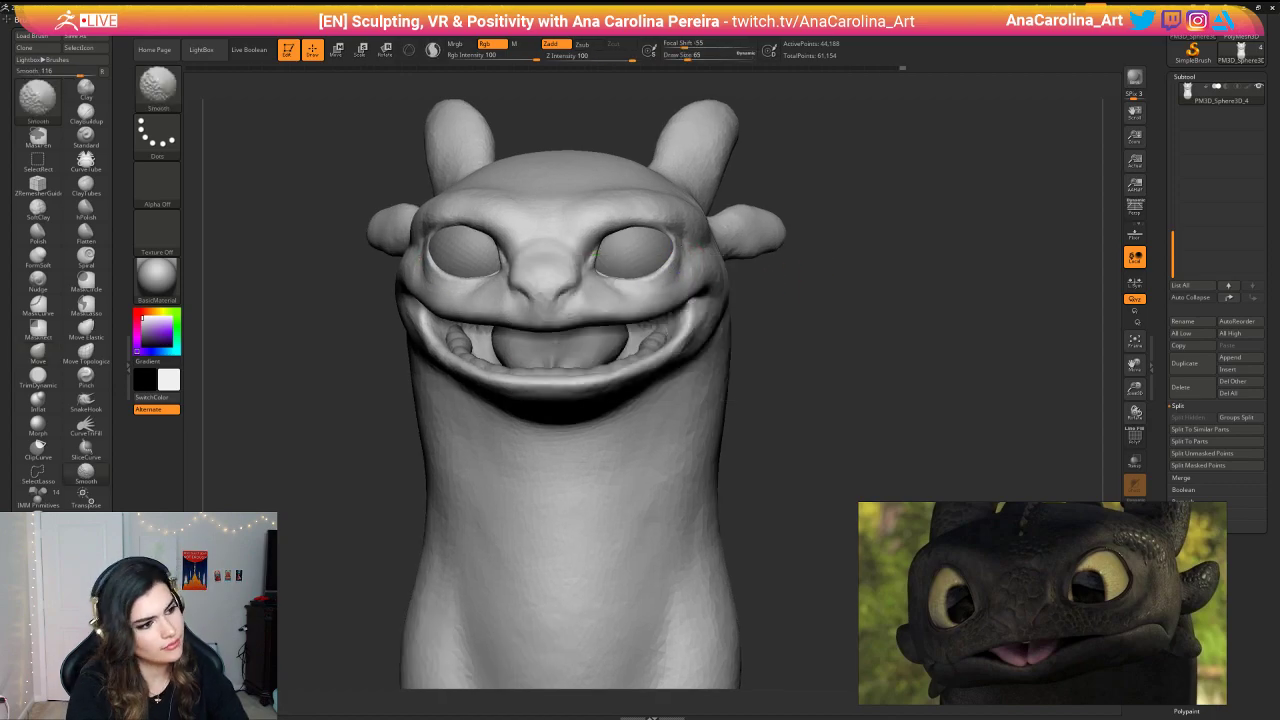
pyautogui.press('shift')
# Step: Compare the face and eye area with the smiling film reference from the front and at an angle
pyautogui.moveTo(757, 323)
pyautogui.mouseDown()
pyautogui.moveTo(800, 323)
pyautogui.moveTo(775, 265)
pyautogui.moveTo(816, 355)
pyautogui.mouseUp()
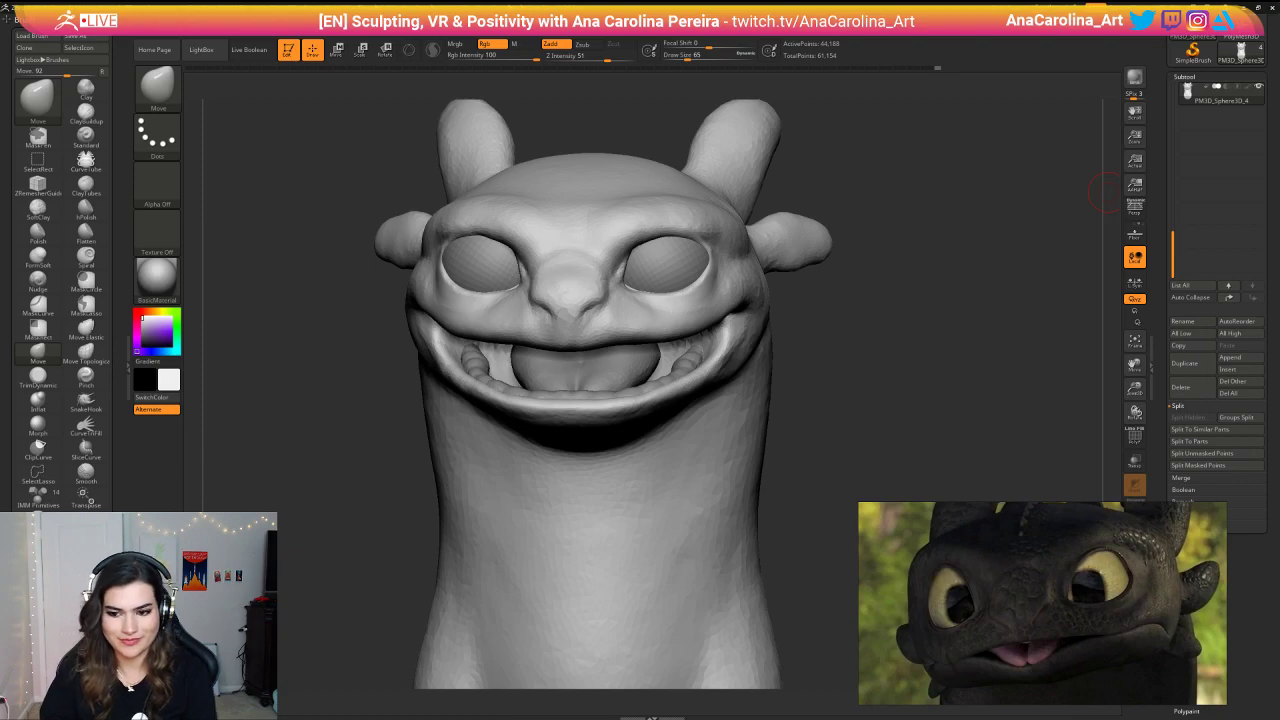
pyautogui.moveTo(795, 343)
pyautogui.mouseDown()
pyautogui.moveTo(823, 361)
pyautogui.moveTo(815, 285)
pyautogui.moveTo(785, 283)
pyautogui.moveTo(880, 279)
pyautogui.moveTo(766, 300)
pyautogui.moveTo(828, 278)
pyautogui.moveTo(840, 375)
pyautogui.moveTo(852, 362)
pyautogui.mouseUp()
pyautogui.press('space')
pyautogui.press('space')
pyautogui.moveTo(858, 327)
pyautogui.mouseDown()
pyautogui.moveTo(885, 322)
pyautogui.moveTo(820, 318)
pyautogui.mouseUp()
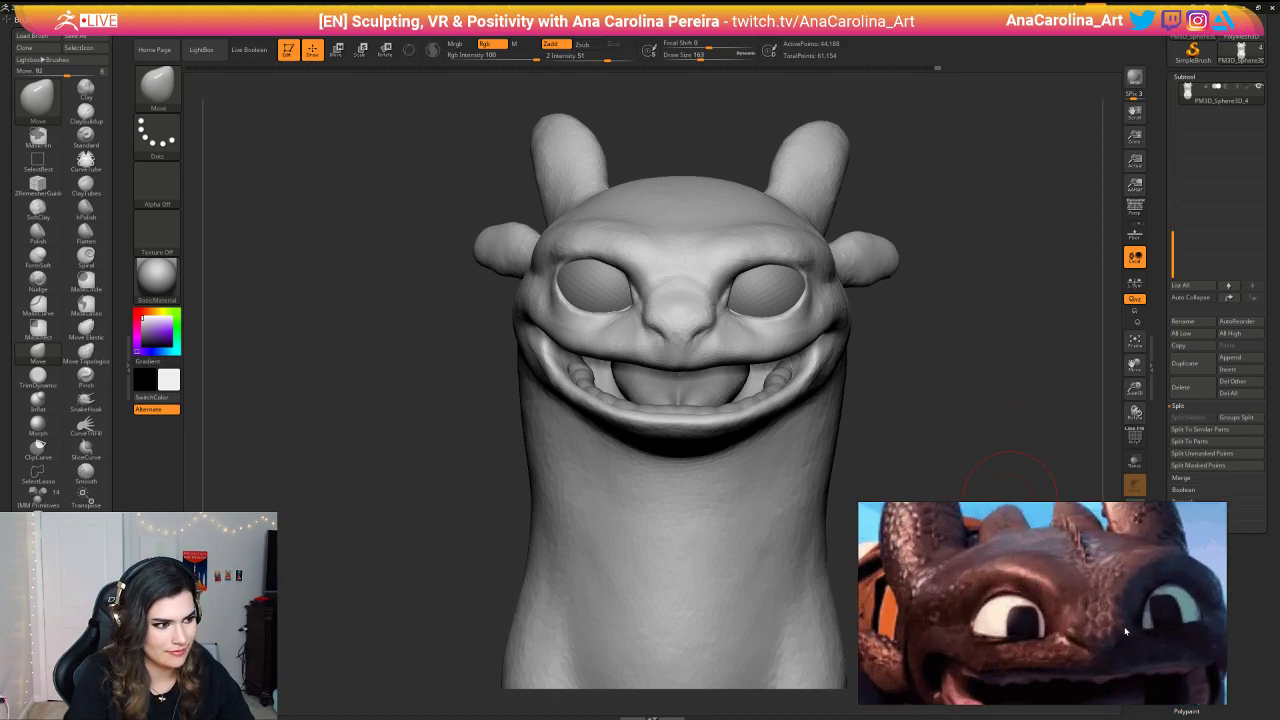
pyautogui.moveTo(935, 310)
pyautogui.mouseDown()
pyautogui.moveTo(915, 365)
pyautogui.moveTo(903, 300)
pyautogui.moveTo(991, 326)
pyautogui.moveTo(958, 318)
pyautogui.mouseUp()
# Step: Carve creases above the upper eyelids with DamStandard at draw size 90
pyautogui.press('b')
pyautogui.press('d')
pyautogui.press('s')
pyautogui.press('space')
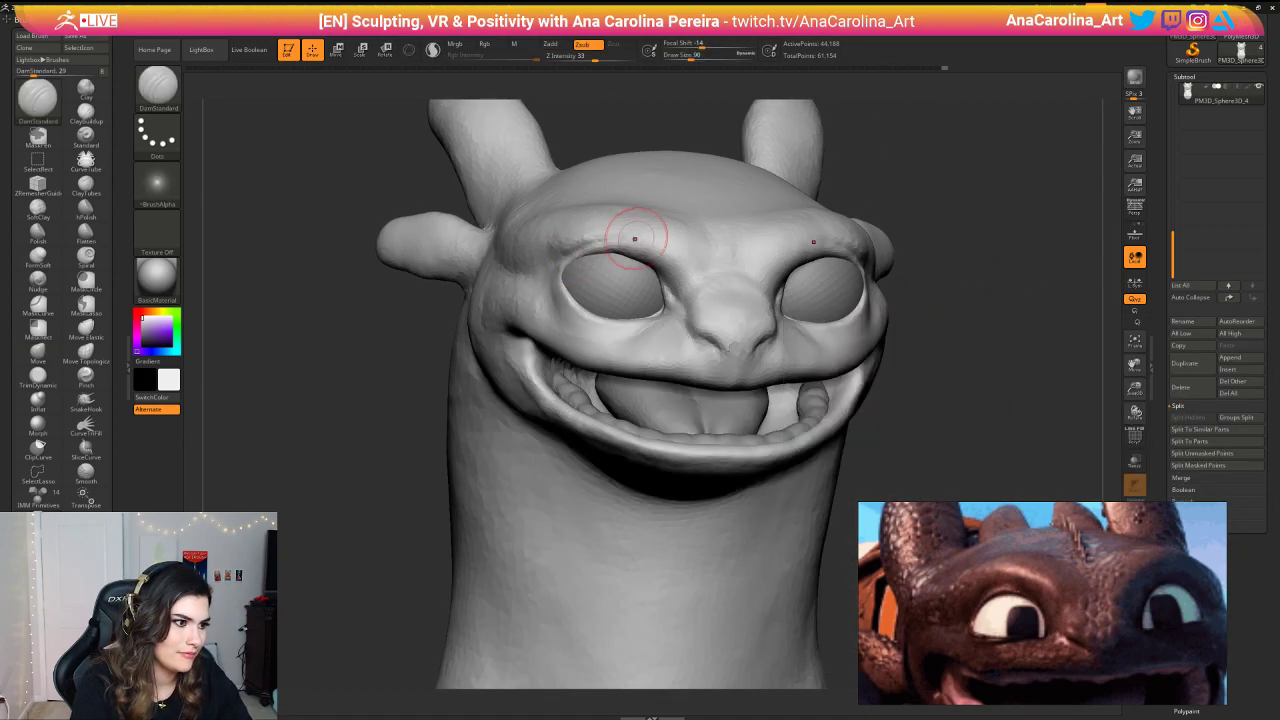
pyautogui.moveTo(607, 244); pyautogui.dragTo(671, 261)
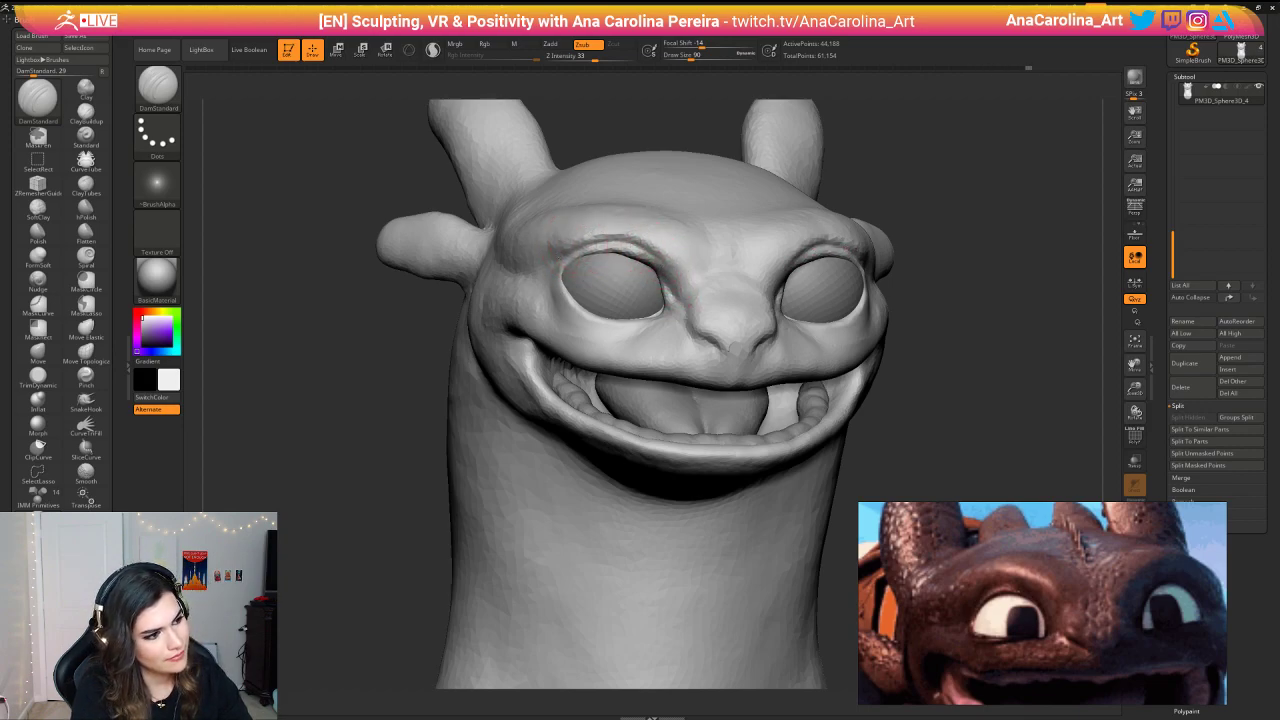
# Step: Touch up the crease at the outer eye corners and build up the brows above the eyes with ClayBuildup at draw size 158
pyautogui.moveTo(592, 243); pyautogui.dragTo(561, 250)
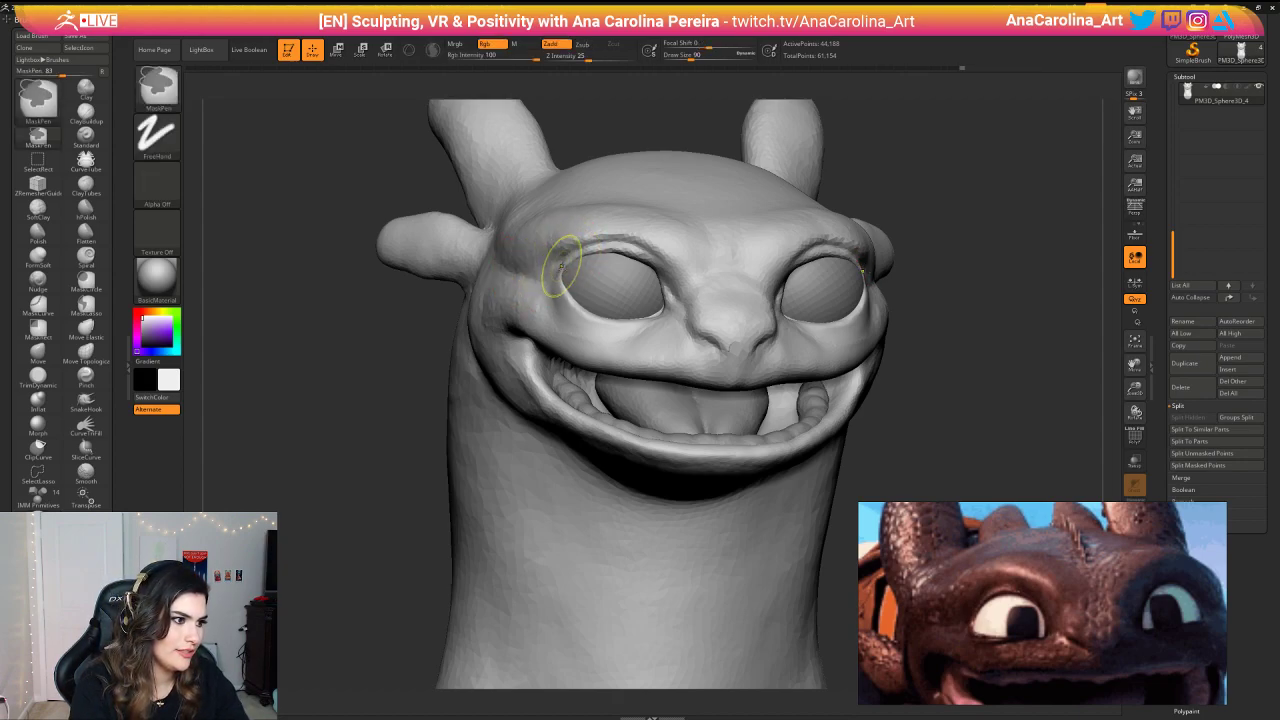
pyautogui.press('ctrl')
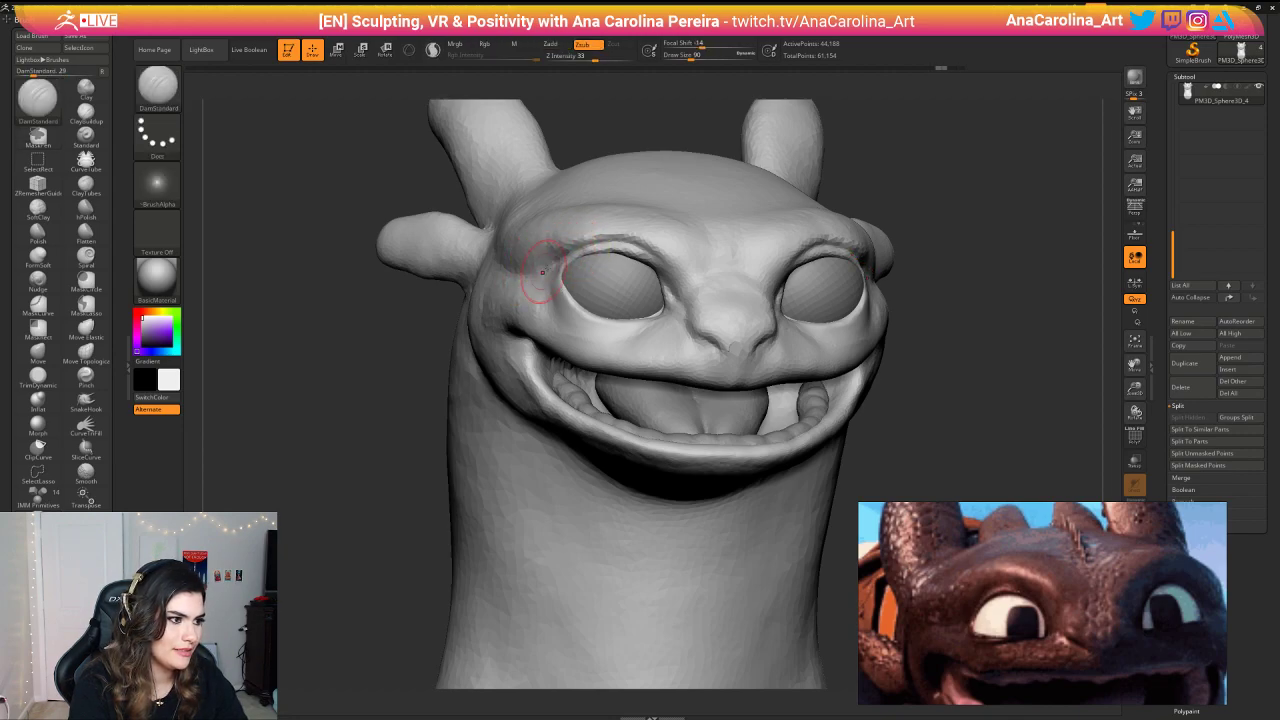
pyautogui.press('b')
pyautogui.press('c')
pyautogui.press('b')
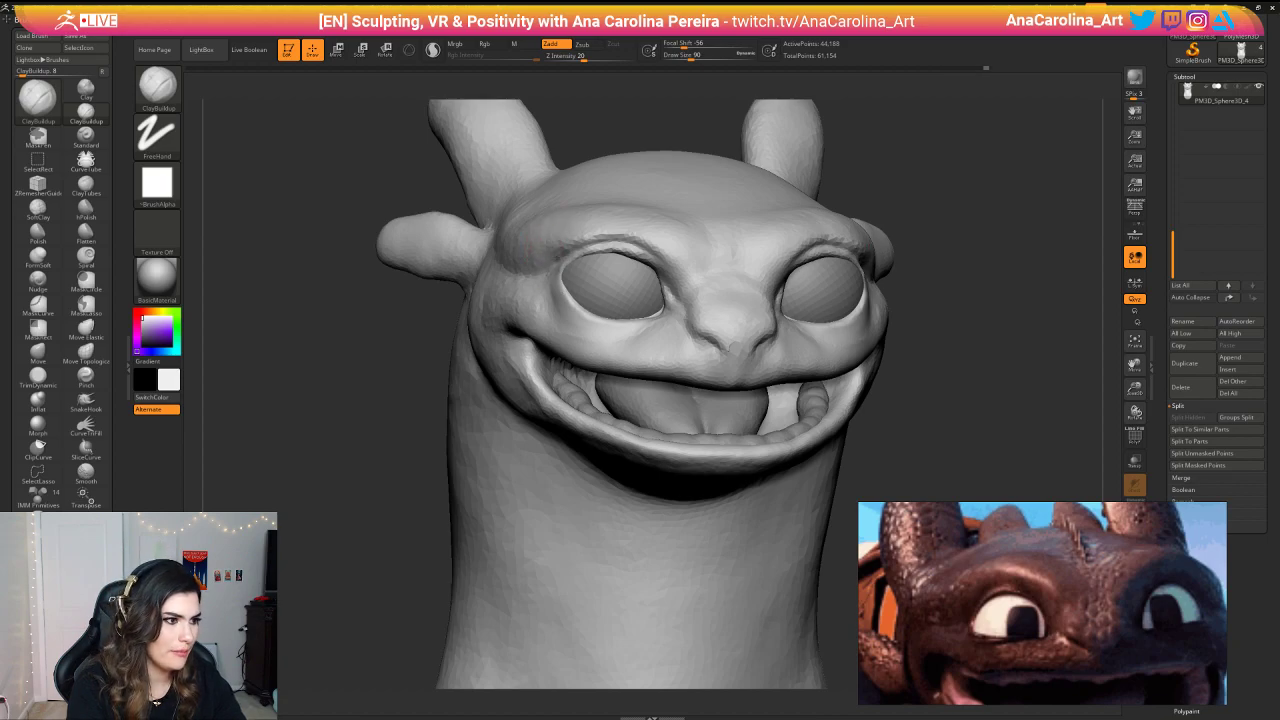
pyautogui.press('space')
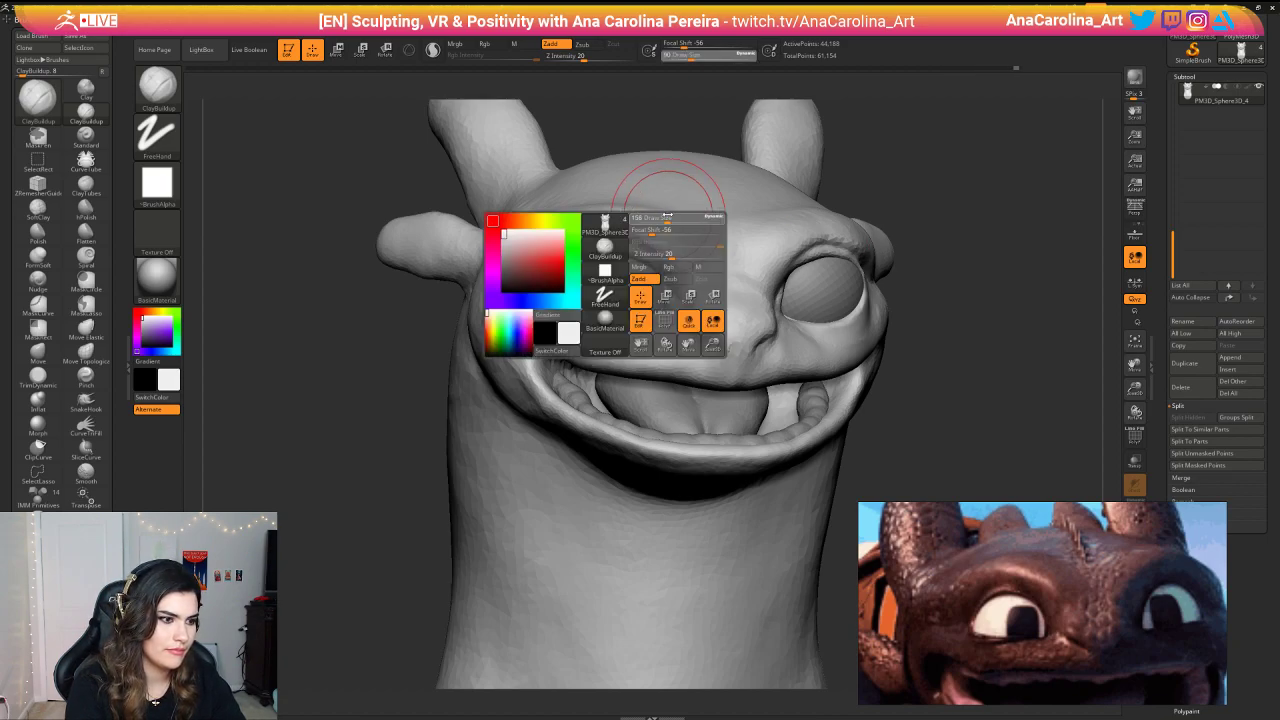
pyautogui.moveTo(704, 222); pyautogui.dragTo(786, 240, button='right')
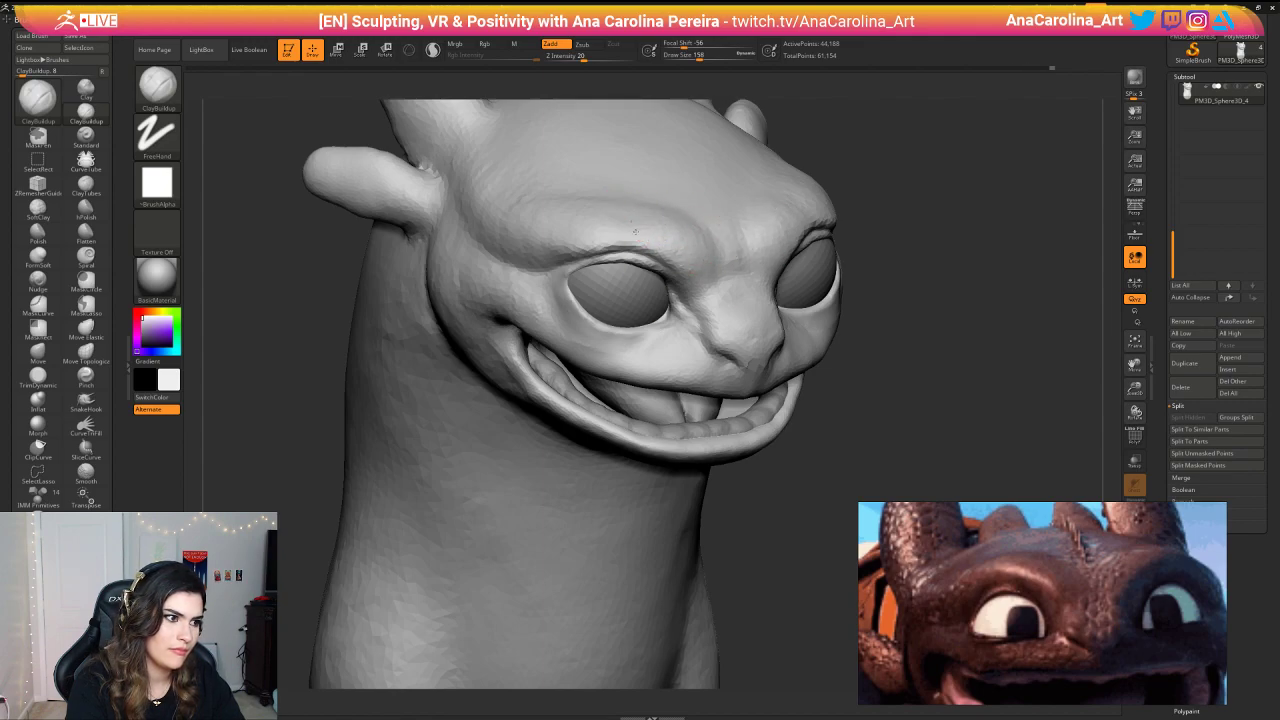
pyautogui.moveTo(886, 286); pyautogui.dragTo(871, 262, button='right')
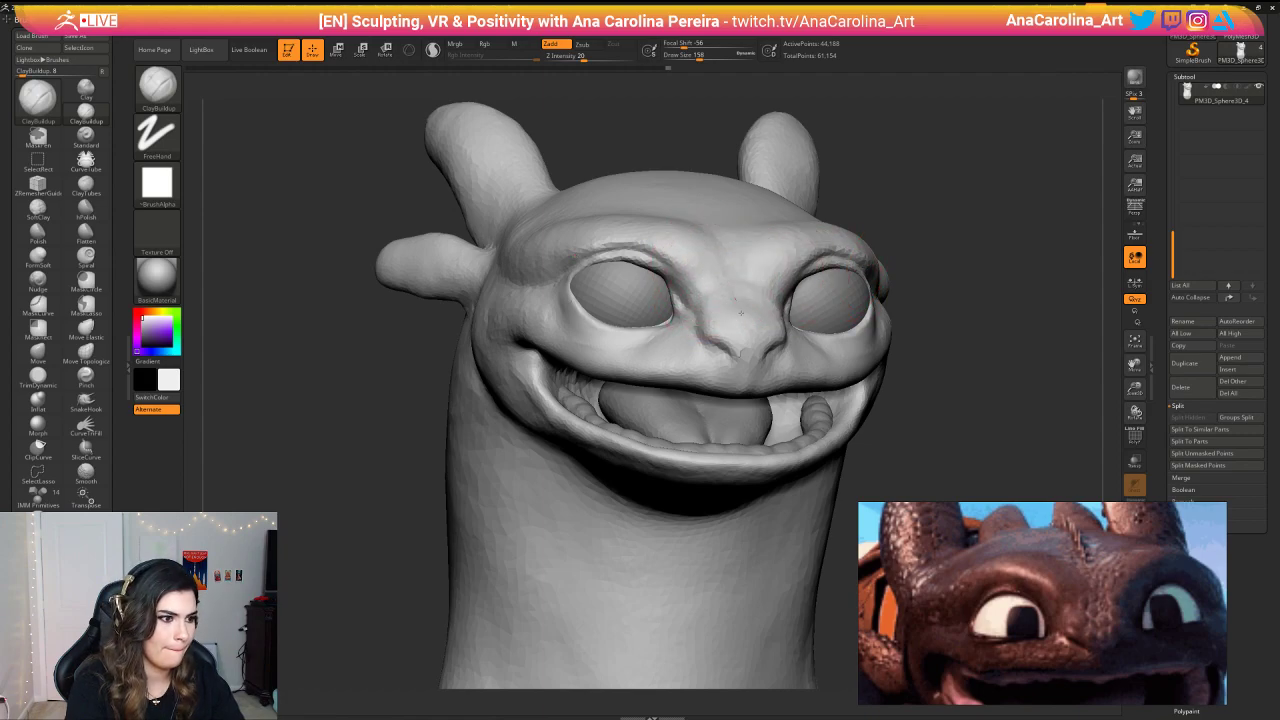
# Step: Add volume around the nose and upper lip with ClayBuildup at draw size 104
pyautogui.press('space')
pyautogui.moveTo(742, 338); pyautogui.dragTo(733, 339)
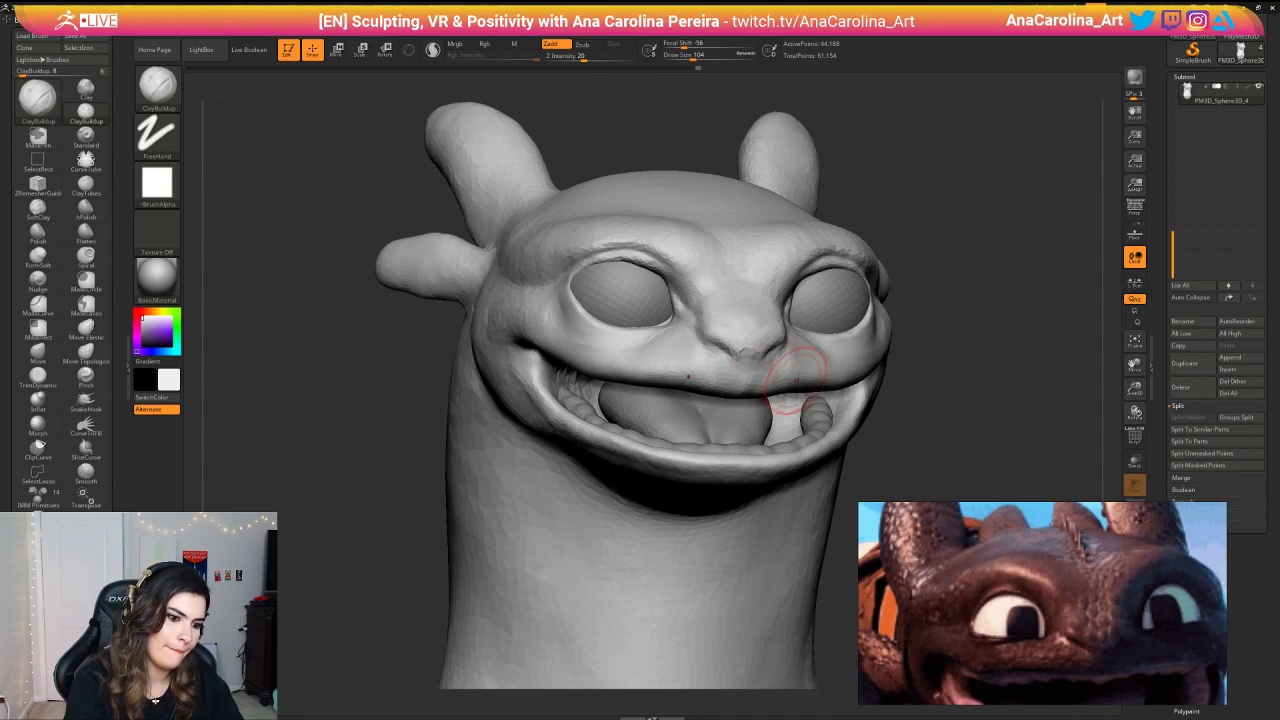
pyautogui.moveTo(797, 378); pyautogui.dragTo(700, 345, button='right')
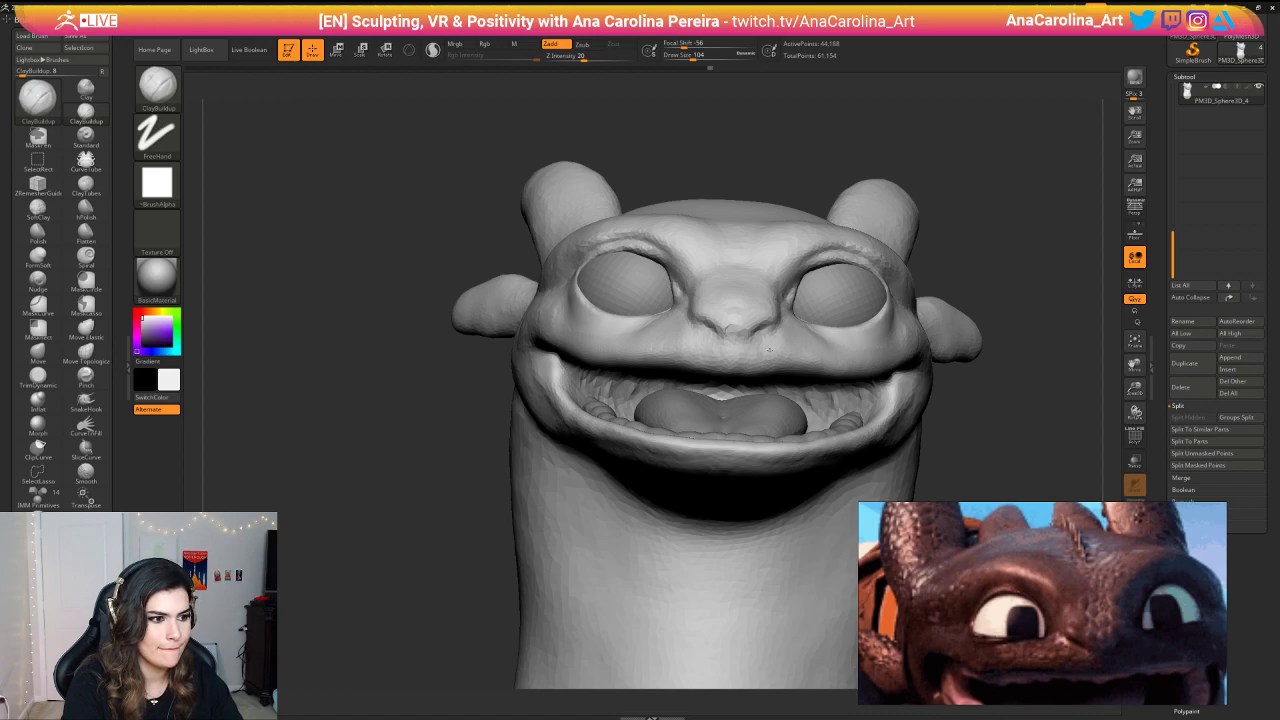
pyautogui.moveTo(974, 403)
pyautogui.keyDown('alt'); pyautogui.mouseDown()
pyautogui.moveTo(960, 325)
pyautogui.moveTo(931, 293)
pyautogui.moveTo(1008, 377)
pyautogui.moveTo(982, 402)
pyautogui.moveTo(980, 435)
pyautogui.mouseUp(); pyautogui.keyUp('alt')
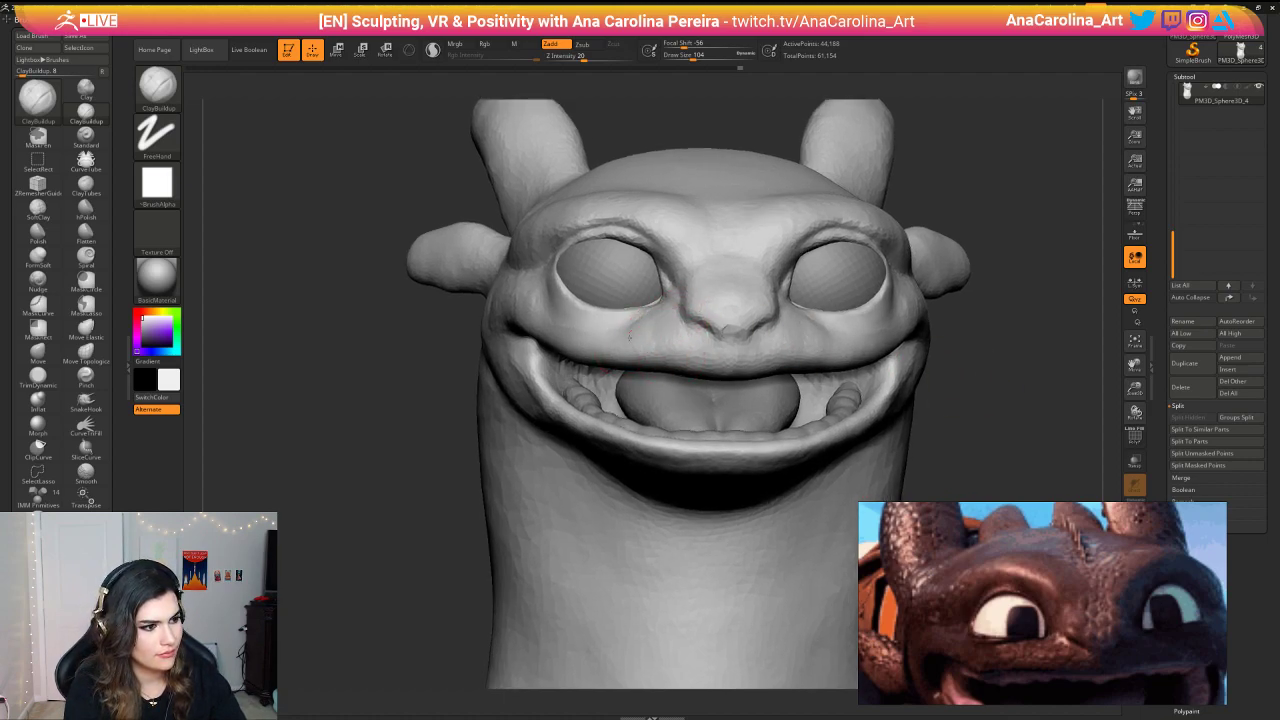
# Step: Refine the forms between the eyes, nose and cheeks with ClayBuildup at draw sizes 140 and 104
pyautogui.keyDown('alt'); pyautogui.moveTo(975, 390); pyautogui.dragTo(950, 270); pyautogui.keyUp('alt')
pyautogui.moveTo(880, 300); pyautogui.dragTo(945, 310)
pyautogui.keyDown('alt'); pyautogui.moveTo(945, 310); pyautogui.dragTo(931, 393); pyautogui.keyUp('alt')
pyautogui.press('space')
pyautogui.moveTo(986, 326)
pyautogui.mouseDown()
pyautogui.moveTo(910, 350)
pyautogui.moveTo(942, 308)
pyautogui.moveTo(938, 280)
pyautogui.mouseUp()
pyautogui.moveTo(915, 320)
pyautogui.mouseDown()
pyautogui.moveTo(946, 334)
pyautogui.moveTo(938, 390)
pyautogui.mouseUp()
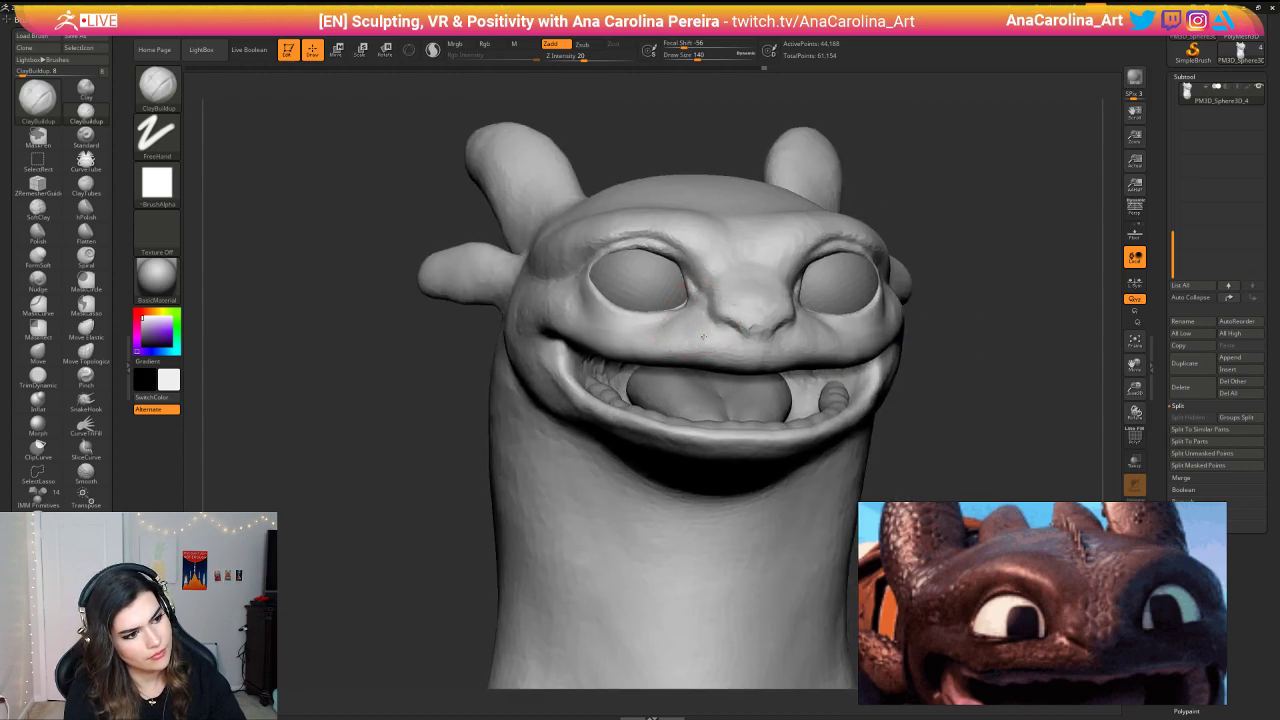
pyautogui.press('space')
pyautogui.moveTo(698, 320); pyautogui.dragTo(682, 321)
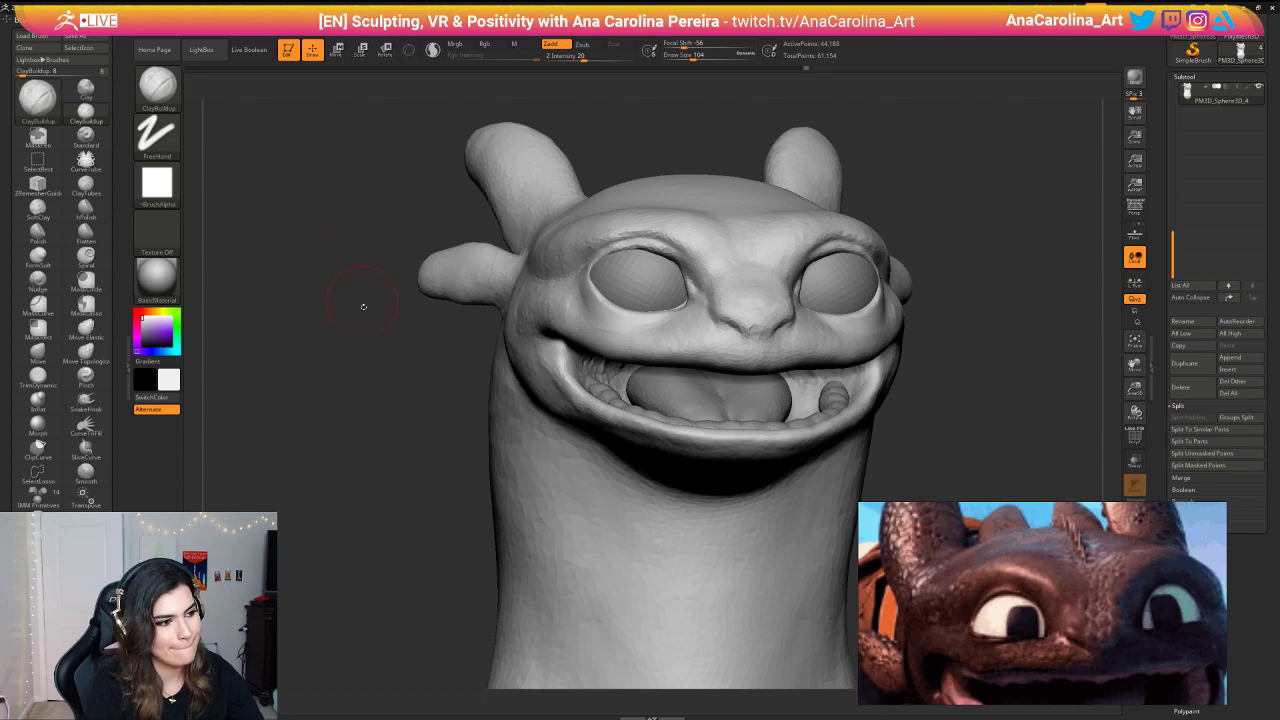
pyautogui.moveTo(363, 306)
pyautogui.mouseDown()
pyautogui.moveTo(389, 369)
pyautogui.moveTo(394, 443)
pyautogui.mouseUp()
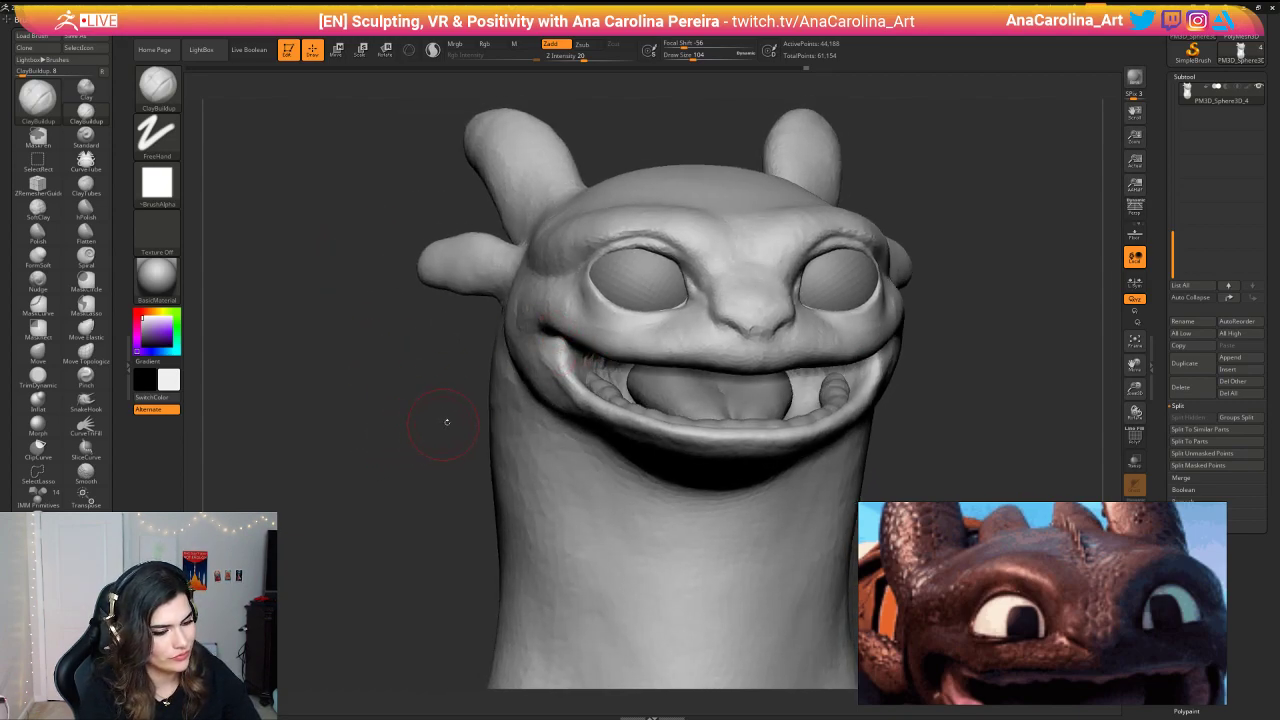
# Step: Enlarge the open-mouthed smiling film reference and compare the sculpted head with it
pyautogui.scroll(-9, 975, 620)
pyautogui.moveTo(1018, 670); pyautogui.dragTo(988, 663, button='middle')
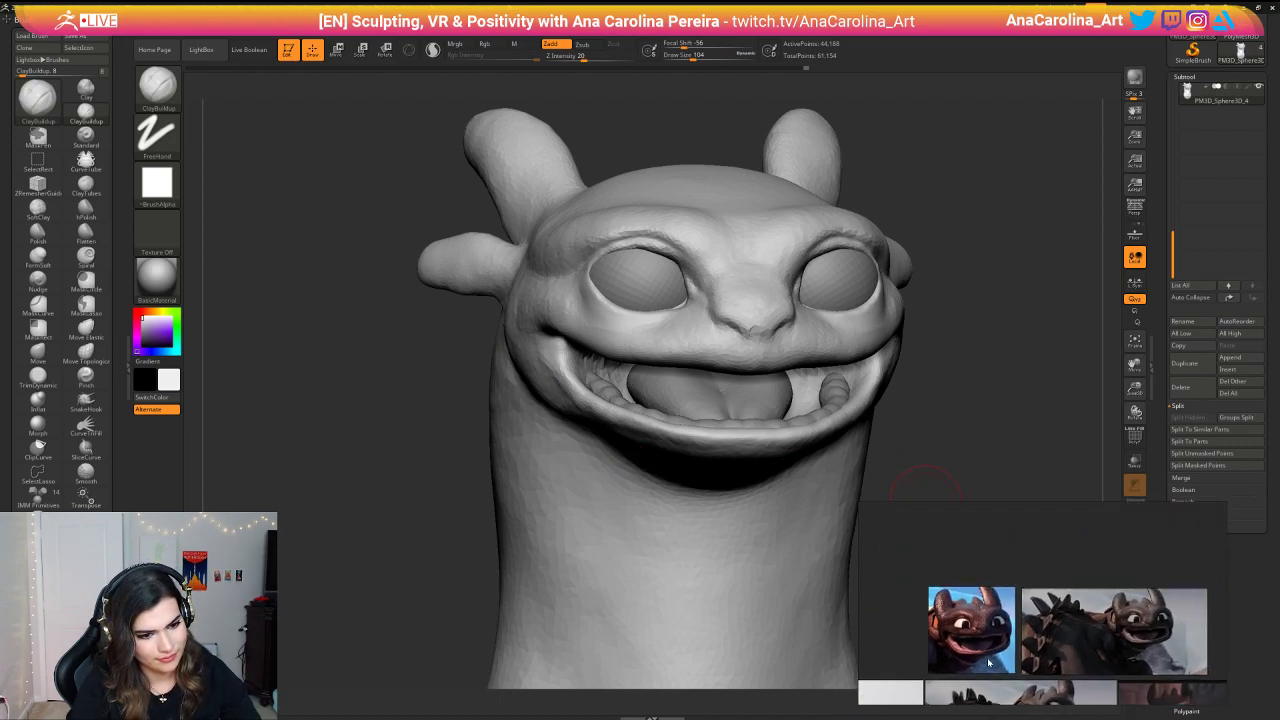
pyautogui.keyDown('ctrl'); pyautogui.scroll(1, 988, 662); pyautogui.keyUp('ctrl')
pyautogui.keyDown('ctrl'); pyautogui.scroll(2, 951, 591); pyautogui.keyUp('ctrl')
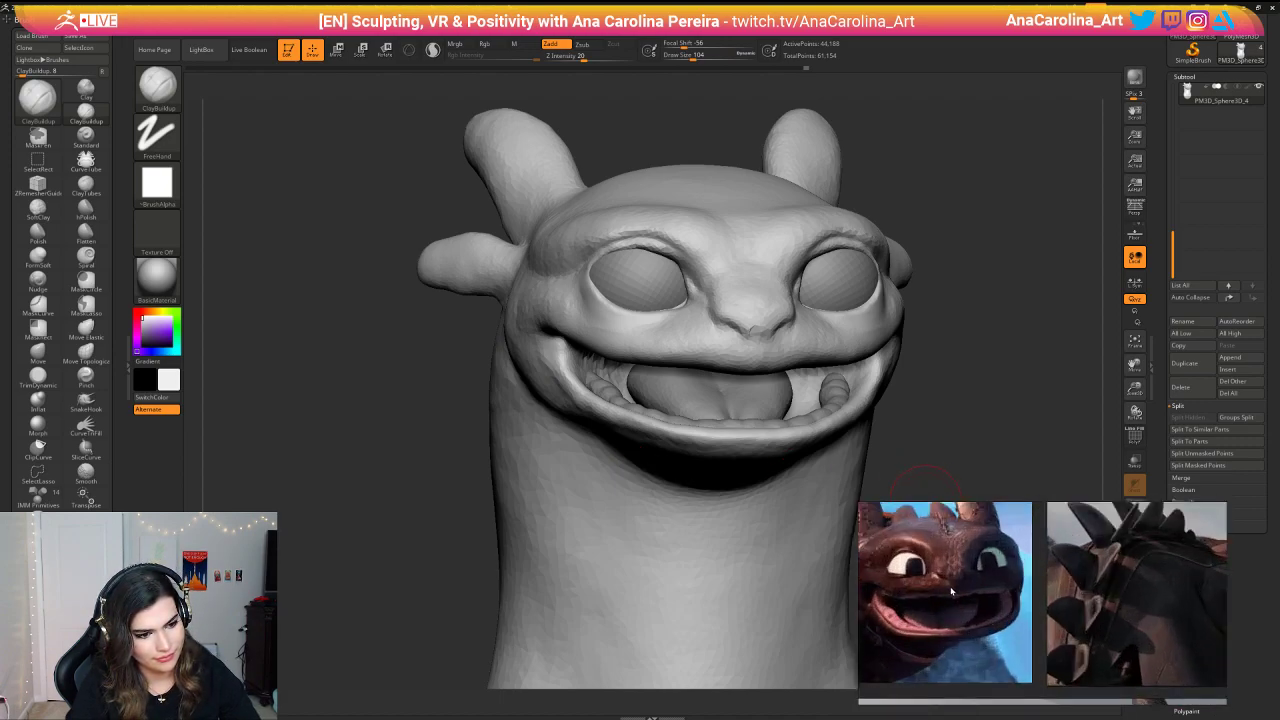
pyautogui.keyDown('ctrl'); pyautogui.scroll(1, 991, 601); pyautogui.keyUp('ctrl')
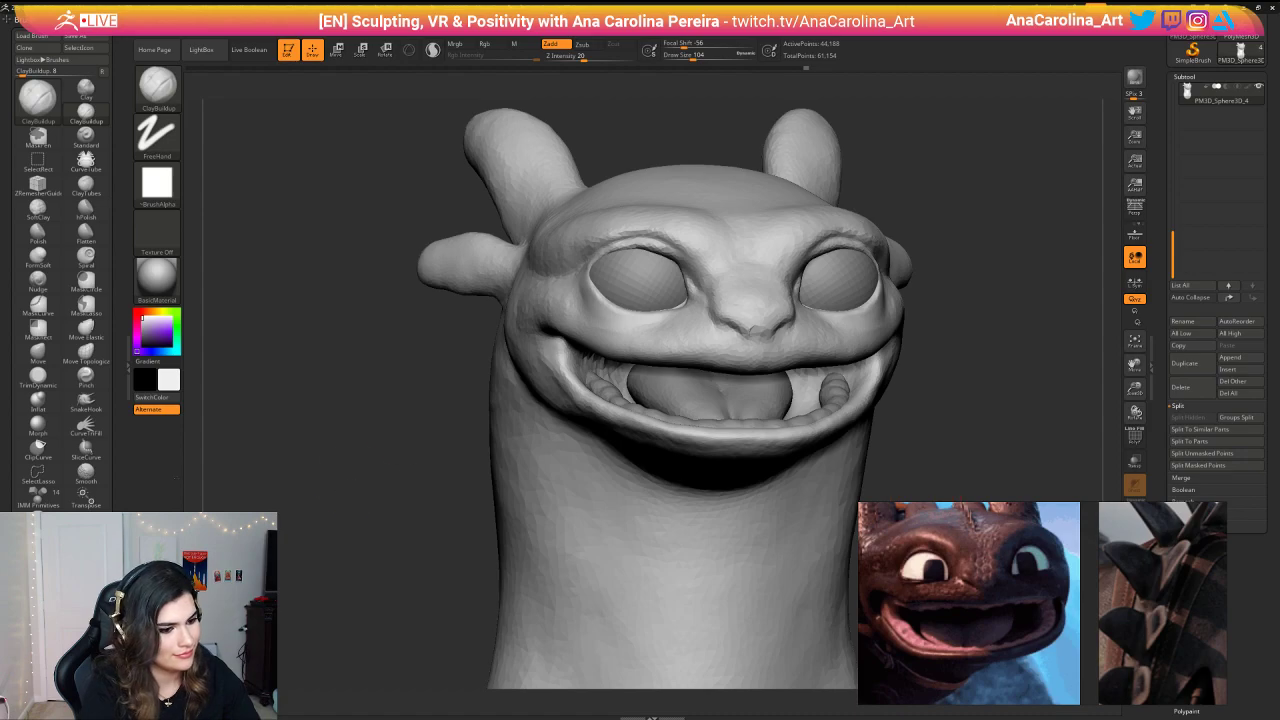
pyautogui.keyDown('alt'); pyautogui.moveTo(458, 367); pyautogui.dragTo(456, 403); pyautogui.keyUp('alt')
pyautogui.moveTo(361, 453); pyautogui.dragTo(363, 443)
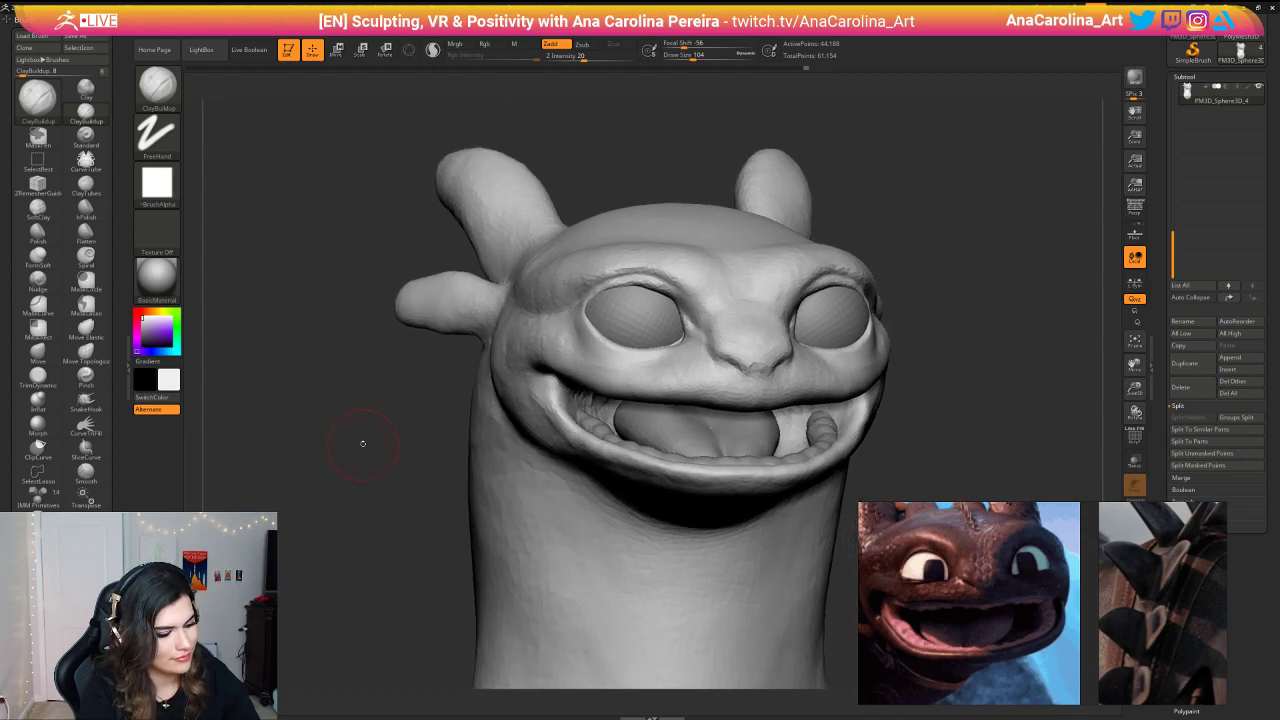
# Step: Reshape the eyelids and outer eye corners with the Move brush at draw size 158
pyautogui.press('b')
pyautogui.press('m')
pyautogui.press('v')
pyautogui.press('space')
pyautogui.moveTo(470, 376); pyautogui.dragTo(477, 376)
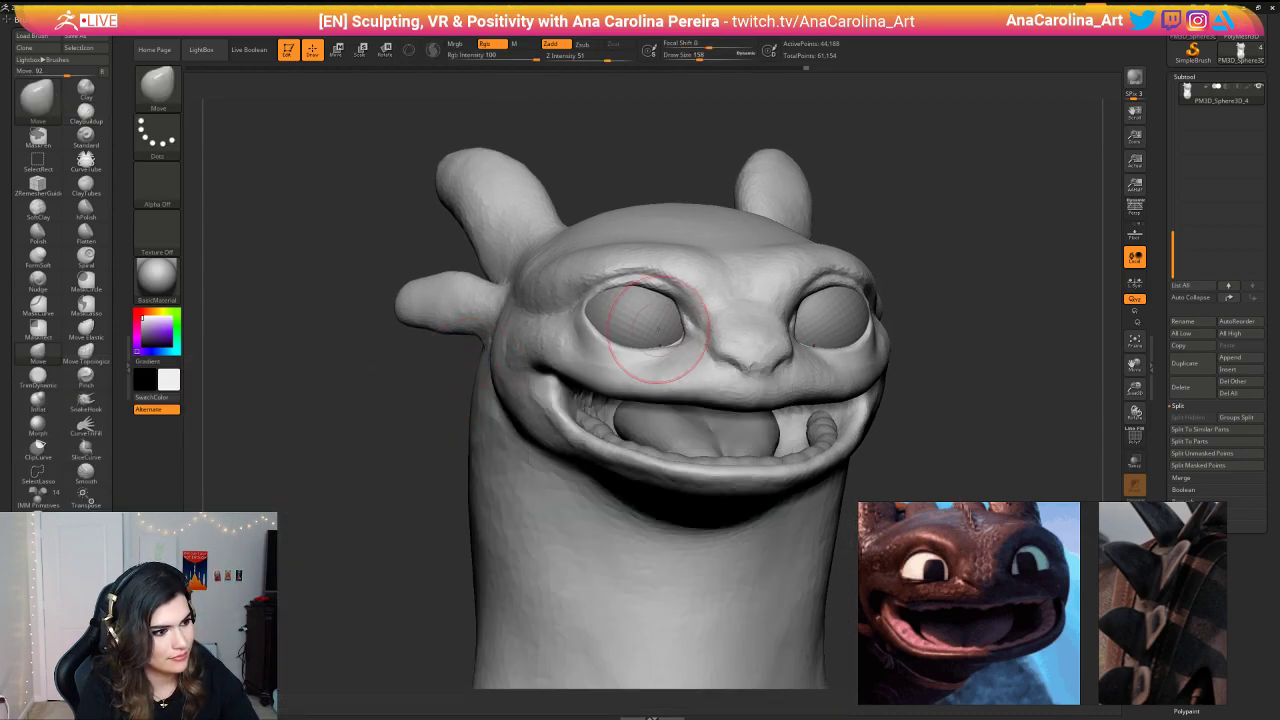
pyautogui.moveTo(592, 315); pyautogui.dragTo(598, 312)
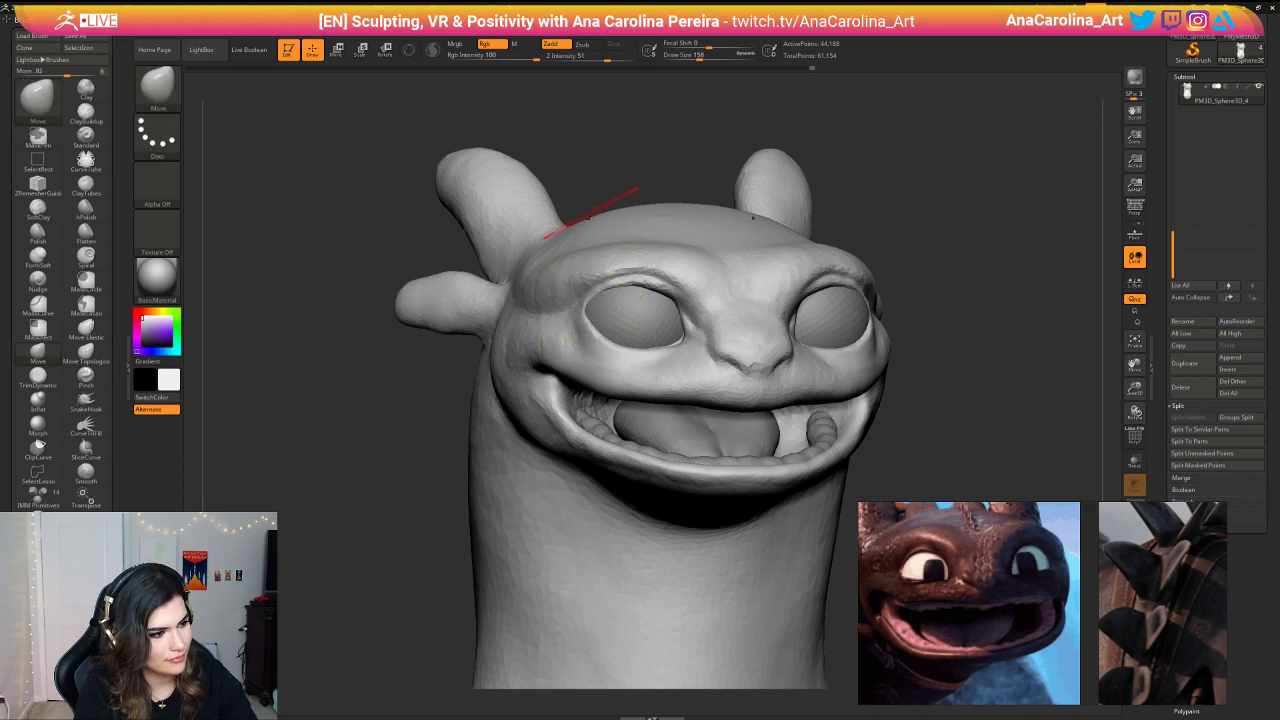
pyautogui.moveTo(606, 203); pyautogui.dragTo(568, 205)
pyautogui.moveTo(588, 303)
pyautogui.mouseDown()
pyautogui.moveTo(592, 332)
pyautogui.moveTo(622, 297)
pyautogui.moveTo(648, 294)
pyautogui.moveTo(613, 293)
pyautogui.moveTo(668, 303)
pyautogui.mouseUp()
# Step: Raise and flatten the lower eyelids across the eyeballs with the Move brush at draw size 108
pyautogui.press('space')
pyautogui.press('space')
pyautogui.moveTo(692, 186); pyautogui.dragTo(762, 190)
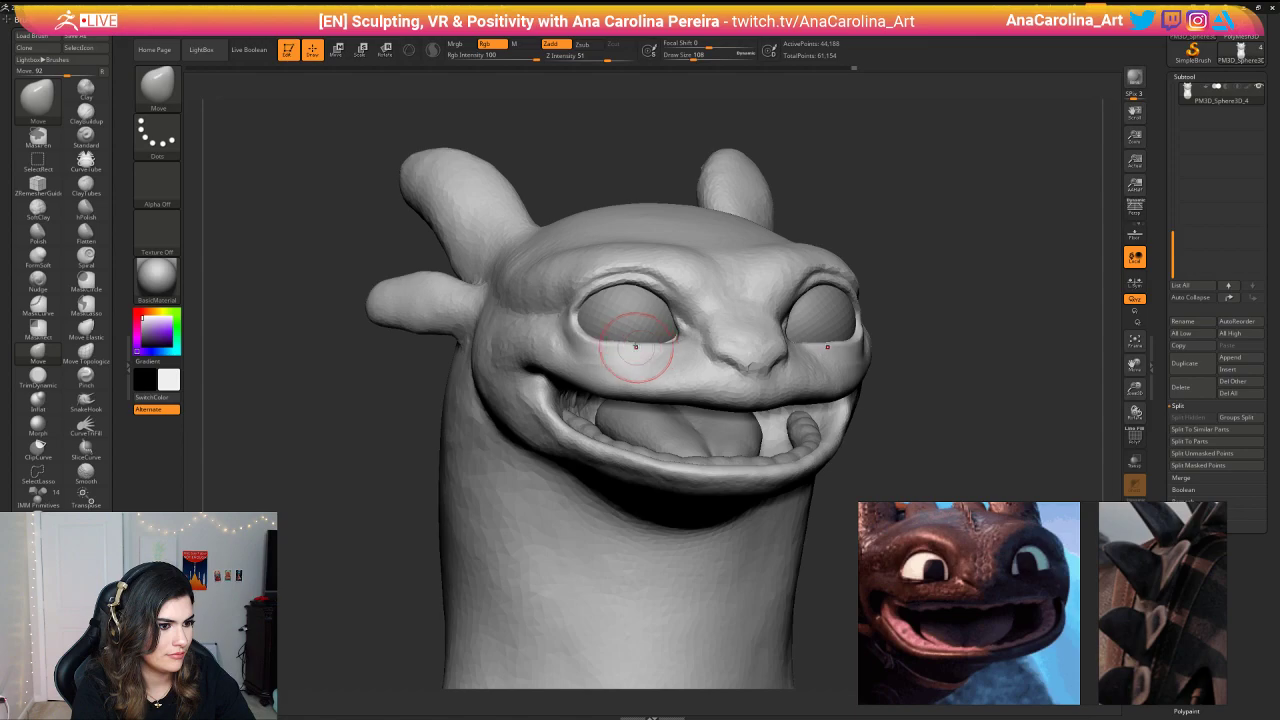
pyautogui.moveTo(693, 176); pyautogui.dragTo(746, 132)
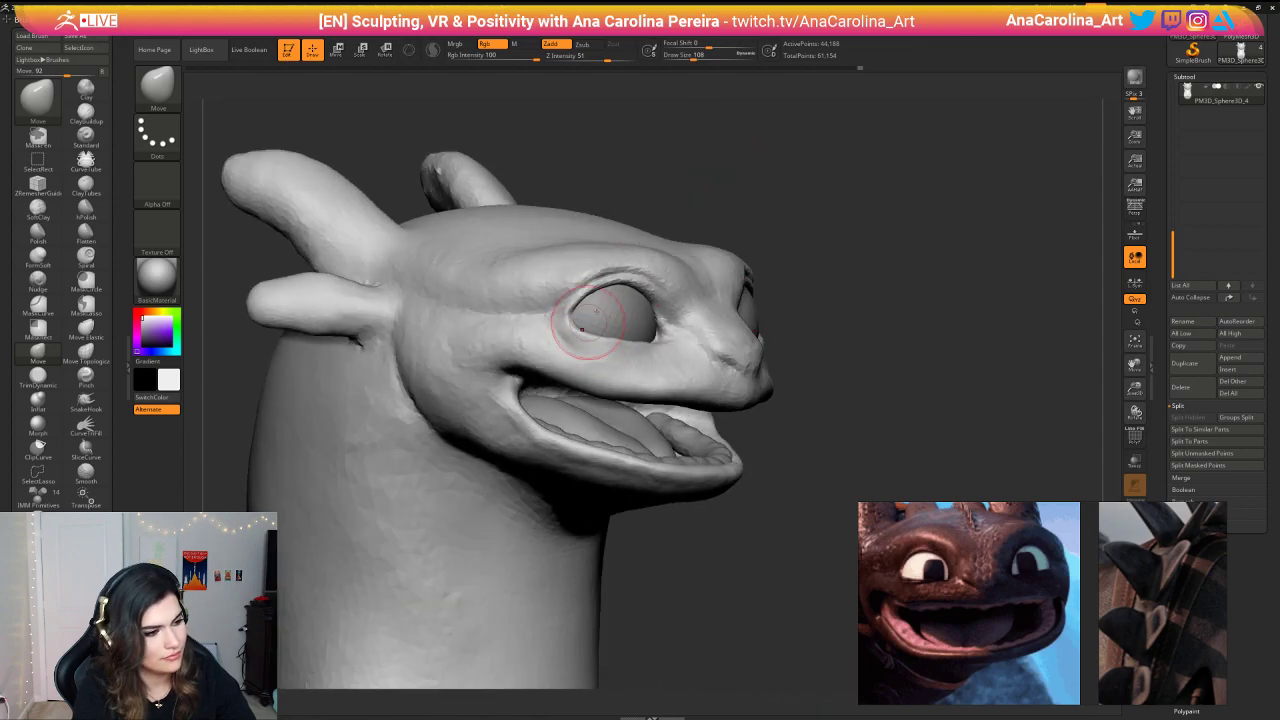
pyautogui.moveTo(783, 186)
pyautogui.mouseDown()
pyautogui.moveTo(717, 183)
pyautogui.moveTo(694, 154)
pyautogui.moveTo(727, 146)
pyautogui.moveTo(727, 172)
pyautogui.moveTo(748, 166)
pyautogui.mouseUp()
# Step: Pull the corners of the smile outward and upward with the Move brush at draw size 149
pyautogui.press('space')
pyautogui.click(673, 174)
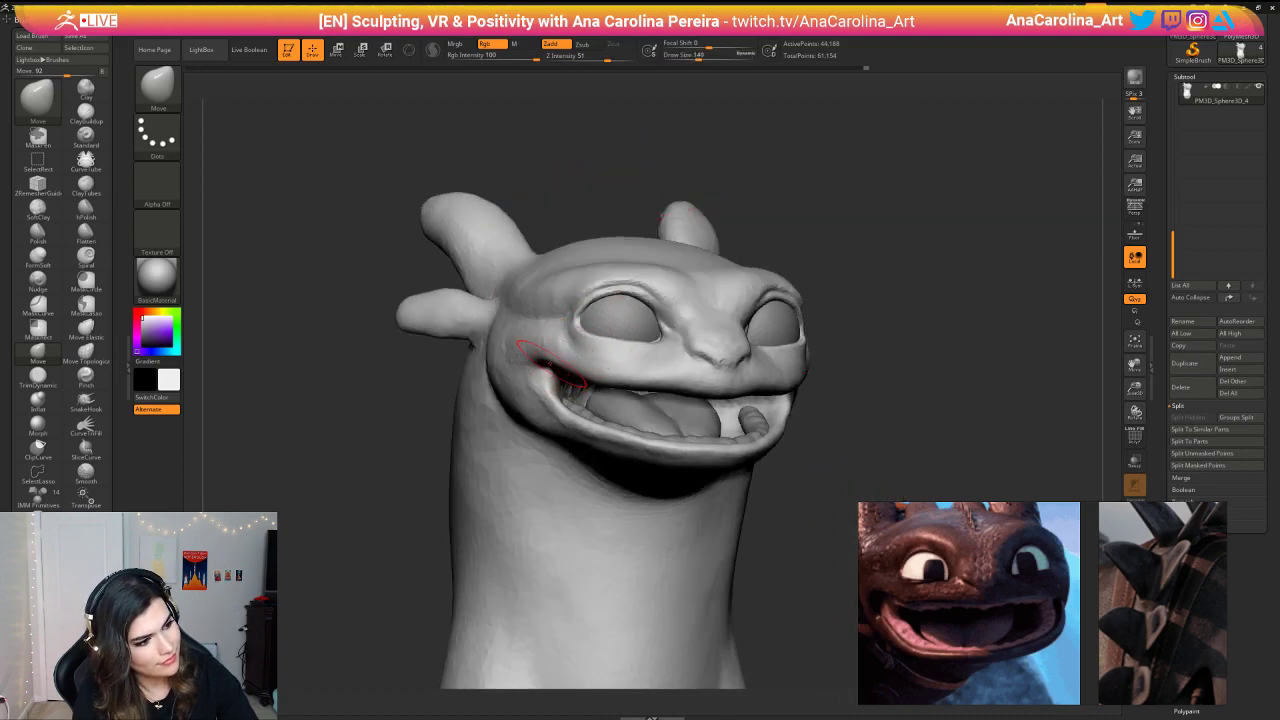
pyautogui.moveTo(551, 364); pyautogui.dragTo(541, 357)
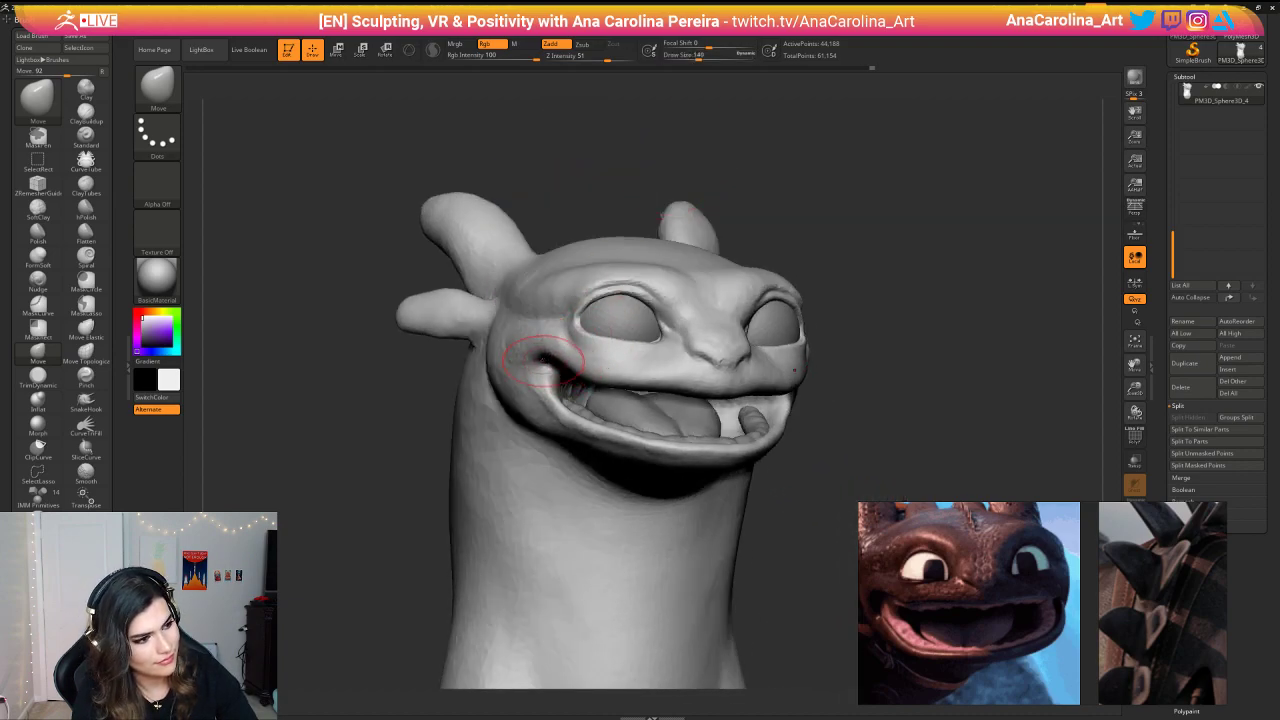
pyautogui.moveTo(598, 196)
pyautogui.mouseDown()
pyautogui.moveTo(505, 189)
pyautogui.moveTo(589, 187)
pyautogui.moveTo(598, 220)
pyautogui.mouseUp()
# Step: Adjust the upper lip and cheek shapes with the Move brush, checking the smile from several angles
pyautogui.press('space')
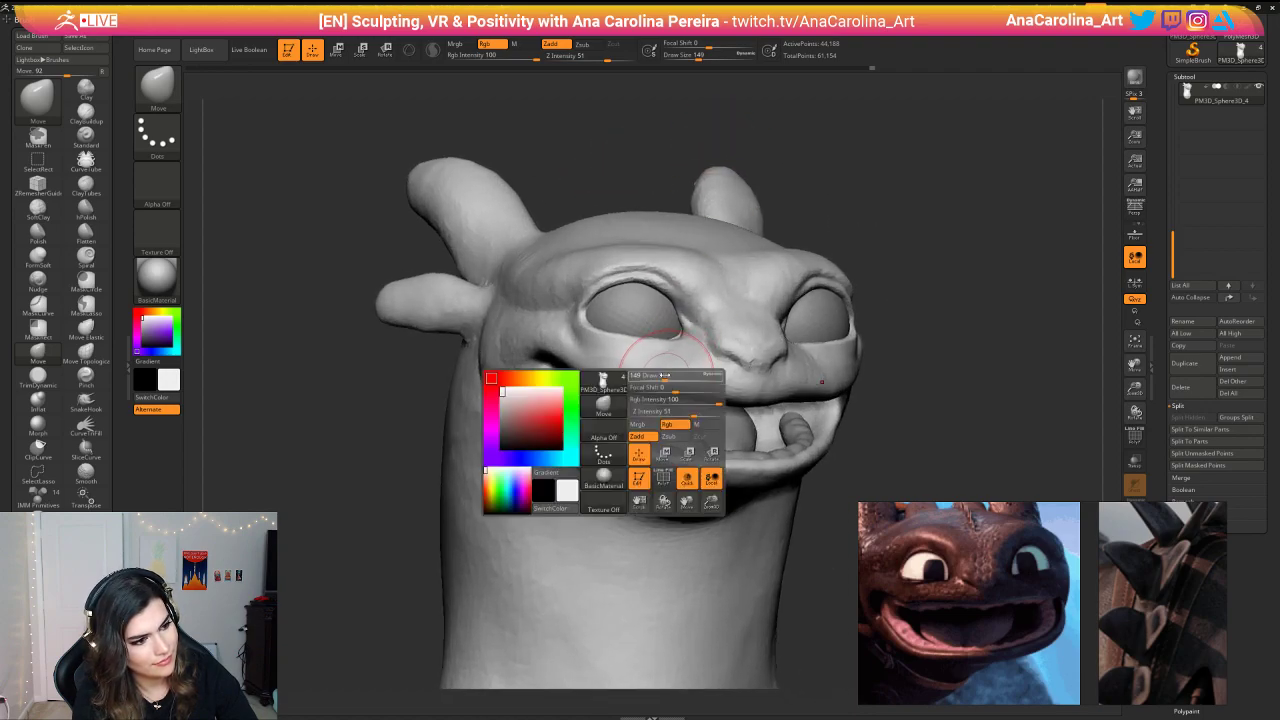
pyautogui.moveTo(657, 375); pyautogui.dragTo(660, 375)
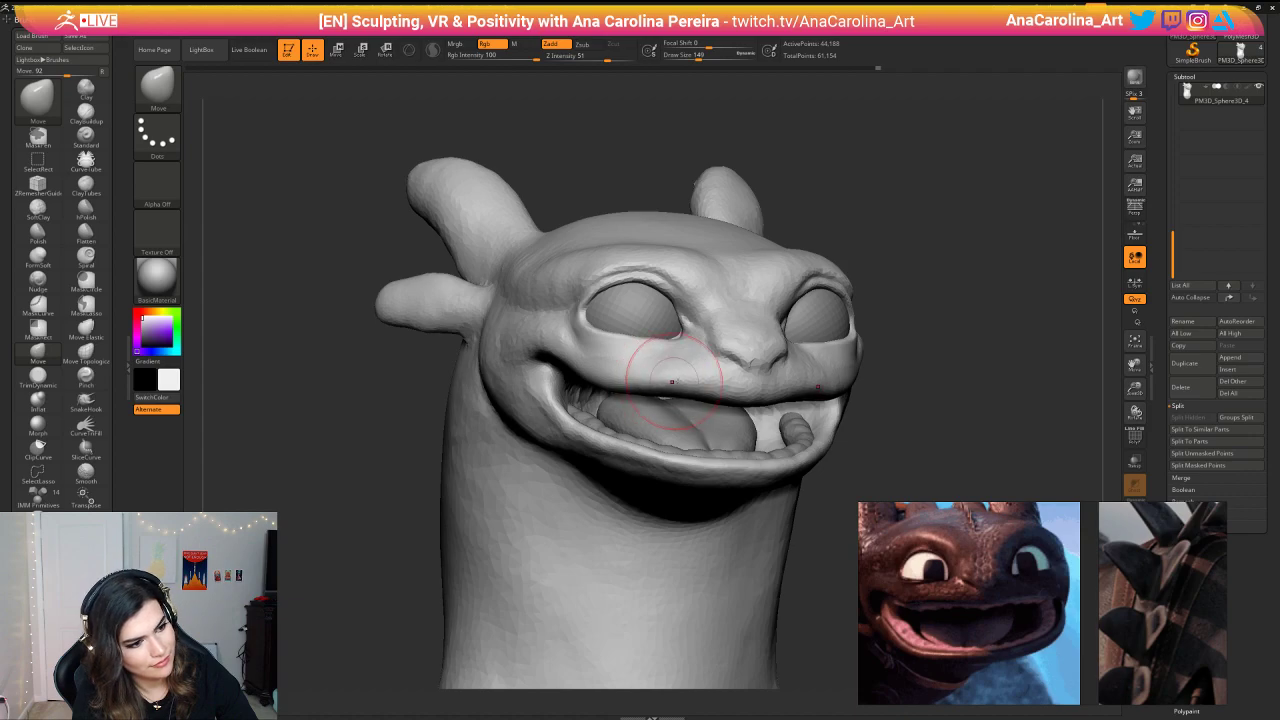
pyautogui.moveTo(808, 240)
pyautogui.mouseDown()
pyautogui.moveTo(870, 252)
pyautogui.moveTo(818, 295)
pyautogui.mouseUp()
pyautogui.moveTo(790, 370); pyautogui.dragTo(745, 410)
pyautogui.moveTo(890, 385)
pyautogui.mouseDown()
pyautogui.moveTo(811, 406)
pyautogui.moveTo(834, 317)
pyautogui.moveTo(873, 335)
pyautogui.moveTo(863, 320)
pyautogui.moveTo(869, 387)
pyautogui.mouseUp()
pyautogui.moveTo(868, 342)
pyautogui.keyDown('alt'); pyautogui.mouseDown()
pyautogui.moveTo(872, 356)
pyautogui.moveTo(918, 362)
pyautogui.mouseUp(); pyautogui.keyUp('alt')
pyautogui.keyDown('alt'); pyautogui.moveTo(918, 362); pyautogui.dragTo(912, 325); pyautogui.keyUp('alt')
pyautogui.moveTo(912, 325)
pyautogui.mouseDown()
pyautogui.moveTo(862, 334)
pyautogui.moveTo(866, 376)
pyautogui.moveTo(836, 370)
pyautogui.mouseUp()
pyautogui.keyDown('alt'); pyautogui.moveTo(851, 235); pyautogui.dragTo(860, 280); pyautogui.keyUp('alt')
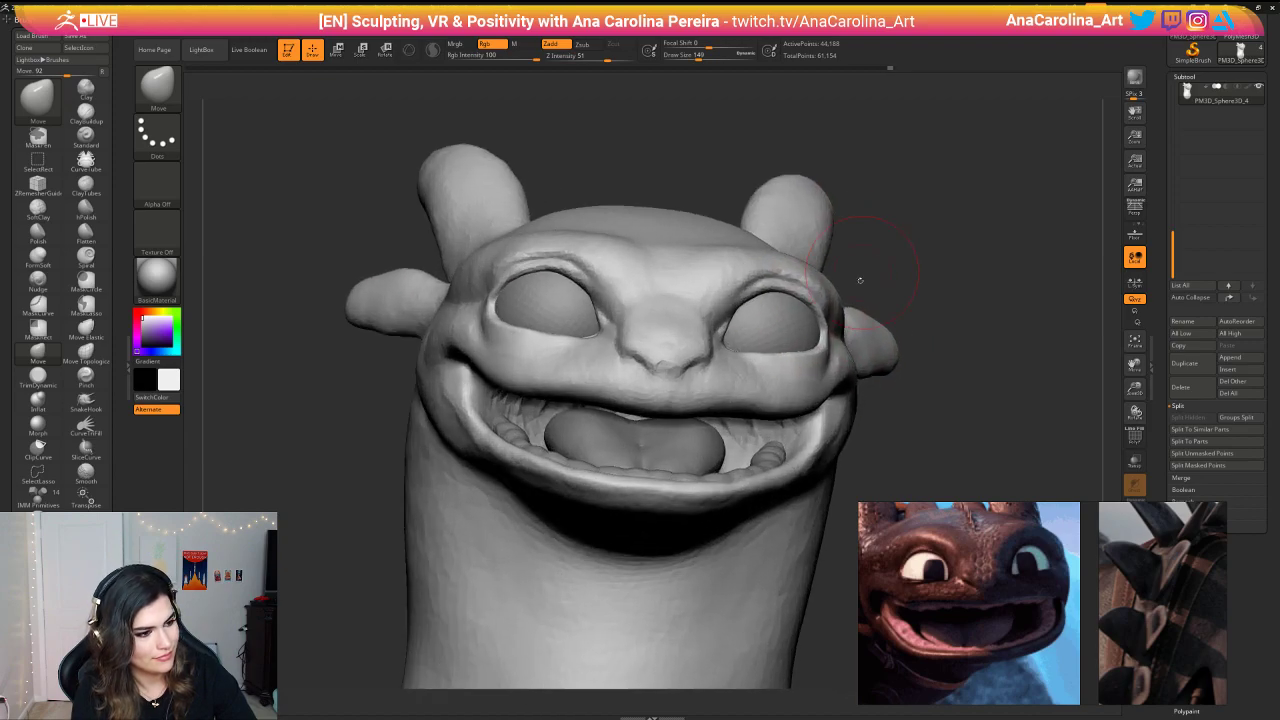
# Step: Make the eyeballs the active subtool and switch to the Standard brush
pyautogui.keyDown('alt'); pyautogui.click(774, 329); pyautogui.keyUp('alt')
pyautogui.moveTo(858, 235); pyautogui.dragTo(902, 270)
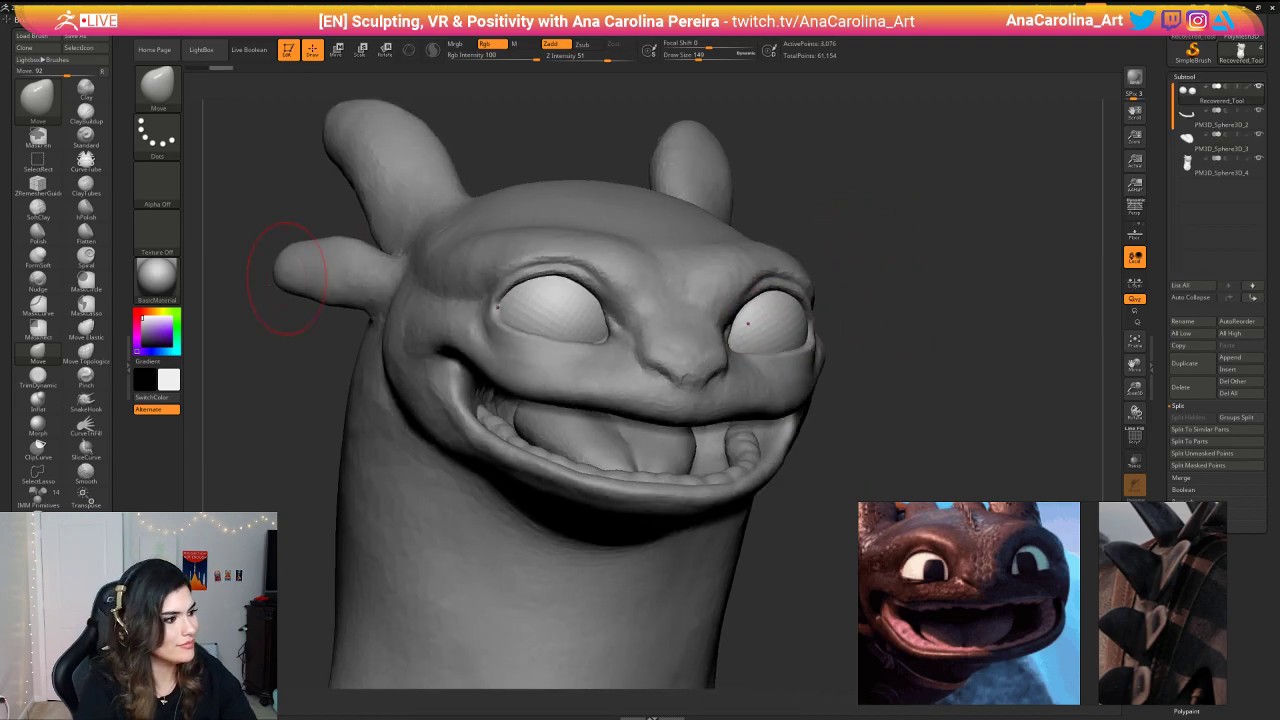
pyautogui.click(157, 85)
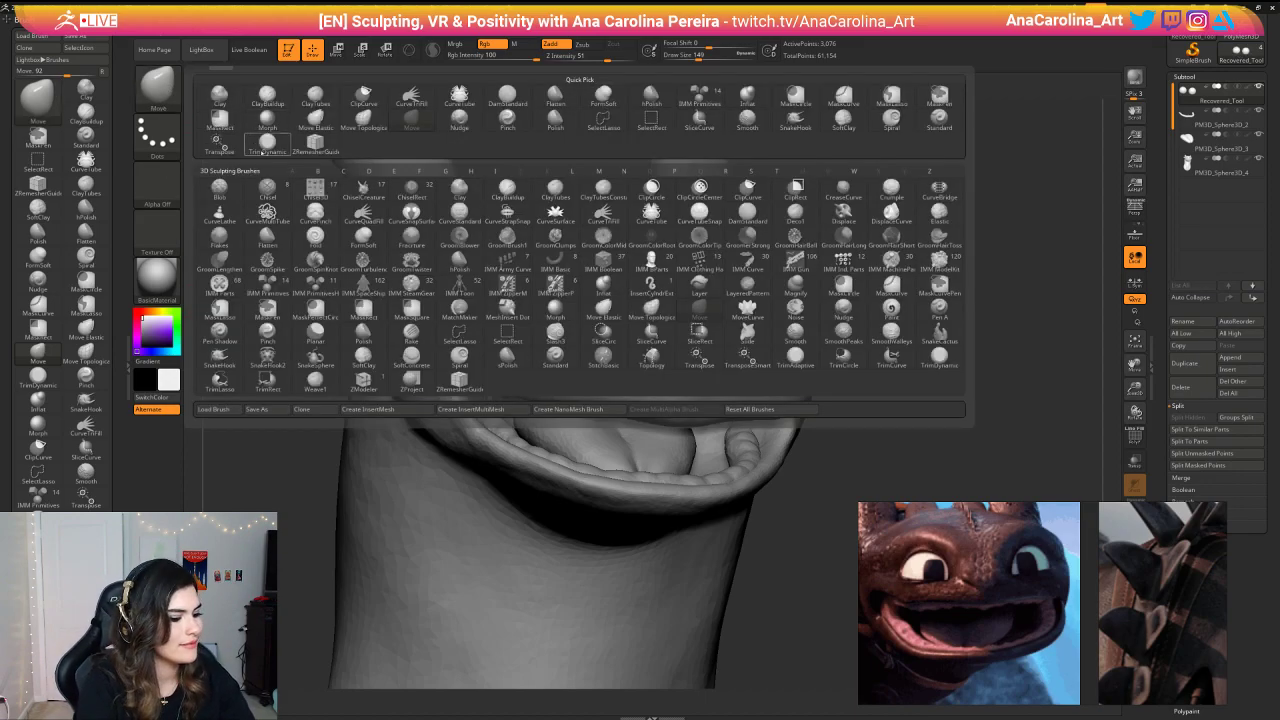
pyautogui.press('s')
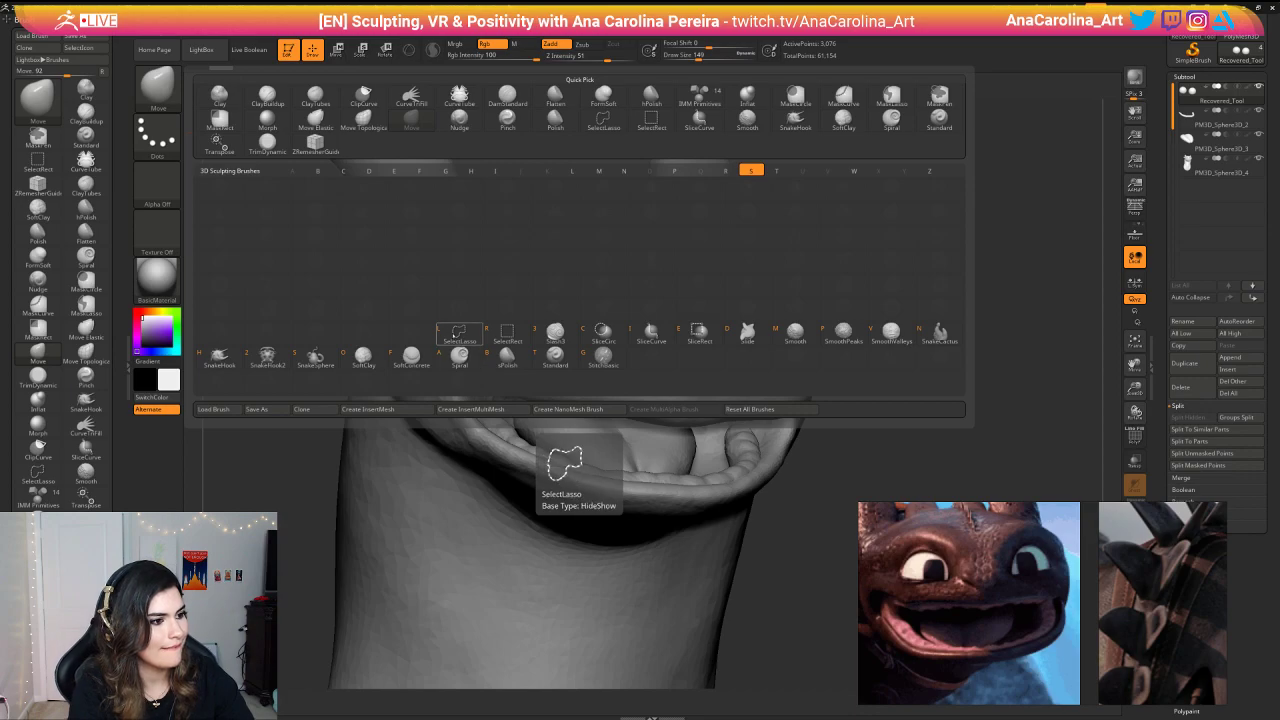
pyautogui.press('t')
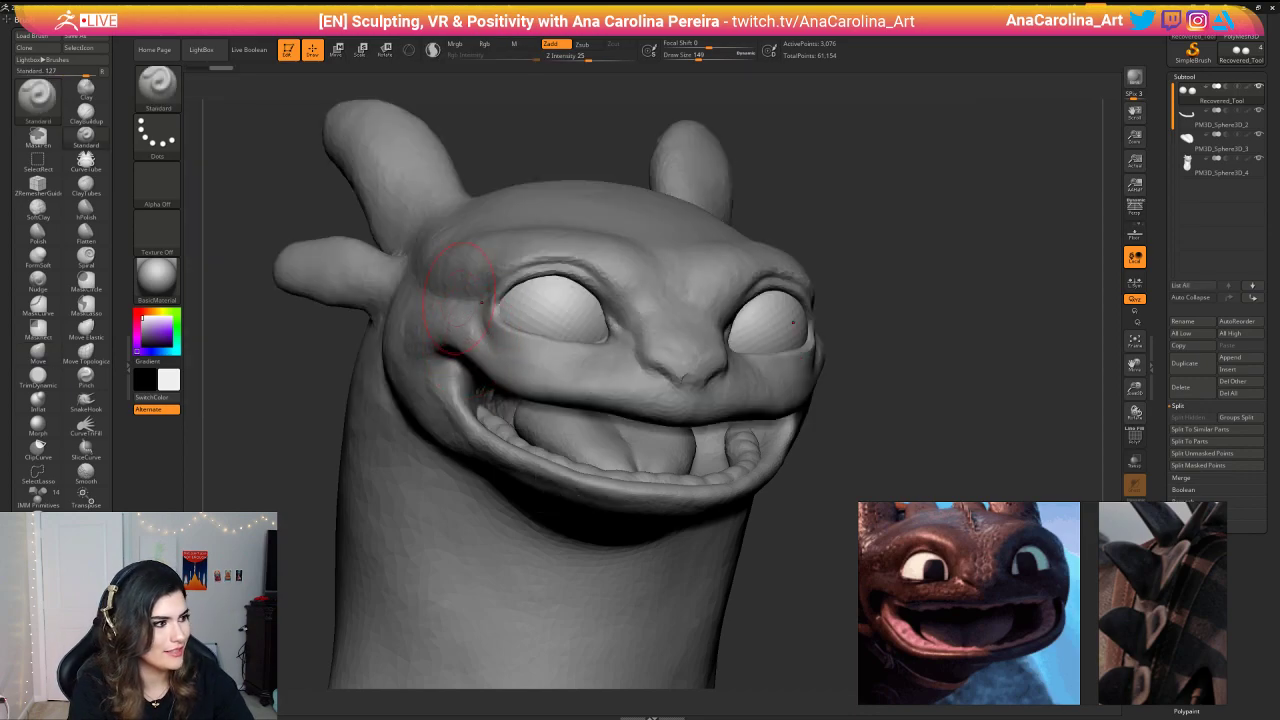
# Step: Set the active colour to a pale greyish blue and check it on the head
pyautogui.click(164, 275)
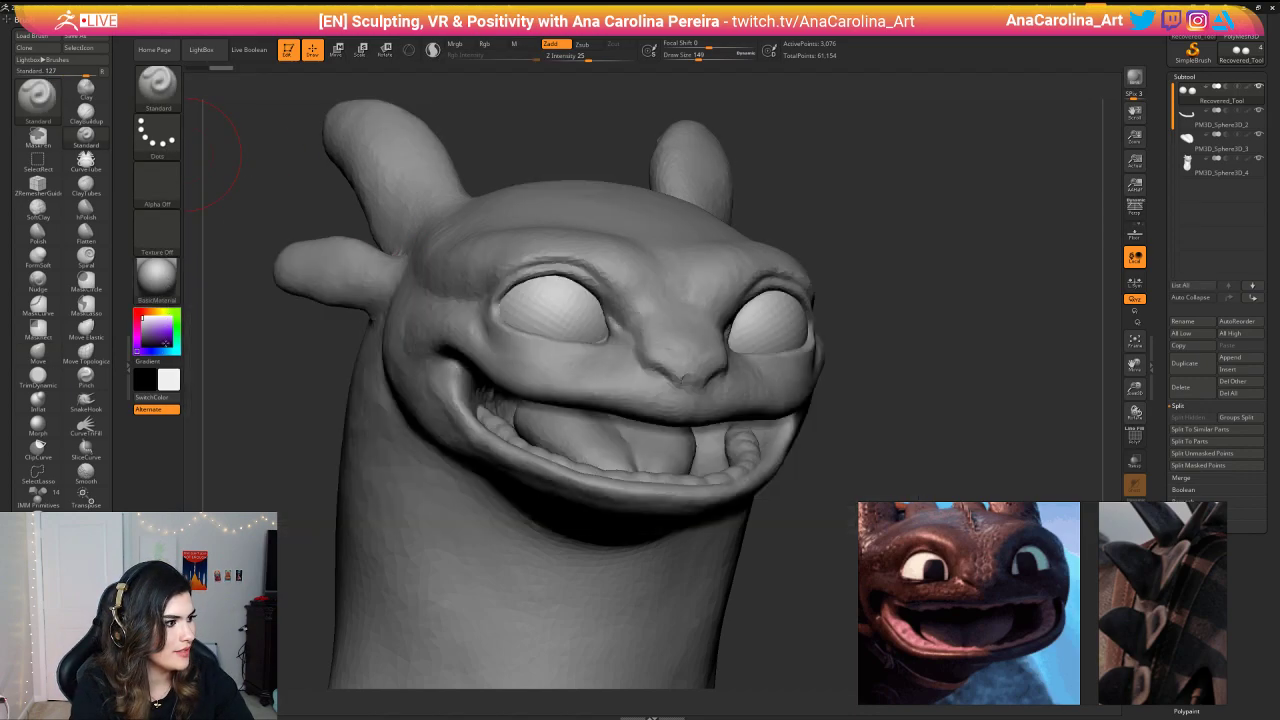
pyautogui.click(168, 349)
pyautogui.moveTo(168, 351); pyautogui.dragTo(167, 351)
pyautogui.click(152, 325)
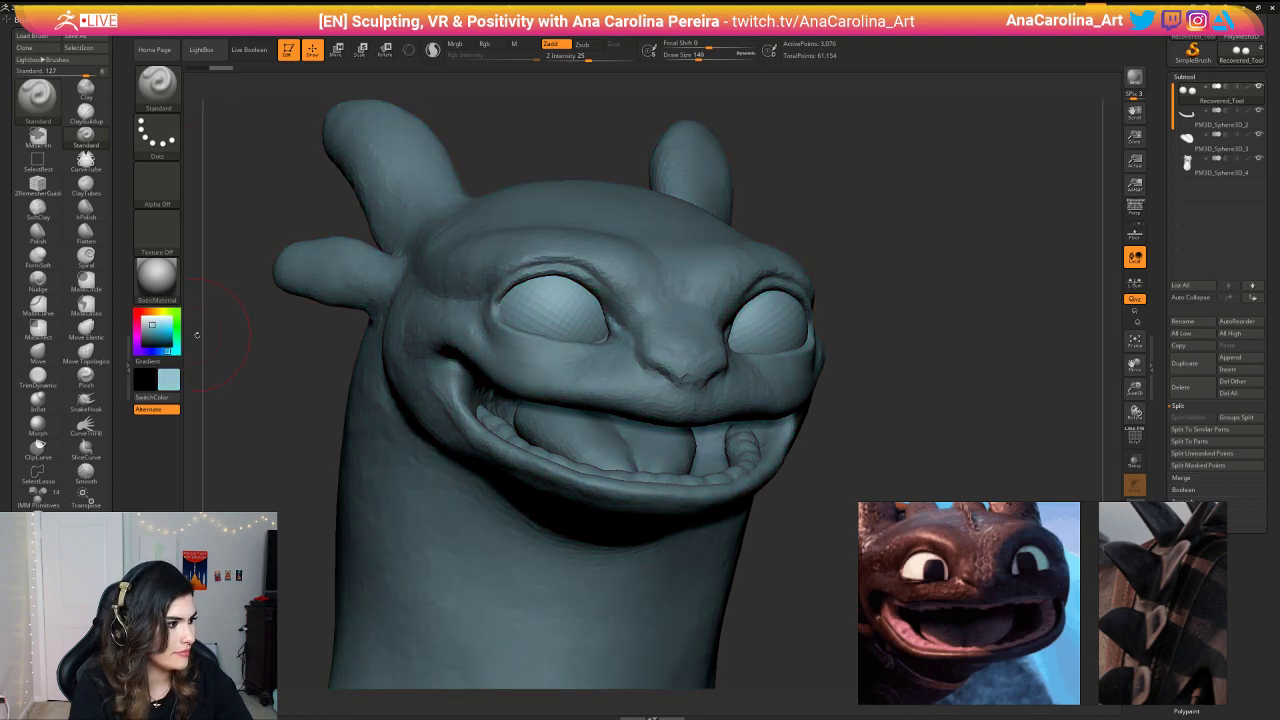
pyautogui.keyDown('alt'); pyautogui.moveTo(270, 416); pyautogui.dragTo(291, 389); pyautogui.keyUp('alt')
pyautogui.keyDown('alt'); pyautogui.moveTo(641, 167); pyautogui.dragTo(661, 232); pyautogui.keyUp('alt')
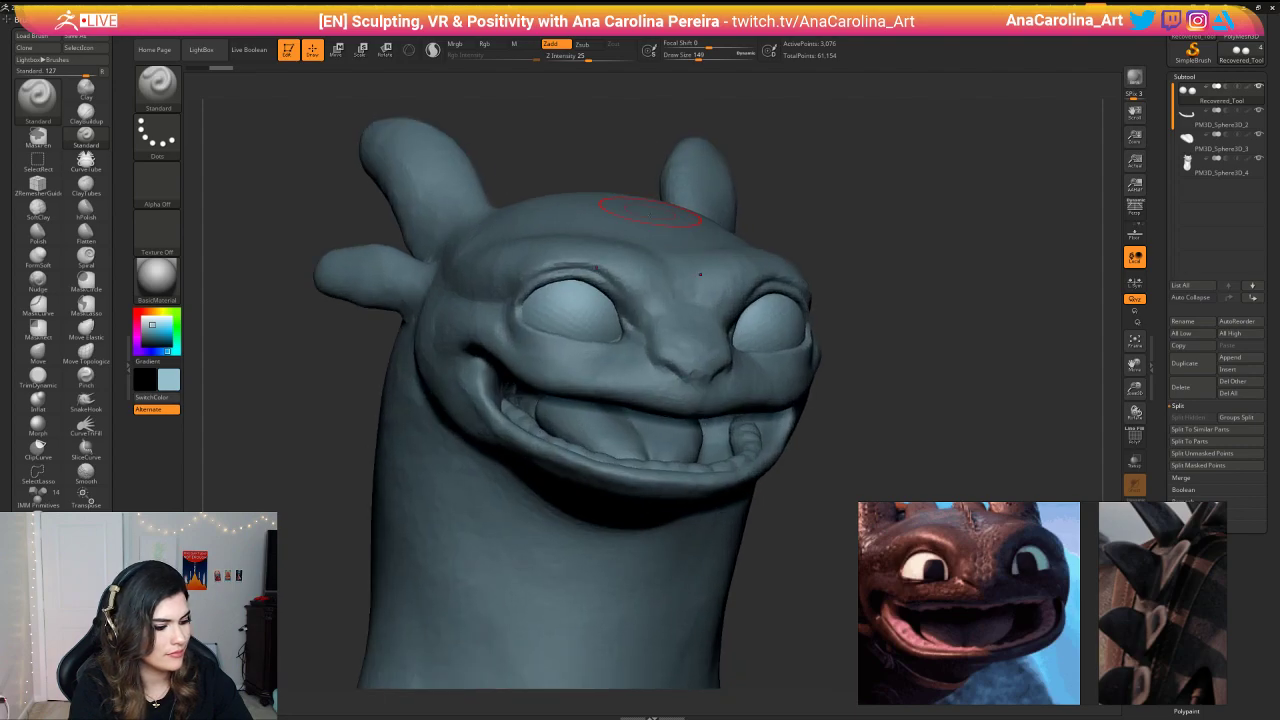
pyautogui.press('d')
pyautogui.click(585, 226)
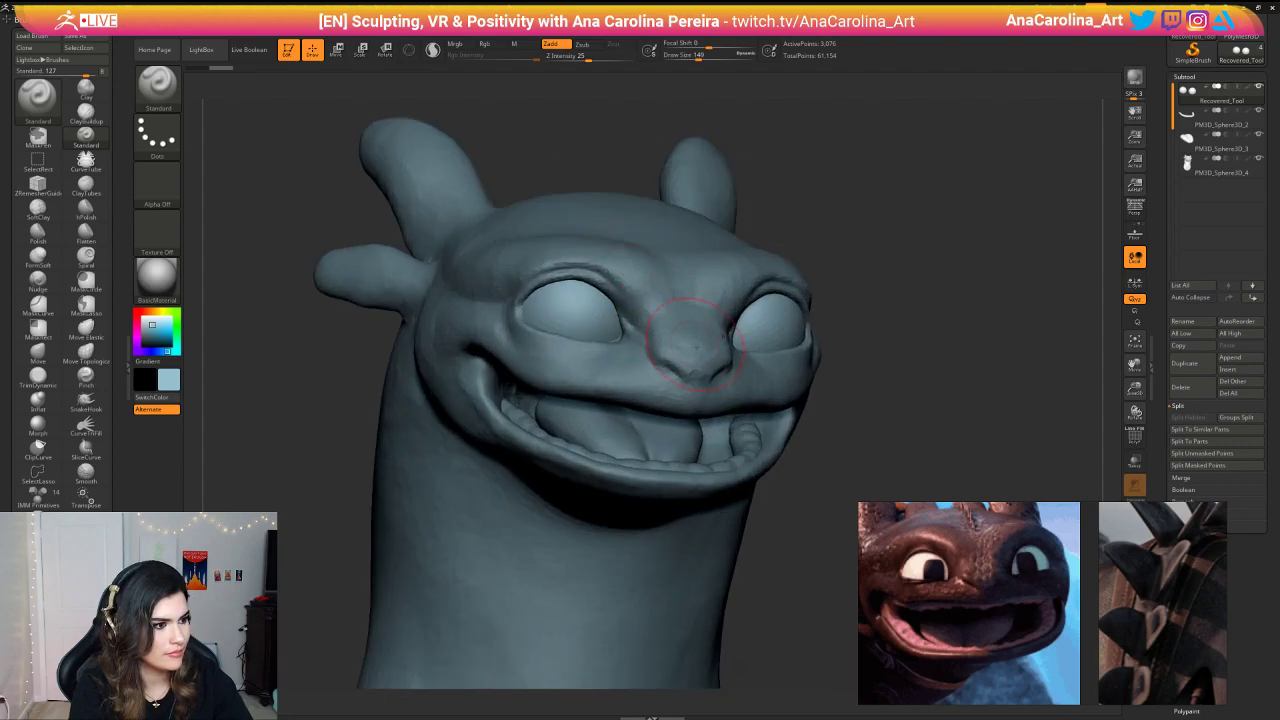
# Step: Bring up the reference of the white dragon with blue eyes and set the active colour to a more saturated blue
pyautogui.scroll(-6, 867, 663)
pyautogui.moveTo(920, 680); pyautogui.dragTo(1048, 580, button='middle')
pyautogui.scroll(4, 1048, 572)
pyautogui.scroll(4, 960, 565)
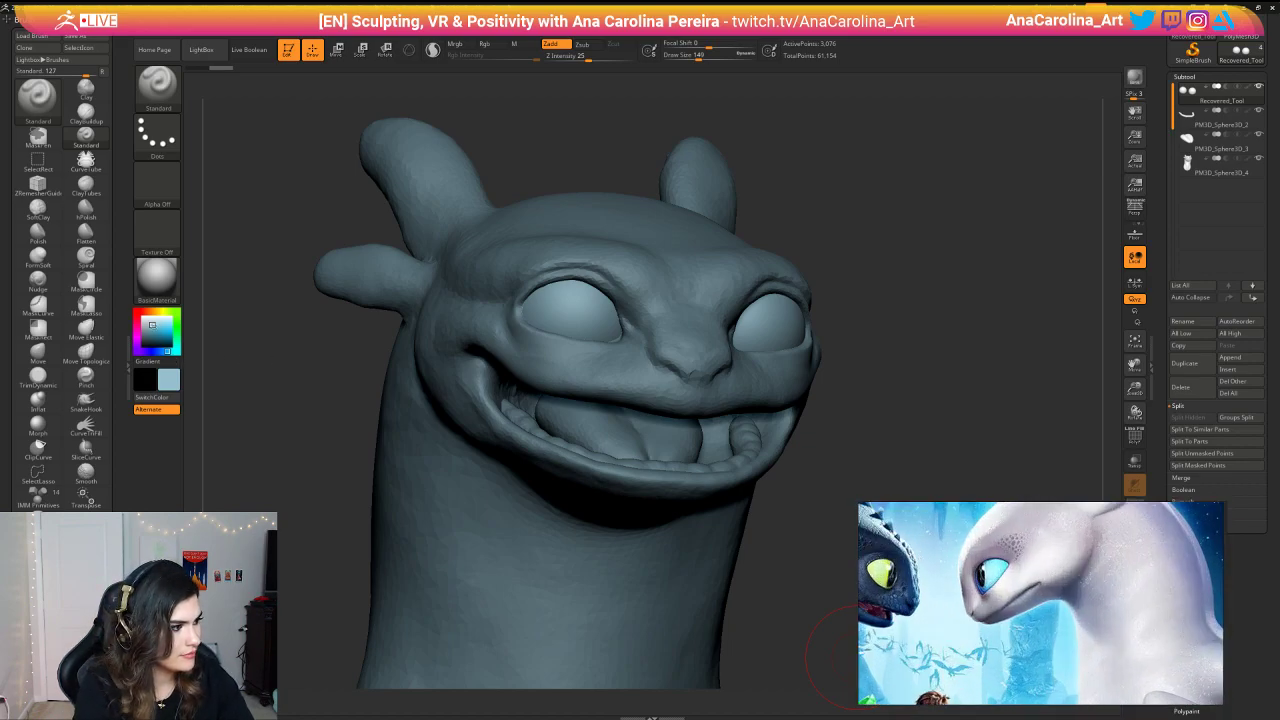
pyautogui.click(164, 327)
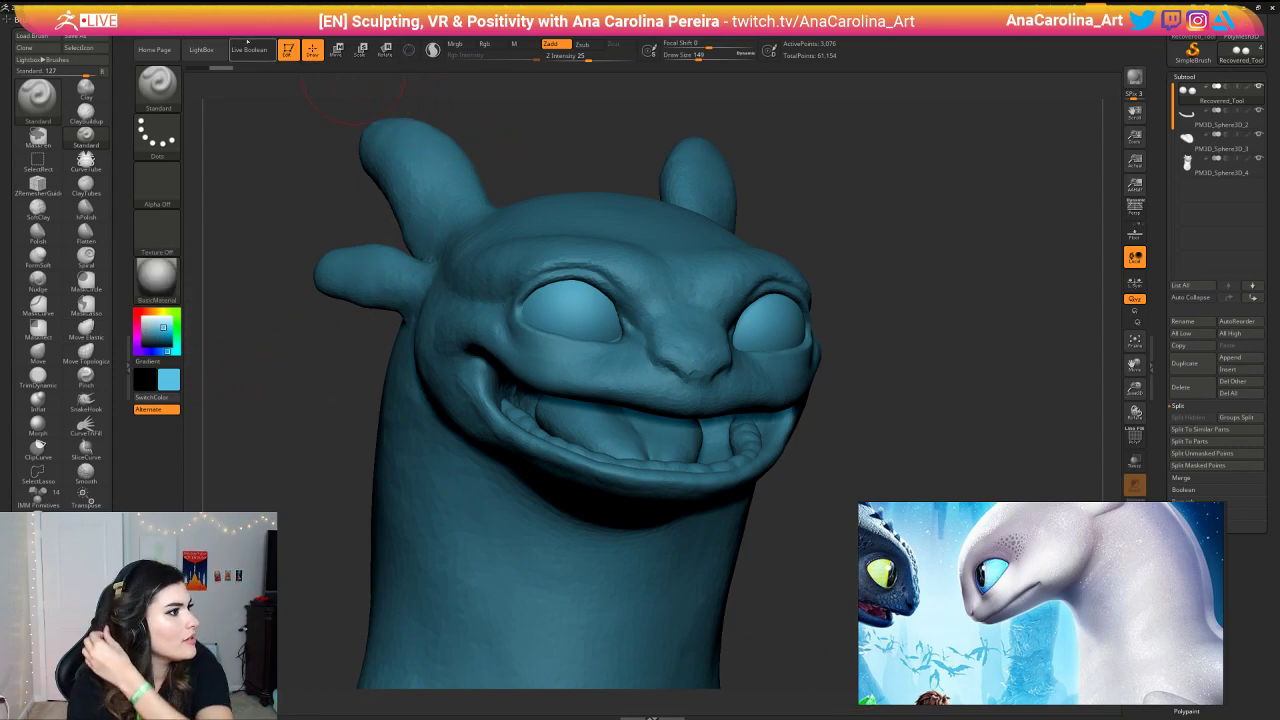
# Step: Set the active colour to a light sky blue and fill the eyeballs with it
pyautogui.click(206, 20)
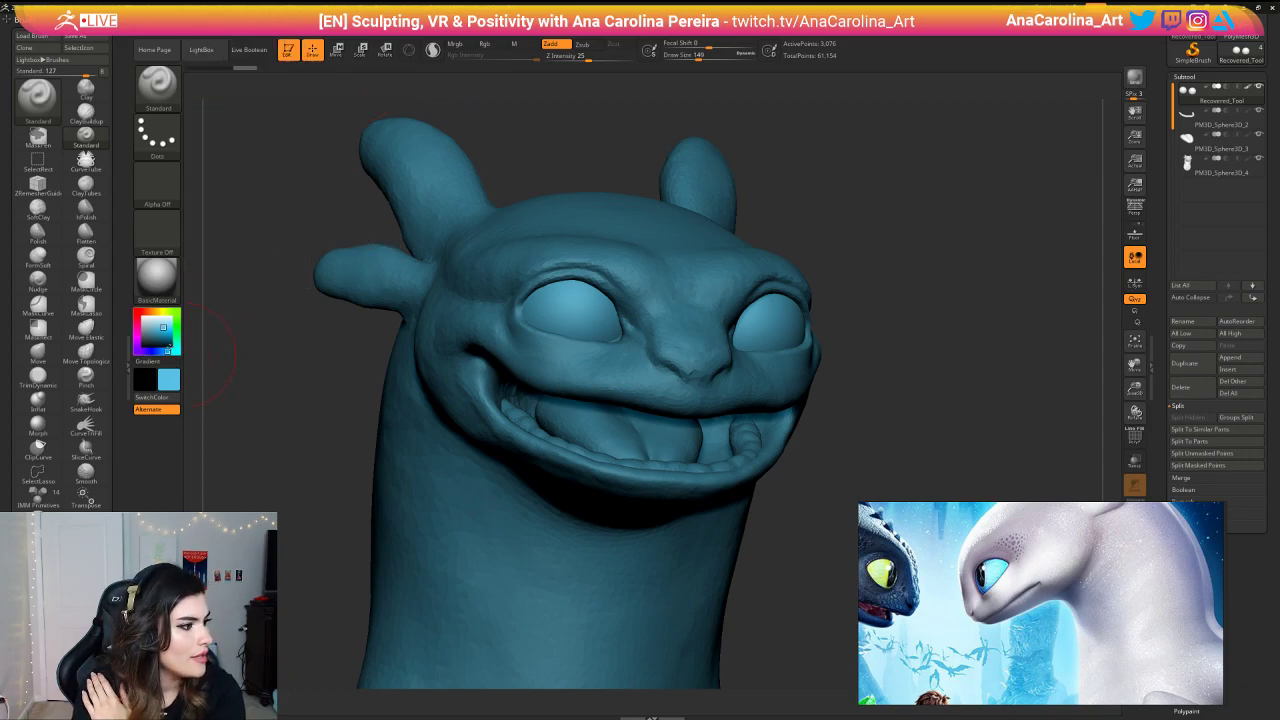
pyautogui.click(156, 324)
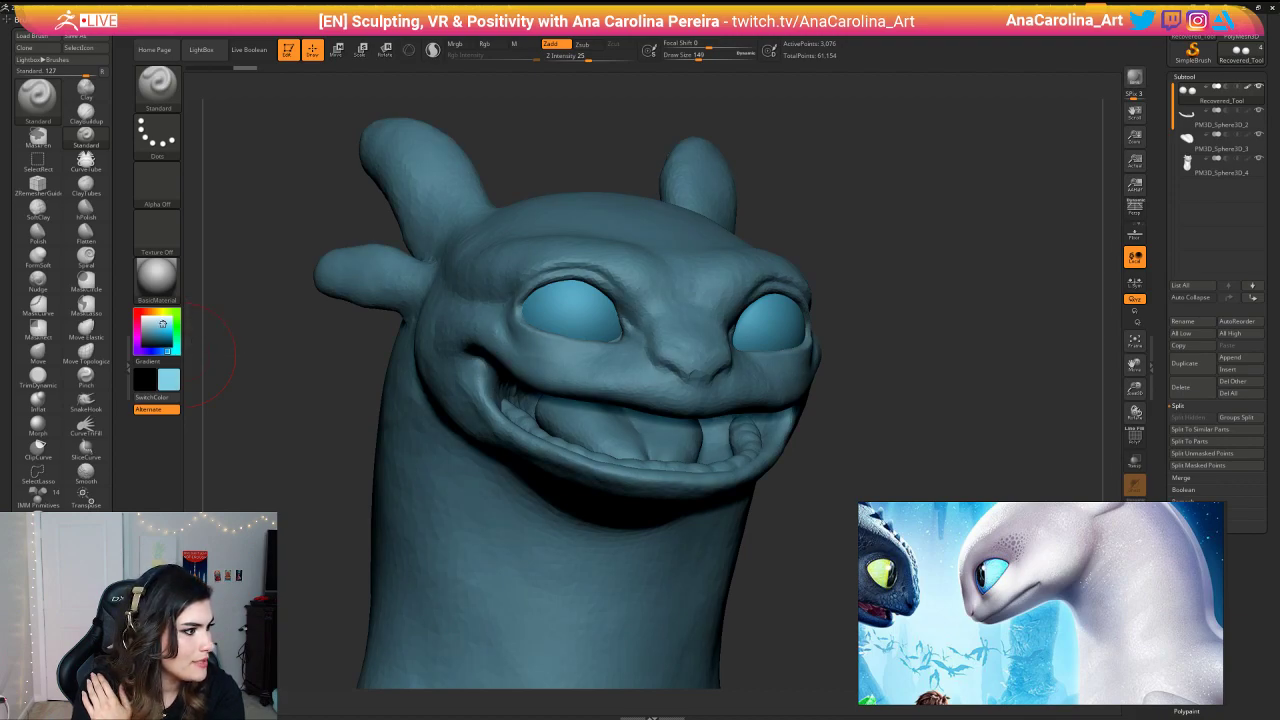
pyautogui.click(163, 324)
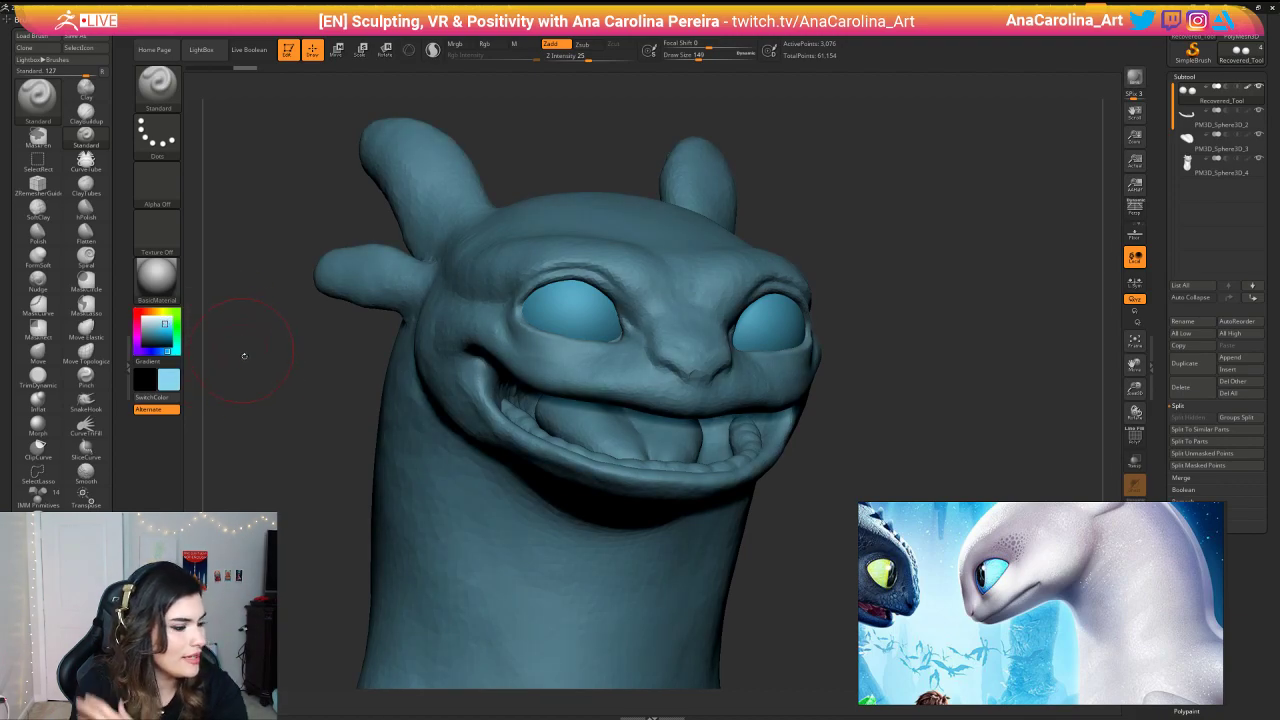
pyautogui.rightClick(512, 224)
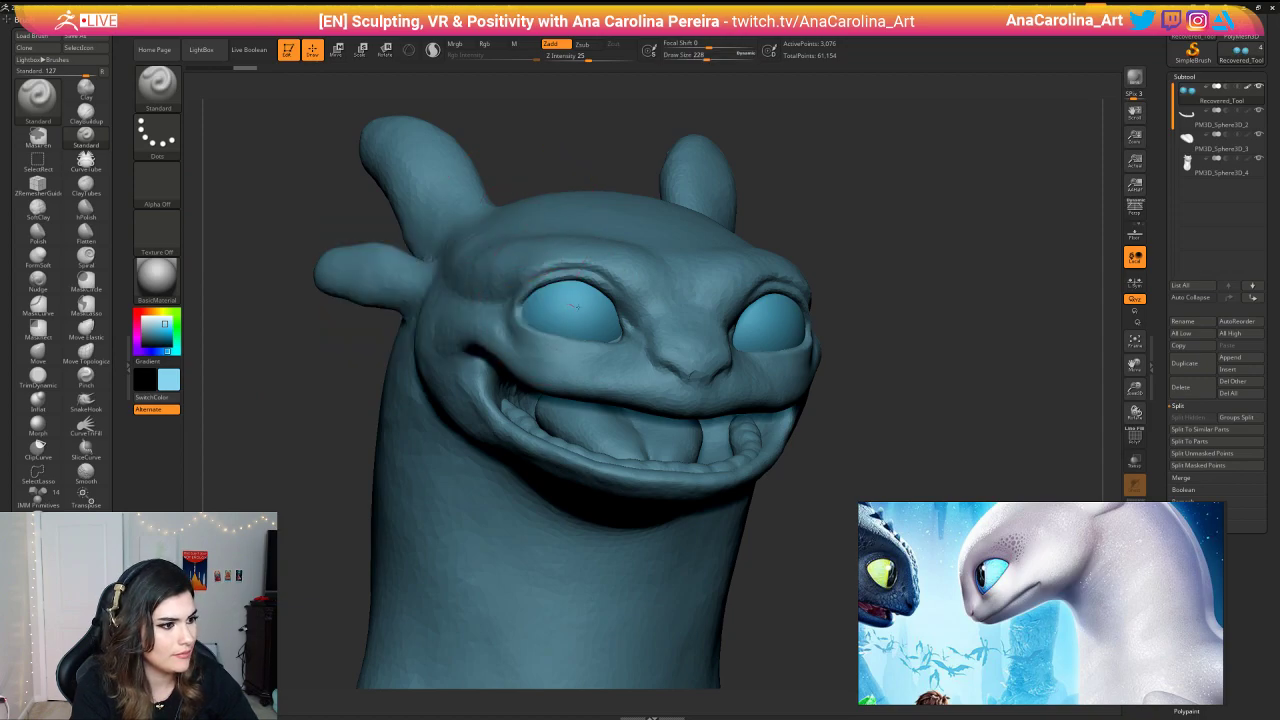
pyautogui.moveTo(584, 304)
pyautogui.mouseDown()
pyautogui.moveTo(577, 314)
pyautogui.moveTo(586, 304)
pyautogui.mouseUp()
pyautogui.hotkey('ctrl', 'z')
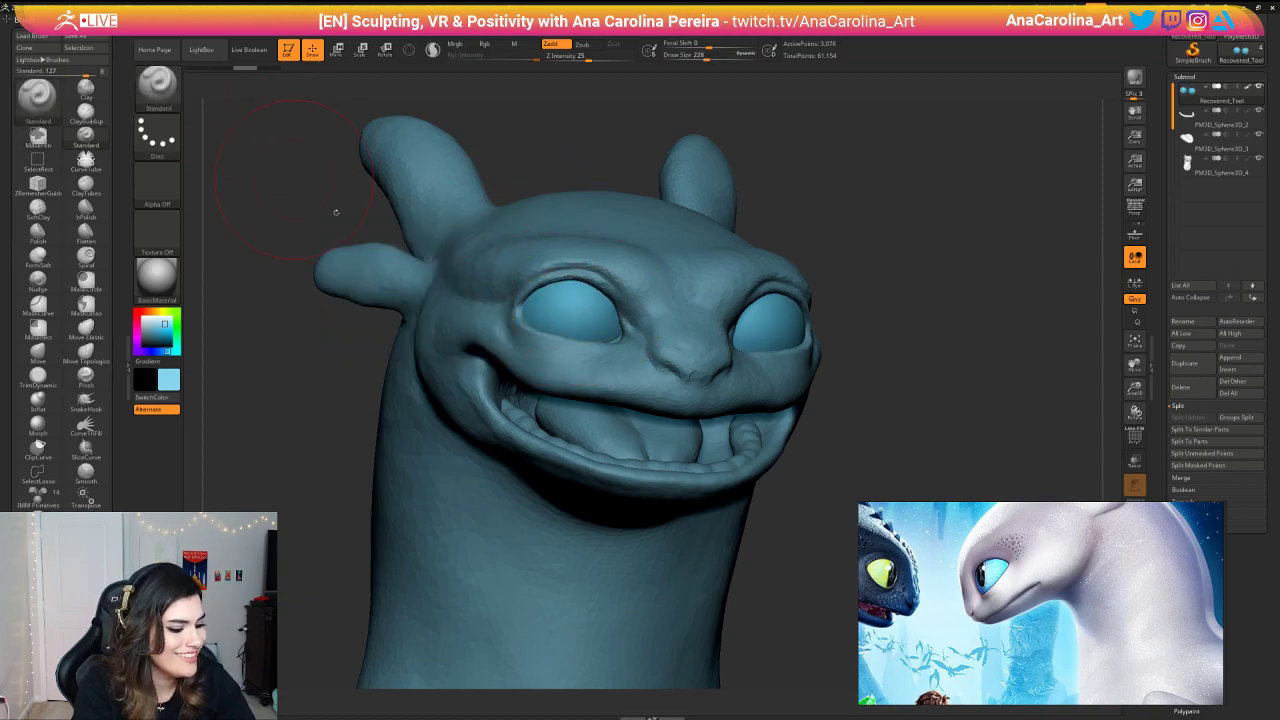
# Step: Switch the Standard brush to colour-only painting at Rgb intensity 100 and dab it on the eyeball
pyautogui.press('b')
pyautogui.press('Escape')
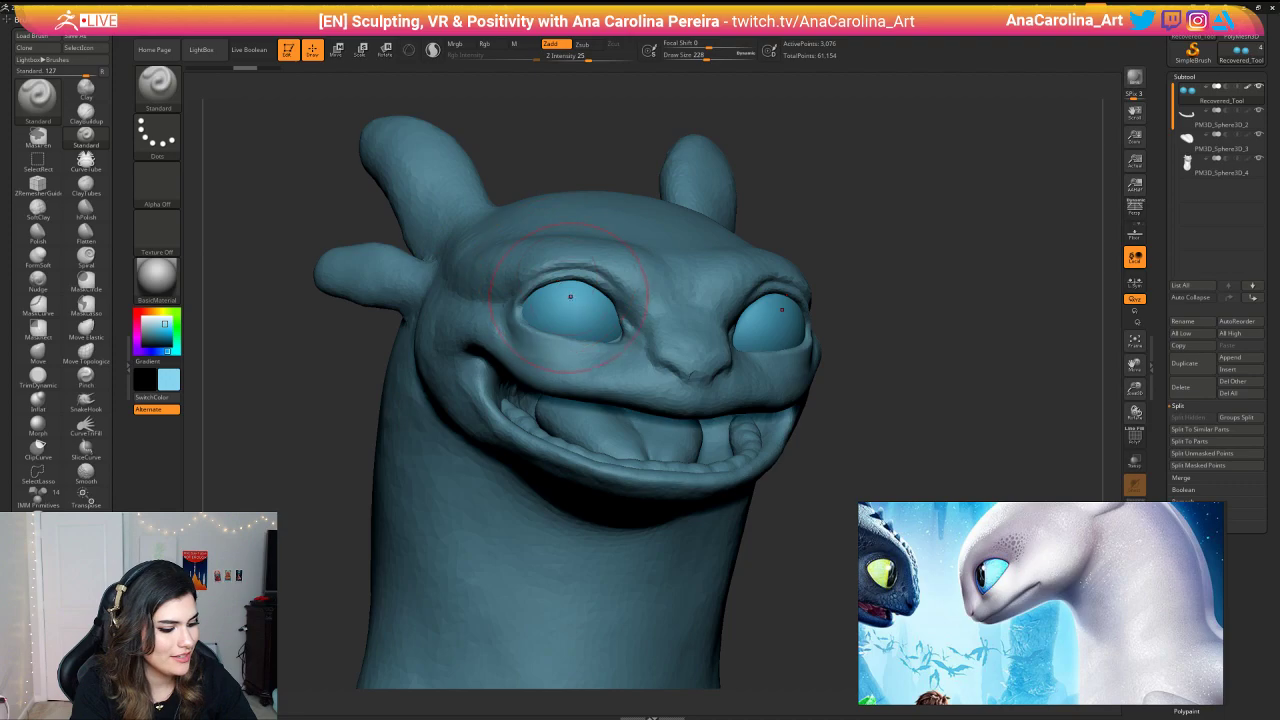
pyautogui.press('space')
pyautogui.click(568, 345)
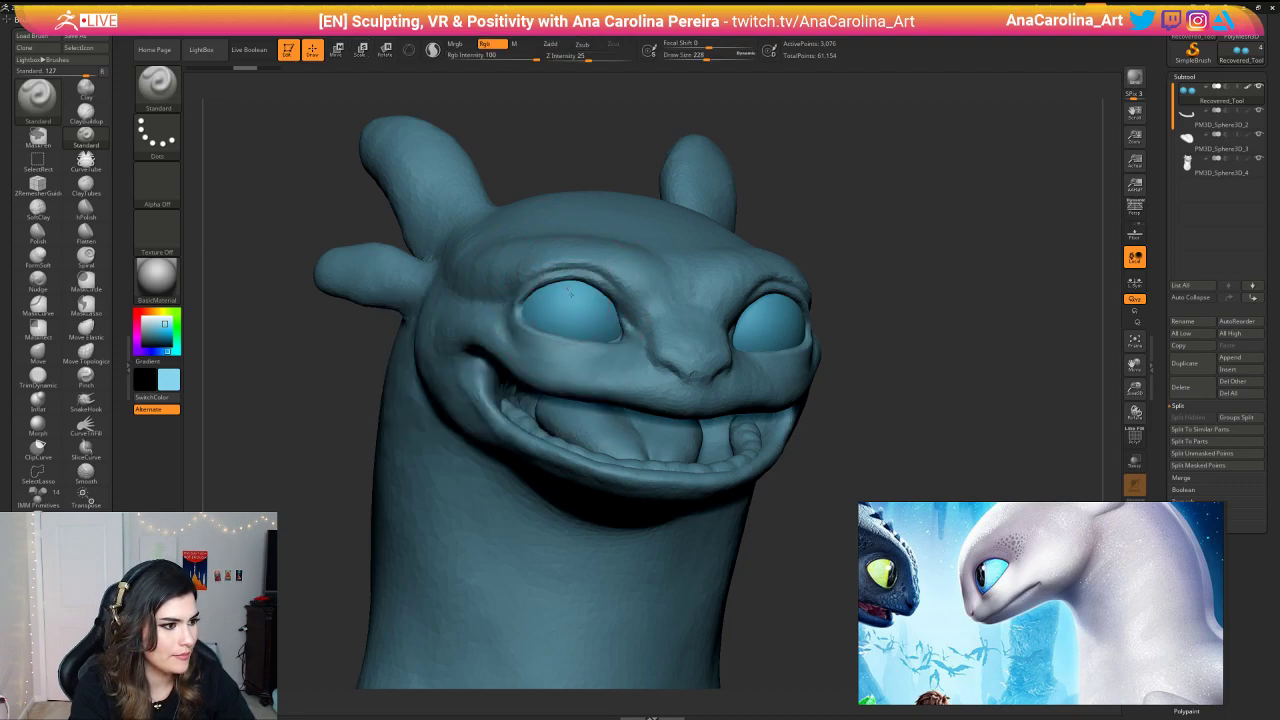
pyautogui.click(585, 311)
pyautogui.click(574, 291)
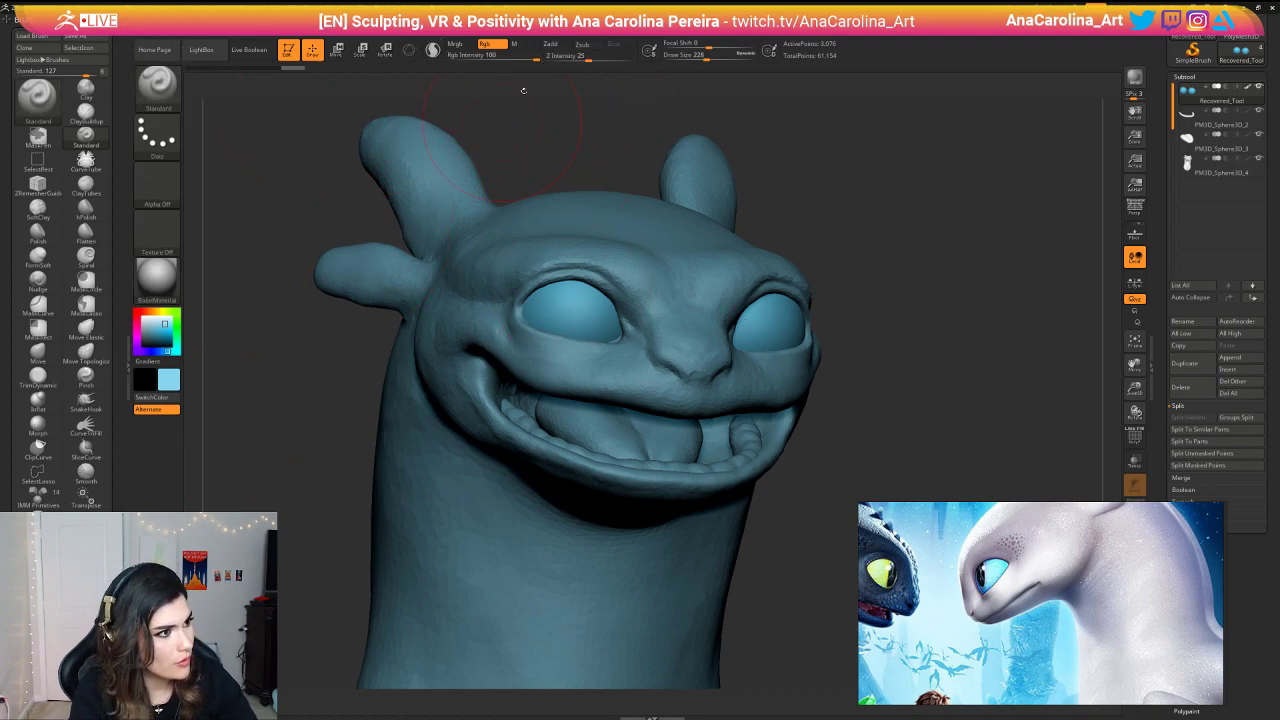
# Step: Look into the brush's Lazy Mouse stroke options and try a paint stroke on the eyeball
pyautogui.click(604, 20)
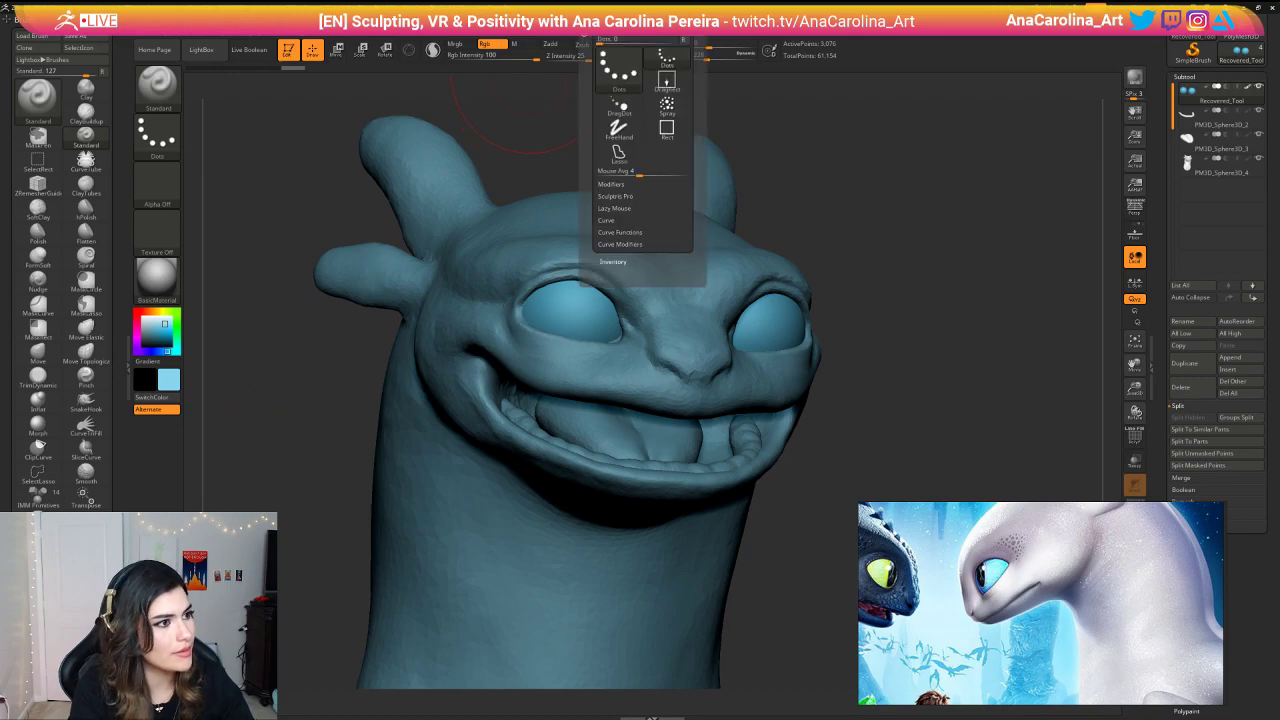
pyautogui.click(615, 208)
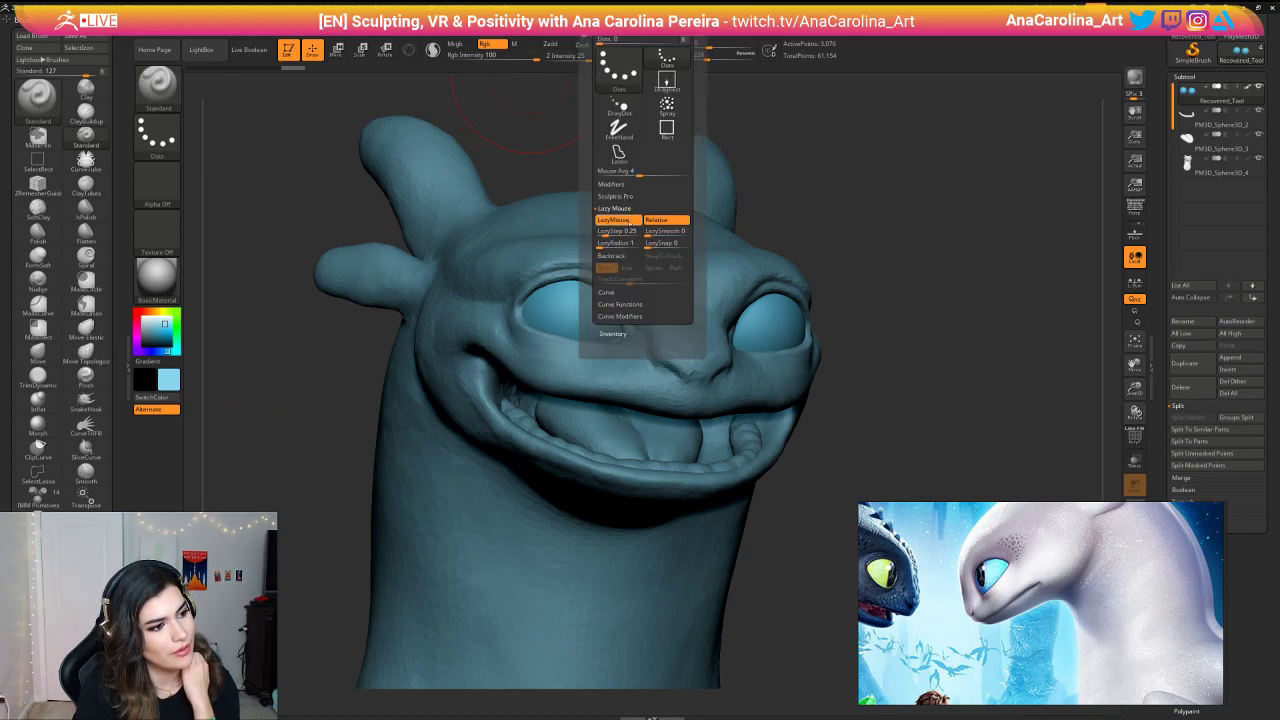
pyautogui.moveTo(559, 302)
pyautogui.mouseDown()
pyautogui.moveTo(632, 286)
pyautogui.moveTo(580, 296)
pyautogui.mouseUp()
pyautogui.press('space')
pyautogui.hotkey('ctrl', 'z')
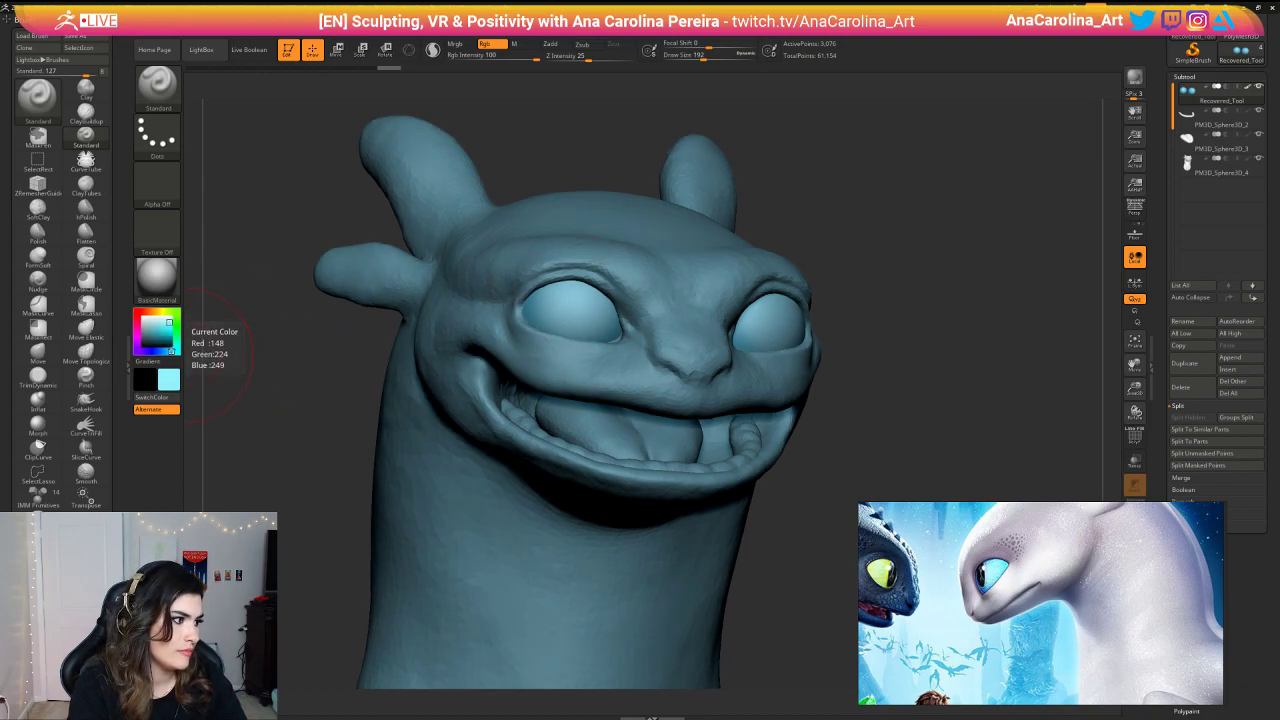
# Step: Set the active colour to a deep saturated blue and cover both eyeballs with it as the base
pyautogui.click(171, 338)
pyautogui.click(164, 325)
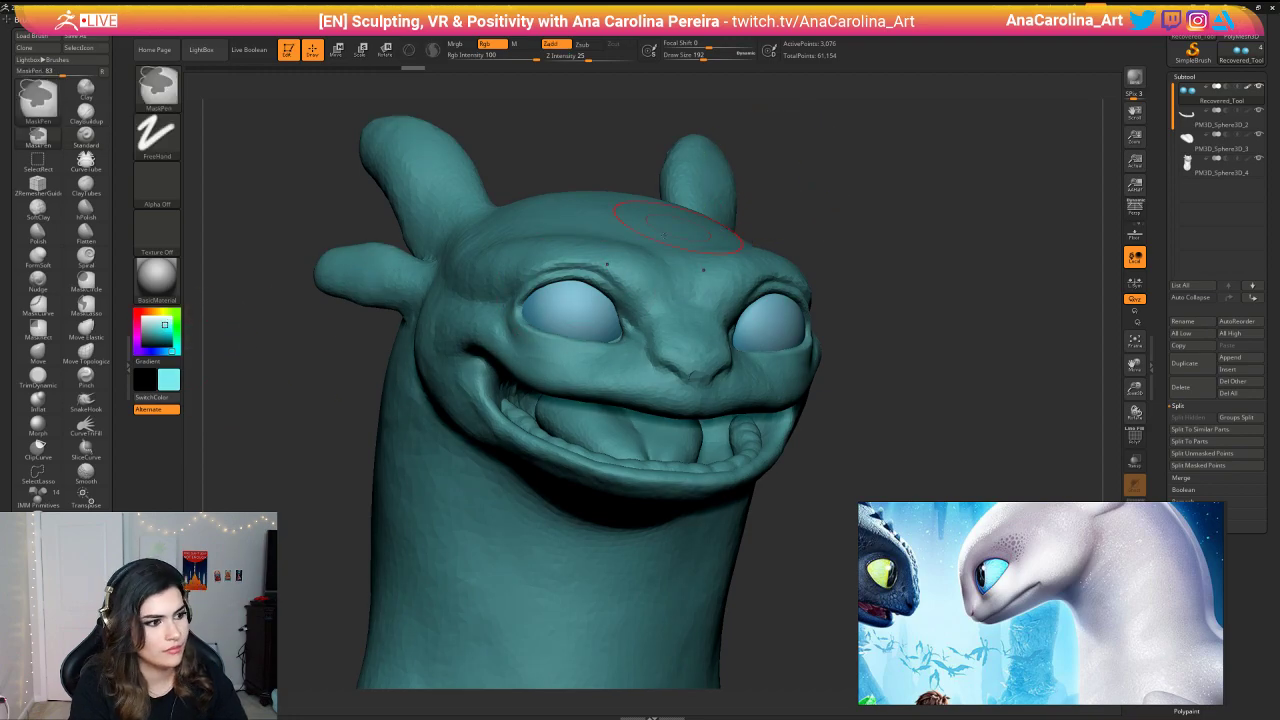
pyautogui.click(163, 337)
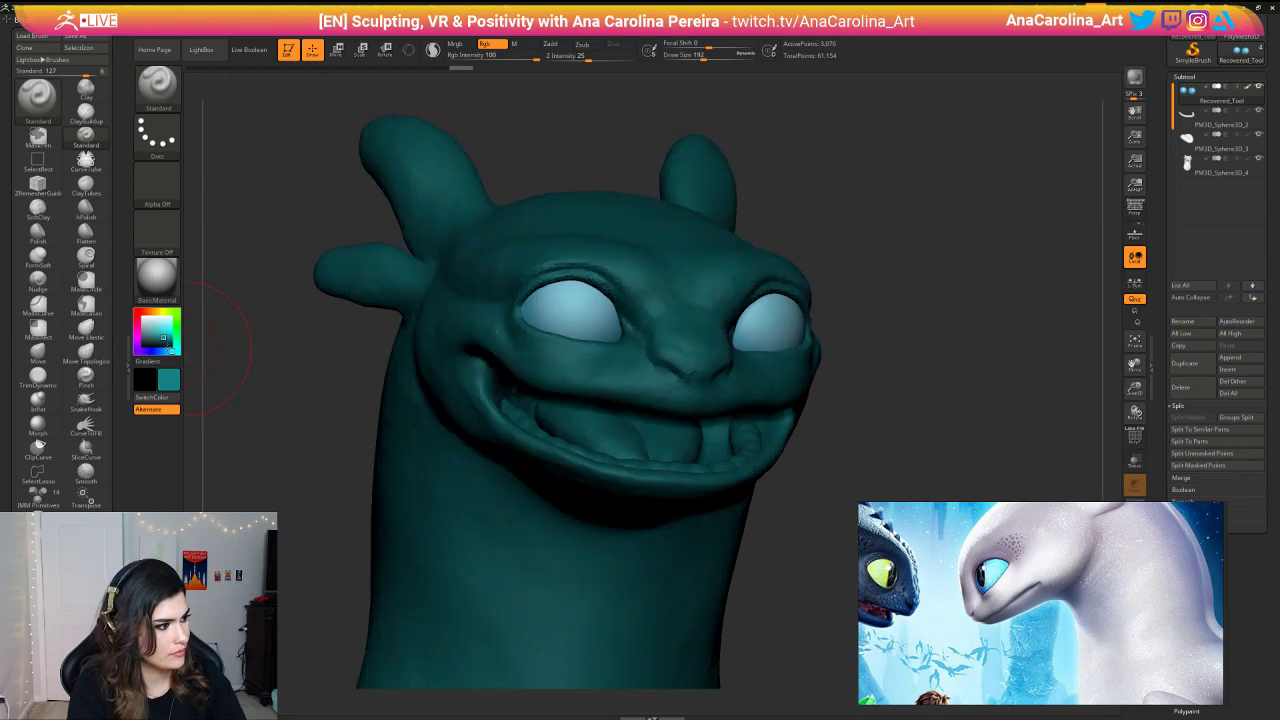
pyautogui.moveTo(171, 350); pyautogui.dragTo(171, 333)
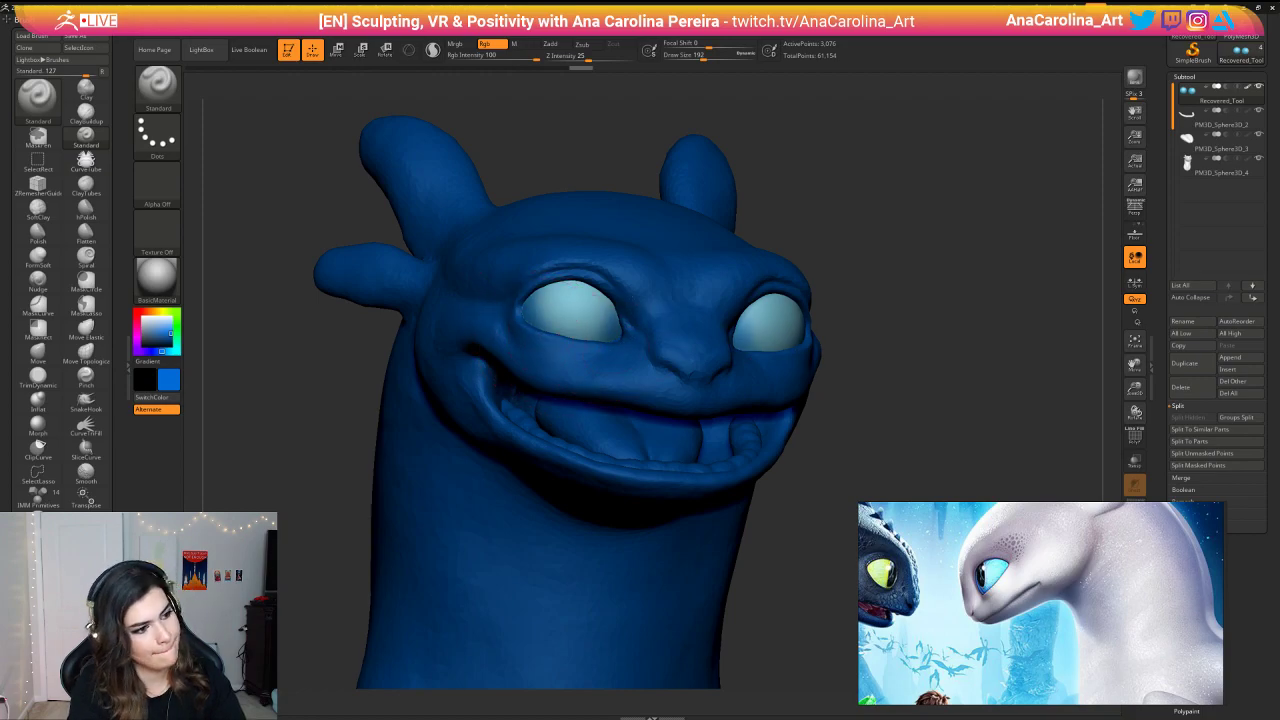
pyautogui.moveTo(622, 332); pyautogui.dragTo(546, 308)
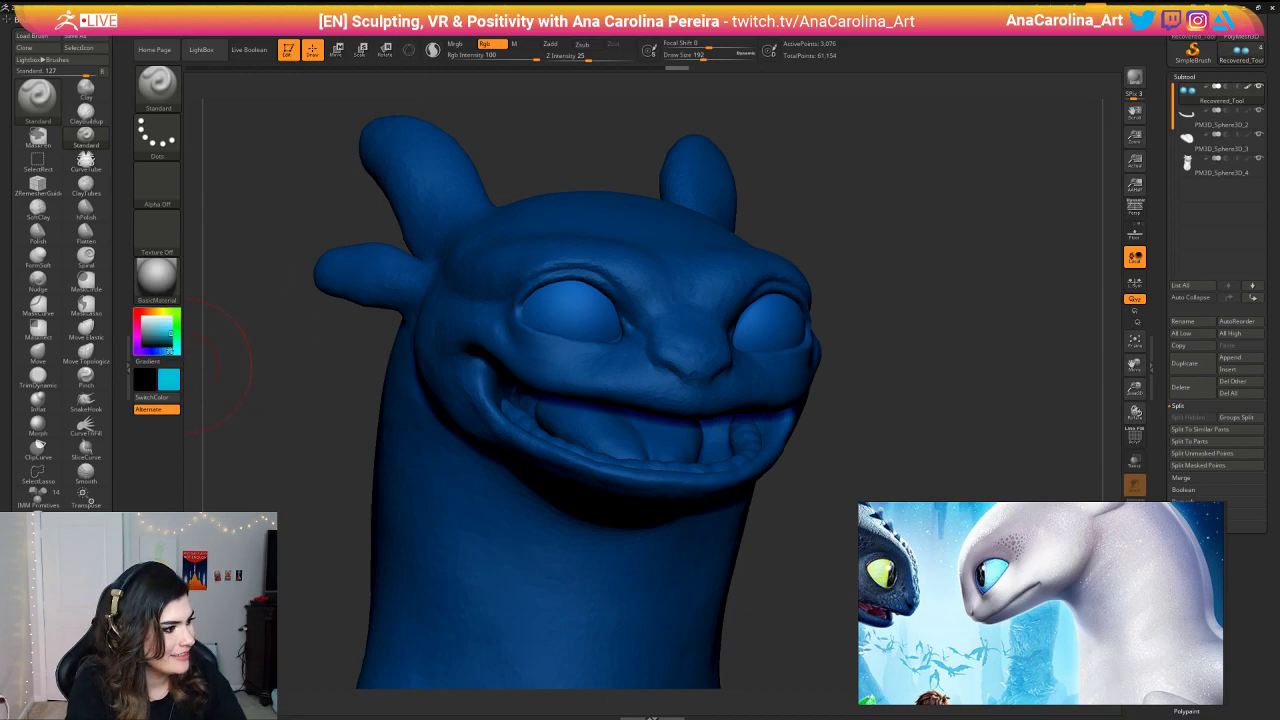
# Step: Set the active colour to a brighter sky blue and paint it over the middle of both eyeballs
pyautogui.click(160, 332)
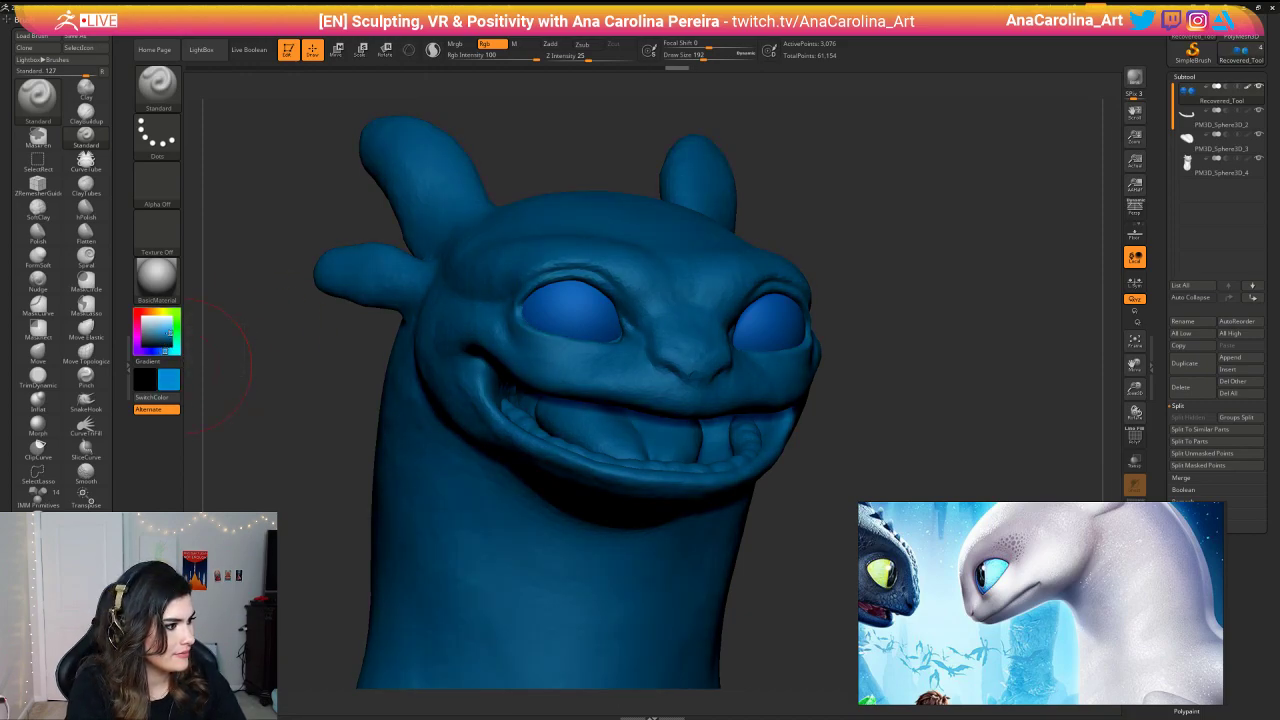
pyautogui.click(167, 331)
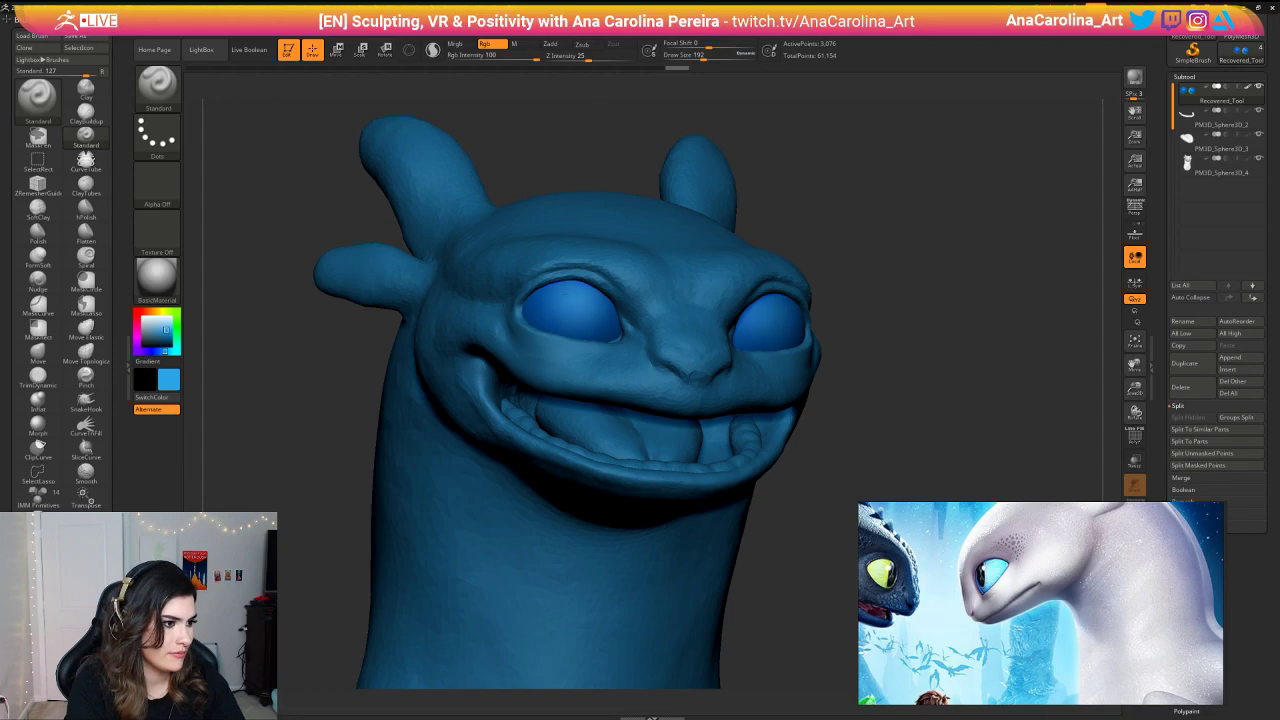
pyautogui.press('space')
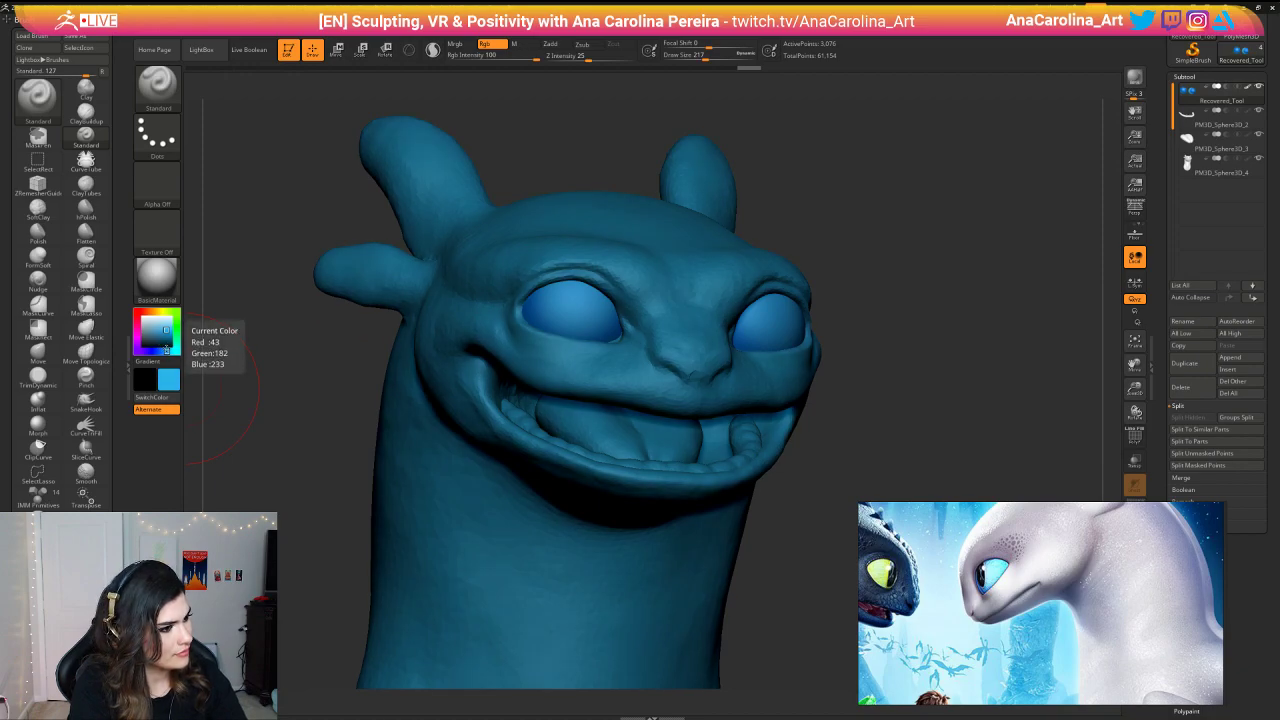
pyautogui.click(169, 326)
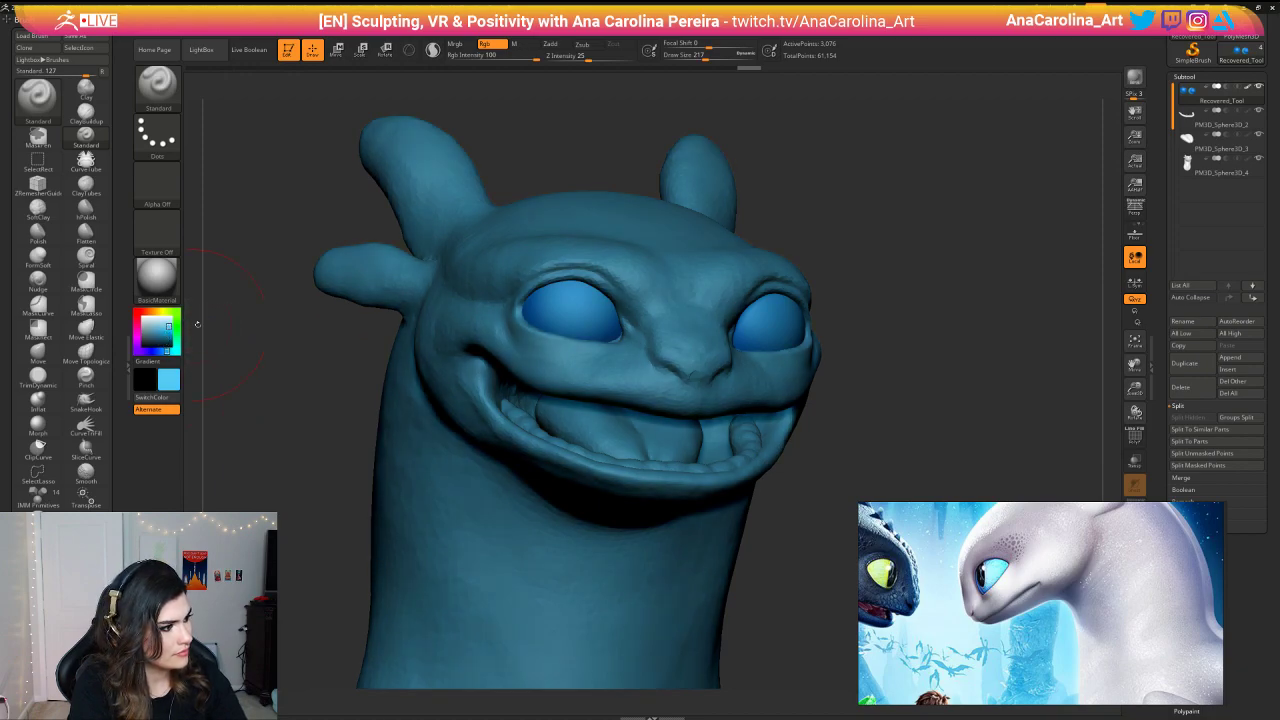
pyautogui.click(576, 294)
pyautogui.moveTo(858, 240)
pyautogui.keyDown('alt'); pyautogui.mouseDown()
pyautogui.moveTo(862, 172)
pyautogui.moveTo(730, 160)
pyautogui.moveTo(738, 236)
pyautogui.mouseUp(); pyautogui.keyUp('alt')
pyautogui.moveTo(786, 338)
pyautogui.mouseDown()
pyautogui.moveTo(800, 290)
pyautogui.moveTo(787, 301)
pyautogui.mouseUp()
pyautogui.press('space')
pyautogui.click(799, 326)
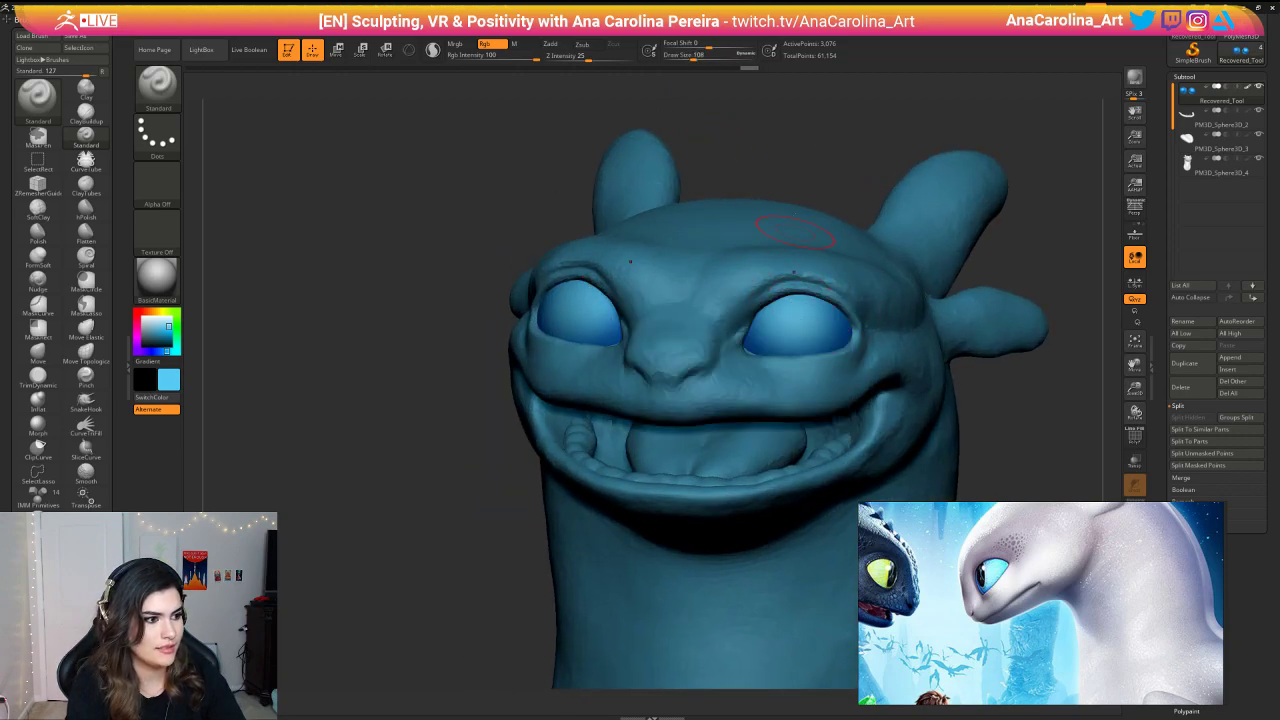
# Step: Set the active colour to a paler, less saturated blue and lighten the centres of the eyes
pyautogui.moveTo(474, 224); pyautogui.dragTo(591, 229)
pyautogui.click(163, 317)
pyautogui.moveTo(165, 319); pyautogui.dragTo(162, 325)
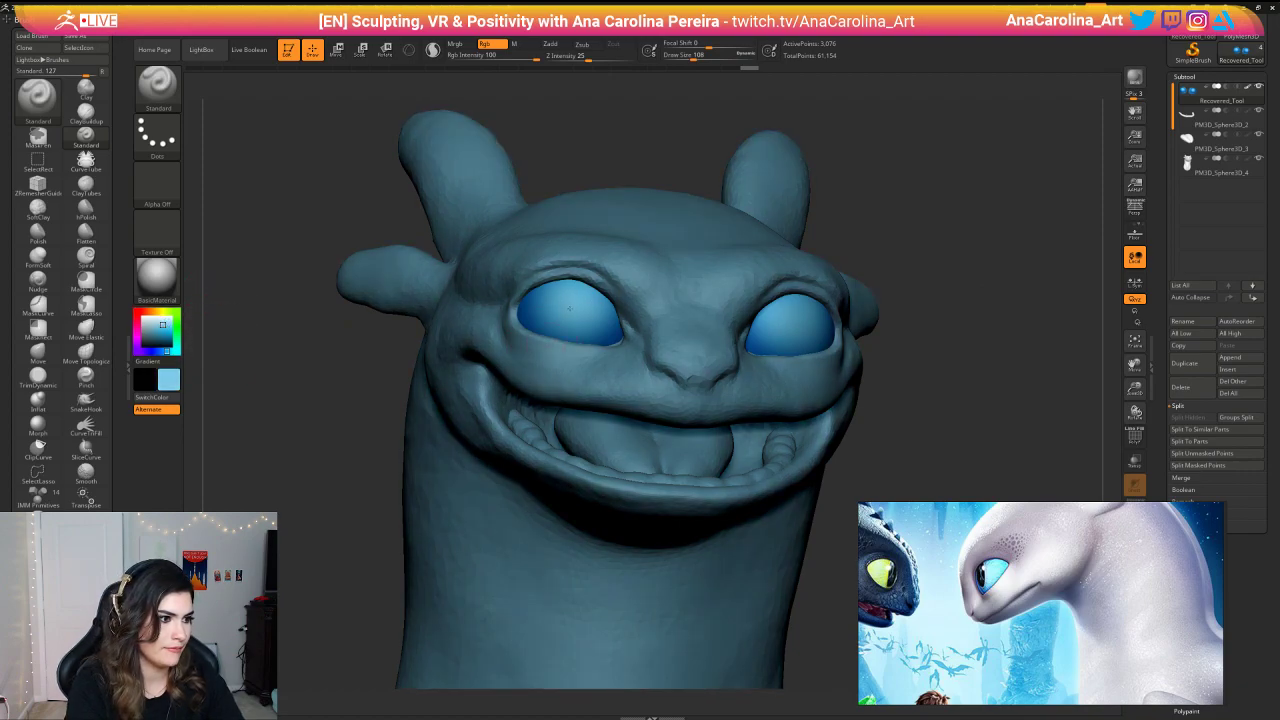
pyautogui.click(590, 301)
pyautogui.moveTo(590, 301)
pyautogui.keyDown('ctrl'); pyautogui.mouseDown(button='right')
pyautogui.moveTo(583, 91)
pyautogui.moveTo(660, 100)
pyautogui.moveTo(650, 305)
pyautogui.mouseUp(button='right'); pyautogui.keyUp('ctrl')
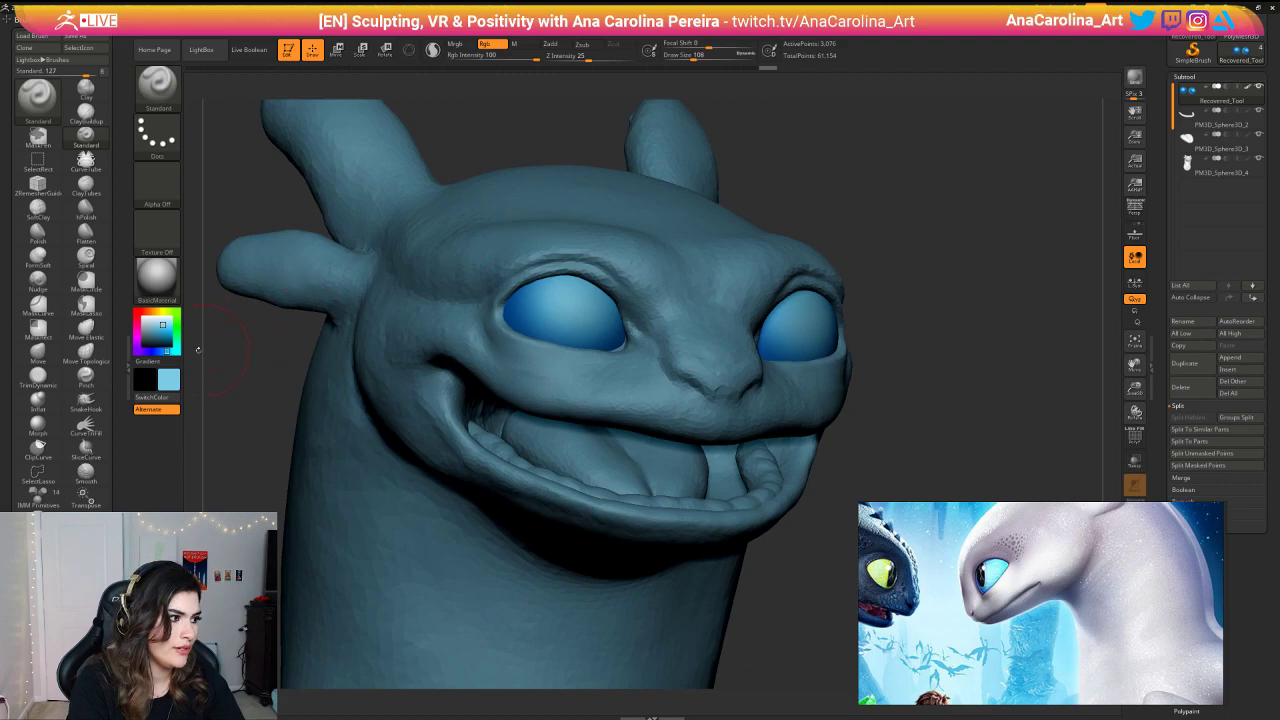
# Step: Swap the active colour to black and bring up the reference of Toothless's open-mouthed grin on the reference board
pyautogui.press('v')
pyautogui.press('space')
pyautogui.click(577, 280)
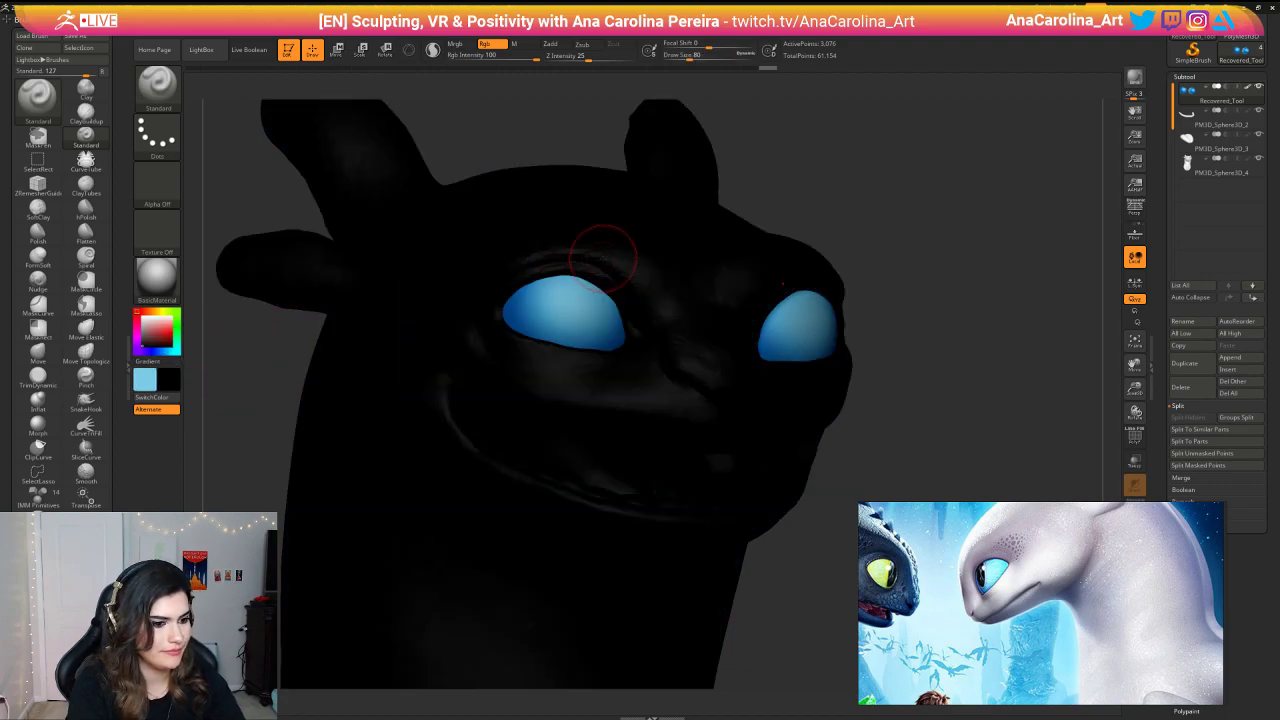
pyautogui.keyDown('shift'); pyautogui.moveTo(606, 248); pyautogui.dragTo(791, 200, button='right'); pyautogui.keyUp('shift')
pyautogui.scroll(-5, 1000, 560)
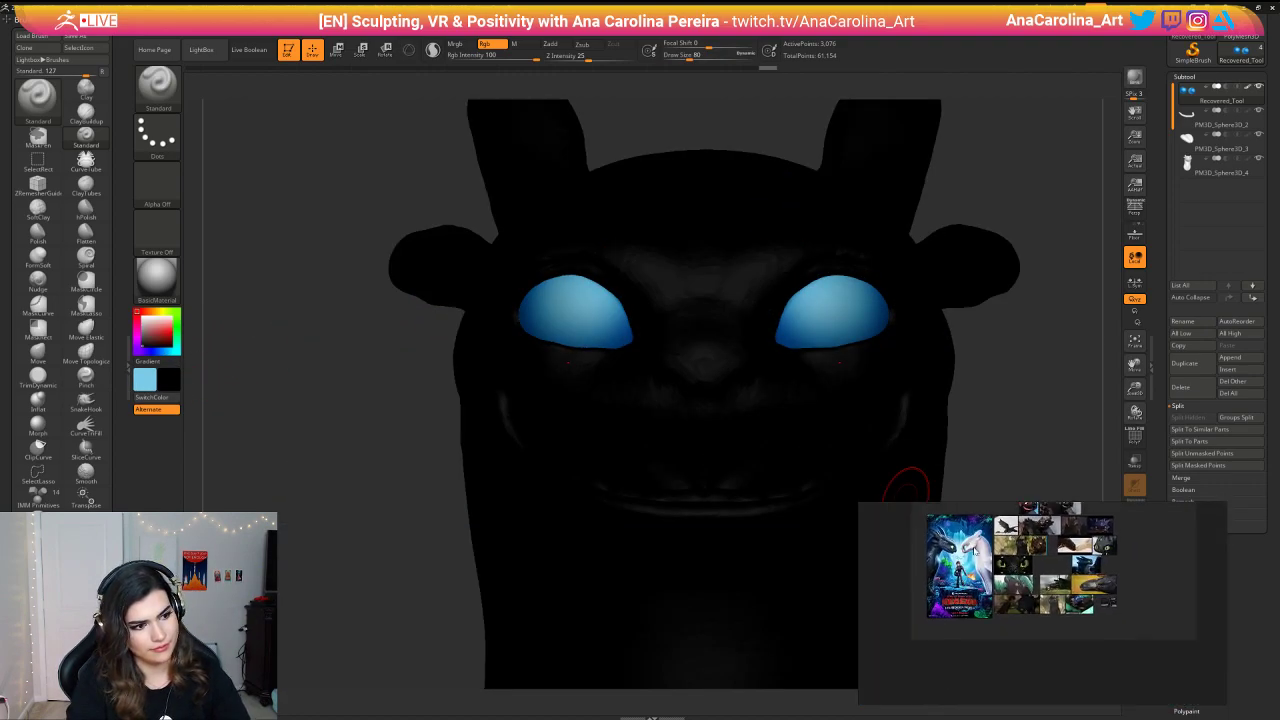
pyautogui.scroll(-3, 1077, 658)
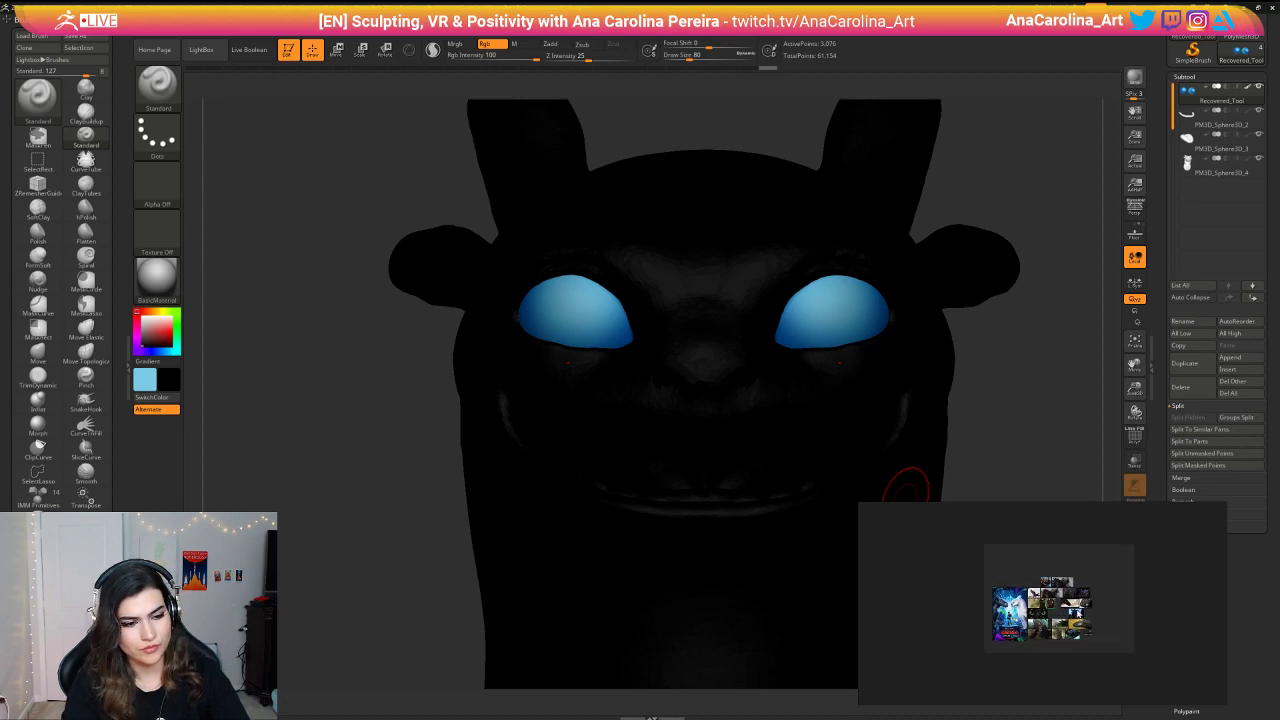
pyautogui.scroll(8, 1080, 614)
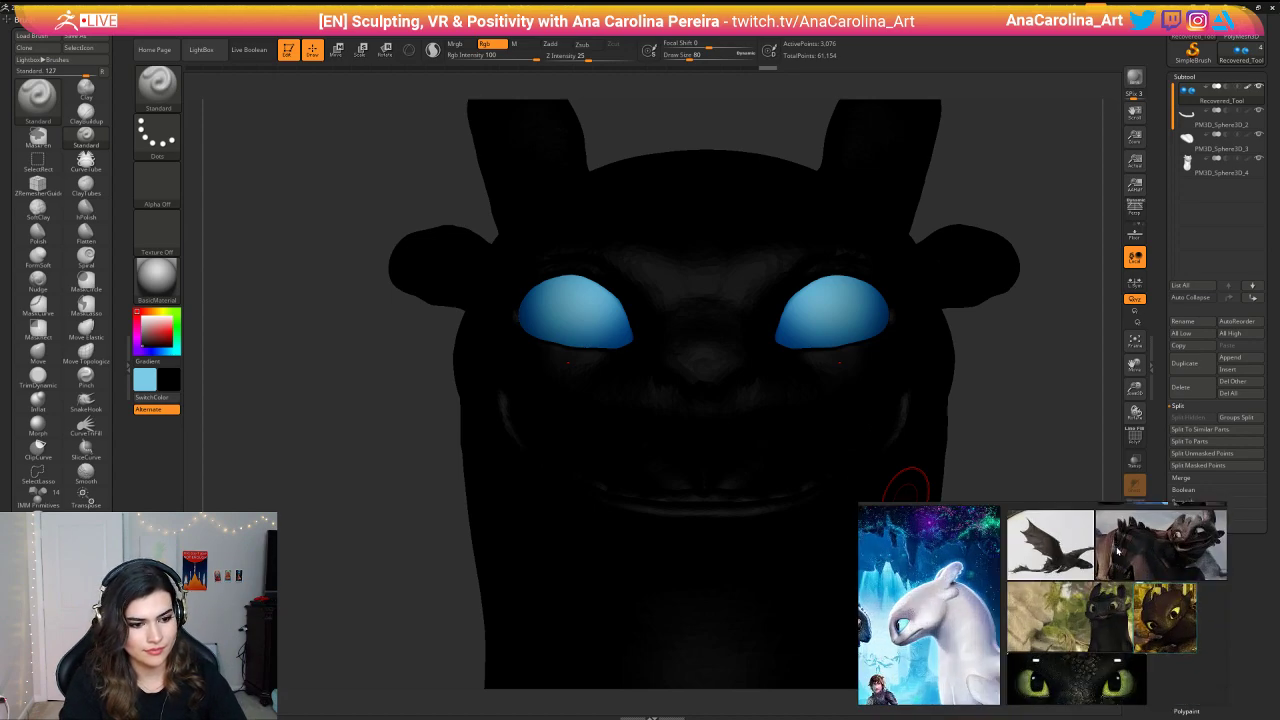
pyautogui.moveTo(1157, 610); pyautogui.dragTo(1111, 704, button='middle')
pyautogui.scroll(-2, 1112, 705)
pyautogui.scroll(6, 1076, 618)
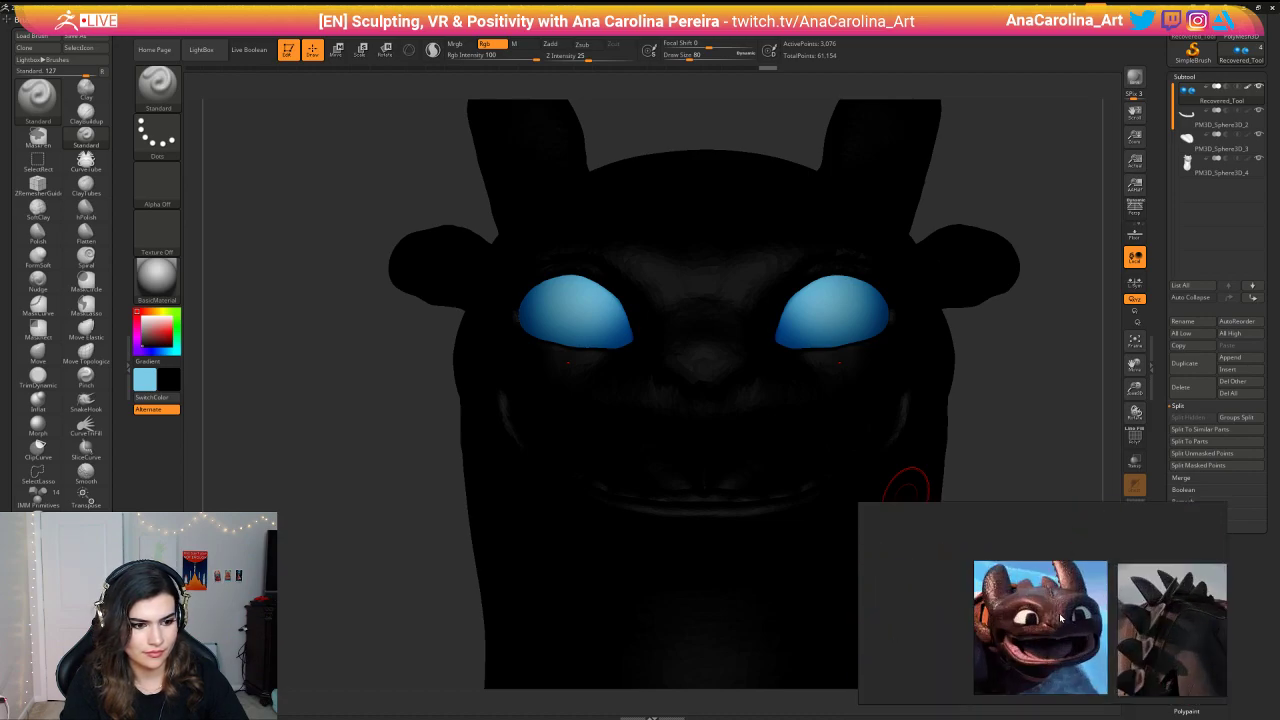
# Step: Try painting soft black pupils on both eyes with a brush size of 41
pyautogui.press('space')
pyautogui.click(805, 316)
pyautogui.moveTo(833, 300); pyautogui.dragTo(833, 320)
pyautogui.hotkey('ctrl', 'z')
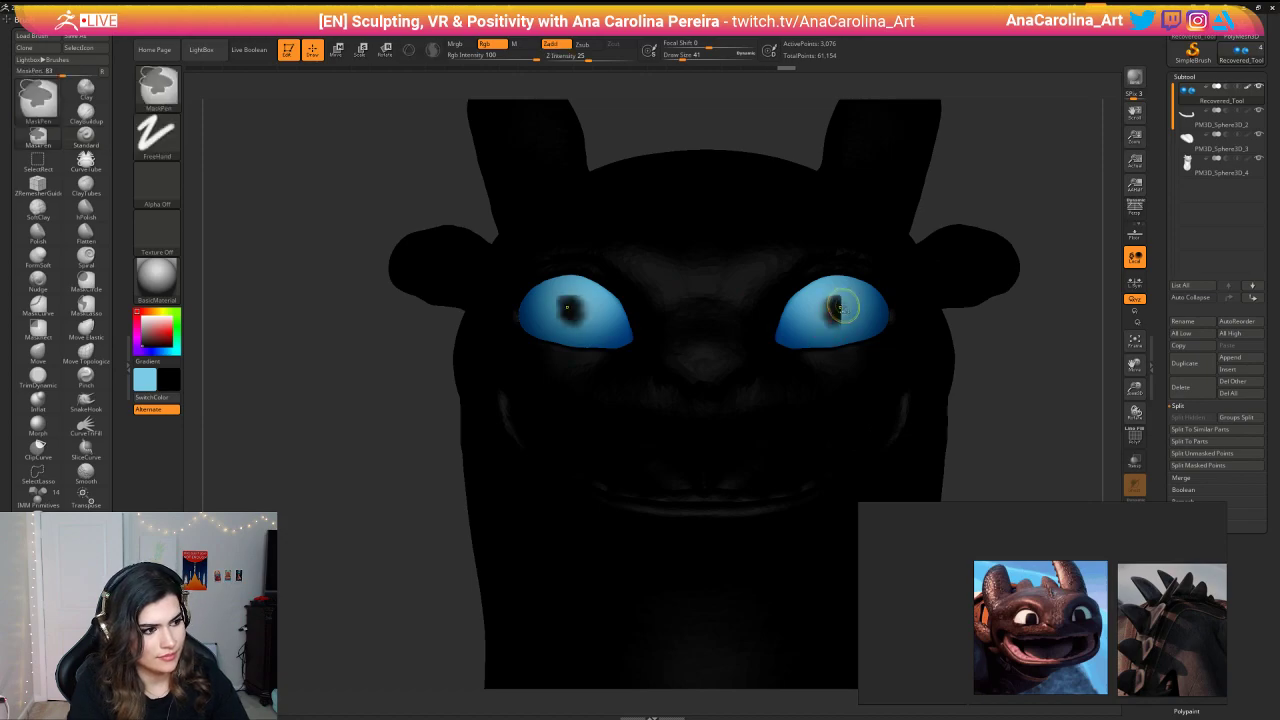
# Step: Give the brush a hard round alpha and test a black pupil on the eyes
pyautogui.press('space')
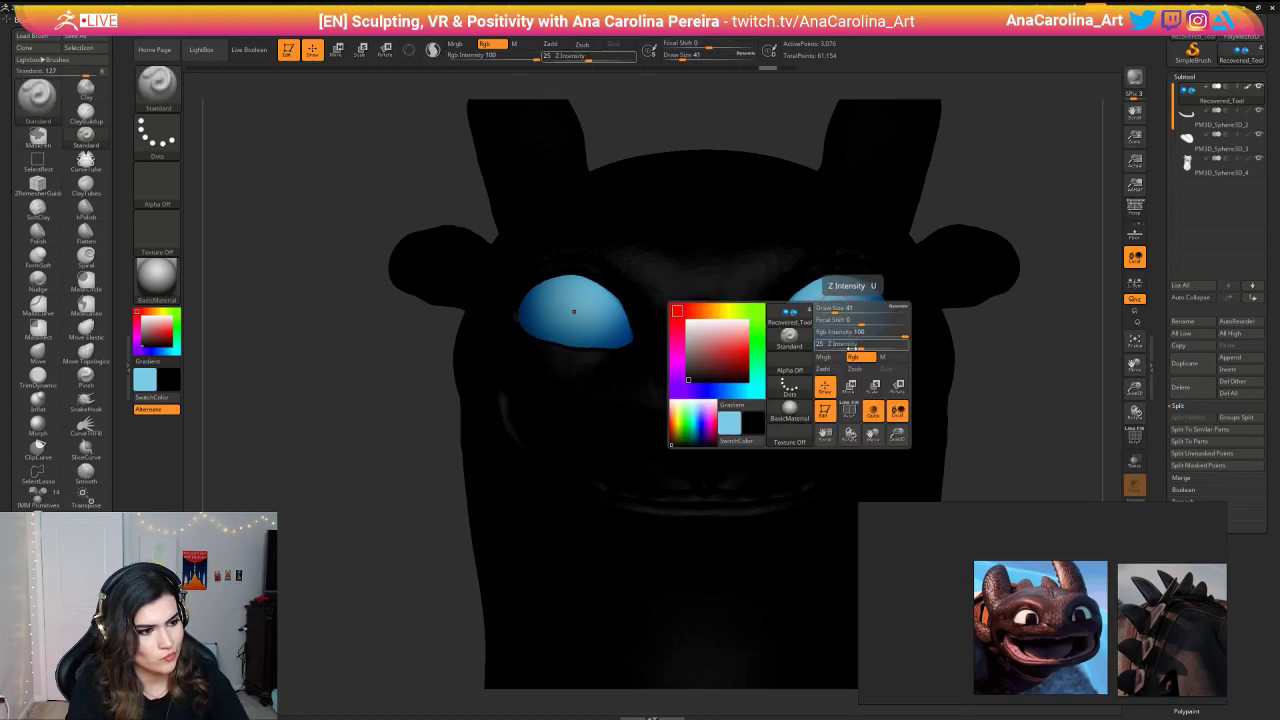
pyautogui.click(789, 382)
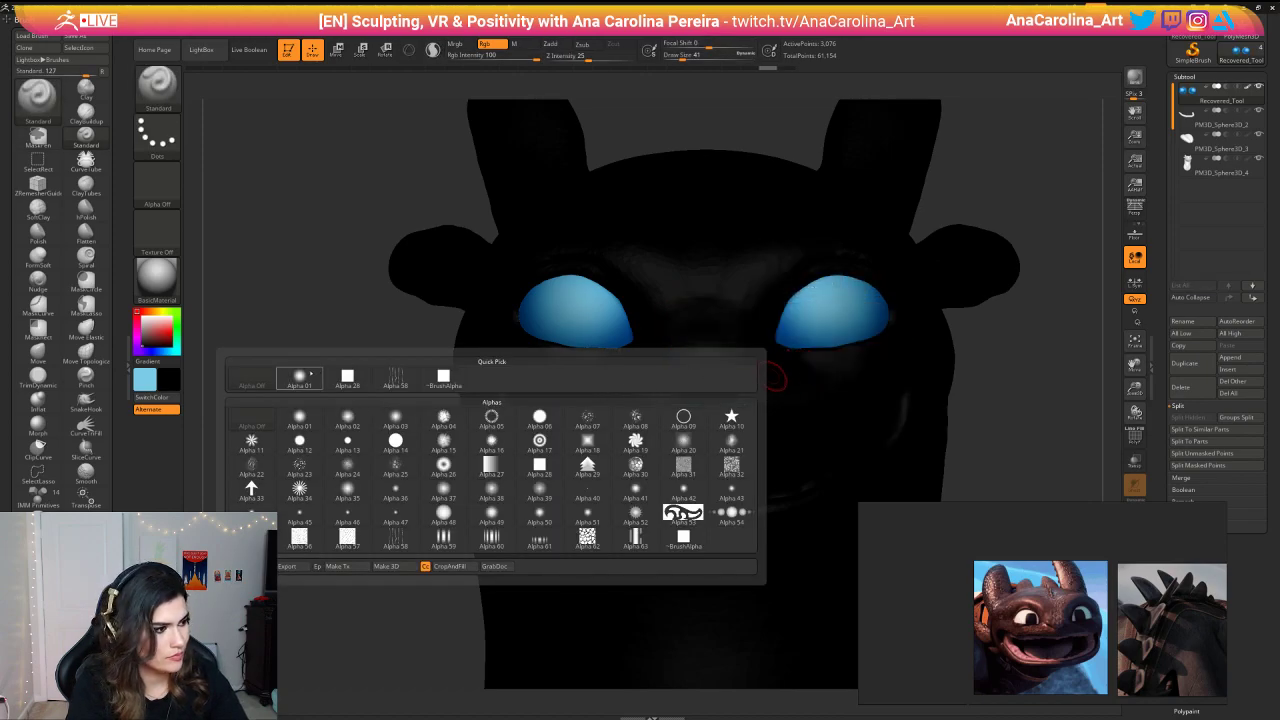
pyautogui.click(321, 448)
pyautogui.moveTo(586, 309); pyautogui.dragTo(583, 308)
pyautogui.hotkey('ctrl', 'z')
# Step: Turn on Sculptris Pro and paint tall, rounded black pupils in the middle of both eyes
pyautogui.click(433, 50)
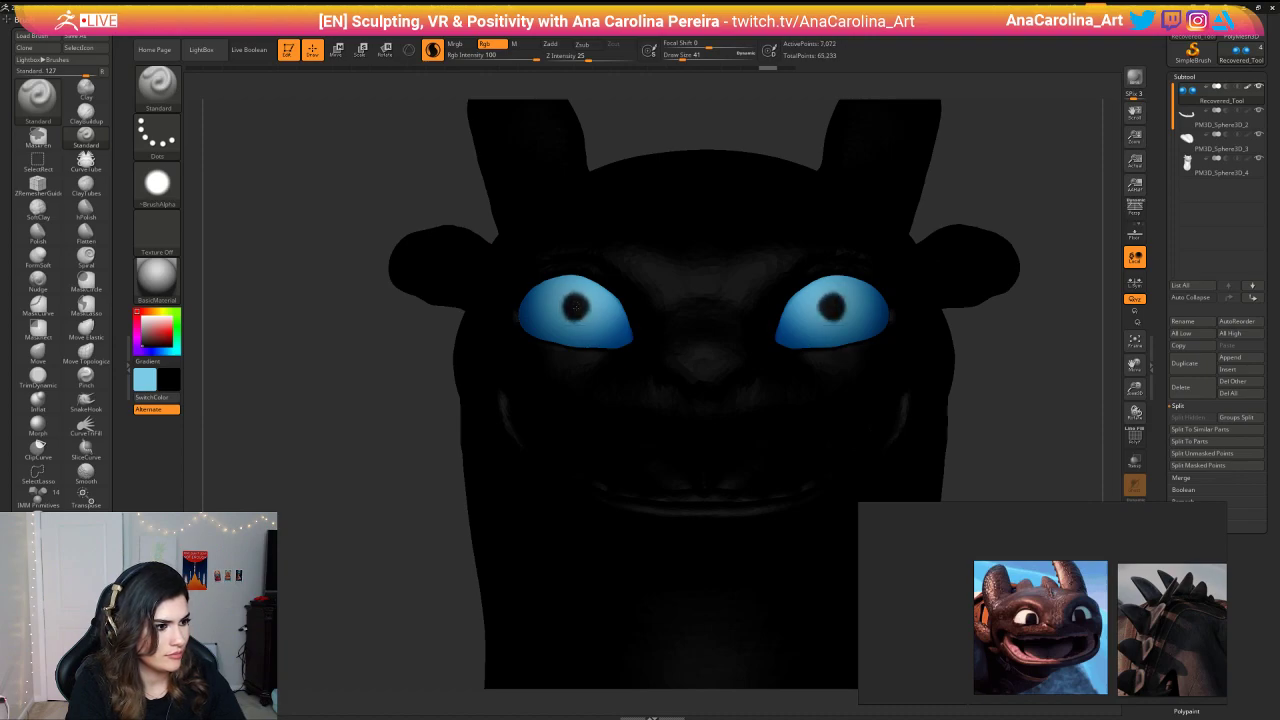
pyautogui.hotkey('ctrl', 'z')
pyautogui.keyDown('alt'); pyautogui.moveTo(401, 461); pyautogui.dragTo(515, 446); pyautogui.keyUp('alt')
pyautogui.keyDown('alt'); pyautogui.moveTo(866, 286); pyautogui.dragTo(790, 330); pyautogui.keyUp('alt')
pyautogui.moveTo(576, 301)
pyautogui.mouseDown()
pyautogui.moveTo(586, 322)
pyautogui.moveTo(570, 314)
pyautogui.moveTo(587, 329)
pyautogui.moveTo(588, 300)
pyautogui.moveTo(572, 298)
pyautogui.moveTo(568, 320)
pyautogui.moveTo(582, 320)
pyautogui.mouseUp()
pyautogui.moveTo(249, 234)
pyautogui.mouseDown()
pyautogui.moveTo(329, 306)
pyautogui.moveTo(303, 318)
pyautogui.moveTo(337, 437)
pyautogui.mouseUp()
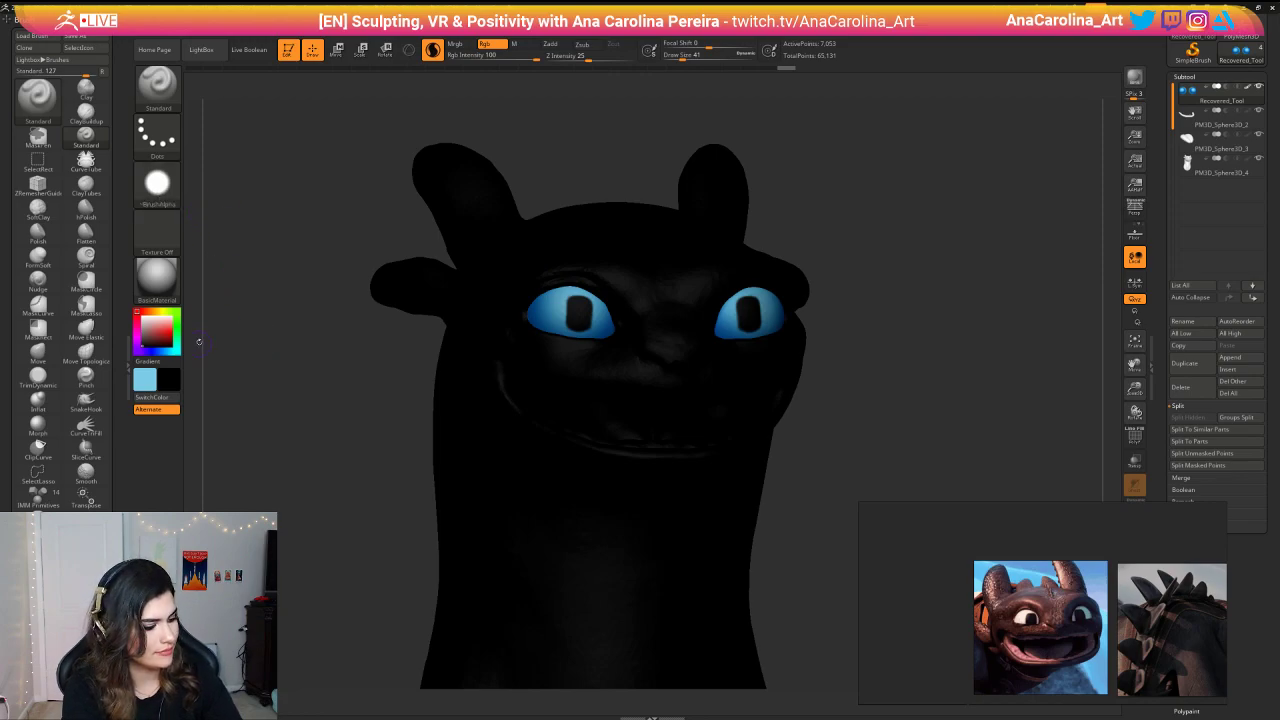
# Step: Swap back from black and set the active colour to a near-white light grey
pyautogui.press('v')
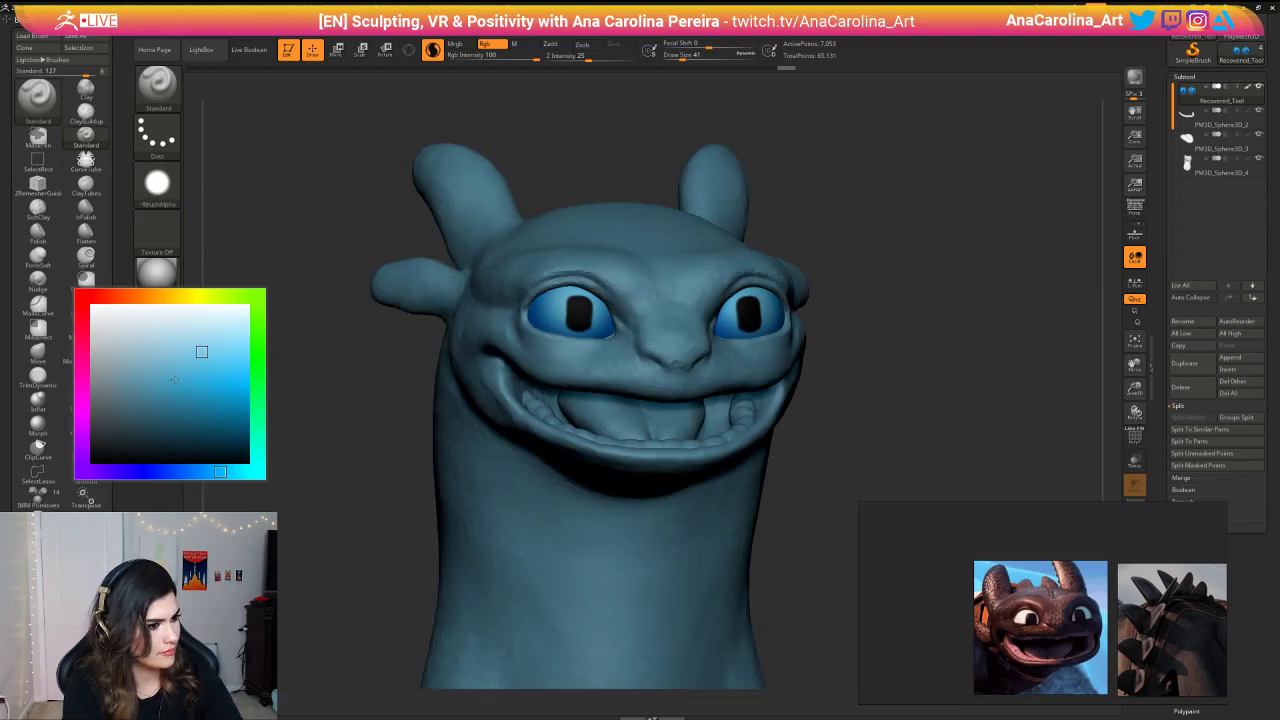
pyautogui.click(172, 383)
pyautogui.moveTo(166, 368); pyautogui.dragTo(94, 329)
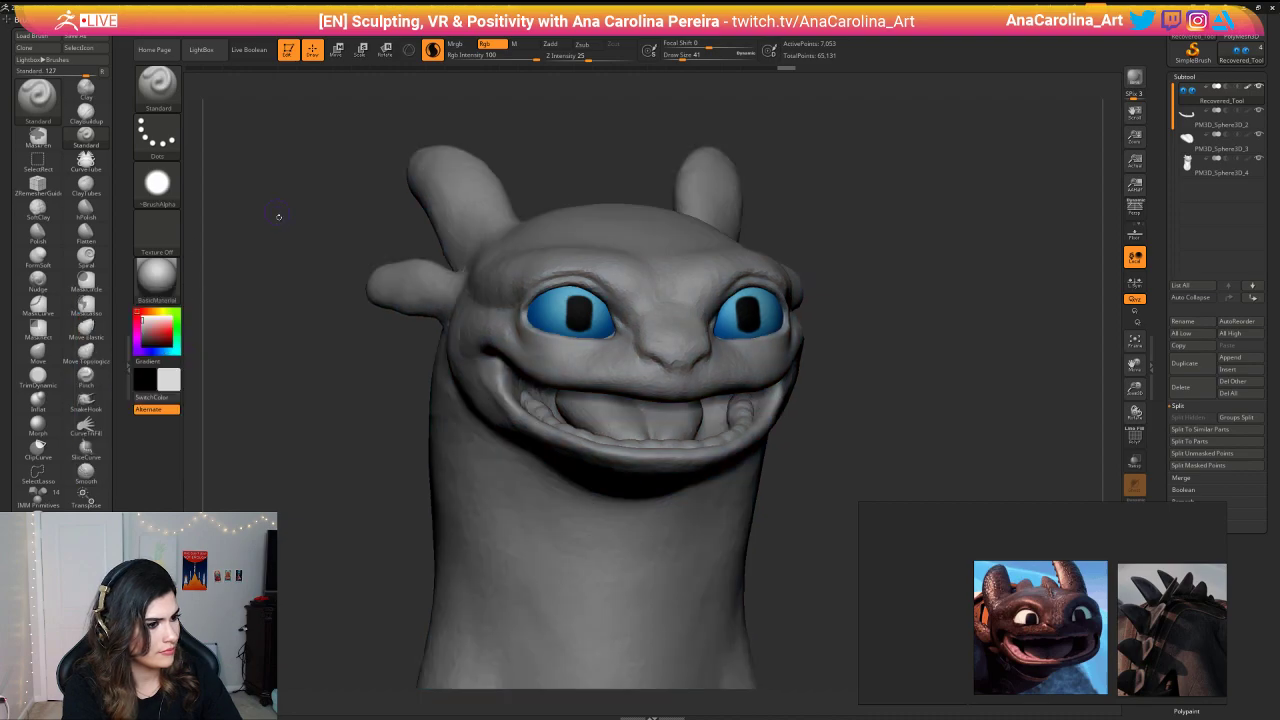
# Step: Check the painted eyes from a closer angle, enlarge the brush to size 104 and undo the pupils
pyautogui.keyDown('alt'); pyautogui.moveTo(277, 214); pyautogui.dragTo(236, 245); pyautogui.keyUp('alt')
pyautogui.moveTo(750, 190); pyautogui.dragTo(600, 372)
pyautogui.moveTo(680, 131)
pyautogui.mouseDown()
pyautogui.moveTo(772, 128)
pyautogui.moveTo(790, 153)
pyautogui.mouseUp()
pyautogui.press('space')
pyautogui.hotkey('ctrl', 'z')
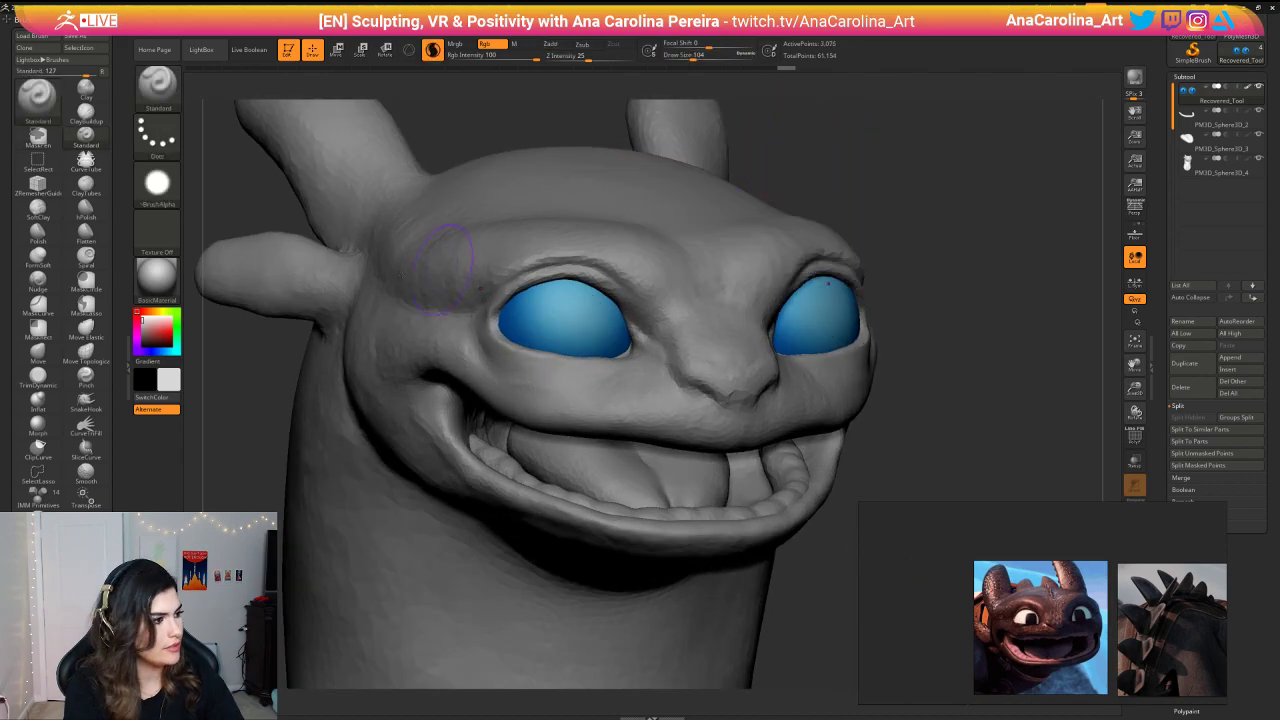
# Step: Paint both eyes with the glossy ToyPlastic material using a material-only brush at draw size 212, and restore BasicMaterial as the active material
pyautogui.hotkey('ctrl', 'z')
pyautogui.keyDown('alt'); pyautogui.moveTo(202, 113); pyautogui.dragTo(255, 165); pyautogui.keyUp('alt')
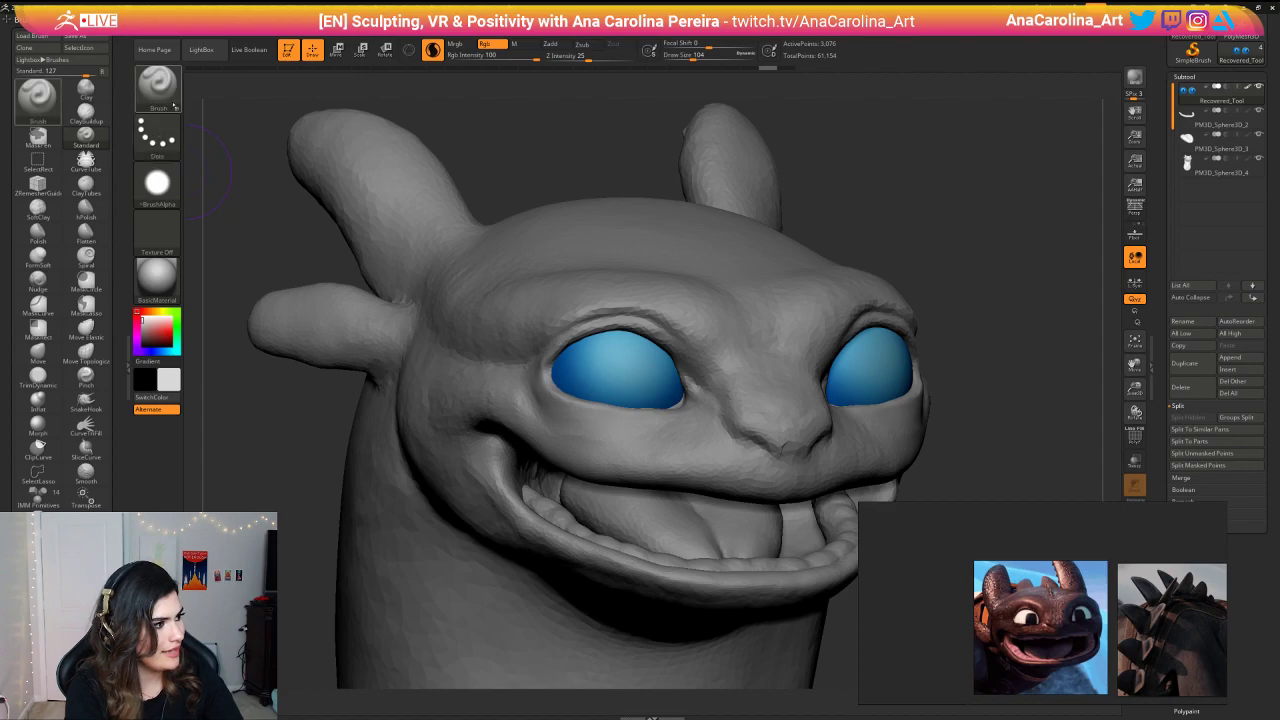
pyautogui.press('space')
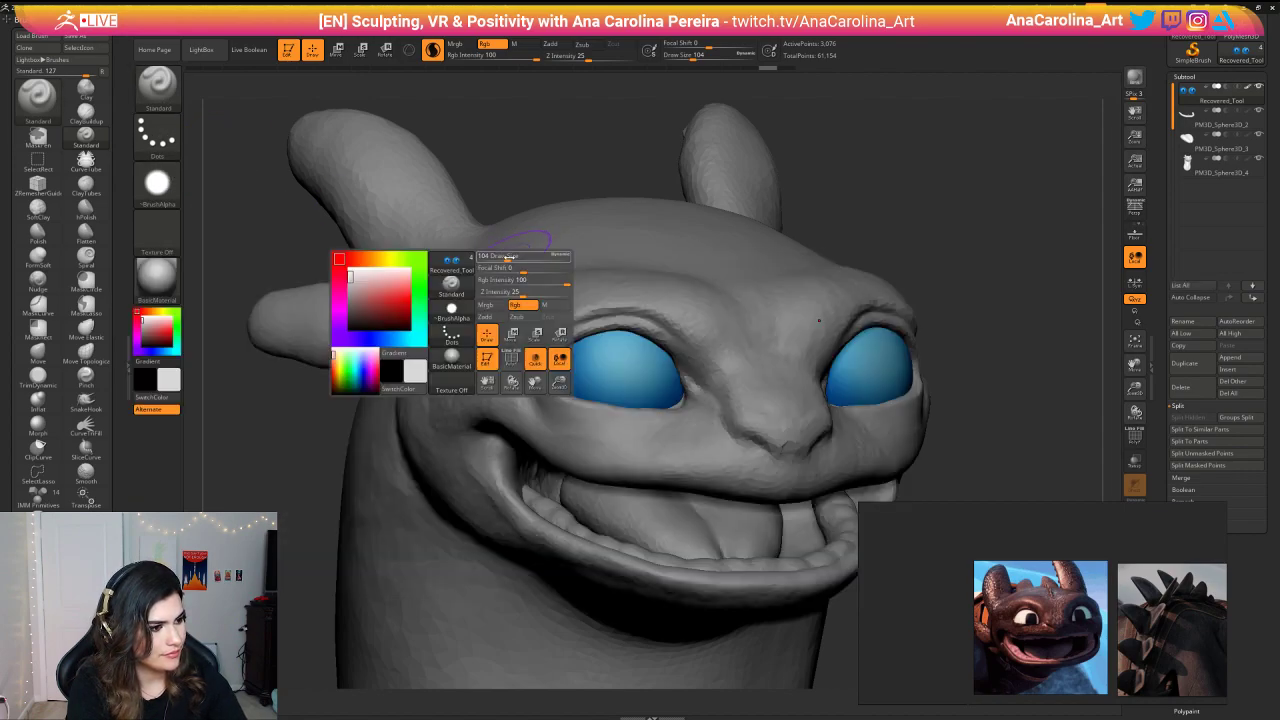
pyautogui.click(550, 306)
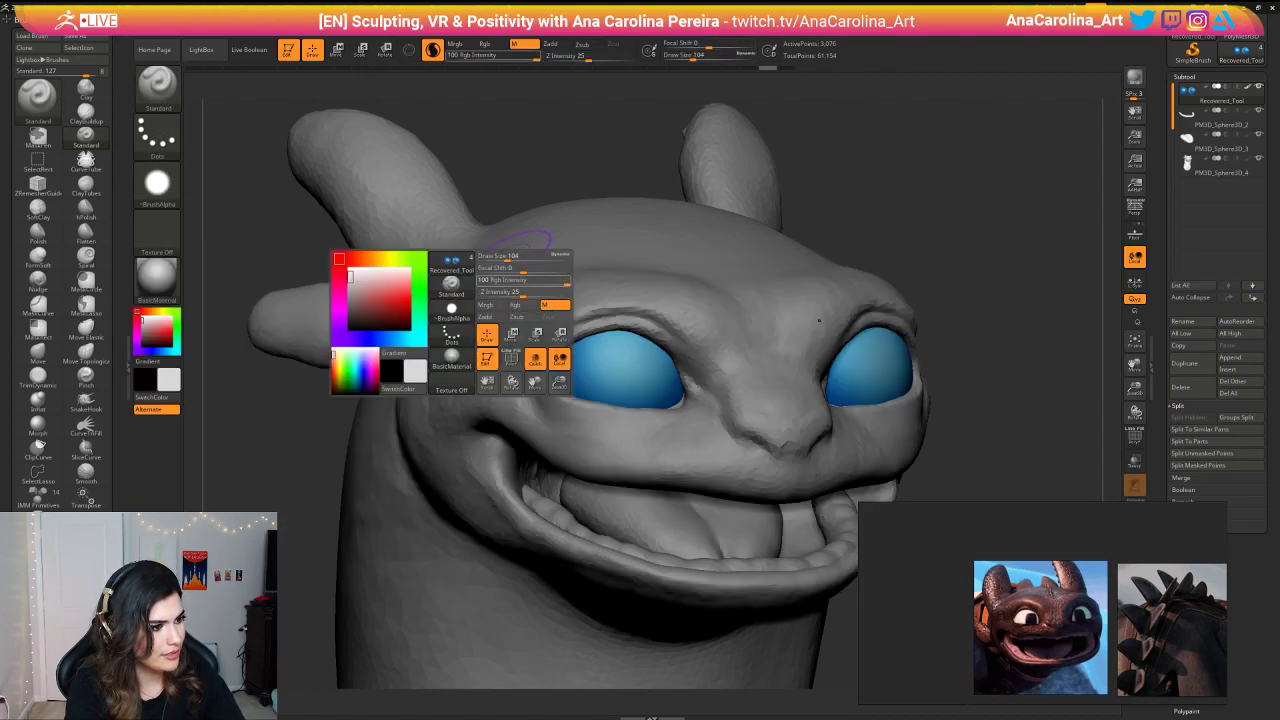
pyautogui.click(157, 278)
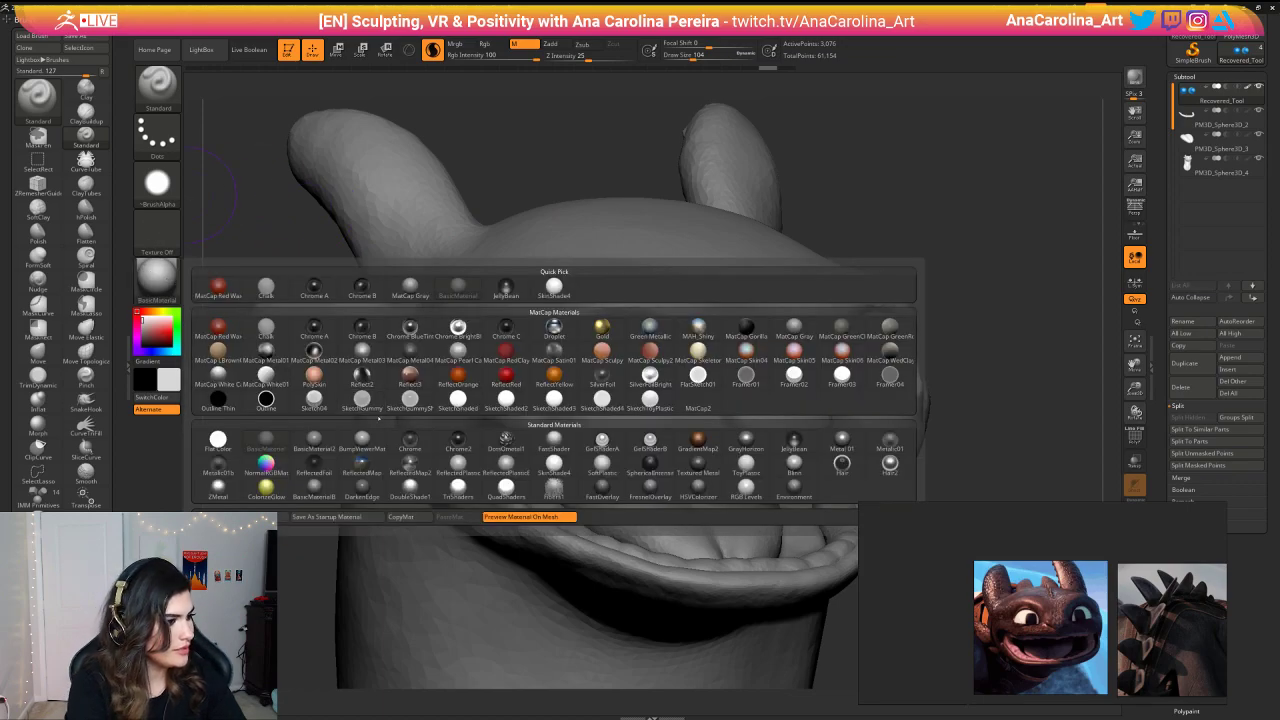
pyautogui.click(745, 460)
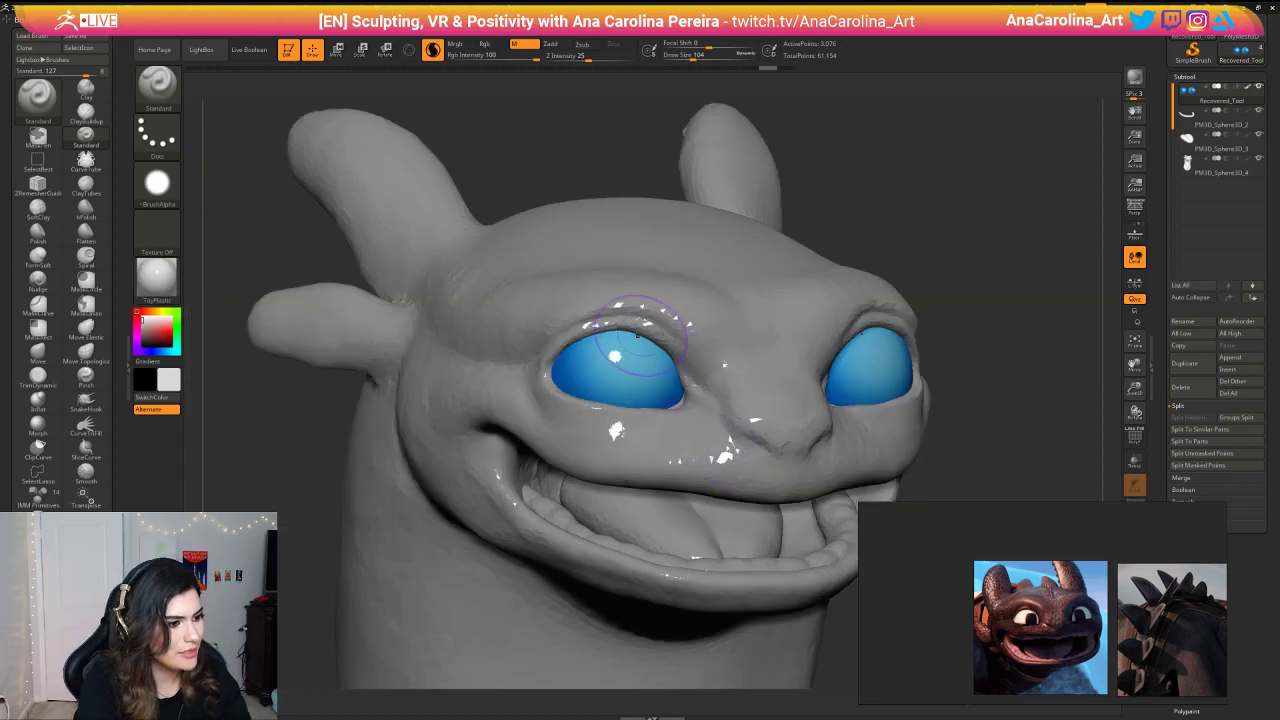
pyautogui.press('space')
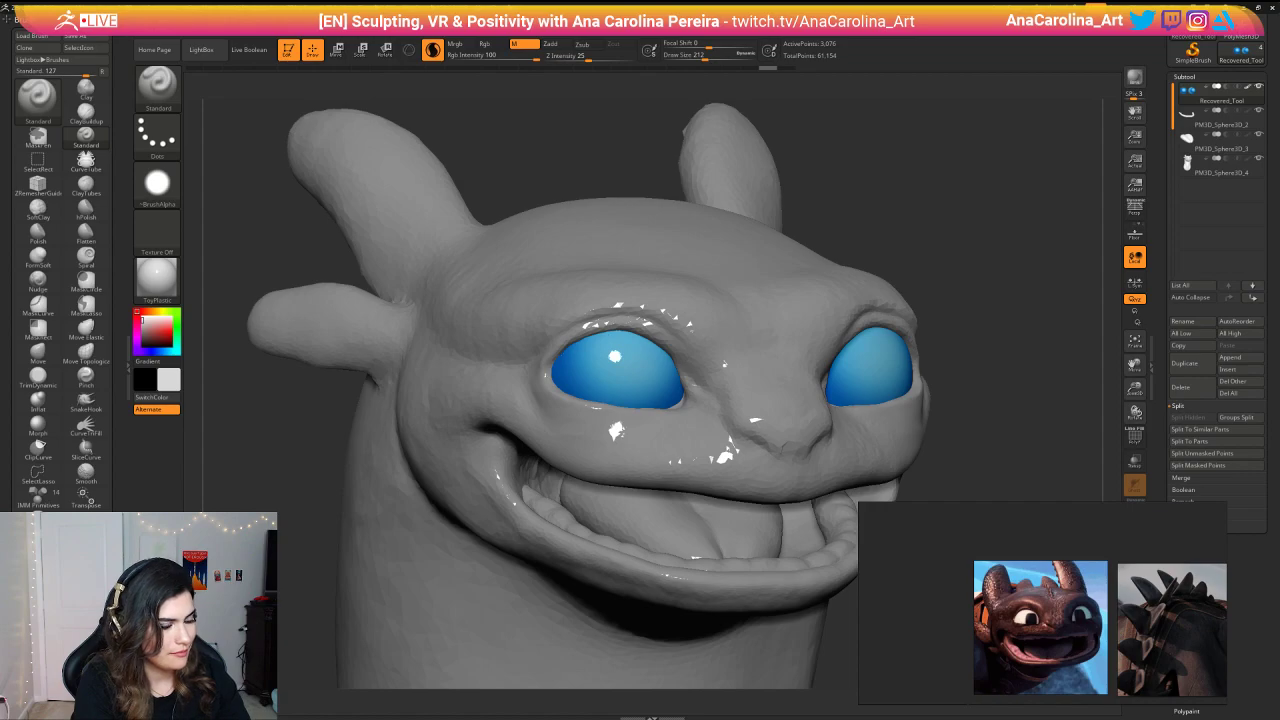
pyautogui.click(157, 278)
pyautogui.click(274, 451)
# Step: Examine the glossy eyes from the front, the side and a distance
pyautogui.keyDown('alt'); pyautogui.moveTo(277, 457); pyautogui.dragTo(277, 385); pyautogui.keyUp('alt')
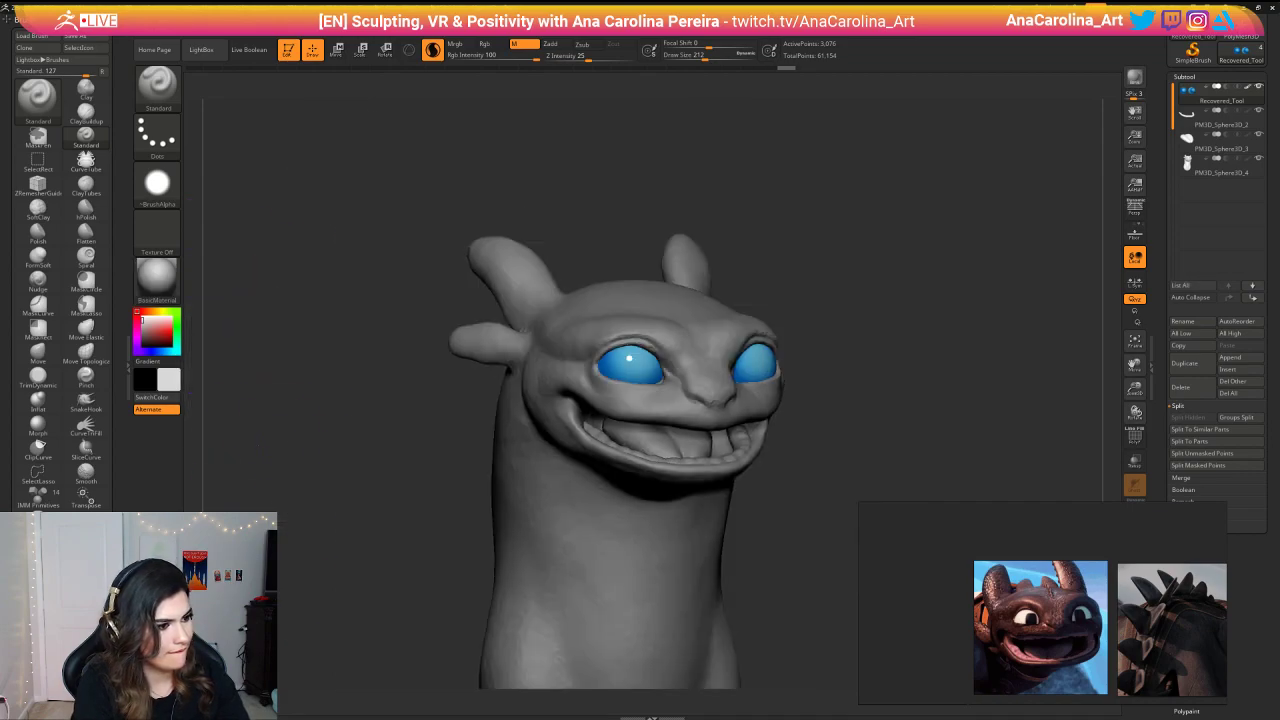
pyautogui.moveTo(330, 440)
pyautogui.mouseDown()
pyautogui.moveTo(215, 438)
pyautogui.moveTo(345, 442)
pyautogui.moveTo(317, 446)
pyautogui.moveTo(389, 431)
pyautogui.mouseUp()
pyautogui.press('space')
pyautogui.moveTo(525, 323); pyautogui.dragTo(517, 325)
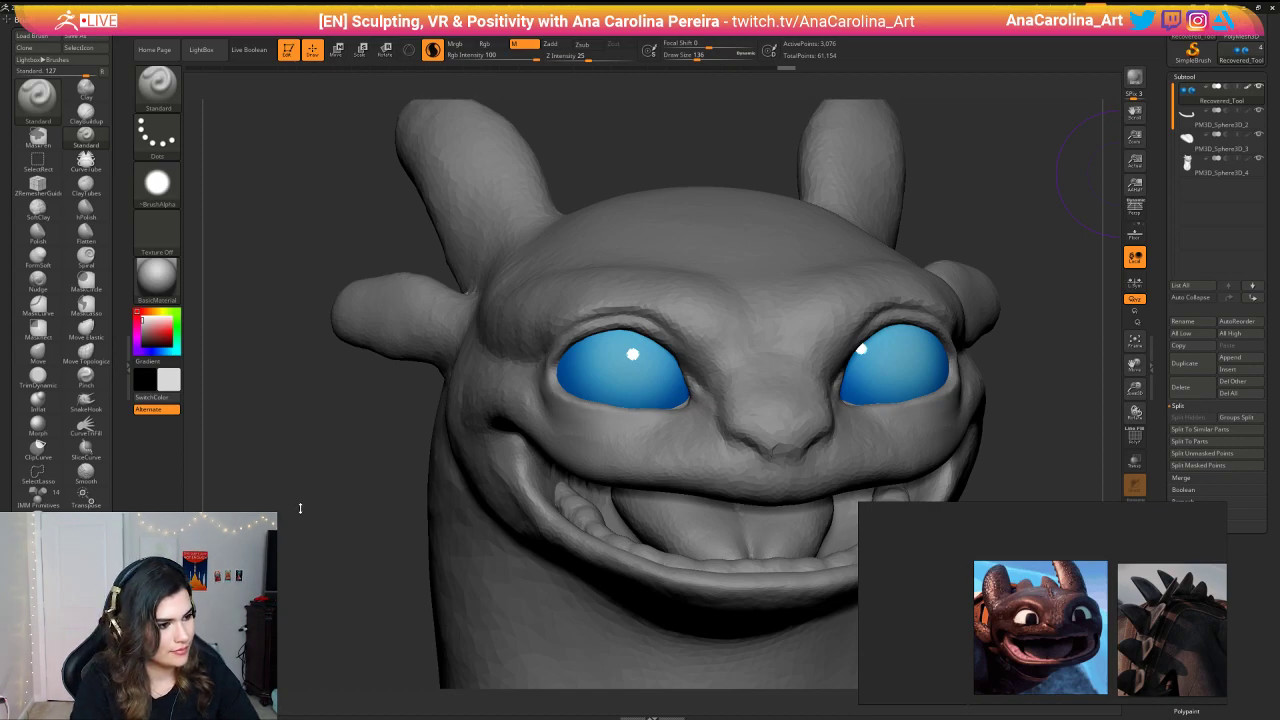
pyautogui.keyDown('alt'); pyautogui.moveTo(300, 545); pyautogui.dragTo(457, 486); pyautogui.keyUp('alt')
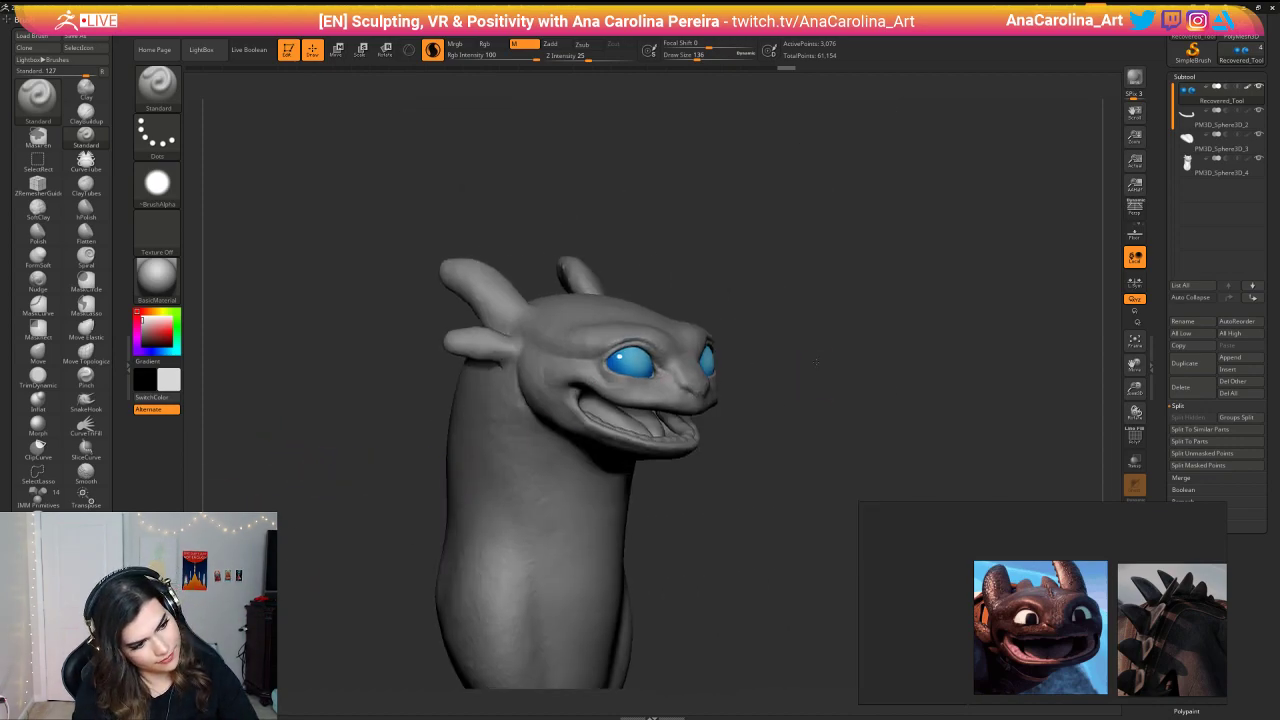
pyautogui.keyDown('alt'); pyautogui.moveTo(780, 390); pyautogui.dragTo(938, 345); pyautogui.keyUp('alt')
pyautogui.moveTo(890, 300)
pyautogui.keyDown('alt'); pyautogui.mouseDown()
pyautogui.moveTo(914, 391)
pyautogui.moveTo(871, 339)
pyautogui.moveTo(866, 357)
pyautogui.mouseUp(); pyautogui.keyUp('alt')
# Step: Set the brush to draw size 54, swap the active colour to black and switch it to Rgb-only painting
pyautogui.press('space')
pyautogui.moveTo(930, 358); pyautogui.dragTo(798, 343)
pyautogui.press('space')
pyautogui.press('v')
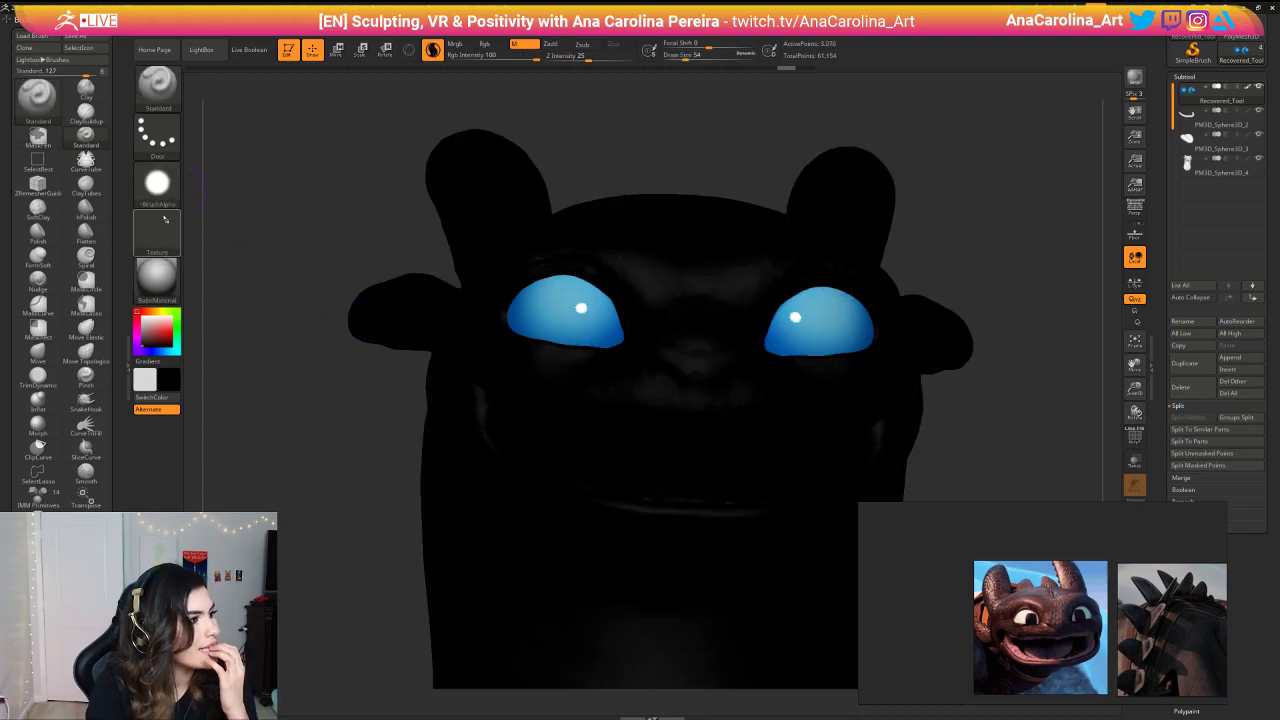
pyautogui.press('space')
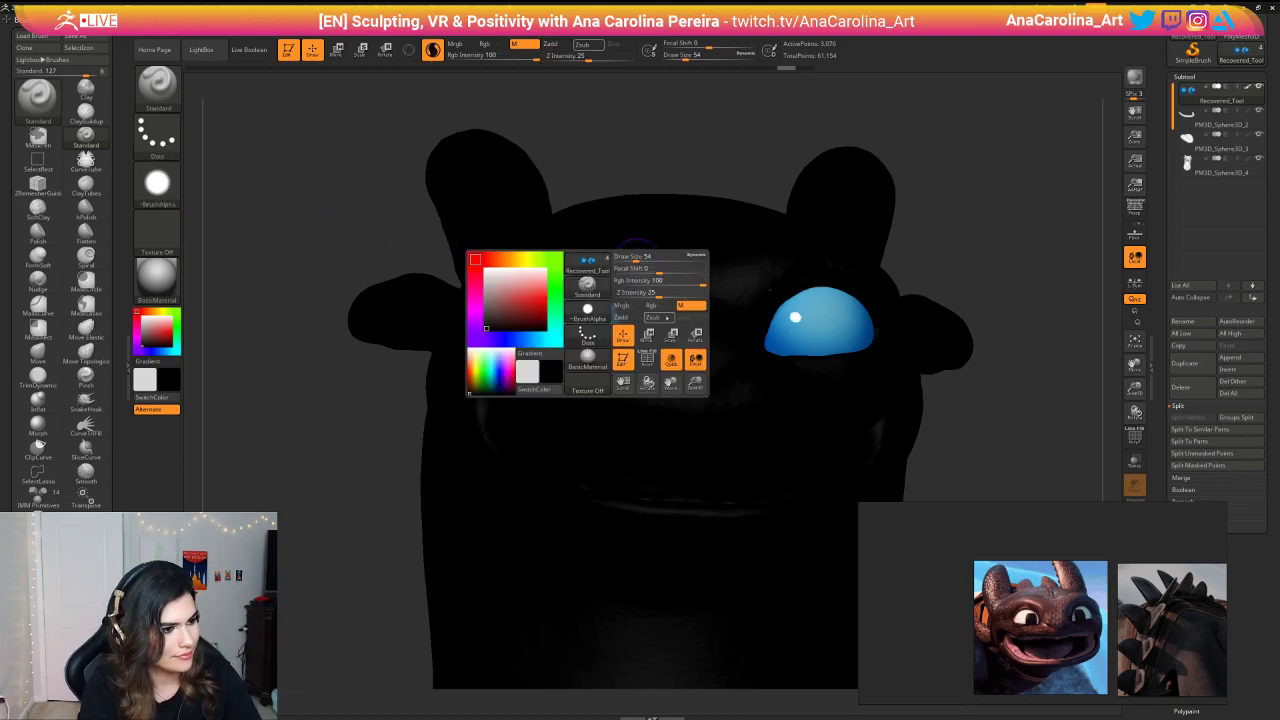
pyautogui.click(681, 305)
pyautogui.click(650, 306)
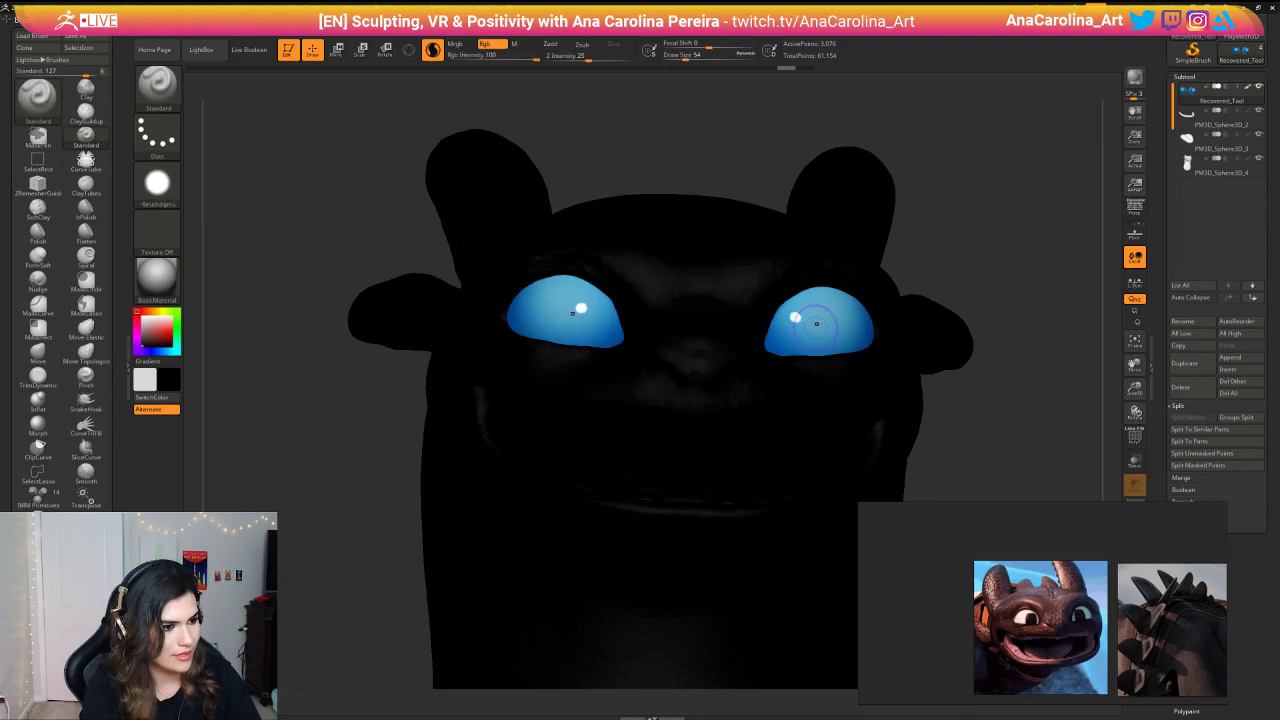
# Step: Undo a test dab and try painting tall black pupils on both eyes with draw size 27
pyautogui.moveTo(818, 324); pyautogui.dragTo(822, 331)
pyautogui.hotkey('ctrl', 'z')
pyautogui.moveTo(718, 254); pyautogui.dragTo(694, 268, button='right')
pyautogui.press('space')
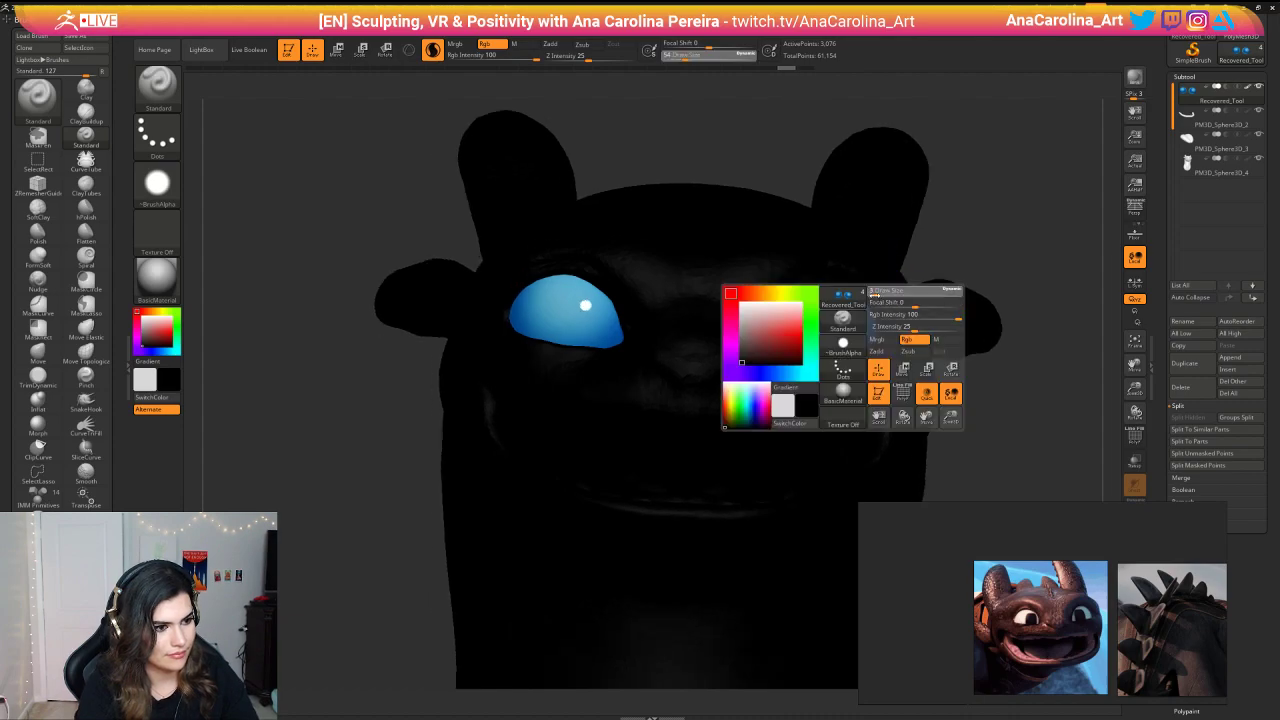
pyautogui.moveTo(890, 294); pyautogui.dragTo(884, 296)
pyautogui.moveTo(812, 332)
pyautogui.keyDown('ctrl'); pyautogui.mouseDown()
pyautogui.moveTo(804, 350)
pyautogui.moveTo(814, 310)
pyautogui.moveTo(824, 348)
pyautogui.moveTo(808, 345)
pyautogui.moveTo(820, 312)
pyautogui.moveTo(826, 334)
pyautogui.moveTo(818, 310)
pyautogui.moveTo(800, 316)
pyautogui.moveTo(828, 332)
pyautogui.mouseUp(); pyautogui.keyUp('ctrl')
pyautogui.hotkey('ctrl', 'z')
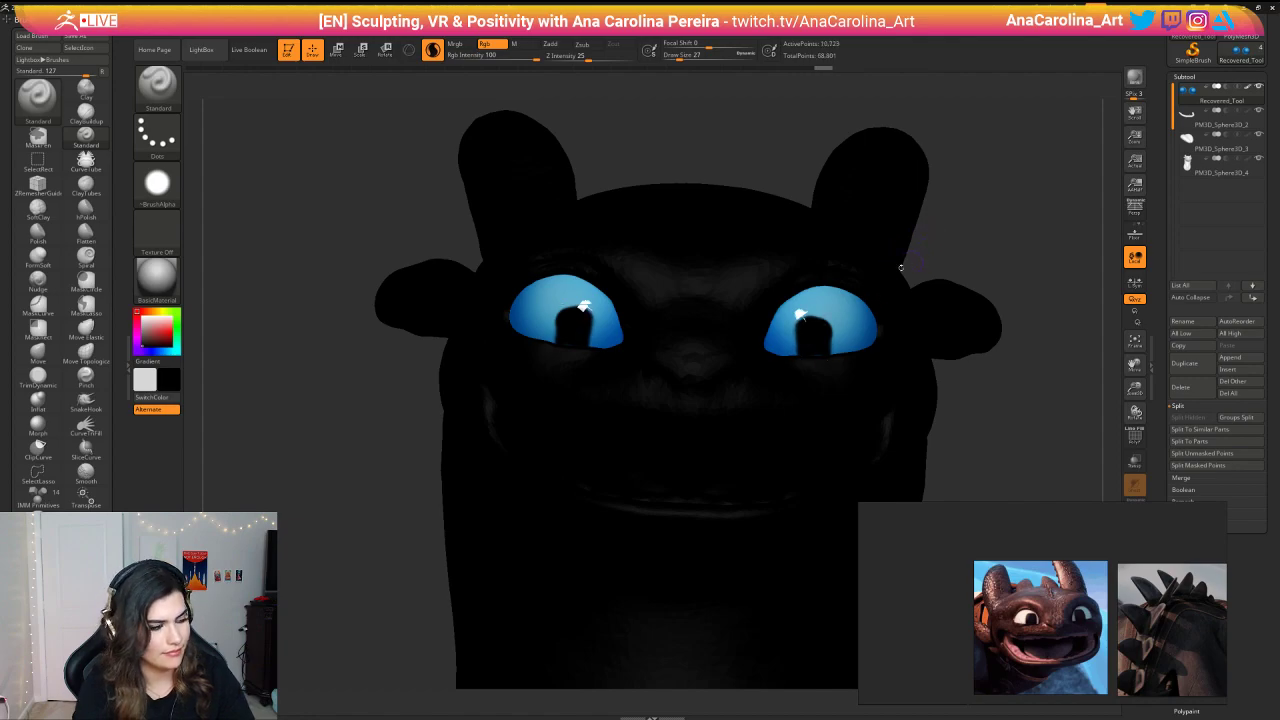
# Step: Swap back to the light grey colour, check the pupils from several angles and undo them completely
pyautogui.press('v')
pyautogui.keyDown('alt'); pyautogui.moveTo(938, 252); pyautogui.dragTo(925, 200); pyautogui.keyUp('alt')
pyautogui.moveTo(925, 200); pyautogui.dragTo(968, 261)
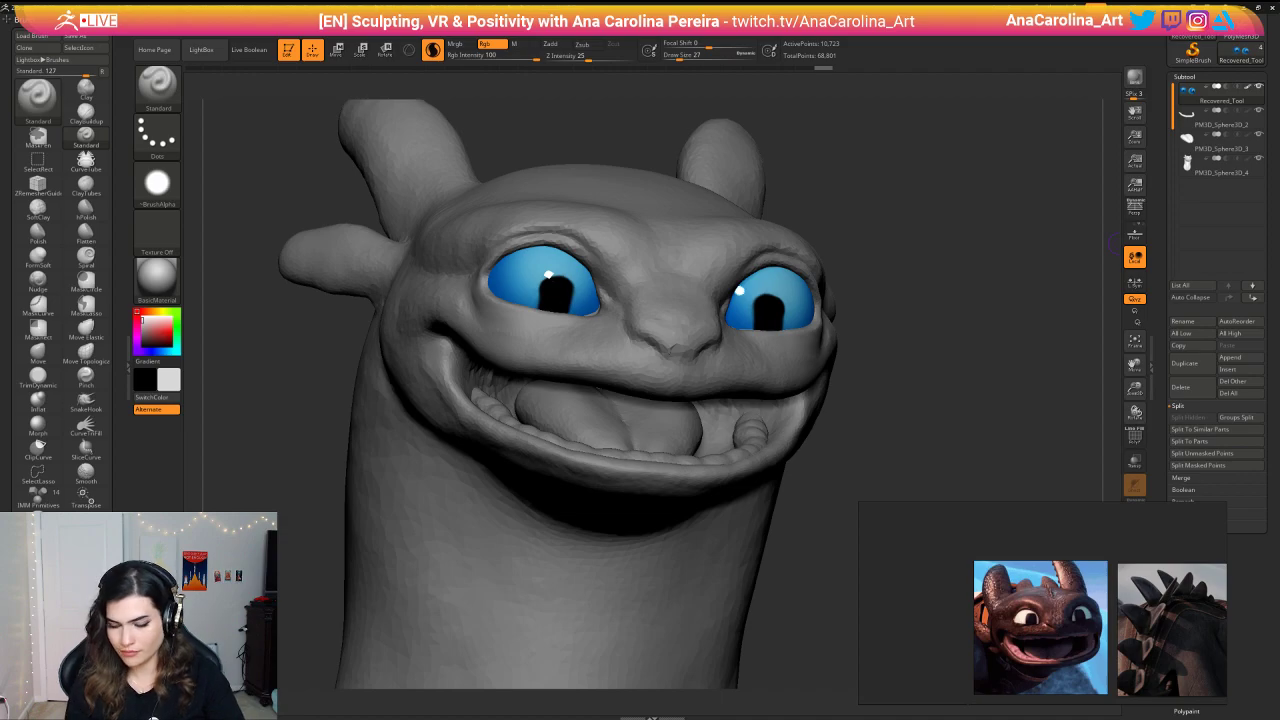
pyautogui.moveTo(935, 215); pyautogui.dragTo(838, 225)
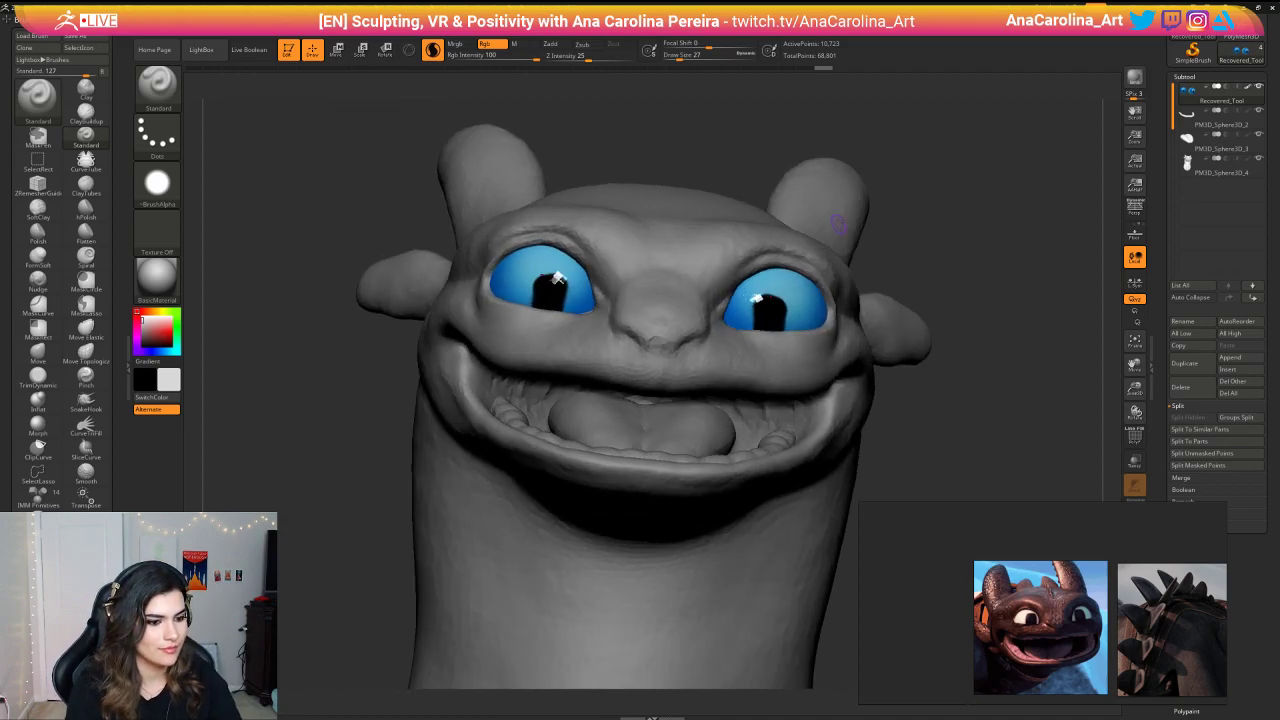
pyautogui.moveTo(865, 170); pyautogui.dragTo(890, 234)
pyautogui.hotkey('ctrl', 'z')
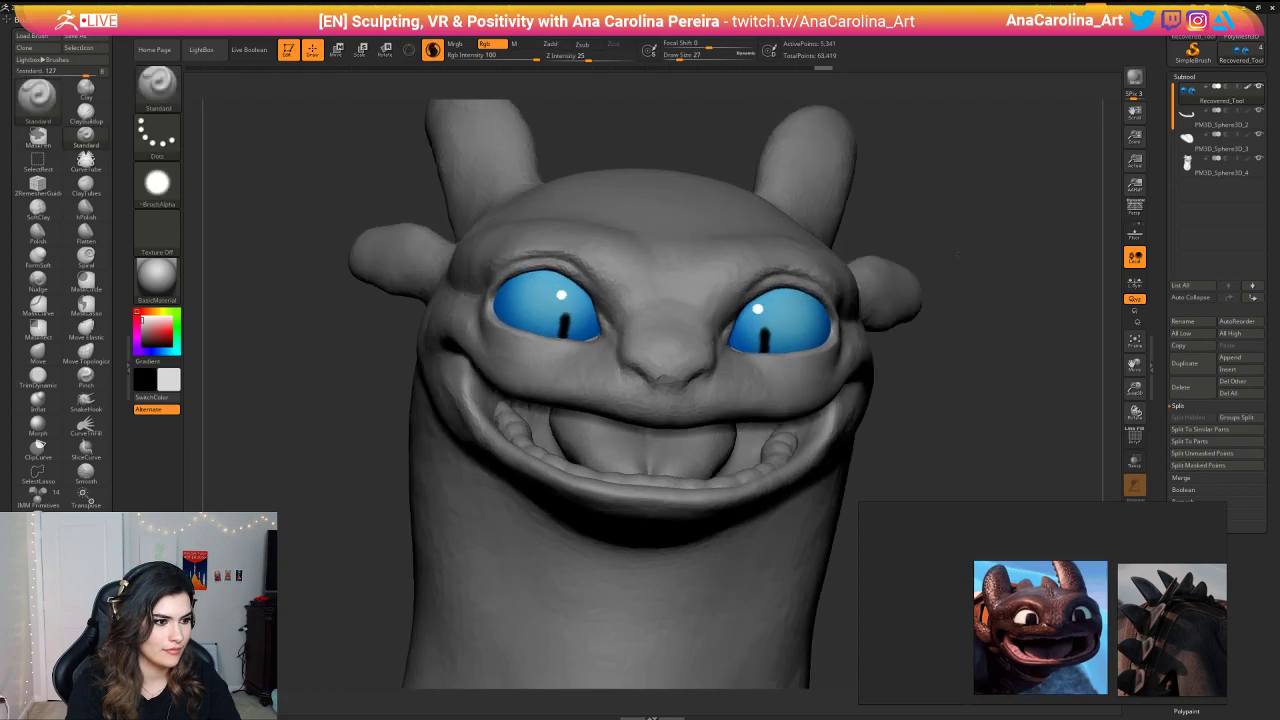
pyautogui.hotkey('ctrl', 'z')
# Step: Lower the Rgb Intensity to 36 with draw size 54, test a faint stroke on the eyes and undo it
pyautogui.moveTo(960, 271); pyautogui.dragTo(963, 263, button='right')
pyautogui.press('space')
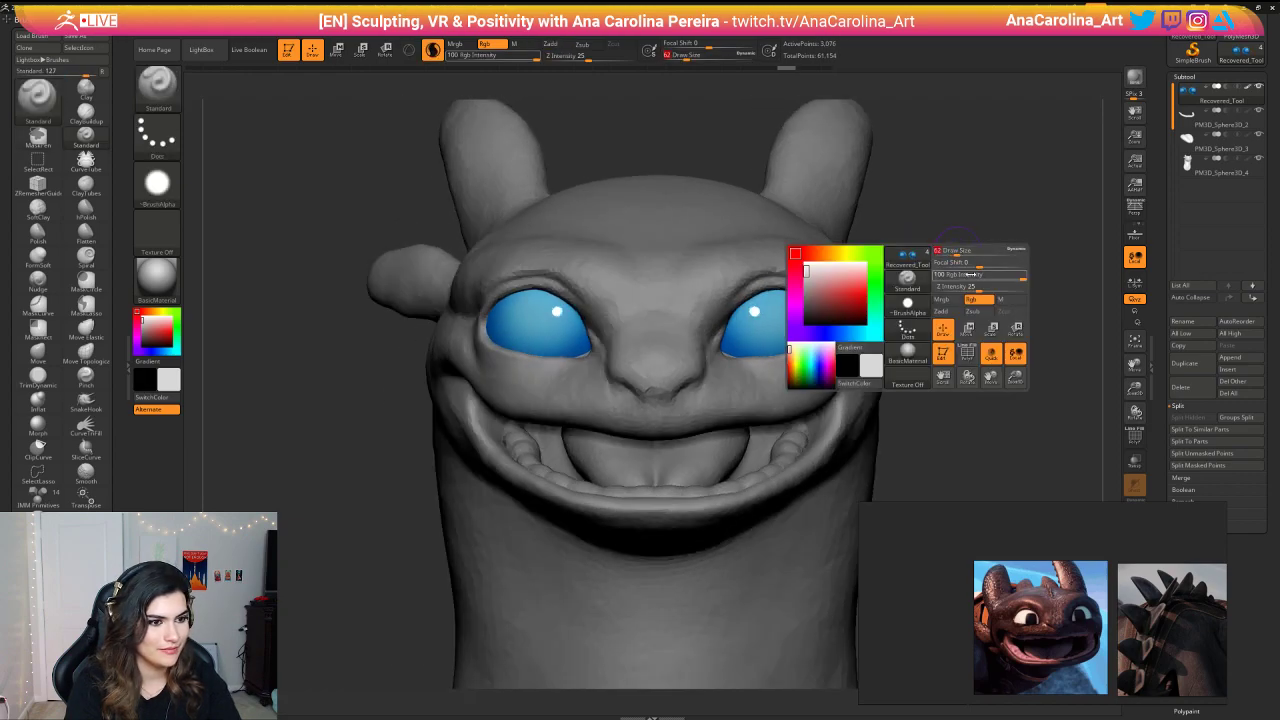
pyautogui.moveTo(985, 275); pyautogui.dragTo(967, 275)
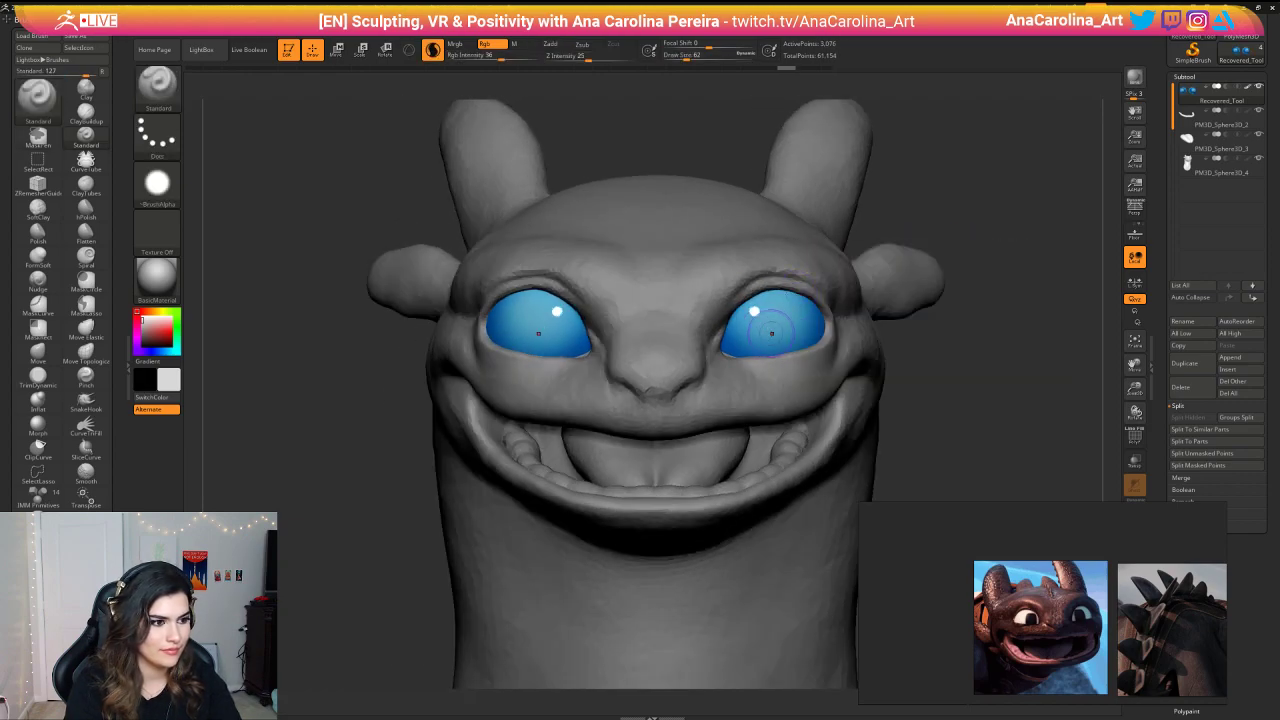
pyautogui.press('space')
pyautogui.moveTo(764, 342); pyautogui.dragTo(762, 345)
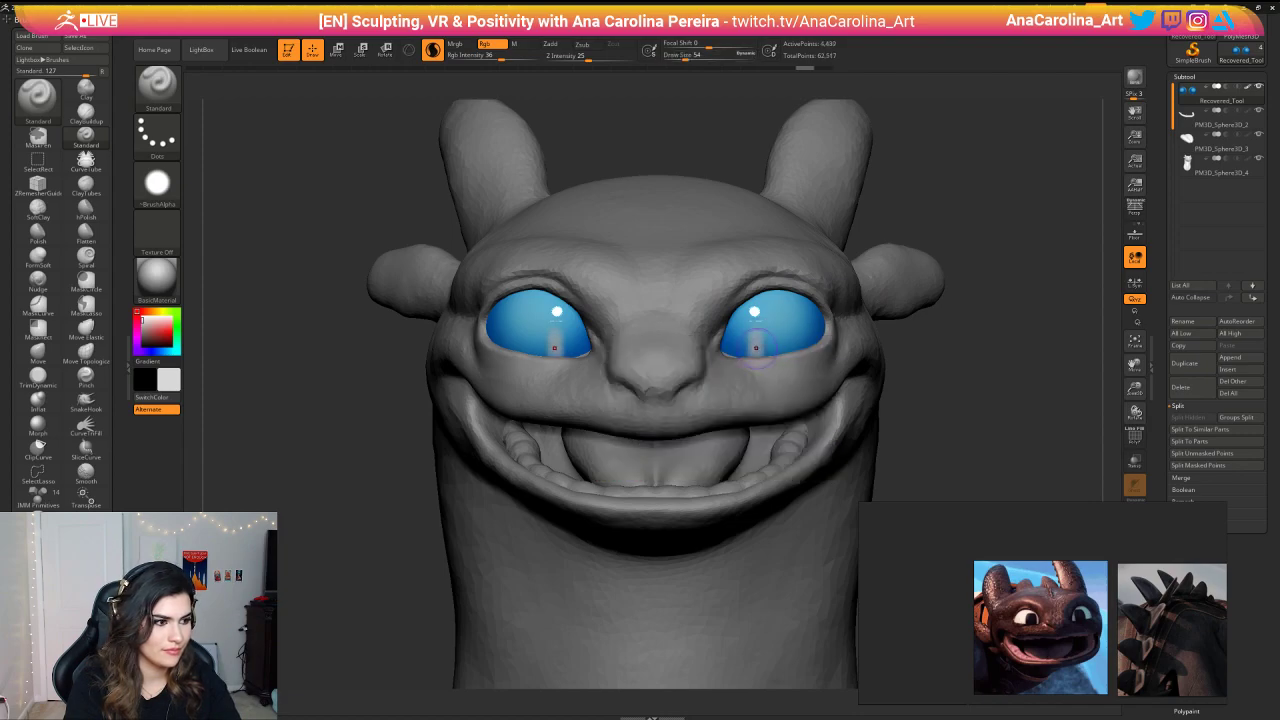
pyautogui.hotkey('ctrl', 'z')
# Step: Sample the eye's blue, swap to black and paint tall, soft-edged rounded pupils on both eyes with draw size 30
pyautogui.press('c')
pyautogui.press('v')
pyautogui.press('space')
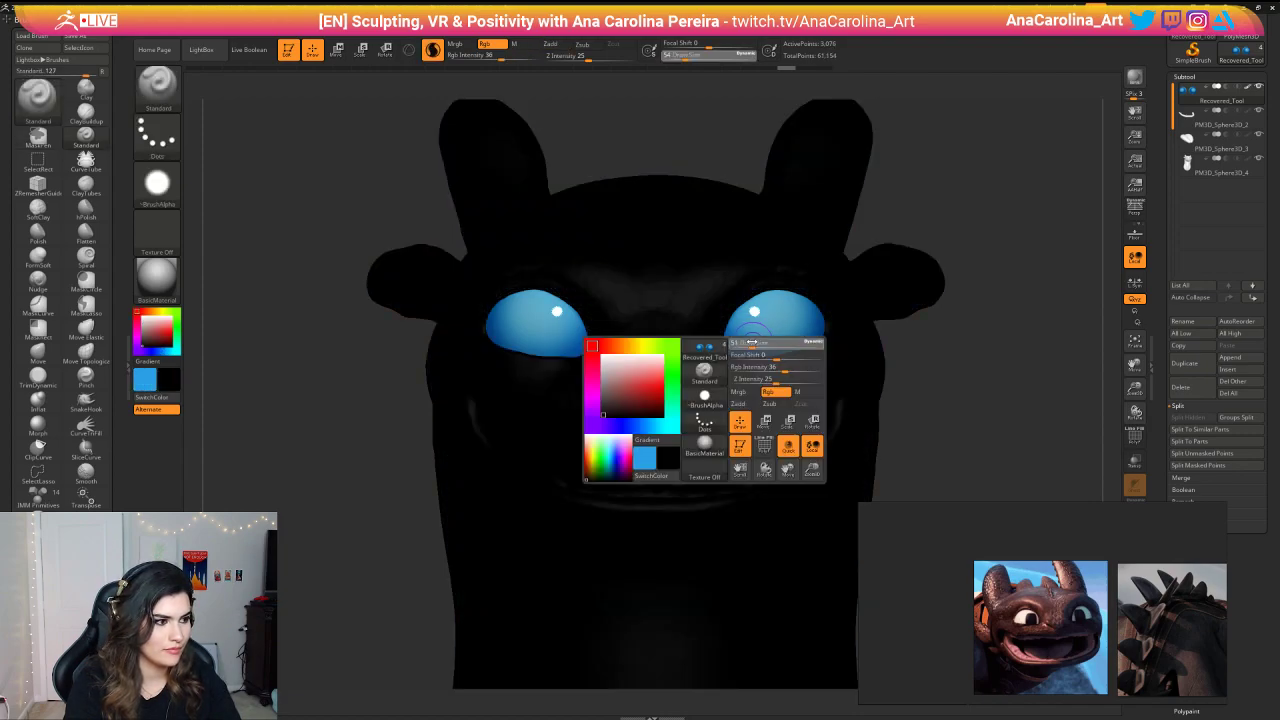
pyautogui.moveTo(751, 342); pyautogui.dragTo(742, 336)
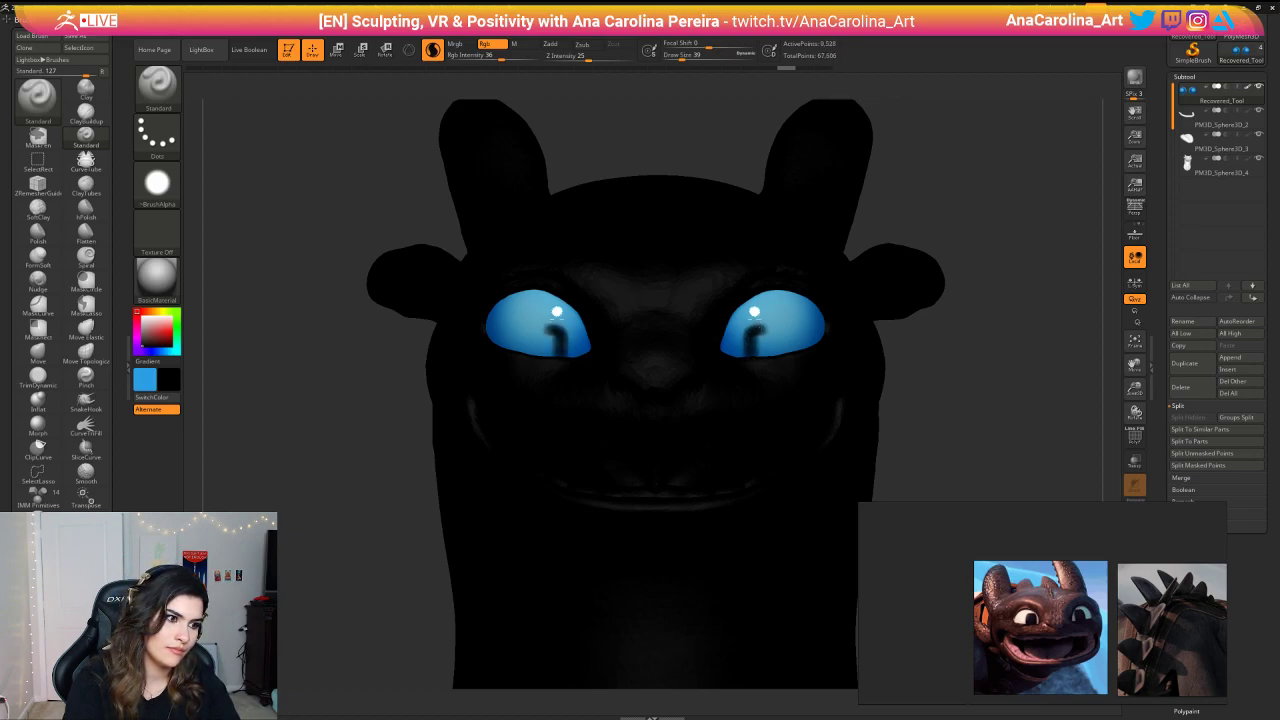
pyautogui.moveTo(765, 322)
pyautogui.mouseDown()
pyautogui.moveTo(772, 348)
pyautogui.moveTo(769, 326)
pyautogui.mouseUp()
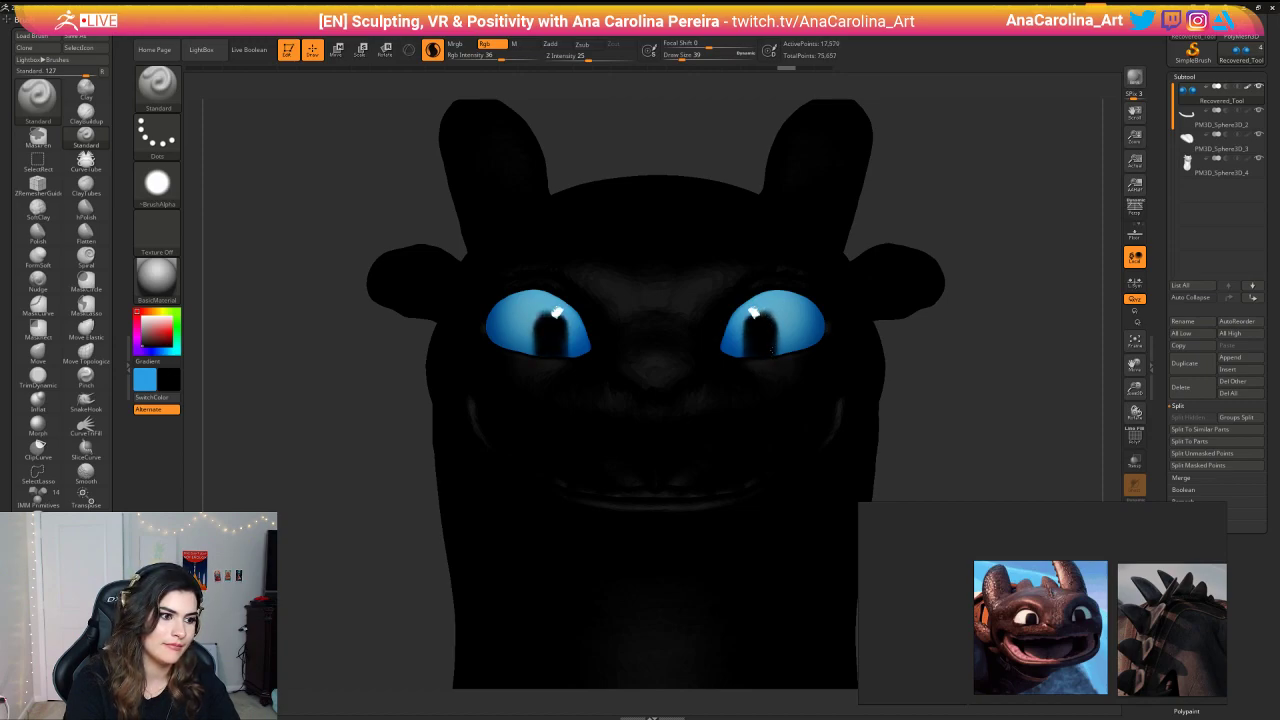
# Step: Check the pupils from farther away, swap back from black and set the active colour to a near-white light grey
pyautogui.keyDown('alt'); pyautogui.moveTo(893, 352); pyautogui.dragTo(895, 324); pyautogui.keyUp('alt')
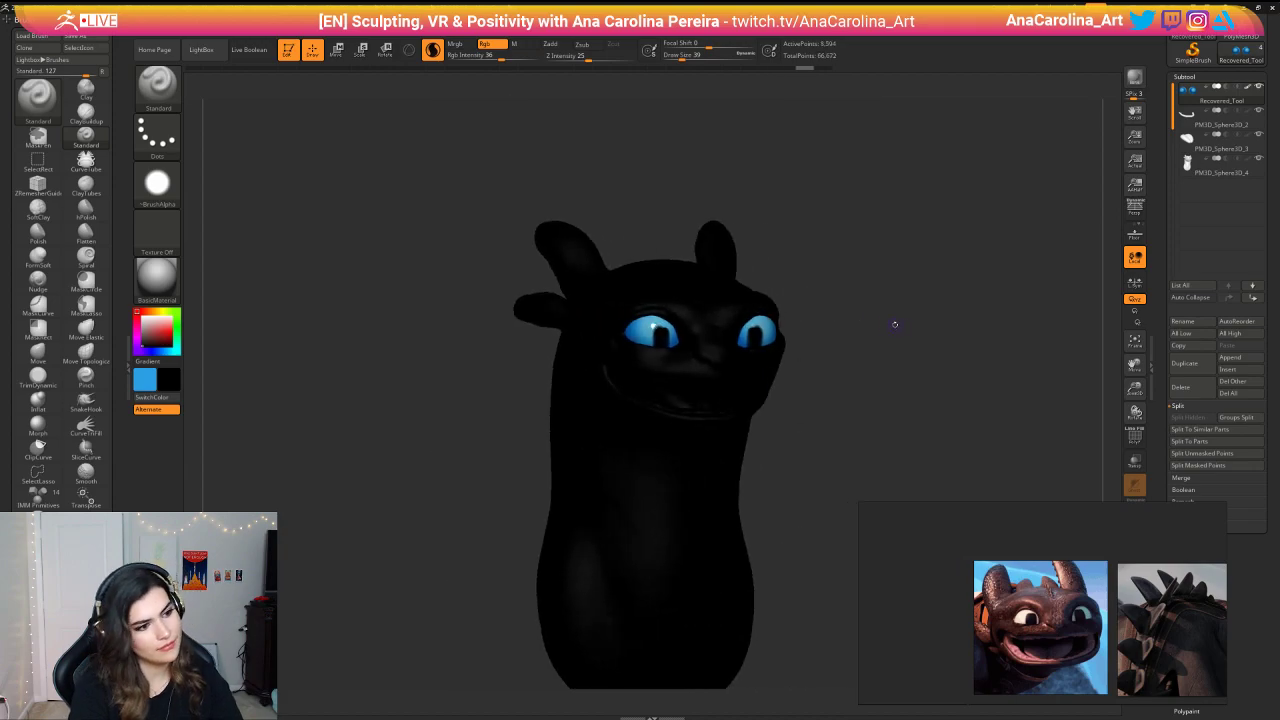
pyautogui.press('v')
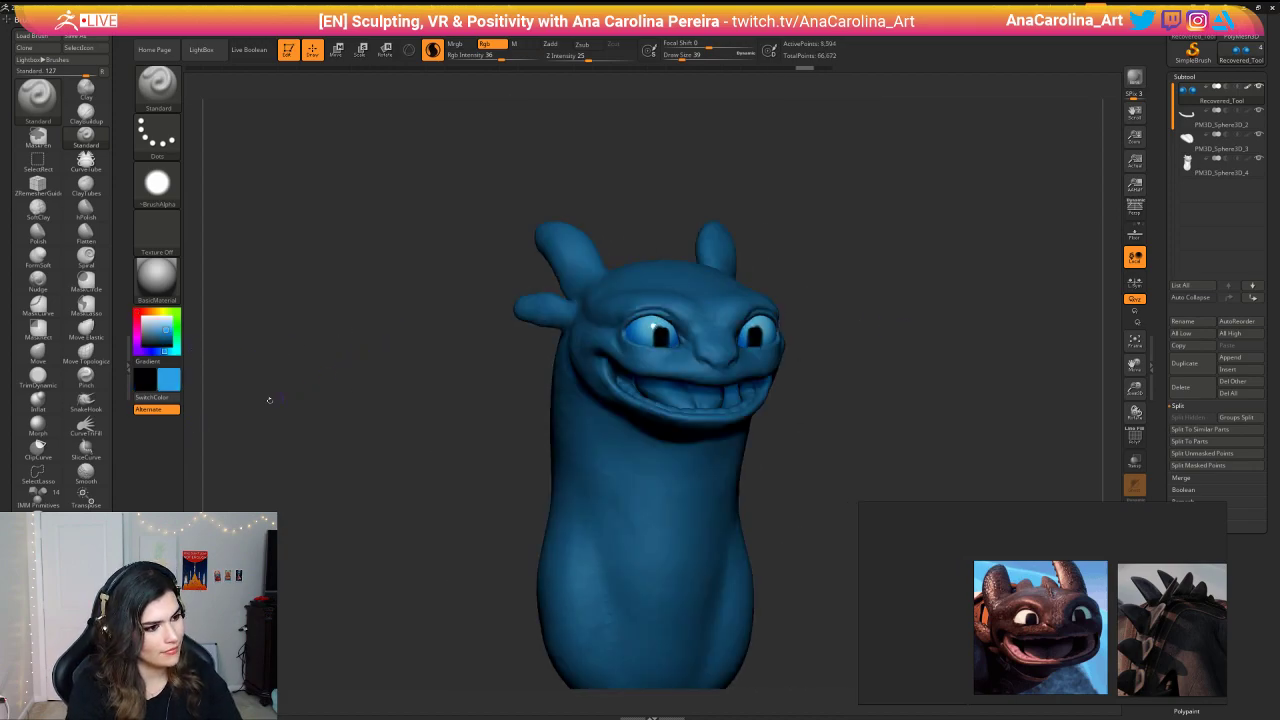
pyautogui.click(166, 373)
pyautogui.click(91, 308)
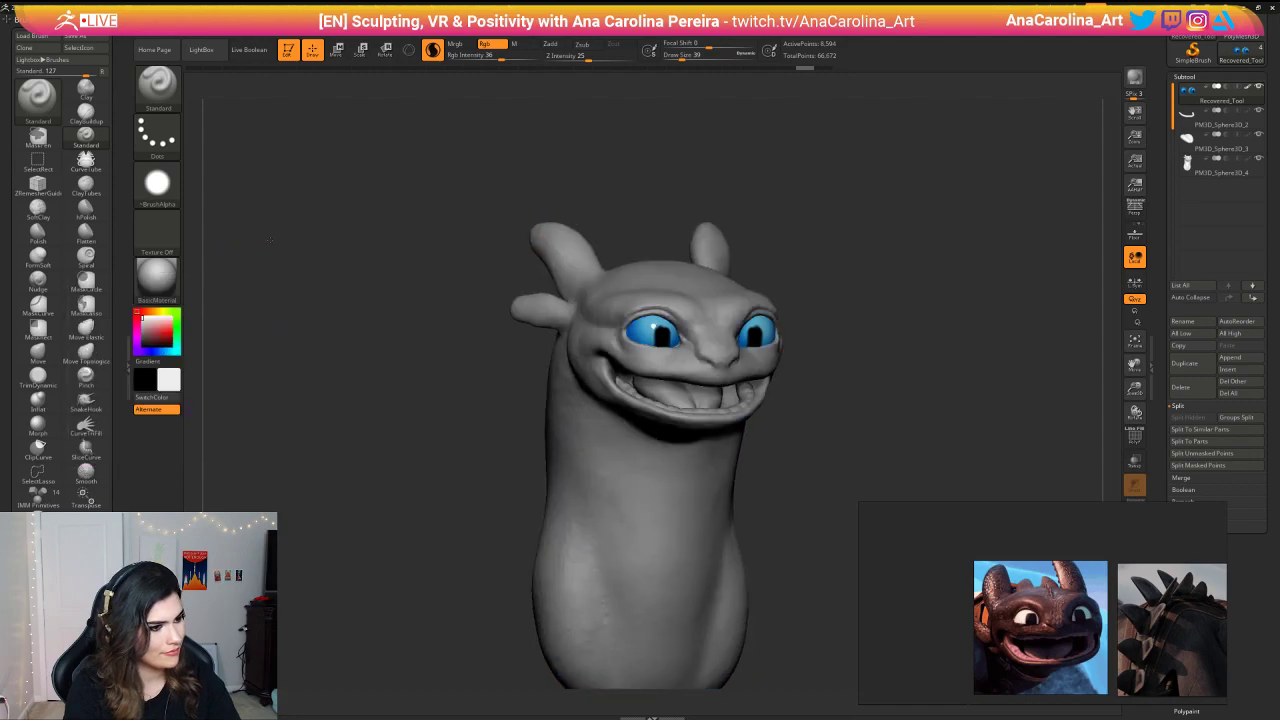
# Step: Sample the light blue of the eyes and touch up around the pupils with draw size 25 at Rgb Intensity 100
pyautogui.keyDown('ctrl'); pyautogui.moveTo(707, 277); pyautogui.dragTo(540, 235, button='right'); pyautogui.keyUp('ctrl')
pyautogui.moveTo(690, 222); pyautogui.dragTo(902, 362, button='right')
pyautogui.moveTo(902, 361); pyautogui.dragTo(792, 298)
pyautogui.press('c')
pyautogui.hotkey('ctrl', 'f')
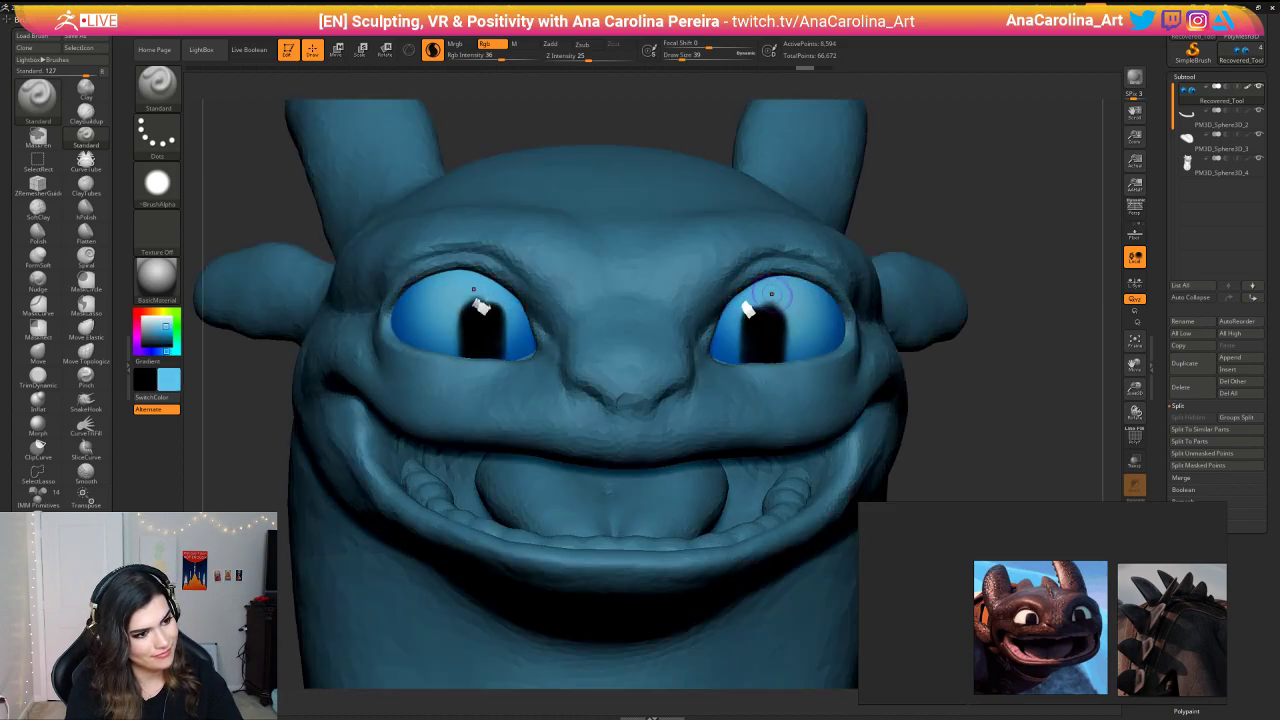
pyautogui.press('space')
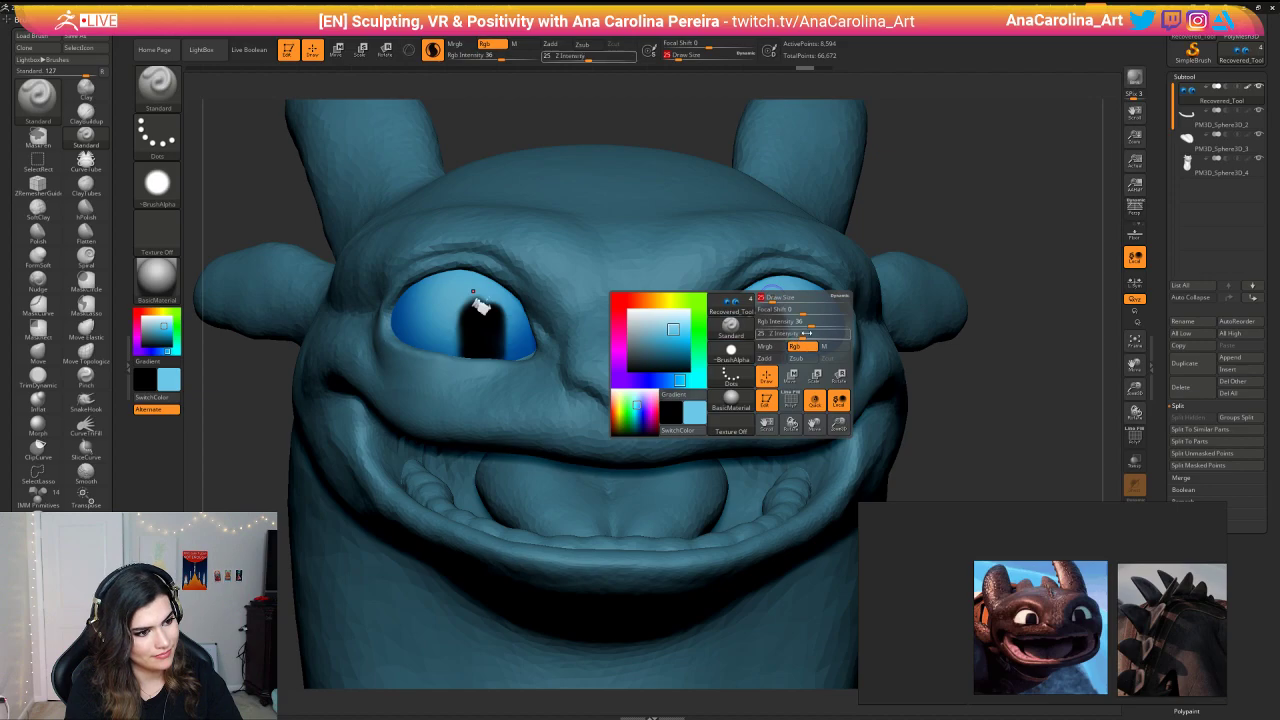
pyautogui.moveTo(832, 323); pyautogui.dragTo(850, 323)
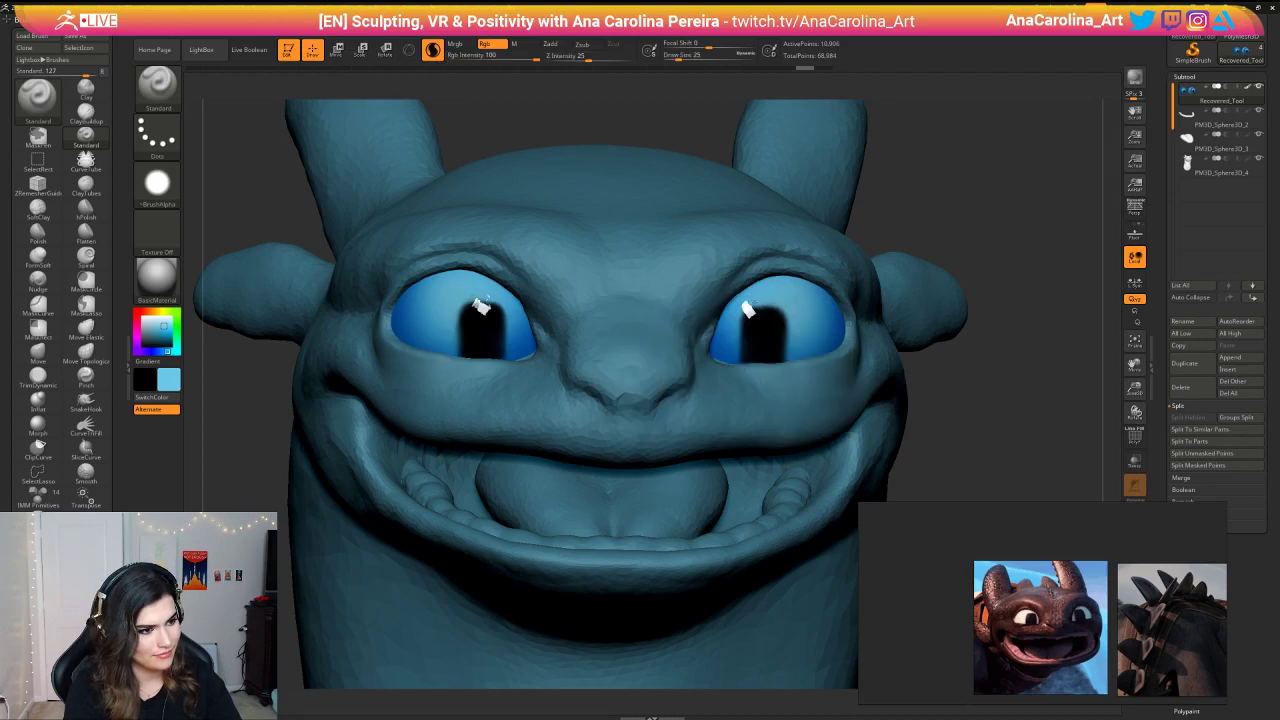
pyautogui.moveTo(836, 307); pyautogui.dragTo(803, 290, button='right')
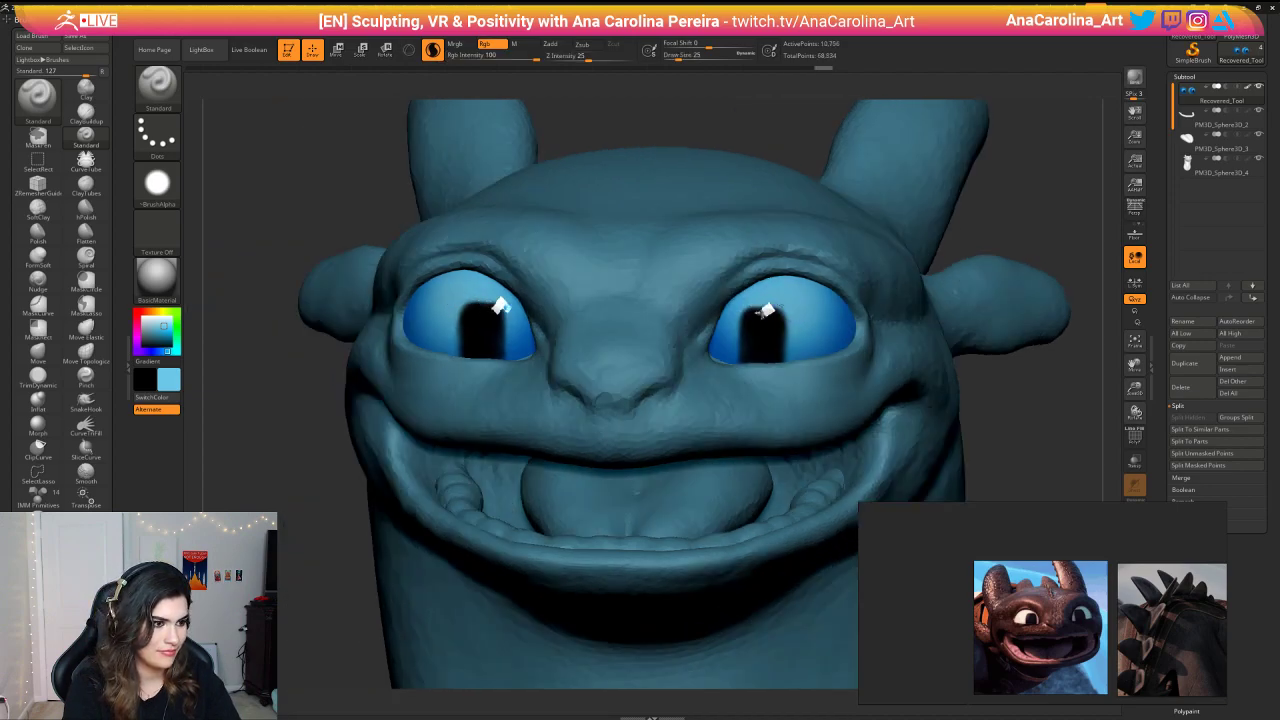
pyautogui.moveTo(763, 313); pyautogui.dragTo(768, 309)
# Step: Make the head and neck subtool active, set its colour to near-white and enlarge the brush to draw size 108
pyautogui.moveTo(959, 200)
pyautogui.keyDown('alt'); pyautogui.mouseDown()
pyautogui.moveTo(938, 157)
pyautogui.moveTo(941, 242)
pyautogui.moveTo(883, 217)
pyautogui.moveTo(901, 226)
pyautogui.moveTo(925, 300)
pyautogui.moveTo(745, 290)
pyautogui.moveTo(735, 305)
pyautogui.mouseUp(); pyautogui.keyUp('alt')
pyautogui.moveTo(790, 236)
pyautogui.mouseDown()
pyautogui.moveTo(886, 297)
pyautogui.moveTo(785, 346)
pyautogui.mouseUp()
pyautogui.click(174, 353)
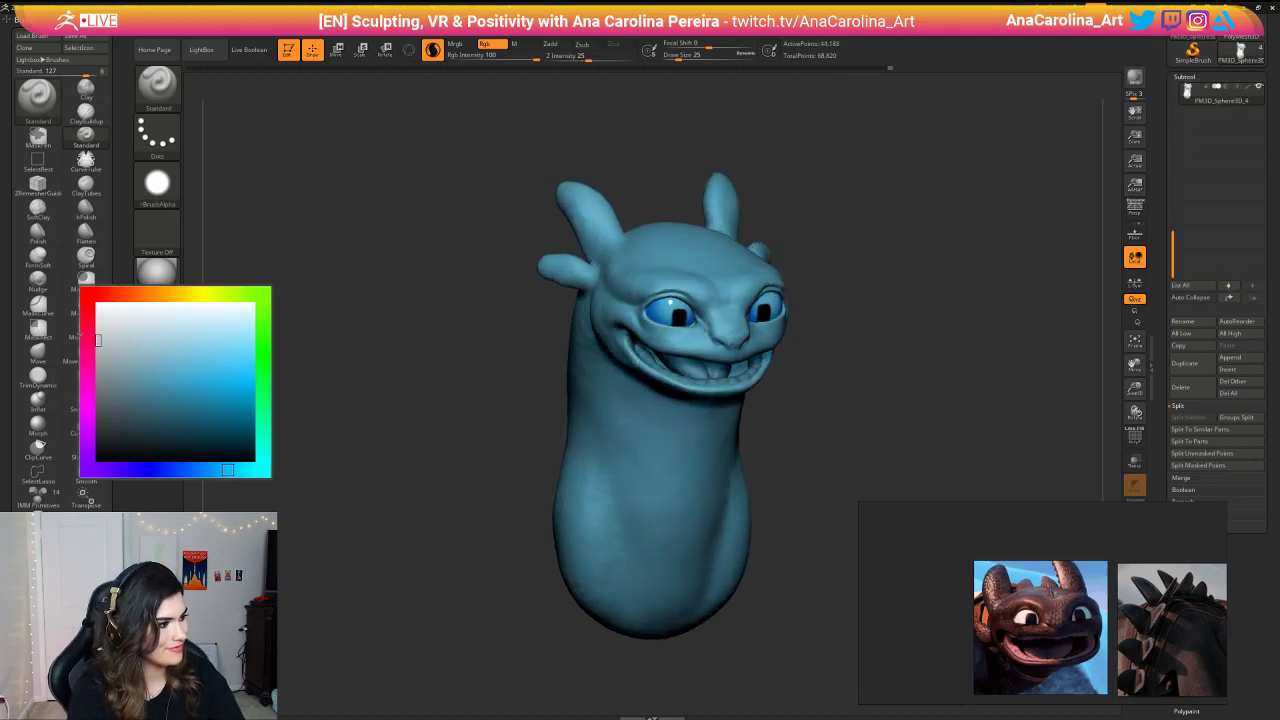
pyautogui.moveTo(98, 340); pyautogui.dragTo(97, 313)
pyautogui.keyDown('alt'); pyautogui.moveTo(458, 430); pyautogui.dragTo(450, 360); pyautogui.keyUp('alt')
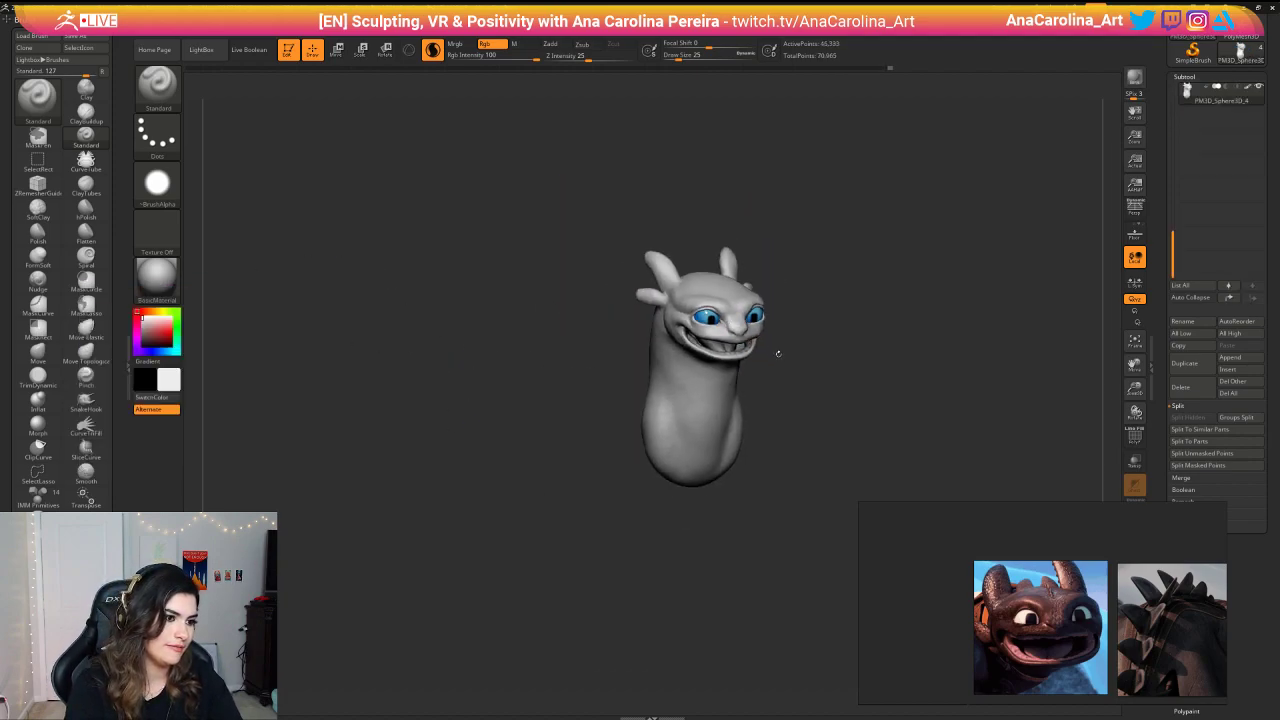
pyautogui.moveTo(778, 353)
pyautogui.mouseDown()
pyautogui.moveTo(846, 342)
pyautogui.moveTo(820, 486)
pyautogui.mouseUp()
pyautogui.press('space')
pyautogui.click(877, 423)
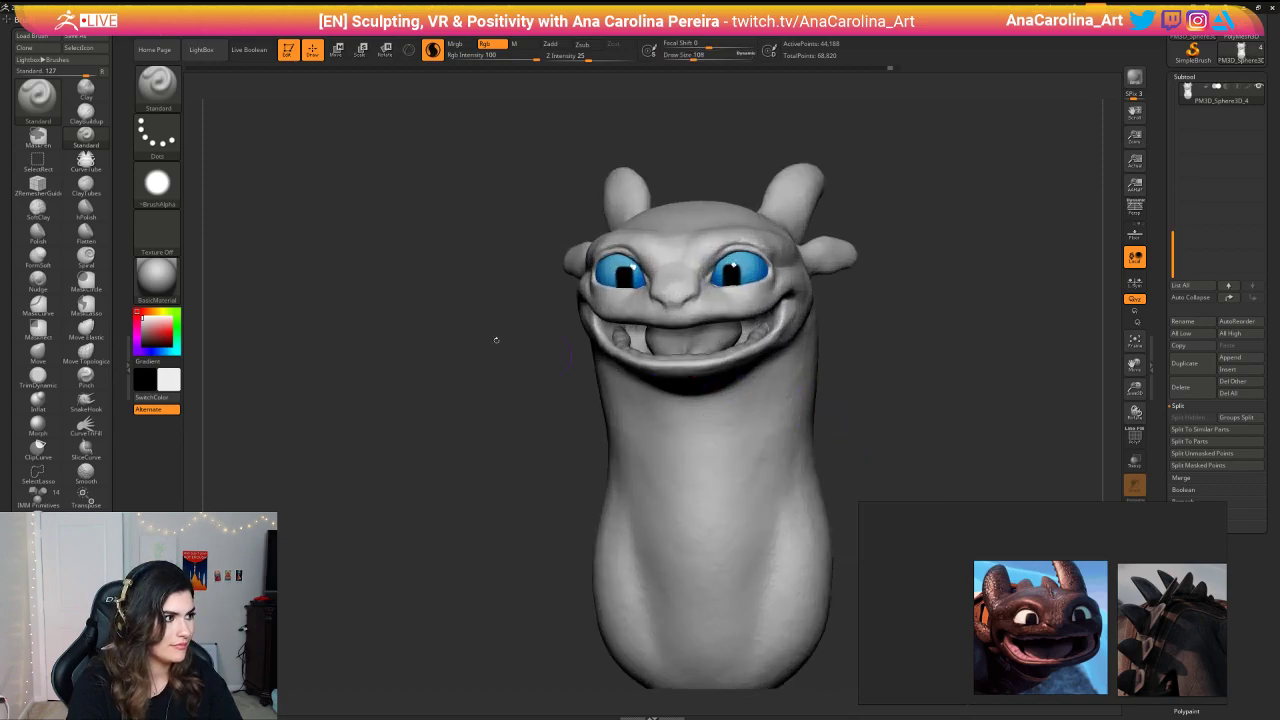
# Step: Choose the CurveMultiTube brush and turn the head to another angle
pyautogui.press('b')
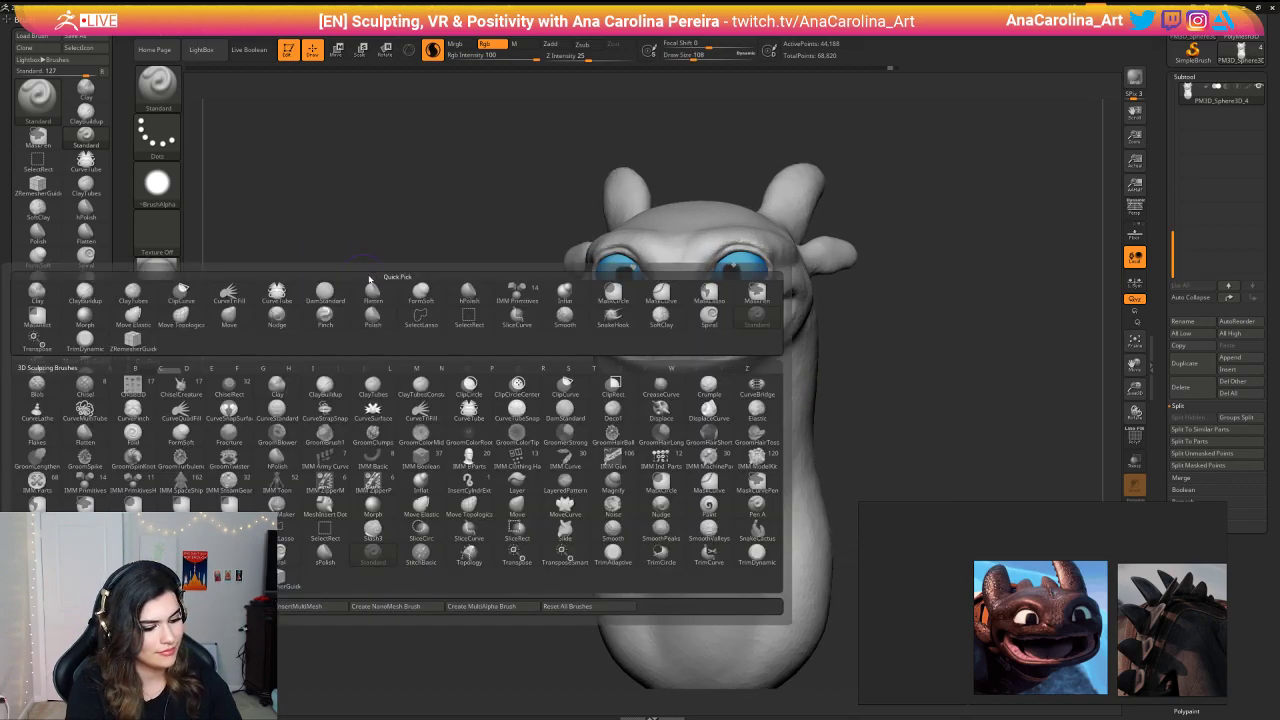
pyautogui.press('c')
pyautogui.press('m')
pyautogui.moveTo(448, 371); pyautogui.dragTo(485, 377)
# Step: Switch to the ClayBuildup brush at draw size 132 with the head turned to a three-quarter view
pyautogui.press('b')
pyautogui.press('c')
pyautogui.press('b')
pyautogui.press('space')
pyautogui.moveTo(811, 360)
pyautogui.keyDown('alt'); pyautogui.mouseDown()
pyautogui.moveTo(852, 364)
pyautogui.moveTo(840, 392)
pyautogui.mouseUp(); pyautogui.keyUp('alt')
pyautogui.press('space')
# Step: Switch to the Move brush at draw size 202 and reshape the brow and the corner of the mouth
pyautogui.press('b')
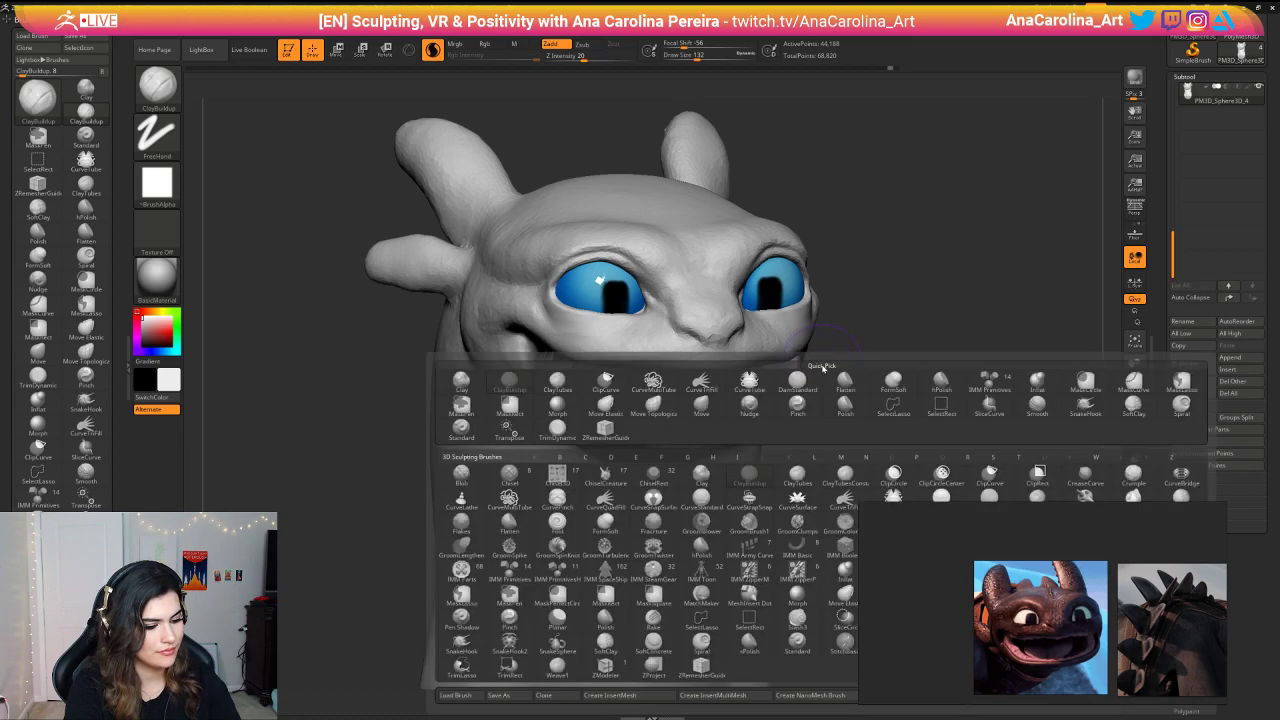
pyautogui.press('m')
pyautogui.press('v')
pyautogui.press('space')
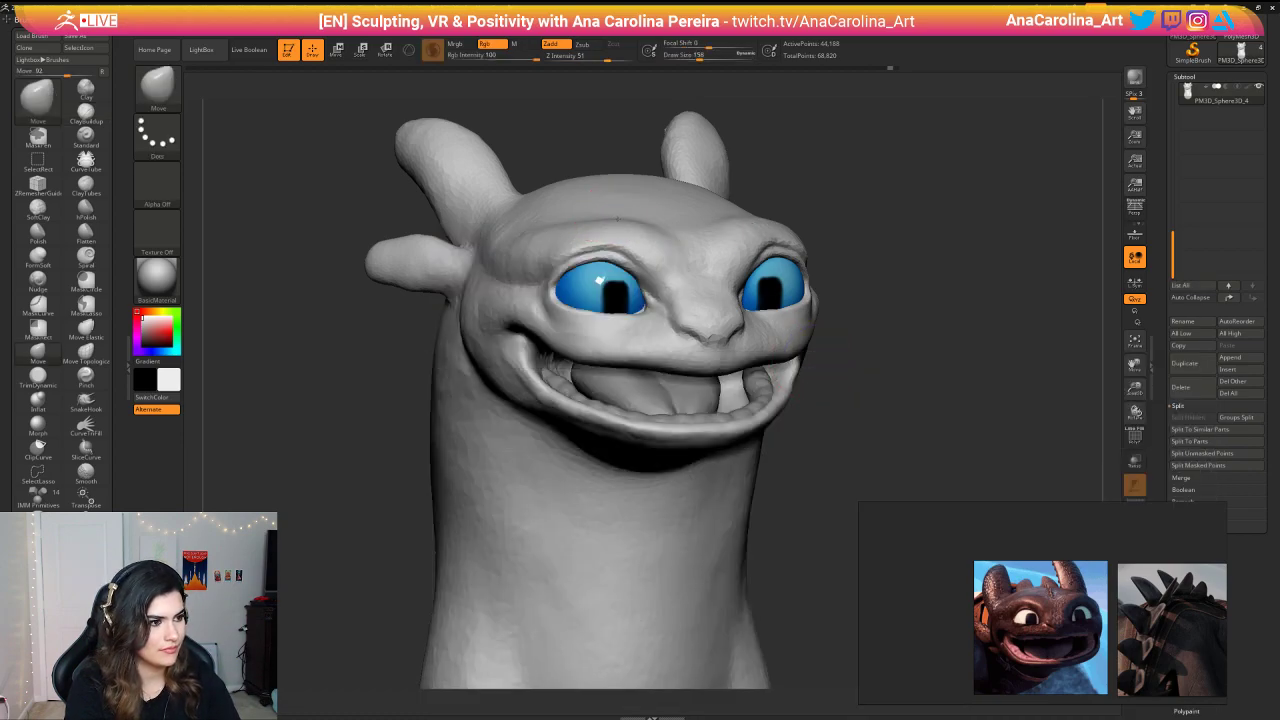
pyautogui.press('space')
pyautogui.moveTo(621, 239); pyautogui.dragTo(630, 239)
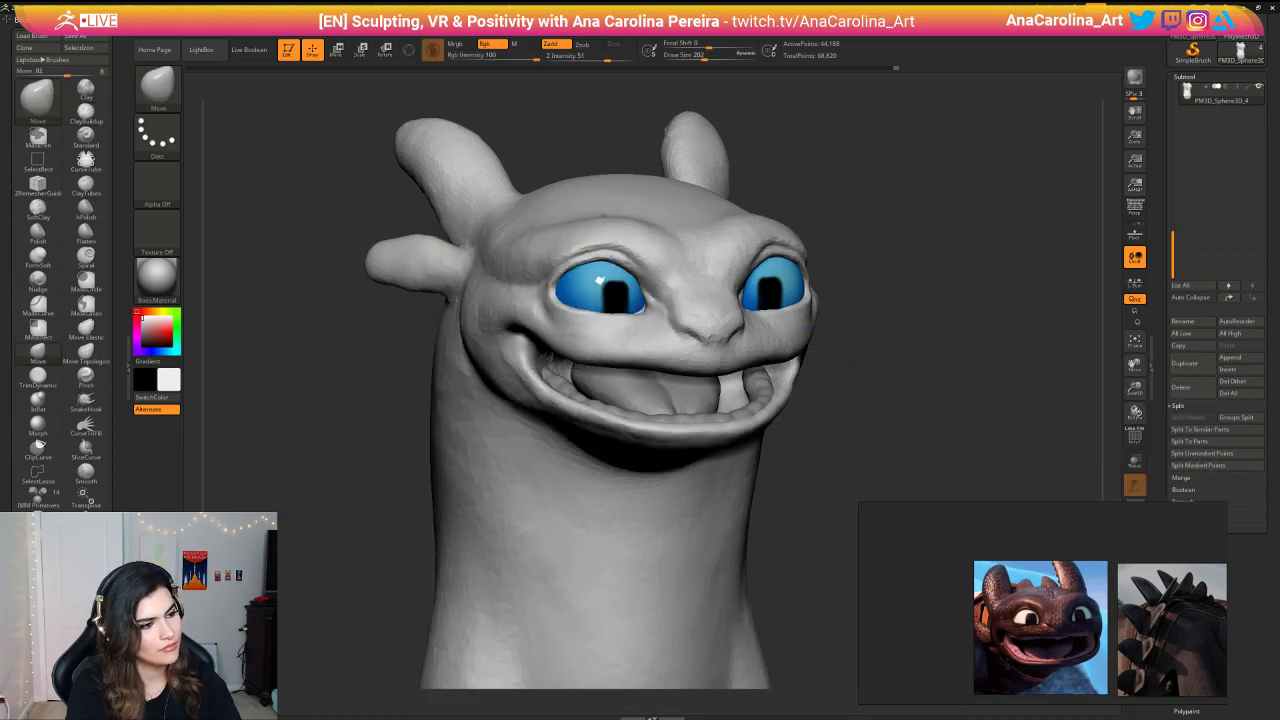
pyautogui.press('ctrl')
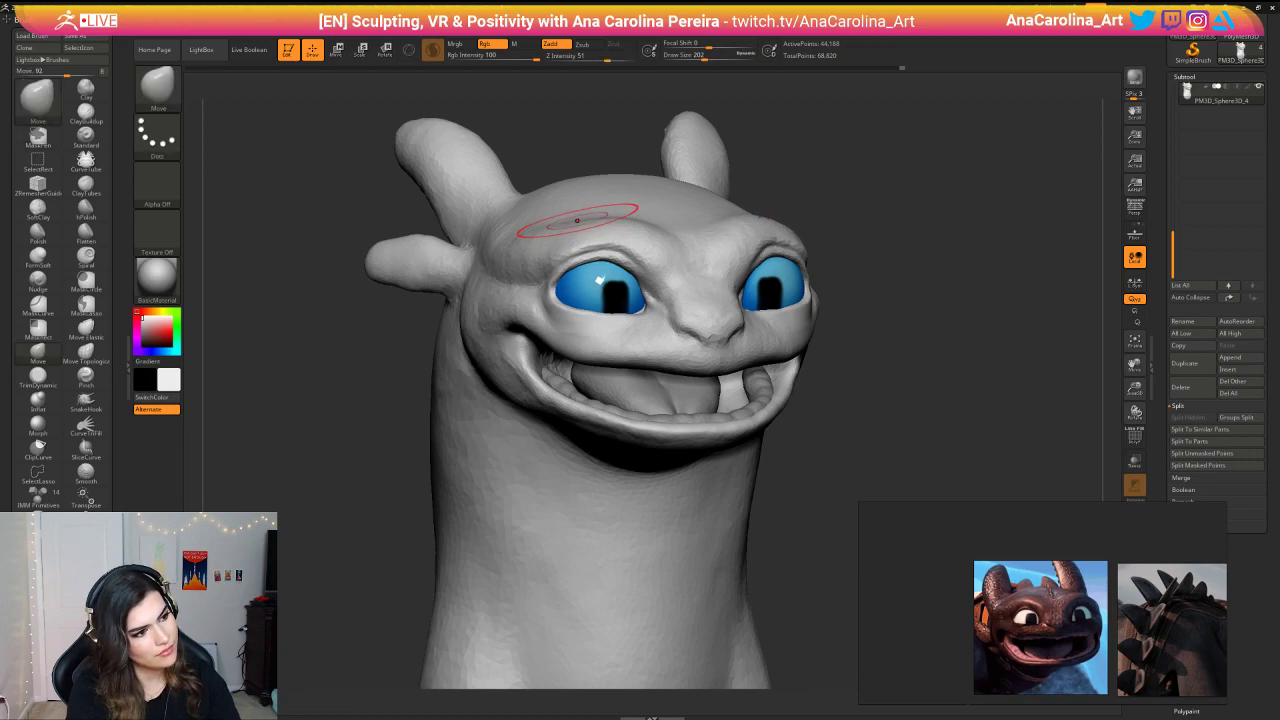
pyautogui.moveTo(786, 308); pyautogui.dragTo(787, 312)
pyautogui.moveTo(787, 312); pyautogui.dragTo(750, 330, button='right')
pyautogui.moveTo(738, 360)
pyautogui.mouseDown()
pyautogui.moveTo(729, 349)
pyautogui.moveTo(797, 341)
pyautogui.mouseUp()
pyautogui.moveTo(800, 344)
pyautogui.keyDown('ctrl'); pyautogui.mouseDown(button='right')
pyautogui.moveTo(843, 307)
pyautogui.moveTo(728, 304)
pyautogui.moveTo(885, 302)
pyautogui.moveTo(865, 345)
pyautogui.mouseUp(button='right'); pyautogui.keyUp('ctrl')
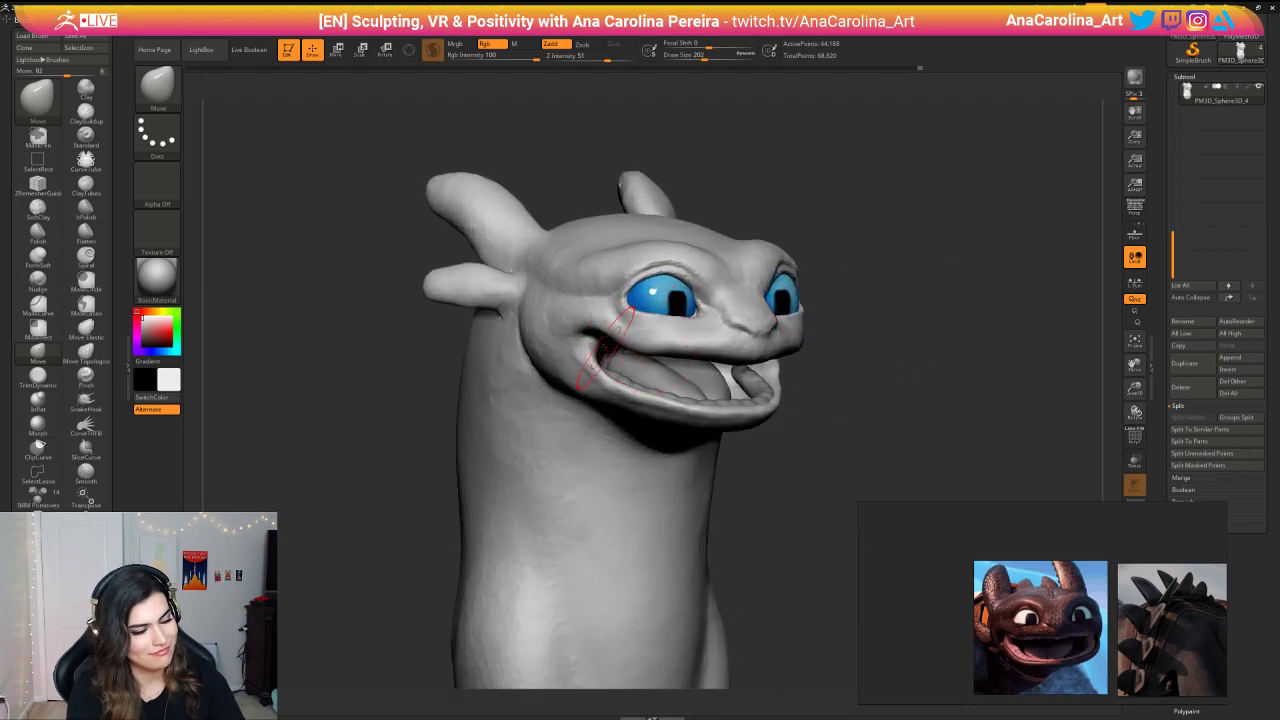
# Step: Reduce the Move brush to draw size 120 and refine the mouth corner and jaw from the side
pyautogui.keyDown('ctrl'); pyautogui.moveTo(790, 440); pyautogui.dragTo(797, 474, button='right'); pyautogui.keyUp('ctrl')
pyautogui.press('space')
pyautogui.moveTo(798, 455); pyautogui.dragTo(790, 455)
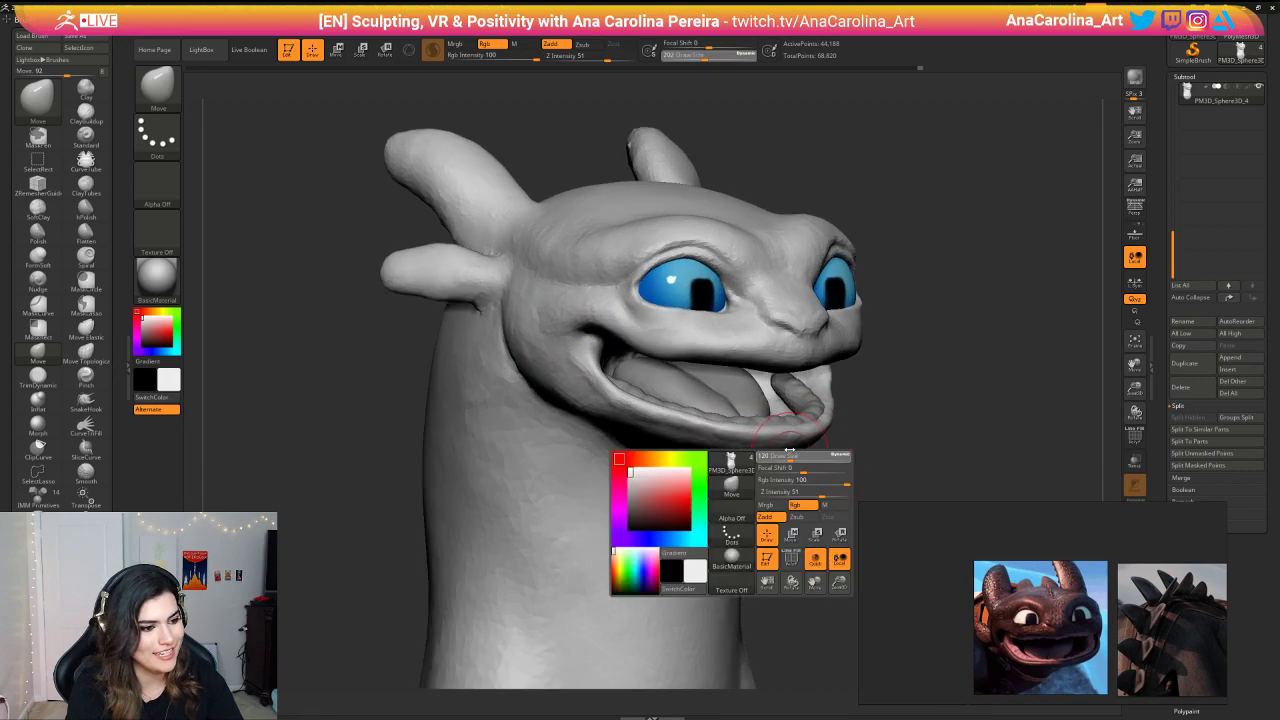
pyautogui.moveTo(800, 480); pyautogui.dragTo(860, 482, button='right')
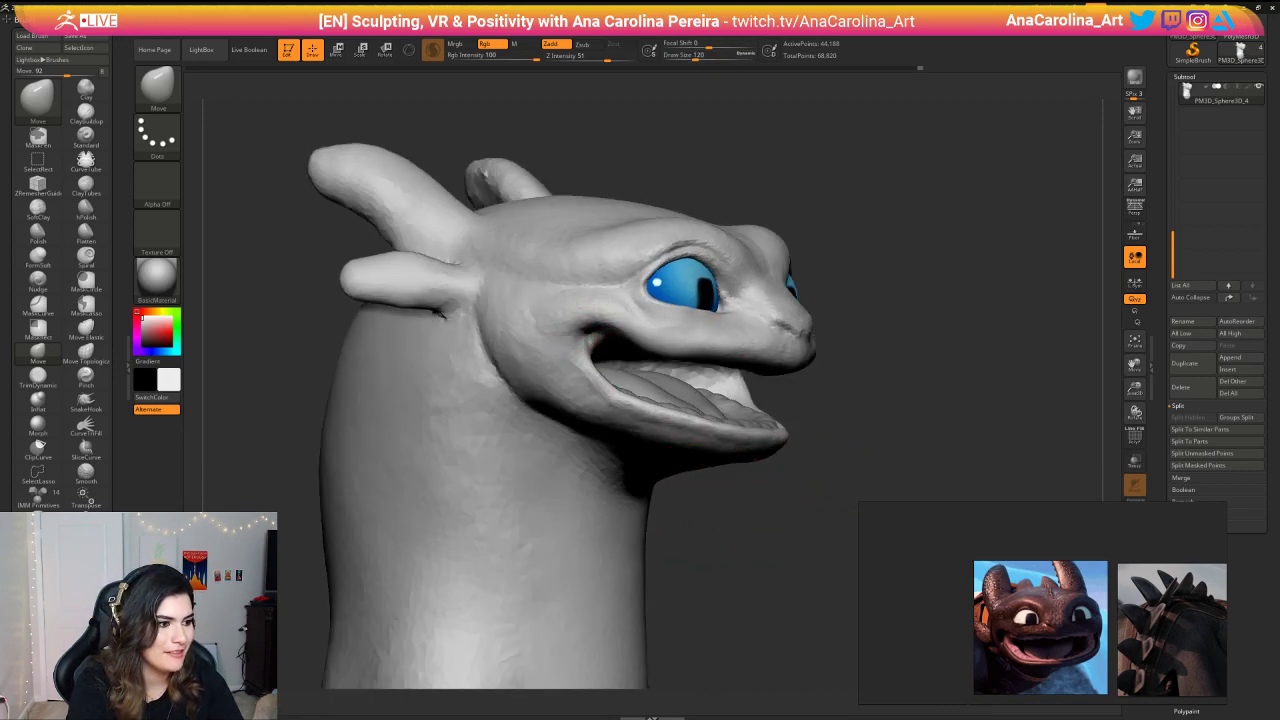
pyautogui.moveTo(676, 414); pyautogui.dragTo(641, 418, button='right')
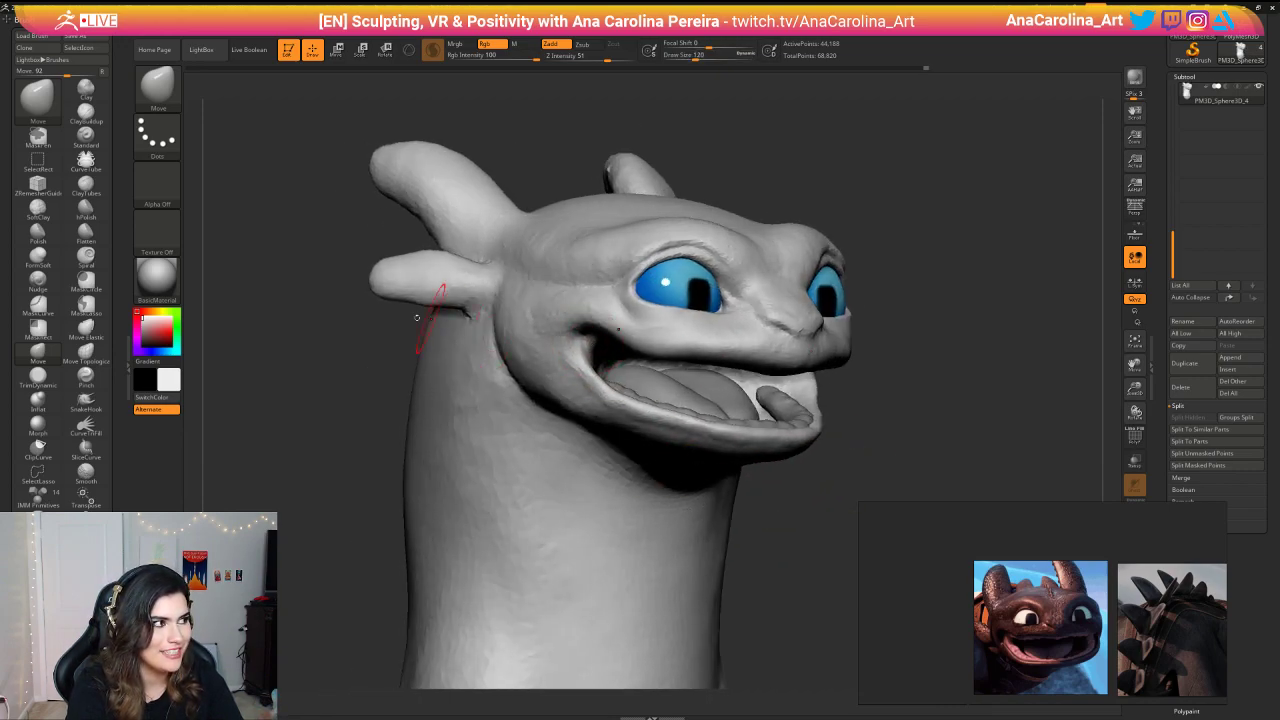
# Step: Build up the inside and edges of the mouth corner with the ClayBuildup brush at draw size 120
pyautogui.moveTo(238, 372)
pyautogui.keyDown('ctrl'); pyautogui.mouseDown(button='right')
pyautogui.moveTo(223, 414)
pyautogui.moveTo(243, 391)
pyautogui.moveTo(279, 428)
pyautogui.moveTo(309, 404)
pyautogui.mouseUp(button='right'); pyautogui.keyUp('ctrl')
pyautogui.press('b')
pyautogui.press('c')
pyautogui.press('b')
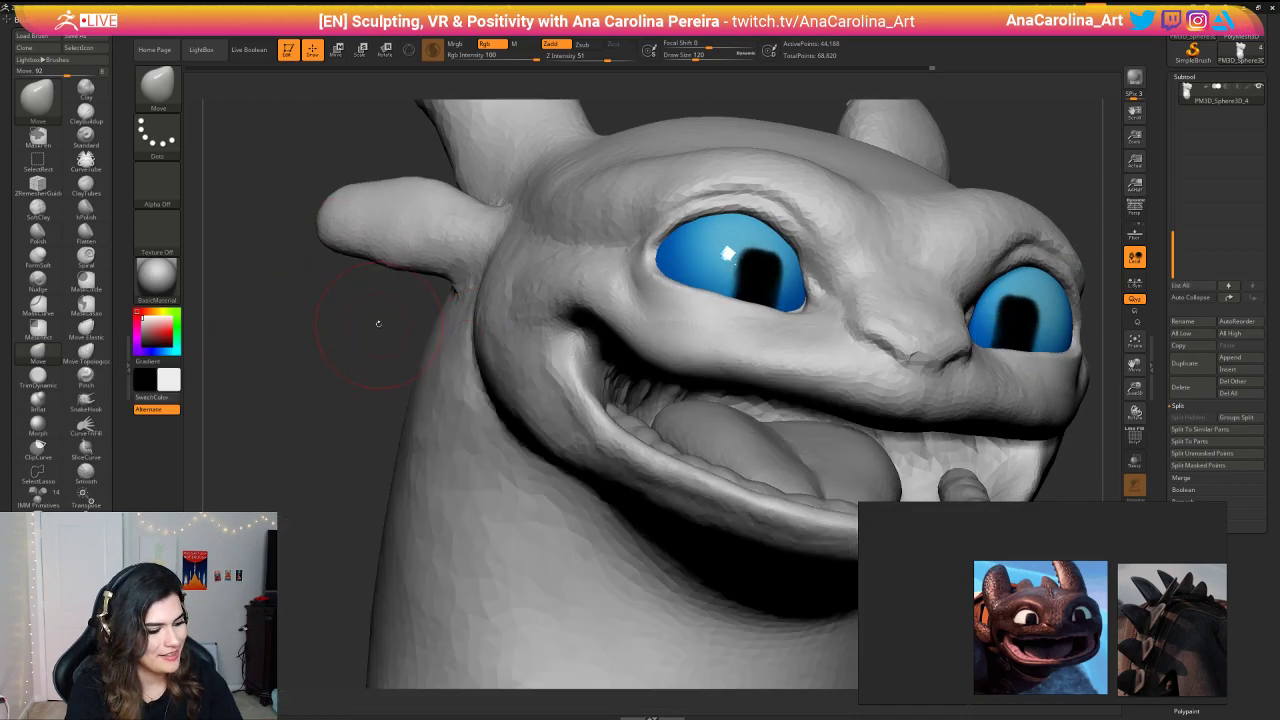
pyautogui.press('b')
pyautogui.press('c')
pyautogui.press('b')
pyautogui.moveTo(379, 324); pyautogui.dragTo(357, 292, button='right')
pyautogui.moveTo(610, 381)
pyautogui.mouseDown()
pyautogui.moveTo(630, 400)
pyautogui.moveTo(612, 392)
pyautogui.moveTo(630, 378)
pyautogui.moveTo(661, 404)
pyautogui.moveTo(614, 374)
pyautogui.mouseUp()
pyautogui.moveTo(357, 446); pyautogui.dragTo(362, 376)
pyautogui.moveTo(600, 347)
pyautogui.mouseDown()
pyautogui.moveTo(622, 313)
pyautogui.moveTo(640, 352)
pyautogui.mouseUp()
pyautogui.moveTo(362, 350); pyautogui.dragTo(480, 470)
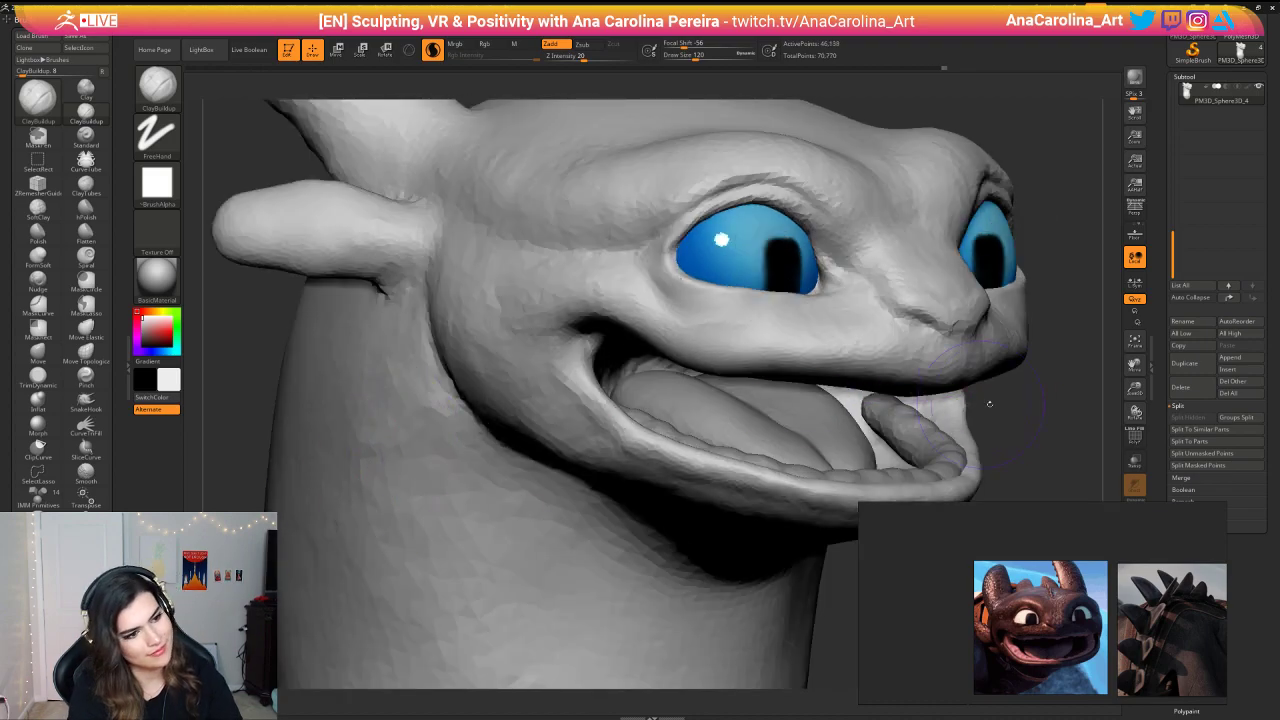
# Step: Try adding volume to the nose with ClayBuildup and undo those strokes
pyautogui.keyDown('alt'); pyautogui.moveTo(990, 404); pyautogui.dragTo(835, 295); pyautogui.keyUp('alt')
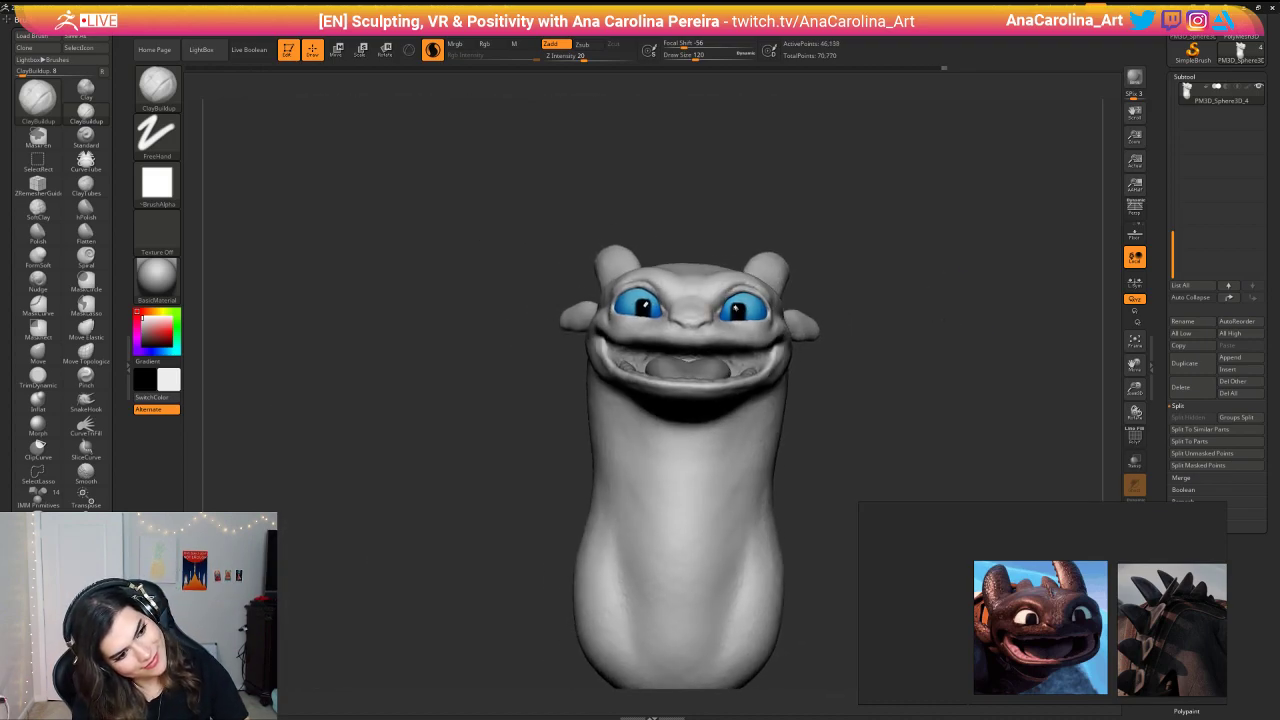
pyautogui.moveTo(925, 308); pyautogui.dragTo(940, 312)
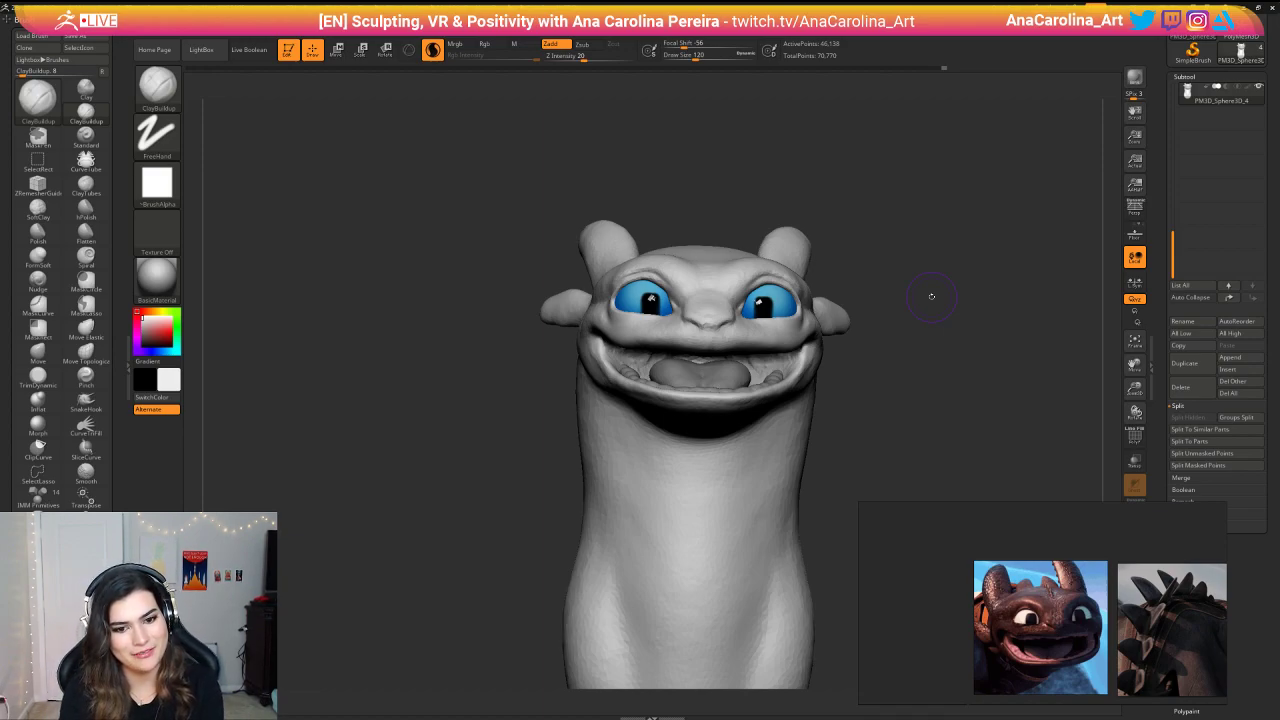
pyautogui.moveTo(932, 297)
pyautogui.mouseDown()
pyautogui.moveTo(926, 312)
pyautogui.moveTo(957, 357)
pyautogui.moveTo(965, 335)
pyautogui.moveTo(951, 340)
pyautogui.moveTo(936, 284)
pyautogui.moveTo(966, 371)
pyautogui.moveTo(912, 363)
pyautogui.mouseUp()
pyautogui.moveTo(706, 297); pyautogui.dragTo(714, 309)
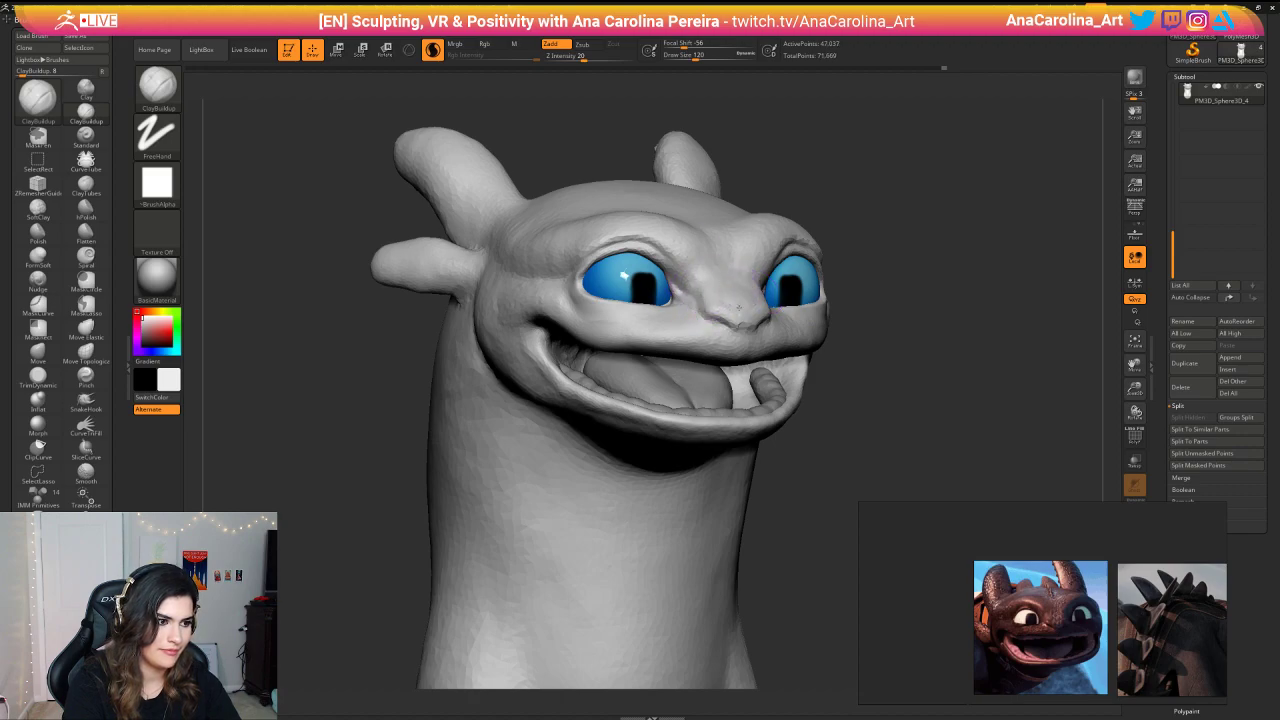
pyautogui.press('ctrl')
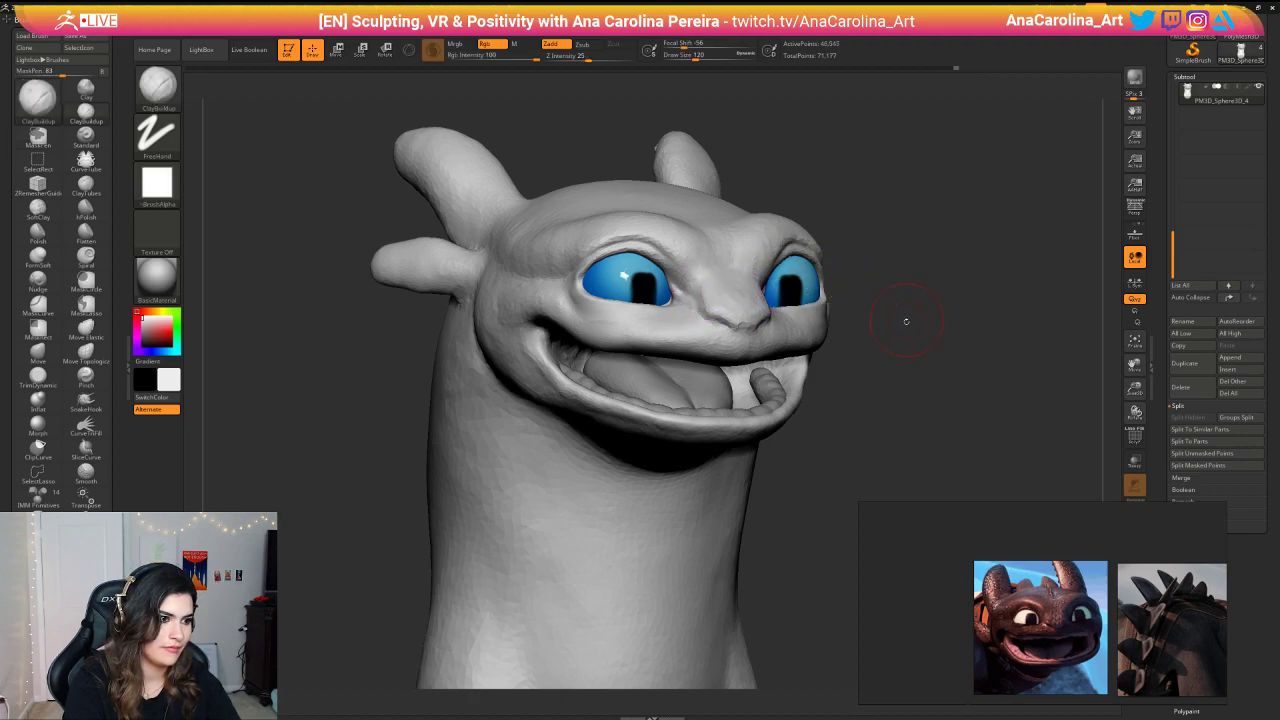
pyautogui.hotkey('ctrl', 'z')
pyautogui.hotkey('ctrl', 'z')
# Step: Enlarge the smiling Toothless reference on the face and switch to the DamStandard brush
pyautogui.keyDown('alt'); pyautogui.moveTo(866, 366); pyautogui.dragTo(846, 349); pyautogui.keyUp('alt')
pyautogui.press('space')
pyautogui.scroll(5, 1064, 635)
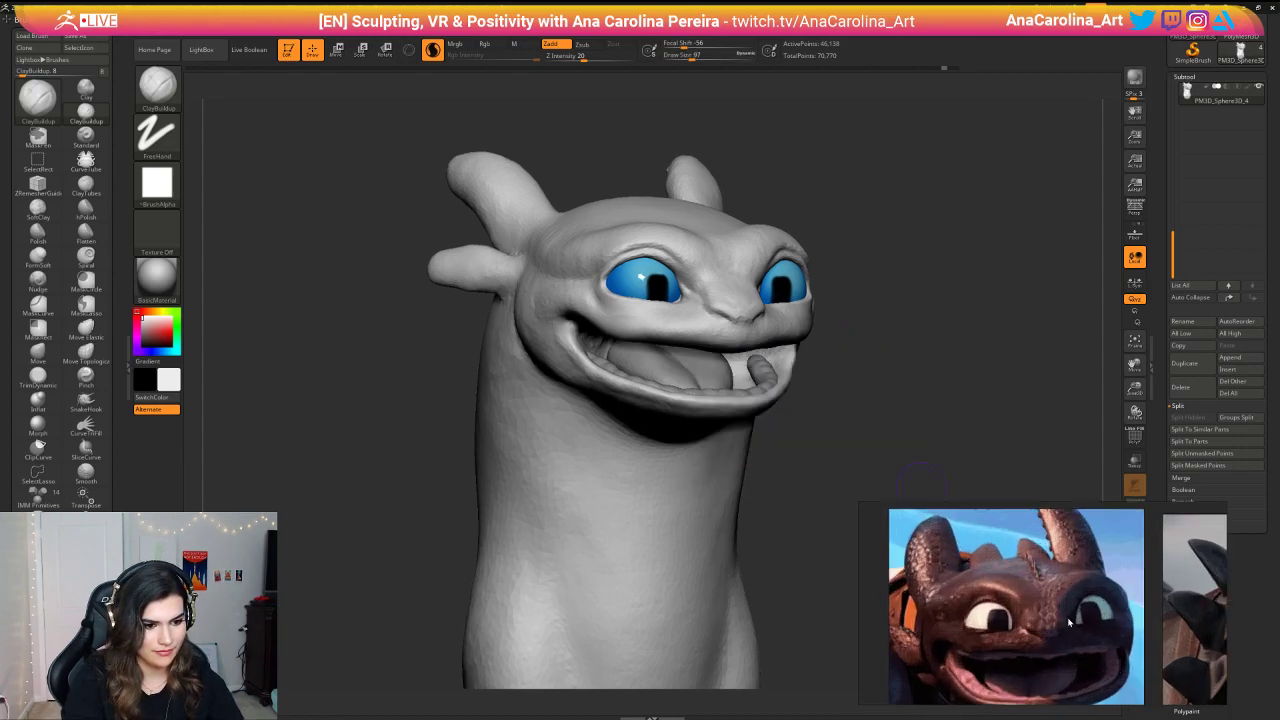
pyautogui.press('b')
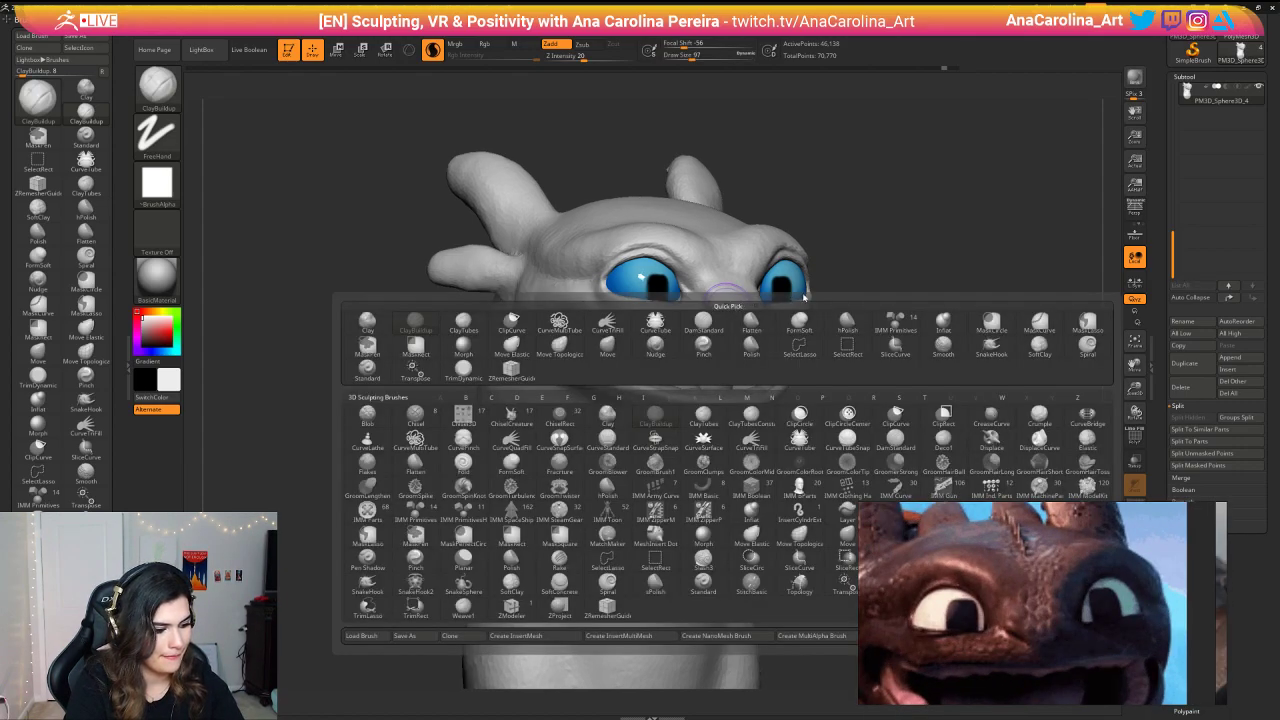
pyautogui.press('d')
pyautogui.click(604, 225)
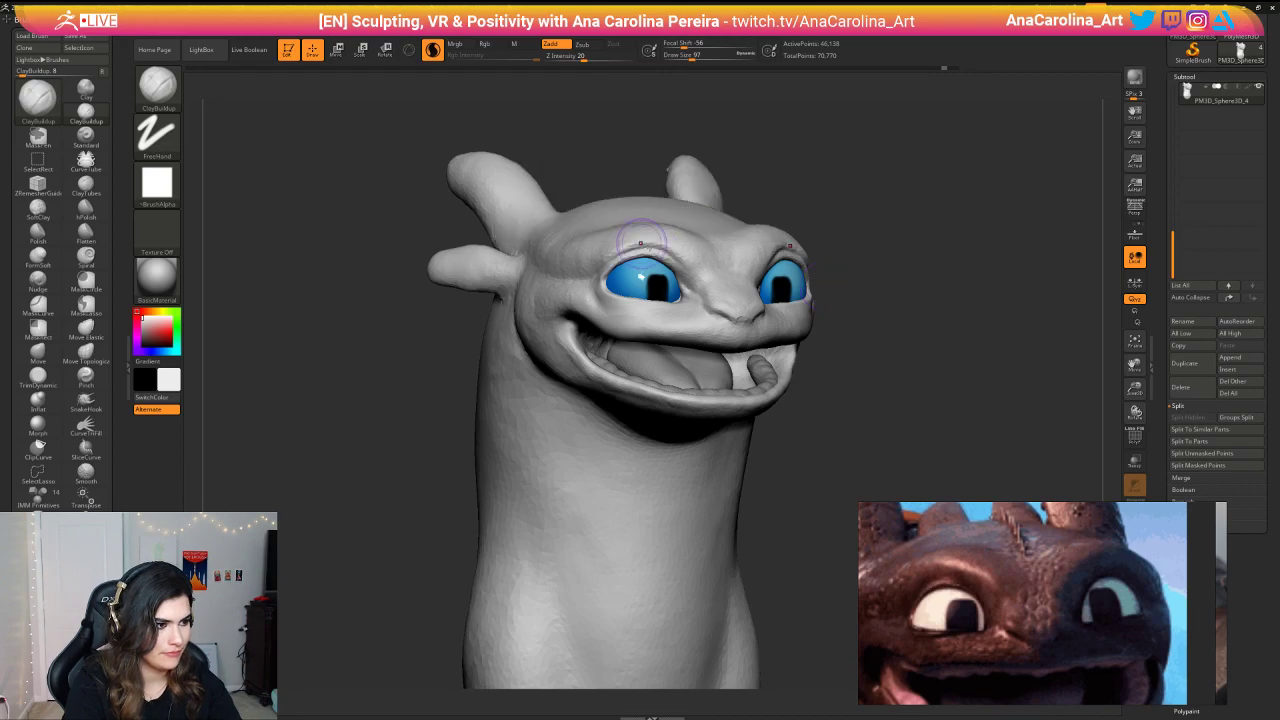
pyautogui.press('b')
pyautogui.press('d')
pyautogui.press('s')
# Step: Carve the creases around the nostrils and the side of the nose with DamStandard at draw size 41
pyautogui.press('space')
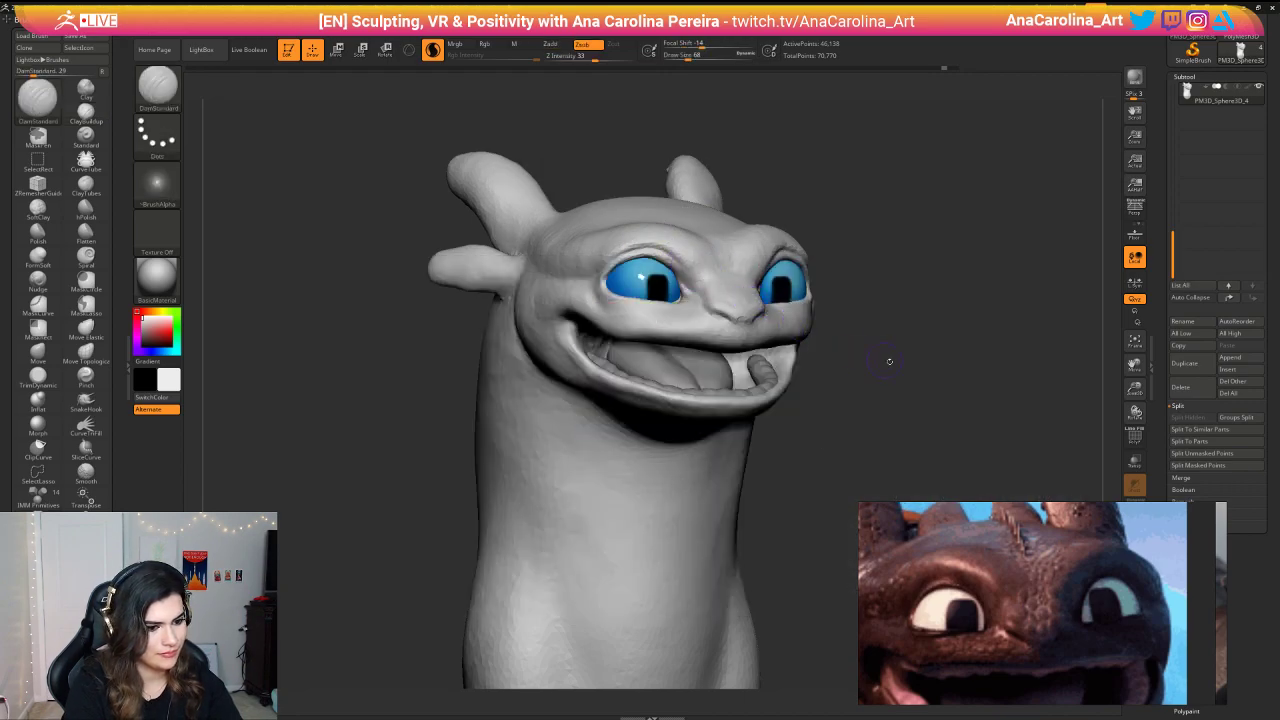
pyautogui.keyDown('alt'); pyautogui.moveTo(889, 360); pyautogui.dragTo(889, 450); pyautogui.keyUp('alt')
pyautogui.press('space')
pyautogui.moveTo(714, 362); pyautogui.dragTo(705, 362)
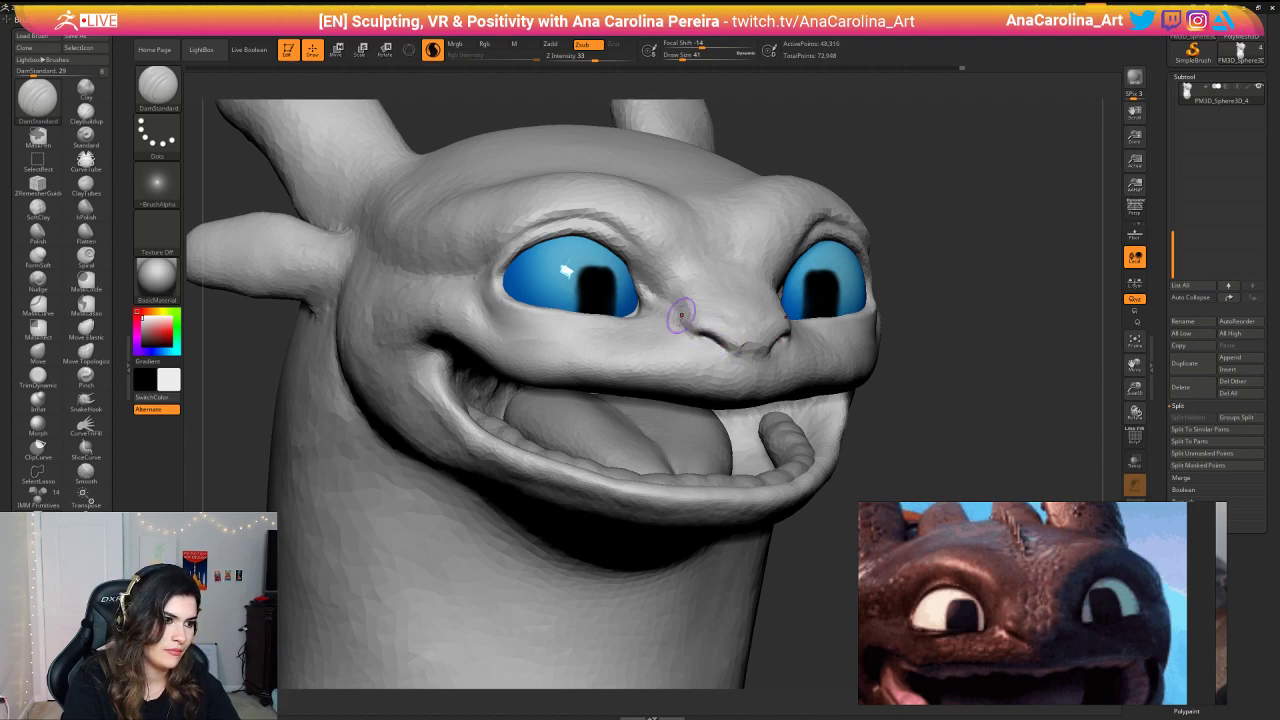
pyautogui.moveTo(681, 298)
pyautogui.mouseDown()
pyautogui.moveTo(681, 321)
pyautogui.moveTo(689, 291)
pyautogui.mouseUp()
# Step: Deepen the nostril creases at draw size 51 and smooth the area under the nose
pyautogui.press('space')
pyautogui.keyDown('alt'); pyautogui.moveTo(920, 400); pyautogui.dragTo(920, 320); pyautogui.keyUp('alt')
pyautogui.moveTo(990, 325)
pyautogui.mouseDown()
pyautogui.moveTo(896, 330)
pyautogui.moveTo(920, 323)
pyautogui.moveTo(977, 383)
pyautogui.moveTo(895, 401)
pyautogui.mouseUp()
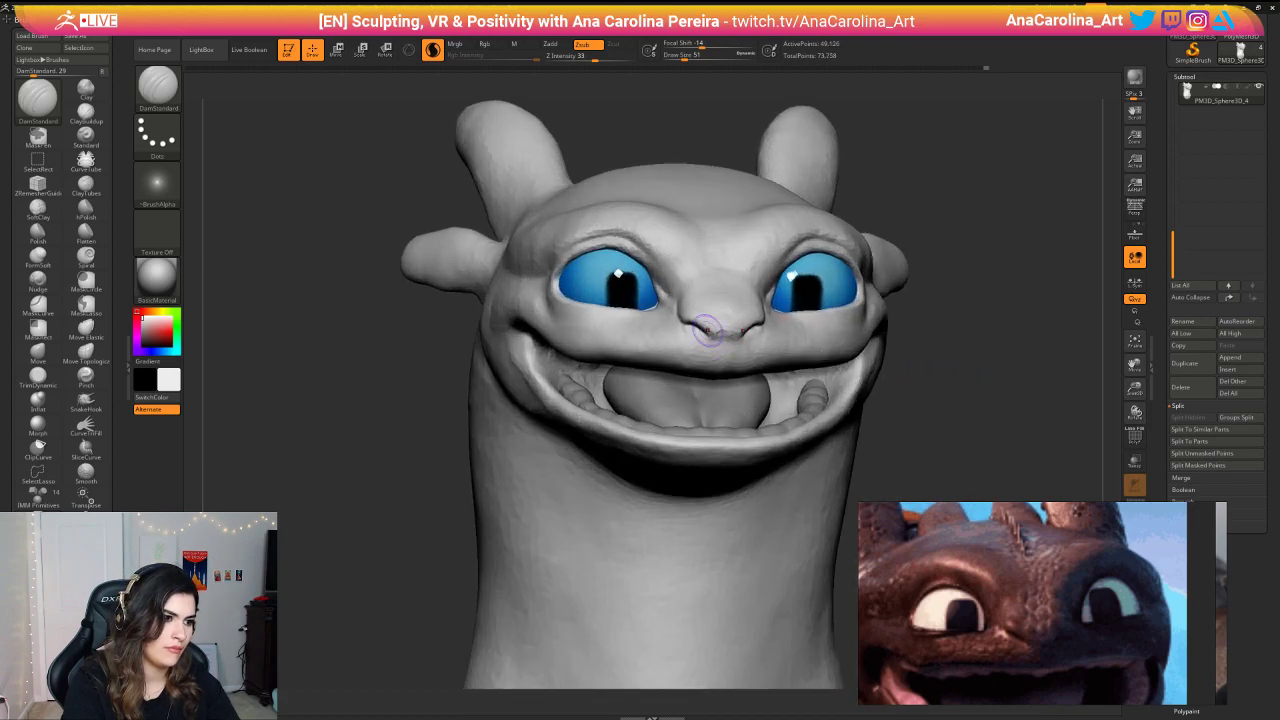
pyautogui.keyDown('shift'); pyautogui.moveTo(730, 338); pyautogui.dragTo(746, 331); pyautogui.keyUp('shift')
pyautogui.moveTo(908, 385)
pyautogui.keyDown('alt'); pyautogui.mouseDown()
pyautogui.moveTo(908, 334)
pyautogui.moveTo(955, 334)
pyautogui.moveTo(965, 400)
pyautogui.moveTo(916, 346)
pyautogui.moveTo(891, 355)
pyautogui.mouseUp(); pyautogui.keyUp('alt')
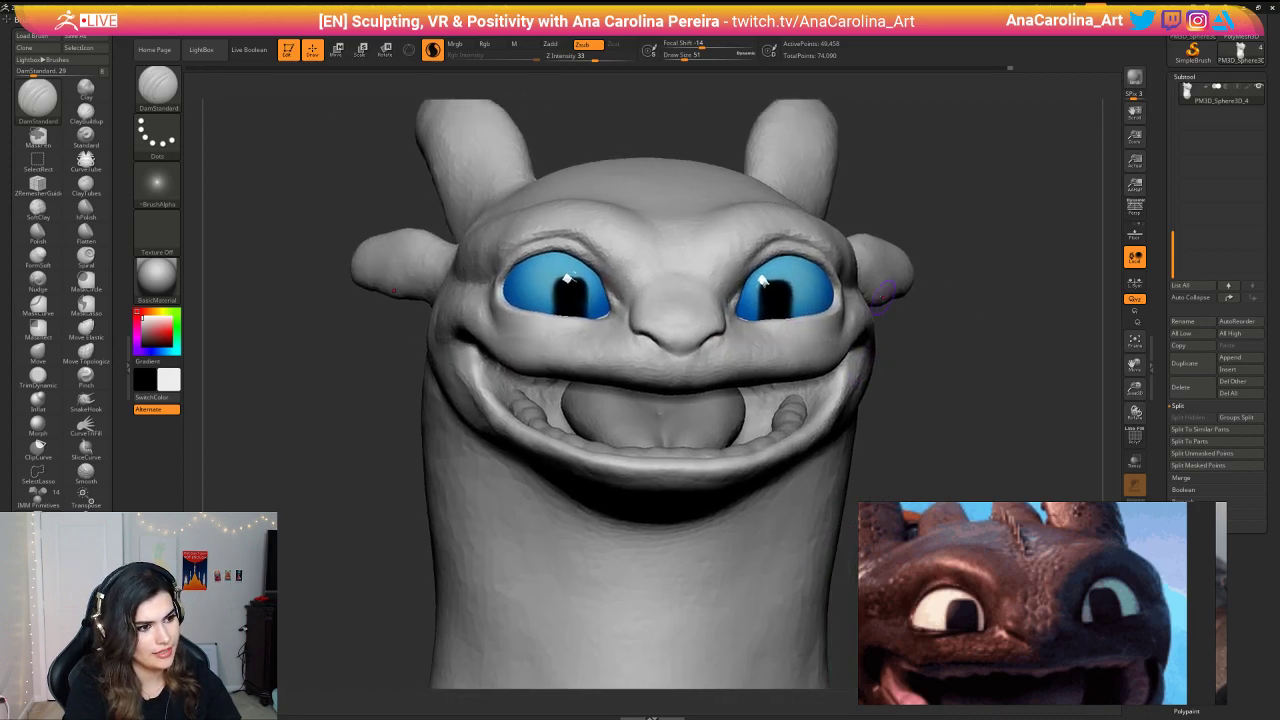
# Step: Adjust the shape of the upper eyelids with the Move brush at draw size 80
pyautogui.press('space')
pyautogui.moveTo(745, 269); pyautogui.dragTo(760, 269)
pyautogui.press('b')
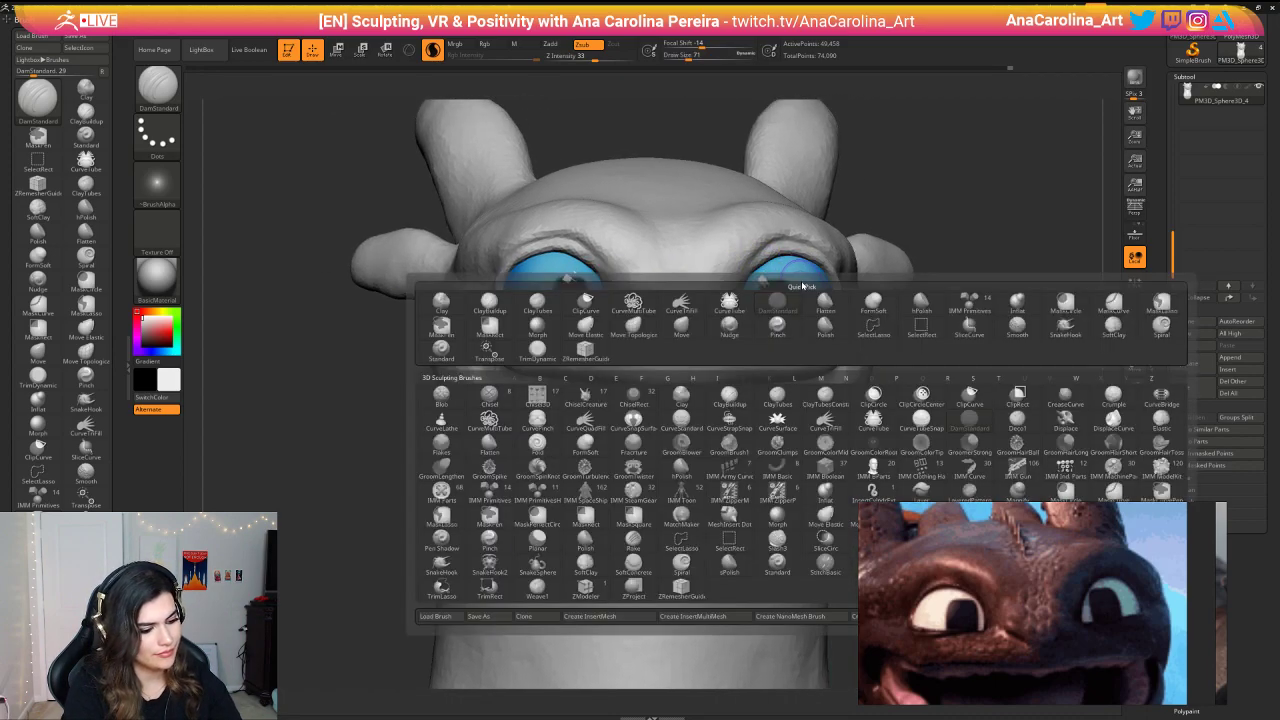
pyautogui.press('m')
pyautogui.press('v')
pyautogui.press('space')
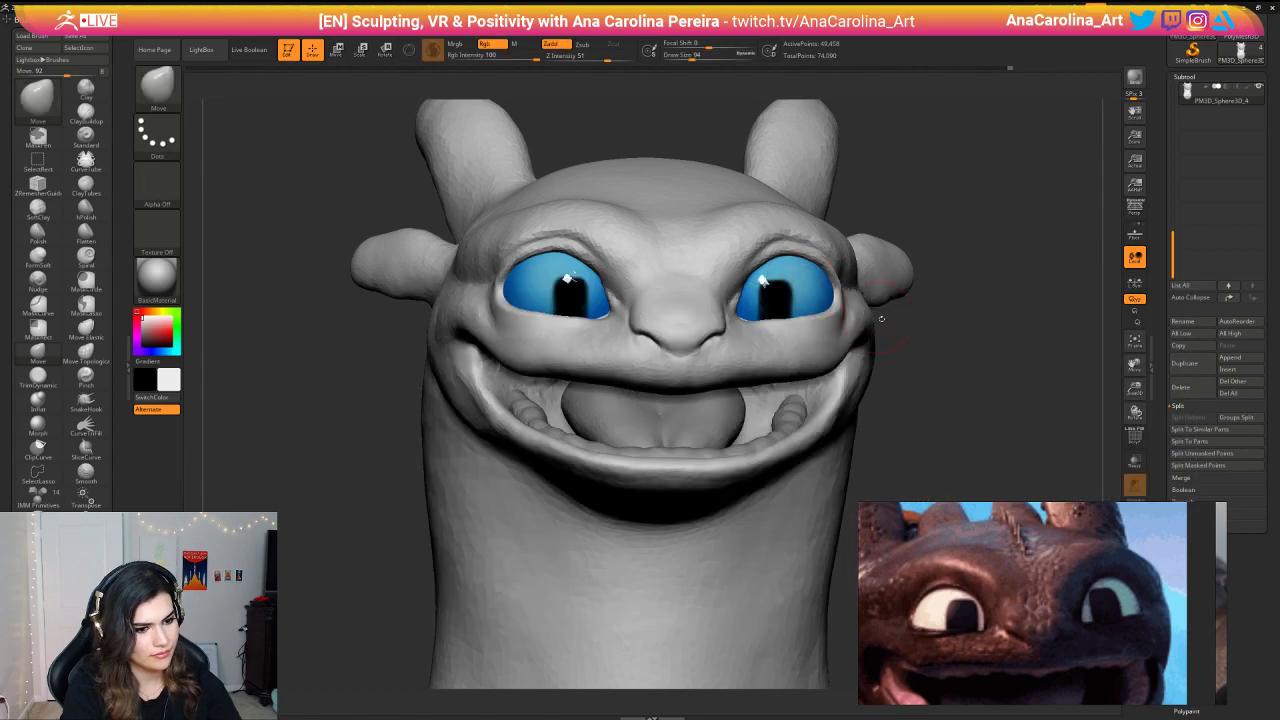
pyautogui.press('space')
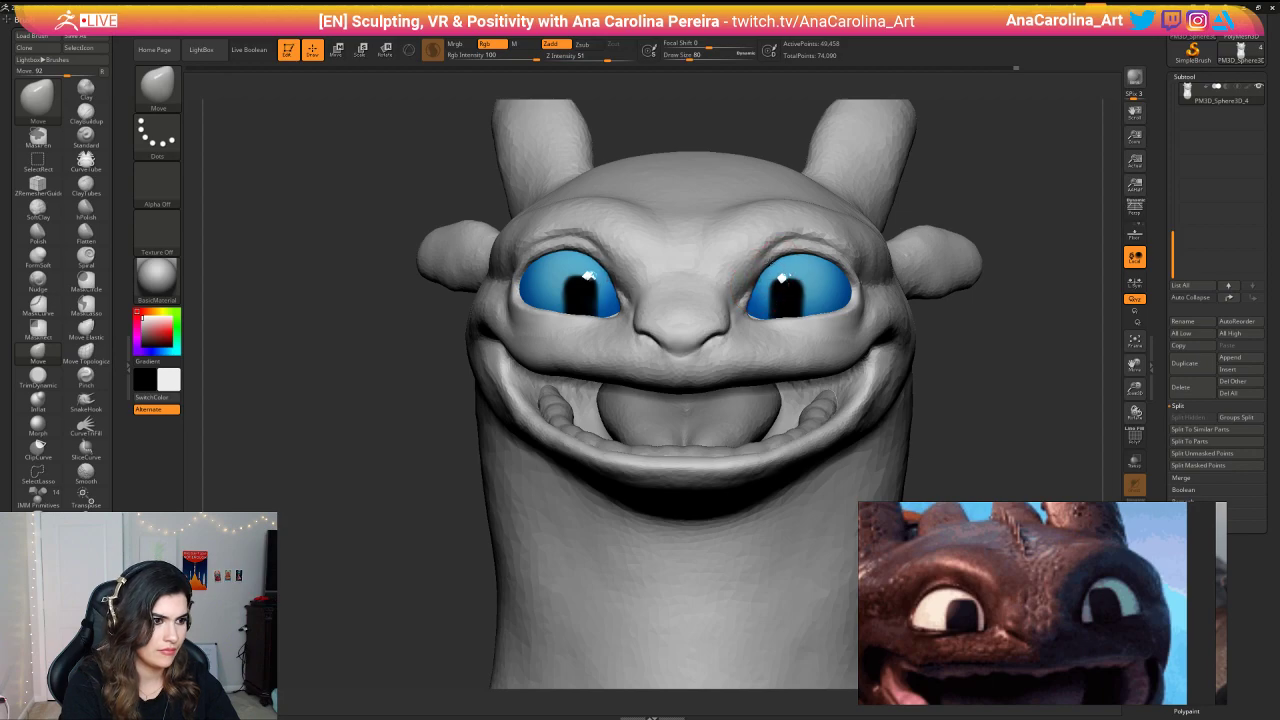
pyautogui.moveTo(790, 255); pyautogui.dragTo(840, 262, button='right')
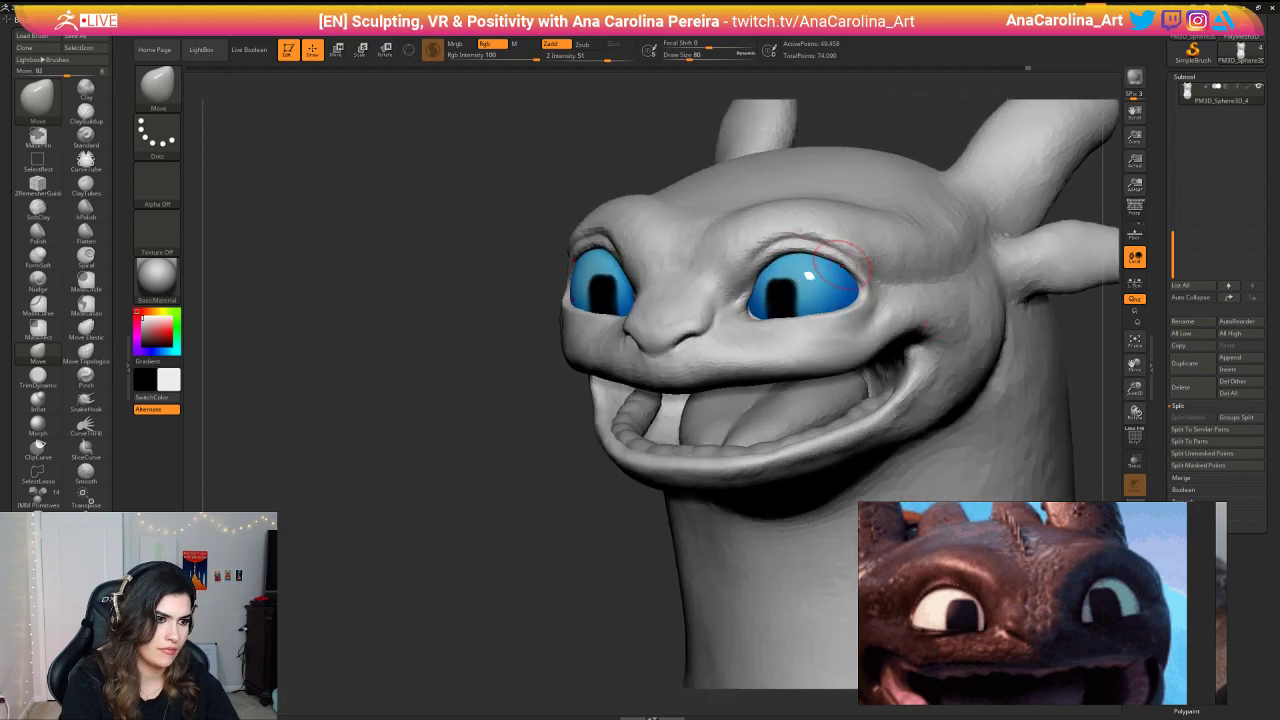
pyautogui.keyDown('ctrl'); pyautogui.moveTo(700, 362); pyautogui.dragTo(917, 339, button='right'); pyautogui.keyUp('ctrl')
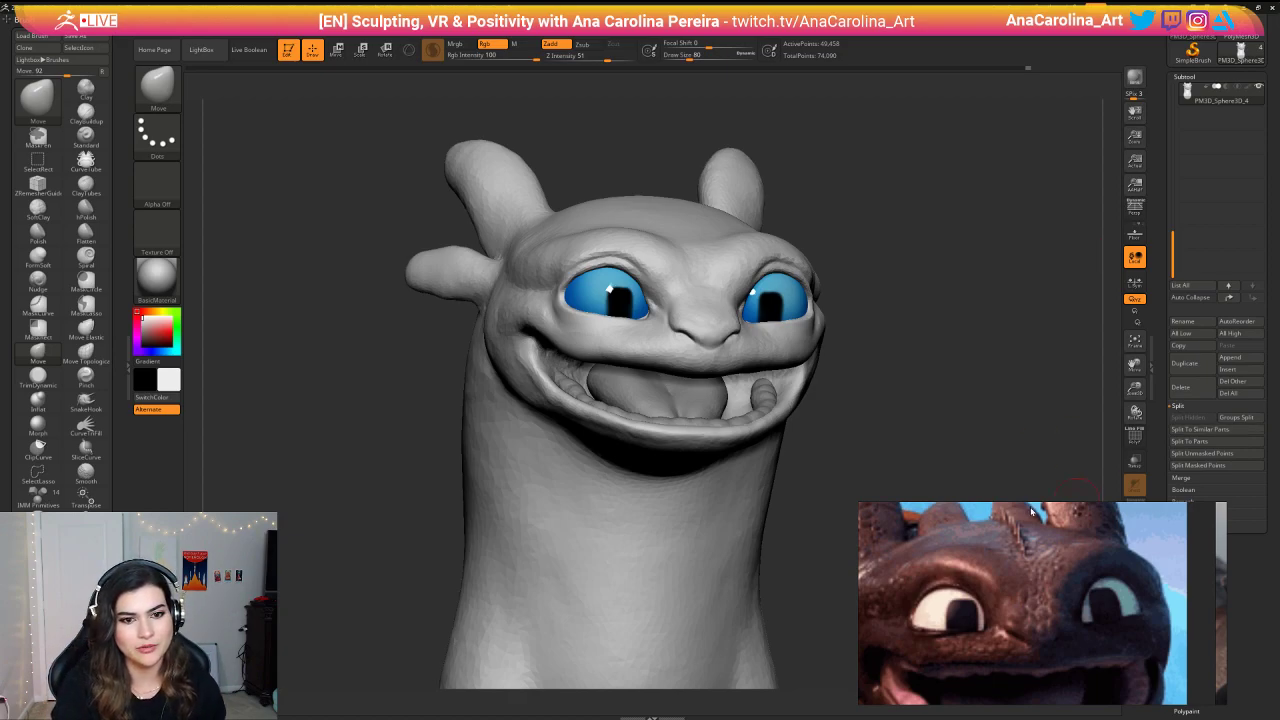
# Step: Browse the reference board, examining the dragon's eyes and pupils and the smiling head in the different images
pyautogui.scroll(-5, 966, 592)
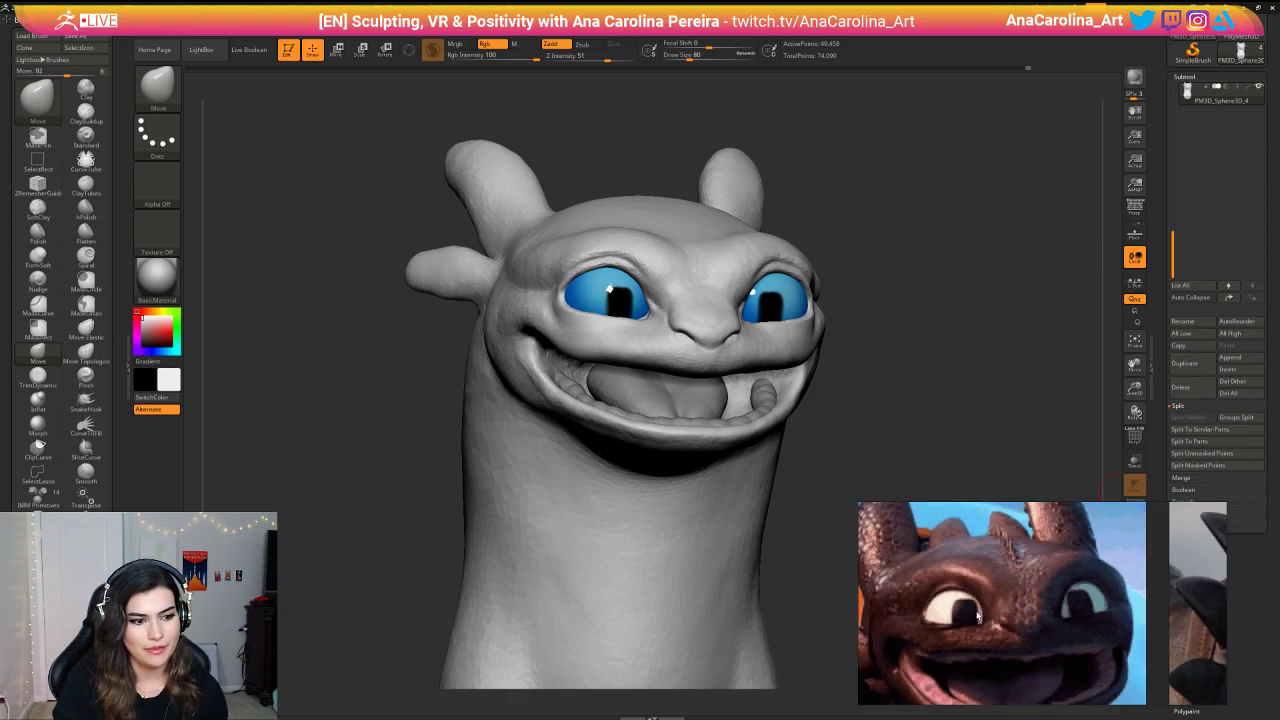
pyautogui.moveTo(1038, 655); pyautogui.dragTo(1025, 546, button='middle')
pyautogui.scroll(-8, 1025, 546)
pyautogui.scroll(5, 1040, 585)
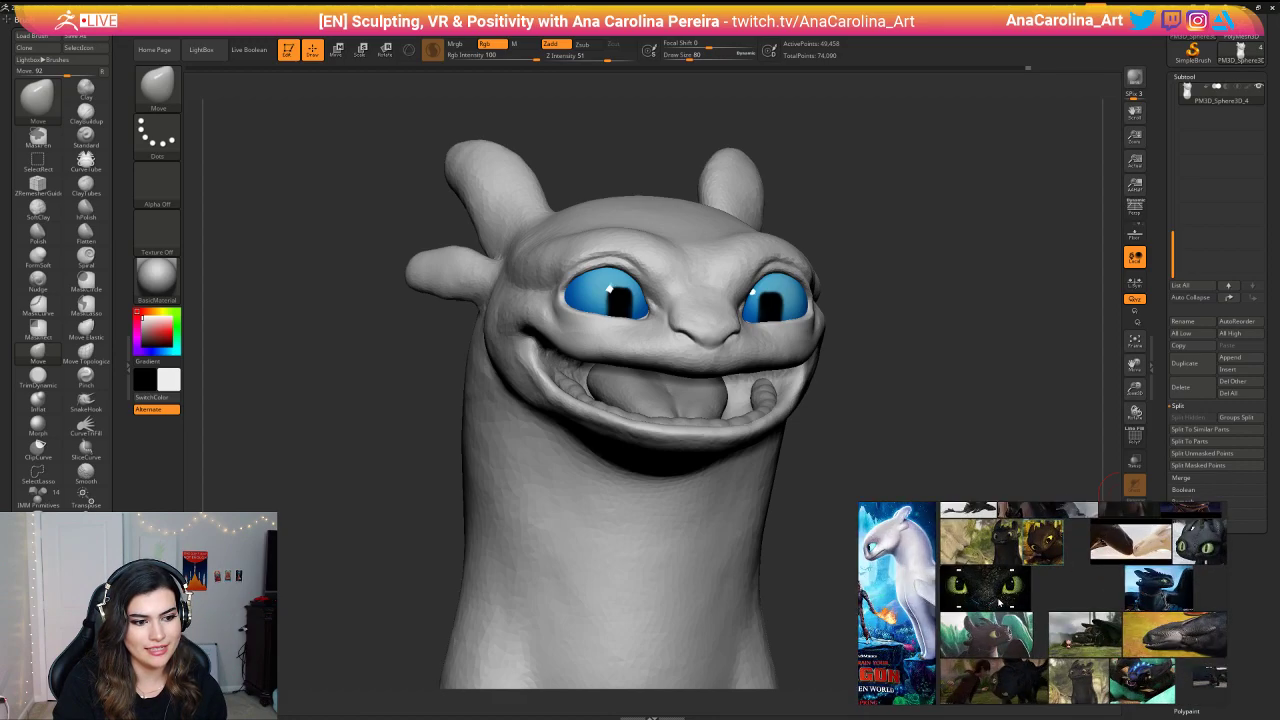
pyautogui.scroll(-2, 1006, 568)
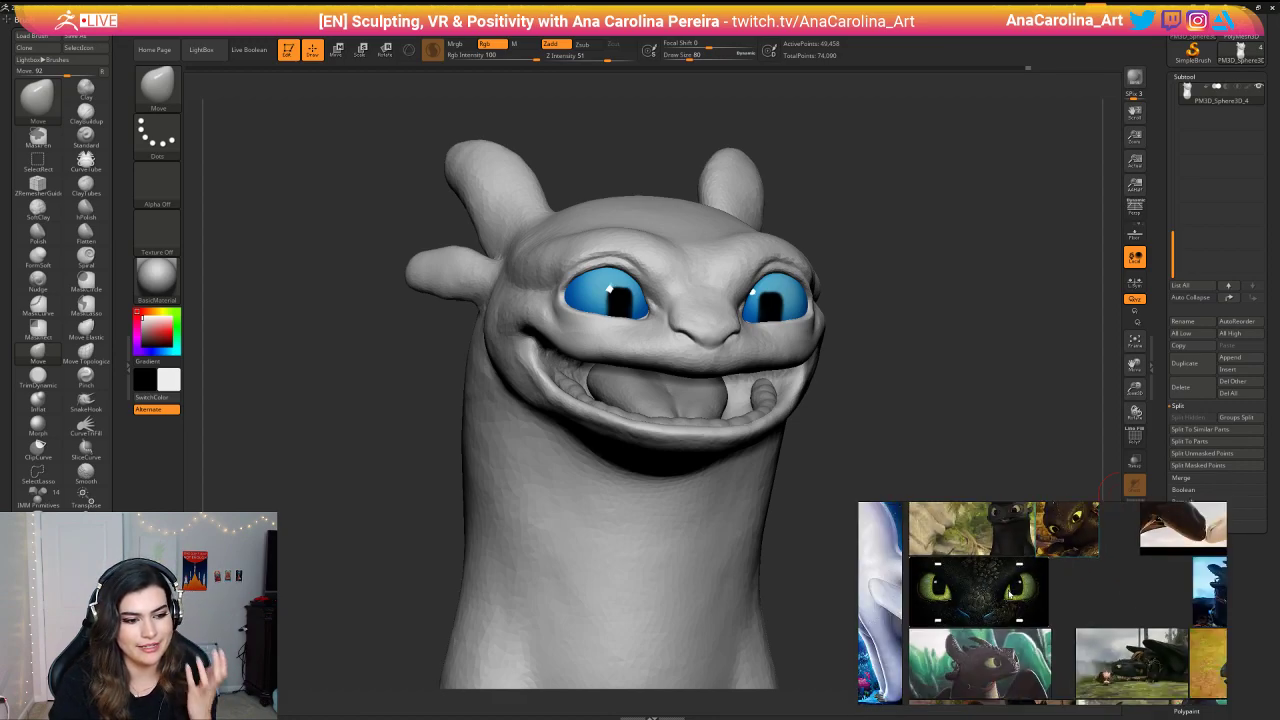
pyautogui.scroll(4, 1008, 685)
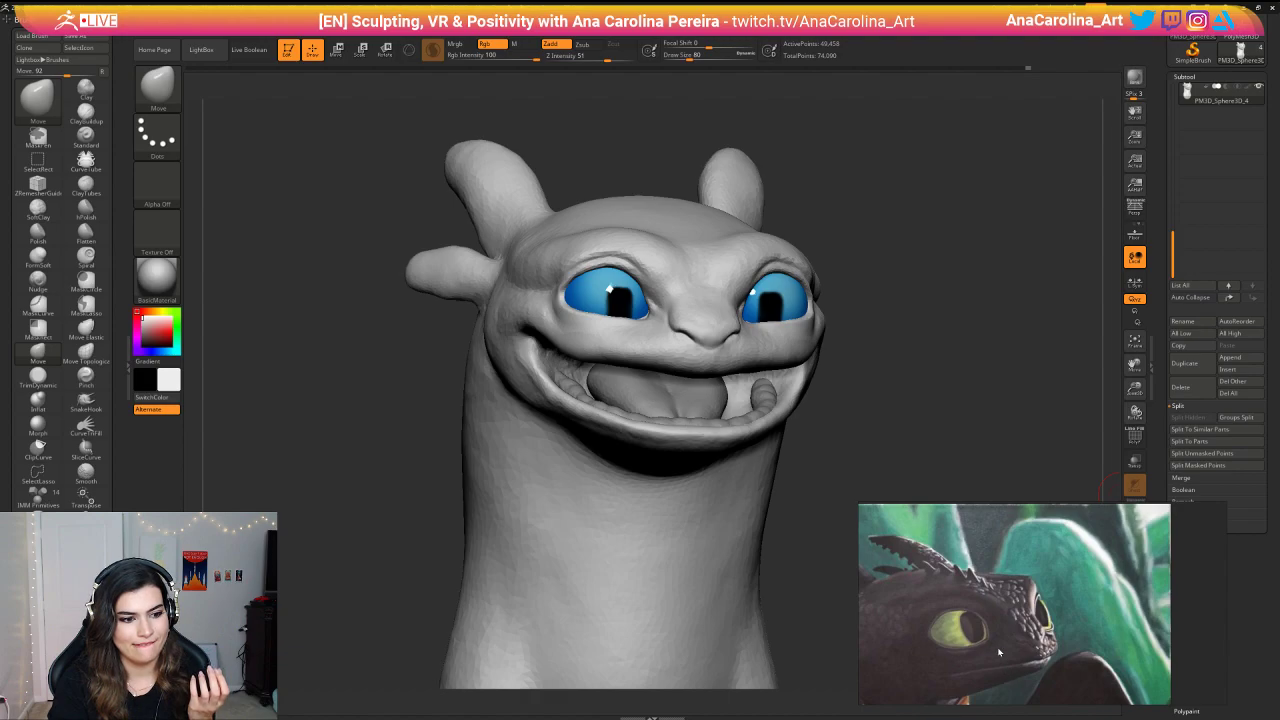
pyautogui.scroll(2, 977, 627)
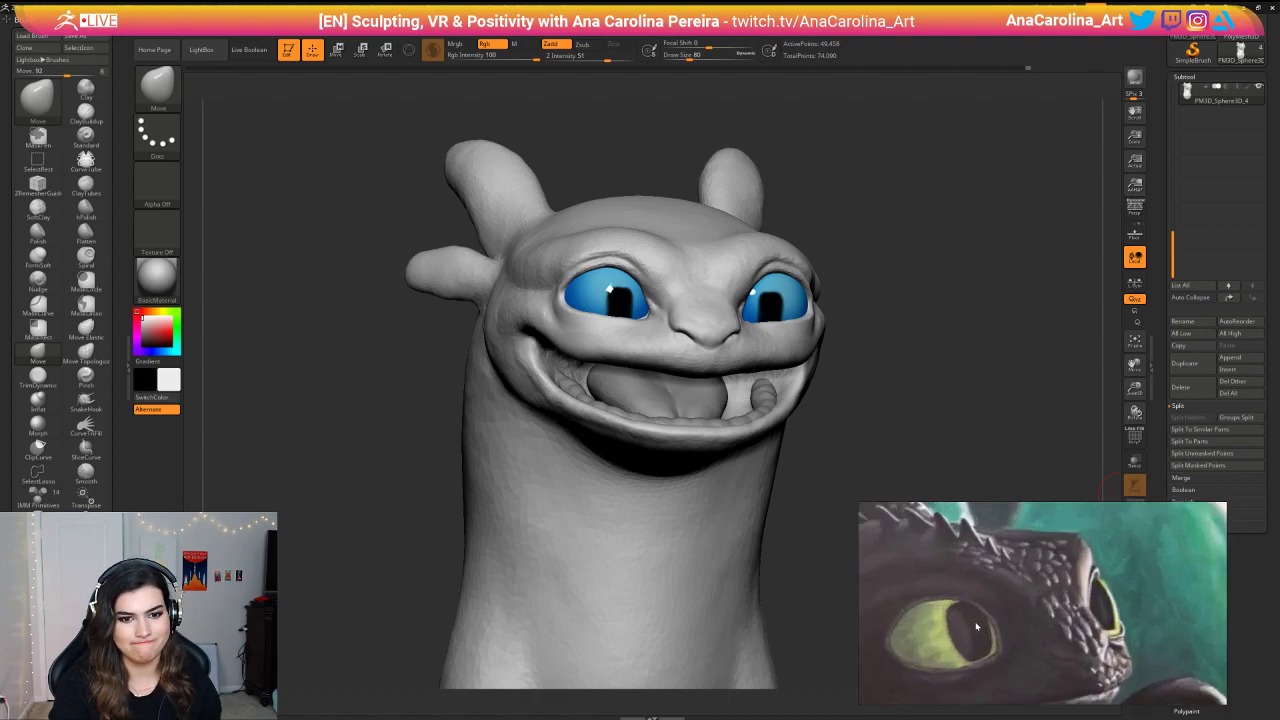
pyautogui.scroll(-8, 977, 627)
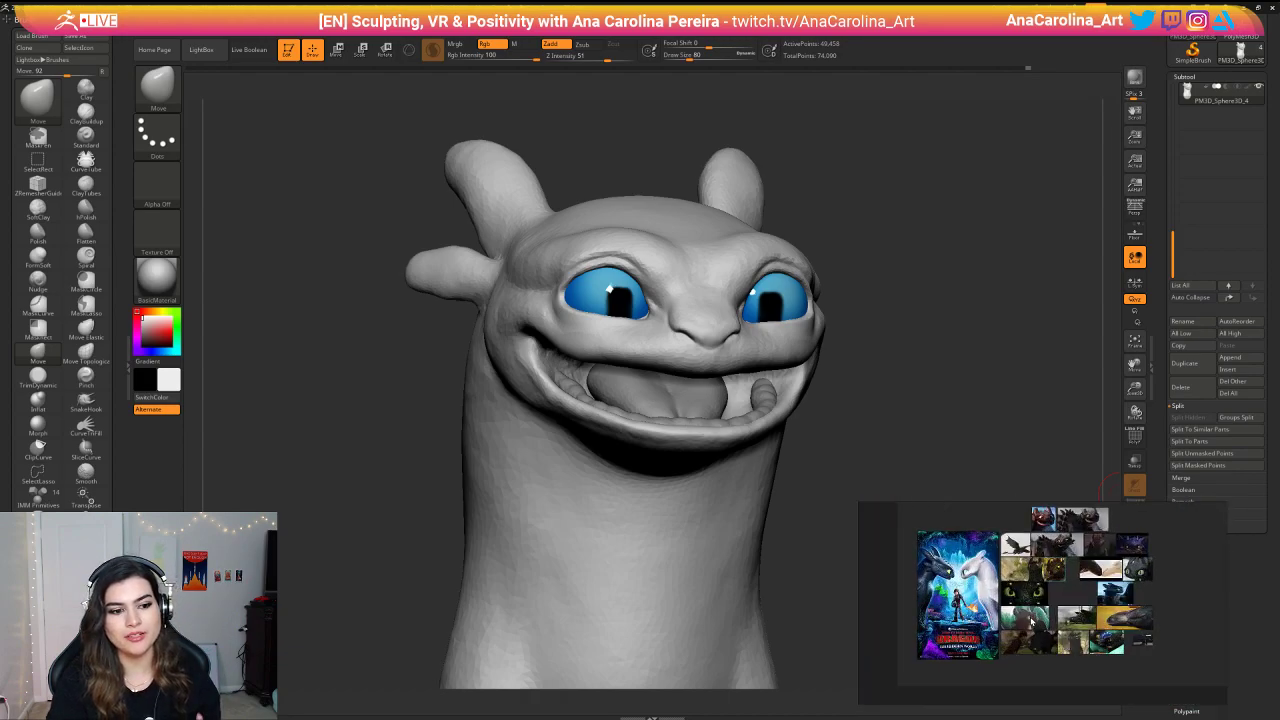
pyautogui.scroll(1, 1031, 621)
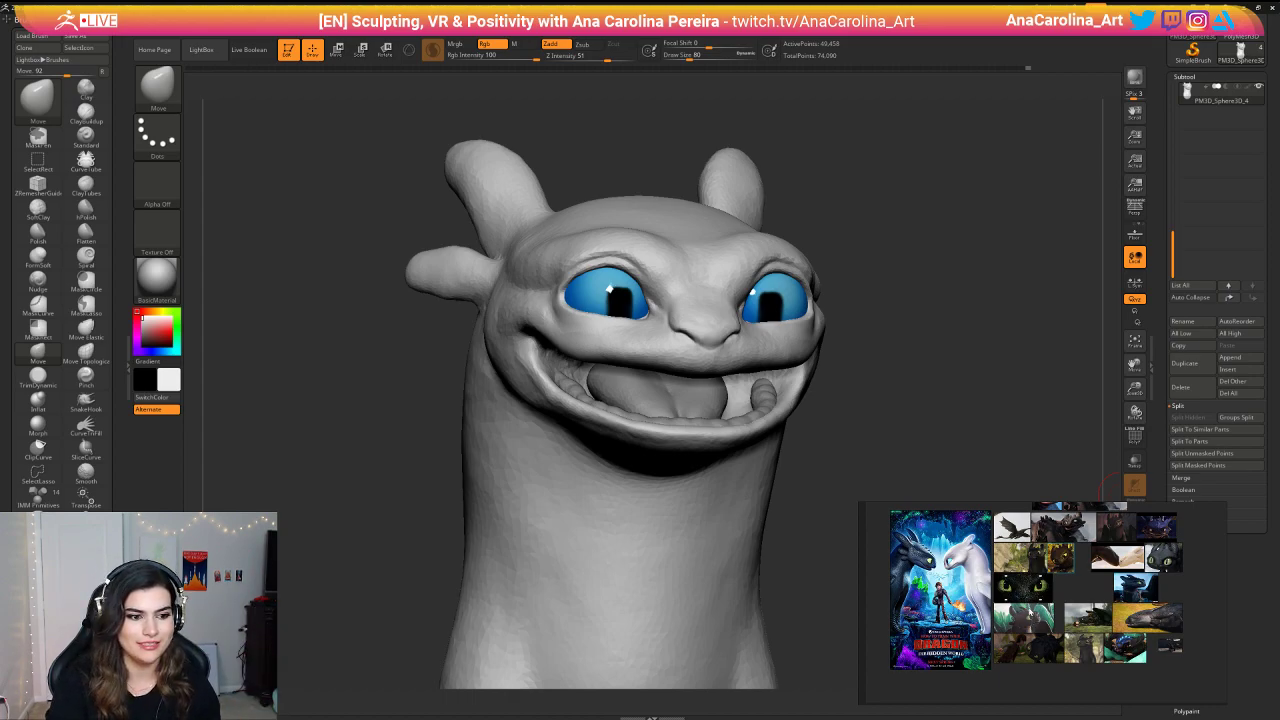
pyautogui.scroll(5, 1160, 643)
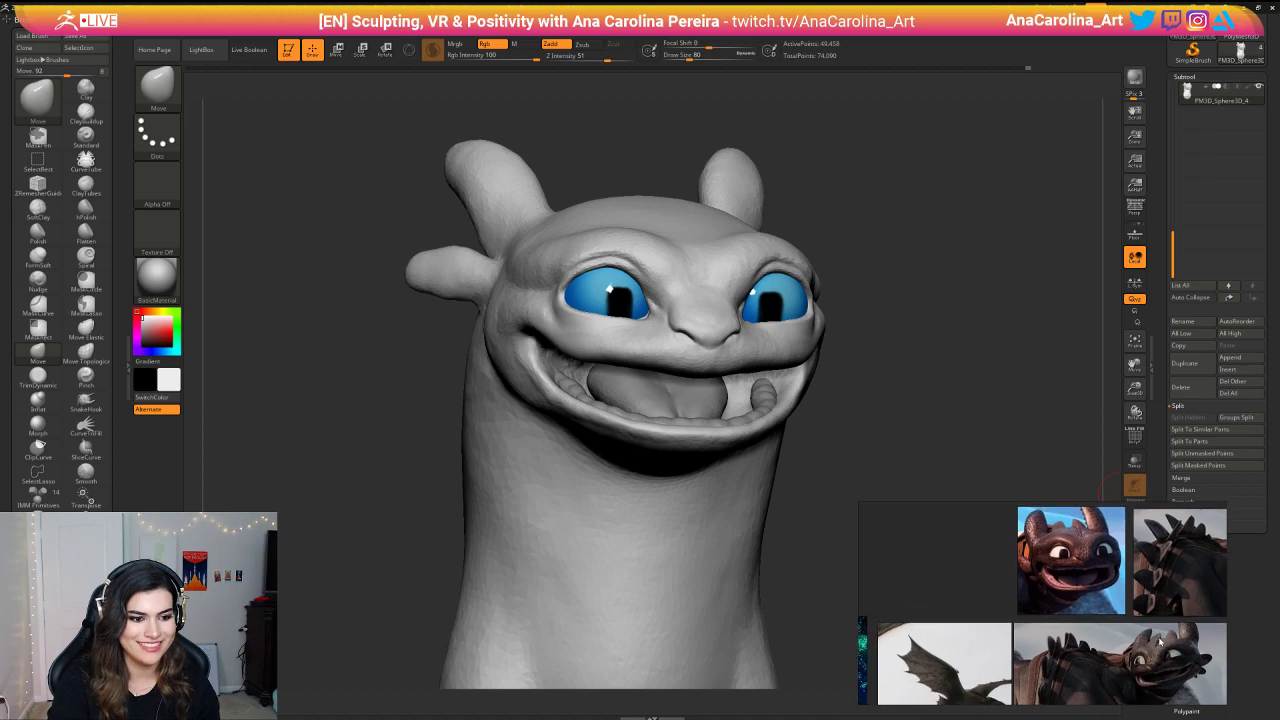
pyautogui.scroll(3, 1161, 643)
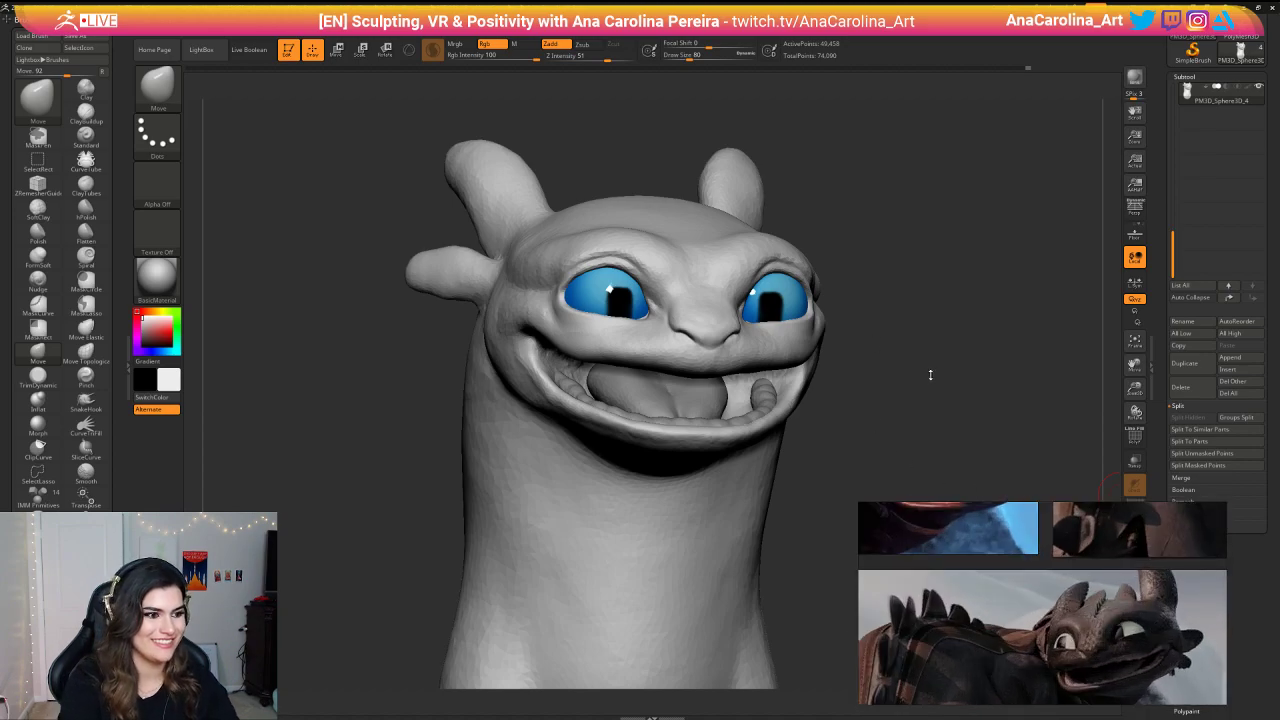
# Step: Check the smiling references and adjust the outer brow contour with the Move brush at draw size 136
pyautogui.moveTo(930, 375)
pyautogui.mouseDown()
pyautogui.moveTo(900, 378)
pyautogui.moveTo(980, 391)
pyautogui.mouseUp()
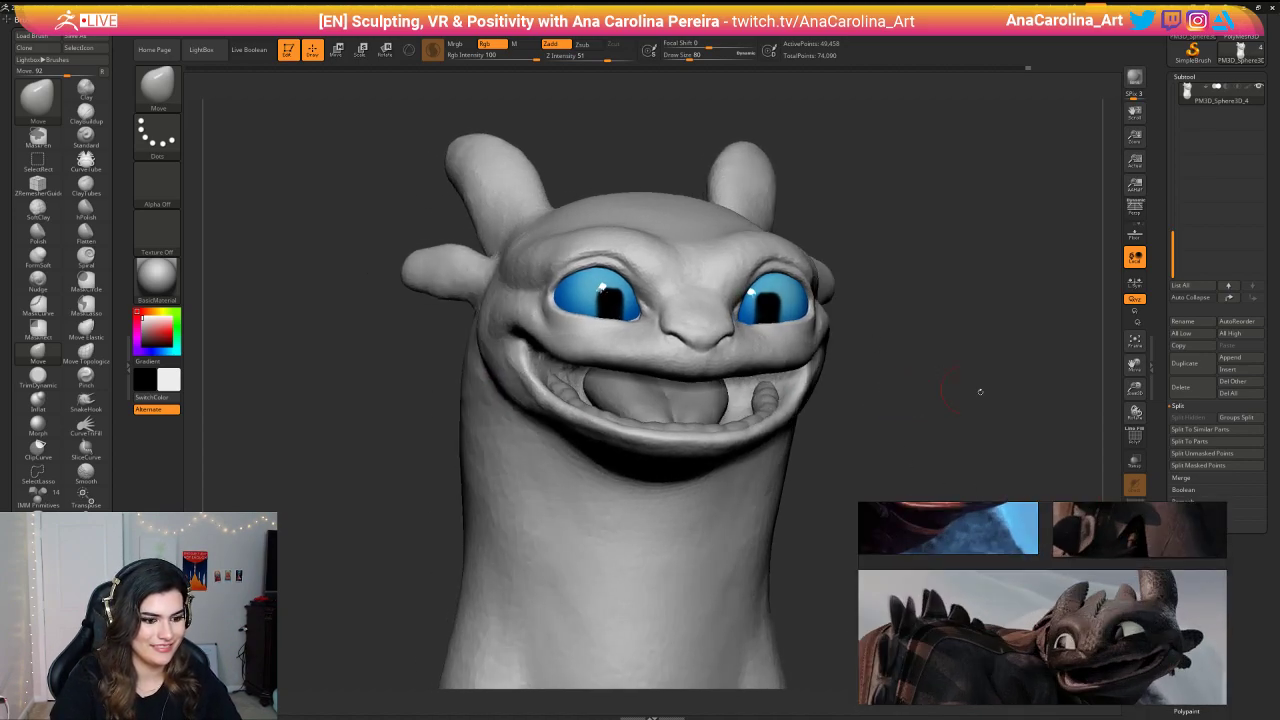
pyautogui.scroll(-3, 1004, 640)
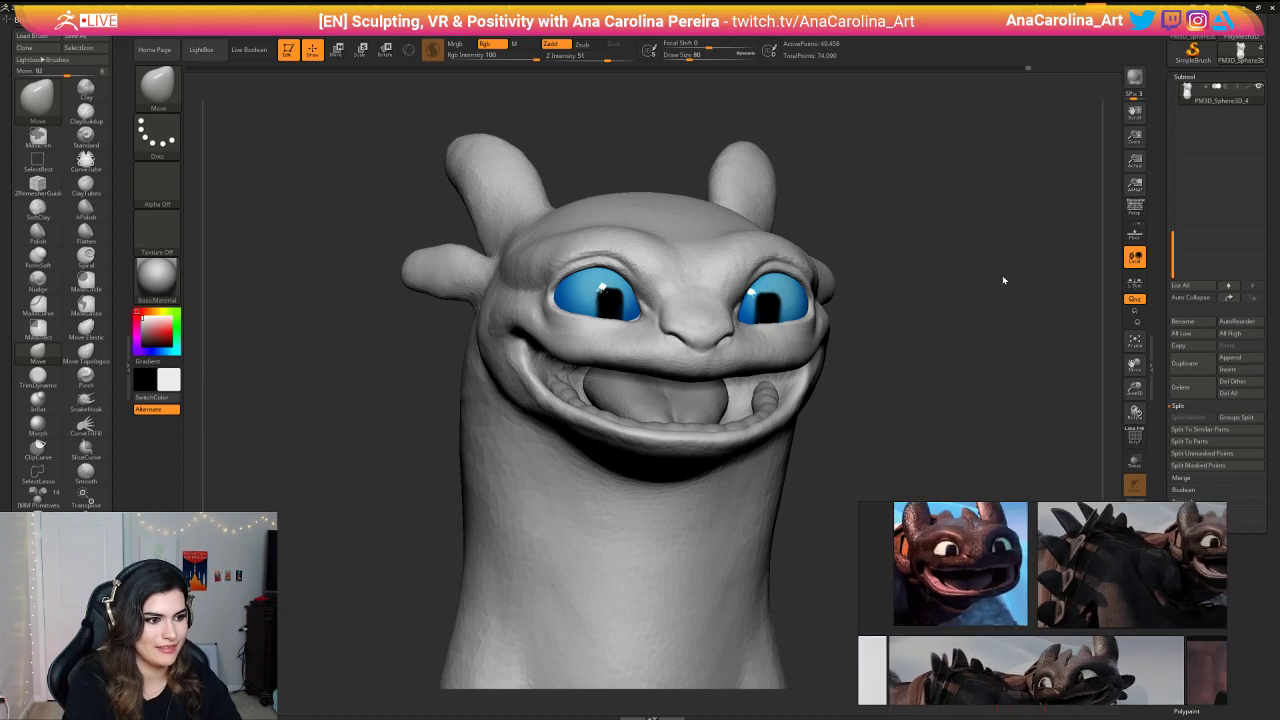
pyautogui.moveTo(1004, 280); pyautogui.dragTo(1054, 281)
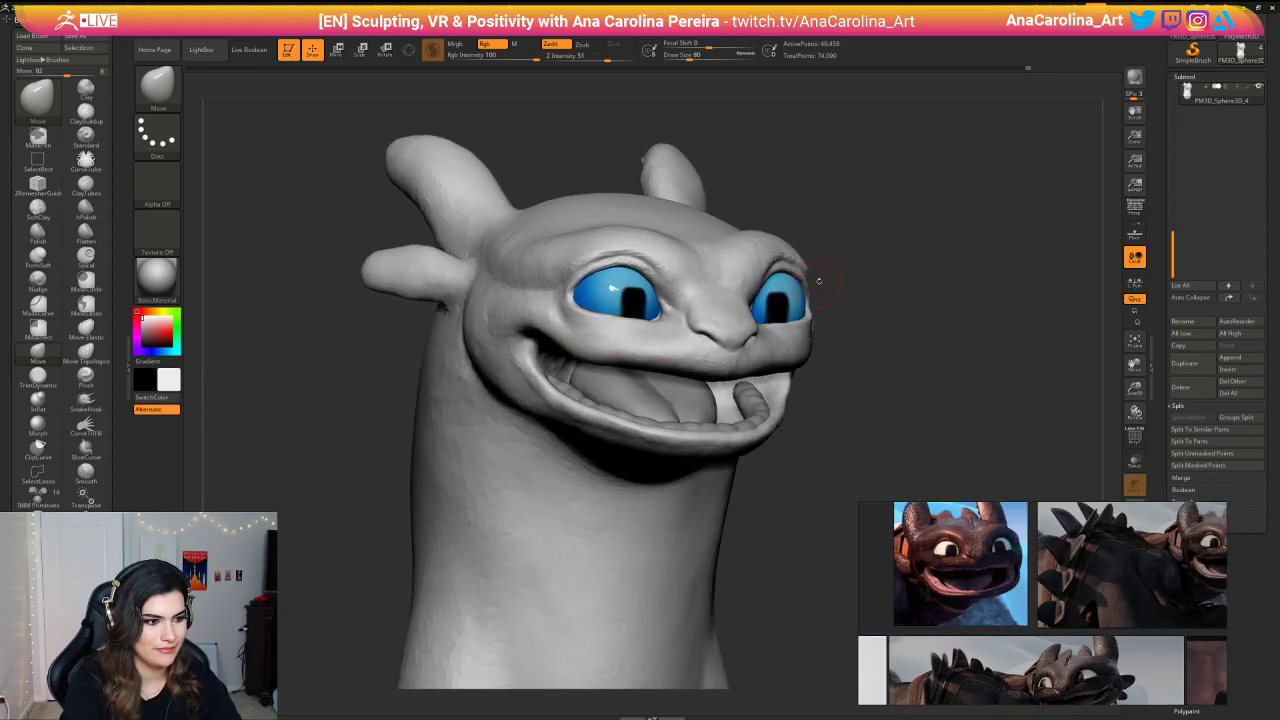
pyautogui.moveTo(819, 281); pyautogui.dragTo(833, 266)
pyautogui.press('b')
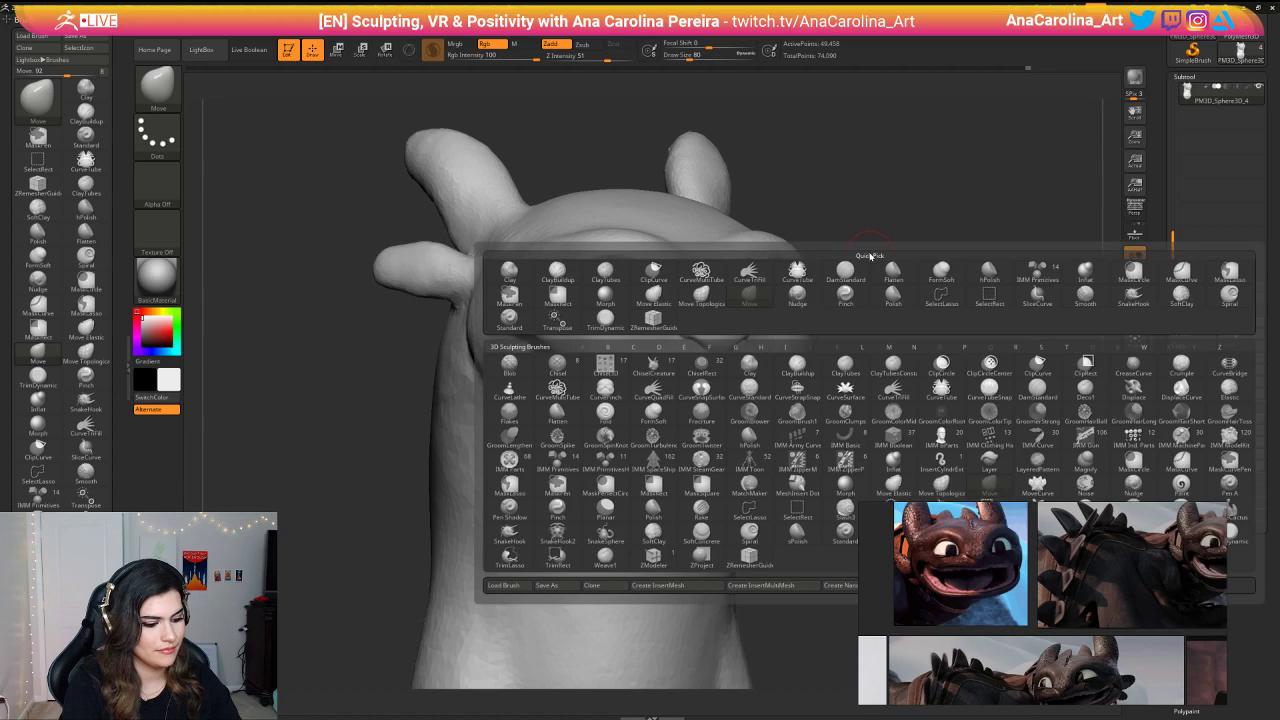
pyautogui.press('m')
pyautogui.press('v')
pyautogui.press('s')
pyautogui.click(833, 278)
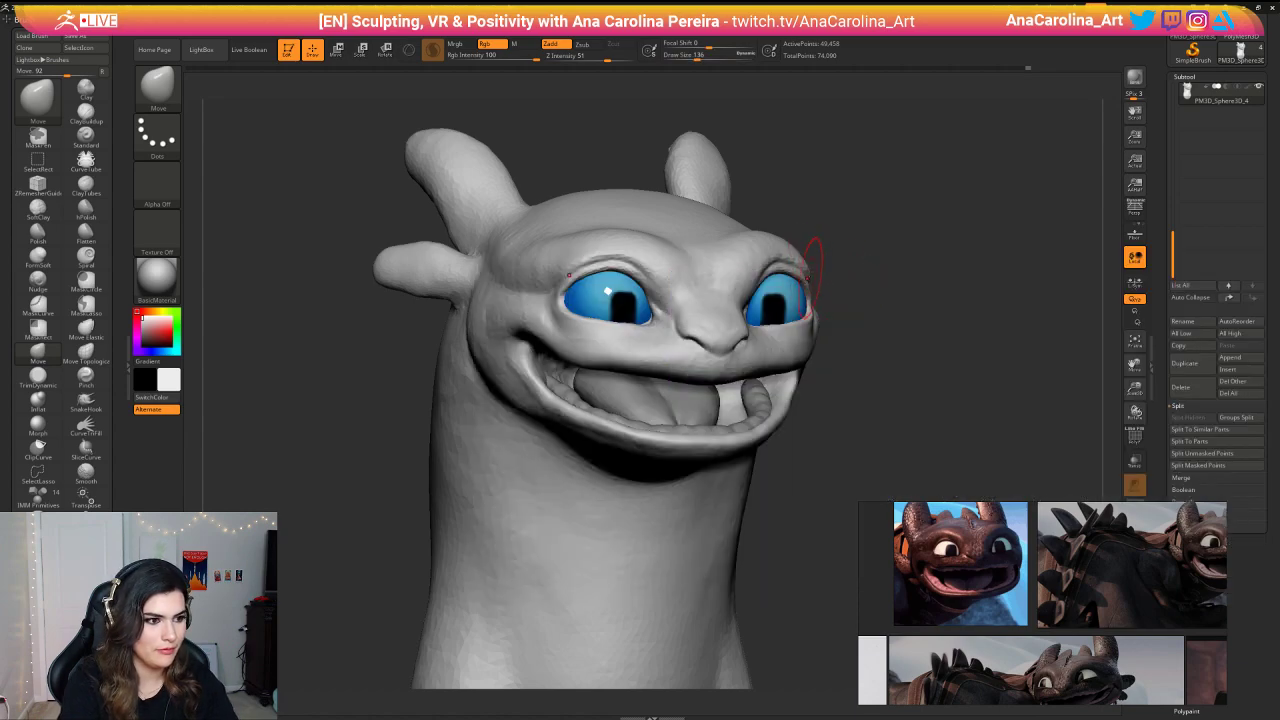
# Step: Reshape the side of the head beside the outer eye corners with the Move brush at draw size 182
pyautogui.press('space')
pyautogui.moveTo(850, 330)
pyautogui.mouseDown()
pyautogui.moveTo(826, 322)
pyautogui.moveTo(836, 294)
pyautogui.moveTo(852, 352)
pyautogui.mouseUp()
pyautogui.press('space')
pyautogui.click(855, 325)
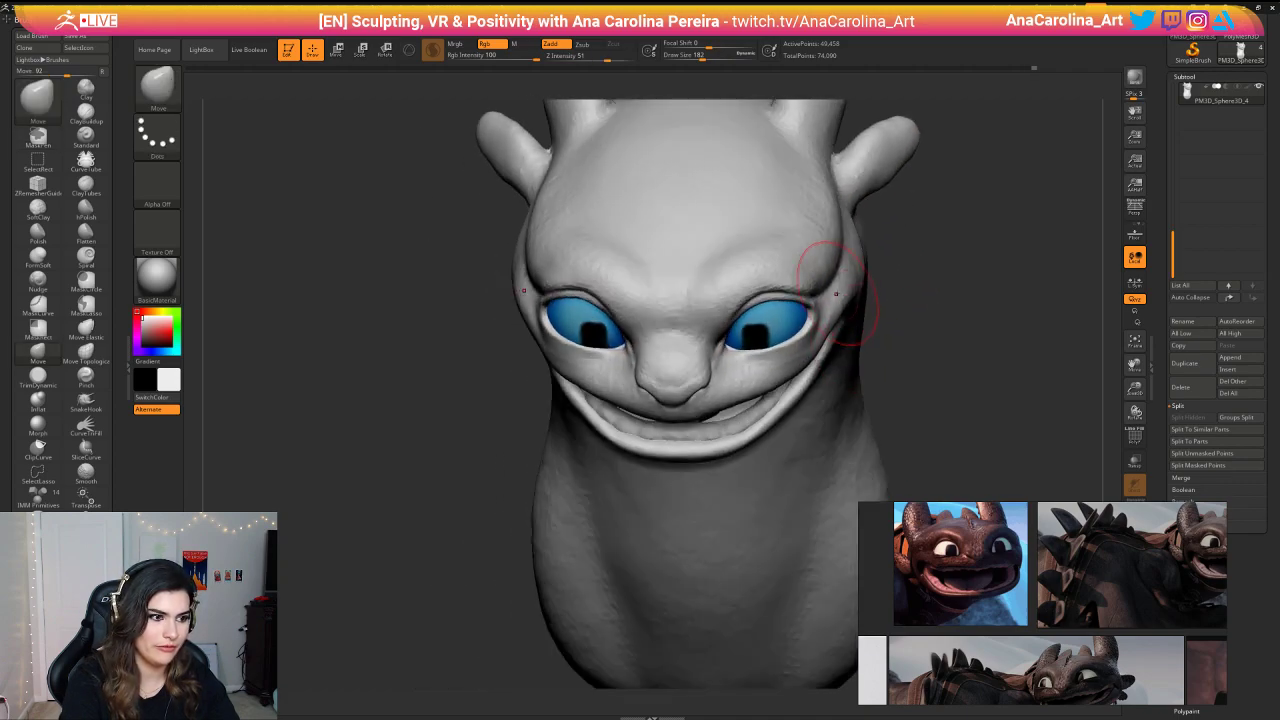
pyautogui.moveTo(838, 296); pyautogui.dragTo(833, 294)
pyautogui.moveTo(892, 335)
pyautogui.mouseDown()
pyautogui.moveTo(871, 351)
pyautogui.moveTo(837, 335)
pyautogui.moveTo(853, 282)
pyautogui.moveTo(930, 234)
pyautogui.mouseUp()
# Step: Refine the temples and upper cheeks with the Move brush at draw sizes 212 and 154
pyautogui.press('space')
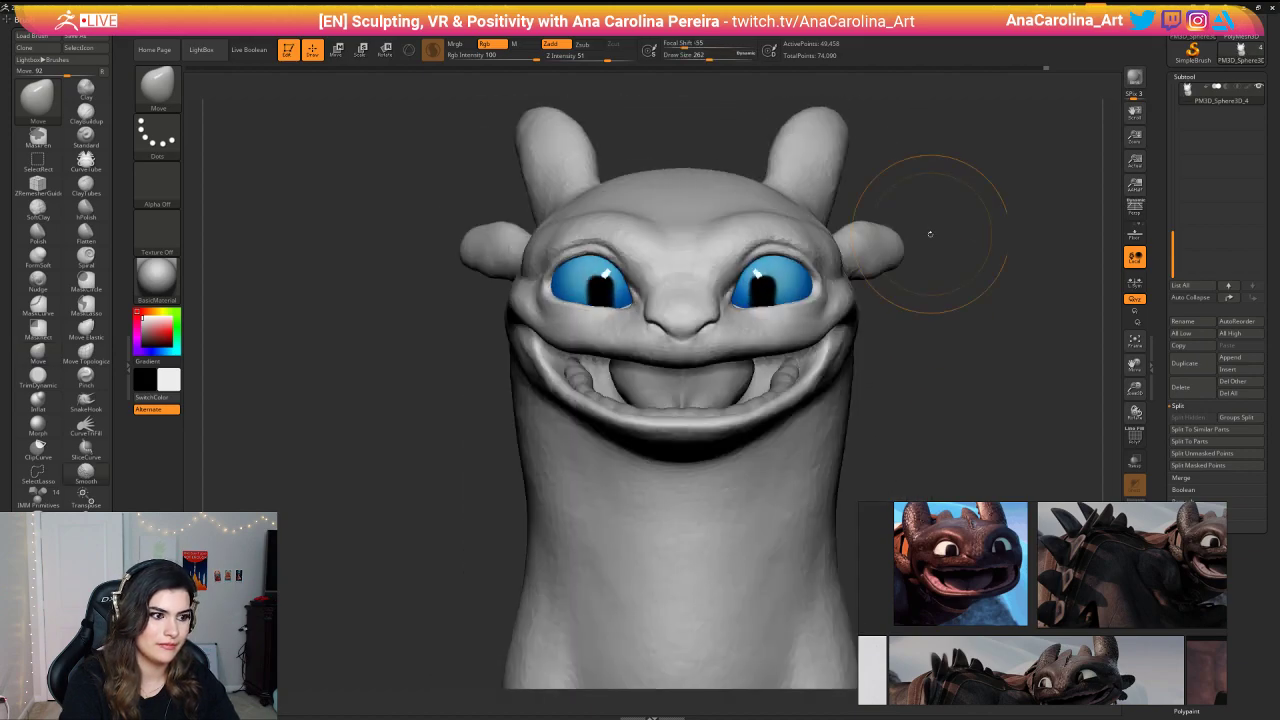
pyautogui.press('space')
pyautogui.moveTo(820, 322); pyautogui.dragTo(814, 322)
pyautogui.moveTo(836, 277); pyautogui.dragTo(843, 274)
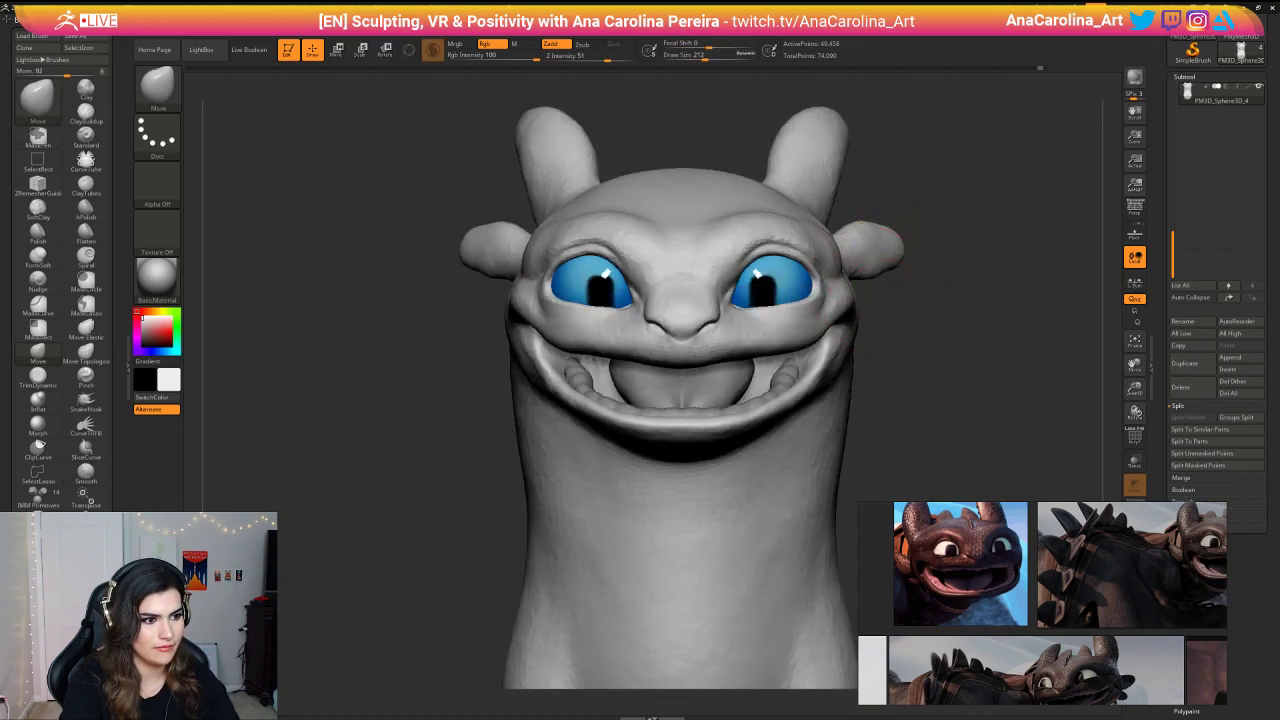
pyautogui.moveTo(885, 325)
pyautogui.mouseDown()
pyautogui.moveTo(946, 334)
pyautogui.moveTo(884, 309)
pyautogui.moveTo(877, 331)
pyautogui.moveTo(852, 327)
pyautogui.moveTo(857, 295)
pyautogui.moveTo(874, 313)
pyautogui.mouseUp()
pyautogui.press('space')
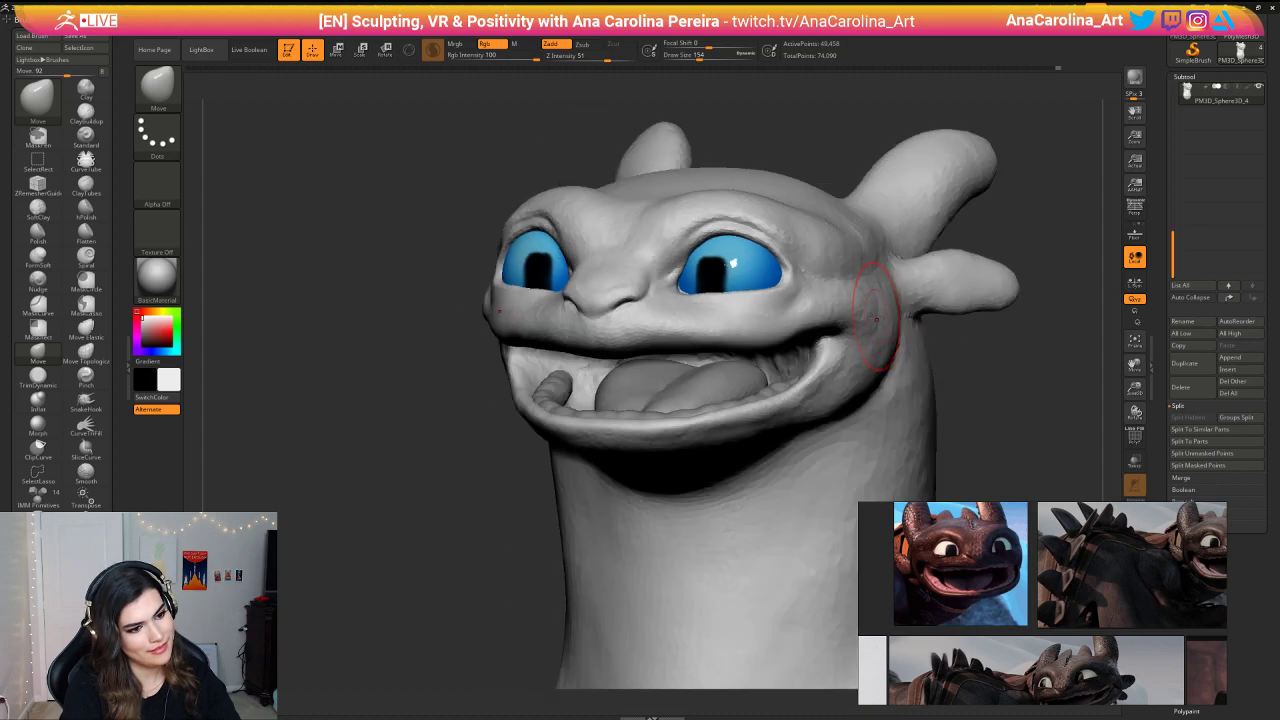
pyautogui.moveTo(971, 345)
pyautogui.mouseDown()
pyautogui.moveTo(1032, 345)
pyautogui.moveTo(914, 256)
pyautogui.moveTo(913, 276)
pyautogui.mouseUp()
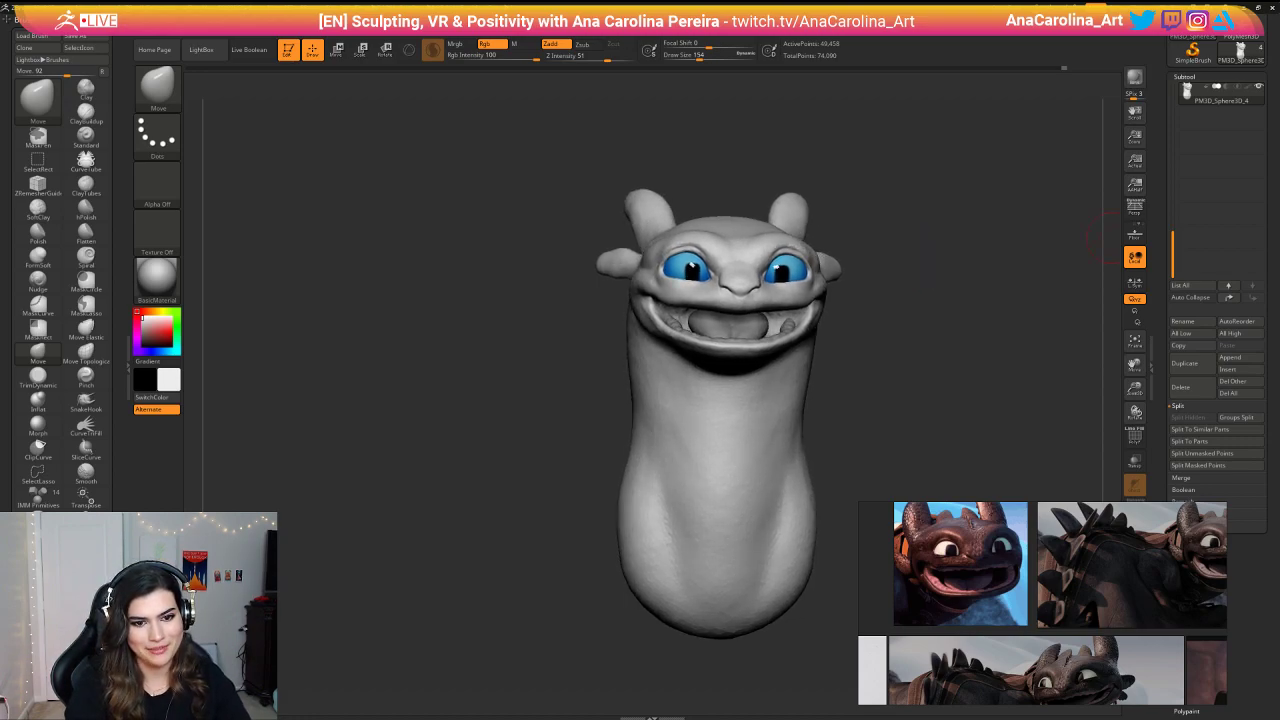
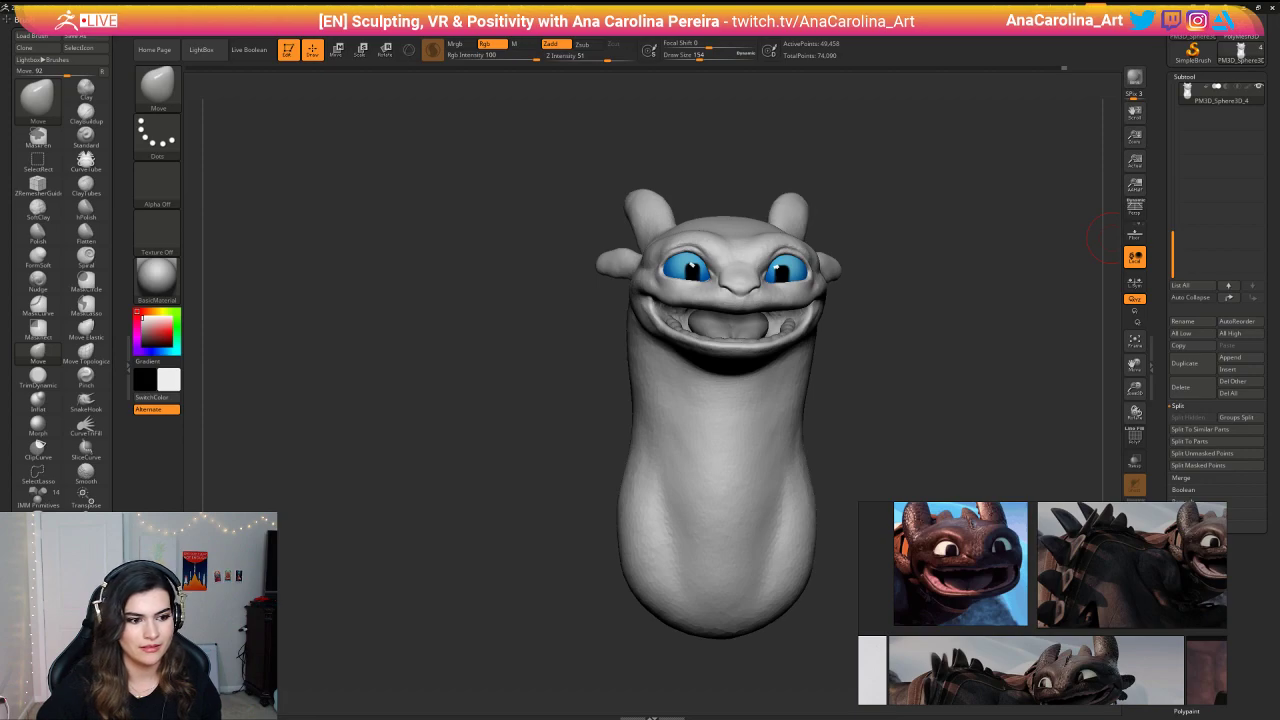
# Step: Adjust the cheek above the mouth corner with the Move brush at draw size 182
pyautogui.moveTo(892, 394)
pyautogui.mouseDown()
pyautogui.moveTo(928, 404)
pyautogui.moveTo(879, 413)
pyautogui.mouseUp()
pyautogui.press('space')
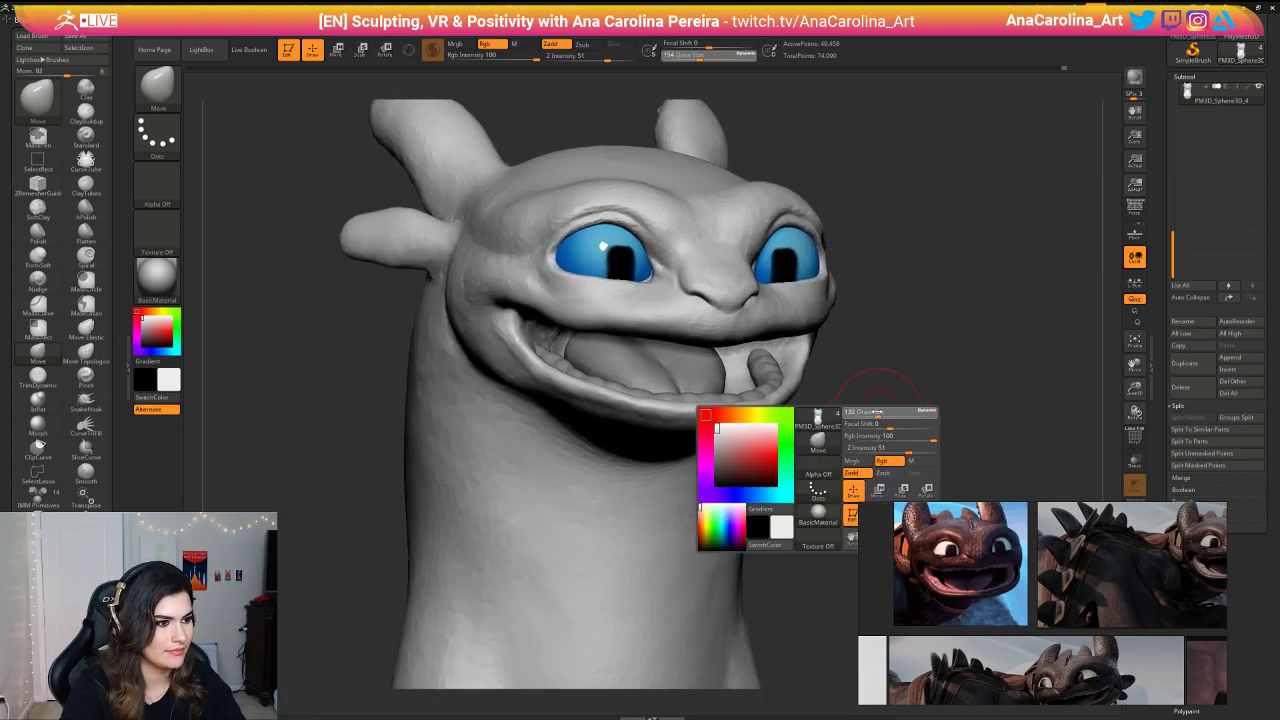
pyautogui.press('b')
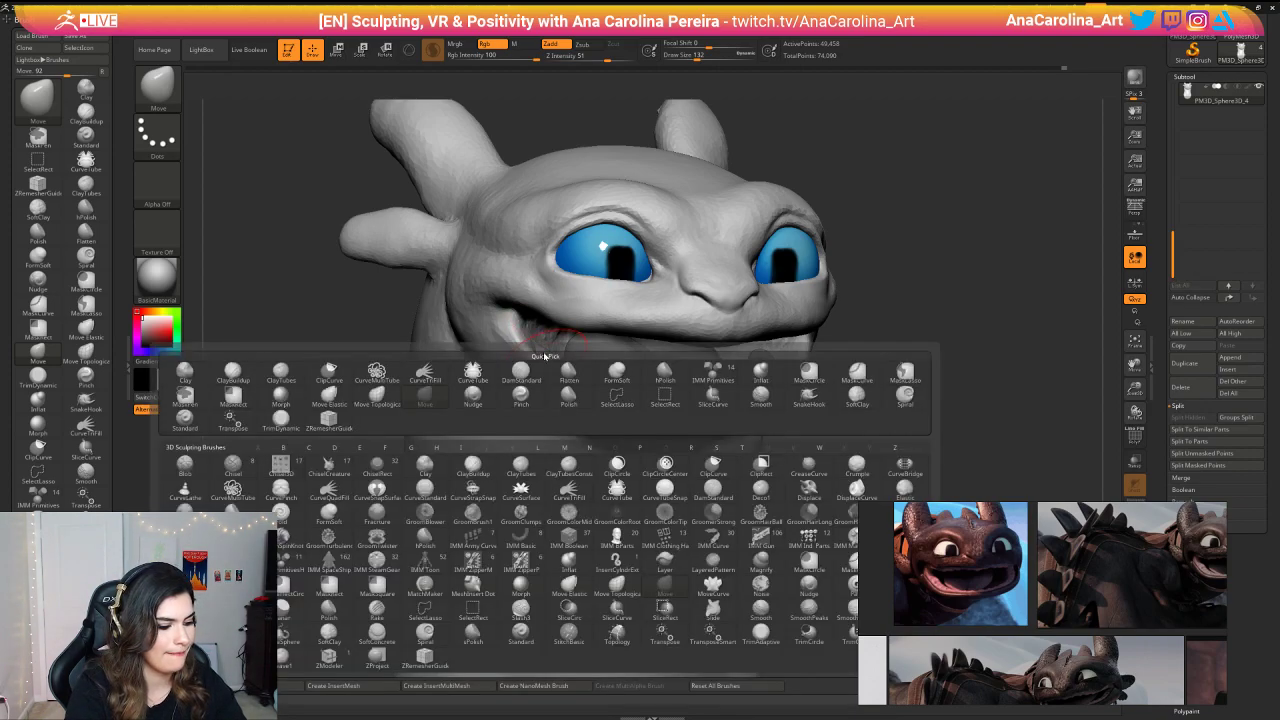
pyautogui.press('m')
pyautogui.press('v')
pyautogui.press('space')
pyautogui.moveTo(538, 311); pyautogui.dragTo(543, 311)
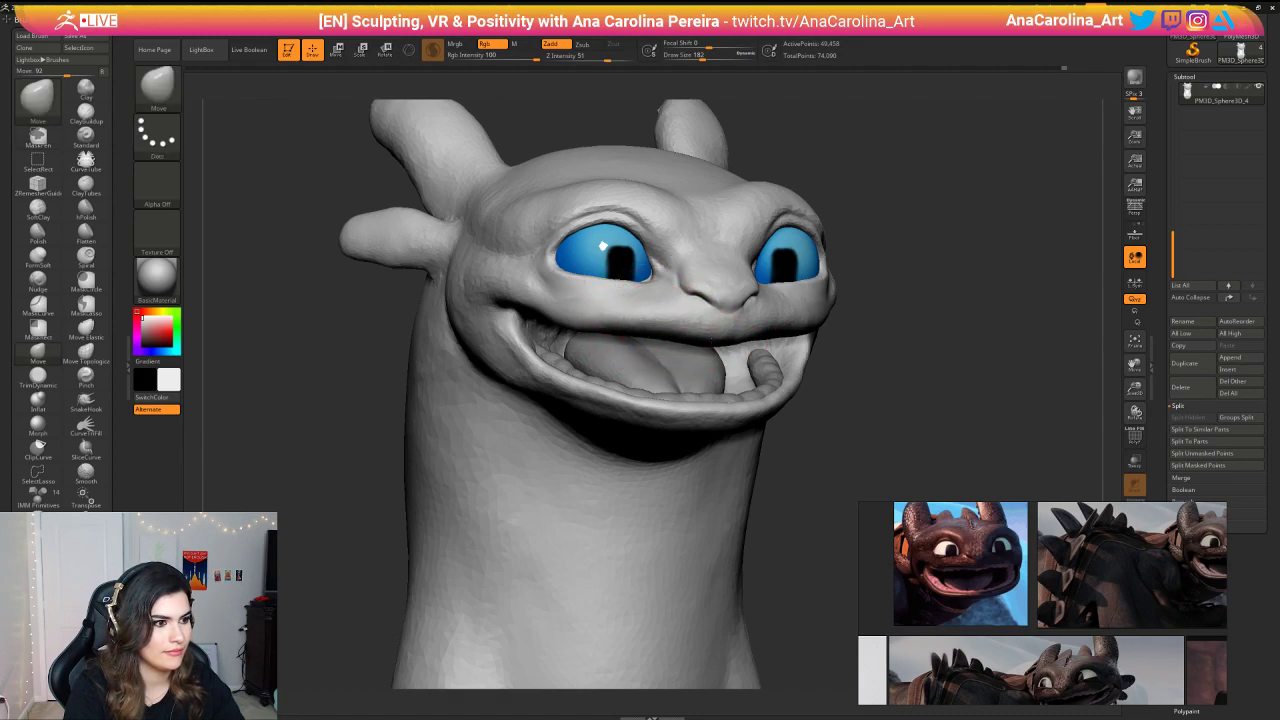
# Step: Shape the cheeks around the smile's corners at draw size 145, undoing the last stroke
pyautogui.press('space')
pyautogui.moveTo(537, 300); pyautogui.dragTo(519, 297)
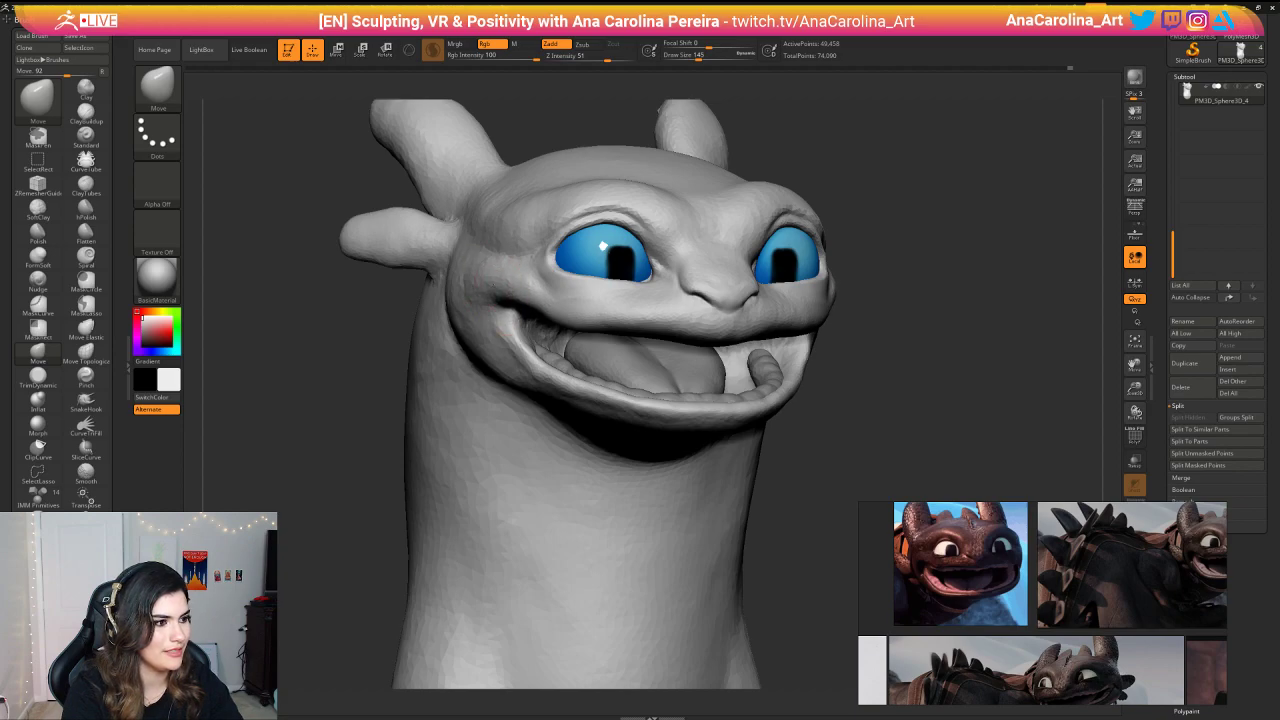
pyautogui.moveTo(520, 287); pyautogui.dragTo(503, 286, button='right')
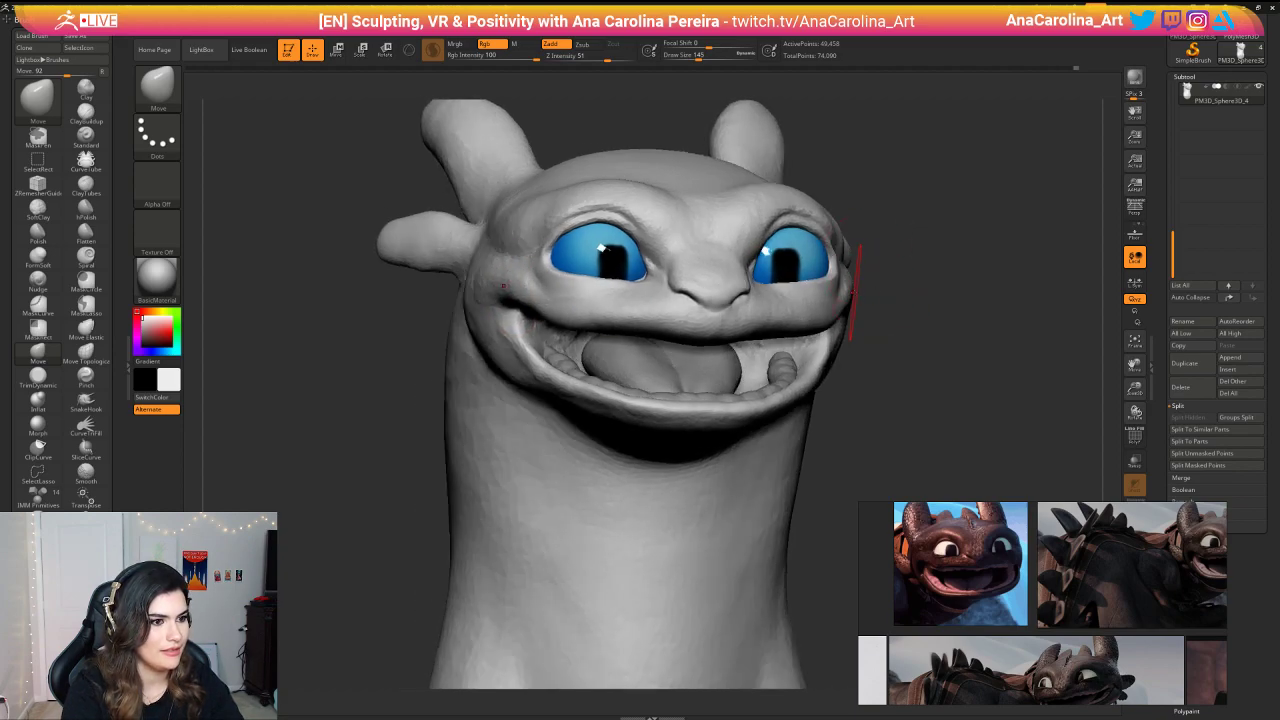
pyautogui.moveTo(866, 291); pyautogui.dragTo(840, 298, button='right')
pyautogui.moveTo(838, 302); pyautogui.dragTo(834, 306)
pyautogui.hotkey('ctrl', 'z')
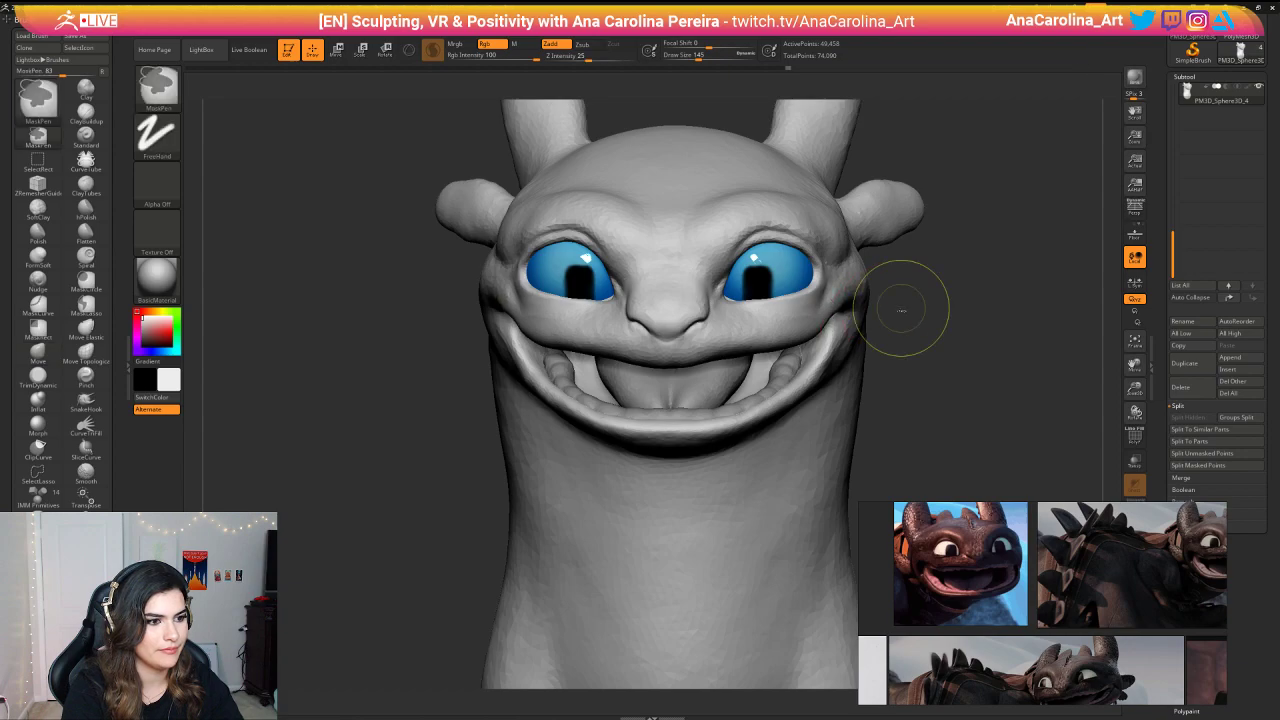
# Step: Fine-tune the outer cheek contour from the front with the Move brush at draw size 108
pyautogui.moveTo(906, 300); pyautogui.dragTo(893, 313, button='right')
pyautogui.press('space')
pyautogui.moveTo(894, 314); pyautogui.dragTo(842, 304)
pyautogui.moveTo(900, 306)
pyautogui.mouseDown(button='right')
pyautogui.moveTo(906, 288)
pyautogui.moveTo(928, 290)
pyautogui.mouseUp(button='right')
pyautogui.moveTo(928, 290)
pyautogui.keyDown('ctrl'); pyautogui.mouseDown(button='right')
pyautogui.moveTo(924, 268)
pyautogui.moveTo(966, 268)
pyautogui.moveTo(922, 240)
pyautogui.mouseUp(button='right'); pyautogui.keyUp('ctrl')
pyautogui.moveTo(922, 240)
pyautogui.mouseDown(button='right')
pyautogui.moveTo(876, 231)
pyautogui.moveTo(898, 273)
pyautogui.moveTo(886, 258)
pyautogui.moveTo(818, 320)
pyautogui.mouseUp(button='right')
# Step: Try mirroring the lower gum across the Y axis with SubTool Master, merged into one SubTool, and undo it
pyautogui.keyDown('alt'); pyautogui.click(688, 348); pyautogui.keyUp('alt')
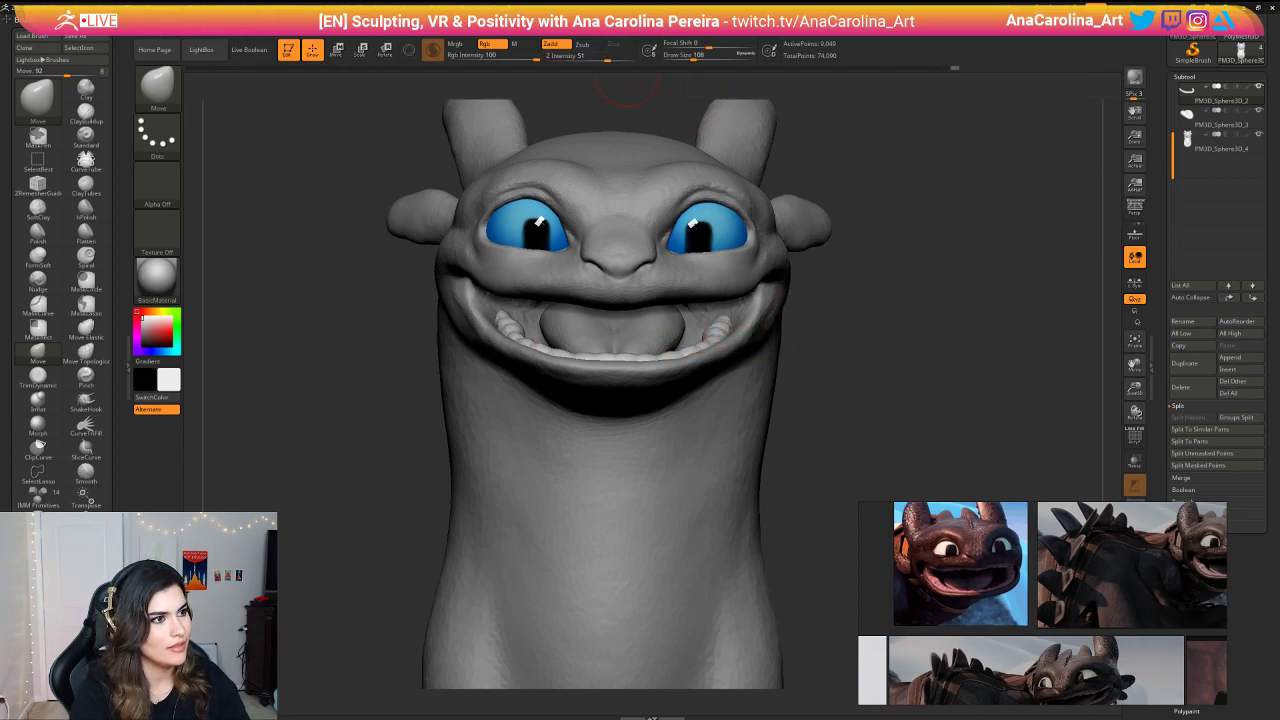
pyautogui.click(704, 20)
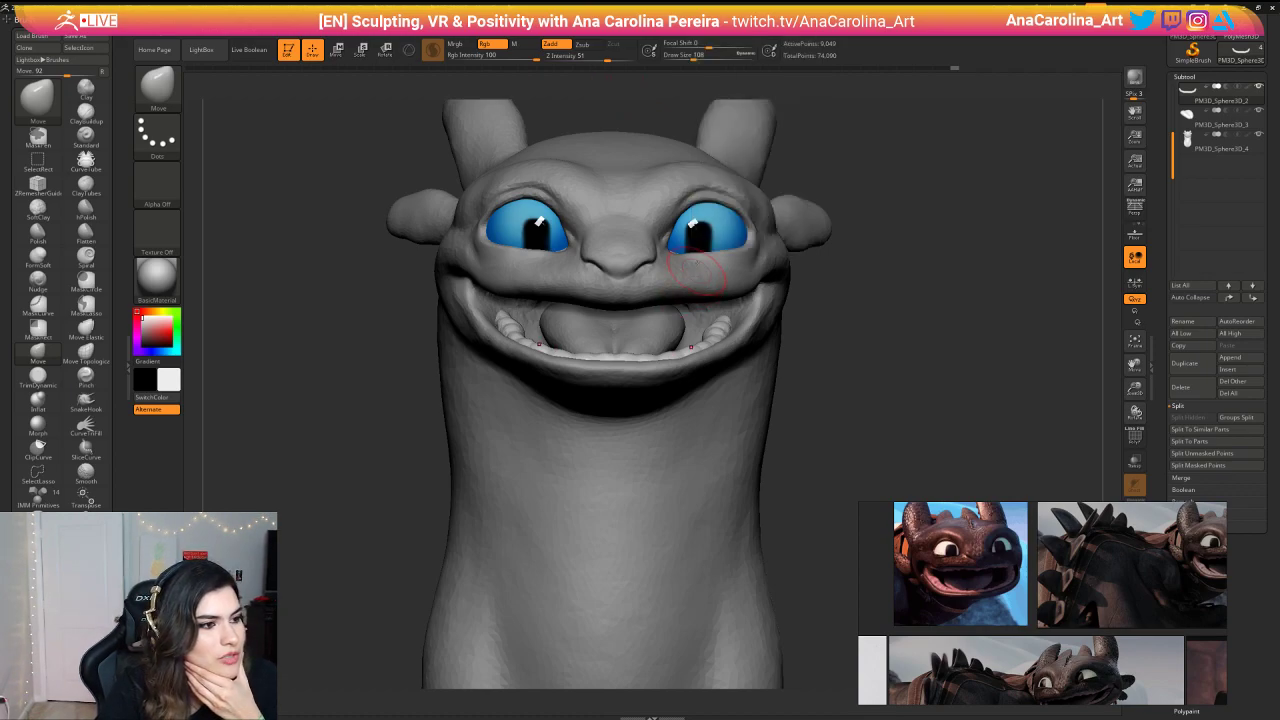
pyautogui.press('p')
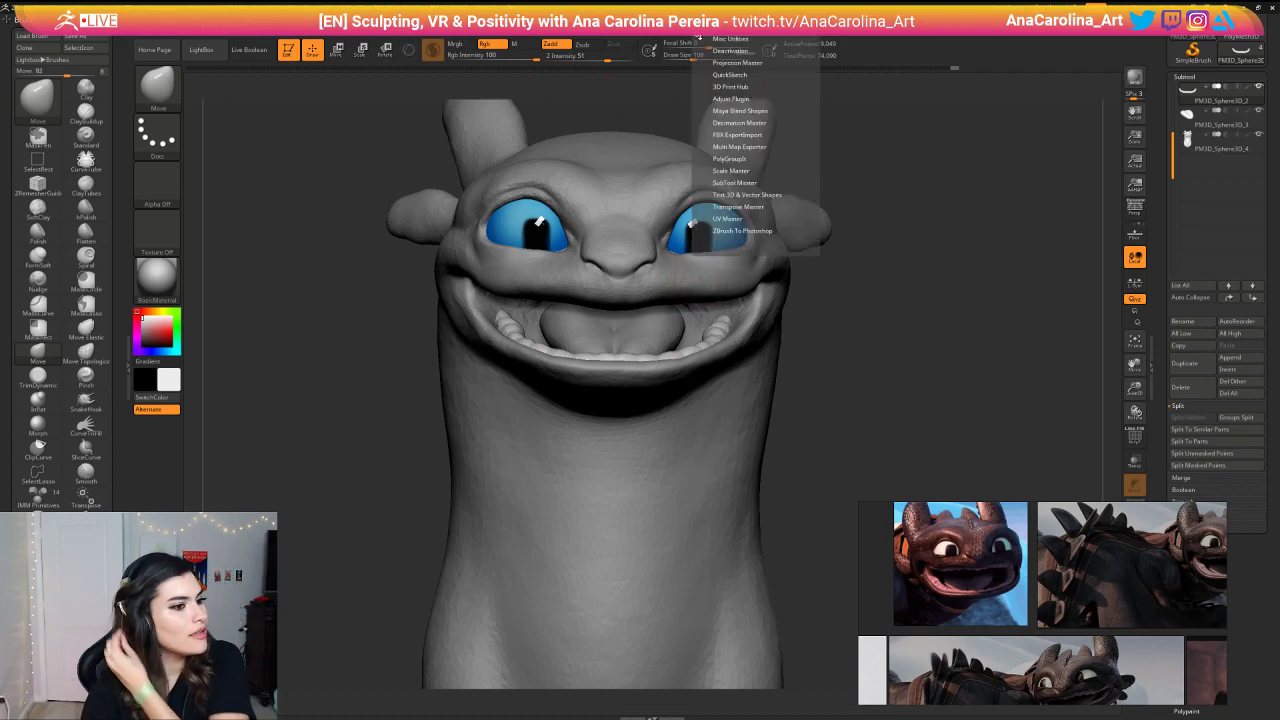
pyautogui.click(736, 182)
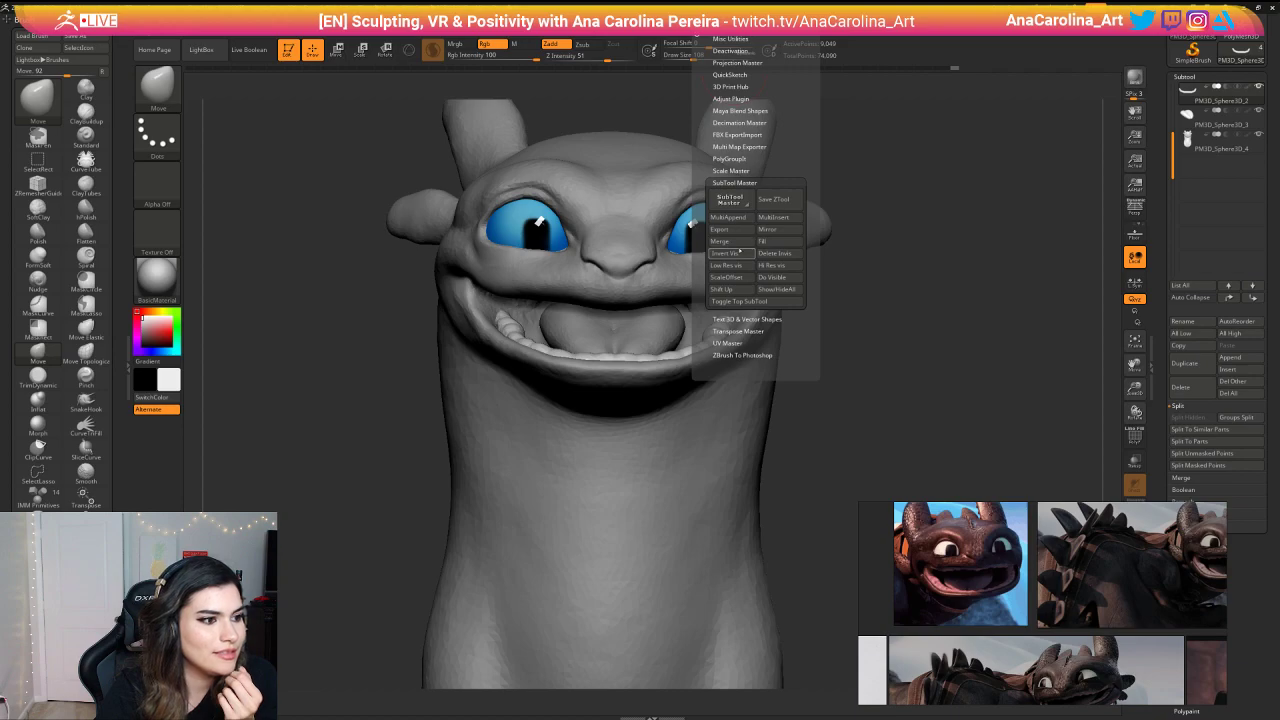
pyautogui.click(775, 230)
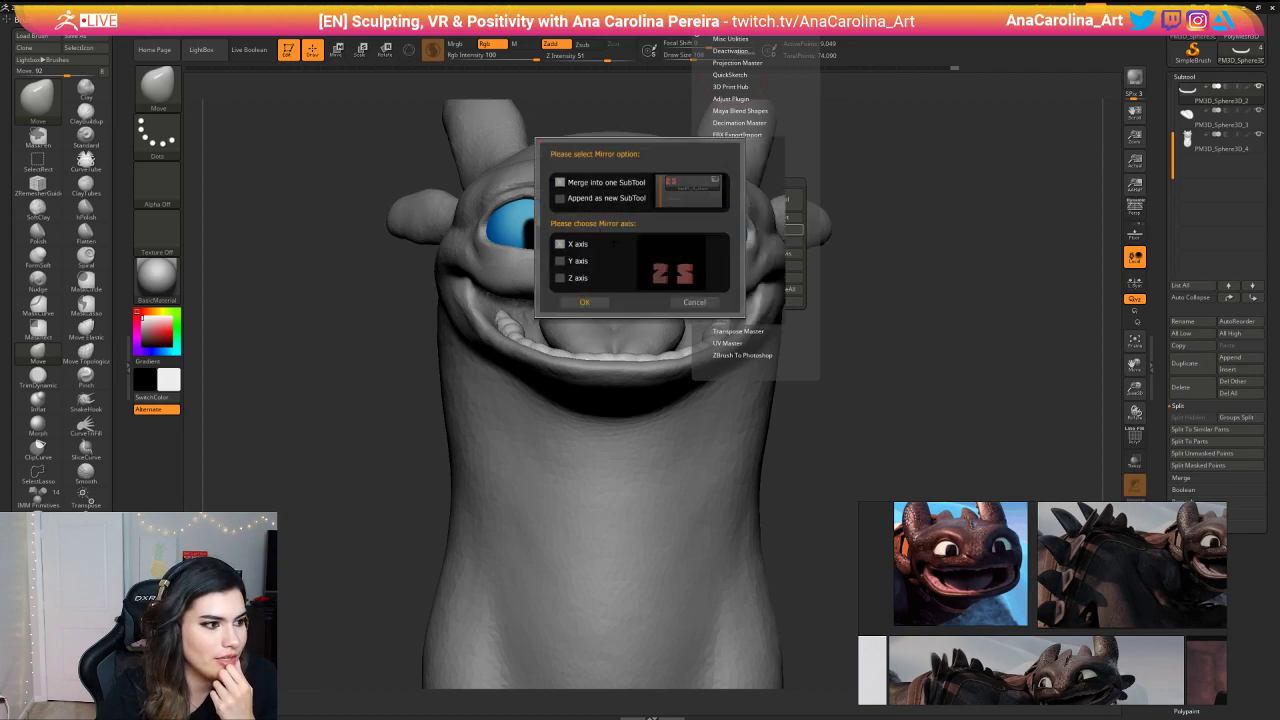
pyautogui.click(561, 261)
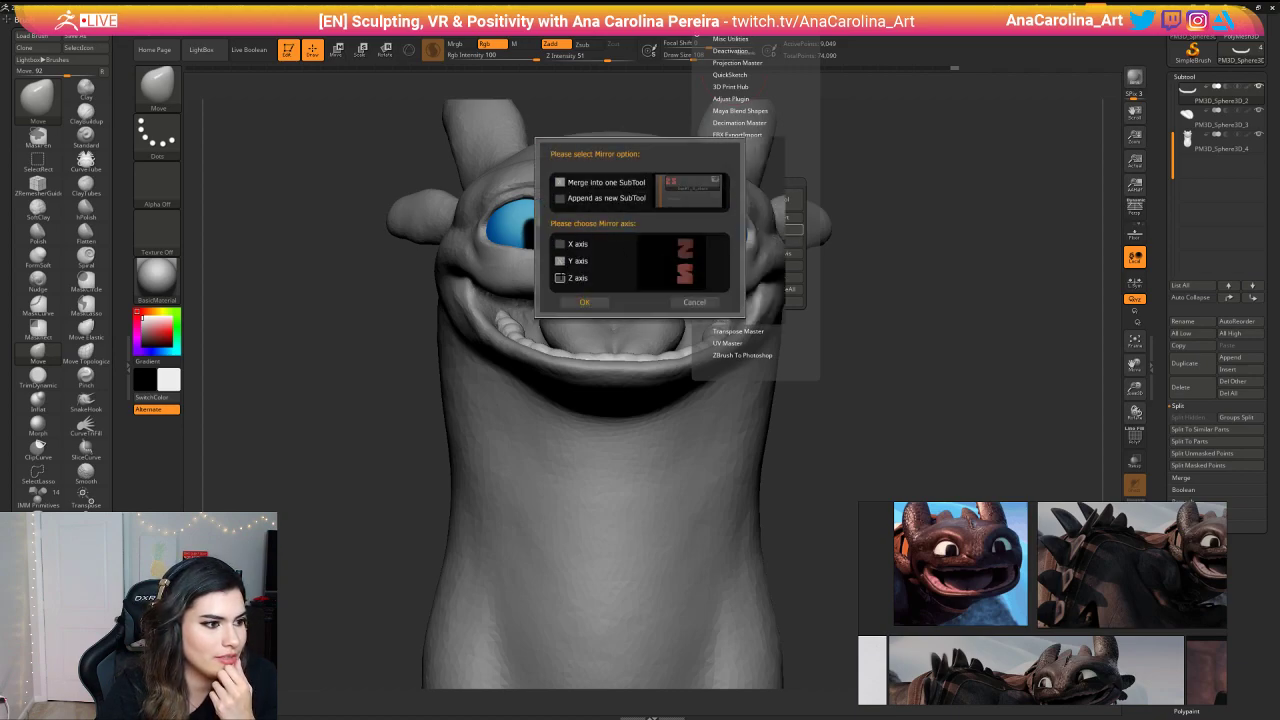
pyautogui.click(606, 302)
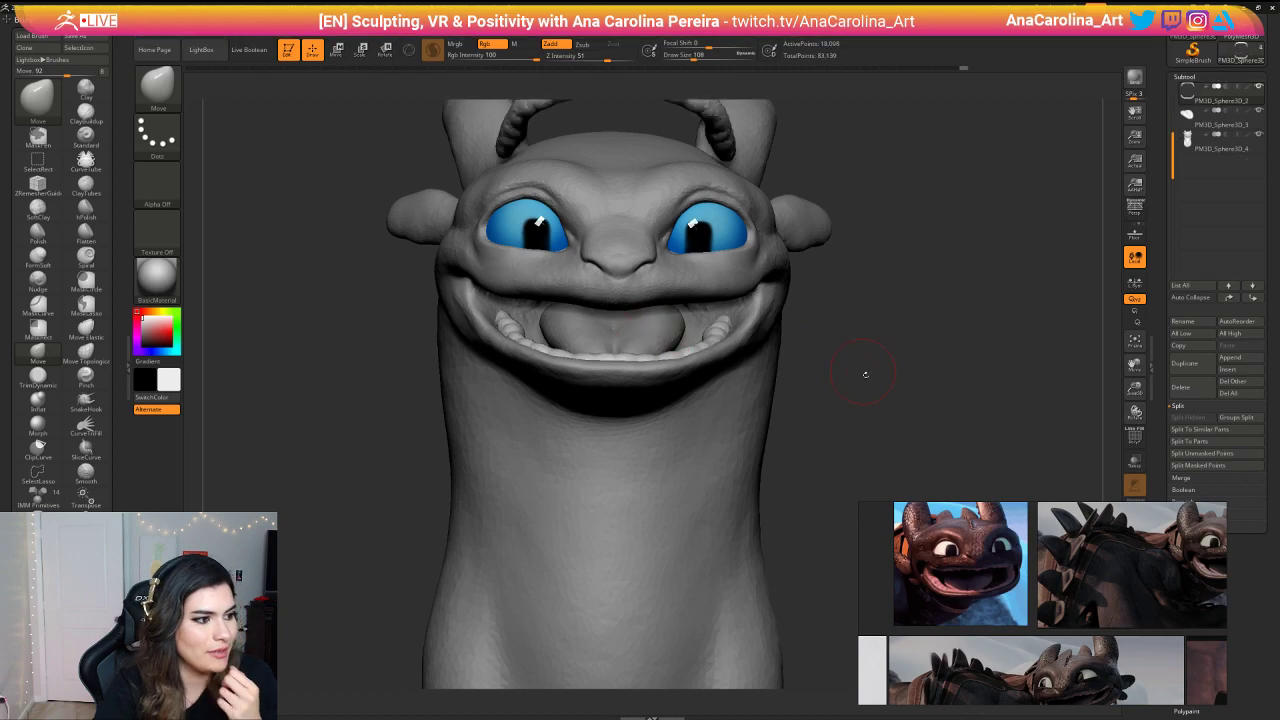
pyautogui.moveTo(865, 374)
pyautogui.mouseDown()
pyautogui.moveTo(846, 366)
pyautogui.moveTo(971, 297)
pyautogui.moveTo(945, 262)
pyautogui.moveTo(1000, 225)
pyautogui.mouseUp()
pyautogui.keyDown('alt'); pyautogui.moveTo(920, 155); pyautogui.dragTo(831, 126); pyautogui.keyUp('alt')
pyautogui.hotkey('ctrl', 'z')
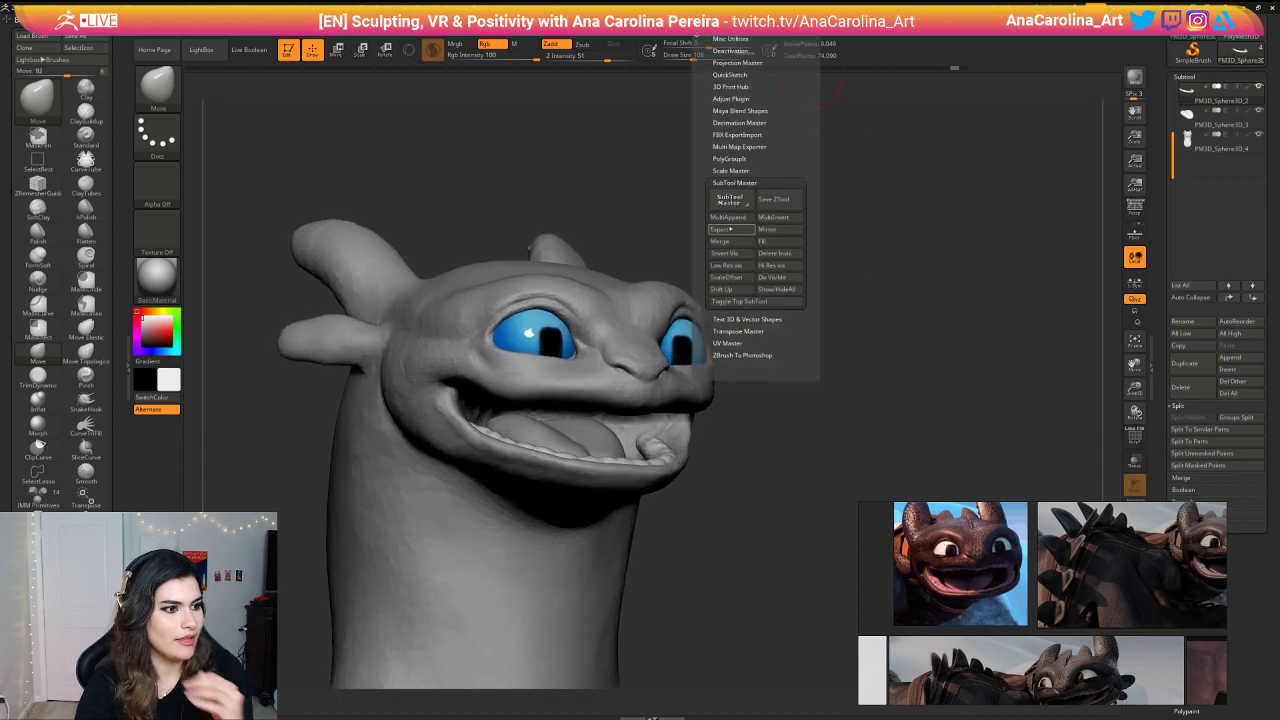
# Step: Mirror the lower gum across the Y axis as a new SubTool and select the mirrored copy
pyautogui.click(767, 229)
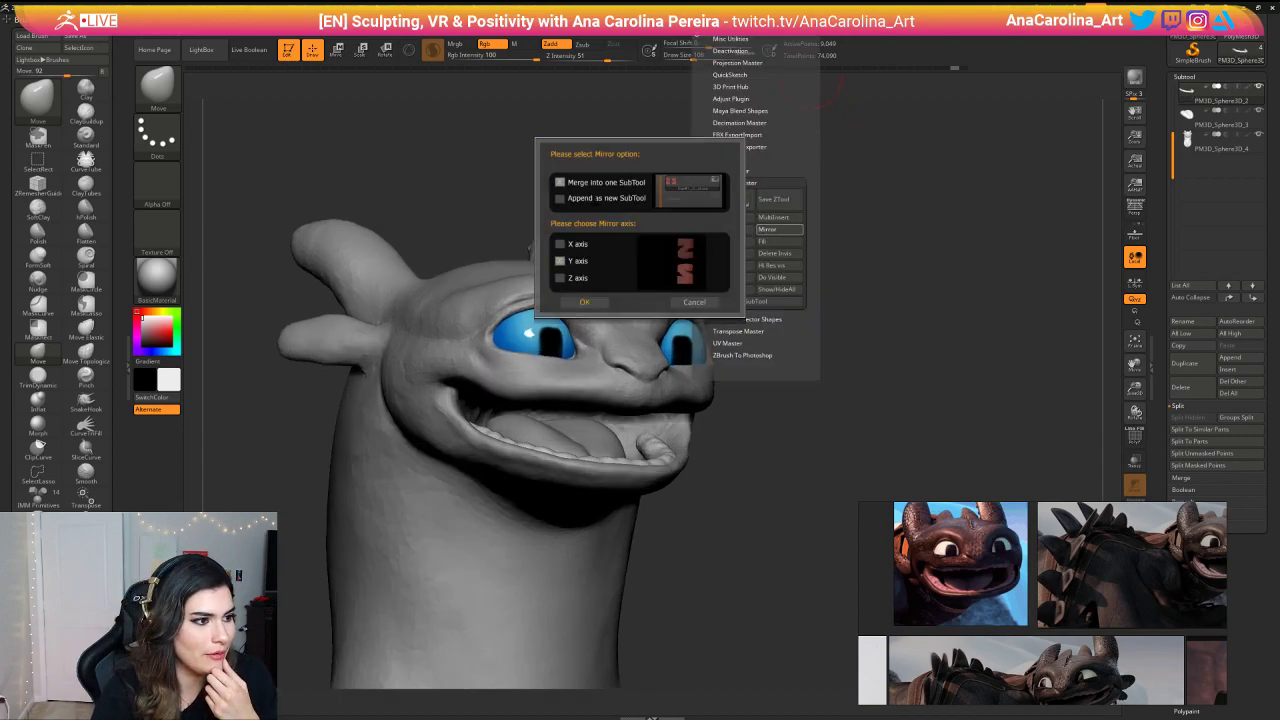
pyautogui.click(584, 302)
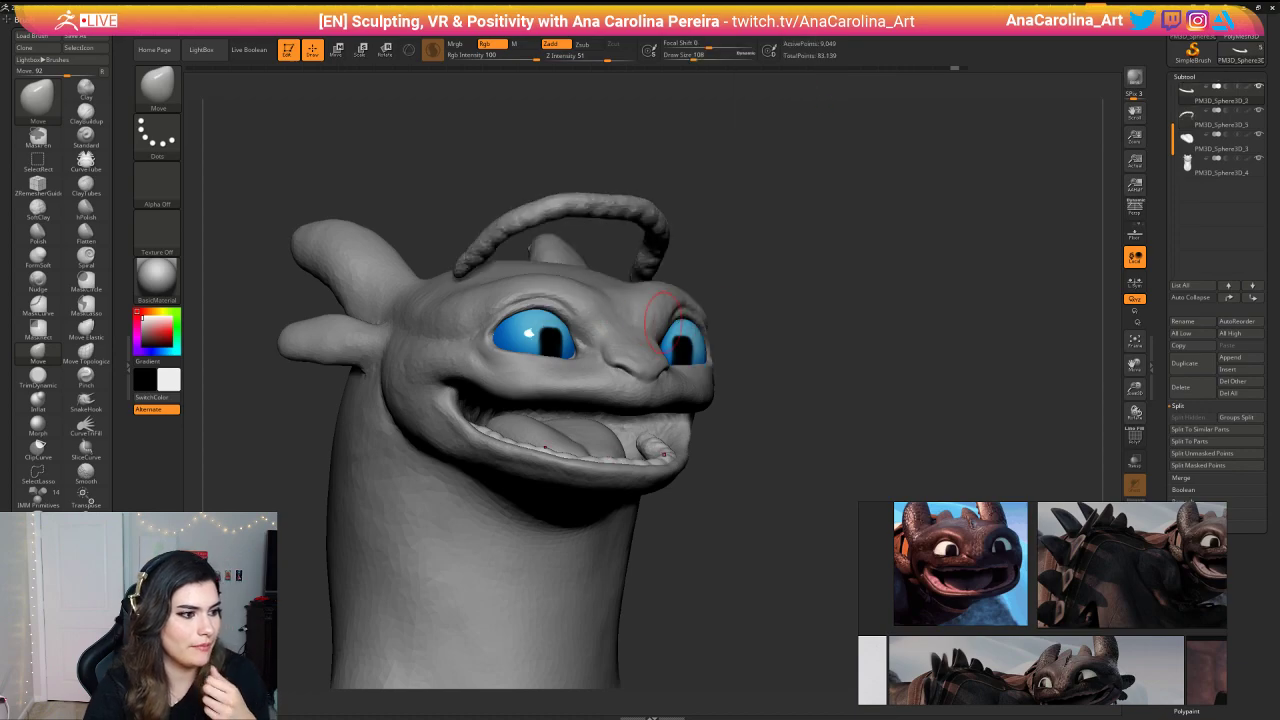
pyautogui.moveTo(838, 270); pyautogui.dragTo(853, 249)
pyautogui.click(1221, 118)
# Step: Move the mirrored gum down from above the head to the upper mouth and rotate it toward the jaw's angle
pyautogui.press('w')
pyautogui.keyDown('shift'); pyautogui.moveTo(694, 274); pyautogui.dragTo(706, 277); pyautogui.keyUp('shift')
pyautogui.moveTo(588, 208); pyautogui.dragTo(752, 194)
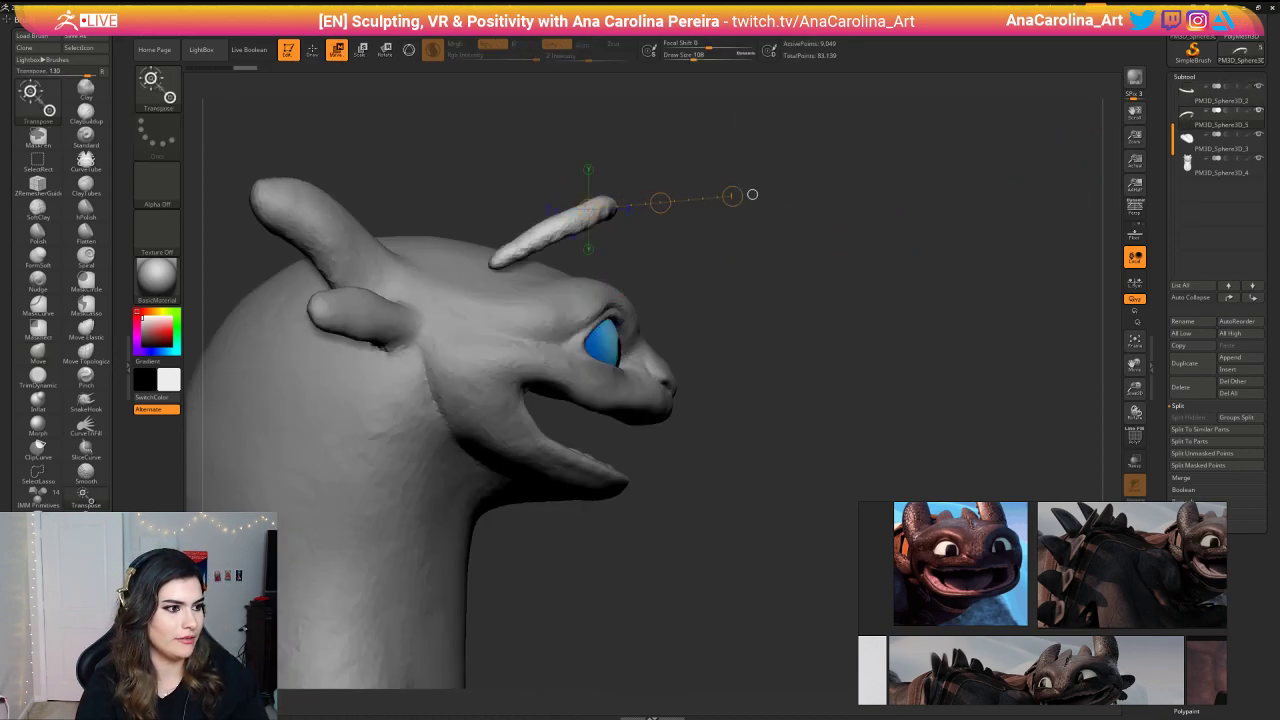
pyautogui.moveTo(660, 203); pyautogui.dragTo(706, 344)
pyautogui.press('r')
pyautogui.moveTo(546, 399); pyautogui.dragTo(568, 384)
pyautogui.moveTo(659, 339)
pyautogui.mouseDown()
pyautogui.moveTo(582, 342)
pyautogui.moveTo(645, 340)
pyautogui.mouseUp()
pyautogui.hotkey('ctrl', 'z')
pyautogui.moveTo(753, 340)
pyautogui.mouseDown()
pyautogui.moveTo(850, 356)
pyautogui.moveTo(745, 348)
pyautogui.mouseUp()
# Step: Rotate the mirrored gum with the gizmo in side view and fit it inside the upper jaw
pyautogui.press('y')
pyautogui.moveTo(897, 228); pyautogui.dragTo(790, 268)
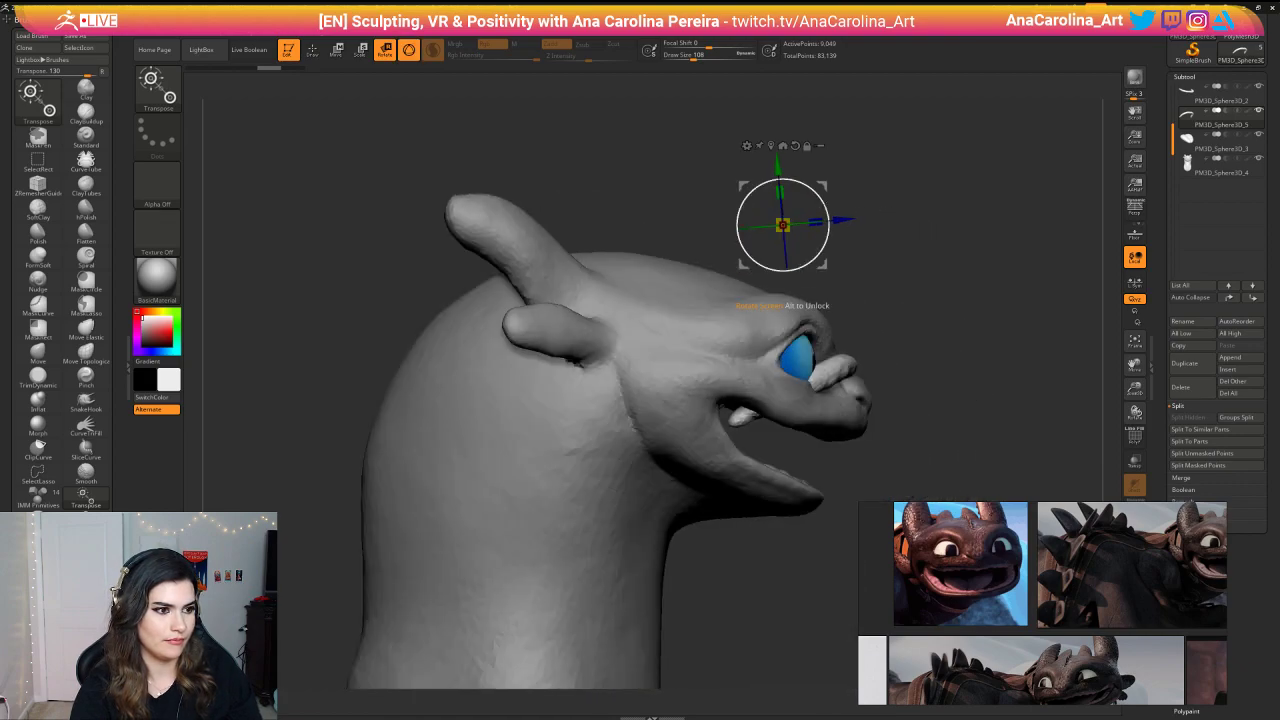
pyautogui.moveTo(827, 212); pyautogui.dragTo(916, 293)
pyautogui.moveTo(911, 229); pyautogui.dragTo(903, 238)
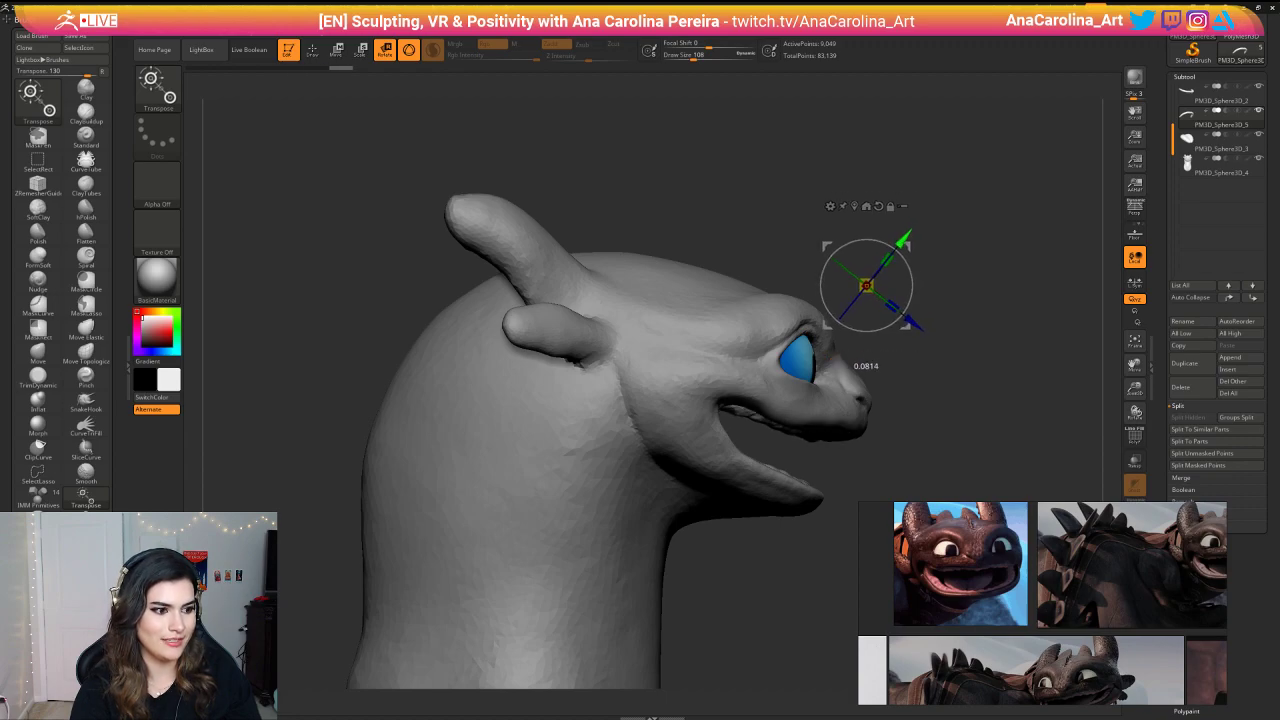
pyautogui.moveTo(866, 286); pyautogui.dragTo(867, 283)
pyautogui.moveTo(917, 317); pyautogui.dragTo(926, 322)
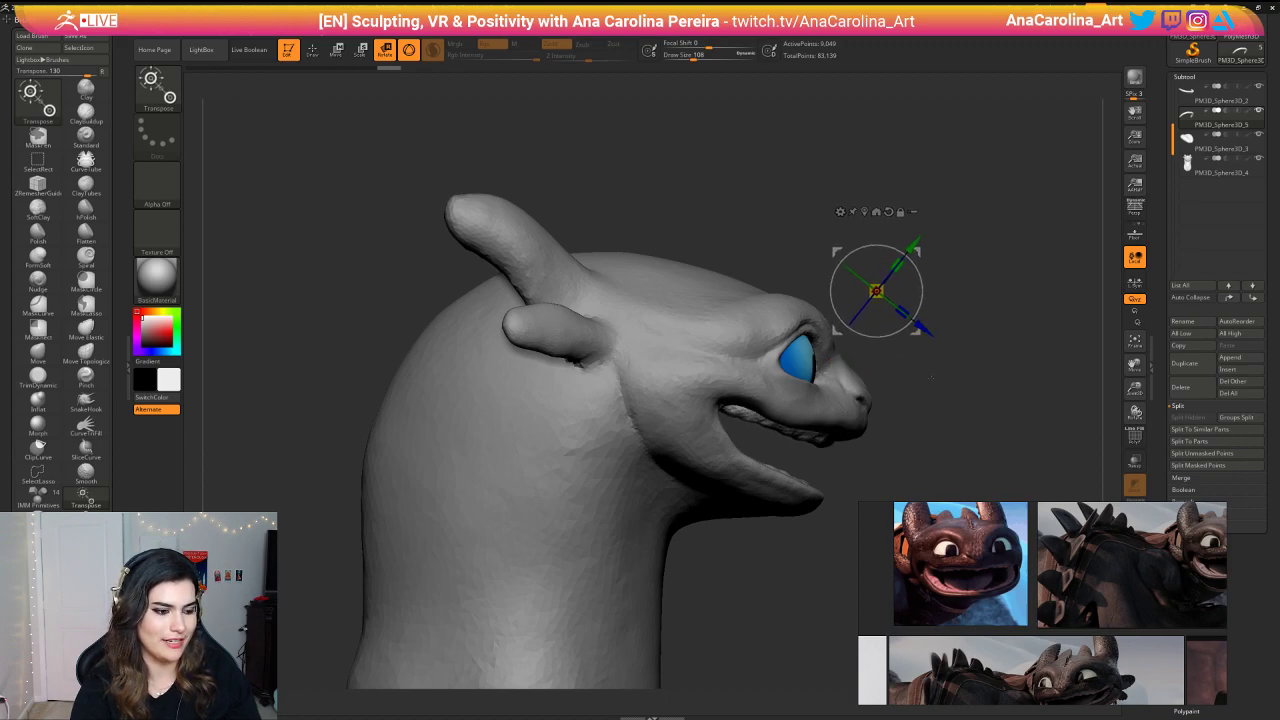
# Step: Check the upper gum's fit from the front and nudge its depth and height in side view
pyautogui.moveTo(913, 418)
pyautogui.mouseDown()
pyautogui.moveTo(897, 346)
pyautogui.moveTo(830, 245)
pyautogui.moveTo(819, 271)
pyautogui.mouseUp()
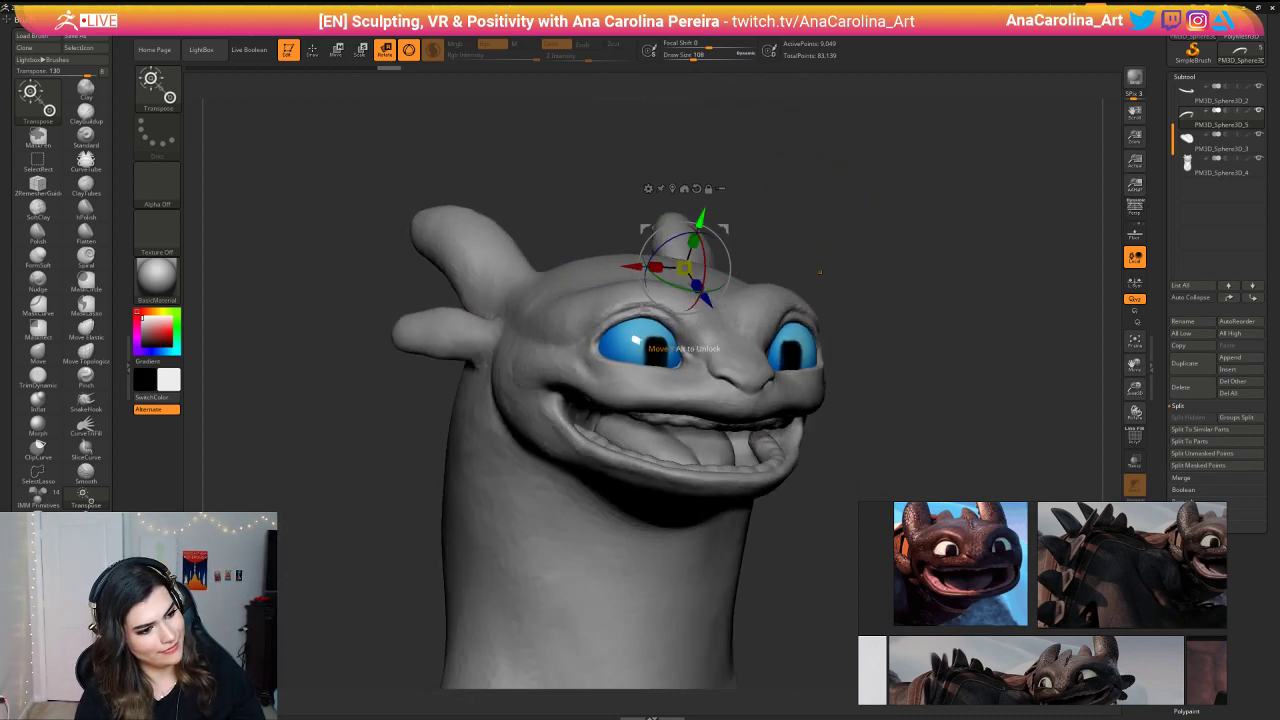
pyautogui.moveTo(819, 271)
pyautogui.mouseDown()
pyautogui.moveTo(868, 257)
pyautogui.moveTo(925, 264)
pyautogui.mouseUp()
pyautogui.moveTo(923, 325); pyautogui.dragTo(927, 329)
pyautogui.moveTo(917, 245); pyautogui.dragTo(920, 243)
# Step: Place the gizmo on the upper gum and examine the gum's fit from the front and from below
pyautogui.moveTo(985, 294); pyautogui.dragTo(890, 328)
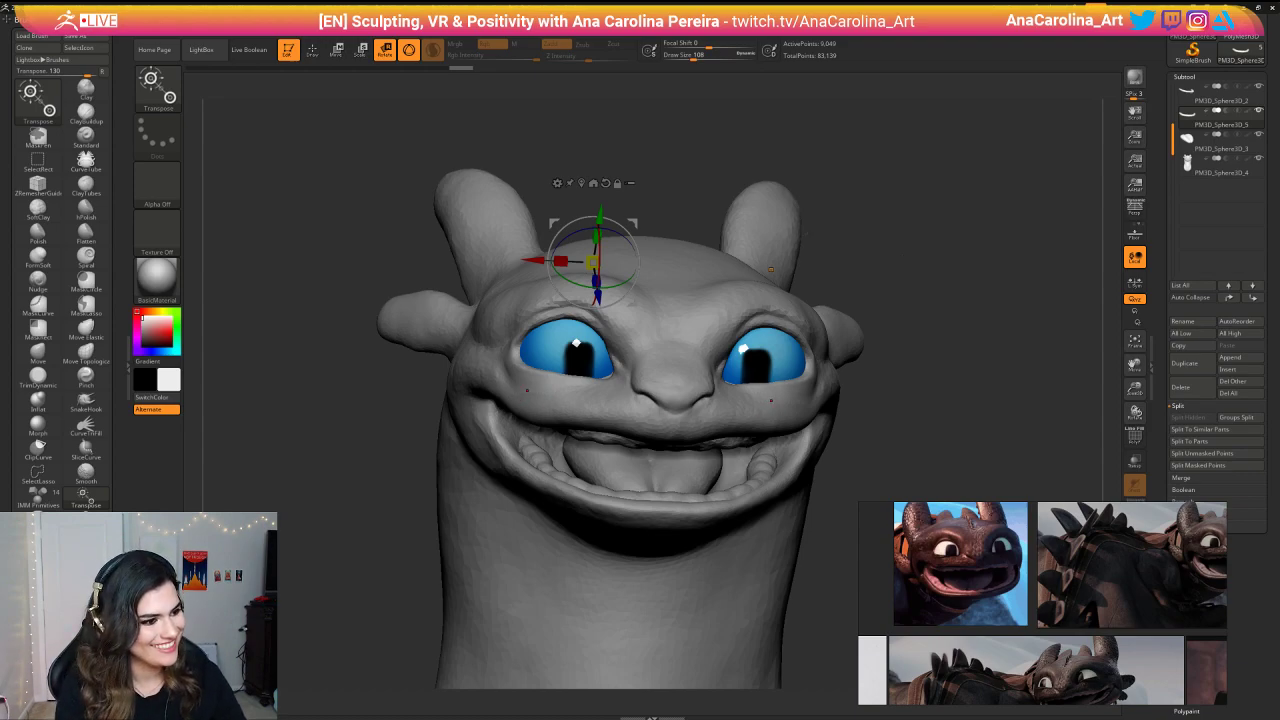
pyautogui.moveTo(771, 268)
pyautogui.mouseDown()
pyautogui.moveTo(768, 111)
pyautogui.moveTo(691, 86)
pyautogui.moveTo(771, 262)
pyautogui.mouseUp()
pyautogui.keyDown('alt'); pyautogui.click(718, 405); pyautogui.keyUp('alt')
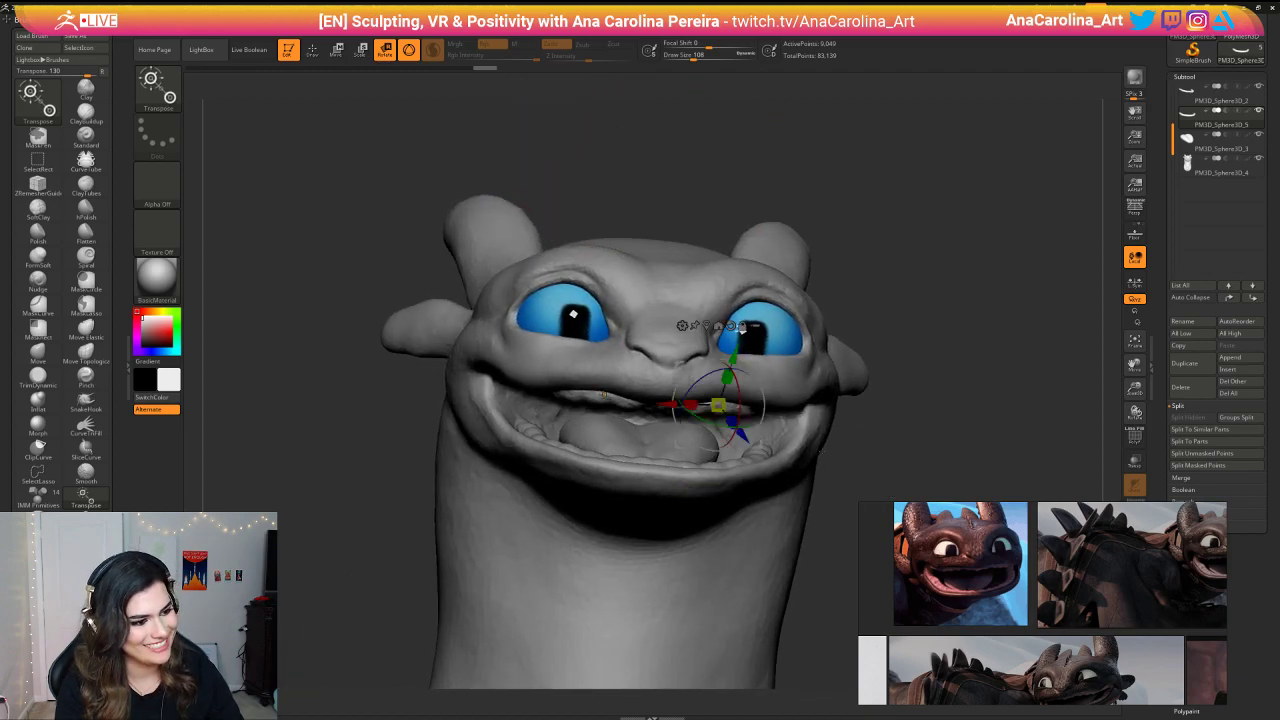
pyautogui.keyDown('alt'); pyautogui.moveTo(822, 451); pyautogui.dragTo(811, 383); pyautogui.keyUp('alt')
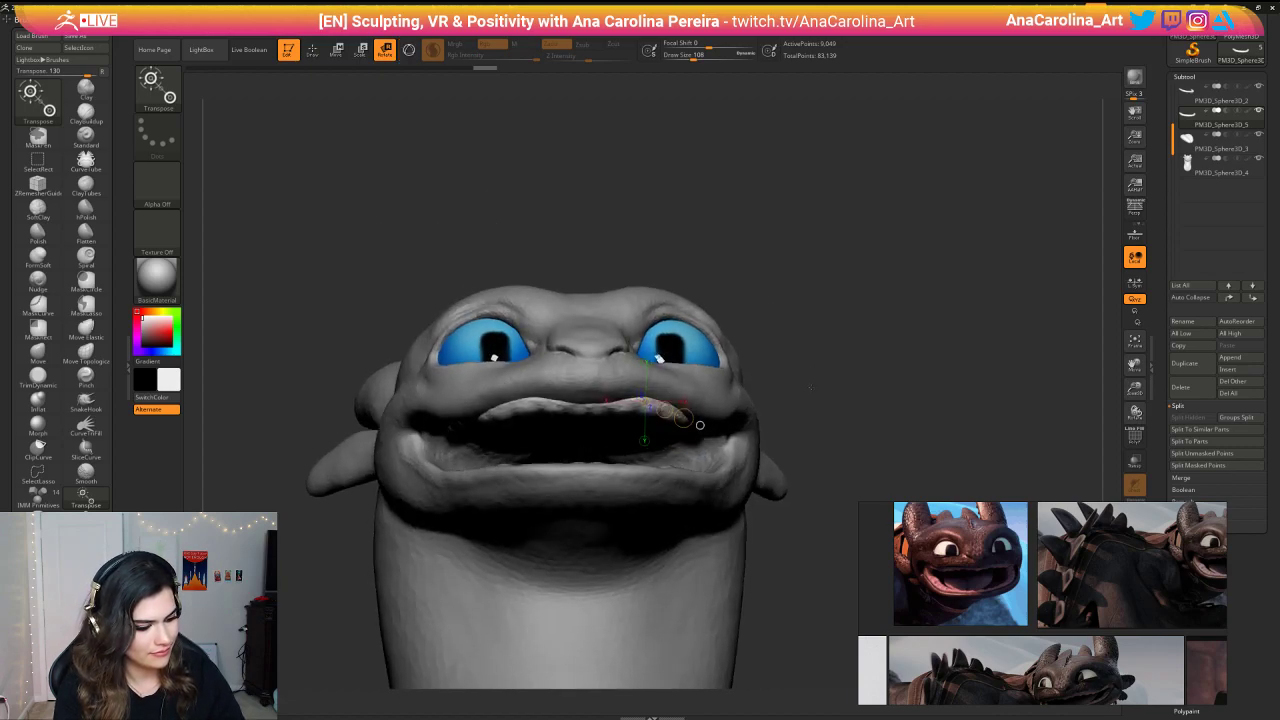
# Step: Using an enlarged SnakeHook brush with Sculptris Pro off, pull the upper gum's ends outward toward the mouth corners
pyautogui.press('b')
pyautogui.press('s')
pyautogui.press('h')
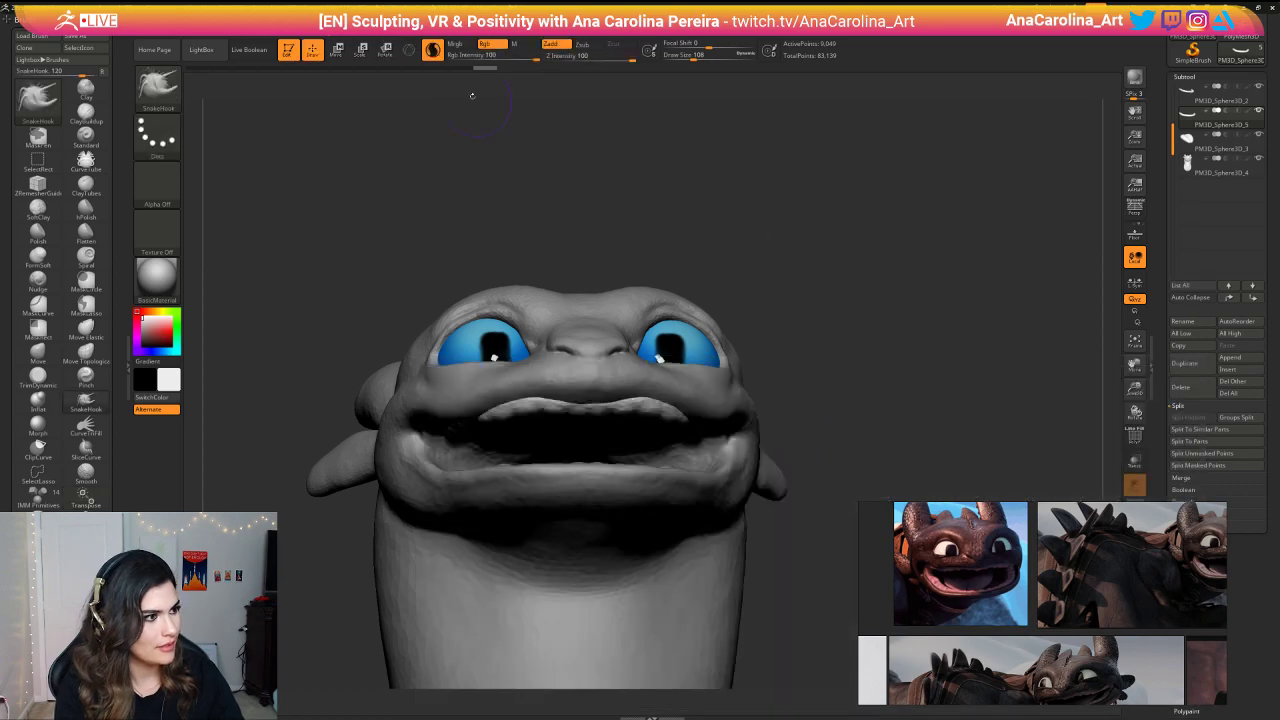
pyautogui.click(432, 50)
pyautogui.press('space')
pyautogui.moveTo(614, 197); pyautogui.dragTo(644, 197)
pyautogui.moveTo(734, 294); pyautogui.dragTo(705, 215)
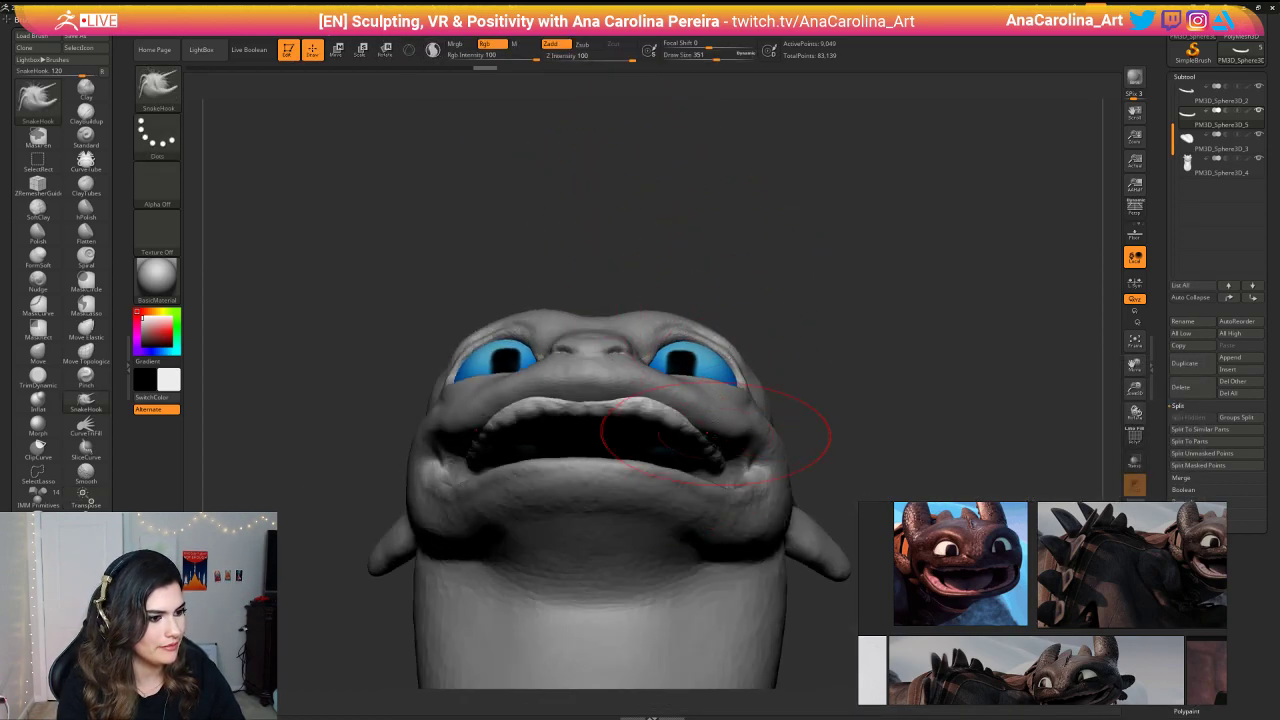
pyautogui.moveTo(714, 430); pyautogui.dragTo(782, 410, button='right')
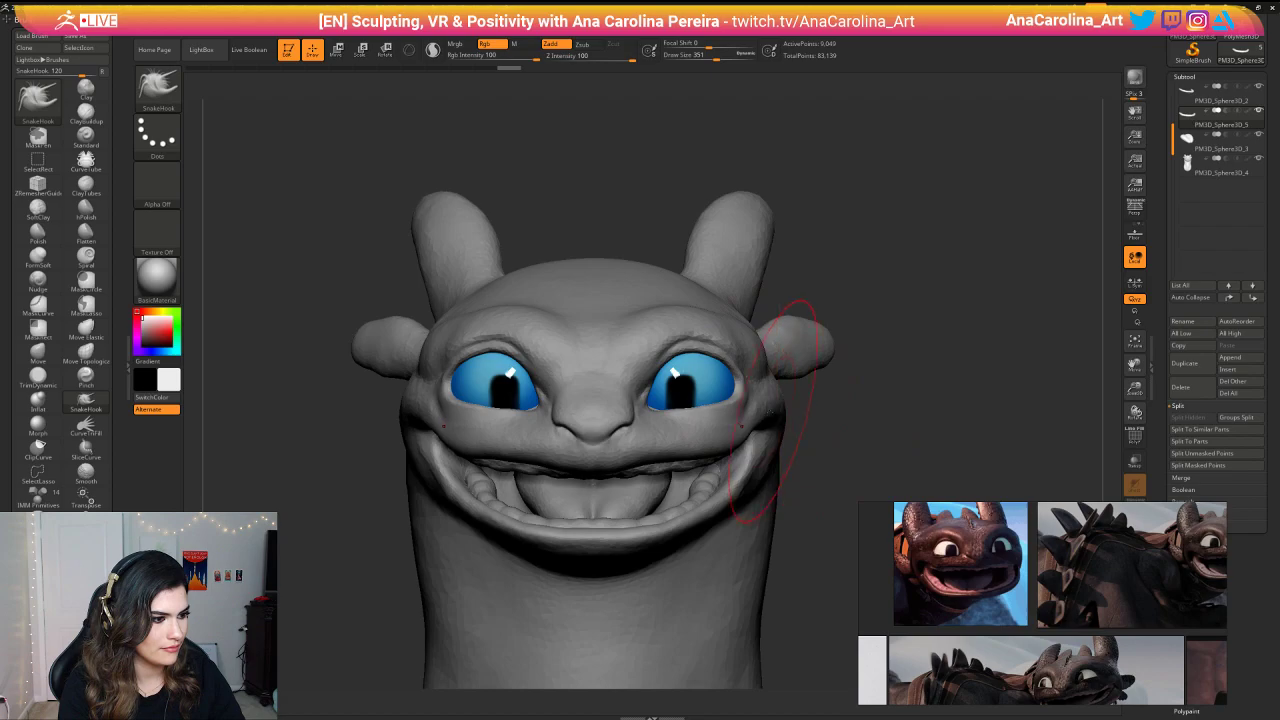
# Step: Reduce the SnakeHook brush size and reshape the upper gum along the side of the mouth
pyautogui.moveTo(822, 436); pyautogui.dragTo(790, 308)
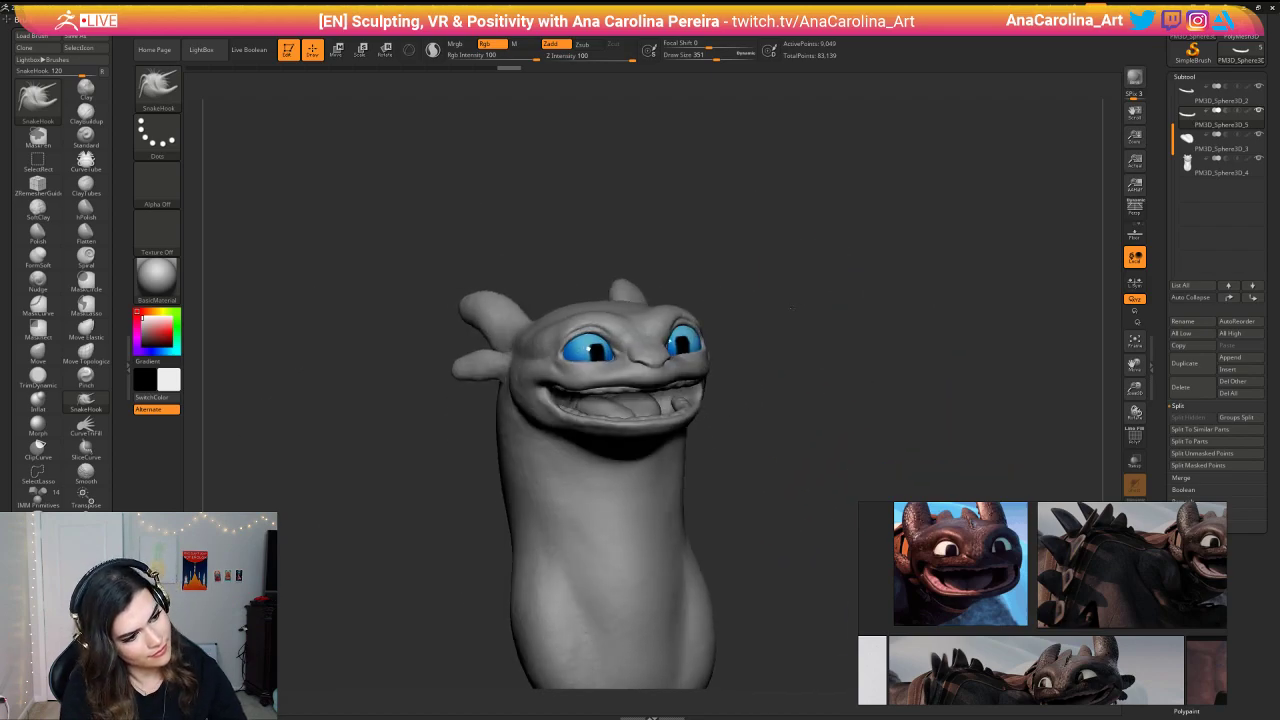
pyautogui.moveTo(790, 310); pyautogui.dragTo(811, 343, button='right')
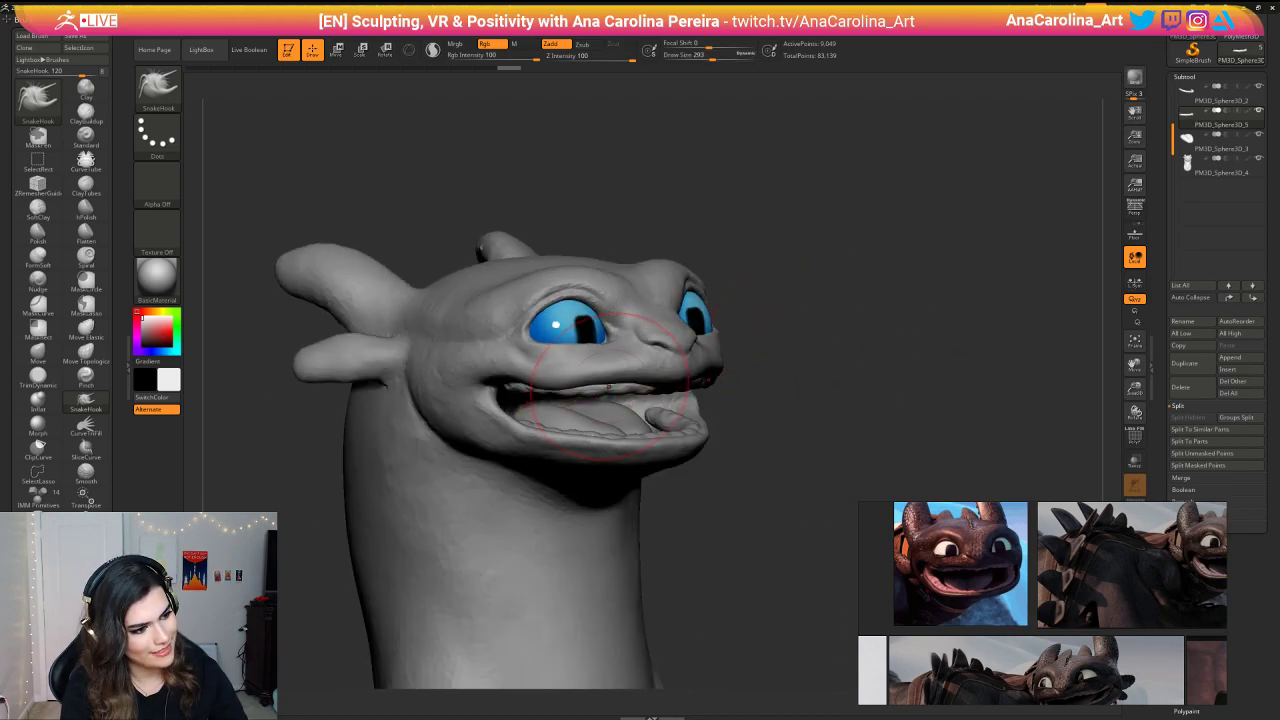
pyautogui.moveTo(745, 376); pyautogui.dragTo(368, 408, button='right')
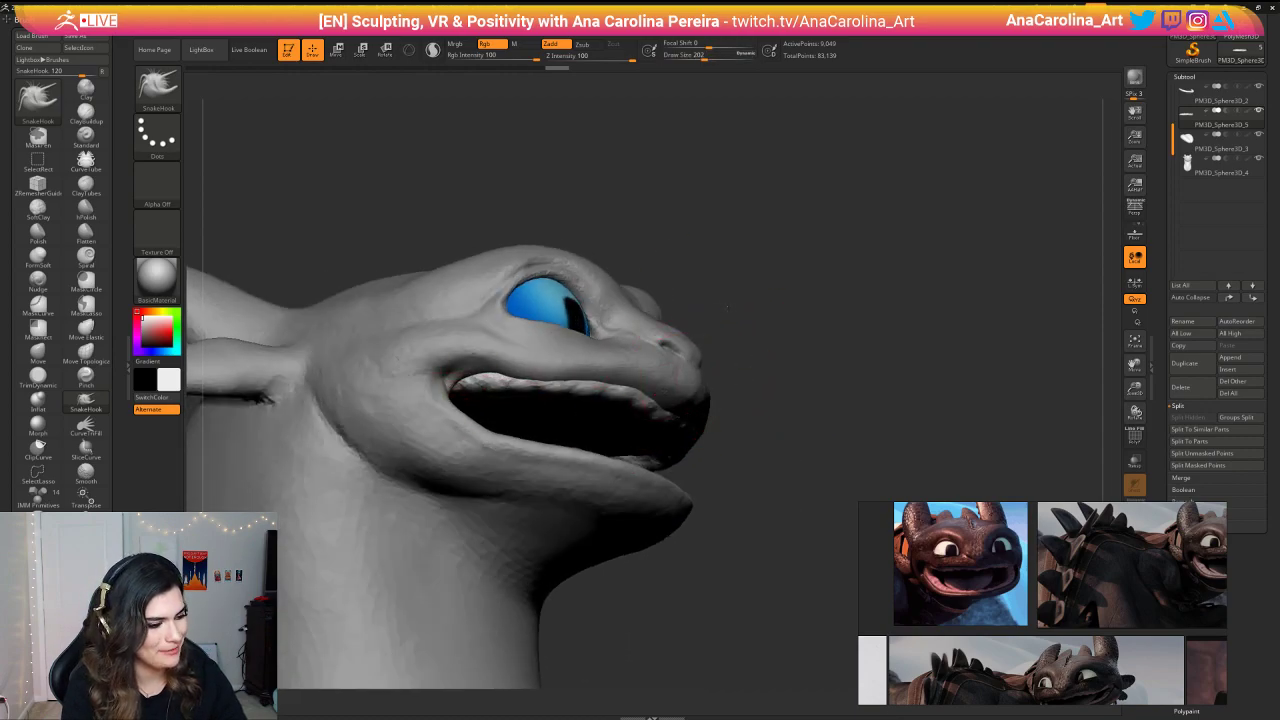
# Step: Examine the upper gum inside the jaw from the side and front with transparency on, and restore the opaque display
pyautogui.moveTo(960, 262)
pyautogui.mouseDown(button='right')
pyautogui.moveTo(894, 237)
pyautogui.moveTo(884, 212)
pyautogui.moveTo(705, 395)
pyautogui.moveTo(806, 261)
pyautogui.mouseUp(button='right')
pyautogui.click(1135, 461)
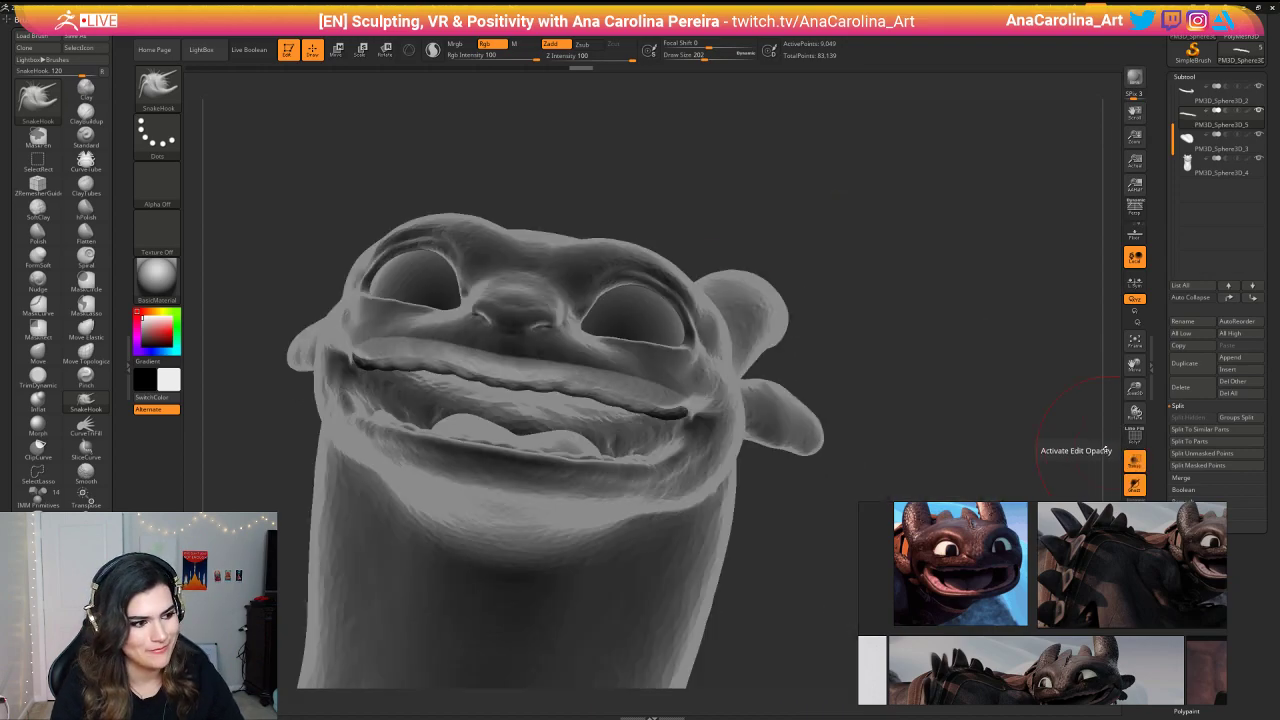
pyautogui.moveTo(880, 410); pyautogui.dragTo(1030, 380, button='right')
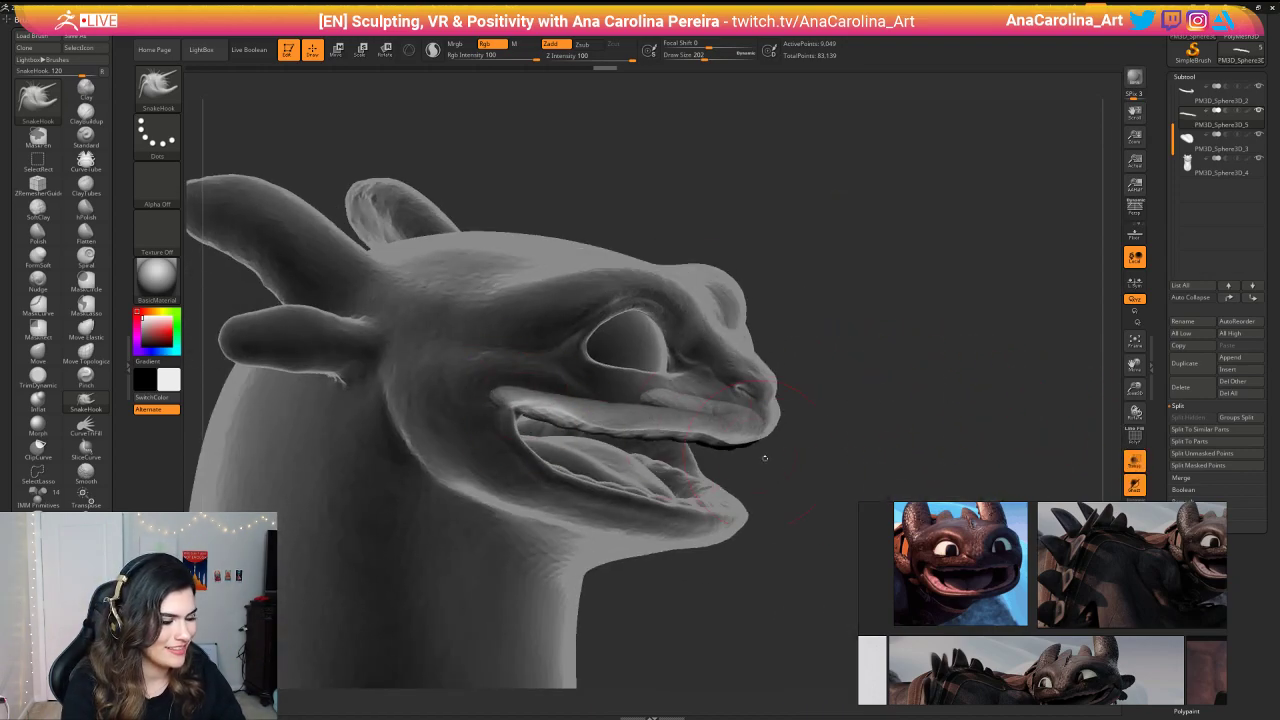
pyautogui.keyDown('shift'); pyautogui.moveTo(766, 457); pyautogui.dragTo(767, 446, button='right'); pyautogui.keyUp('shift')
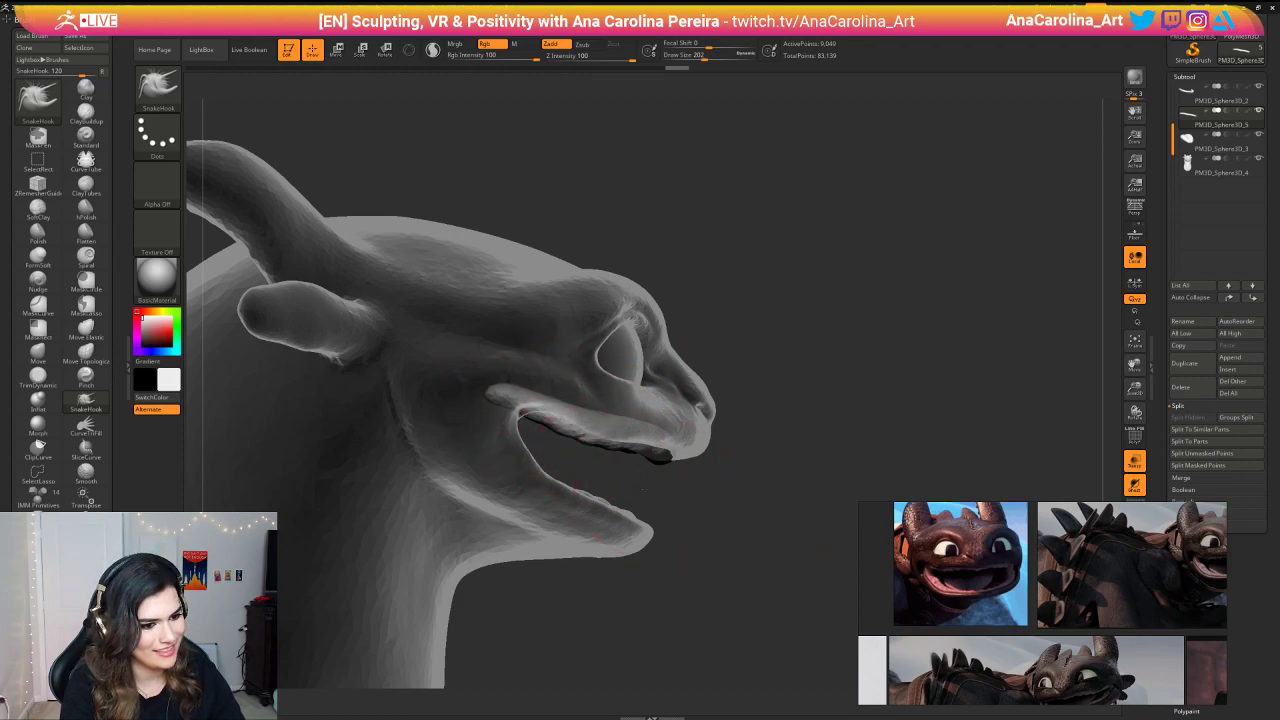
pyautogui.moveTo(545, 450); pyautogui.dragTo(735, 470, button='right')
pyautogui.moveTo(748, 468); pyautogui.dragTo(752, 458)
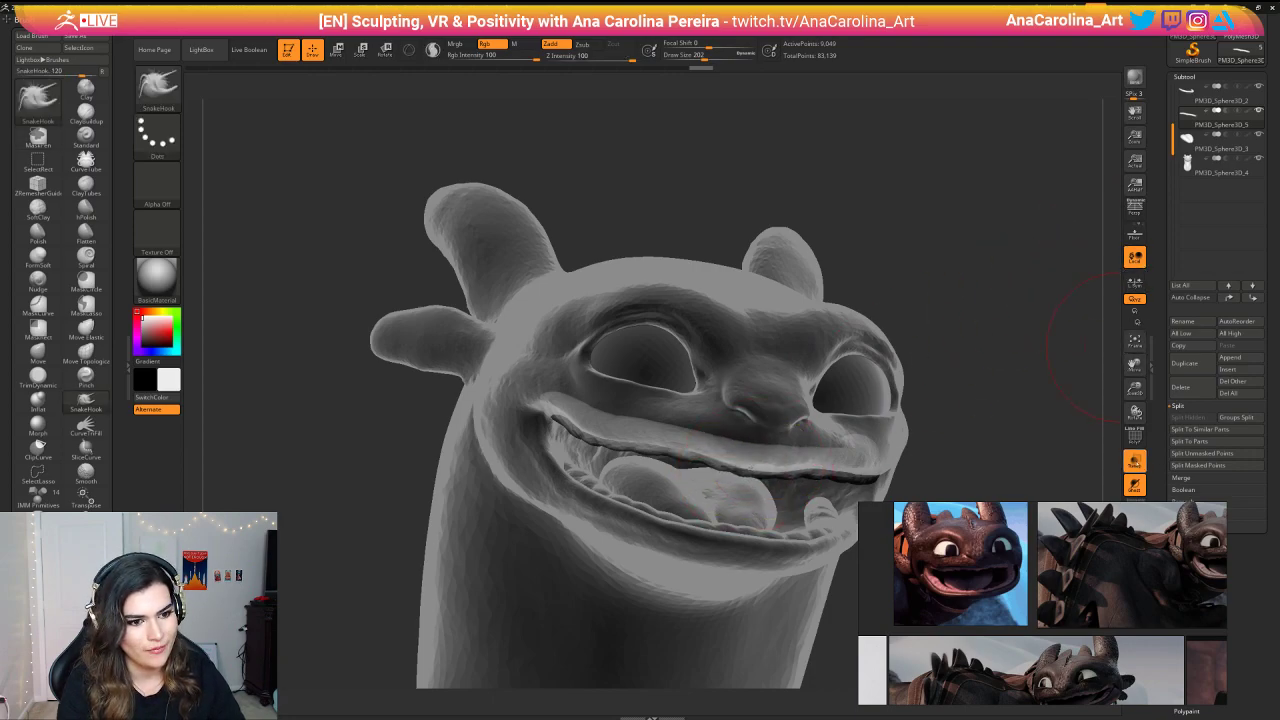
pyautogui.click(1134, 460)
# Step: Select the tongue and examine the mouth and overall head from front and three-quarter views
pyautogui.moveTo(1040, 420)
pyautogui.keyDown('ctrl'); pyautogui.mouseDown(button='right')
pyautogui.moveTo(1020, 340)
pyautogui.moveTo(876, 230)
pyautogui.moveTo(889, 320)
pyautogui.moveTo(863, 306)
pyautogui.mouseUp(button='right'); pyautogui.keyUp('ctrl')
pyautogui.keyDown('alt'); pyautogui.click(689, 400); pyautogui.keyUp('alt')
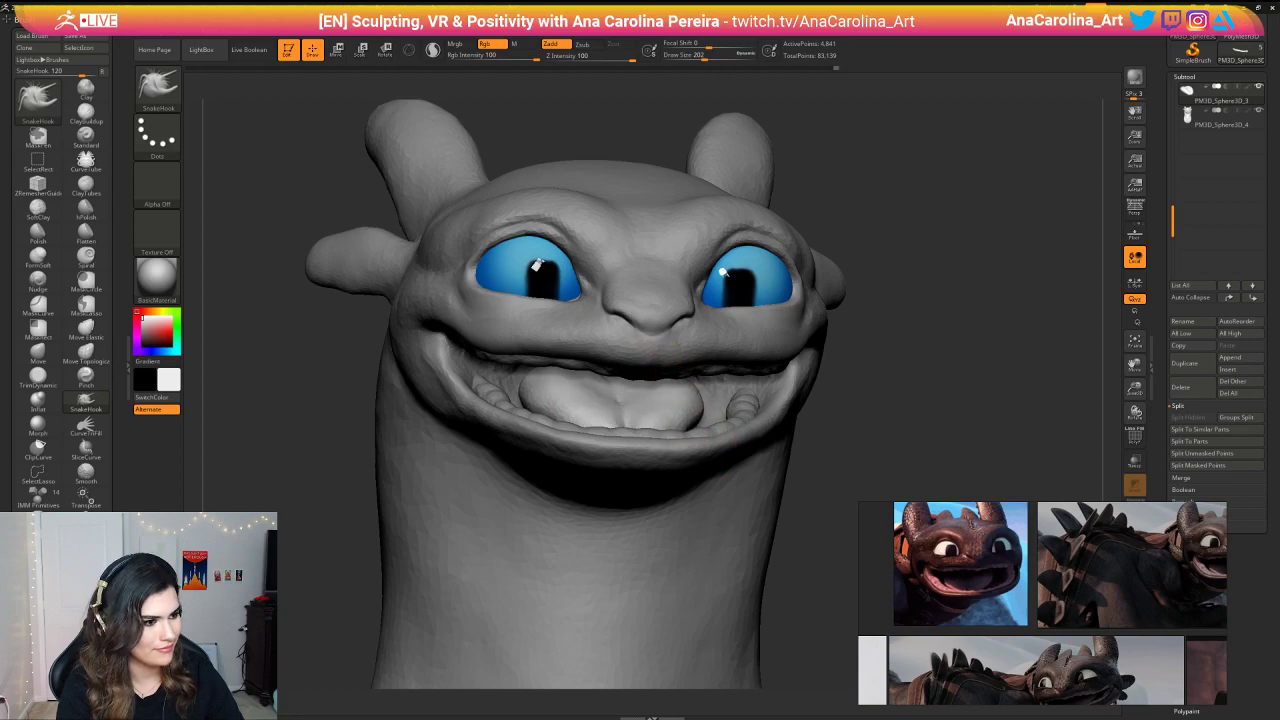
pyautogui.keyDown('alt'); pyautogui.moveTo(691, 386); pyautogui.dragTo(689, 378, button='right'); pyautogui.keyUp('alt')
pyautogui.keyDown('alt'); pyautogui.moveTo(853, 382); pyautogui.dragTo(748, 449); pyautogui.keyUp('alt')
pyautogui.moveTo(880, 436); pyautogui.dragTo(818, 414)
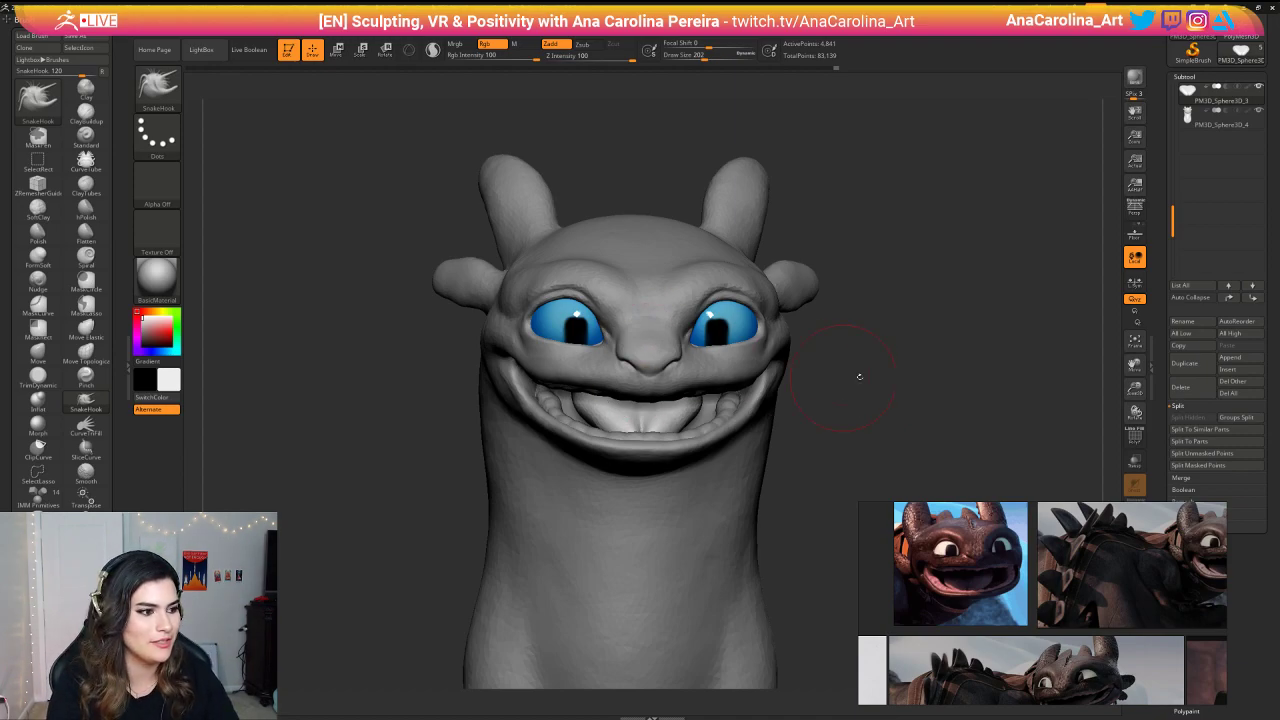
pyautogui.moveTo(857, 371); pyautogui.dragTo(1012, 171)
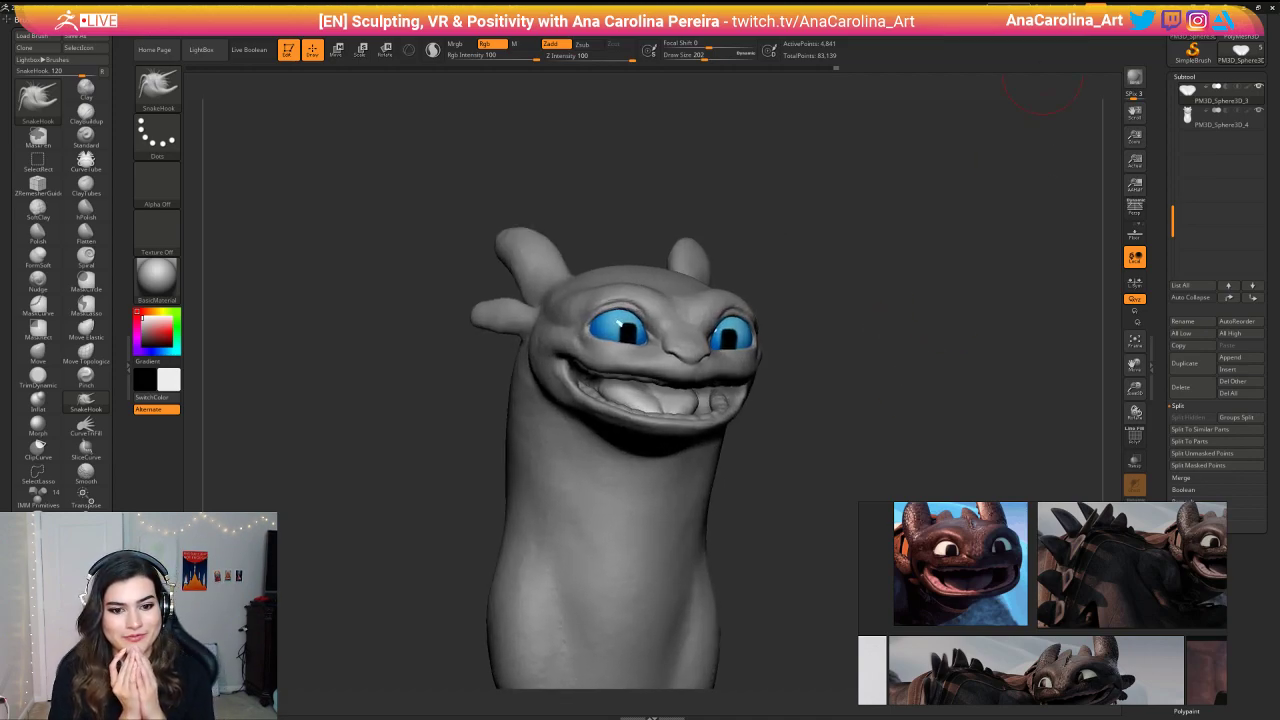
pyautogui.moveTo(1042, 75); pyautogui.dragTo(1120, 140)
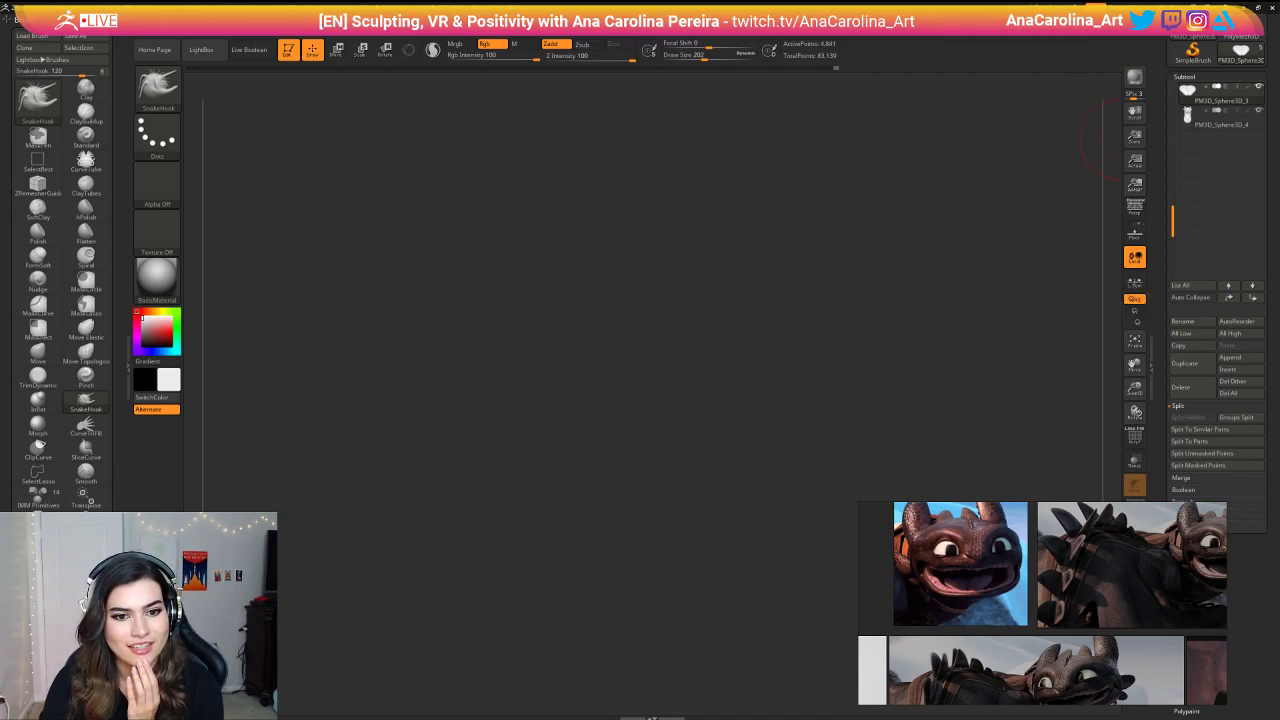
pyautogui.moveTo(997, 300); pyautogui.dragTo(1009, 309)
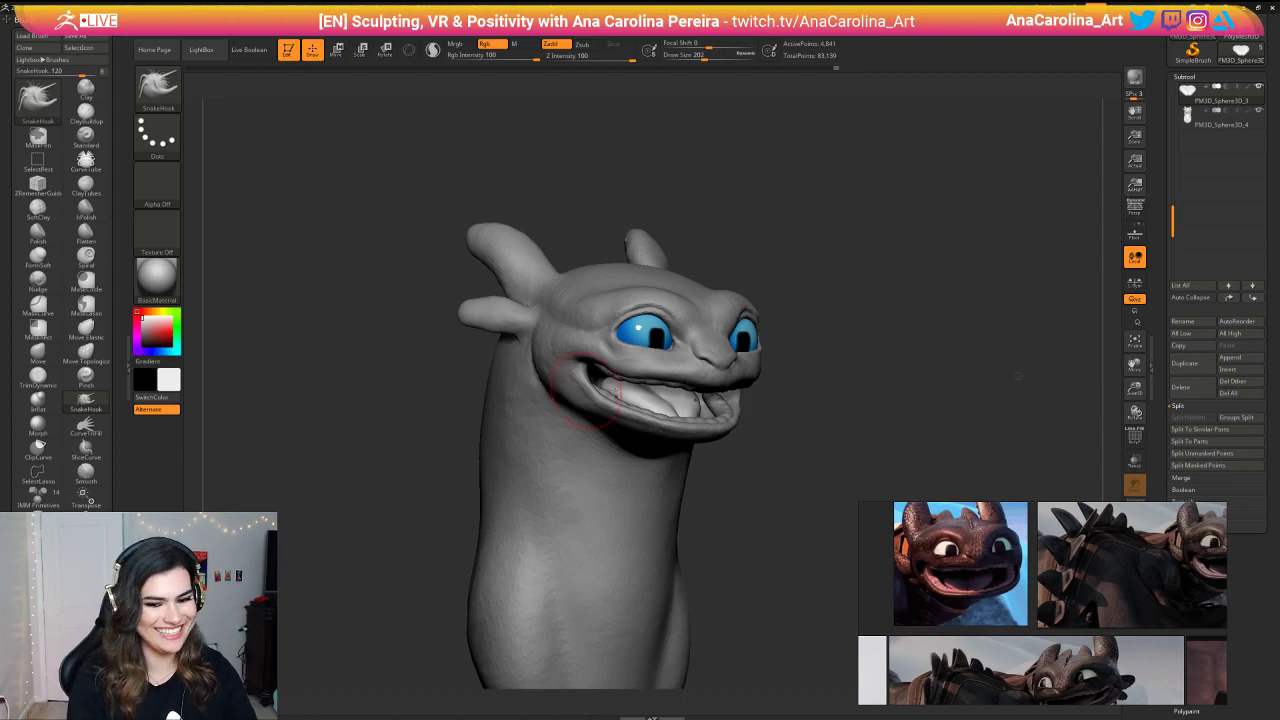
pyautogui.moveTo(889, 374)
pyautogui.mouseDown()
pyautogui.moveTo(874, 363)
pyautogui.moveTo(914, 354)
pyautogui.moveTo(890, 354)
pyautogui.moveTo(905, 343)
pyautogui.moveTo(927, 368)
pyautogui.mouseUp()
# Step: Switch to a smaller DamStandard brush and enlarge the reference image of Toothless's open-mouthed smile
pyautogui.press('space')
pyautogui.moveTo(928, 367); pyautogui.dragTo(917, 371)
pyautogui.press('b')
pyautogui.press('d')
pyautogui.press('s')
pyautogui.press('space')
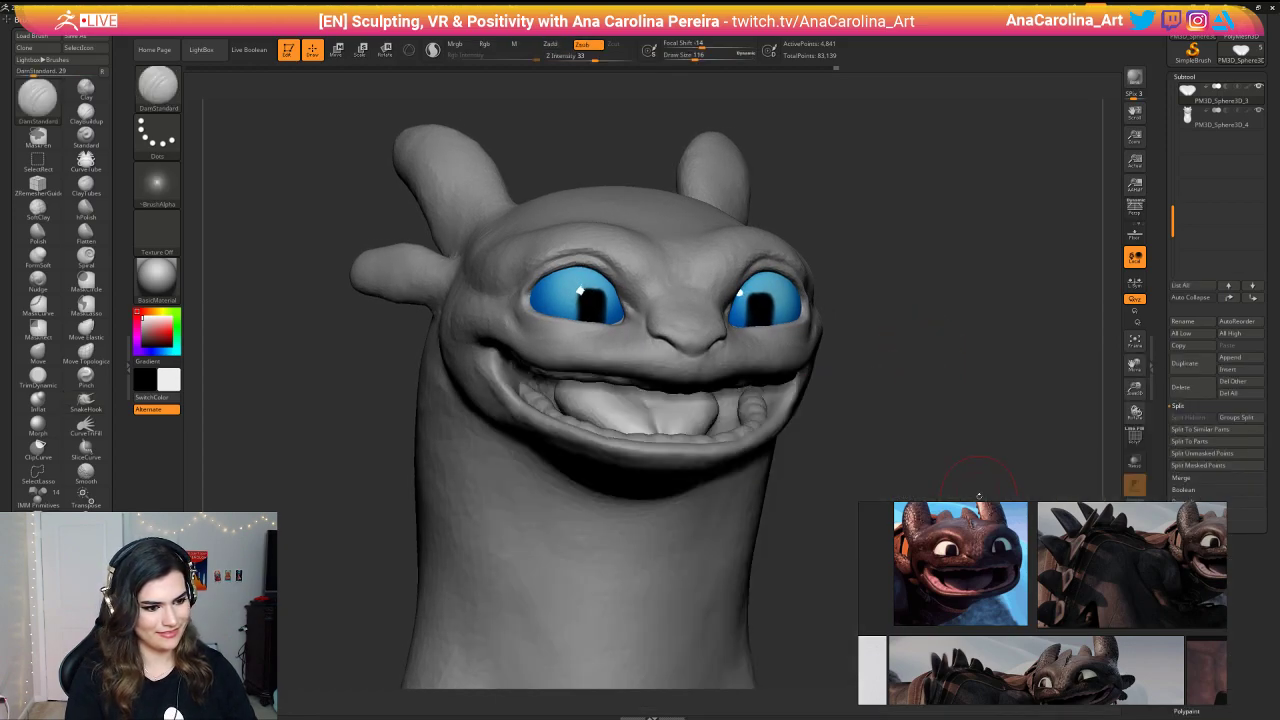
pyautogui.scroll(5, 950, 570)
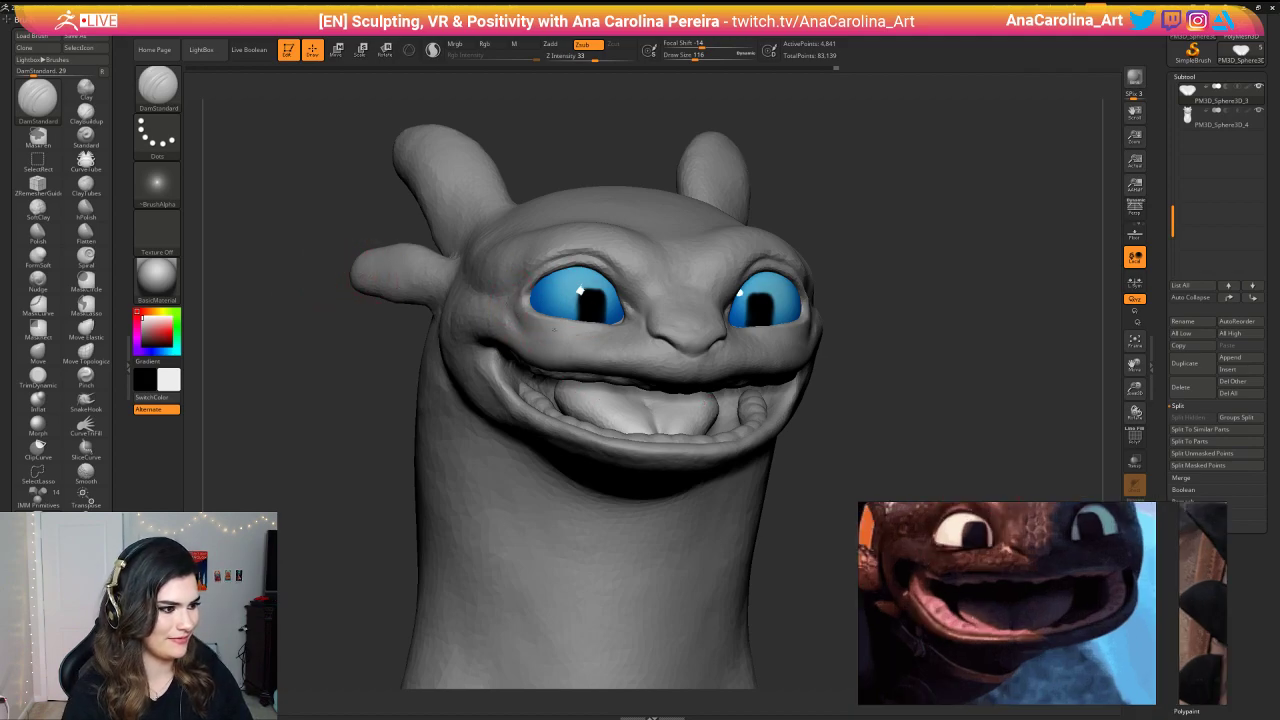
# Step: Select the head mesh, carve the creases under the lower eyelids, and check them from several angles
pyautogui.keyDown('alt'); pyautogui.click(535, 331); pyautogui.keyUp('alt')
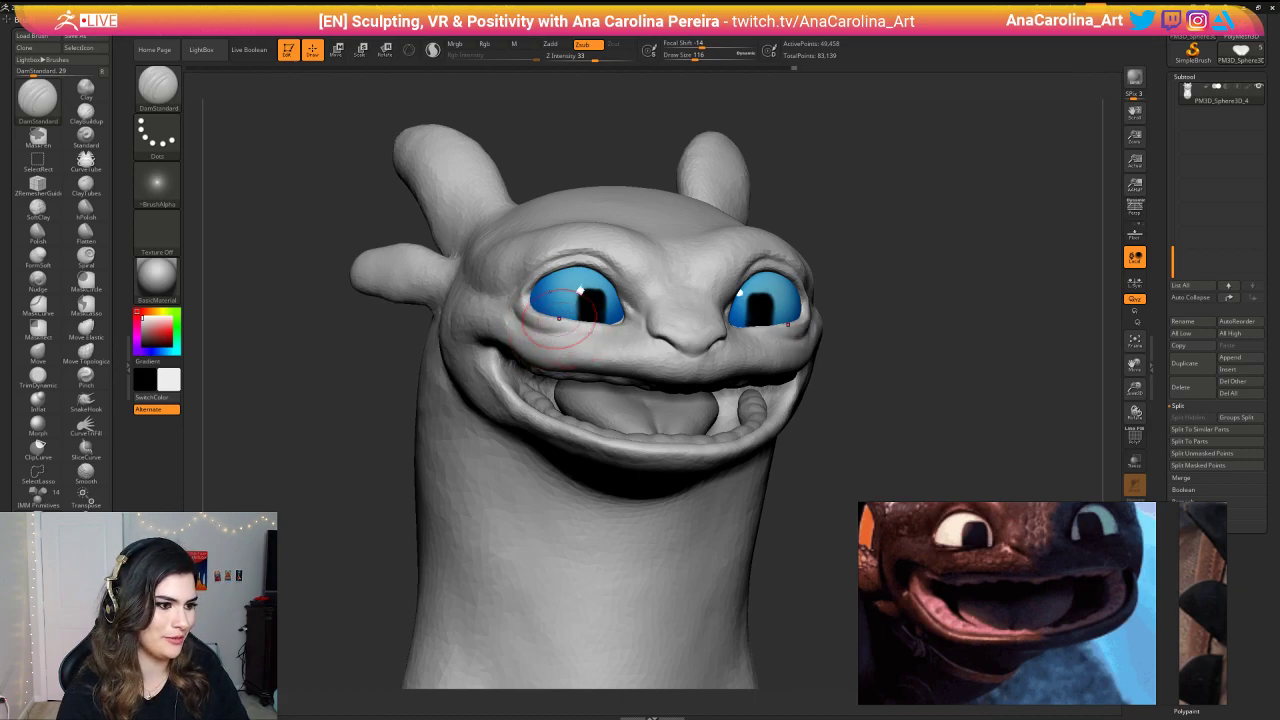
pyautogui.moveTo(568, 328); pyautogui.dragTo(594, 344, button='right')
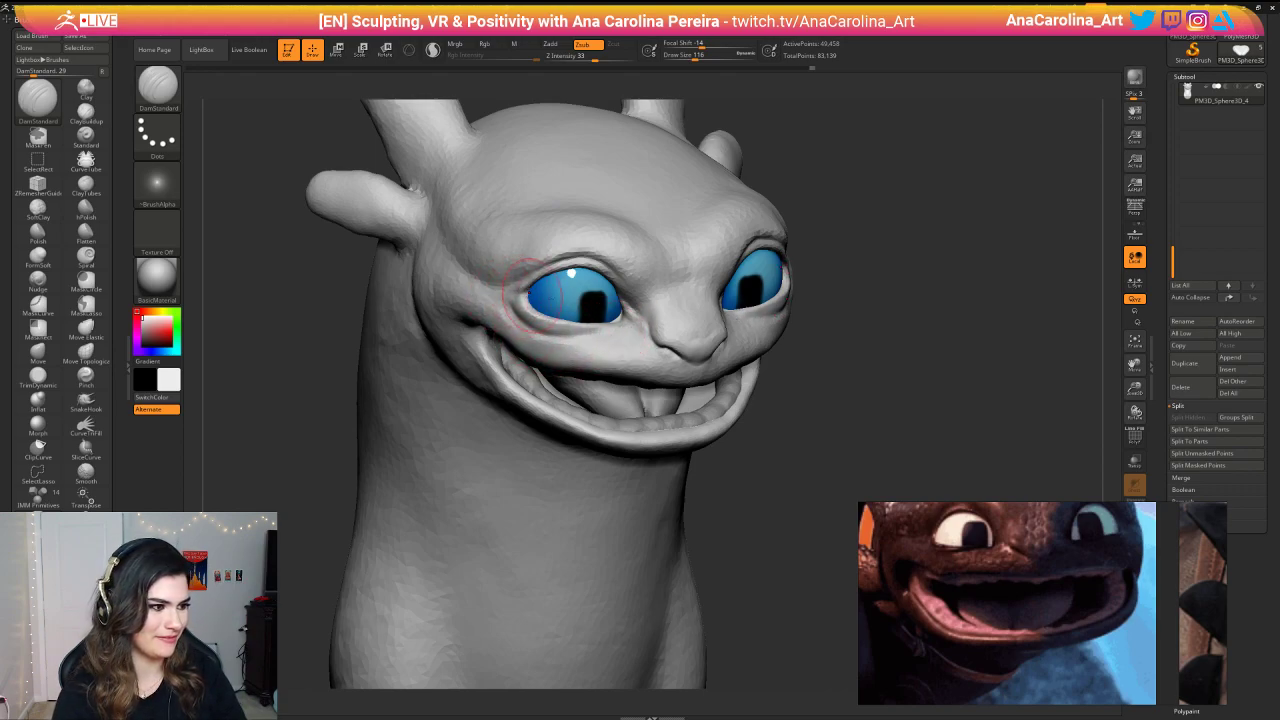
pyautogui.moveTo(517, 288)
pyautogui.keyDown('shift'); pyautogui.mouseDown(button='right')
pyautogui.moveTo(825, 205)
pyautogui.moveTo(820, 126)
pyautogui.mouseUp(button='right'); pyautogui.keyUp('shift')
pyautogui.moveTo(820, 126); pyautogui.dragTo(895, 127, button='right')
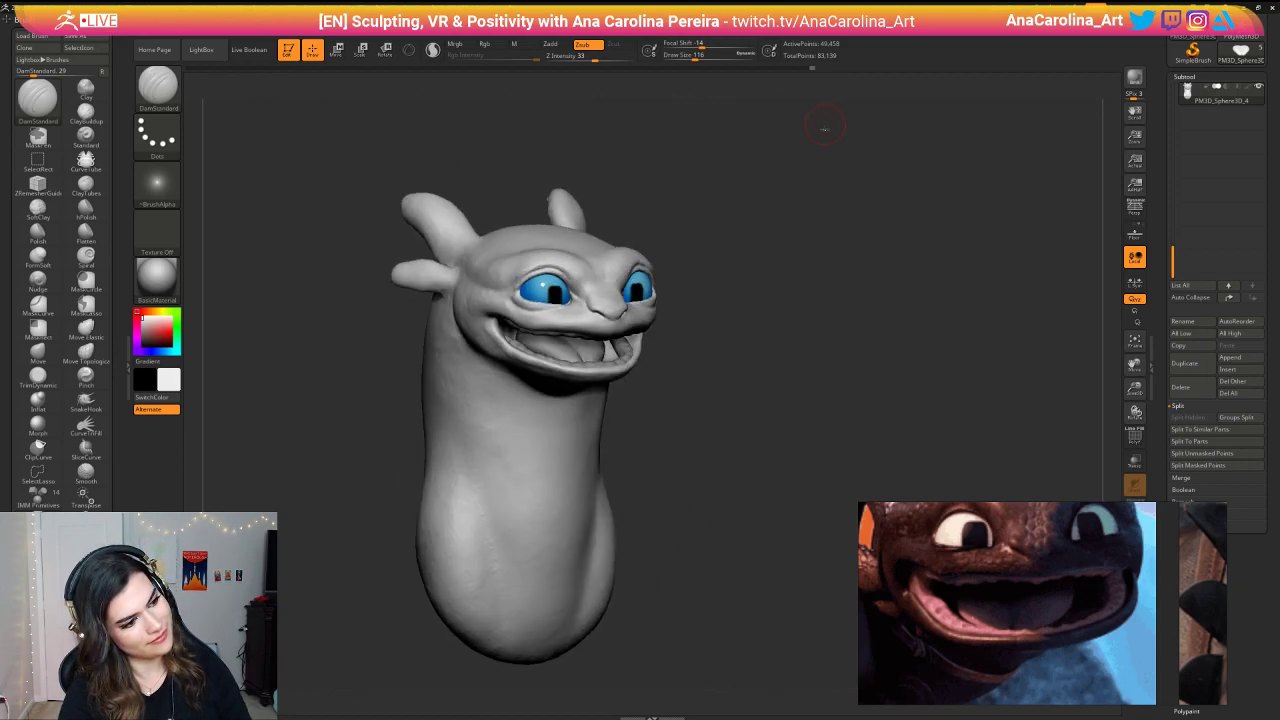
pyautogui.moveTo(819, 140); pyautogui.dragTo(803, 231, button='right')
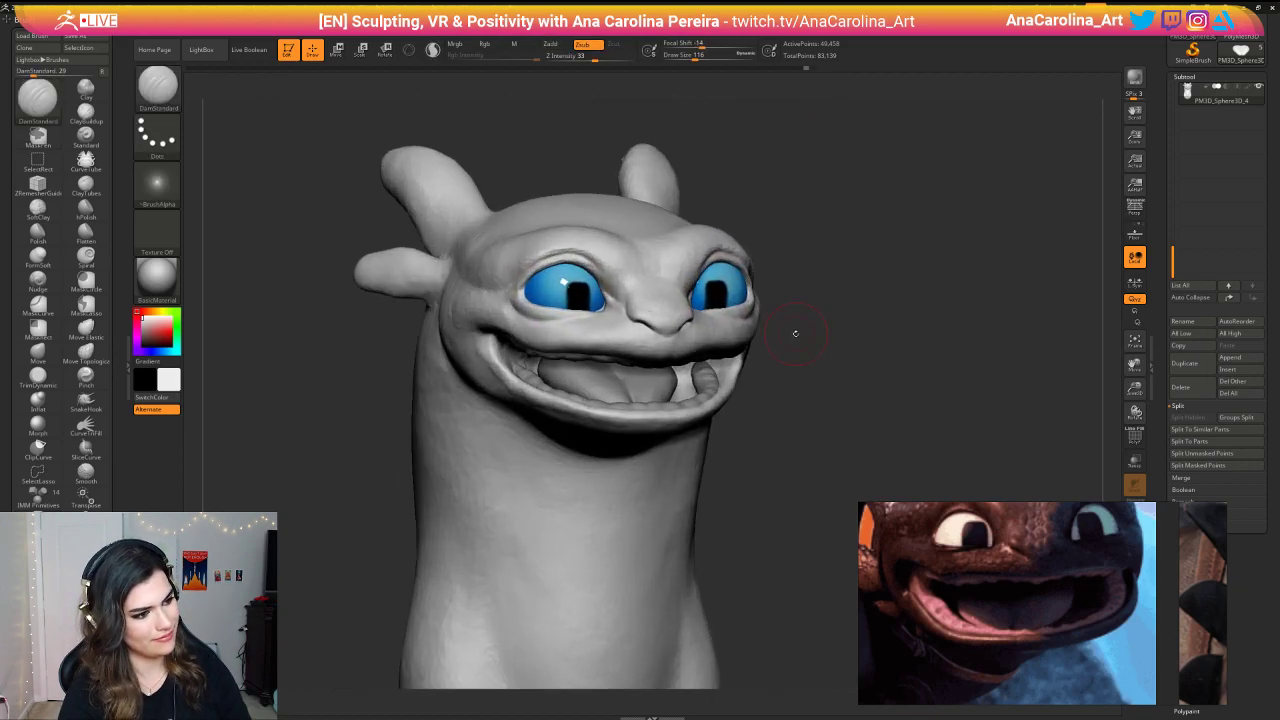
pyautogui.moveTo(796, 334); pyautogui.dragTo(804, 354, button='right')
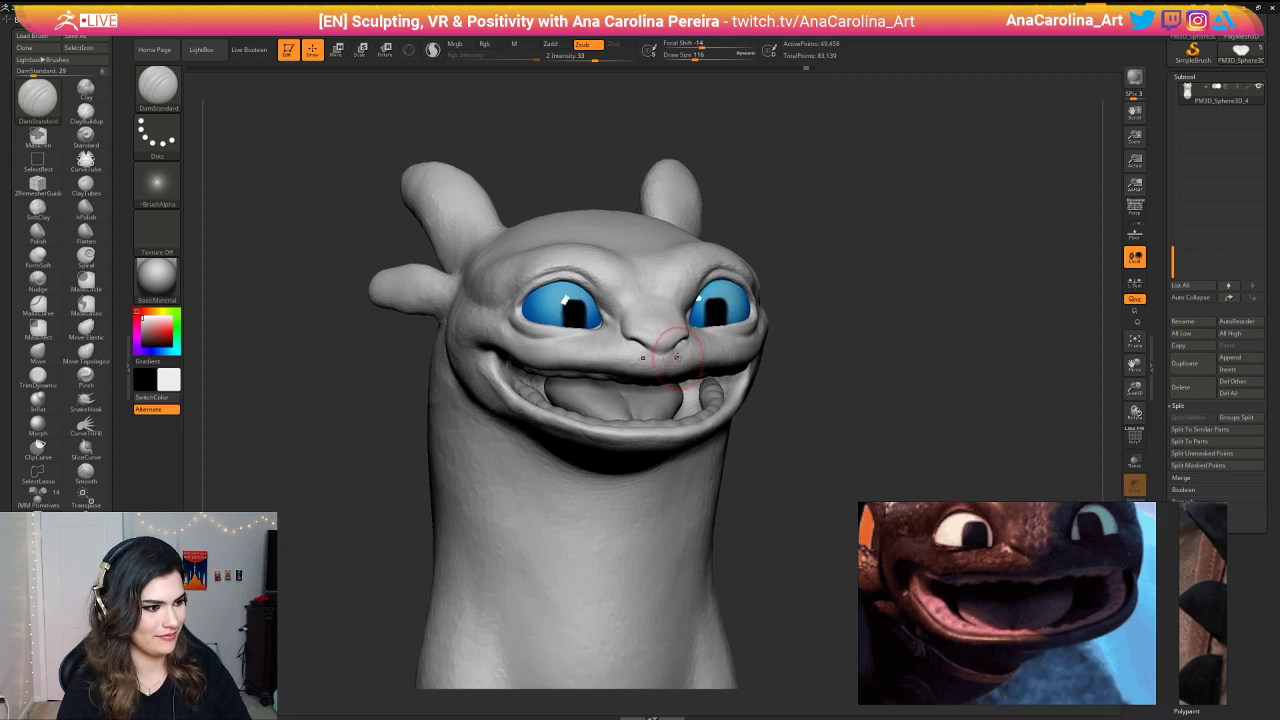
# Step: Reduce the DamStandard brush size for finer carving on the dragon's face
pyautogui.press('space')
pyautogui.moveTo(677, 357); pyautogui.dragTo(610, 321)
pyautogui.press('space')
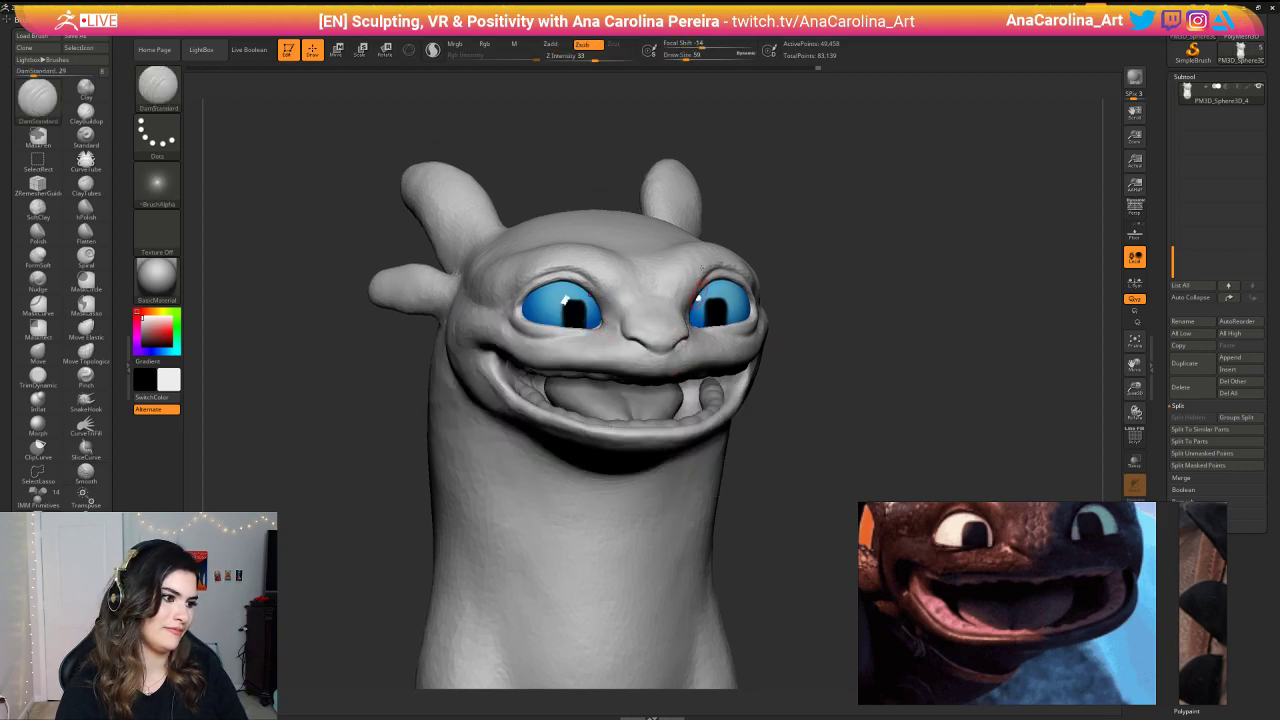
pyautogui.moveTo(826, 194)
pyautogui.mouseDown(button='right')
pyautogui.moveTo(794, 186)
pyautogui.moveTo(811, 117)
pyautogui.moveTo(863, 212)
pyautogui.moveTo(848, 140)
pyautogui.moveTo(828, 270)
pyautogui.mouseUp(button='right')
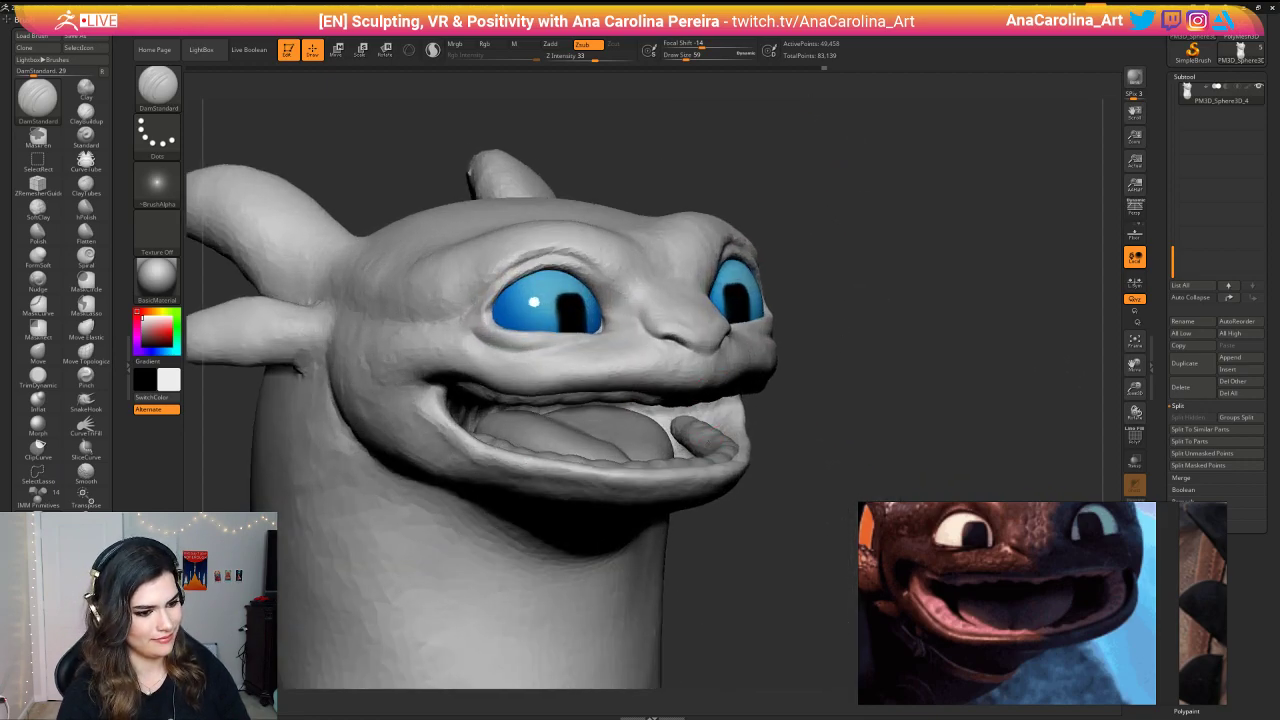
# Step: Select the lower gums and set the active material to Blinn after trying ToyPlastic
pyautogui.keyDown('alt'); pyautogui.click(705, 428); pyautogui.keyUp('alt')
pyautogui.moveTo(700, 465)
pyautogui.mouseDown(button='right')
pyautogui.moveTo(757, 509)
pyautogui.moveTo(829, 380)
pyautogui.mouseUp(button='right')
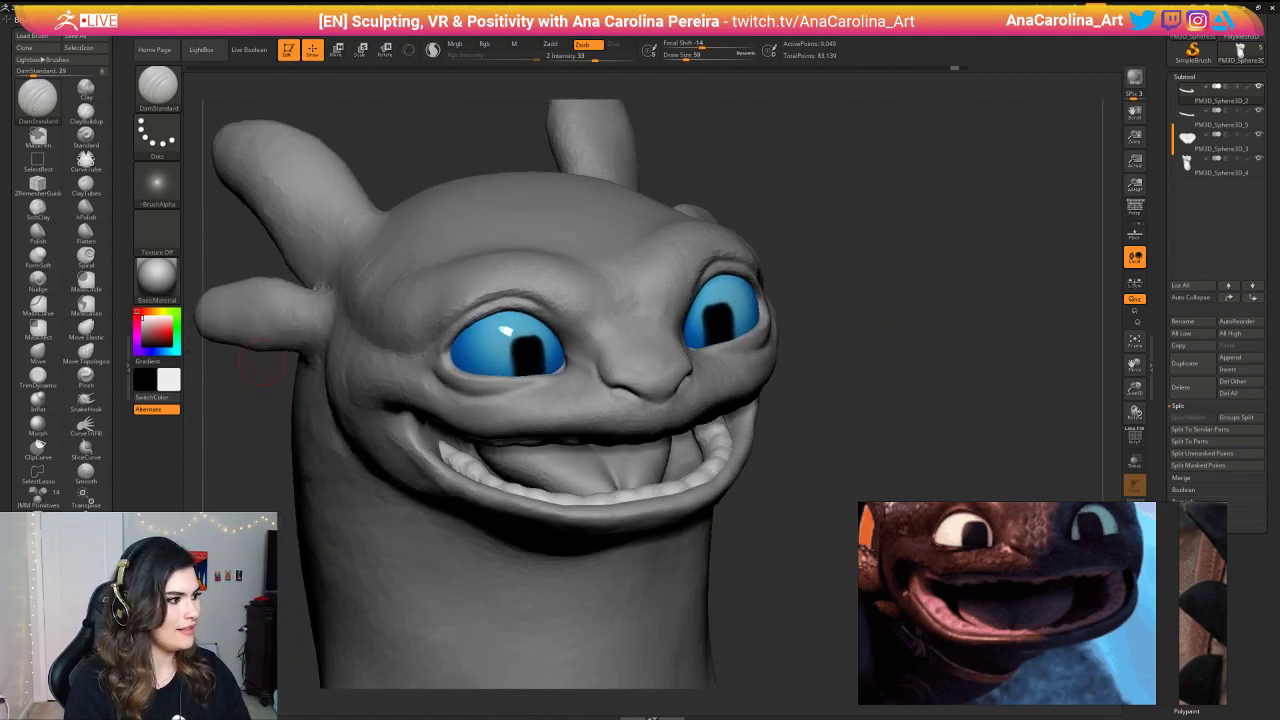
pyautogui.click(157, 278)
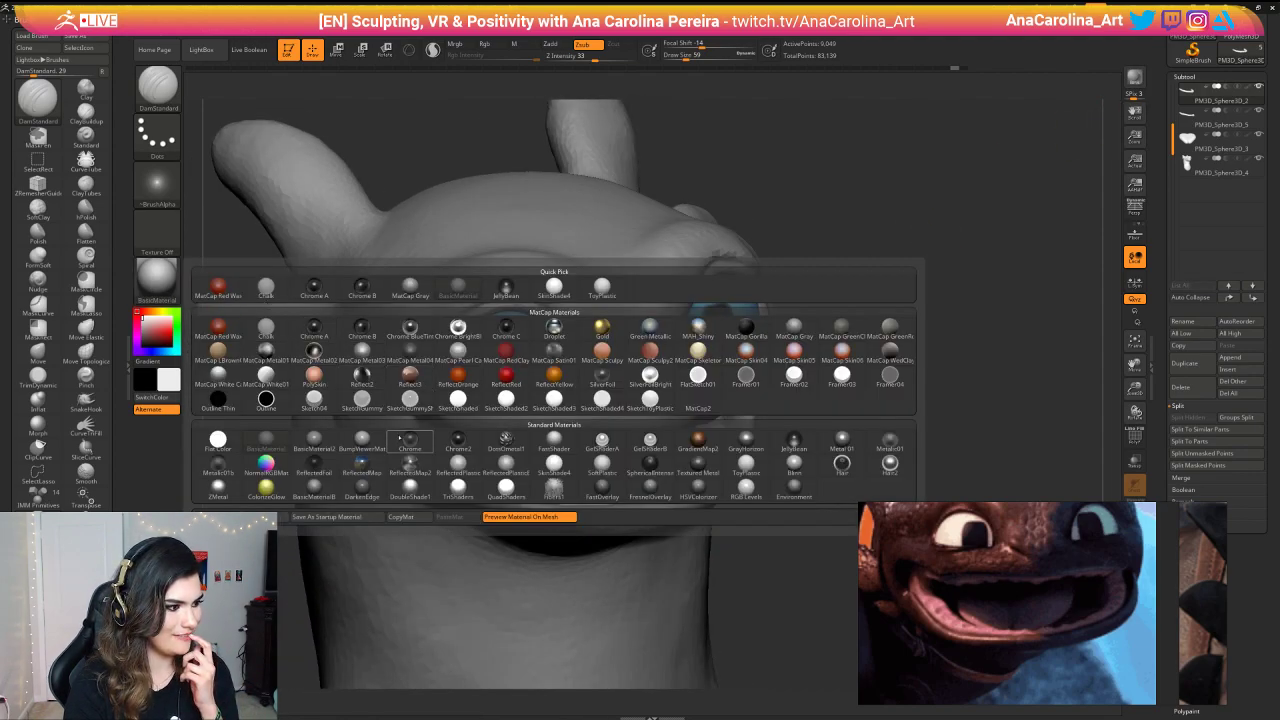
pyautogui.click(746, 462)
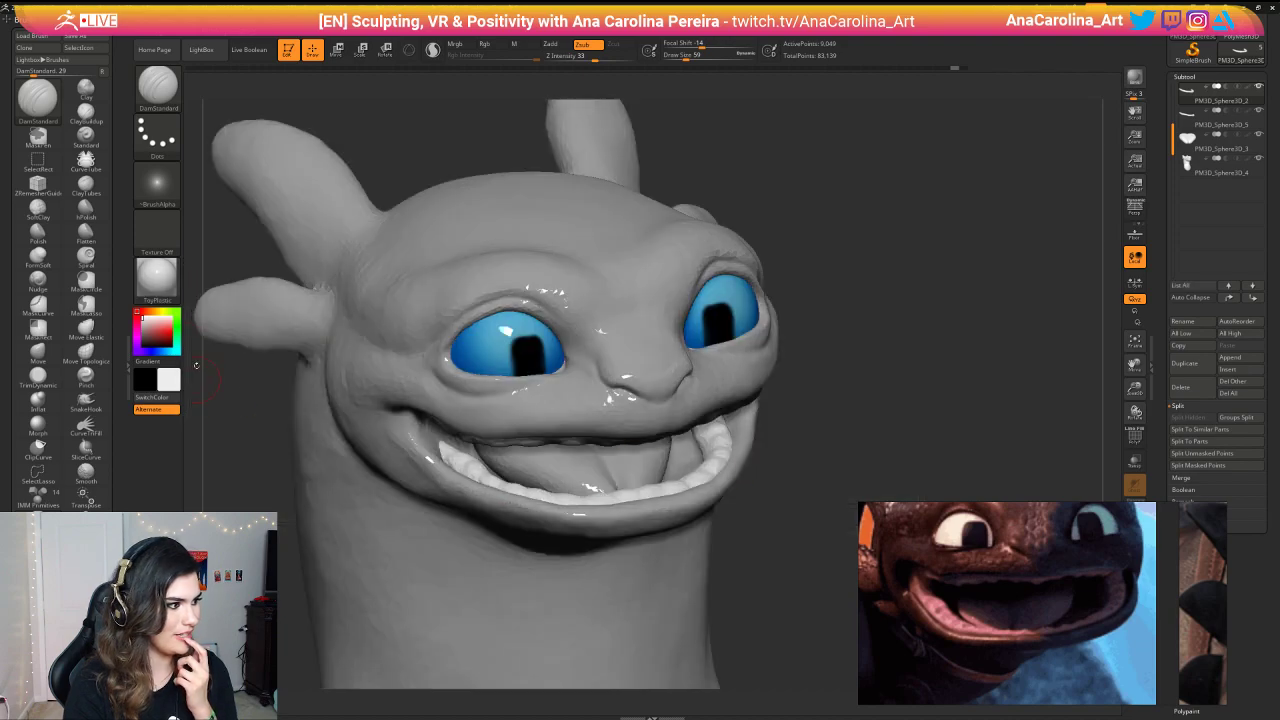
pyautogui.click(157, 278)
pyautogui.click(807, 467)
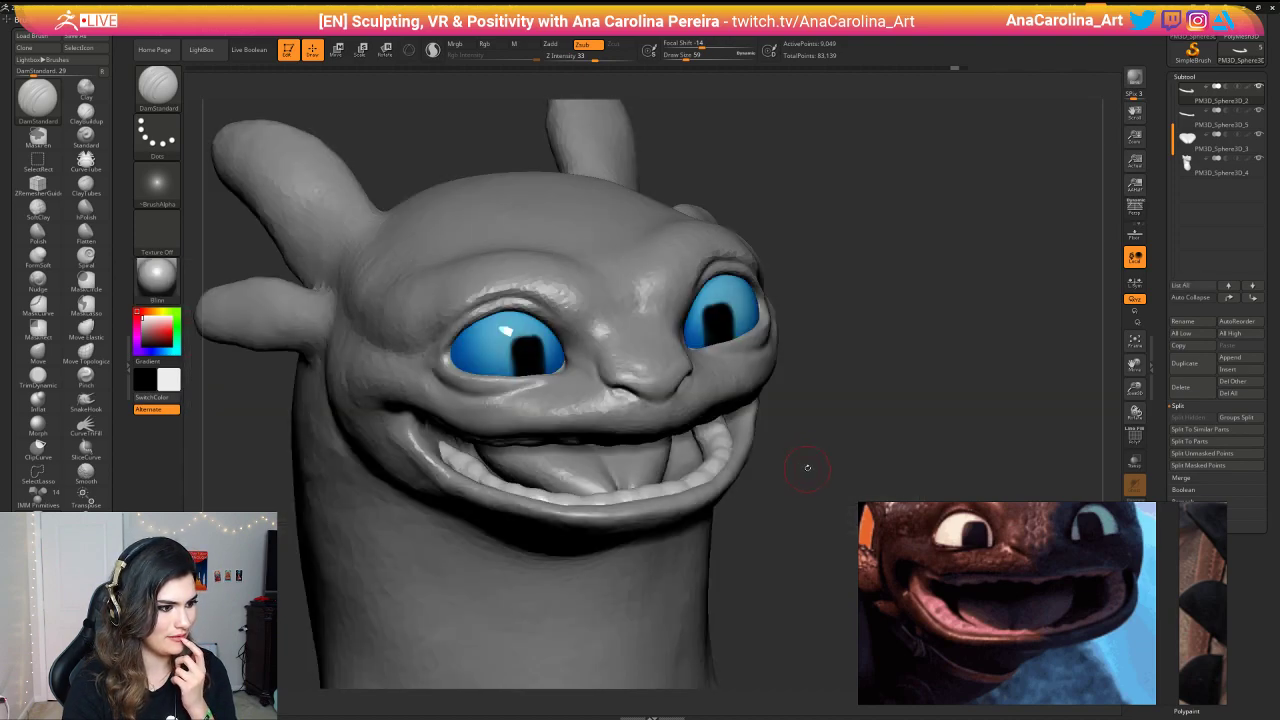
pyautogui.moveTo(807, 467)
pyautogui.mouseDown()
pyautogui.moveTo(785, 461)
pyautogui.moveTo(810, 452)
pyautogui.moveTo(921, 270)
pyautogui.mouseUp()
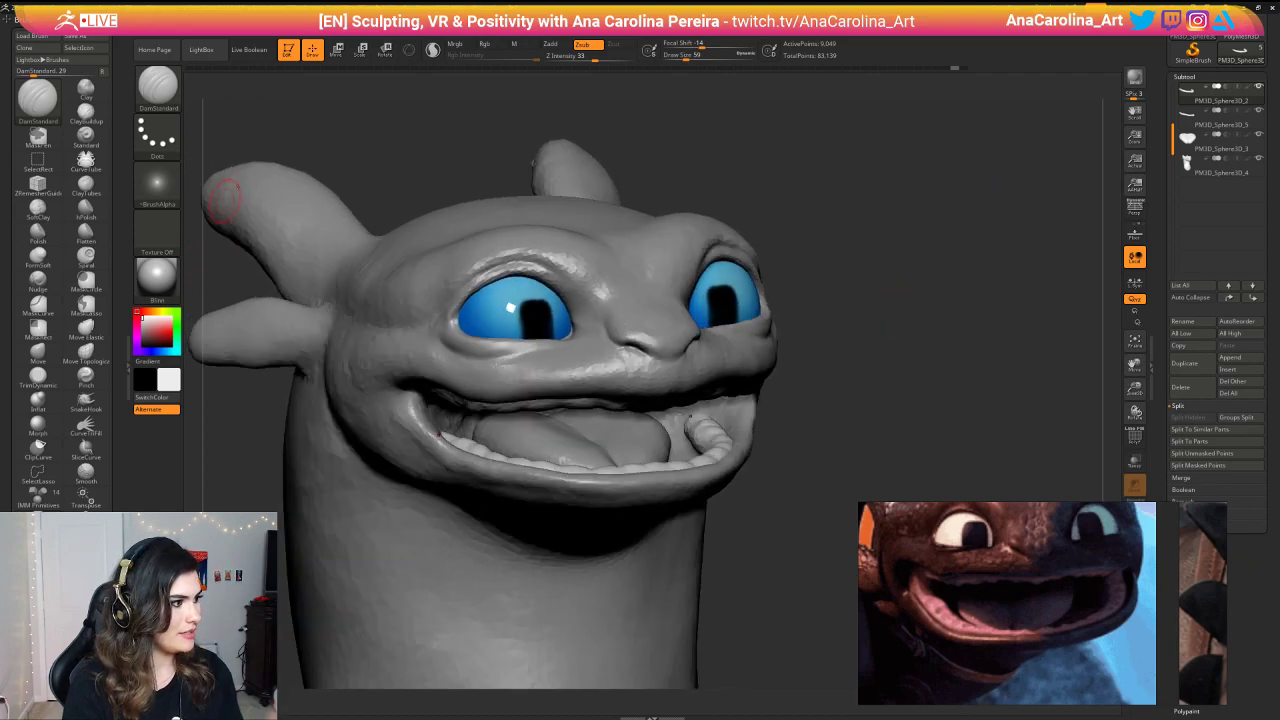
# Step: Switch to the Standard brush with a draw size of 192 and only the material channel (M) active
pyautogui.press('b')
pyautogui.press('s')
pyautogui.press('t')
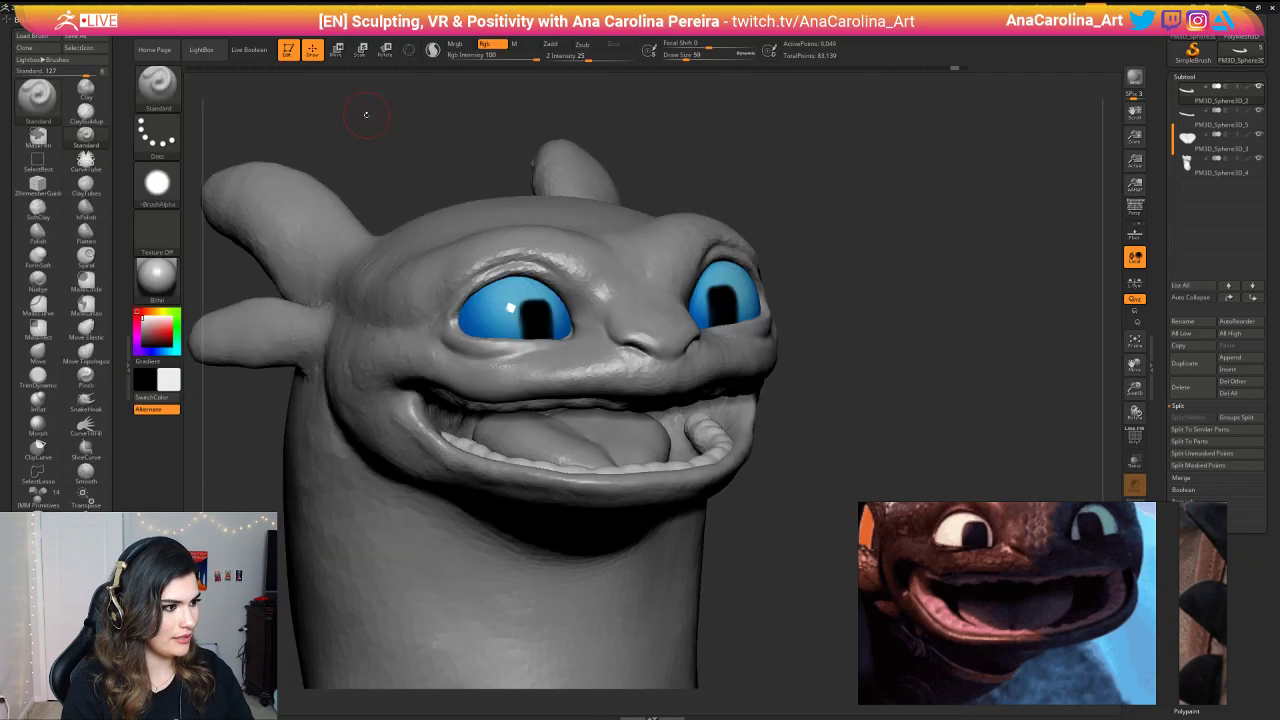
pyautogui.press('space')
pyautogui.moveTo(367, 129); pyautogui.dragTo(371, 129)
pyautogui.press('space')
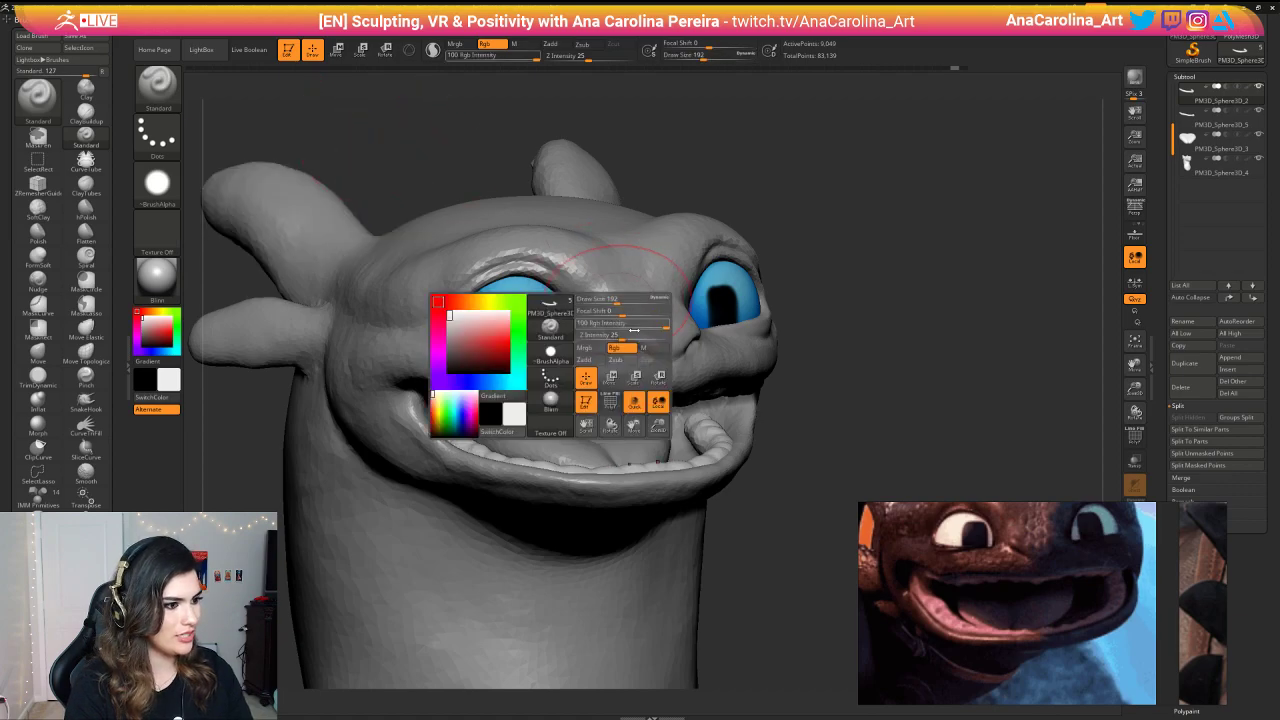
pyautogui.click(653, 348)
# Step: Apply the Blinn material to the lower gums, the tongue and the upper gums
pyautogui.moveTo(795, 440); pyautogui.dragTo(828, 492)
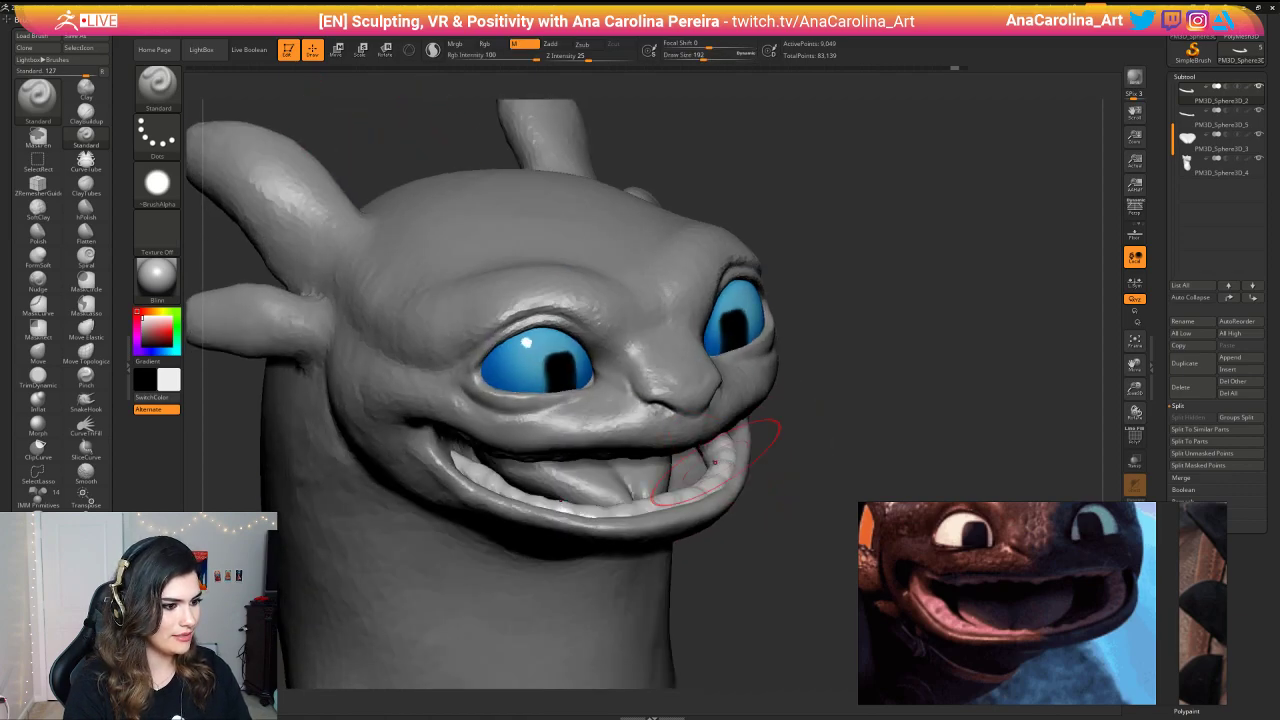
pyautogui.moveTo(722, 458)
pyautogui.mouseDown()
pyautogui.moveTo(665, 502)
pyautogui.moveTo(728, 445)
pyautogui.mouseUp()
pyautogui.moveTo(758, 516)
pyautogui.mouseDown()
pyautogui.moveTo(640, 462)
pyautogui.moveTo(608, 462)
pyautogui.moveTo(653, 444)
pyautogui.mouseUp()
pyautogui.keyDown('alt'); pyautogui.click(622, 443); pyautogui.keyUp('alt')
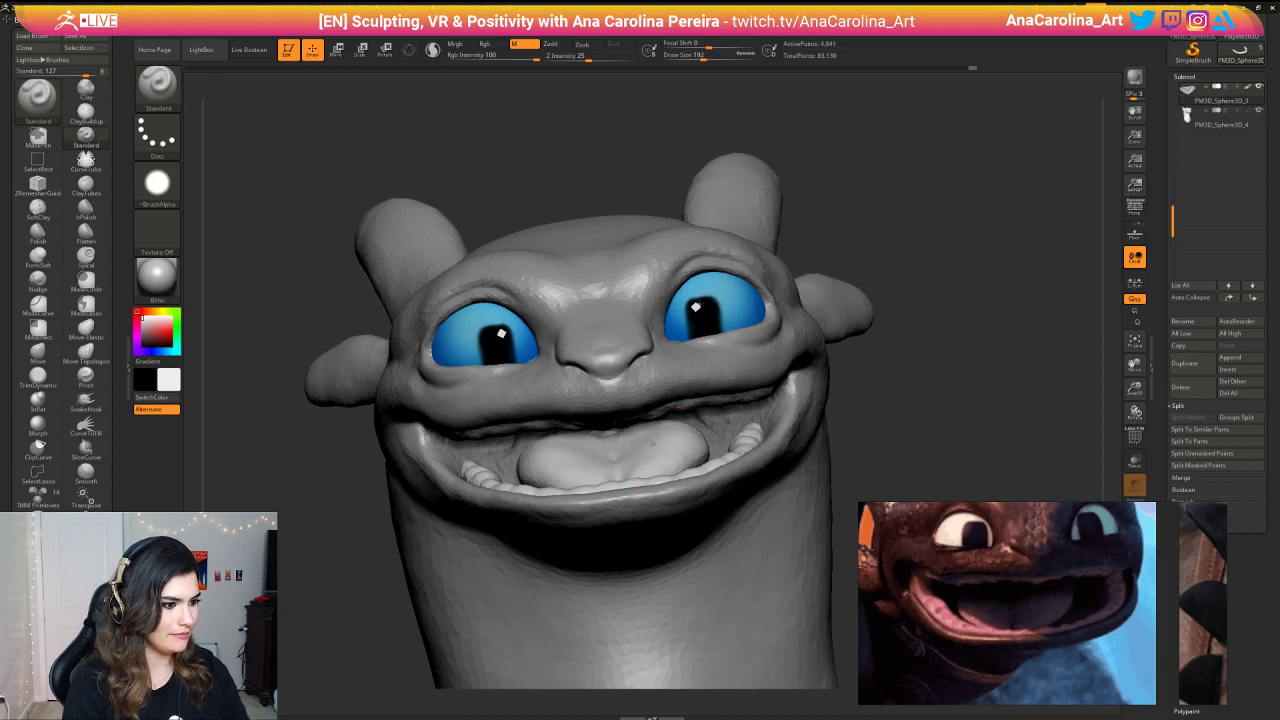
pyautogui.moveTo(880, 362); pyautogui.dragTo(865, 275)
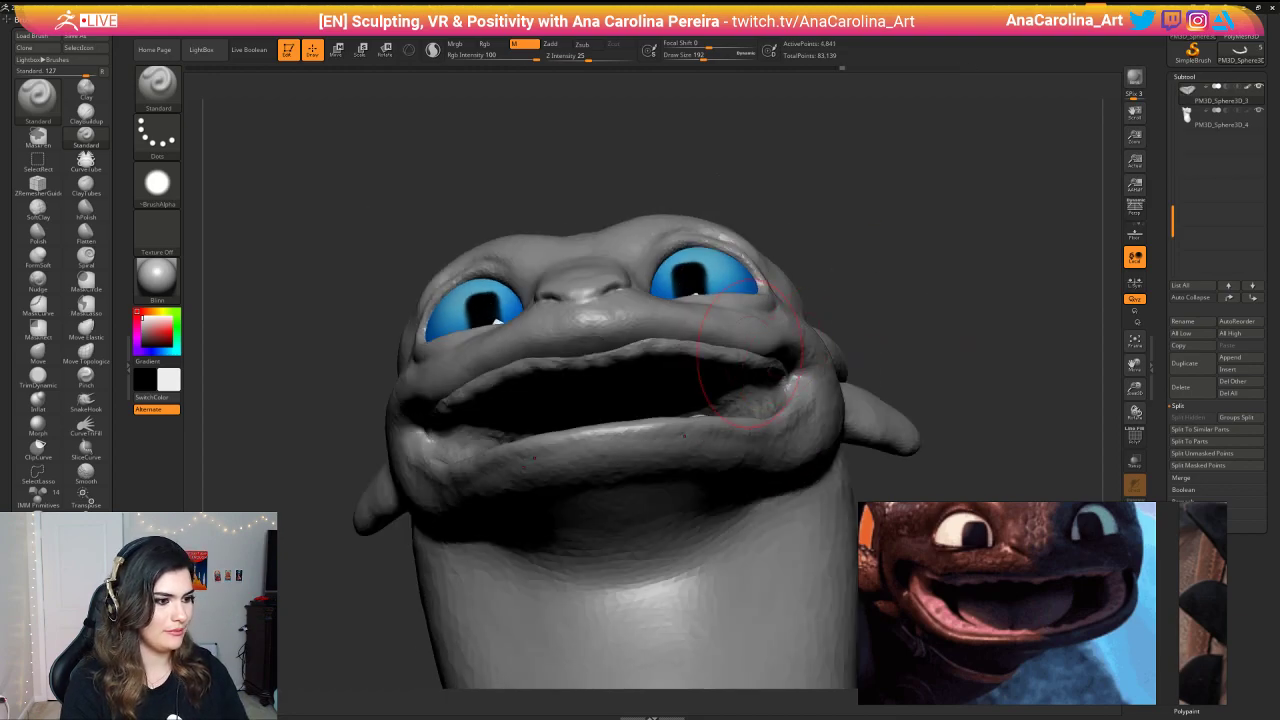
pyautogui.keyDown('alt'); pyautogui.click(685, 347); pyautogui.keyUp('alt')
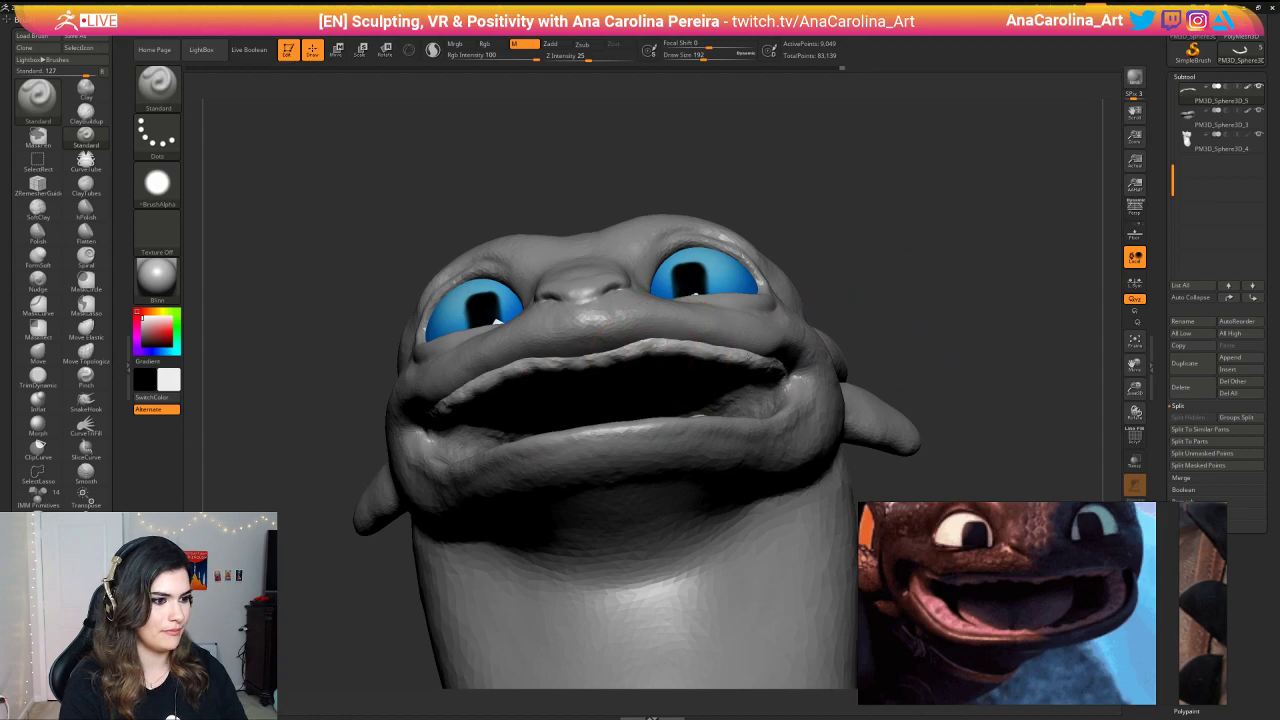
pyautogui.click(731, 69)
pyautogui.moveTo(738, 82)
pyautogui.mouseDown()
pyautogui.moveTo(862, 172)
pyautogui.moveTo(965, 170)
pyautogui.moveTo(700, 285)
pyautogui.mouseUp()
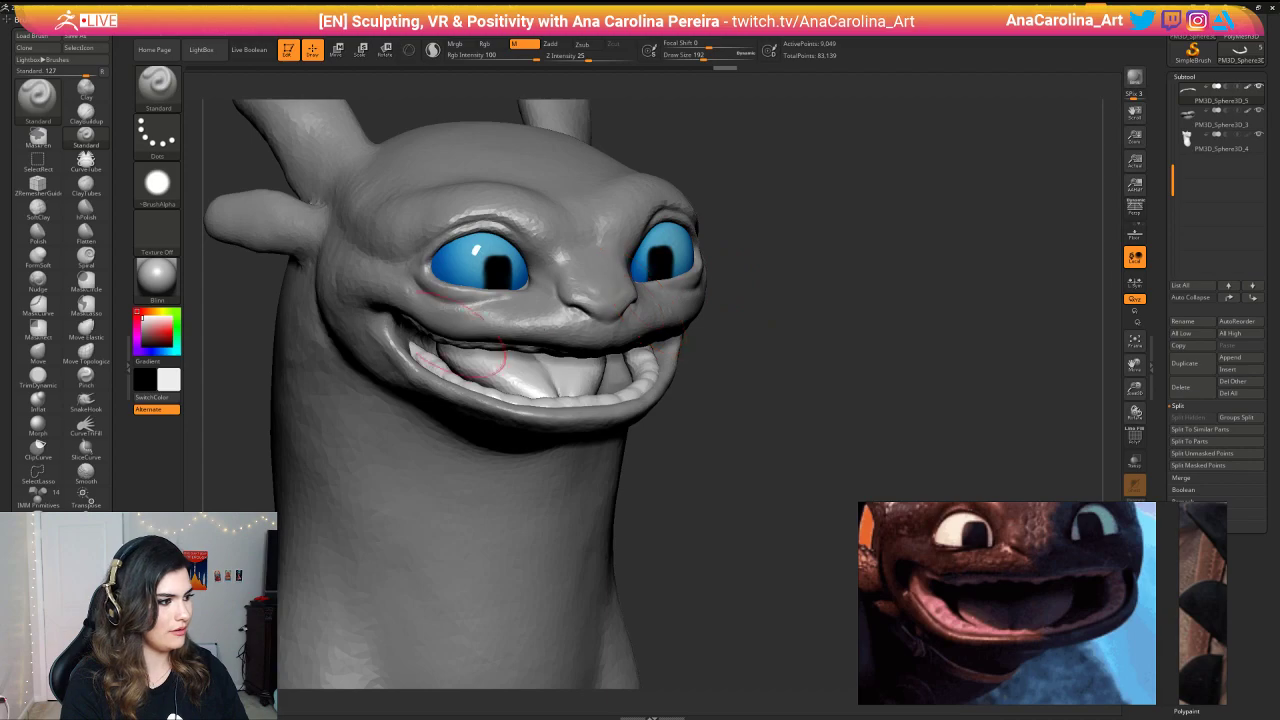
# Step: Set the active material back to BasicMaterial and check the glossy mouth parts against the matte head
pyautogui.click(157, 279)
pyautogui.click(266, 441)
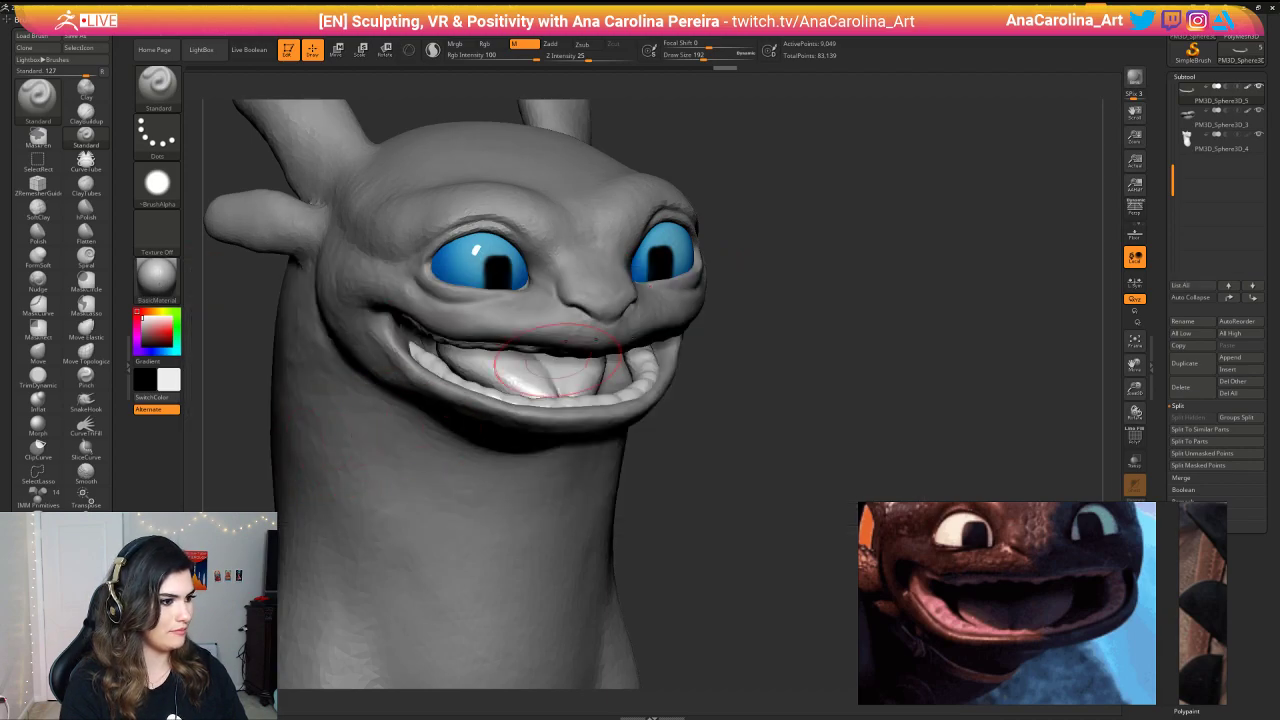
pyautogui.moveTo(940, 245); pyautogui.dragTo(900, 305)
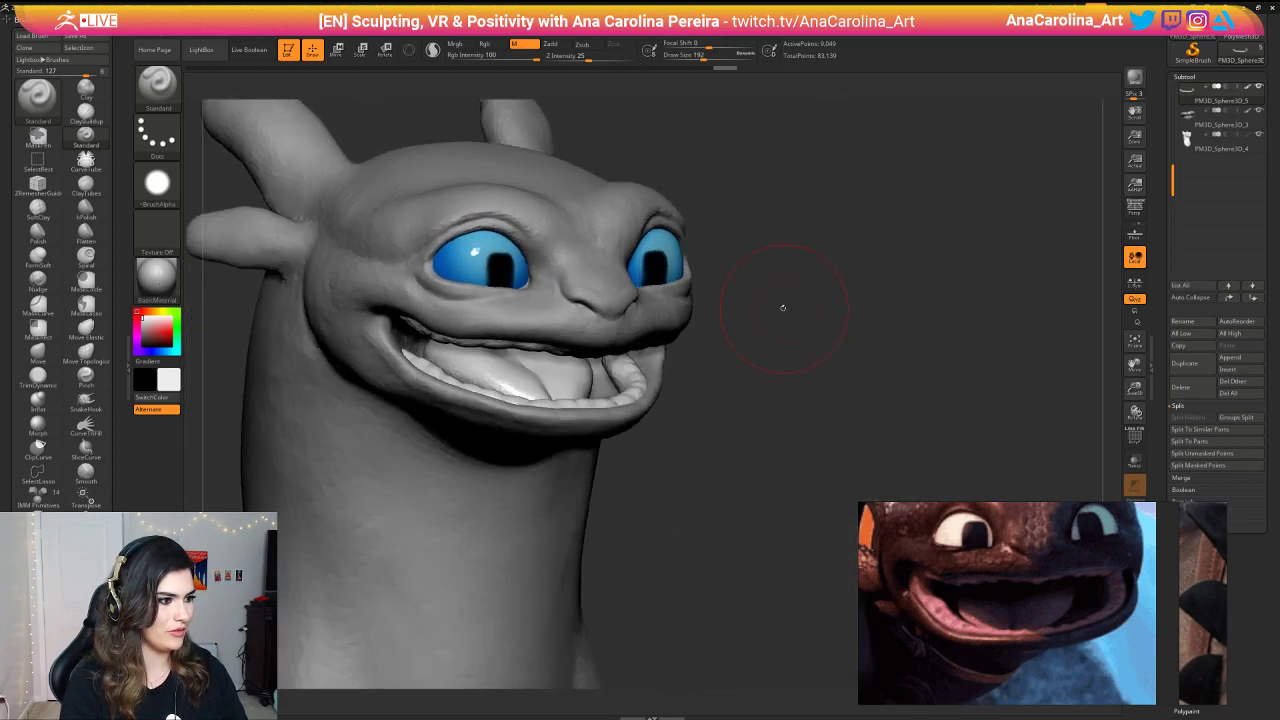
pyautogui.moveTo(783, 306)
pyautogui.keyDown('alt'); pyautogui.mouseDown()
pyautogui.moveTo(783, 265)
pyautogui.moveTo(640, 285)
pyautogui.moveTo(775, 295)
pyautogui.moveTo(830, 280)
pyautogui.moveTo(783, 309)
pyautogui.moveTo(785, 350)
pyautogui.moveTo(786, 305)
pyautogui.moveTo(831, 323)
pyautogui.moveTo(838, 345)
pyautogui.mouseUp(); pyautogui.keyUp('alt')
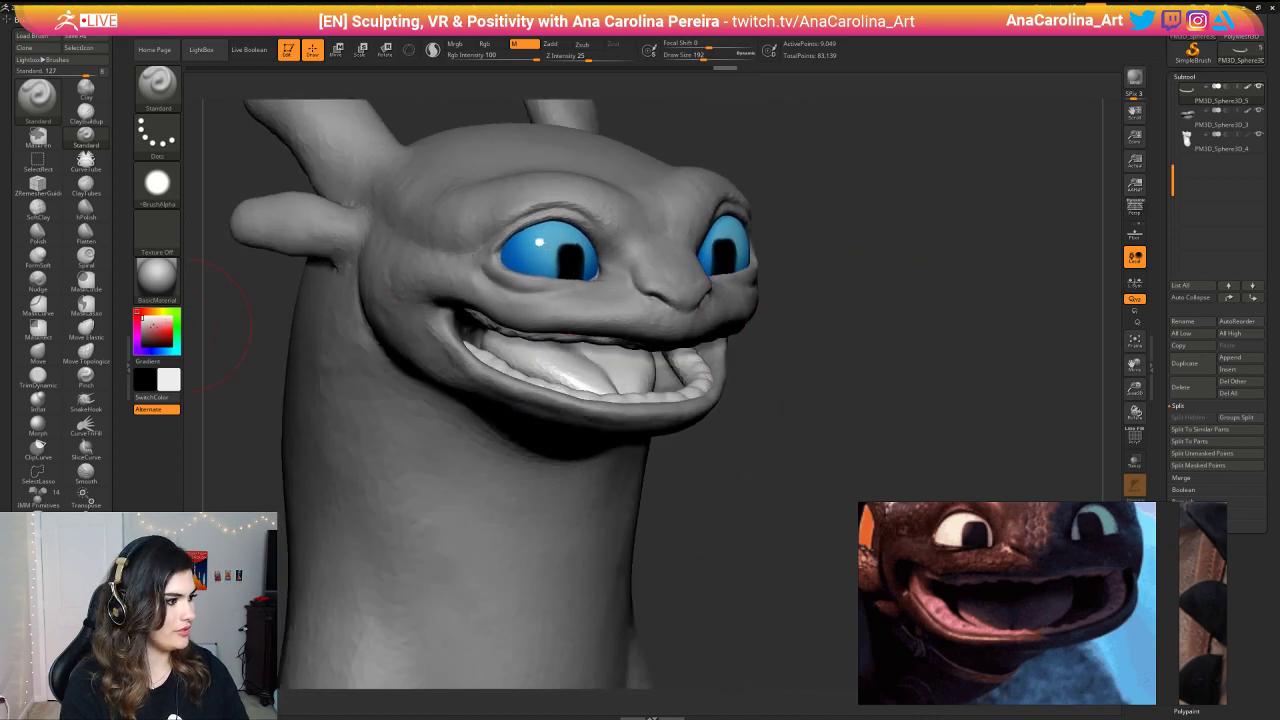
# Step: Try several pink tones and settle on a light pink with RGB values 236, 169, 169 as the active colour
pyautogui.click(153, 326)
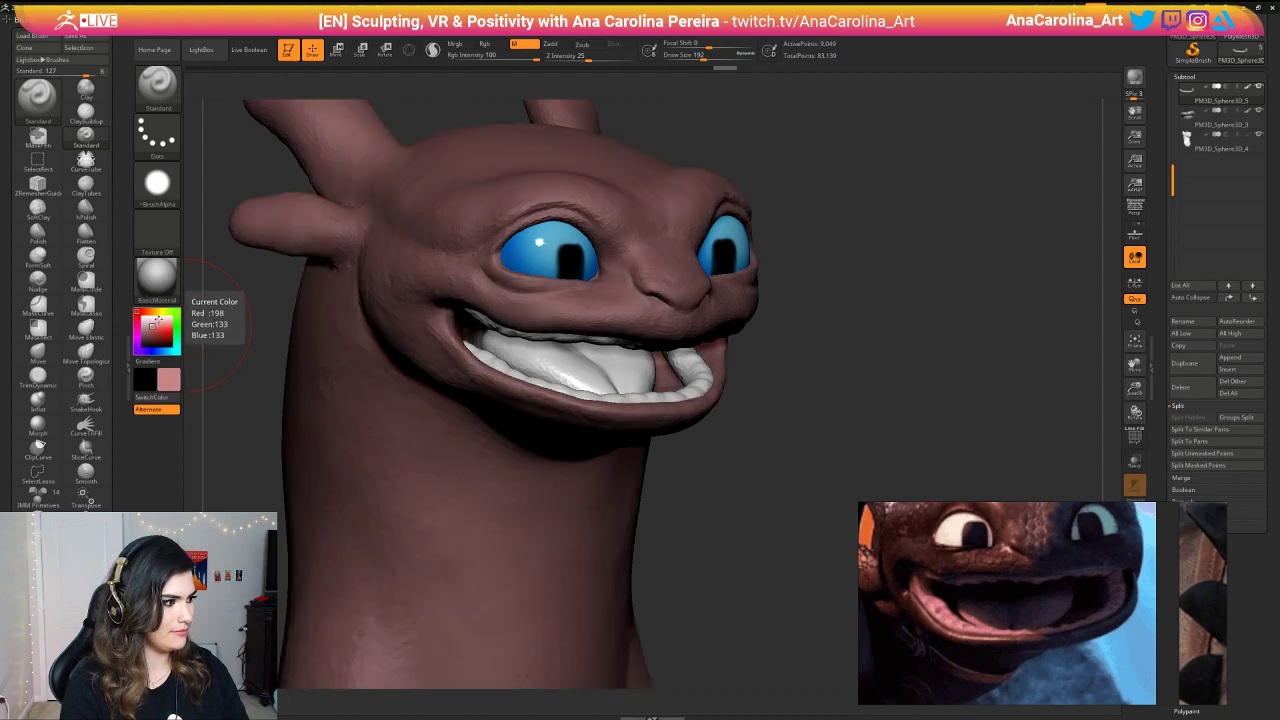
pyautogui.click(152, 324)
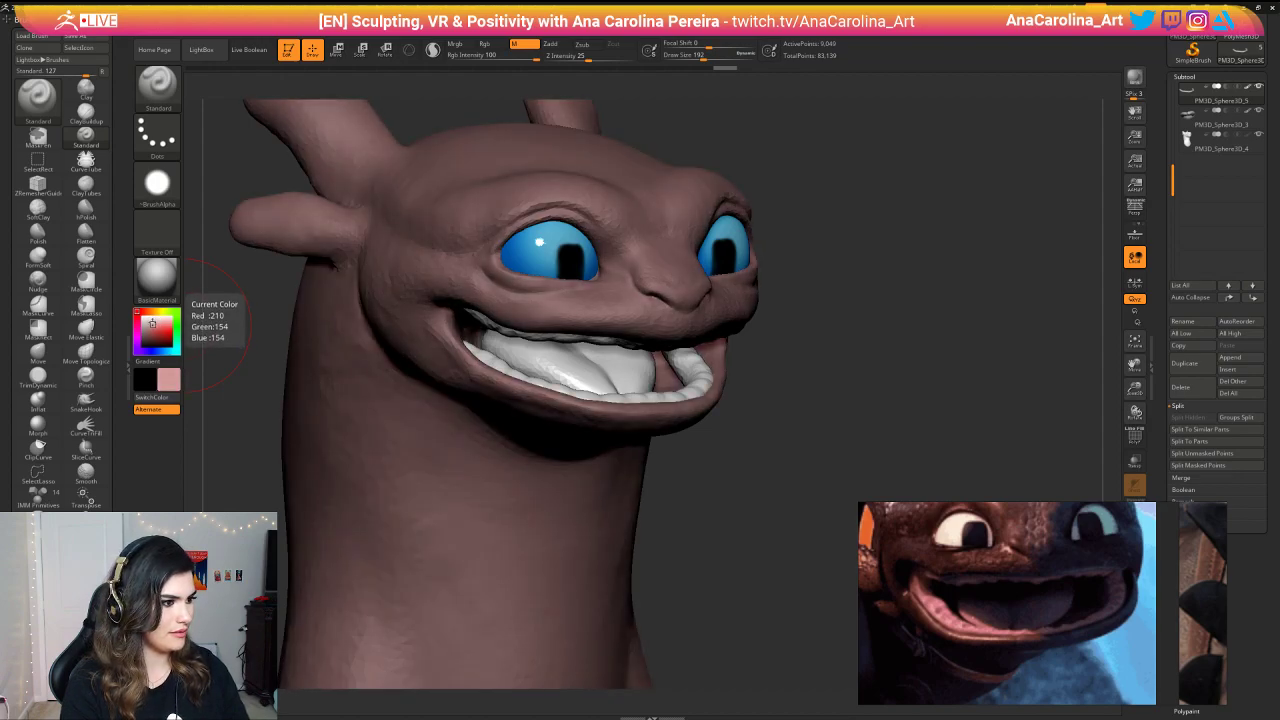
pyautogui.click(154, 319)
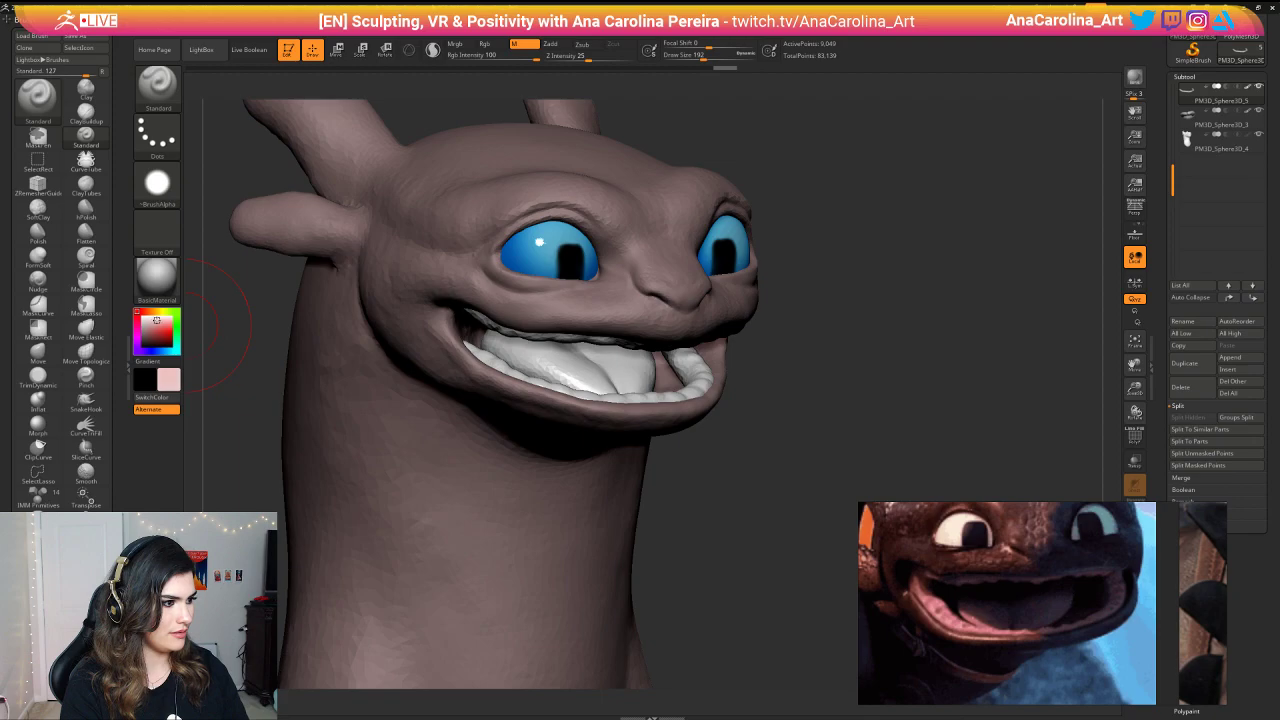
pyautogui.click(159, 318)
pyautogui.click(160, 318)
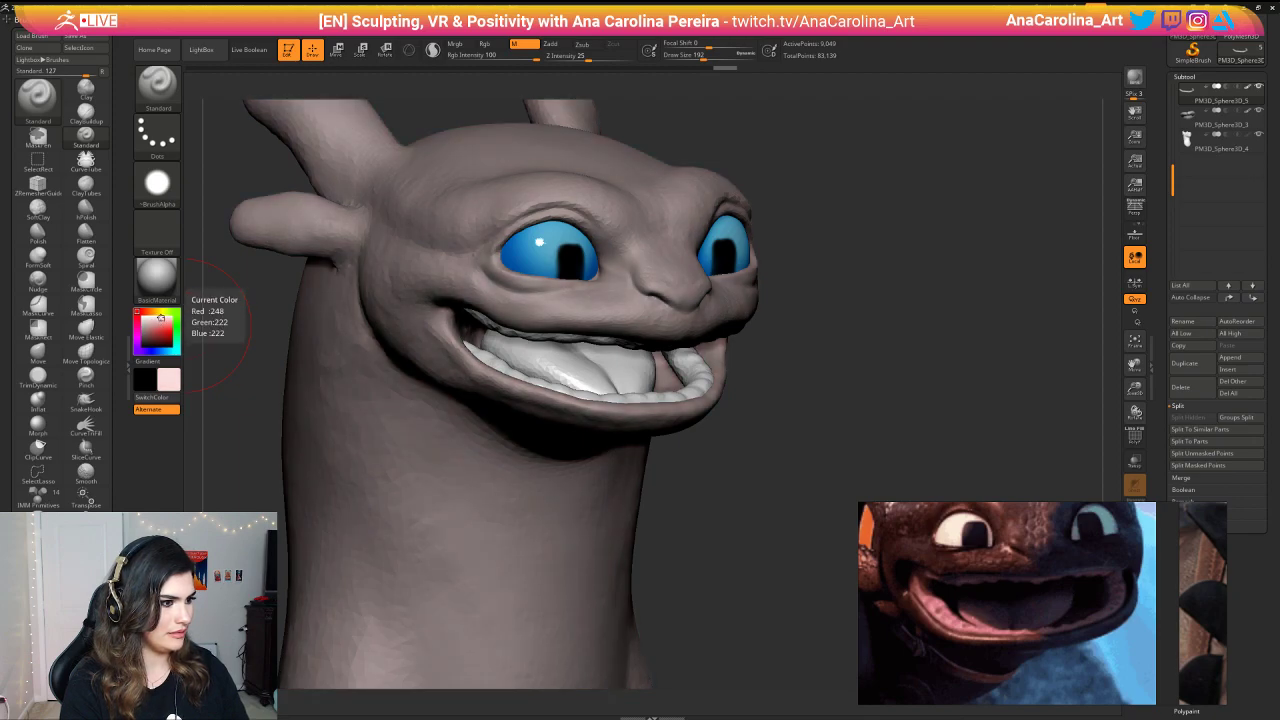
pyautogui.click(160, 320)
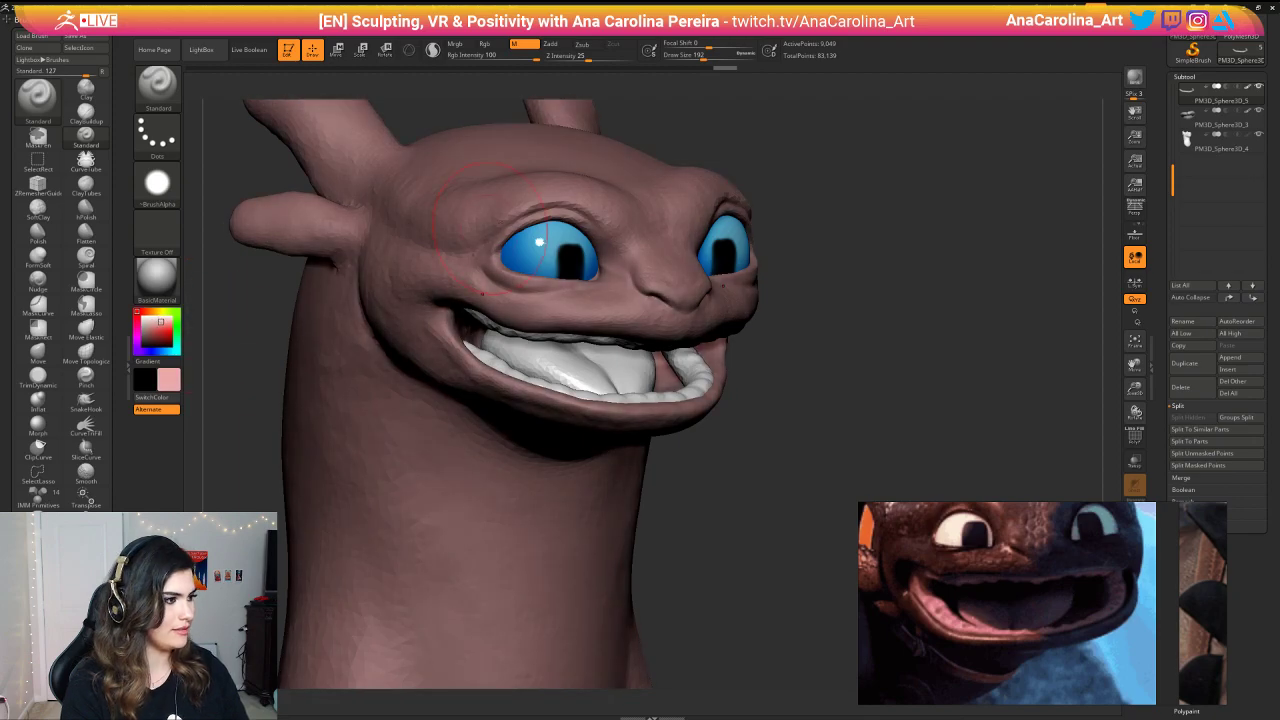
# Step: Fill the tongue with the light pink using only the Rgb channel
pyautogui.keyDown('ctrl'); pyautogui.moveTo(645, 428); pyautogui.dragTo(637, 370, button='right'); pyautogui.keyUp('ctrl')
pyautogui.keyDown('alt'); pyautogui.click(637, 370); pyautogui.keyUp('alt')
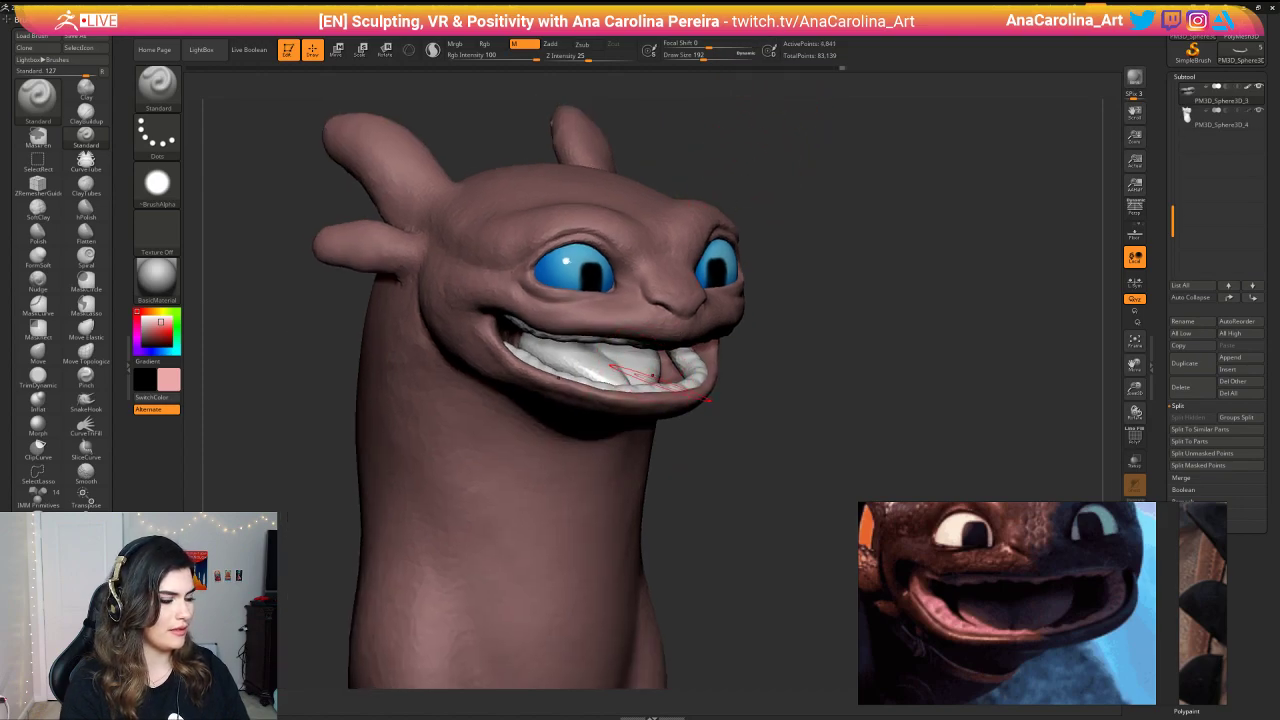
pyautogui.moveTo(256, 20)
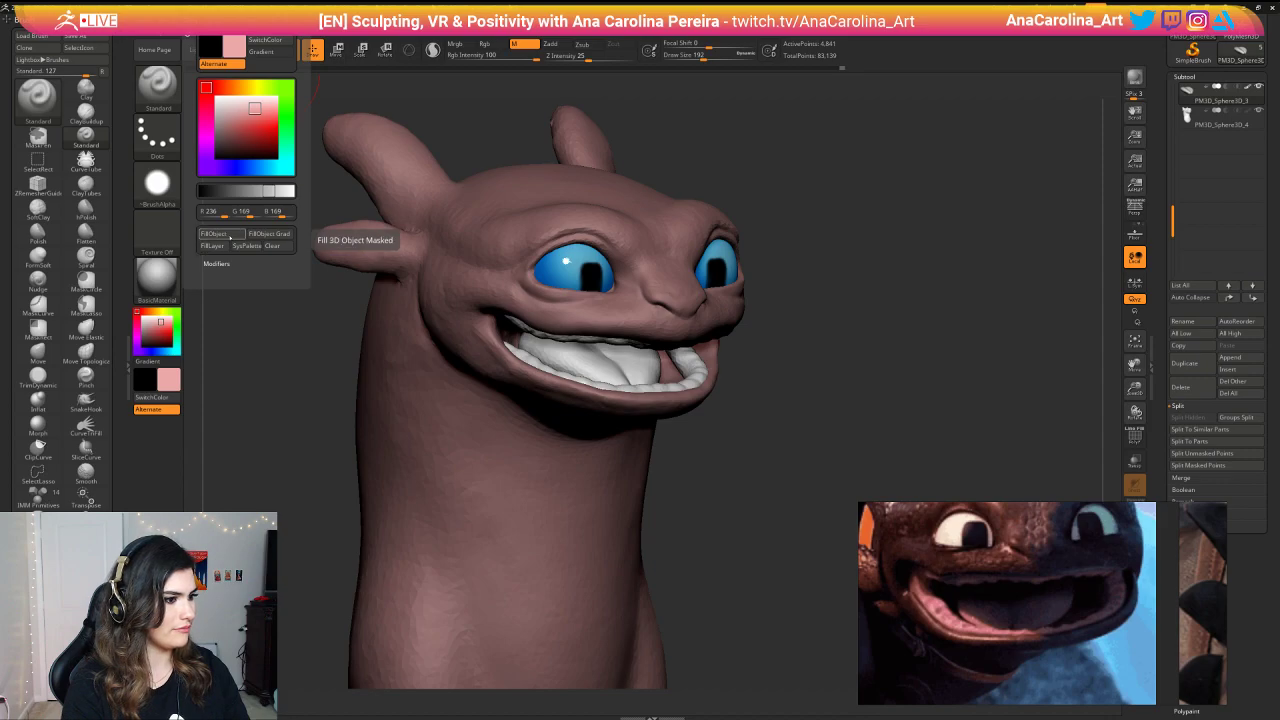
pyautogui.press('space')
pyautogui.click(431, 372)
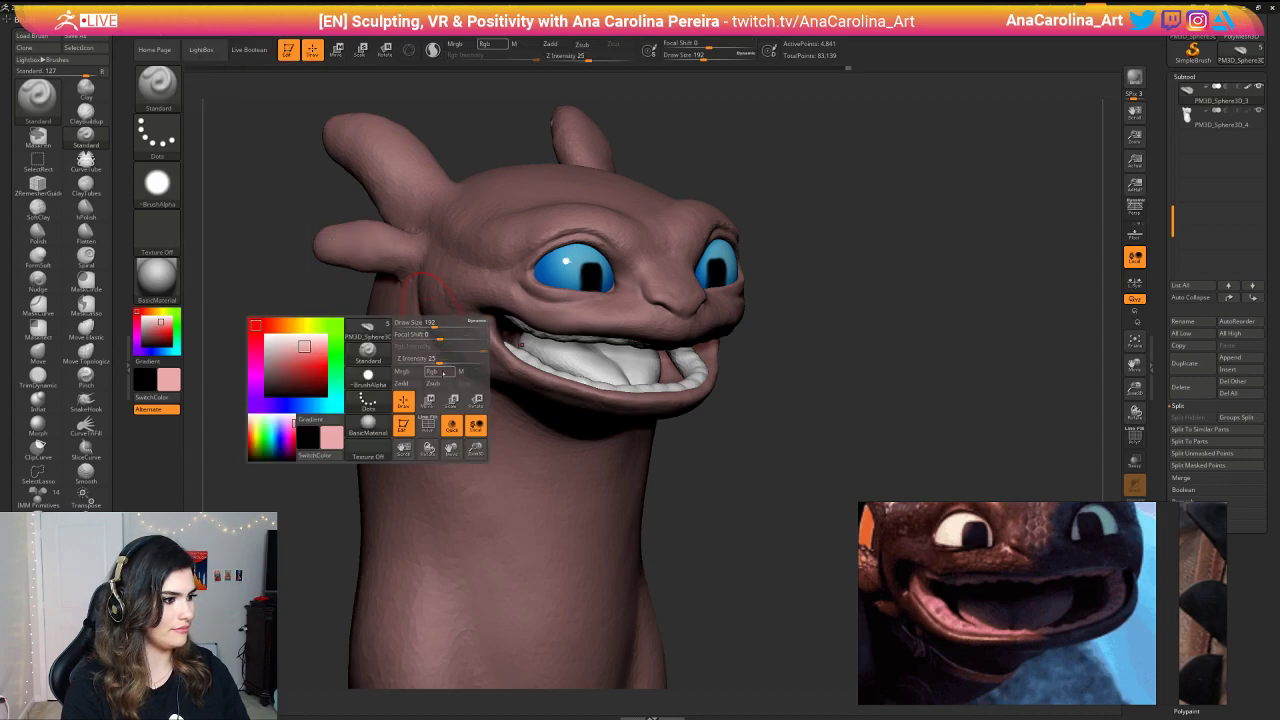
pyautogui.press('space')
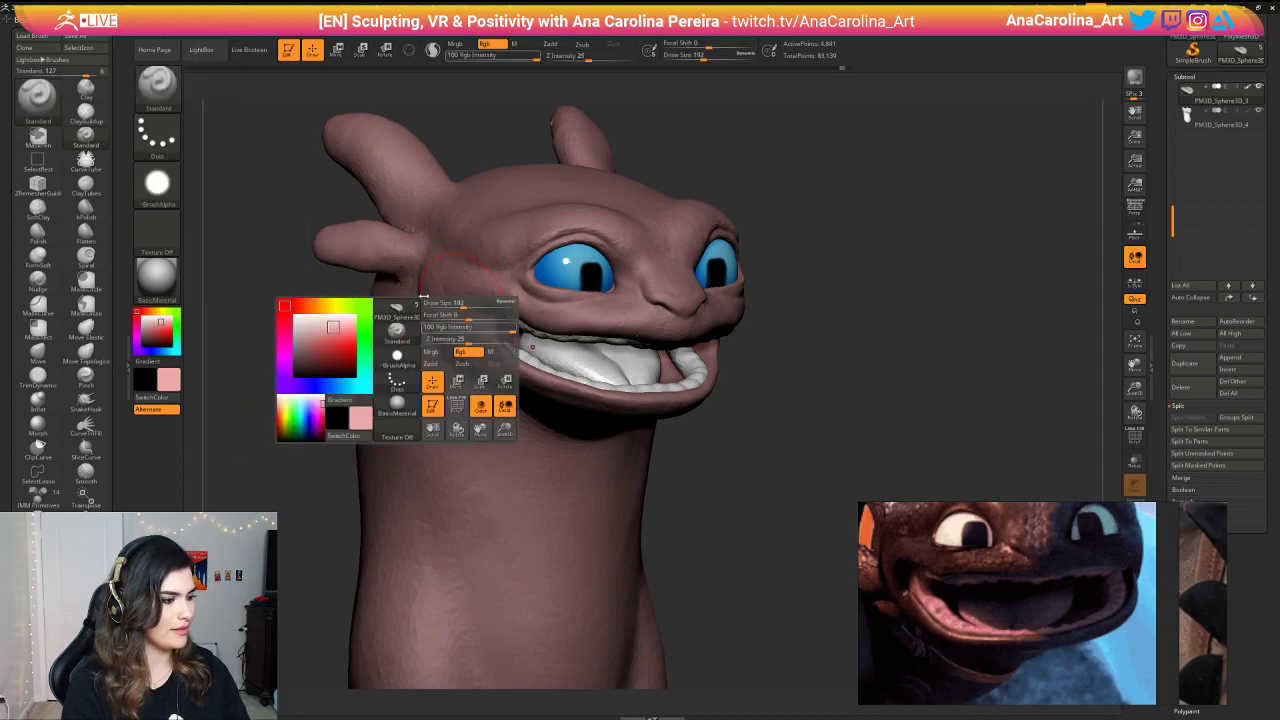
pyautogui.moveTo(224, 20)
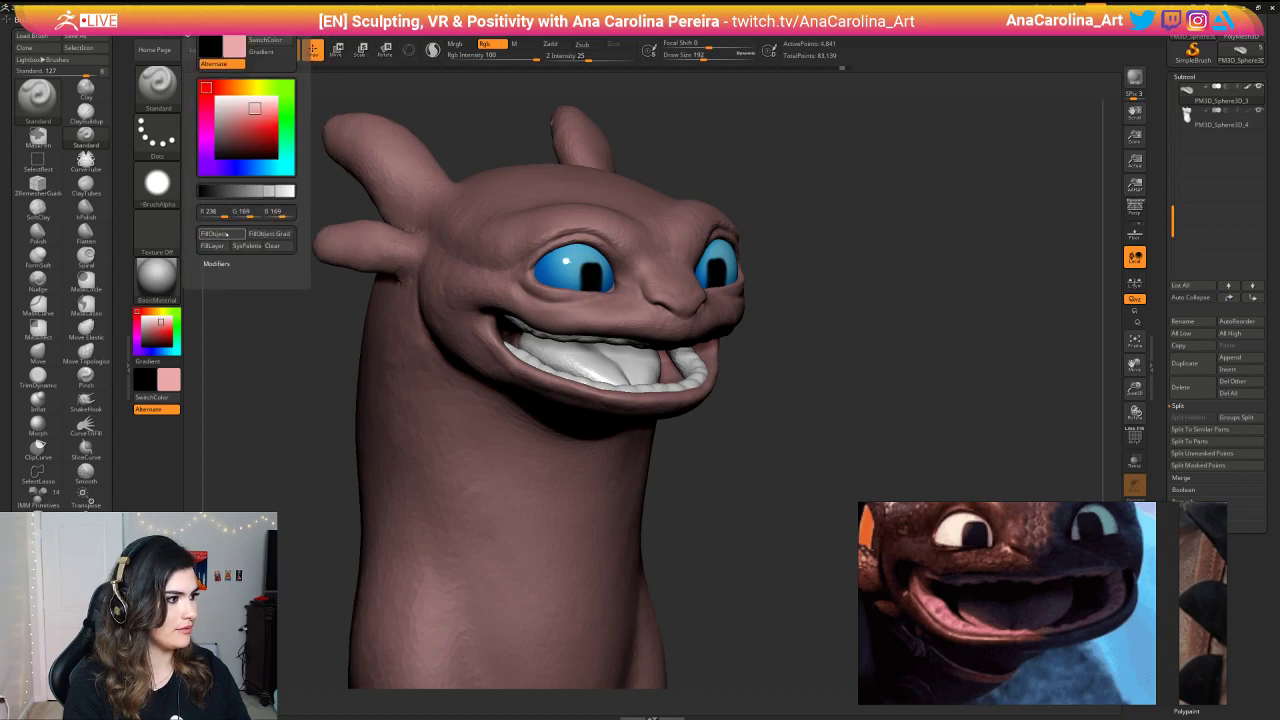
pyautogui.click(219, 235)
# Step: Fill the upper gums with the light pink and reduce the draw size to 140
pyautogui.moveTo(768, 402); pyautogui.dragTo(748, 342)
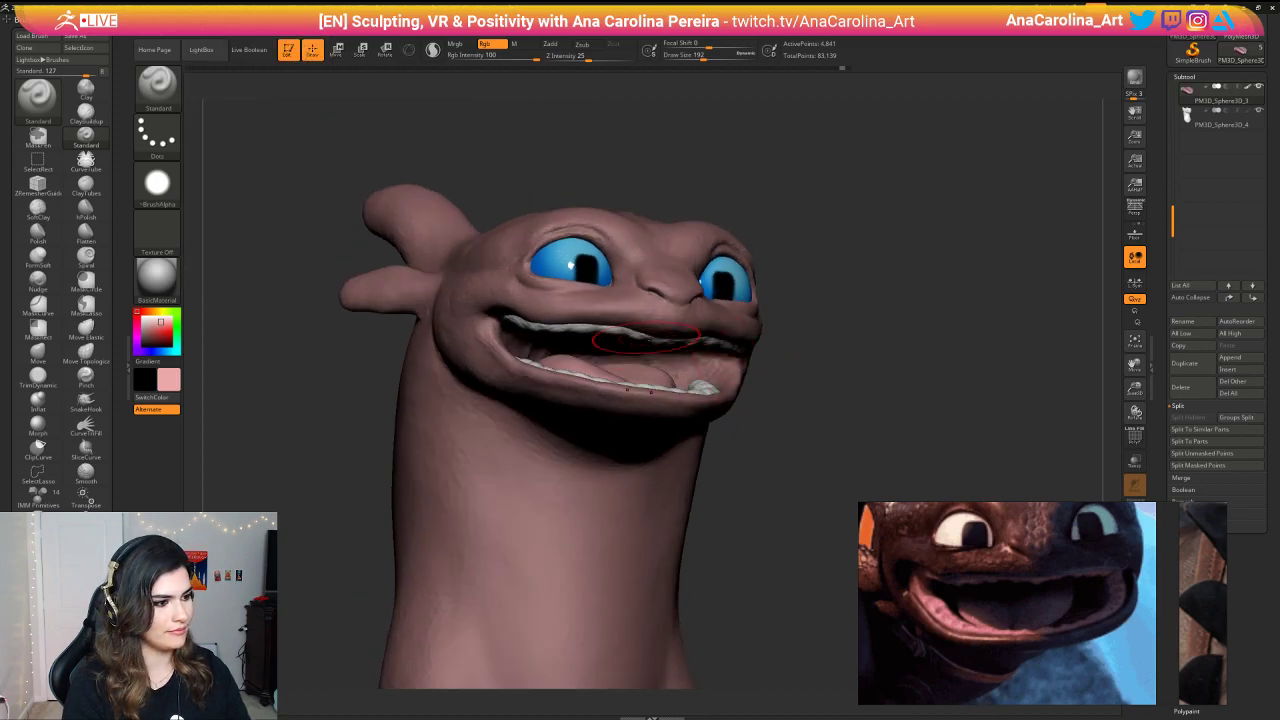
pyautogui.keyDown('alt'); pyautogui.click(624, 333); pyautogui.keyUp('alt')
pyautogui.moveTo(622, 333); pyautogui.dragTo(556, 274, button='right')
pyautogui.press('space')
pyautogui.moveTo(621, 207); pyautogui.dragTo(612, 208)
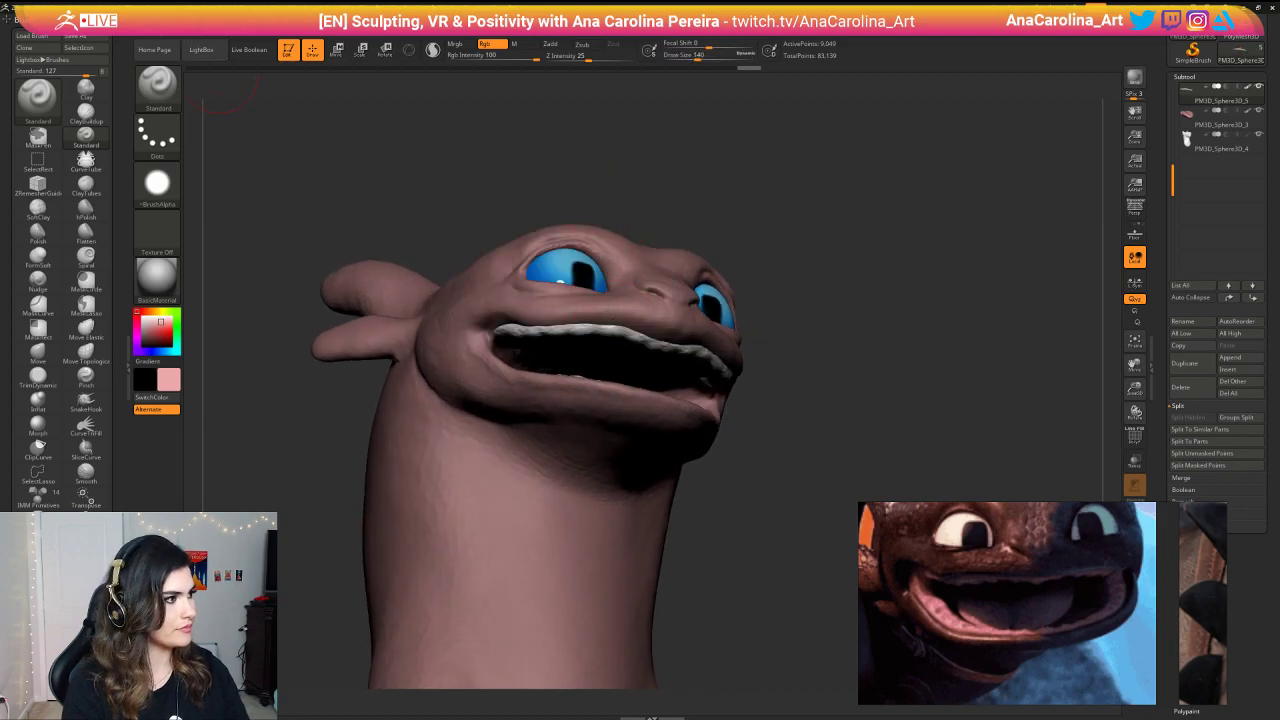
pyautogui.press('space')
pyautogui.press('space')
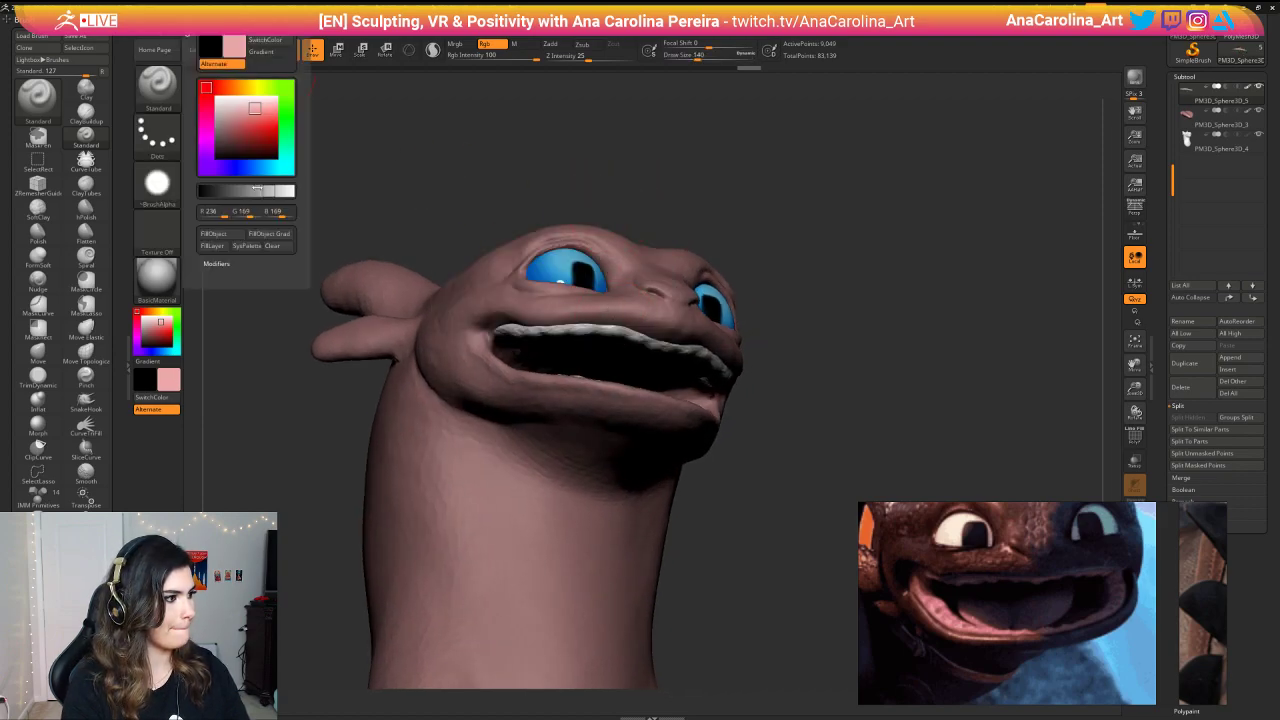
# Step: Fill the lower gums with the light pink and reset the active colour to white
pyautogui.moveTo(380, 223); pyautogui.dragTo(517, 283)
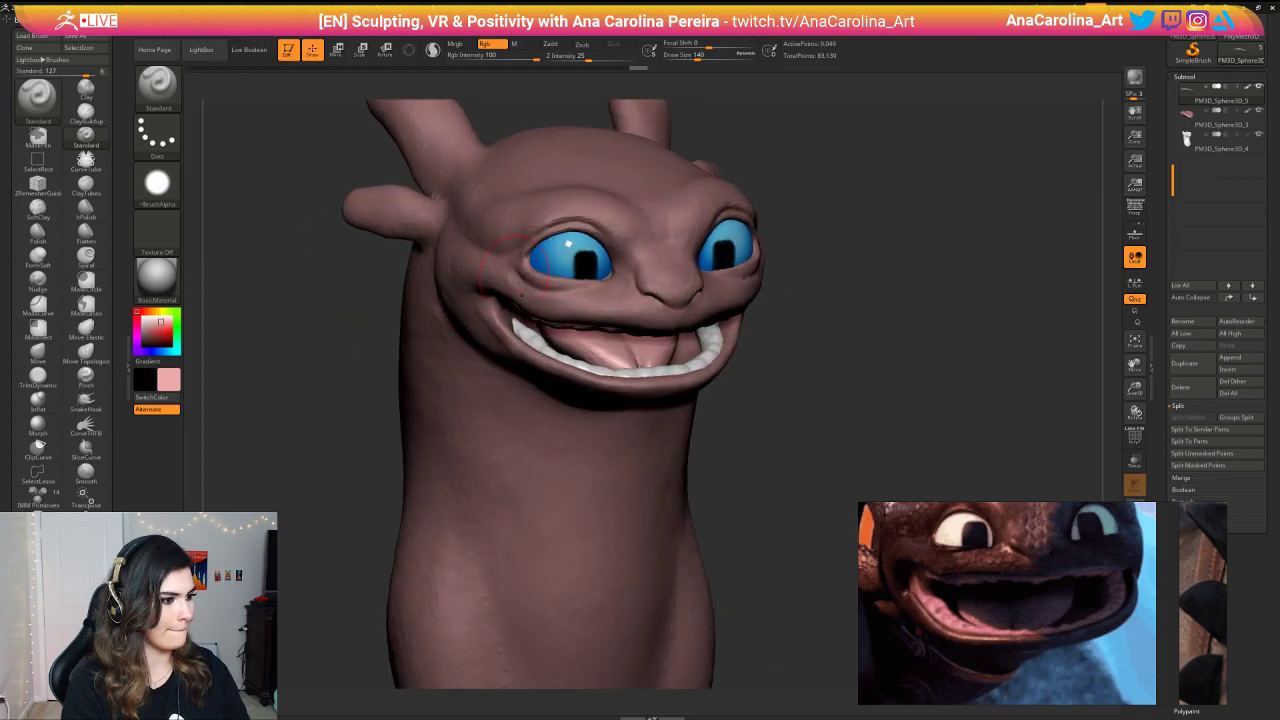
pyautogui.keyDown('alt'); pyautogui.click(646, 372); pyautogui.keyUp('alt')
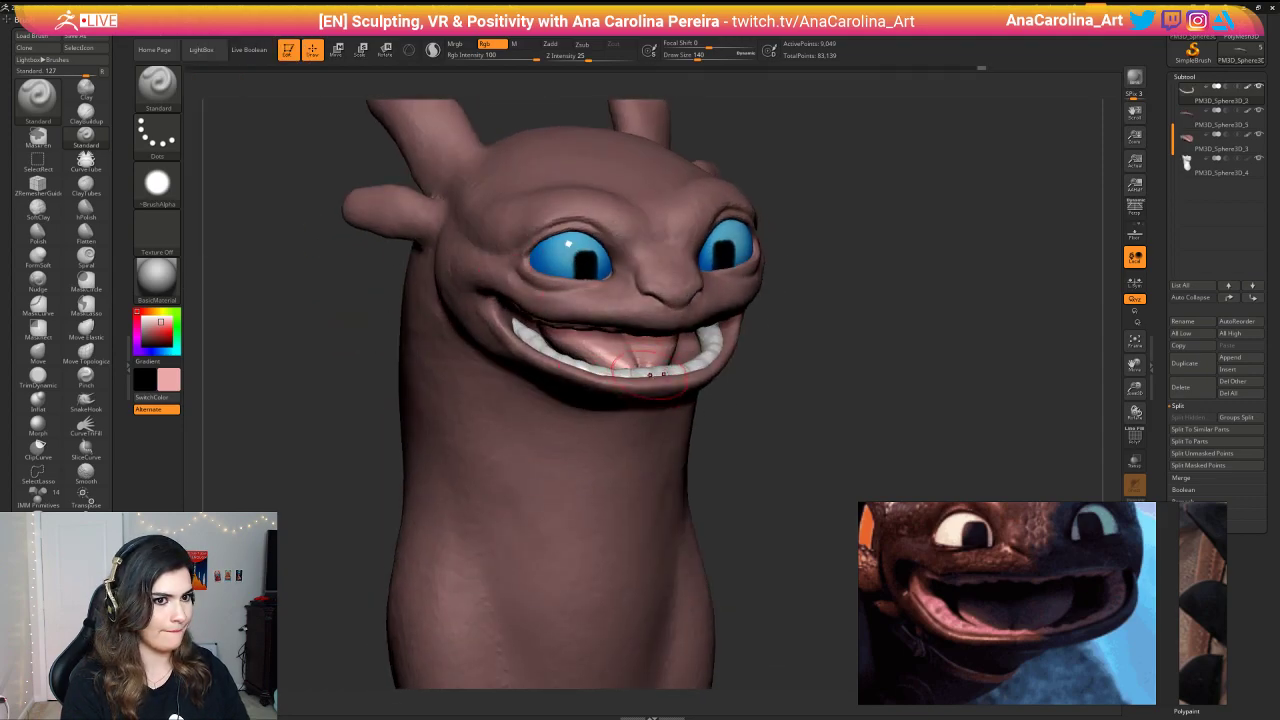
pyautogui.press('space')
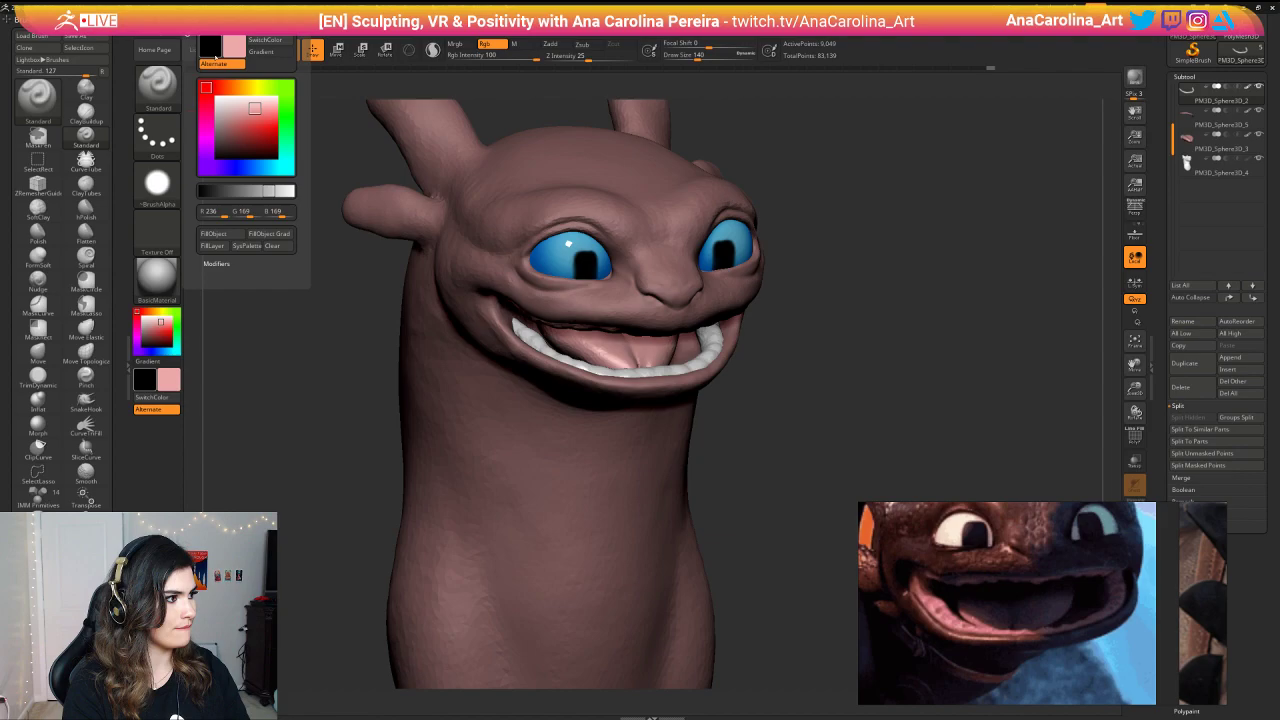
pyautogui.click(215, 234)
pyautogui.moveTo(156, 322)
pyautogui.mouseDown()
pyautogui.moveTo(217, 333)
pyautogui.moveTo(97, 300)
pyautogui.mouseUp()
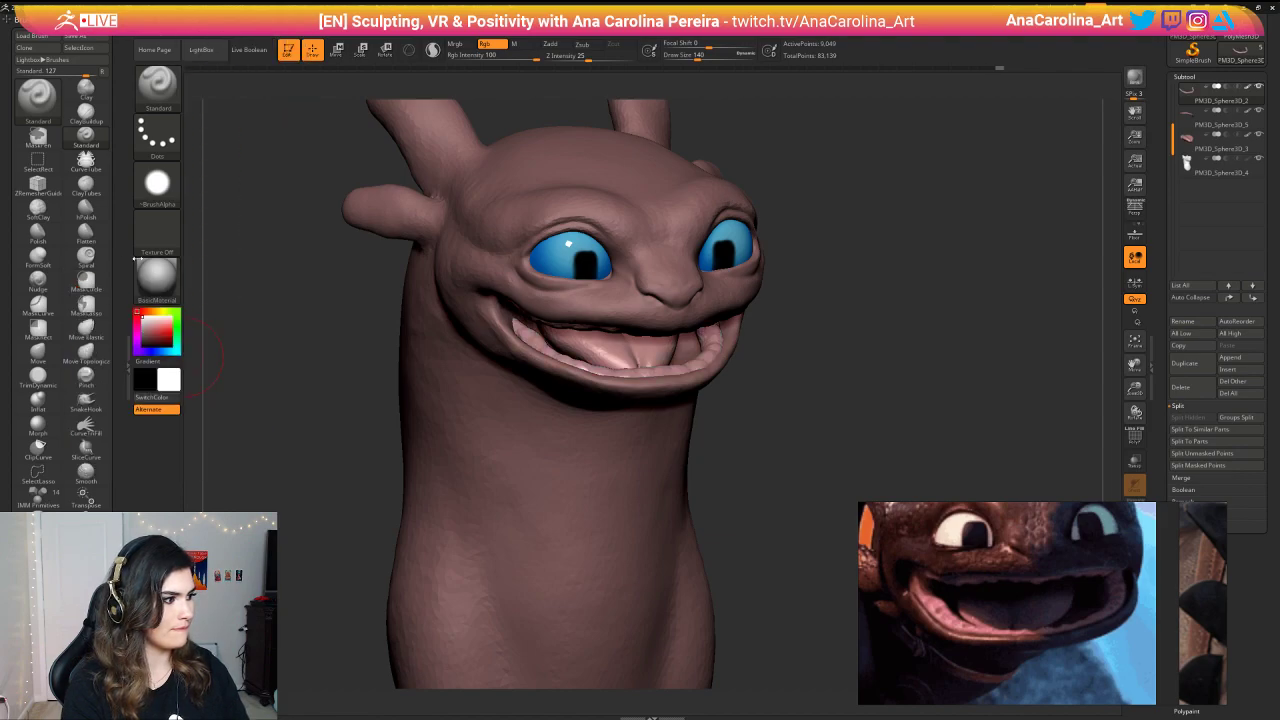
# Step: Inspect the coloured mouth from the front and three-quarter views, and reduce the draw size to 112
pyautogui.press('f')
pyautogui.moveTo(730, 212)
pyautogui.mouseDown()
pyautogui.moveTo(617, 212)
pyautogui.moveTo(790, 314)
pyautogui.moveTo(835, 322)
pyautogui.moveTo(840, 310)
pyautogui.mouseUp()
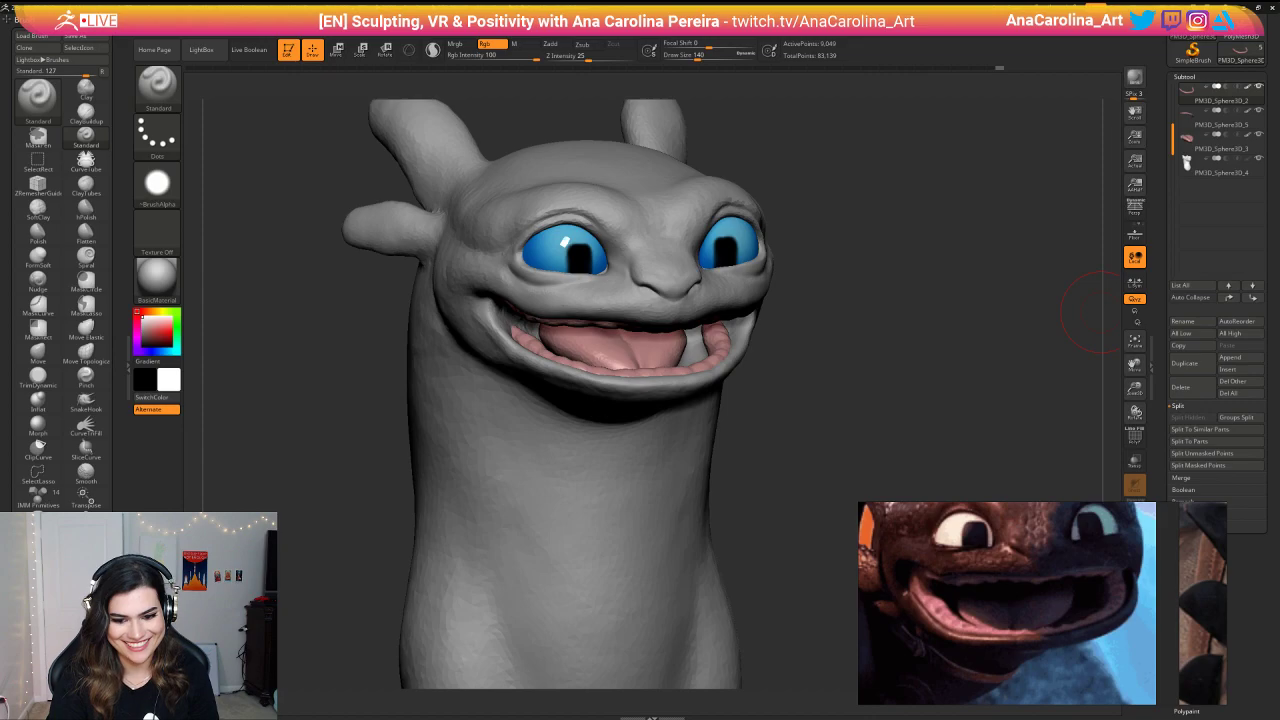
pyautogui.moveTo(966, 439); pyautogui.dragTo(895, 372)
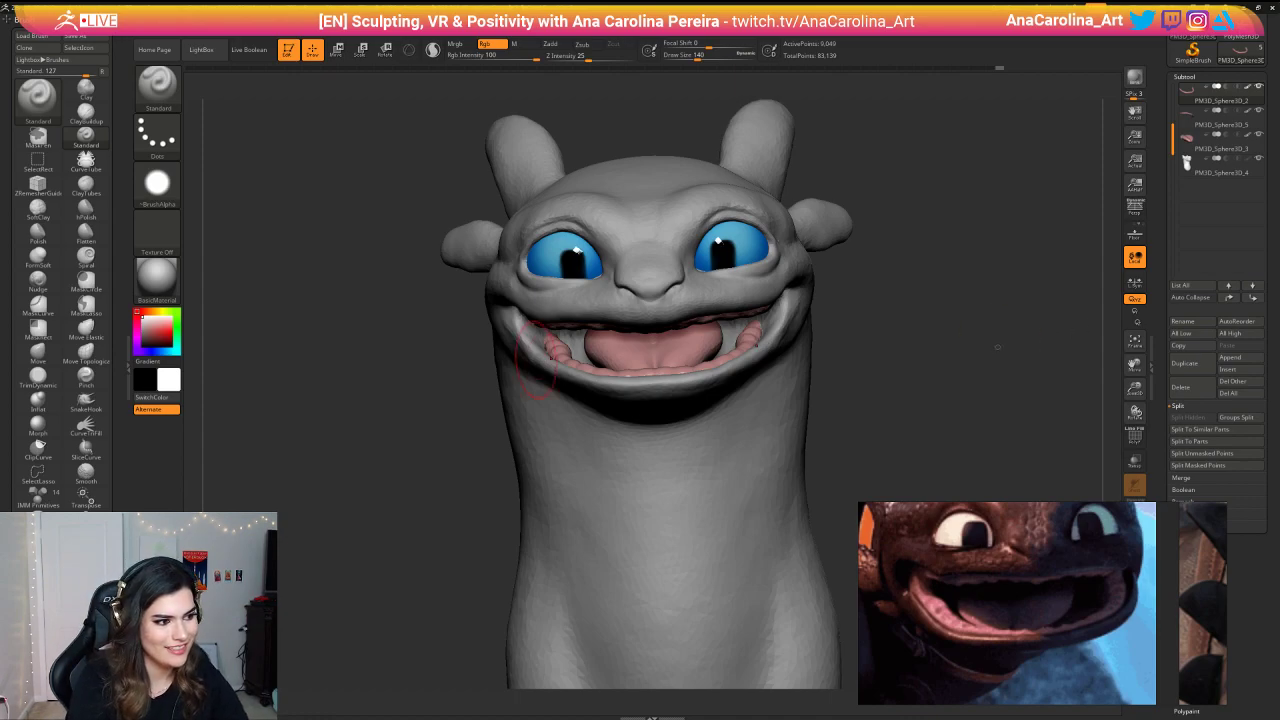
pyautogui.moveTo(997, 347); pyautogui.dragTo(1064, 345)
pyautogui.keyDown('alt'); pyautogui.moveTo(1000, 380); pyautogui.dragTo(870, 335); pyautogui.keyUp('alt')
pyautogui.moveTo(870, 335)
pyautogui.mouseDown()
pyautogui.moveTo(914, 333)
pyautogui.moveTo(838, 325)
pyautogui.moveTo(862, 368)
pyautogui.moveTo(886, 358)
pyautogui.moveTo(890, 327)
pyautogui.moveTo(906, 396)
pyautogui.moveTo(930, 356)
pyautogui.moveTo(920, 391)
pyautogui.mouseUp()
pyautogui.press('space')
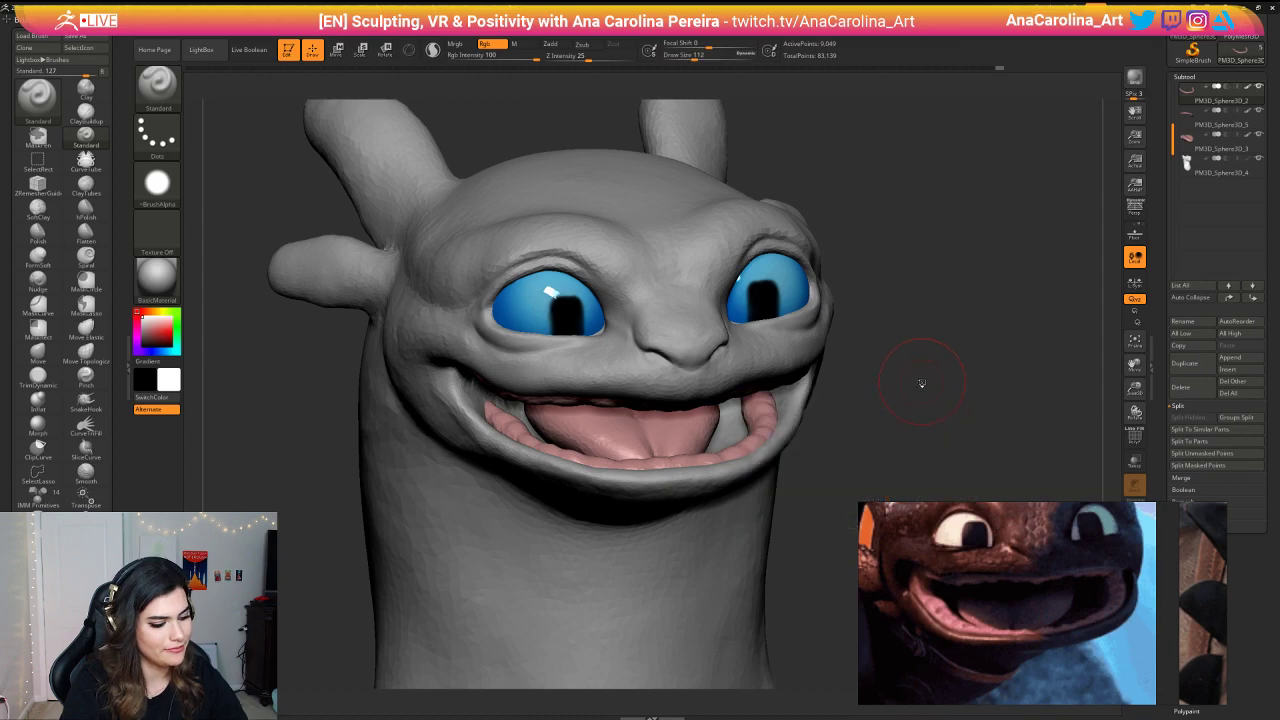
# Step: Switch to the ClayBuildup brush and make the dragon's head the active subtool
pyautogui.press('b')
pyautogui.press('c')
pyautogui.press('b')
pyautogui.moveTo(902, 363)
pyautogui.mouseDown(button='right')
pyautogui.moveTo(910, 353)
pyautogui.moveTo(540, 432)
pyautogui.mouseUp(button='right')
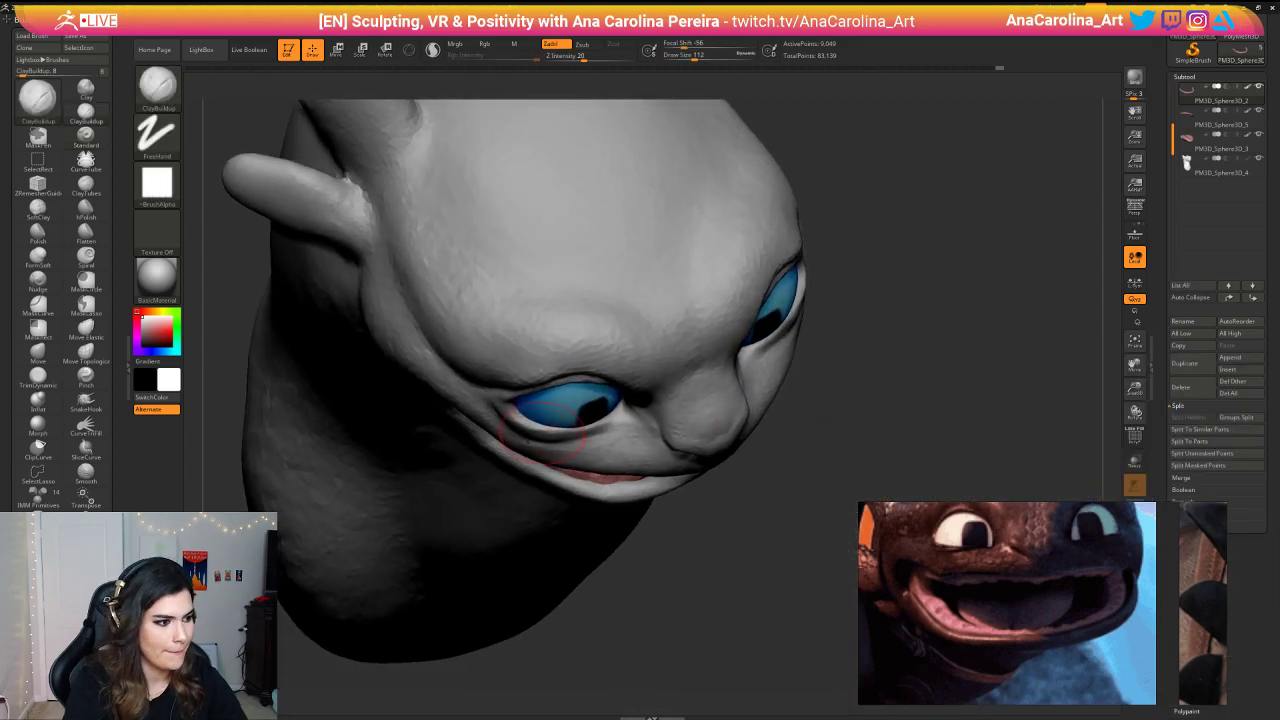
pyautogui.moveTo(543, 432)
pyautogui.keyDown('shift'); pyautogui.mouseDown()
pyautogui.moveTo(640, 420)
pyautogui.moveTo(560, 432)
pyautogui.mouseUp(); pyautogui.keyUp('shift')
pyautogui.keyDown('alt'); pyautogui.click(704, 380); pyautogui.keyUp('alt')
pyautogui.moveTo(560, 432)
pyautogui.mouseDown(button='right')
pyautogui.moveTo(556, 395)
pyautogui.moveTo(590, 300)
pyautogui.mouseUp(button='right')
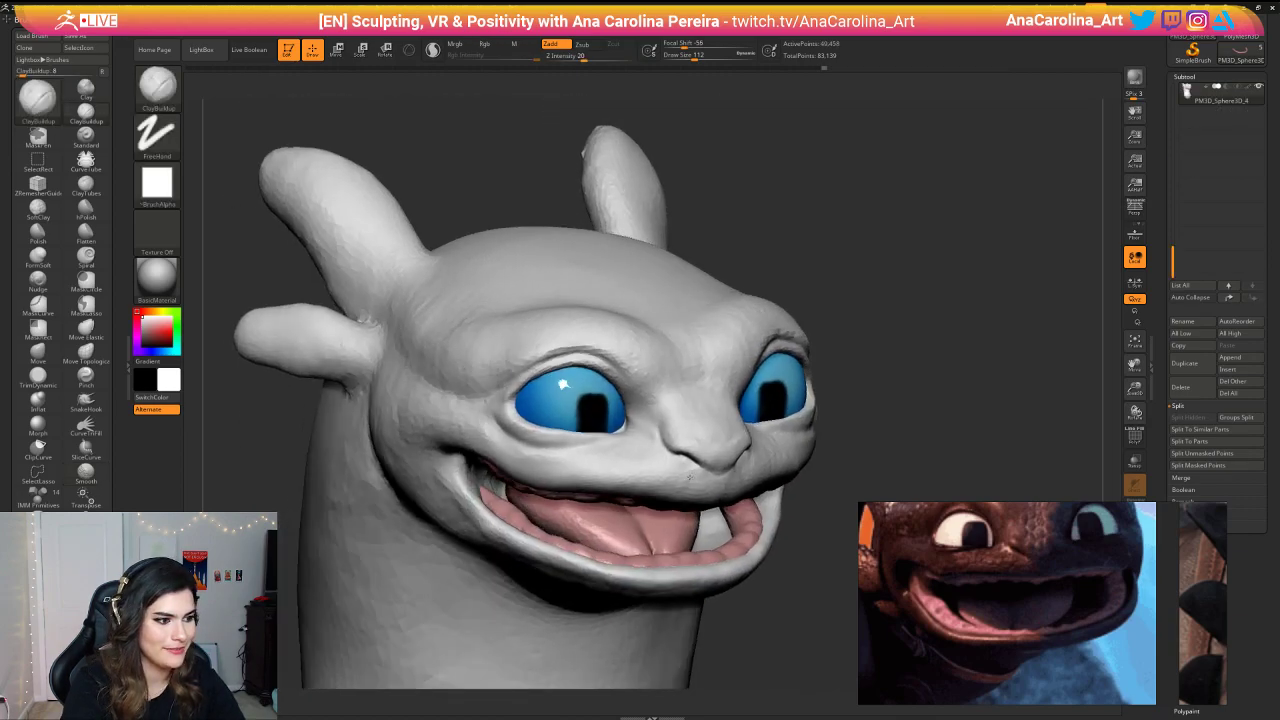
# Step: Try adjusting the upper eyelid and brow with the Move brush at draw size 83, and undo the last pull
pyautogui.moveTo(908, 297); pyautogui.dragTo(860, 262, button='right')
pyautogui.keyDown('ctrl'); pyautogui.moveTo(860, 262); pyautogui.dragTo(881, 313, button='right'); pyautogui.keyUp('ctrl')
pyautogui.press('b')
pyautogui.press('m')
pyautogui.press('v')
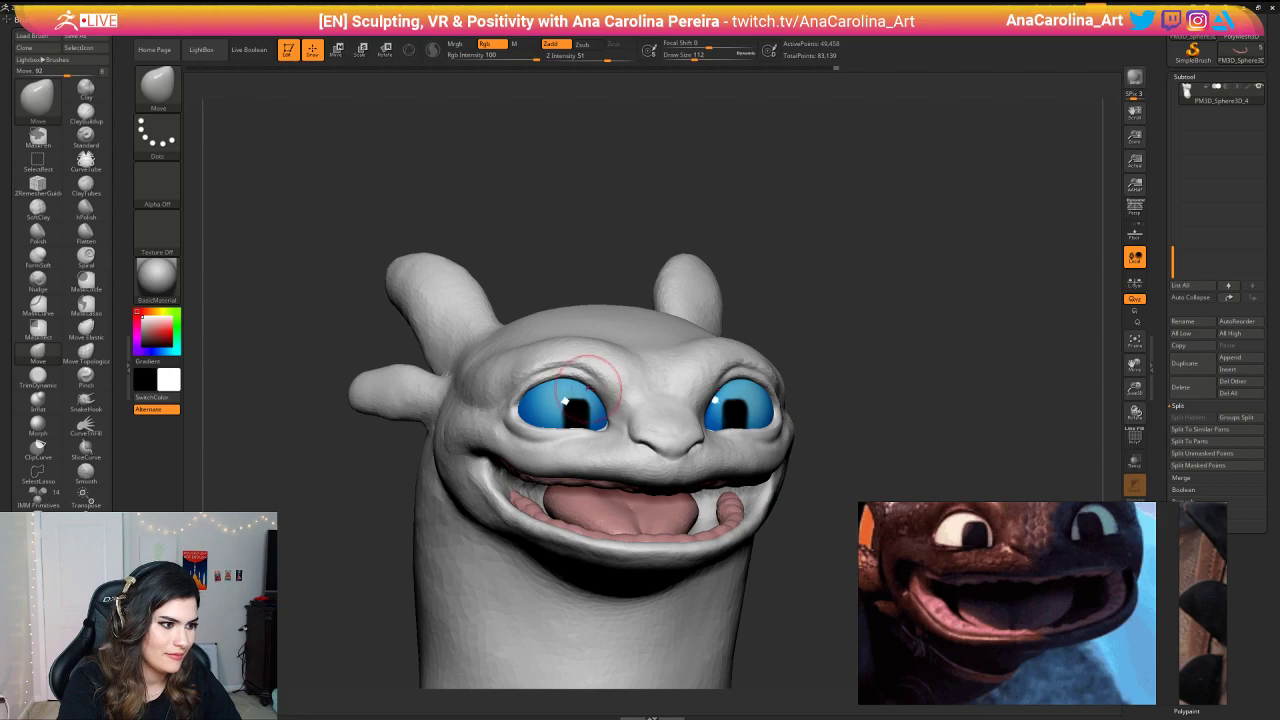
pyautogui.press('s')
pyautogui.moveTo(550, 392); pyautogui.dragTo(543, 392)
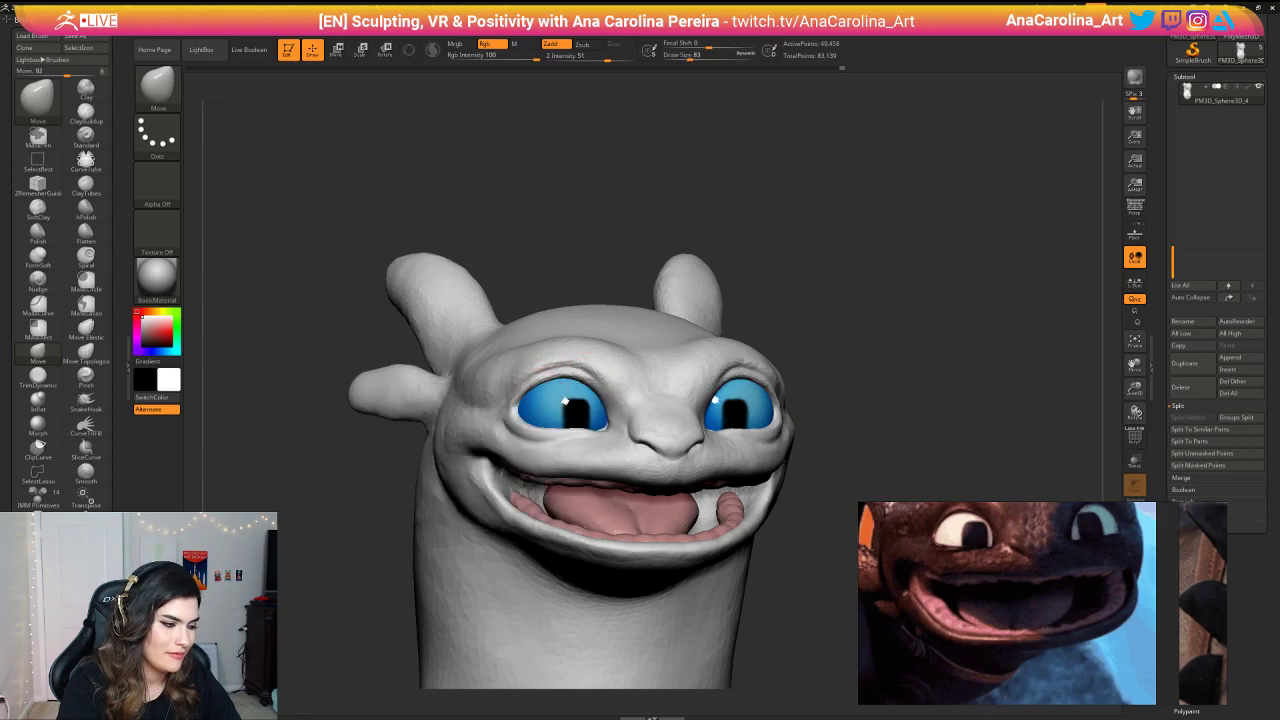
pyautogui.moveTo(556, 277)
pyautogui.mouseDown()
pyautogui.moveTo(562, 222)
pyautogui.moveTo(593, 314)
pyautogui.moveTo(635, 364)
pyautogui.mouseUp()
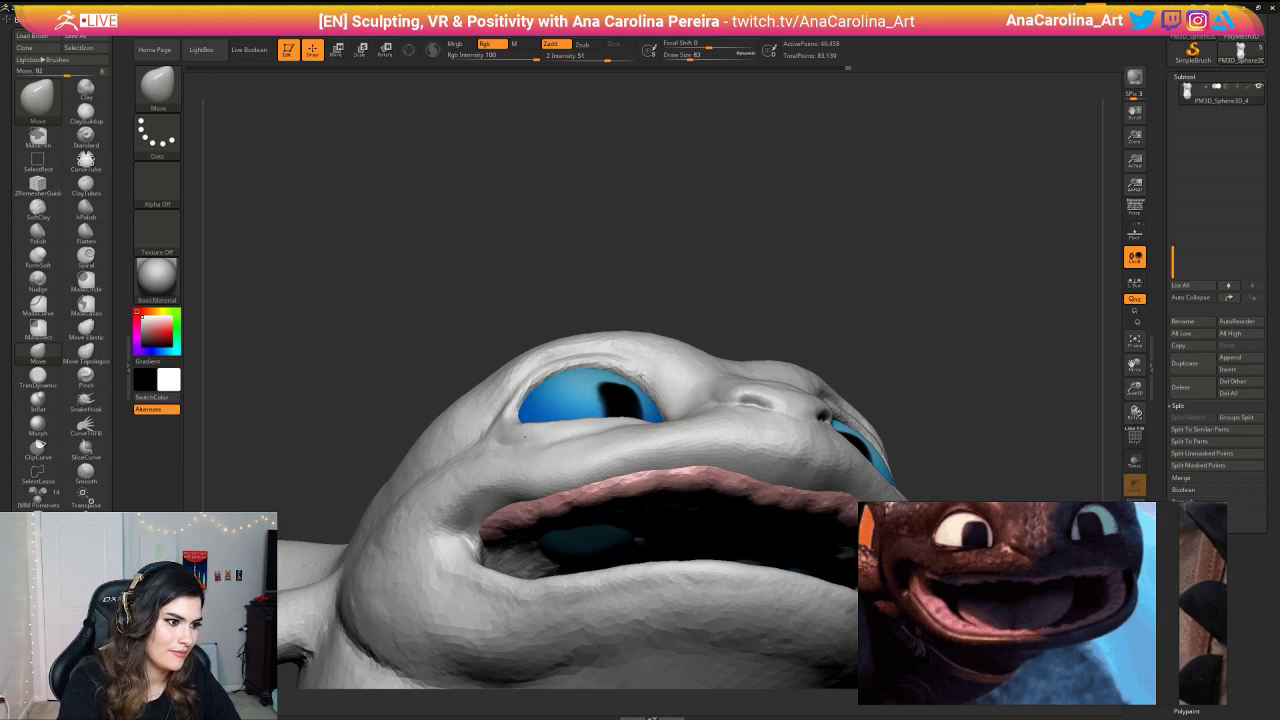
pyautogui.moveTo(564, 362); pyautogui.dragTo(562, 354)
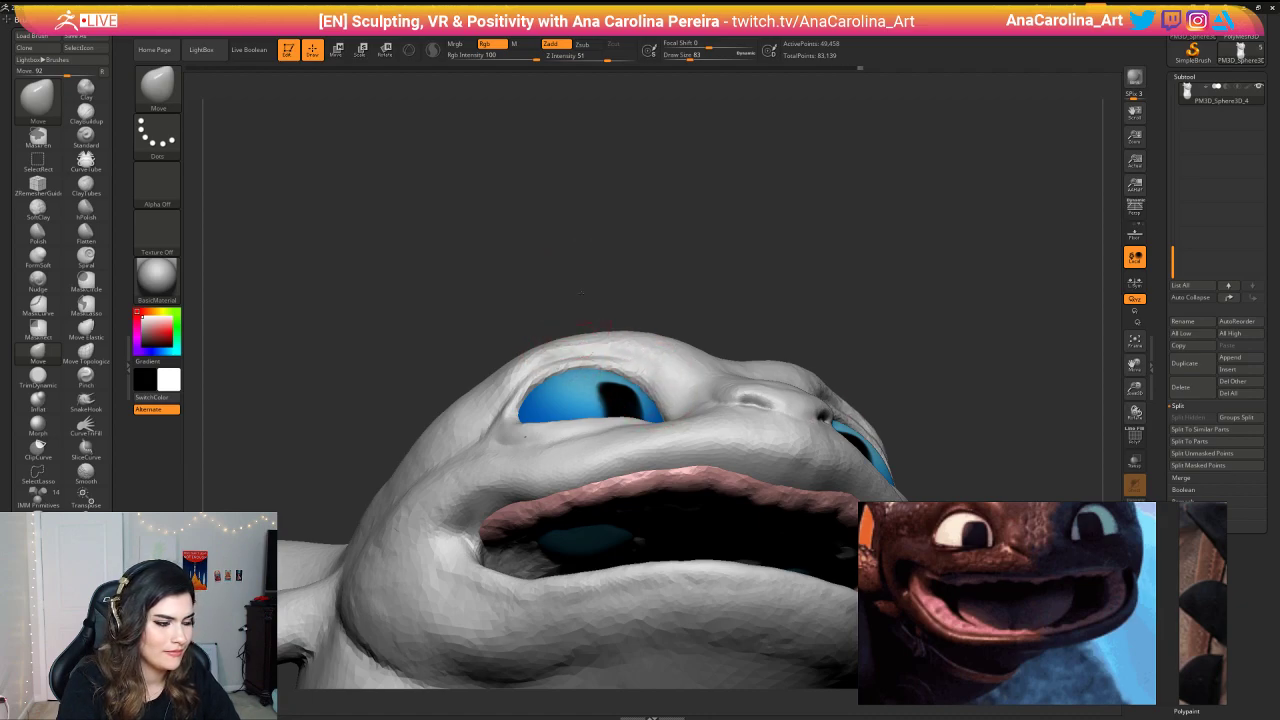
pyautogui.moveTo(590, 270)
pyautogui.mouseDown()
pyautogui.moveTo(568, 300)
pyautogui.moveTo(606, 310)
pyautogui.moveTo(601, 334)
pyautogui.moveTo(564, 333)
pyautogui.mouseUp()
pyautogui.hotkey('ctrl', 'z')
# Step: Reduce the Move brush's draw size to 71 and review the head in three-quarter view
pyautogui.moveTo(581, 288)
pyautogui.mouseDown()
pyautogui.moveTo(579, 302)
pyautogui.moveTo(629, 320)
pyautogui.mouseUp()
pyautogui.moveTo(706, 246)
pyautogui.mouseDown()
pyautogui.moveTo(650, 249)
pyautogui.moveTo(686, 206)
pyautogui.moveTo(757, 295)
pyautogui.mouseUp()
pyautogui.press('f')
pyautogui.press('space')
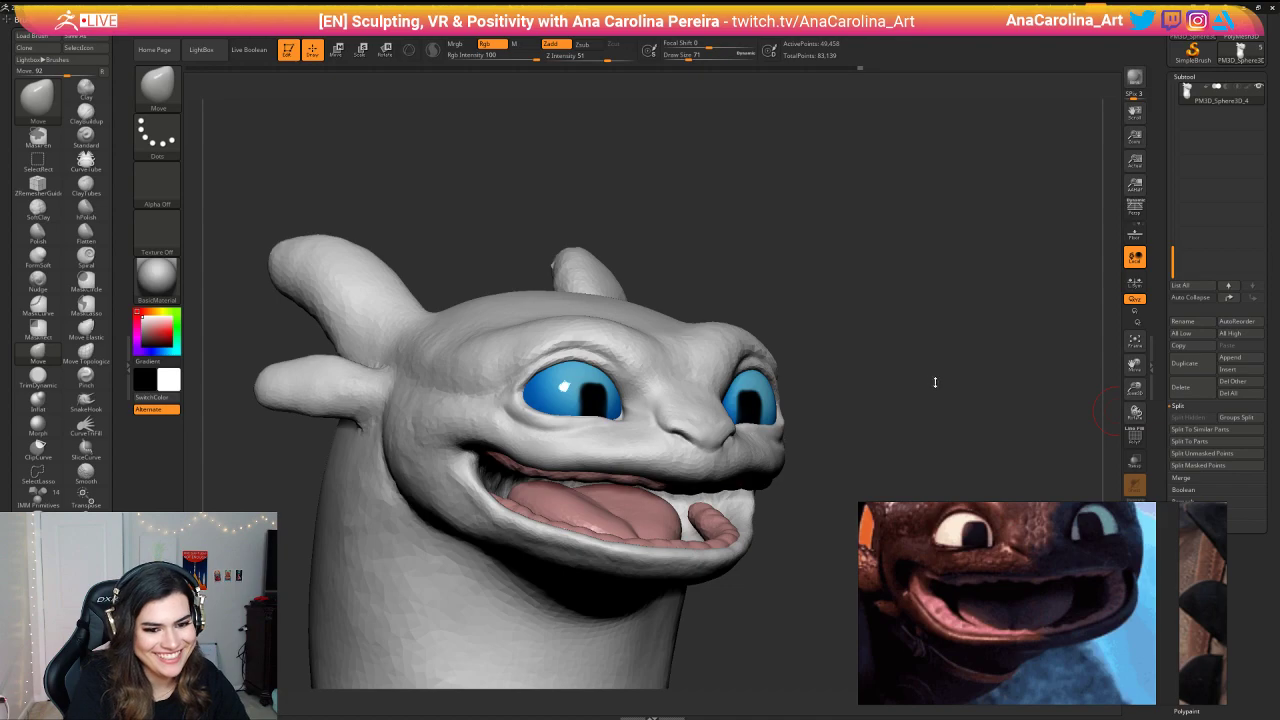
pyautogui.moveTo(935, 390); pyautogui.dragTo(937, 211)
pyautogui.moveTo(860, 250); pyautogui.dragTo(944, 311)
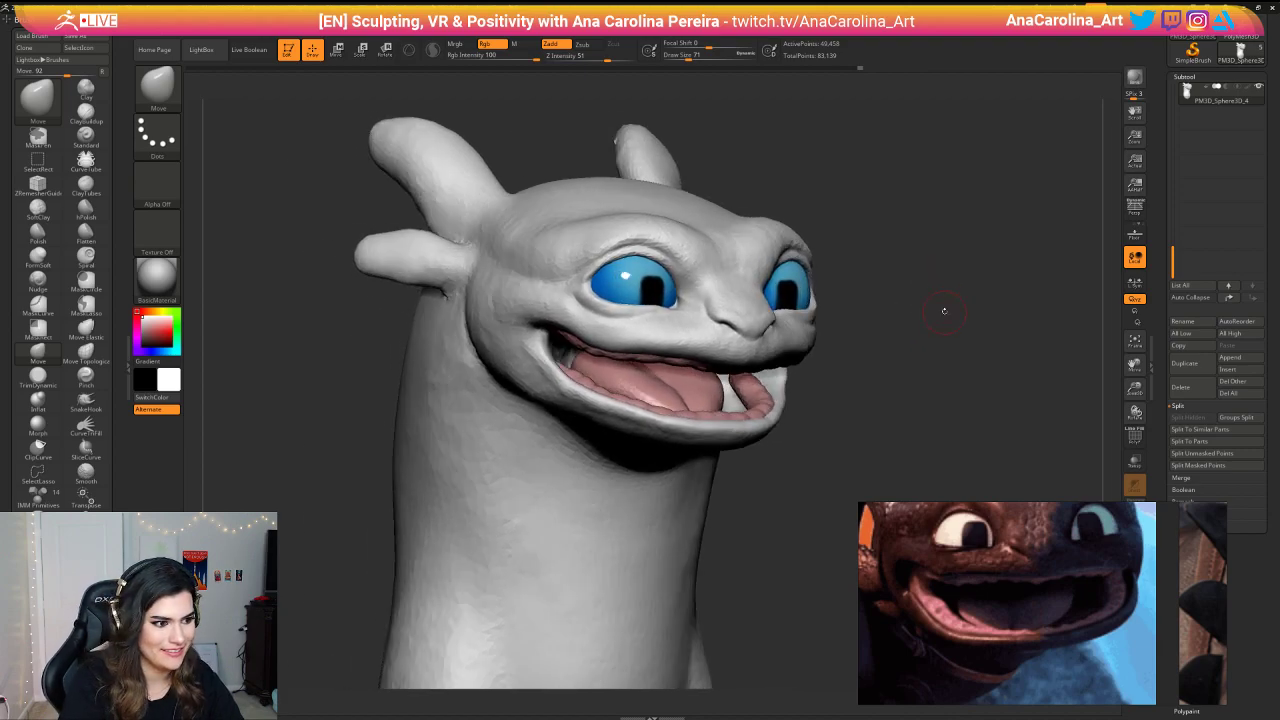
# Step: Smooth the muzzle surface between the eye and the upper lip at draw size 71
pyautogui.keyDown('ctrl'); pyautogui.moveTo(944, 310); pyautogui.dragTo(919, 376, button='right'); pyautogui.keyUp('ctrl')
pyautogui.press('b')
pyautogui.press('c')
pyautogui.press('b')
pyautogui.moveTo(785, 389)
pyautogui.keyDown('shift'); pyautogui.mouseDown()
pyautogui.moveTo(819, 403)
pyautogui.moveTo(752, 396)
pyautogui.mouseUp(); pyautogui.keyUp('shift')
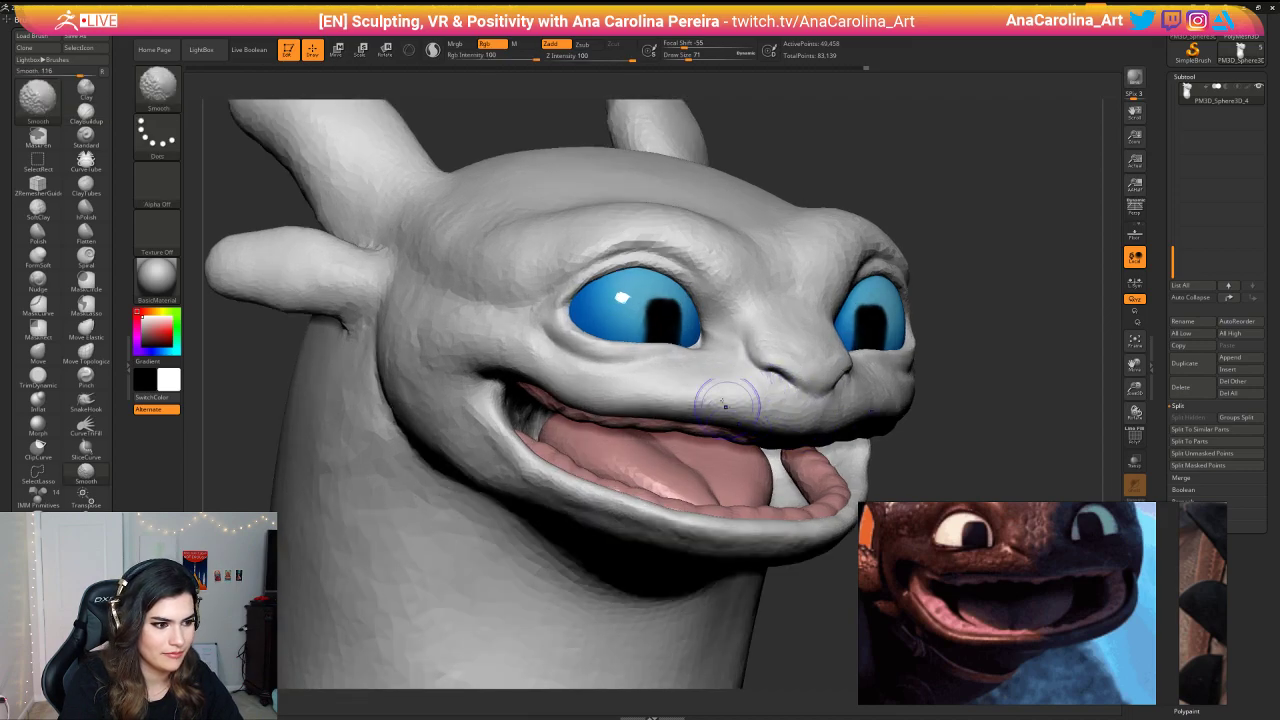
pyautogui.hotkey('shift', 'space')
pyautogui.keyDown('shift'); pyautogui.click(731, 423); pyautogui.keyUp('shift')
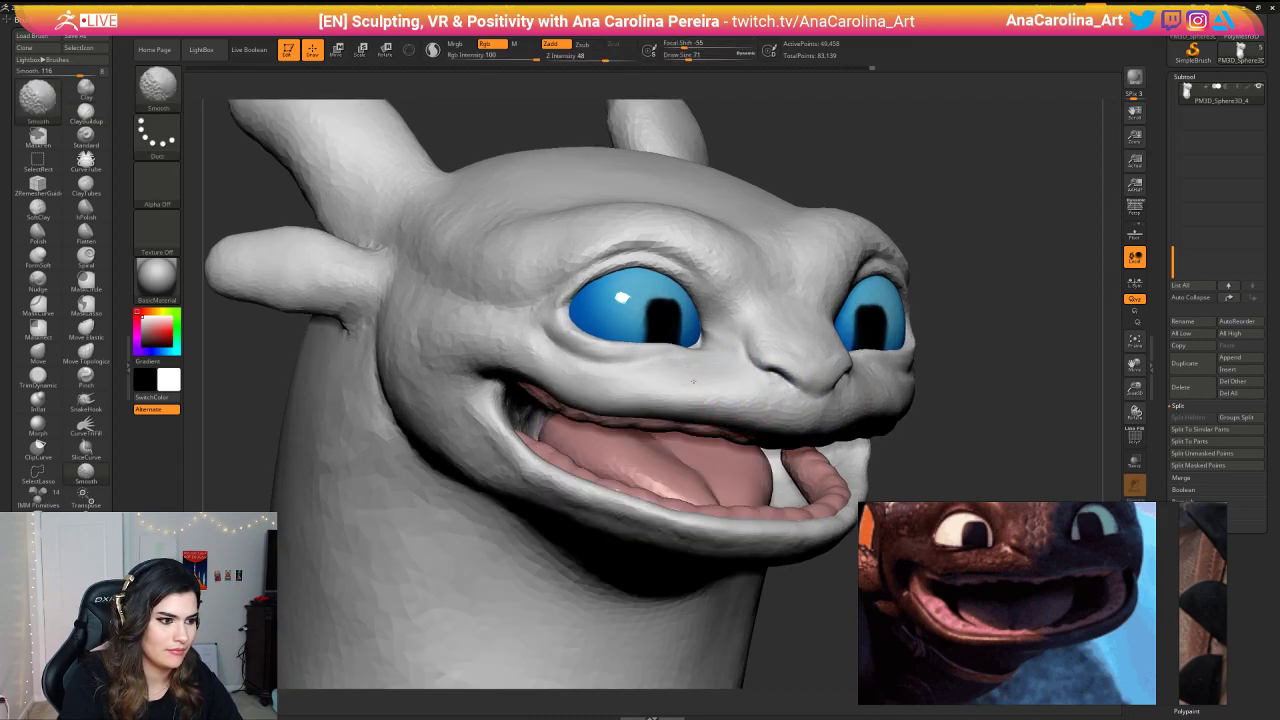
# Step: Enable Sculptris Pro and build up the temple and cheek behind the eye with ClayBuildup at draw size 132
pyautogui.press('space')
pyautogui.click(563, 359)
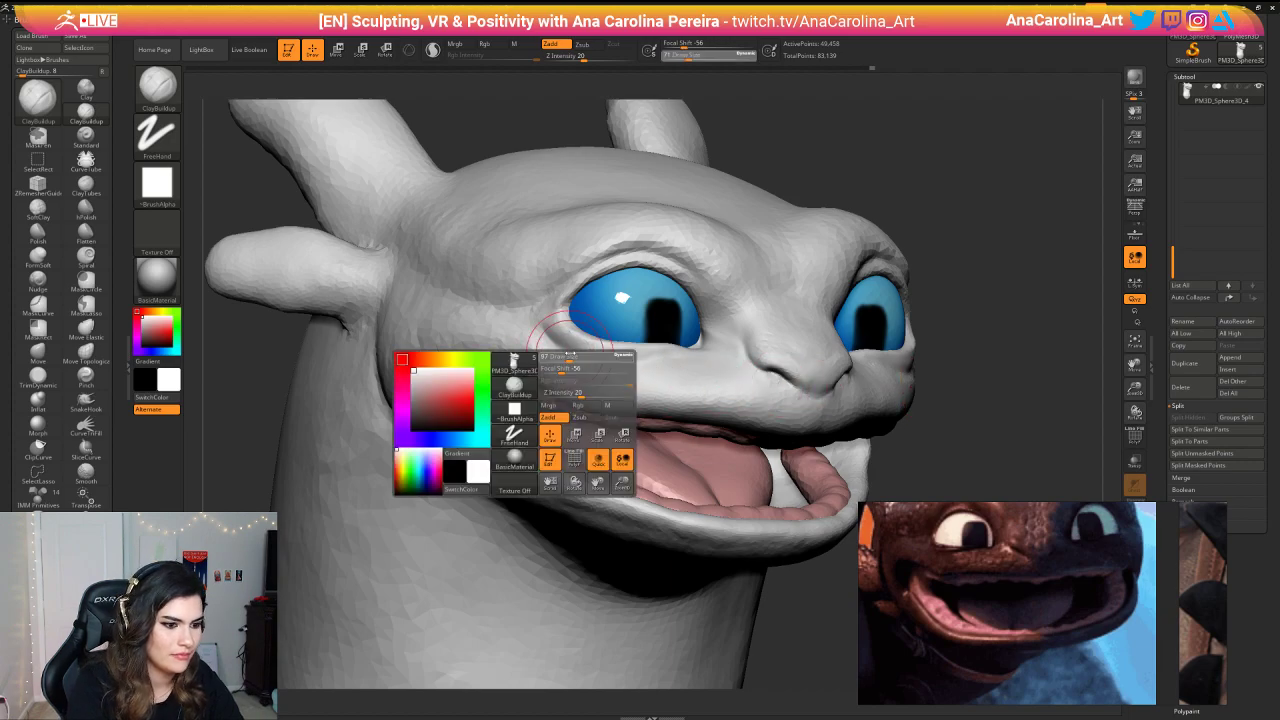
pyautogui.moveTo(561, 358)
pyautogui.mouseDown()
pyautogui.moveTo(583, 378)
pyautogui.moveTo(530, 351)
pyautogui.moveTo(566, 381)
pyautogui.moveTo(631, 392)
pyautogui.moveTo(511, 323)
pyautogui.moveTo(553, 362)
pyautogui.mouseUp()
pyautogui.press('space')
pyautogui.moveTo(465, 320)
pyautogui.mouseDown()
pyautogui.moveTo(450, 294)
pyautogui.moveTo(500, 286)
pyautogui.moveTo(510, 264)
pyautogui.moveTo(538, 280)
pyautogui.mouseUp()
pyautogui.click(432, 49)
pyautogui.moveTo(554, 230)
pyautogui.mouseDown()
pyautogui.moveTo(538, 273)
pyautogui.moveTo(484, 267)
pyautogui.mouseUp()
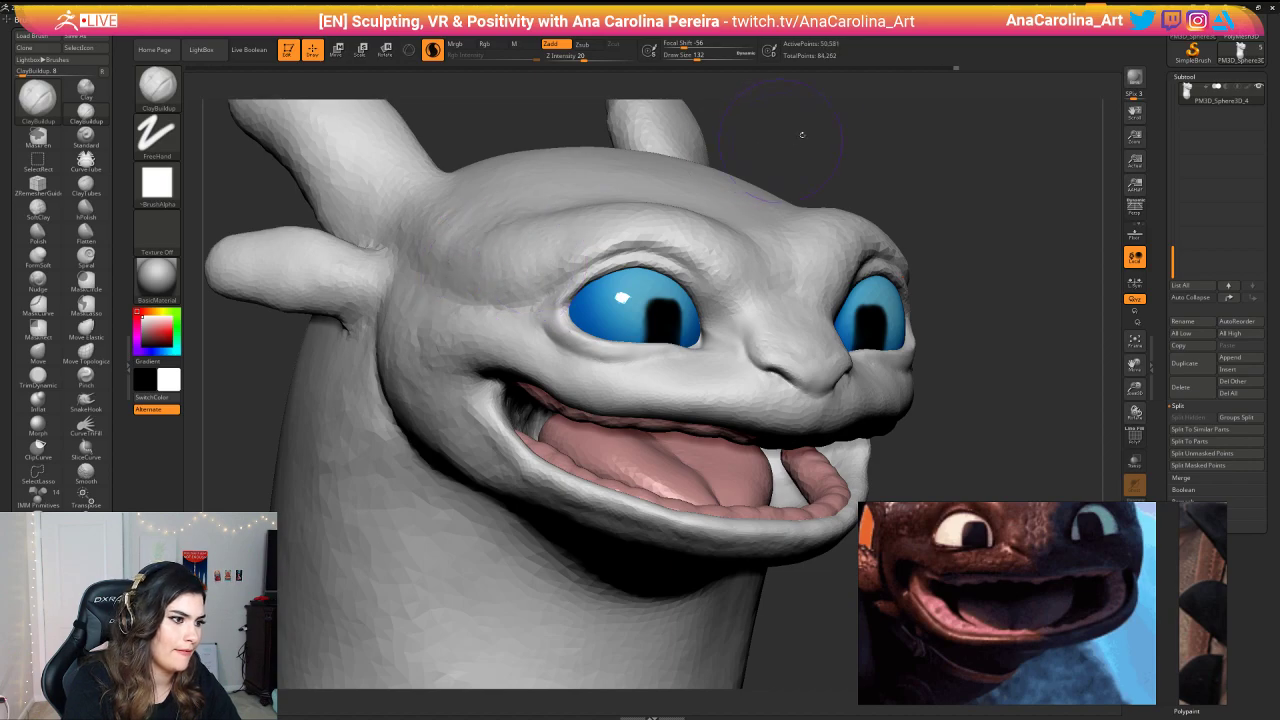
pyautogui.moveTo(803, 132)
pyautogui.mouseDown()
pyautogui.moveTo(803, 146)
pyautogui.moveTo(920, 217)
pyautogui.moveTo(923, 138)
pyautogui.moveTo(926, 203)
pyautogui.moveTo(957, 195)
pyautogui.moveTo(960, 235)
pyautogui.mouseUp()
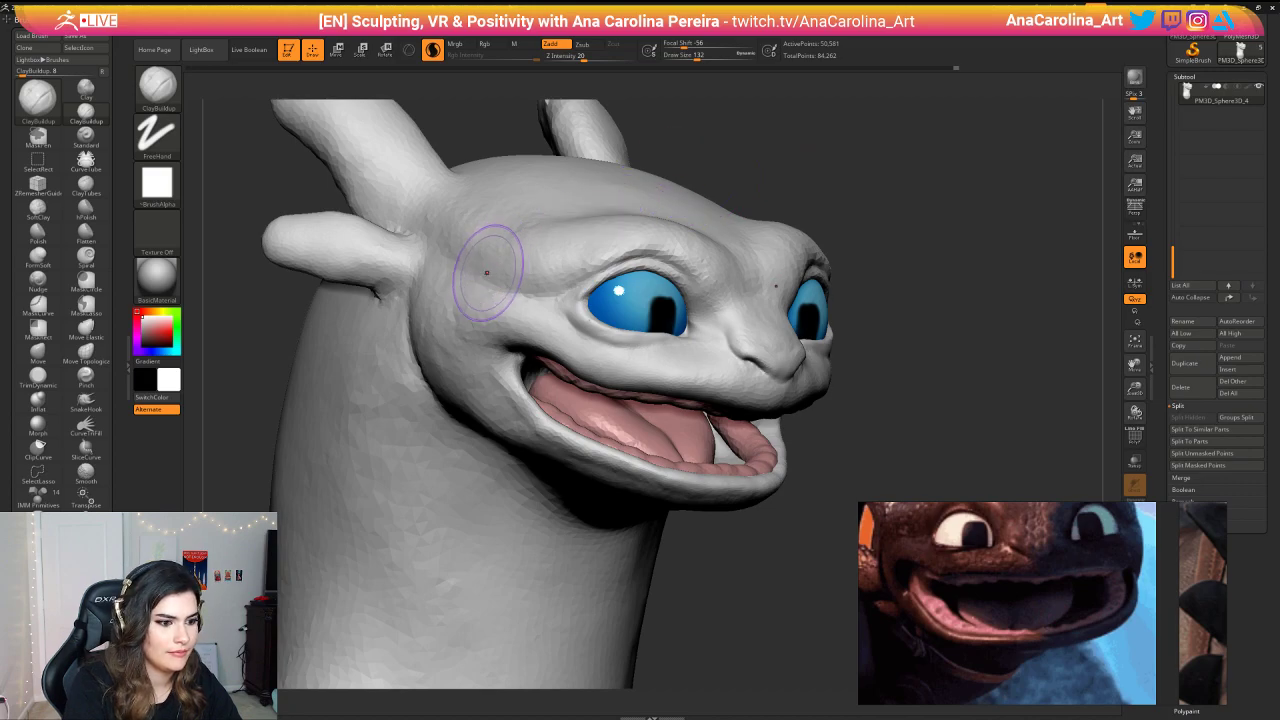
pyautogui.moveTo(465, 247); pyautogui.dragTo(462, 288)
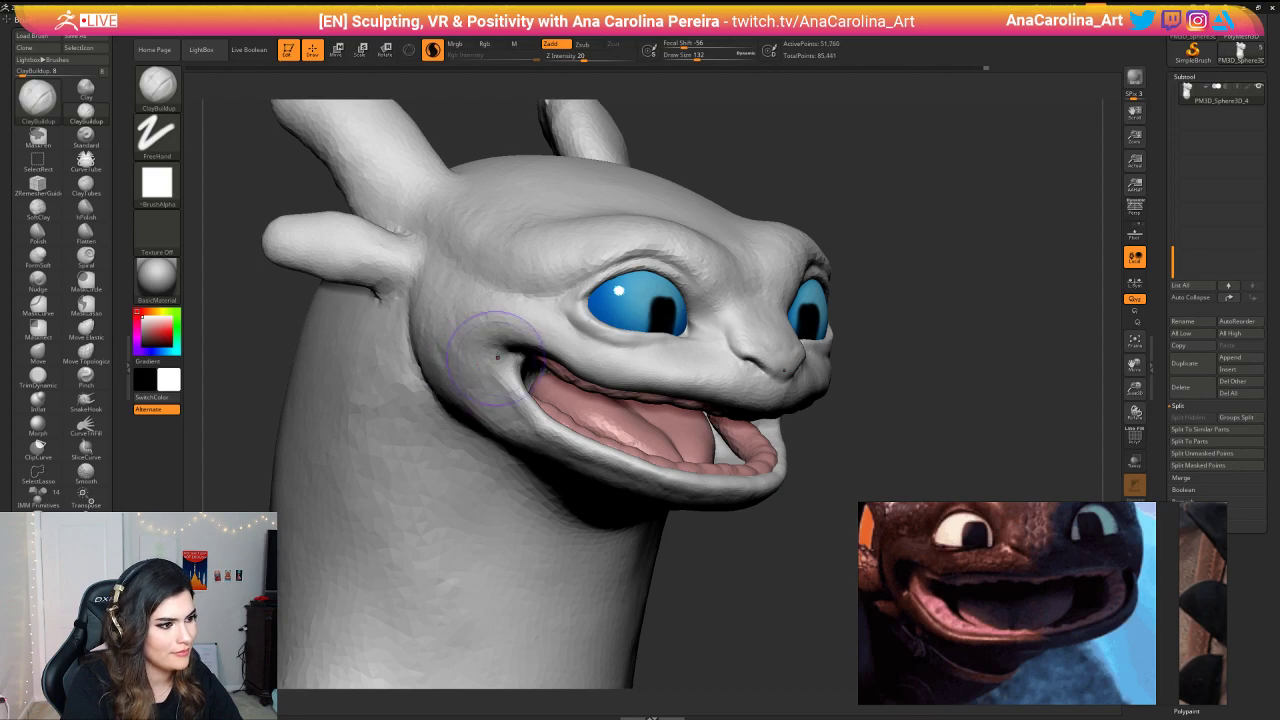
# Step: Reshape the cheek and jaw line around the mouth corner with the Move brush at draw size 87, and smooth the adjoining surface
pyautogui.moveTo(891, 214)
pyautogui.mouseDown()
pyautogui.moveTo(792, 196)
pyautogui.moveTo(884, 196)
pyautogui.moveTo(890, 172)
pyautogui.moveTo(780, 115)
pyautogui.mouseUp()
pyautogui.press('b')
pyautogui.press('m')
pyautogui.press('v')
pyautogui.press('space')
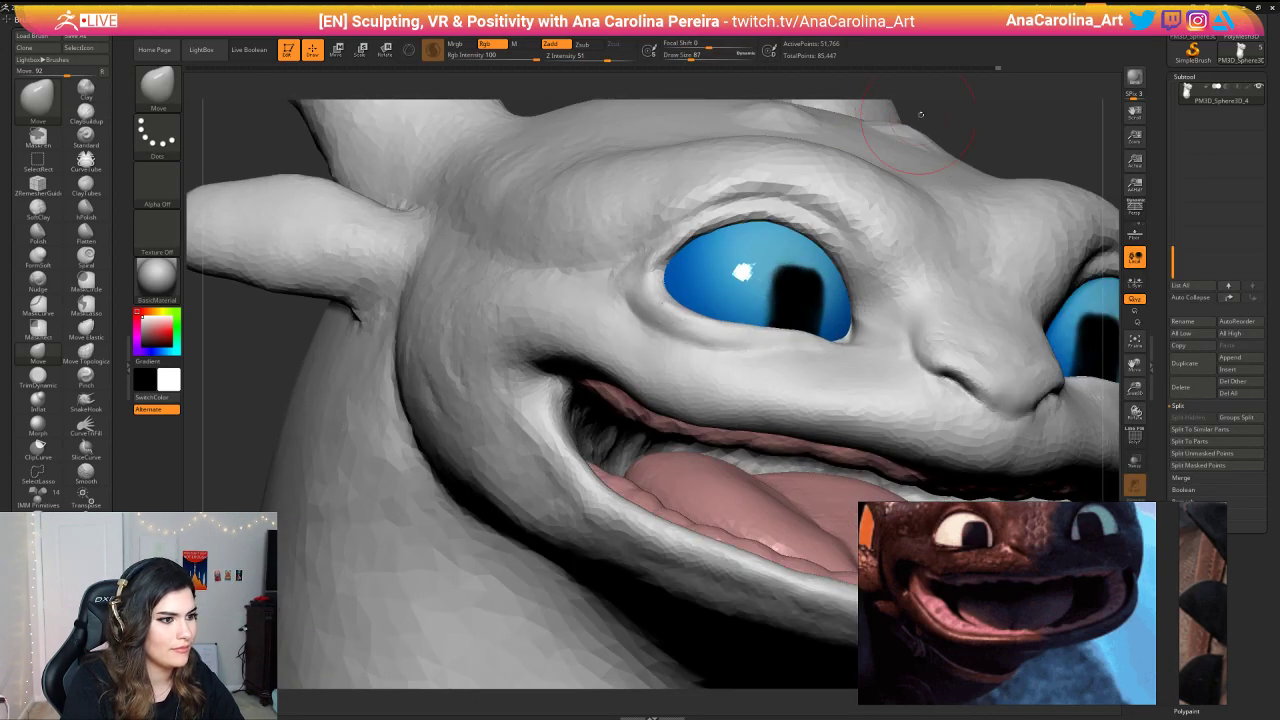
pyautogui.moveTo(920, 114)
pyautogui.mouseDown()
pyautogui.moveTo(968, 84)
pyautogui.moveTo(948, 70)
pyautogui.mouseUp()
pyautogui.moveTo(568, 316); pyautogui.dragTo(601, 314)
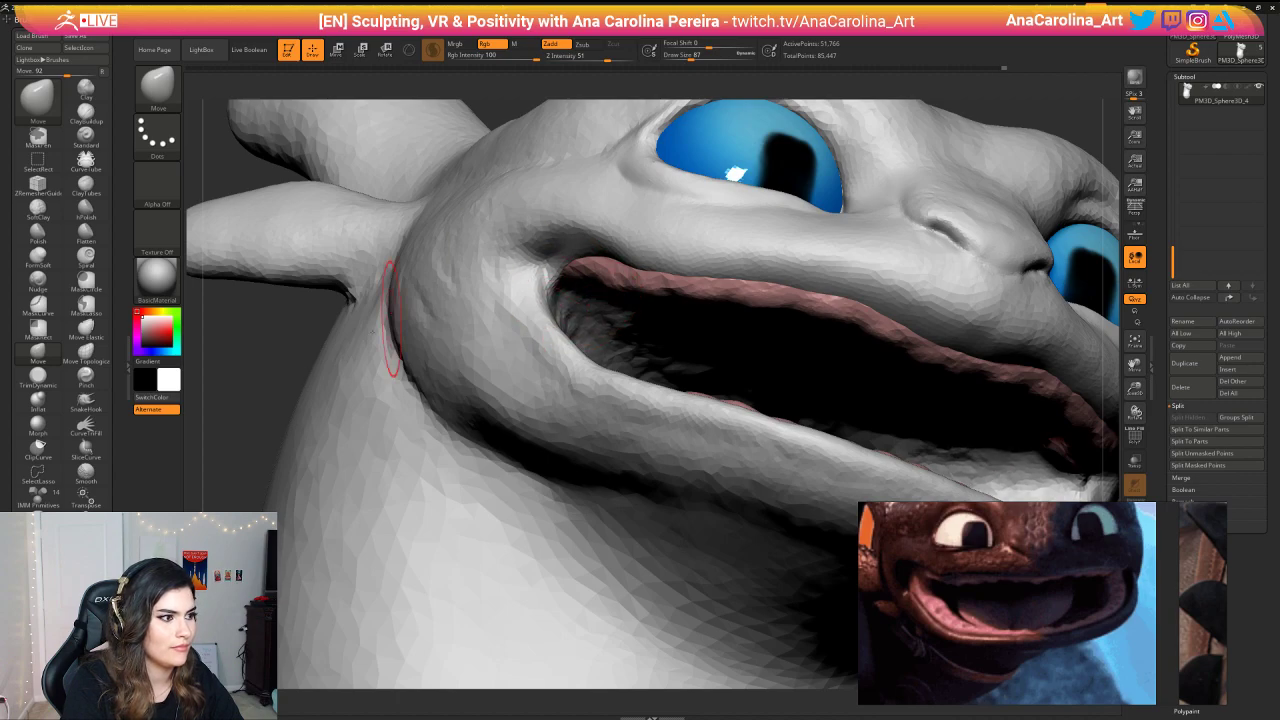
pyautogui.moveTo(328, 328)
pyautogui.mouseDown()
pyautogui.moveTo(371, 340)
pyautogui.moveTo(533, 310)
pyautogui.moveTo(543, 349)
pyautogui.moveTo(602, 345)
pyautogui.moveTo(622, 370)
pyautogui.mouseUp()
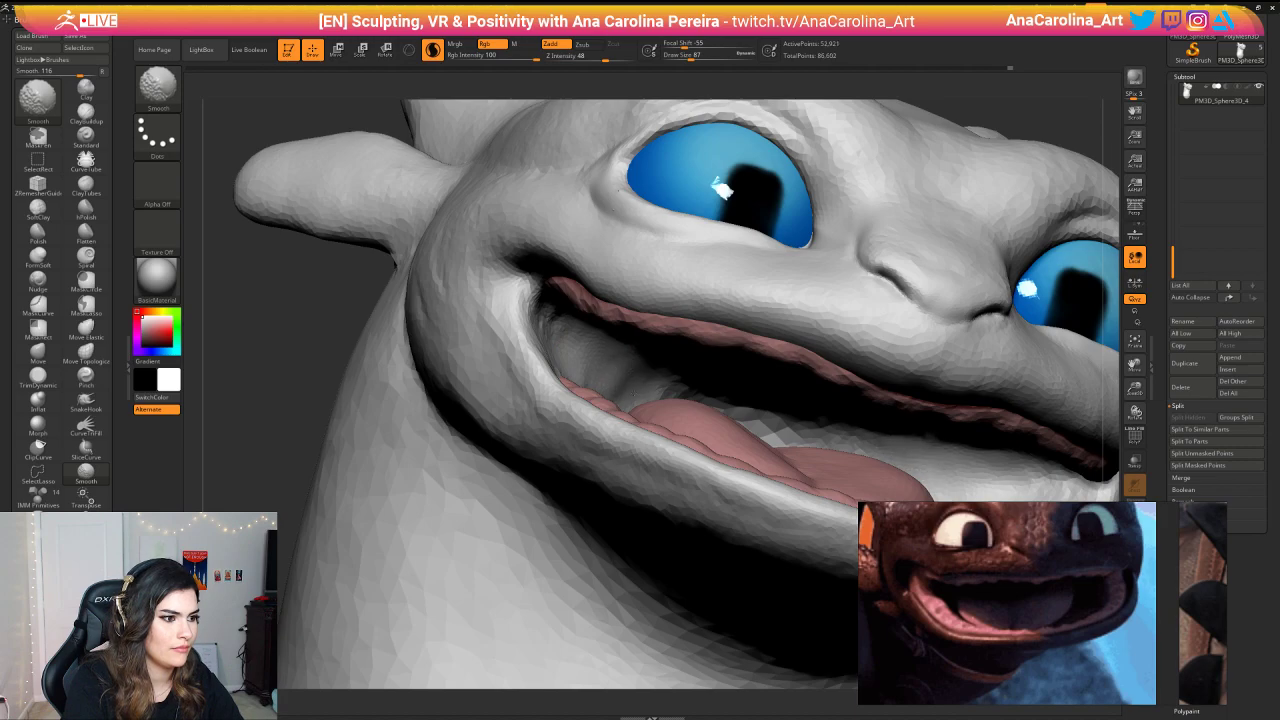
pyautogui.keyDown('alt'); pyautogui.moveTo(310, 445); pyautogui.dragTo(302, 312); pyautogui.keyUp('alt')
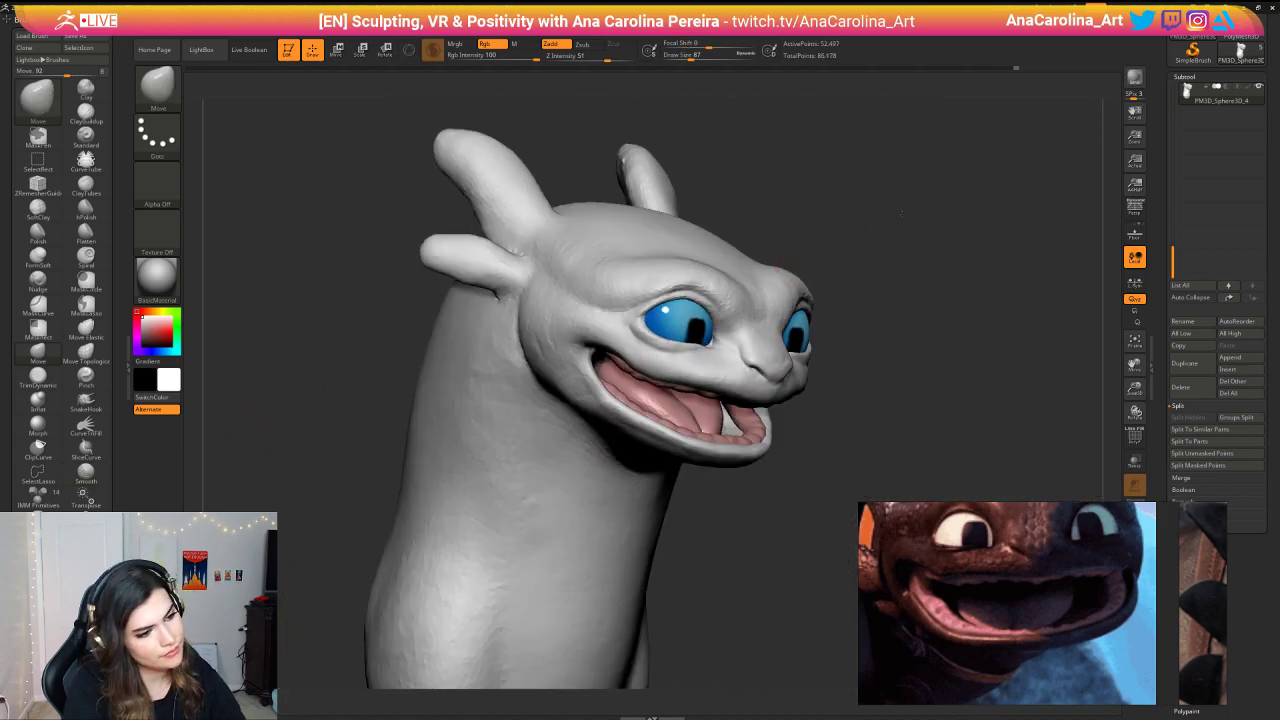
# Step: Build up the lower lip near the mouth corner with ClayBuildup at draw size 87
pyautogui.moveTo(901, 213)
pyautogui.mouseDown()
pyautogui.moveTo(845, 220)
pyautogui.moveTo(905, 165)
pyautogui.mouseUp()
pyautogui.moveTo(920, 163)
pyautogui.keyDown('shift'); pyautogui.mouseDown()
pyautogui.moveTo(908, 160)
pyautogui.moveTo(925, 228)
pyautogui.moveTo(880, 176)
pyautogui.moveTo(889, 200)
pyautogui.mouseUp(); pyautogui.keyUp('shift')
pyautogui.press('b')
pyautogui.press('c')
pyautogui.press('b')
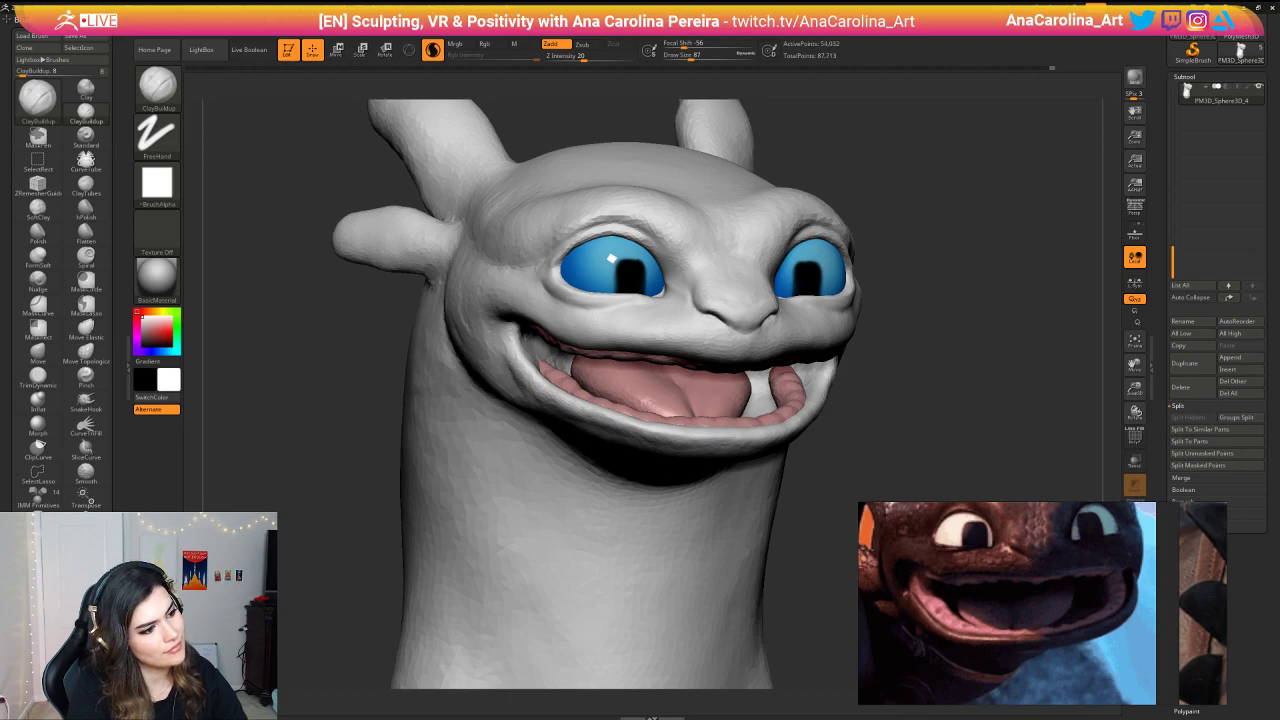
pyautogui.moveTo(546, 366); pyautogui.dragTo(582, 400)
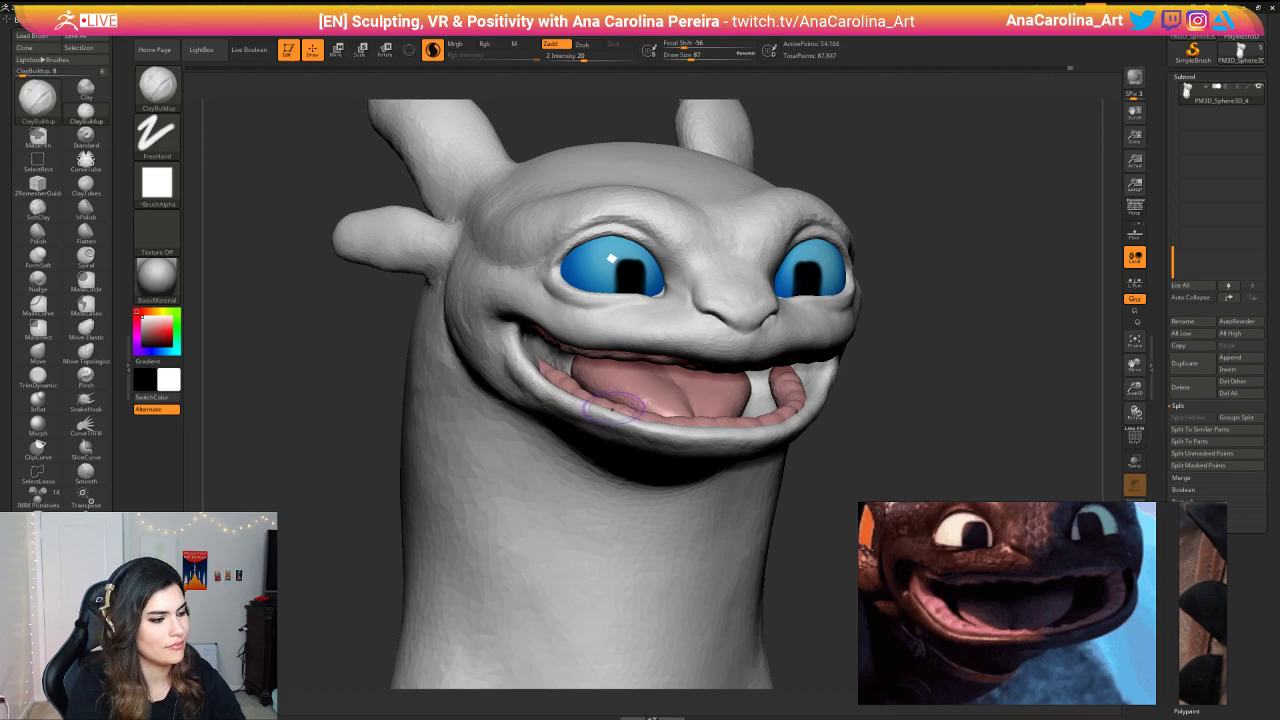
# Step: Reshape the jaw and cheeks with the Move brush, using draw size 182 and a smaller draw size of 132
pyautogui.moveTo(854, 400)
pyautogui.keyDown('alt'); pyautogui.mouseDown()
pyautogui.moveTo(840, 286)
pyautogui.moveTo(856, 374)
pyautogui.moveTo(843, 346)
pyautogui.moveTo(850, 392)
pyautogui.moveTo(827, 381)
pyautogui.mouseUp(); pyautogui.keyUp('alt')
pyautogui.press('b')
pyautogui.press('v')
pyautogui.press('space')
pyautogui.moveTo(900, 402)
pyautogui.mouseDown()
pyautogui.moveTo(866, 400)
pyautogui.moveTo(856, 337)
pyautogui.moveTo(839, 384)
pyautogui.mouseUp()
pyautogui.moveTo(848, 342); pyautogui.dragTo(845, 398, button='right')
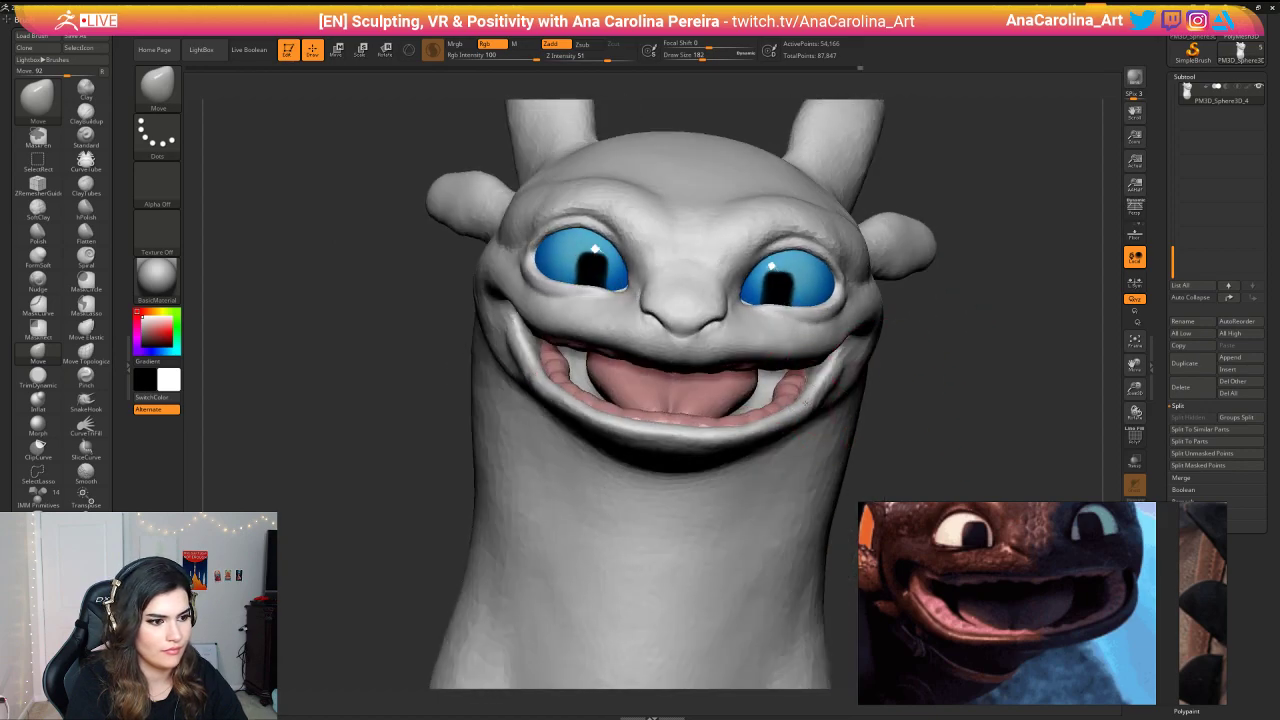
pyautogui.press('space')
pyautogui.moveTo(812, 403); pyautogui.dragTo(818, 386)
pyautogui.press('space')
pyautogui.moveTo(875, 367)
pyautogui.mouseDown(button='right')
pyautogui.moveTo(955, 362)
pyautogui.moveTo(880, 350)
pyautogui.mouseUp(button='right')
pyautogui.moveTo(880, 350)
pyautogui.keyDown('ctrl'); pyautogui.mouseDown(button='right')
pyautogui.moveTo(873, 246)
pyautogui.moveTo(873, 270)
pyautogui.moveTo(909, 277)
pyautogui.moveTo(829, 331)
pyautogui.moveTo(804, 329)
pyautogui.mouseUp(button='right'); pyautogui.keyUp('ctrl')
pyautogui.moveTo(778, 360); pyautogui.dragTo(752, 388)
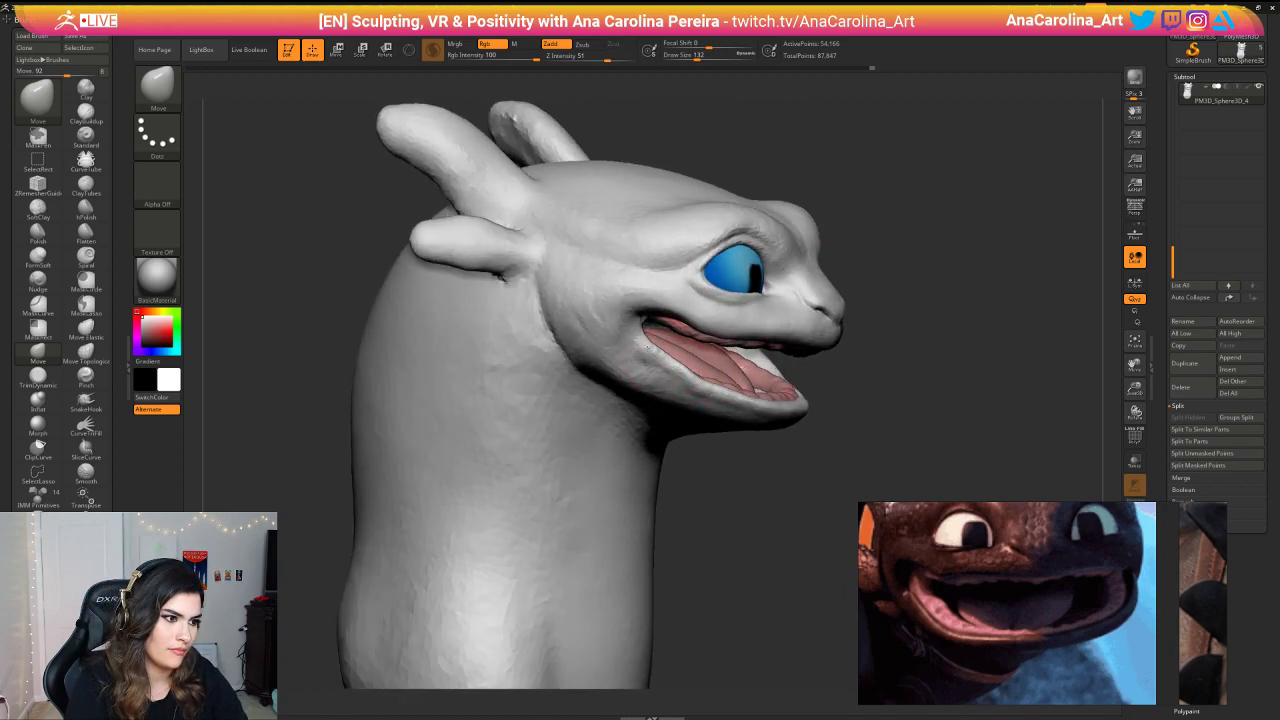
# Step: Refine the jaw and mouth profile with the Move brush at draw size 77
pyautogui.moveTo(737, 455)
pyautogui.mouseDown()
pyautogui.moveTo(766, 449)
pyautogui.moveTo(718, 397)
pyautogui.mouseUp()
pyautogui.press('space')
pyautogui.keyDown('ctrl'); pyautogui.moveTo(712, 400); pyautogui.dragTo(699, 363, button='right'); pyautogui.keyUp('ctrl')
pyautogui.keyDown('ctrl'); pyautogui.moveTo(822, 338); pyautogui.dragTo(850, 300, button='right'); pyautogui.keyUp('ctrl')
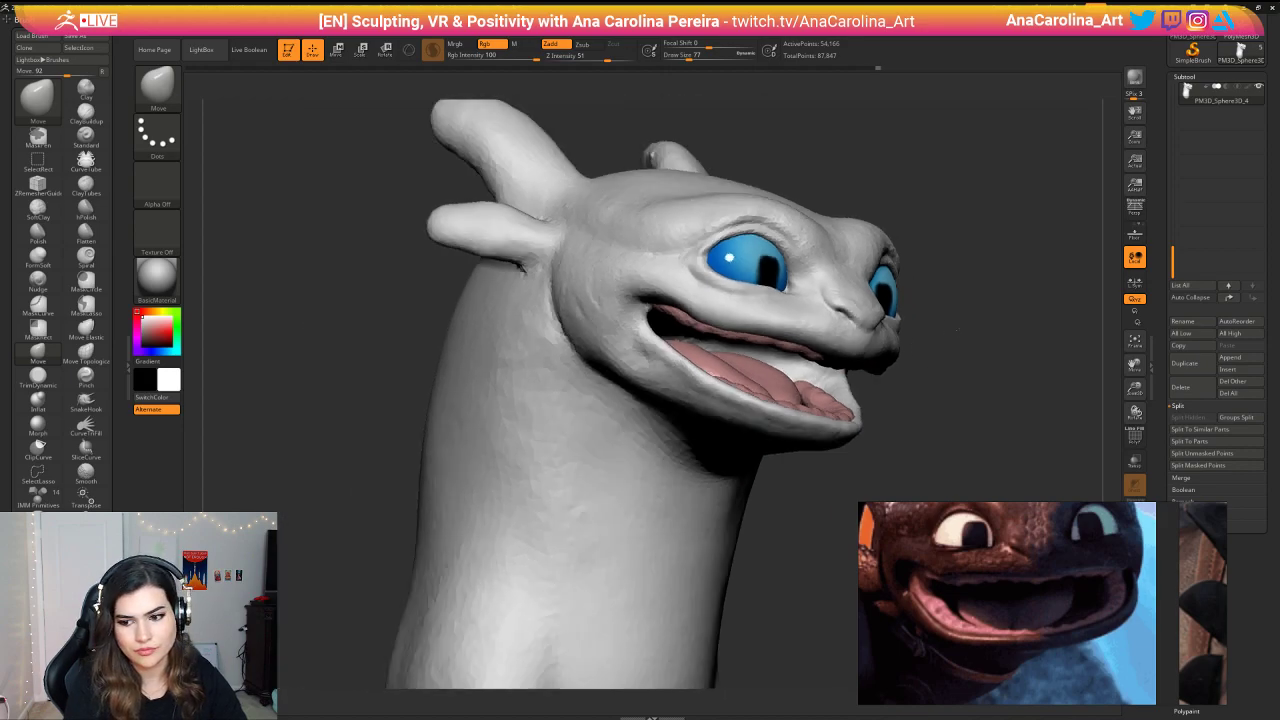
# Step: Examine the head and neck proportions from several angles and distances
pyautogui.moveTo(1003, 325); pyautogui.dragTo(961, 345)
pyautogui.keyDown('ctrl'); pyautogui.moveTo(961, 345); pyautogui.dragTo(935, 308, button='right'); pyautogui.keyUp('ctrl')
pyautogui.moveTo(935, 308); pyautogui.dragTo(902, 247)
pyautogui.keyDown('alt'); pyautogui.moveTo(902, 247); pyautogui.dragTo(790, 228, button='right'); pyautogui.keyUp('alt')
pyautogui.keyDown('ctrl'); pyautogui.moveTo(790, 228); pyautogui.dragTo(783, 295, button='right'); pyautogui.keyUp('ctrl')
pyautogui.moveTo(783, 295); pyautogui.dragTo(862, 310)
pyautogui.moveTo(862, 310)
pyautogui.keyDown('ctrl'); pyautogui.mouseDown(button='right')
pyautogui.moveTo(846, 260)
pyautogui.moveTo(864, 288)
pyautogui.mouseUp(button='right'); pyautogui.keyUp('ctrl')
pyautogui.moveTo(864, 288)
pyautogui.mouseDown()
pyautogui.moveTo(780, 290)
pyautogui.moveTo(860, 286)
pyautogui.mouseUp()
# Step: Smooth the neck from the side and back at draw size 331
pyautogui.press('s')
pyautogui.click(820, 338)
pyautogui.moveTo(800, 365); pyautogui.dragTo(855, 383)
pyautogui.keyDown('shift'); pyautogui.moveTo(552, 378); pyautogui.dragTo(565, 397); pyautogui.keyUp('shift')
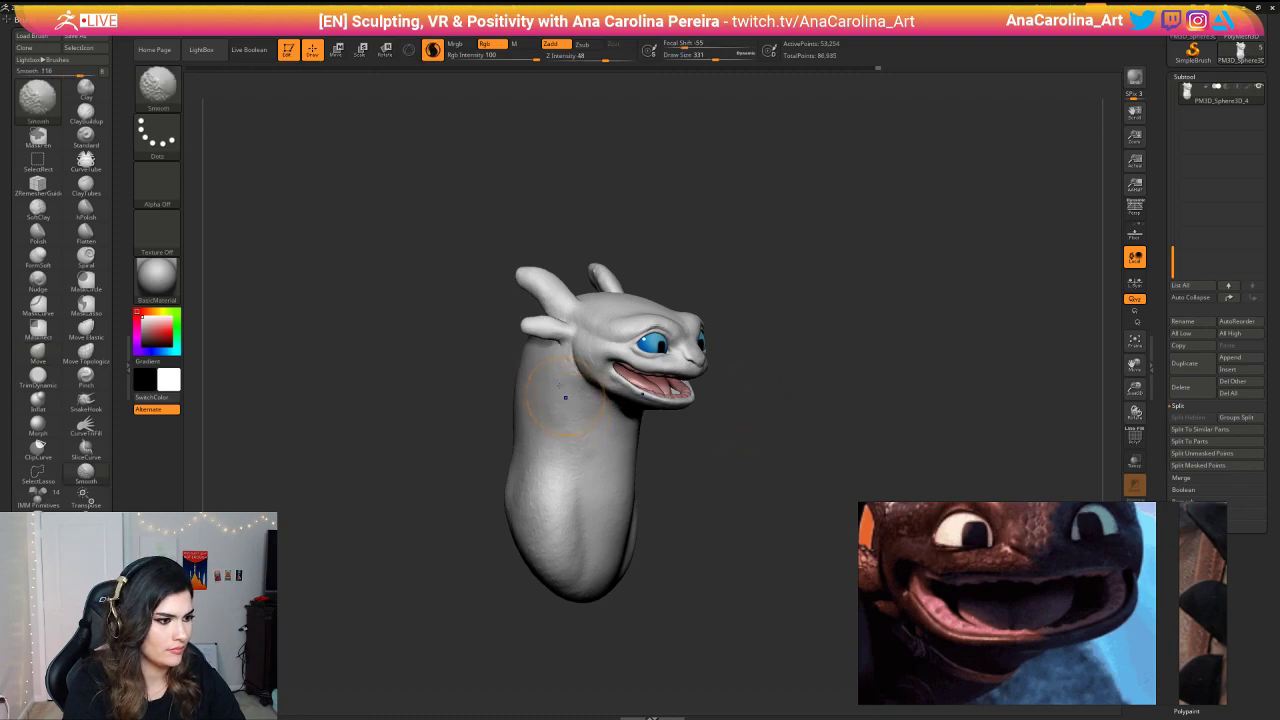
pyautogui.keyDown('shift'); pyautogui.moveTo(543, 498); pyautogui.dragTo(528, 479); pyautogui.keyUp('shift')
pyautogui.moveTo(665, 585); pyautogui.dragTo(735, 580)
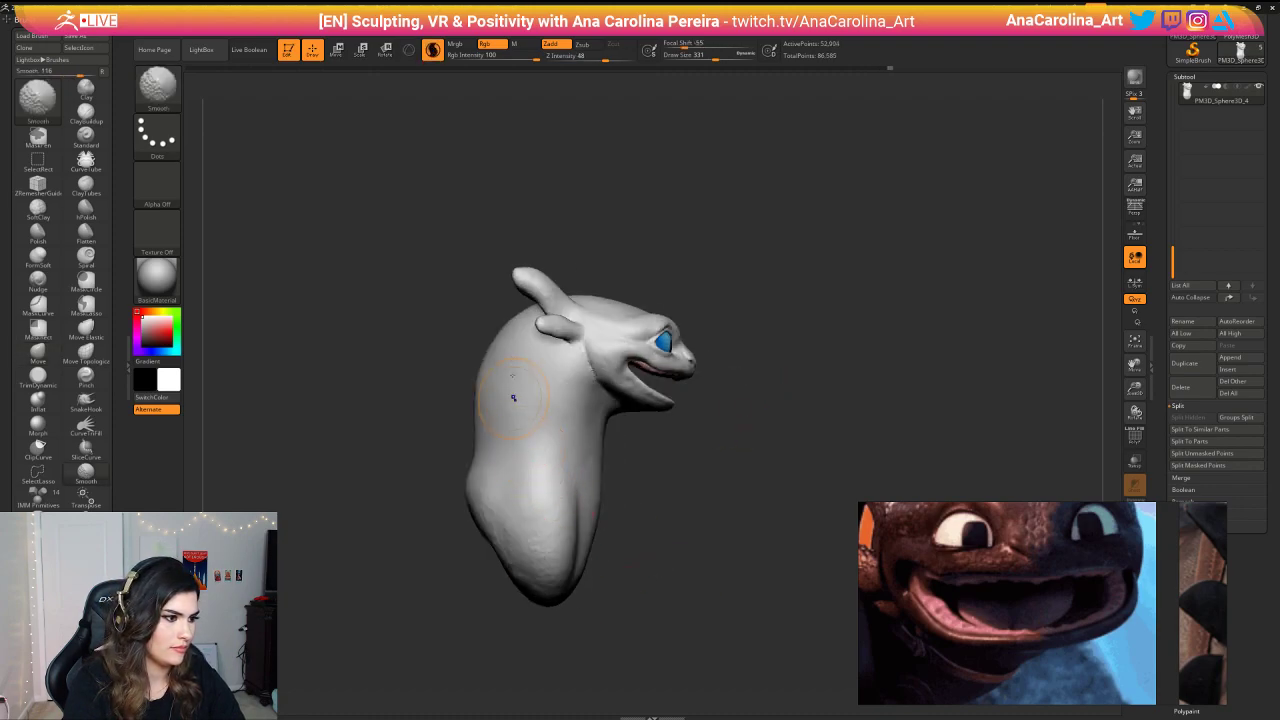
pyautogui.keyDown('shift'); pyautogui.moveTo(514, 538); pyautogui.dragTo(530, 556); pyautogui.keyUp('shift')
pyautogui.moveTo(755, 588)
pyautogui.mouseDown()
pyautogui.moveTo(637, 594)
pyautogui.moveTo(854, 331)
pyautogui.moveTo(868, 380)
pyautogui.mouseUp()
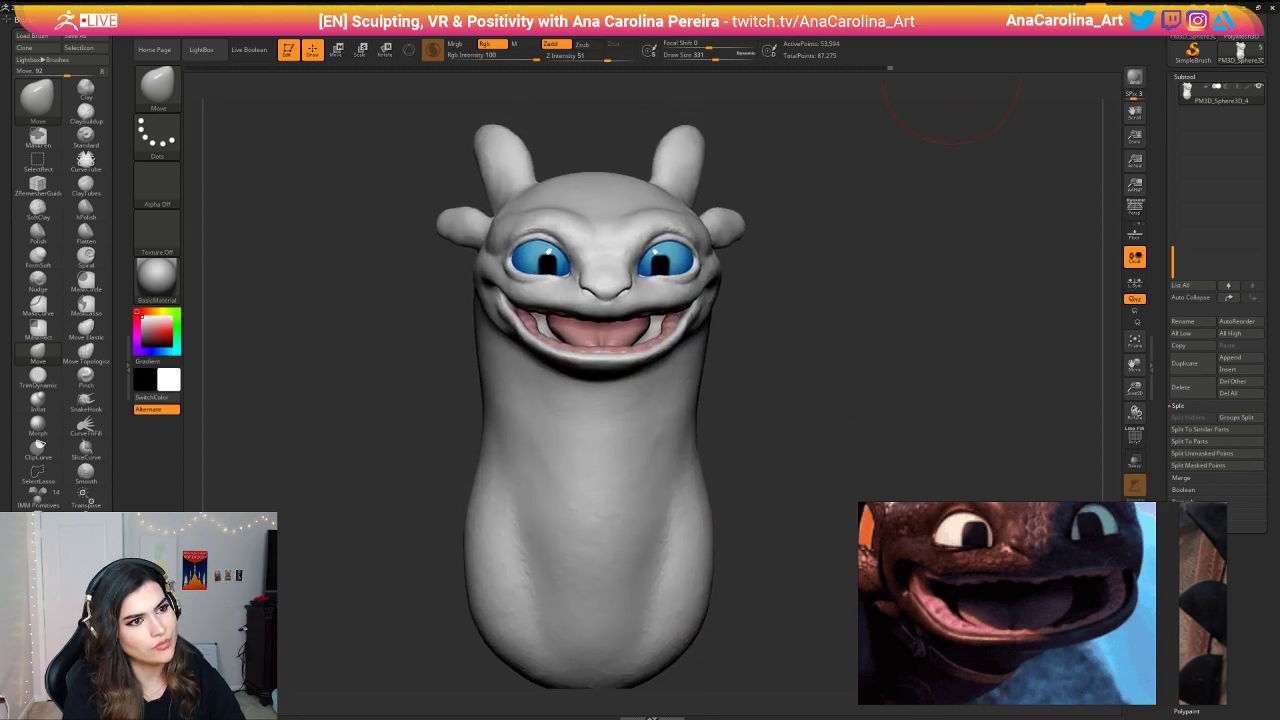
pyautogui.click(1008, 6)
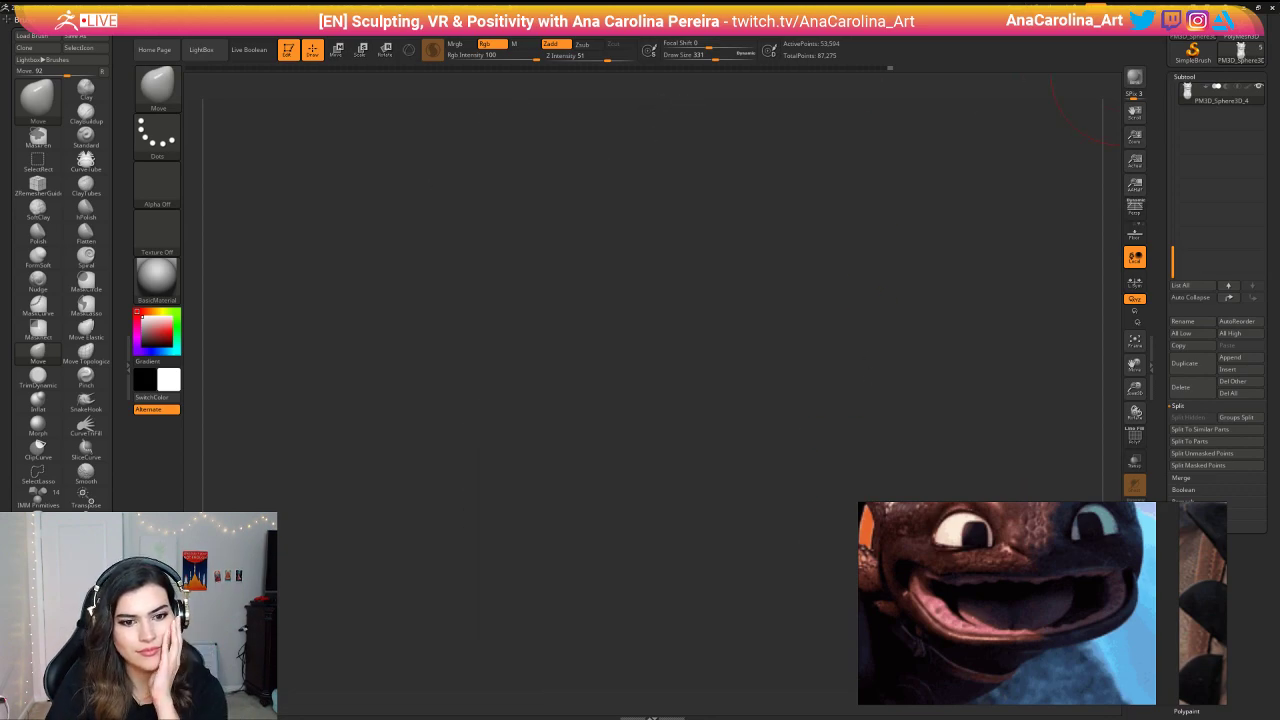
pyautogui.moveTo(972, 343); pyautogui.dragTo(982, 338)
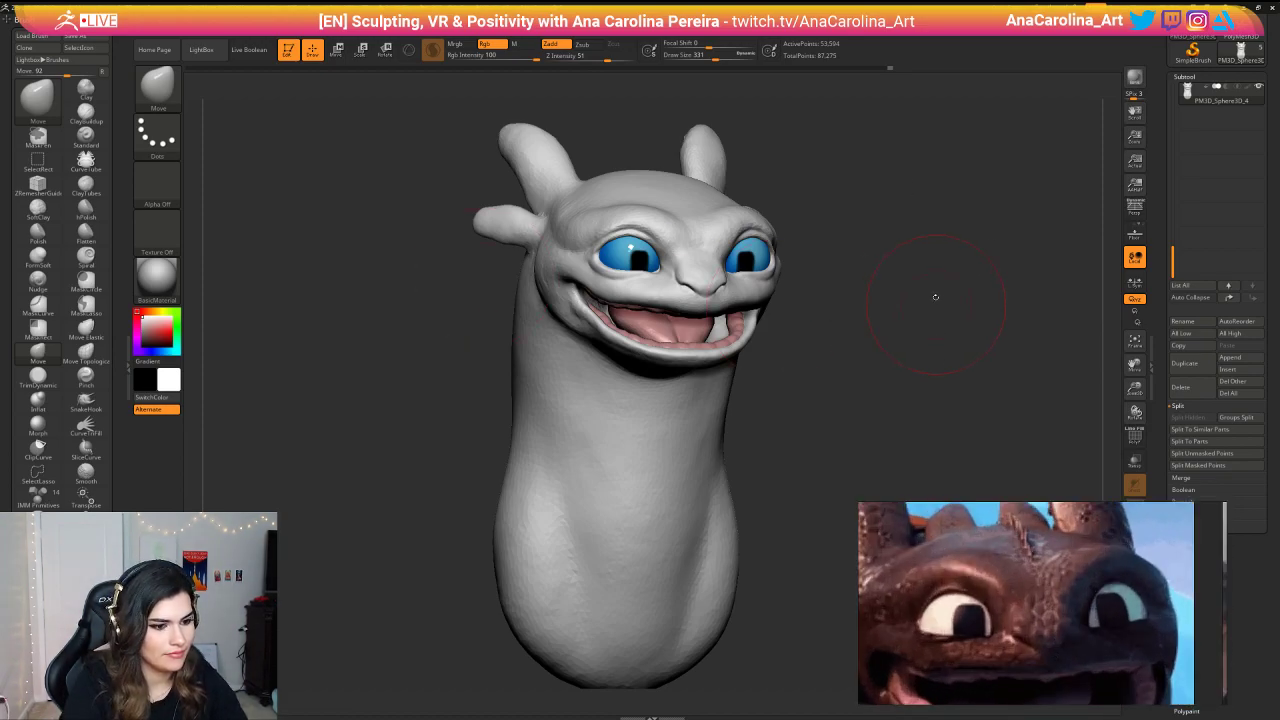
# Step: Adjust the brow and nose bridge around the eyes with the Move brush, at draw size 128 and a finer 97
pyautogui.keyDown('alt'); pyautogui.moveTo(934, 294); pyautogui.dragTo(850, 404); pyautogui.keyUp('alt')
pyautogui.press('space')
pyautogui.moveTo(925, 336); pyautogui.dragTo(914, 336)
pyautogui.moveTo(1003, 224)
pyautogui.keyDown('alt'); pyautogui.mouseDown()
pyautogui.moveTo(934, 344)
pyautogui.moveTo(903, 434)
pyautogui.mouseUp(); pyautogui.keyUp('alt')
pyautogui.press('b')
pyautogui.press('m')
pyautogui.press('v')
pyautogui.press('space')
pyautogui.moveTo(908, 369); pyautogui.dragTo(899, 369)
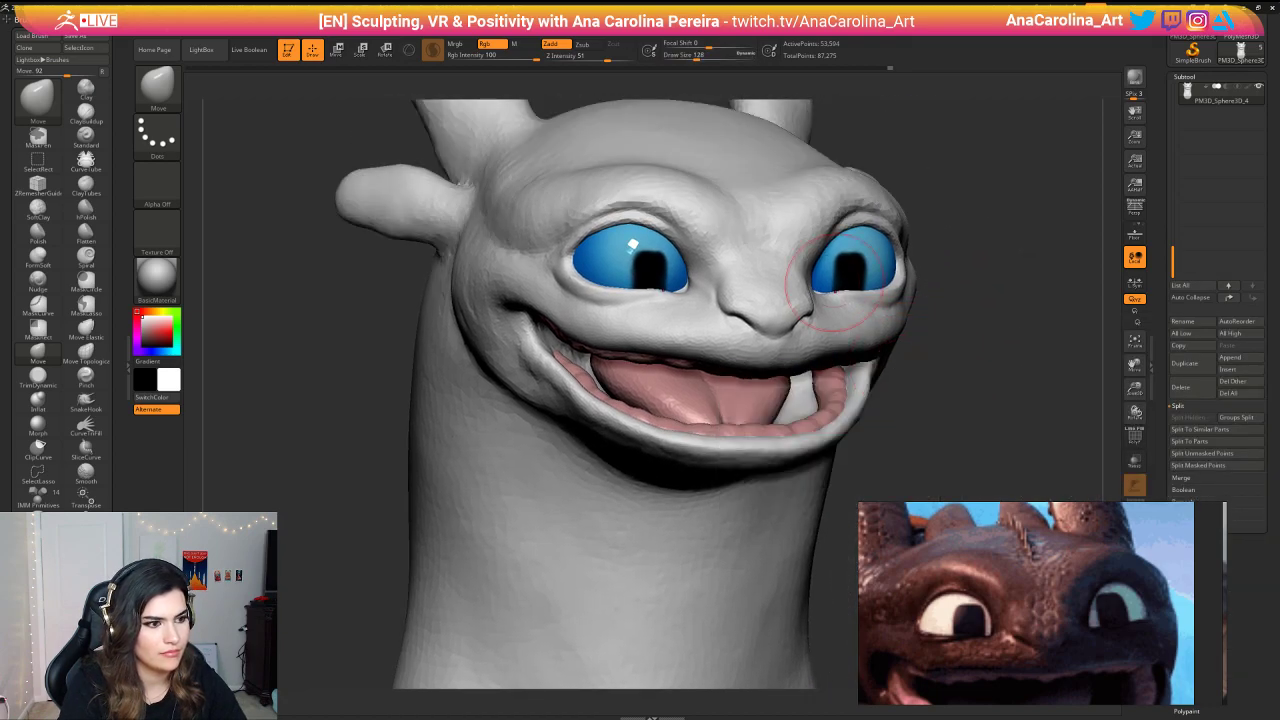
pyautogui.press('space')
pyautogui.moveTo(824, 245); pyautogui.dragTo(817, 244)
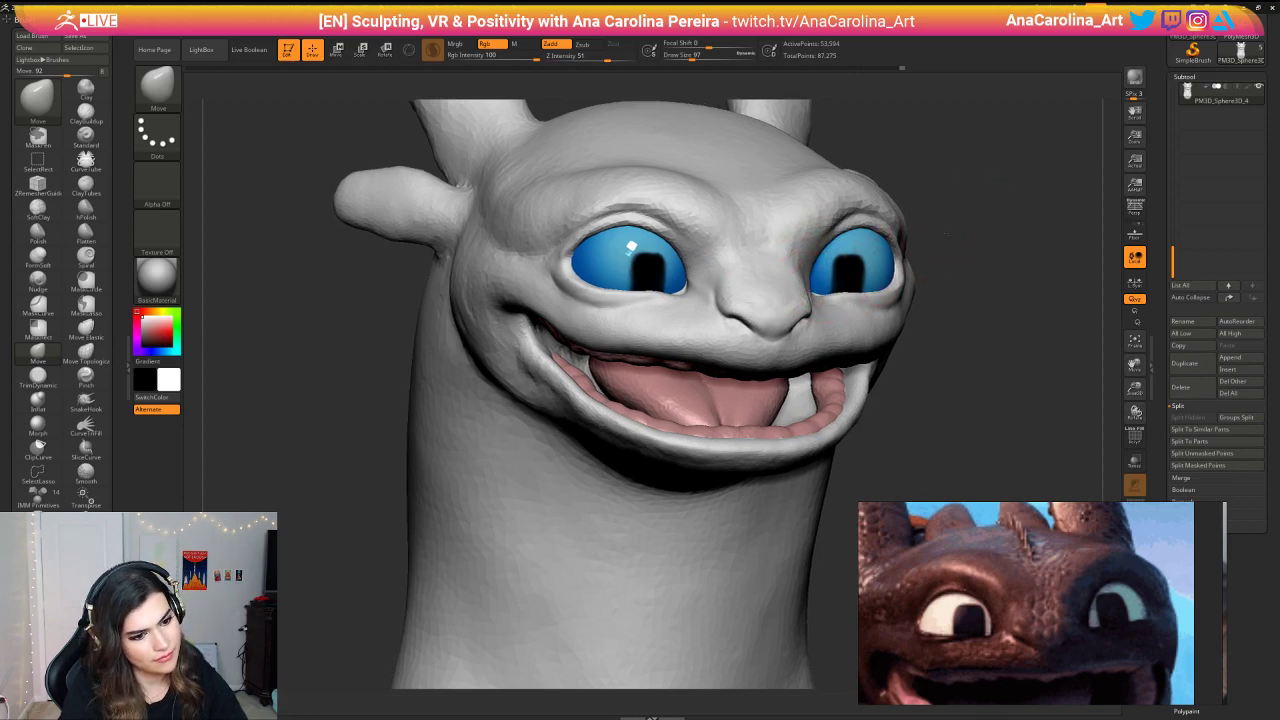
# Step: Smooth the brow ridges above both eyes at draw size 97
pyautogui.moveTo(974, 213)
pyautogui.keyDown('alt'); pyautogui.mouseDown()
pyautogui.moveTo(934, 243)
pyautogui.moveTo(971, 230)
pyautogui.moveTo(980, 249)
pyautogui.moveTo(929, 243)
pyautogui.moveTo(935, 285)
pyautogui.mouseUp(); pyautogui.keyUp('alt')
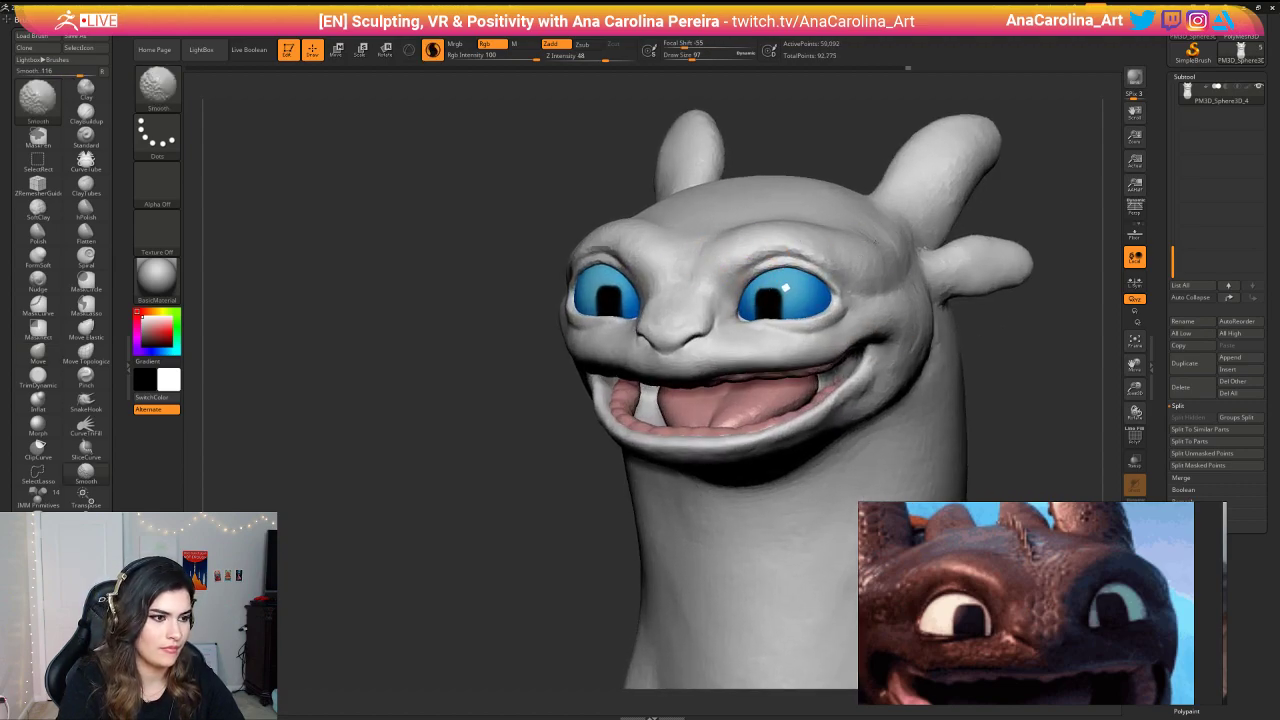
pyautogui.moveTo(994, 350)
pyautogui.keyDown('alt'); pyautogui.mouseDown()
pyautogui.moveTo(991, 320)
pyautogui.moveTo(1060, 318)
pyautogui.moveTo(1002, 345)
pyautogui.mouseUp(); pyautogui.keyUp('alt')
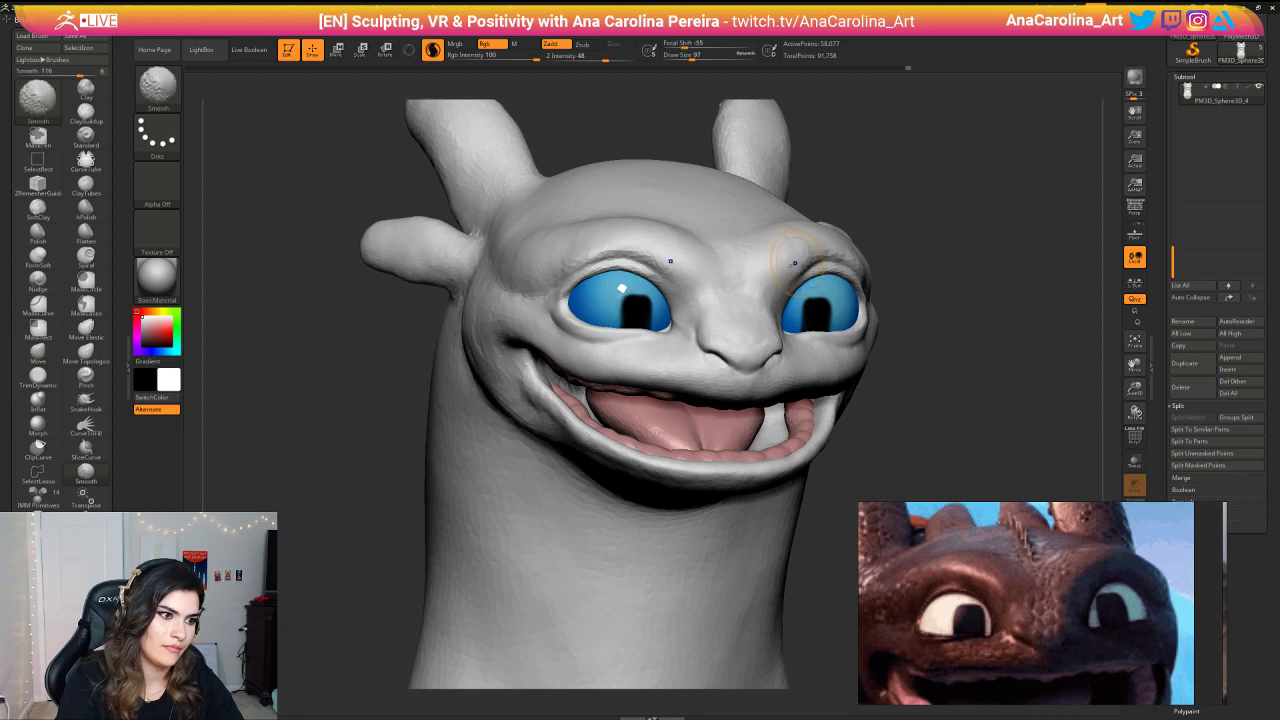
pyautogui.keyDown('shift'); pyautogui.moveTo(806, 246); pyautogui.dragTo(822, 251); pyautogui.keyUp('shift')
# Step: Carve a crease along the inner side of the upper eyelid with the DamStandard brush at draw size 46
pyautogui.moveTo(909, 296)
pyautogui.keyDown('alt'); pyautogui.mouseDown()
pyautogui.moveTo(908, 256)
pyautogui.moveTo(904, 333)
pyautogui.moveTo(880, 392)
pyautogui.mouseUp(); pyautogui.keyUp('alt')
pyautogui.press('b')
pyautogui.press('d')
pyautogui.press('s')
pyautogui.press('space')
pyautogui.moveTo(543, 343); pyautogui.dragTo(574, 350)
pyautogui.moveTo(533, 287); pyautogui.dragTo(560, 314)
pyautogui.moveTo(517, 274); pyautogui.dragTo(571, 328)
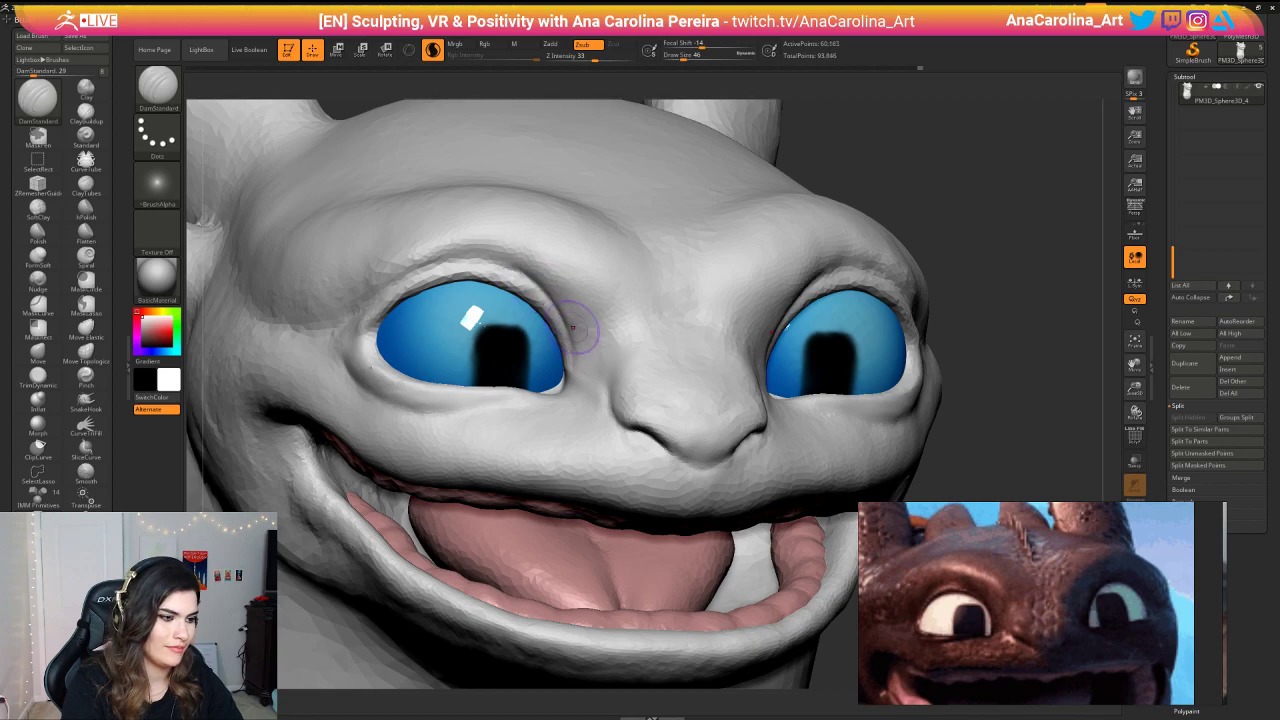
# Step: Deepen the eyelid crease down to the inner eye corner and carve it around the outer upper lid
pyautogui.moveTo(494, 263)
pyautogui.mouseDown()
pyautogui.moveTo(552, 290)
pyautogui.moveTo(574, 325)
pyautogui.moveTo(570, 368)
pyautogui.mouseUp()
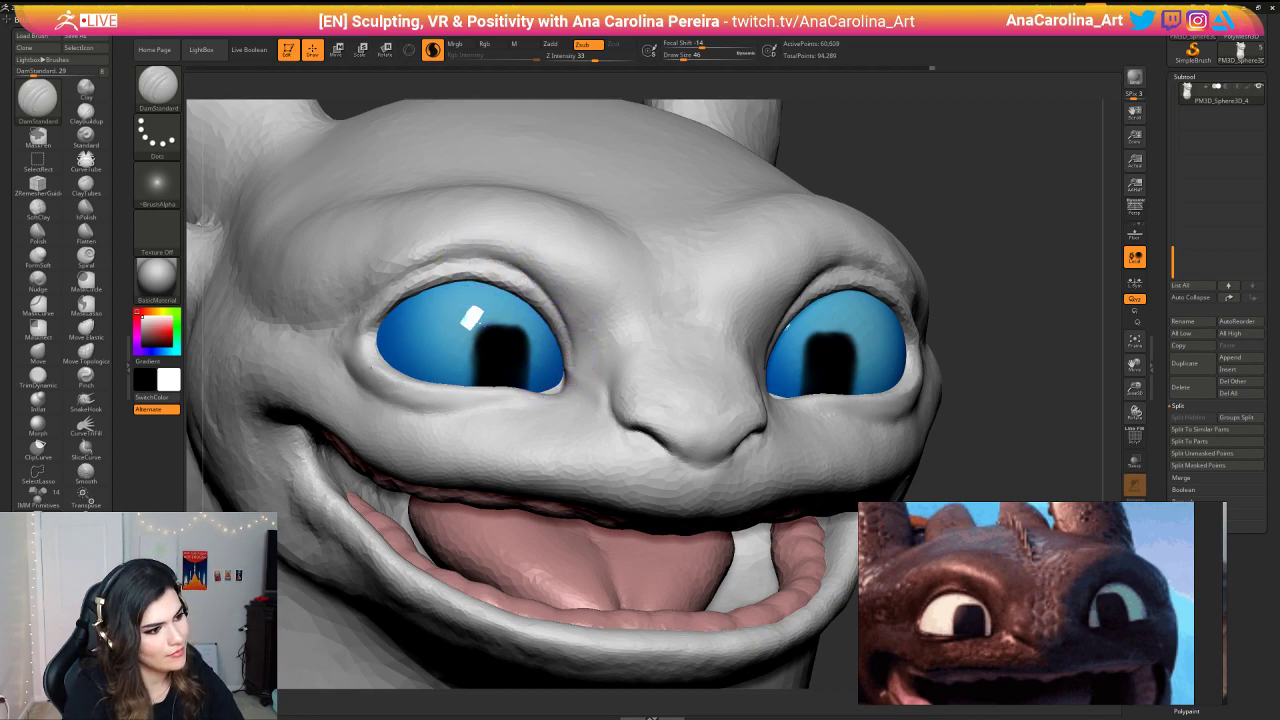
pyautogui.moveTo(569, 367); pyautogui.dragTo(564, 390)
pyautogui.moveTo(378, 350)
pyautogui.mouseDown()
pyautogui.moveTo(345, 340)
pyautogui.moveTo(380, 280)
pyautogui.moveTo(367, 310)
pyautogui.moveTo(395, 273)
pyautogui.moveTo(451, 253)
pyautogui.mouseUp()
pyautogui.press('shift')
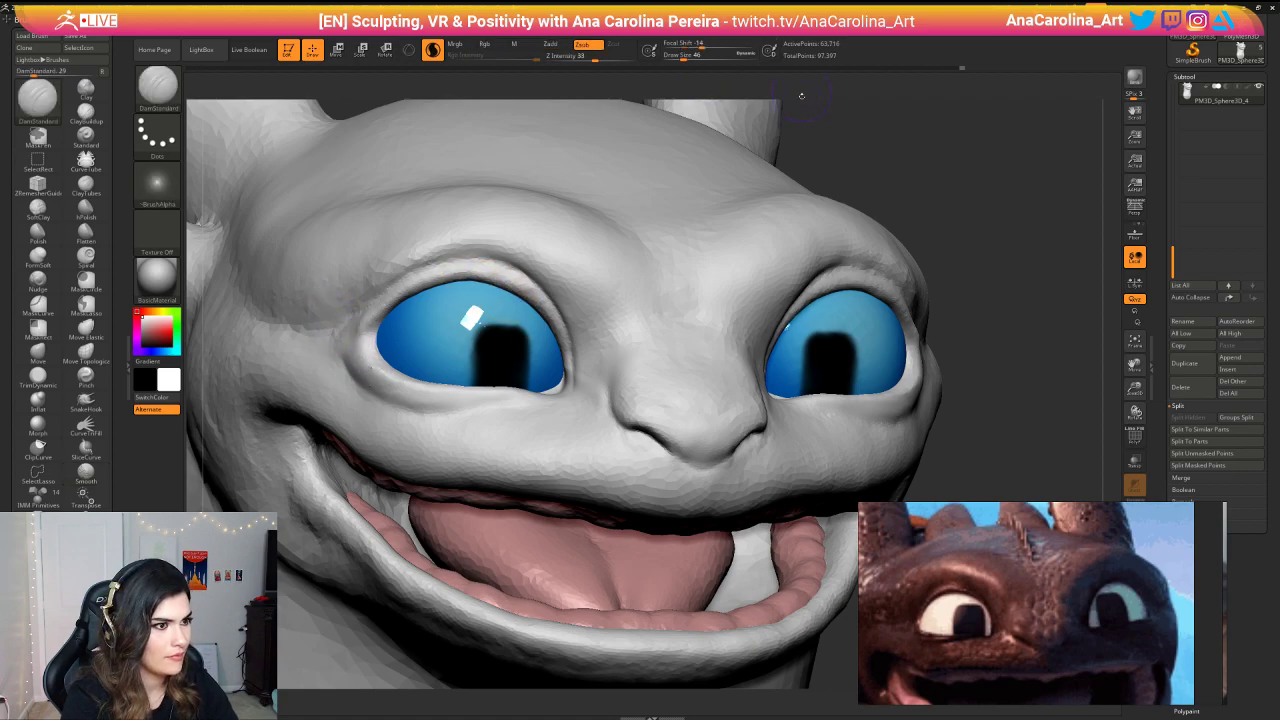
# Step: Adjust the outer eye corners and lower lids with the Move brush, finishing at draw size 94
pyautogui.press('space')
pyautogui.moveTo(802, 96)
pyautogui.mouseDown()
pyautogui.moveTo(755, 100)
pyautogui.moveTo(812, 124)
pyautogui.mouseUp()
pyautogui.press('b')
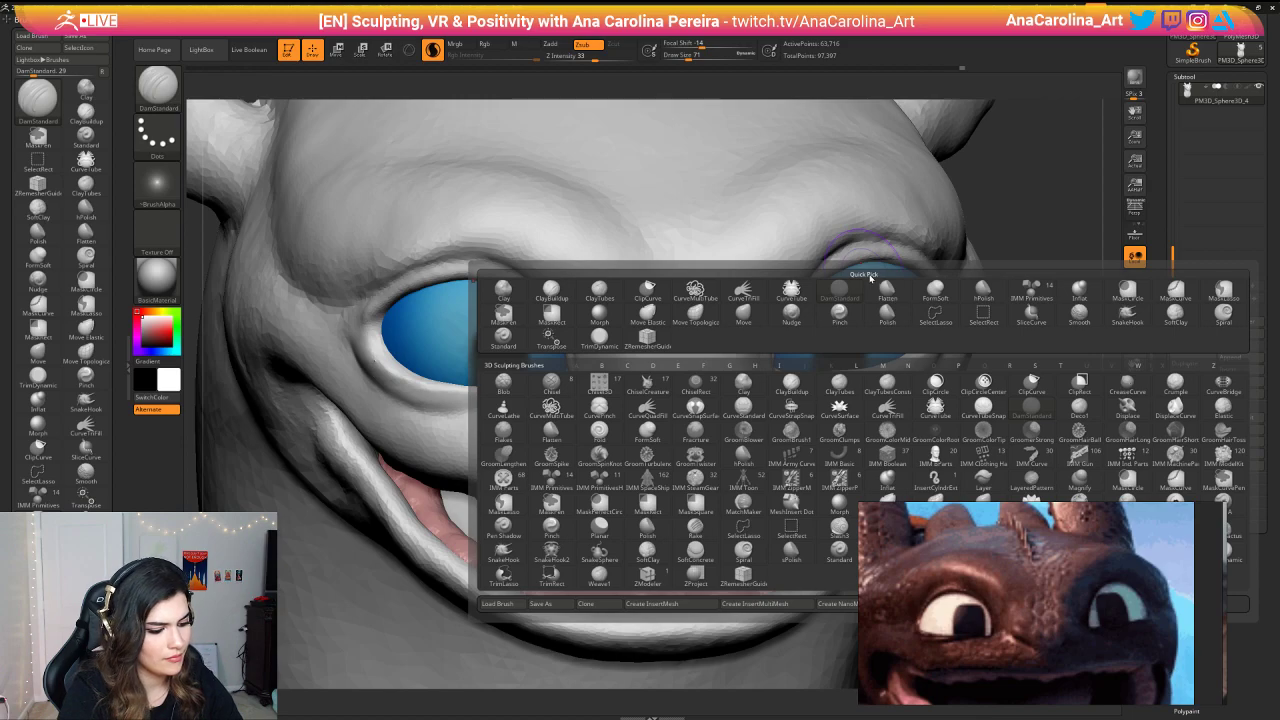
pyautogui.press('m')
pyautogui.press('v')
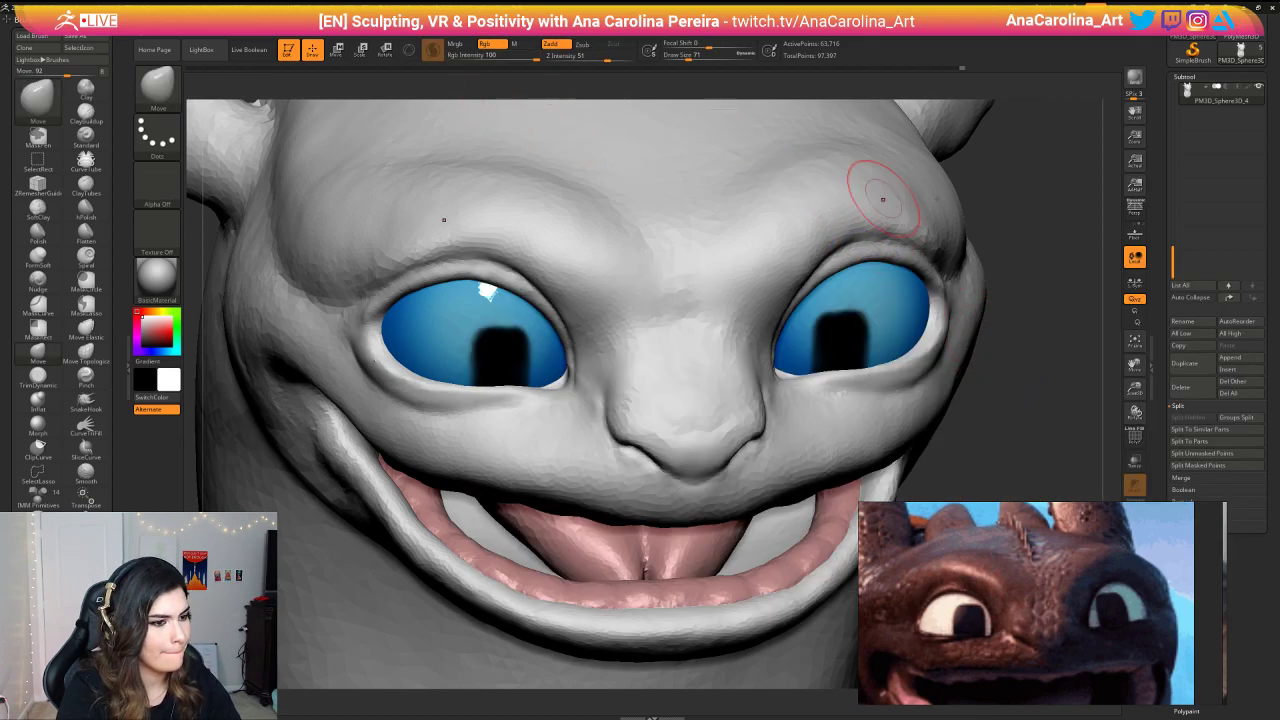
pyautogui.moveTo(882, 199); pyautogui.dragTo(926, 271, button='right')
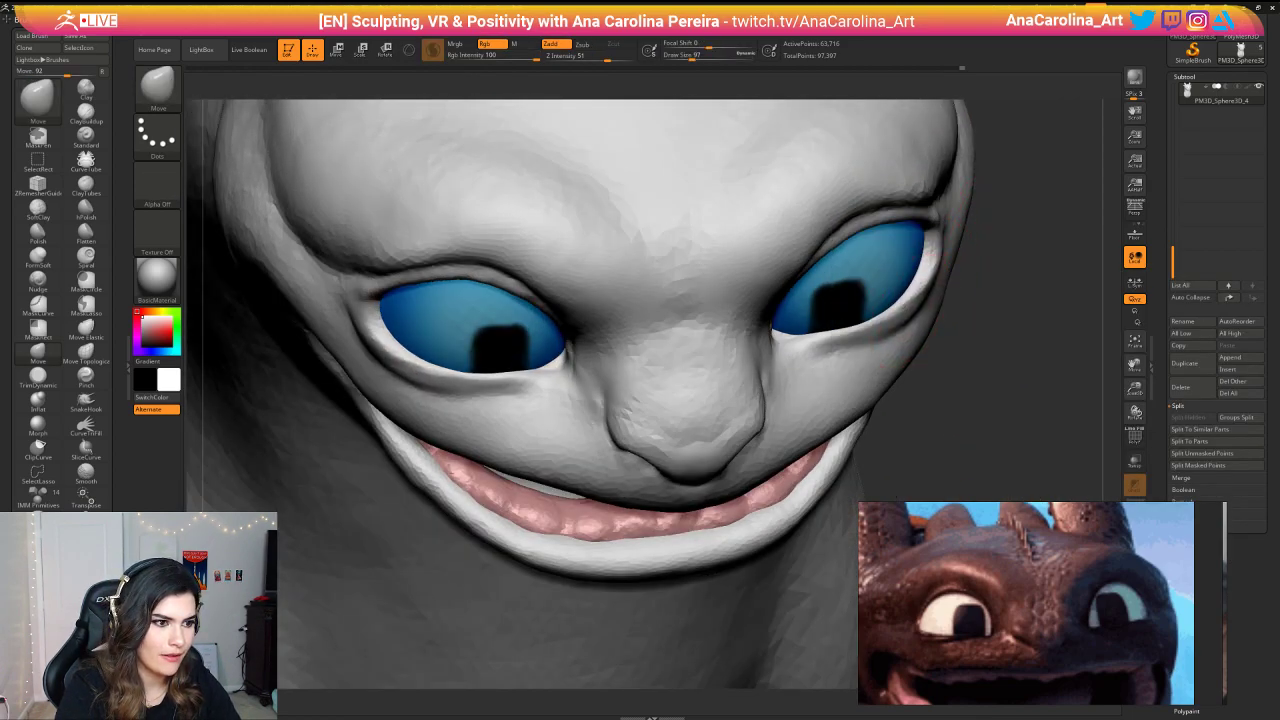
pyautogui.press('space')
pyautogui.moveTo(936, 289); pyautogui.dragTo(921, 274)
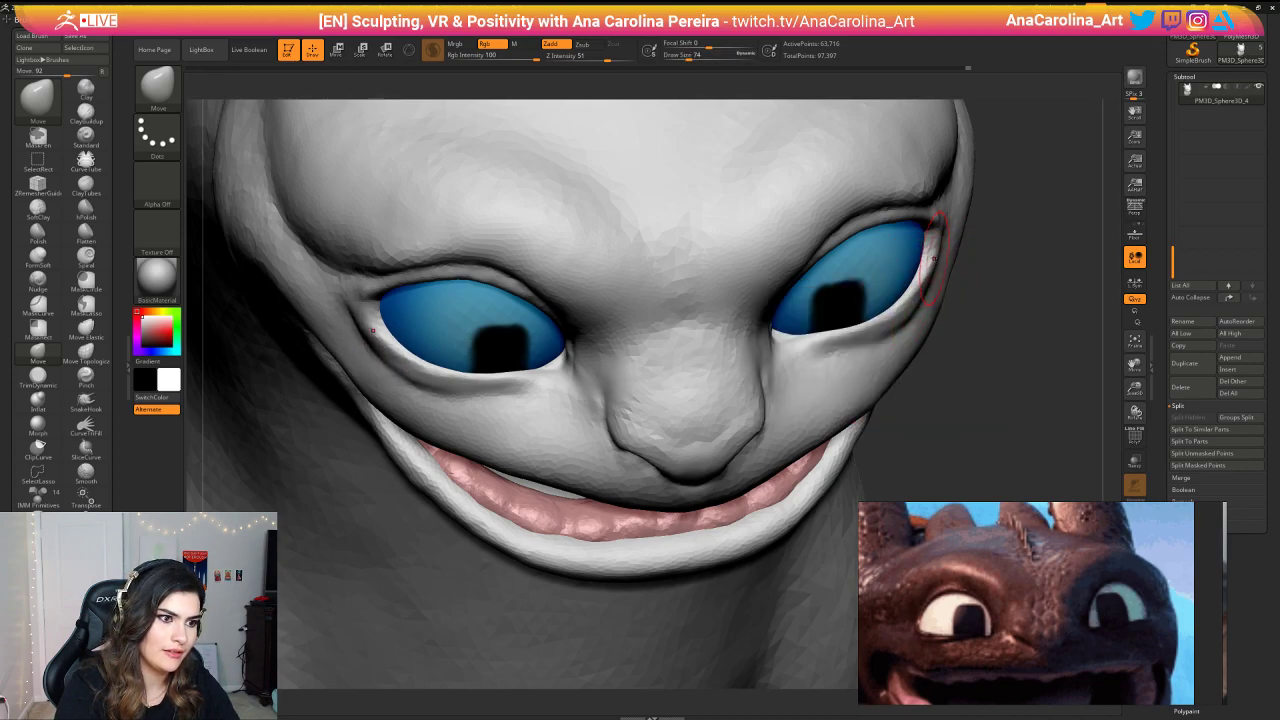
pyautogui.press('space')
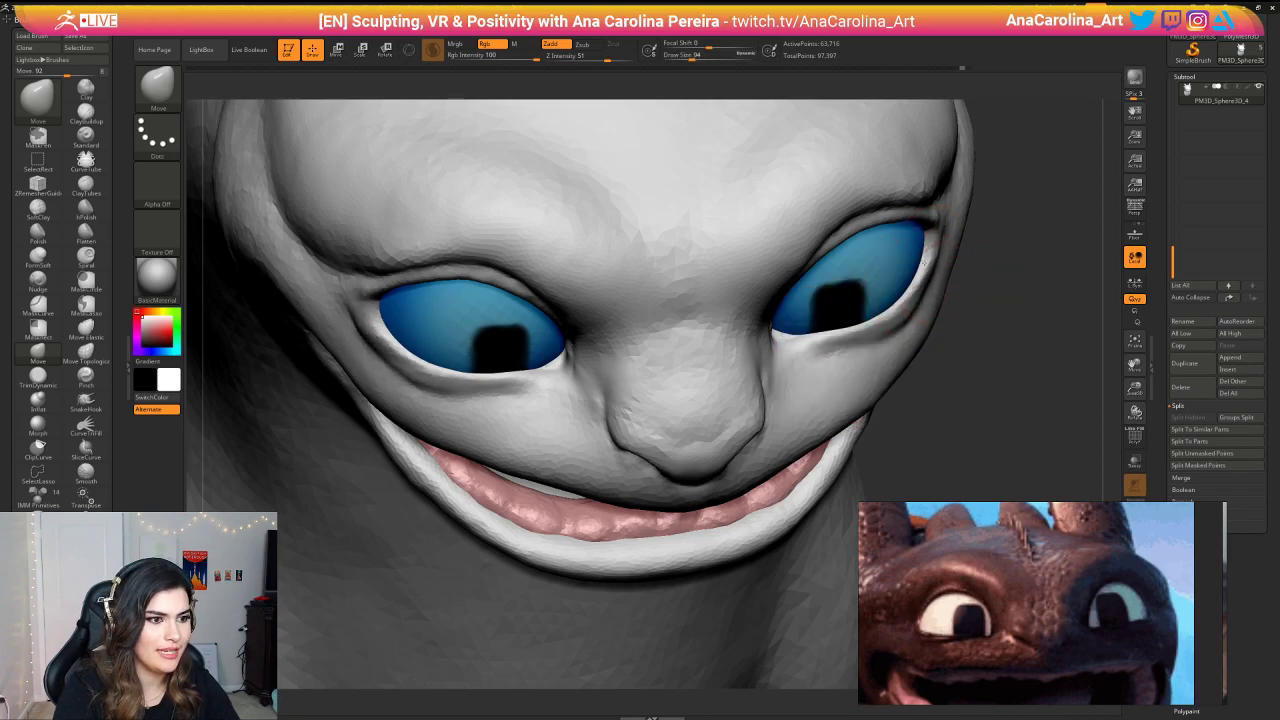
pyautogui.moveTo(931, 254); pyautogui.dragTo(938, 246)
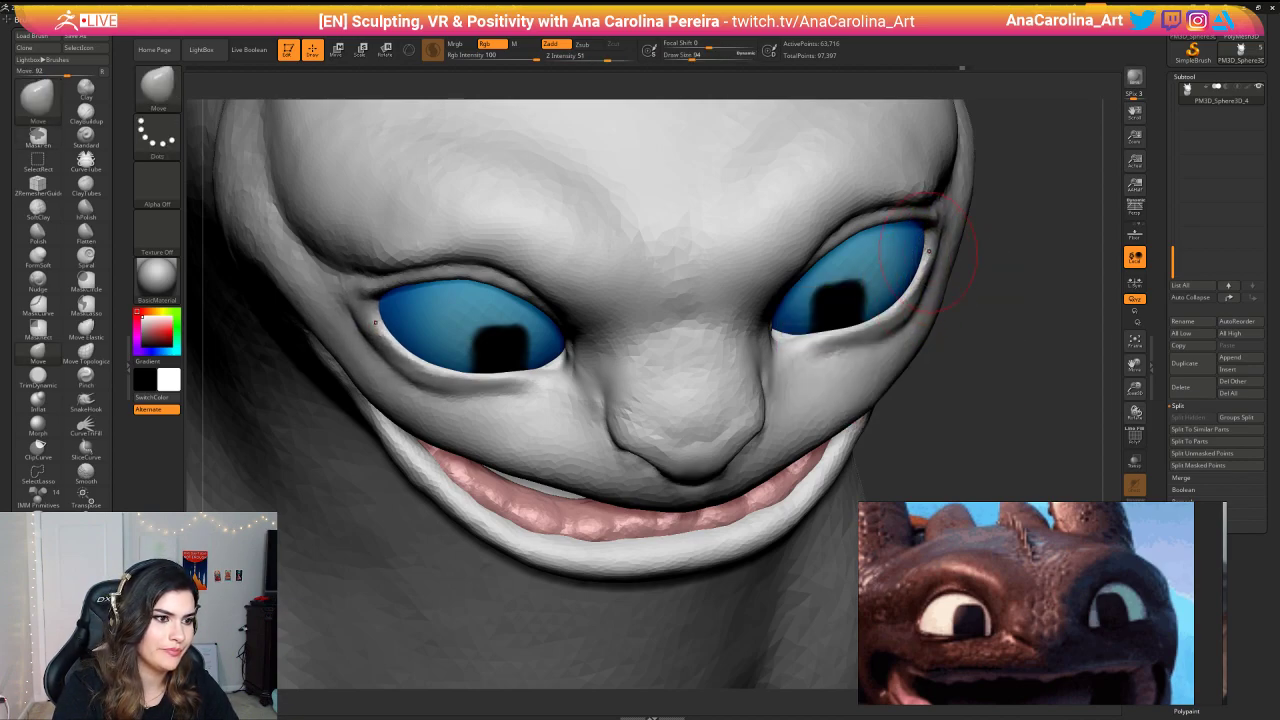
pyautogui.moveTo(982, 262)
pyautogui.mouseDown(button='right')
pyautogui.moveTo(1000, 177)
pyautogui.moveTo(1029, 283)
pyautogui.moveTo(988, 209)
pyautogui.moveTo(945, 171)
pyautogui.moveTo(800, 176)
pyautogui.moveTo(942, 188)
pyautogui.moveTo(959, 158)
pyautogui.mouseUp(button='right')
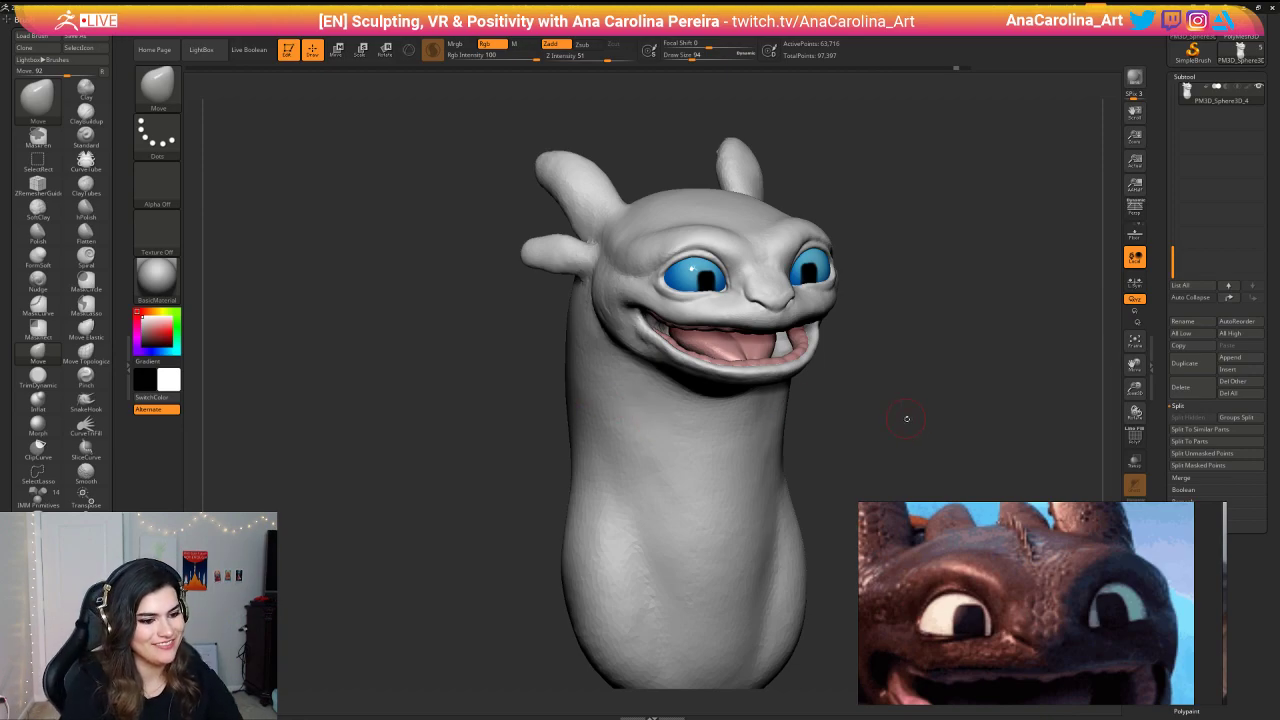
# Step: Smooth the cheek behind the corner of the mouth at draw size 94
pyautogui.moveTo(907, 419)
pyautogui.mouseDown()
pyautogui.moveTo(935, 421)
pyautogui.moveTo(925, 460)
pyautogui.mouseUp()
pyautogui.keyDown('shift'); pyautogui.moveTo(618, 372); pyautogui.dragTo(599, 334); pyautogui.keyUp('shift')
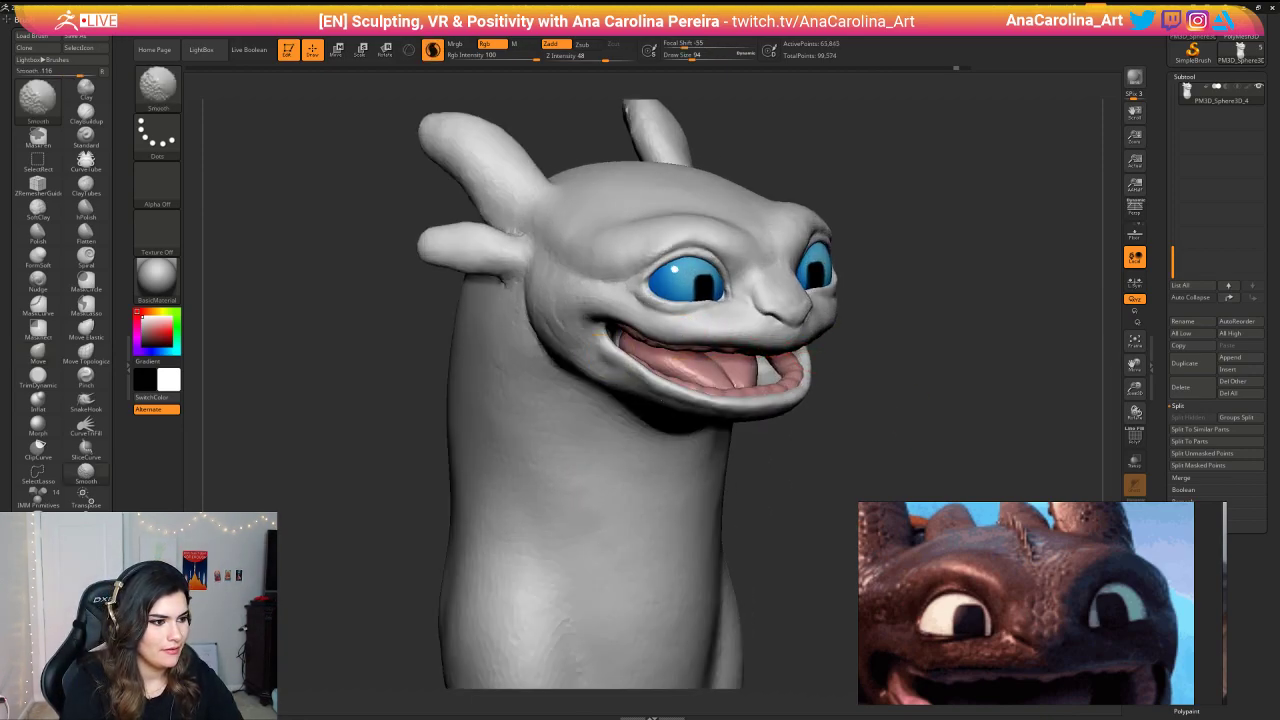
pyautogui.keyDown('alt'); pyautogui.moveTo(777, 463); pyautogui.dragTo(809, 490); pyautogui.keyUp('alt')
# Step: Build up the lower jaw line beneath the mouth corner with the ClayBuildup brush at draw size 94
pyautogui.press('b')
pyautogui.press('c')
pyautogui.press('b')
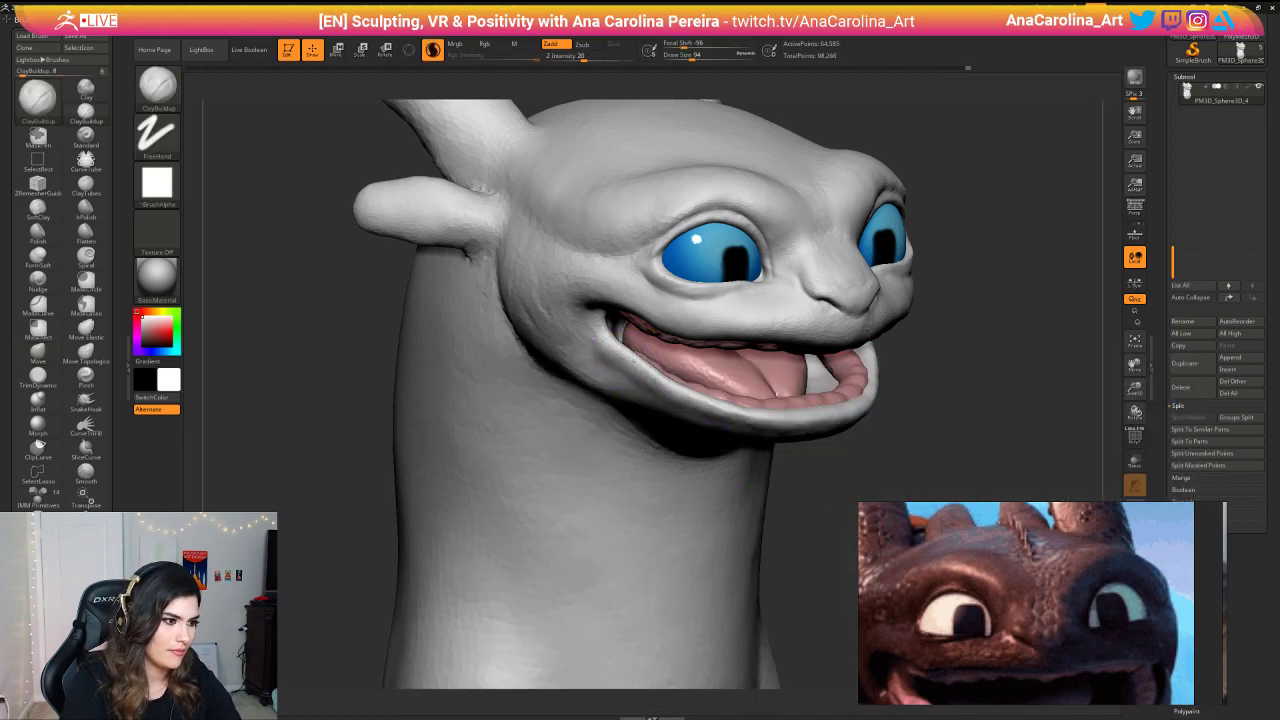
pyautogui.moveTo(650, 385)
pyautogui.mouseDown()
pyautogui.moveTo(665, 410)
pyautogui.moveTo(685, 395)
pyautogui.moveTo(752, 436)
pyautogui.moveTo(735, 434)
pyautogui.mouseUp()
pyautogui.moveTo(846, 482)
pyautogui.keyDown('alt'); pyautogui.mouseDown()
pyautogui.moveTo(811, 414)
pyautogui.moveTo(850, 430)
pyautogui.mouseUp(); pyautogui.keyUp('alt')
# Step: Smooth the lower jaw beneath the lip with the draw size raised to 158
pyautogui.press('s')
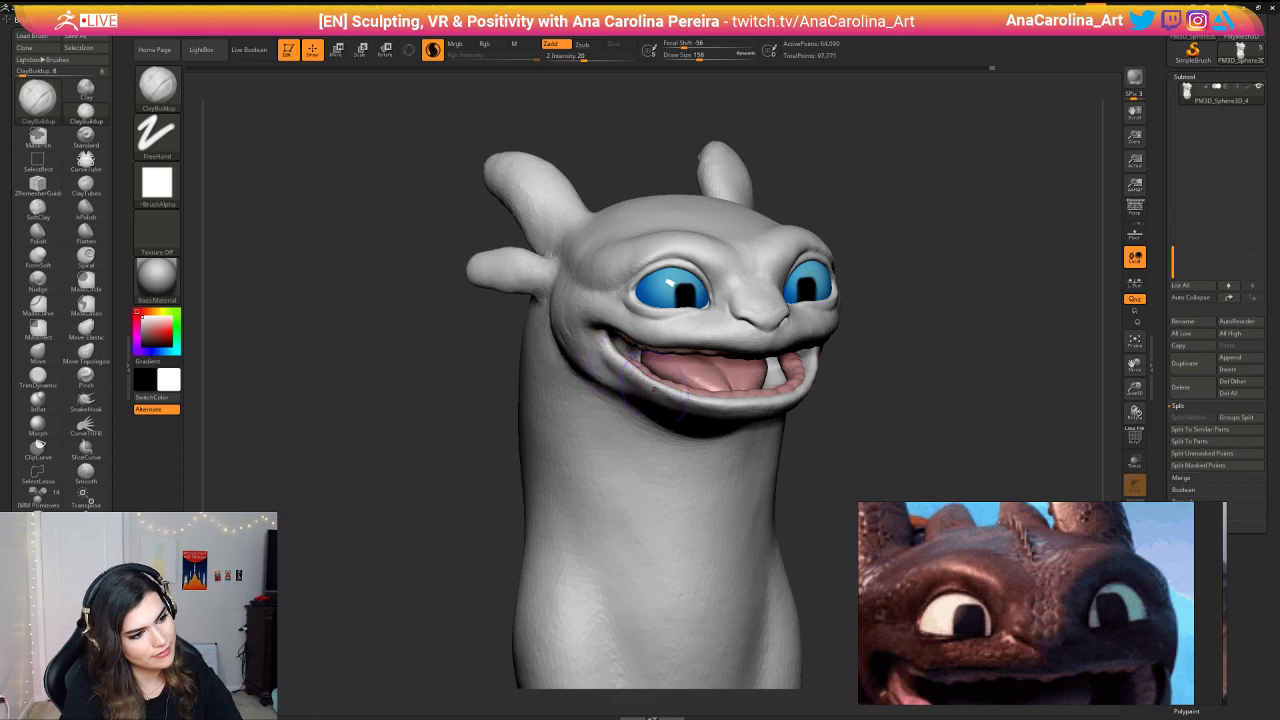
pyautogui.keyDown('shift'); pyautogui.moveTo(685, 403); pyautogui.dragTo(740, 410); pyautogui.keyUp('shift')
pyautogui.keyDown('alt'); pyautogui.moveTo(840, 437); pyautogui.dragTo(832, 385); pyautogui.keyUp('alt')
pyautogui.moveTo(860, 395)
pyautogui.mouseDown()
pyautogui.moveTo(765, 400)
pyautogui.moveTo(815, 402)
pyautogui.moveTo(828, 434)
pyautogui.mouseUp()
pyautogui.press('space')
pyautogui.moveTo(838, 400); pyautogui.dragTo(866, 392)
pyautogui.press('space')
pyautogui.moveTo(866, 378)
pyautogui.mouseDown()
pyautogui.moveTo(880, 374)
pyautogui.moveTo(876, 438)
pyautogui.mouseUp()
pyautogui.press('space')
# Step: Refine the transition from jaw to neck with ClayBuildup and smooth the side of the head and the horns
pyautogui.moveTo(598, 399); pyautogui.dragTo(586, 399)
pyautogui.keyDown('alt'); pyautogui.moveTo(482, 430); pyautogui.dragTo(492, 454); pyautogui.keyUp('alt')
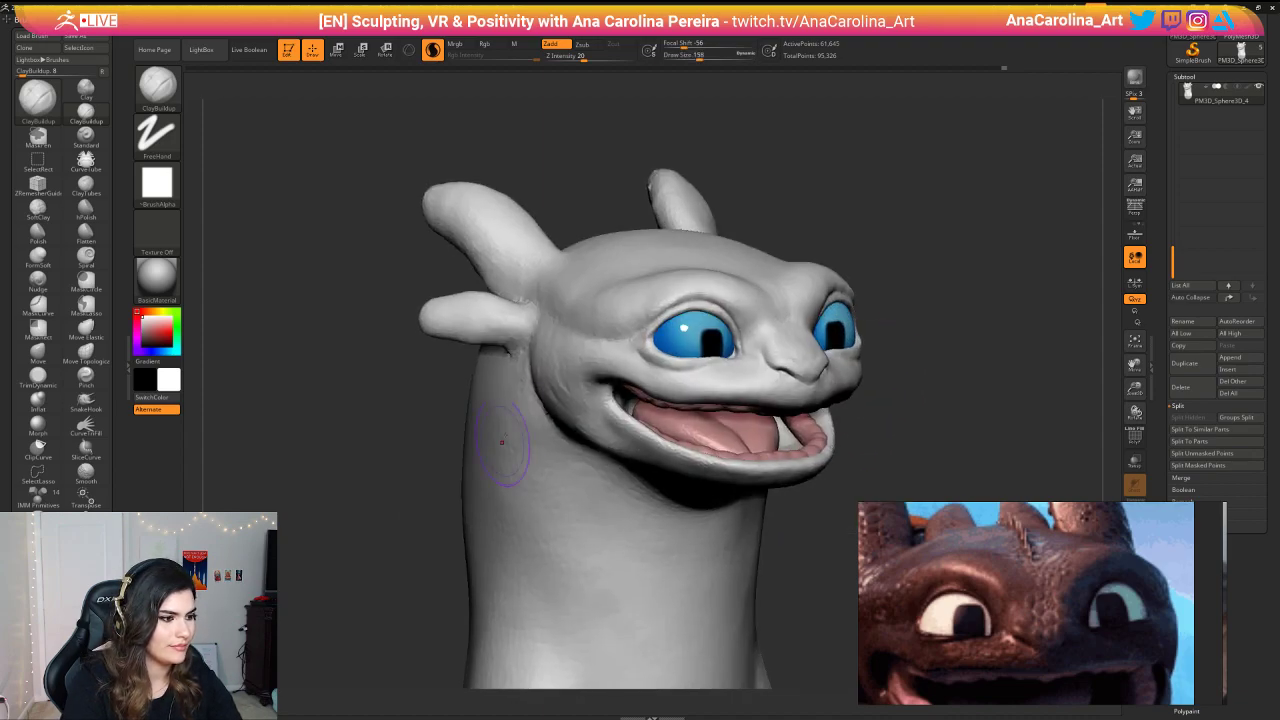
pyautogui.moveTo(556, 390)
pyautogui.keyDown('shift'); pyautogui.mouseDown()
pyautogui.moveTo(559, 376)
pyautogui.moveTo(564, 386)
pyautogui.mouseUp(); pyautogui.keyUp('shift')
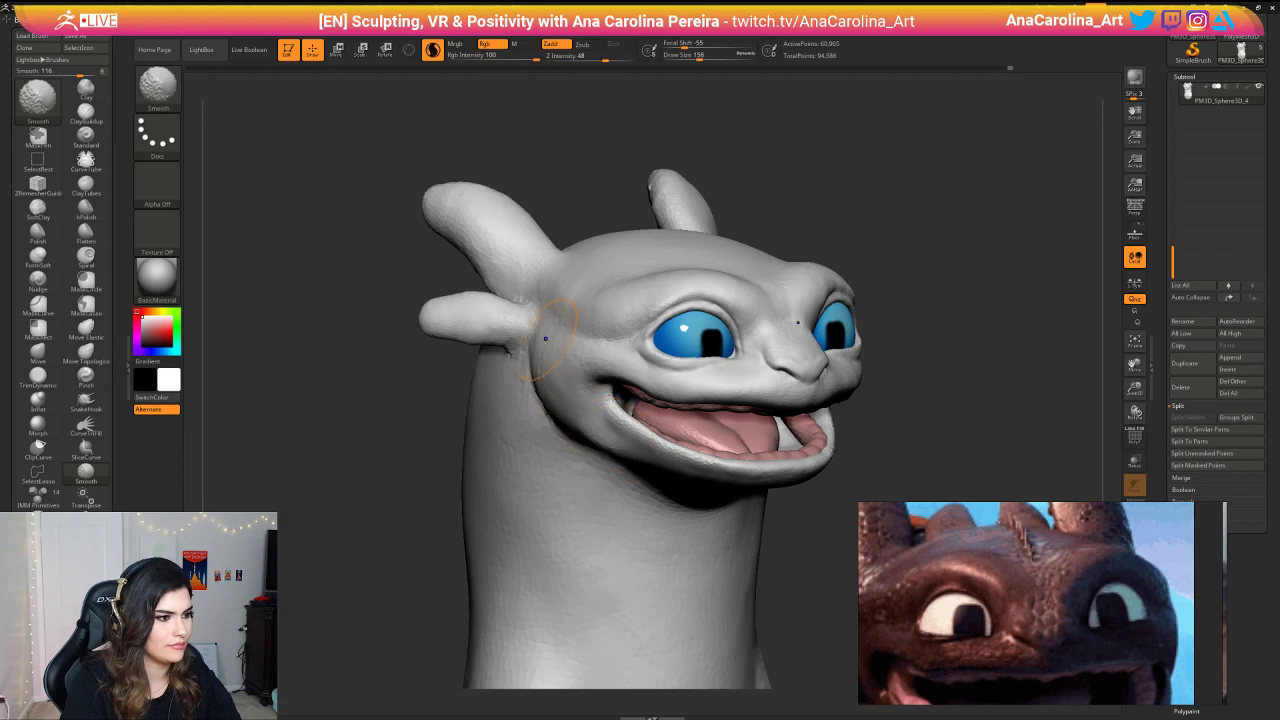
pyautogui.moveTo(440, 400); pyautogui.dragTo(390, 395)
pyautogui.keyDown('alt'); pyautogui.moveTo(390, 395); pyautogui.dragTo(388, 356); pyautogui.keyUp('alt')
pyautogui.moveTo(898, 290)
pyautogui.mouseDown()
pyautogui.moveTo(892, 217)
pyautogui.moveTo(893, 275)
pyautogui.moveTo(925, 284)
pyautogui.moveTo(940, 229)
pyautogui.moveTo(963, 228)
pyautogui.moveTo(958, 184)
pyautogui.mouseUp()
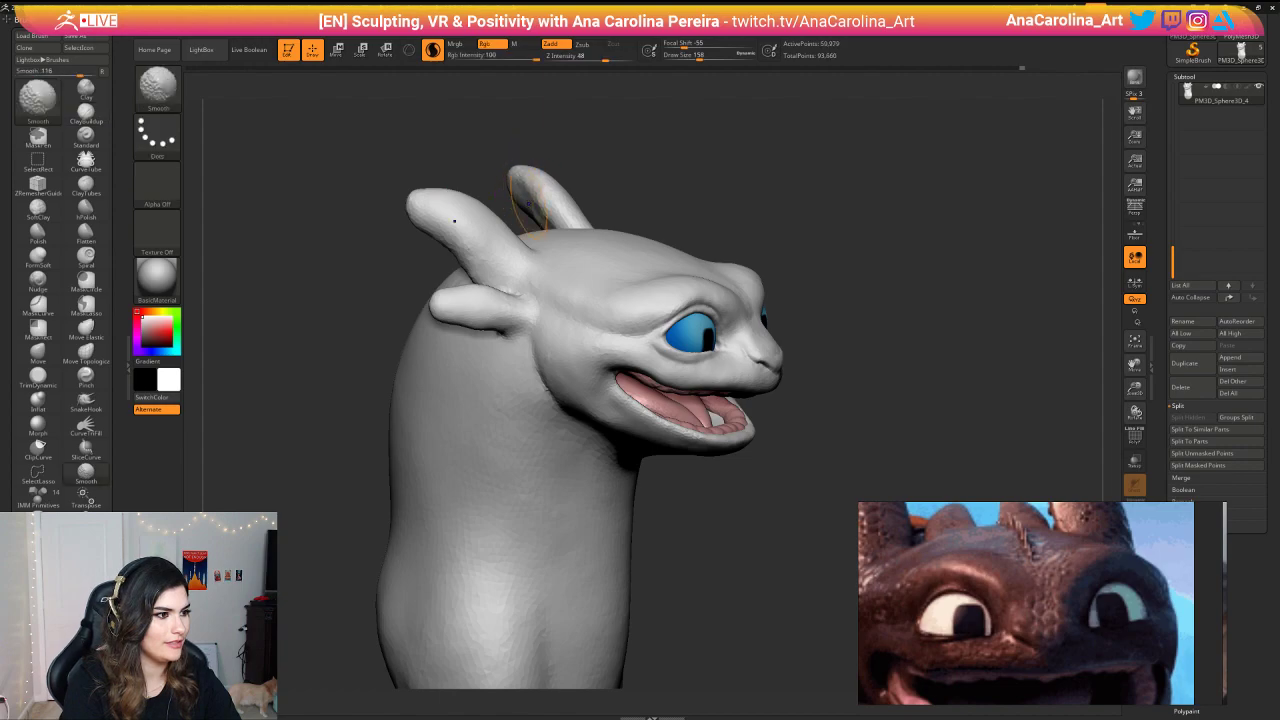
# Step: Zoom the reference board in on the white dragon's horn and ear, with the sculpt turned to its other side
pyautogui.moveTo(663, 186)
pyautogui.mouseDown(button='right')
pyautogui.moveTo(810, 195)
pyautogui.moveTo(894, 217)
pyautogui.moveTo(854, 218)
pyautogui.mouseUp(button='right')
pyautogui.scroll(-10, 1094, 630)
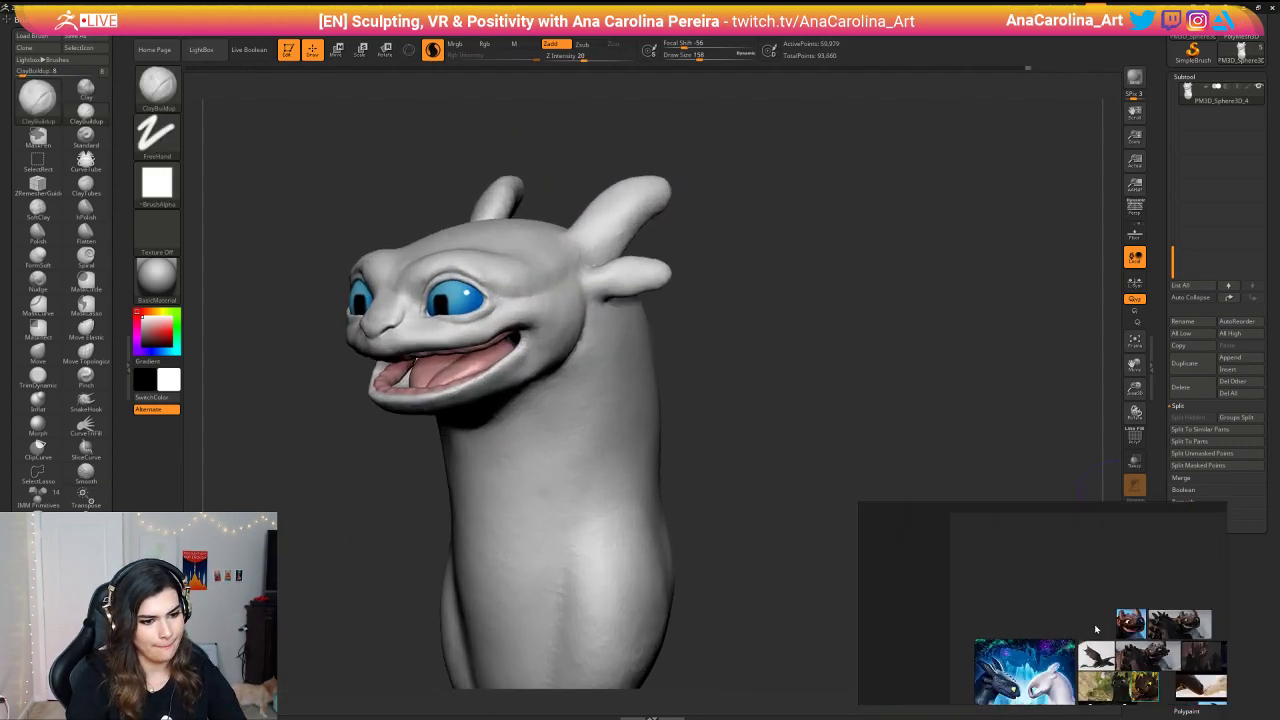
pyautogui.scroll(4, 1040, 640)
pyautogui.moveTo(1040, 640); pyautogui.dragTo(1050, 602, button='middle')
pyautogui.scroll(8, 1090, 580)
pyautogui.scroll(2, 1097, 577)
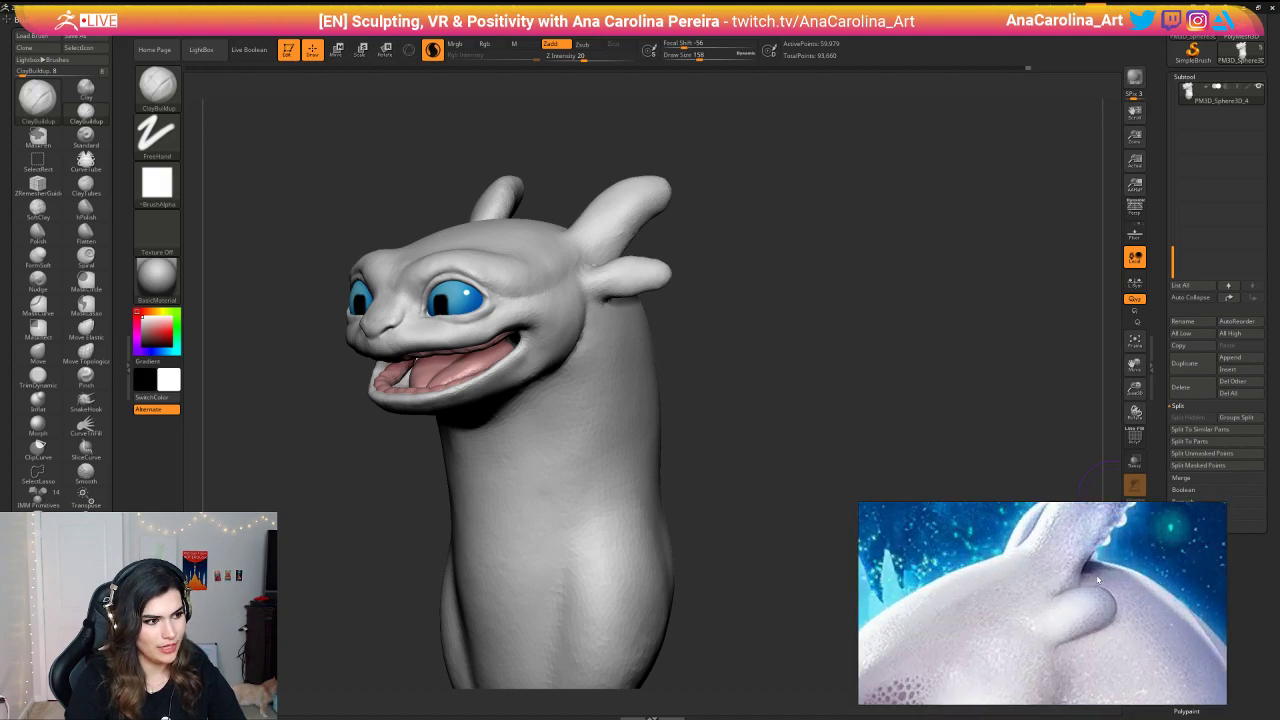
# Step: Reshape the lower ear towards the reference with the Move brush at draw size 120
pyautogui.moveTo(655, 350)
pyautogui.mouseDown(button='right')
pyautogui.moveTo(686, 349)
pyautogui.moveTo(757, 280)
pyautogui.moveTo(754, 291)
pyautogui.moveTo(785, 291)
pyautogui.moveTo(672, 316)
pyautogui.mouseUp(button='right')
pyautogui.press('b')
pyautogui.press('m')
pyautogui.press('v')
pyautogui.press('space')
pyautogui.moveTo(672, 350); pyautogui.dragTo(666, 349)
pyautogui.moveTo(688, 375)
pyautogui.mouseDown(button='right')
pyautogui.moveTo(673, 382)
pyautogui.moveTo(610, 338)
pyautogui.mouseUp(button='right')
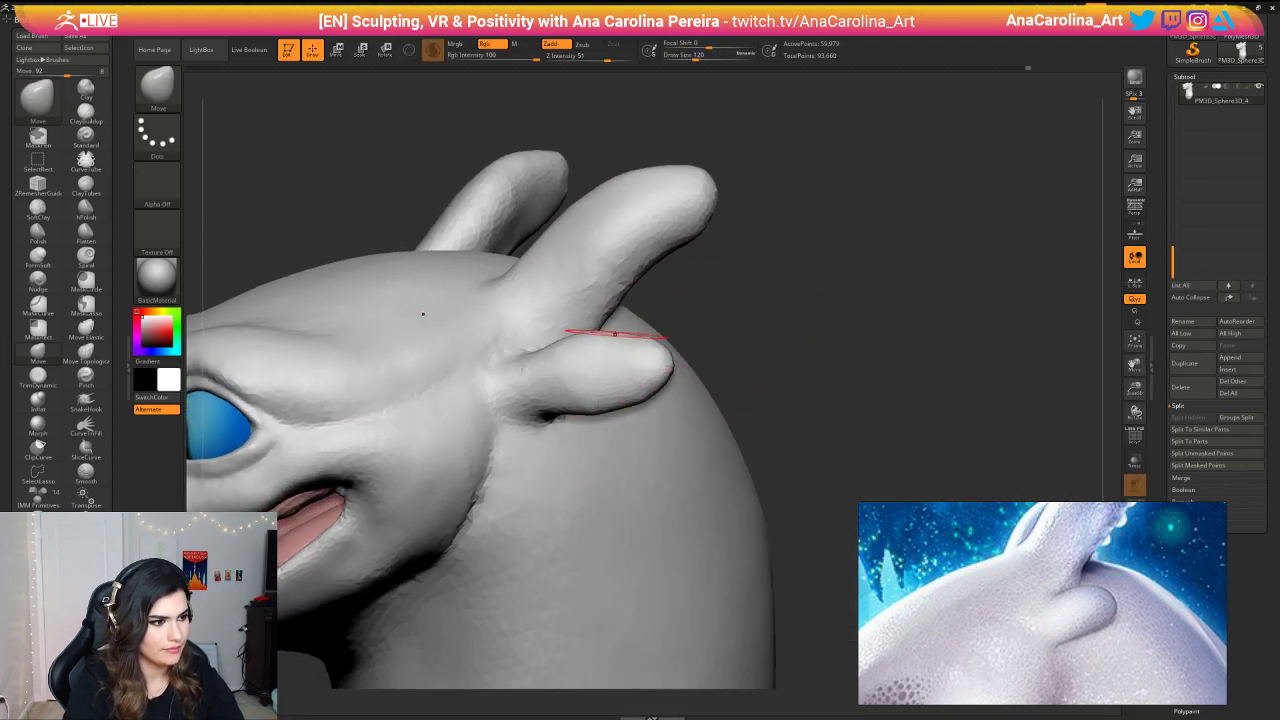
pyautogui.moveTo(618, 330); pyautogui.dragTo(619, 325)
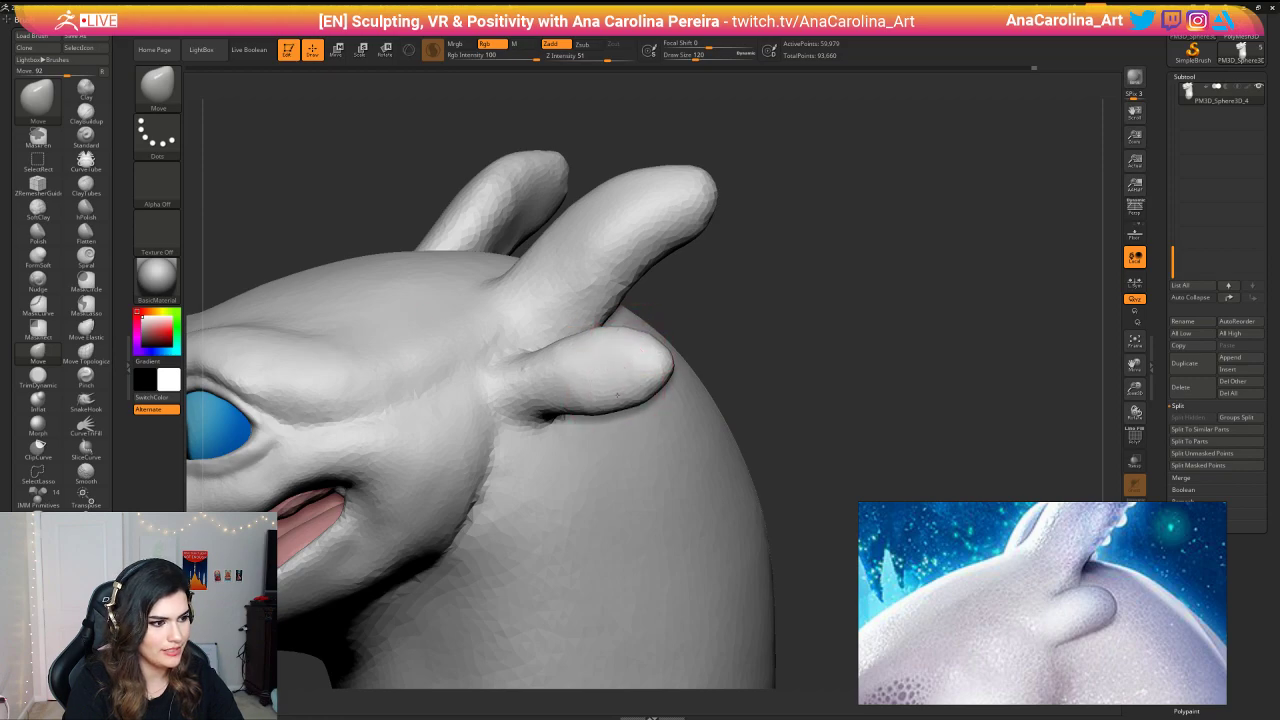
pyautogui.moveTo(634, 381); pyautogui.dragTo(620, 378)
pyautogui.moveTo(621, 375); pyautogui.dragTo(590, 358, button='right')
pyautogui.moveTo(558, 423); pyautogui.dragTo(563, 406)
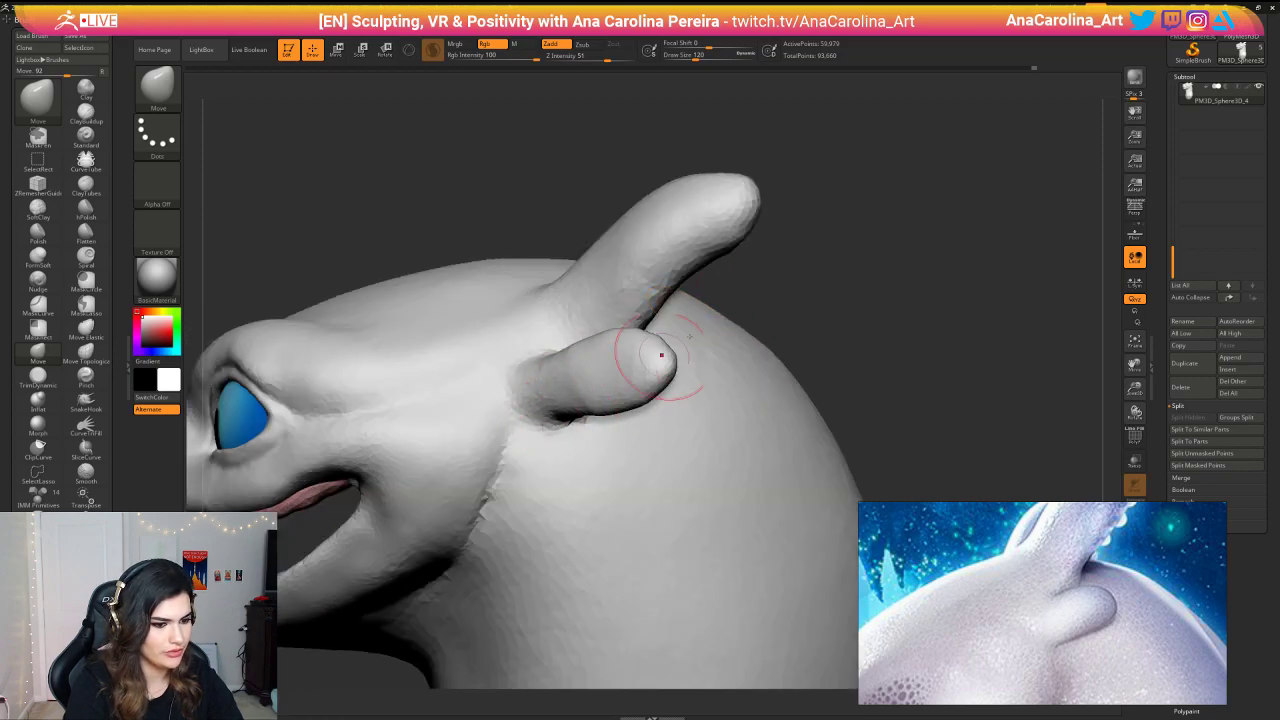
# Step: Adjust the underside and base of the lower ear with the Move brush at draw sizes 182 and 177
pyautogui.moveTo(850, 262); pyautogui.dragTo(806, 245, button='right')
pyautogui.press('space')
pyautogui.moveTo(778, 311); pyautogui.dragTo(786, 311)
pyautogui.moveTo(598, 419); pyautogui.dragTo(582, 424)
pyautogui.moveTo(716, 393)
pyautogui.mouseDown(button='right')
pyautogui.moveTo(761, 400)
pyautogui.moveTo(774, 368)
pyautogui.mouseUp(button='right')
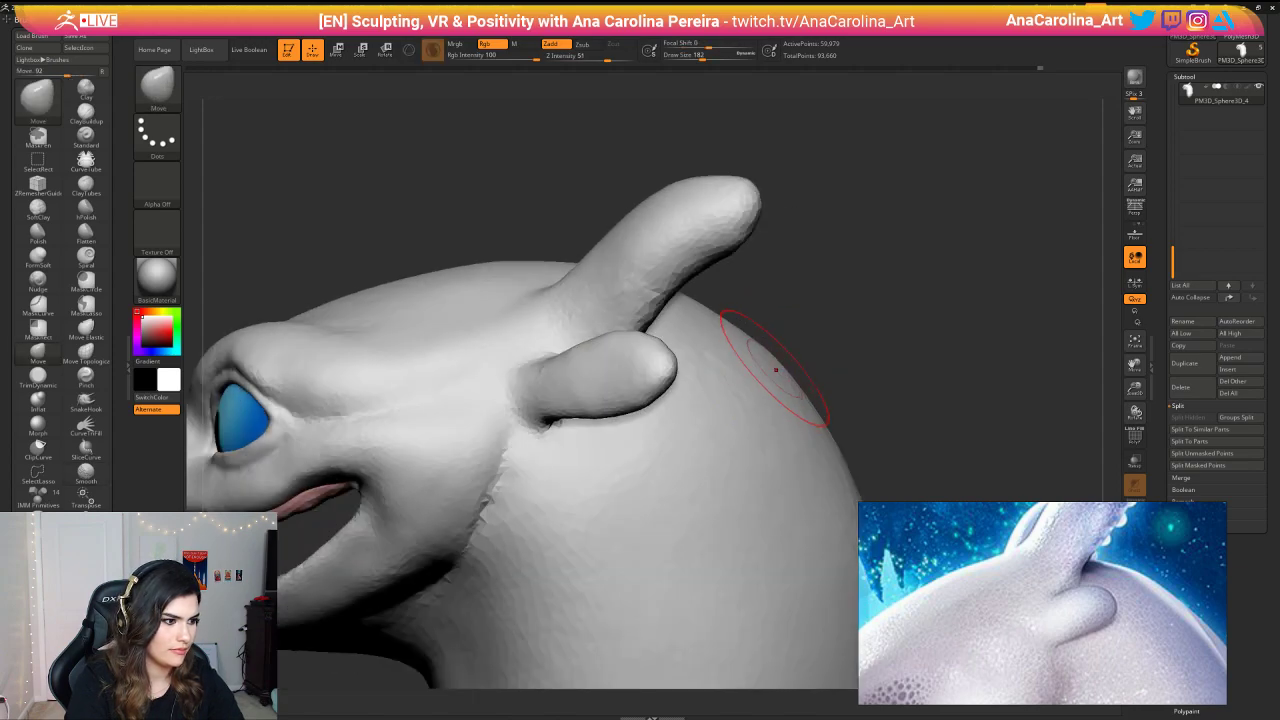
pyautogui.press('space')
pyautogui.moveTo(729, 374); pyautogui.dragTo(728, 374)
pyautogui.moveTo(606, 474); pyautogui.dragTo(574, 500, button='right')
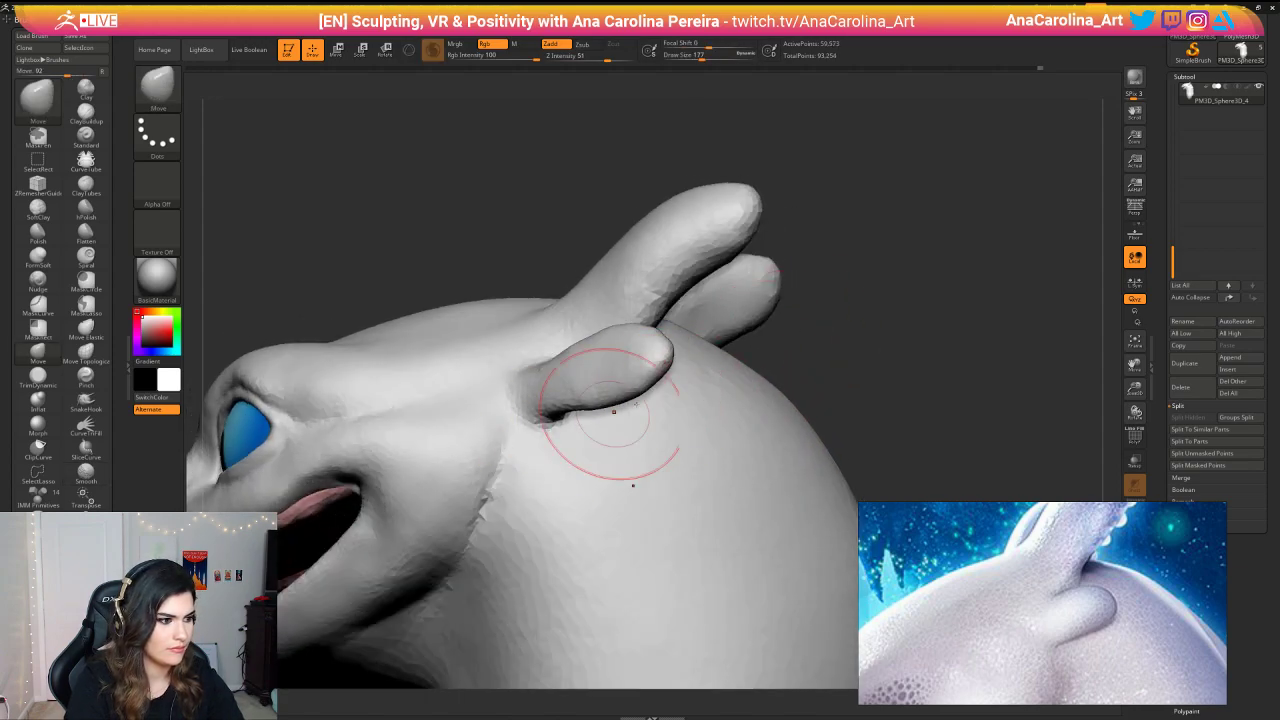
# Step: Try masking the base of the lower ear and turn off Sculptris Pro mode
pyautogui.press('ctrl')
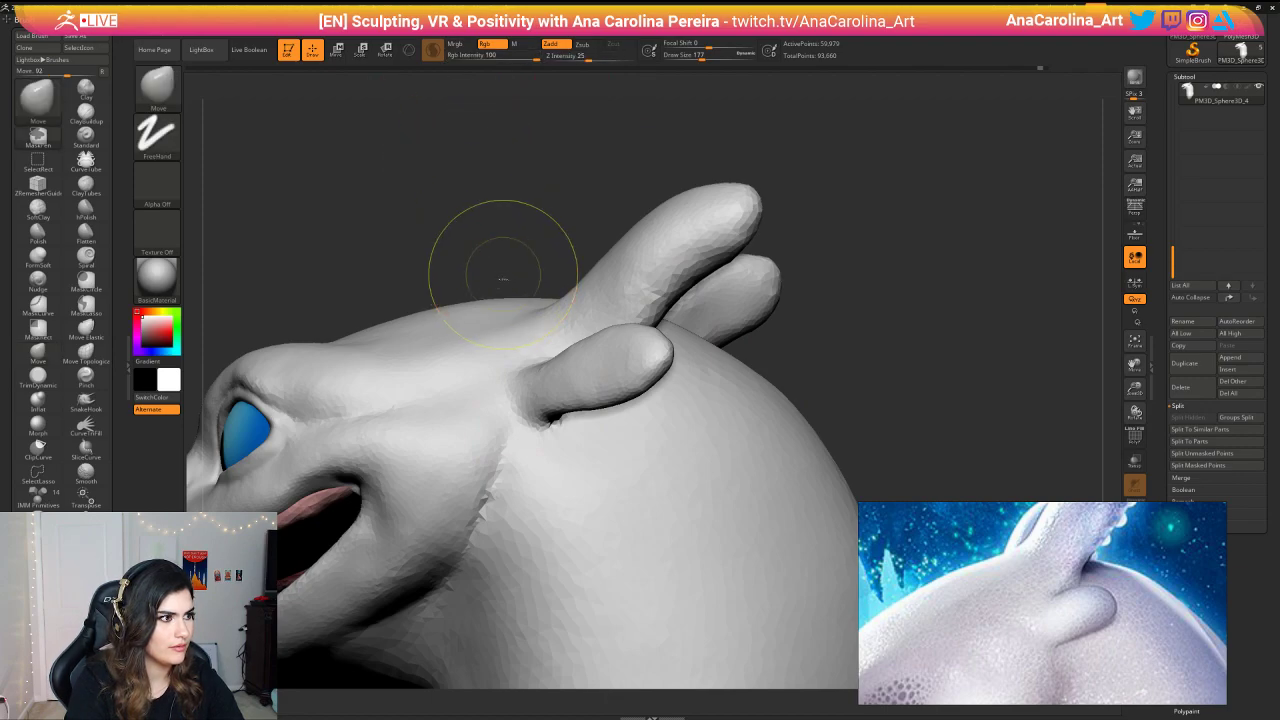
pyautogui.keyDown('ctrl'); pyautogui.moveTo(558, 380); pyautogui.dragTo(588, 382); pyautogui.keyUp('ctrl')
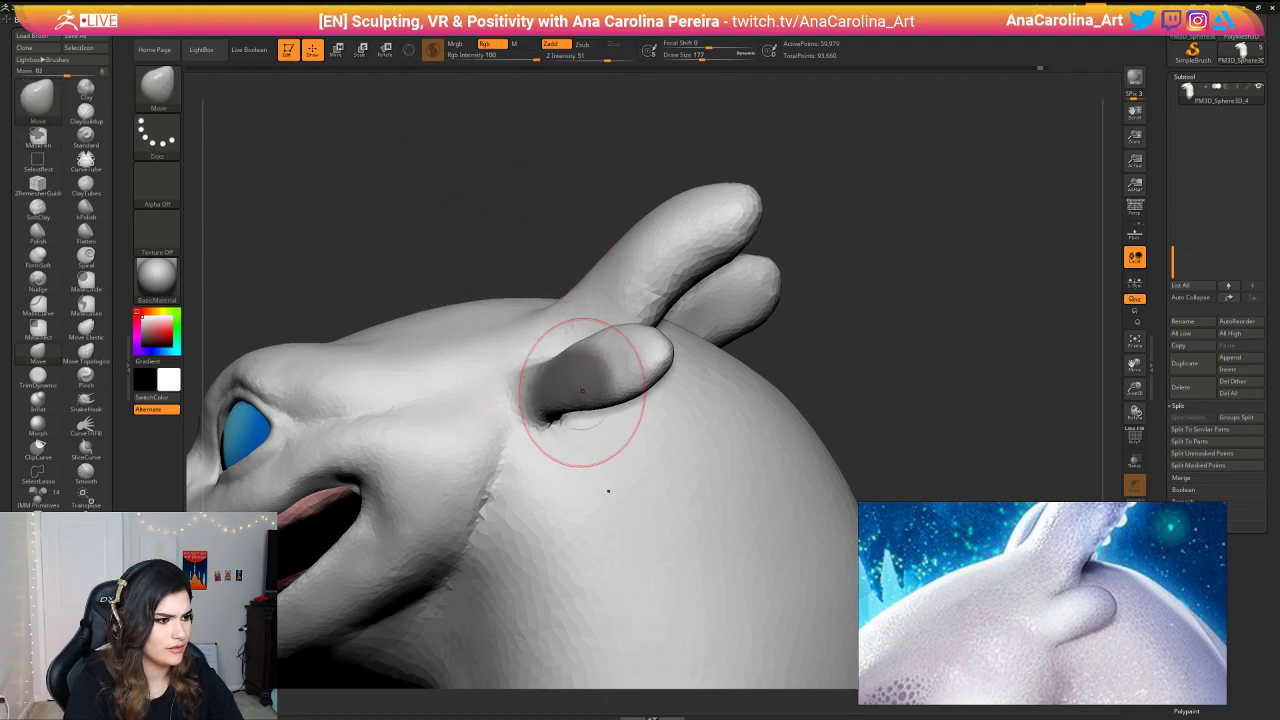
pyautogui.click(432, 49)
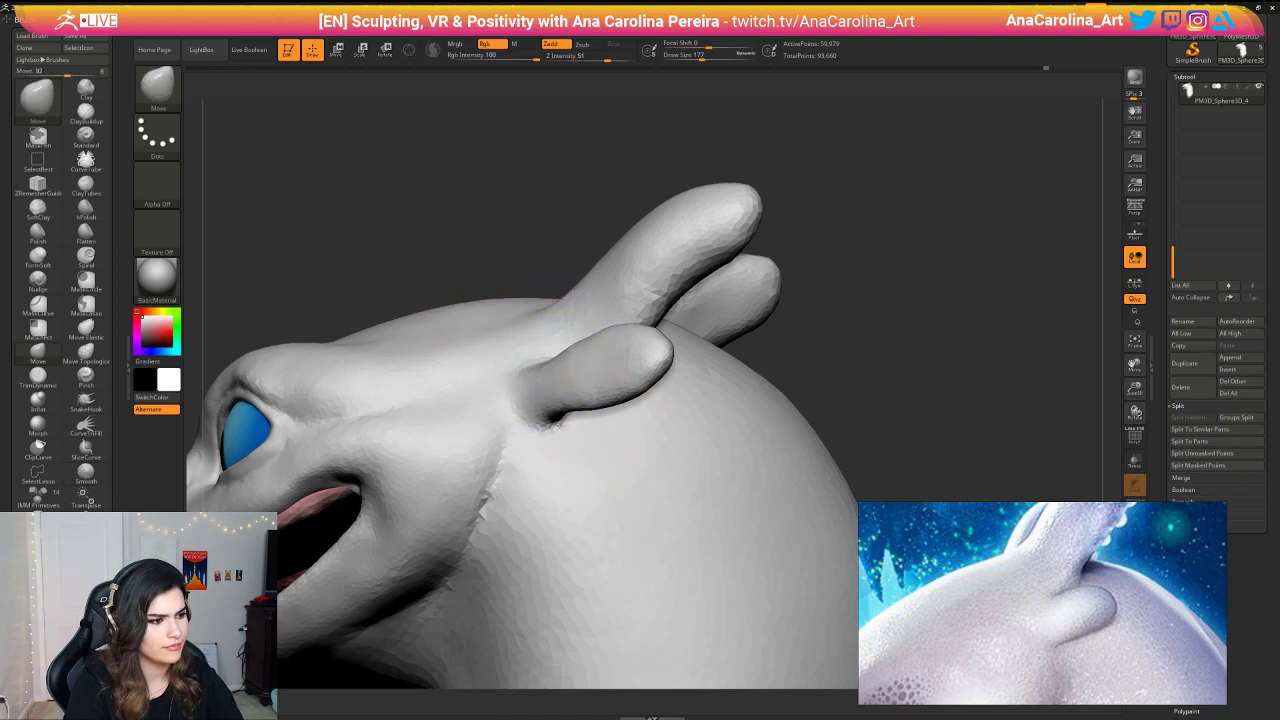
# Step: Smooth the rough base and underside of the horns where they join the head, at draw size 177
pyautogui.moveTo(795, 310); pyautogui.dragTo(651, 346, button='right')
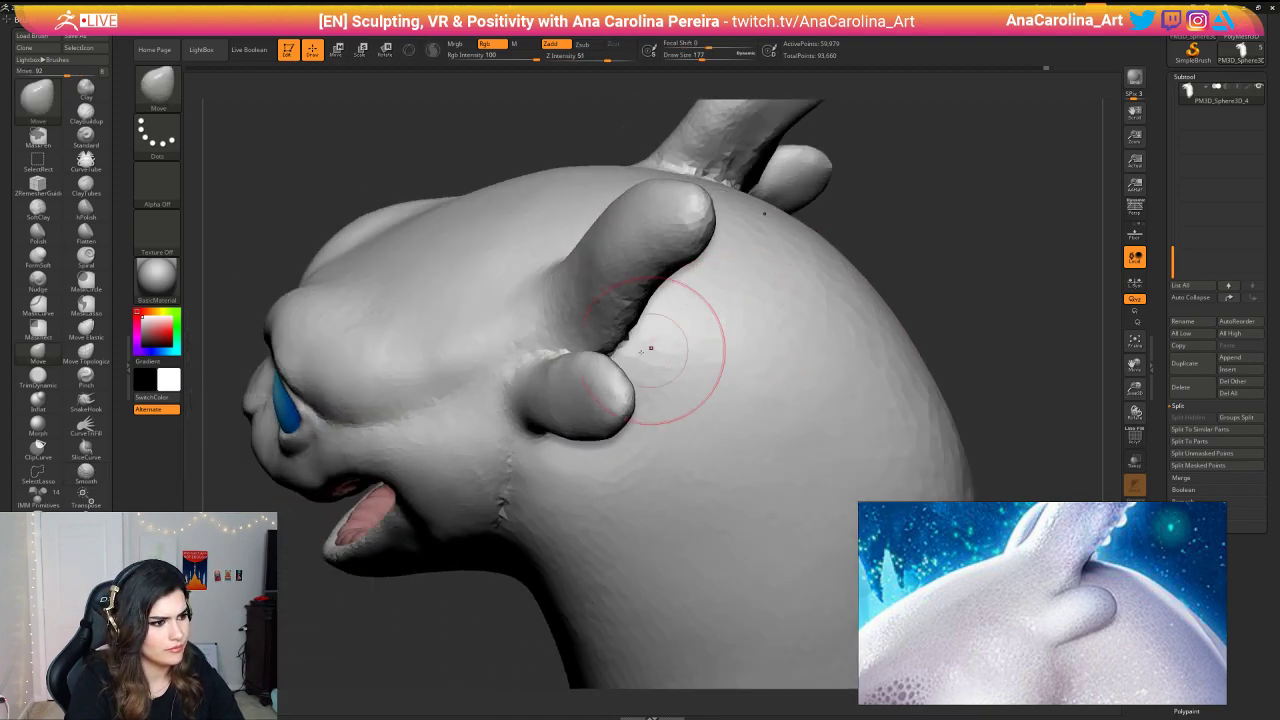
pyautogui.moveTo(840, 236)
pyautogui.mouseDown(button='right')
pyautogui.moveTo(891, 131)
pyautogui.moveTo(671, 282)
pyautogui.mouseUp(button='right')
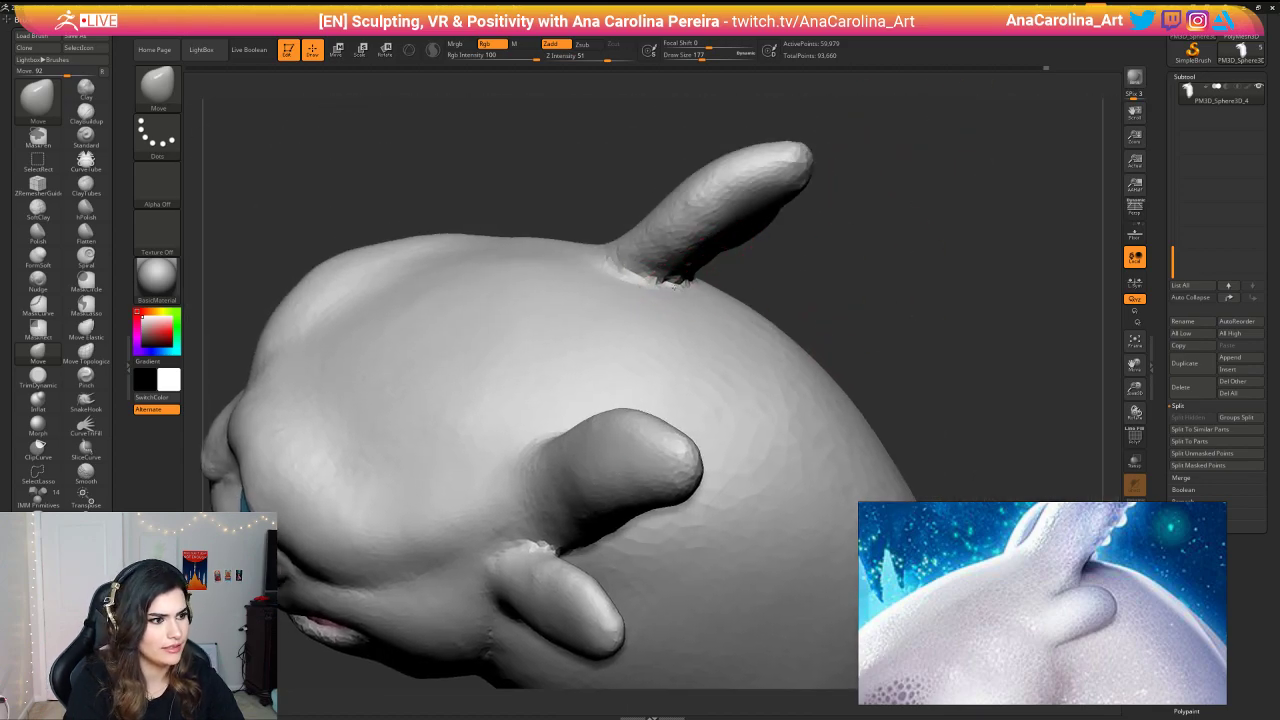
pyautogui.keyDown('shift'); pyautogui.moveTo(667, 287); pyautogui.dragTo(720, 254); pyautogui.keyUp('shift')
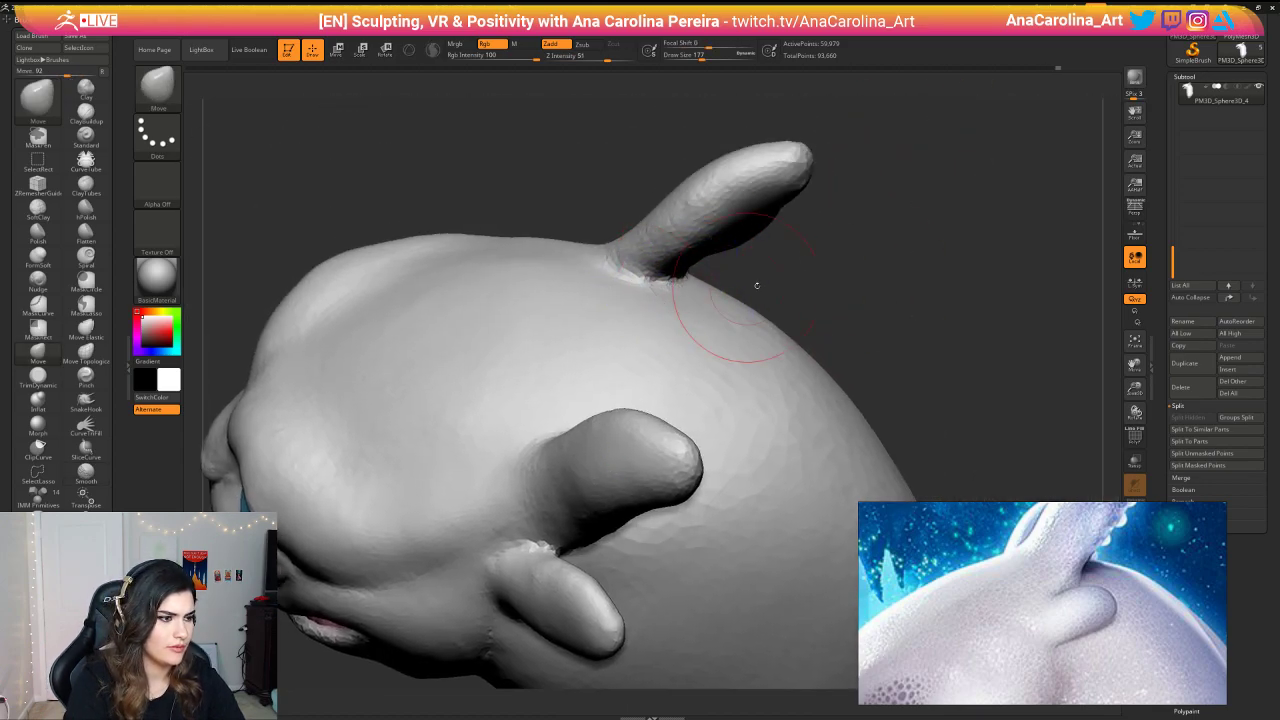
pyautogui.moveTo(757, 286); pyautogui.dragTo(510, 302, button='right')
pyautogui.moveTo(890, 285); pyautogui.dragTo(749, 262, button='right')
pyautogui.moveTo(727, 200); pyautogui.dragTo(692, 228, button='right')
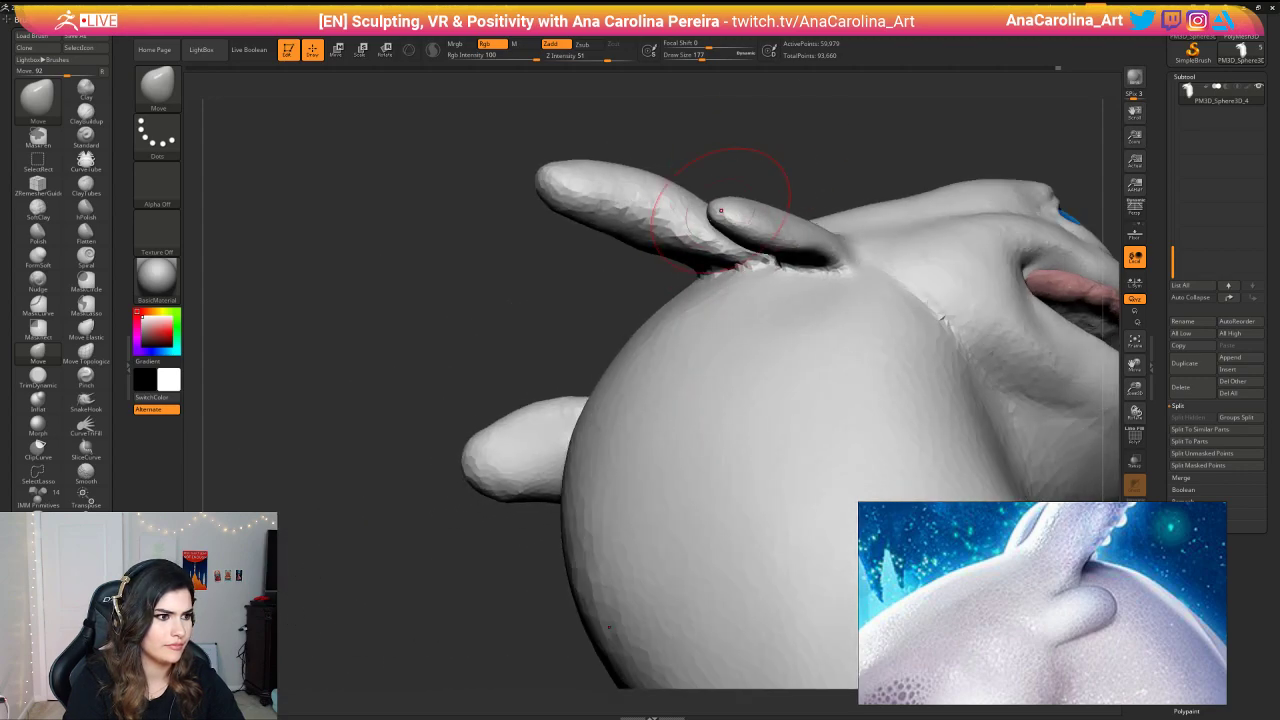
pyautogui.keyDown('shift'); pyautogui.moveTo(640, 208); pyautogui.dragTo(668, 238); pyautogui.keyUp('shift')
pyautogui.moveTo(930, 250)
pyautogui.mouseDown(button='right')
pyautogui.moveTo(770, 380)
pyautogui.moveTo(743, 157)
pyautogui.moveTo(868, 190)
pyautogui.moveTo(845, 212)
pyautogui.moveTo(764, 225)
pyautogui.moveTo(754, 282)
pyautogui.mouseUp(button='right')
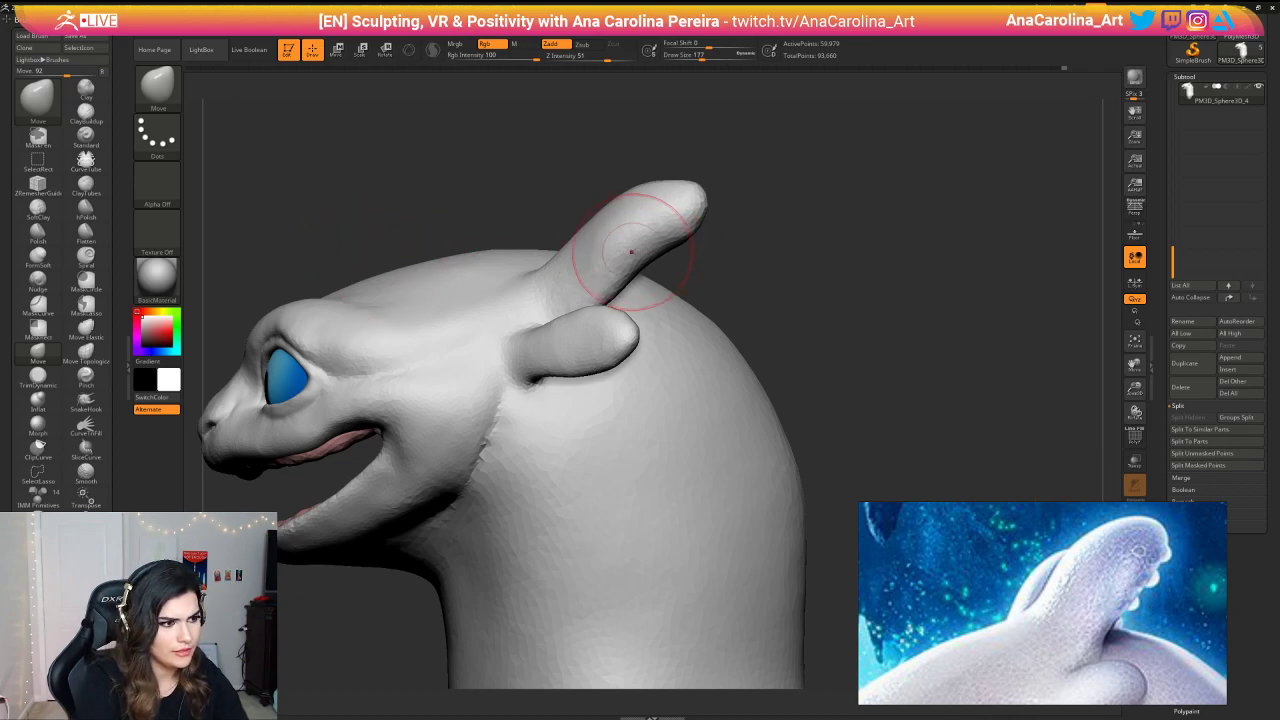
# Step: Reshape the upper horn into a rounder form with a narrower base using the Move brush, ending at draw size 182
pyautogui.moveTo(632, 251)
pyautogui.mouseDown()
pyautogui.moveTo(654, 253)
pyautogui.moveTo(602, 281)
pyautogui.mouseUp()
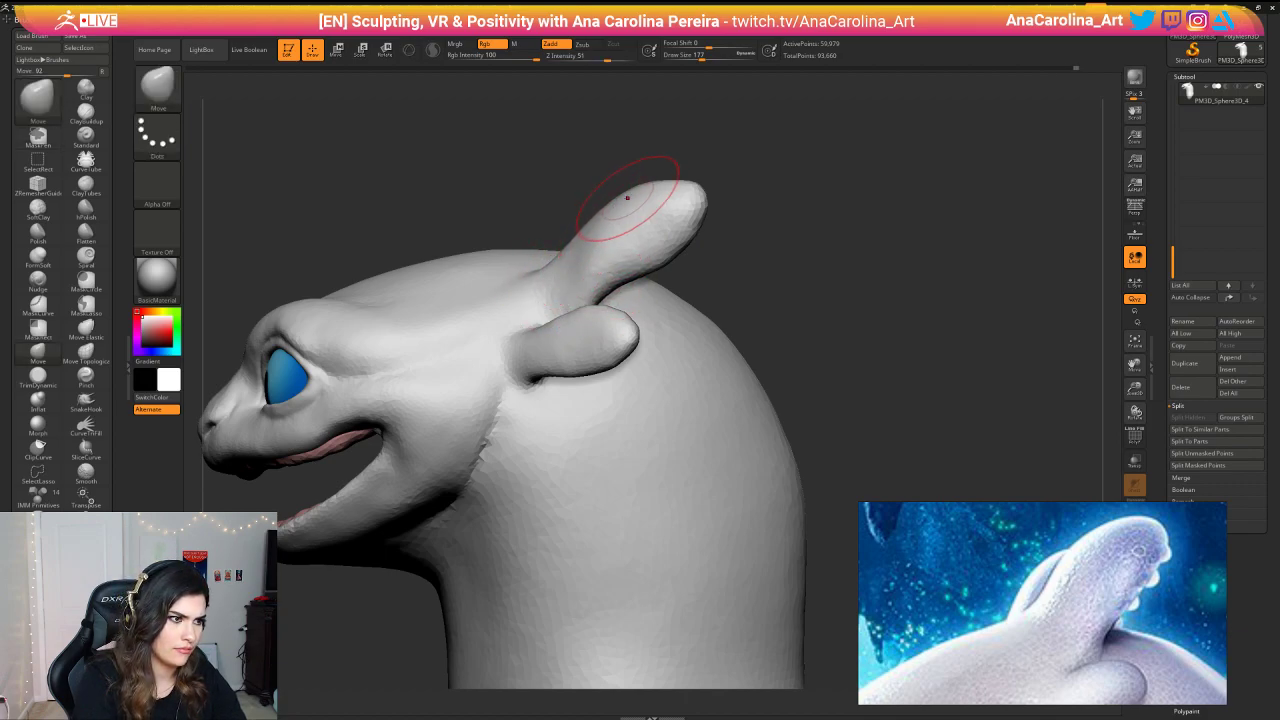
pyautogui.press('f')
pyautogui.moveTo(420, 150)
pyautogui.mouseDown()
pyautogui.moveTo(598, 145)
pyautogui.moveTo(554, 132)
pyautogui.moveTo(568, 196)
pyautogui.mouseUp()
pyautogui.press('space')
pyautogui.moveTo(618, 340)
pyautogui.mouseDown()
pyautogui.moveTo(594, 382)
pyautogui.moveTo(567, 389)
pyautogui.moveTo(554, 337)
pyautogui.moveTo(580, 341)
pyautogui.moveTo(585, 307)
pyautogui.moveTo(694, 243)
pyautogui.mouseUp()
pyautogui.press('space')
pyautogui.moveTo(774, 229)
pyautogui.mouseDown()
pyautogui.moveTo(794, 209)
pyautogui.moveTo(769, 226)
pyautogui.moveTo(781, 224)
pyautogui.mouseUp()
pyautogui.press('s')
pyautogui.press('s')
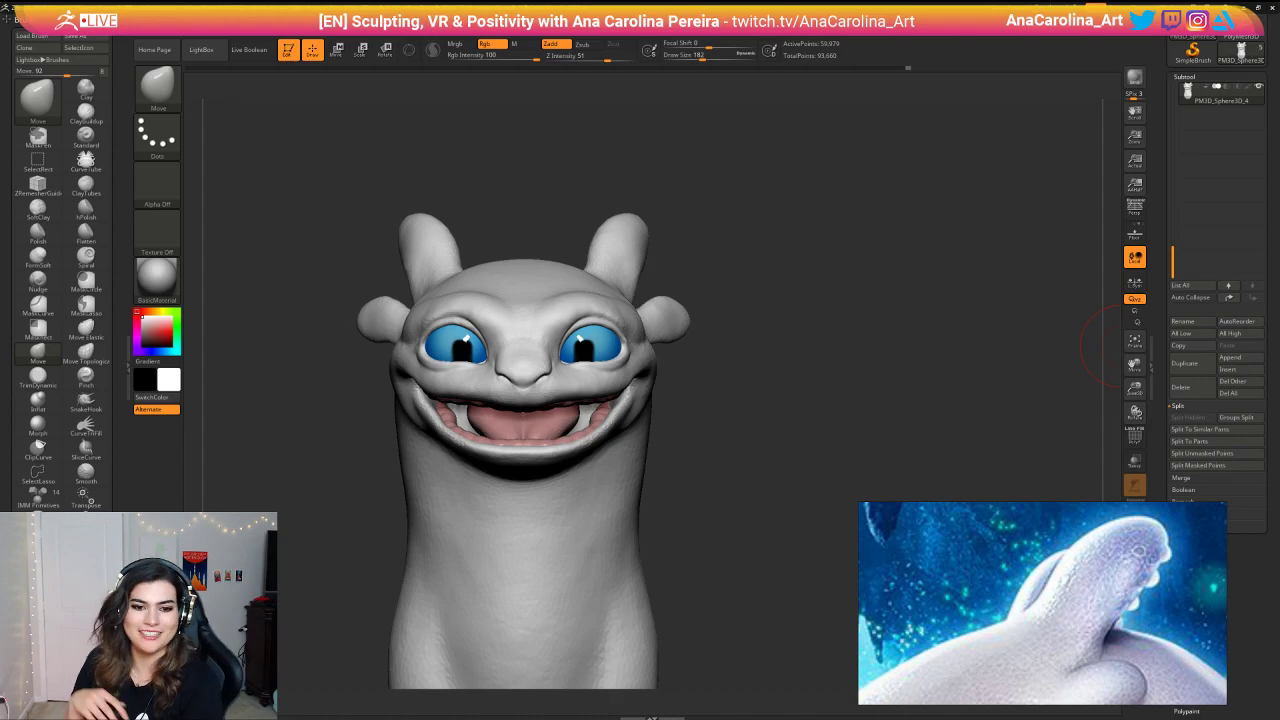
# Step: Bring the reference board to the pictures of the black dragon's head and neck
pyautogui.scroll(-5, 1068, 630)
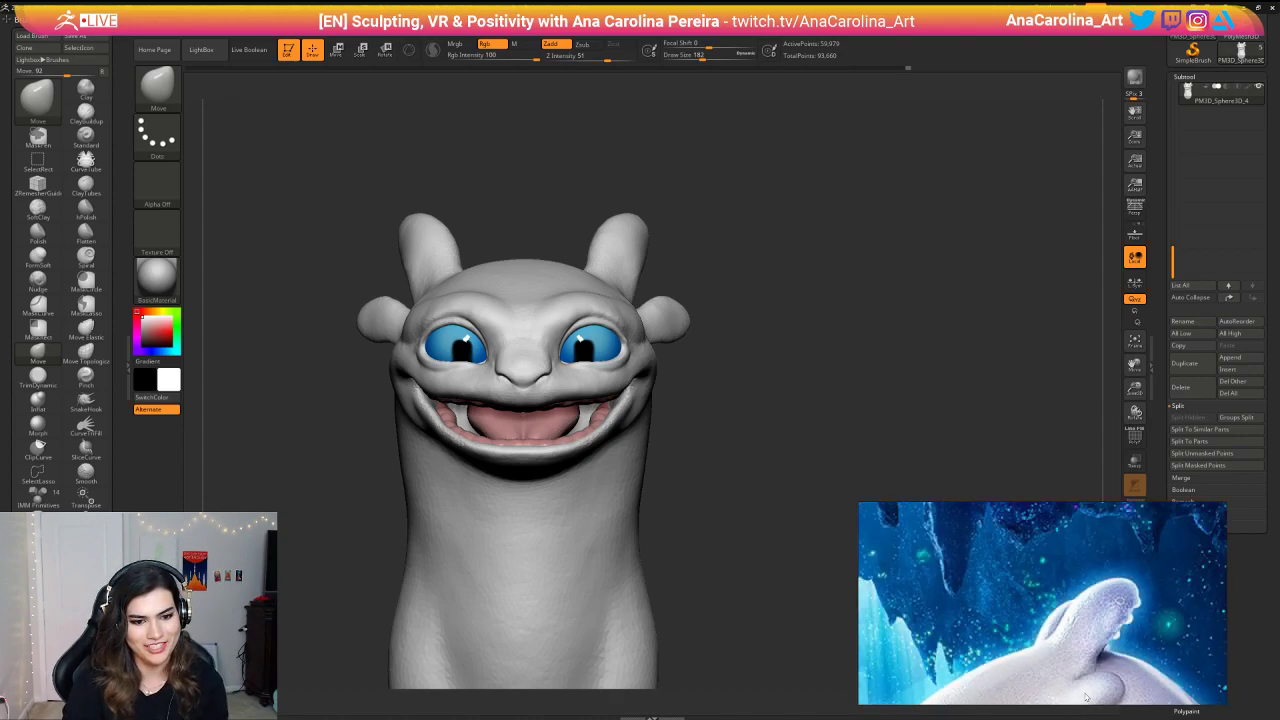
pyautogui.scroll(-6, 1060, 612)
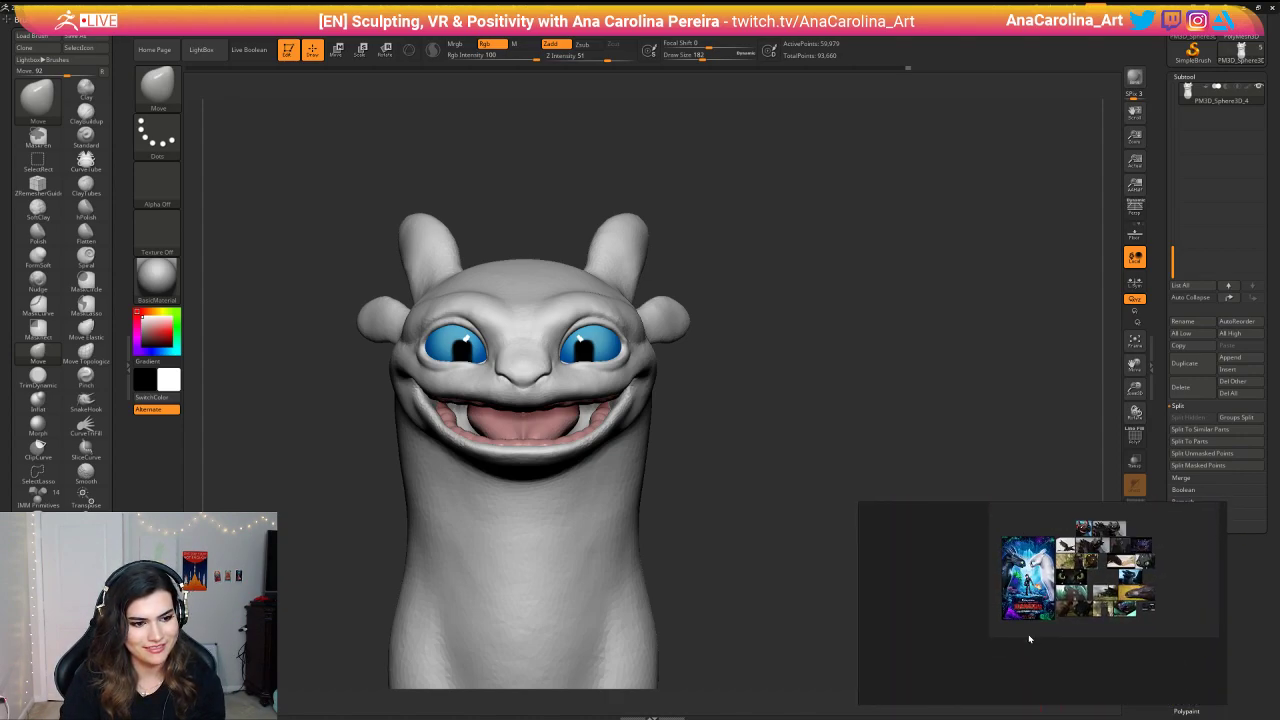
pyautogui.scroll(6, 1042, 561)
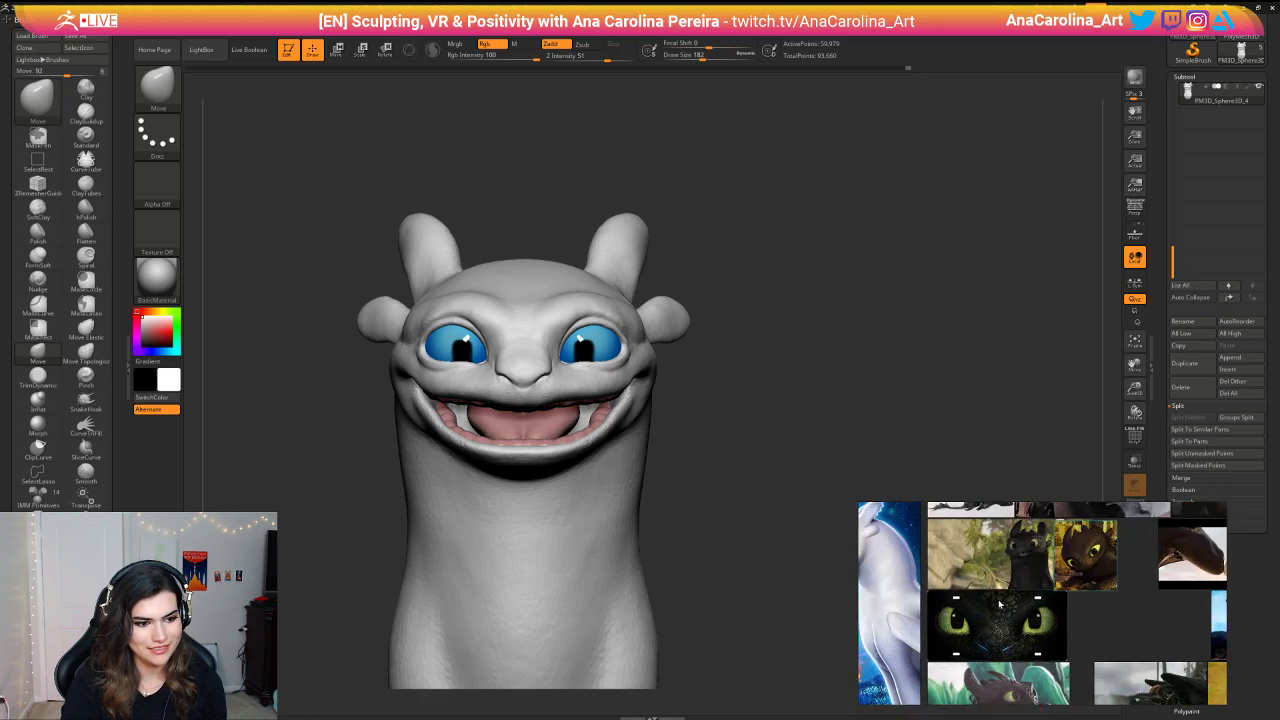
pyautogui.scroll(4, 1025, 538)
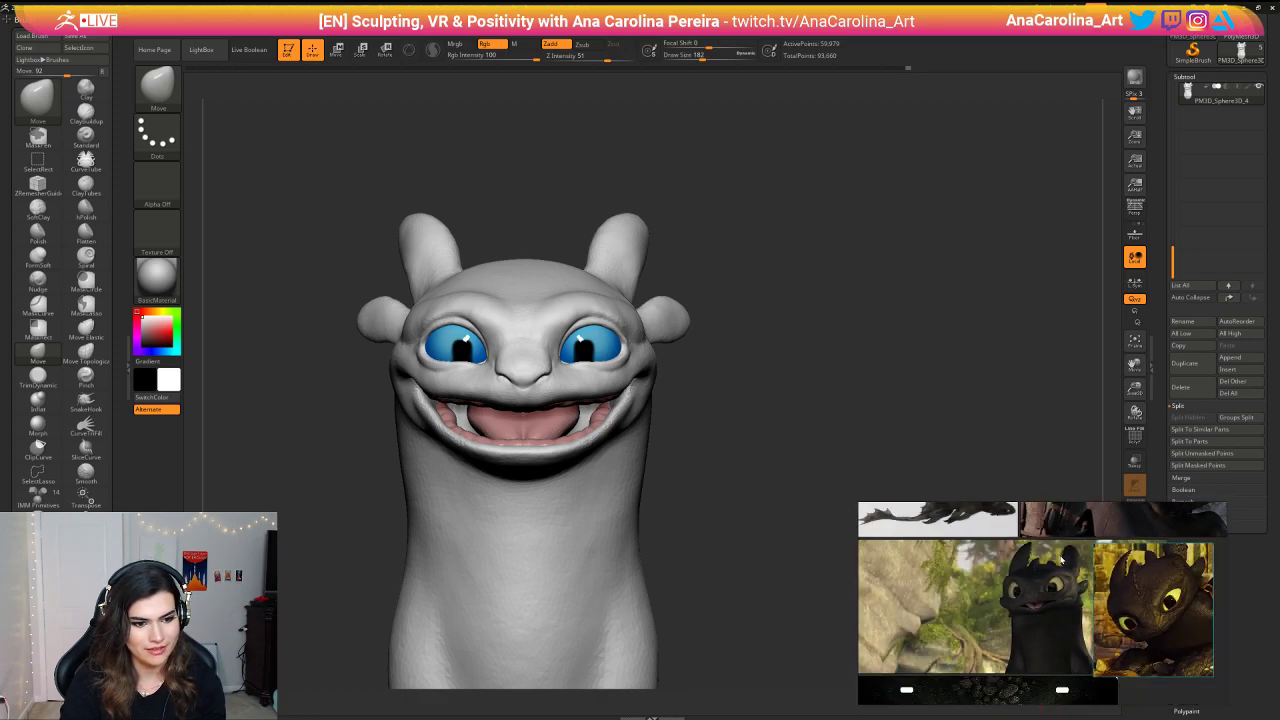
pyautogui.scroll(1, 1037, 561)
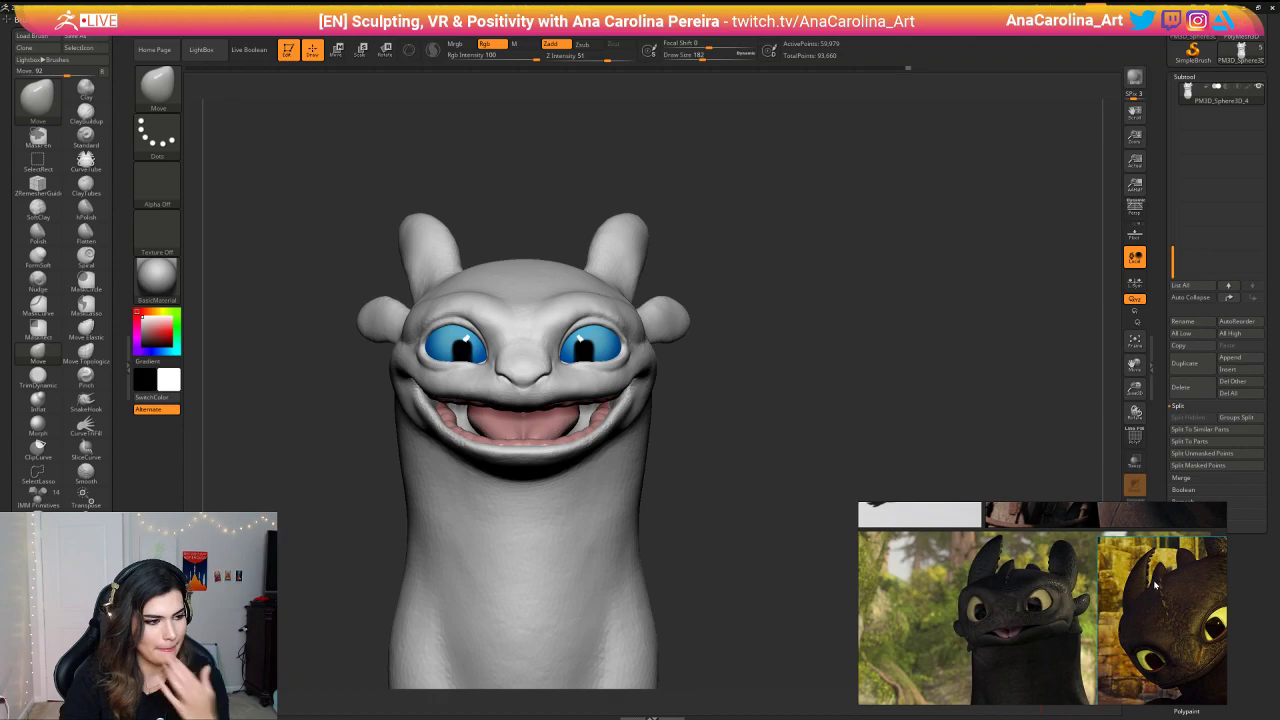
# Step: Switch masking to the MaskLasso brush and mask the whole head except the two upper horns
pyautogui.moveTo(430, 190); pyautogui.dragTo(417, 243)
pyautogui.moveTo(596, 145); pyautogui.dragTo(607, 184)
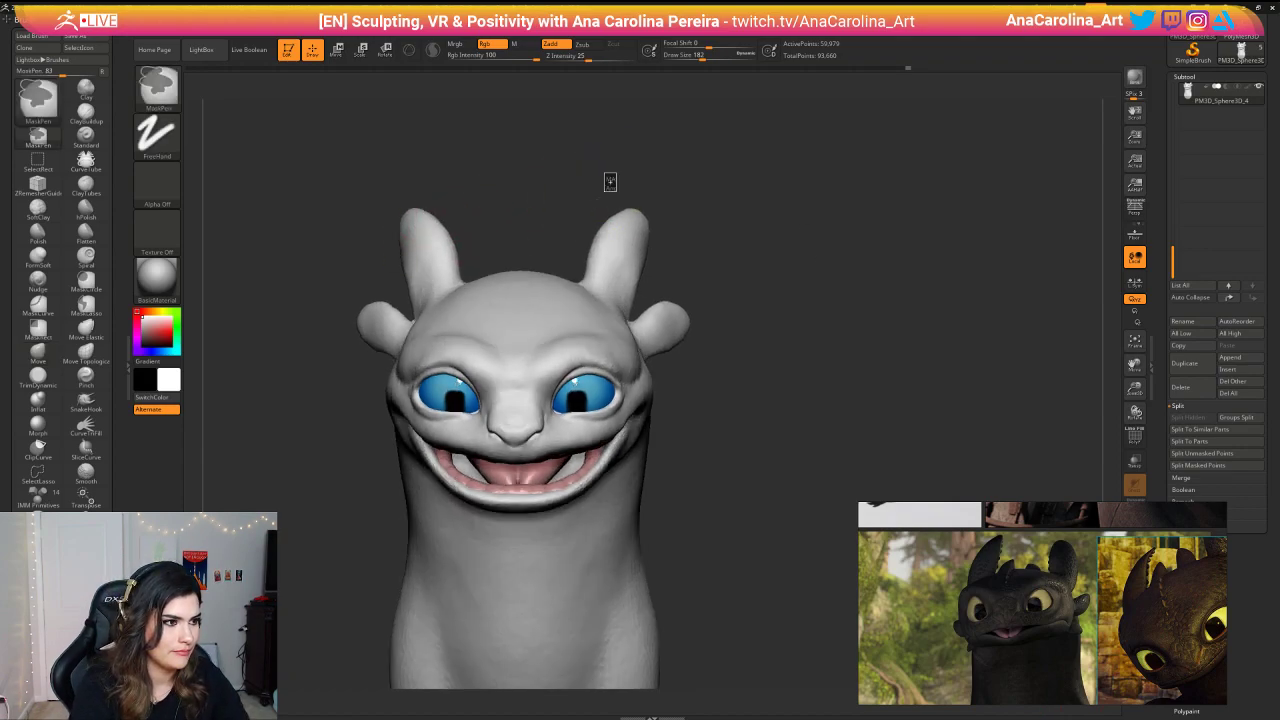
pyautogui.press('b')
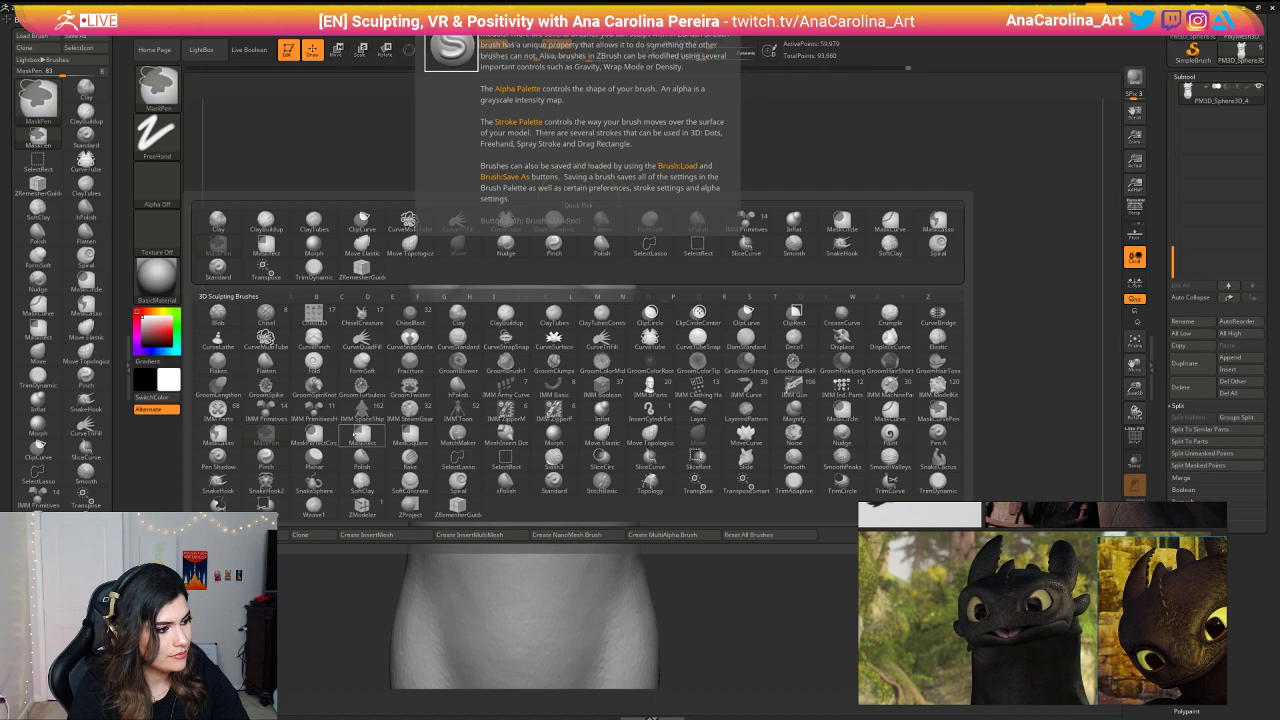
pyautogui.press('Escape')
pyautogui.moveTo(600, 178)
pyautogui.keyDown('ctrl'); pyautogui.mouseDown()
pyautogui.moveTo(590, 290)
pyautogui.moveTo(626, 302)
pyautogui.moveTo(645, 180)
pyautogui.moveTo(610, 176)
pyautogui.mouseUp(); pyautogui.keyUp('ctrl')
pyautogui.keyDown('ctrl'); pyautogui.click(674, 264); pyautogui.keyUp('ctrl')
pyautogui.moveTo(682, 246)
pyautogui.mouseDown()
pyautogui.moveTo(684, 226)
pyautogui.moveTo(681, 245)
pyautogui.moveTo(642, 248)
pyautogui.moveTo(674, 236)
pyautogui.moveTo(658, 198)
pyautogui.moveTo(600, 241)
pyautogui.mouseUp()
# Step: Reshape the inner side of the unmasked upper horns with the Move brush at draw size 245
pyautogui.press('space')
pyautogui.press('space')
pyautogui.press('v')
pyautogui.press('space')
pyautogui.press('v')
pyautogui.press('space')
pyautogui.press('space')
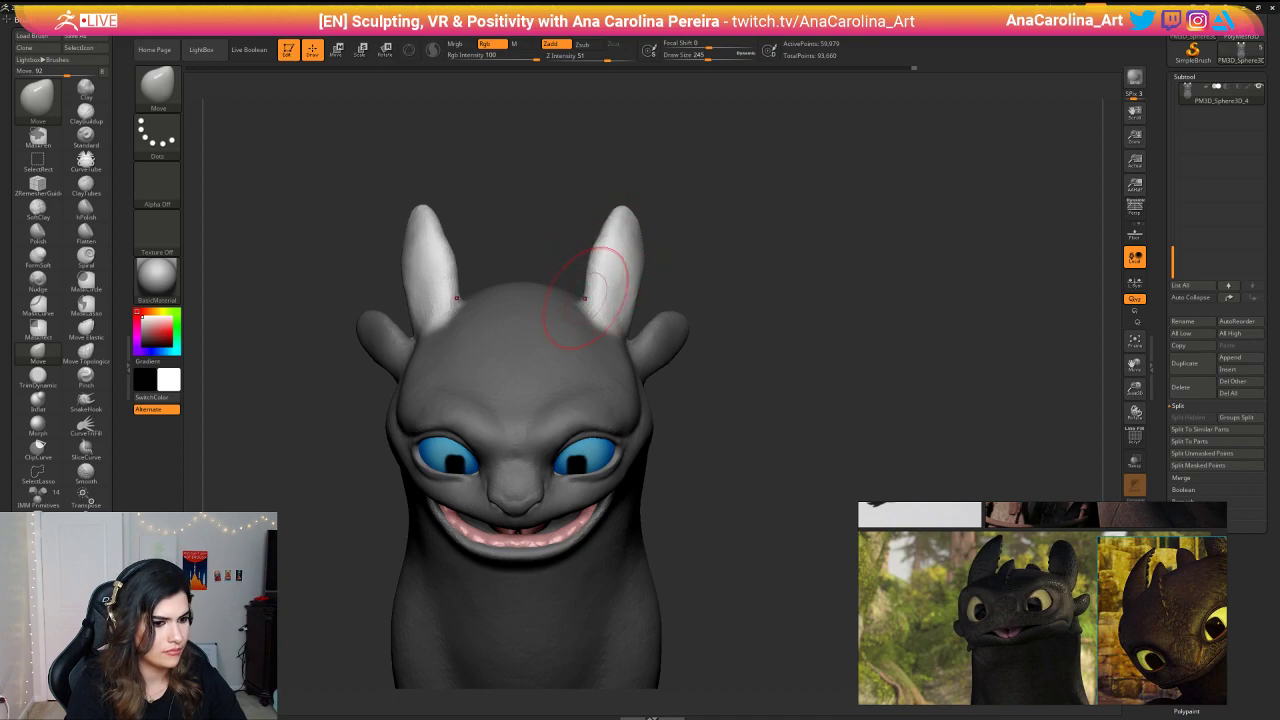
pyautogui.moveTo(585, 298); pyautogui.dragTo(591, 295)
pyautogui.moveTo(662, 286); pyautogui.dragTo(657, 240)
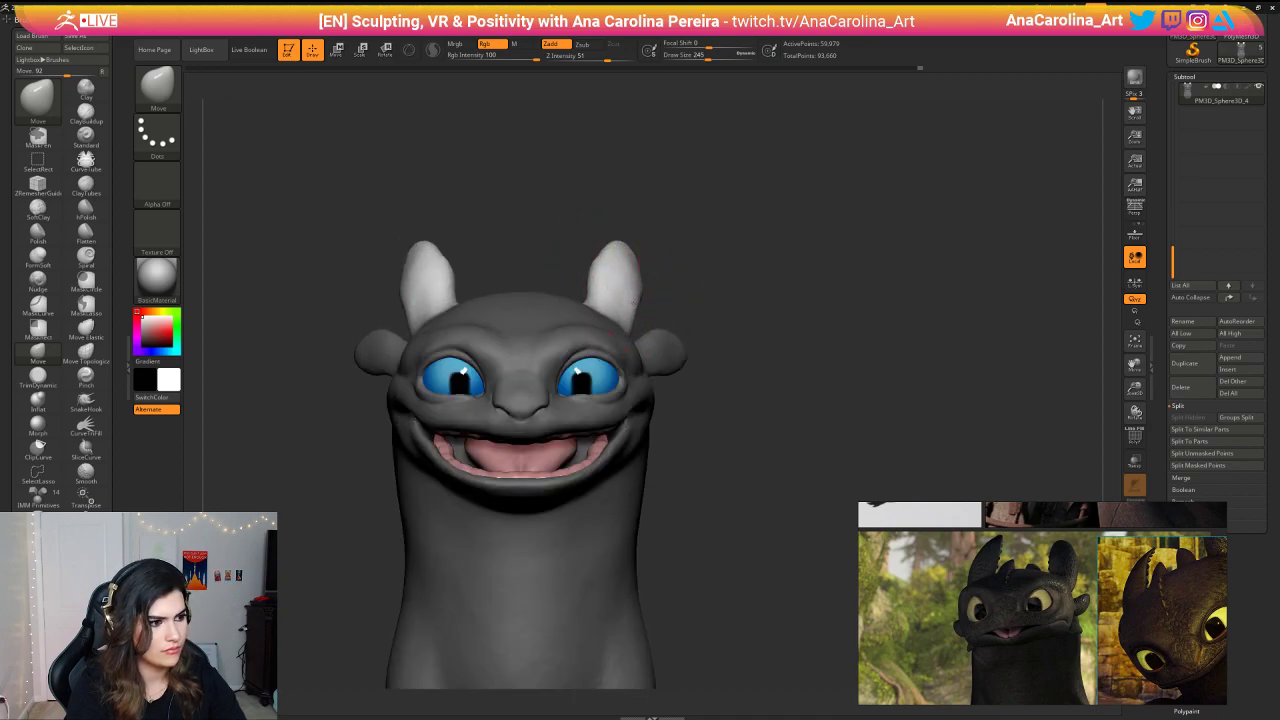
# Step: Refine the outline of the upper horns with the Move brush at draw size 182 and clear the mask
pyautogui.press('space')
pyautogui.moveTo(635, 298)
pyautogui.mouseDown()
pyautogui.moveTo(637, 268)
pyautogui.moveTo(704, 260)
pyautogui.moveTo(658, 256)
pyautogui.moveTo(644, 207)
pyautogui.moveTo(638, 320)
pyautogui.mouseUp()
pyautogui.press('shift')
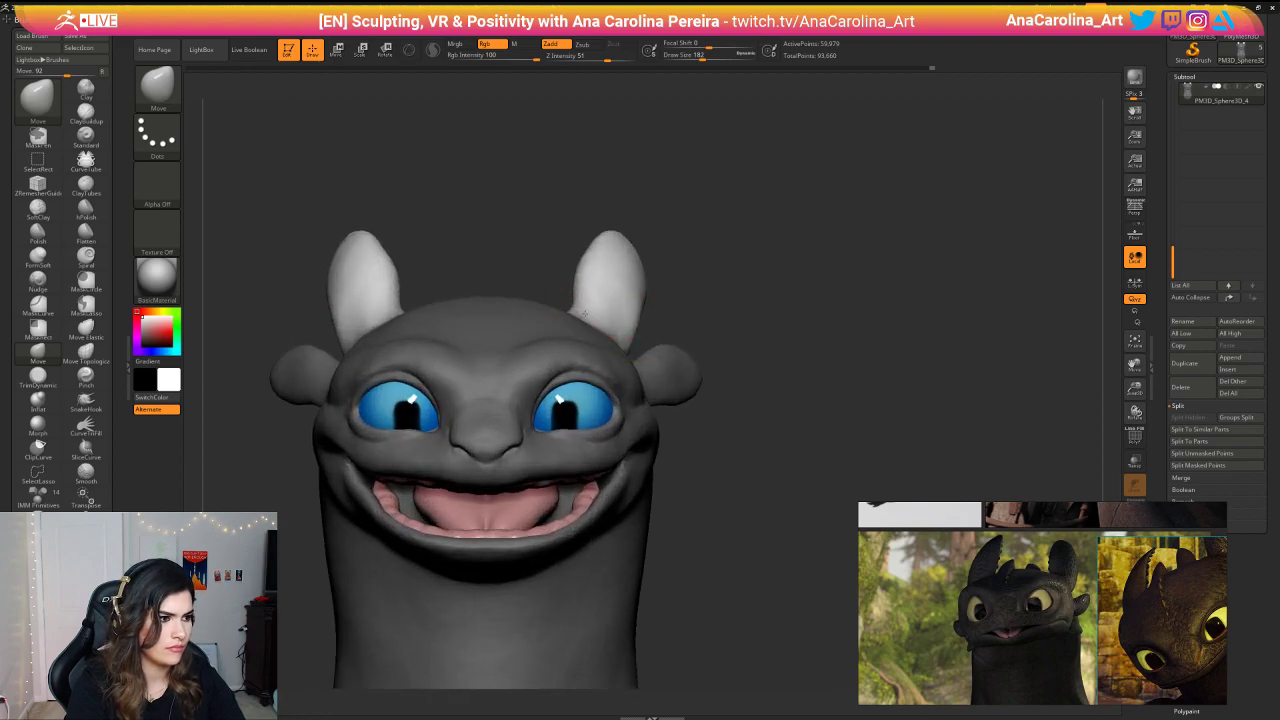
pyautogui.moveTo(590, 246)
pyautogui.mouseDown()
pyautogui.moveTo(630, 216)
pyautogui.moveTo(640, 178)
pyautogui.moveTo(654, 186)
pyautogui.moveTo(644, 127)
pyautogui.moveTo(663, 214)
pyautogui.moveTo(636, 310)
pyautogui.moveTo(614, 304)
pyautogui.mouseUp()
pyautogui.moveTo(622, 222)
pyautogui.mouseDown()
pyautogui.moveTo(611, 220)
pyautogui.moveTo(663, 201)
pyautogui.moveTo(659, 187)
pyautogui.moveTo(633, 262)
pyautogui.moveTo(653, 295)
pyautogui.moveTo(629, 298)
pyautogui.moveTo(666, 294)
pyautogui.mouseUp()
pyautogui.keyDown('alt'); pyautogui.moveTo(613, 321); pyautogui.dragTo(655, 298, button='right'); pyautogui.keyUp('alt')
pyautogui.moveTo(660, 300)
pyautogui.keyDown('shift'); pyautogui.mouseDown()
pyautogui.moveTo(743, 316)
pyautogui.moveTo(760, 300)
pyautogui.mouseUp(); pyautogui.keyUp('shift')
pyautogui.moveTo(780, 280)
pyautogui.keyDown('ctrl'); pyautogui.mouseDown()
pyautogui.moveTo(789, 289)
pyautogui.moveTo(695, 294)
pyautogui.moveTo(776, 291)
pyautogui.moveTo(770, 302)
pyautogui.mouseUp(); pyautogui.keyUp('ctrl')
# Step: Lasso-mask the lower ears and invert the mask so only they stay editable
pyautogui.press('ctrl')
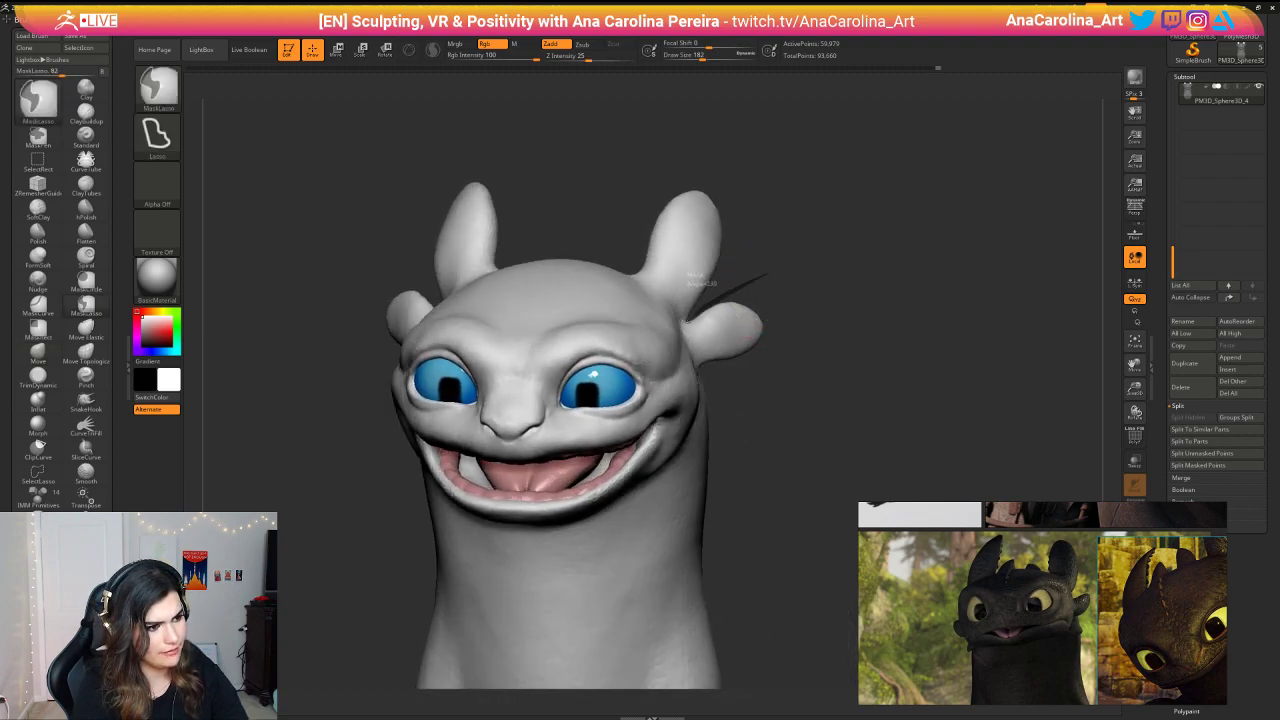
pyautogui.moveTo(690, 320)
pyautogui.keyDown('ctrl'); pyautogui.mouseDown()
pyautogui.moveTo(742, 380)
pyautogui.moveTo(785, 365)
pyautogui.moveTo(774, 368)
pyautogui.mouseUp(); pyautogui.keyUp('ctrl')
pyautogui.keyDown('ctrl'); pyautogui.click(757, 374); pyautogui.keyUp('ctrl')
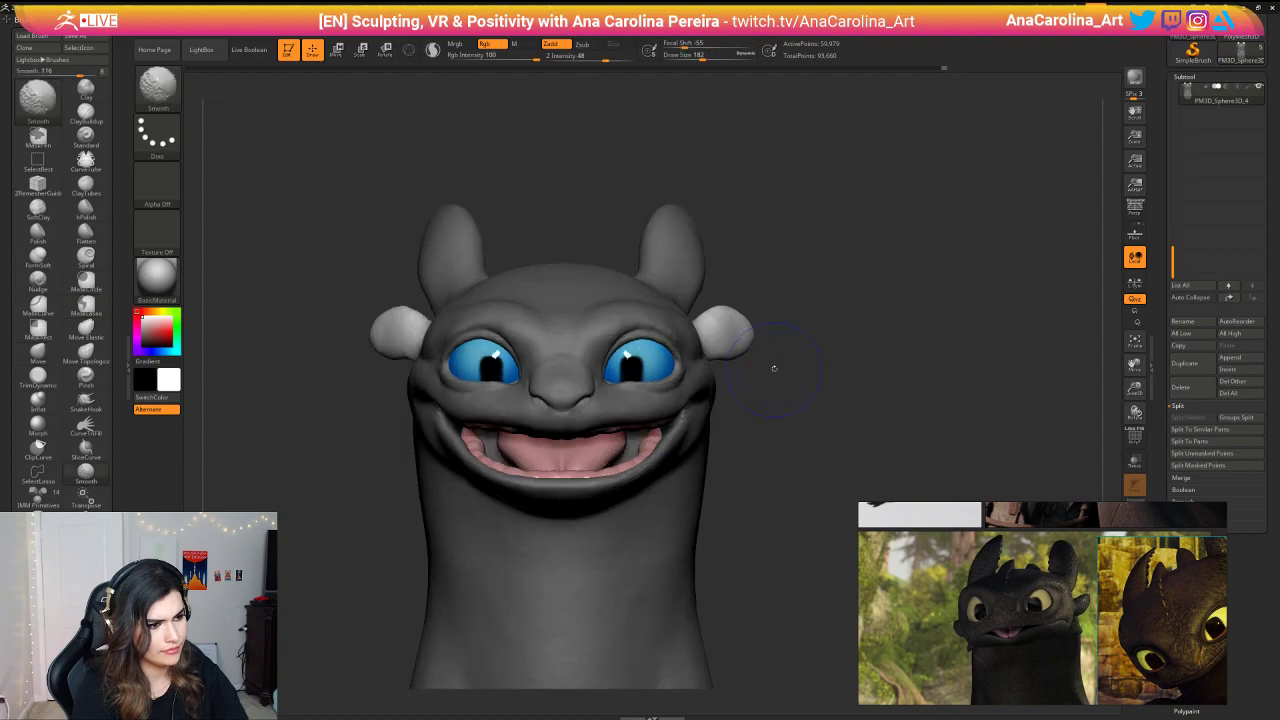
# Step: Reshape the lower ears with the Move brush from several angles, clear the mask and refine their underside
pyautogui.press('shift')
pyautogui.moveTo(718, 314); pyautogui.dragTo(724, 318)
pyautogui.moveTo(785, 365)
pyautogui.mouseDown()
pyautogui.moveTo(787, 352)
pyautogui.moveTo(735, 375)
pyautogui.moveTo(715, 395)
pyautogui.moveTo(718, 425)
pyautogui.mouseUp()
pyautogui.moveTo(766, 306); pyautogui.dragTo(762, 325)
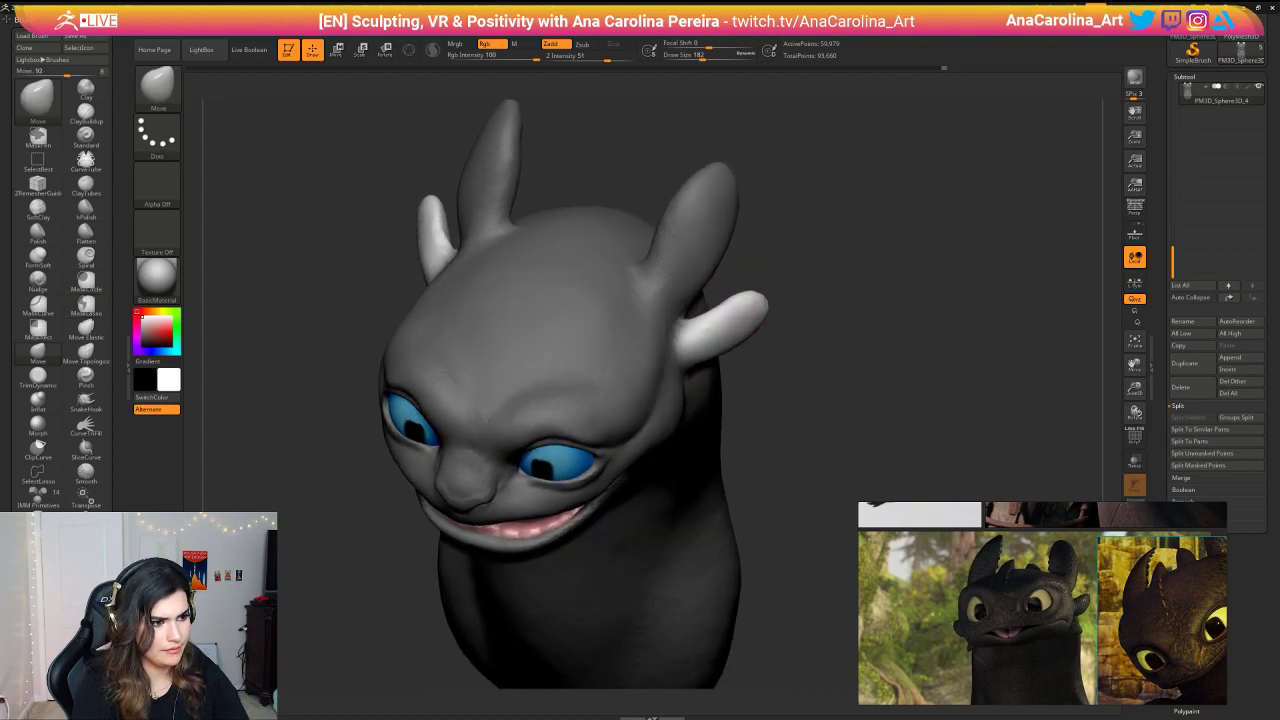
pyautogui.moveTo(800, 370)
pyautogui.mouseDown()
pyautogui.moveTo(812, 345)
pyautogui.moveTo(850, 335)
pyautogui.mouseUp()
pyautogui.moveTo(772, 258); pyautogui.dragTo(757, 332)
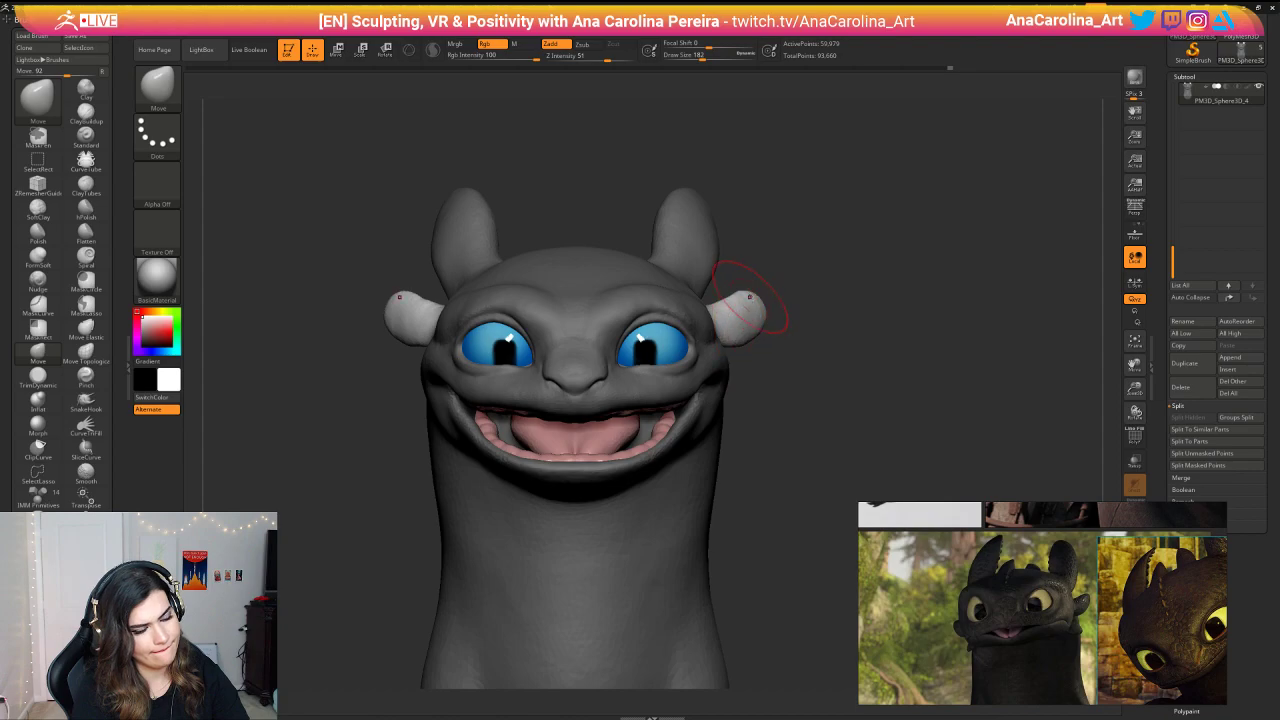
pyautogui.moveTo(745, 318); pyautogui.dragTo(963, 213)
pyautogui.moveTo(870, 370)
pyautogui.mouseDown()
pyautogui.moveTo(760, 420)
pyautogui.moveTo(815, 305)
pyautogui.moveTo(890, 345)
pyautogui.moveTo(897, 311)
pyautogui.moveTo(880, 260)
pyautogui.moveTo(920, 285)
pyautogui.moveTo(919, 308)
pyautogui.mouseUp()
pyautogui.moveTo(828, 345)
pyautogui.keyDown('alt'); pyautogui.mouseDown()
pyautogui.moveTo(830, 400)
pyautogui.moveTo(788, 398)
pyautogui.mouseUp(); pyautogui.keyUp('alt')
pyautogui.moveTo(771, 341); pyautogui.dragTo(788, 331)
pyautogui.moveTo(816, 254)
pyautogui.keyDown('ctrl'); pyautogui.mouseDown()
pyautogui.moveTo(854, 286)
pyautogui.moveTo(814, 217)
pyautogui.moveTo(922, 267)
pyautogui.moveTo(862, 264)
pyautogui.moveTo(680, 312)
pyautogui.moveTo(525, 385)
pyautogui.mouseUp(); pyautogui.keyUp('ctrl')
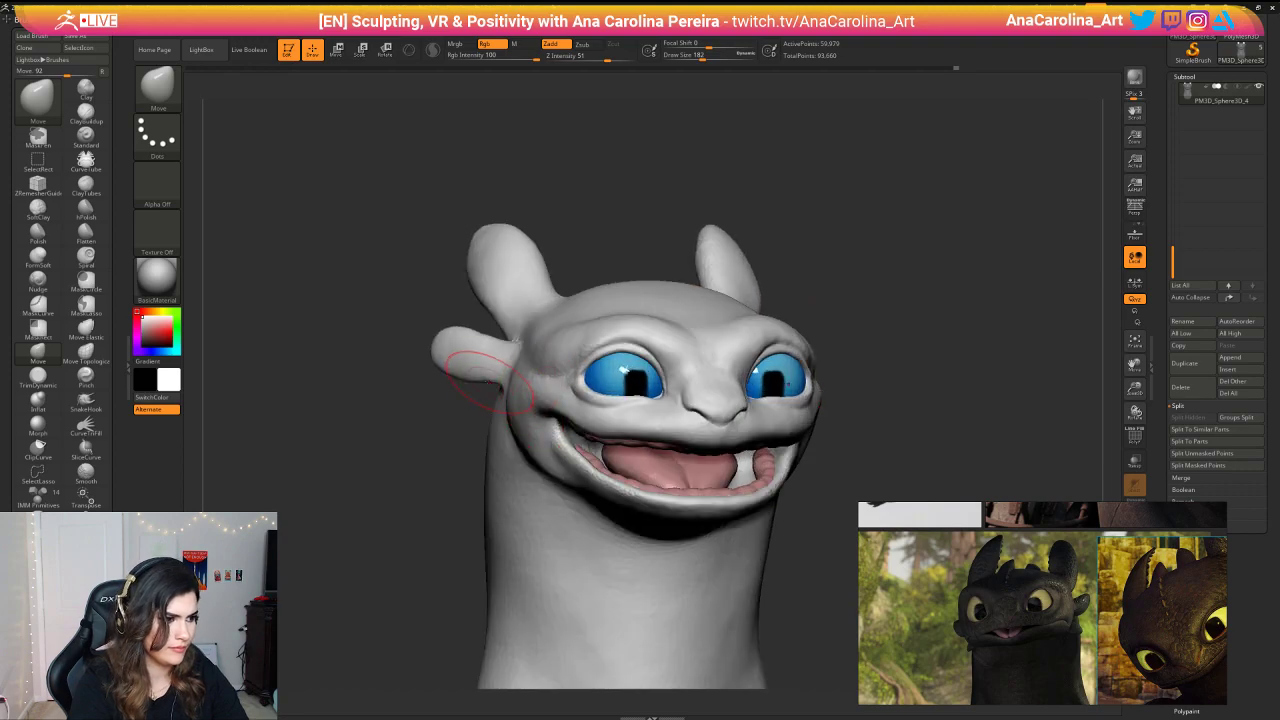
pyautogui.moveTo(461, 354); pyautogui.dragTo(463, 365)
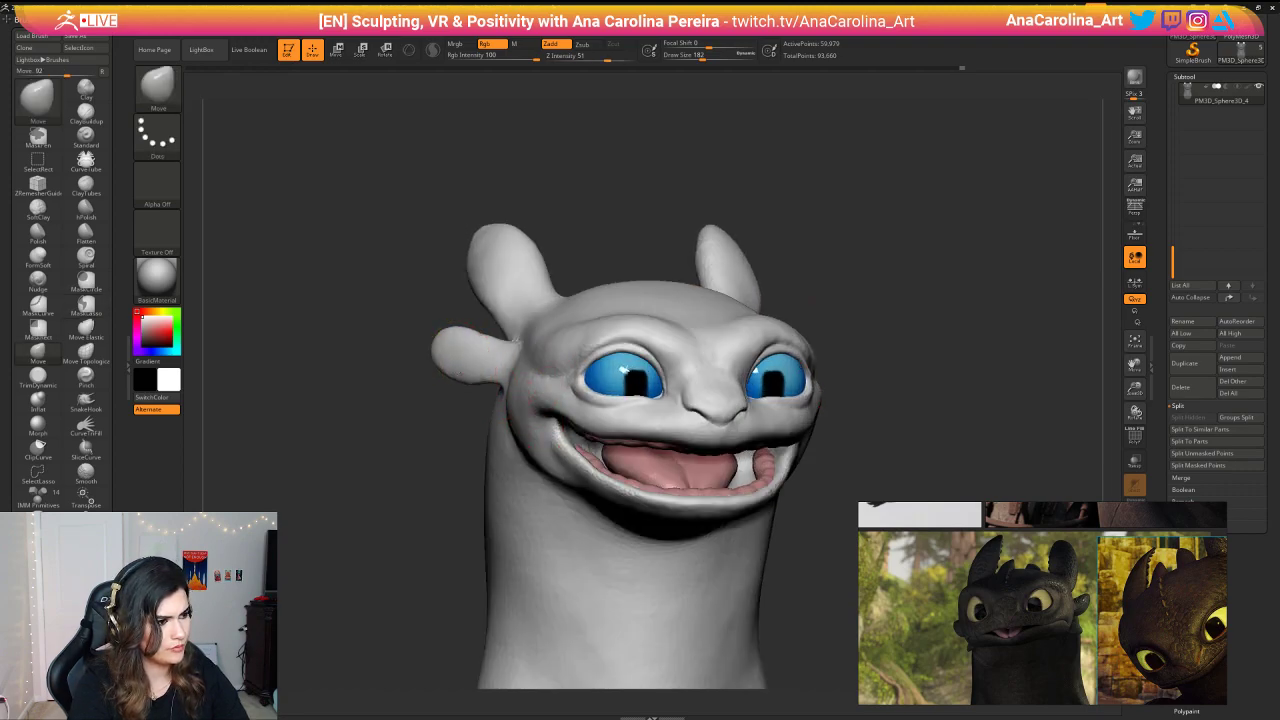
pyautogui.moveTo(300, 365)
pyautogui.mouseDown()
pyautogui.moveTo(430, 358)
pyautogui.moveTo(405, 326)
pyautogui.moveTo(388, 388)
pyautogui.moveTo(443, 371)
pyautogui.mouseUp()
pyautogui.press('space')
# Step: Add volume to the surface of the lower ears with the ClayBuildup brush at draw size 132
pyautogui.press('shift')
pyautogui.press('b')
pyautogui.press('c')
pyautogui.press('b')
pyautogui.moveTo(350, 372)
pyautogui.mouseDown()
pyautogui.moveTo(450, 379)
pyautogui.moveTo(503, 349)
pyautogui.mouseUp()
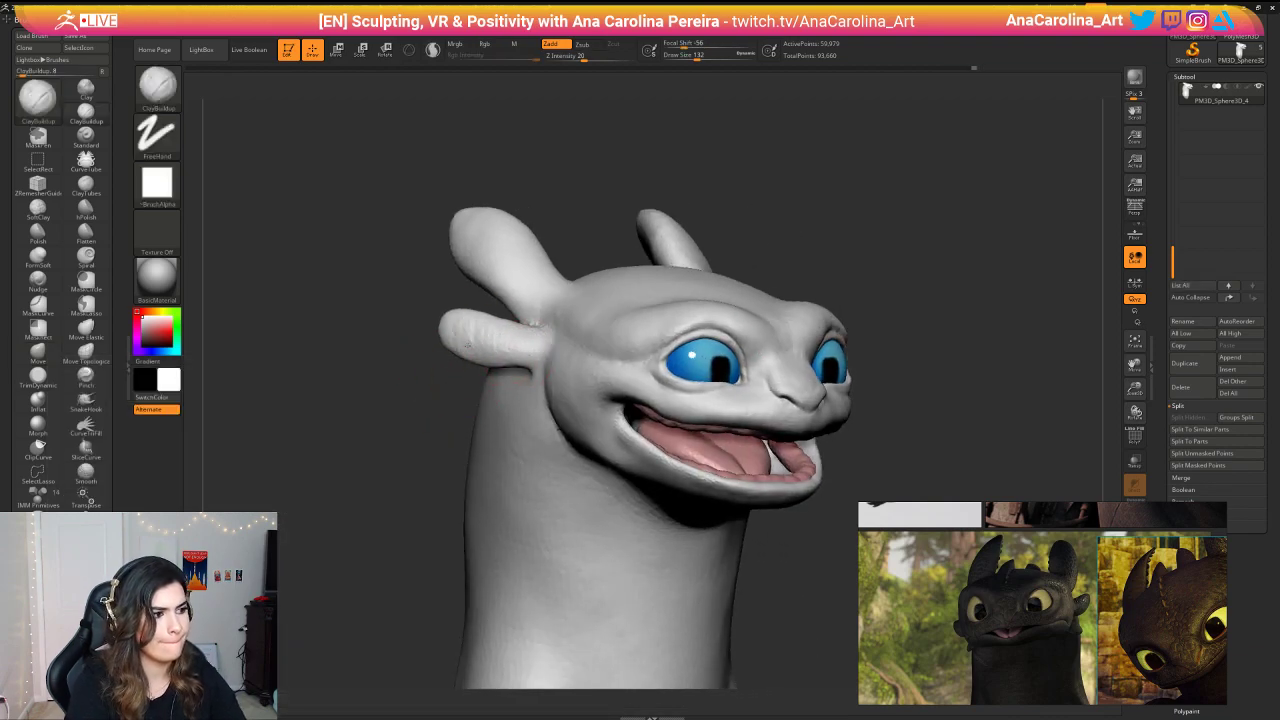
pyautogui.moveTo(403, 340); pyautogui.dragTo(396, 385)
pyautogui.moveTo(487, 343); pyautogui.dragTo(494, 345)
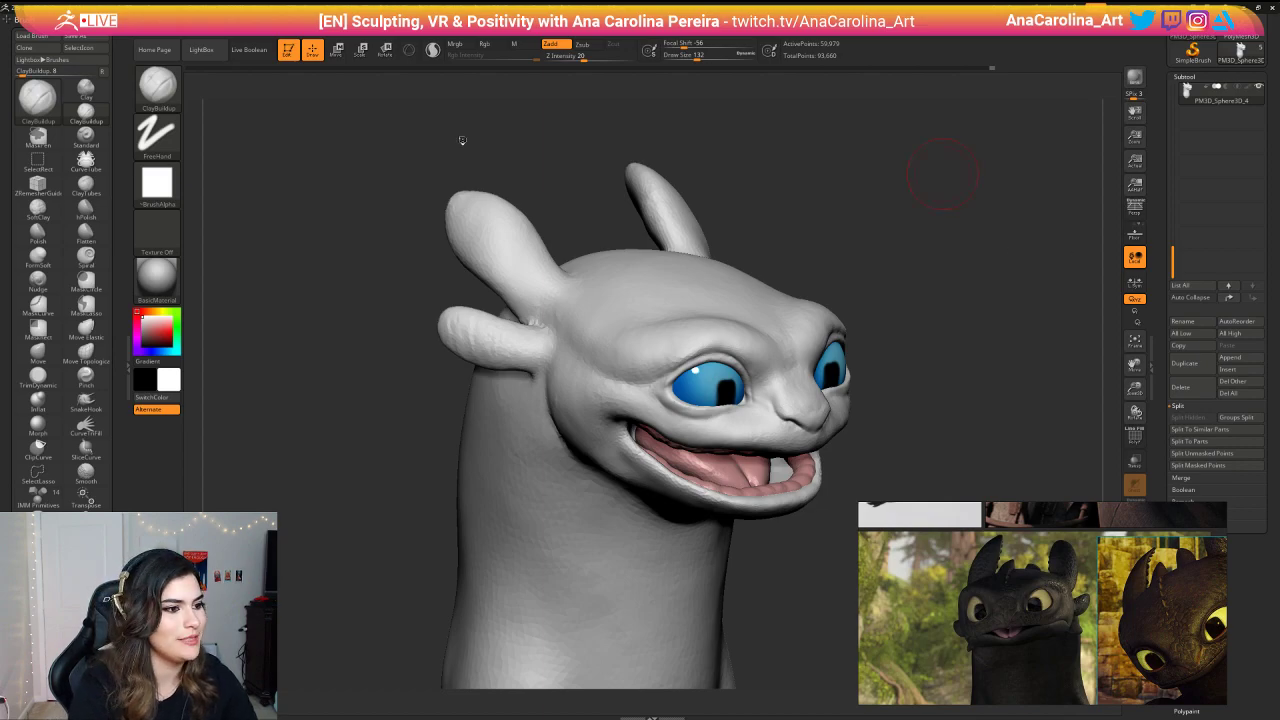
pyautogui.moveTo(462, 140); pyautogui.dragTo(909, 267)
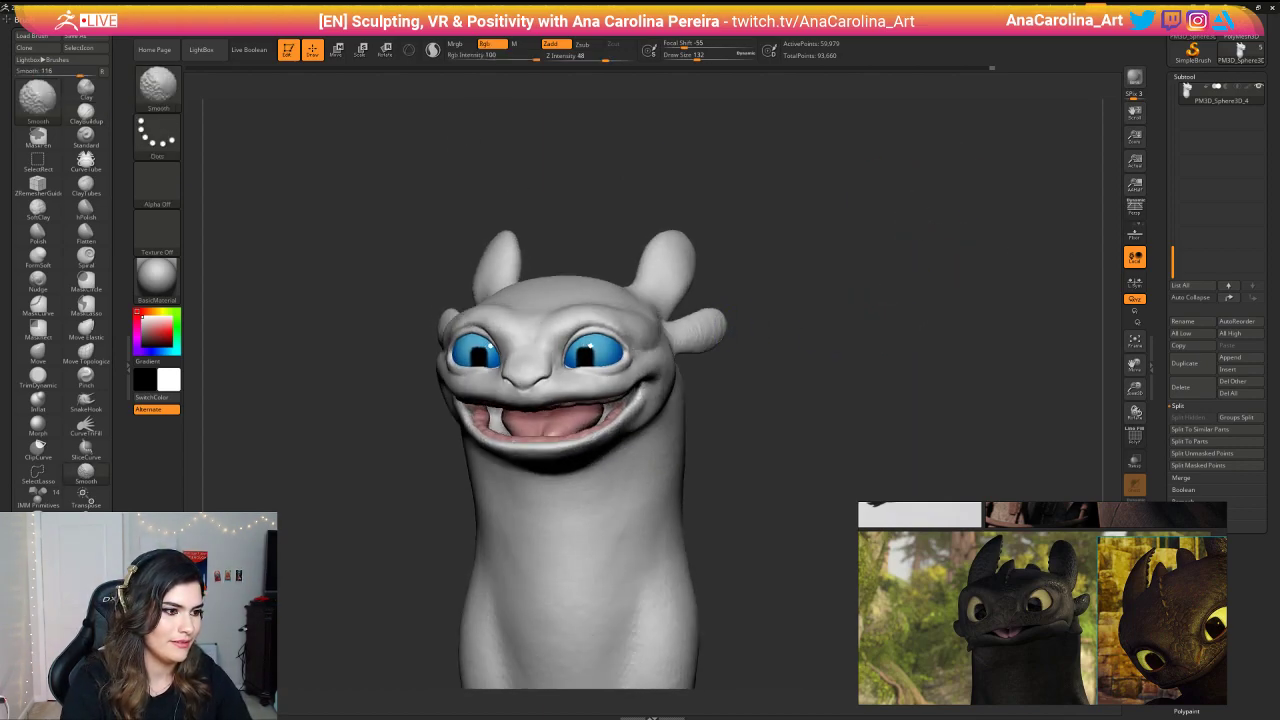
pyautogui.moveTo(745, 420)
pyautogui.mouseDown()
pyautogui.moveTo(760, 420)
pyautogui.moveTo(785, 340)
pyautogui.moveTo(793, 430)
pyautogui.moveTo(817, 426)
pyautogui.moveTo(826, 386)
pyautogui.moveTo(824, 430)
pyautogui.moveTo(837, 410)
pyautogui.mouseUp()
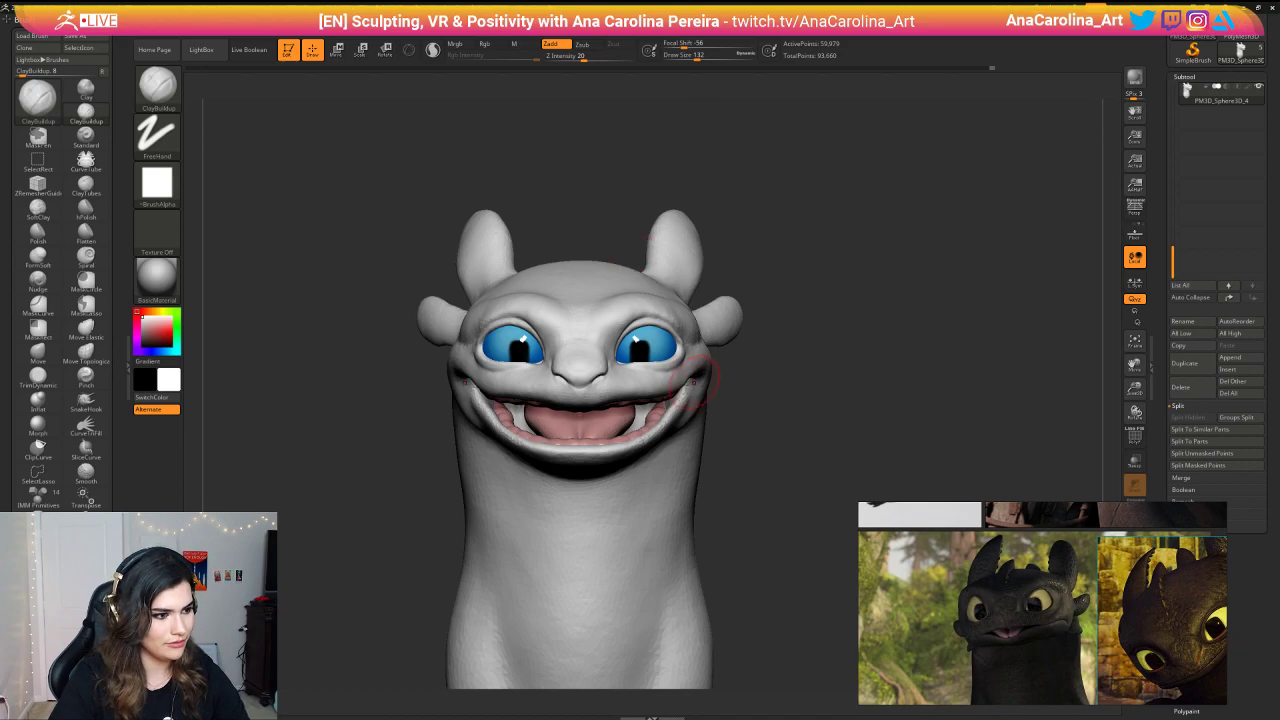
# Step: Examine the reference board for dragon head shapes, ending on the picture of the black dragon smirking, and compare the sculpt's profile
pyautogui.scroll(-6, 1005, 684)
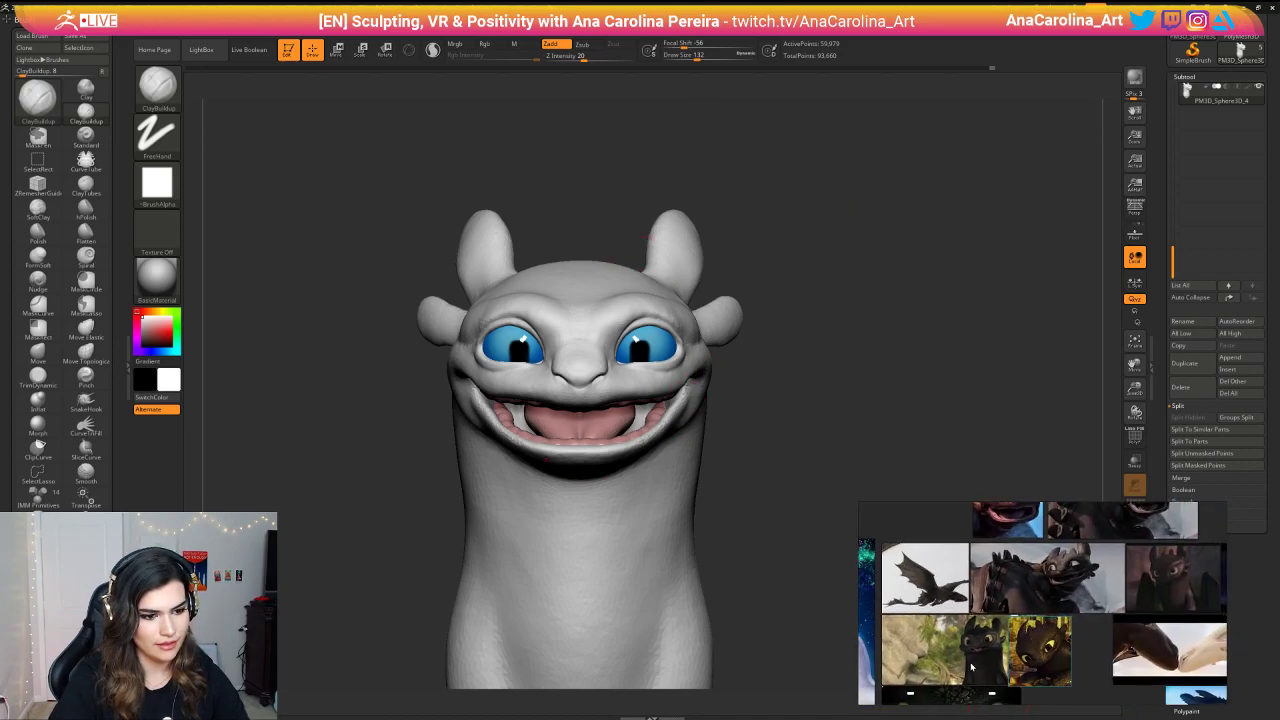
pyautogui.moveTo(1005, 684); pyautogui.dragTo(993, 682, button='middle')
pyautogui.scroll(-5, 1036, 680)
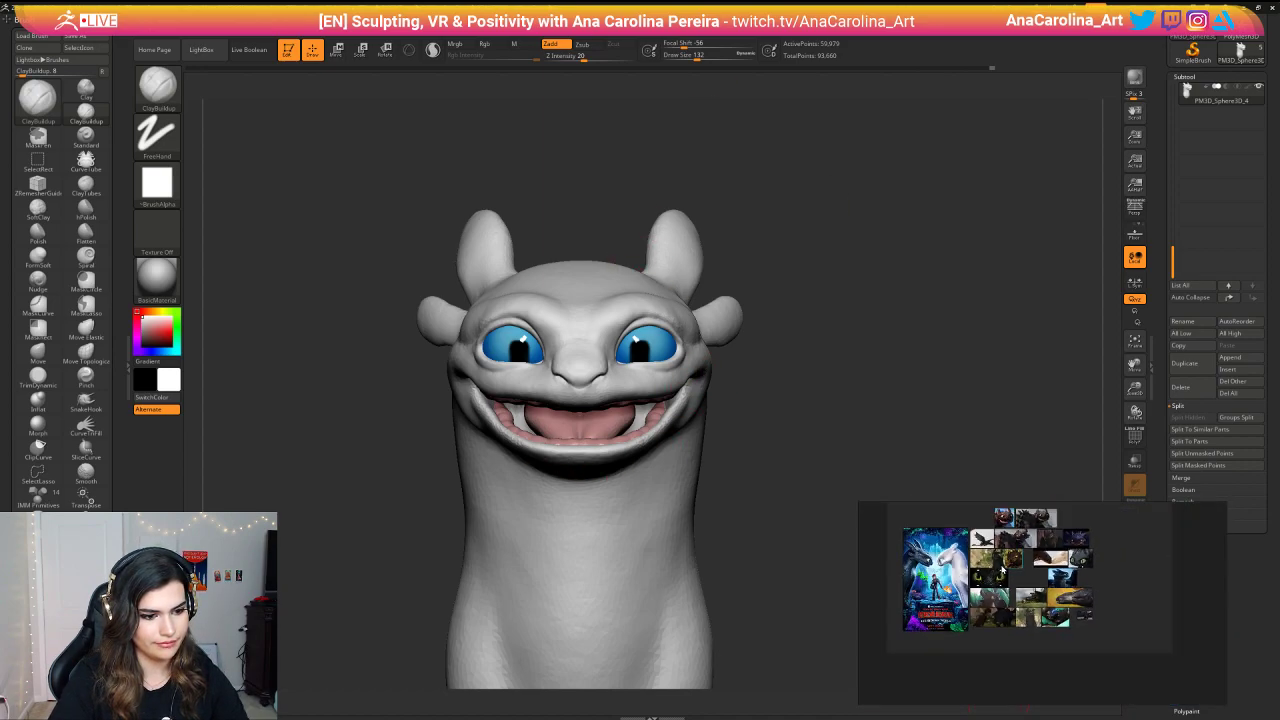
pyautogui.scroll(5, 1038, 586)
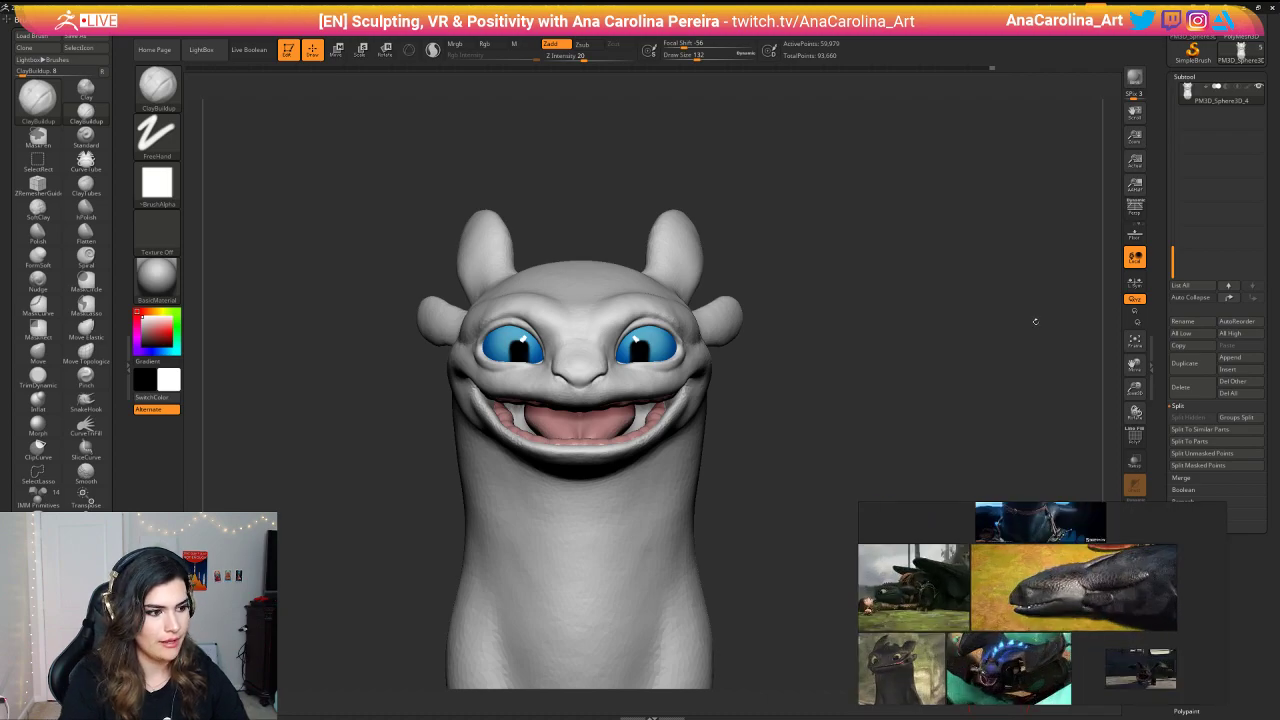
pyautogui.moveTo(1035, 321); pyautogui.dragTo(935, 325)
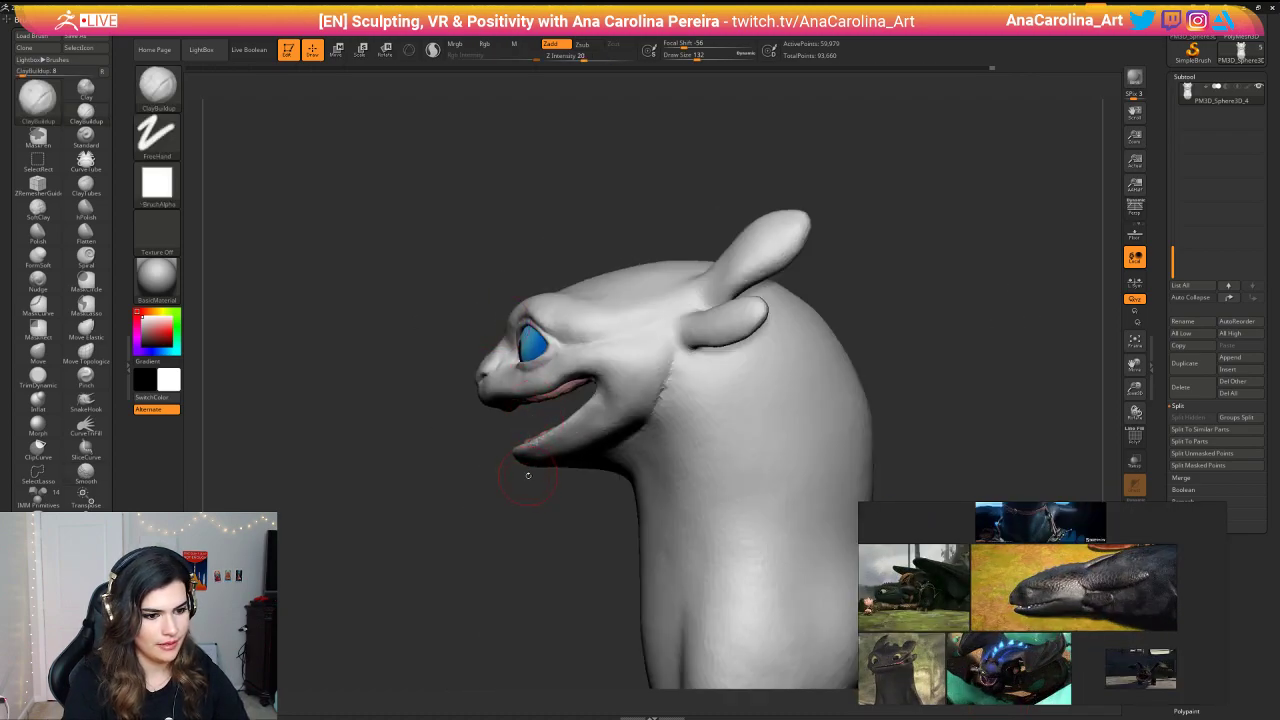
pyautogui.scroll(-4, 1040, 640)
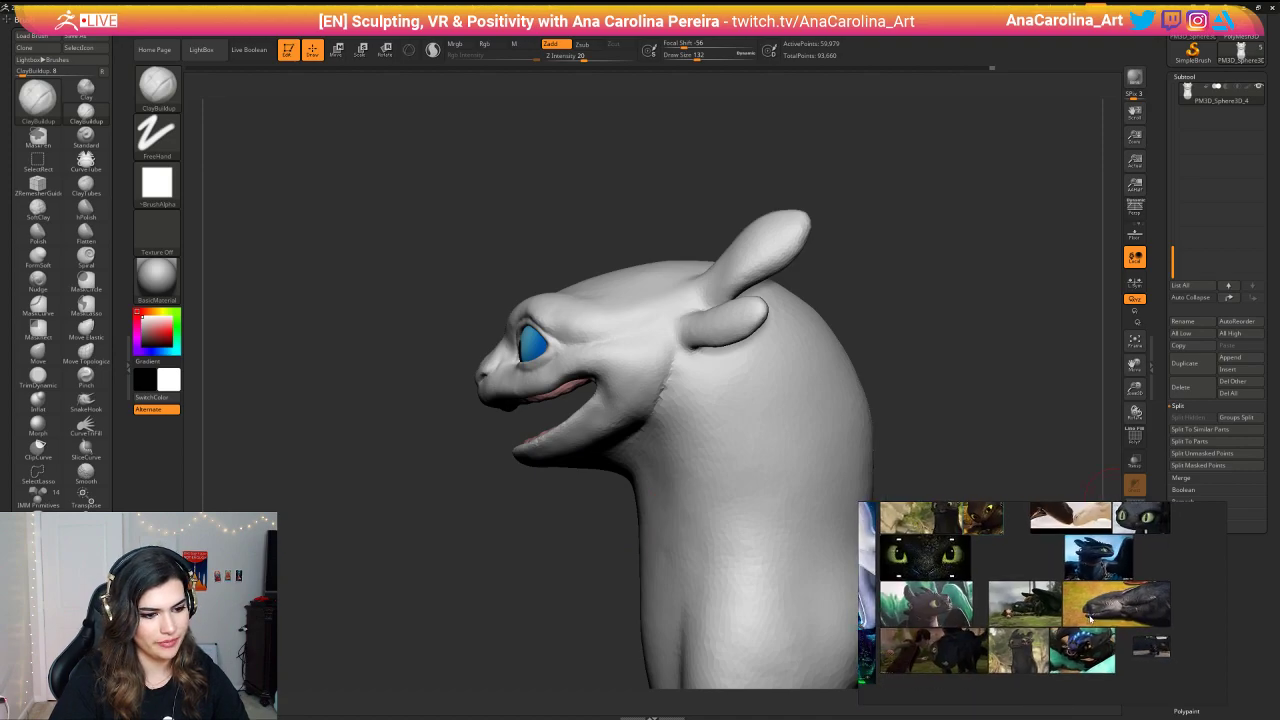
pyautogui.scroll(4, 1043, 650)
pyautogui.scroll(-4, 1042, 649)
pyautogui.scroll(4, 1028, 642)
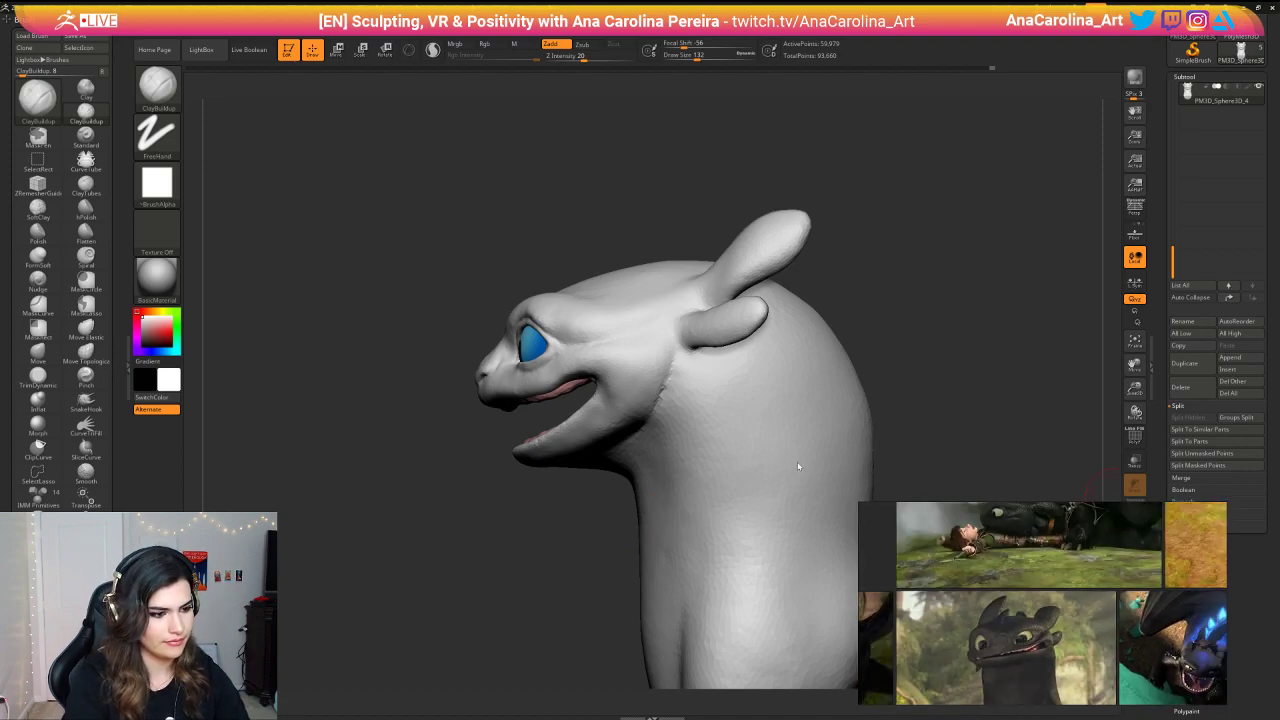
# Step: Adjust the crown of the head between the horns with the Move brush at draw size 517
pyautogui.moveTo(215, 566)
pyautogui.mouseDown()
pyautogui.moveTo(326, 571)
pyautogui.moveTo(200, 552)
pyautogui.mouseUp()
pyautogui.press('space')
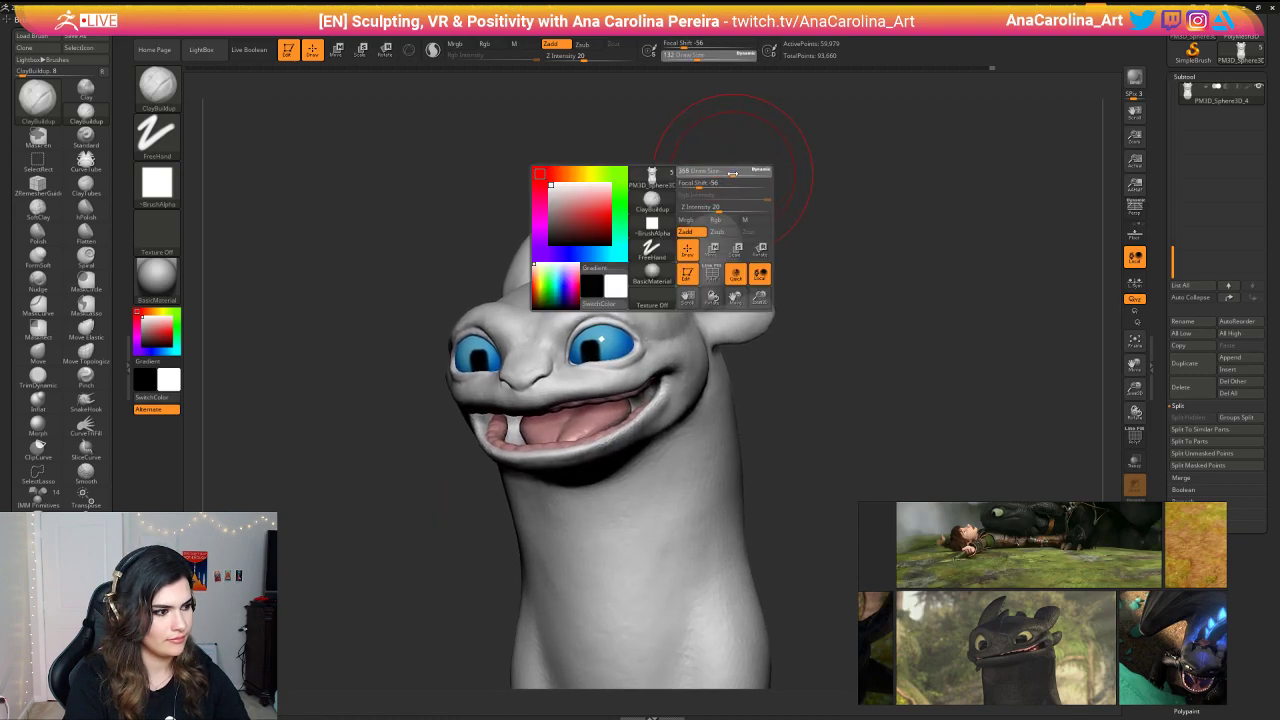
pyautogui.press('b')
pyautogui.press('m')
pyautogui.press('v')
pyautogui.press('space')
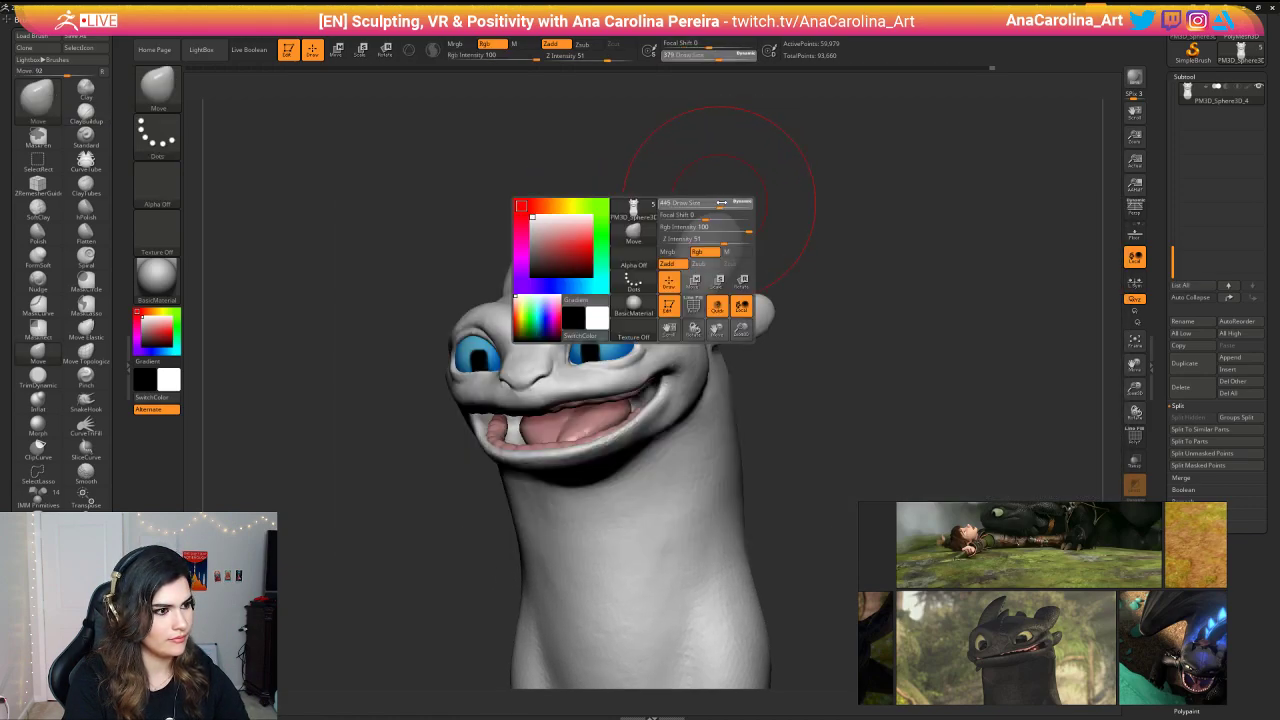
pyautogui.press('space')
pyautogui.moveTo(638, 275); pyautogui.dragTo(686, 217)
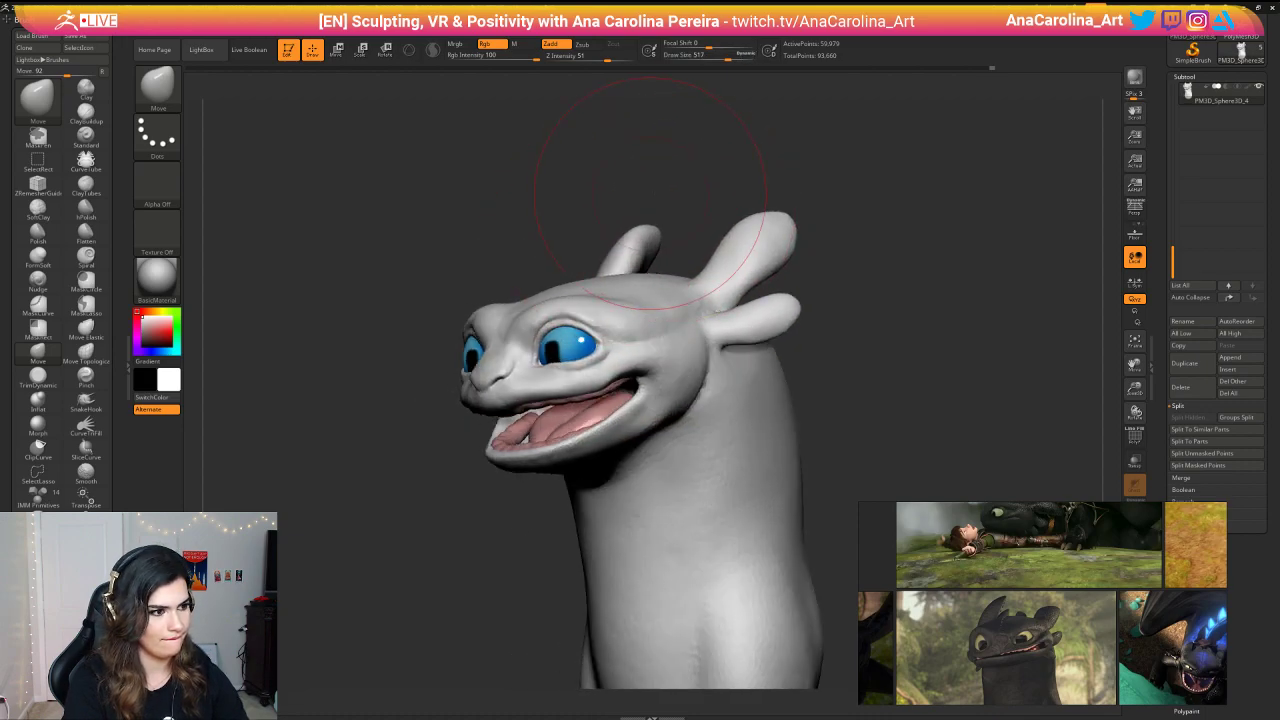
pyautogui.moveTo(656, 171)
pyautogui.keyDown('shift'); pyautogui.mouseDown()
pyautogui.moveTo(735, 211)
pyautogui.moveTo(678, 189)
pyautogui.mouseUp(); pyautogui.keyUp('shift')
pyautogui.press('space')
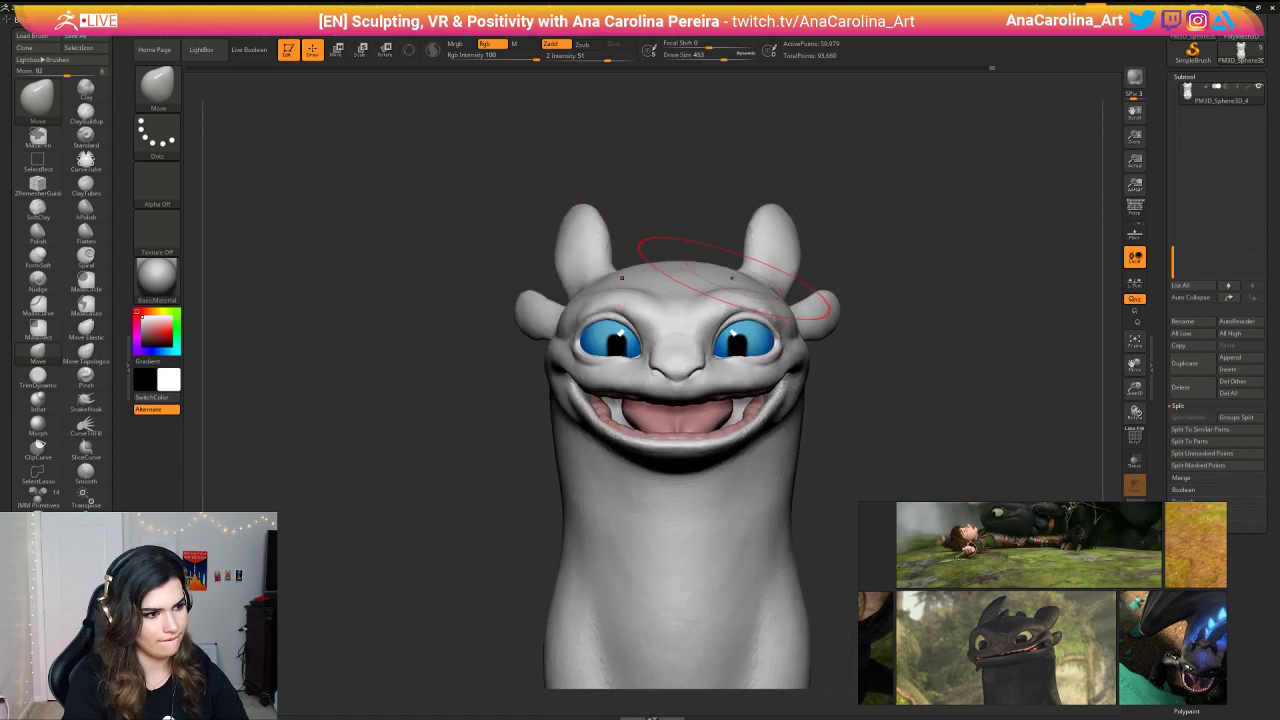
# Step: Flatten the top of the head between the horns with the Move brush, using draw sizes 408 and 386
pyautogui.moveTo(825, 220)
pyautogui.mouseDown()
pyautogui.moveTo(765, 276)
pyautogui.moveTo(745, 252)
pyautogui.moveTo(763, 243)
pyautogui.moveTo(701, 268)
pyautogui.moveTo(738, 253)
pyautogui.mouseUp()
pyautogui.press('space')
pyautogui.click(724, 264)
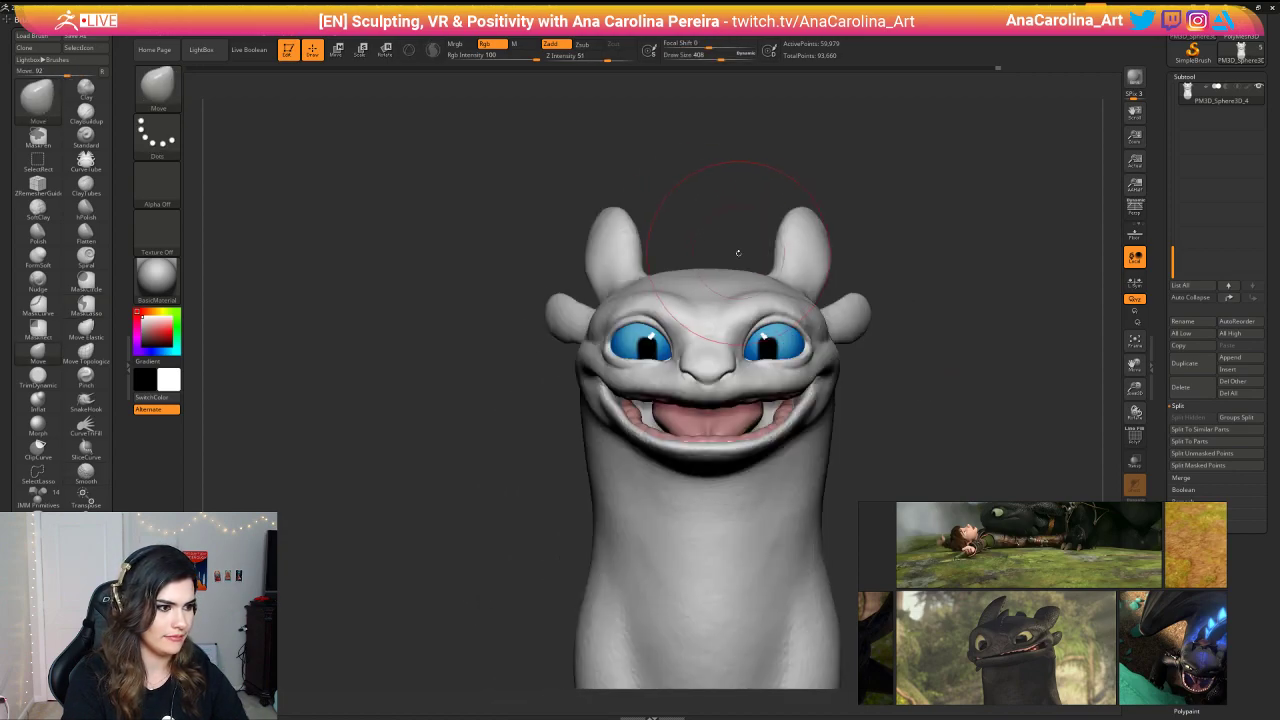
pyautogui.moveTo(873, 292)
pyautogui.keyDown('alt'); pyautogui.mouseDown()
pyautogui.moveTo(809, 275)
pyautogui.moveTo(828, 257)
pyautogui.moveTo(714, 270)
pyautogui.mouseUp(); pyautogui.keyUp('alt')
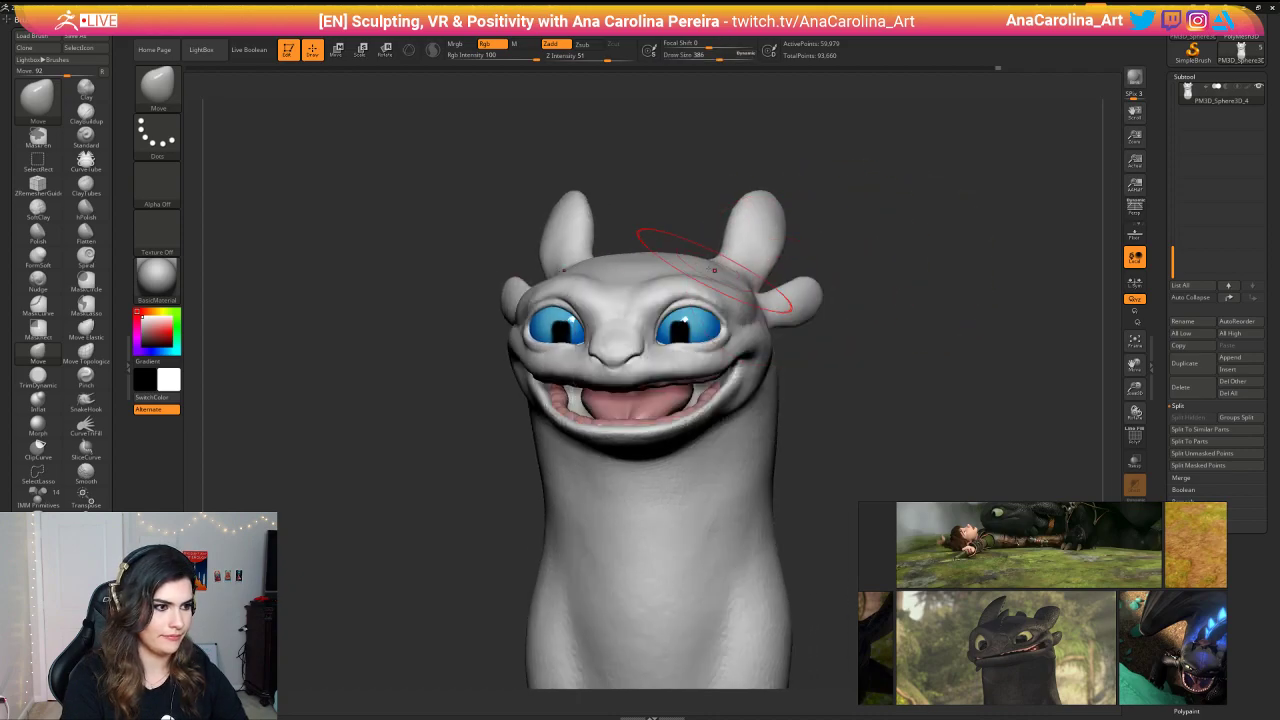
pyautogui.moveTo(698, 221)
pyautogui.mouseDown()
pyautogui.moveTo(674, 236)
pyautogui.moveTo(705, 232)
pyautogui.moveTo(690, 243)
pyautogui.mouseUp()
pyautogui.keyDown('shift'); pyautogui.moveTo(820, 240); pyautogui.dragTo(866, 206); pyautogui.keyUp('shift')
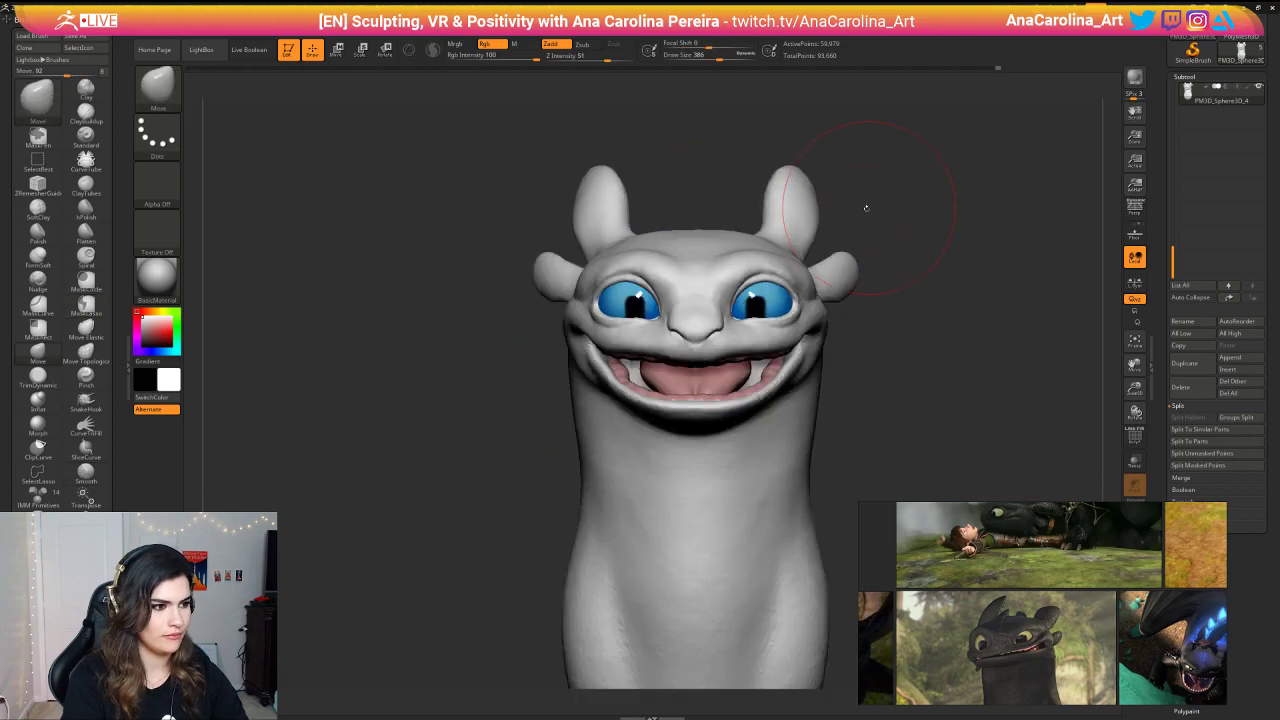
pyautogui.moveTo(699, 230); pyautogui.dragTo(697, 238)
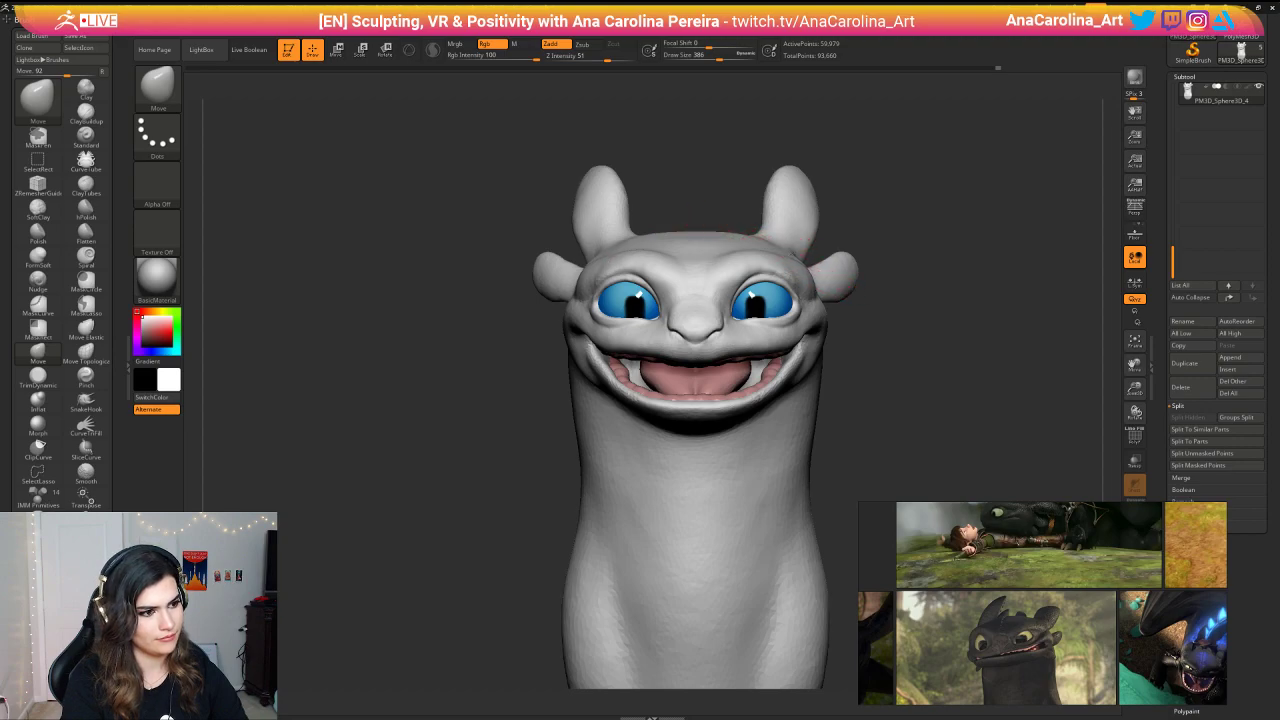
# Step: Adjust the sides of the face and the cheeks with the Move brush, using draw sizes 344 and 305
pyautogui.press('space')
pyautogui.moveTo(818, 286); pyautogui.dragTo(811, 286)
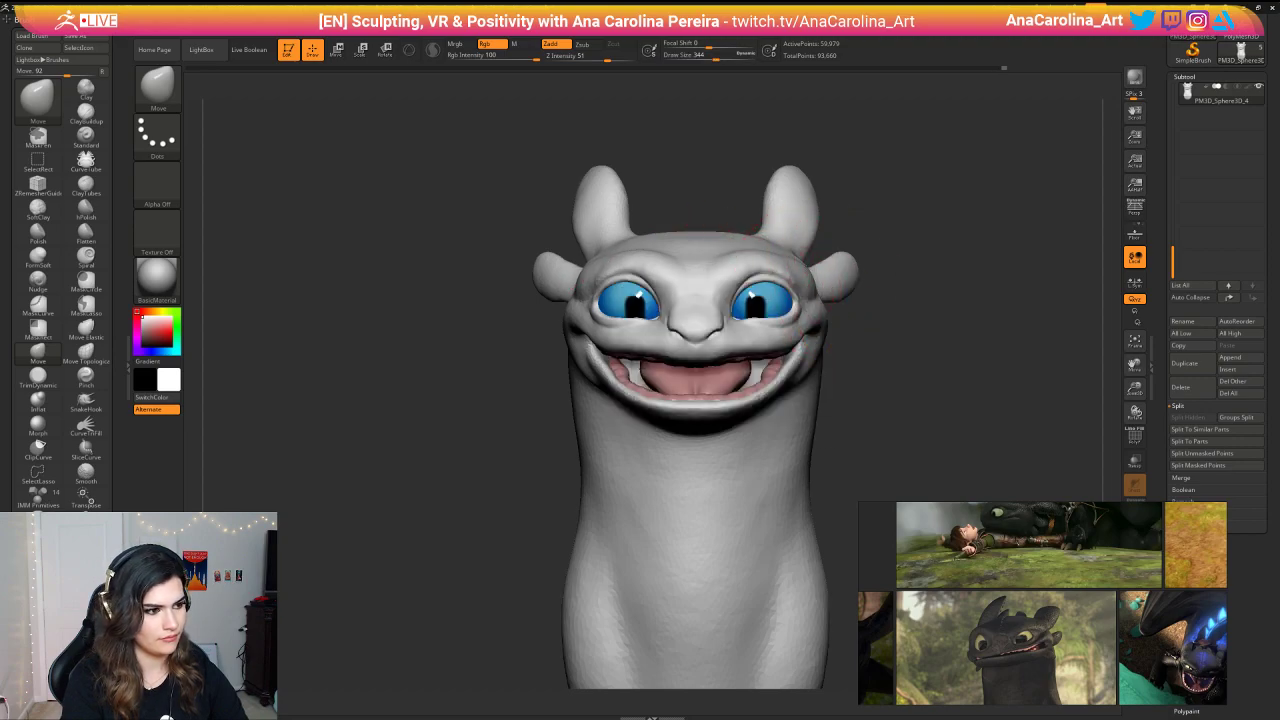
pyautogui.rightClick(782, 262)
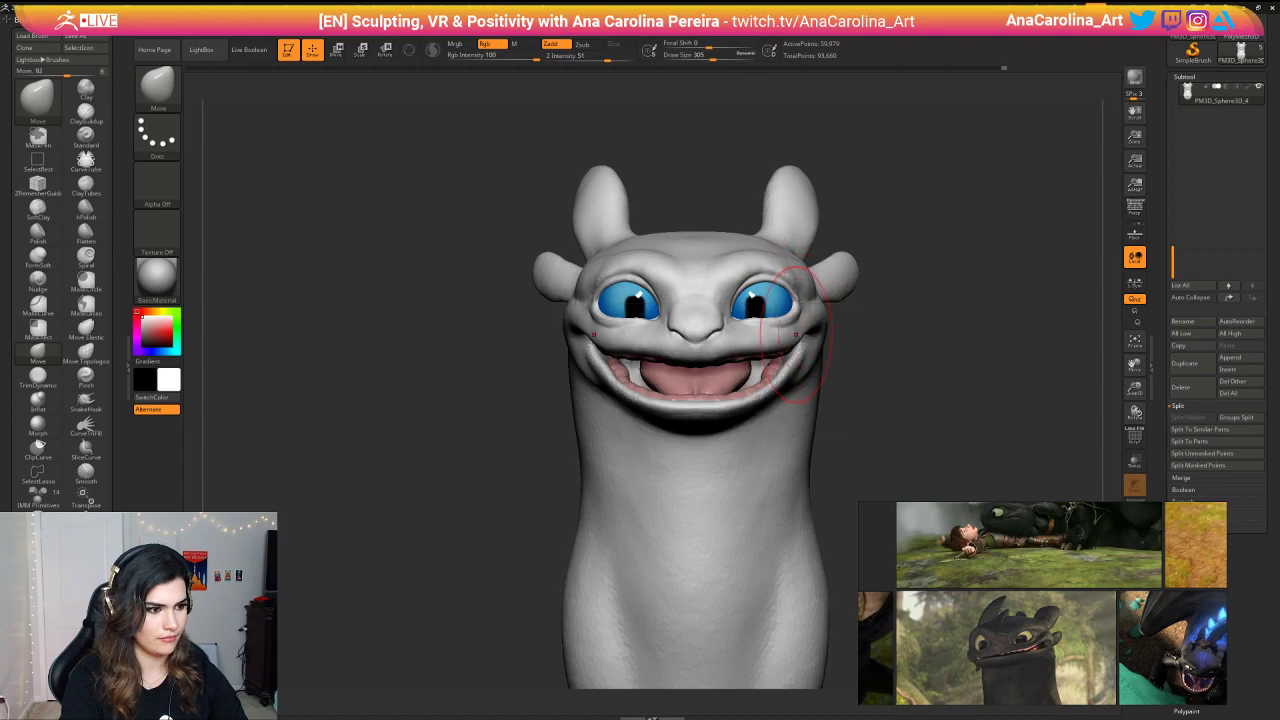
pyautogui.press('space')
pyautogui.moveTo(820, 385)
pyautogui.mouseDown()
pyautogui.moveTo(788, 379)
pyautogui.moveTo(796, 343)
pyautogui.mouseUp()
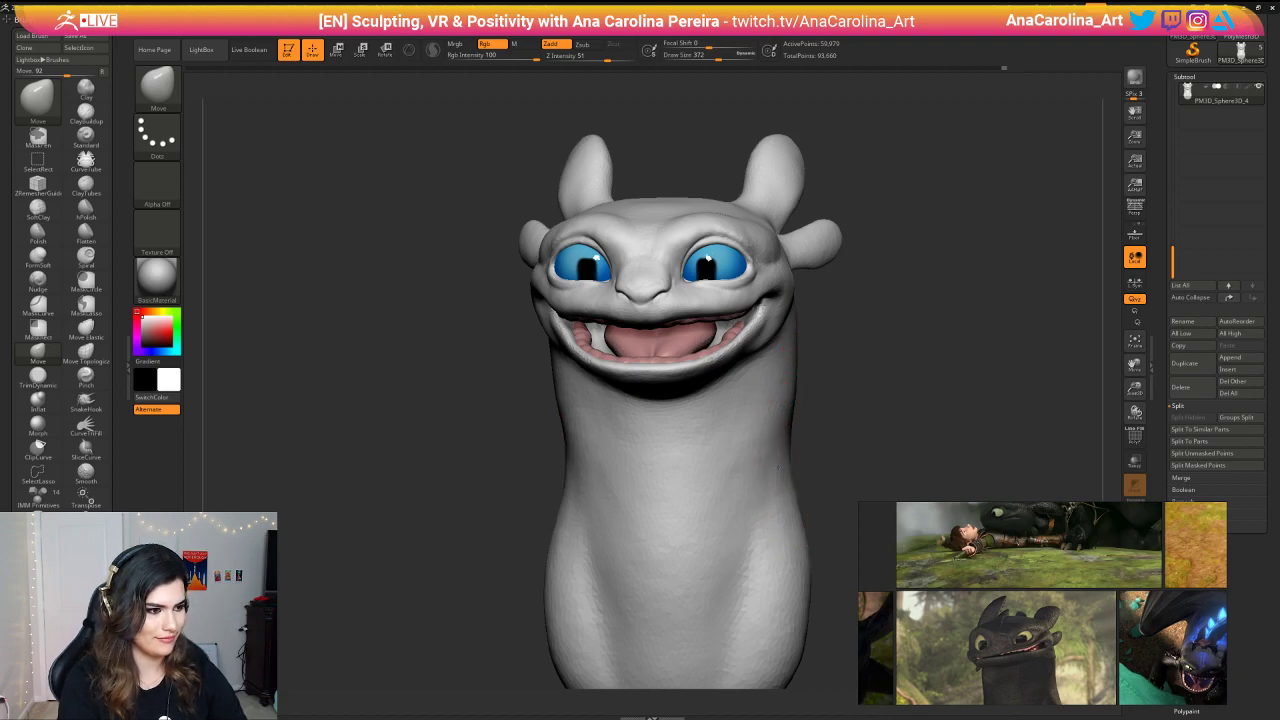
# Step: Narrow the sides of the neck below the head with the Move brush at draw size 372 and check the whole model in profile
pyautogui.moveTo(846, 480)
pyautogui.mouseDown()
pyautogui.moveTo(834, 394)
pyautogui.moveTo(792, 390)
pyautogui.mouseUp()
pyautogui.press('f')
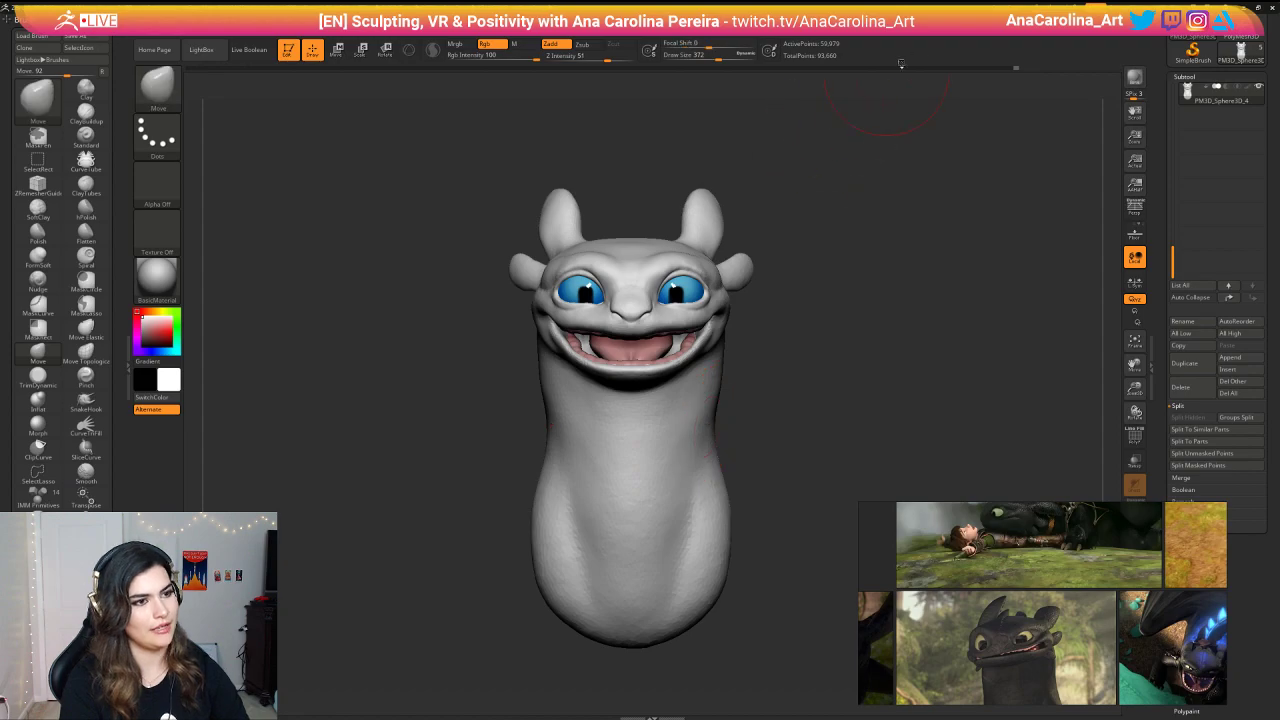
pyautogui.click(1008, 7)
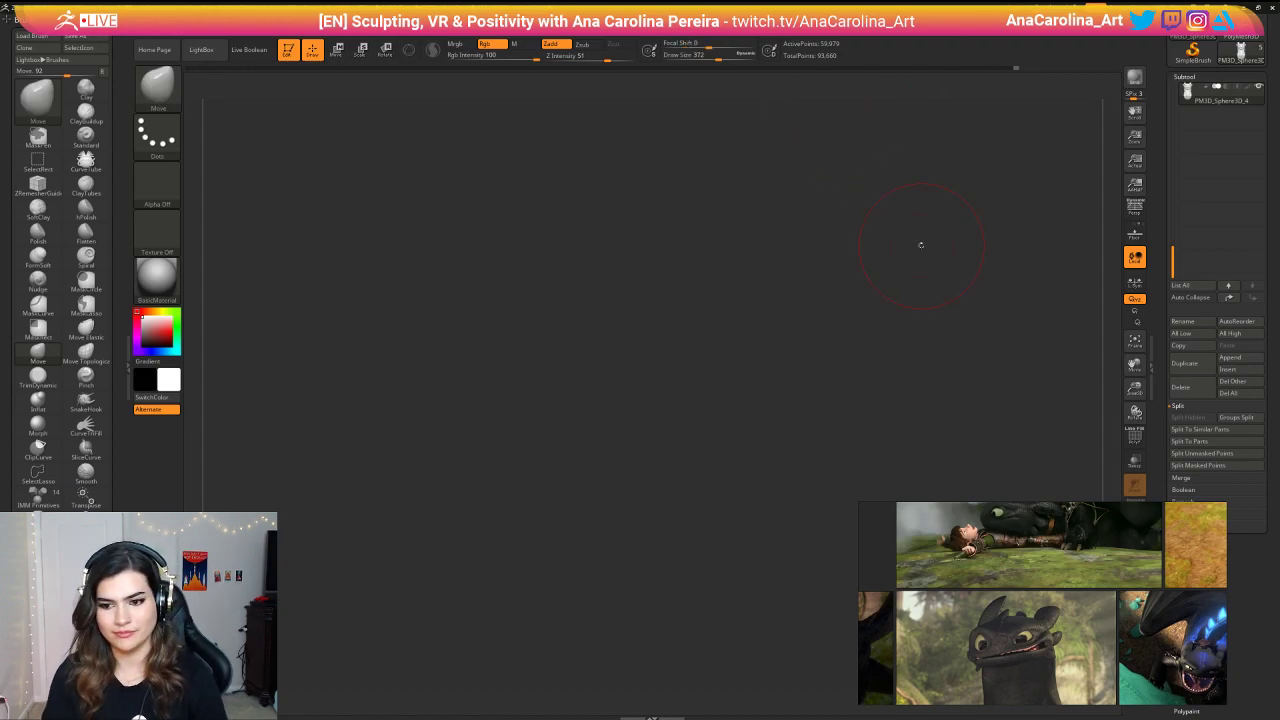
pyautogui.moveTo(803, 494)
pyautogui.mouseDown()
pyautogui.moveTo(850, 490)
pyautogui.moveTo(826, 490)
pyautogui.mouseUp()
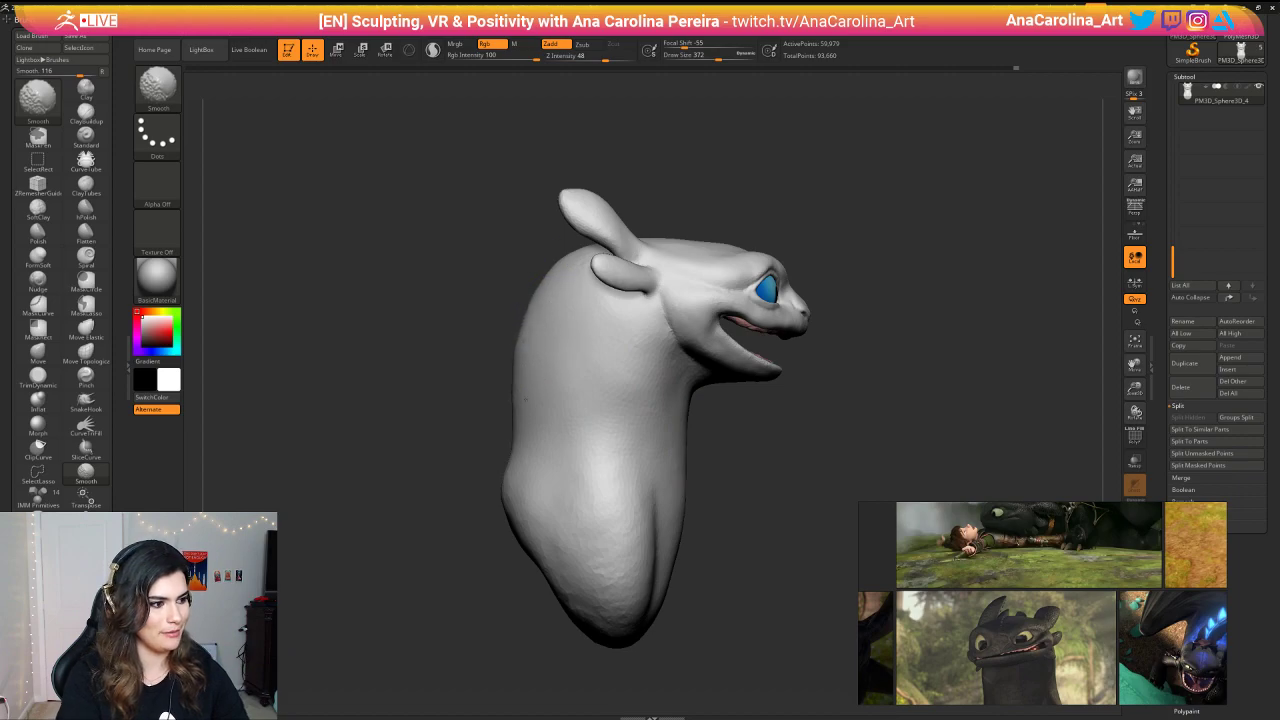
# Step: Slice off the lower back of the neck diagonally in profile view with the TrimCurve brush
pyautogui.moveTo(820, 500); pyautogui.dragTo(703, 551)
pyautogui.moveTo(770, 520)
pyautogui.keyDown('alt'); pyautogui.mouseDown()
pyautogui.moveTo(786, 426)
pyautogui.moveTo(880, 360)
pyautogui.moveTo(839, 330)
pyautogui.mouseUp(); pyautogui.keyUp('alt')
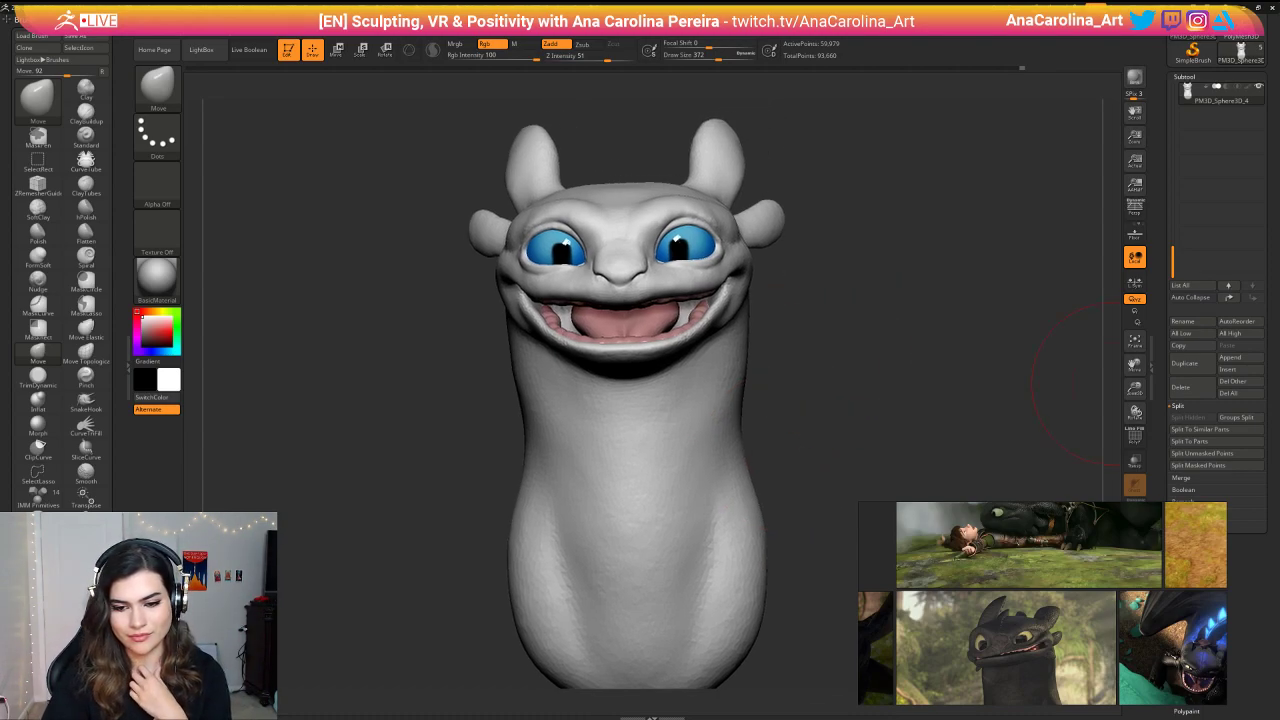
pyautogui.moveTo(469, 306); pyautogui.dragTo(567, 380)
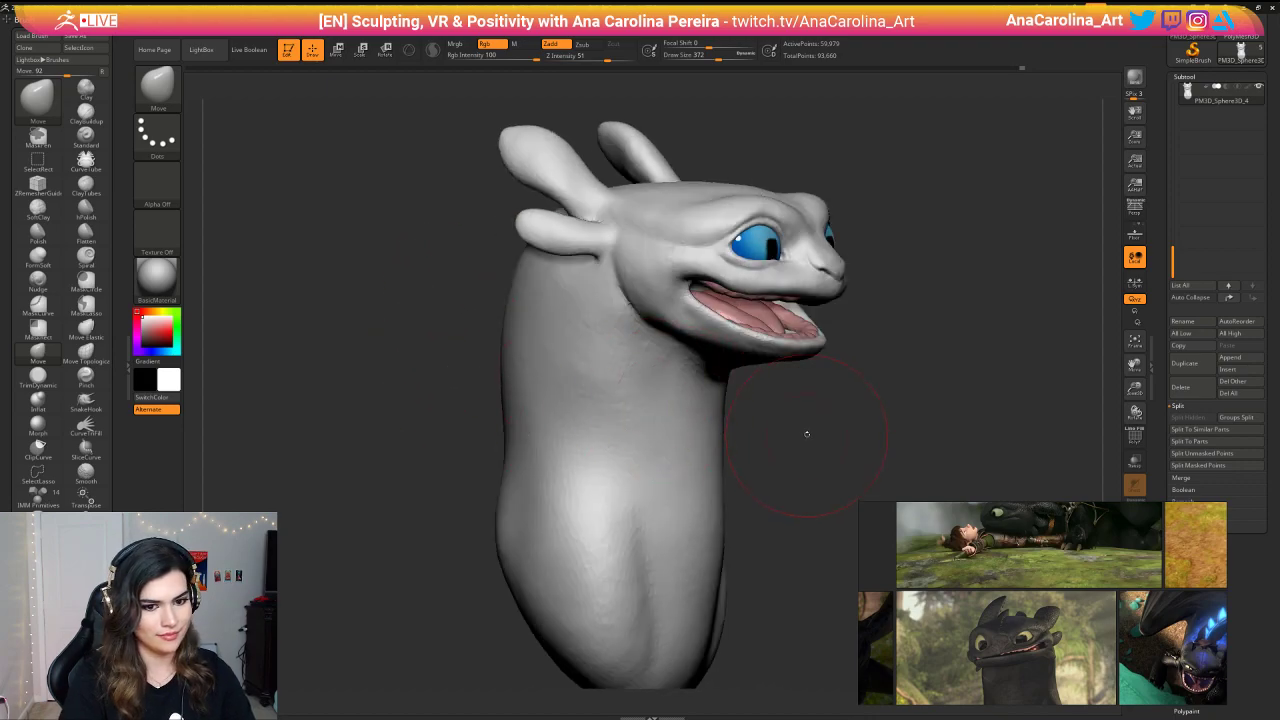
pyautogui.moveTo(807, 434)
pyautogui.keyDown('shift'); pyautogui.mouseDown()
pyautogui.moveTo(803, 454)
pyautogui.moveTo(769, 460)
pyautogui.moveTo(754, 320)
pyautogui.moveTo(465, 388)
pyautogui.moveTo(615, 578)
pyautogui.mouseUp(); pyautogui.keyUp('shift')
pyautogui.moveTo(672, 629)
pyautogui.mouseDown()
pyautogui.moveTo(643, 614)
pyautogui.moveTo(749, 589)
pyautogui.moveTo(688, 549)
pyautogui.mouseUp()
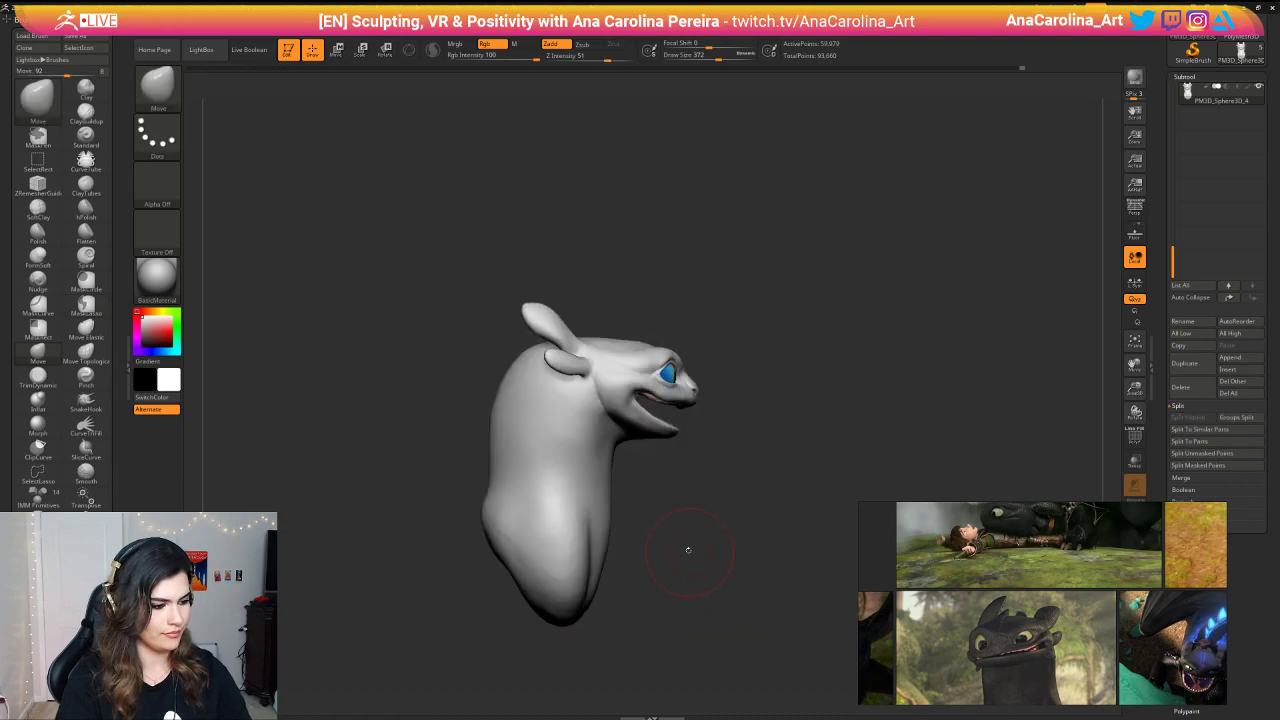
pyautogui.press('b')
pyautogui.press('b')
pyautogui.hotkey('ctrl', 'shift', 'b')
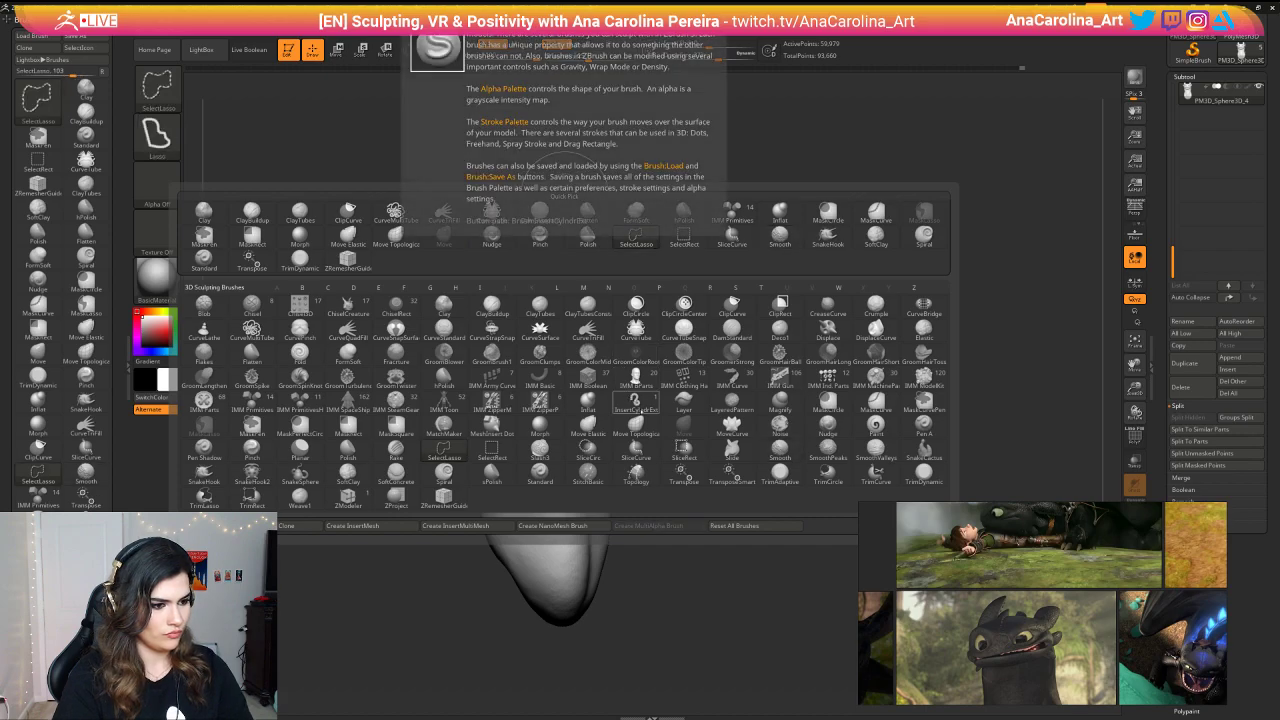
pyautogui.keyDown('ctrl'); pyautogui.keyDown('shift'); pyautogui.click(877, 477); pyautogui.keyUp('shift'); pyautogui.keyUp('ctrl')
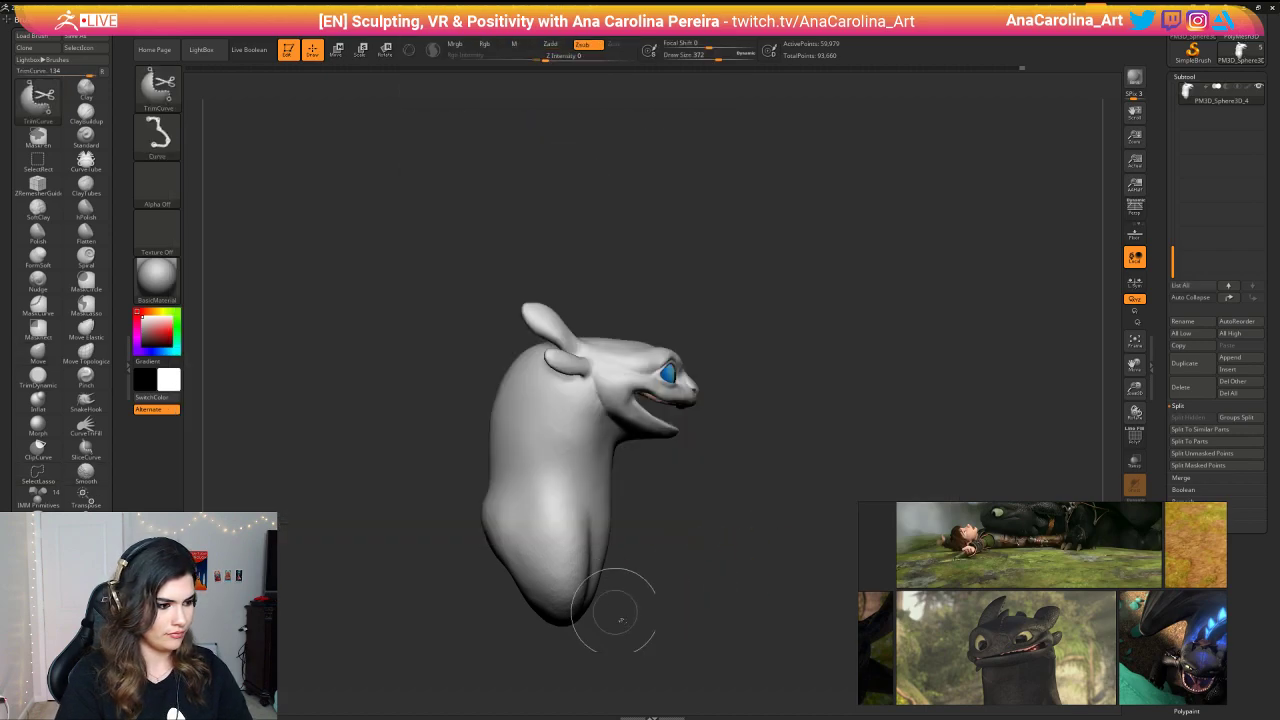
pyautogui.moveTo(620, 620)
pyautogui.mouseDown()
pyautogui.moveTo(449, 423)
pyautogui.moveTo(436, 440)
pyautogui.mouseUp()
pyautogui.press('b')
pyautogui.press('m')
pyautogui.press('v')
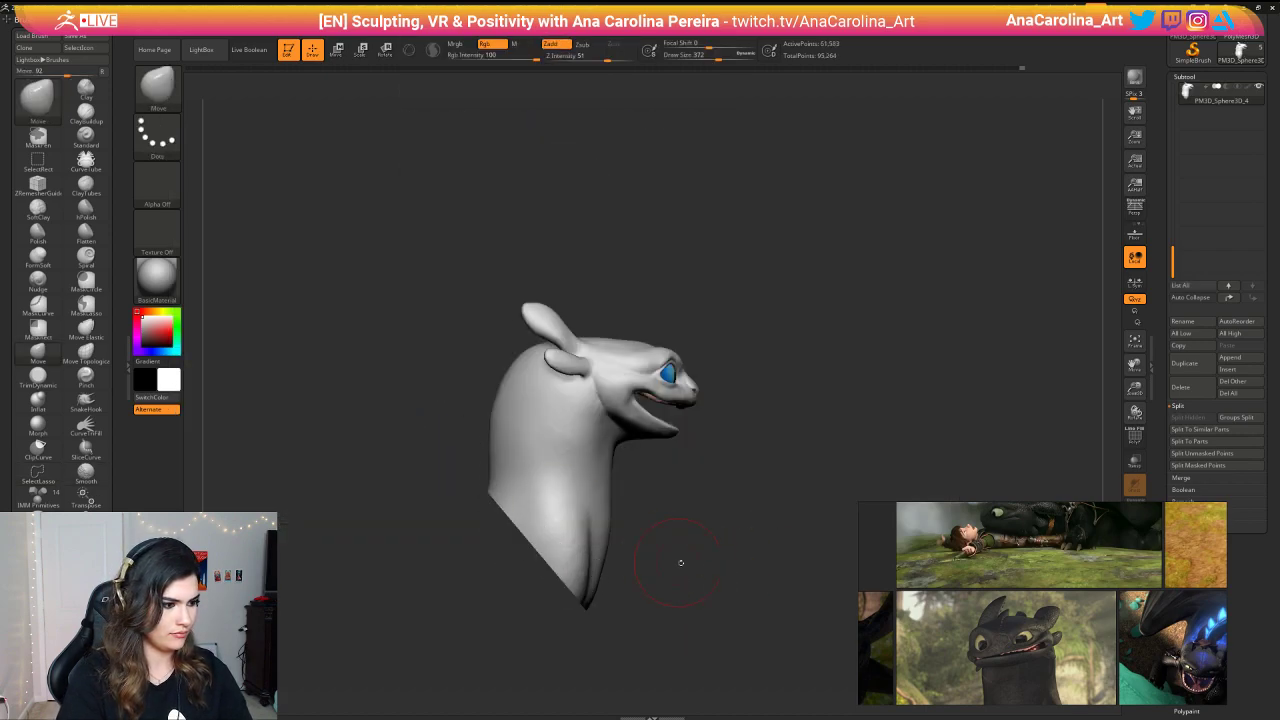
# Step: Trim a further strip off the slanted base of the neck with the TrimCurve brush
pyautogui.moveTo(681, 563); pyautogui.dragTo(920, 554)
pyautogui.keyDown('shift'); pyautogui.moveTo(700, 543); pyautogui.dragTo(769, 532); pyautogui.keyUp('shift')
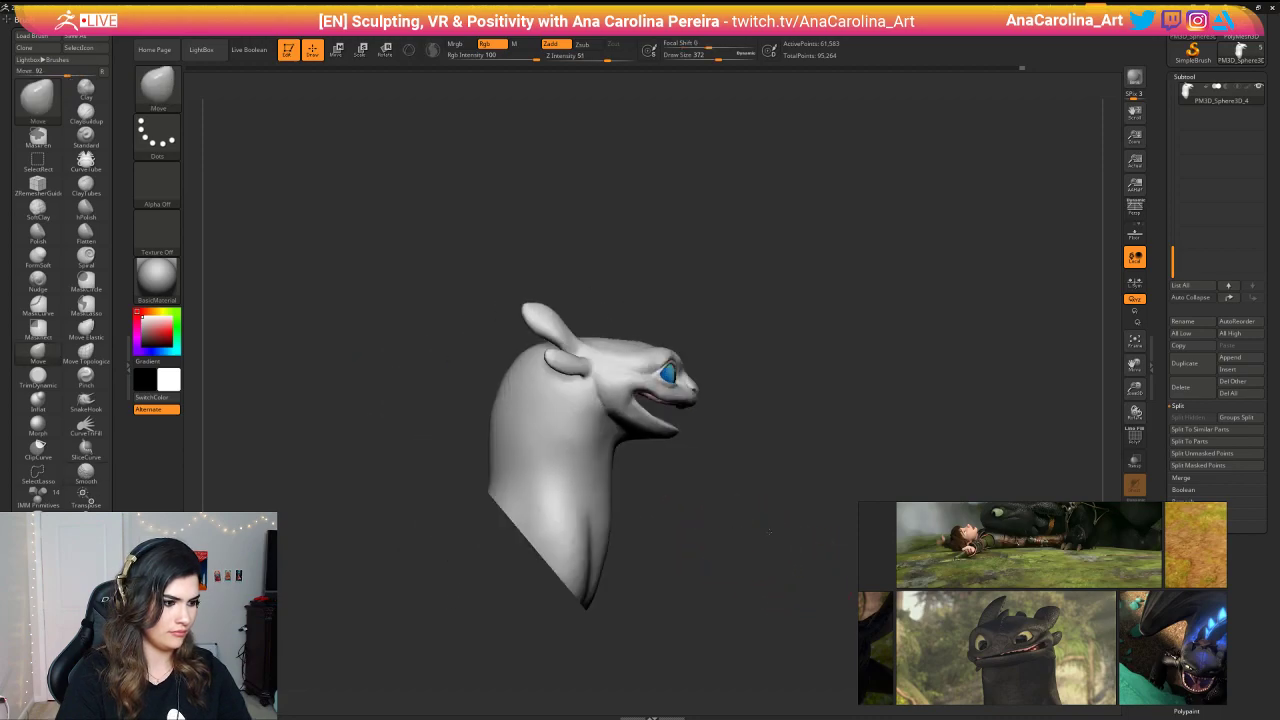
pyautogui.press('b')
pyautogui.press('t')
pyautogui.press('c')
pyautogui.moveTo(430, 415)
pyautogui.mouseDown()
pyautogui.moveTo(594, 571)
pyautogui.moveTo(263, 214)
pyautogui.moveTo(233, 214)
pyautogui.moveTo(472, 430)
pyautogui.moveTo(450, 443)
pyautogui.mouseUp()
pyautogui.moveTo(686, 543)
pyautogui.keyDown('shift'); pyautogui.mouseDown()
pyautogui.moveTo(612, 546)
pyautogui.moveTo(700, 540)
pyautogui.moveTo(707, 512)
pyautogui.moveTo(678, 471)
pyautogui.moveTo(697, 466)
pyautogui.mouseUp(); pyautogui.keyUp('shift')
# Step: Reshape the lower front edge of the cut neck with an enlarged Move brush, pulling its centre downward
pyautogui.press('space')
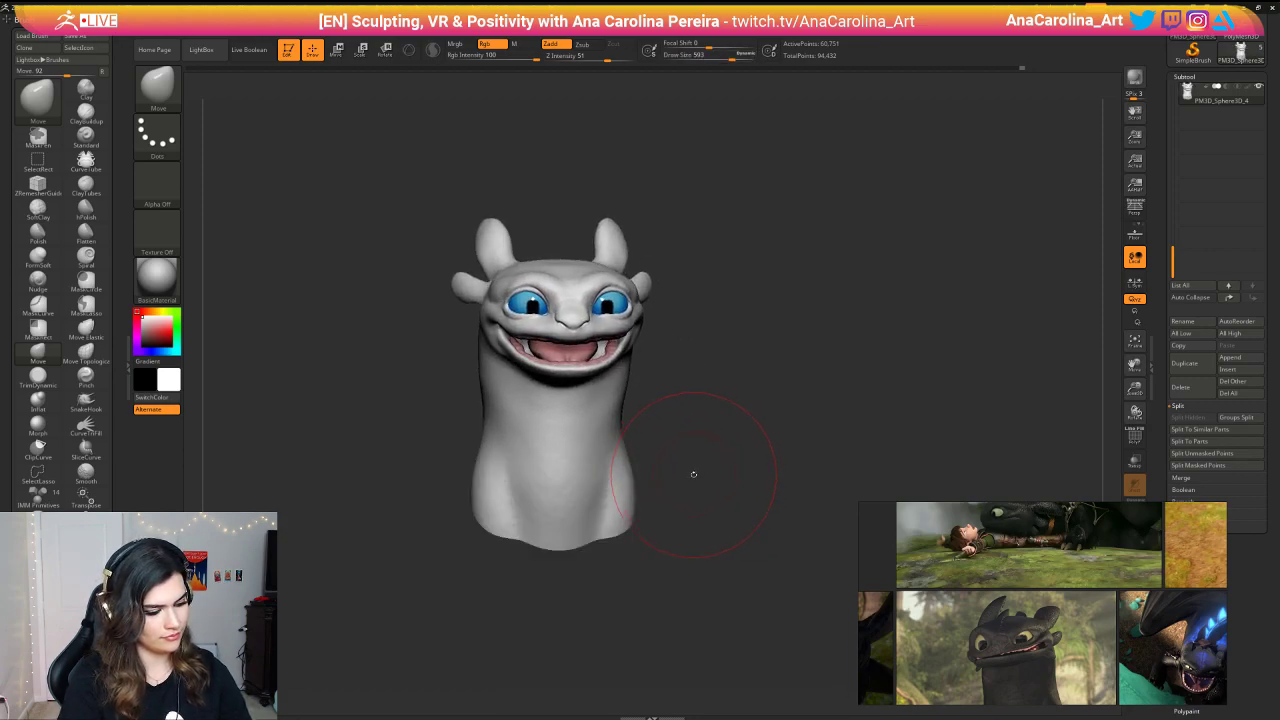
pyautogui.press('b')
pyautogui.press('m')
pyautogui.press('v')
pyautogui.moveTo(578, 532); pyautogui.dragTo(579, 555)
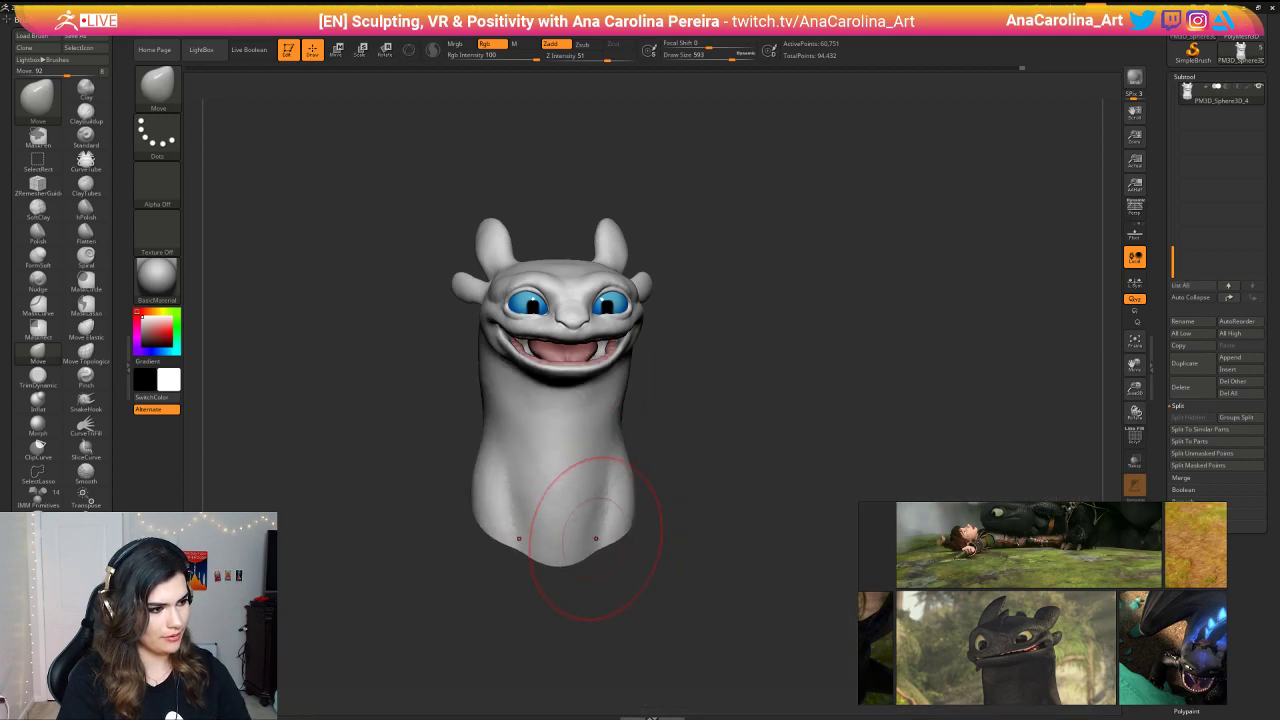
pyautogui.moveTo(651, 514); pyautogui.dragTo(708, 487)
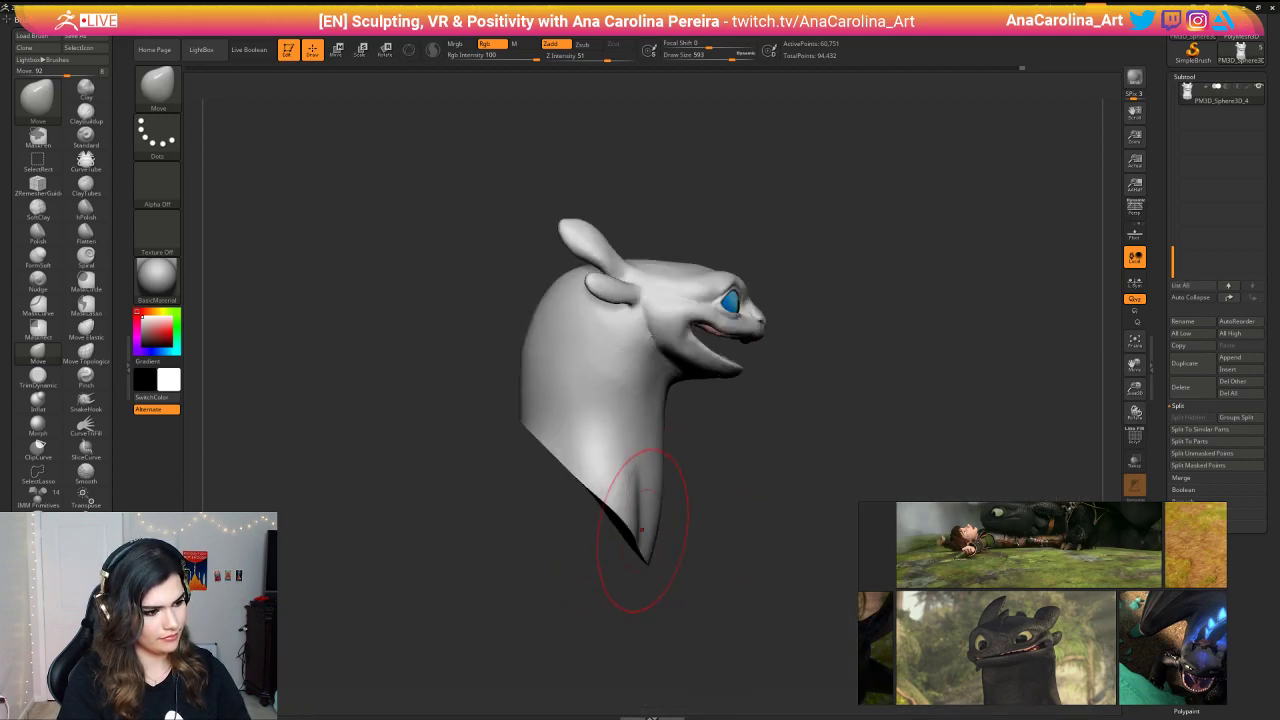
pyautogui.moveTo(556, 545)
pyautogui.mouseDown()
pyautogui.moveTo(700, 531)
pyautogui.moveTo(645, 523)
pyautogui.moveTo(722, 542)
pyautogui.moveTo(704, 520)
pyautogui.moveTo(748, 538)
pyautogui.moveTo(826, 420)
pyautogui.mouseUp()
pyautogui.press('space')
pyautogui.moveTo(850, 280)
pyautogui.mouseDown()
pyautogui.moveTo(866, 282)
pyautogui.moveTo(859, 347)
pyautogui.moveTo(899, 288)
pyautogui.mouseUp()
pyautogui.moveTo(988, 117)
pyautogui.mouseDown()
pyautogui.moveTo(863, 251)
pyautogui.moveTo(822, 349)
pyautogui.moveTo(760, 387)
pyautogui.moveTo(825, 376)
pyautogui.moveTo(788, 384)
pyautogui.mouseUp()
# Step: Set up the Standard brush with the Color Spray stroke for painting at draw size 331
pyautogui.press('s')
pyautogui.click(158, 85)
pyautogui.click(281, 134)
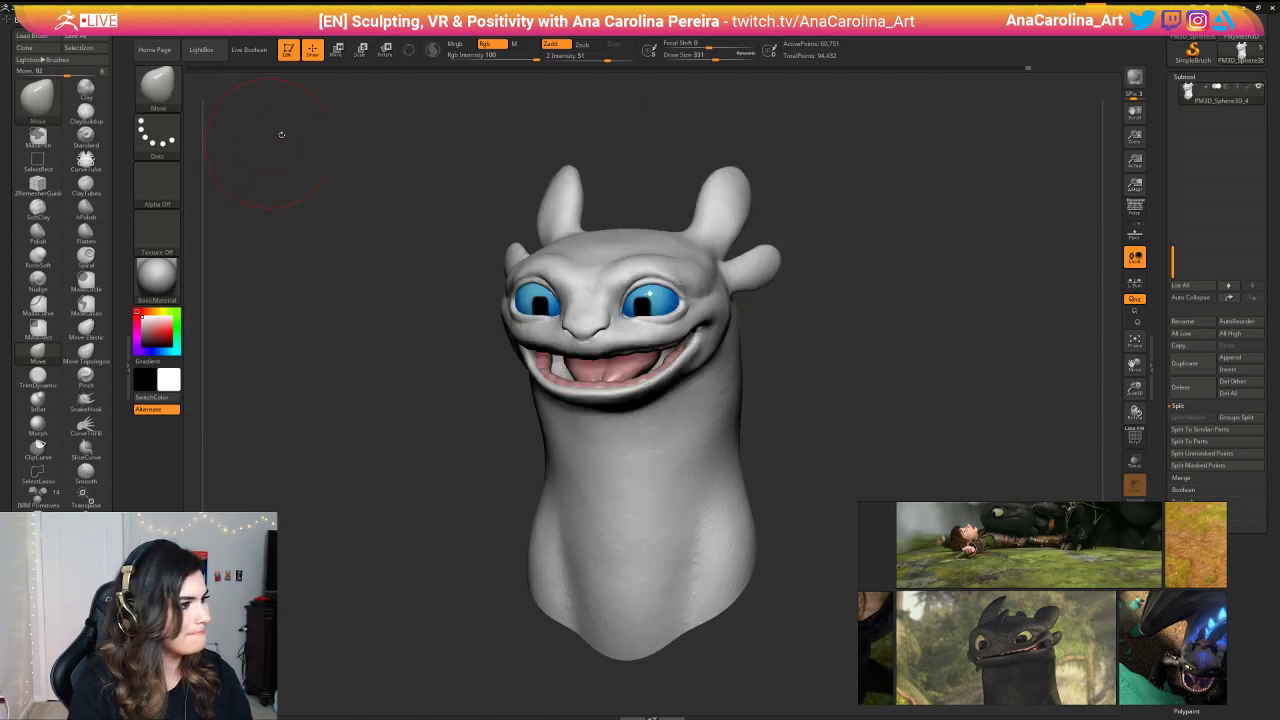
pyautogui.press('b')
pyautogui.press('s')
pyautogui.press('t')
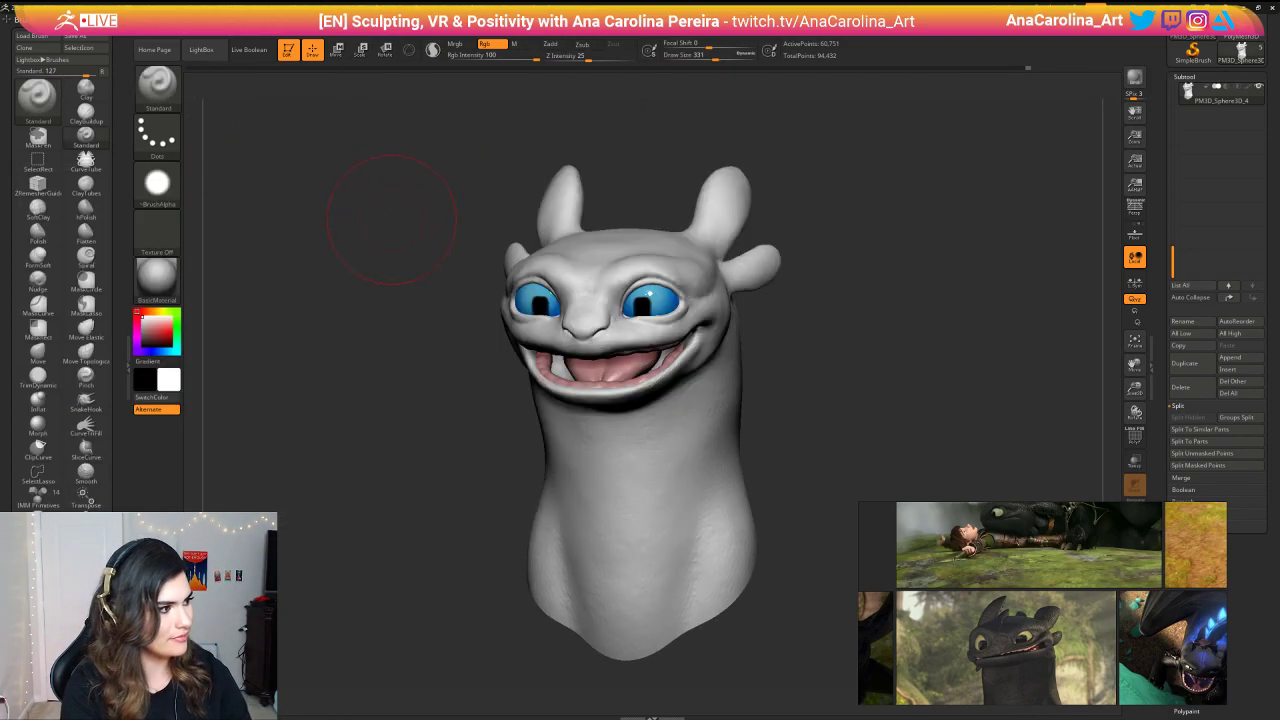
pyautogui.moveTo(412, 215); pyautogui.dragTo(402, 195)
pyautogui.click(167, 146)
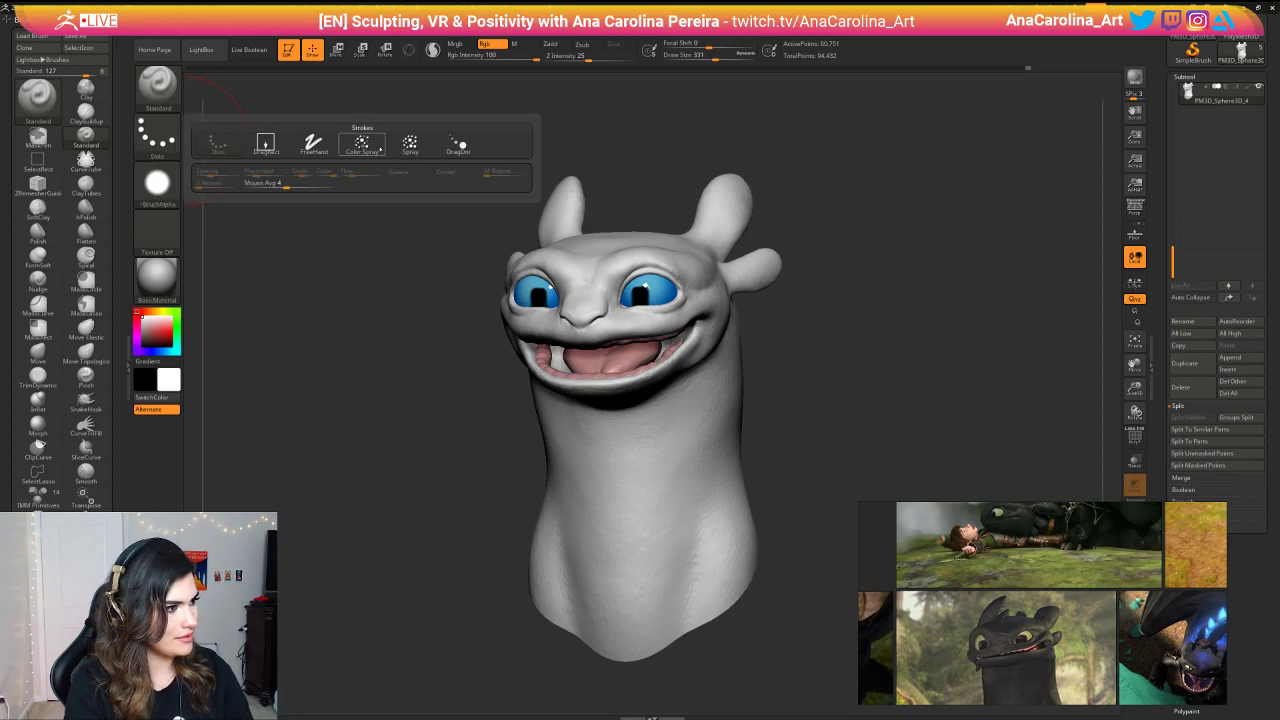
pyautogui.click(363, 139)
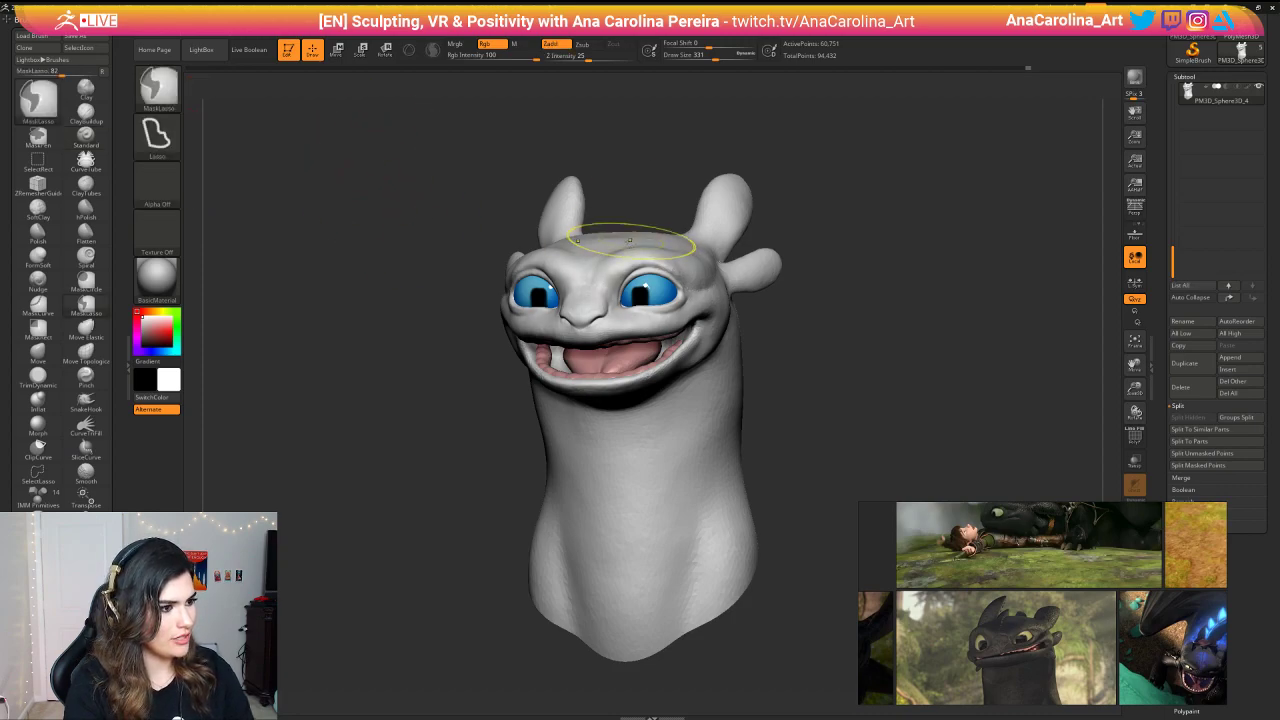
pyautogui.press('space')
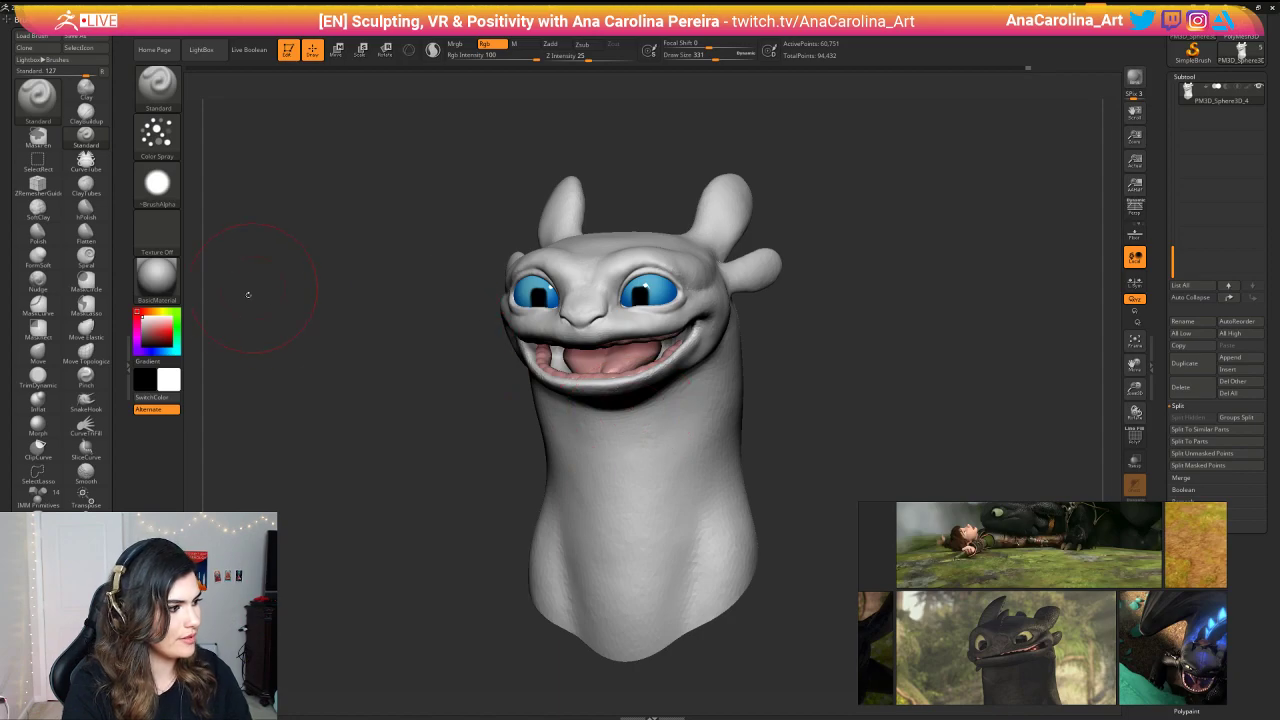
# Step: Paint blue (92, 155, 215) onto the neck and fill the whole head and neck with that colour
pyautogui.click(175, 378)
pyautogui.click(199, 462)
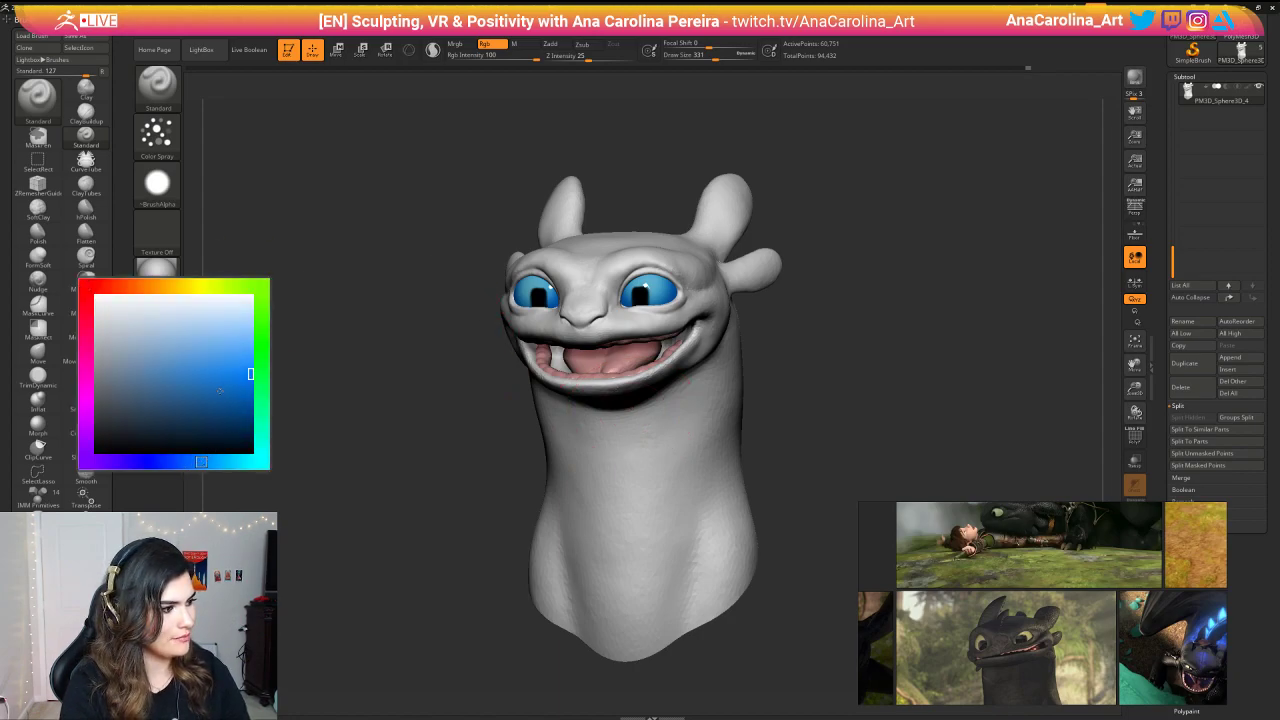
pyautogui.click(191, 355)
pyautogui.moveTo(677, 421)
pyautogui.mouseDown()
pyautogui.moveTo(660, 445)
pyautogui.moveTo(672, 538)
pyautogui.moveTo(714, 566)
pyautogui.mouseUp()
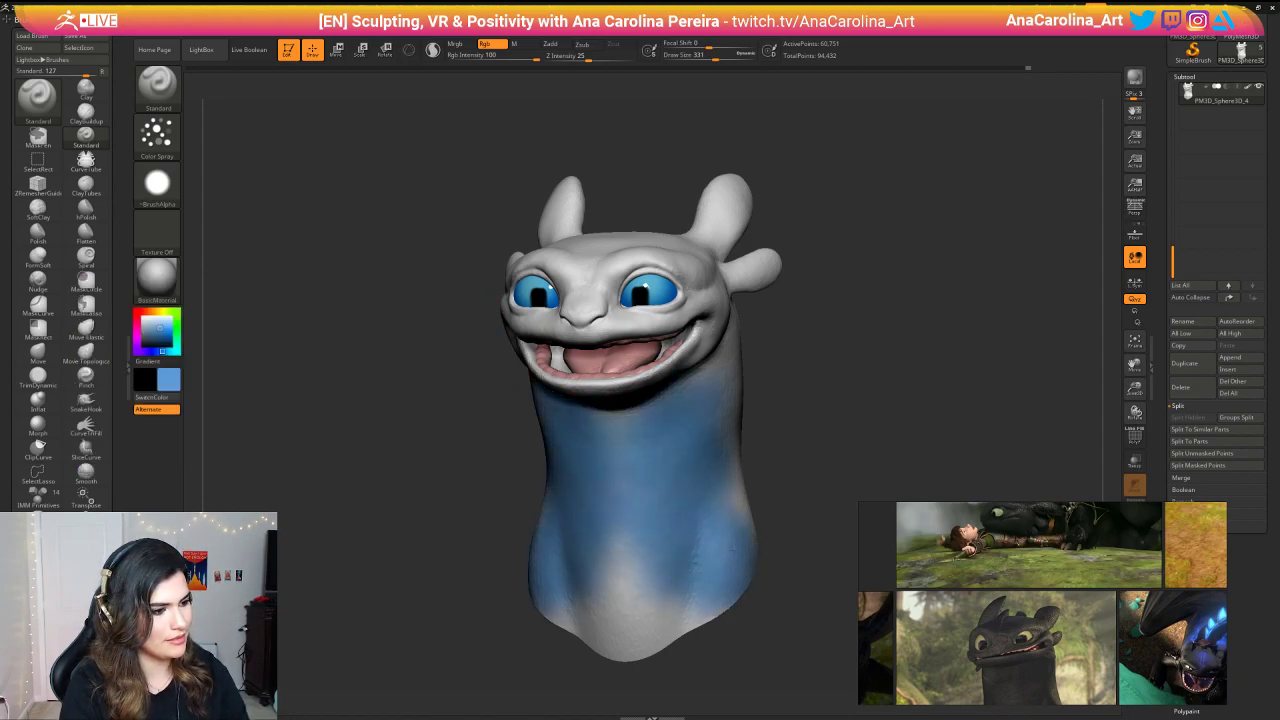
pyautogui.hotkey('ctrl', 'f')
# Step: Change the active colour to white and fill the whole head and neck with it
pyautogui.click(160, 381)
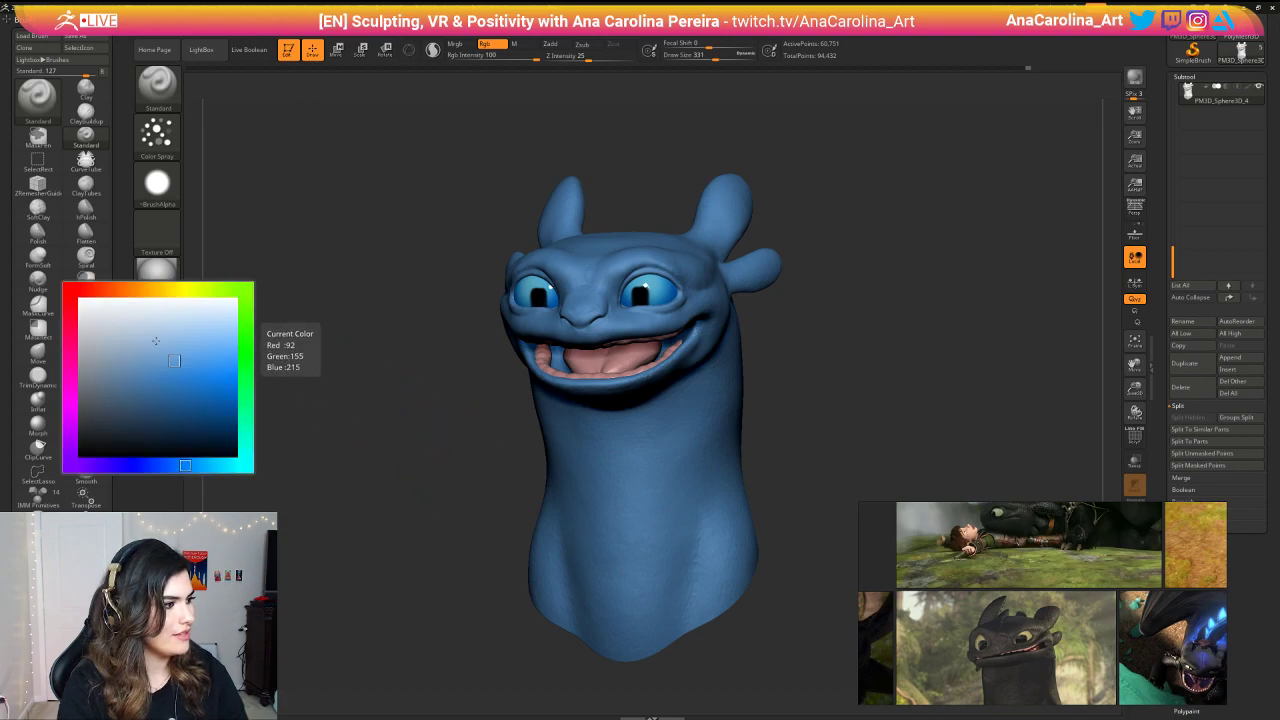
pyautogui.click(83, 320)
pyautogui.moveTo(157, 333); pyautogui.dragTo(112, 318)
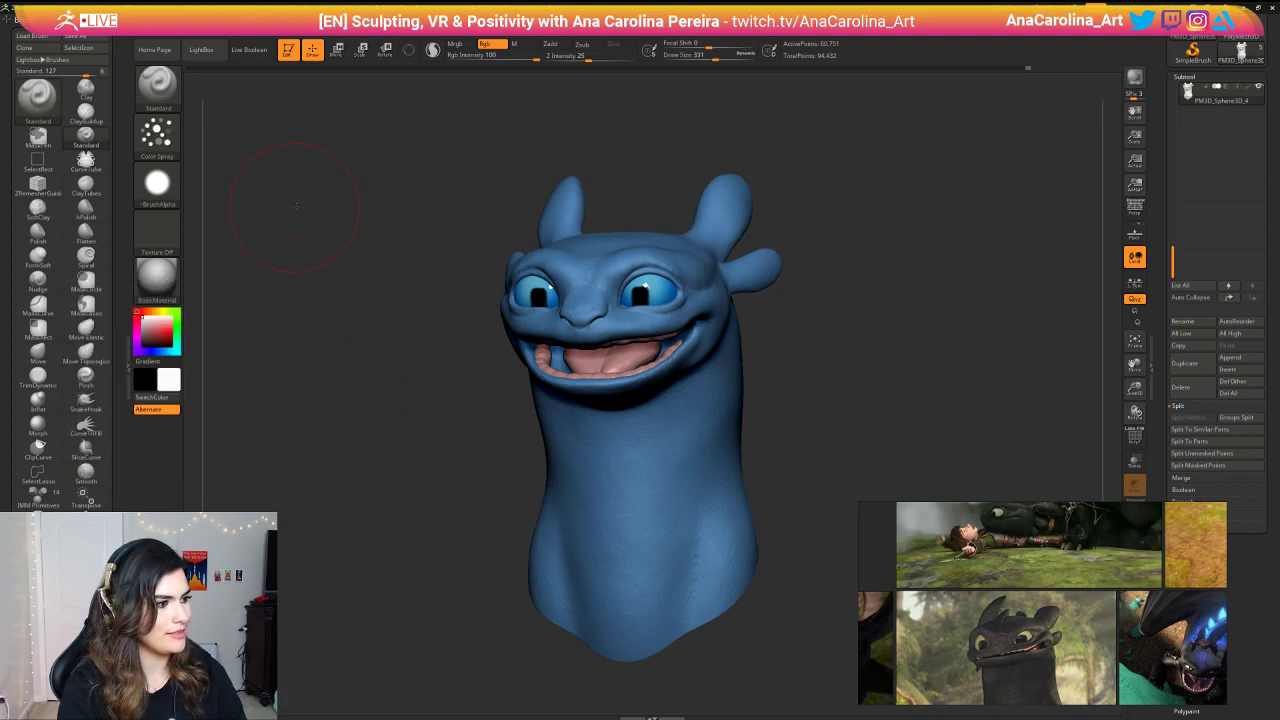
pyautogui.hotkey('ctrl', 'f')
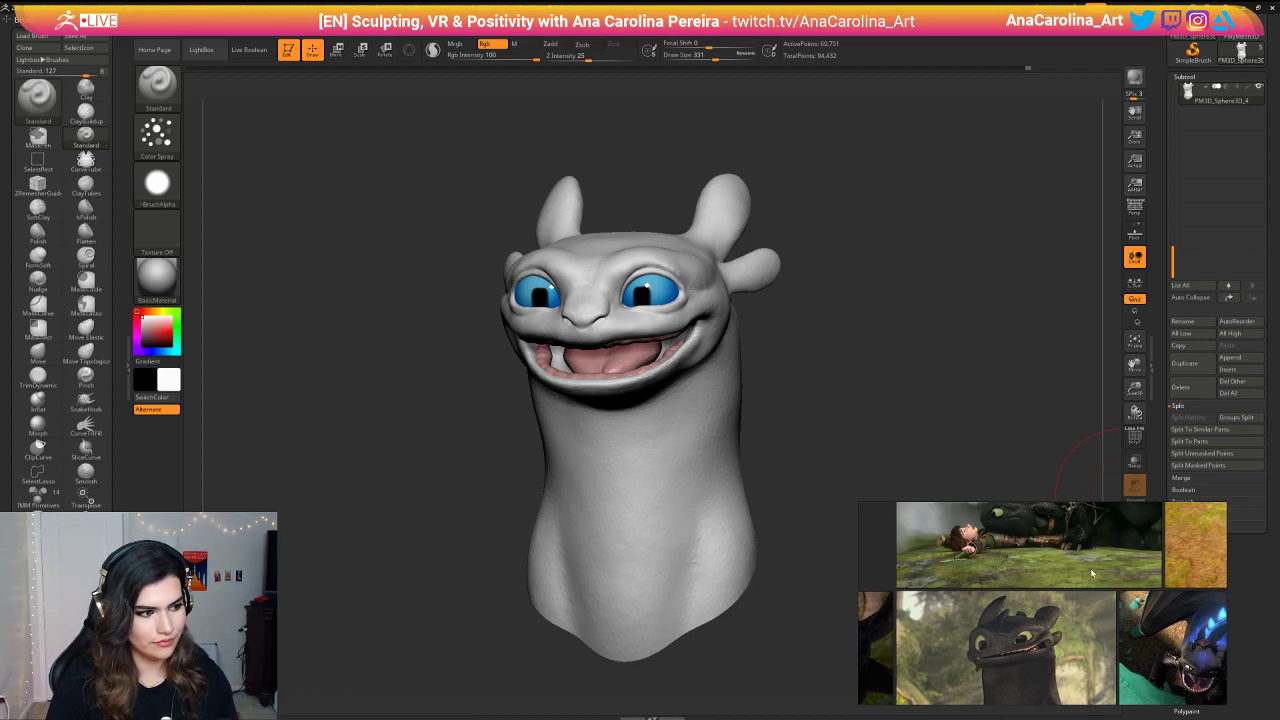
# Step: Bring the white dragon on the movie poster into close view on the reference board
pyautogui.scroll(-6, 1092, 573)
pyautogui.moveTo(960, 660); pyautogui.dragTo(1046, 655, button='middle')
pyautogui.moveTo(895, 567); pyautogui.dragTo(911, 604, button='middle')
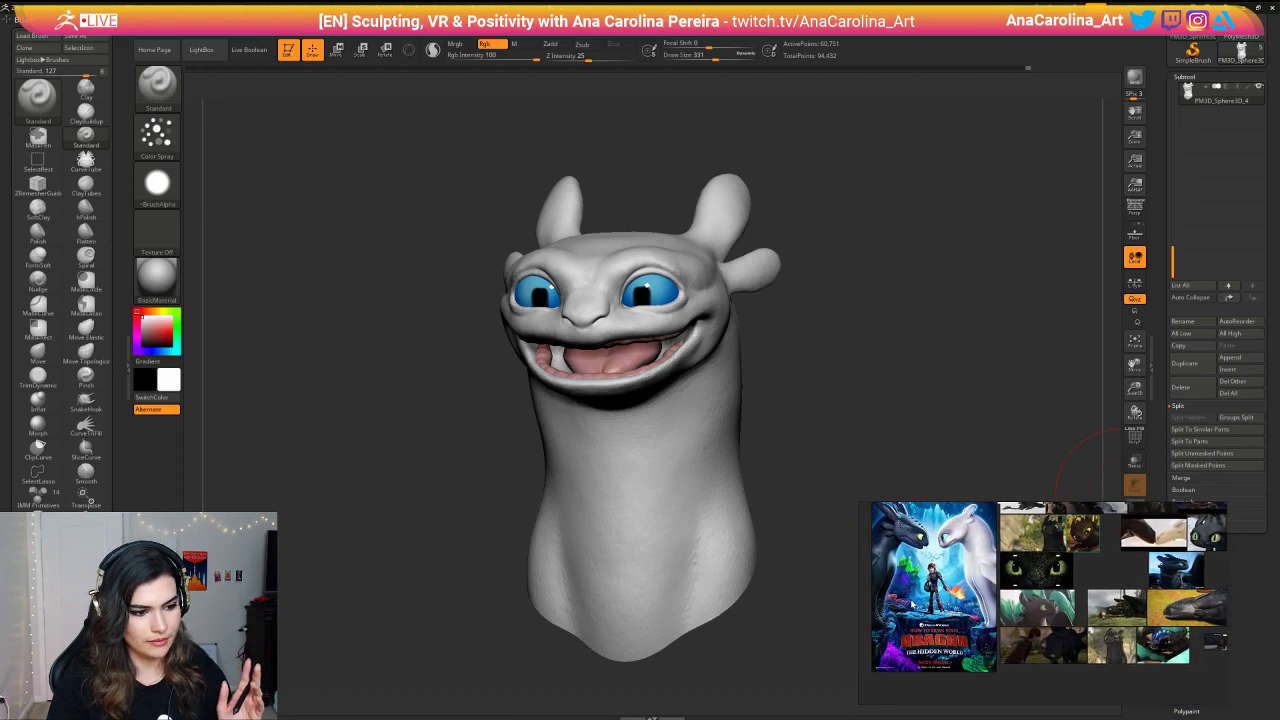
pyautogui.scroll(5, 913, 603)
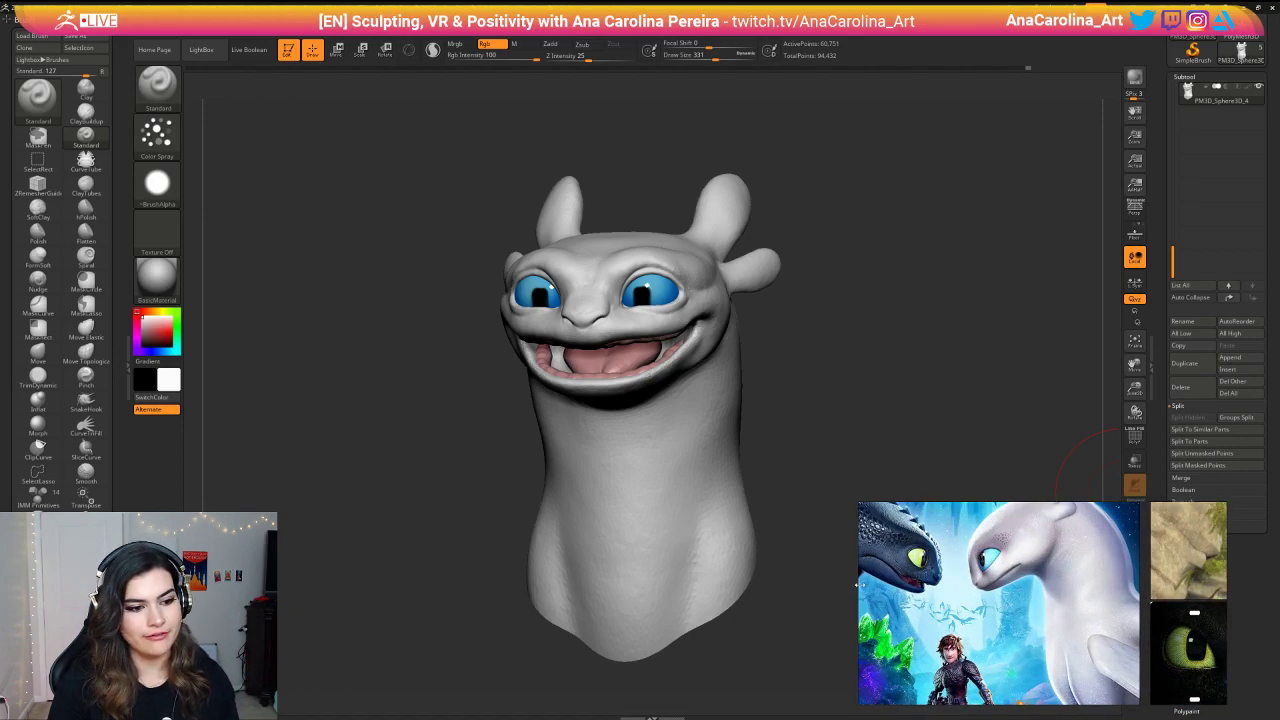
pyautogui.scroll(2, 990, 640)
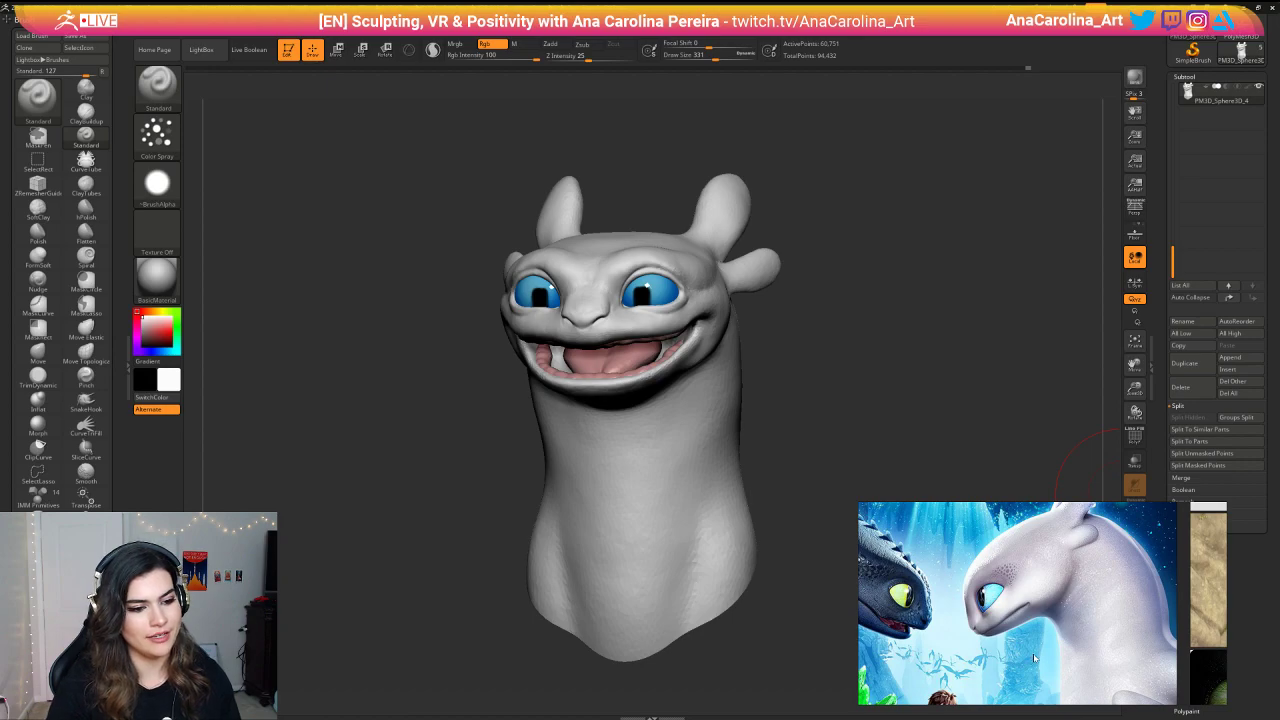
# Step: Pick a warm off-white (247, 247, 244) and fill the whole head and neck with it
pyautogui.moveTo(936, 243)
pyautogui.mouseDown()
pyautogui.moveTo(480, 280)
pyautogui.moveTo(372, 340)
pyautogui.mouseUp()
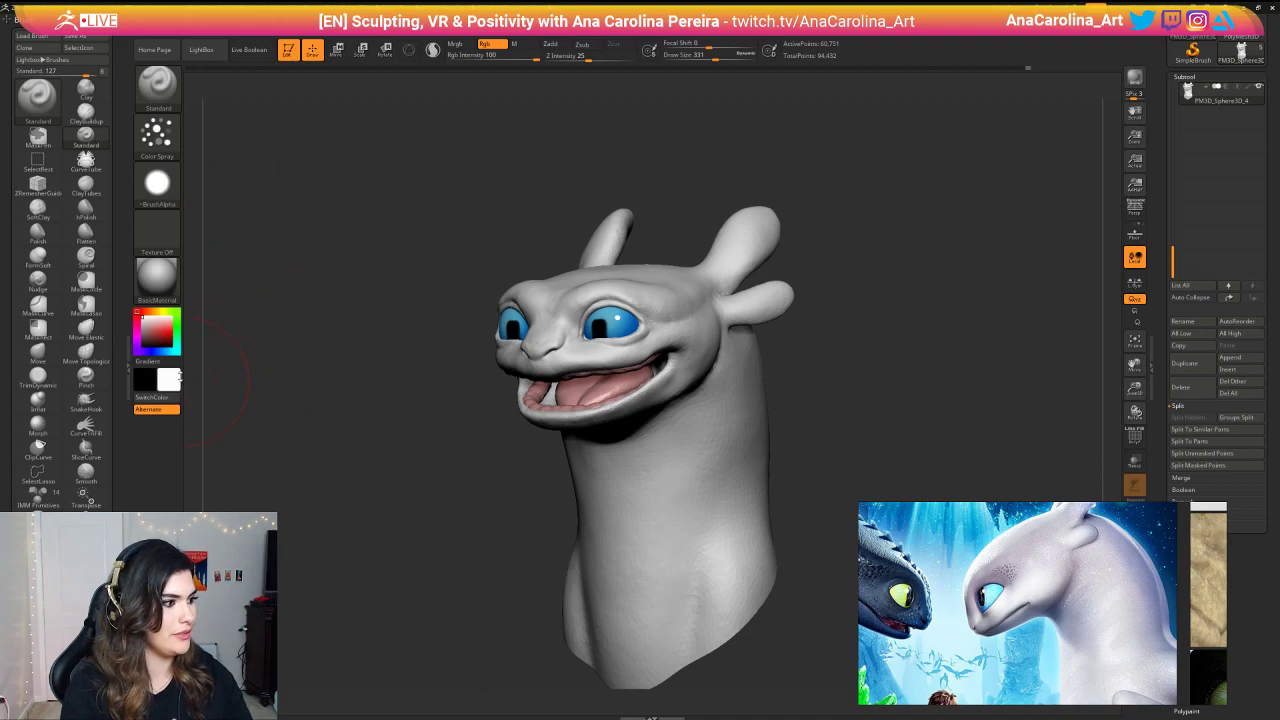
pyautogui.click(180, 376)
pyautogui.moveTo(157, 285); pyautogui.dragTo(184, 287)
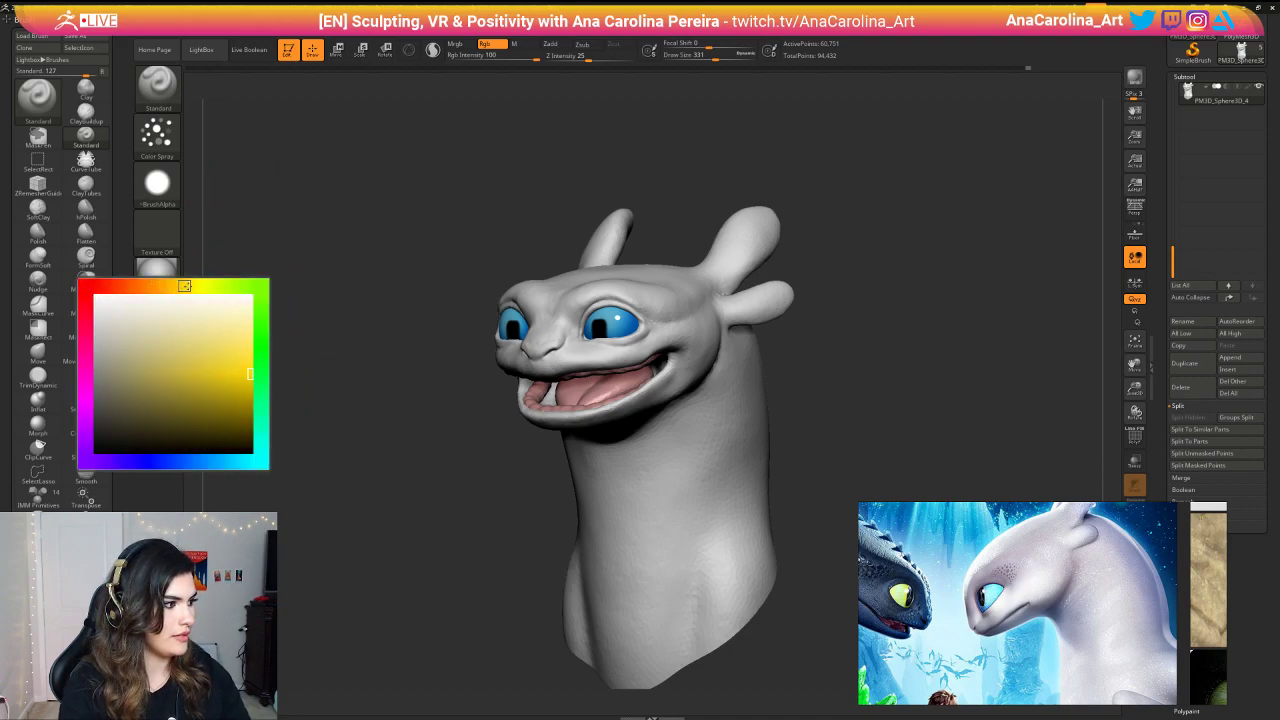
pyautogui.click(117, 299)
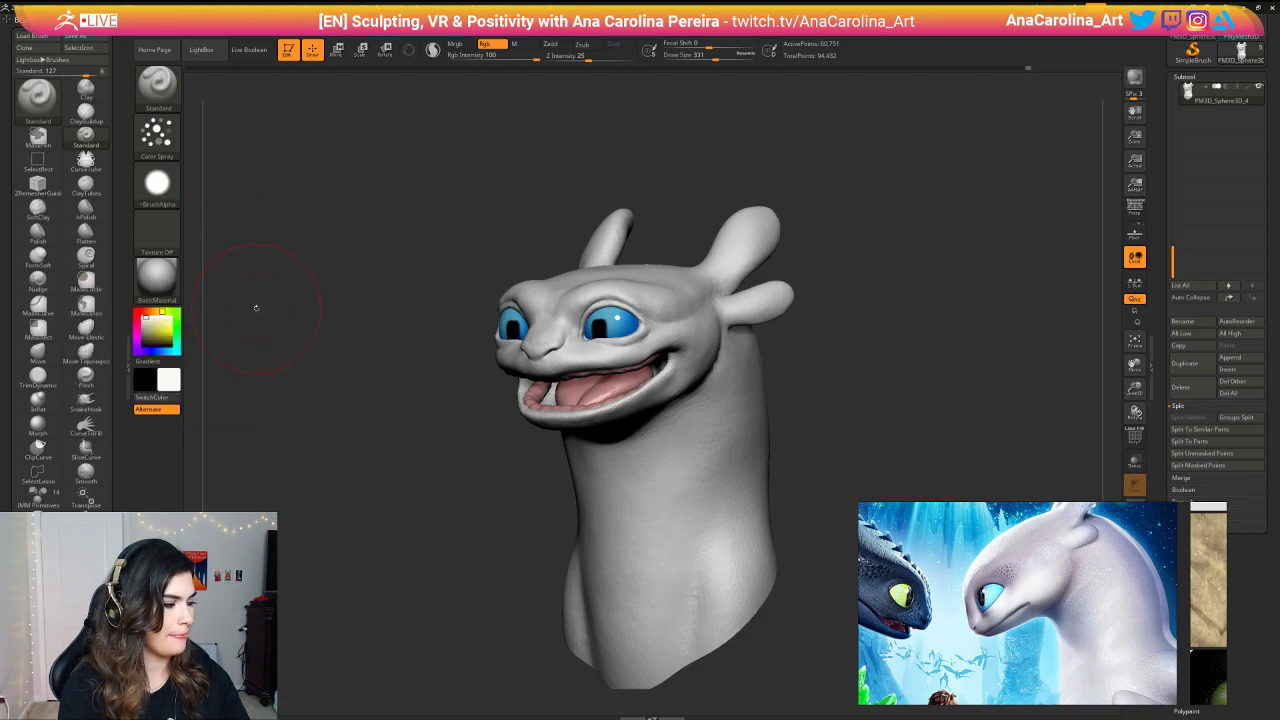
pyautogui.moveTo(256, 308); pyautogui.dragTo(267, 308)
pyautogui.click(194, 20)
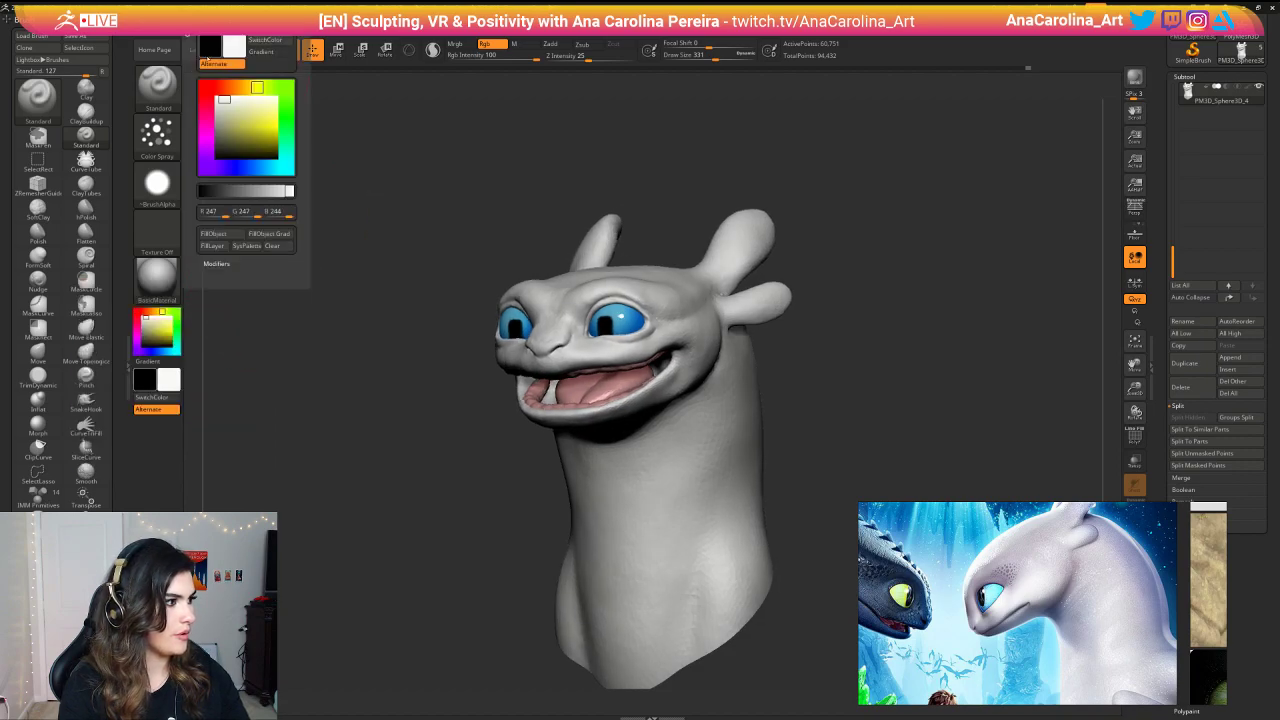
pyautogui.click(232, 235)
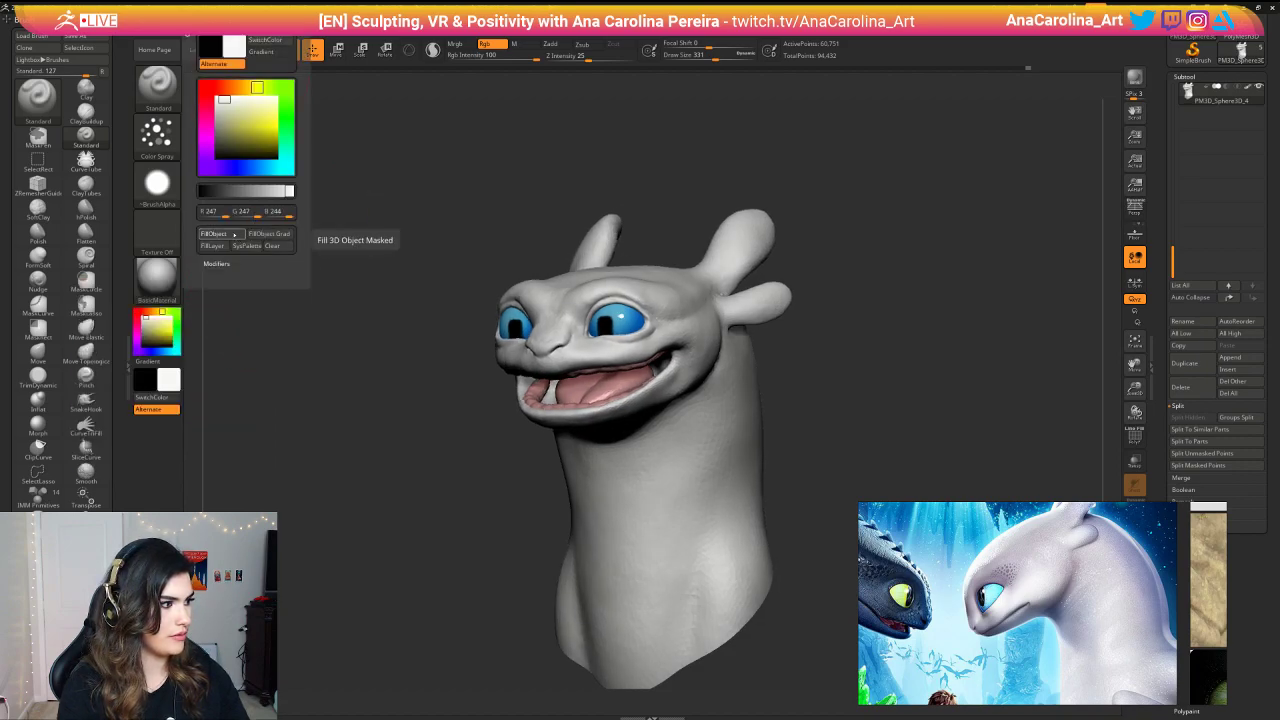
# Step: Pick a pale lavender colour and paint it onto the two tall horns on top of the head
pyautogui.press('space')
pyautogui.press('space')
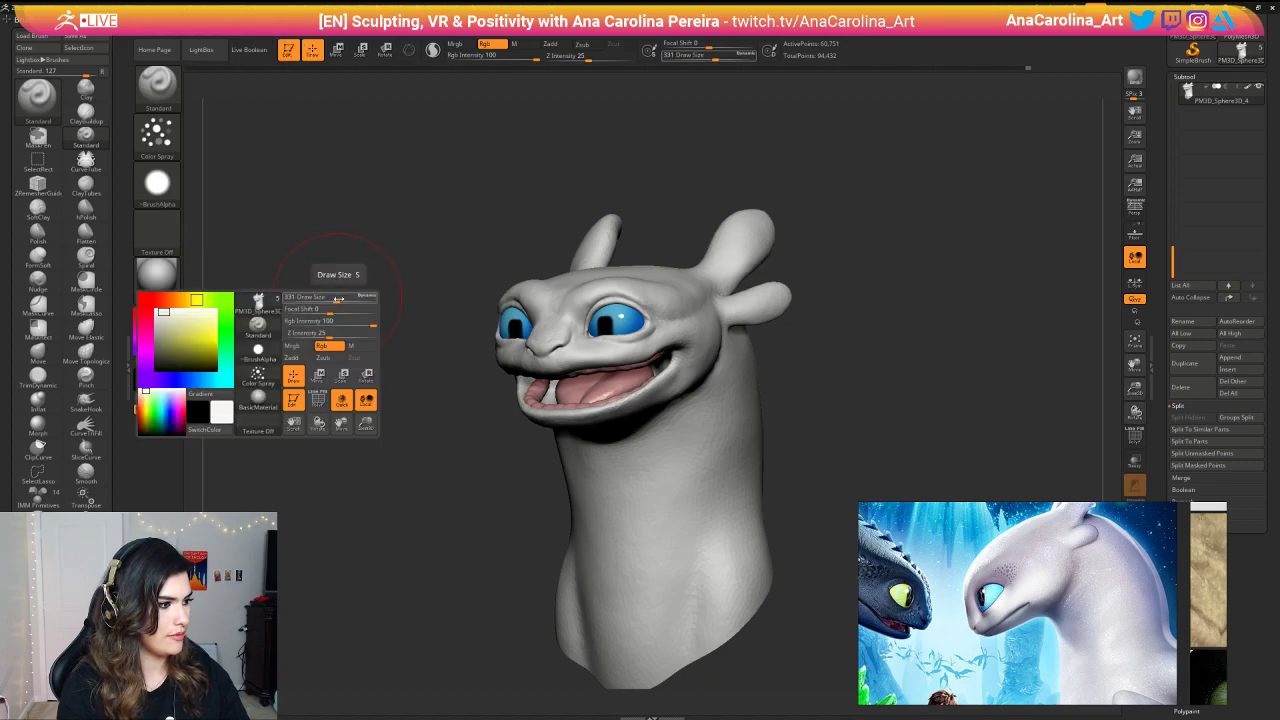
pyautogui.moveTo(337, 297); pyautogui.dragTo(866, 400)
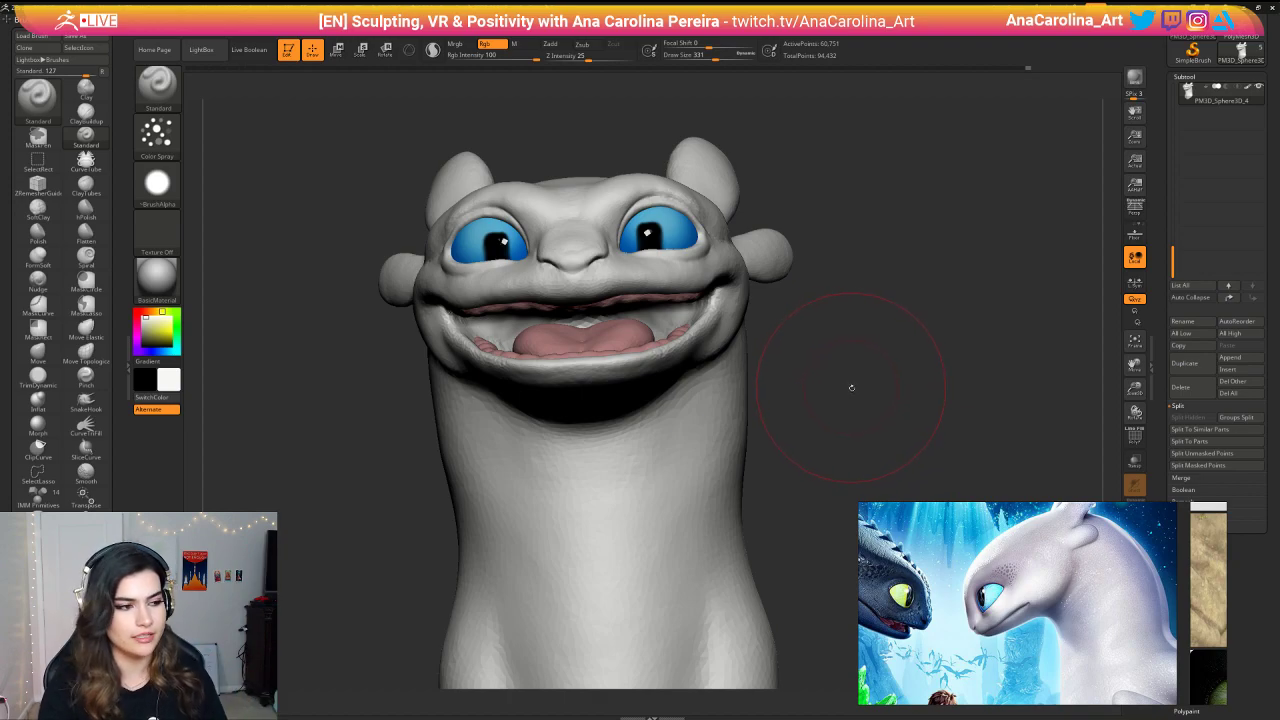
pyautogui.moveTo(851, 387); pyautogui.dragTo(879, 387)
pyautogui.moveTo(885, 376)
pyautogui.keyDown('shift'); pyautogui.mouseDown()
pyautogui.moveTo(943, 349)
pyautogui.moveTo(888, 360)
pyautogui.moveTo(886, 331)
pyautogui.moveTo(854, 364)
pyautogui.moveTo(846, 342)
pyautogui.mouseUp(); pyautogui.keyUp('shift')
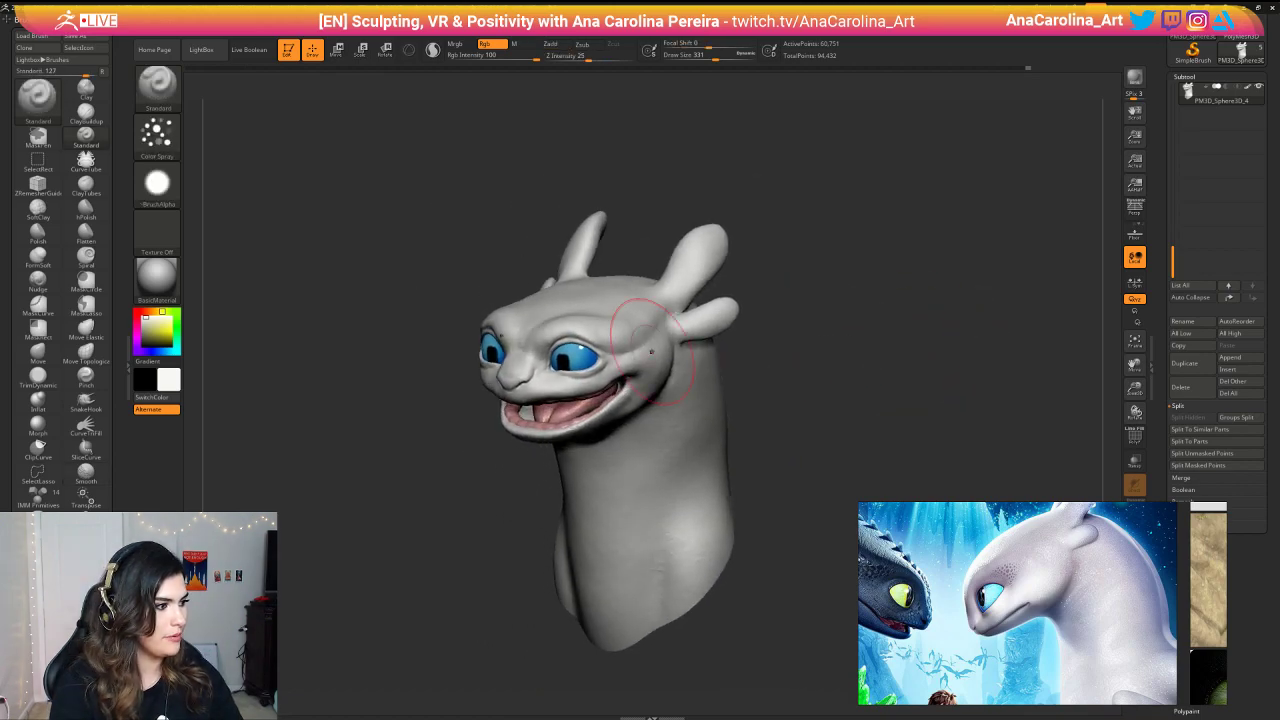
pyautogui.click(142, 351)
pyautogui.moveTo(152, 325); pyautogui.dragTo(152, 322)
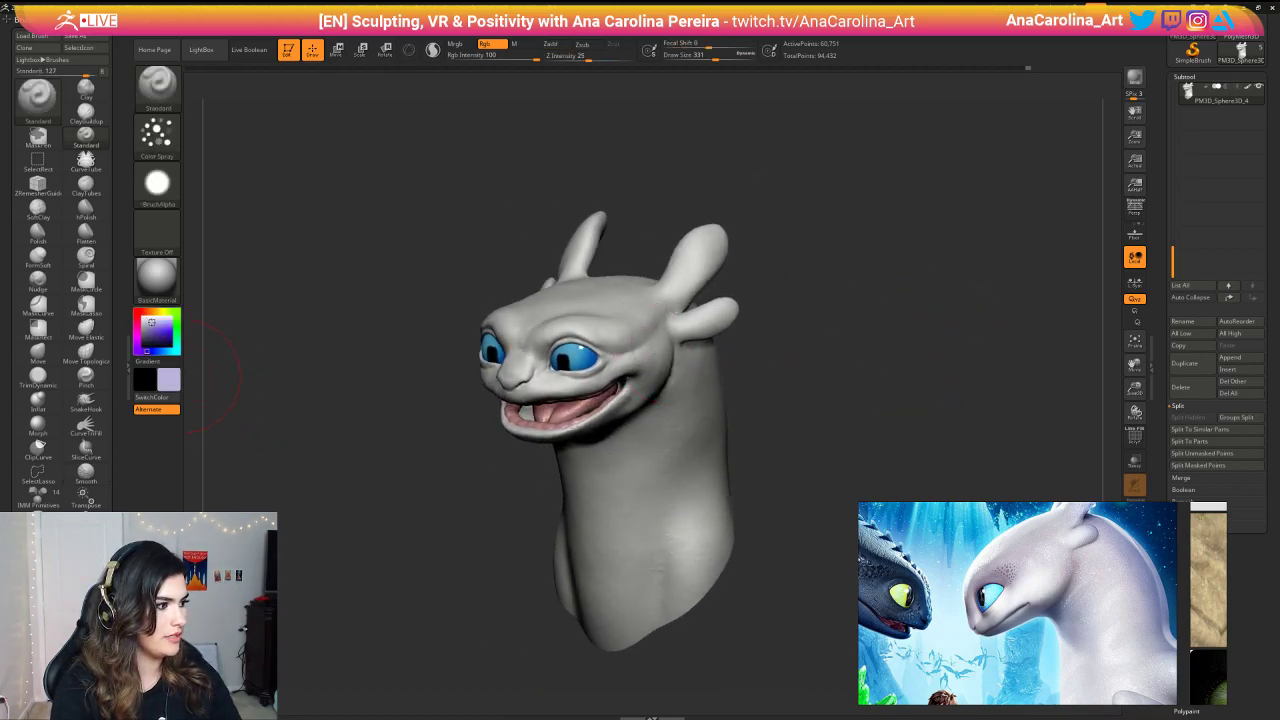
pyautogui.keyDown('alt'); pyautogui.moveTo(230, 292); pyautogui.dragTo(280, 445); pyautogui.keyUp('alt')
pyautogui.click(160, 321)
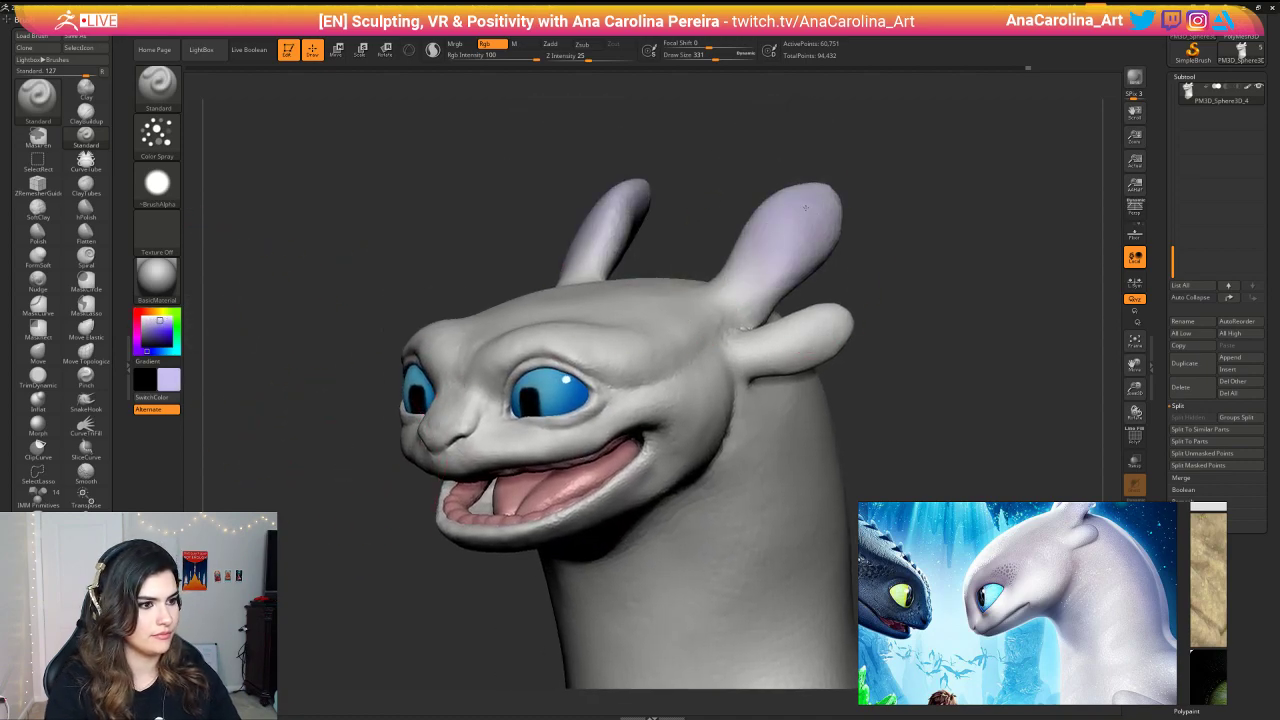
# Step: Lower the RGB intensity to 11 and paint pale lavender over the tall horns and the small side ears
pyautogui.moveTo(886, 214); pyautogui.dragTo(861, 266)
pyautogui.press('space')
pyautogui.moveTo(893, 222)
pyautogui.mouseDown()
pyautogui.moveTo(831, 214)
pyautogui.moveTo(840, 236)
pyautogui.mouseUp()
pyautogui.moveTo(935, 220)
pyautogui.mouseDown()
pyautogui.moveTo(825, 218)
pyautogui.moveTo(970, 230)
pyautogui.mouseUp()
pyautogui.keyDown('alt'); pyautogui.moveTo(890, 245); pyautogui.dragTo(866, 160); pyautogui.keyUp('alt')
pyautogui.moveTo(850, 210)
pyautogui.mouseDown()
pyautogui.moveTo(893, 259)
pyautogui.moveTo(900, 335)
pyautogui.mouseUp()
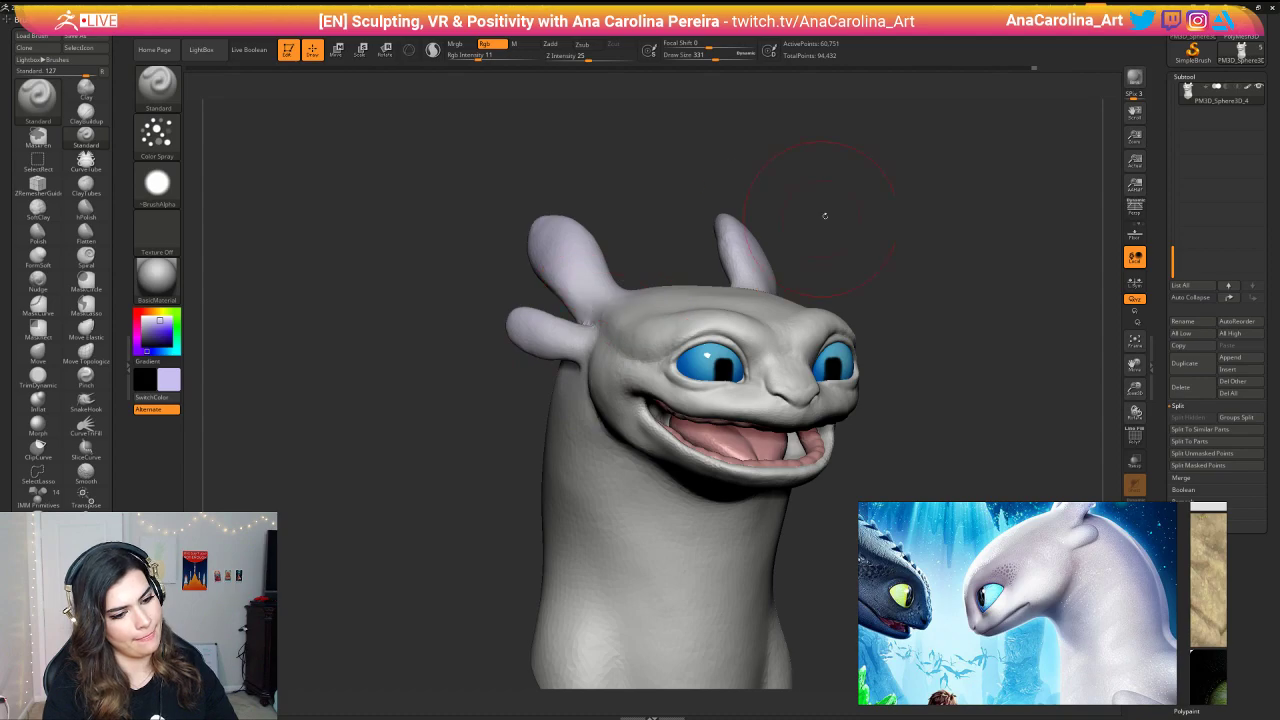
# Step: Tint the brows, eye area and snout lavender with a draw size of 266, and undo the last two strokes
pyautogui.moveTo(825, 214)
pyautogui.keyDown('alt'); pyautogui.mouseDown()
pyautogui.moveTo(823, 192)
pyautogui.moveTo(826, 251)
pyautogui.moveTo(806, 276)
pyautogui.mouseUp(); pyautogui.keyUp('alt')
pyautogui.press('space')
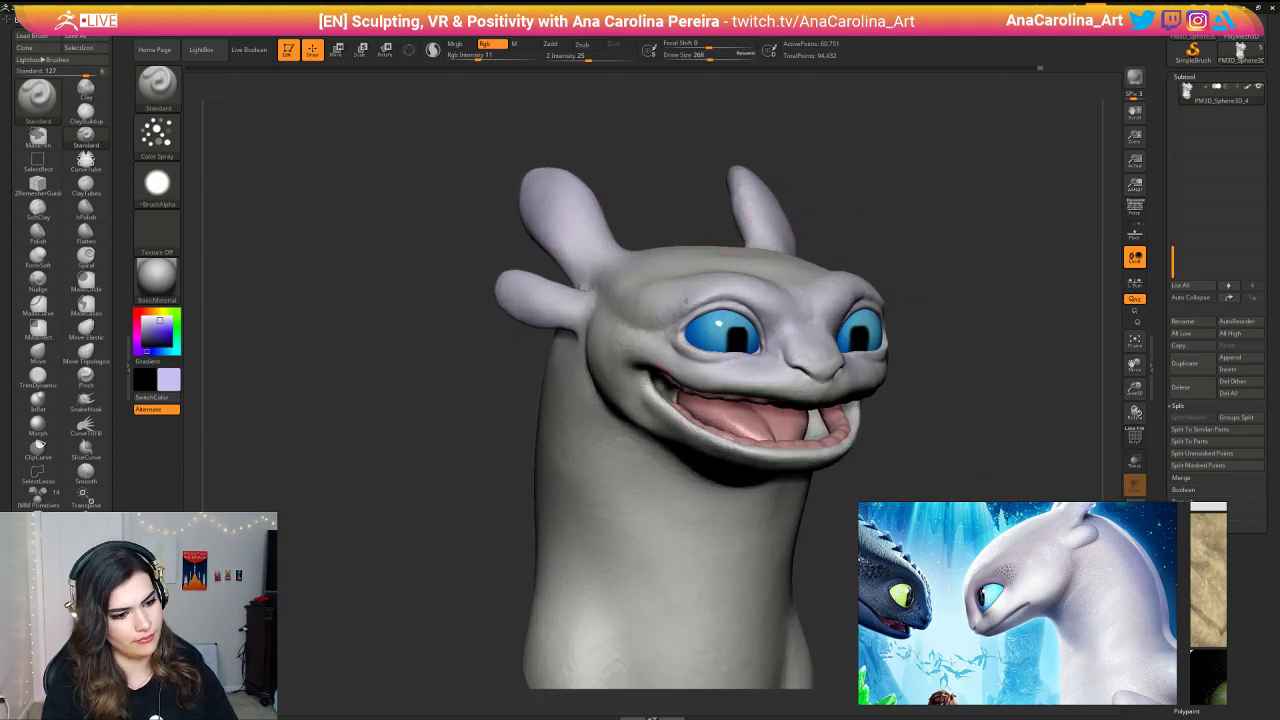
pyautogui.moveTo(703, 206); pyautogui.dragTo(831, 208)
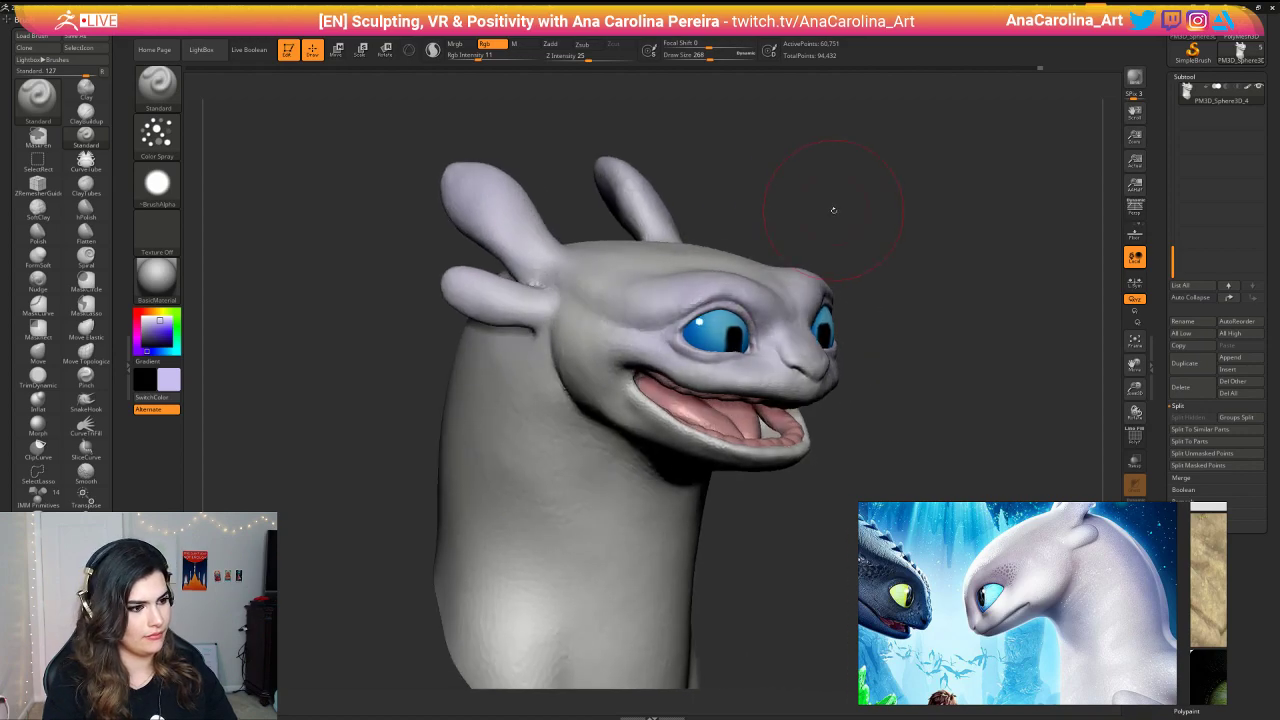
pyautogui.hotkey('ctrl', 'z')
pyautogui.hotkey('ctrl', 'z')
# Step: Refine the lavender tint around the eyes and cheeks, reducing the draw size to 149
pyautogui.moveTo(738, 351)
pyautogui.mouseDown()
pyautogui.moveTo(750, 346)
pyautogui.moveTo(729, 342)
pyautogui.mouseUp()
pyautogui.press('space')
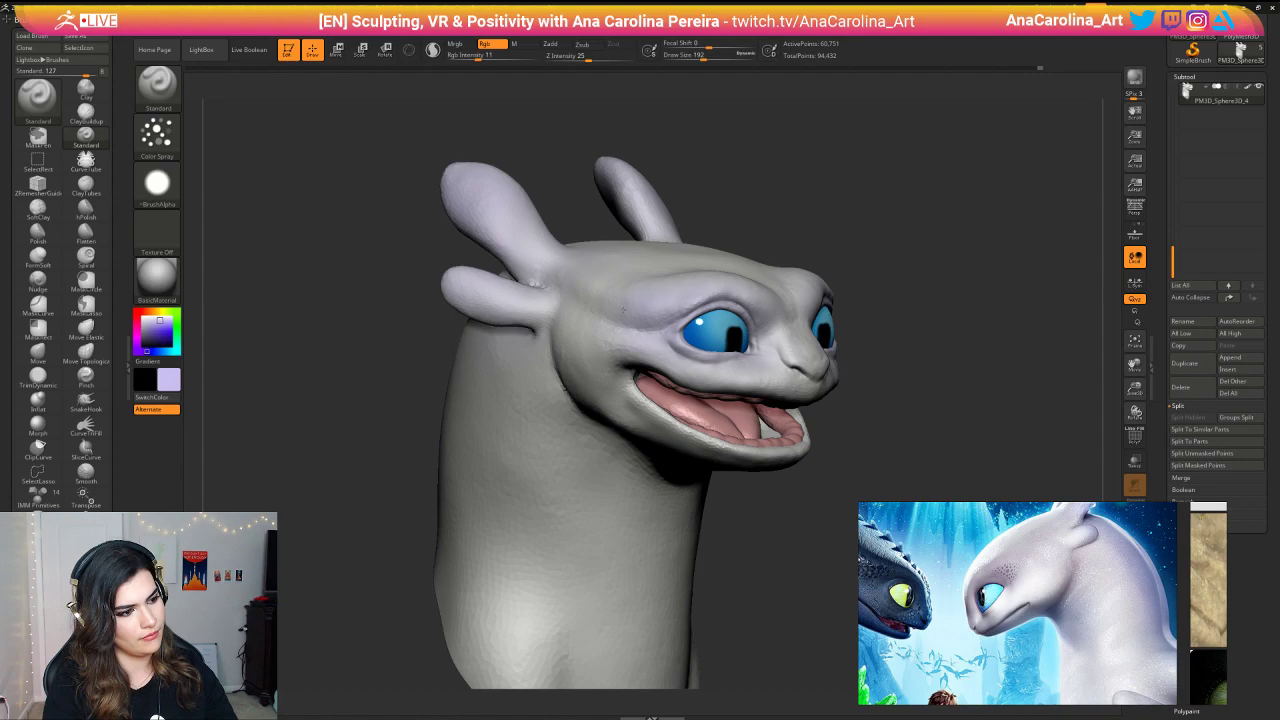
pyautogui.moveTo(896, 220)
pyautogui.mouseDown()
pyautogui.moveTo(943, 203)
pyautogui.moveTo(863, 140)
pyautogui.moveTo(891, 151)
pyautogui.moveTo(886, 225)
pyautogui.mouseUp()
pyautogui.moveTo(898, 318); pyautogui.dragTo(930, 314)
pyautogui.press('space')
pyautogui.moveTo(926, 318); pyautogui.dragTo(937, 318)
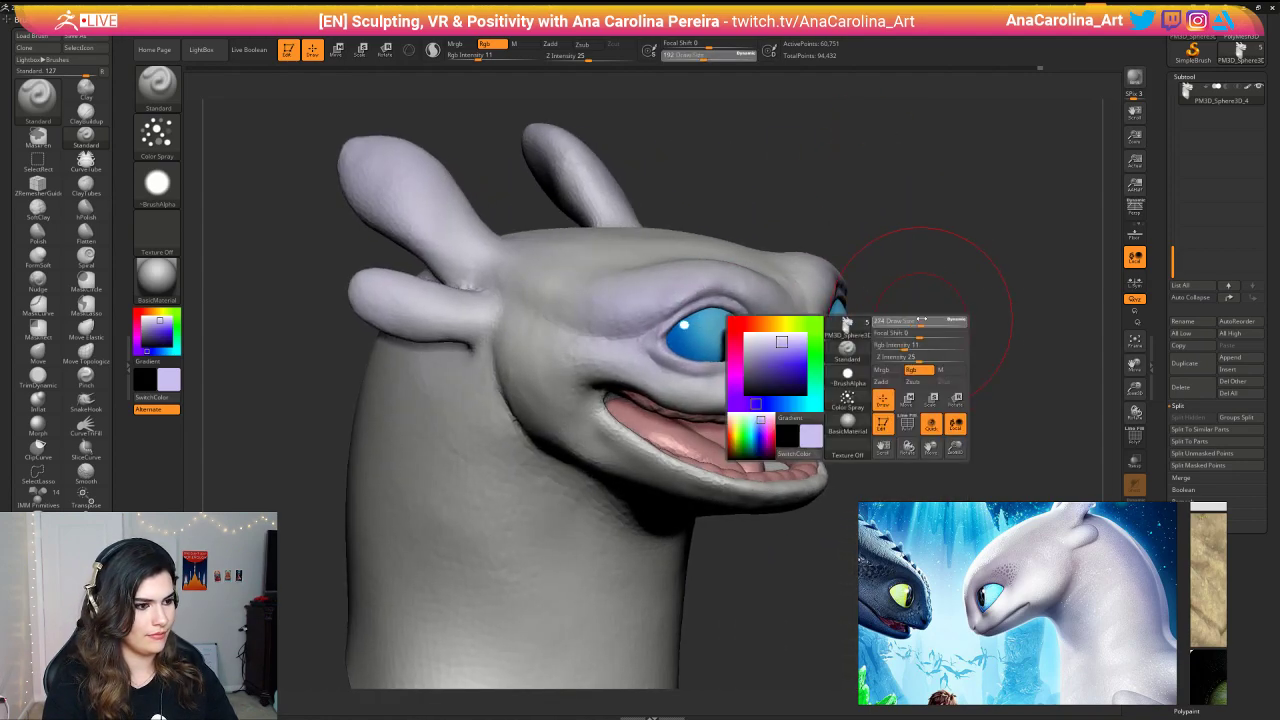
pyautogui.press('space')
pyautogui.moveTo(748, 352); pyautogui.dragTo(700, 352)
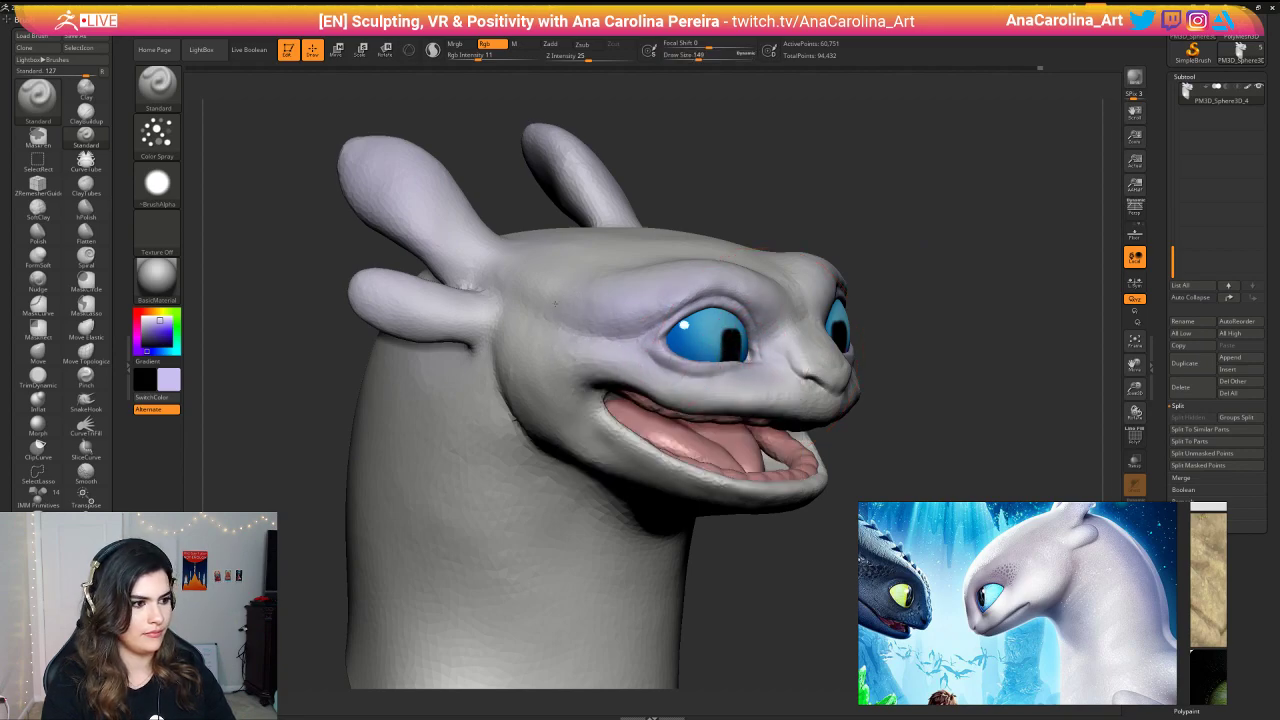
# Step: Try a lavender stroke on the muzzle with a draw size of 217, and undo it
pyautogui.moveTo(724, 175); pyautogui.dragTo(672, 168)
pyautogui.moveTo(672, 168)
pyautogui.keyDown('alt'); pyautogui.mouseDown()
pyautogui.moveTo(676, 112)
pyautogui.moveTo(678, 126)
pyautogui.moveTo(640, 134)
pyautogui.mouseUp(); pyautogui.keyUp('alt')
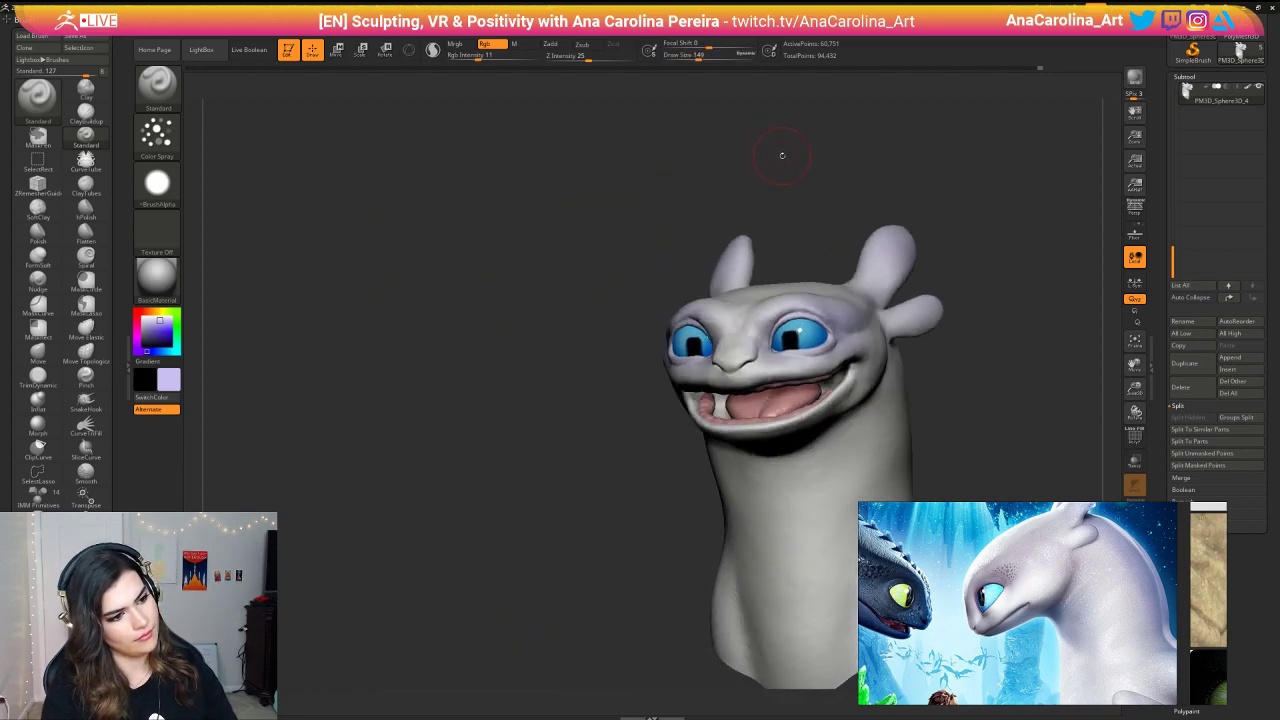
pyautogui.press('space')
pyautogui.moveTo(780, 154); pyautogui.dragTo(809, 154)
pyautogui.moveTo(866, 184); pyautogui.dragTo(926, 200)
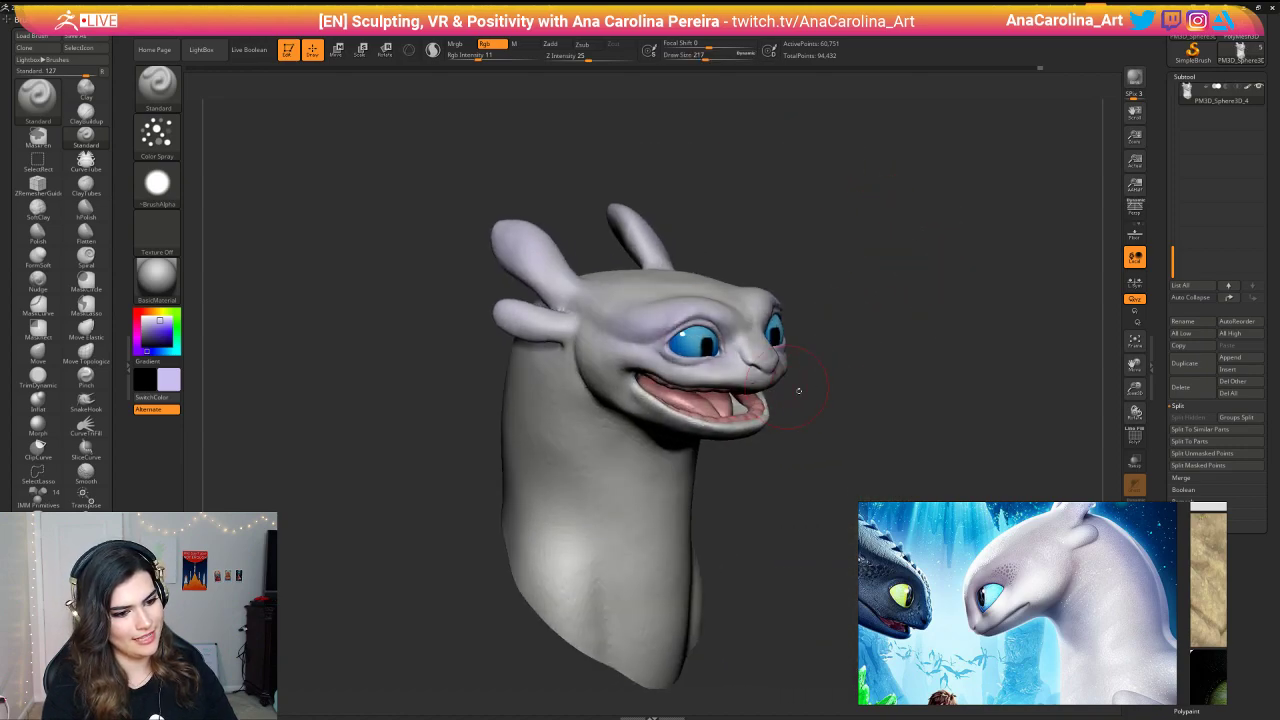
pyautogui.moveTo(799, 390); pyautogui.dragTo(791, 371)
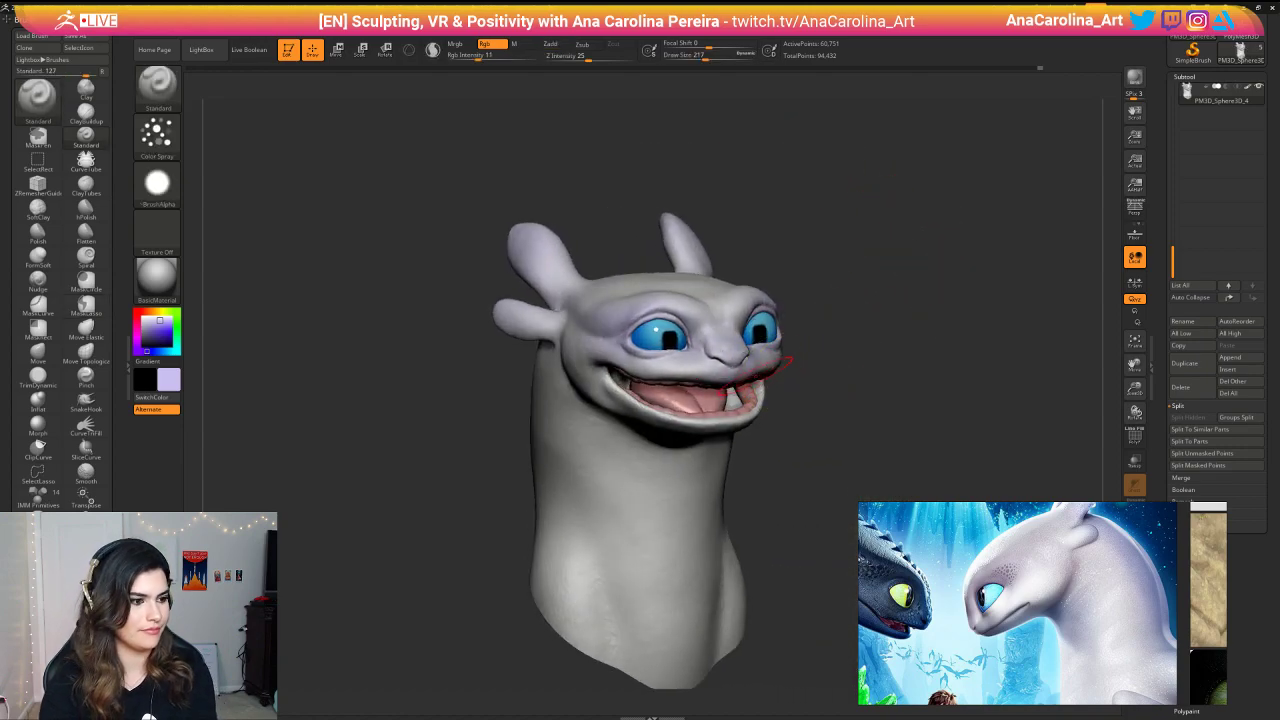
pyautogui.hotkey('ctrl', 'z')
# Step: Enlarge the draw size to 542 and brush a light lavender tint over the neck
pyautogui.keyDown('alt'); pyautogui.moveTo(811, 428); pyautogui.dragTo(783, 374); pyautogui.keyUp('alt')
pyautogui.moveTo(783, 374)
pyautogui.mouseDown()
pyautogui.moveTo(812, 380)
pyautogui.moveTo(772, 346)
pyautogui.moveTo(745, 414)
pyautogui.moveTo(771, 411)
pyautogui.moveTo(597, 401)
pyautogui.moveTo(705, 372)
pyautogui.mouseUp()
pyautogui.press('space')
pyautogui.moveTo(597, 352)
pyautogui.mouseDown()
pyautogui.moveTo(630, 385)
pyautogui.moveTo(500, 420)
pyautogui.mouseUp()
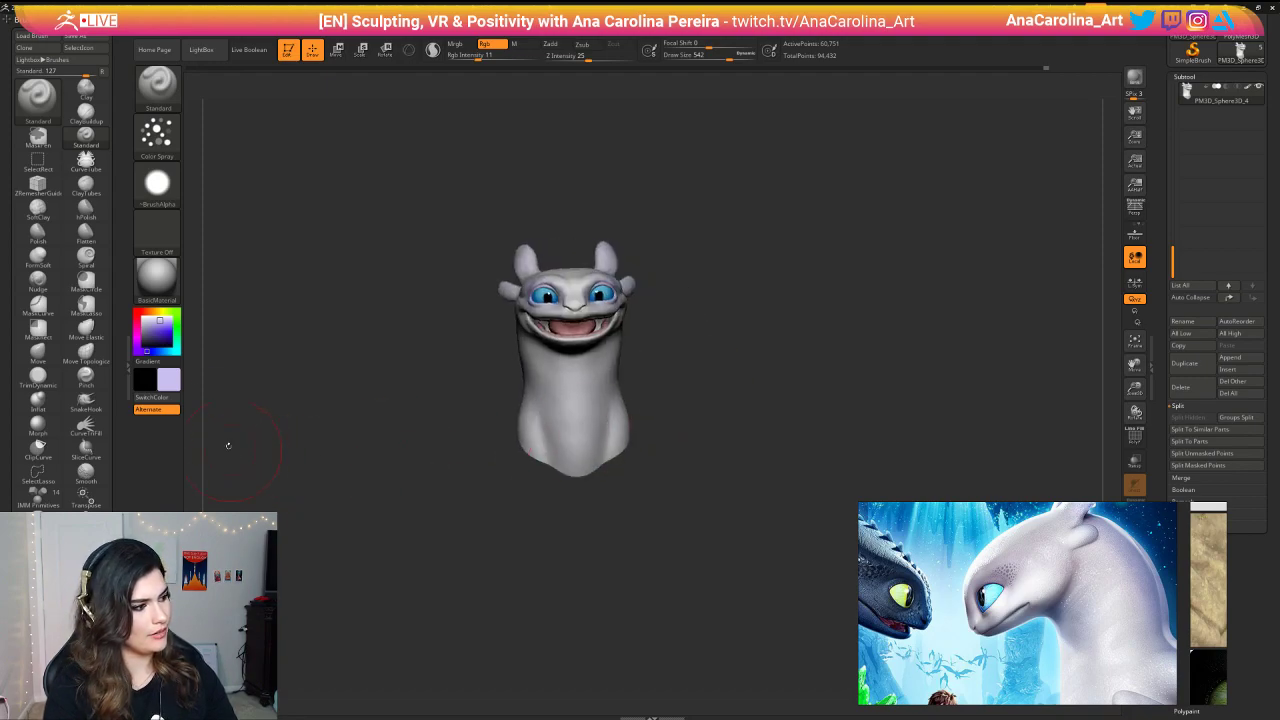
# Step: Change the active colour to white and lightly soften the lavender on the face with a draw size of 415
pyautogui.click(178, 384)
pyautogui.click(102, 313)
pyautogui.moveTo(290, 262)
pyautogui.keyDown('alt'); pyautogui.mouseDown()
pyautogui.moveTo(390, 320)
pyautogui.moveTo(540, 270)
pyautogui.mouseUp(); pyautogui.keyUp('alt')
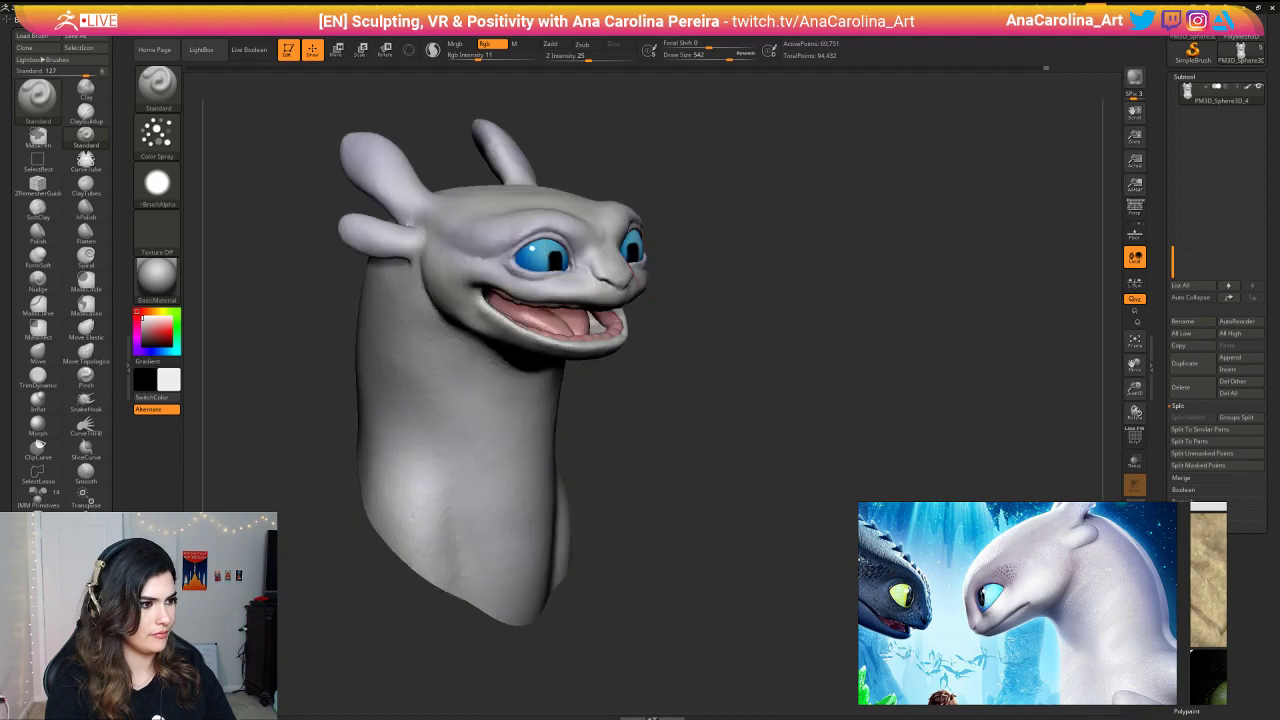
pyautogui.moveTo(775, 290)
pyautogui.mouseDown()
pyautogui.moveTo(680, 285)
pyautogui.moveTo(788, 285)
pyautogui.moveTo(761, 204)
pyautogui.moveTo(730, 335)
pyautogui.moveTo(748, 288)
pyautogui.mouseUp()
pyautogui.press('space')
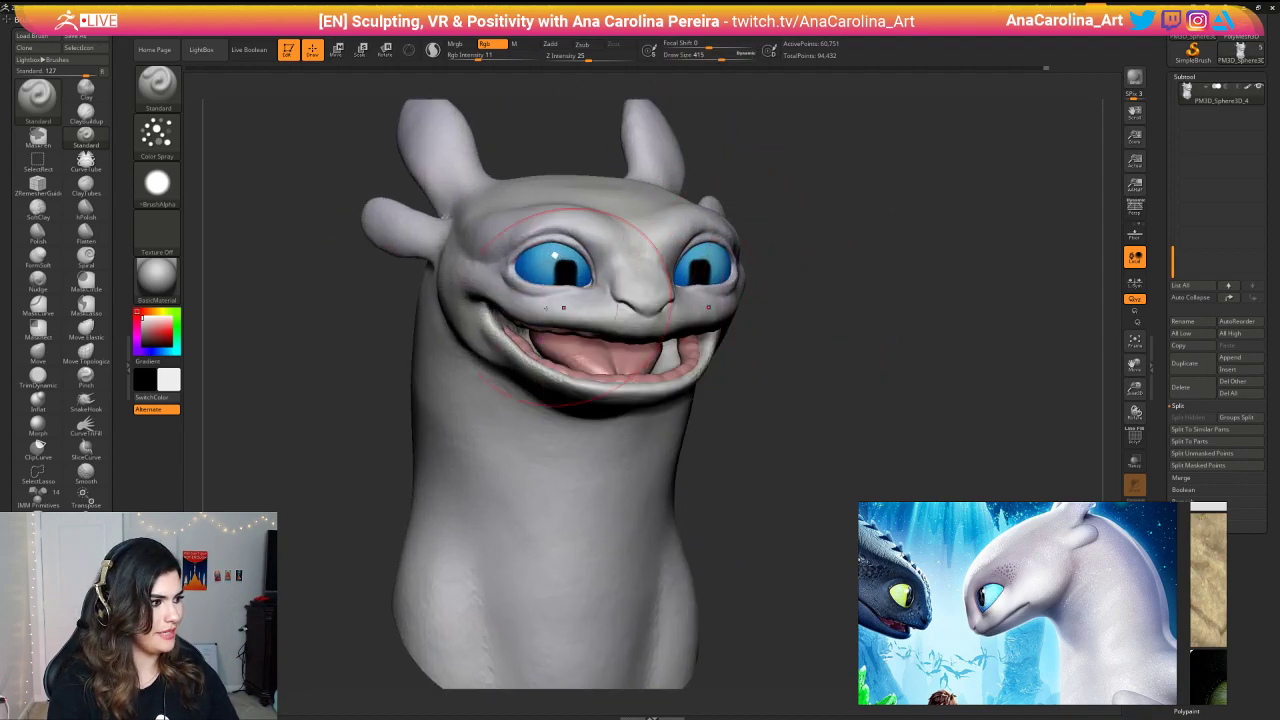
# Step: Pick a soft pink and tint the nose with a draw size of 167 and an RGB intensity of 8
pyautogui.click(165, 321)
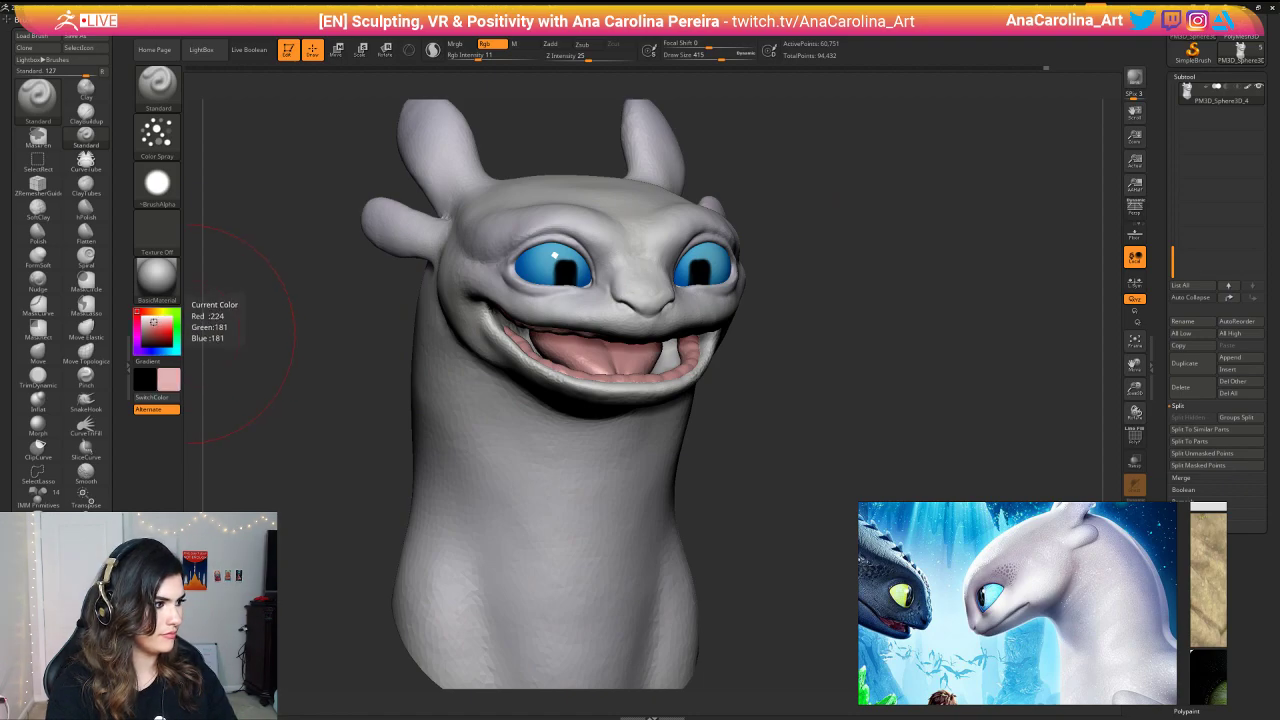
pyautogui.moveTo(165, 321); pyautogui.dragTo(158, 322)
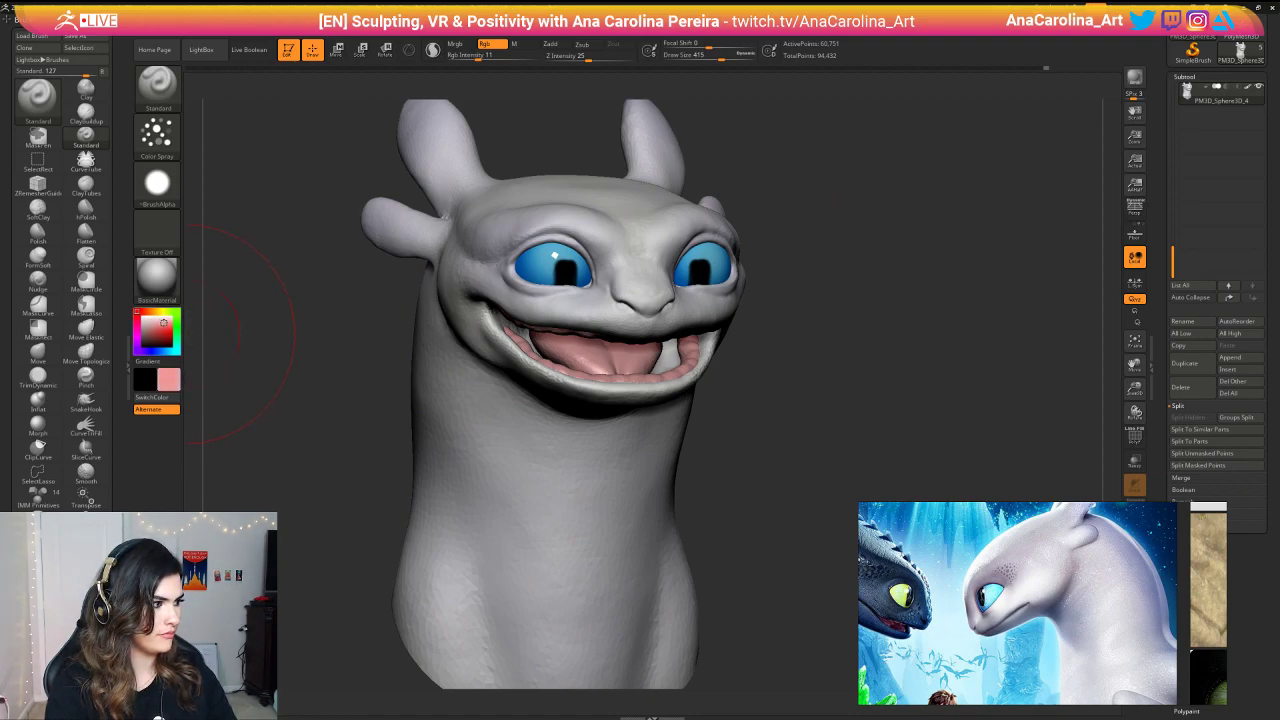
pyautogui.press('space')
pyautogui.click(547, 265)
pyautogui.click(555, 288)
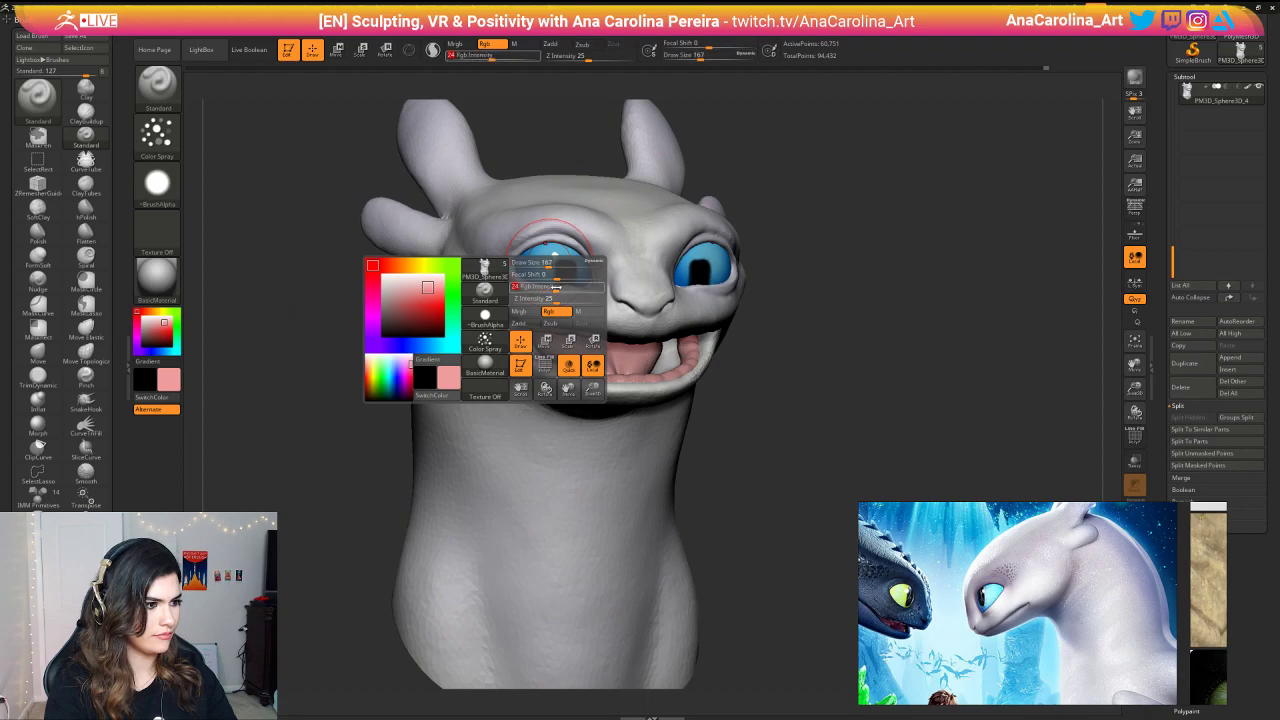
pyautogui.moveTo(645, 290); pyautogui.dragTo(640, 335)
pyautogui.press('space')
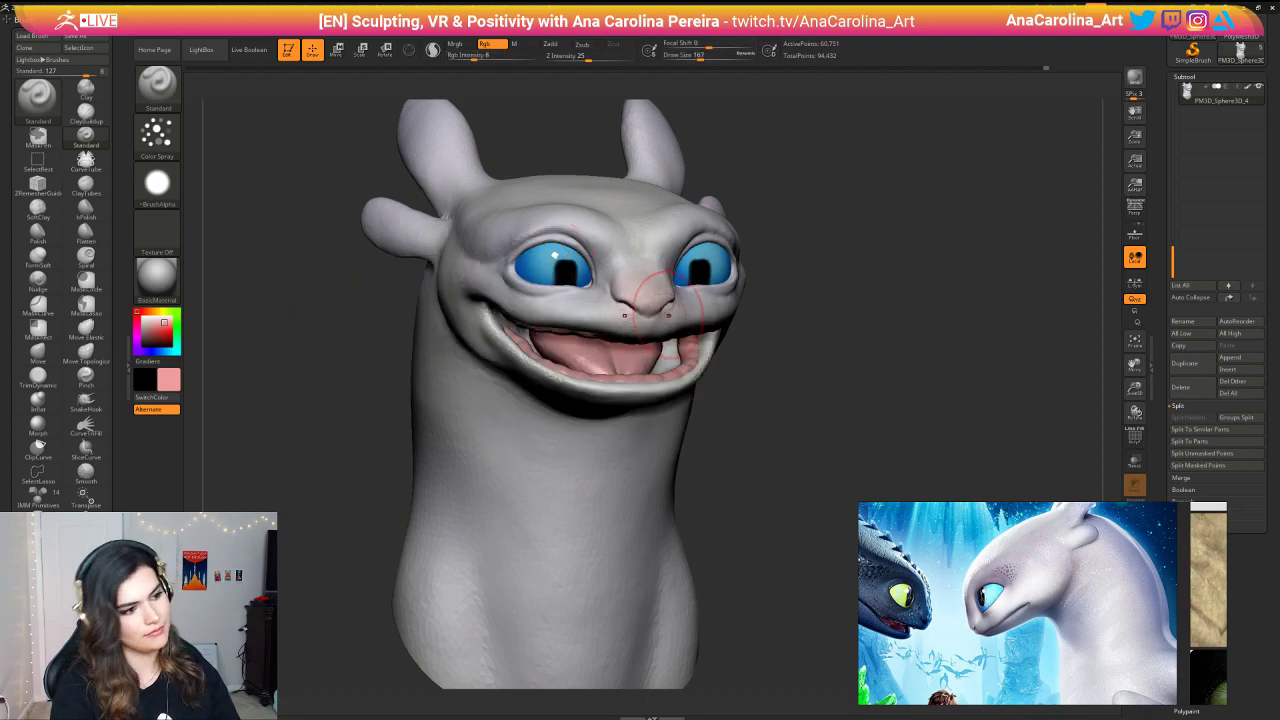
# Step: Build up the pink on the nose and add it around the eye rims with a draw size of 104
pyautogui.keyDown('alt'); pyautogui.moveTo(758, 374); pyautogui.dragTo(743, 300); pyautogui.keyUp('alt')
pyautogui.press('f')
pyautogui.keyDown('alt'); pyautogui.moveTo(797, 361); pyautogui.dragTo(799, 412); pyautogui.keyUp('alt')
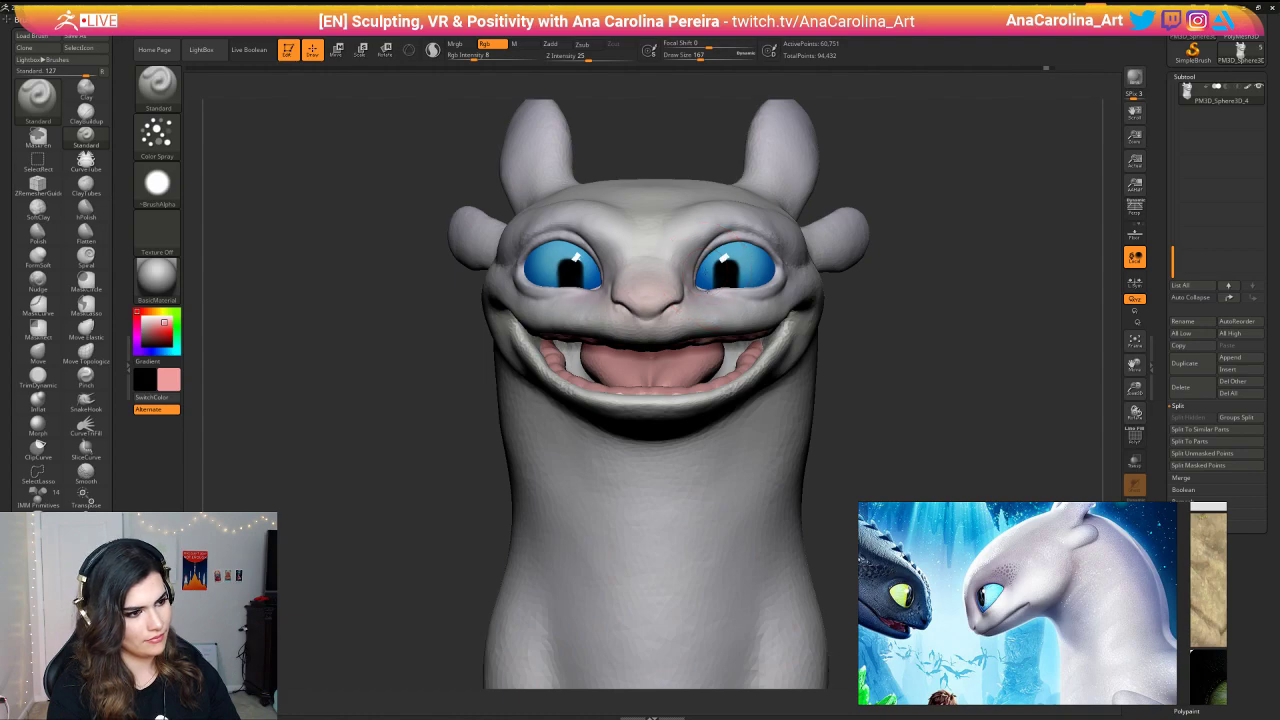
pyautogui.moveTo(523, 134); pyautogui.dragTo(527, 268)
pyautogui.press('[')
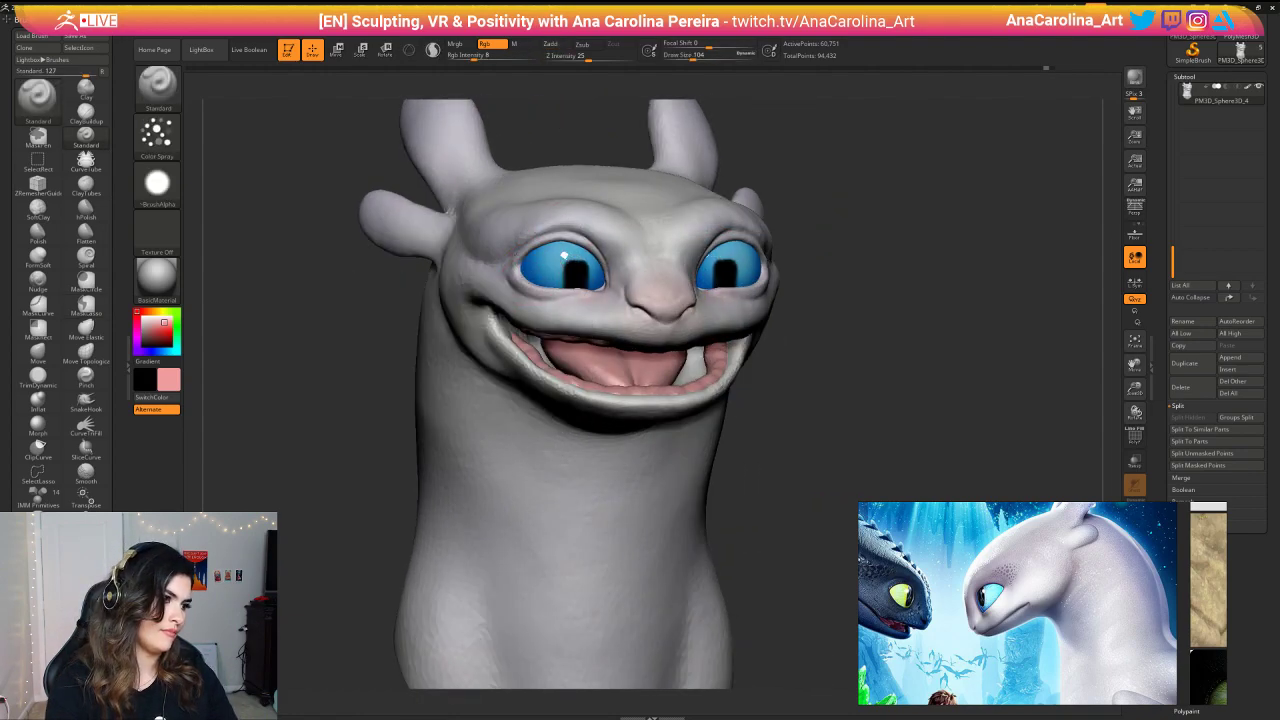
pyautogui.press('f')
pyautogui.moveTo(745, 130); pyautogui.dragTo(698, 147)
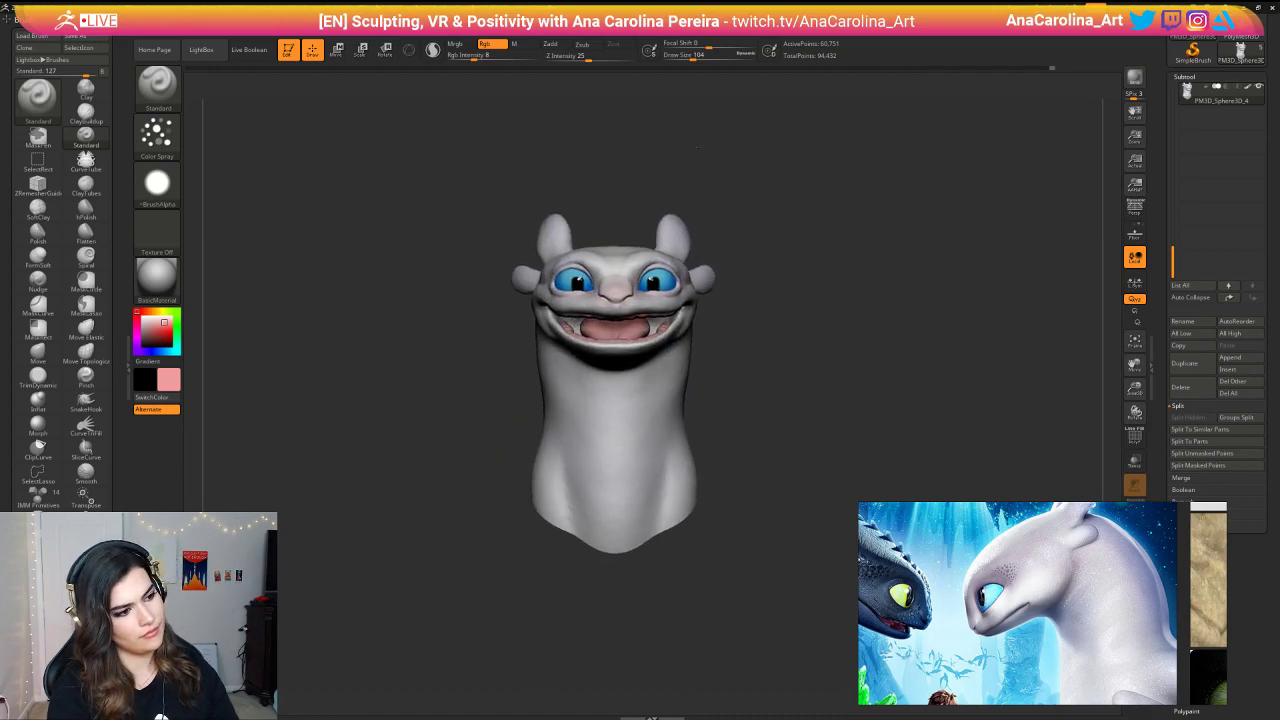
# Step: Switch the material to SkinShade4 and inspect the head and open mouth from below
pyautogui.scroll(5, 814, 334)
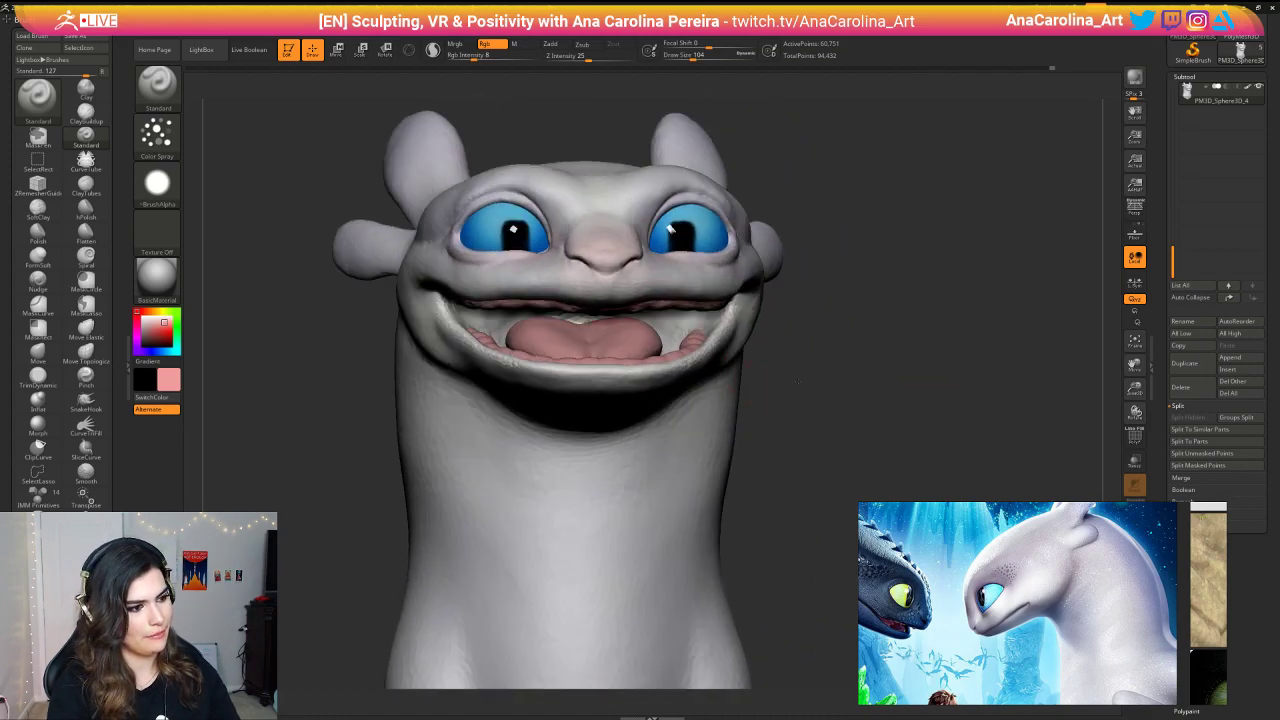
pyautogui.moveTo(797, 380); pyautogui.dragTo(665, 312)
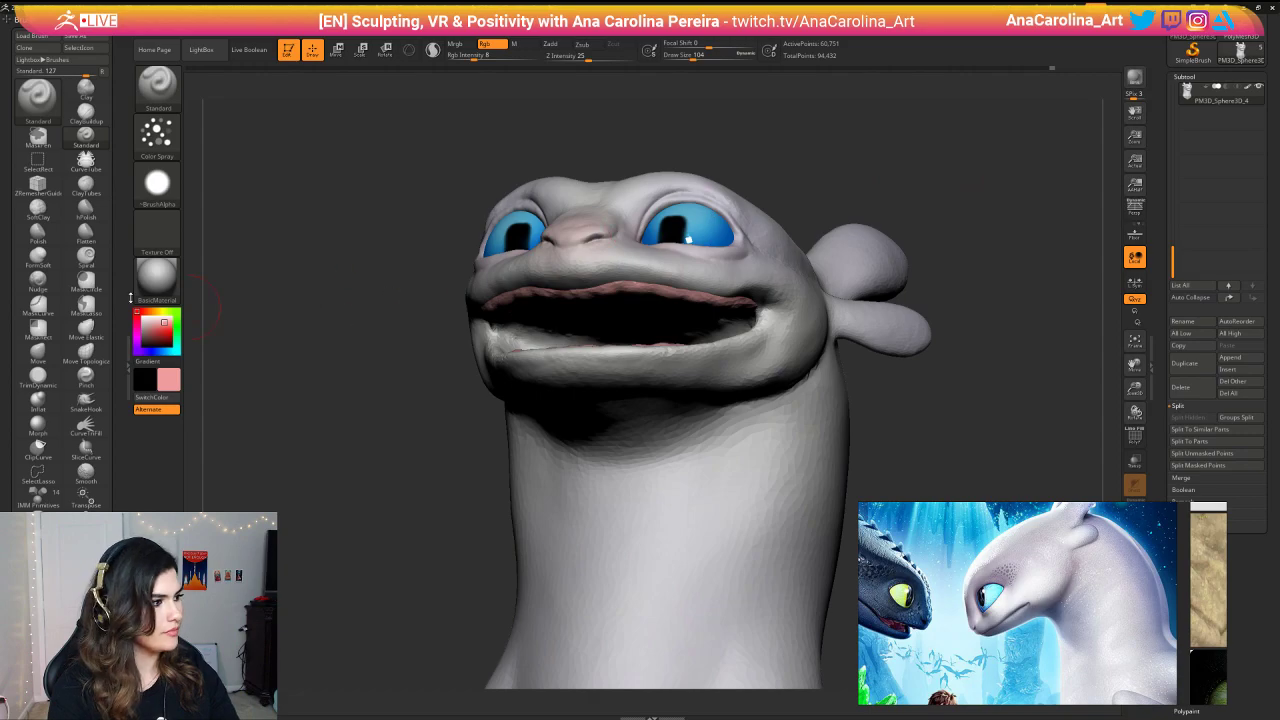
pyautogui.click(157, 275)
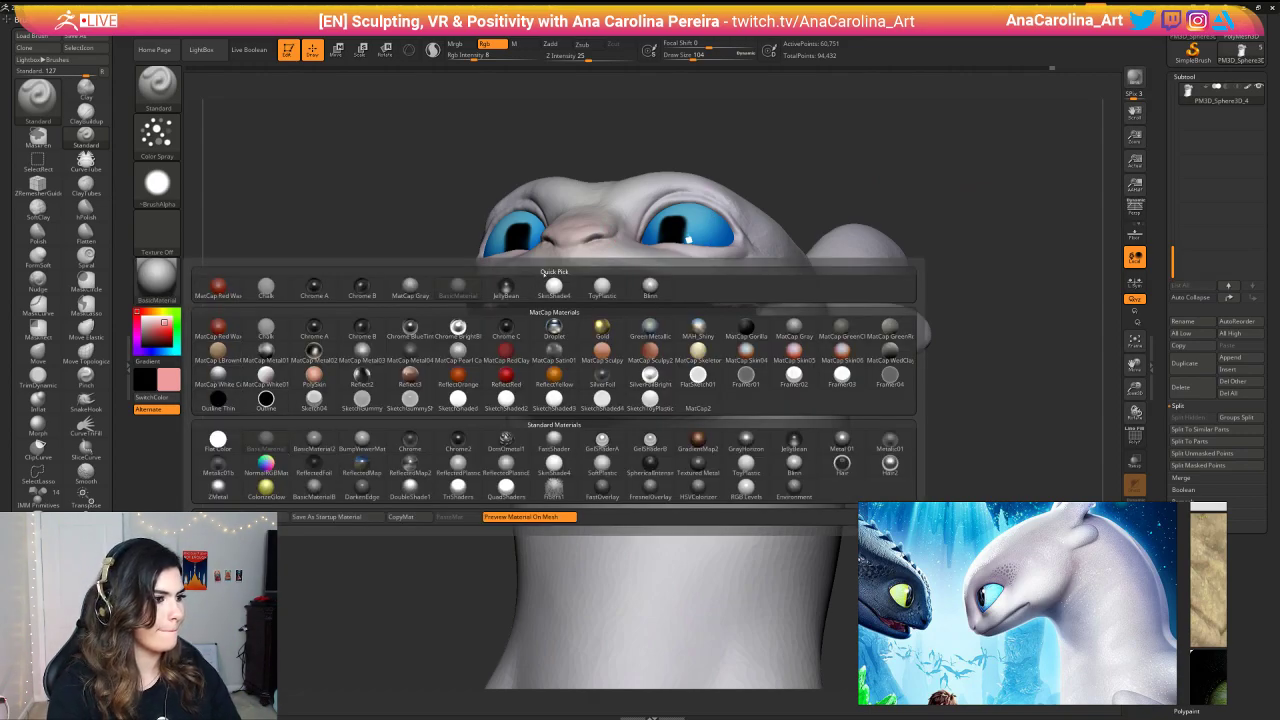
pyautogui.click(567, 294)
pyautogui.moveTo(385, 250); pyautogui.dragTo(463, 280)
pyautogui.moveTo(375, 370); pyautogui.dragTo(402, 300)
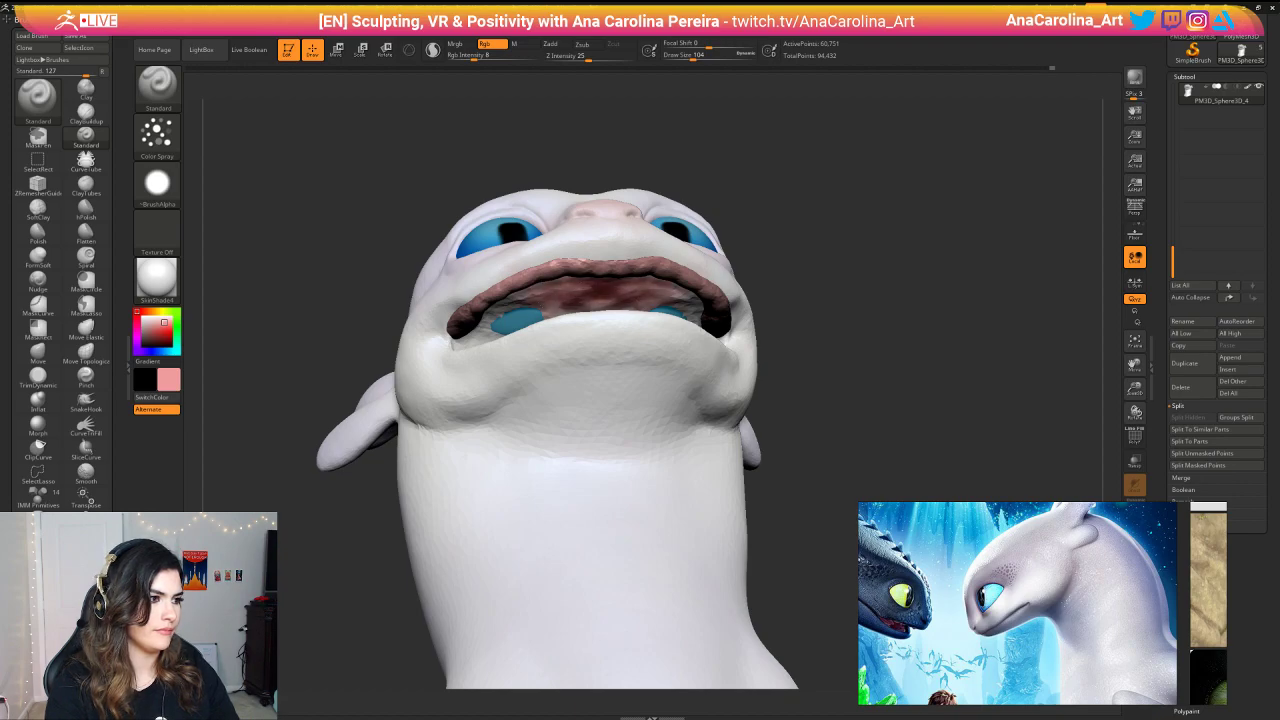
# Step: Paint the inside of the mouth around the tongue and gums with a lighter pink
pyautogui.moveTo(700, 161)
pyautogui.mouseDown()
pyautogui.moveTo(720, 217)
pyautogui.moveTo(700, 246)
pyautogui.mouseUp()
pyautogui.moveTo(565, 337)
pyautogui.mouseDown()
pyautogui.moveTo(520, 350)
pyautogui.moveTo(550, 344)
pyautogui.mouseUp()
pyautogui.moveTo(775, 305); pyautogui.dragTo(718, 310)
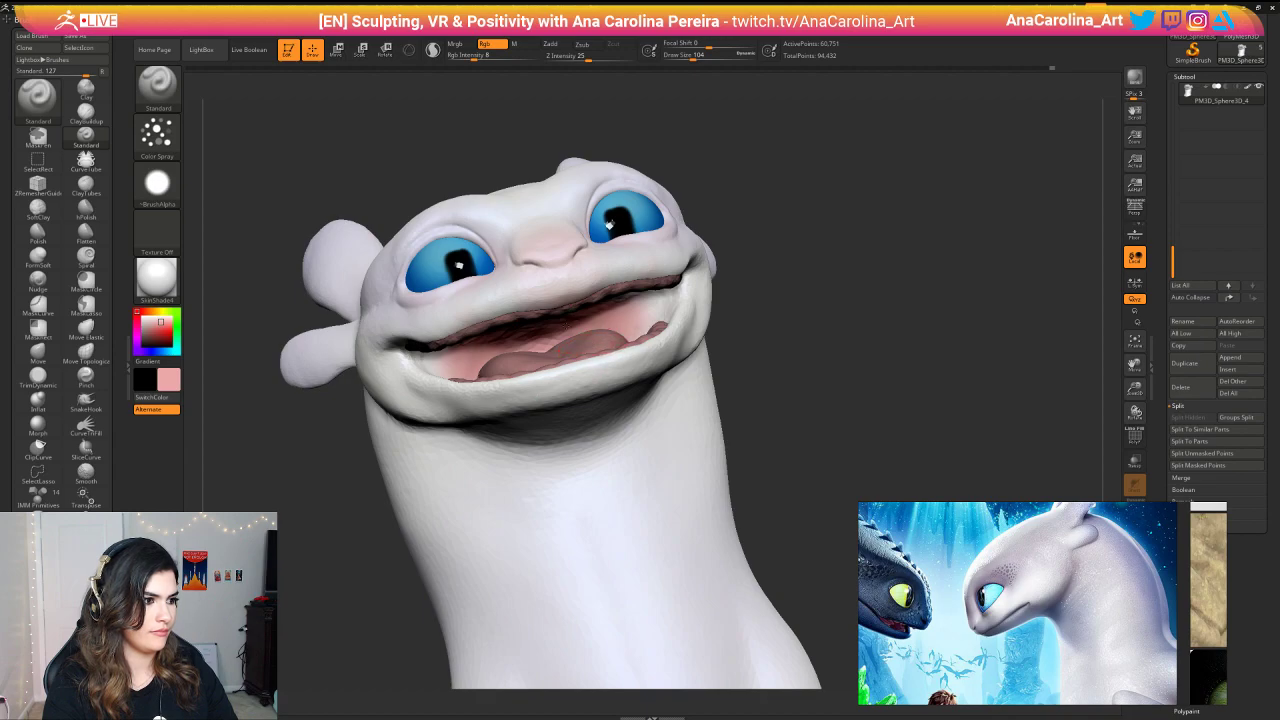
pyautogui.moveTo(642, 322); pyautogui.dragTo(658, 303)
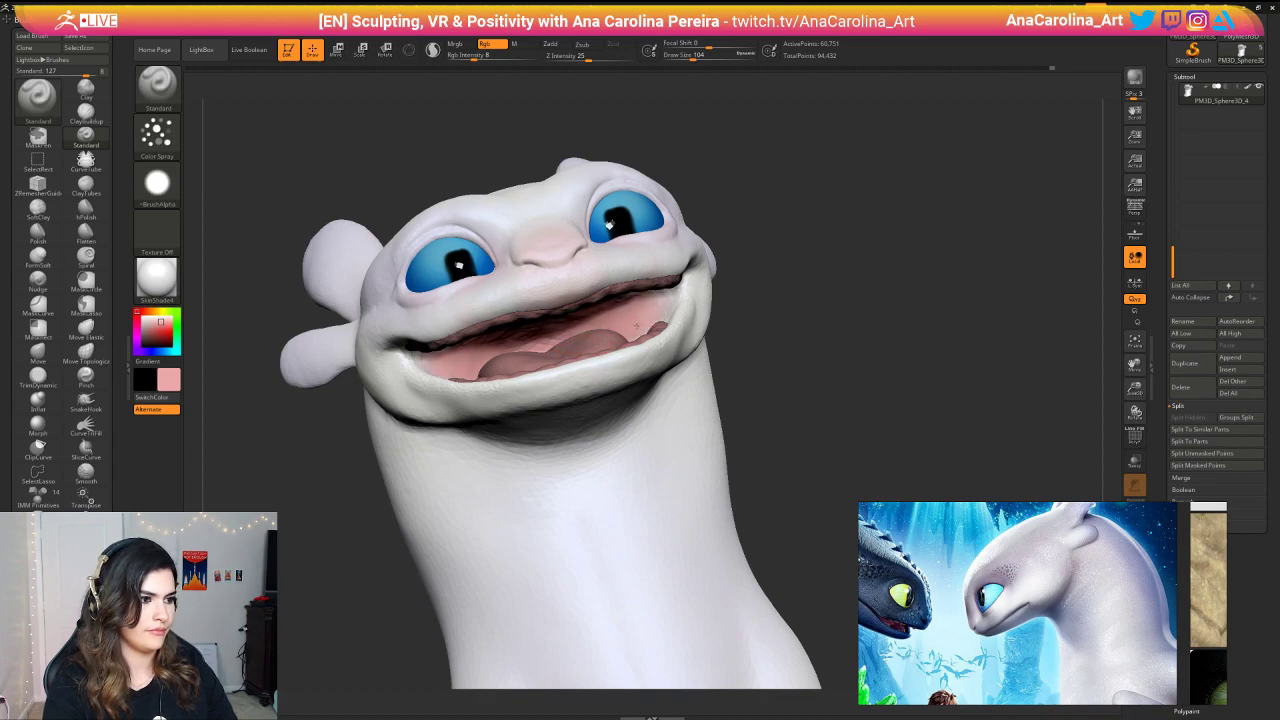
pyautogui.moveTo(745, 330); pyautogui.dragTo(805, 296)
pyautogui.moveTo(668, 293); pyautogui.dragTo(682, 285)
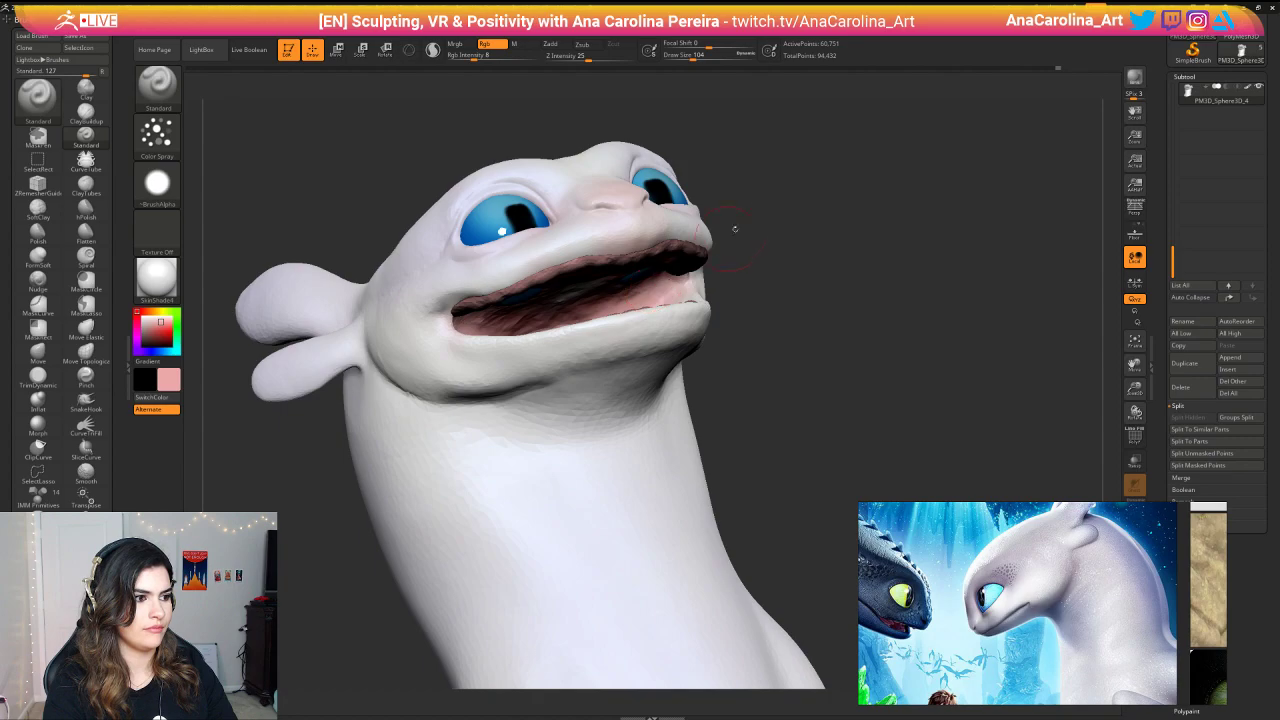
pyautogui.moveTo(735, 229); pyautogui.dragTo(654, 232)
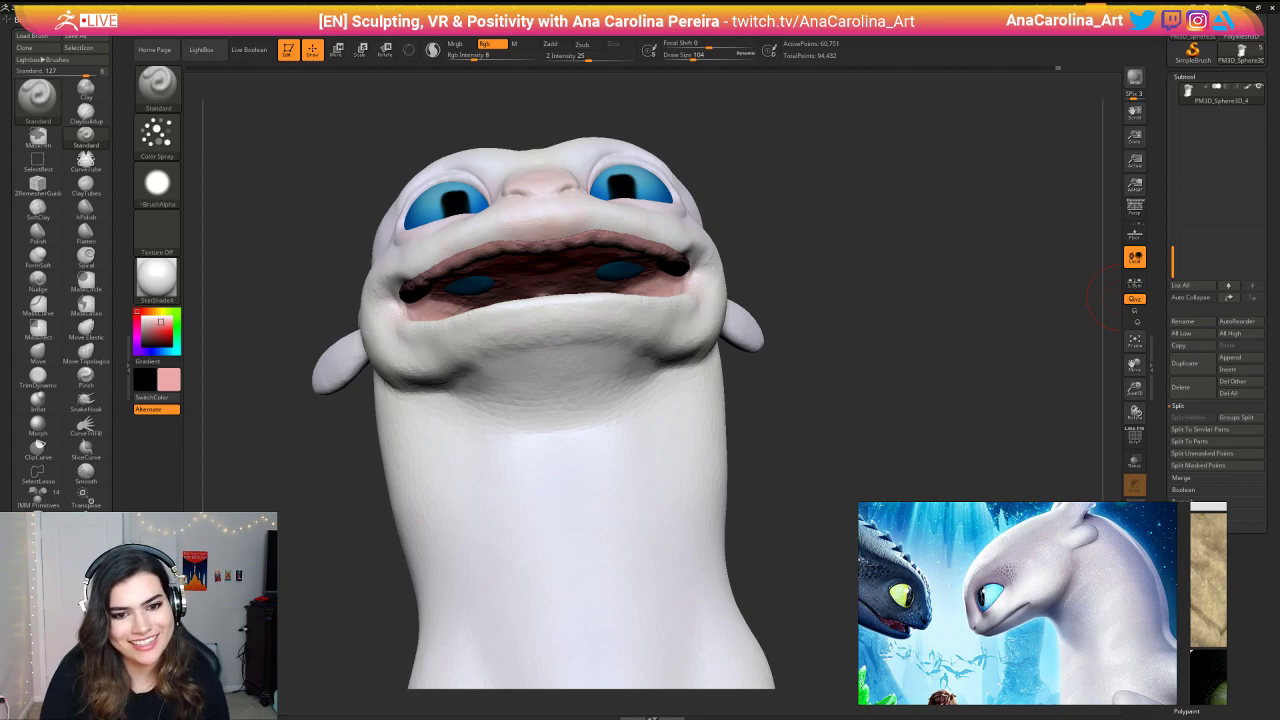
pyautogui.moveTo(752, 256); pyautogui.dragTo(762, 340)
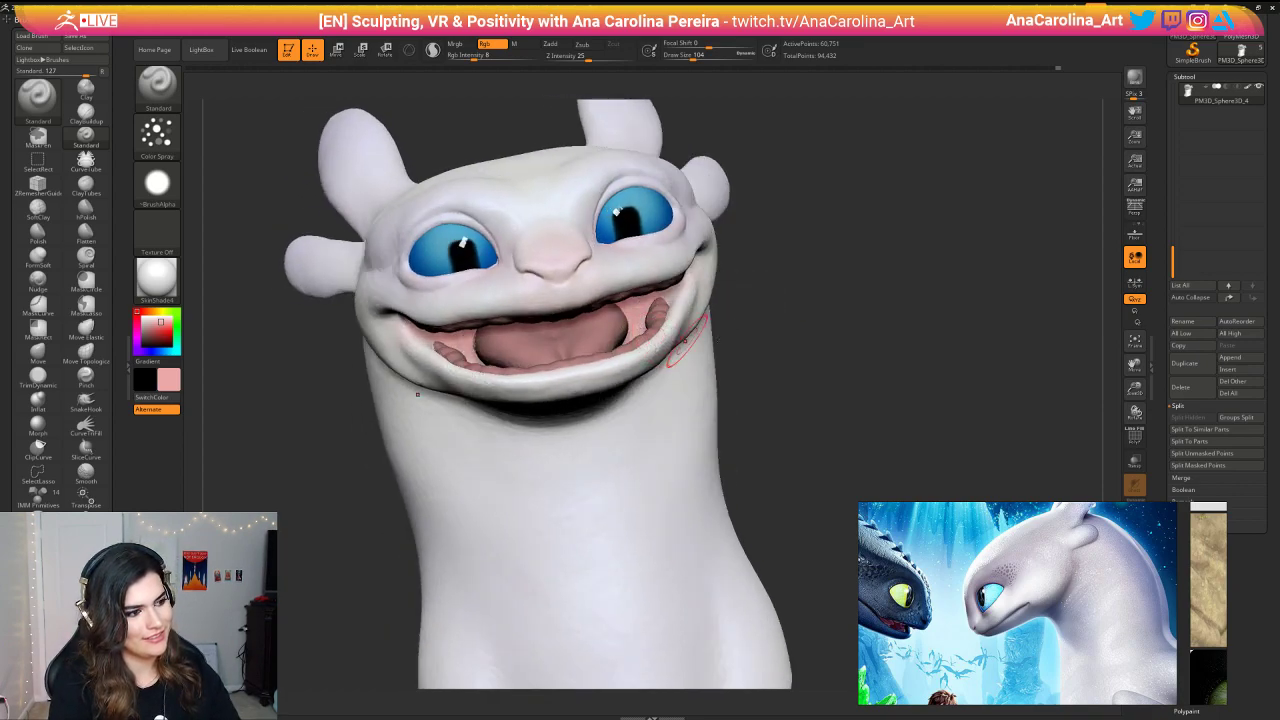
pyautogui.moveTo(685, 340); pyautogui.dragTo(695, 388)
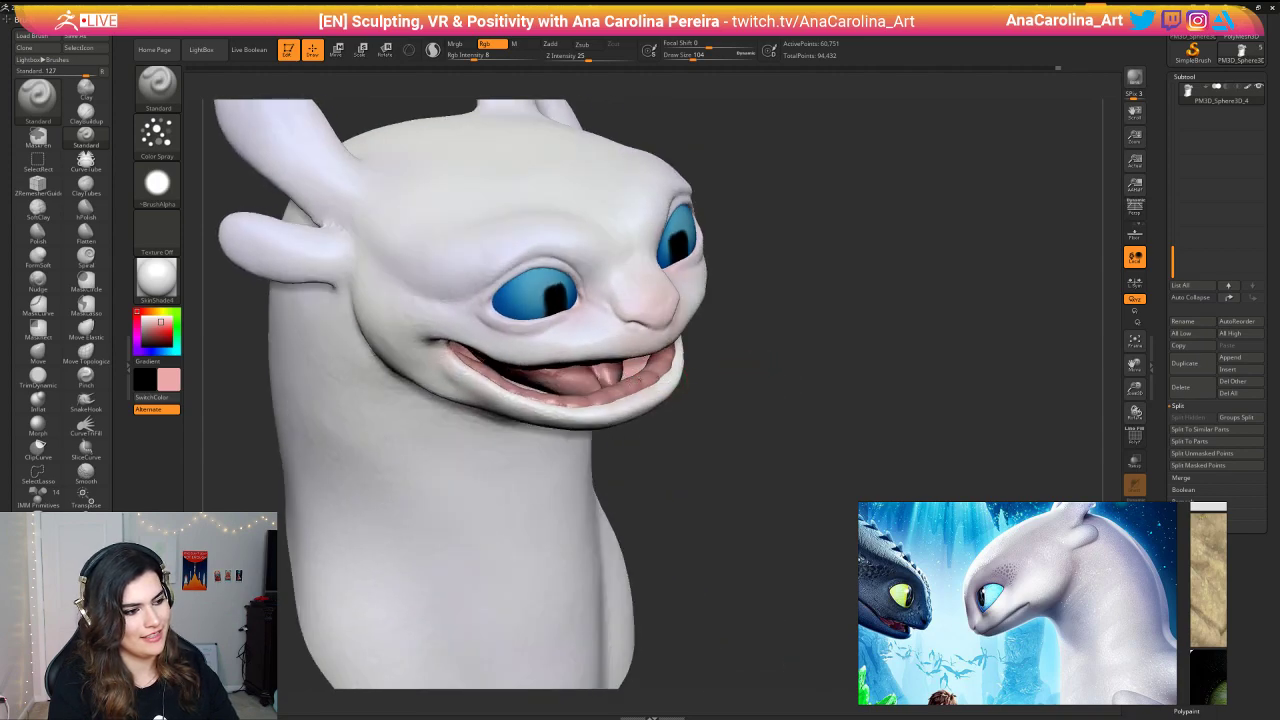
pyautogui.keyDown('alt'); pyautogui.moveTo(782, 376); pyautogui.dragTo(760, 399); pyautogui.keyUp('alt')
pyautogui.moveTo(674, 304); pyautogui.dragTo(656, 333)
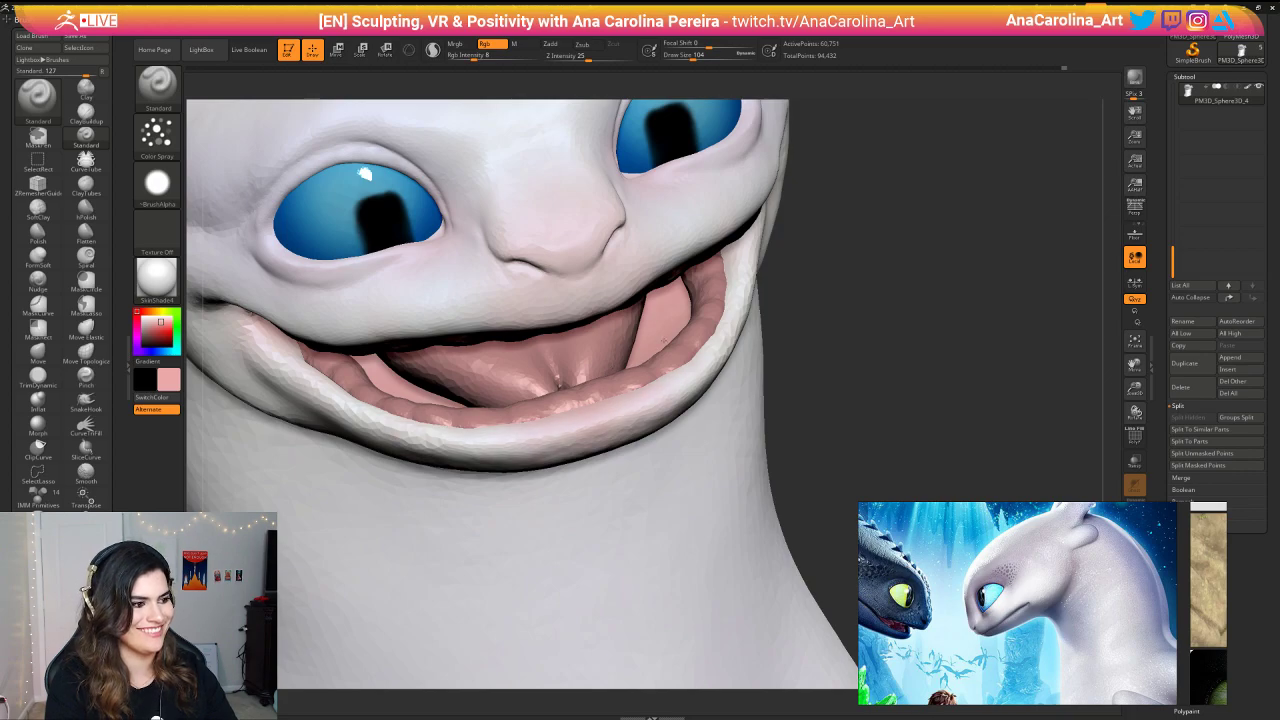
# Step: Switch the material back to BasicMaterial and frame the whole head and neck in three-quarter view
pyautogui.moveTo(848, 345); pyautogui.dragTo(809, 246)
pyautogui.click(172, 299)
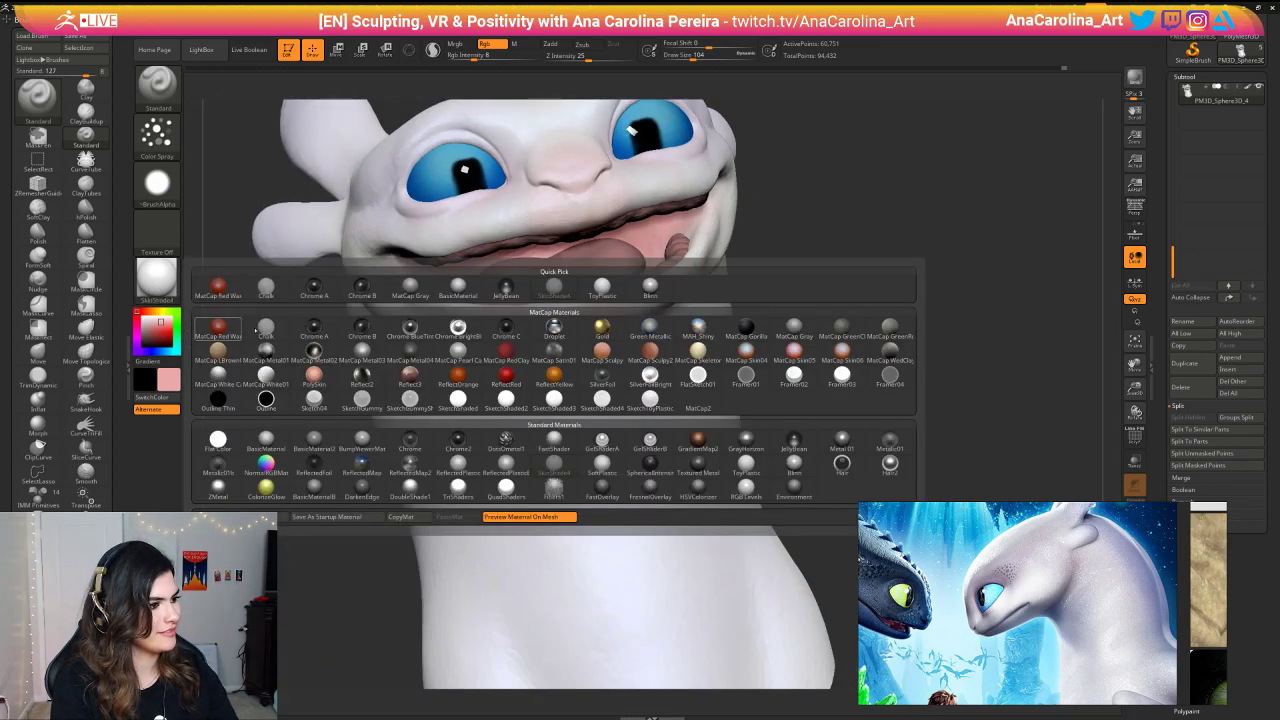
pyautogui.click(458, 288)
pyautogui.keyDown('alt'); pyautogui.moveTo(335, 392); pyautogui.dragTo(318, 300); pyautogui.keyUp('alt')
pyautogui.keyDown('shift'); pyautogui.moveTo(728, 318); pyautogui.dragTo(838, 313); pyautogui.keyUp('shift')
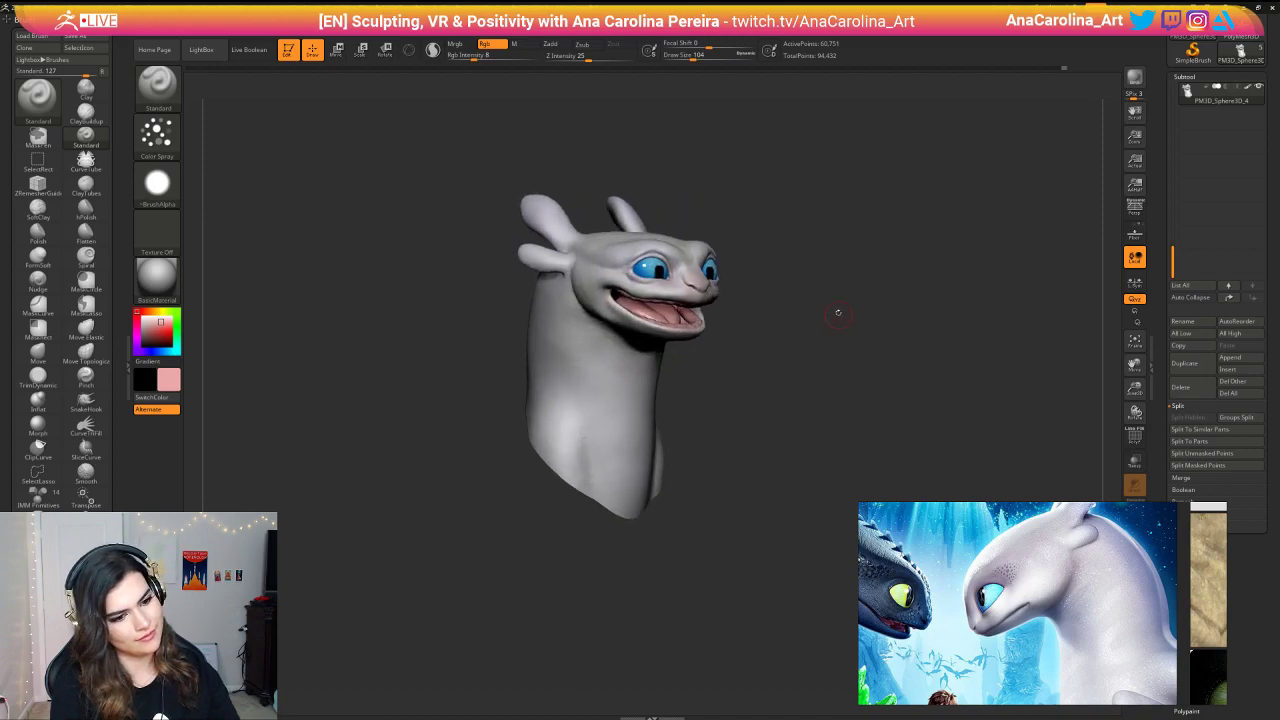
# Step: Open the BasicMaterial modifiers, adjust the Ambient setting, and turn the head to face front
pyautogui.moveTo(1168, 100); pyautogui.dragTo(1171, 221)
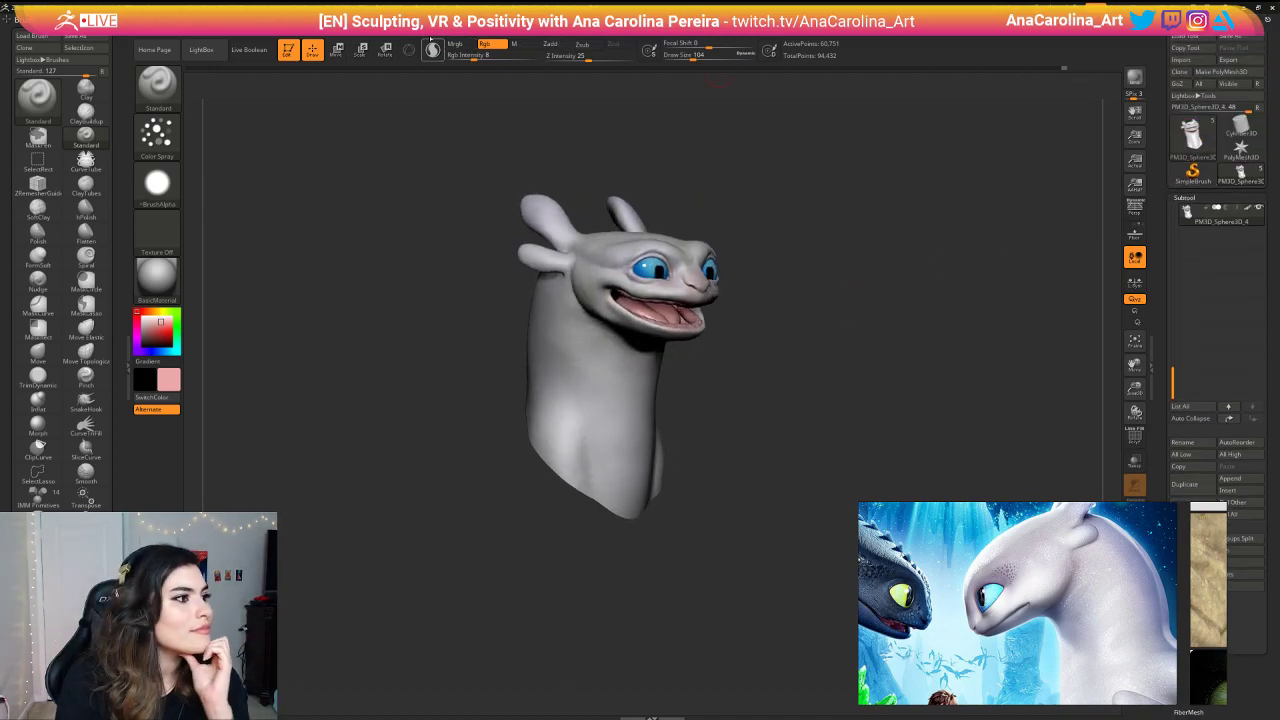
pyautogui.click(432, 48)
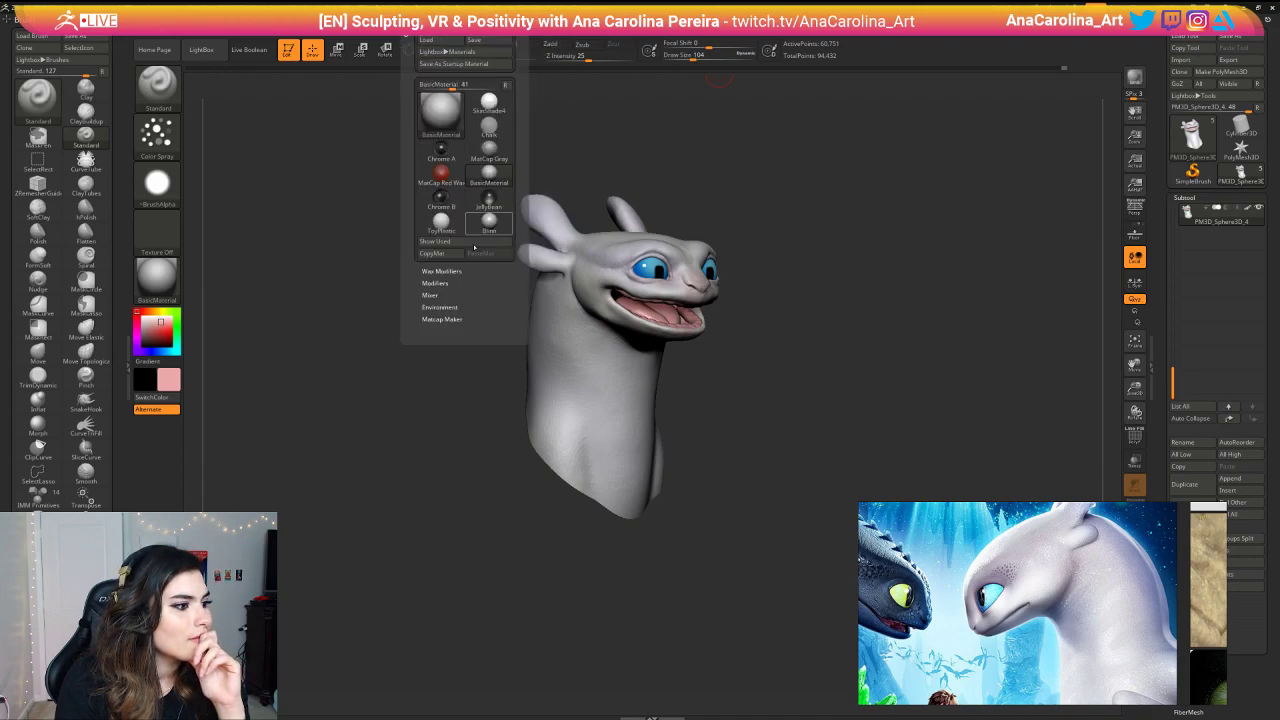
pyautogui.click(449, 283)
pyautogui.click(457, 317)
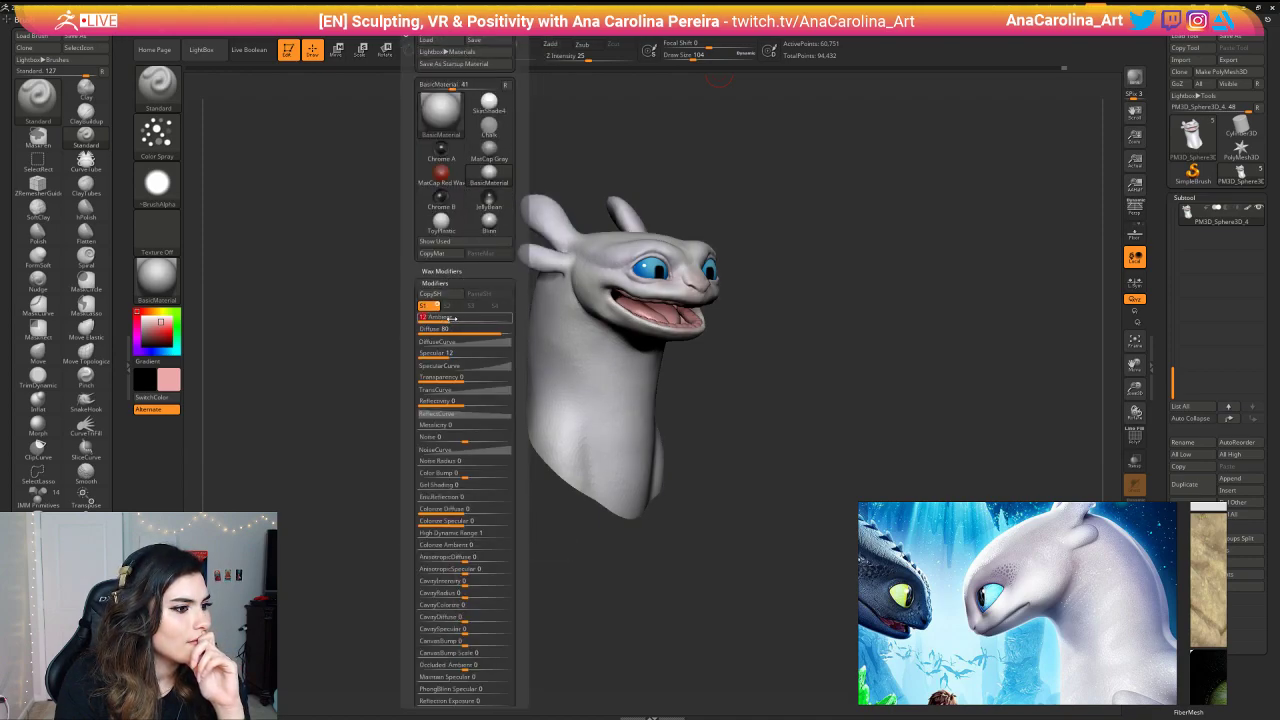
pyautogui.moveTo(680, 312)
pyautogui.mouseDown()
pyautogui.moveTo(814, 304)
pyautogui.moveTo(820, 327)
pyautogui.mouseUp()
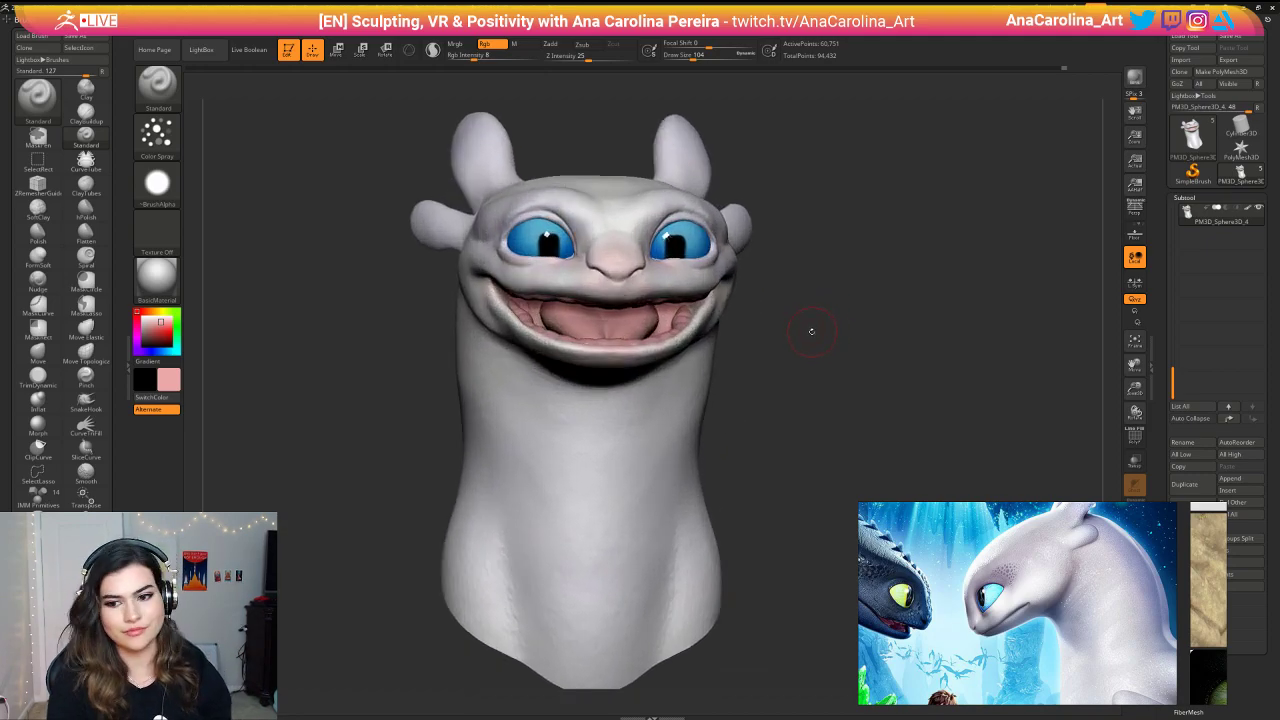
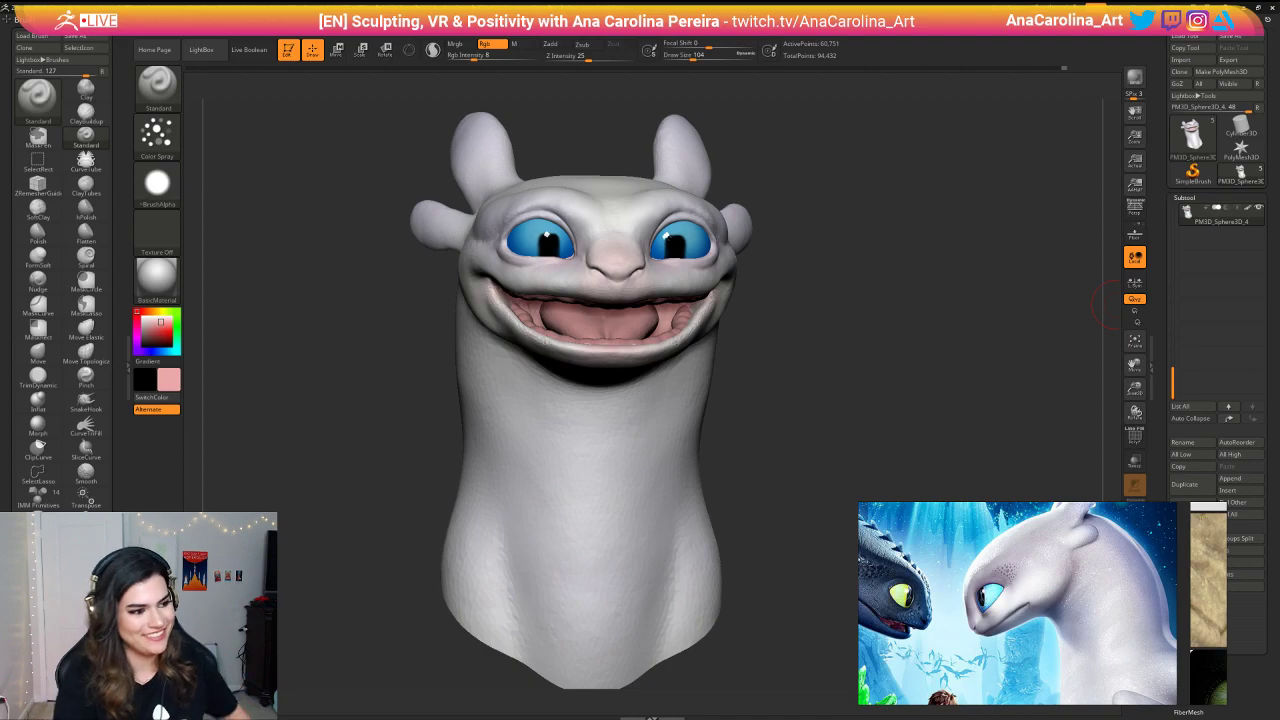
# Step: Sample an off-white paint colour from the head and enlarge the brush for touching up the muzzle below the nose
pyautogui.moveTo(857, 426); pyautogui.dragTo(860, 300)
pyautogui.moveTo(860, 300)
pyautogui.keyDown('alt'); pyautogui.mouseDown()
pyautogui.moveTo(858, 343)
pyautogui.moveTo(851, 323)
pyautogui.moveTo(871, 349)
pyautogui.moveTo(847, 343)
pyautogui.moveTo(866, 322)
pyautogui.moveTo(868, 355)
pyautogui.moveTo(880, 340)
pyautogui.mouseUp(); pyautogui.keyUp('alt')
pyautogui.press('space')
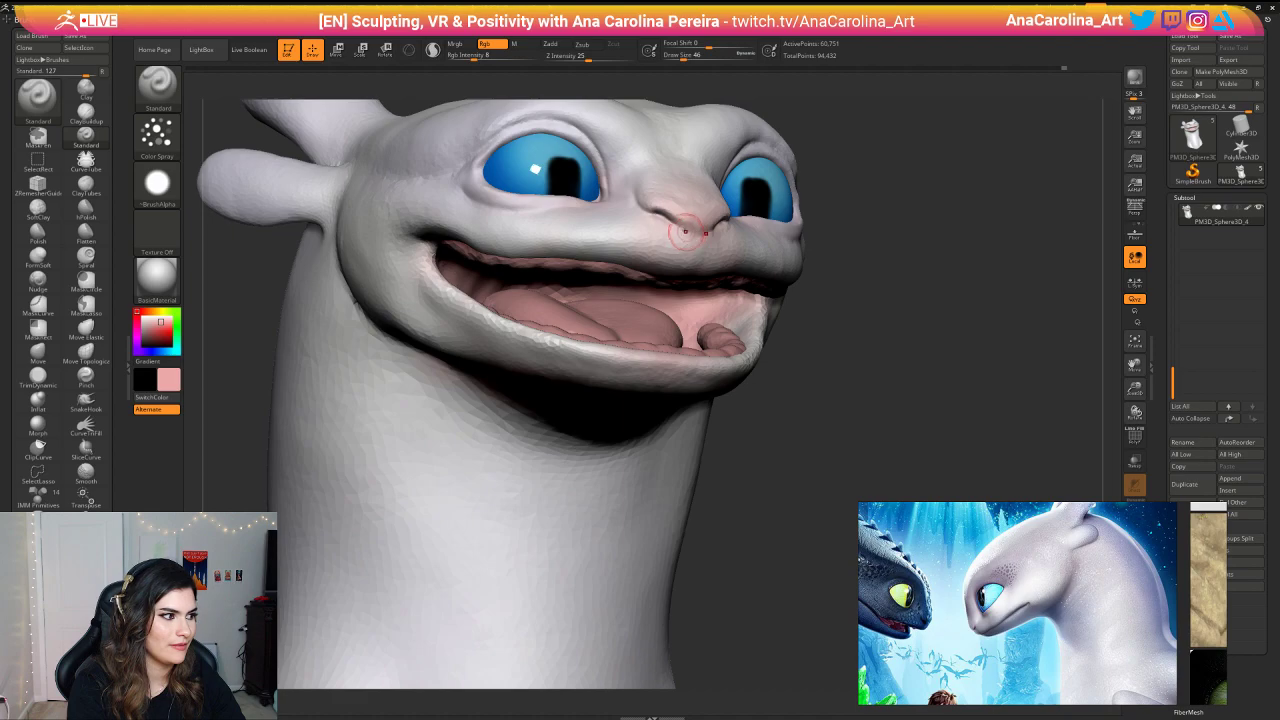
pyautogui.moveTo(872, 270)
pyautogui.keyDown('shift'); pyautogui.mouseDown()
pyautogui.moveTo(848, 284)
pyautogui.moveTo(876, 296)
pyautogui.mouseUp(); pyautogui.keyUp('shift')
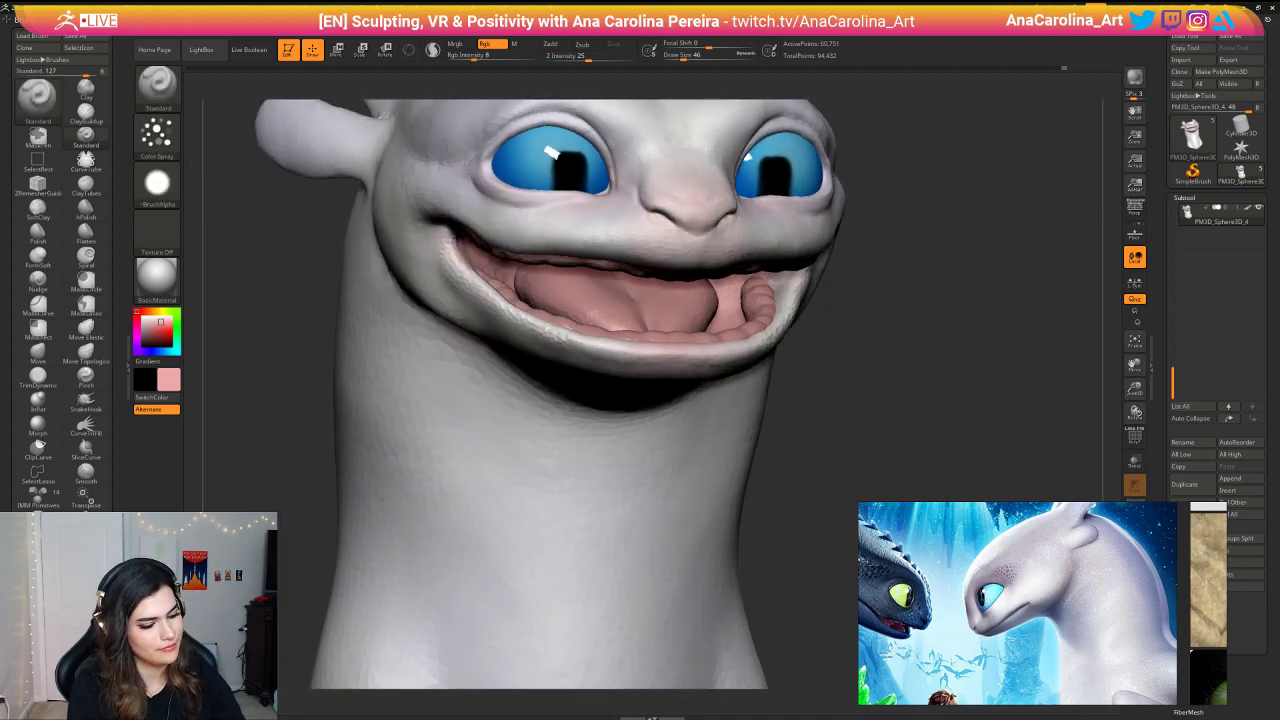
pyautogui.press('c')
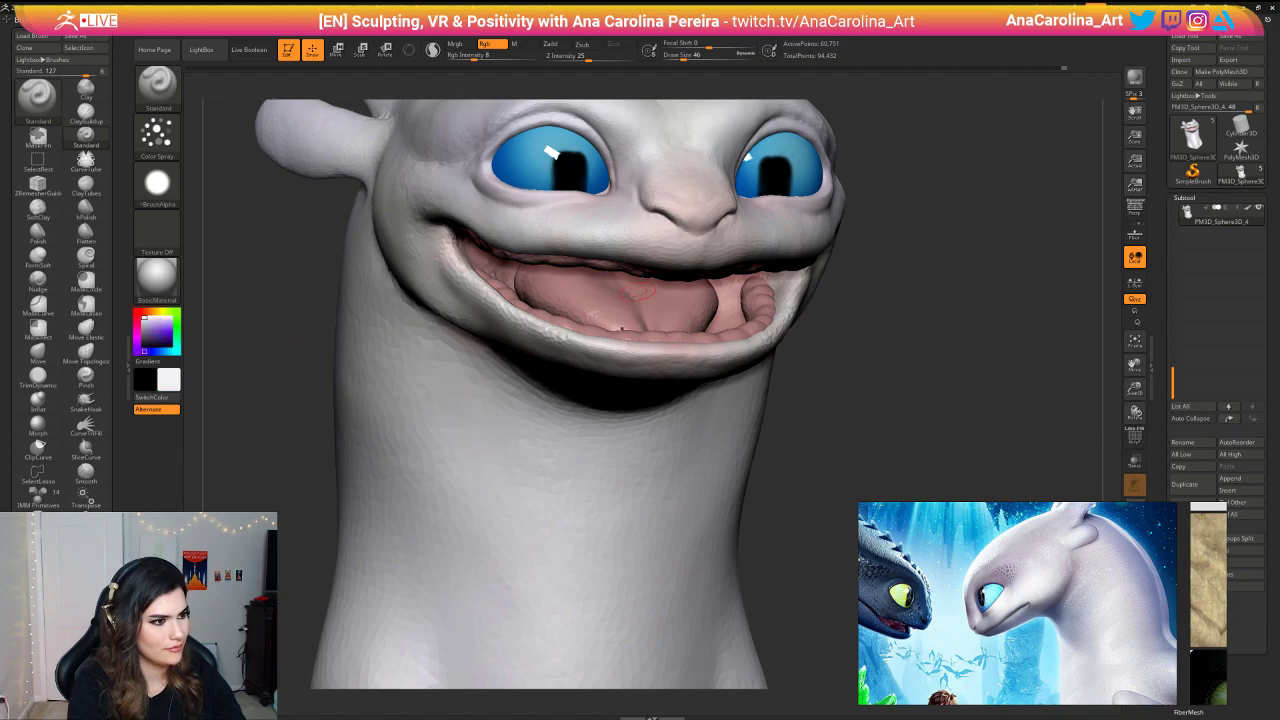
pyautogui.press('space')
pyautogui.moveTo(656, 235); pyautogui.dragTo(667, 235)
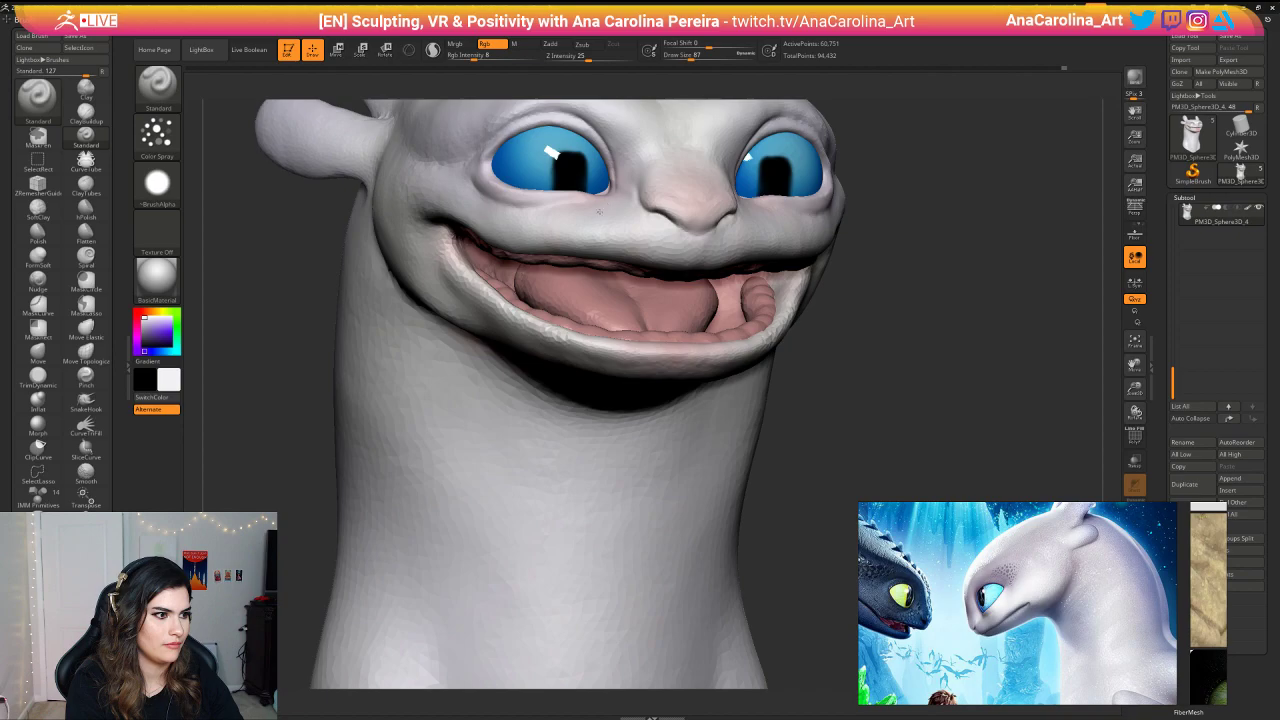
# Step: Examine the painted head from the front and in three-quarter view, and compare it with the dragon images on the reference board
pyautogui.press('f')
pyautogui.moveTo(872, 251)
pyautogui.mouseDown()
pyautogui.moveTo(808, 252)
pyautogui.moveTo(842, 310)
pyautogui.mouseUp()
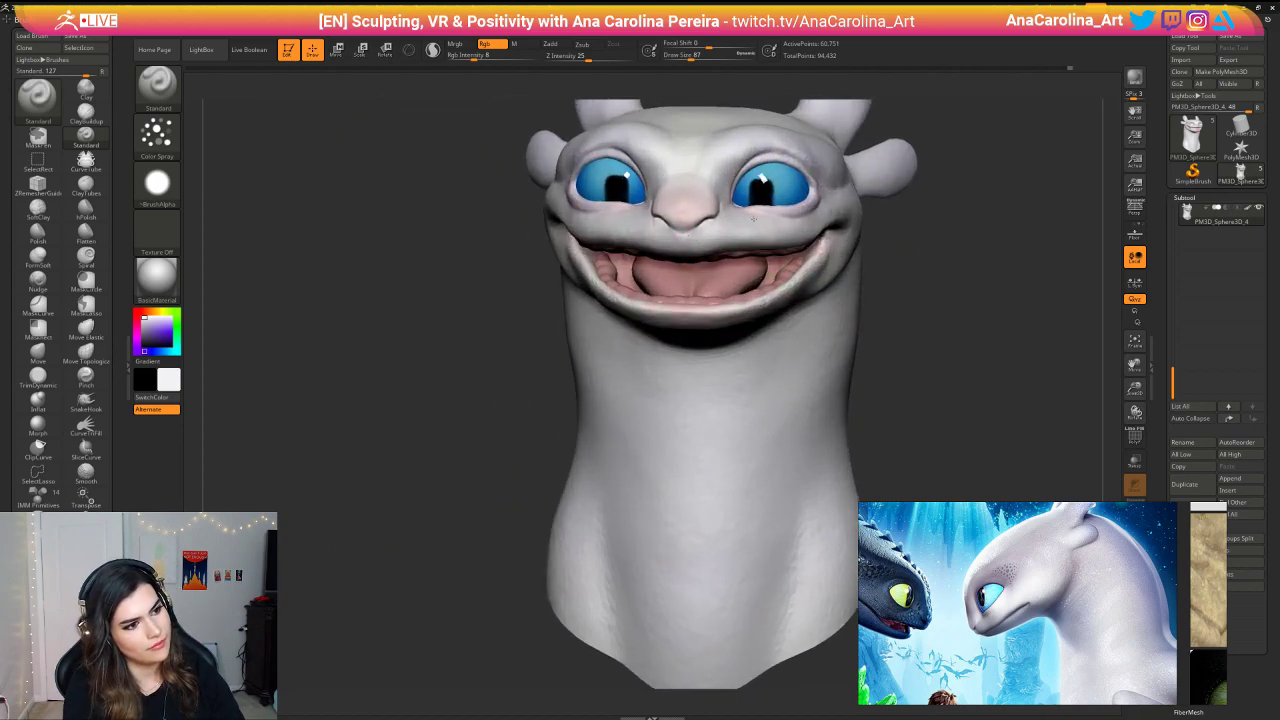
pyautogui.moveTo(866, 246)
pyautogui.mouseDown()
pyautogui.moveTo(909, 234)
pyautogui.moveTo(889, 306)
pyautogui.moveTo(910, 306)
pyautogui.mouseUp()
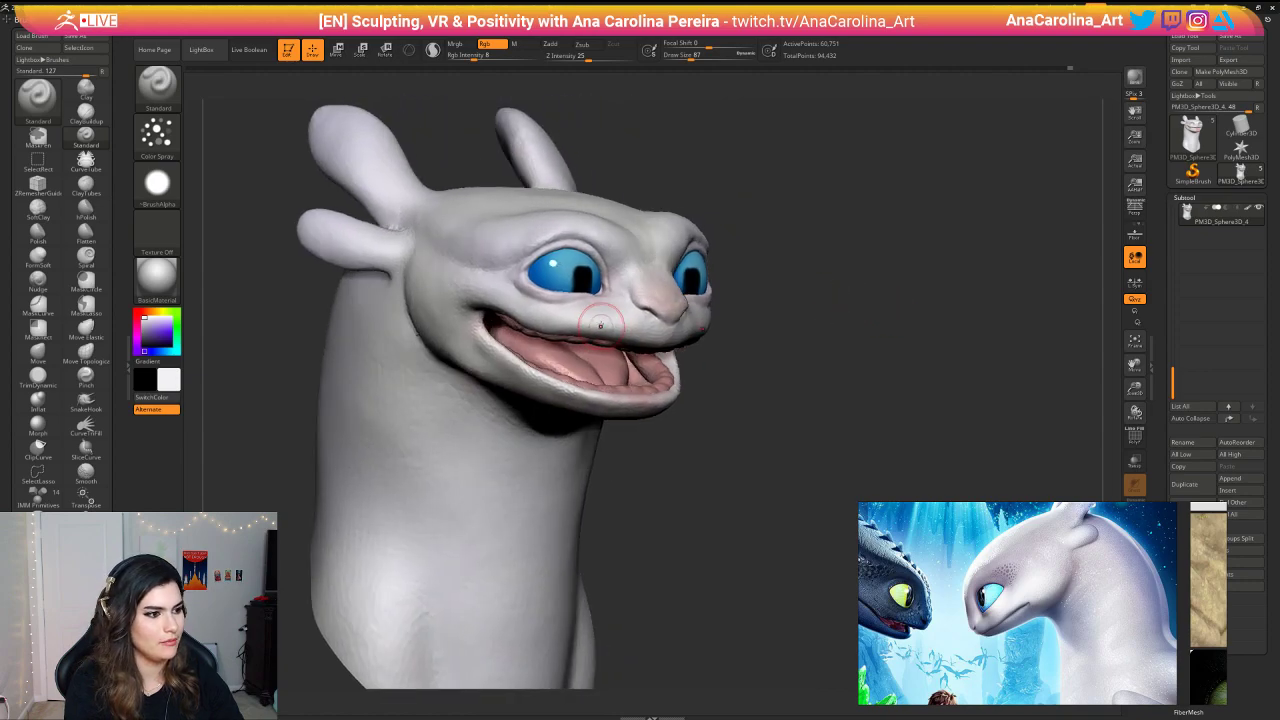
pyautogui.press('f')
pyautogui.moveTo(808, 314); pyautogui.dragTo(771, 301)
pyautogui.press('f')
pyautogui.scroll(5, 771, 301)
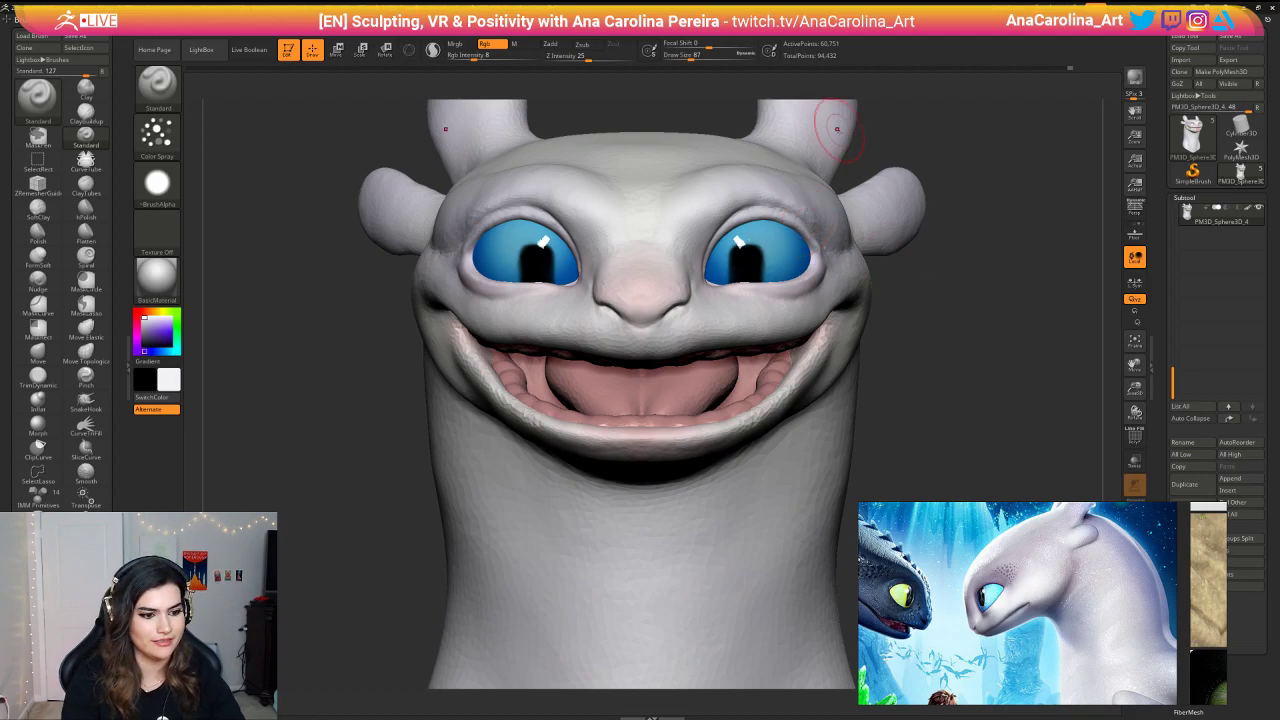
pyautogui.scroll(-6, 970, 622)
pyautogui.scroll(5, 1078, 586)
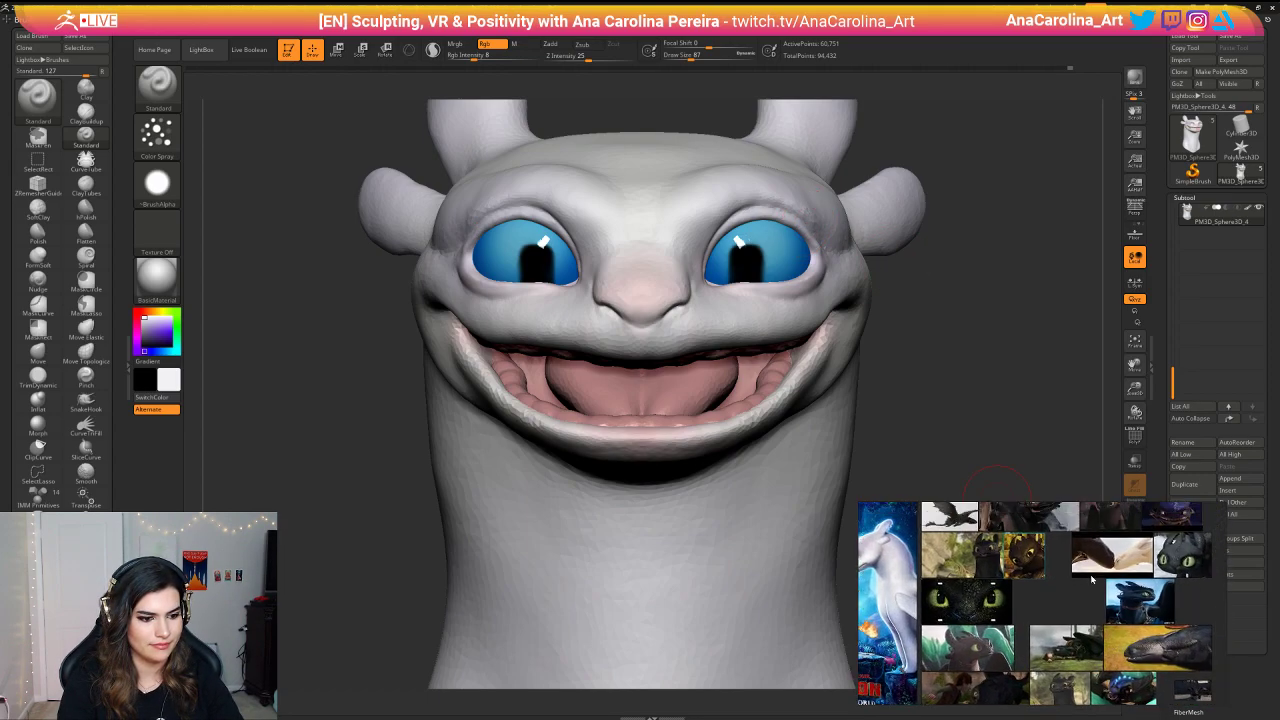
pyautogui.scroll(2, 1078, 586)
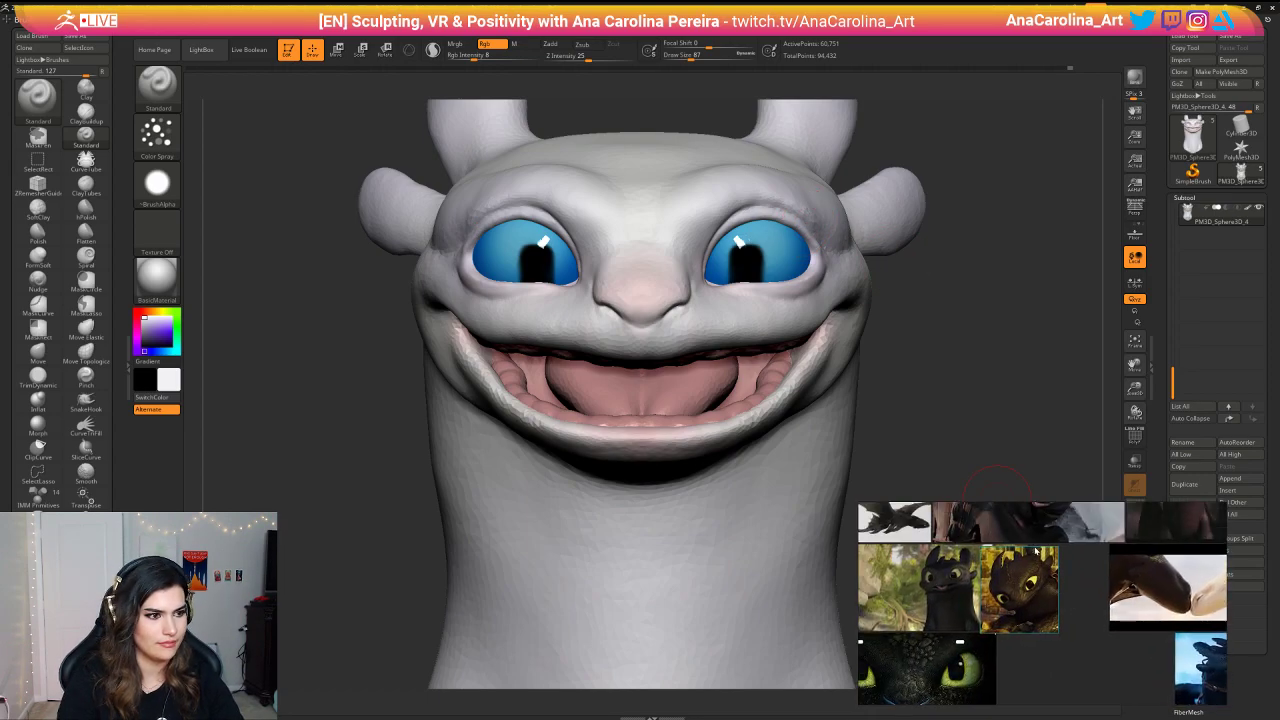
# Step: Switch to the ClayBuildup brush, turn on Sculptris Pro, and view the head from the front
pyautogui.moveTo(966, 370); pyautogui.dragTo(509, 371)
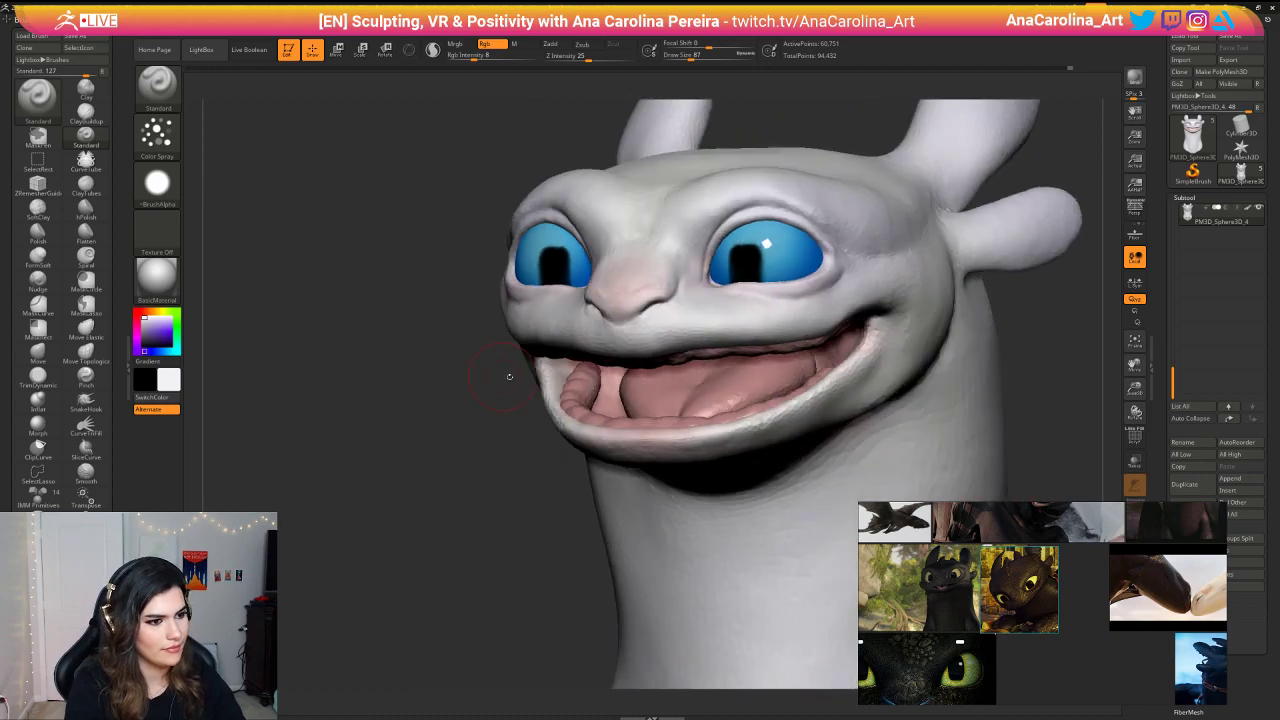
pyautogui.press('b')
pyautogui.press('c')
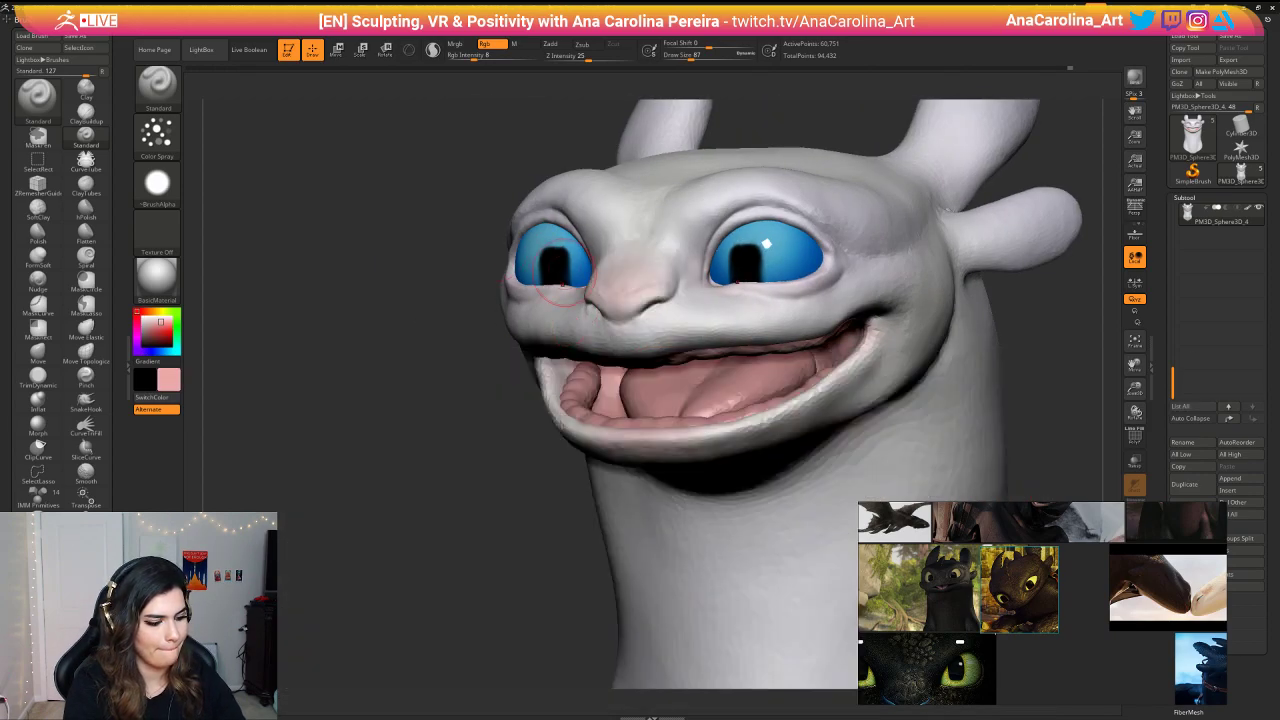
pyautogui.press('b')
pyautogui.press('c')
pyautogui.press('b')
pyautogui.press('space')
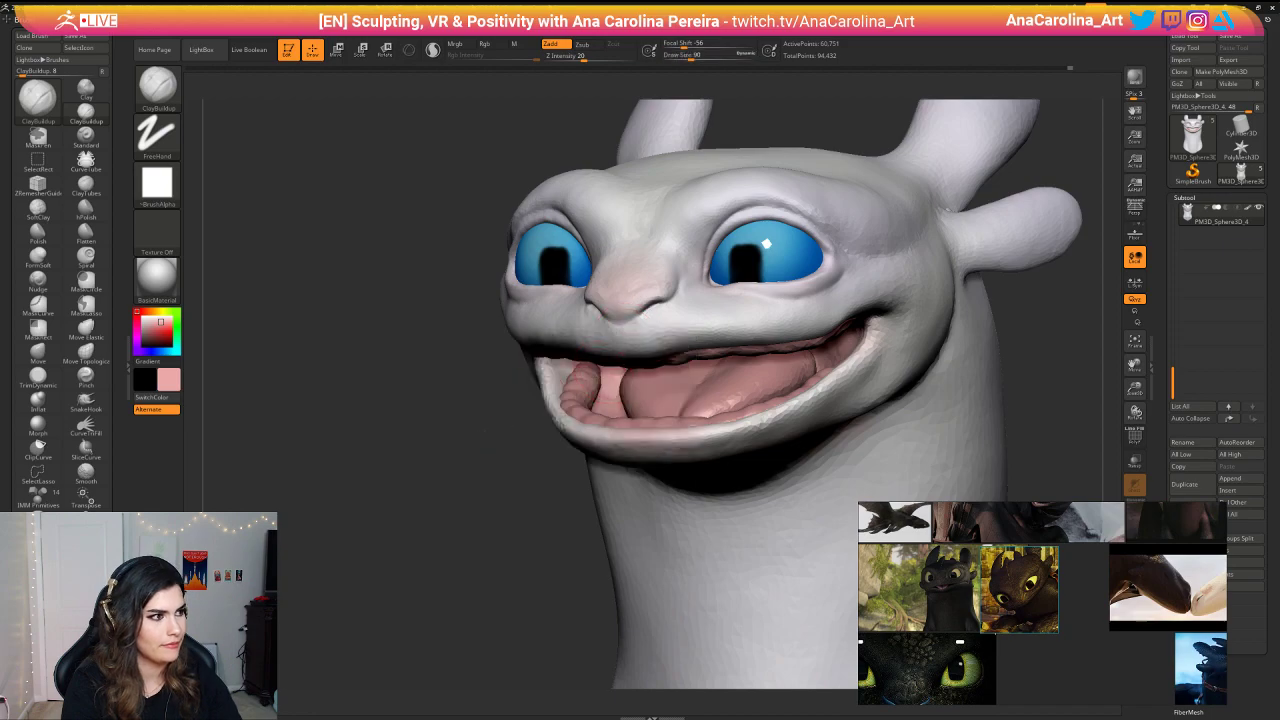
pyautogui.keyDown('shift'); pyautogui.moveTo(420, 375); pyautogui.dragTo(510, 330); pyautogui.keyUp('shift')
pyautogui.click(433, 50)
pyautogui.keyDown('alt'); pyautogui.moveTo(945, 188); pyautogui.dragTo(917, 250); pyautogui.keyUp('alt')
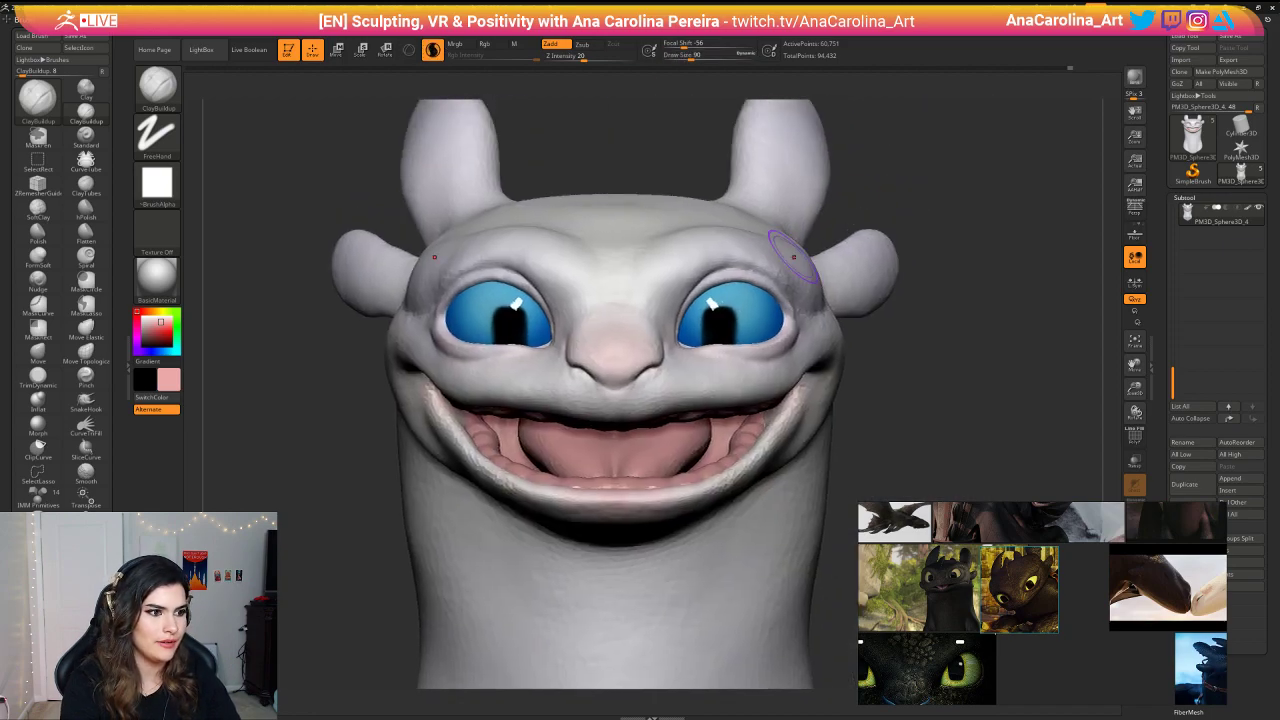
# Step: Build up the brow ridges above and beside the eyes symmetrically with ClayBuildup, enlarging the draw size to 124
pyautogui.moveTo(791, 268); pyautogui.dragTo(789, 318)
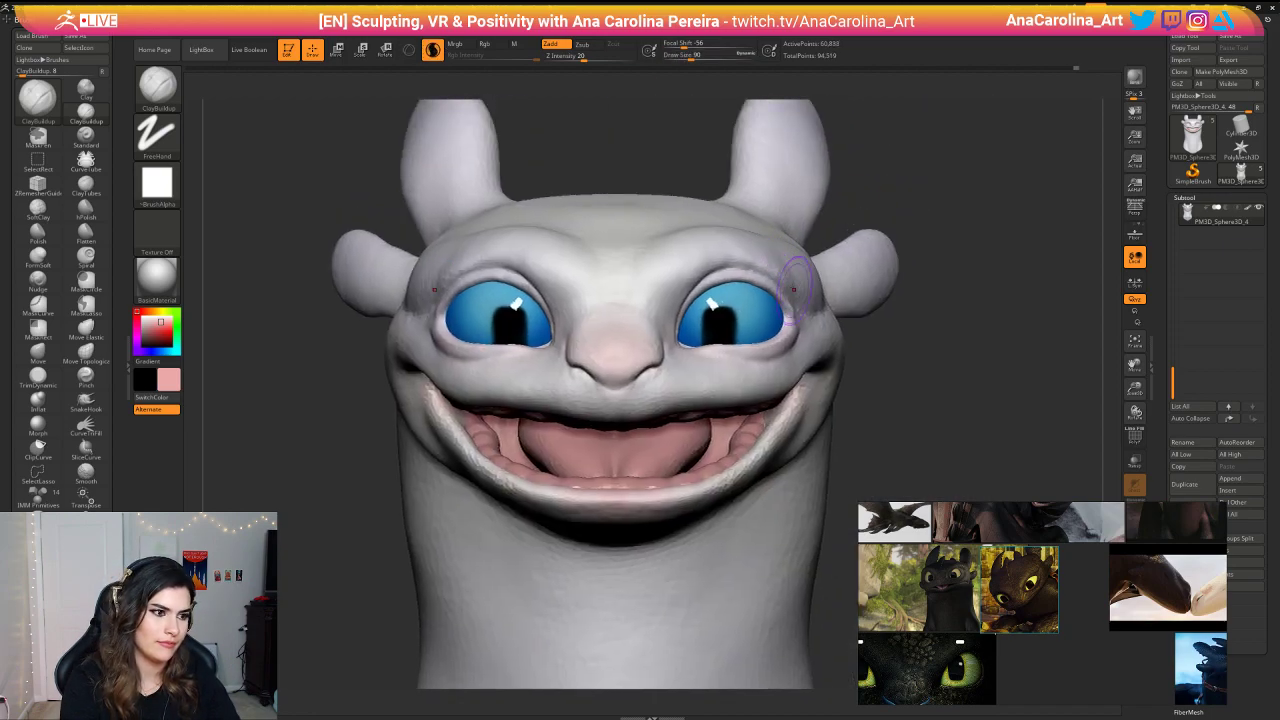
pyautogui.moveTo(792, 264)
pyautogui.mouseDown()
pyautogui.moveTo(798, 292)
pyautogui.moveTo(782, 267)
pyautogui.moveTo(789, 248)
pyautogui.moveTo(798, 258)
pyautogui.moveTo(774, 256)
pyautogui.moveTo(796, 257)
pyautogui.moveTo(850, 170)
pyautogui.mouseUp()
pyautogui.press('space')
pyautogui.moveTo(835, 168)
pyautogui.mouseDown()
pyautogui.moveTo(873, 167)
pyautogui.moveTo(862, 235)
pyautogui.moveTo(946, 241)
pyautogui.mouseUp()
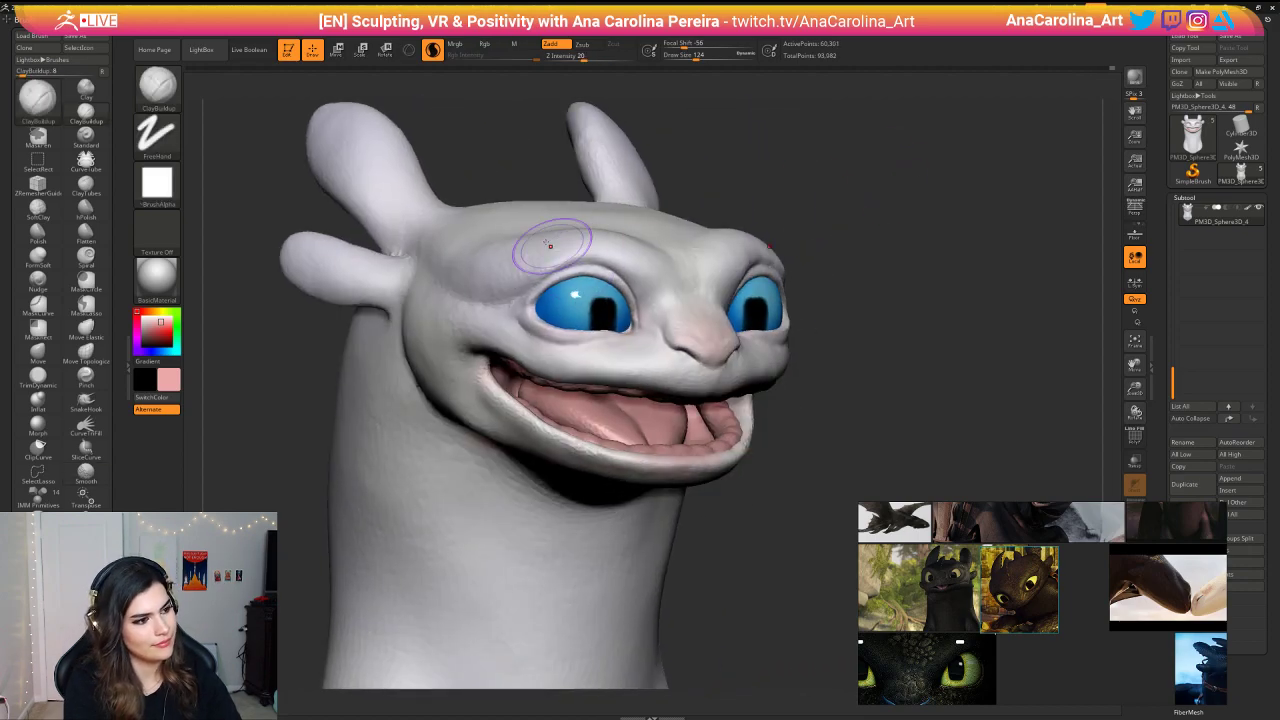
pyautogui.moveTo(550, 245)
pyautogui.mouseDown()
pyautogui.moveTo(571, 243)
pyautogui.moveTo(524, 272)
pyautogui.moveTo(474, 270)
pyautogui.mouseUp()
# Step: Smooth the newly built brow ridges above both eyes
pyautogui.moveTo(689, 140)
pyautogui.keyDown('shift'); pyautogui.mouseDown()
pyautogui.moveTo(810, 140)
pyautogui.moveTo(802, 128)
pyautogui.moveTo(795, 205)
pyautogui.mouseUp(); pyautogui.keyUp('shift')
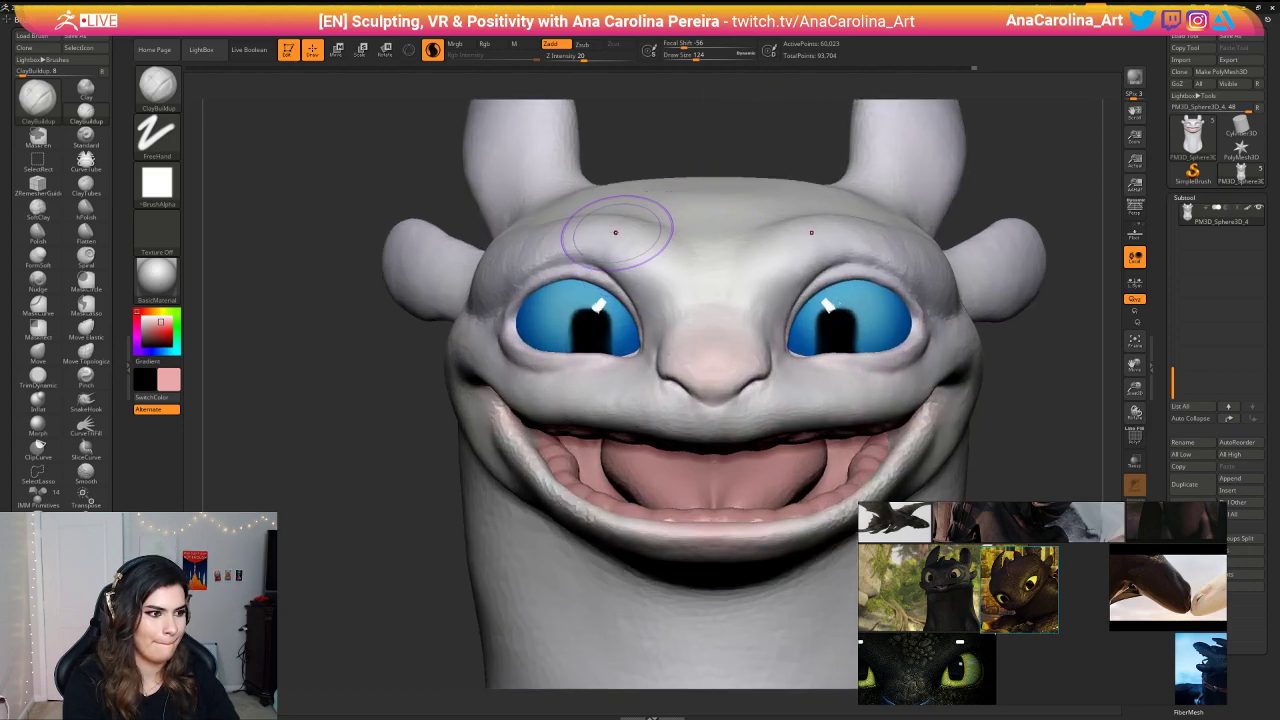
pyautogui.moveTo(620, 234)
pyautogui.keyDown('shift'); pyautogui.mouseDown()
pyautogui.moveTo(626, 246)
pyautogui.moveTo(607, 246)
pyautogui.mouseUp(); pyautogui.keyUp('shift')
pyautogui.press('space')
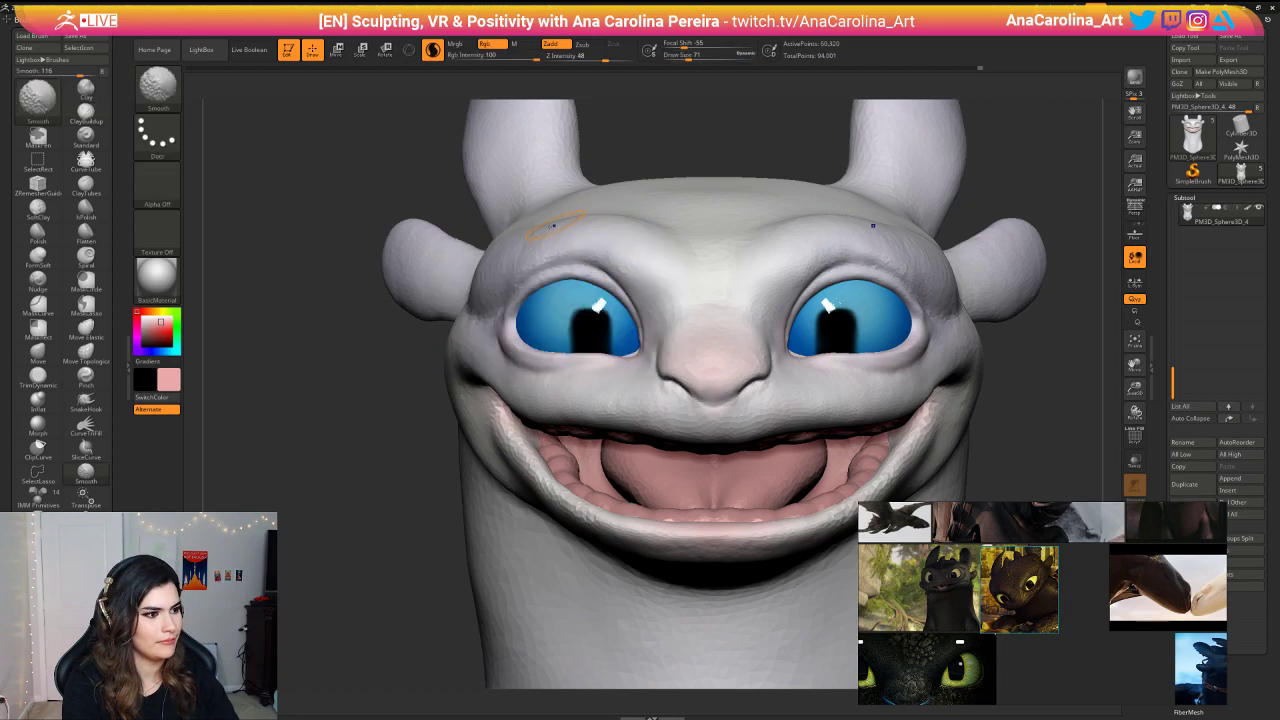
pyautogui.keyDown('shift'); pyautogui.moveTo(523, 245); pyautogui.dragTo(538, 240); pyautogui.keyUp('shift')
# Step: Refine the outer brow ridge with more ClayBuildup strokes at a draw size of 97, and check the whole head
pyautogui.press('space')
pyautogui.moveTo(603, 147); pyautogui.dragTo(646, 138)
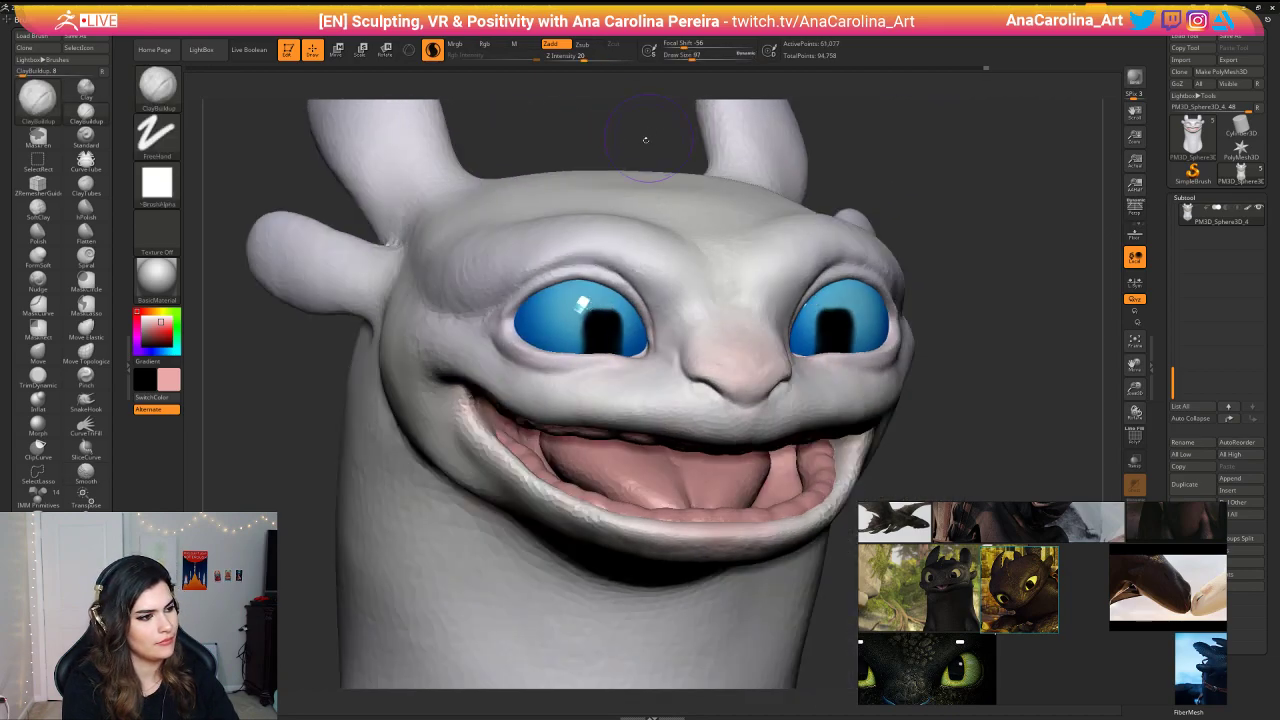
pyautogui.moveTo(547, 223)
pyautogui.mouseDown()
pyautogui.moveTo(510, 258)
pyautogui.moveTo(530, 247)
pyautogui.mouseUp()
pyautogui.moveTo(876, 148)
pyautogui.keyDown('shift'); pyautogui.mouseDown()
pyautogui.moveTo(819, 144)
pyautogui.moveTo(857, 131)
pyautogui.moveTo(901, 193)
pyautogui.mouseUp(); pyautogui.keyUp('shift')
pyautogui.press('f')
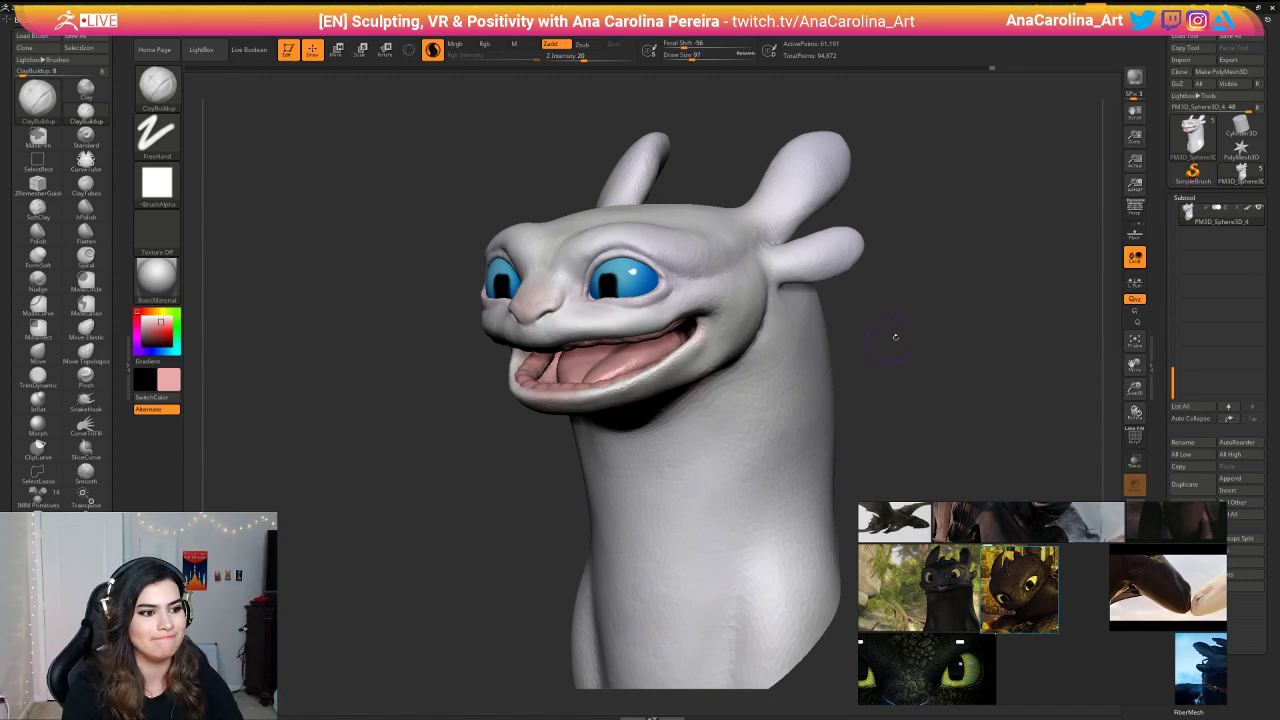
# Step: Switch to the Move brush with a draw size of 136, with the head in near-frontal view
pyautogui.moveTo(895, 338)
pyautogui.mouseDown()
pyautogui.moveTo(957, 354)
pyautogui.moveTo(932, 306)
pyautogui.moveTo(934, 371)
pyautogui.mouseUp()
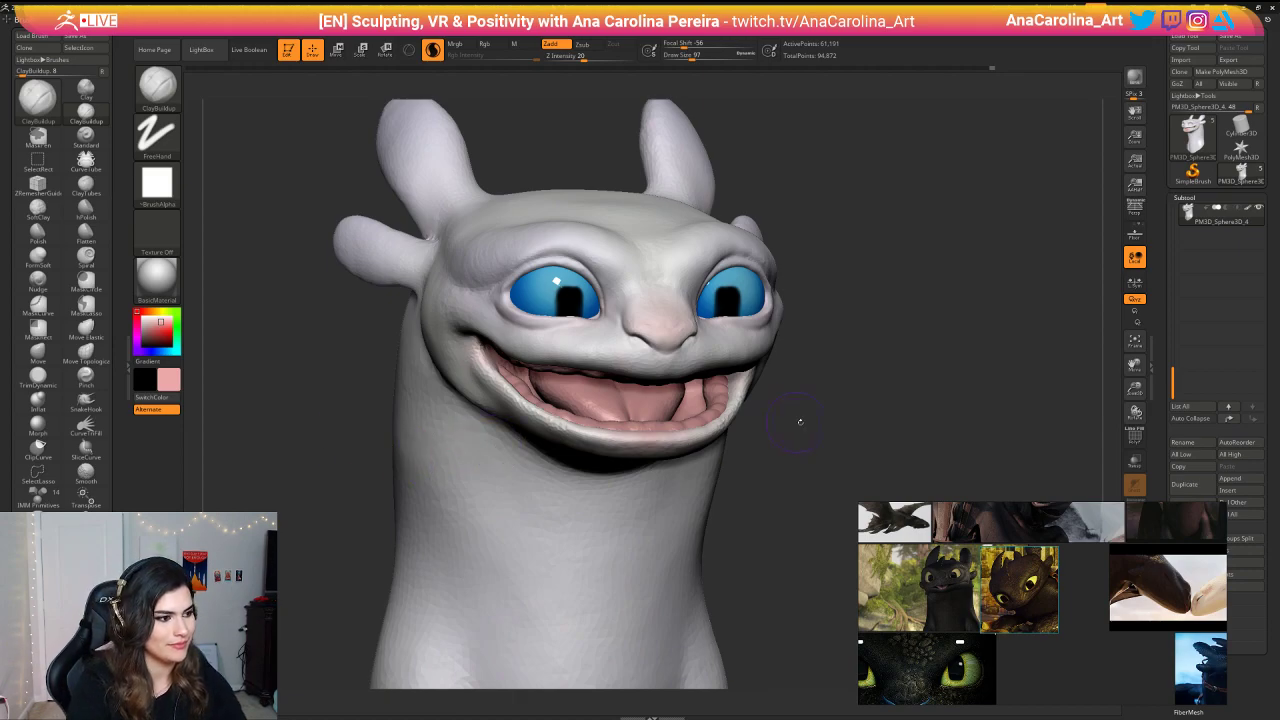
pyautogui.moveTo(800, 423); pyautogui.dragTo(860, 405)
pyautogui.rightClick(854, 407)
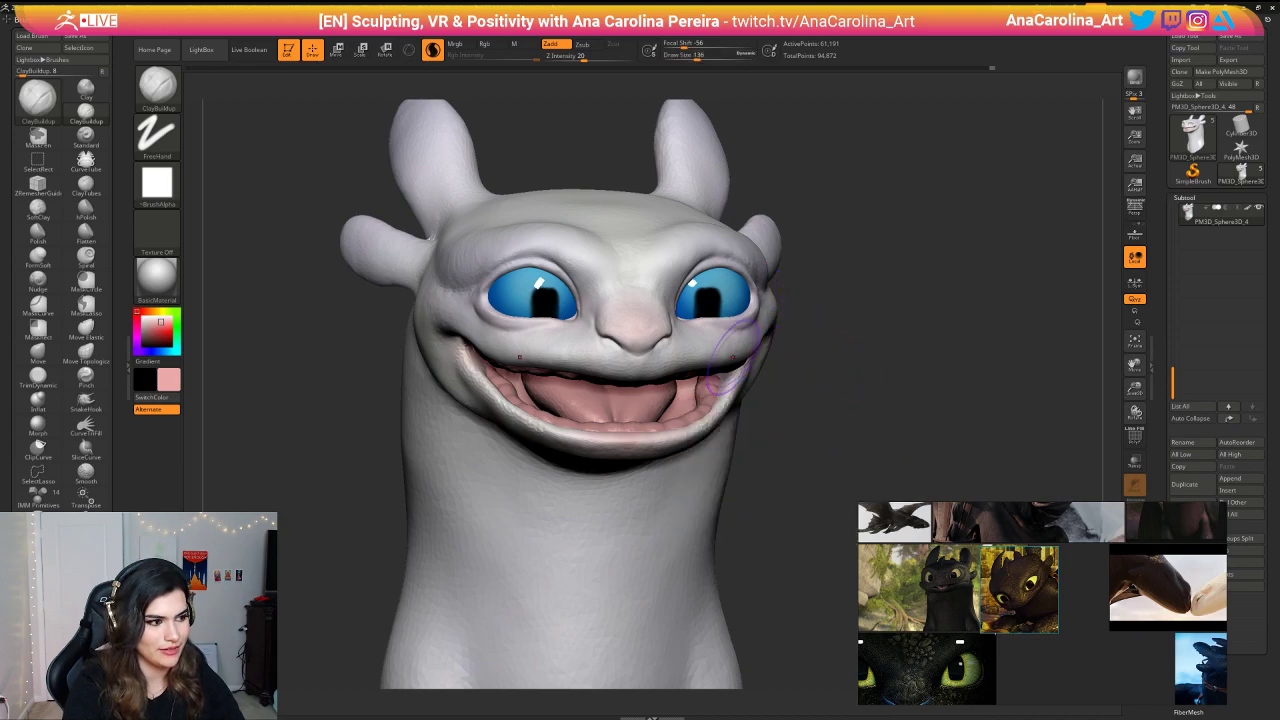
pyautogui.press('b')
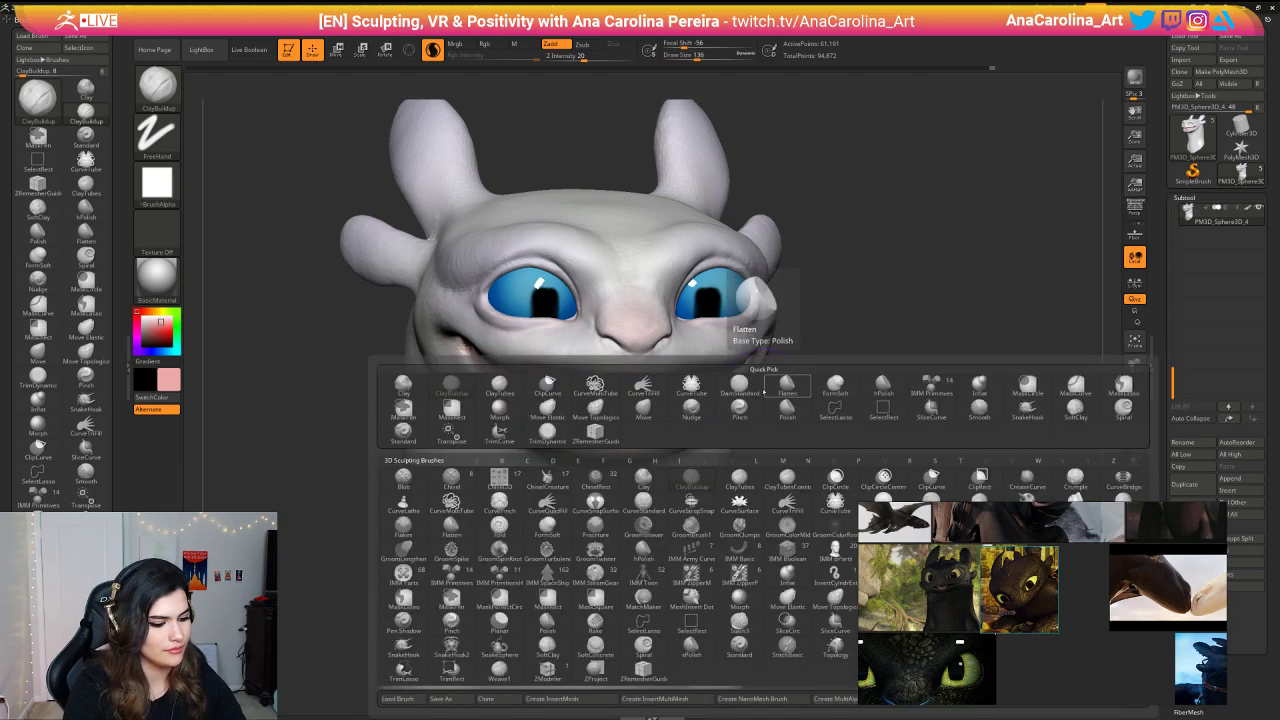
pyautogui.press('m')
pyautogui.press('v')
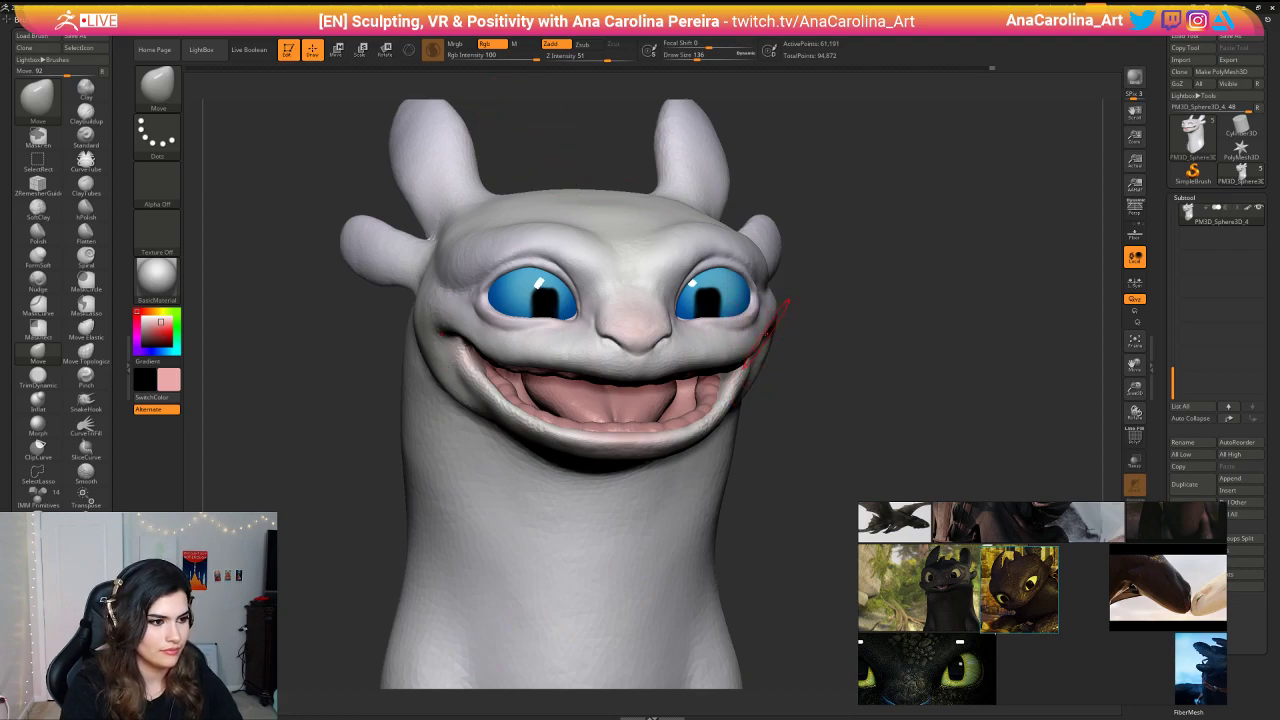
# Step: Try to reshape the cheek contour beside the mouth corner with the Move brush at a draw size of 68, and undo it
pyautogui.moveTo(800, 318)
pyautogui.mouseDown()
pyautogui.moveTo(772, 328)
pyautogui.moveTo(797, 358)
pyautogui.mouseUp()
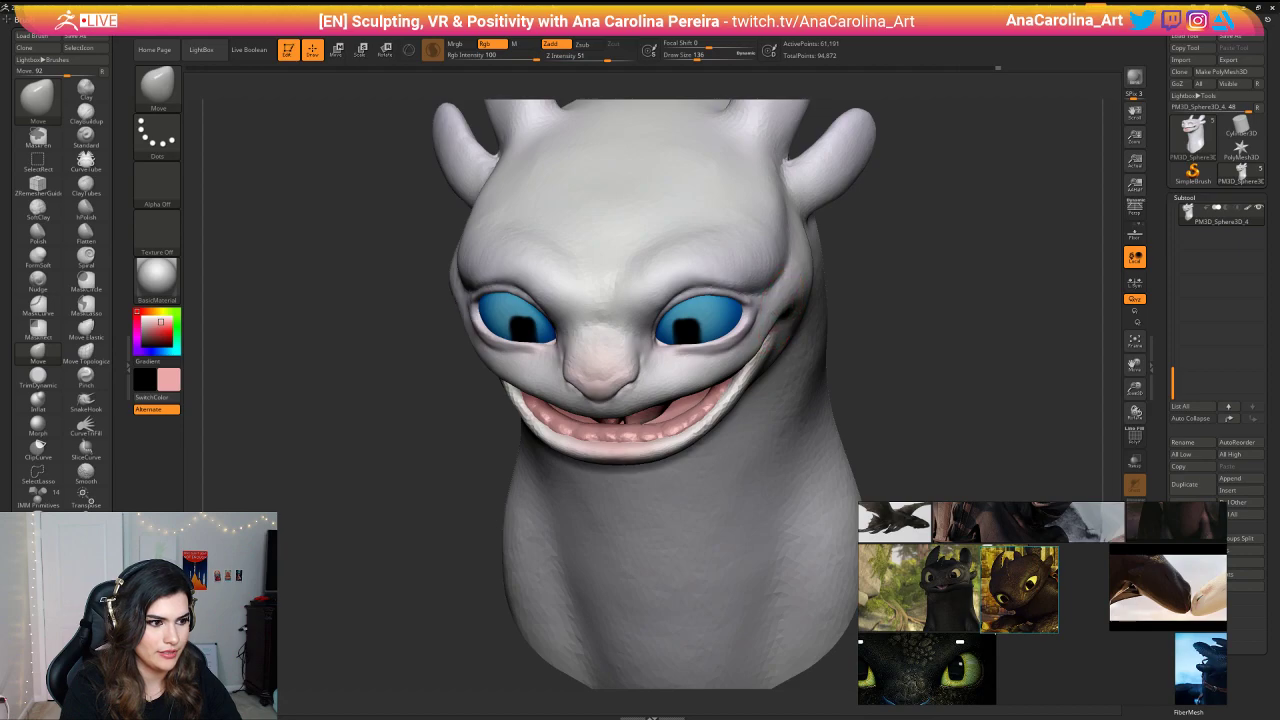
pyautogui.moveTo(795, 272)
pyautogui.mouseDown()
pyautogui.moveTo(849, 277)
pyautogui.moveTo(820, 320)
pyautogui.moveTo(838, 318)
pyautogui.moveTo(826, 310)
pyautogui.moveTo(835, 325)
pyautogui.mouseUp()
pyautogui.press('space')
pyautogui.moveTo(835, 330)
pyautogui.mouseDown()
pyautogui.moveTo(840, 318)
pyautogui.moveTo(825, 381)
pyautogui.mouseUp()
pyautogui.press('space')
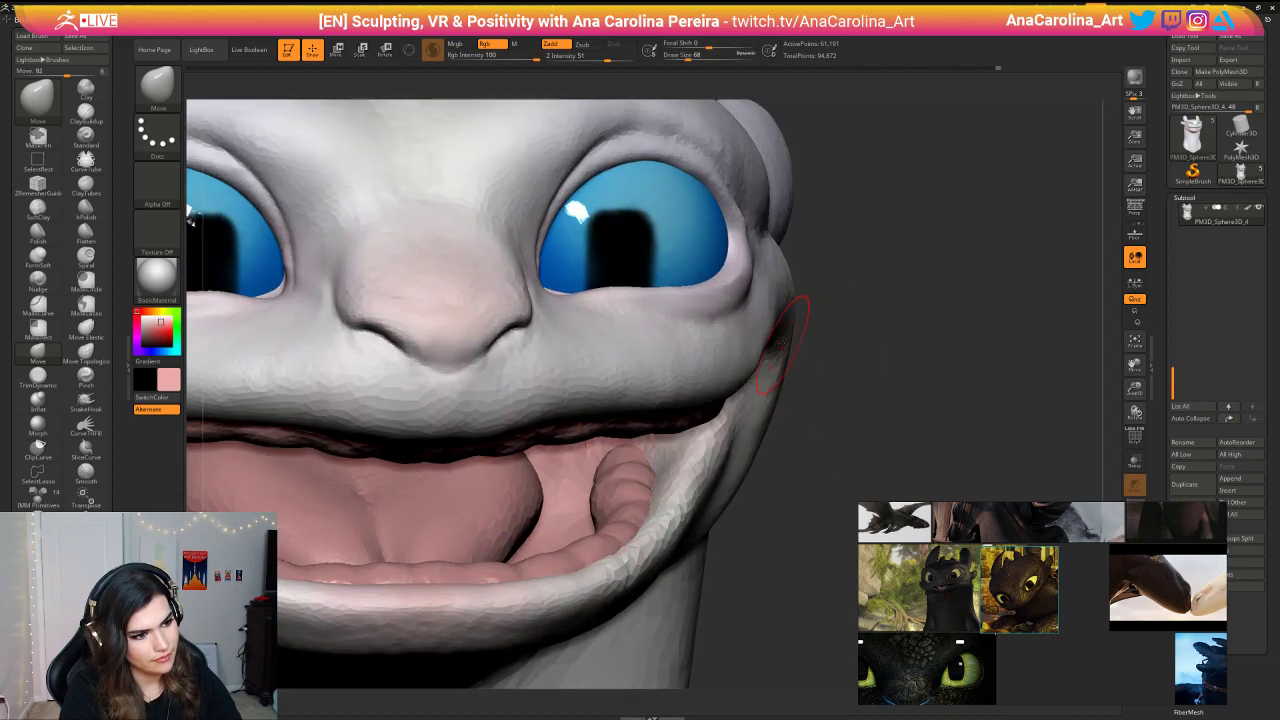
pyautogui.hotkey('ctrl', 'z')
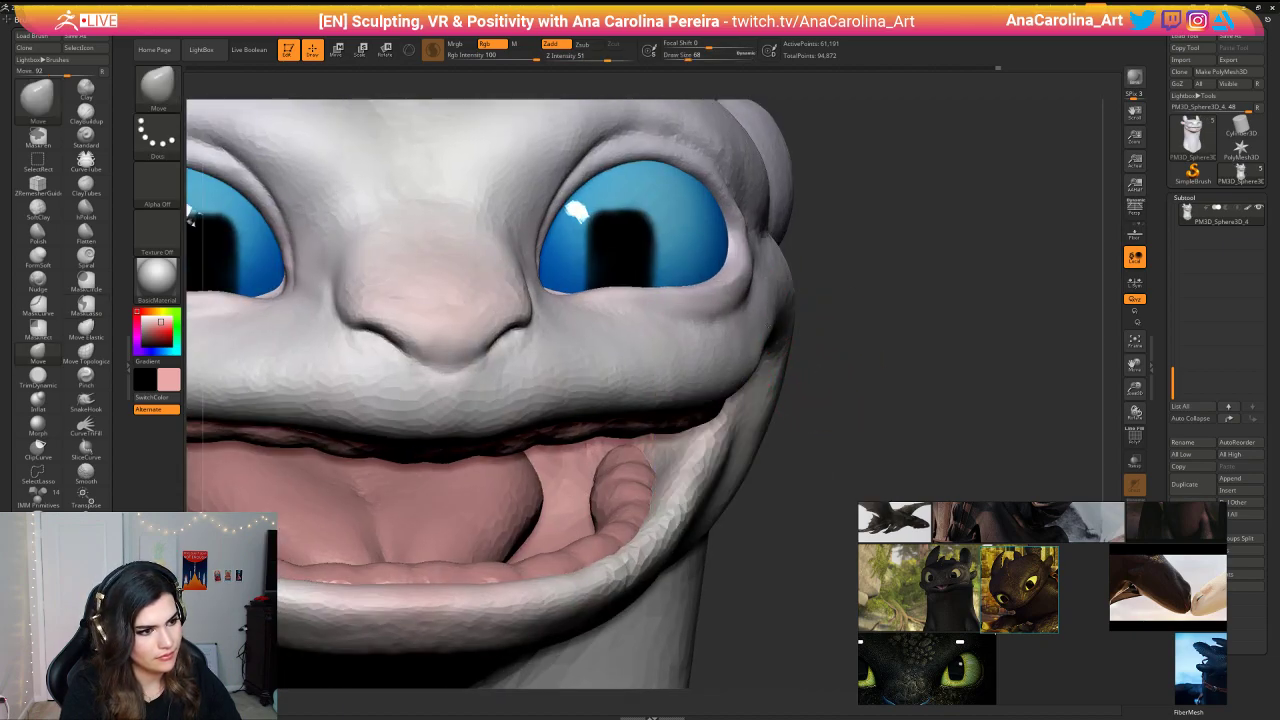
# Step: Clear the canvas and reframe the whole head and neck in three-quarter view
pyautogui.moveTo(825, 368)
pyautogui.keyDown('alt'); pyautogui.mouseDown()
pyautogui.moveTo(831, 294)
pyautogui.moveTo(880, 305)
pyautogui.moveTo(860, 260)
pyautogui.moveTo(700, 265)
pyautogui.mouseUp(); pyautogui.keyUp('alt')
pyautogui.moveTo(790, 396)
pyautogui.mouseDown()
pyautogui.moveTo(865, 396)
pyautogui.moveTo(768, 396)
pyautogui.moveTo(960, 396)
pyautogui.mouseUp()
pyautogui.moveTo(812, 450)
pyautogui.keyDown('alt'); pyautogui.mouseDown()
pyautogui.moveTo(814, 400)
pyautogui.moveTo(837, 380)
pyautogui.moveTo(843, 449)
pyautogui.moveTo(858, 367)
pyautogui.mouseUp(); pyautogui.keyUp('alt')
pyautogui.hotkey('ctrl', 'n')
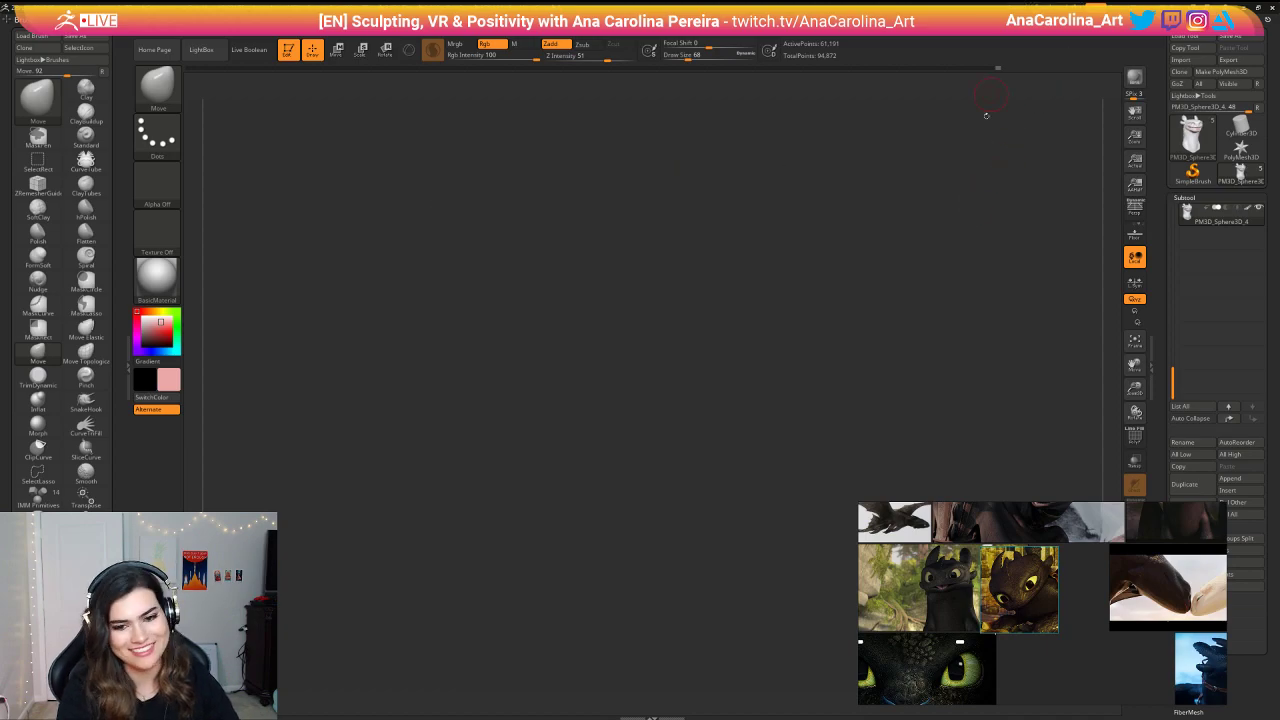
pyautogui.press('f')
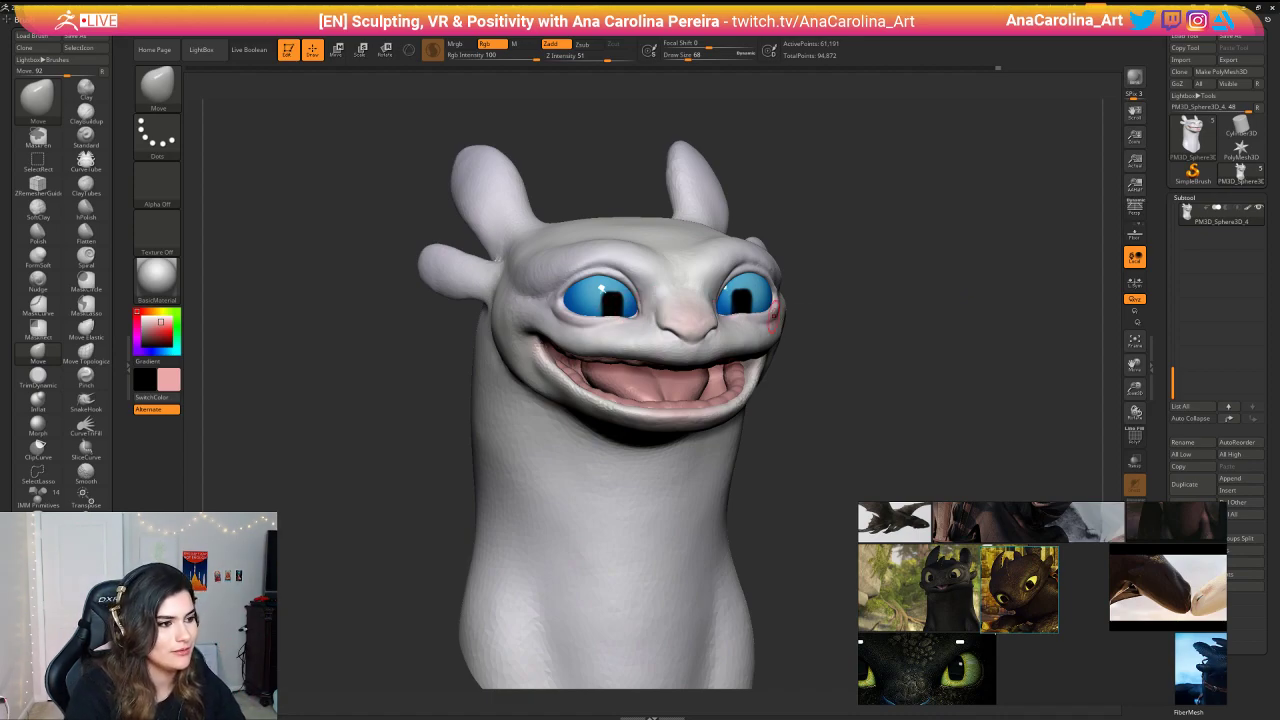
# Step: Set the Move brush's draw size to 124, show the whole reference board, and frame the full head and neck
pyautogui.moveTo(835, 335); pyautogui.dragTo(785, 405)
pyautogui.press('space')
pyautogui.click(826, 345)
pyautogui.keyDown('alt'); pyautogui.moveTo(838, 333); pyautogui.dragTo(841, 380); pyautogui.keyUp('alt')
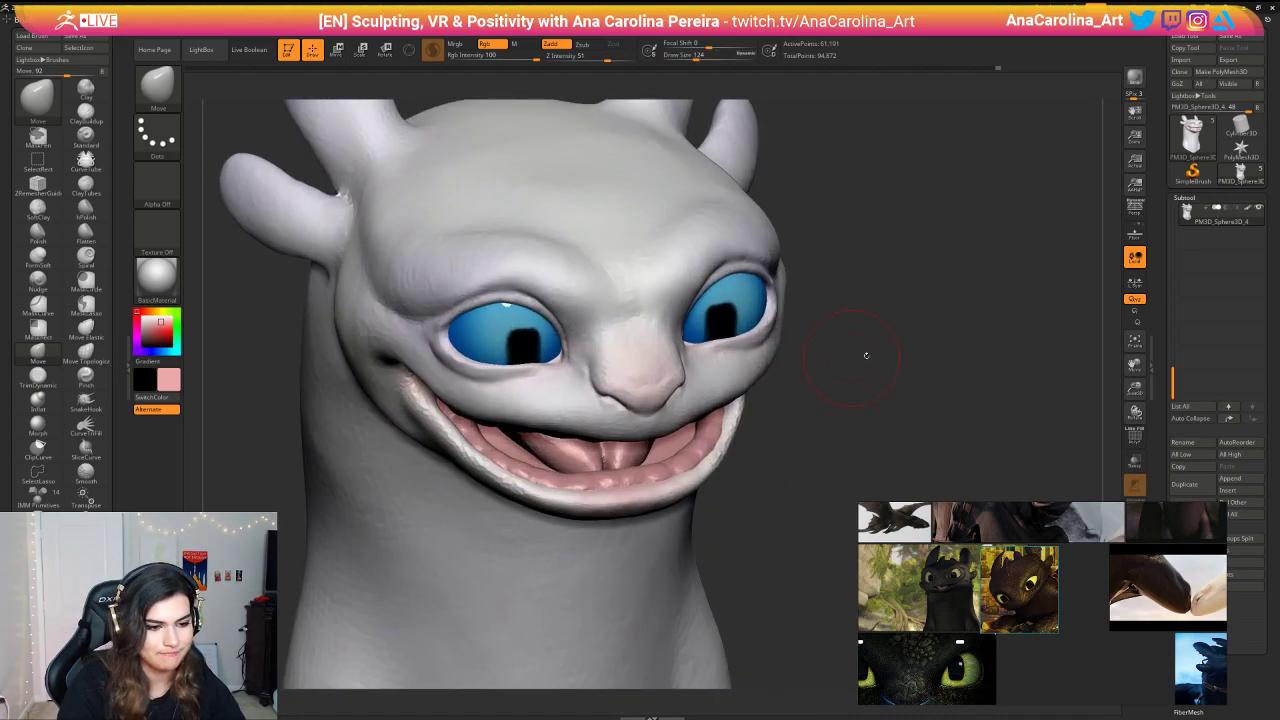
pyautogui.scroll(-3, 978, 612)
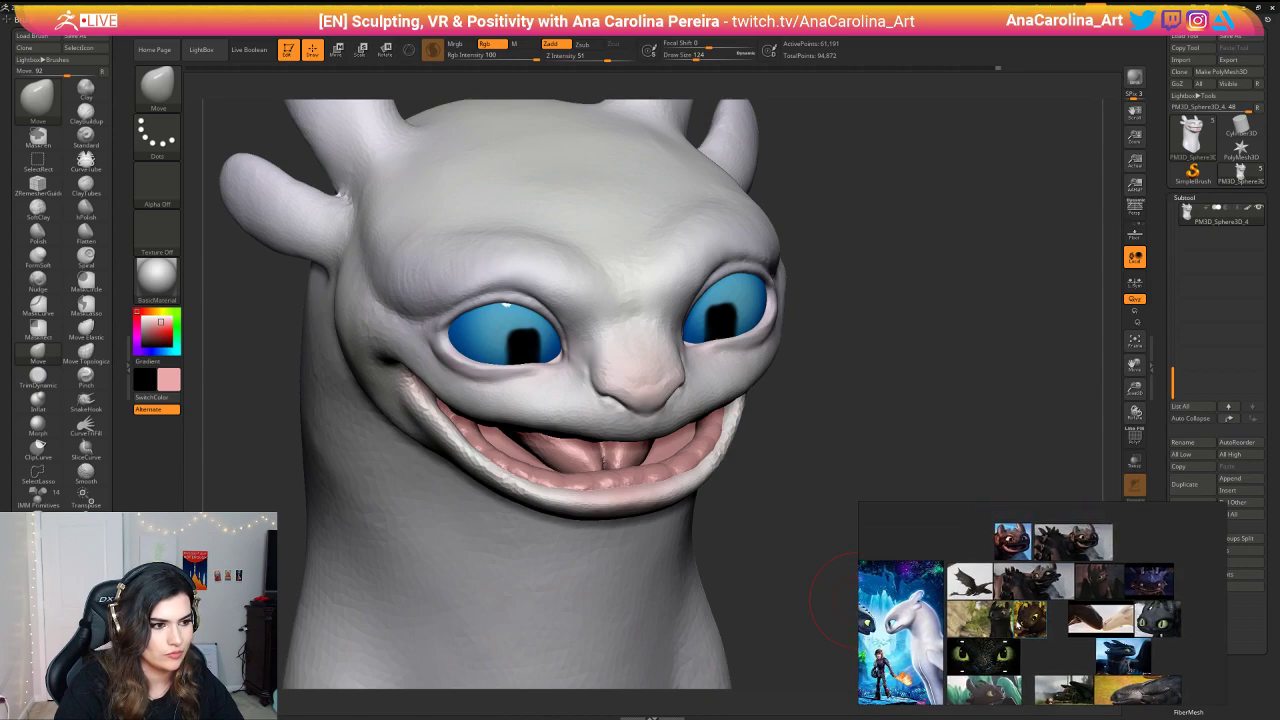
pyautogui.press('f')
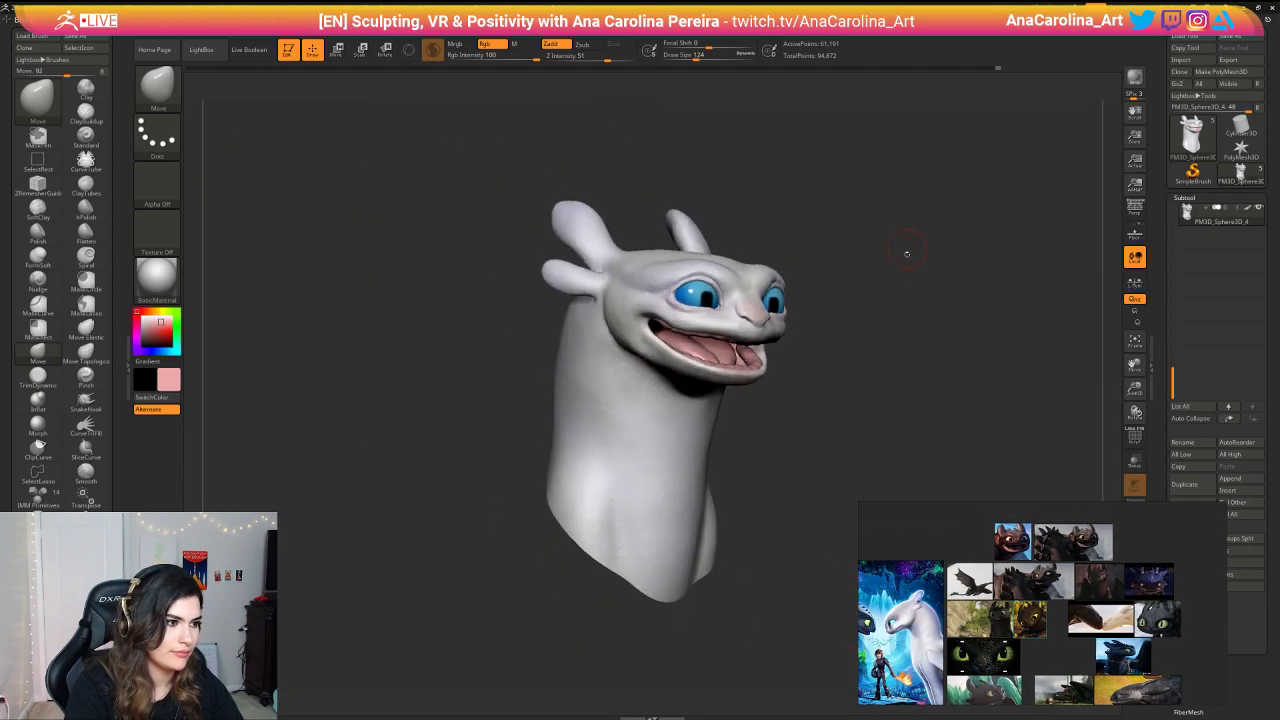
# Step: Enlarge the Move brush's draw size to 386 in profile view, and check the head from the front and three-quarter angle
pyautogui.moveTo(906, 252)
pyautogui.mouseDown()
pyautogui.moveTo(795, 258)
pyautogui.moveTo(891, 275)
pyautogui.moveTo(869, 270)
pyautogui.moveTo(921, 334)
pyautogui.moveTo(950, 294)
pyautogui.moveTo(940, 286)
pyautogui.mouseUp()
pyautogui.press('f')
pyautogui.press('space')
pyautogui.click(926, 284)
pyautogui.press('shift')
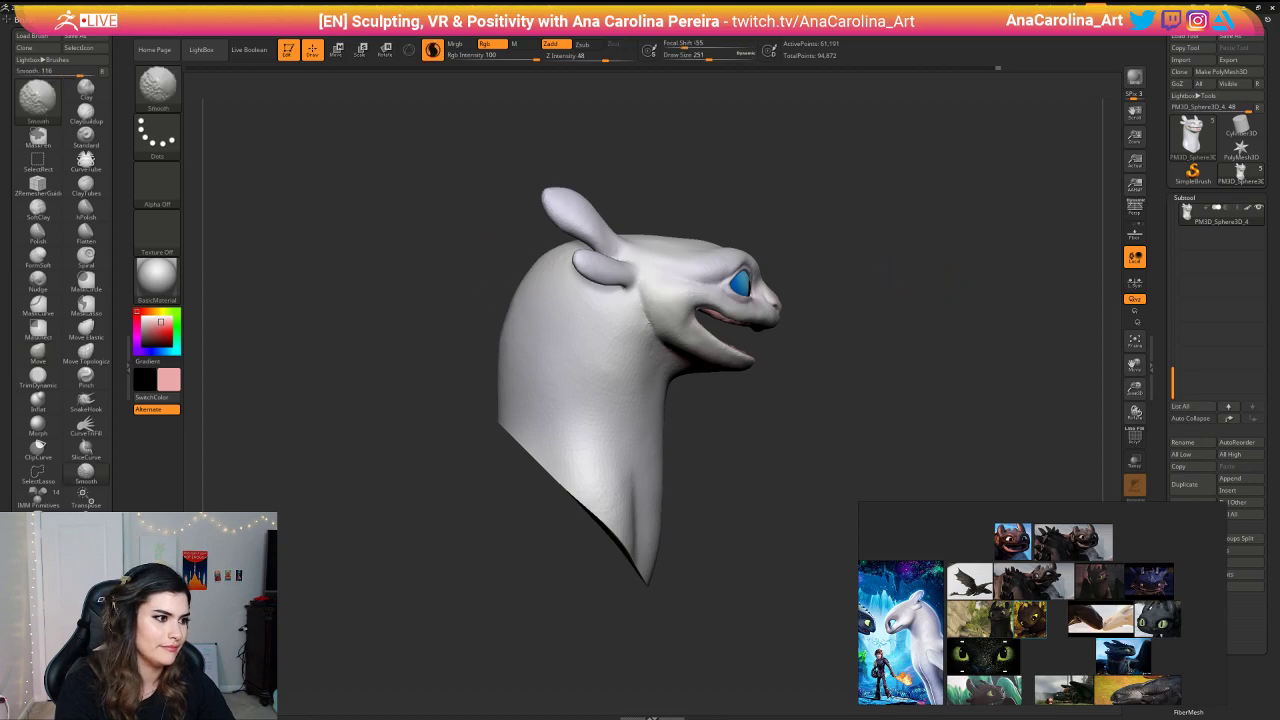
pyautogui.press('space')
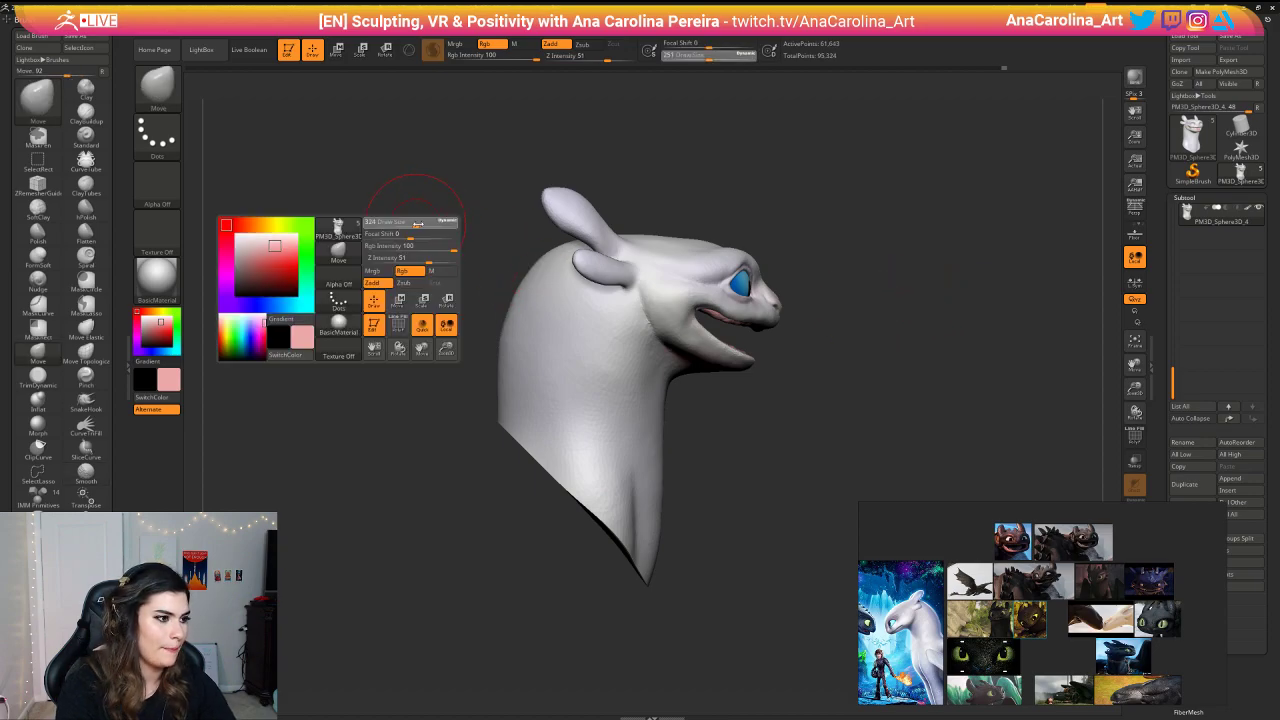
pyautogui.click(420, 221)
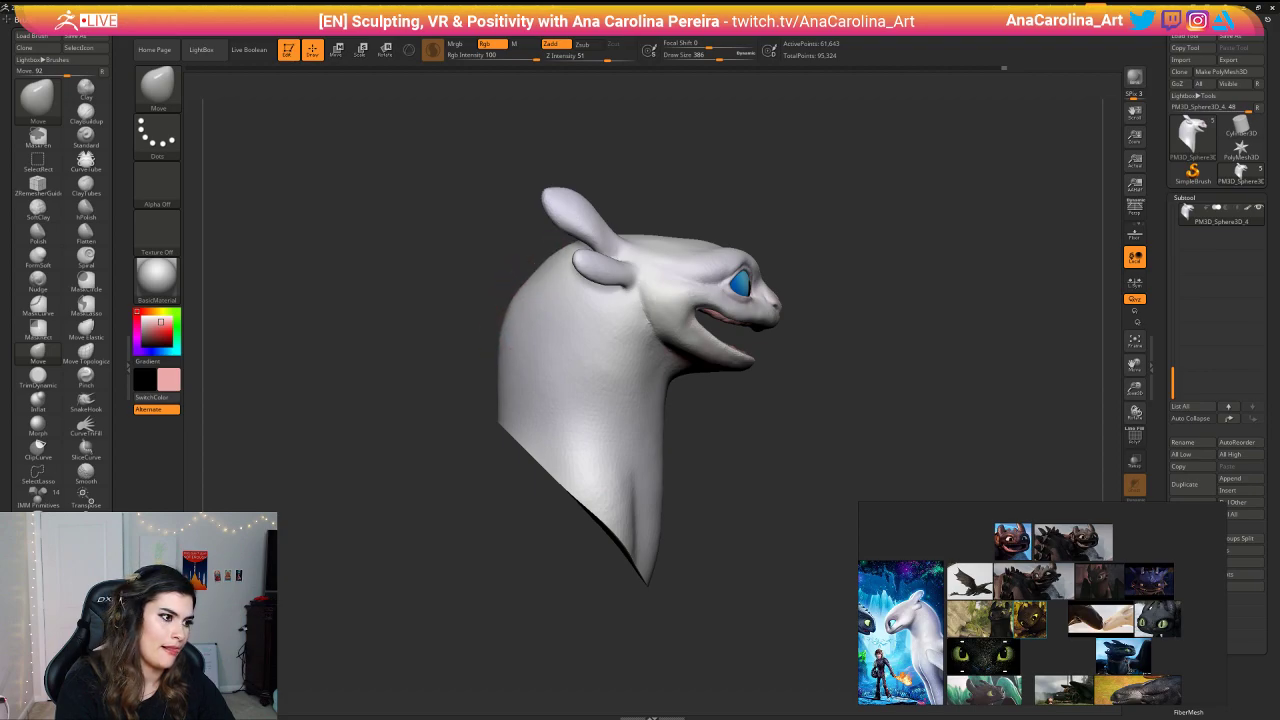
pyautogui.moveTo(492, 452)
pyautogui.mouseDown()
pyautogui.moveTo(428, 444)
pyautogui.moveTo(426, 356)
pyautogui.mouseUp()
pyautogui.moveTo(708, 314); pyautogui.dragTo(722, 338)
pyautogui.keyDown('alt'); pyautogui.moveTo(834, 288); pyautogui.dragTo(845, 340); pyautogui.keyUp('alt')
pyautogui.keyDown('alt'); pyautogui.moveTo(896, 140); pyautogui.dragTo(914, 191); pyautogui.keyUp('alt')
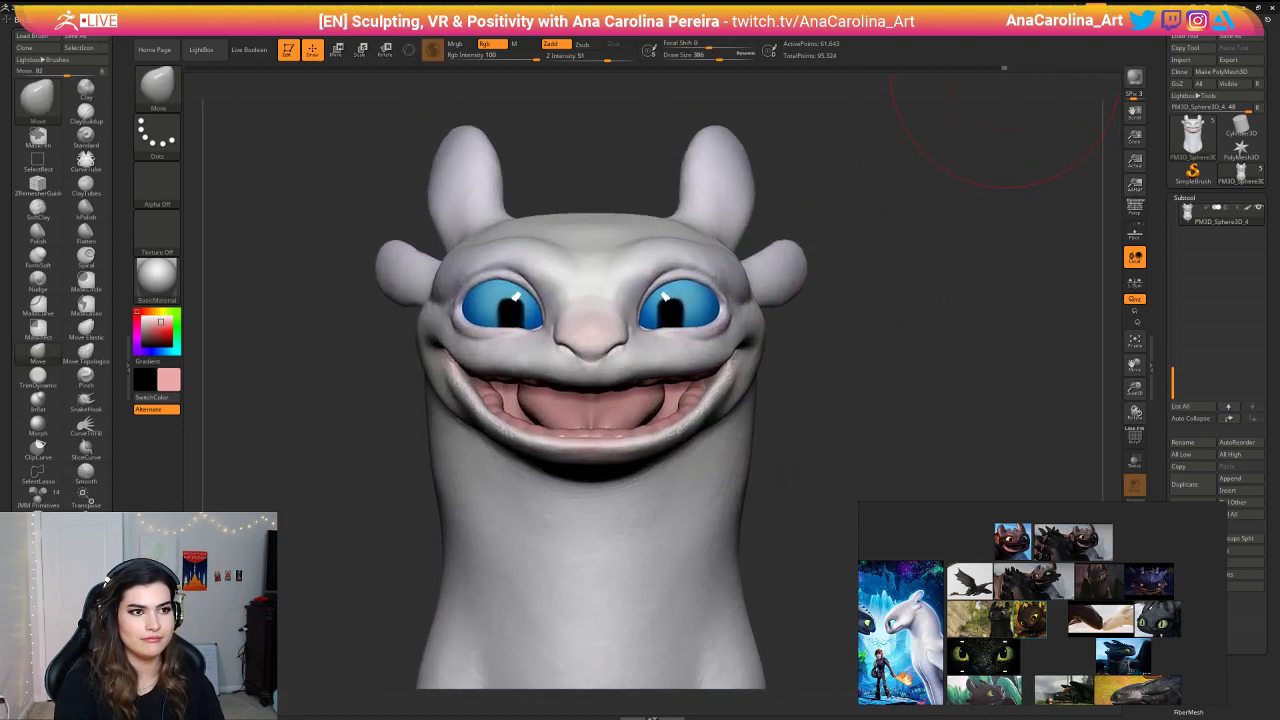
pyautogui.moveTo(1114, 152); pyautogui.dragTo(1084, 161)
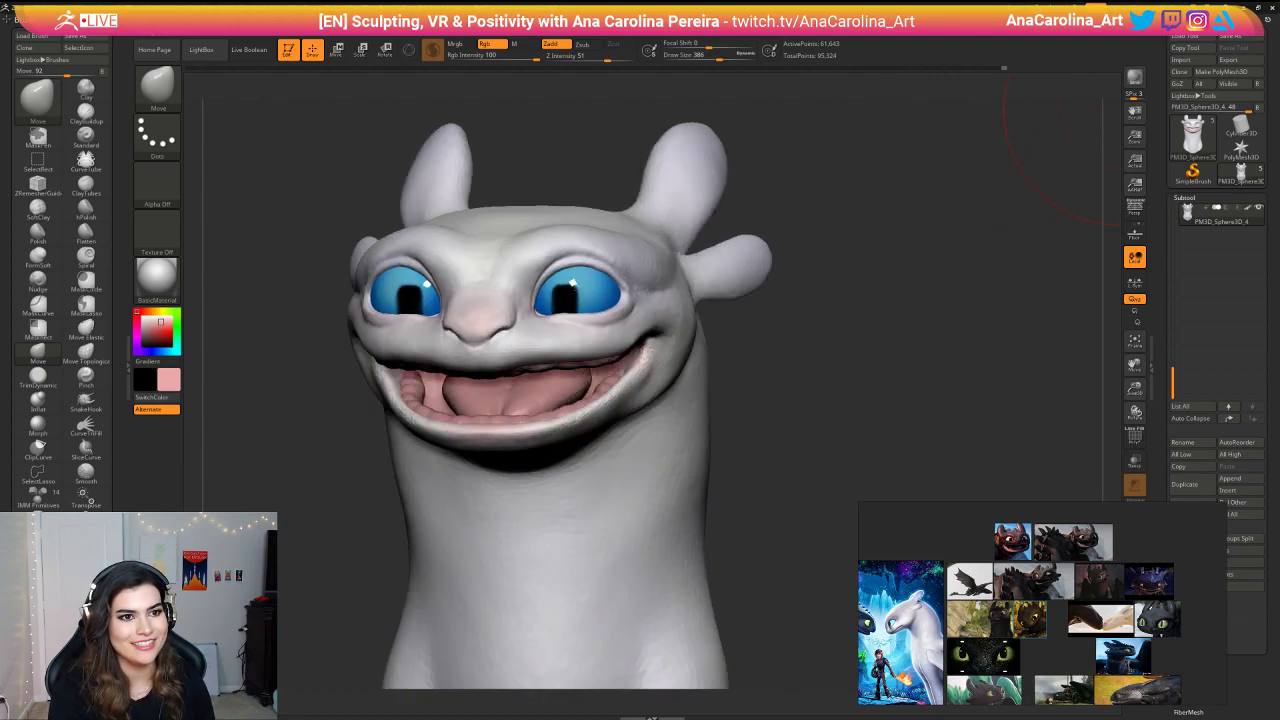
# Step: Start saving the tool as a new file and create a folder named httyd in PersonalProjects\Speedsculpts on the D: drive
pyautogui.click(1229, 36)
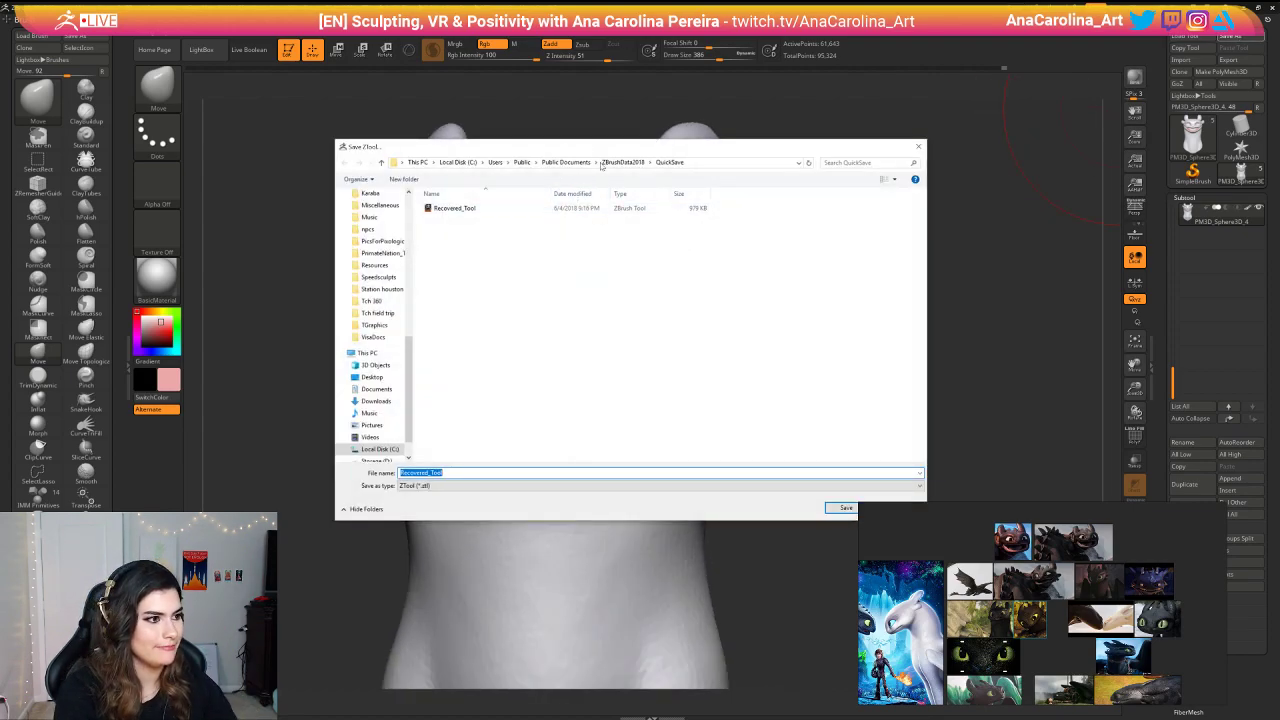
pyautogui.scroll(-1, 388, 414)
pyautogui.click(378, 425)
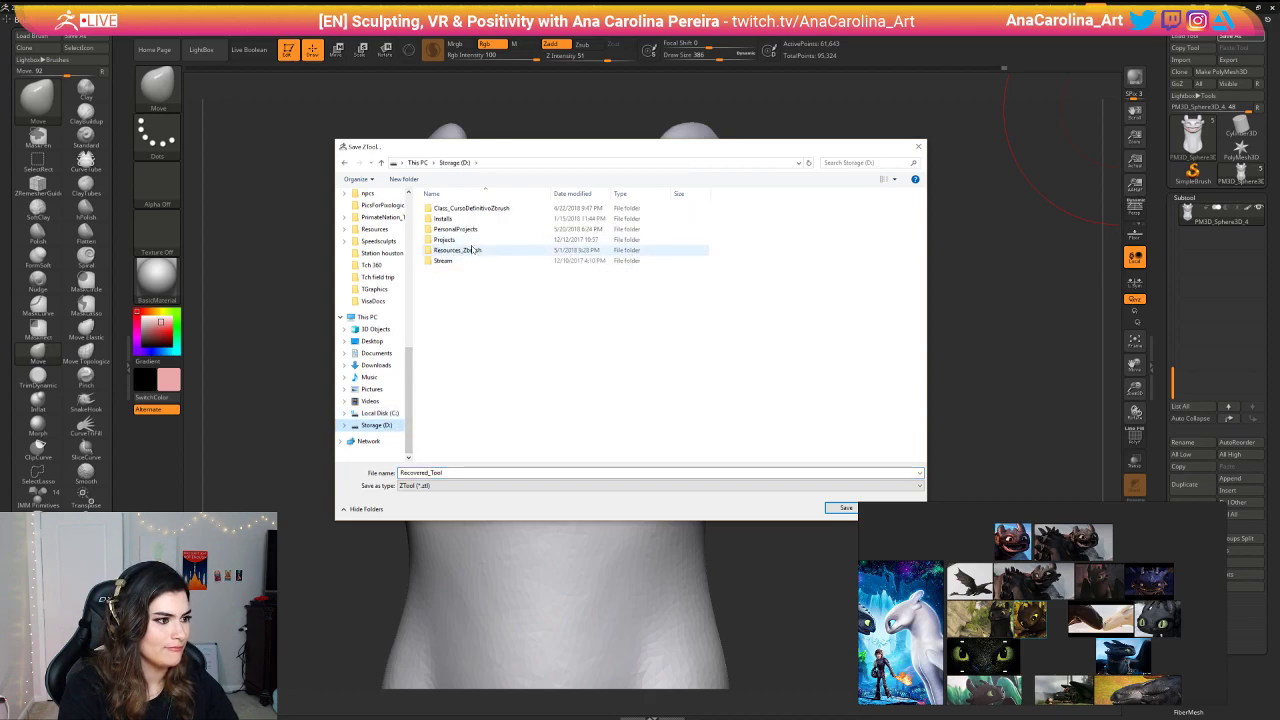
pyautogui.doubleClick(477, 230)
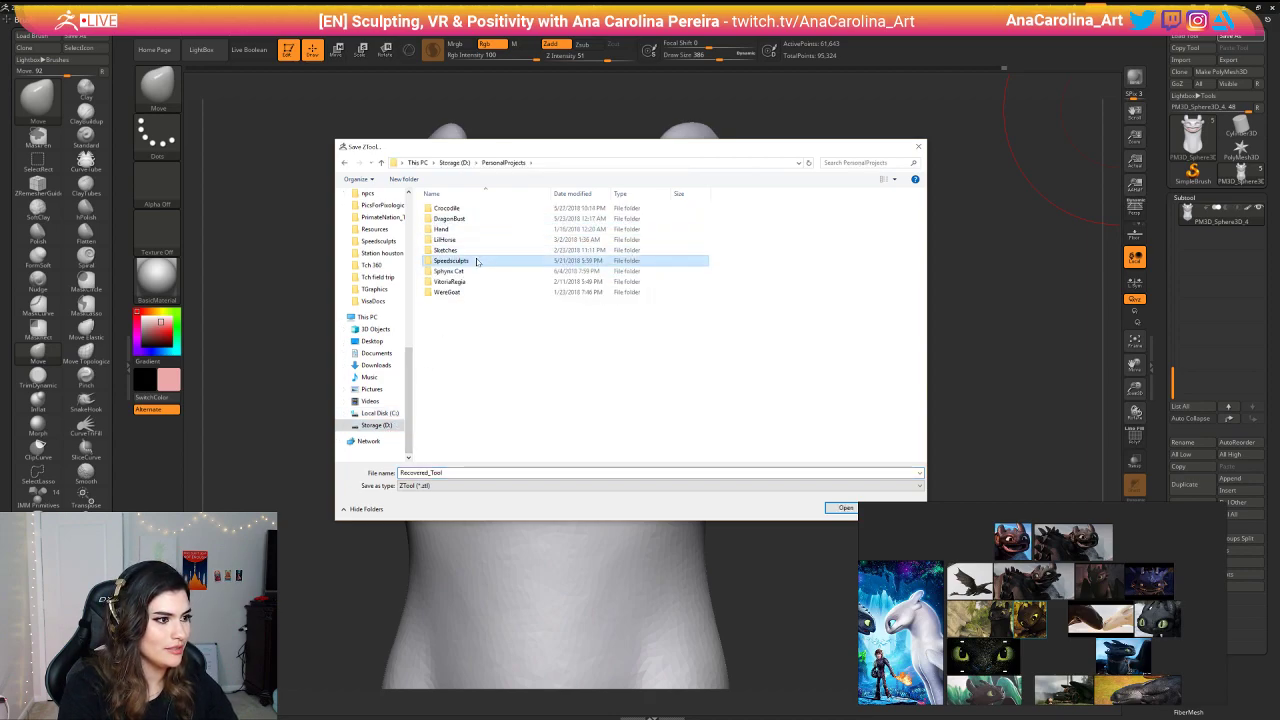
pyautogui.doubleClick(478, 260)
pyautogui.rightClick(477, 435)
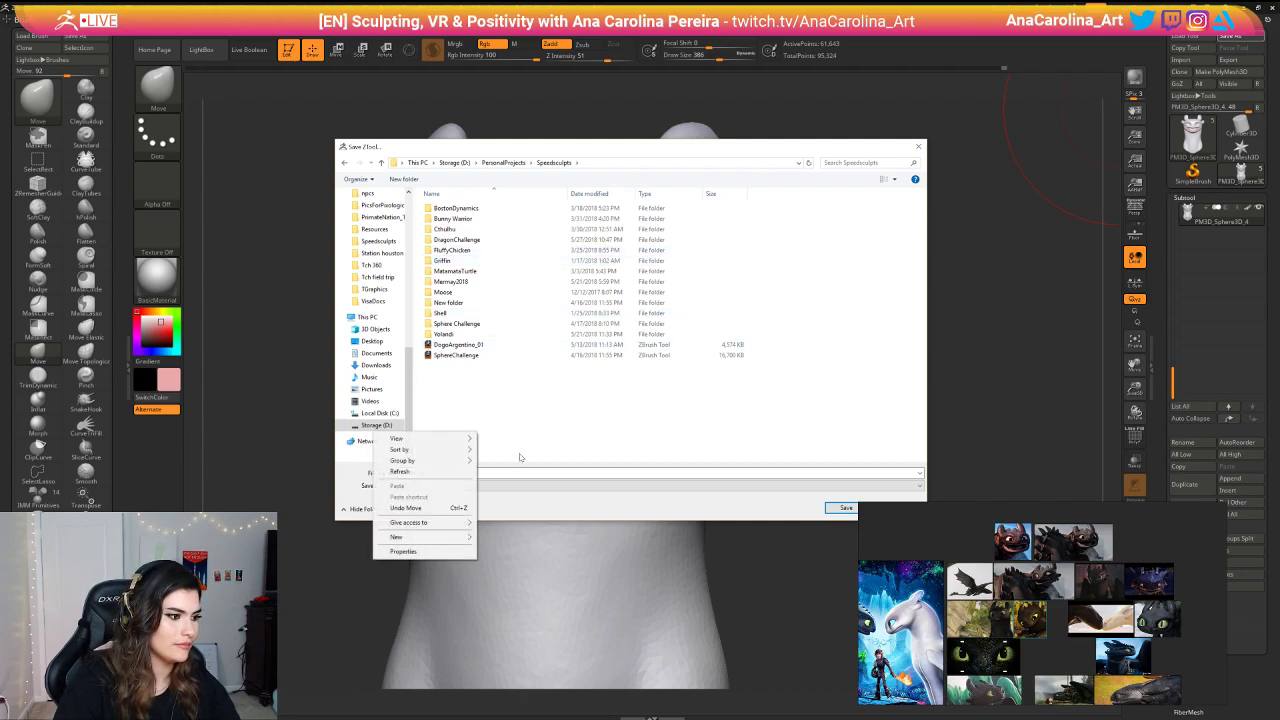
pyautogui.click(492, 539)
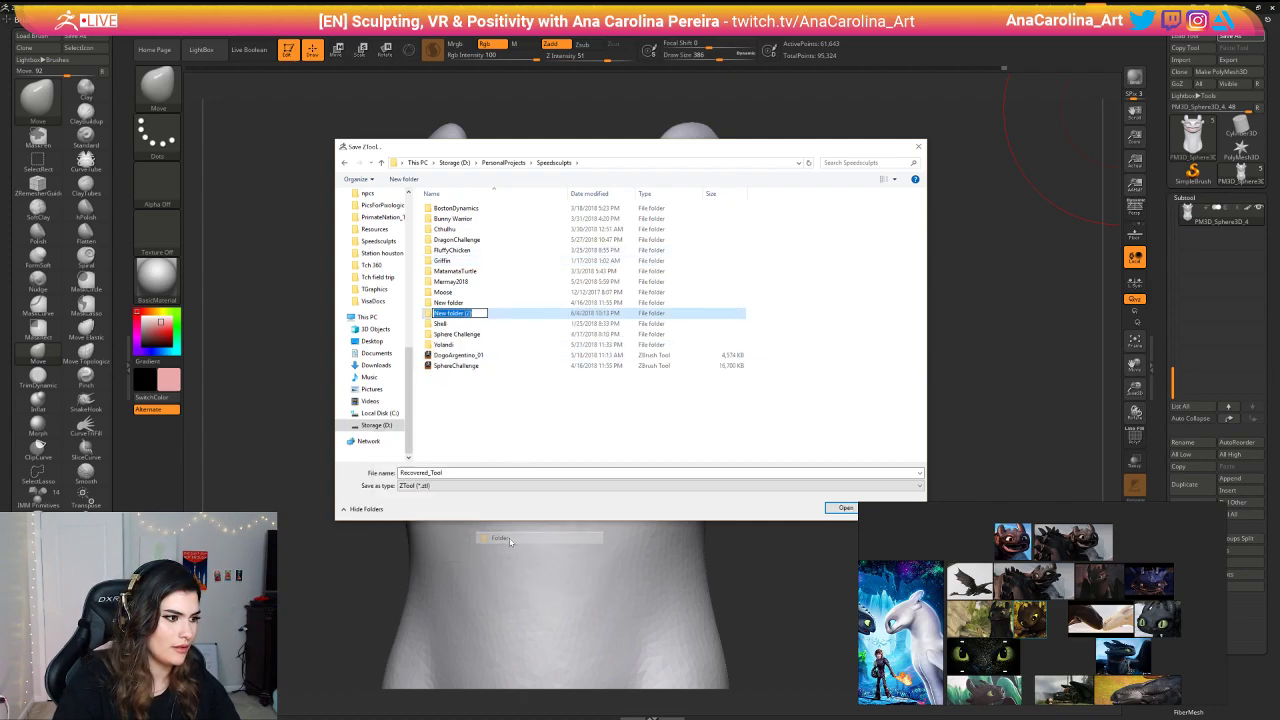
pyautogui.write('Ntt')
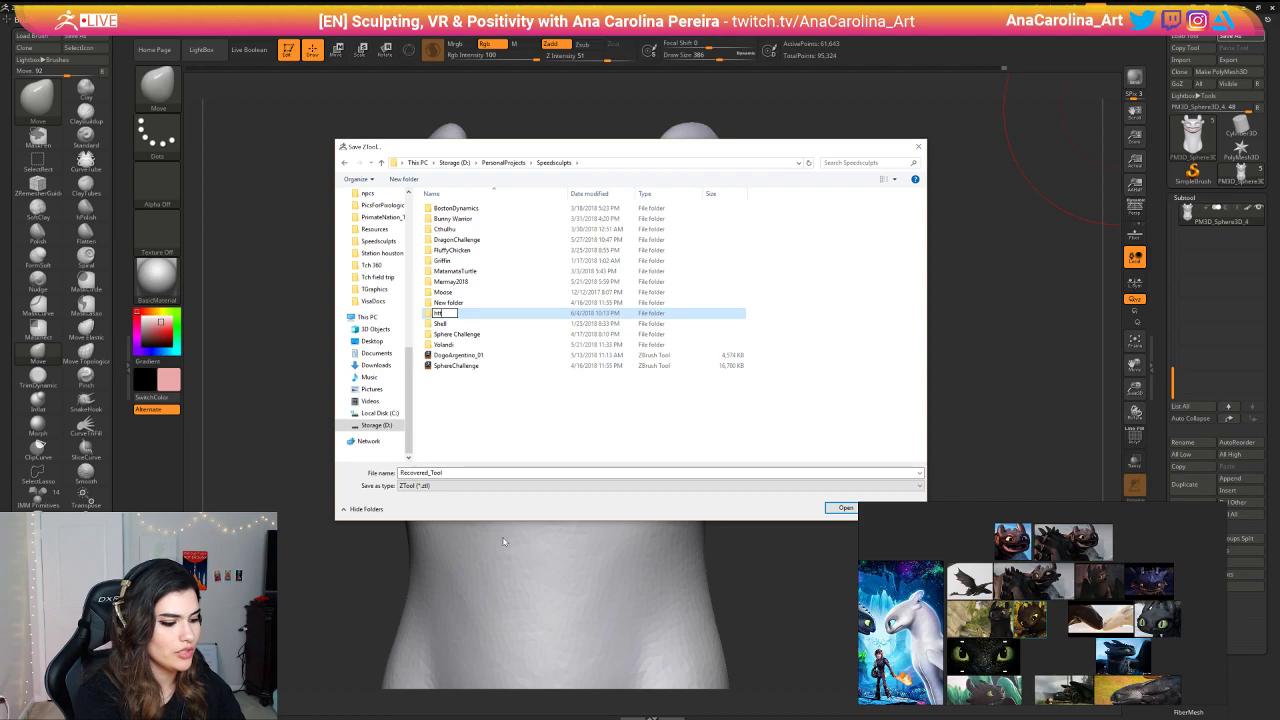
pyautogui.press('Return')
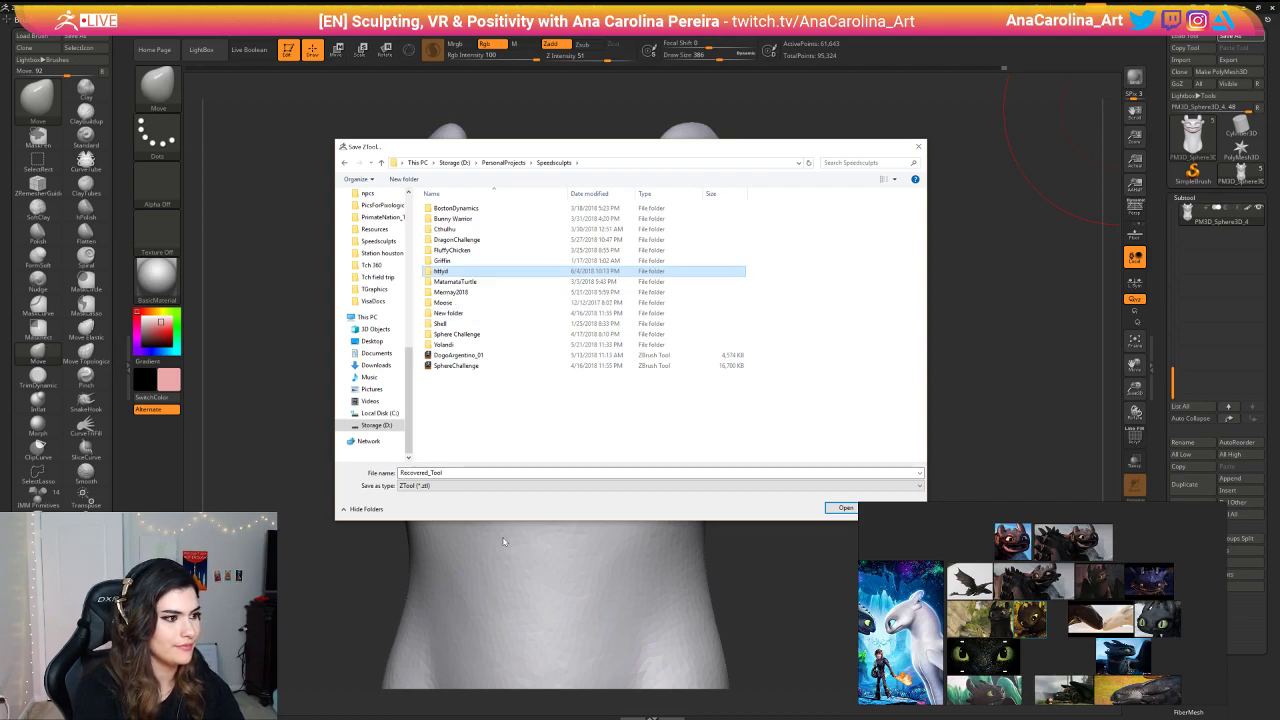
# Step: Save the tool as httyd_01 inside the new httyd folder
pyautogui.doubleClick(446, 272)
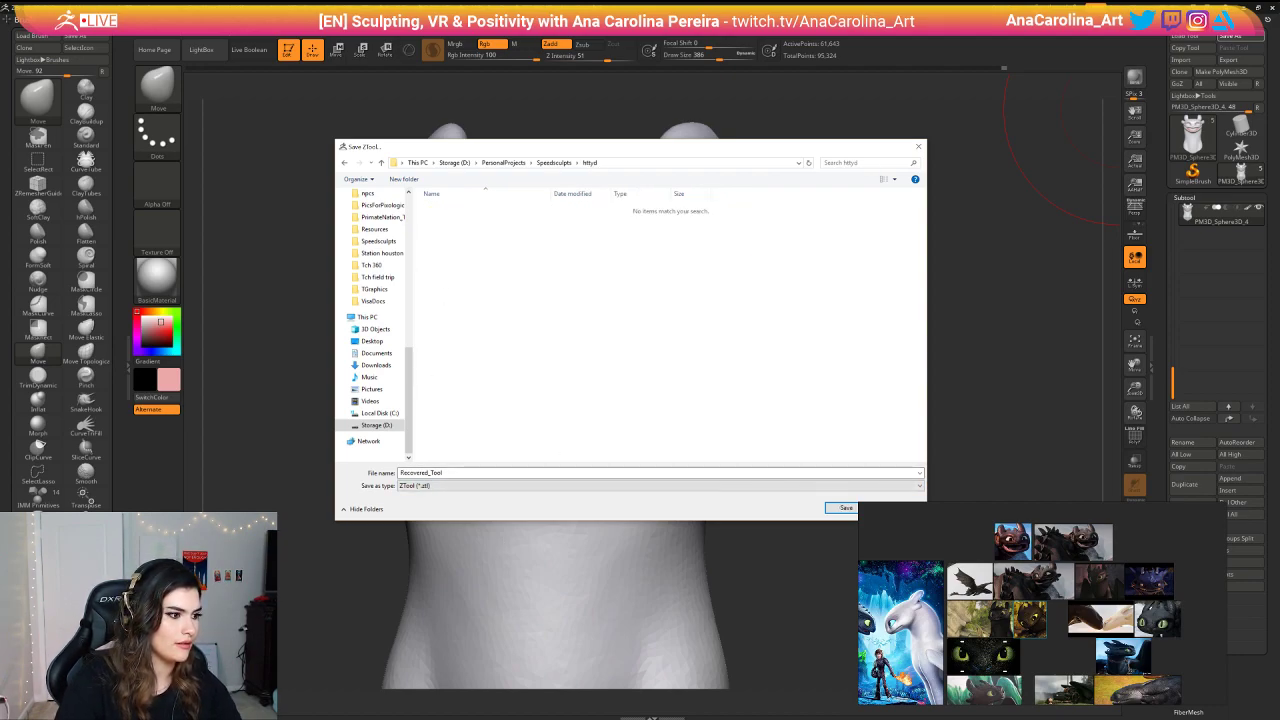
pyautogui.doubleClick(422, 472)
pyautogui.write('httyd_01')
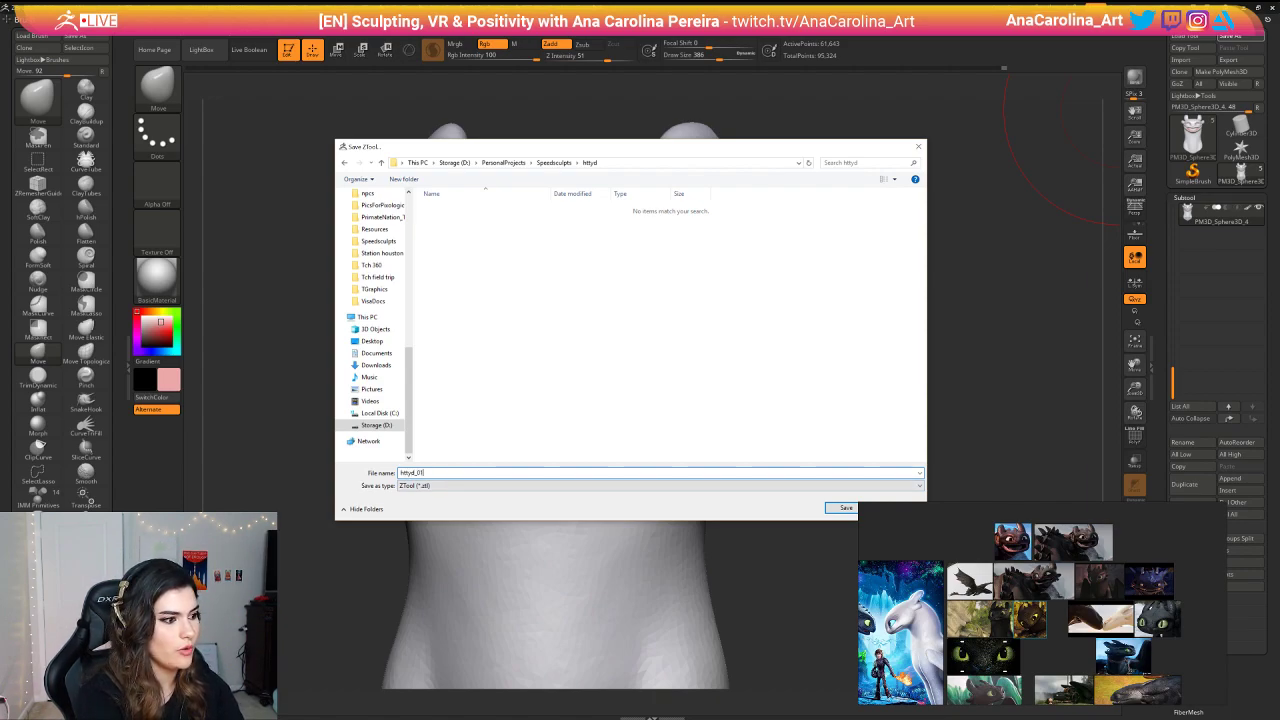
pyautogui.press('Return')
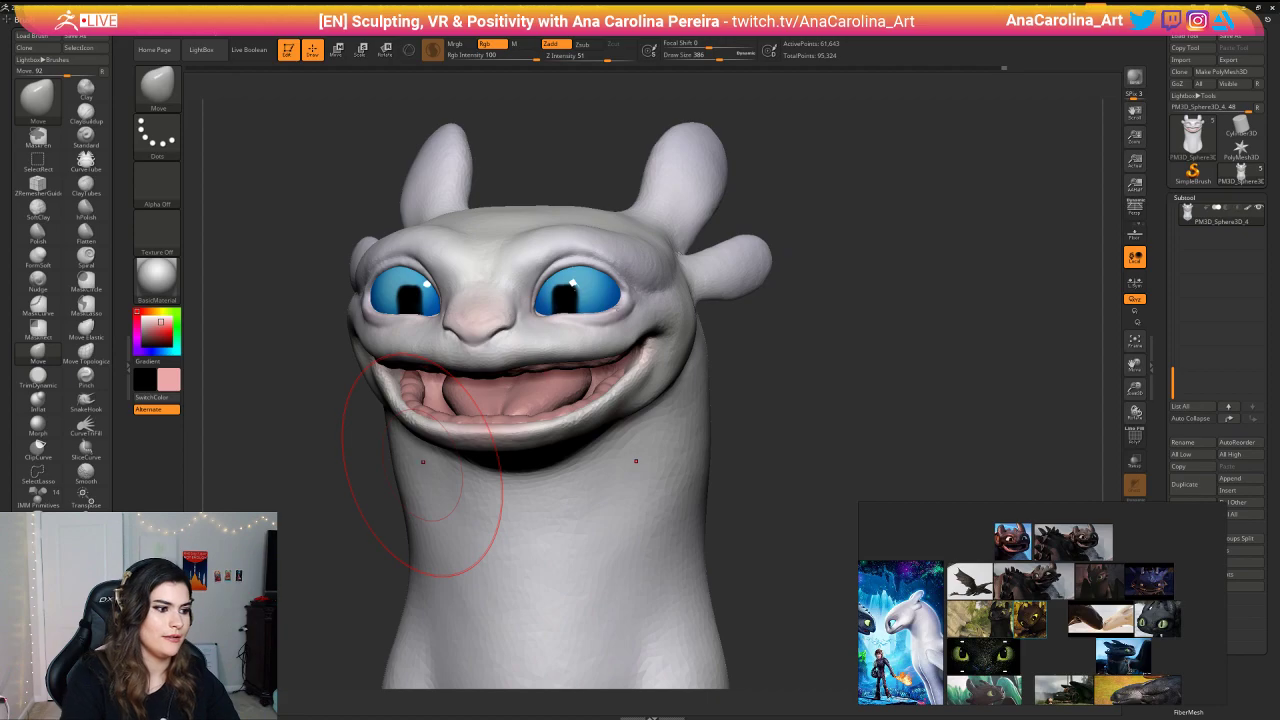
# Step: Reduce the Move brush's draw size to 305 and bring the head back to a front view
pyautogui.moveTo(752, 398); pyautogui.dragTo(946, 384)
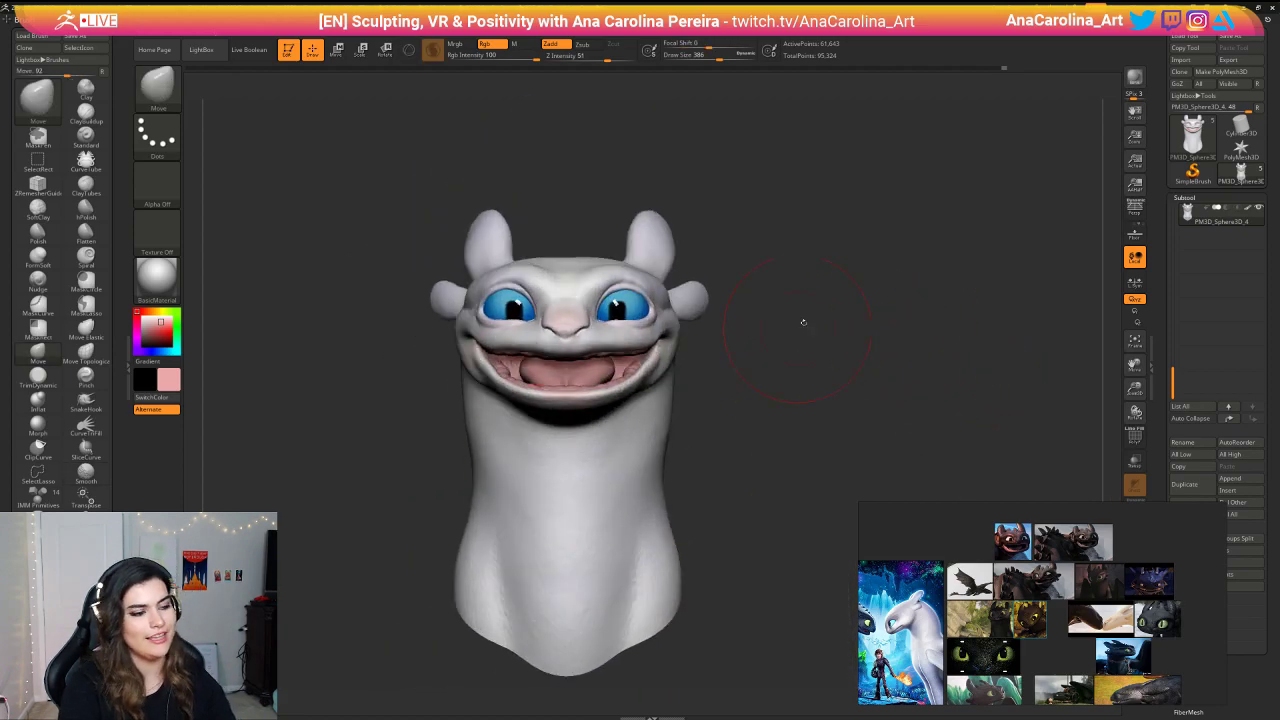
pyautogui.moveTo(820, 312); pyautogui.dragTo(885, 370)
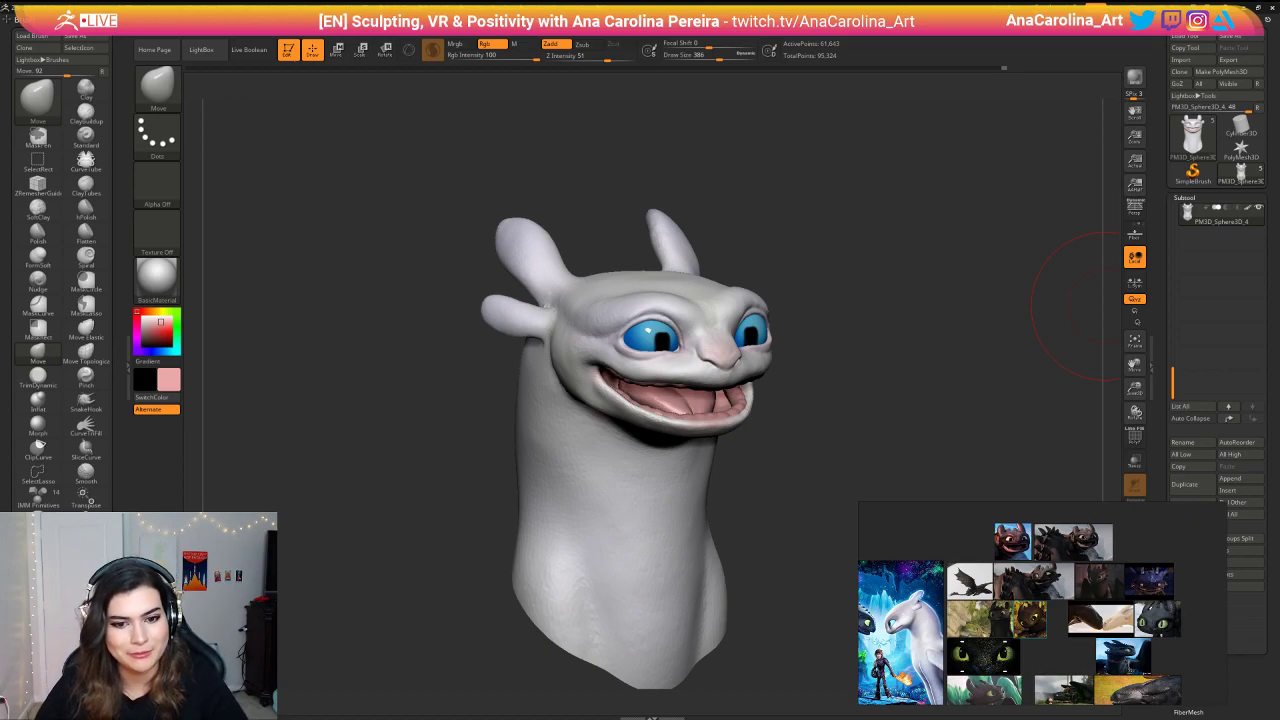
pyautogui.moveTo(746, 485); pyautogui.dragTo(720, 490)
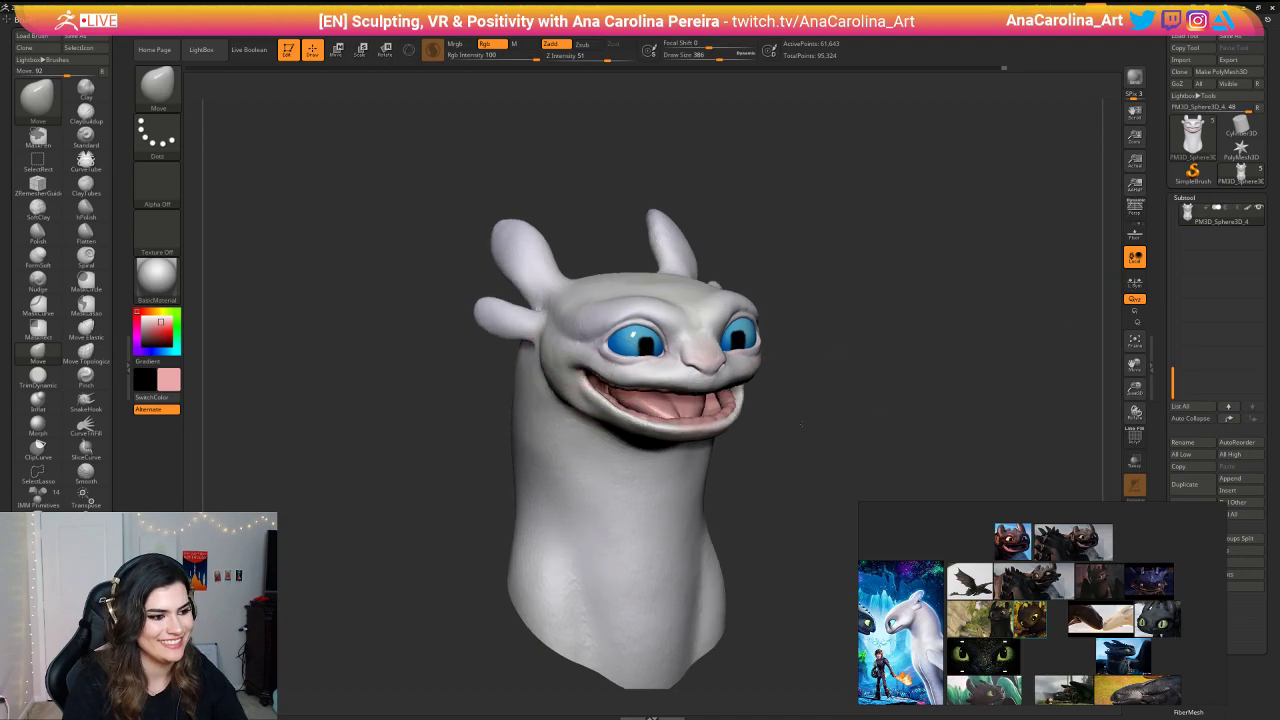
pyautogui.press('space')
pyautogui.moveTo(806, 427); pyautogui.dragTo(617, 184)
pyautogui.moveTo(780, 300)
pyautogui.mouseDown()
pyautogui.moveTo(790, 440)
pyautogui.moveTo(791, 377)
pyautogui.moveTo(810, 453)
pyautogui.mouseUp()
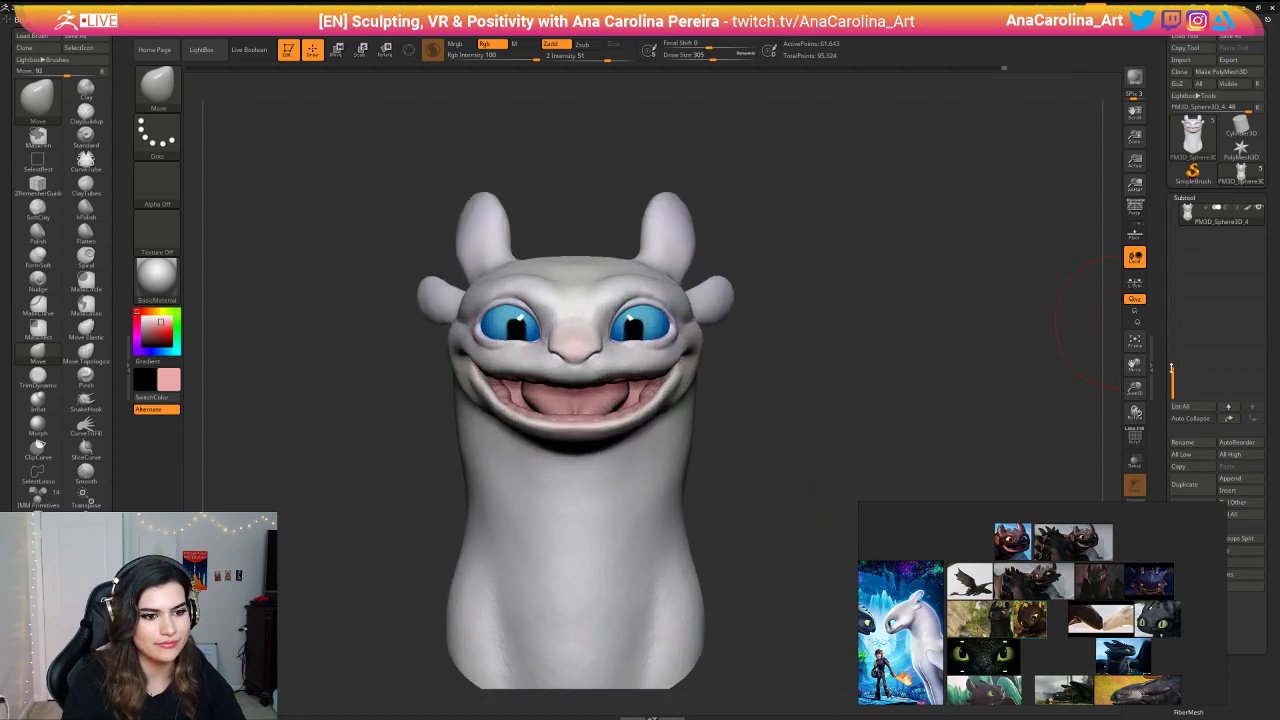
# Step: Duplicate the head subtool, move the reference board clear of the controls, and turn on Solo mode
pyautogui.click(1184, 484)
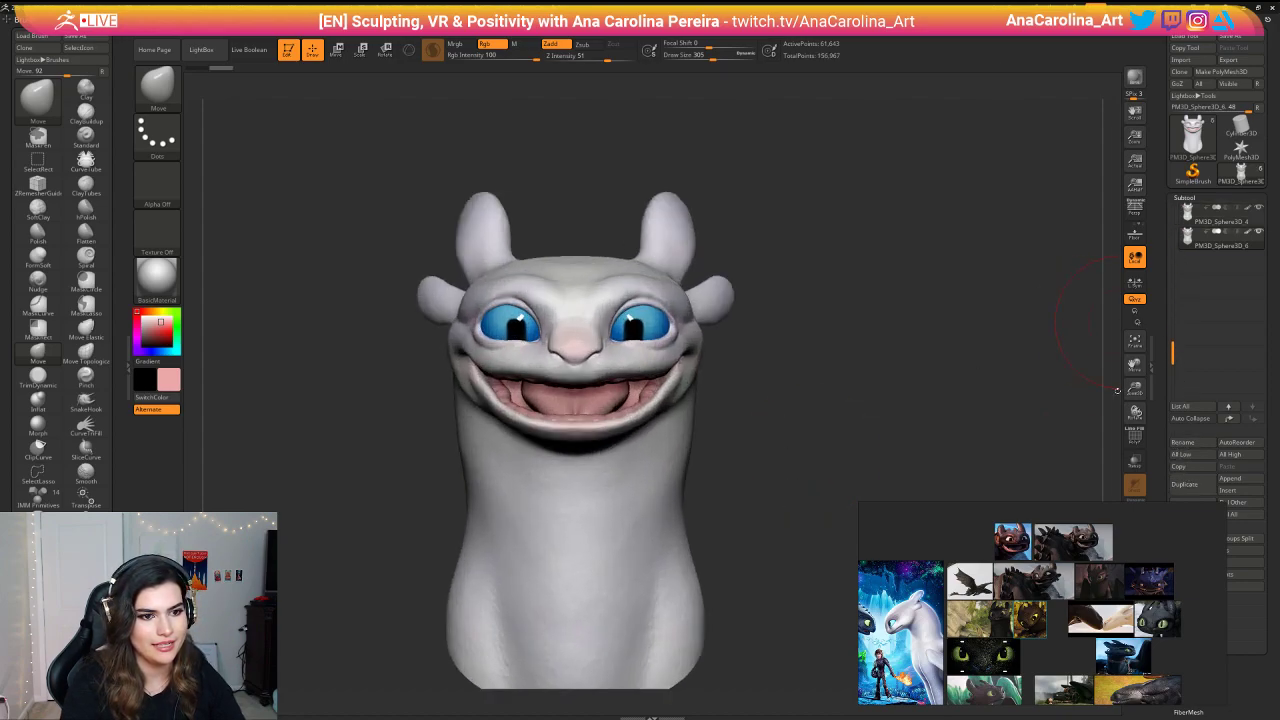
pyautogui.moveTo(1169, 503); pyautogui.dragTo(1148, 342)
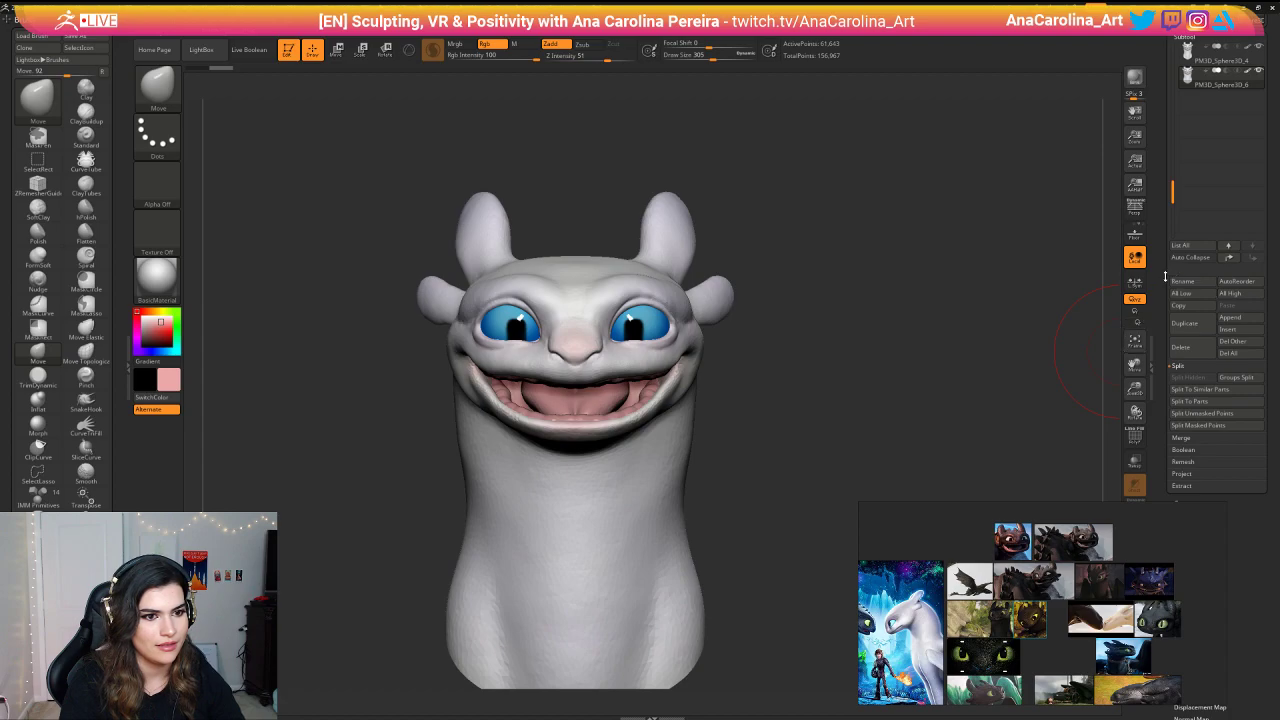
pyautogui.moveTo(1161, 424); pyautogui.dragTo(1140, 384)
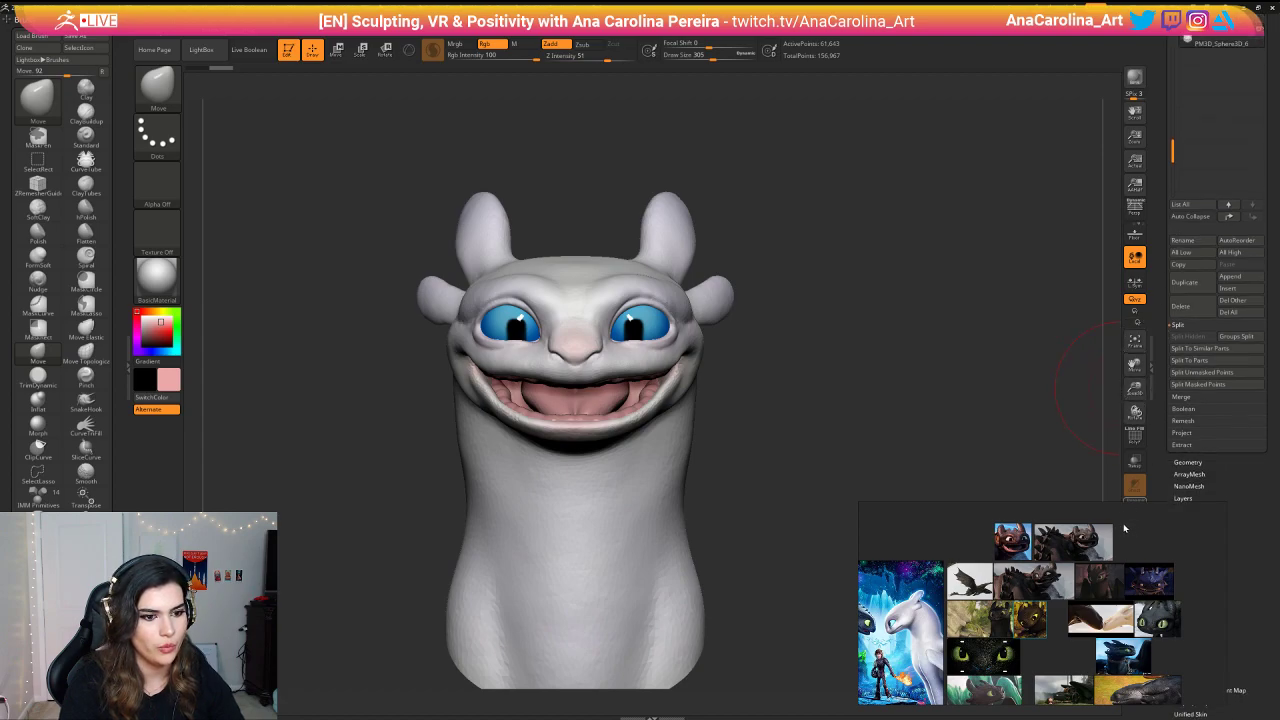
pyautogui.moveTo(1120, 525)
pyautogui.mouseDown(button='right')
pyautogui.moveTo(1107, 594)
pyautogui.moveTo(1105, 540)
pyautogui.mouseUp(button='right')
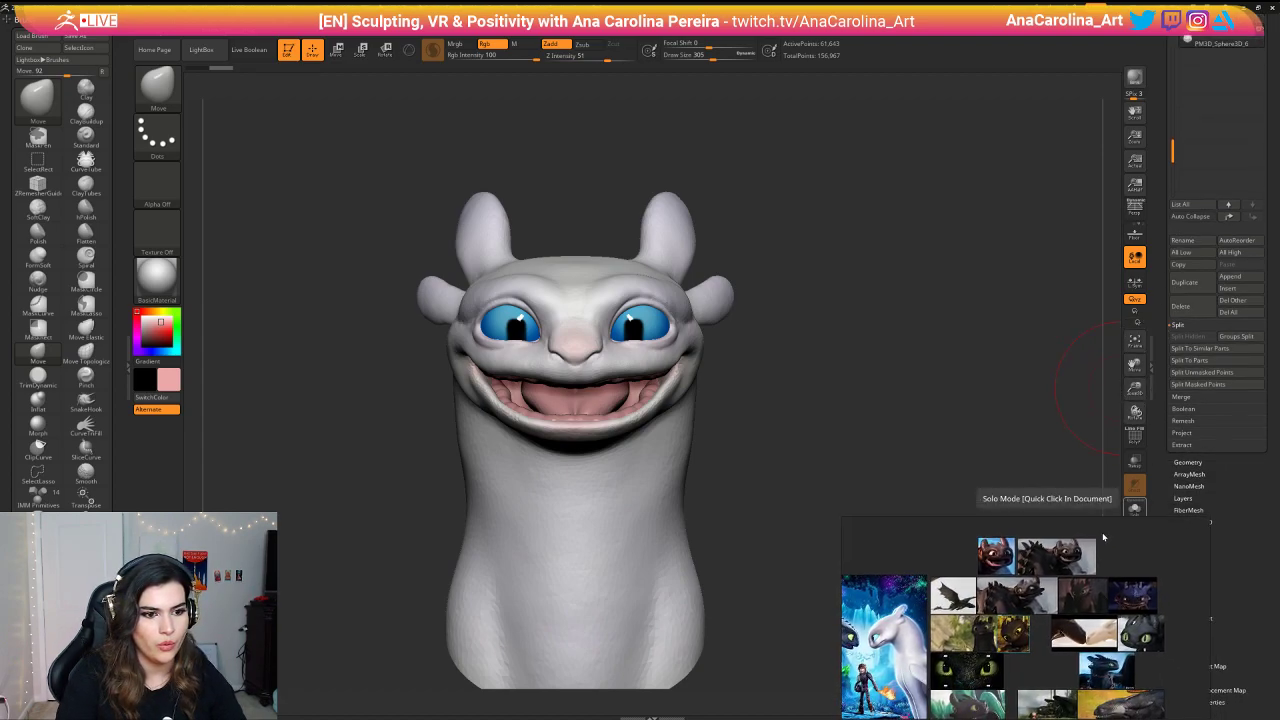
pyautogui.click(1134, 507)
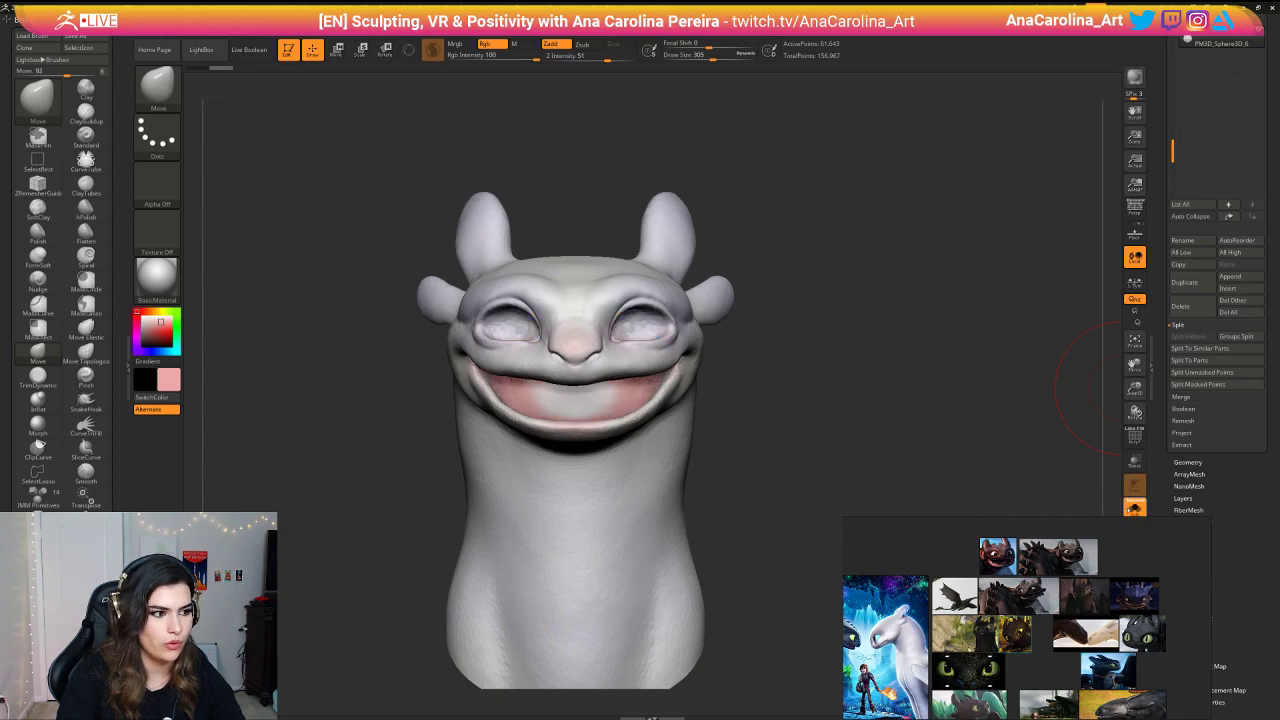
# Step: Reduce the draw size to 94 and switch to the ZRemesherGuides brush, with the face in a close three-quarter view
pyautogui.moveTo(600, 376); pyautogui.dragTo(740, 390, button='right')
pyautogui.press('space')
pyautogui.moveTo(757, 370); pyautogui.dragTo(736, 370)
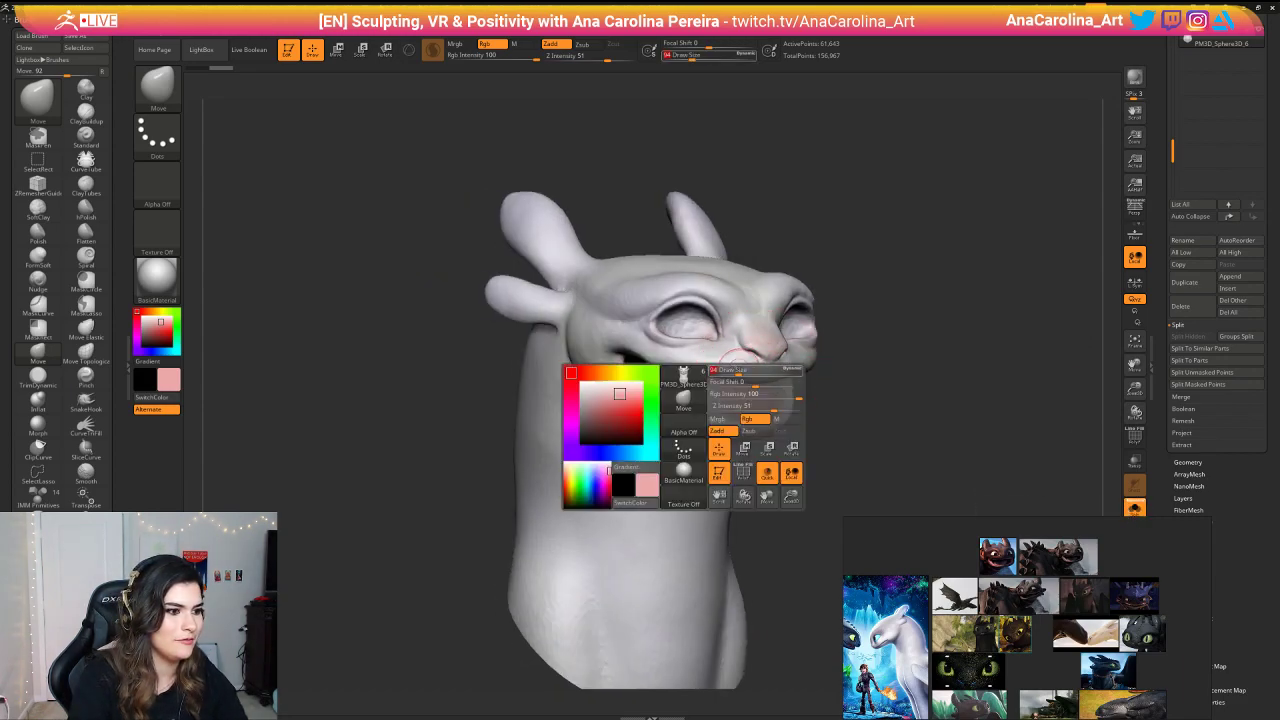
pyautogui.moveTo(860, 400)
pyautogui.keyDown('ctrl'); pyautogui.mouseDown(button='right')
pyautogui.moveTo(1095, 433)
pyautogui.moveTo(720, 390)
pyautogui.mouseUp(button='right'); pyautogui.keyUp('ctrl')
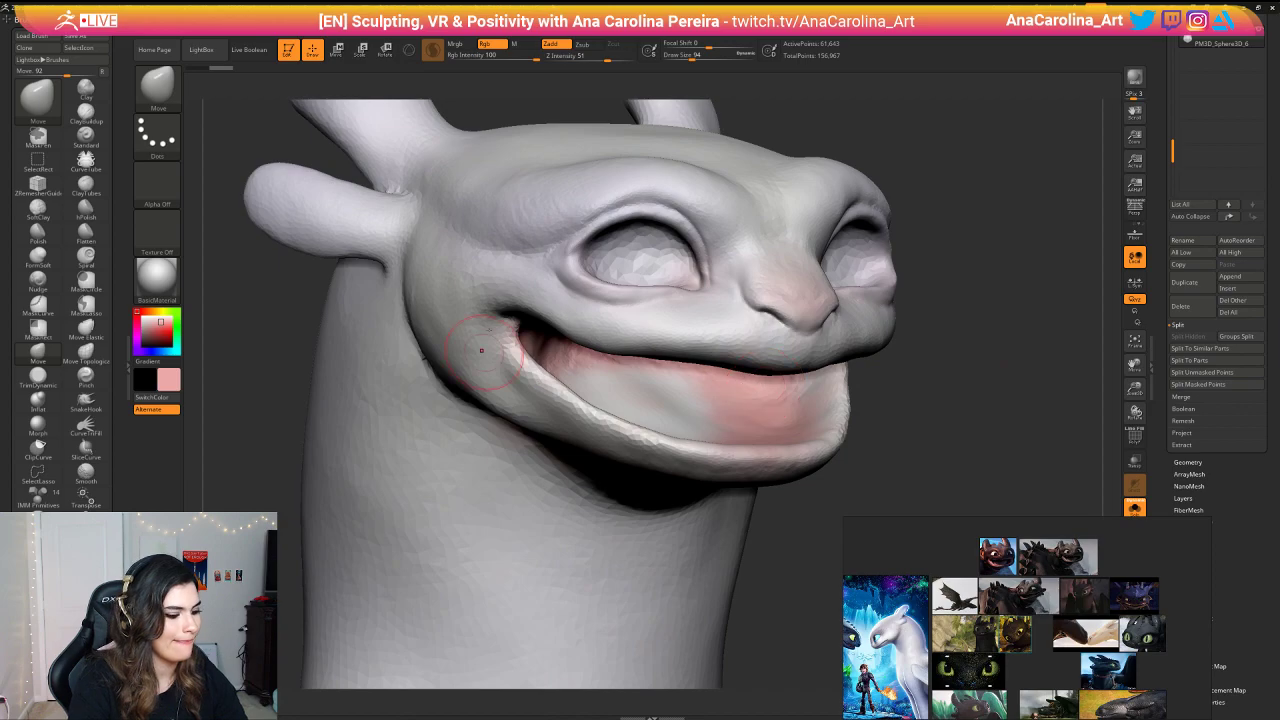
pyautogui.press('b')
pyautogui.press('z')
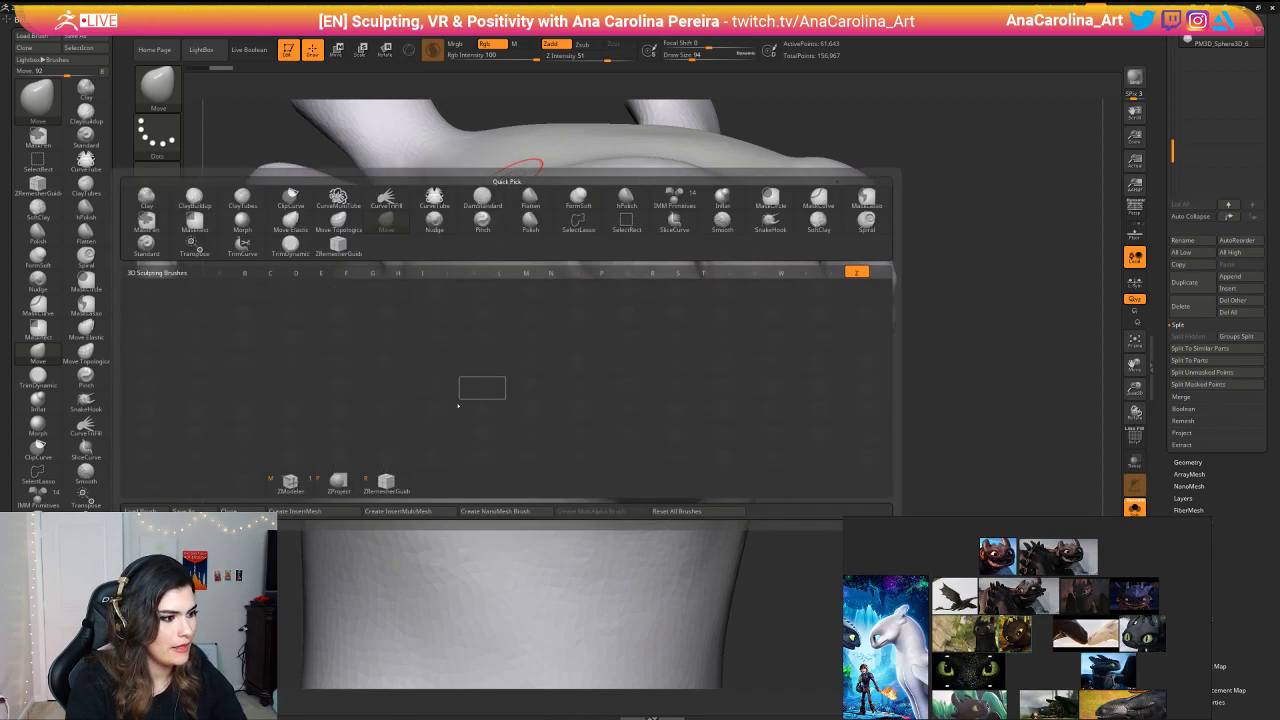
pyautogui.click(383, 487)
# Step: Reduce the brush's draw size and draw a guide curve along the upper rim of the eye socket, from outer to inner corner
pyautogui.rightClick(674, 280)
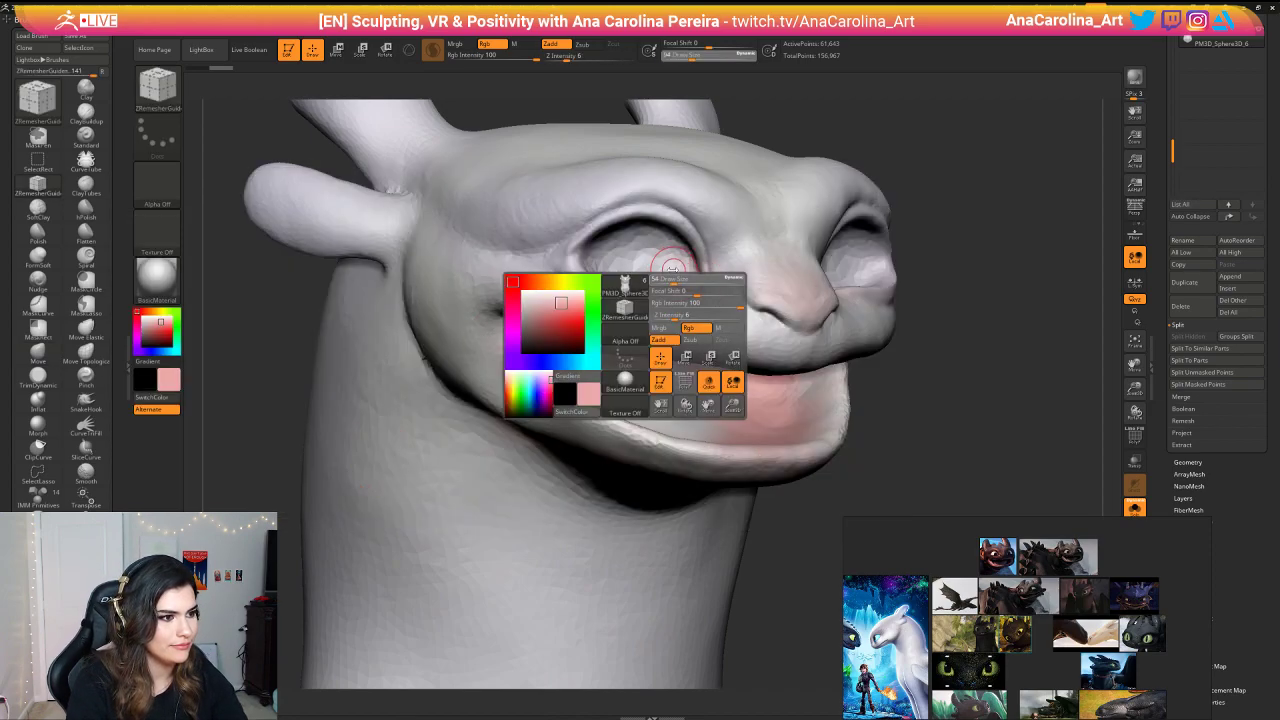
pyautogui.moveTo(570, 249); pyautogui.dragTo(620, 201)
pyautogui.keyDown('ctrl'); pyautogui.moveTo(671, 166); pyautogui.dragTo(935, 115, button='right'); pyautogui.keyUp('ctrl')
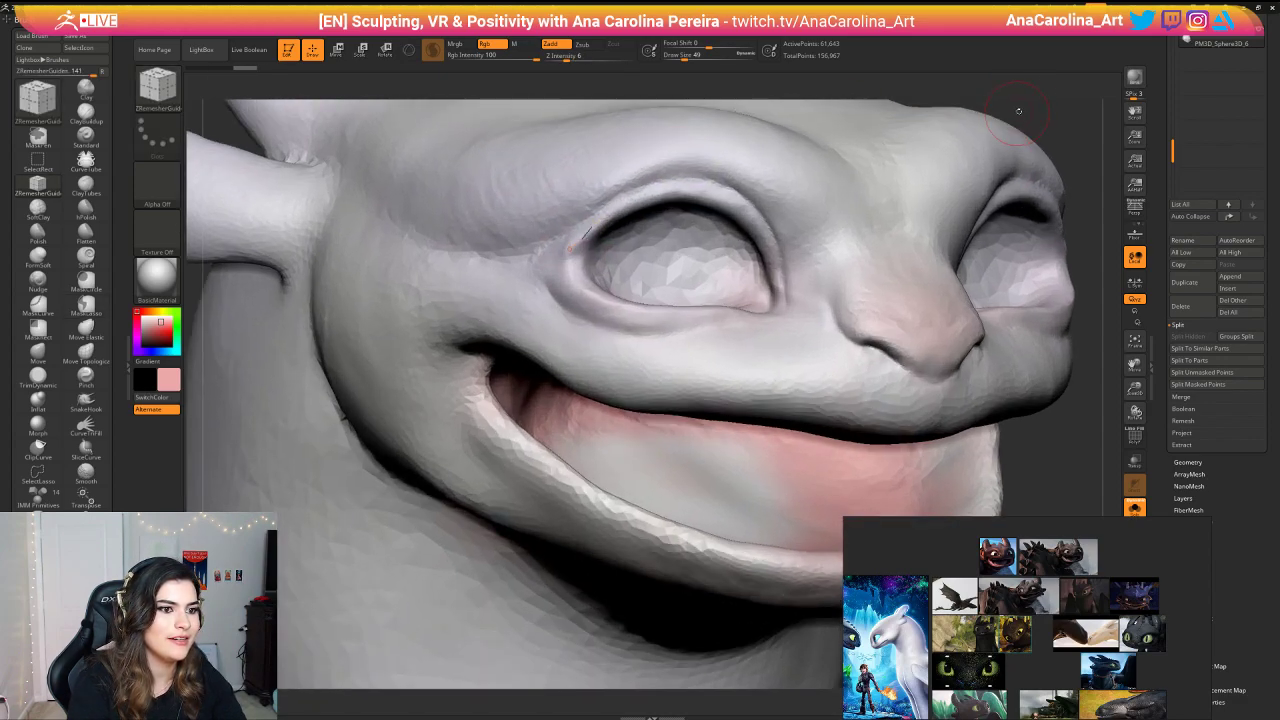
pyautogui.keyDown('alt'); pyautogui.moveTo(1019, 111); pyautogui.dragTo(960, 111, button='right'); pyautogui.keyUp('alt')
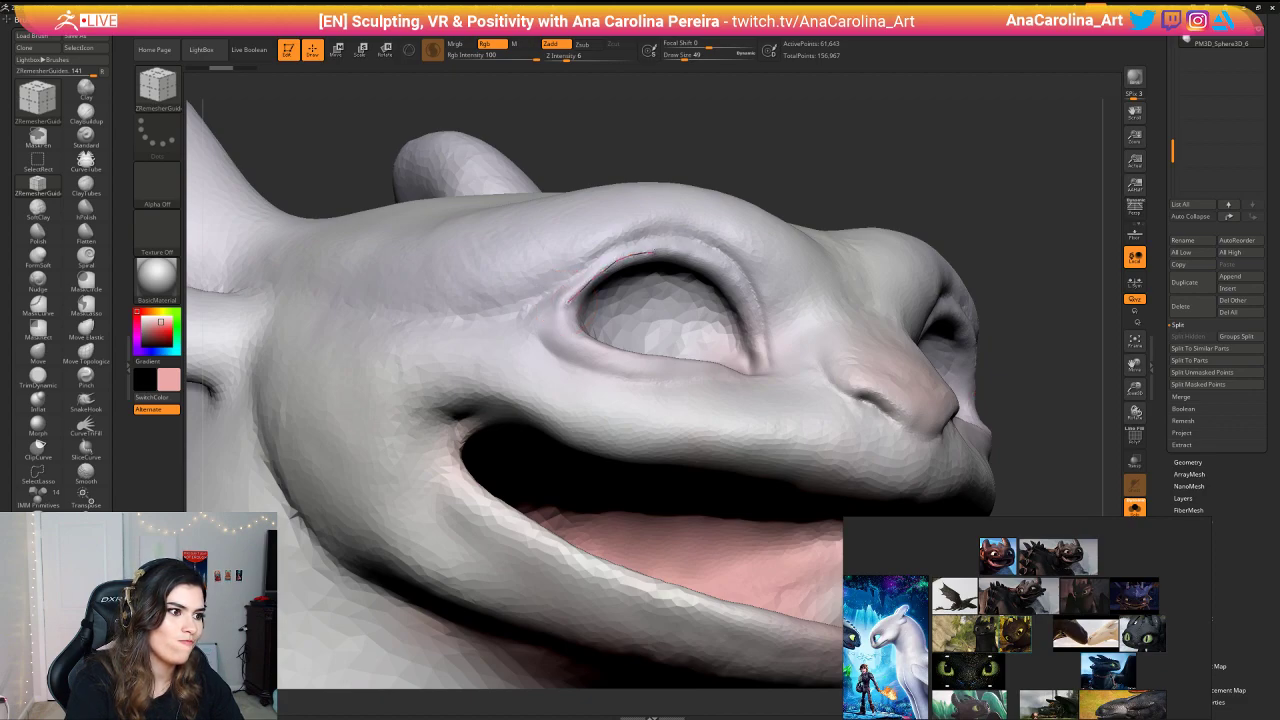
pyautogui.moveTo(708, 267); pyautogui.dragTo(719, 272)
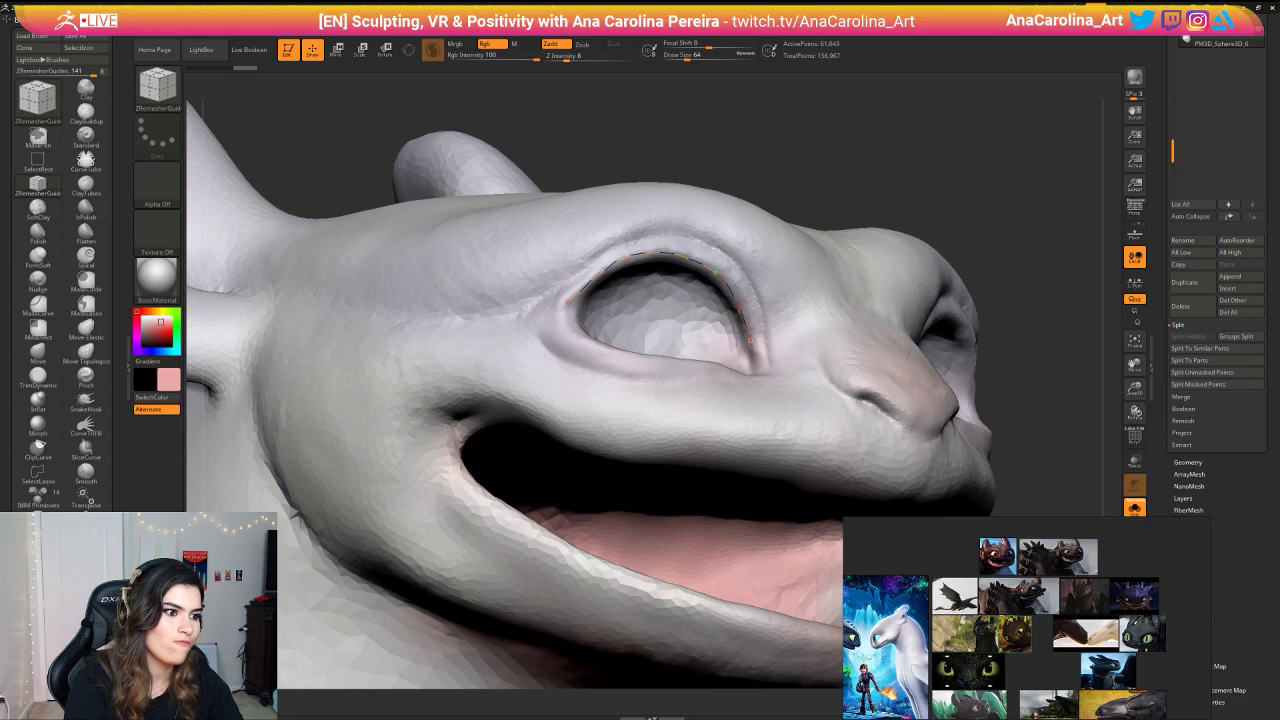
pyautogui.moveTo(751, 340); pyautogui.dragTo(753, 355)
# Step: Draw a guide curve along the lower rim of the same eye socket, closing the loop at both corners
pyautogui.moveTo(752, 352); pyautogui.dragTo(575, 380, button='right')
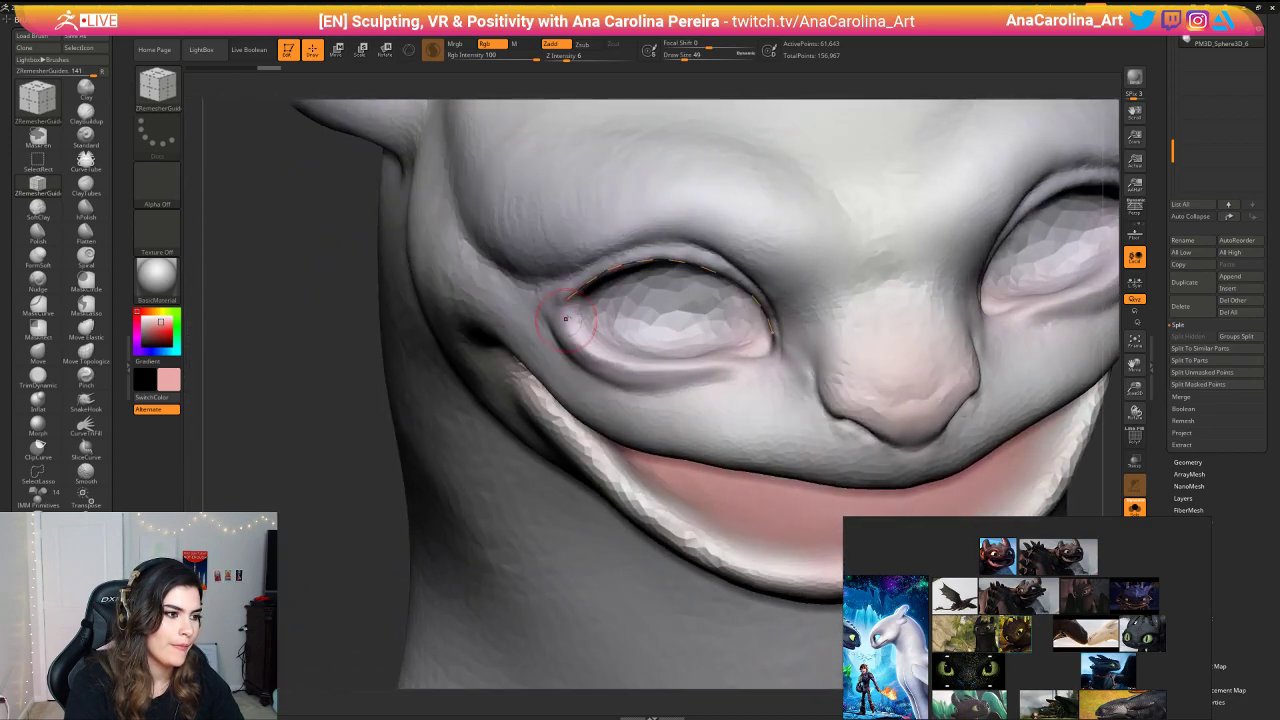
pyautogui.moveTo(569, 298); pyautogui.dragTo(571, 318)
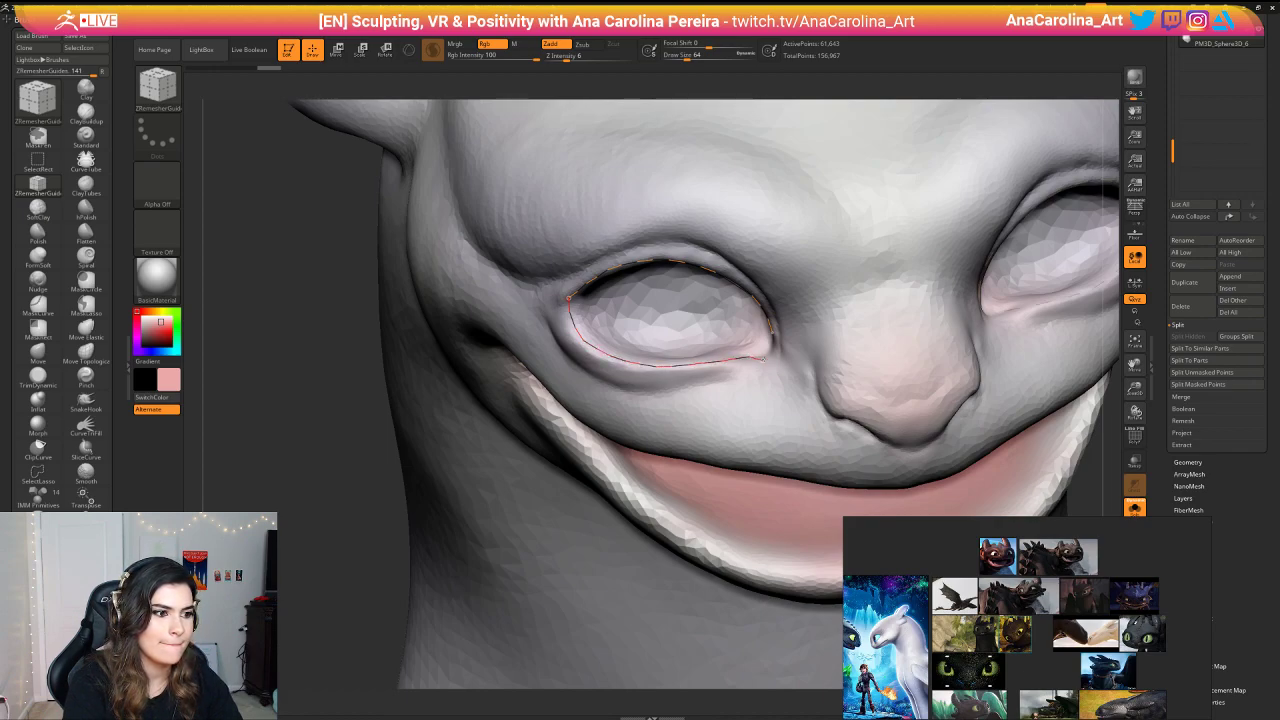
pyautogui.moveTo(763, 358); pyautogui.dragTo(765, 357)
pyautogui.moveTo(388, 461); pyautogui.dragTo(472, 427)
pyautogui.press('space')
pyautogui.moveTo(876, 141); pyautogui.dragTo(881, 141)
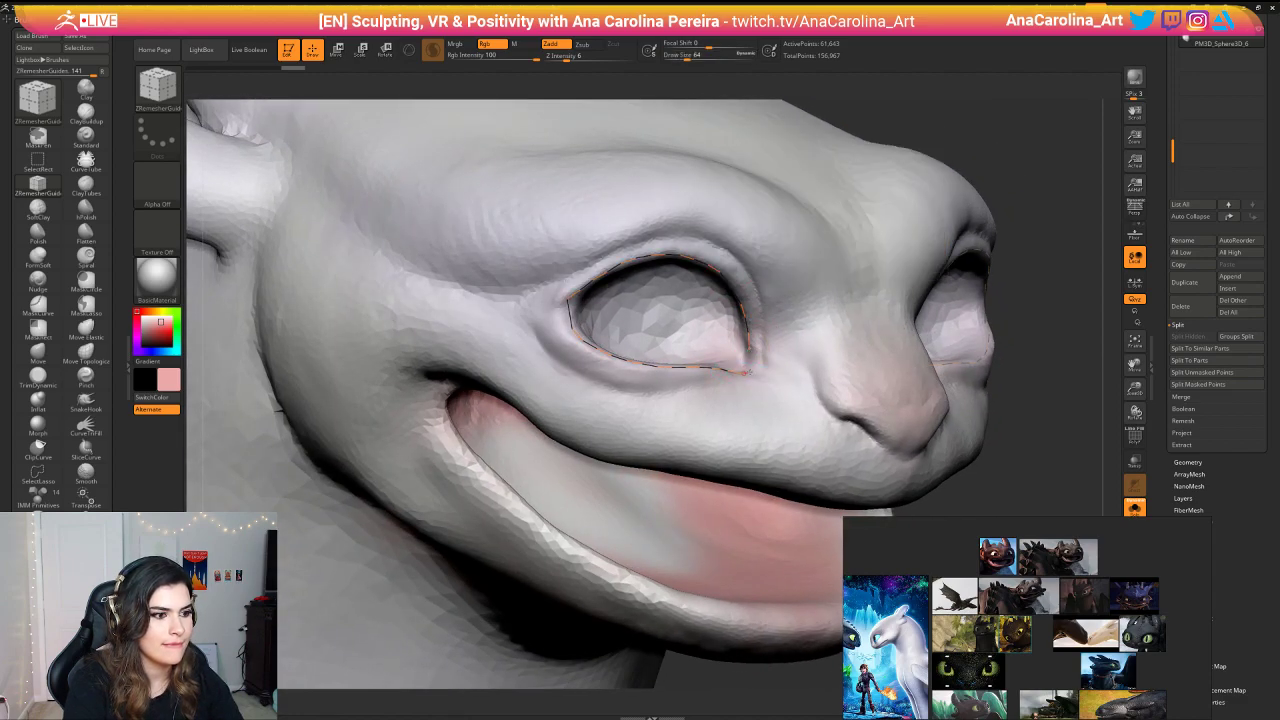
# Step: Draw a guide curve down the side of the nose and along the nostril crease to the nose's underside
pyautogui.moveTo(923, 305); pyautogui.dragTo(810, 360, button='right')
pyautogui.moveTo(810, 360); pyautogui.dragTo(813, 378)
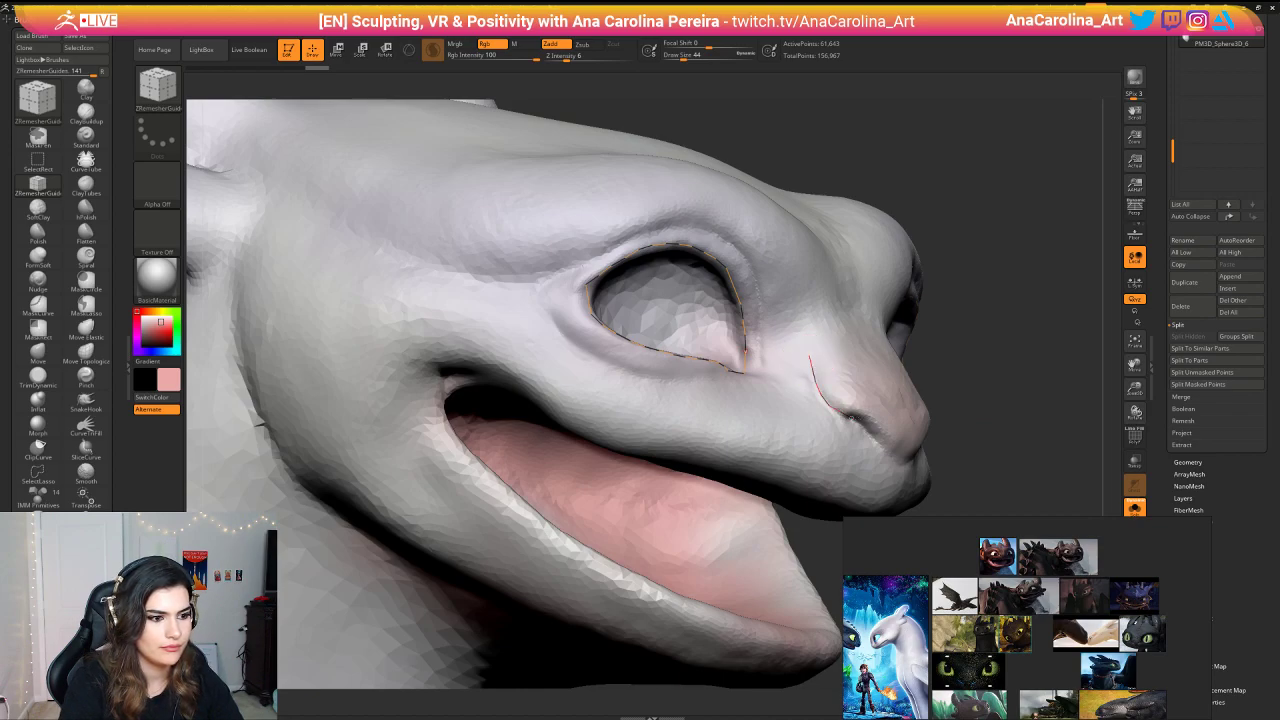
pyautogui.moveTo(852, 418); pyautogui.dragTo(854, 420)
pyautogui.moveTo(955, 422); pyautogui.dragTo(890, 438, button='right')
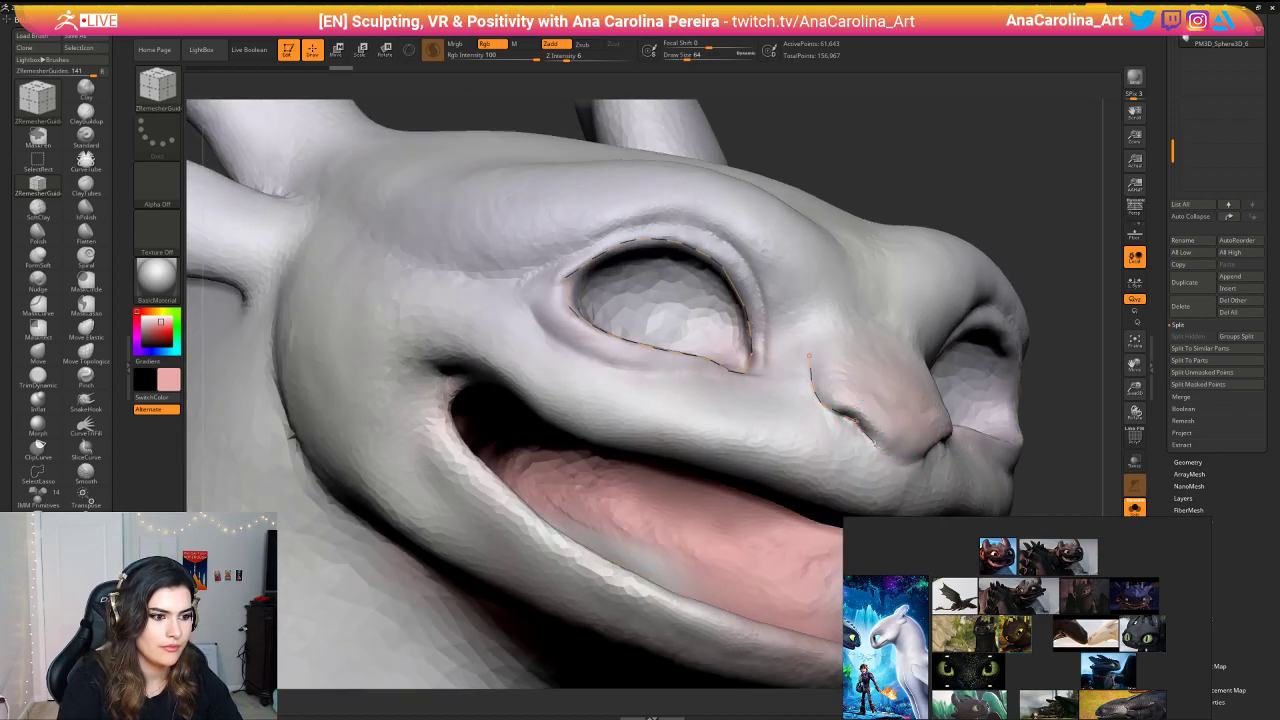
pyautogui.moveTo(966, 126)
pyautogui.mouseDown(button='right')
pyautogui.moveTo(1057, 194)
pyautogui.moveTo(998, 218)
pyautogui.mouseUp(button='right')
# Step: Draw a guide curve along the upper lip edge from the mouth corner to the front of the muzzle
pyautogui.moveTo(1014, 289); pyautogui.dragTo(748, 348, button='right')
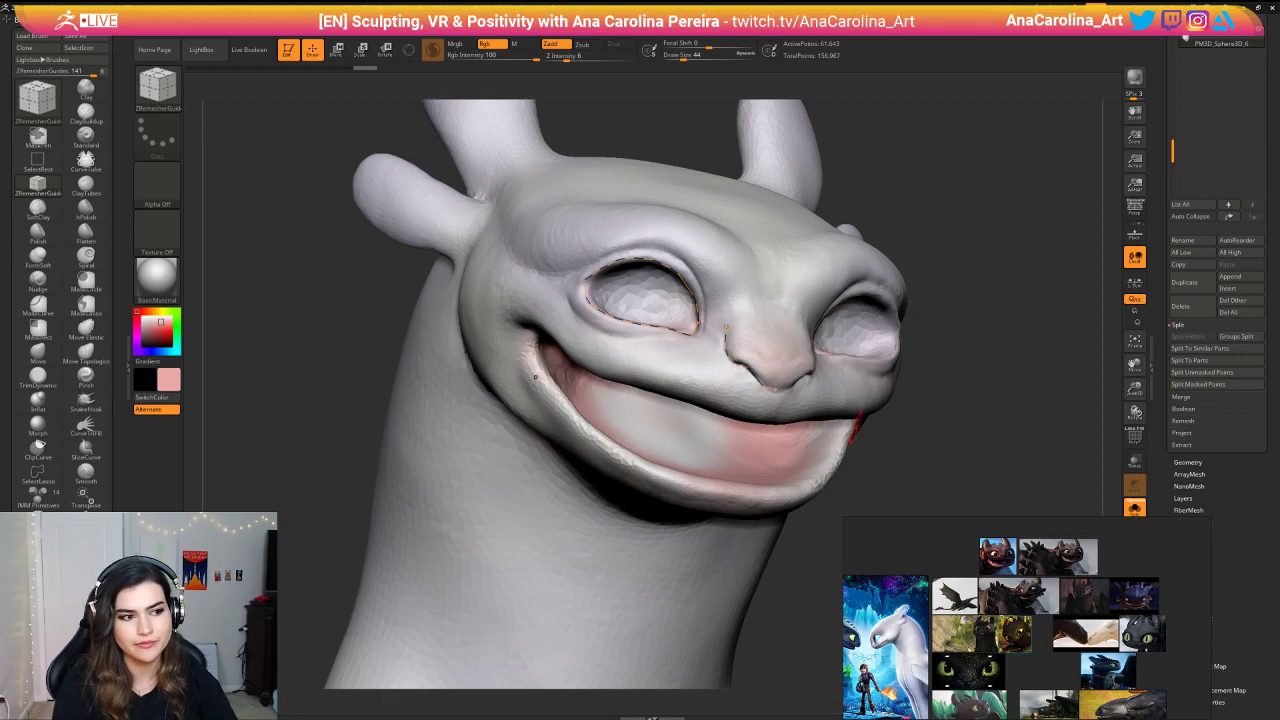
pyautogui.moveTo(800, 325)
pyautogui.mouseDown(button='right')
pyautogui.moveTo(975, 465)
pyautogui.moveTo(863, 429)
pyautogui.moveTo(894, 380)
pyautogui.mouseUp(button='right')
pyautogui.moveTo(385, 290)
pyautogui.mouseDown()
pyautogui.moveTo(392, 268)
pyautogui.moveTo(462, 273)
pyautogui.mouseUp()
pyautogui.moveTo(766, 140); pyautogui.dragTo(751, 143)
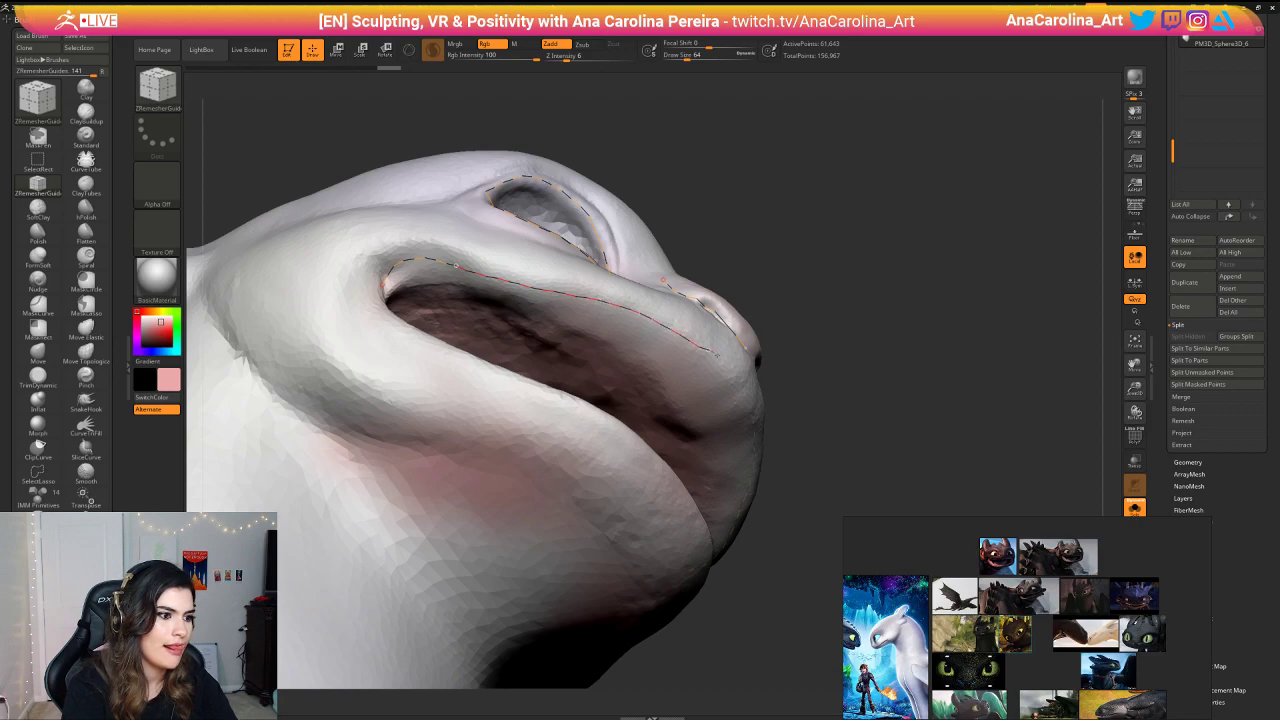
pyautogui.moveTo(738, 377); pyautogui.dragTo(735, 374)
pyautogui.moveTo(835, 385)
pyautogui.mouseDown()
pyautogui.moveTo(805, 490)
pyautogui.moveTo(765, 500)
pyautogui.mouseUp()
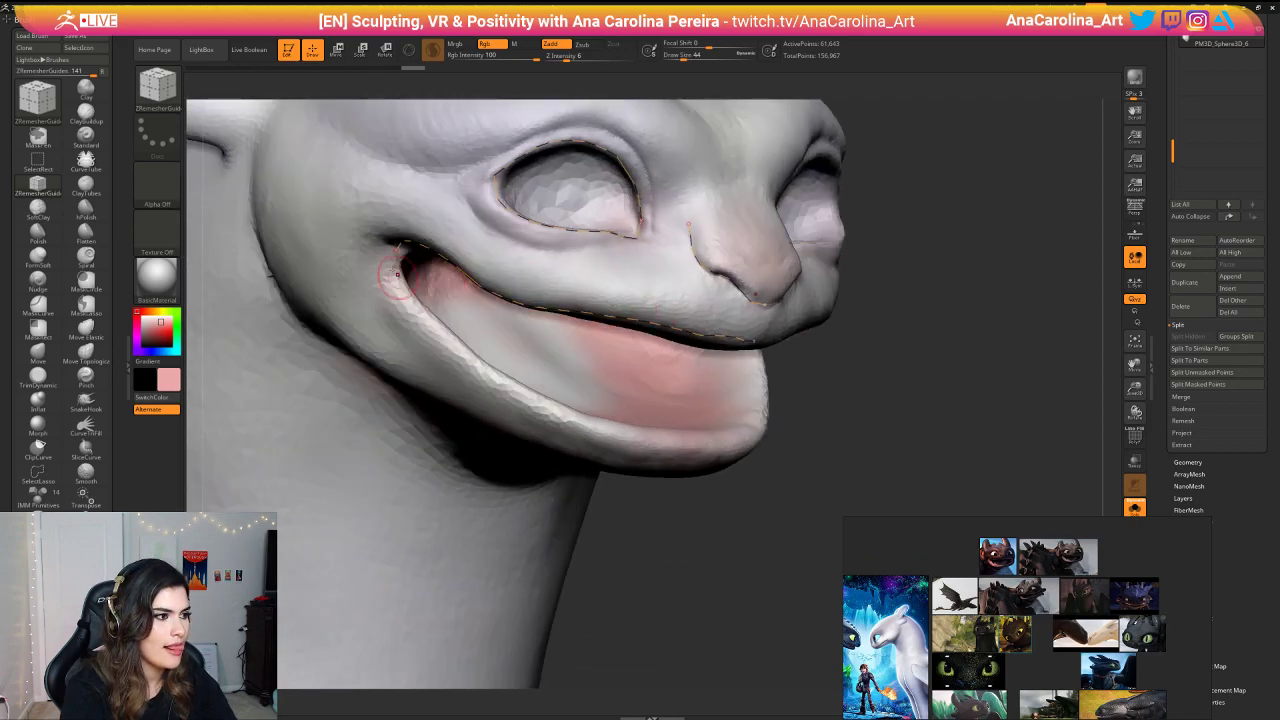
# Step: Draw a guide curve along the lower lip from the mouth corner to the middle of the chin
pyautogui.moveTo(395, 254); pyautogui.dragTo(397, 263)
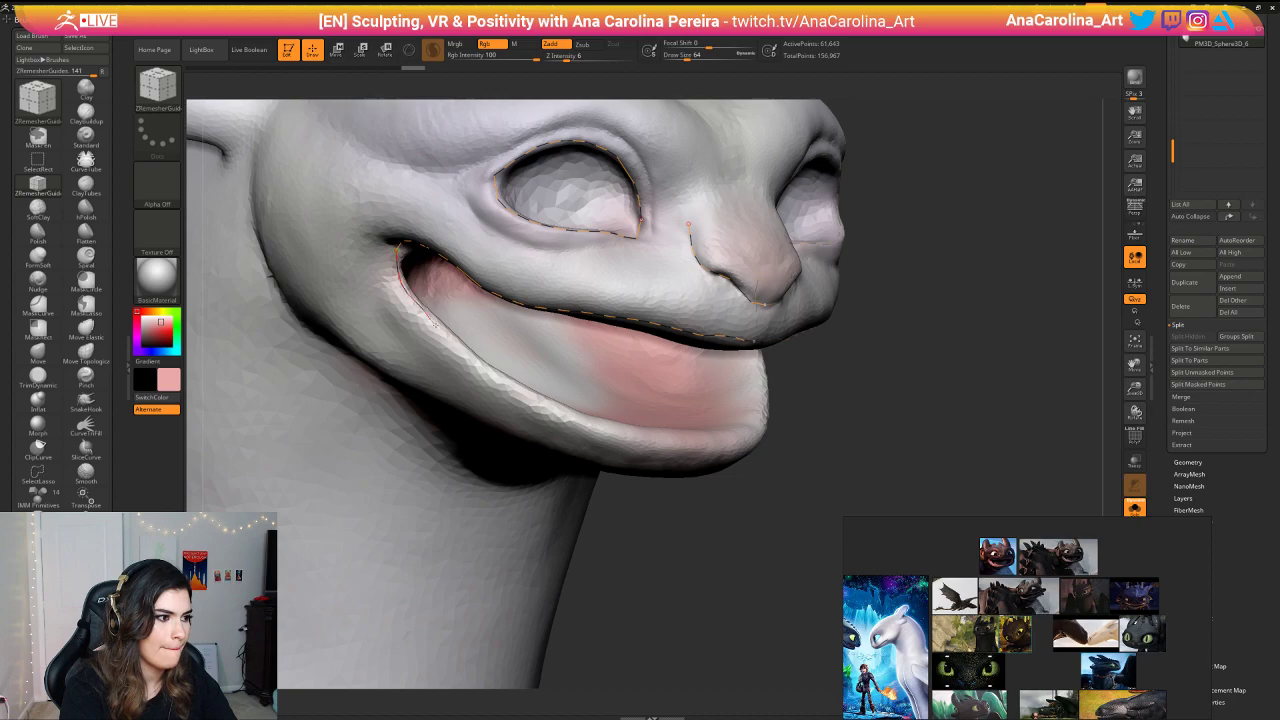
pyautogui.moveTo(505, 385); pyautogui.dragTo(490, 382, button='right')
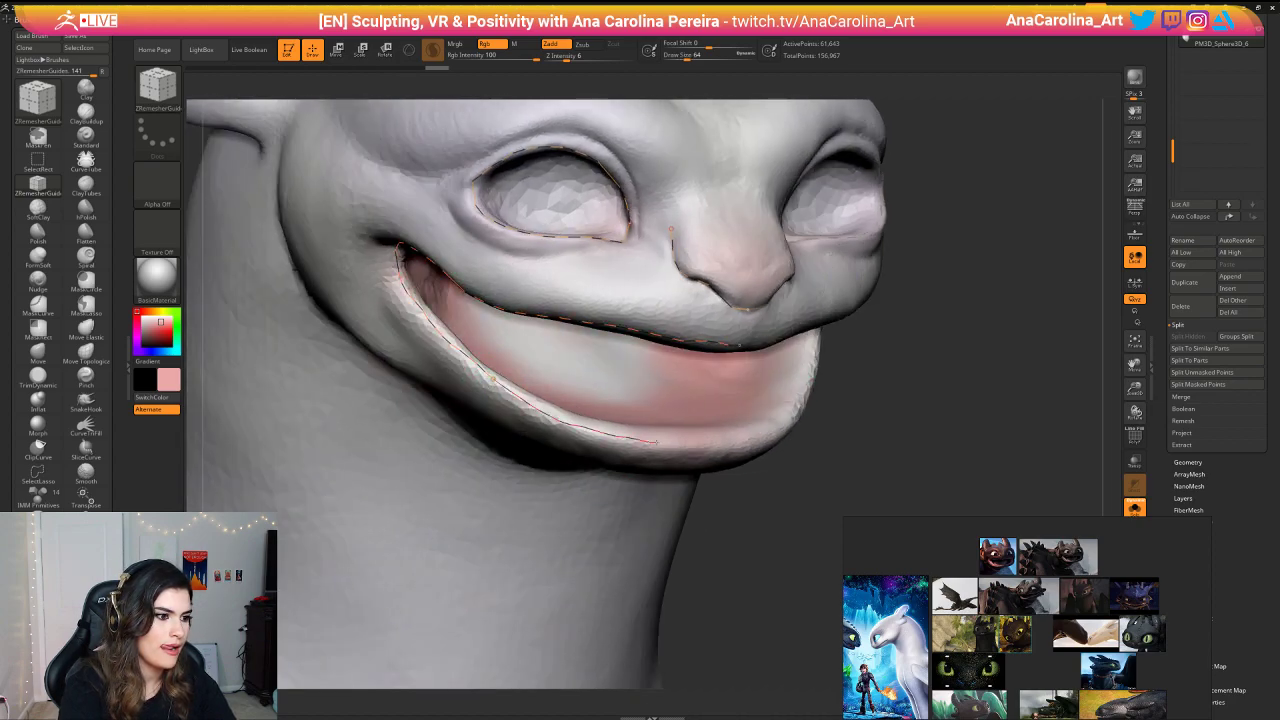
pyautogui.moveTo(657, 443); pyautogui.dragTo(697, 444)
pyautogui.moveTo(763, 491)
pyautogui.mouseDown()
pyautogui.moveTo(774, 477)
pyautogui.moveTo(759, 386)
pyautogui.moveTo(570, 388)
pyautogui.mouseUp()
# Step: Draw a second, outer guide curve over the upper eyelid fold from the outer brow crease to the inner eye corner
pyautogui.moveTo(774, 380)
pyautogui.keyDown('alt'); pyautogui.mouseDown()
pyautogui.moveTo(863, 383)
pyautogui.moveTo(785, 382)
pyautogui.mouseUp(); pyautogui.keyUp('alt')
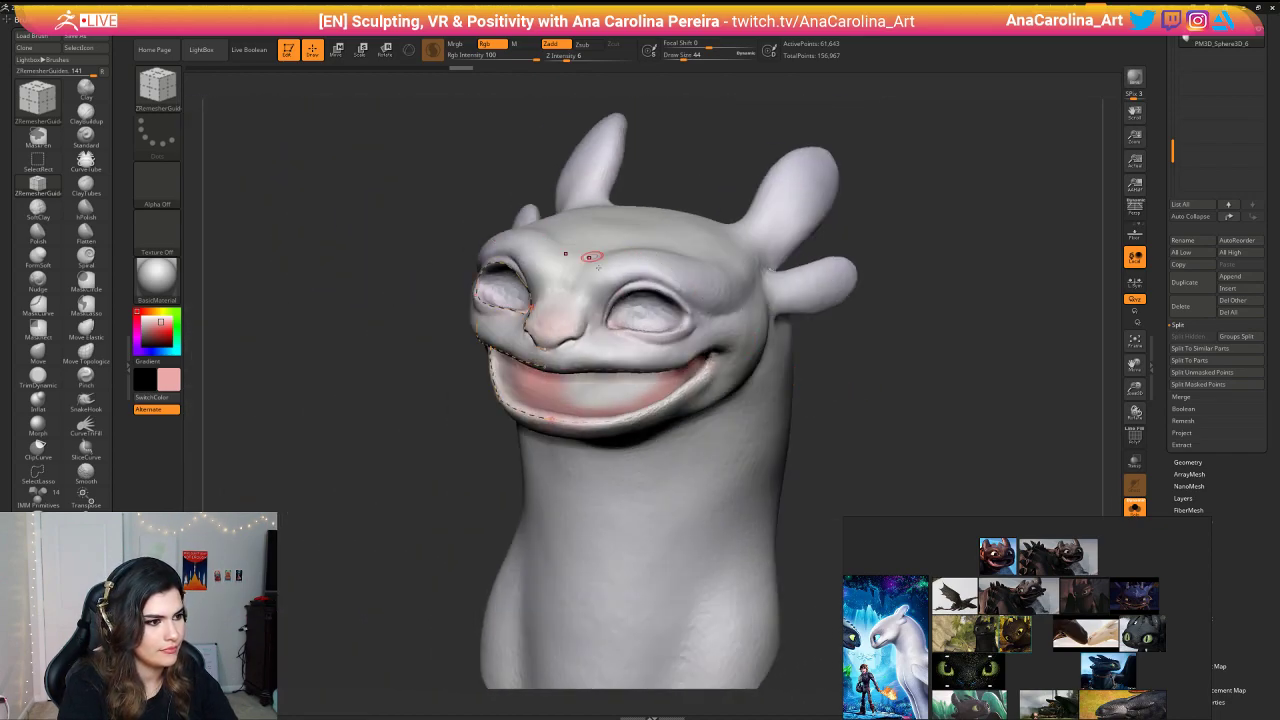
pyautogui.keyDown('alt'); pyautogui.moveTo(890, 310); pyautogui.dragTo(949, 352); pyautogui.keyUp('alt')
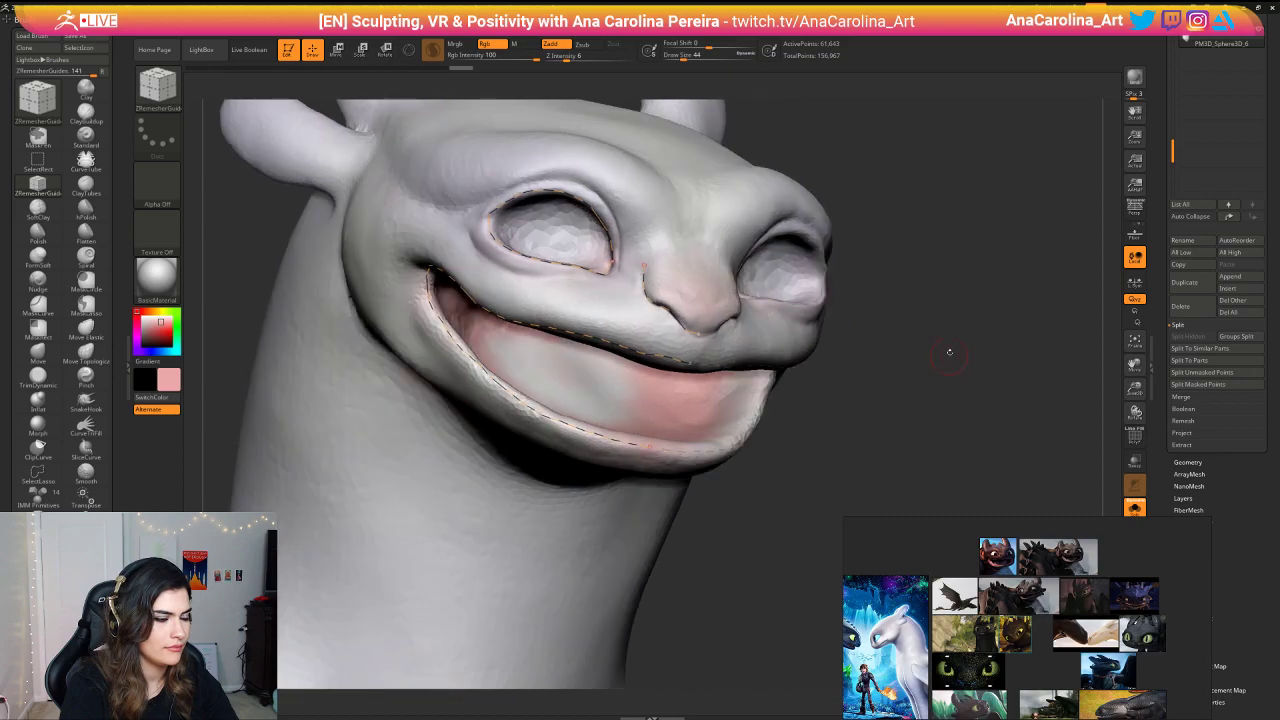
pyautogui.moveTo(949, 352); pyautogui.dragTo(930, 345, button='right')
pyautogui.moveTo(597, 186); pyautogui.dragTo(632, 201)
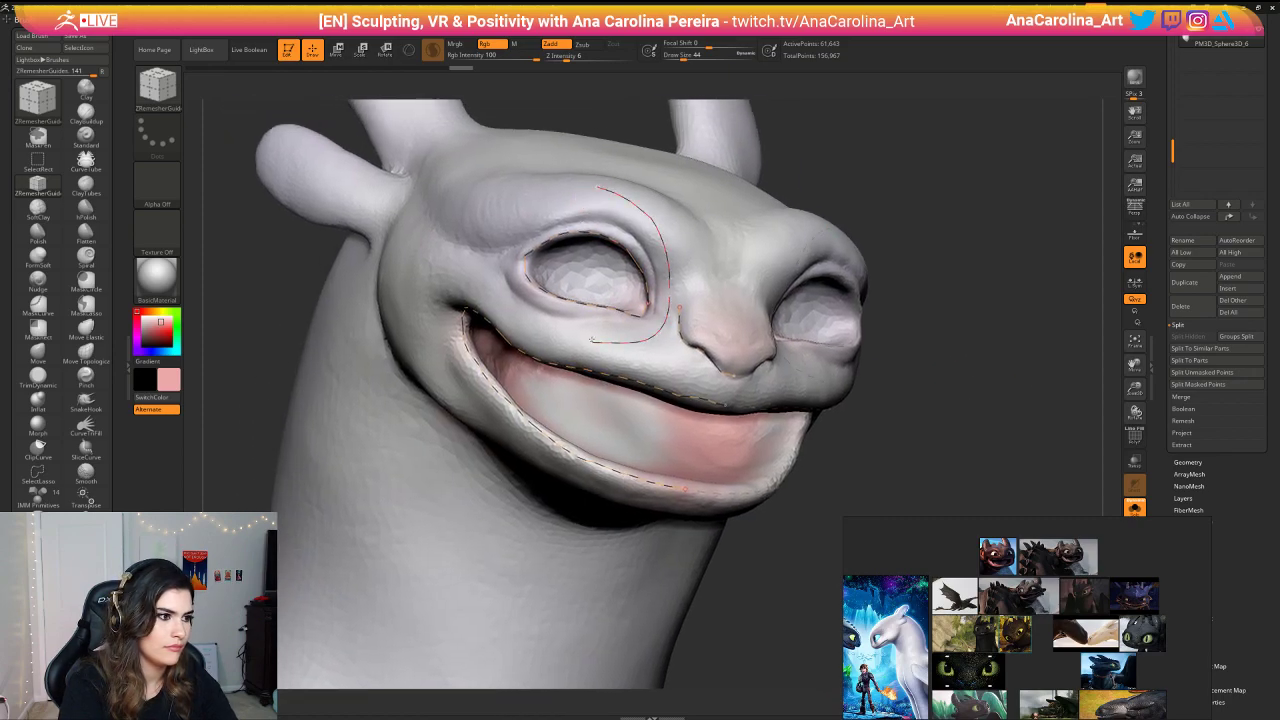
pyautogui.hotkey('ctrl', 'z')
pyautogui.moveTo(495, 248); pyautogui.dragTo(537, 235)
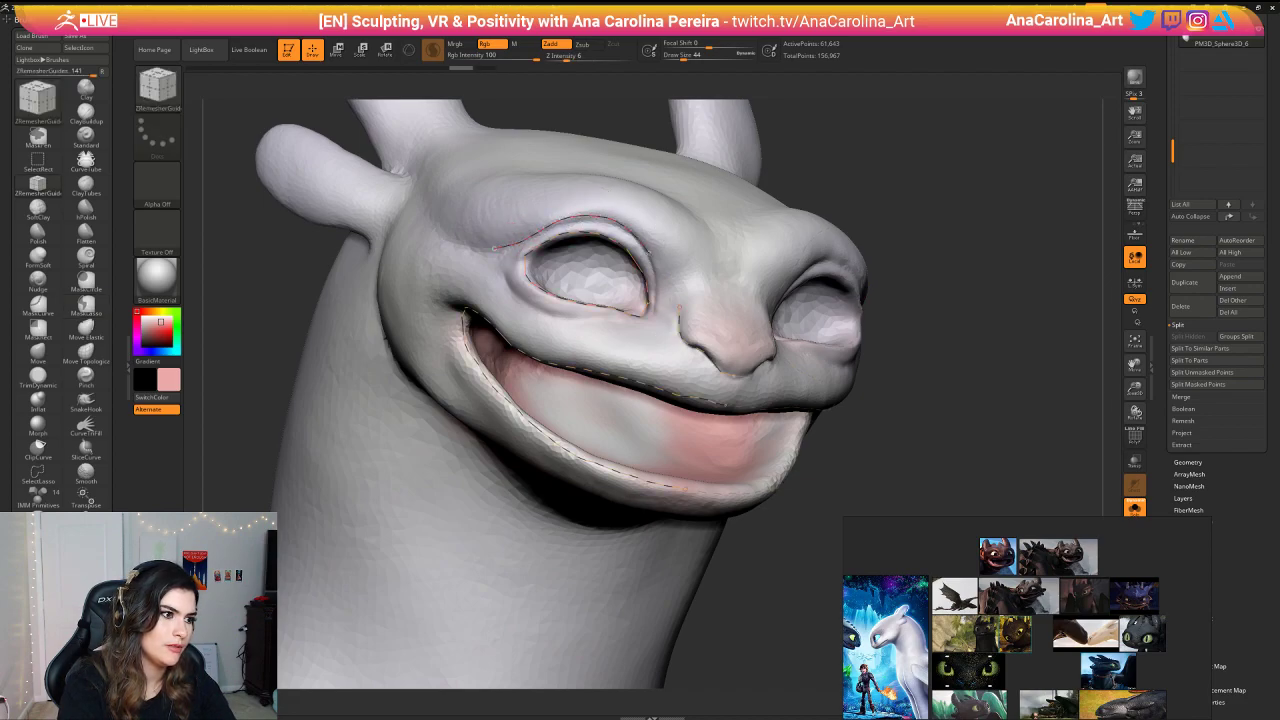
pyautogui.moveTo(658, 290); pyautogui.dragTo(660, 316)
# Step: Draw guide curves around the front of the upper horn's base and the smaller lower horn's base
pyautogui.moveTo(862, 205)
pyautogui.keyDown('ctrl'); pyautogui.mouseDown(button='right')
pyautogui.moveTo(854, 129)
pyautogui.moveTo(846, 148)
pyautogui.moveTo(873, 213)
pyautogui.moveTo(809, 191)
pyautogui.moveTo(832, 180)
pyautogui.moveTo(820, 177)
pyautogui.moveTo(875, 272)
pyautogui.moveTo(457, 266)
pyautogui.moveTo(517, 186)
pyautogui.moveTo(784, 263)
pyautogui.moveTo(523, 343)
pyautogui.mouseUp(button='right'); pyautogui.keyUp('ctrl')
pyautogui.press('space')
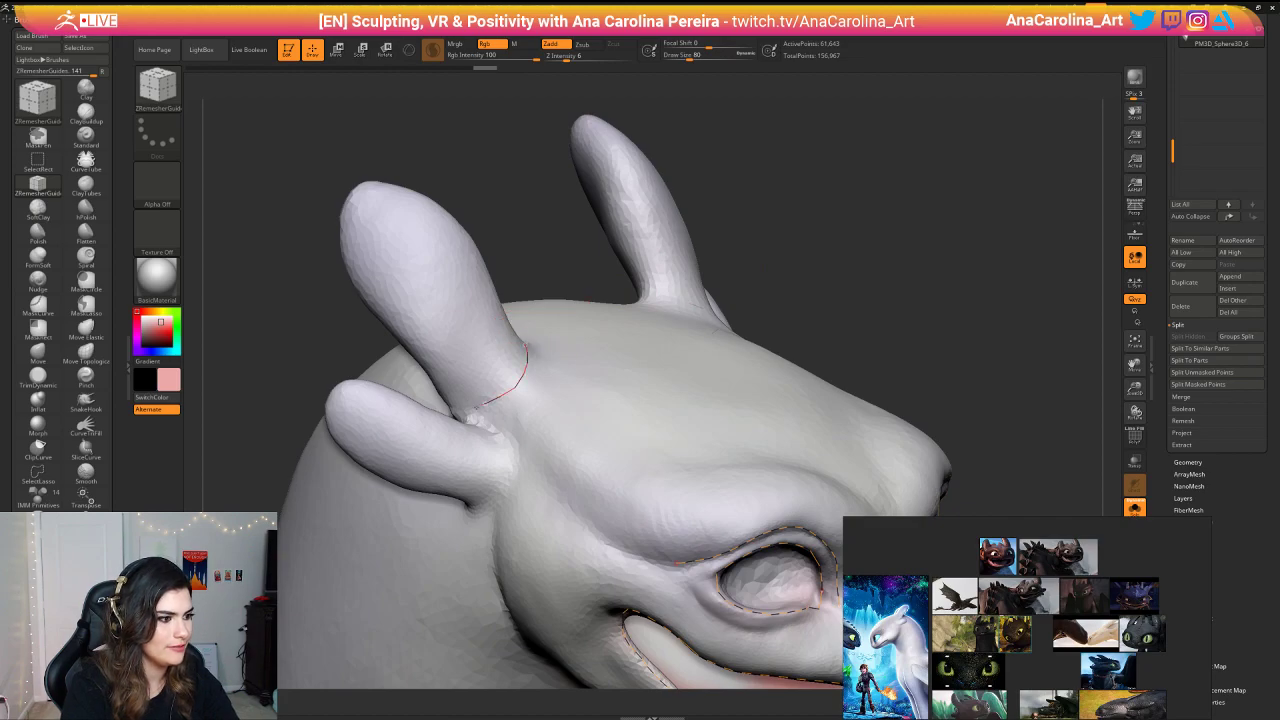
pyautogui.moveTo(470, 413); pyautogui.dragTo(511, 446)
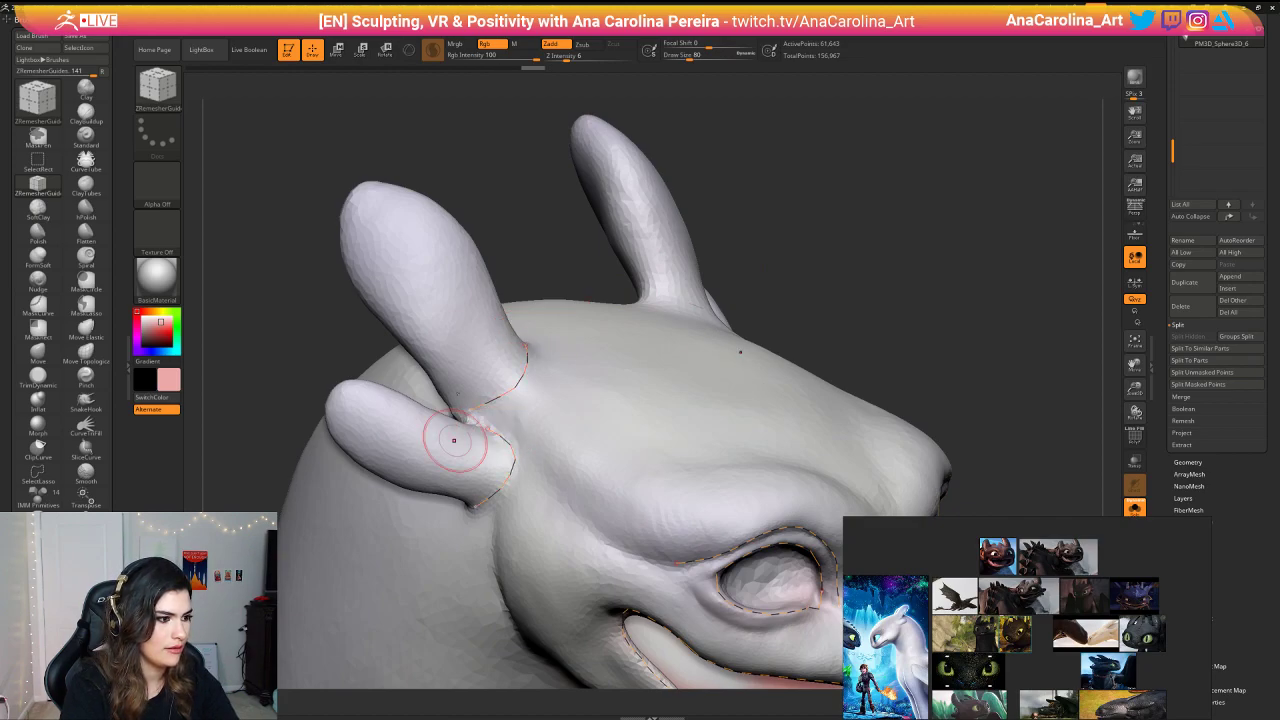
pyautogui.moveTo(449, 434); pyautogui.dragTo(543, 299, button='right')
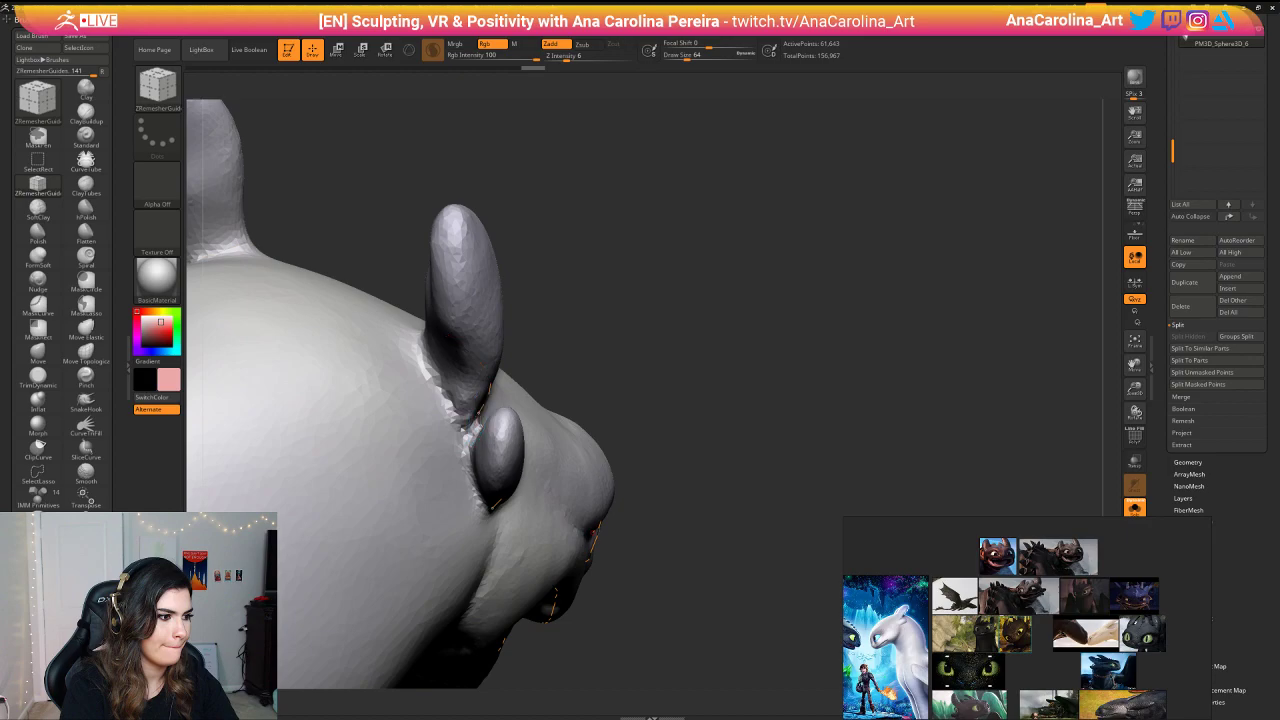
# Step: Draw guide curves around the back of the upper horn's base to meet the front guide
pyautogui.moveTo(443, 422); pyautogui.dragTo(424, 363)
pyautogui.moveTo(534, 215); pyautogui.dragTo(503, 390)
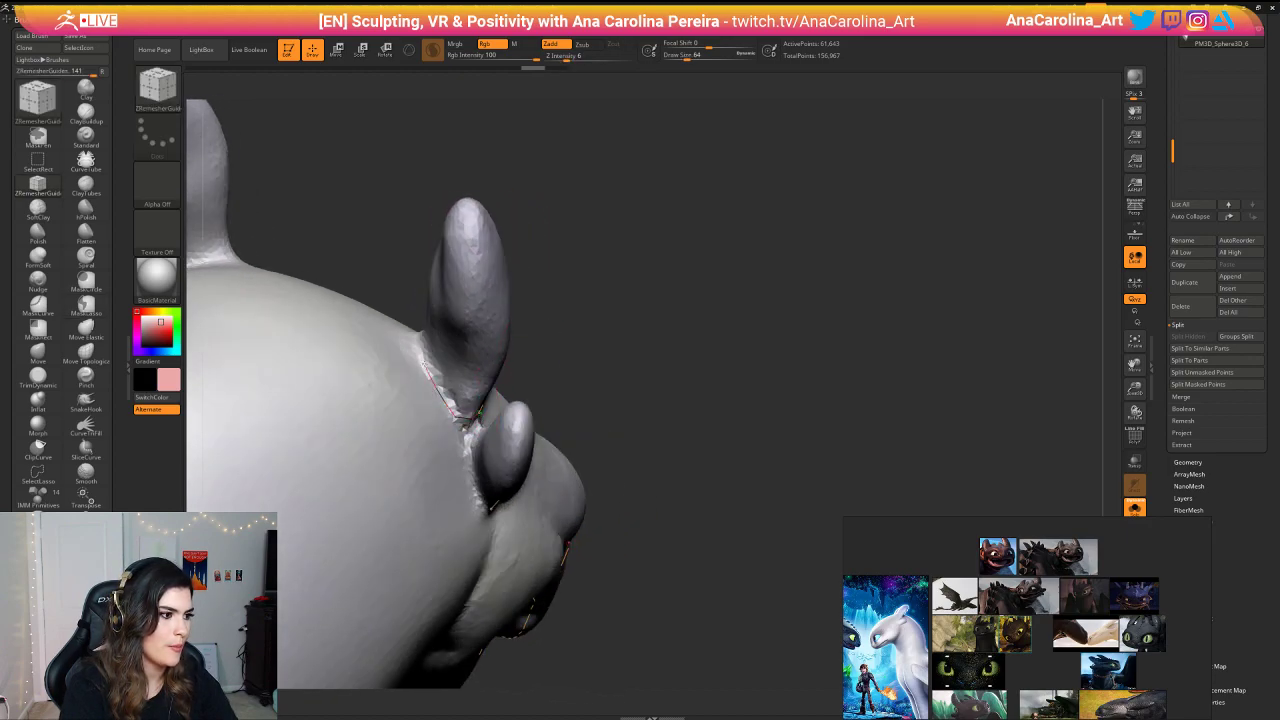
pyautogui.moveTo(551, 200)
pyautogui.mouseDown()
pyautogui.moveTo(637, 391)
pyautogui.moveTo(509, 345)
pyautogui.mouseUp()
pyautogui.press('shift')
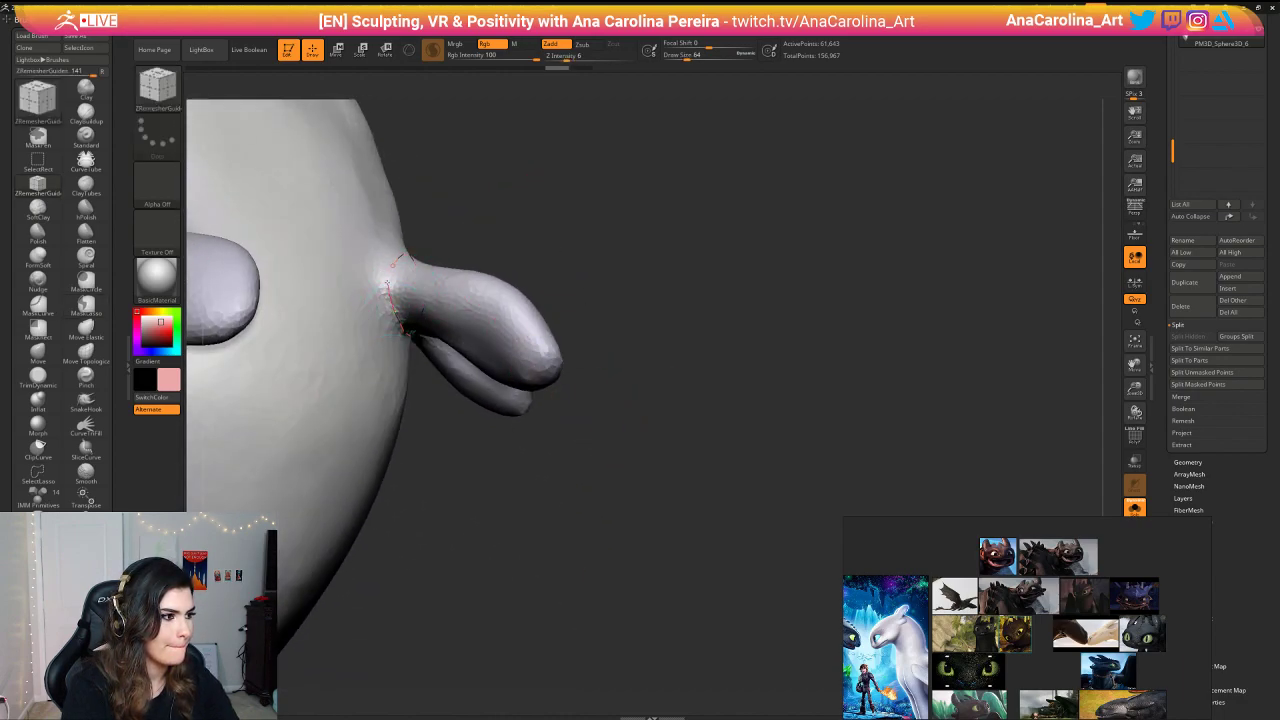
pyautogui.moveTo(440, 437); pyautogui.dragTo(415, 350)
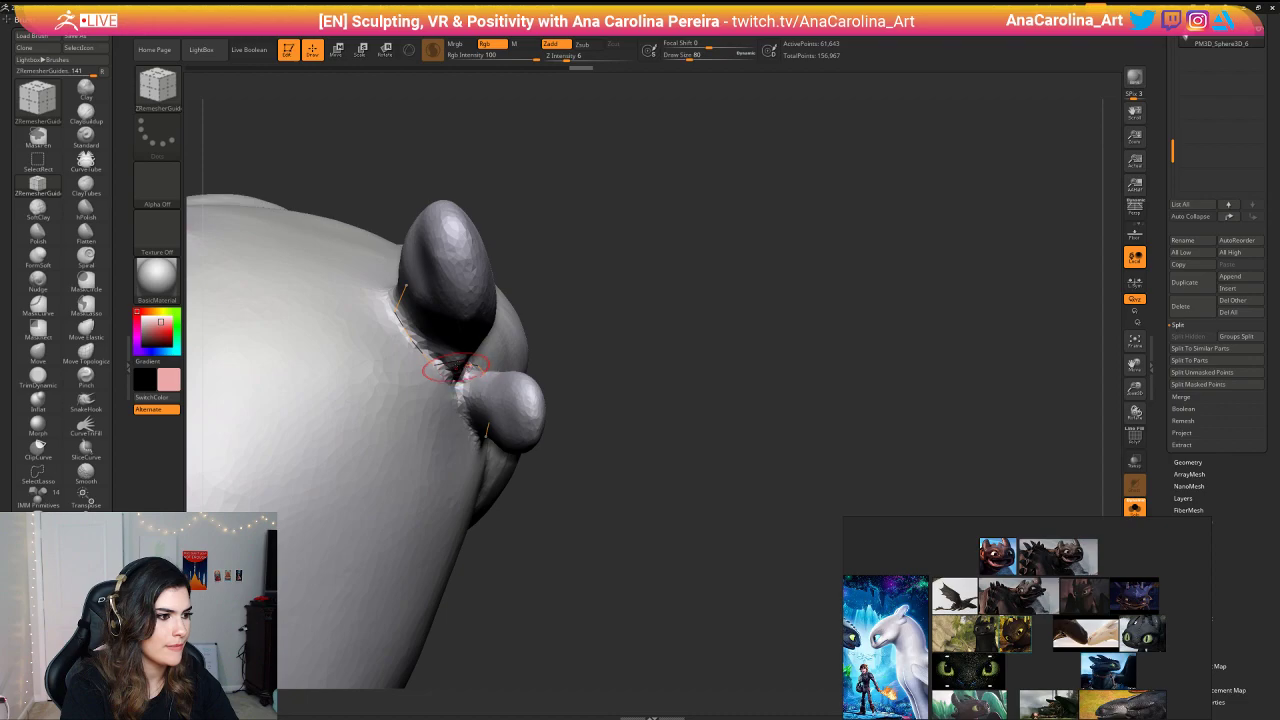
pyautogui.press('shift')
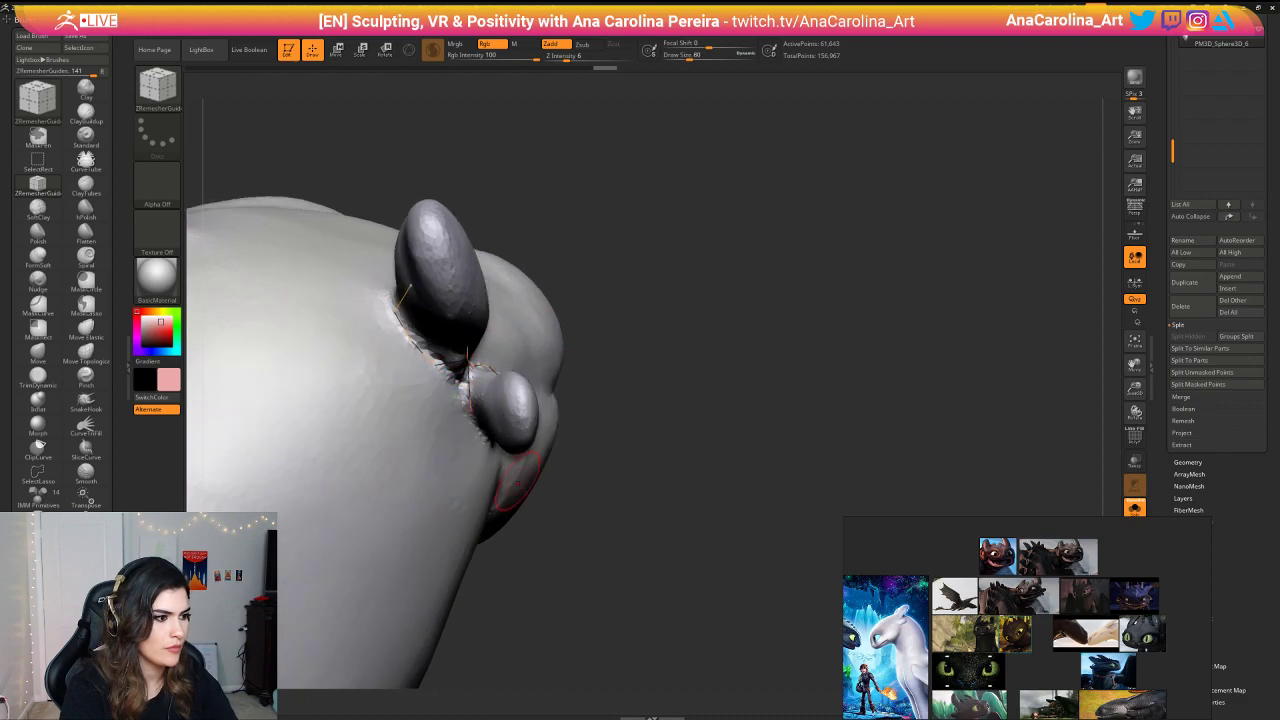
# Step: Undo the last guide stroke between the horns and redraw the curve around the back of the lower horn's base
pyautogui.moveTo(517, 483)
pyautogui.mouseDown(button='right')
pyautogui.moveTo(461, 440)
pyautogui.moveTo(525, 400)
pyautogui.mouseUp(button='right')
pyautogui.hotkey('ctrl', 'z')
pyautogui.press('space')
pyautogui.moveTo(500, 366); pyautogui.dragTo(494, 366)
pyautogui.moveTo(500, 366); pyautogui.dragTo(471, 372, button='right')
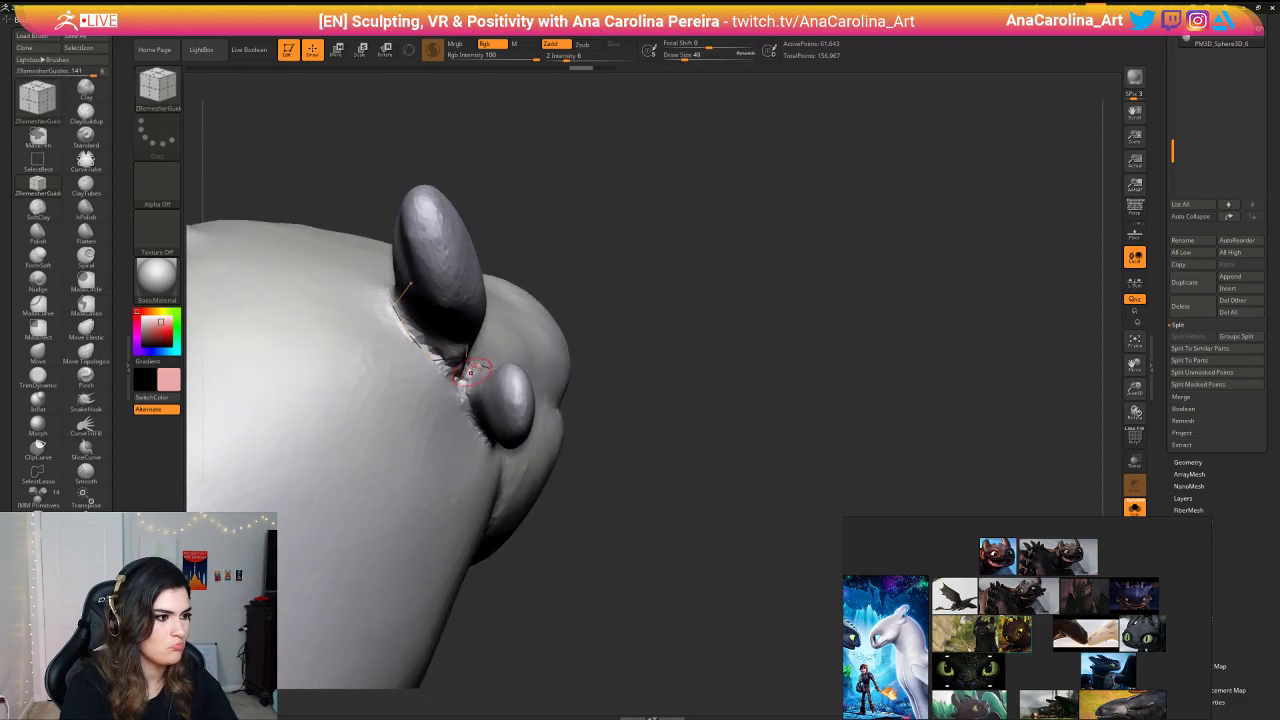
pyautogui.press('shift')
pyautogui.moveTo(481, 422); pyautogui.dragTo(477, 390, button='right')
pyautogui.press('shift')
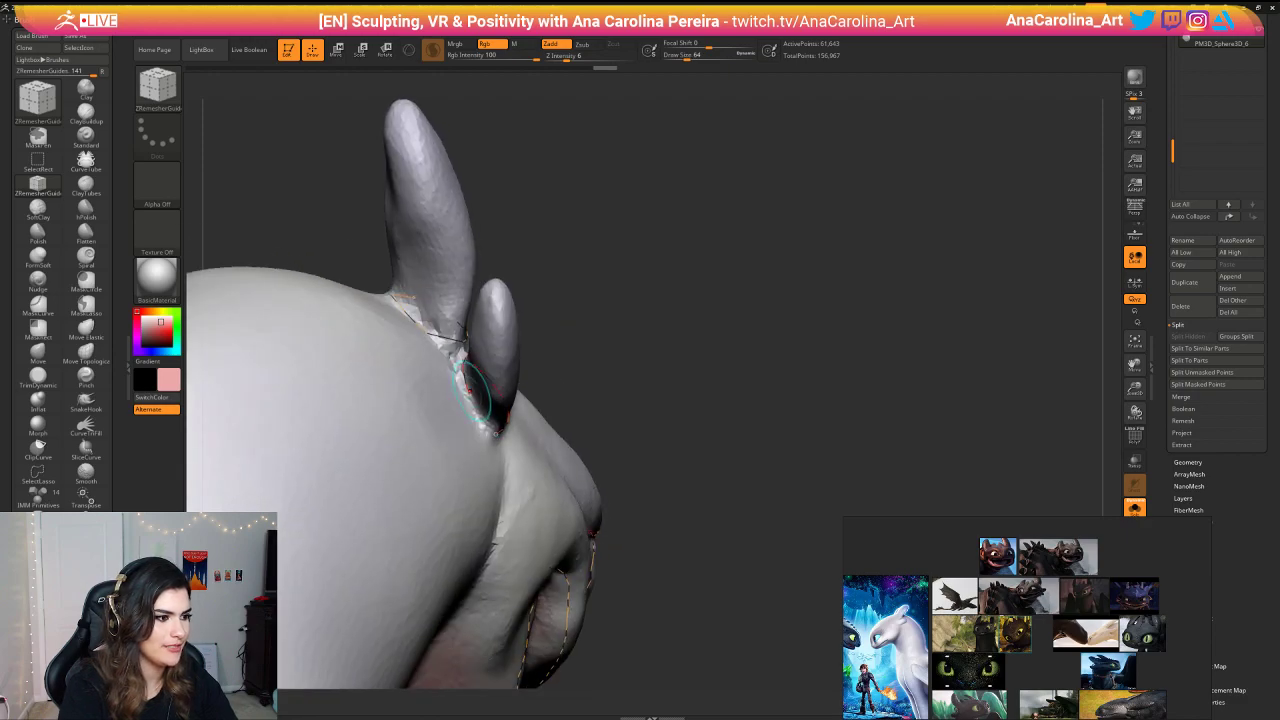
pyautogui.keyDown('shift'); pyautogui.moveTo(487, 429); pyautogui.dragTo(510, 431); pyautogui.keyUp('shift')
pyautogui.moveTo(514, 431); pyautogui.dragTo(570, 370, button='right')
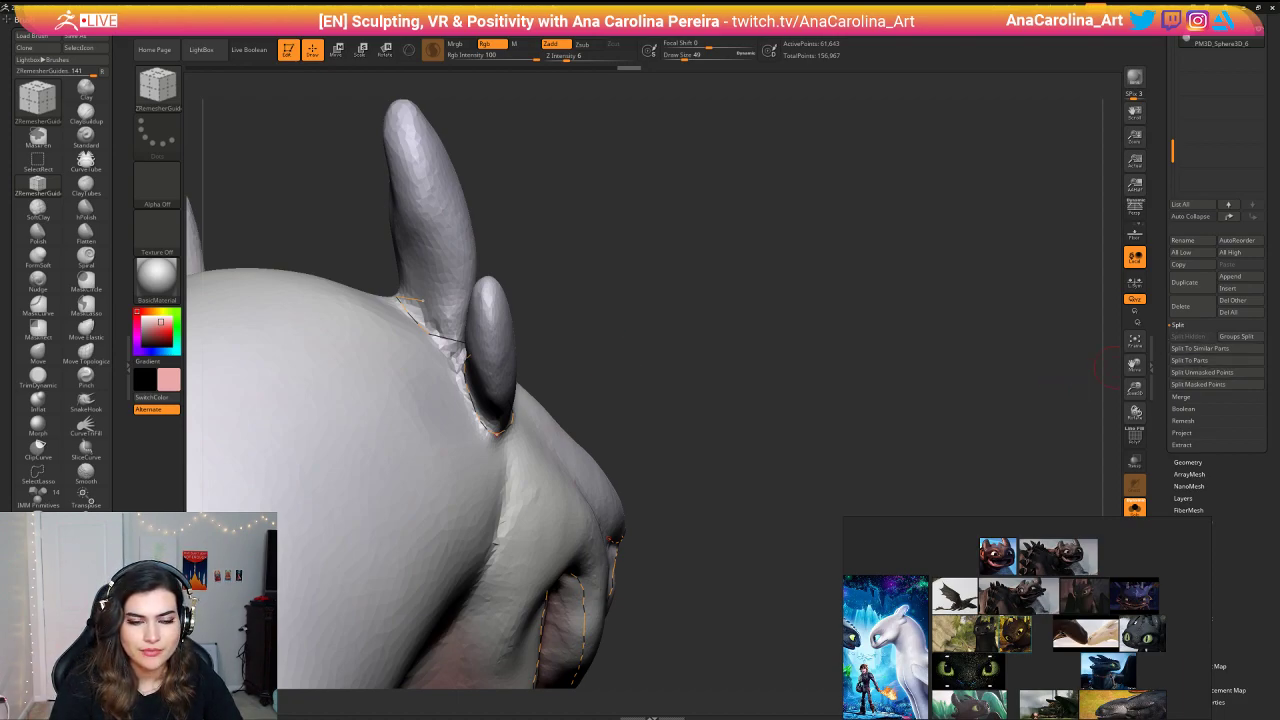
# Step: Draw a guide curve from below the lower horn down the crease between the cheek and the neck
pyautogui.moveTo(574, 348); pyautogui.dragTo(510, 310, button='right')
pyautogui.moveTo(510, 310); pyautogui.dragTo(430, 318, button='right')
pyautogui.keyDown('alt'); pyautogui.moveTo(430, 318); pyautogui.dragTo(435, 235, button='right'); pyautogui.keyUp('alt')
pyautogui.moveTo(985, 240); pyautogui.dragTo(840, 252)
pyautogui.moveTo(650, 300)
pyautogui.mouseDown()
pyautogui.moveTo(980, 234)
pyautogui.moveTo(951, 306)
pyautogui.mouseUp()
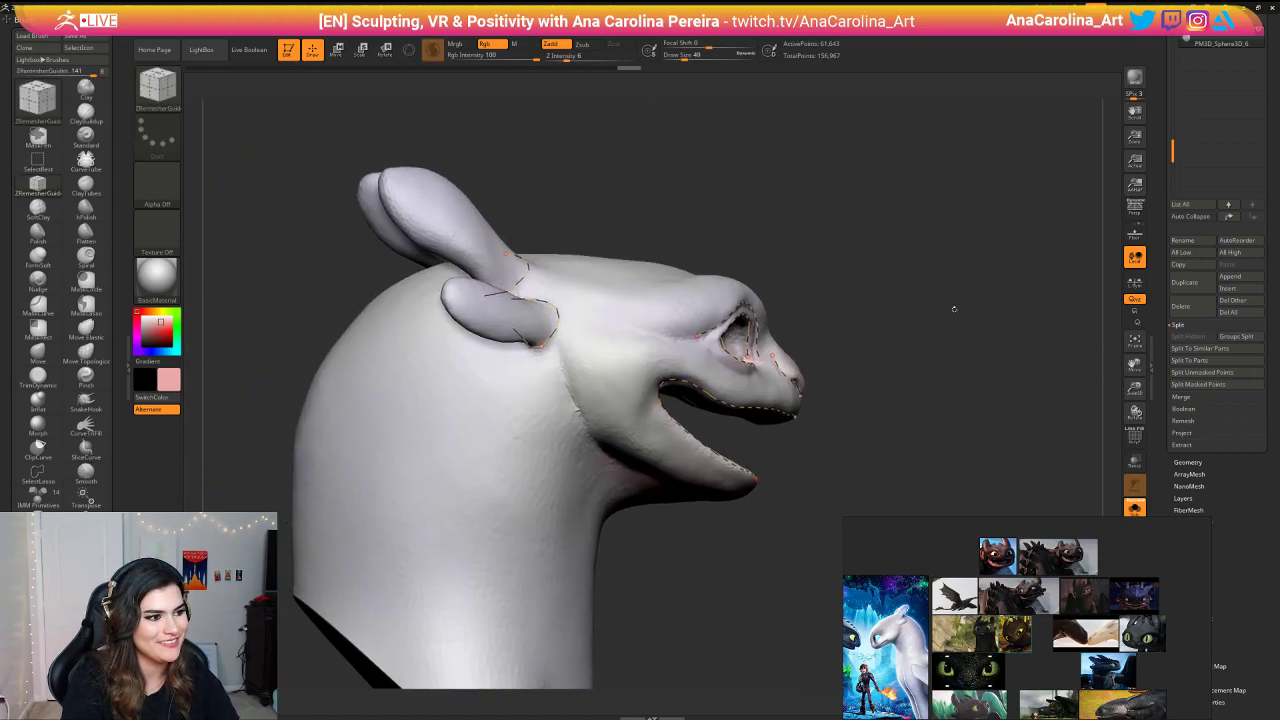
pyautogui.press('space')
pyautogui.moveTo(607, 233); pyautogui.dragTo(610, 233)
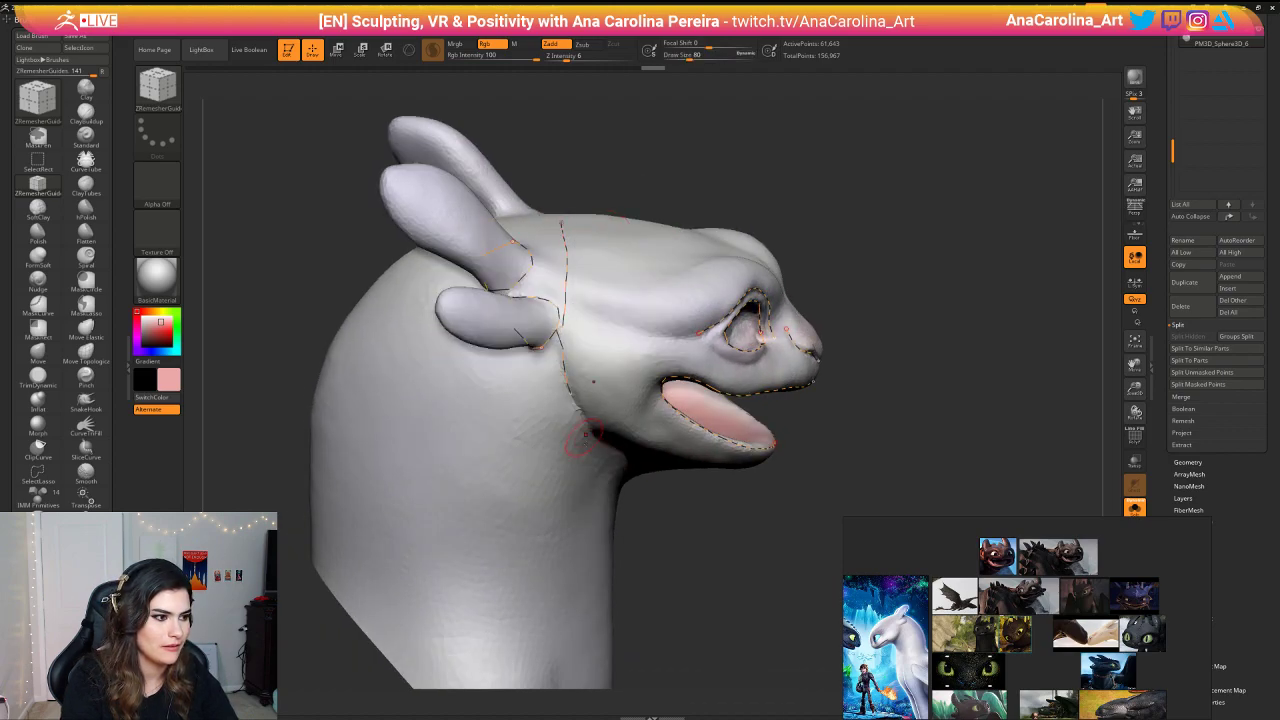
pyautogui.moveTo(700, 555); pyautogui.dragTo(653, 490)
pyautogui.hotkey('ctrl', 'z')
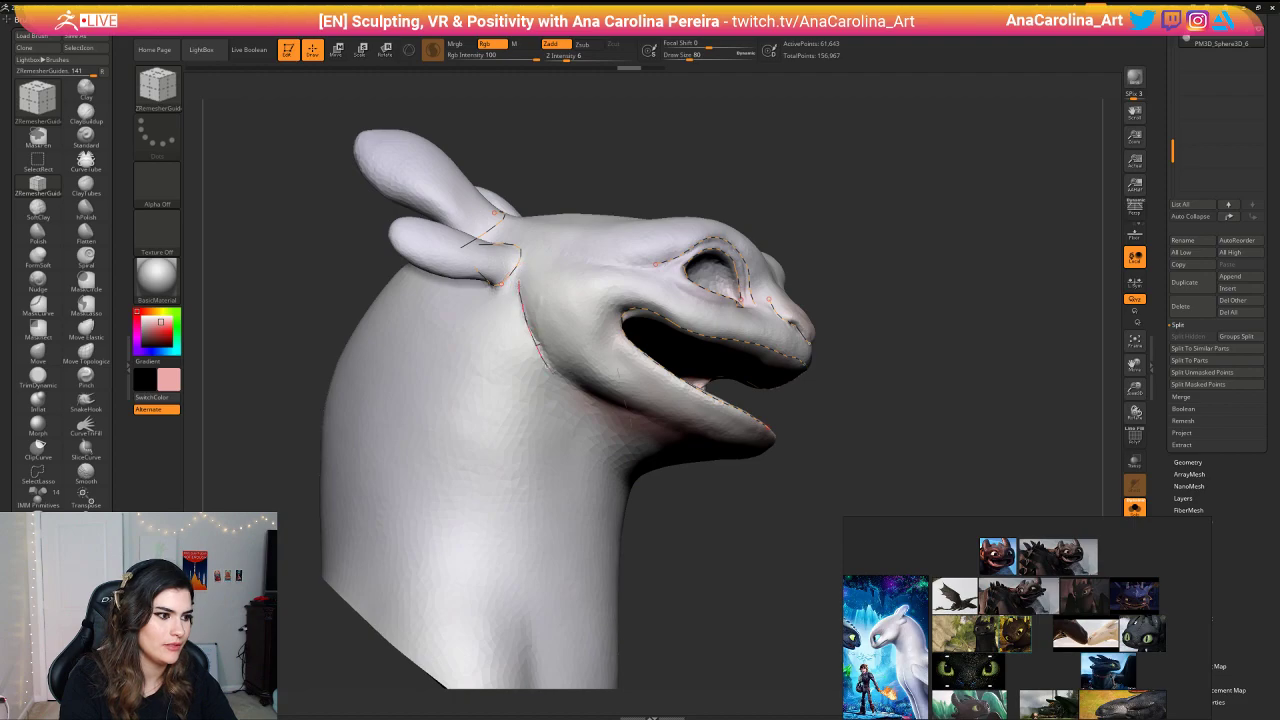
# Step: Continue the guide curve from the cheek crease under the jaw to the middle of the throat
pyautogui.moveTo(625, 420); pyautogui.dragTo(672, 487, button='right')
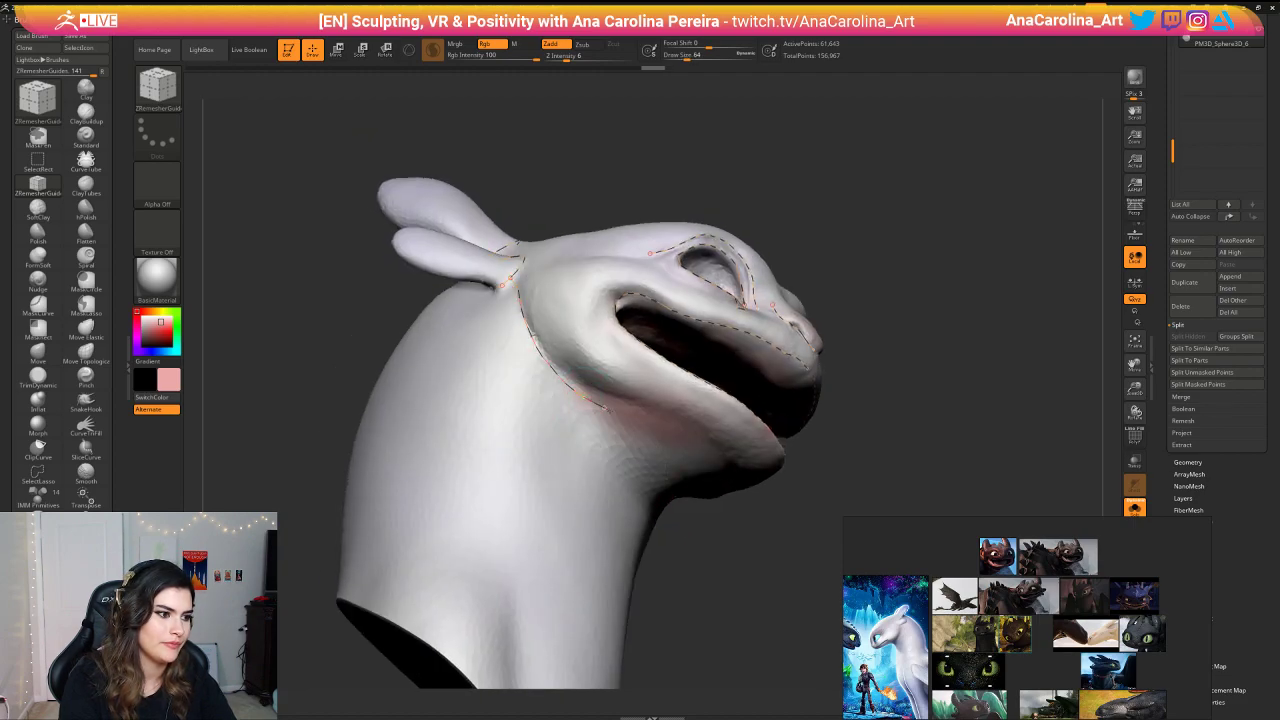
pyautogui.moveTo(673, 519); pyautogui.dragTo(597, 393, button='right')
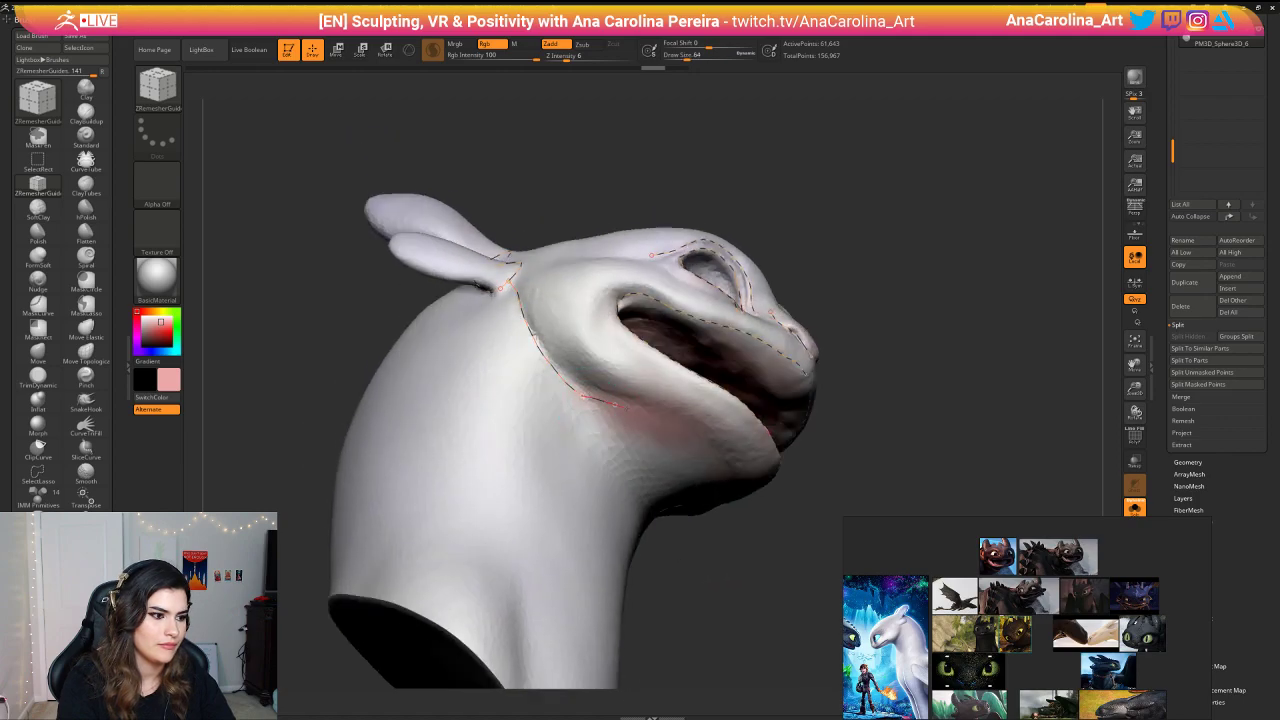
pyautogui.moveTo(722, 459); pyautogui.dragTo(830, 490, button='right')
pyautogui.keyDown('ctrl'); pyautogui.moveTo(625, 470); pyautogui.dragTo(657, 488, button='right'); pyautogui.keyUp('ctrl')
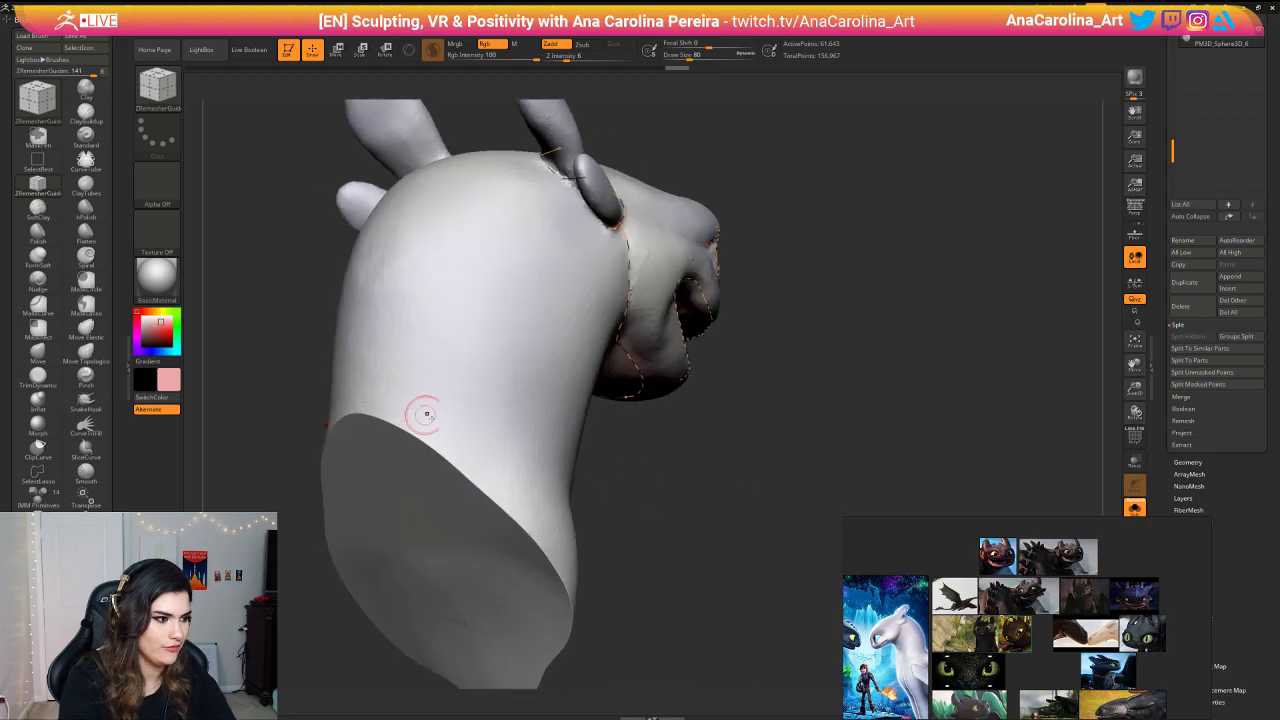
pyautogui.moveTo(686, 577); pyautogui.dragTo(628, 592)
pyautogui.keyDown('alt'); pyautogui.moveTo(788, 577); pyautogui.dragTo(785, 500); pyautogui.keyUp('alt')
pyautogui.moveTo(785, 500)
pyautogui.mouseDown()
pyautogui.moveTo(700, 505)
pyautogui.moveTo(780, 508)
pyautogui.mouseUp()
pyautogui.keyDown('alt'); pyautogui.moveTo(800, 500); pyautogui.dragTo(724, 558); pyautogui.keyUp('alt')
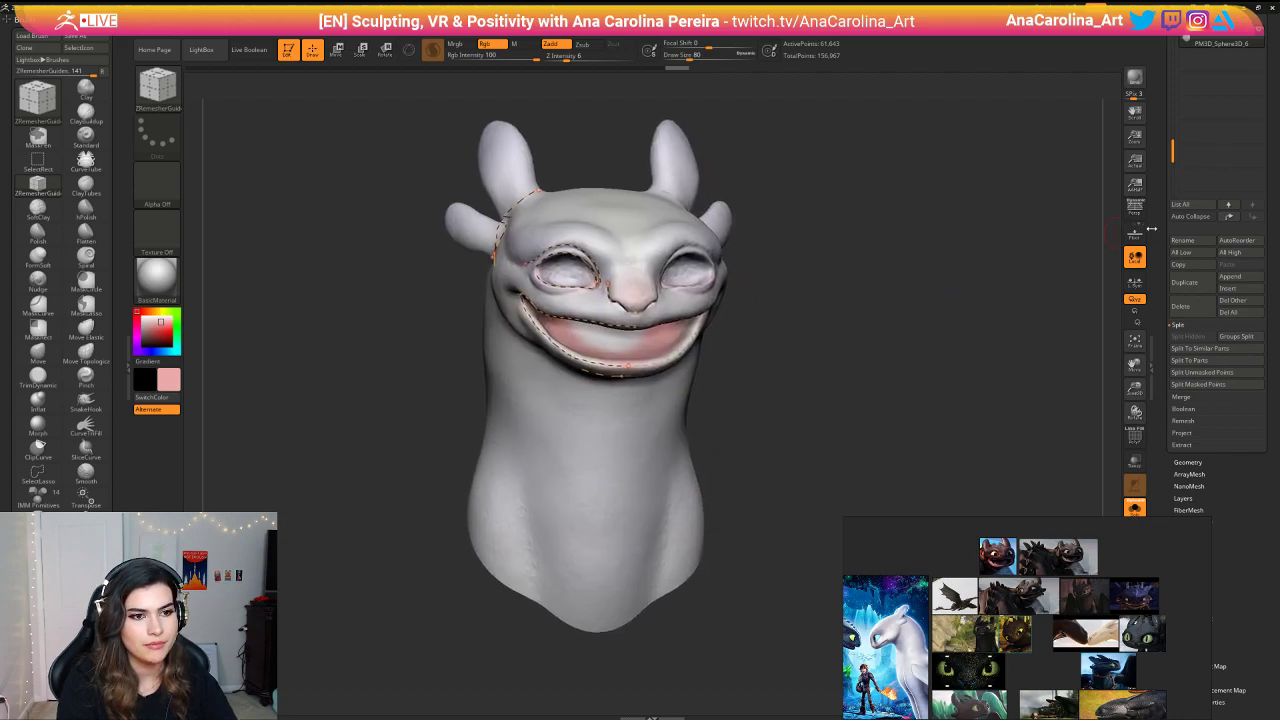
# Step: ZRemesh the duplicate head at half its polygon count, following the drawn guide curves
pyautogui.moveTo(1163, 226); pyautogui.dragTo(1158, 317)
pyautogui.click(1012, 6)
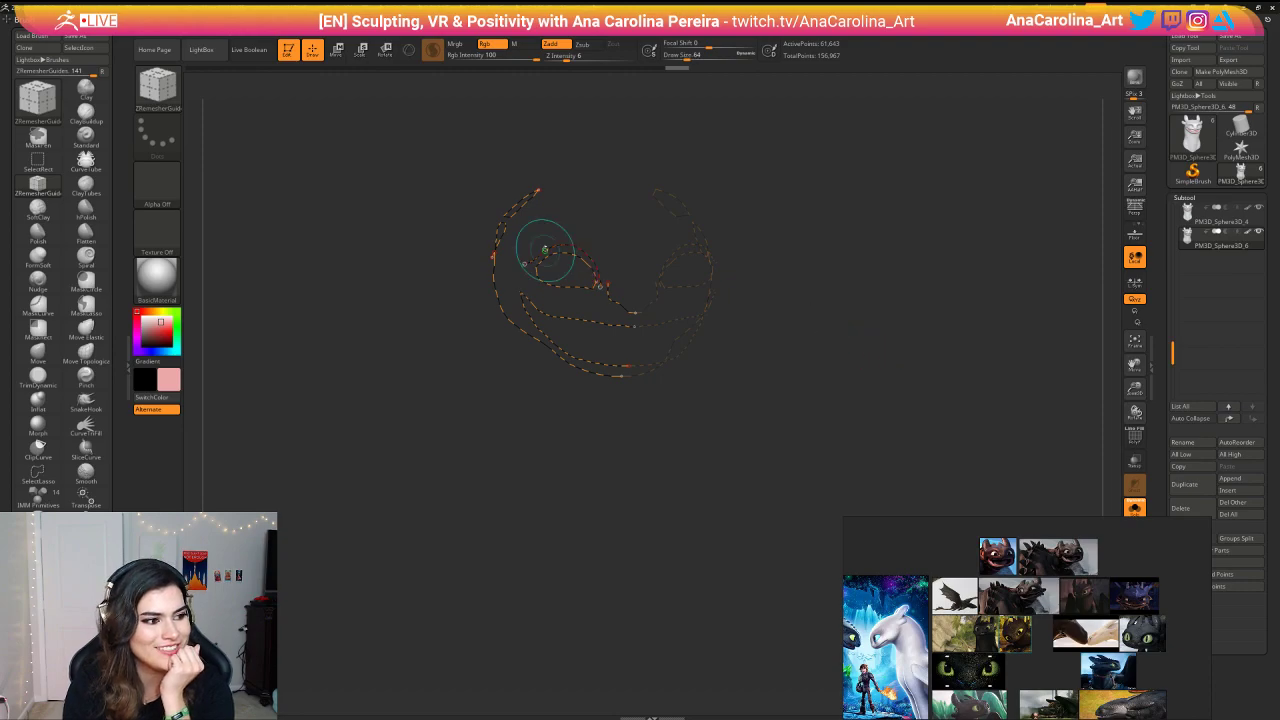
pyautogui.moveTo(811, 309)
pyautogui.mouseDown()
pyautogui.moveTo(792, 308)
pyautogui.moveTo(820, 311)
pyautogui.mouseUp()
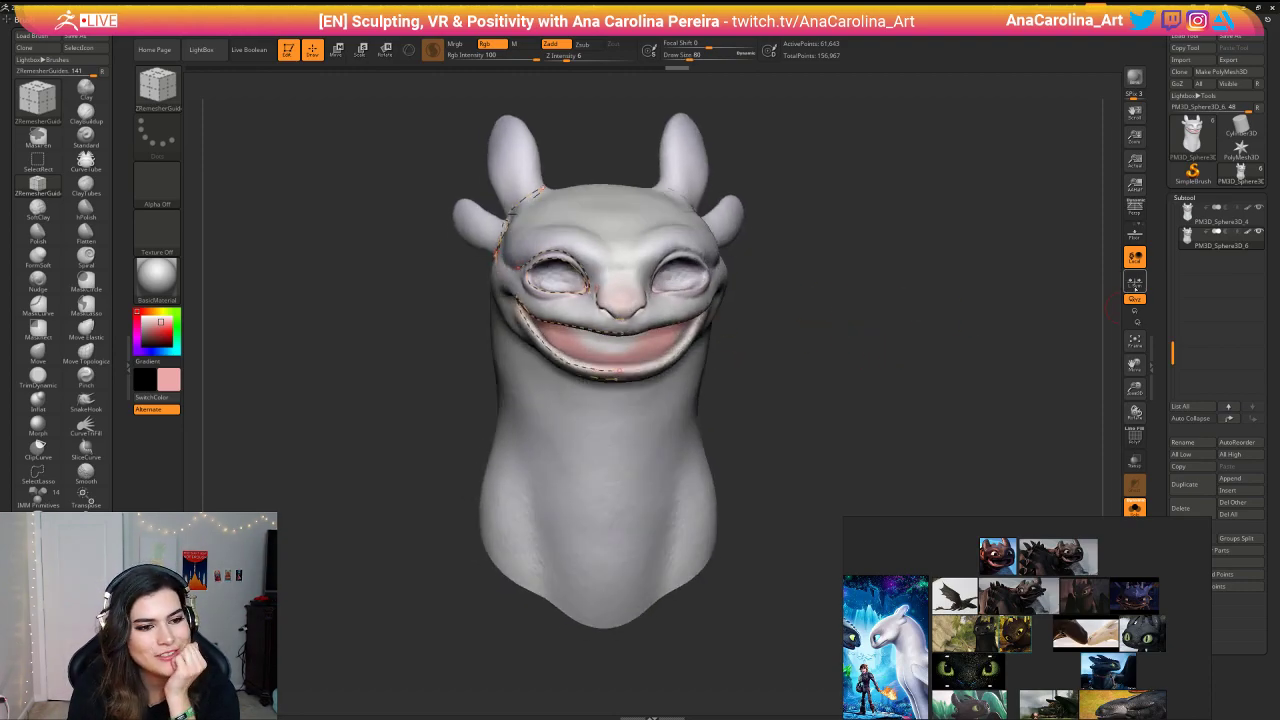
pyautogui.moveTo(1163, 252); pyautogui.dragTo(1159, 230)
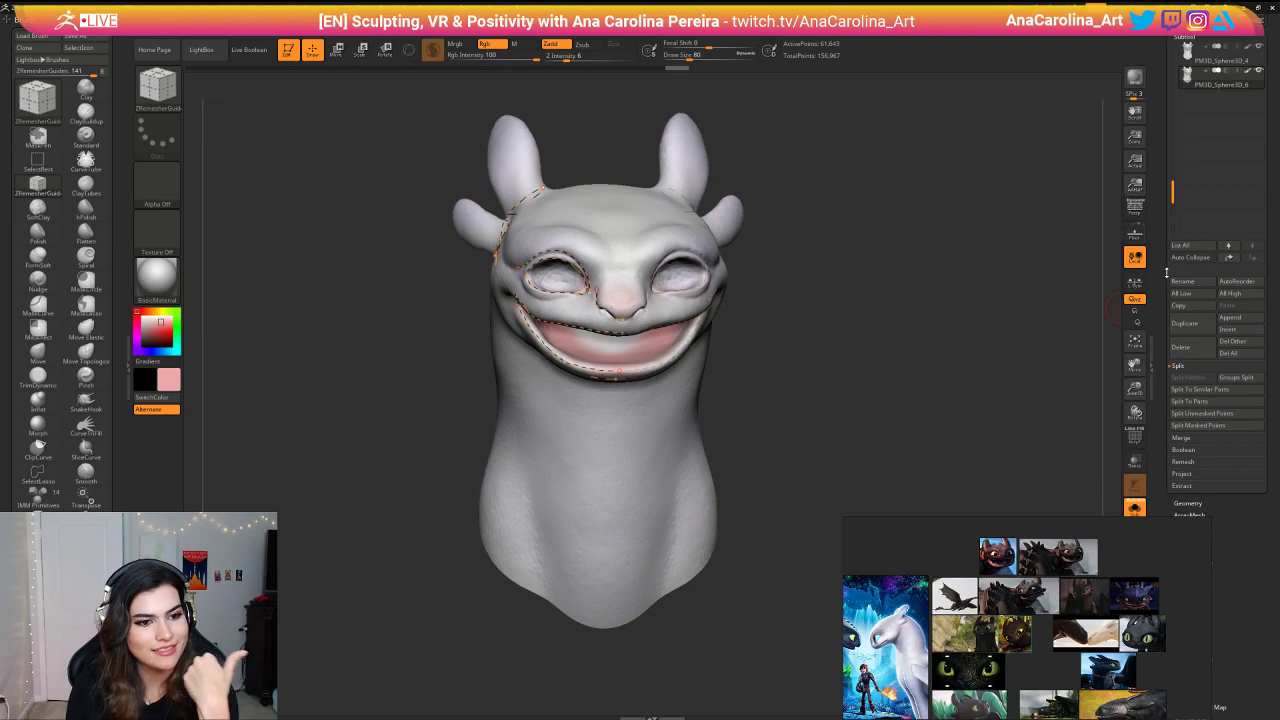
pyautogui.scroll(-3, 1166, 272)
pyautogui.click(1190, 452)
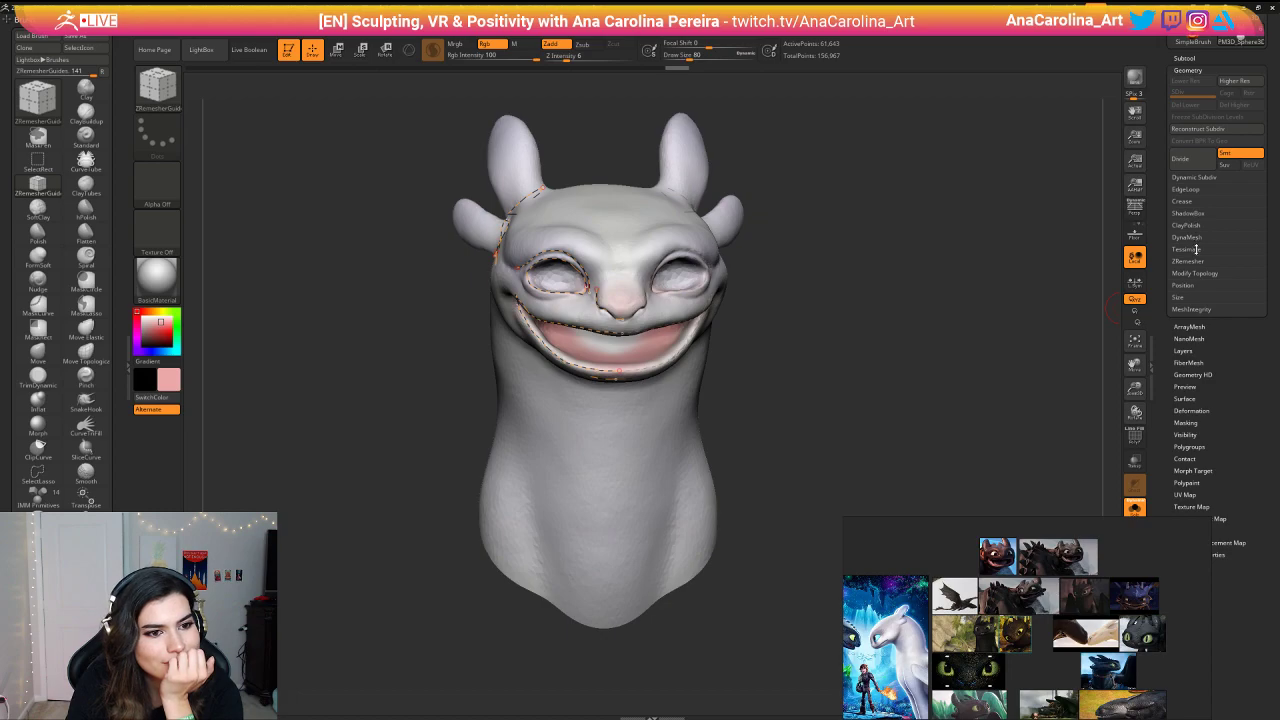
pyautogui.moveTo(1167, 299); pyautogui.dragTo(1166, 322)
pyautogui.click(1189, 283)
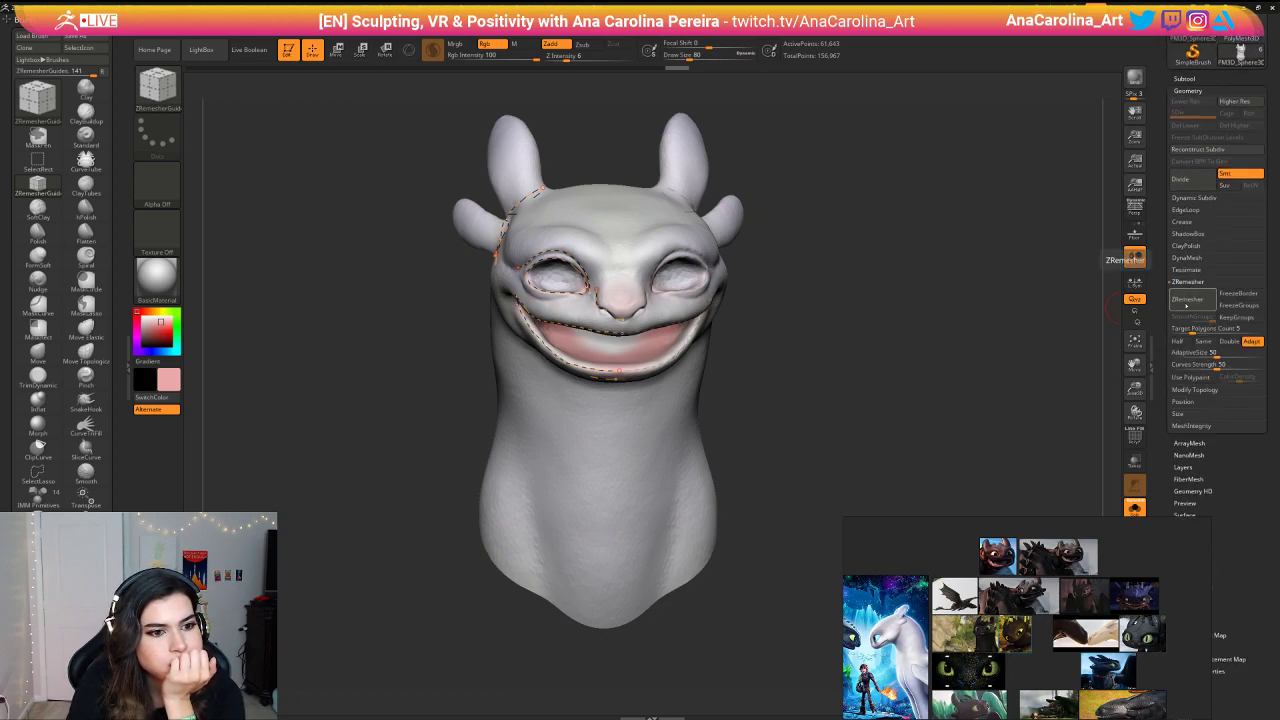
pyautogui.click(1177, 341)
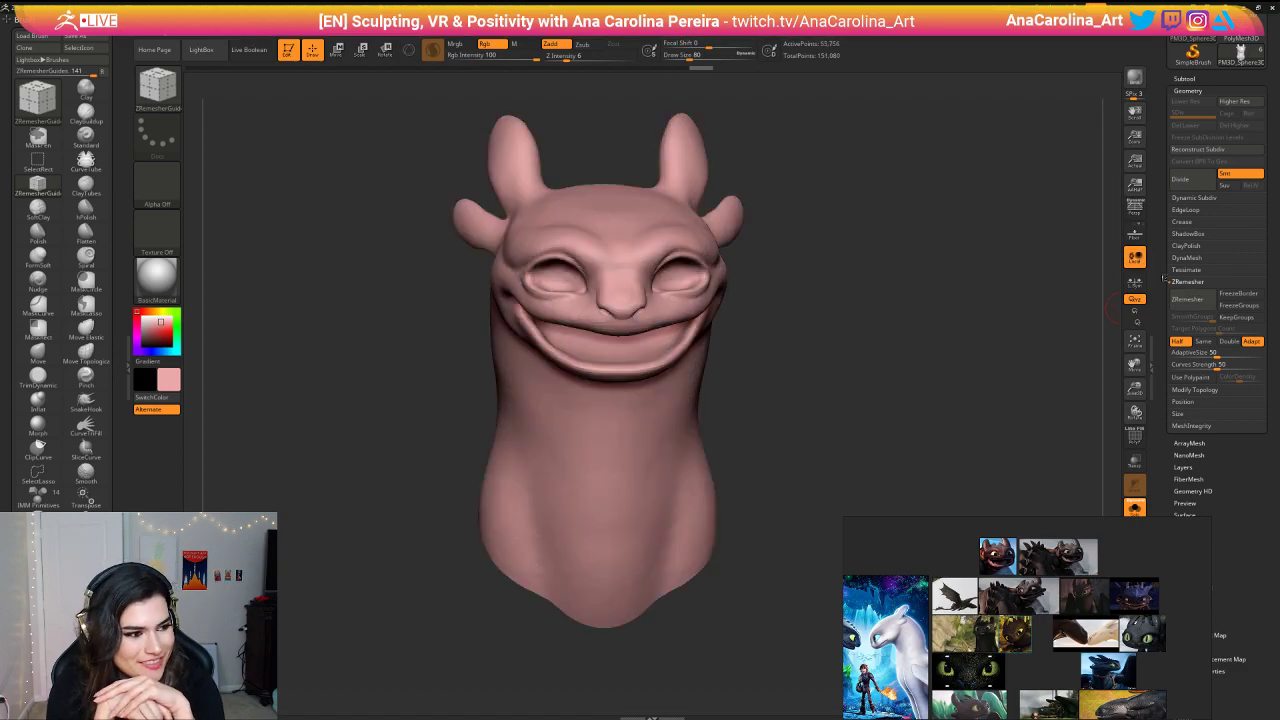
# Step: Show the wireframe and examine the remeshed edge flow around the eyes, nose, mouth and horns
pyautogui.moveTo(1048, 352); pyautogui.dragTo(1113, 369)
pyautogui.click(1138, 437)
pyautogui.moveTo(951, 426)
pyautogui.keyDown('shift'); pyautogui.mouseDown()
pyautogui.moveTo(949, 391)
pyautogui.moveTo(994, 403)
pyautogui.moveTo(962, 399)
pyautogui.moveTo(1046, 386)
pyautogui.moveTo(1046, 397)
pyautogui.moveTo(913, 357)
pyautogui.moveTo(989, 344)
pyautogui.moveTo(1006, 428)
pyautogui.moveTo(962, 424)
pyautogui.mouseUp(); pyautogui.keyUp('shift')
pyautogui.press('f')
pyautogui.moveTo(1077, 412); pyautogui.dragTo(913, 440)
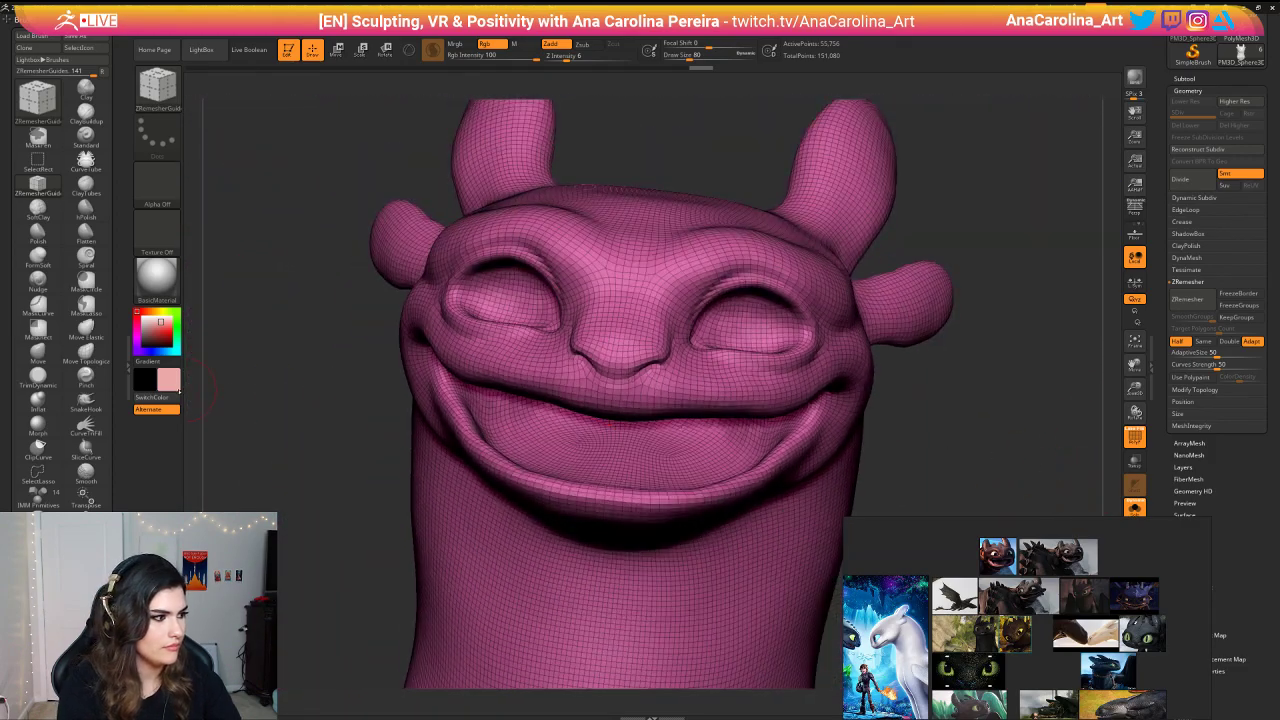
# Step: Set the main paint colour to white
pyautogui.click(179, 383)
pyautogui.click(104, 308)
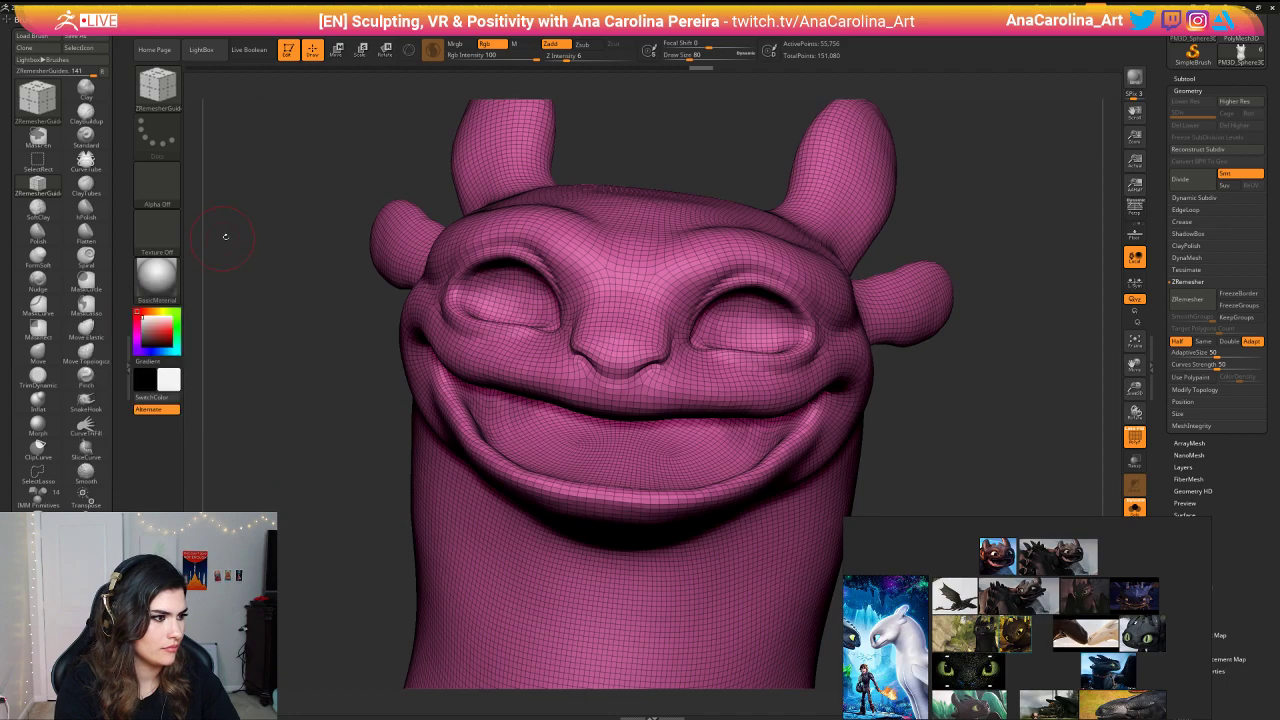
pyautogui.moveTo(227, 237); pyautogui.dragTo(241, 237)
# Step: Hide the wireframe and undo the half-density remesh
pyautogui.click(1134, 438)
pyautogui.moveTo(972, 443)
pyautogui.mouseDown()
pyautogui.moveTo(1028, 437)
pyautogui.moveTo(975, 395)
pyautogui.moveTo(1055, 385)
pyautogui.moveTo(1020, 398)
pyautogui.moveTo(991, 371)
pyautogui.moveTo(1014, 427)
pyautogui.moveTo(1072, 408)
pyautogui.mouseUp()
pyautogui.hotkey('ctrl', 'z')
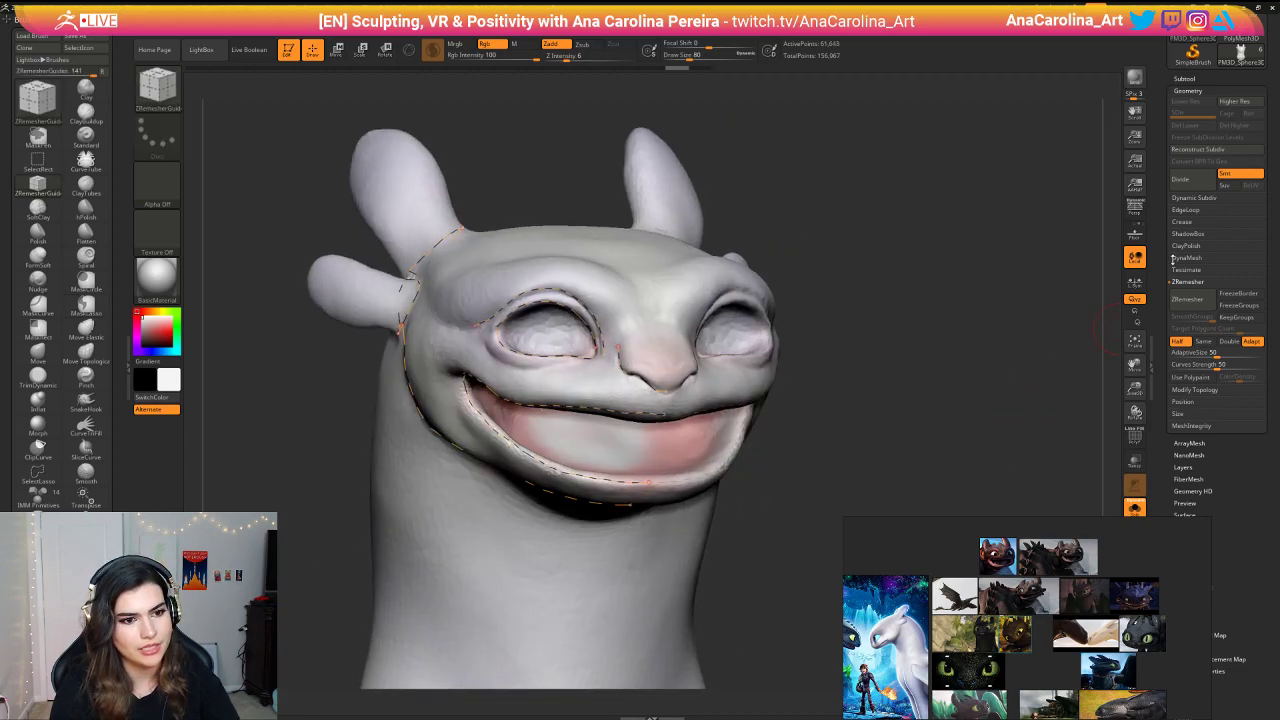
# Step: Turn off the Half option and ZRemesh the duplicate head with a target polygon count of 4.37633
pyautogui.click(1180, 341)
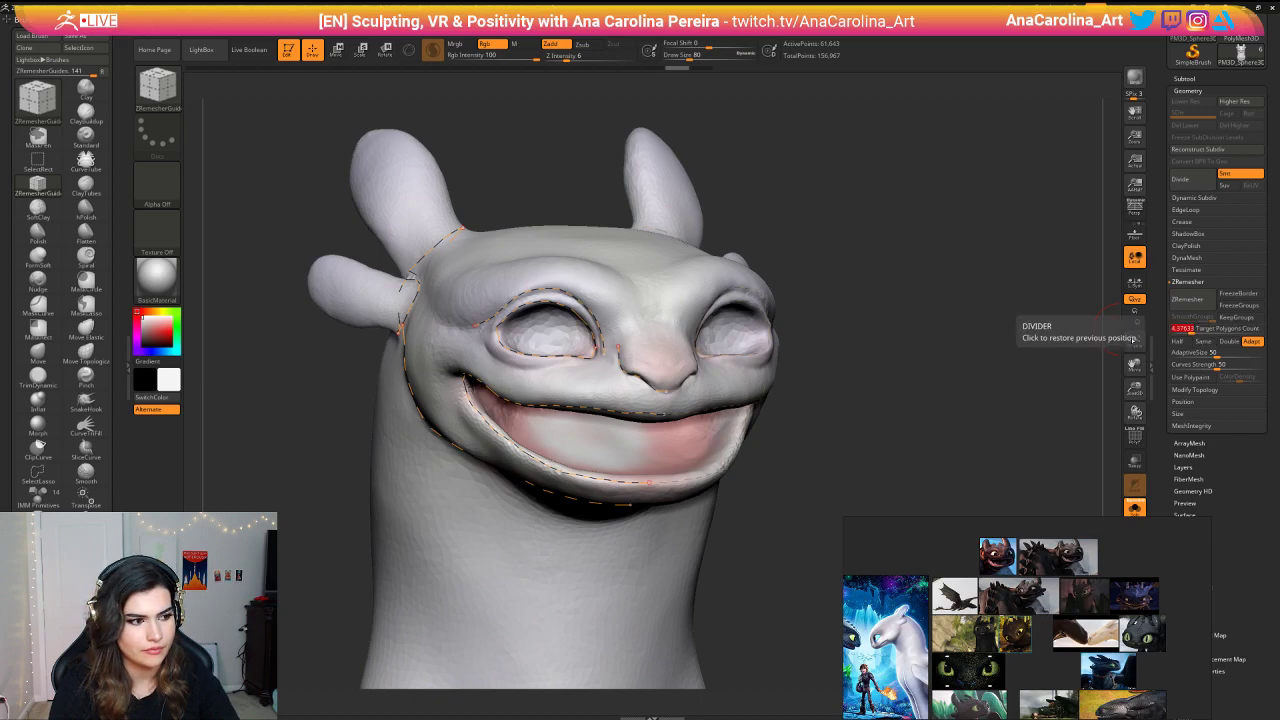
pyautogui.keyDown('alt'); pyautogui.moveTo(1169, 362); pyautogui.dragTo(1173, 295); pyautogui.keyUp('alt')
pyautogui.click(1187, 300)
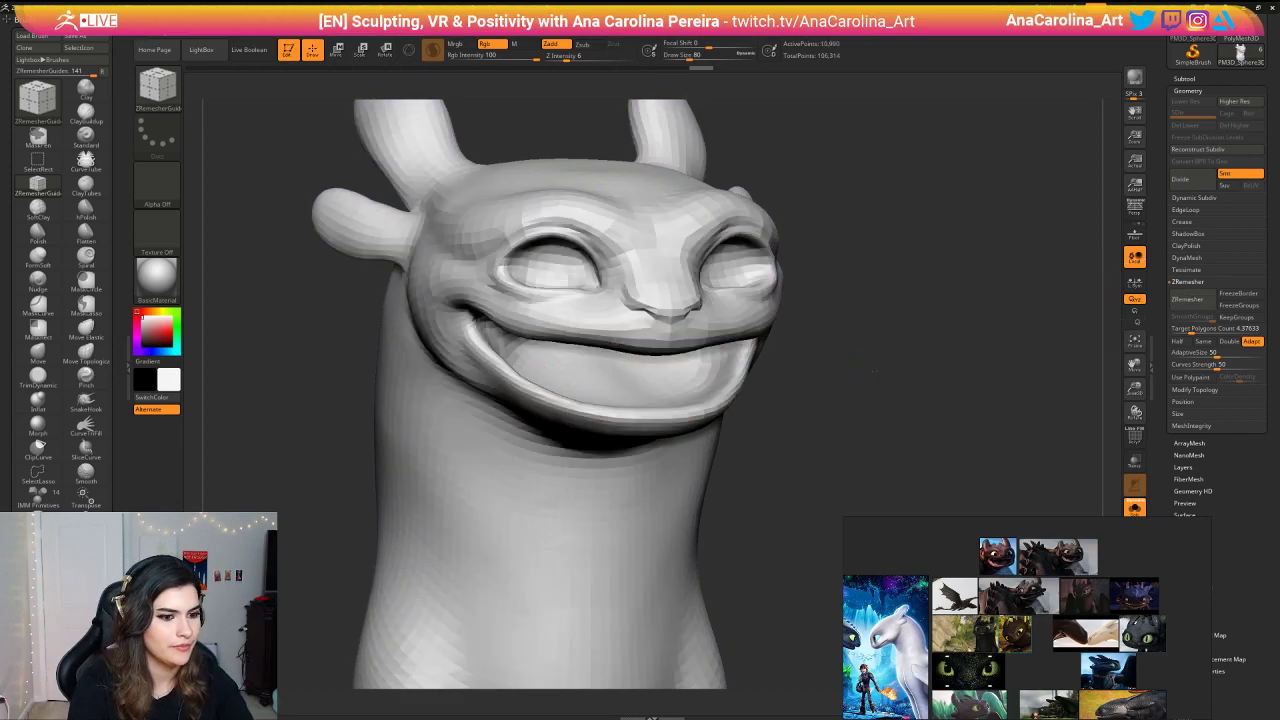
# Step: Show the wireframe and examine the lower-density topology across the face and neck
pyautogui.moveTo(705, 424); pyautogui.dragTo(642, 424, button='right')
pyautogui.click(1136, 438)
pyautogui.moveTo(1062, 435); pyautogui.dragTo(1063, 400, button='right')
pyautogui.moveTo(1062, 400); pyautogui.dragTo(1095, 228)
# Step: Turn off Solo so the original head, eyes, gums and tongue show together with the remeshed head
pyautogui.click(1185, 78)
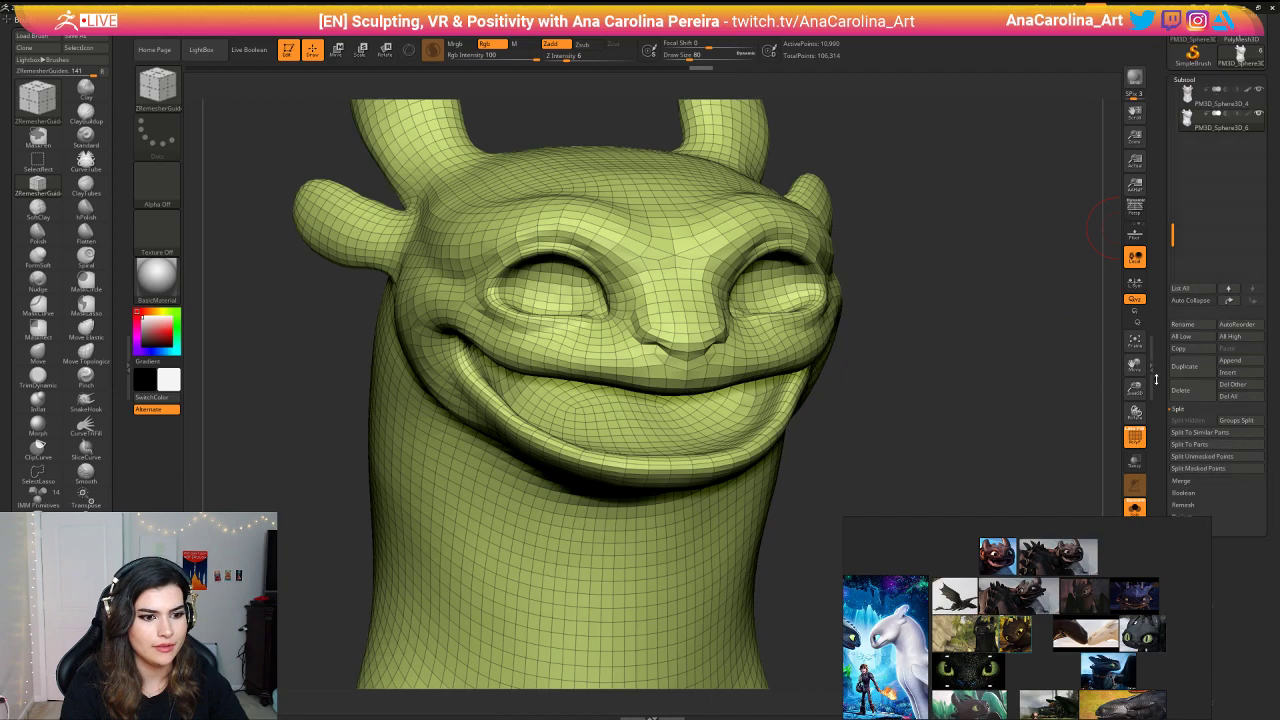
pyautogui.click(1141, 508)
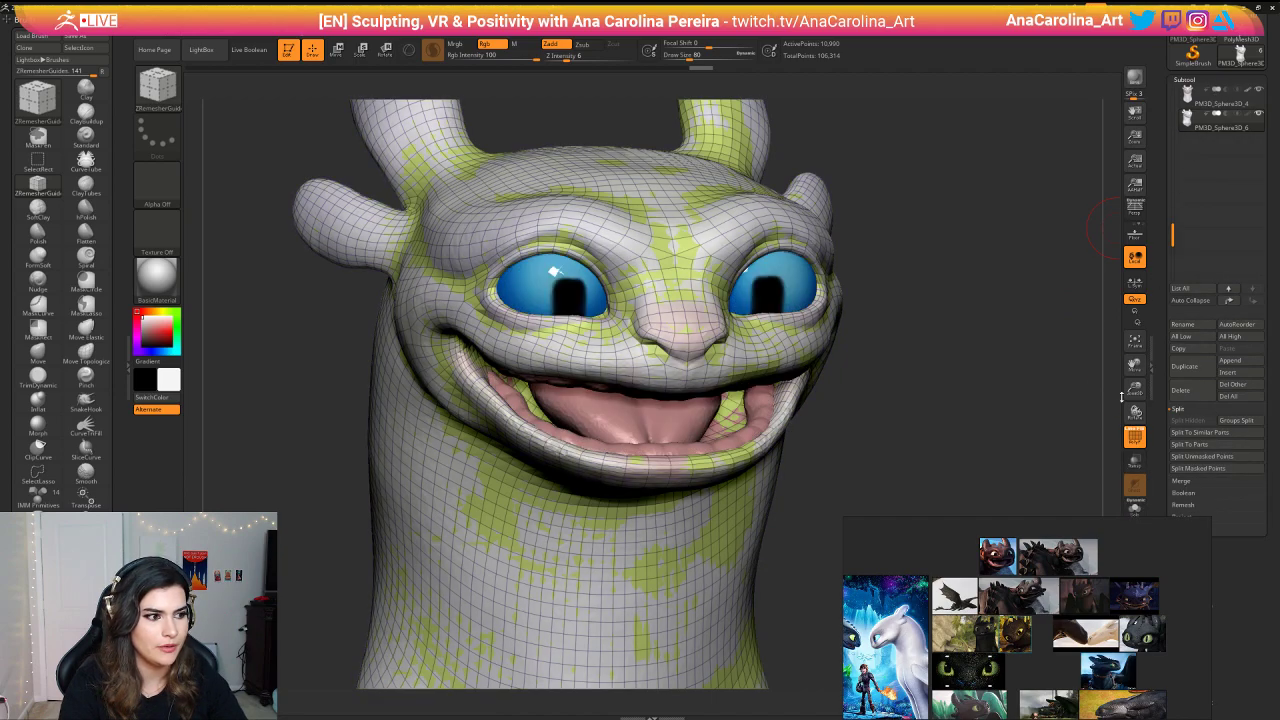
pyautogui.click(1141, 508)
pyautogui.click(1141, 508)
pyautogui.keyDown('alt'); pyautogui.moveTo(1014, 400); pyautogui.dragTo(1031, 354); pyautogui.keyUp('alt')
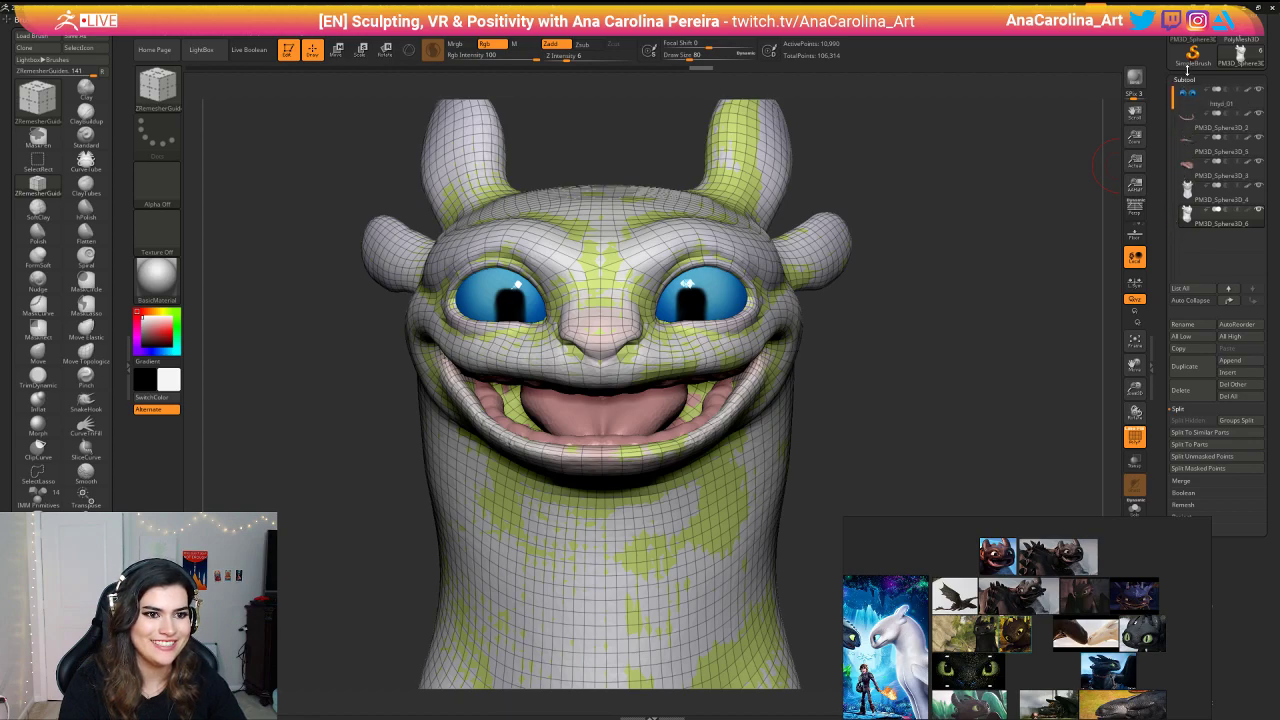
# Step: Hide the eye, gum and tongue subtools, keep both head meshes visible, and select the remeshed head PM3D_Sphere3D_6
pyautogui.moveTo(1172, 219); pyautogui.dragTo(1172, 97)
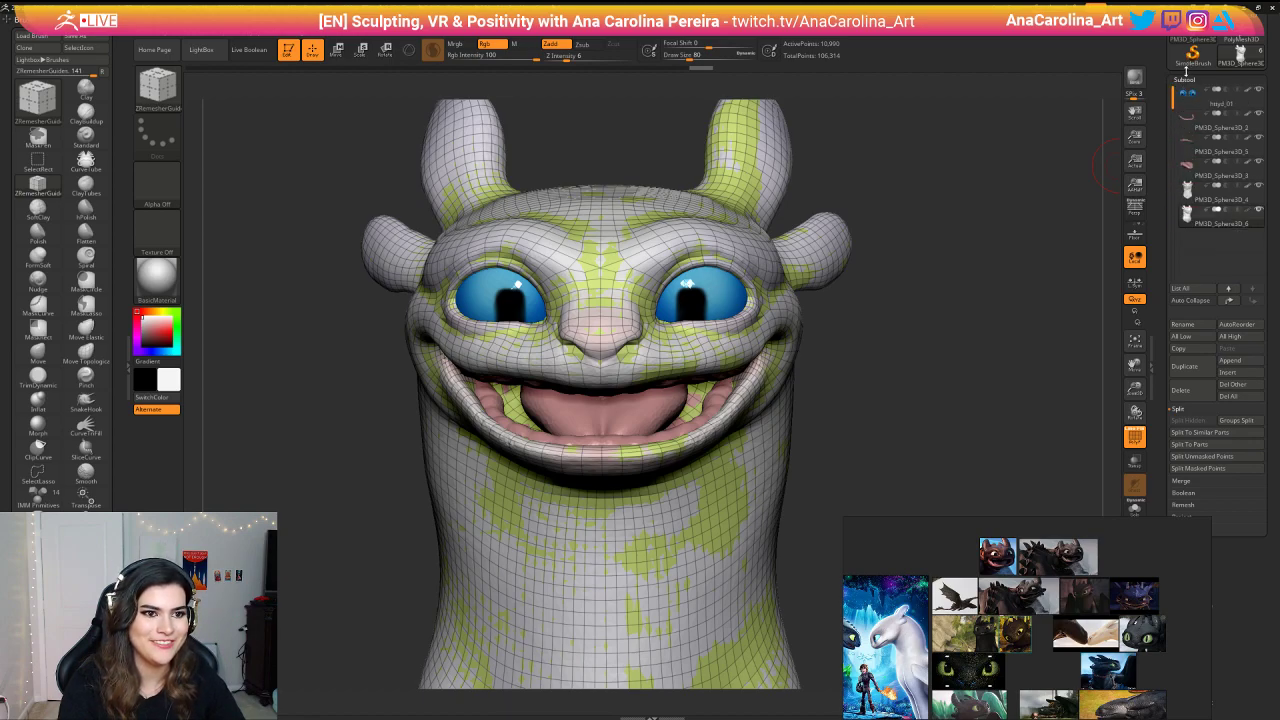
pyautogui.click(1259, 162)
pyautogui.click(1256, 122)
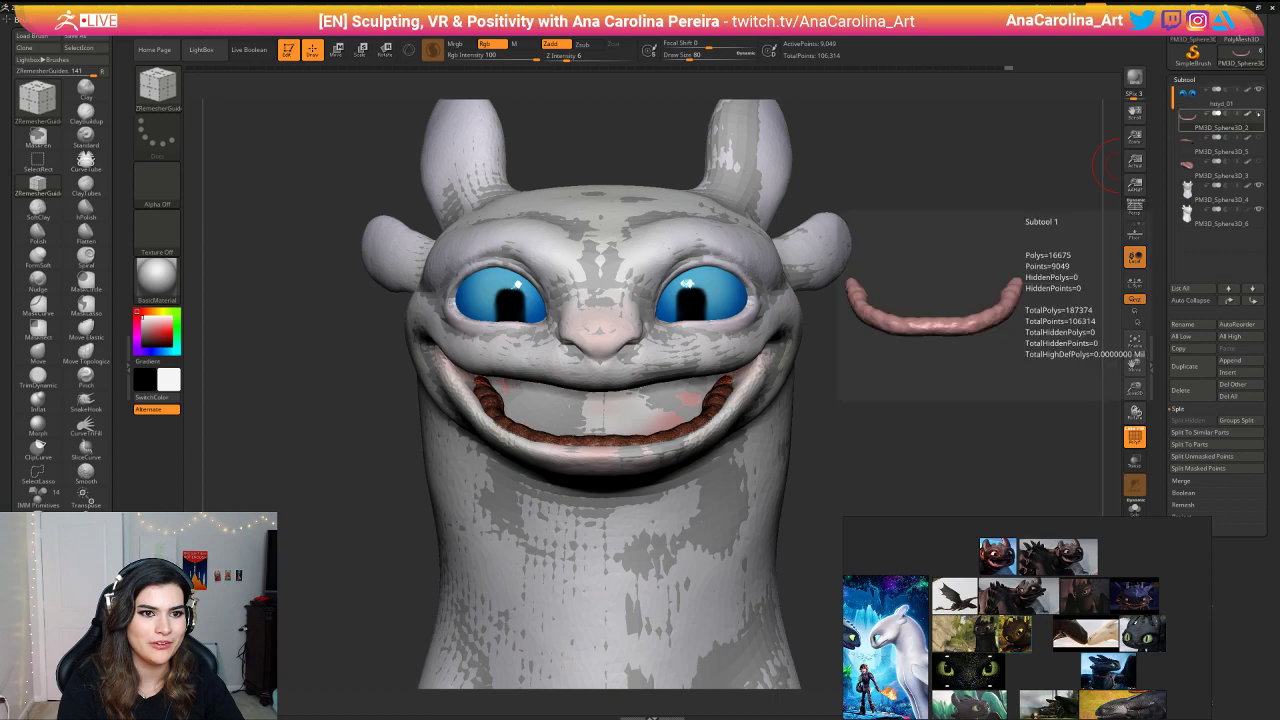
pyautogui.click(1221, 199)
pyautogui.click(1188, 214)
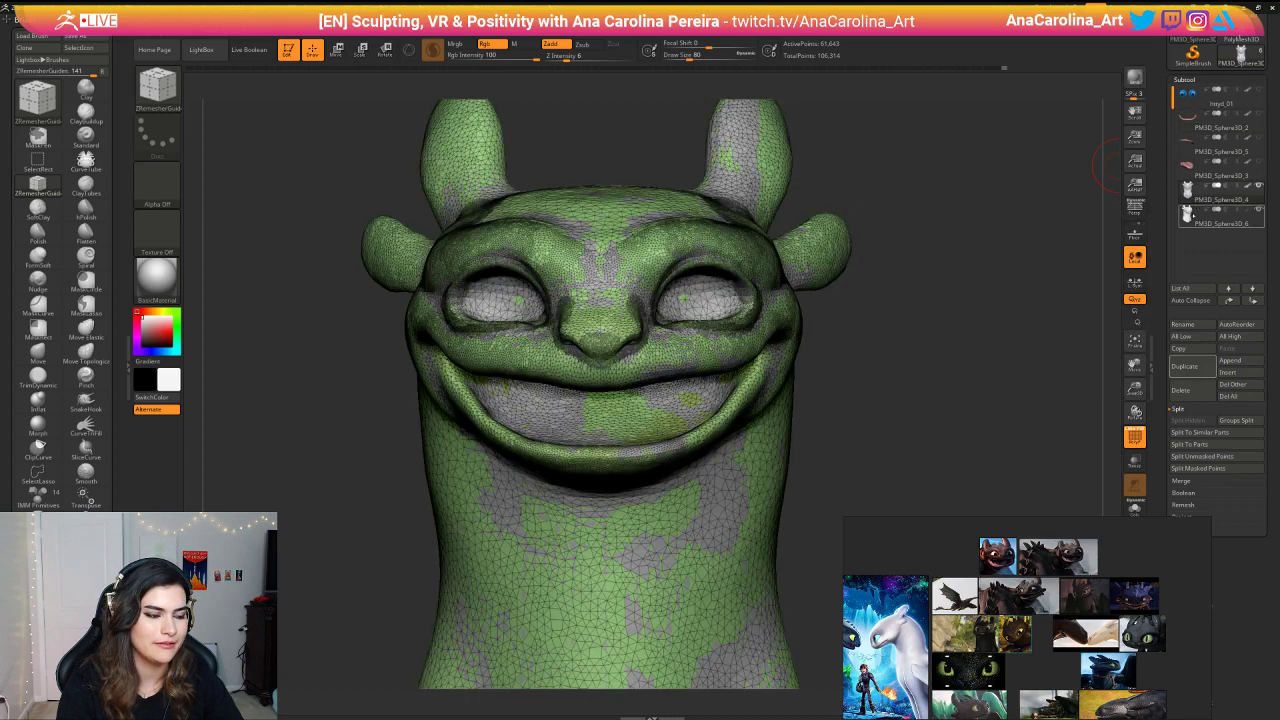
pyautogui.click(1188, 213)
# Step: Project the original head's shape and PolyPaint onto the remeshed head with ProjectAll
pyautogui.moveTo(1009, 300); pyautogui.dragTo(1054, 309)
pyautogui.scroll(-3, 1186, 387)
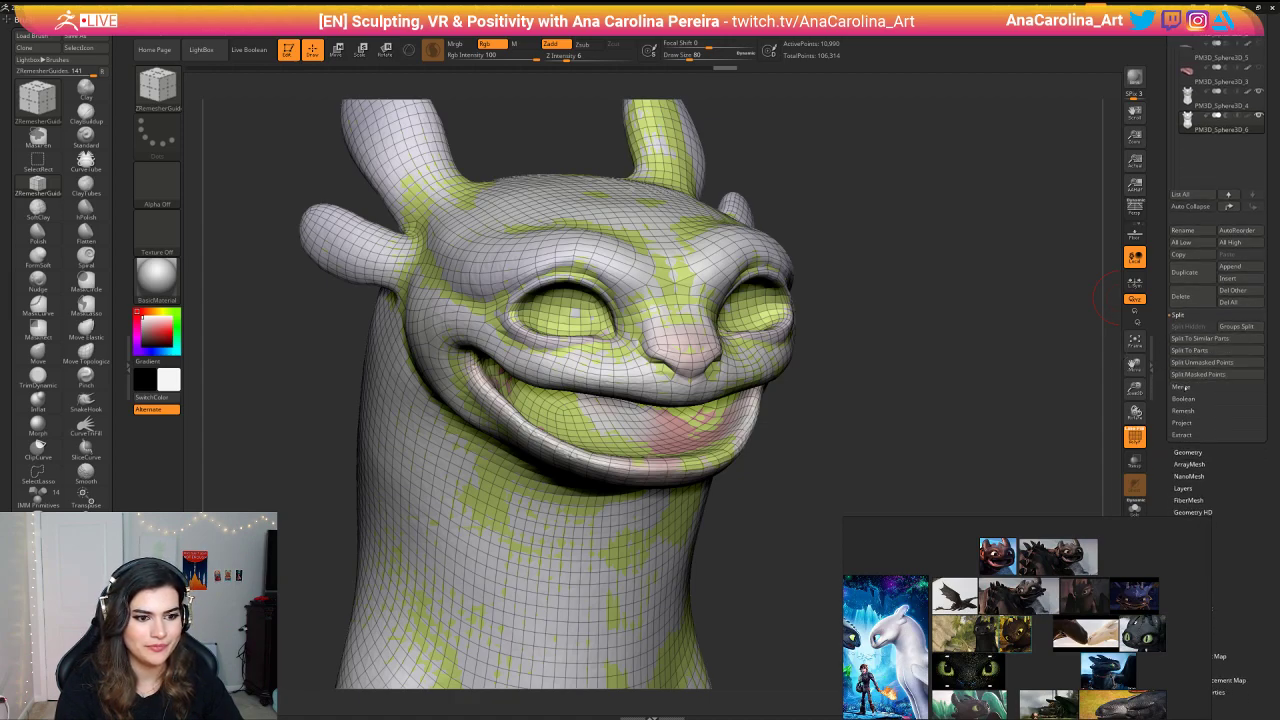
pyautogui.click(1190, 424)
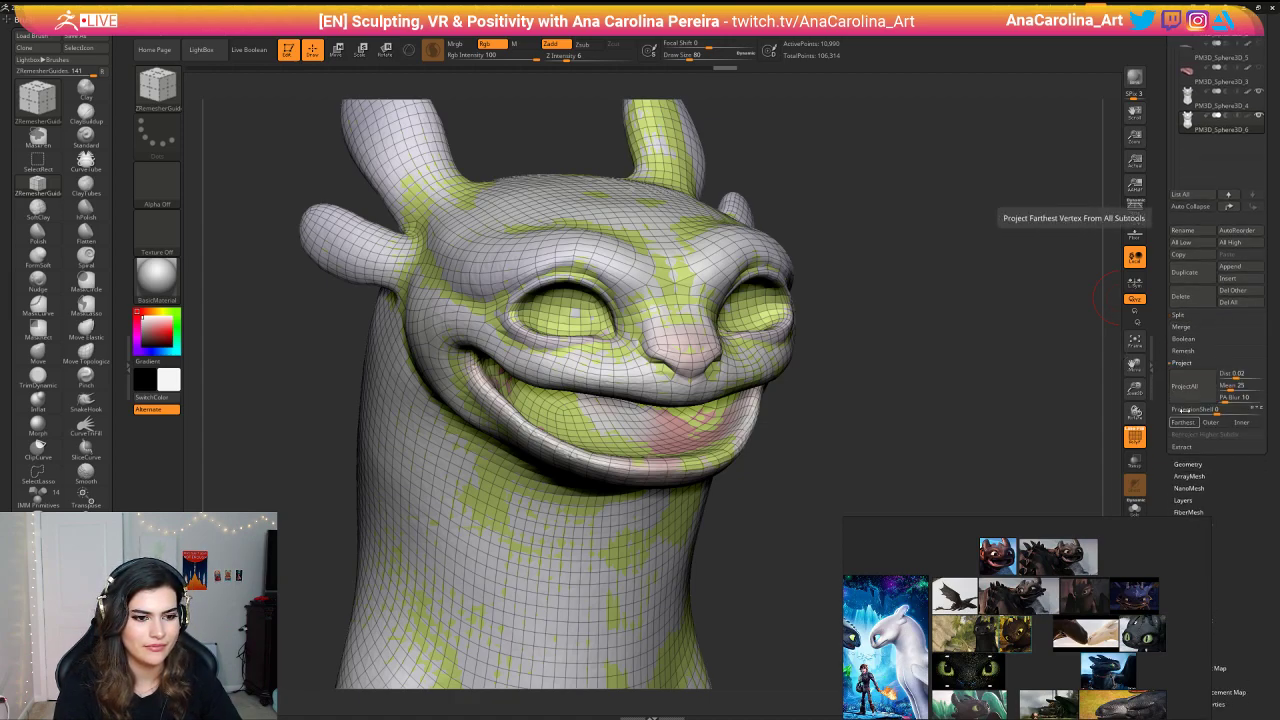
pyautogui.click(1184, 399)
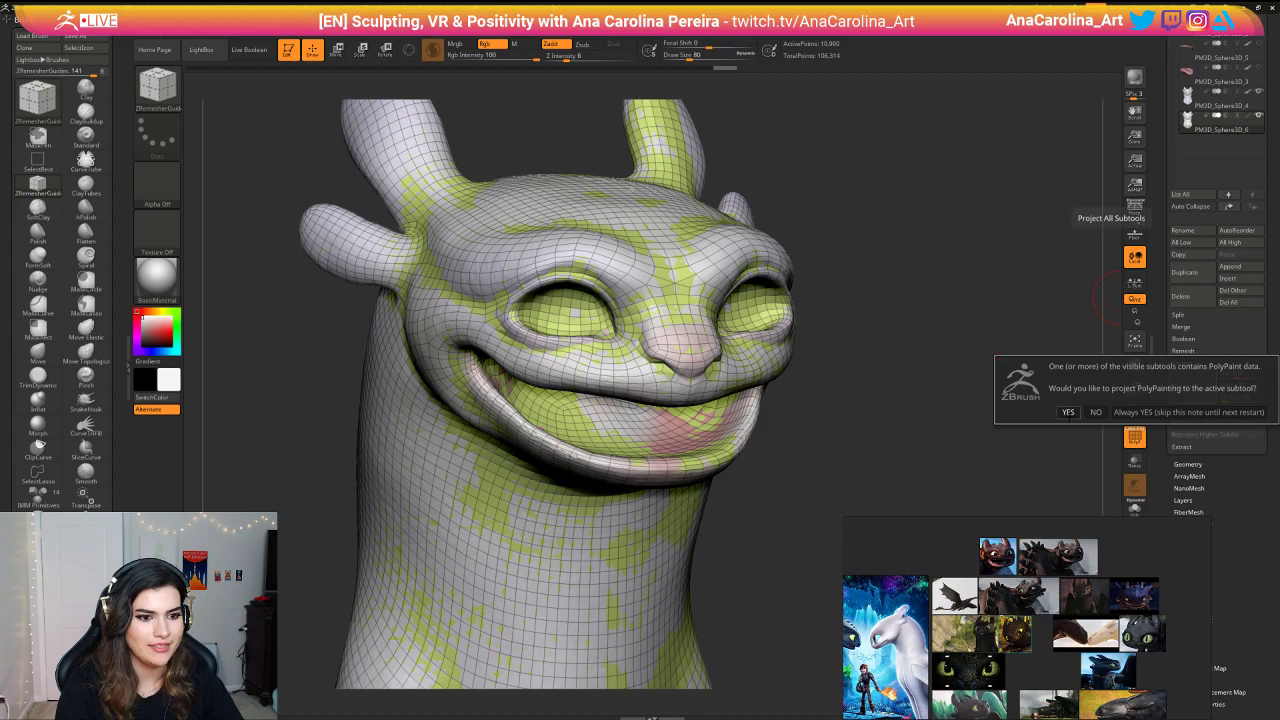
pyautogui.click(1068, 412)
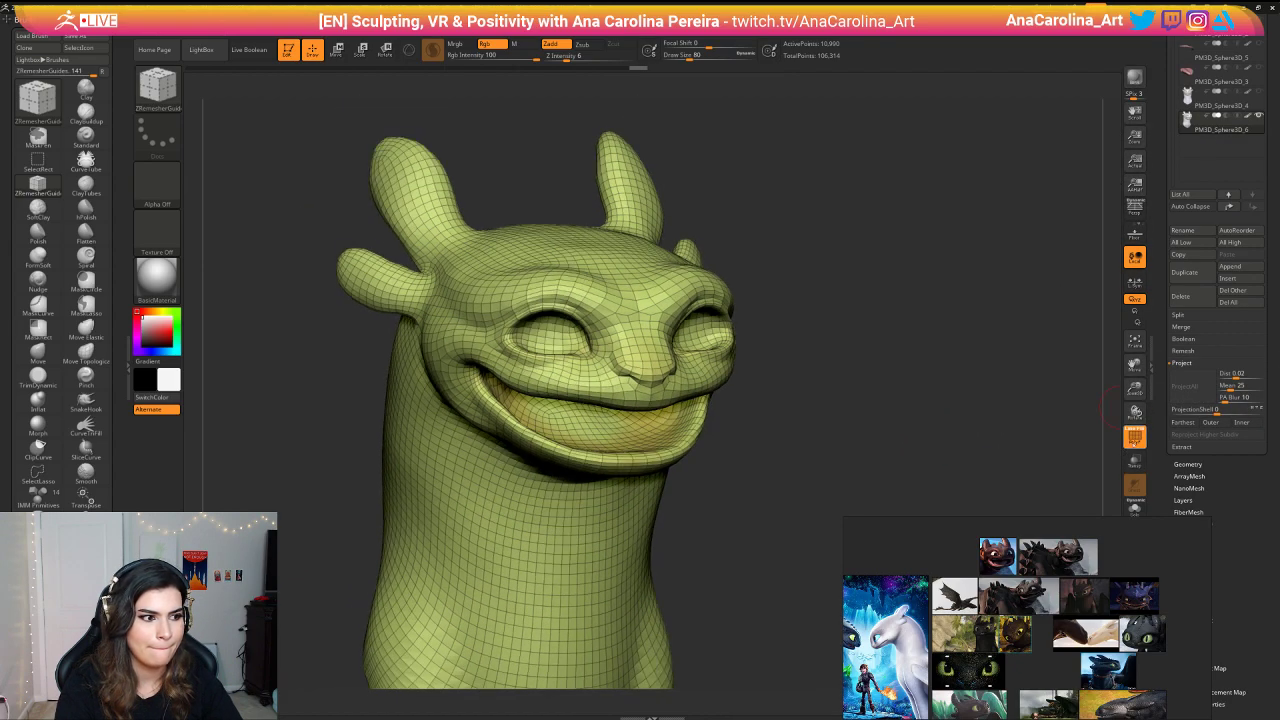
# Step: Hide the wireframe, decline Dynamic Subdiv, and divide the remeshed head to subdivision level 2
pyautogui.hotkey('shift', 'f')
pyautogui.moveTo(1115, 408)
pyautogui.mouseDown()
pyautogui.moveTo(1010, 405)
pyautogui.moveTo(1040, 385)
pyautogui.moveTo(1046, 435)
pyautogui.mouseUp()
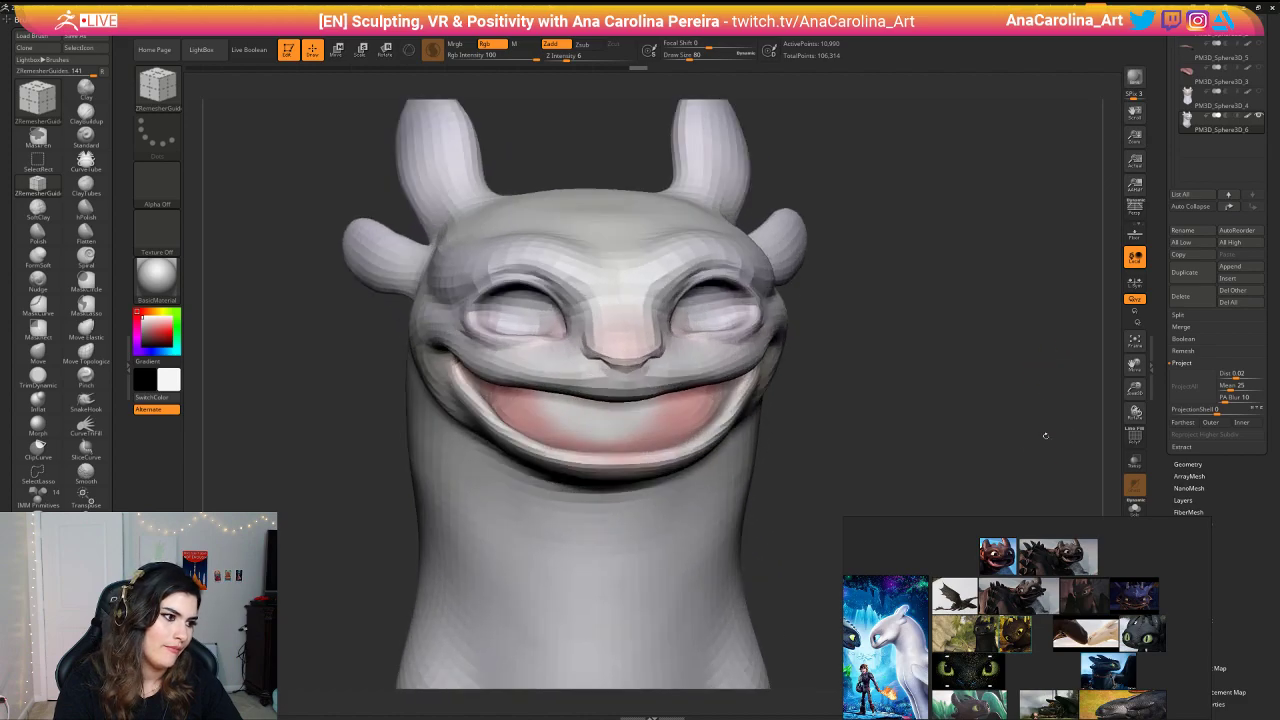
pyautogui.press('d')
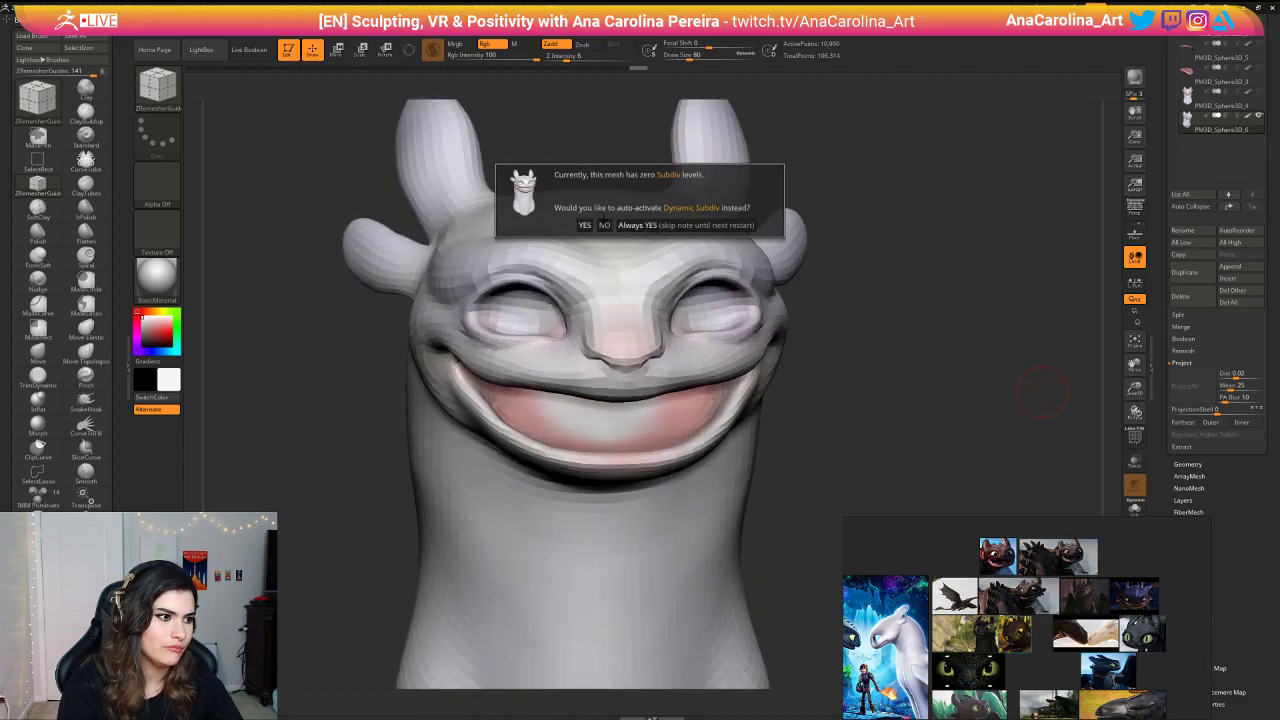
pyautogui.click(604, 224)
pyautogui.click(1182, 466)
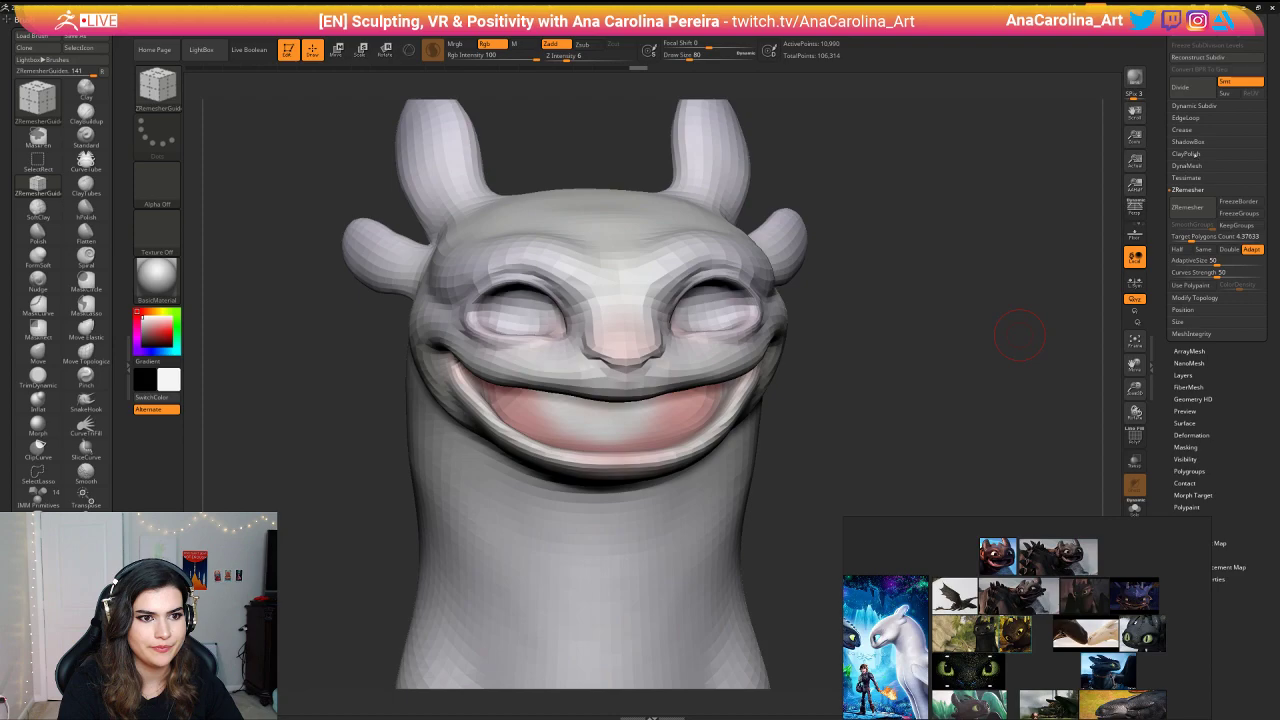
pyautogui.click(1202, 87)
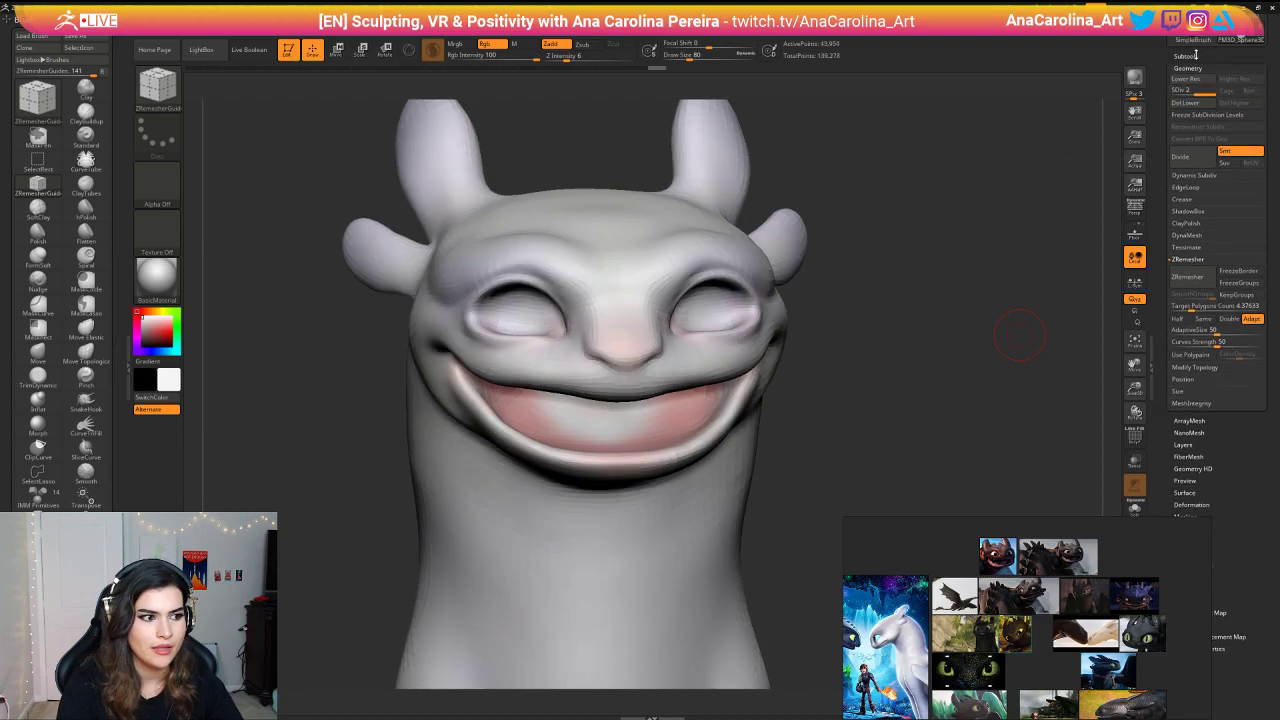
# Step: Project the original head's detail onto subdivision level 2 of the remeshed head, then hide the original
pyautogui.click(1188, 56)
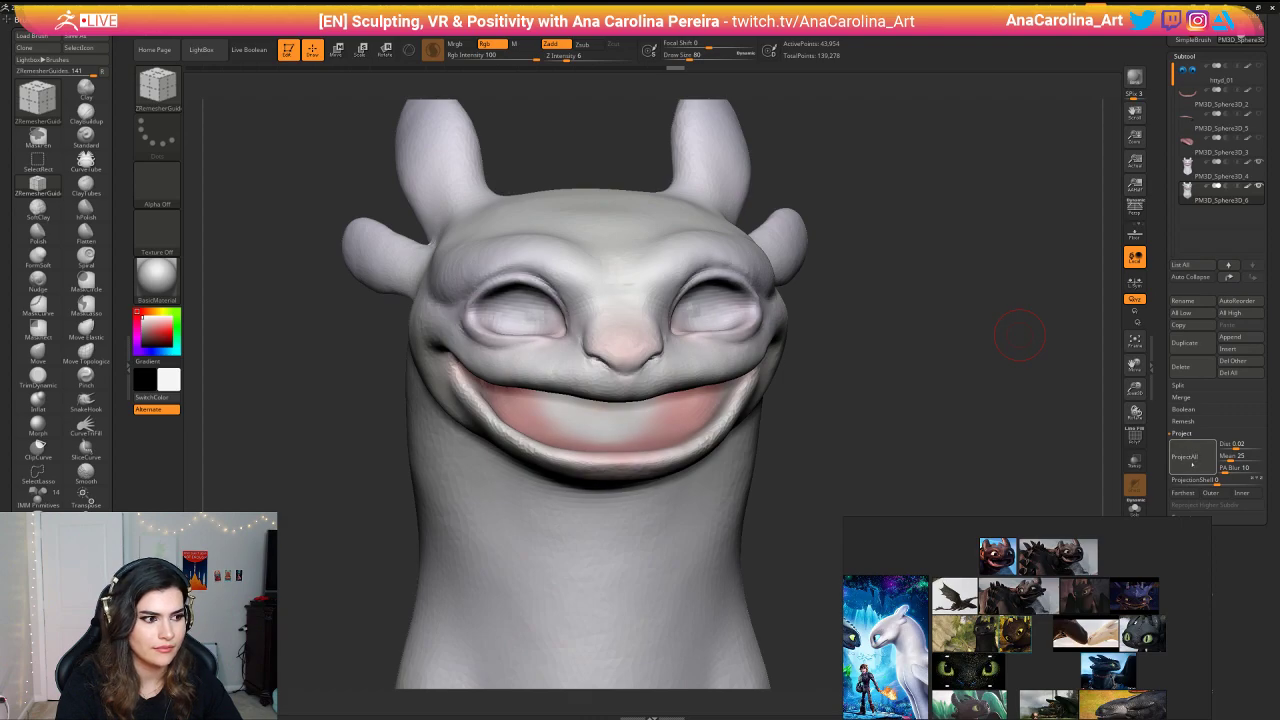
pyautogui.click(1260, 163)
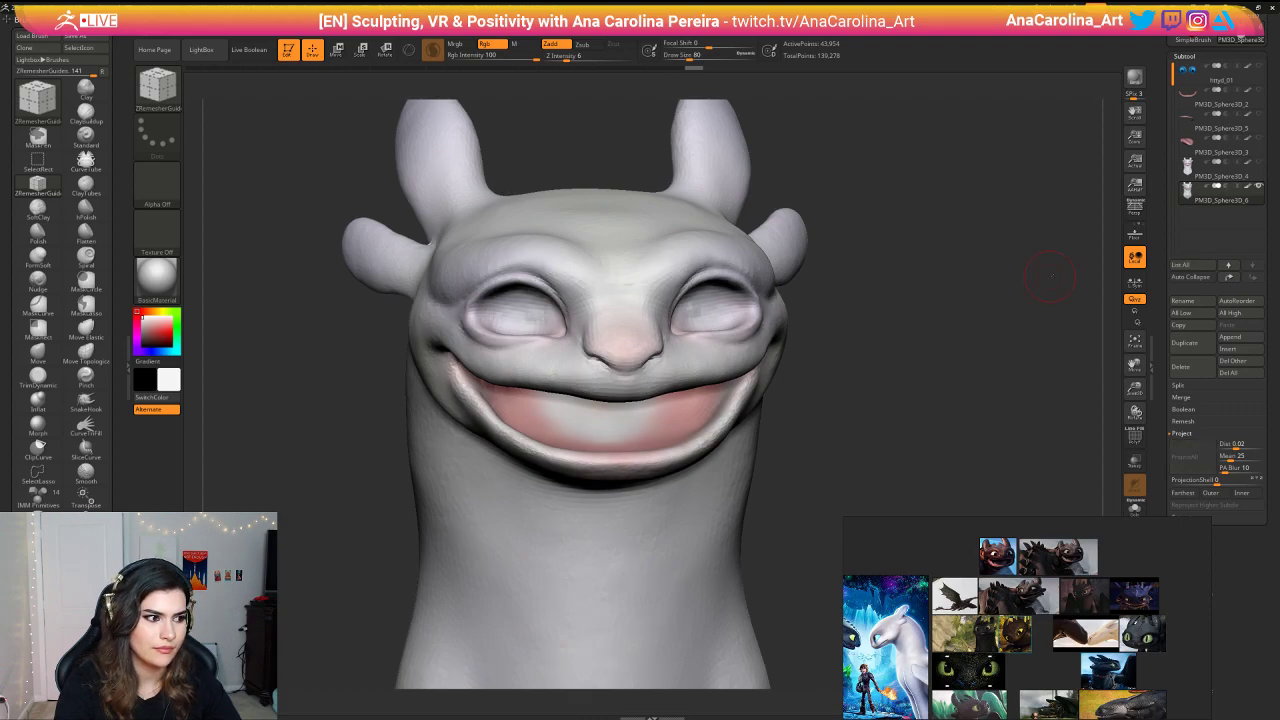
pyautogui.moveTo(1050, 275)
pyautogui.mouseDown()
pyautogui.moveTo(1065, 381)
pyautogui.moveTo(1081, 311)
pyautogui.mouseUp()
# Step: Compare the original head with the remeshed one by switching their visibility and selection, ending on PM3D_Sphere3D_6
pyautogui.click(1259, 162)
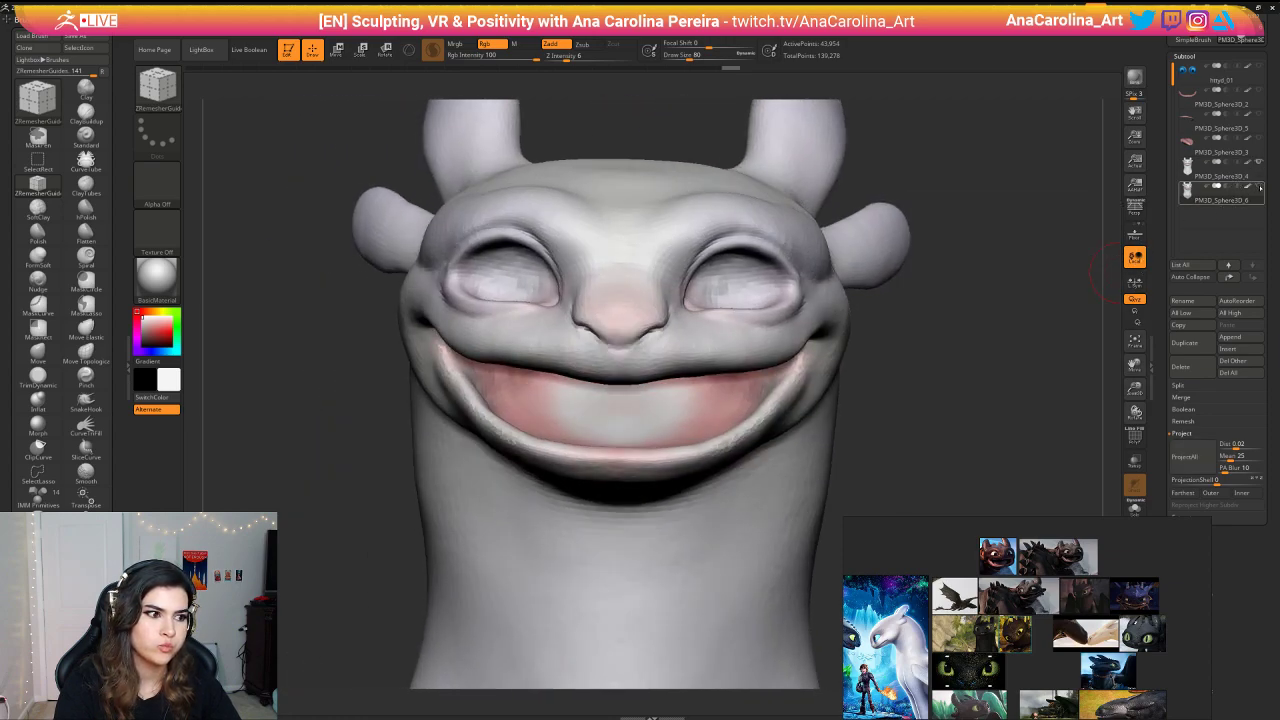
pyautogui.moveTo(1222, 168)
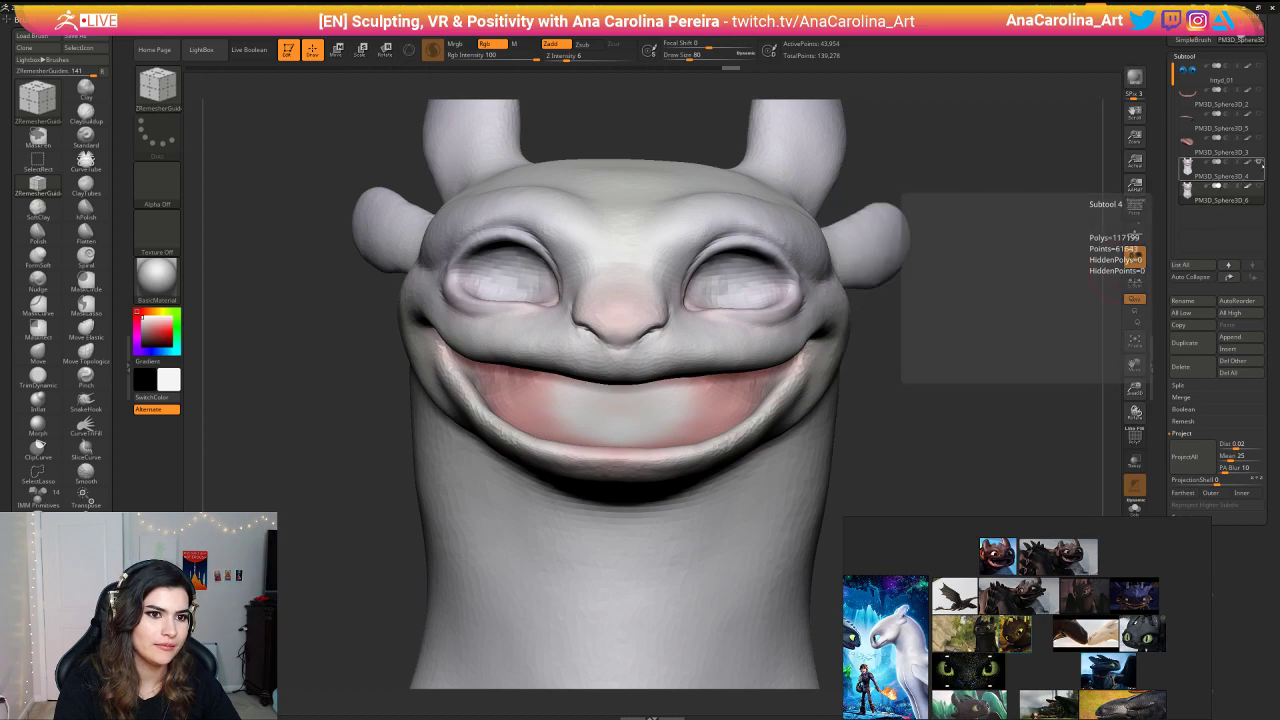
pyautogui.click(1222, 168)
pyautogui.click(1193, 188)
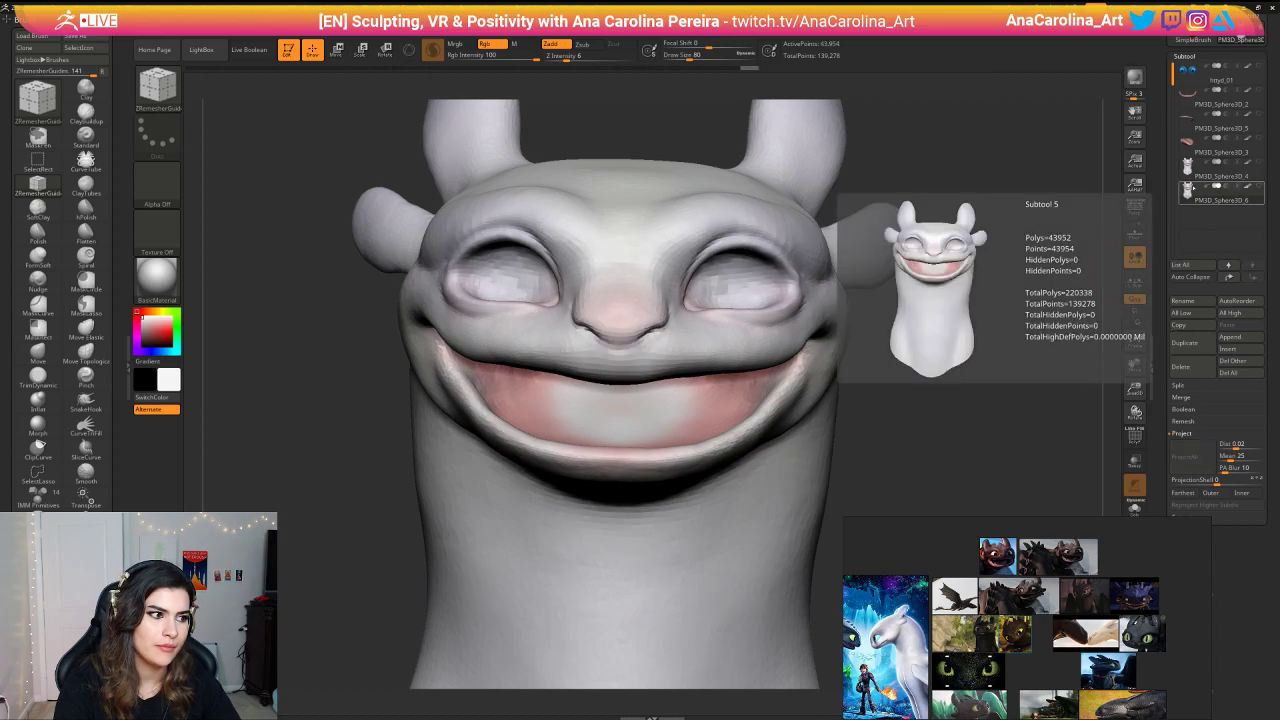
pyautogui.moveTo(1010, 222); pyautogui.dragTo(1131, 208)
pyautogui.click(1188, 175)
pyautogui.moveTo(1110, 276); pyautogui.dragTo(1052, 274)
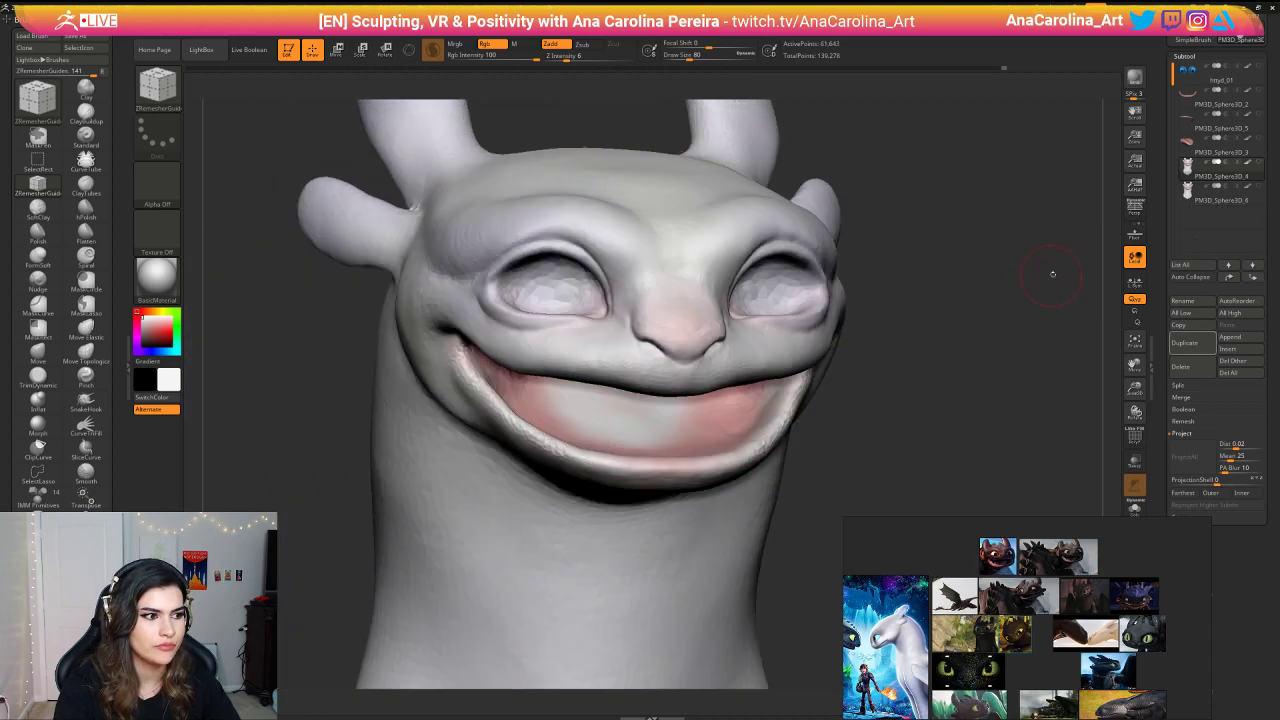
pyautogui.click(1188, 189)
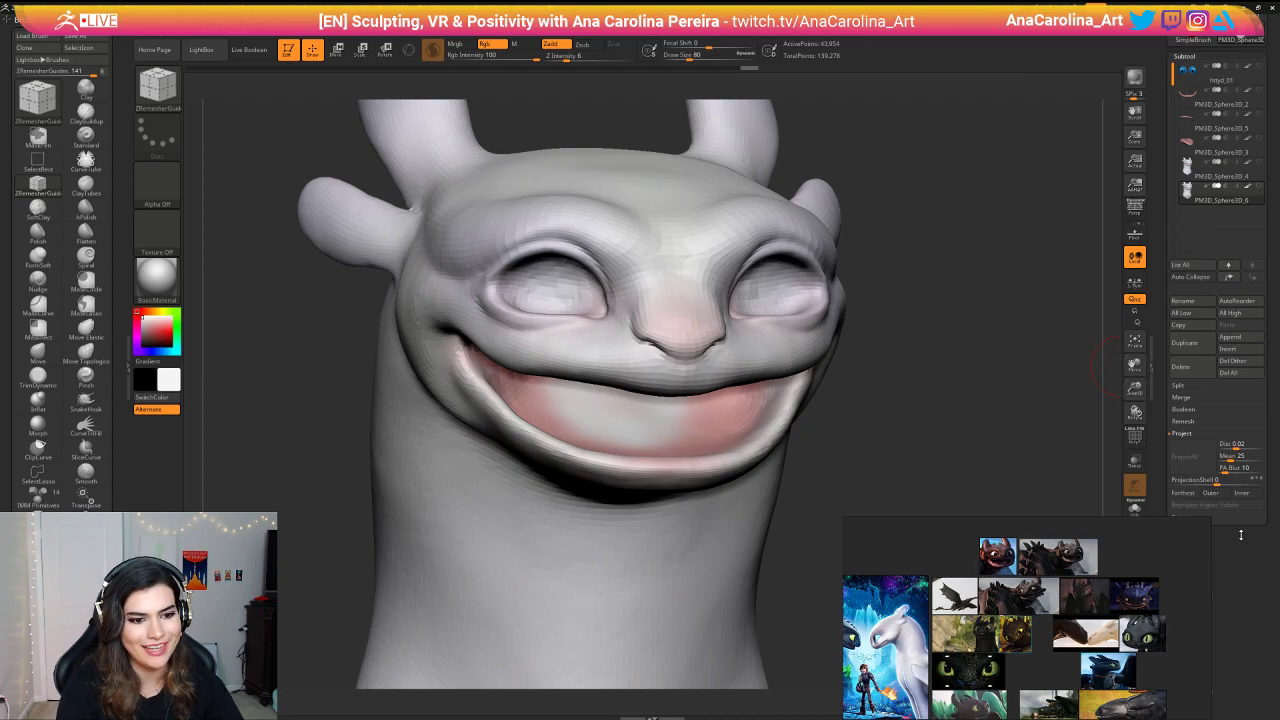
# Step: Divide the remeshed head to subdivision level 3 and make the original head PM3D_Sphere3D_4 visible for projection
pyautogui.moveTo(1240, 537); pyautogui.dragTo(1238, 494)
pyautogui.click(1221, 480)
pyautogui.click(1198, 301)
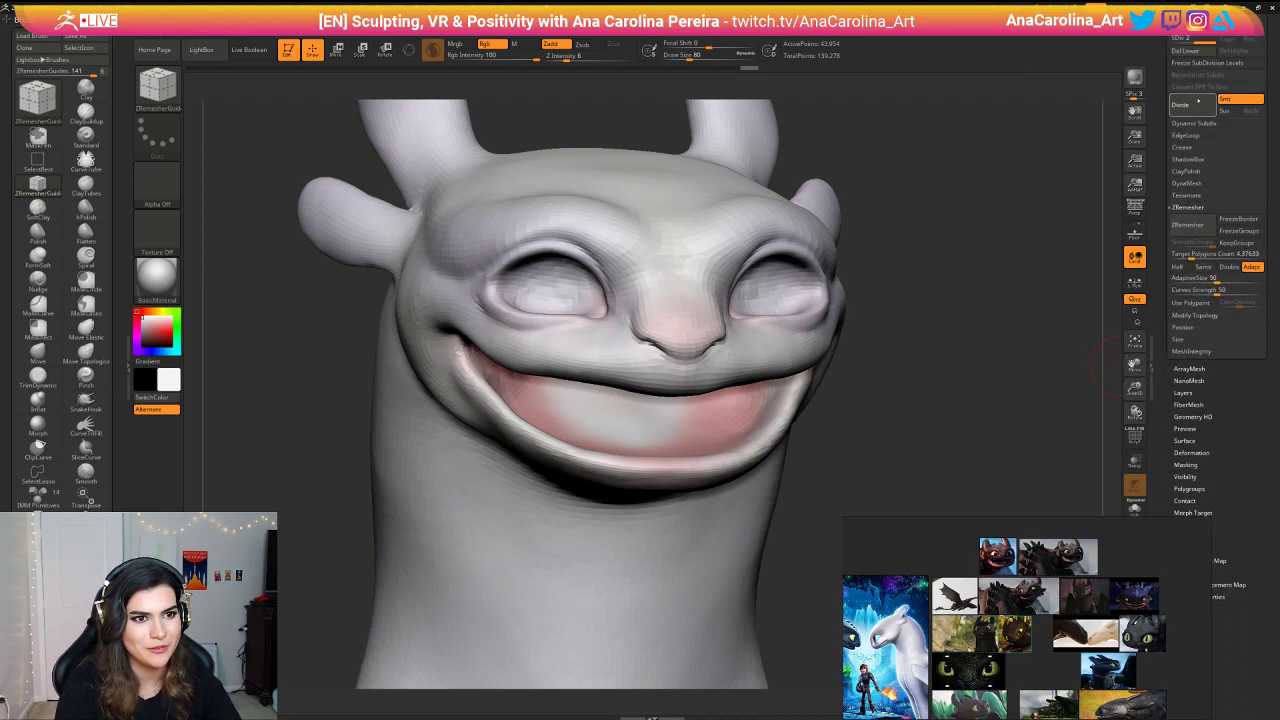
pyautogui.click(1198, 101)
pyautogui.click(1190, 83)
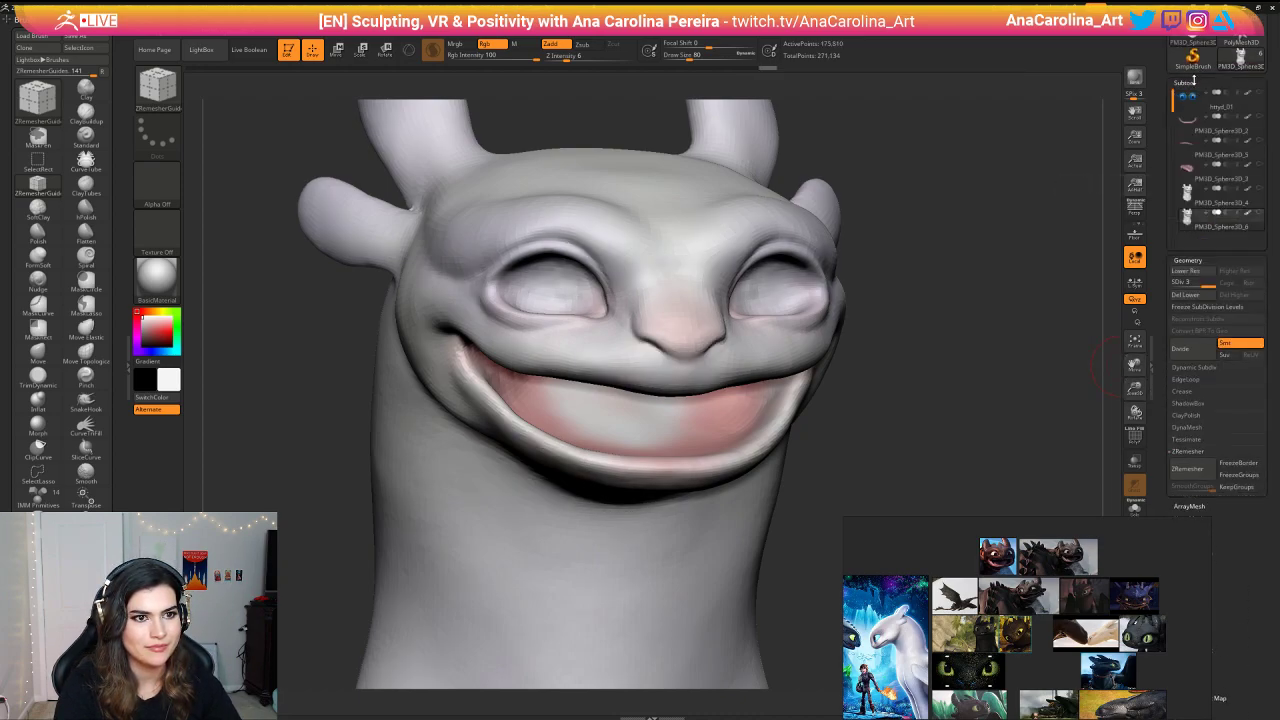
pyautogui.click(1260, 191)
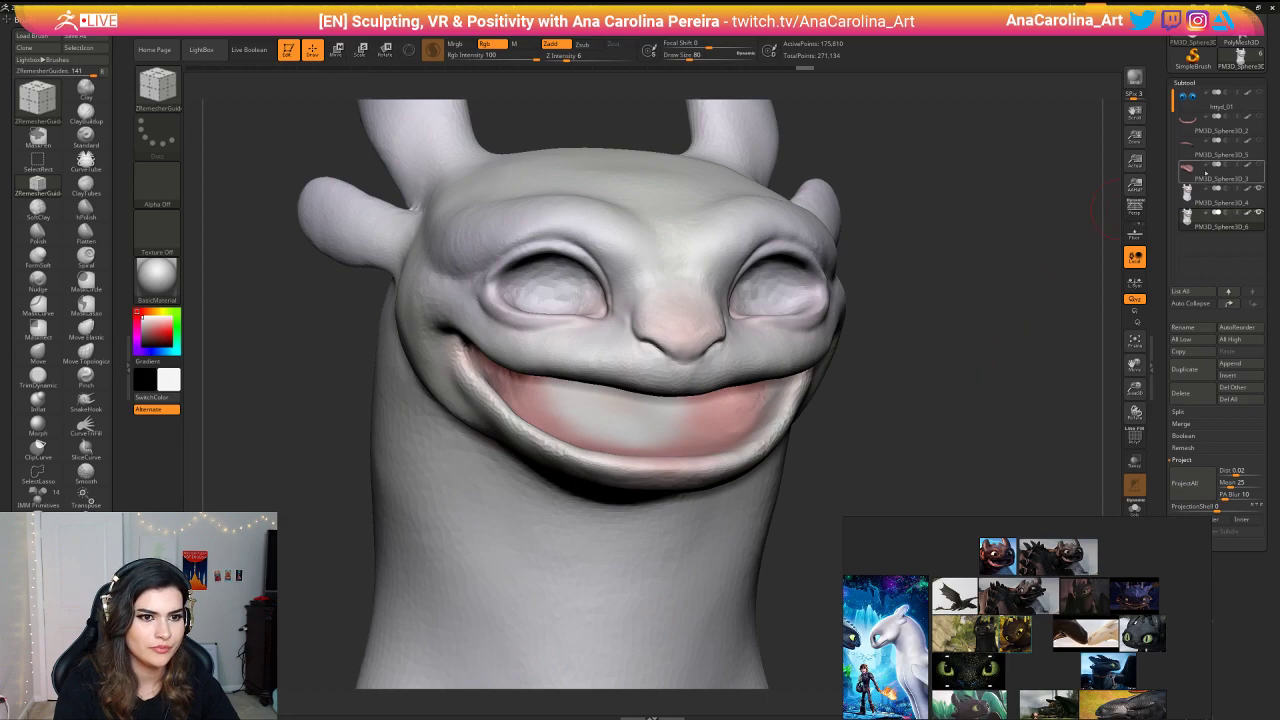
# Step: Show the tongue, both other mouth parts and the eyes together with the remeshed head, and check the complete character from several angles
pyautogui.keyDown('alt'); pyautogui.moveTo(1094, 314); pyautogui.dragTo(1044, 405); pyautogui.keyUp('alt')
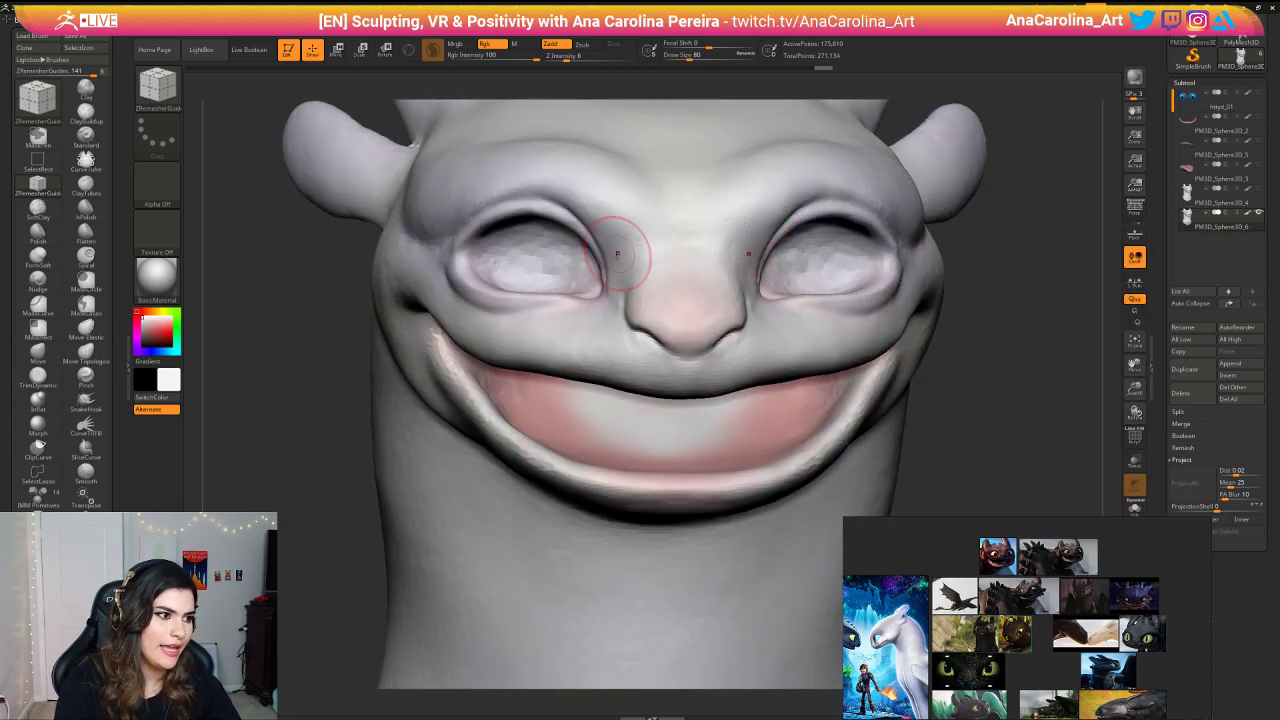
pyautogui.keyDown('alt'); pyautogui.moveTo(937, 423); pyautogui.dragTo(958, 384); pyautogui.keyUp('alt')
pyautogui.moveTo(958, 384)
pyautogui.mouseDown()
pyautogui.moveTo(917, 388)
pyautogui.moveTo(874, 356)
pyautogui.moveTo(893, 498)
pyautogui.mouseUp()
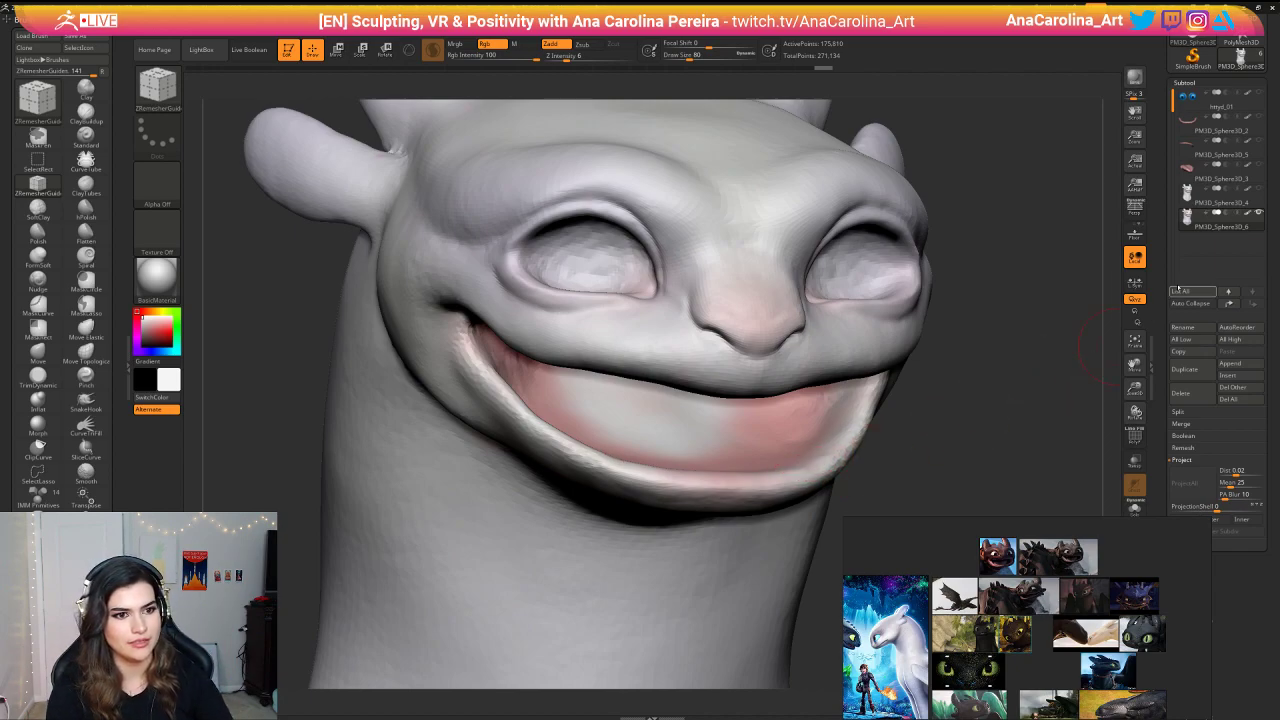
pyautogui.click(1257, 167)
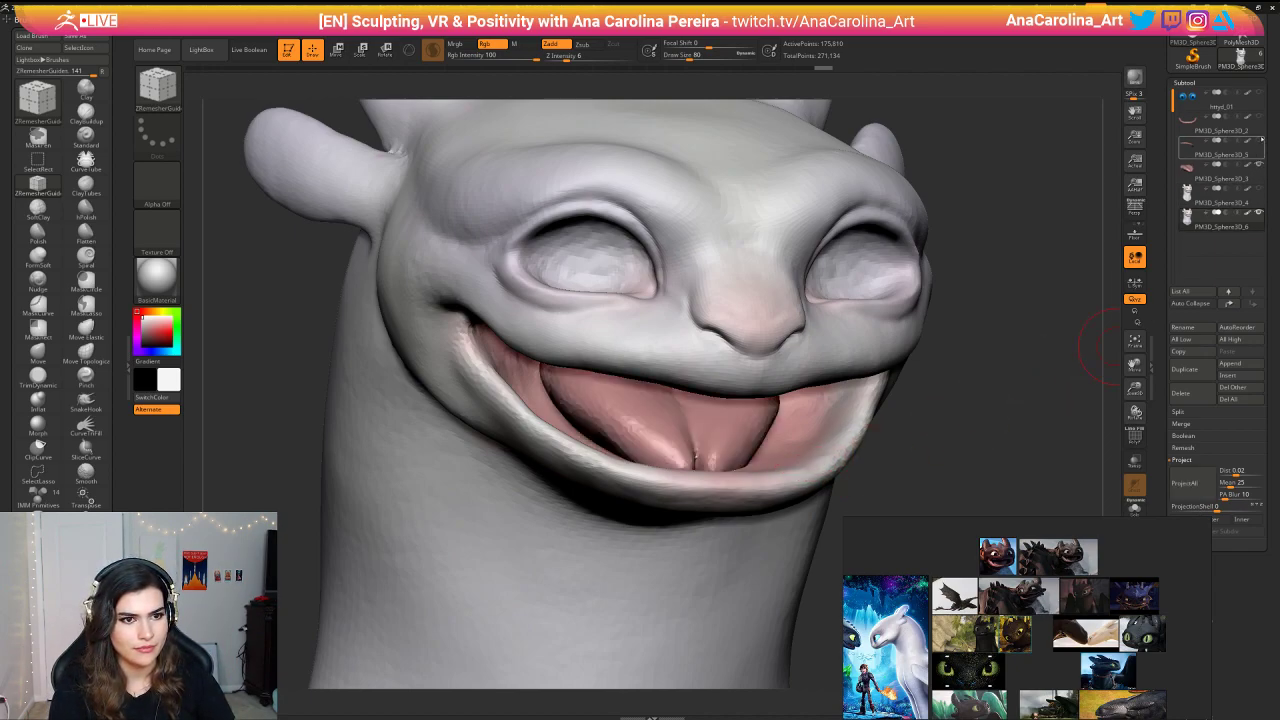
pyautogui.click(1258, 142)
pyautogui.click(1258, 119)
pyautogui.click(1257, 96)
pyautogui.moveTo(1060, 300)
pyautogui.keyDown('alt'); pyautogui.mouseDown()
pyautogui.moveTo(1031, 254)
pyautogui.moveTo(1014, 297)
pyautogui.moveTo(1034, 260)
pyautogui.moveTo(1016, 274)
pyautogui.moveTo(1041, 268)
pyautogui.mouseUp(); pyautogui.keyUp('alt')
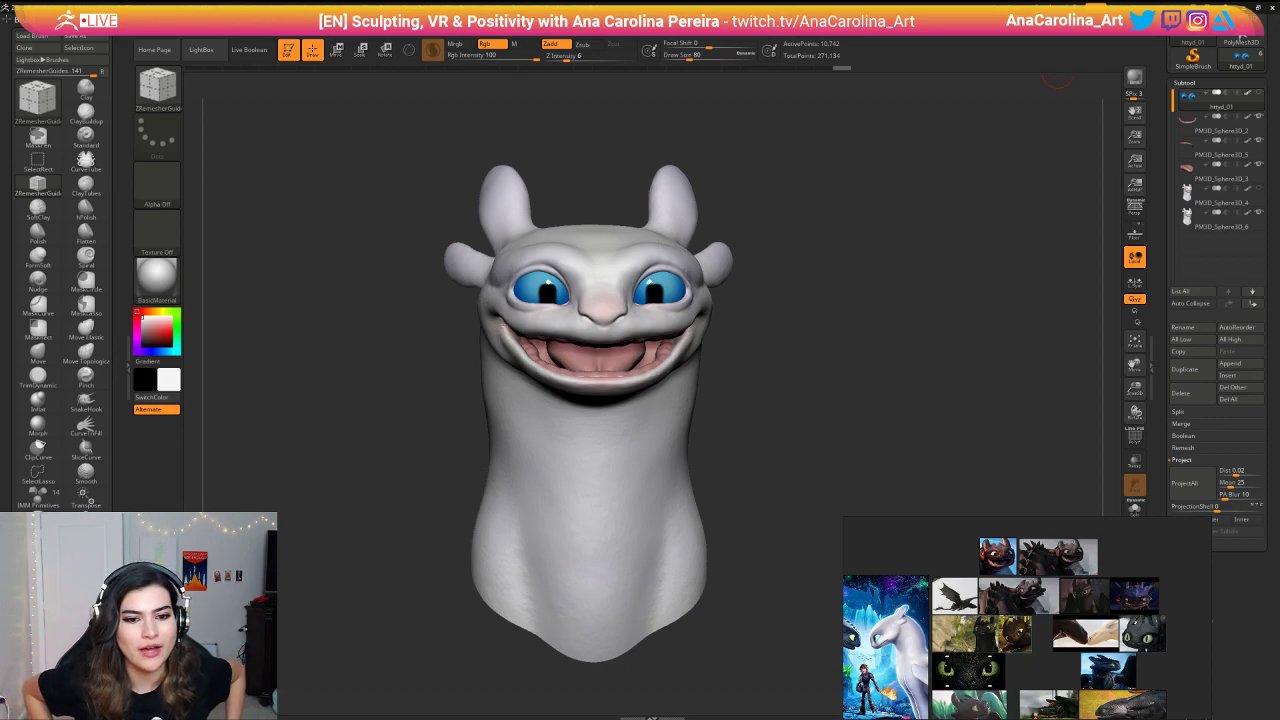
pyautogui.moveTo(891, 240); pyautogui.dragTo(972, 258)
pyautogui.press('f')
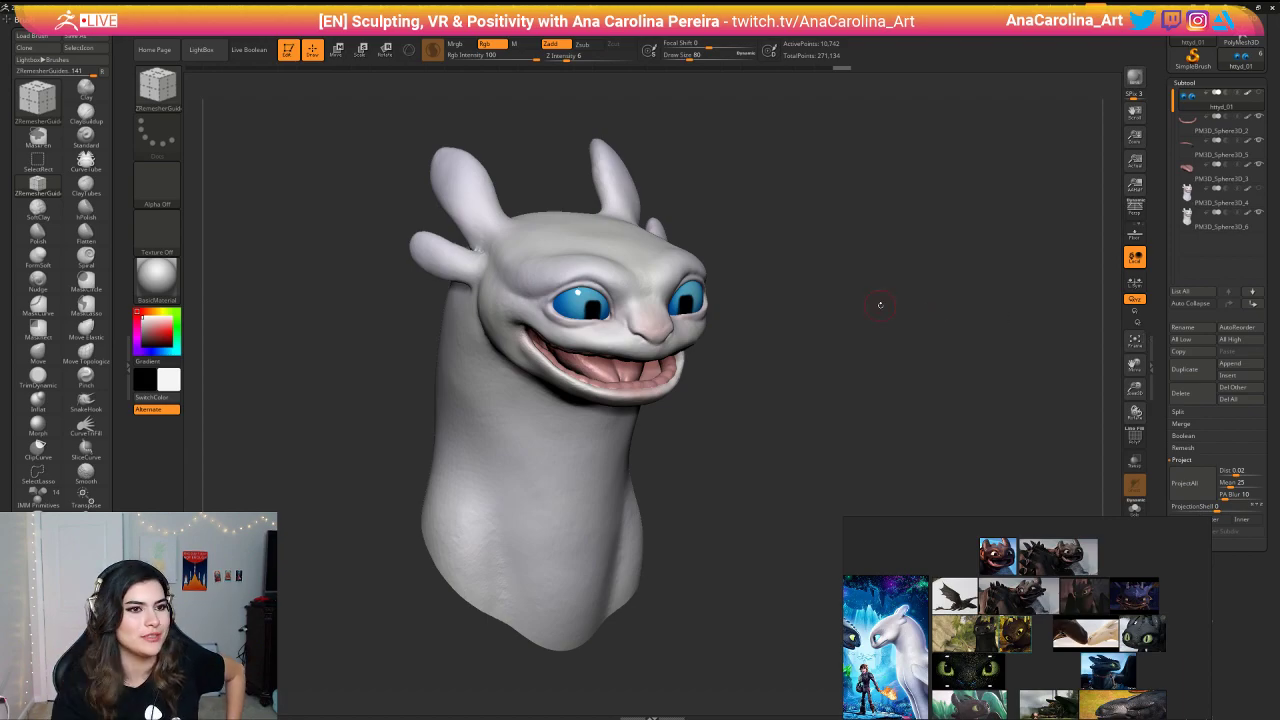
pyautogui.keyDown('shift'); pyautogui.moveTo(977, 115); pyautogui.dragTo(985, 110); pyautogui.keyUp('shift')
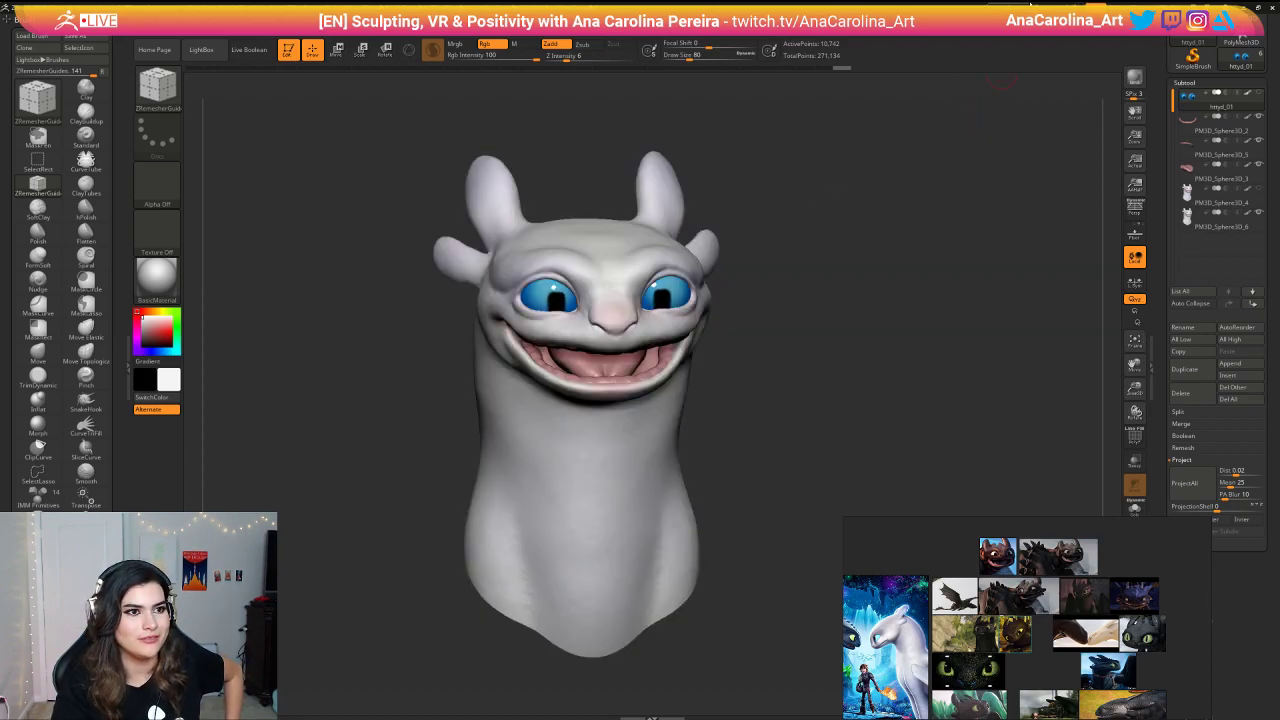
# Step: QuickSave the project and close ZBrush
pyautogui.click(1009, 6)
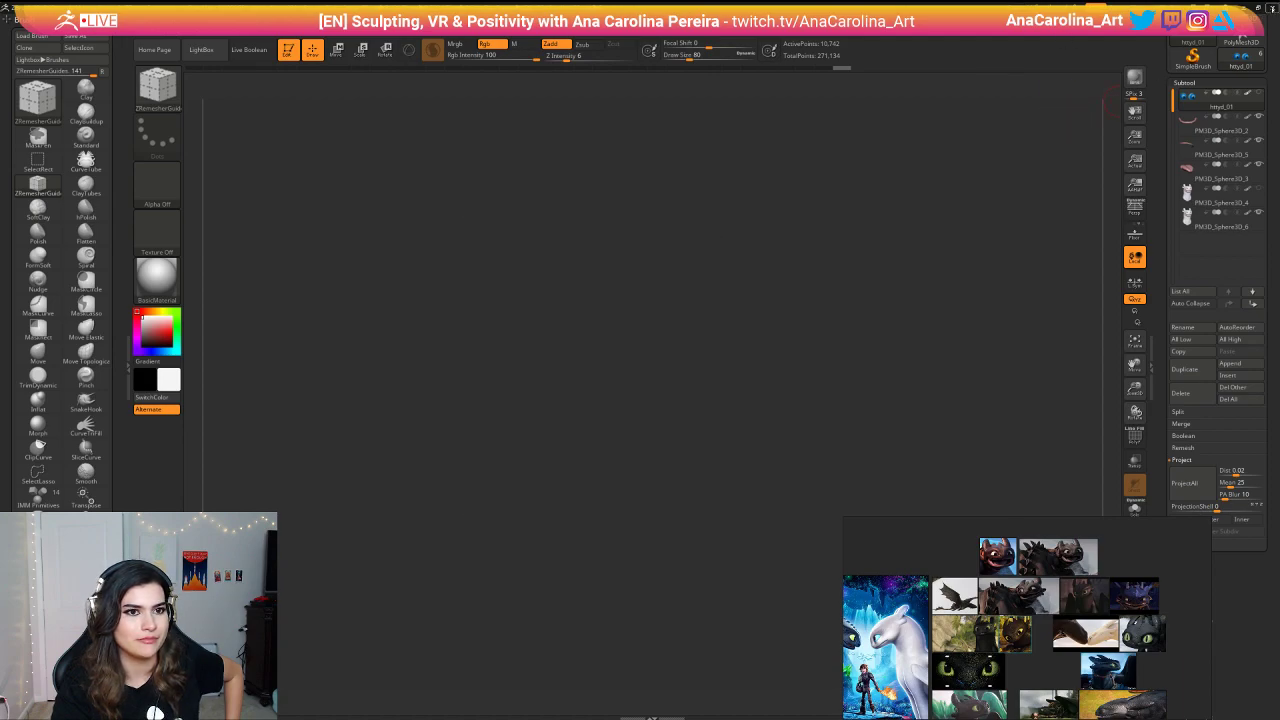
pyautogui.click(1272, 8)
pyautogui.click(656, 391)
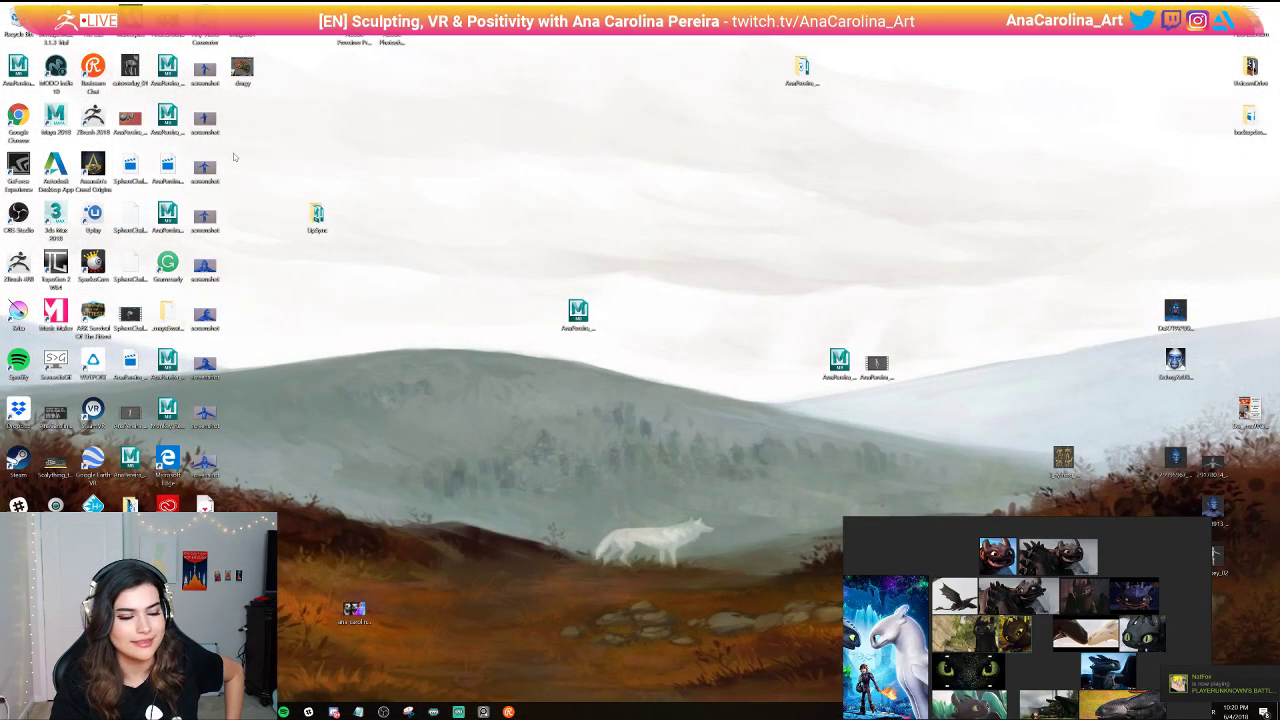
# Step: Relaunch ZBrush and load the newest QuickSave project of the dragon head
pyautogui.doubleClick(93, 118)
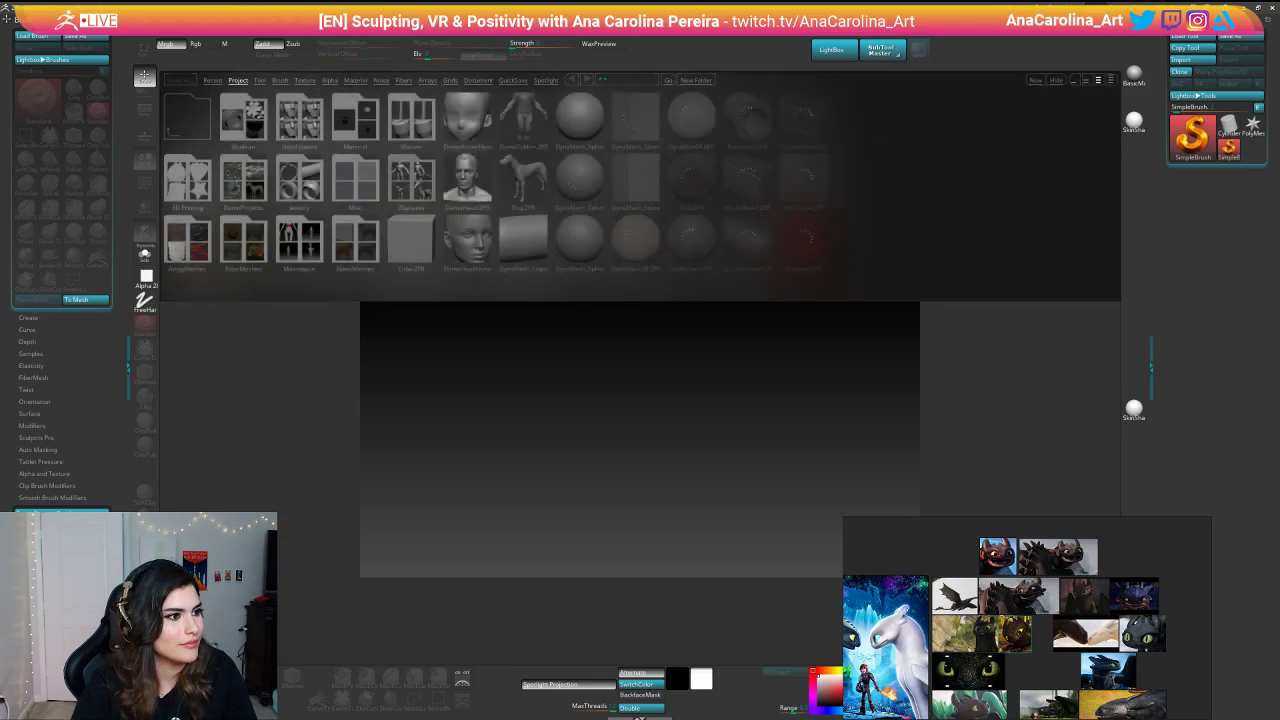
pyautogui.click(512, 81)
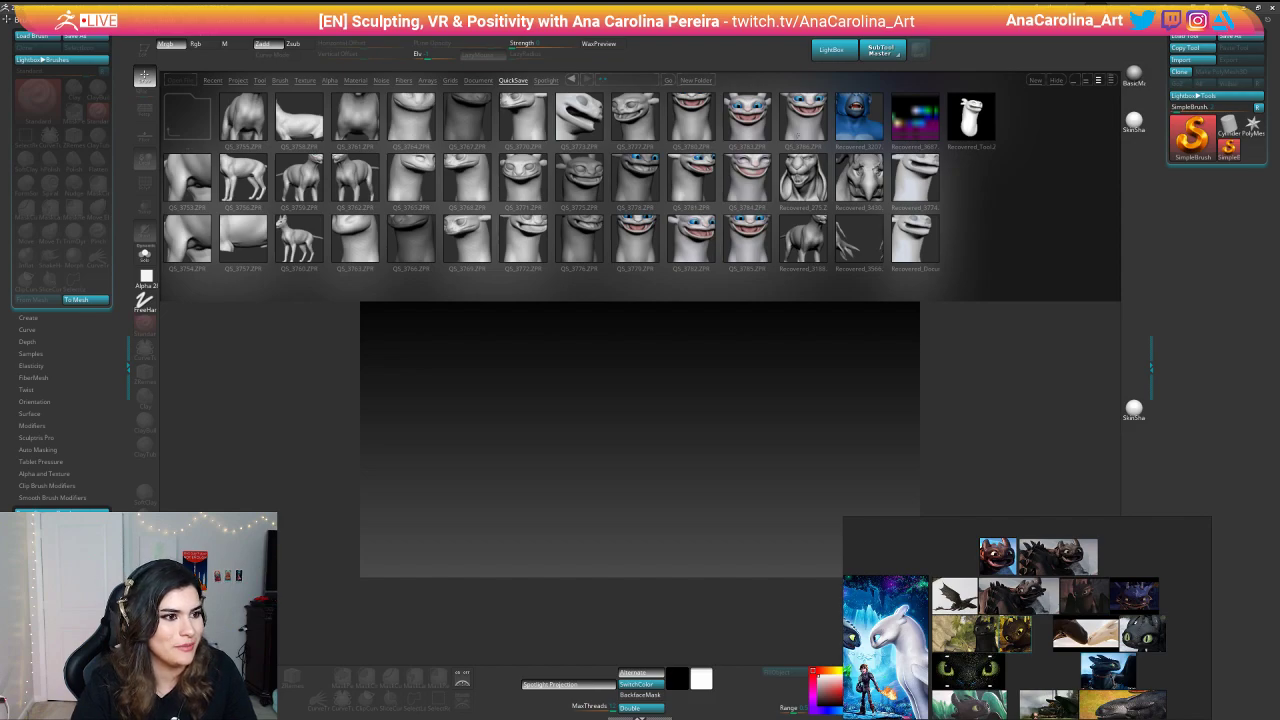
pyautogui.doubleClick(797, 133)
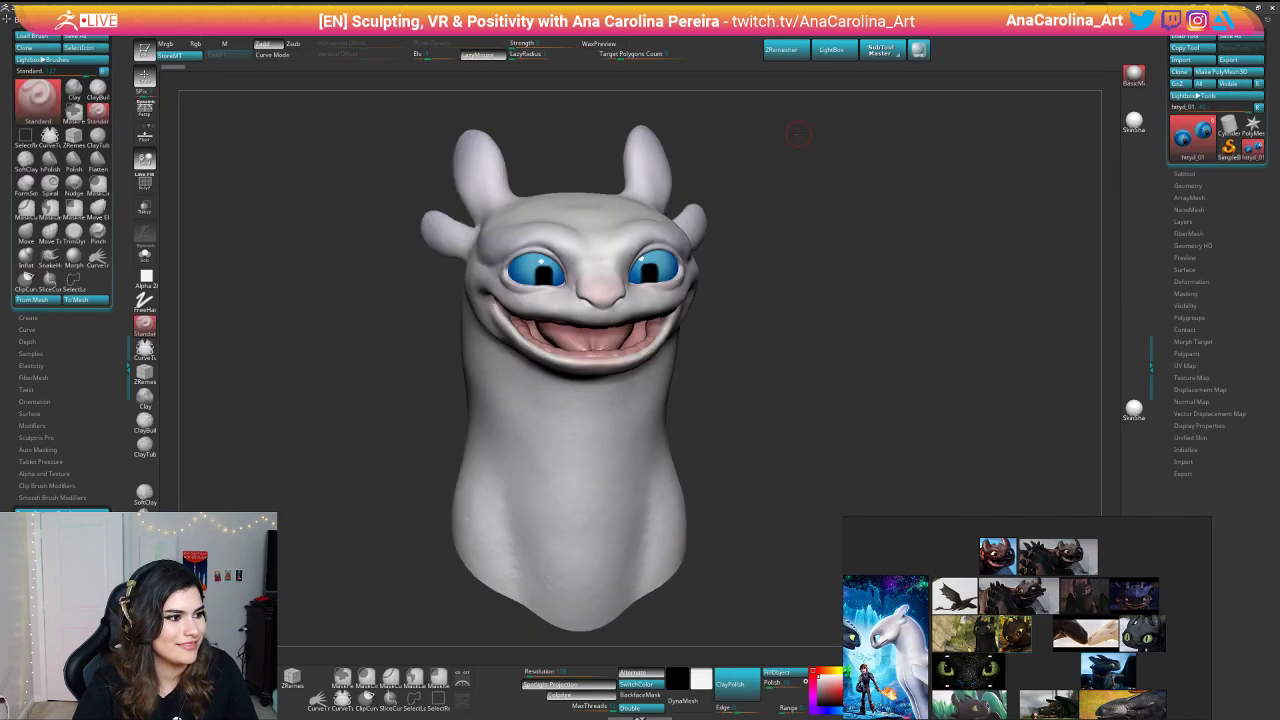
# Step: Expand the subtool list, select the remeshed head PM3D_Sphere3D_6 and smooth the surface between its upper and lower ears
pyautogui.moveTo(798, 134); pyautogui.dragTo(738, 150)
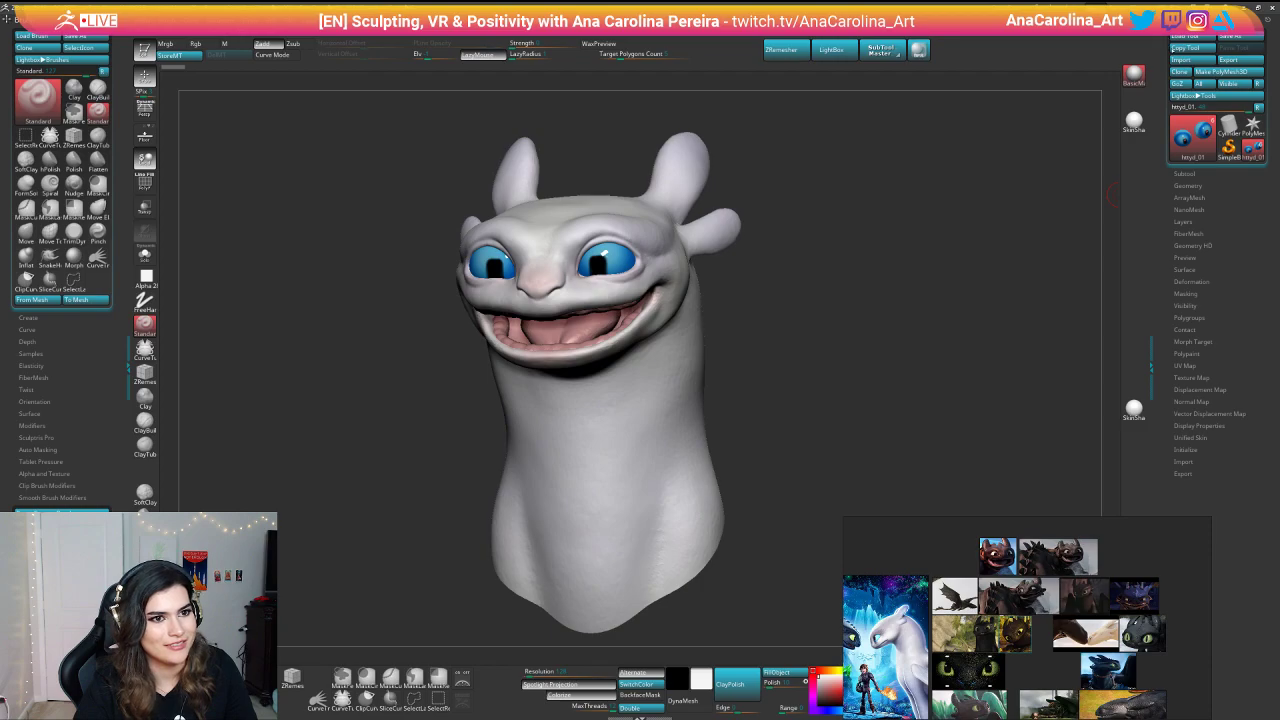
pyautogui.moveTo(877, 149); pyautogui.dragTo(900, 150)
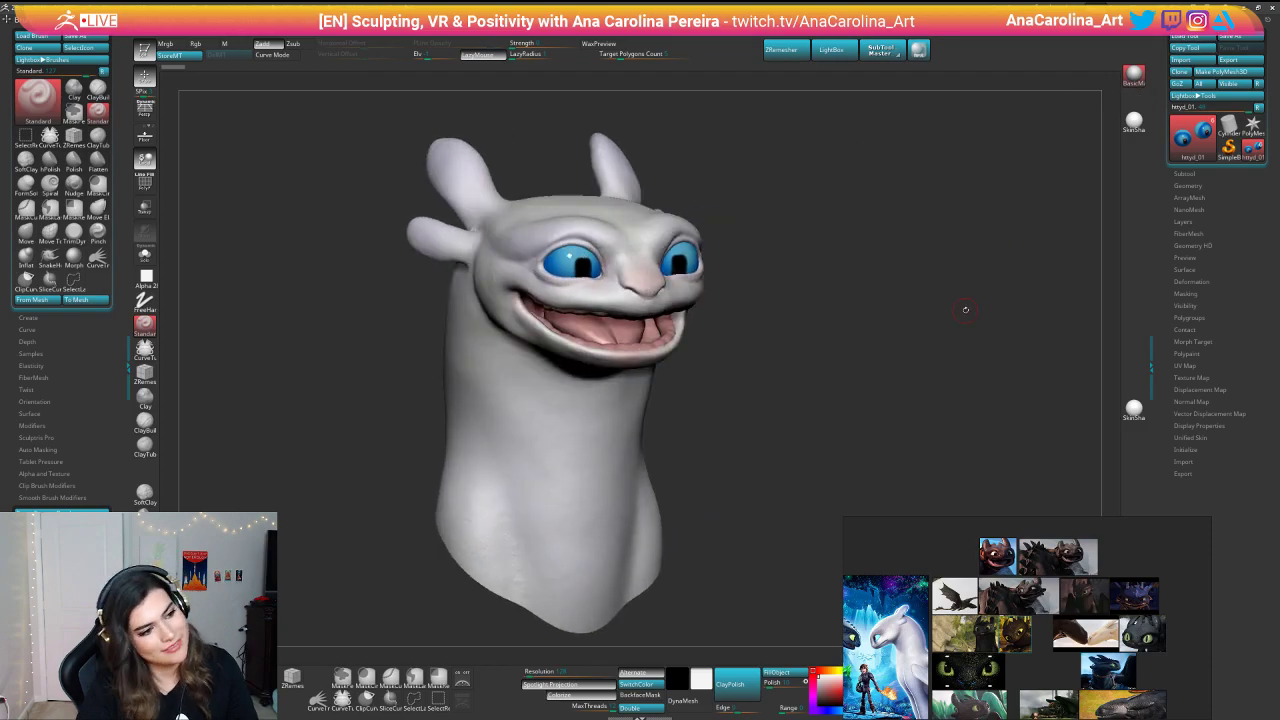
pyautogui.moveTo(965, 309); pyautogui.dragTo(1024, 319)
pyautogui.click(1184, 173)
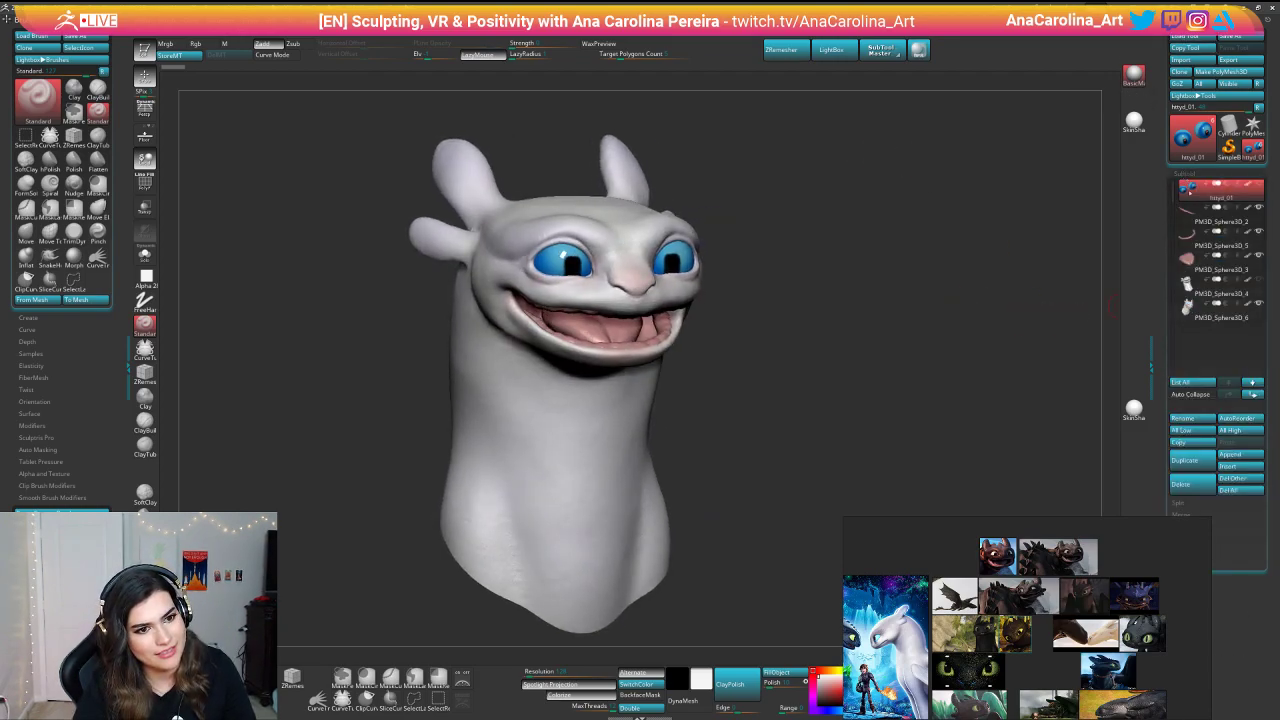
pyautogui.keyDown('shift'); pyautogui.moveTo(790, 348); pyautogui.dragTo(986, 385); pyautogui.keyUp('shift')
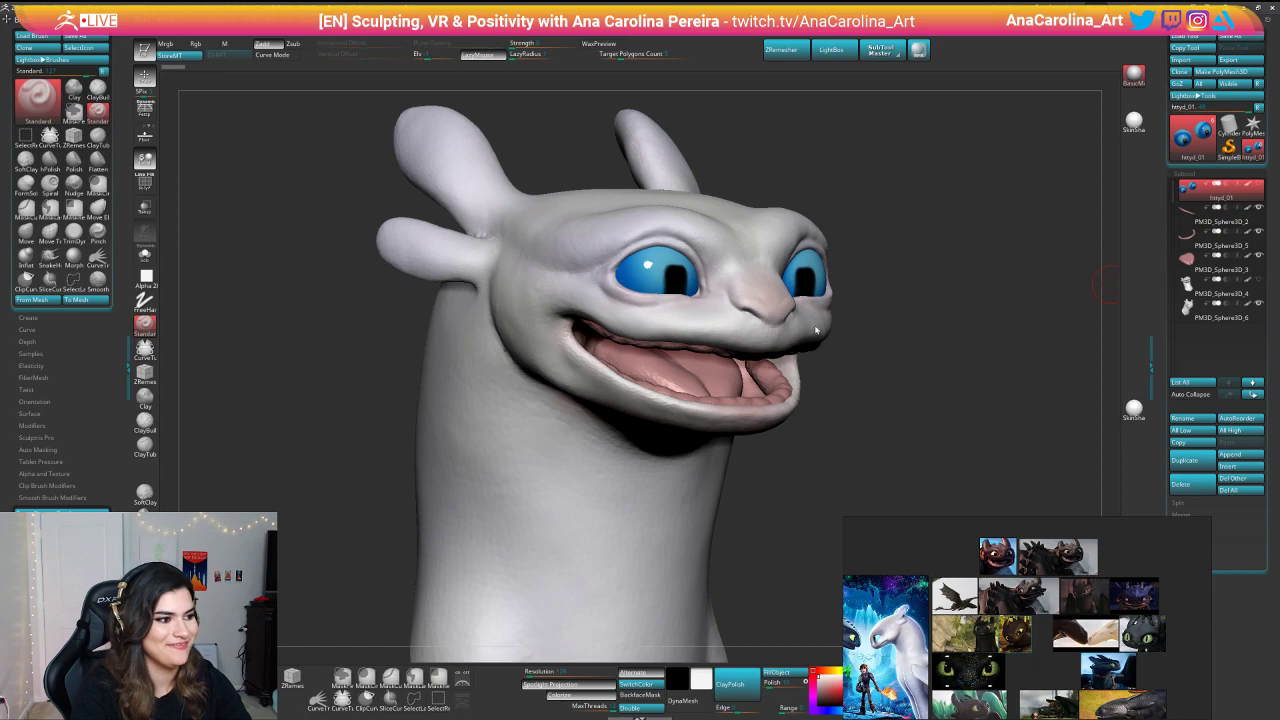
pyautogui.moveTo(757, 157); pyautogui.dragTo(802, 192)
pyautogui.keyDown('alt'); pyautogui.moveTo(603, 130); pyautogui.dragTo(590, 176); pyautogui.keyUp('alt')
pyautogui.press('shift')
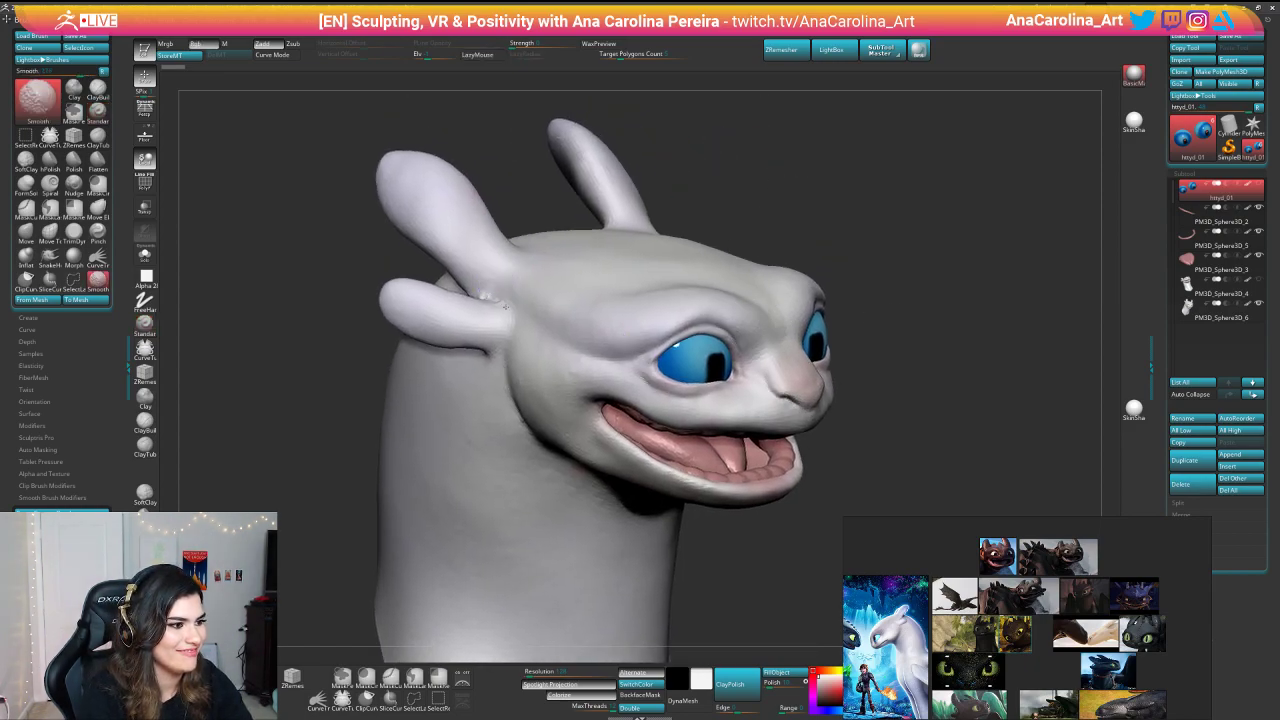
pyautogui.keyDown('alt'); pyautogui.click(512, 286); pyautogui.keyUp('alt')
pyautogui.keyDown('shift'); pyautogui.moveTo(514, 284); pyautogui.dragTo(484, 297); pyautogui.keyUp('shift')
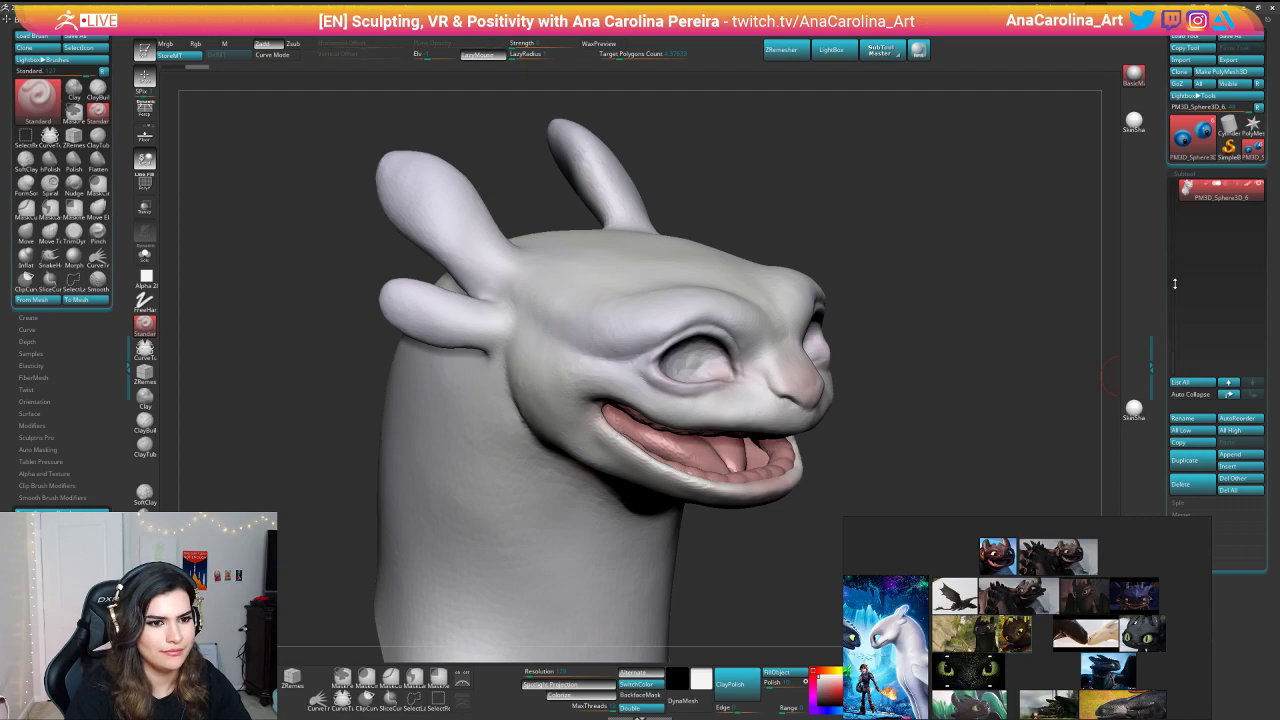
pyautogui.moveTo(1174, 283); pyautogui.dragTo(1174, 200)
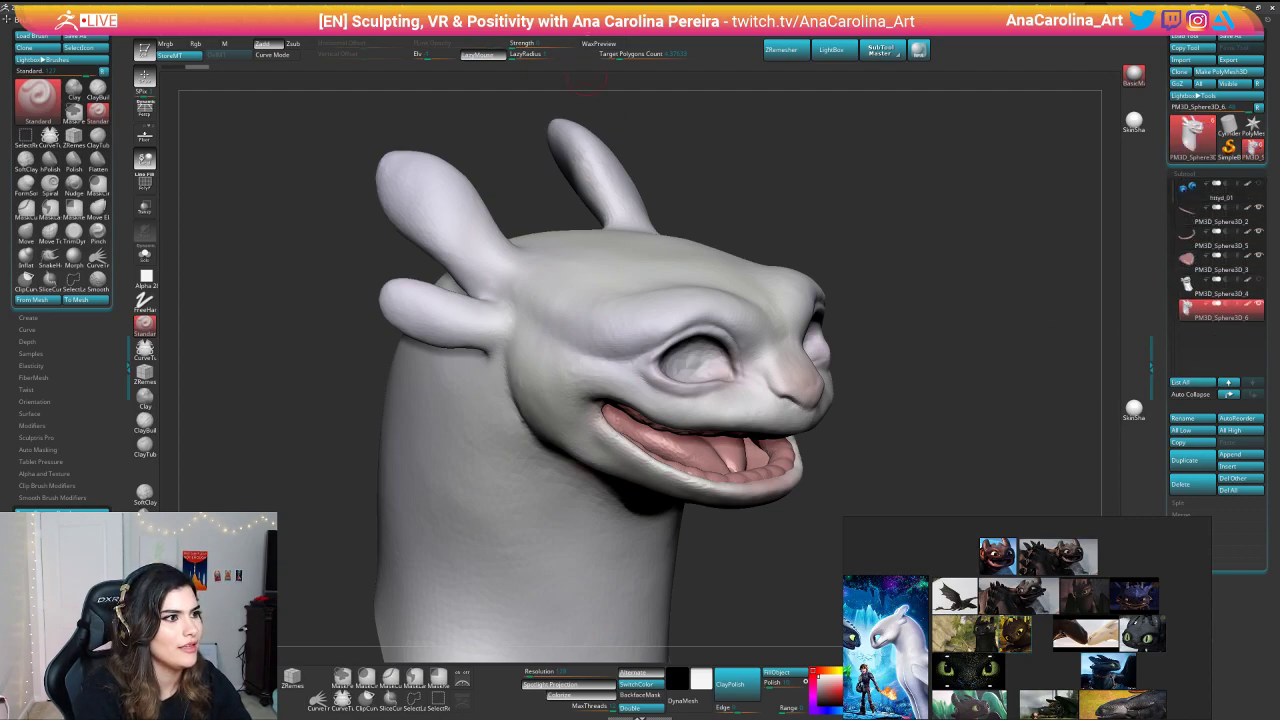
# Step: Restore the standard interface layout and reveal the brush tray
pyautogui.moveTo(516, 22)
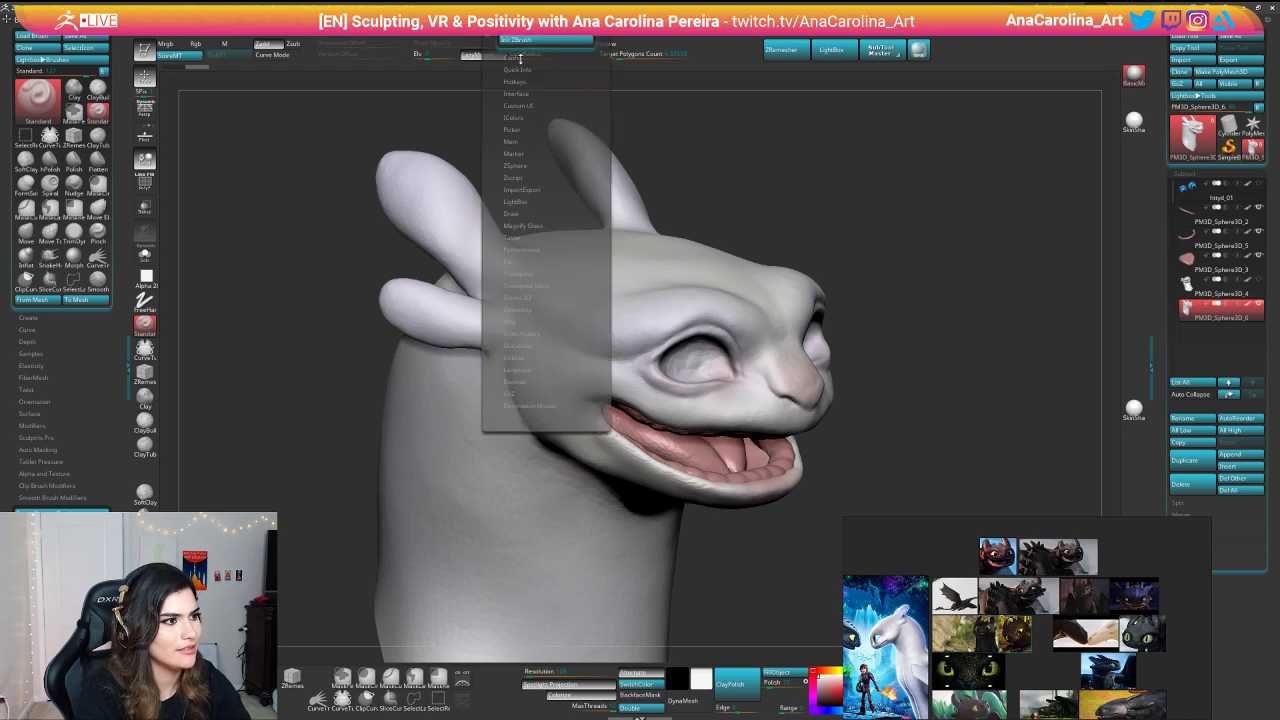
pyautogui.click(520, 59)
pyautogui.click(523, 71)
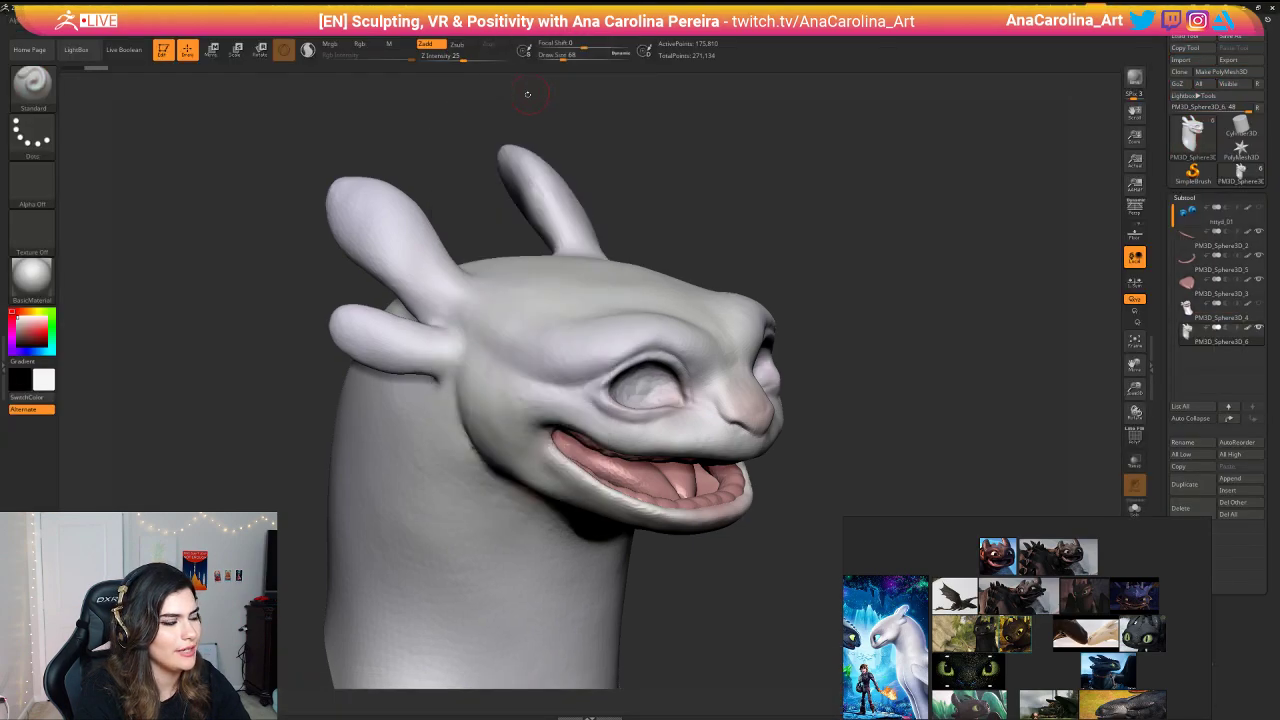
pyautogui.click(6, 371)
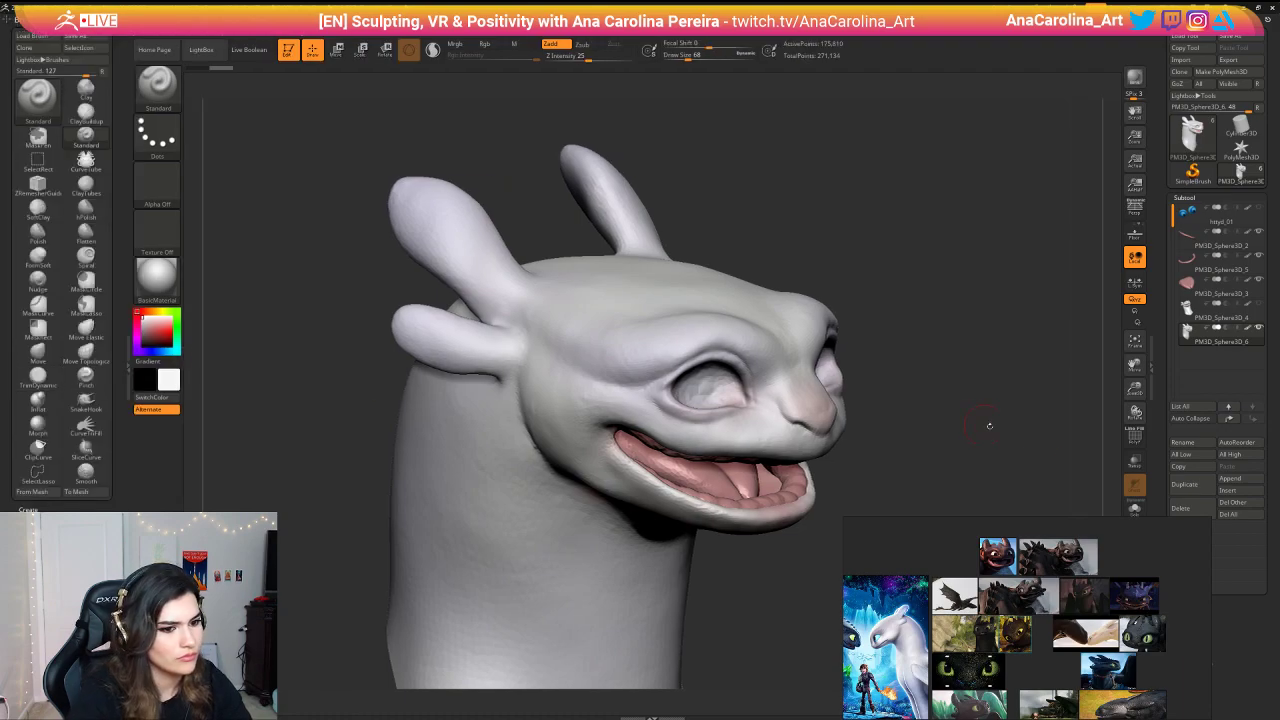
# Step: Toggle Solo on and off for the head, and turn on the visibility of the eyes subtool httyd_01
pyautogui.click(1133, 507)
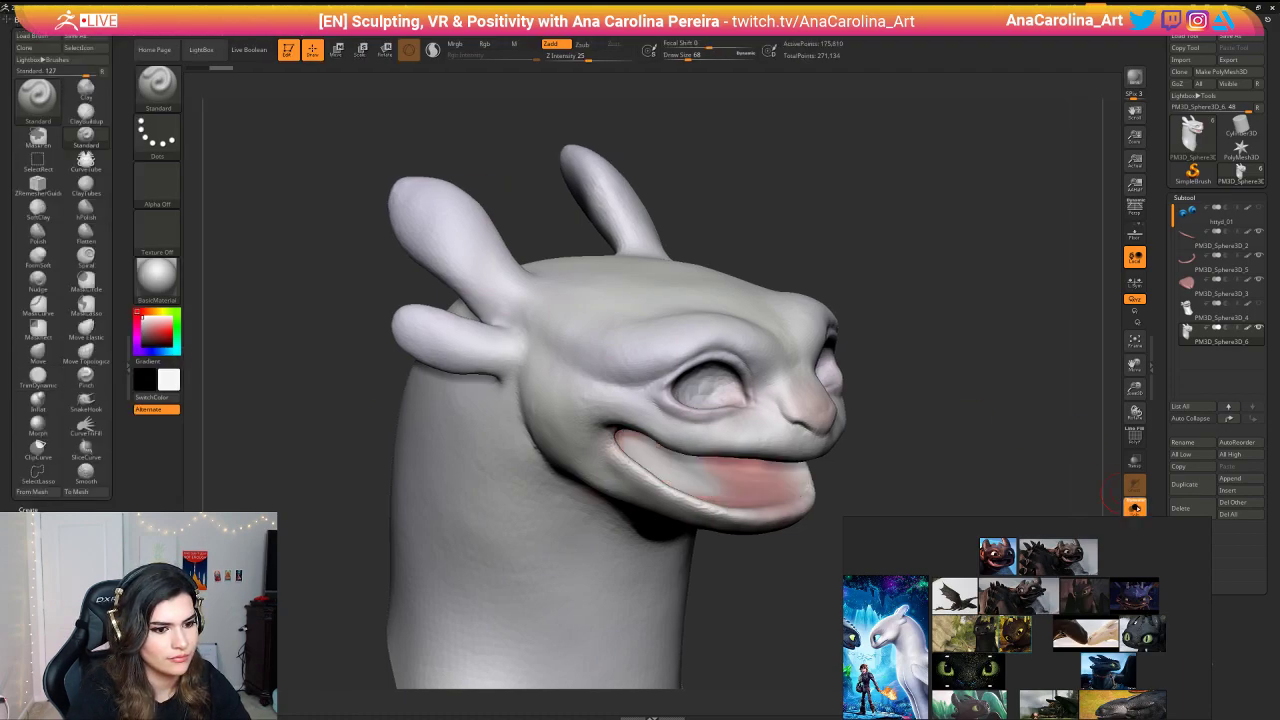
pyautogui.click(1136, 508)
pyautogui.click(1259, 207)
# Step: Adjust the brush's draw size and set the Smooth brush's Z Intensity to 41
pyautogui.moveTo(1038, 392)
pyautogui.mouseDown()
pyautogui.moveTo(1006, 352)
pyautogui.moveTo(923, 394)
pyautogui.moveTo(930, 455)
pyautogui.mouseUp()
pyautogui.press('space')
pyautogui.click(656, 466)
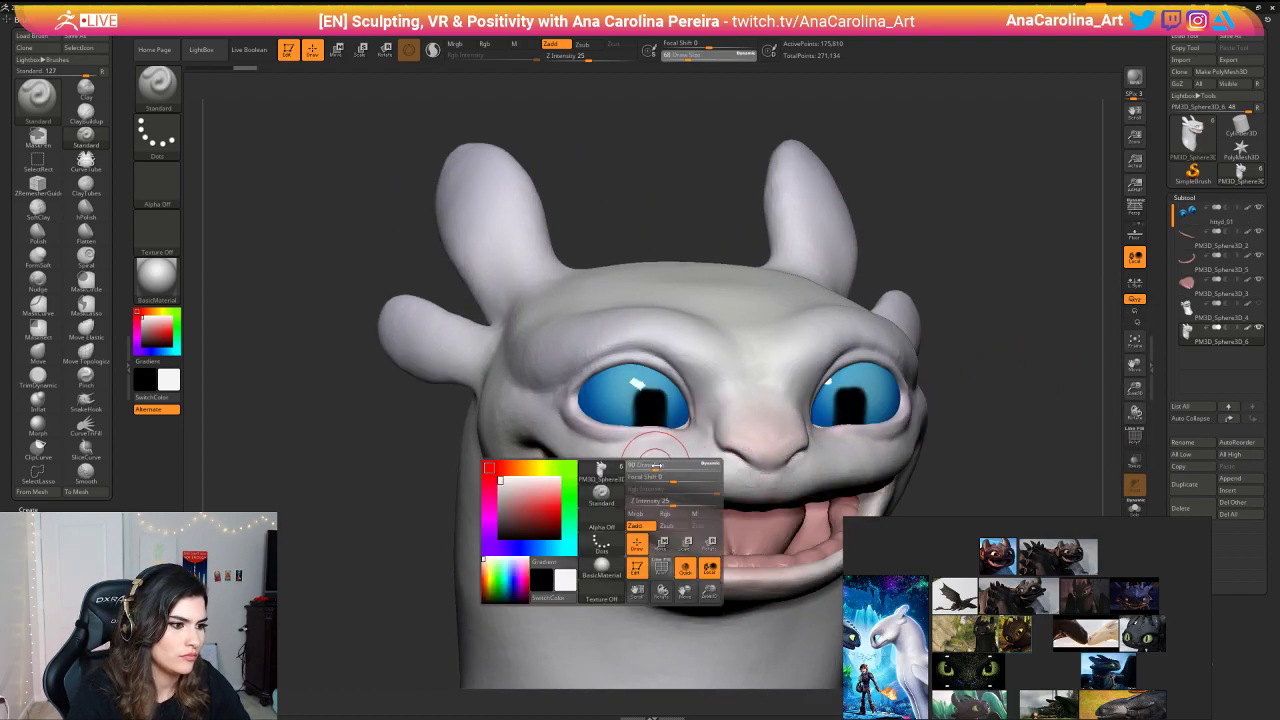
pyautogui.moveTo(582, 337)
pyautogui.keyDown('shift'); pyautogui.mouseDown()
pyautogui.moveTo(562, 351)
pyautogui.moveTo(580, 325)
pyautogui.moveTo(549, 349)
pyautogui.moveTo(552, 325)
pyautogui.mouseUp(); pyautogui.keyUp('shift')
pyautogui.press('space')
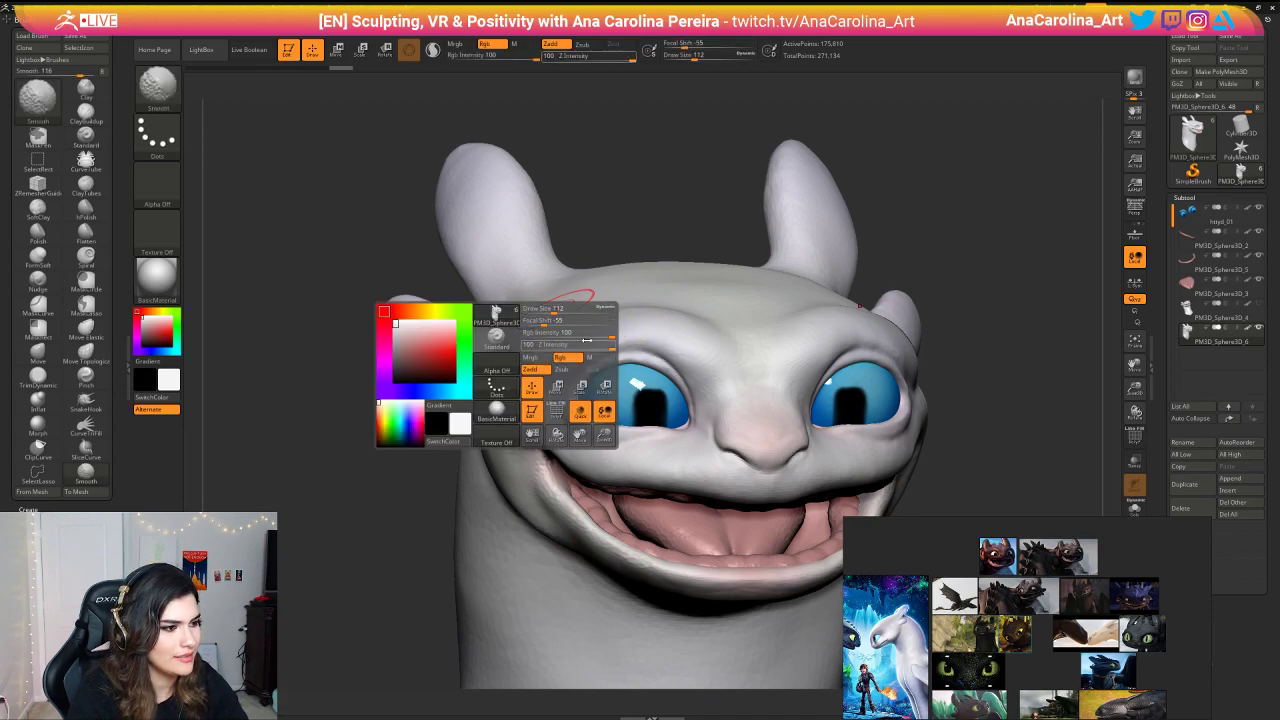
pyautogui.click(569, 345)
# Step: Smooth the head's upper and lower ears, the side of the neck and the cheek behind the mouth
pyautogui.moveTo(402, 262); pyautogui.dragTo(570, 277)
pyautogui.keyDown('shift'); pyautogui.moveTo(462, 231); pyautogui.dragTo(398, 236); pyautogui.keyUp('shift')
pyautogui.moveTo(405, 314)
pyautogui.keyDown('shift'); pyautogui.mouseDown()
pyautogui.moveTo(384, 325)
pyautogui.moveTo(377, 353)
pyautogui.mouseUp(); pyautogui.keyUp('shift')
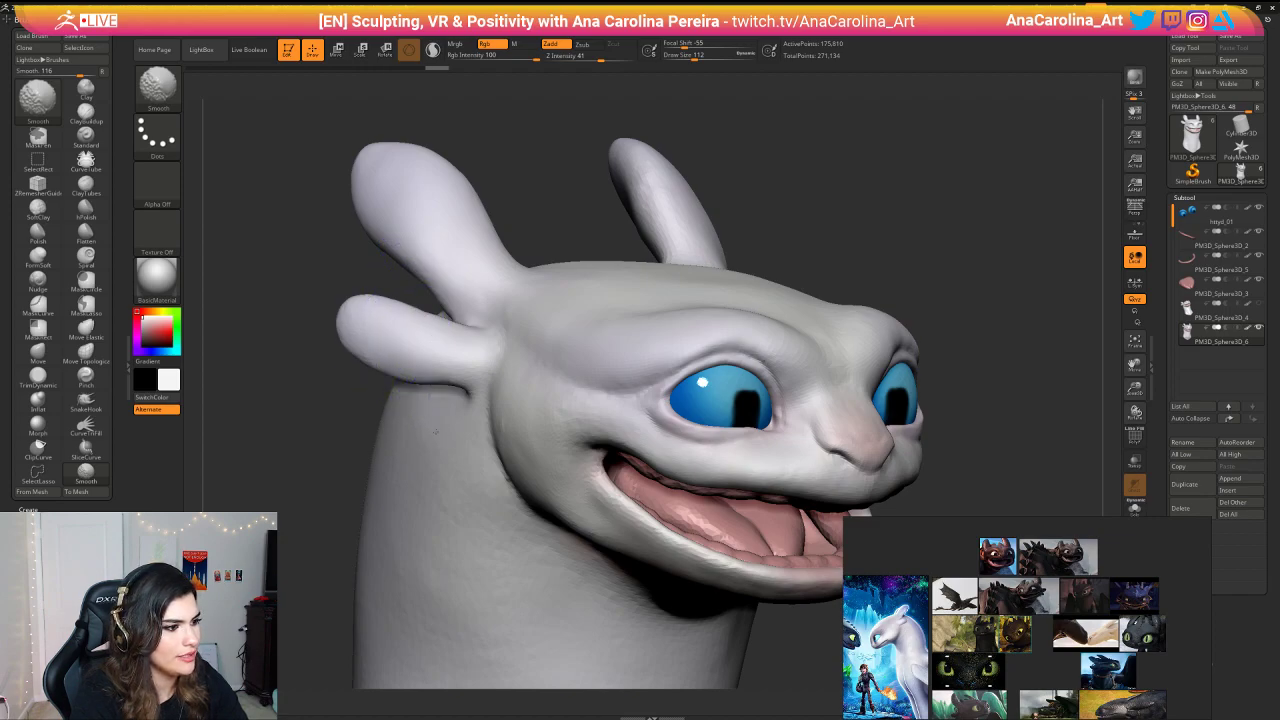
pyautogui.keyDown('shift'); pyautogui.moveTo(435, 432); pyautogui.dragTo(481, 454); pyautogui.keyUp('shift')
pyautogui.moveTo(563, 334)
pyautogui.keyDown('shift'); pyautogui.mouseDown()
pyautogui.moveTo(612, 352)
pyautogui.moveTo(576, 402)
pyautogui.moveTo(532, 412)
pyautogui.mouseUp(); pyautogui.keyUp('shift')
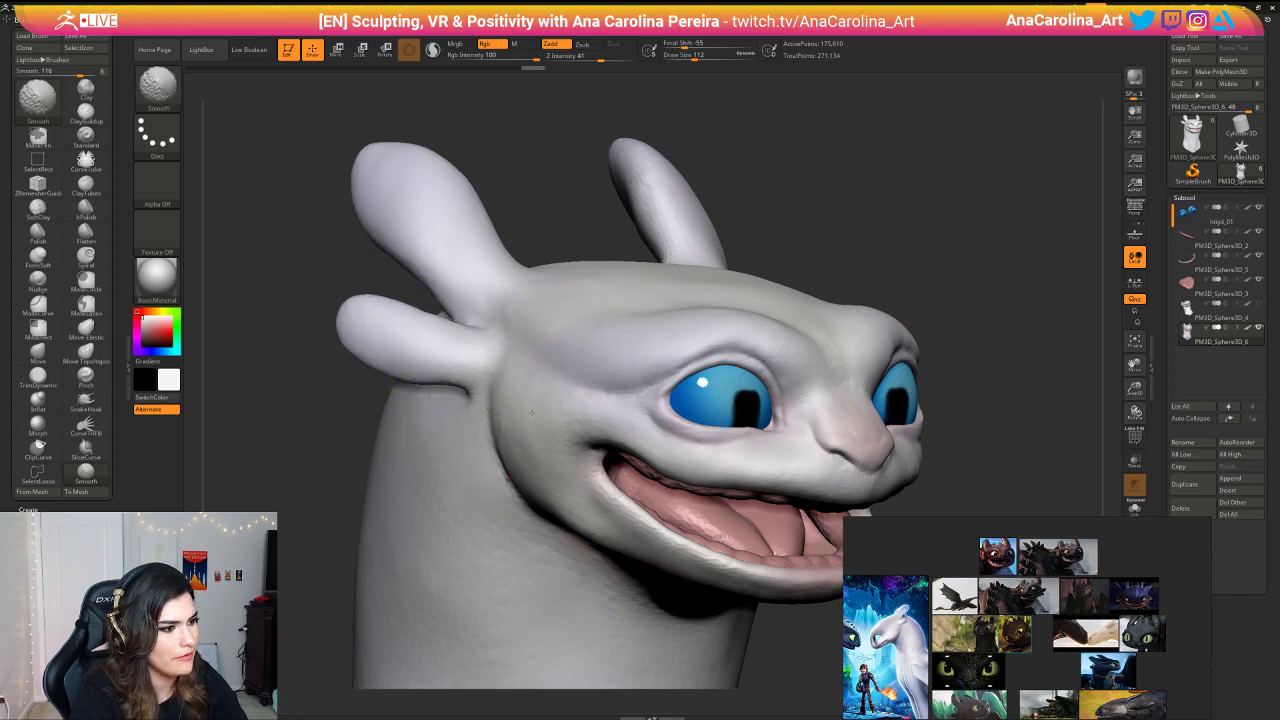
# Step: Smooth the corner of the mouth, the upper lip below the nose and the nose itself
pyautogui.keyDown('alt'); pyautogui.moveTo(723, 191); pyautogui.dragTo(722, 120); pyautogui.keyUp('alt')
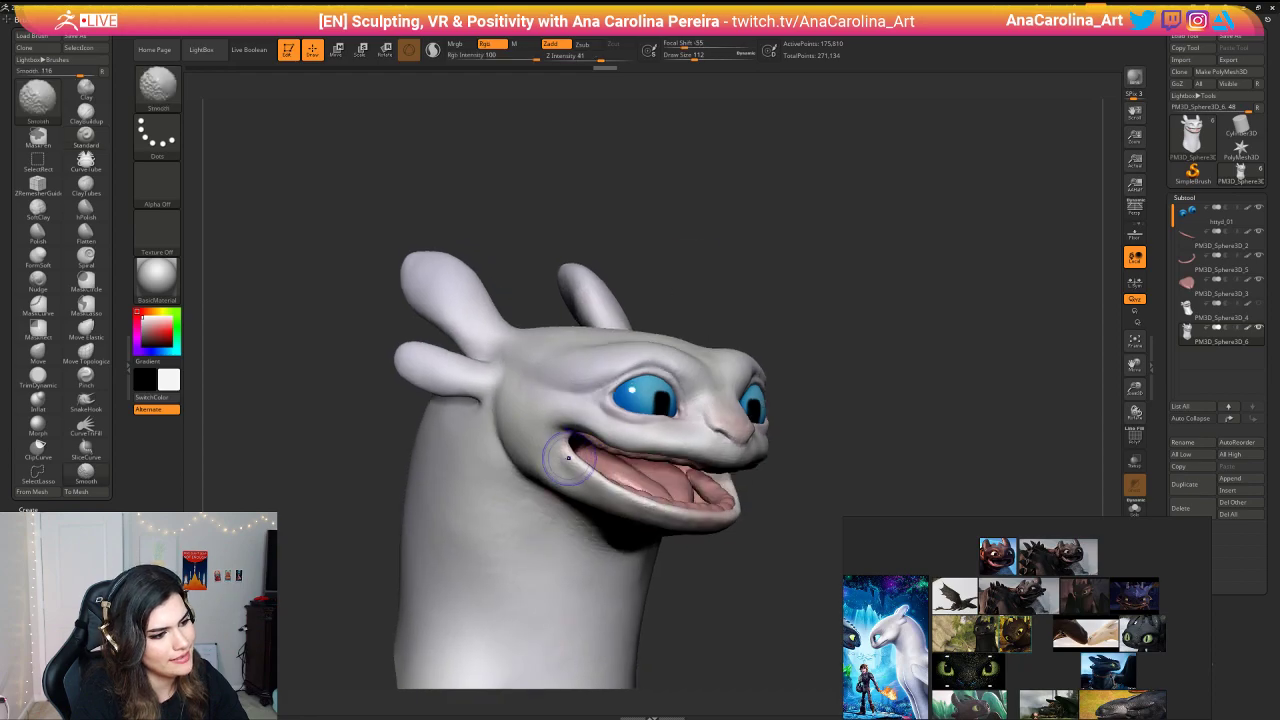
pyautogui.moveTo(568, 460)
pyautogui.keyDown('shift'); pyautogui.mouseDown()
pyautogui.moveTo(621, 440)
pyautogui.moveTo(571, 412)
pyautogui.mouseUp(); pyautogui.keyUp('shift')
pyautogui.moveTo(786, 483)
pyautogui.mouseDown()
pyautogui.moveTo(837, 443)
pyautogui.moveTo(838, 470)
pyautogui.mouseUp()
pyautogui.press('s')
pyautogui.moveTo(768, 451)
pyautogui.keyDown('shift'); pyautogui.mouseDown()
pyautogui.moveTo(778, 462)
pyautogui.moveTo(813, 441)
pyautogui.mouseUp(); pyautogui.keyUp('shift')
pyautogui.keyDown('shift'); pyautogui.moveTo(773, 403); pyautogui.dragTo(787, 383); pyautogui.keyUp('shift')
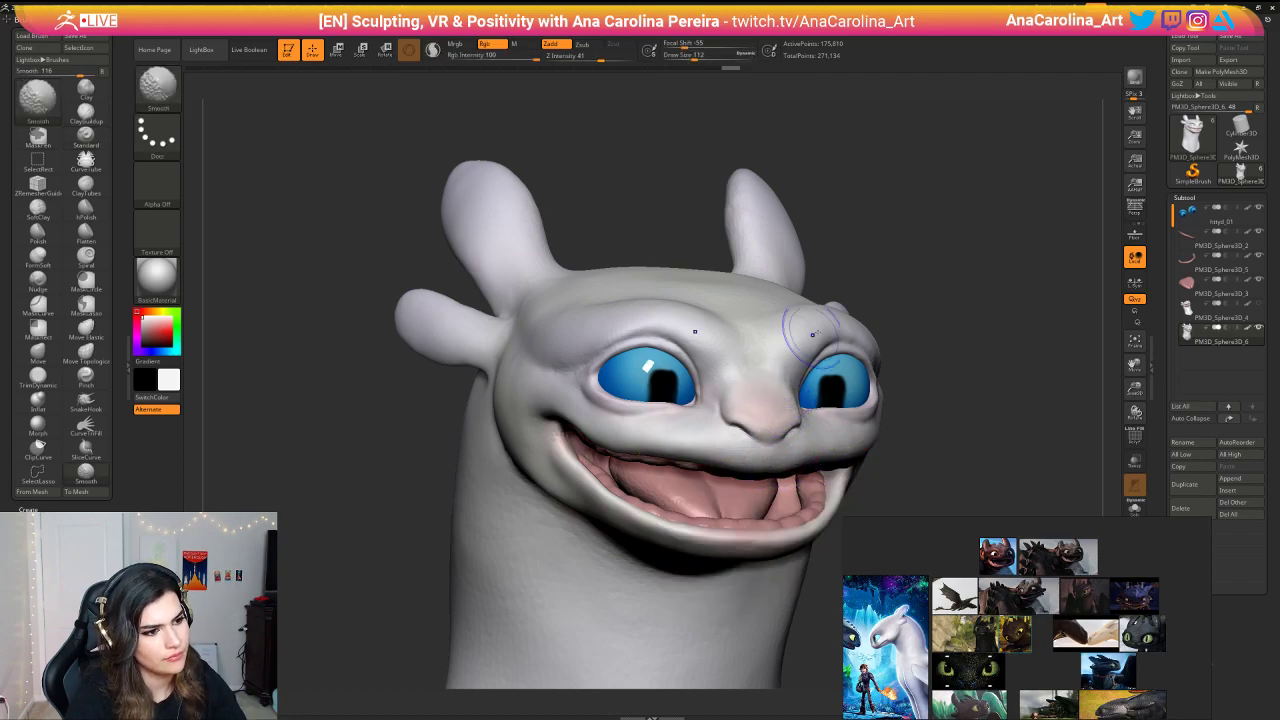
# Step: Smooth the skin around the dragon's eyes and on the outer cheek with the Smooth brush
pyautogui.keyDown('shift'); pyautogui.moveTo(797, 336); pyautogui.dragTo(790, 350); pyautogui.keyUp('shift')
pyautogui.moveTo(800, 345); pyautogui.dragTo(640, 352, button='right')
pyautogui.keyDown('shift'); pyautogui.moveTo(905, 352); pyautogui.dragTo(926, 336); pyautogui.keyUp('shift')
pyautogui.keyDown('shift'); pyautogui.moveTo(952, 384); pyautogui.dragTo(971, 400); pyautogui.keyUp('shift')
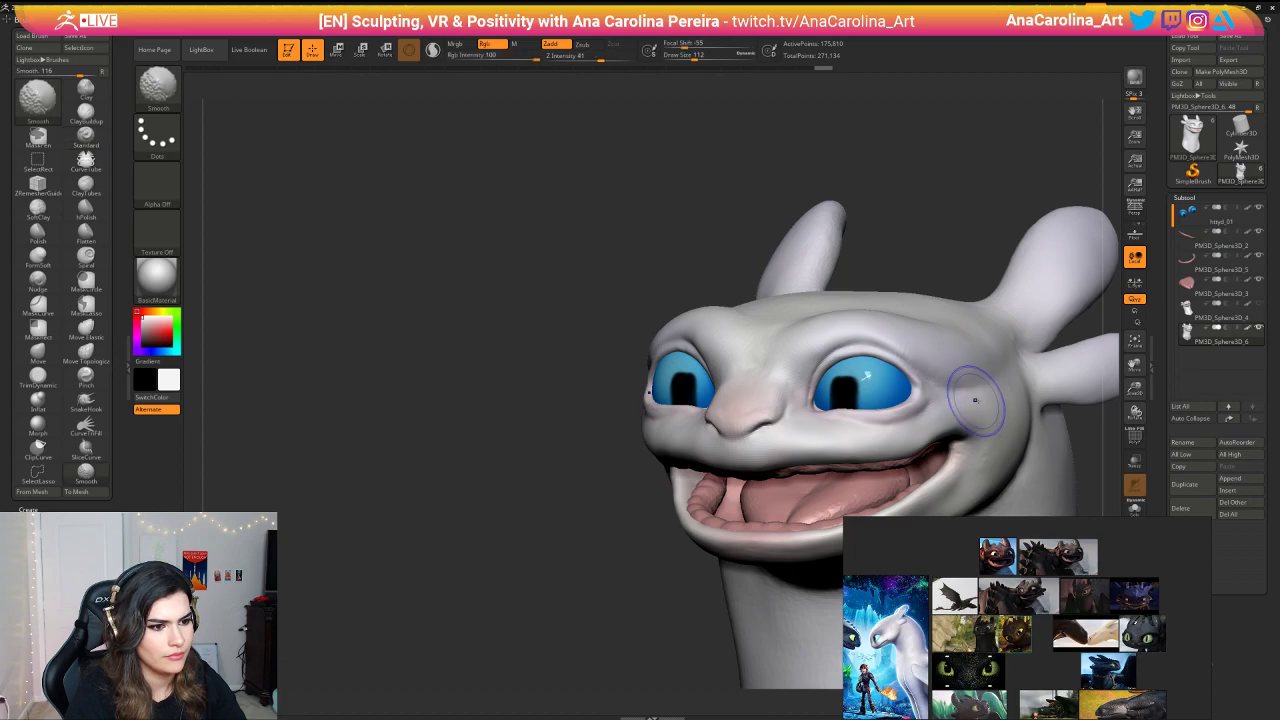
pyautogui.moveTo(640, 365); pyautogui.dragTo(763, 337, button='right')
pyautogui.moveTo(705, 356)
pyautogui.keyDown('shift'); pyautogui.mouseDown()
pyautogui.moveTo(697, 375)
pyautogui.moveTo(705, 359)
pyautogui.mouseUp(); pyautogui.keyUp('shift')
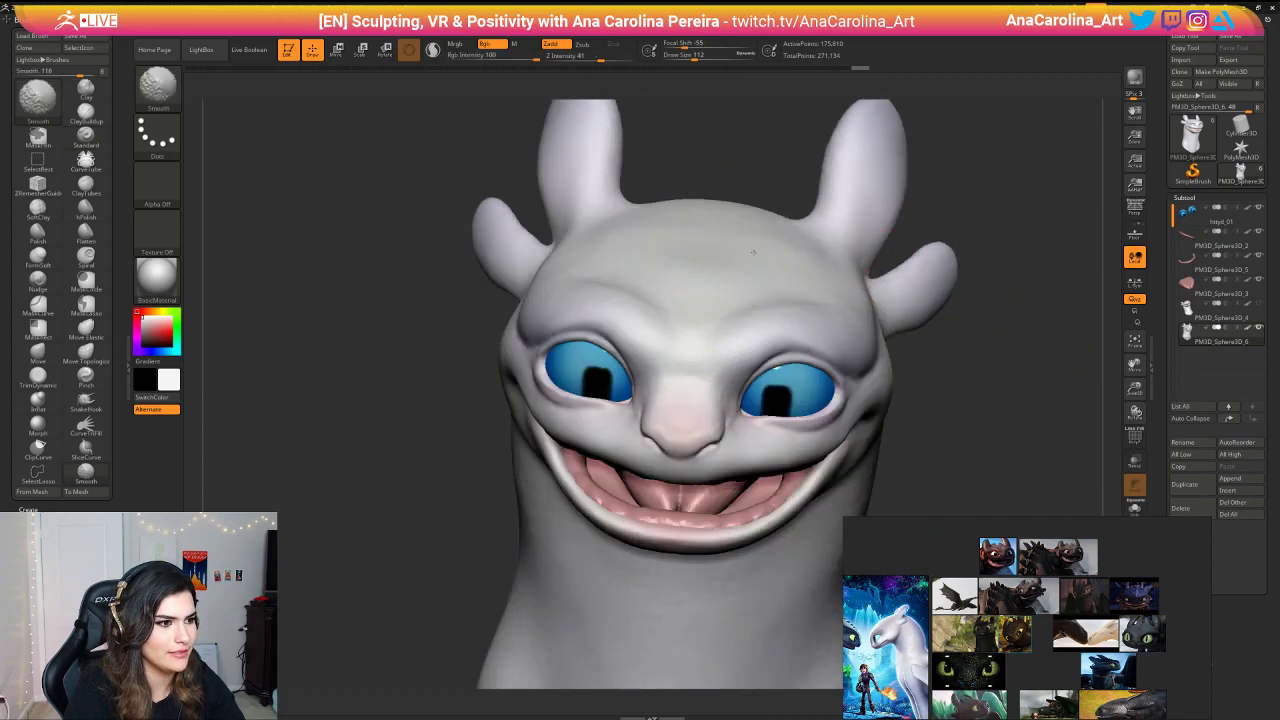
# Step: Smooth the creases where the ears join the back of the dragon's head
pyautogui.keyDown('shift'); pyautogui.moveTo(834, 217); pyautogui.dragTo(840, 191, button='right'); pyautogui.keyUp('shift')
pyautogui.moveTo(778, 156); pyautogui.dragTo(863, 183)
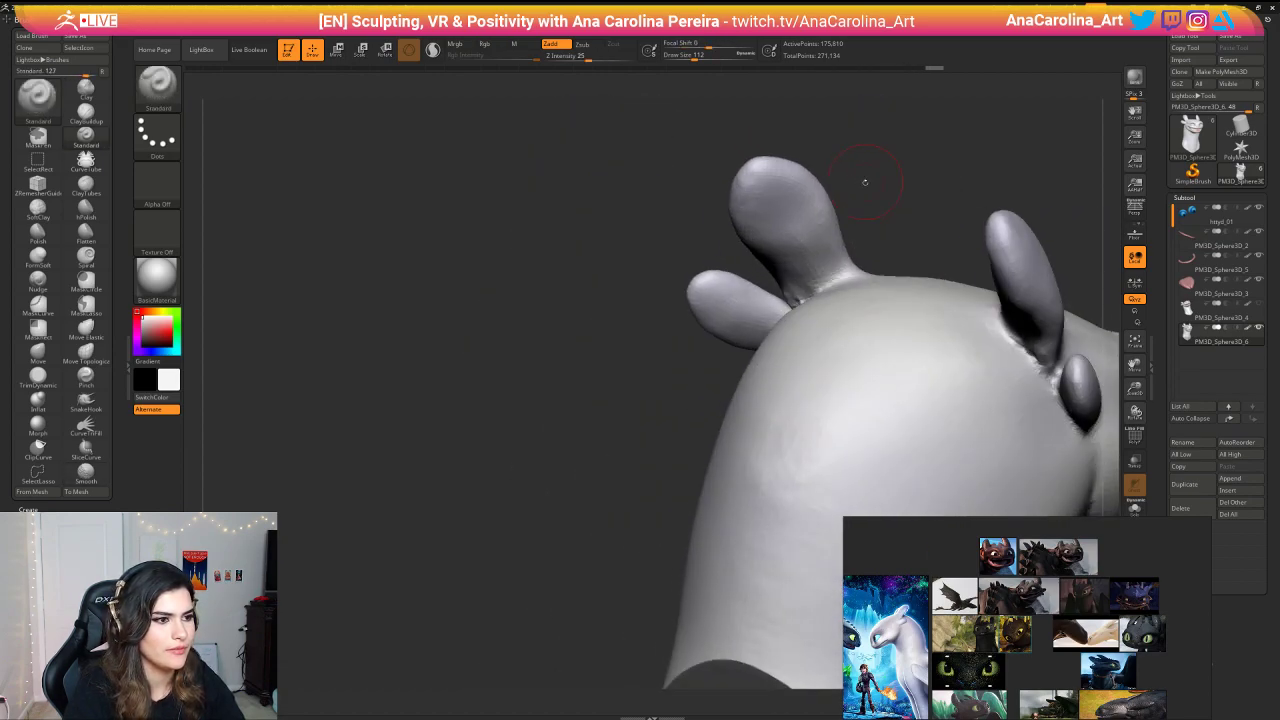
pyautogui.keyDown('shift'); pyautogui.moveTo(792, 303); pyautogui.dragTo(814, 294); pyautogui.keyUp('shift')
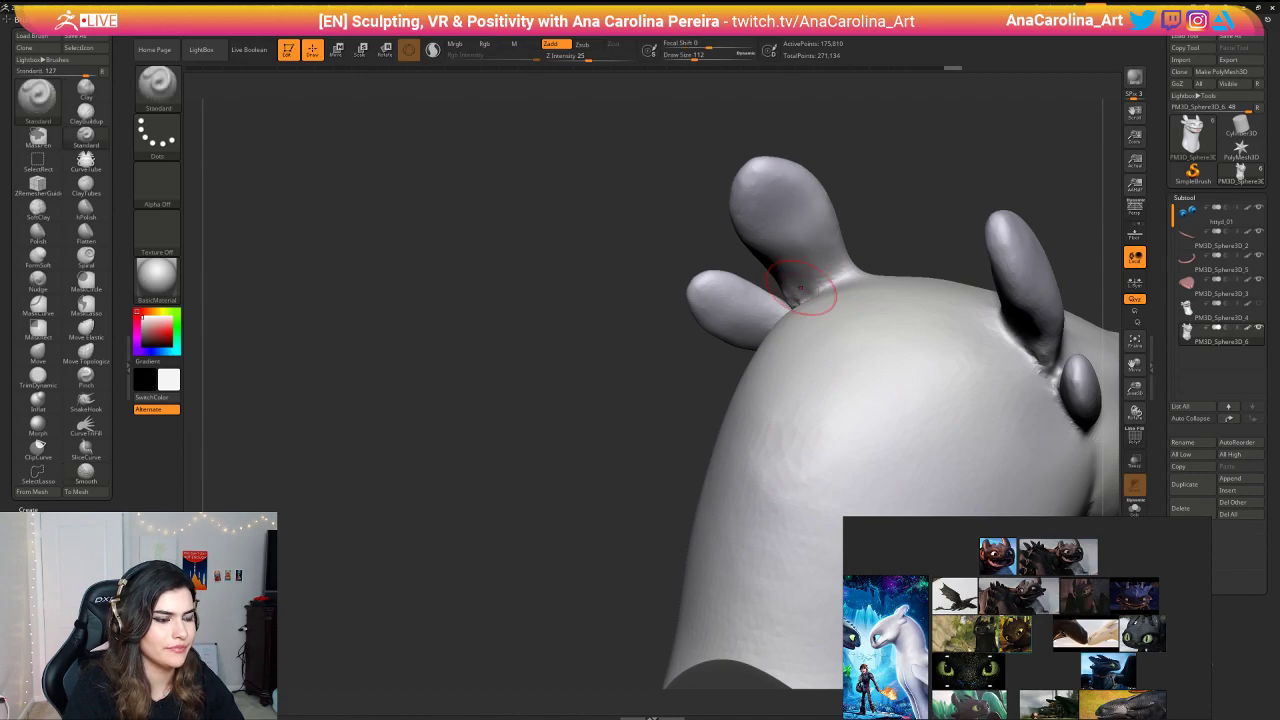
pyautogui.moveTo(660, 240); pyautogui.dragTo(746, 254, button='right')
pyautogui.keyDown('shift'); pyautogui.moveTo(748, 285); pyautogui.dragTo(762, 318); pyautogui.keyUp('shift')
# Step: Enlarge the brush to a draw size of 311 and smooth the back of the neck
pyautogui.moveTo(790, 268); pyautogui.dragTo(898, 271, button='right')
pyautogui.press('space')
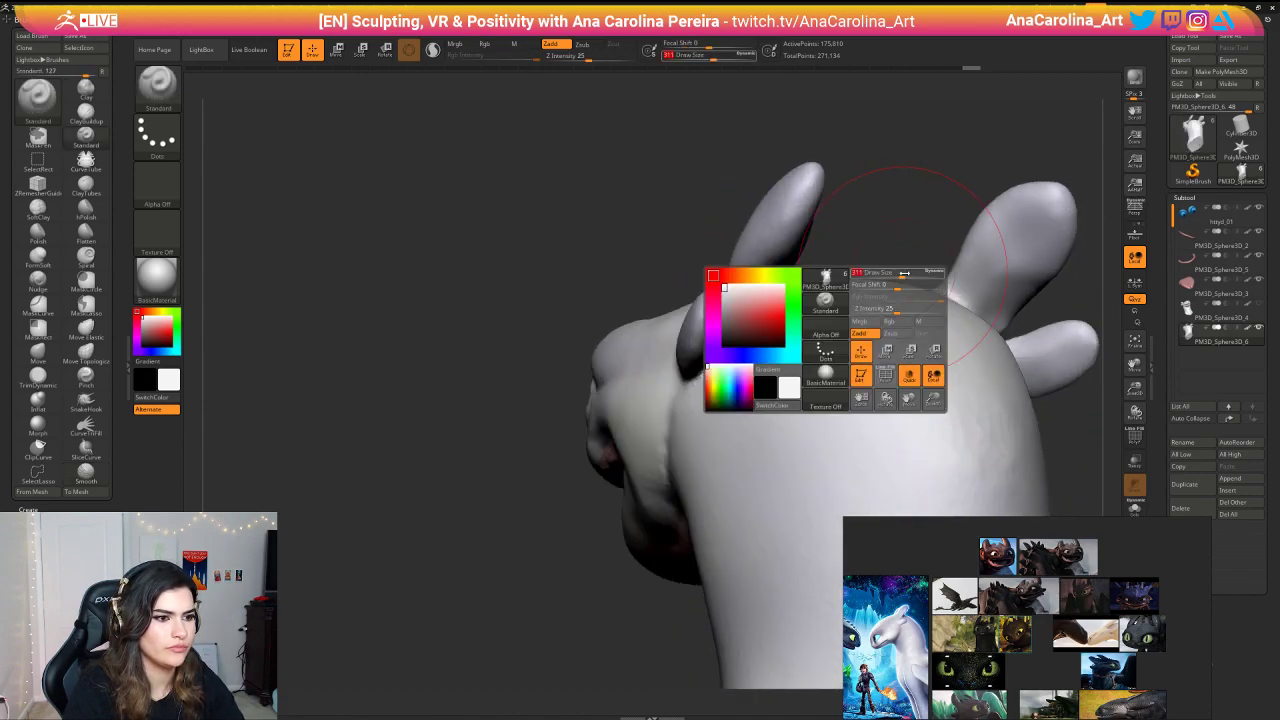
pyautogui.moveTo(898, 270); pyautogui.dragTo(900, 395)
pyautogui.press('f')
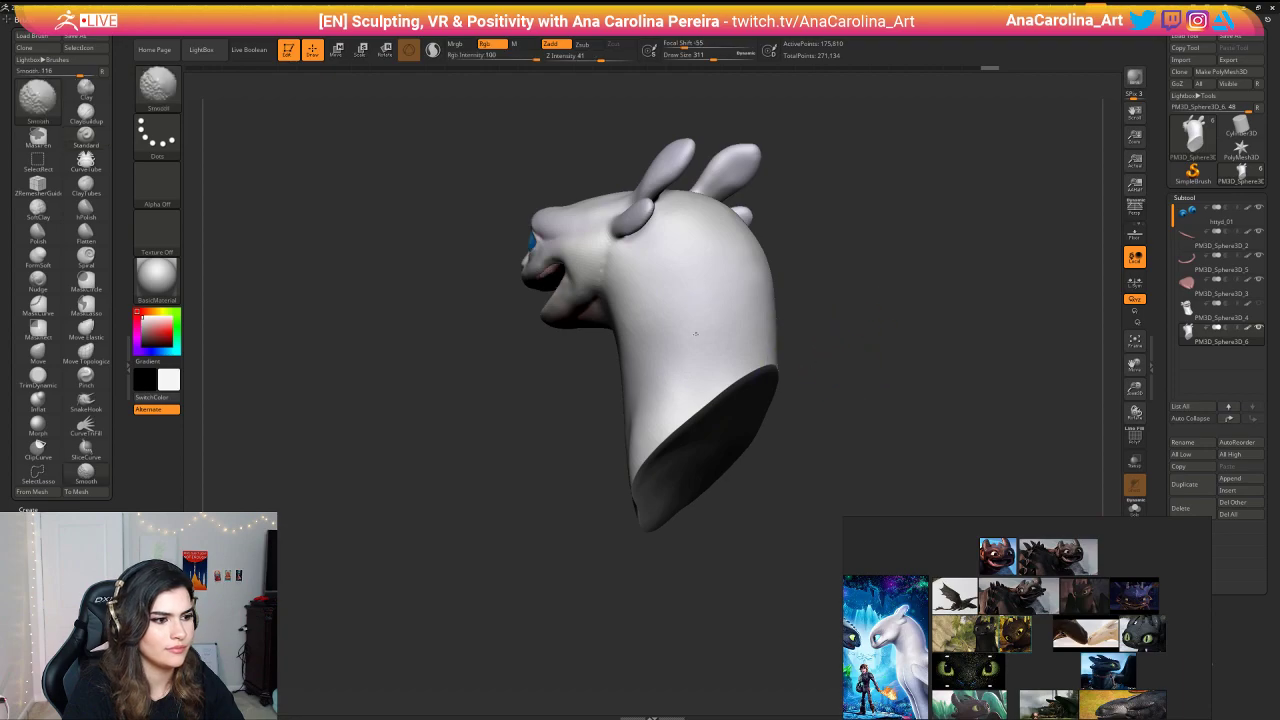
pyautogui.keyDown('shift'); pyautogui.moveTo(697, 336); pyautogui.dragTo(690, 352); pyautogui.keyUp('shift')
pyautogui.moveTo(572, 354); pyautogui.dragTo(626, 345, button='right')
# Step: Set the draw size to 245 and smooth the side of the neck from below the ears toward the base
pyautogui.press('space')
pyautogui.moveTo(632, 362); pyautogui.dragTo(622, 362)
pyautogui.moveTo(622, 350)
pyautogui.mouseDown(button='right')
pyautogui.moveTo(590, 338)
pyautogui.moveTo(600, 325)
pyautogui.mouseUp(button='right')
pyautogui.keyDown('shift'); pyautogui.moveTo(619, 273); pyautogui.dragTo(611, 245); pyautogui.keyUp('shift')
pyautogui.keyDown('shift'); pyautogui.moveTo(633, 396); pyautogui.dragTo(650, 388); pyautogui.keyUp('shift')
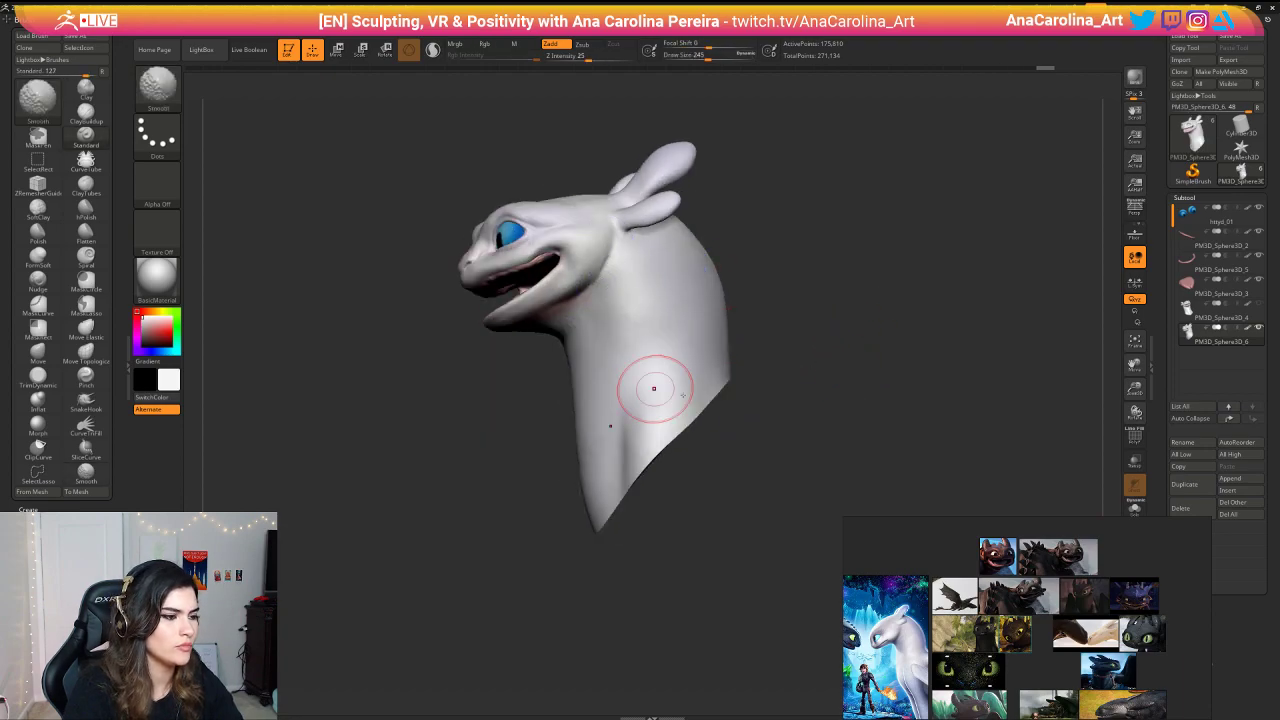
pyautogui.moveTo(654, 386); pyautogui.dragTo(697, 376, button='right')
pyautogui.keyDown('shift'); pyautogui.moveTo(640, 375); pyautogui.dragTo(631, 353); pyautogui.keyUp('shift')
# Step: Reduce the draw size to 101 and inspect the ear bases and the back of the head
pyautogui.moveTo(567, 330)
pyautogui.mouseDown(button='right')
pyautogui.moveTo(690, 350)
pyautogui.moveTo(746, 380)
pyautogui.moveTo(735, 382)
pyautogui.mouseUp(button='right')
pyautogui.moveTo(735, 382)
pyautogui.keyDown('alt'); pyautogui.mouseDown(button='right')
pyautogui.moveTo(735, 460)
pyautogui.moveTo(780, 540)
pyautogui.mouseUp(button='right'); pyautogui.keyUp('alt')
pyautogui.moveTo(785, 475)
pyautogui.mouseDown(button='right')
pyautogui.moveTo(857, 420)
pyautogui.moveTo(872, 438)
pyautogui.mouseUp(button='right')
pyautogui.press('space')
pyautogui.moveTo(707, 343); pyautogui.dragTo(695, 340)
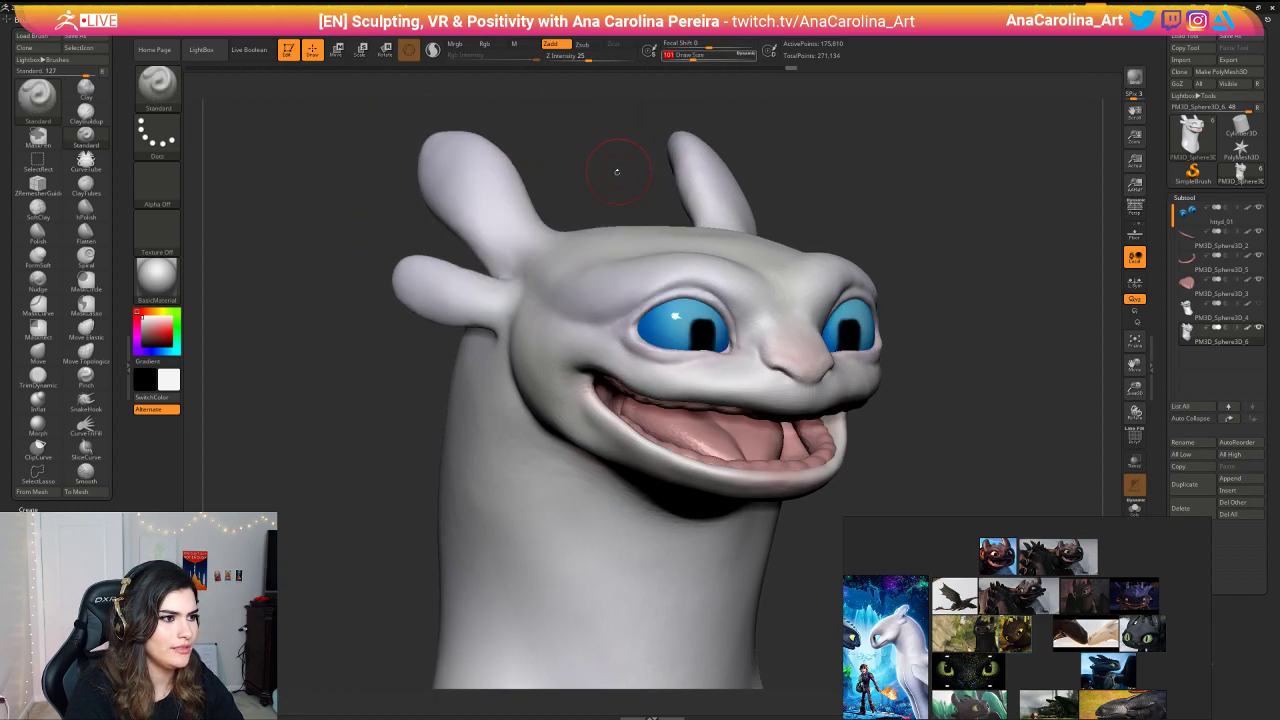
pyautogui.moveTo(583, 161); pyautogui.dragTo(489, 221)
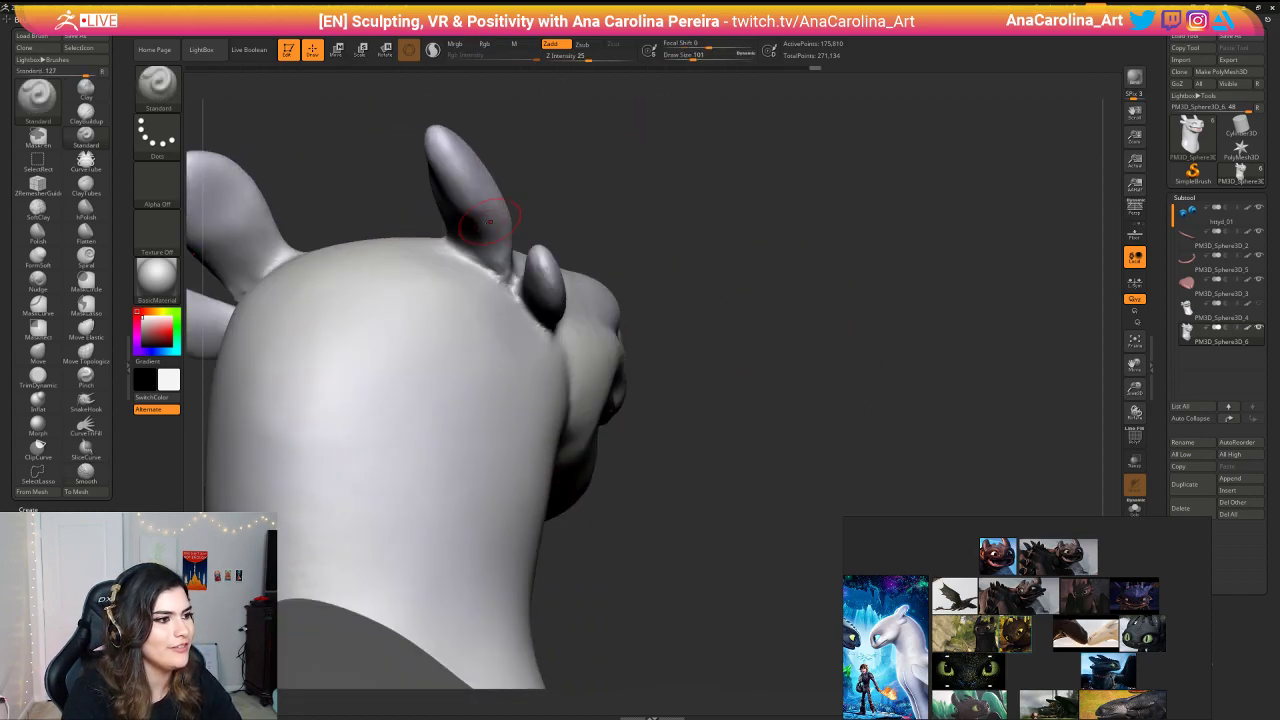
pyautogui.moveTo(554, 265); pyautogui.dragTo(557, 249)
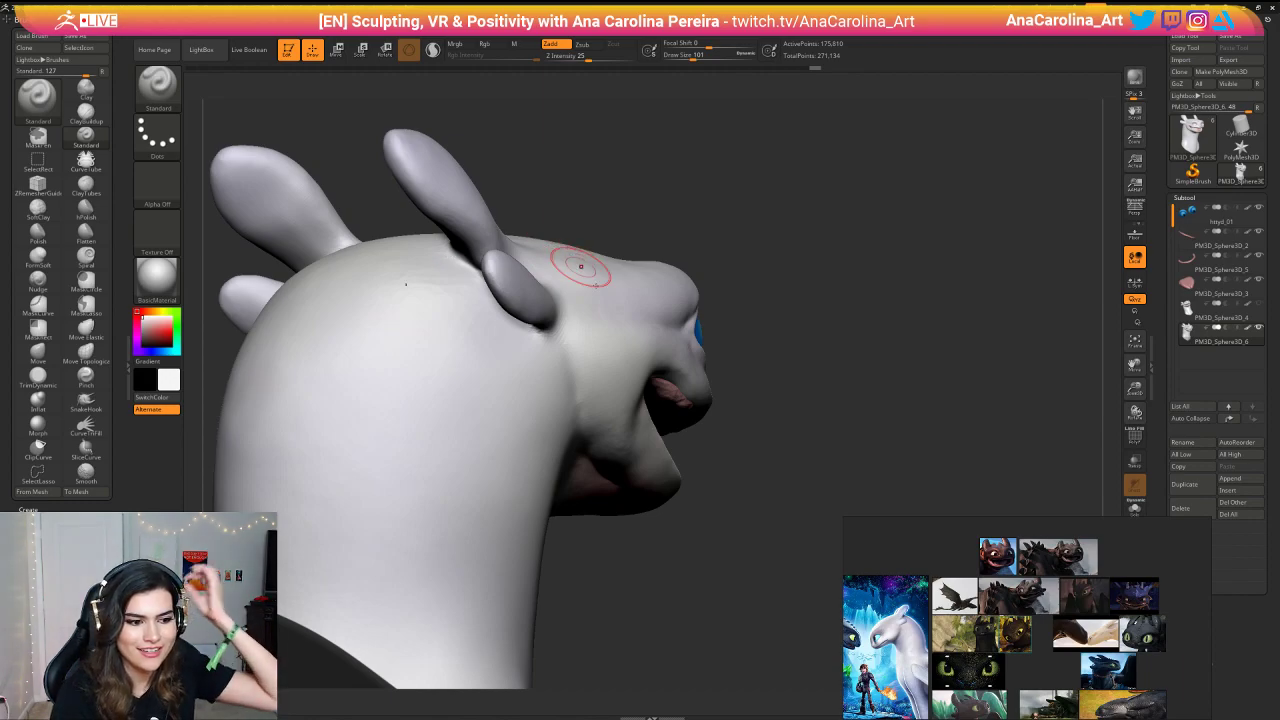
# Step: Examine the white dragon's head, ears and neck on the movie poster among the reference images
pyautogui.scroll(8, 883, 633)
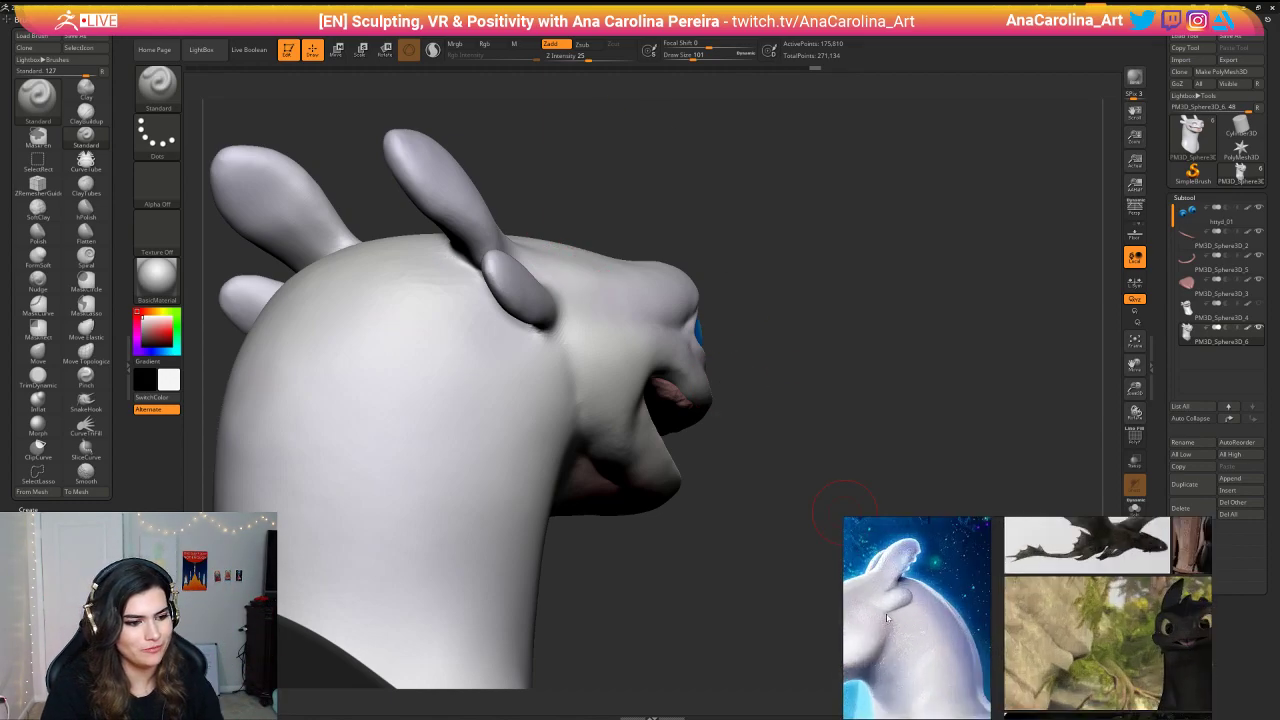
pyautogui.moveTo(883, 633); pyautogui.dragTo(936, 670, button='middle')
pyautogui.scroll(-6, 936, 660)
pyautogui.moveTo(958, 623); pyautogui.dragTo(1058, 519, button='middle')
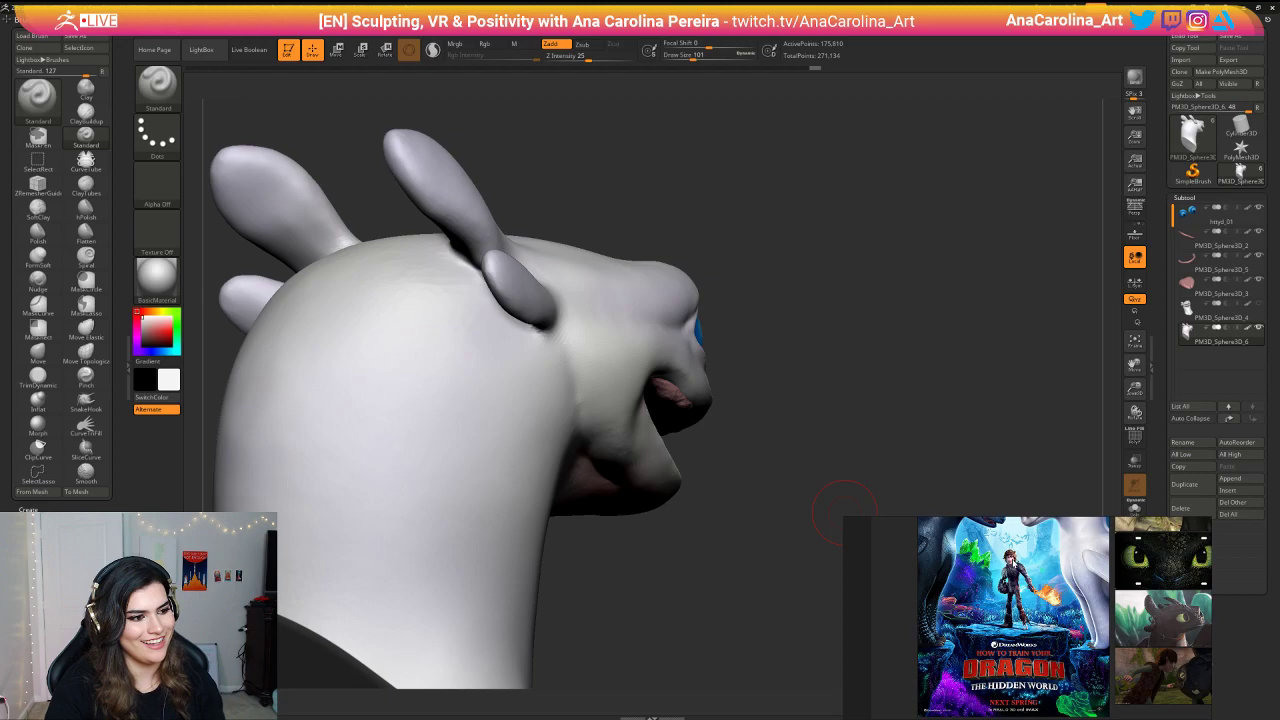
pyautogui.scroll(-3, 1058, 519)
pyautogui.scroll(3, 975, 666)
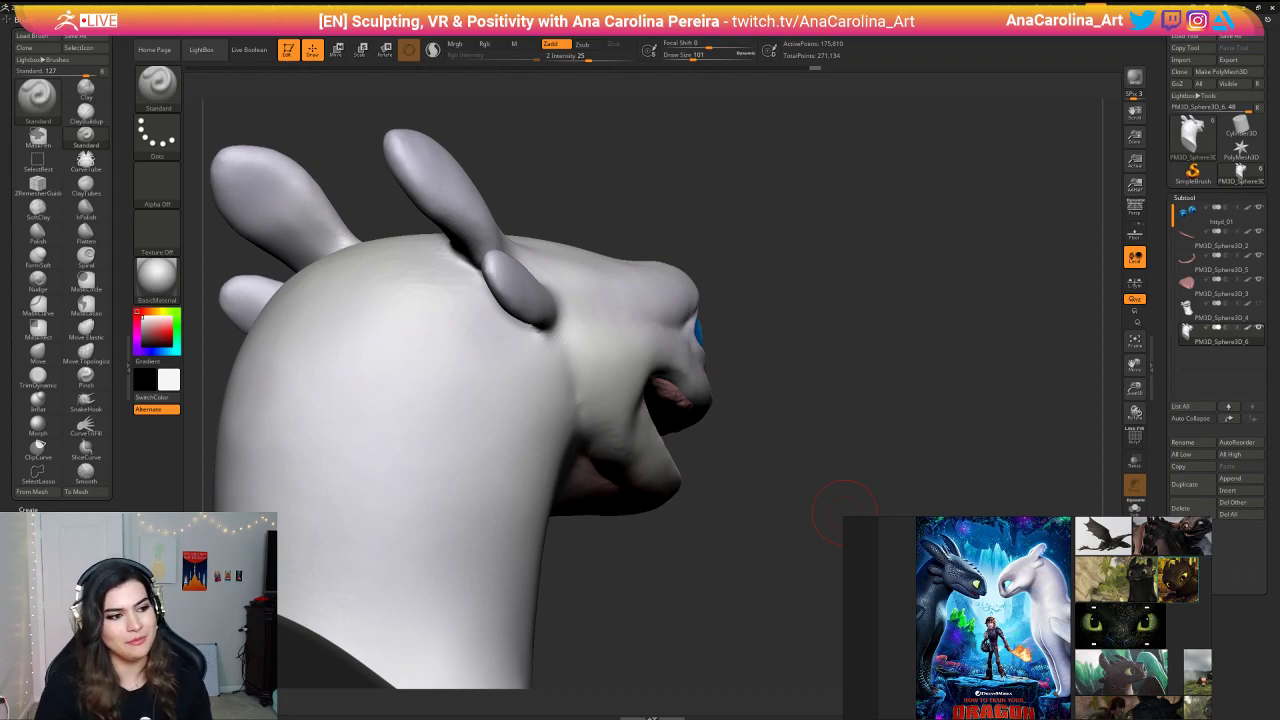
# Step: Smooth the jaw area behind the corner of the mouth and check the underside of the jaw
pyautogui.moveTo(638, 567); pyautogui.dragTo(580, 548)
pyautogui.keyDown('shift'); pyautogui.moveTo(651, 443); pyautogui.dragTo(626, 453); pyautogui.keyUp('shift')
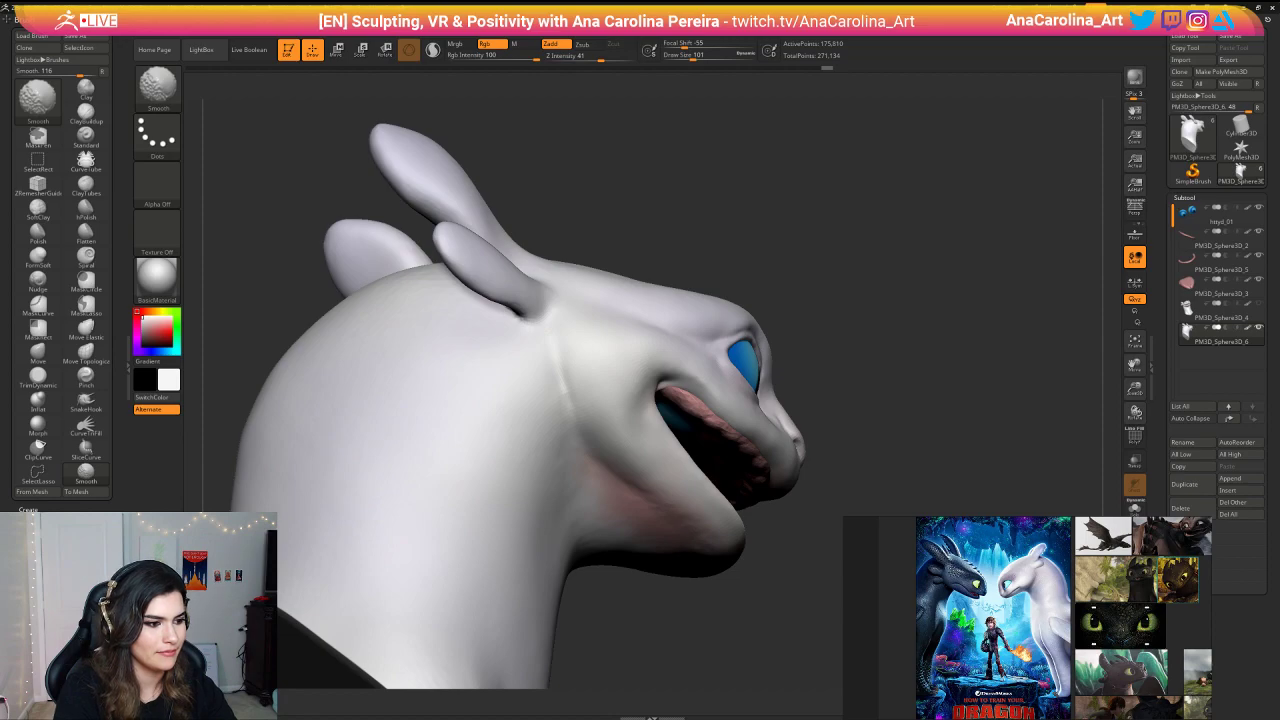
pyautogui.moveTo(629, 600); pyautogui.dragTo(598, 412)
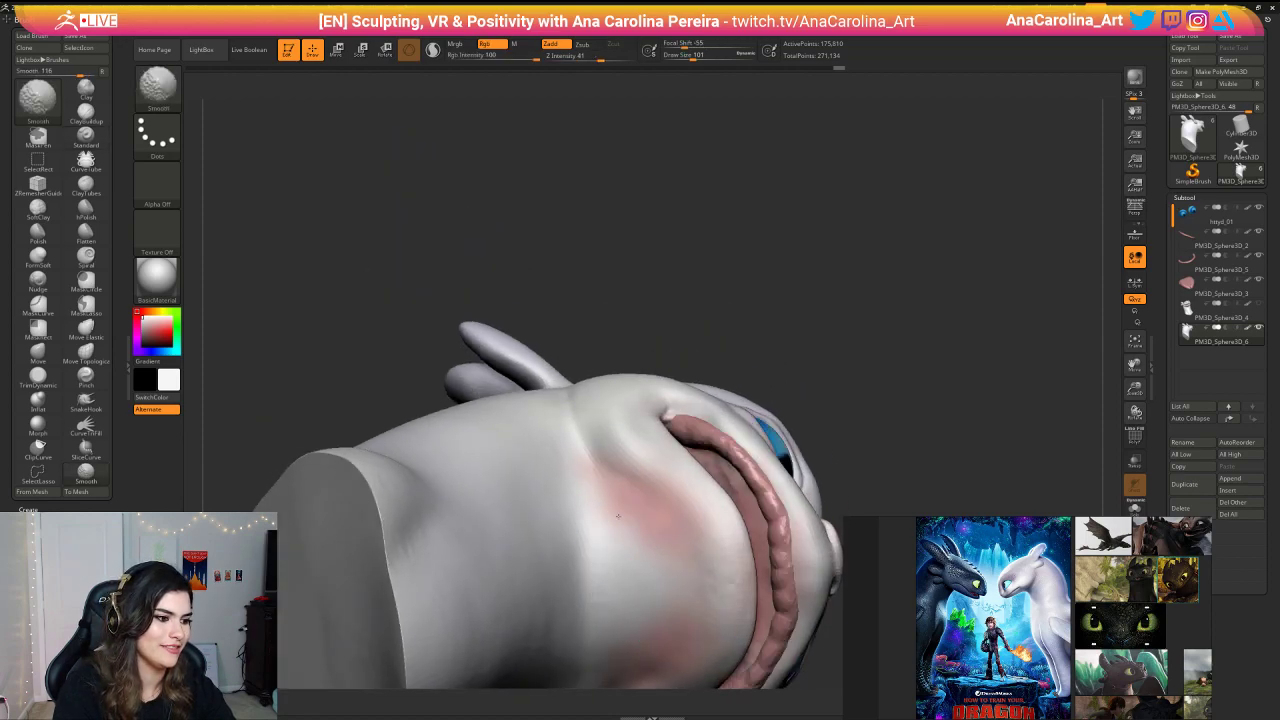
pyautogui.moveTo(598, 409); pyautogui.dragTo(564, 371, button='right')
pyautogui.rightClick(564, 371)
# Step: Set the draw size to 245 and smooth the lower neck toward its cut base
pyautogui.keyDown('ctrl'); pyautogui.moveTo(775, 290); pyautogui.dragTo(725, 321, button='right'); pyautogui.keyUp('ctrl')
pyautogui.rightClick(725, 321)
pyautogui.moveTo(782, 257); pyautogui.dragTo(796, 257)
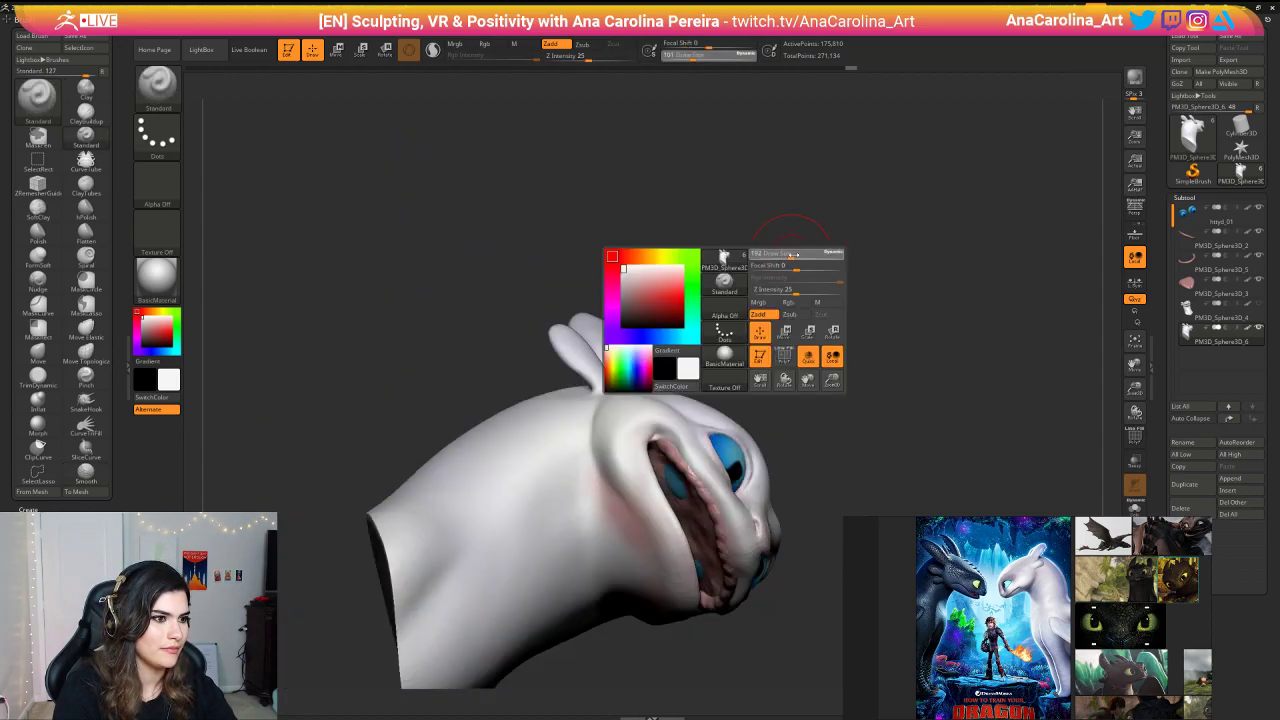
pyautogui.moveTo(790, 225); pyautogui.dragTo(780, 193, button='right')
pyautogui.press('shift')
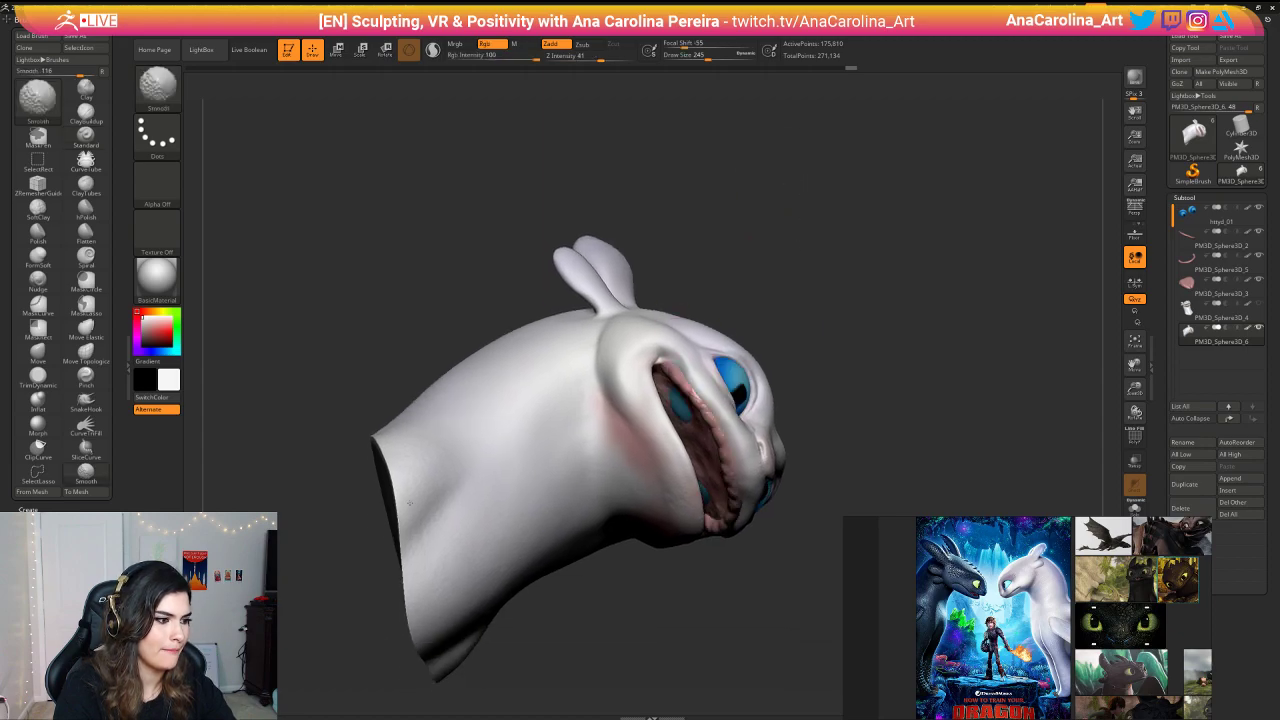
pyautogui.moveTo(453, 636); pyautogui.dragTo(579, 705, button='right')
pyautogui.press('shift')
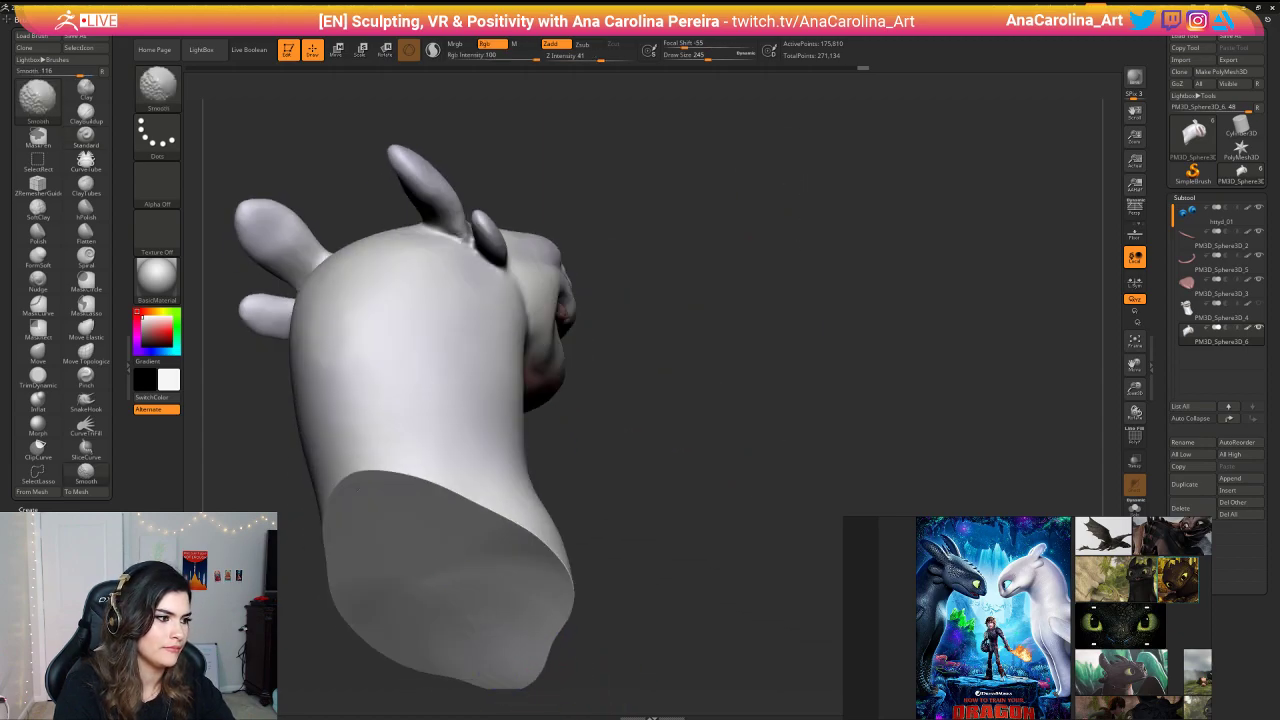
pyautogui.press('shift')
pyautogui.moveTo(690, 160); pyautogui.dragTo(502, 186, button='right')
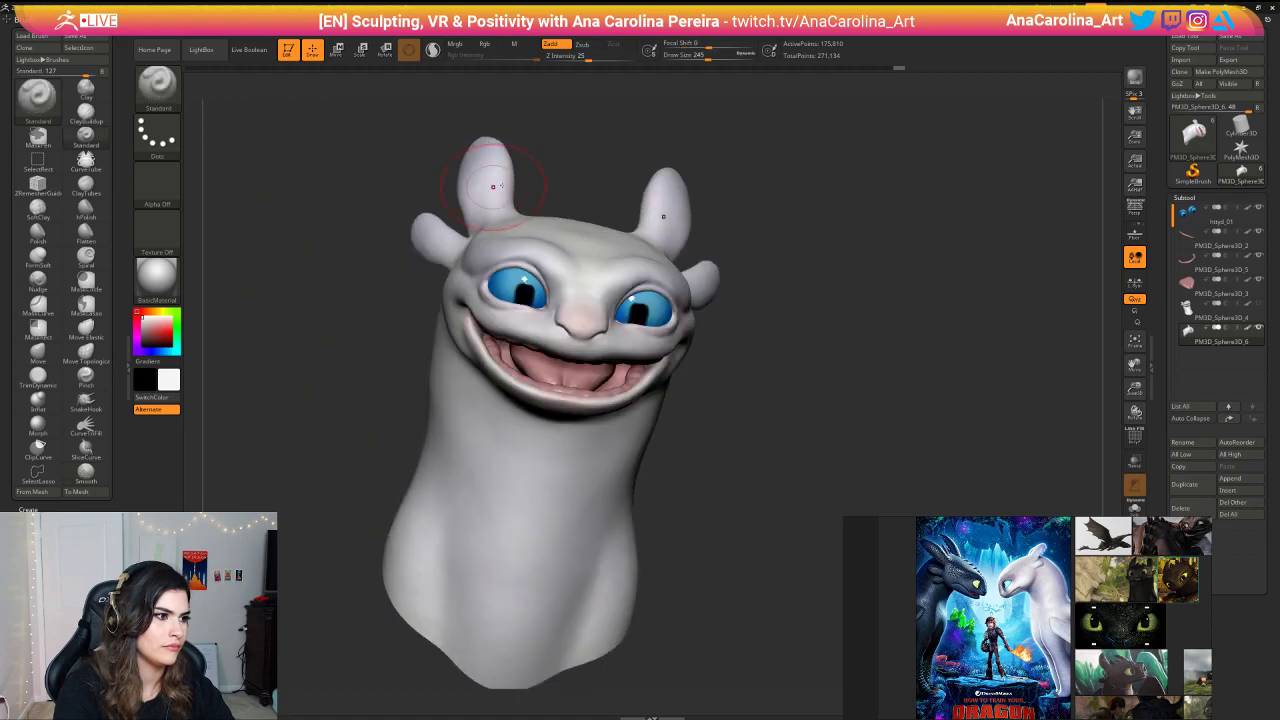
# Step: Lower the draw size to 212 and smooth the forehead above the brow
pyautogui.moveTo(502, 186); pyautogui.dragTo(493, 200)
pyautogui.keyDown('shift'); pyautogui.moveTo(750, 155); pyautogui.dragTo(726, 151); pyautogui.keyUp('shift')
pyautogui.moveTo(860, 190); pyautogui.dragTo(765, 205)
pyautogui.press('shift')
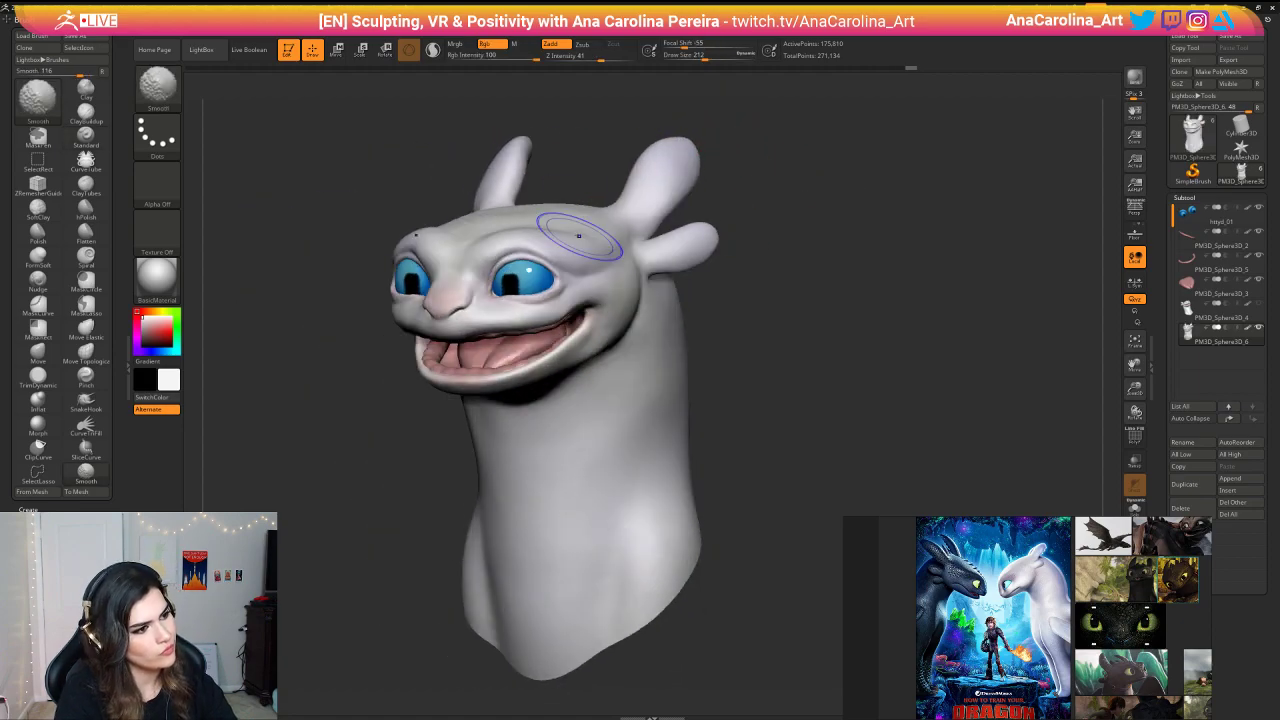
# Step: Shrink the brush for fine facial detail and switch to the DamStandard brush
pyautogui.moveTo(704, 307)
pyautogui.mouseDown()
pyautogui.moveTo(777, 326)
pyautogui.moveTo(763, 286)
pyautogui.moveTo(790, 405)
pyautogui.moveTo(935, 393)
pyautogui.mouseUp()
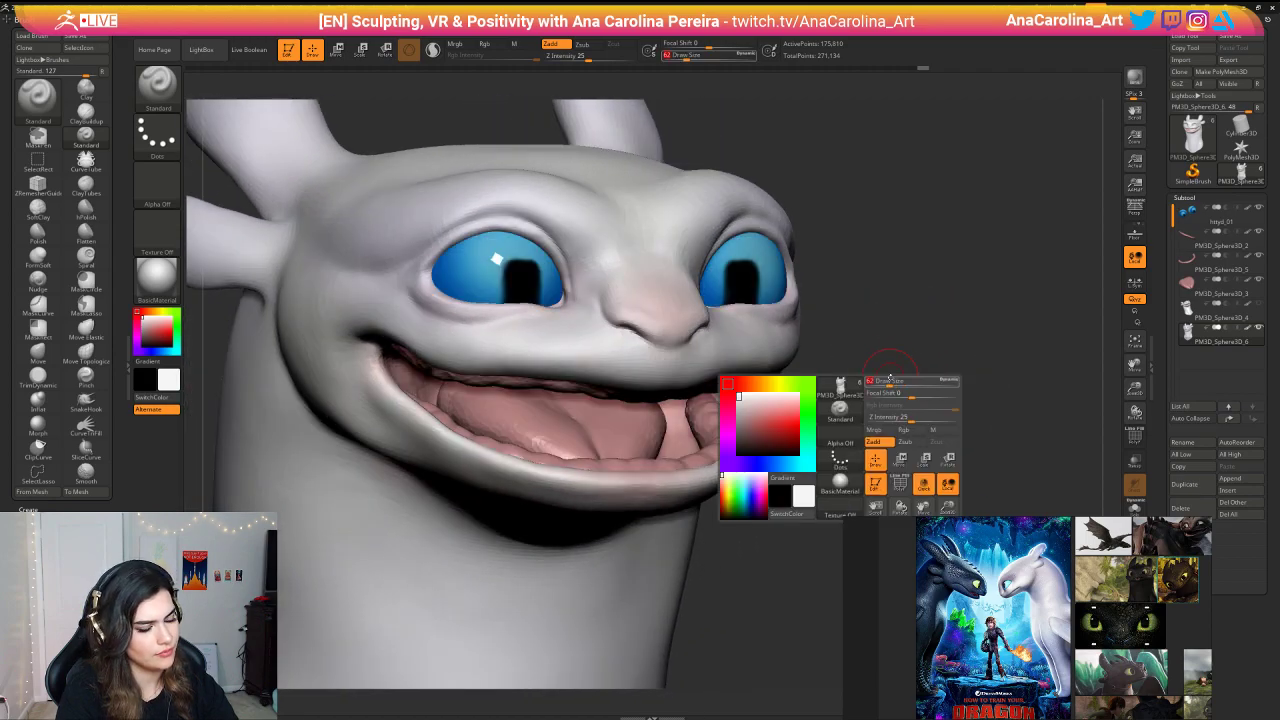
pyautogui.press('space')
pyautogui.moveTo(896, 377); pyautogui.dragTo(890, 371)
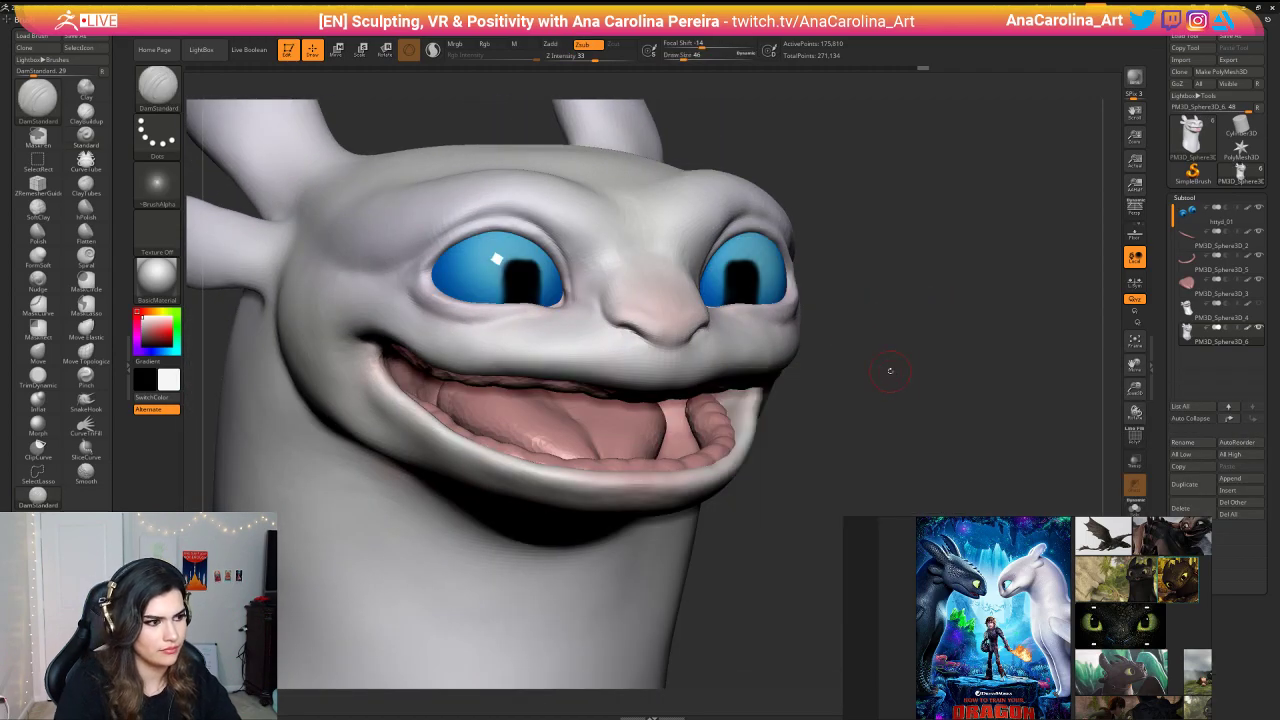
# Step: Examine the black dragon's nose, nostrils and mouth up close in the reference images
pyautogui.scroll(2, 895, 664)
pyautogui.scroll(-1, 1162, 716)
pyautogui.moveTo(1162, 600); pyautogui.dragTo(1024, 640, button='middle')
pyautogui.scroll(5, 1024, 627)
pyautogui.scroll(-4, 1035, 613)
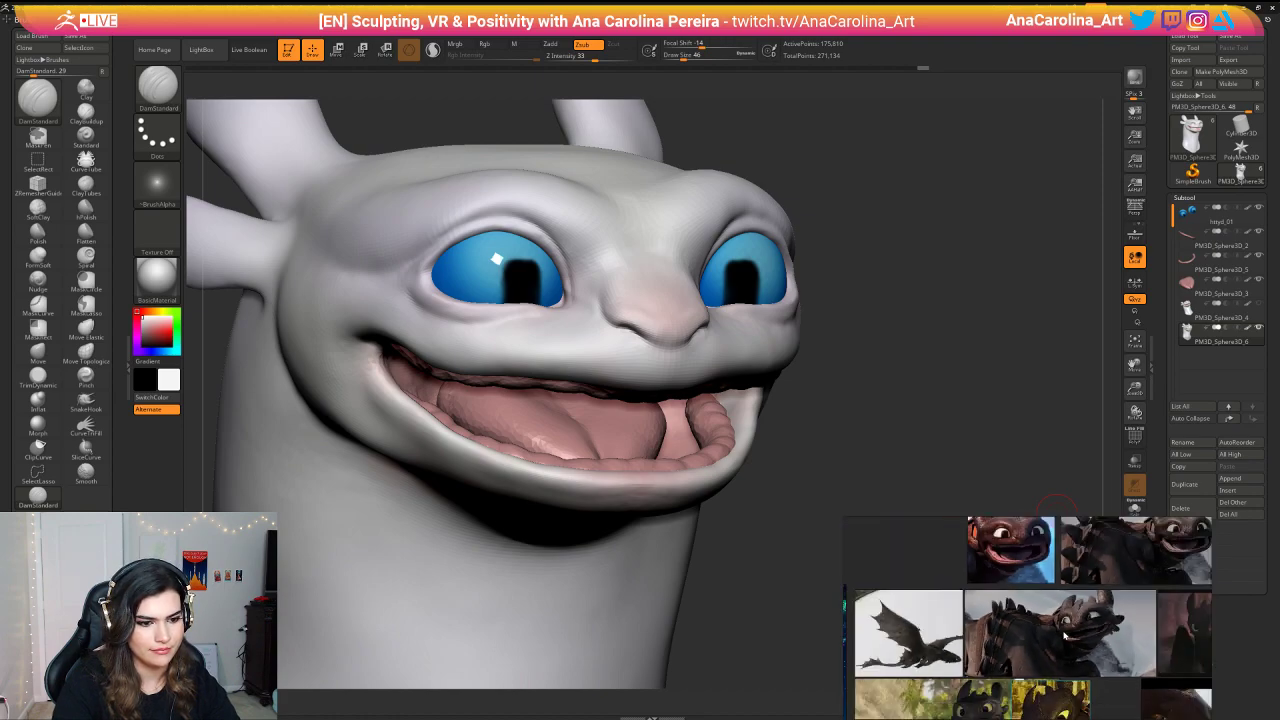
pyautogui.moveTo(1035, 690); pyautogui.dragTo(1012, 620, button='middle')
pyautogui.scroll(5, 1009, 613)
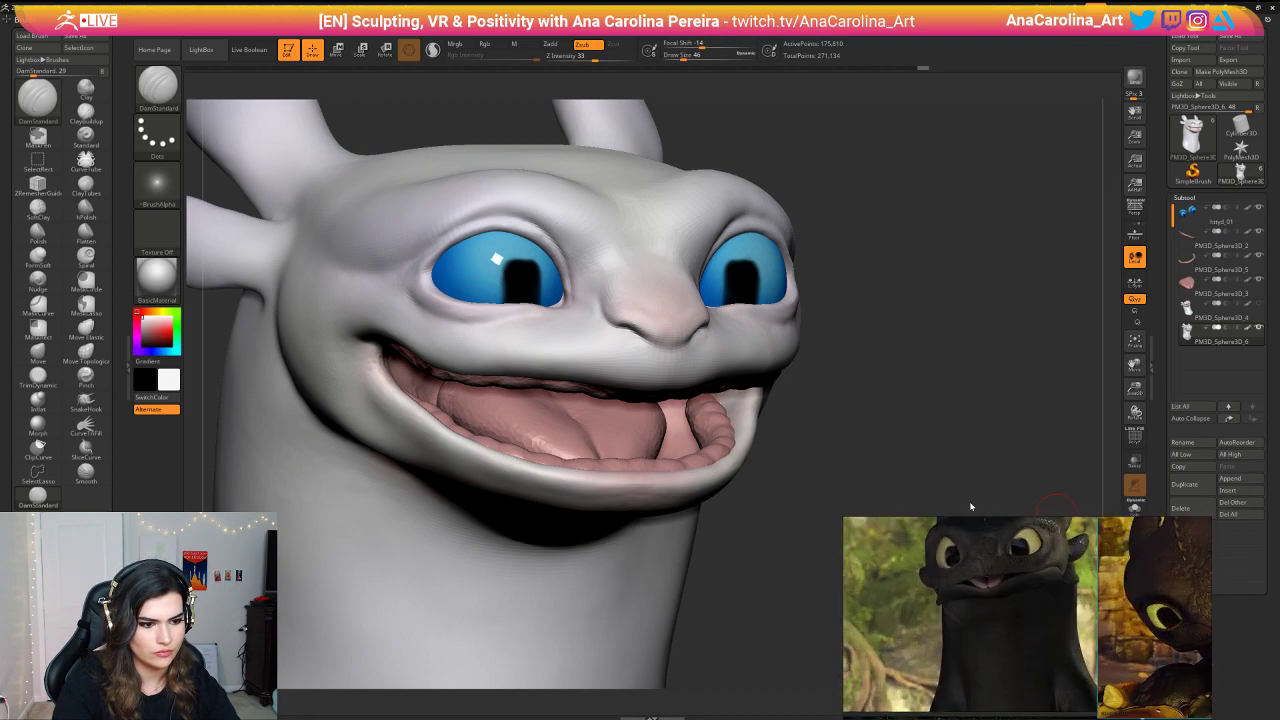
pyautogui.scroll(3, 974, 551)
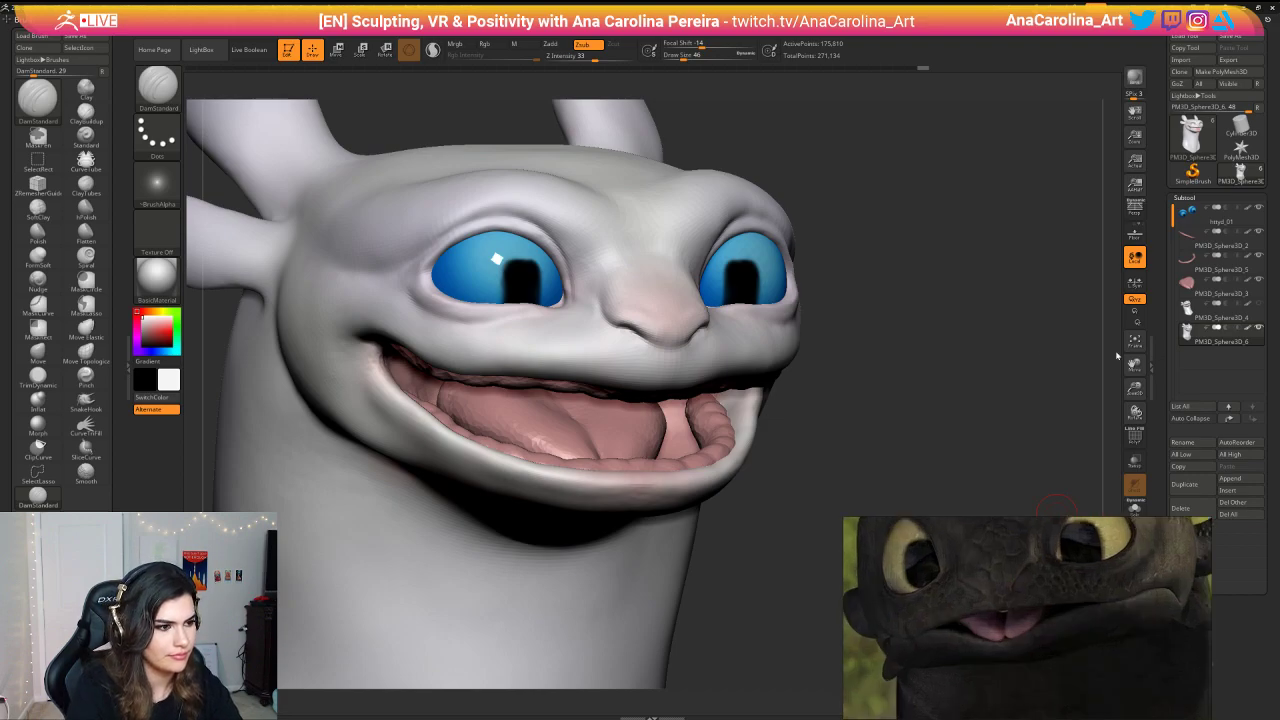
# Step: Reduce the DamStandard brush's draw size to 31 for work on the nose
pyautogui.keyDown('shift'); pyautogui.moveTo(935, 322); pyautogui.dragTo(731, 366); pyautogui.keyUp('shift')
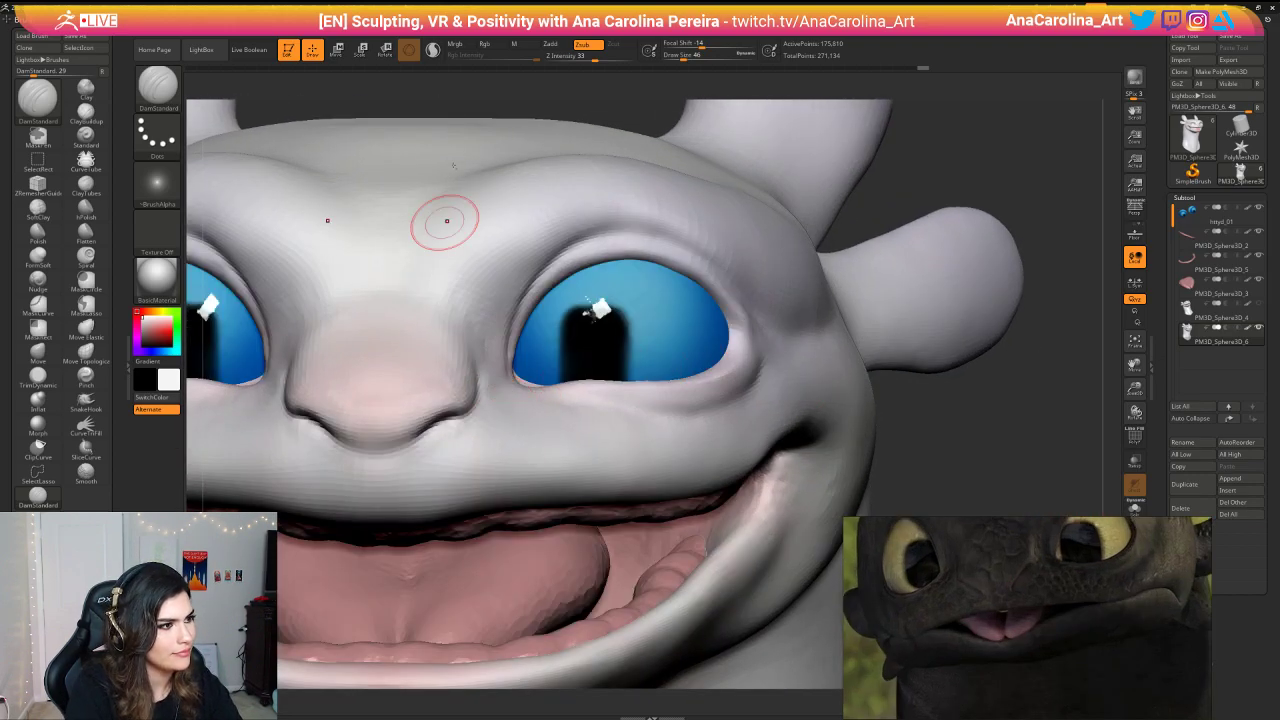
pyautogui.moveTo(574, 80)
pyautogui.mouseDown()
pyautogui.moveTo(578, 97)
pyautogui.moveTo(755, 80)
pyautogui.mouseUp()
pyautogui.press('space')
pyautogui.moveTo(643, 304); pyautogui.dragTo(637, 304)
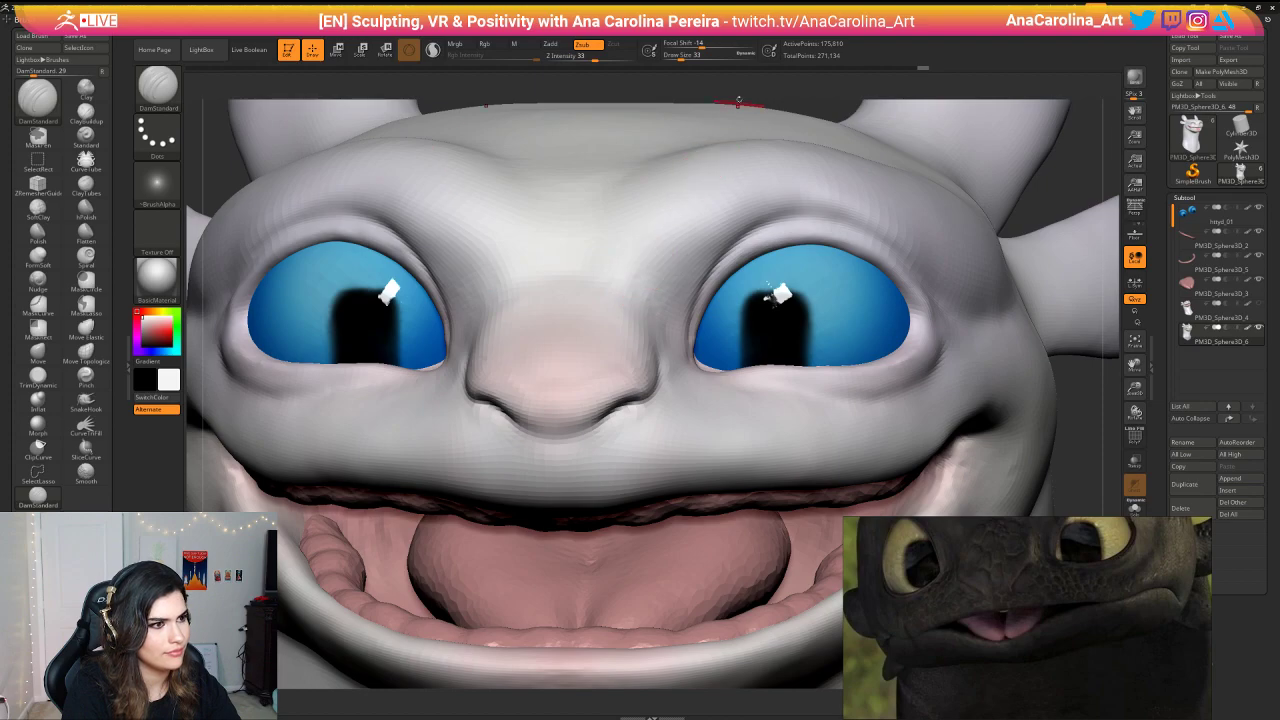
pyautogui.moveTo(740, 92); pyautogui.dragTo(738, 76)
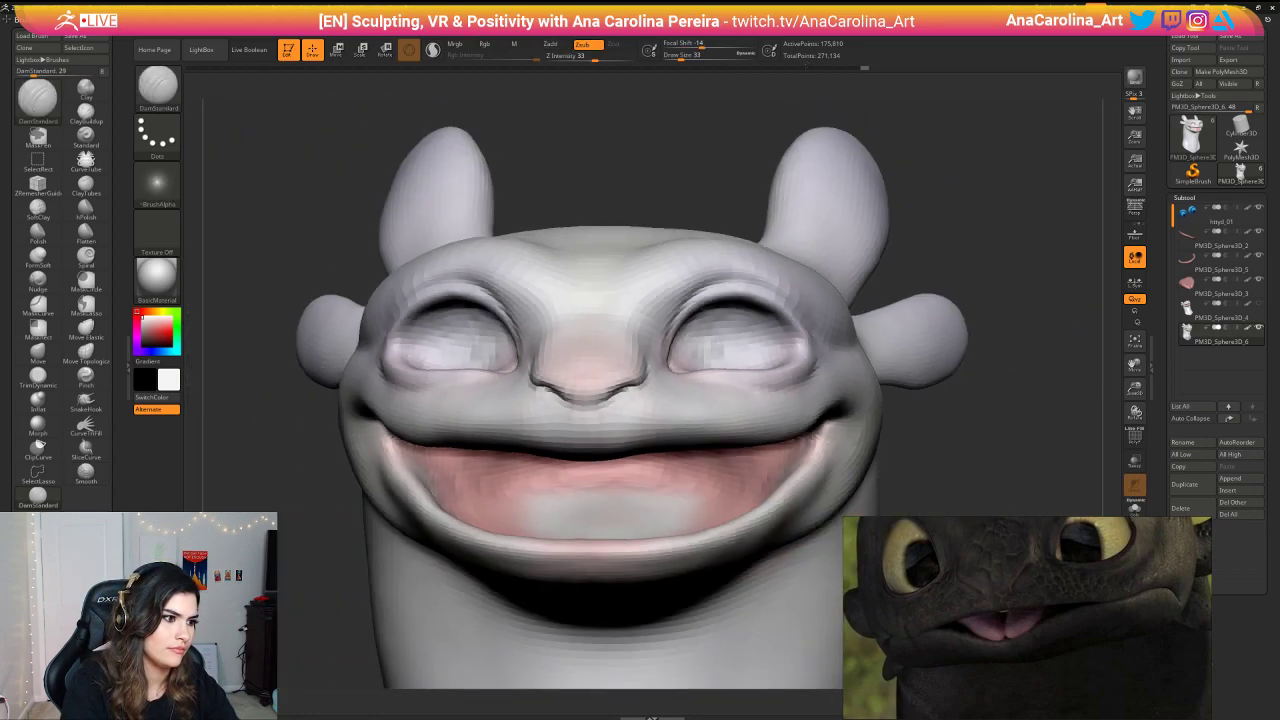
# Step: Divide the dragon's head mesh once more to reach subdivision level 4
pyautogui.moveTo(930, 440); pyautogui.dragTo(1040, 435)
pyautogui.keyDown('alt'); pyautogui.moveTo(900, 400); pyautogui.dragTo(900, 480); pyautogui.keyUp('alt')
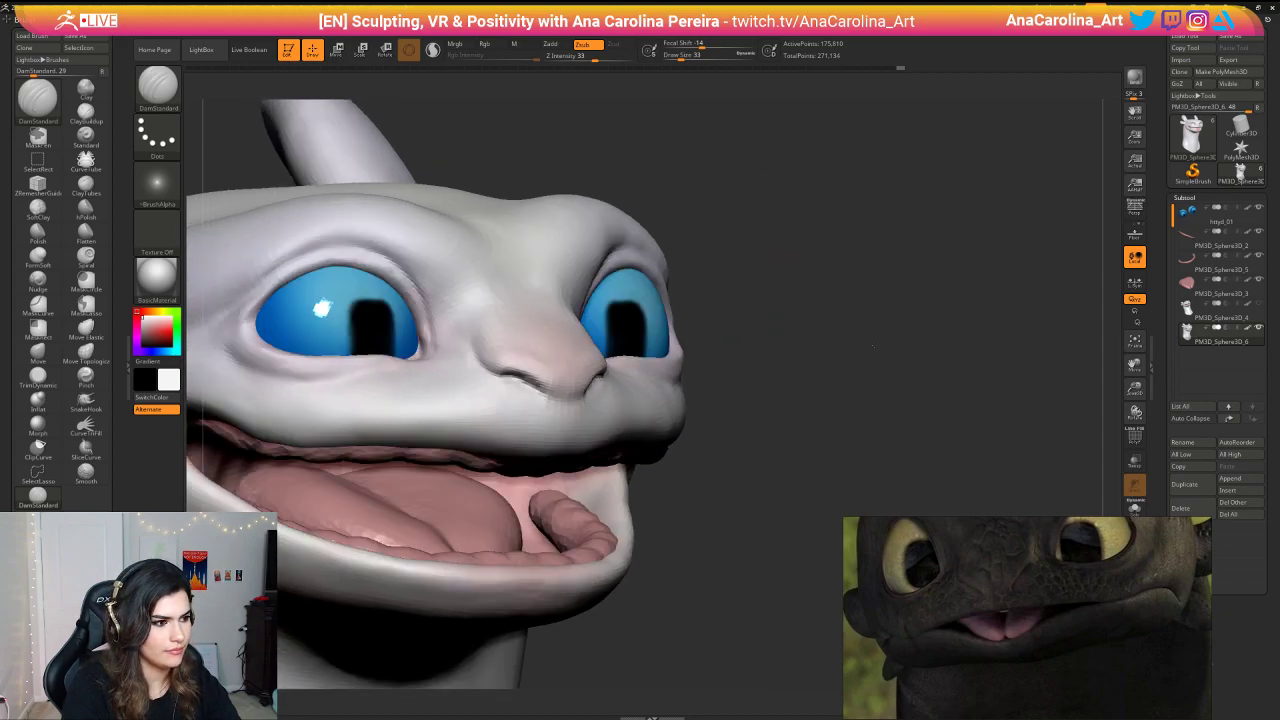
pyautogui.moveTo(873, 346); pyautogui.dragTo(805, 346)
pyautogui.scroll(-3, 1180, 460)
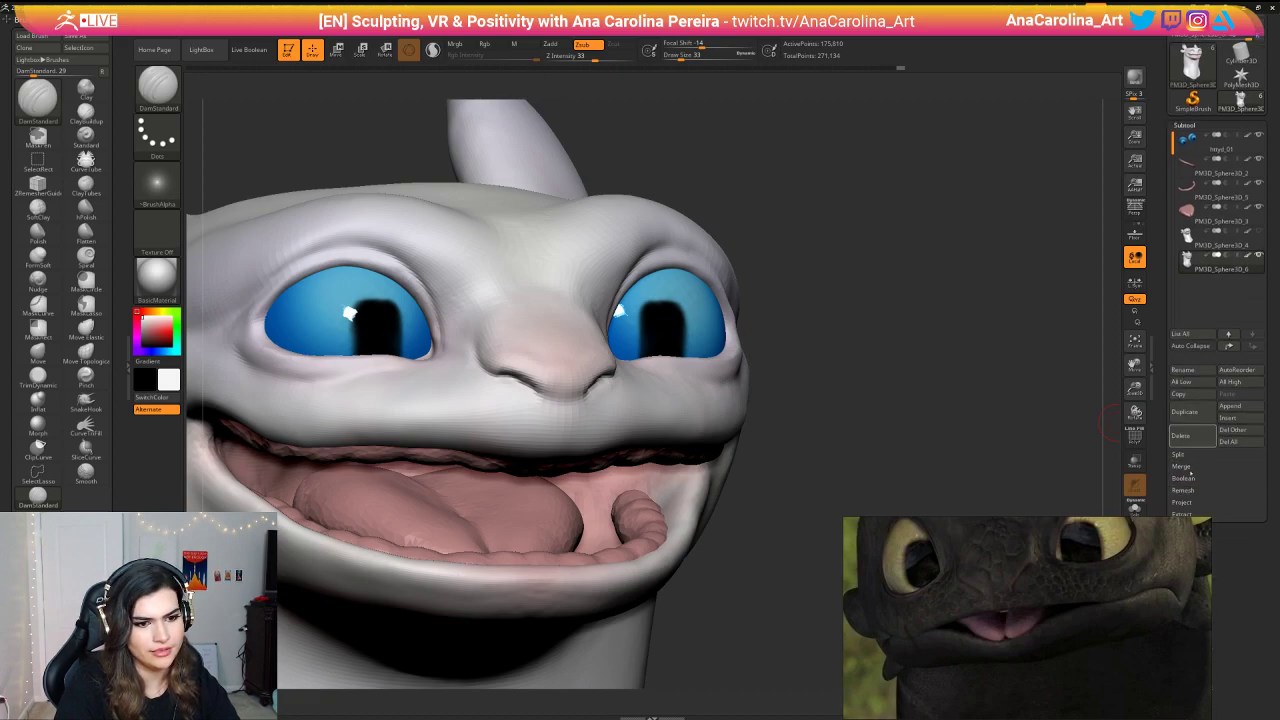
pyautogui.click(1235, 523)
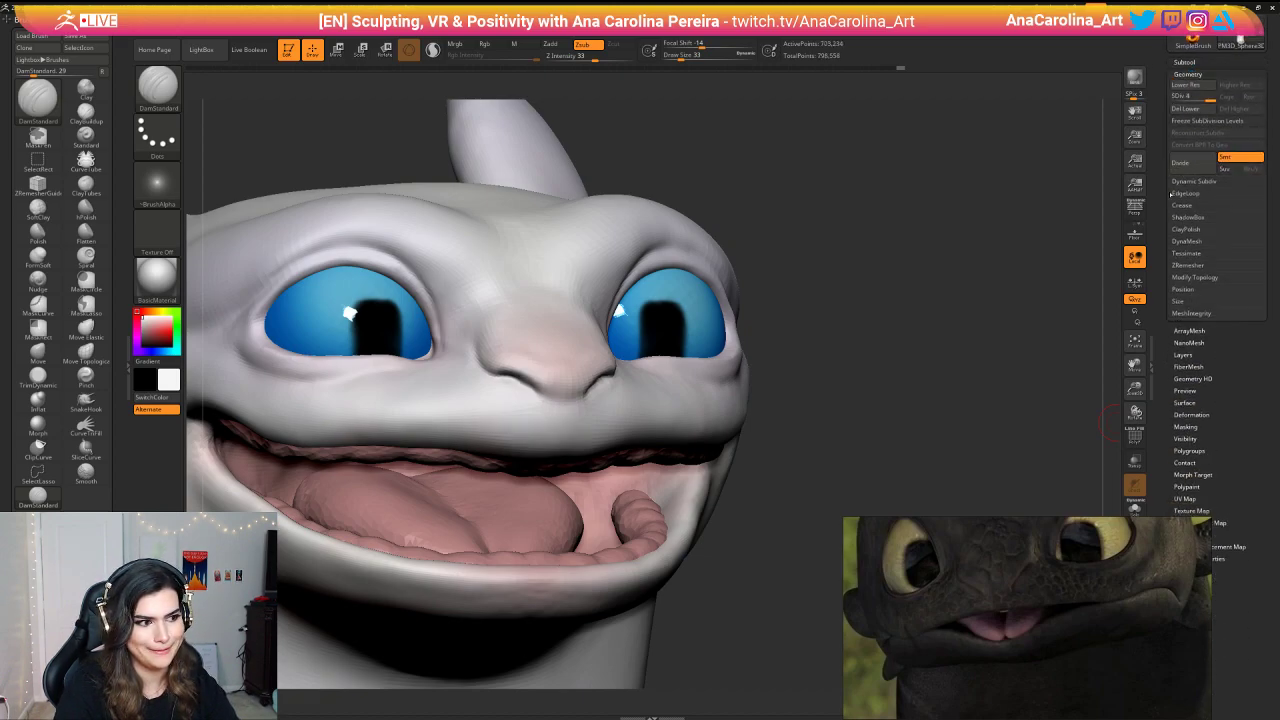
# Step: Carve the nostril creases deeper along the lower edge of the nose with the DamStandard brush
pyautogui.keyDown('alt'); pyautogui.moveTo(960, 370); pyautogui.dragTo(960, 455); pyautogui.keyUp('alt')
pyautogui.moveTo(890, 430); pyautogui.dragTo(960, 425)
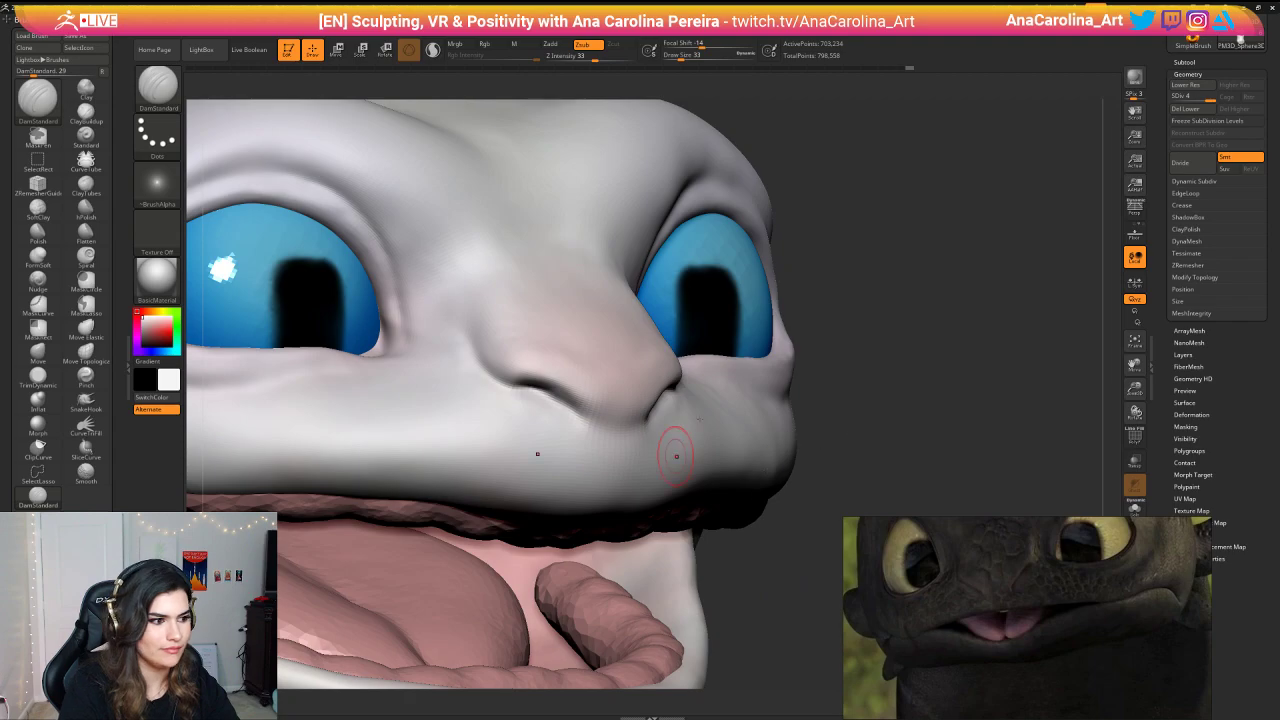
pyautogui.moveTo(676, 456); pyautogui.dragTo(777, 354, button='right')
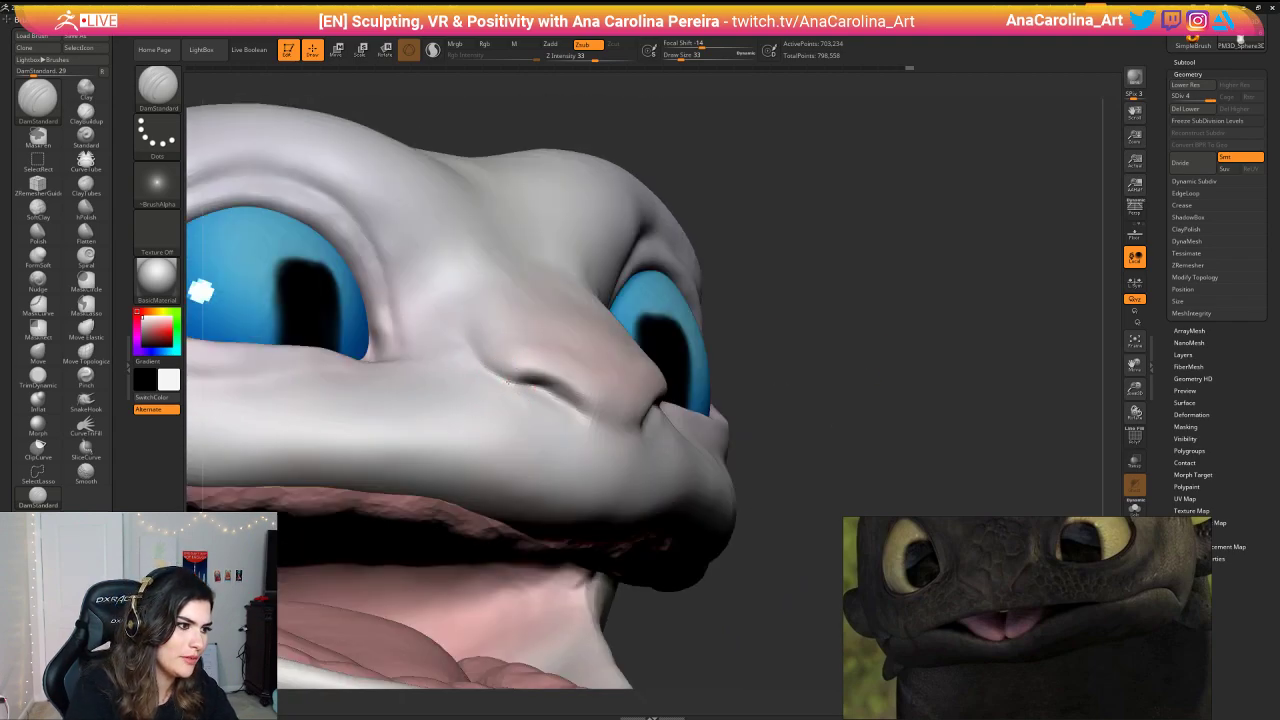
pyautogui.moveTo(507, 382); pyautogui.dragTo(588, 410)
pyautogui.moveTo(735, 408); pyautogui.dragTo(675, 414, button='right')
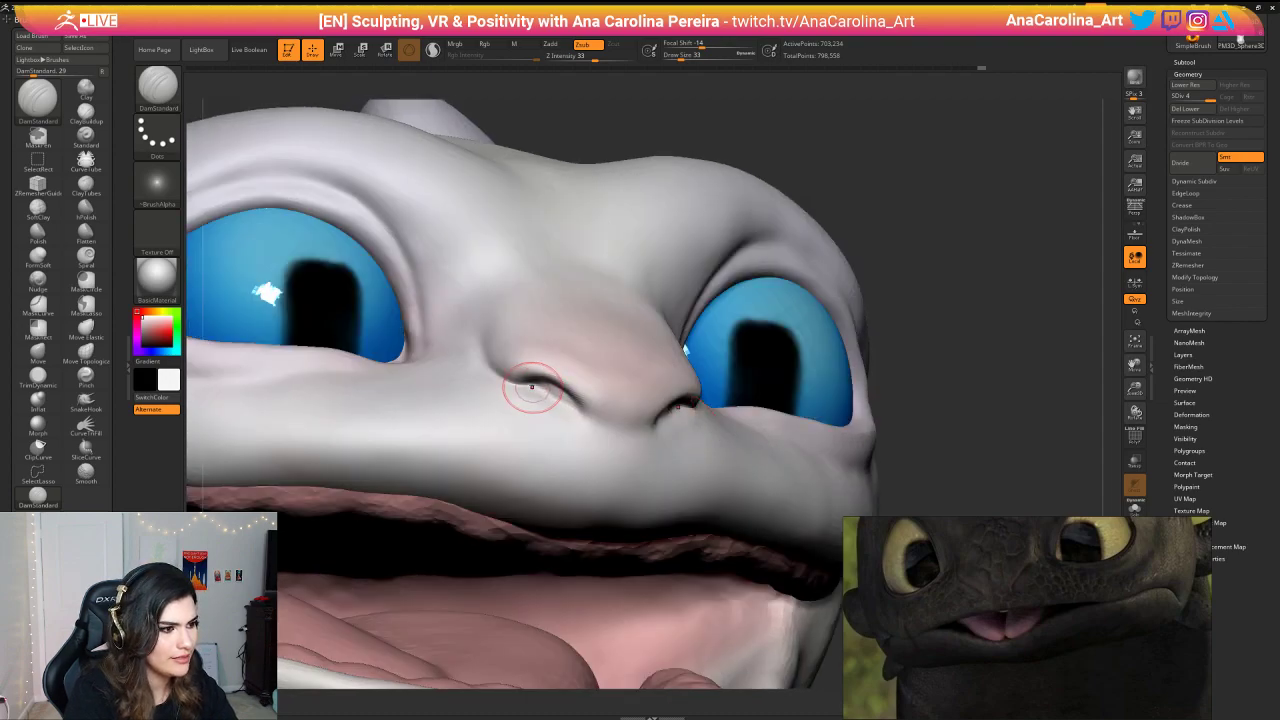
pyautogui.moveTo(532, 384)
pyautogui.mouseDown()
pyautogui.moveTo(586, 412)
pyautogui.moveTo(578, 399)
pyautogui.mouseUp()
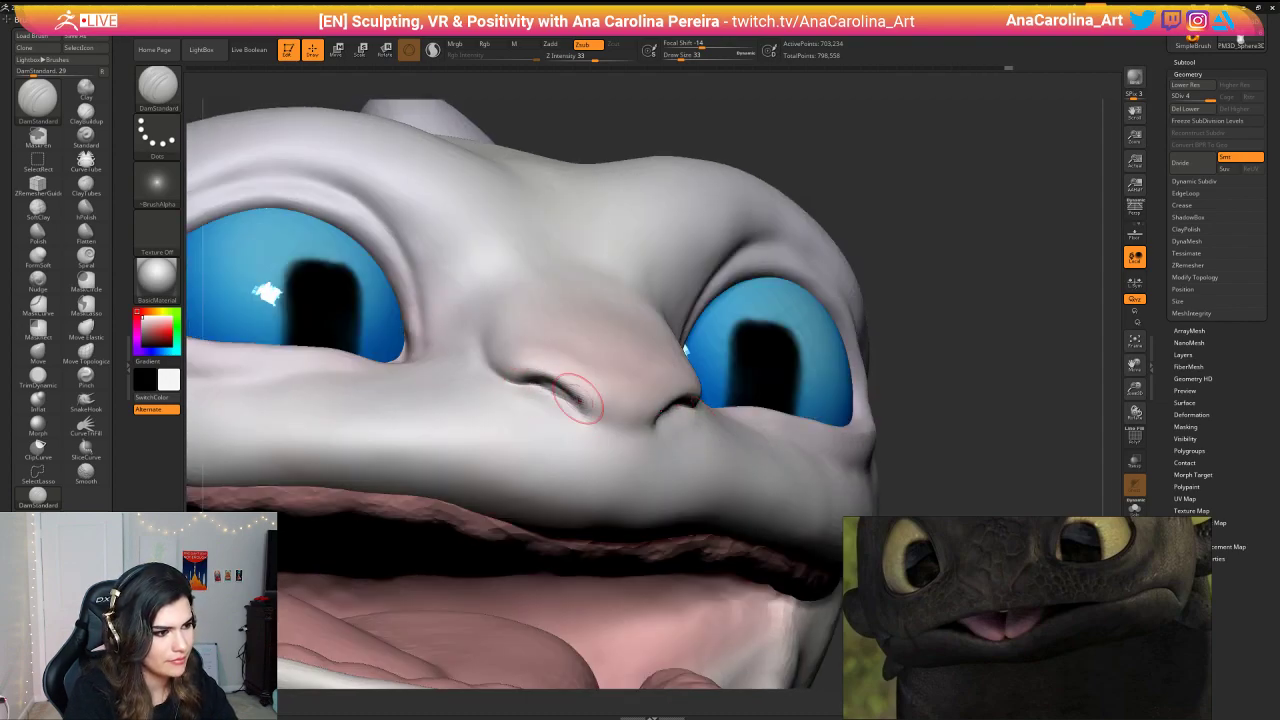
# Step: Step down to subdivision level 3 and adjust the outer nostril corners with the Move brush at draw size 46
pyautogui.moveTo(632, 315); pyautogui.dragTo(649, 371, button='right')
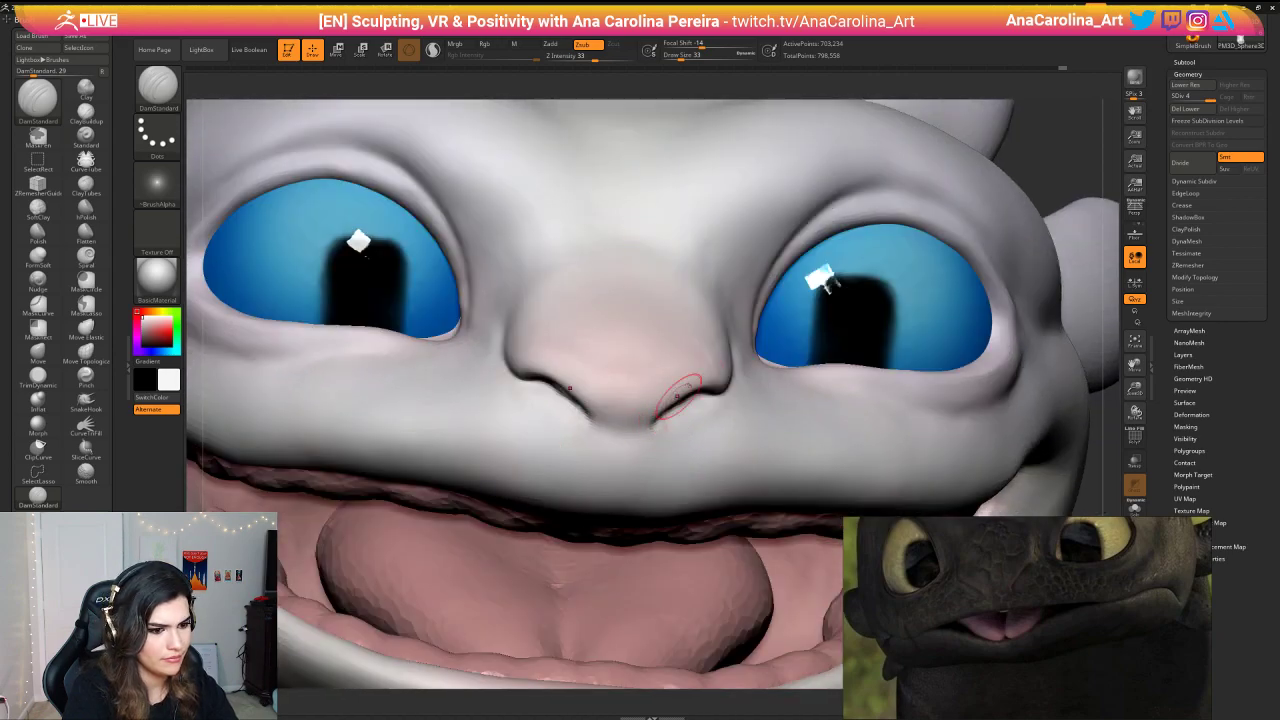
pyautogui.keyDown('shift'); pyautogui.moveTo(972, 126); pyautogui.dragTo(1050, 130, button='right'); pyautogui.keyUp('shift')
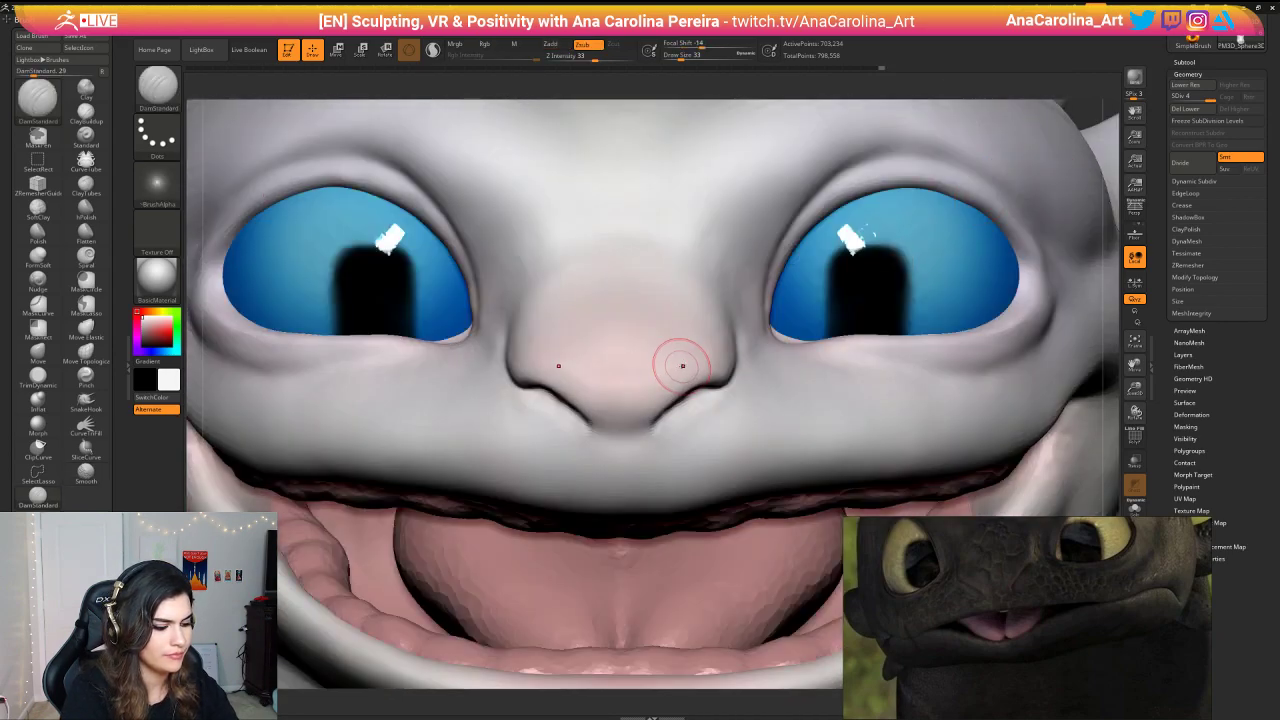
pyautogui.press('b')
pyautogui.press('m')
pyautogui.press('v')
pyautogui.press('space')
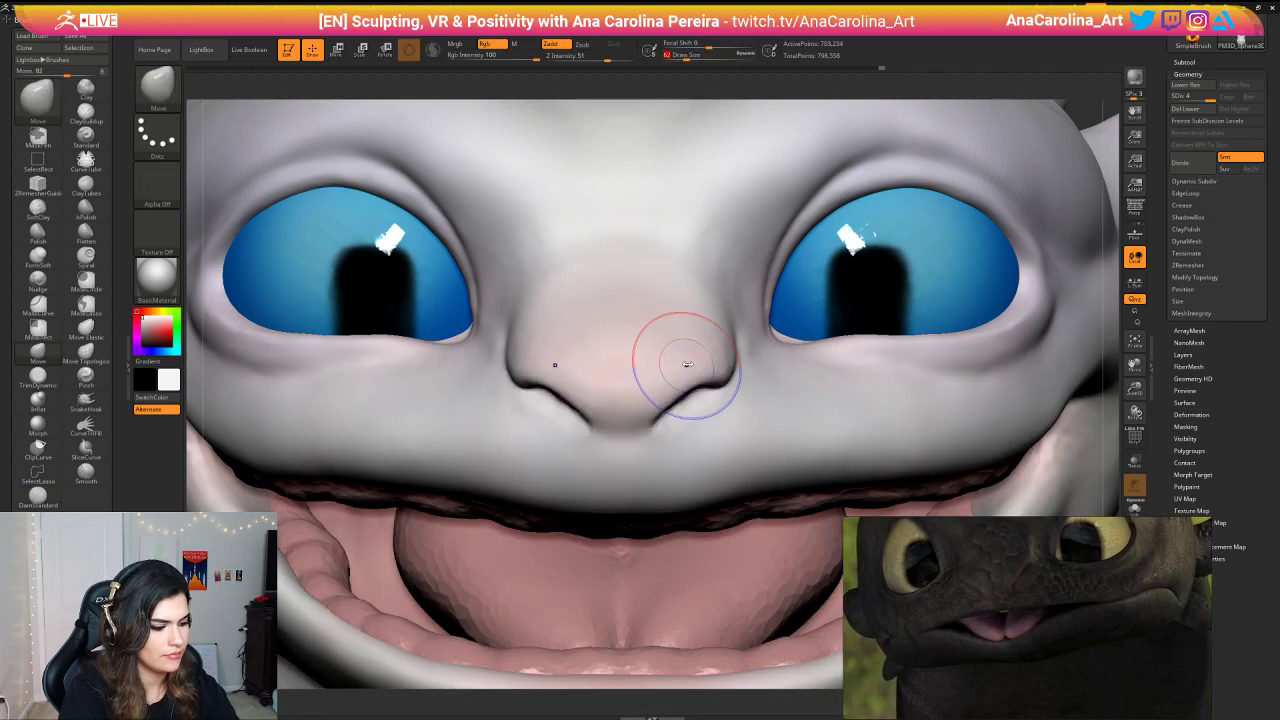
pyautogui.hotkey('shift', 'd')
pyautogui.press('space')
pyautogui.moveTo(732, 380); pyautogui.dragTo(727, 380)
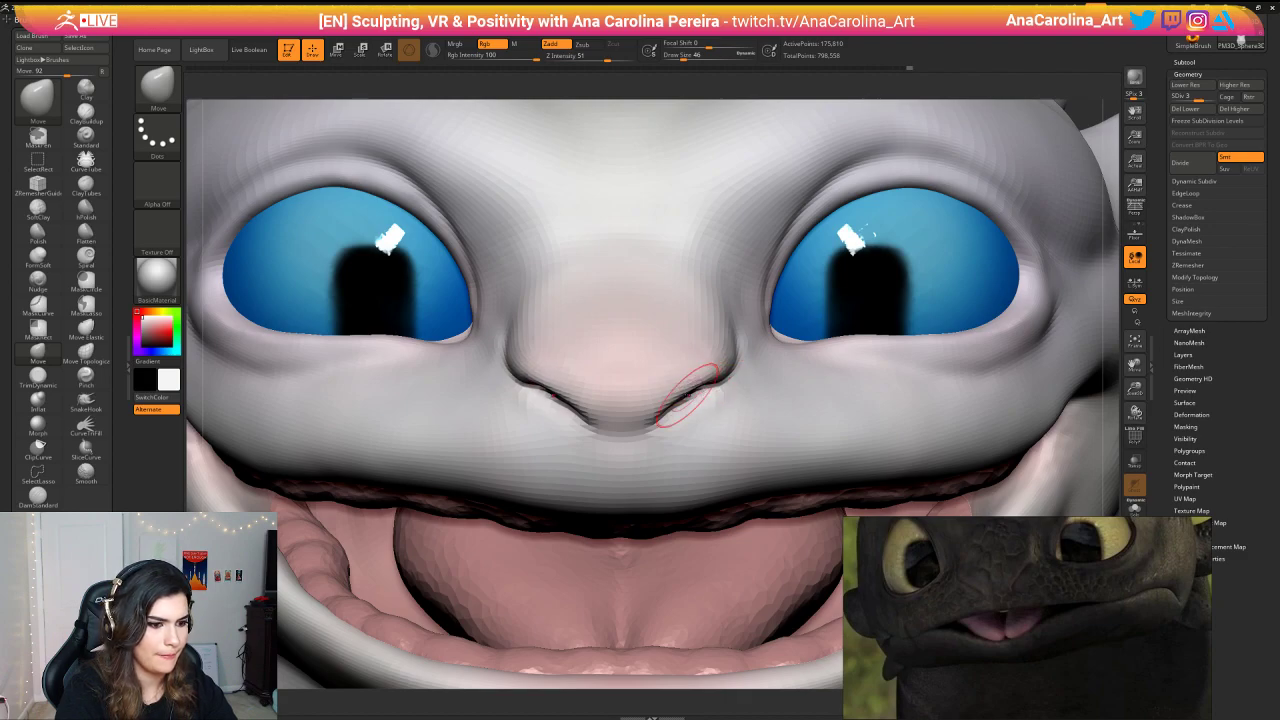
pyautogui.press('space')
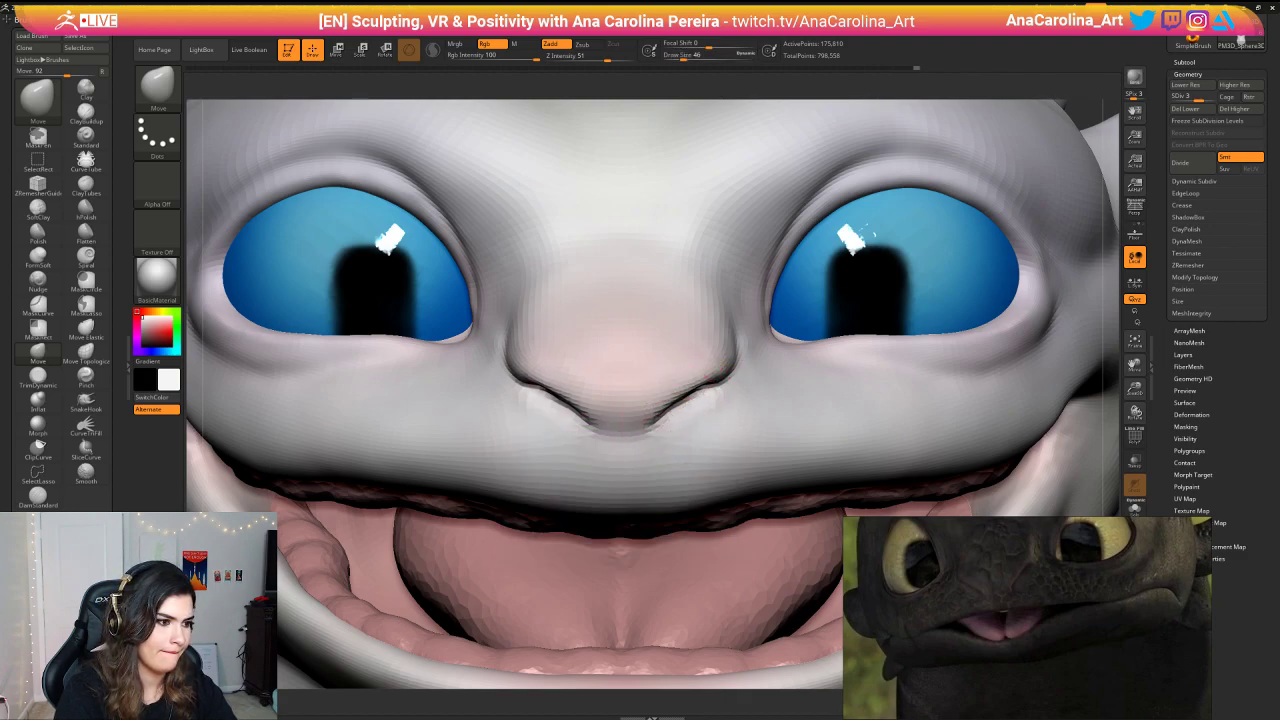
# Step: Nudge the inner ends of the nostrils into shape with the Move brush at draw size 27
pyautogui.press('space')
pyautogui.moveTo(662, 425); pyautogui.dragTo(654, 425)
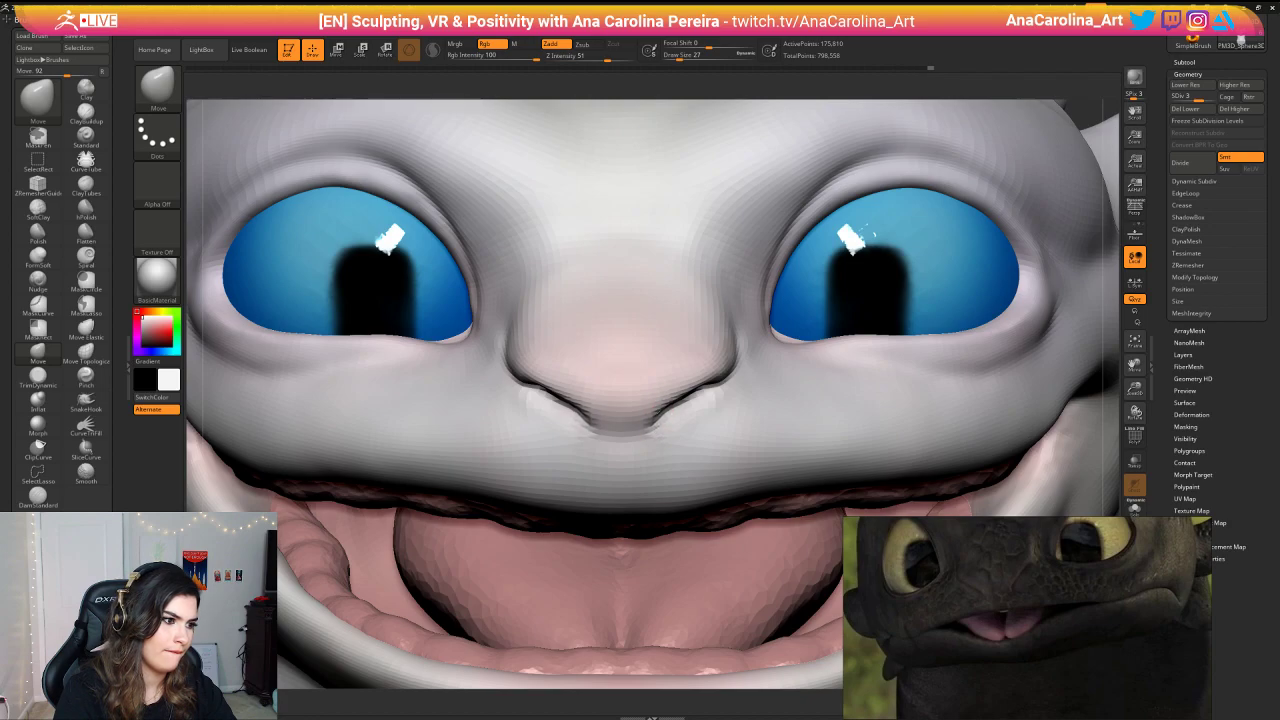
pyautogui.moveTo(672, 385); pyautogui.dragTo(684, 391)
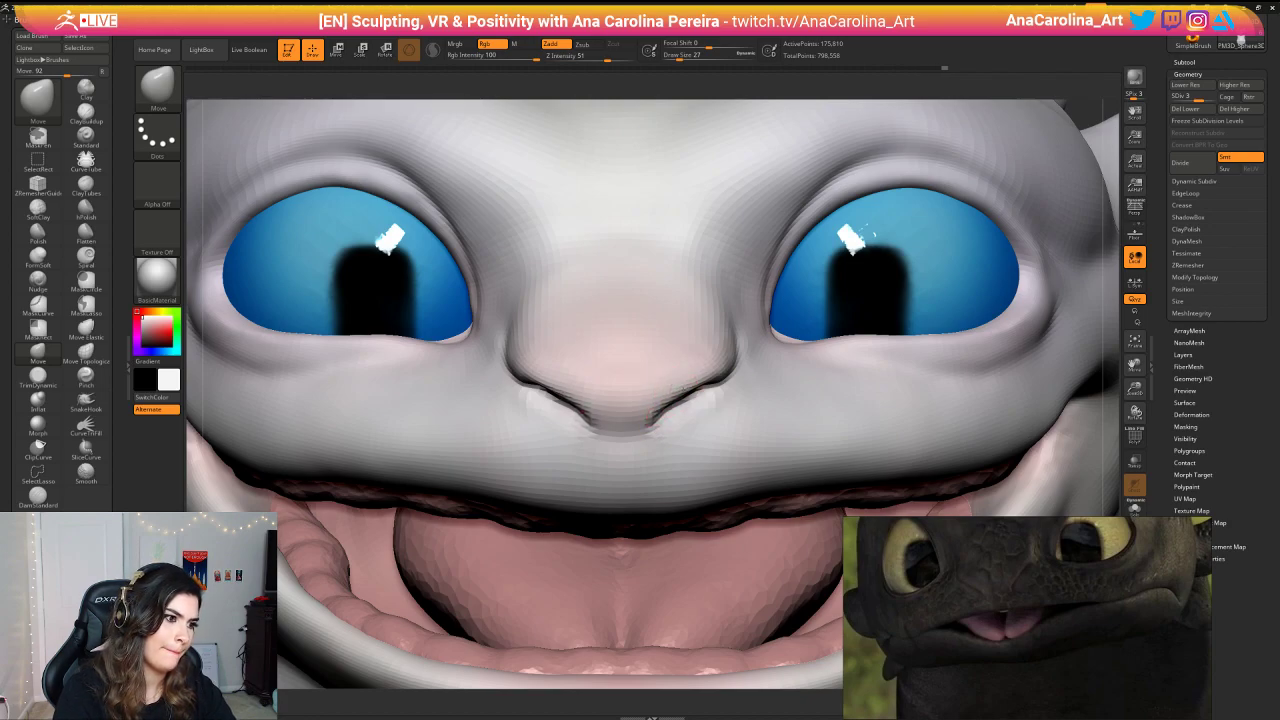
pyautogui.keyDown('alt'); pyautogui.moveTo(1080, 158); pyautogui.dragTo(1017, 131); pyautogui.keyUp('alt')
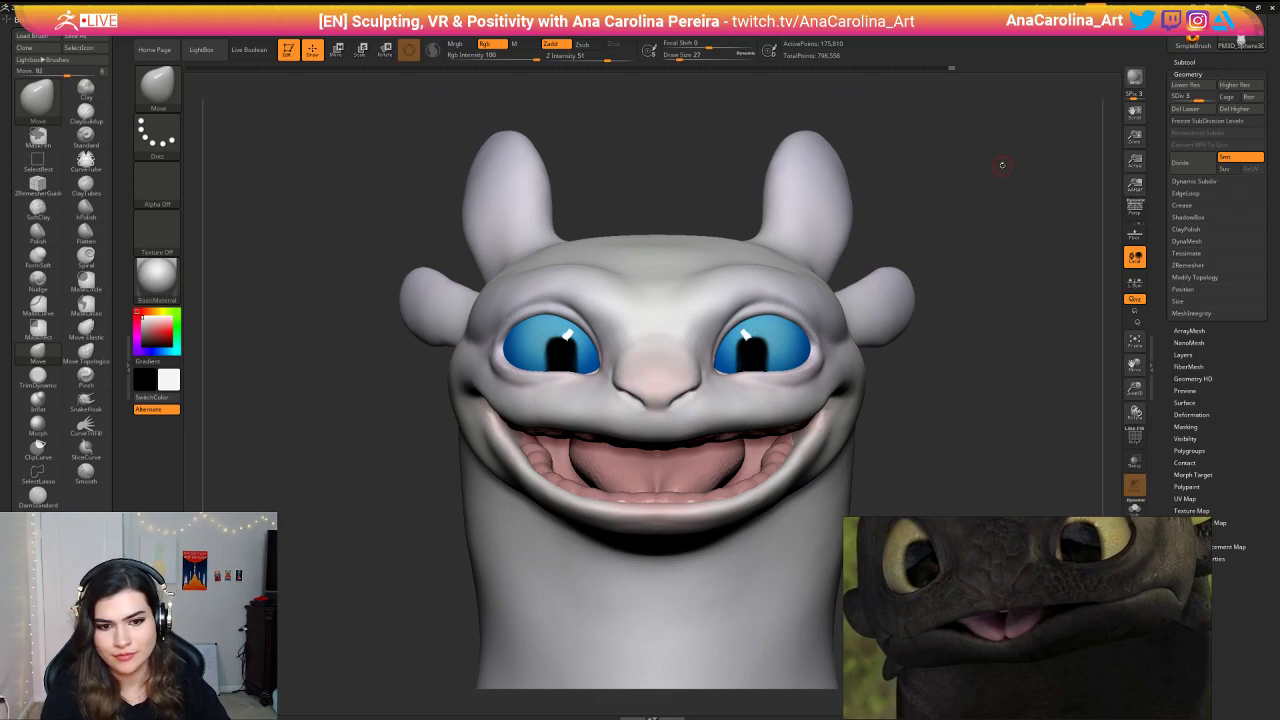
pyautogui.moveTo(999, 157)
pyautogui.mouseDown()
pyautogui.moveTo(998, 174)
pyautogui.moveTo(968, 163)
pyautogui.mouseUp()
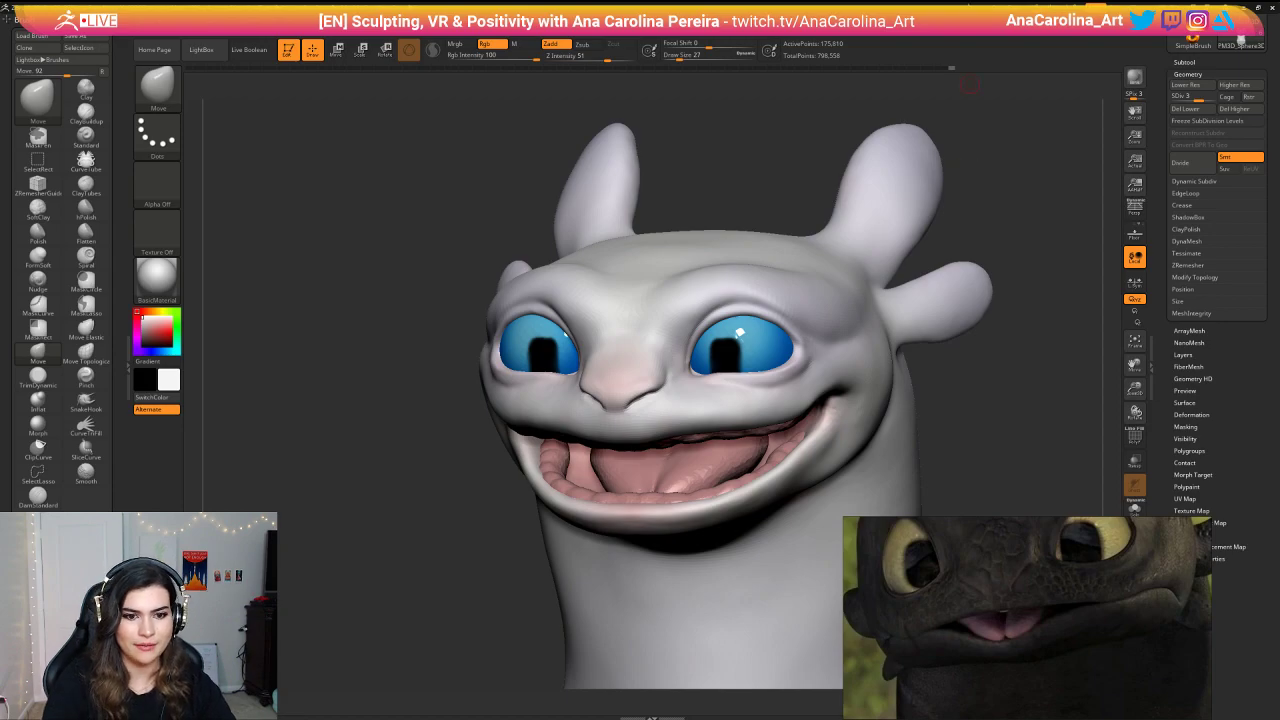
# Step: Examine the faces and smiles of the white and black dragons in the reference images
pyautogui.scroll(-5, 1030, 579)
pyautogui.moveTo(1030, 590); pyautogui.dragTo(1130, 612, button='middle')
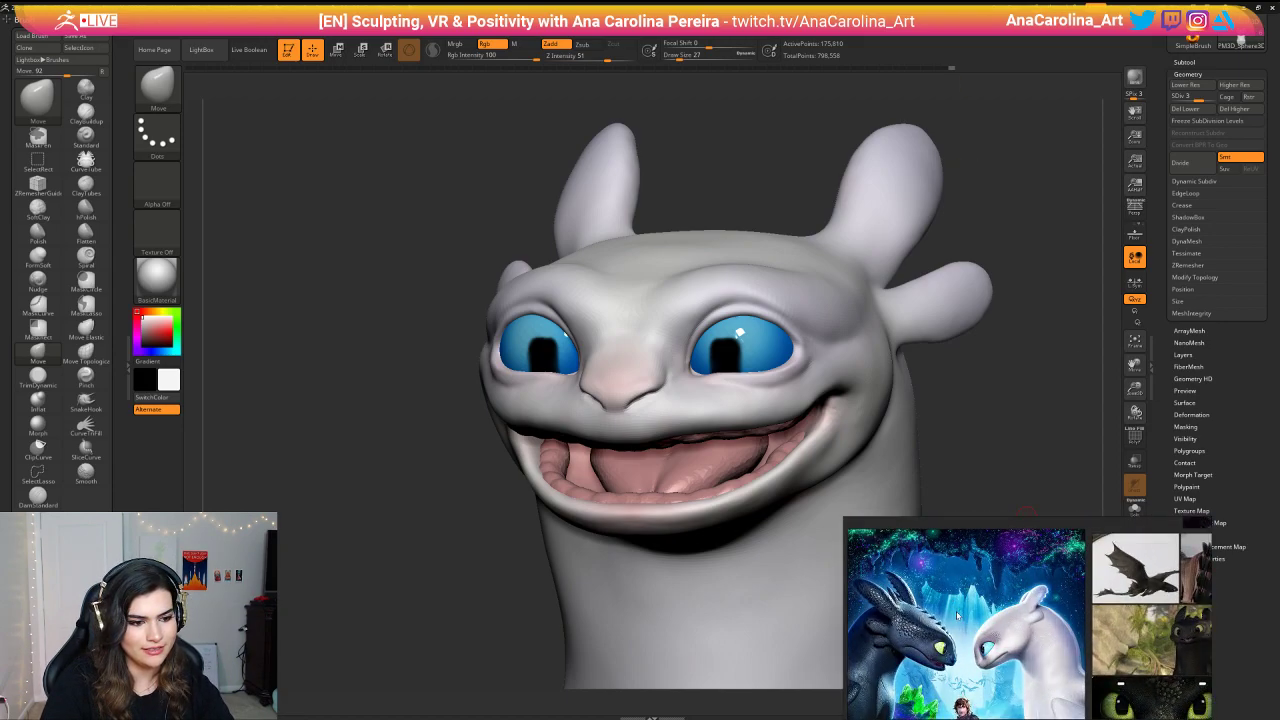
pyautogui.scroll(3, 1130, 612)
pyautogui.scroll(-3, 997, 637)
pyautogui.moveTo(1000, 638); pyautogui.dragTo(943, 583, button='middle')
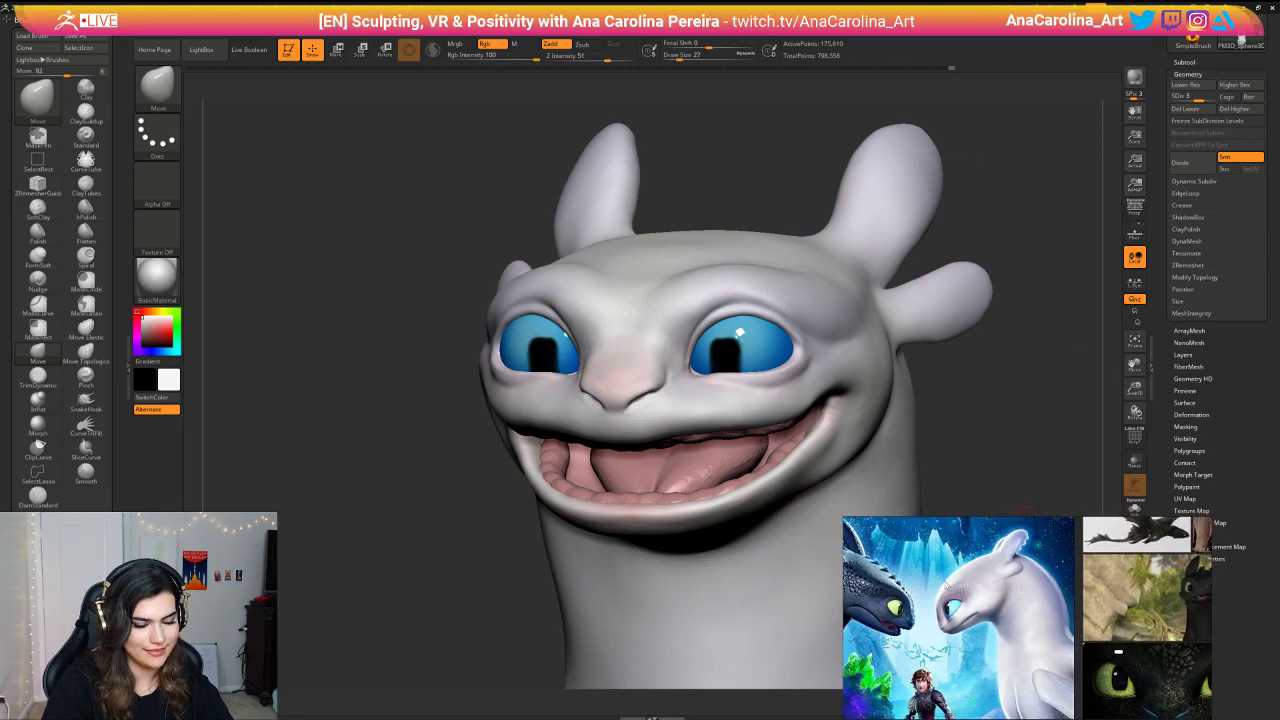
pyautogui.scroll(2, 955, 590)
pyautogui.scroll(-2, 1028, 670)
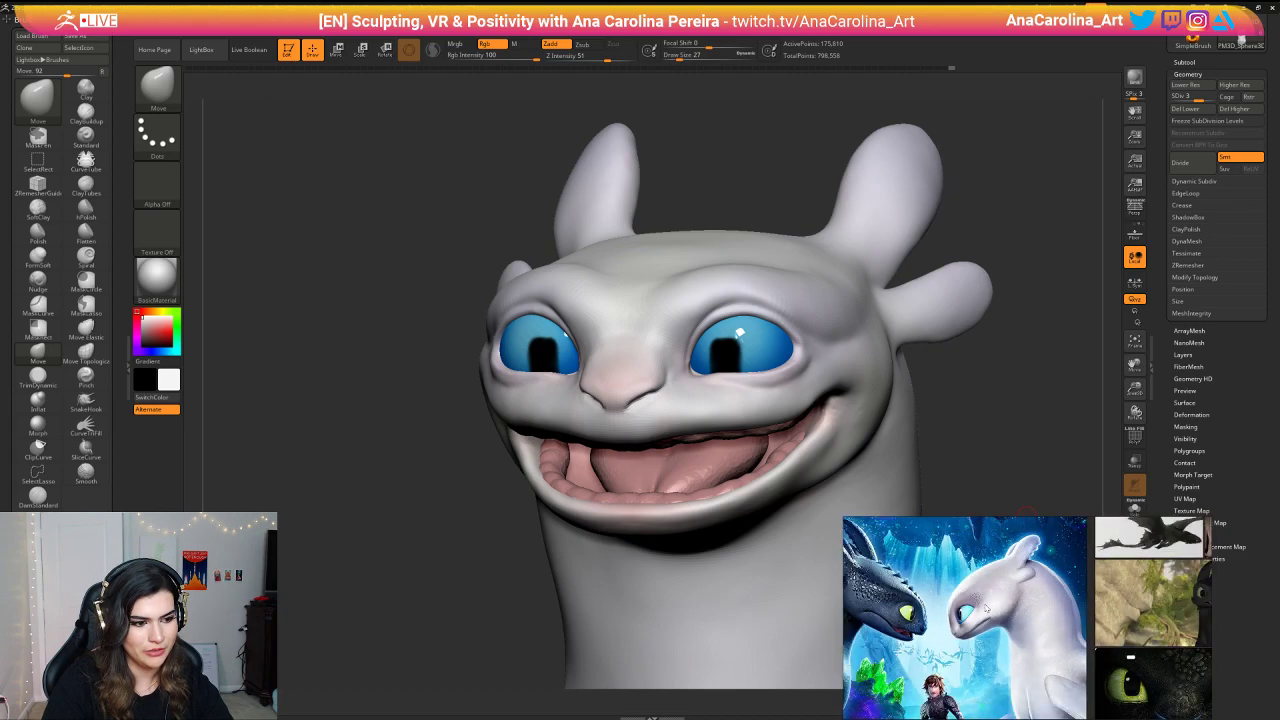
pyautogui.scroll(2, 984, 657)
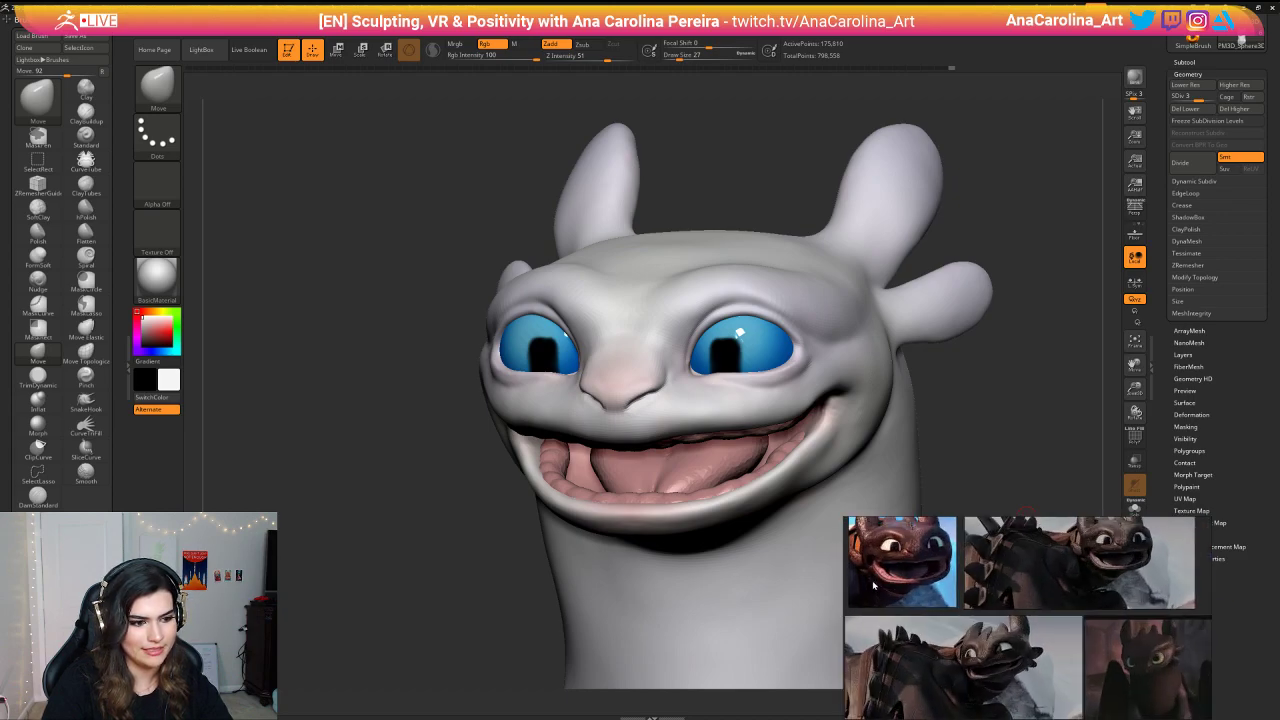
pyautogui.scroll(3, 872, 580)
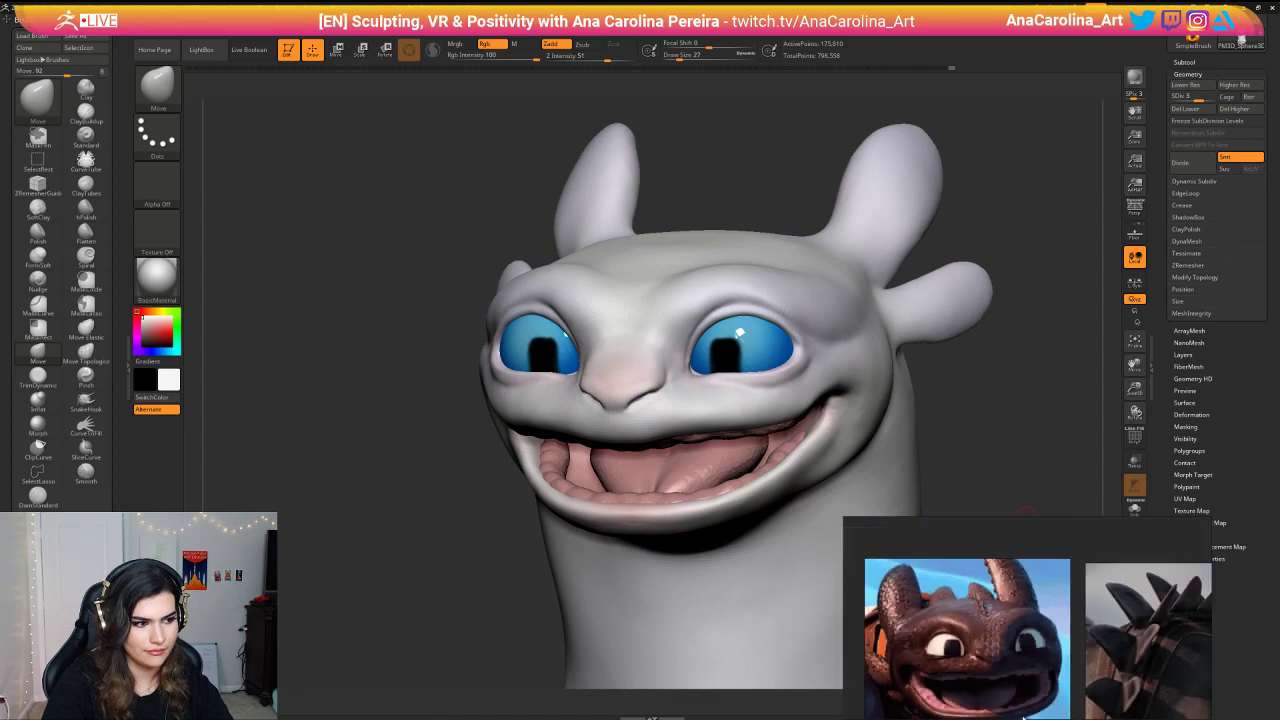
pyautogui.scroll(-2, 1024, 716)
pyautogui.scroll(2, 1080, 612)
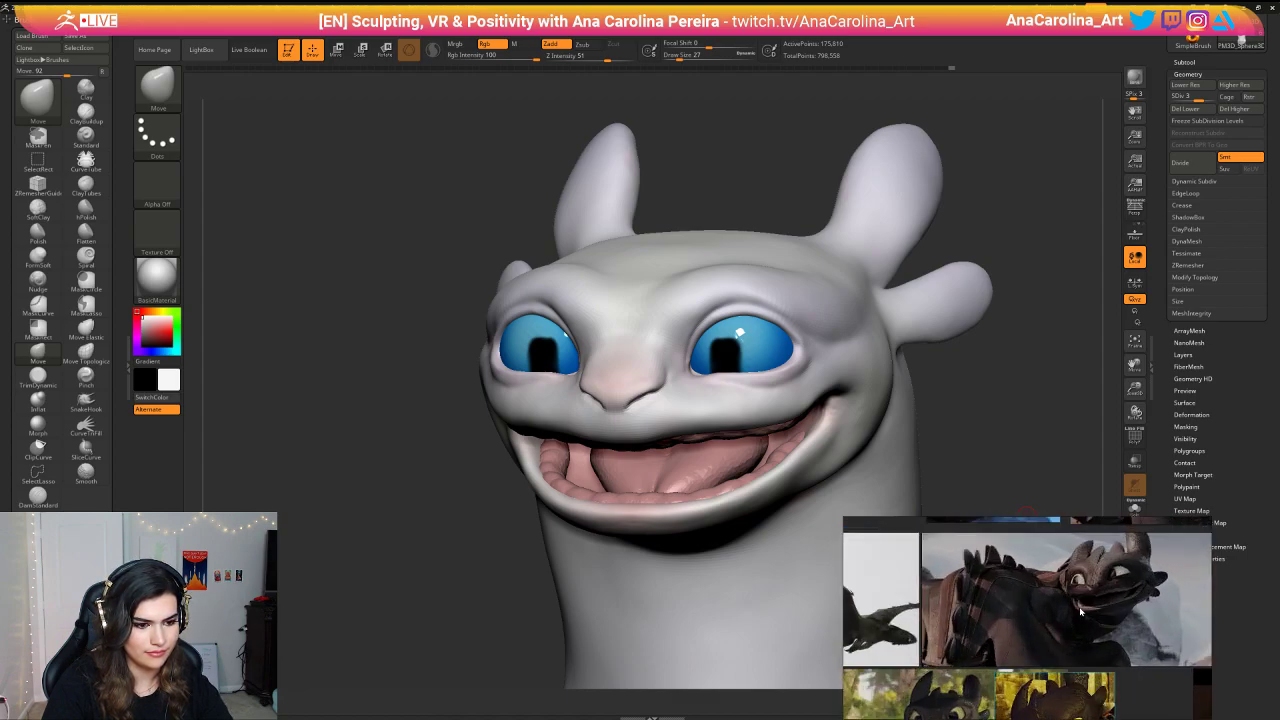
pyautogui.scroll(2, 1080, 612)
# Step: Smooth the surface around the lower edges of both nostrils
pyautogui.moveTo(1030, 508)
pyautogui.mouseDown()
pyautogui.moveTo(1075, 500)
pyautogui.moveTo(1078, 575)
pyautogui.mouseUp()
pyautogui.keyDown('shift'); pyautogui.moveTo(568, 396); pyautogui.dragTo(580, 410); pyautogui.keyUp('shift')
pyautogui.moveTo(628, 145); pyautogui.dragTo(640, 190)
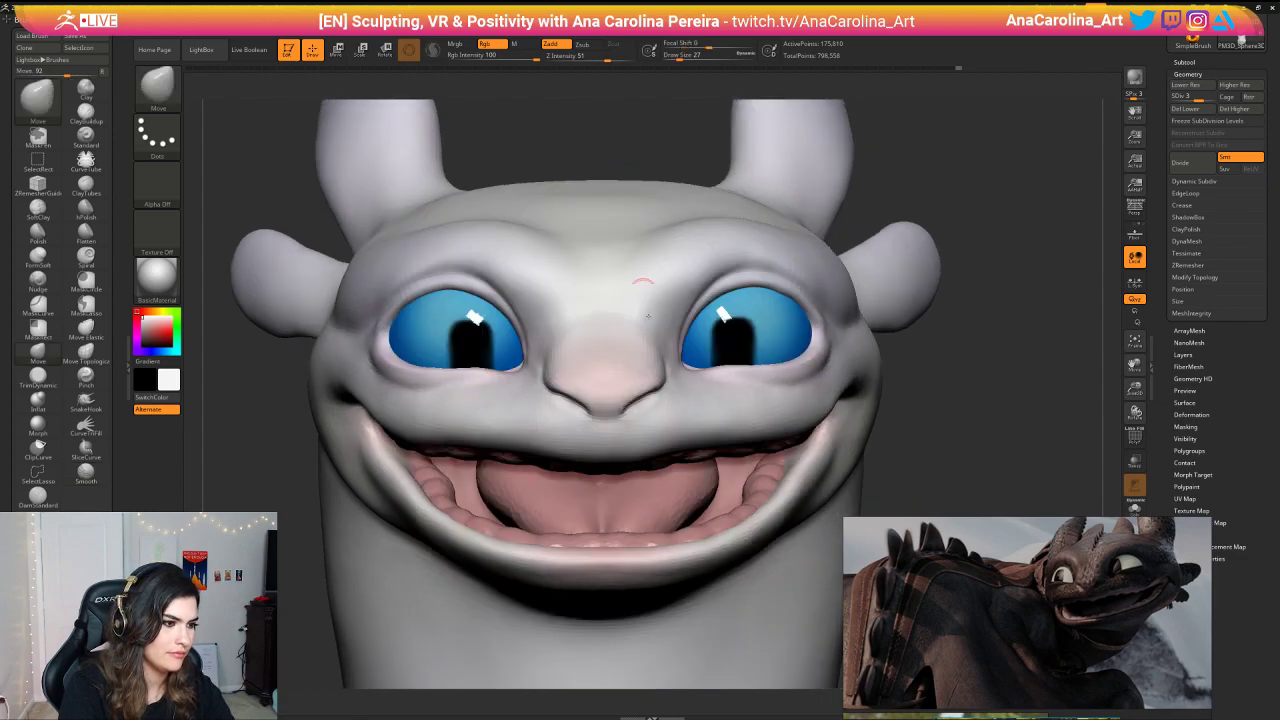
pyautogui.keyDown('shift'); pyautogui.moveTo(674, 416); pyautogui.dragTo(656, 406); pyautogui.keyUp('shift')
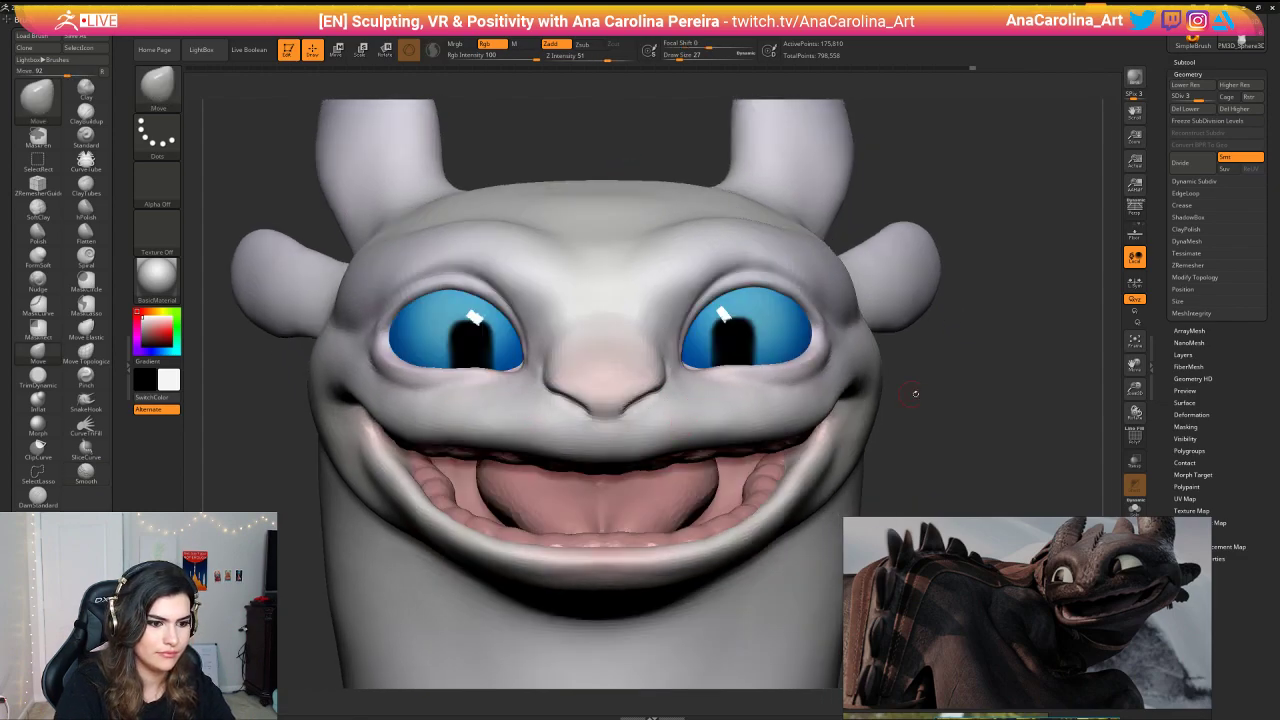
# Step: Carve the creases above the upper eyelids with the DamStandard brush at draw size 41
pyautogui.moveTo(914, 391)
pyautogui.keyDown('alt'); pyautogui.mouseDown()
pyautogui.moveTo(908, 283)
pyautogui.moveTo(952, 462)
pyautogui.mouseUp(); pyautogui.keyUp('alt')
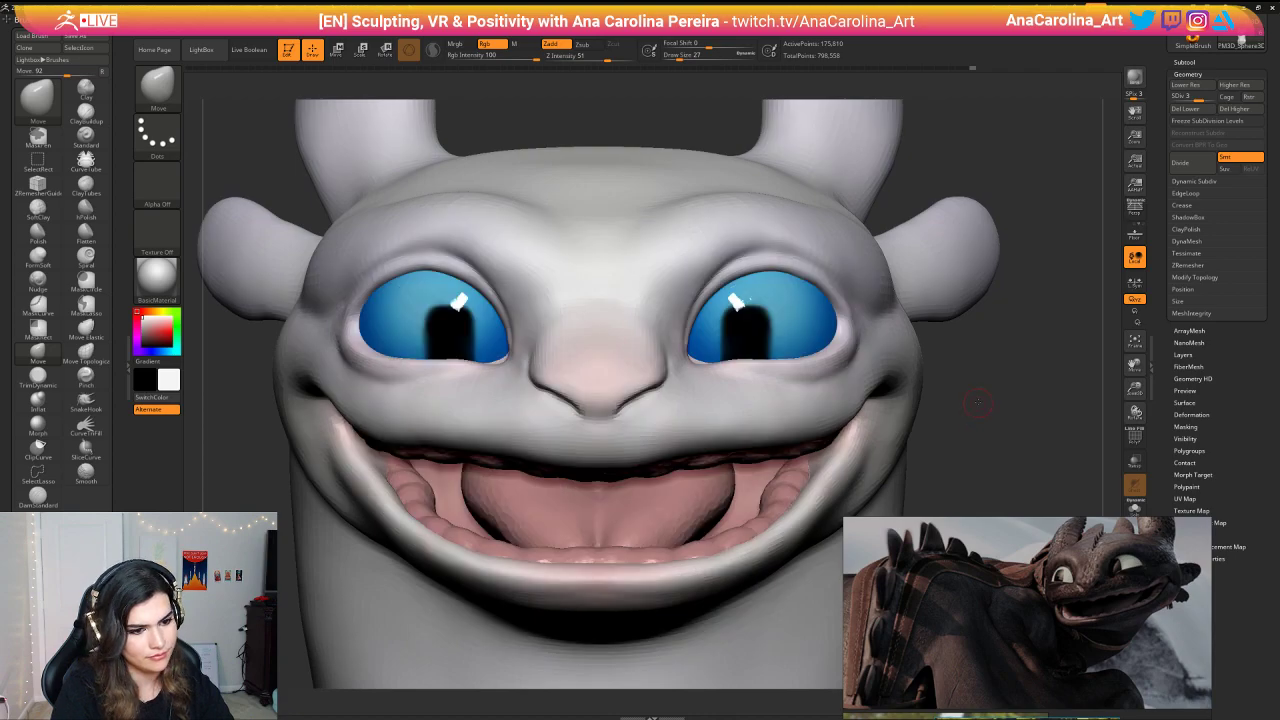
pyautogui.moveTo(968, 412); pyautogui.dragTo(950, 380)
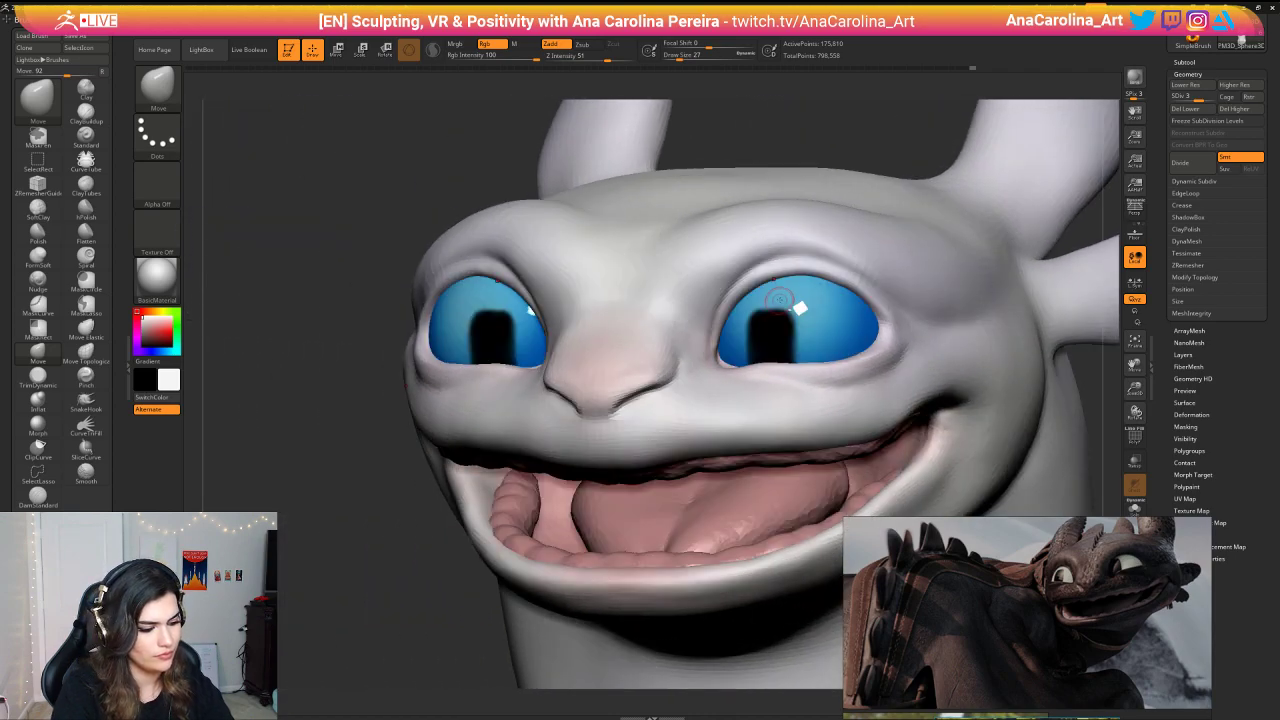
pyautogui.press('b')
pyautogui.press('d')
pyautogui.press('s')
pyautogui.press('space')
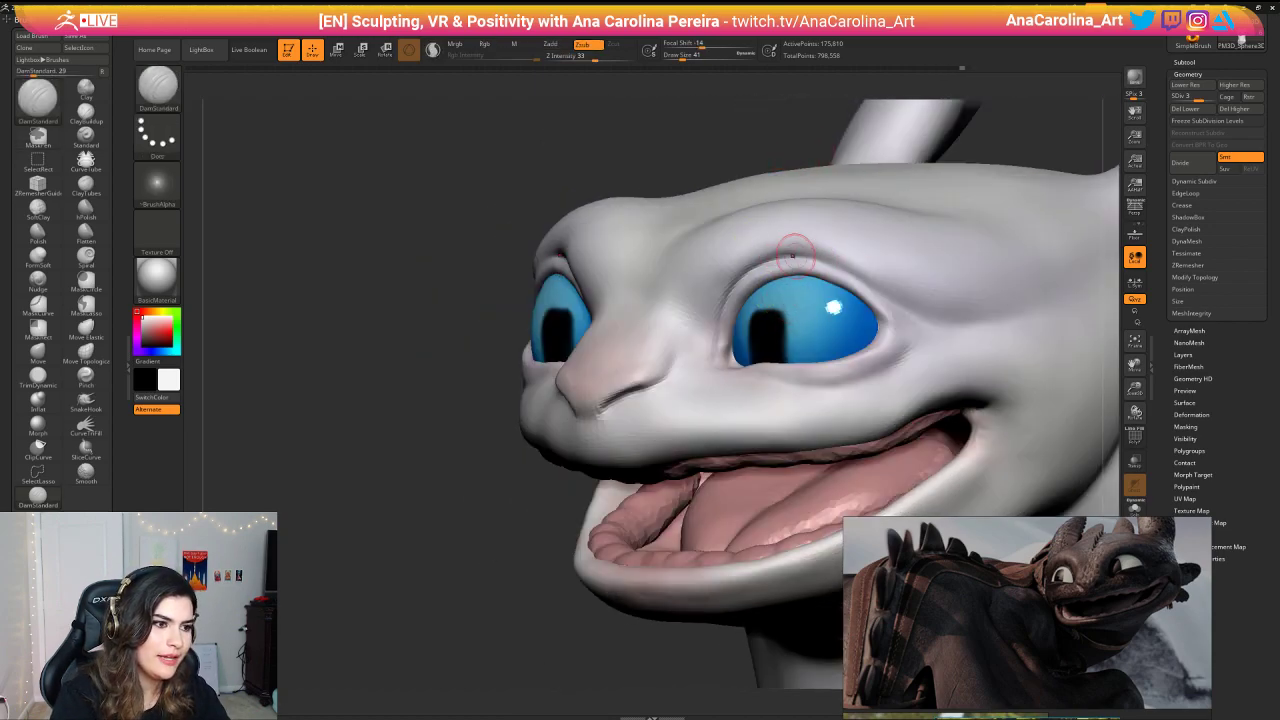
pyautogui.moveTo(856, 277); pyautogui.dragTo(844, 268)
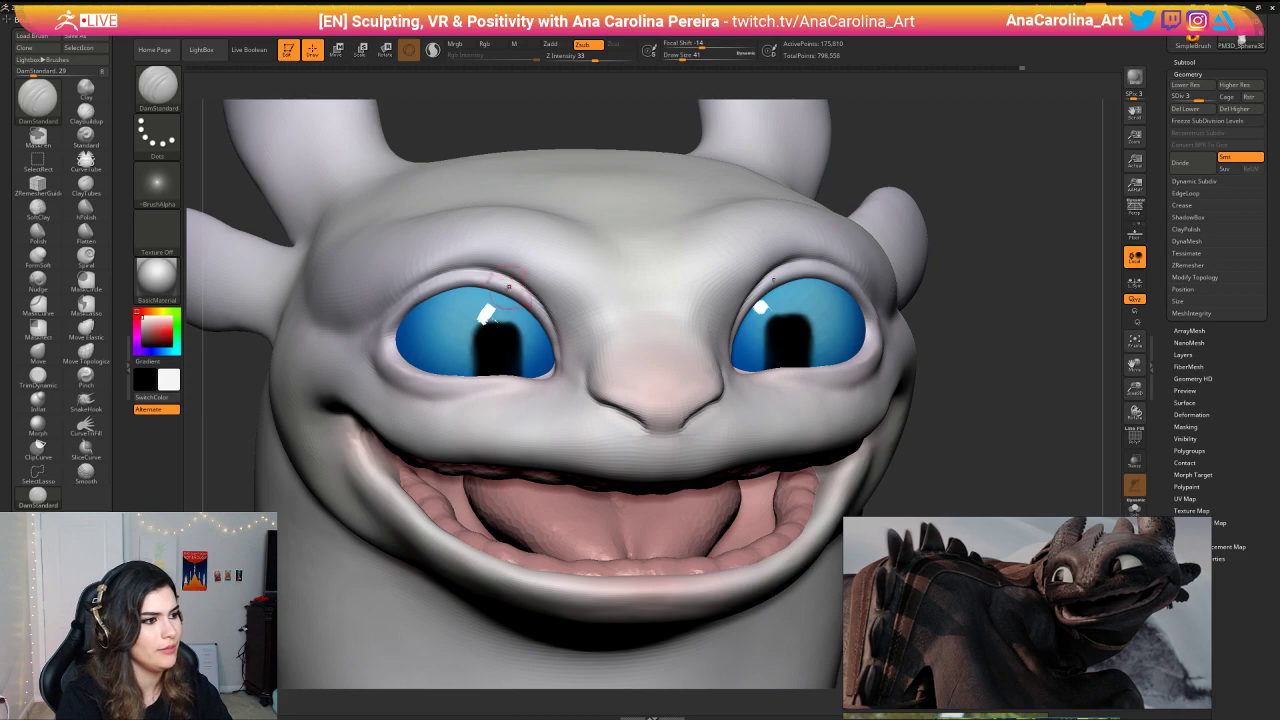
pyautogui.moveTo(444, 264); pyautogui.dragTo(500, 264)
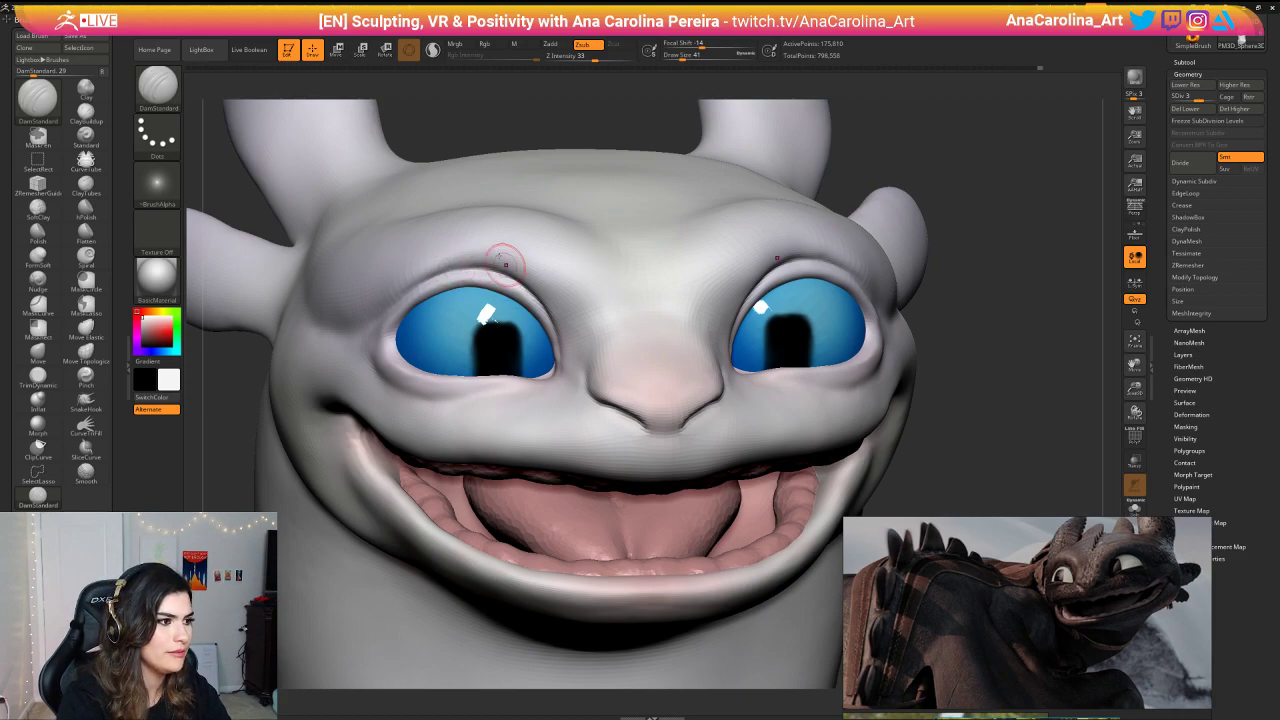
pyautogui.moveTo(436, 125); pyautogui.dragTo(505, 123)
pyautogui.moveTo(448, 272)
pyautogui.mouseDown()
pyautogui.moveTo(528, 282)
pyautogui.moveTo(565, 317)
pyautogui.moveTo(542, 298)
pyautogui.moveTo(554, 345)
pyautogui.moveTo(553, 330)
pyautogui.mouseUp()
pyautogui.hotkey('ctrl', 'z')
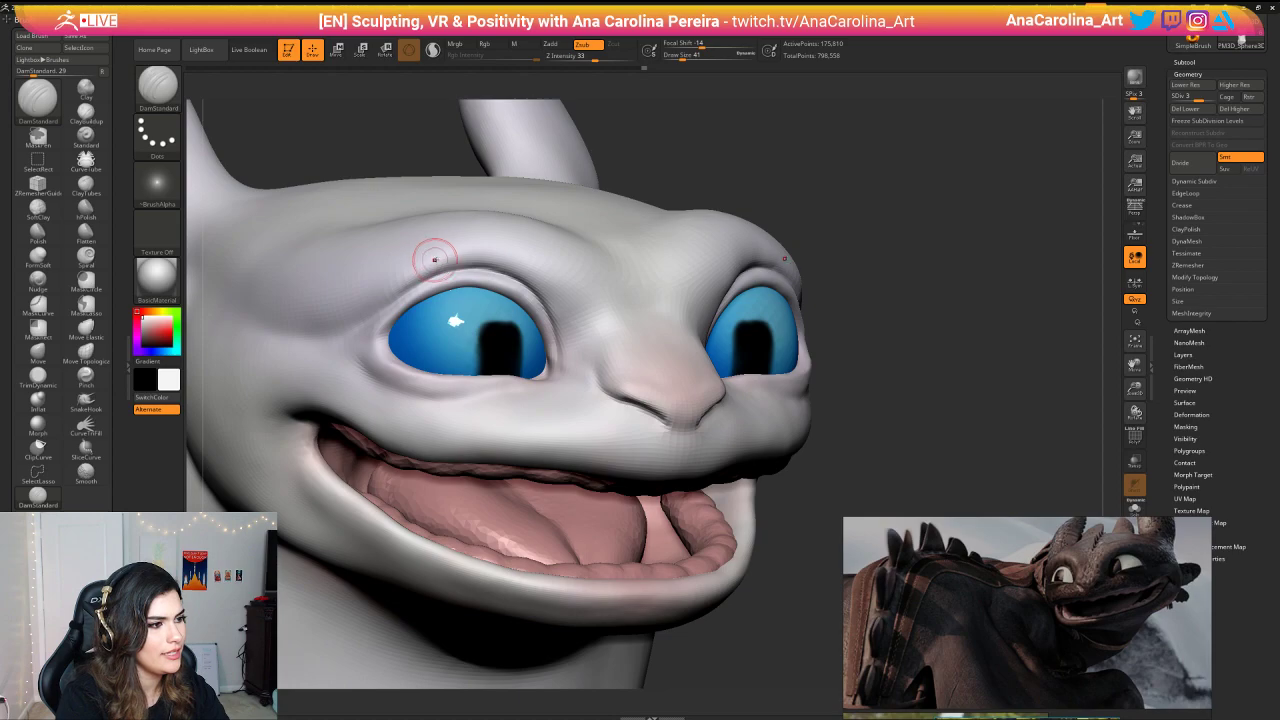
pyautogui.moveTo(469, 264); pyautogui.dragTo(390, 304)
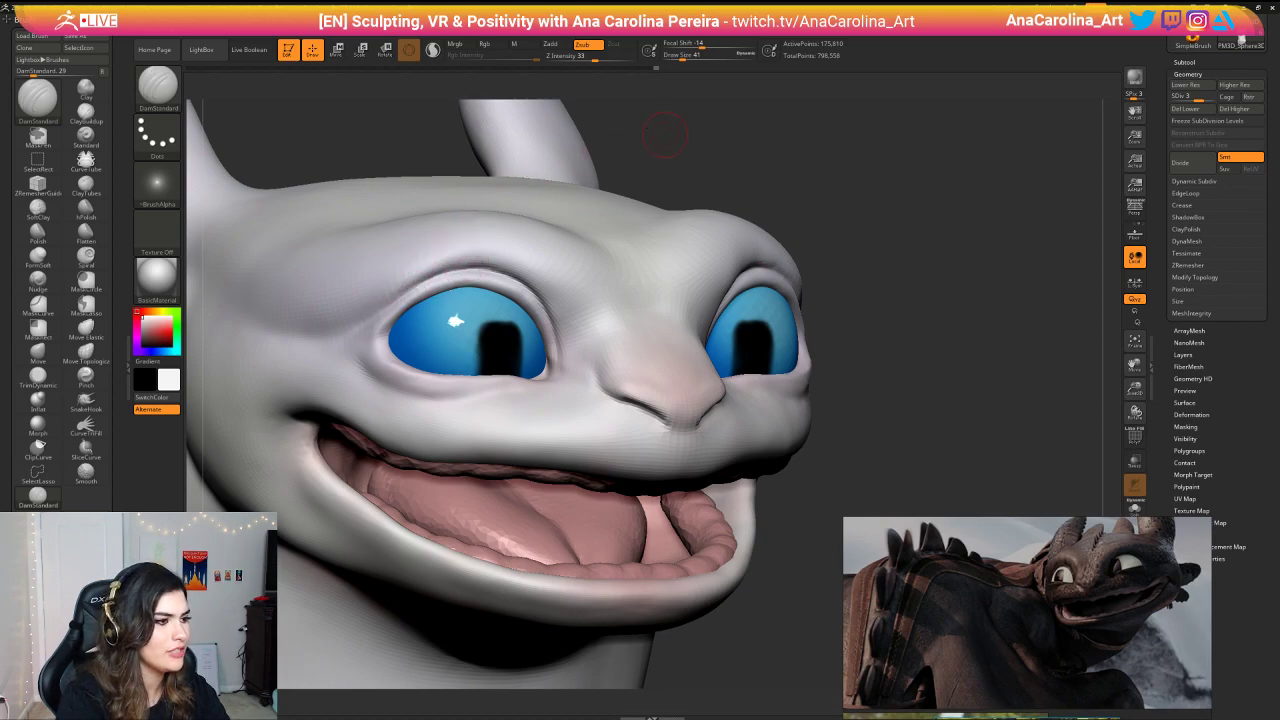
# Step: Increase the DamStandard brush's draw size to 74
pyautogui.press('f')
pyautogui.keyDown('shift'); pyautogui.moveTo(662, 128); pyautogui.dragTo(634, 141); pyautogui.keyUp('shift')
pyautogui.keyDown('ctrl'); pyautogui.moveTo(624, 171); pyautogui.dragTo(637, 200, button='right'); pyautogui.keyUp('ctrl')
pyautogui.keyDown('ctrl'); pyautogui.keyDown('shift'); pyautogui.click(637, 200); pyautogui.keyUp('shift'); pyautogui.keyUp('ctrl')
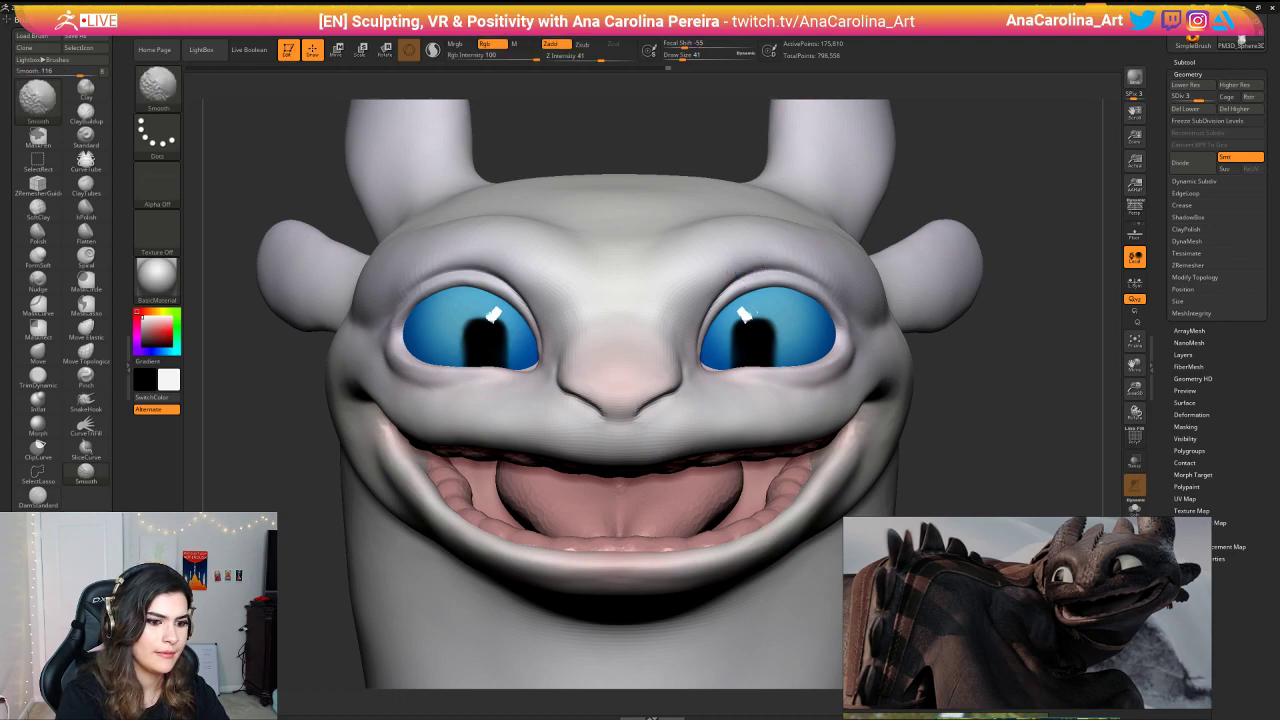
pyautogui.moveTo(597, 200); pyautogui.dragTo(597, 143, button='right')
pyautogui.press('space')
pyautogui.moveTo(596, 138); pyautogui.dragTo(604, 137)
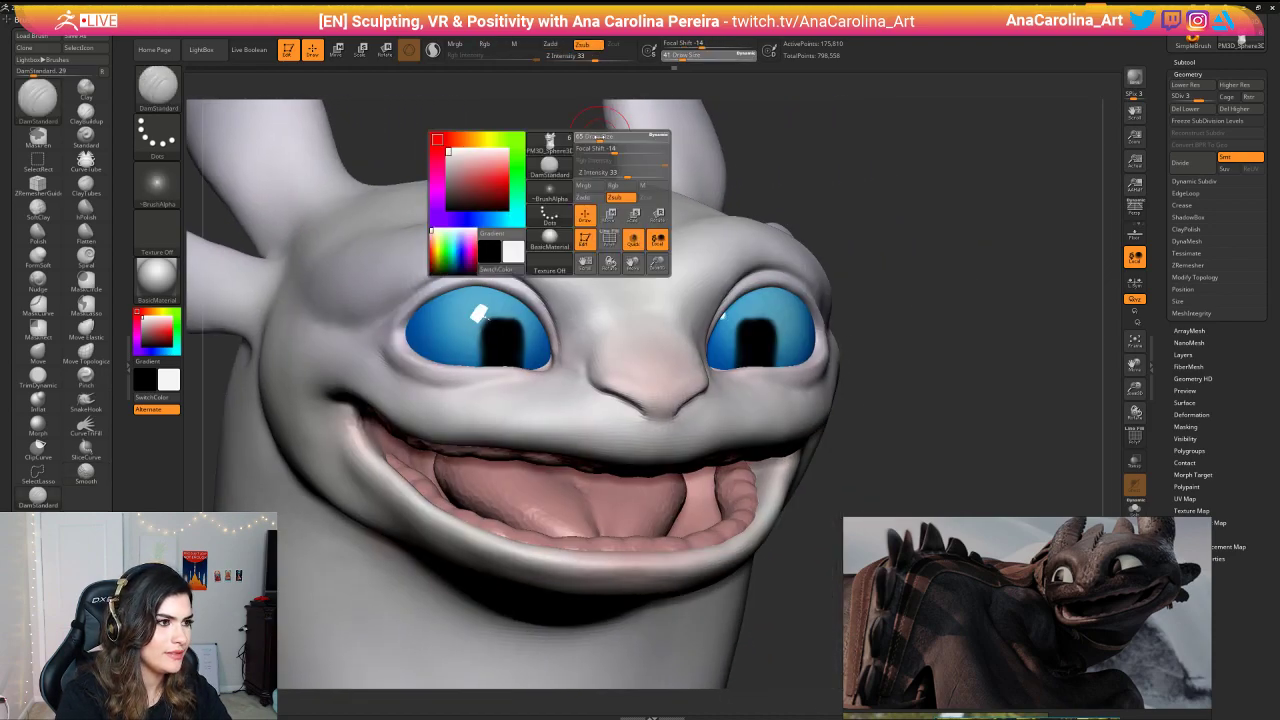
pyautogui.moveTo(630, 136); pyautogui.dragTo(627, 265, button='right')
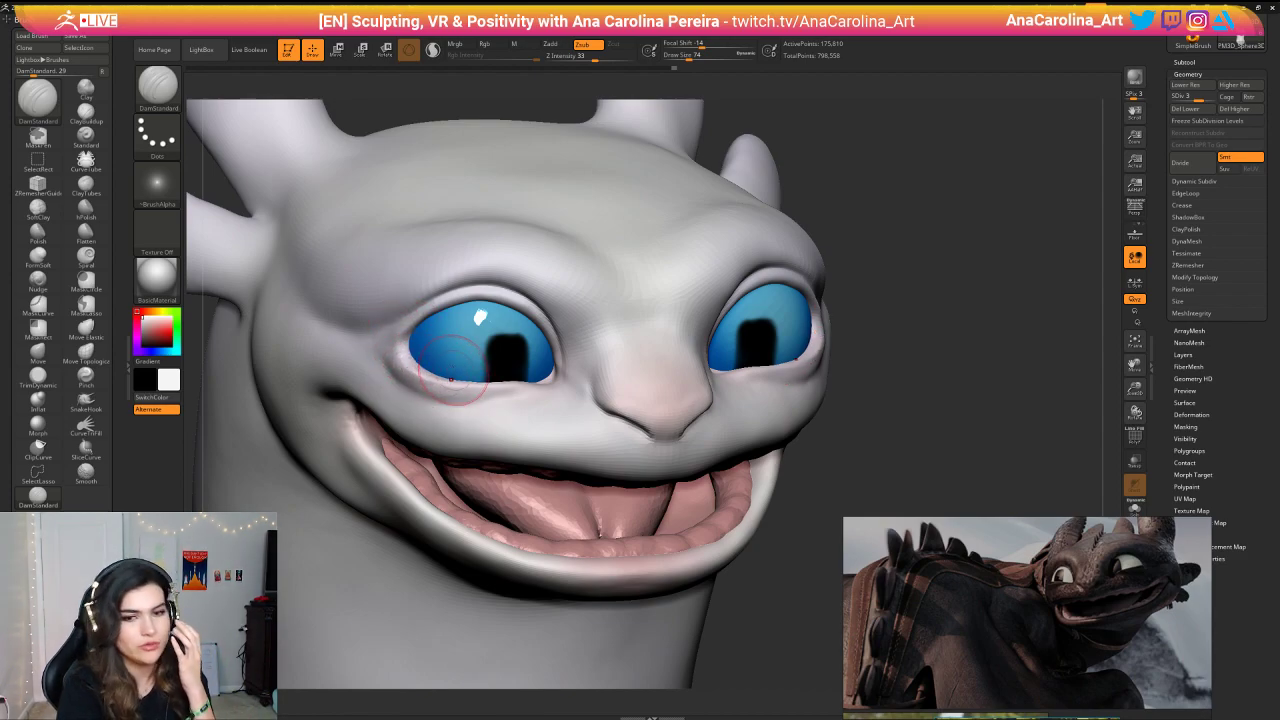
# Step: Drop the head to subdivision level 1 and reshape the outer lower eyelids with the Move brush at draw size 101
pyautogui.moveTo(992, 383)
pyautogui.mouseDown()
pyautogui.moveTo(937, 397)
pyautogui.moveTo(951, 406)
pyautogui.moveTo(898, 358)
pyautogui.mouseUp()
pyautogui.hotkey('shift', 'd')
pyautogui.hotkey('shift', 'd')
pyautogui.press('space')
pyautogui.press('b')
pyautogui.press('m')
pyautogui.press('v')
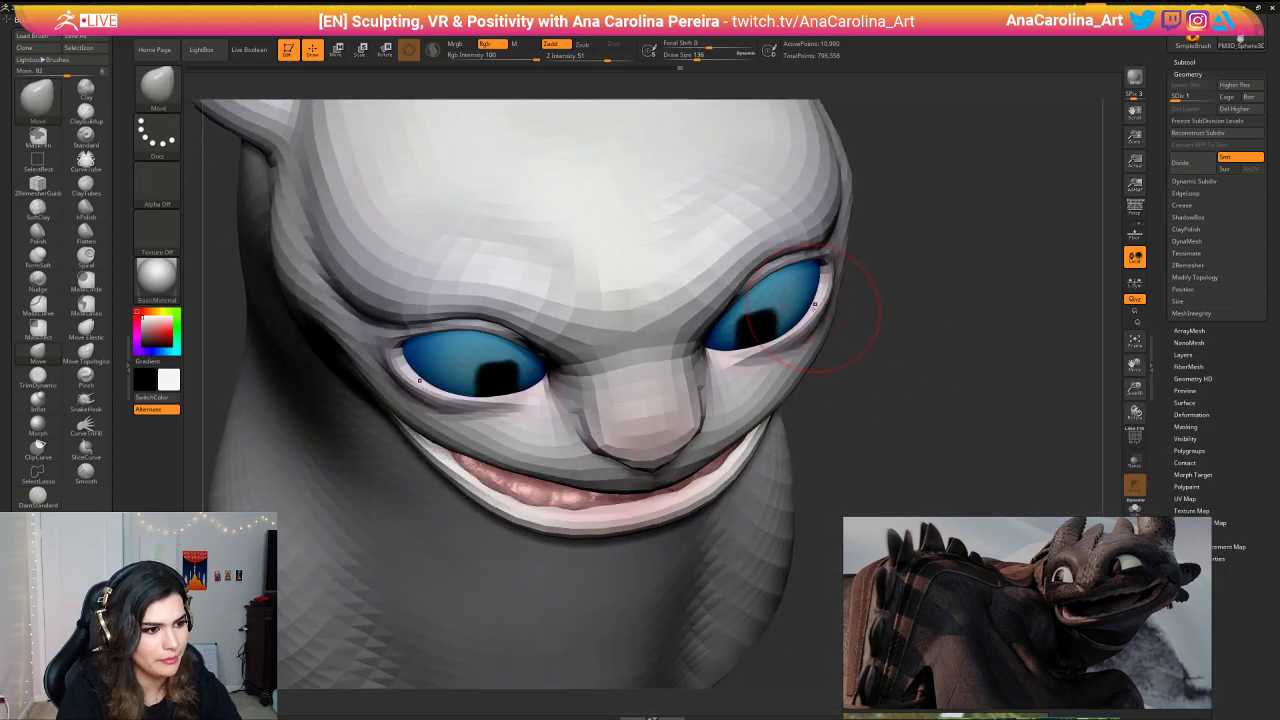
pyautogui.press('space')
pyautogui.moveTo(816, 307); pyautogui.dragTo(850, 238)
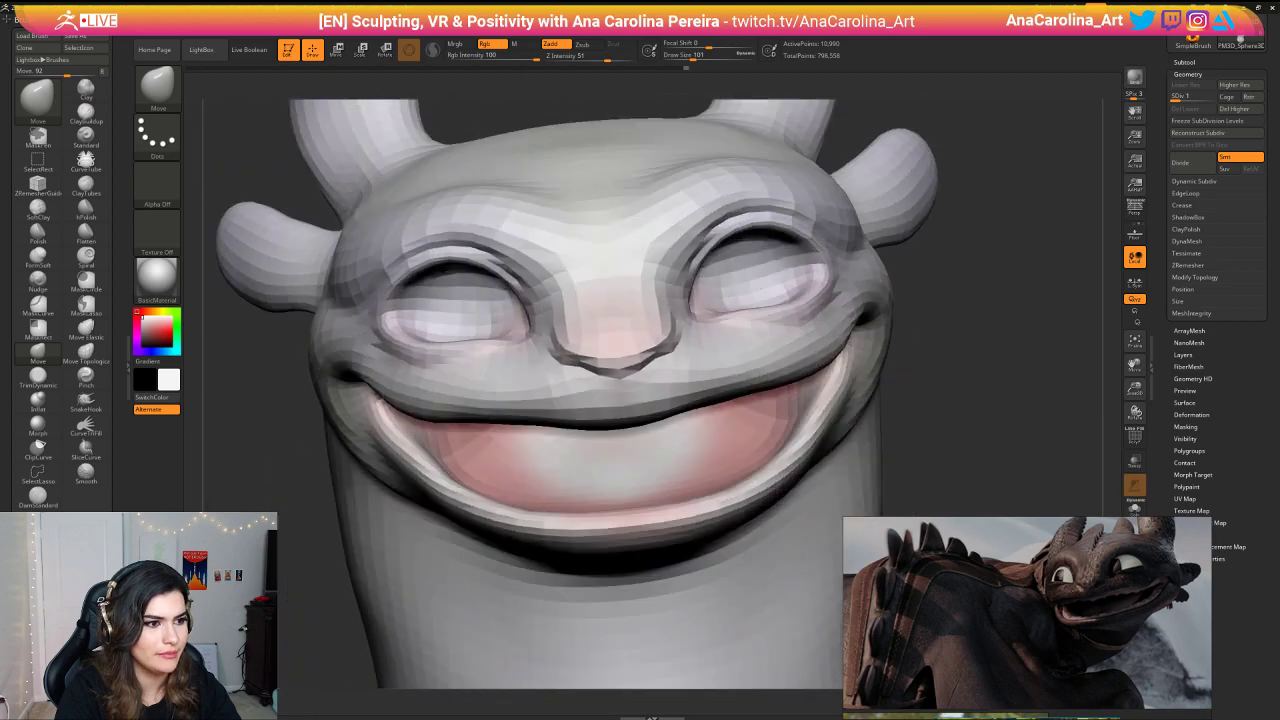
pyautogui.moveTo(852, 281); pyautogui.dragTo(914, 306, button='right')
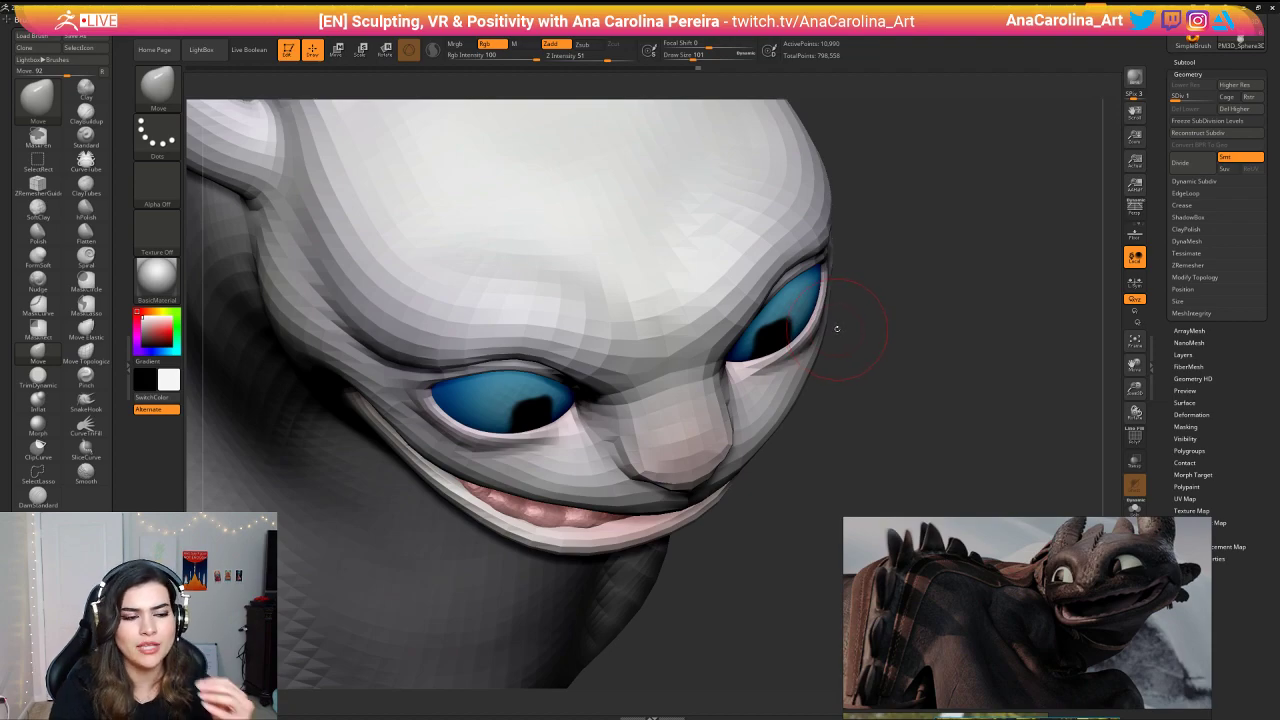
# Step: Adjust the outer corners of the eyes with the Move brush at draw size 68
pyautogui.moveTo(857, 345)
pyautogui.mouseDown()
pyautogui.moveTo(801, 419)
pyautogui.moveTo(850, 357)
pyautogui.moveTo(864, 382)
pyautogui.moveTo(863, 349)
pyautogui.moveTo(900, 334)
pyautogui.moveTo(888, 328)
pyautogui.mouseUp()
pyautogui.press('space')
pyautogui.press('space')
pyautogui.keyDown('alt'); pyautogui.moveTo(888, 328); pyautogui.dragTo(858, 322); pyautogui.keyUp('alt')
pyautogui.press('space')
pyautogui.moveTo(858, 320); pyautogui.dragTo(853, 320)
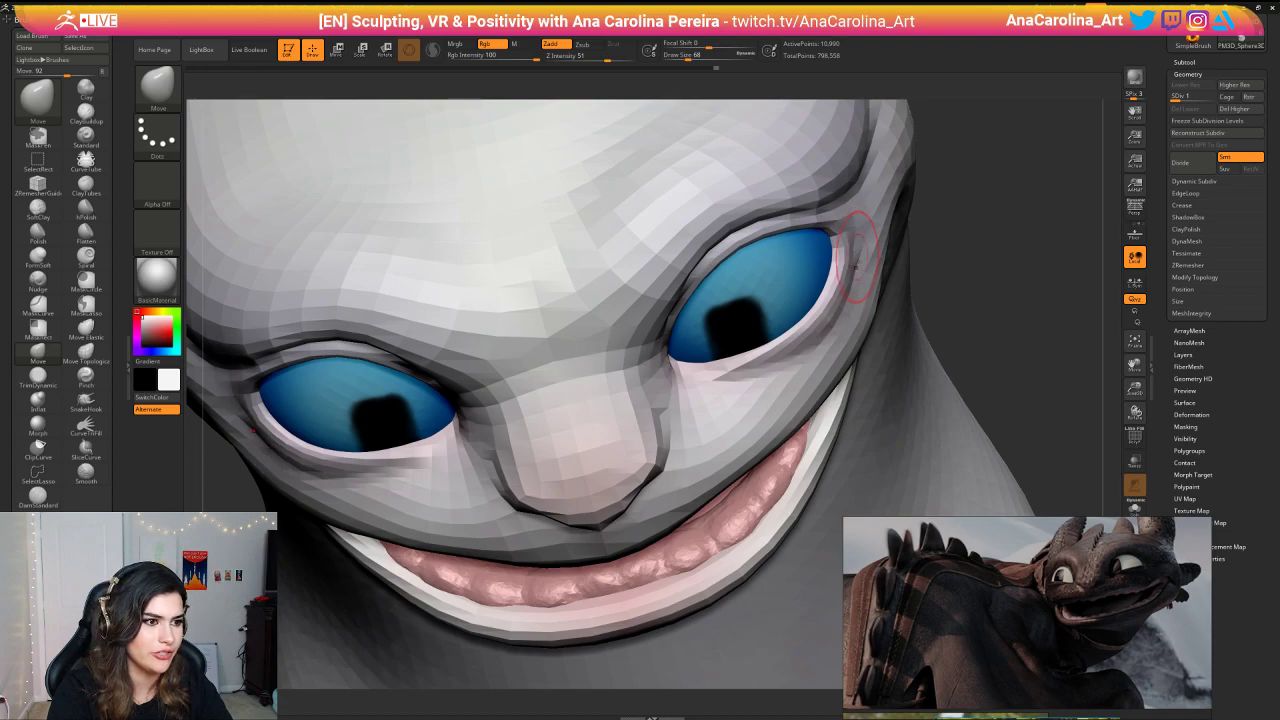
pyautogui.moveTo(940, 240)
pyautogui.mouseDown()
pyautogui.moveTo(1003, 234)
pyautogui.moveTo(1001, 194)
pyautogui.moveTo(982, 191)
pyautogui.moveTo(966, 134)
pyautogui.moveTo(966, 189)
pyautogui.moveTo(980, 190)
pyautogui.mouseUp()
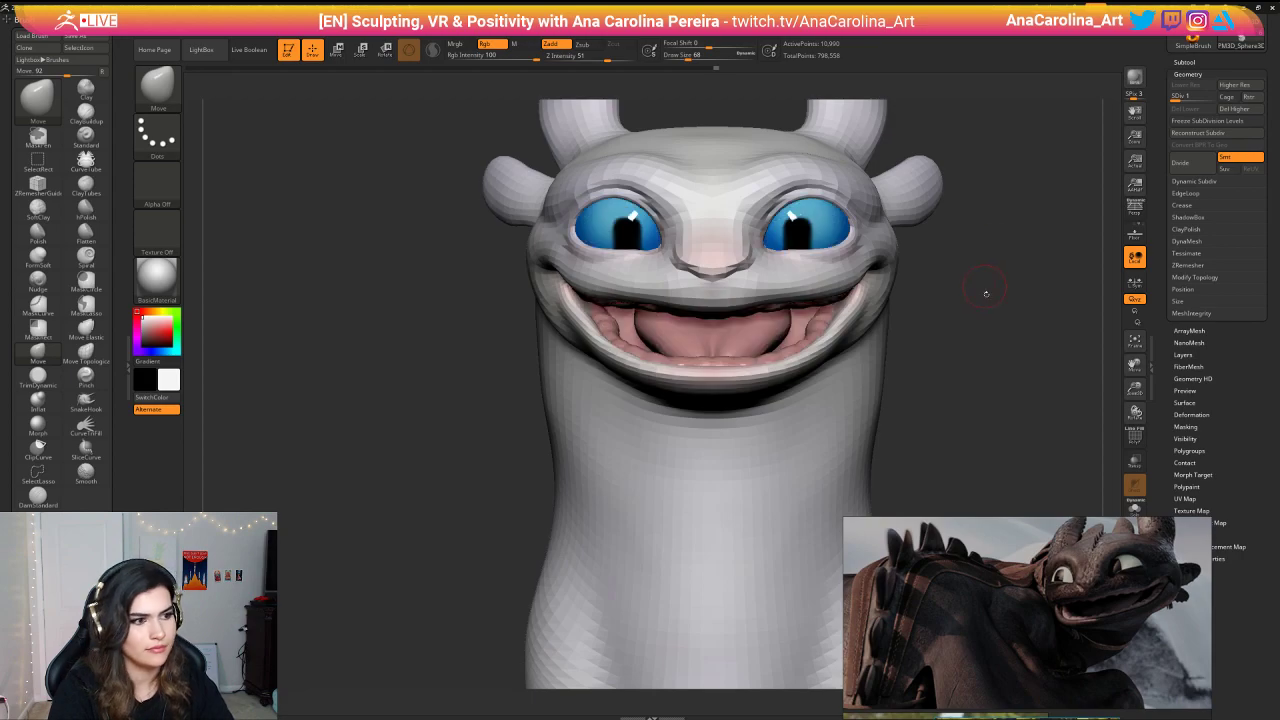
# Step: Refine the cheek surface just below the outer lower eyelids with the Move brush
pyautogui.moveTo(967, 340)
pyautogui.mouseDown()
pyautogui.moveTo(1000, 395)
pyautogui.moveTo(985, 450)
pyautogui.mouseUp()
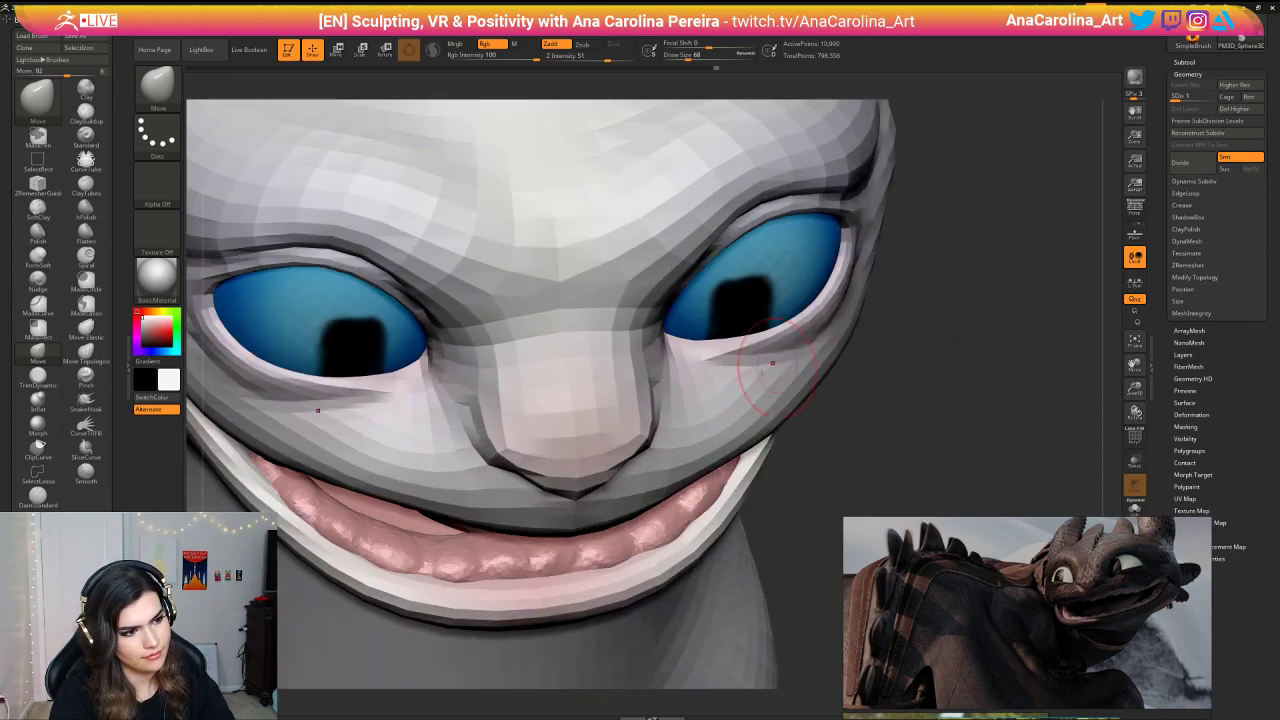
pyautogui.moveTo(900, 390); pyautogui.dragTo(845, 398)
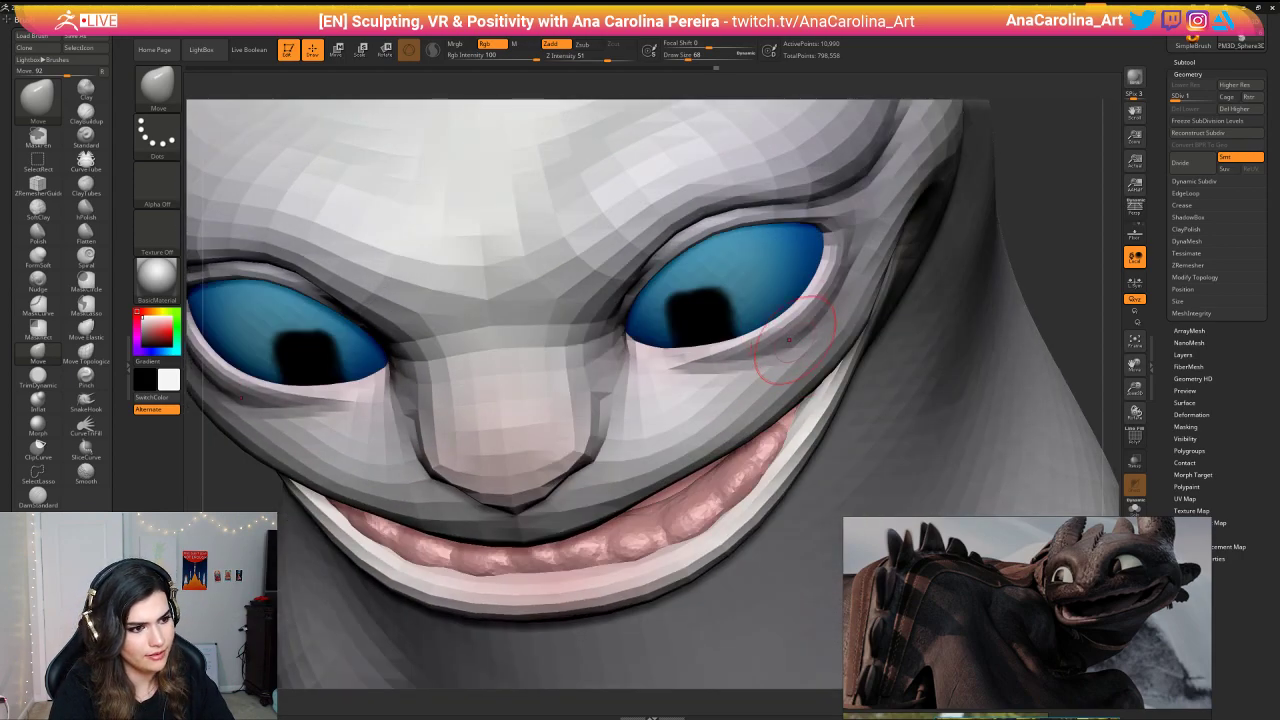
pyautogui.moveTo(1034, 243); pyautogui.dragTo(1003, 163)
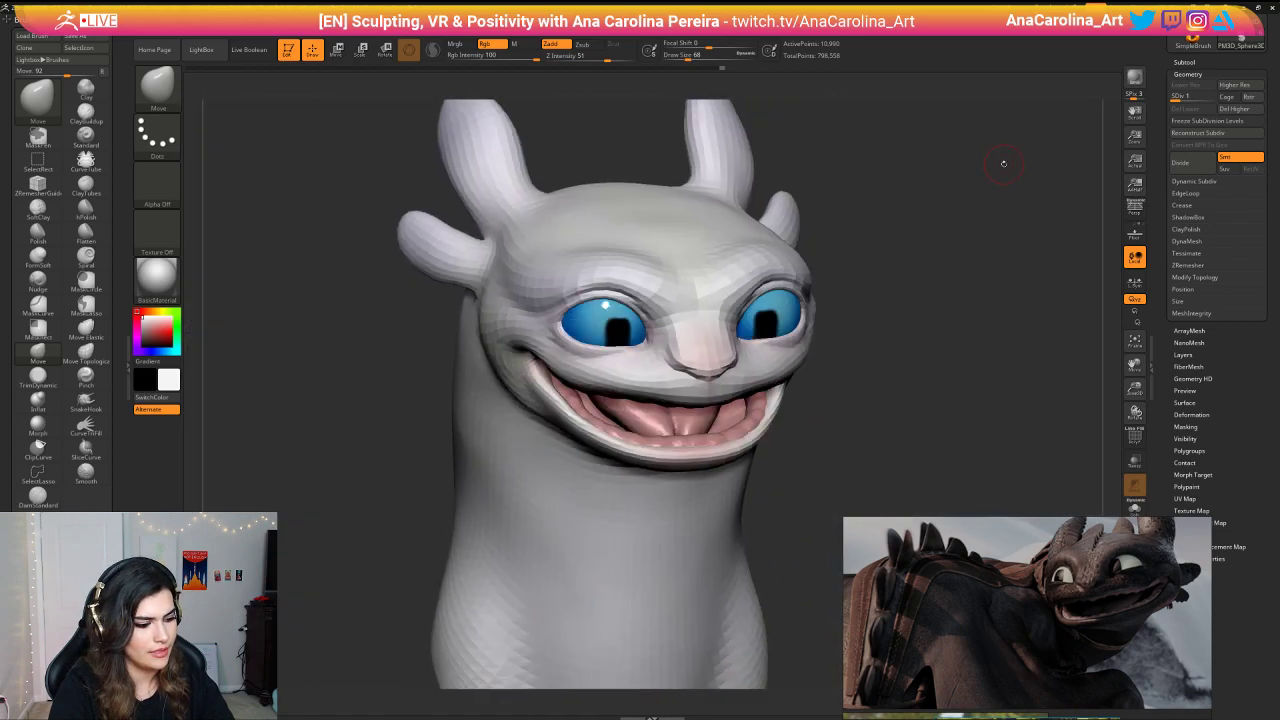
# Step: Raise the head to subdivision level 3 and carve the crease at the mouth corner with the DamStandard brush at draw size 68
pyautogui.press('d')
pyautogui.moveTo(888, 349)
pyautogui.mouseDown()
pyautogui.moveTo(934, 394)
pyautogui.moveTo(940, 440)
pyautogui.moveTo(914, 270)
pyautogui.moveTo(957, 323)
pyautogui.moveTo(993, 328)
pyautogui.mouseUp()
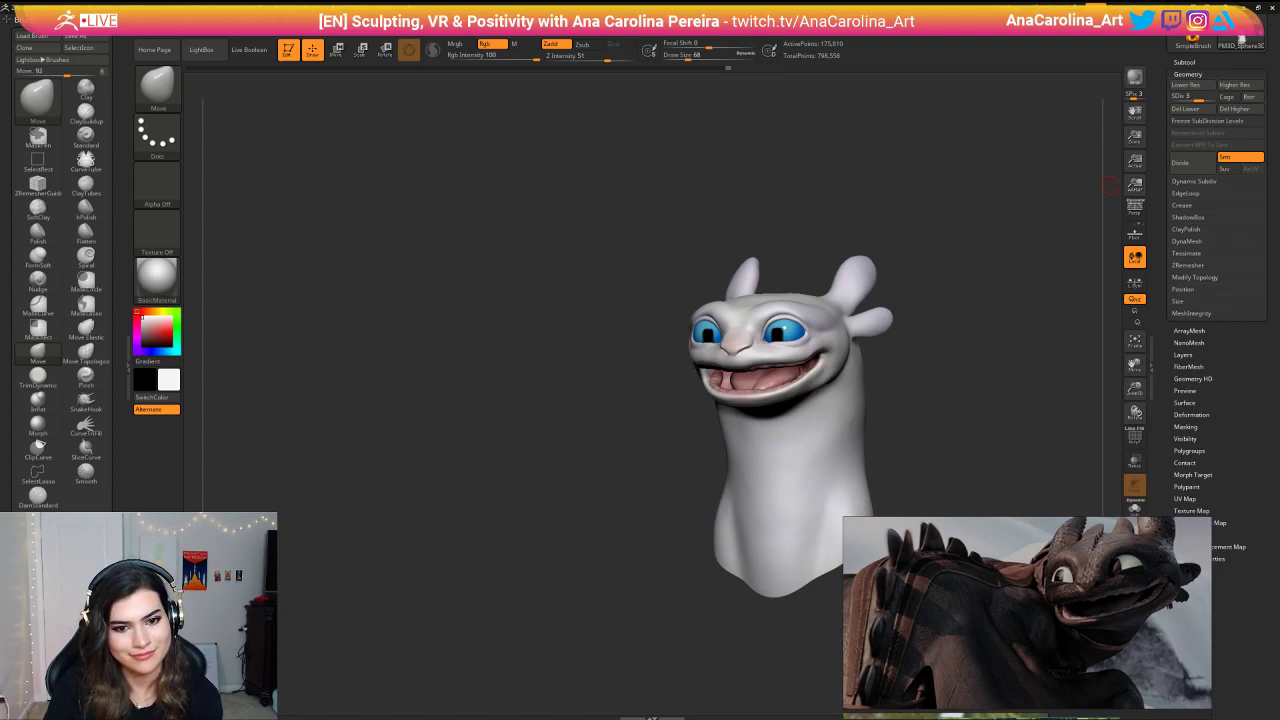
pyautogui.moveTo(1034, 304)
pyautogui.keyDown('shift'); pyautogui.mouseDown()
pyautogui.moveTo(1075, 310)
pyautogui.moveTo(986, 363)
pyautogui.moveTo(1117, 384)
pyautogui.mouseUp(); pyautogui.keyUp('shift')
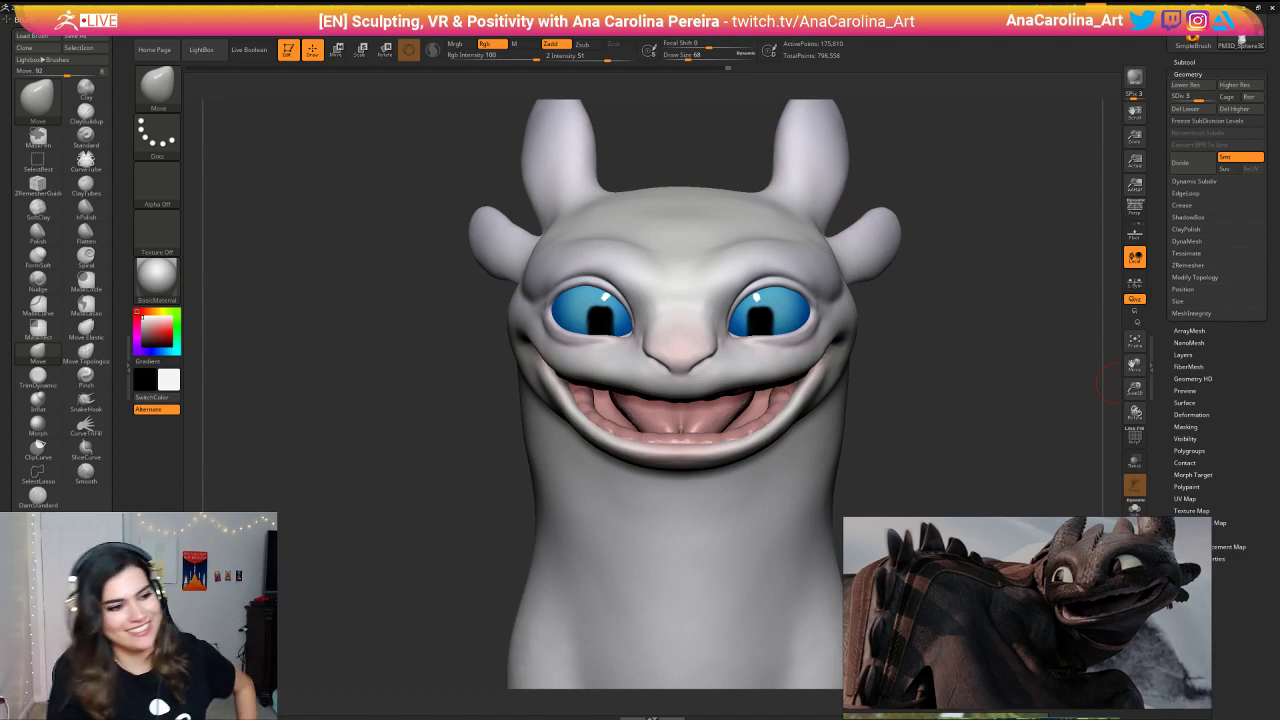
pyautogui.moveTo(868, 376)
pyautogui.mouseDown()
pyautogui.moveTo(950, 372)
pyautogui.moveTo(925, 310)
pyautogui.moveTo(932, 268)
pyautogui.moveTo(912, 262)
pyautogui.mouseUp()
pyautogui.press('f')
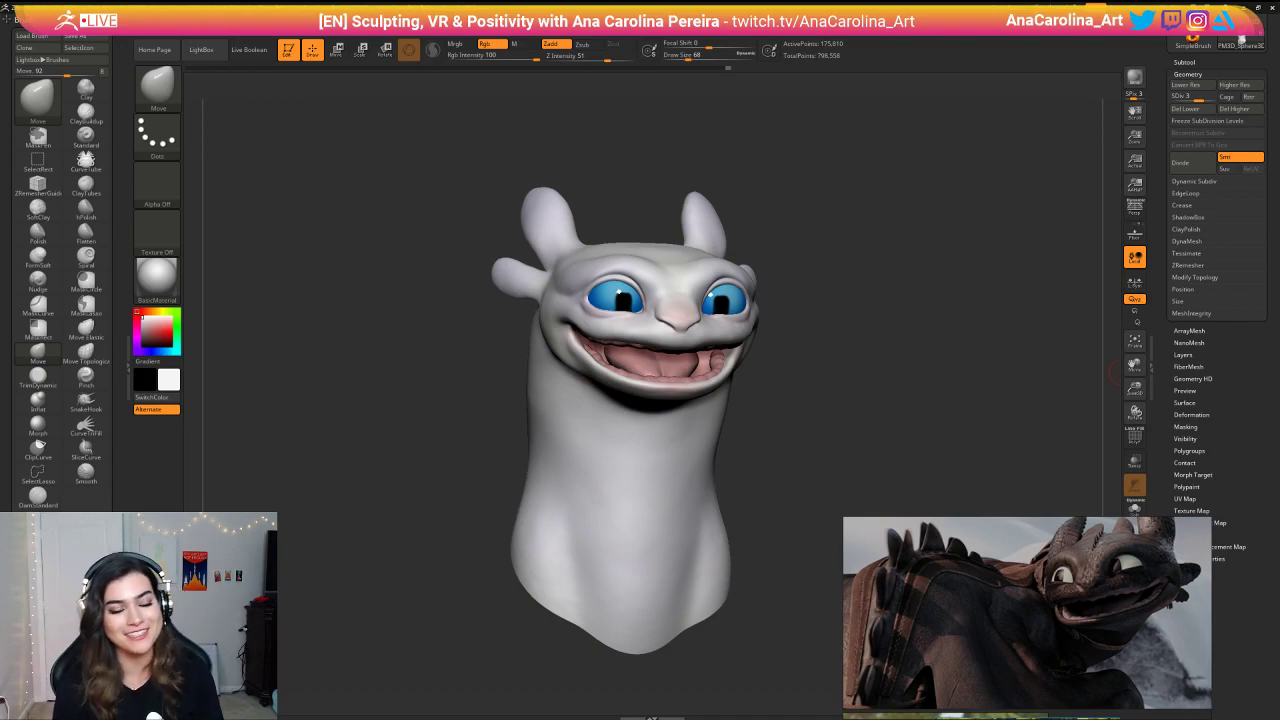
pyautogui.keyDown('alt'); pyautogui.moveTo(811, 431); pyautogui.dragTo(988, 424); pyautogui.keyUp('alt')
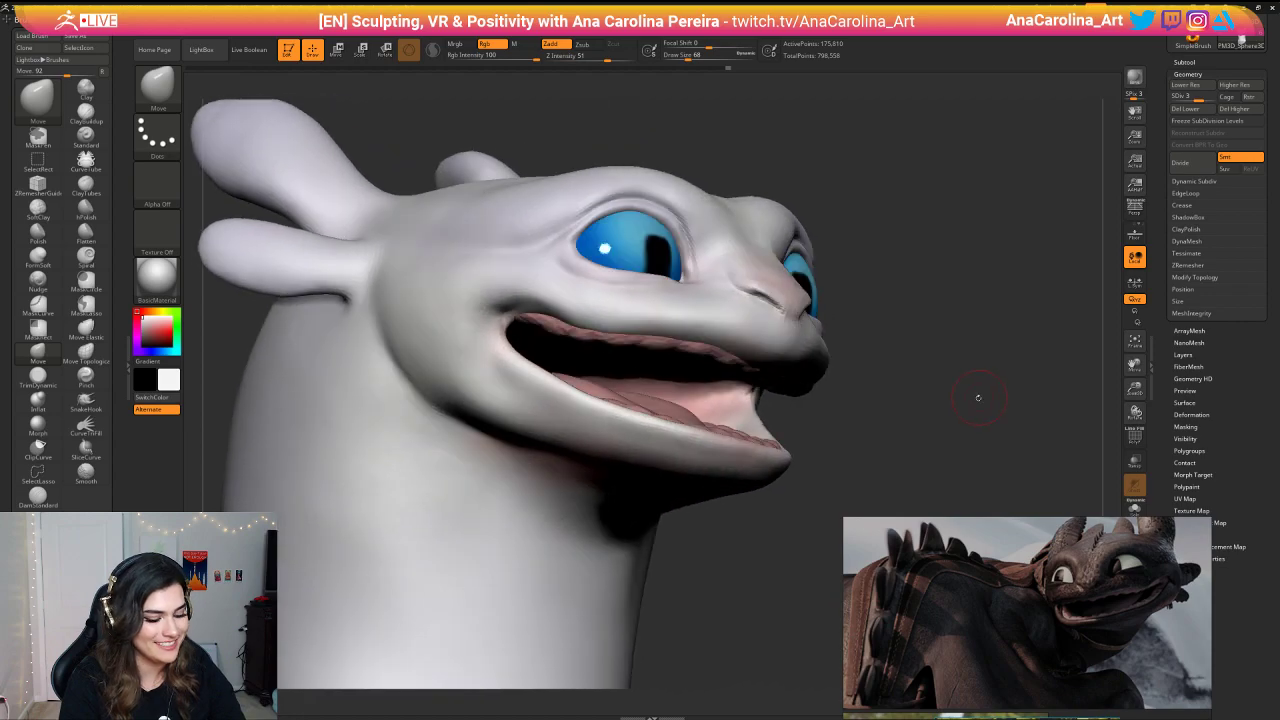
pyautogui.moveTo(910, 418); pyautogui.dragTo(848, 397)
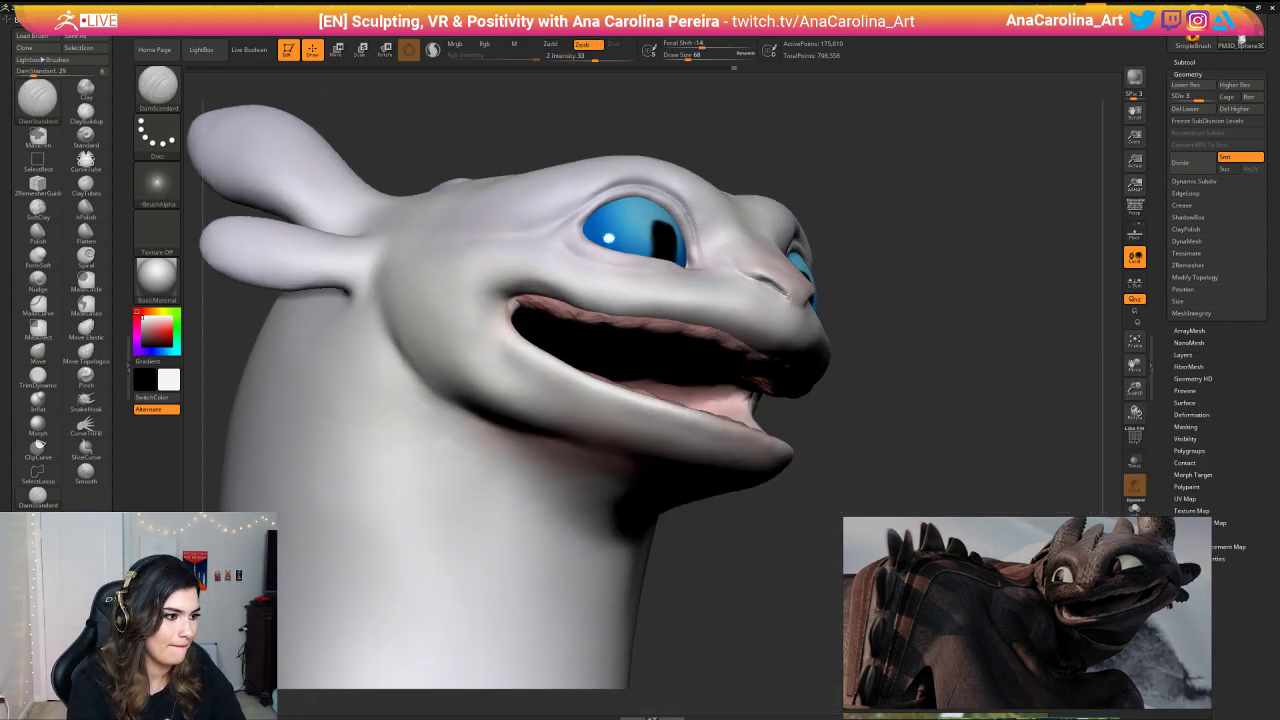
pyautogui.moveTo(532, 312); pyautogui.dragTo(512, 303)
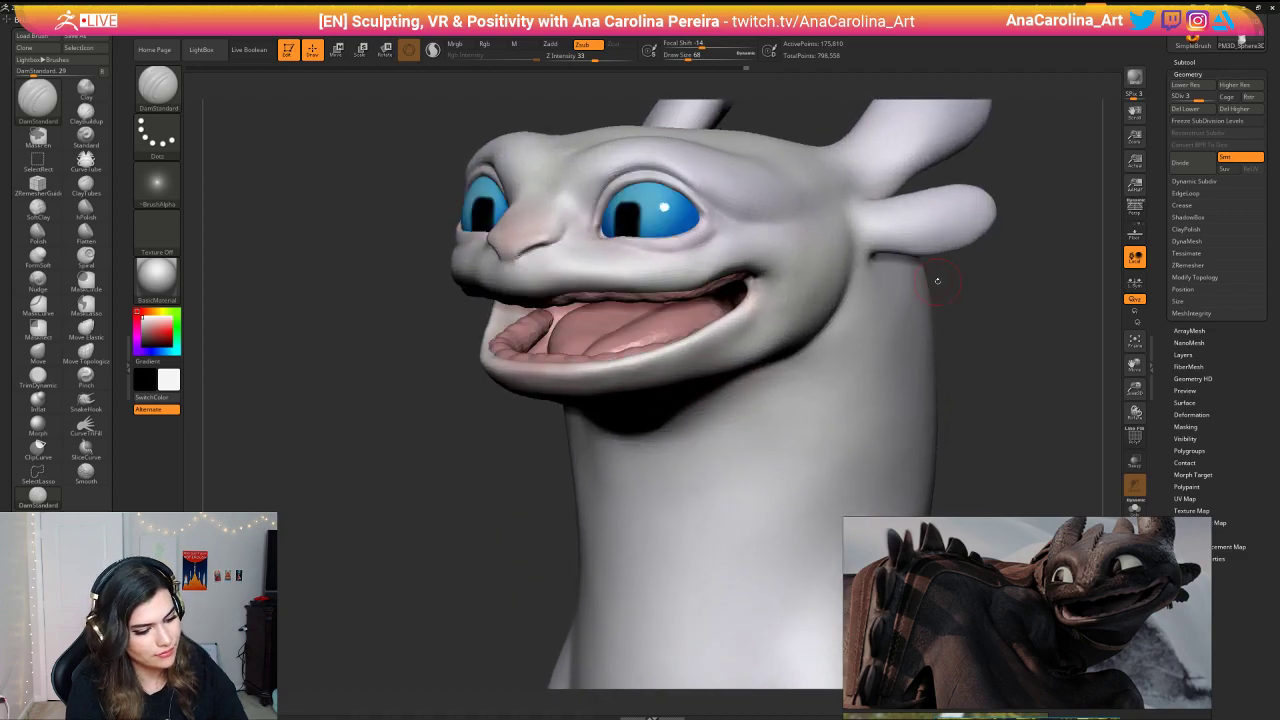
# Step: Switch to the ClayBuildup brush at draw size 120 and drop the head to subdivision level 2
pyautogui.press('b')
pyautogui.press('c')
pyautogui.press('b')
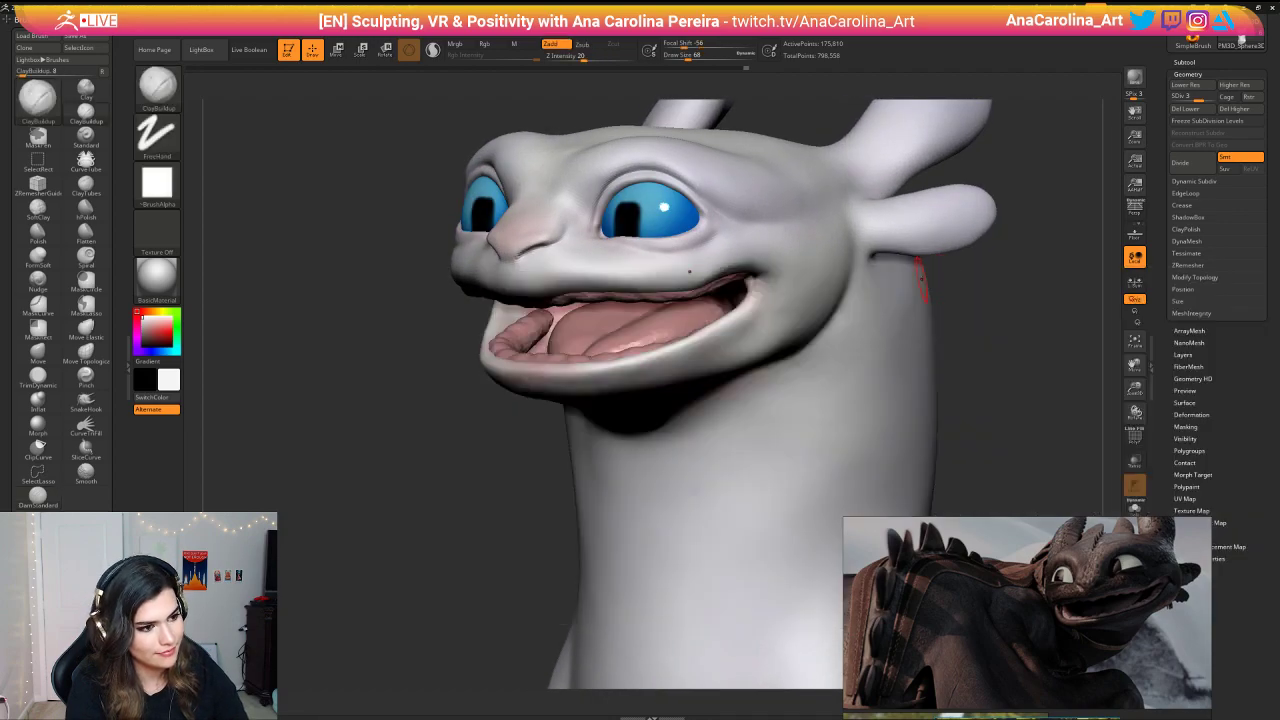
pyautogui.press('space')
pyautogui.moveTo(934, 283); pyautogui.dragTo(924, 283)
pyautogui.press('shift')
pyautogui.press('b')
pyautogui.press('c')
pyautogui.press('b')
pyautogui.hotkey('shift', 'd')
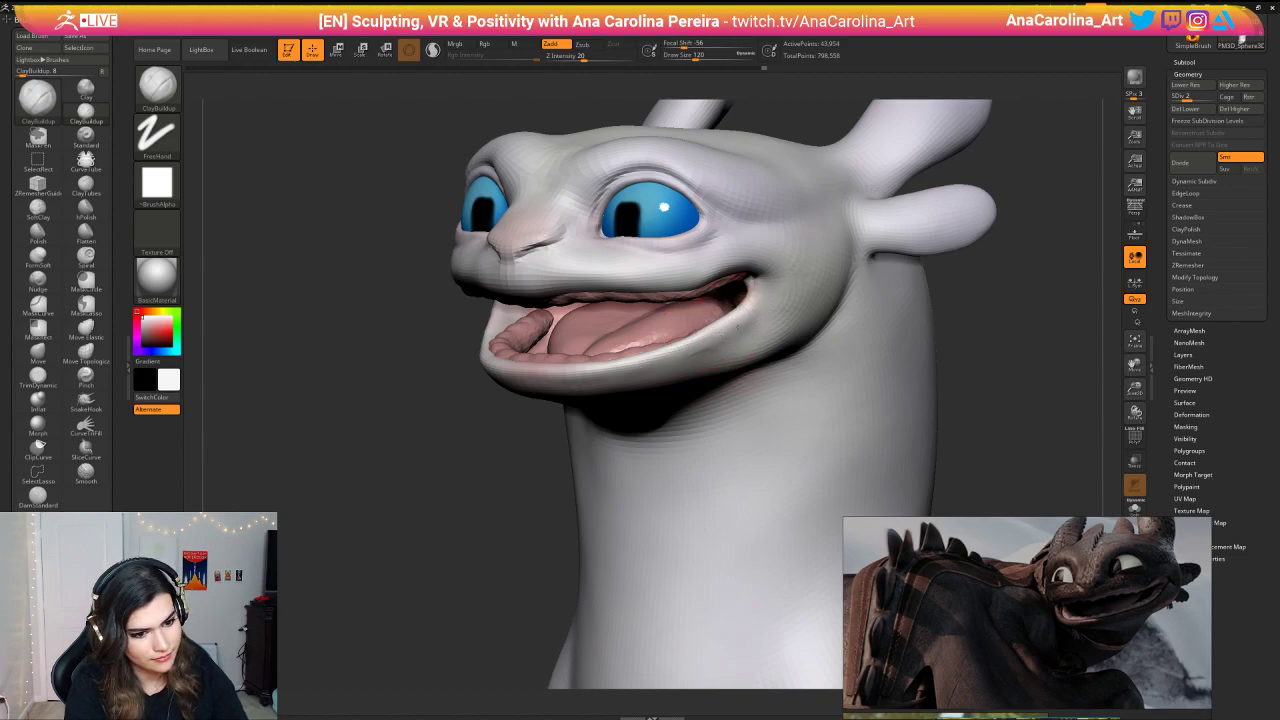
# Step: Build up the lower lip and jawline below the mouth corners with the ClayBuildup brush at draw size 158, smoothing the strokes
pyautogui.press('space')
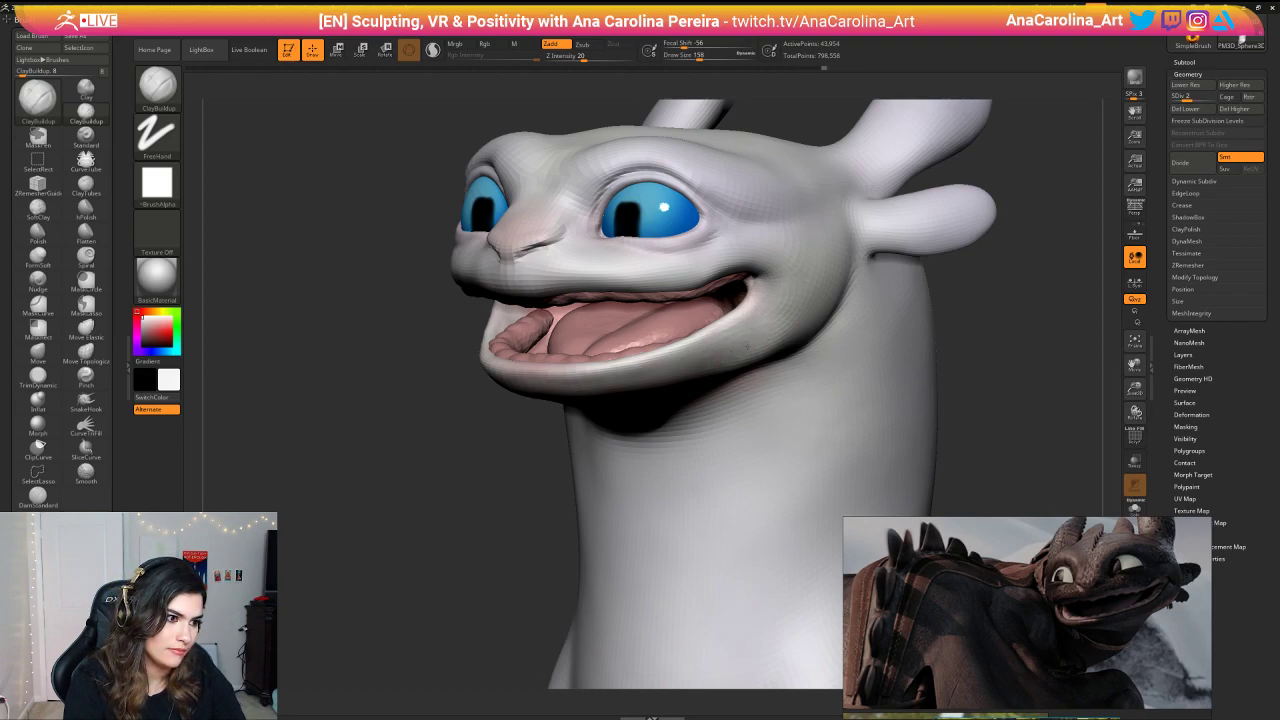
pyautogui.moveTo(748, 347); pyautogui.dragTo(730, 348)
pyautogui.moveTo(970, 340); pyautogui.dragTo(1087, 340)
pyautogui.moveTo(464, 342); pyautogui.dragTo(450, 328)
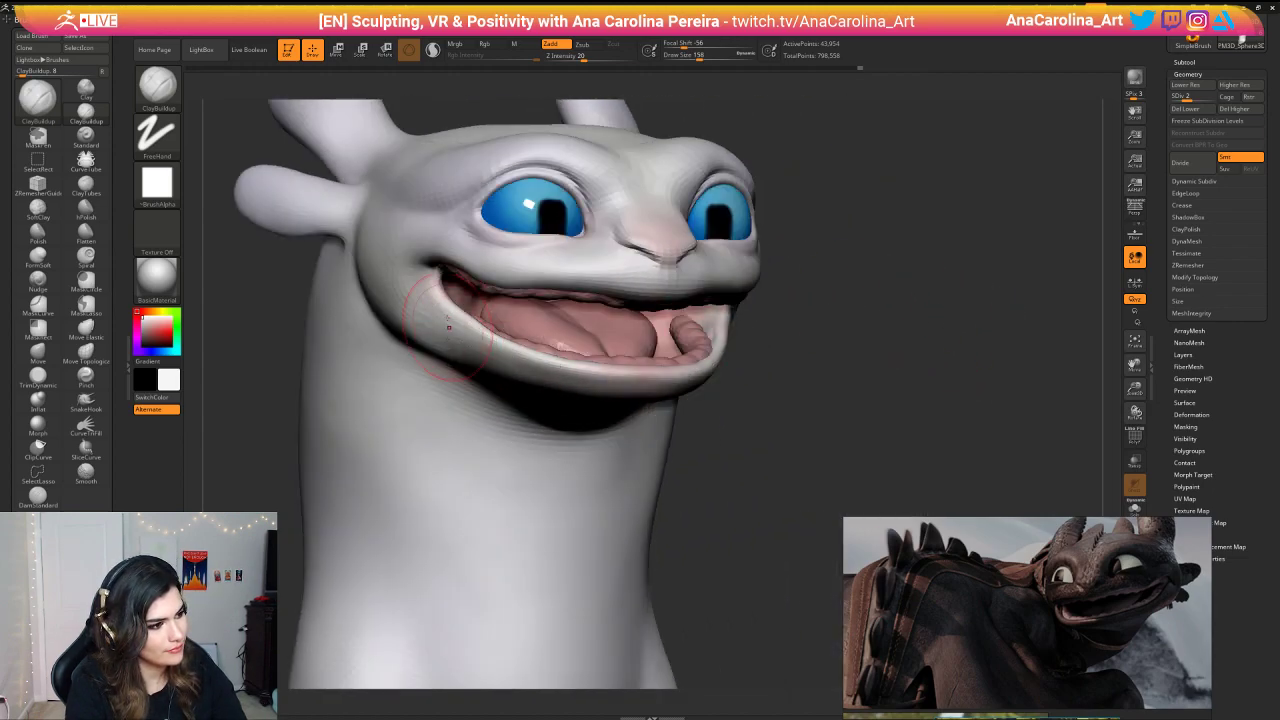
pyautogui.moveTo(560, 345); pyautogui.dragTo(571, 361)
pyautogui.moveTo(820, 390); pyautogui.dragTo(905, 352)
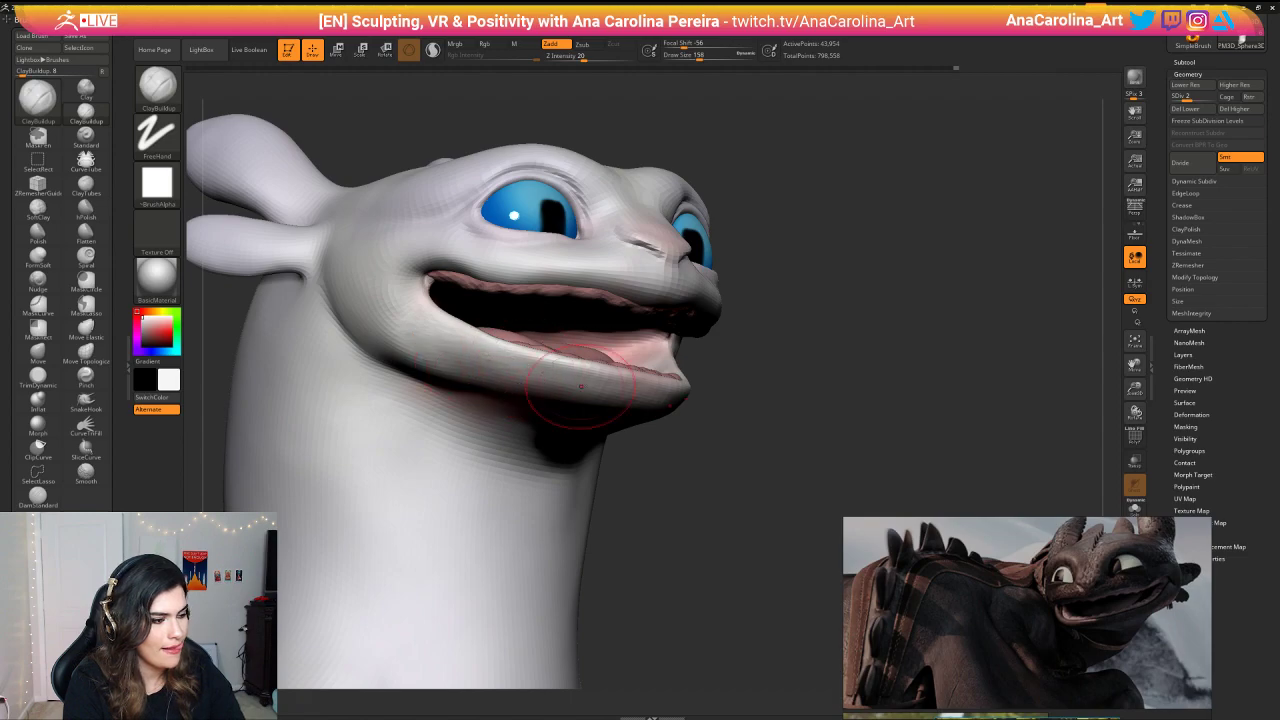
pyautogui.moveTo(660, 455); pyautogui.dragTo(545, 450)
pyautogui.moveTo(489, 326)
pyautogui.keyDown('shift'); pyautogui.mouseDown()
pyautogui.moveTo(500, 353)
pyautogui.moveTo(490, 350)
pyautogui.moveTo(590, 403)
pyautogui.mouseUp(); pyautogui.keyUp('shift')
pyautogui.moveTo(945, 395)
pyautogui.mouseDown()
pyautogui.moveTo(748, 381)
pyautogui.moveTo(722, 393)
pyautogui.moveTo(946, 312)
pyautogui.moveTo(1000, 314)
pyautogui.moveTo(1010, 350)
pyautogui.mouseUp()
pyautogui.moveTo(1040, 350); pyautogui.dragTo(959, 347)
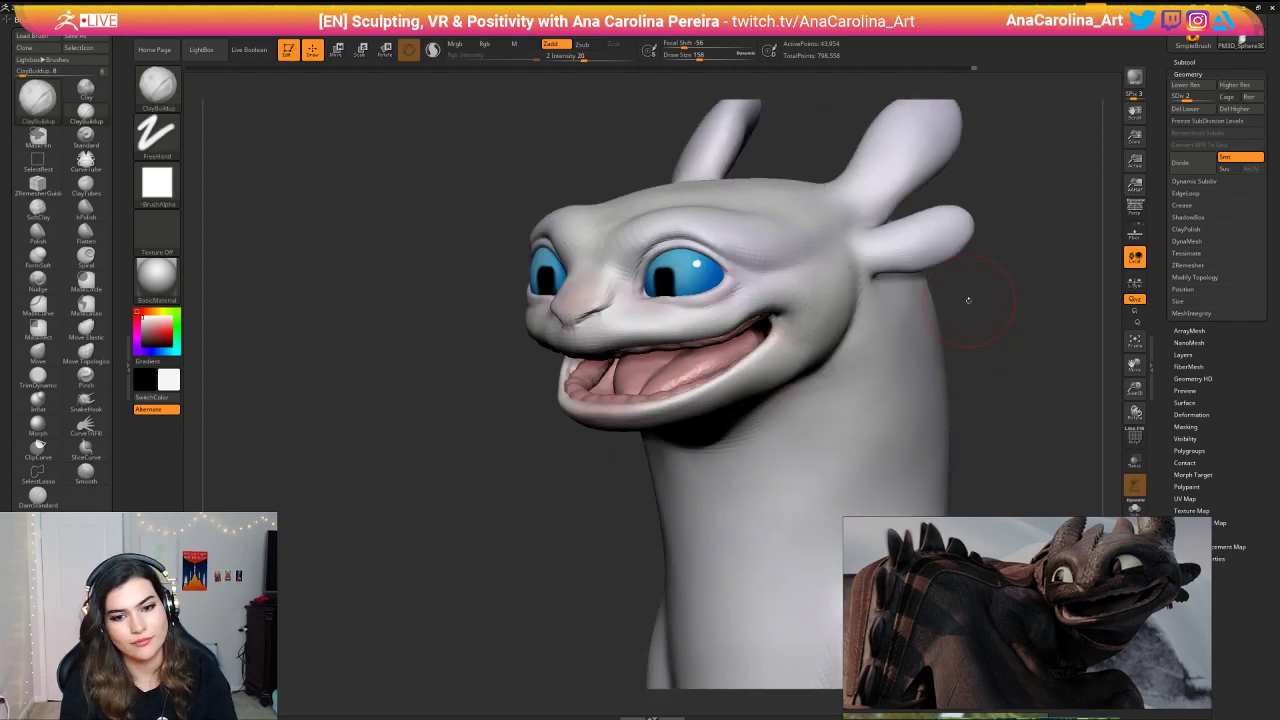
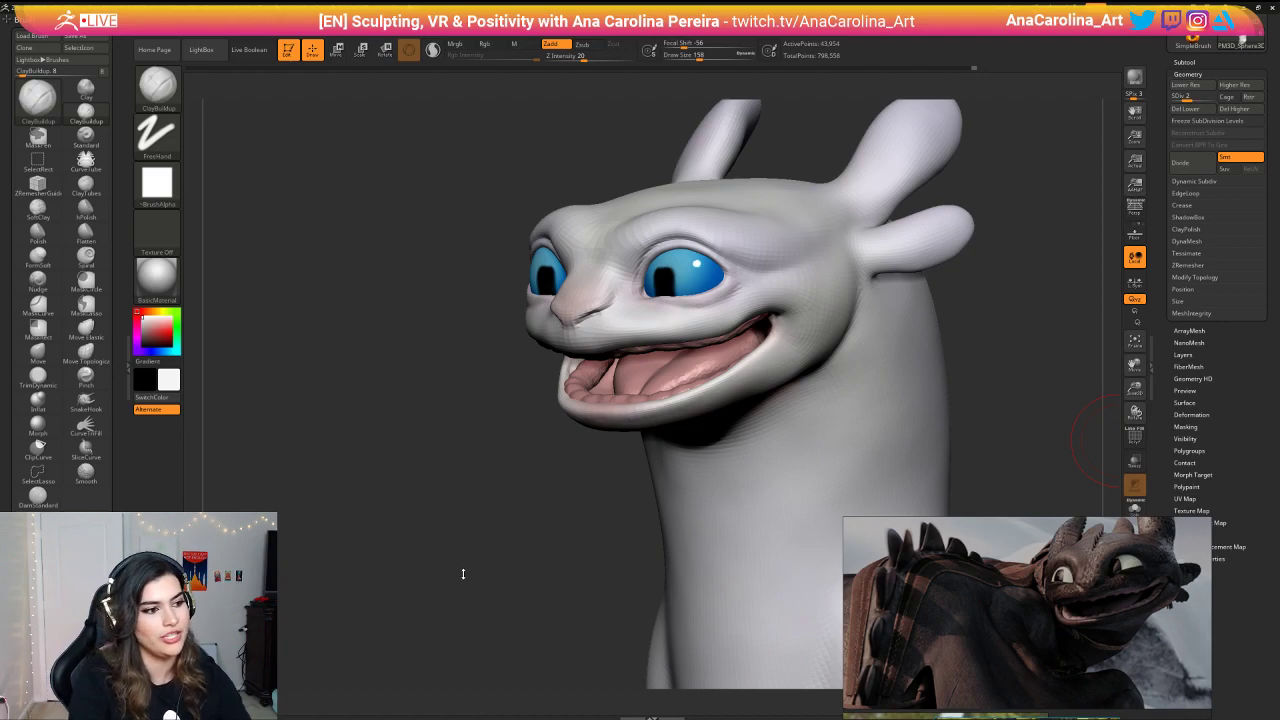
# Step: Adjust the lower jaw and lip contour with the Move brush at draw size 112
pyautogui.moveTo(440, 571); pyautogui.dragTo(610, 519)
pyautogui.moveTo(897, 423)
pyautogui.mouseDown()
pyautogui.moveTo(1040, 415)
pyautogui.moveTo(907, 410)
pyautogui.moveTo(917, 346)
pyautogui.moveTo(905, 342)
pyautogui.moveTo(880, 375)
pyautogui.moveTo(882, 356)
pyautogui.mouseUp()
pyautogui.press('space')
pyautogui.press('space')
pyautogui.press('b')
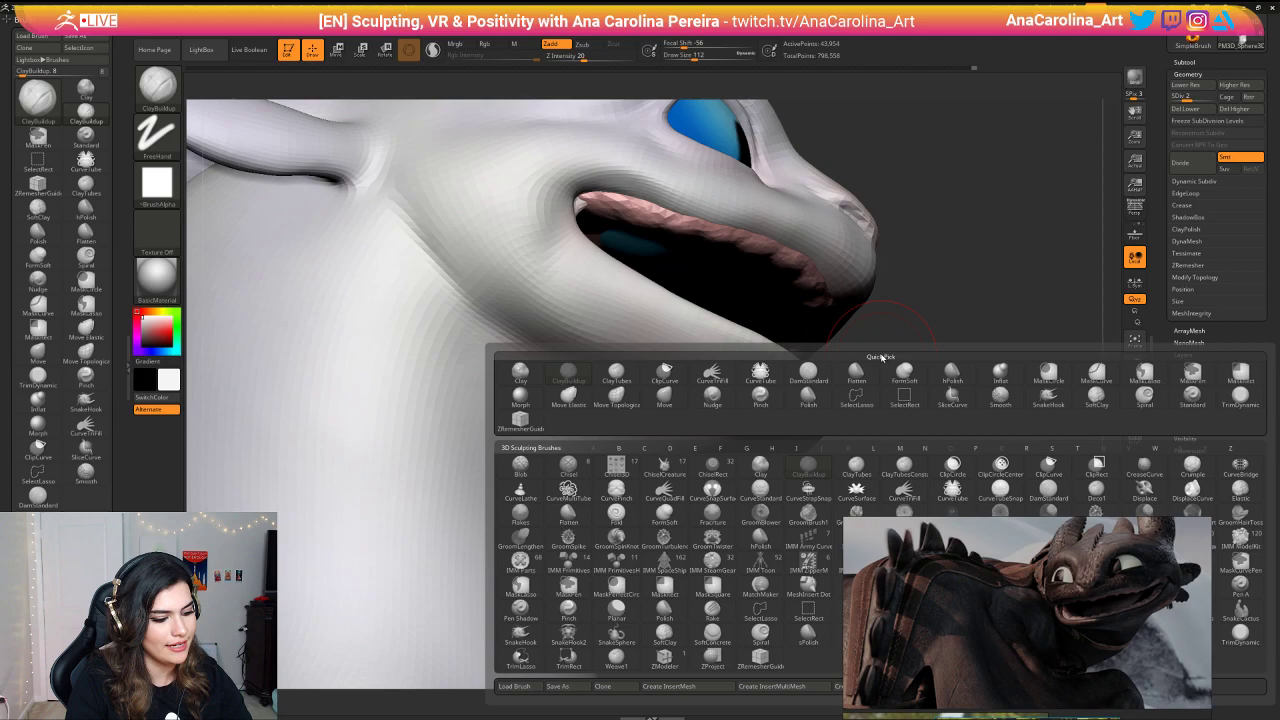
pyautogui.press('c')
pyautogui.press('b')
pyautogui.press('b')
pyautogui.press('m')
pyautogui.press('v')
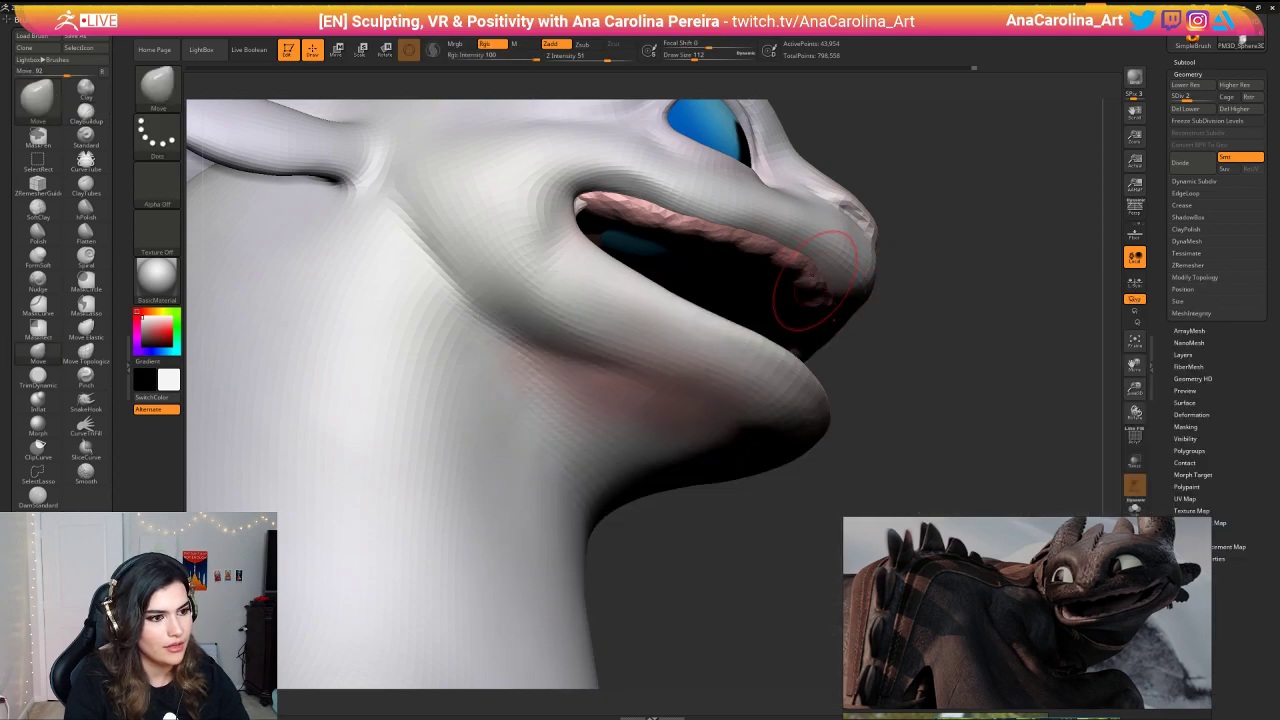
pyautogui.moveTo(864, 328)
pyautogui.mouseDown()
pyautogui.moveTo(862, 278)
pyautogui.moveTo(790, 345)
pyautogui.mouseUp()
pyautogui.moveTo(868, 358); pyautogui.dragTo(794, 378)
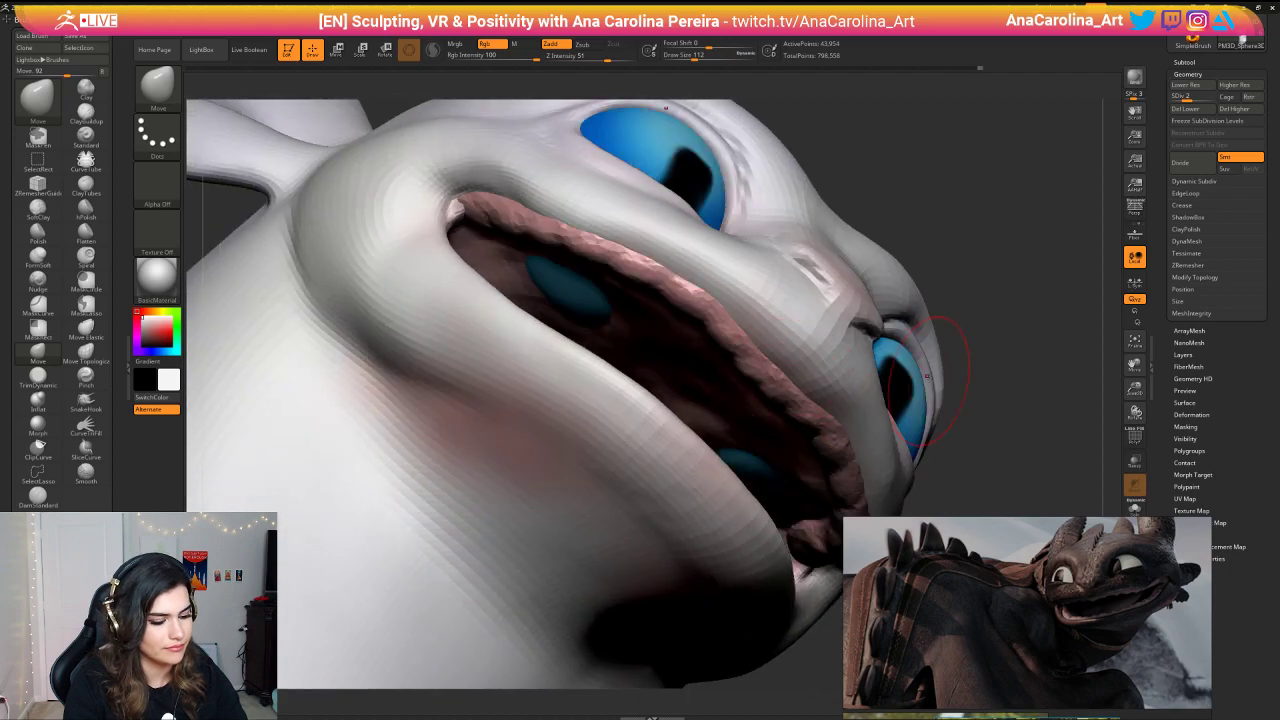
pyautogui.moveTo(973, 382); pyautogui.dragTo(811, 287)
# Step: Smooth the lip edge near the front of the mouth, with ClayBuildup as the active brush at draw size 112
pyautogui.press('b')
pyautogui.press('c')
pyautogui.press('b')
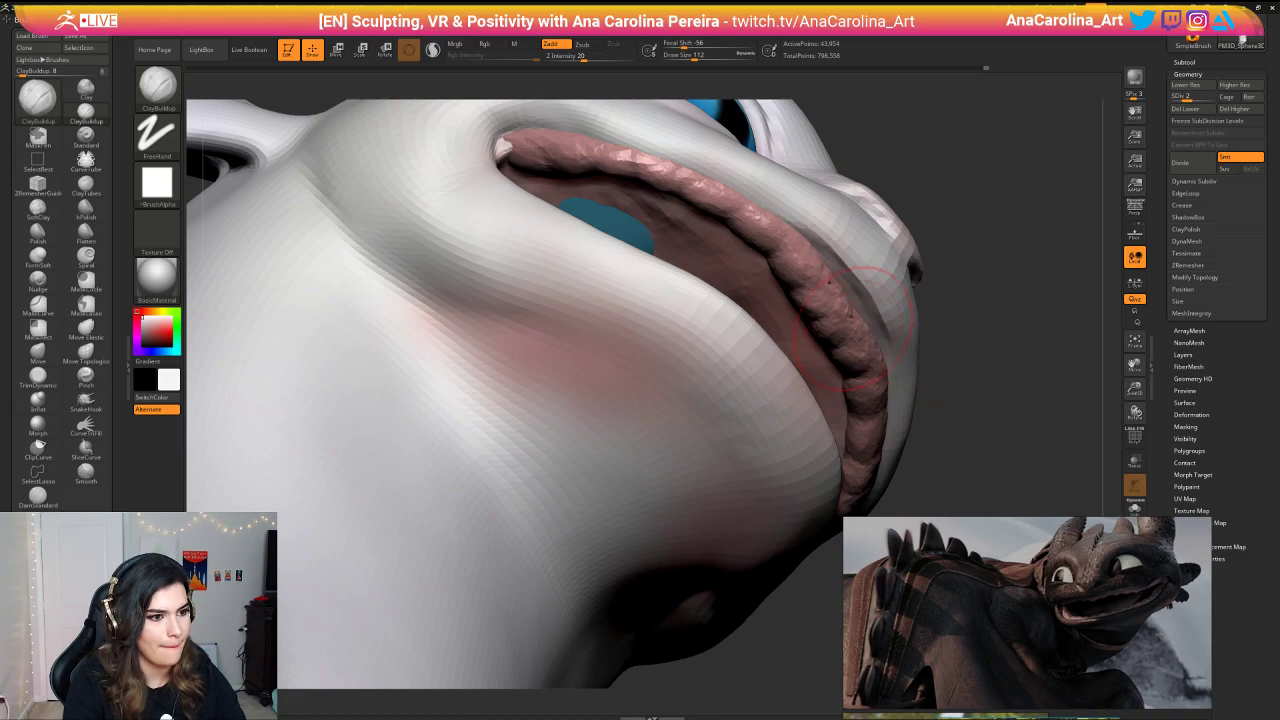
pyautogui.press('shift')
pyautogui.keyDown('shift'); pyautogui.moveTo(867, 313); pyautogui.dragTo(862, 294); pyautogui.keyUp('shift')
pyautogui.moveTo(936, 372); pyautogui.dragTo(950, 376)
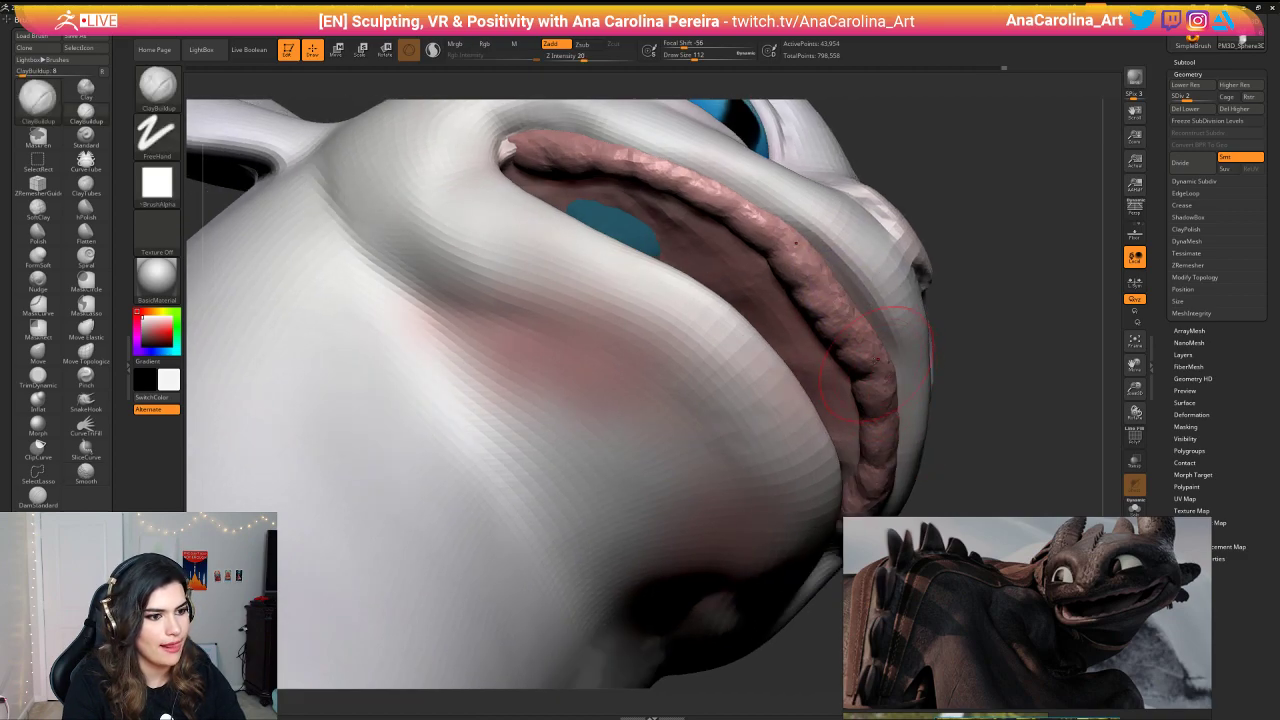
pyautogui.keyDown('shift'); pyautogui.moveTo(862, 296); pyautogui.dragTo(868, 322); pyautogui.keyUp('shift')
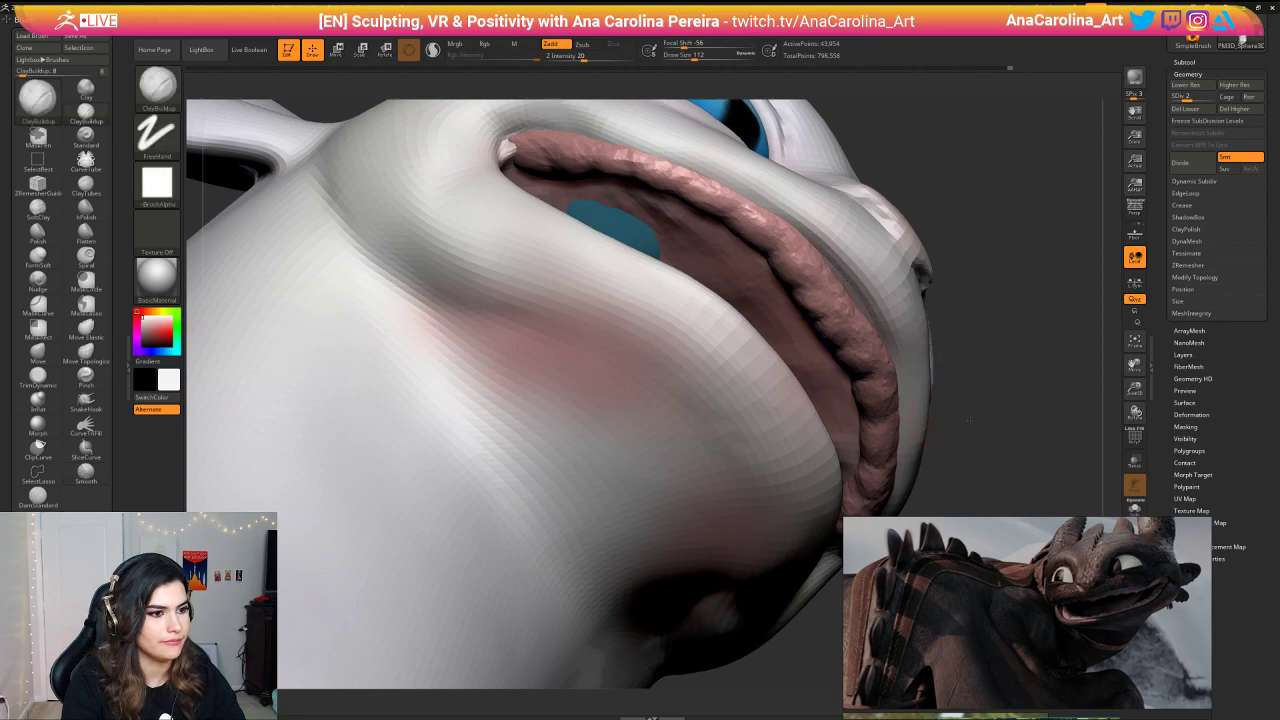
pyautogui.moveTo(978, 372); pyautogui.dragTo(958, 412)
pyautogui.press('f')
pyautogui.moveTo(994, 363)
pyautogui.mouseDown()
pyautogui.moveTo(957, 354)
pyautogui.moveTo(1004, 353)
pyautogui.moveTo(964, 363)
pyautogui.moveTo(982, 363)
pyautogui.mouseUp()
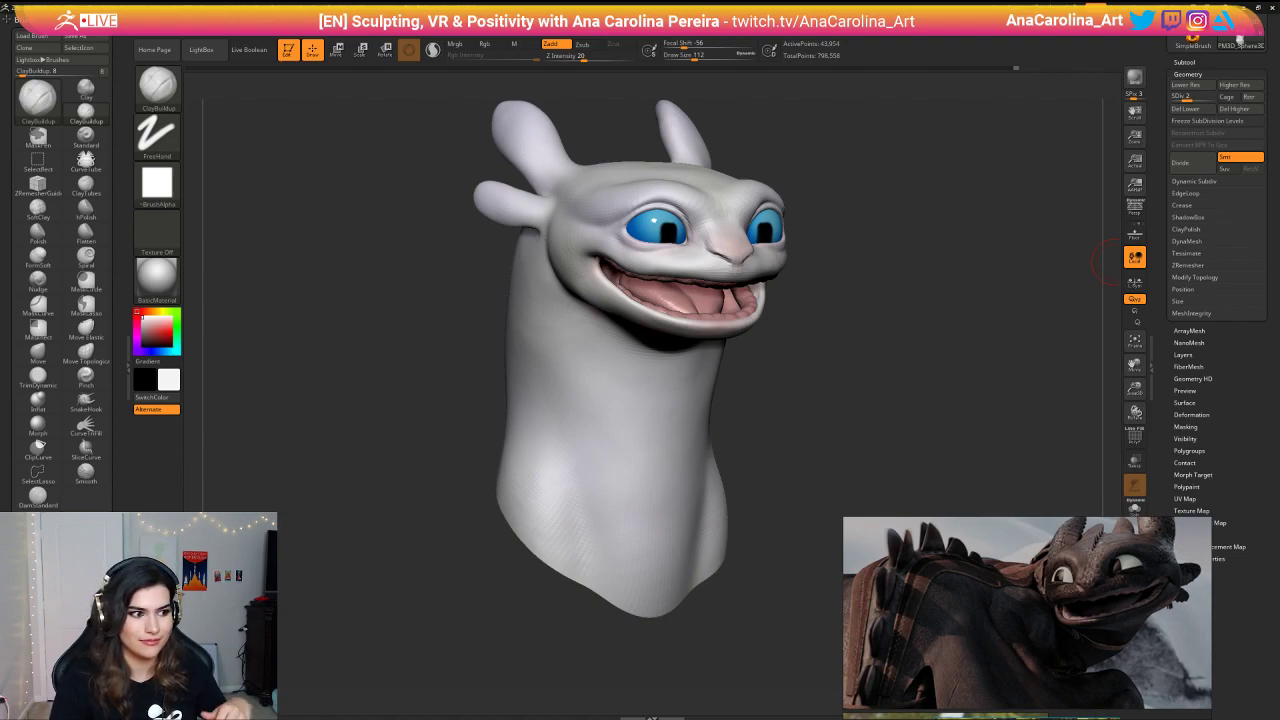
pyautogui.moveTo(1050, 388); pyautogui.dragTo(962, 327)
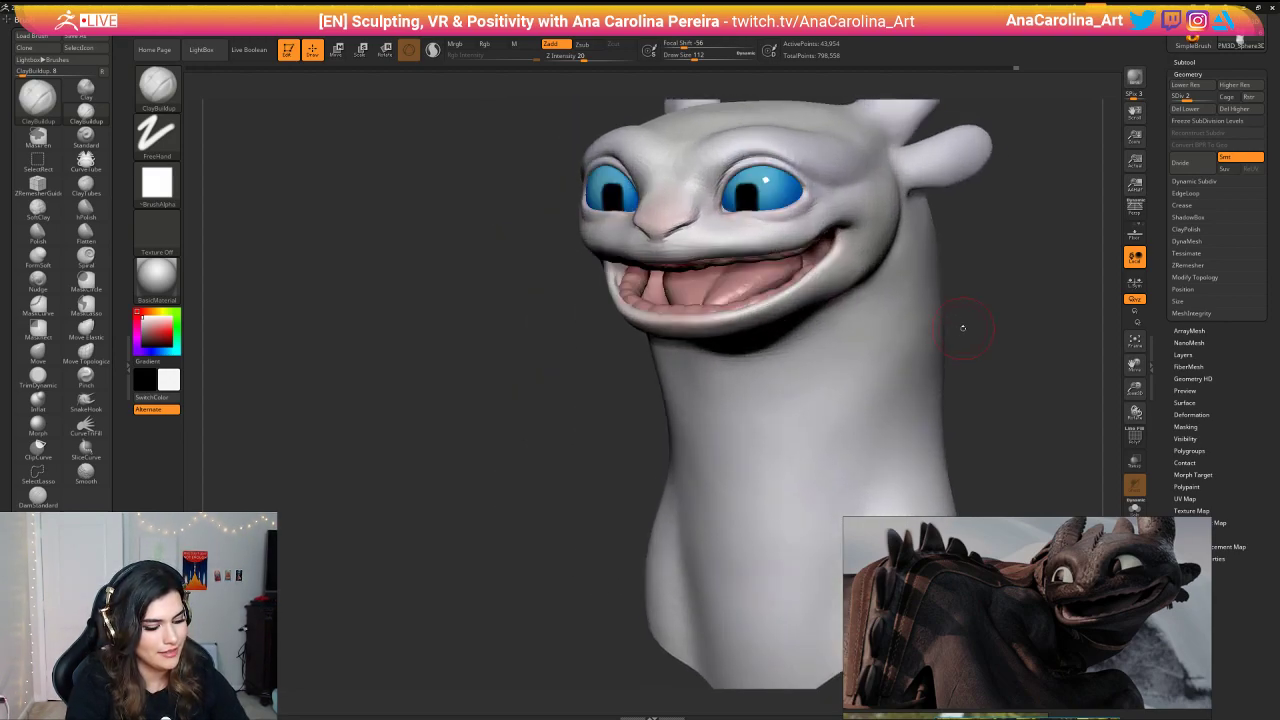
# Step: Raise the head to subdivision level 3 and refine the area beneath the jaw with the ClayBuildup brush at draw size 192
pyautogui.press('d')
pyautogui.keyDown('ctrl'); pyautogui.moveTo(998, 332); pyautogui.dragTo(990, 355, button='right'); pyautogui.keyUp('ctrl')
pyautogui.moveTo(1006, 349); pyautogui.dragTo(962, 387)
pyautogui.hotkey('ctrl', 'z')
pyautogui.moveTo(985, 343); pyautogui.dragTo(975, 360, button='right')
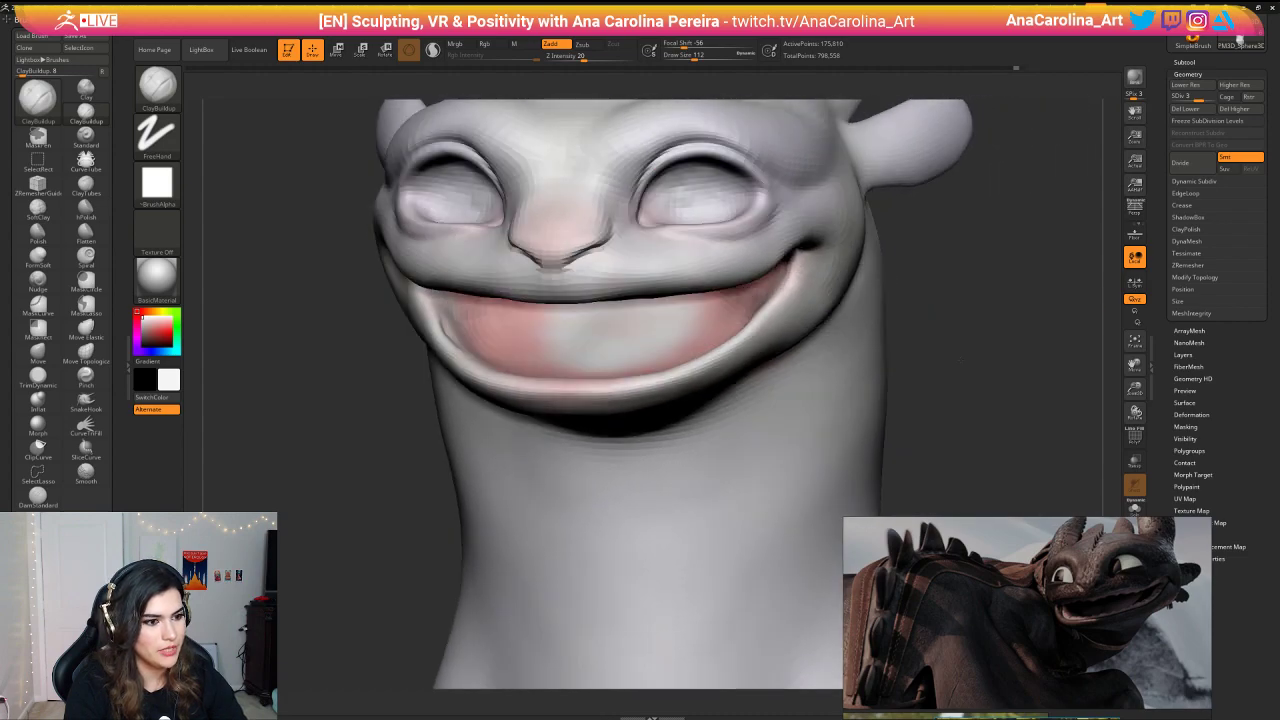
pyautogui.press('space')
pyautogui.moveTo(962, 361); pyautogui.dragTo(977, 361)
pyautogui.moveTo(977, 361); pyautogui.dragTo(984, 354, button='right')
pyautogui.moveTo(984, 354)
pyautogui.keyDown('ctrl'); pyautogui.mouseDown(button='right')
pyautogui.moveTo(950, 345)
pyautogui.moveTo(966, 315)
pyautogui.mouseUp(button='right'); pyautogui.keyUp('ctrl')
pyautogui.press('space')
pyautogui.moveTo(901, 357); pyautogui.dragTo(892, 357)
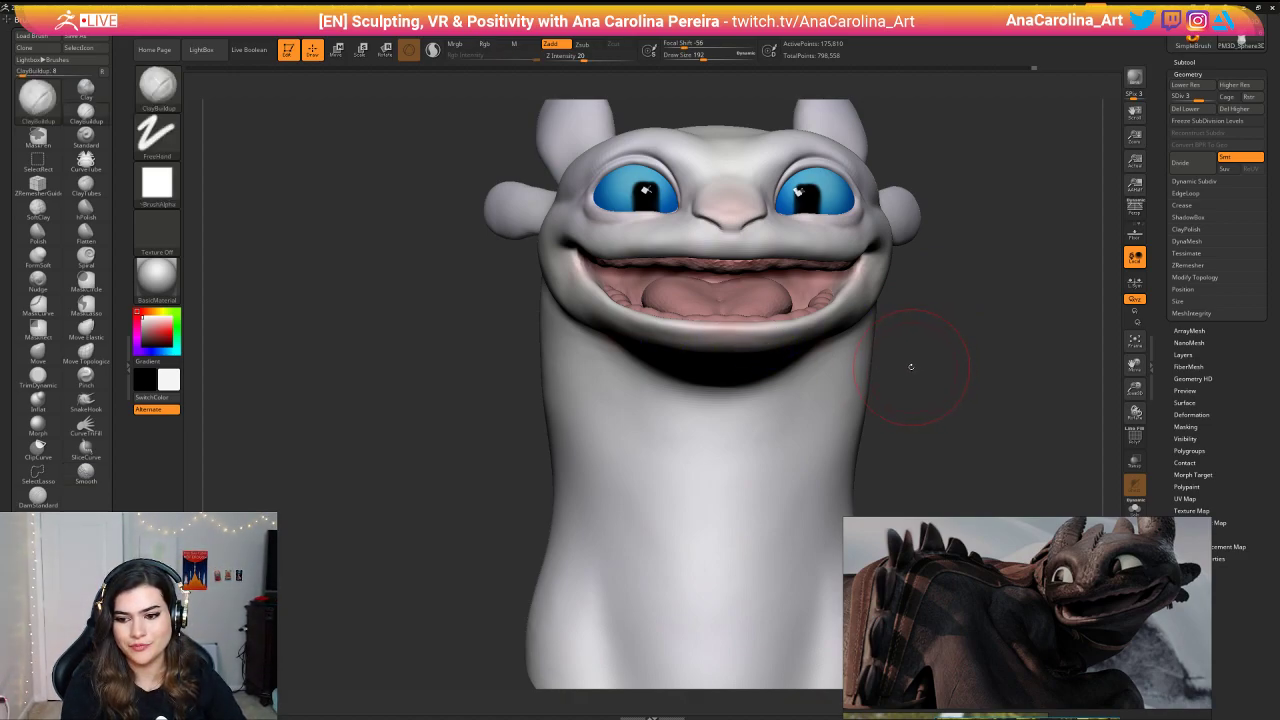
pyautogui.moveTo(913, 362)
pyautogui.mouseDown()
pyautogui.moveTo(948, 360)
pyautogui.moveTo(971, 320)
pyautogui.moveTo(986, 354)
pyautogui.moveTo(990, 342)
pyautogui.moveTo(980, 371)
pyautogui.moveTo(883, 306)
pyautogui.moveTo(884, 408)
pyautogui.moveTo(839, 430)
pyautogui.moveTo(886, 471)
pyautogui.moveTo(914, 469)
pyautogui.moveTo(886, 331)
pyautogui.moveTo(842, 376)
pyautogui.moveTo(770, 384)
pyautogui.mouseUp()
pyautogui.moveTo(770, 384)
pyautogui.mouseDown()
pyautogui.moveTo(838, 386)
pyautogui.moveTo(832, 428)
pyautogui.moveTo(786, 424)
pyautogui.mouseUp()
# Step: Rework the front of the neck at subdivision level 1 with draw size 406, and return the head to subdivision level 3
pyautogui.press('space')
pyautogui.moveTo(852, 364); pyautogui.dragTo(867, 366)
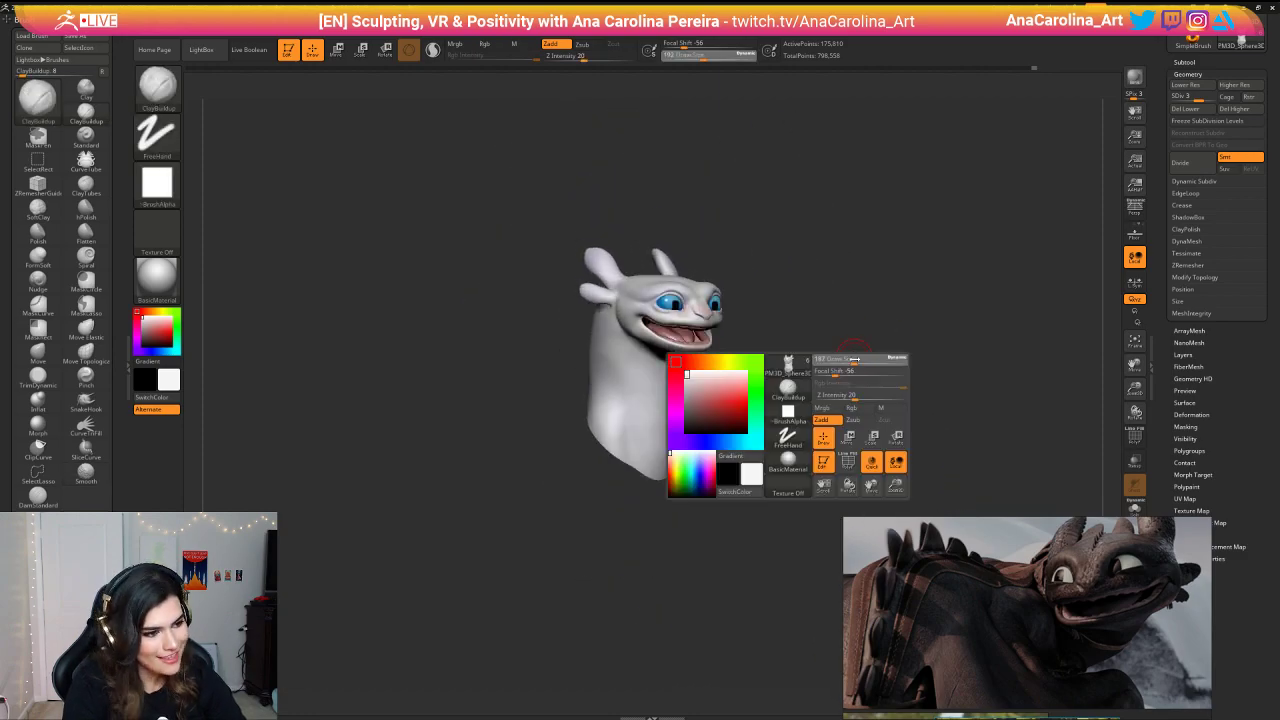
pyautogui.press('f')
pyautogui.hotkey('shift', 'd')
pyautogui.hotkey('shift', 'd')
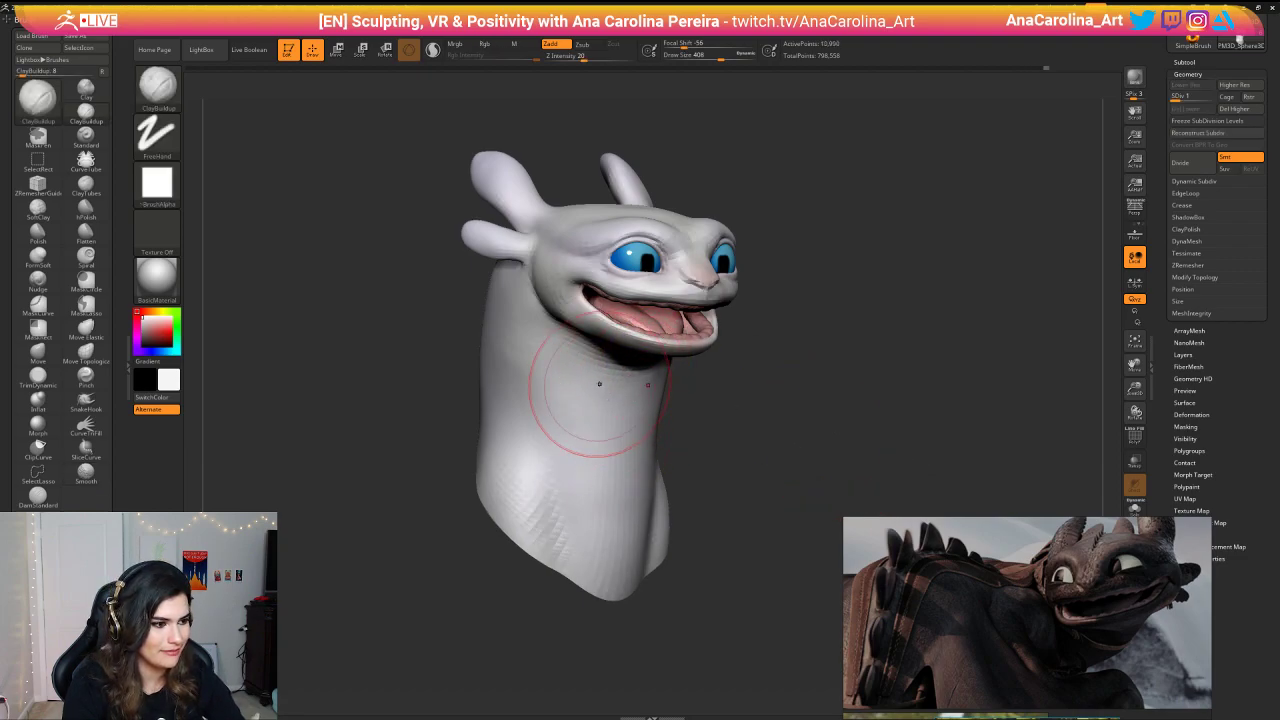
pyautogui.moveTo(606, 398)
pyautogui.mouseDown()
pyautogui.moveTo(613, 492)
pyautogui.moveTo(617, 405)
pyautogui.moveTo(622, 480)
pyautogui.mouseUp()
pyautogui.moveTo(832, 400); pyautogui.dragTo(756, 398)
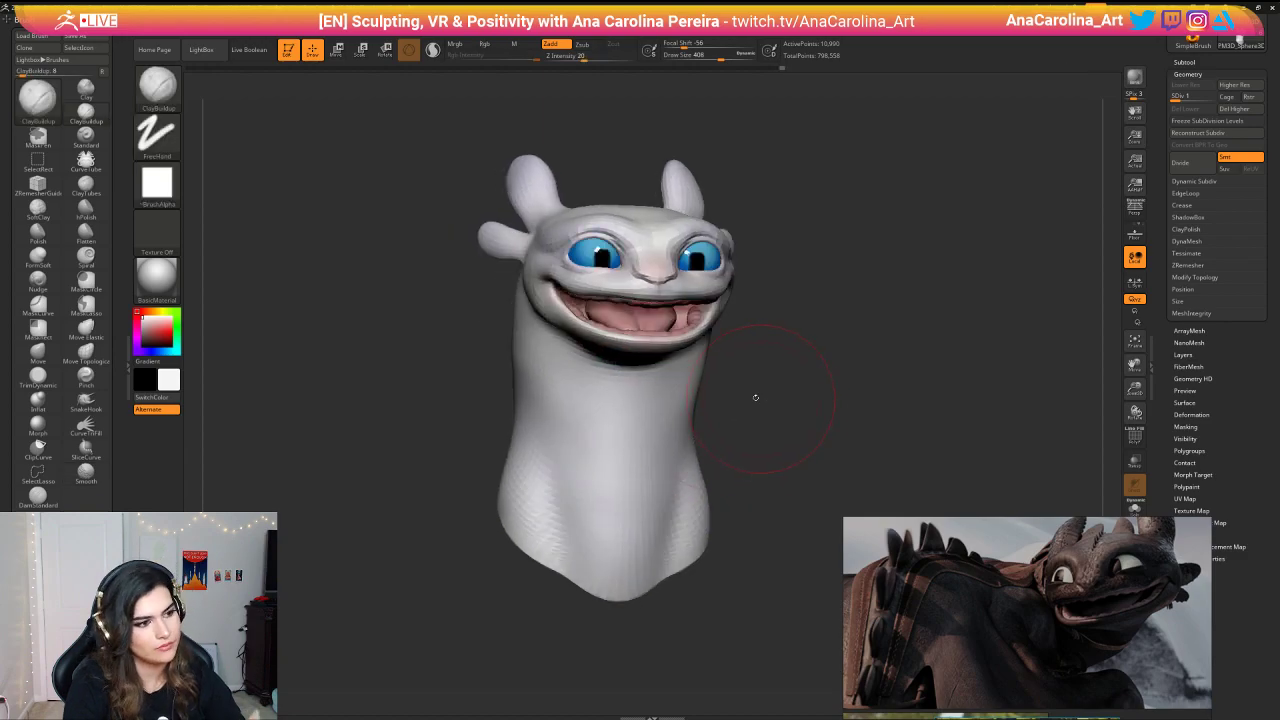
pyautogui.press('d')
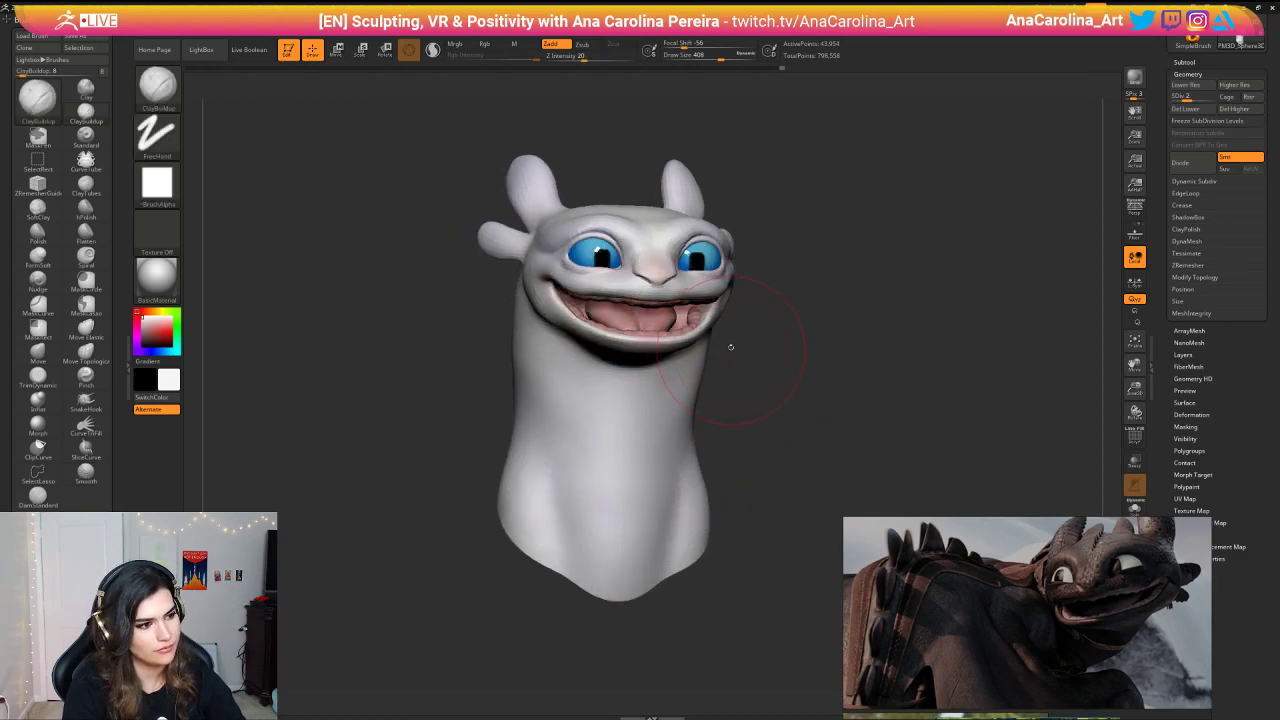
pyautogui.press('d')
pyautogui.moveTo(787, 390); pyautogui.dragTo(769, 385)
# Step: Set up the Standard brush to paint color only, with Rgb on, Zadd off and draw size 192
pyautogui.press('space')
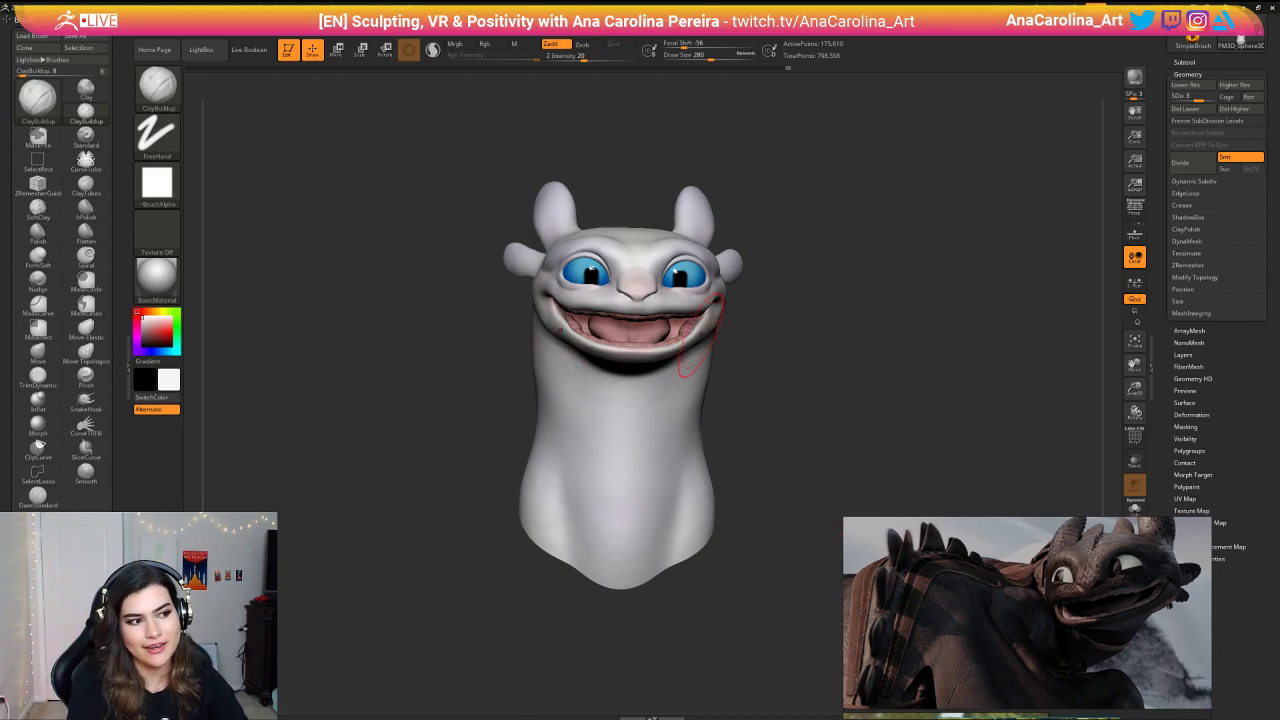
pyautogui.keyDown('alt'); pyautogui.moveTo(797, 245); pyautogui.dragTo(790, 423); pyautogui.keyUp('alt')
pyautogui.press('space')
pyautogui.moveTo(857, 351); pyautogui.dragTo(838, 352)
pyautogui.moveTo(855, 348)
pyautogui.mouseDown()
pyautogui.moveTo(869, 303)
pyautogui.moveTo(875, 312)
pyautogui.mouseUp()
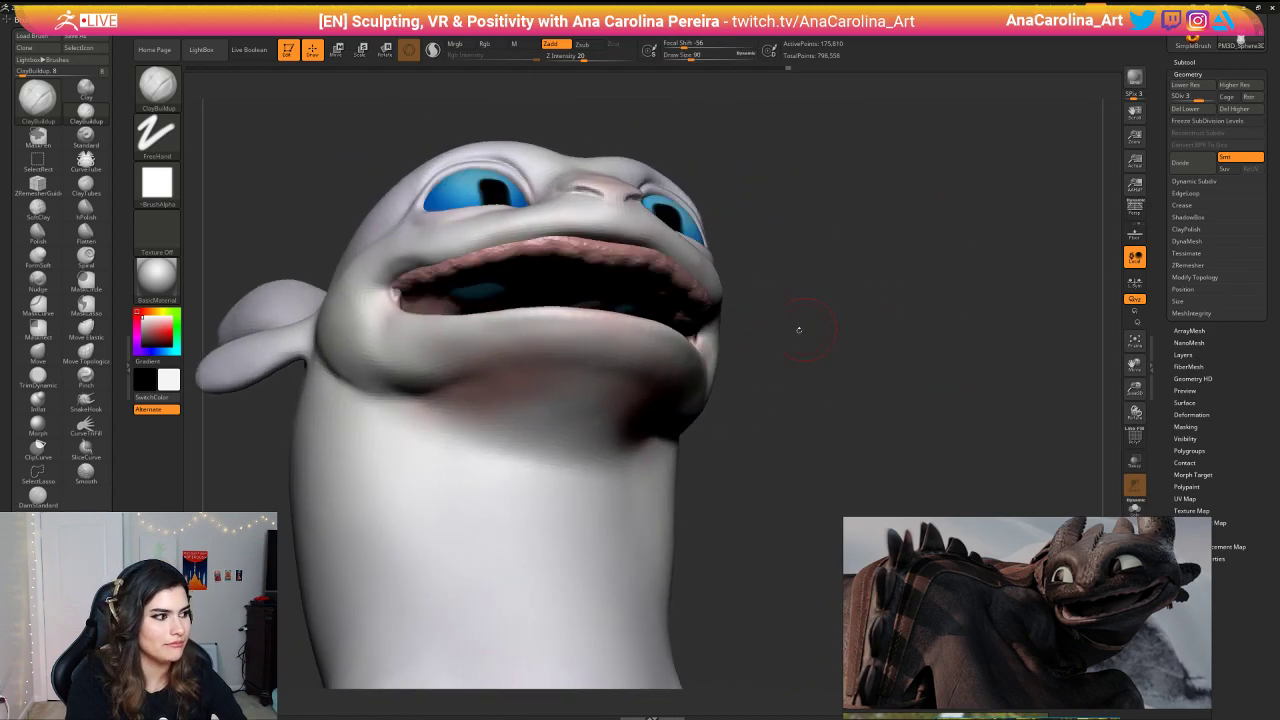
pyautogui.press('b')
pyautogui.press('s')
pyautogui.press('t')
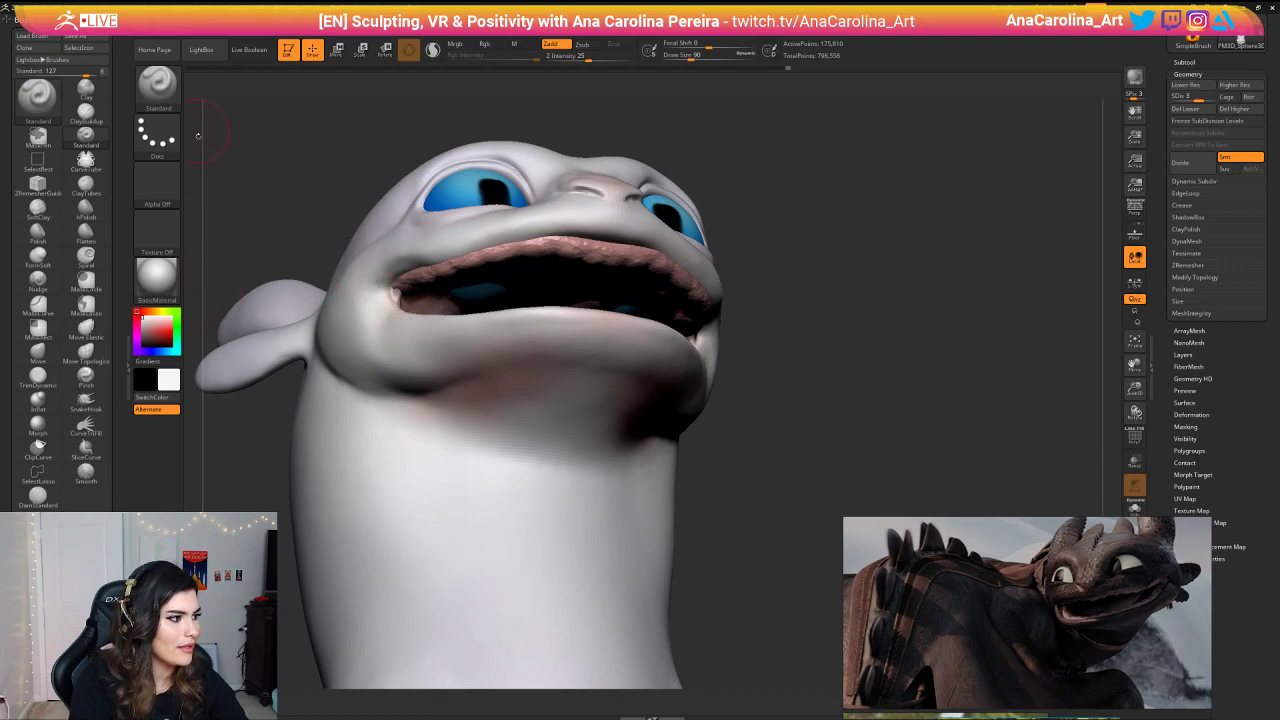
pyautogui.press('space')
pyautogui.click(288, 268)
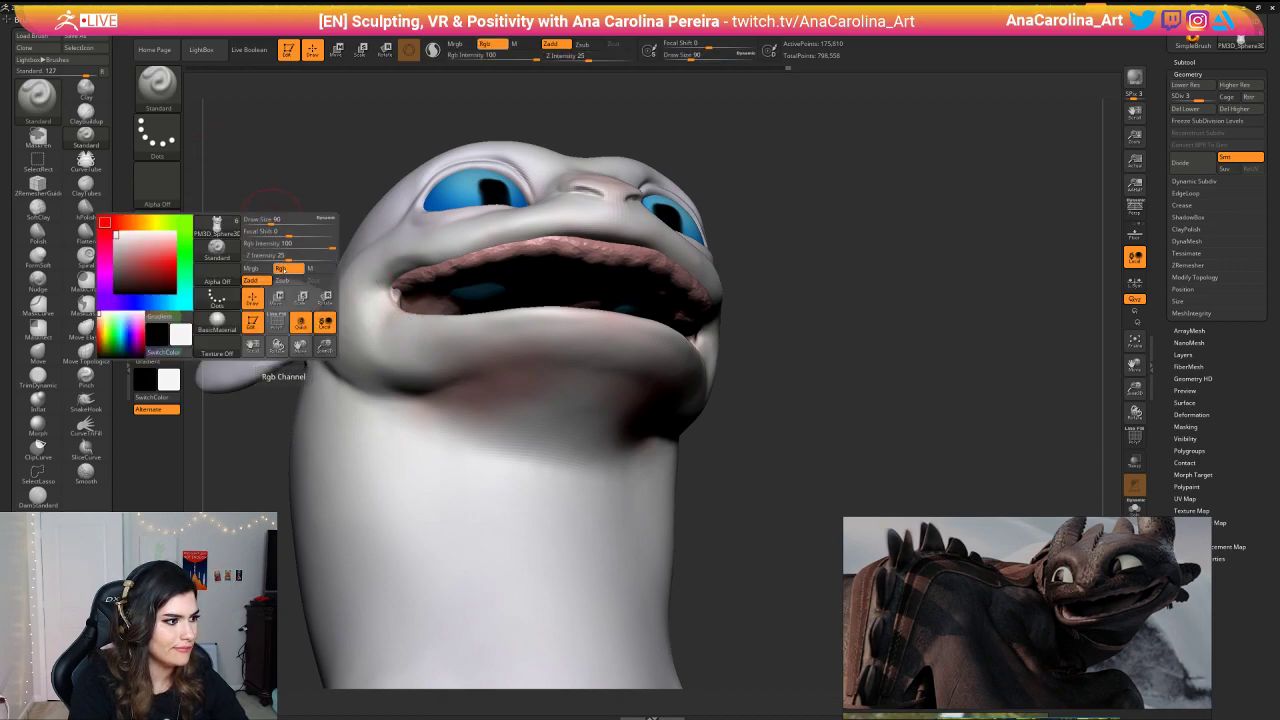
pyautogui.click(251, 280)
pyautogui.press('space')
pyautogui.moveTo(314, 235); pyautogui.dragTo(332, 234)
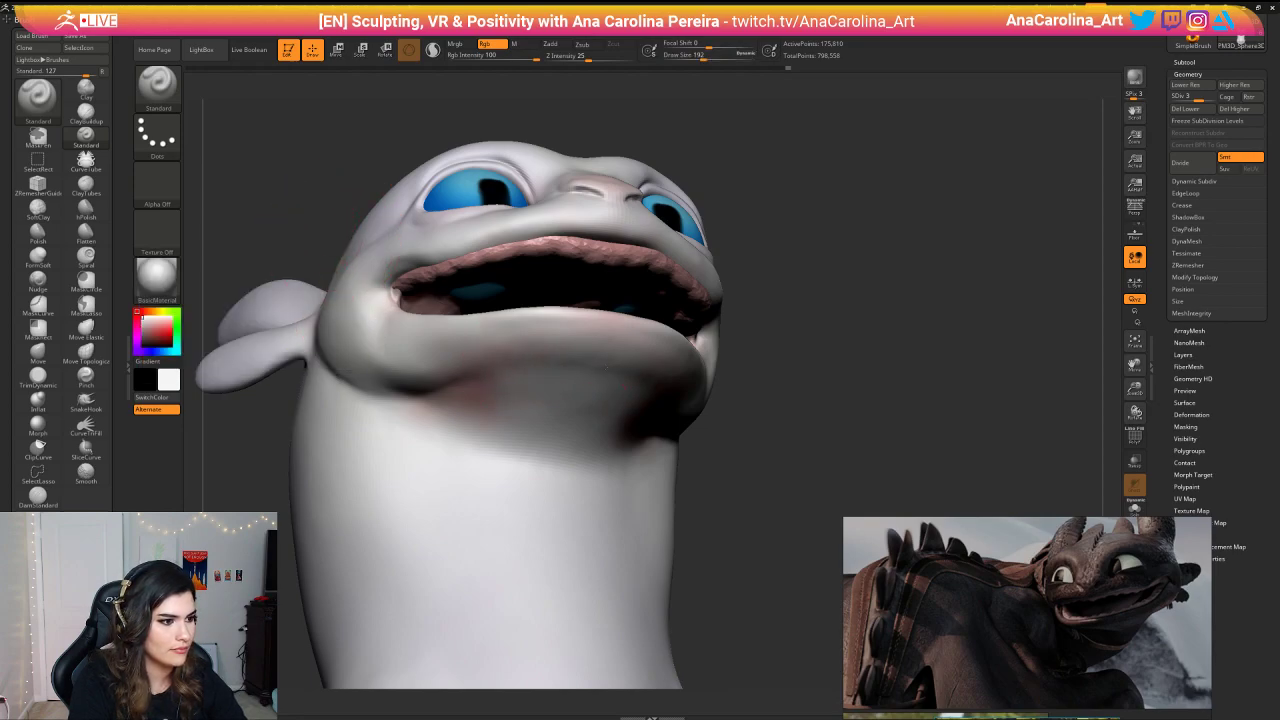
pyautogui.moveTo(868, 250); pyautogui.dragTo(819, 293)
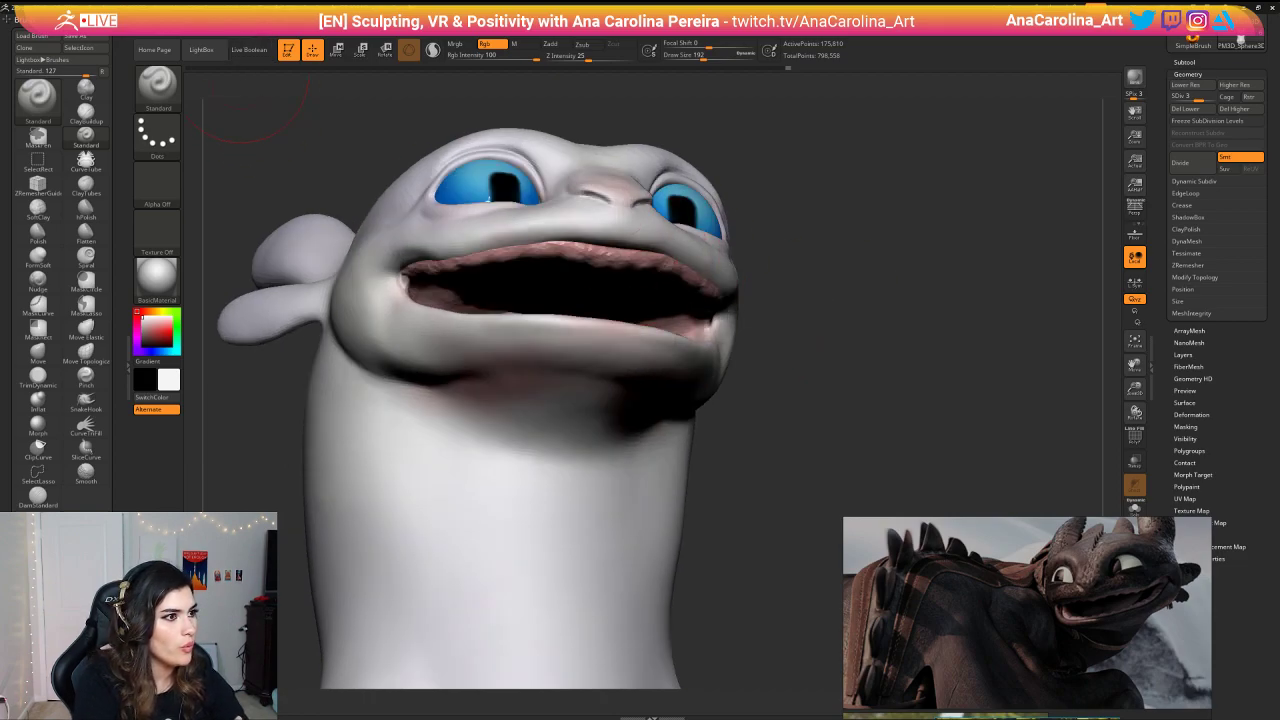
pyautogui.click(184, 22)
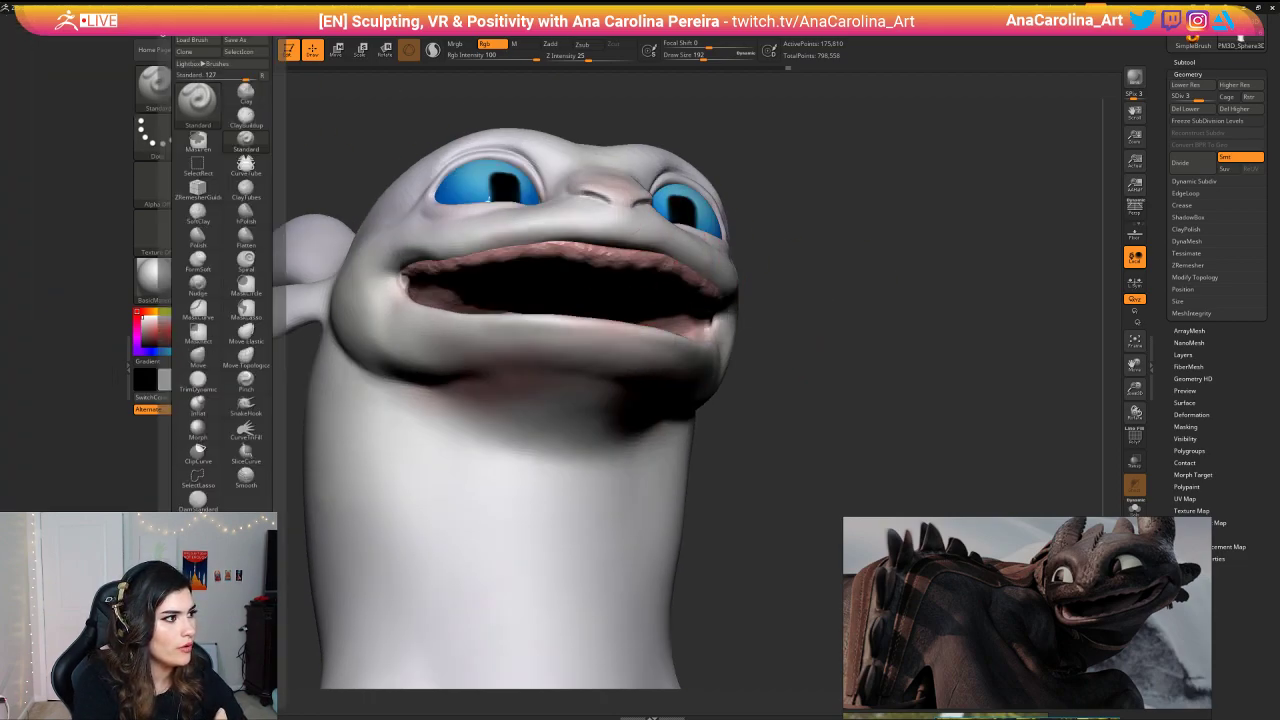
pyautogui.click(180, 30)
pyautogui.moveTo(124, 458); pyautogui.dragTo(123, 453)
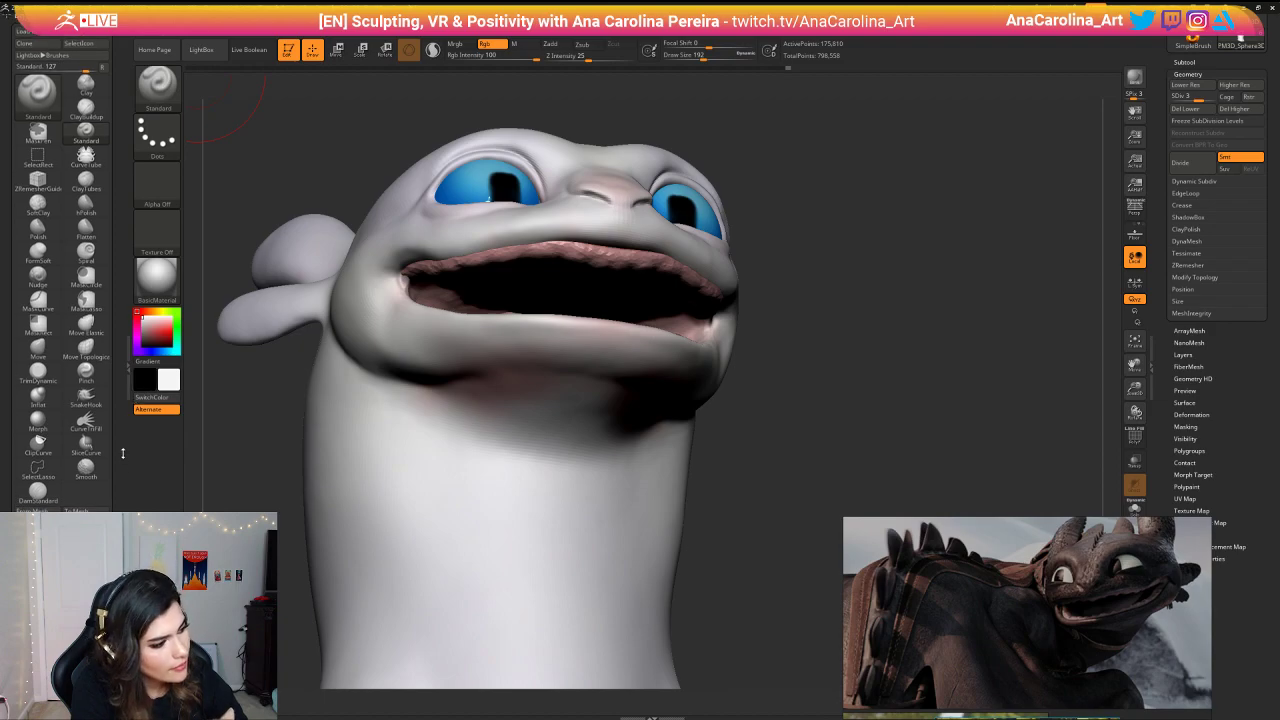
# Step: Turn on BackfaceMask in the brush's auto masking and clean up the paint under the jaw with white, using the Standard brush
pyautogui.scroll(-5, 74, 298)
pyautogui.click(43, 307)
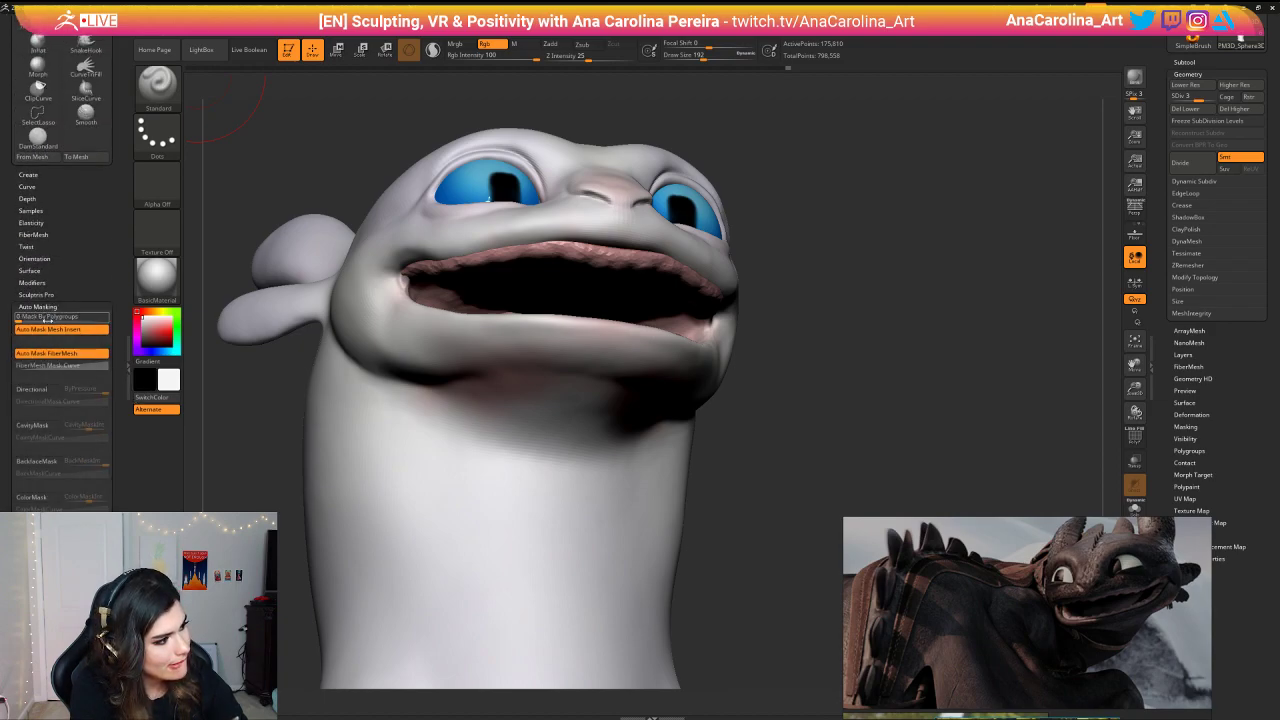
pyautogui.click(40, 461)
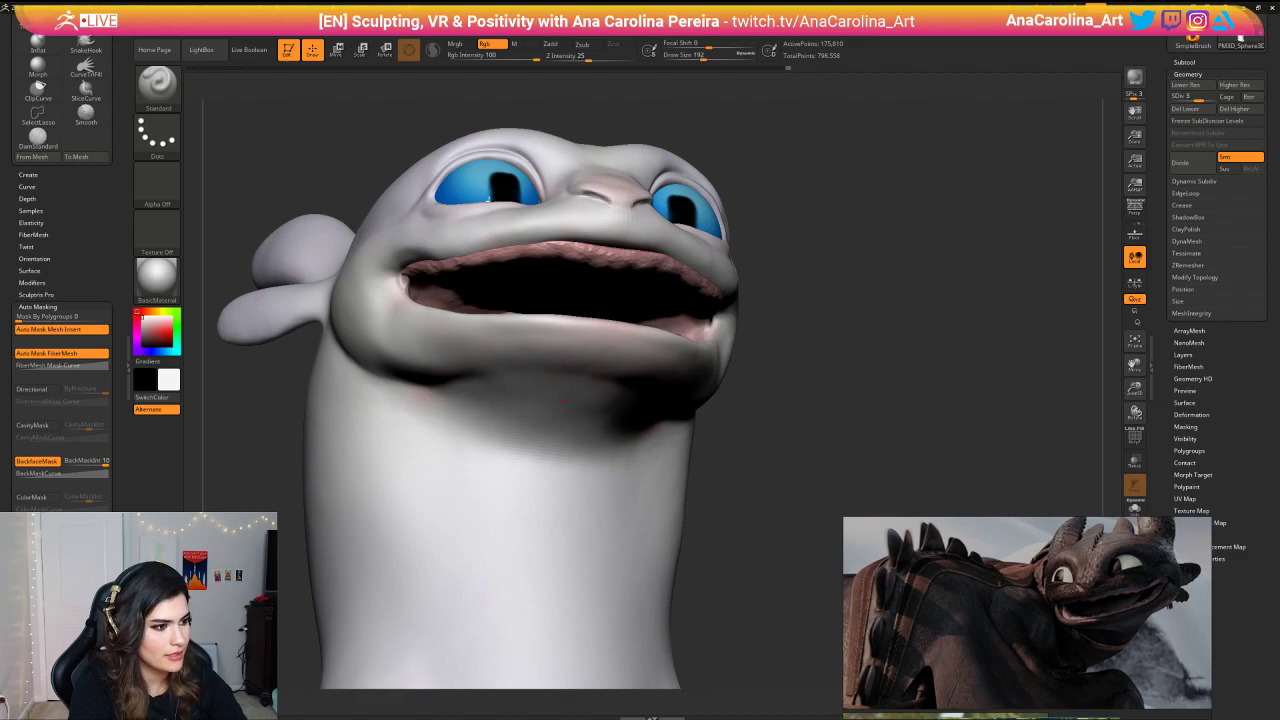
pyautogui.moveTo(720, 443); pyautogui.dragTo(586, 327)
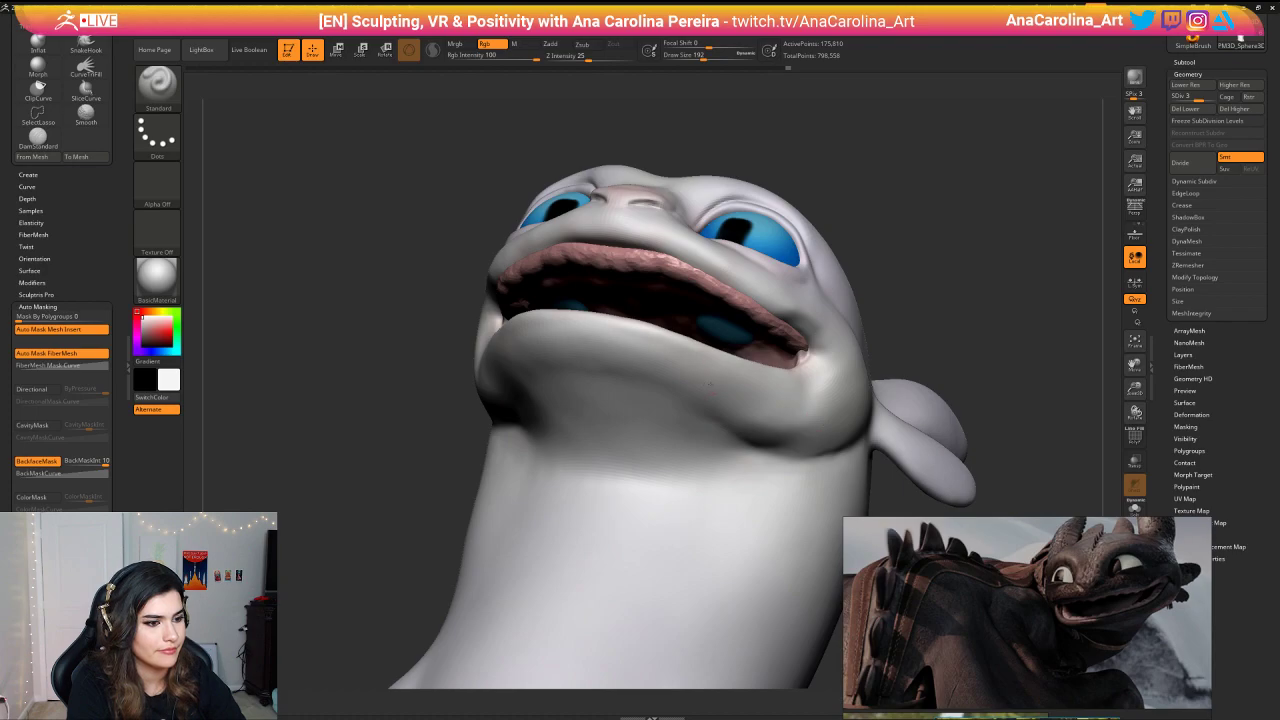
pyautogui.moveTo(711, 384); pyautogui.dragTo(890, 420, button='right')
pyautogui.keyDown('ctrl'); pyautogui.moveTo(890, 420); pyautogui.dragTo(822, 293, button='right'); pyautogui.keyUp('ctrl')
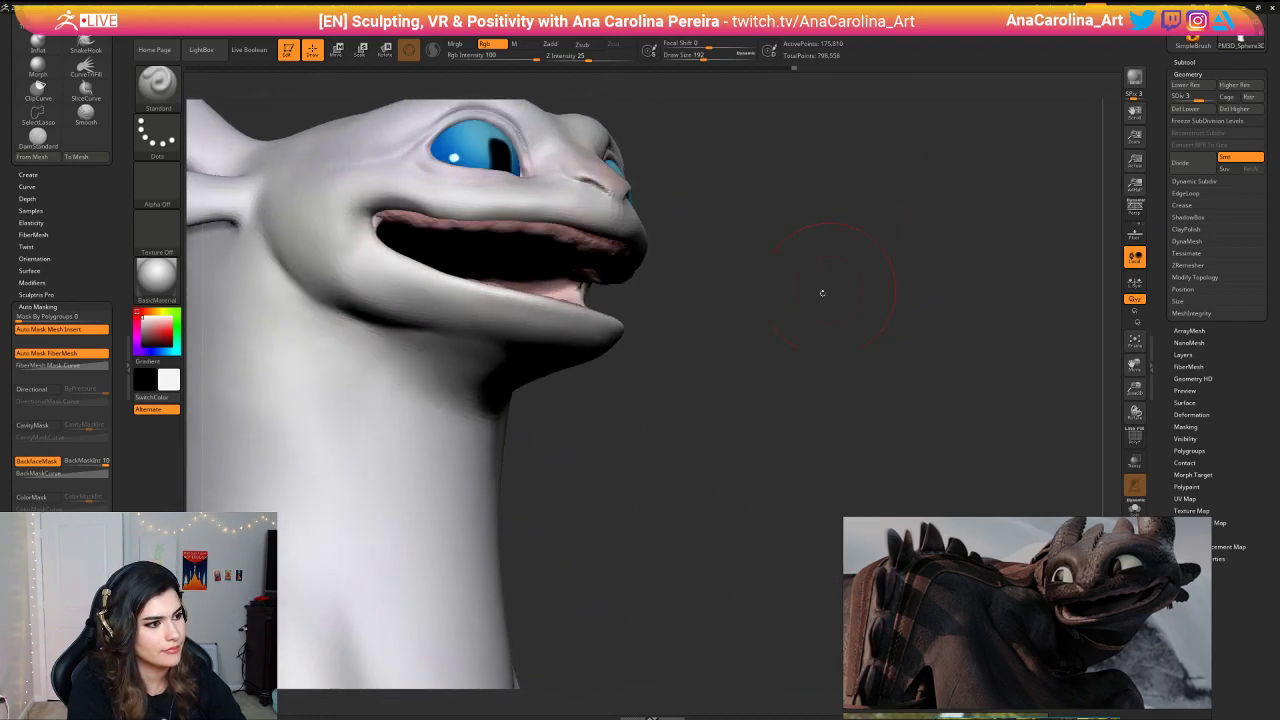
pyautogui.moveTo(822, 292); pyautogui.dragTo(541, 306)
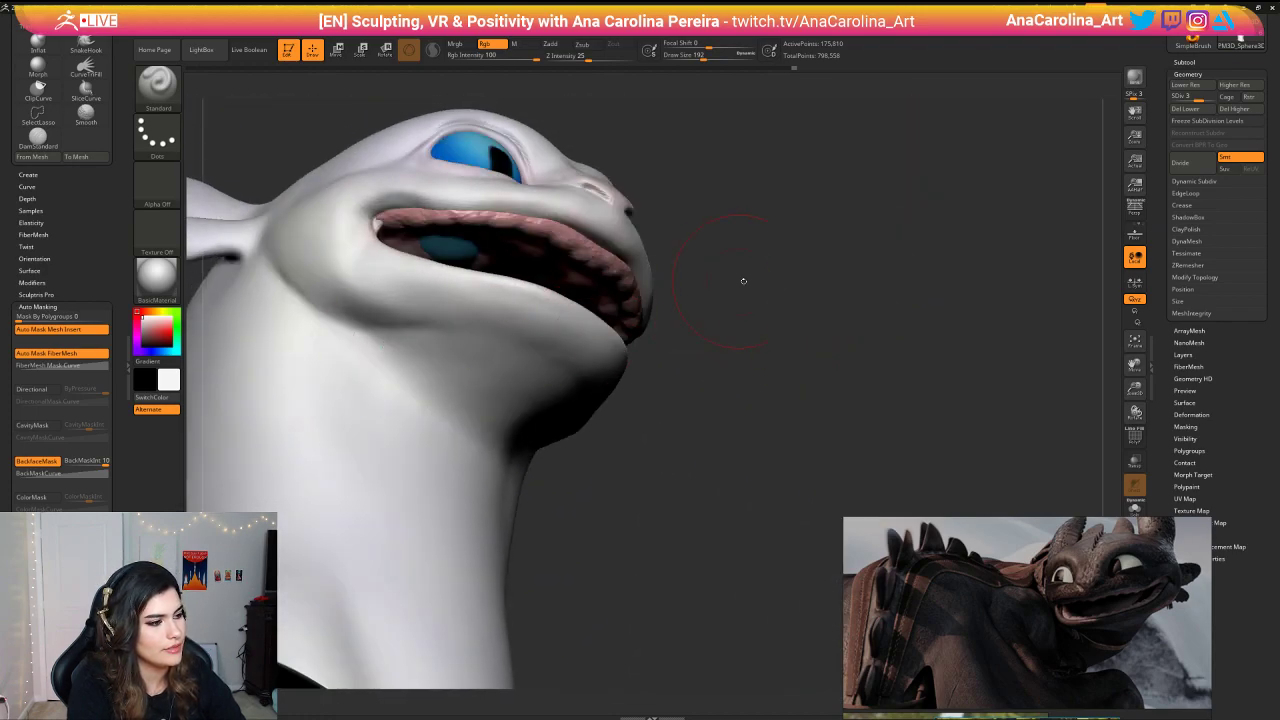
pyautogui.moveTo(743, 281); pyautogui.dragTo(677, 297)
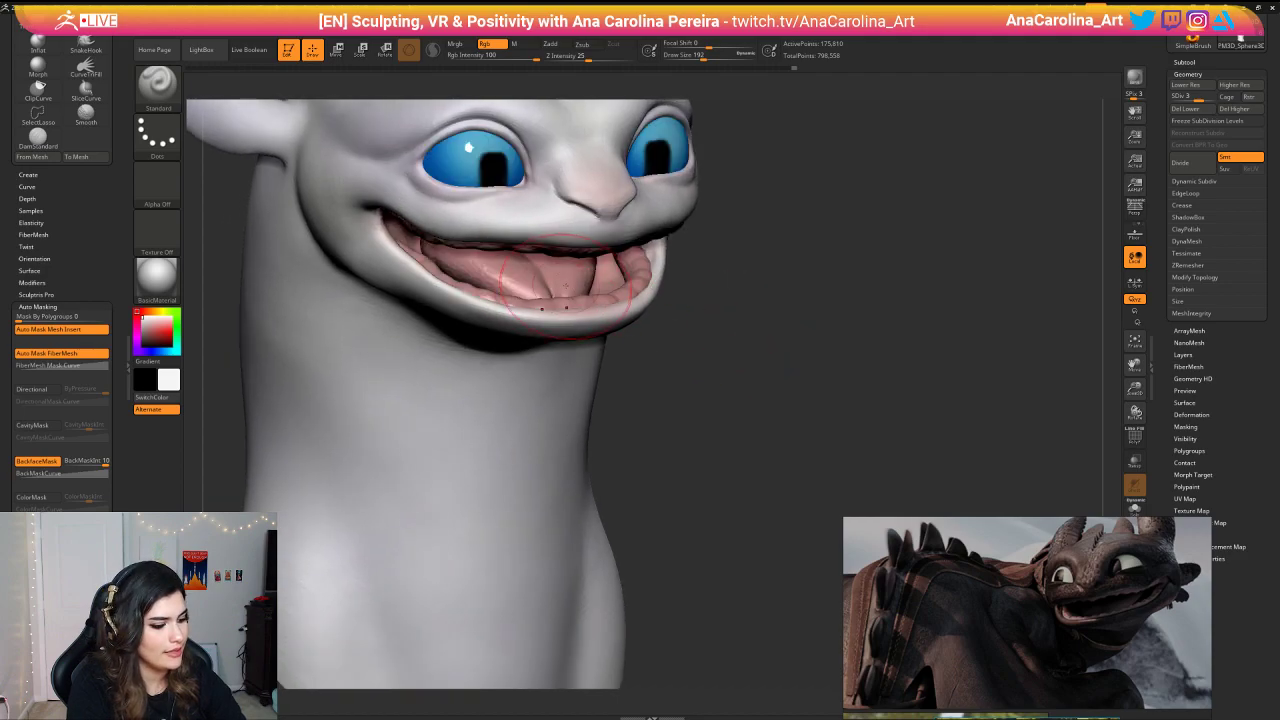
# Step: Sample the pink of the gums and touch up the inner edge of the lower lip with the Standard brush
pyautogui.press('c')
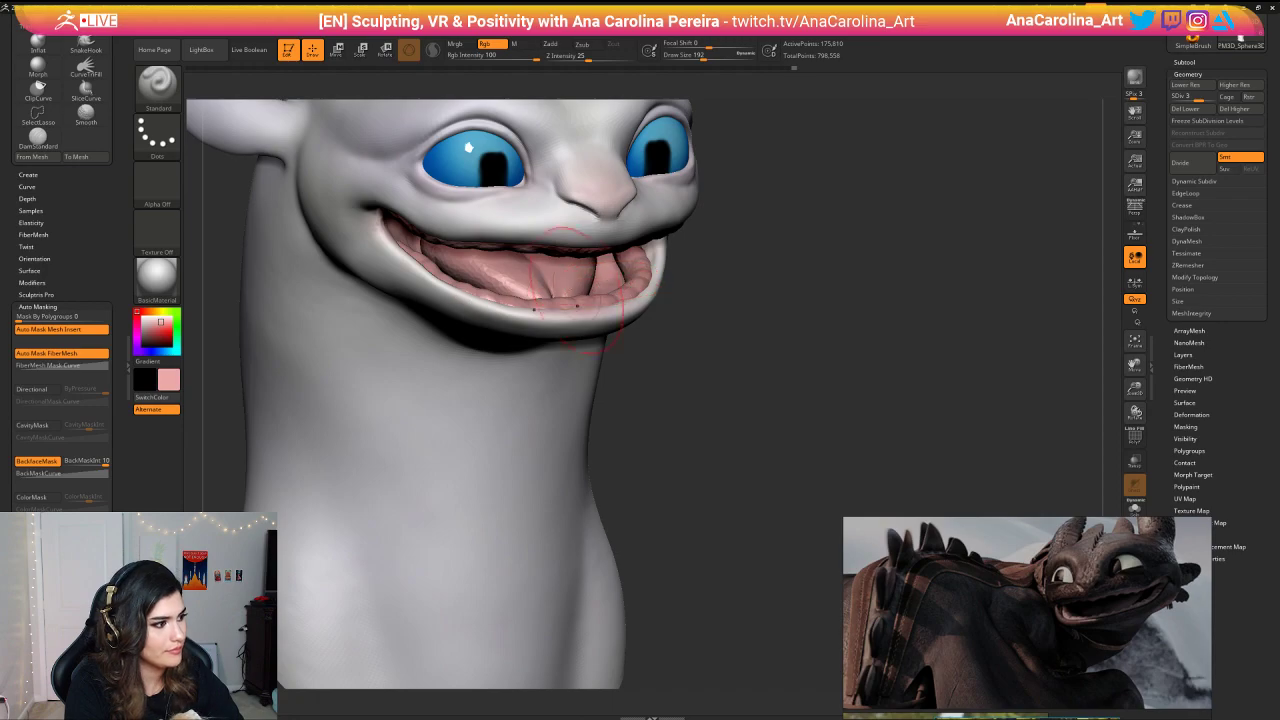
pyautogui.moveTo(642, 368); pyautogui.dragTo(610, 362)
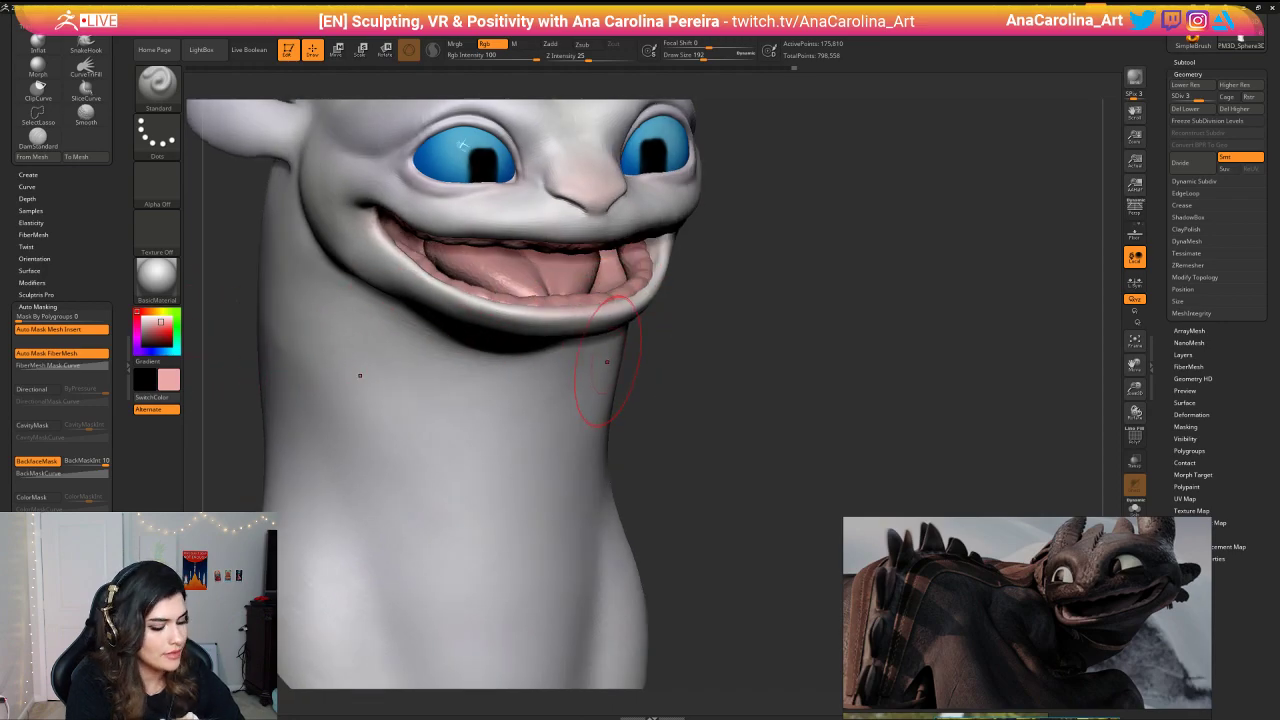
pyautogui.press('b')
pyautogui.click(620, 330)
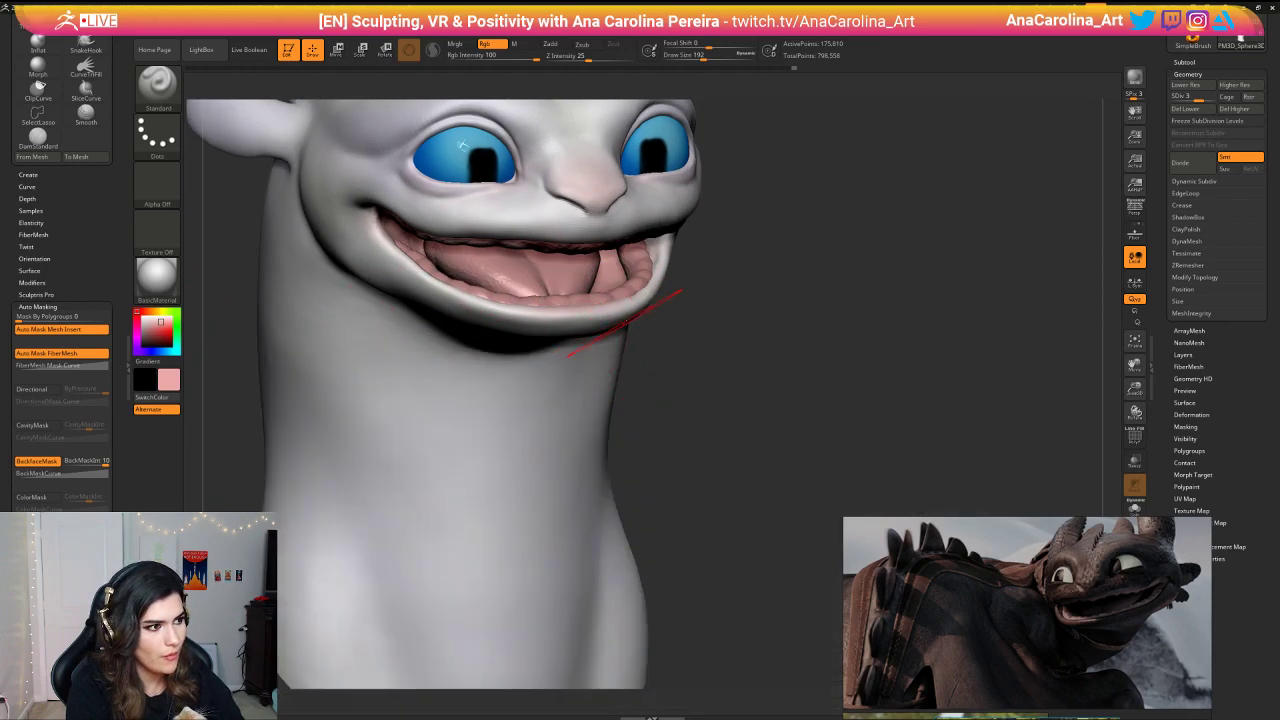
pyautogui.press('b')
pyautogui.click(652, 328)
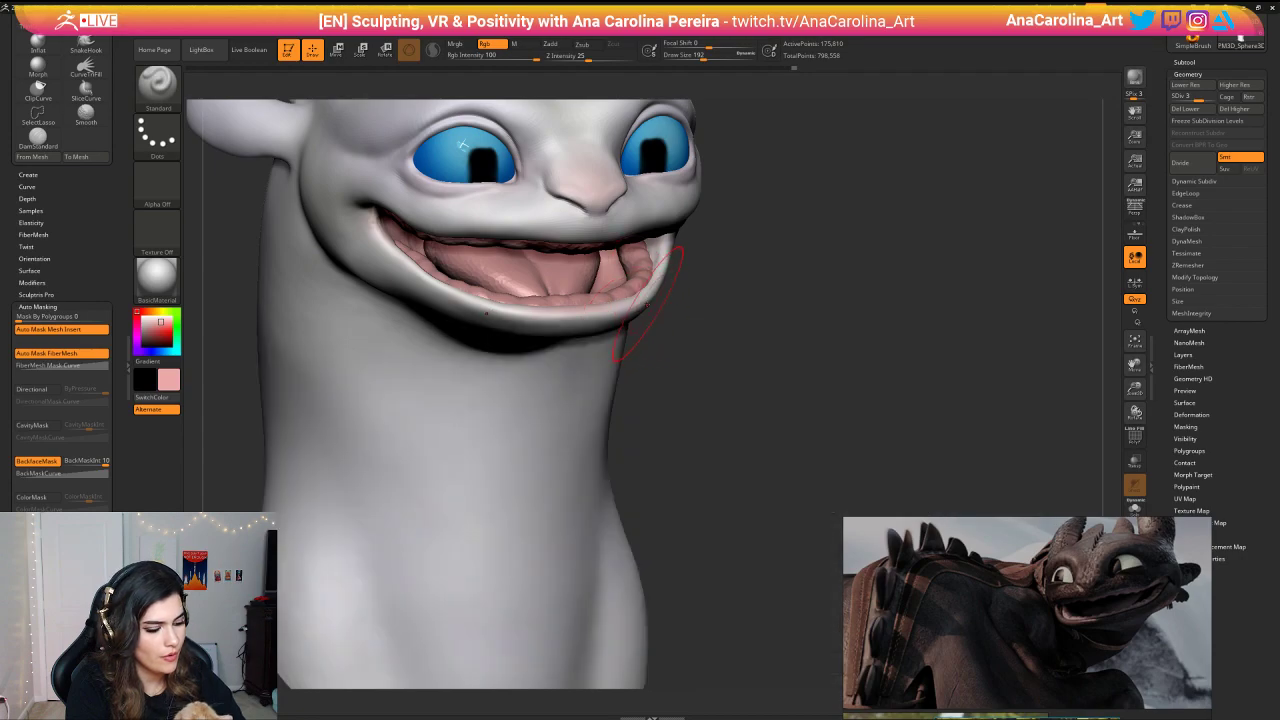
pyautogui.moveTo(760, 345); pyautogui.dragTo(660, 340)
pyautogui.moveTo(840, 345)
pyautogui.keyDown('shift'); pyautogui.mouseDown()
pyautogui.moveTo(886, 332)
pyautogui.moveTo(888, 420)
pyautogui.mouseUp(); pyautogui.keyUp('shift')
pyautogui.keyDown('alt'); pyautogui.moveTo(880, 330); pyautogui.dragTo(880, 500); pyautogui.keyUp('alt')
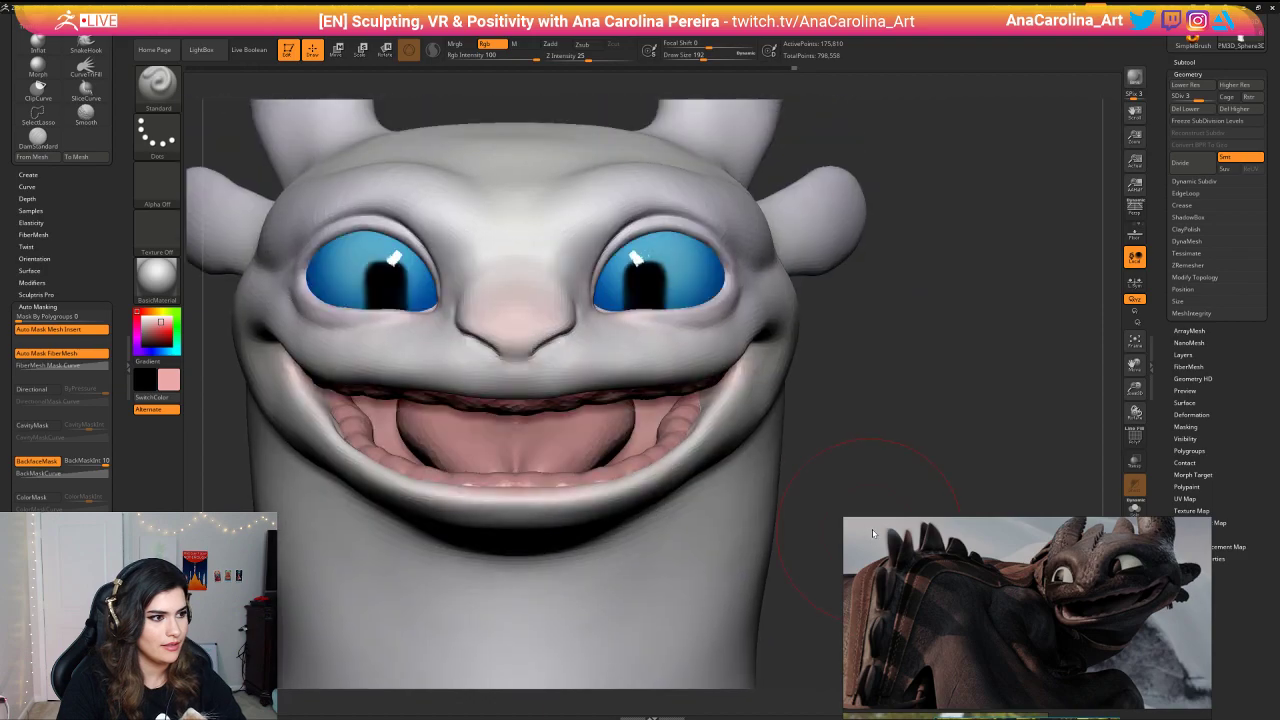
# Step: Refine and smooth the brow area between the eyes with the ClayBuildup brush, with the draw size raised to 104
pyautogui.press('space')
pyautogui.moveTo(588, 293)
pyautogui.mouseDown()
pyautogui.moveTo(573, 293)
pyautogui.moveTo(610, 286)
pyautogui.mouseUp()
pyautogui.press('s')
pyautogui.press('shift')
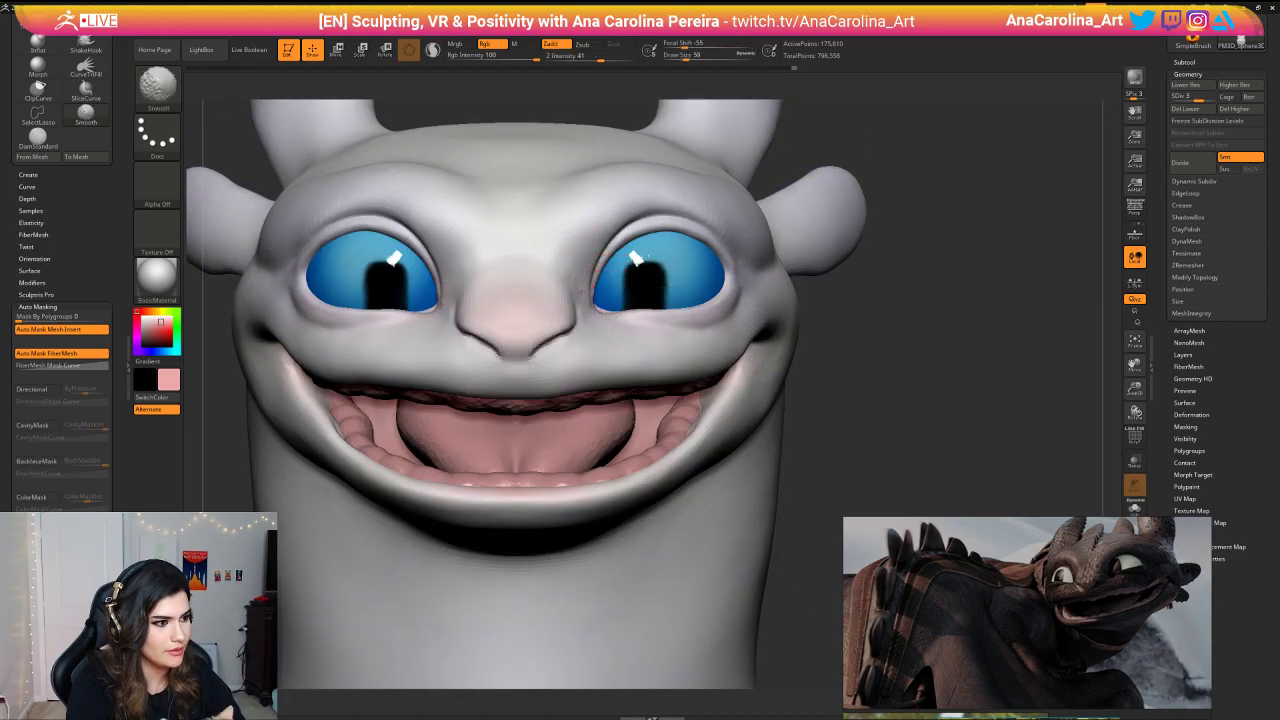
pyautogui.press('b')
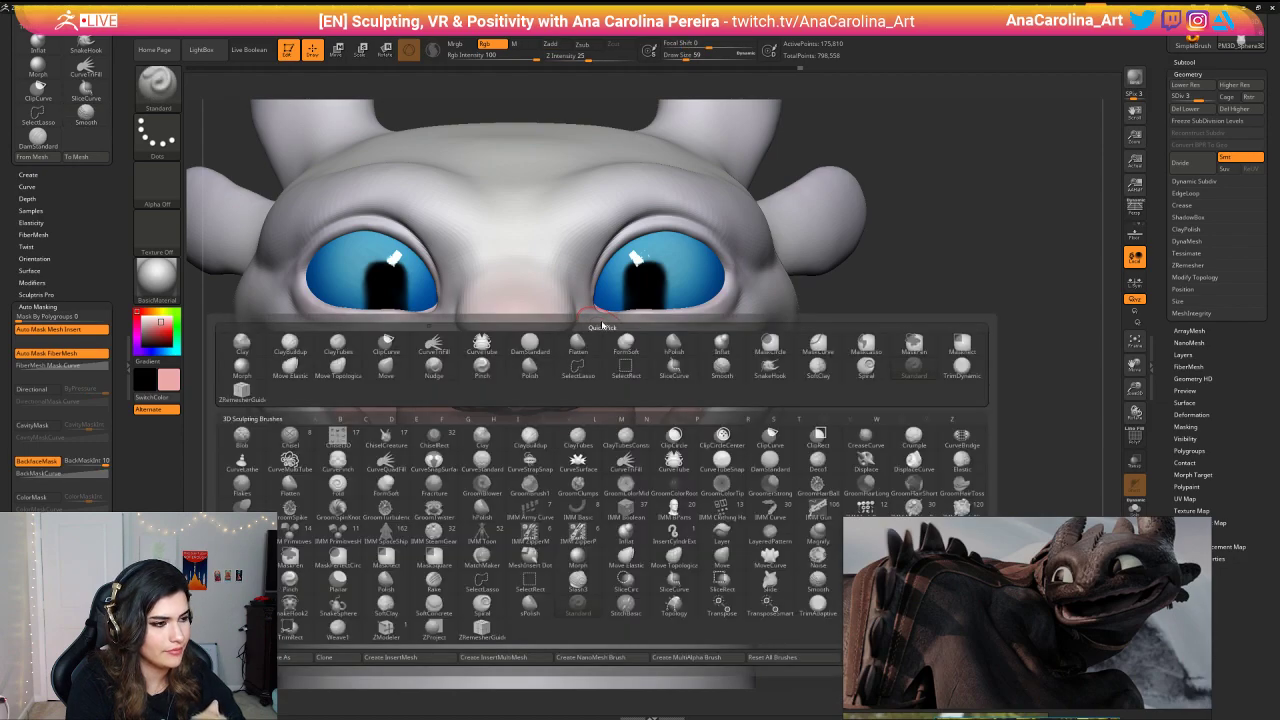
pyautogui.press('c')
pyautogui.press('b')
pyautogui.keyDown('shift'); pyautogui.moveTo(571, 264); pyautogui.dragTo(575, 282); pyautogui.keyUp('shift')
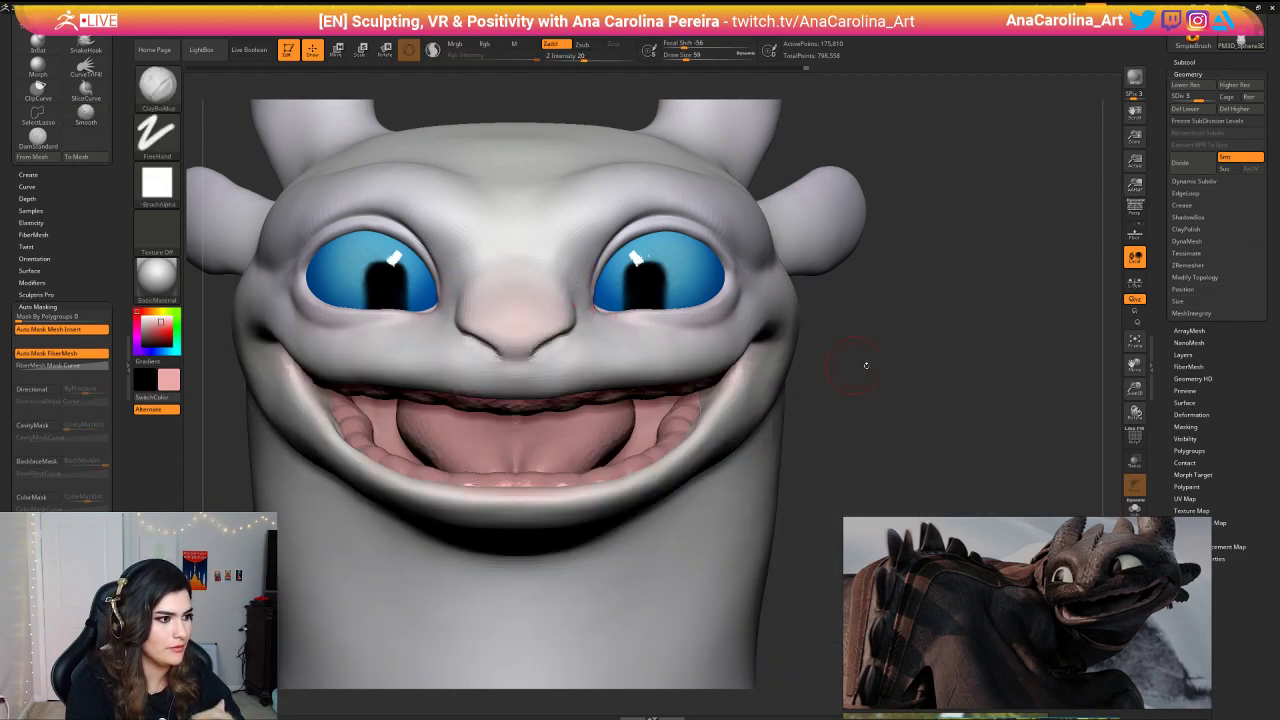
pyautogui.moveTo(866, 364)
pyautogui.keyDown('alt'); pyautogui.mouseDown()
pyautogui.moveTo(860, 333)
pyautogui.moveTo(910, 330)
pyautogui.mouseUp(); pyautogui.keyUp('alt')
pyautogui.keyDown('alt'); pyautogui.moveTo(829, 322); pyautogui.dragTo(854, 354); pyautogui.keyUp('alt')
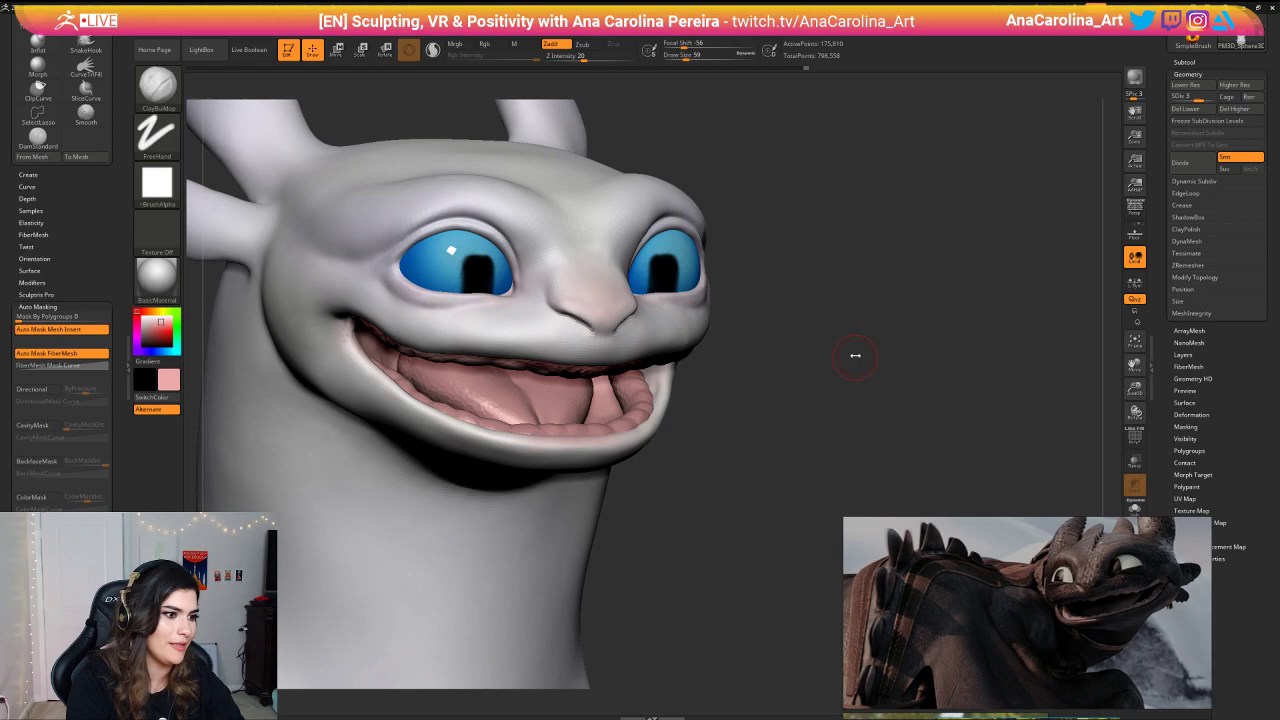
pyautogui.press('shift')
pyautogui.press('shift')
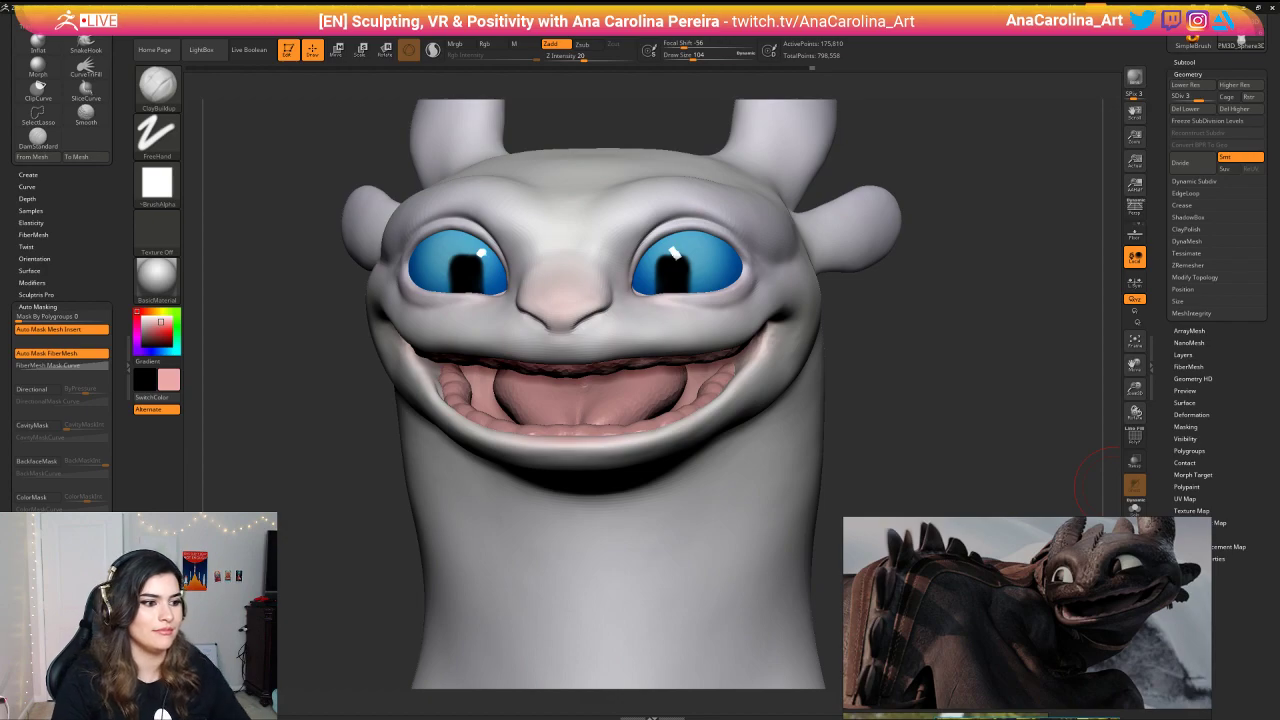
# Step: Define the brow crease at the temple behind the eye with the DamStandard brush at draw size 104, and smooth the area
pyautogui.moveTo(891, 317)
pyautogui.mouseDown()
pyautogui.moveTo(971, 329)
pyautogui.moveTo(937, 286)
pyautogui.moveTo(978, 316)
pyautogui.moveTo(971, 306)
pyautogui.mouseUp()
pyautogui.press('b')
pyautogui.press('d')
pyautogui.press('s')
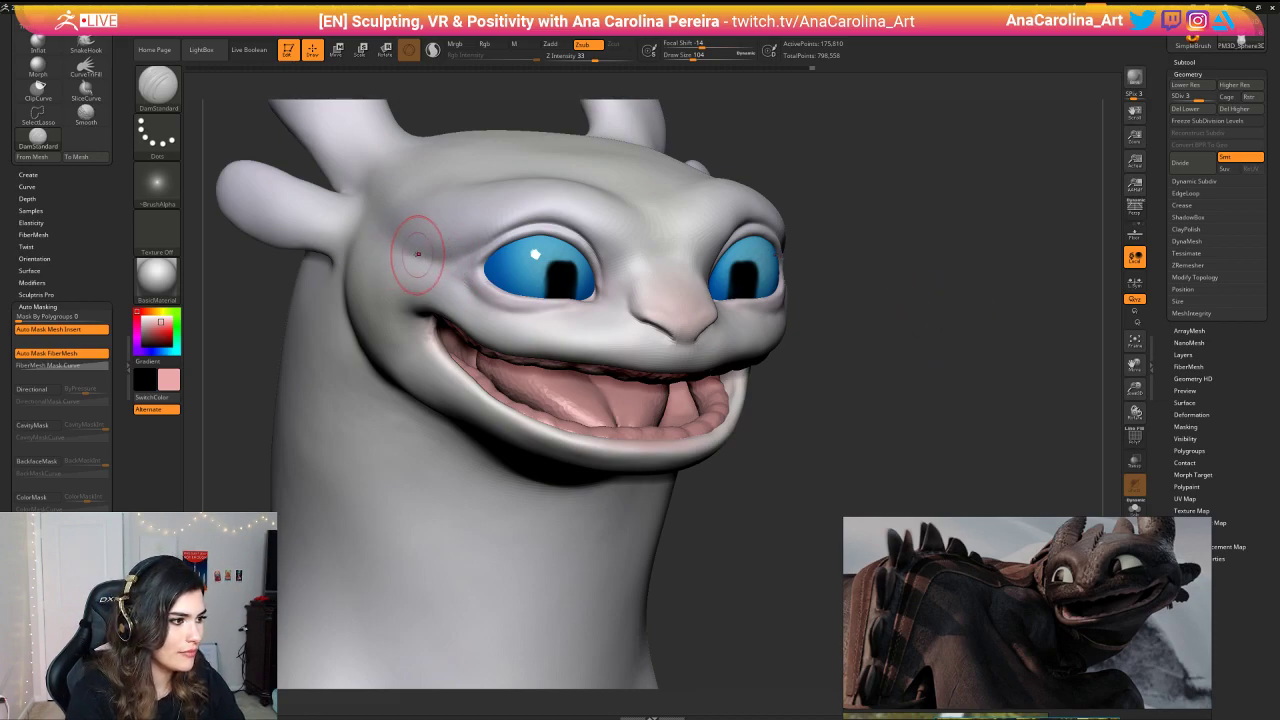
pyautogui.press('ctrl')
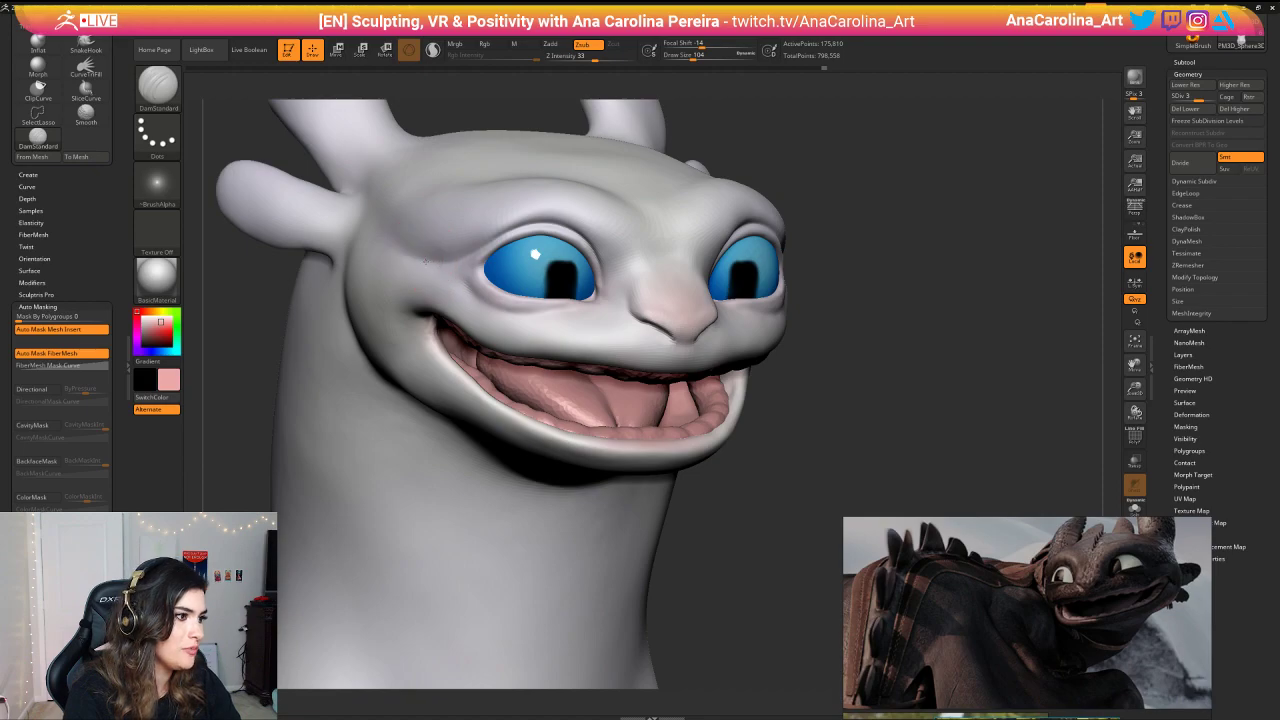
pyautogui.press('shift')
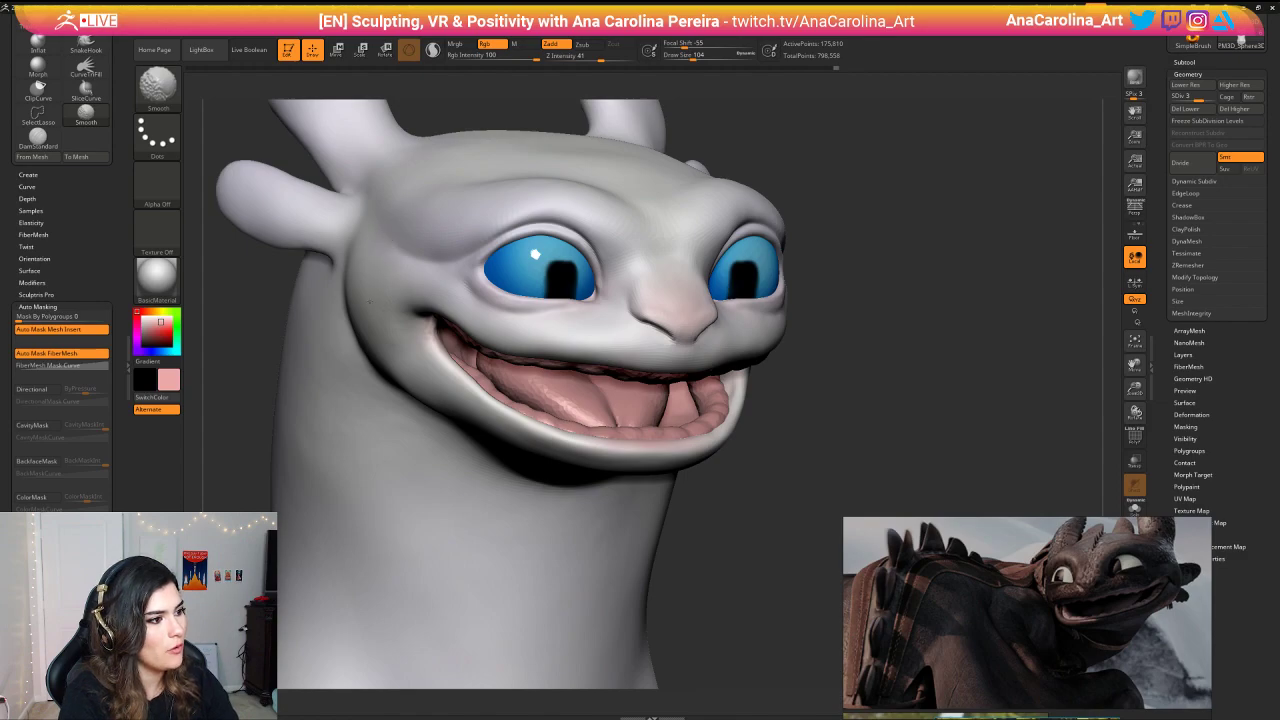
pyautogui.moveTo(1040, 362)
pyautogui.mouseDown()
pyautogui.moveTo(903, 371)
pyautogui.moveTo(914, 349)
pyautogui.moveTo(905, 415)
pyautogui.mouseUp()
pyautogui.keyDown('shift'); pyautogui.moveTo(722, 196); pyautogui.dragTo(735, 222); pyautogui.keyUp('shift')
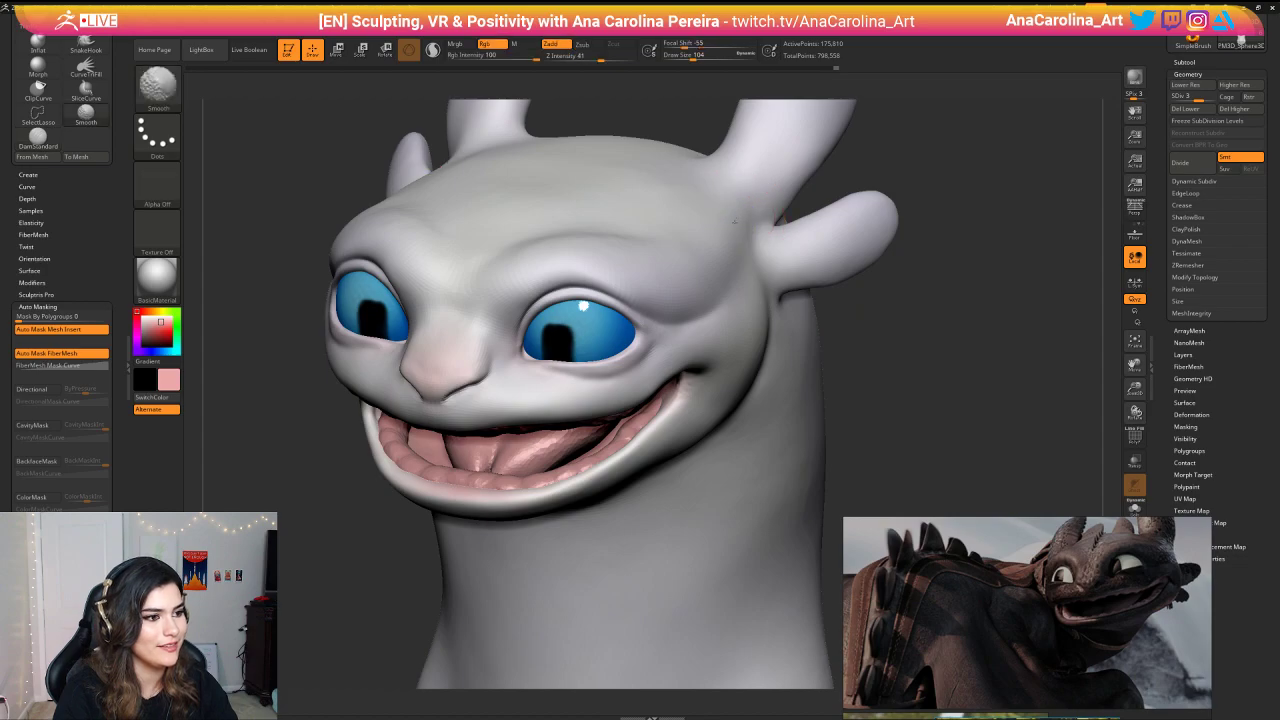
pyautogui.moveTo(872, 355)
pyautogui.mouseDown()
pyautogui.moveTo(880, 362)
pyautogui.moveTo(900, 323)
pyautogui.moveTo(915, 403)
pyautogui.moveTo(895, 372)
pyautogui.mouseUp()
# Step: Sharpen the crease at the corner of the mouth with a smaller DamStandard brush and soften it with smoothing
pyautogui.press('space')
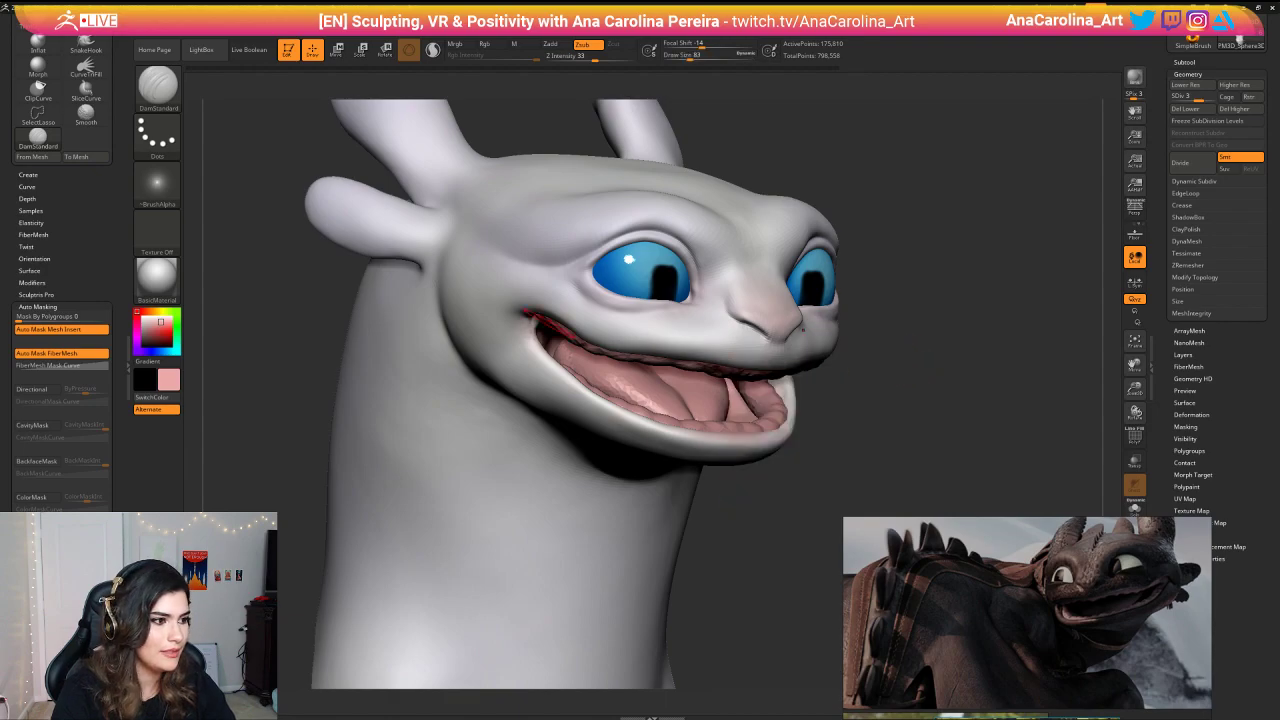
pyautogui.moveTo(514, 328); pyautogui.dragTo(534, 318)
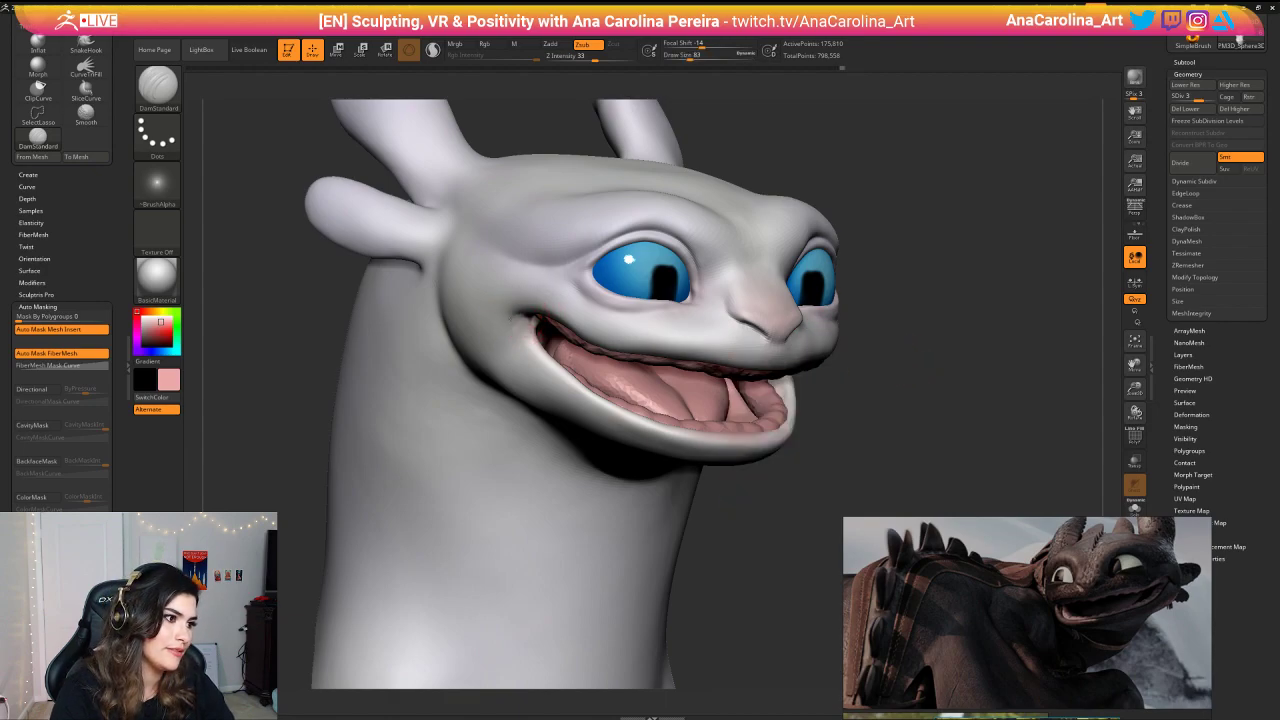
pyautogui.press('shift')
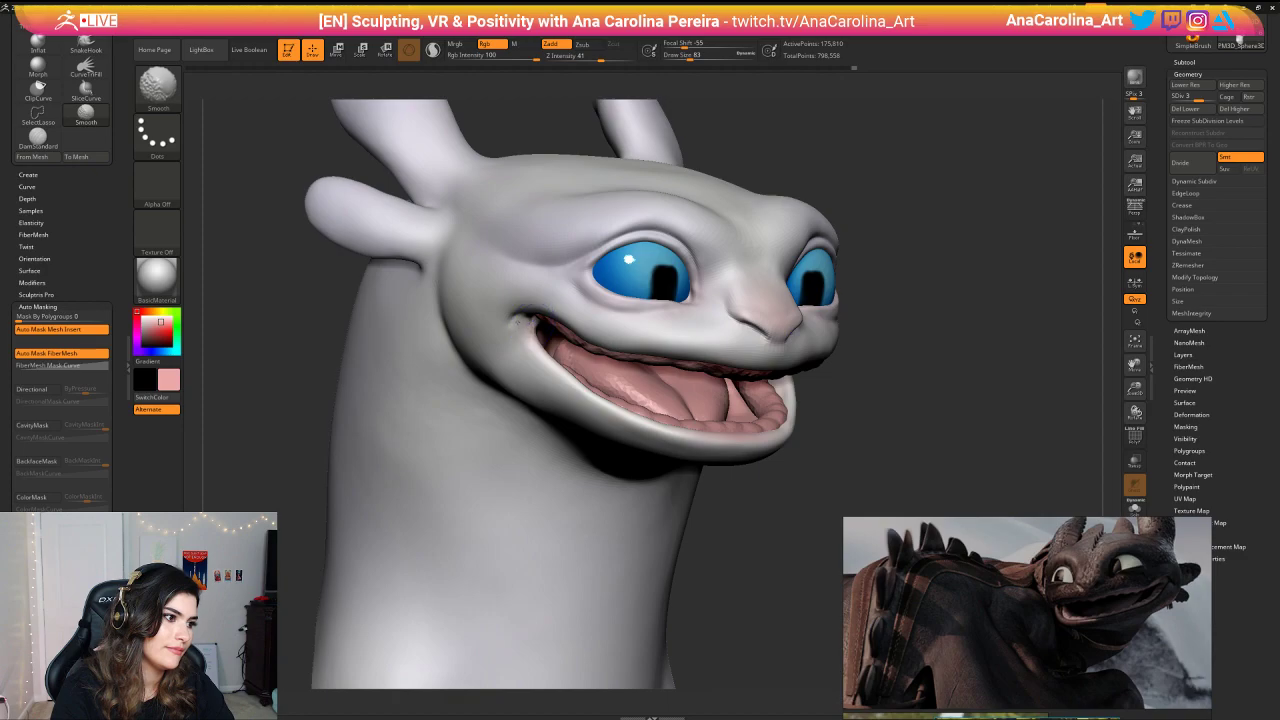
pyautogui.press('f')
pyautogui.moveTo(920, 338)
pyautogui.mouseDown()
pyautogui.moveTo(851, 334)
pyautogui.moveTo(876, 385)
pyautogui.moveTo(919, 392)
pyautogui.mouseUp()
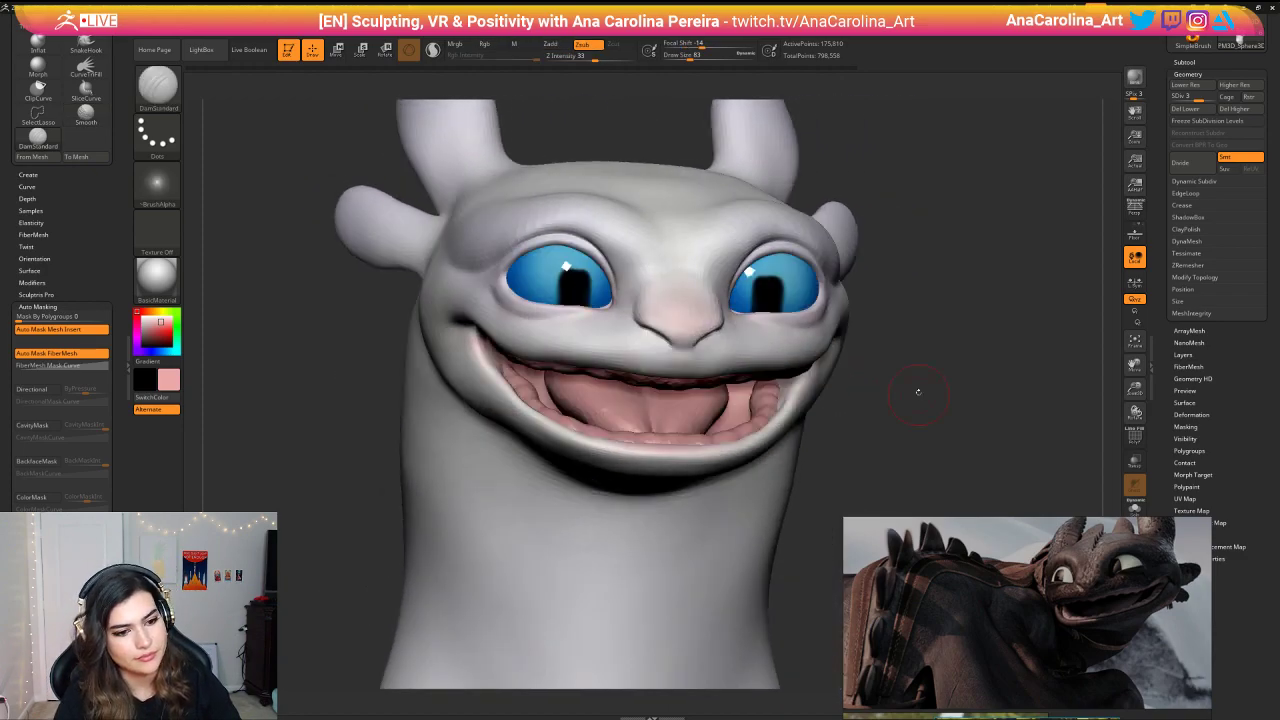
# Step: Bring up the close-up of the white dragon's eye and brow scales on the reference board
pyautogui.scroll(-10, 1120, 698)
pyautogui.moveTo(1120, 698); pyautogui.dragTo(1098, 562, button='middle')
pyautogui.scroll(10, 1096, 557)
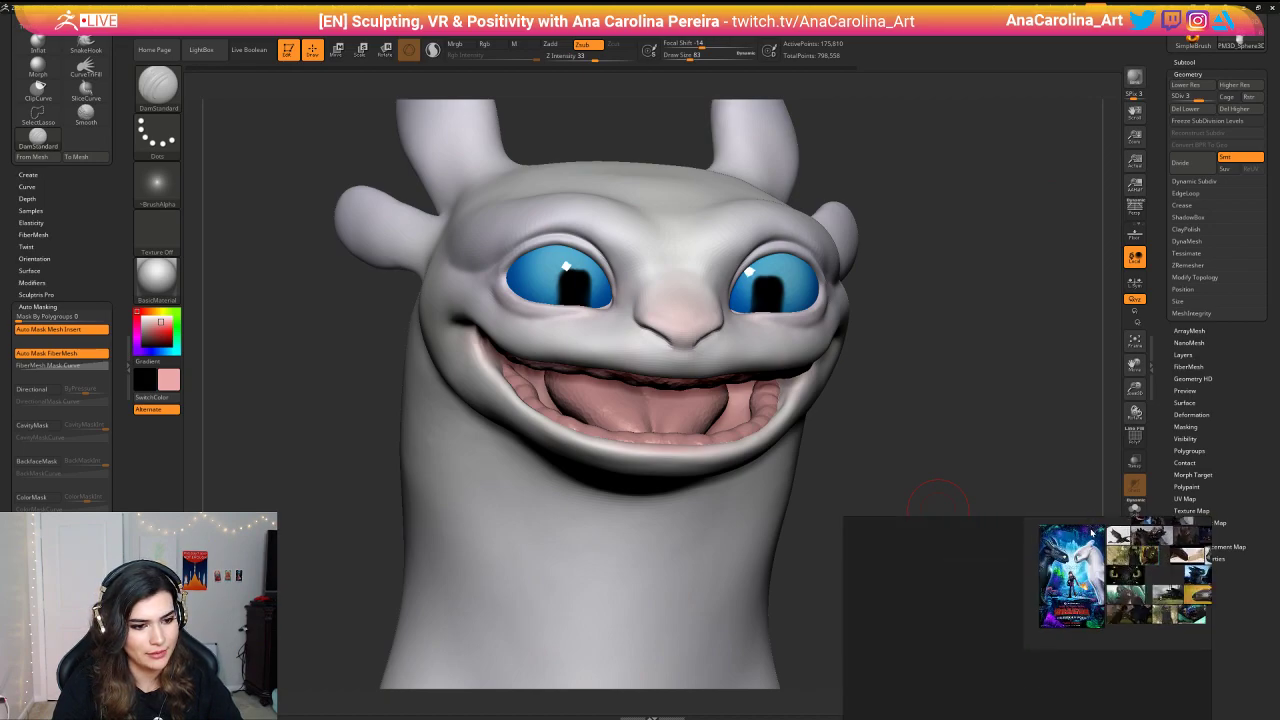
pyautogui.scroll(5, 1096, 557)
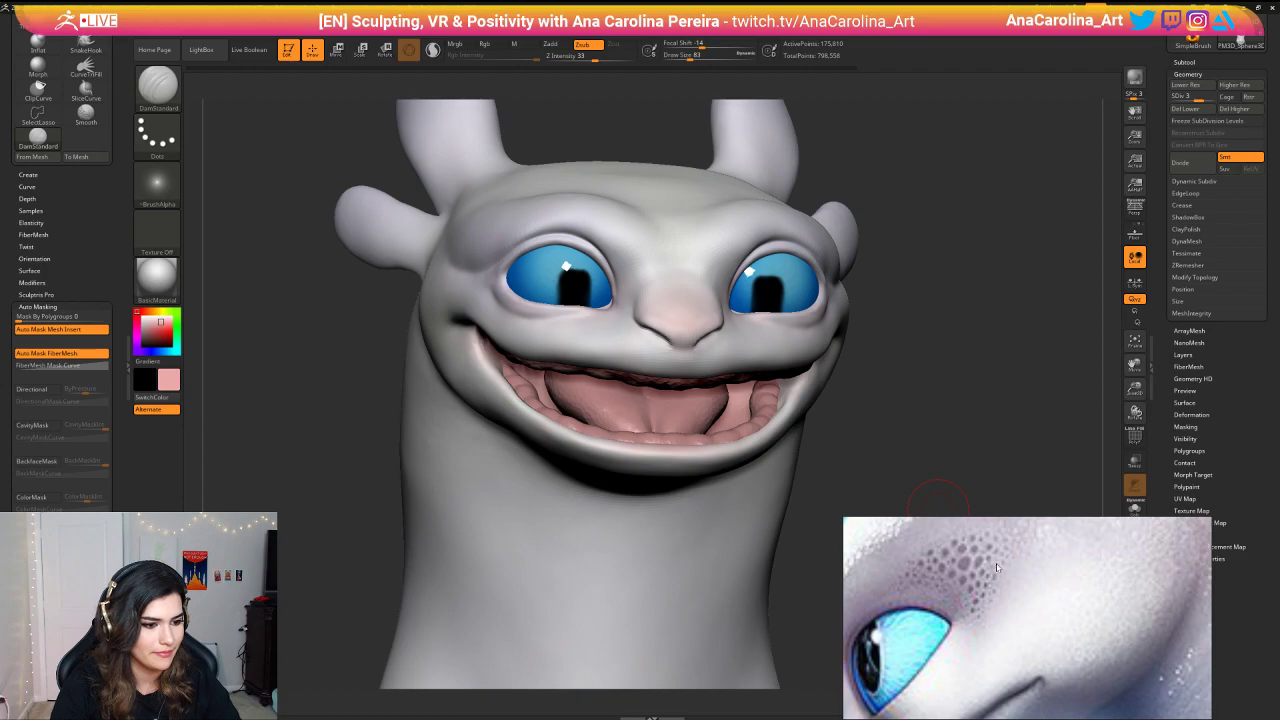
pyautogui.scroll(-2, 999, 568)
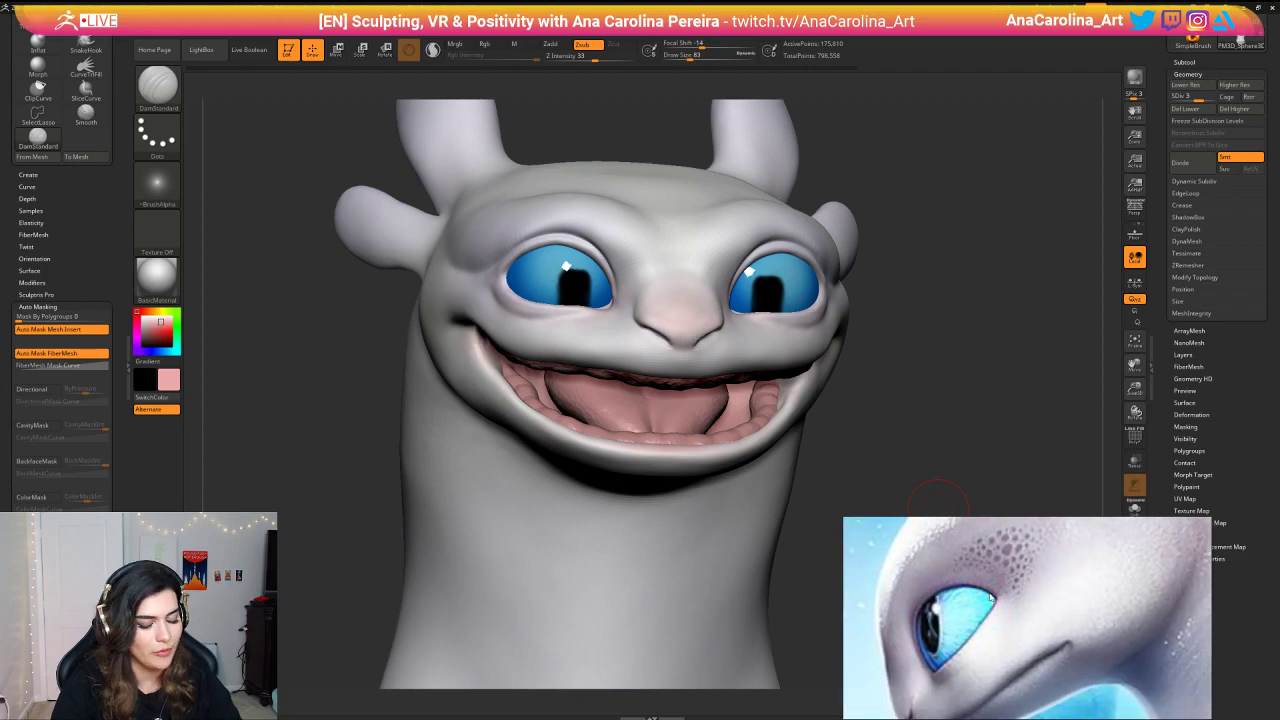
# Step: Compare the other side of the head with the reference board, bringing up the close-up of the smiling dark dragon
pyautogui.moveTo(926, 471); pyautogui.dragTo(905, 405)
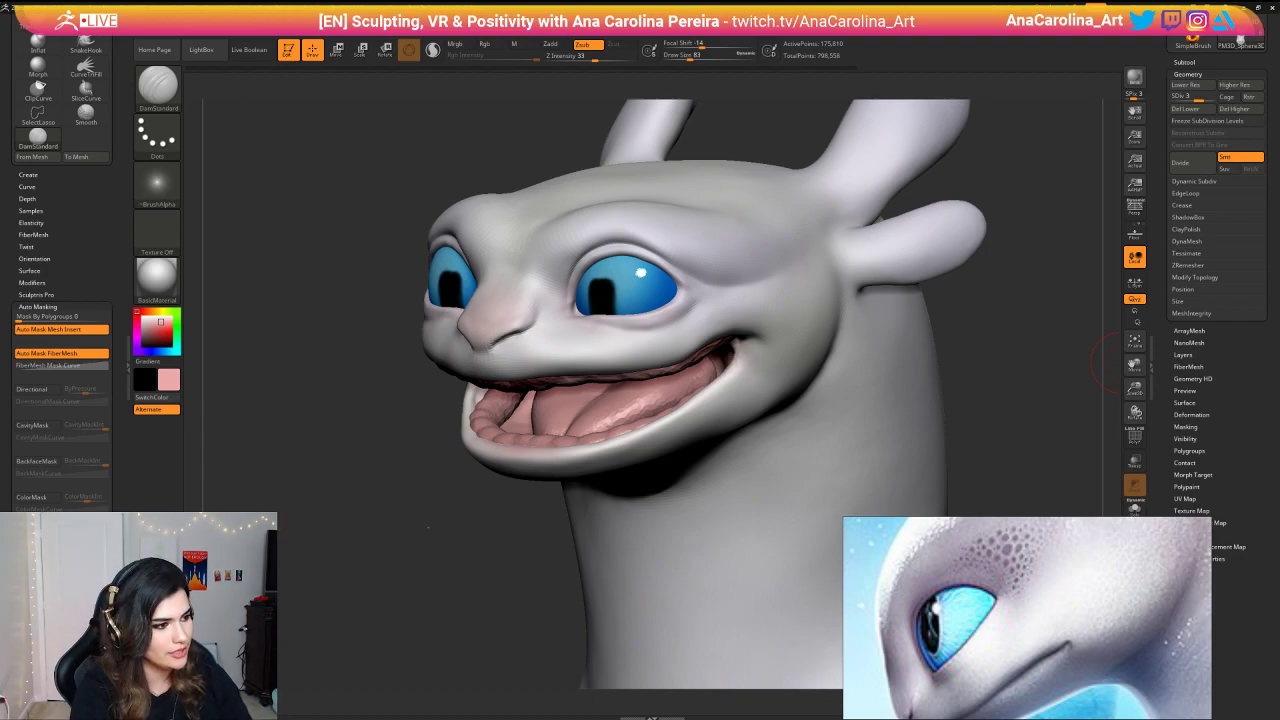
pyautogui.moveTo(392, 443); pyautogui.dragTo(454, 460)
pyautogui.moveTo(448, 405)
pyautogui.mouseDown()
pyautogui.moveTo(422, 382)
pyautogui.moveTo(436, 406)
pyautogui.mouseUp()
pyautogui.press('space')
pyautogui.moveTo(462, 359)
pyautogui.mouseDown()
pyautogui.moveTo(392, 388)
pyautogui.moveTo(397, 409)
pyautogui.mouseUp()
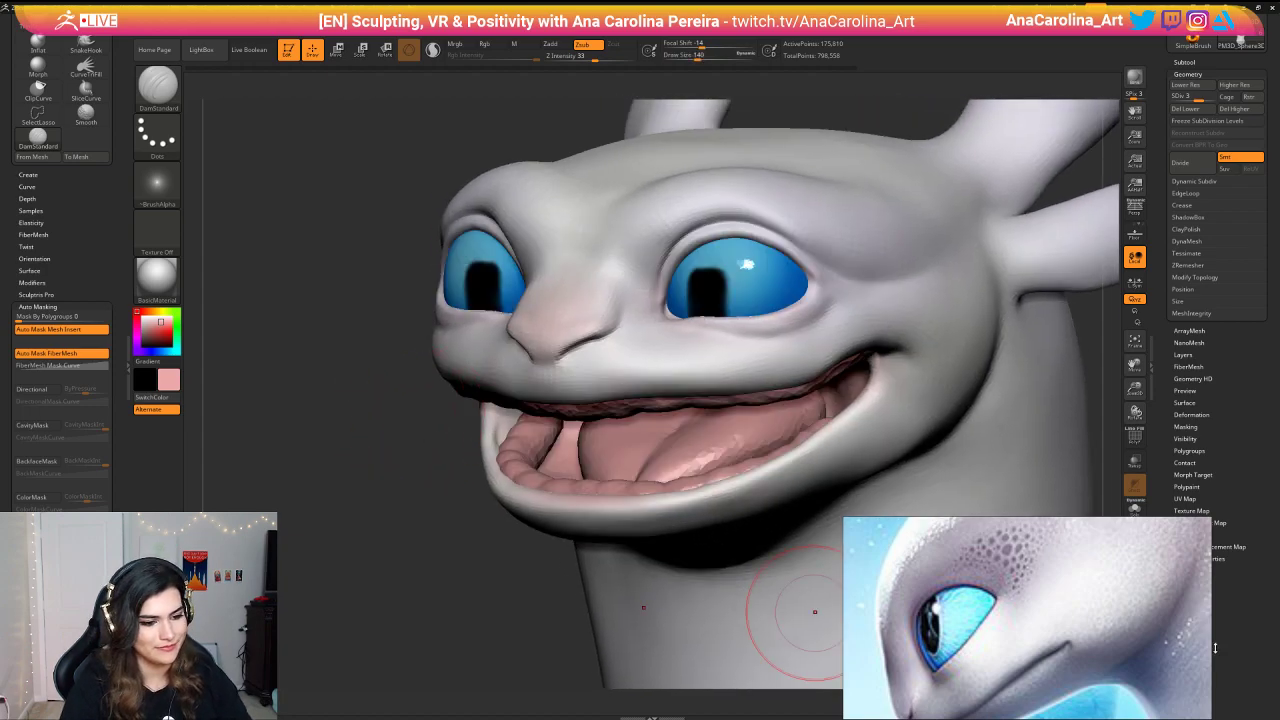
pyautogui.scroll(-8, 1150, 590)
pyautogui.moveTo(1150, 597); pyautogui.dragTo(903, 602, button='middle')
pyautogui.scroll(3, 1046, 555)
pyautogui.moveTo(1046, 550); pyautogui.dragTo(985, 633, button='middle')
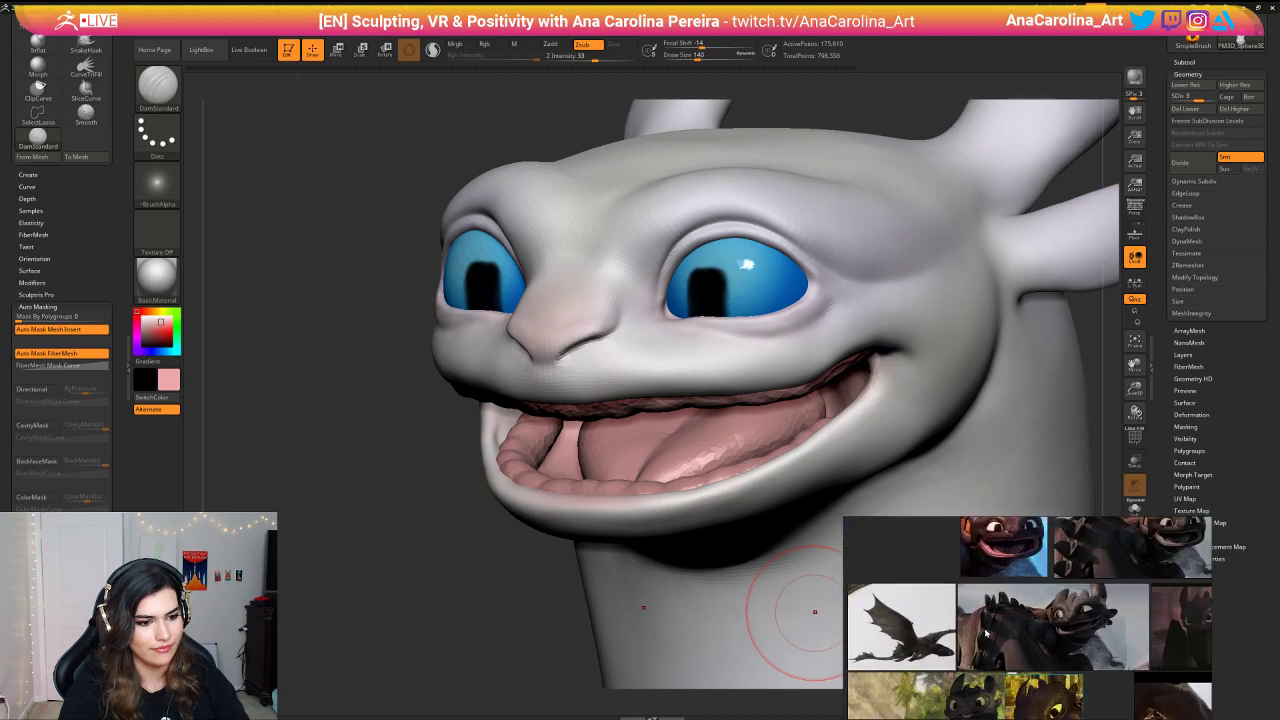
pyautogui.scroll(5, 985, 632)
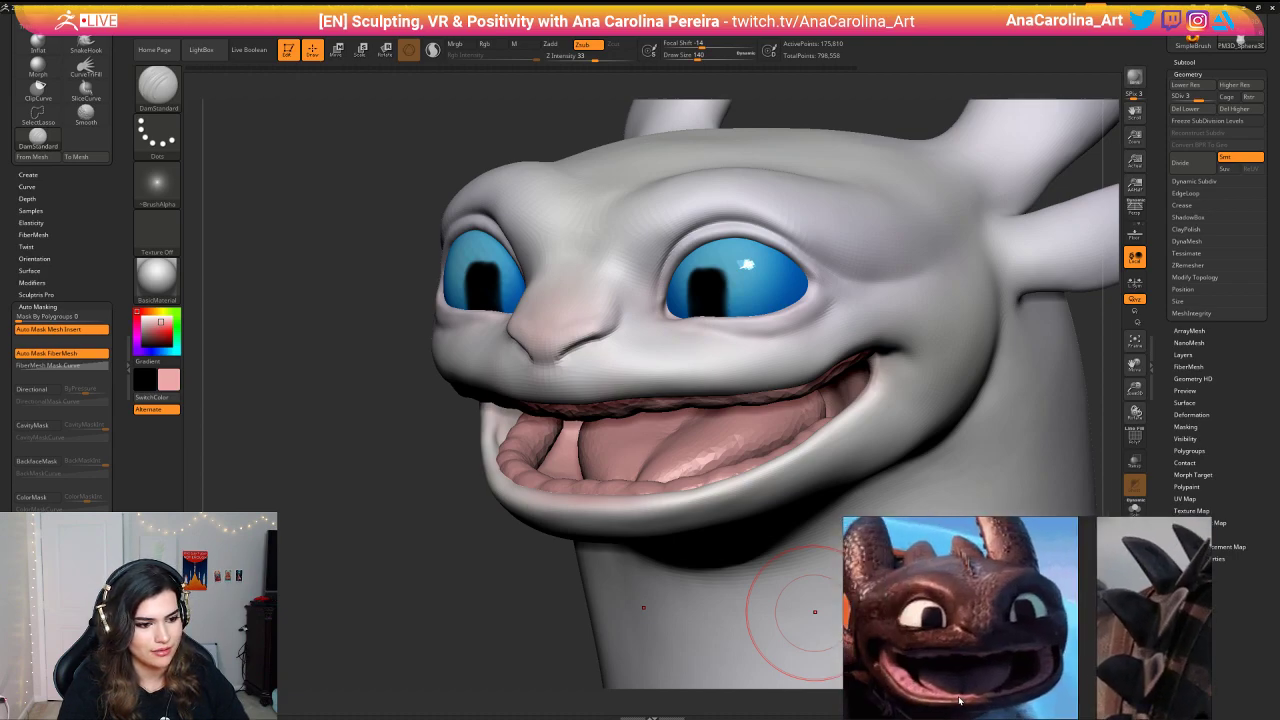
# Step: Build up the side of the muzzle below the eye with the ClayBuildup brush at draw size 120
pyautogui.moveTo(420, 475); pyautogui.dragTo(398, 468)
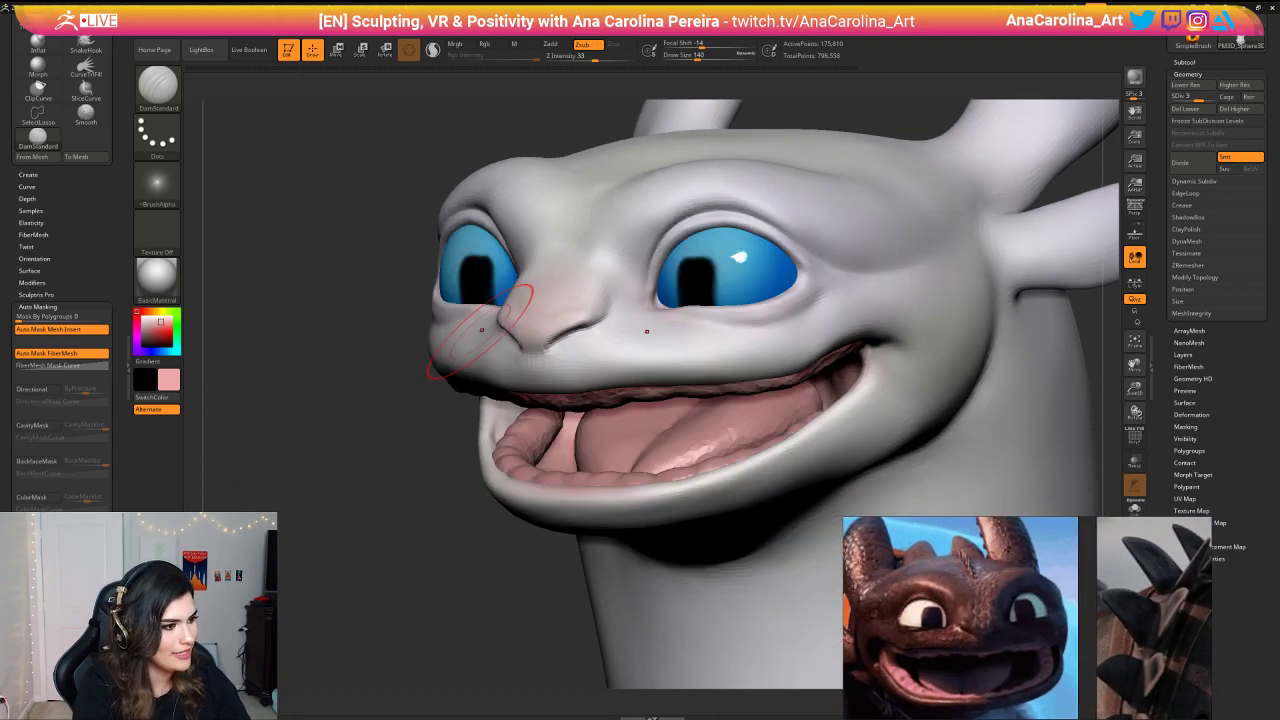
pyautogui.press('space')
pyautogui.moveTo(480, 364); pyautogui.dragTo(472, 364)
pyautogui.press('b')
pyautogui.press('c')
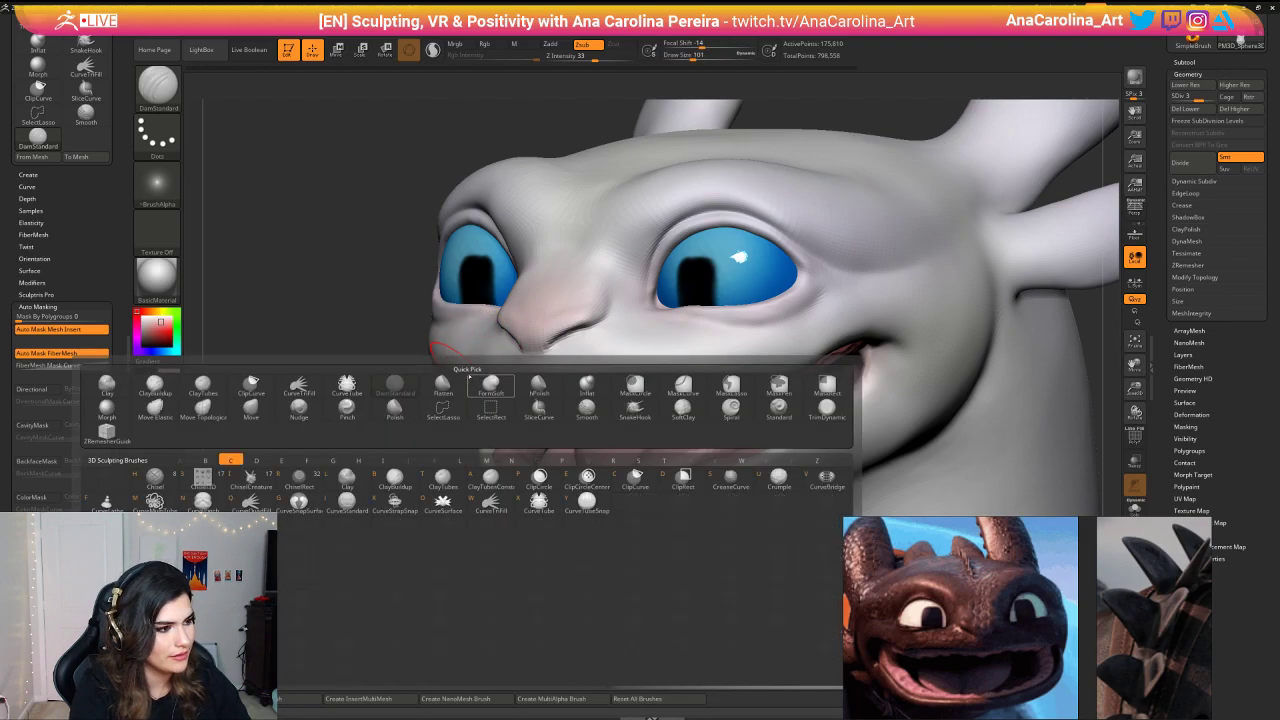
pyautogui.press('b')
pyautogui.press('space')
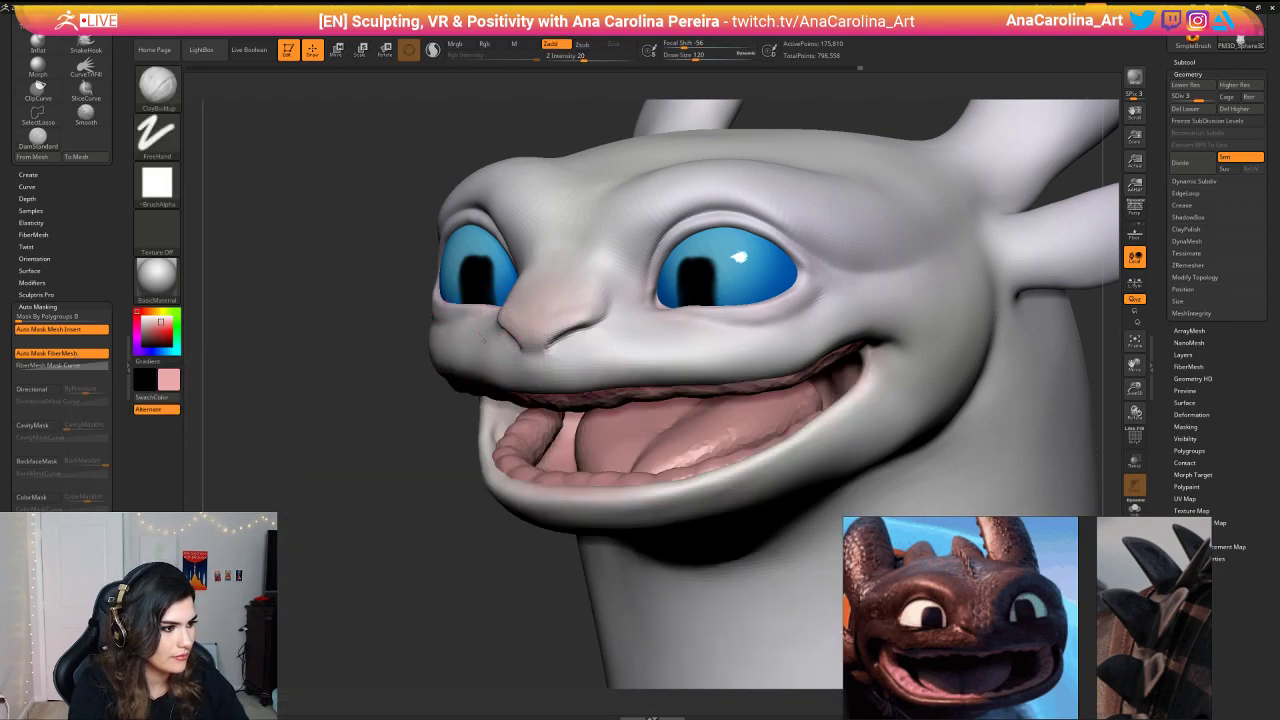
pyautogui.moveTo(398, 442); pyautogui.dragTo(450, 434)
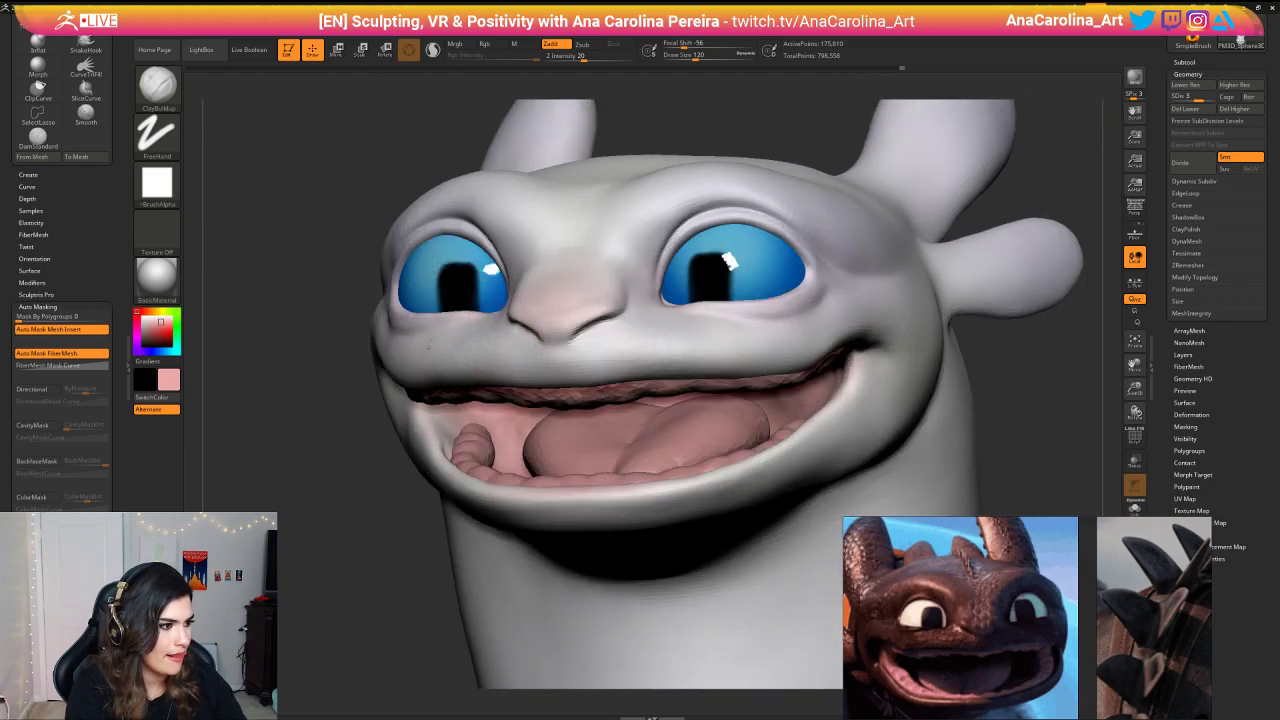
pyautogui.moveTo(350, 385)
pyautogui.mouseDown()
pyautogui.moveTo(727, 366)
pyautogui.moveTo(657, 363)
pyautogui.mouseUp()
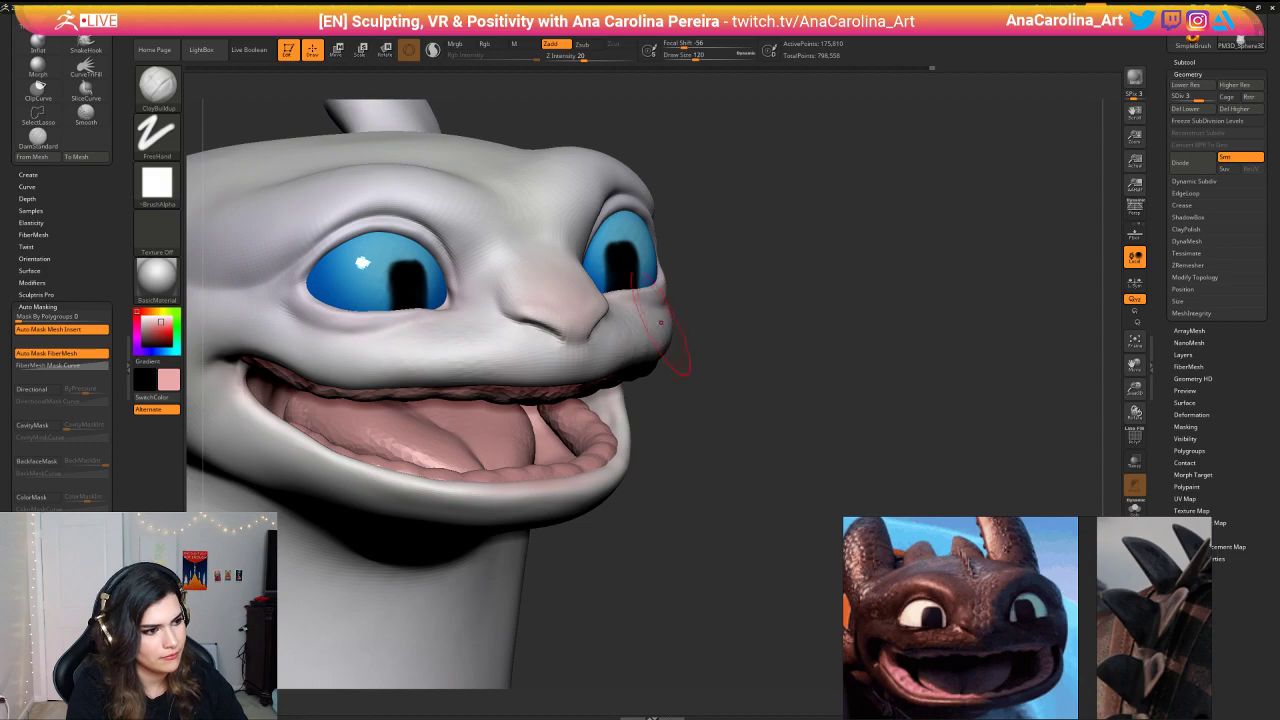
# Step: Smooth the muzzle surface below the eye and check the head from the front
pyautogui.press('shift')
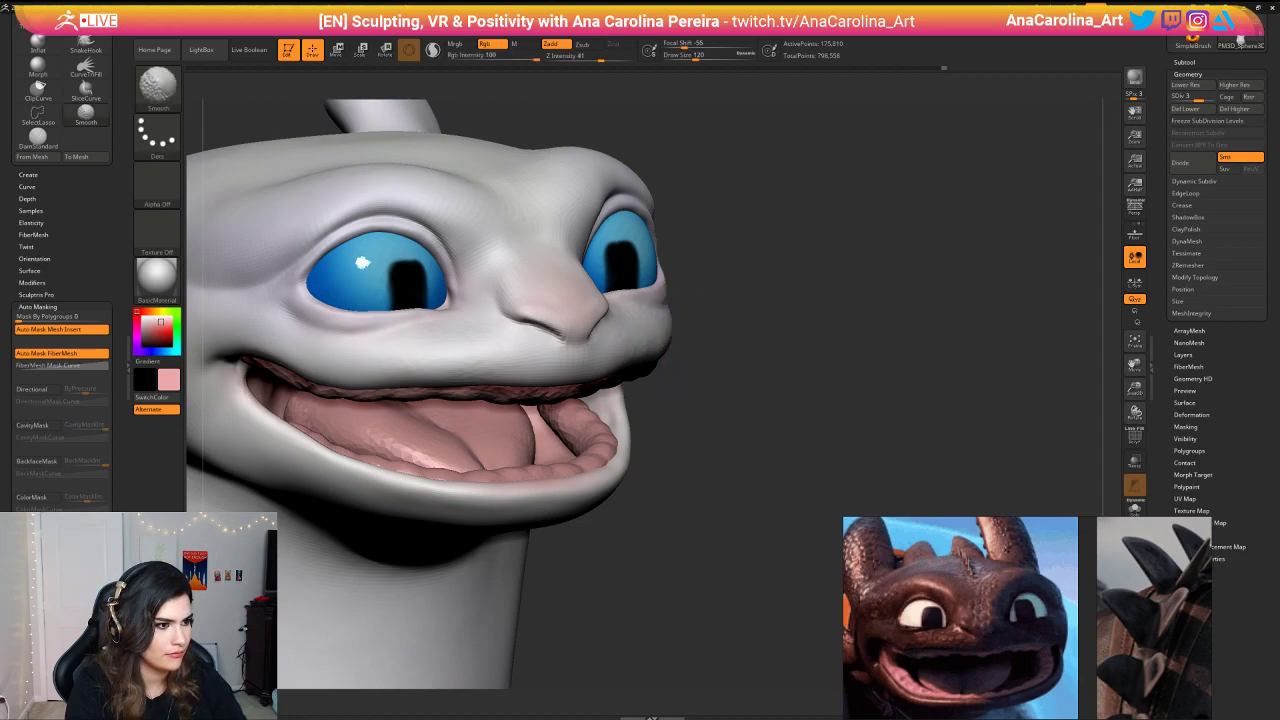
pyautogui.moveTo(706, 390)
pyautogui.mouseDown()
pyautogui.moveTo(705, 350)
pyautogui.moveTo(736, 395)
pyautogui.moveTo(724, 444)
pyautogui.mouseUp()
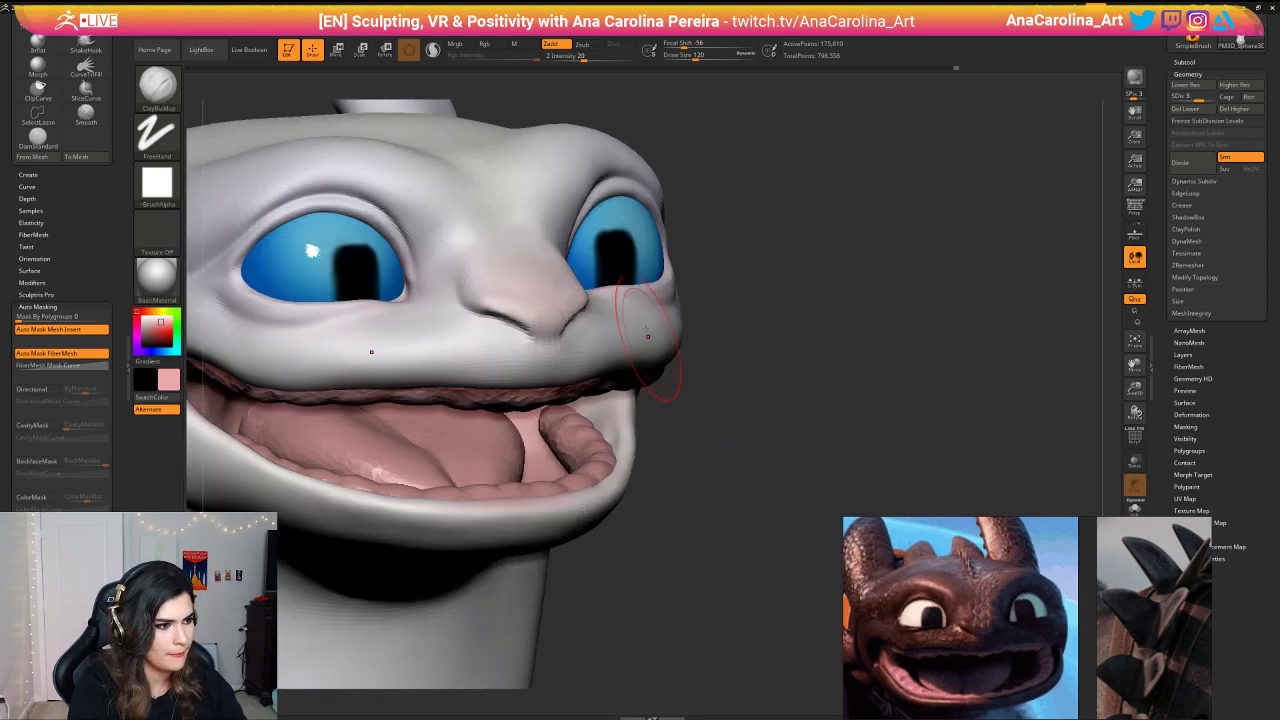
pyautogui.press('shift')
pyautogui.moveTo(636, 340)
pyautogui.keyDown('shift'); pyautogui.mouseDown()
pyautogui.moveTo(650, 348)
pyautogui.moveTo(694, 303)
pyautogui.moveTo(725, 366)
pyautogui.moveTo(857, 380)
pyautogui.moveTo(860, 356)
pyautogui.moveTo(869, 363)
pyautogui.mouseUp(); pyautogui.keyUp('shift')
pyautogui.keyDown('alt'); pyautogui.moveTo(438, 462); pyautogui.dragTo(386, 529); pyautogui.keyUp('alt')
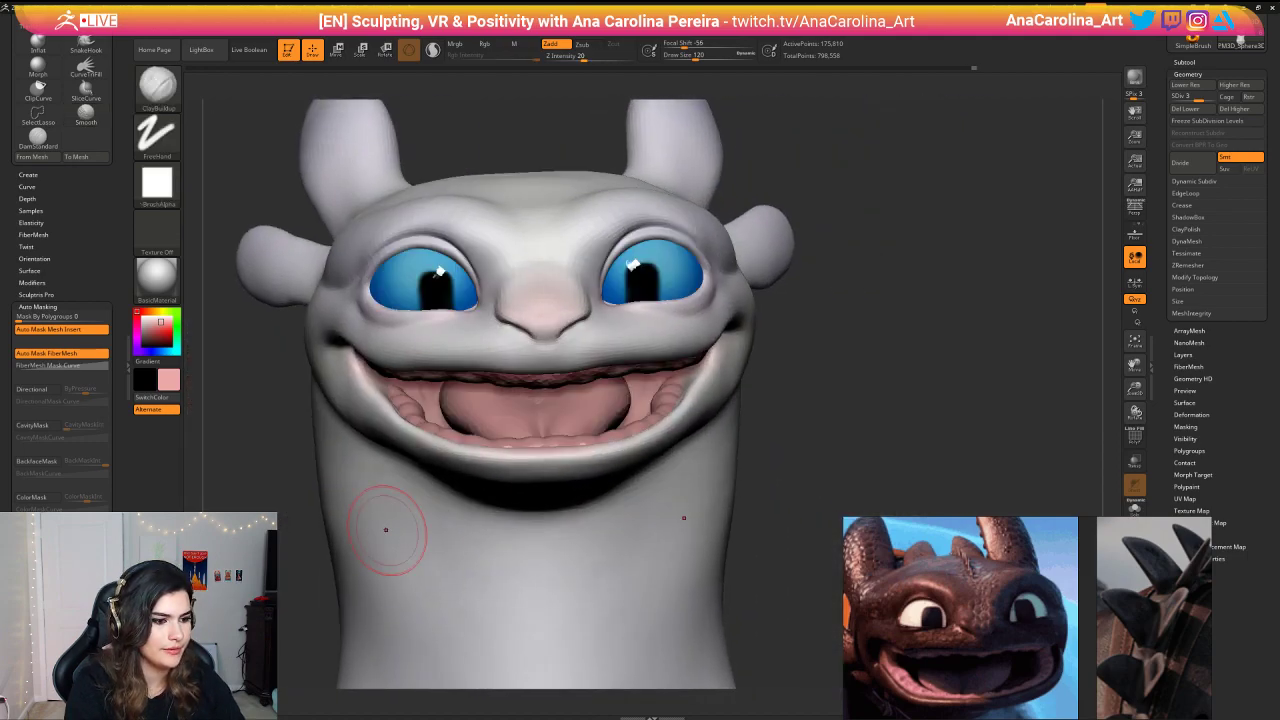
pyautogui.keyDown('alt'); pyautogui.moveTo(802, 408); pyautogui.dragTo(838, 390); pyautogui.keyUp('alt')
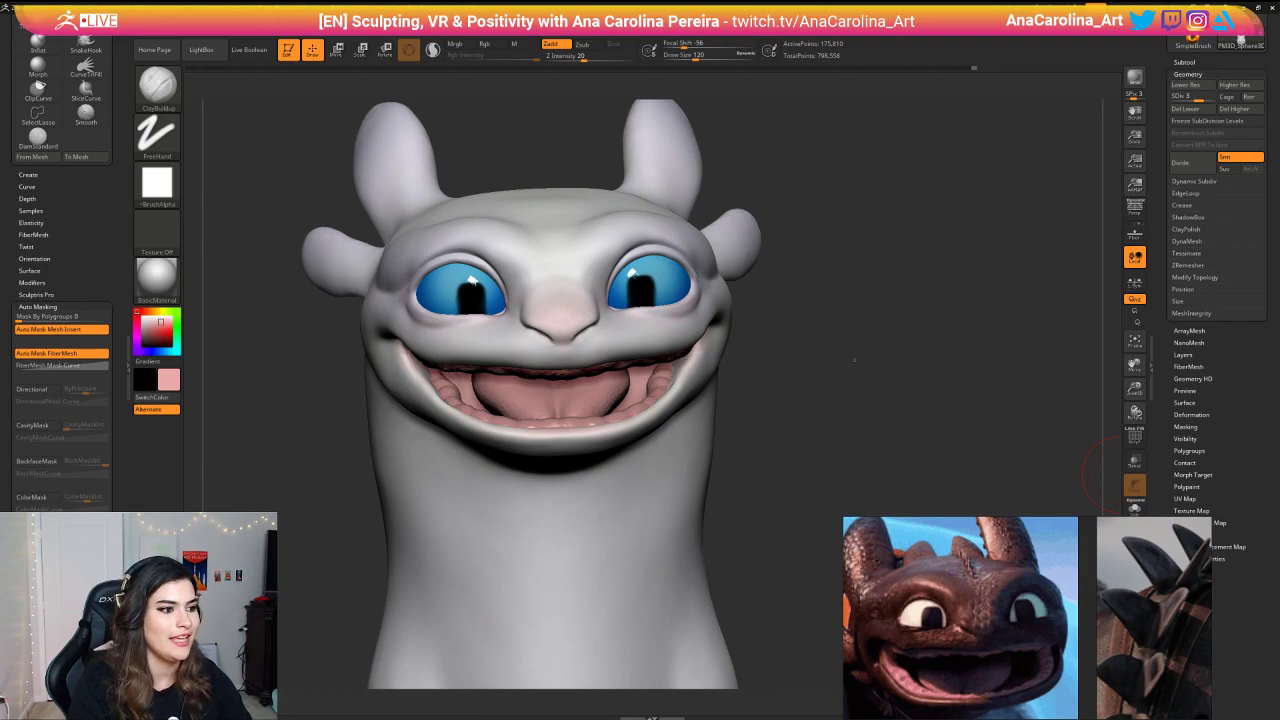
# Step: Drop the head to subdivision level 1 and reshape the side of the face with the Move brush at draw size 251
pyautogui.keyDown('shift'); pyautogui.moveTo(853, 359); pyautogui.dragTo(854, 319); pyautogui.keyUp('shift')
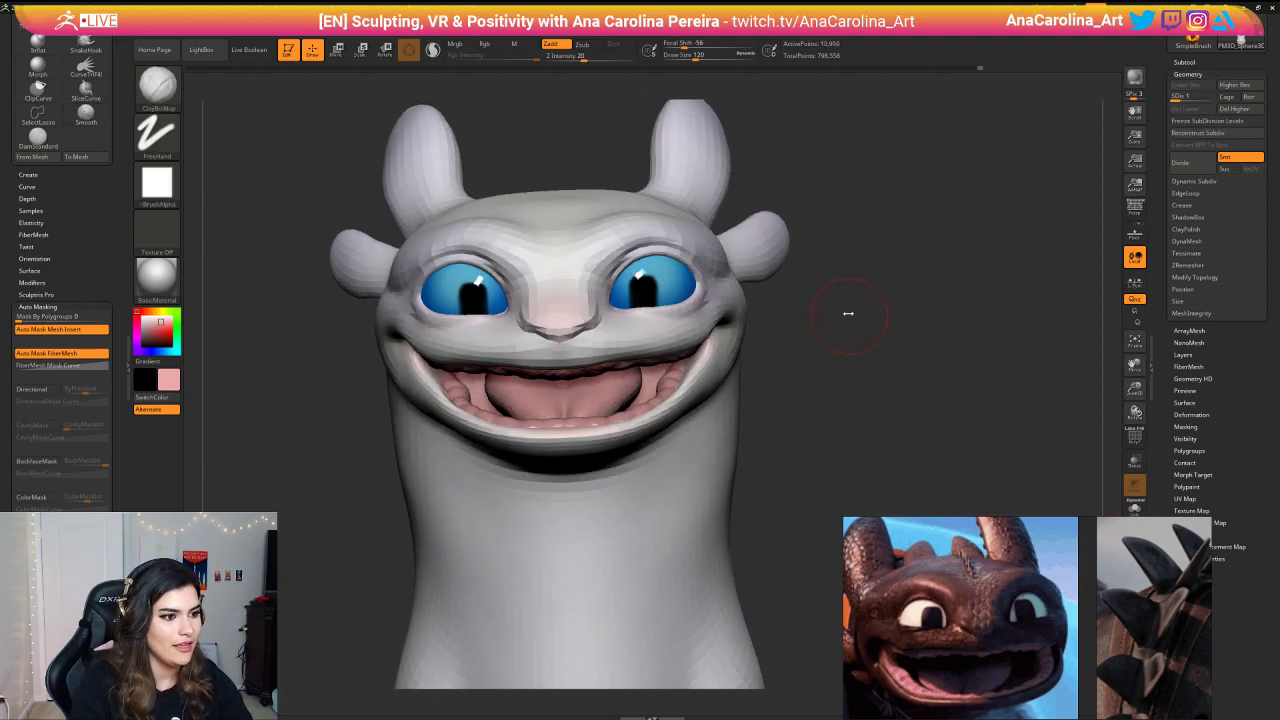
pyautogui.press('b')
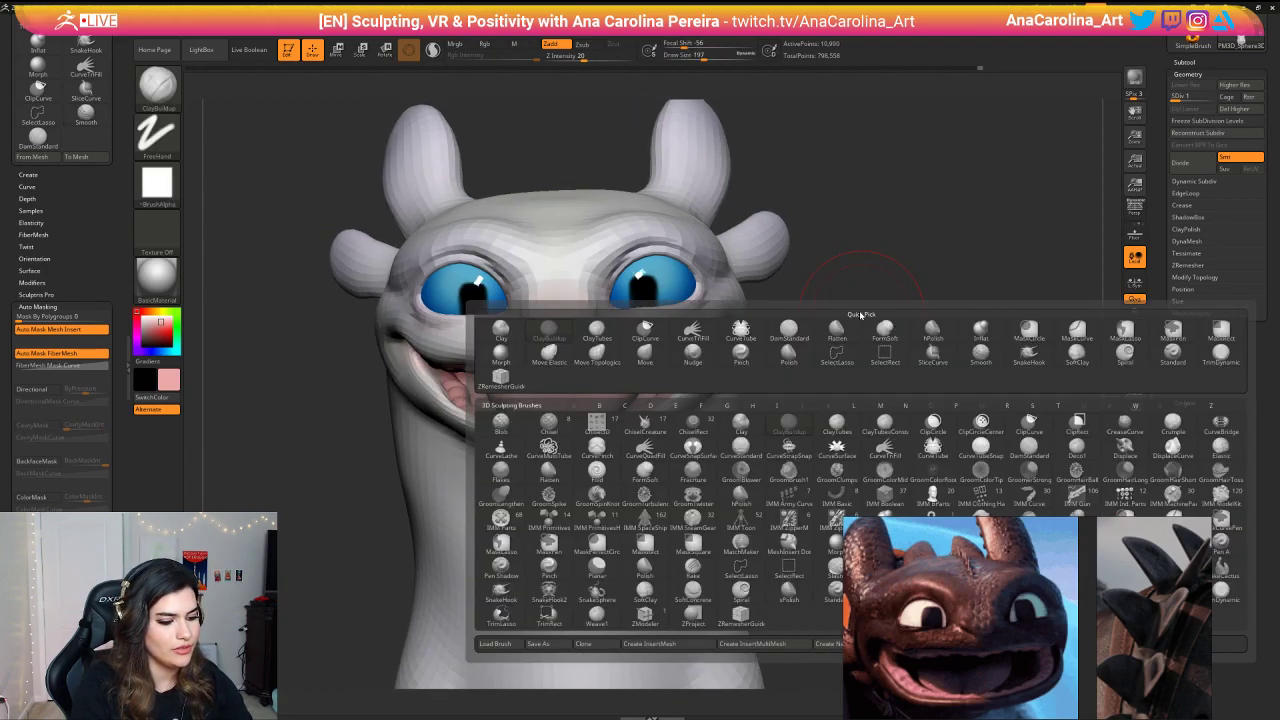
pyautogui.press('m')
pyautogui.press('v')
pyautogui.press('space')
pyautogui.keyDown('shift'); pyautogui.moveTo(860, 309); pyautogui.dragTo(848, 312); pyautogui.keyUp('shift')
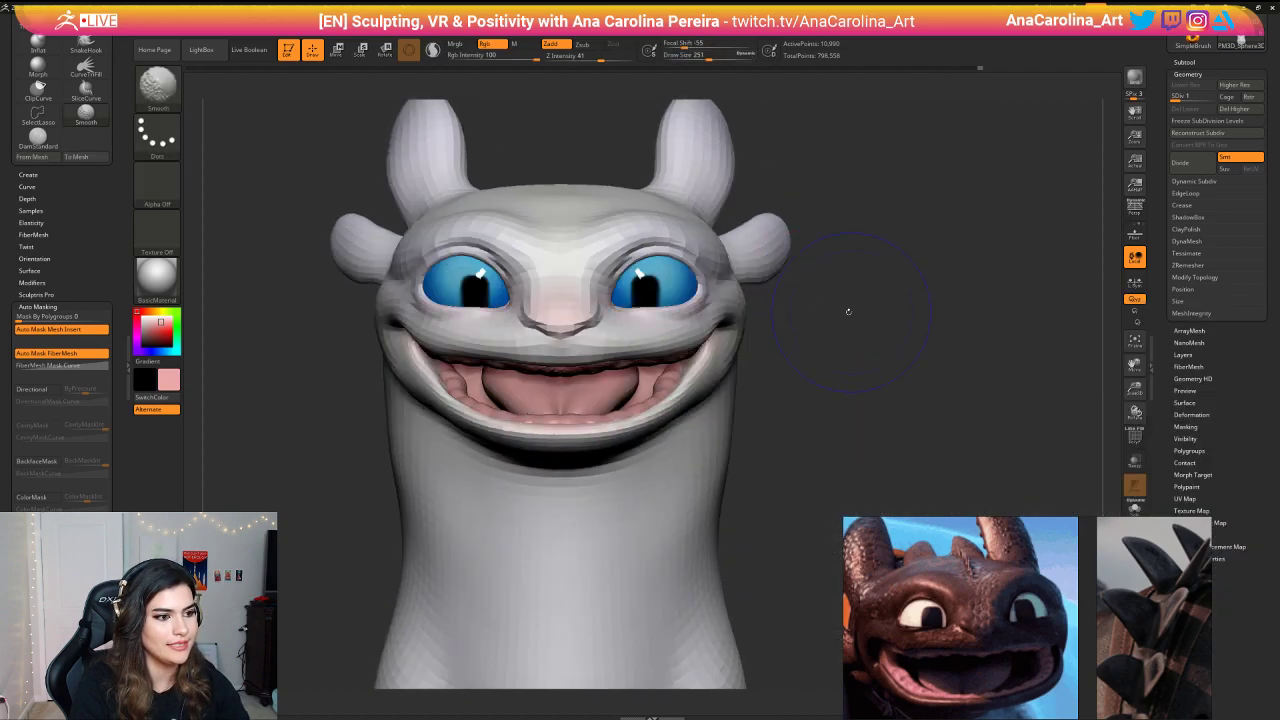
pyautogui.moveTo(750, 304)
pyautogui.mouseDown()
pyautogui.moveTo(739, 304)
pyautogui.moveTo(747, 320)
pyautogui.moveTo(830, 335)
pyautogui.moveTo(744, 304)
pyautogui.moveTo(764, 318)
pyautogui.moveTo(753, 323)
pyautogui.mouseUp()
pyautogui.keyDown('shift'); pyautogui.moveTo(792, 364); pyautogui.dragTo(751, 348); pyautogui.keyUp('shift')
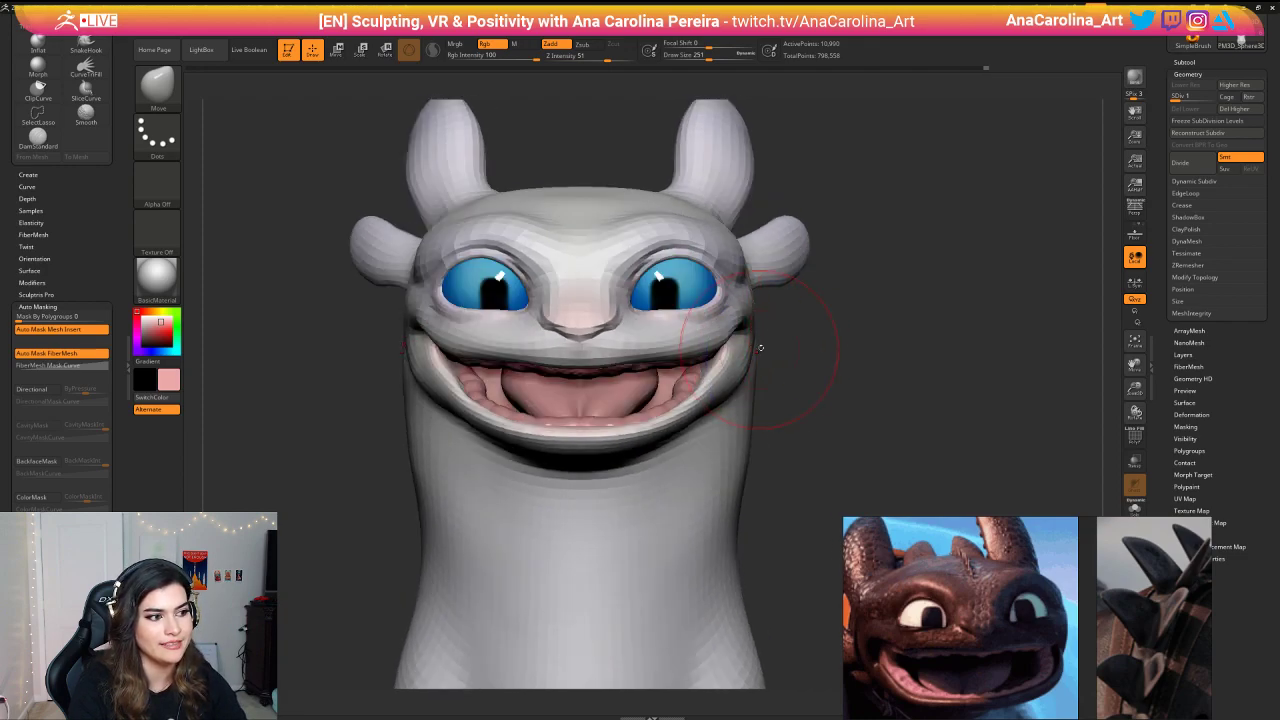
# Step: Undo the last Move stroke and adjust the cheek at the mouth corner with the Move brush at draw size 177
pyautogui.moveTo(772, 304); pyautogui.dragTo(729, 203)
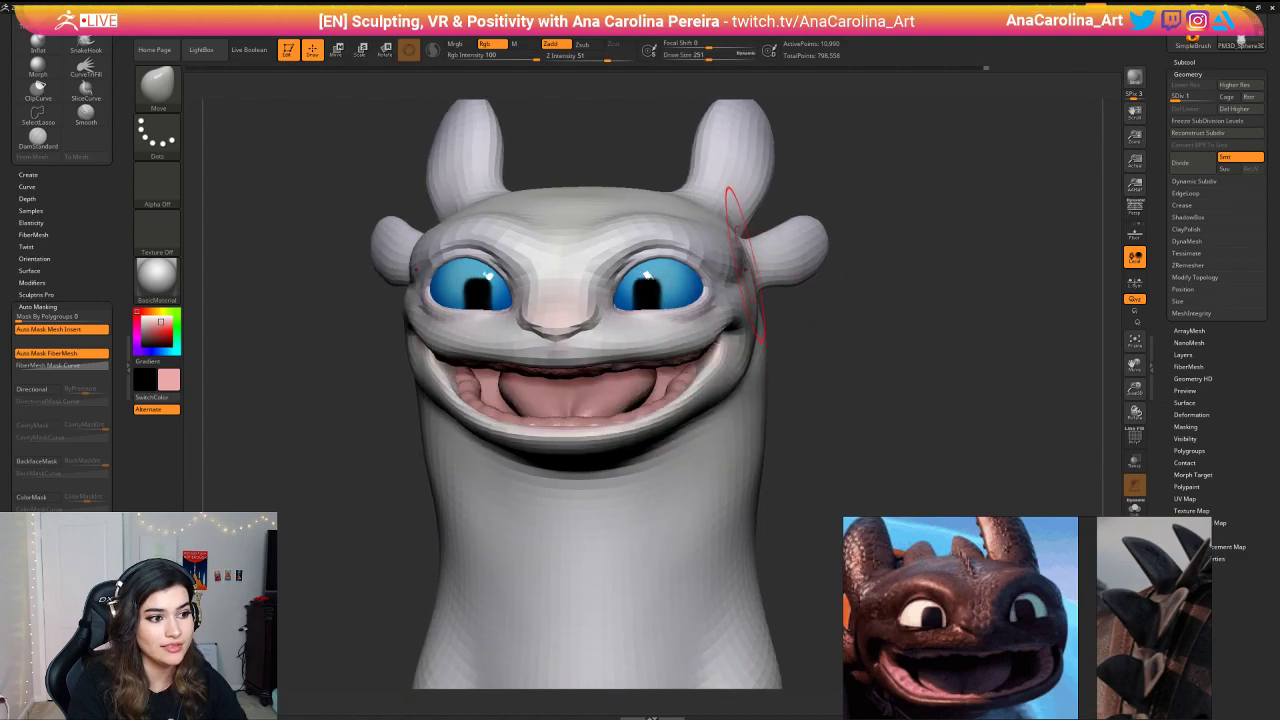
pyautogui.moveTo(812, 276)
pyautogui.mouseDown()
pyautogui.moveTo(804, 330)
pyautogui.moveTo(740, 400)
pyautogui.mouseUp()
pyautogui.hotkey('ctrl', 'z')
pyautogui.moveTo(706, 326)
pyautogui.mouseDown()
pyautogui.moveTo(709, 345)
pyautogui.moveTo(858, 320)
pyautogui.moveTo(847, 260)
pyautogui.moveTo(841, 284)
pyautogui.mouseUp()
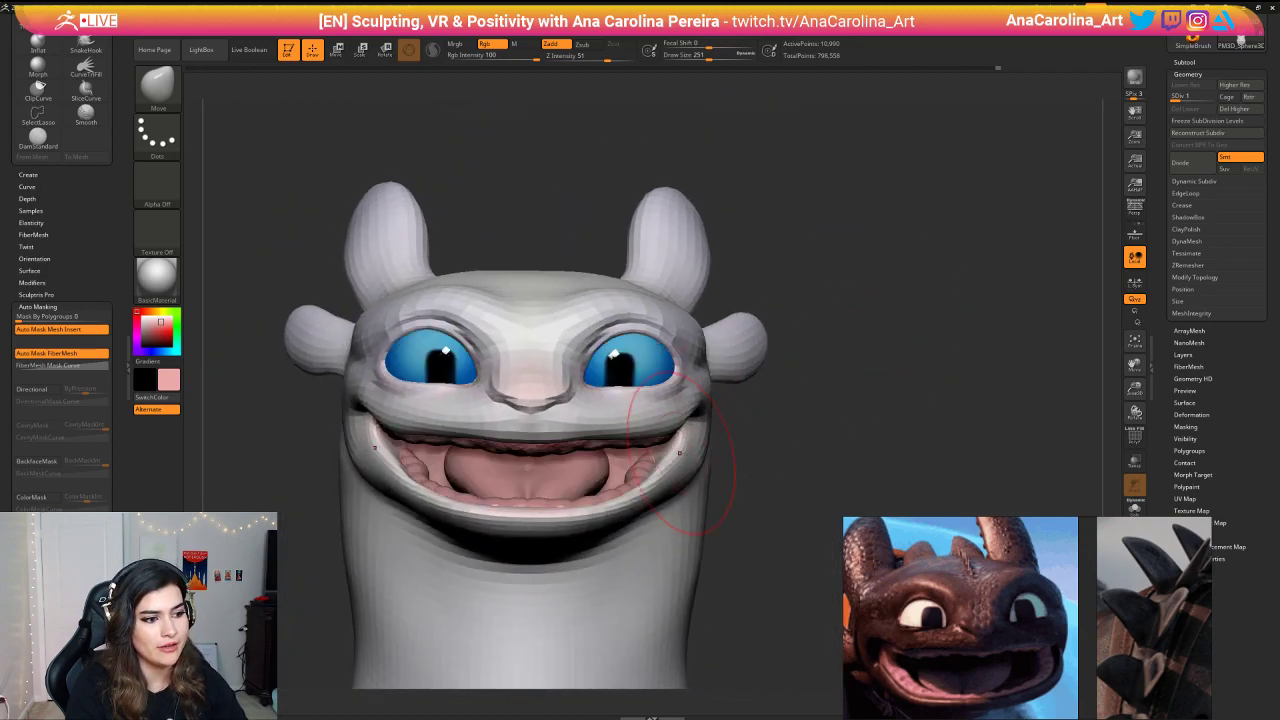
pyautogui.moveTo(668, 449); pyautogui.dragTo(681, 437, button='right')
pyautogui.press('space')
pyautogui.moveTo(688, 436); pyautogui.dragTo(681, 434)
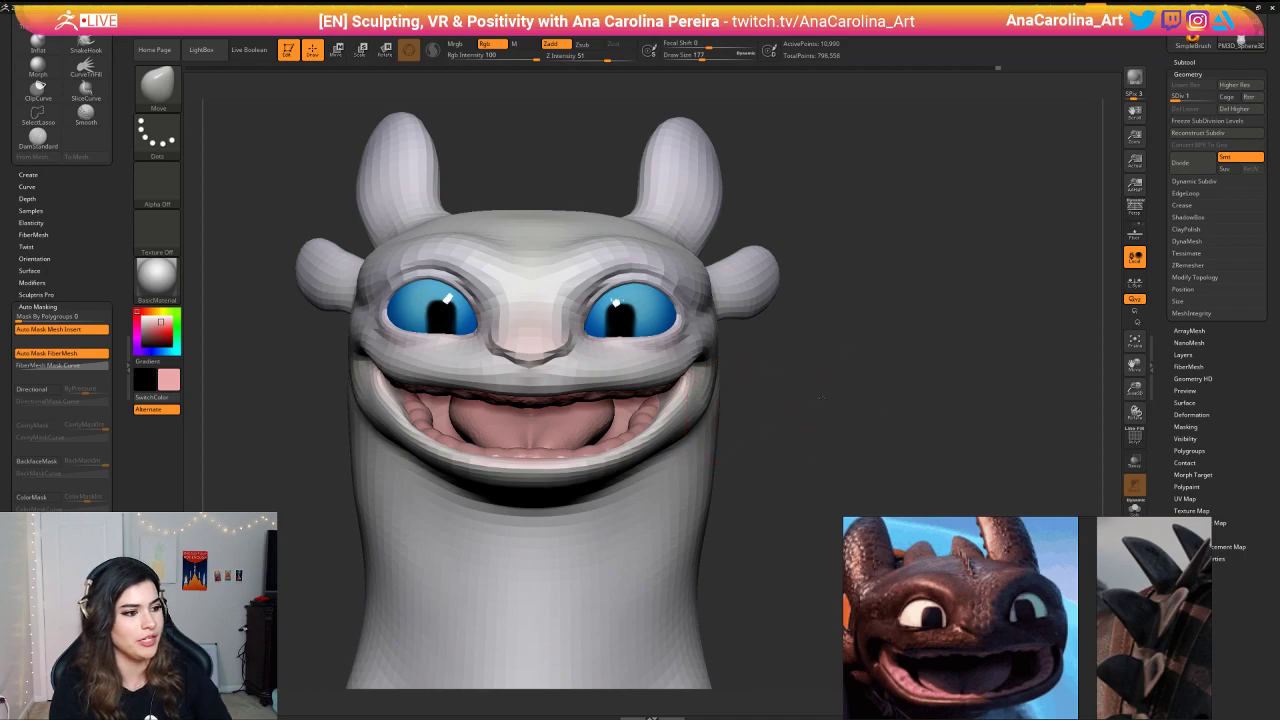
# Step: Examine the head's overall proportions from a distance, in three-quarter view and from above
pyautogui.moveTo(821, 398)
pyautogui.mouseDown(button='right')
pyautogui.moveTo(791, 306)
pyautogui.moveTo(803, 314)
pyautogui.mouseUp(button='right')
pyautogui.press('space')
pyautogui.moveTo(800, 314); pyautogui.dragTo(807, 314)
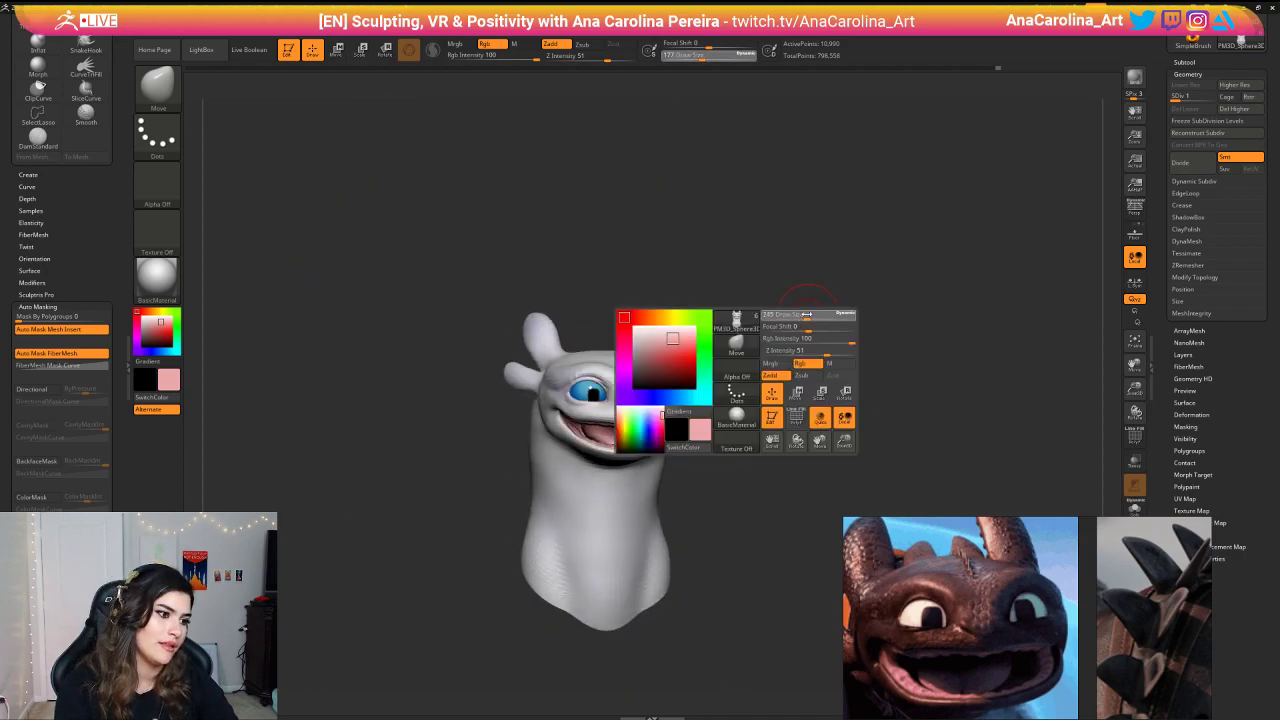
pyautogui.moveTo(807, 314)
pyautogui.mouseDown(button='right')
pyautogui.moveTo(794, 314)
pyautogui.moveTo(795, 398)
pyautogui.mouseUp(button='right')
pyautogui.press('space')
pyautogui.moveTo(795, 398); pyautogui.dragTo(790, 397)
pyautogui.moveTo(790, 397); pyautogui.dragTo(789, 380, button='right')
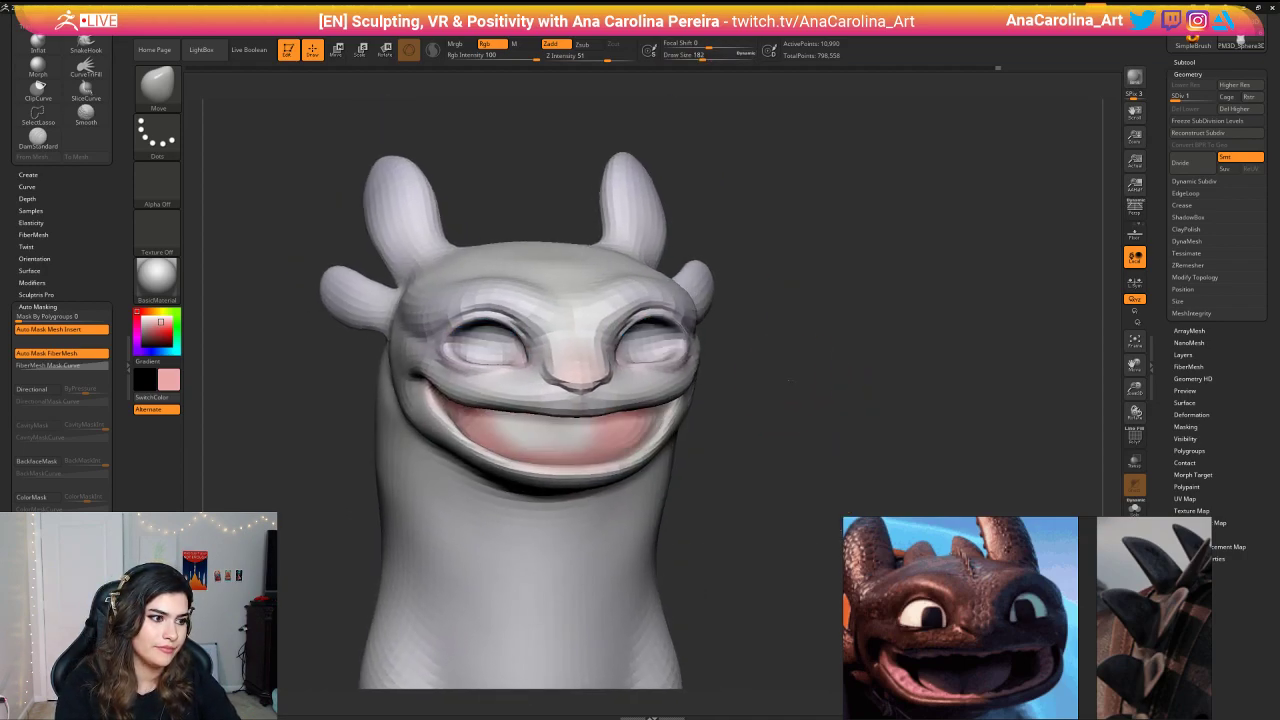
pyautogui.press('space')
pyautogui.moveTo(789, 379); pyautogui.dragTo(785, 378)
pyautogui.moveTo(785, 378); pyautogui.dragTo(783, 430, button='right')
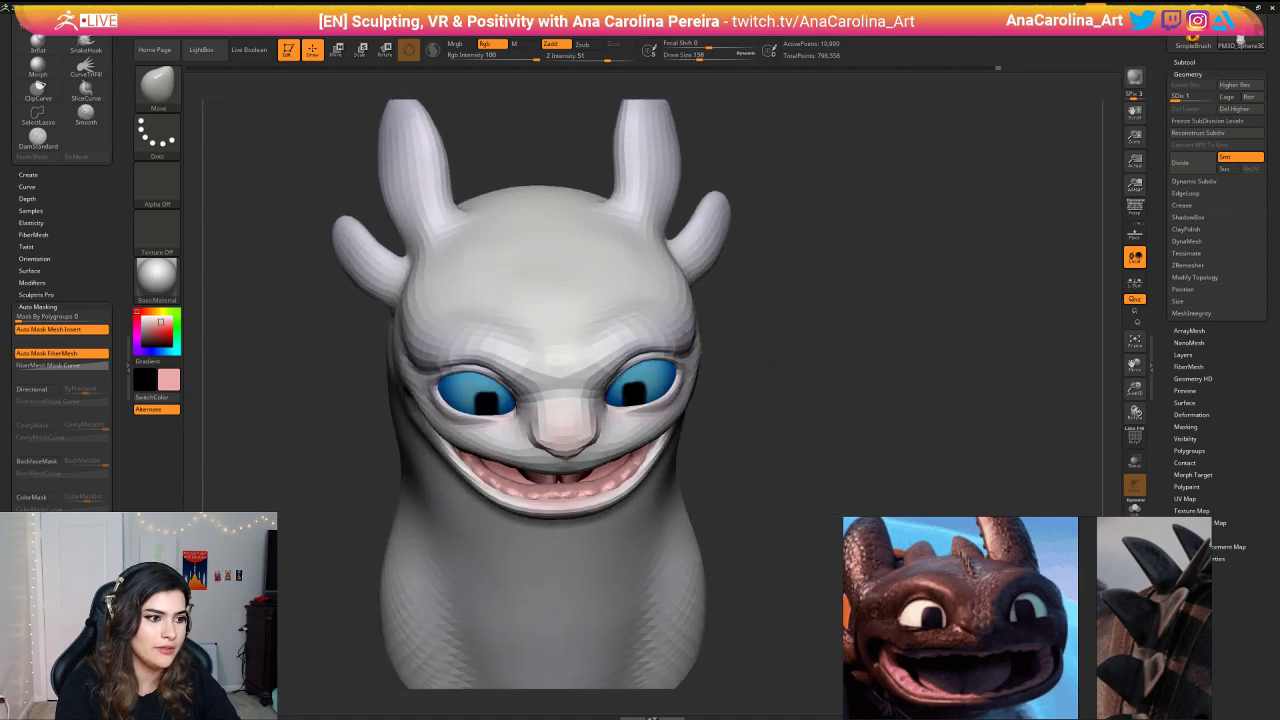
# Step: Adjust the side of the head between brow and ear with the Move brush, using draw sizes from 212 to 286
pyautogui.moveTo(757, 288)
pyautogui.mouseDown(button='right')
pyautogui.moveTo(743, 310)
pyautogui.moveTo(731, 269)
pyautogui.moveTo(731, 291)
pyautogui.mouseUp(button='right')
pyautogui.press('space')
pyautogui.moveTo(731, 293); pyautogui.dragTo(737, 293)
pyautogui.moveTo(655, 296); pyautogui.dragTo(661, 290)
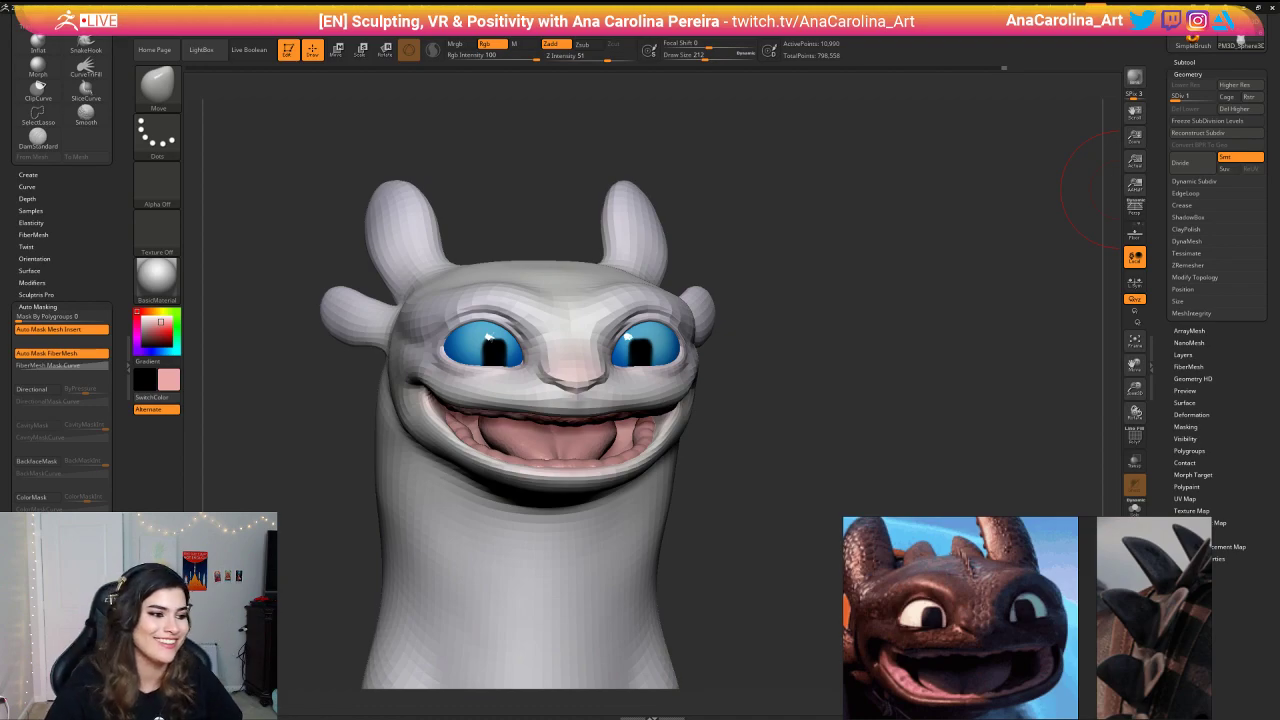
pyautogui.rightClick(711, 263)
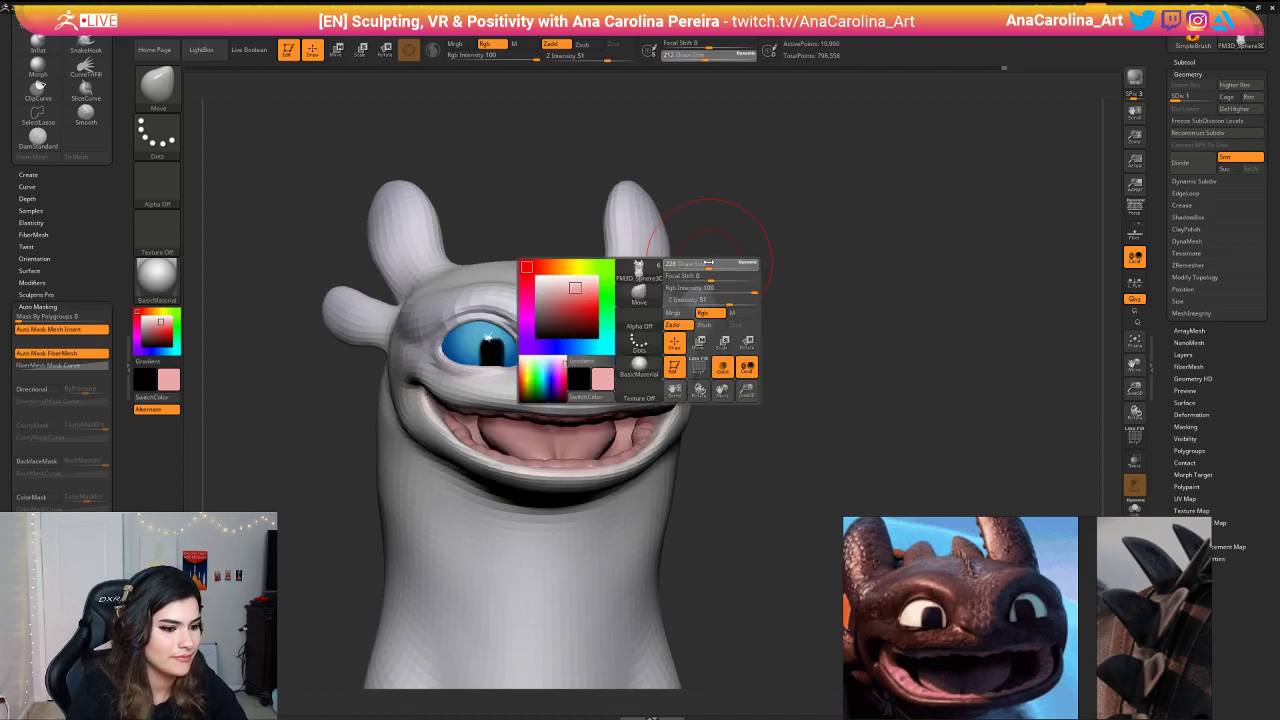
pyautogui.moveTo(705, 265)
pyautogui.mouseDown()
pyautogui.moveTo(800, 262)
pyautogui.moveTo(650, 248)
pyautogui.mouseUp()
pyautogui.press('space')
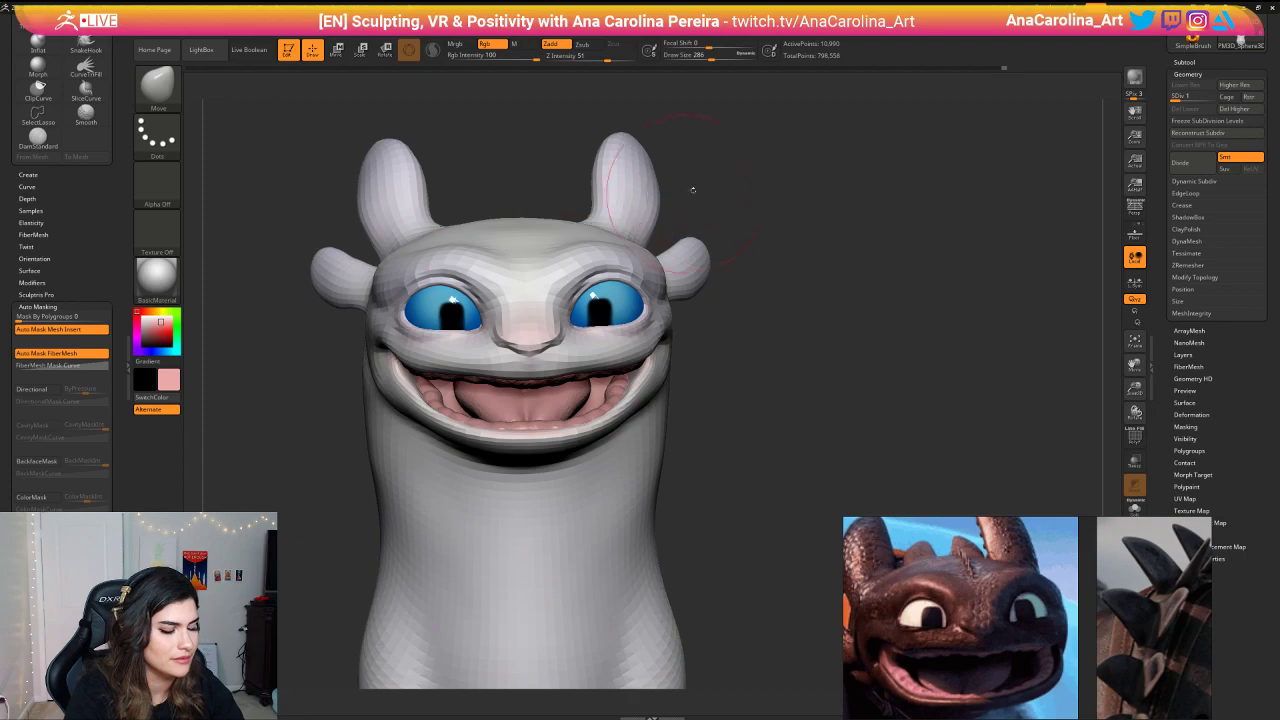
# Step: Reshape the underside of the lower jaw in profile with the Move brush at draw size 257
pyautogui.moveTo(691, 189)
pyautogui.mouseDown()
pyautogui.moveTo(716, 178)
pyautogui.moveTo(740, 228)
pyautogui.moveTo(723, 314)
pyautogui.moveTo(736, 302)
pyautogui.mouseUp()
pyautogui.press('s')
pyautogui.hotkey('ctrl', 'z')
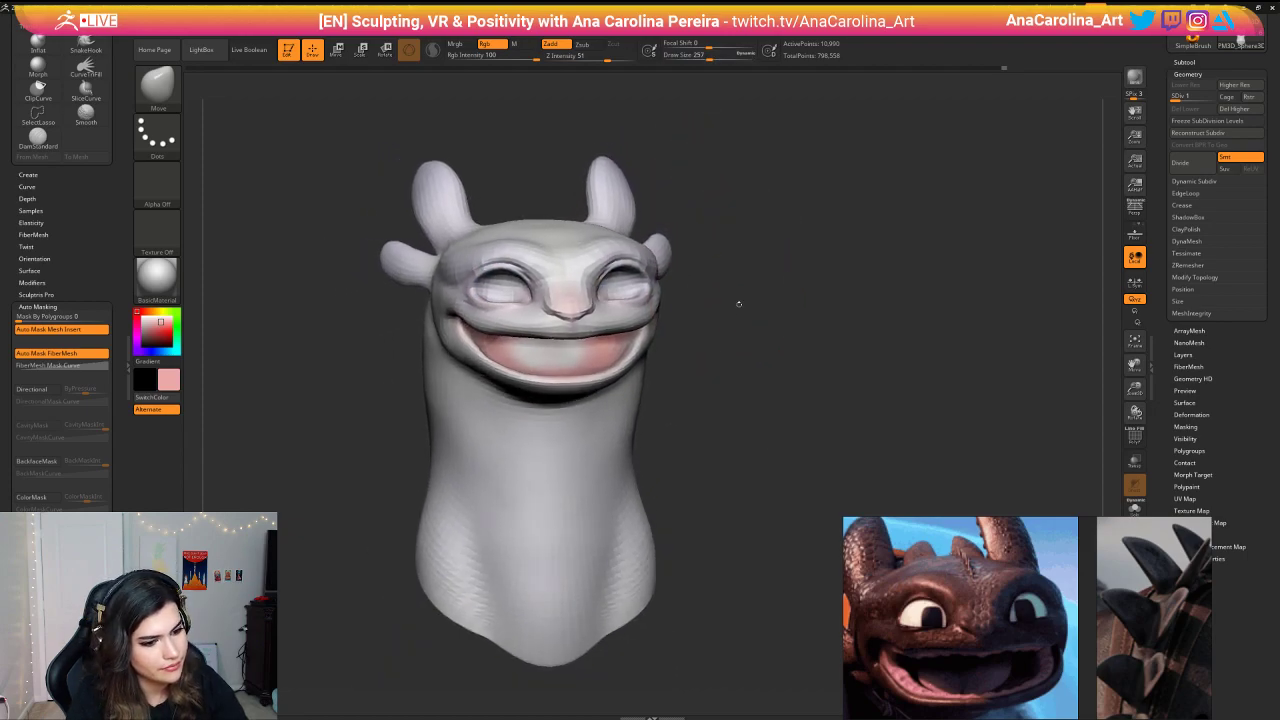
pyautogui.hotkey('ctrl', 'shift', 'z')
pyautogui.moveTo(646, 415); pyautogui.dragTo(716, 438)
pyautogui.hotkey('ctrl', 'z')
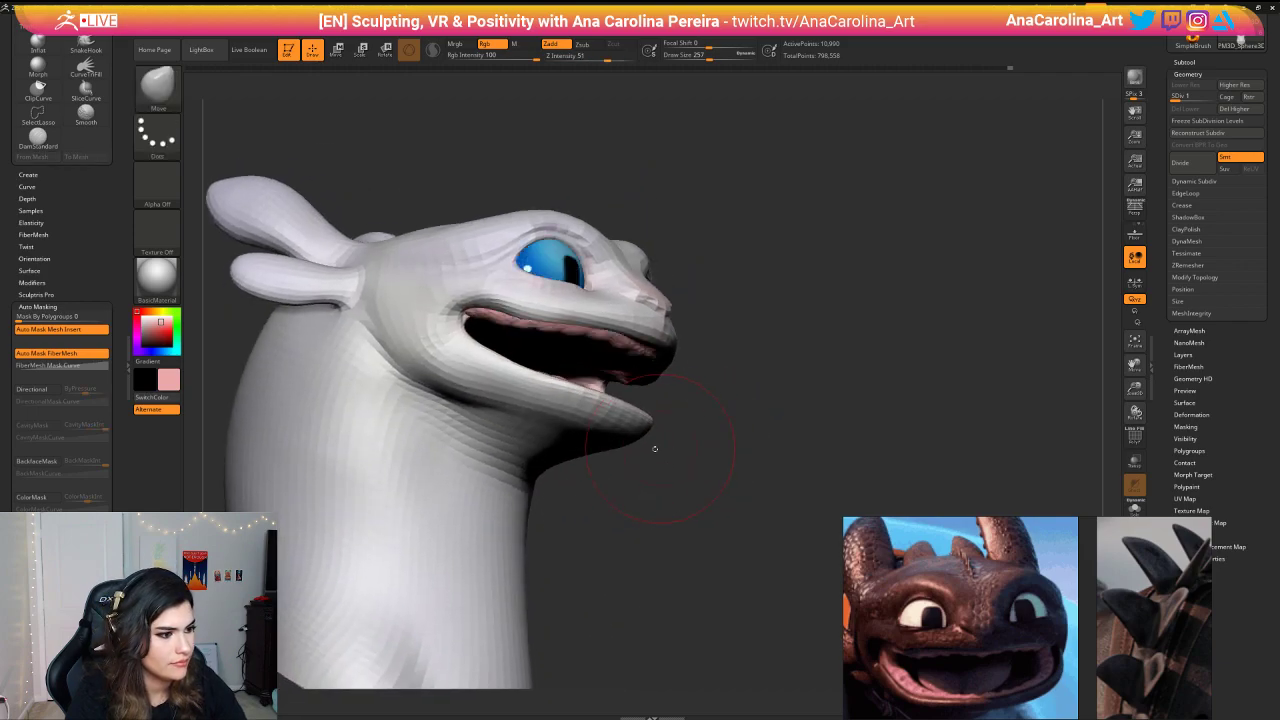
pyautogui.moveTo(606, 446); pyautogui.dragTo(600, 431)
pyautogui.moveTo(712, 472); pyautogui.dragTo(608, 482)
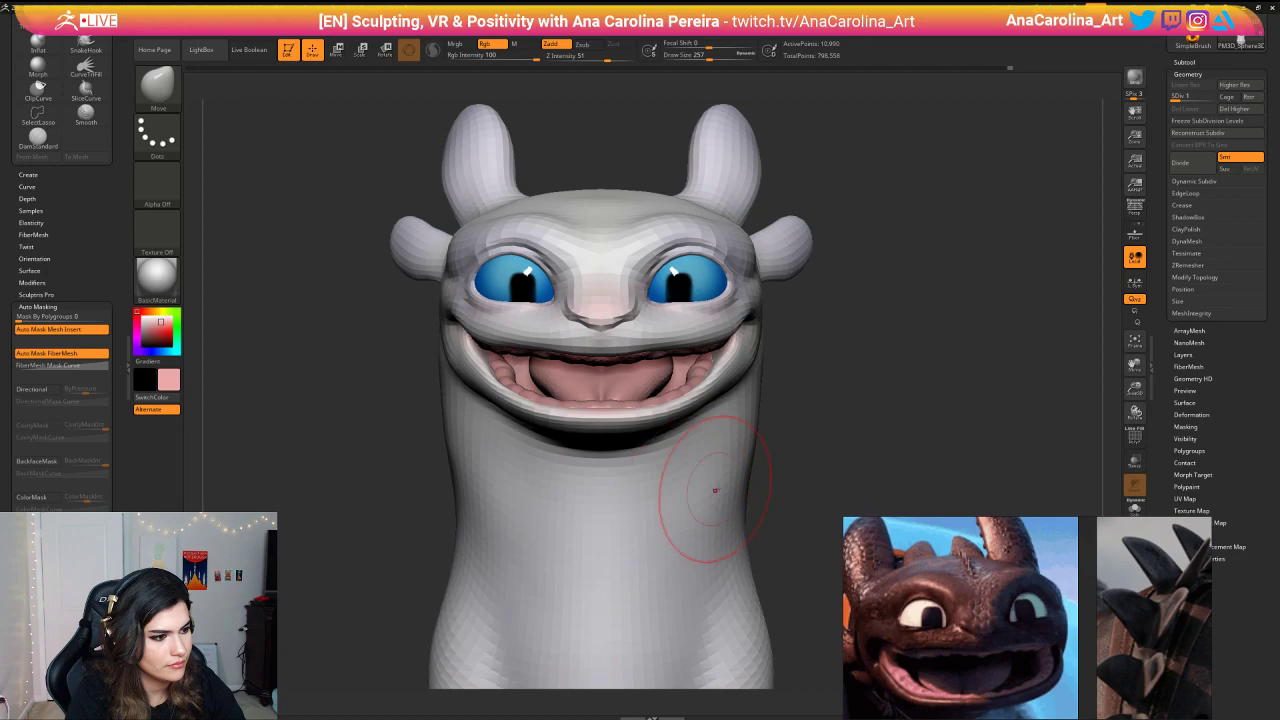
pyautogui.moveTo(762, 486); pyautogui.dragTo(776, 483)
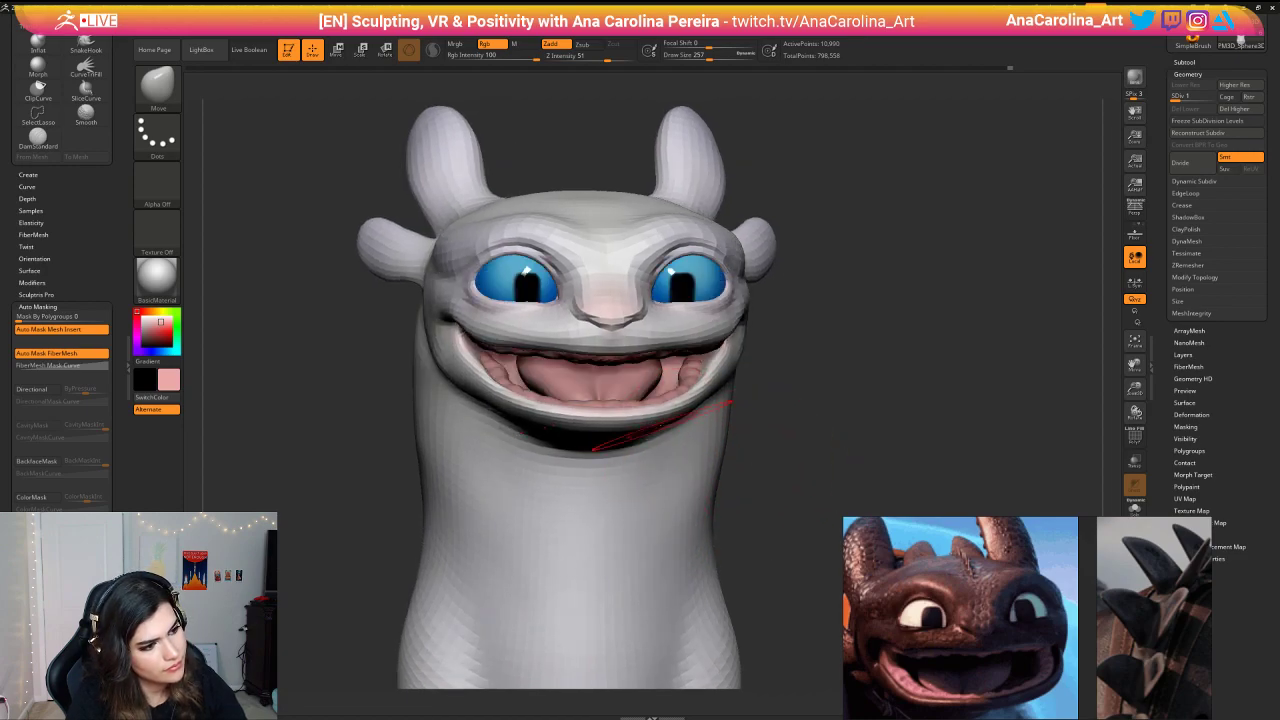
# Step: Redo the undone Move strokes on the head, checking the jaw from below and in three-quarter view
pyautogui.hotkey('ctrl', 'shift', 'z')
pyautogui.hotkey('ctrl', 'shift', 'z')
pyautogui.hotkey('ctrl', 'shift', 'z')
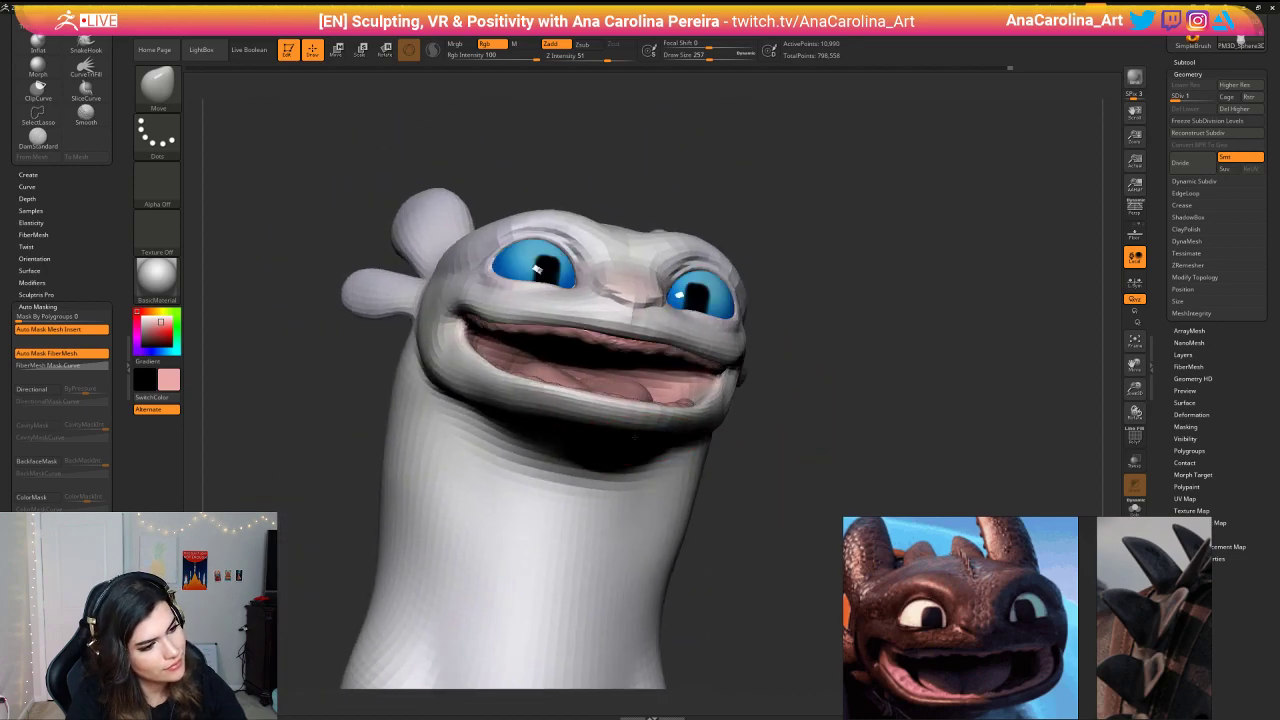
pyautogui.moveTo(759, 486); pyautogui.dragTo(751, 392)
pyautogui.hotkey('ctrl', 'shift', 'z')
pyautogui.hotkey('ctrl', 'shift', 'z')
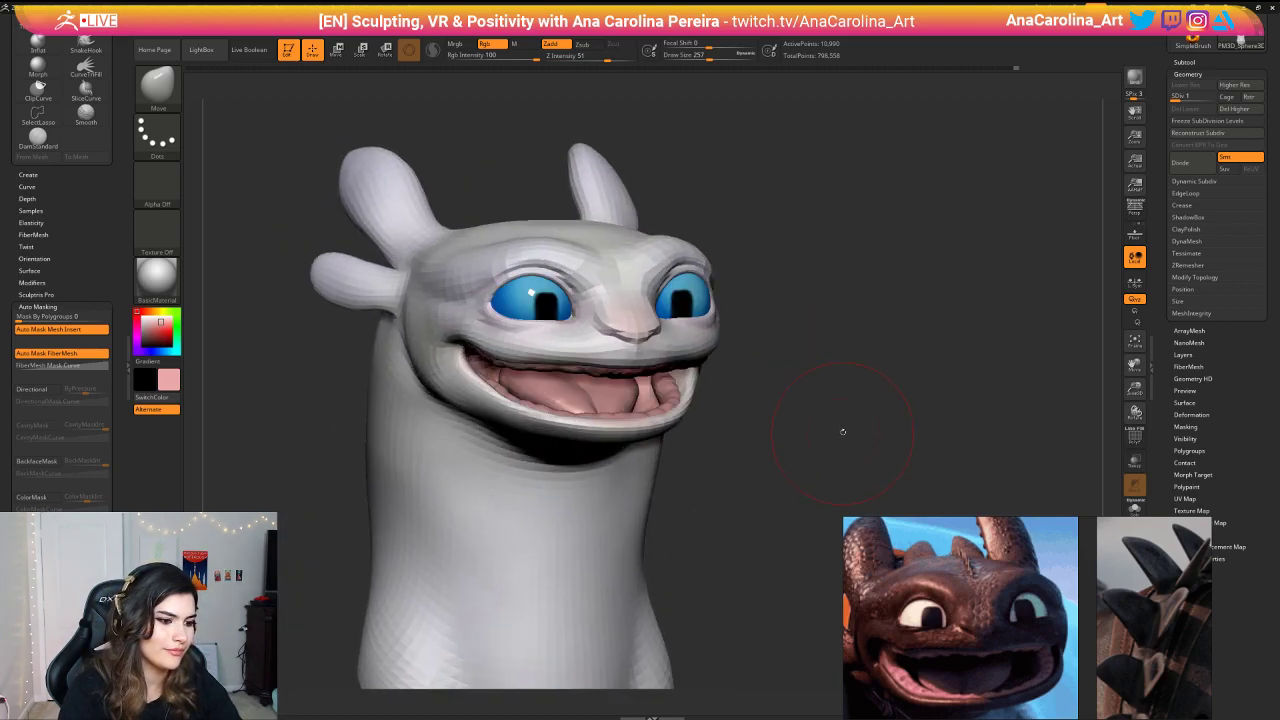
pyautogui.hotkey('ctrl', 'shift', 'z')
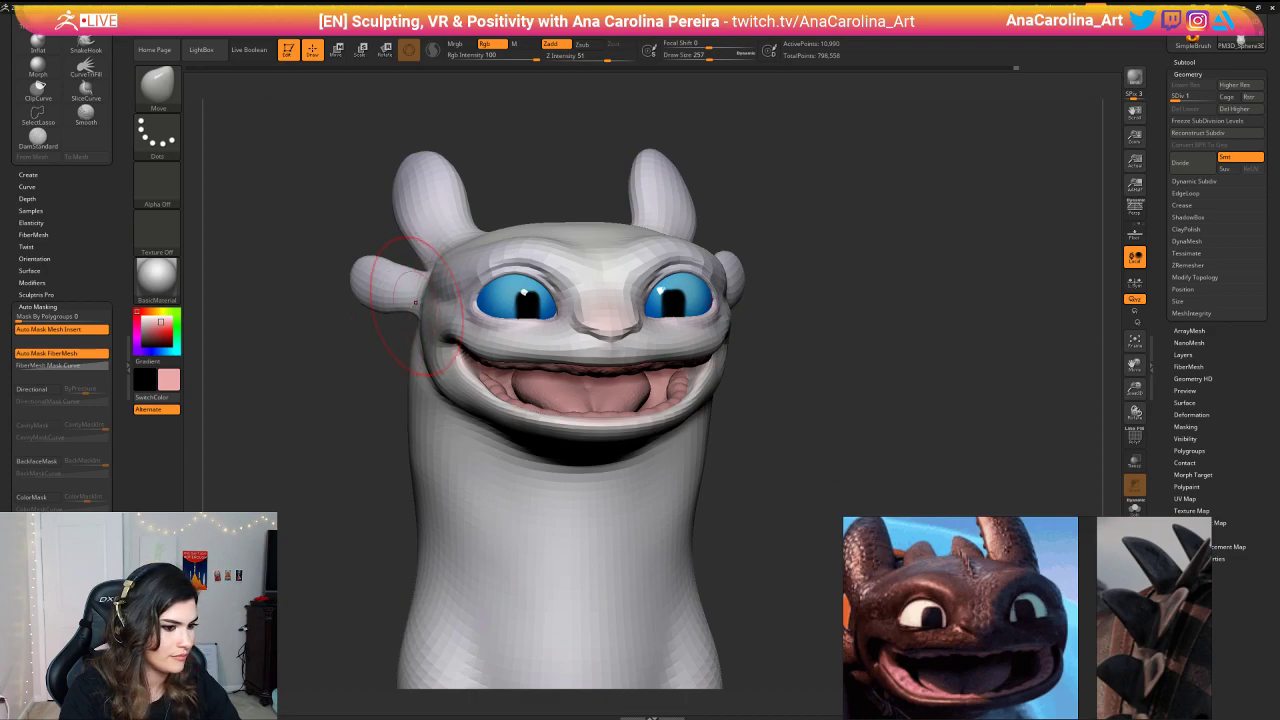
# Step: Raise the head to subdivision level 4 and smooth the cheek in front of the ear at draw size 132
pyautogui.press('space')
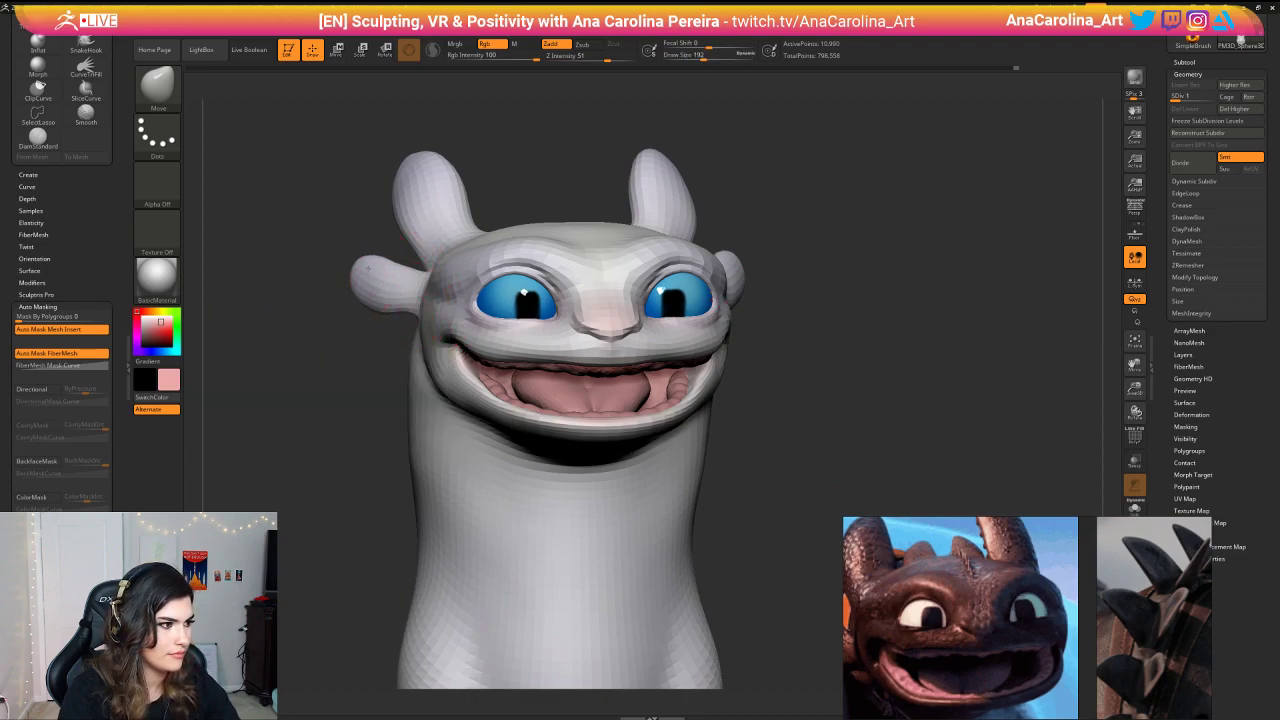
pyautogui.moveTo(517, 161); pyautogui.dragTo(470, 163)
pyautogui.moveTo(694, 171)
pyautogui.keyDown('alt'); pyautogui.mouseDown()
pyautogui.moveTo(694, 120)
pyautogui.moveTo(760, 154)
pyautogui.moveTo(769, 211)
pyautogui.moveTo(797, 226)
pyautogui.moveTo(780, 223)
pyautogui.moveTo(776, 240)
pyautogui.mouseUp(); pyautogui.keyUp('alt')
pyautogui.press('d')
pyautogui.press('d')
pyautogui.press('d')
pyautogui.press('space')
pyautogui.moveTo(620, 262)
pyautogui.keyDown('shift'); pyautogui.mouseDown()
pyautogui.moveTo(608, 278)
pyautogui.moveTo(632, 319)
pyautogui.mouseUp(); pyautogui.keyUp('shift')
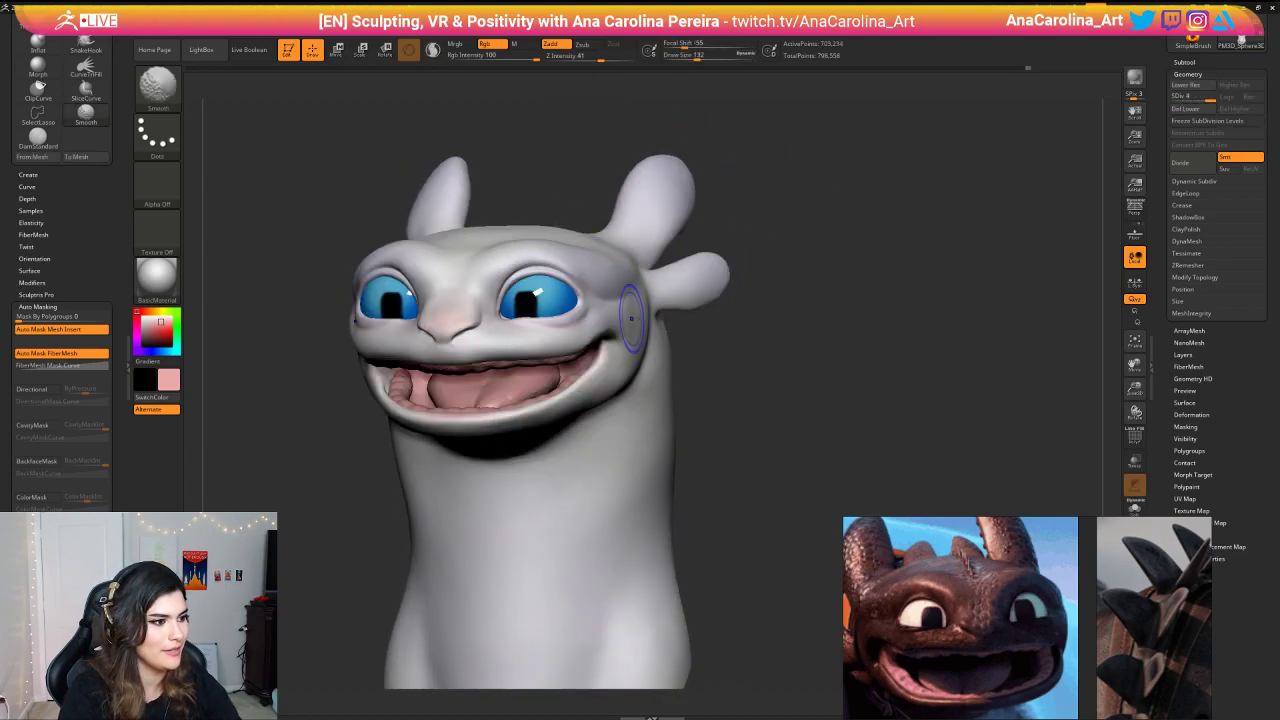
# Step: Smooth the back of the cheek and the side of the neck, enlarging the brush to draw size 274
pyautogui.moveTo(702, 350); pyautogui.dragTo(783, 363)
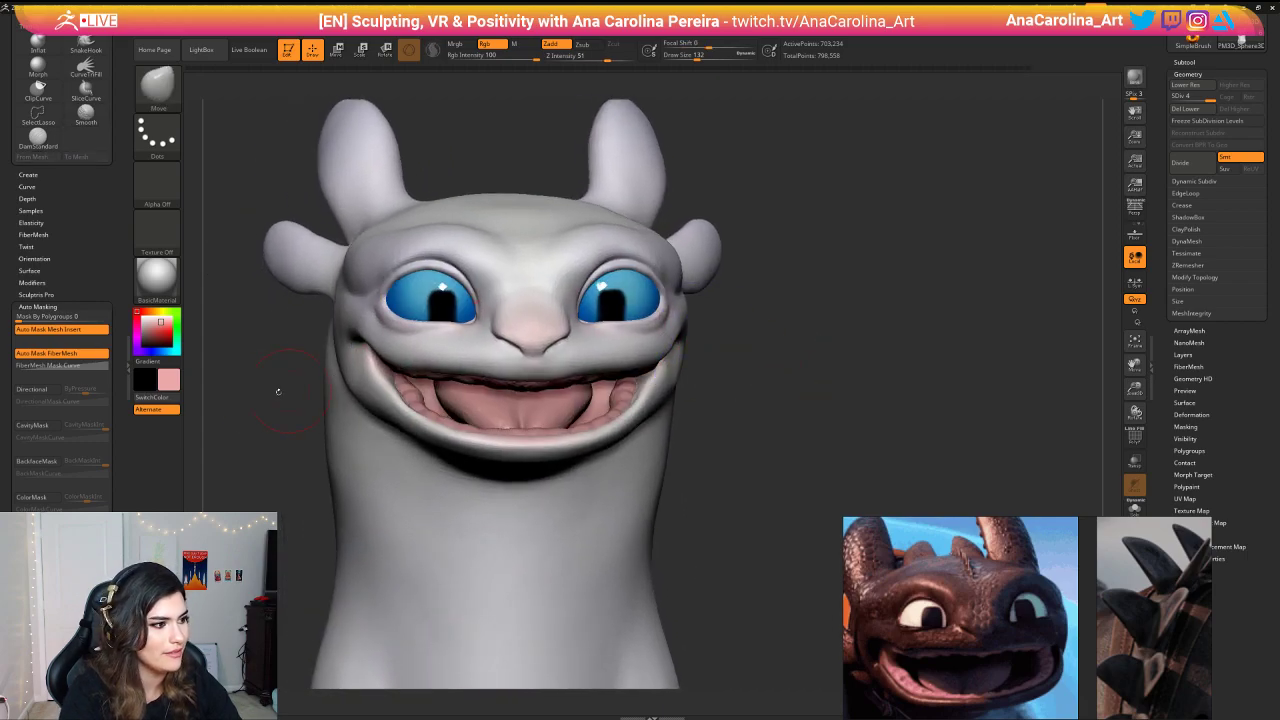
pyautogui.moveTo(277, 391); pyautogui.dragTo(336, 386)
pyautogui.keyDown('shift'); pyautogui.moveTo(343, 323); pyautogui.dragTo(316, 370); pyautogui.keyUp('shift')
pyautogui.press('space')
pyautogui.click(315, 425)
pyautogui.keyDown('shift'); pyautogui.moveTo(317, 421); pyautogui.dragTo(319, 452); pyautogui.keyUp('shift')
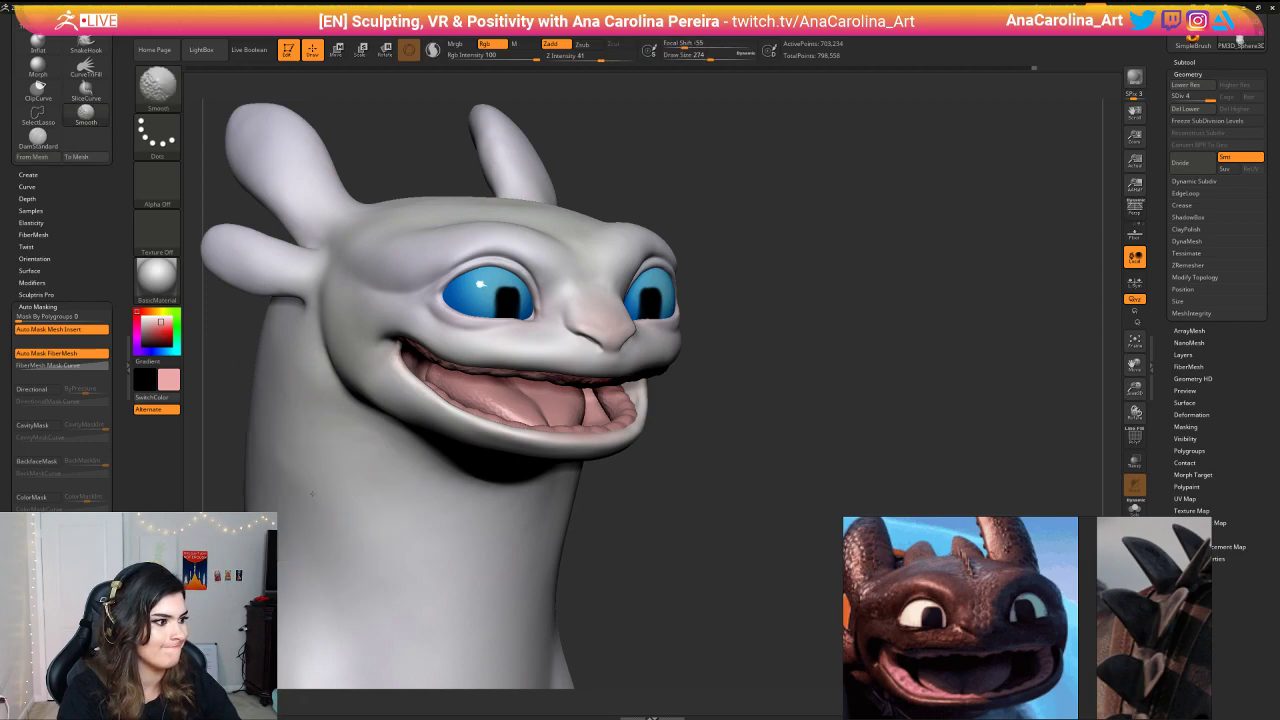
# Step: Bring up the picture of the white dragon in side view on the reference board
pyautogui.moveTo(730, 440)
pyautogui.mouseDown()
pyautogui.moveTo(742, 438)
pyautogui.moveTo(706, 434)
pyautogui.mouseUp()
pyautogui.scroll(-3, 881, 645)
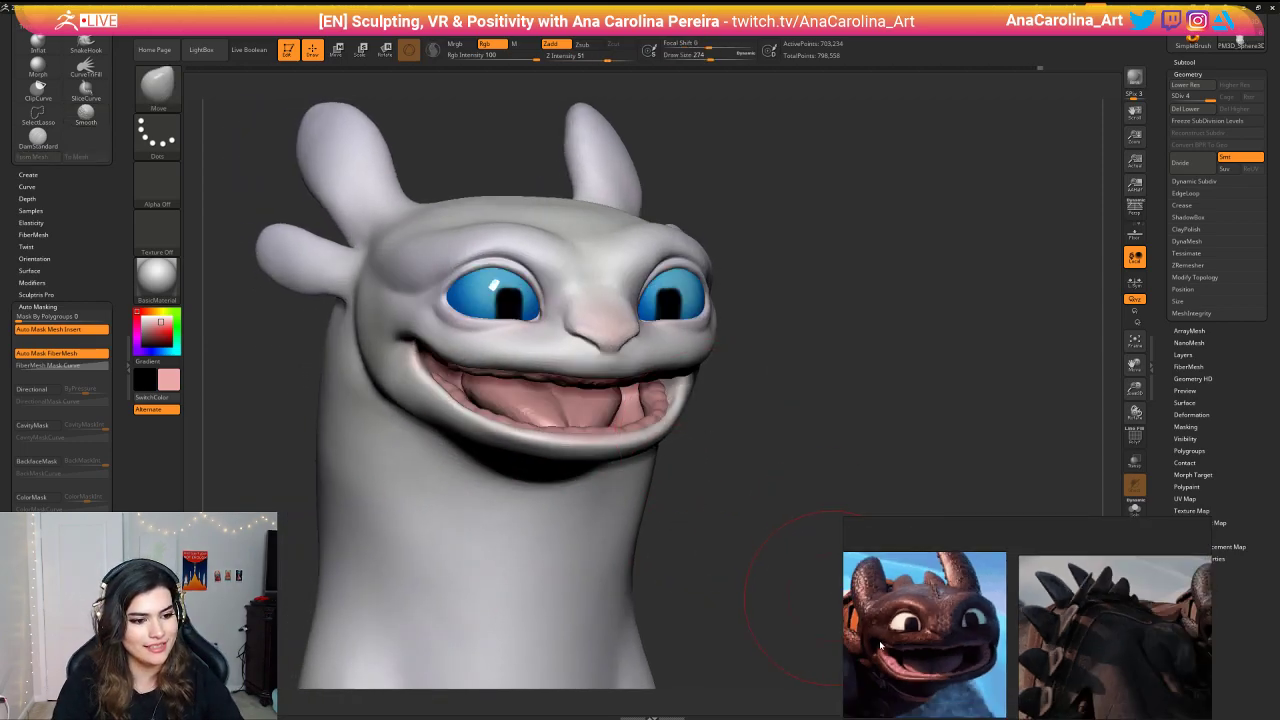
pyautogui.scroll(-7, 881, 645)
pyautogui.scroll(10, 905, 598)
pyautogui.moveTo(954, 585); pyautogui.dragTo(976, 596, button='middle')
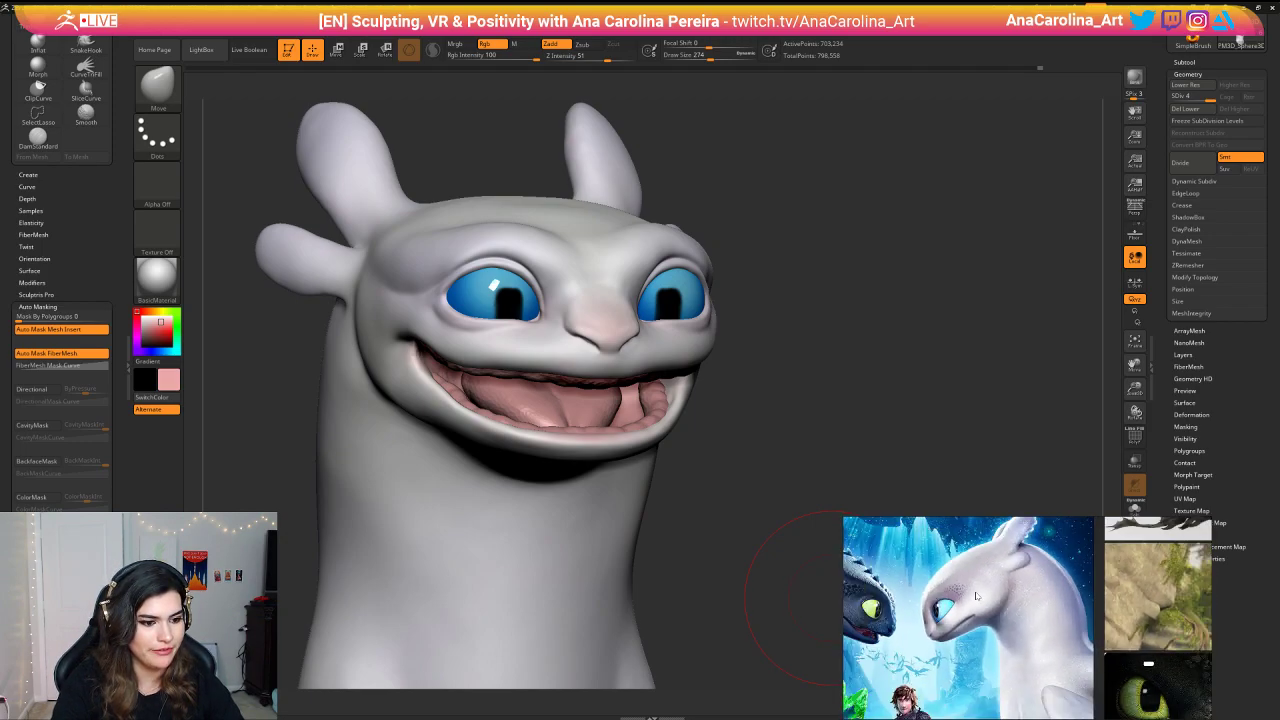
# Step: Examine the white dragon's skin patterns on the forehead, neck and wing in the reference, comparing them with the sculpted head
pyautogui.scroll(3, 976, 596)
pyautogui.scroll(4, 950, 598)
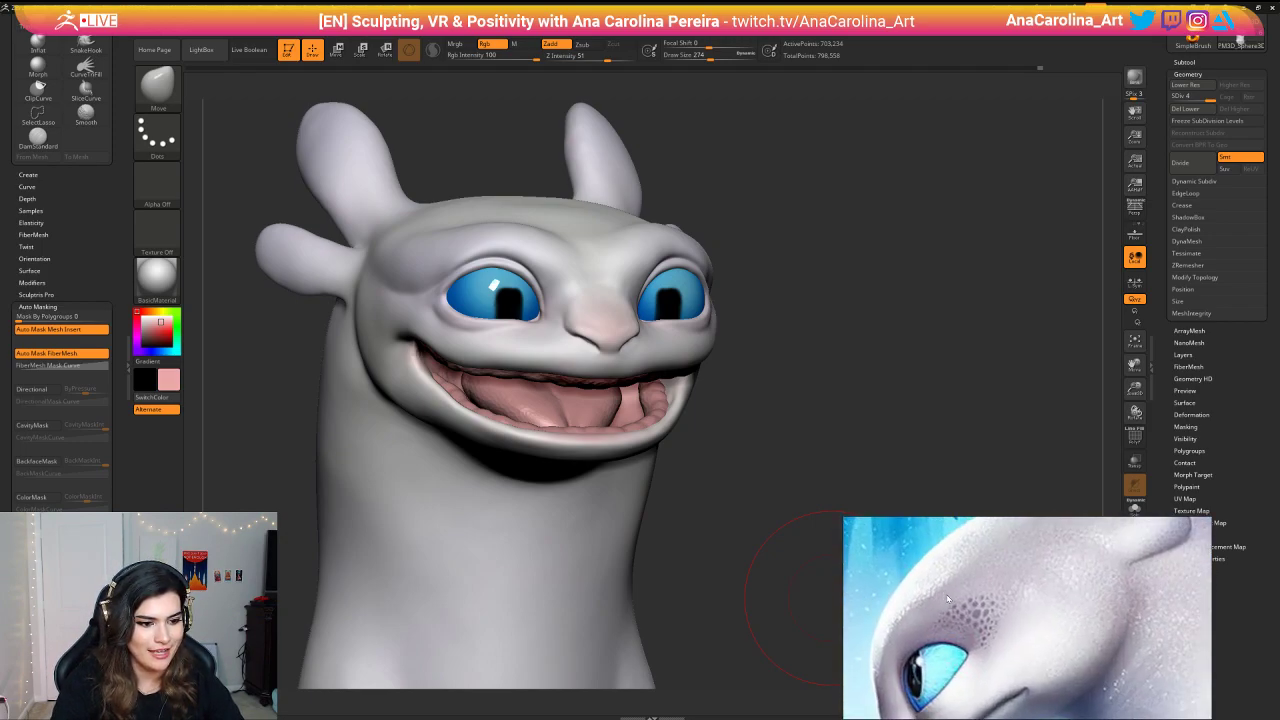
pyautogui.scroll(-5, 948, 598)
pyautogui.scroll(7, 968, 658)
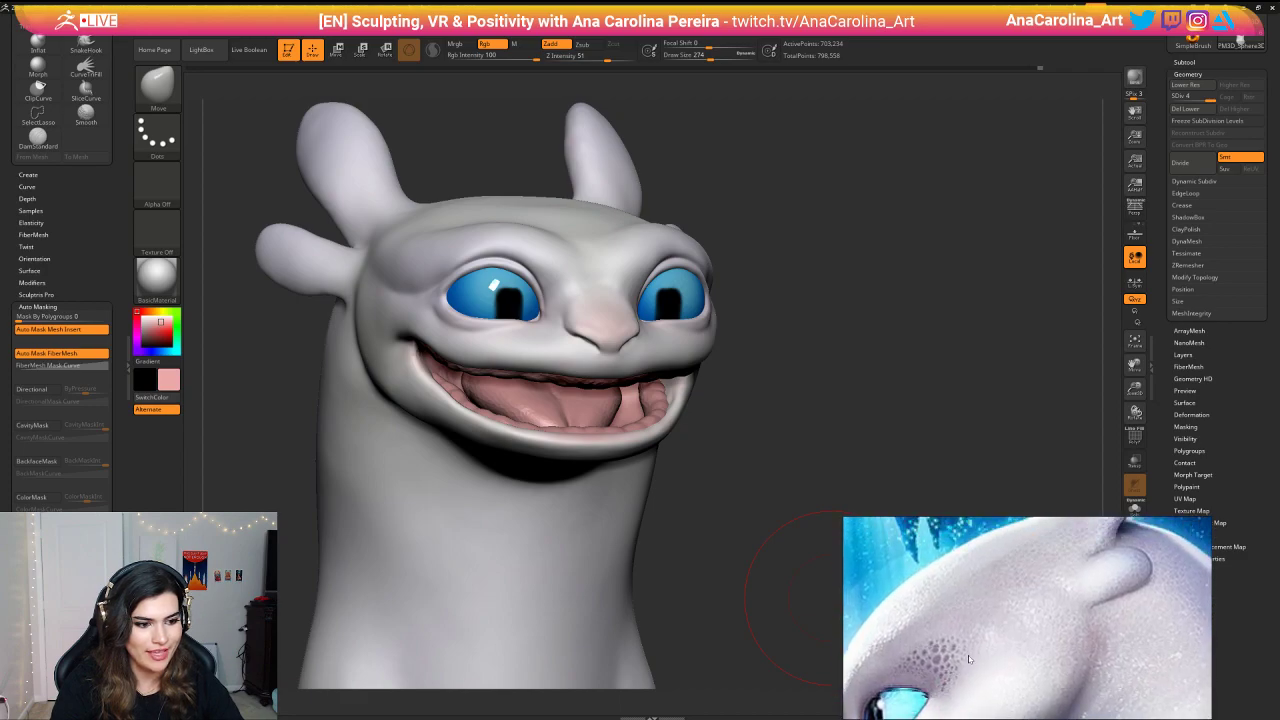
pyautogui.scroll(-5, 968, 658)
pyautogui.scroll(7, 1018, 684)
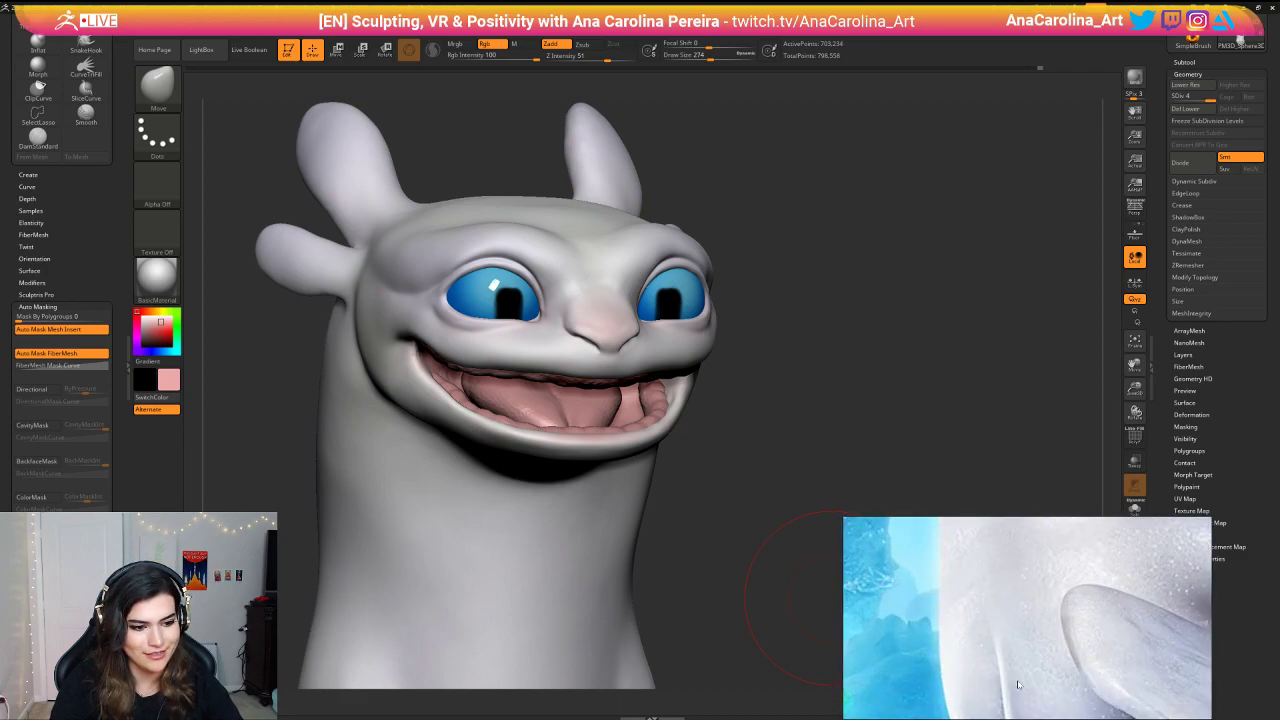
pyautogui.scroll(-3, 971, 576)
pyautogui.moveTo(938, 310); pyautogui.dragTo(839, 303)
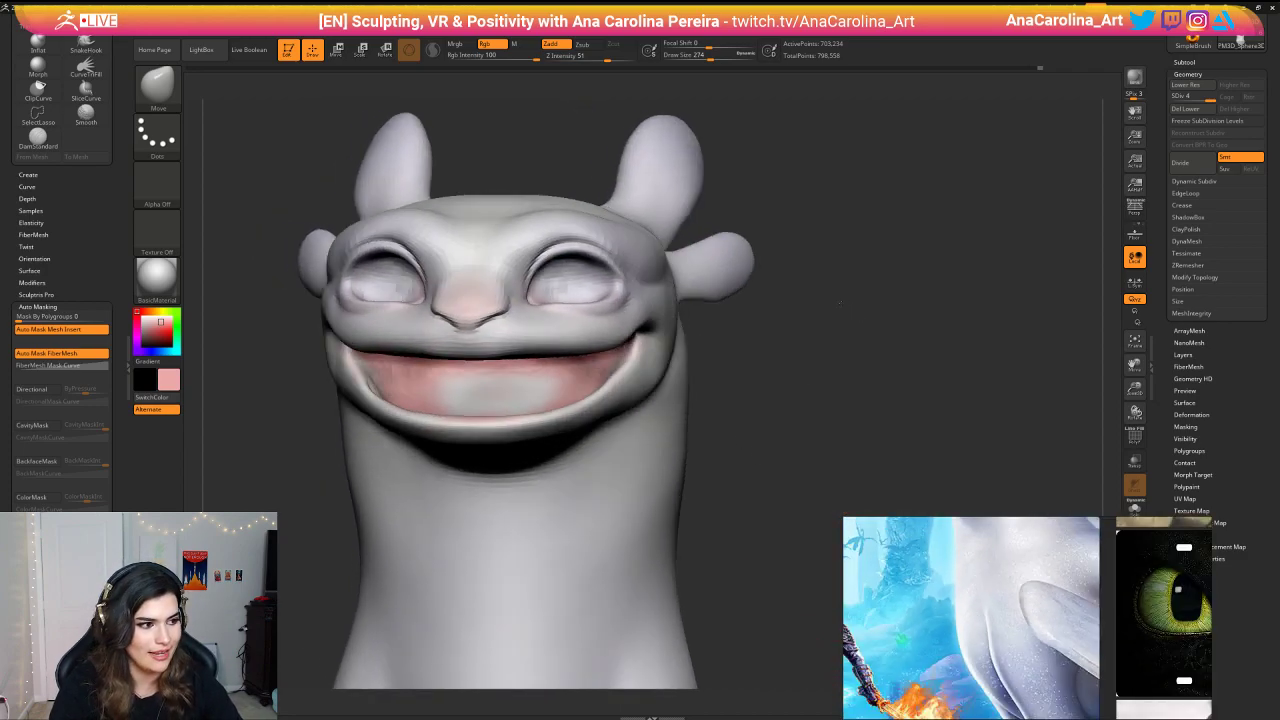
pyautogui.moveTo(217, 388); pyautogui.dragTo(306, 380)
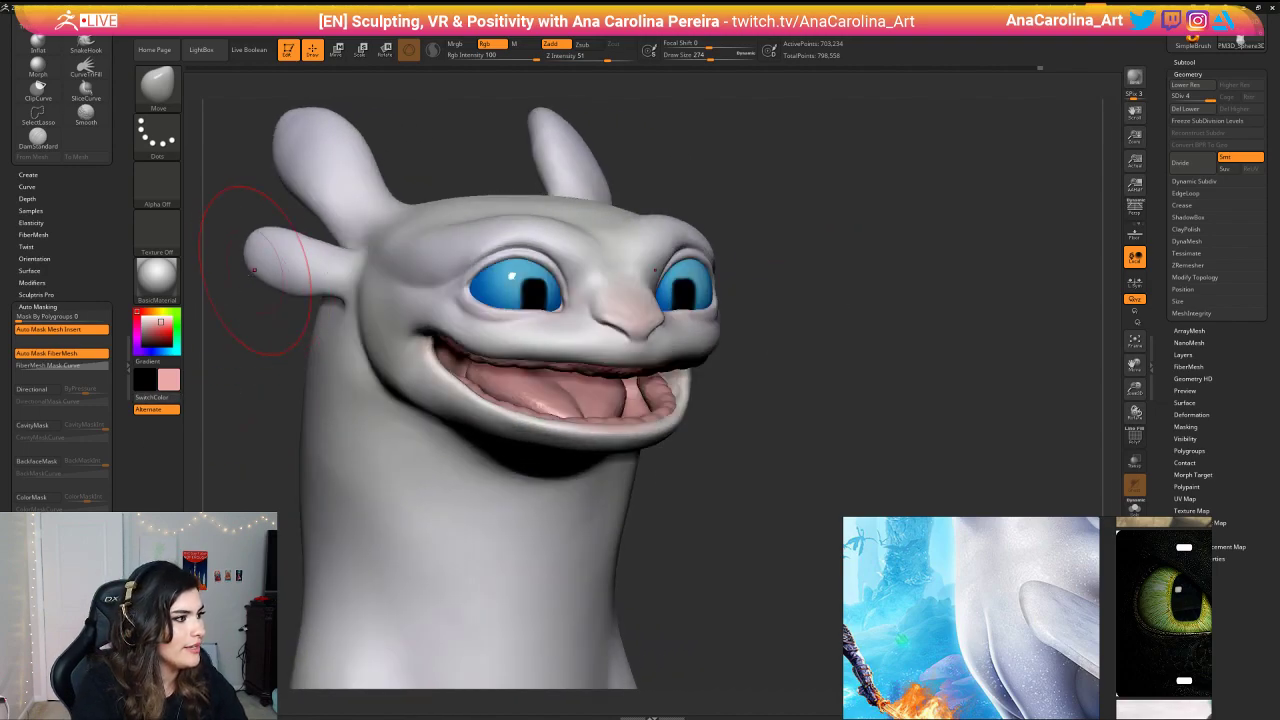
pyautogui.keyDown('alt'); pyautogui.moveTo(190, 202); pyautogui.dragTo(262, 235); pyautogui.keyUp('alt')
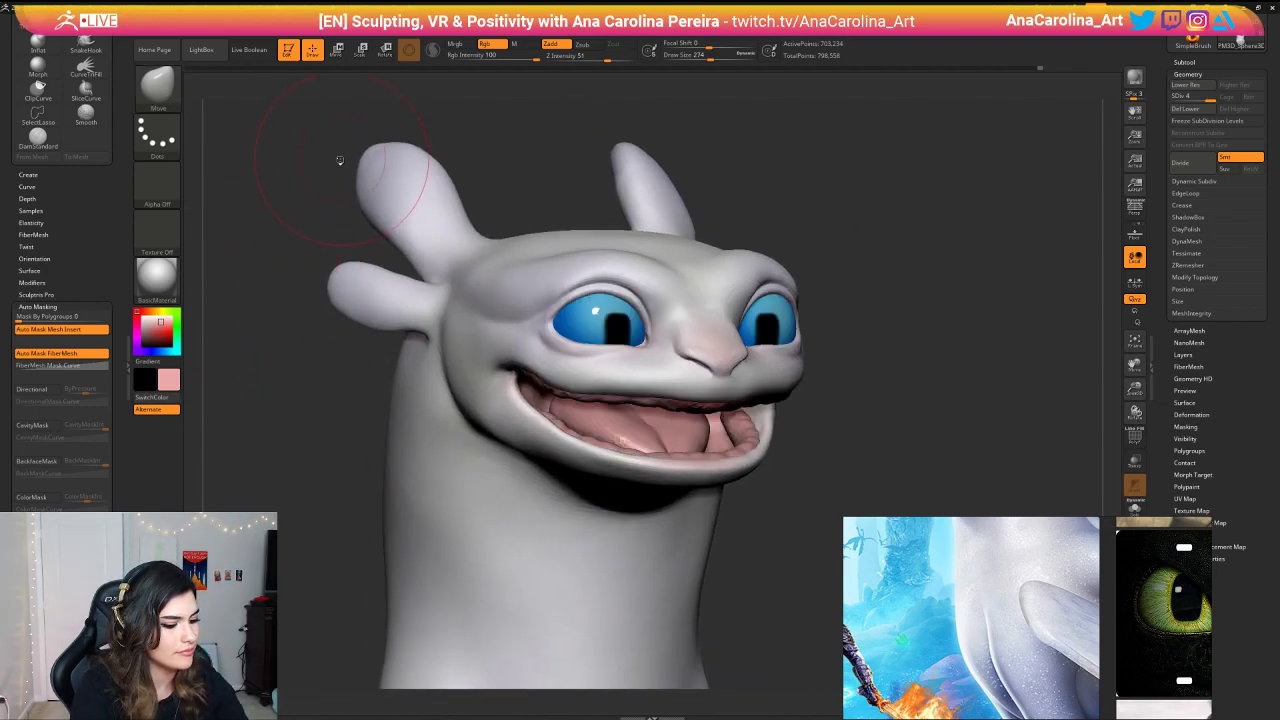
# Step: Set up the Standard brush with the Spray stroke and the cracked-cell Alpha 62
pyautogui.press('b')
pyautogui.press('s')
pyautogui.press('t')
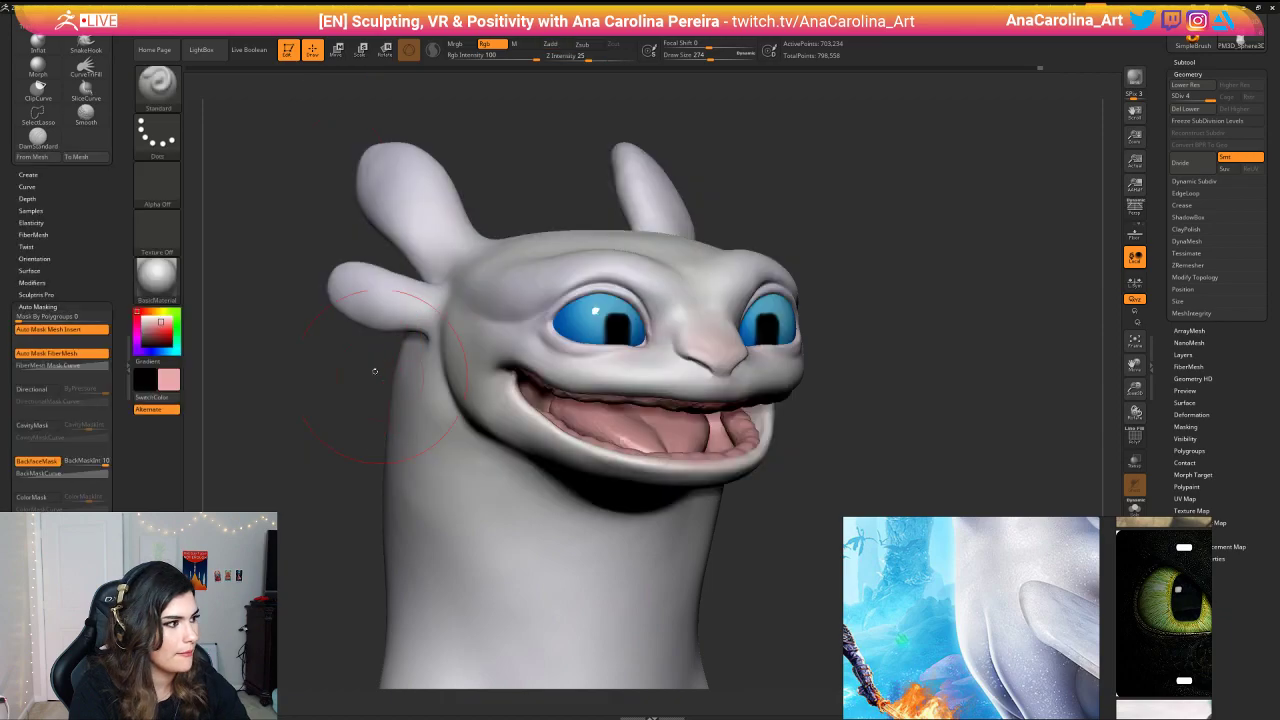
pyautogui.click(157, 132)
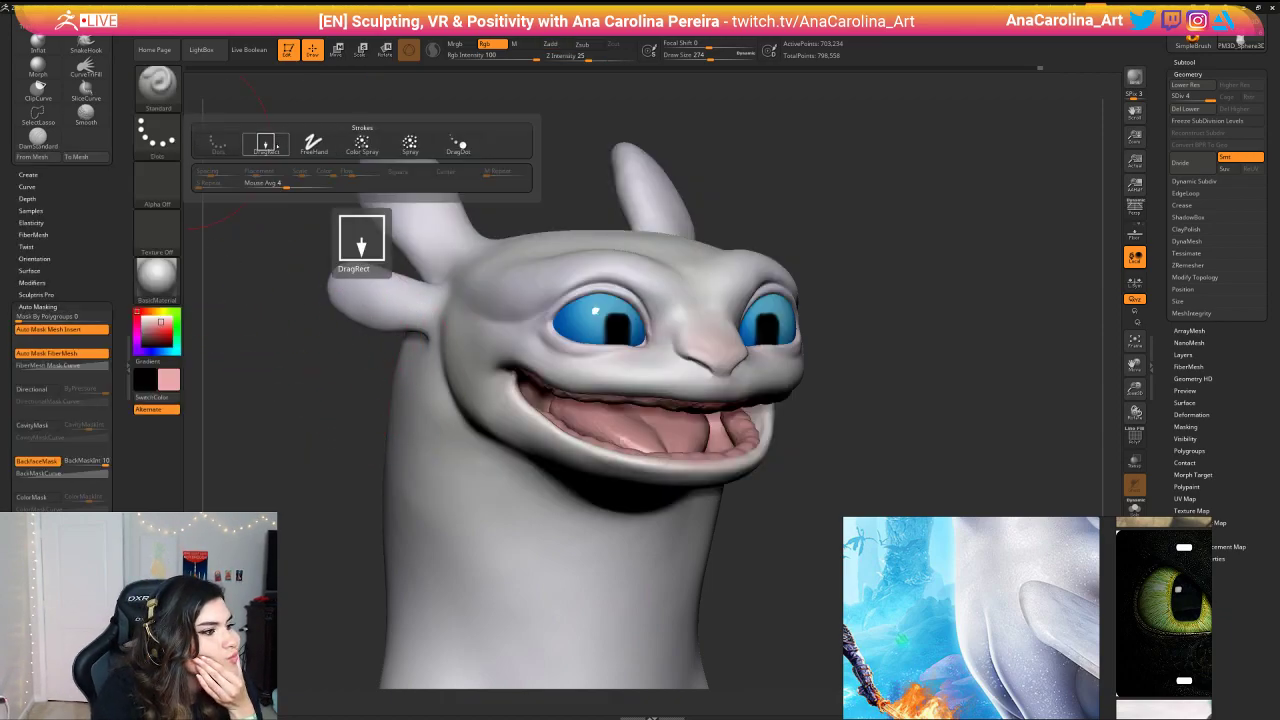
pyautogui.click(410, 145)
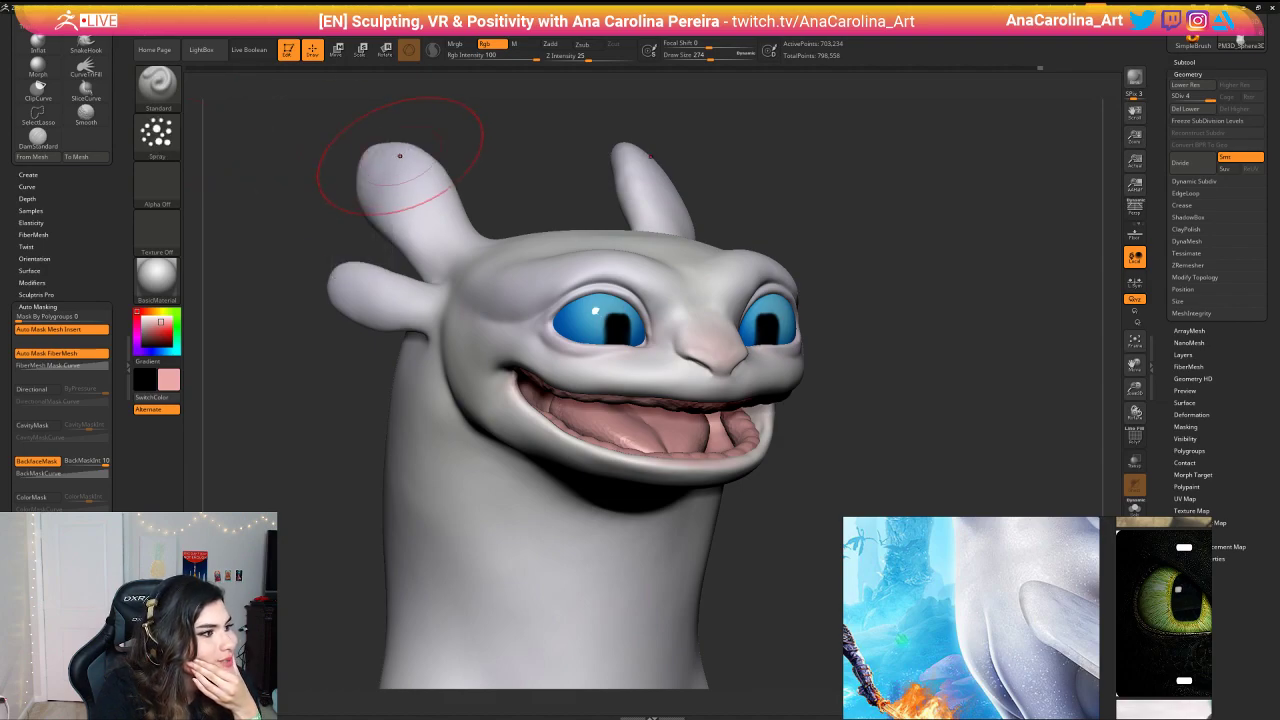
pyautogui.click(163, 194)
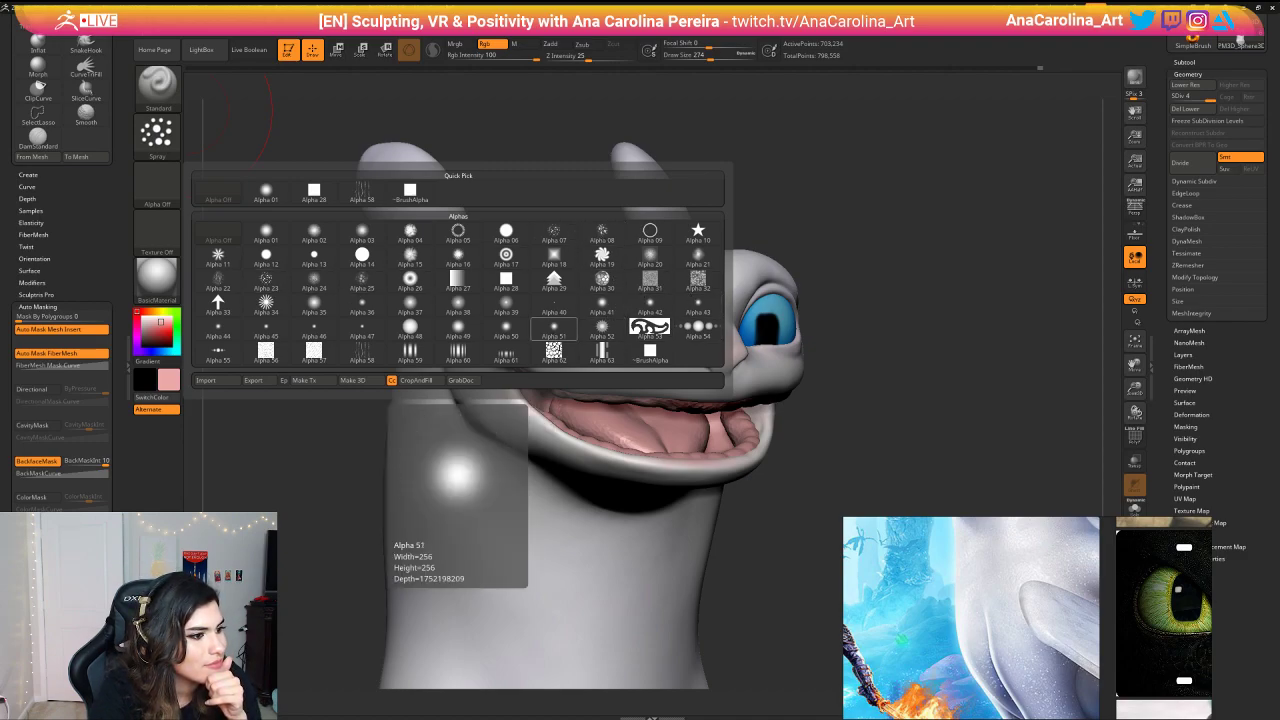
pyautogui.click(508, 350)
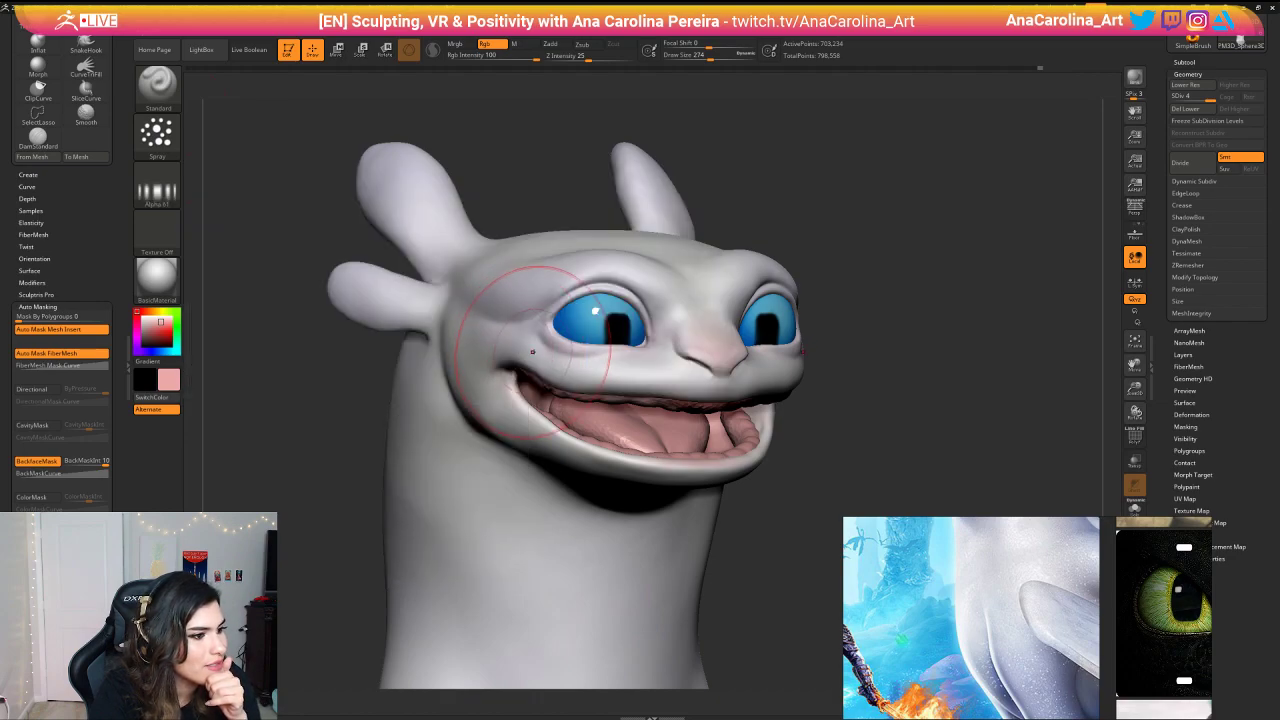
pyautogui.click(157, 190)
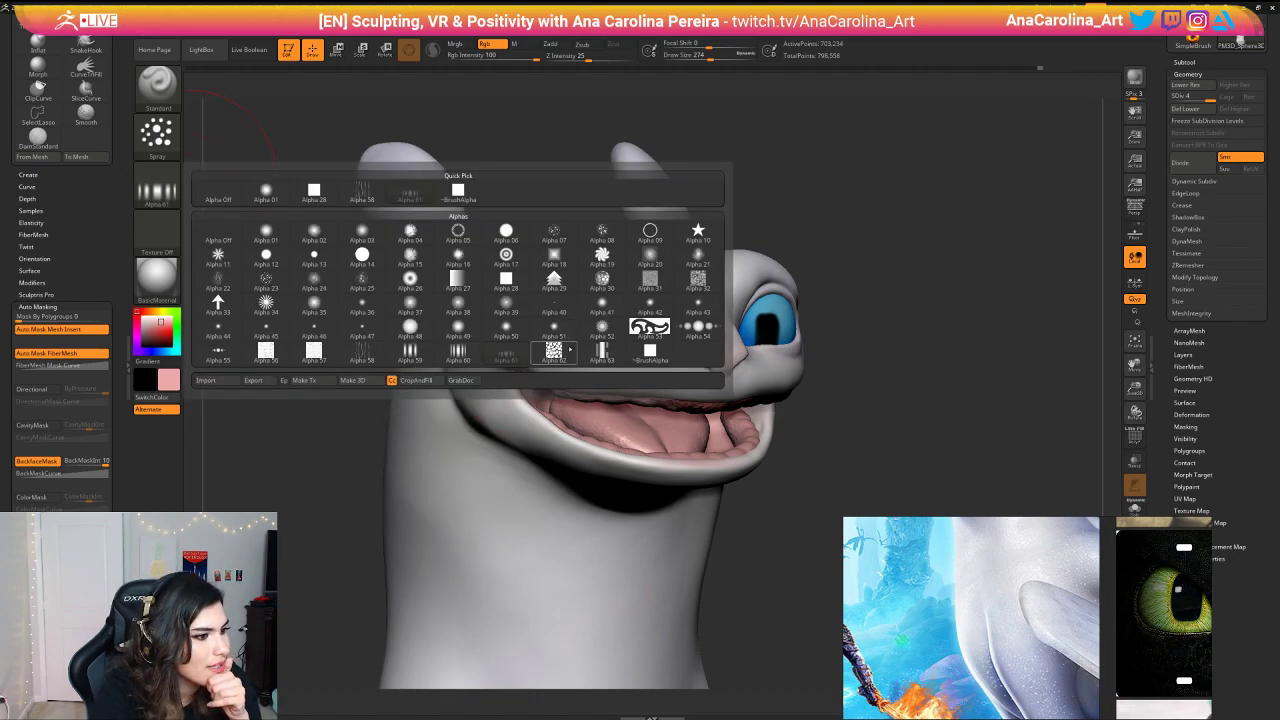
pyautogui.click(563, 351)
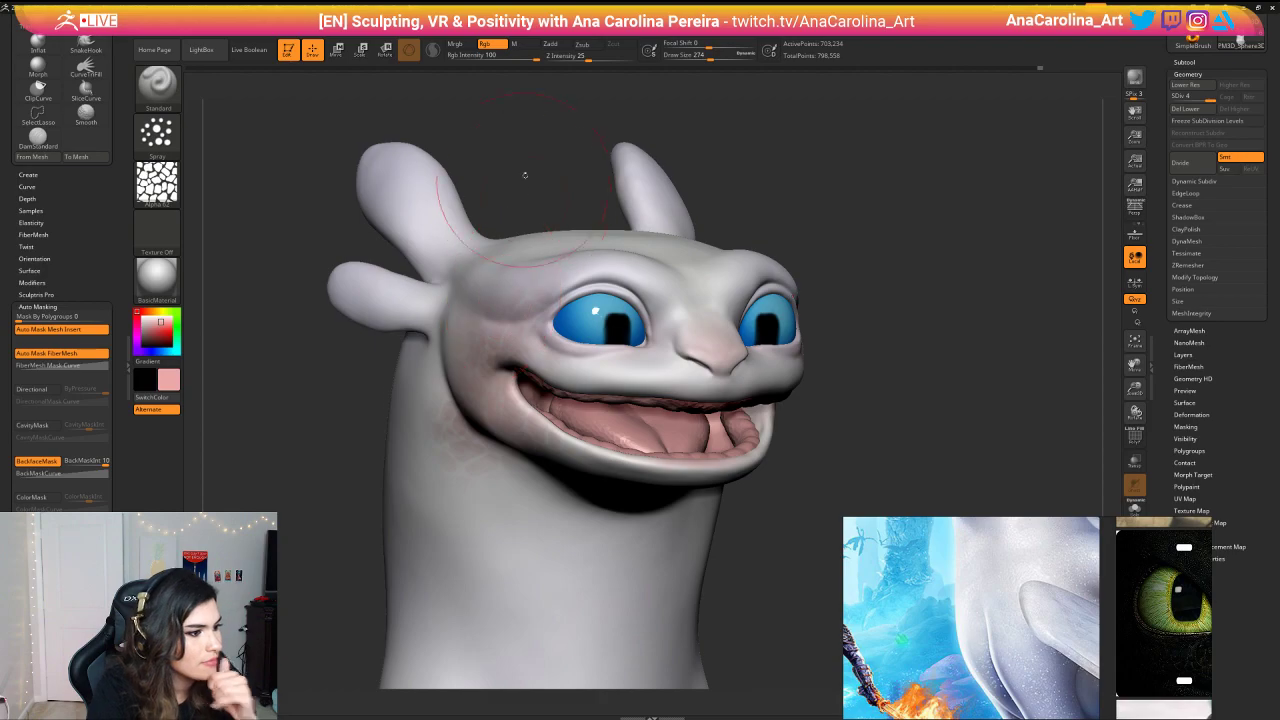
pyautogui.moveTo(525, 175); pyautogui.dragTo(565, 188)
pyautogui.moveTo(545, 300)
pyautogui.mouseDown()
pyautogui.moveTo(640, 290)
pyautogui.moveTo(705, 265)
pyautogui.mouseUp()
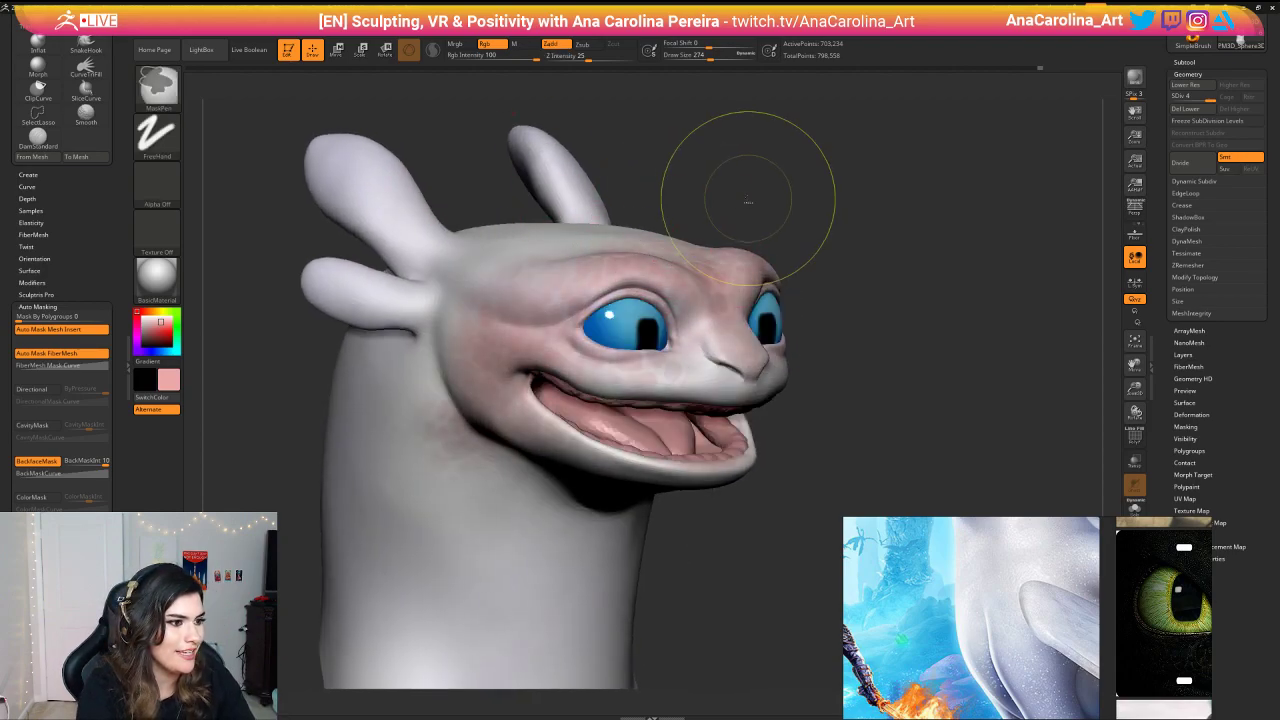
pyautogui.hotkey('ctrl', 'z')
# Step: Set the Standard brush to sculpt with Zadd only, without colour, at draw size 149 and Z intensity 5
pyautogui.press('space')
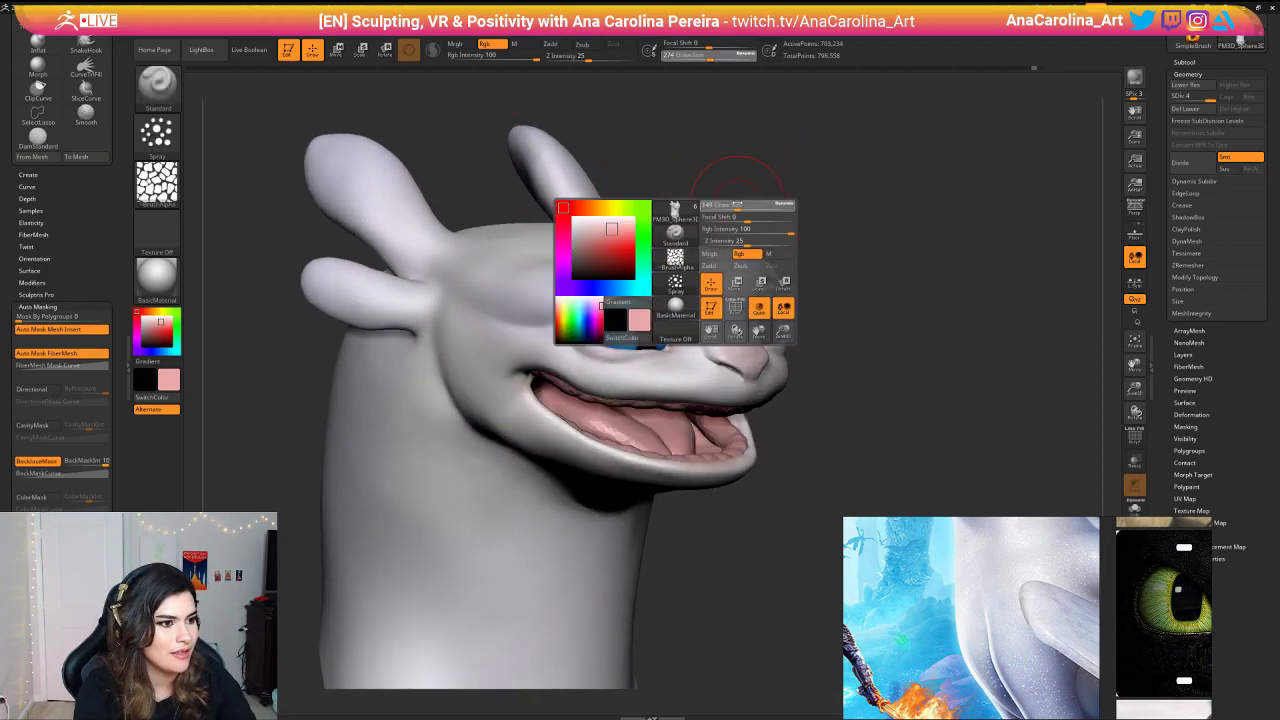
pyautogui.moveTo(737, 204); pyautogui.dragTo(733, 205)
pyautogui.click(740, 254)
pyautogui.click(709, 265)
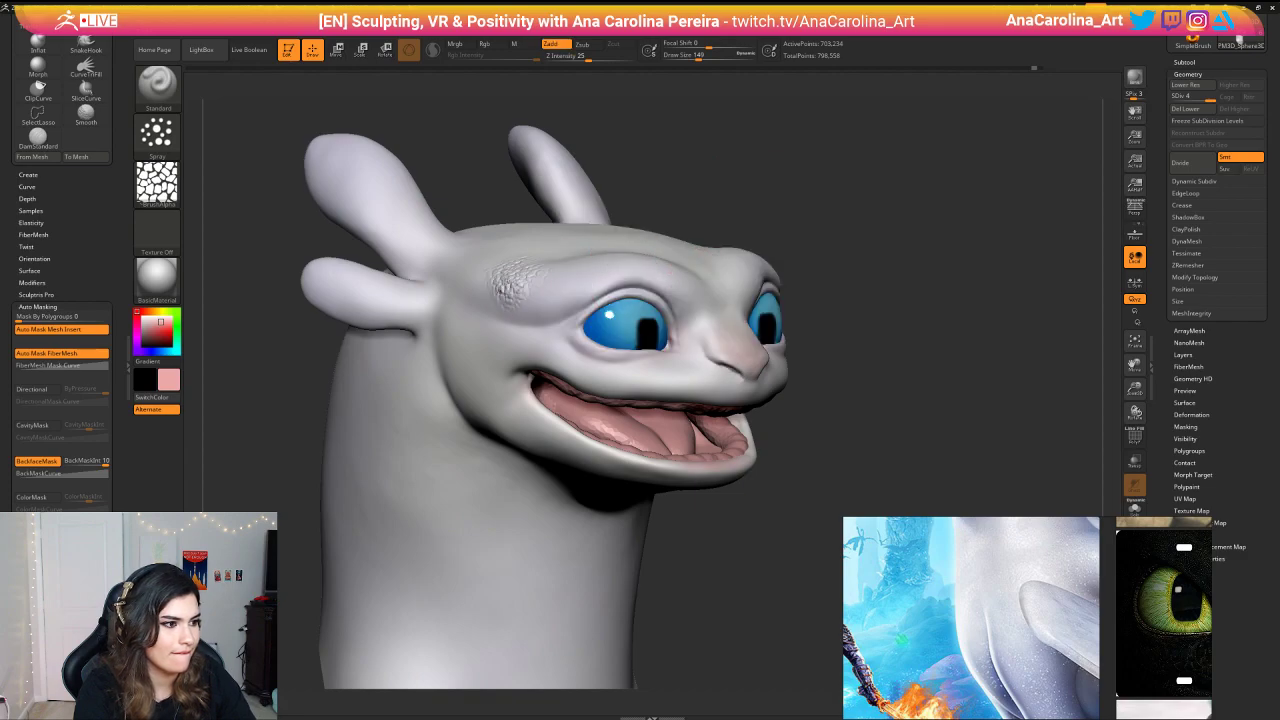
pyautogui.press('space')
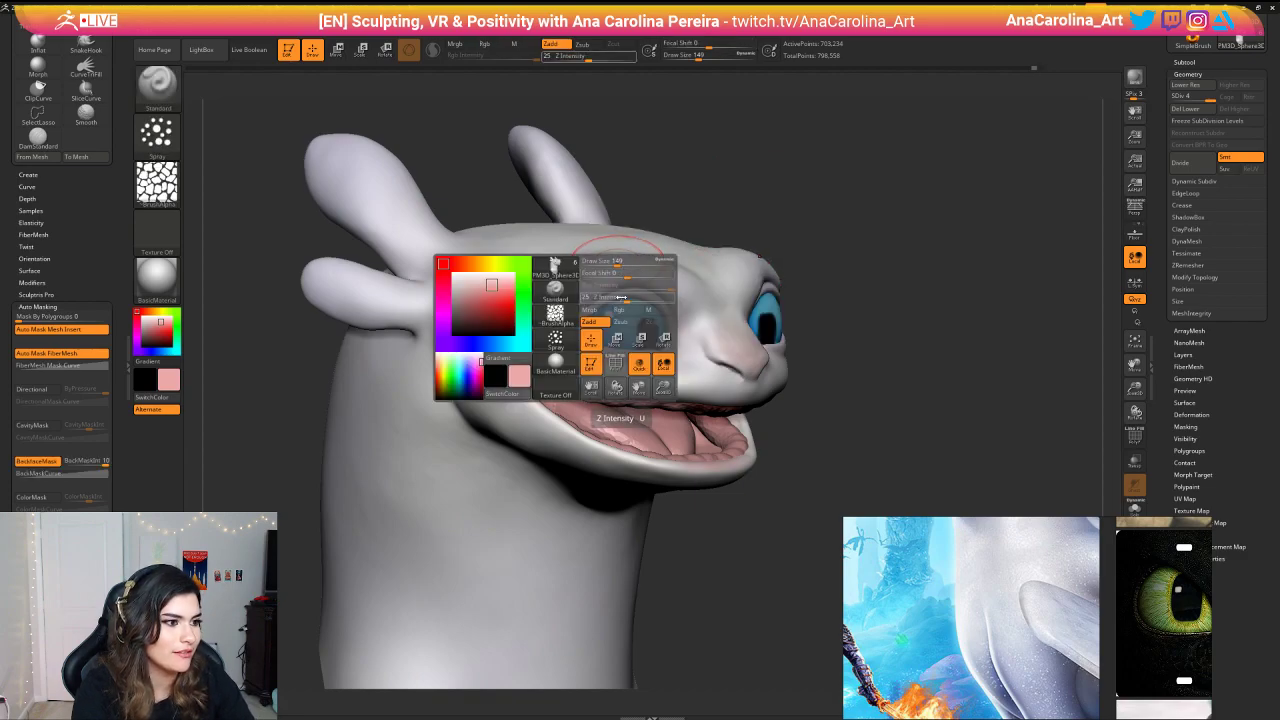
pyautogui.moveTo(621, 297); pyautogui.dragTo(589, 297)
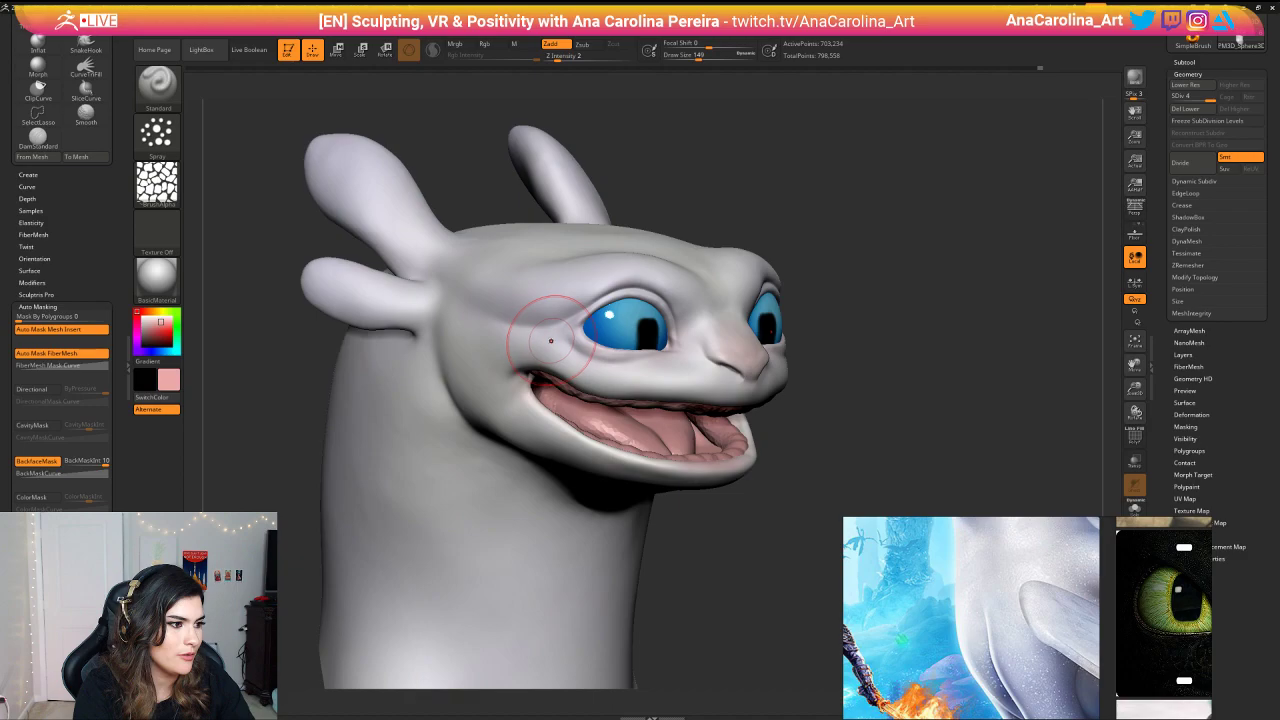
pyautogui.press('space')
pyautogui.moveTo(527, 376); pyautogui.dragTo(532, 376)
# Step: Check the sprayed skin texture on the cheek up close and divide the head mesh to subdivision level 5
pyautogui.keyDown('ctrl'); pyautogui.moveTo(532, 376); pyautogui.dragTo(534, 440, button='right'); pyautogui.keyUp('ctrl')
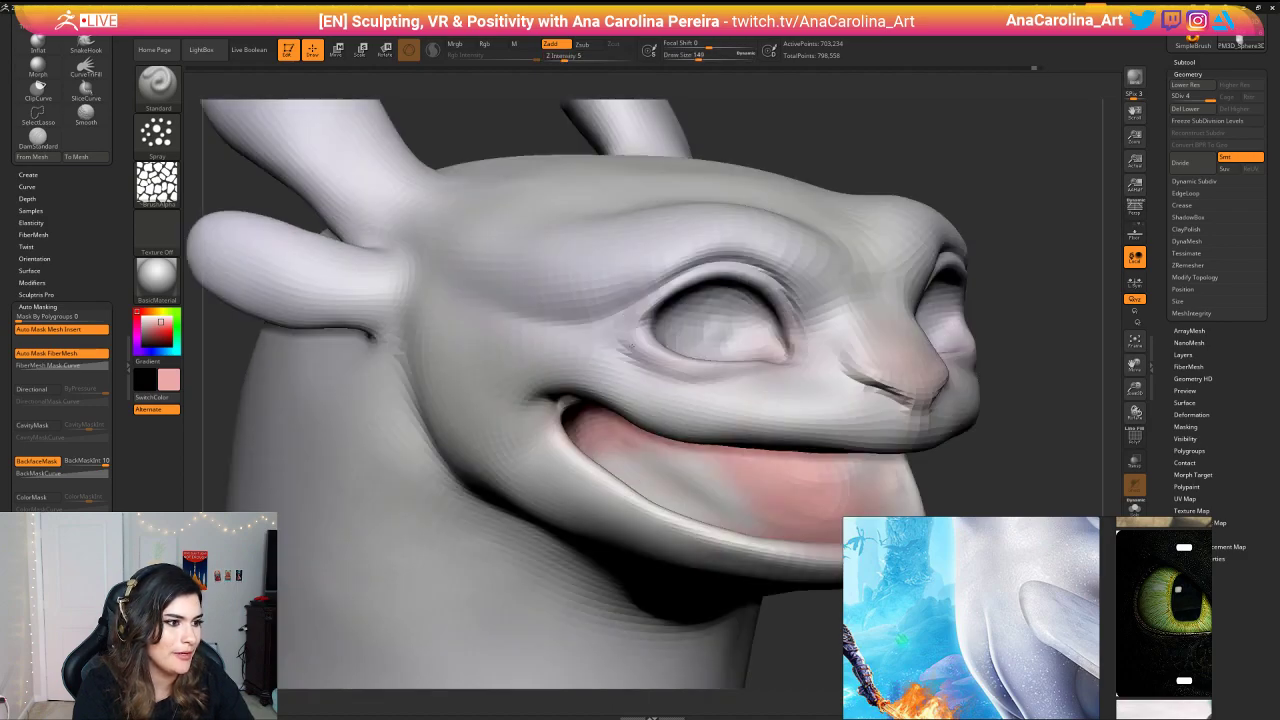
pyautogui.keyDown('ctrl'); pyautogui.moveTo(632, 347); pyautogui.dragTo(705, 310, button='right'); pyautogui.keyUp('ctrl')
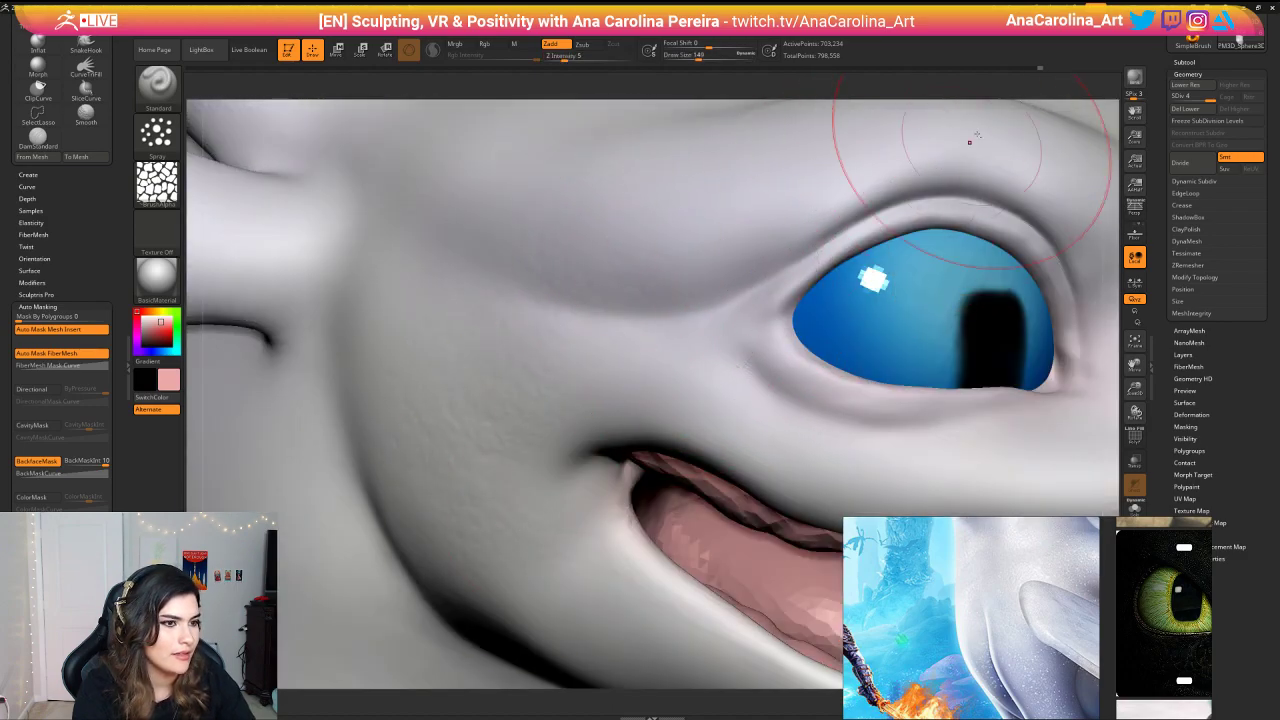
pyautogui.keyDown('ctrl'); pyautogui.moveTo(973, 73); pyautogui.dragTo(917, 68, button='right'); pyautogui.keyUp('ctrl')
pyautogui.keyDown('alt'); pyautogui.moveTo(946, 118); pyautogui.dragTo(842, 148, button='right'); pyautogui.keyUp('alt')
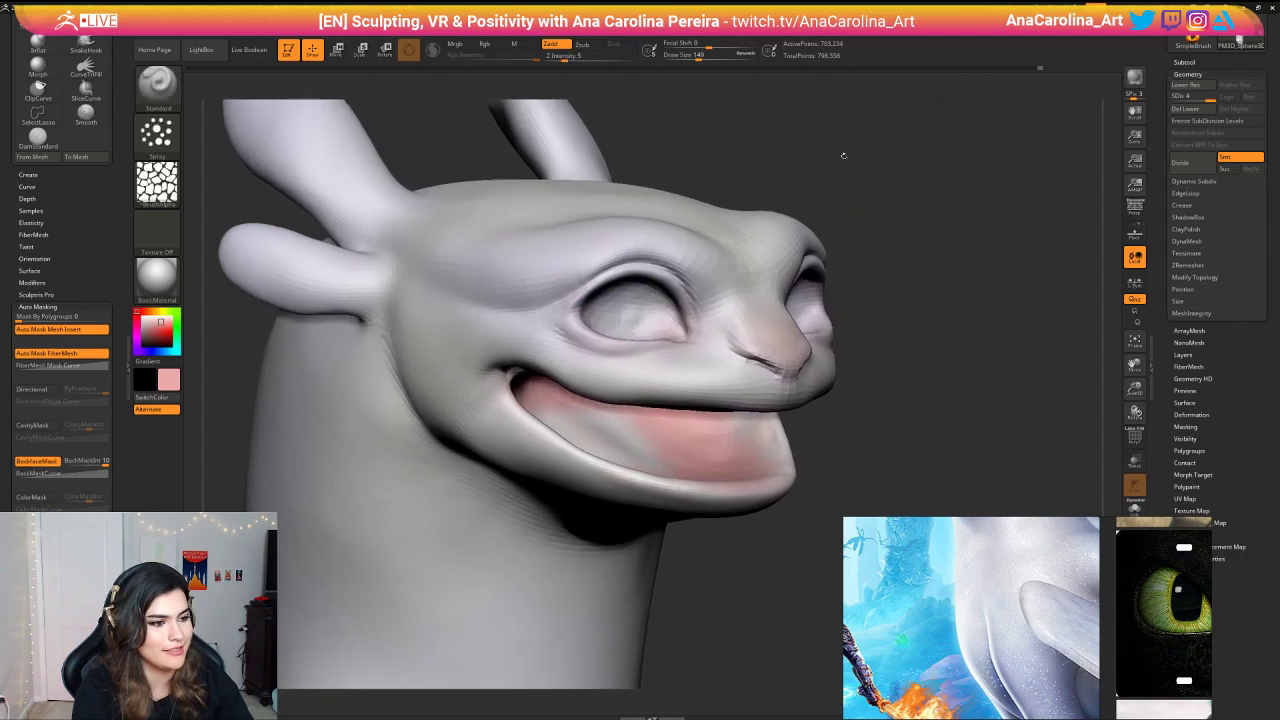
pyautogui.click(1195, 165)
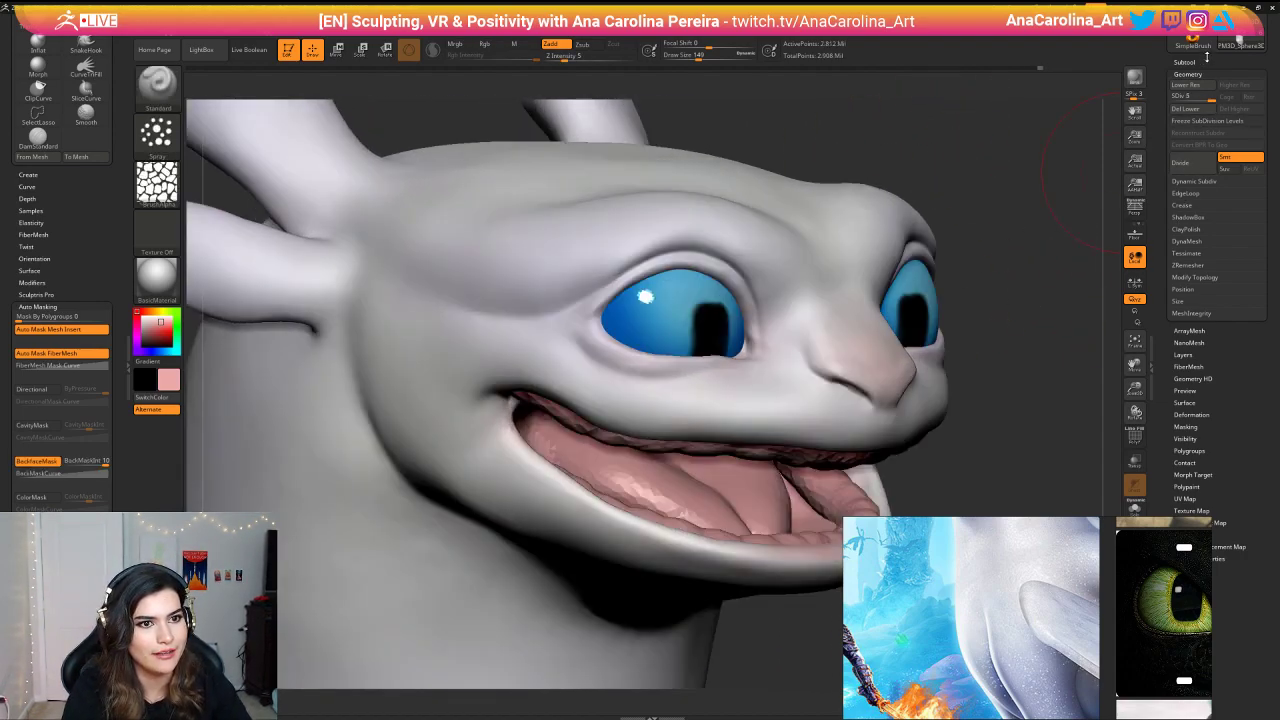
pyautogui.moveTo(1207, 57); pyautogui.dragTo(1207, 160)
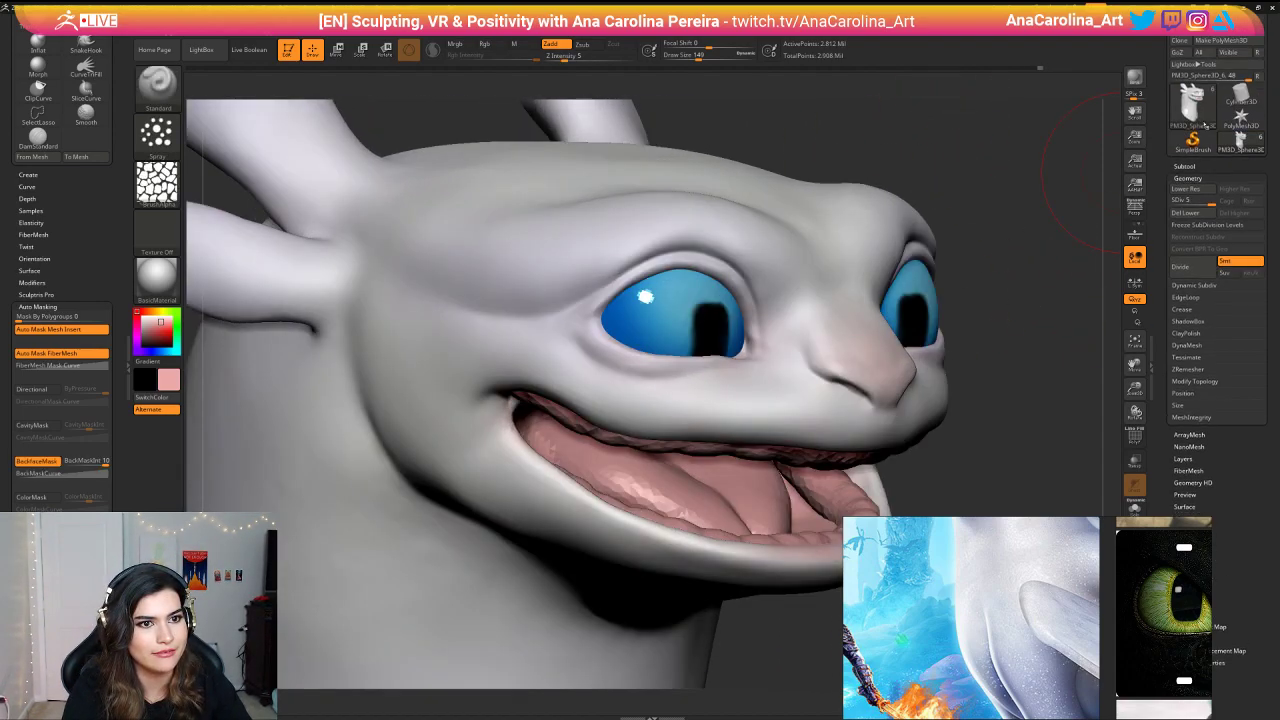
pyautogui.moveTo(1236, 145)
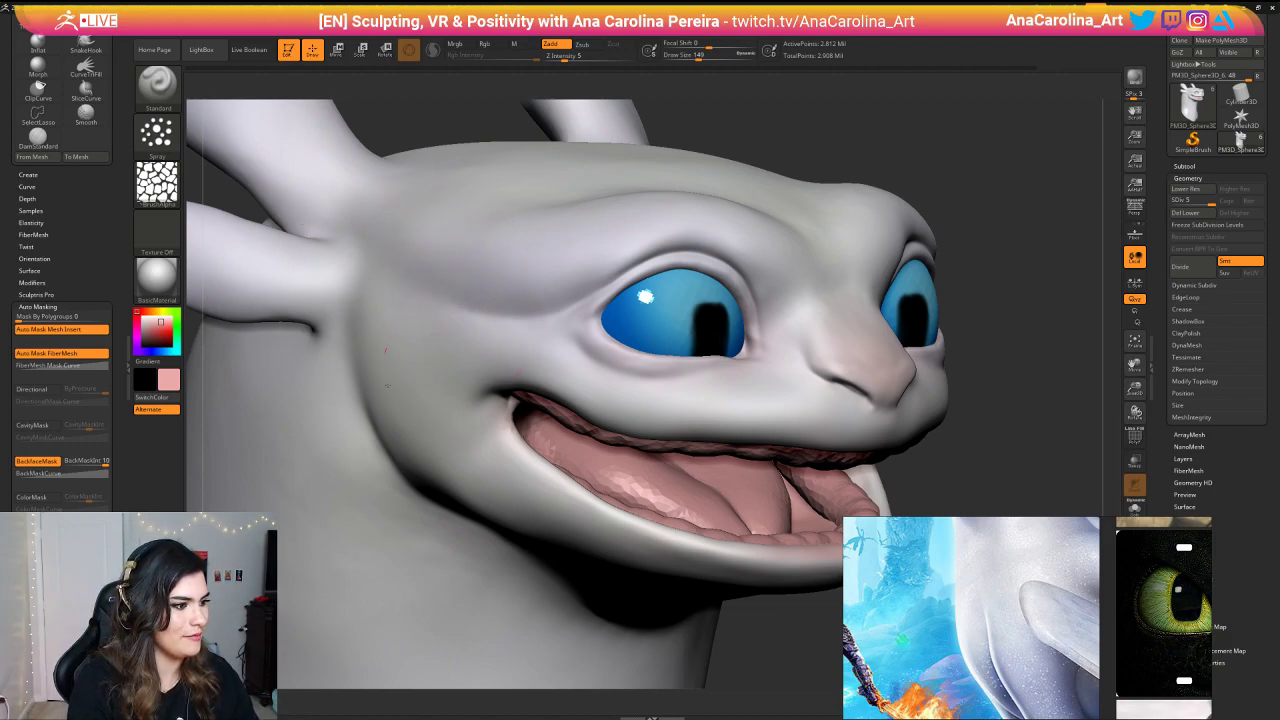
# Step: Spray the fine skin texture over the cheek and the area between the eye, mouth corner and ear
pyautogui.keyDown('alt'); pyautogui.moveTo(763, 103); pyautogui.dragTo(664, 144); pyautogui.keyUp('alt')
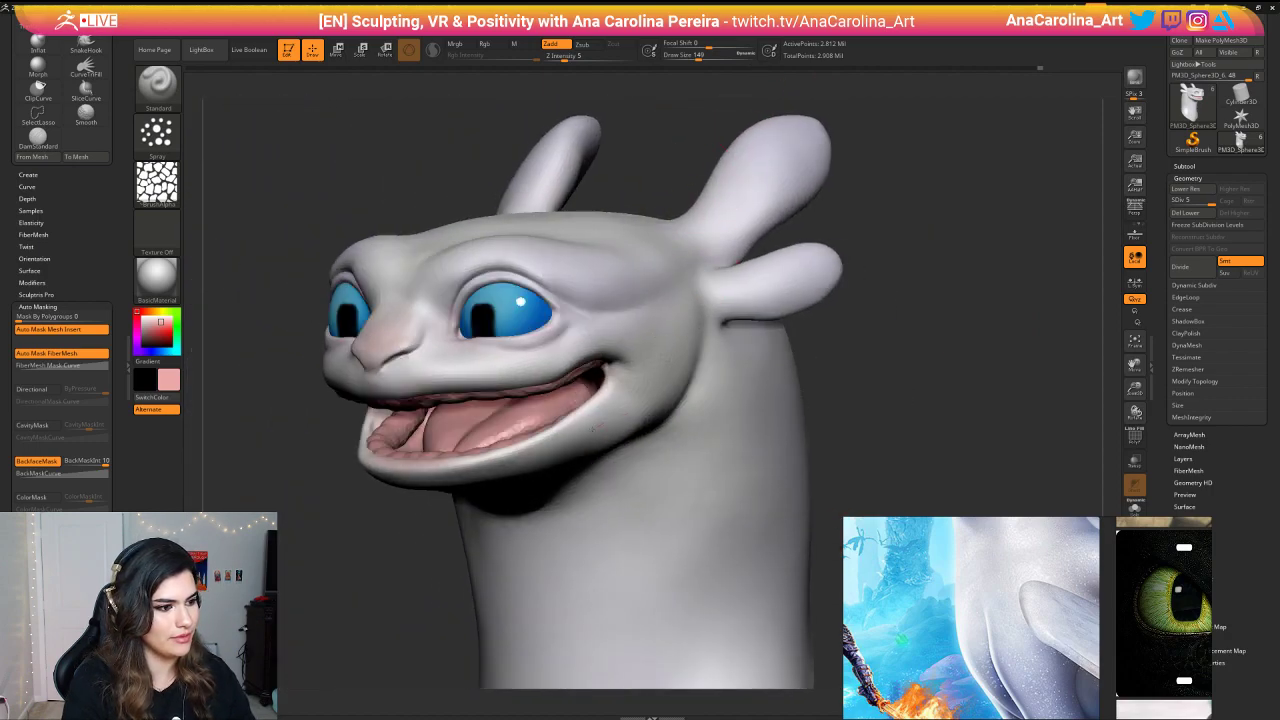
pyautogui.moveTo(846, 348); pyautogui.dragTo(820, 350)
pyautogui.keyDown('alt'); pyautogui.moveTo(900, 345); pyautogui.dragTo(931, 380); pyautogui.keyUp('alt')
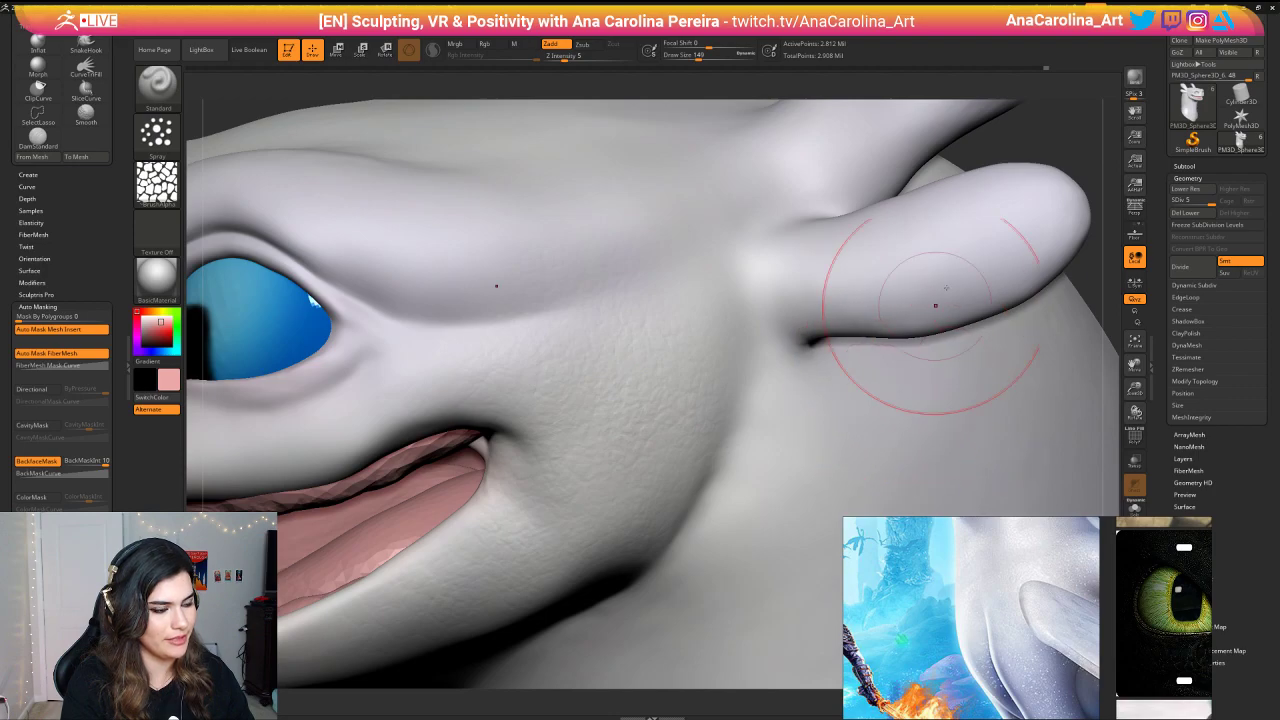
pyautogui.moveTo(1040, 104); pyautogui.dragTo(1038, 104)
pyautogui.press('f')
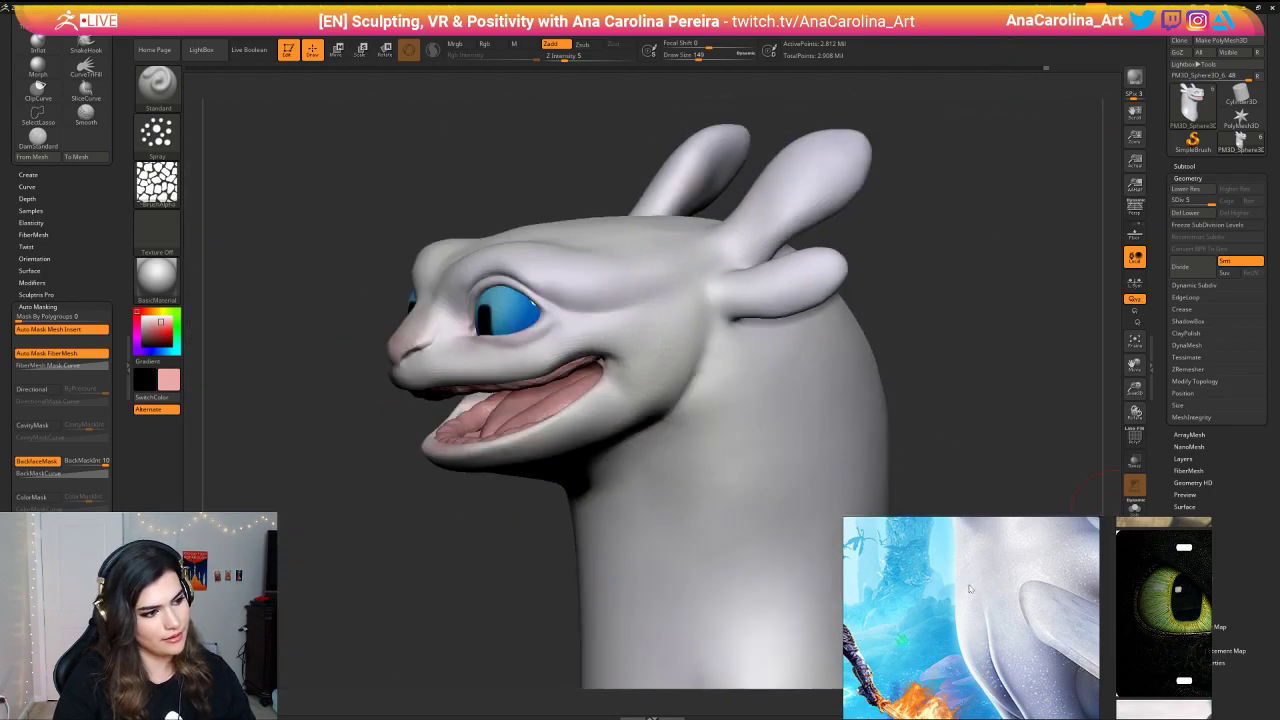
# Step: Bring the white dragon's neck into view on the reference board and spray skin texture under the jaw and on the upper neck
pyautogui.moveTo(900, 286); pyautogui.dragTo(980, 322)
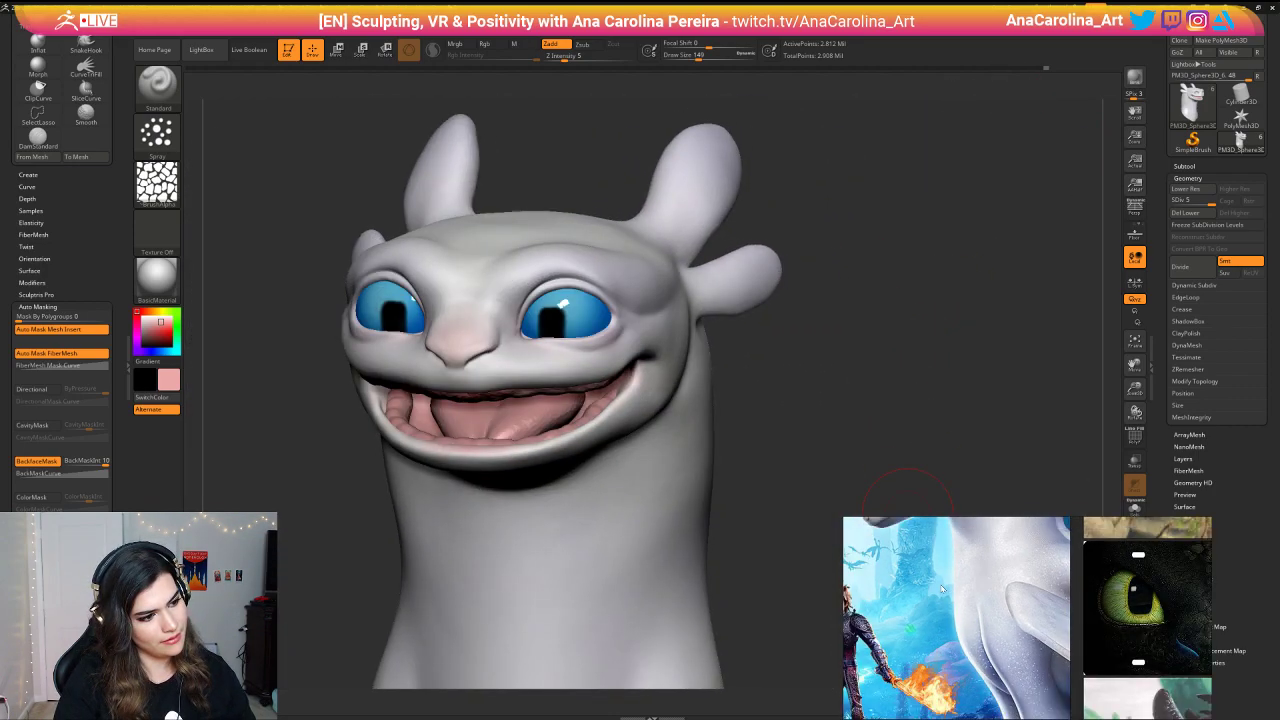
pyautogui.scroll(-2, 941, 589)
pyautogui.moveTo(932, 588); pyautogui.dragTo(938, 617, button='middle')
pyautogui.moveTo(957, 280); pyautogui.dragTo(893, 350)
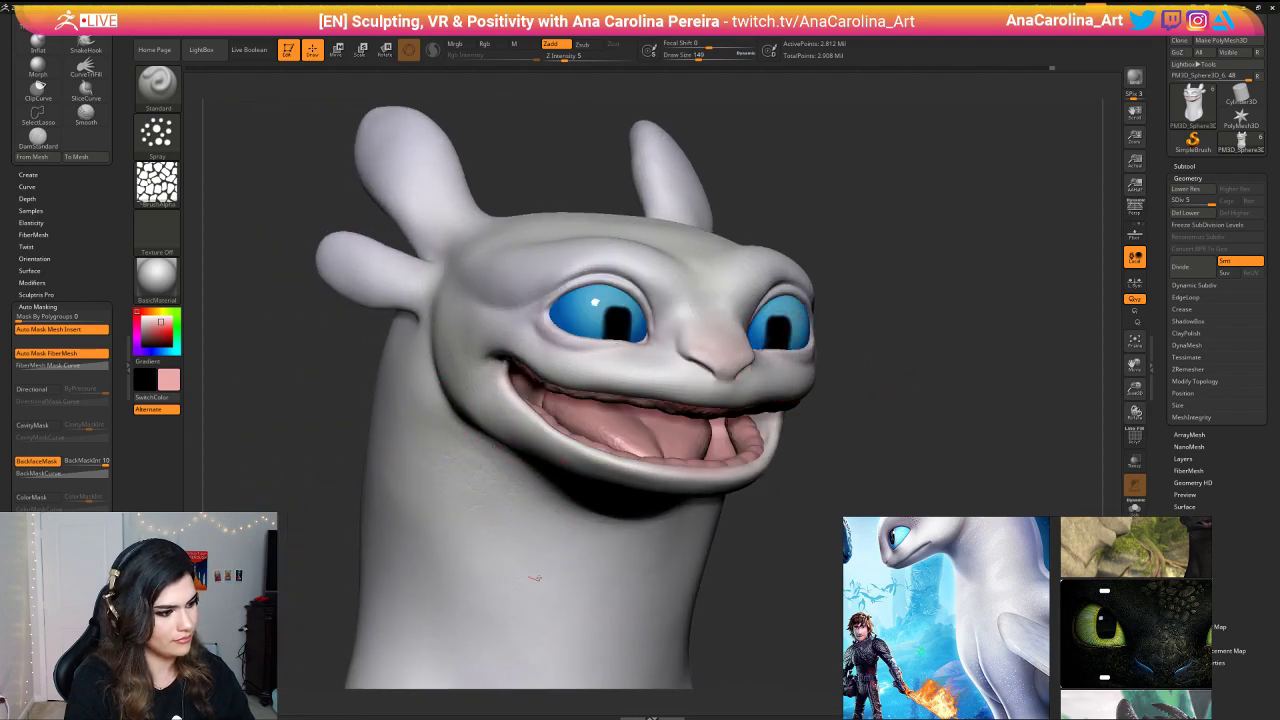
pyautogui.moveTo(496, 488); pyautogui.dragTo(510, 384, button='right')
pyautogui.moveTo(676, 345)
pyautogui.mouseDown(button='right')
pyautogui.moveTo(724, 390)
pyautogui.moveTo(696, 352)
pyautogui.mouseUp(button='right')
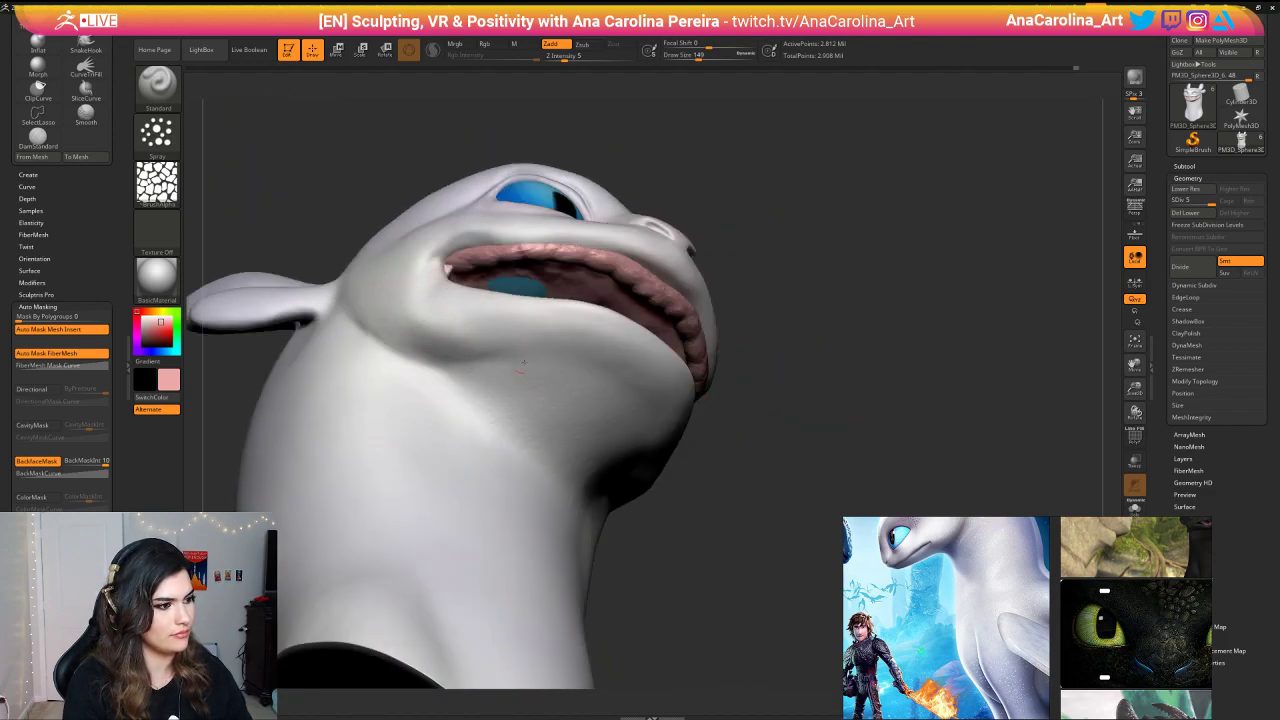
pyautogui.moveTo(752, 430); pyautogui.dragTo(650, 402, button='right')
pyautogui.keyDown('ctrl'); pyautogui.moveTo(912, 372); pyautogui.dragTo(785, 95, button='right'); pyautogui.keyUp('ctrl')
# Step: Enlarge the brush to draw size 202 and spray the skin texture over the side and front of the neck
pyautogui.press('space')
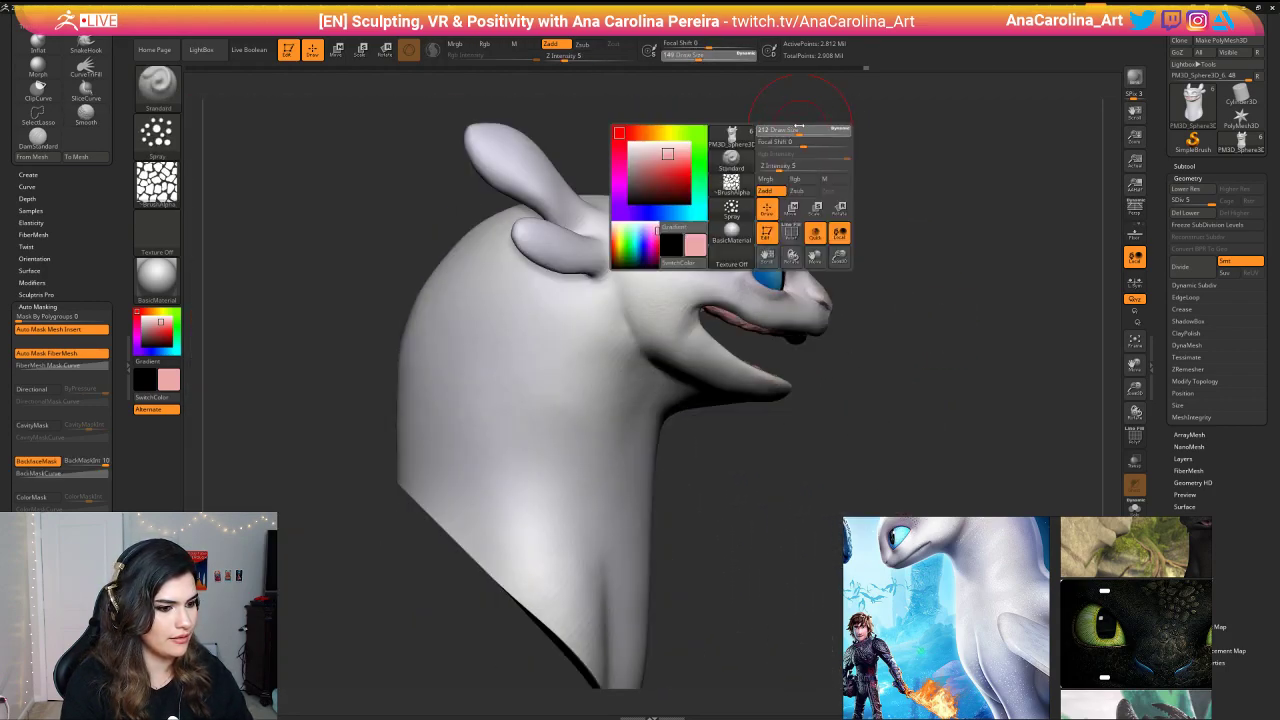
pyautogui.moveTo(796, 129); pyautogui.dragTo(804, 129)
pyautogui.moveTo(560, 315); pyautogui.dragTo(448, 325, button='right')
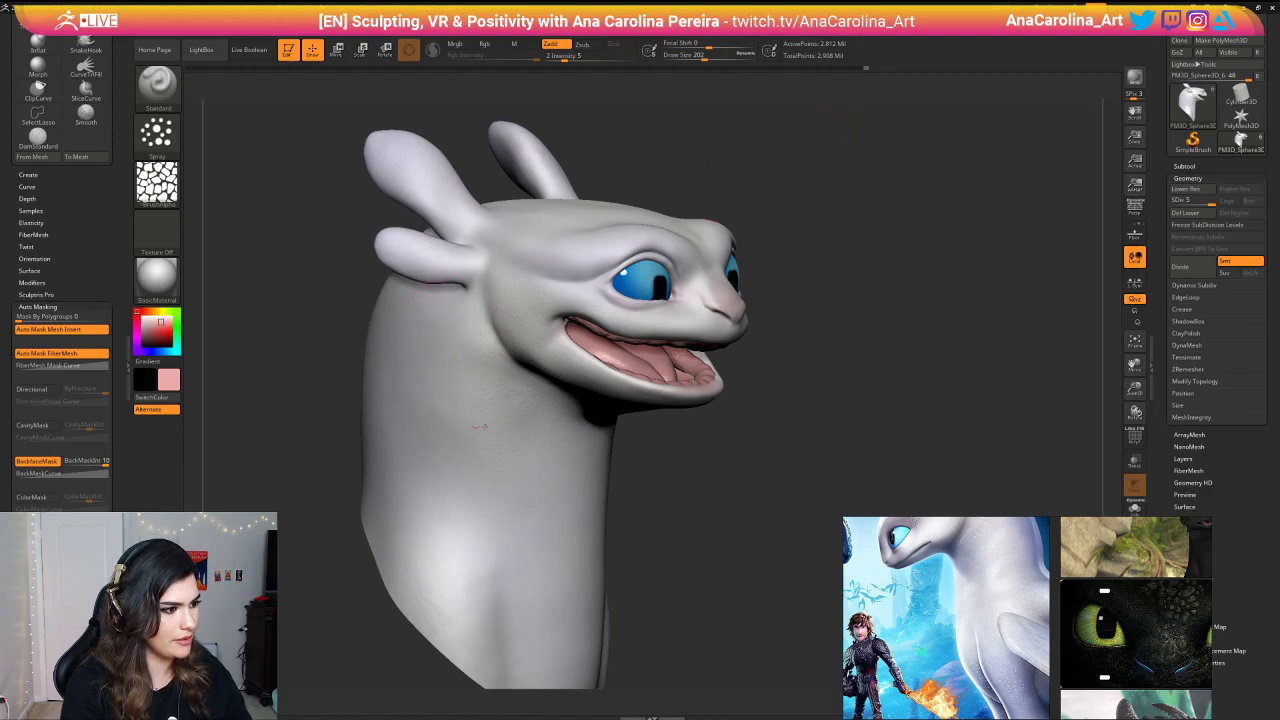
pyautogui.moveTo(446, 408); pyautogui.dragTo(630, 483, button='right')
pyautogui.moveTo(565, 474)
pyautogui.mouseDown()
pyautogui.moveTo(514, 470)
pyautogui.moveTo(568, 507)
pyautogui.moveTo(602, 478)
pyautogui.mouseUp()
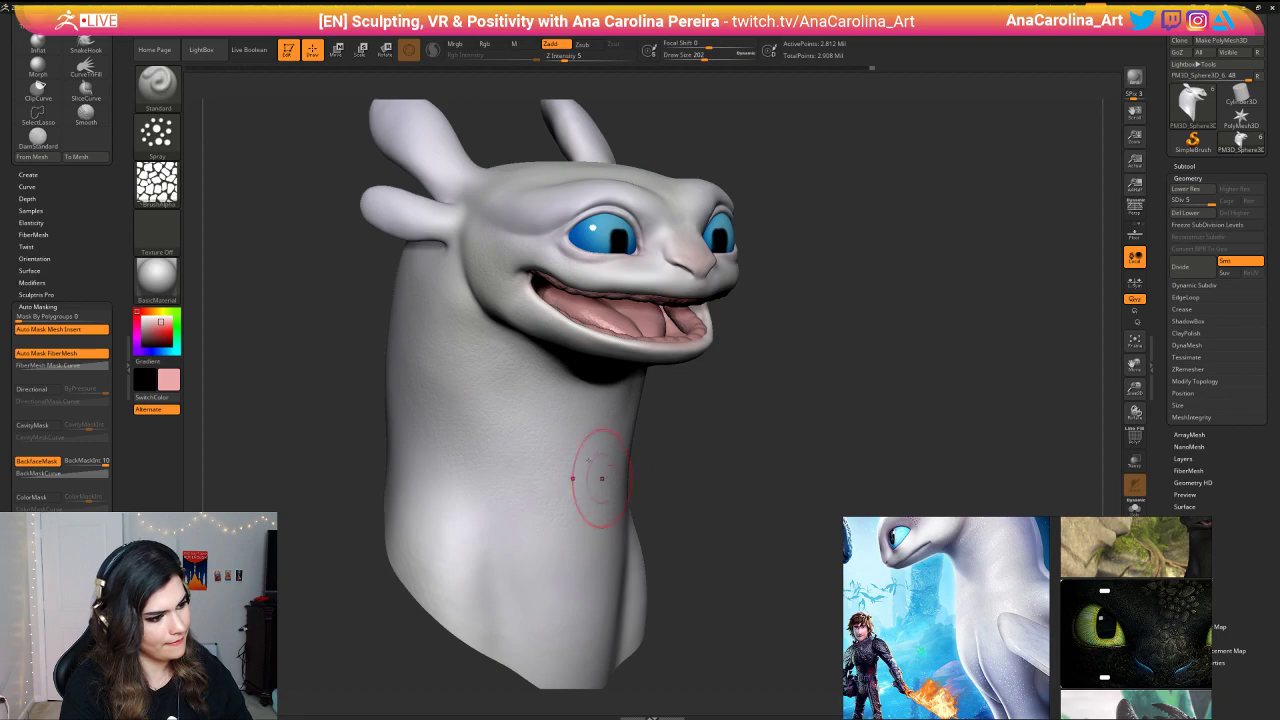
# Step: Enlarge the brush to draw size 268 and spray the skin texture over the base of the neck
pyautogui.press('space')
pyautogui.moveTo(509, 484); pyautogui.dragTo(520, 484)
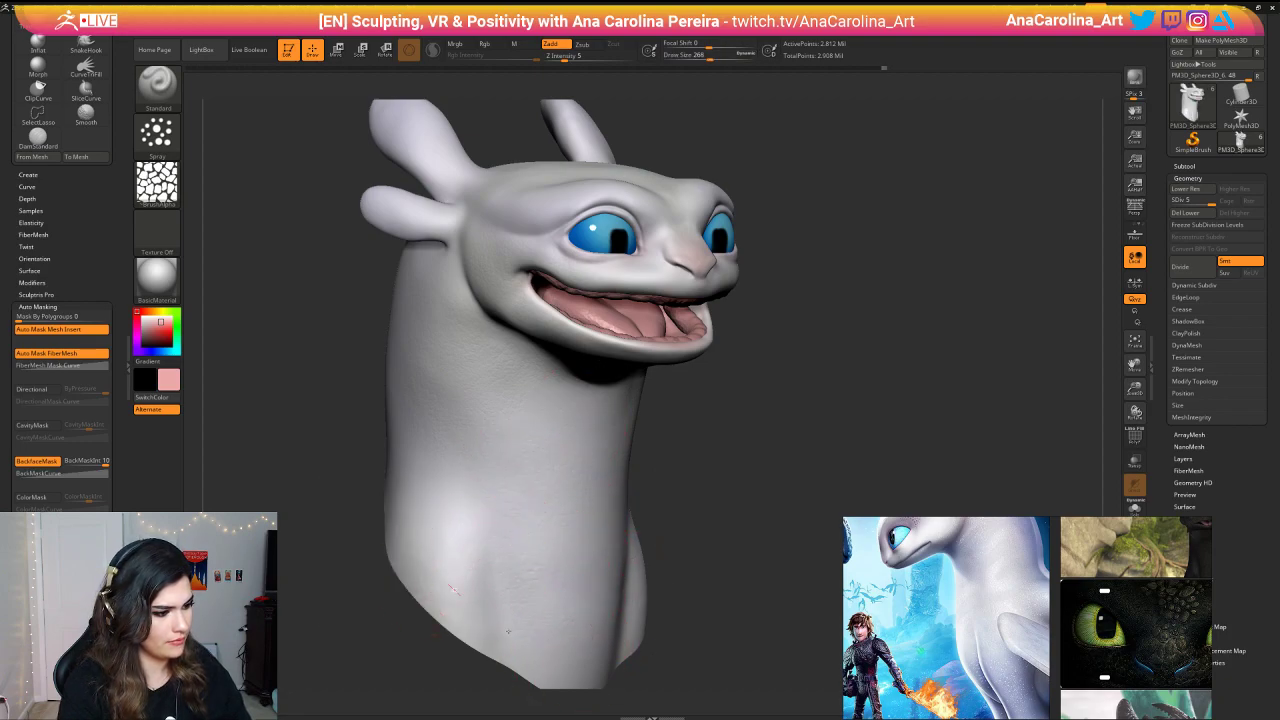
pyautogui.moveTo(360, 597); pyautogui.dragTo(423, 423)
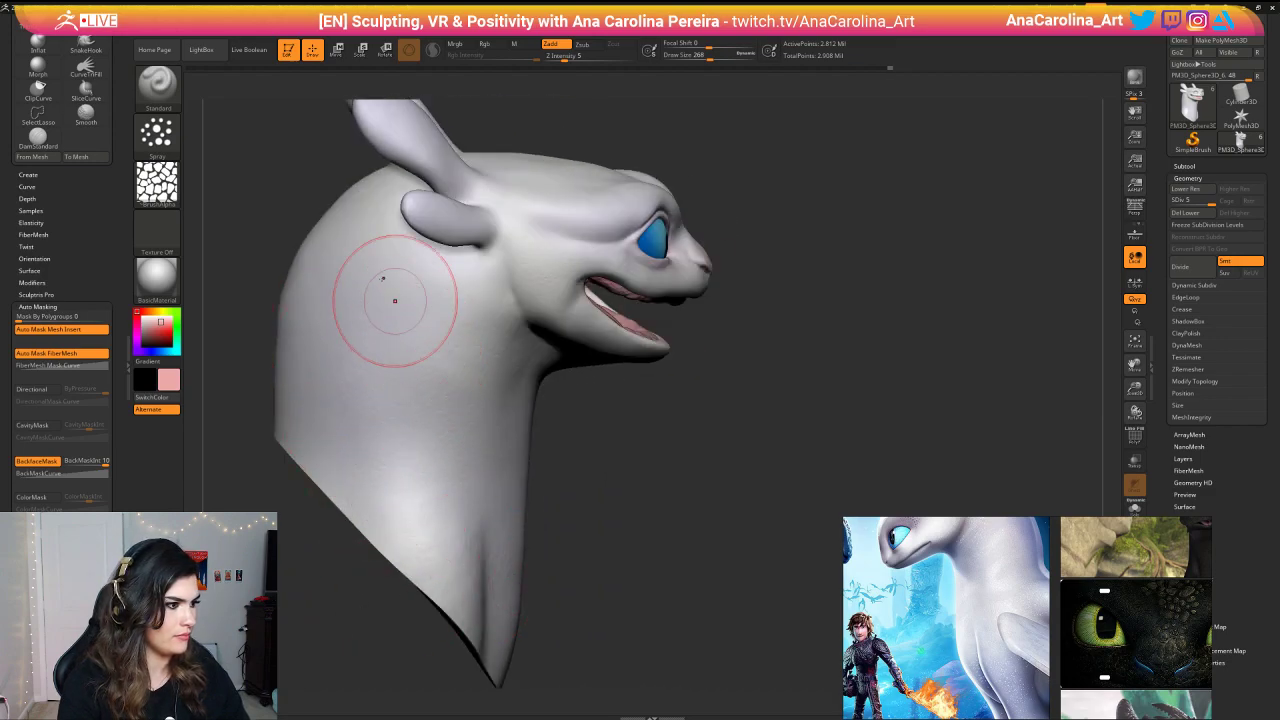
# Step: Spray the fine skin texture over the side and back of the neck
pyautogui.moveTo(243, 312); pyautogui.dragTo(402, 291)
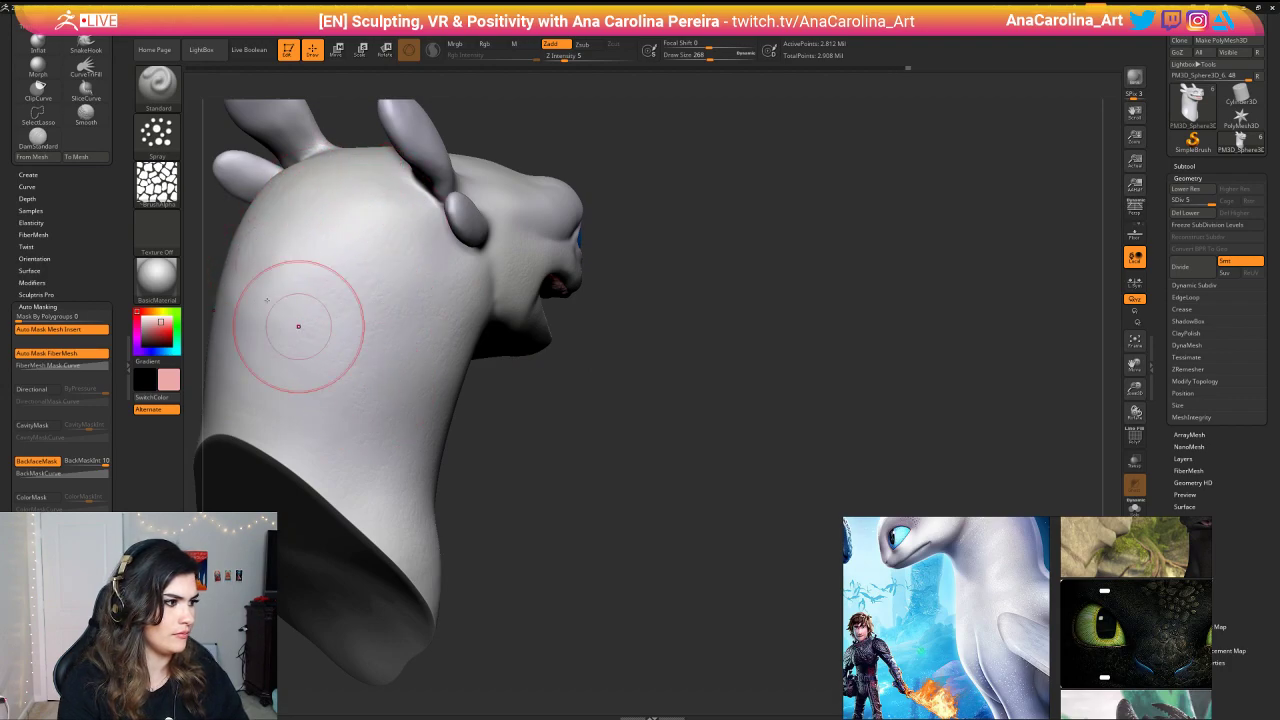
pyautogui.moveTo(400, 500)
pyautogui.mouseDown(button='right')
pyautogui.moveTo(732, 396)
pyautogui.moveTo(754, 375)
pyautogui.mouseUp(button='right')
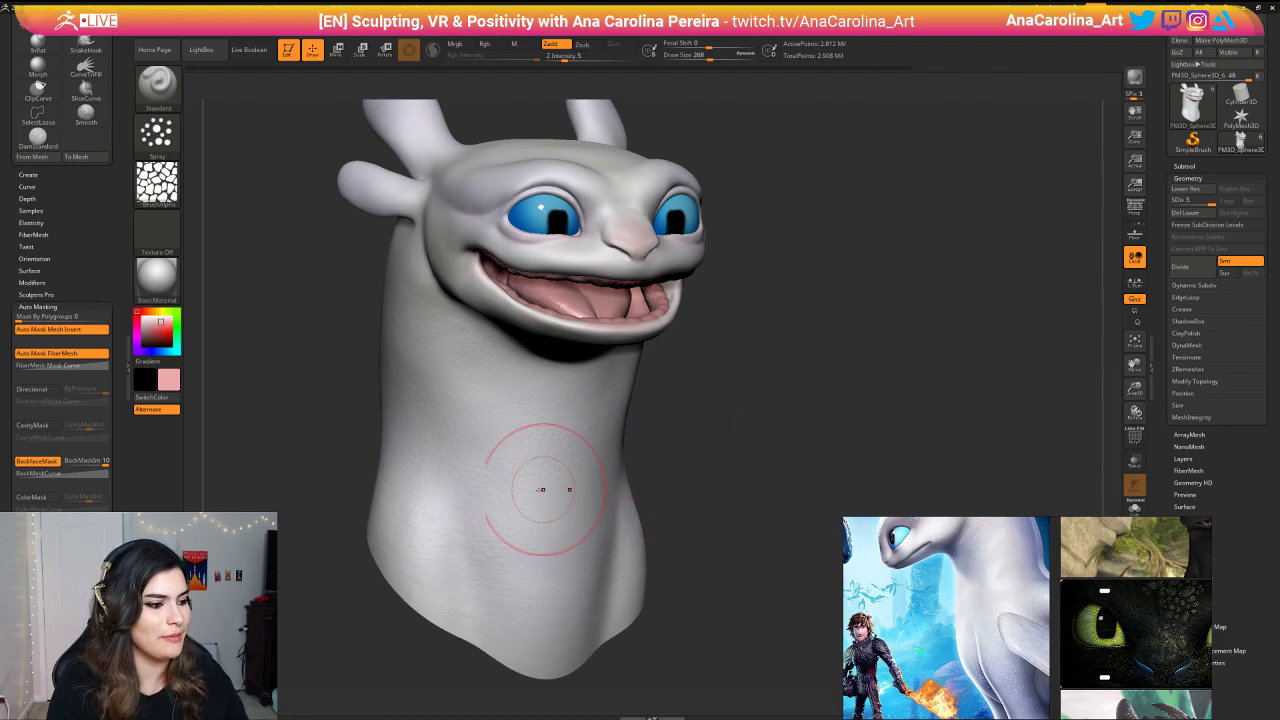
# Step: Reduce the brush to draw size 158 and spray the skin texture over the upper lip and brow area
pyautogui.press('space')
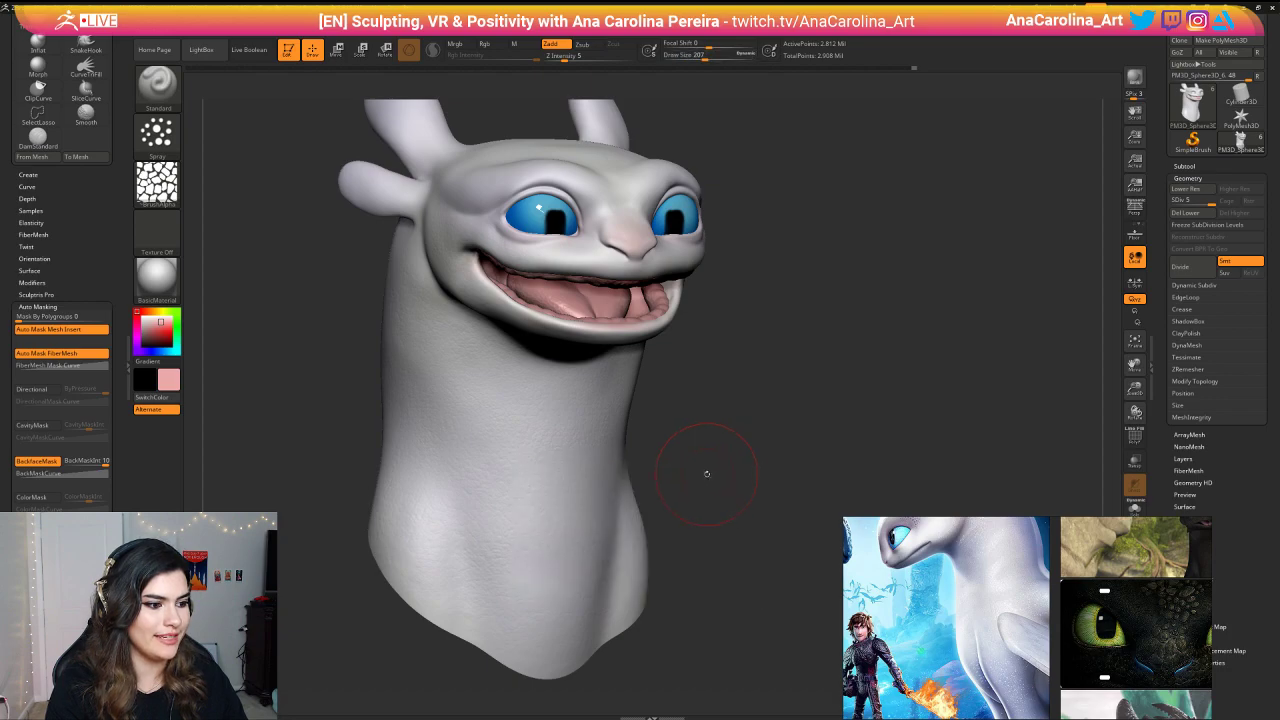
pyautogui.press('space')
pyautogui.moveTo(714, 425)
pyautogui.mouseDown()
pyautogui.moveTo(735, 420)
pyautogui.moveTo(745, 607)
pyautogui.mouseUp()
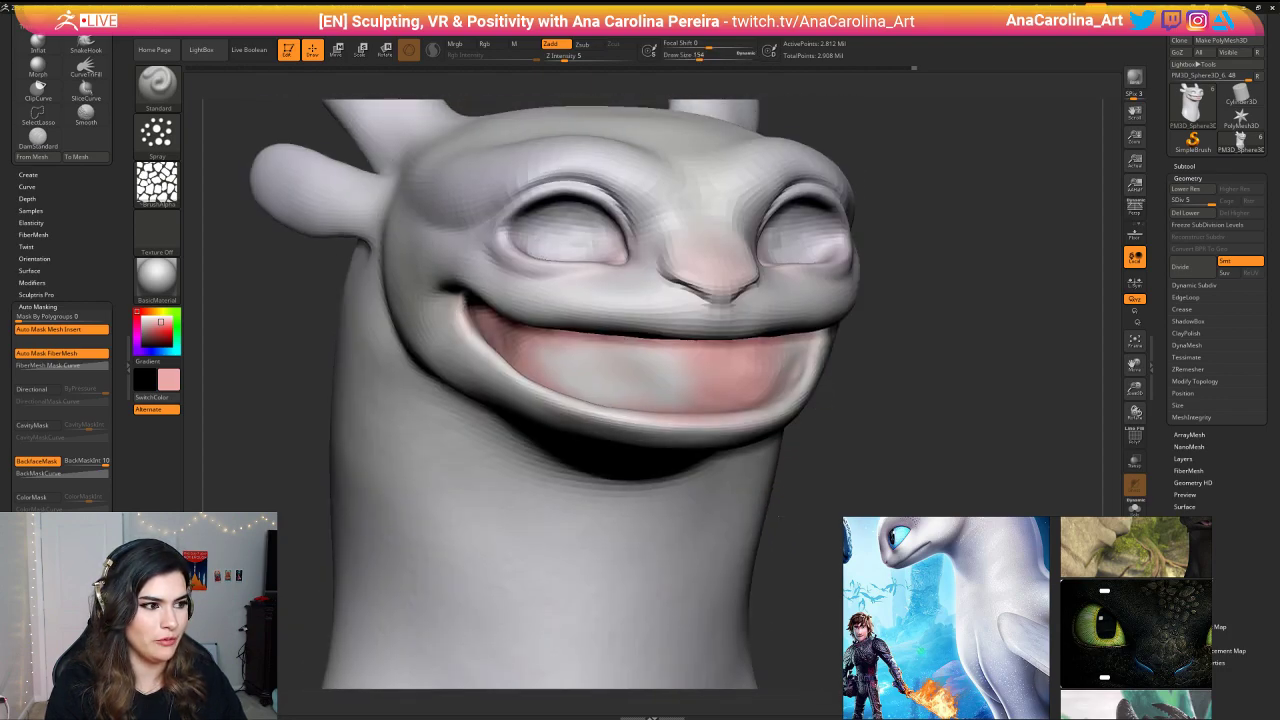
pyautogui.click(709, 334)
pyautogui.moveTo(877, 394); pyautogui.dragTo(822, 335)
pyautogui.moveTo(705, 428)
pyautogui.mouseDown()
pyautogui.moveTo(818, 378)
pyautogui.moveTo(920, 366)
pyautogui.moveTo(934, 306)
pyautogui.moveTo(930, 345)
pyautogui.mouseUp()
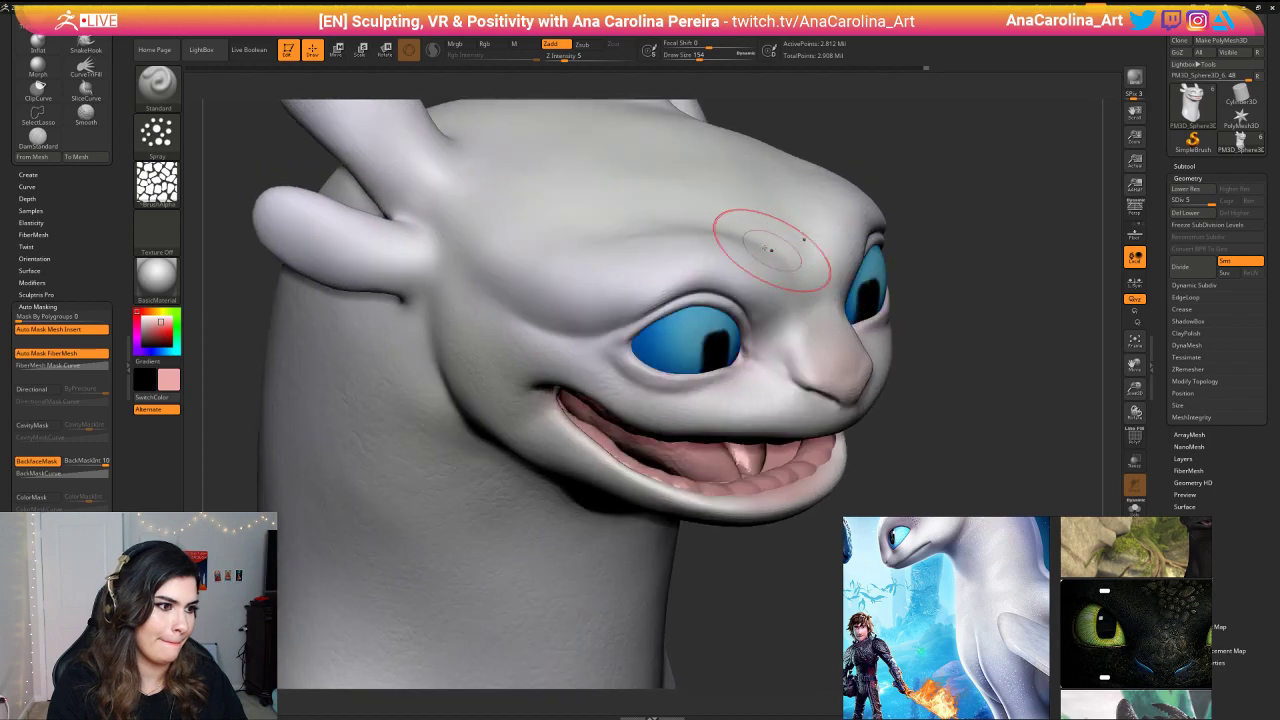
pyautogui.press('space')
pyautogui.moveTo(790, 283); pyautogui.dragTo(778, 282)
pyautogui.moveTo(912, 362)
pyautogui.mouseDown()
pyautogui.moveTo(818, 313)
pyautogui.moveTo(773, 311)
pyautogui.mouseUp()
pyautogui.press('space')
pyautogui.moveTo(729, 249); pyautogui.dragTo(757, 273)
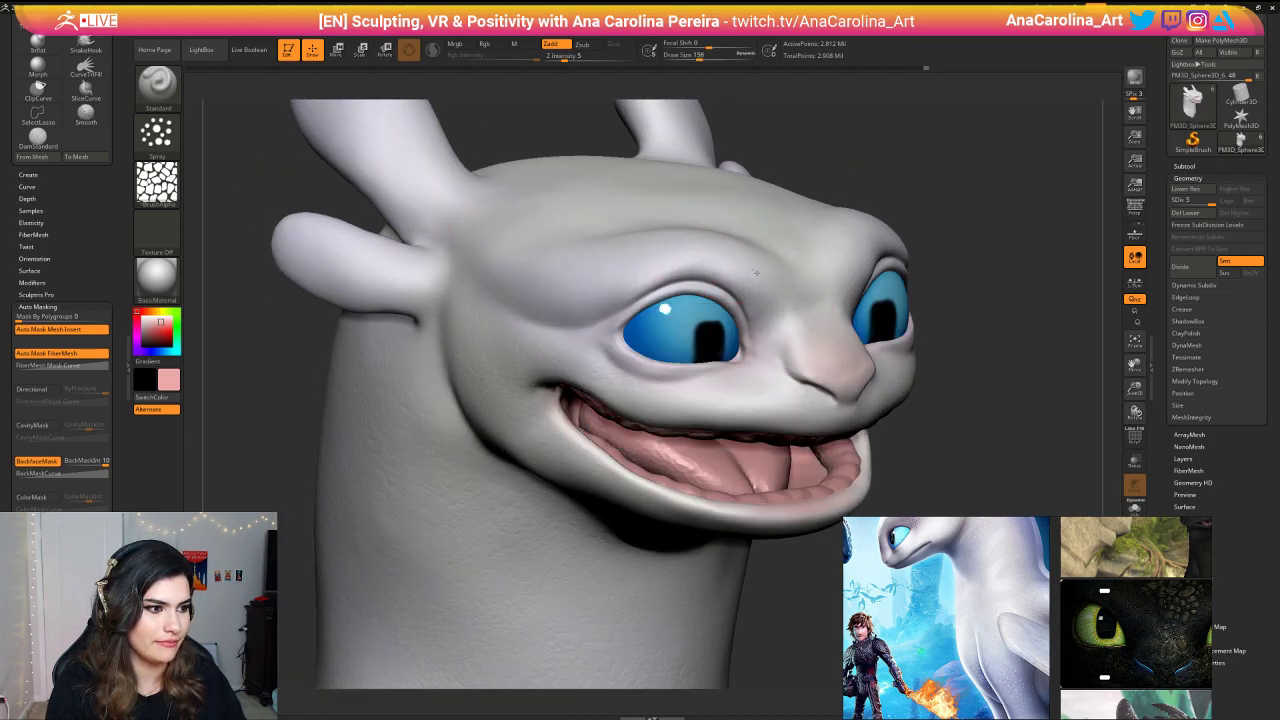
# Step: Set the brush to draw size 163 and spray the skin texture over the forehead between the horn-like ears and the eyes
pyautogui.press('space')
pyautogui.moveTo(798, 155); pyautogui.dragTo(803, 155)
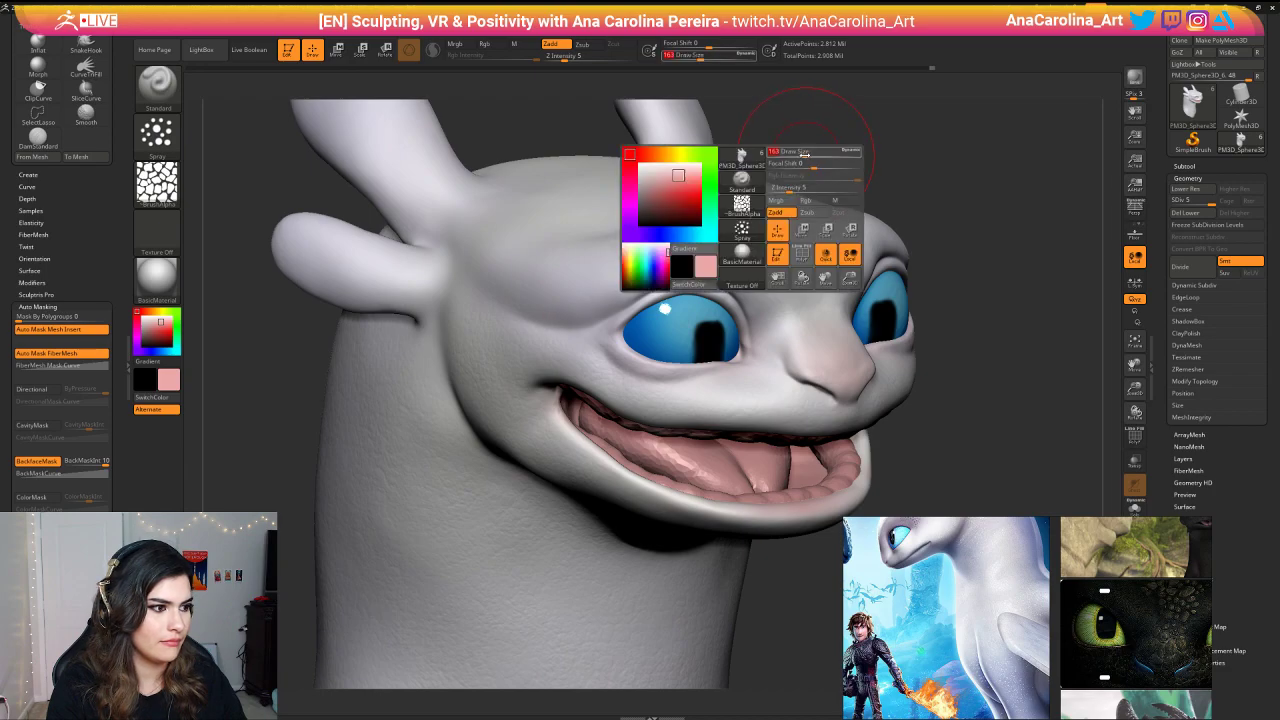
pyautogui.moveTo(862, 94); pyautogui.dragTo(874, 137)
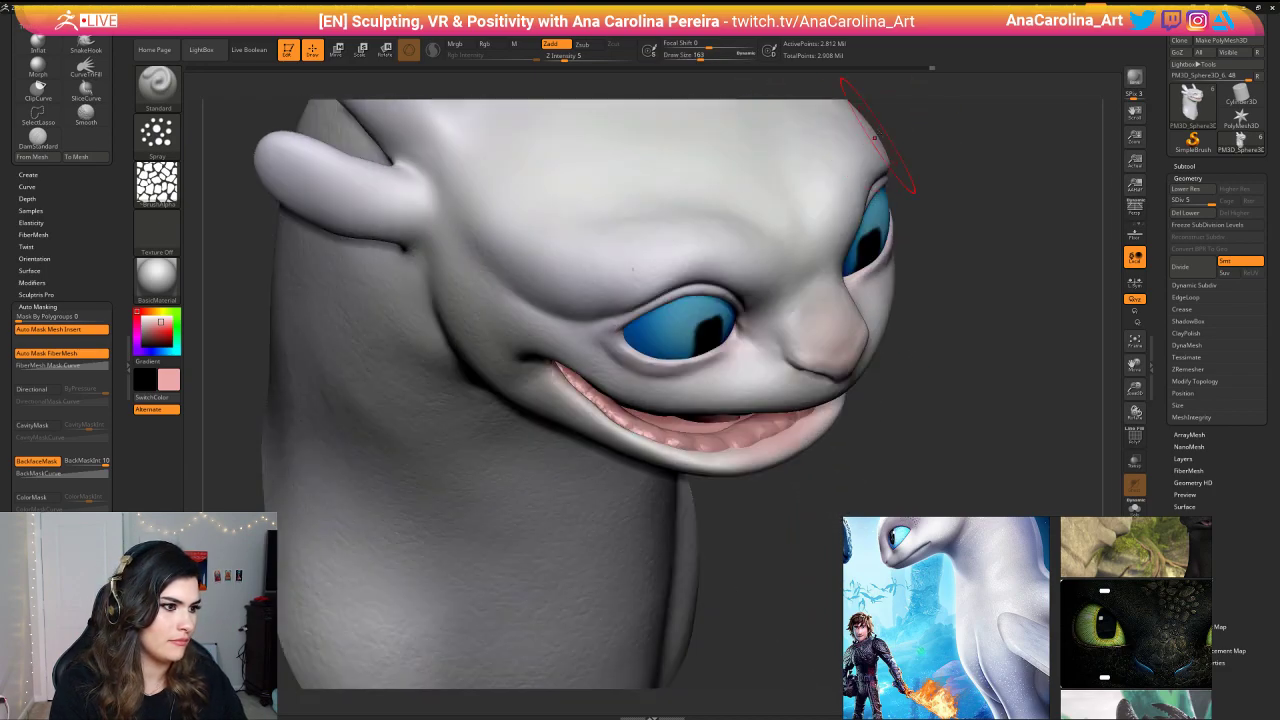
pyautogui.moveTo(875, 135); pyautogui.dragTo(457, 286, button='right')
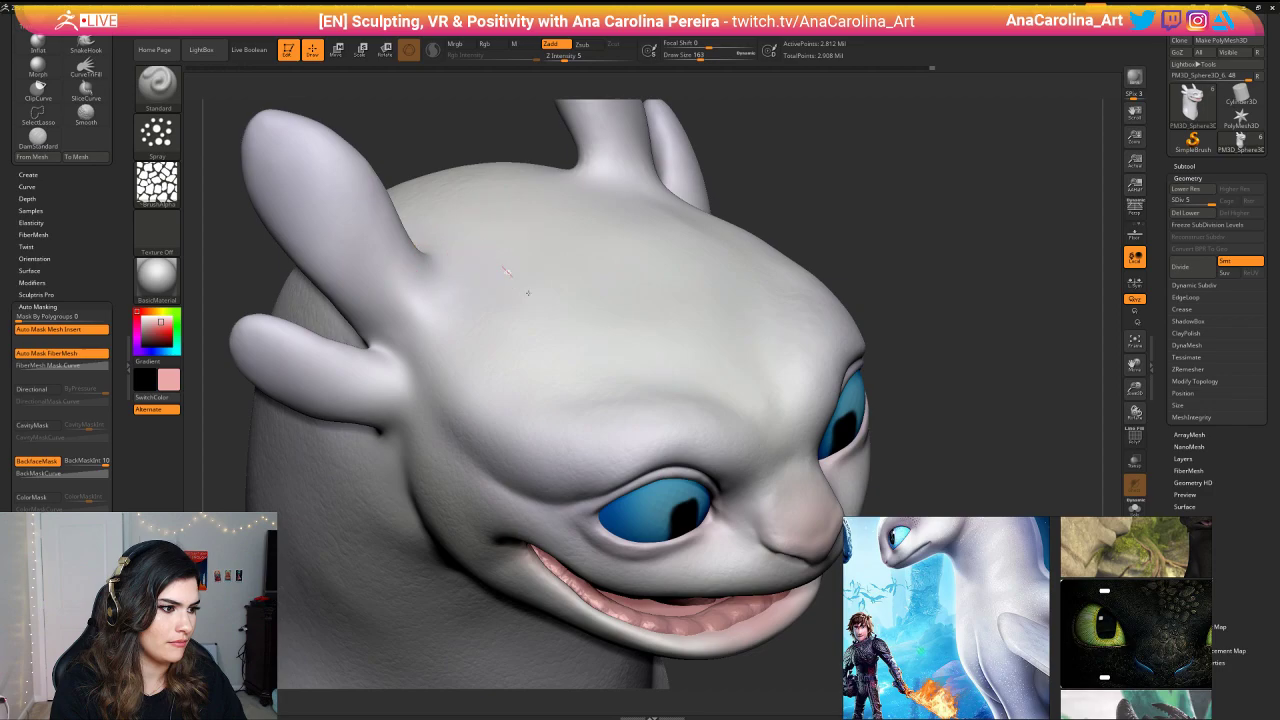
pyautogui.moveTo(528, 293); pyautogui.dragTo(700, 363)
pyautogui.moveTo(539, 221)
pyautogui.mouseDown()
pyautogui.moveTo(657, 306)
pyautogui.moveTo(743, 400)
pyautogui.mouseUp()
# Step: Enlarge the brush to draw size 268 and spray the skin texture over the top of the head
pyautogui.press('space')
pyautogui.moveTo(877, 277); pyautogui.dragTo(903, 276)
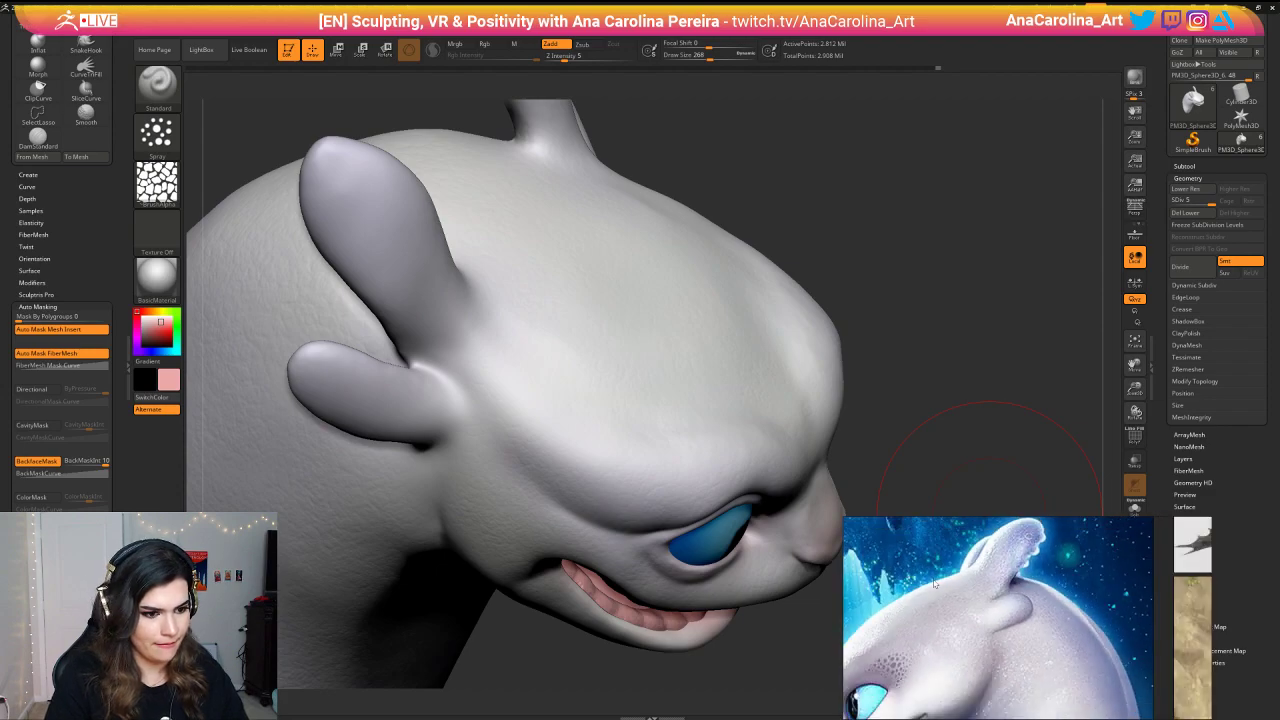
pyautogui.moveTo(943, 291); pyautogui.dragTo(957, 290)
# Step: Reduce the brush size, raise Z Intensity to 7 and spray the skin texture over the front of the large ears
pyautogui.press('space')
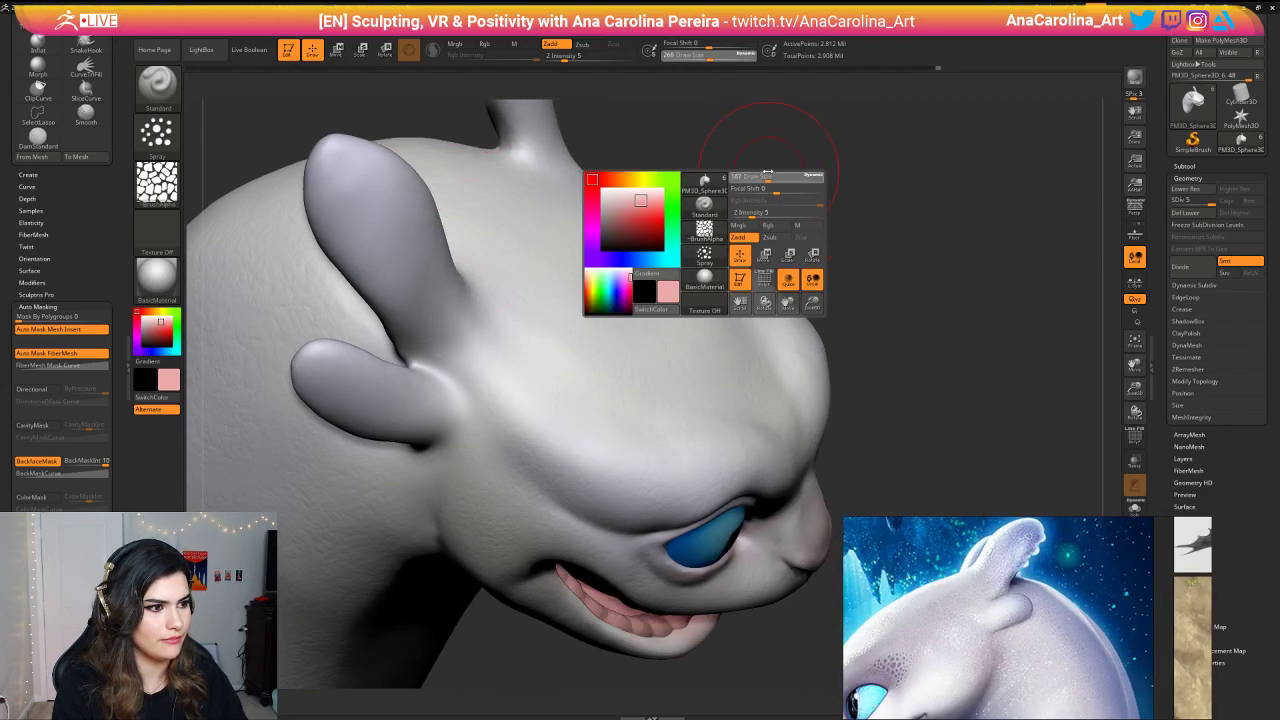
pyautogui.click(767, 175)
pyautogui.moveTo(753, 212); pyautogui.dragTo(757, 212)
pyautogui.moveTo(880, 205); pyautogui.dragTo(900, 265)
pyautogui.moveTo(387, 264); pyautogui.dragTo(476, 352)
pyautogui.moveTo(428, 256)
pyautogui.mouseDown()
pyautogui.moveTo(460, 330)
pyautogui.moveTo(436, 320)
pyautogui.mouseUp()
pyautogui.moveTo(404, 338)
pyautogui.mouseDown(button='right')
pyautogui.moveTo(820, 197)
pyautogui.moveTo(766, 263)
pyautogui.moveTo(689, 172)
pyautogui.mouseUp(button='right')
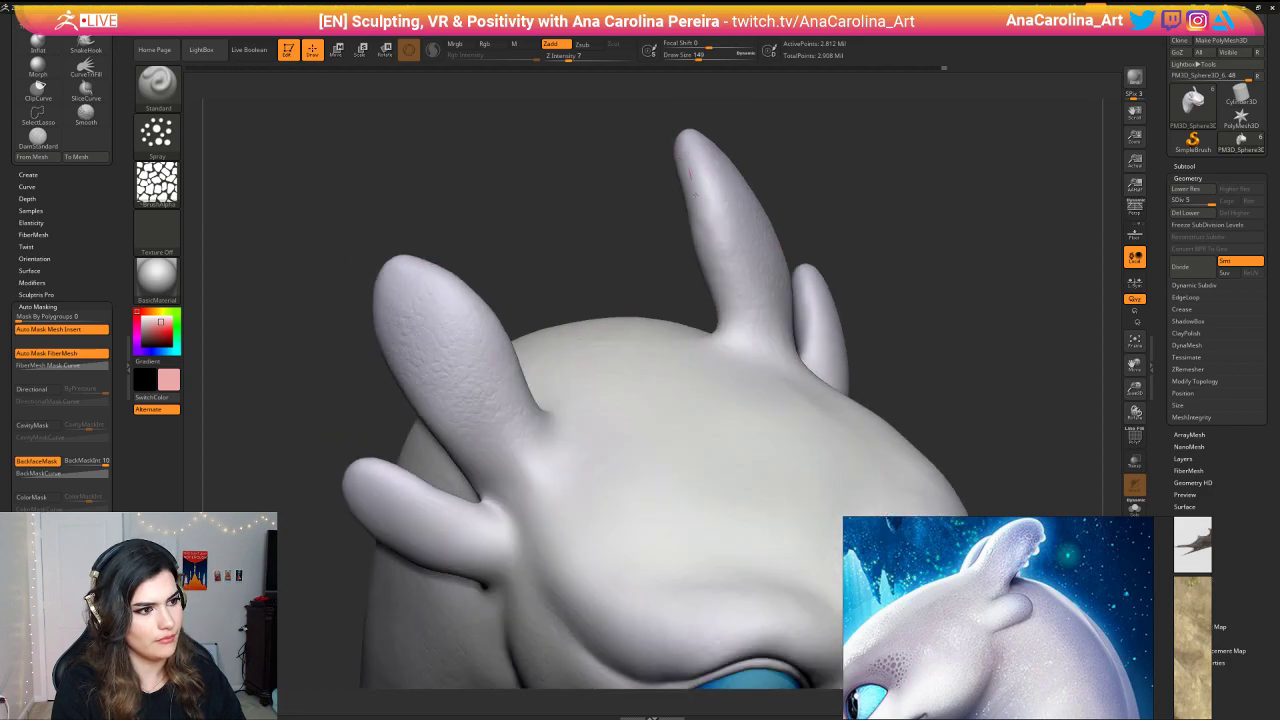
# Step: Spray the skin texture over the small lower ears and the remaining sides of the large ears
pyautogui.moveTo(868, 293); pyautogui.dragTo(859, 280, button='right')
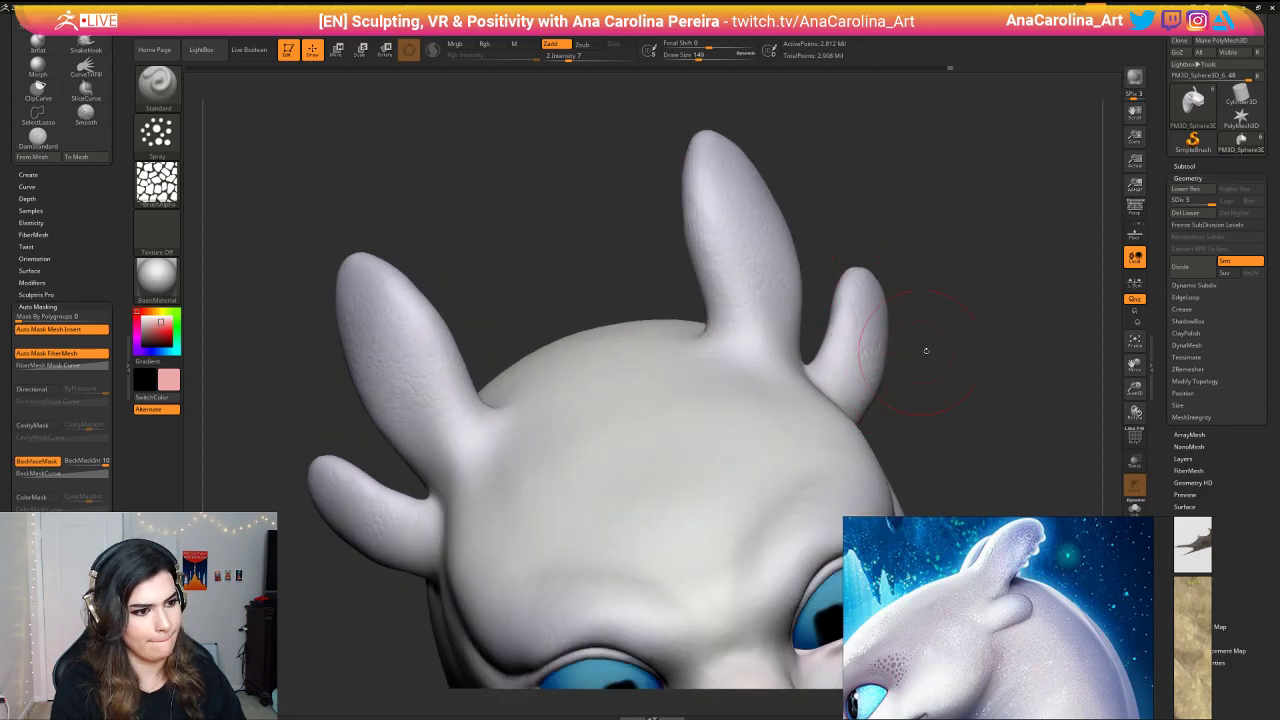
pyautogui.moveTo(926, 351); pyautogui.dragTo(855, 342, button='right')
pyautogui.moveTo(972, 292); pyautogui.dragTo(869, 273, button='right')
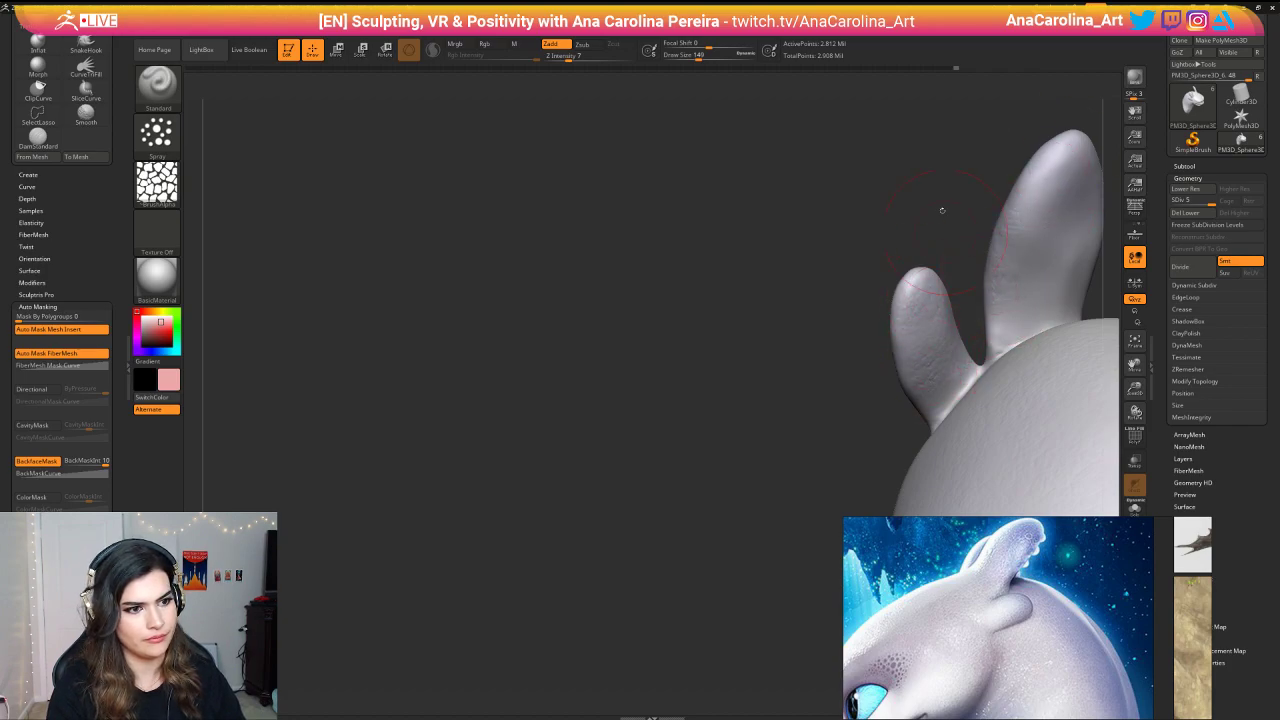
pyautogui.moveTo(942, 210); pyautogui.dragTo(930, 165, button='right')
pyautogui.moveTo(996, 225)
pyautogui.mouseDown(button='right')
pyautogui.moveTo(873, 180)
pyautogui.moveTo(900, 170)
pyautogui.moveTo(823, 189)
pyautogui.moveTo(829, 171)
pyautogui.moveTo(839, 208)
pyautogui.moveTo(866, 198)
pyautogui.mouseUp(button='right')
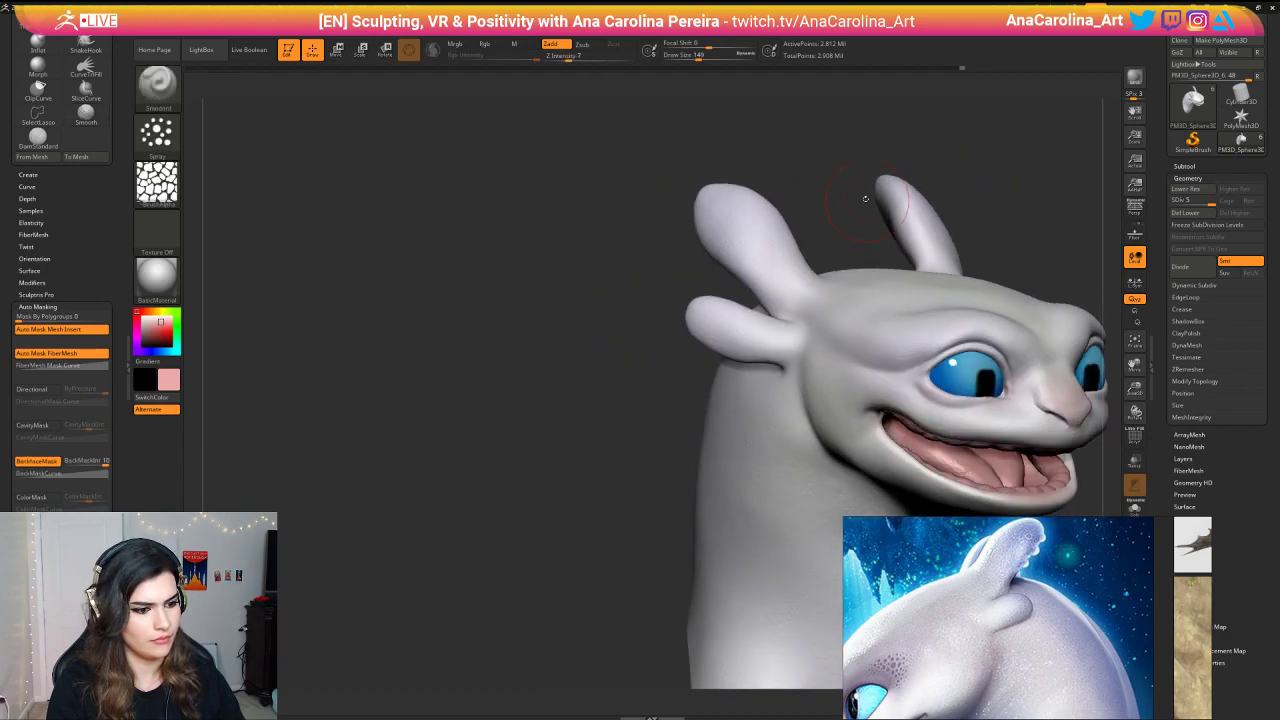
pyautogui.moveTo(834, 240); pyautogui.dragTo(790, 229, button='right')
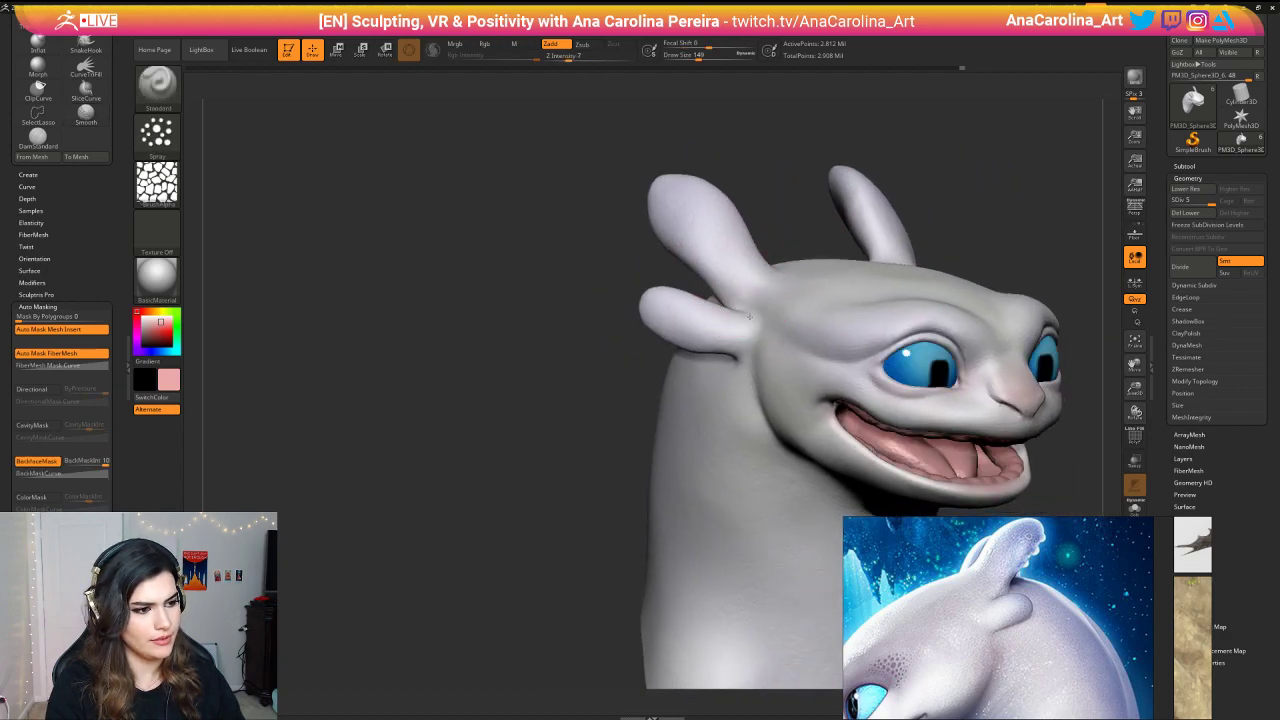
# Step: Enlarge the brush to draw size 223 and spray the skin texture over the side of the head and upper neck
pyautogui.press('space')
pyautogui.moveTo(796, 336); pyautogui.dragTo(820, 334)
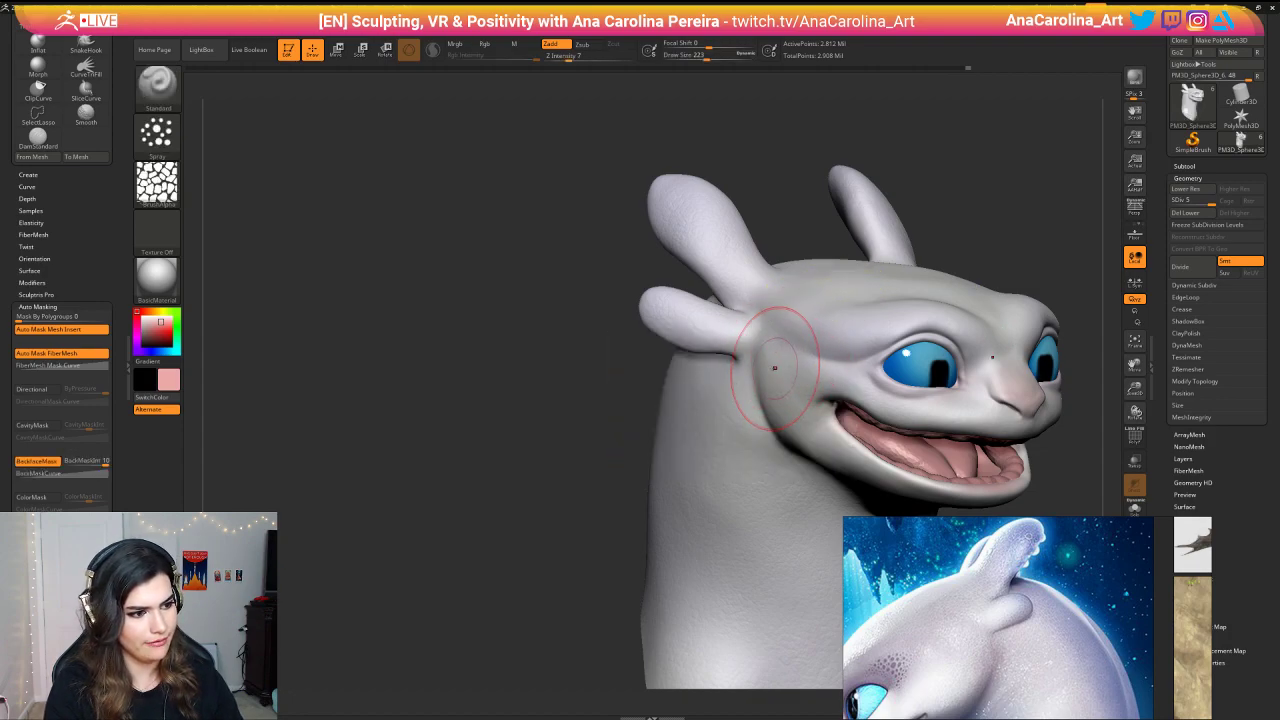
pyautogui.keyDown('alt'); pyautogui.moveTo(599, 463); pyautogui.dragTo(567, 402, button='right'); pyautogui.keyUp('alt')
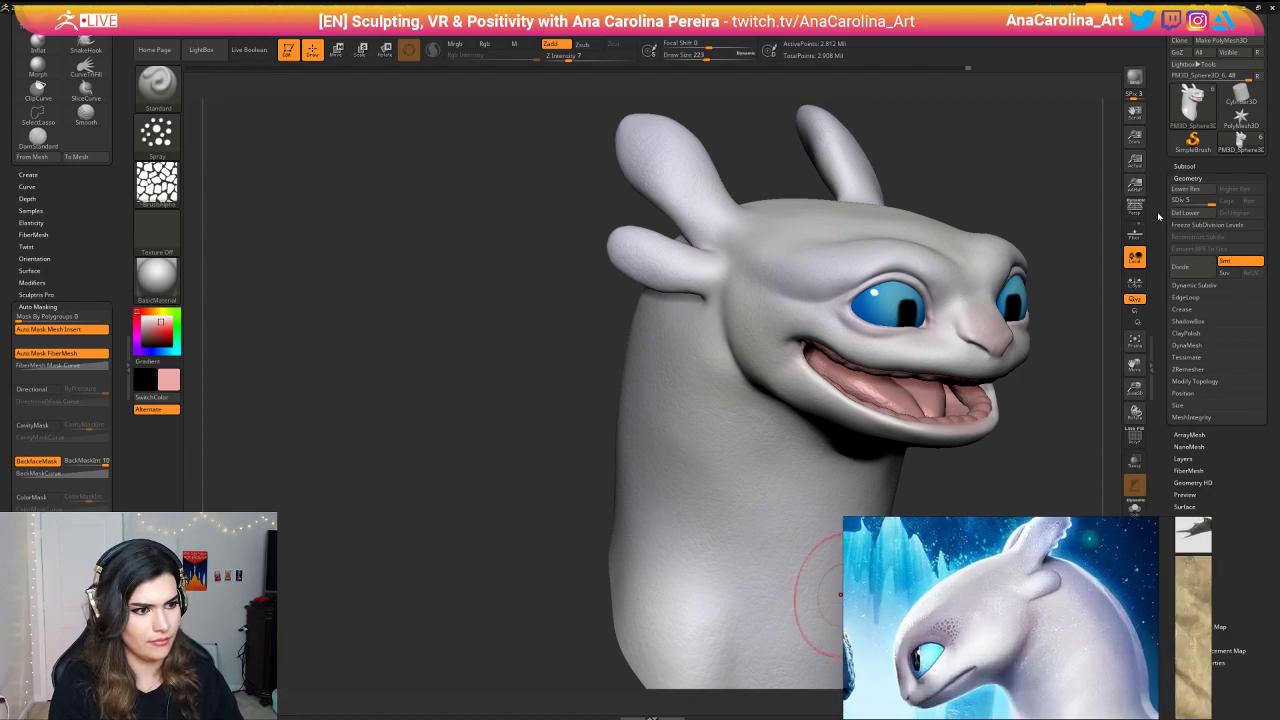
pyautogui.moveTo(690, 275); pyautogui.dragTo(632, 287, button='right')
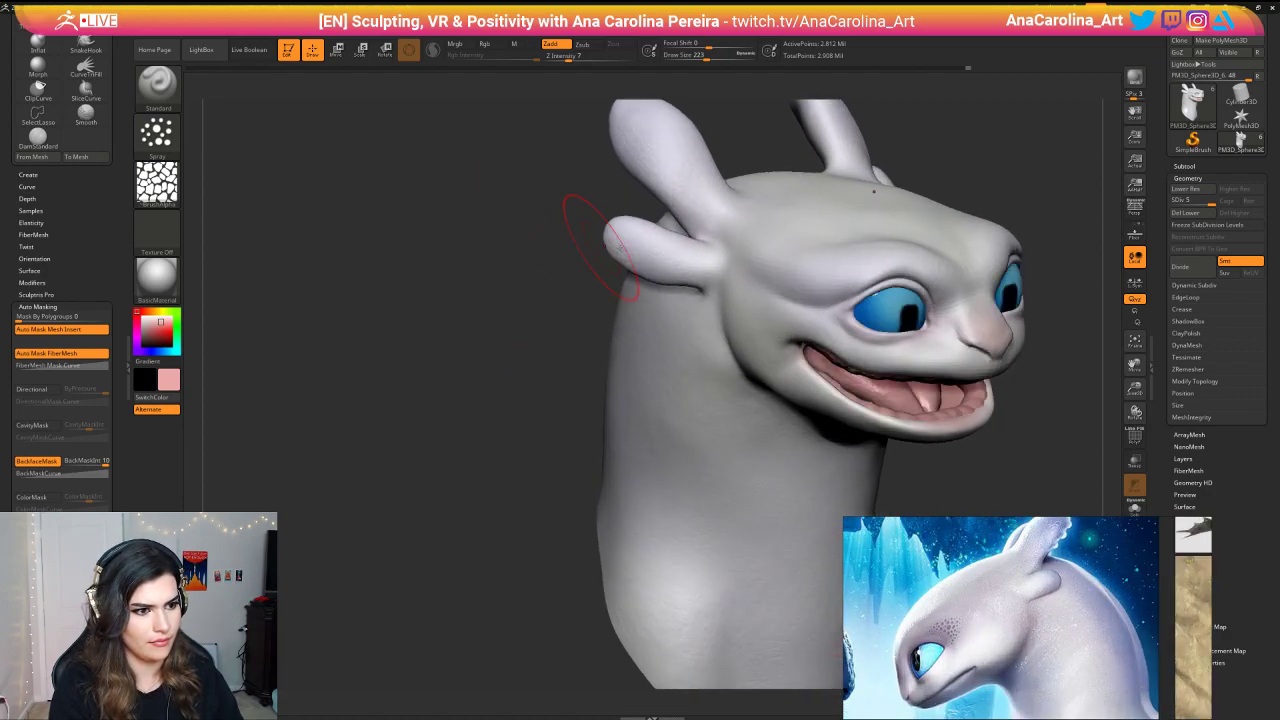
pyautogui.moveTo(925, 215); pyautogui.dragTo(879, 202, button='right')
# Step: Set the brush to draw size 177 and spray the skin texture over the brow, crown and back of the head
pyautogui.press('space')
pyautogui.moveTo(942, 142); pyautogui.dragTo(932, 142)
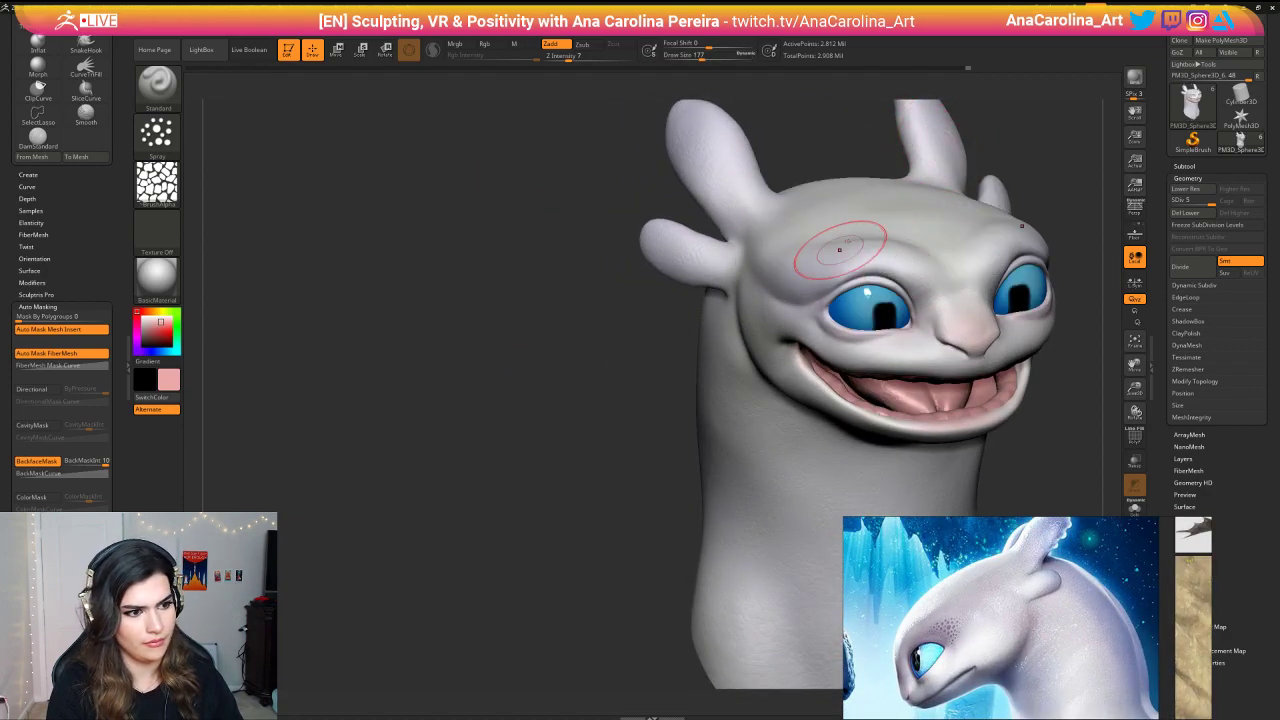
pyautogui.moveTo(870, 250)
pyautogui.keyDown('alt'); pyautogui.mouseDown(button='right')
pyautogui.moveTo(795, 283)
pyautogui.moveTo(938, 179)
pyautogui.moveTo(809, 252)
pyautogui.moveTo(760, 232)
pyautogui.moveTo(809, 240)
pyautogui.mouseUp(button='right'); pyautogui.keyUp('alt')
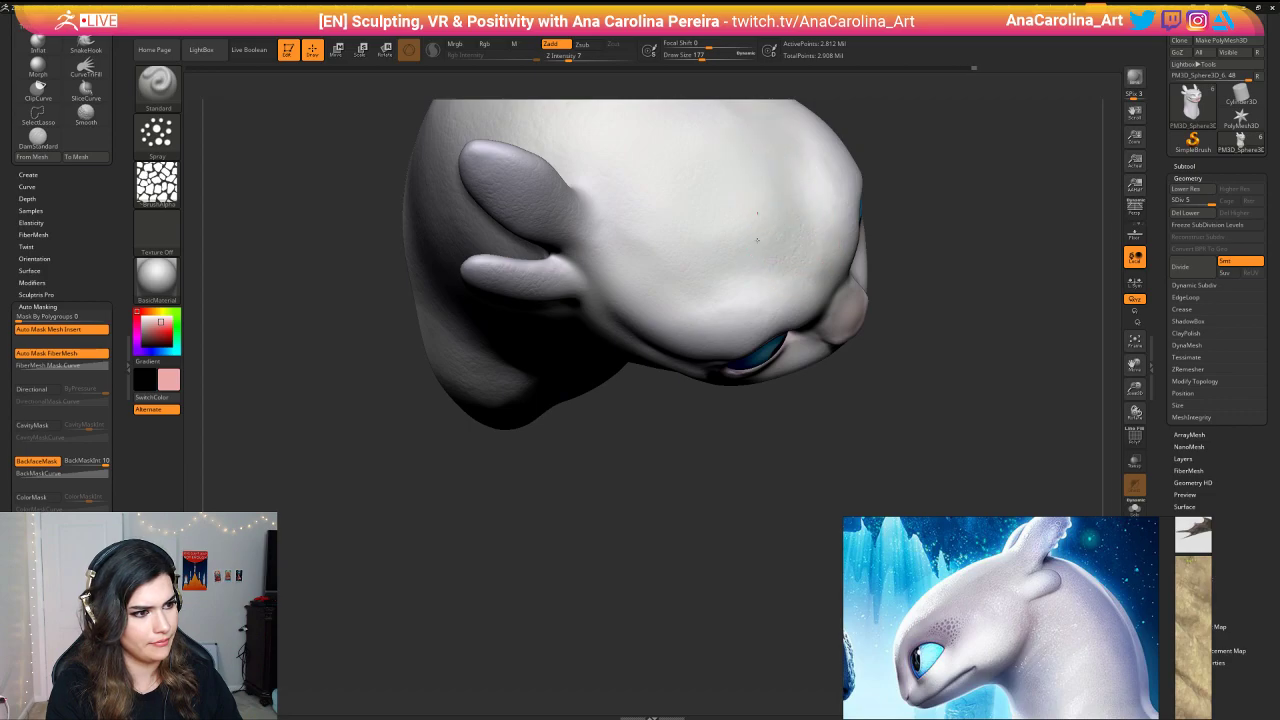
pyautogui.moveTo(985, 380)
pyautogui.mouseDown(button='right')
pyautogui.moveTo(1028, 248)
pyautogui.moveTo(963, 243)
pyautogui.mouseUp(button='right')
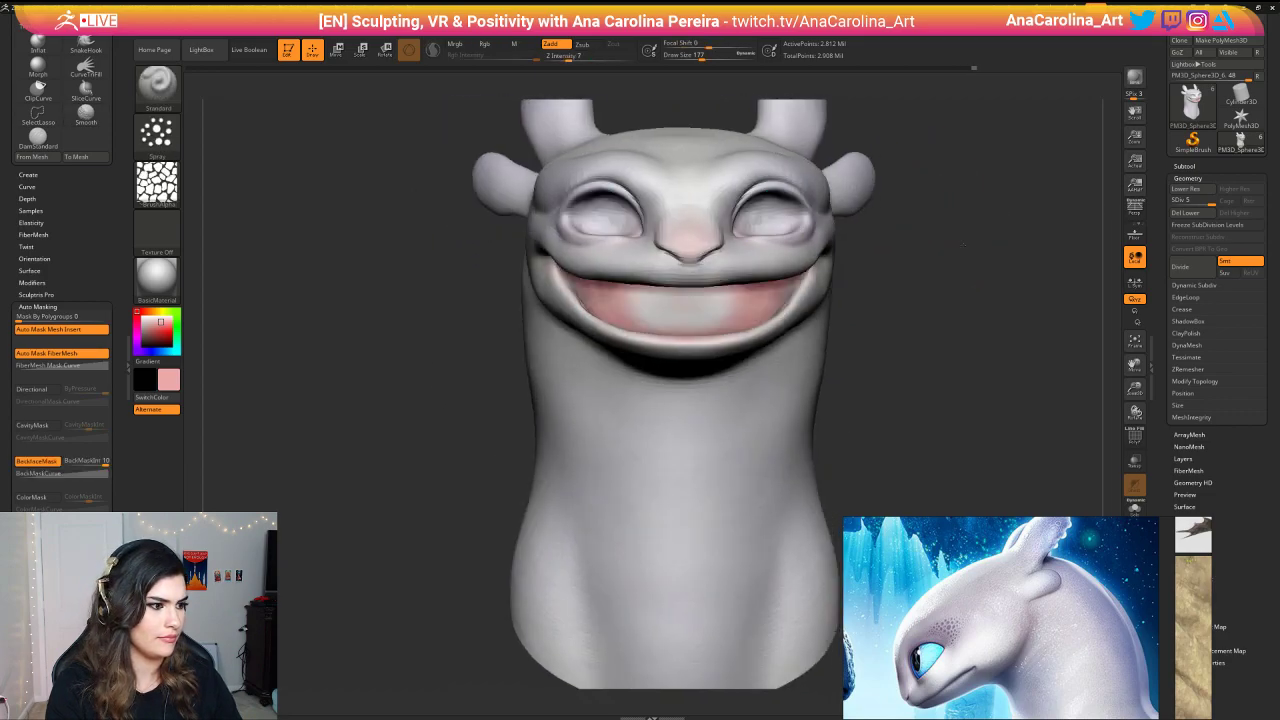
pyautogui.moveTo(775, 190)
pyautogui.mouseDown(button='right')
pyautogui.moveTo(934, 226)
pyautogui.moveTo(887, 272)
pyautogui.moveTo(900, 277)
pyautogui.moveTo(881, 275)
pyautogui.moveTo(929, 249)
pyautogui.moveTo(906, 227)
pyautogui.moveTo(912, 335)
pyautogui.moveTo(1035, 365)
pyautogui.mouseUp(button='right')
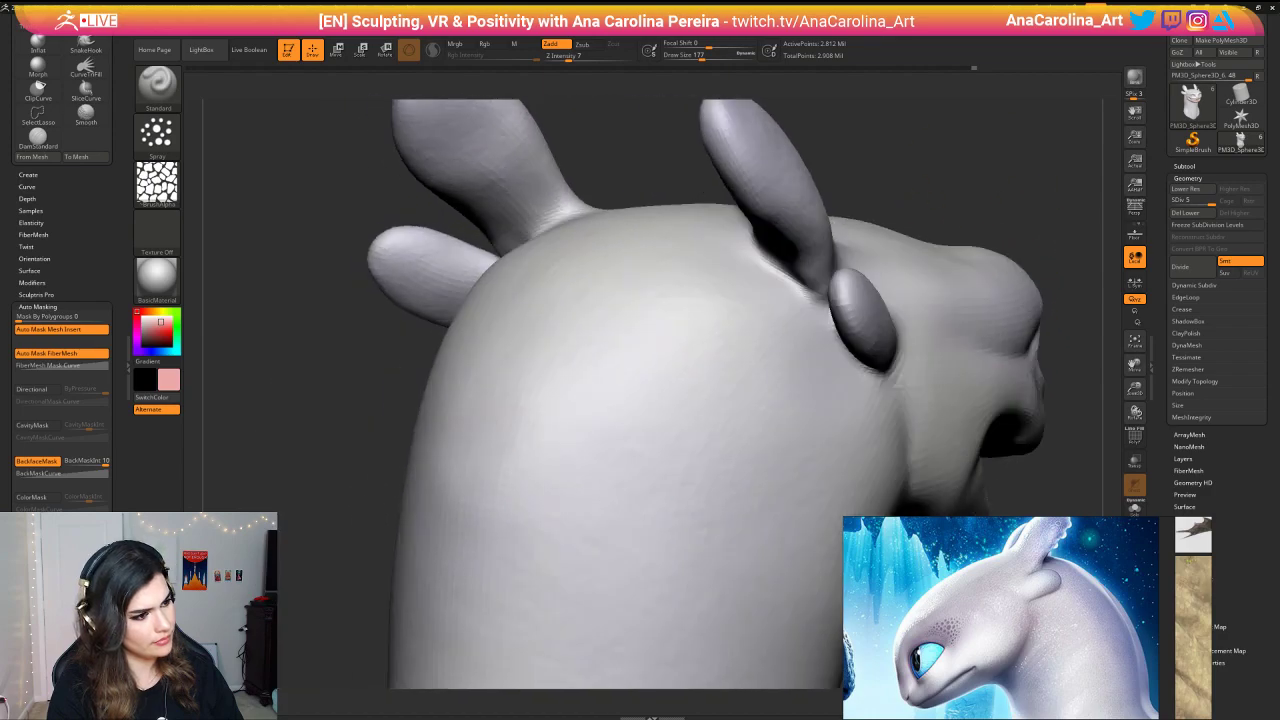
# Step: Reduce the brush to draw size 104 and spray the skin texture over the front of the face
pyautogui.moveTo(985, 195)
pyautogui.mouseDown(button='right')
pyautogui.moveTo(930, 235)
pyautogui.moveTo(951, 167)
pyautogui.moveTo(960, 200)
pyautogui.moveTo(940, 306)
pyautogui.mouseUp(button='right')
pyautogui.press('space')
pyautogui.moveTo(941, 306); pyautogui.dragTo(944, 305)
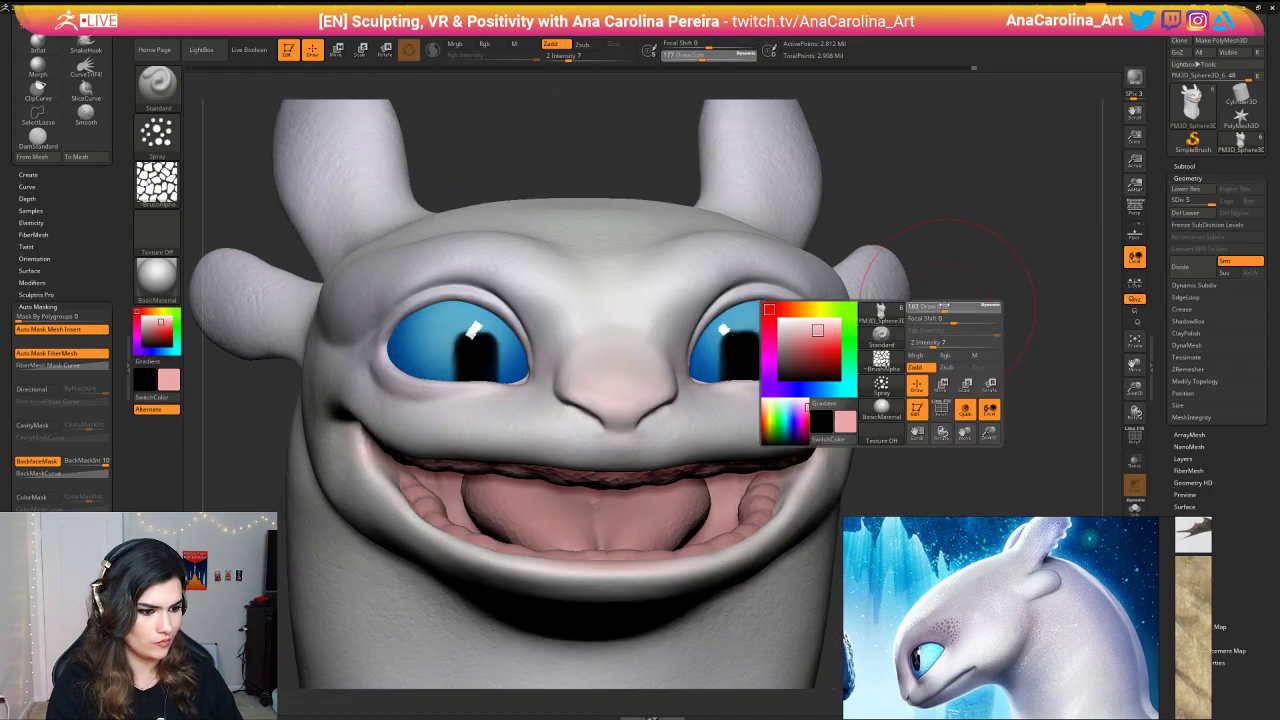
pyautogui.moveTo(940, 307)
pyautogui.mouseDown(button='right')
pyautogui.moveTo(1023, 295)
pyautogui.moveTo(929, 263)
pyautogui.moveTo(922, 282)
pyautogui.moveTo(900, 284)
pyautogui.moveTo(950, 273)
pyautogui.moveTo(931, 271)
pyautogui.moveTo(922, 220)
pyautogui.moveTo(965, 222)
pyautogui.moveTo(944, 226)
pyautogui.mouseUp(button='right')
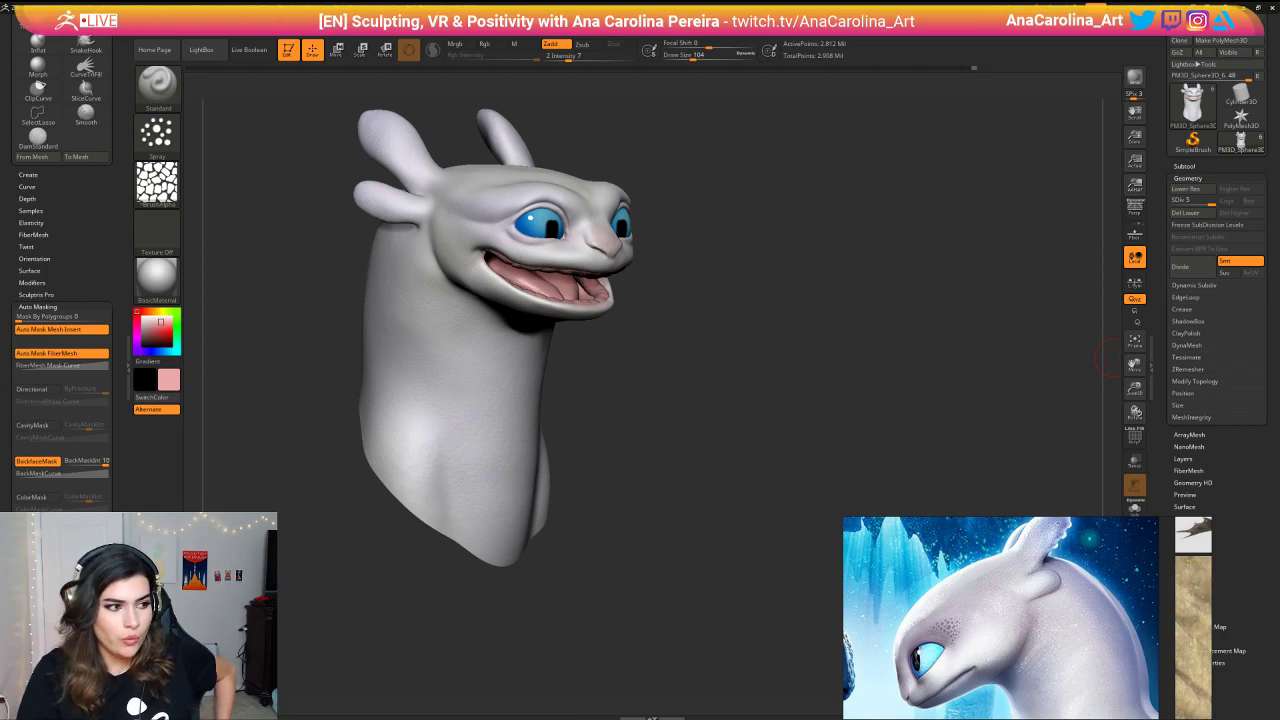
# Step: Switch the Standard brush to the FreeHand stroke with the striped Alpha 59
pyautogui.moveTo(757, 412); pyautogui.dragTo(797, 443)
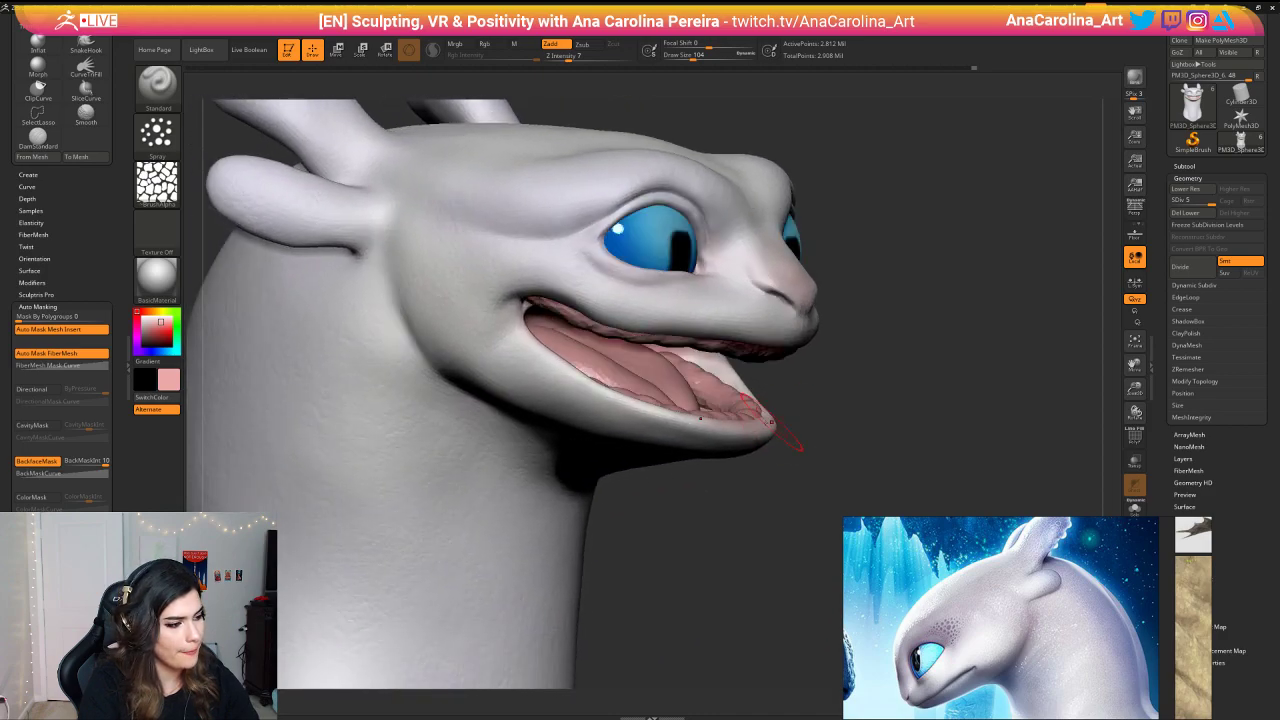
pyautogui.click(156, 132)
pyautogui.click(313, 145)
pyautogui.click(156, 181)
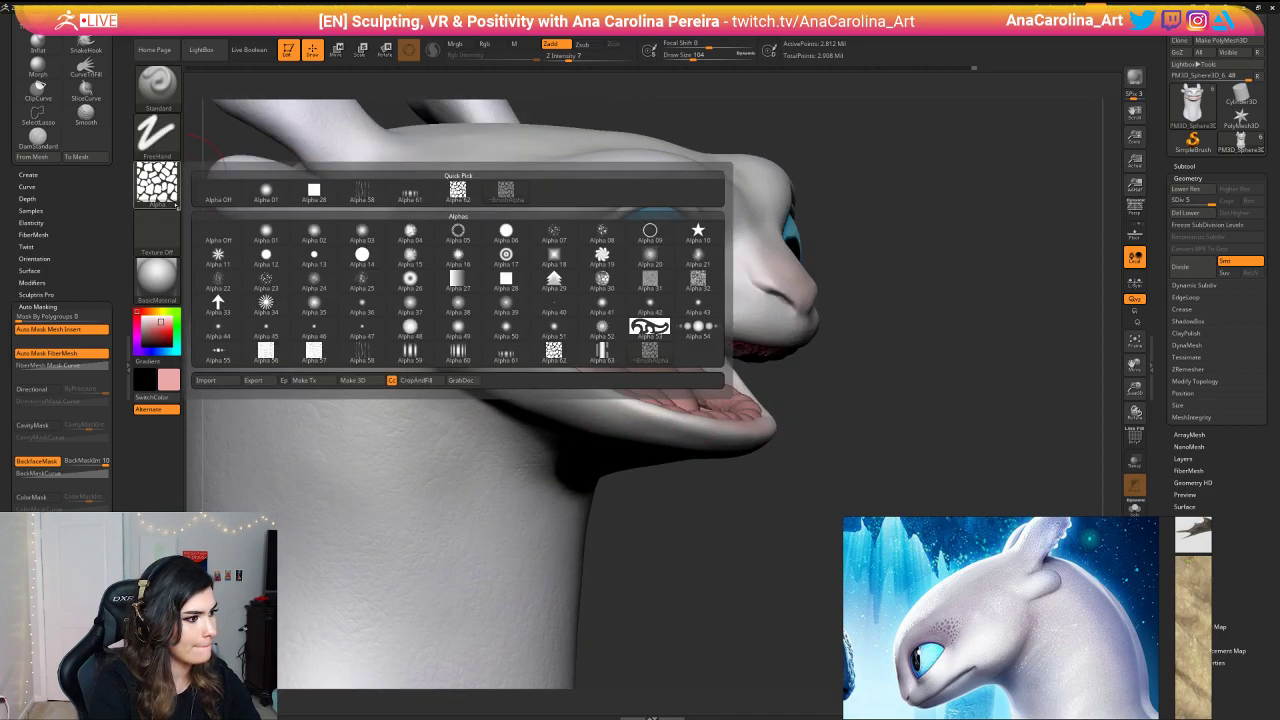
pyautogui.click(430, 350)
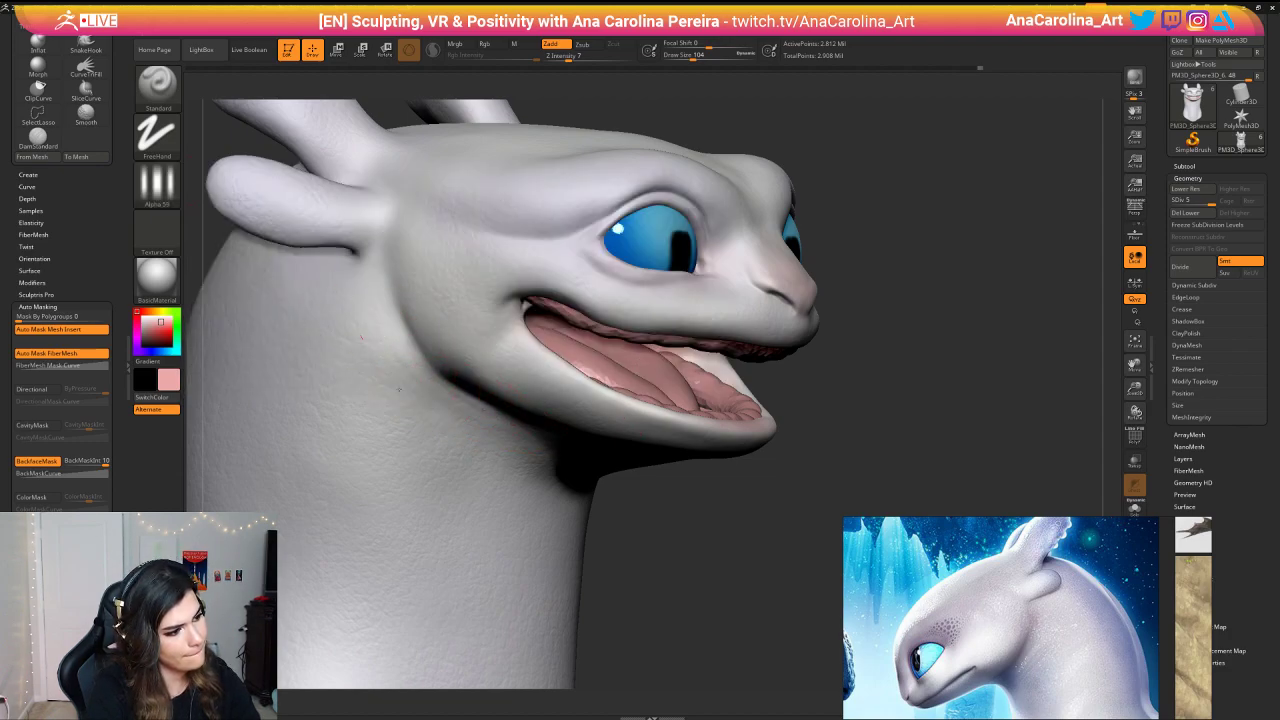
# Step: Draw fine skin creases on the side of the neck behind and below the jaw
pyautogui.moveTo(352, 359)
pyautogui.mouseDown()
pyautogui.moveTo(566, 510)
pyautogui.moveTo(611, 499)
pyautogui.mouseUp()
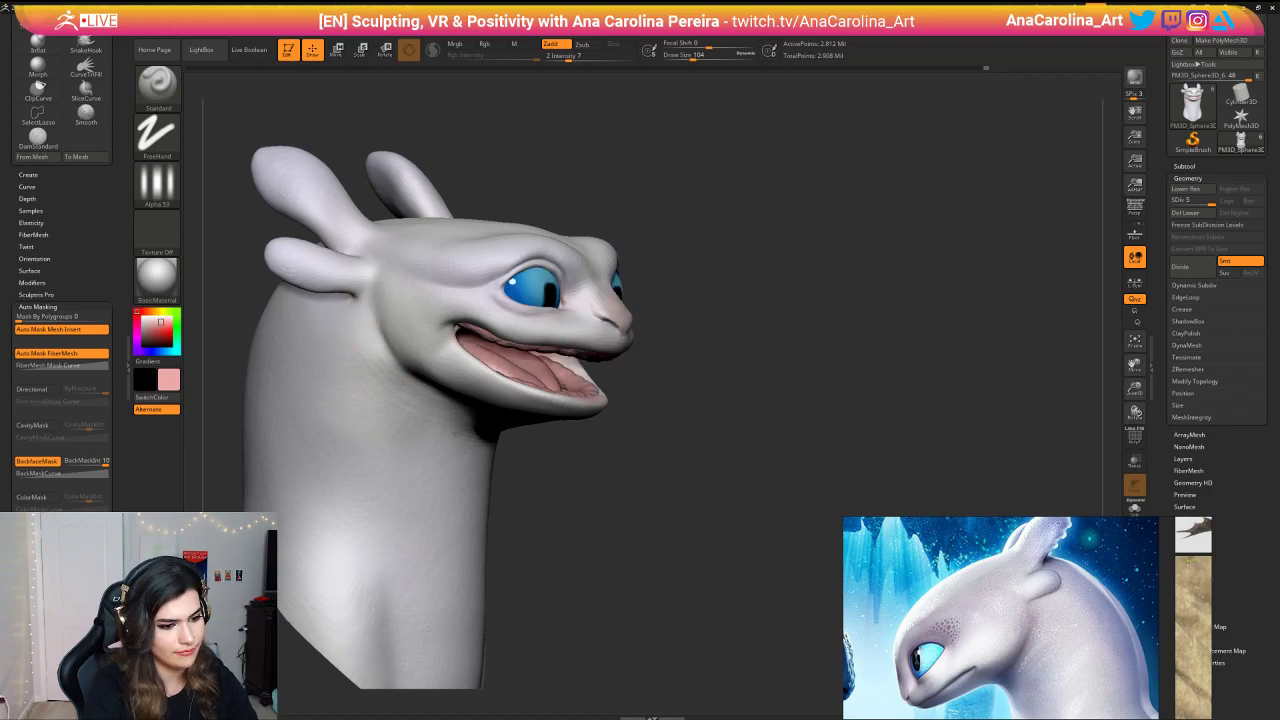
pyautogui.moveTo(572, 458)
pyautogui.mouseDown()
pyautogui.moveTo(554, 463)
pyautogui.moveTo(562, 525)
pyautogui.mouseUp()
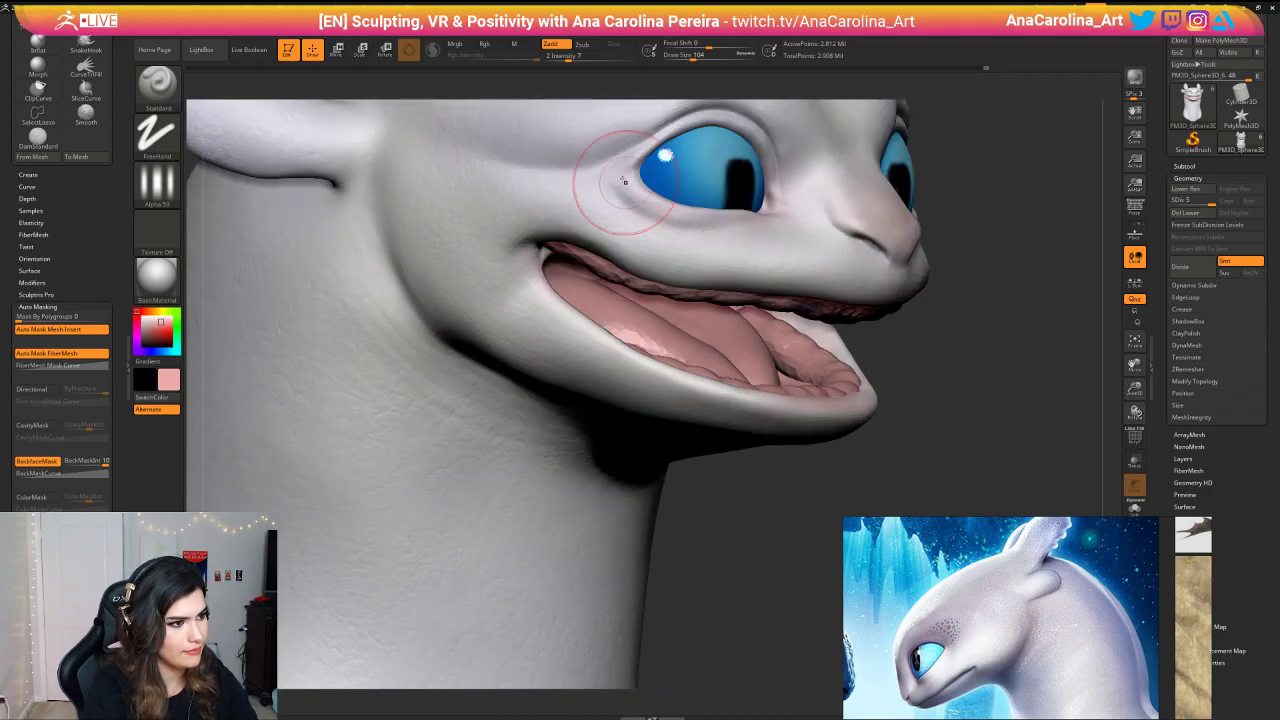
pyautogui.keyDown('alt'); pyautogui.moveTo(1000, 240); pyautogui.dragTo(929, 294); pyautogui.keyUp('alt')
pyautogui.moveTo(1010, 305); pyautogui.dragTo(952, 322)
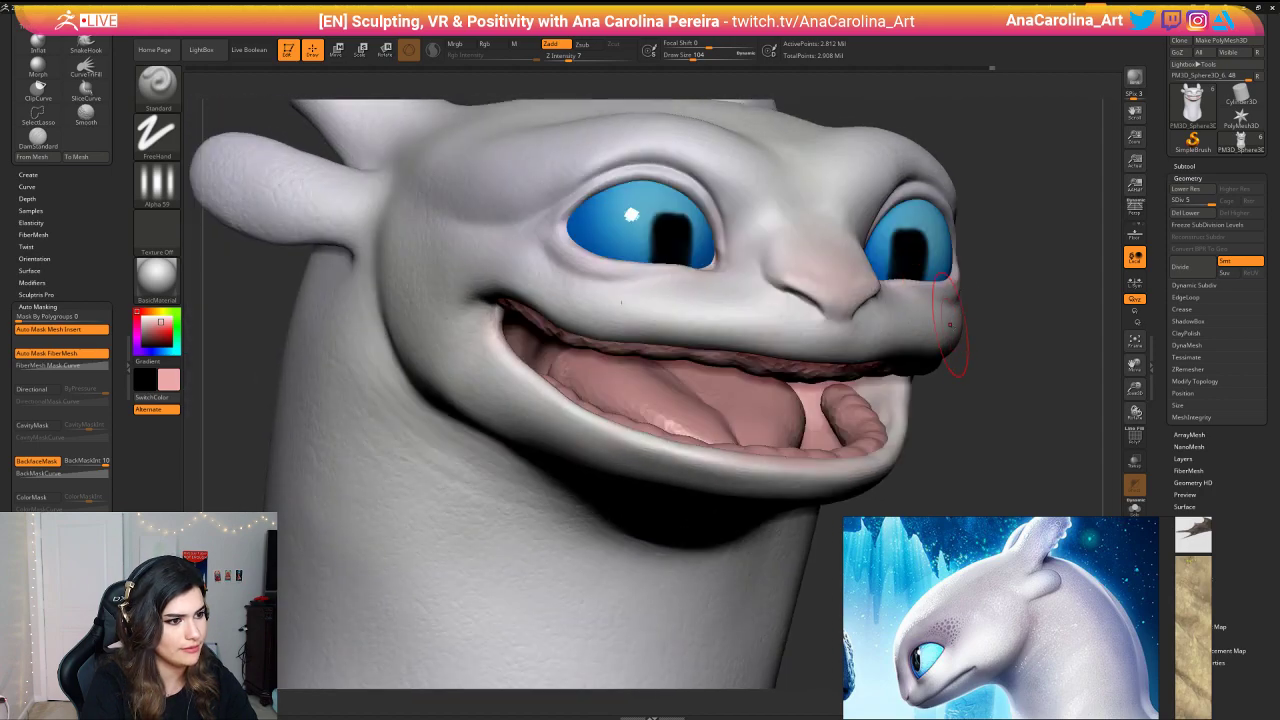
pyautogui.keyDown('alt'); pyautogui.moveTo(990, 368); pyautogui.dragTo(965, 312); pyautogui.keyUp('alt')
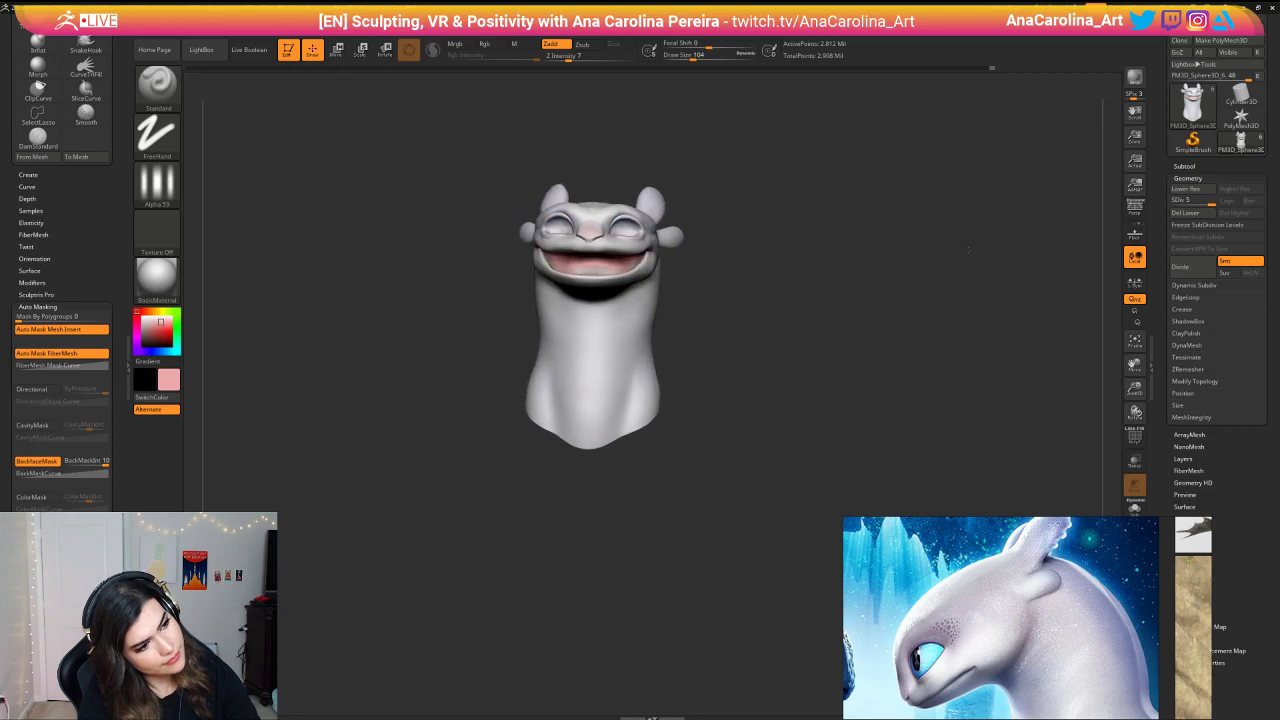
# Step: Zoom the reference in on the spotted scales above the eye and switch to the ClayBuildup brush
pyautogui.moveTo(968, 243)
pyautogui.keyDown('alt'); pyautogui.mouseDown()
pyautogui.moveTo(972, 312)
pyautogui.moveTo(1027, 315)
pyautogui.mouseUp(); pyautogui.keyUp('alt')
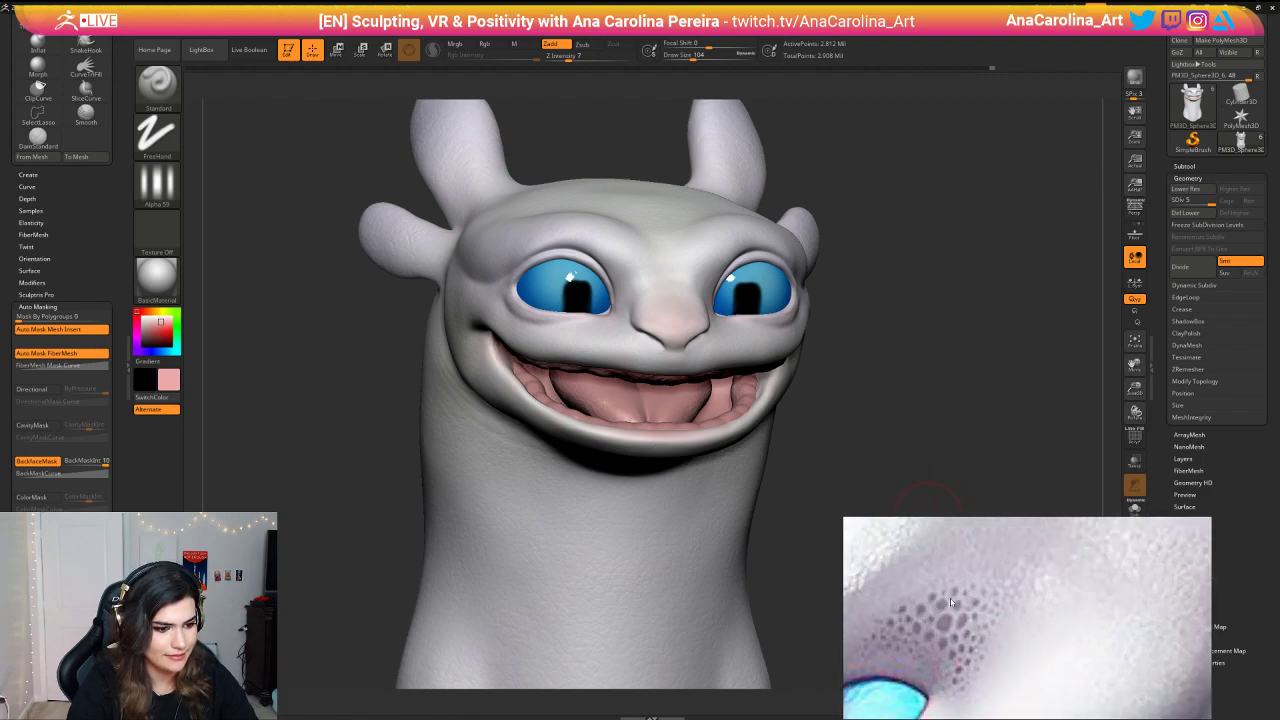
pyautogui.moveTo(1000, 313); pyautogui.dragTo(866, 307)
pyautogui.moveTo(950, 314); pyautogui.dragTo(914, 314)
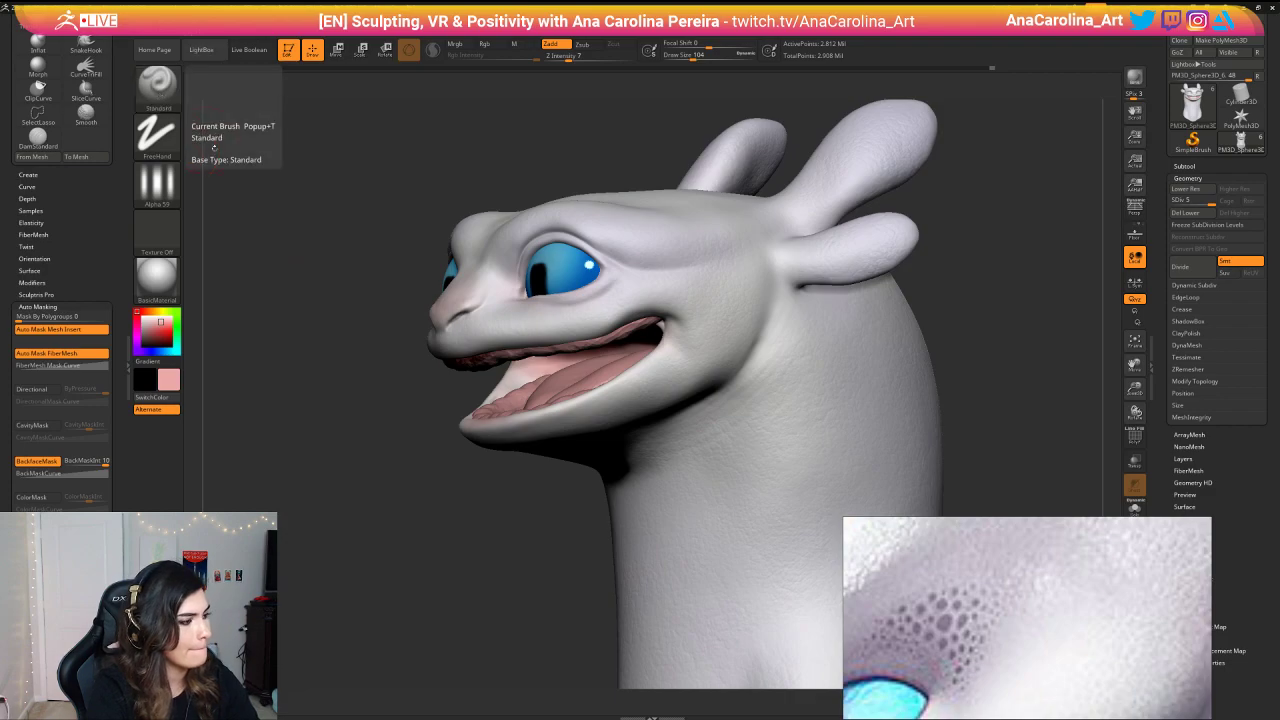
pyautogui.press('b')
pyautogui.press('c')
pyautogui.press('b')
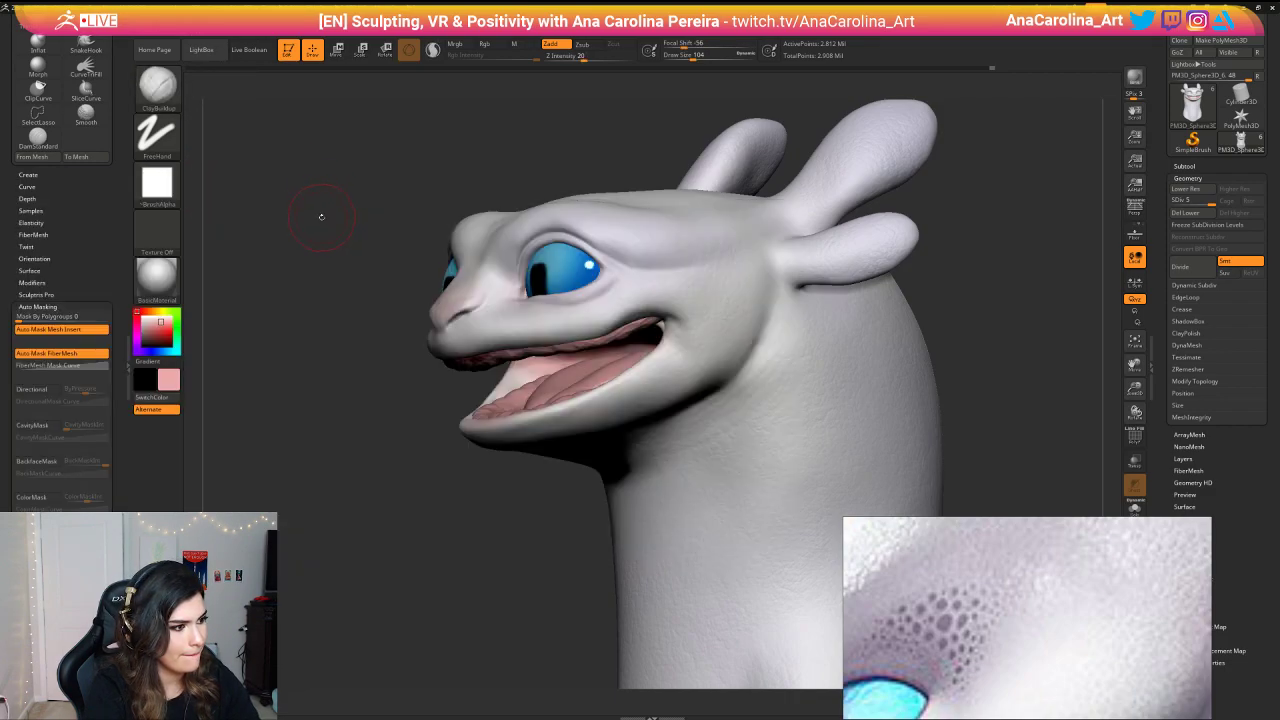
# Step: Enable the Rgb channel for the ClayBuildup brush and choose a muted violet paint colour
pyautogui.press('space')
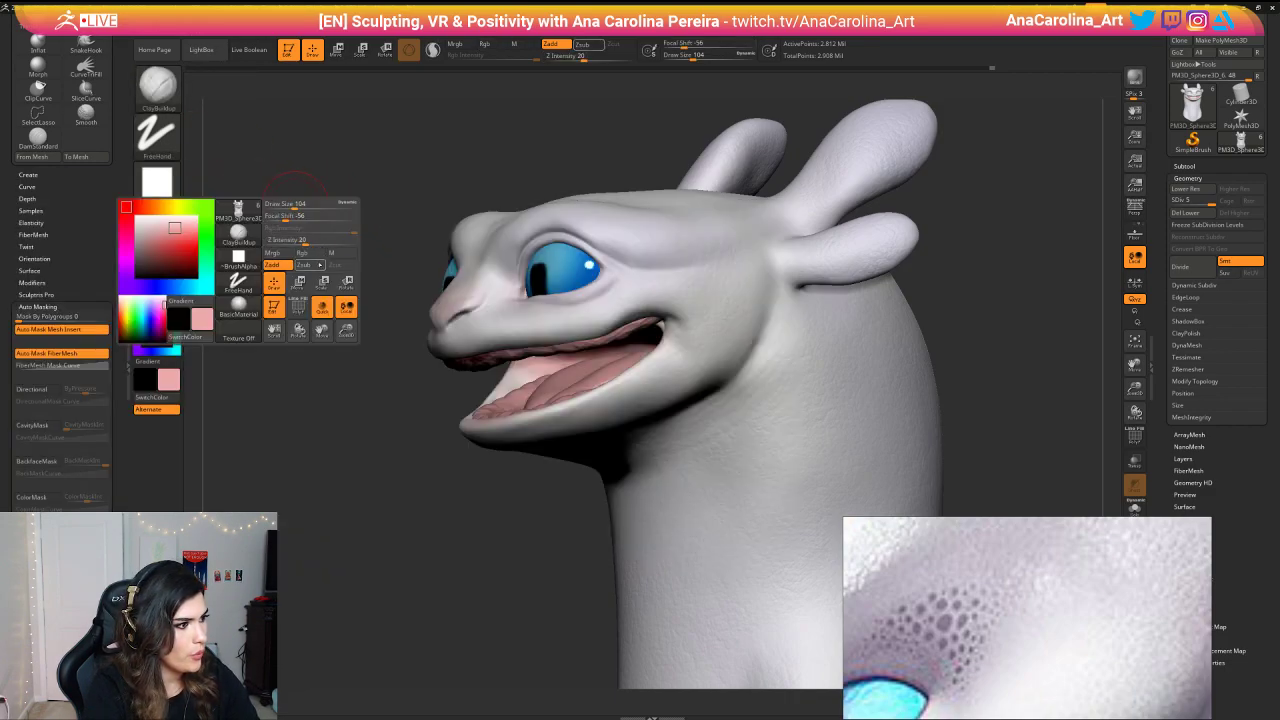
pyautogui.click(310, 253)
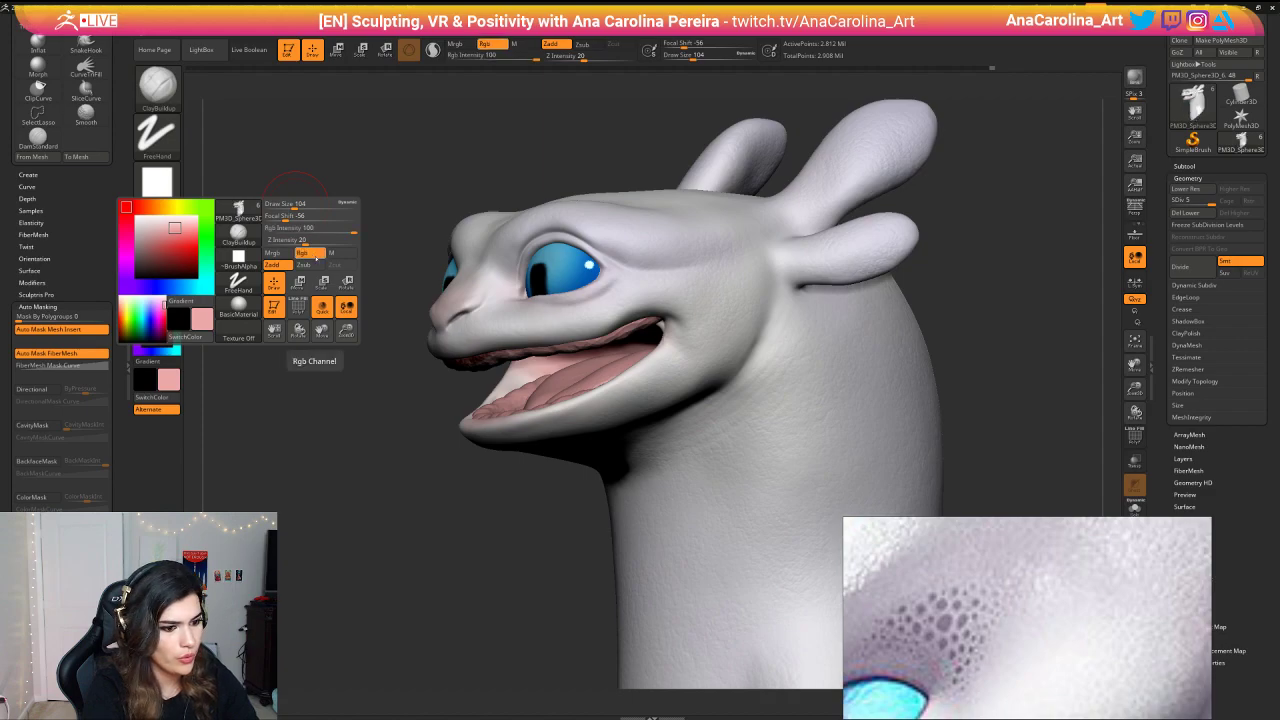
pyautogui.click(171, 377)
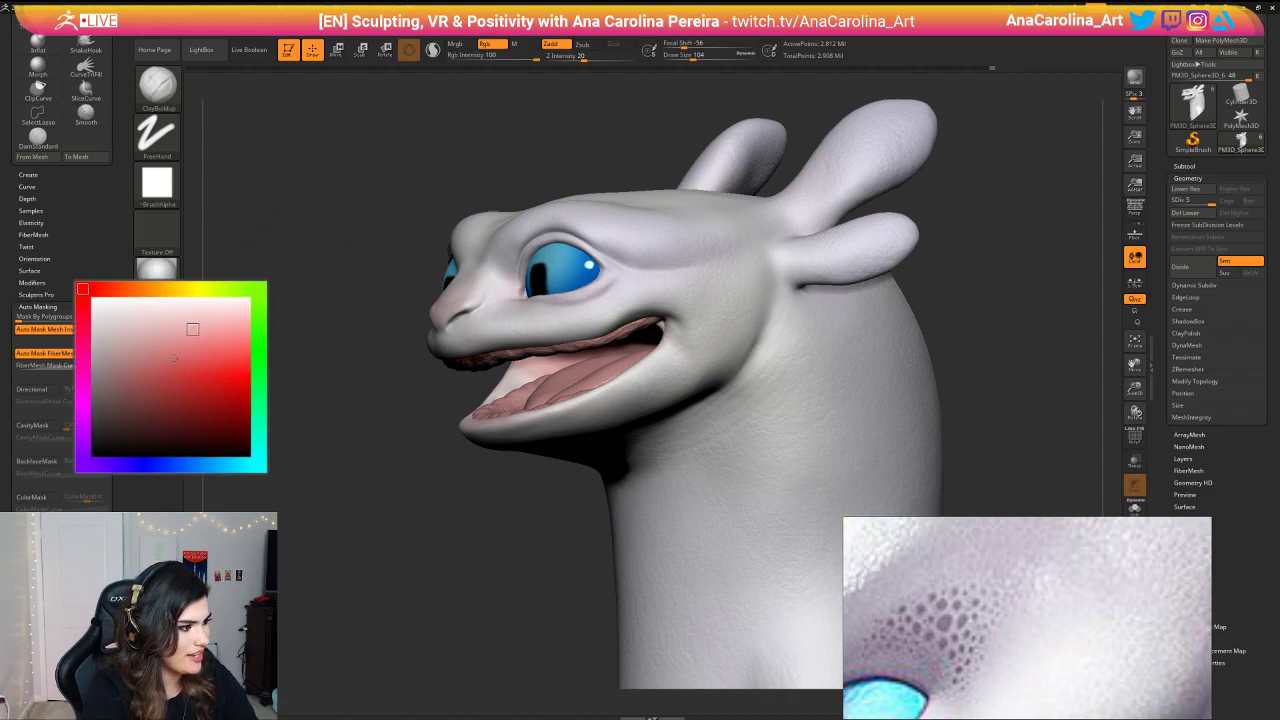
pyautogui.click(112, 464)
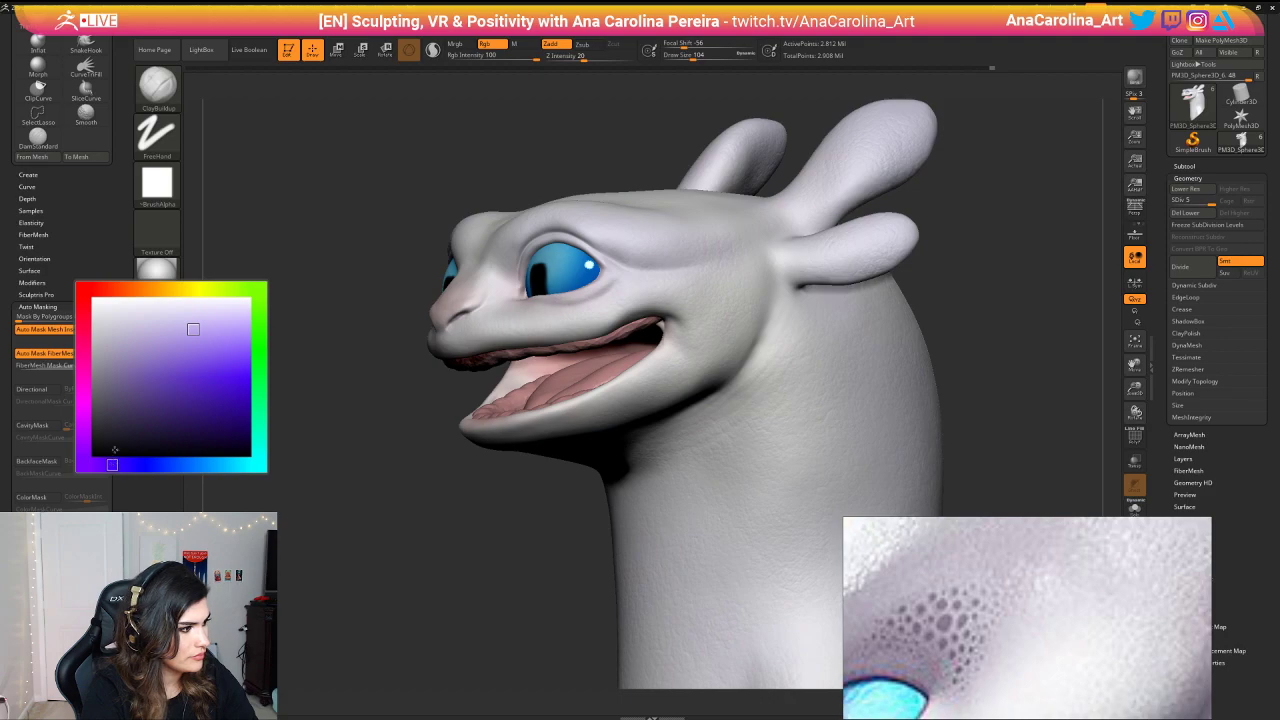
pyautogui.moveTo(146, 348); pyautogui.dragTo(119, 369)
# Step: Shrink the brush, set the RGB intensity to 44 and test a violet spot behind the outer corner of the eye
pyautogui.moveTo(611, 252)
pyautogui.mouseDown()
pyautogui.moveTo(625, 240)
pyautogui.moveTo(616, 226)
pyautogui.mouseUp()
pyautogui.hotkey('ctrl', 'z')
pyautogui.press('space')
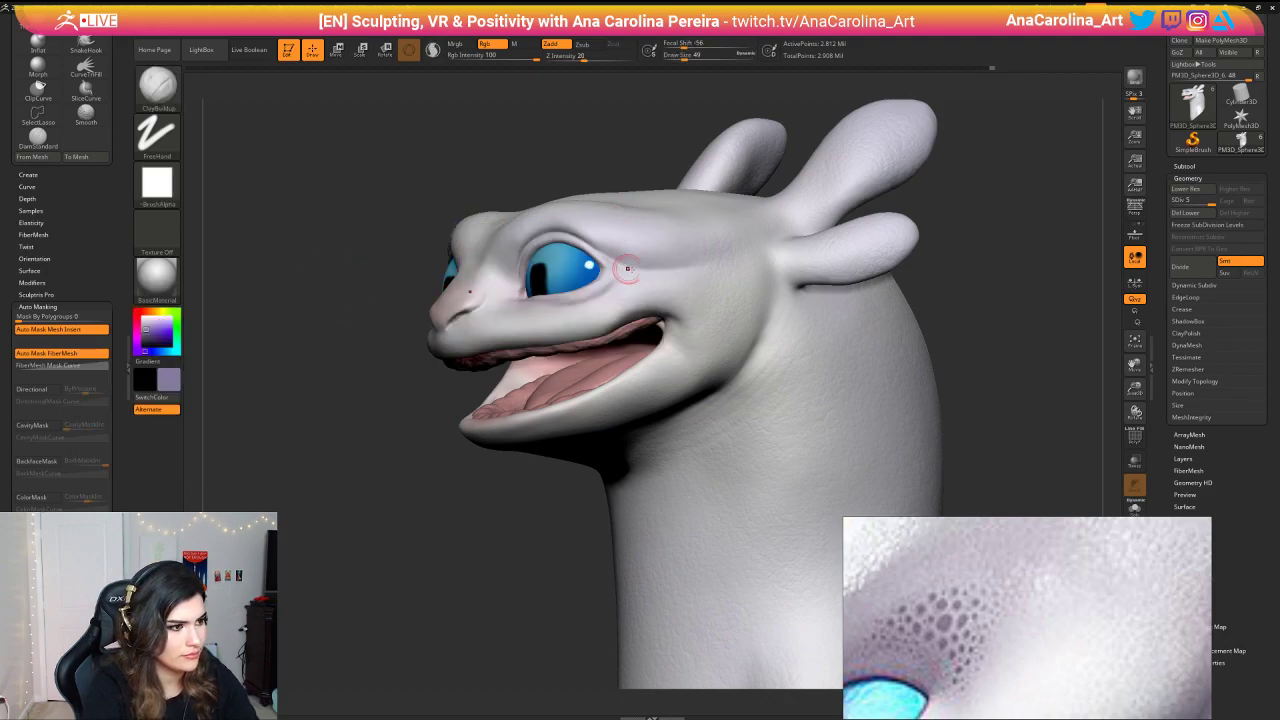
pyautogui.keyDown('alt'); pyautogui.moveTo(636, 246); pyautogui.dragTo(671, 277, button='right'); pyautogui.keyUp('alt')
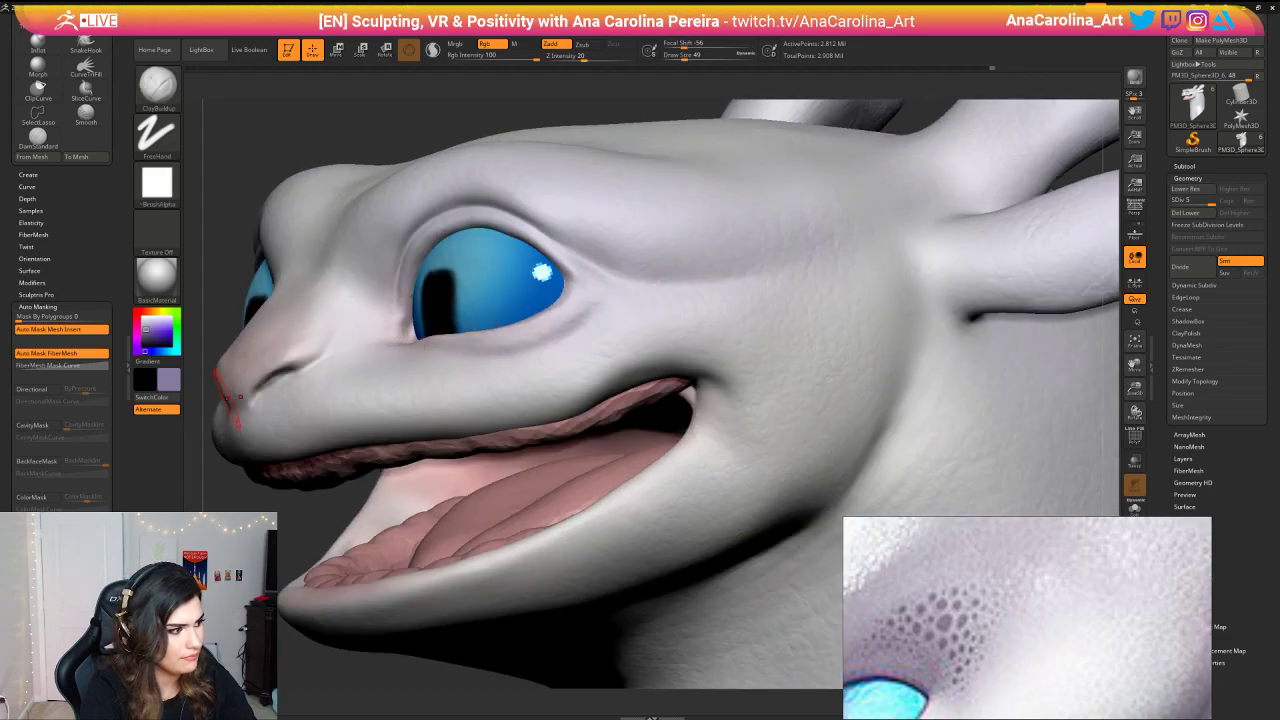
pyautogui.press('space')
pyautogui.moveTo(572, 369); pyautogui.dragTo(548, 369)
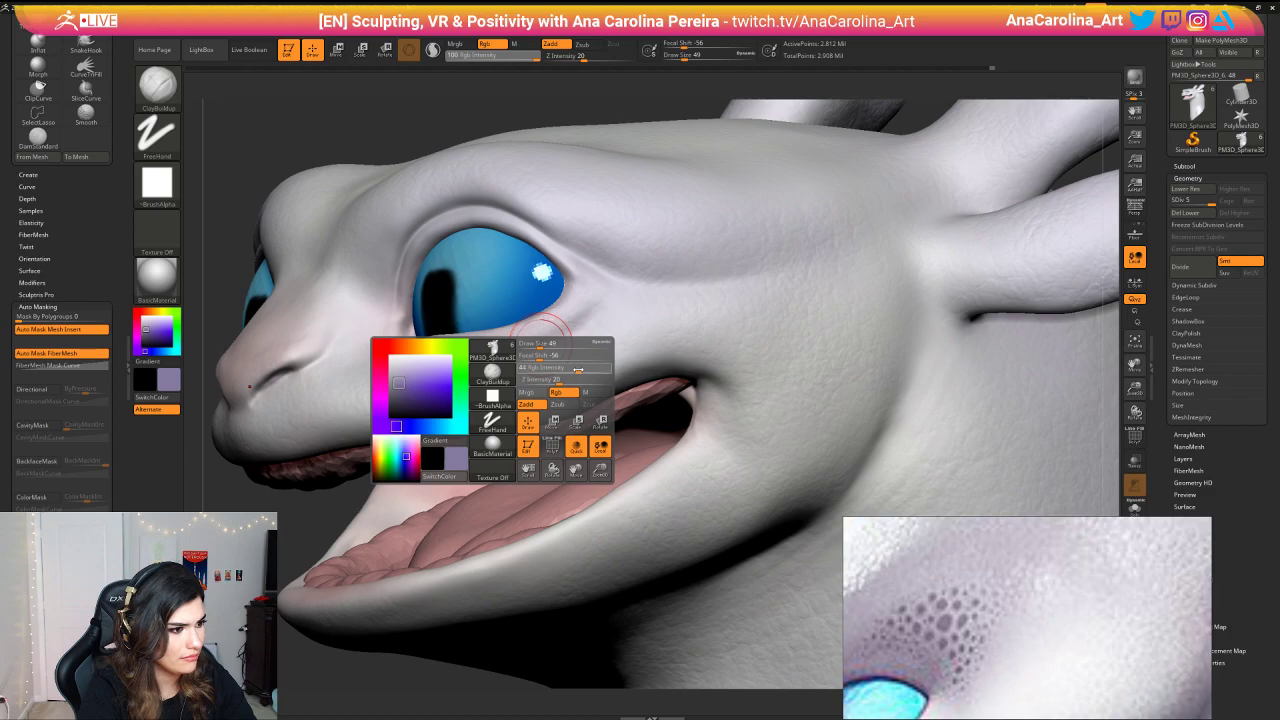
pyautogui.click(636, 268)
pyautogui.moveTo(636, 268); pyautogui.dragTo(637, 273)
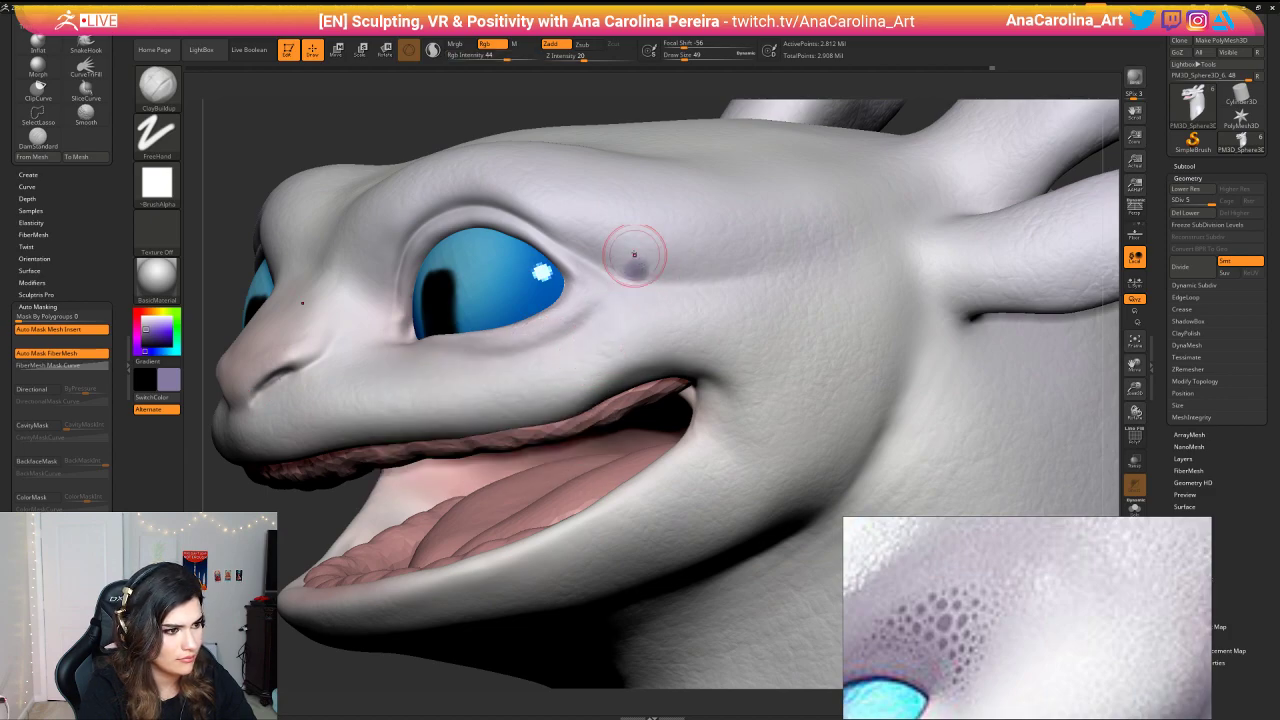
# Step: Set the focal shift to -76, test another spot behind the eye, and undo the test spots
pyautogui.press('space')
pyautogui.moveTo(656, 191)
pyautogui.mouseDown()
pyautogui.moveTo(681, 191)
pyautogui.moveTo(633, 191)
pyautogui.mouseUp()
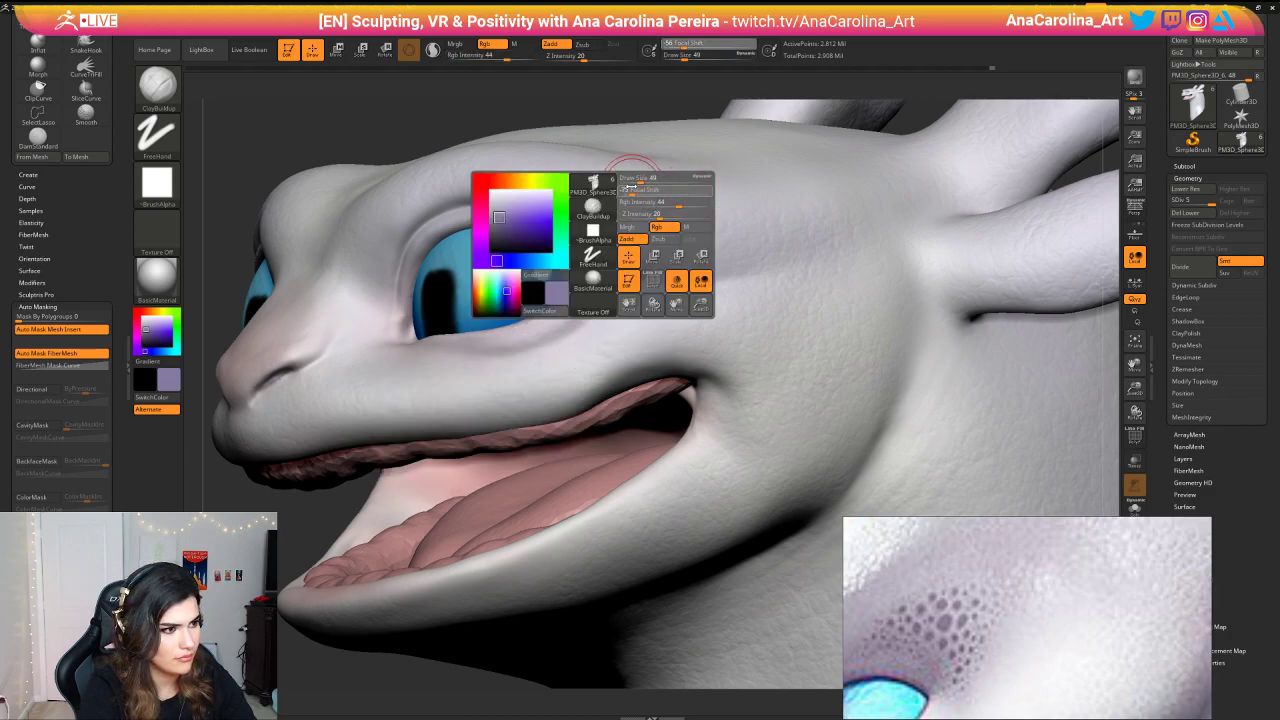
pyautogui.click(650, 236)
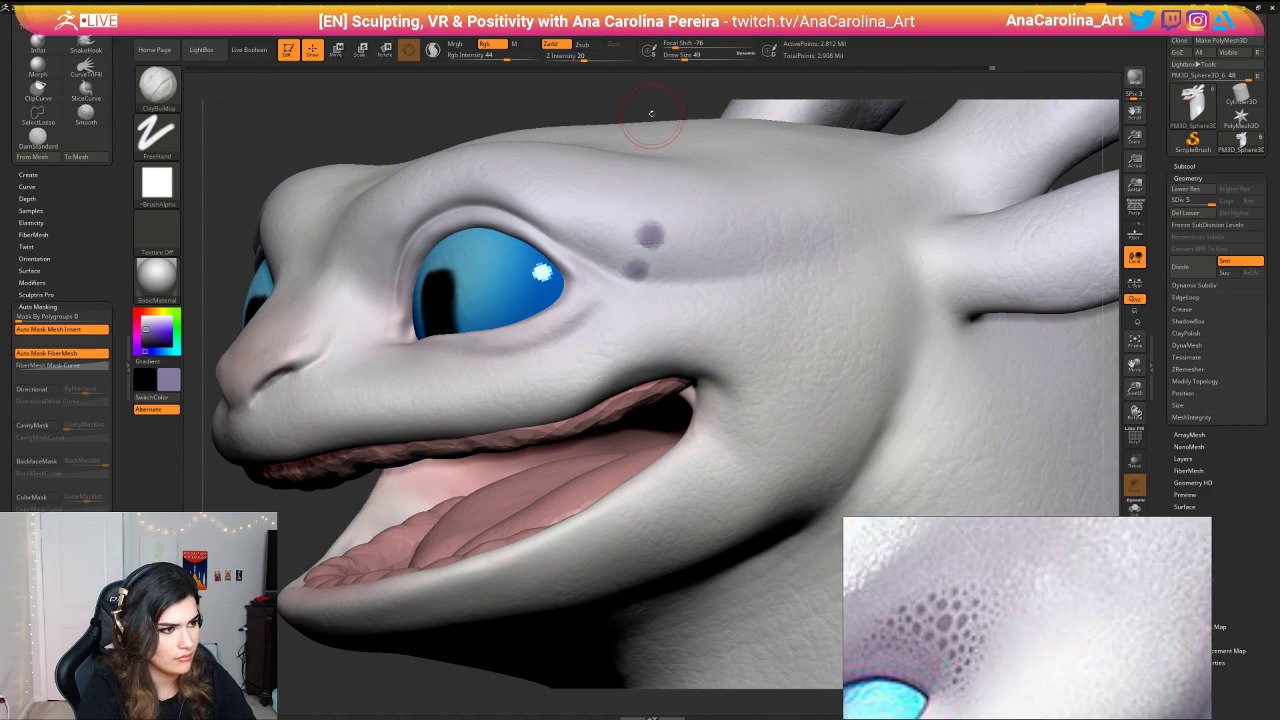
pyautogui.keyDown('alt'); pyautogui.moveTo(650, 112); pyautogui.dragTo(699, 147); pyautogui.keyUp('alt')
pyautogui.moveTo(699, 147); pyautogui.dragTo(760, 197, button='right')
pyautogui.press('ctrl')
pyautogui.hotkey('ctrl', 'z')
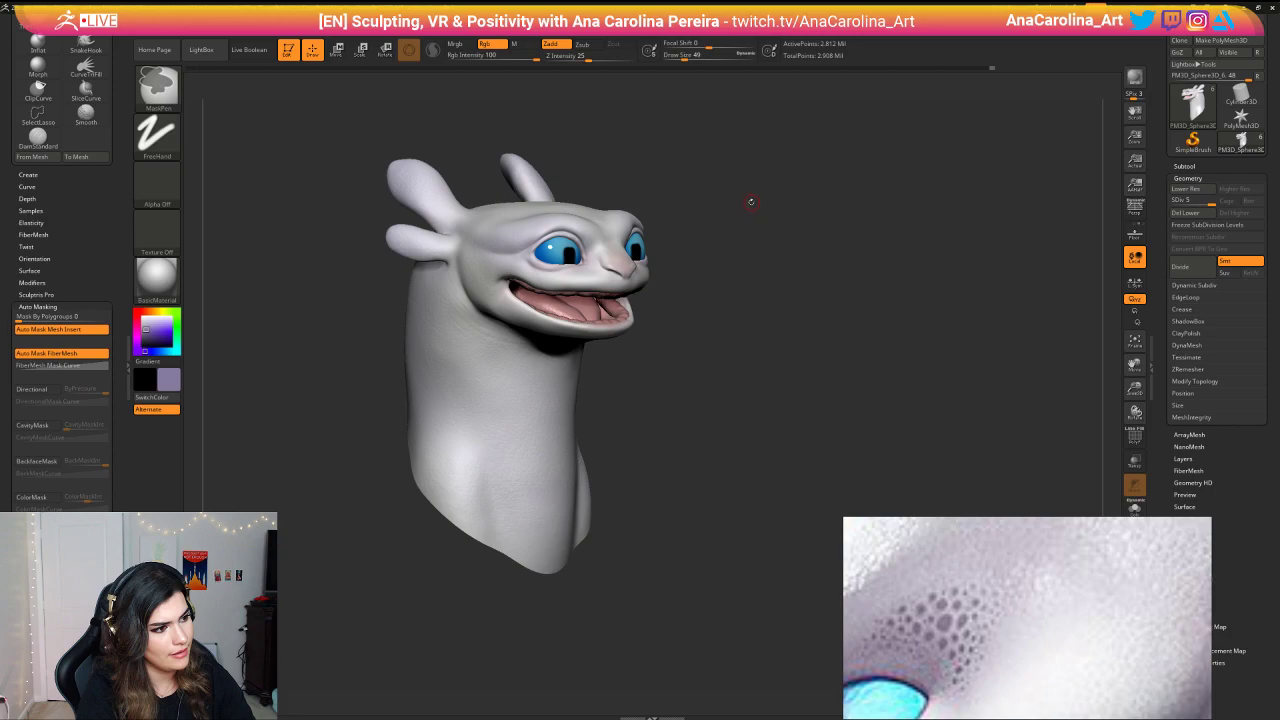
# Step: Lower the RGB intensity to 12 and test a faint spot below the eye
pyautogui.press('space')
pyautogui.click(755, 234)
pyautogui.keyDown('alt'); pyautogui.moveTo(751, 224); pyautogui.dragTo(752, 275); pyautogui.keyUp('alt')
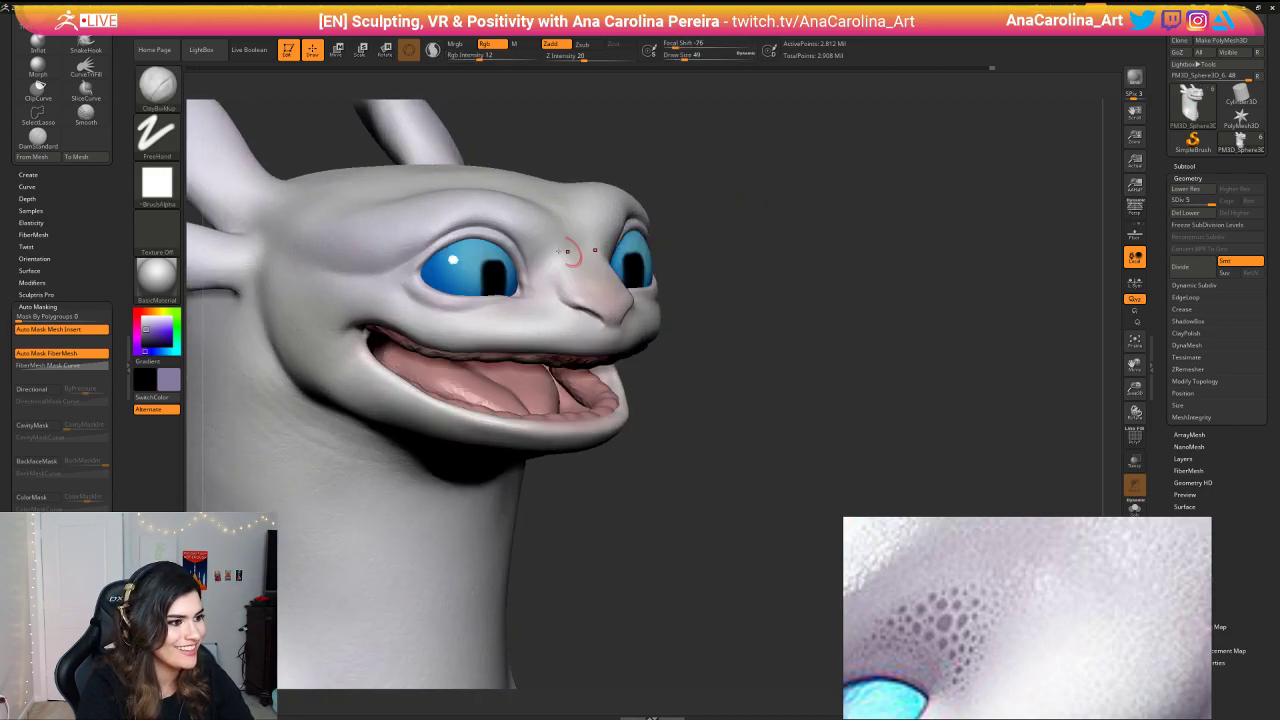
pyautogui.click(456, 330)
# Step: Compare the spotted patch above the eye in the reference with the sculpted head's brow area
pyautogui.keyDown('alt'); pyautogui.moveTo(634, 368); pyautogui.dragTo(628, 317); pyautogui.keyUp('alt')
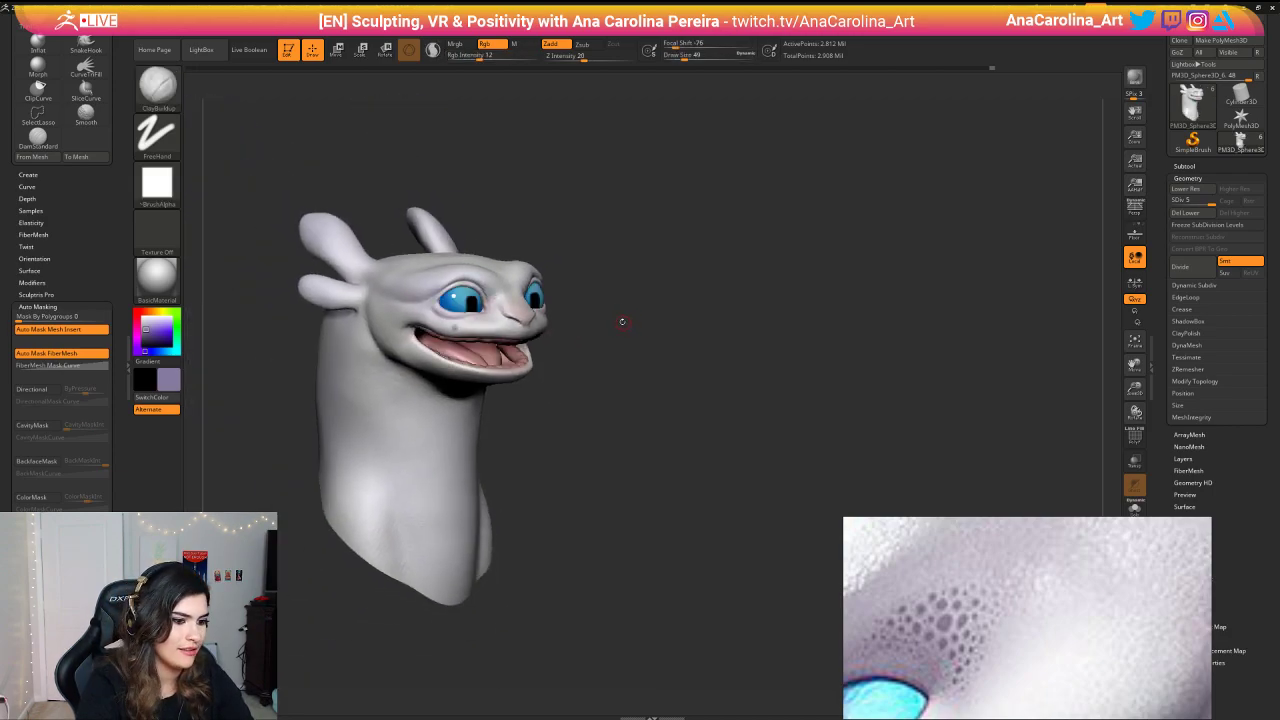
pyautogui.keyDown('alt'); pyautogui.moveTo(622, 321); pyautogui.dragTo(640, 323, button='right'); pyautogui.keyUp('alt')
pyautogui.scroll(-3, 931, 562)
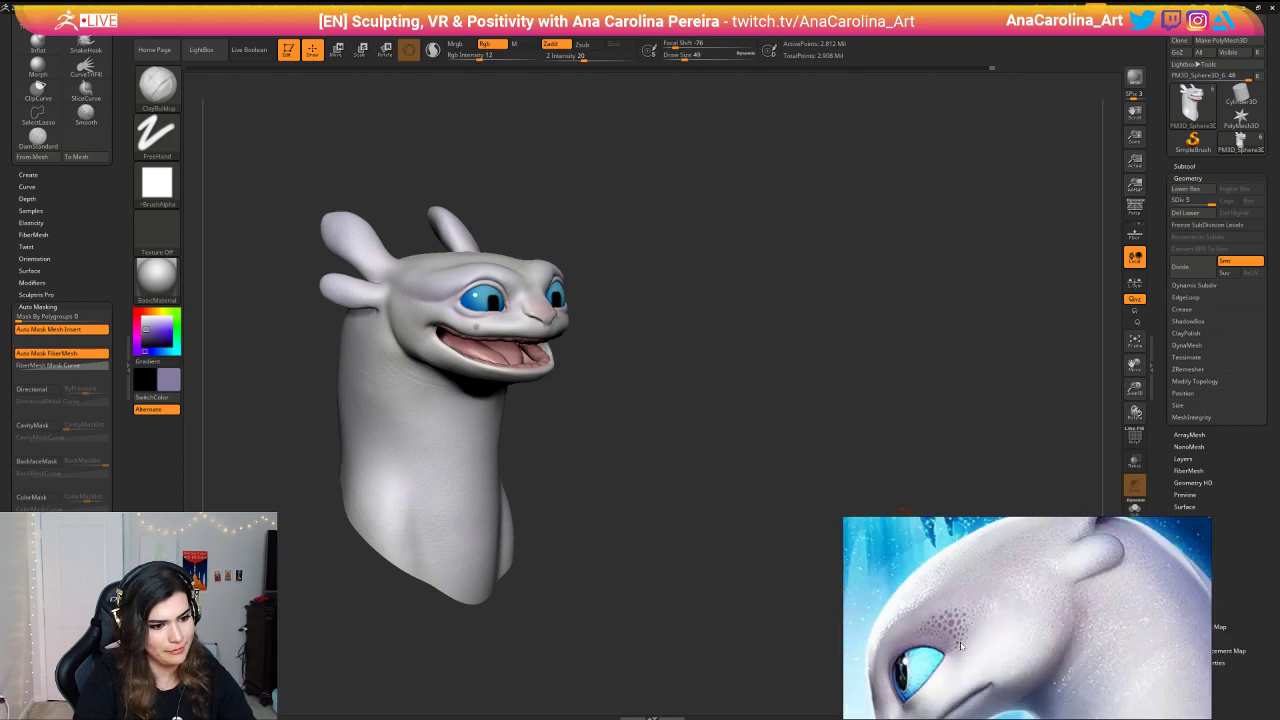
pyautogui.scroll(2, 961, 645)
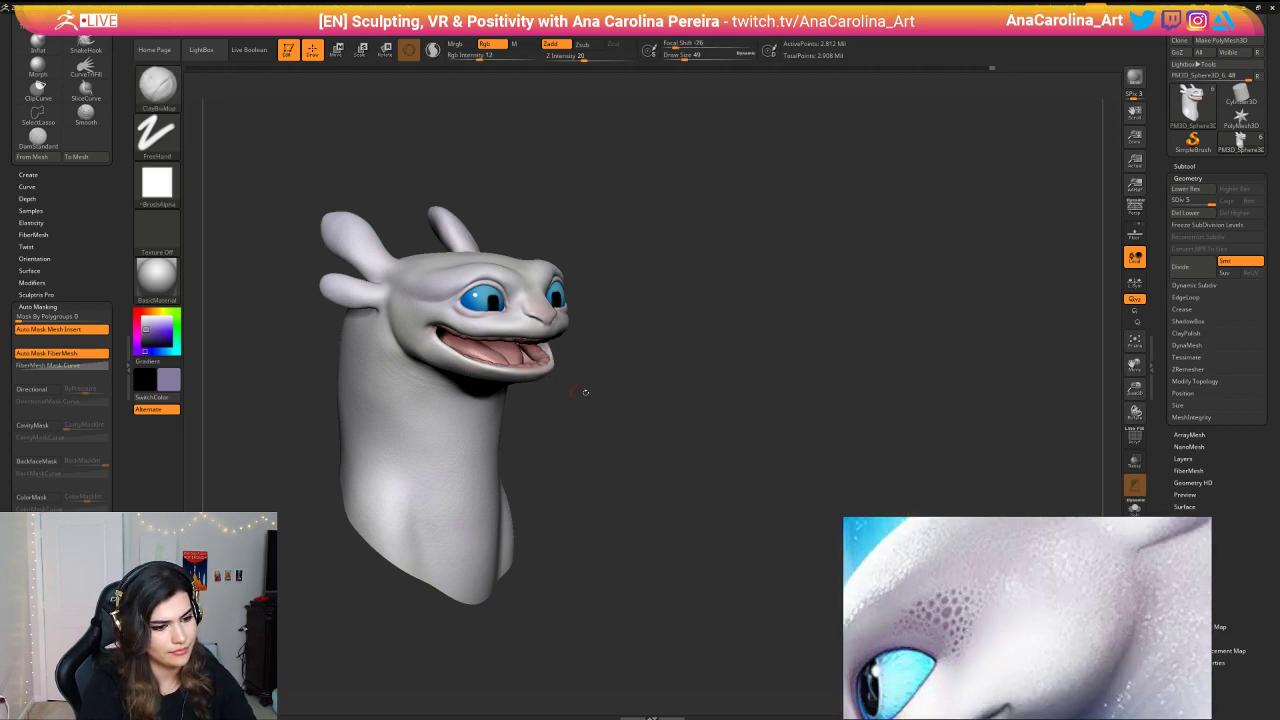
pyautogui.moveTo(586, 392); pyautogui.dragTo(465, 398, button='right')
pyautogui.keyDown('ctrl'); pyautogui.moveTo(629, 401); pyautogui.dragTo(622, 470, button='right'); pyautogui.keyUp('ctrl')
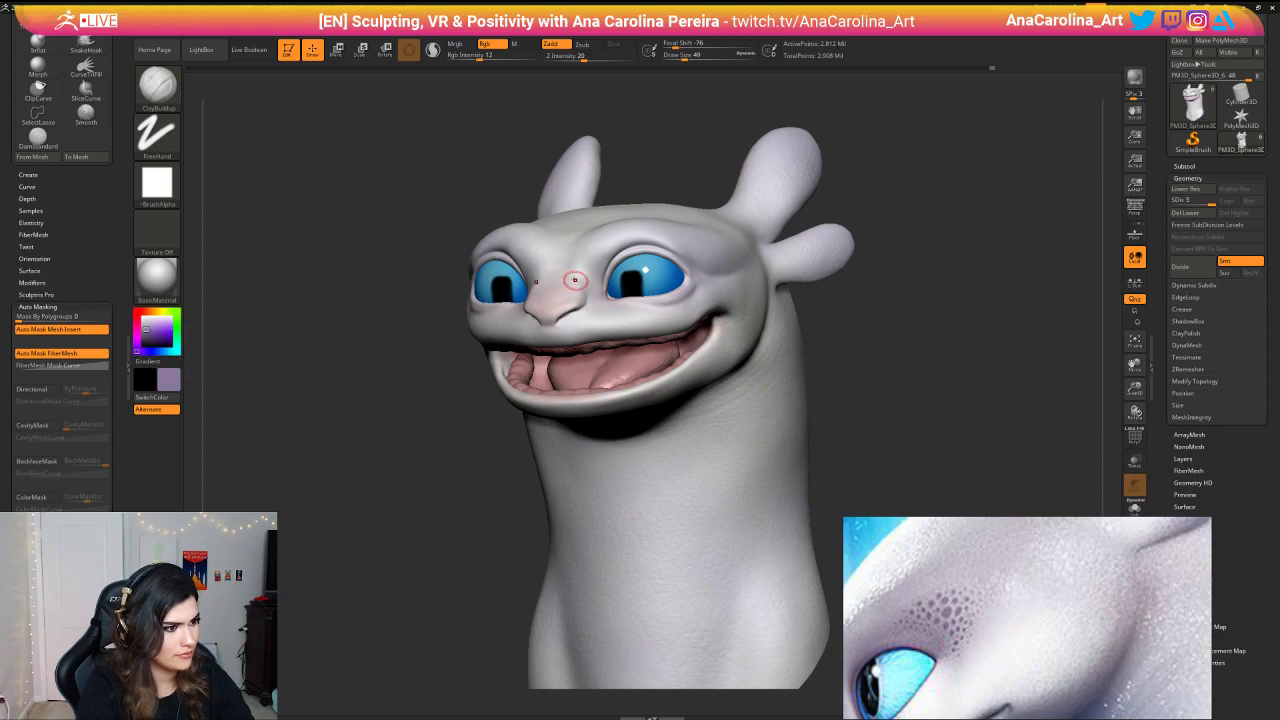
pyautogui.keyDown('ctrl'); pyautogui.moveTo(651, 163); pyautogui.dragTo(704, 218, button='right'); pyautogui.keyUp('ctrl')
# Step: Reduce the brush to draw size 29 and Z intensity 11 for painting raised spots
pyautogui.press('space')
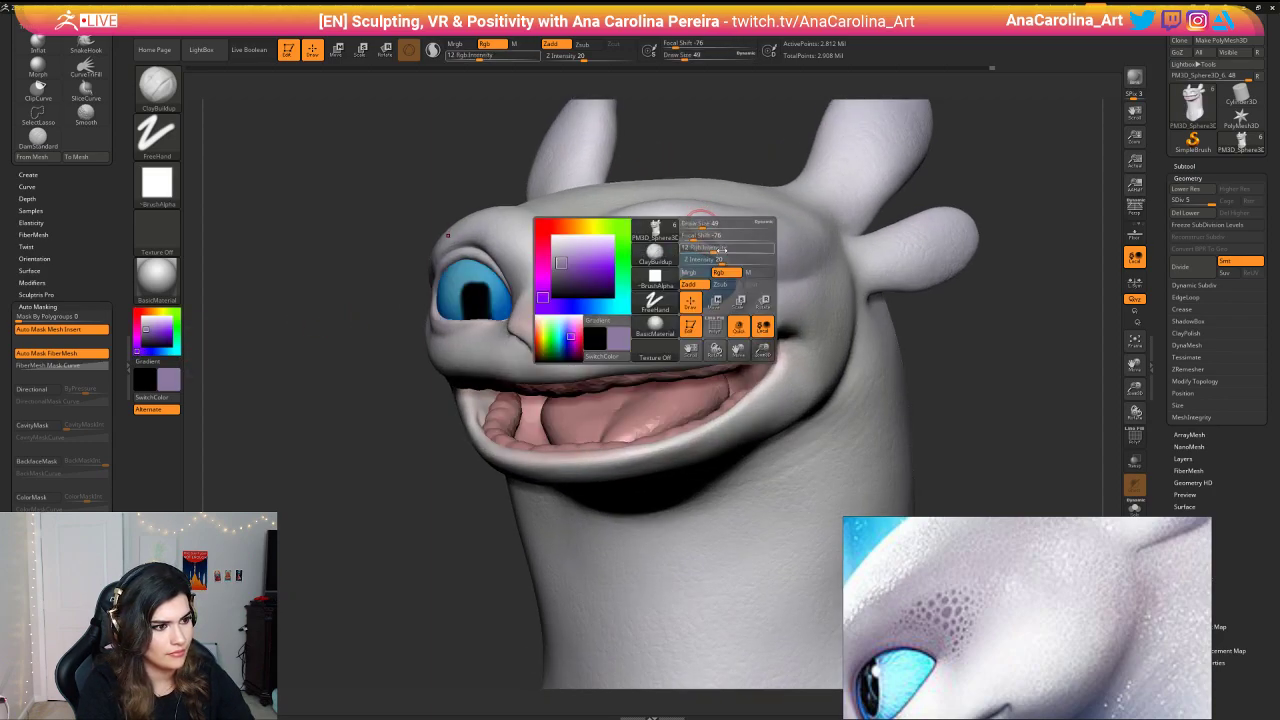
pyautogui.moveTo(720, 260); pyautogui.dragTo(698, 224)
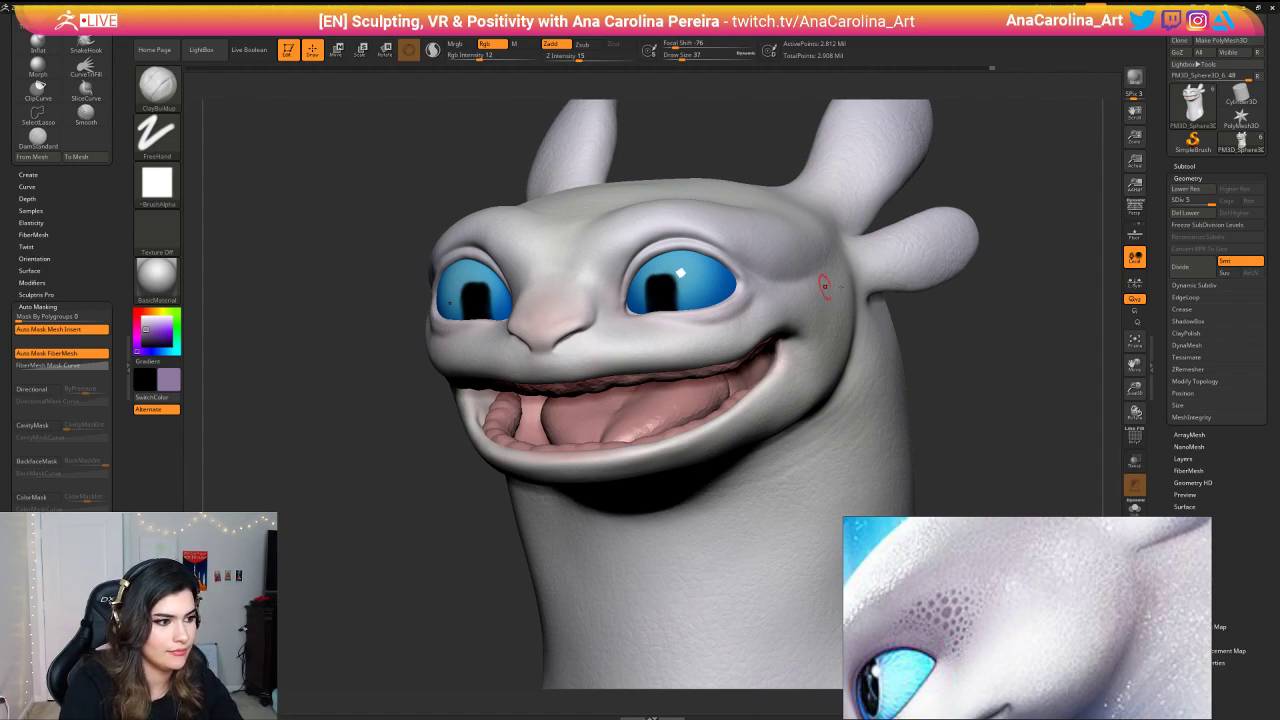
pyautogui.moveTo(1030, 297); pyautogui.dragTo(838, 303)
pyautogui.keyDown('alt'); pyautogui.moveTo(762, 148); pyautogui.dragTo(837, 236); pyautogui.keyUp('alt')
pyautogui.press('space')
pyautogui.moveTo(852, 123)
pyautogui.keyDown('alt'); pyautogui.mouseDown()
pyautogui.moveTo(802, 120)
pyautogui.moveTo(838, 240)
pyautogui.mouseUp(); pyautogui.keyUp('alt')
pyautogui.press('space')
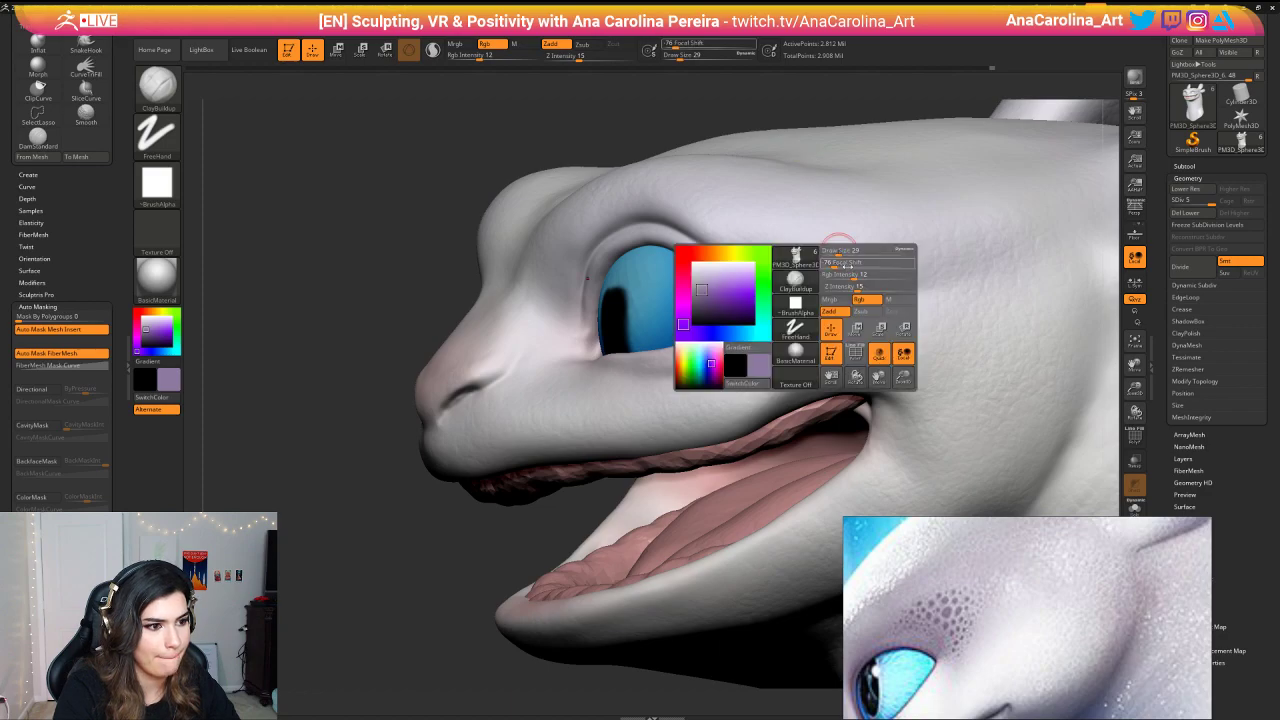
pyautogui.moveTo(856, 287); pyautogui.dragTo(852, 287)
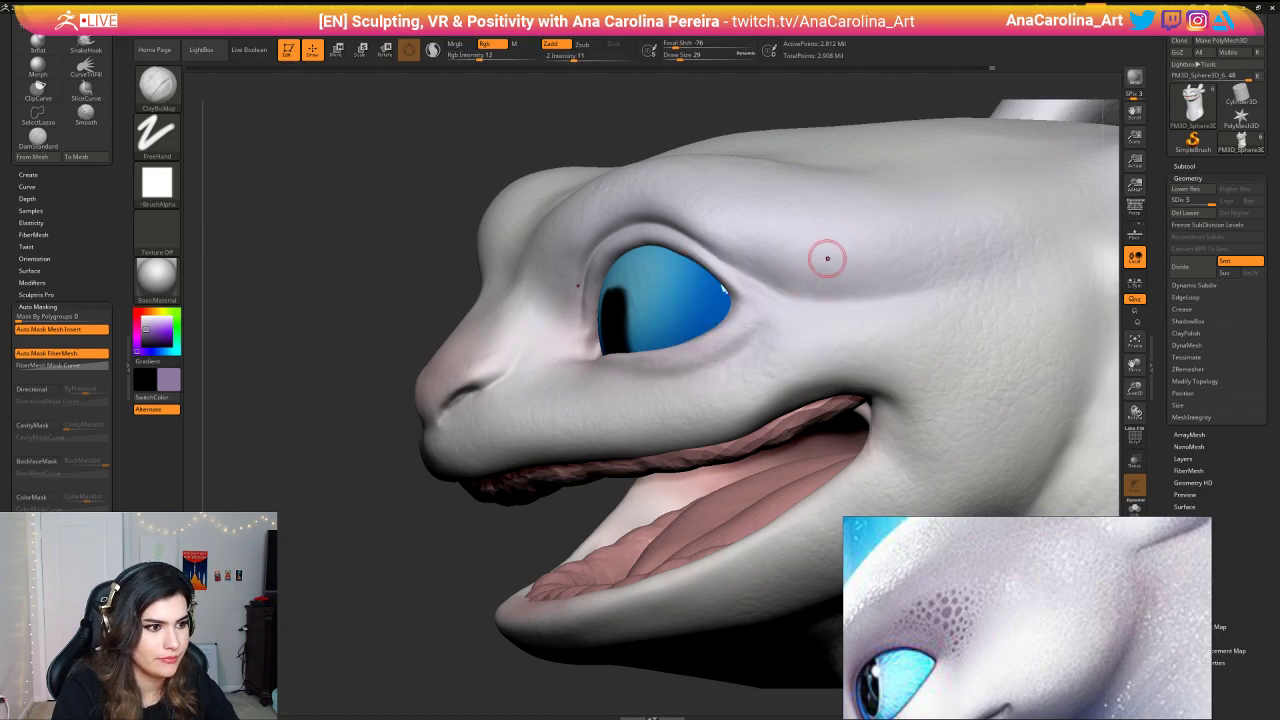
# Step: Paint a cluster of three violet spots behind the eye's outer corner, using draw size 22 and then 31 for the largest
pyautogui.press('space')
pyautogui.moveTo(821, 283); pyautogui.dragTo(817, 283)
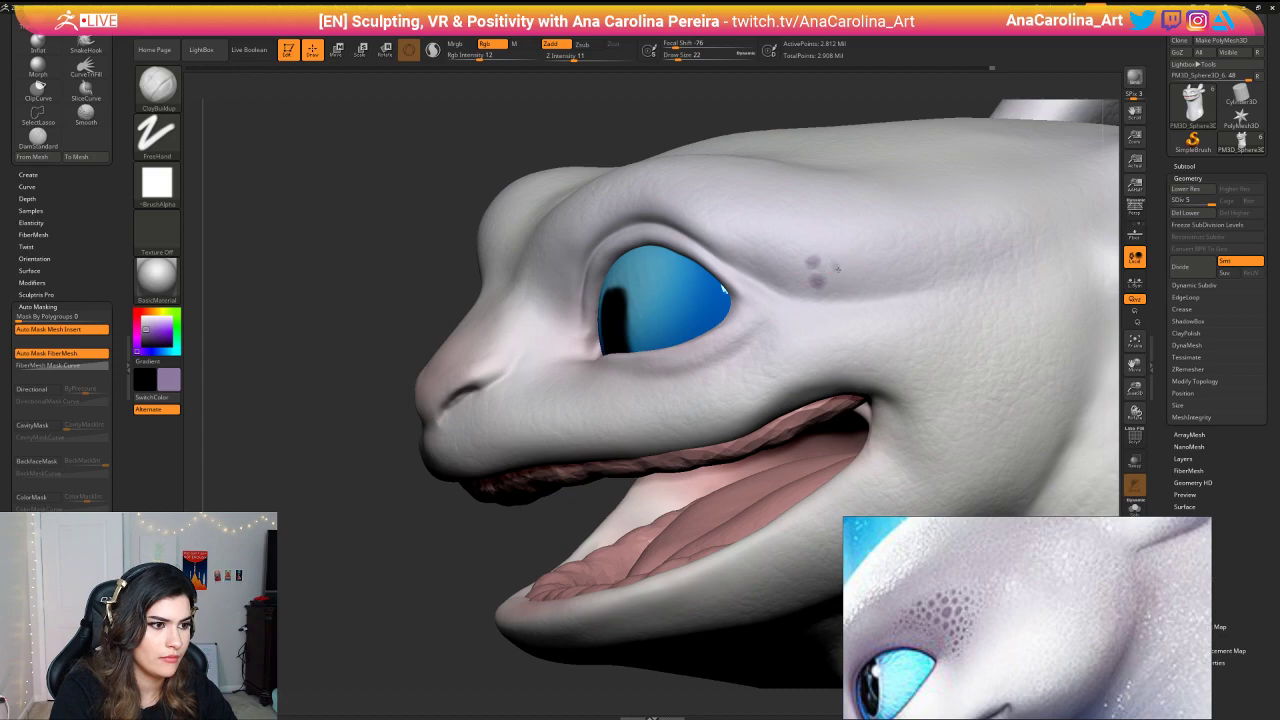
pyautogui.press('space')
pyautogui.moveTo(846, 251); pyautogui.dragTo(858, 248)
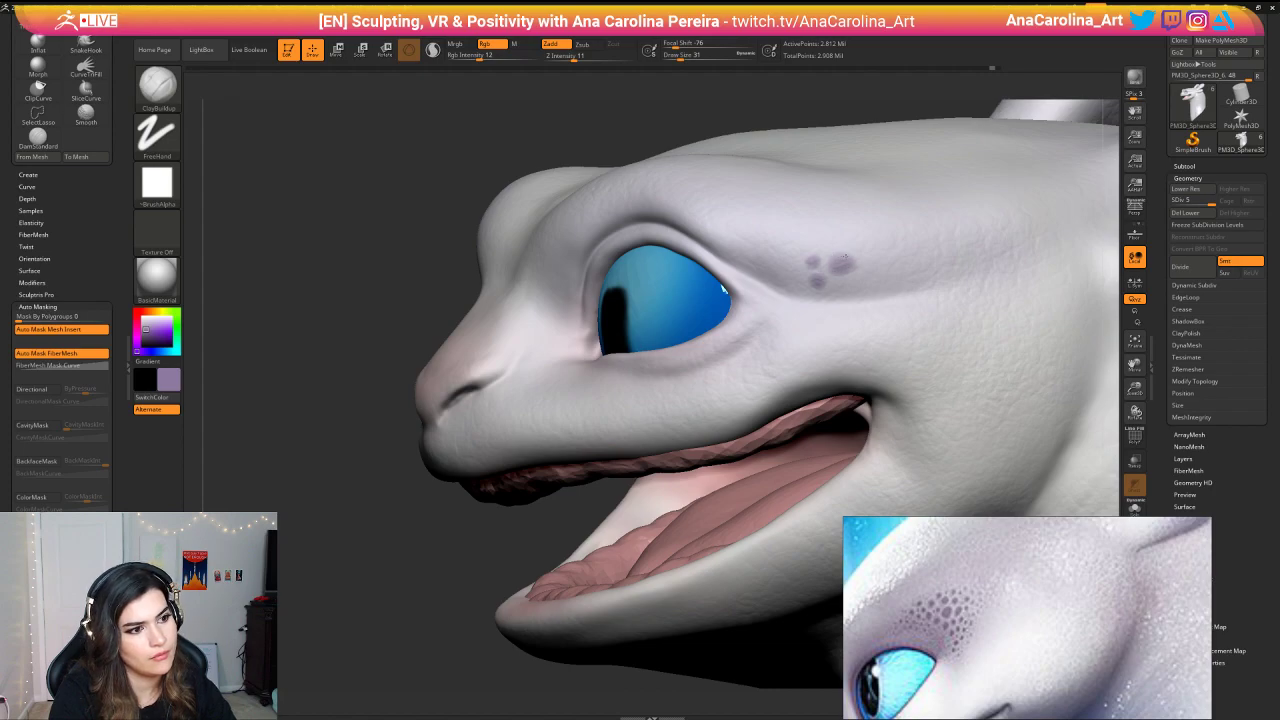
# Step: Reduce the draw size to 16 and add a small spot just below the largest spot behind the eye
pyautogui.keyDown('alt'); pyautogui.moveTo(798, 123); pyautogui.dragTo(841, 127); pyautogui.keyUp('alt')
pyautogui.keyDown('alt'); pyautogui.moveTo(908, 167); pyautogui.dragTo(906, 147); pyautogui.keyUp('alt')
pyautogui.moveTo(906, 147); pyautogui.dragTo(867, 262)
pyautogui.moveTo(868, 132)
pyautogui.mouseDown()
pyautogui.moveTo(842, 130)
pyautogui.moveTo(853, 293)
pyautogui.mouseUp()
pyautogui.press('space')
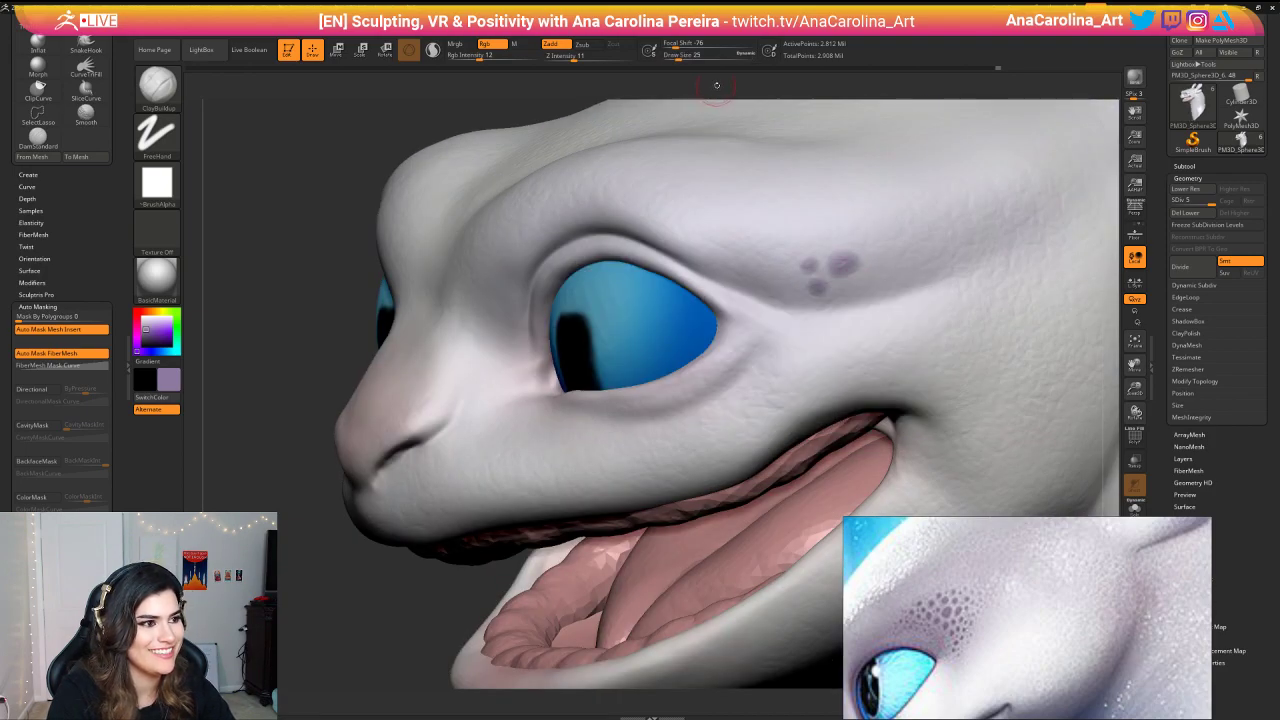
pyautogui.moveTo(717, 87); pyautogui.dragTo(729, 100)
pyautogui.press('space')
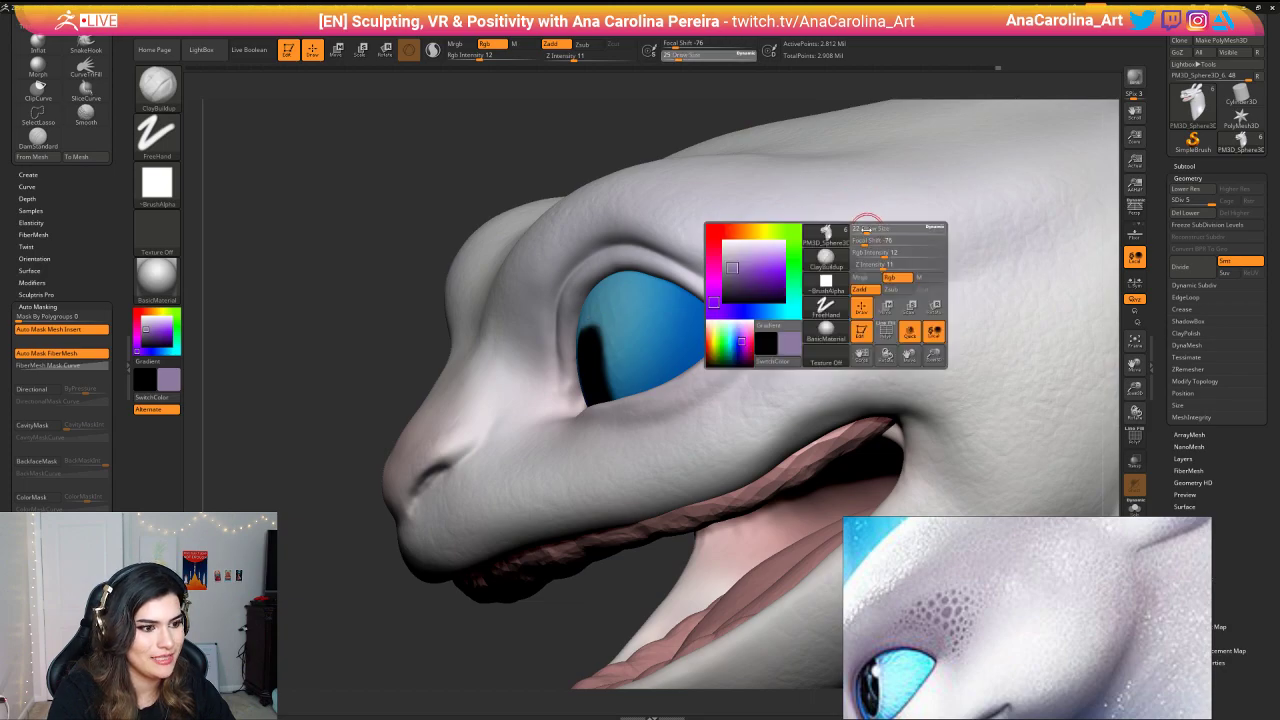
pyautogui.press('space')
pyautogui.press('space')
pyautogui.moveTo(835, 300)
pyautogui.mouseDown()
pyautogui.moveTo(843, 286)
pyautogui.moveTo(827, 286)
pyautogui.mouseUp()
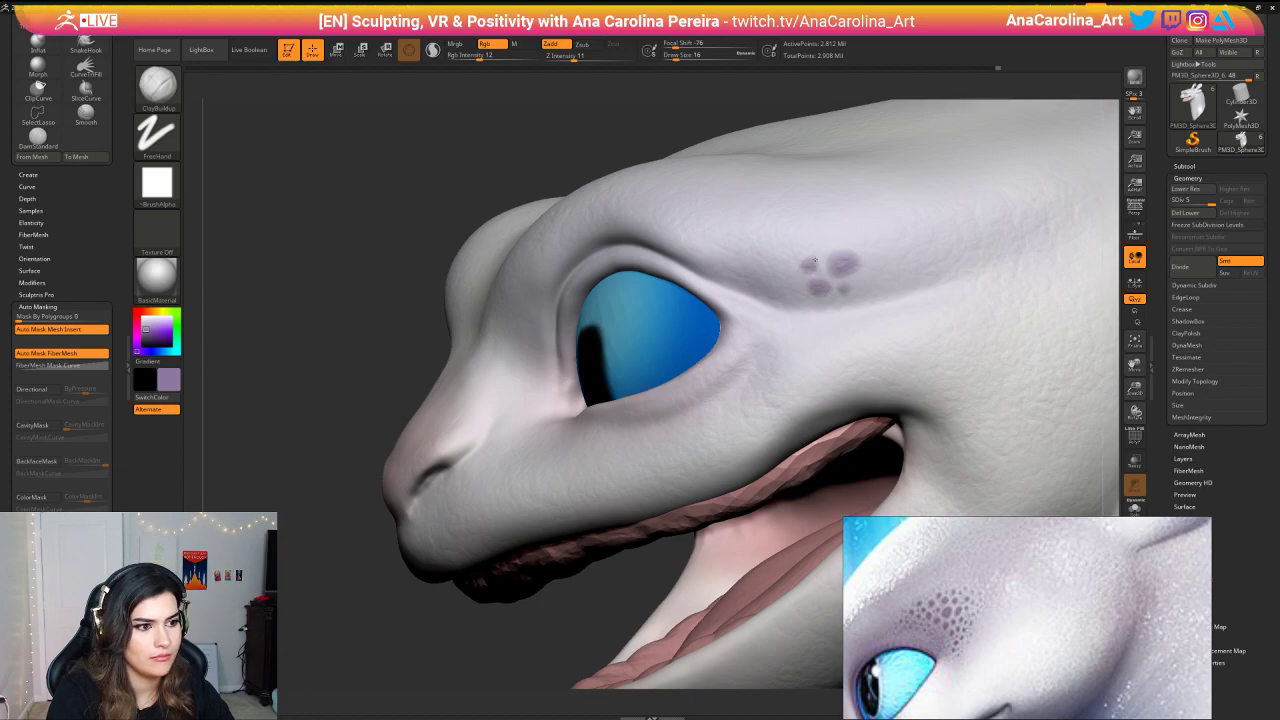
# Step: Paint further spots above the largest one, raising the draw size to 23
pyautogui.press('space')
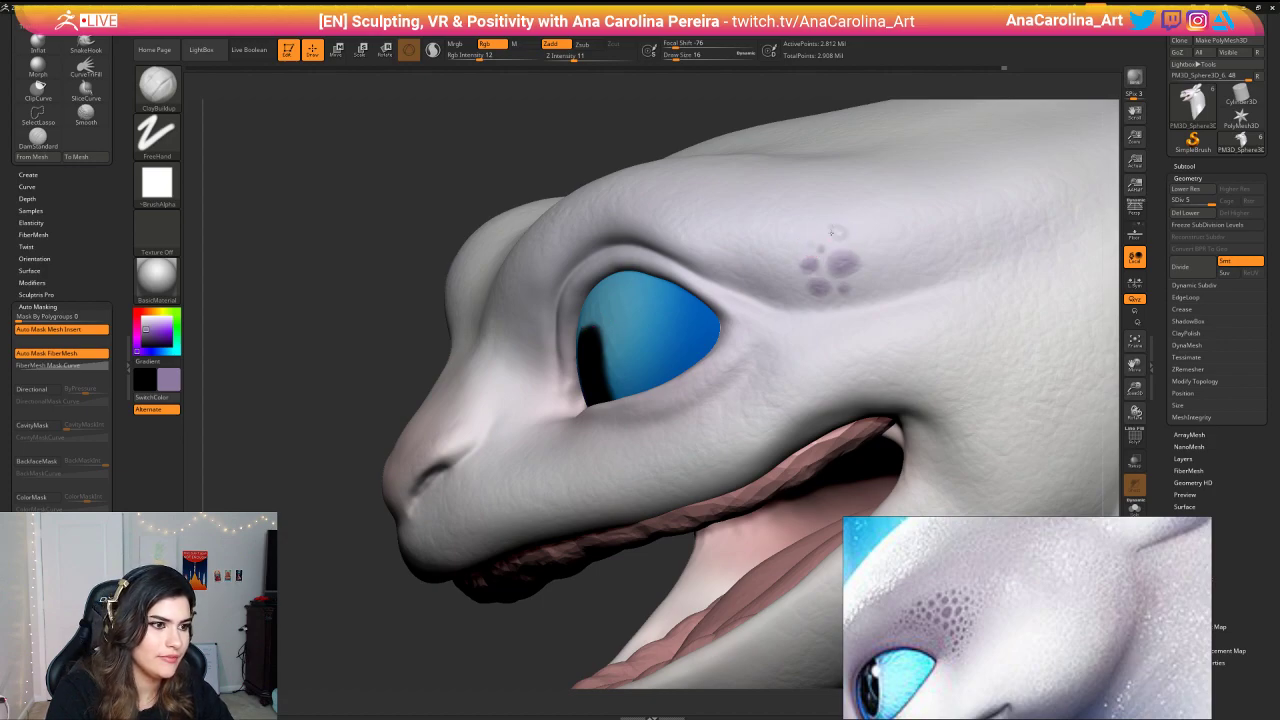
pyautogui.press('space')
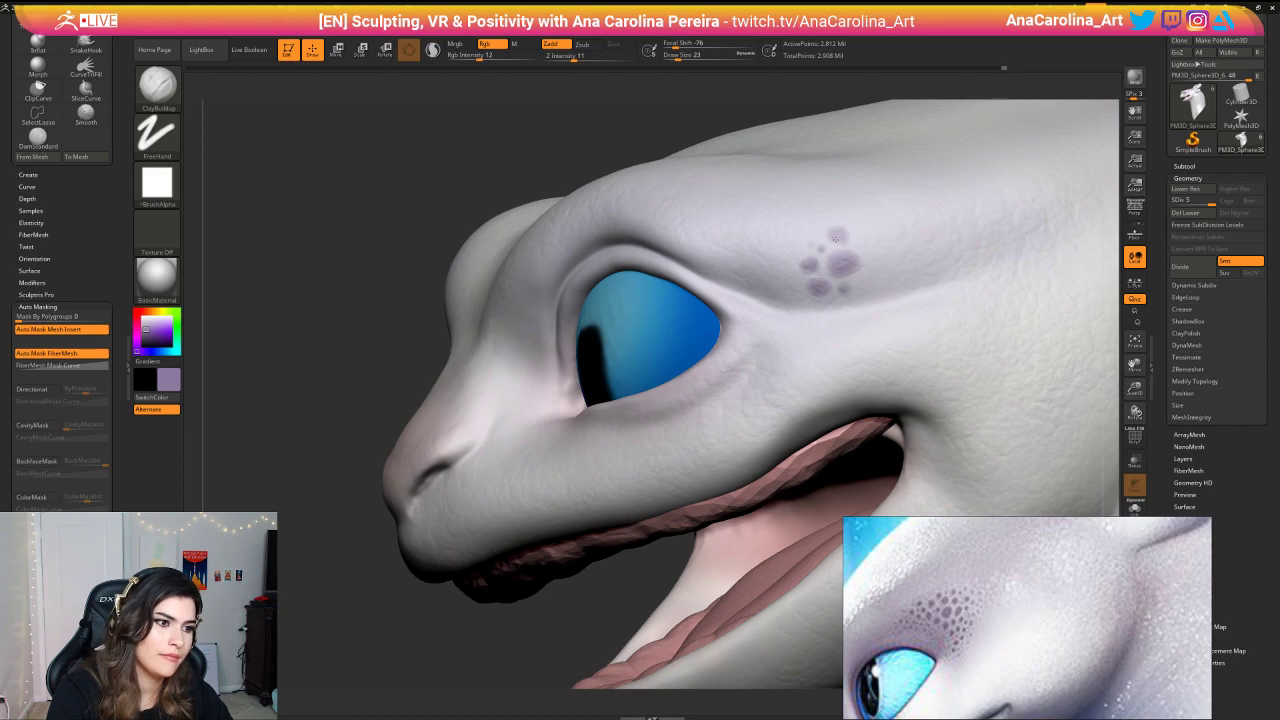
pyautogui.moveTo(836, 239); pyautogui.dragTo(864, 243)
pyautogui.press('space')
pyautogui.moveTo(802, 120)
pyautogui.keyDown('alt'); pyautogui.mouseDown()
pyautogui.moveTo(814, 87)
pyautogui.moveTo(880, 111)
pyautogui.mouseUp(); pyautogui.keyUp('alt')
pyautogui.keyDown('alt'); pyautogui.moveTo(1055, 228); pyautogui.dragTo(1000, 160); pyautogui.keyUp('alt')
pyautogui.moveTo(970, 203)
pyautogui.mouseDown()
pyautogui.moveTo(1034, 194)
pyautogui.moveTo(985, 195)
pyautogui.mouseUp()
# Step: Build up the existing spots in the cluster behind the eye with draw size 23
pyautogui.press('space')
pyautogui.click(1033, 193)
pyautogui.keyDown('alt'); pyautogui.moveTo(620, 380); pyautogui.dragTo(625, 450); pyautogui.keyUp('alt')
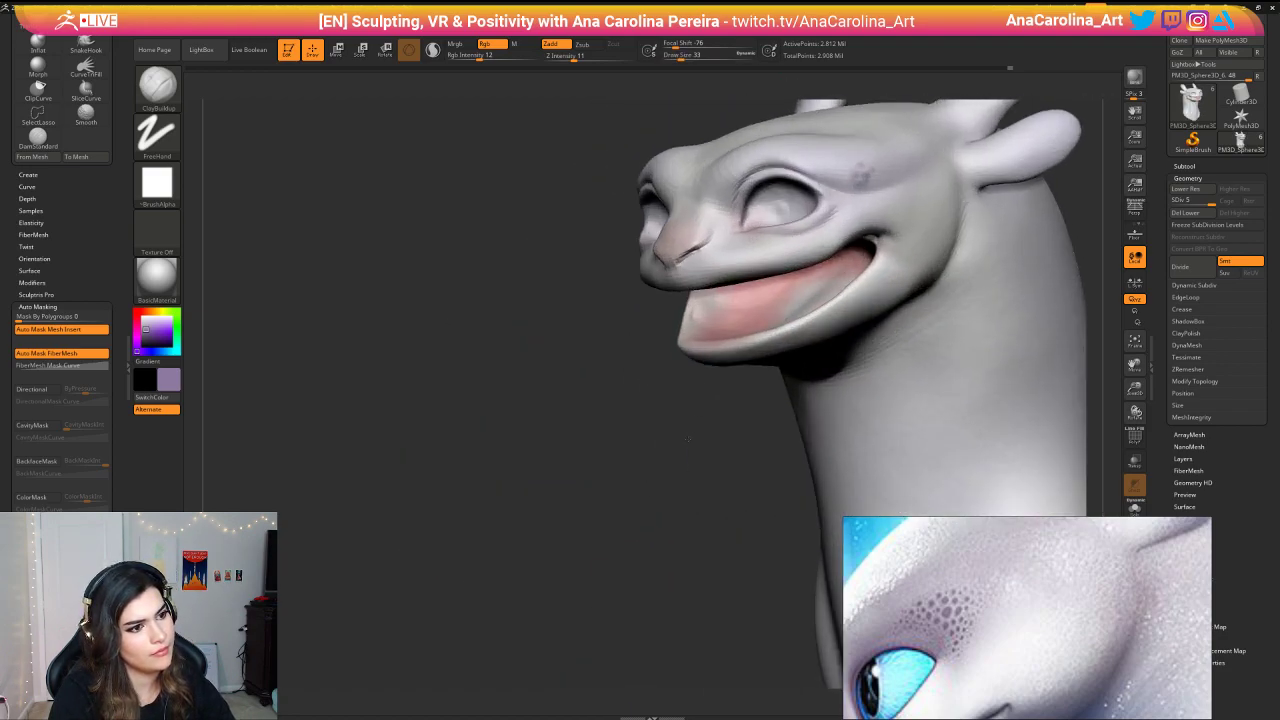
pyautogui.moveTo(690, 475); pyautogui.dragTo(660, 570)
pyautogui.press('space')
pyautogui.click(866, 282)
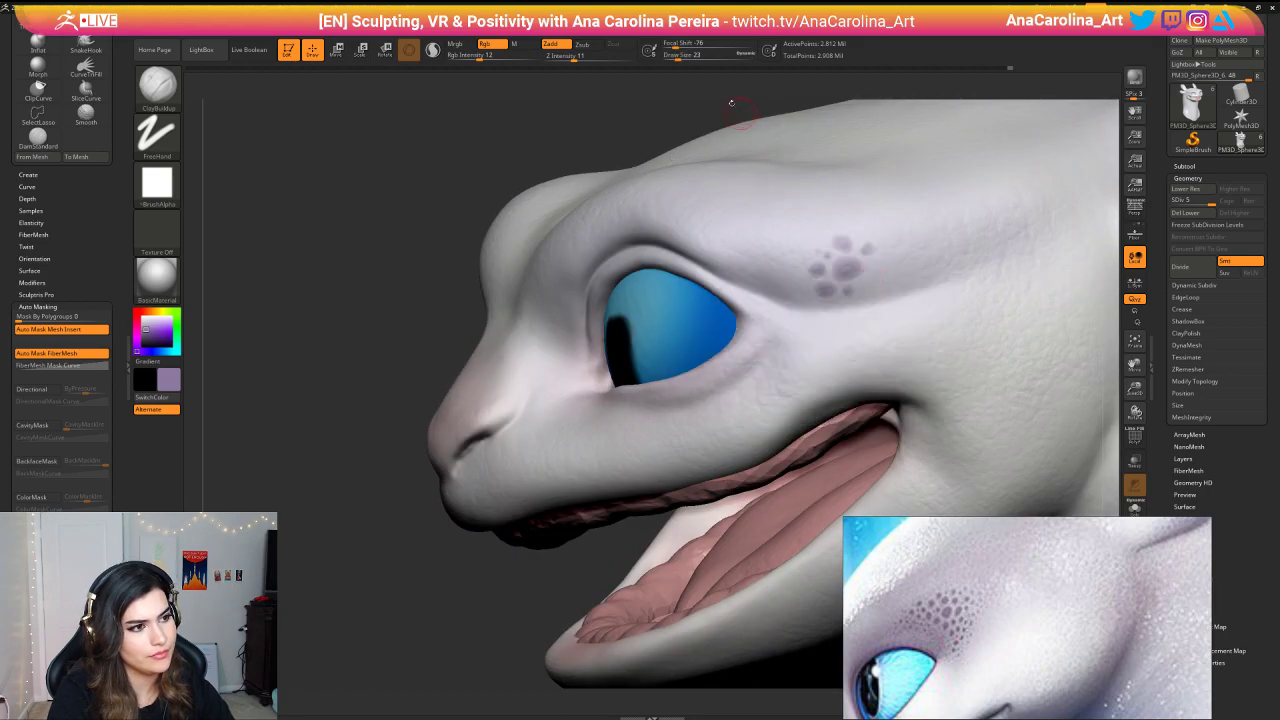
pyautogui.moveTo(731, 106)
pyautogui.keyDown('alt'); pyautogui.mouseDown()
pyautogui.moveTo(702, 80)
pyautogui.moveTo(669, 82)
pyautogui.mouseUp(); pyautogui.keyUp('alt')
pyautogui.moveTo(834, 291); pyautogui.dragTo(826, 302)
pyautogui.click(864, 312)
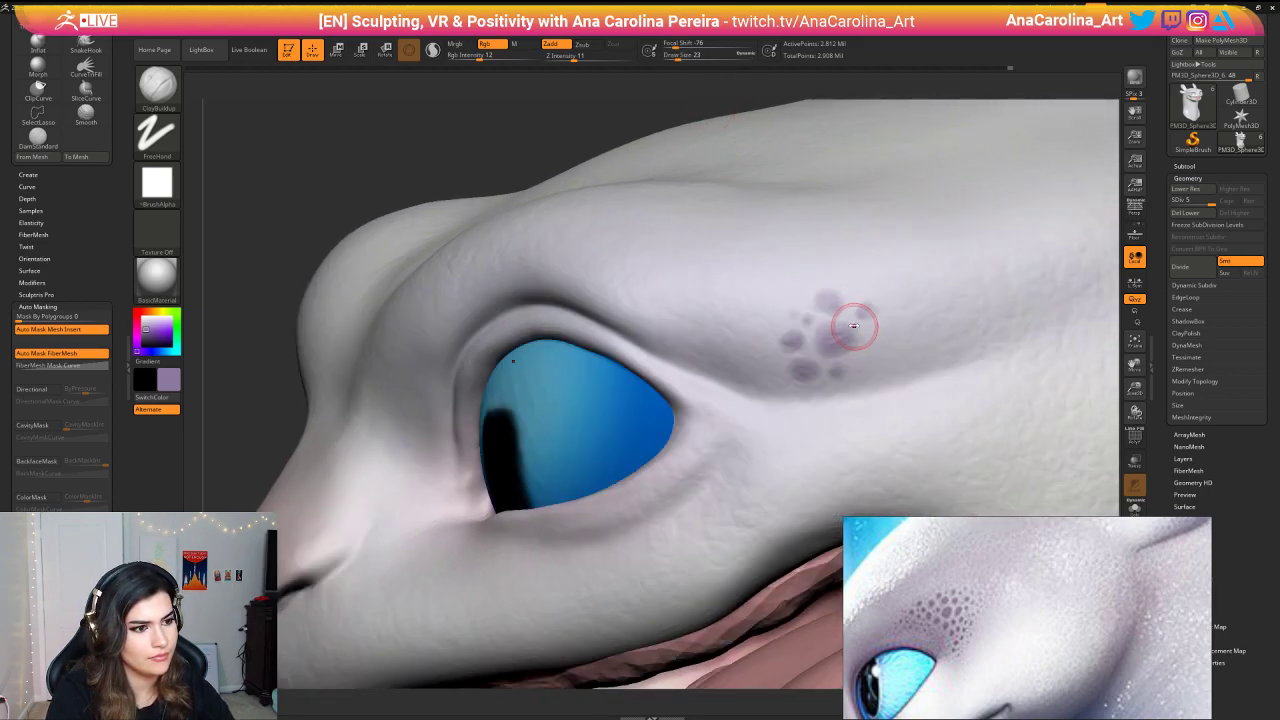
# Step: Reduce the draw size to 14, dot small spots around the cluster's outer edges, and undo the last stray mark
pyautogui.press('space')
pyautogui.click(850, 323)
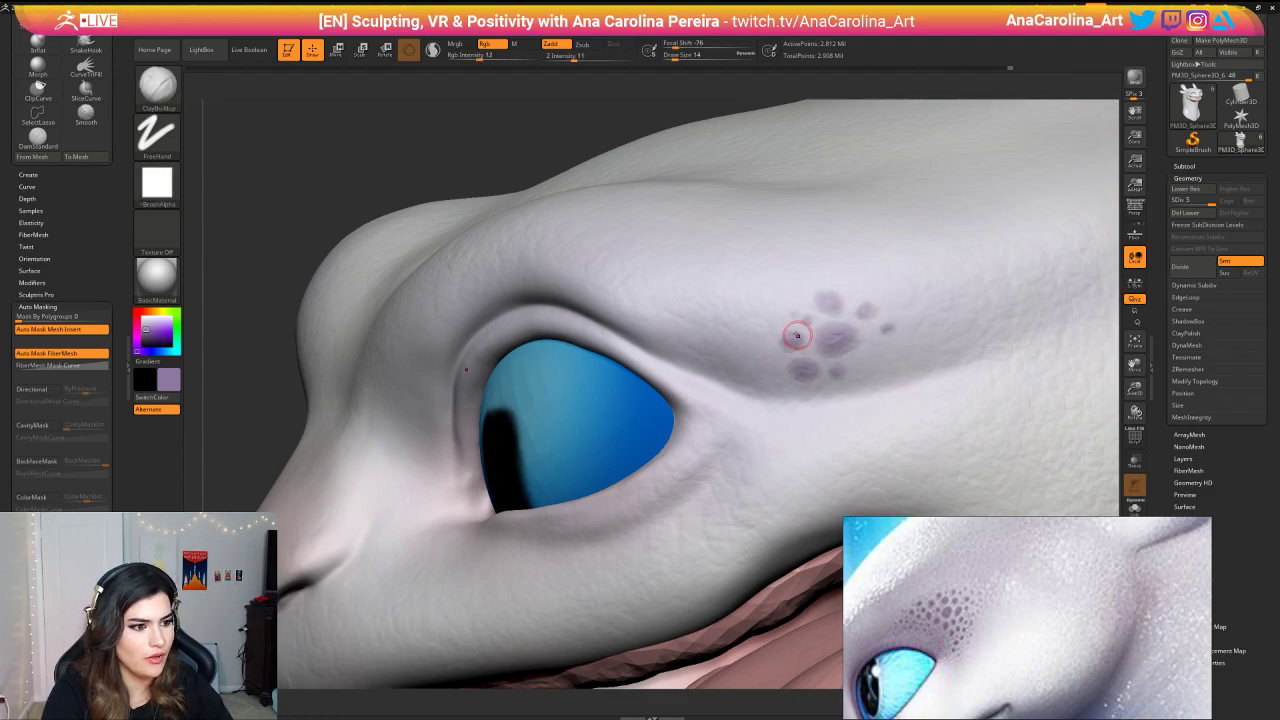
pyautogui.moveTo(787, 298); pyautogui.dragTo(793, 296)
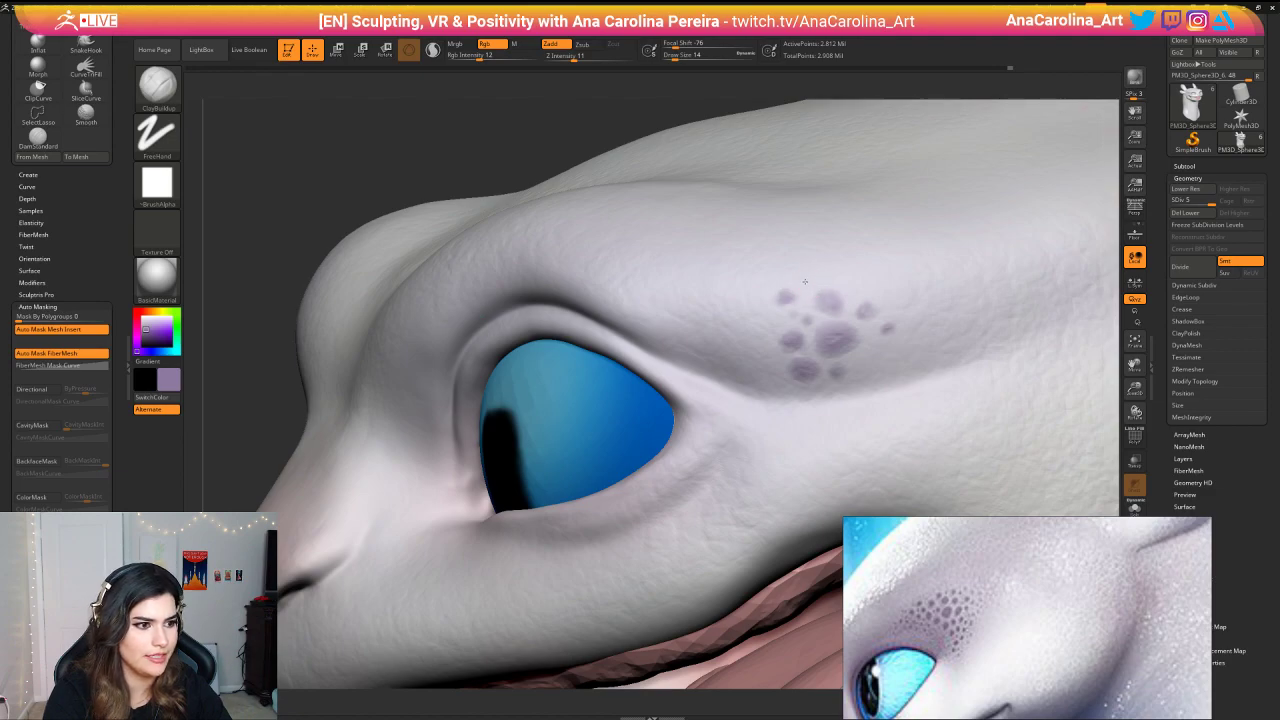
pyautogui.hotkey('ctrl', 'z')
# Step: Paint a spot at the cluster's upper edge with draw size 17 and reduce the draw size to 11
pyautogui.press('space')
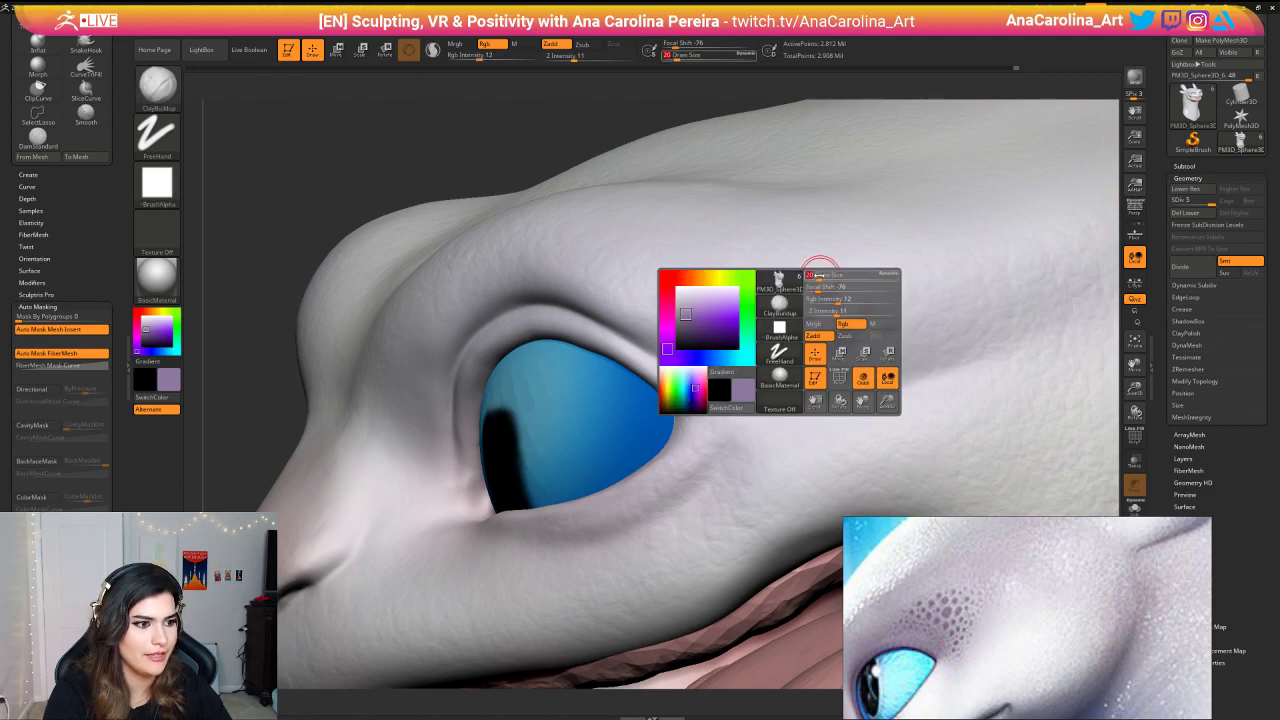
pyautogui.click(817, 275)
pyautogui.moveTo(811, 281); pyautogui.dragTo(813, 283)
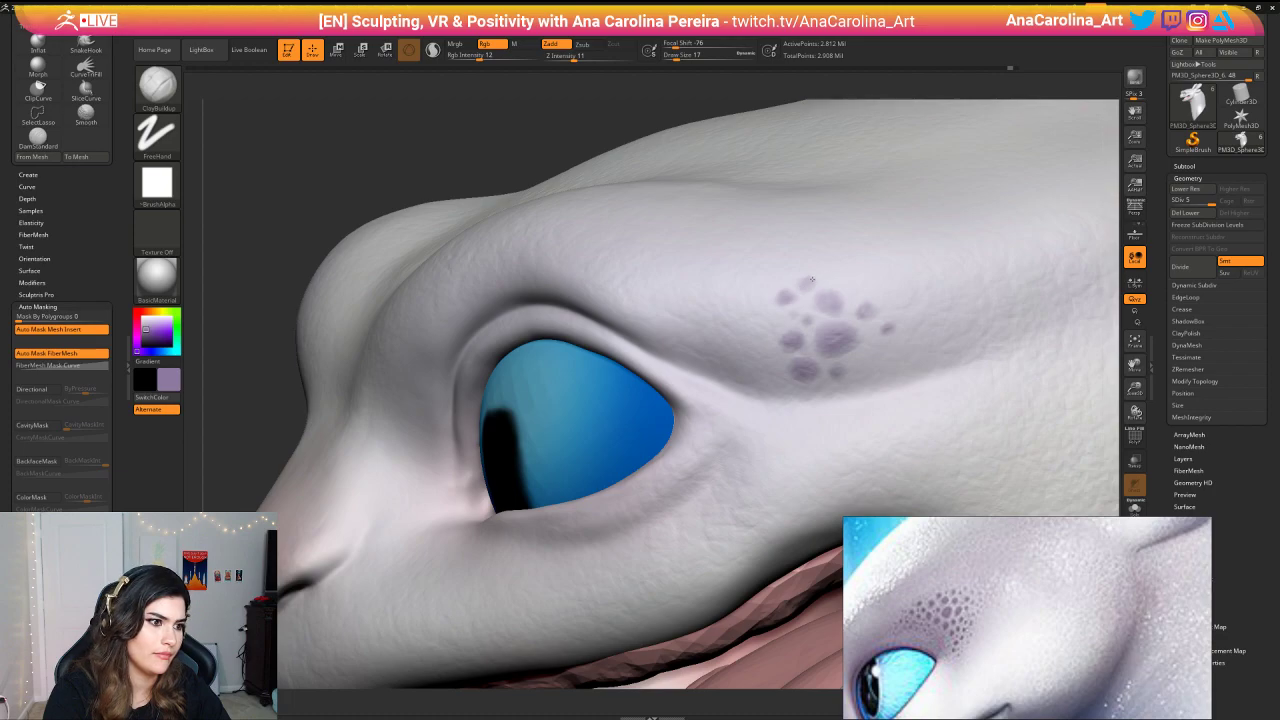
pyautogui.rightClick(806, 295)
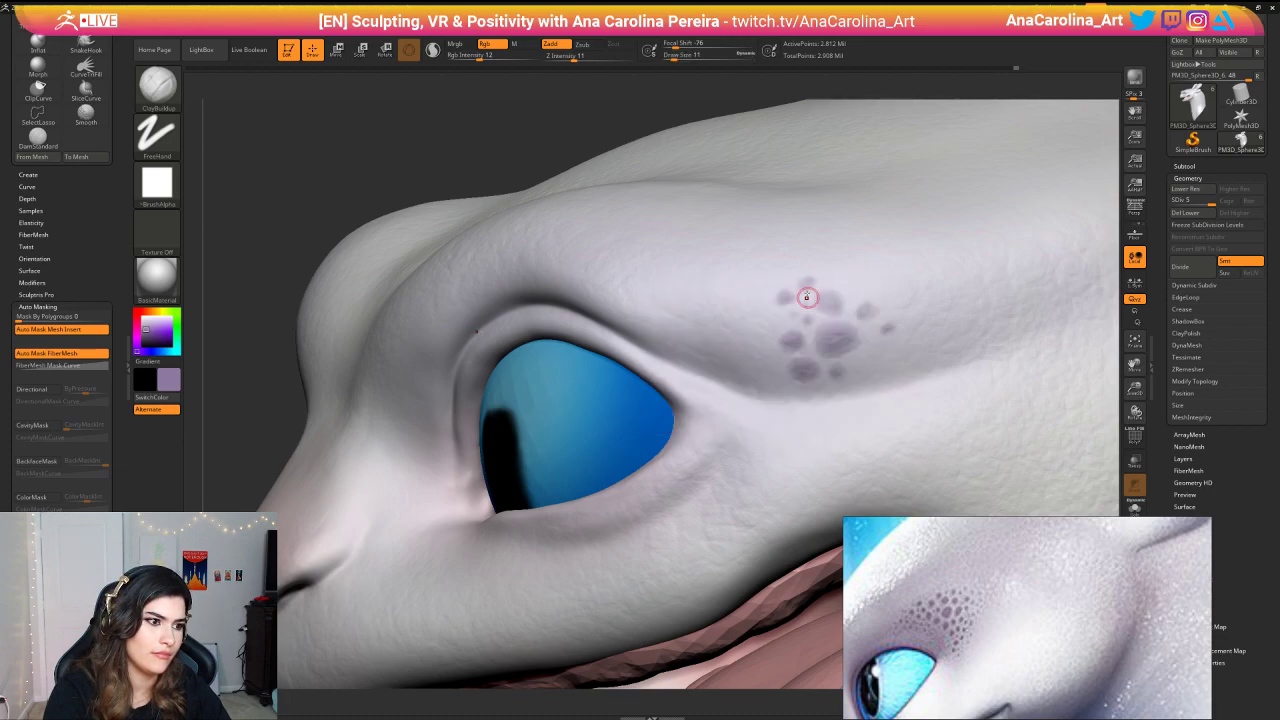
# Step: Build up the largest violet spot in the cluster behind the eye with draw size 11
pyautogui.keyDown('alt'); pyautogui.moveTo(640, 120); pyautogui.dragTo(560, 90); pyautogui.keyUp('alt')
pyautogui.moveTo(560, 200); pyautogui.dragTo(660, 210)
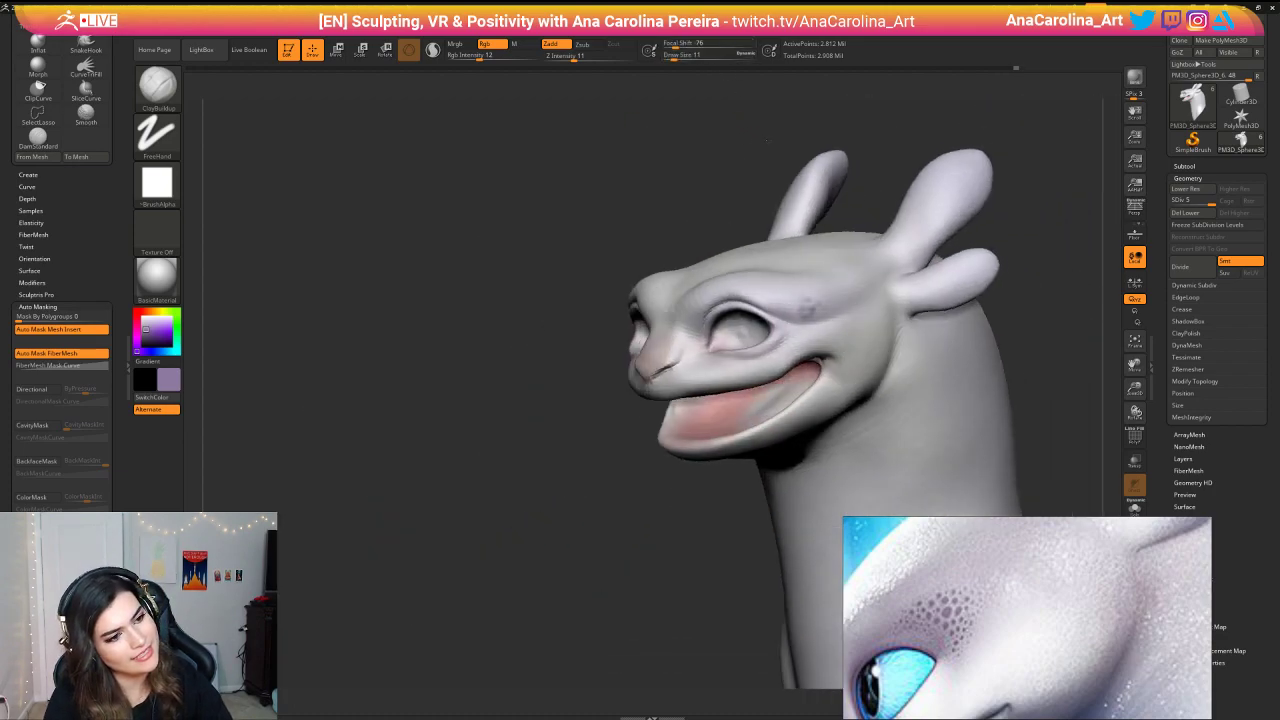
pyautogui.moveTo(770, 200)
pyautogui.mouseDown()
pyautogui.moveTo(971, 203)
pyautogui.moveTo(782, 211)
pyautogui.mouseUp()
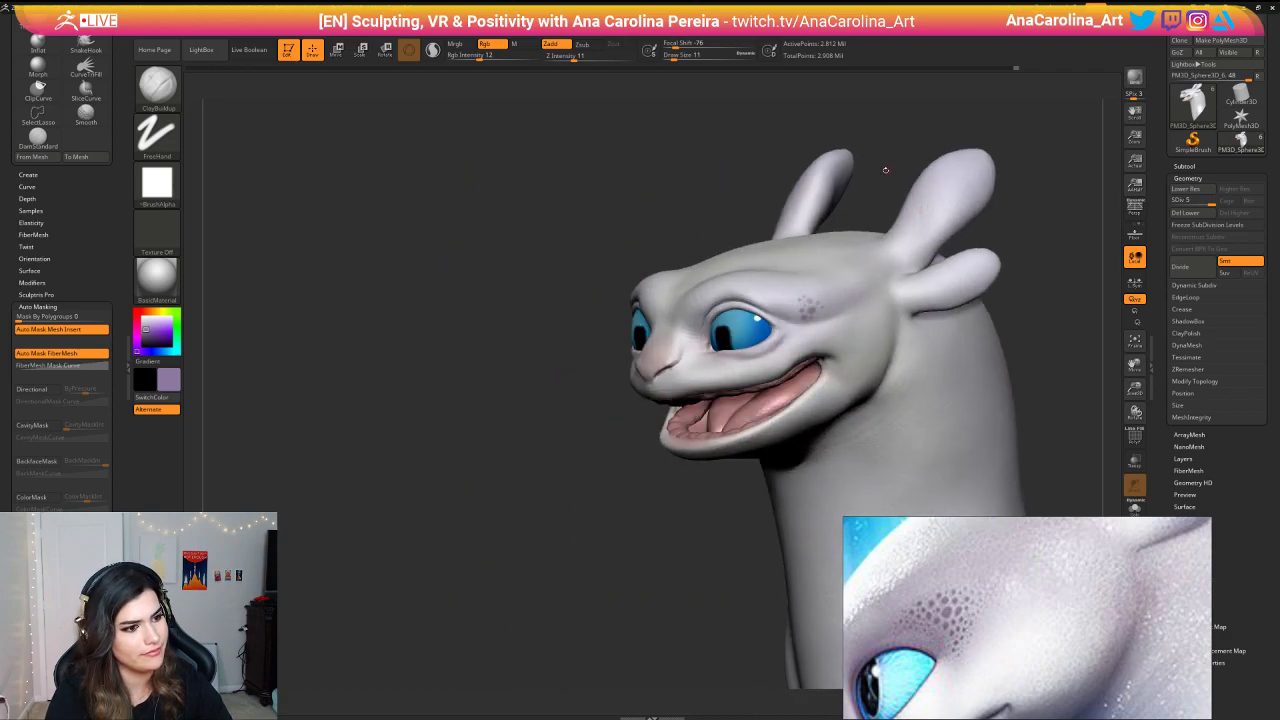
pyautogui.keyDown('alt'); pyautogui.moveTo(886, 170); pyautogui.dragTo(884, 141); pyautogui.keyUp('alt')
pyautogui.moveTo(960, 90); pyautogui.dragTo(915, 92)
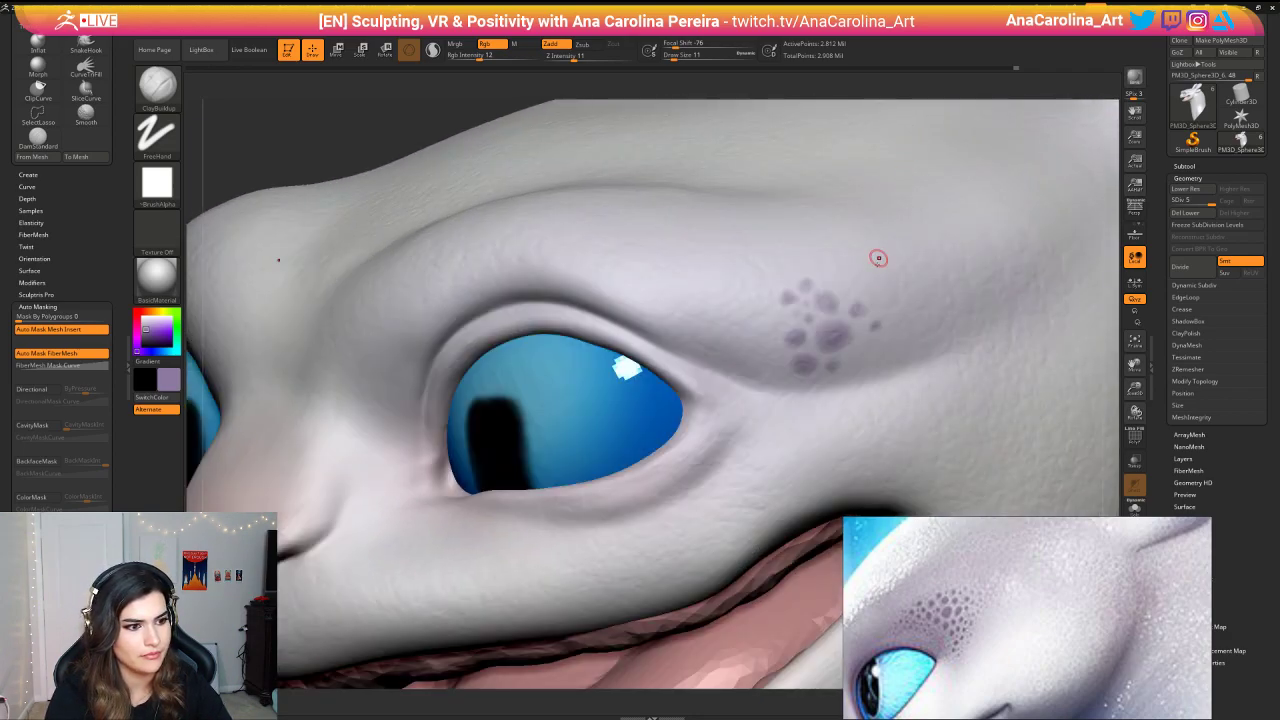
pyautogui.click(831, 333)
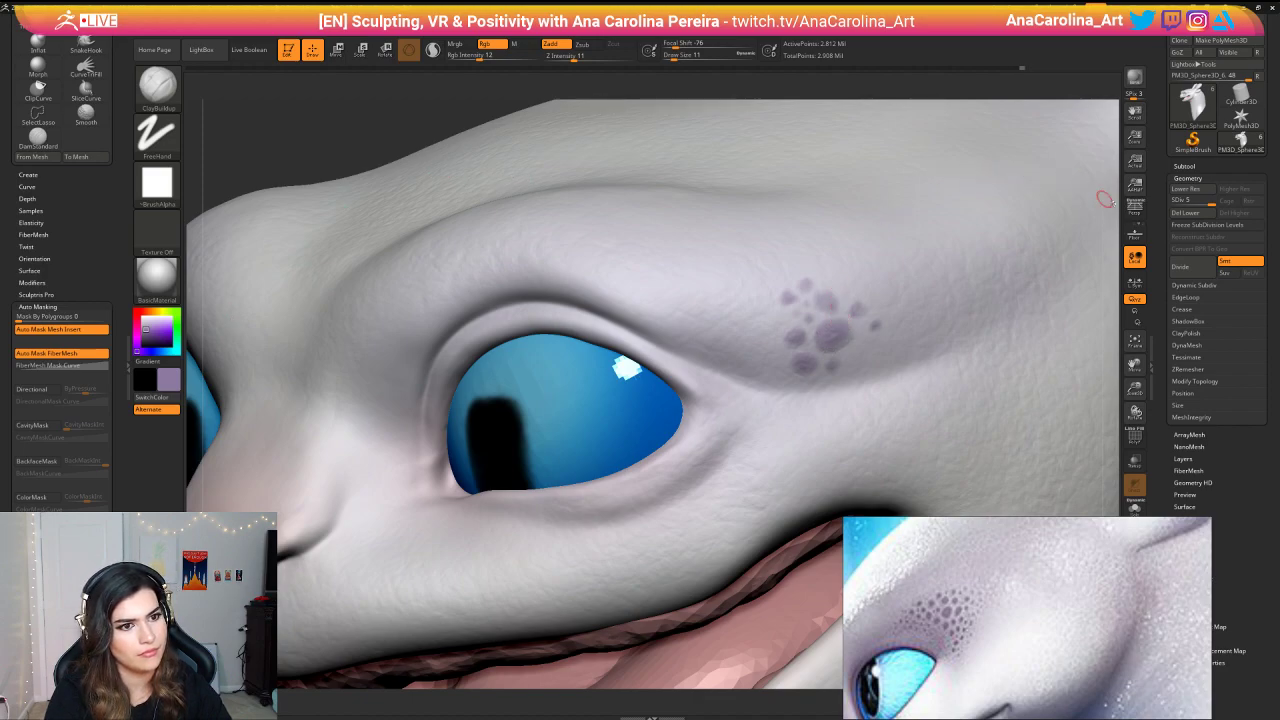
pyautogui.keyDown('ctrl'); pyautogui.moveTo(1106, 194); pyautogui.dragTo(1018, 218, button='right'); pyautogui.keyUp('ctrl')
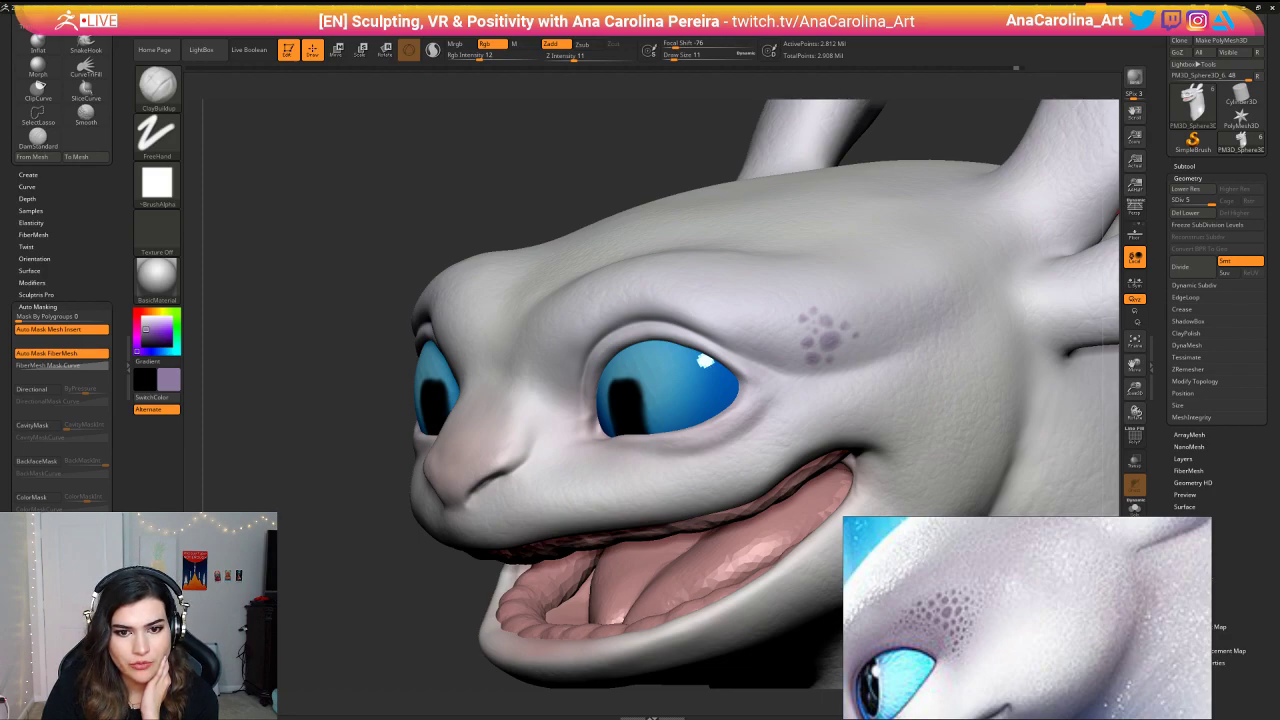
pyautogui.rightClick(1010, 540)
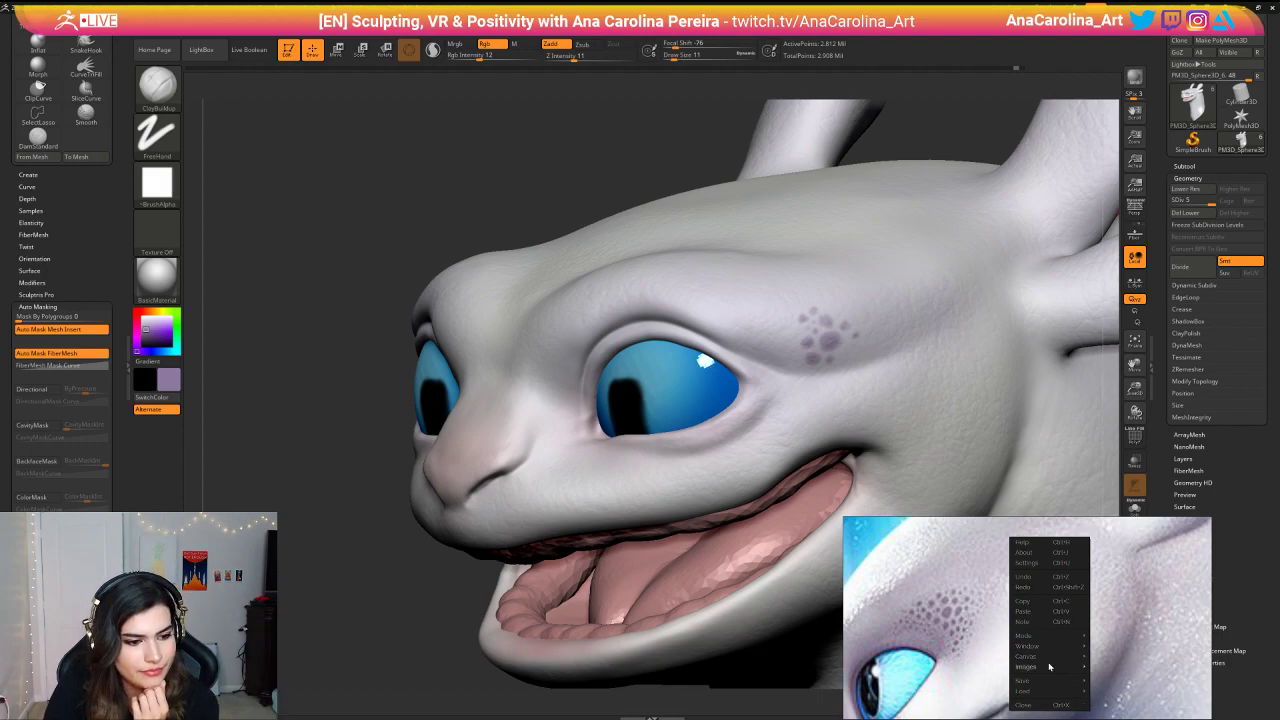
pyautogui.moveTo(1046, 659)
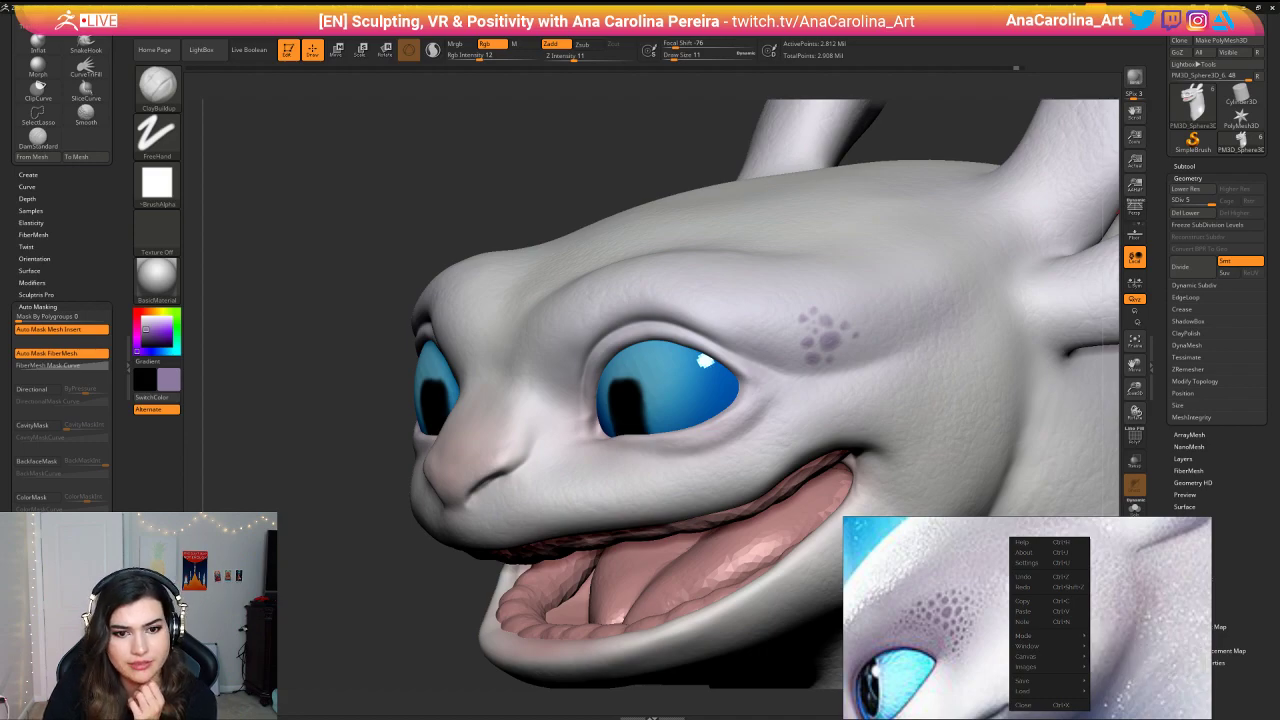
pyautogui.press('Escape')
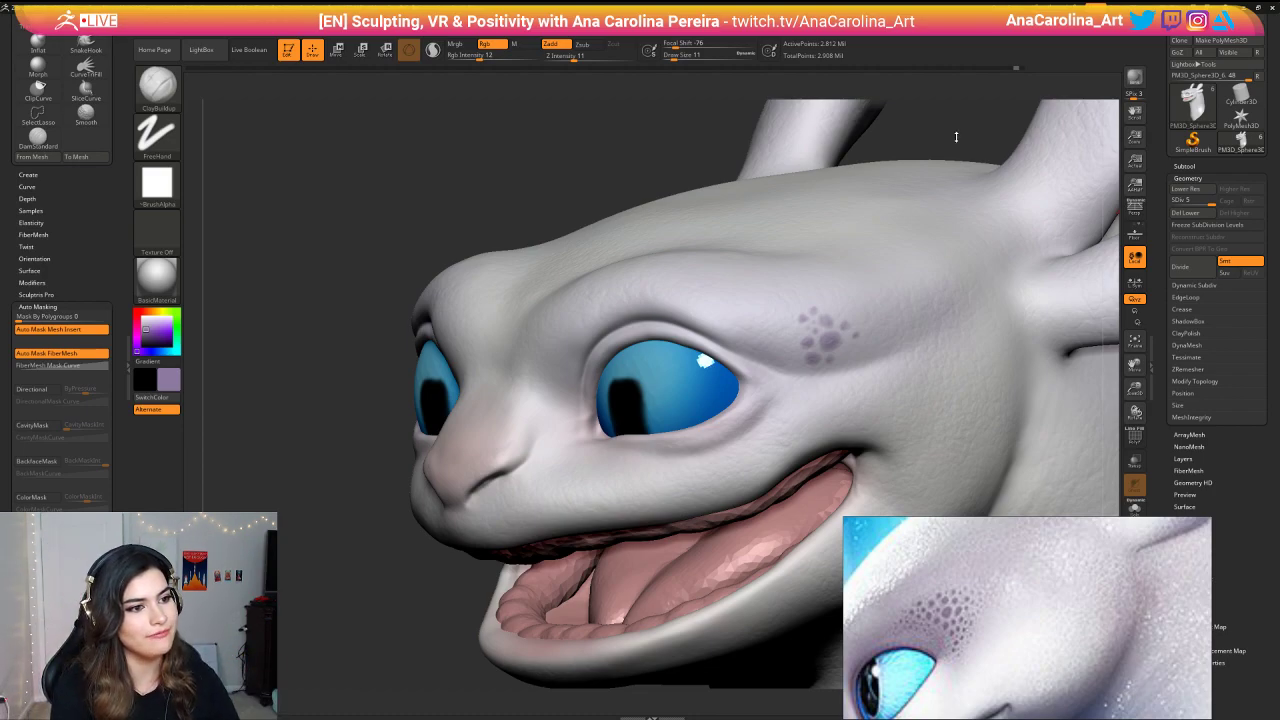
# Step: Set the draw size to 16 and dot small spots along the cluster's rear and lower edges
pyautogui.moveTo(490, 157)
pyautogui.mouseDown()
pyautogui.moveTo(646, 189)
pyautogui.moveTo(572, 147)
pyautogui.moveTo(560, 195)
pyautogui.mouseUp()
pyautogui.press('space')
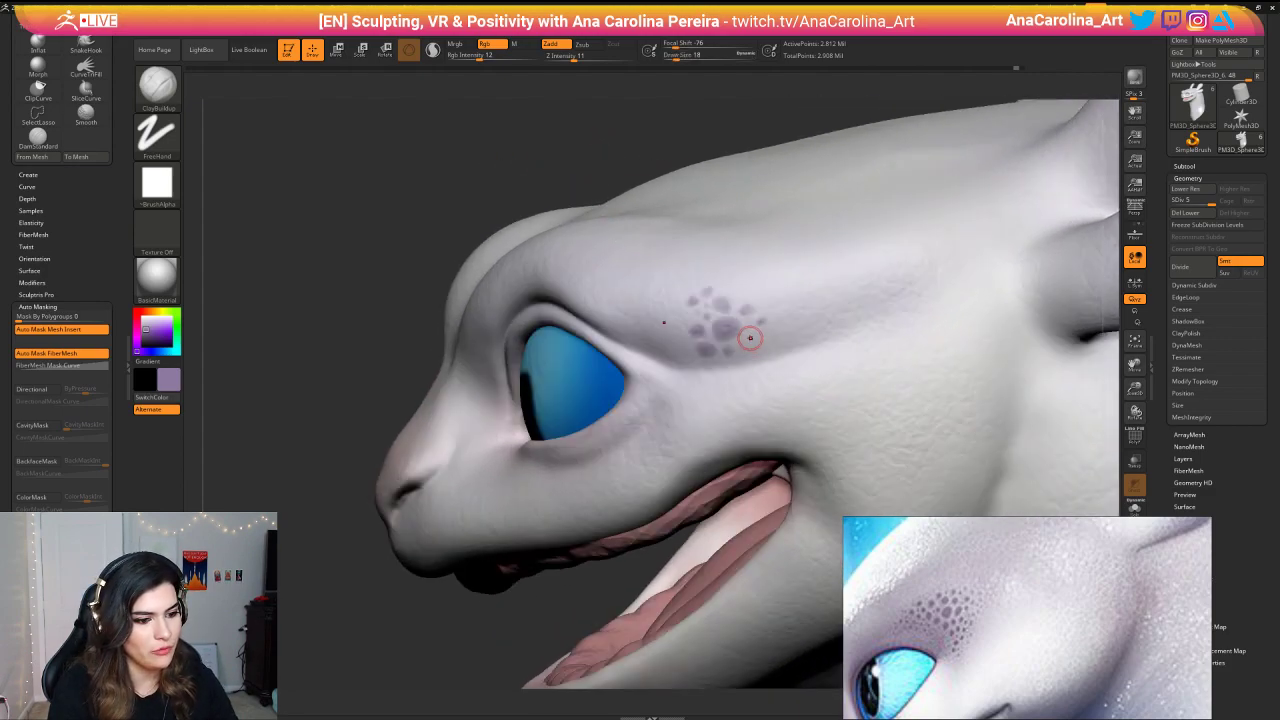
pyautogui.press('space')
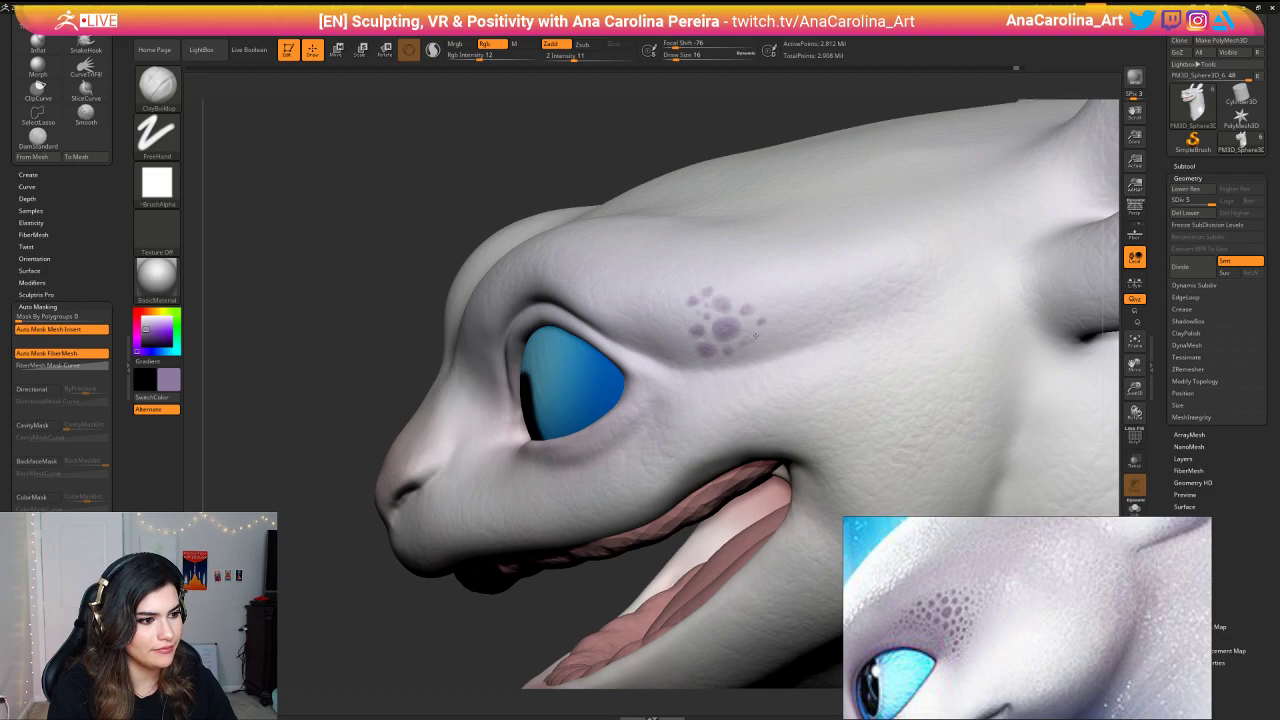
pyautogui.click(752, 334)
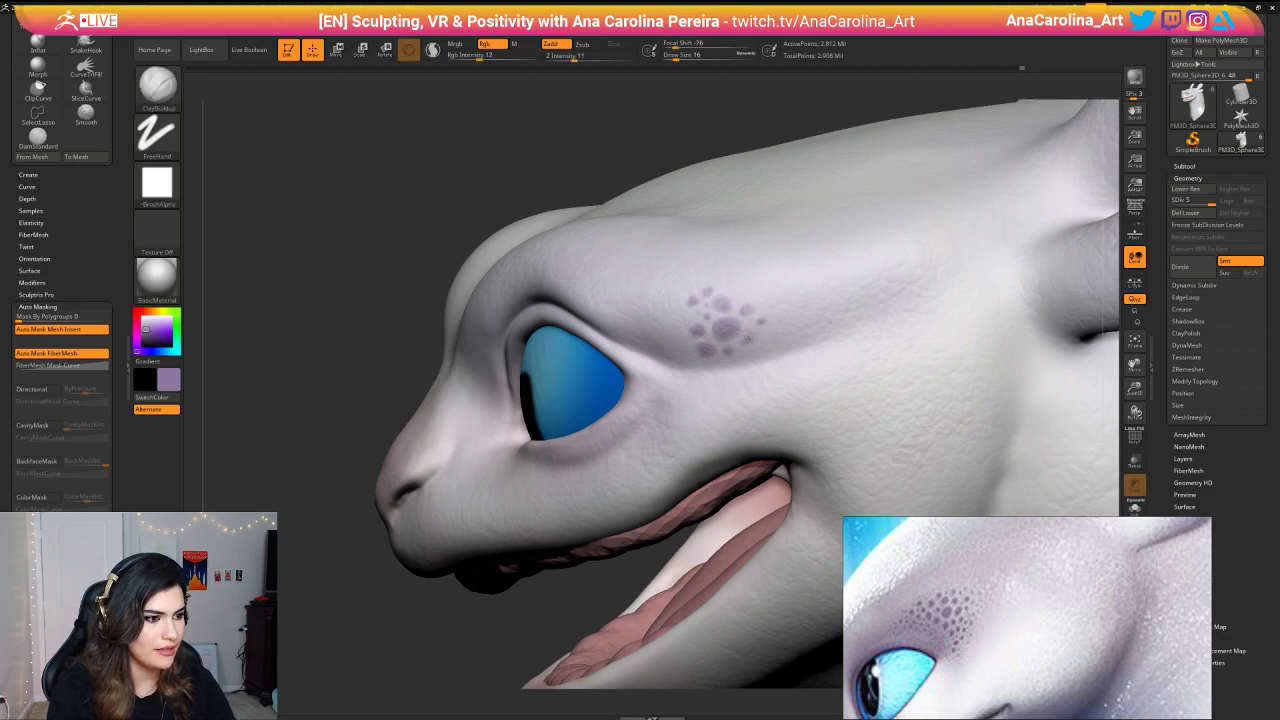
pyautogui.moveTo(748, 339); pyautogui.dragTo(749, 338)
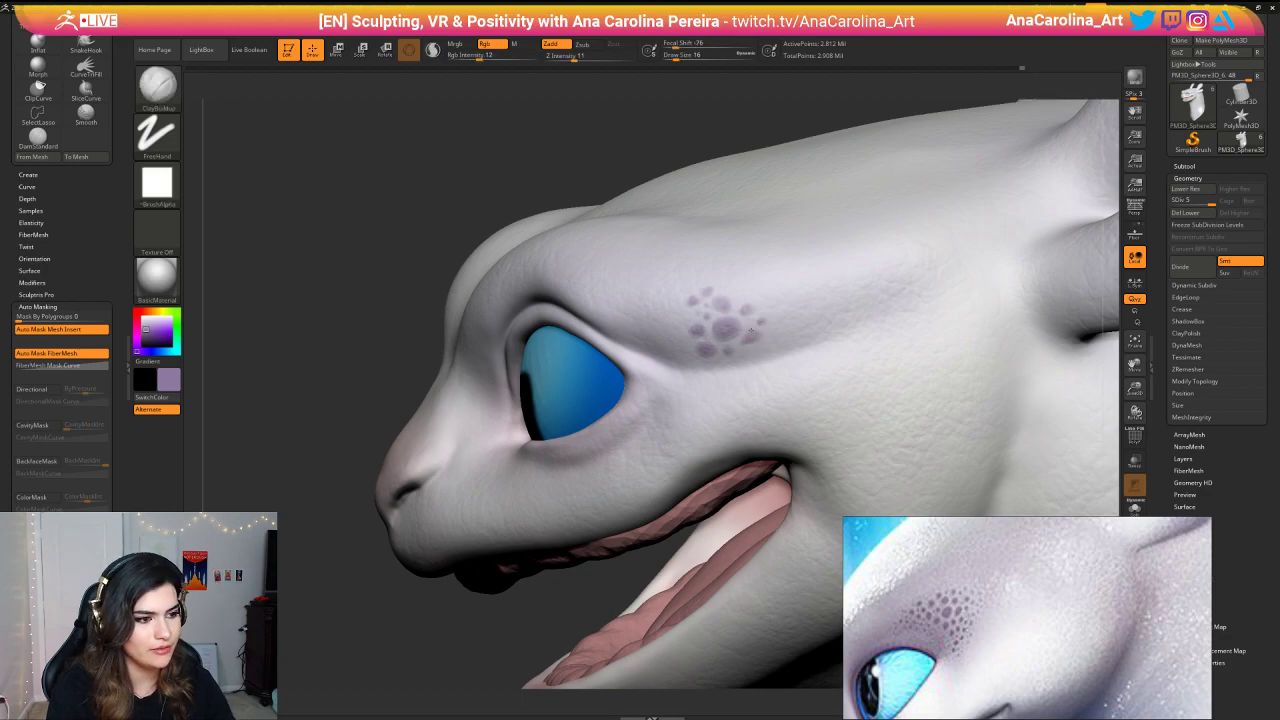
pyautogui.moveTo(745, 352); pyautogui.dragTo(742, 355)
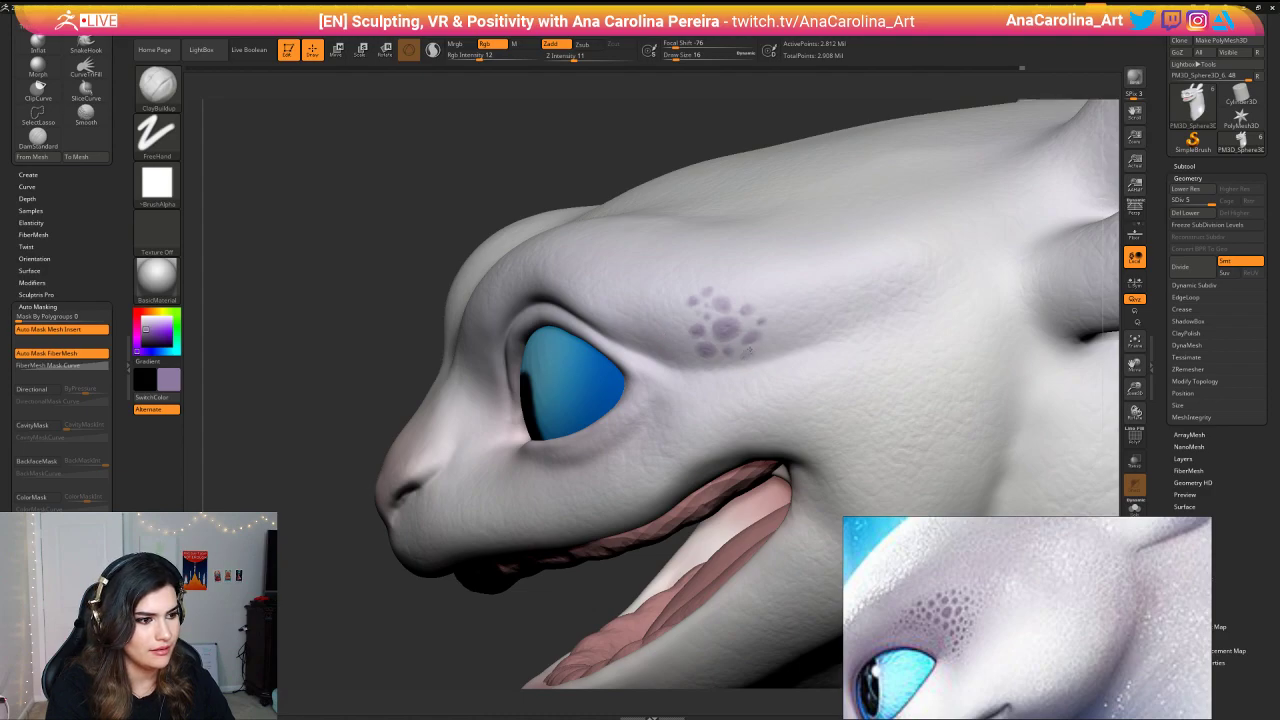
# Step: Raise the draw size to 20 and paint spots on the side of the cluster nearest the eye
pyautogui.press('space')
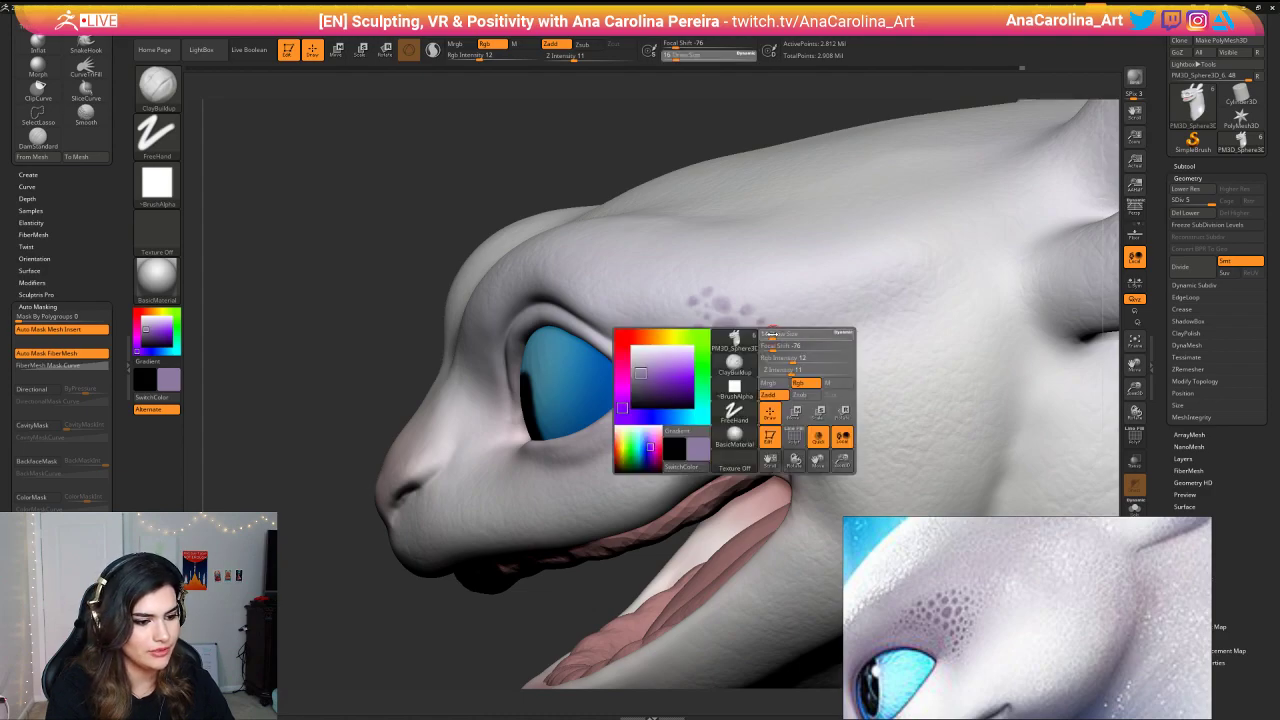
pyautogui.click(775, 336)
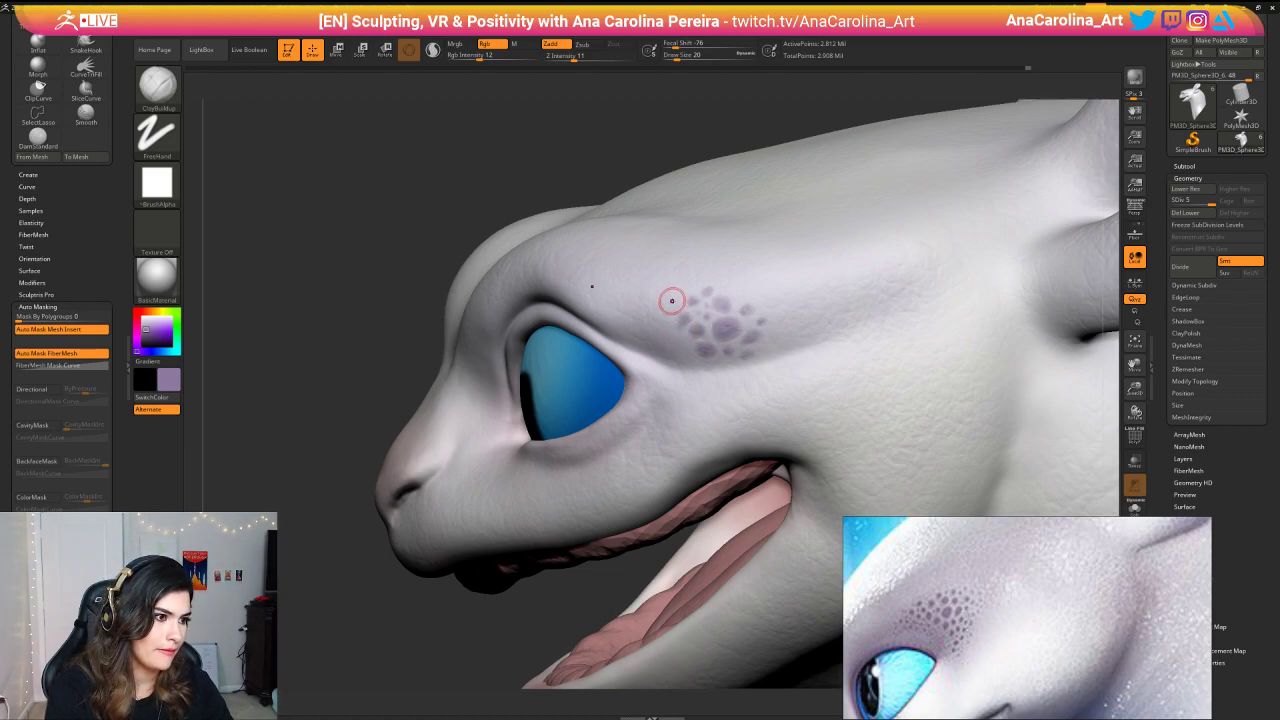
pyautogui.moveTo(673, 301); pyautogui.dragTo(673, 303)
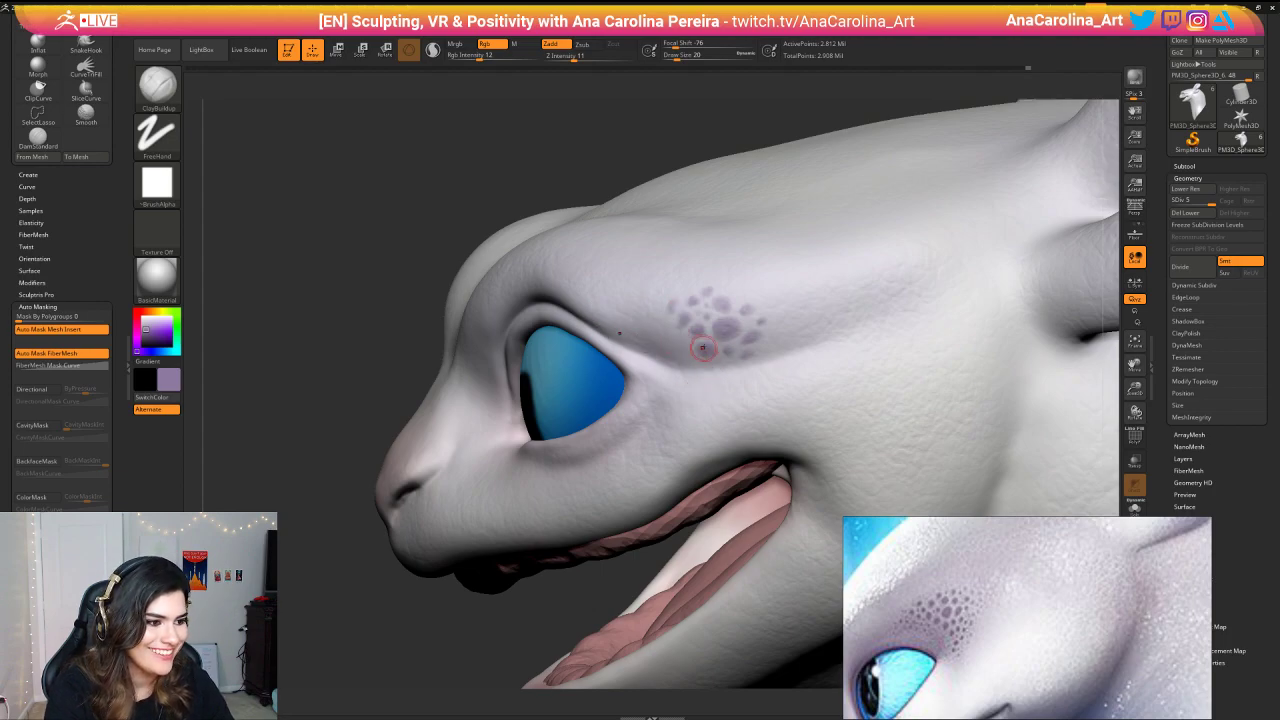
# Step: Reduce the draw size to 16 and add small spots along the cluster's upper rear edge
pyautogui.press('space')
pyautogui.moveTo(755, 304); pyautogui.dragTo(763, 304)
pyautogui.press('space')
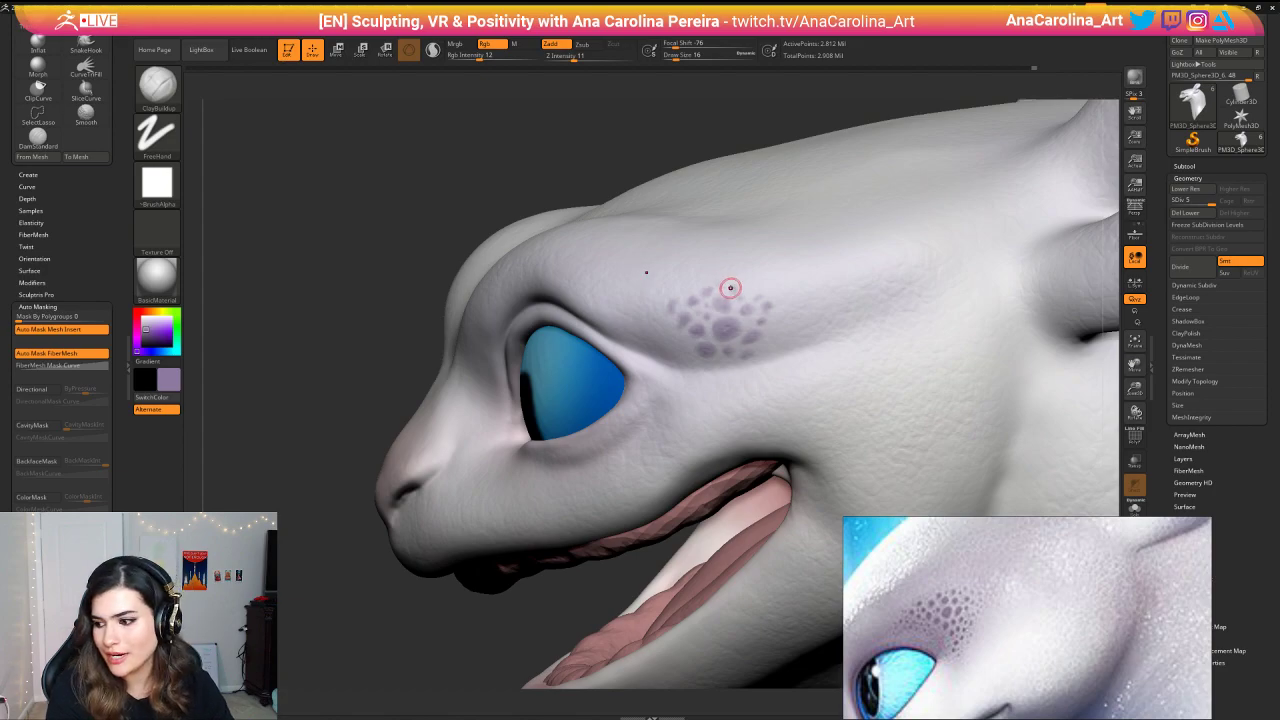
# Step: Extend the cluster toward and below the eye's outer corner with additional spots, using draw sizes 22 and 18
pyautogui.keyDown('alt'); pyautogui.moveTo(806, 115); pyautogui.dragTo(879, 144); pyautogui.keyUp('alt')
pyautogui.press('f')
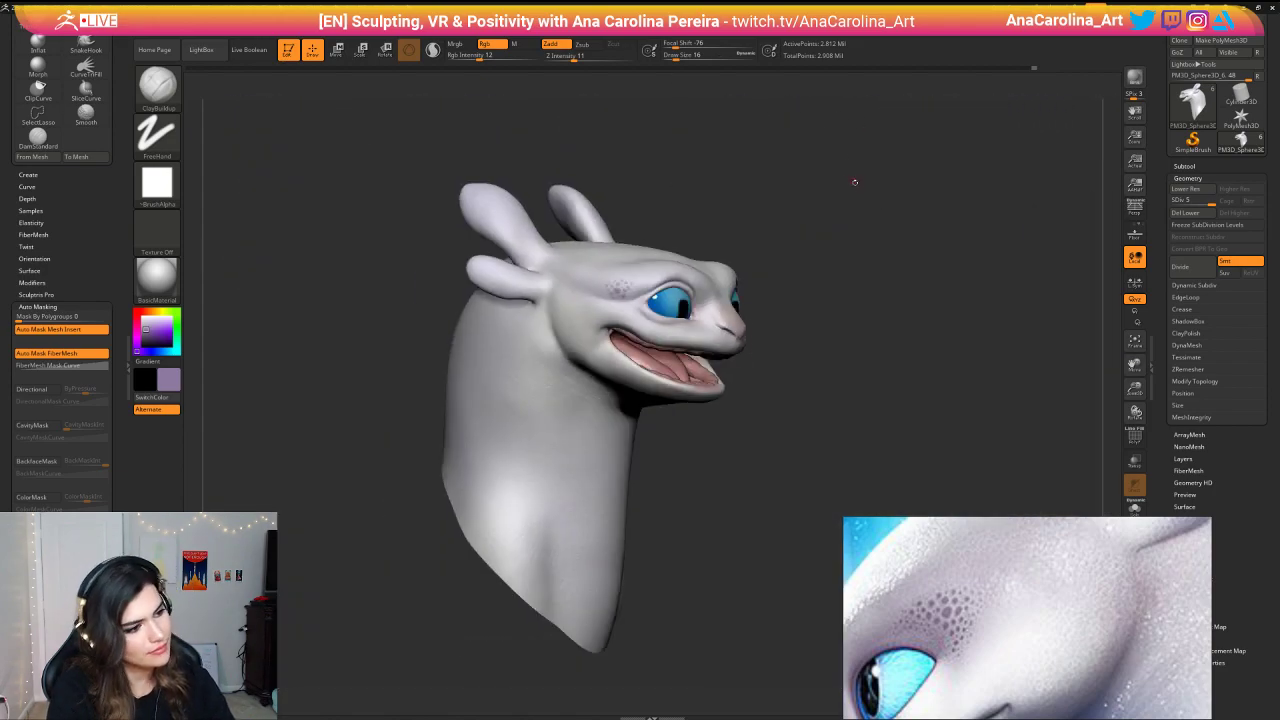
pyautogui.moveTo(935, 186)
pyautogui.mouseDown()
pyautogui.moveTo(812, 214)
pyautogui.moveTo(784, 300)
pyautogui.moveTo(780, 143)
pyautogui.mouseUp()
pyautogui.press('space')
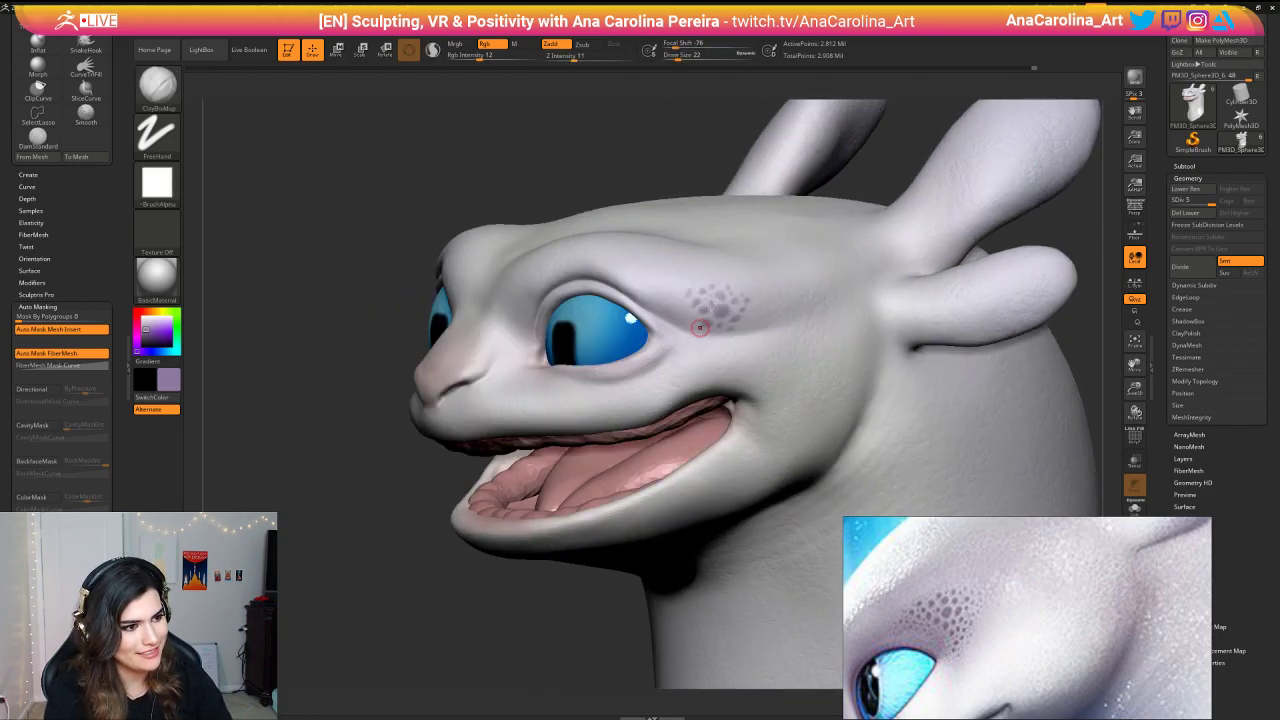
pyautogui.moveTo(862, 134)
pyautogui.keyDown('alt'); pyautogui.mouseDown()
pyautogui.moveTo(851, 174)
pyautogui.moveTo(857, 124)
pyautogui.mouseUp(); pyautogui.keyUp('alt')
pyautogui.press('space')
pyautogui.moveTo(599, 385); pyautogui.dragTo(596, 384)
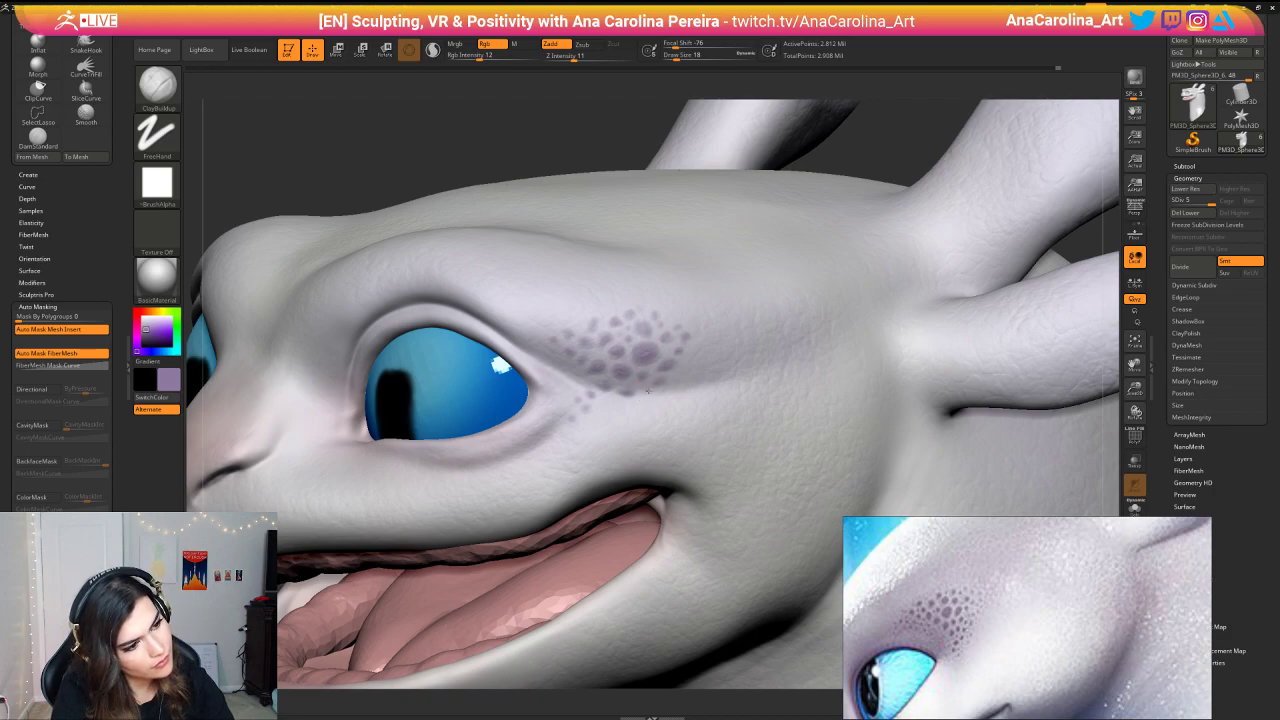
# Step: Review the whole head, reduce the draw size to 14, and dot small spots along the cluster's upper edge
pyautogui.moveTo(597, 145)
pyautogui.keyDown('alt'); pyautogui.mouseDown()
pyautogui.moveTo(567, 98)
pyautogui.moveTo(665, 392)
pyautogui.mouseUp(); pyautogui.keyUp('alt')
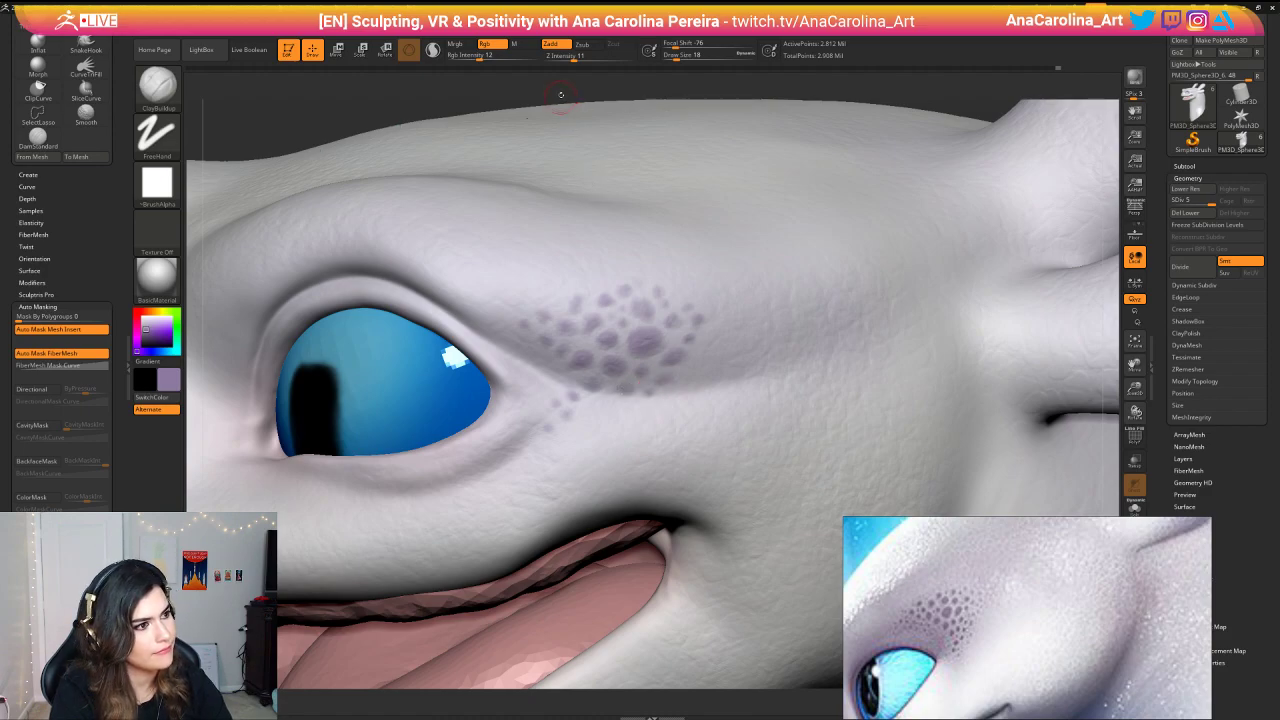
pyautogui.press('f')
pyautogui.keyDown('alt'); pyautogui.moveTo(1017, 169); pyautogui.dragTo(922, 168); pyautogui.keyUp('alt')
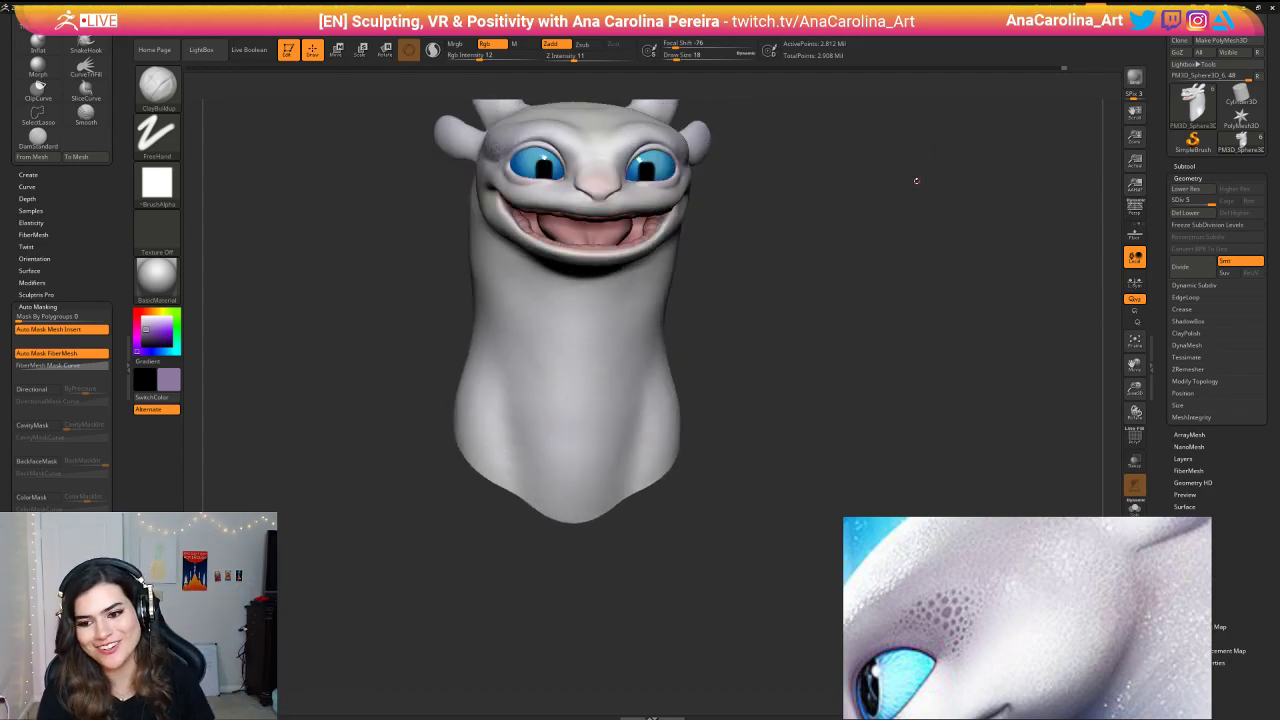
pyautogui.moveTo(891, 200); pyautogui.dragTo(1006, 317)
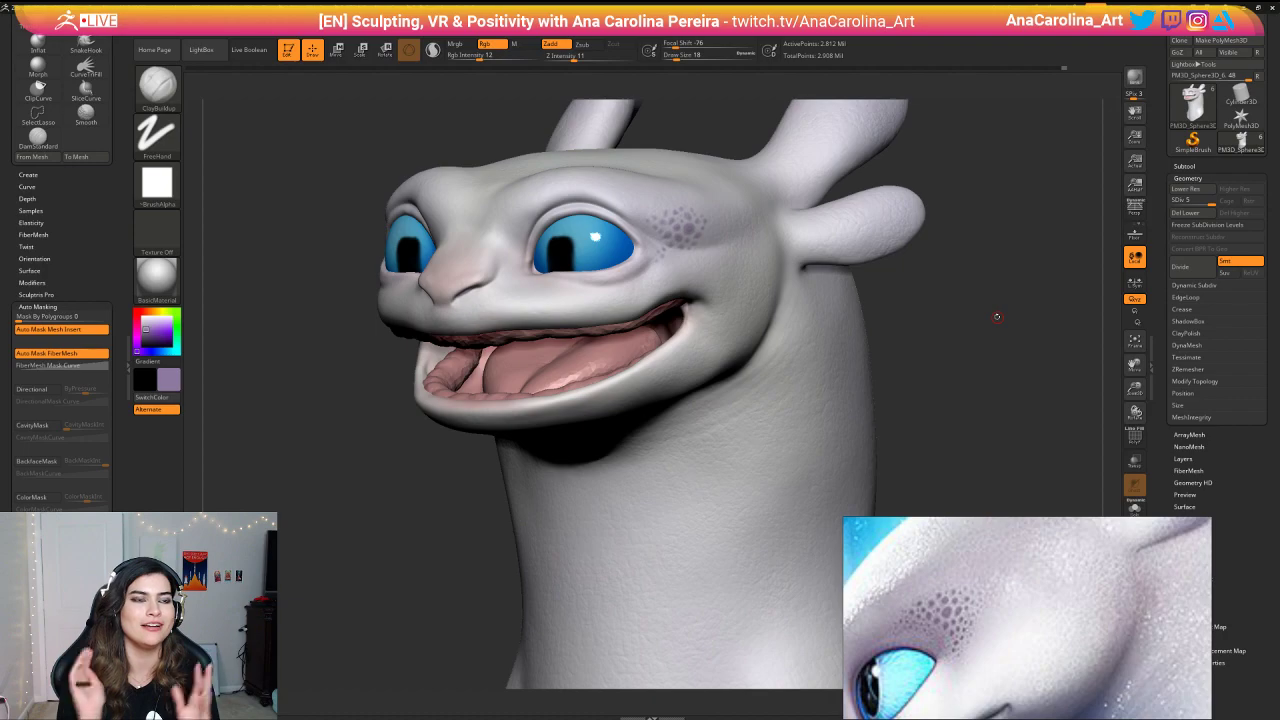
pyautogui.moveTo(995, 315)
pyautogui.mouseDown()
pyautogui.moveTo(966, 298)
pyautogui.moveTo(968, 350)
pyautogui.mouseUp()
pyautogui.moveTo(686, 309); pyautogui.dragTo(679, 312)
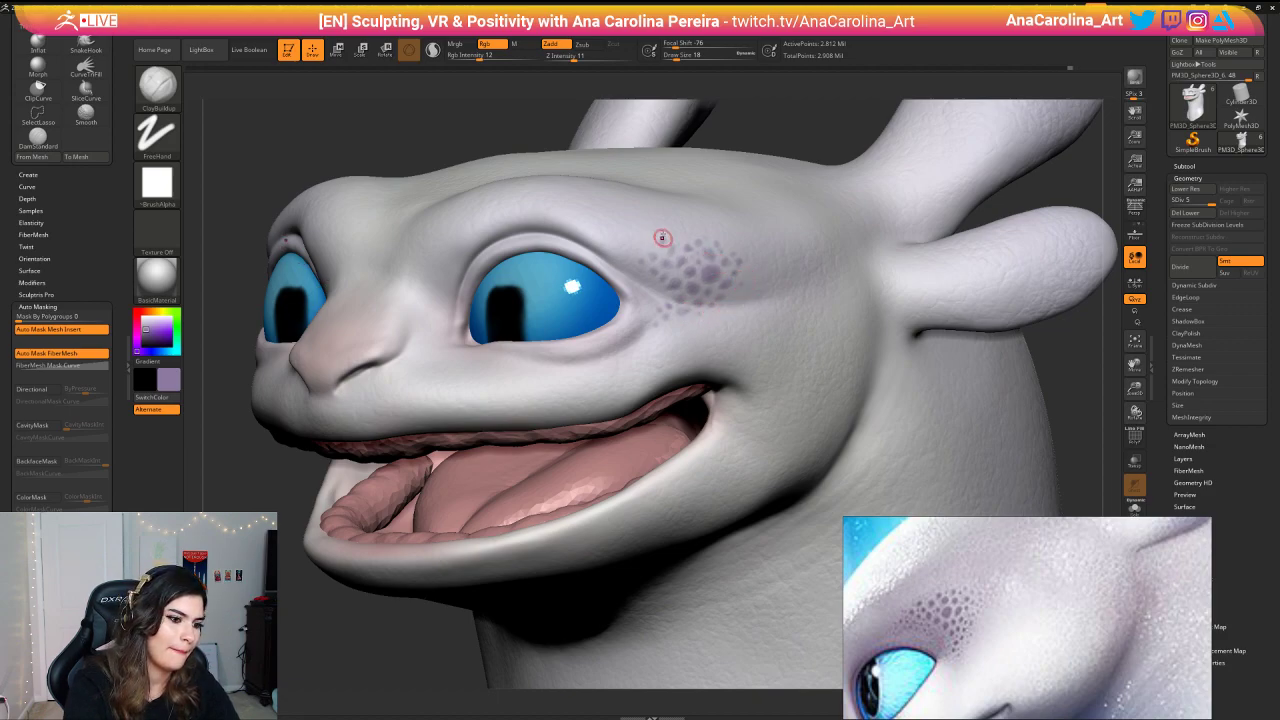
pyautogui.moveTo(772, 141)
pyautogui.keyDown('alt'); pyautogui.mouseDown()
pyautogui.moveTo(803, 124)
pyautogui.moveTo(808, 156)
pyautogui.mouseUp(); pyautogui.keyUp('alt')
pyautogui.press('ctrl')
pyautogui.moveTo(838, 162)
pyautogui.mouseDown()
pyautogui.moveTo(763, 123)
pyautogui.moveTo(724, 290)
pyautogui.mouseUp()
pyautogui.press('space')
pyautogui.moveTo(774, 223); pyautogui.dragTo(767, 223)
pyautogui.moveTo(805, 132); pyautogui.dragTo(750, 231)
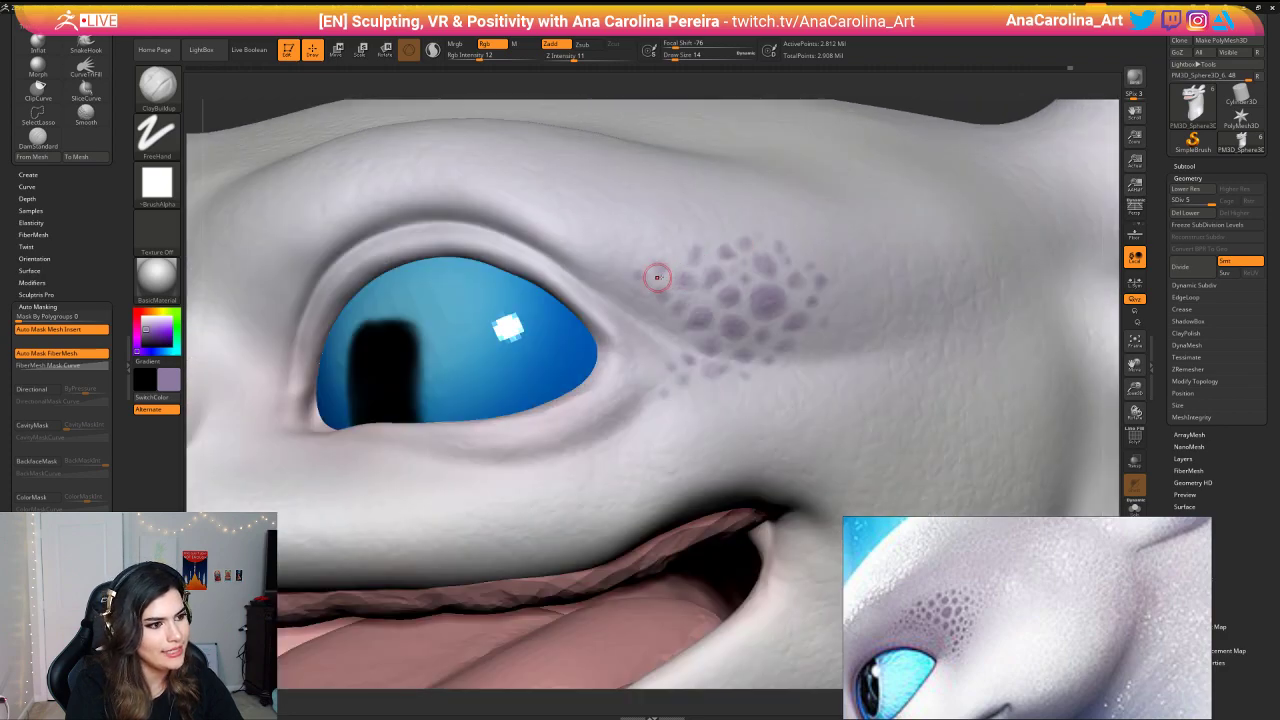
# Step: Reduce the draw size to 12 and taper the cluster with tiny spots toward and below the eye's outer corner
pyautogui.press('space')
pyautogui.moveTo(667, 290); pyautogui.dragTo(639, 291)
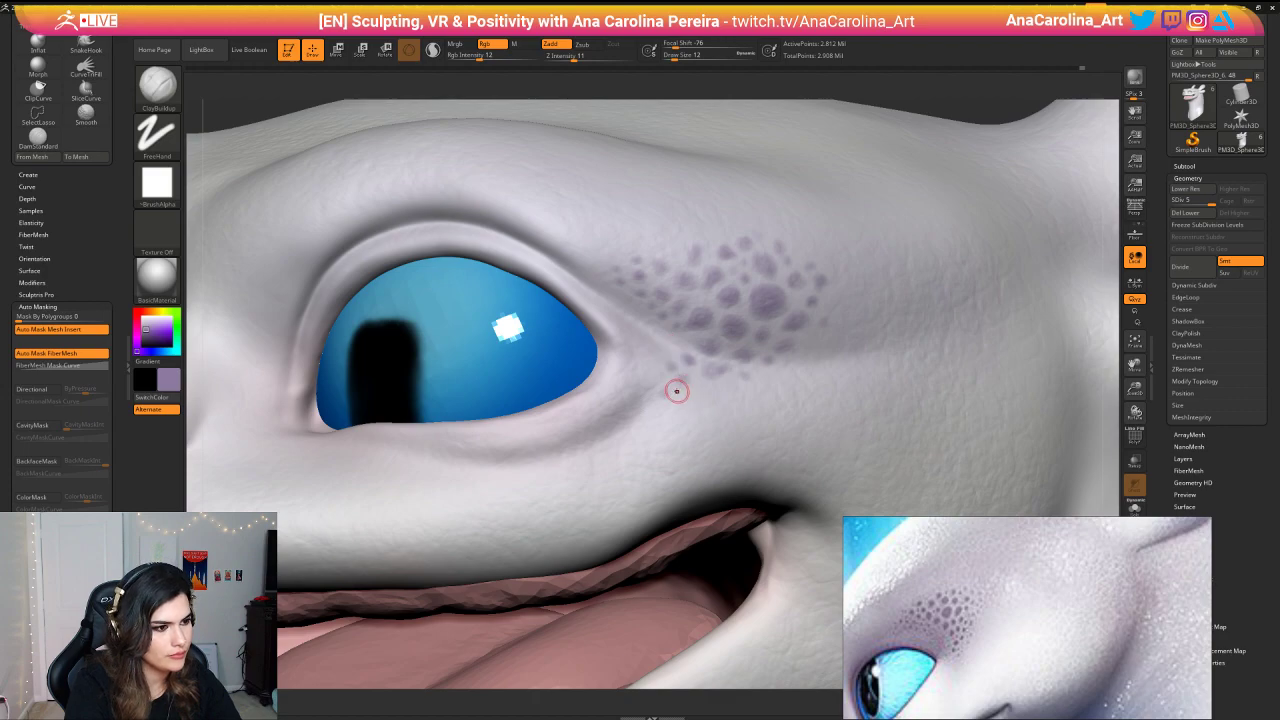
pyautogui.moveTo(667, 380); pyautogui.dragTo(649, 405)
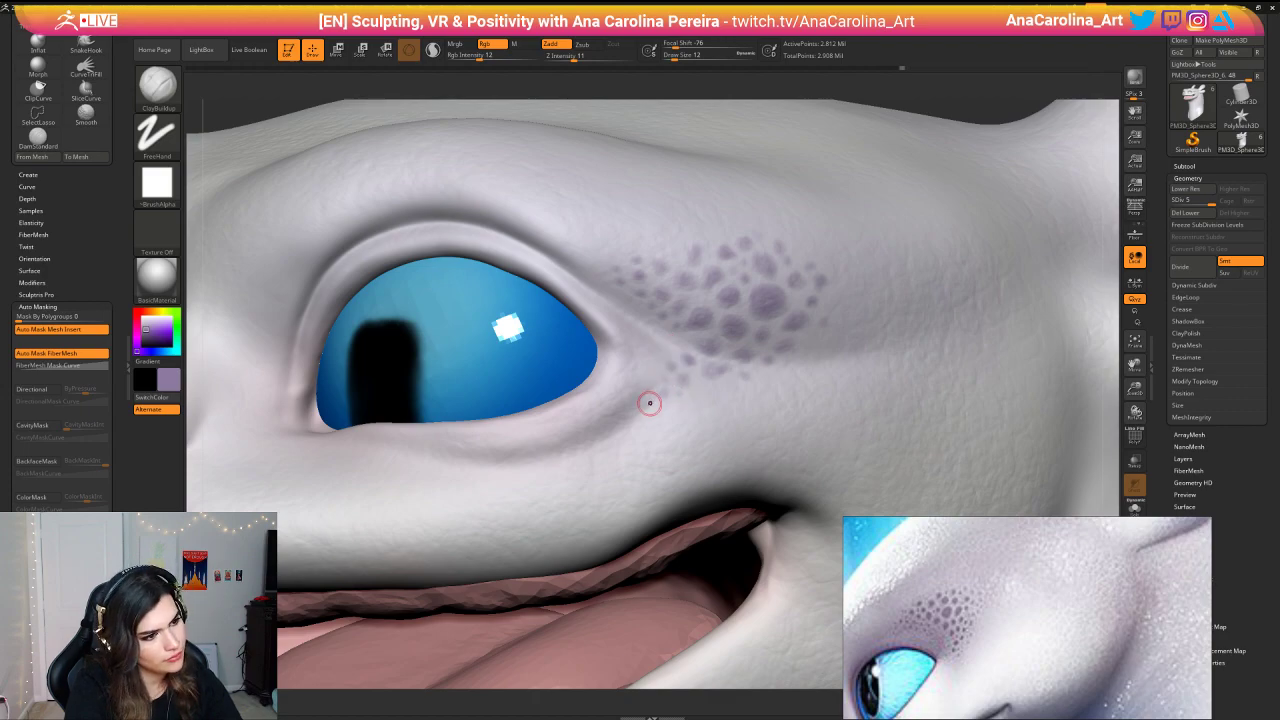
# Step: Add tiny spots along the cluster's rear and lower edges with draw size 12
pyautogui.keyDown('alt'); pyautogui.moveTo(871, 94); pyautogui.dragTo(866, 60); pyautogui.keyUp('alt')
pyautogui.moveTo(820, 121); pyautogui.dragTo(868, 160)
pyautogui.moveTo(830, 232); pyautogui.dragTo(790, 240)
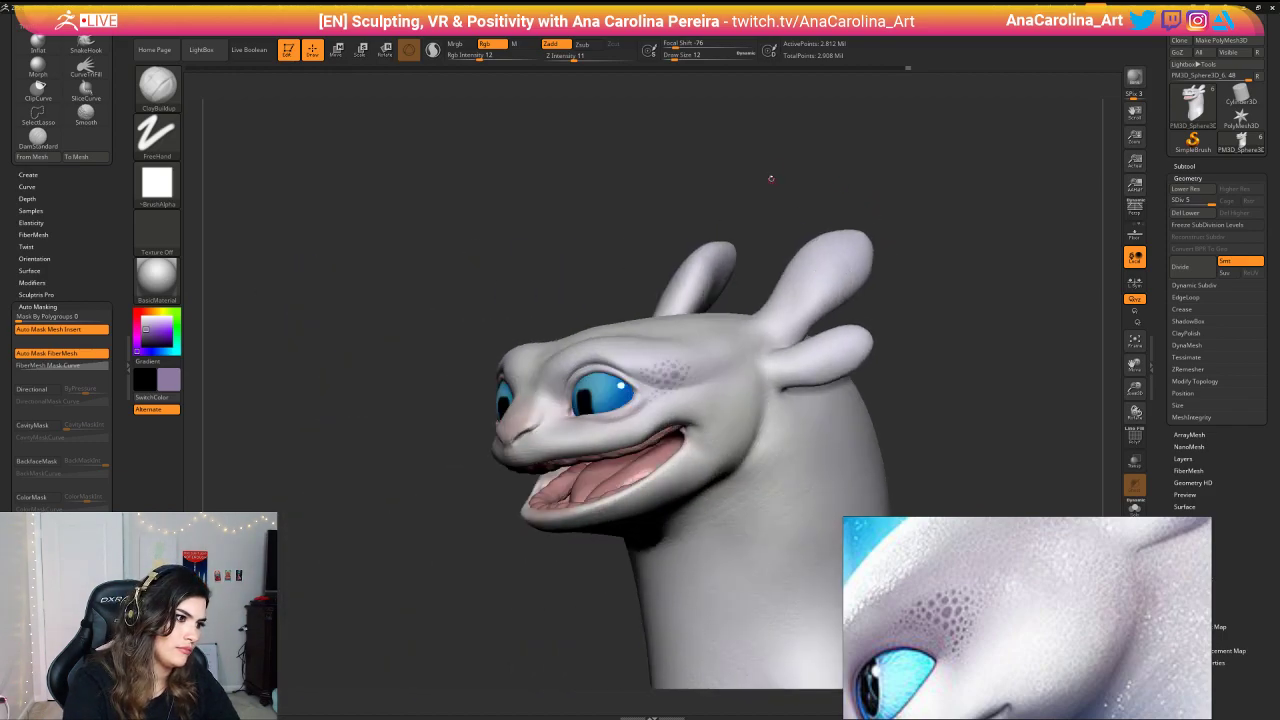
pyautogui.keyDown('alt'); pyautogui.moveTo(771, 177); pyautogui.dragTo(777, 288); pyautogui.keyUp('alt')
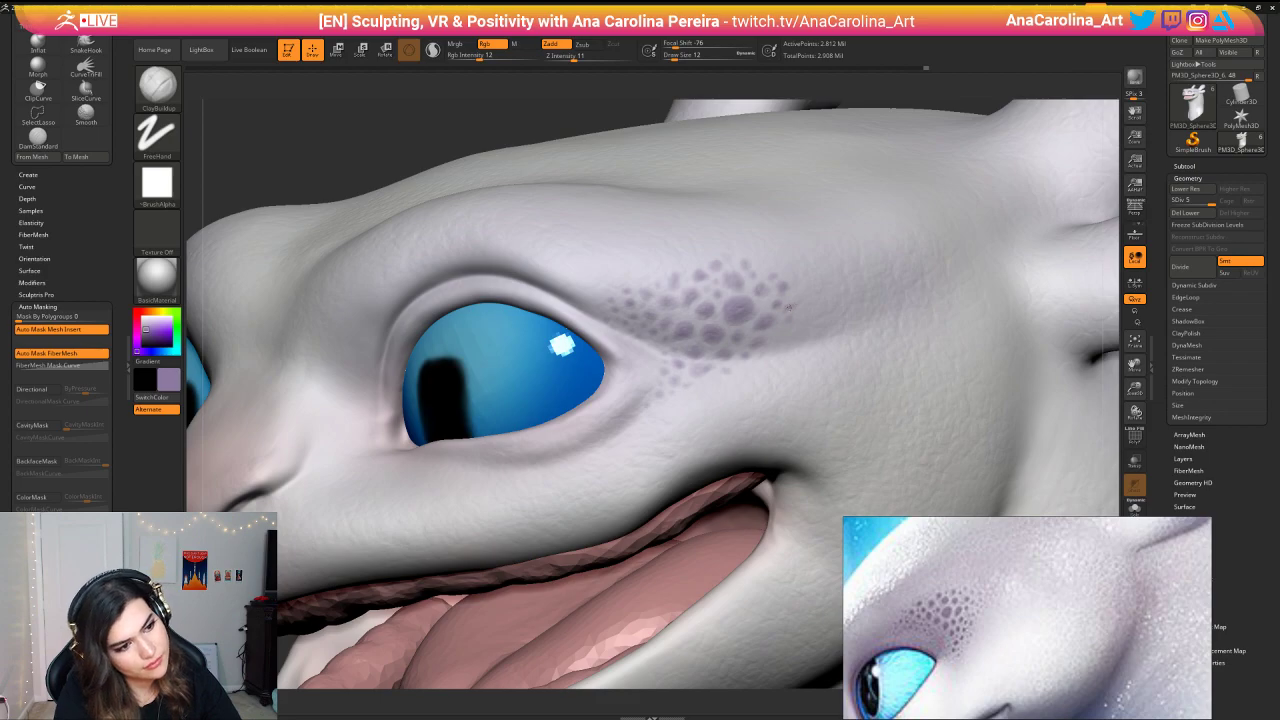
pyautogui.keyDown('ctrl'); pyautogui.moveTo(853, 121); pyautogui.dragTo(862, 188, button='right'); pyautogui.keyUp('ctrl')
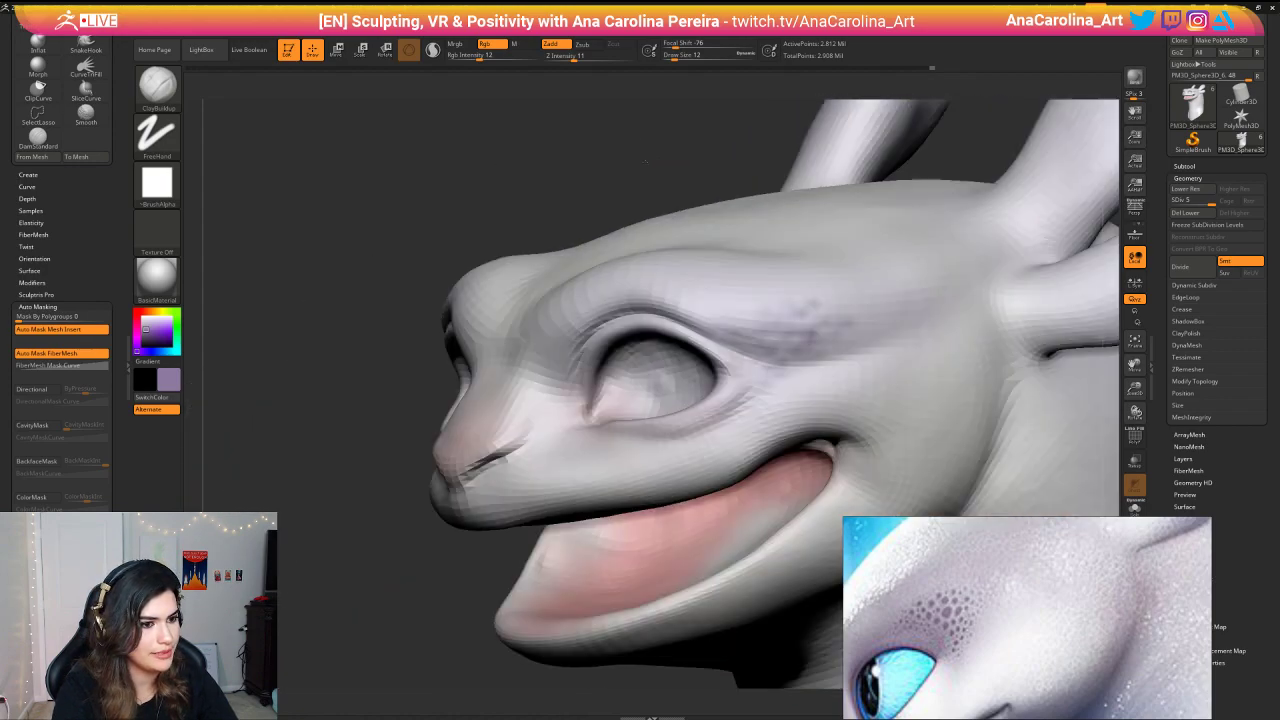
pyautogui.keyDown('ctrl'); pyautogui.moveTo(636, 144); pyautogui.dragTo(638, 215, button='right'); pyautogui.keyUp('ctrl')
pyautogui.keyDown('alt'); pyautogui.moveTo(638, 215); pyautogui.dragTo(529, 338, button='right'); pyautogui.keyUp('alt')
pyautogui.moveTo(488, 528); pyautogui.dragTo(488, 531)
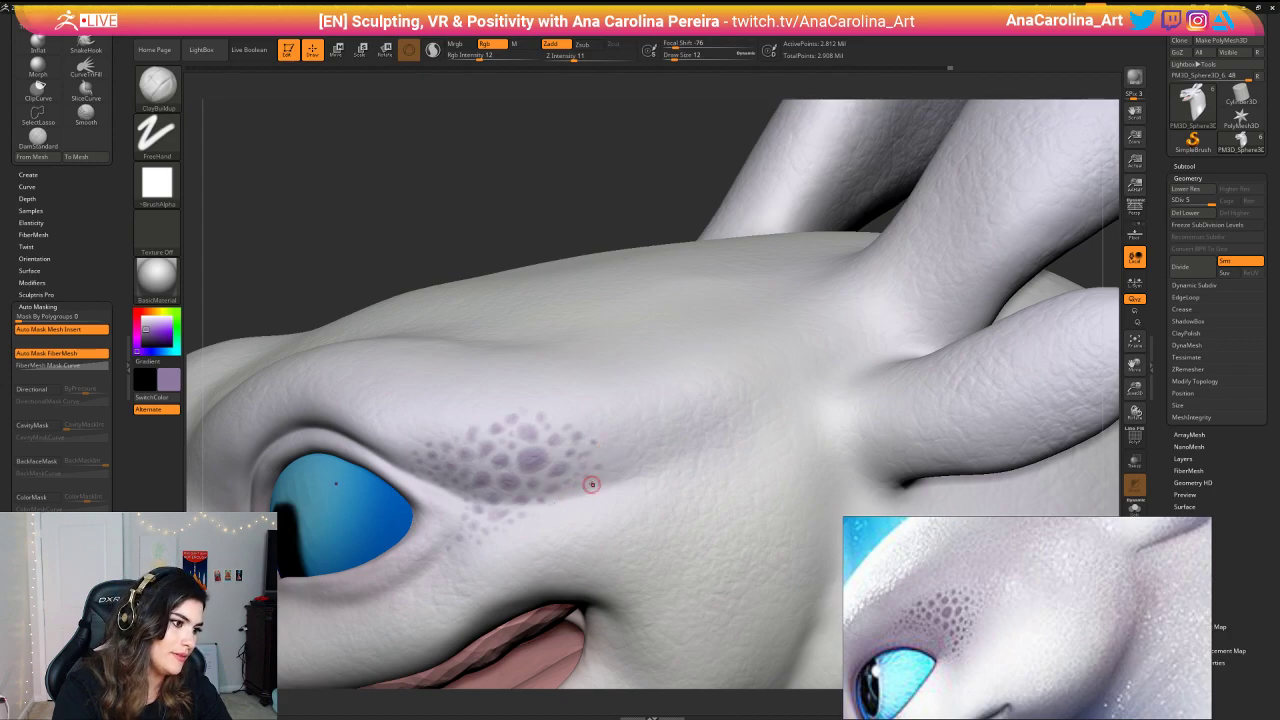
# Step: Reframe the reference image around the eye and its scale cluster, and compare it with the painted spots on the head
pyautogui.keyDown('ctrl'); pyautogui.moveTo(592, 485); pyautogui.dragTo(589, 191, button='right'); pyautogui.keyUp('ctrl')
pyautogui.keyDown('ctrl'); pyautogui.moveTo(738, 375); pyautogui.dragTo(749, 168, button='right'); pyautogui.keyUp('ctrl')
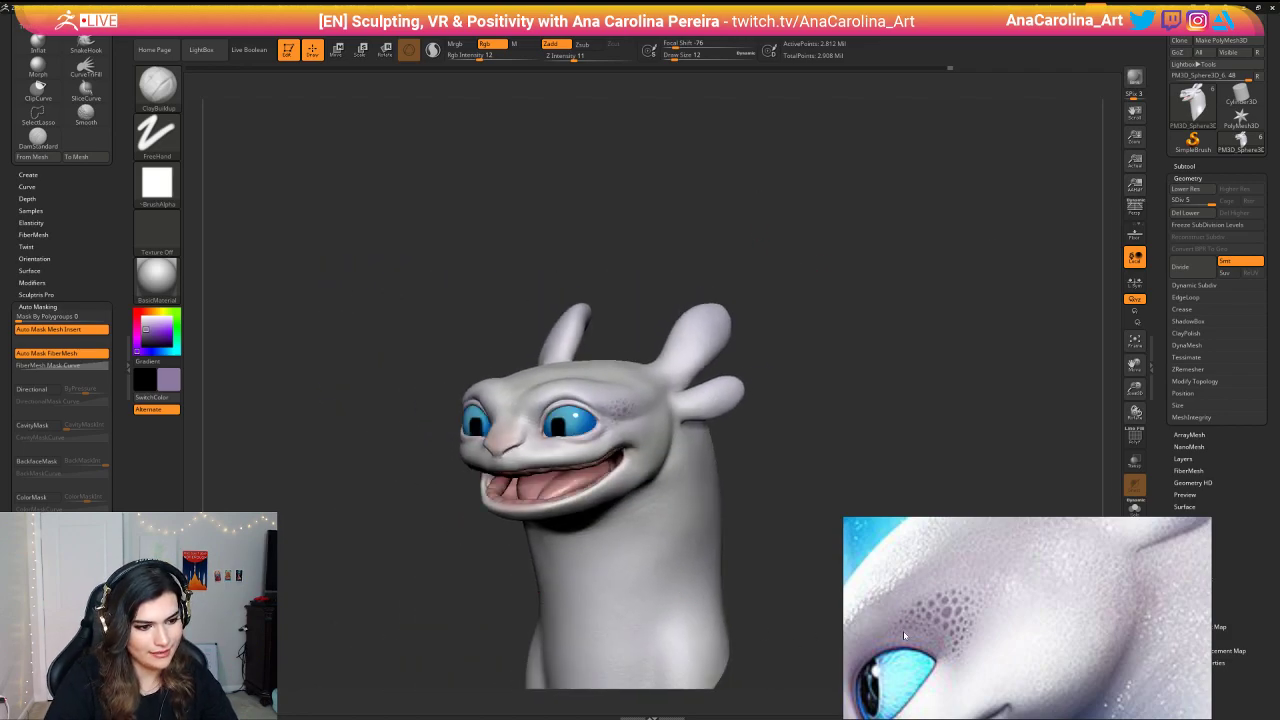
pyautogui.scroll(-3, 904, 636)
pyautogui.scroll(5, 924, 574)
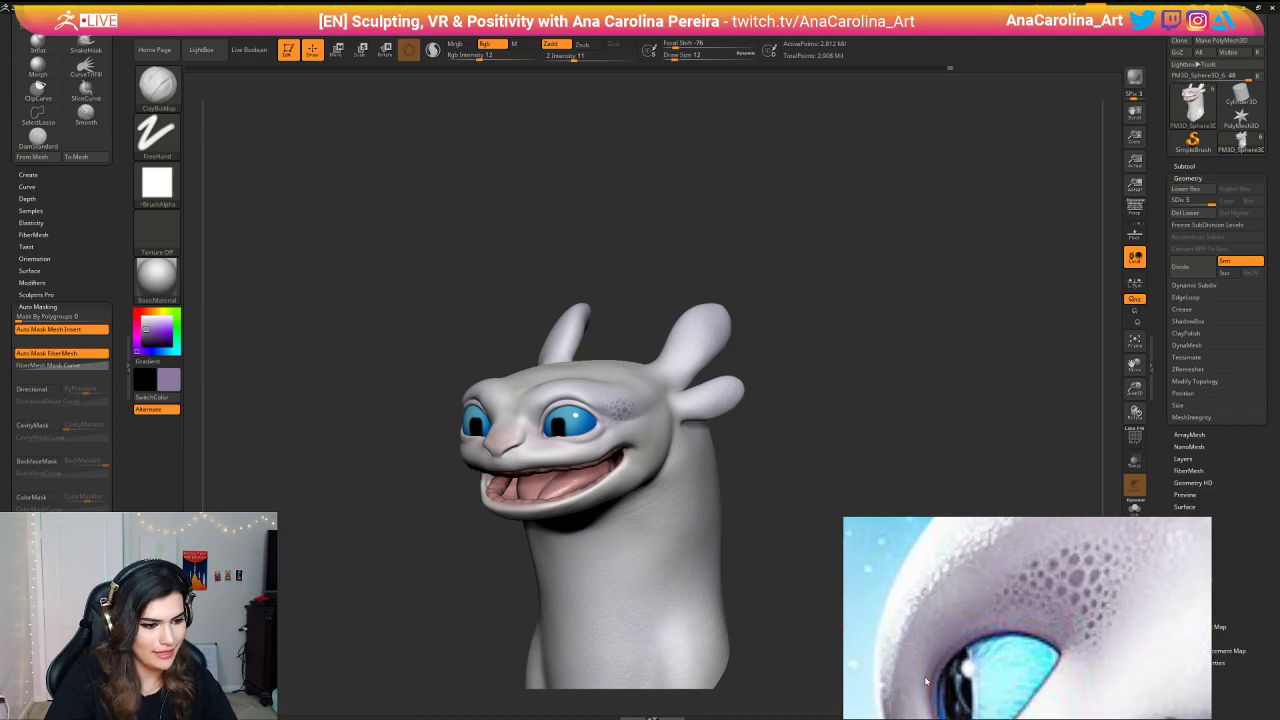
pyautogui.scroll(-2, 930, 655)
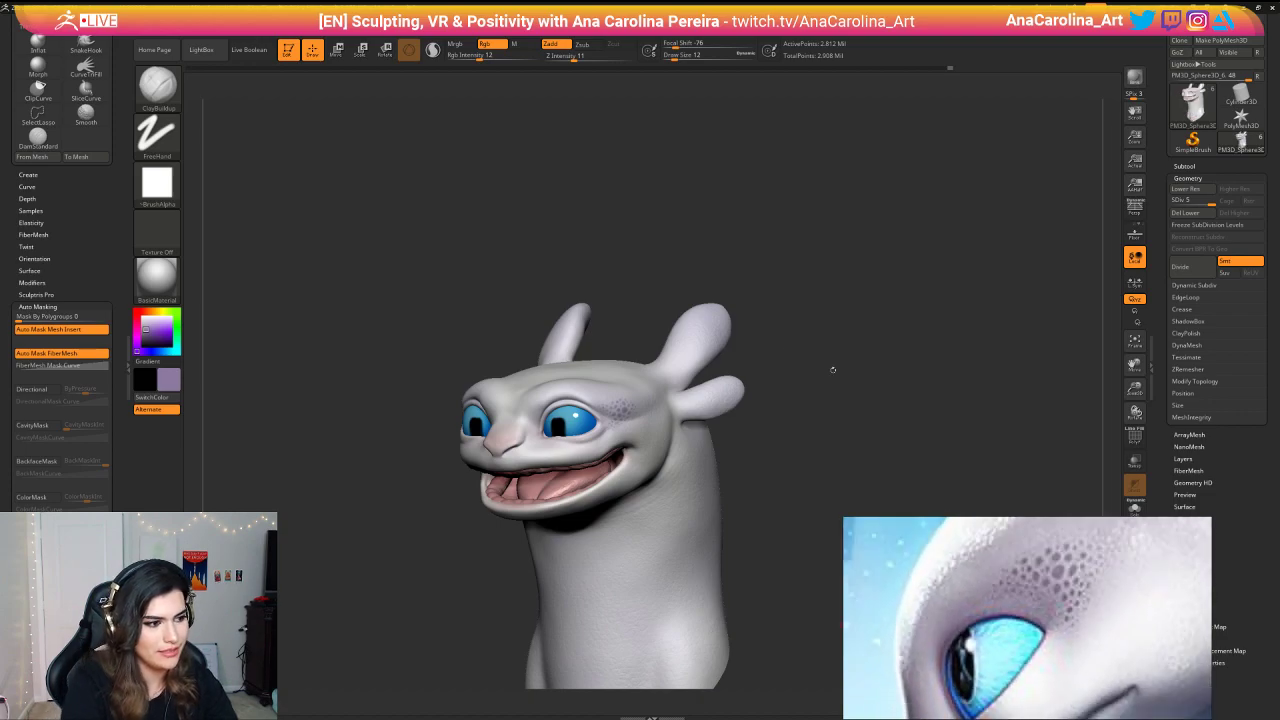
pyautogui.moveTo(657, 258); pyautogui.dragTo(310, 390)
pyautogui.moveTo(260, 245); pyautogui.dragTo(431, 238)
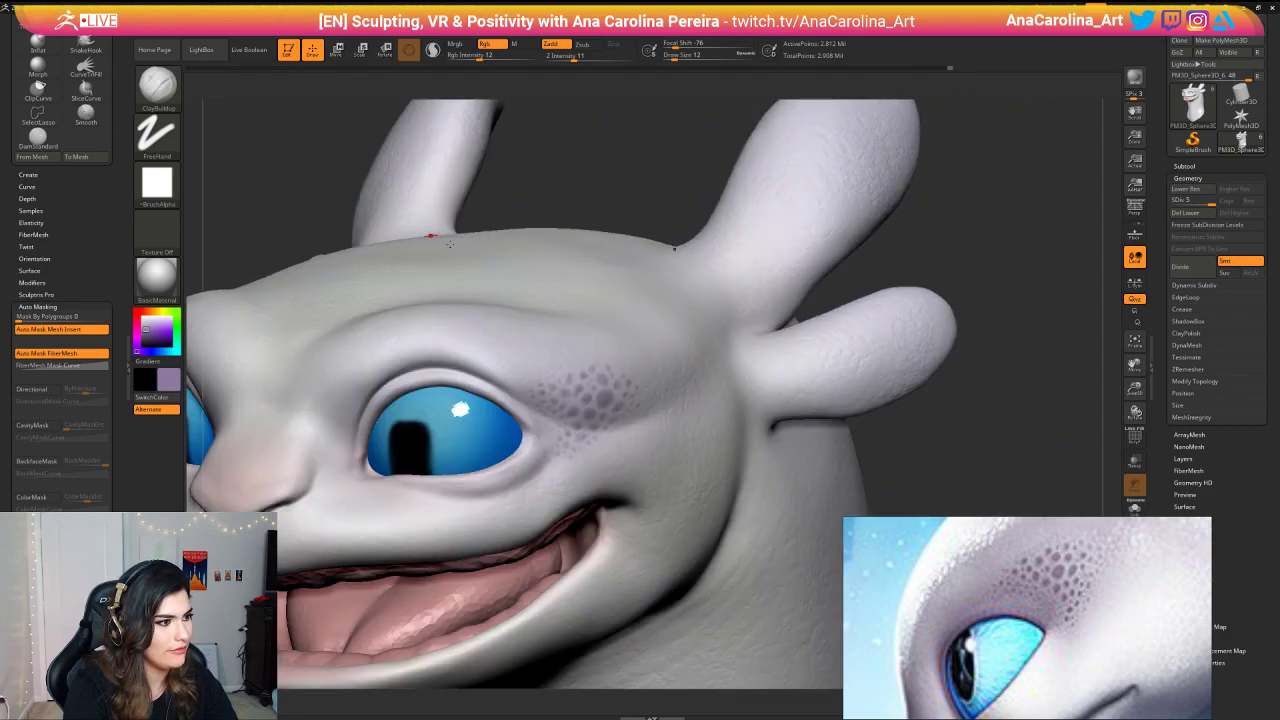
# Step: Turn off Rgb painting, raise the draw size to 29, and sculpt small raised bumps on the brow above the eye
pyautogui.press('space')
pyautogui.click(484, 292)
pyautogui.moveTo(560, 174); pyautogui.dragTo(551, 236)
pyautogui.press('space')
pyautogui.click(592, 169)
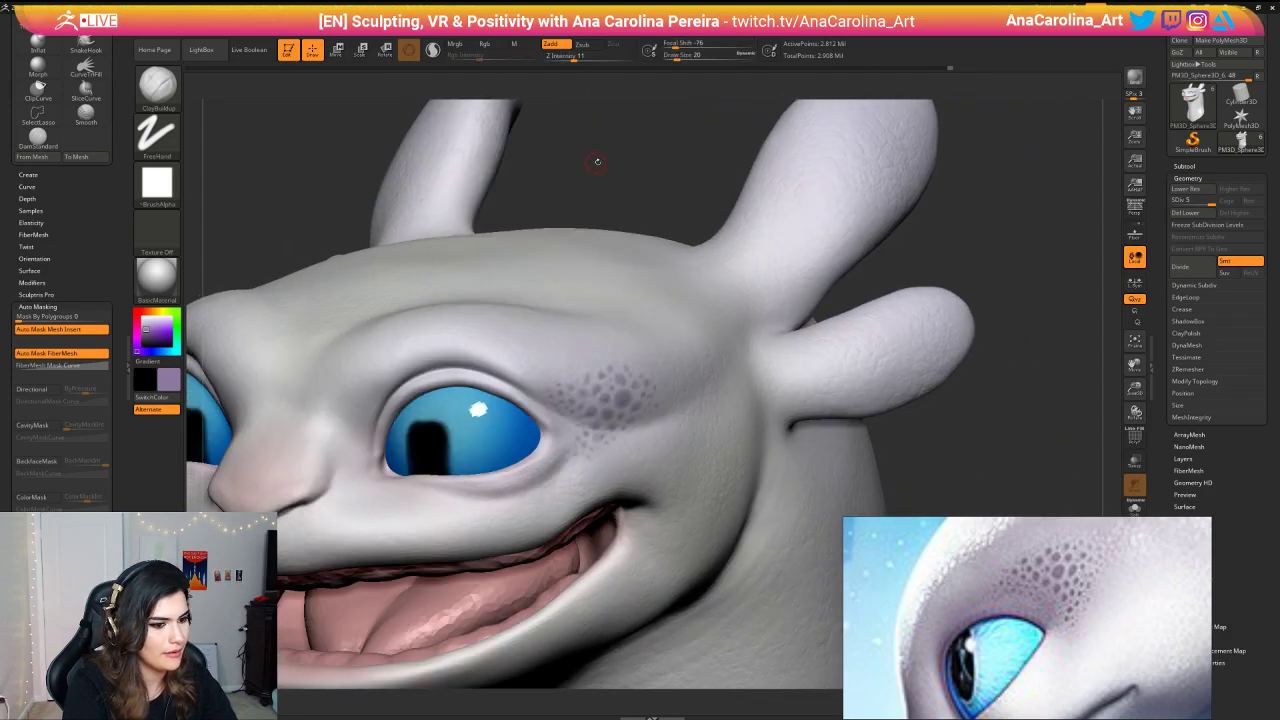
pyautogui.keyDown('alt'); pyautogui.moveTo(597, 160); pyautogui.dragTo(507, 289); pyautogui.keyUp('alt')
pyautogui.press('space')
pyautogui.click(408, 313)
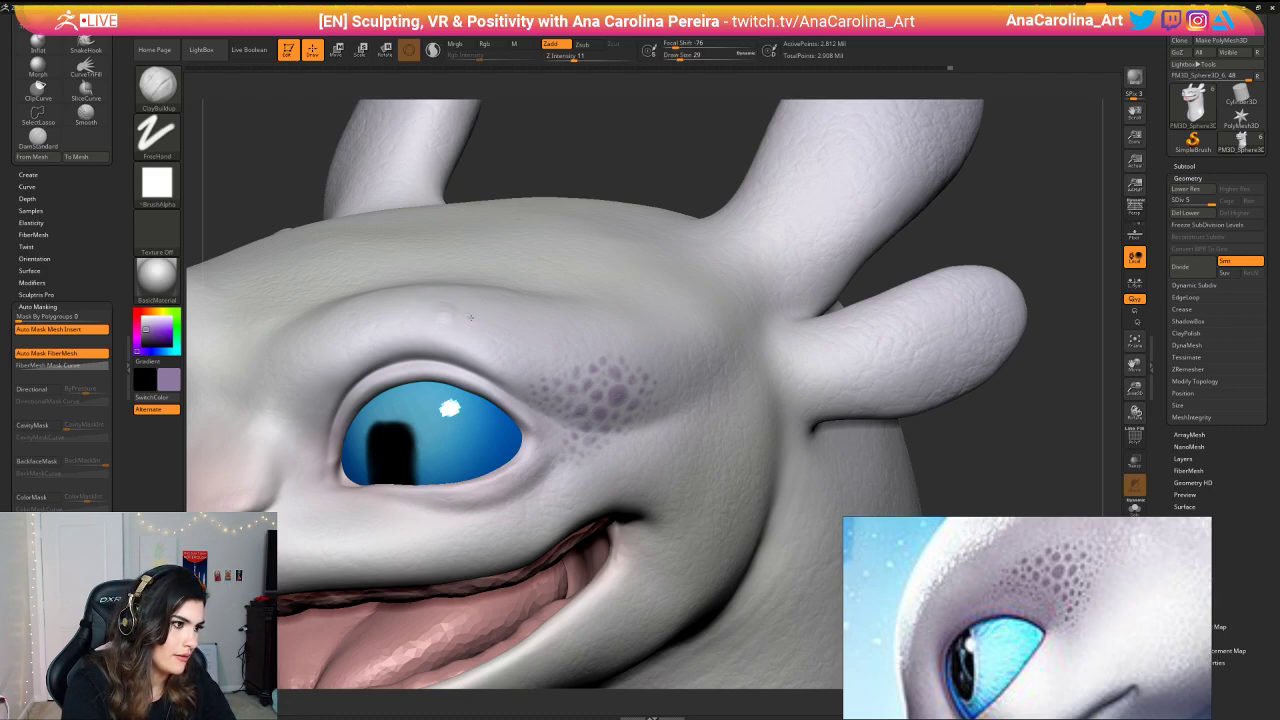
pyautogui.moveTo(497, 165); pyautogui.dragTo(503, 254)
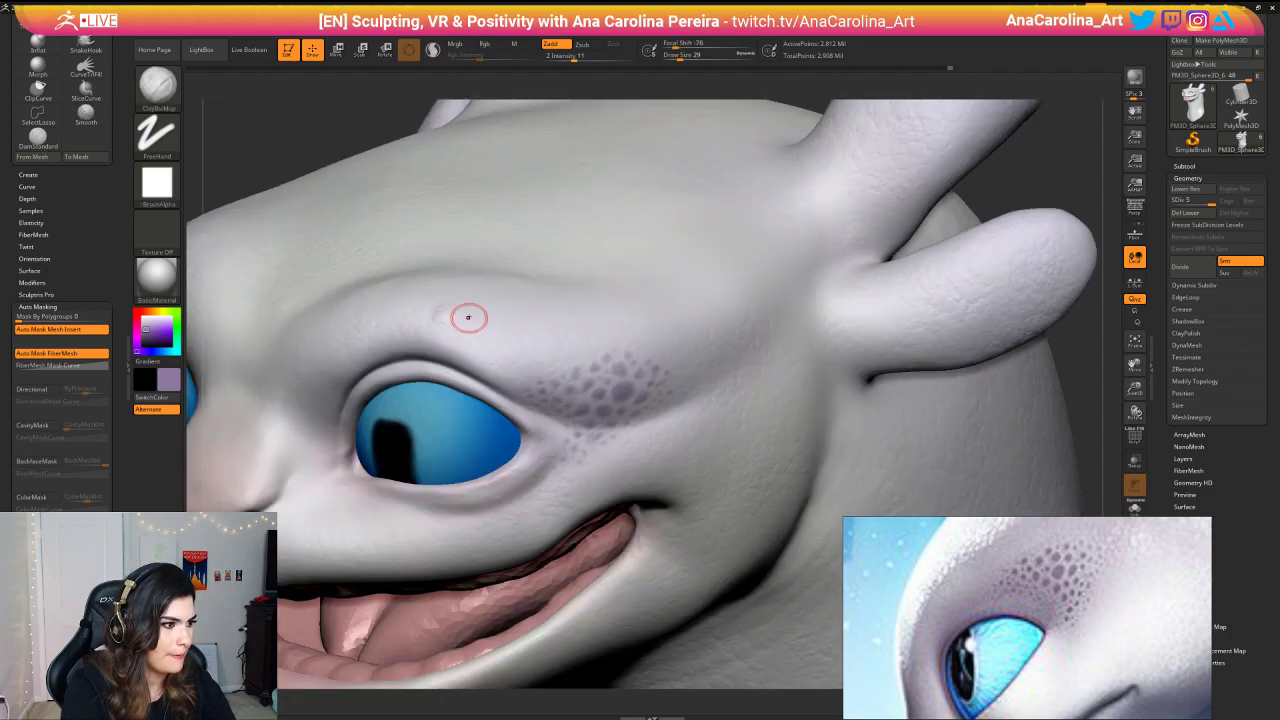
pyautogui.moveTo(474, 315); pyautogui.dragTo(484, 308)
# Step: Give the ClayBuildup brush the cracked-scale Alpha 62 and a DragRect stroke, with the draw size at 71
pyautogui.moveTo(302, 145); pyautogui.dragTo(386, 123)
pyautogui.keyDown('alt'); pyautogui.moveTo(590, 167); pyautogui.dragTo(668, 154); pyautogui.keyUp('alt')
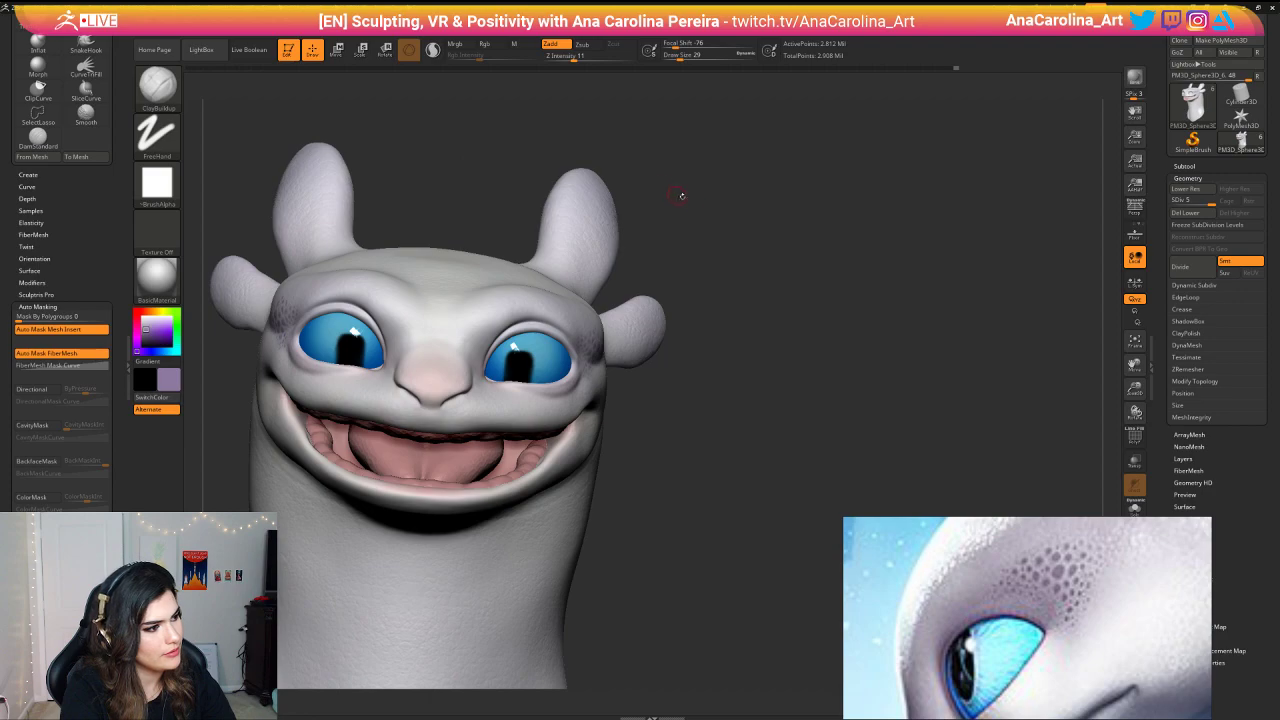
pyautogui.moveTo(680, 194); pyautogui.dragTo(627, 187, button='right')
pyautogui.keyDown('alt'); pyautogui.moveTo(627, 188); pyautogui.dragTo(610, 272); pyautogui.keyUp('alt')
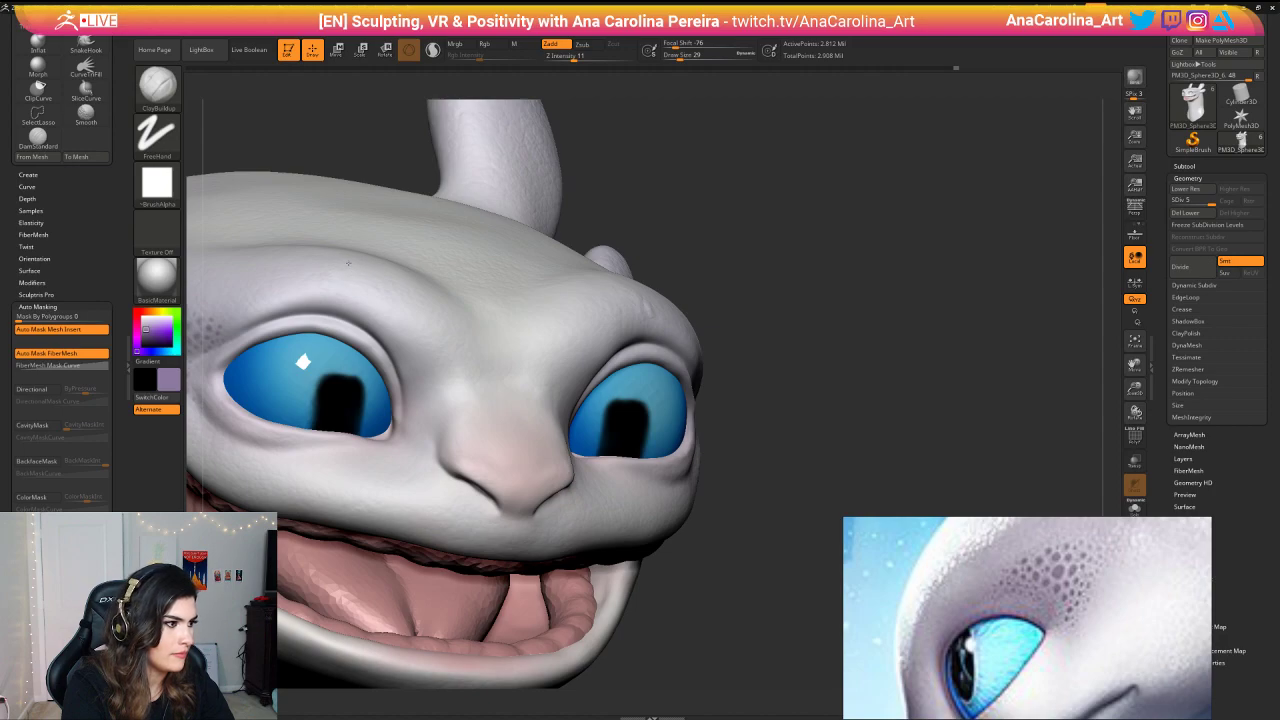
pyautogui.click(155, 180)
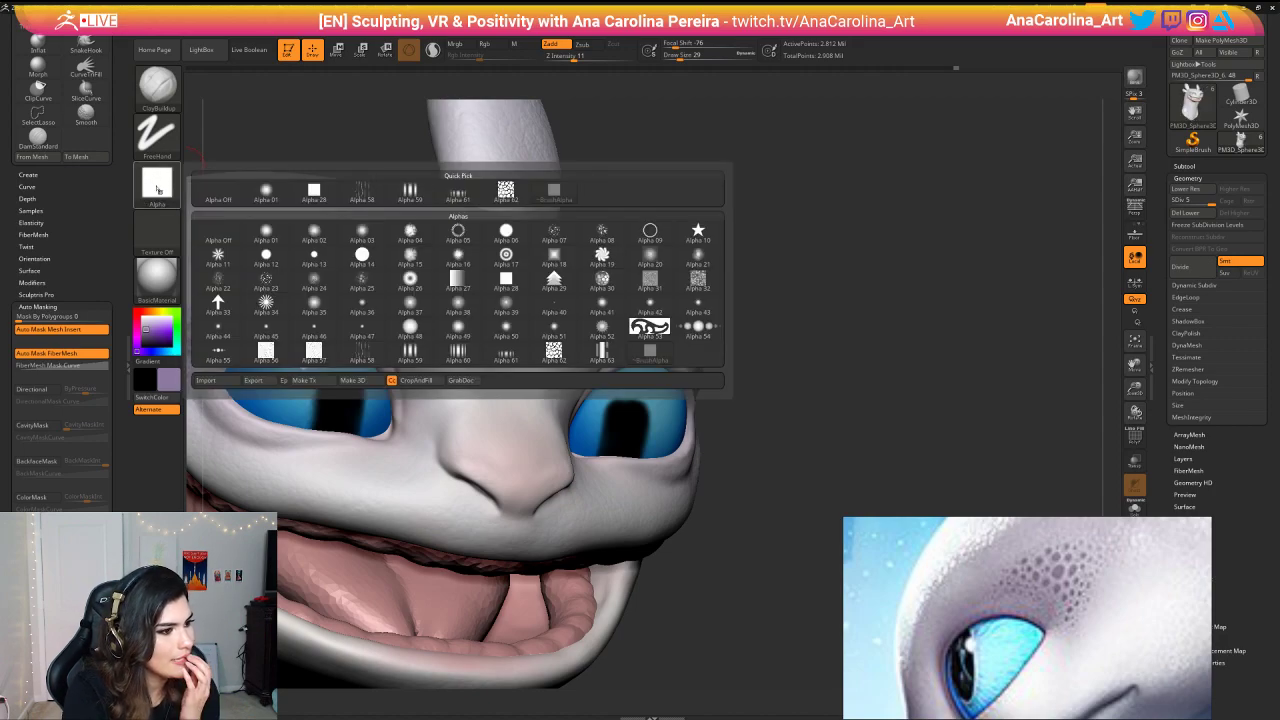
pyautogui.click(554, 350)
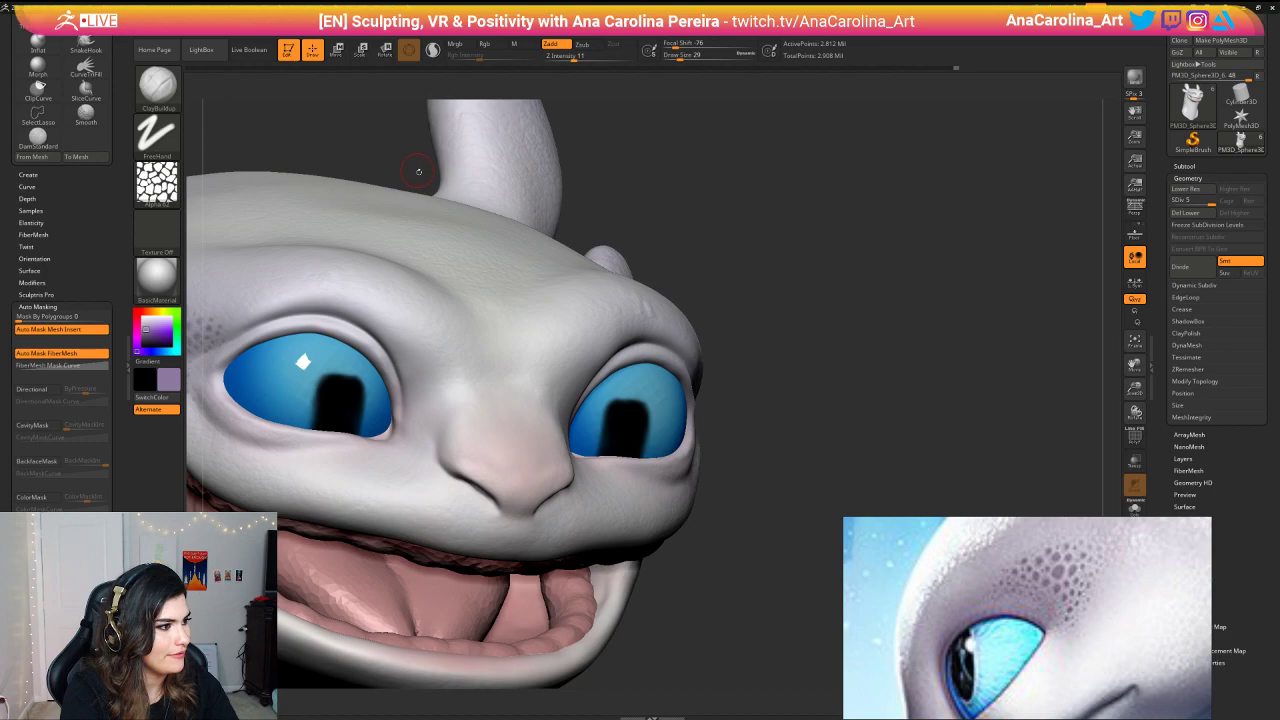
pyautogui.keyDown('alt'); pyautogui.moveTo(469, 229); pyautogui.dragTo(540, 259, button='right'); pyautogui.keyUp('alt')
pyautogui.press('space')
pyautogui.moveTo(455, 212); pyautogui.dragTo(463, 212)
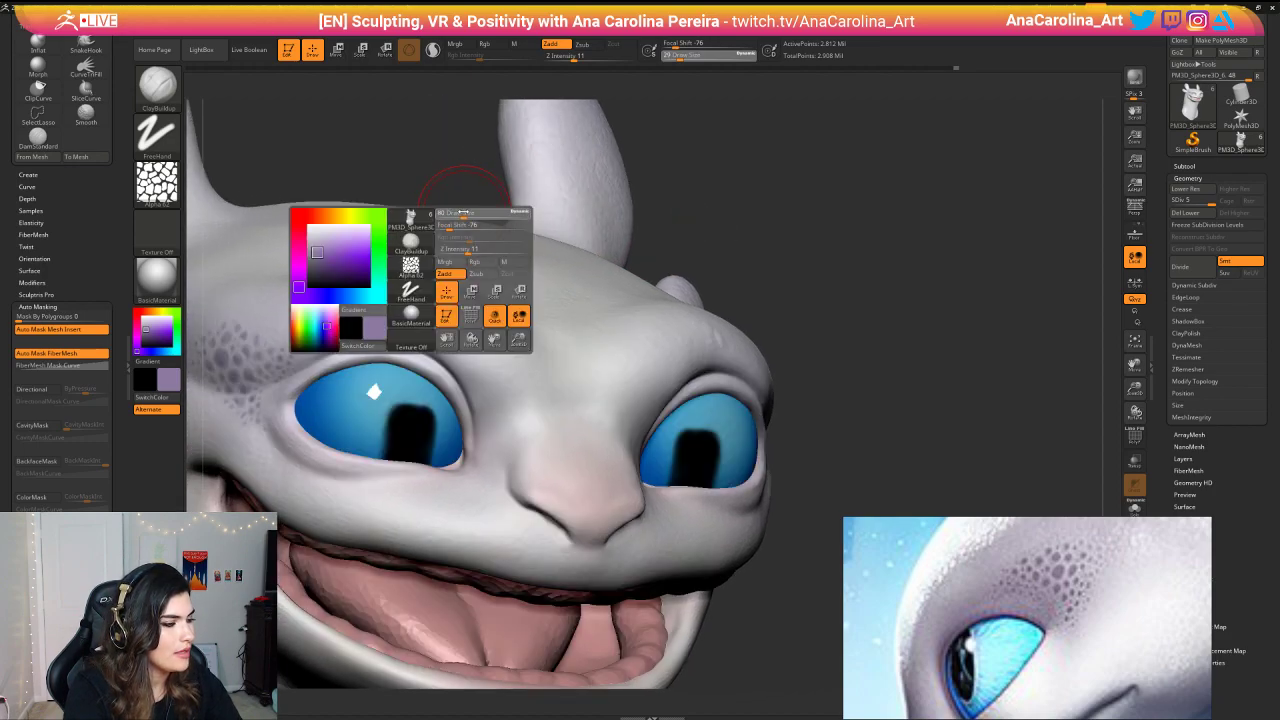
pyautogui.click(155, 132)
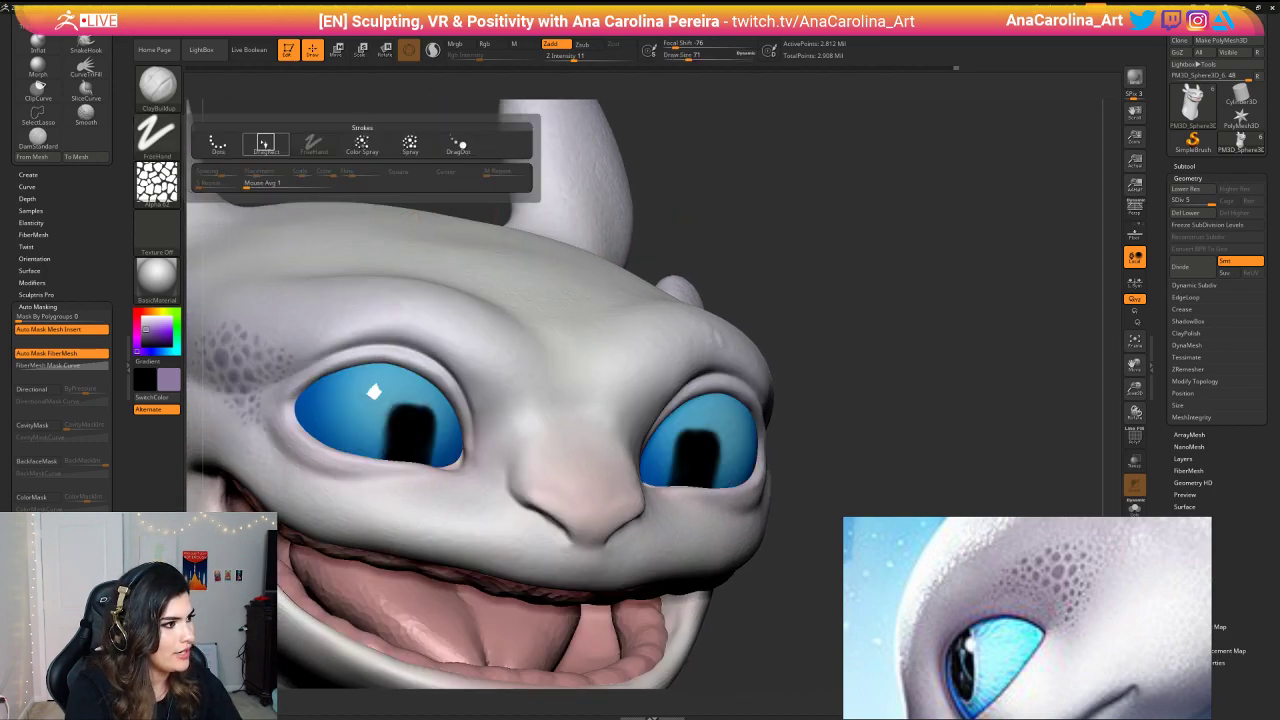
pyautogui.click(263, 140)
# Step: Test the scale stamp on the brow, undo it, and raise the focal shift to 57
pyautogui.press('space')
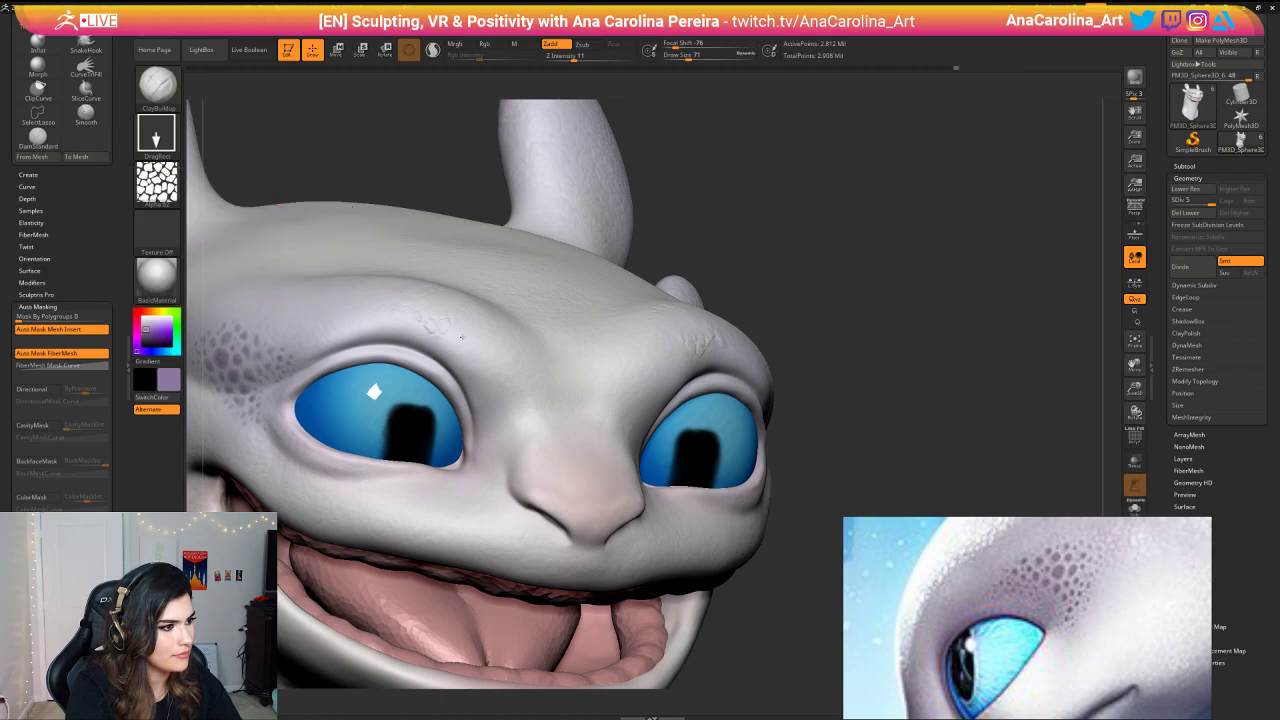
pyautogui.hotkey('ctrl', 'z')
pyautogui.press('space')
pyautogui.click(517, 312)
pyautogui.click(518, 327)
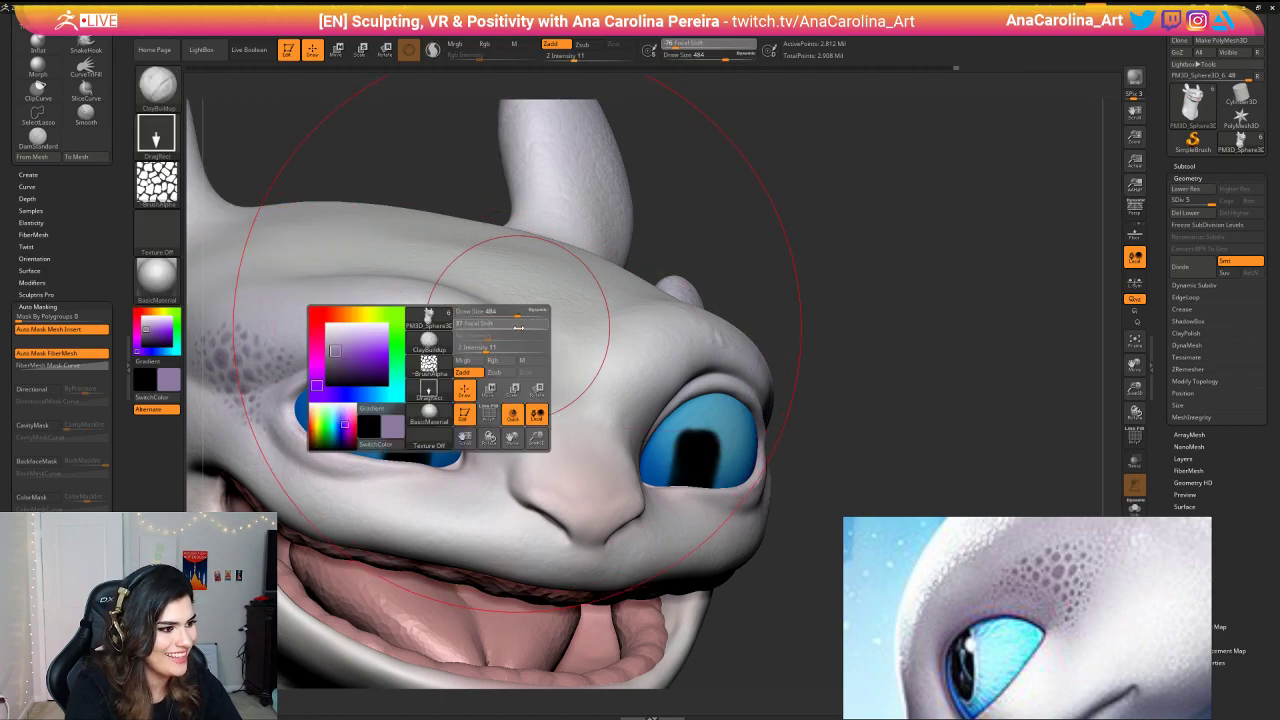
pyautogui.moveTo(518, 327); pyautogui.dragTo(526, 328)
pyautogui.moveTo(410, 318)
pyautogui.mouseDown()
pyautogui.moveTo(477, 329)
pyautogui.moveTo(440, 318)
pyautogui.moveTo(511, 317)
pyautogui.mouseUp()
pyautogui.hotkey('ctrl', 'z')
# Step: Undo the stronger stamp test and set the brush to draw size 145 and Z intensity 36
pyautogui.press('space')
pyautogui.press('space')
pyautogui.click(524, 361)
pyautogui.moveTo(743, 182); pyautogui.dragTo(811, 254)
pyautogui.keyDown('ctrl'); pyautogui.moveTo(811, 254); pyautogui.dragTo(866, 203, button='right'); pyautogui.keyUp('ctrl')
pyautogui.hotkey('ctrl', 'z')
pyautogui.moveTo(866, 203); pyautogui.dragTo(834, 214)
pyautogui.press('space')
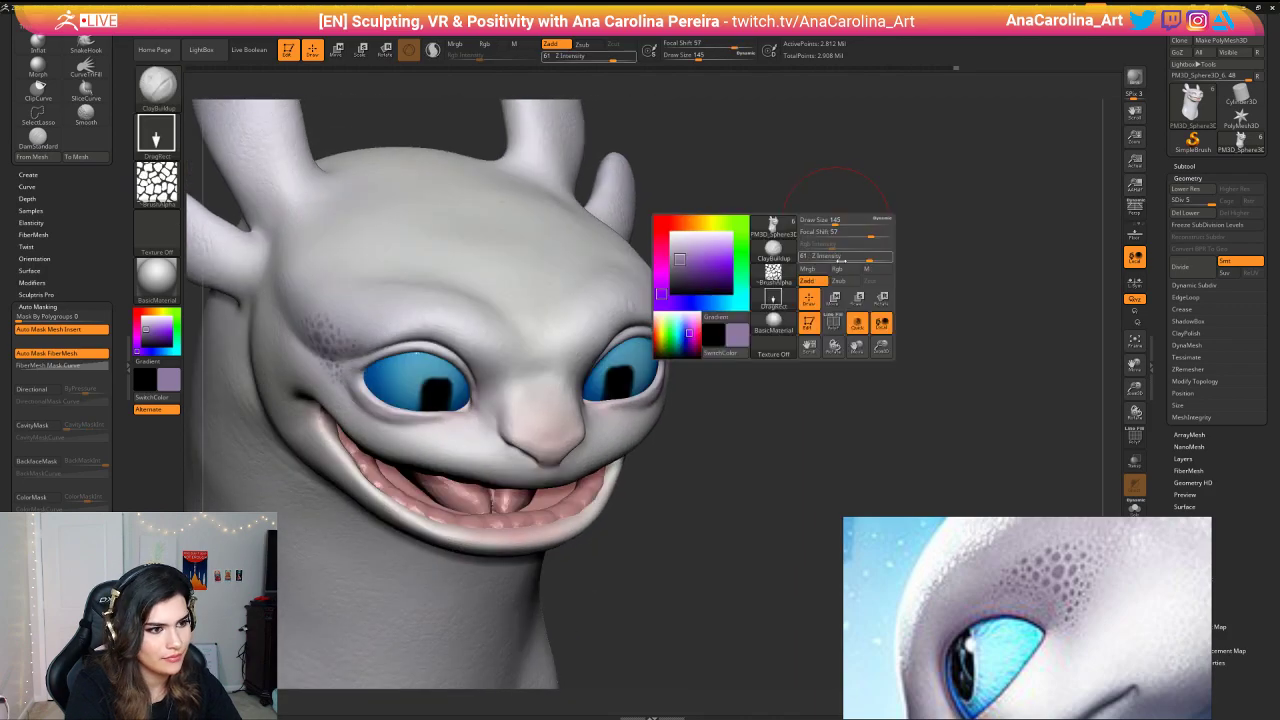
pyautogui.click(852, 260)
pyautogui.keyDown('ctrl'); pyautogui.moveTo(840, 250); pyautogui.dragTo(777, 280, button='right'); pyautogui.keyUp('ctrl')
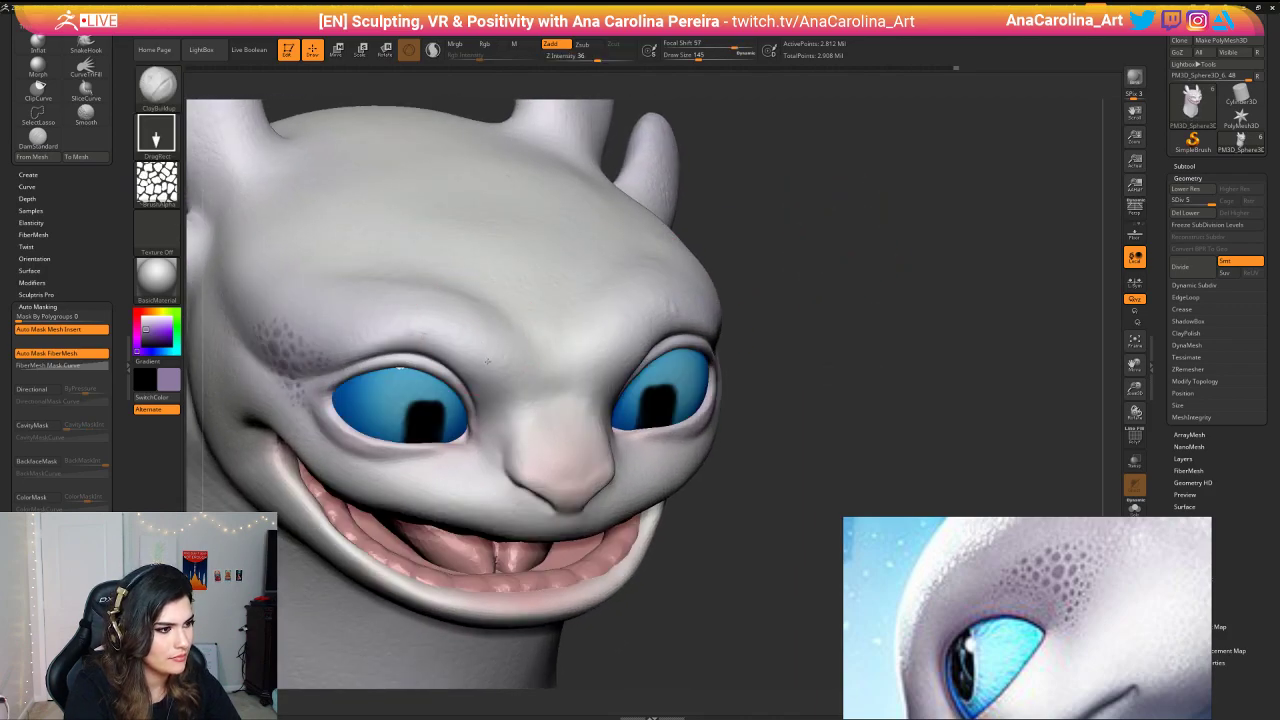
# Step: Try stamping the scale pattern across the forehead and above both brows, and undo the stamps
pyautogui.moveTo(514, 360); pyautogui.dragTo(766, 294, button='right')
pyautogui.press('ctrl')
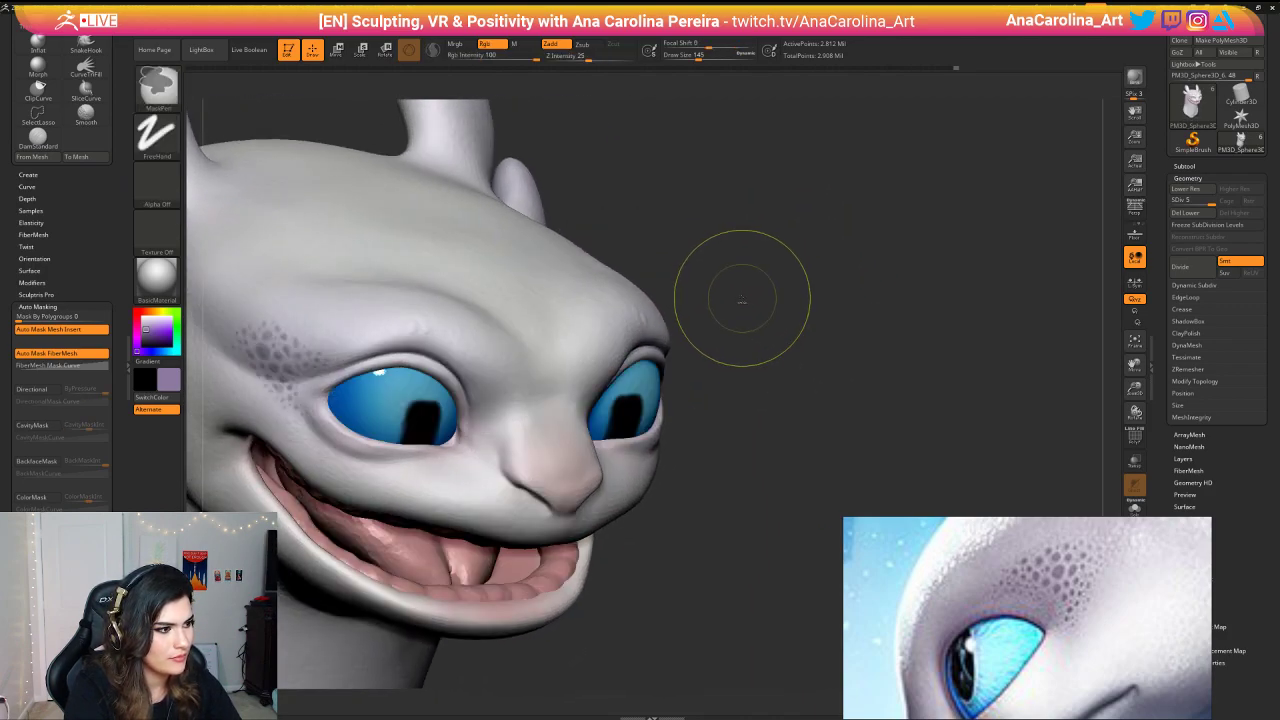
pyautogui.moveTo(550, 288); pyautogui.dragTo(485, 292, button='right')
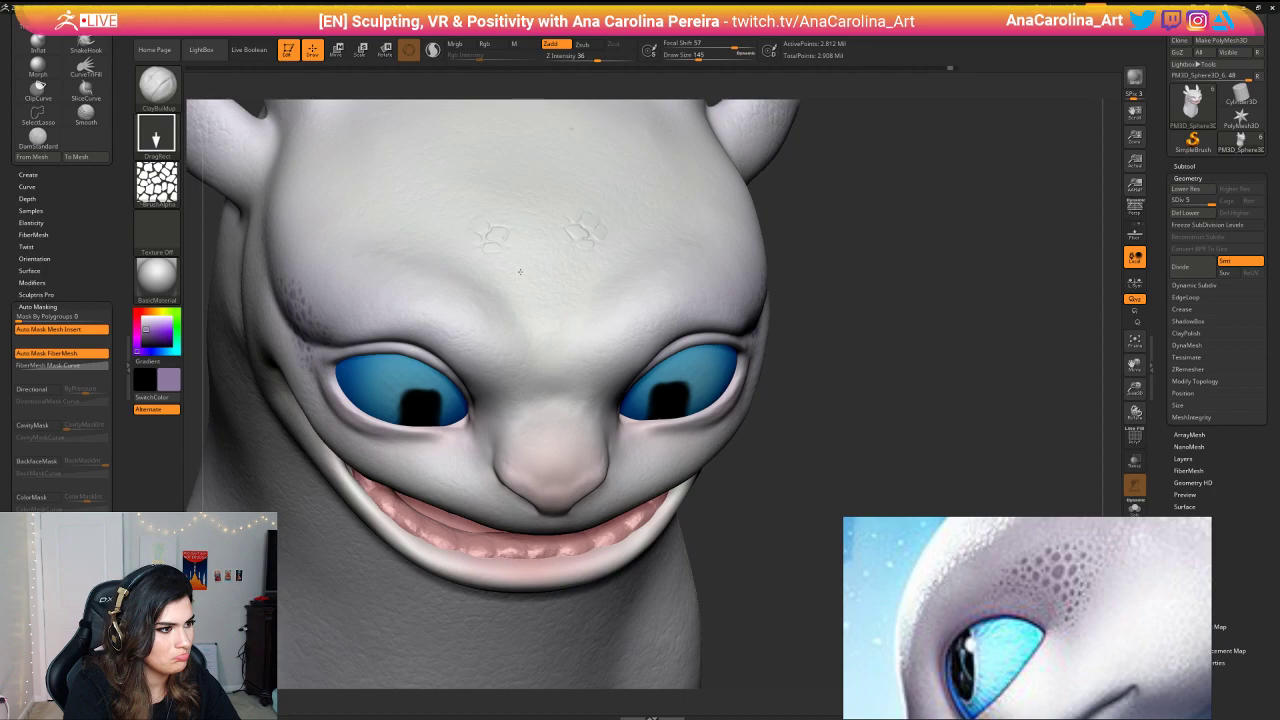
pyautogui.press('ctrl')
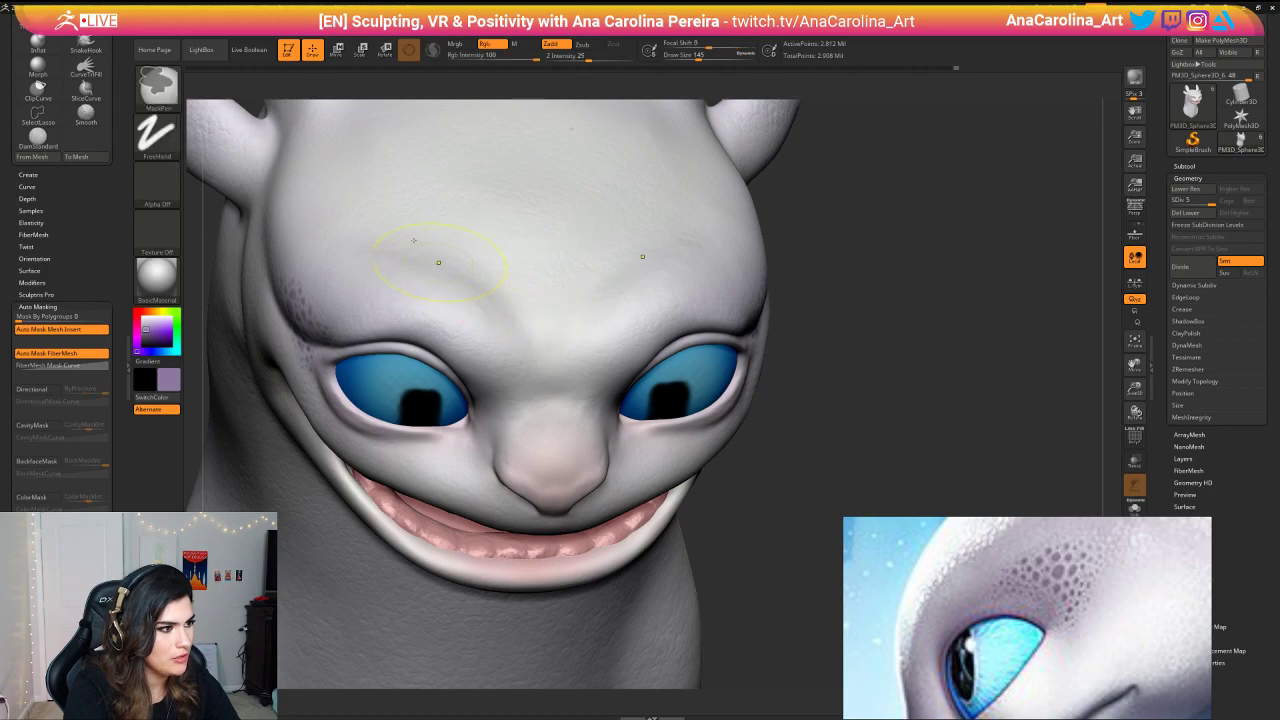
pyautogui.moveTo(388, 231); pyautogui.dragTo(422, 264)
pyautogui.moveTo(408, 279); pyautogui.dragTo(481, 354)
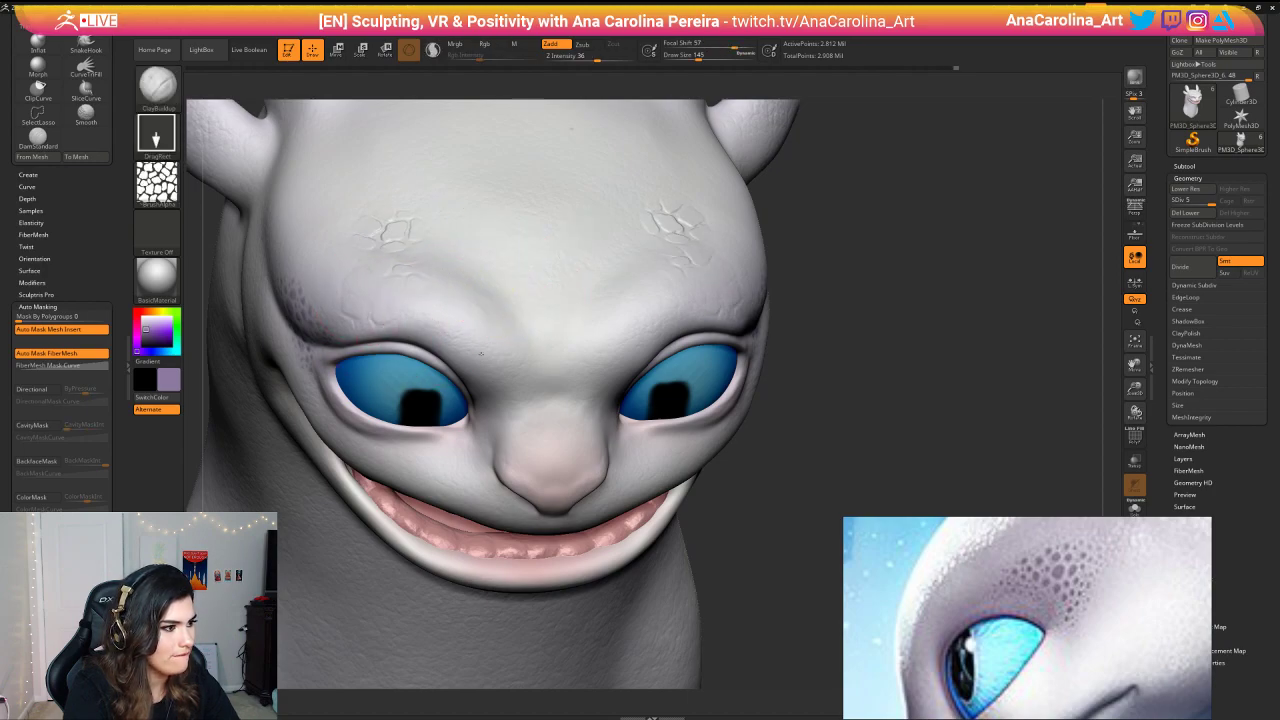
pyautogui.moveTo(788, 308); pyautogui.dragTo(840, 254)
pyautogui.hotkey('ctrl', 'z')
pyautogui.hotkey('ctrl', 'z')
pyautogui.press('ctrl')
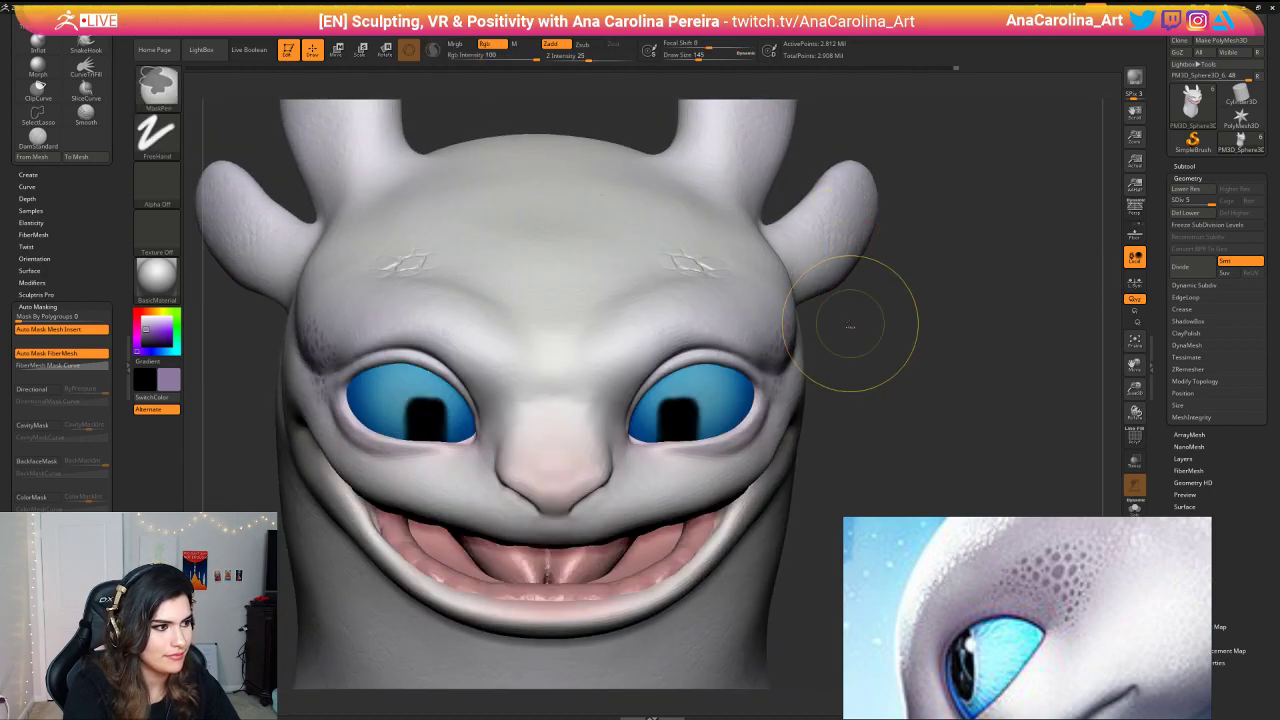
pyautogui.hotkey('ctrl', 'z')
# Step: Test the scale stamp on the nose, then lower the Z intensity to 19 and the draw size to 97
pyautogui.moveTo(854, 334); pyautogui.dragTo(802, 334)
pyautogui.moveTo(554, 438); pyautogui.dragTo(572, 454)
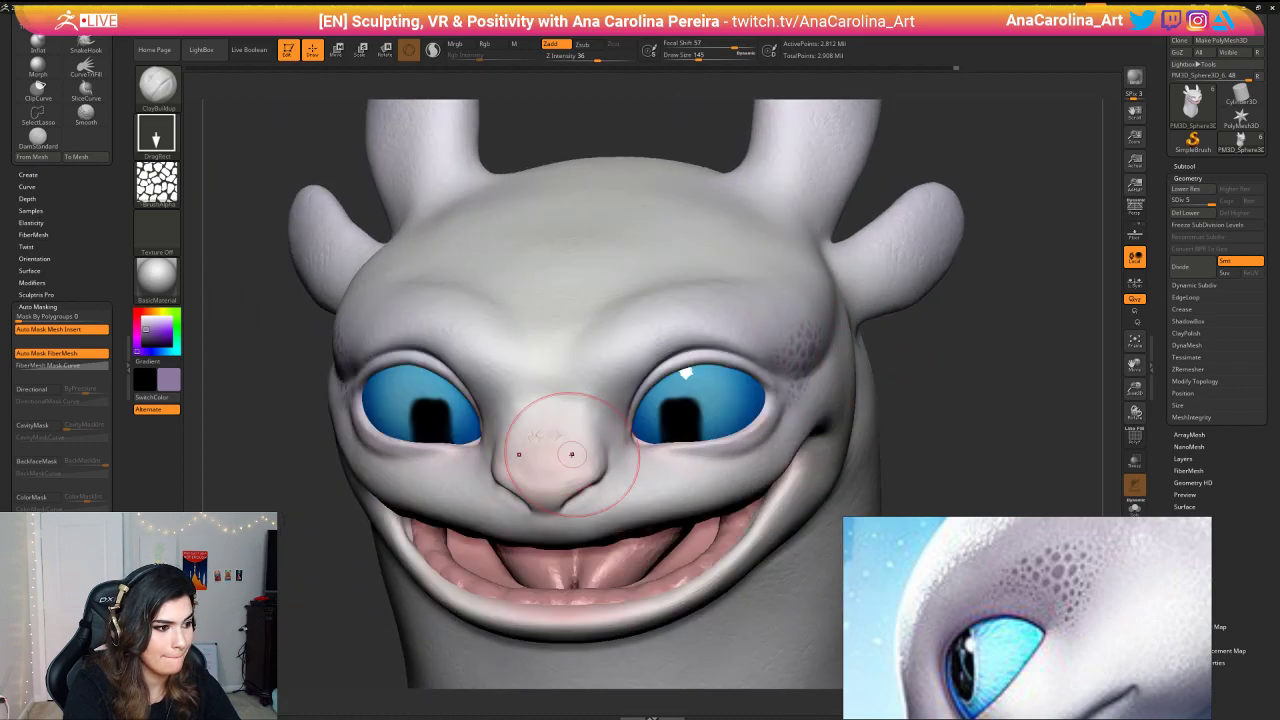
pyautogui.moveTo(560, 455); pyautogui.dragTo(850, 426, button='right')
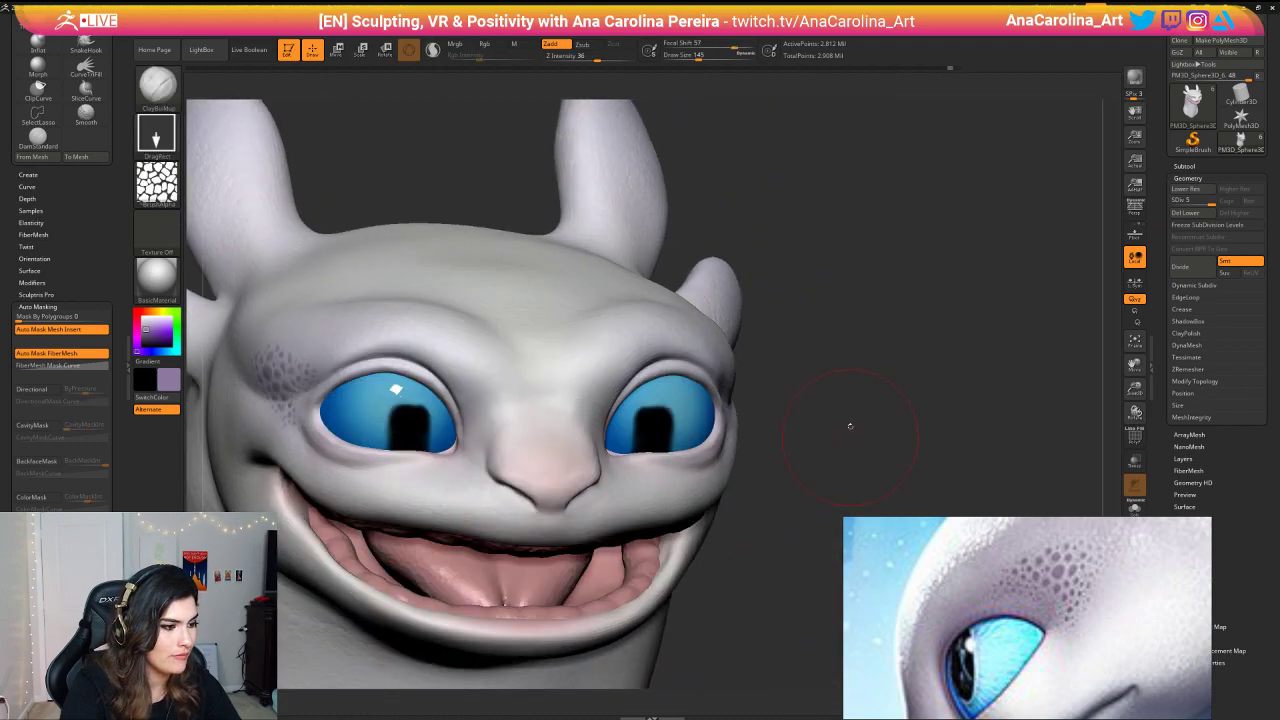
pyautogui.keyDown('alt'); pyautogui.moveTo(850, 426); pyautogui.dragTo(851, 368); pyautogui.keyUp('alt')
pyautogui.press('space')
pyautogui.moveTo(852, 413)
pyautogui.mouseDown()
pyautogui.moveTo(836, 413)
pyautogui.moveTo(852, 446)
pyautogui.mouseUp()
pyautogui.press('ctrl')
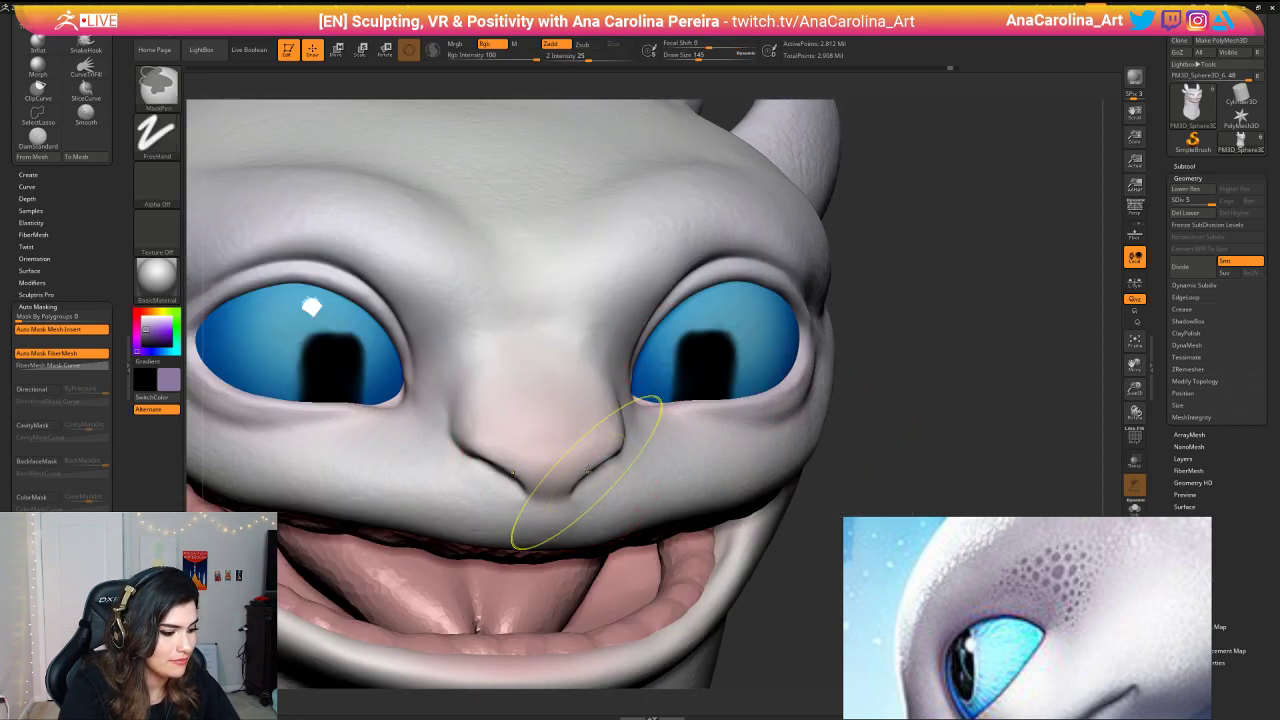
pyautogui.press('space')
pyautogui.moveTo(585, 468); pyautogui.dragTo(577, 468)
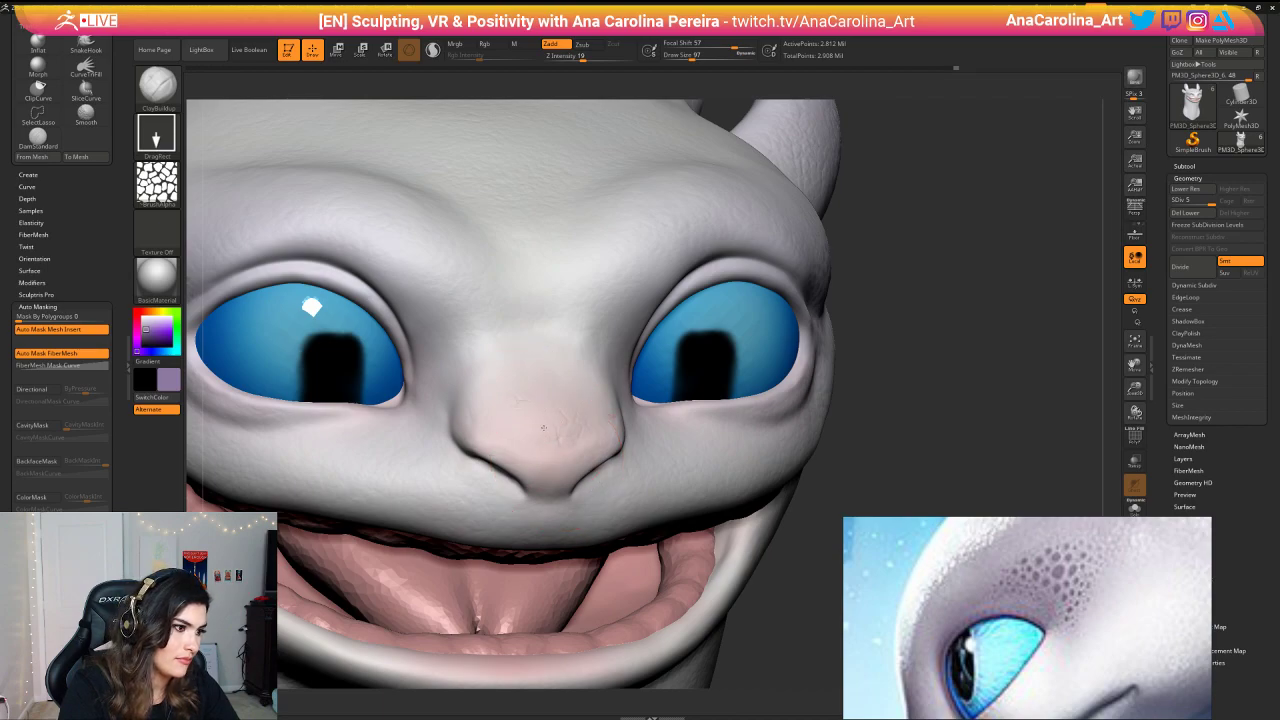
# Step: Try stamping softer scale marks on the tip and bridge of the nose
pyautogui.moveTo(561, 438); pyautogui.dragTo(562, 446)
pyautogui.moveTo(565, 374); pyautogui.dragTo(589, 412)
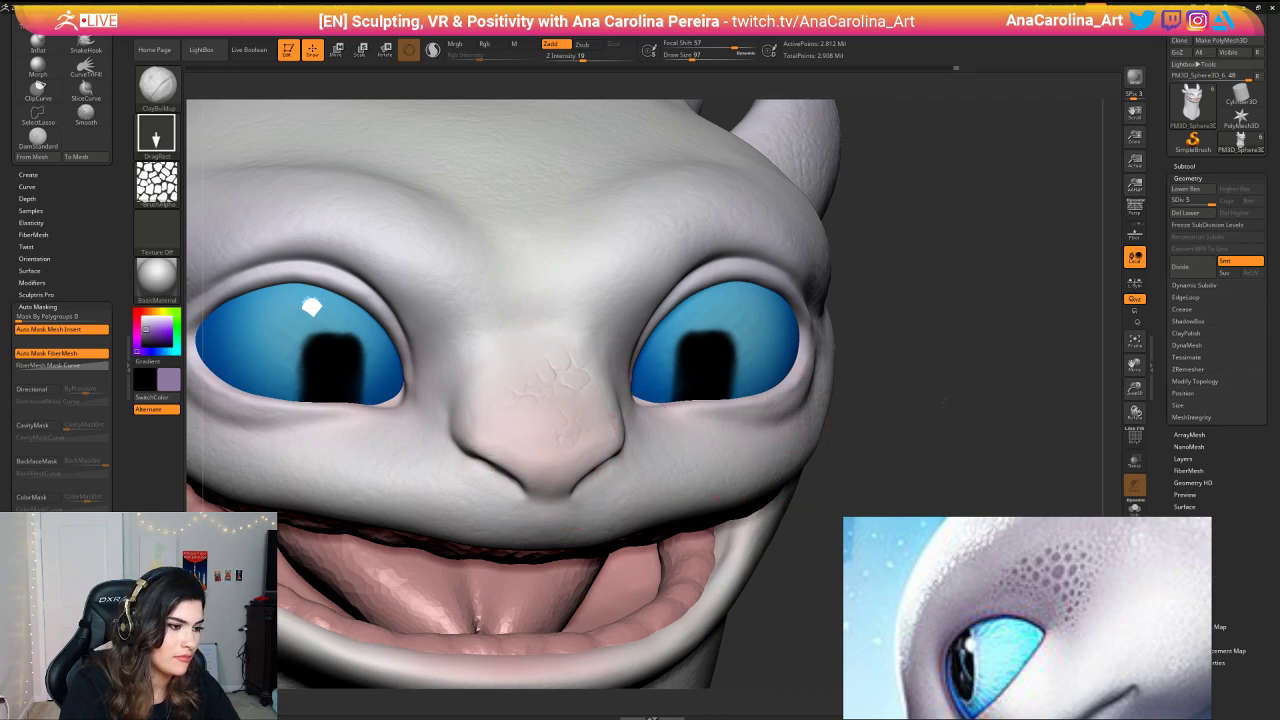
pyautogui.keyDown('alt'); pyautogui.moveTo(900, 400); pyautogui.dragTo(908, 333); pyautogui.keyUp('alt')
pyautogui.scroll(3, 905, 360)
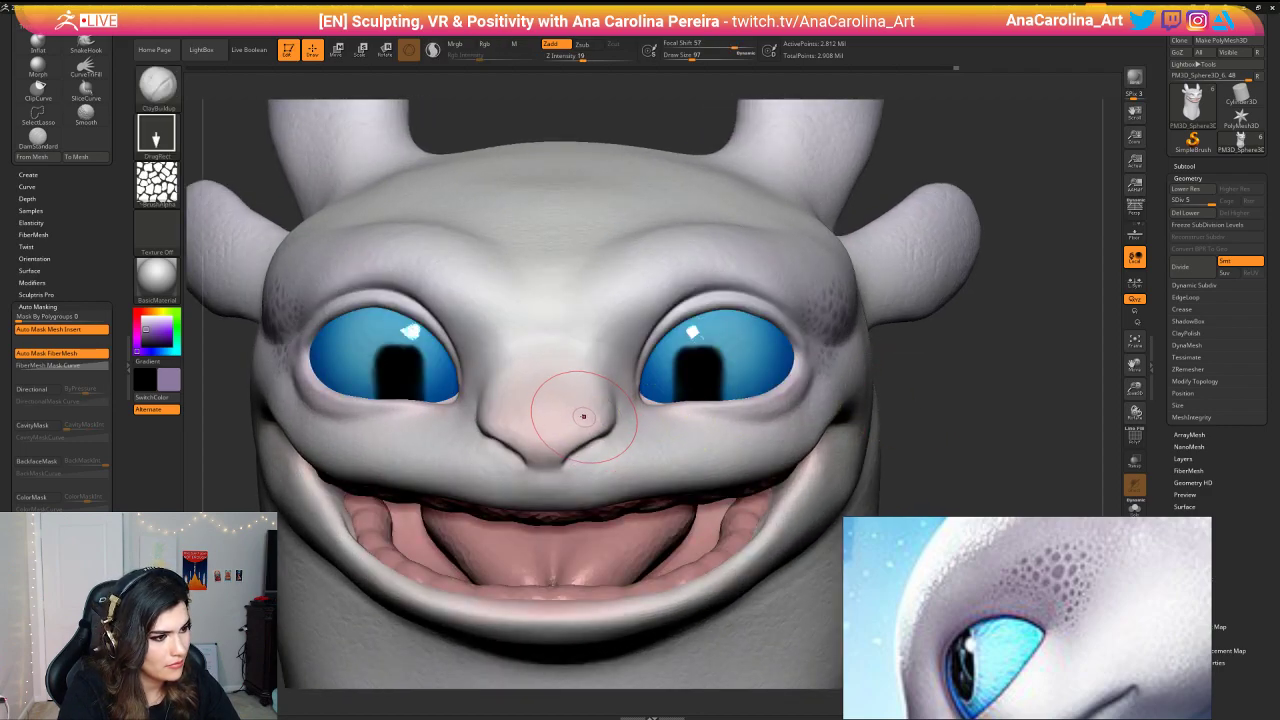
# Step: Enable Rgb painting at intensity 6, lower the Z intensity to 11, and test the scale stamp on the nose bridge
pyautogui.press('space')
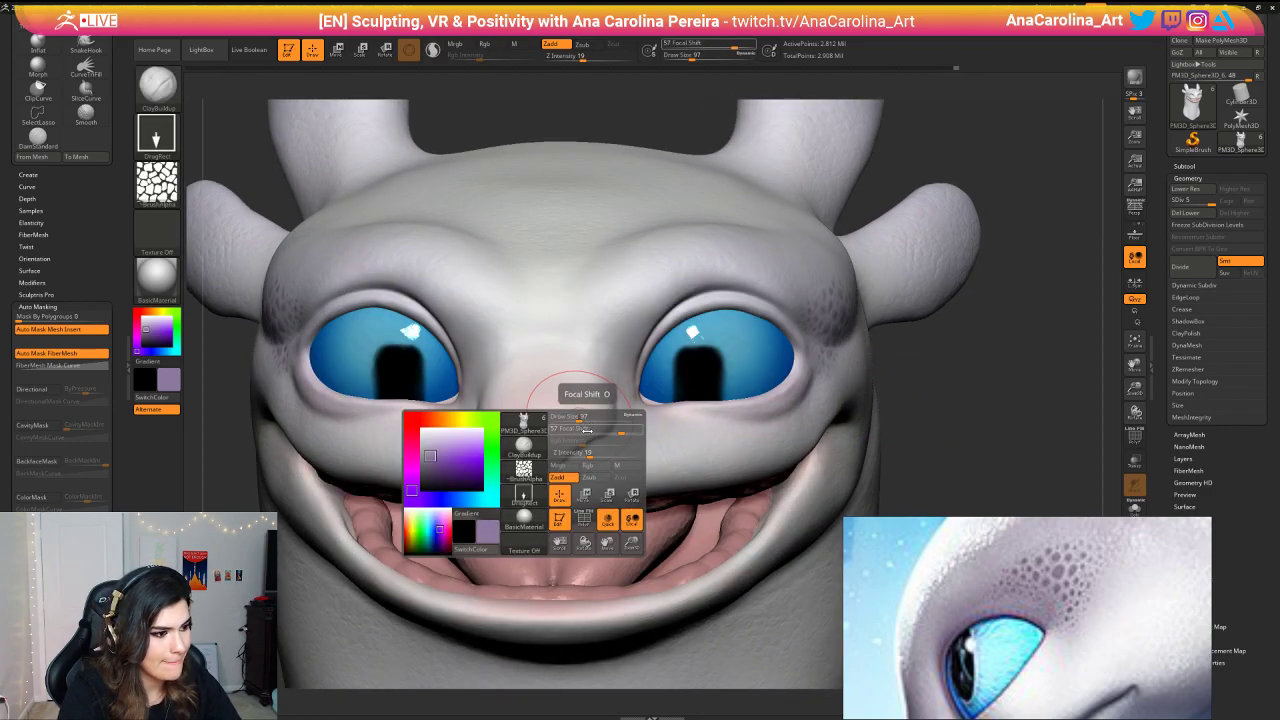
pyautogui.click(587, 465)
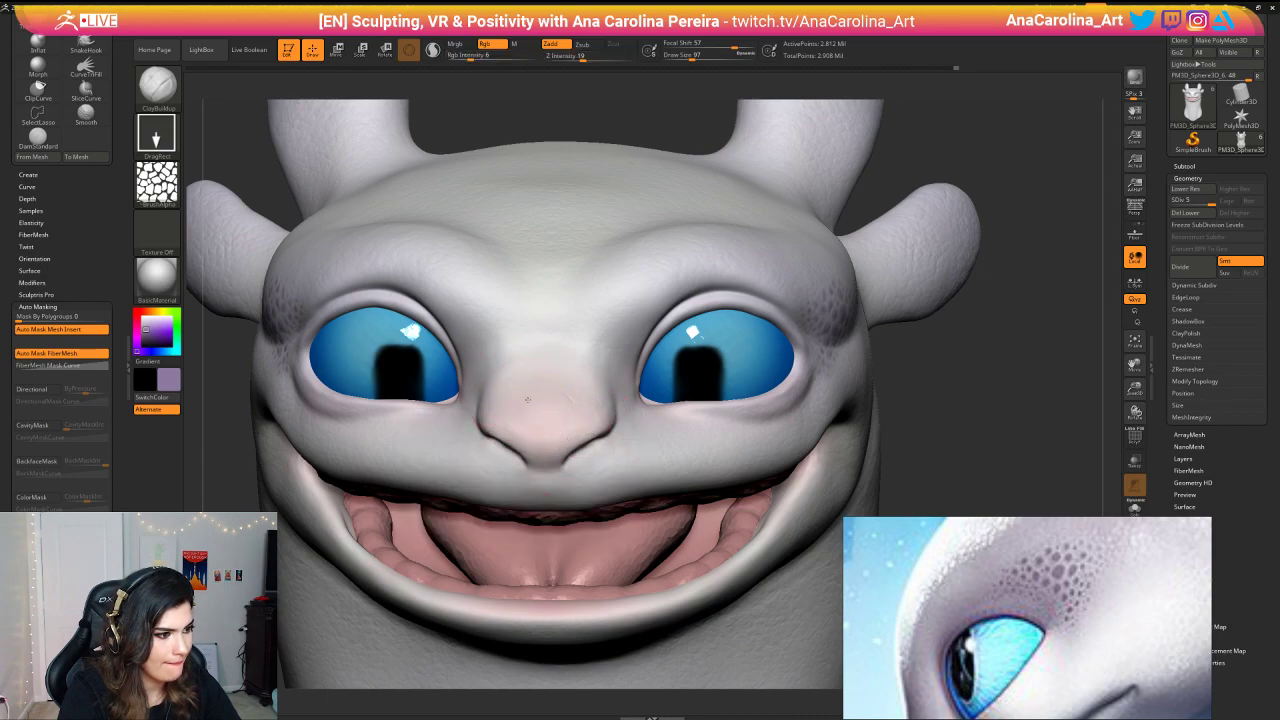
pyautogui.keyDown('alt'); pyautogui.moveTo(939, 440); pyautogui.dragTo(939, 345); pyautogui.keyUp('alt')
pyautogui.moveTo(939, 345)
pyautogui.mouseDown(button='right')
pyautogui.moveTo(953, 350)
pyautogui.moveTo(943, 366)
pyautogui.mouseUp(button='right')
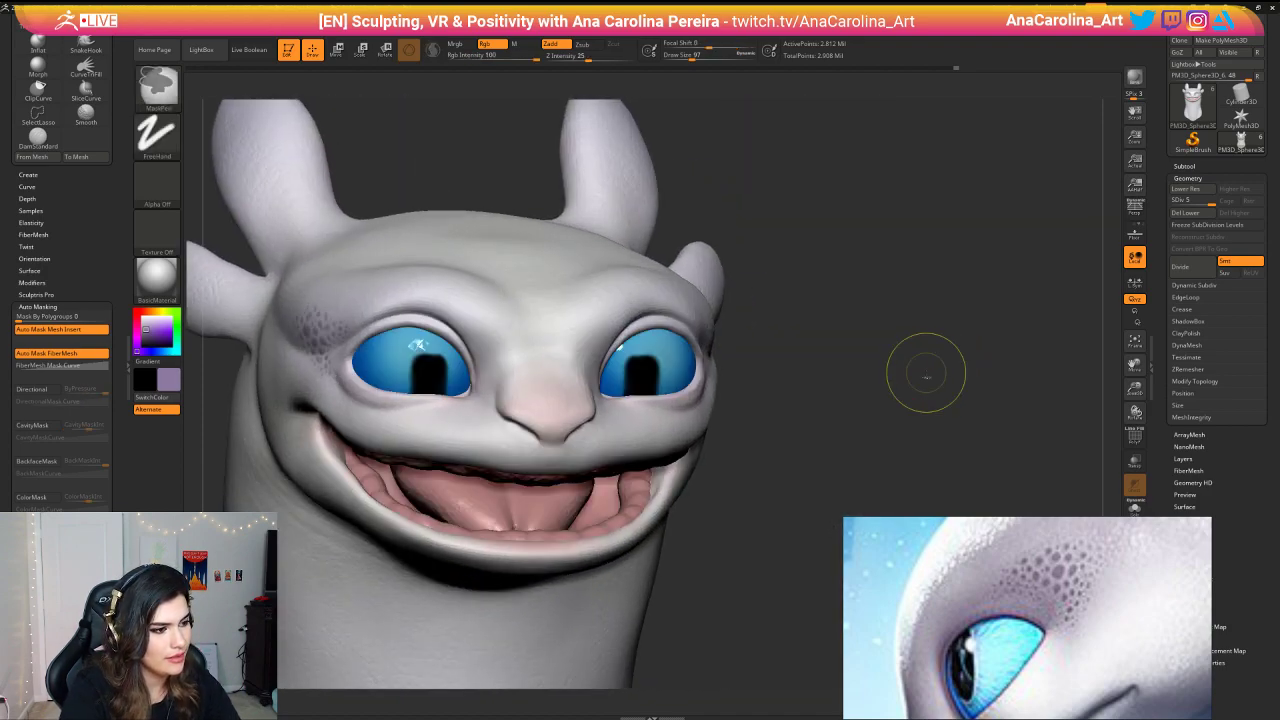
pyautogui.press('space')
pyautogui.moveTo(749, 456); pyautogui.dragTo(676, 397)
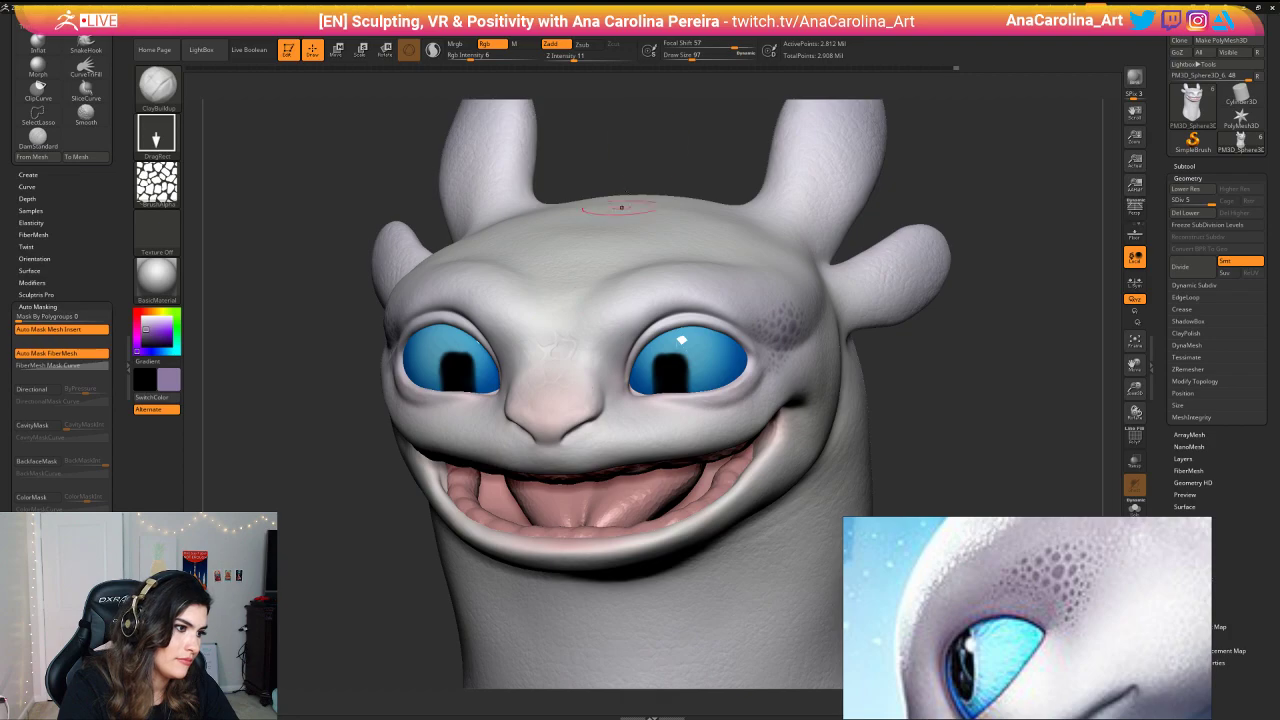
# Step: Reduce the Z intensity to 6 and check the coloured scale stamp on the nose against the whole head
pyautogui.moveTo(624, 180); pyautogui.dragTo(814, 200)
pyautogui.press('space')
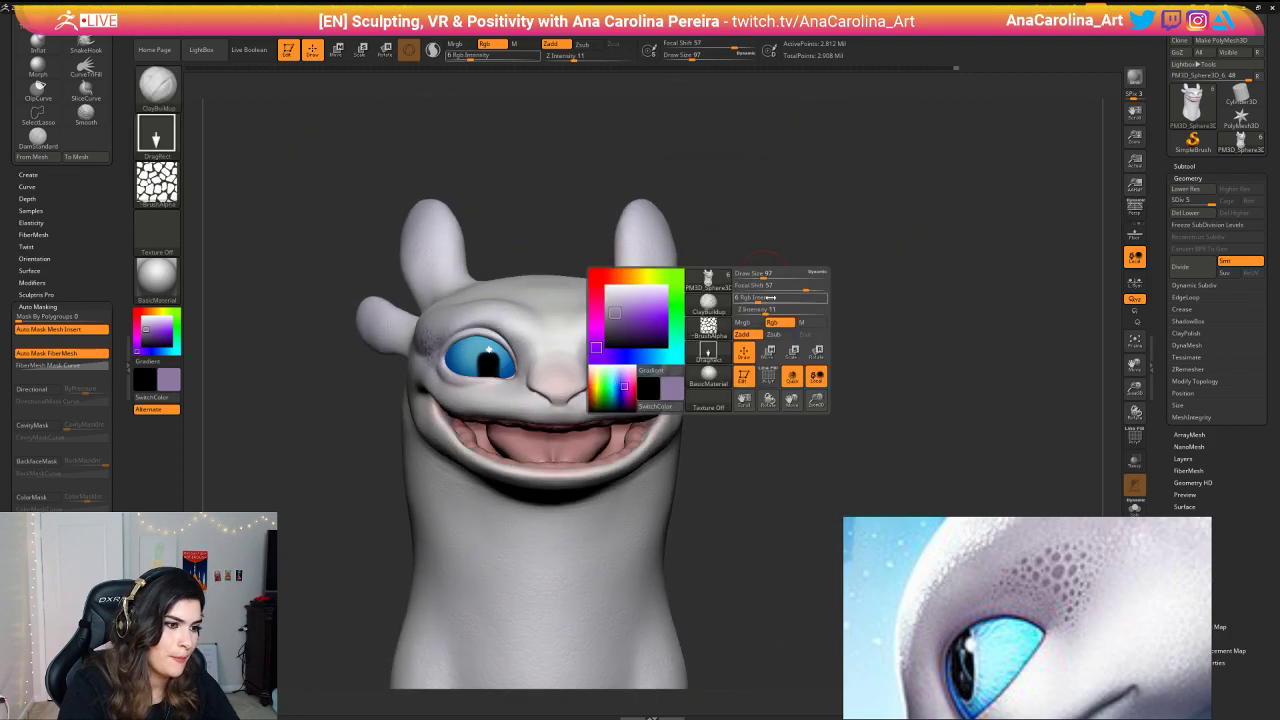
pyautogui.moveTo(766, 310); pyautogui.dragTo(759, 310)
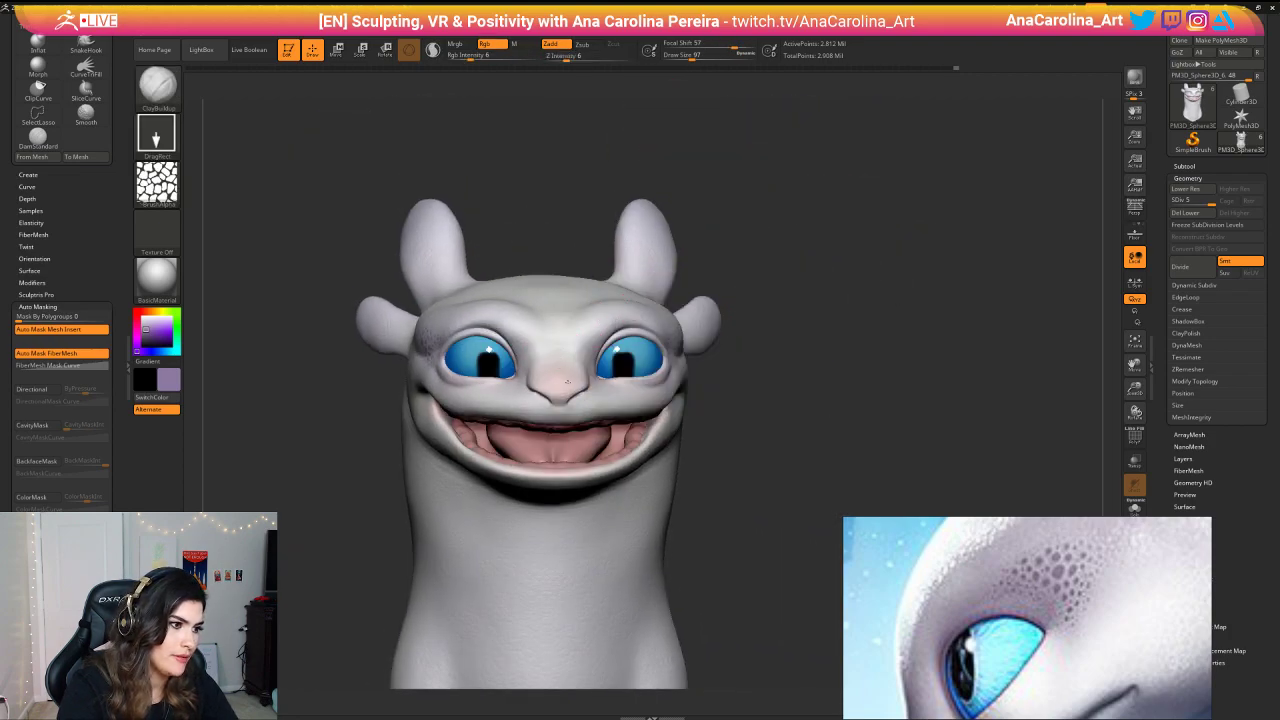
pyautogui.moveTo(705, 440)
pyautogui.mouseDown()
pyautogui.moveTo(717, 429)
pyautogui.moveTo(766, 514)
pyautogui.moveTo(914, 351)
pyautogui.mouseUp()
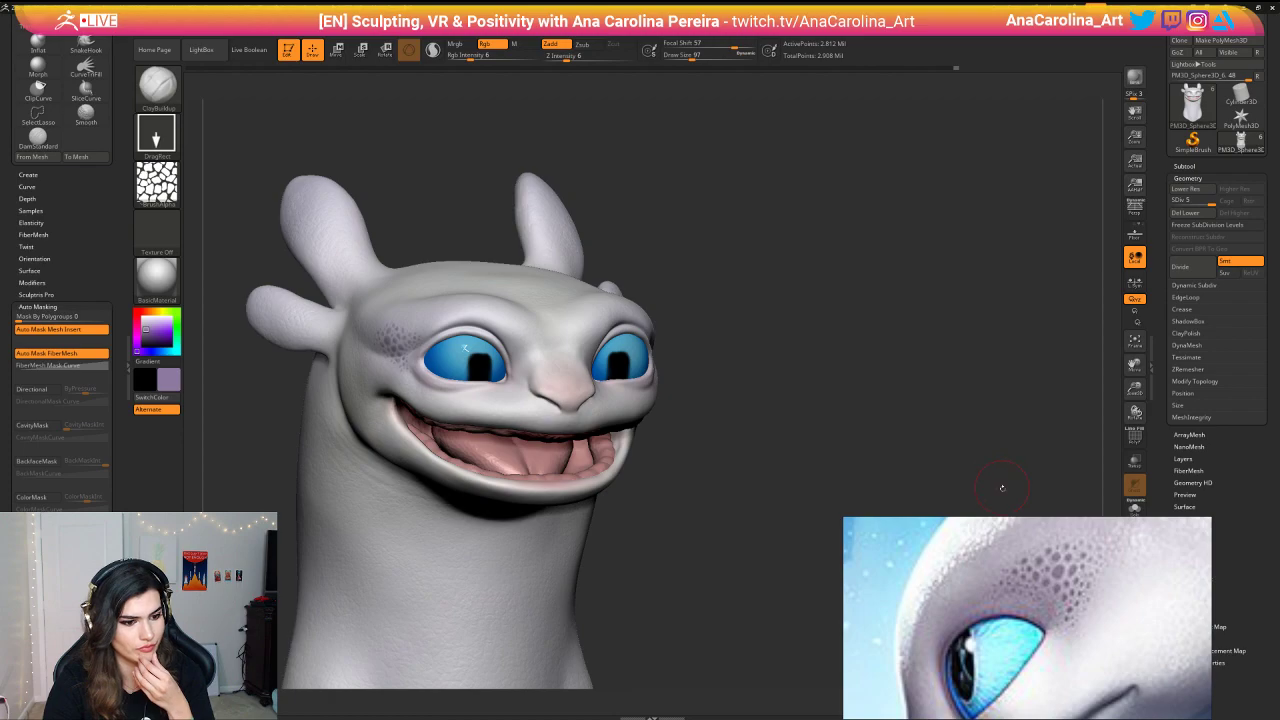
# Step: Compare the face with the side reference and set the scale stamp brush's Z intensity to 9
pyautogui.moveTo(1042, 566); pyautogui.dragTo(1081, 683)
pyautogui.scroll(2, 1060, 680)
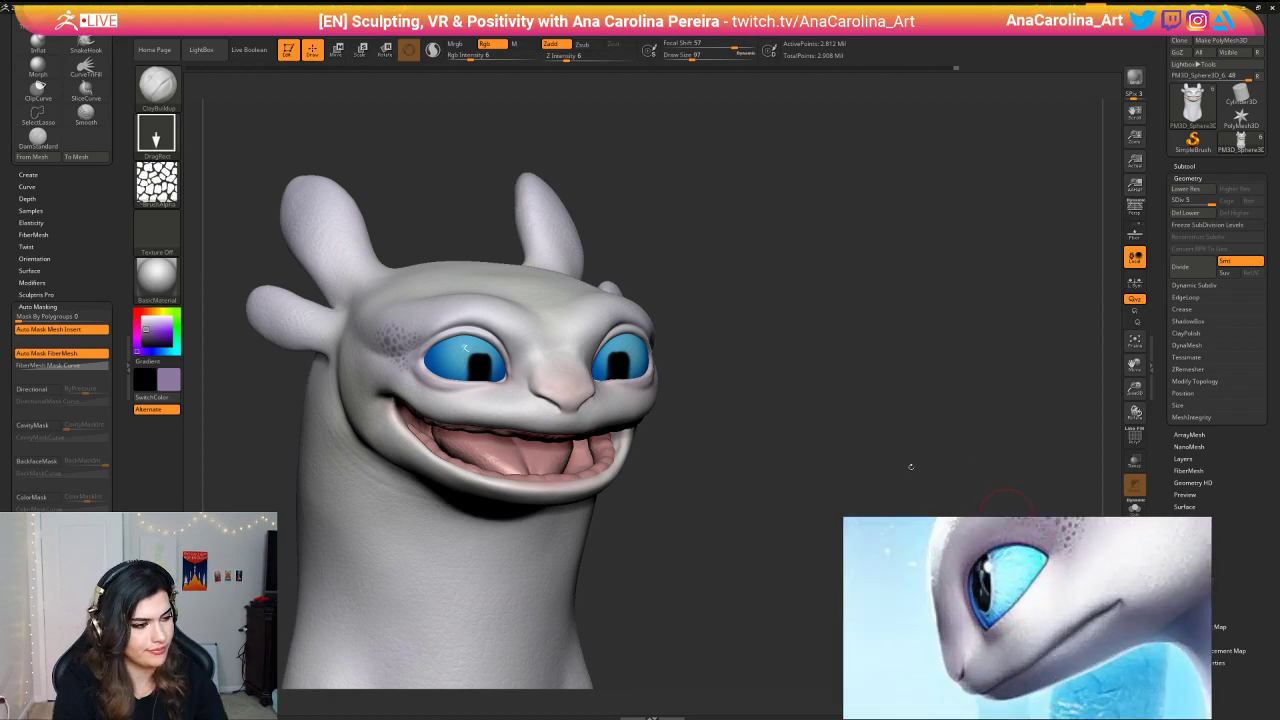
pyautogui.moveTo(911, 467); pyautogui.dragTo(872, 510)
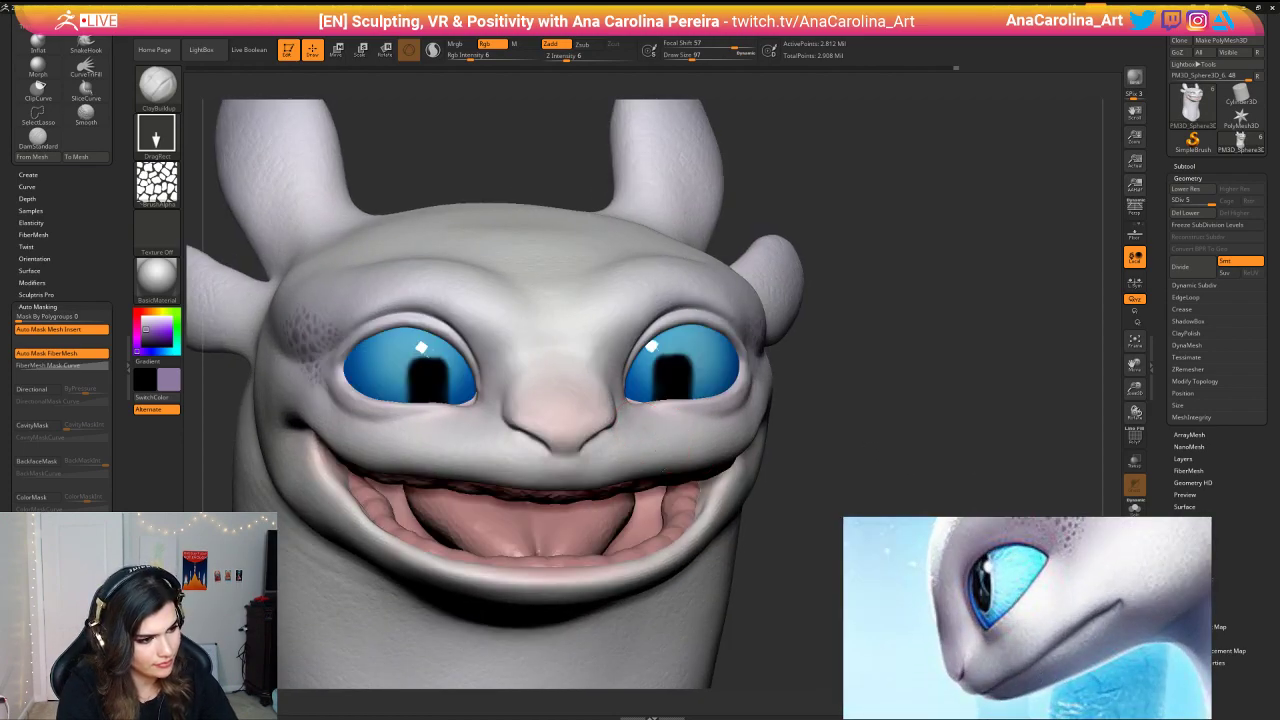
pyautogui.press('space')
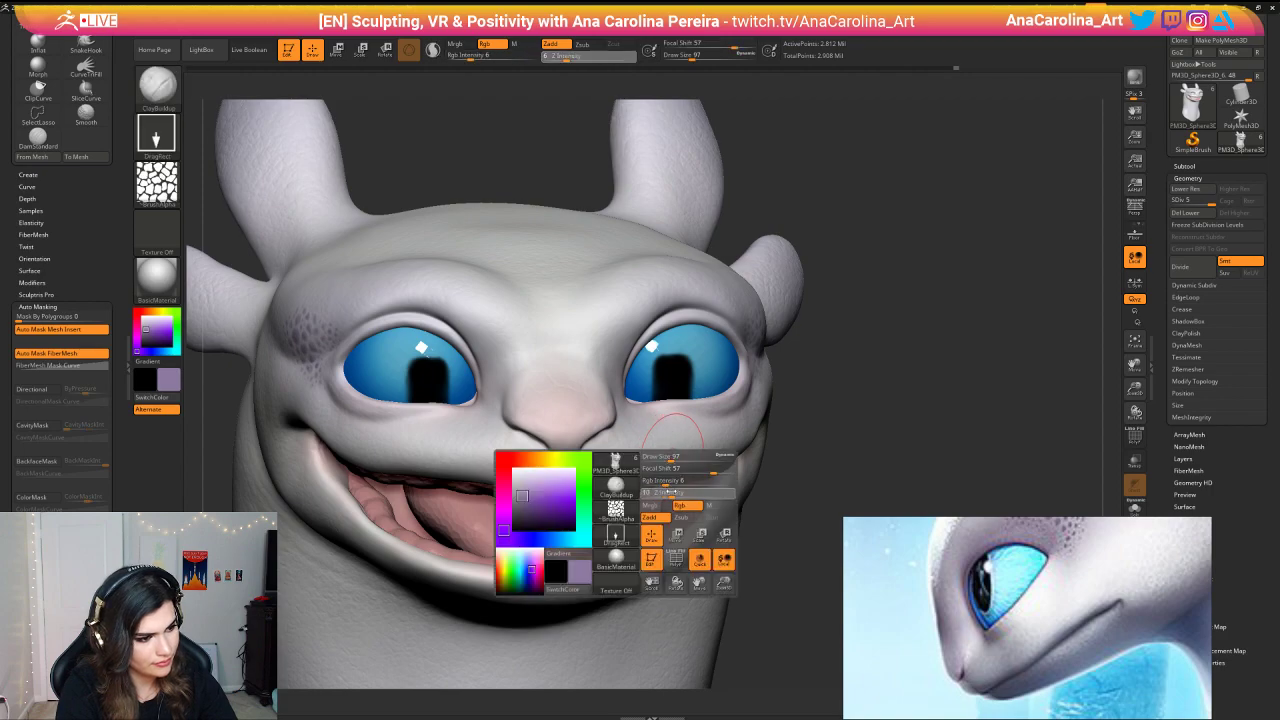
pyautogui.click(682, 491)
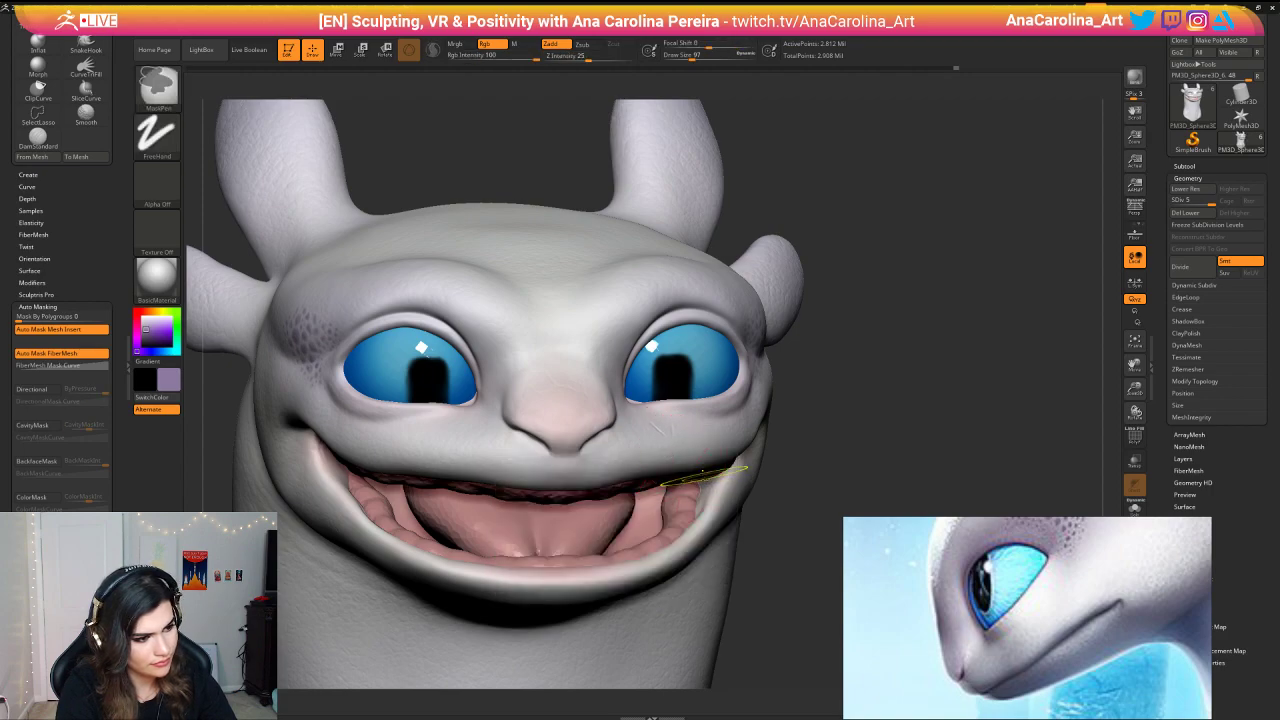
pyautogui.press('space')
pyautogui.moveTo(688, 500); pyautogui.dragTo(697, 500)
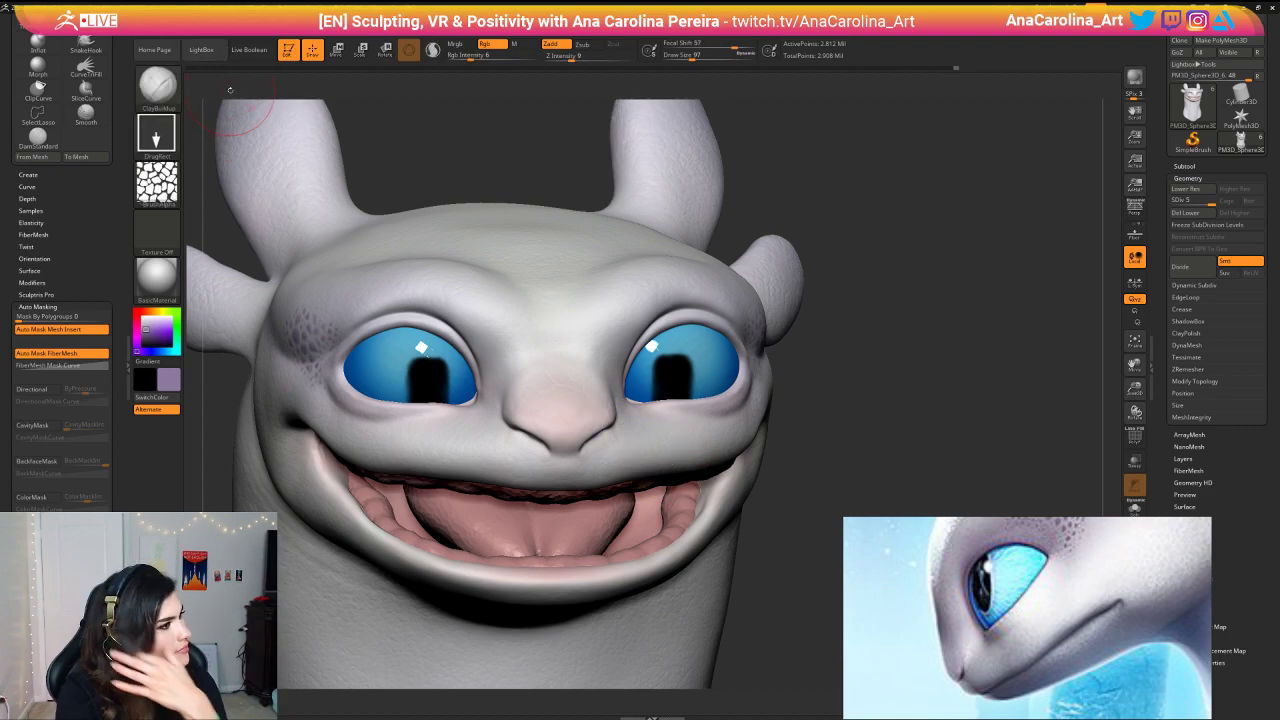
# Step: Try cavity masking with scale stamps around the eye and lower jaw, then undo the marks and turn the masking off
pyautogui.moveTo(229, 22)
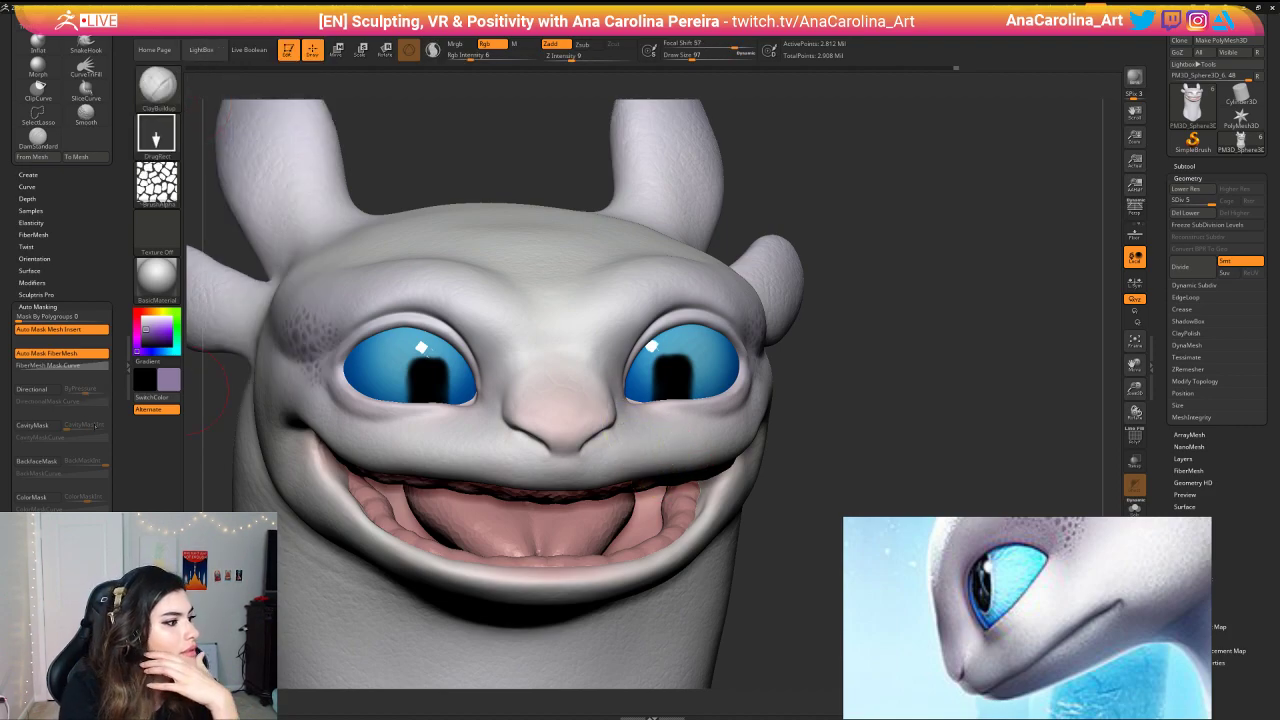
pyautogui.click(36, 461)
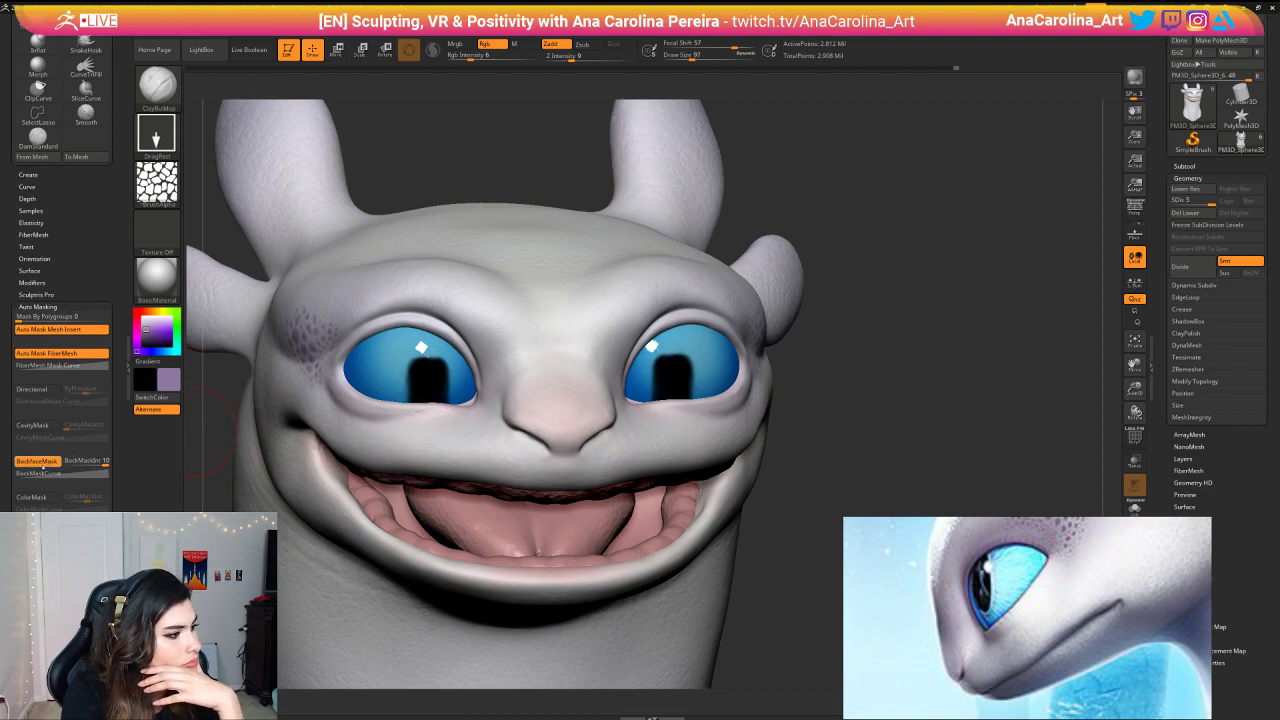
pyautogui.click(36, 461)
pyautogui.click(32, 425)
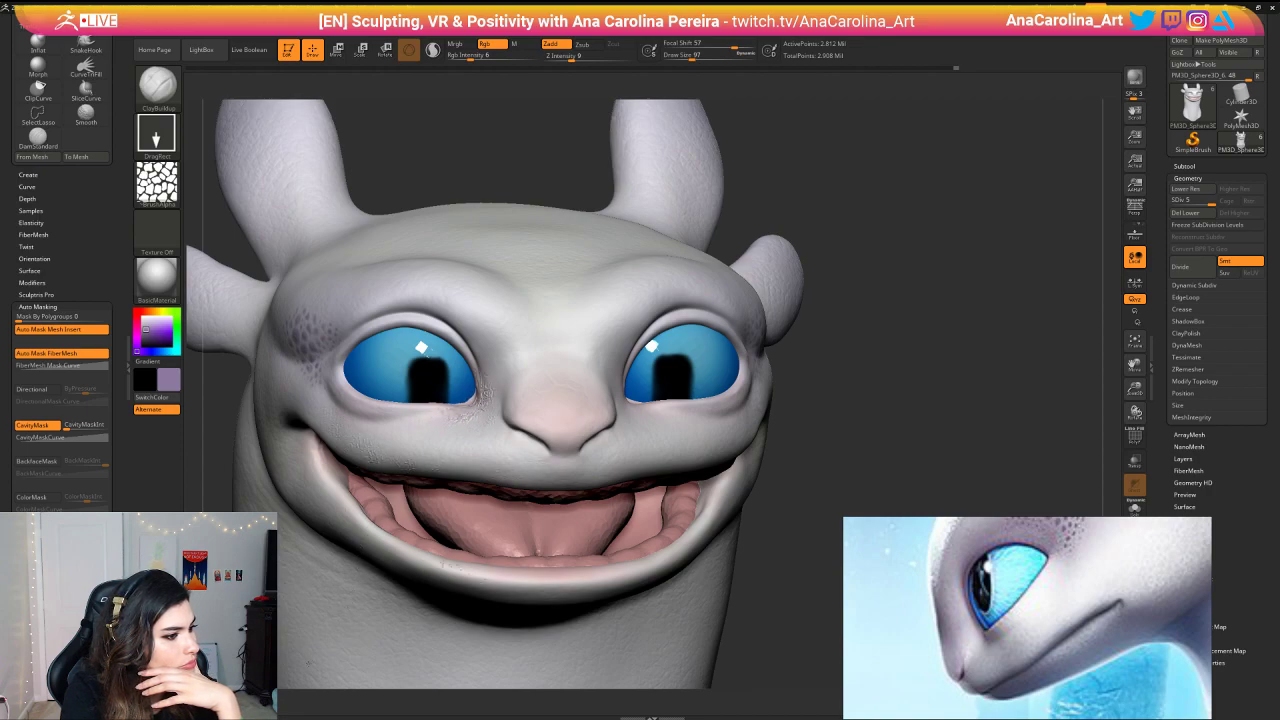
pyautogui.moveTo(308, 663); pyautogui.dragTo(291, 694)
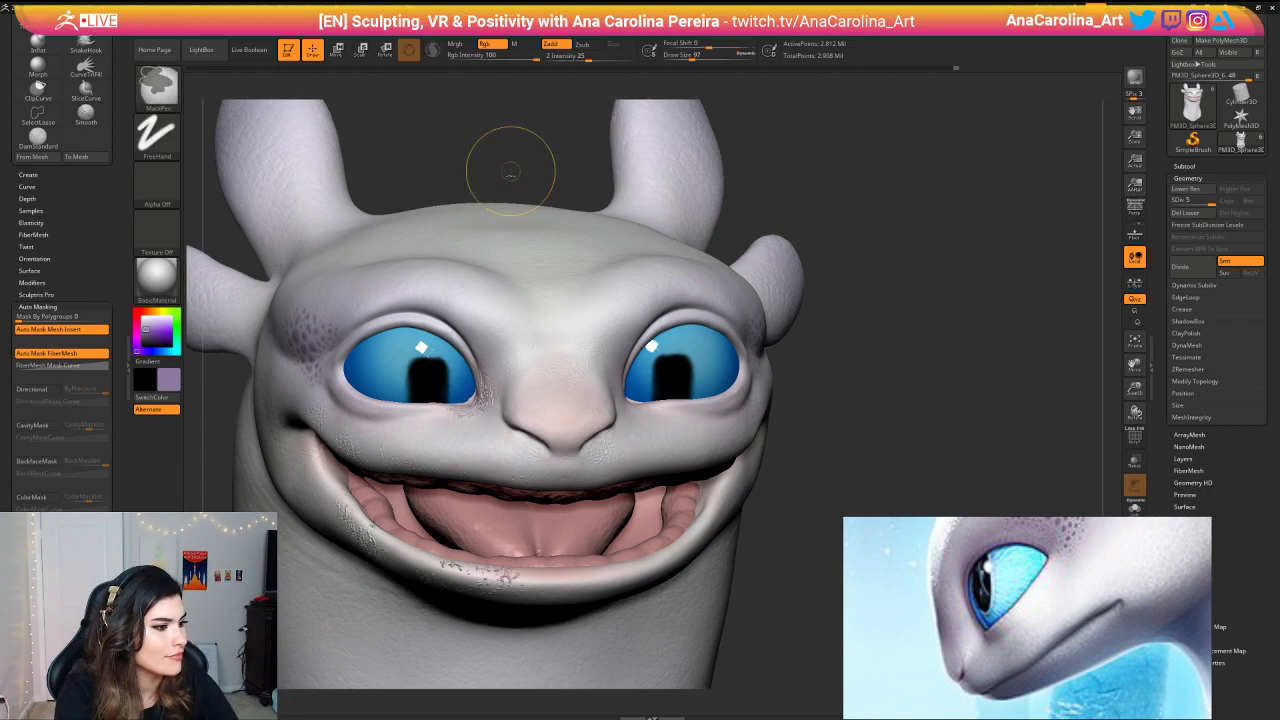
pyautogui.hotkey('ctrl', 'z')
pyautogui.click(53, 429)
# Step: Make the eyes the active subtool and reduce the draw size to 37
pyautogui.moveTo(400, 180); pyautogui.dragTo(500, 184)
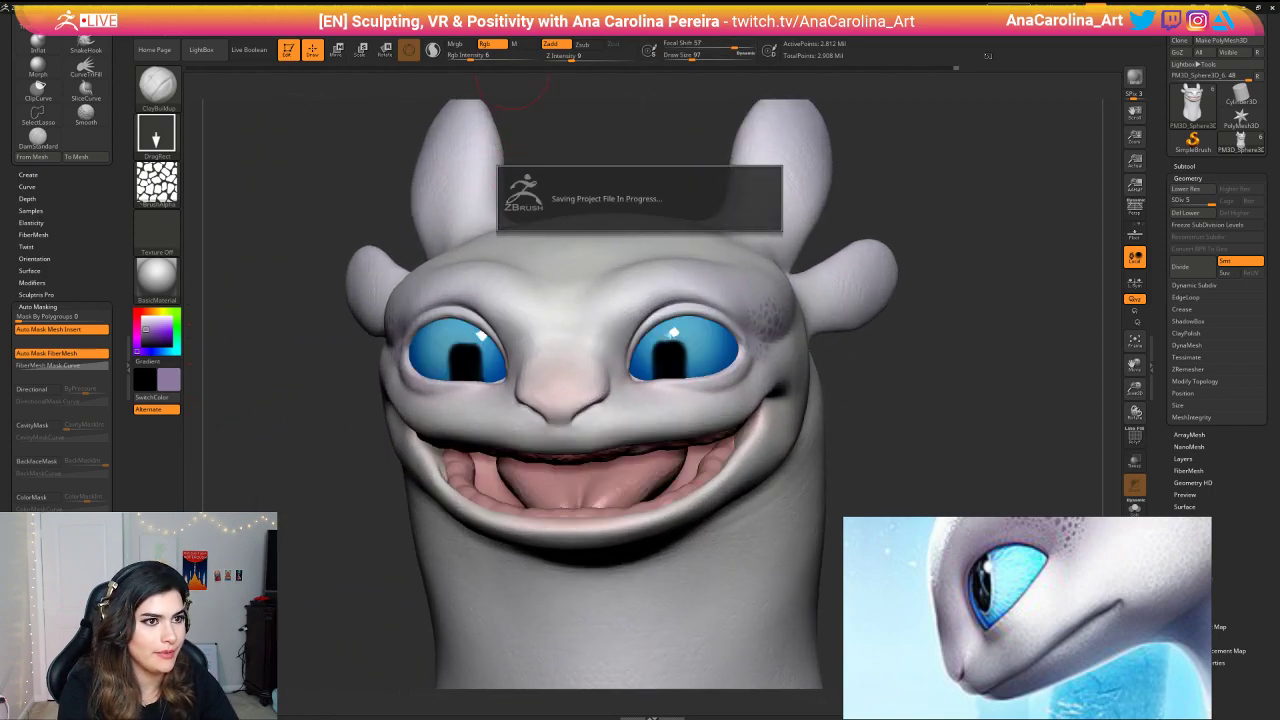
pyautogui.moveTo(975, 434)
pyautogui.mouseDown()
pyautogui.moveTo(1025, 410)
pyautogui.moveTo(920, 354)
pyautogui.moveTo(957, 380)
pyautogui.moveTo(990, 377)
pyautogui.moveTo(952, 414)
pyautogui.mouseUp()
pyautogui.keyDown('alt'); pyautogui.click(622, 360); pyautogui.keyUp('alt')
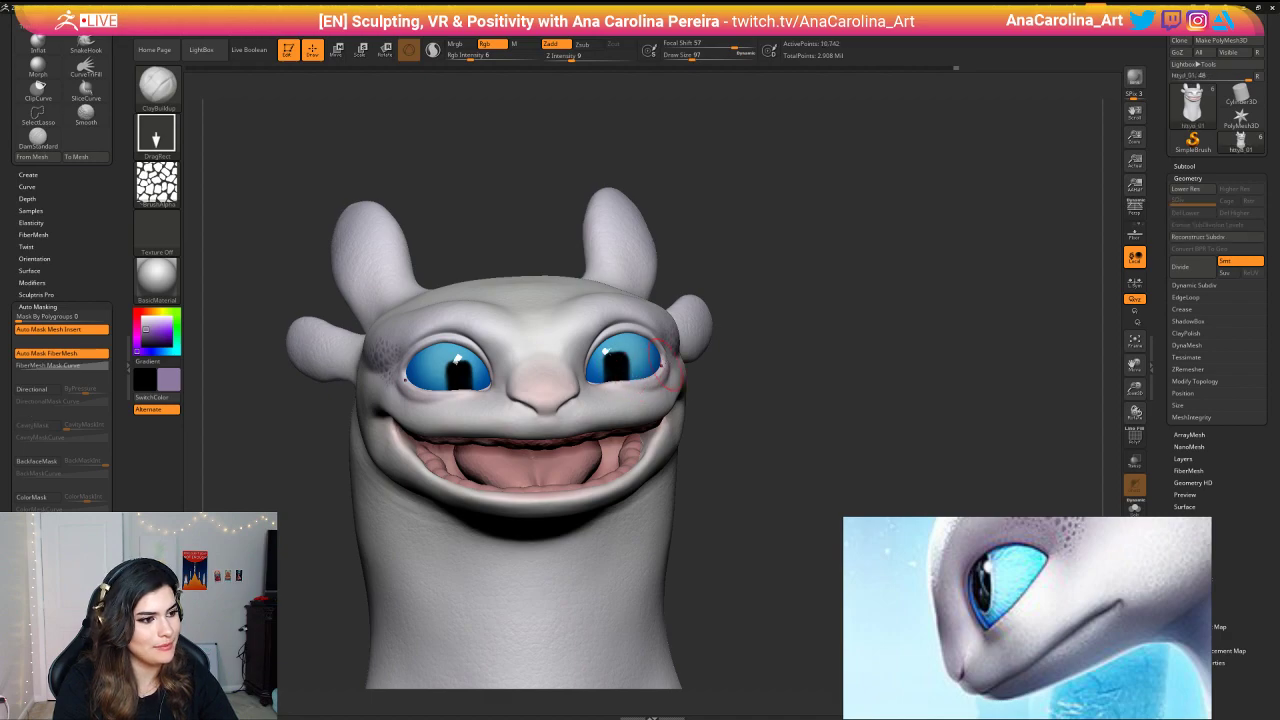
pyautogui.keyDown('alt'); pyautogui.moveTo(752, 440); pyautogui.dragTo(766, 550); pyautogui.keyUp('alt')
pyautogui.press('space')
pyautogui.moveTo(790, 490); pyautogui.dragTo(778, 490)
pyautogui.keyDown('alt'); pyautogui.moveTo(795, 436); pyautogui.dragTo(887, 446); pyautogui.keyUp('alt')
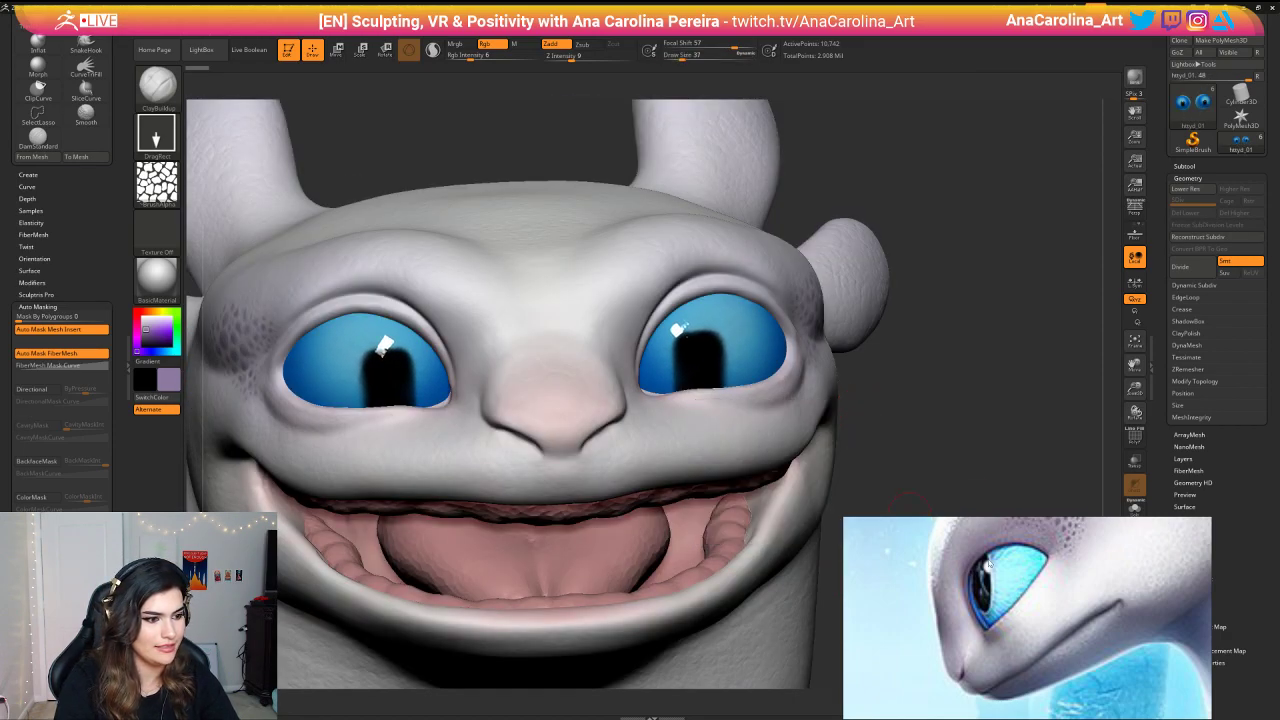
pyautogui.moveTo(909, 513)
pyautogui.mouseDown()
pyautogui.moveTo(943, 357)
pyautogui.moveTo(957, 400)
pyautogui.moveTo(935, 376)
pyautogui.mouseUp()
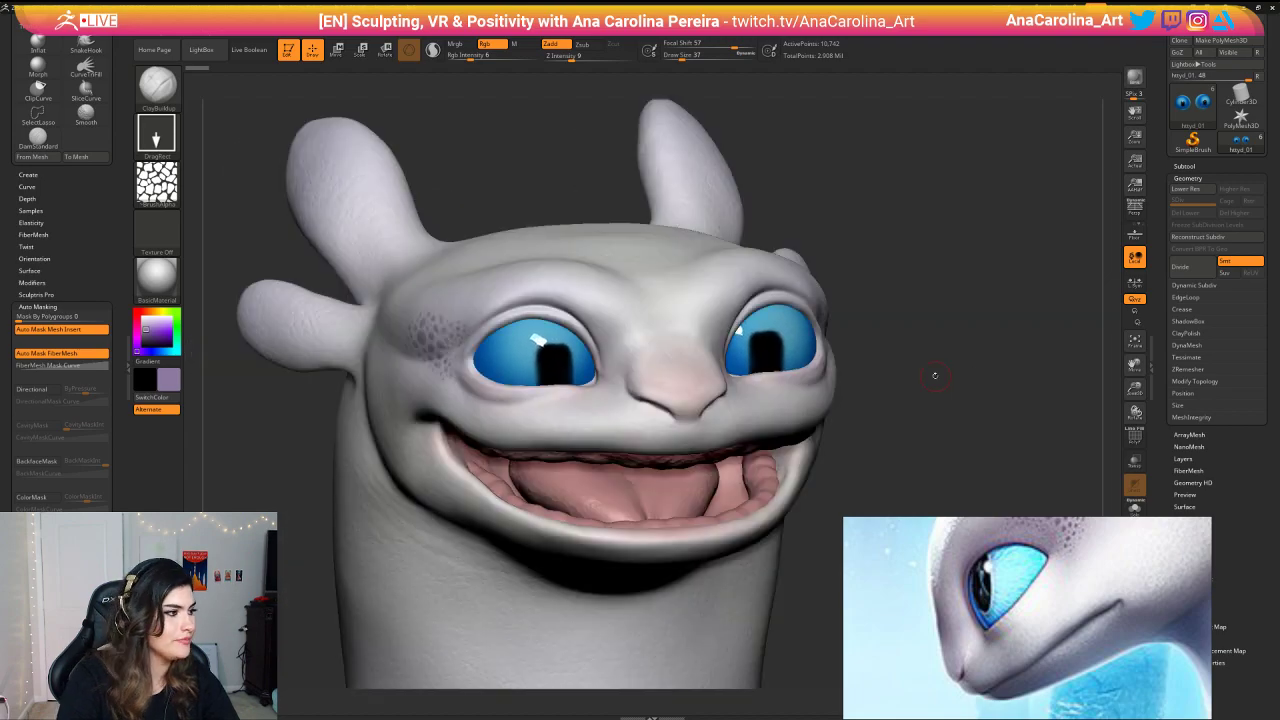
# Step: Try Alpha 58 with a FreeHand stroke on the ClayBuildup brush
pyautogui.click(157, 182)
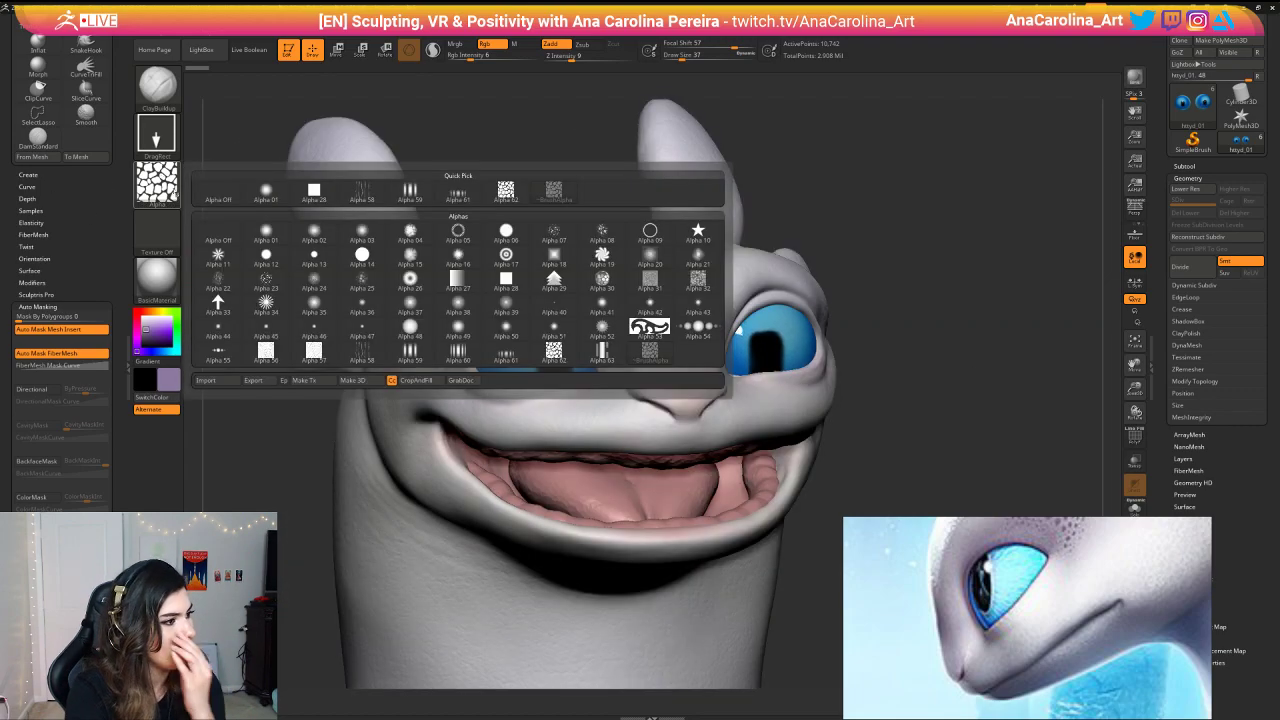
pyautogui.click(395, 191)
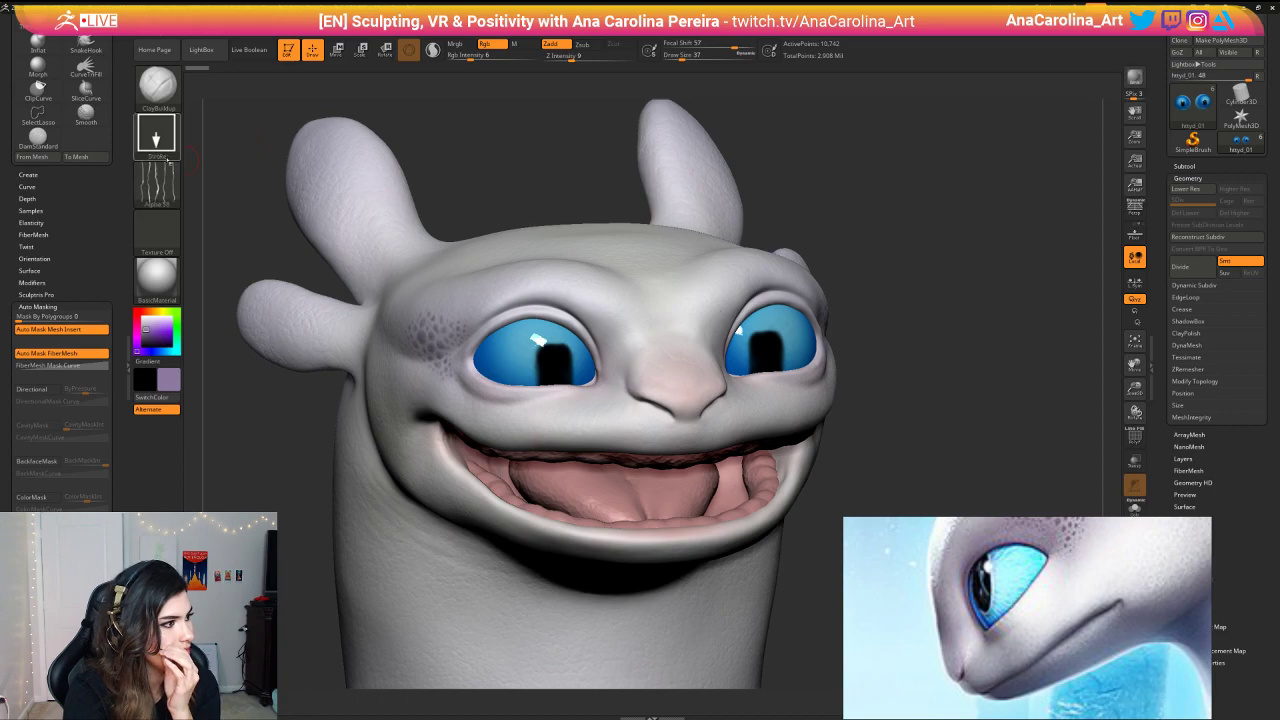
pyautogui.click(170, 150)
pyautogui.click(313, 143)
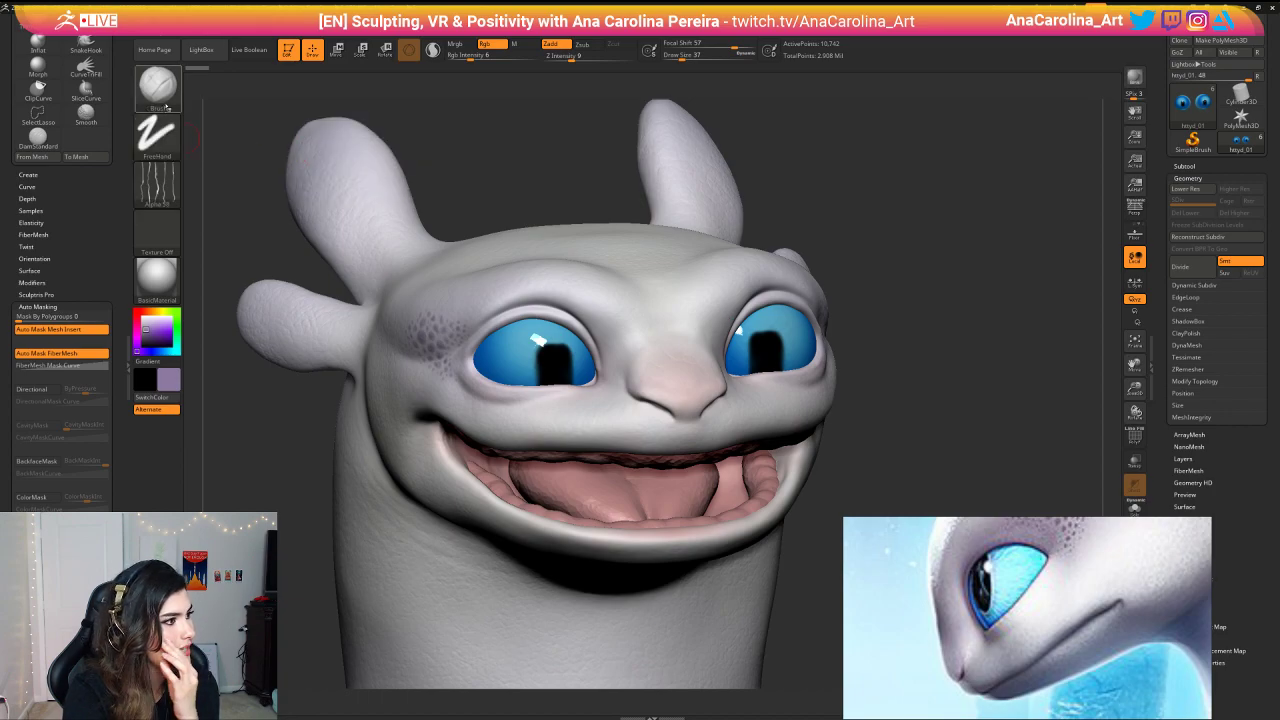
# Step: Switch to the Standard brush, turn Zadd off and enable Rgb painting for colouring the eyes
pyautogui.click(168, 90)
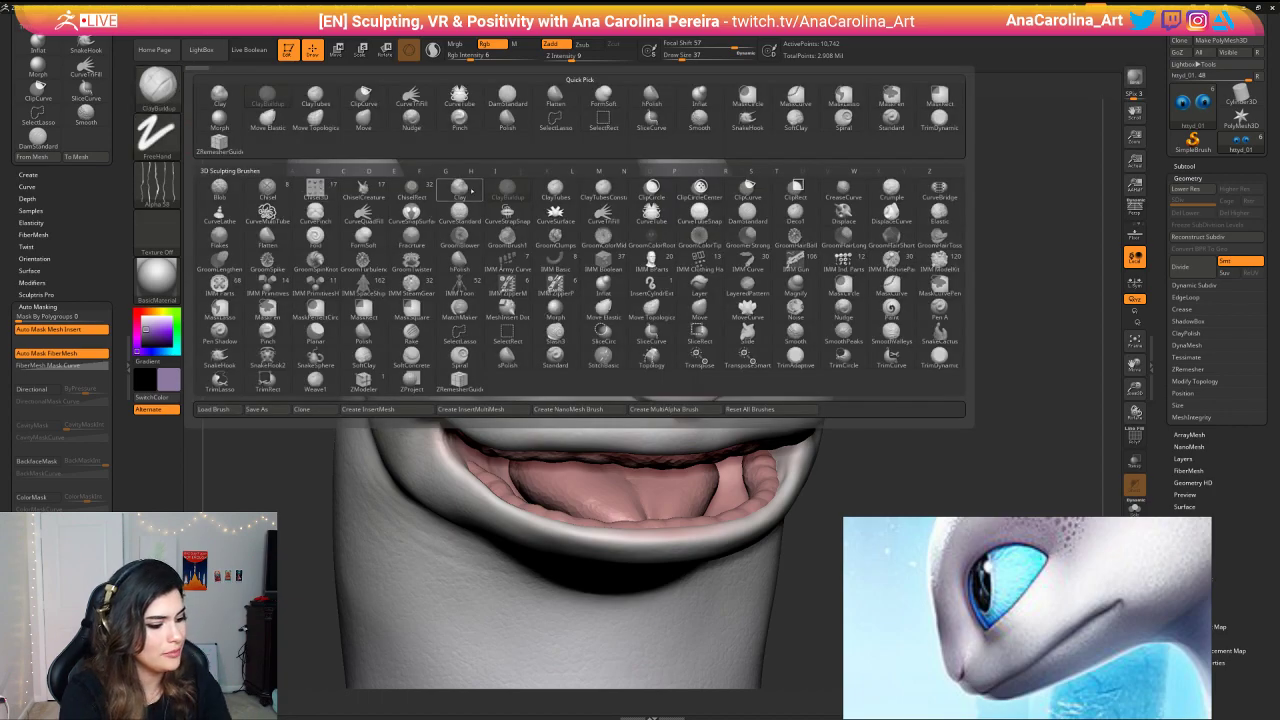
pyautogui.press('s')
pyautogui.press('t')
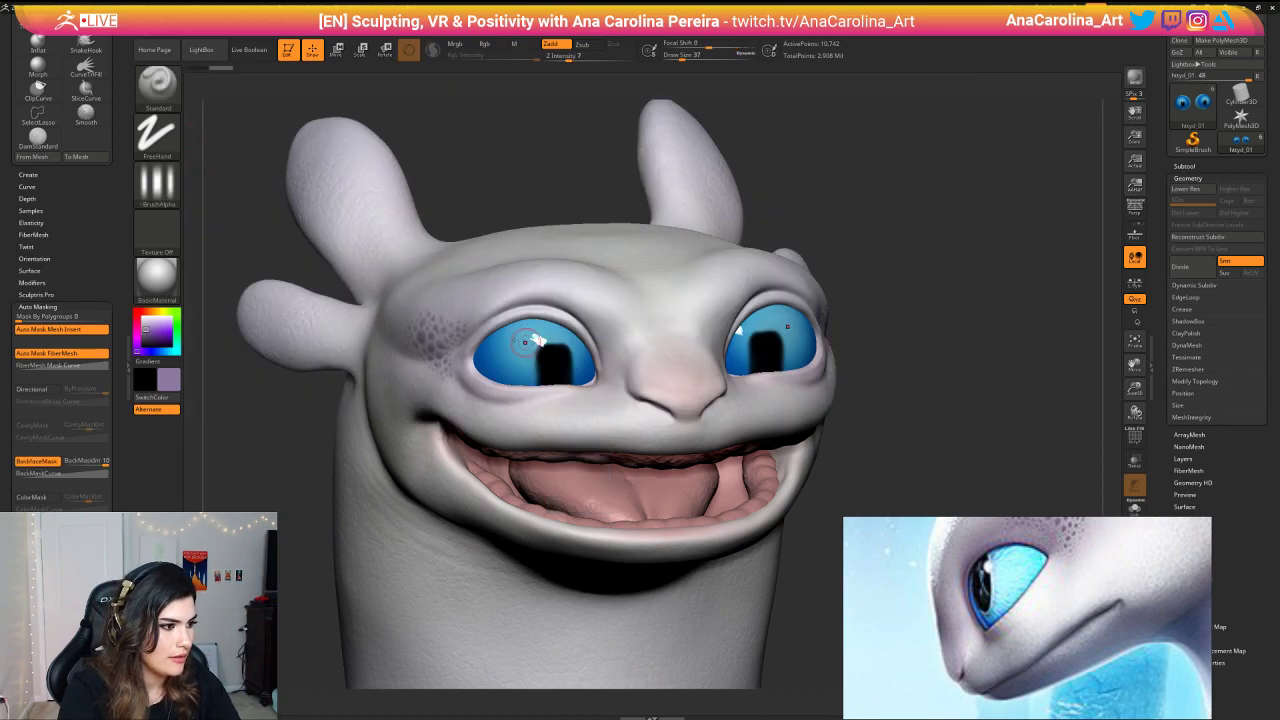
pyautogui.press('space')
pyautogui.click(526, 400)
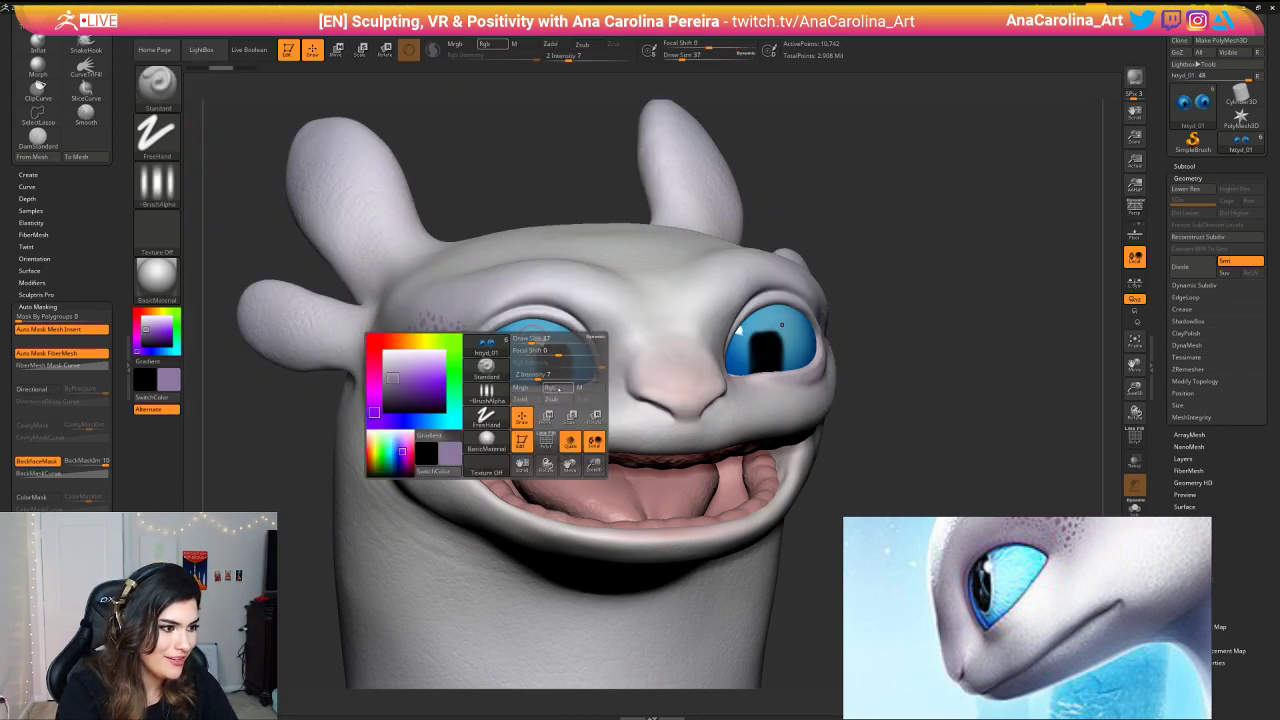
pyautogui.click(558, 389)
# Step: Test a paint stroke on the iris, then sample the eye's blue and lighten it to a pale blue
pyautogui.moveTo(550, 155); pyautogui.dragTo(724, 282)
pyautogui.keyDown('shift'); pyautogui.moveTo(512, 332); pyautogui.dragTo(520, 340); pyautogui.keyUp('shift')
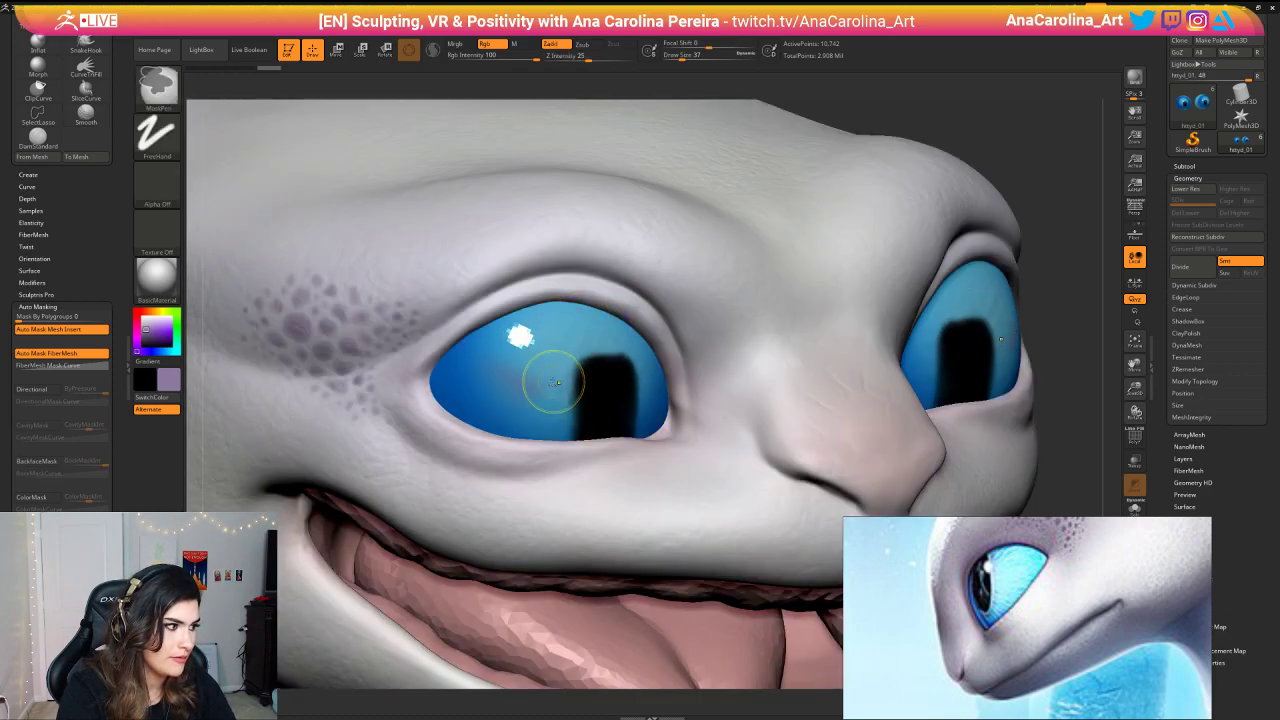
pyautogui.press('c')
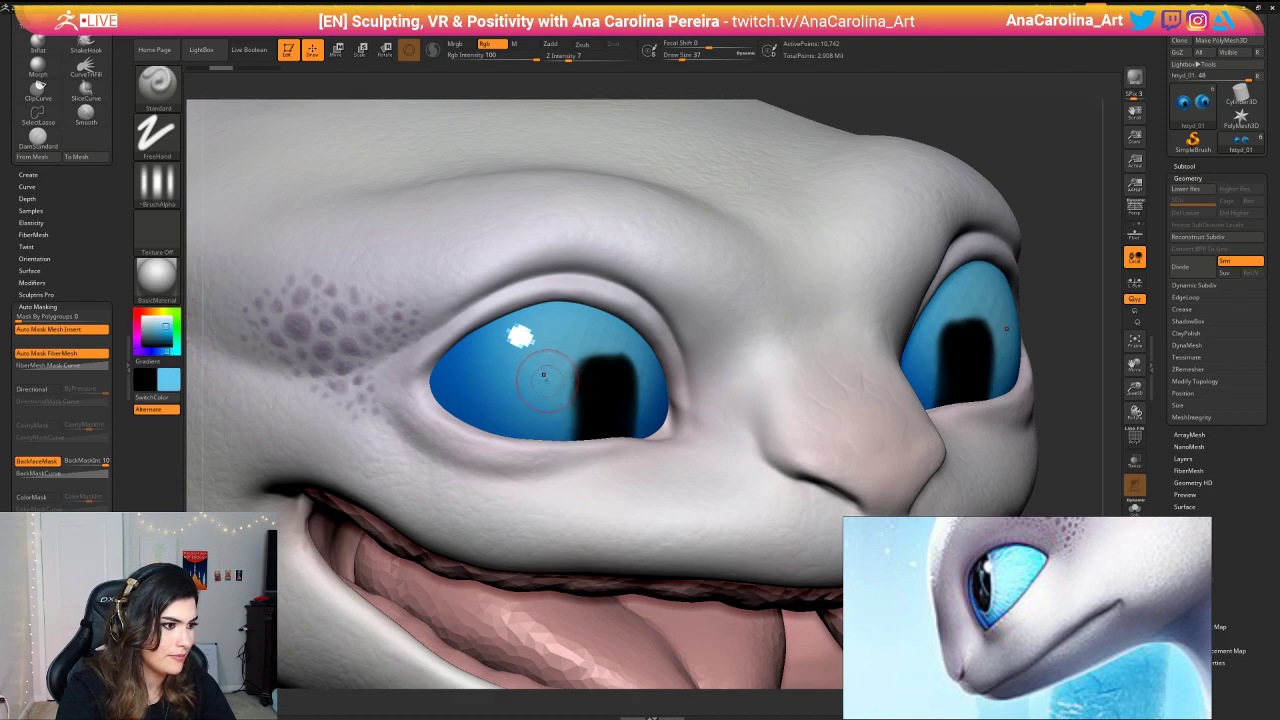
pyautogui.click(161, 321)
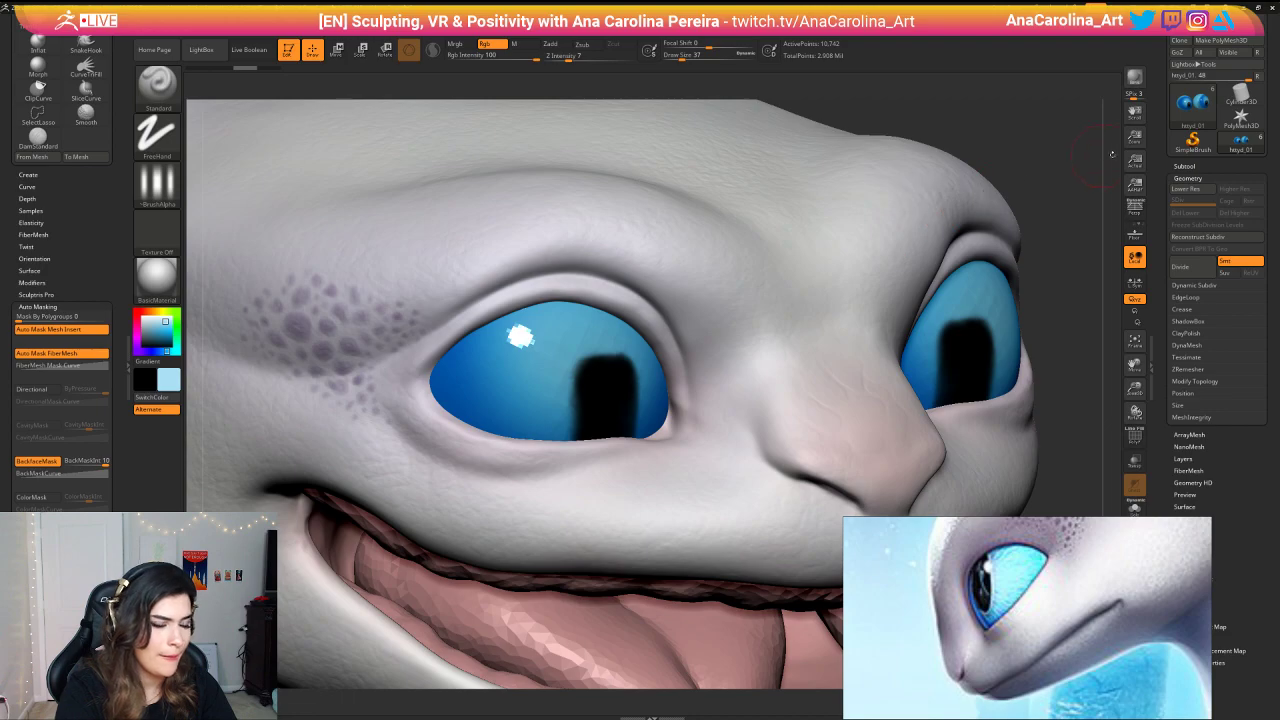
# Step: Subdivide the eyes mesh up to subdivision level 3
pyautogui.click(1192, 269)
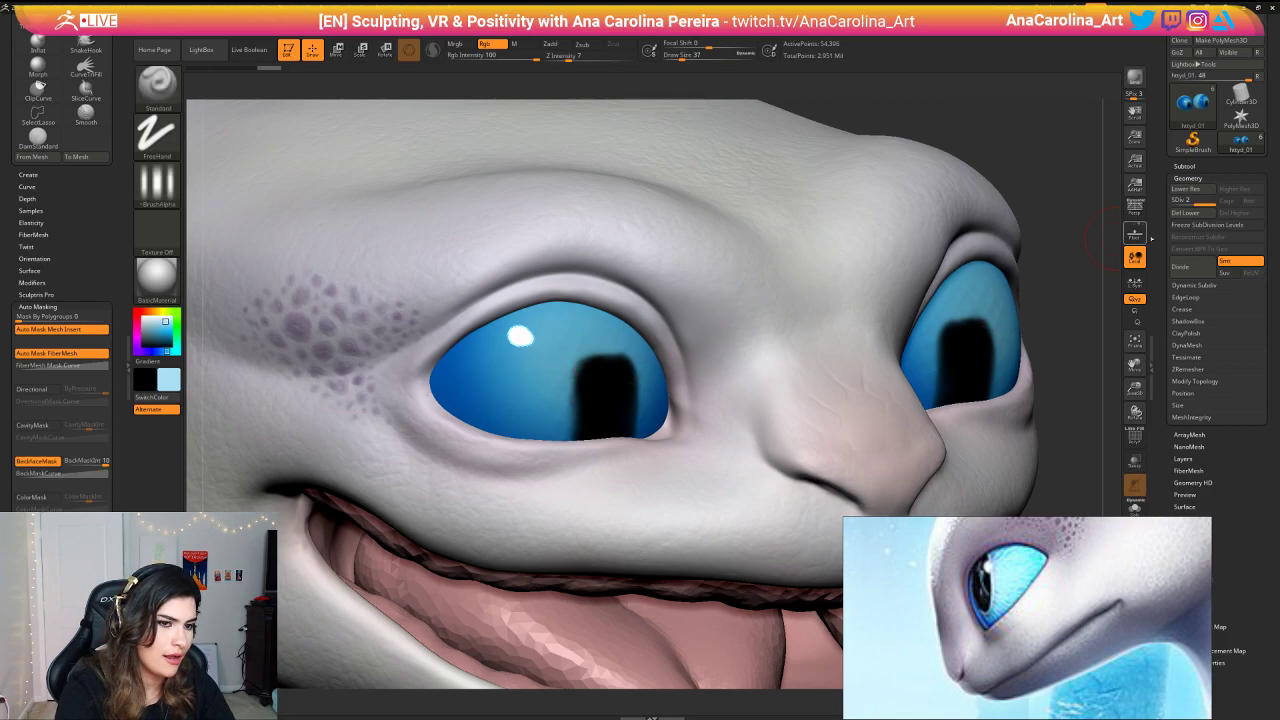
pyautogui.click(1193, 267)
pyautogui.click(1193, 267)
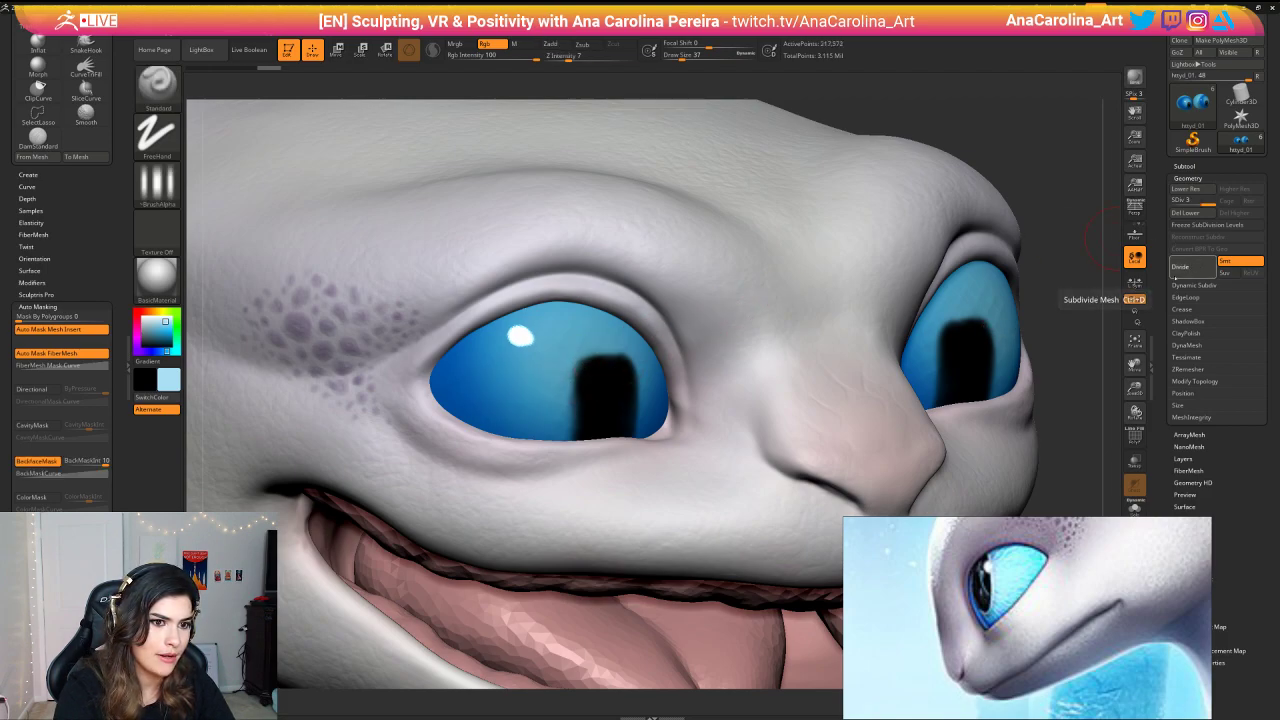
# Step: Turn off the Rgb channel for the Smooth brush so it no longer affects the eyes' painted colour
pyautogui.press('shift')
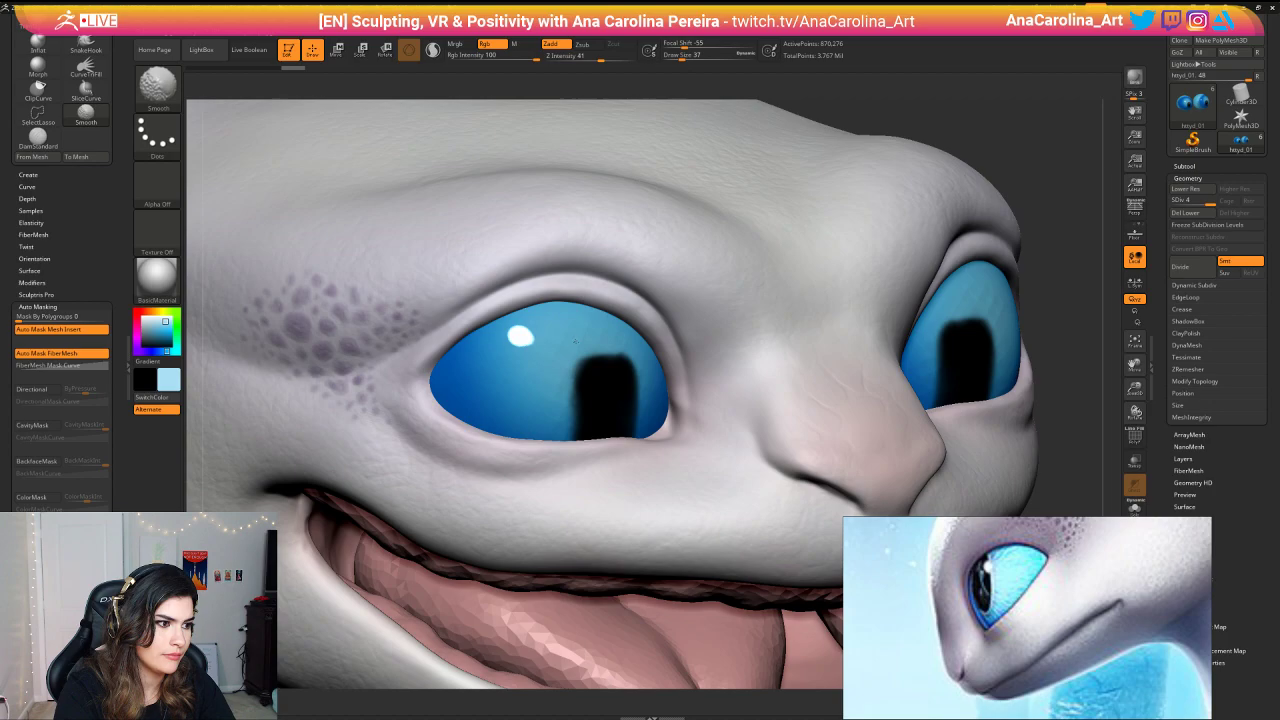
pyautogui.press('space')
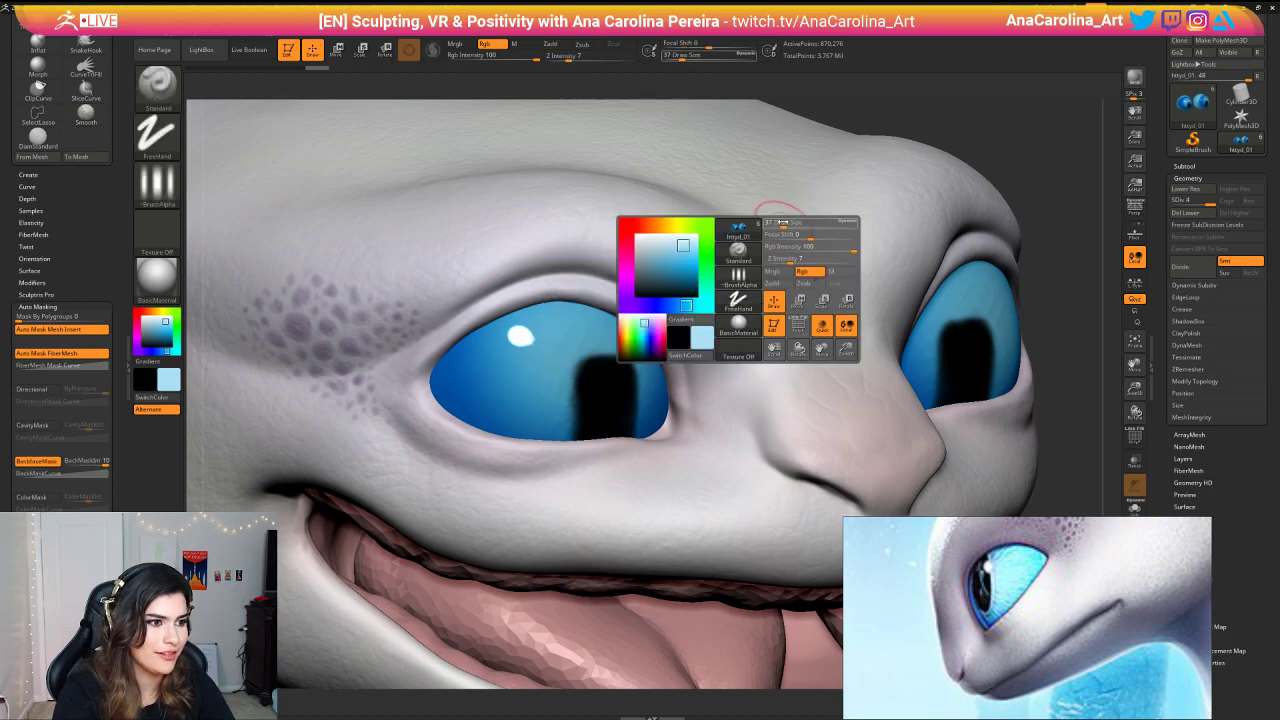
pyautogui.press('shift')
pyautogui.press('shift')
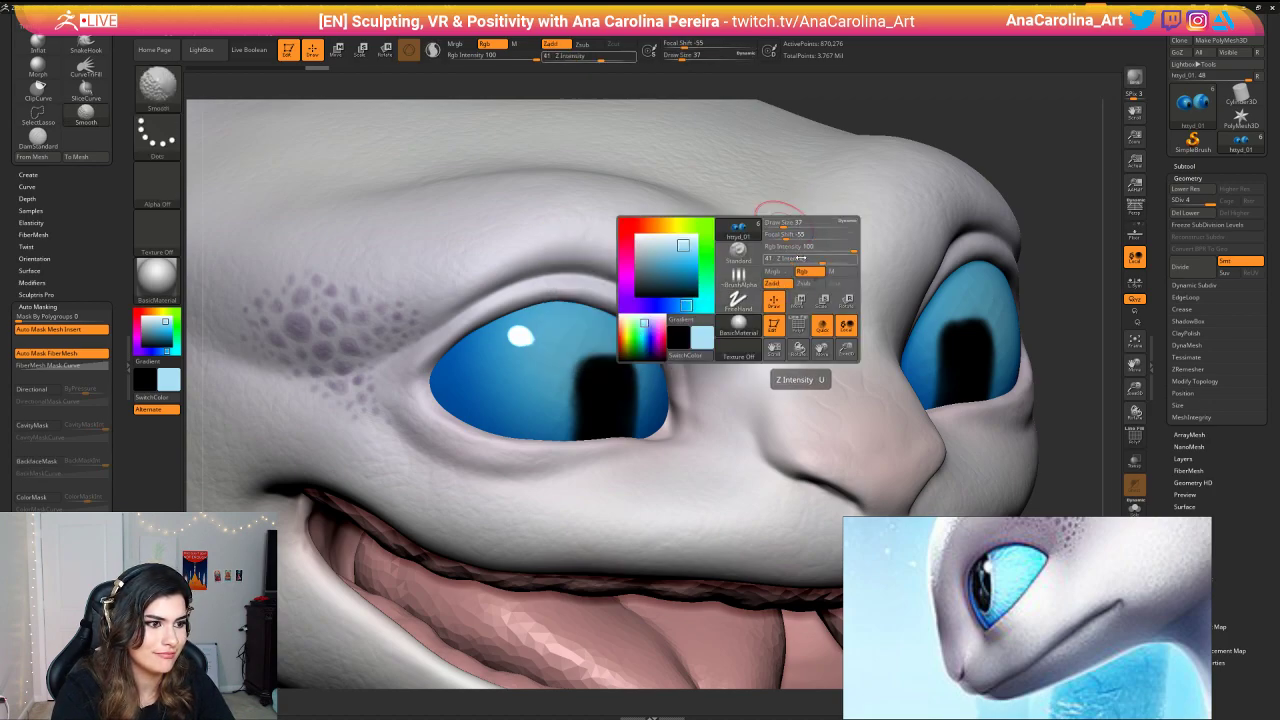
pyautogui.click(801, 271)
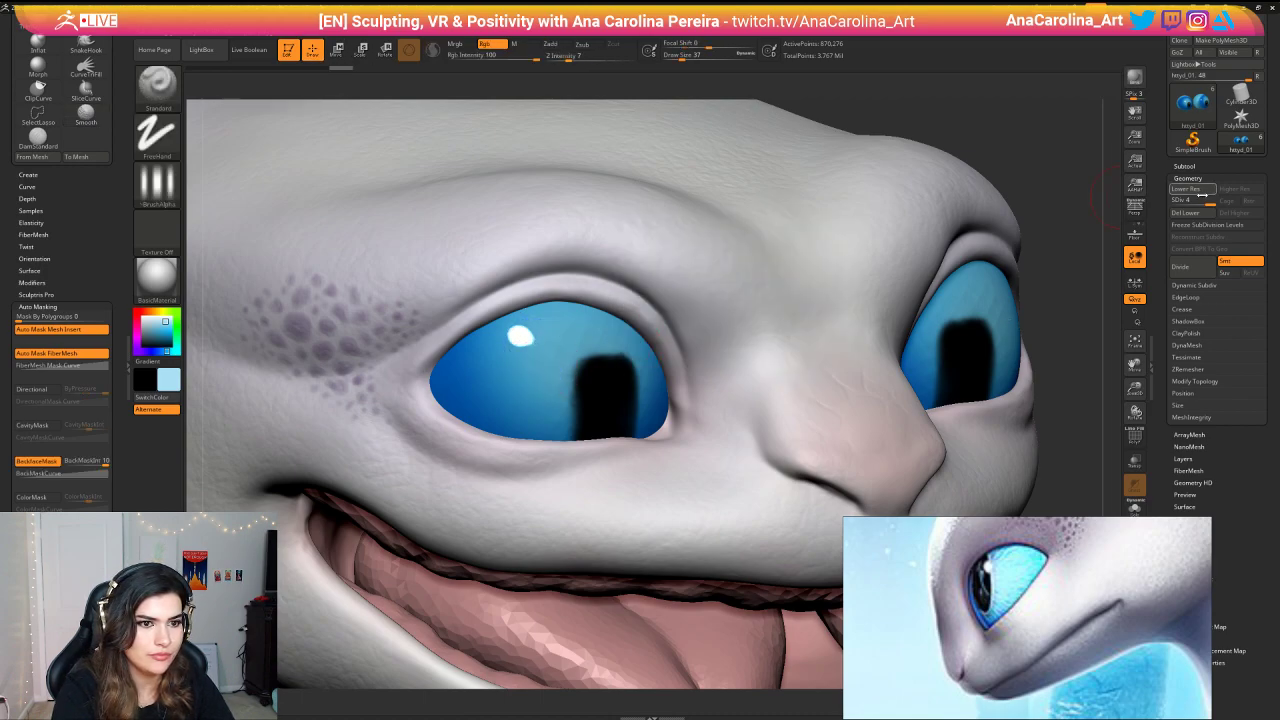
# Step: Lower the eyes to subdivision level 3, set the Smooth brush's Z Intensity to 100 and smooth the eye surface
pyautogui.click(1199, 201)
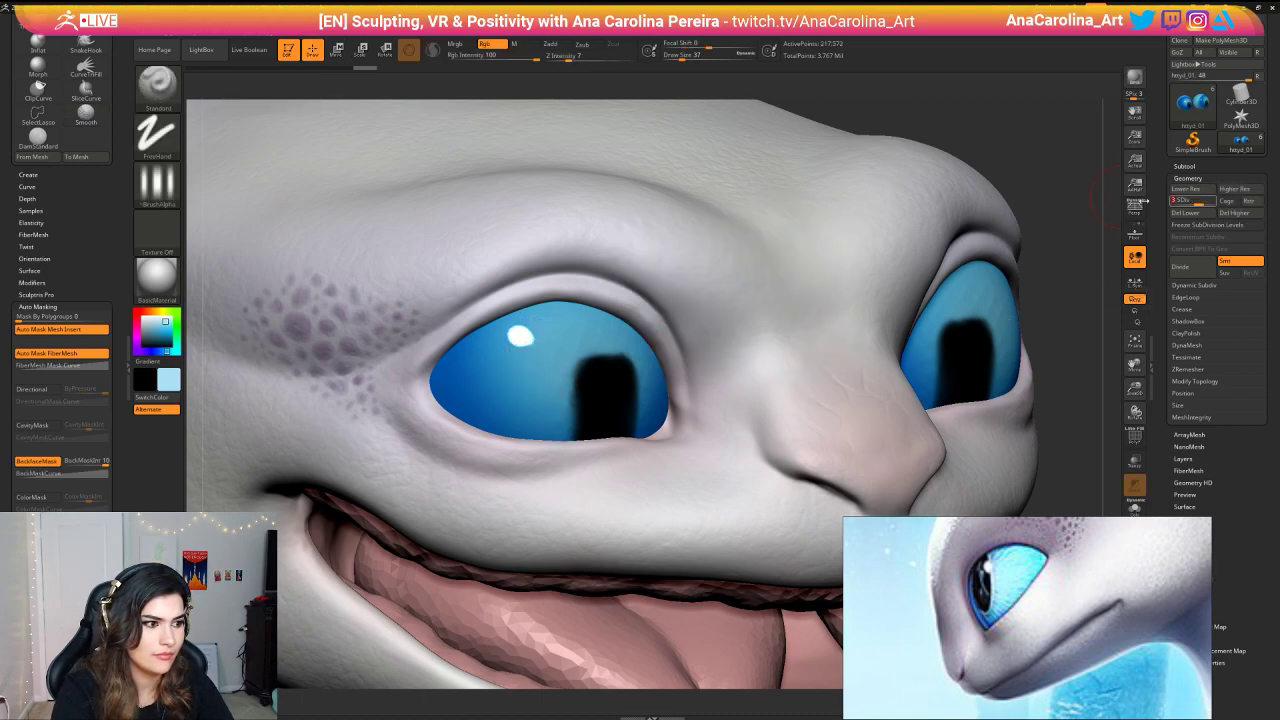
pyautogui.press('shift')
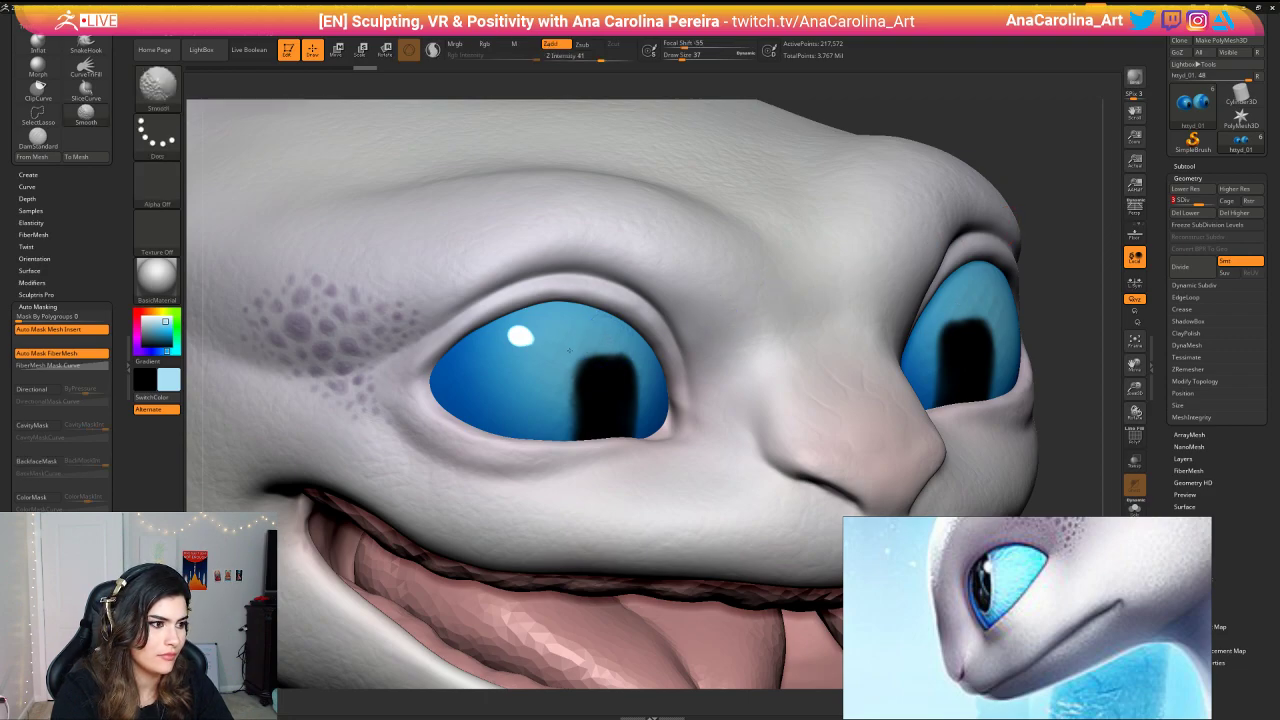
pyautogui.press('space')
pyautogui.press('shift')
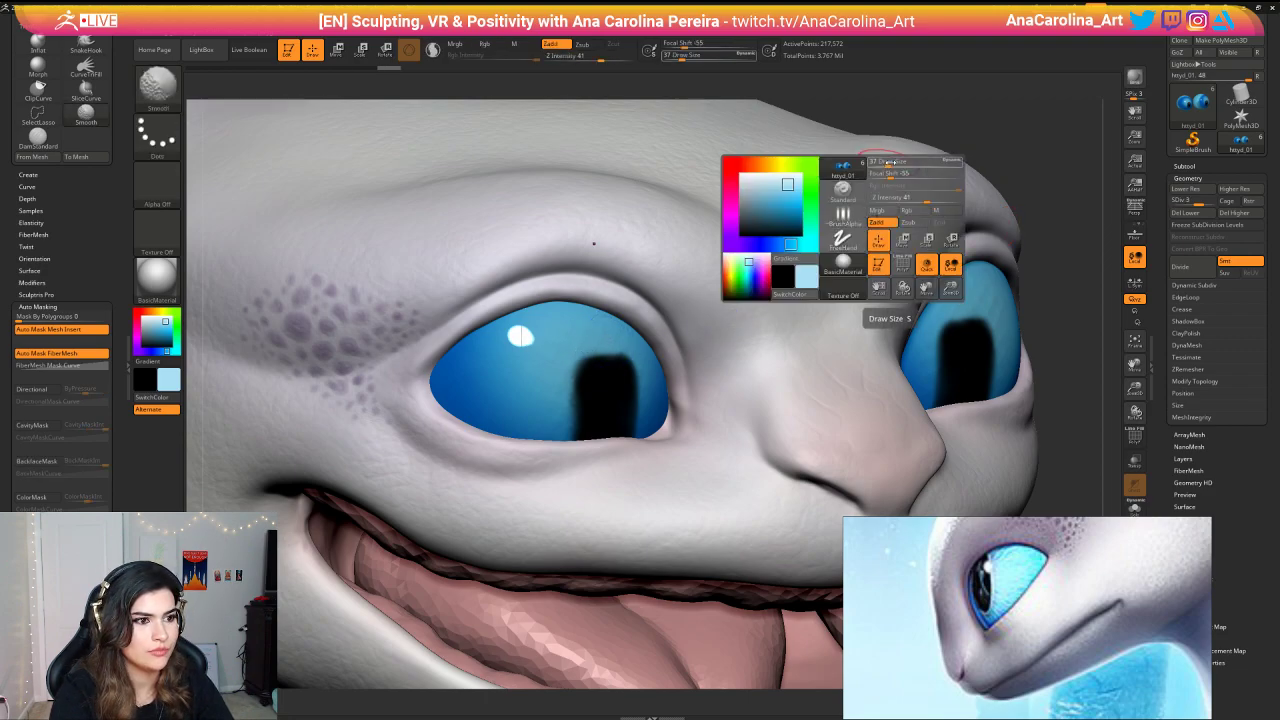
pyautogui.click(951, 200)
pyautogui.press('shift')
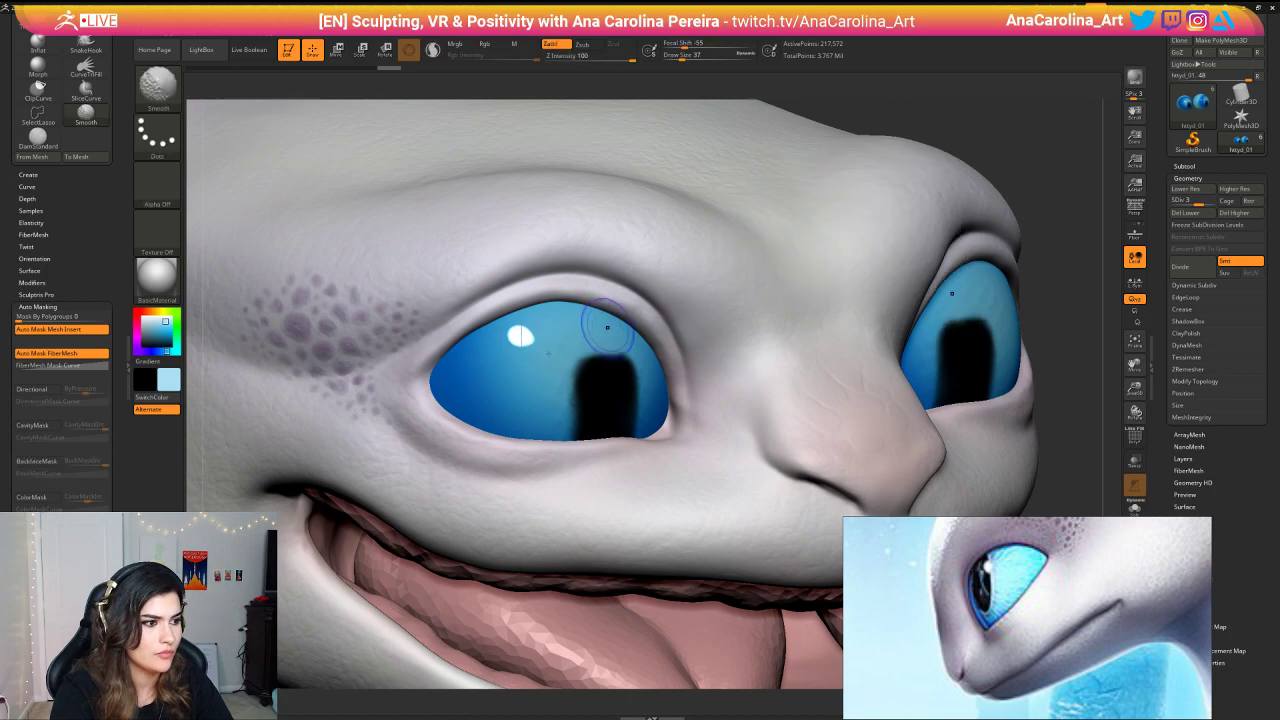
pyautogui.moveTo(961, 128)
pyautogui.keyDown('alt'); pyautogui.mouseDown()
pyautogui.moveTo(985, 118)
pyautogui.moveTo(940, 125)
pyautogui.moveTo(966, 116)
pyautogui.mouseUp(); pyautogui.keyUp('alt')
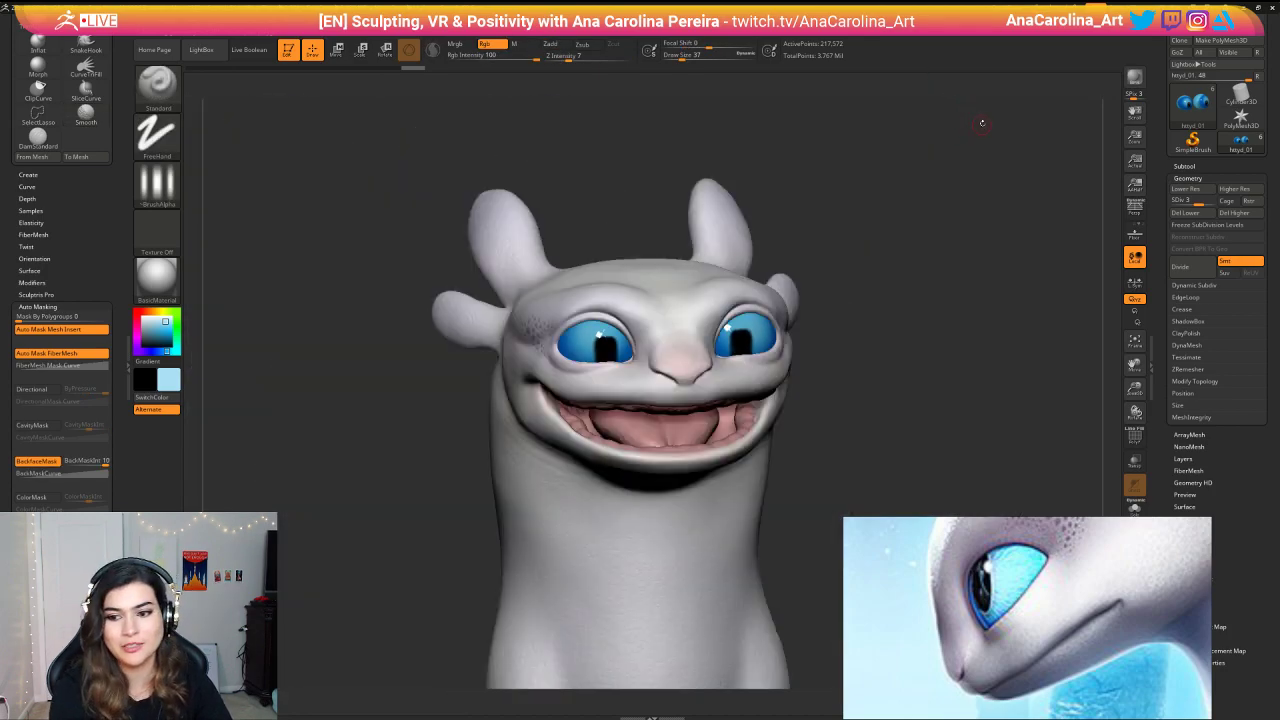
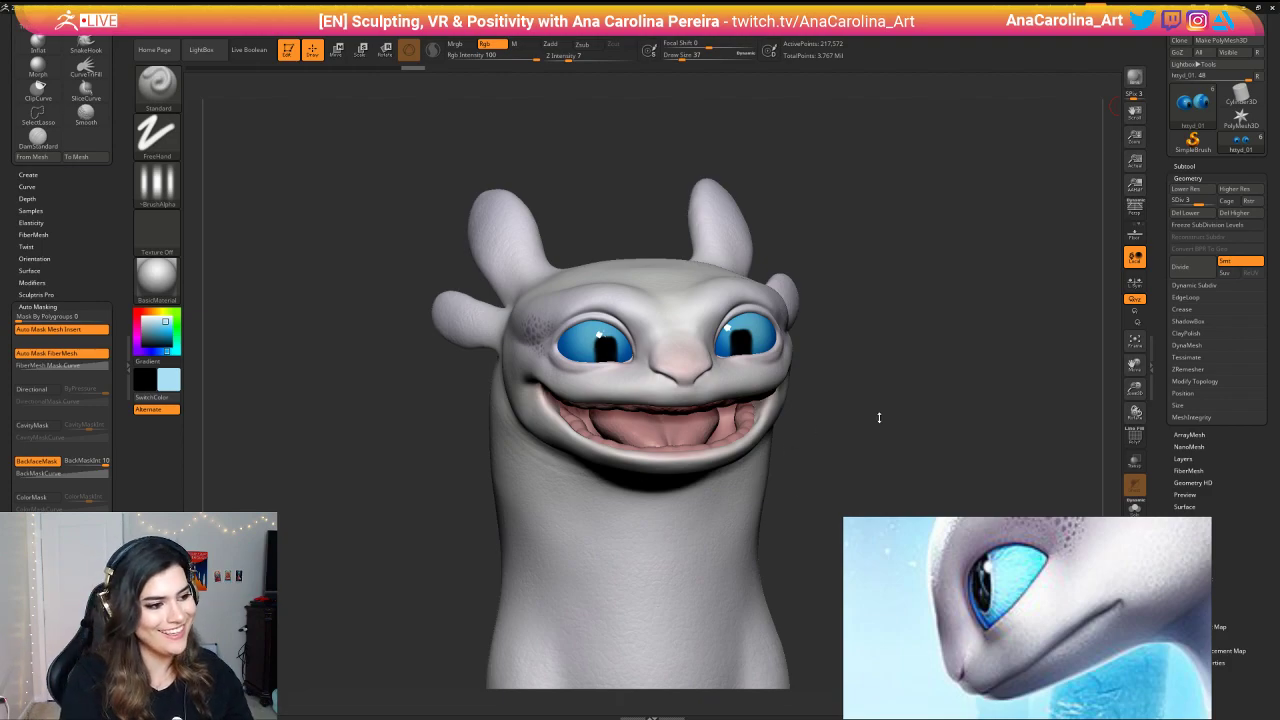
# Step: Delete the eyes' higher subdivision levels above level 3
pyautogui.moveTo(940, 387); pyautogui.dragTo(880, 388)
pyautogui.keyDown('alt'); pyautogui.moveTo(884, 350); pyautogui.dragTo(888, 398); pyautogui.keyUp('alt')
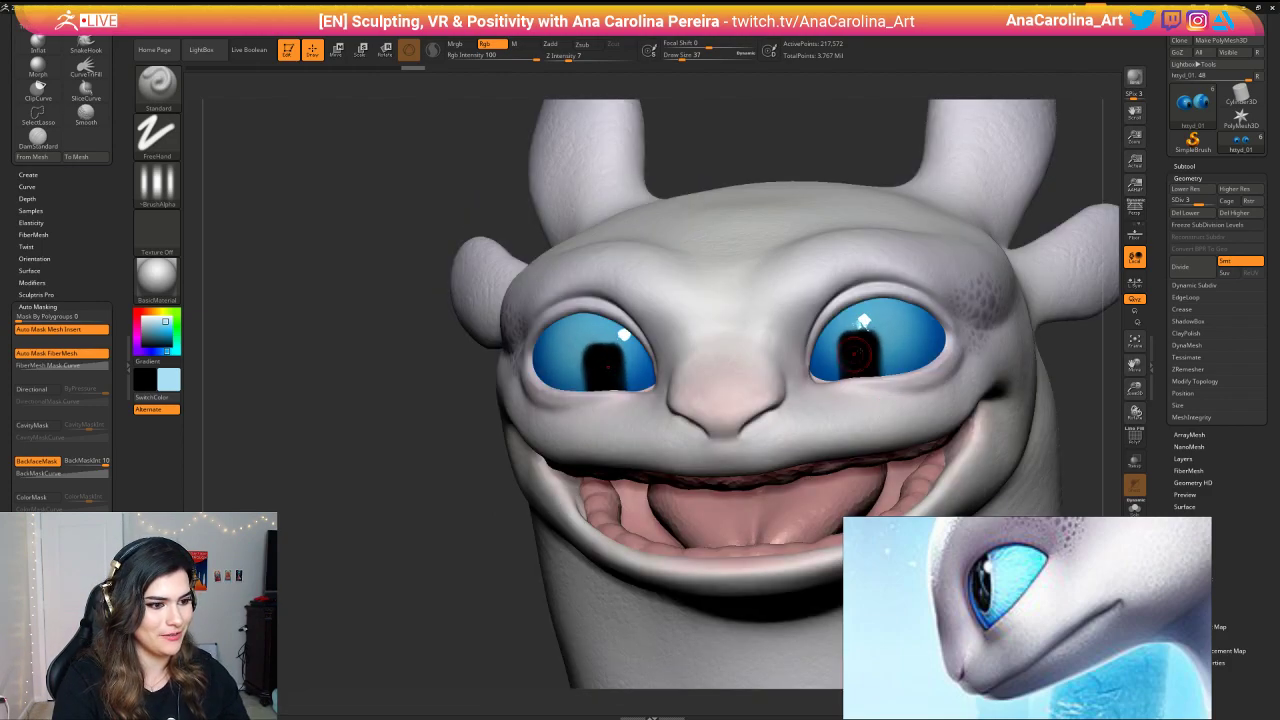
pyautogui.keyDown('alt'); pyautogui.moveTo(1067, 346); pyautogui.dragTo(1000, 349); pyautogui.keyUp('alt')
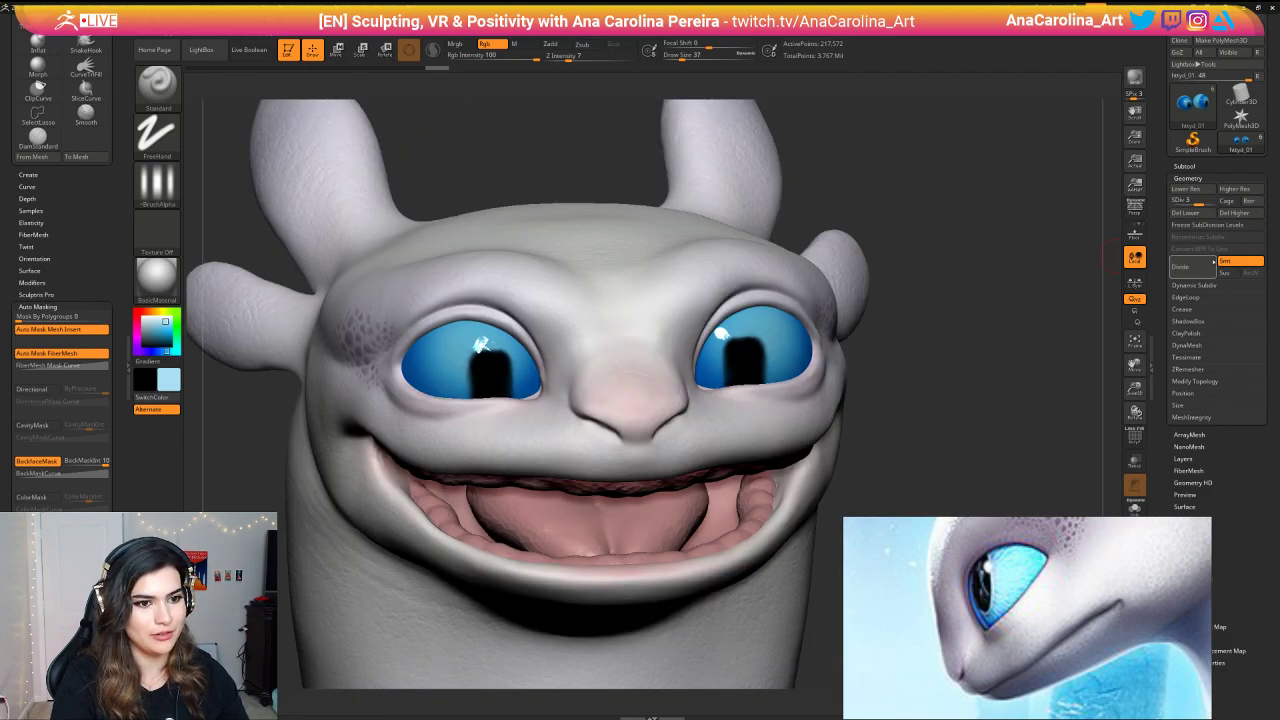
pyautogui.click(1234, 214)
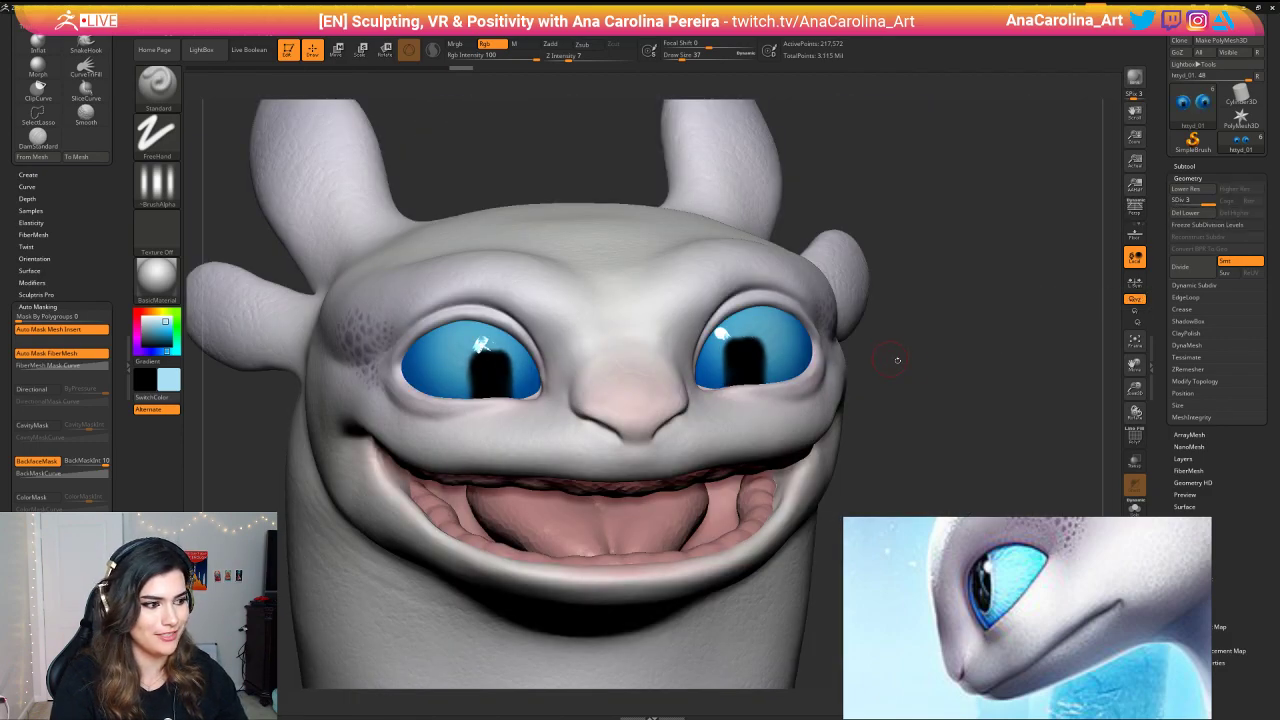
# Step: Examine the eyes' wireframe around the pupils and highlights with the polyframe display
pyautogui.click(1135, 440)
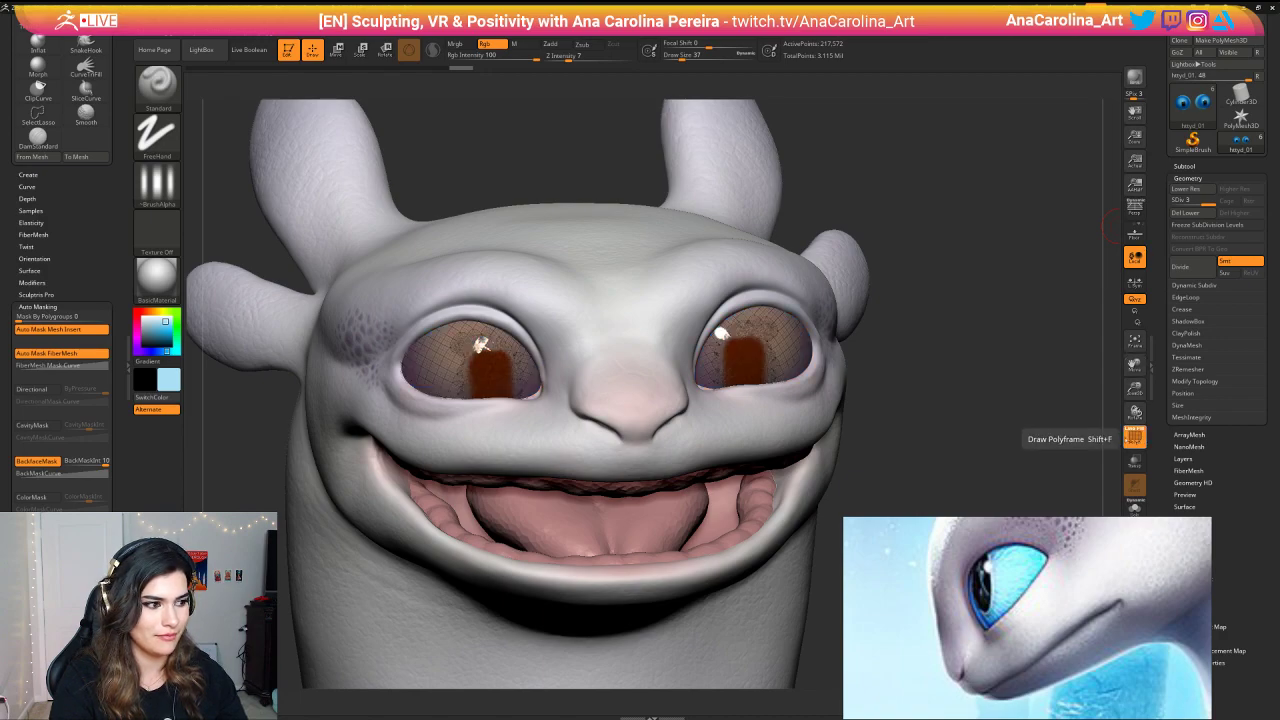
pyautogui.keyDown('alt'); pyautogui.moveTo(1080, 422); pyautogui.dragTo(1040, 458); pyautogui.keyUp('alt')
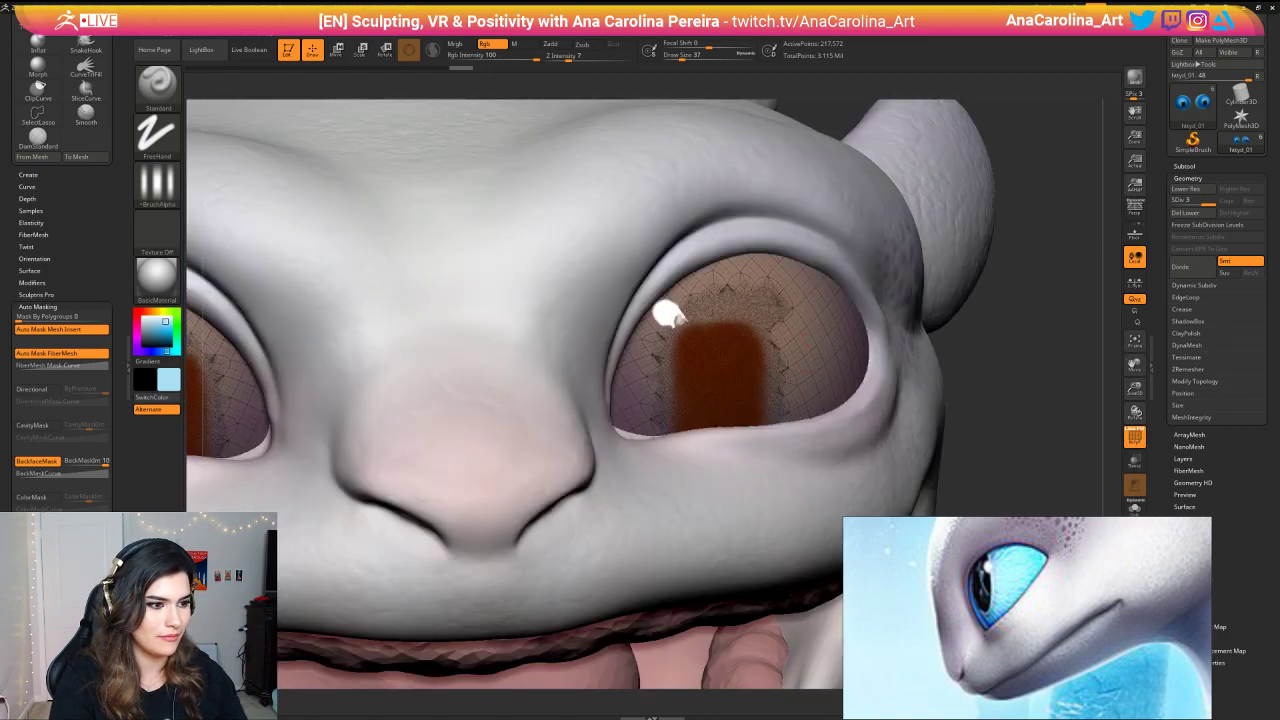
pyautogui.keyDown('alt'); pyautogui.moveTo(1059, 410); pyautogui.dragTo(1075, 440); pyautogui.keyUp('alt')
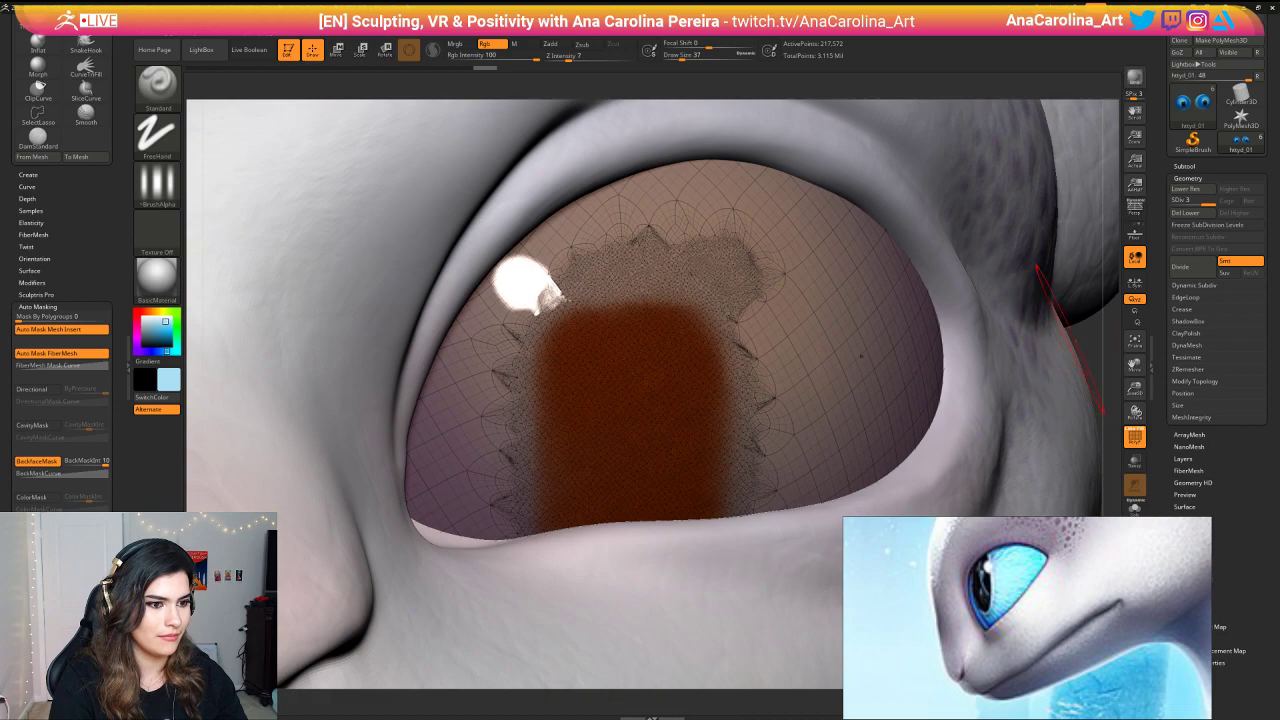
pyautogui.moveTo(1070, 339)
pyautogui.keyDown('alt'); pyautogui.mouseDown()
pyautogui.moveTo(1072, 435)
pyautogui.moveTo(998, 203)
pyautogui.mouseUp(); pyautogui.keyUp('alt')
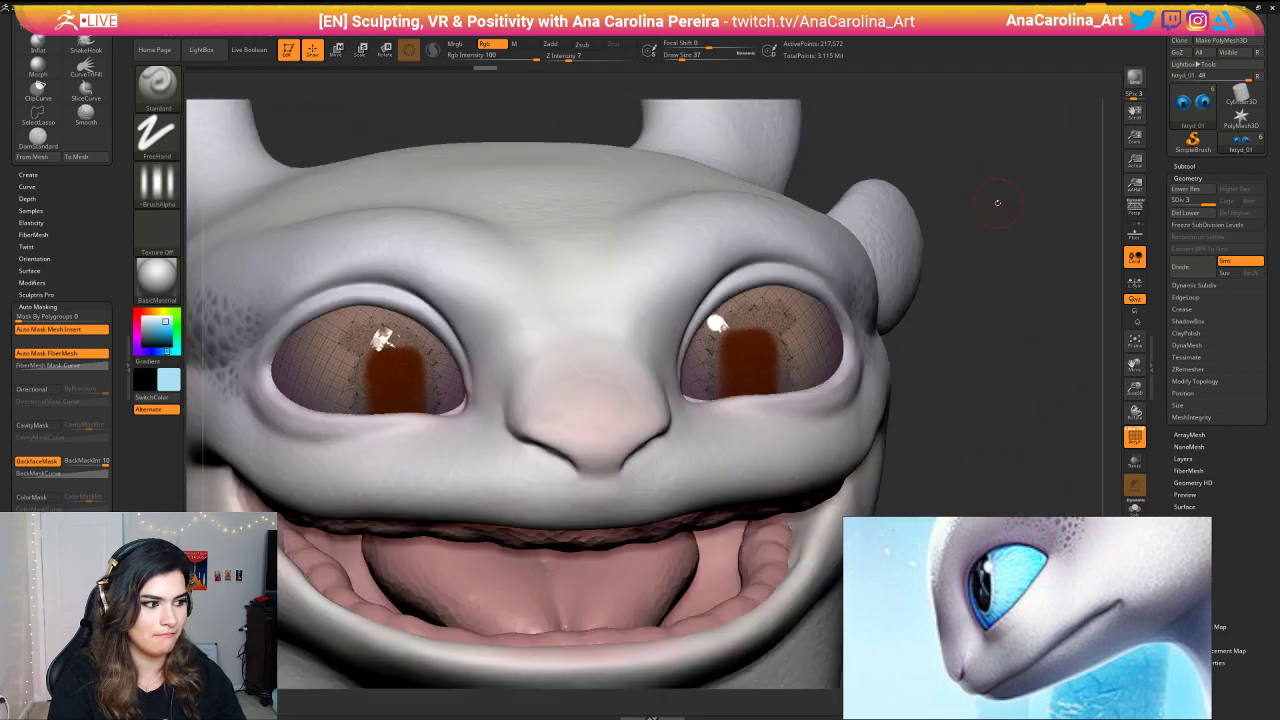
pyautogui.click(1135, 437)
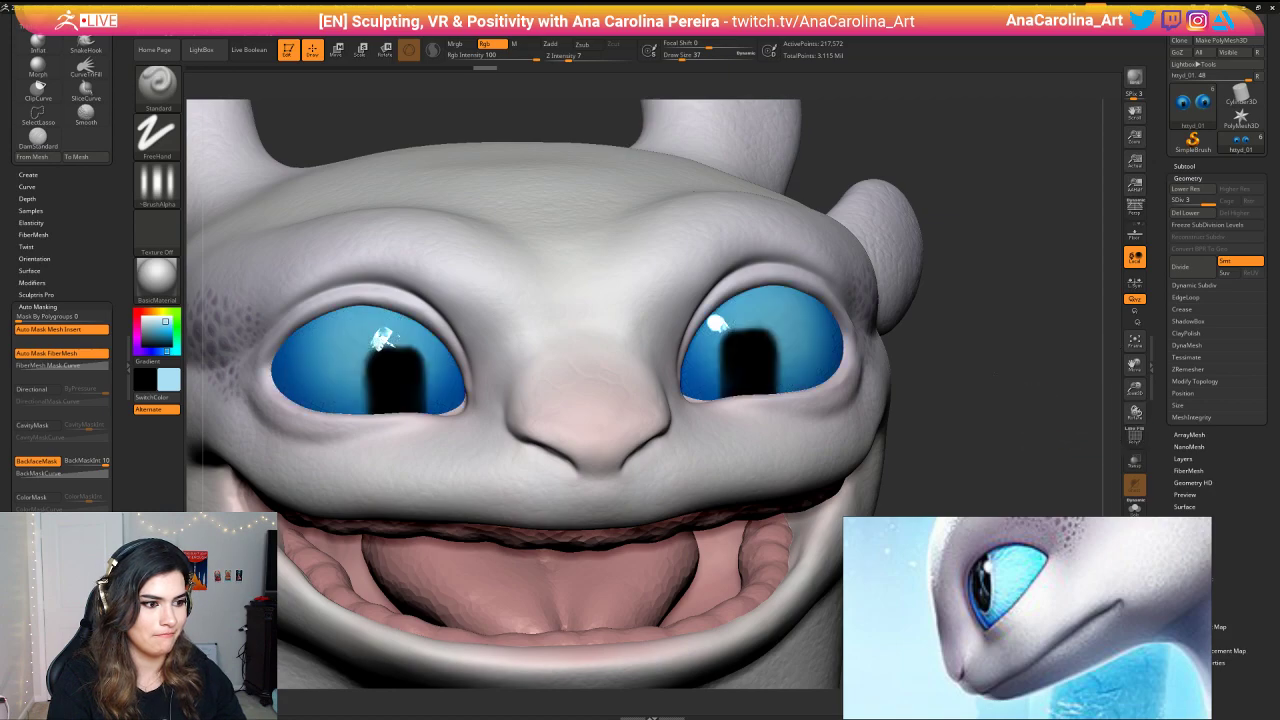
# Step: Inspect the painted eyes from several angles, both within the head and isolated from it
pyautogui.moveTo(1035, 425)
pyautogui.keyDown('alt'); pyautogui.mouseDown()
pyautogui.moveTo(965, 340)
pyautogui.moveTo(987, 331)
pyautogui.mouseUp(); pyautogui.keyUp('alt')
pyautogui.moveTo(1003, 377); pyautogui.dragTo(943, 375)
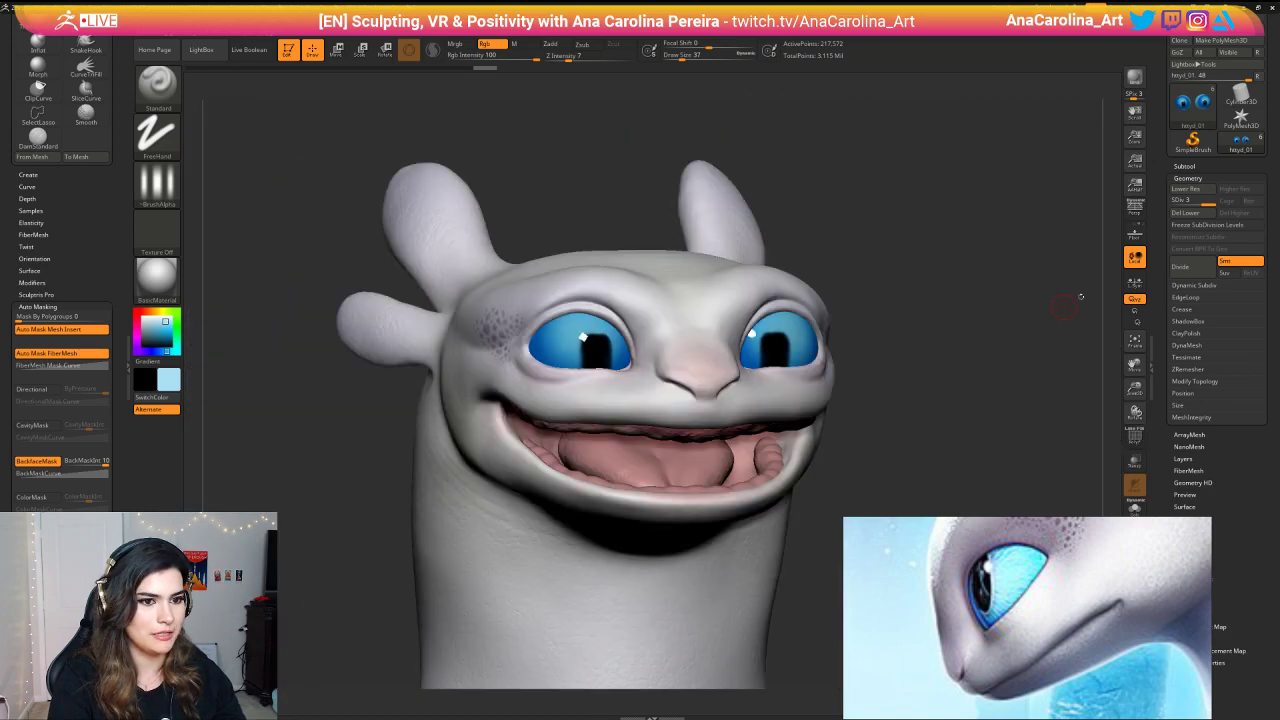
pyautogui.moveTo(1006, 334)
pyautogui.keyDown('shift'); pyautogui.mouseDown()
pyautogui.moveTo(1029, 323)
pyautogui.moveTo(1042, 368)
pyautogui.mouseUp(); pyautogui.keyUp('shift')
pyautogui.hotkey('alt', 's')
pyautogui.hotkey('alt', 's')
pyautogui.hotkey('alt', 's')
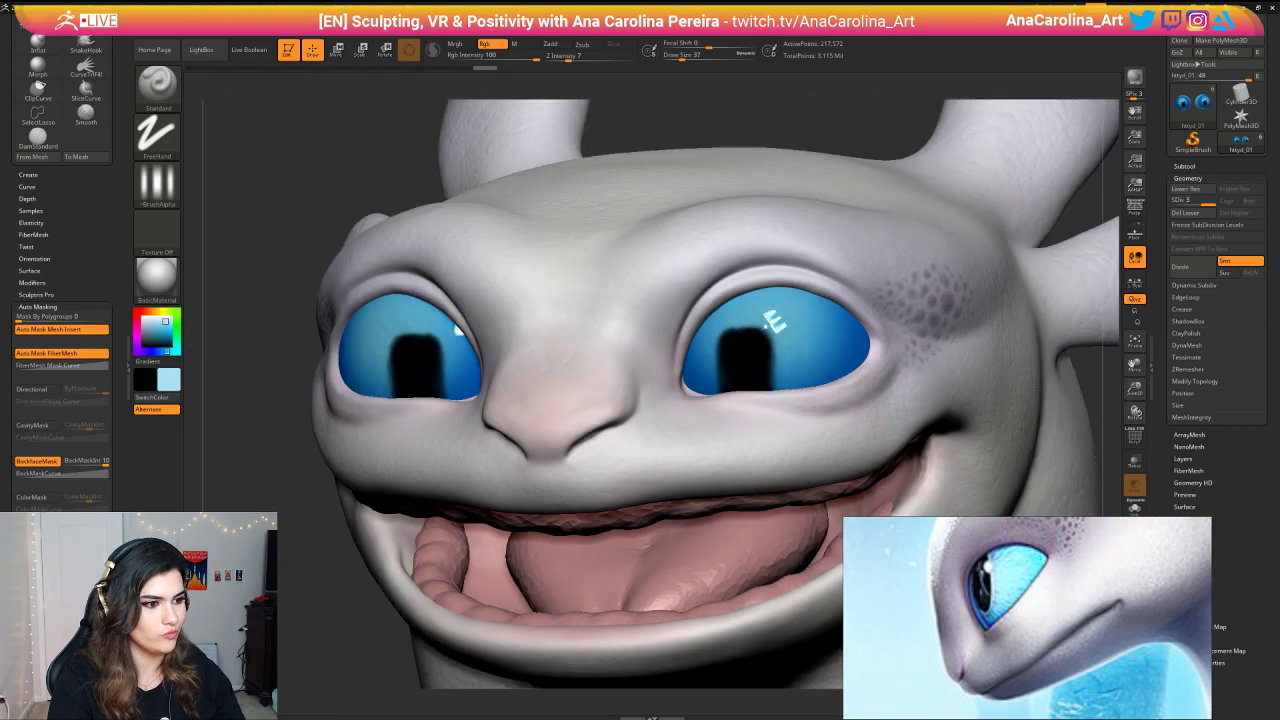
pyautogui.hotkey('alt', 's')
pyautogui.moveTo(1077, 360); pyautogui.dragTo(1108, 360)
pyautogui.hotkey('alt', 's')
pyautogui.hotkey('alt', 's')
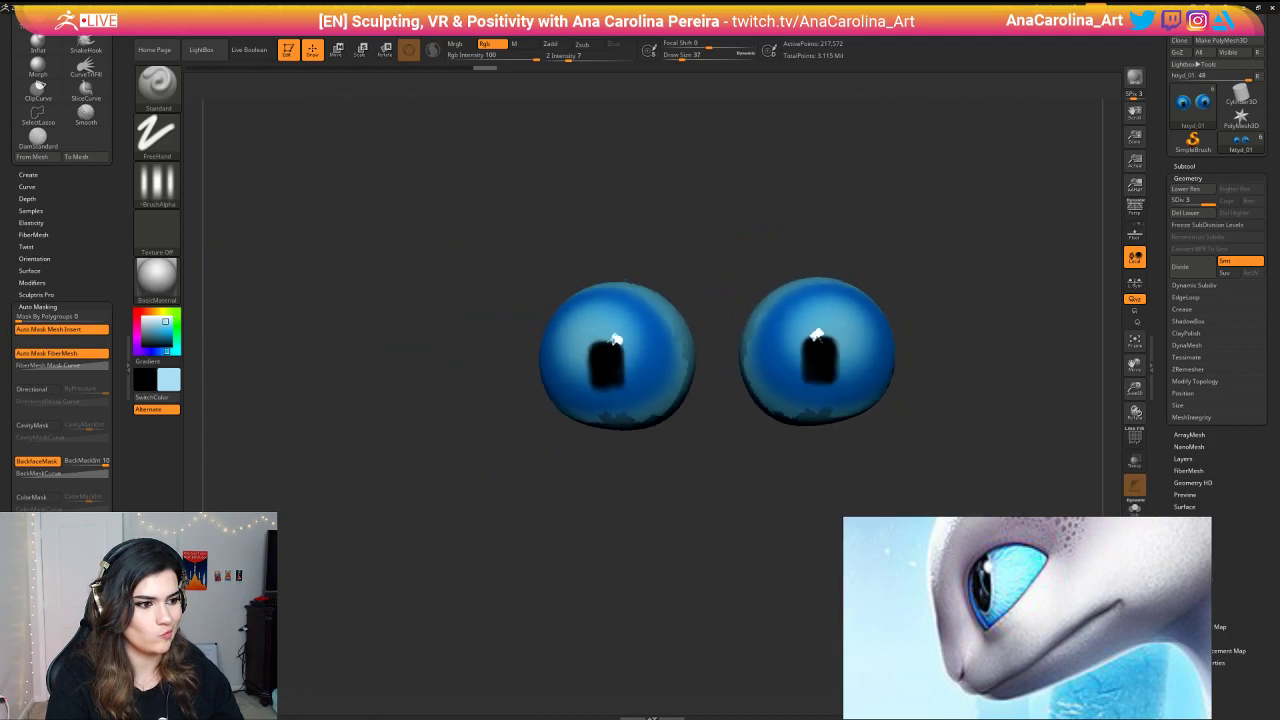
pyautogui.hotkey('alt', 's')
pyautogui.moveTo(1015, 341); pyautogui.dragTo(1026, 400)
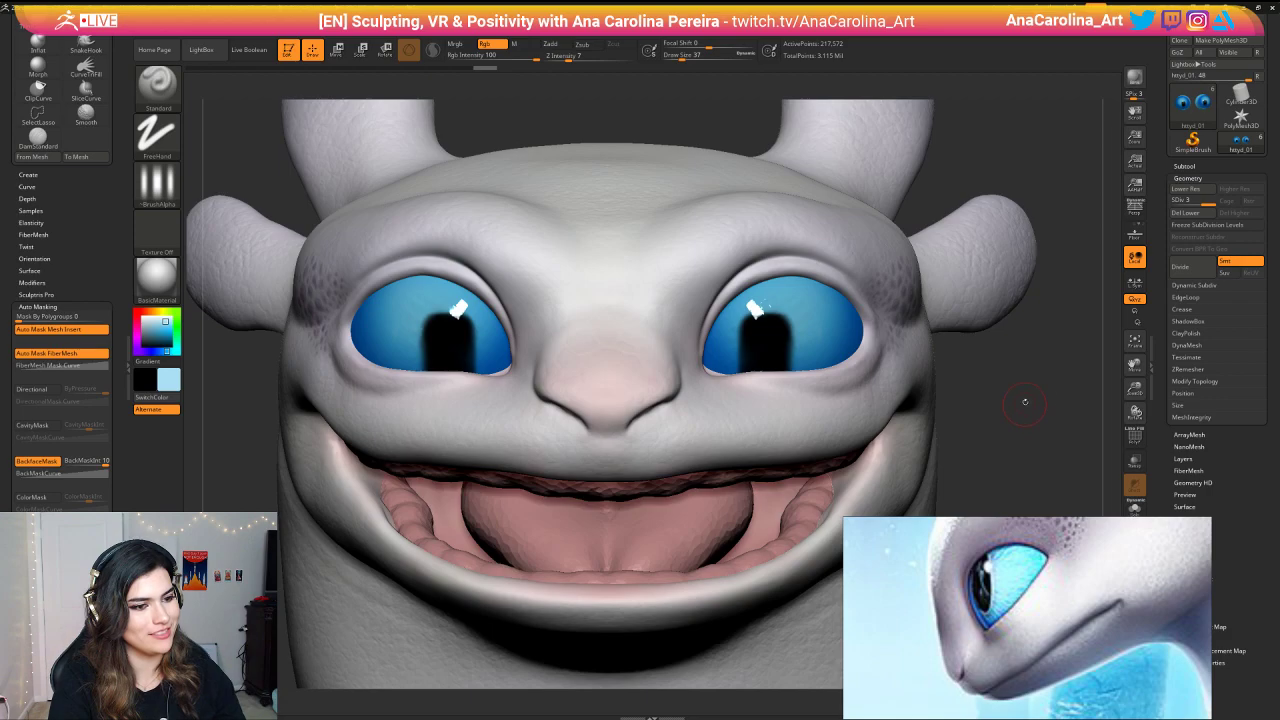
# Step: Duplicate the painted eyes subtool
pyautogui.click(1184, 166)
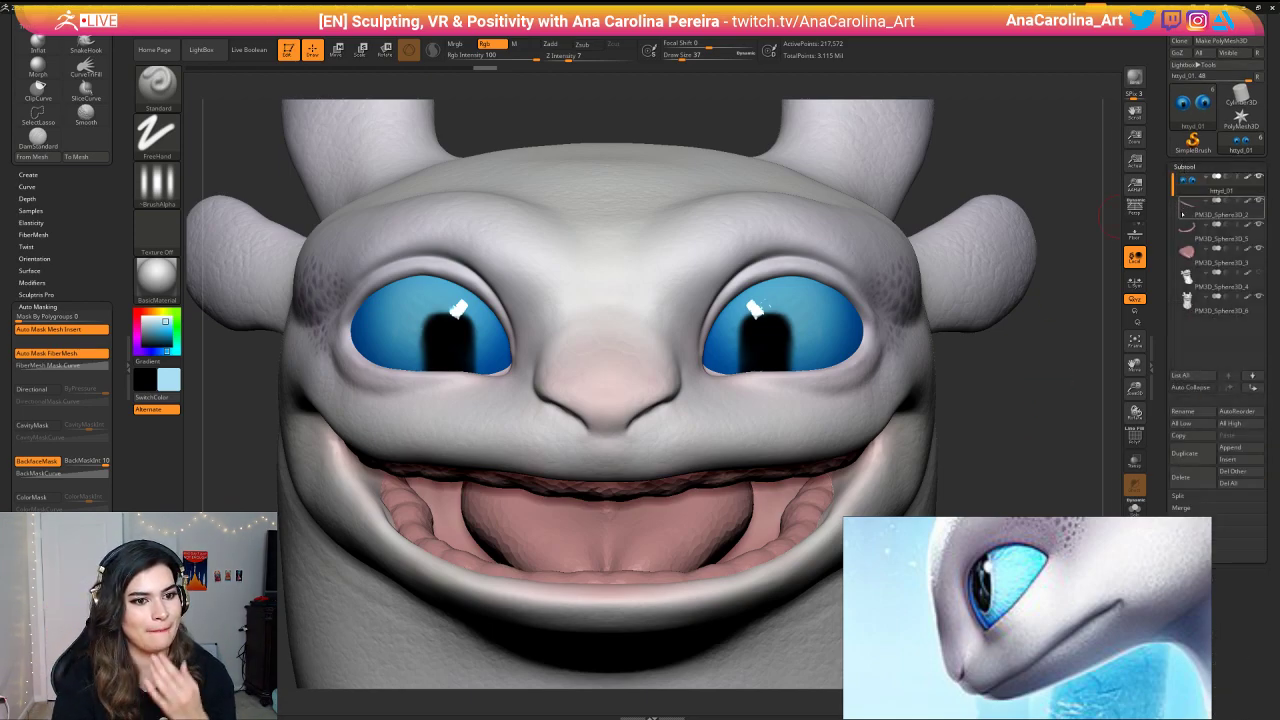
pyautogui.click(1200, 454)
pyautogui.moveTo(1162, 434); pyautogui.dragTo(1164, 312)
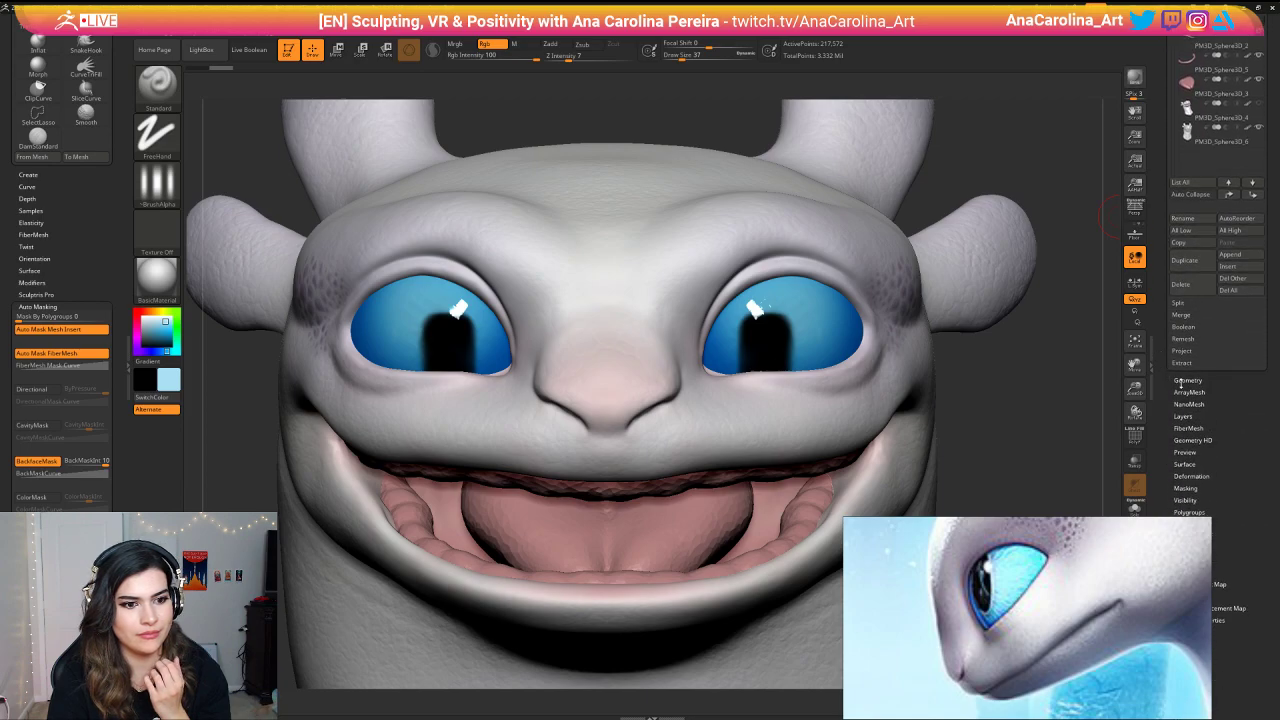
# Step: Reduce the duplicated eyes to their lowest subdivision level without higher levels and retopologize them with ZRemesher
pyautogui.click(1185, 382)
pyautogui.moveTo(1173, 222); pyautogui.dragTo(1172, 329)
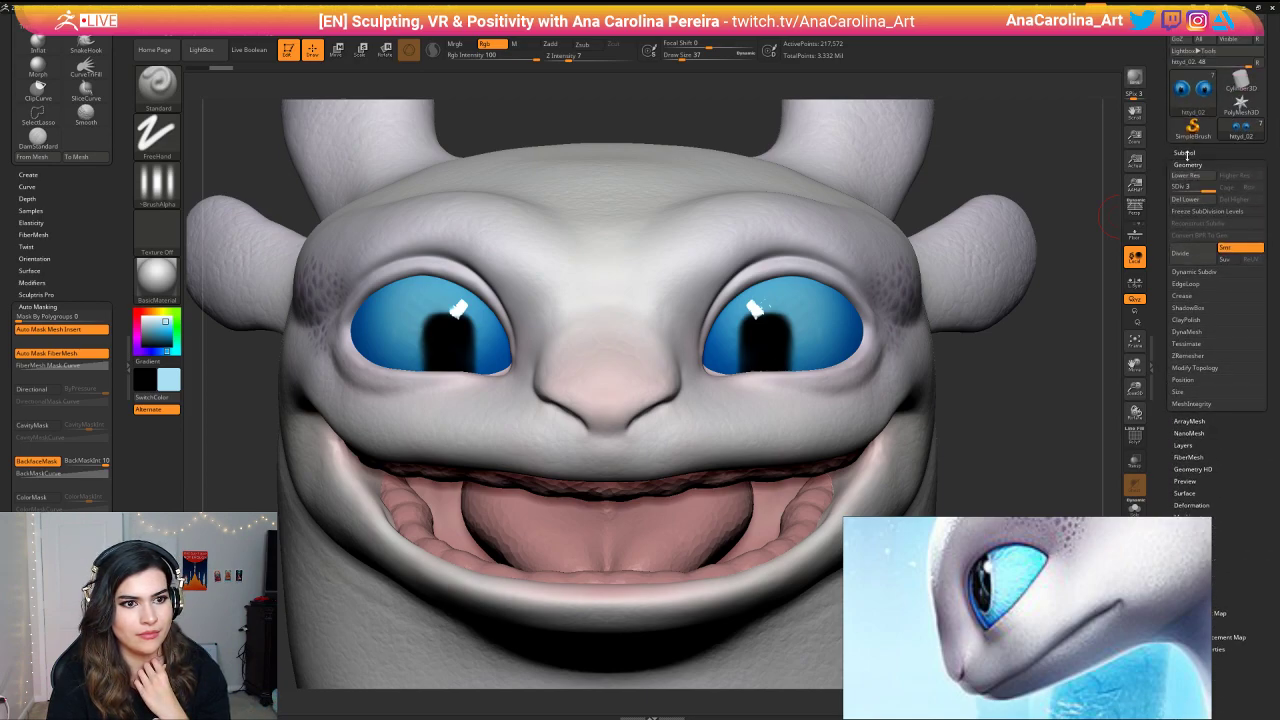
pyautogui.click(1186, 198)
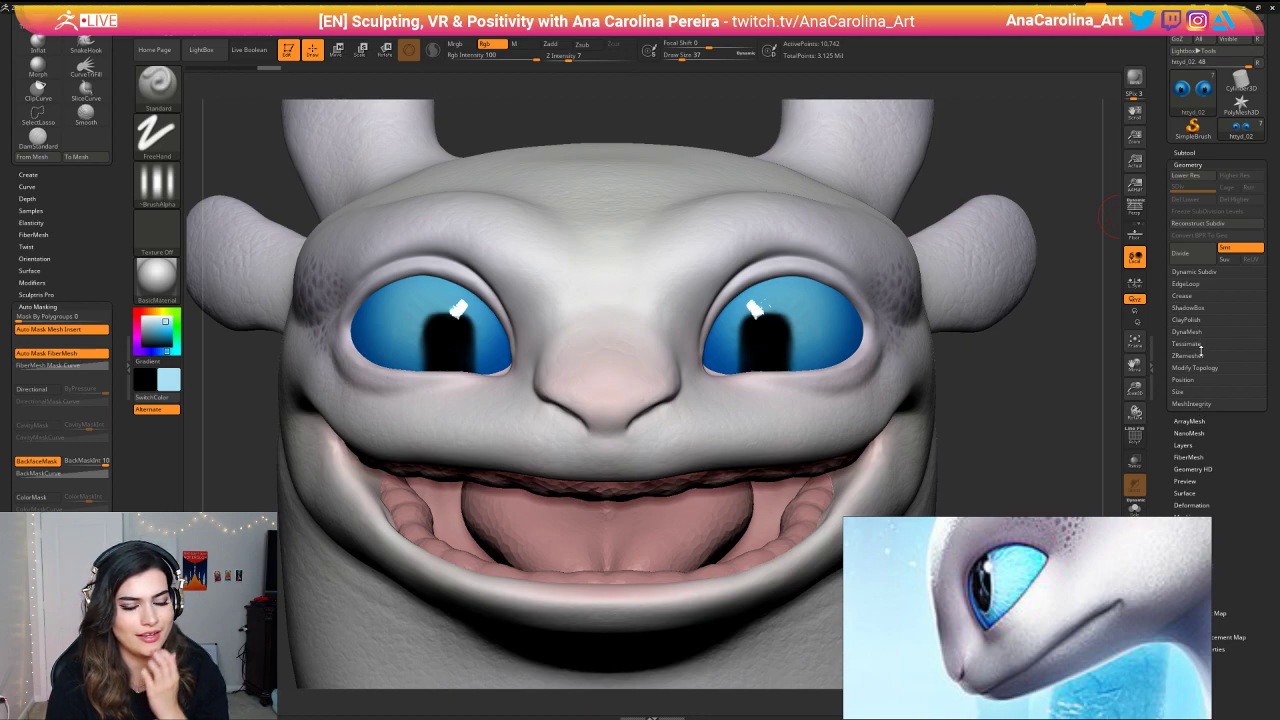
pyautogui.click(1200, 358)
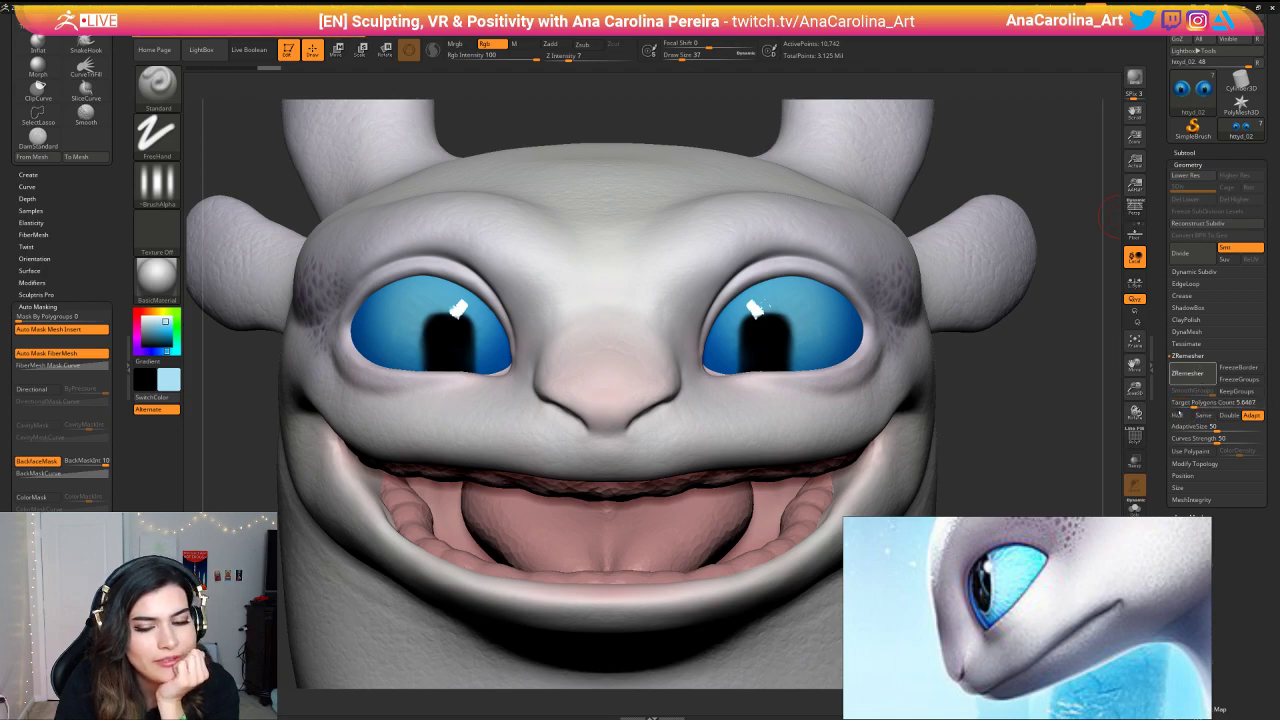
pyautogui.click(1188, 373)
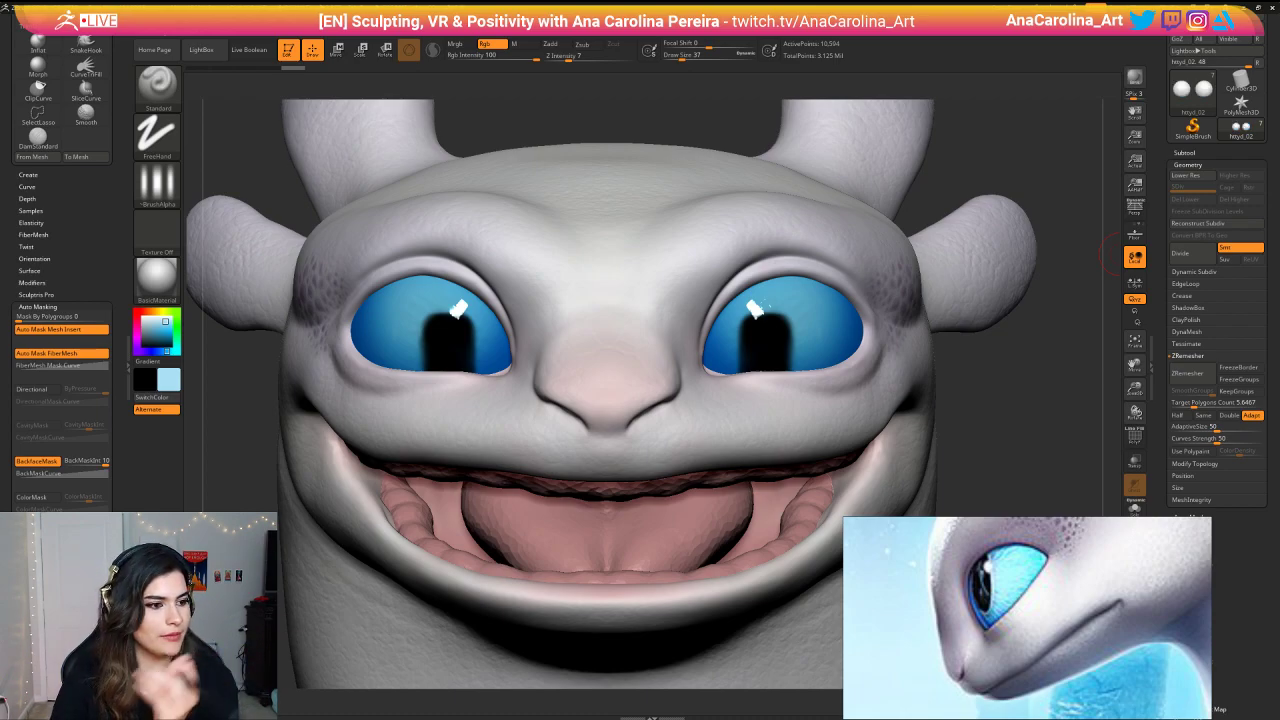
# Step: Hide the original painted eyes and examine the remeshed eyes' surface and wireframe up close
pyautogui.click(1190, 152)
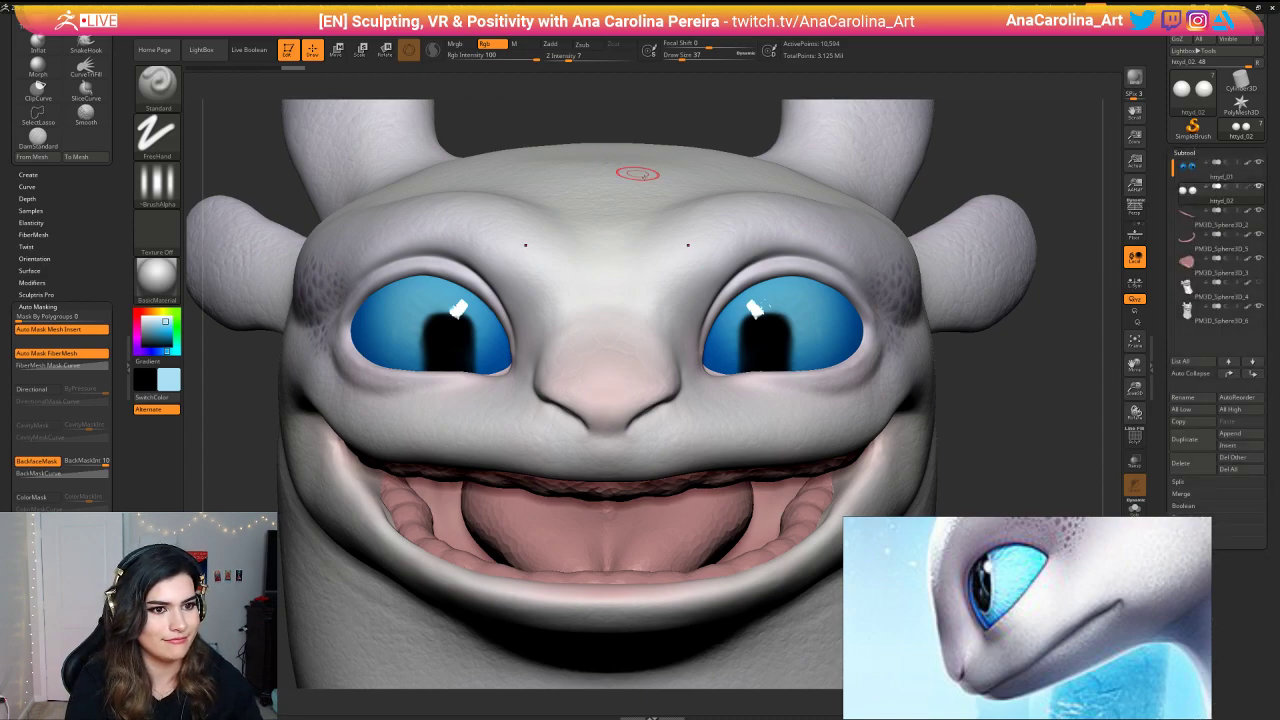
pyautogui.click(1258, 163)
pyautogui.moveTo(997, 157)
pyautogui.mouseDown()
pyautogui.moveTo(1043, 174)
pyautogui.moveTo(1007, 168)
pyautogui.mouseUp()
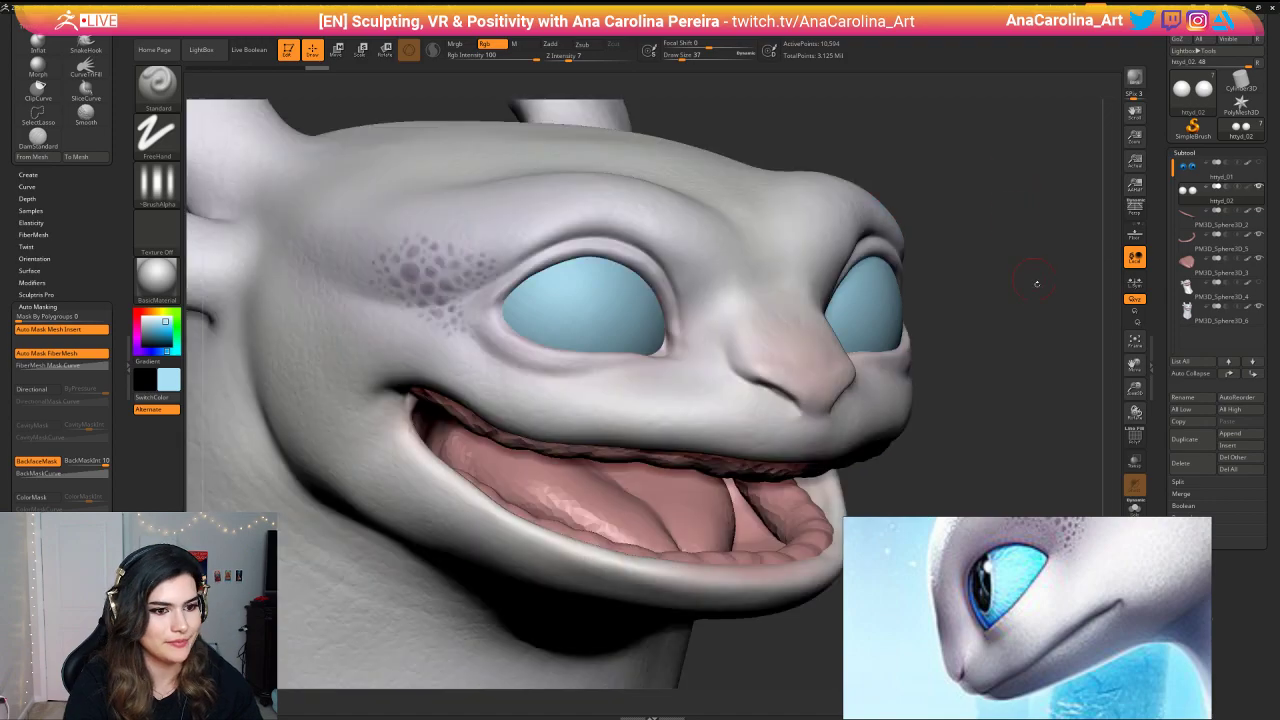
pyautogui.click(1134, 437)
pyautogui.keyDown('shift'); pyautogui.moveTo(1090, 425); pyautogui.dragTo(1037, 475); pyautogui.keyUp('shift')
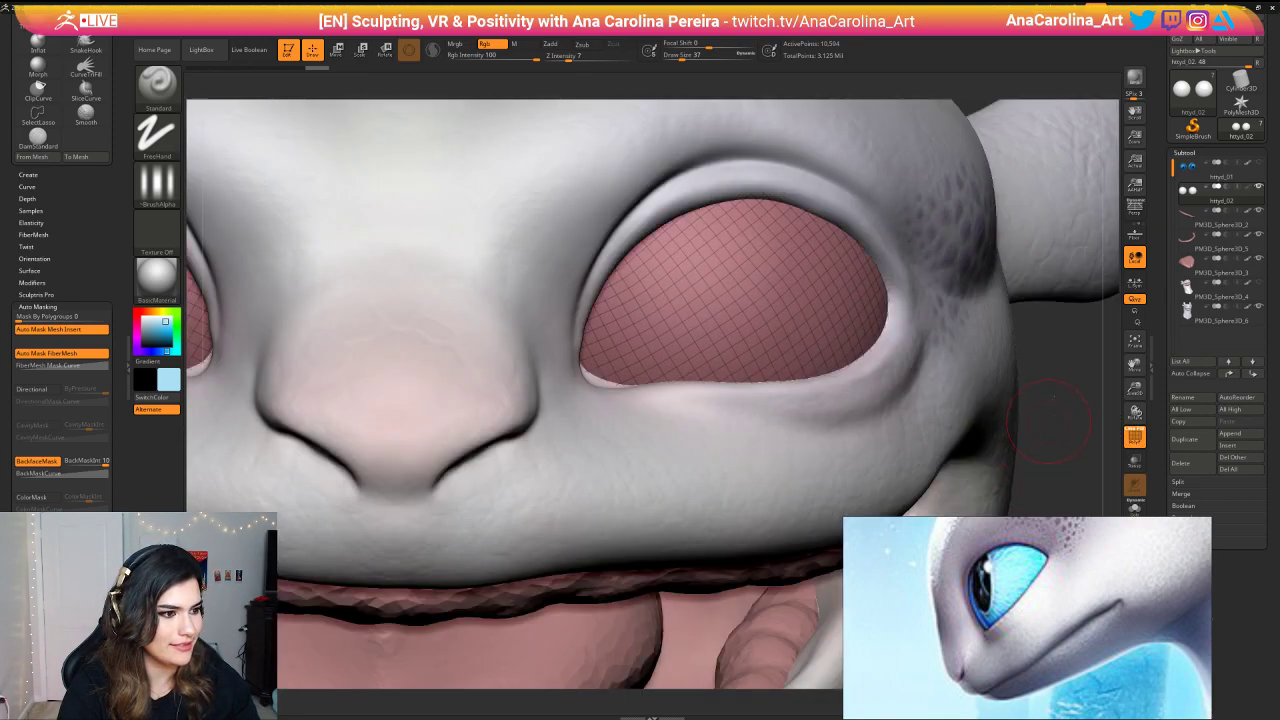
pyautogui.keyDown('alt'); pyautogui.moveTo(1048, 421); pyautogui.dragTo(1046, 320); pyautogui.keyUp('alt')
# Step: Show the original painted eyes again and hide all subtools except the original and remeshed eyes
pyautogui.click(1258, 163)
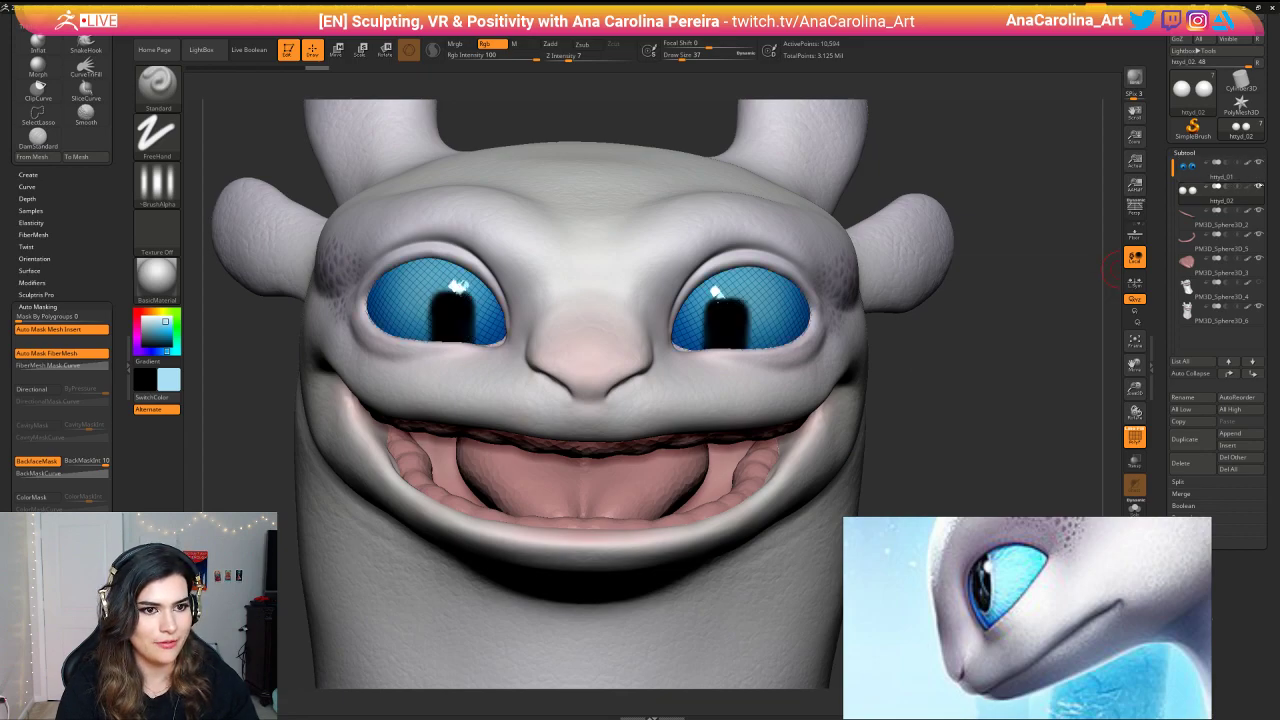
pyautogui.click(1258, 259)
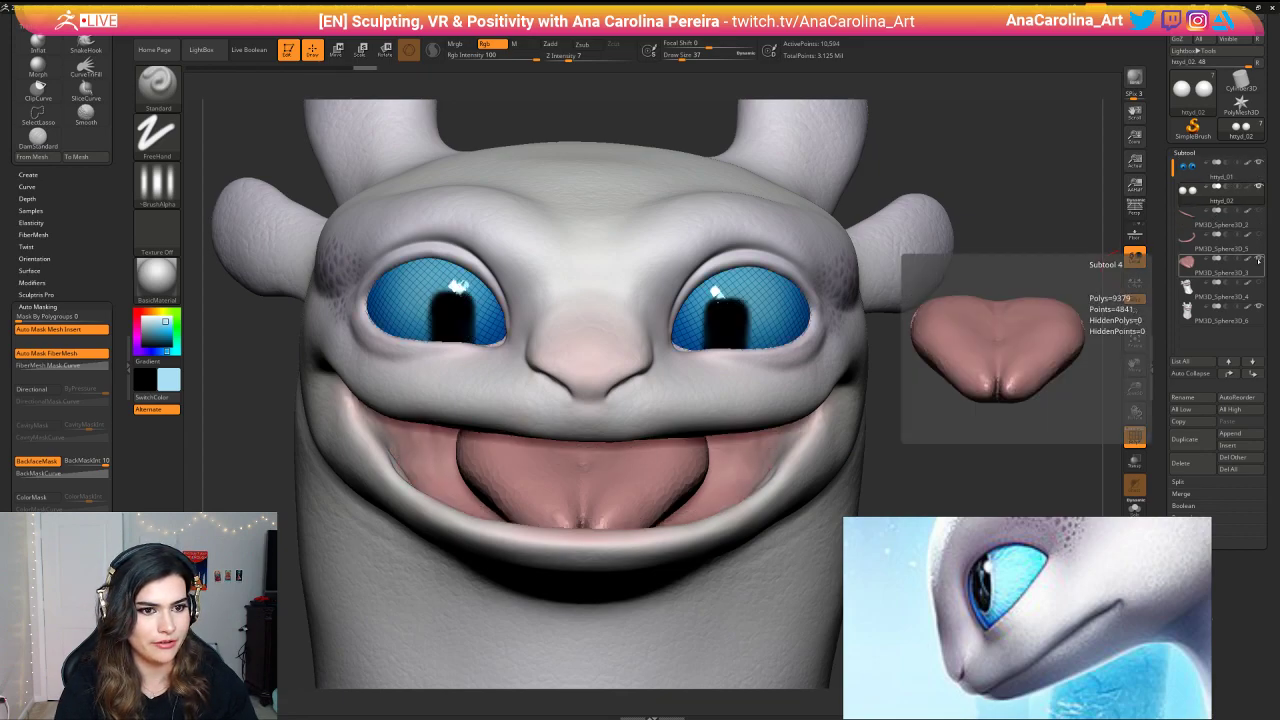
pyautogui.click(1134, 298)
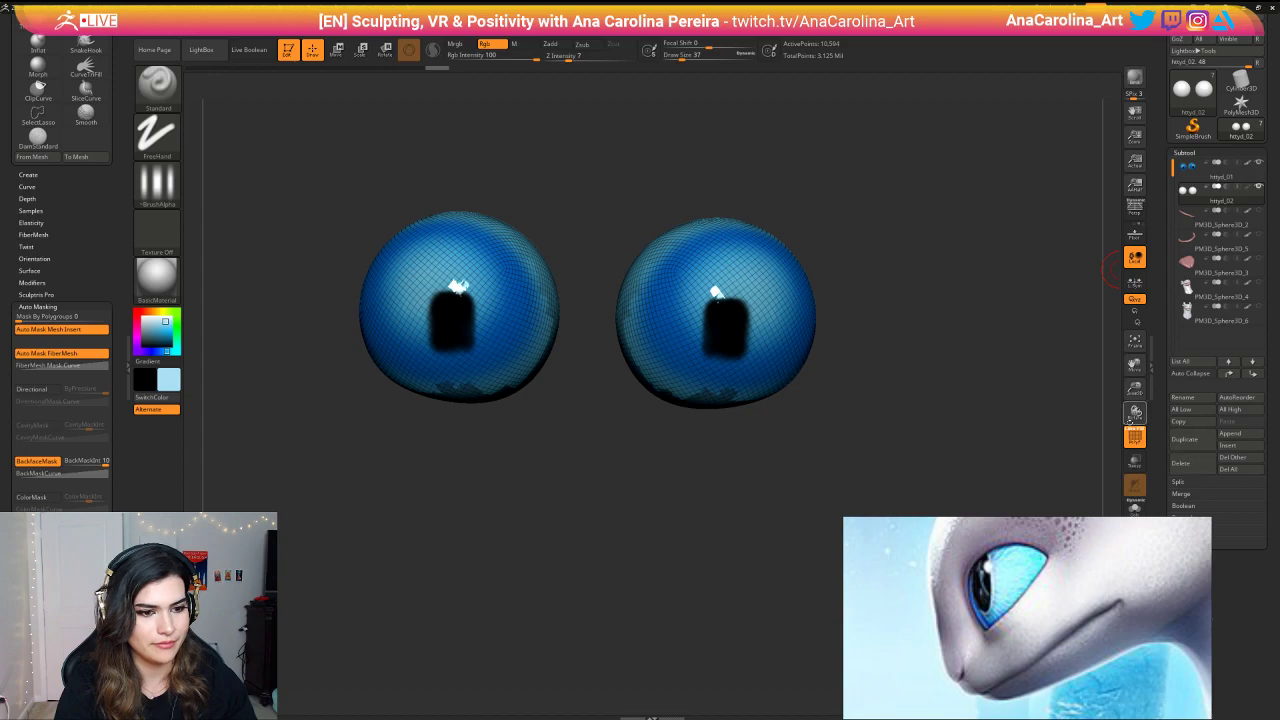
pyautogui.scroll(-5, 1167, 375)
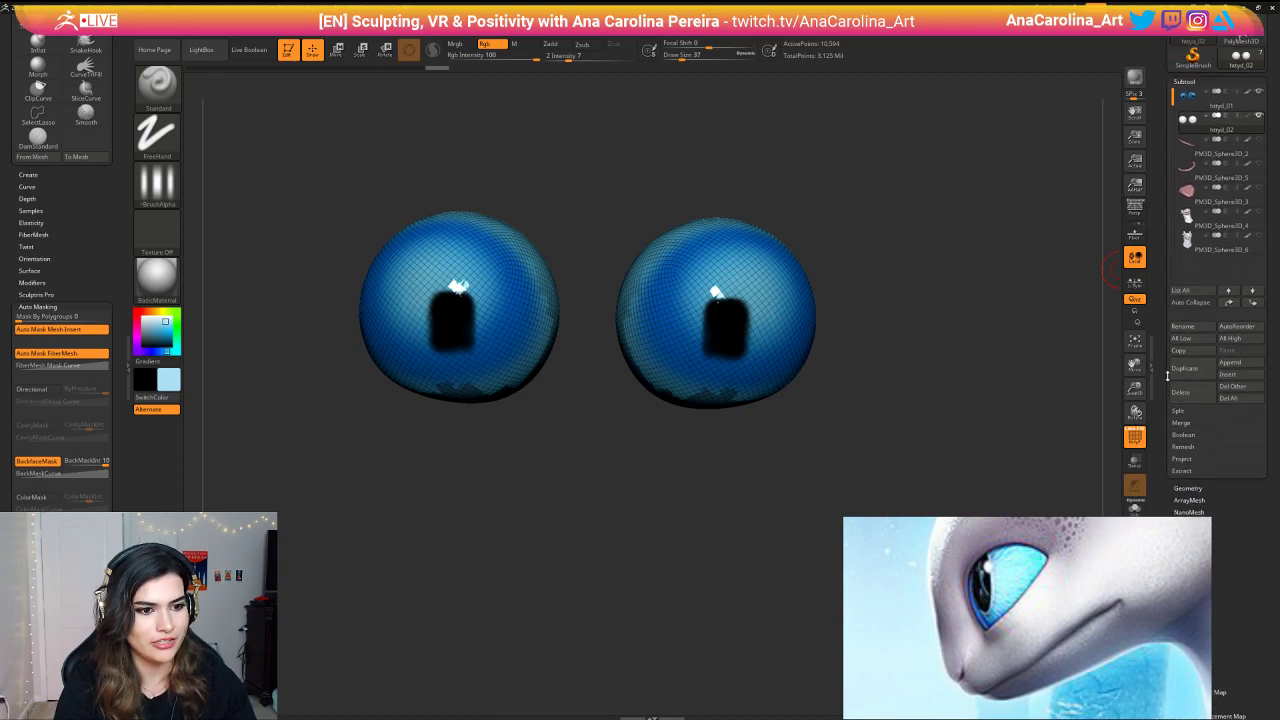
# Step: Hide the original painted eyes and divide the remeshed eyes three times, up to subdivision level 4
pyautogui.moveTo(1167, 376); pyautogui.dragTo(1159, 344)
pyautogui.click(1259, 112)
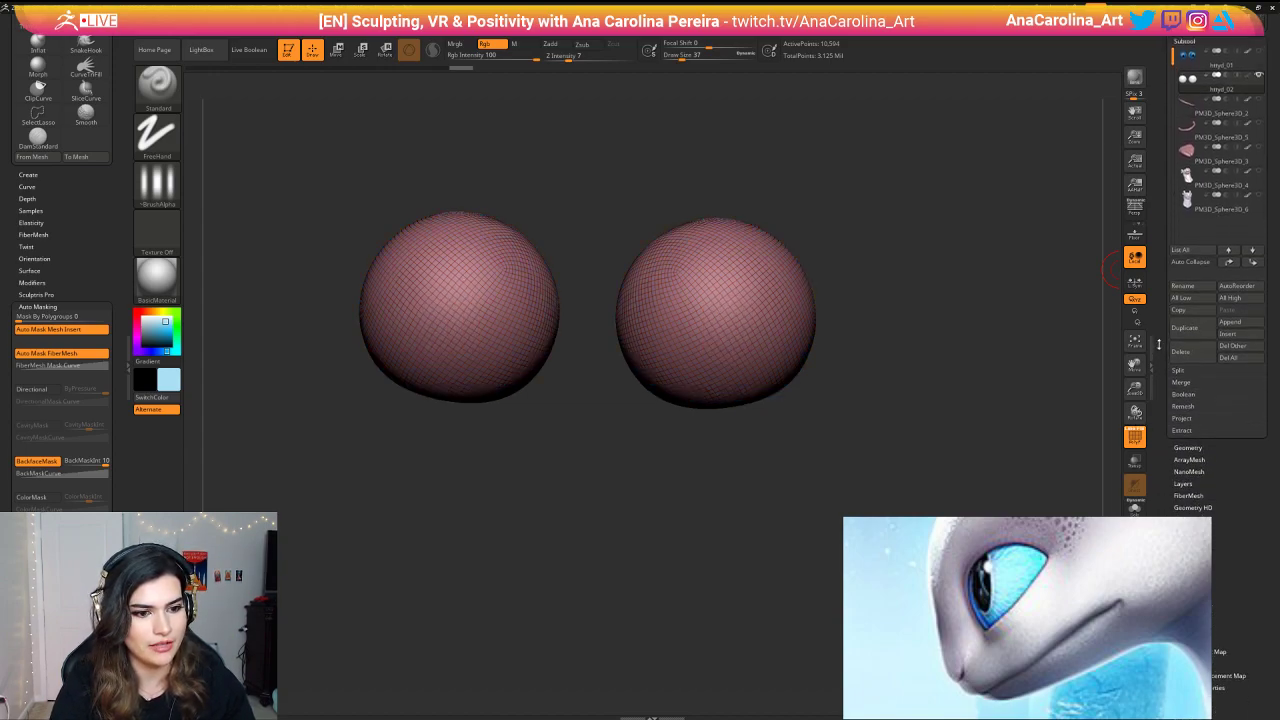
pyautogui.click(1188, 447)
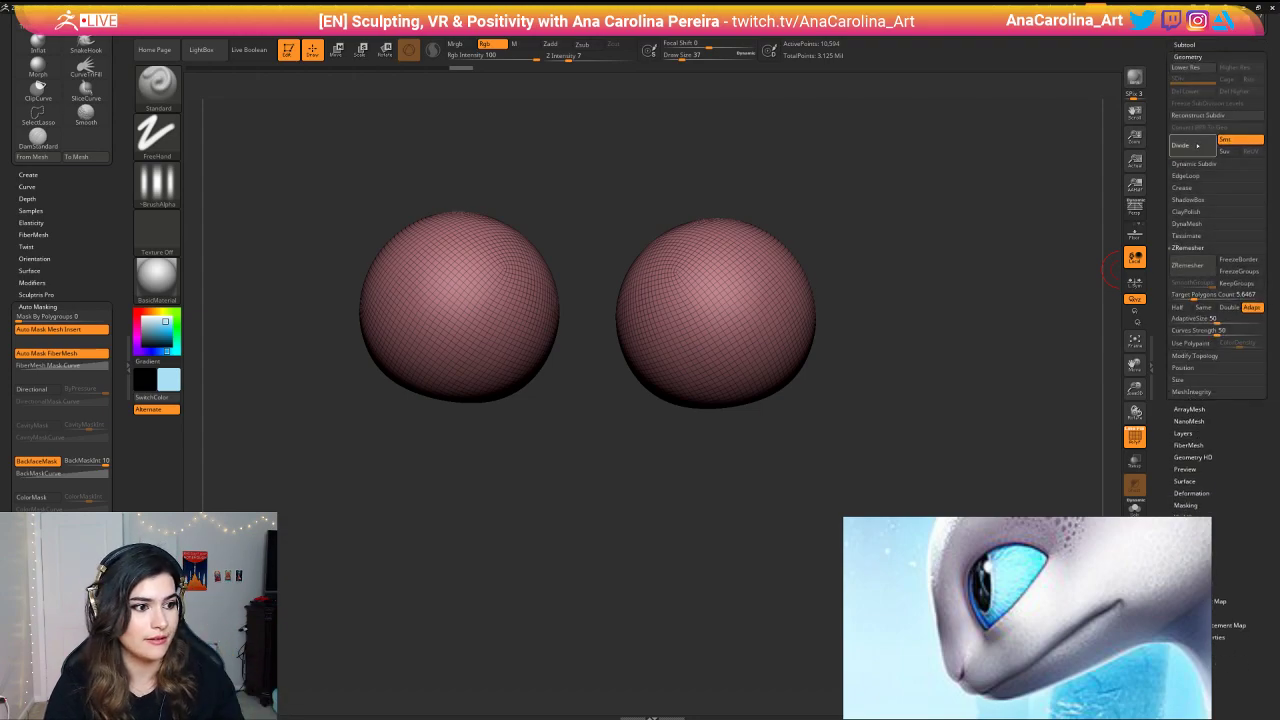
pyautogui.click(1197, 146)
pyautogui.click(1197, 146)
pyautogui.keyDown('alt'); pyautogui.moveTo(1080, 190); pyautogui.dragTo(1074, 264); pyautogui.keyUp('alt')
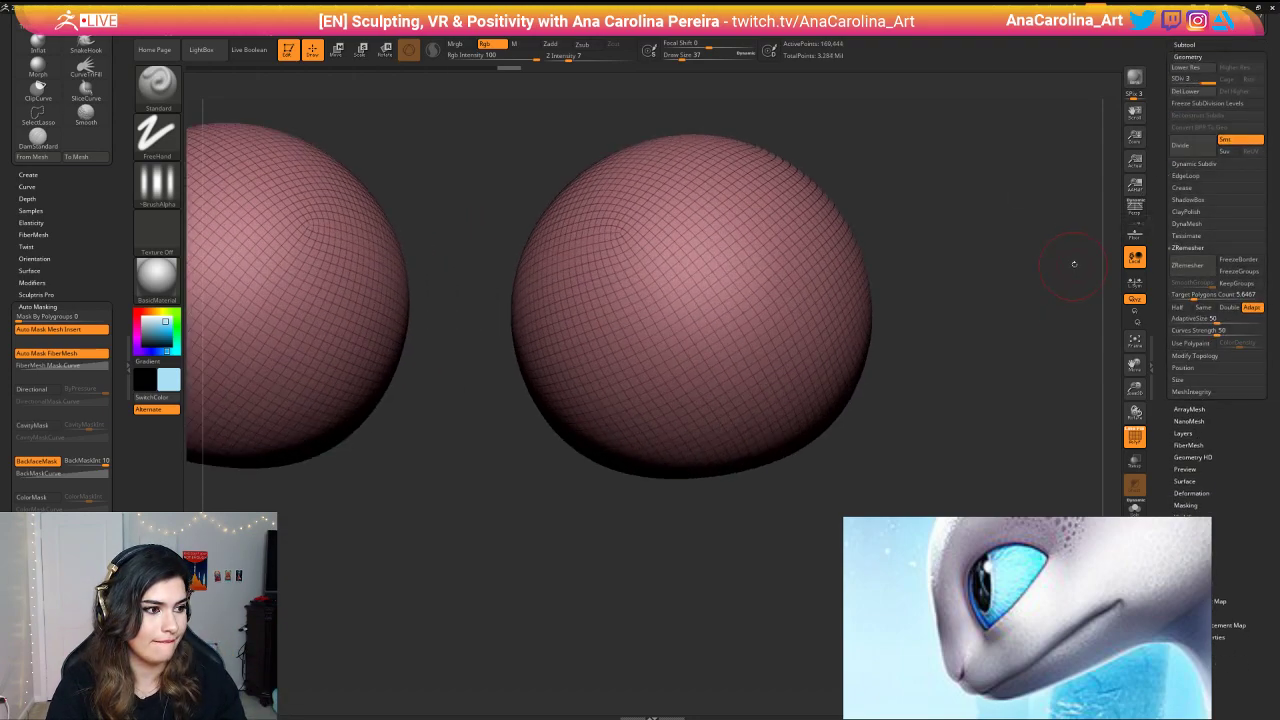
pyautogui.scroll(3, 1065, 251)
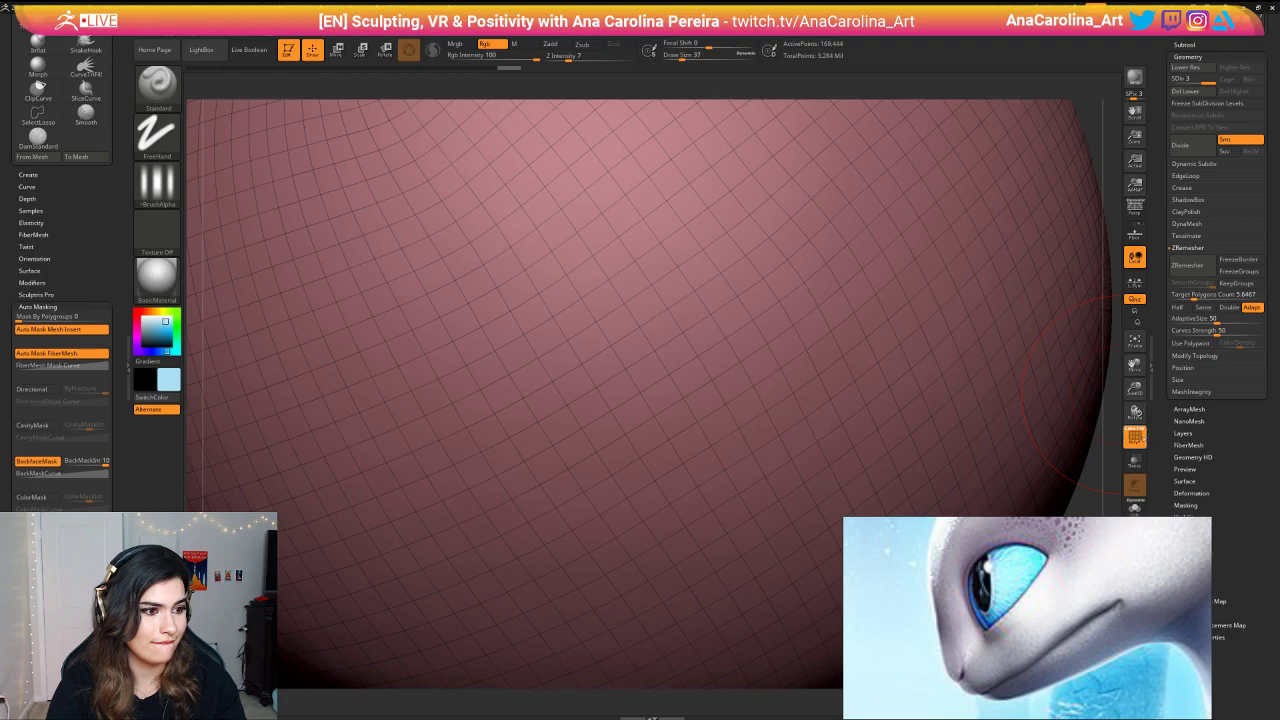
pyautogui.click(1135, 437)
pyautogui.click(1135, 437)
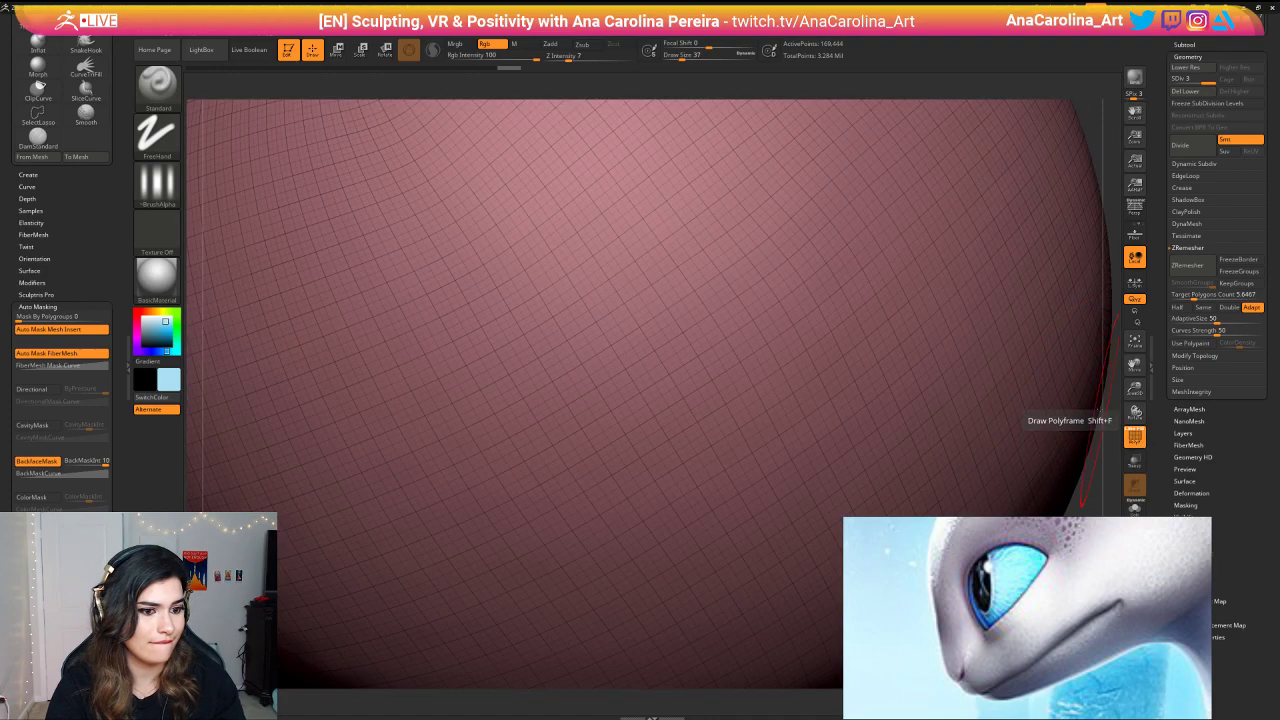
pyautogui.scroll(-3, 1108, 393)
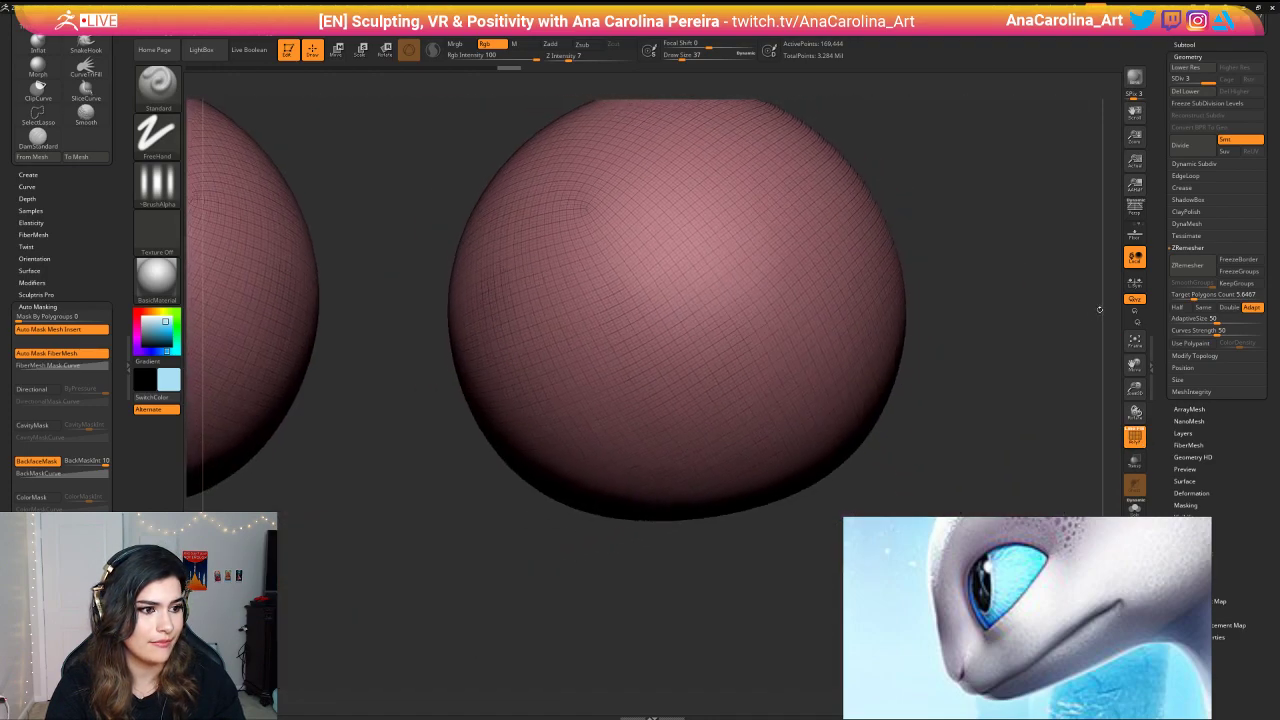
pyautogui.click(1195, 147)
# Step: Examine the subdivided eyes' surface up close, comparing it with and without the polyframe
pyautogui.moveTo(1098, 250); pyautogui.dragTo(1071, 260)
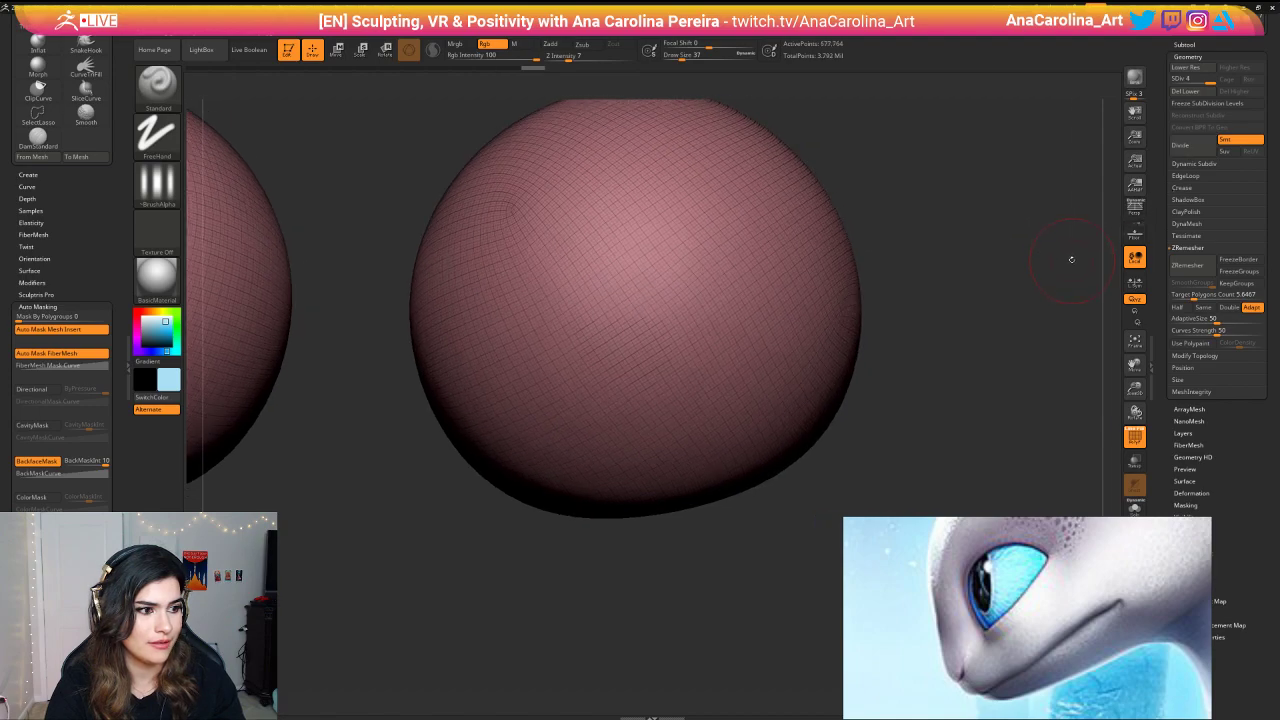
pyautogui.click(1130, 429)
pyautogui.click(1135, 438)
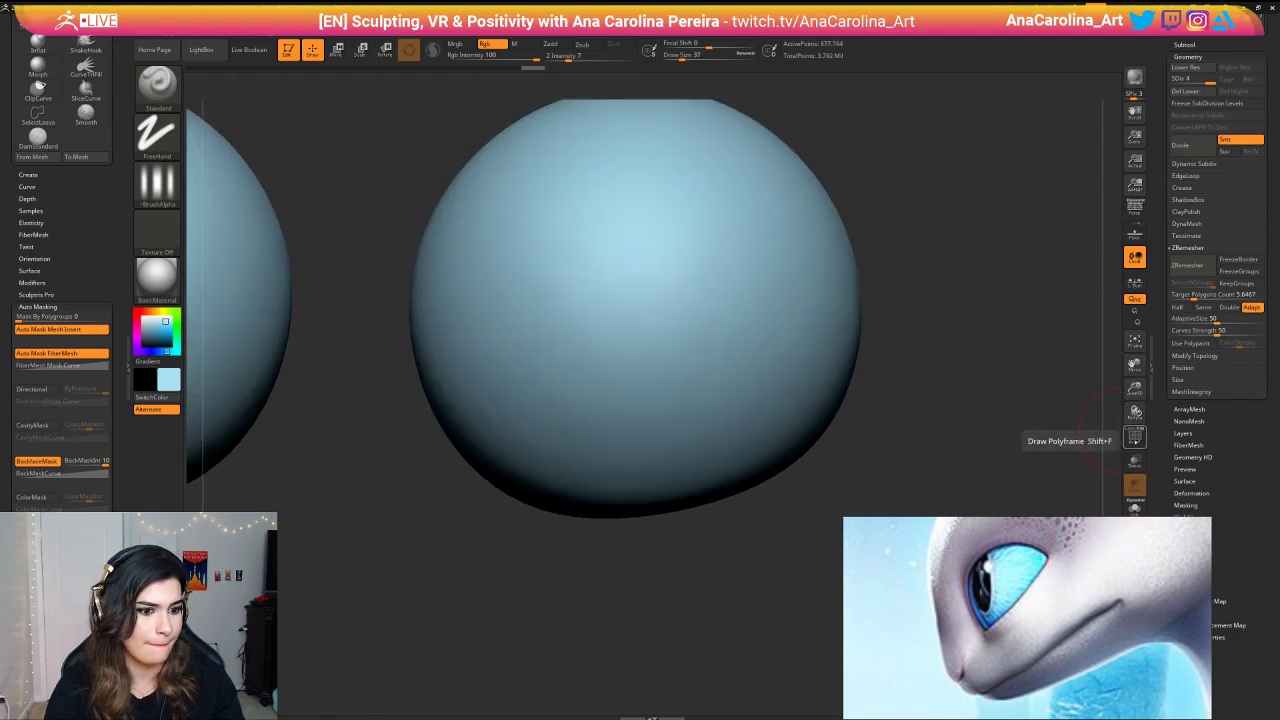
pyautogui.click(1135, 438)
pyautogui.scroll(3, 1088, 407)
pyautogui.click(1135, 437)
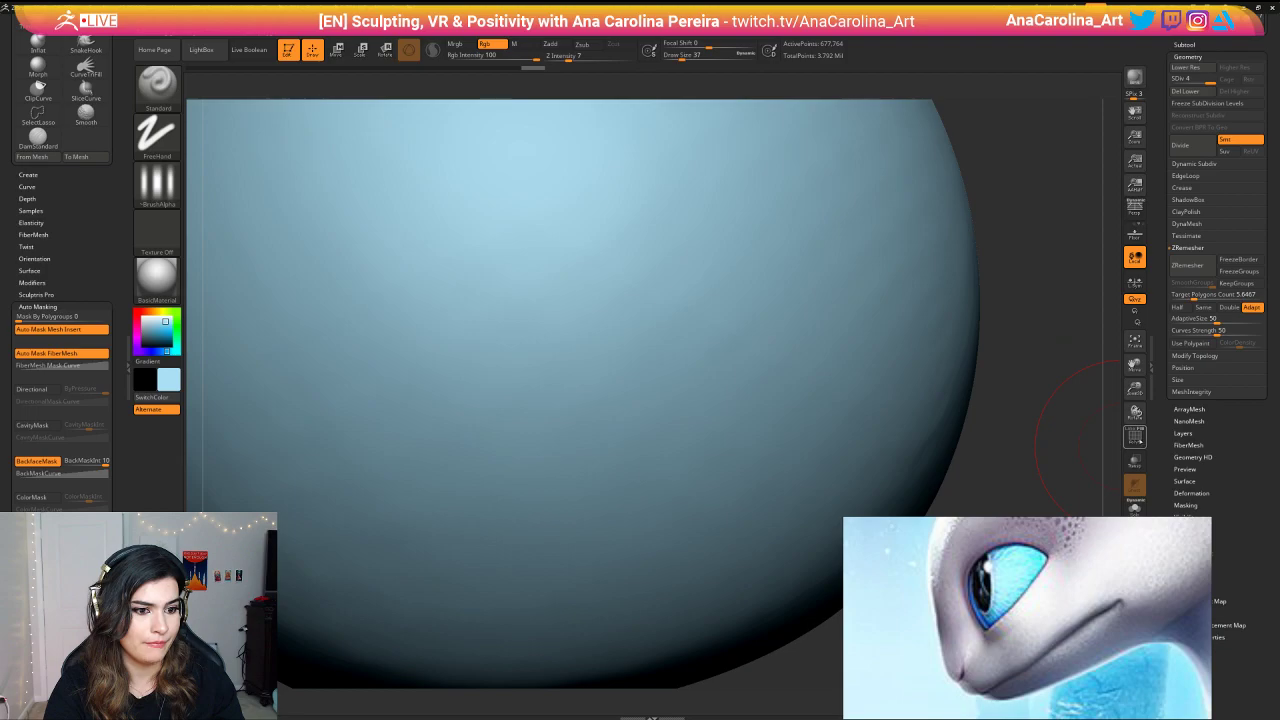
pyautogui.click(1135, 437)
pyautogui.click(1135, 437)
pyautogui.click(1135, 437)
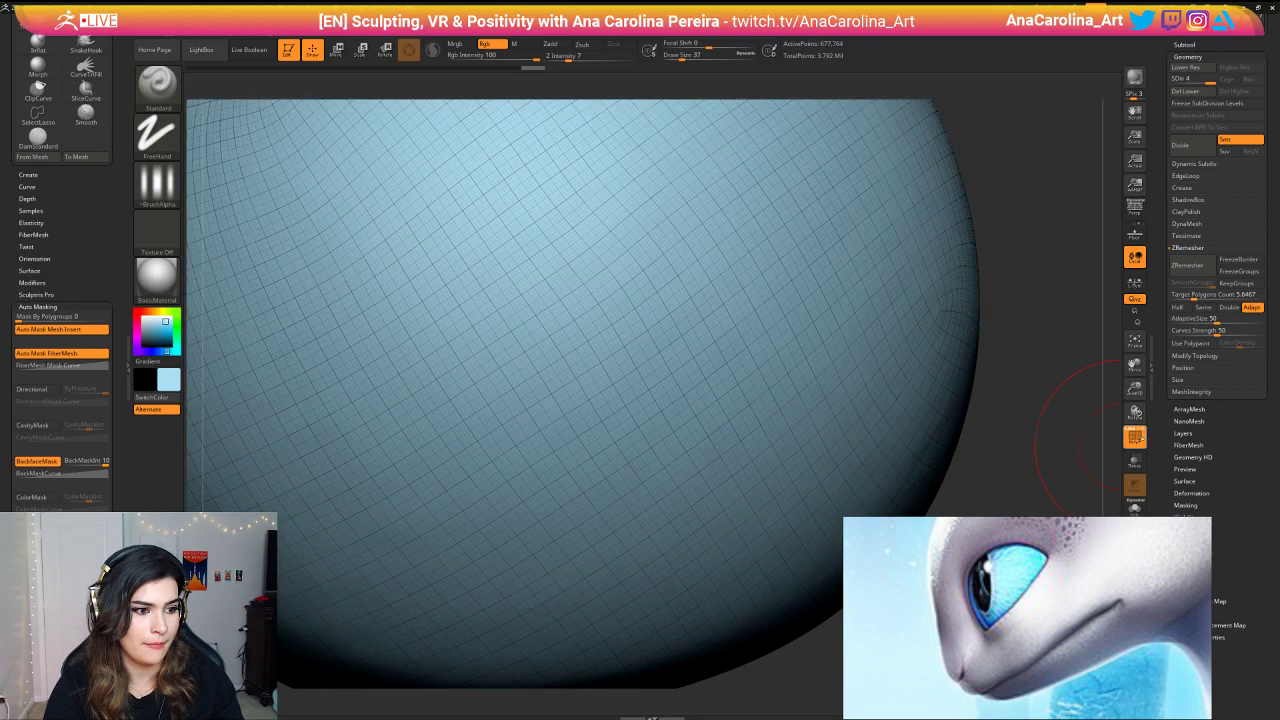
pyautogui.scroll(-3, 1101, 362)
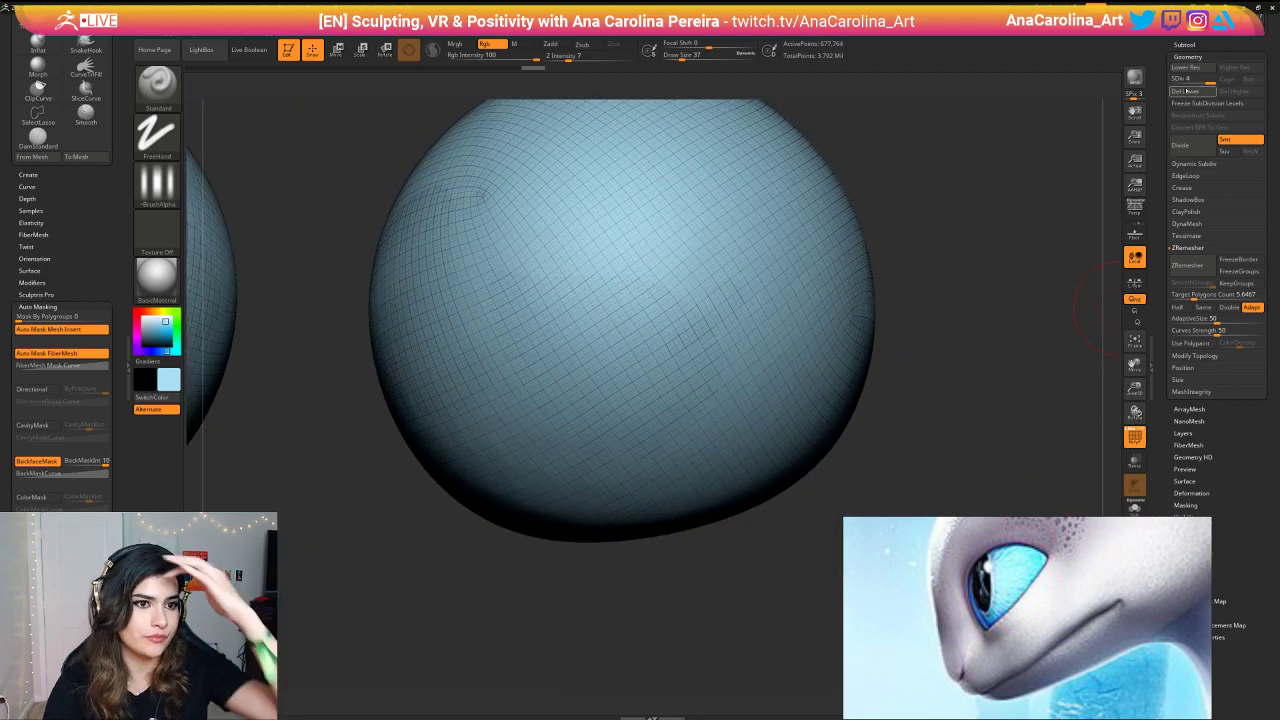
# Step: Show the original painted eyes again and project their details onto the remeshed eyes with ProjectAll
pyautogui.click(1184, 45)
pyautogui.click(1249, 70)
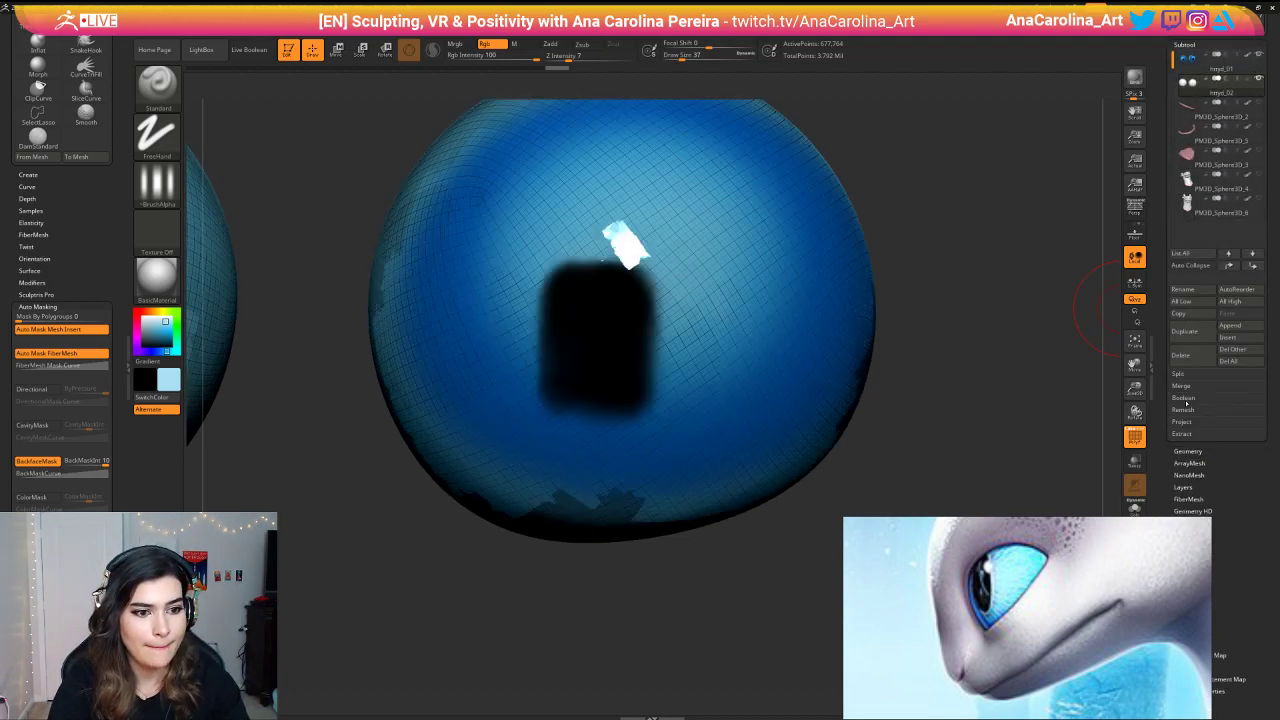
pyautogui.click(1185, 422)
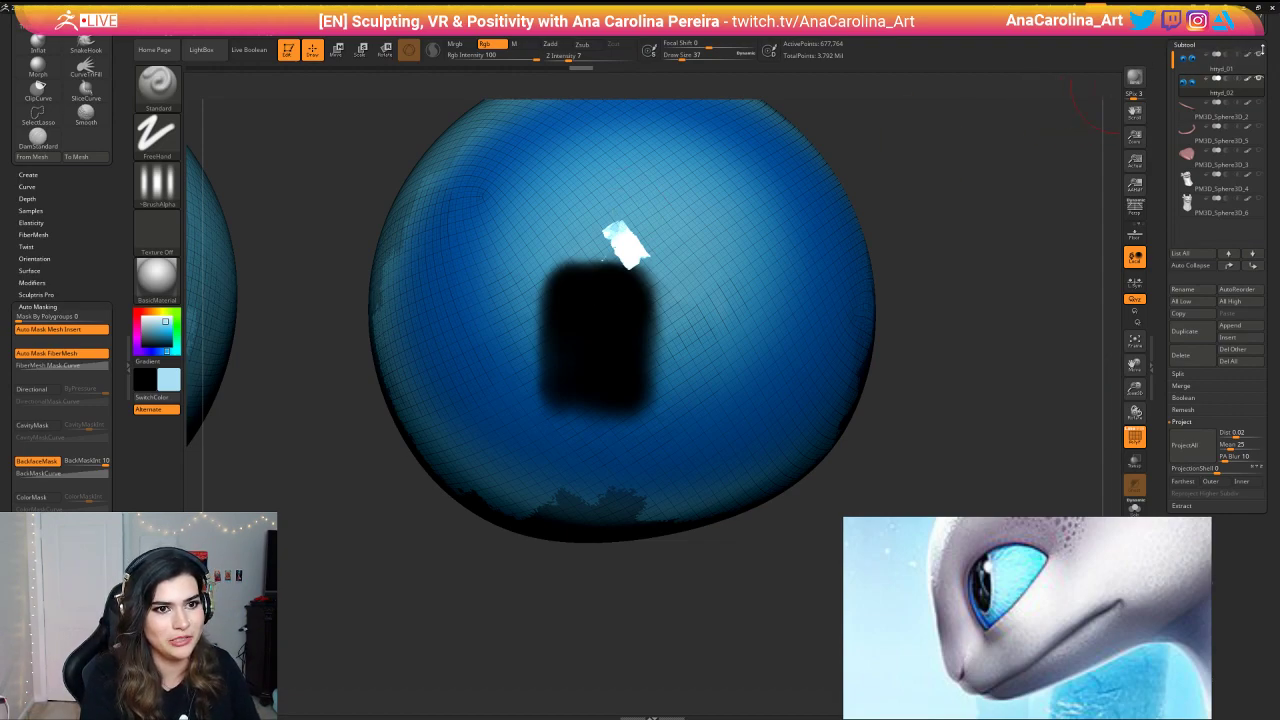
# Step: Turn off the polyframe and show the dragon's head, tongue and gum subtools again
pyautogui.click(1136, 442)
pyautogui.moveTo(1003, 457)
pyautogui.mouseDown()
pyautogui.moveTo(955, 350)
pyautogui.moveTo(868, 298)
pyautogui.moveTo(900, 368)
pyautogui.mouseUp()
pyautogui.press('f')
pyautogui.keyDown('shift'); pyautogui.moveTo(985, 310); pyautogui.dragTo(1090, 340); pyautogui.keyUp('shift')
pyautogui.click(1261, 200)
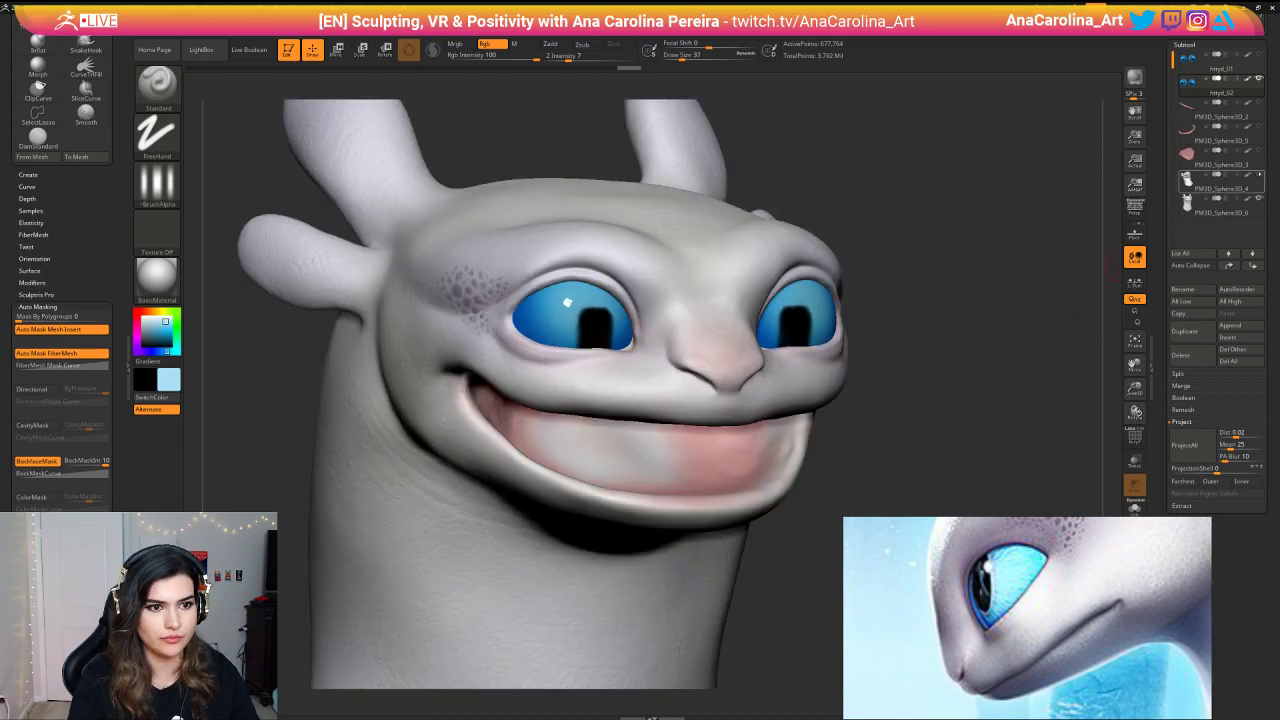
pyautogui.click(1258, 128)
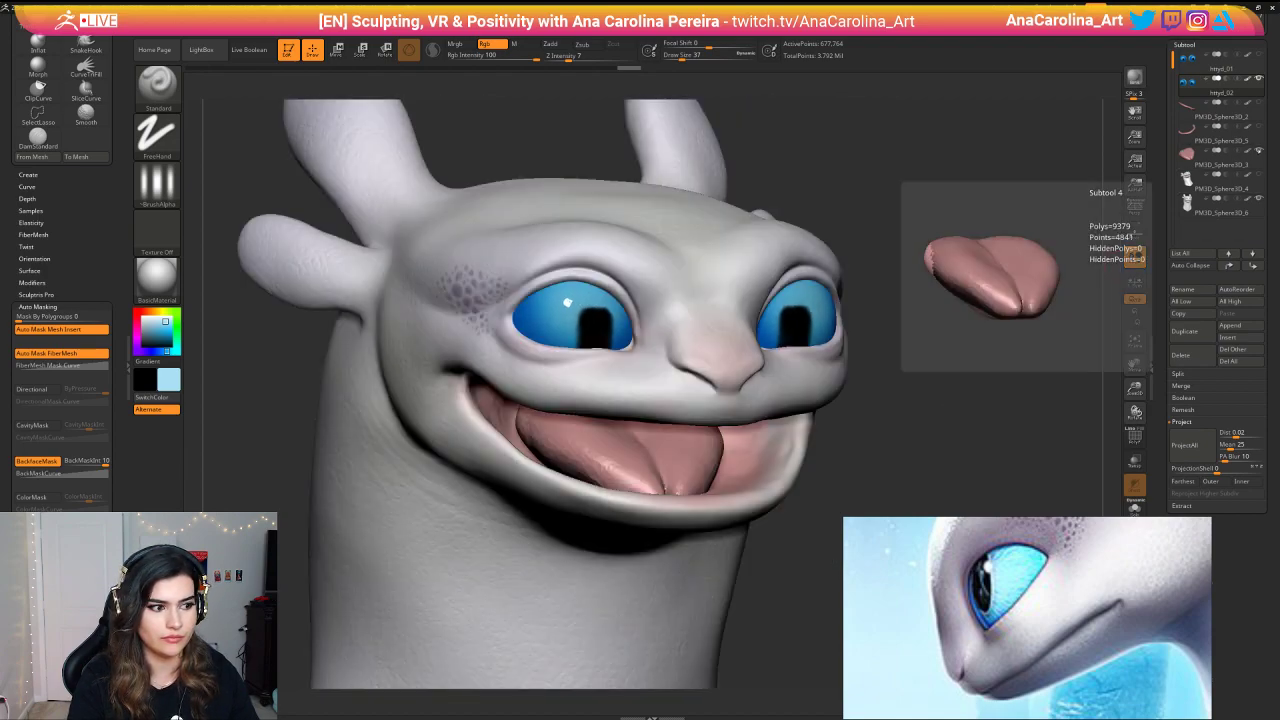
pyautogui.click(1258, 128)
pyautogui.click(1259, 104)
# Step: Check the projected paint on the dragon's eye up close and set the brush draw size to 27
pyautogui.press('f')
pyautogui.keyDown('alt'); pyautogui.moveTo(1017, 360); pyautogui.dragTo(1010, 430); pyautogui.keyUp('alt')
pyautogui.keyDown('alt'); pyautogui.moveTo(1040, 340); pyautogui.dragTo(1045, 400); pyautogui.keyUp('alt')
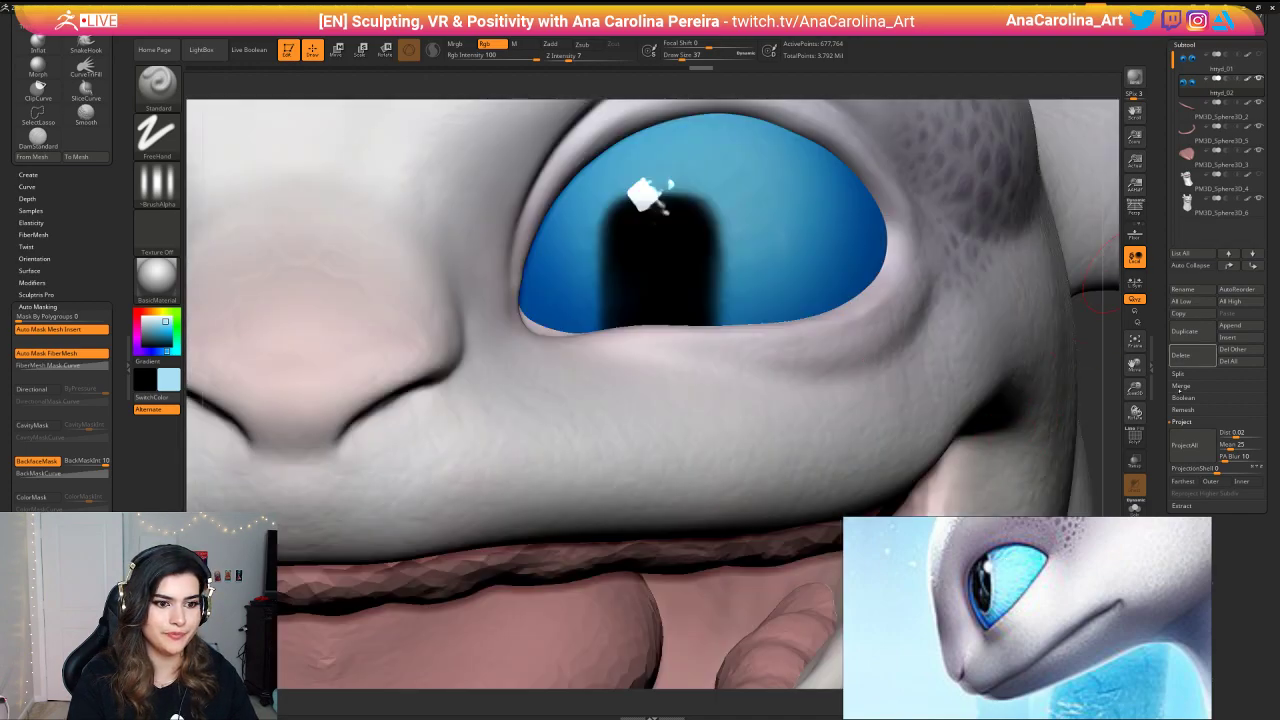
pyautogui.scroll(-6, 1160, 349)
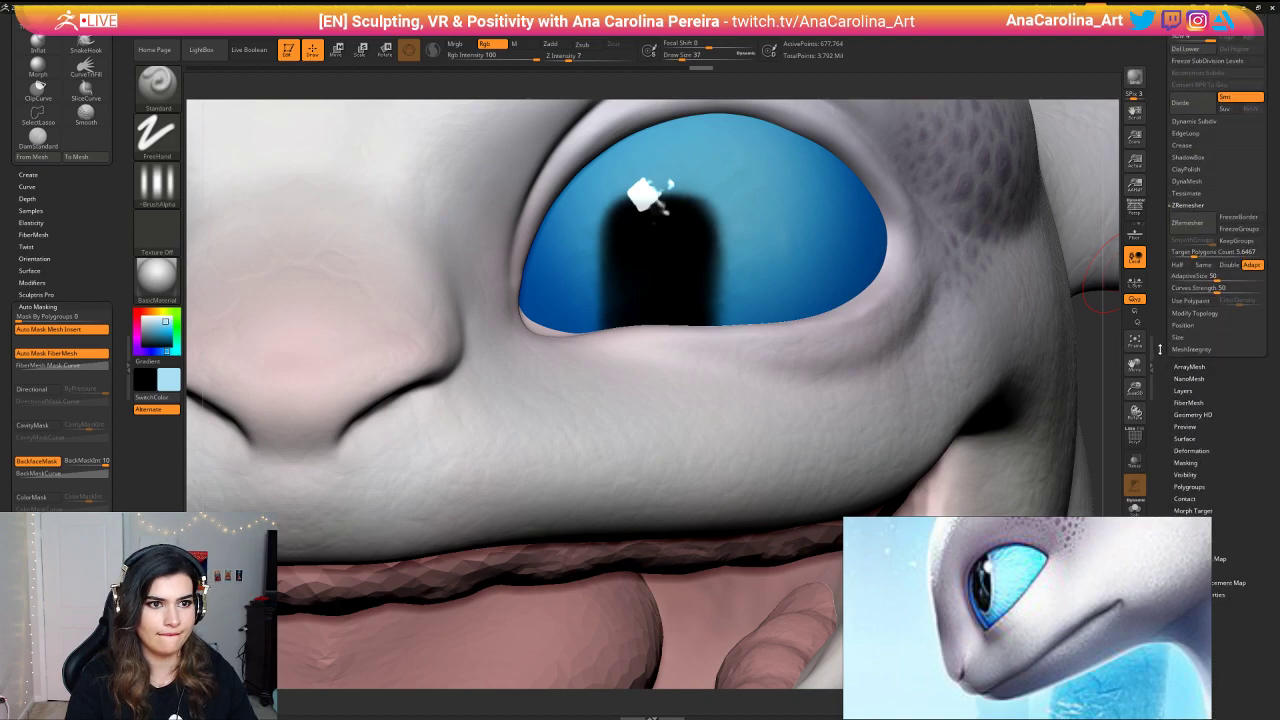
pyautogui.moveTo(992, 409); pyautogui.dragTo(1053, 429)
pyautogui.press('s')
pyautogui.click(1050, 430)
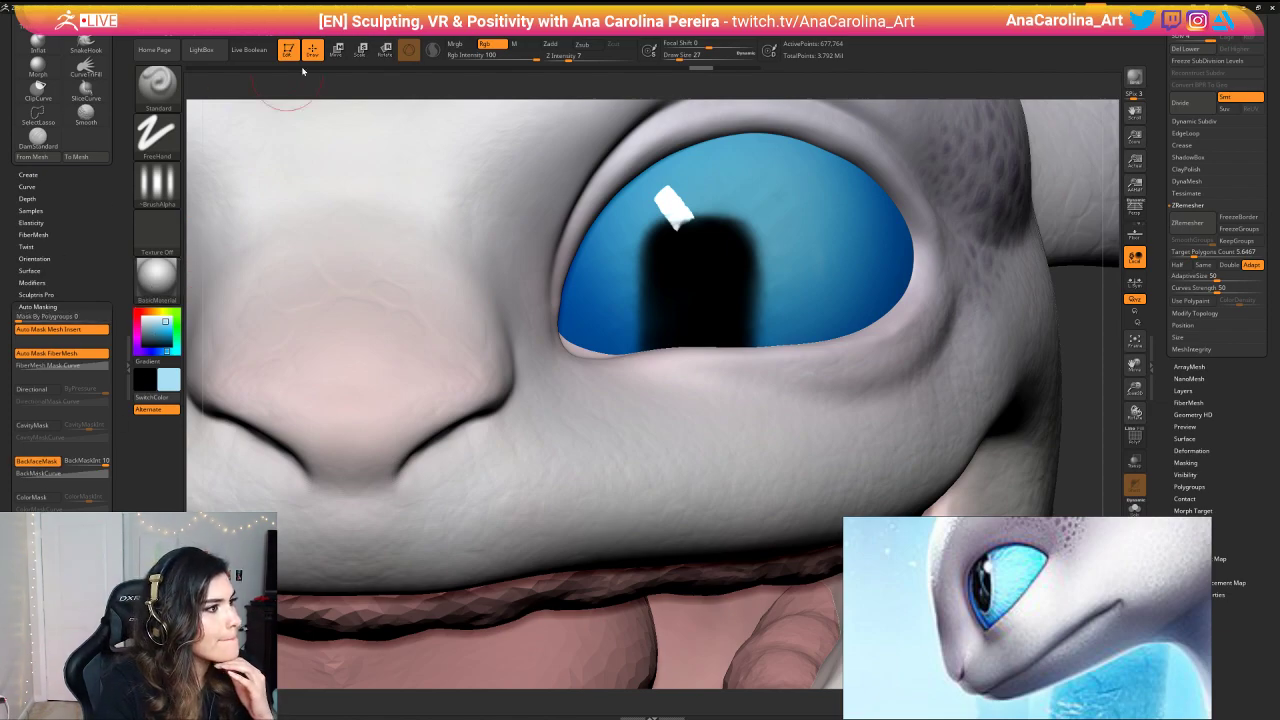
# Step: Look through the stroke's Sculptris Pro and Lazy Mouse settings
pyautogui.click(592, 20)
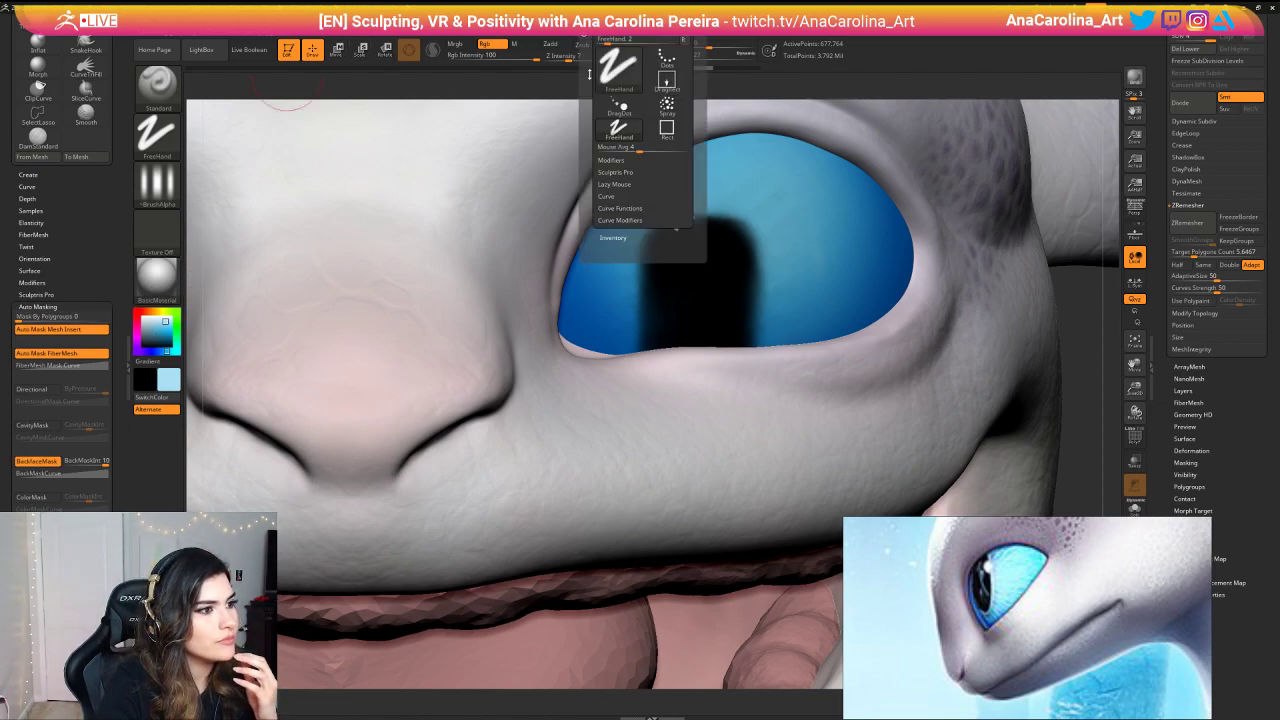
pyautogui.click(626, 172)
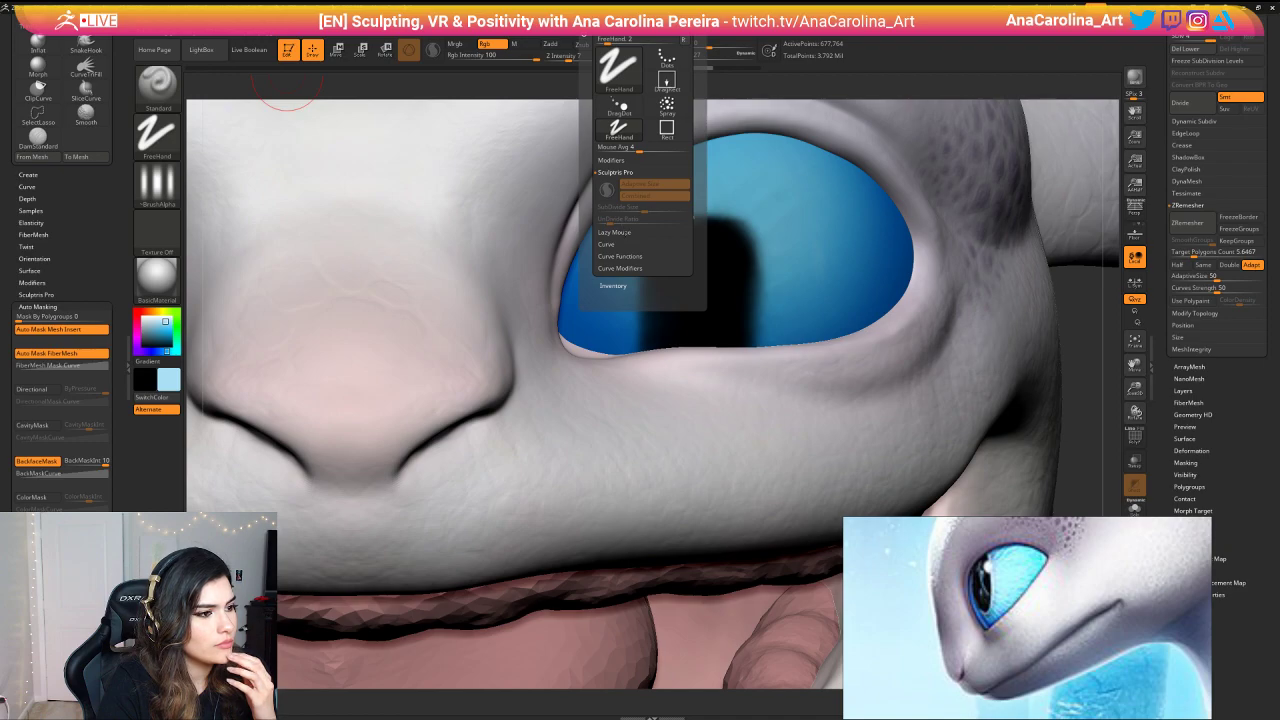
pyautogui.click(614, 232)
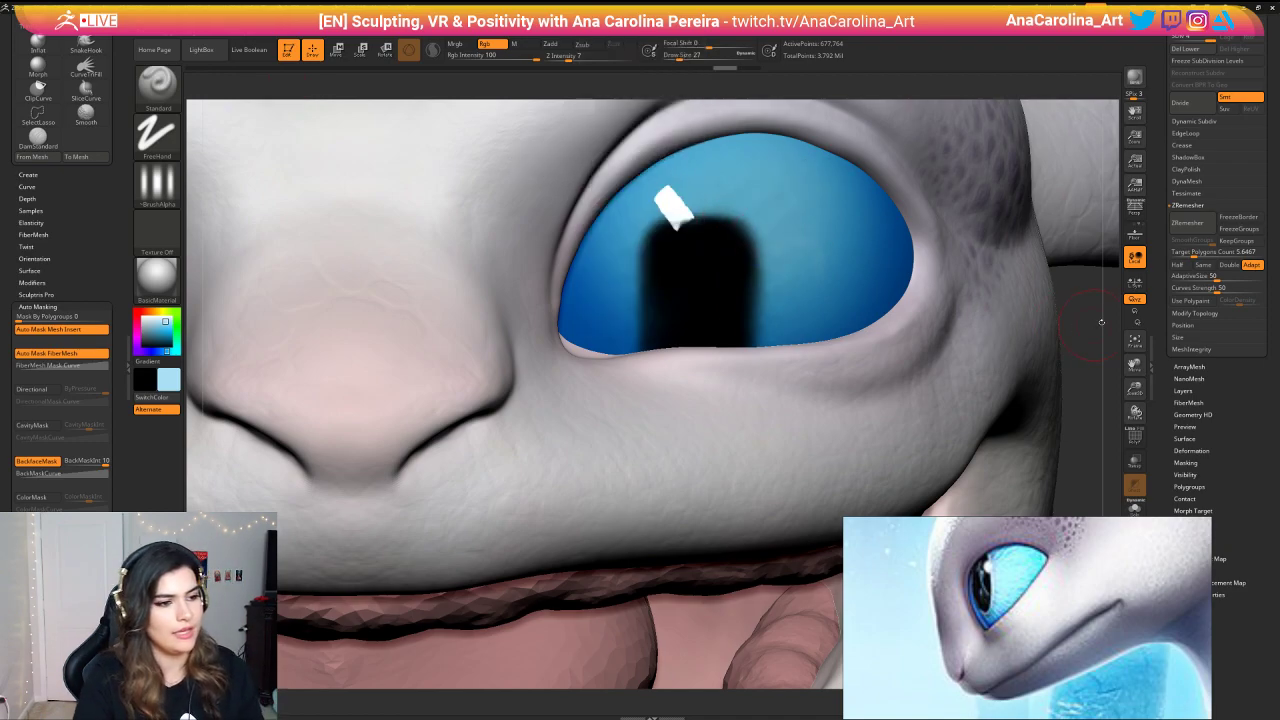
# Step: Hide the mouth and head subtools and select the remeshed eyes so only they are shown
pyautogui.keyDown('alt'); pyautogui.moveTo(1102, 322); pyautogui.dragTo(1095, 256); pyautogui.keyUp('alt')
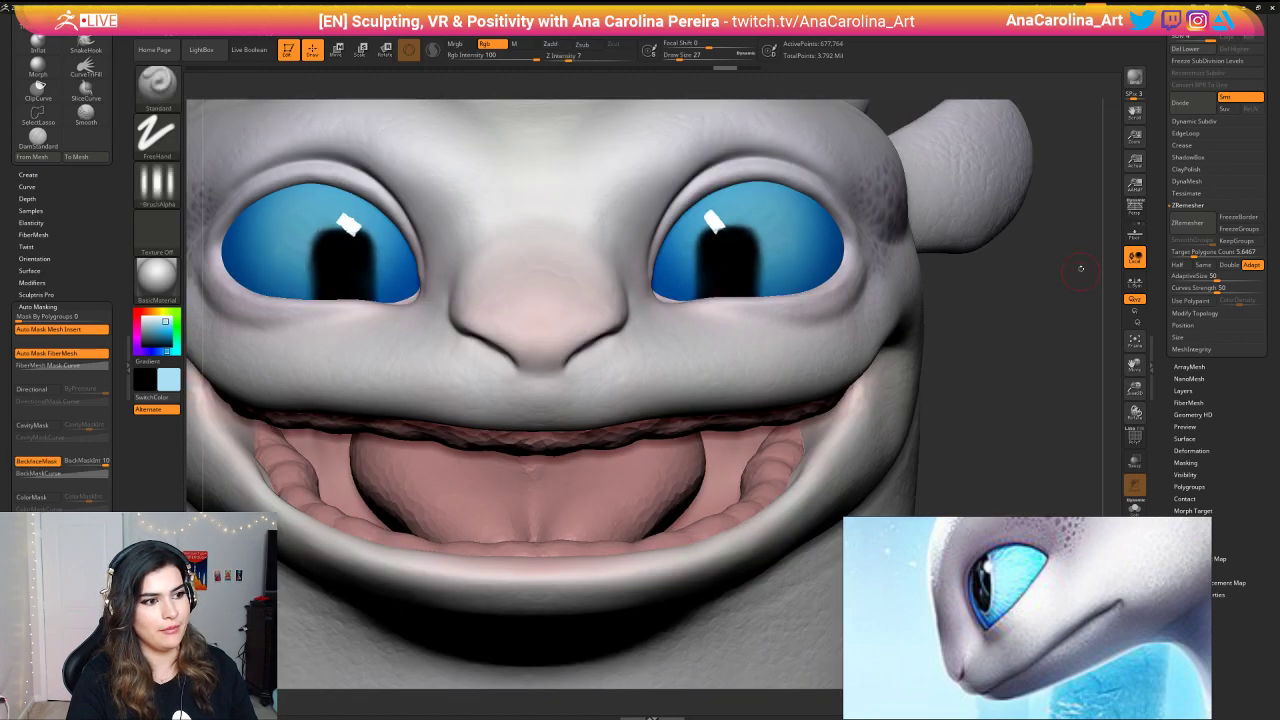
pyautogui.scroll(3, 1162, 60)
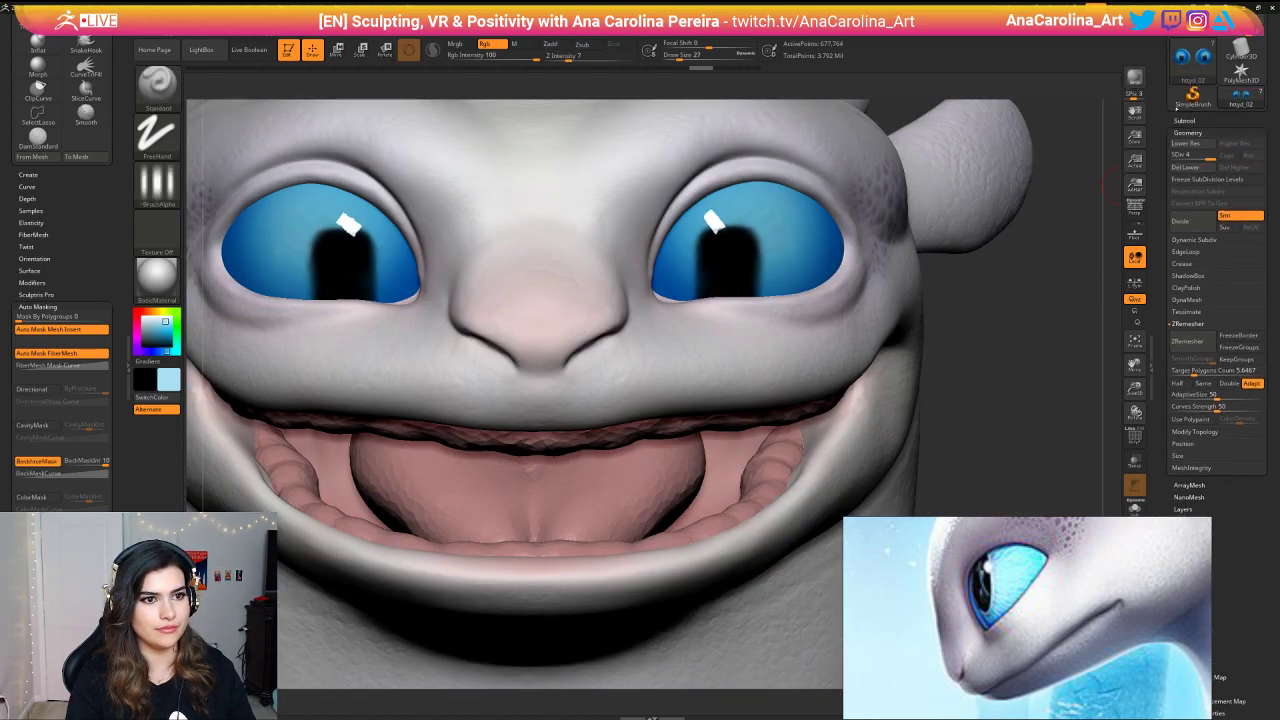
pyautogui.click(1184, 120)
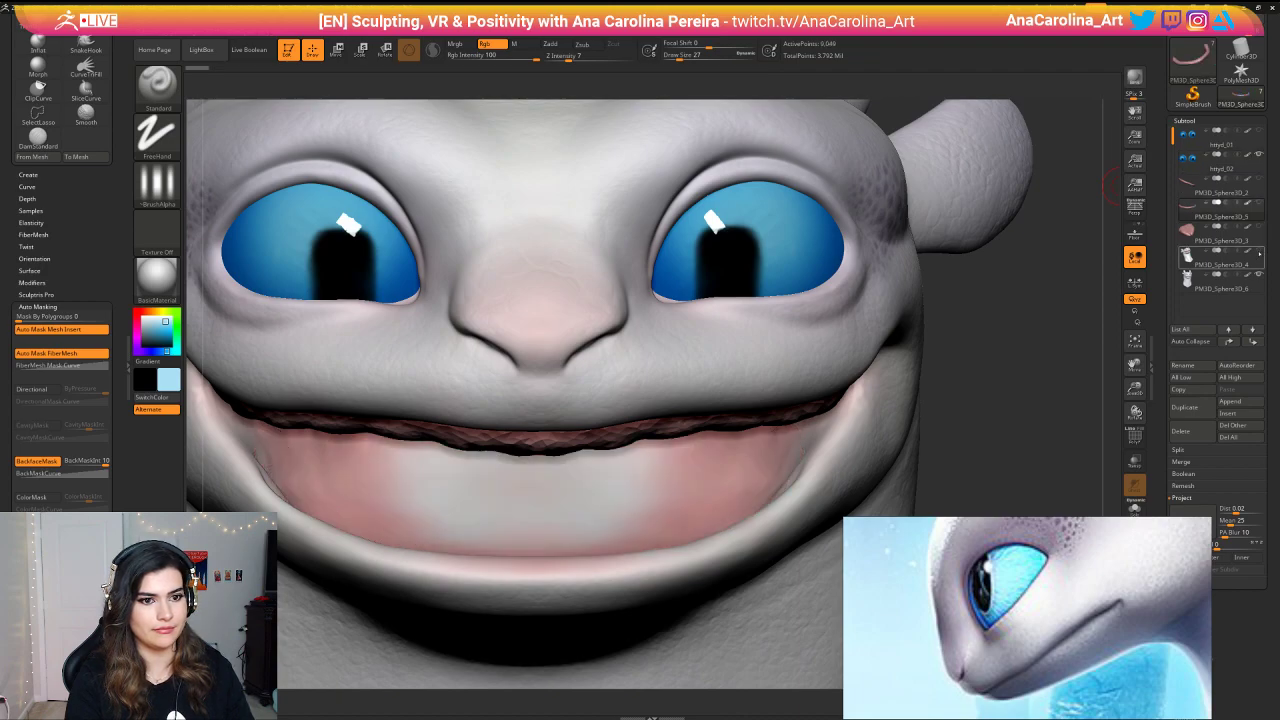
pyautogui.click(1260, 273)
pyautogui.click(1220, 162)
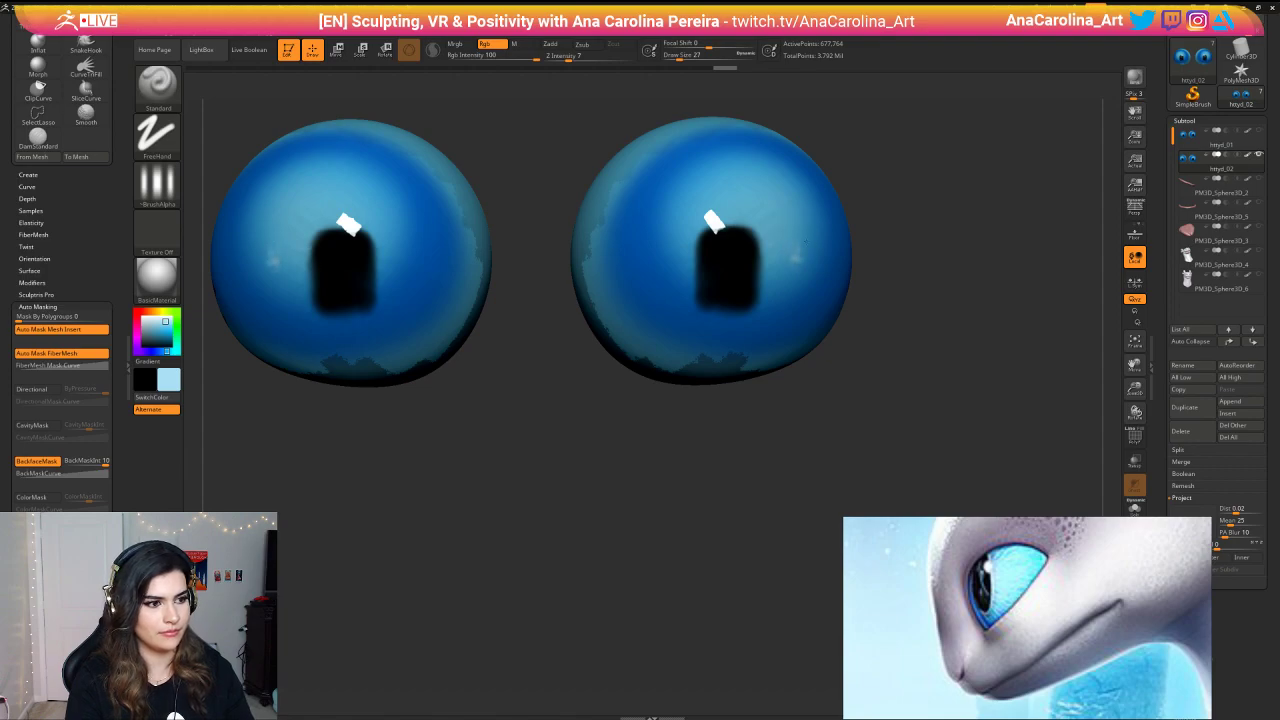
# Step: Paint short light-blue strokes on the iris beside the pupil and inspect the eyes from different angles
pyautogui.moveTo(1020, 275)
pyautogui.mouseDown()
pyautogui.moveTo(957, 280)
pyautogui.moveTo(1023, 394)
pyautogui.mouseUp()
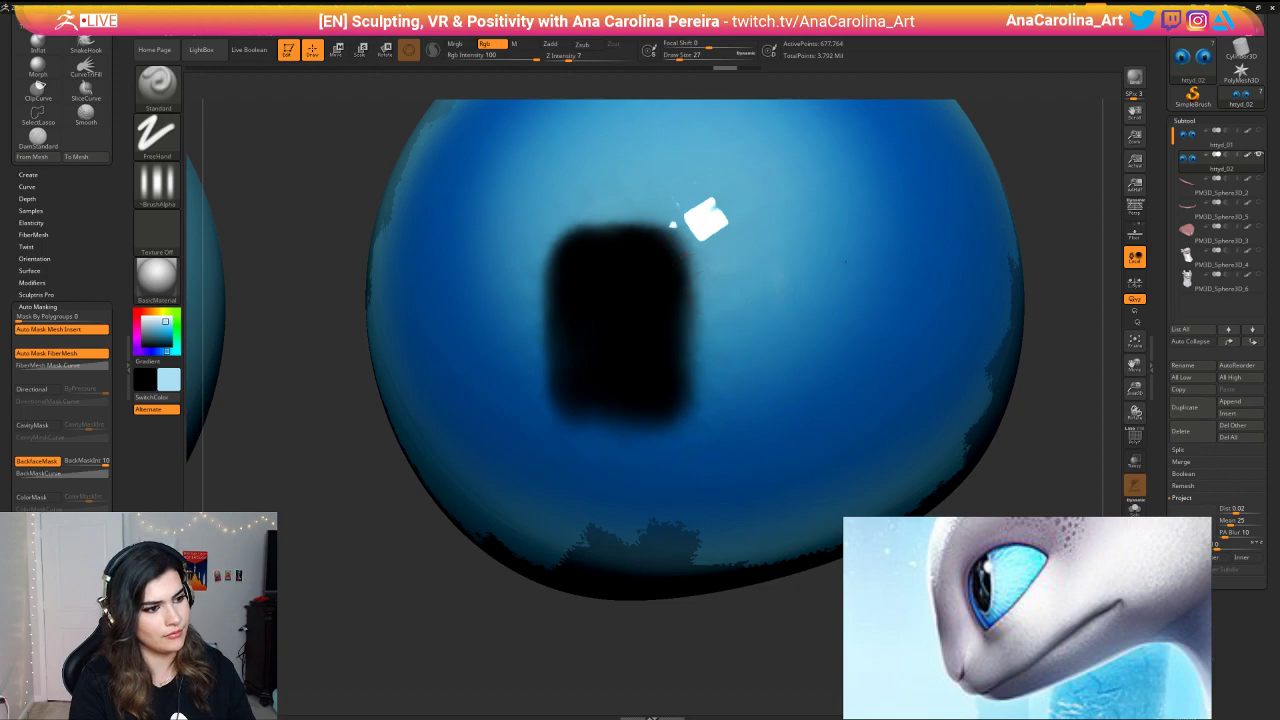
pyautogui.moveTo(812, 327); pyautogui.dragTo(772, 335)
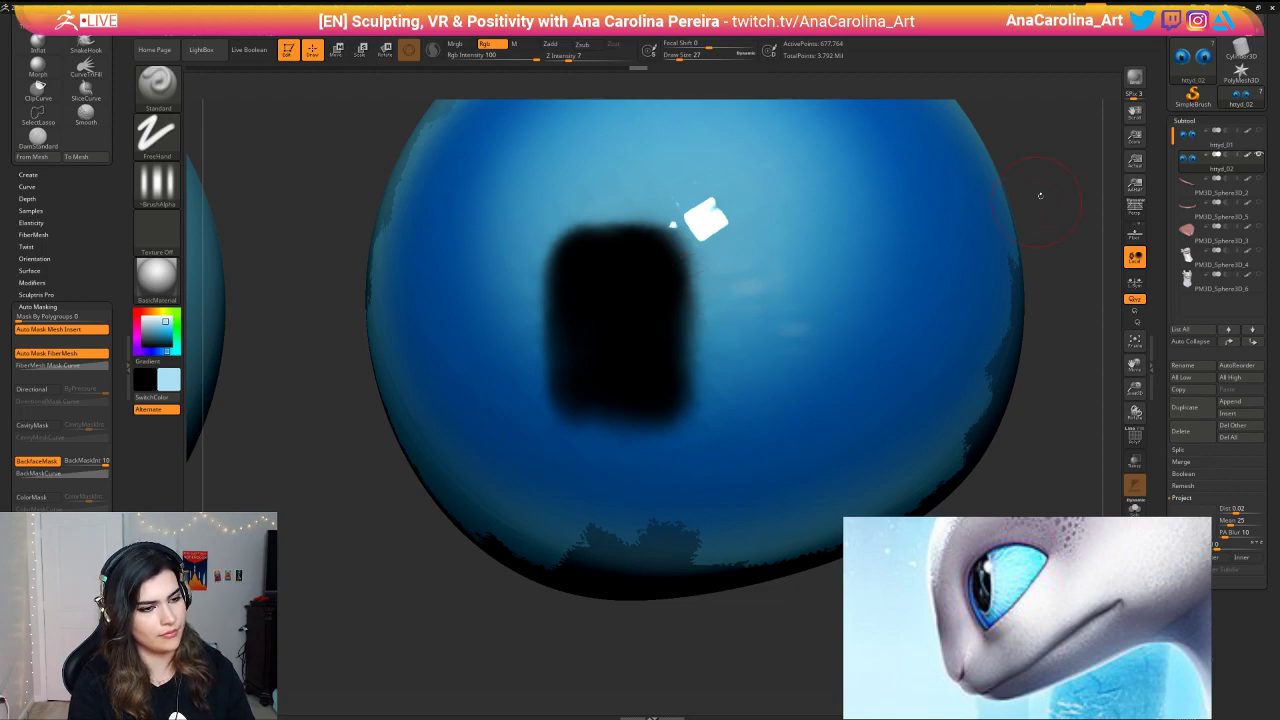
pyautogui.keyDown('alt'); pyautogui.moveTo(1040, 194); pyautogui.dragTo(1025, 139); pyautogui.keyUp('alt')
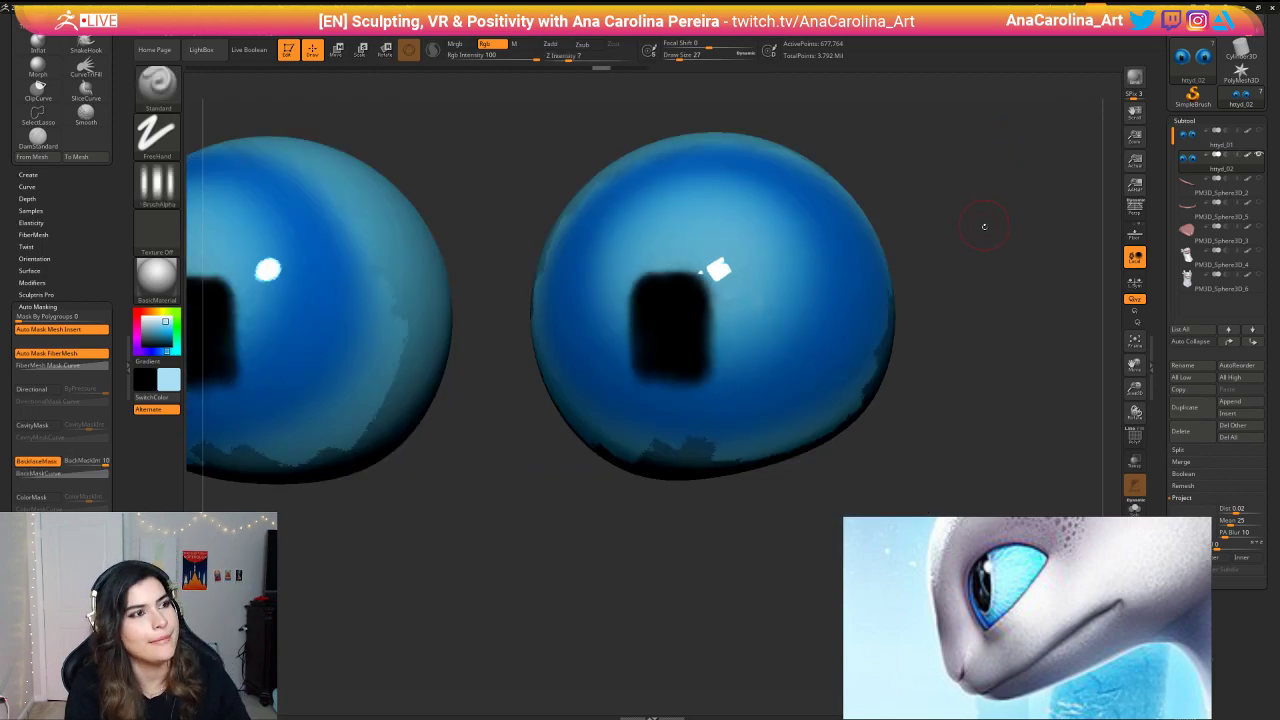
pyautogui.moveTo(983, 220); pyautogui.dragTo(1120, 165)
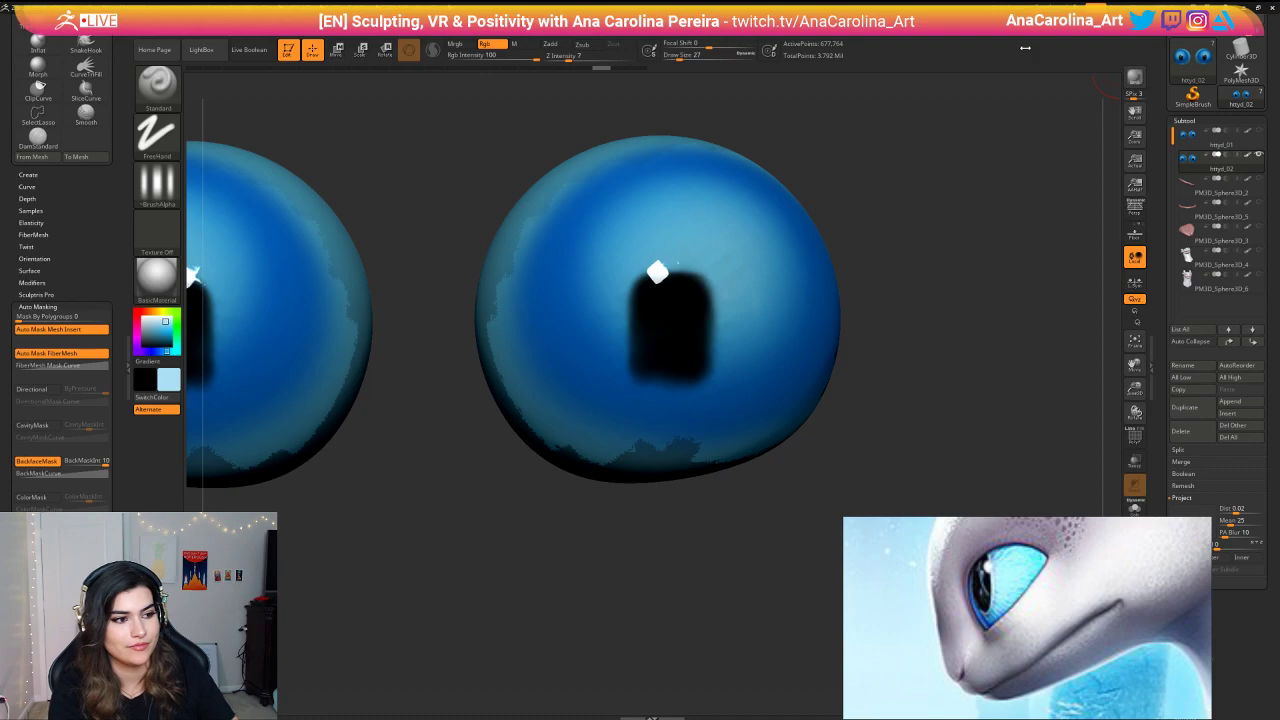
# Step: Close ZBrush without saving the project and start ZBrush 2018 again from the desktop
pyautogui.click(1273, 10)
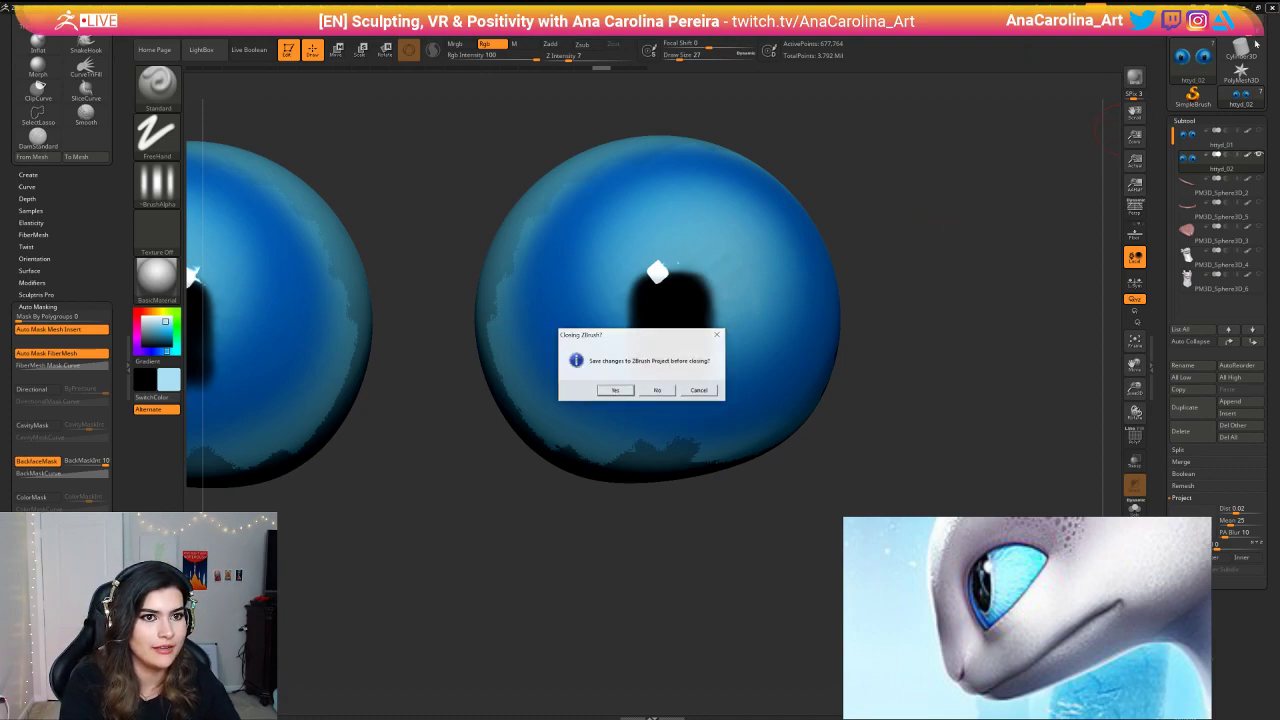
pyautogui.click(660, 390)
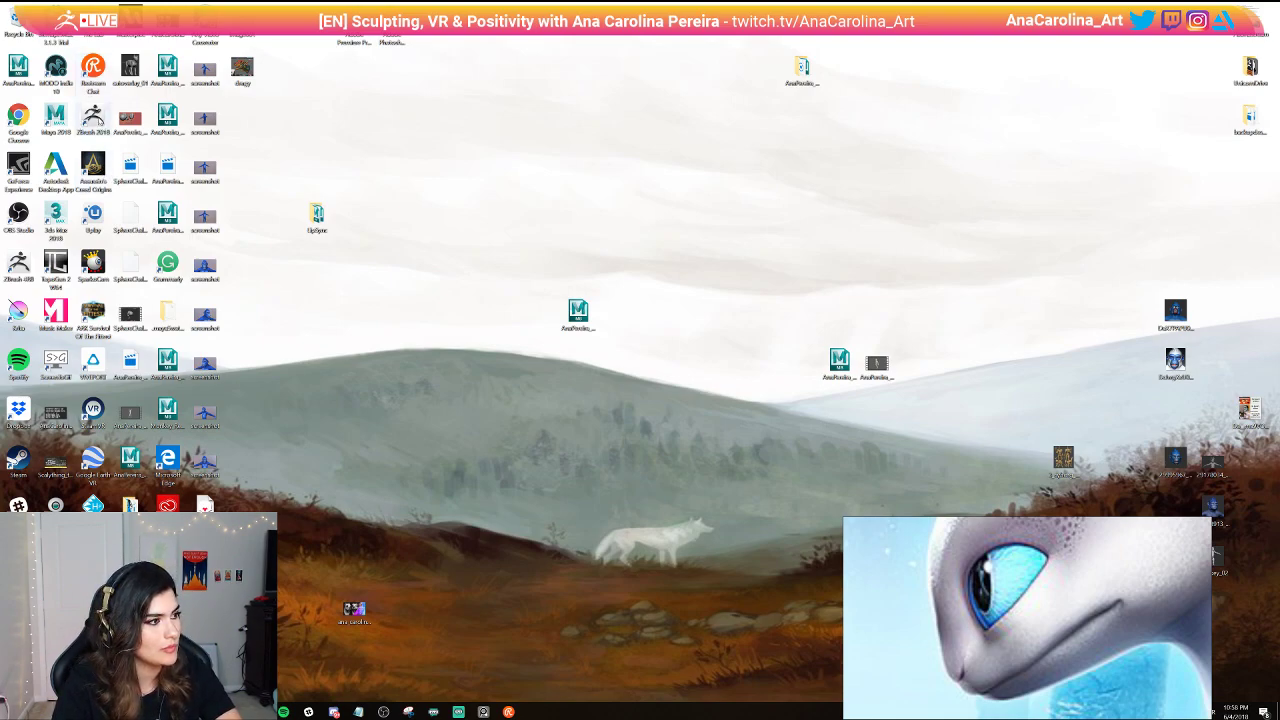
pyautogui.doubleClick(93, 118)
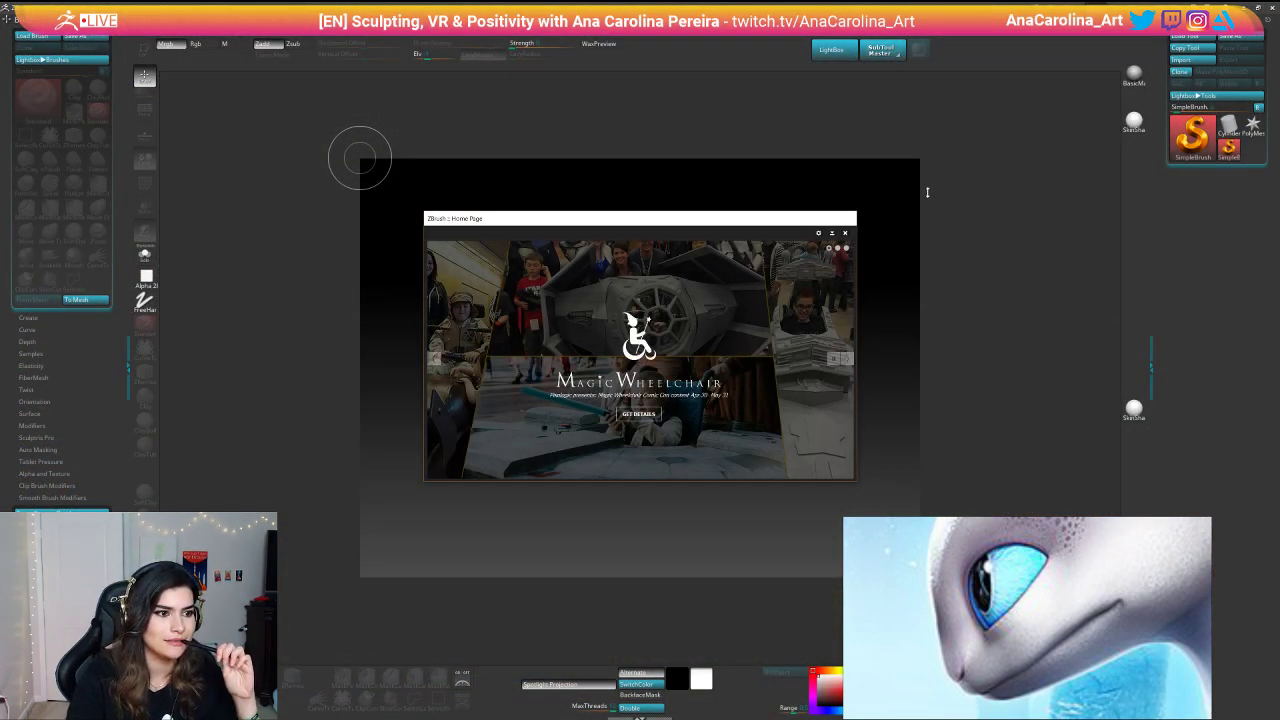
# Step: Dismiss the home page and load a quicksaved project of the painted smiling dragon
pyautogui.click(846, 233)
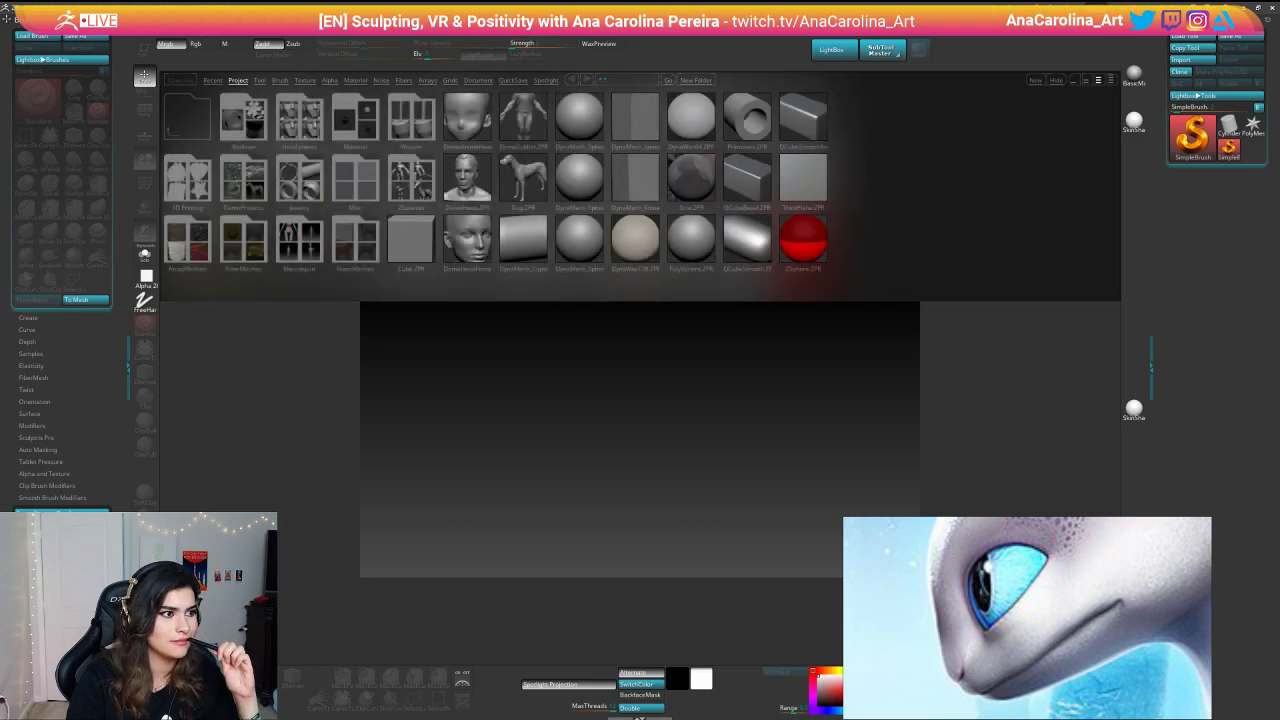
pyautogui.click(516, 81)
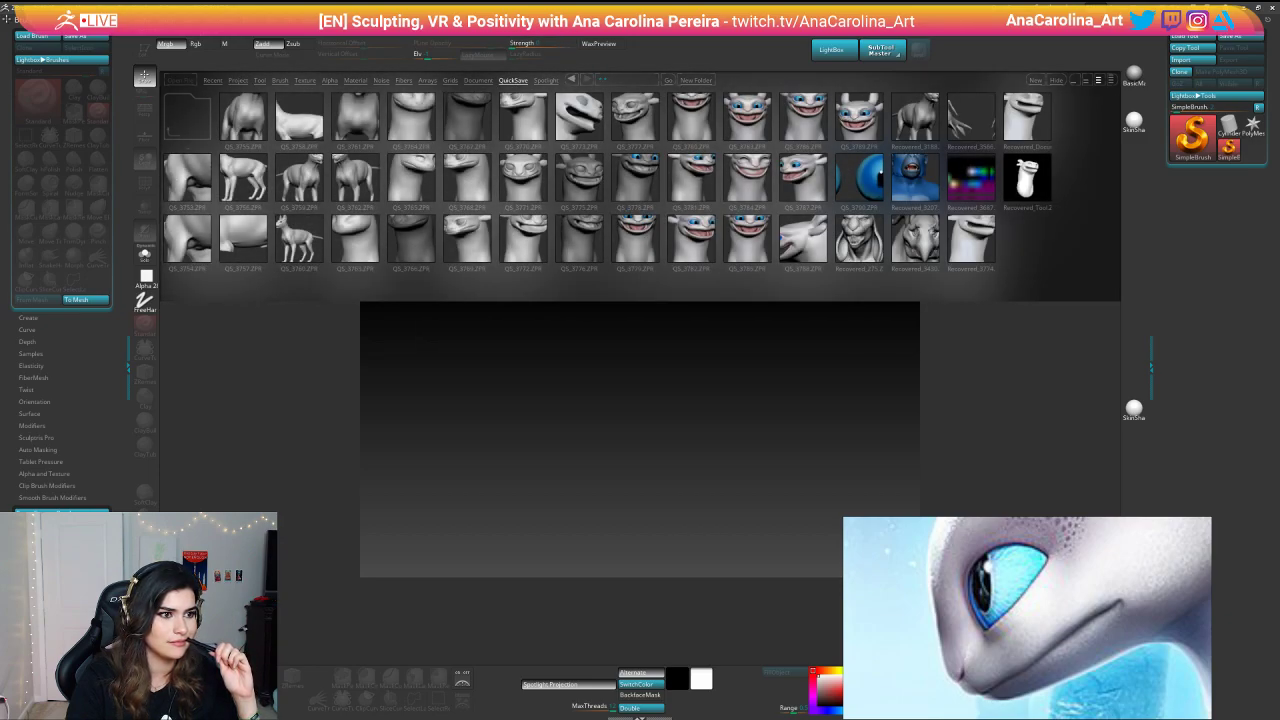
pyautogui.click(845, 120)
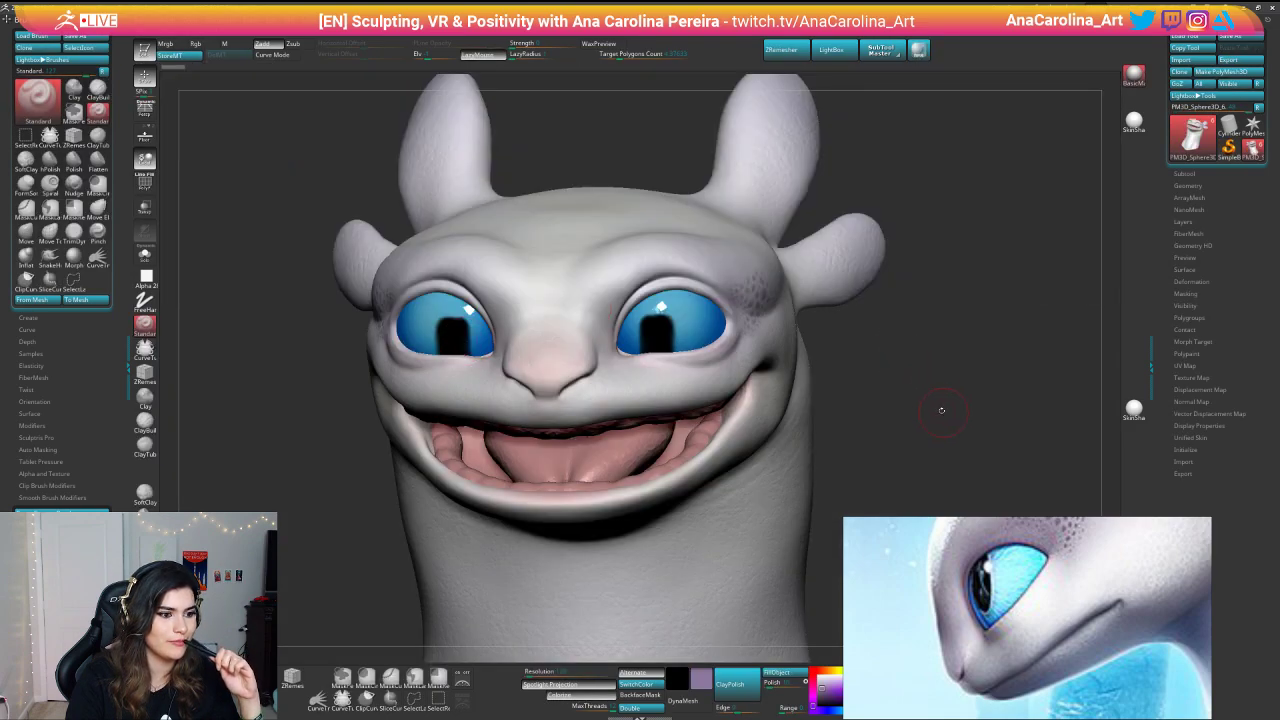
# Step: Open a file browser window and examine the loaded dragon's face, eyes and subtool list
pyautogui.moveTo(941, 410); pyautogui.dragTo(866, 337)
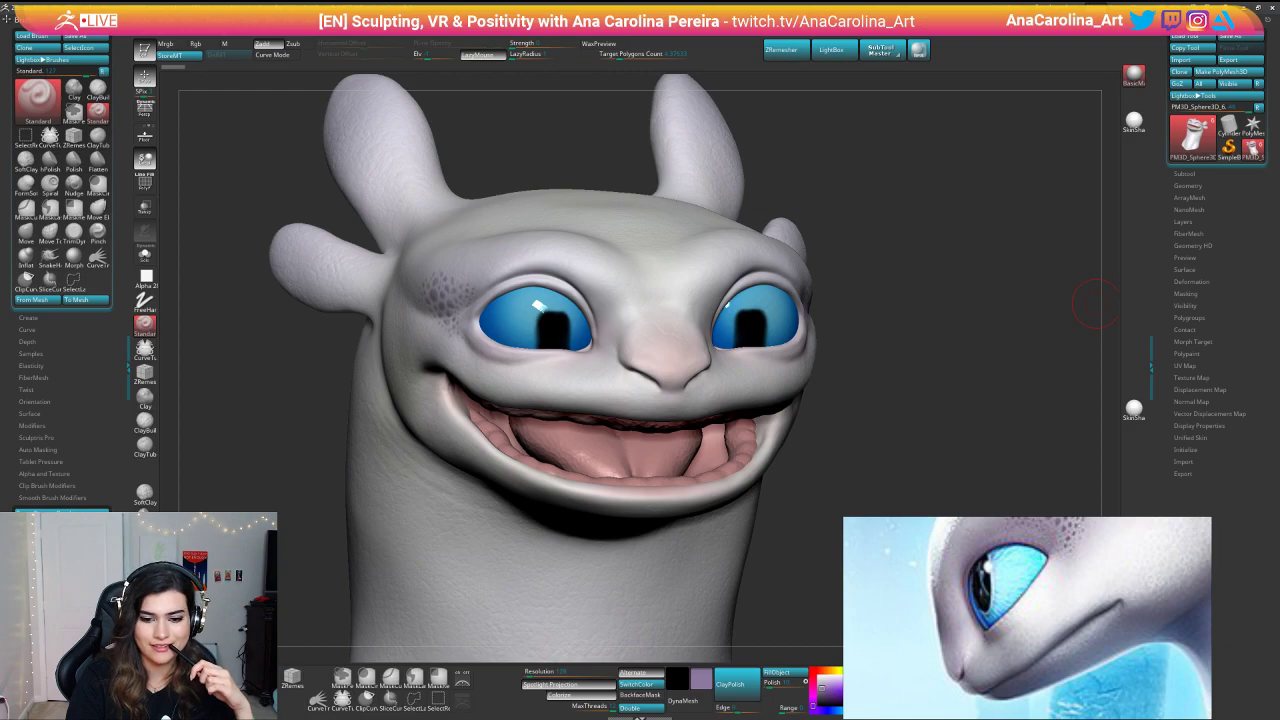
pyautogui.press('super+e')
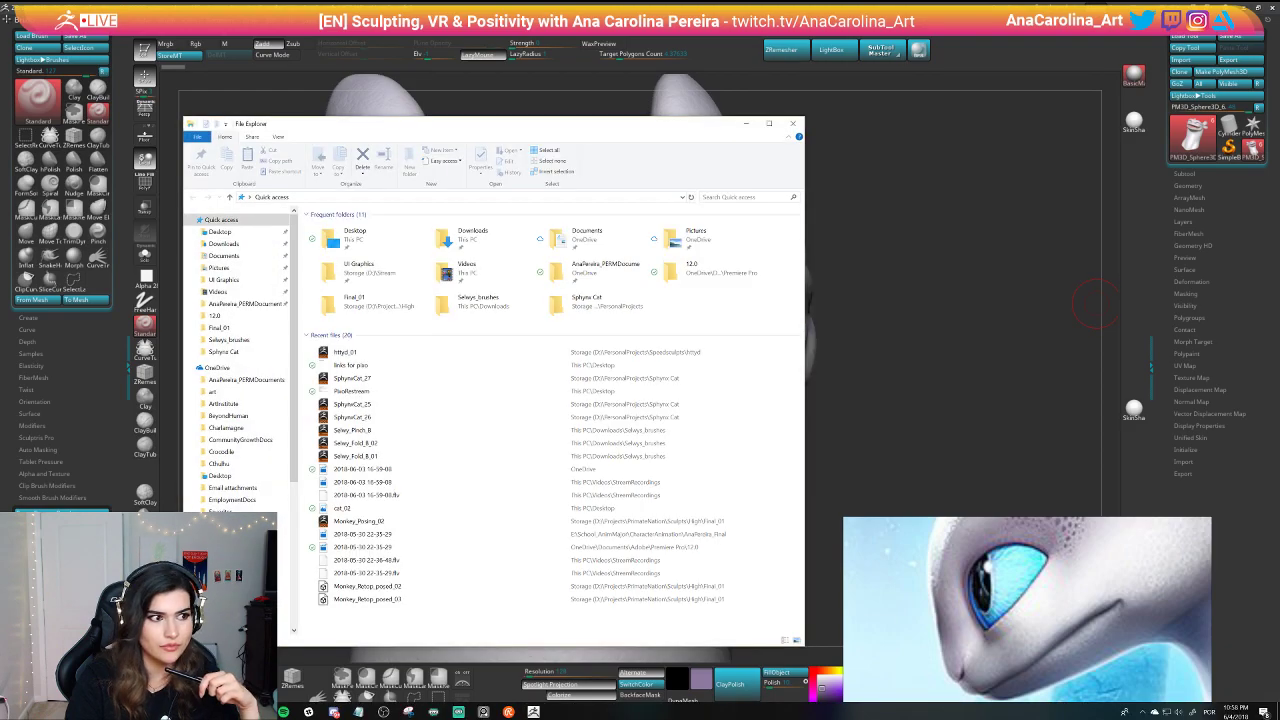
pyautogui.moveTo(628, 126); pyautogui.dragTo(1279, 106)
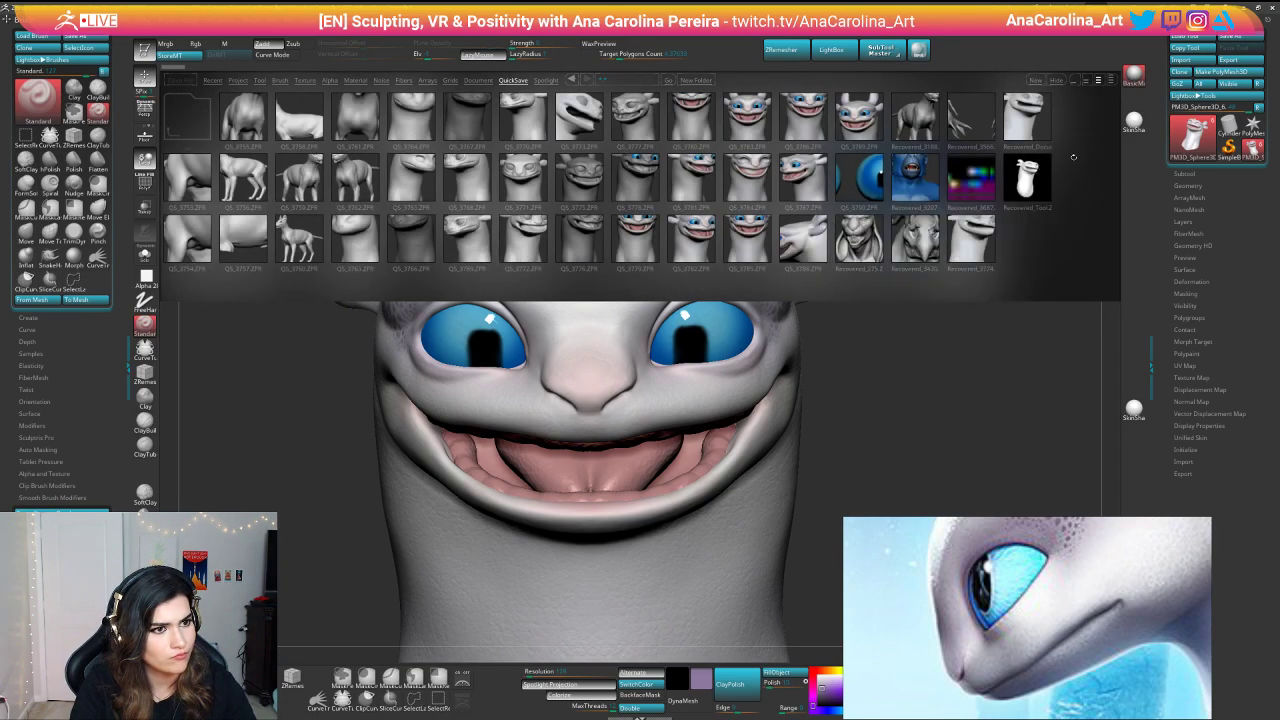
pyautogui.moveTo(995, 332); pyautogui.dragTo(971, 358)
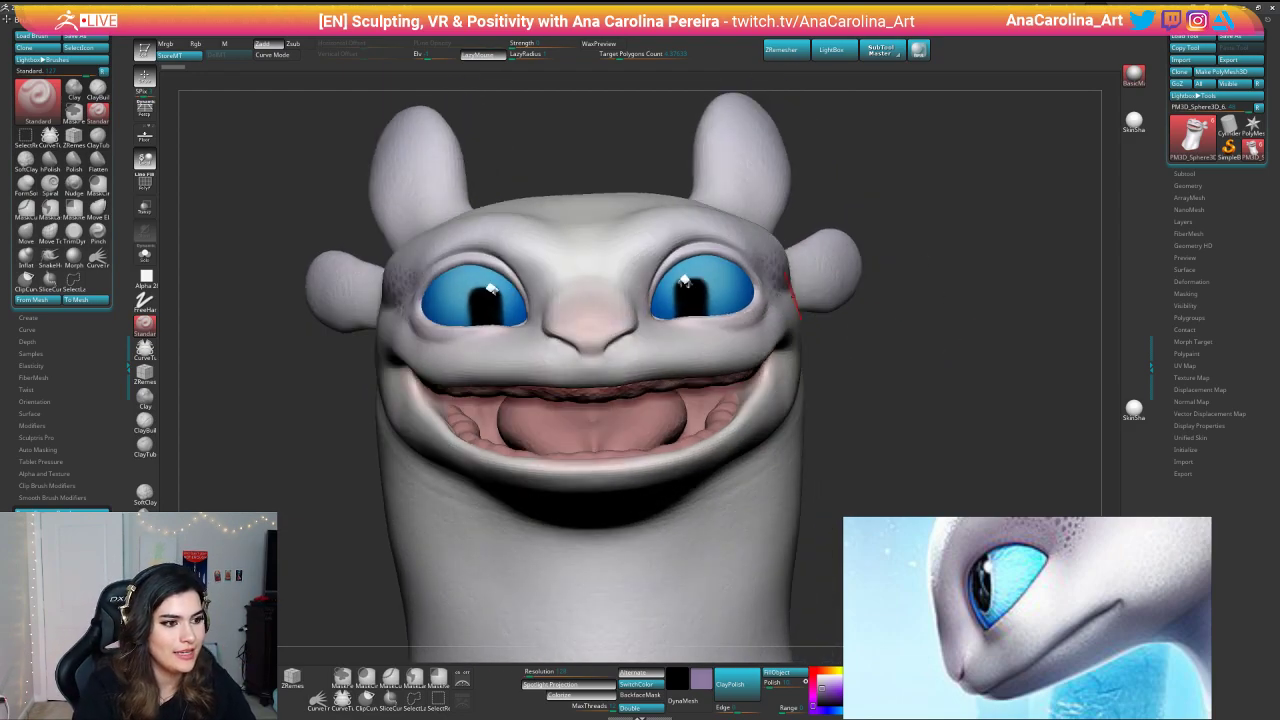
pyautogui.moveTo(750, 286); pyautogui.dragTo(781, 294, button='right')
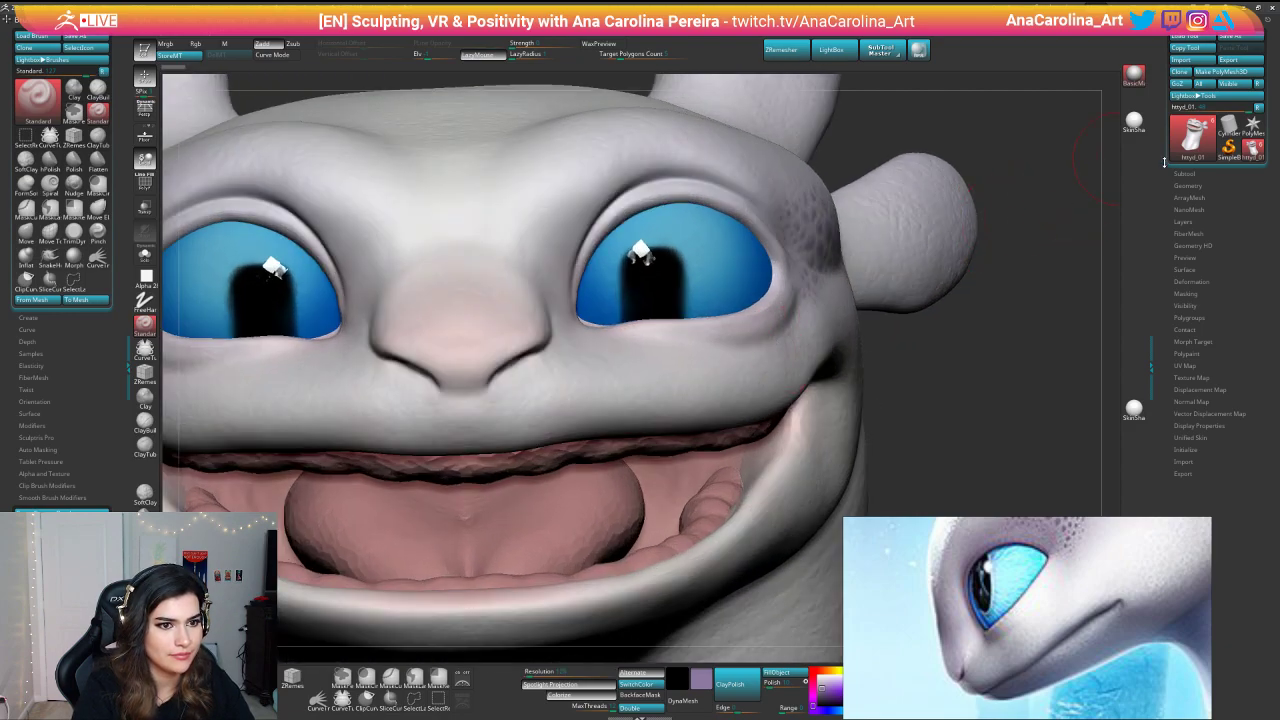
pyautogui.click(1184, 173)
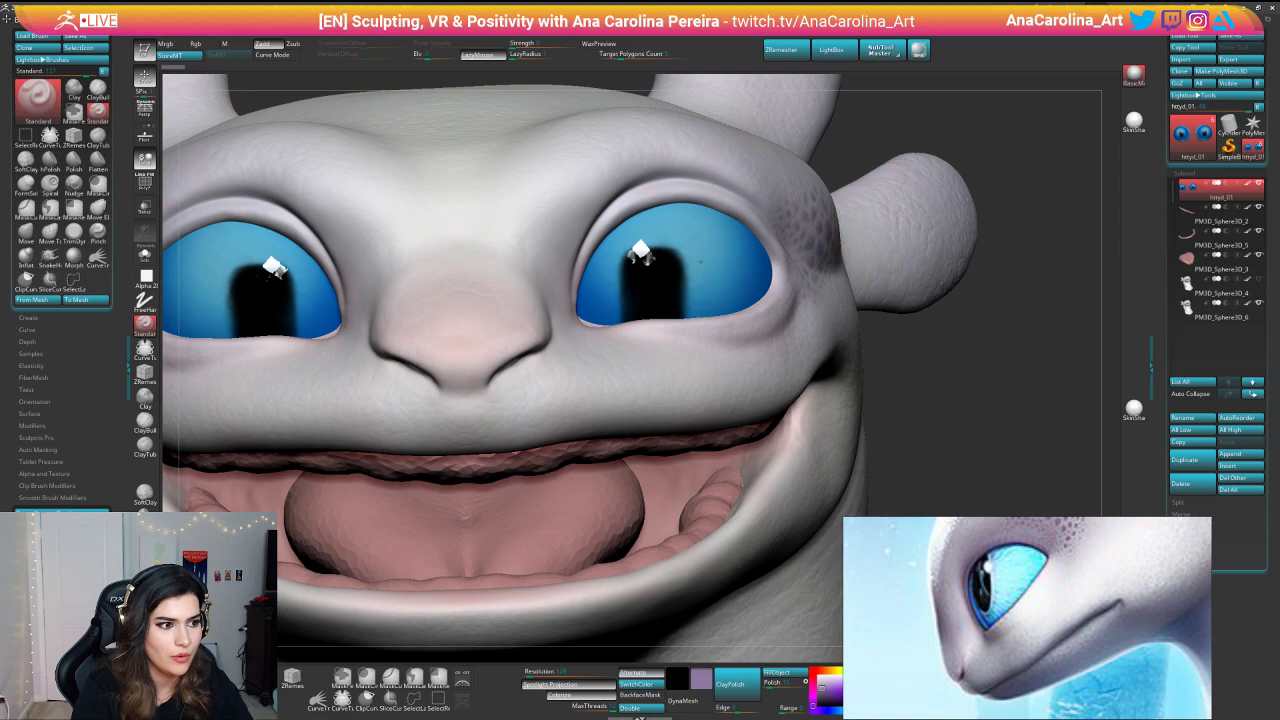
# Step: Load the recovered project with the blue eye thumbnail from the quicksaves in place of the current project
pyautogui.press('ctrl')
pyautogui.press('space')
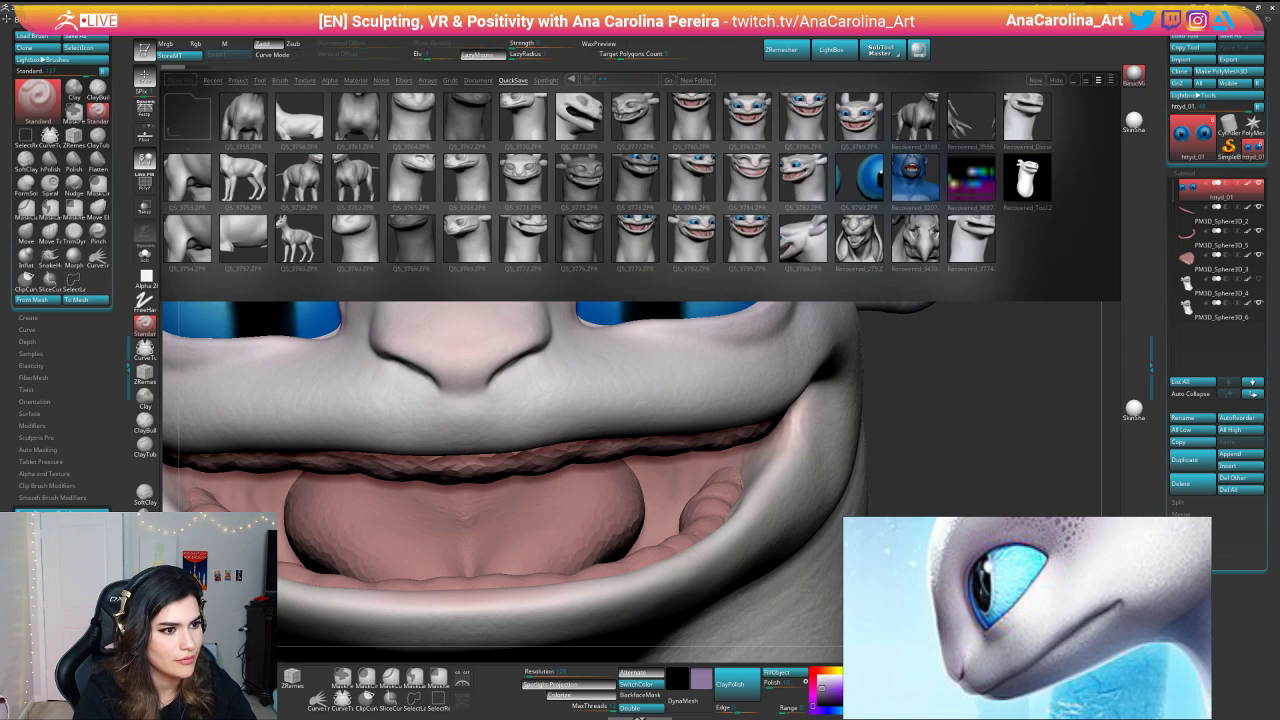
pyautogui.doubleClick(861, 182)
pyautogui.click(676, 390)
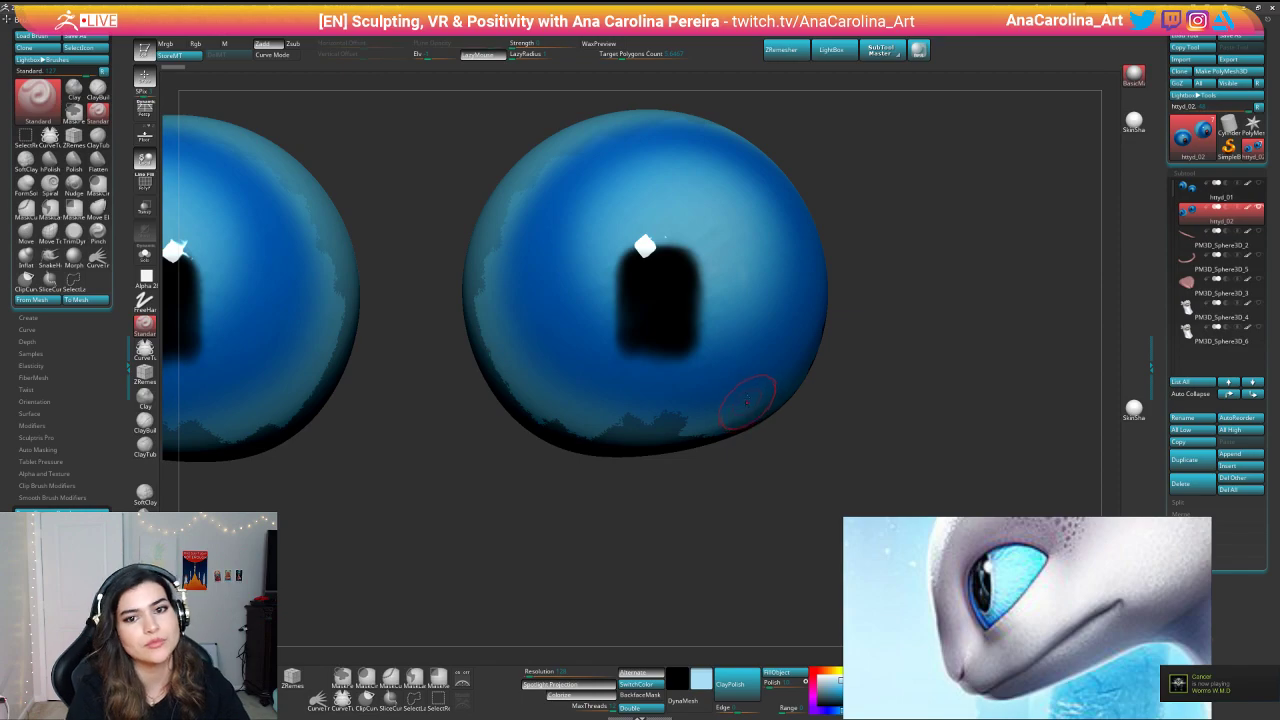
# Step: Examine the recovered eyes up close, along with their subdivision settings and the httyd_02 subtool's polygon information
pyautogui.press('ctrl')
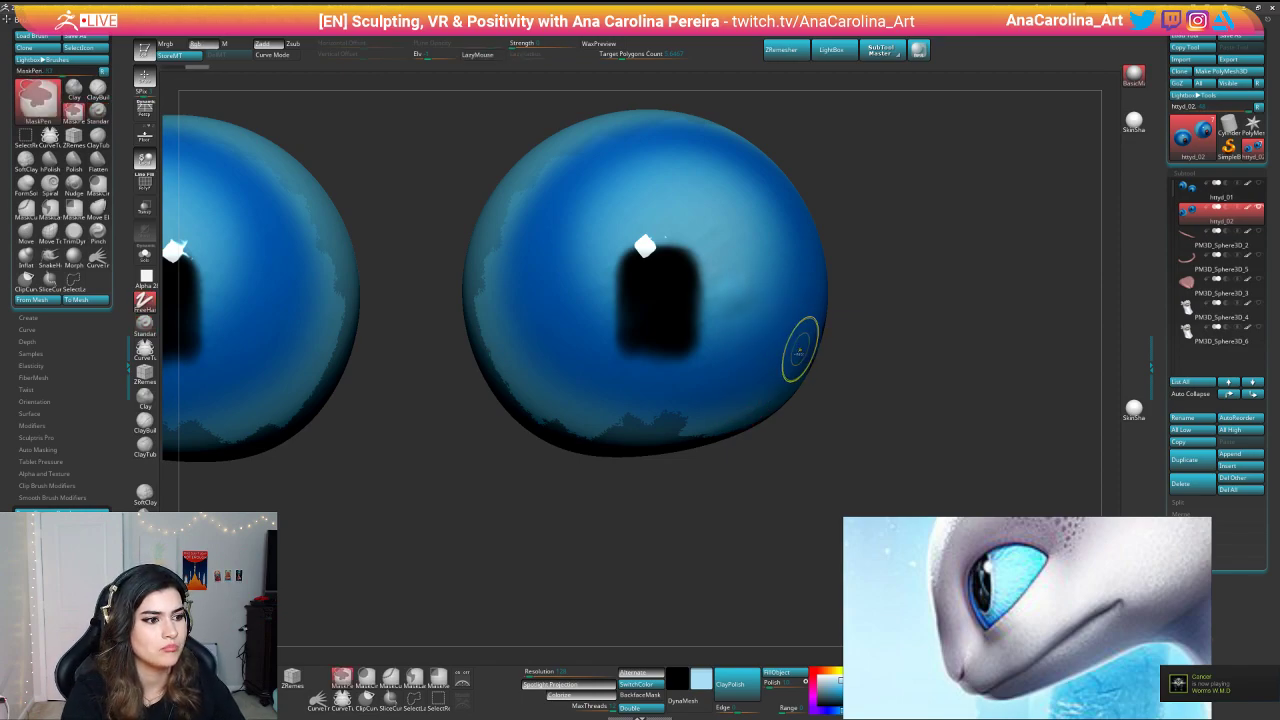
pyautogui.press('f')
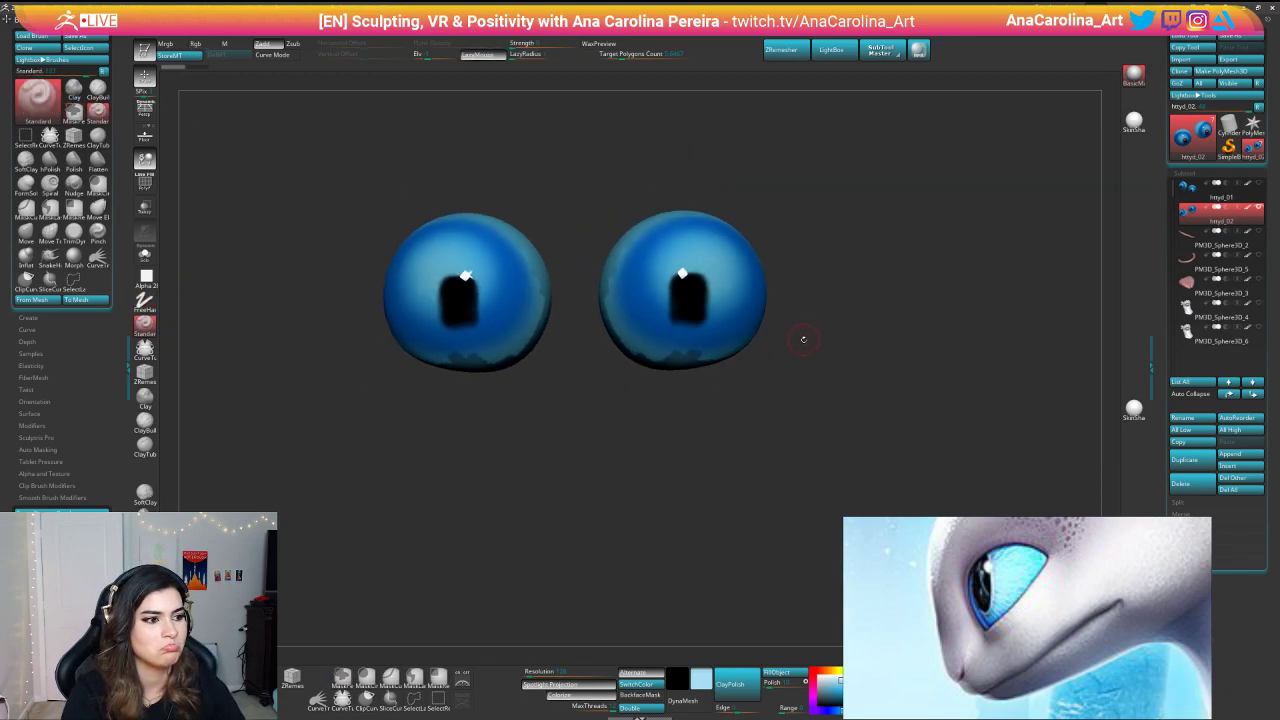
pyautogui.keyDown('alt'); pyautogui.moveTo(800, 330); pyautogui.dragTo(908, 357); pyautogui.keyUp('alt')
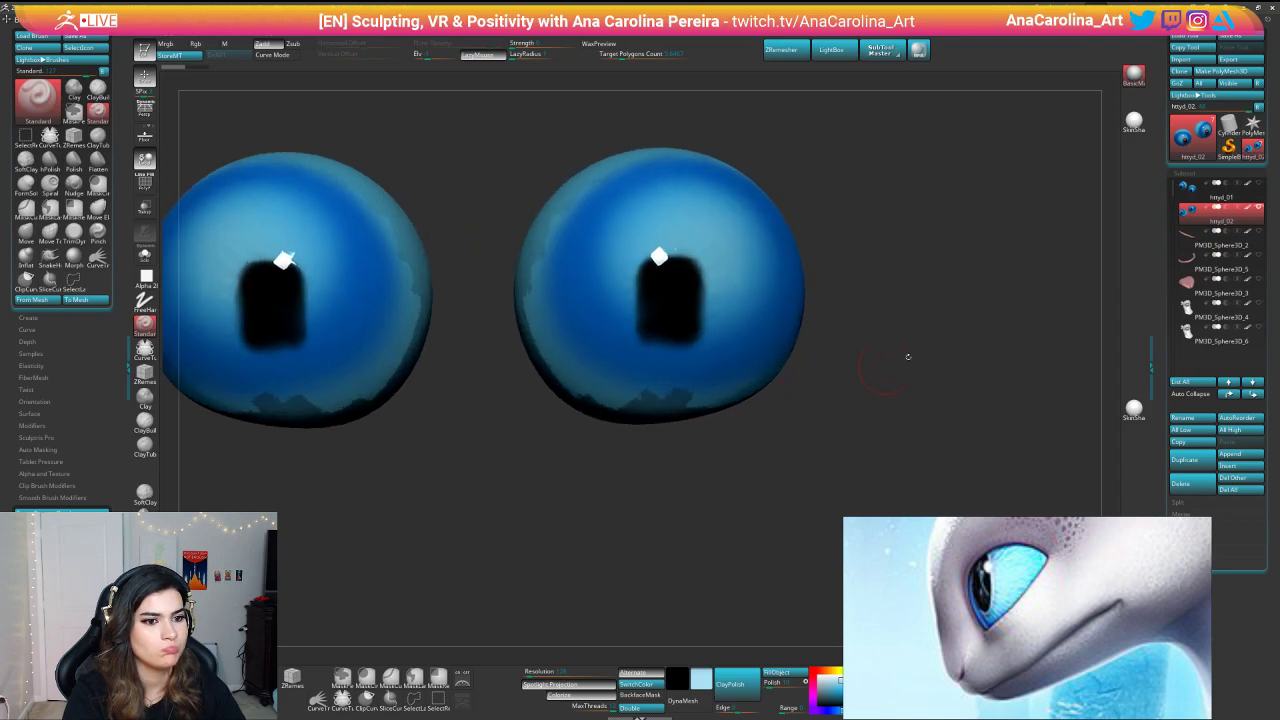
pyautogui.scroll(-5, 1245, 491)
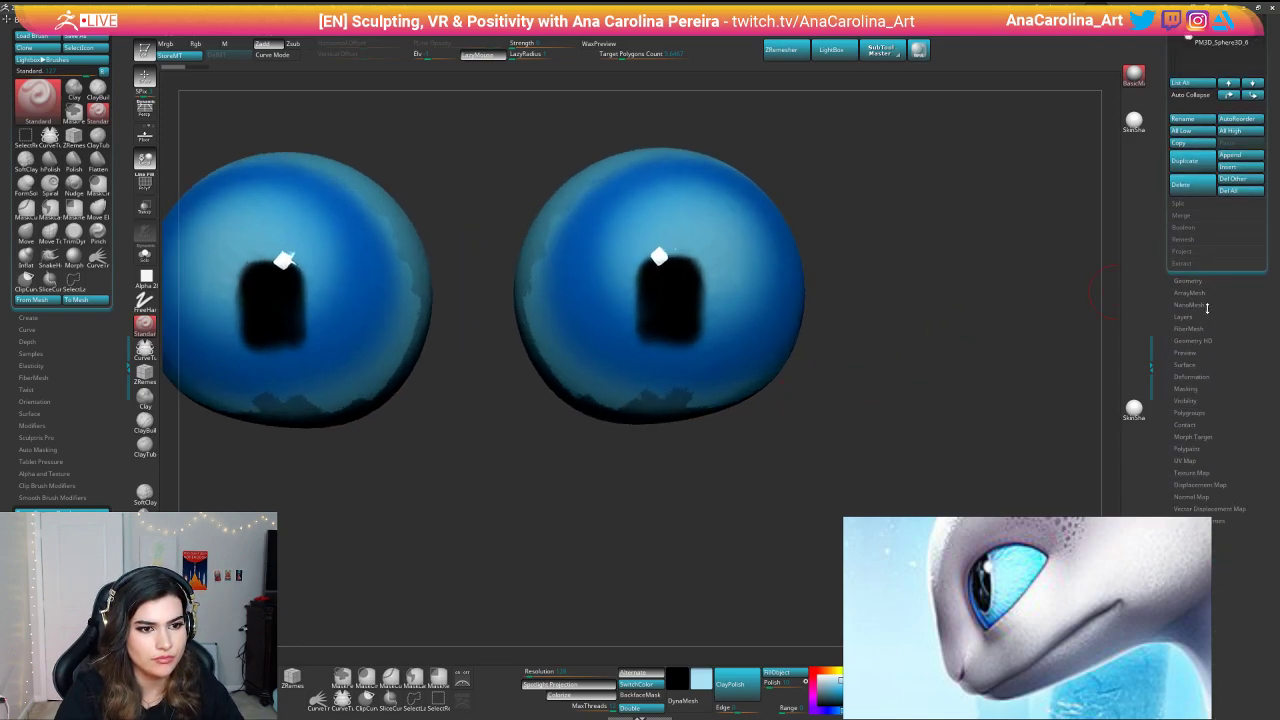
pyautogui.scroll(-3, 1208, 300)
pyautogui.scroll(5, 1198, 190)
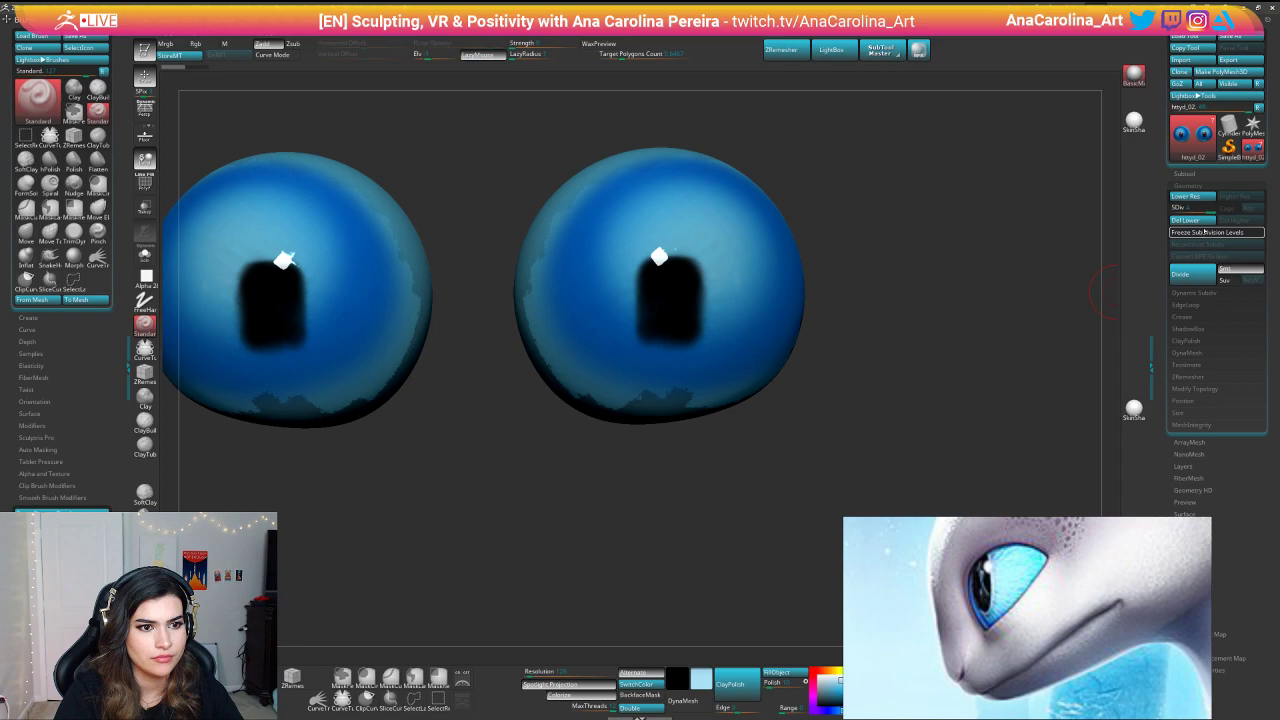
pyautogui.click(1182, 173)
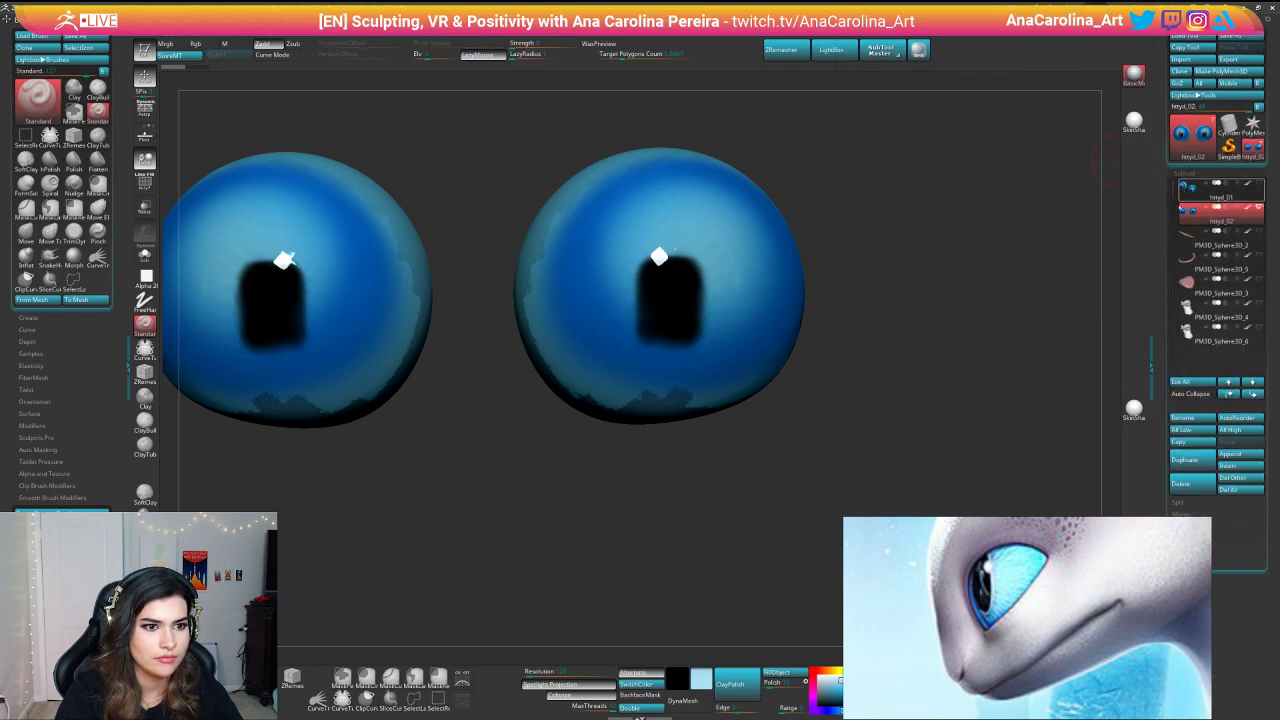
pyautogui.moveTo(1185, 218)
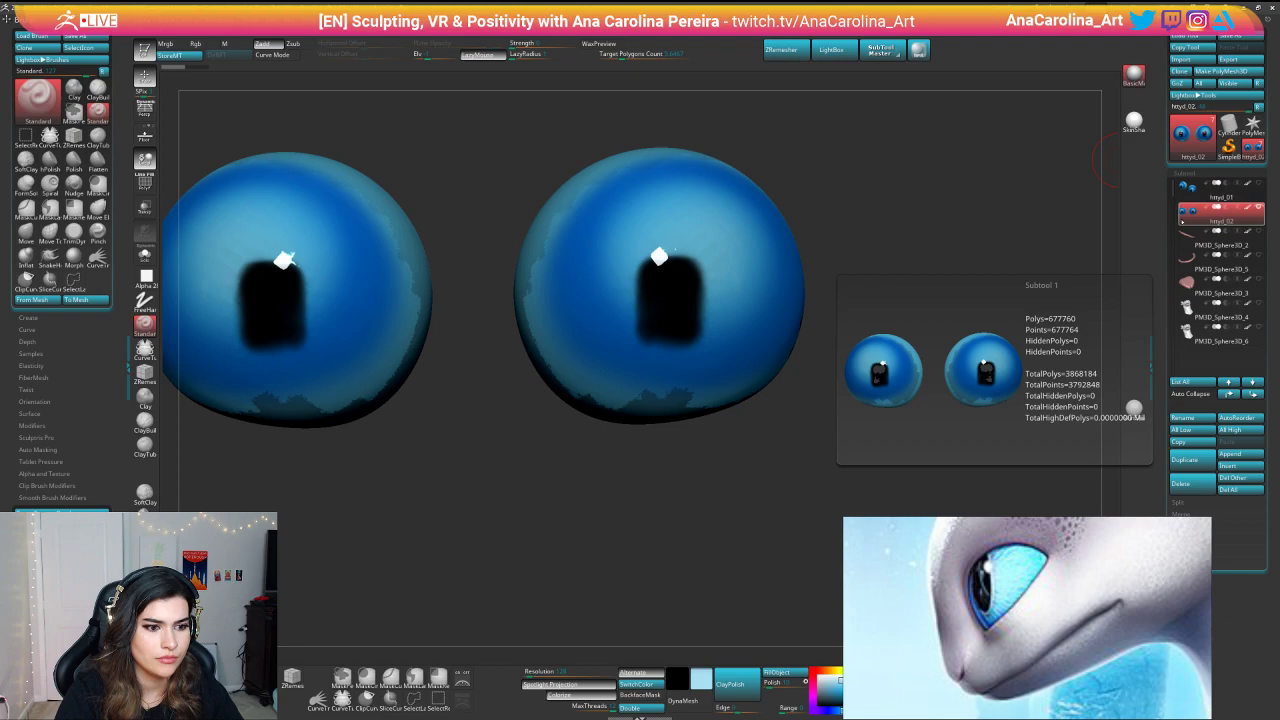
# Step: Show the head and mouth subtools again and switch from the httyd_02 eyes to the httyd_01 eyes
pyautogui.scroll(-2, 1168, 265)
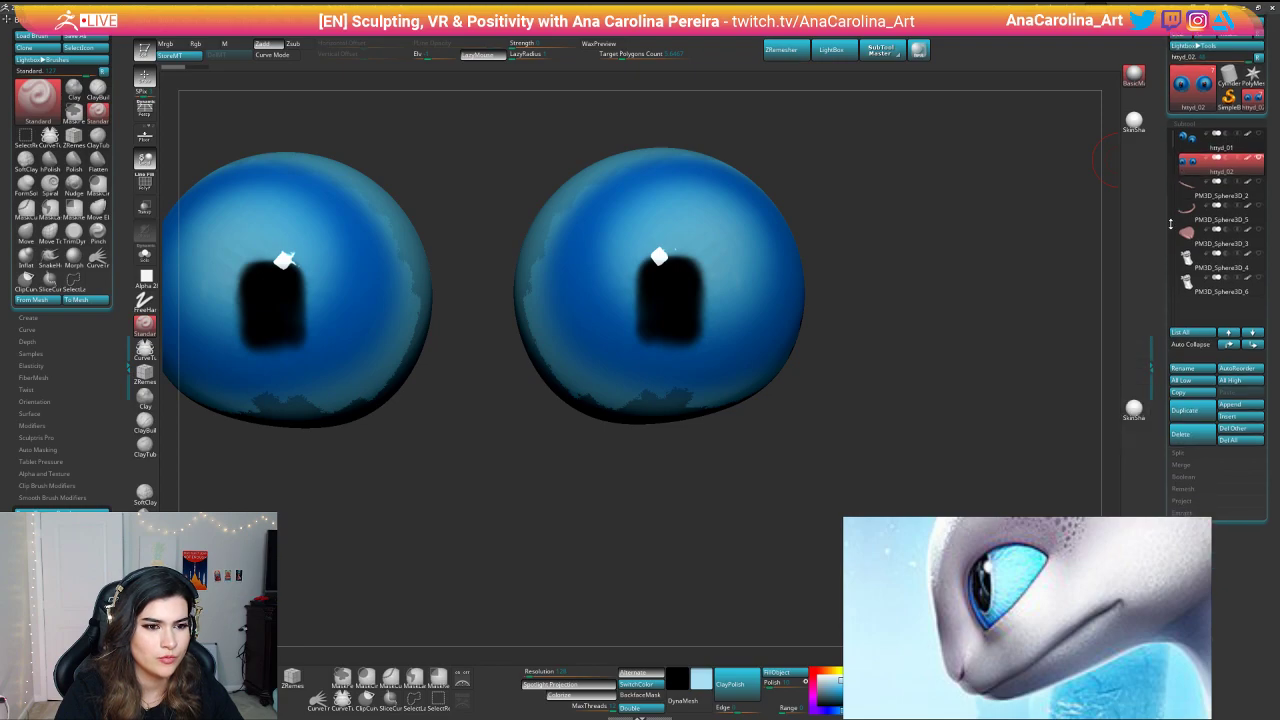
pyautogui.click(1258, 281)
pyautogui.keyDown('alt'); pyautogui.moveTo(1056, 348); pyautogui.dragTo(1069, 262); pyautogui.keyUp('alt')
pyautogui.click(1260, 231)
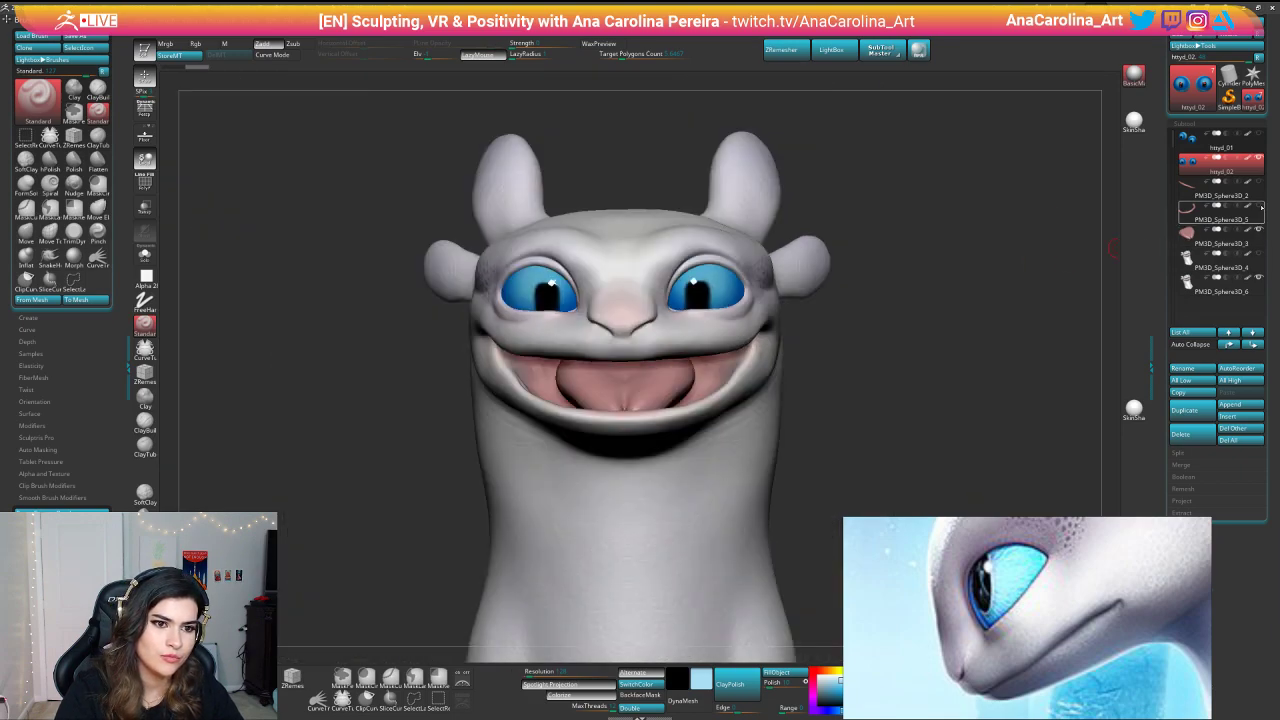
pyautogui.keyDown('alt'); pyautogui.moveTo(1101, 236); pyautogui.dragTo(1125, 304); pyautogui.keyUp('alt')
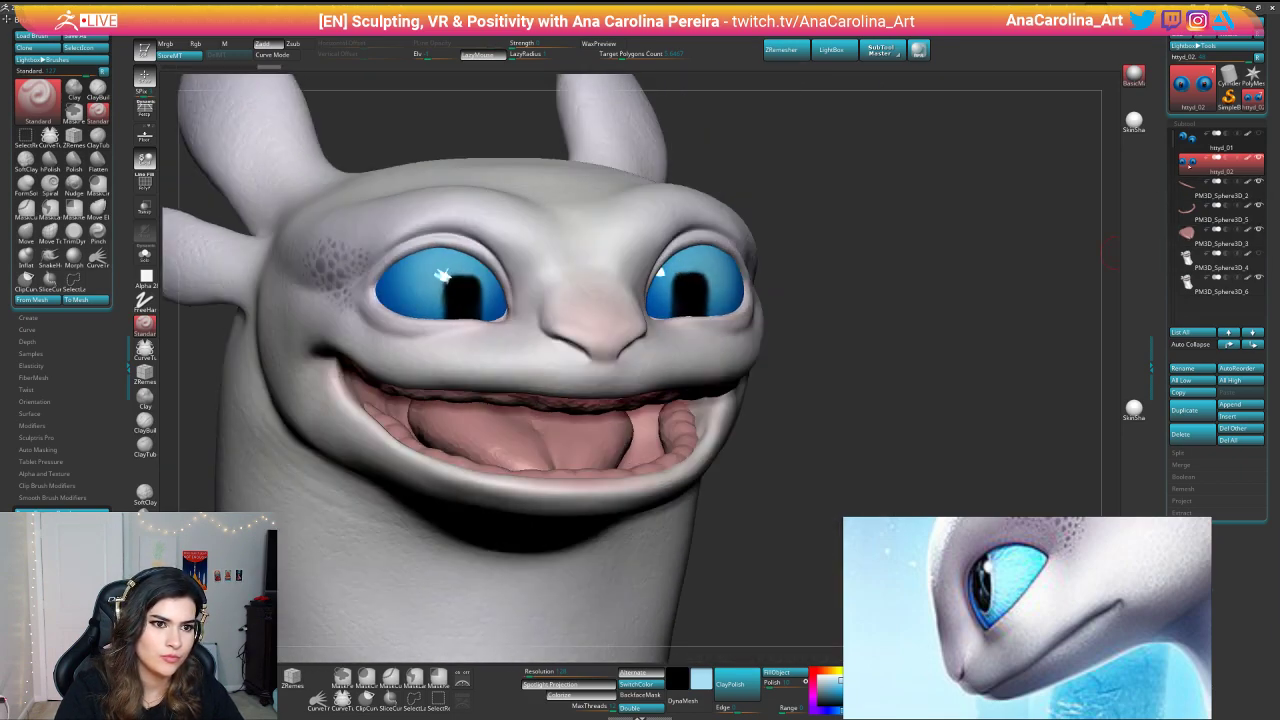
pyautogui.click(1200, 141)
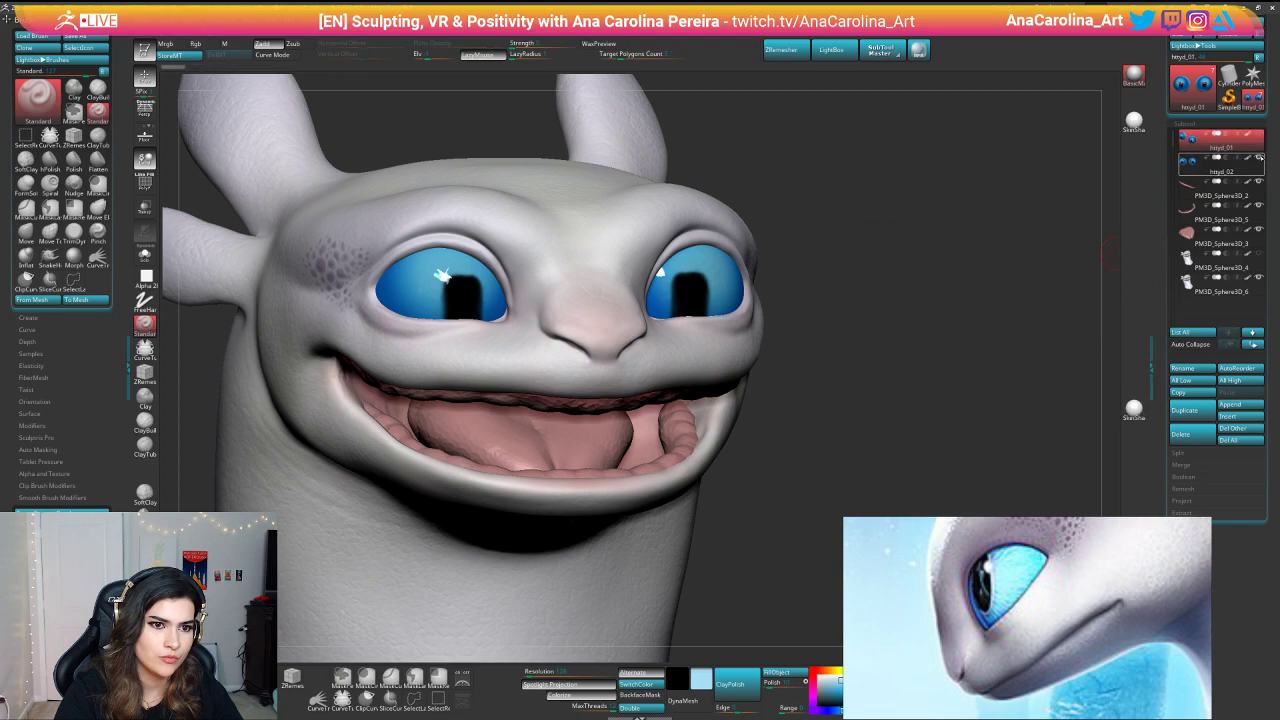
pyautogui.keyDown('alt'); pyautogui.moveTo(1030, 236); pyautogui.dragTo(1098, 247); pyautogui.keyUp('alt')
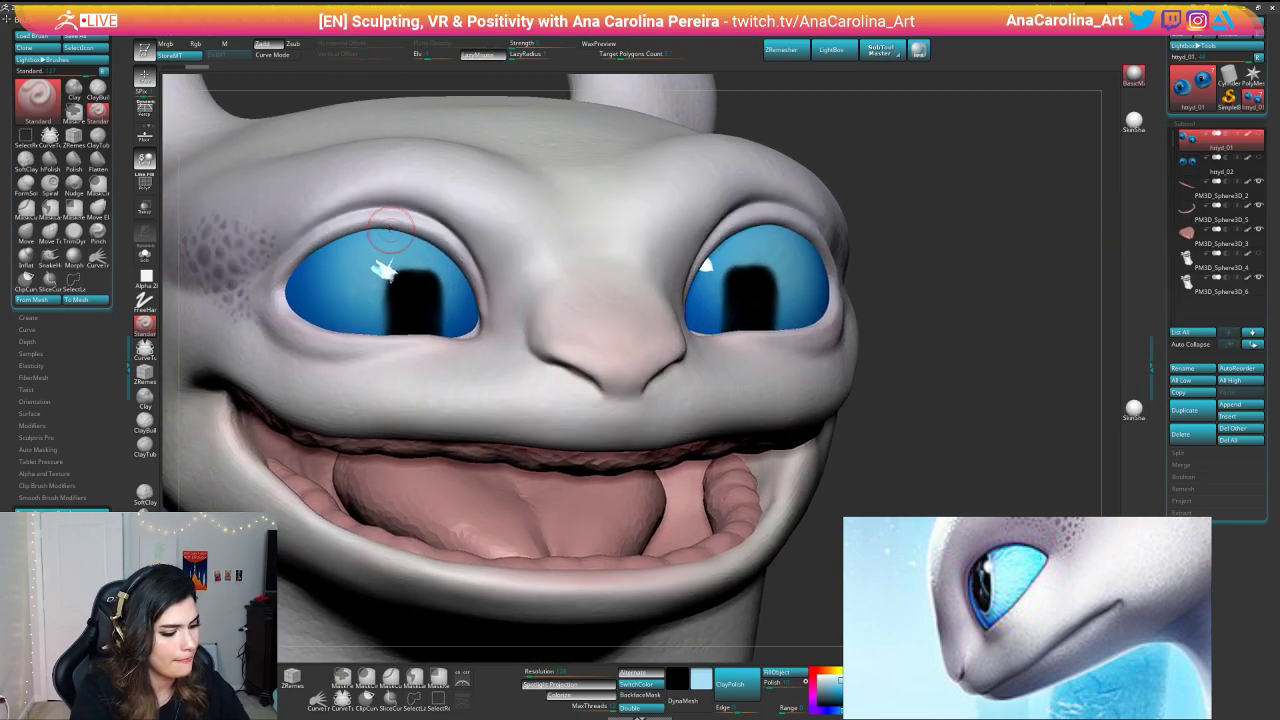
# Step: Assign Alpha 58 to the Standard brush and briefly view the httyd_01 eyes in isolation
pyautogui.press('b')
pyautogui.press('t')
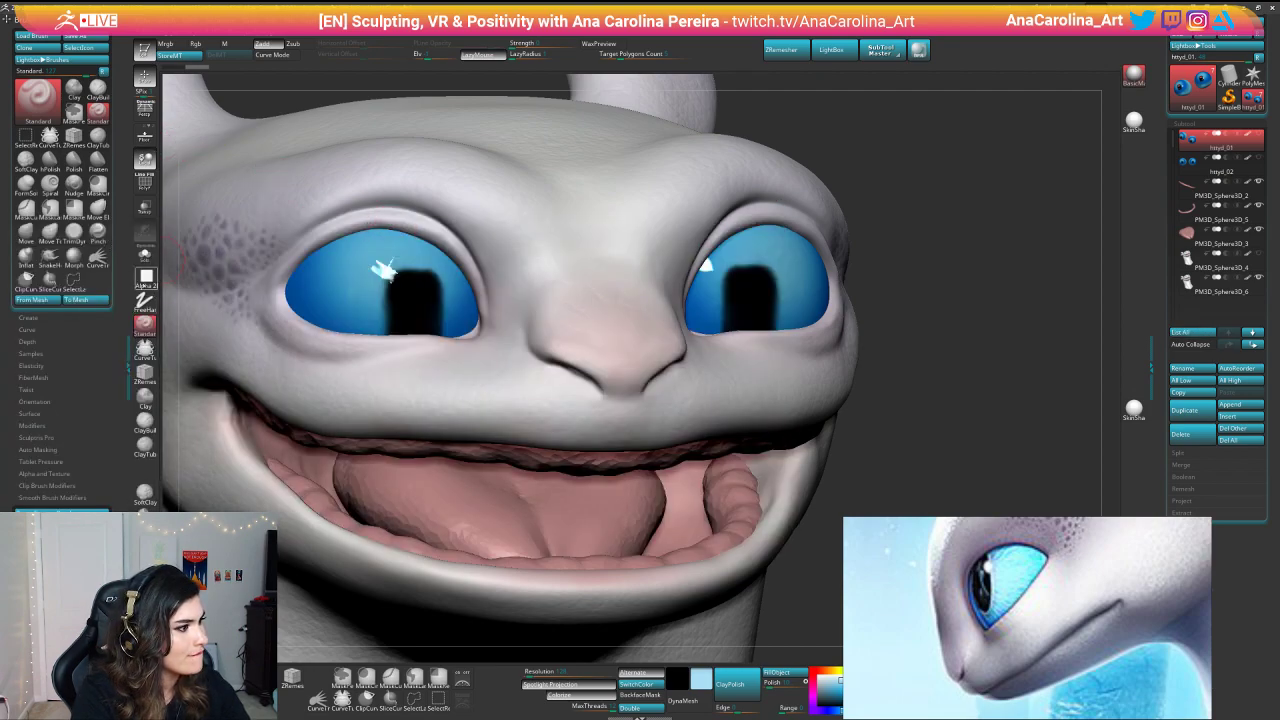
pyautogui.click(145, 277)
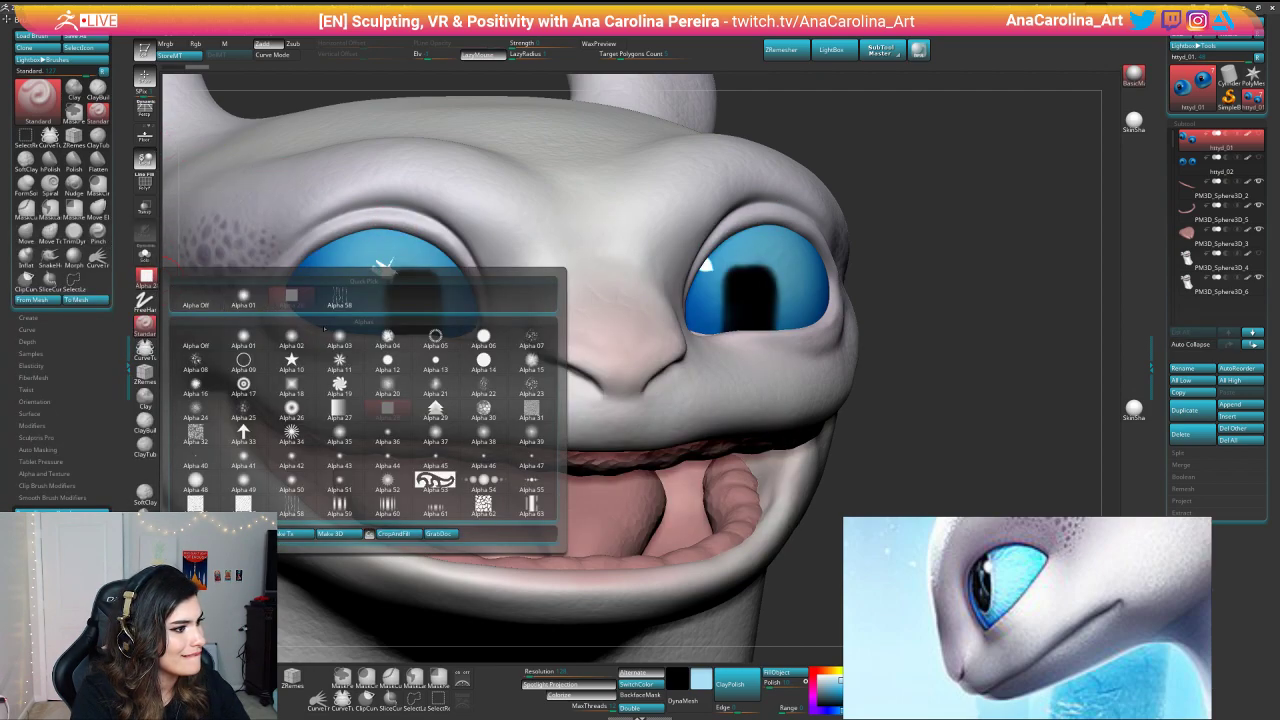
pyautogui.click(340, 298)
pyautogui.click(145, 255)
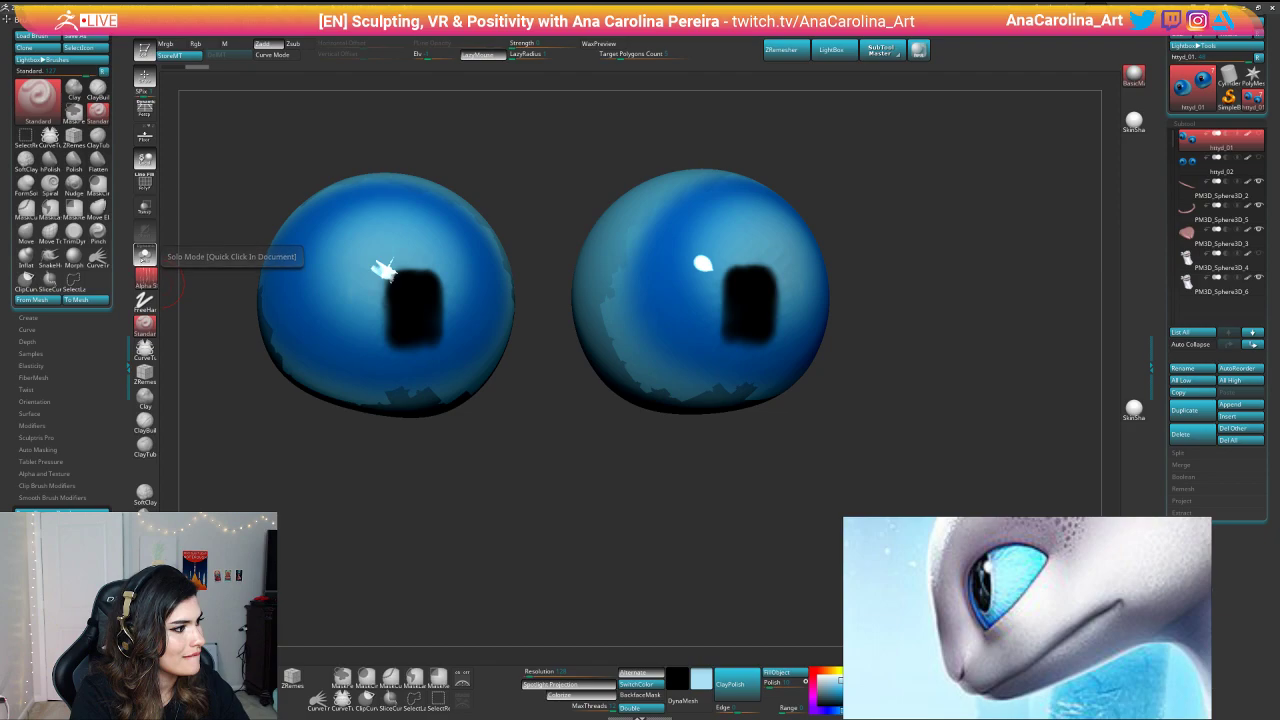
pyautogui.click(145, 255)
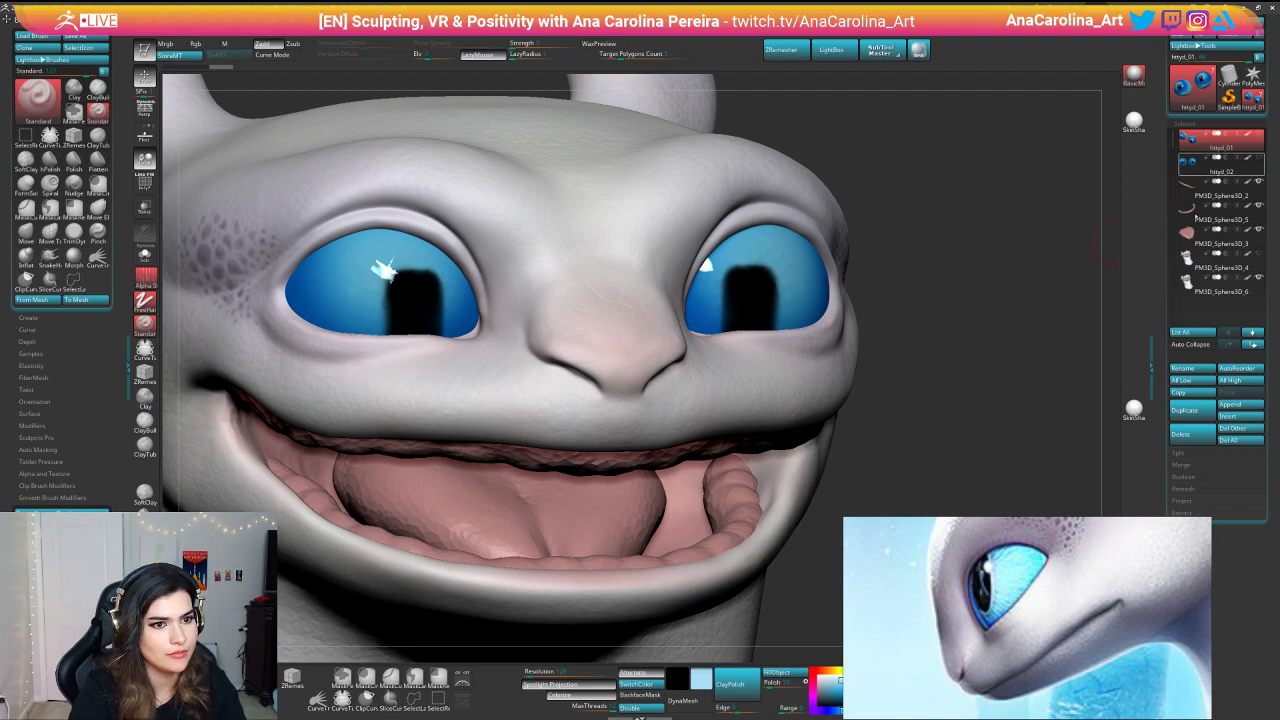
# Step: Delete the httyd_02 eyes subtool and show the httyd_01 eyes in the sockets instead
pyautogui.click(1215, 164)
pyautogui.click(1168, 438)
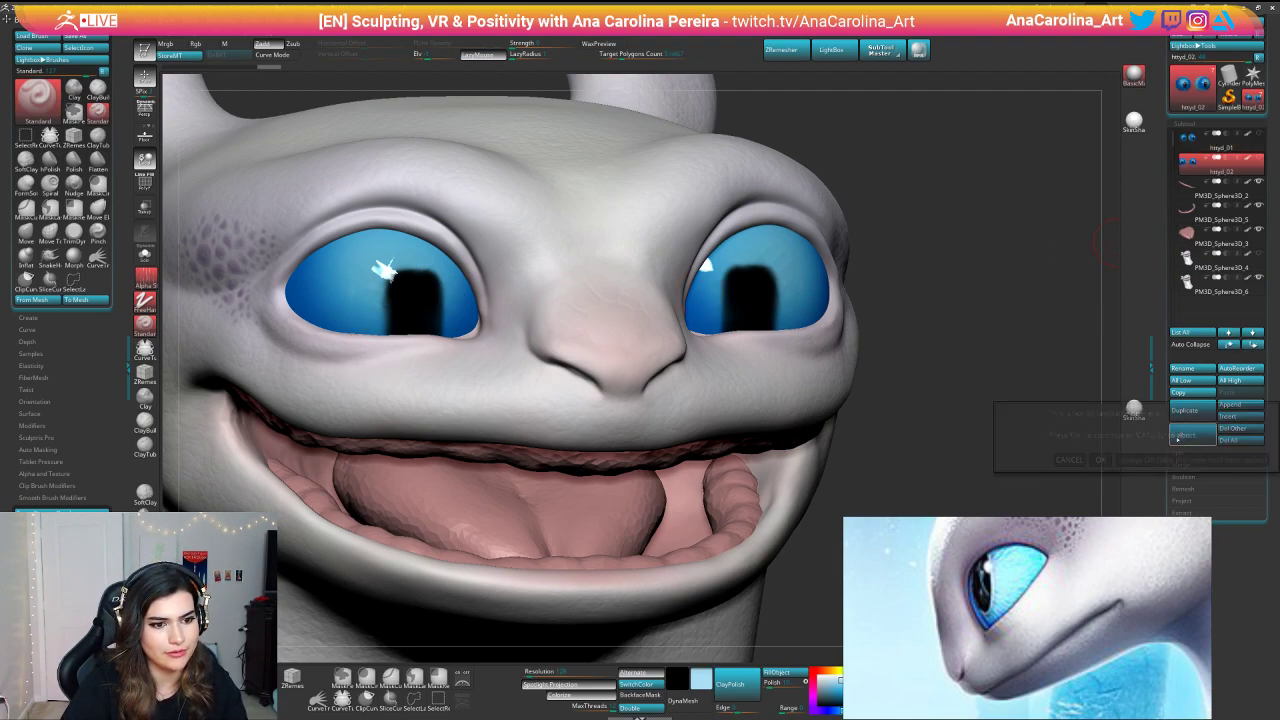
pyautogui.click(1108, 460)
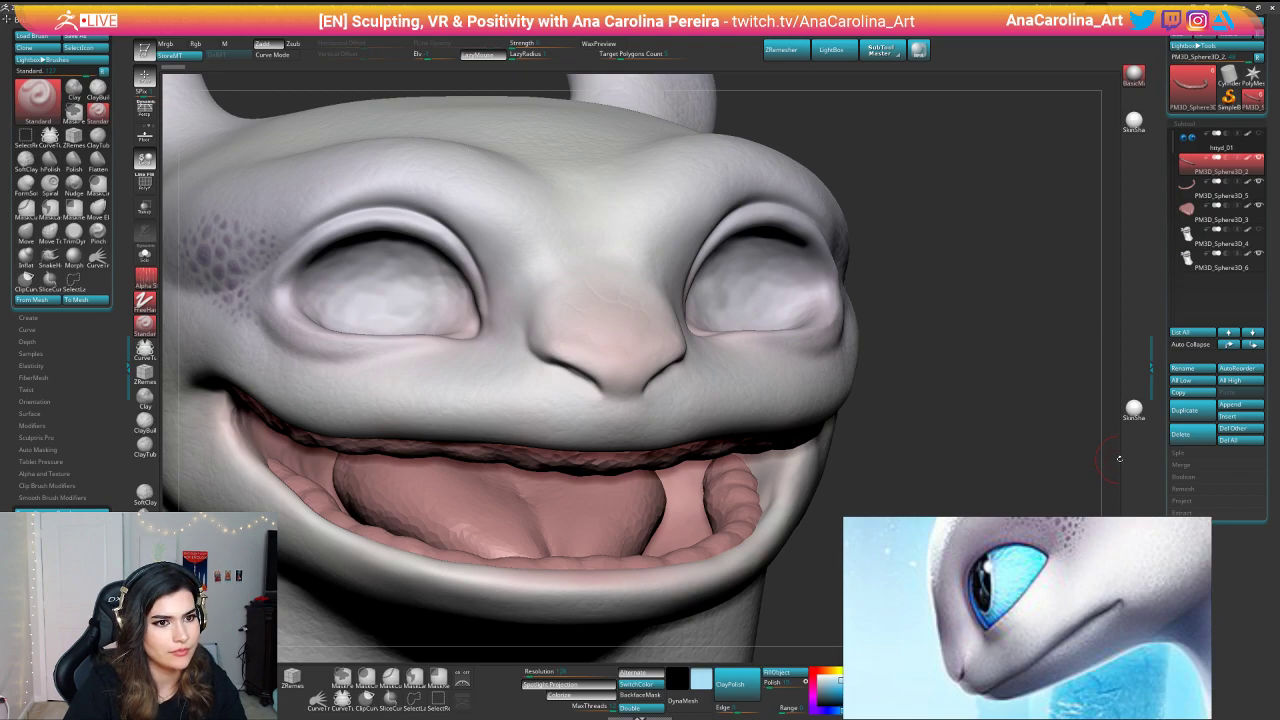
pyautogui.hotkey('ctrl', 'z')
pyautogui.hotkey('ctrl', 'z')
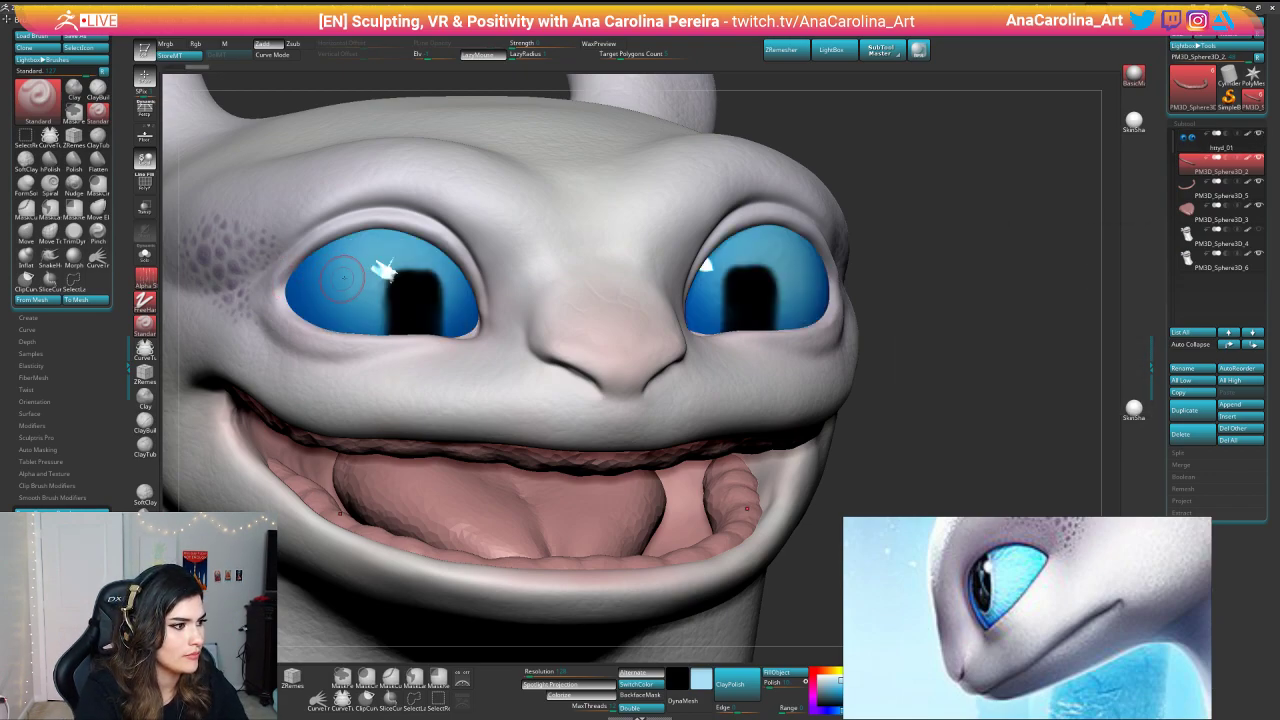
# Step: Set the Standard brush to Rgb-only painting, adjust its draw size, switch to black and select the httyd_01 eyes
pyautogui.keyDown('alt'); pyautogui.moveTo(528, 86); pyautogui.dragTo(714, 110); pyautogui.keyUp('alt')
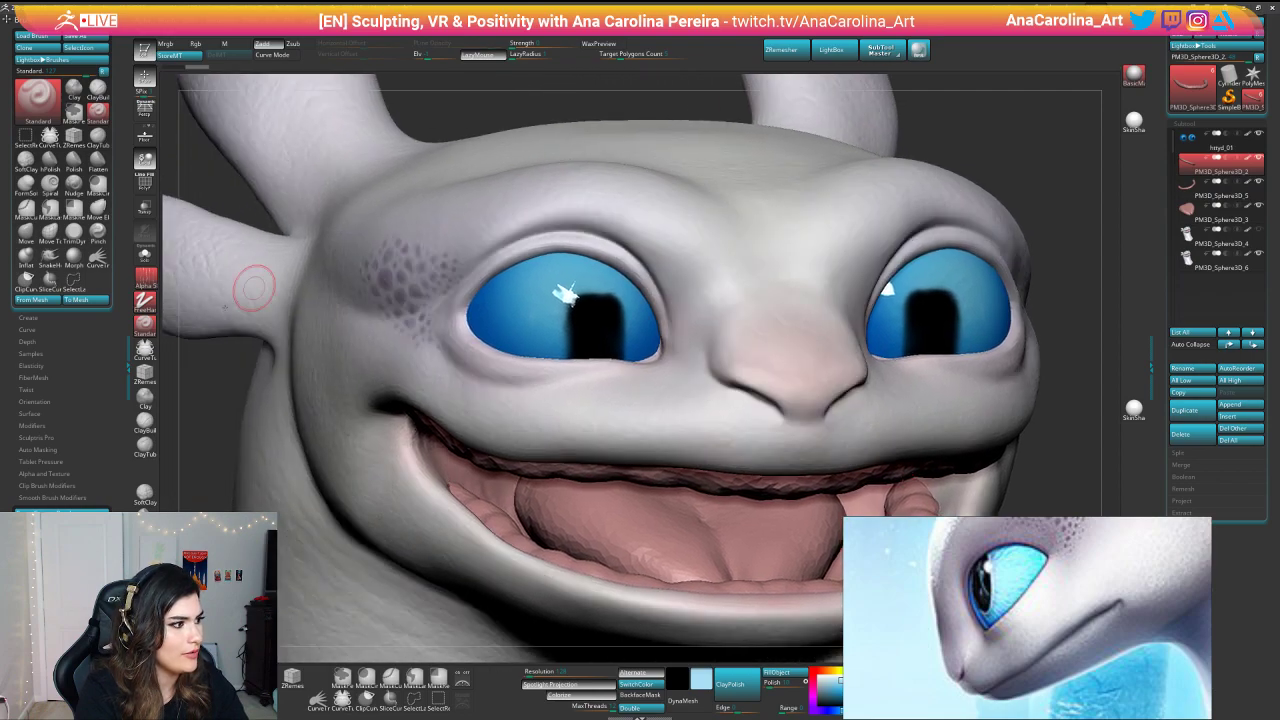
pyautogui.press('space')
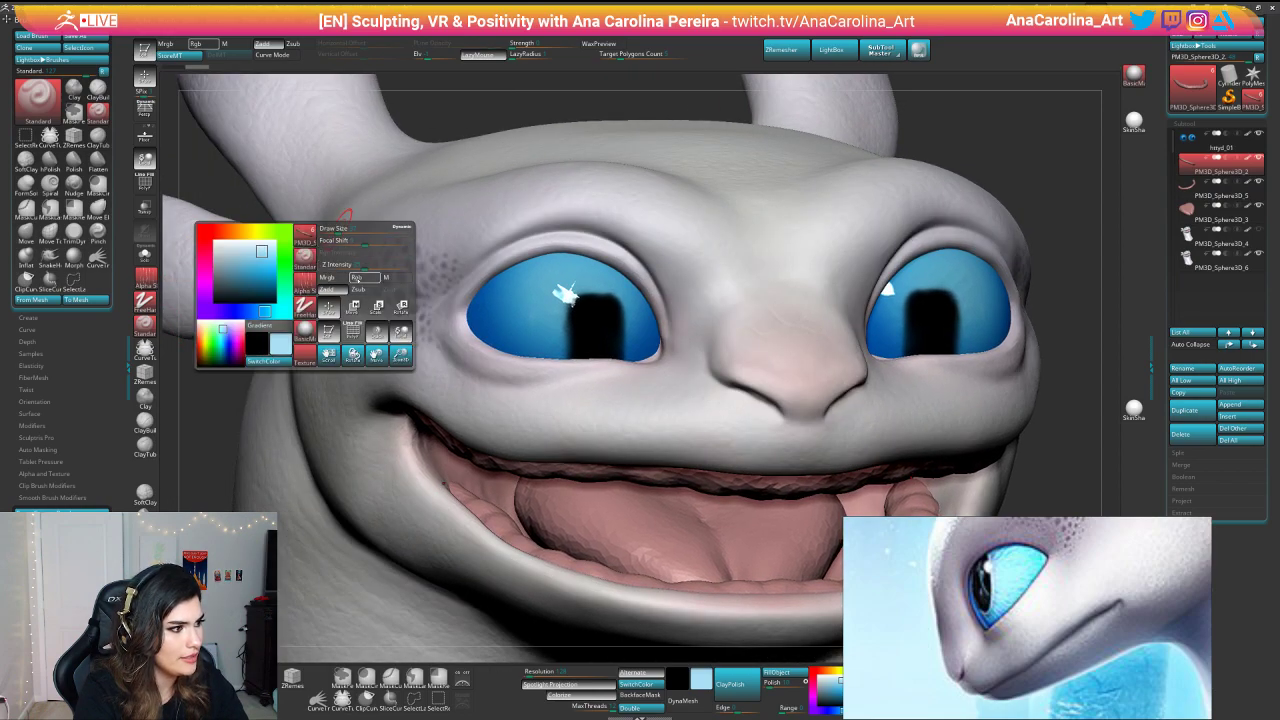
pyautogui.click(357, 277)
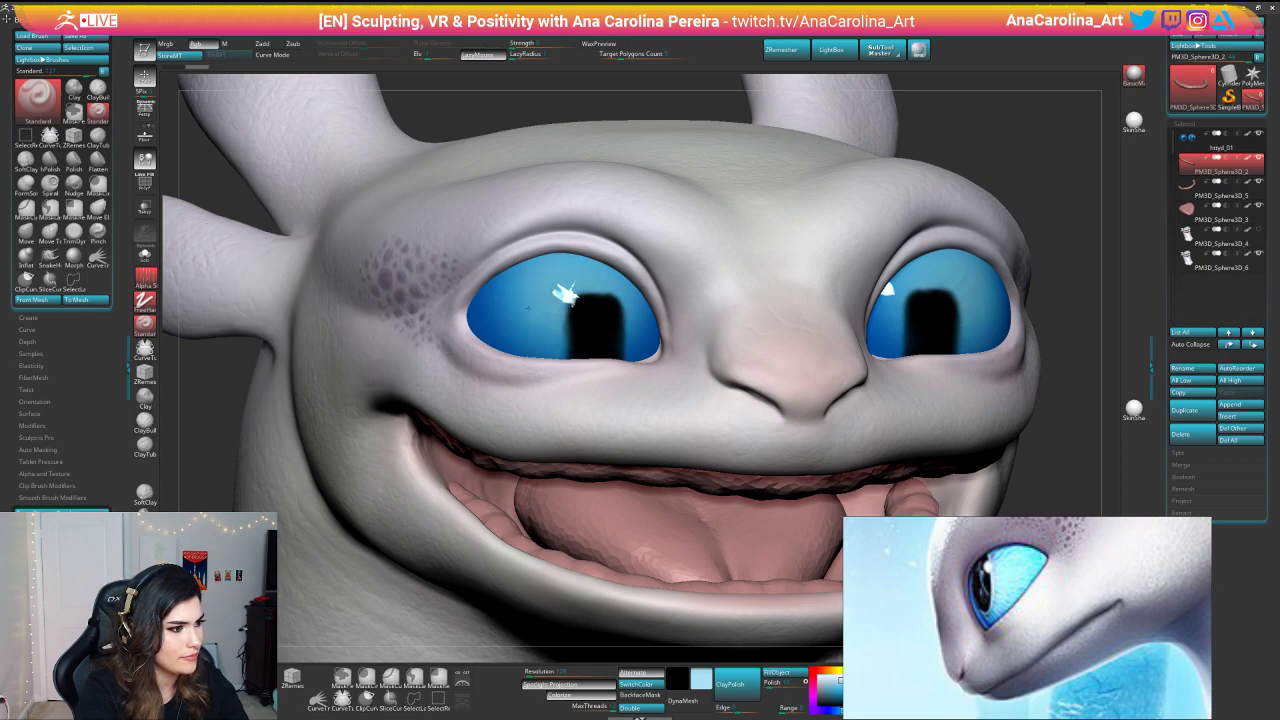
pyautogui.press('space')
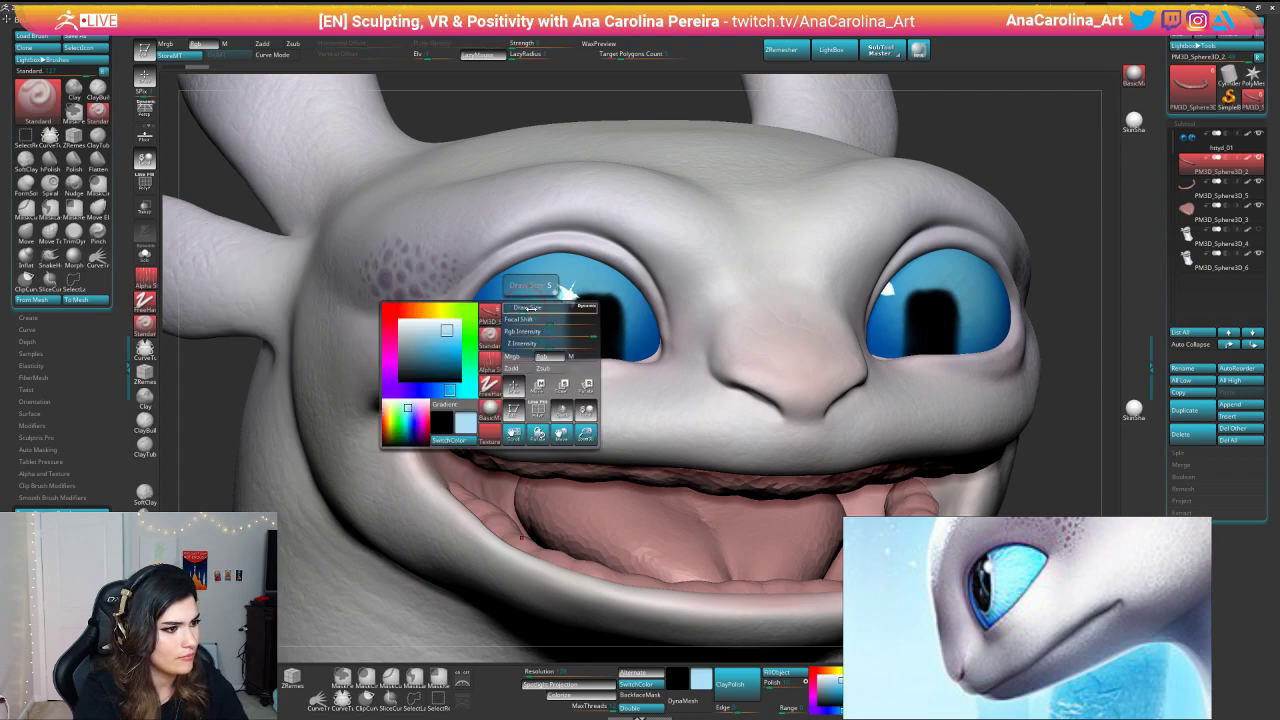
pyautogui.press('space')
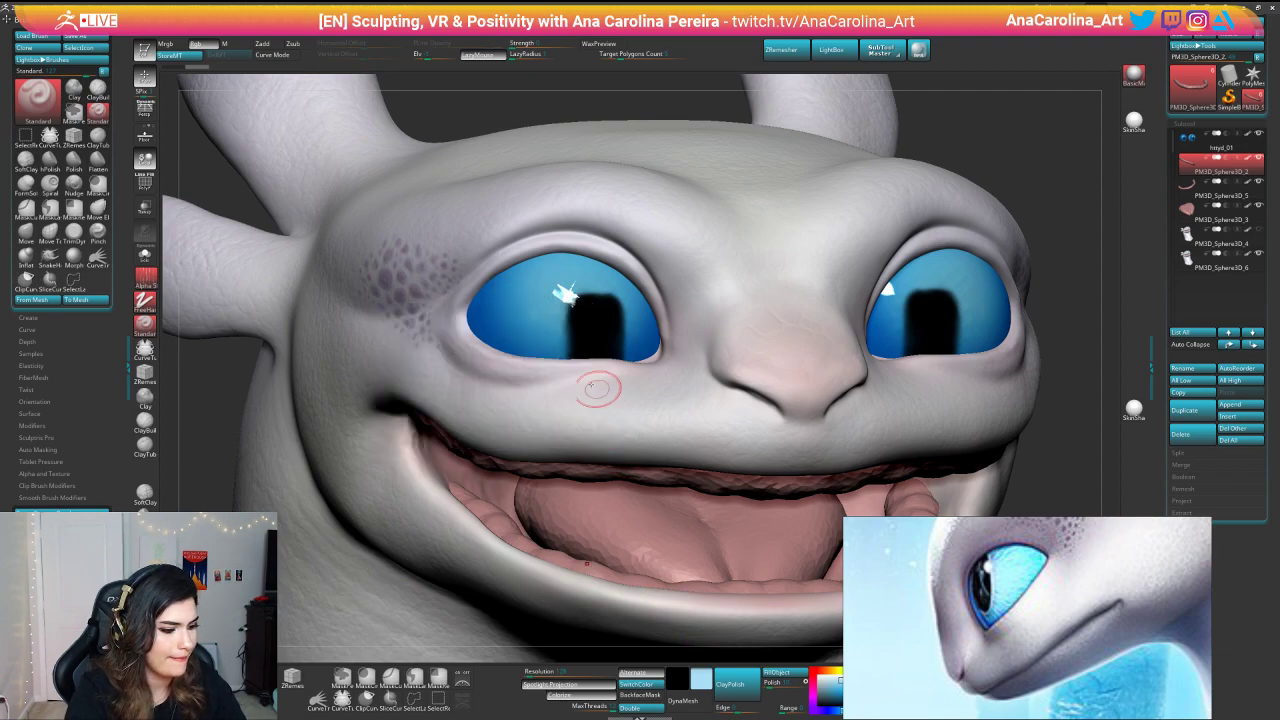
pyautogui.press('v')
pyautogui.keyDown('alt'); pyautogui.click(542, 302); pyautogui.keyUp('alt')
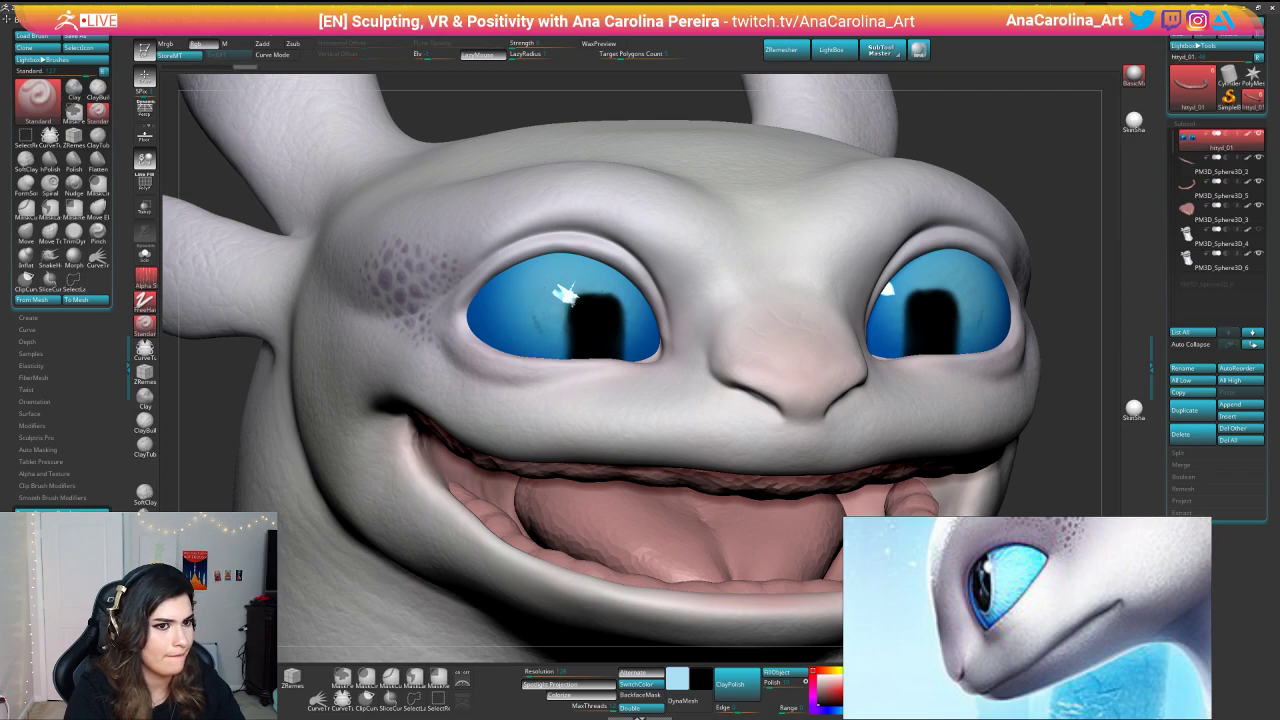
# Step: Try fine dark streaks on both irises beside the pupils, check them from an angle and undo them
pyautogui.moveTo(1048, 118)
pyautogui.mouseDown()
pyautogui.moveTo(992, 119)
pyautogui.moveTo(1023, 74)
pyautogui.moveTo(1034, 118)
pyautogui.moveTo(965, 92)
pyautogui.moveTo(955, 150)
pyautogui.mouseUp()
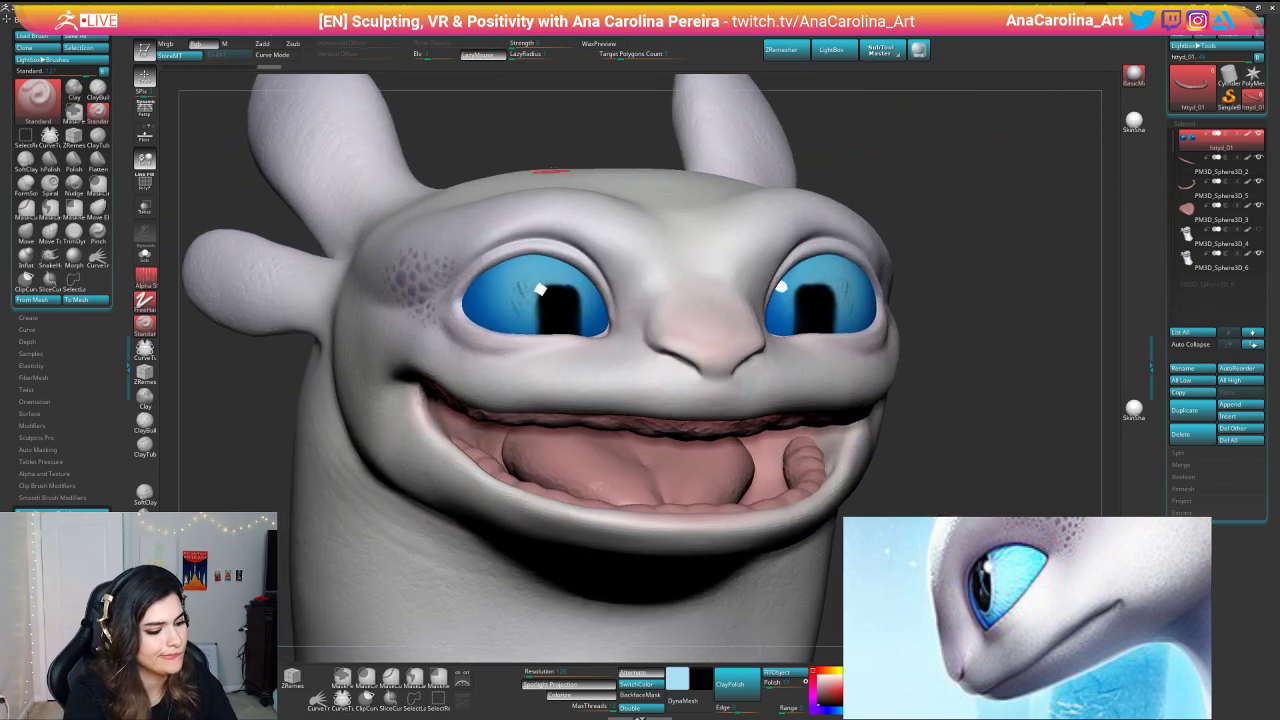
pyautogui.press('ctrl')
pyautogui.press('ctrl')
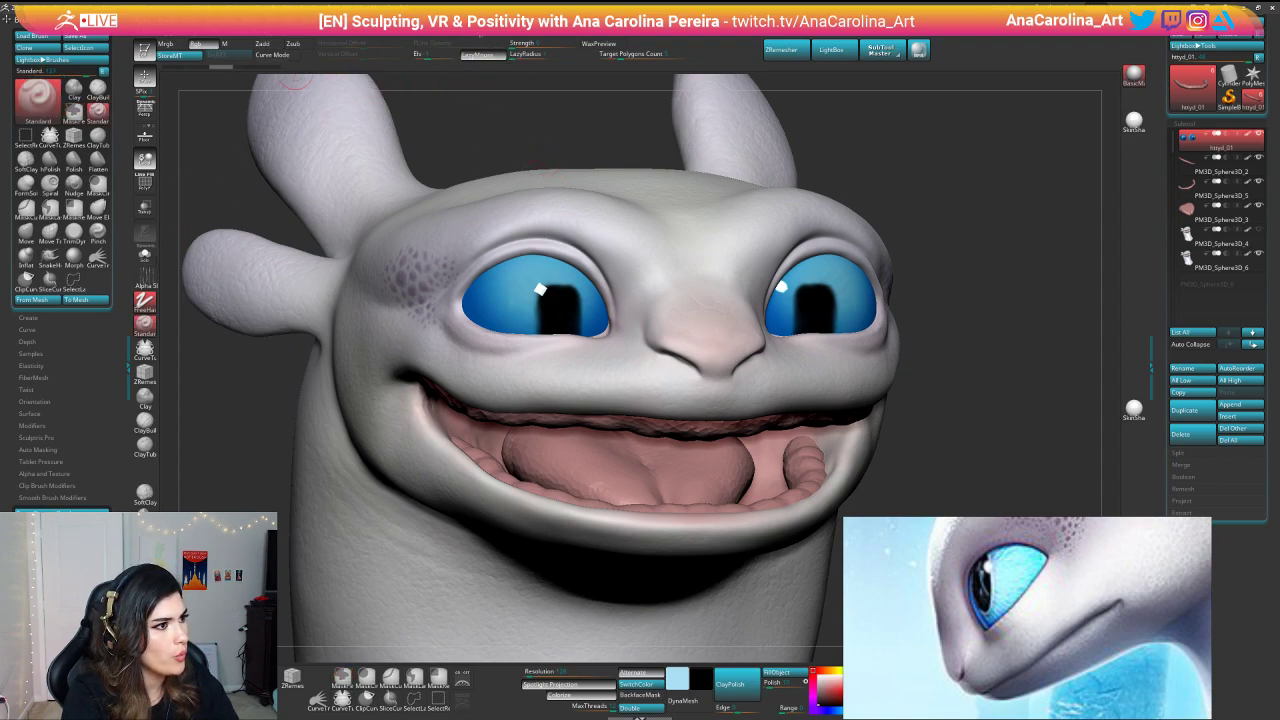
pyautogui.moveTo(600, 22)
pyautogui.click(635, 151)
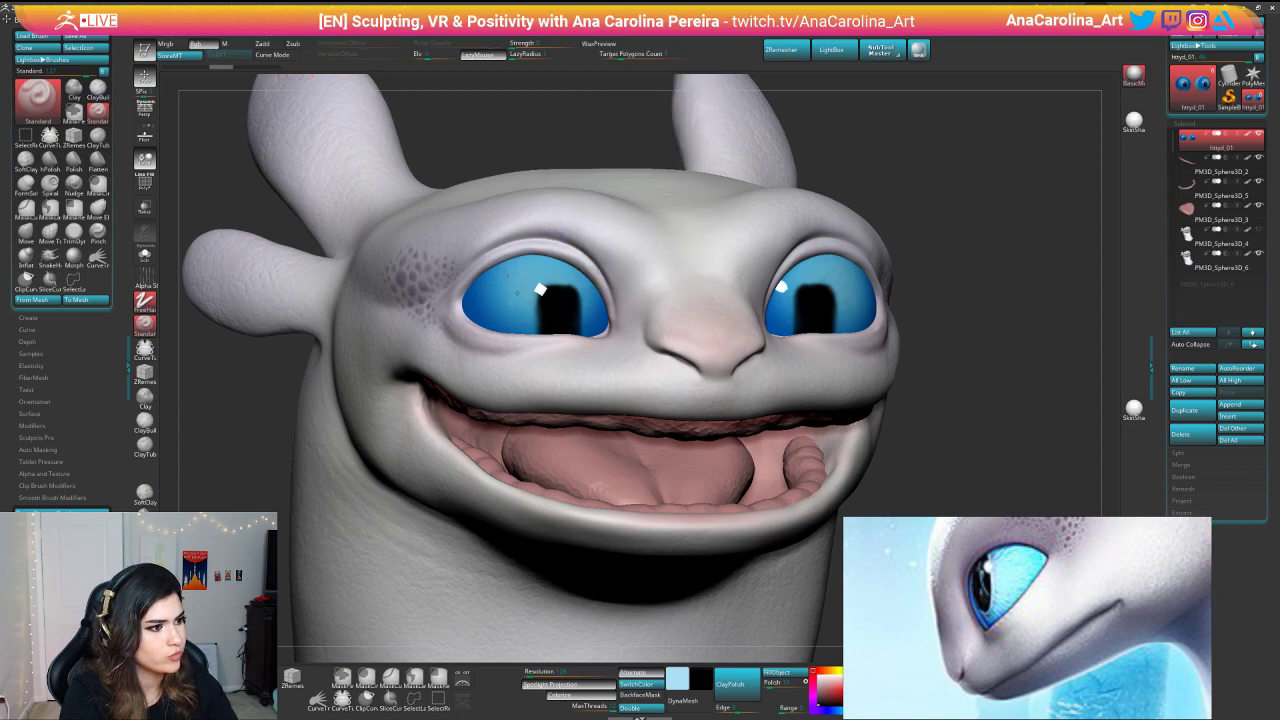
pyautogui.click(556, 232)
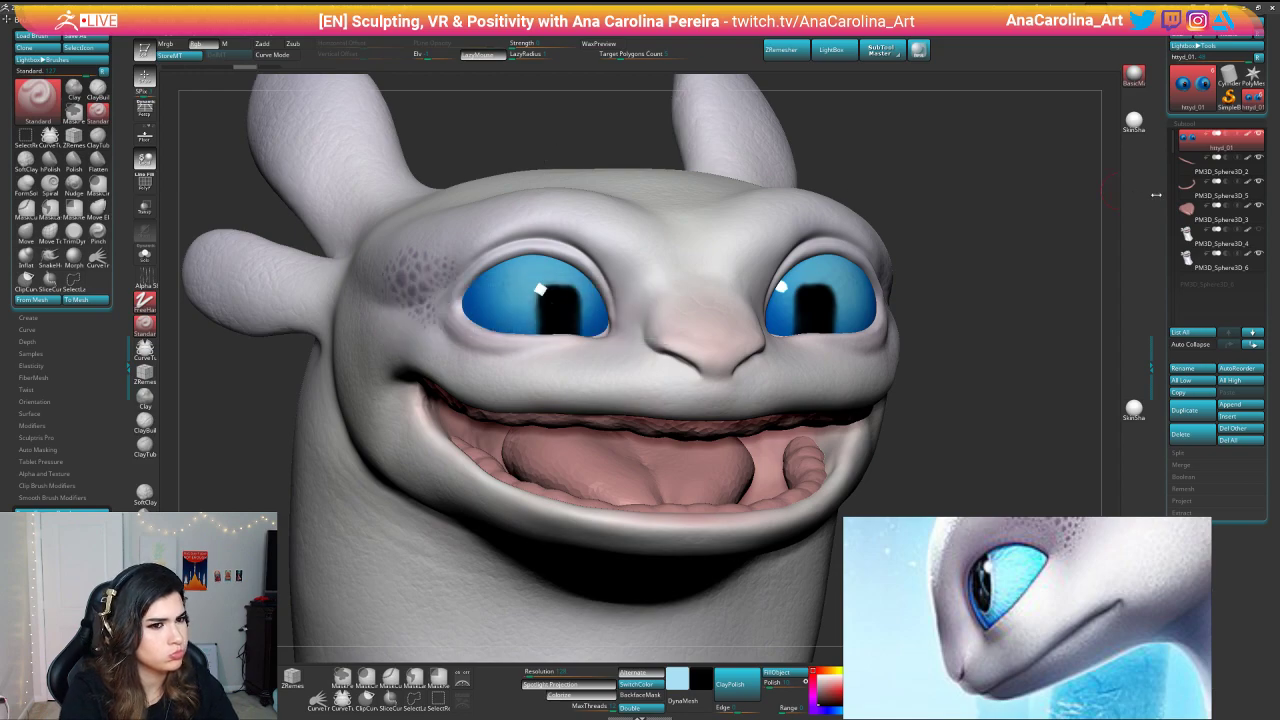
# Step: Switch the httyd_01 eyes to subdivision level 1 and delete their higher subdivision levels
pyautogui.moveTo(1168, 410); pyautogui.dragTo(1169, 350)
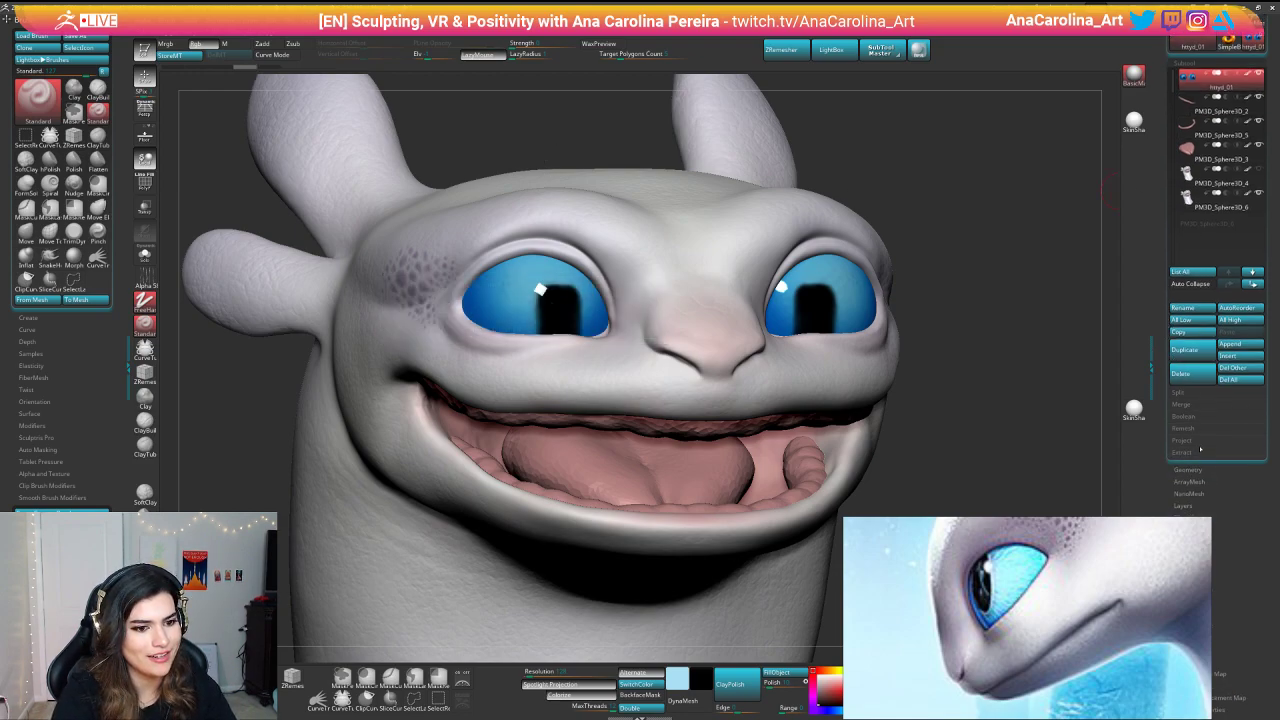
pyautogui.click(1202, 470)
pyautogui.moveTo(1176, 494); pyautogui.dragTo(1176, 359)
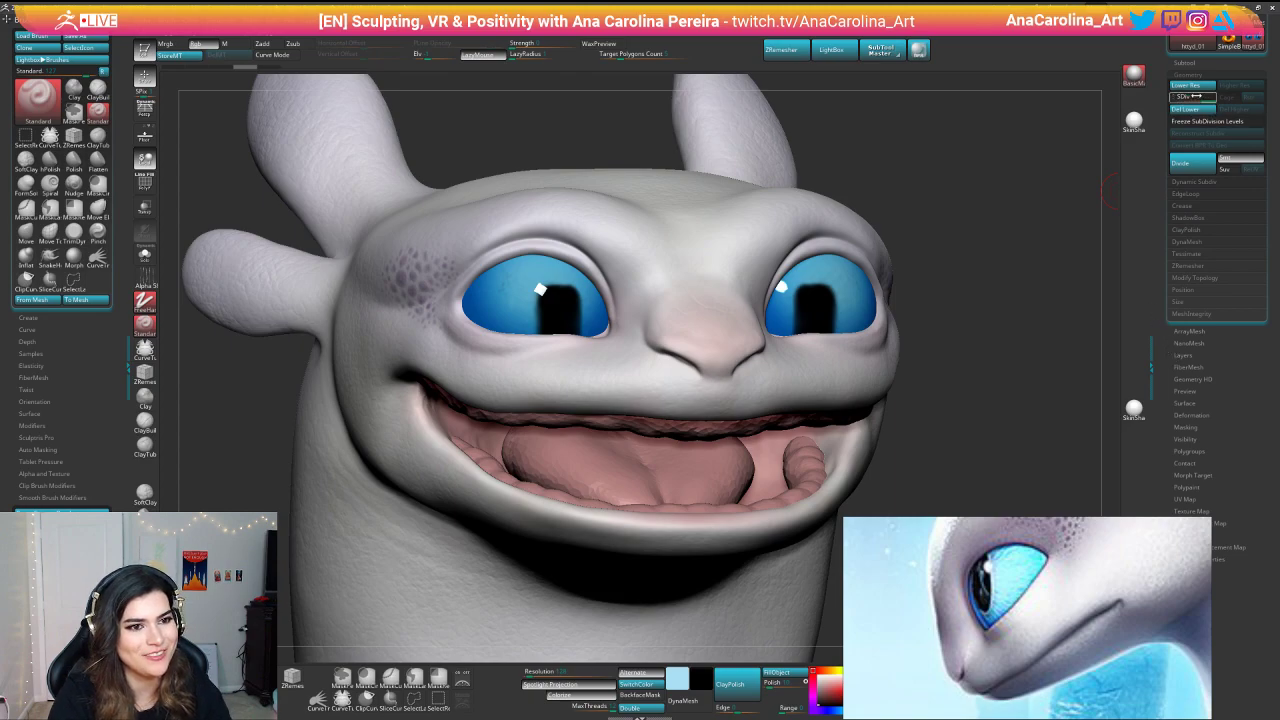
pyautogui.moveTo(1206, 99); pyautogui.dragTo(1183, 99)
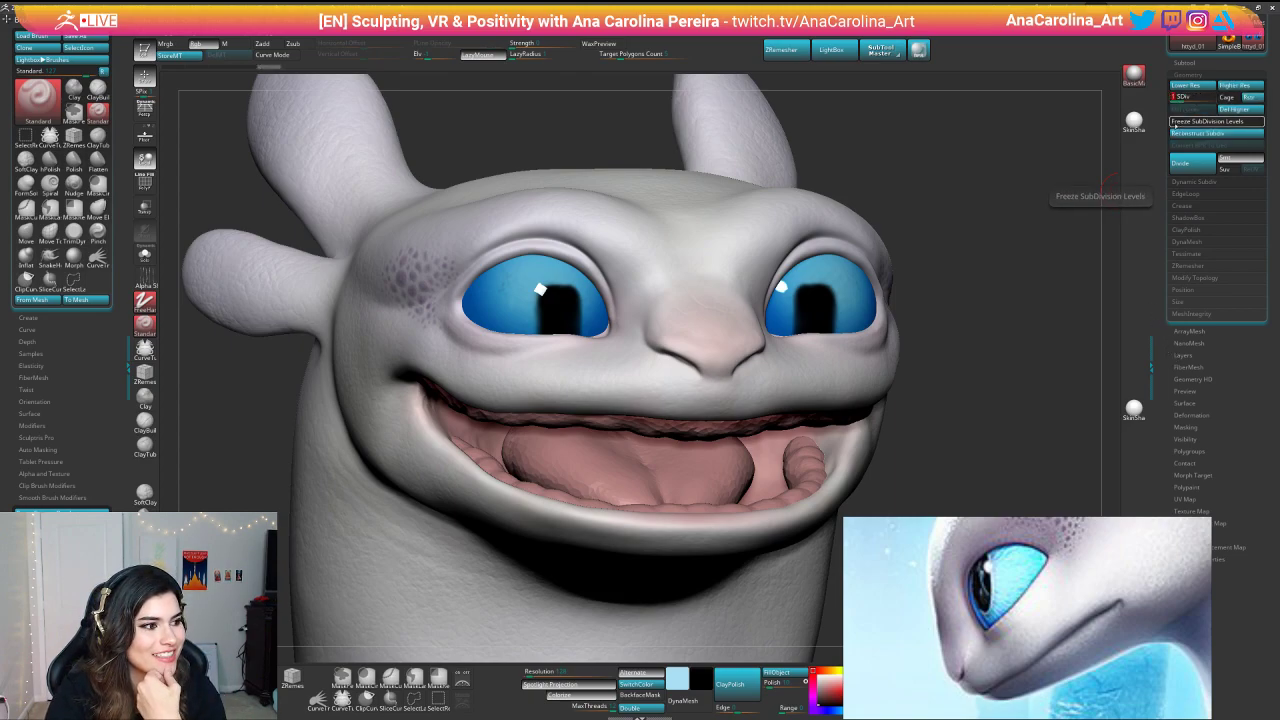
pyautogui.click(1233, 111)
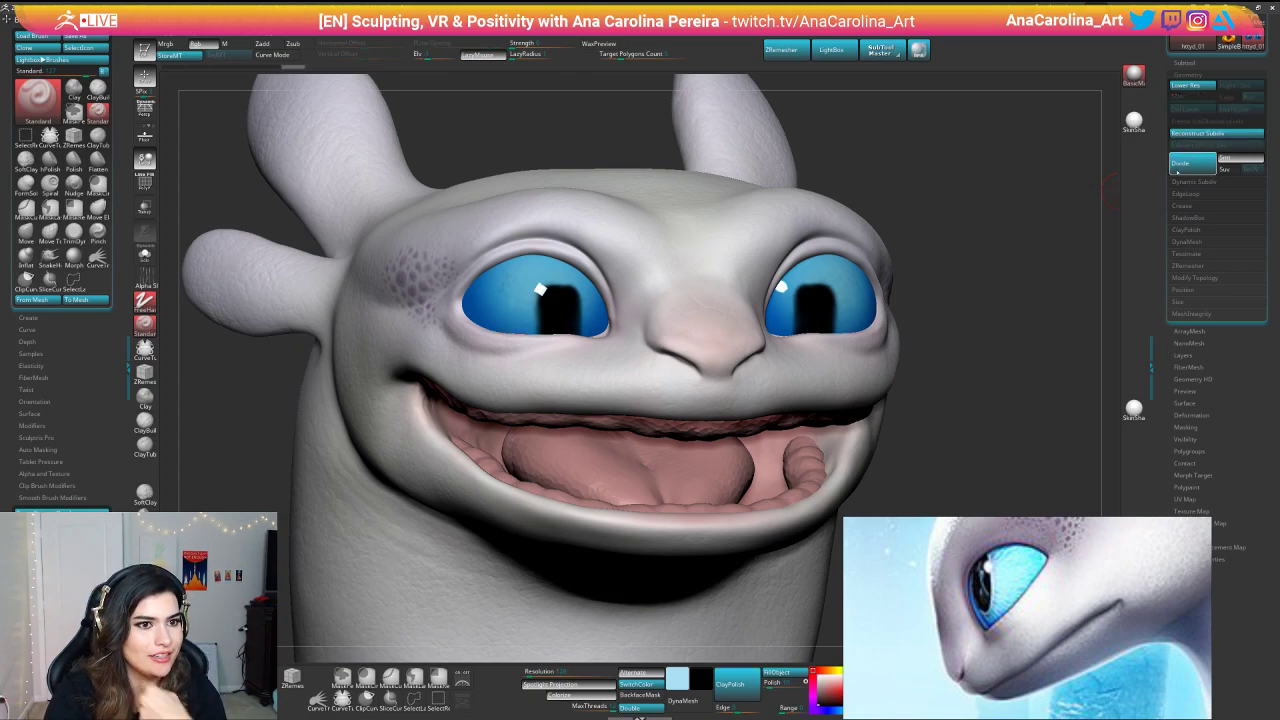
# Step: Try a soft dark stroke on the outer part of the iris and undo it
pyautogui.moveTo(971, 266); pyautogui.dragTo(938, 318)
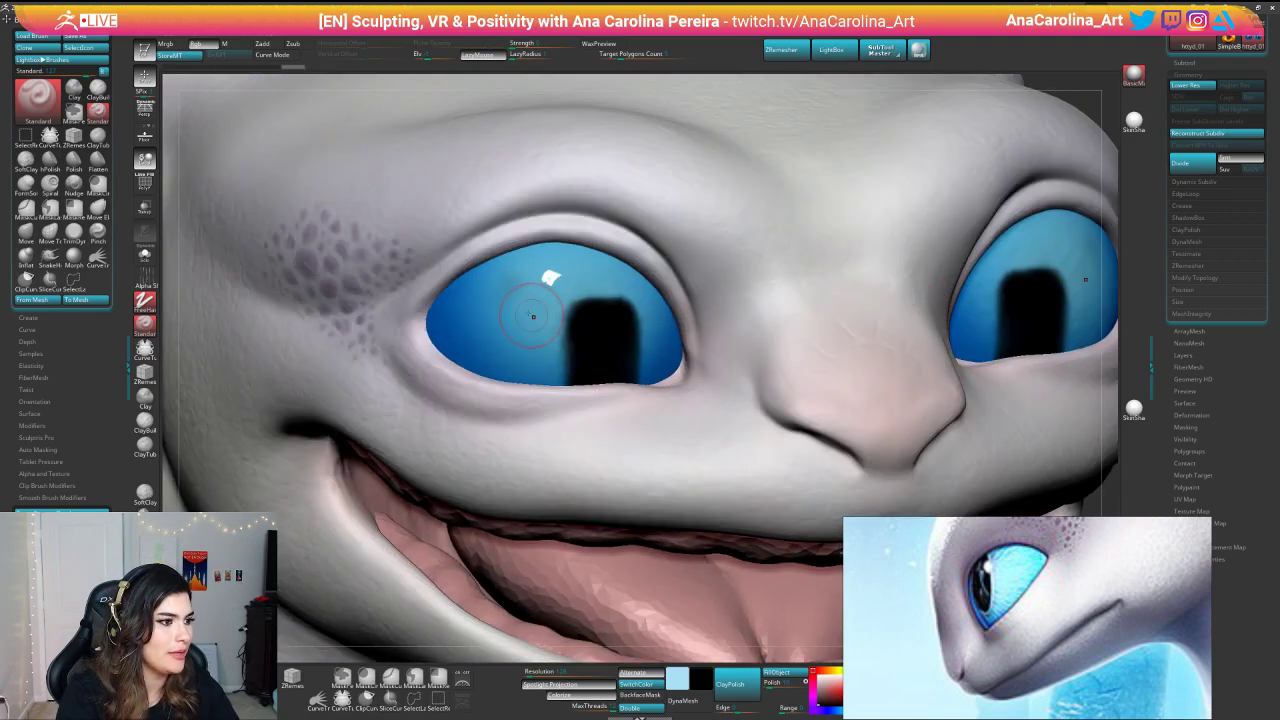
pyautogui.moveTo(495, 308)
pyautogui.mouseDown()
pyautogui.moveTo(489, 335)
pyautogui.moveTo(494, 315)
pyautogui.mouseUp()
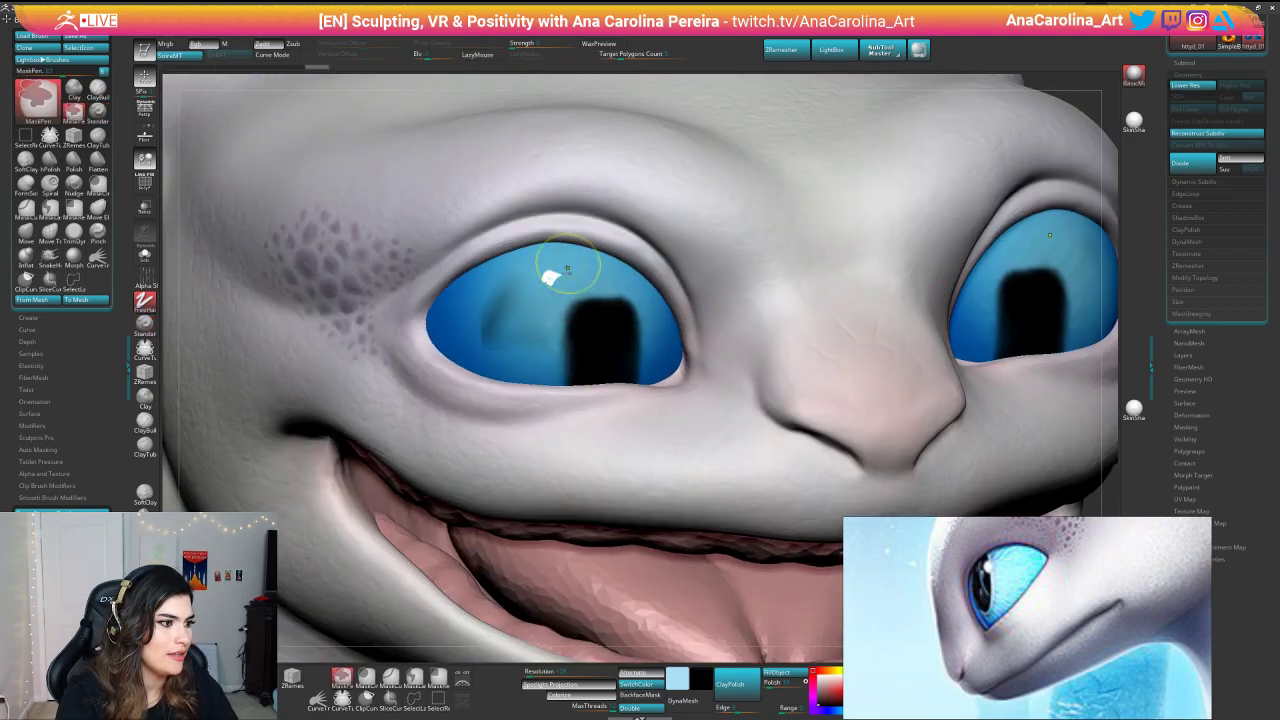
pyautogui.hotkey('ctrl', 'z')
pyautogui.hotkey('ctrl', 'z')
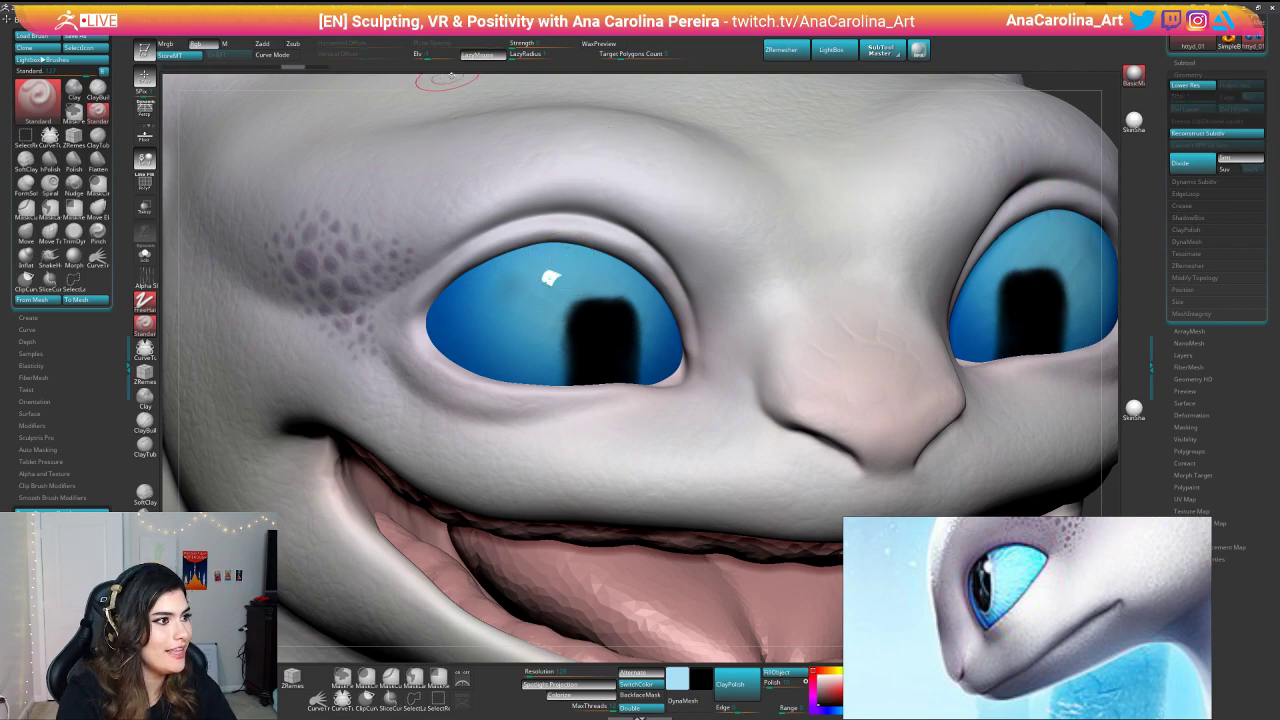
# Step: Try rows of fine dark streaks across the irises, check the whole face from the front and undo them
pyautogui.moveTo(602, 21)
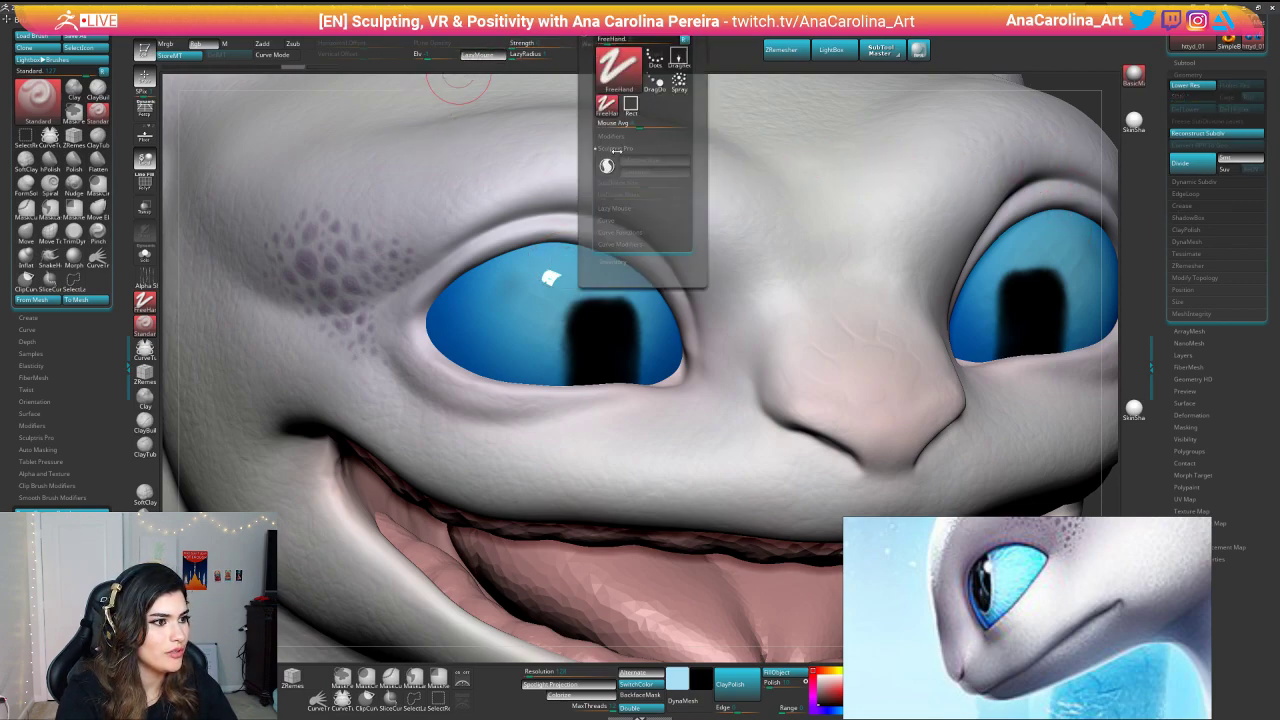
pyautogui.moveTo(495, 302)
pyautogui.mouseDown()
pyautogui.moveTo(530, 316)
pyautogui.moveTo(510, 330)
pyautogui.moveTo(525, 345)
pyautogui.moveTo(568, 325)
pyautogui.mouseUp()
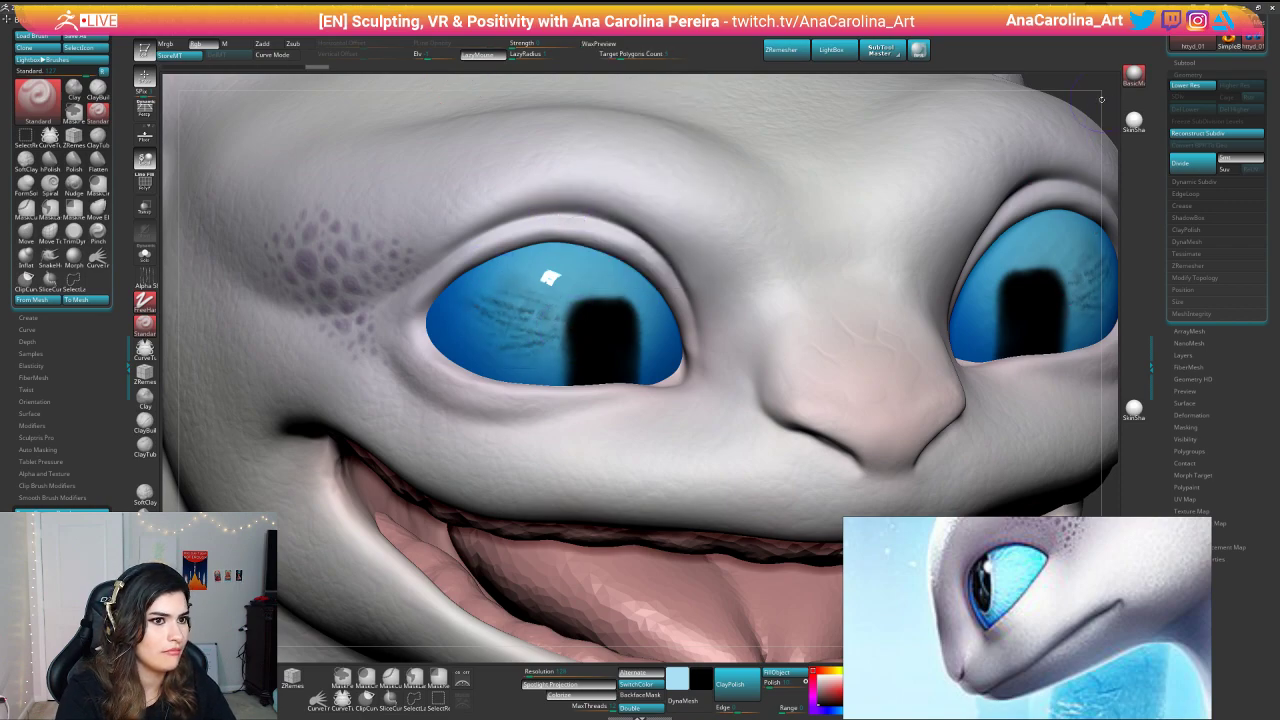
pyautogui.moveTo(1088, 110)
pyautogui.keyDown('alt'); pyautogui.mouseDown()
pyautogui.moveTo(1088, 74)
pyautogui.moveTo(1070, 107)
pyautogui.moveTo(949, 151)
pyautogui.mouseUp(); pyautogui.keyUp('alt')
pyautogui.hotkey('ctrl', 'z')
# Step: Sample the iris blue as the paint colour and shift it to a lighter blue
pyautogui.press('space')
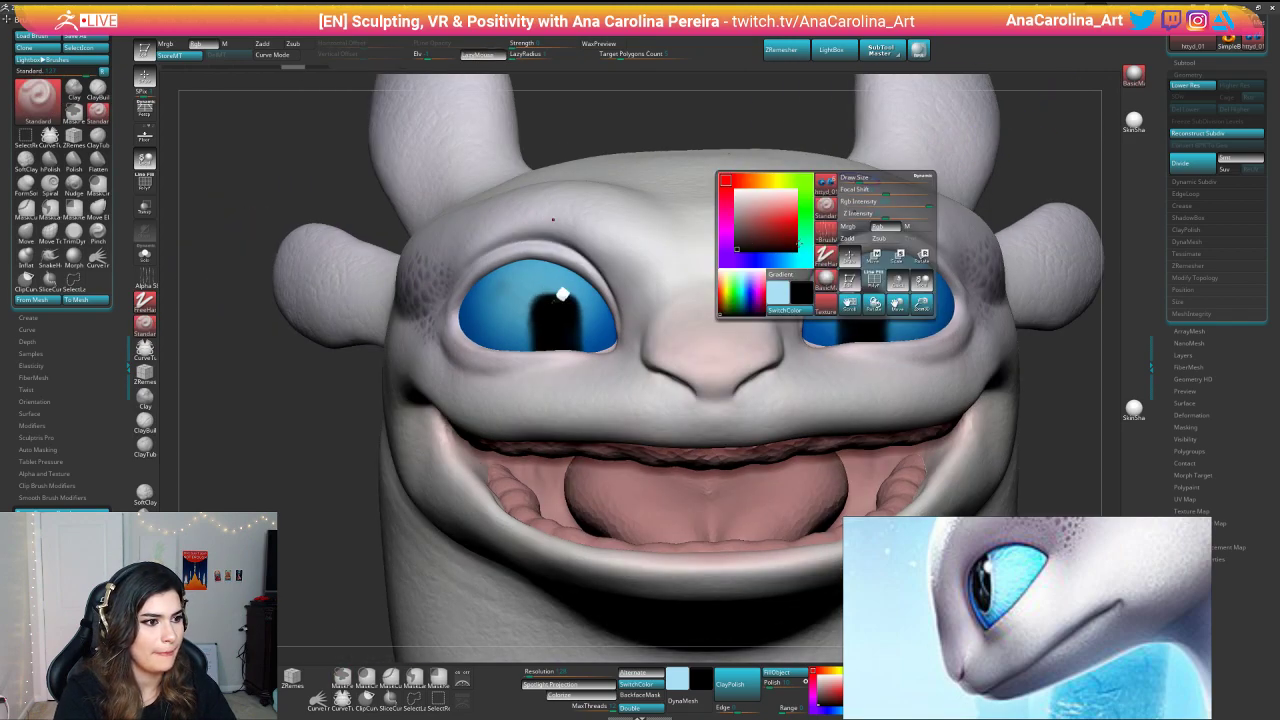
pyautogui.press('c')
pyautogui.press('space')
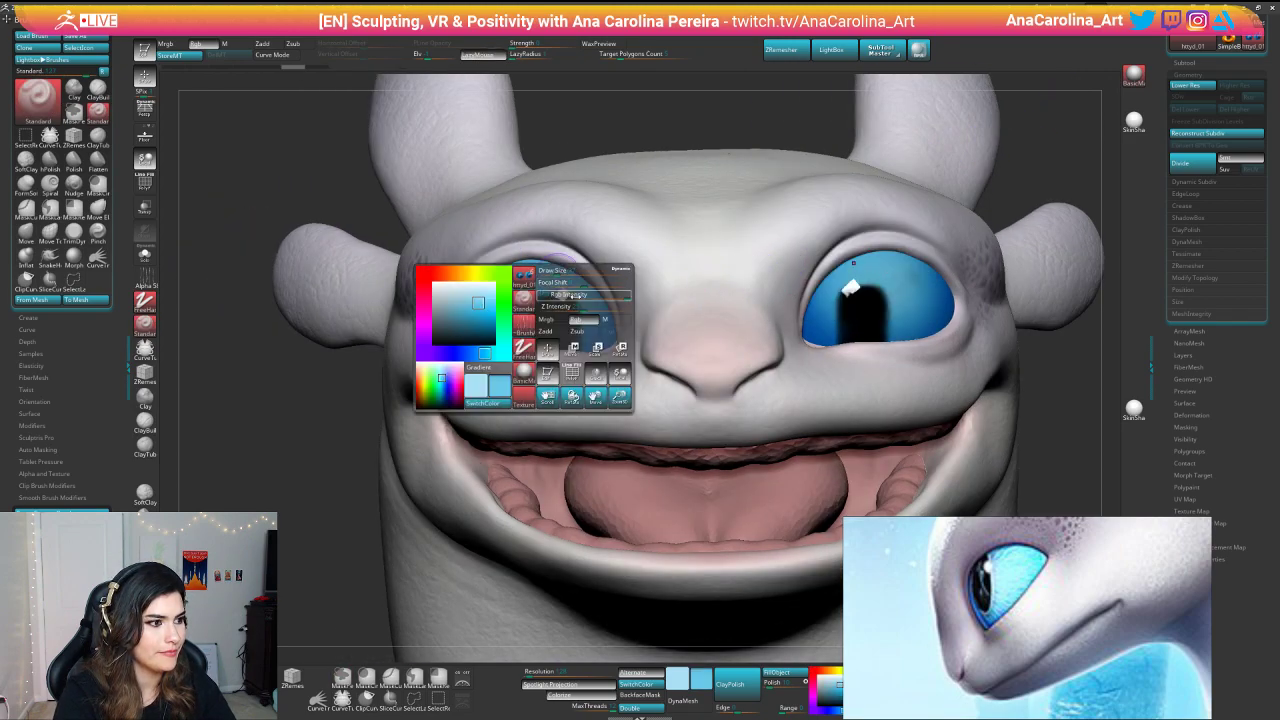
pyautogui.moveTo(479, 302); pyautogui.dragTo(472, 295)
# Step: Paint fine light blue streaks across the outer part of the irises beside the pupils
pyautogui.moveTo(331, 375); pyautogui.dragTo(367, 376)
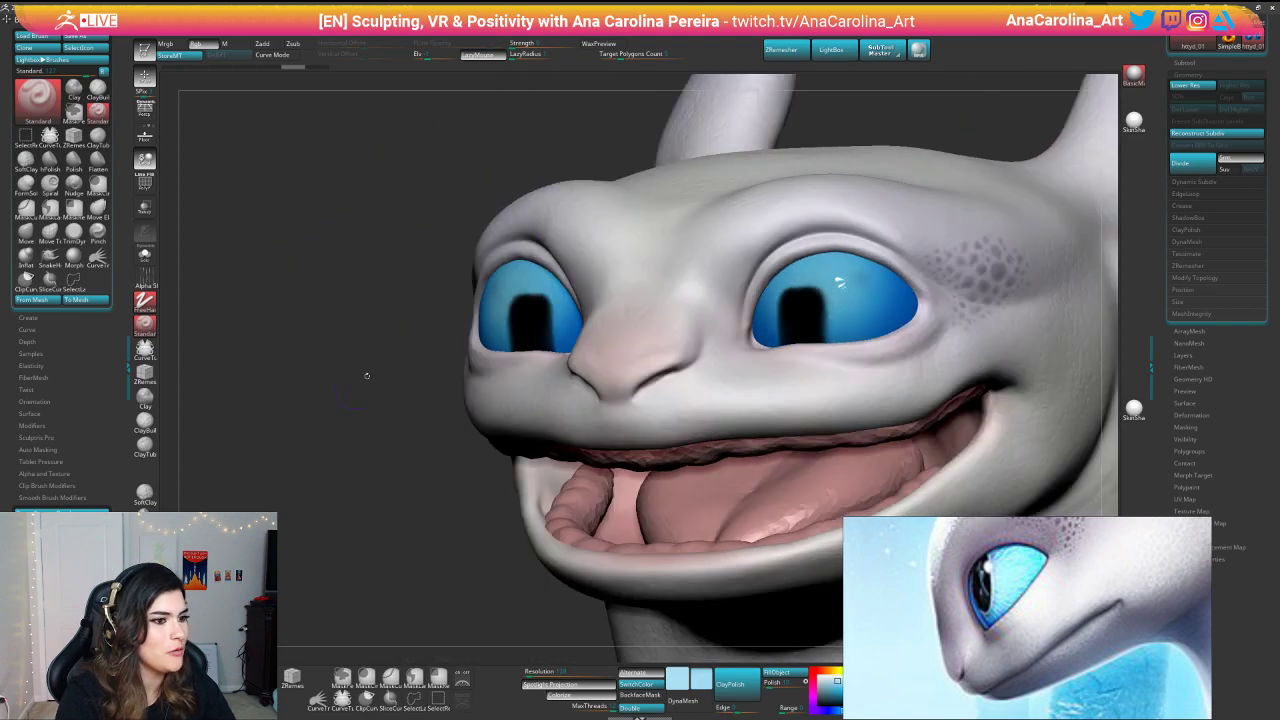
pyautogui.moveTo(858, 98); pyautogui.dragTo(692, 113)
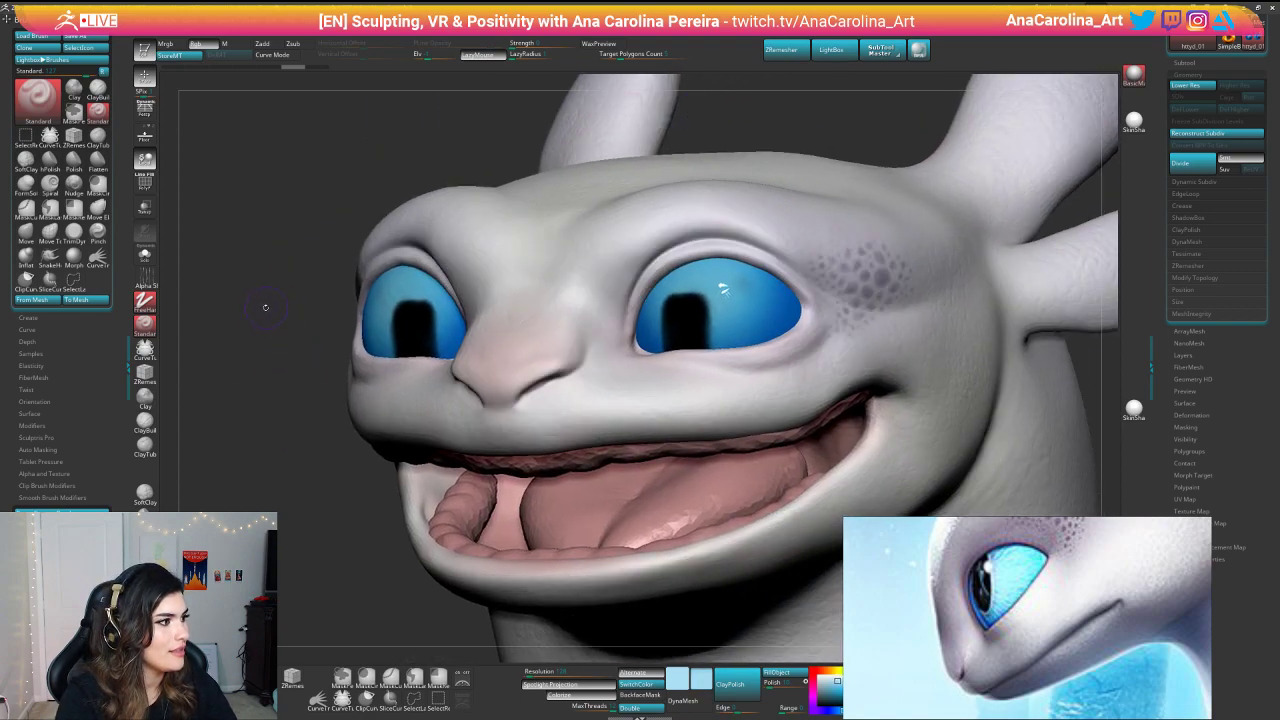
pyautogui.keyDown('alt'); pyautogui.moveTo(278, 247); pyautogui.dragTo(214, 349); pyautogui.keyUp('alt')
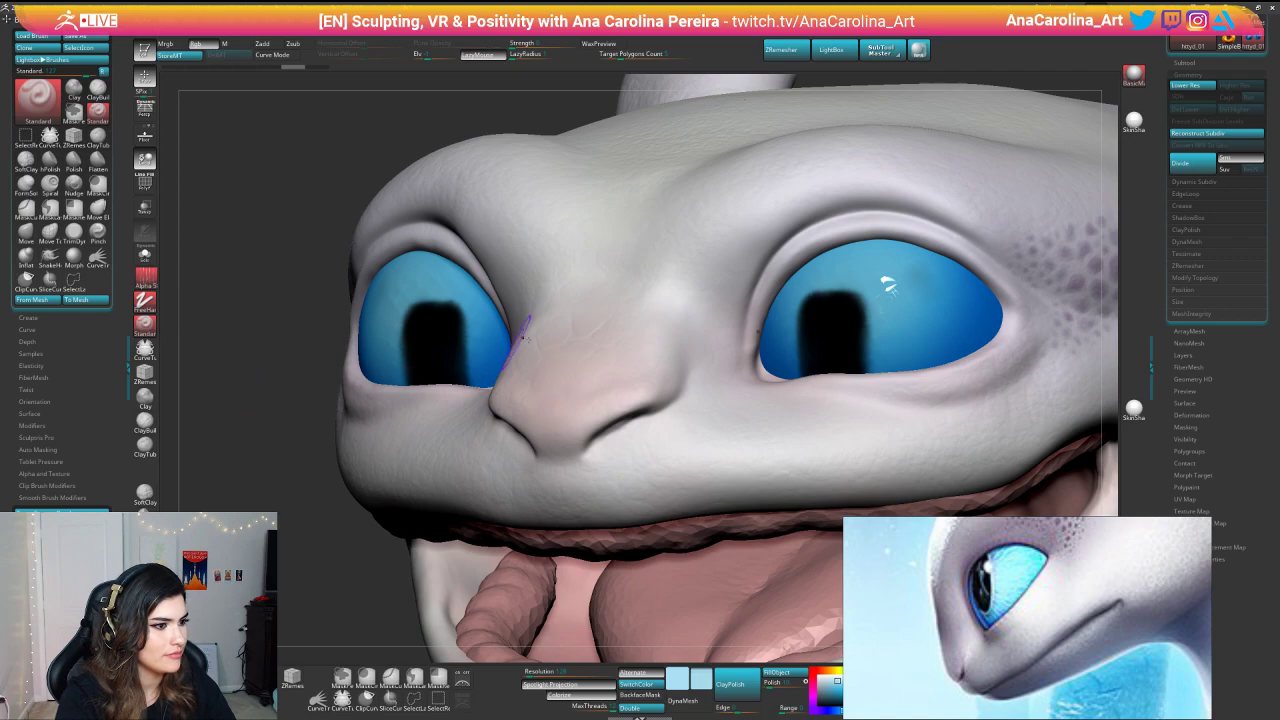
pyautogui.moveTo(886, 306)
pyautogui.mouseDown()
pyautogui.moveTo(904, 318)
pyautogui.moveTo(952, 306)
pyautogui.moveTo(886, 292)
pyautogui.mouseUp()
pyautogui.rightClick(940, 308)
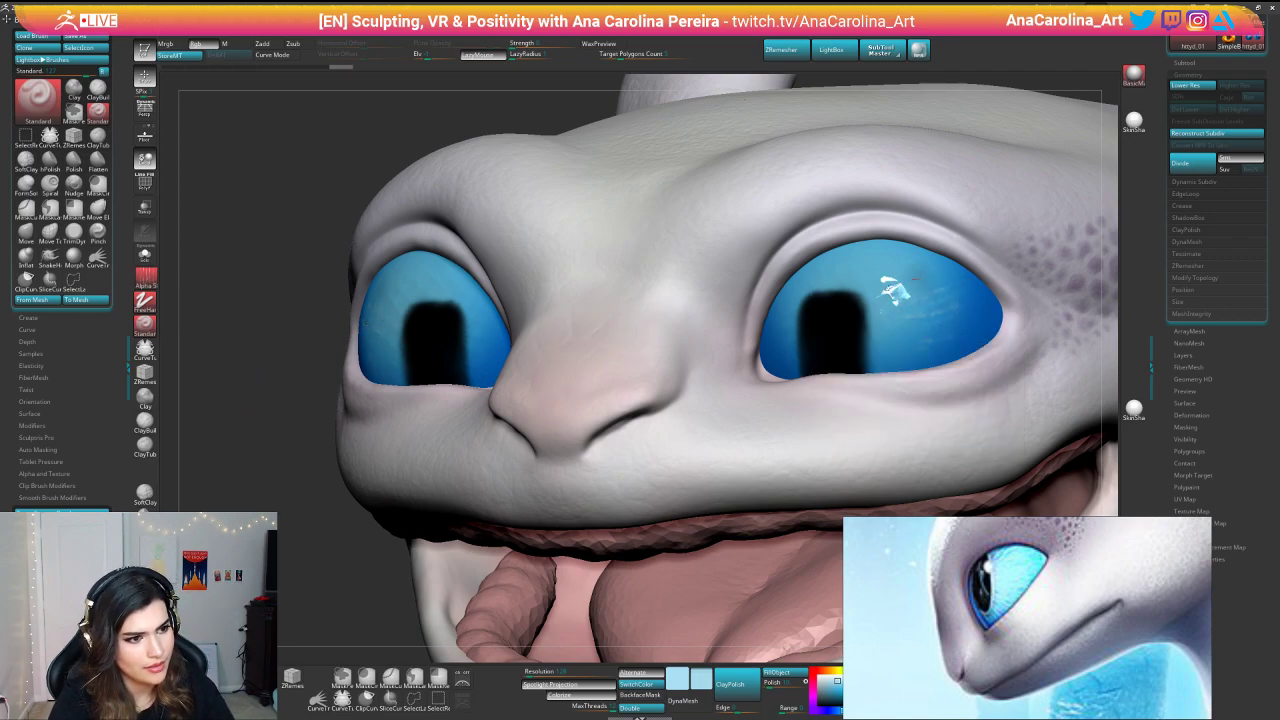
pyautogui.moveTo(990, 92)
pyautogui.keyDown('alt'); pyautogui.mouseDown()
pyautogui.moveTo(917, 82)
pyautogui.moveTo(961, 113)
pyautogui.moveTo(948, 84)
pyautogui.moveTo(1030, 105)
pyautogui.moveTo(952, 118)
pyautogui.moveTo(950, 88)
pyautogui.moveTo(957, 126)
pyautogui.moveTo(882, 116)
pyautogui.moveTo(880, 200)
pyautogui.mouseUp(); pyautogui.keyUp('alt')
pyautogui.press('space')
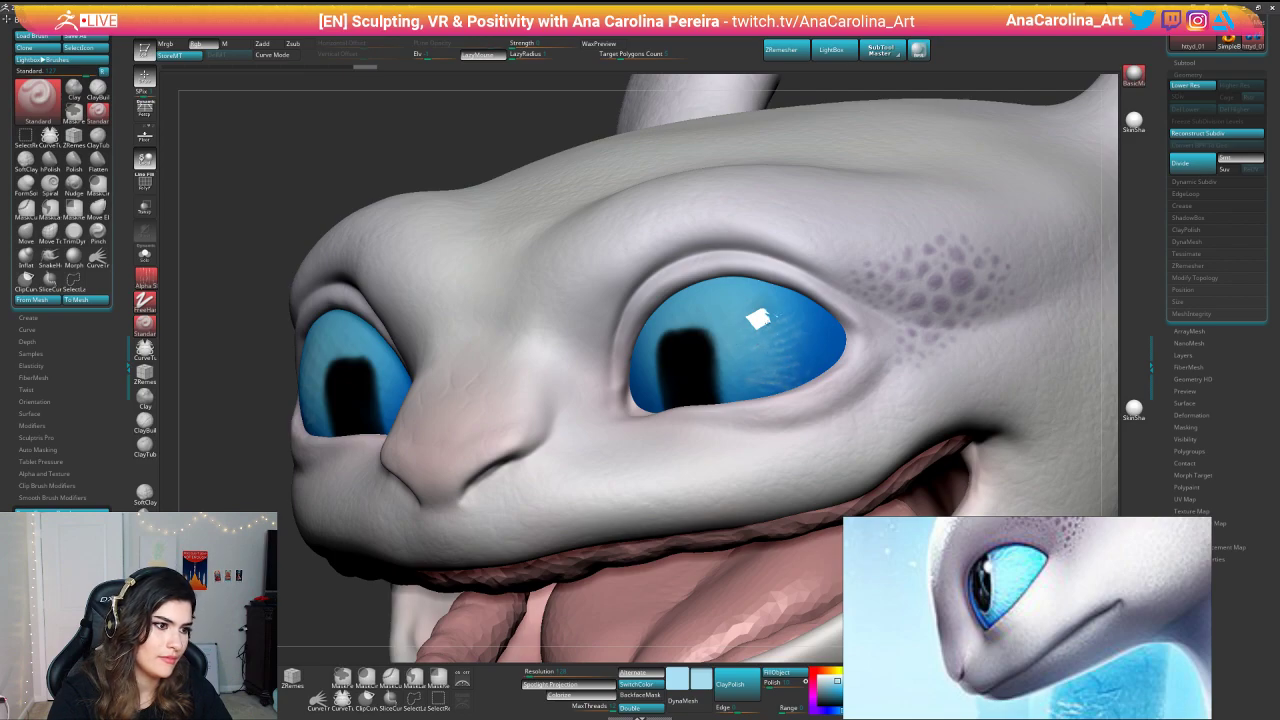
# Step: Check the painted irises from both sides and switch the Standard brush's alpha to the one with bold vertical streaks
pyautogui.keyDown('ctrl'); pyautogui.moveTo(560, 400); pyautogui.dragTo(500, 300, button='right'); pyautogui.keyUp('ctrl')
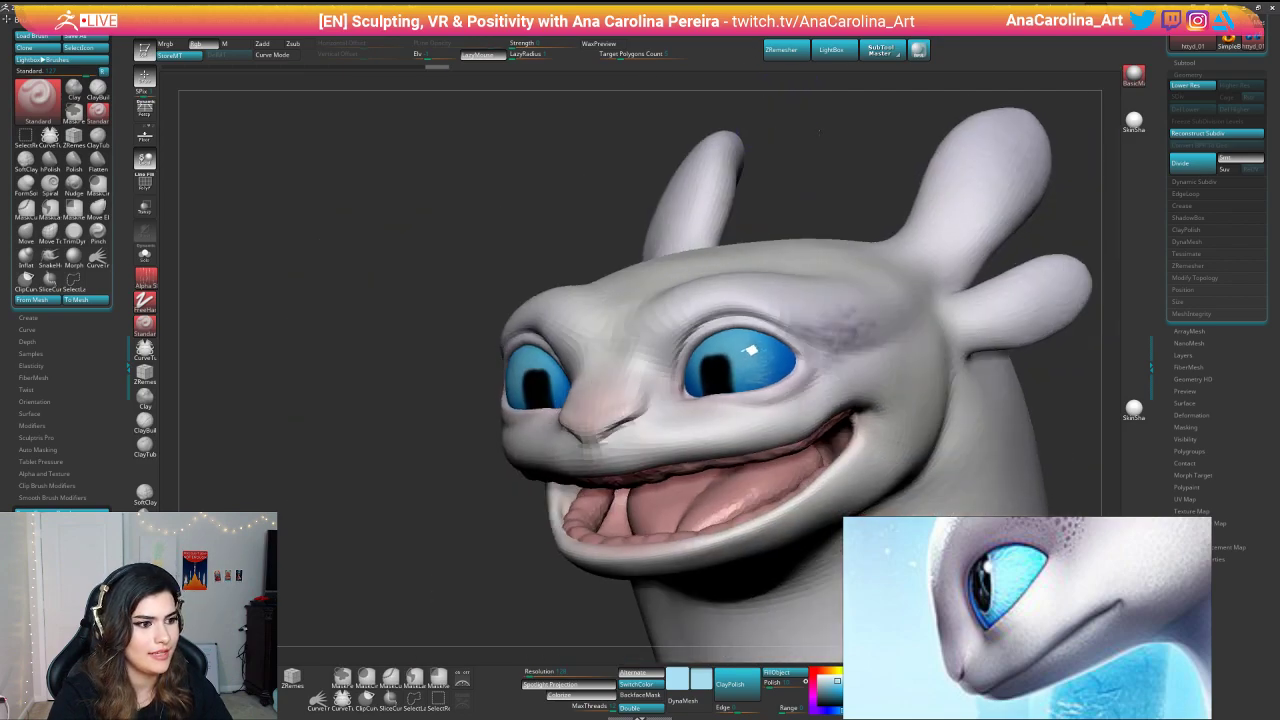
pyautogui.moveTo(250, 365); pyautogui.dragTo(635, 321, button='right')
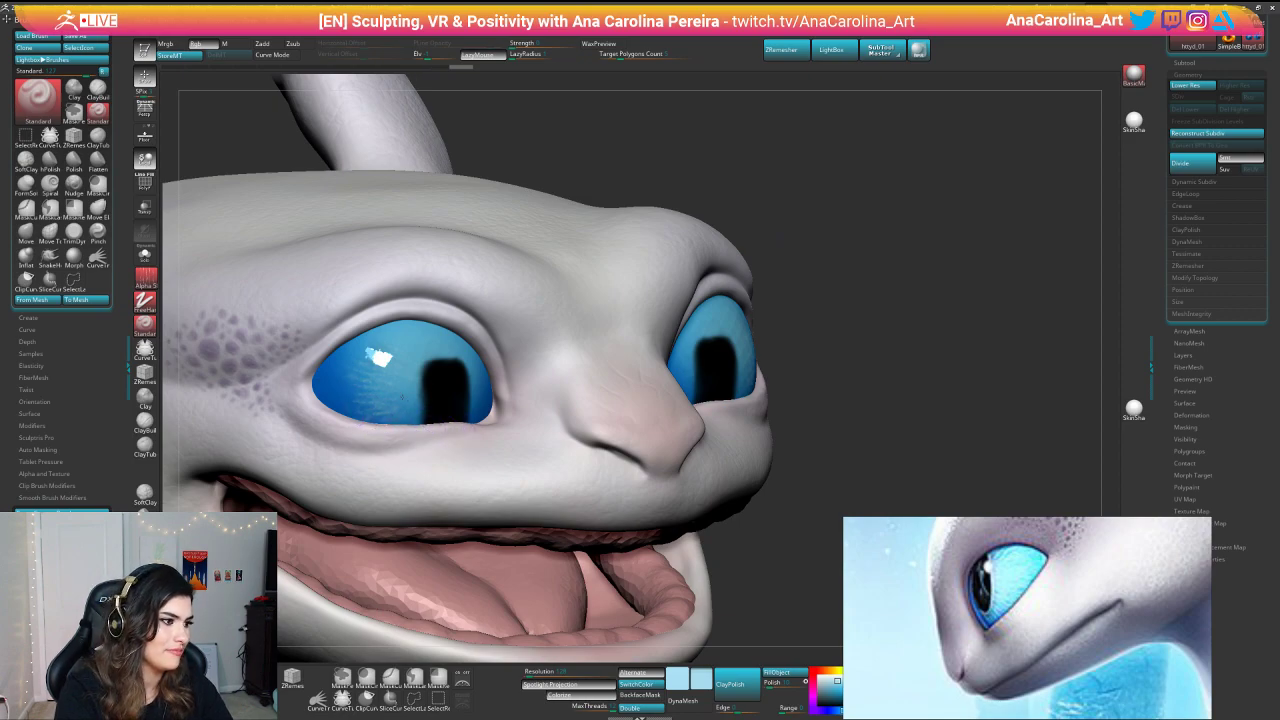
pyautogui.click(146, 277)
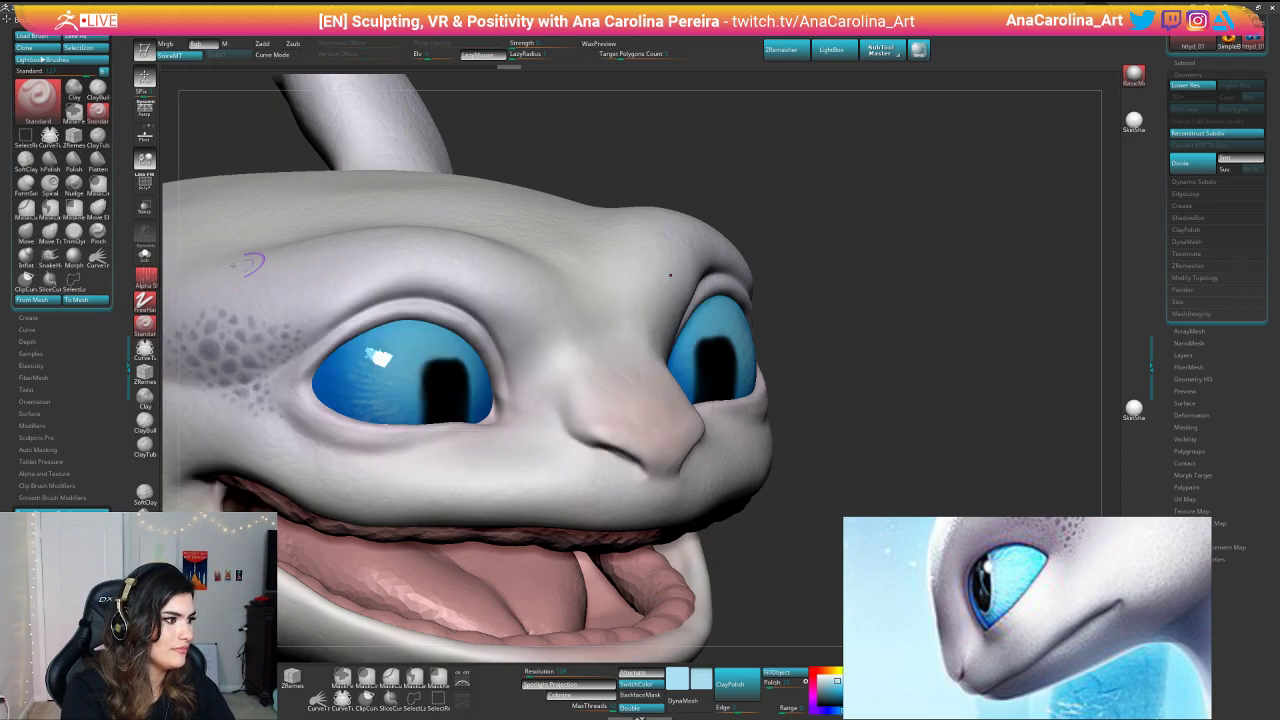
pyautogui.click(146, 277)
pyautogui.click(386, 457)
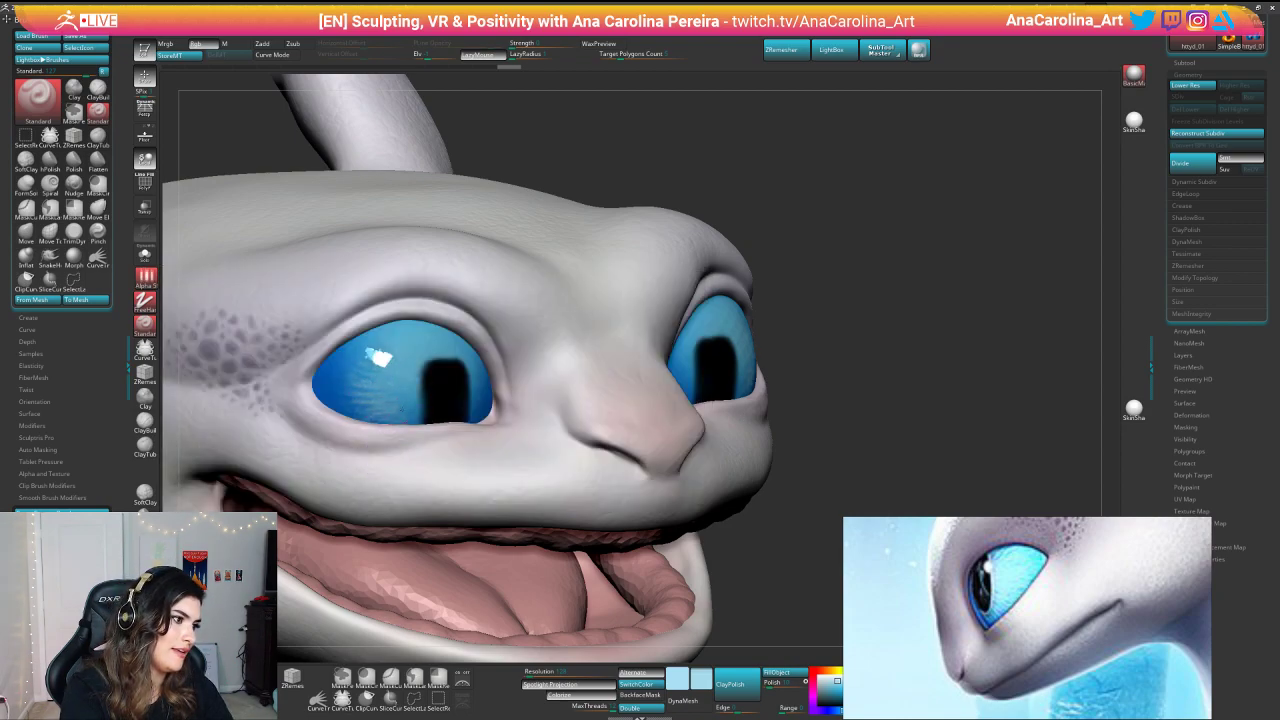
# Step: Paint light blue streaks radiating from the pupils across the outer and upper parts of both irises
pyautogui.moveTo(480, 145); pyautogui.dragTo(429, 211)
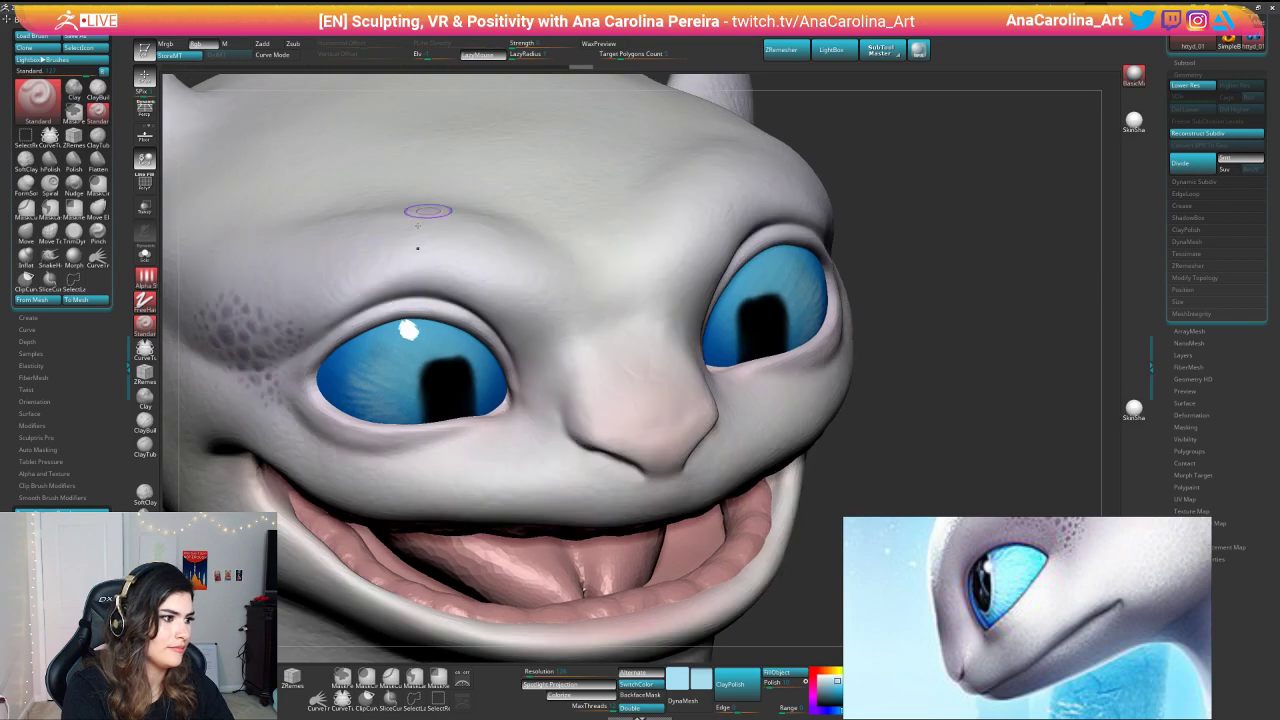
pyautogui.moveTo(401, 328); pyautogui.dragTo(414, 336)
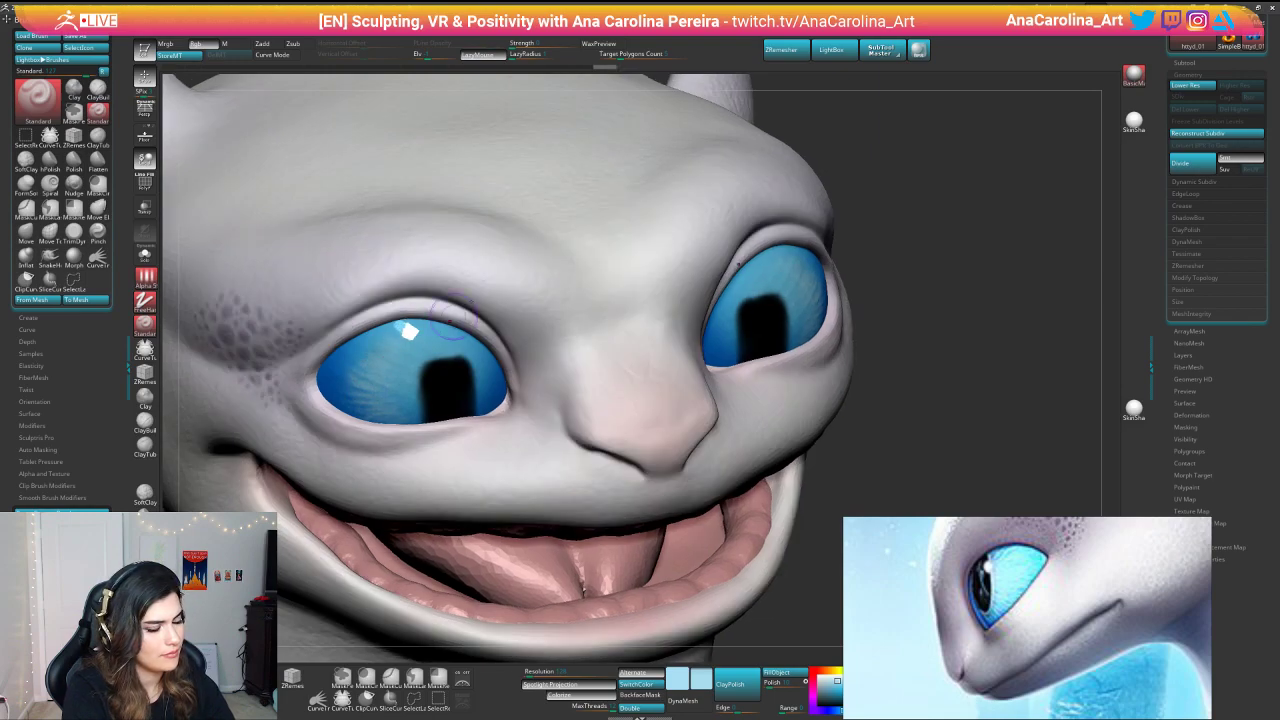
pyautogui.moveTo(960, 346)
pyautogui.mouseDown()
pyautogui.moveTo(1025, 286)
pyautogui.moveTo(1014, 203)
pyautogui.moveTo(997, 223)
pyautogui.moveTo(983, 171)
pyautogui.moveTo(970, 275)
pyautogui.mouseUp()
pyautogui.keyDown('alt'); pyautogui.moveTo(845, 359); pyautogui.dragTo(846, 374); pyautogui.keyUp('alt')
pyautogui.moveTo(434, 284); pyautogui.dragTo(444, 311)
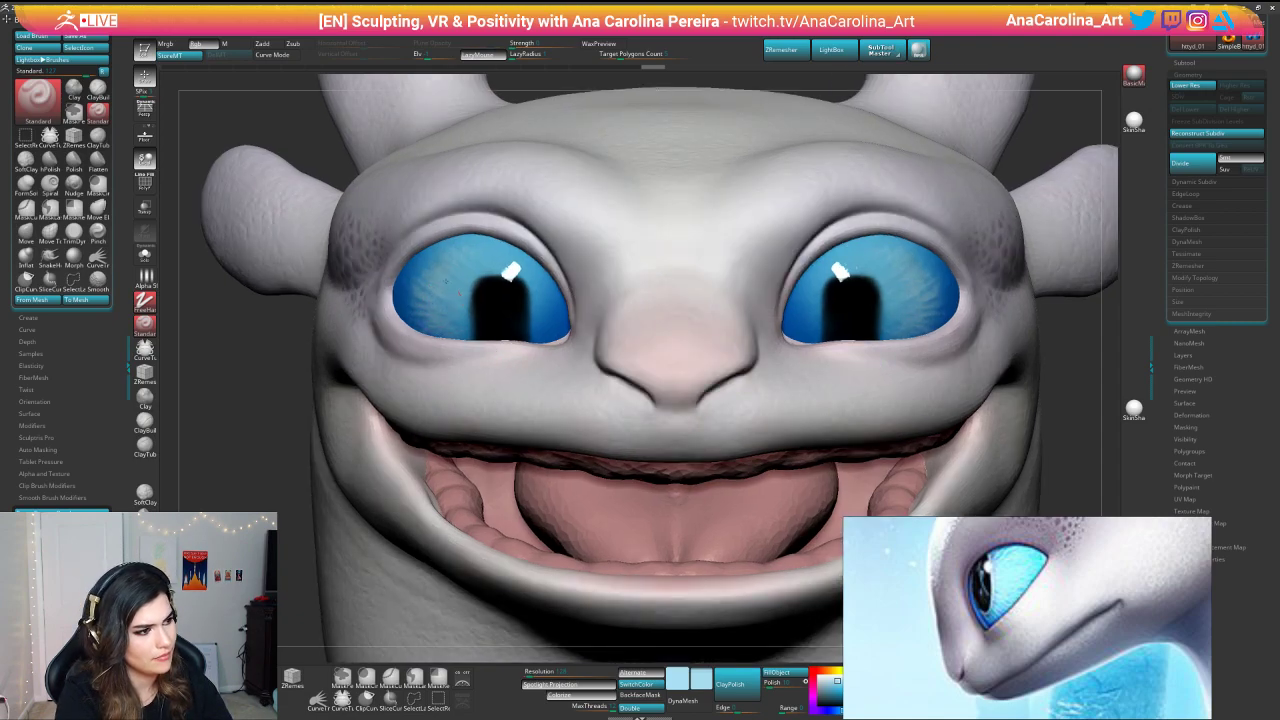
pyautogui.moveTo(489, 256); pyautogui.dragTo(495, 268)
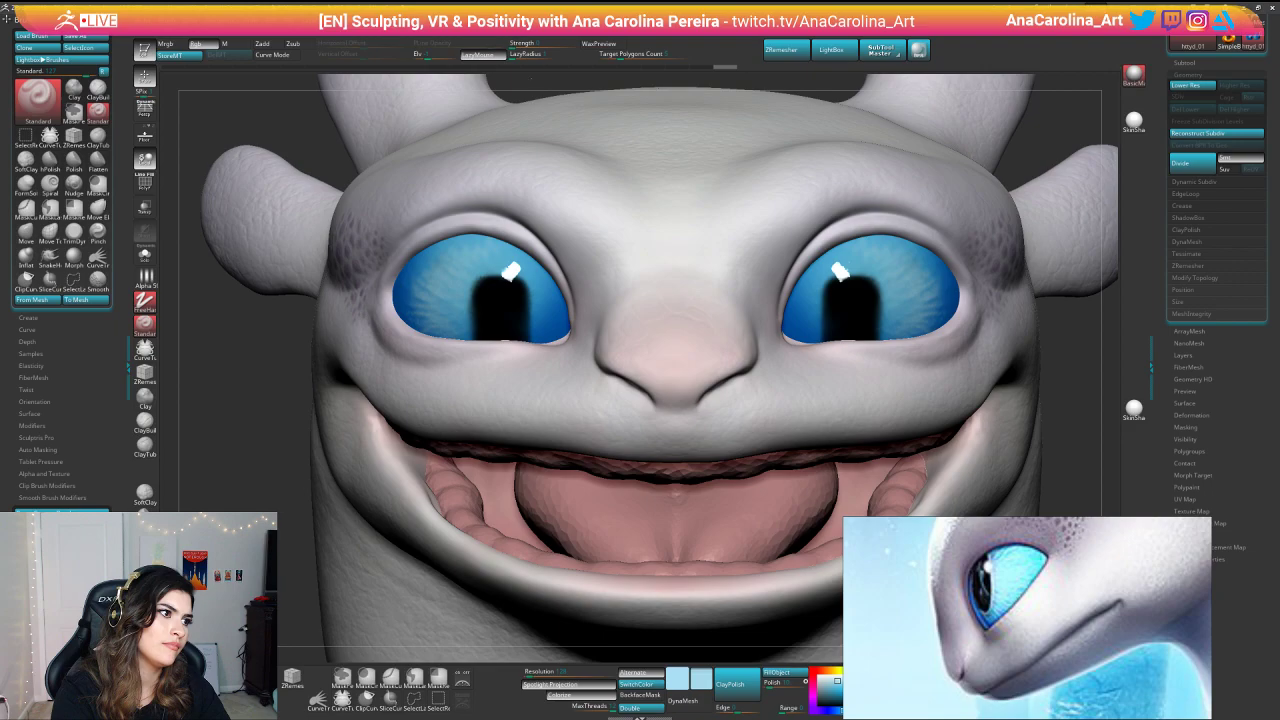
# Step: Review the face from the front and side, and add more light streaks to the outer iris in side view
pyautogui.moveTo(534, 86)
pyautogui.keyDown('alt'); pyautogui.mouseDown()
pyautogui.moveTo(529, 75)
pyautogui.moveTo(559, 99)
pyautogui.mouseUp(); pyautogui.keyUp('alt')
pyautogui.moveTo(559, 98); pyautogui.dragTo(586, 124, button='right')
pyautogui.moveTo(586, 124); pyautogui.dragTo(543, 177)
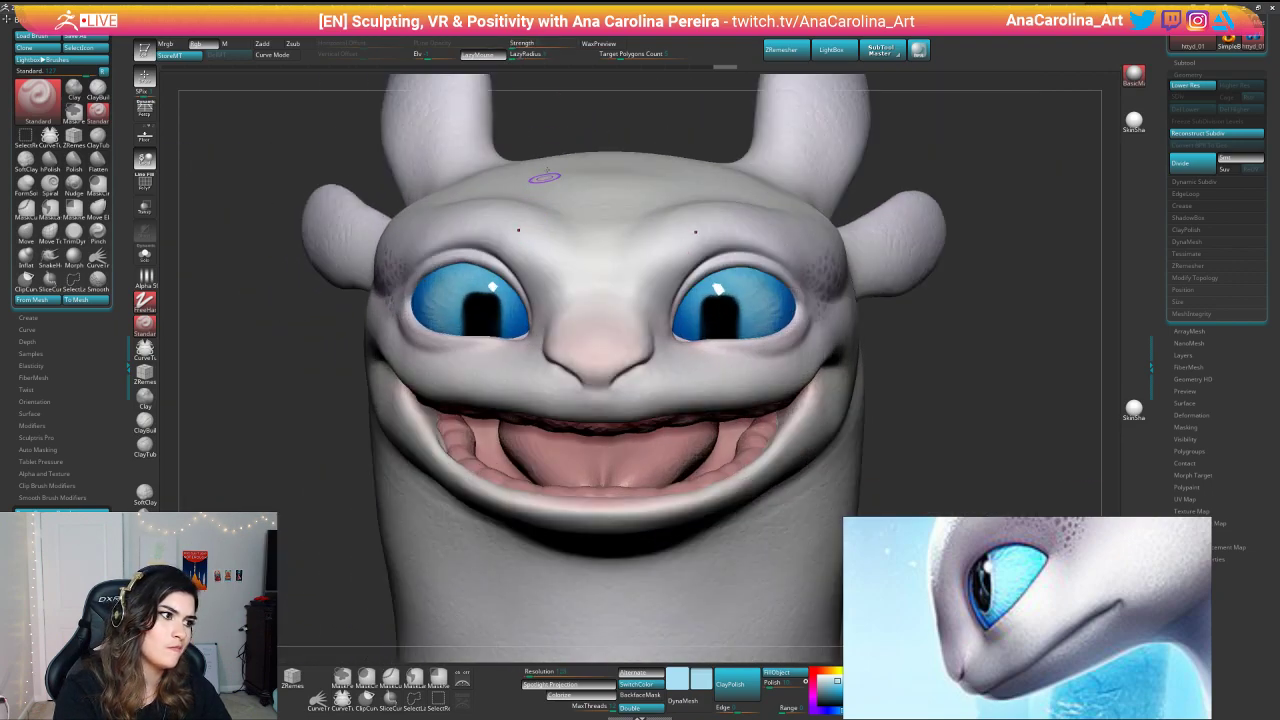
pyautogui.moveTo(492, 112); pyautogui.dragTo(521, 118)
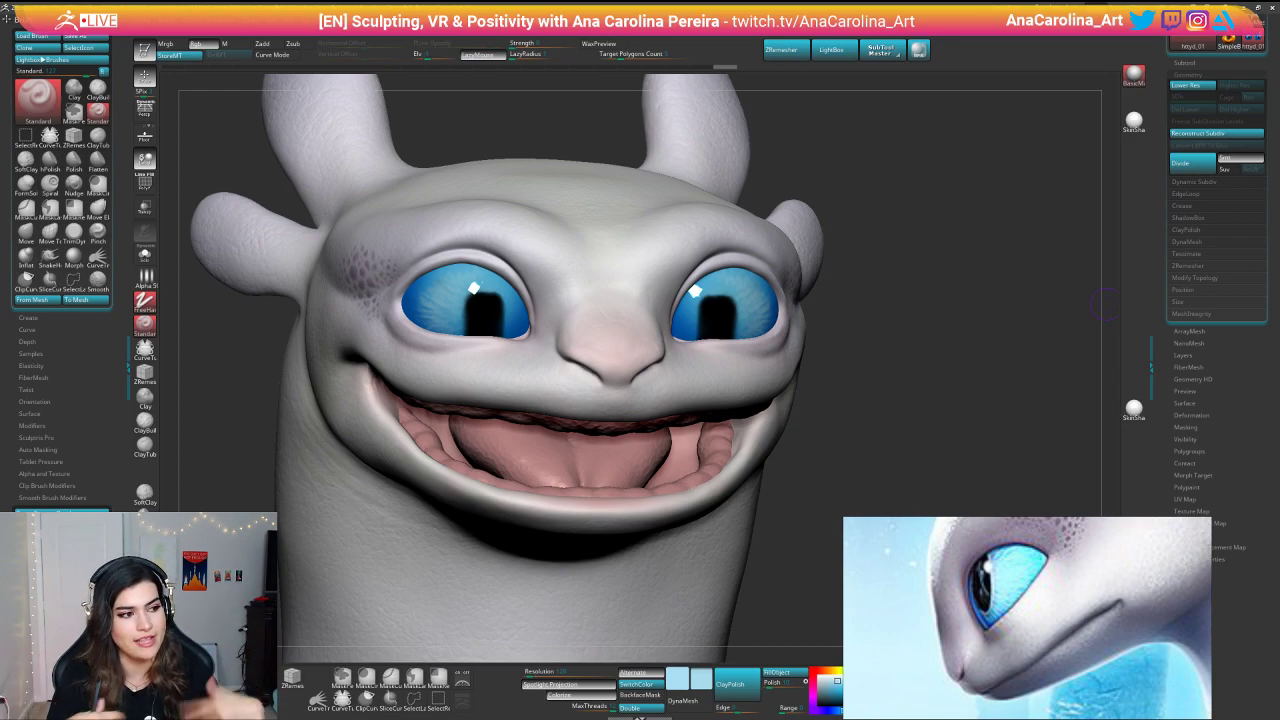
pyautogui.moveTo(923, 263); pyautogui.dragTo(646, 314)
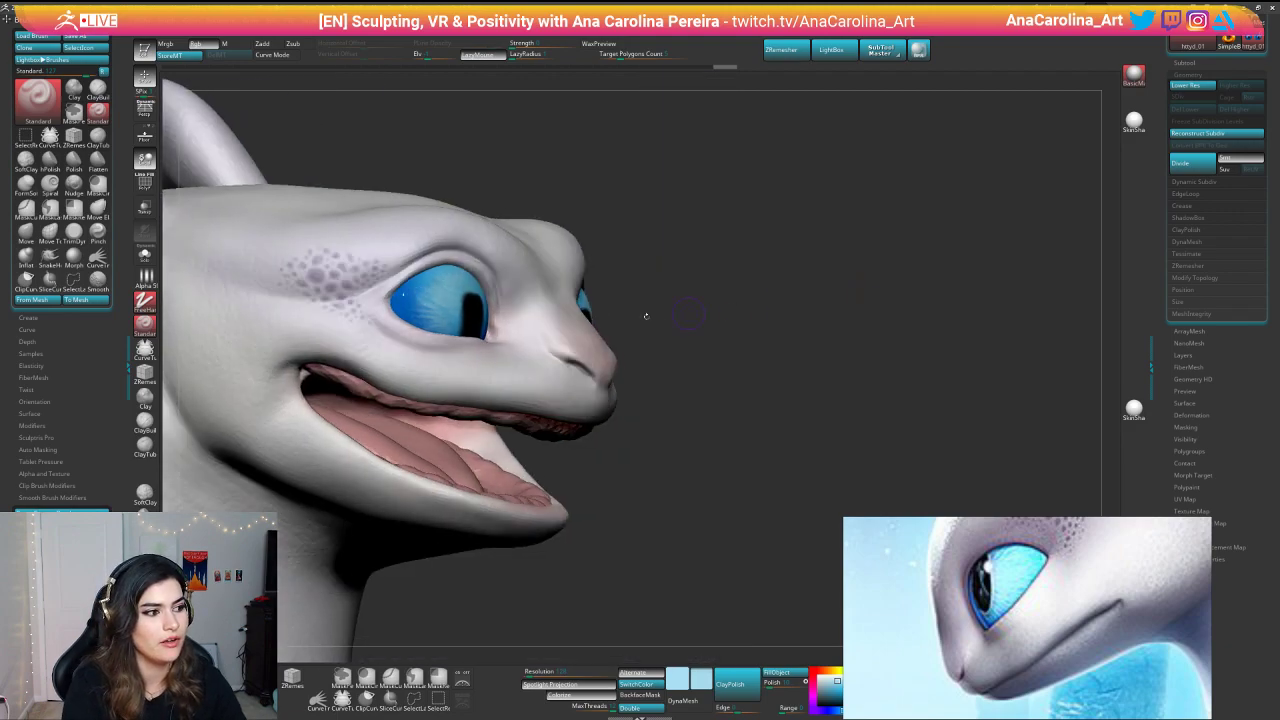
pyautogui.moveTo(411, 300); pyautogui.dragTo(450, 314)
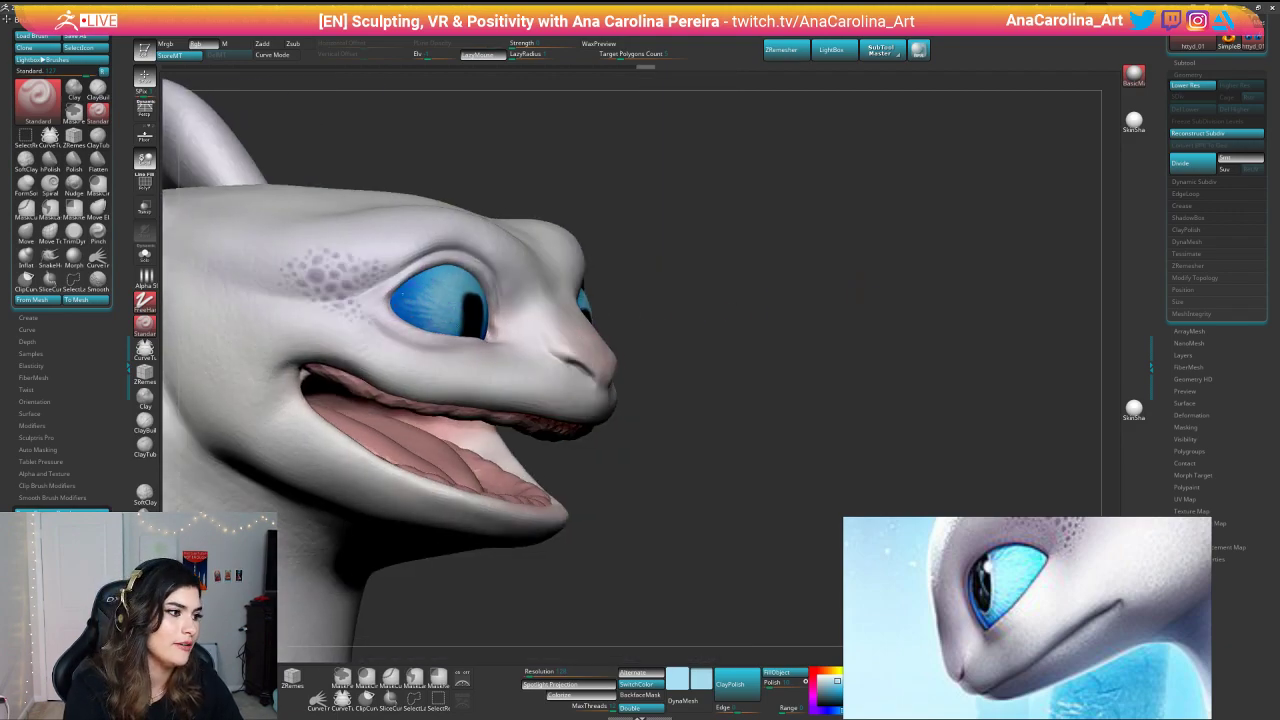
pyautogui.moveTo(442, 258)
pyautogui.mouseDown(button='right')
pyautogui.moveTo(412, 276)
pyautogui.moveTo(434, 262)
pyautogui.mouseUp(button='right')
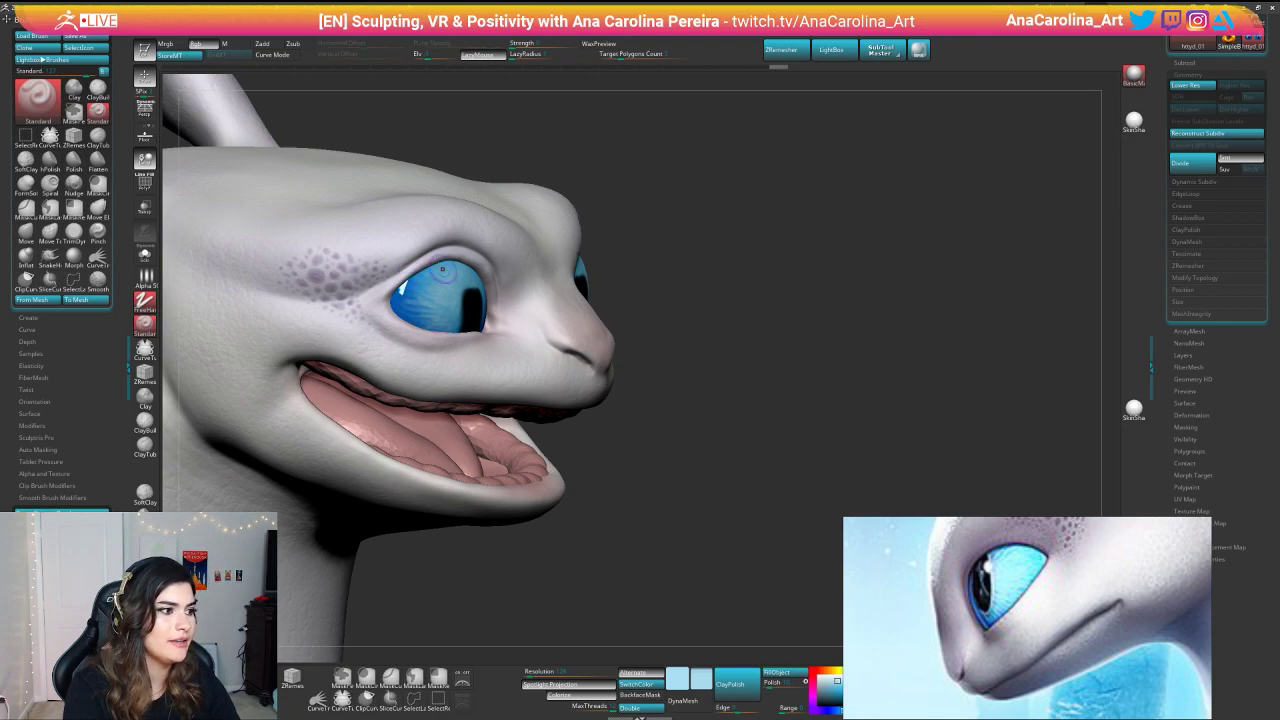
# Step: Isolate the eyes and paint light blue streaks above the pupils across the upper part of both irises
pyautogui.moveTo(657, 223); pyautogui.dragTo(1131, 265, button='right')
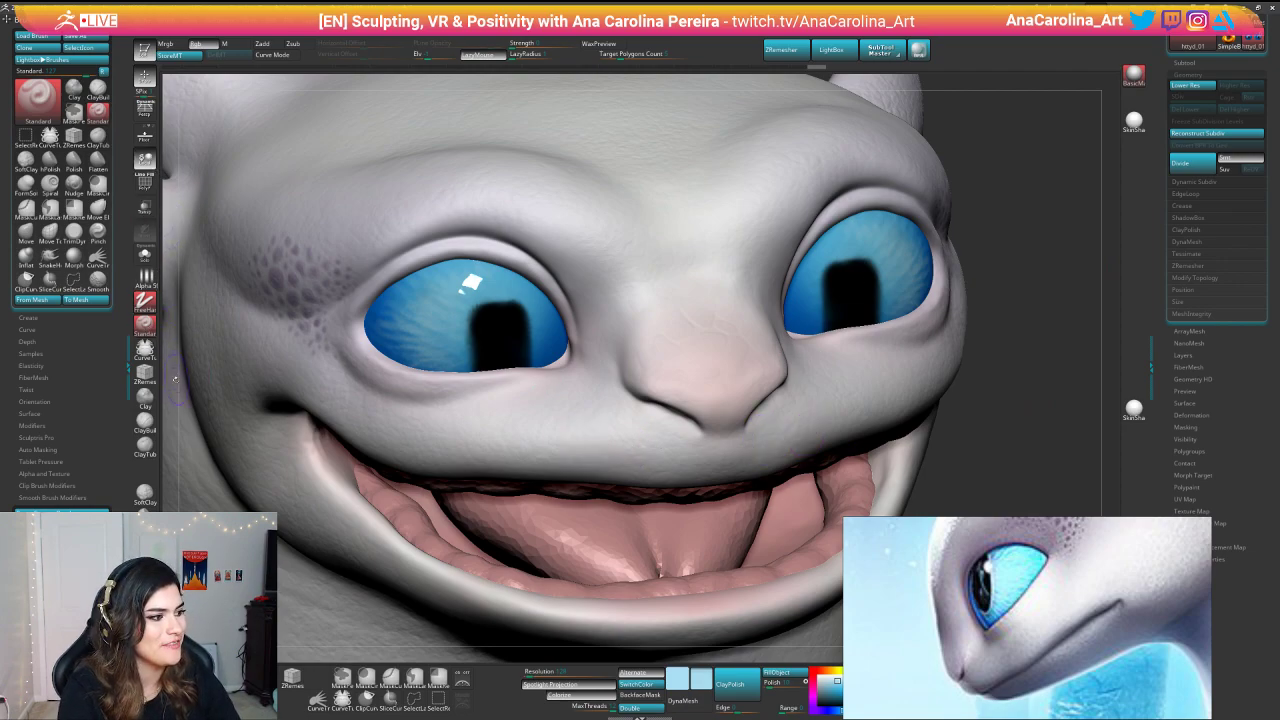
pyautogui.click(145, 255)
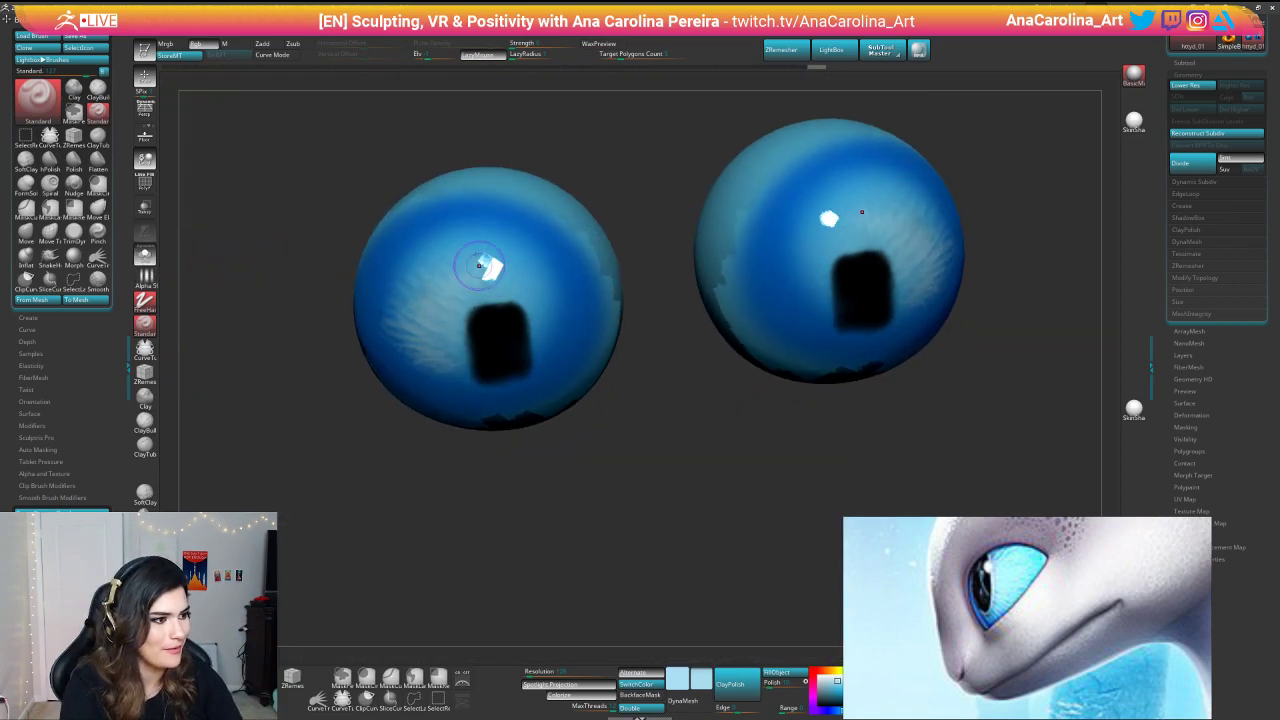
pyautogui.moveTo(453, 247); pyautogui.dragTo(460, 262)
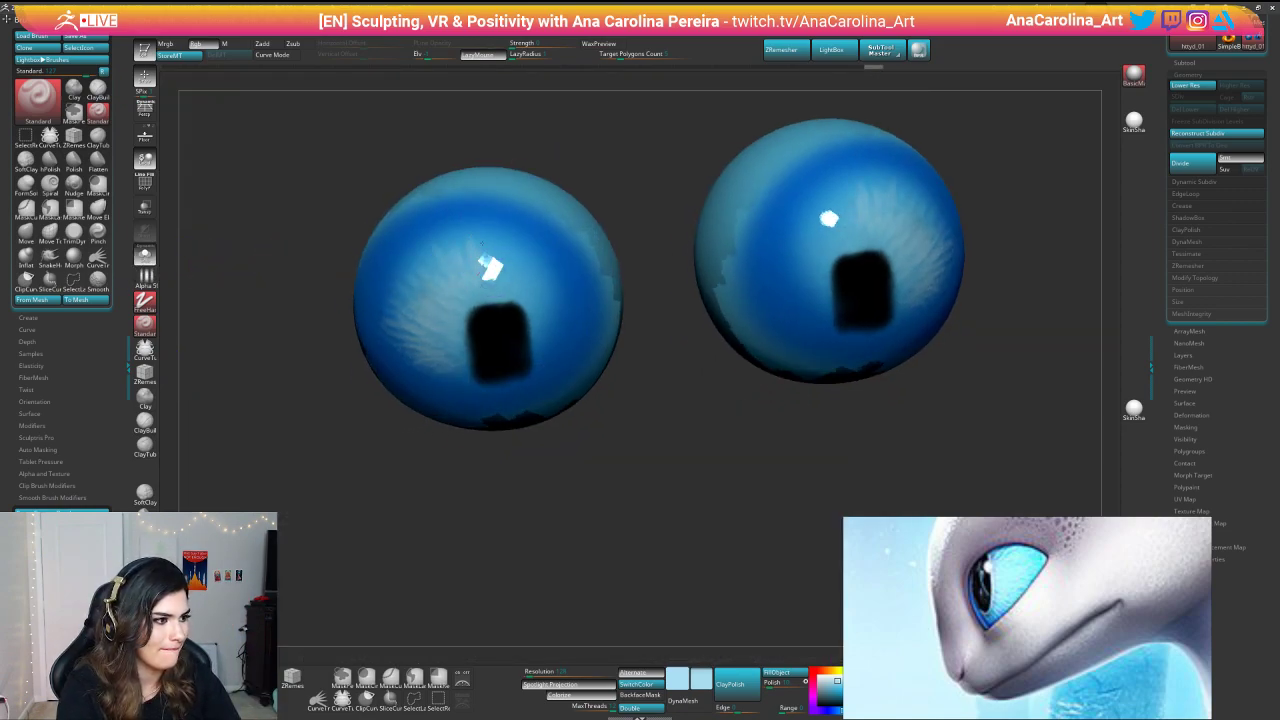
pyautogui.moveTo(566, 163); pyautogui.dragTo(490, 178)
pyautogui.press('space')
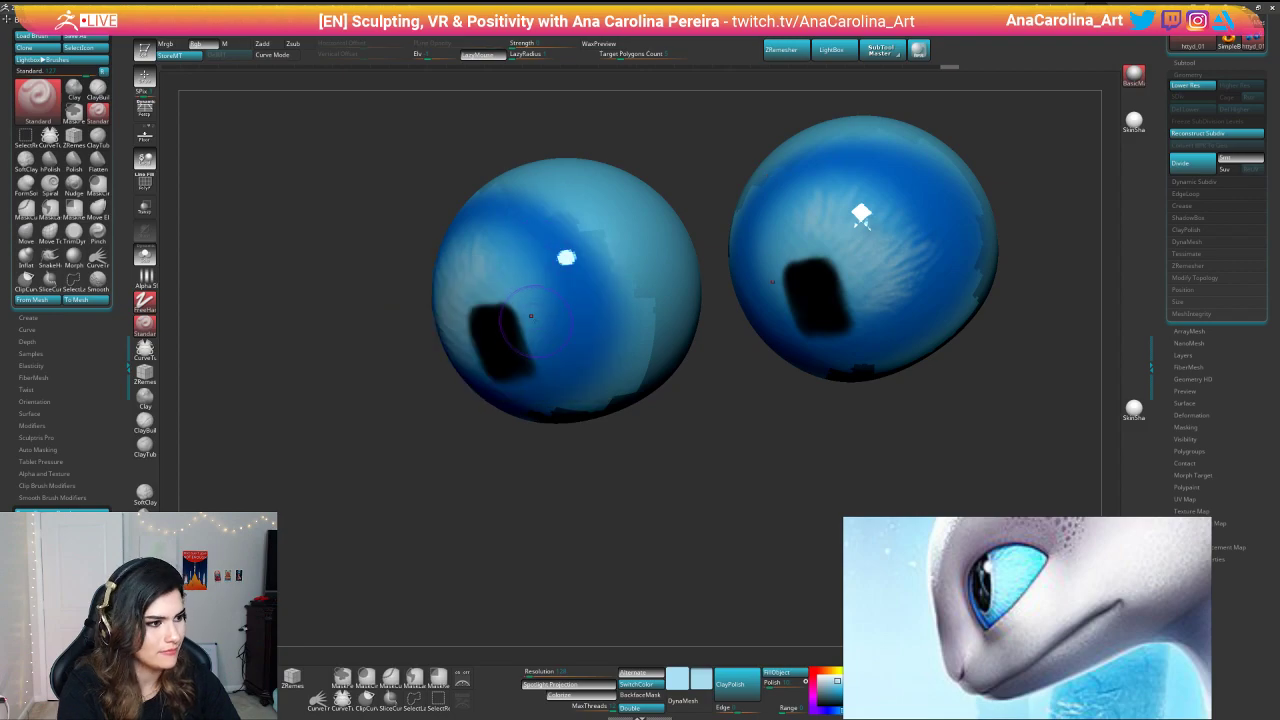
# Step: Undo the last streaks and repaint fine light blue streaks on the inner side of both irises, beside and above the pupils
pyautogui.rightClick(588, 310)
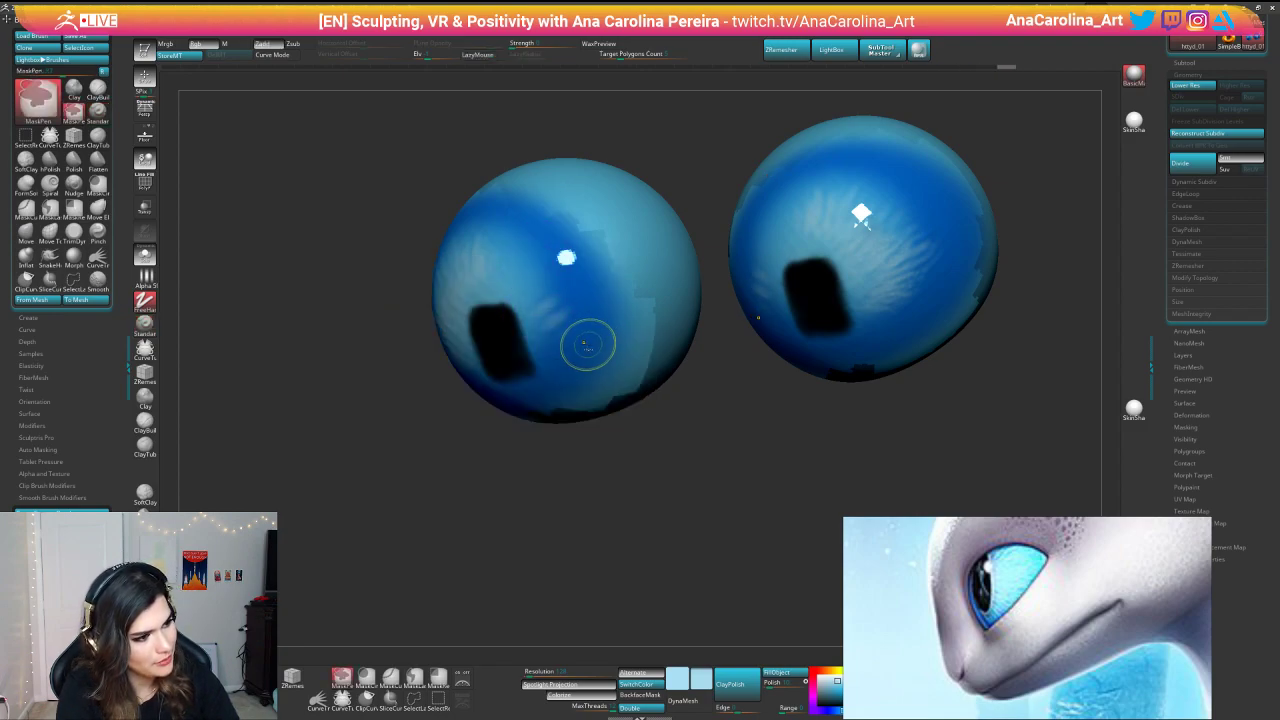
pyautogui.hotkey('ctrl', 'z')
pyautogui.hotkey('ctrl', 'z')
pyautogui.moveTo(538, 352); pyautogui.dragTo(565, 347)
pyautogui.moveTo(533, 343)
pyautogui.mouseDown()
pyautogui.moveTo(558, 336)
pyautogui.moveTo(558, 313)
pyautogui.mouseUp()
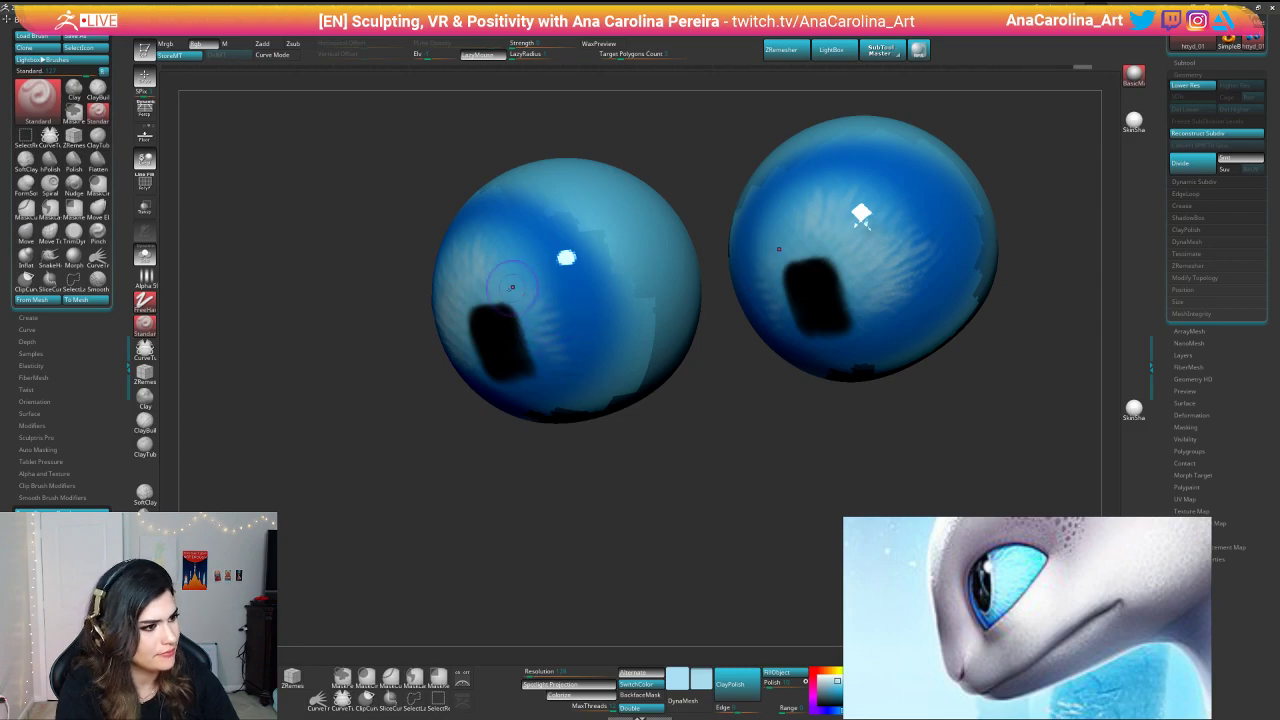
pyautogui.moveTo(568, 137)
pyautogui.mouseDown()
pyautogui.moveTo(594, 171)
pyautogui.moveTo(489, 217)
pyautogui.moveTo(503, 239)
pyautogui.moveTo(534, 243)
pyautogui.mouseUp()
pyautogui.moveTo(529, 273)
pyautogui.mouseDown()
pyautogui.moveTo(539, 252)
pyautogui.moveTo(559, 259)
pyautogui.mouseUp()
pyautogui.moveTo(545, 308)
pyautogui.mouseDown()
pyautogui.moveTo(561, 296)
pyautogui.moveTo(555, 317)
pyautogui.mouseUp()
# Step: Paint light blue streaks around the lower part of both irises, radiating outward below the pupils
pyautogui.moveTo(600, 474)
pyautogui.mouseDown()
pyautogui.moveTo(575, 395)
pyautogui.moveTo(480, 390)
pyautogui.mouseUp()
pyautogui.moveTo(535, 342); pyautogui.dragTo(562, 334)
pyautogui.moveTo(529, 310)
pyautogui.mouseDown()
pyautogui.moveTo(547, 302)
pyautogui.moveTo(572, 324)
pyautogui.mouseUp()
pyautogui.moveTo(537, 314)
pyautogui.mouseDown()
pyautogui.moveTo(562, 306)
pyautogui.moveTo(550, 324)
pyautogui.mouseUp()
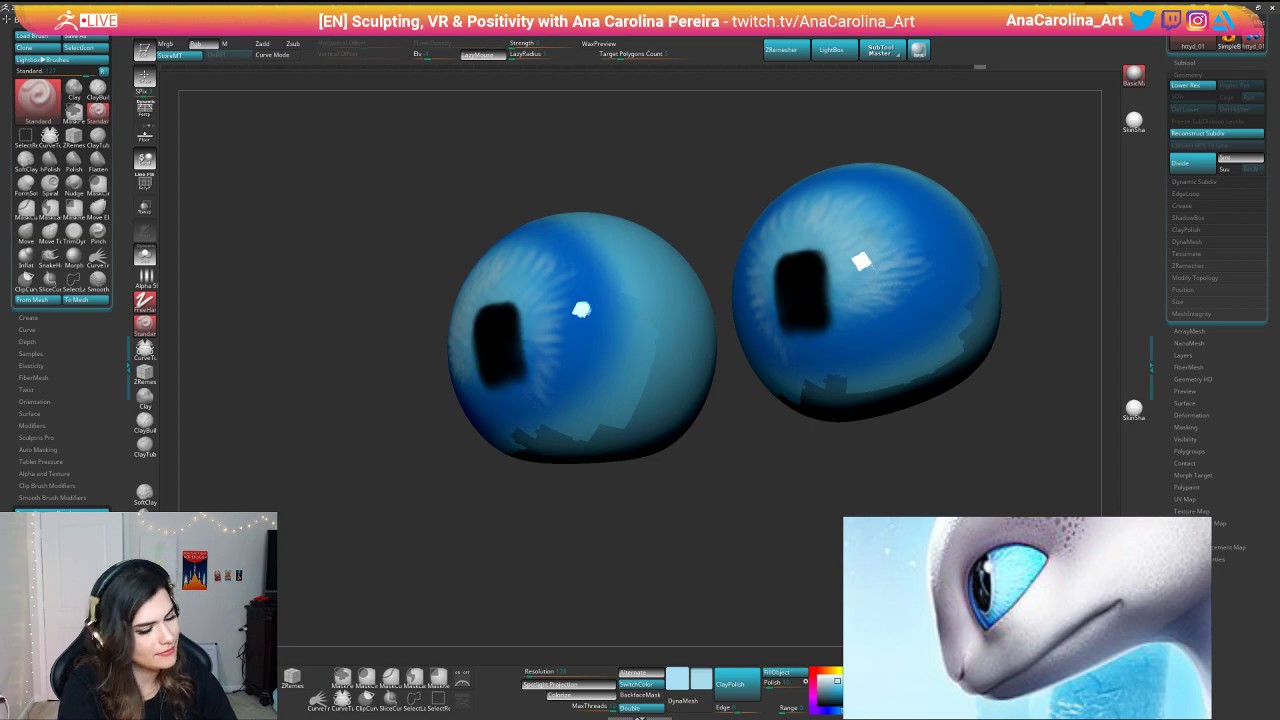
pyautogui.moveTo(536, 461); pyautogui.dragTo(571, 477)
pyautogui.moveTo(466, 383); pyautogui.dragTo(451, 395)
pyautogui.moveTo(459, 356); pyautogui.dragTo(430, 361)
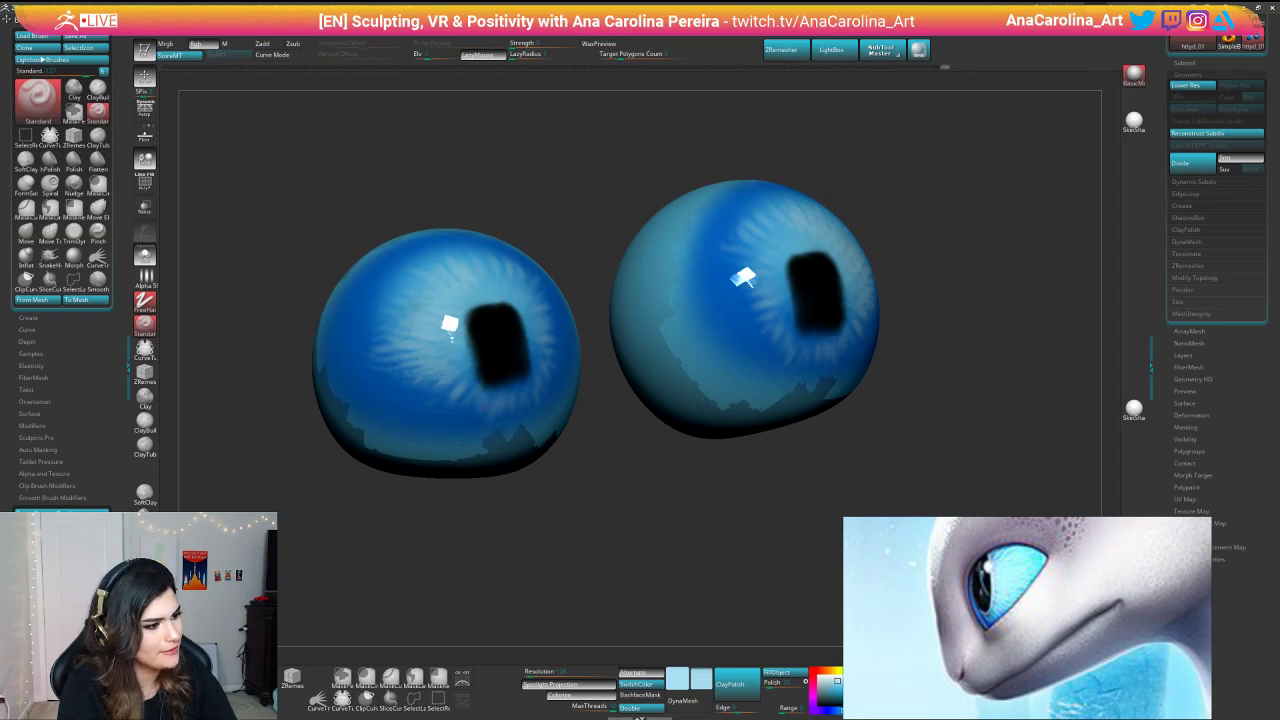
pyautogui.moveTo(438, 396); pyautogui.dragTo(412, 390)
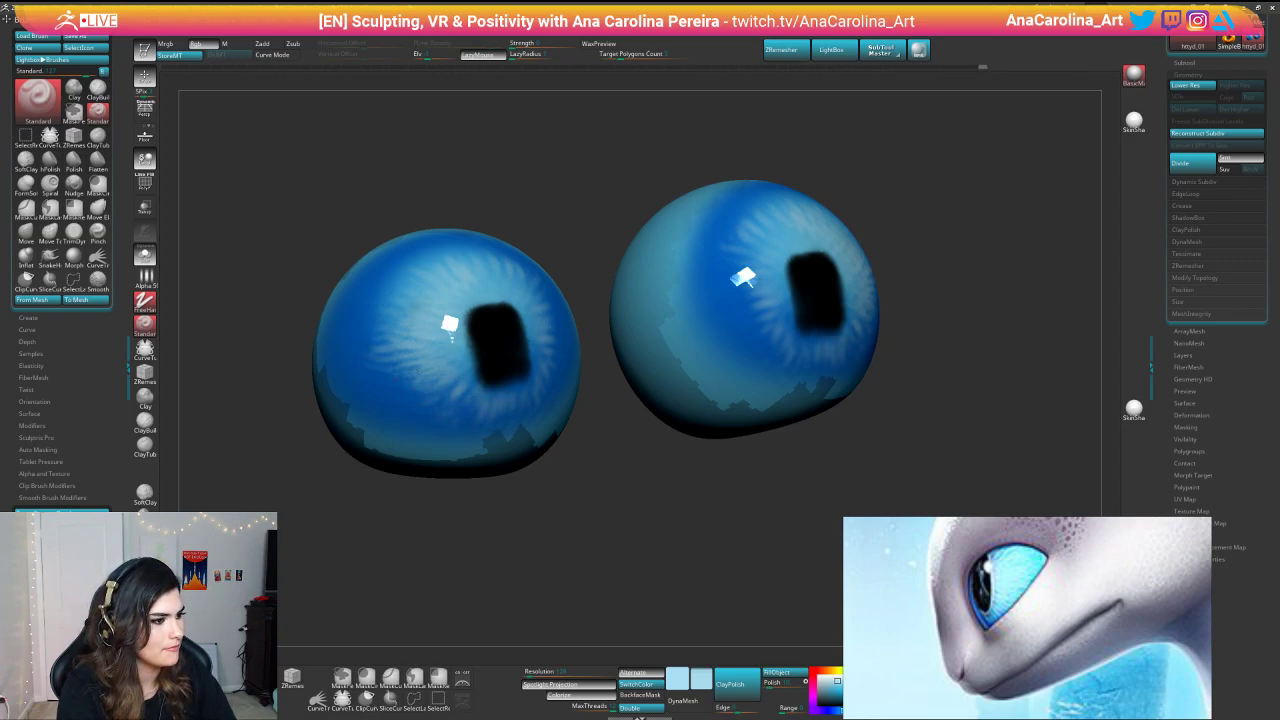
pyautogui.moveTo(600, 460)
pyautogui.mouseDown()
pyautogui.moveTo(600, 472)
pyautogui.moveTo(556, 463)
pyautogui.mouseUp()
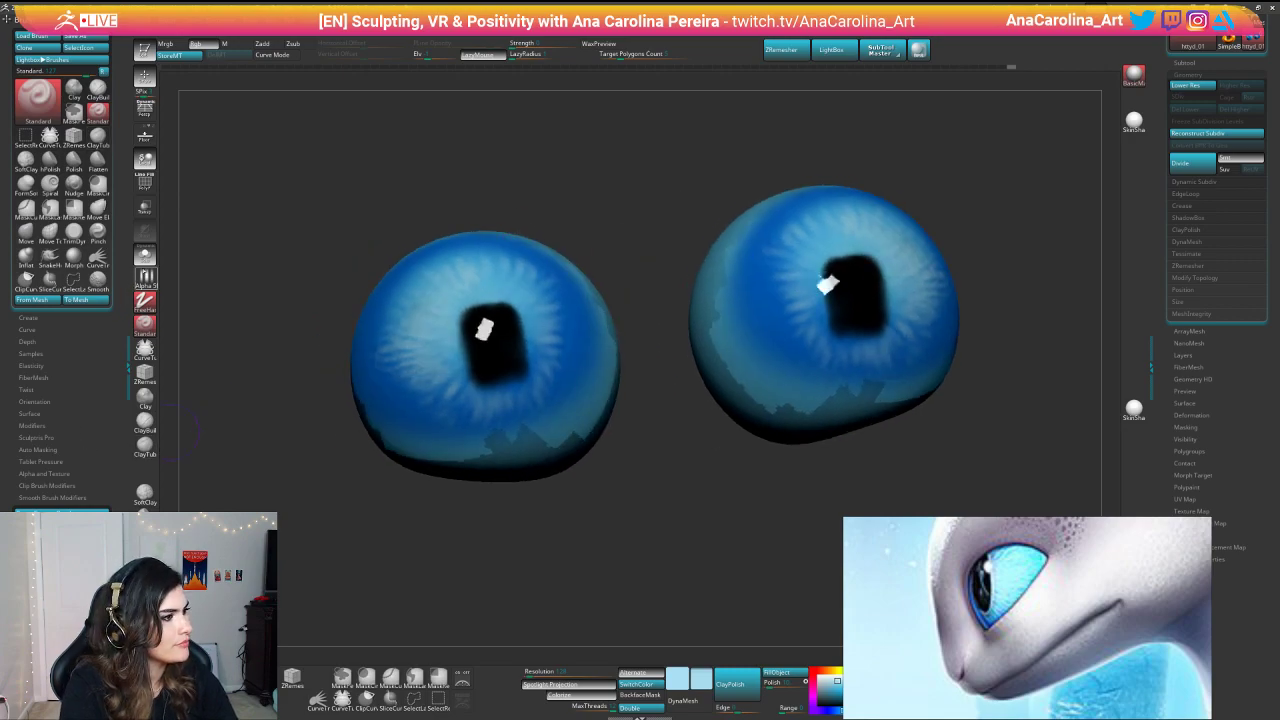
# Step: Check the streaked irises on the complete head and isolate the eyes again
pyautogui.click(145, 257)
pyautogui.keyDown('alt'); pyautogui.moveTo(338, 206); pyautogui.dragTo(576, 143); pyautogui.keyUp('alt')
pyautogui.moveTo(780, 205)
pyautogui.keyDown('alt'); pyautogui.mouseDown()
pyautogui.moveTo(804, 162)
pyautogui.moveTo(872, 250)
pyautogui.moveTo(932, 284)
pyautogui.mouseUp(); pyautogui.keyUp('alt')
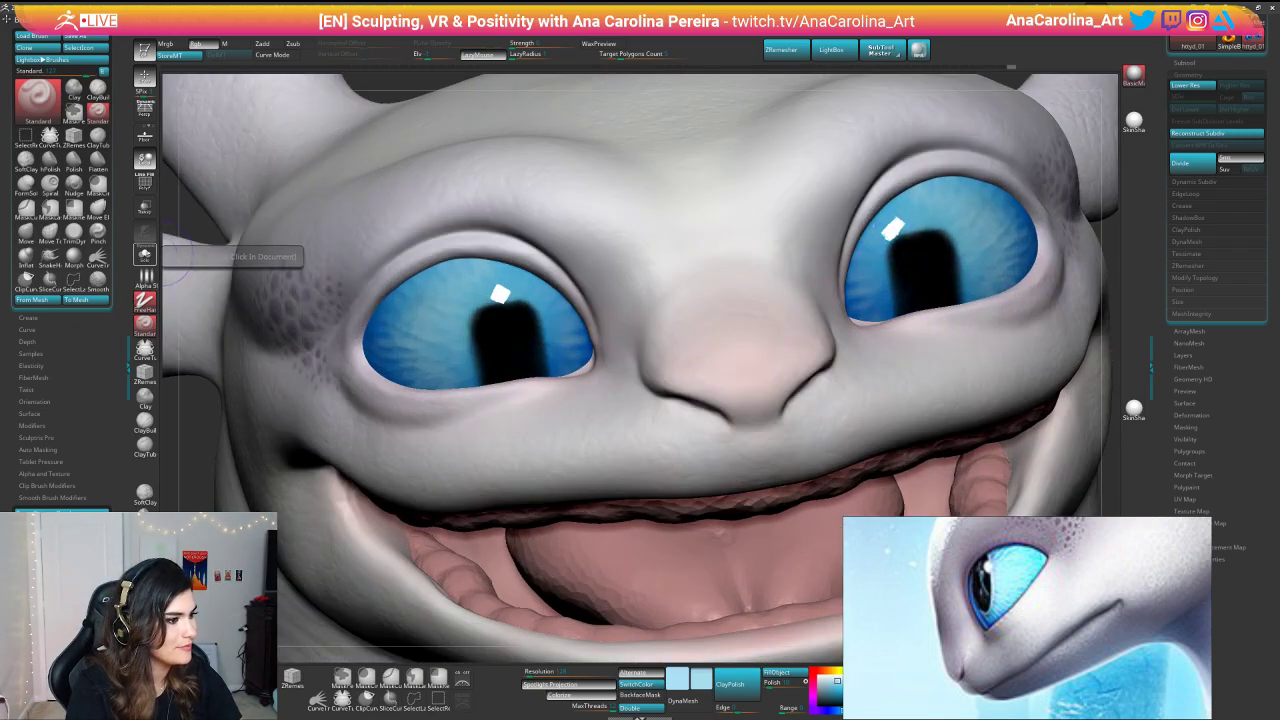
pyautogui.click(145, 256)
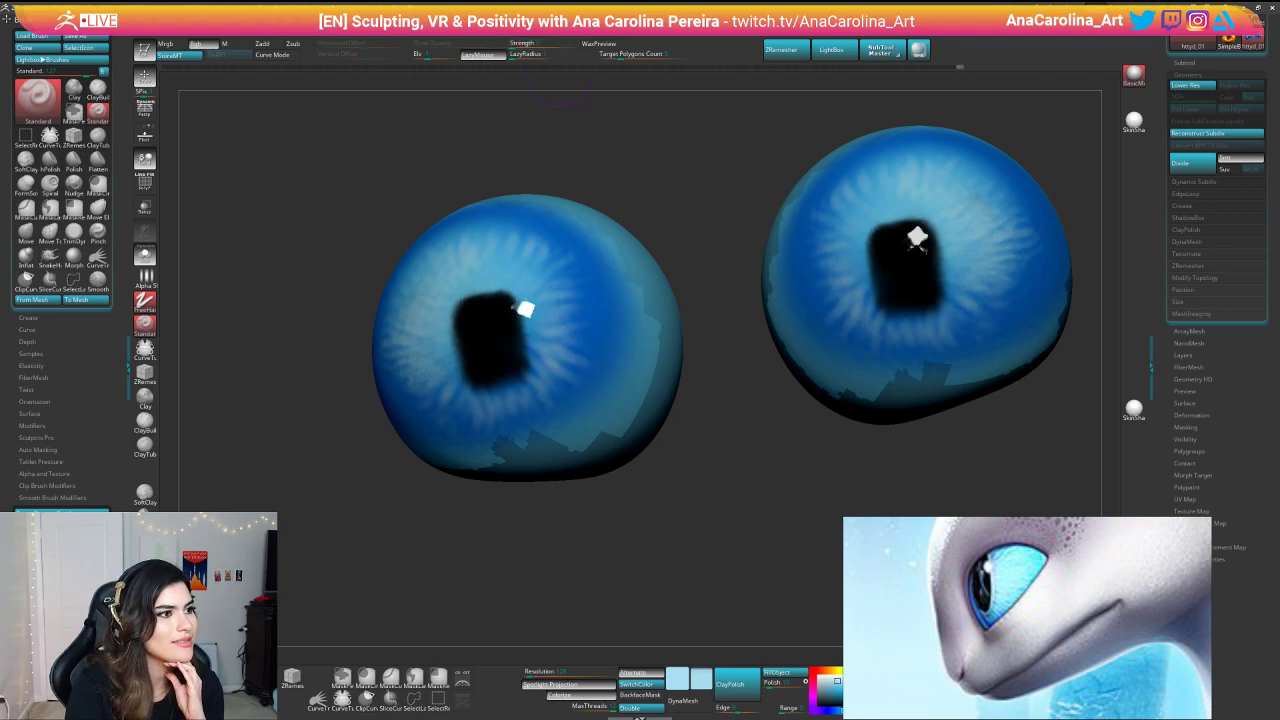
# Step: Turn off LazyMouse in the stroke settings of the Standard brush
pyautogui.moveTo(590, 20)
pyautogui.click(616, 208)
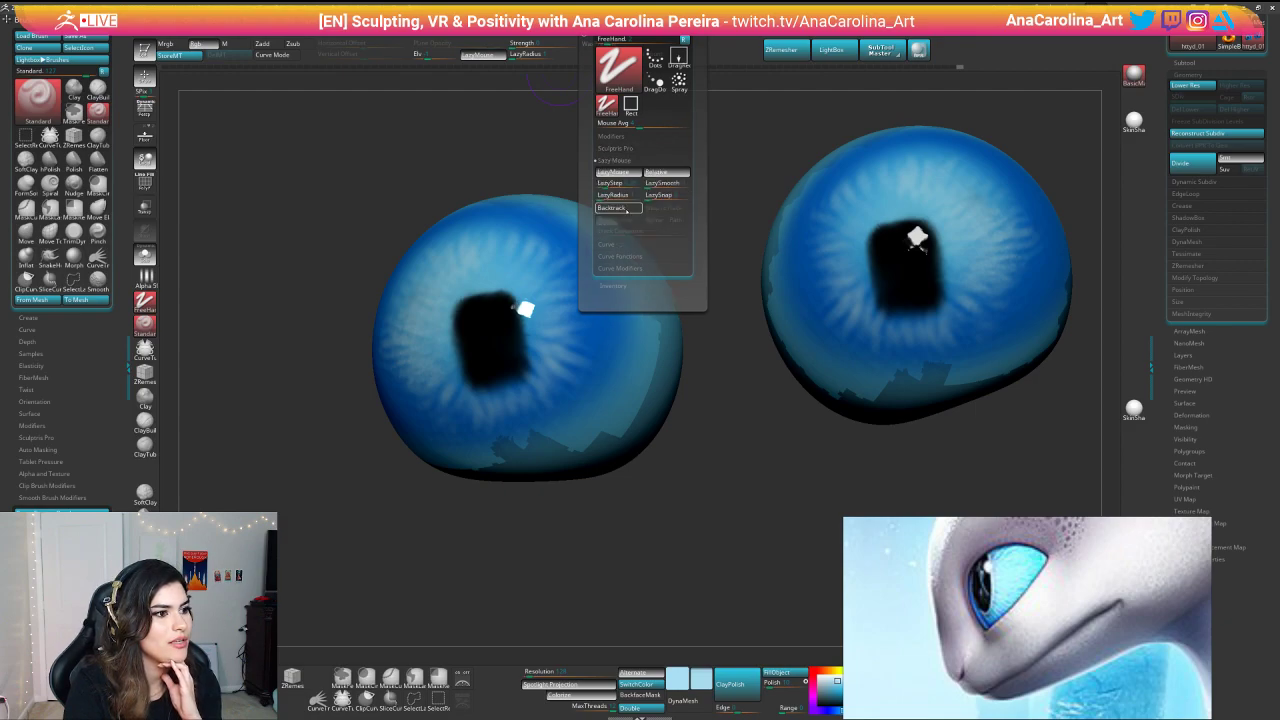
pyautogui.click(625, 163)
pyautogui.click(625, 164)
pyautogui.click(625, 163)
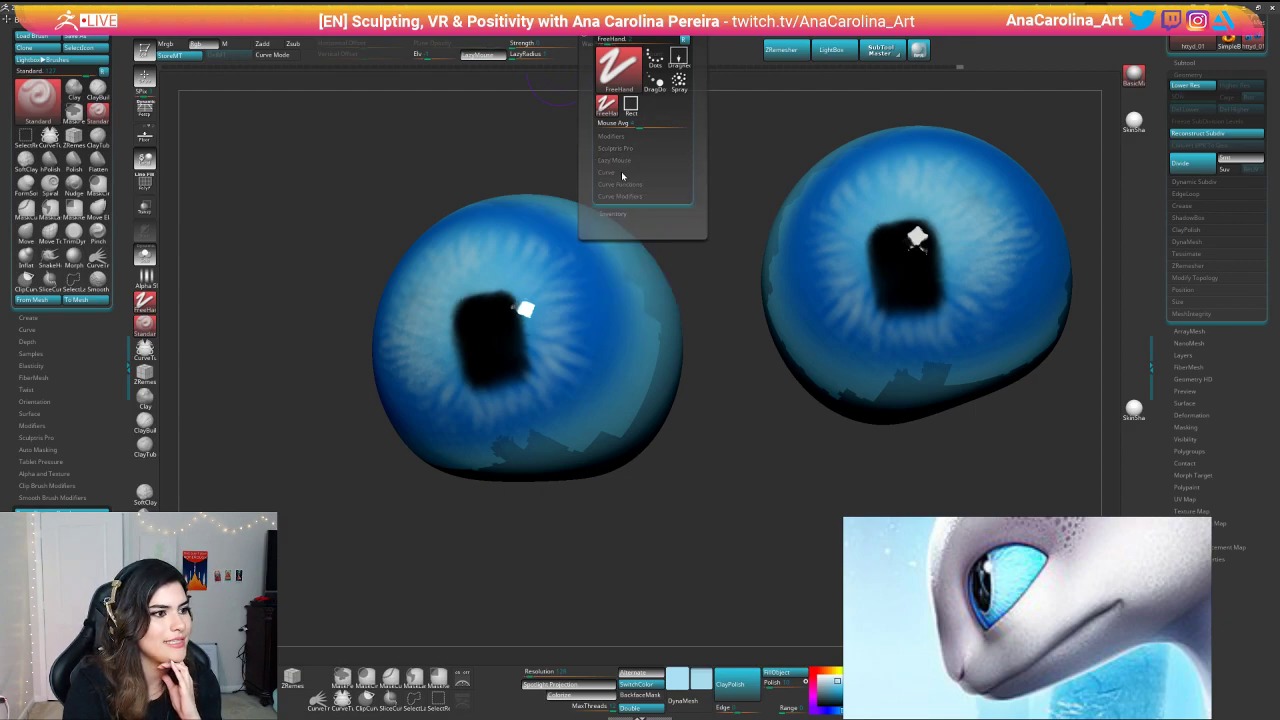
pyautogui.click(625, 163)
pyautogui.click(624, 173)
# Step: Inspect the isolated irises from several angles and show the whole head again for a close side view
pyautogui.moveTo(738, 138); pyautogui.dragTo(726, 139)
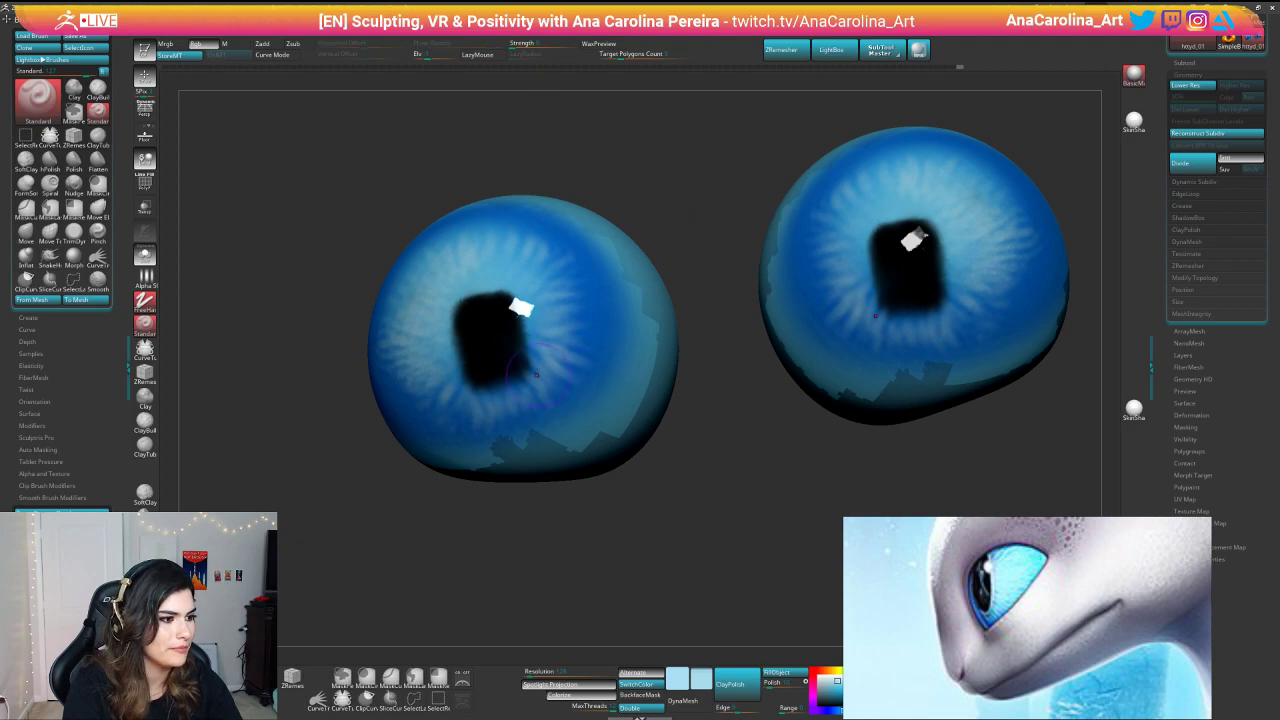
pyautogui.moveTo(325, 410); pyautogui.dragTo(410, 406)
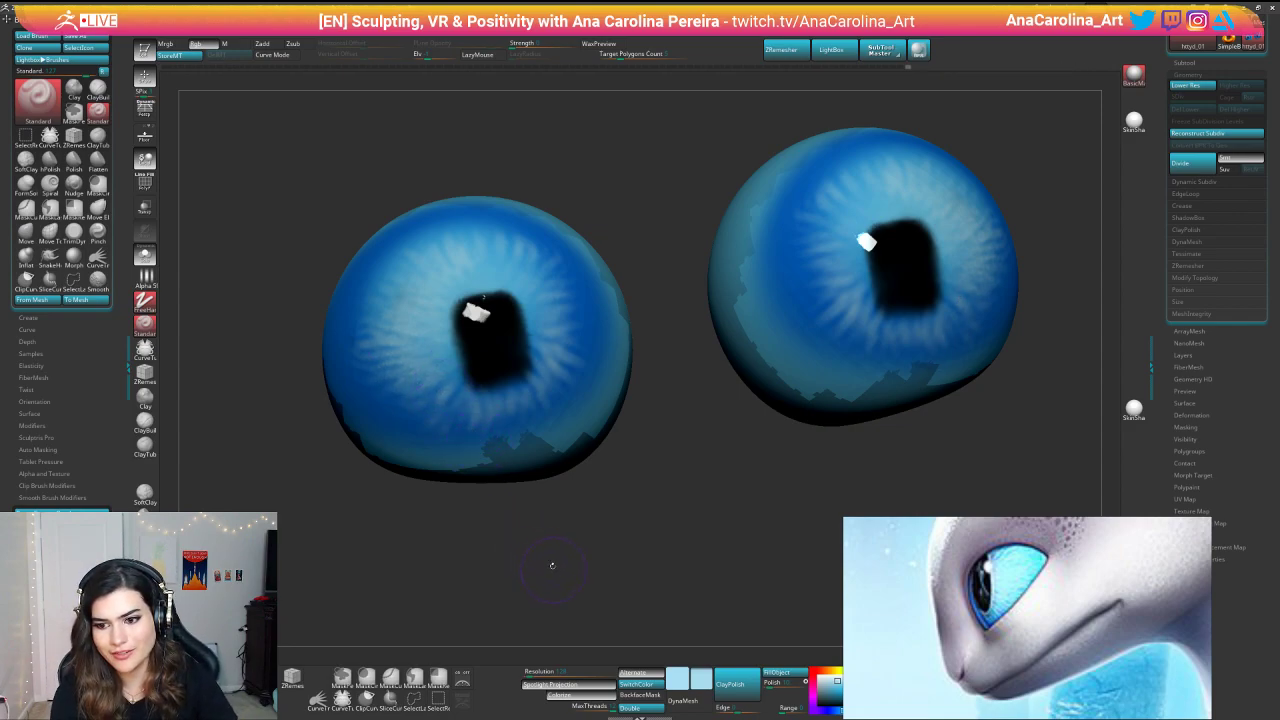
pyautogui.moveTo(514, 549)
pyautogui.keyDown('alt'); pyautogui.mouseDown()
pyautogui.moveTo(490, 488)
pyautogui.moveTo(515, 518)
pyautogui.moveTo(522, 500)
pyautogui.mouseUp(); pyautogui.keyUp('alt')
pyautogui.keyDown('alt'); pyautogui.moveTo(522, 500); pyautogui.dragTo(523, 563); pyautogui.keyUp('alt')
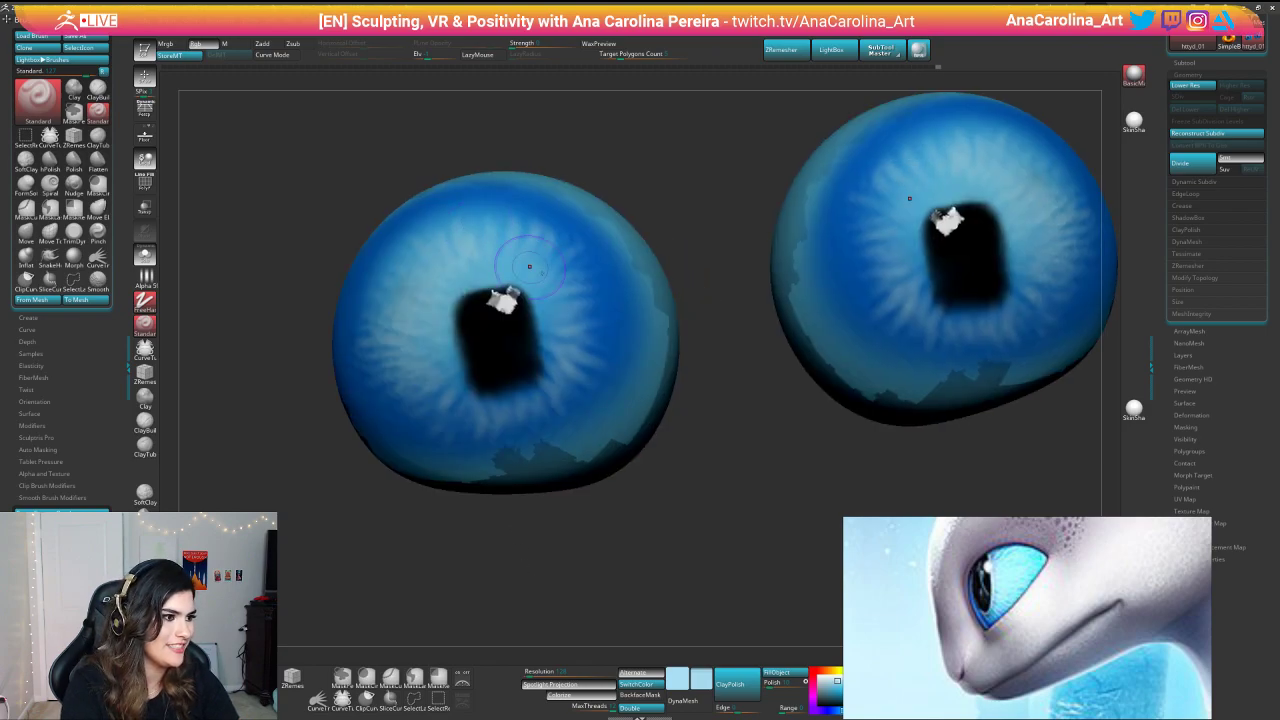
pyautogui.moveTo(645, 182); pyautogui.dragTo(709, 180)
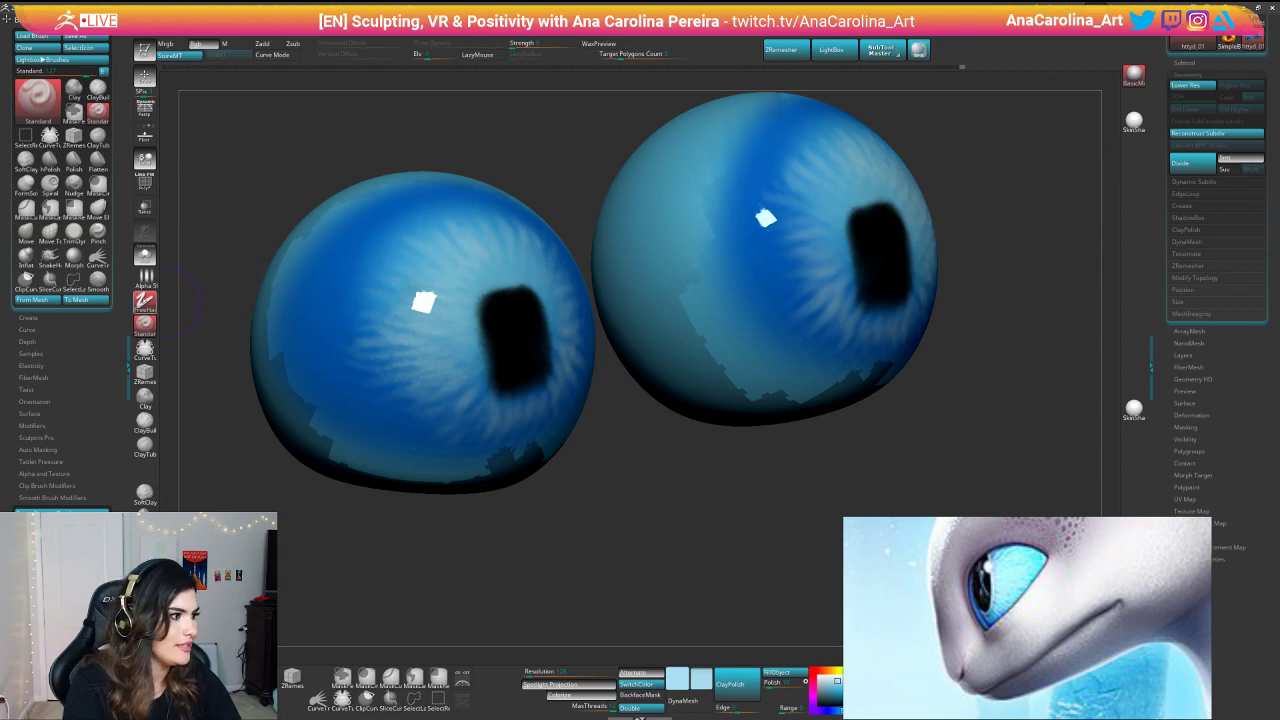
pyautogui.click(145, 256)
pyautogui.keyDown('alt'); pyautogui.moveTo(1030, 220); pyautogui.dragTo(920, 345); pyautogui.keyUp('alt')
# Step: Adjust the brush's draw size and RGB intensity over the eye in side view, undoing the last stroke
pyautogui.press('space')
pyautogui.moveTo(701, 247); pyautogui.dragTo(698, 247)
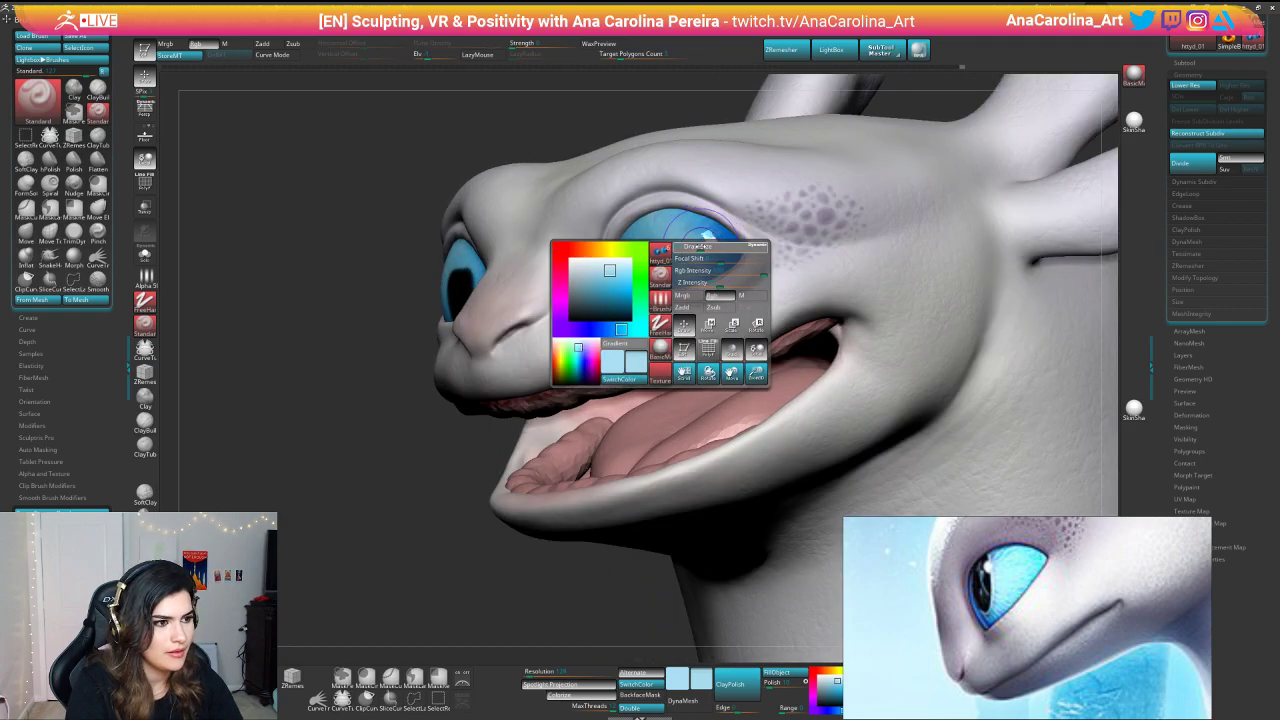
pyautogui.press('space')
pyautogui.press('ctrl')
pyautogui.hotkey('ctrl', 'z')
pyautogui.press('space')
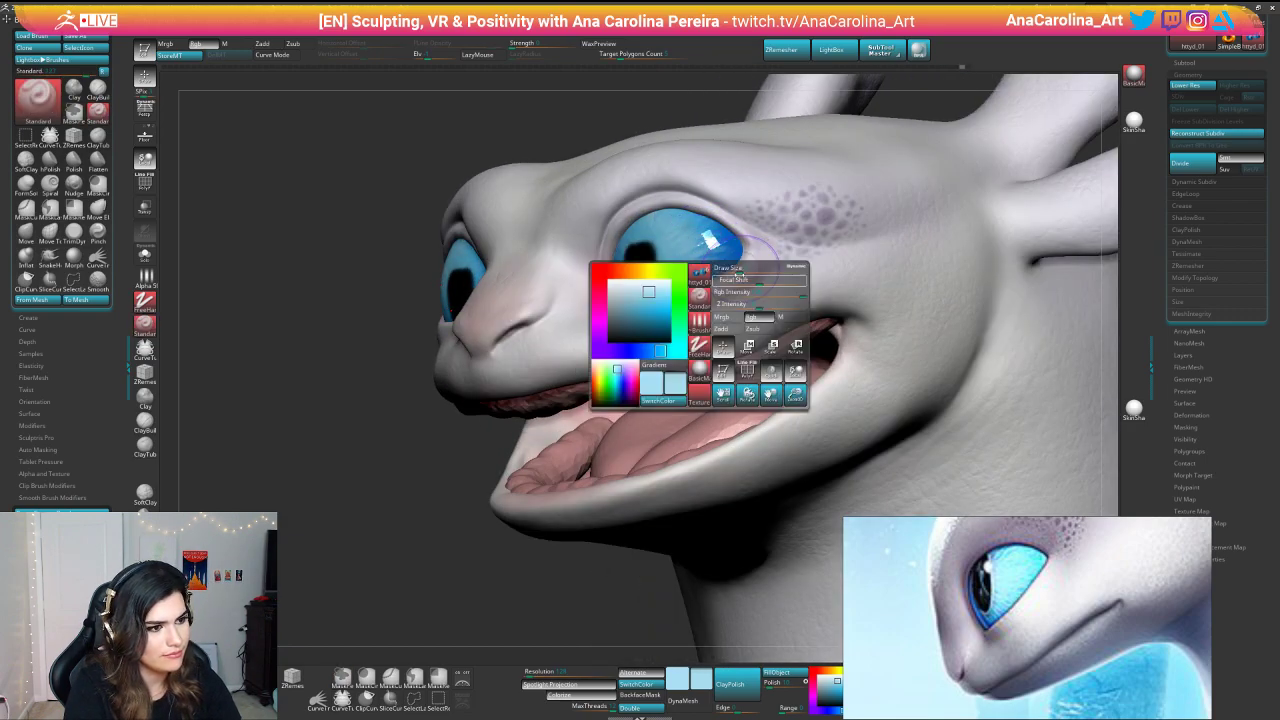
pyautogui.press('space')
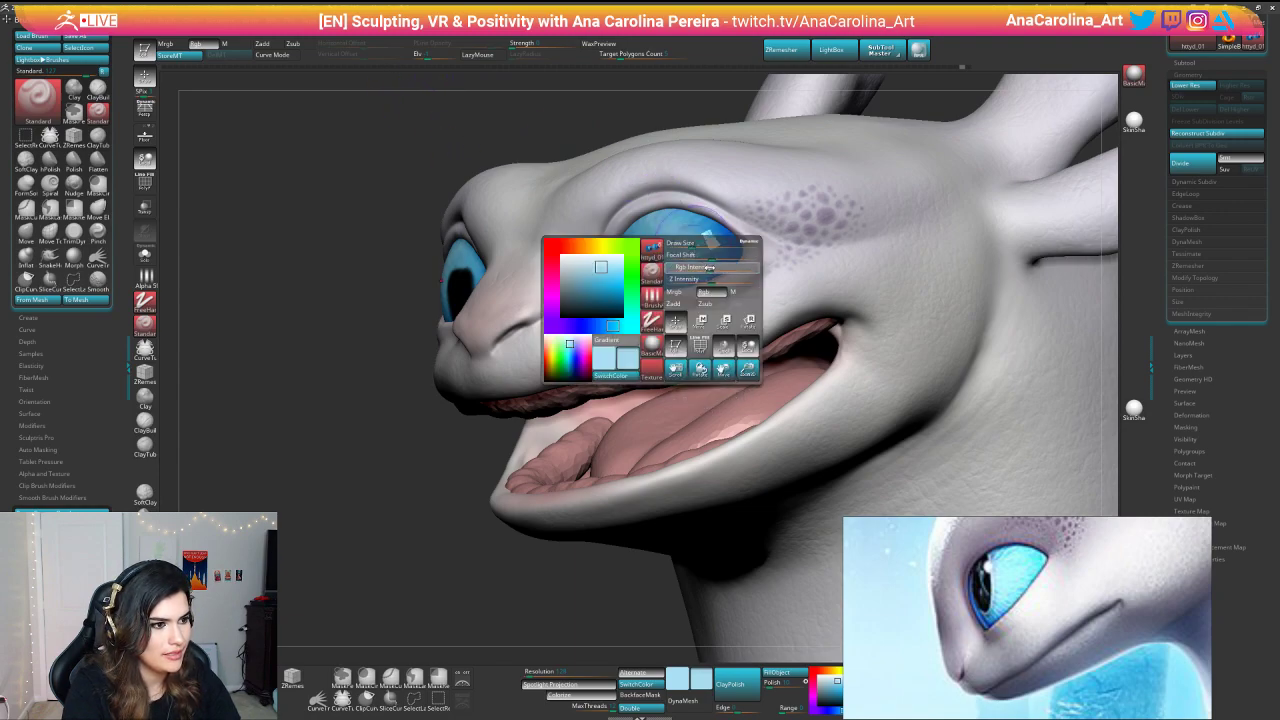
pyautogui.press('space')
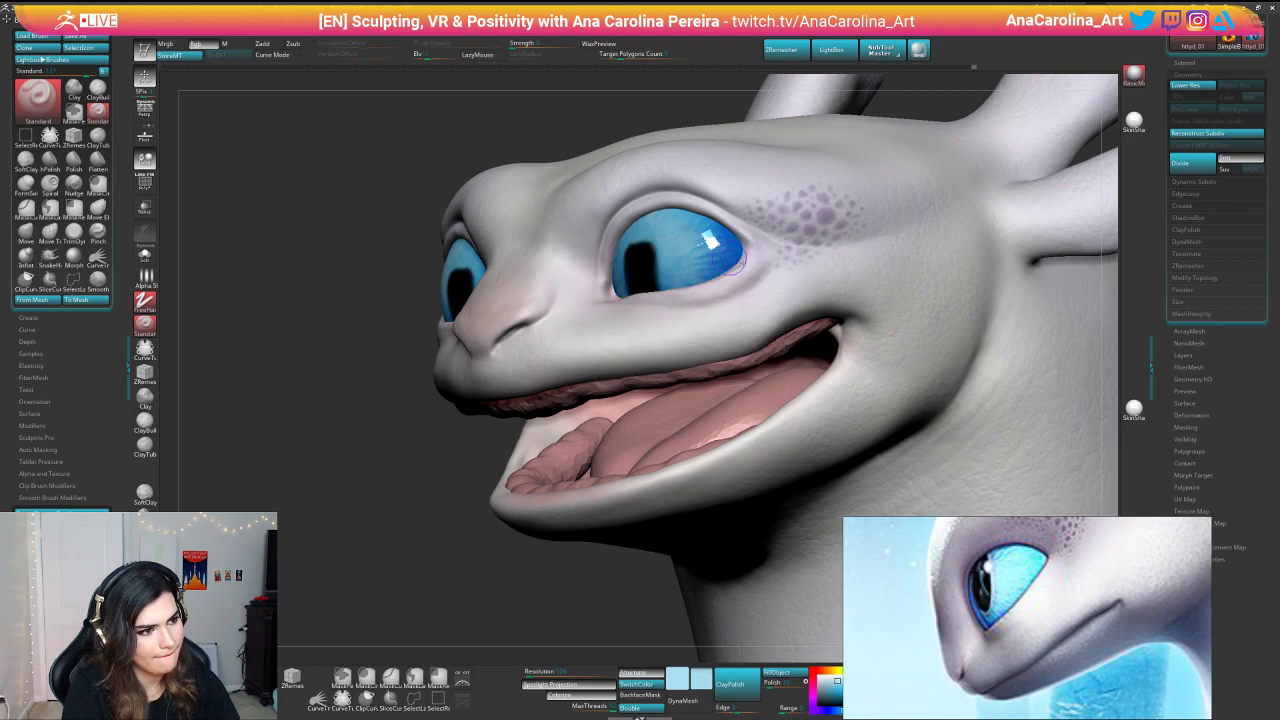
# Step: Review the head from the front and change the main paint colour to near-white
pyautogui.moveTo(575, 103); pyautogui.dragTo(766, 72)
pyautogui.press('f')
pyautogui.moveTo(791, 154); pyautogui.dragTo(802, 209)
pyautogui.moveTo(935, 246); pyautogui.dragTo(866, 251)
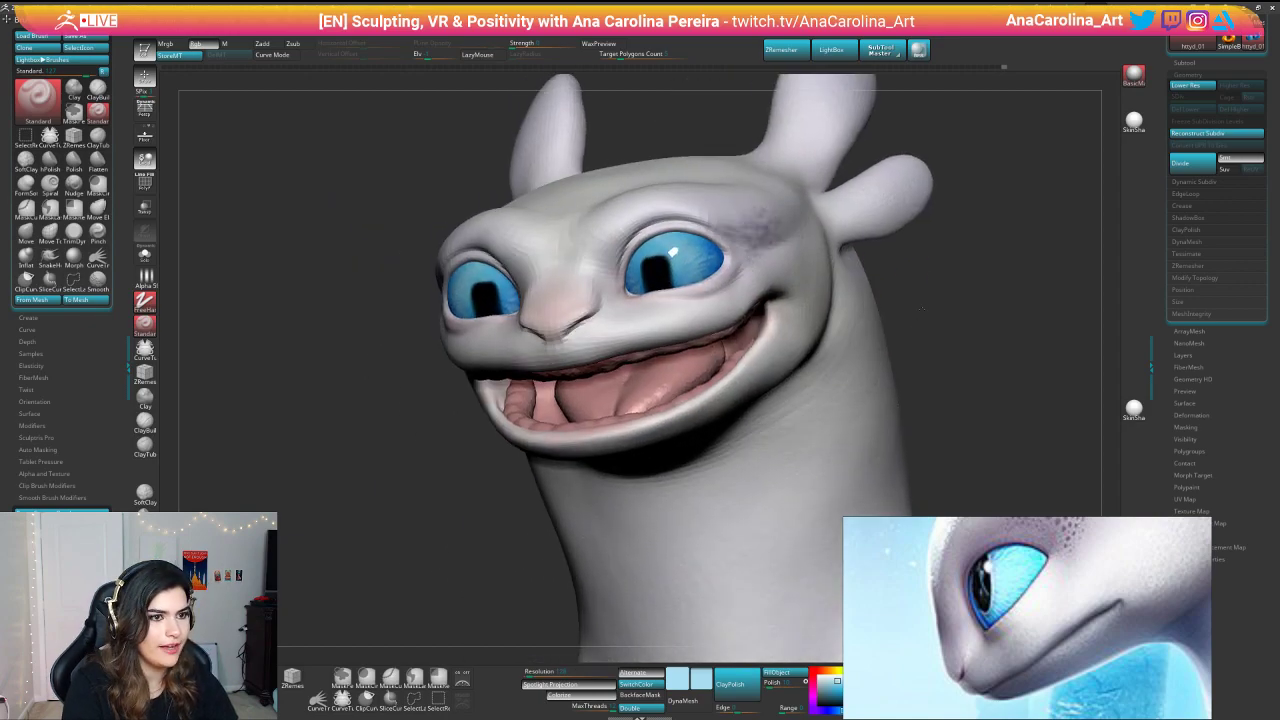
pyautogui.keyDown('alt'); pyautogui.moveTo(245, 235); pyautogui.dragTo(249, 323); pyautogui.keyUp('alt')
pyautogui.press('space')
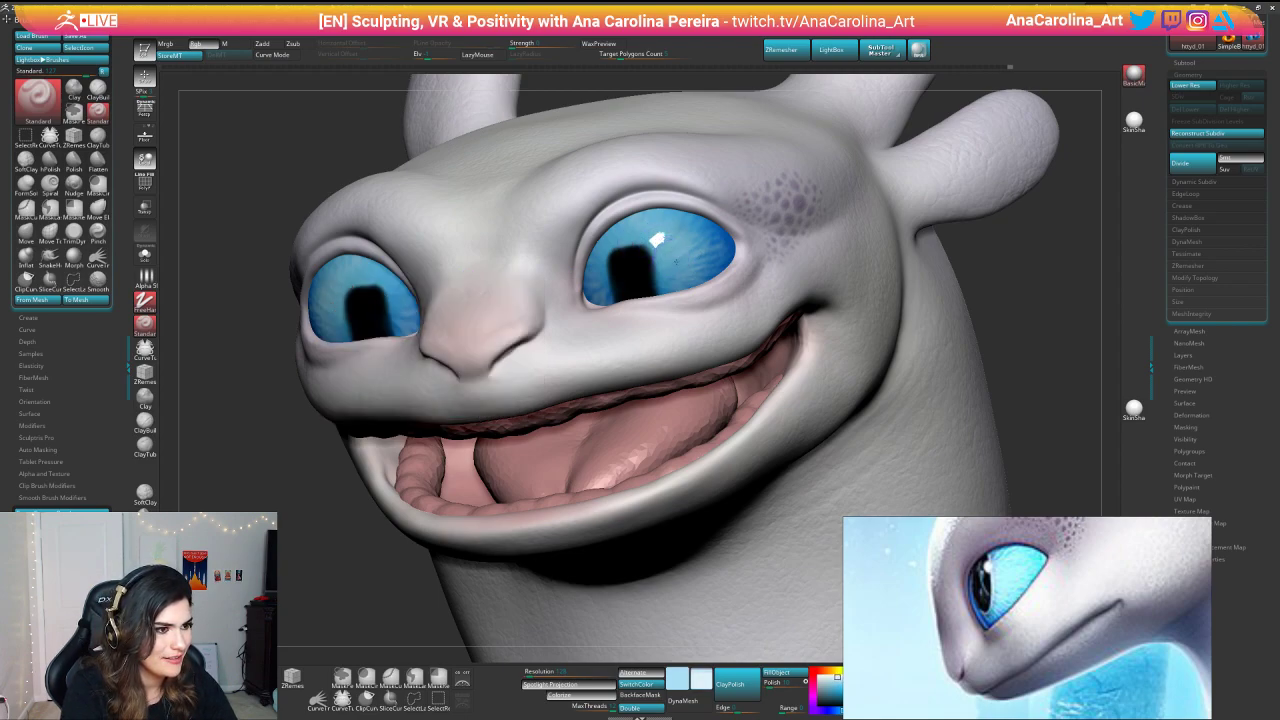
# Step: Try a near-white stroke on the iris beside the pupil and undo it
pyautogui.moveTo(671, 272); pyautogui.dragTo(688, 270)
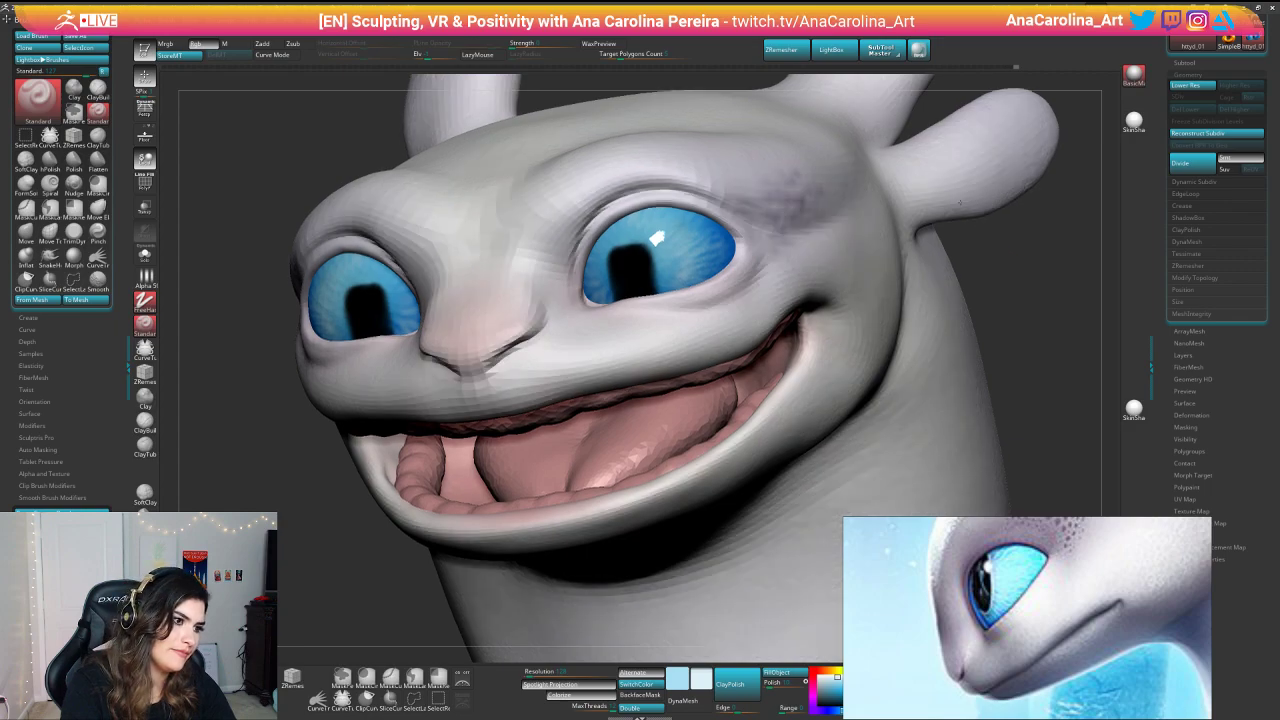
pyautogui.press('f')
pyautogui.moveTo(790, 215)
pyautogui.mouseDown()
pyautogui.moveTo(943, 192)
pyautogui.moveTo(934, 177)
pyautogui.moveTo(900, 300)
pyautogui.moveTo(797, 281)
pyautogui.mouseUp()
pyautogui.hotkey('ctrl', 'z')
pyautogui.press('space')
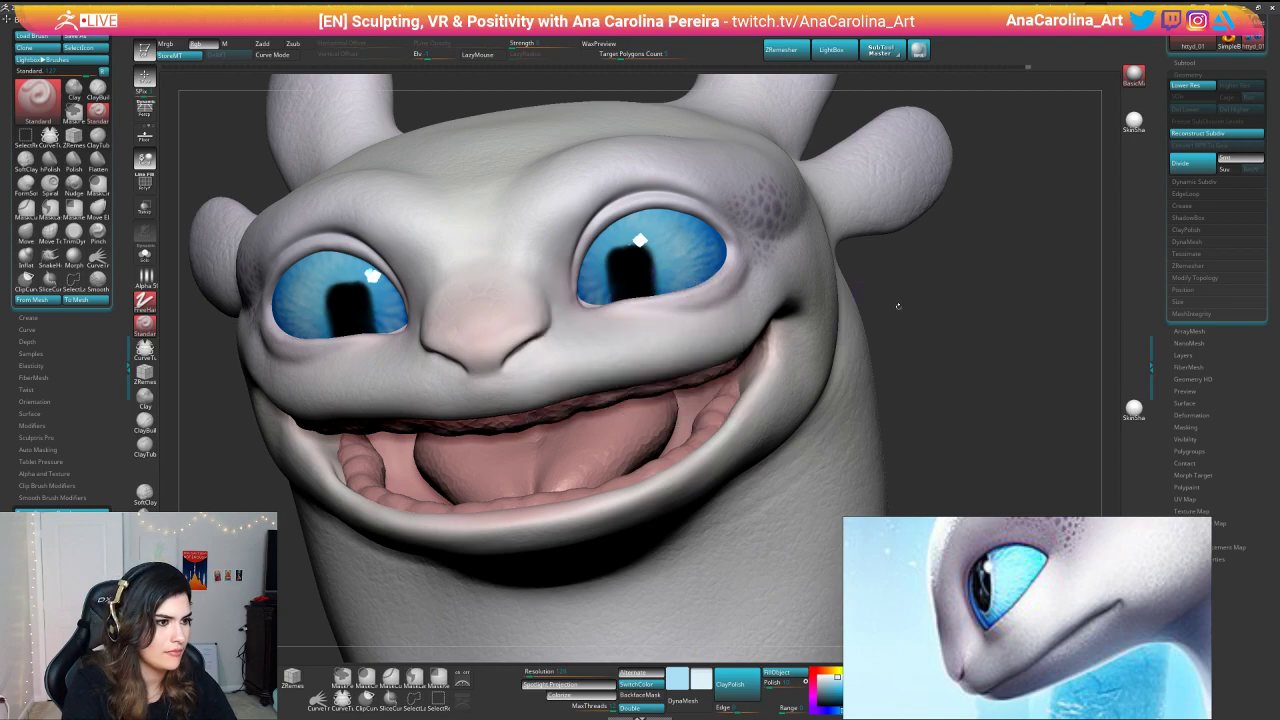
# Step: Slightly increase the brush's draw size over a close view of the eye on the other side of the face
pyautogui.press('f')
pyautogui.moveTo(798, 248); pyautogui.dragTo(883, 222)
pyautogui.keyDown('alt'); pyautogui.moveTo(889, 220); pyautogui.dragTo(895, 330); pyautogui.keyUp('alt')
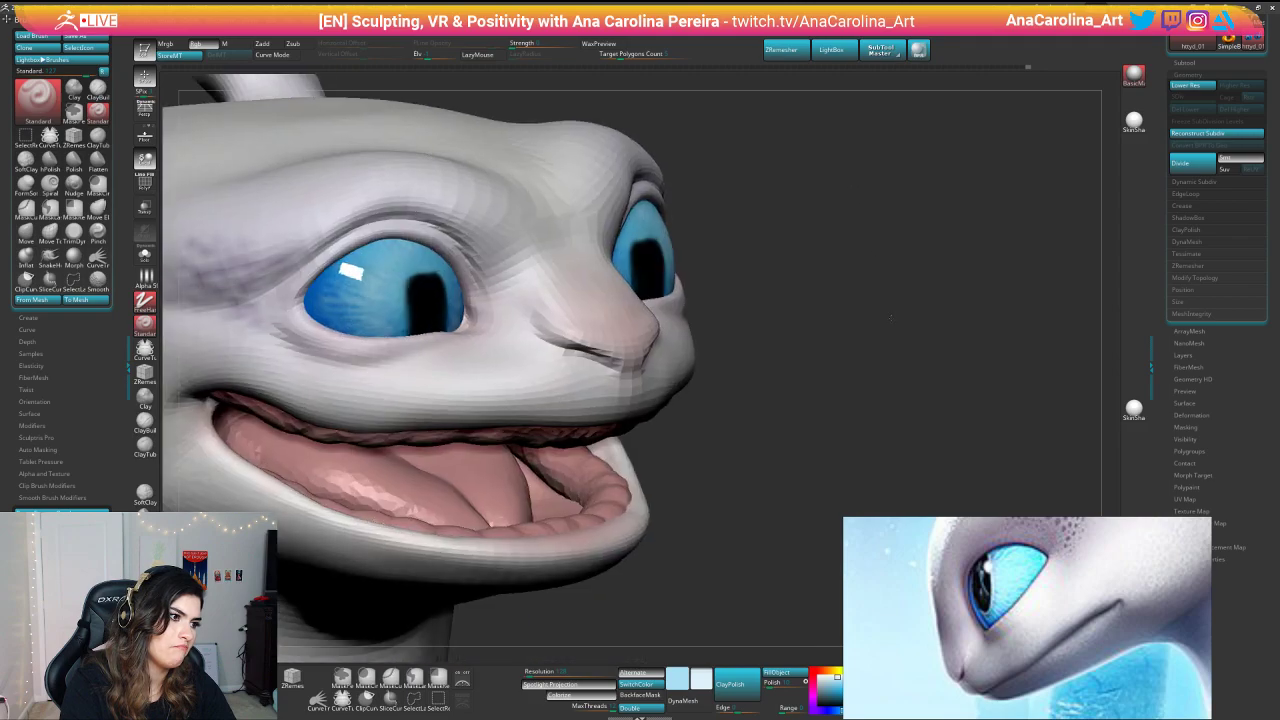
pyautogui.keyDown('alt'); pyautogui.moveTo(890, 250); pyautogui.dragTo(988, 330); pyautogui.keyUp('alt')
pyautogui.press('space')
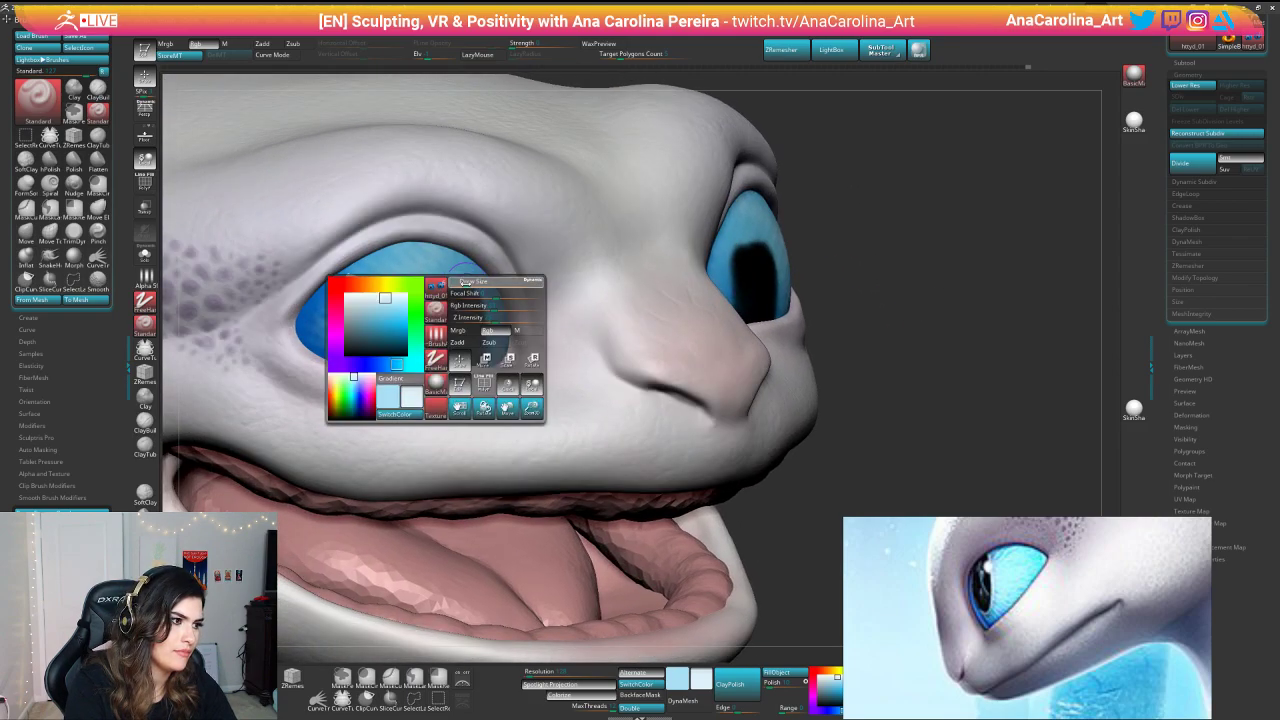
pyautogui.moveTo(469, 285); pyautogui.dragTo(474, 285)
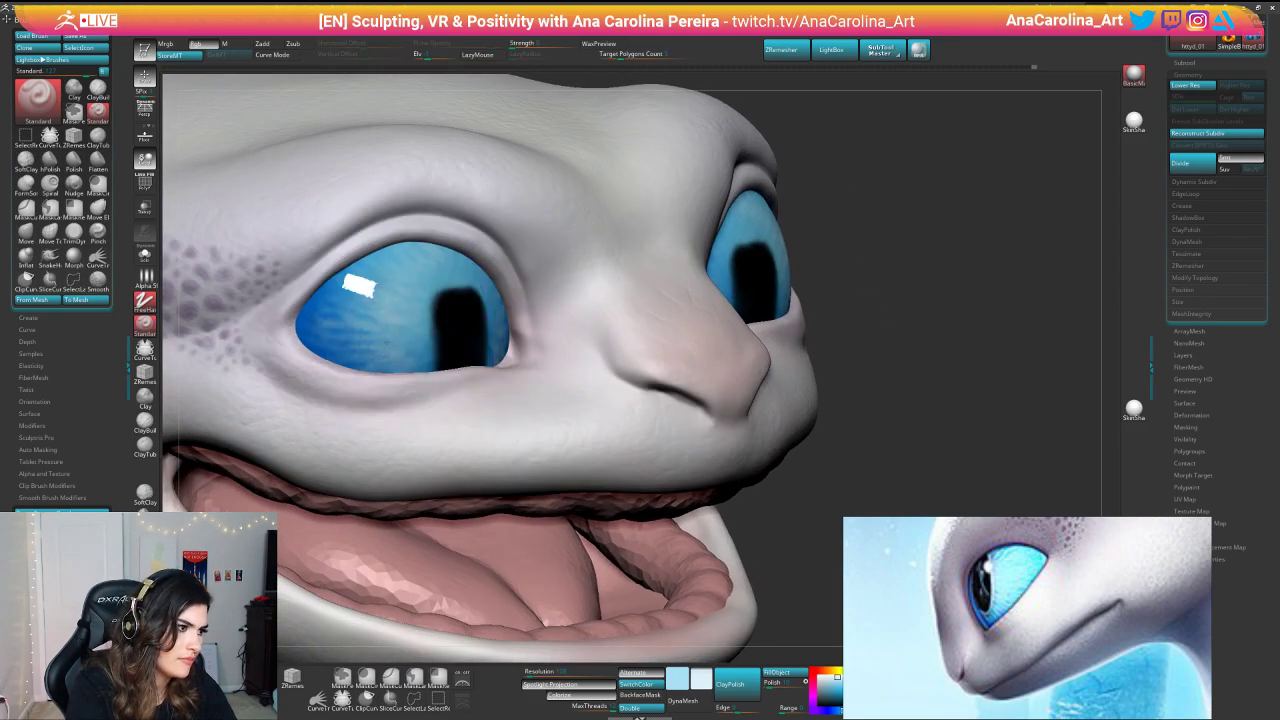
# Step: Review the whole bust from a distance and make the head and neck mesh the active subtool
pyautogui.moveTo(945, 330)
pyautogui.keyDown('alt'); pyautogui.mouseDown()
pyautogui.moveTo(935, 235)
pyautogui.moveTo(838, 178)
pyautogui.moveTo(853, 171)
pyautogui.moveTo(840, 145)
pyautogui.moveTo(865, 208)
pyautogui.moveTo(800, 180)
pyautogui.moveTo(686, 246)
pyautogui.moveTo(751, 219)
pyautogui.moveTo(749, 173)
pyautogui.mouseUp(); pyautogui.keyUp('alt')
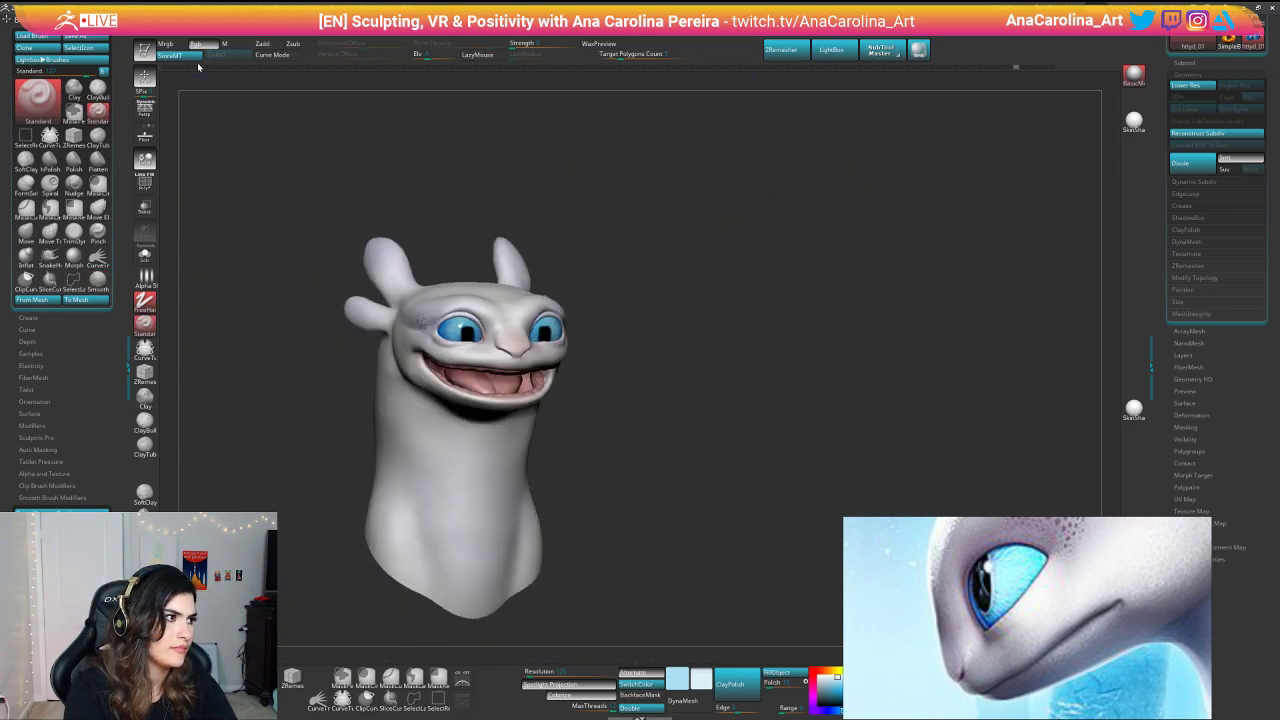
pyautogui.moveTo(668, 332); pyautogui.dragTo(562, 420)
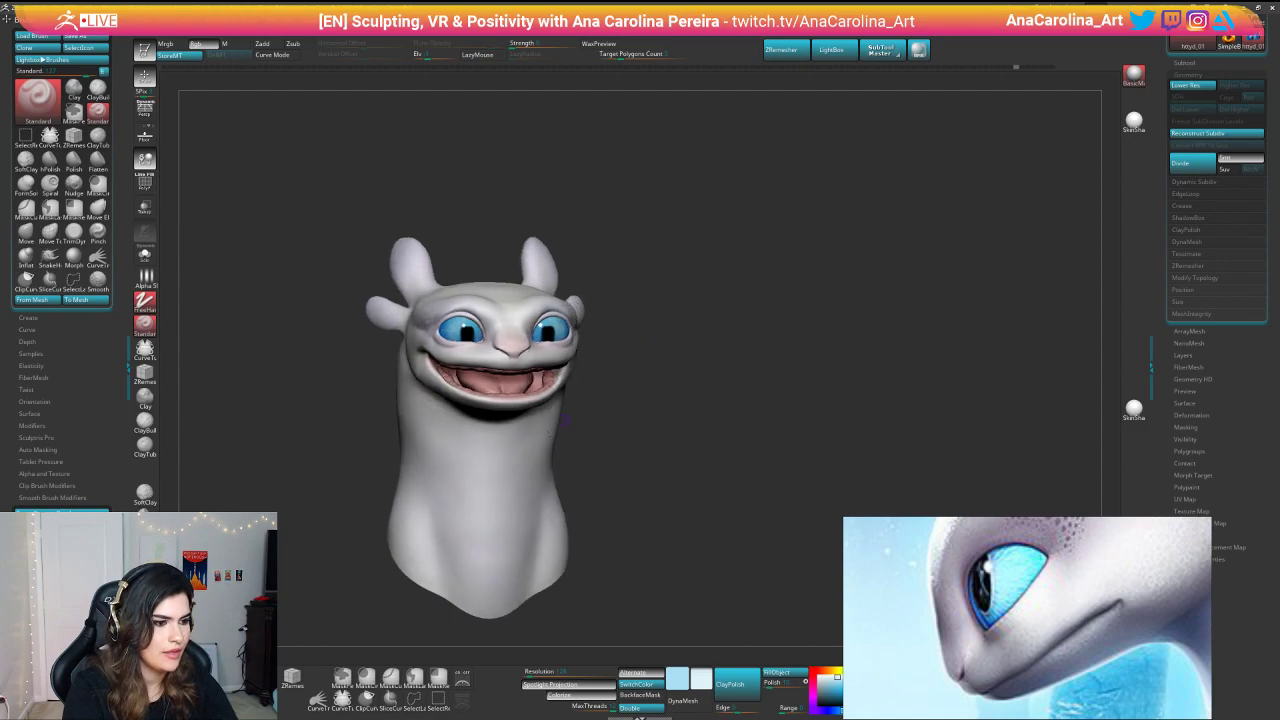
pyautogui.keyDown('alt'); pyautogui.click(480, 483); pyautogui.keyUp('alt')
pyautogui.moveTo(706, 440); pyautogui.dragTo(610, 424)
pyautogui.rightClick(610, 424)
pyautogui.keyDown('alt'); pyautogui.moveTo(196, 270); pyautogui.dragTo(181, 334); pyautogui.keyUp('alt')
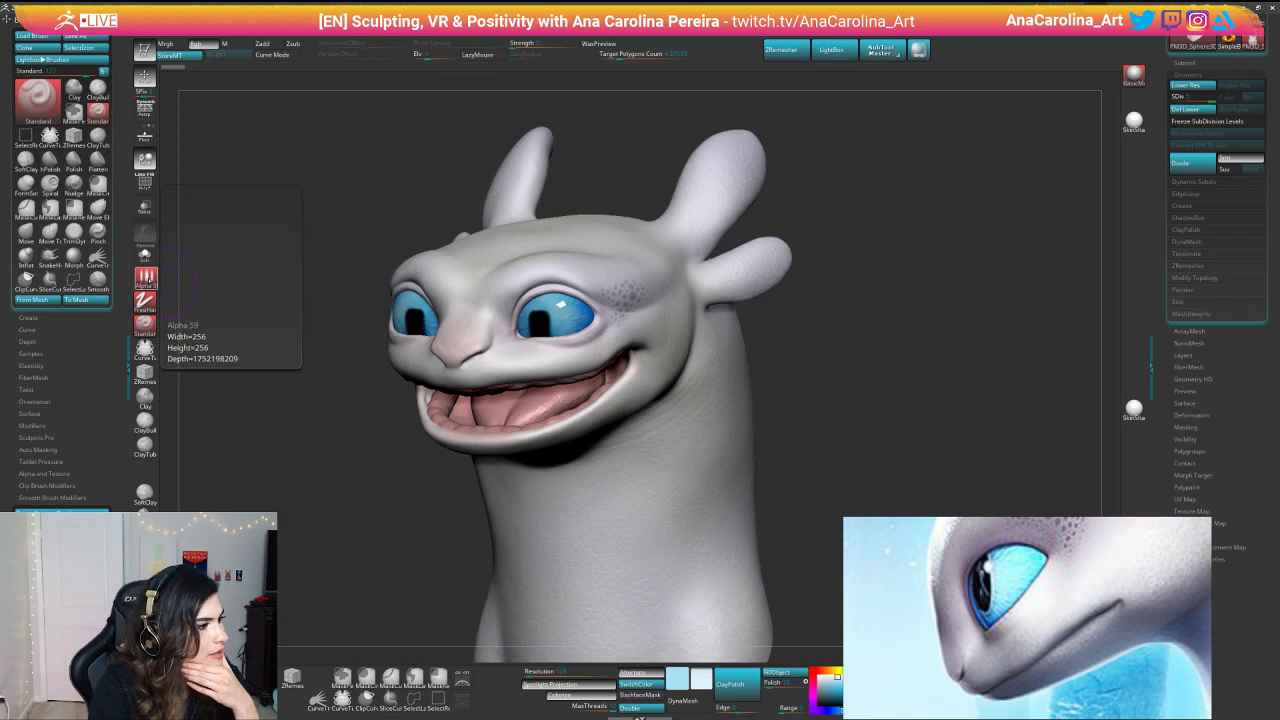
# Step: Isolate the head and neck mesh and give the Standard brush Alpha 23 with a Spray stroke
pyautogui.click(145, 278)
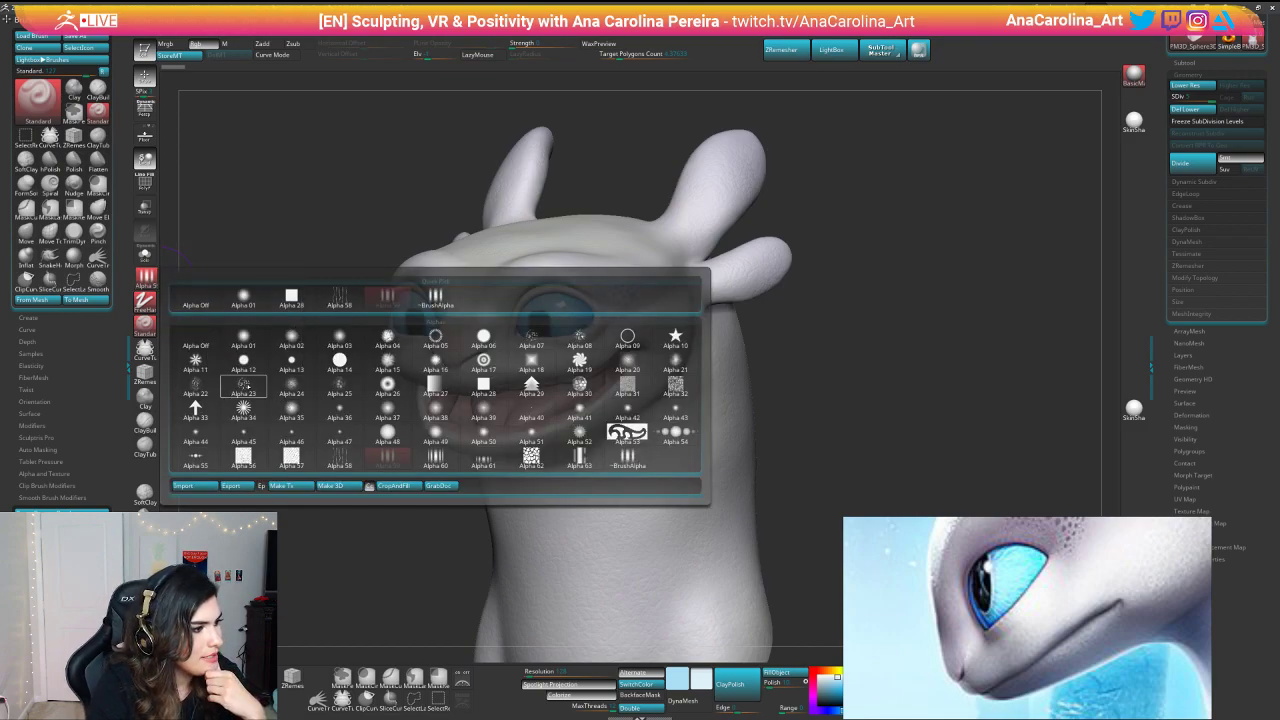
pyautogui.click(243, 388)
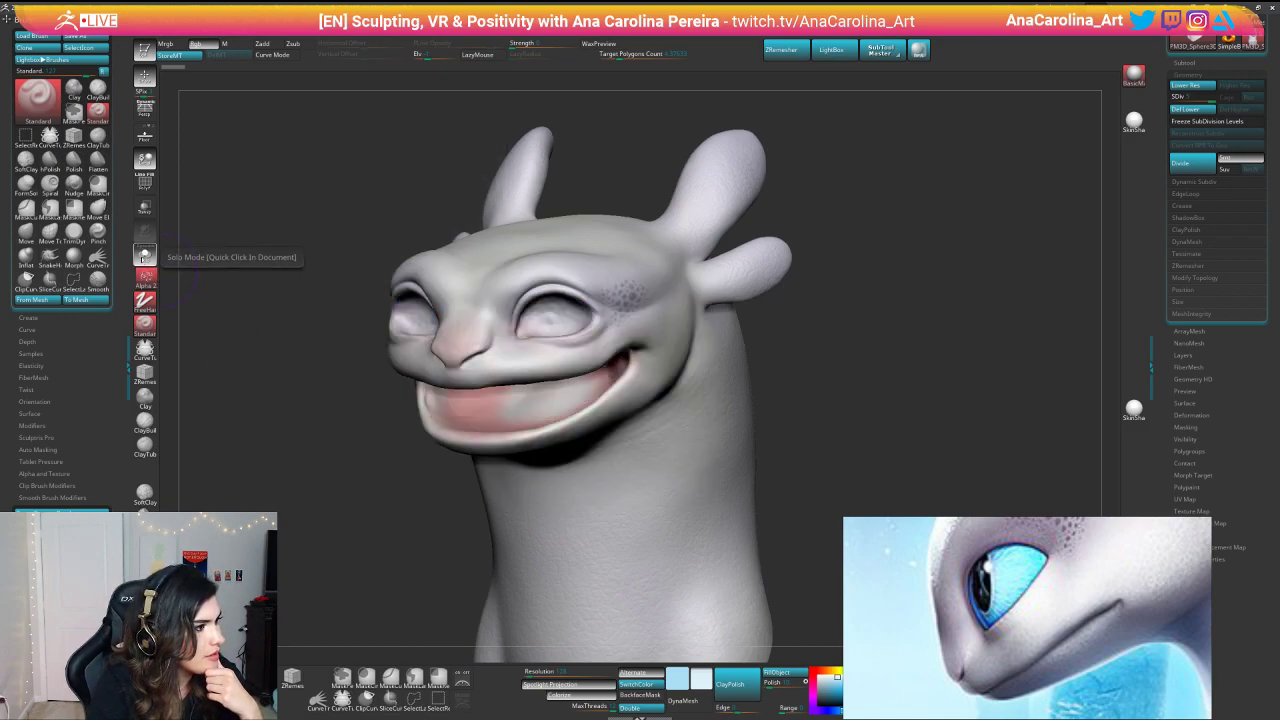
pyautogui.click(145, 257)
pyautogui.click(145, 257)
pyautogui.click(151, 277)
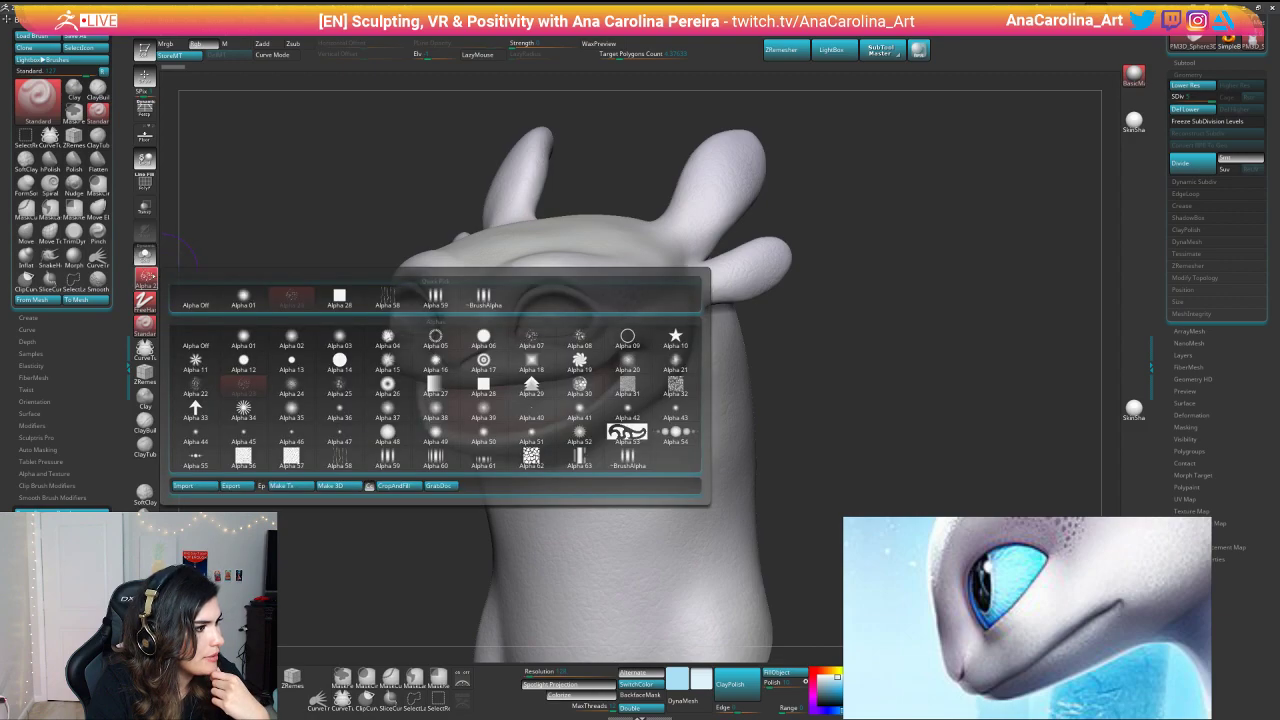
pyautogui.click(145, 300)
pyautogui.click(354, 329)
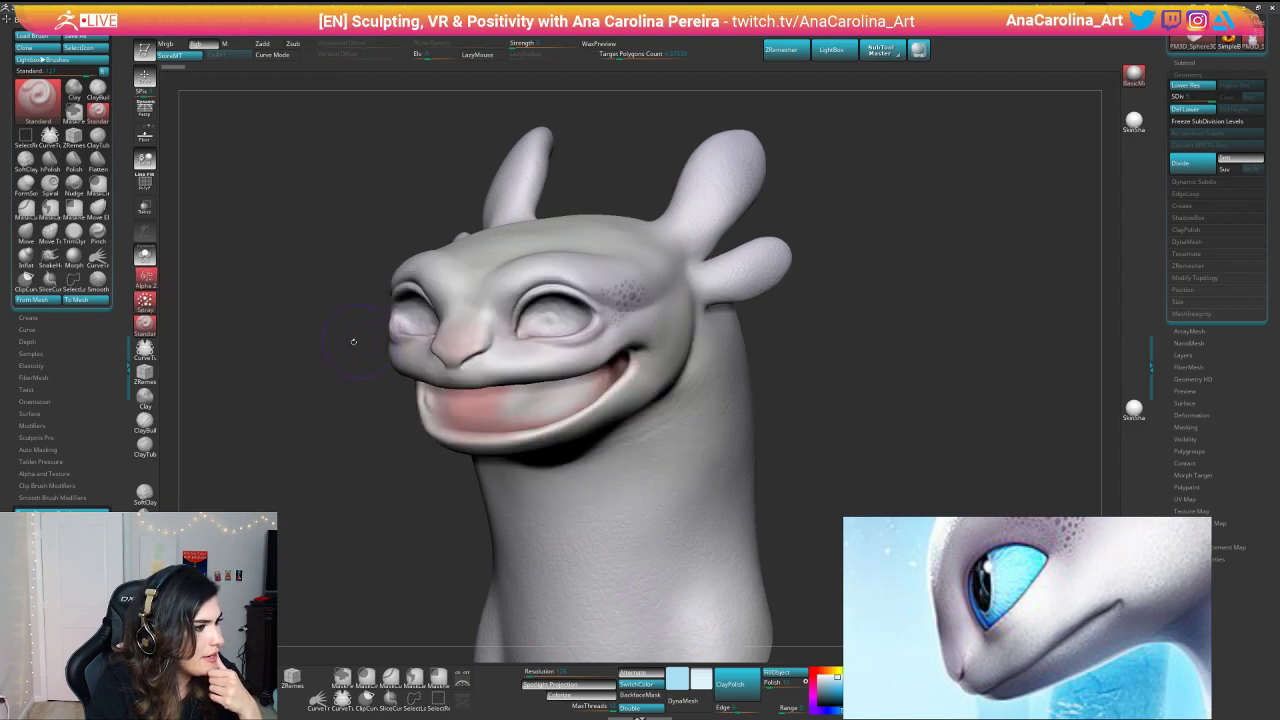
# Step: Set the brush to paint material only (M) and increase its draw size to 228
pyautogui.press('space')
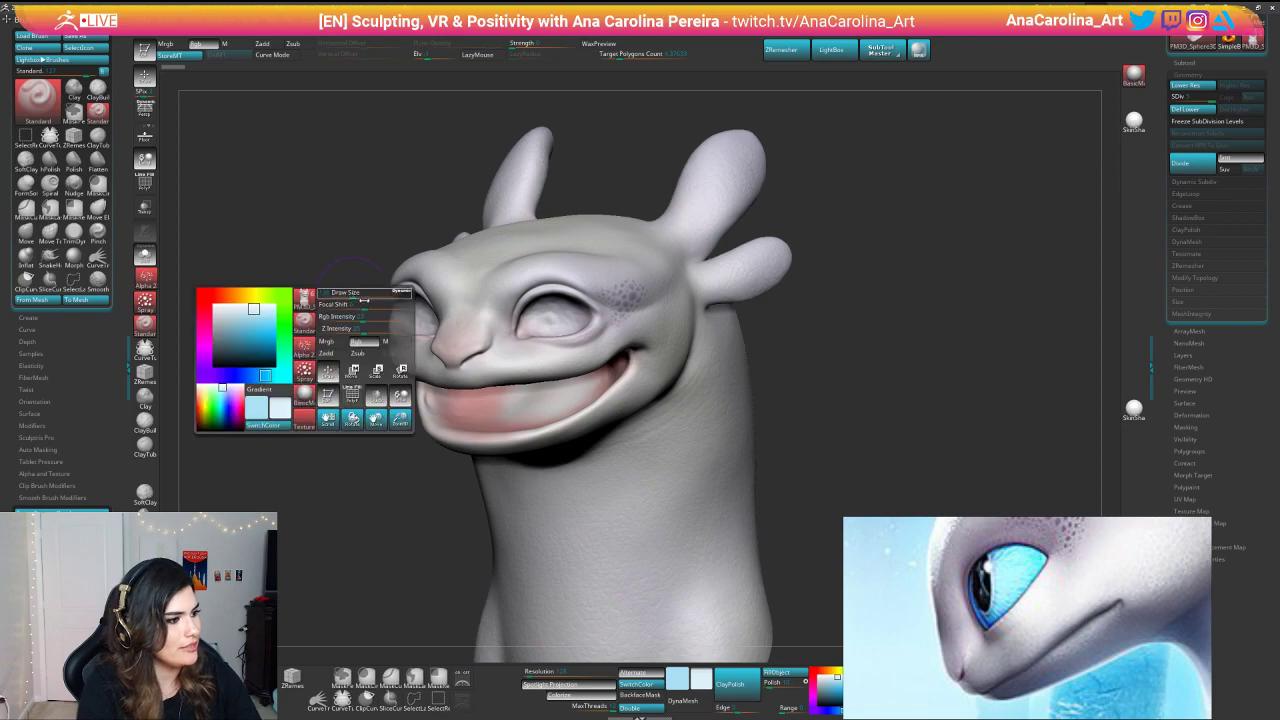
pyautogui.click(397, 342)
pyautogui.press('space')
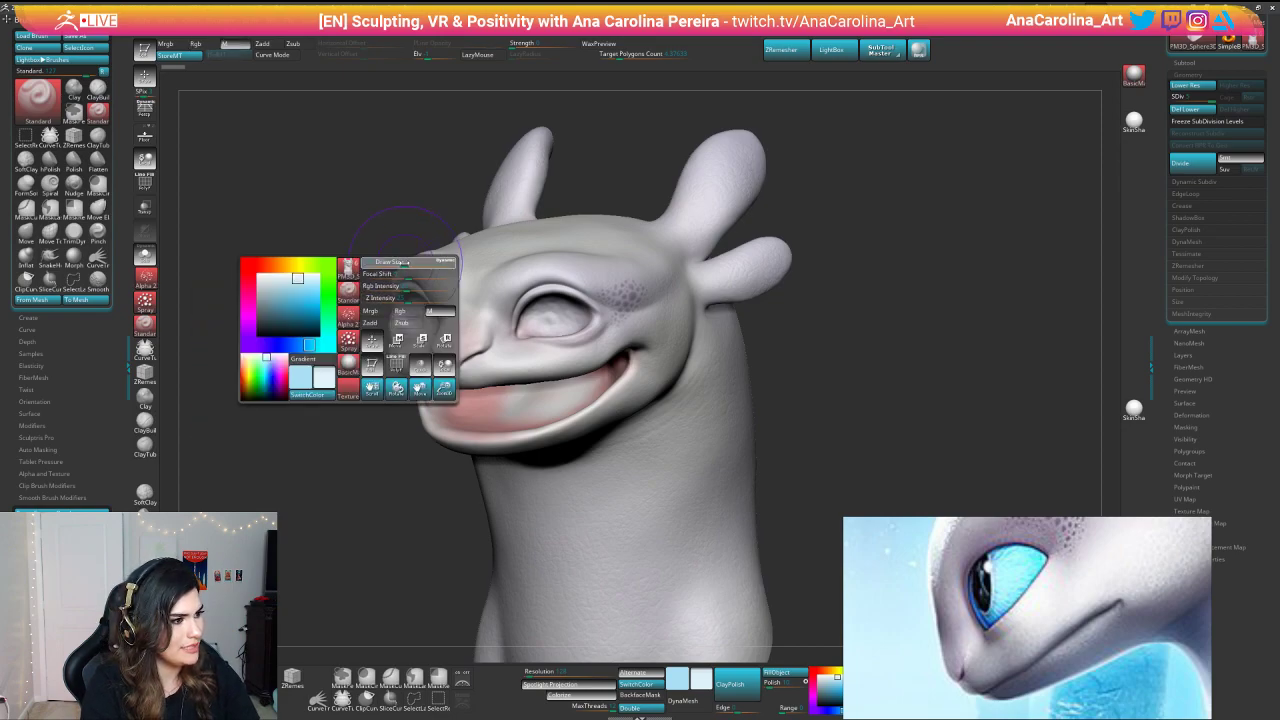
pyautogui.moveTo(832, 378); pyautogui.dragTo(812, 343)
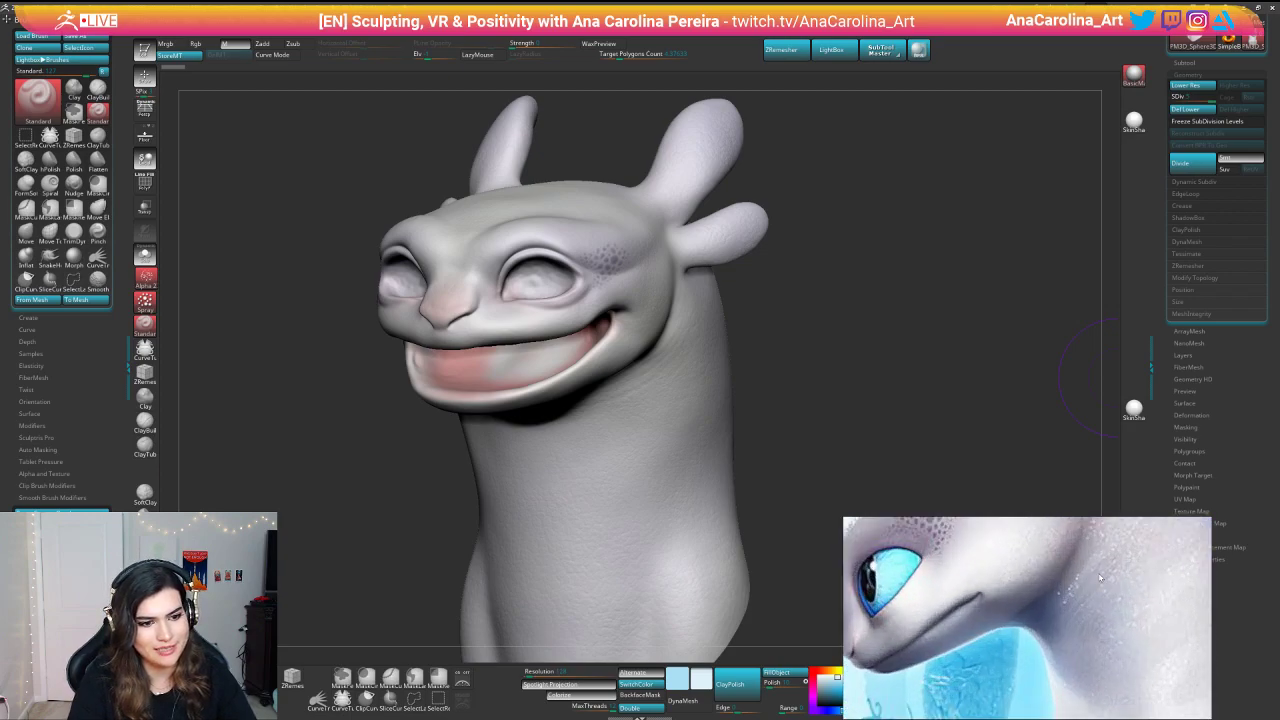
pyautogui.moveTo(969, 320)
pyautogui.mouseDown()
pyautogui.moveTo(866, 266)
pyautogui.moveTo(863, 234)
pyautogui.moveTo(874, 242)
pyautogui.mouseUp()
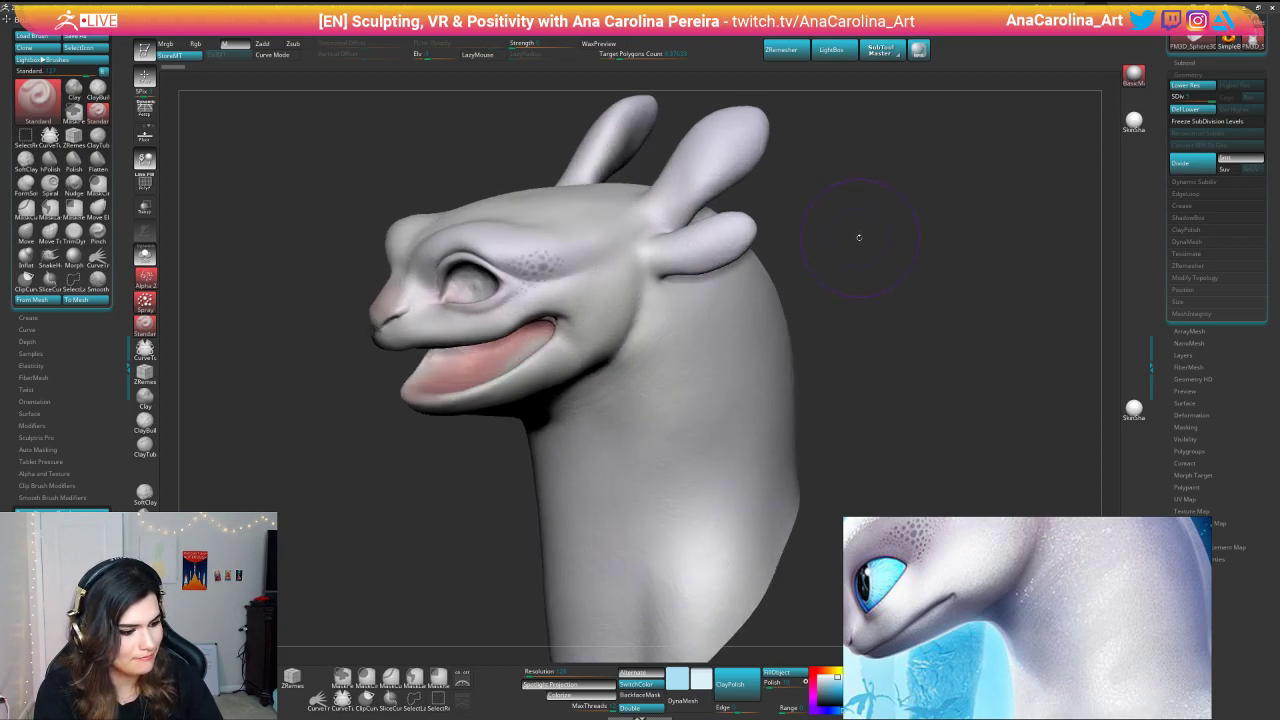
# Step: Restore the standard user interface layout and show the brush palette beside the canvas
pyautogui.click(145, 347)
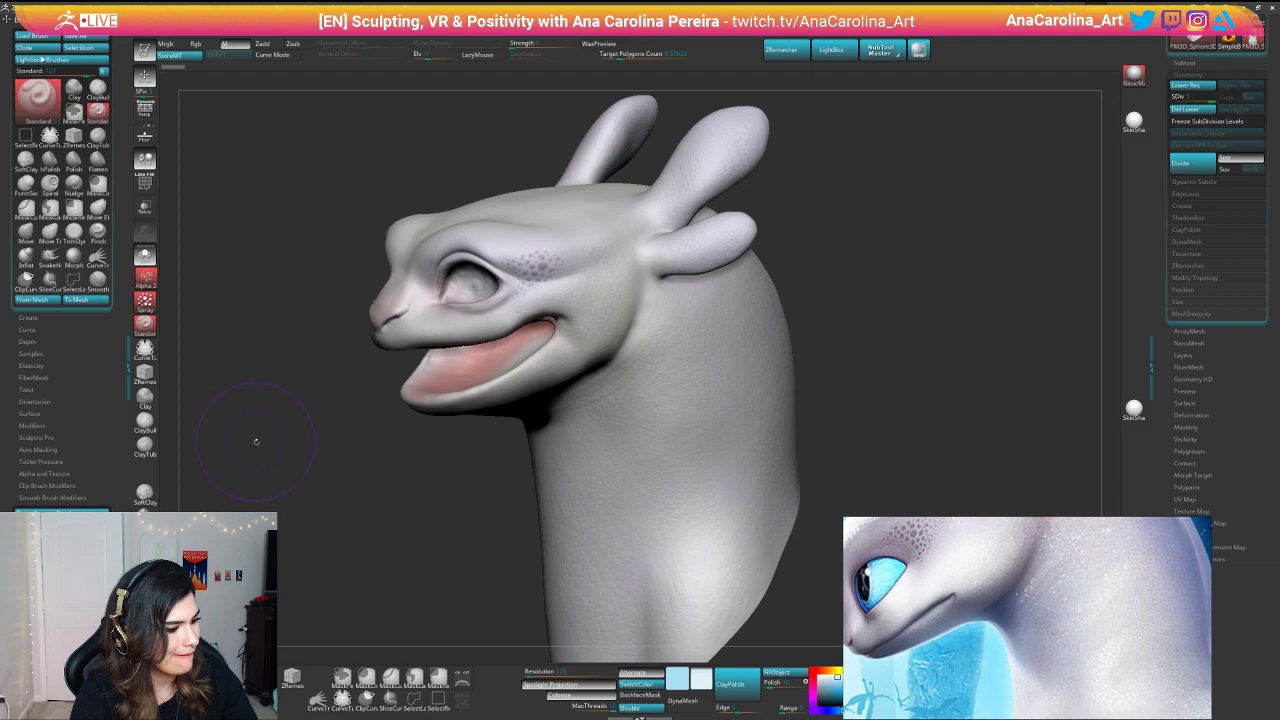
pyautogui.click(515, 12)
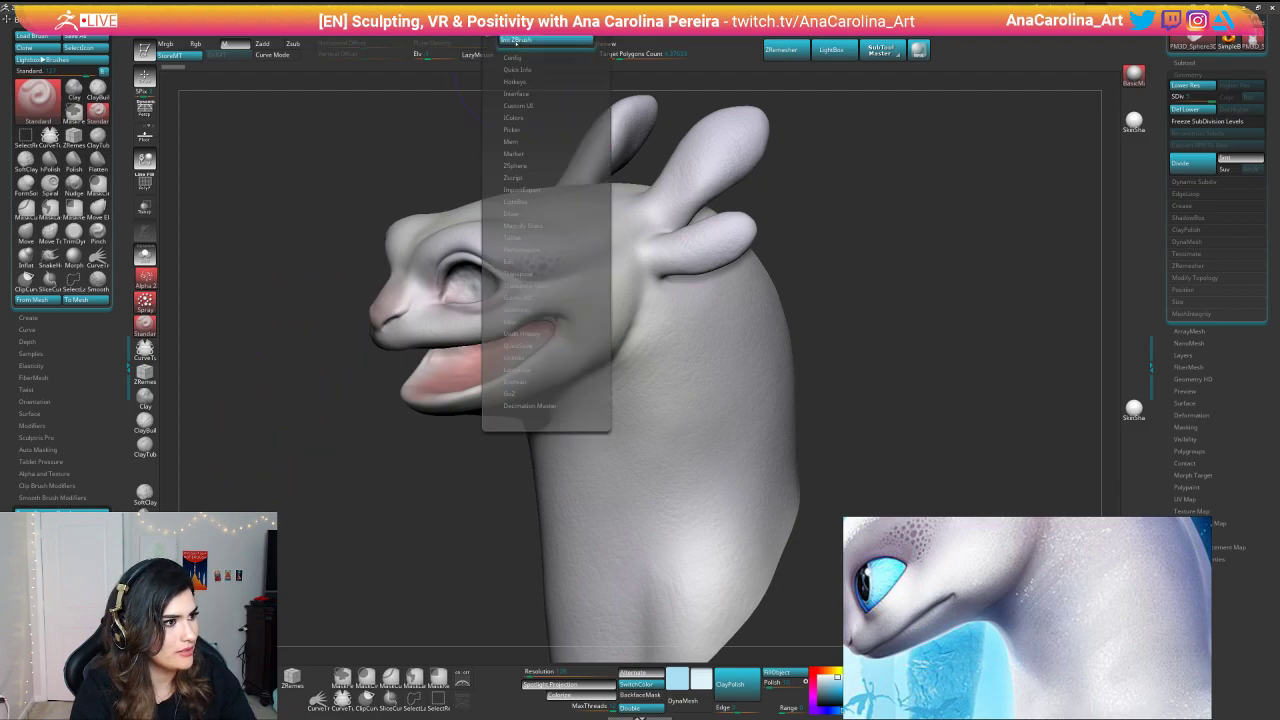
pyautogui.click(522, 57)
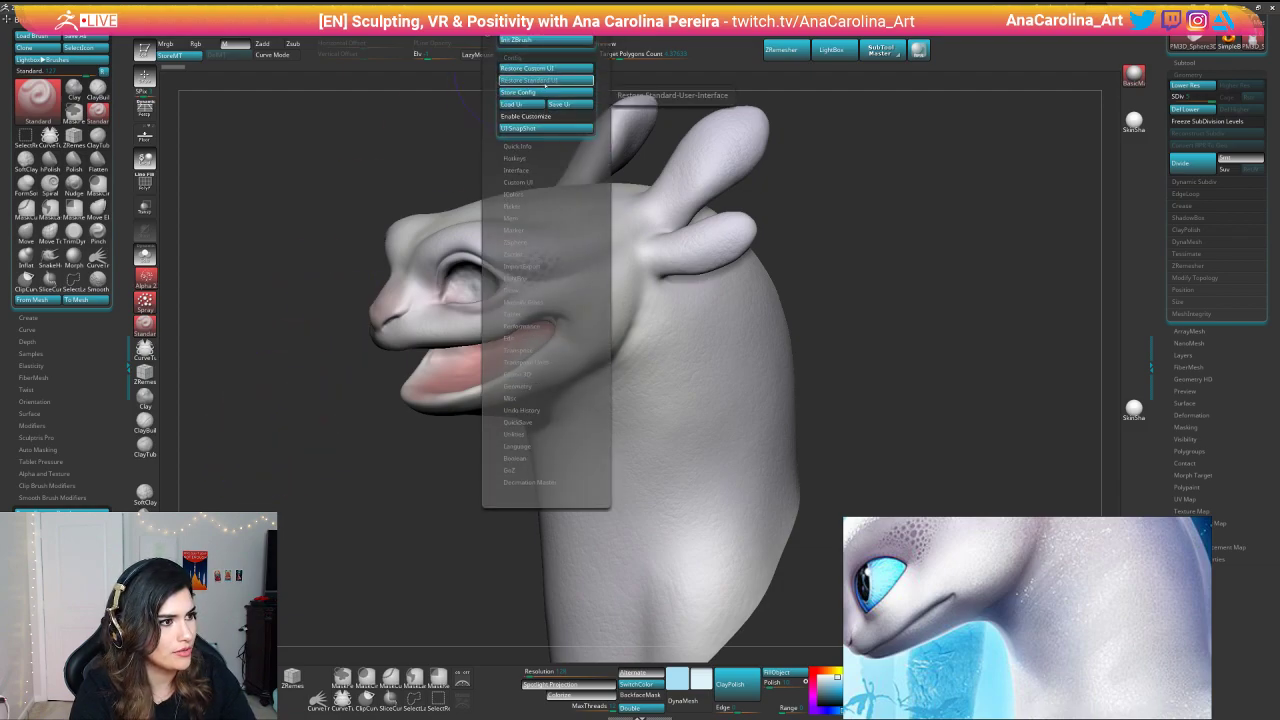
pyautogui.click(543, 84)
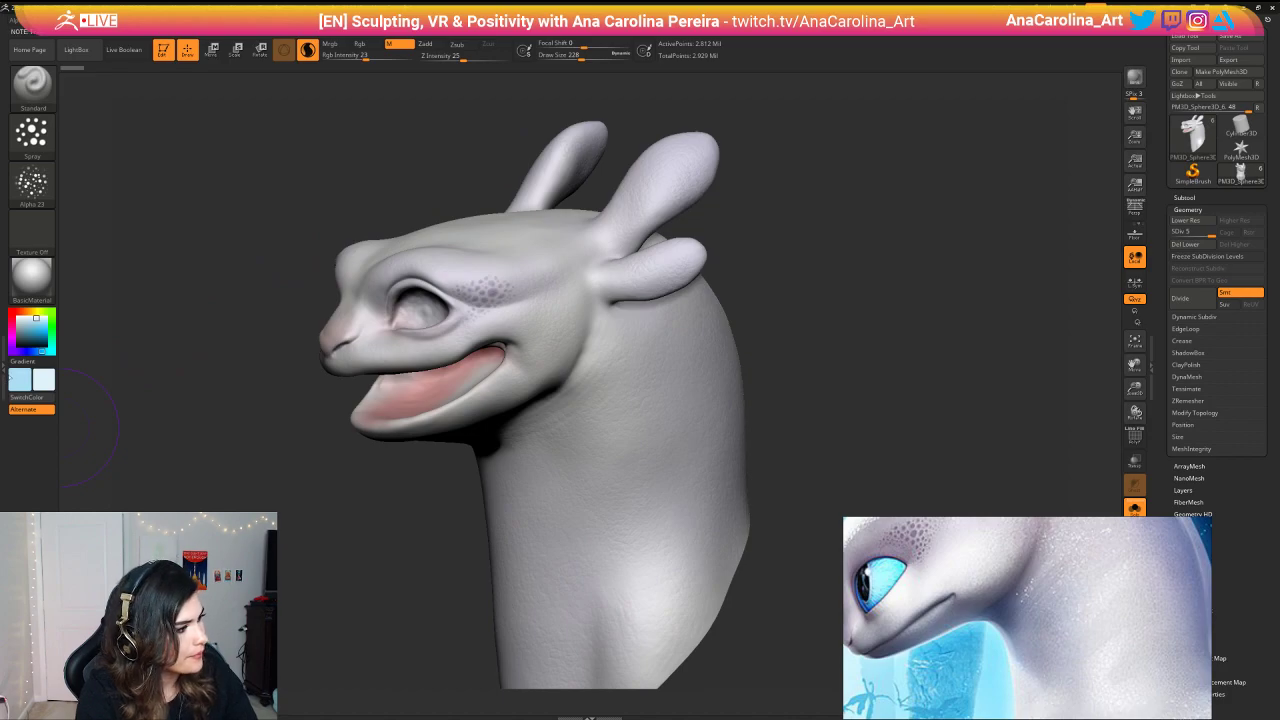
pyautogui.click(4, 368)
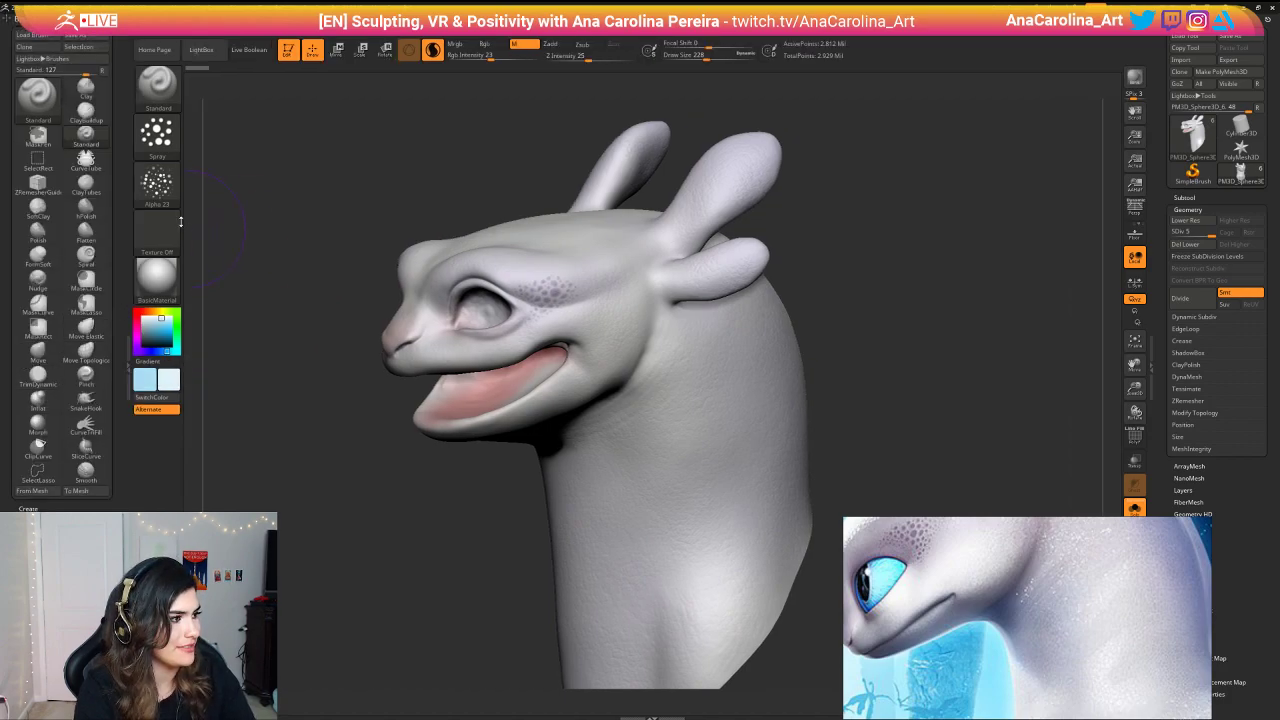
# Step: Try the GelShaderB material and the bright blue-tinted chrome MatCap on the head and neck
pyautogui.click(170, 276)
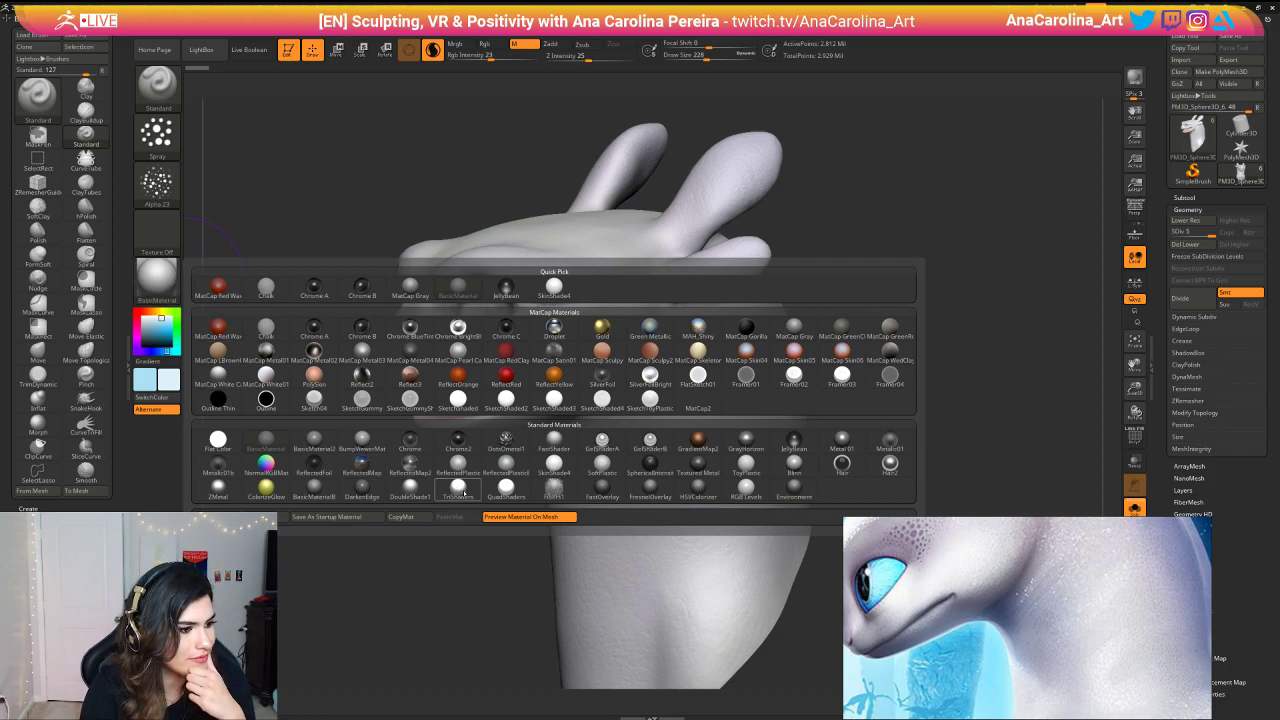
pyautogui.click(650, 440)
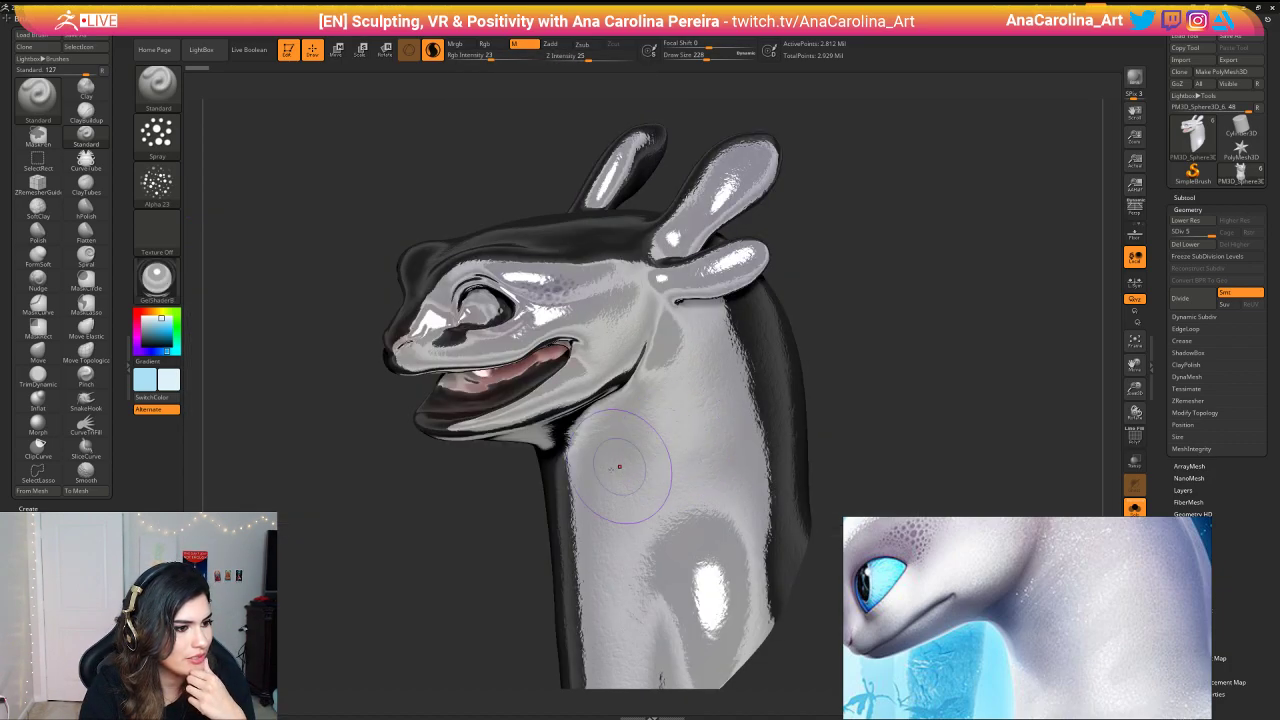
pyautogui.click(157, 282)
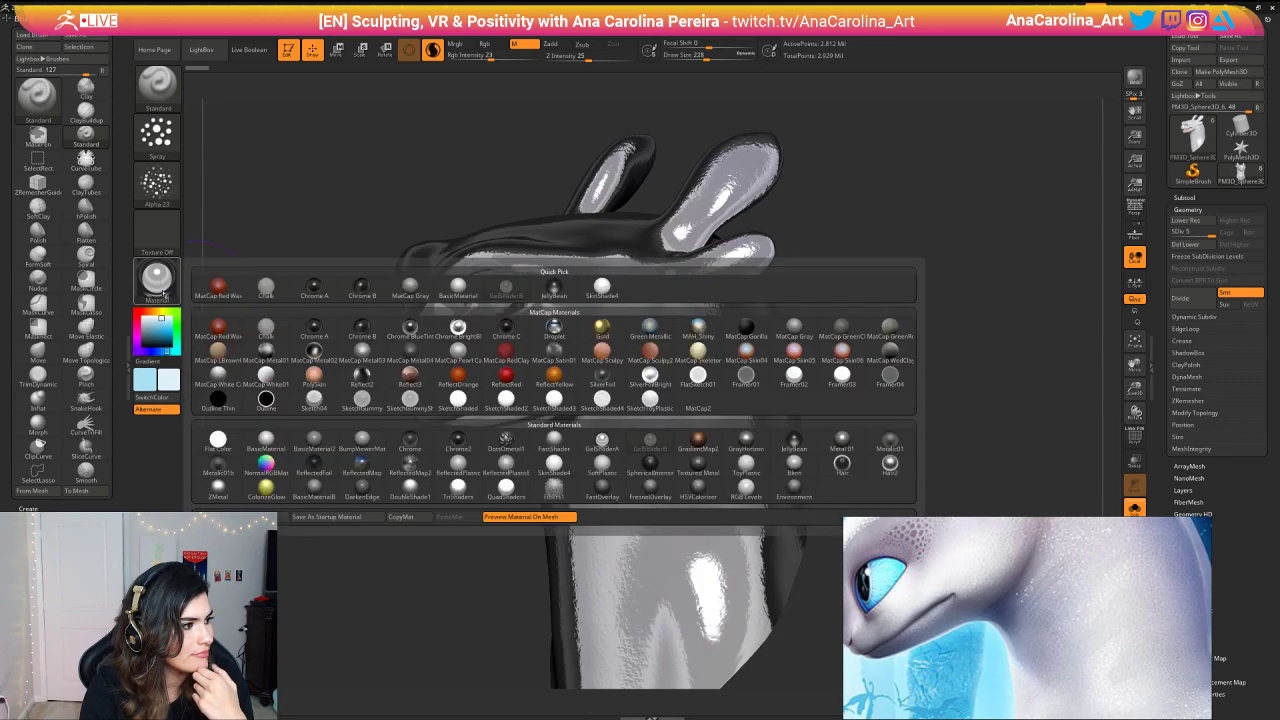
pyautogui.click(458, 328)
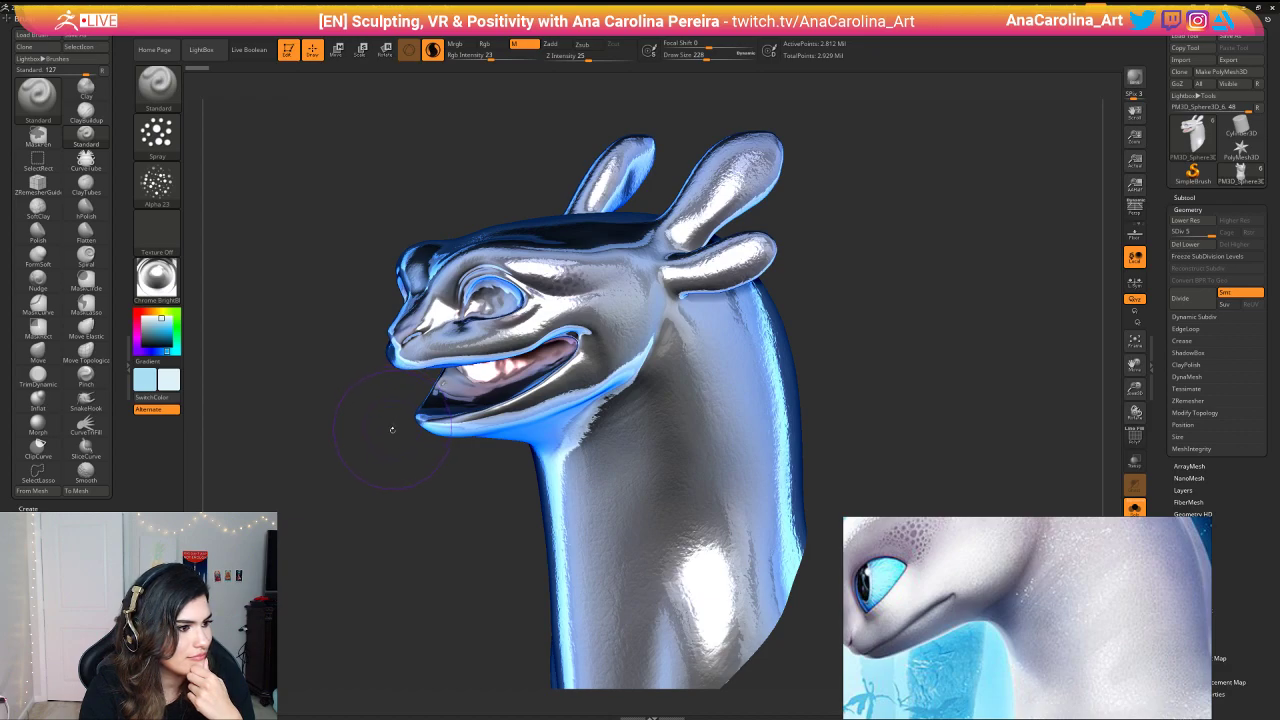
pyautogui.moveTo(392, 430)
pyautogui.mouseDown()
pyautogui.moveTo(475, 452)
pyautogui.moveTo(365, 476)
pyautogui.moveTo(392, 486)
pyautogui.moveTo(232, 299)
pyautogui.mouseUp()
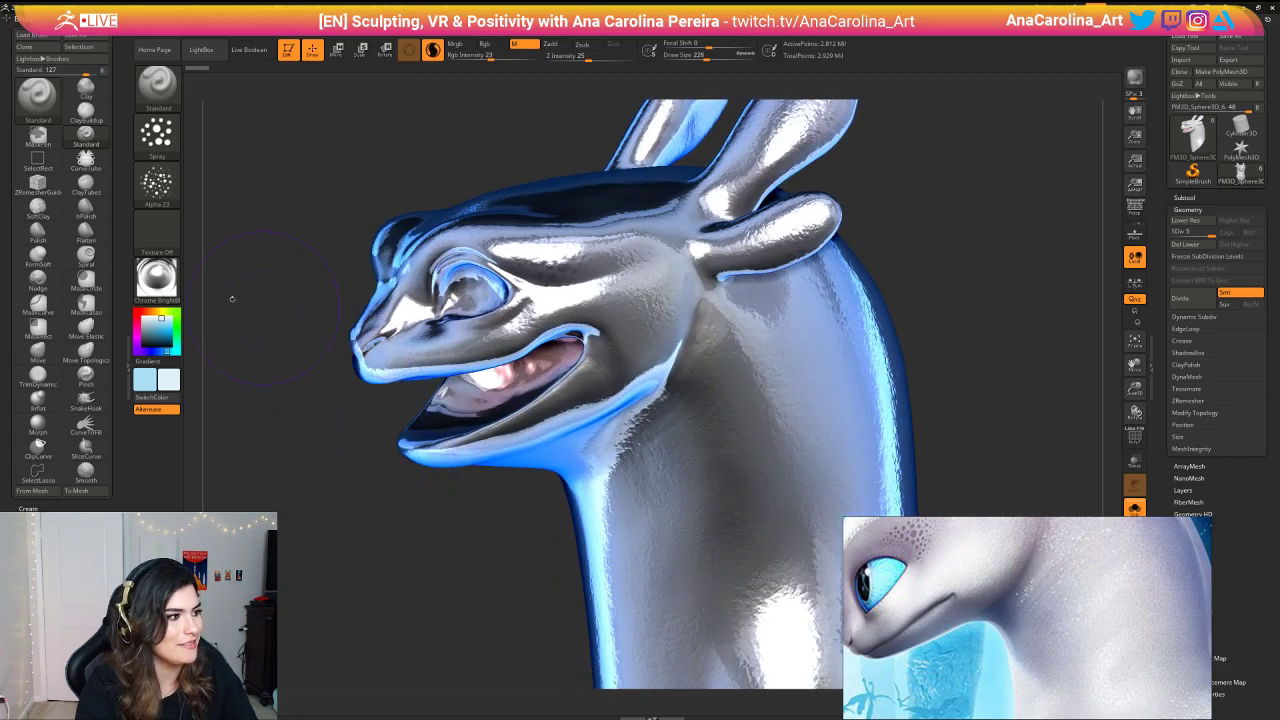
# Step: Reduce the brush's draw size to 145 and set its RGB intensity to 0
pyautogui.click(166, 286)
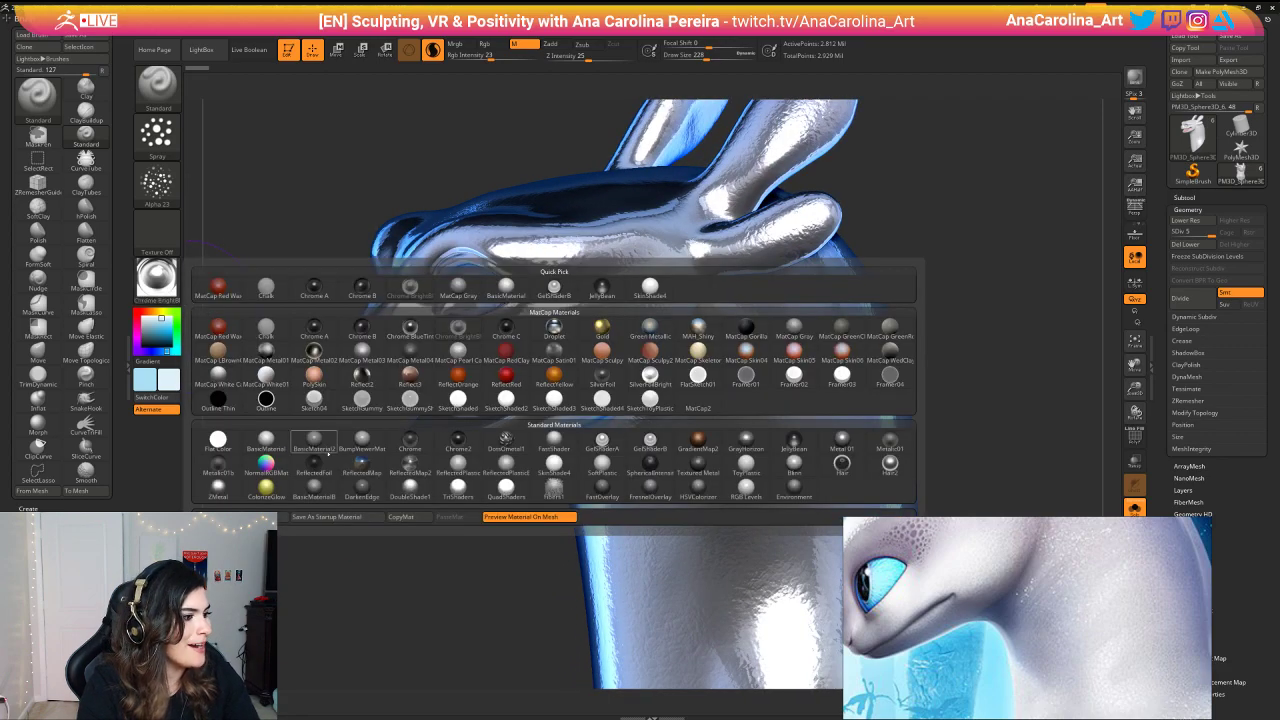
pyautogui.press('space')
pyautogui.moveTo(703, 371); pyautogui.dragTo(692, 371)
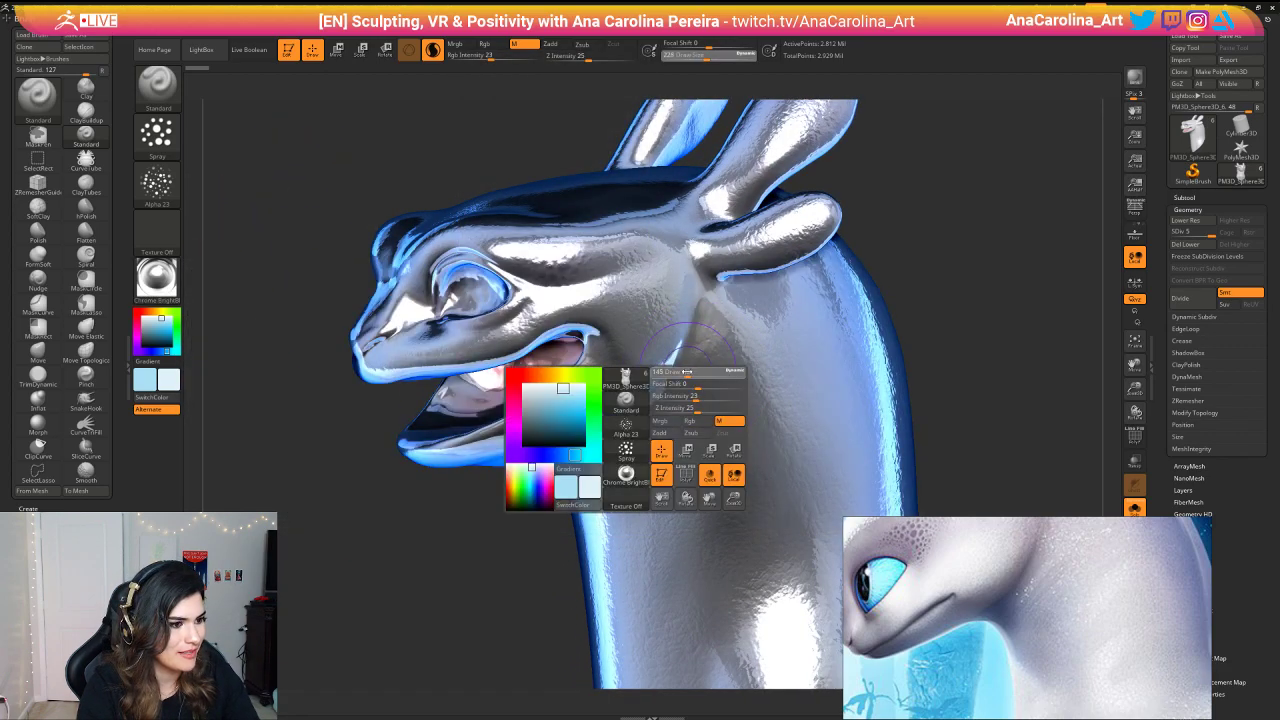
pyautogui.click(693, 396)
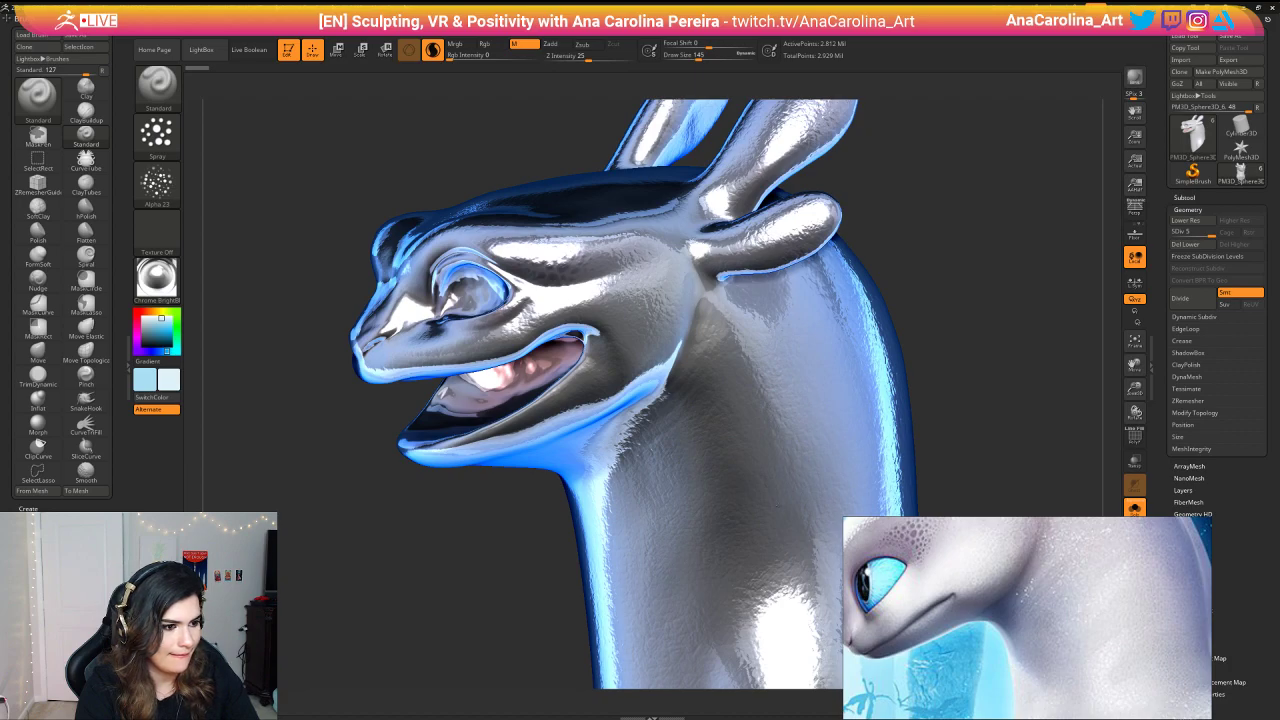
pyautogui.click(773, 346)
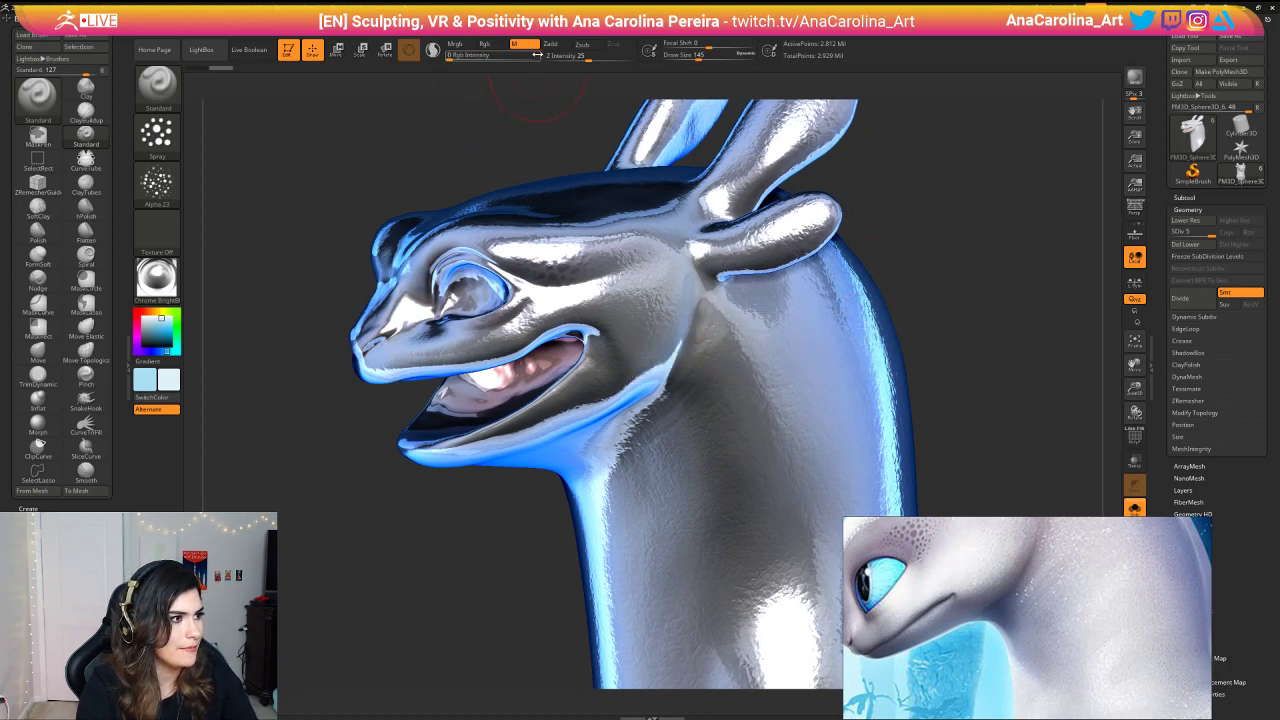
# Step: Inspect the chrome look on the head and switch the material back to BasicMaterial
pyautogui.moveTo(735, 286); pyautogui.dragTo(793, 288, button='right')
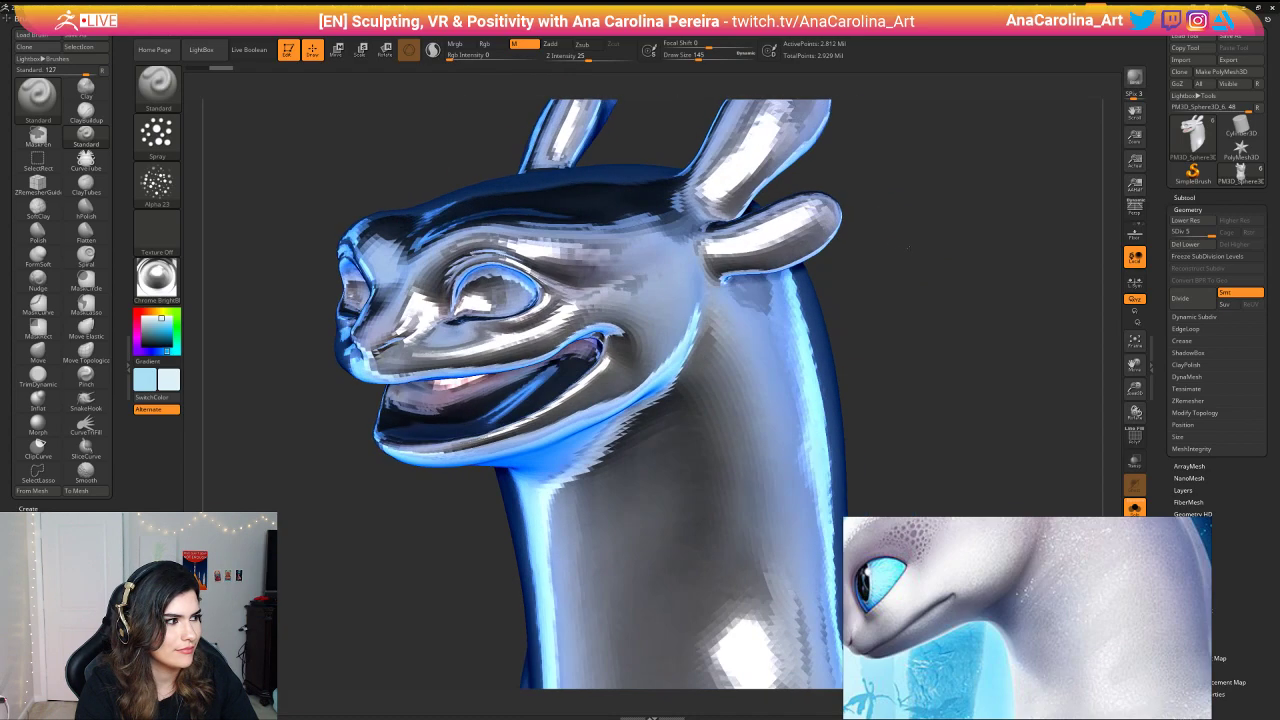
pyautogui.rightClick(793, 288)
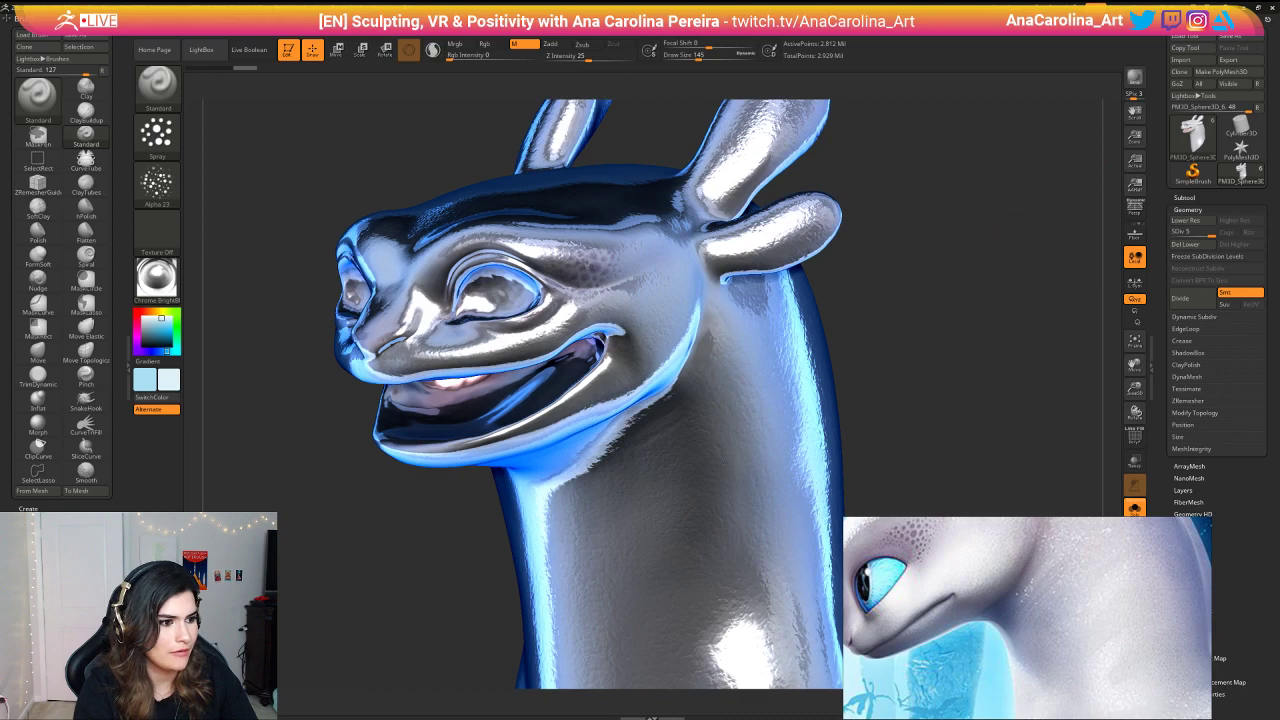
pyautogui.keyDown('ctrl'); pyautogui.moveTo(895, 425); pyautogui.dragTo(851, 302, button='right'); pyautogui.keyUp('ctrl')
pyautogui.click(157, 278)
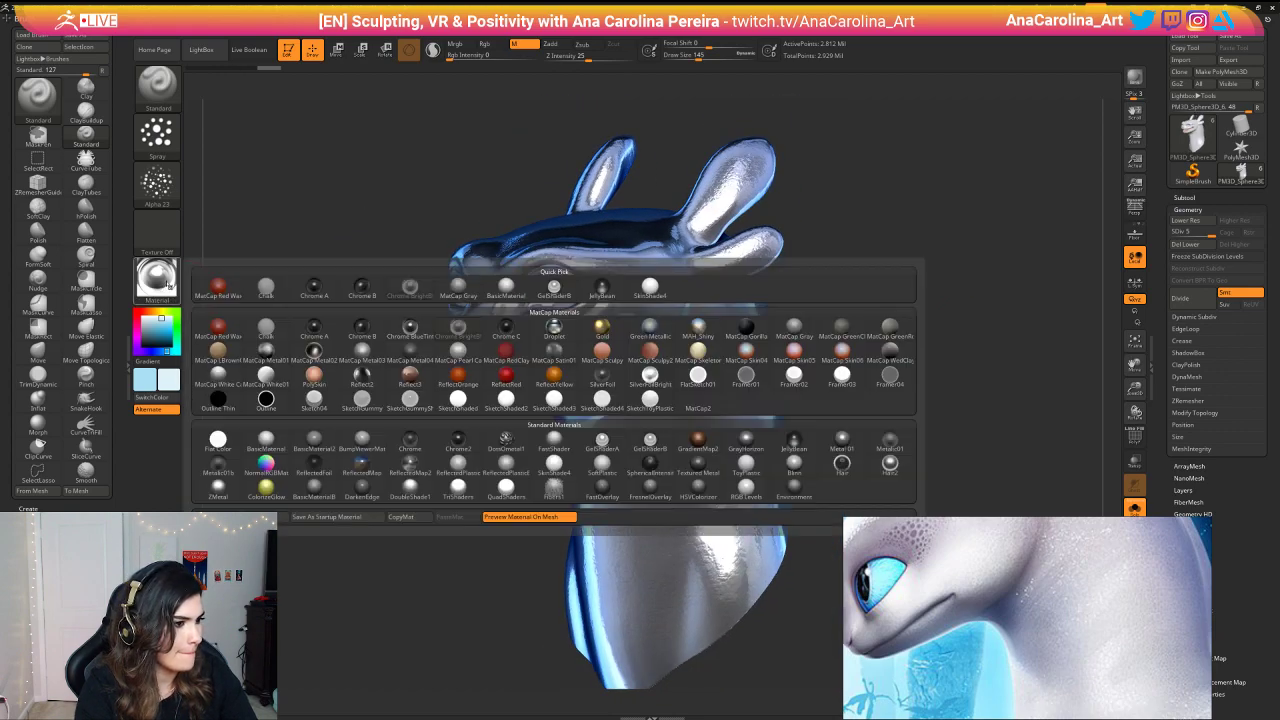
pyautogui.click(285, 447)
pyautogui.moveTo(345, 449); pyautogui.dragTo(307, 363, button='right')
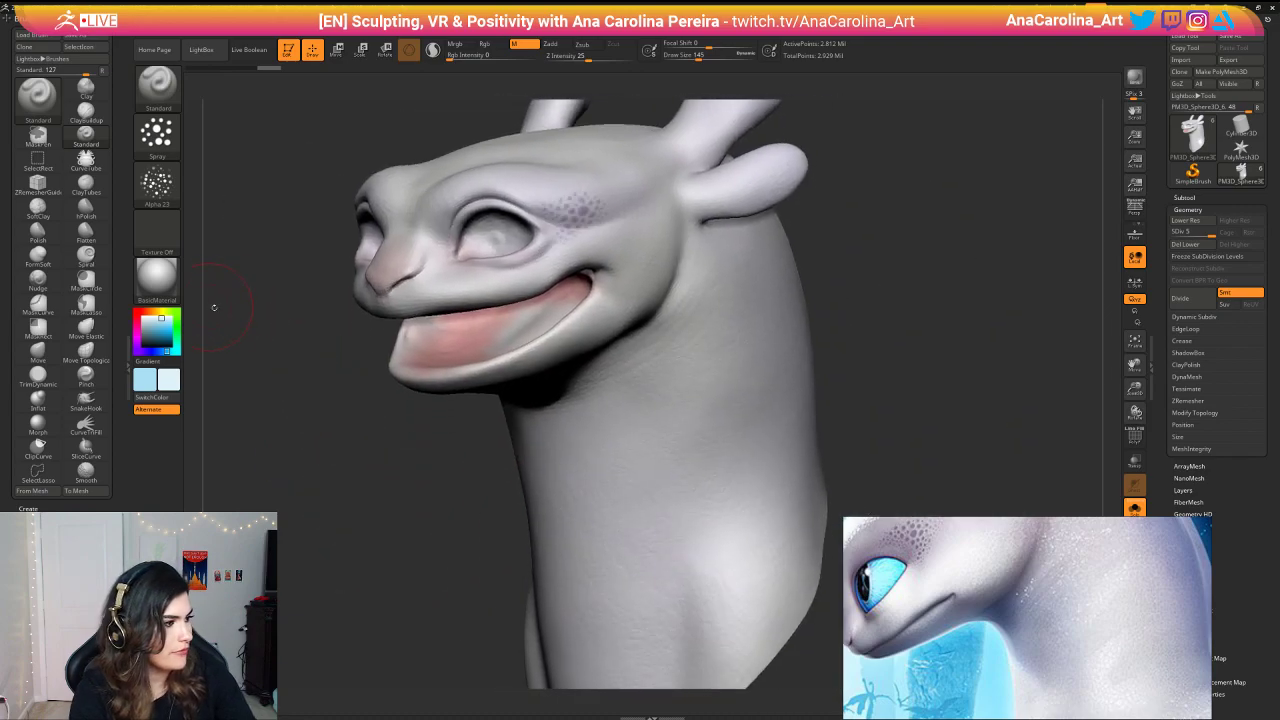
# Step: Try the ReflectedMap material over a closer view of the head and neck
pyautogui.keyDown('ctrl'); pyautogui.moveTo(704, 254); pyautogui.dragTo(675, 315, button='right'); pyautogui.keyUp('ctrl')
pyautogui.click(164, 281)
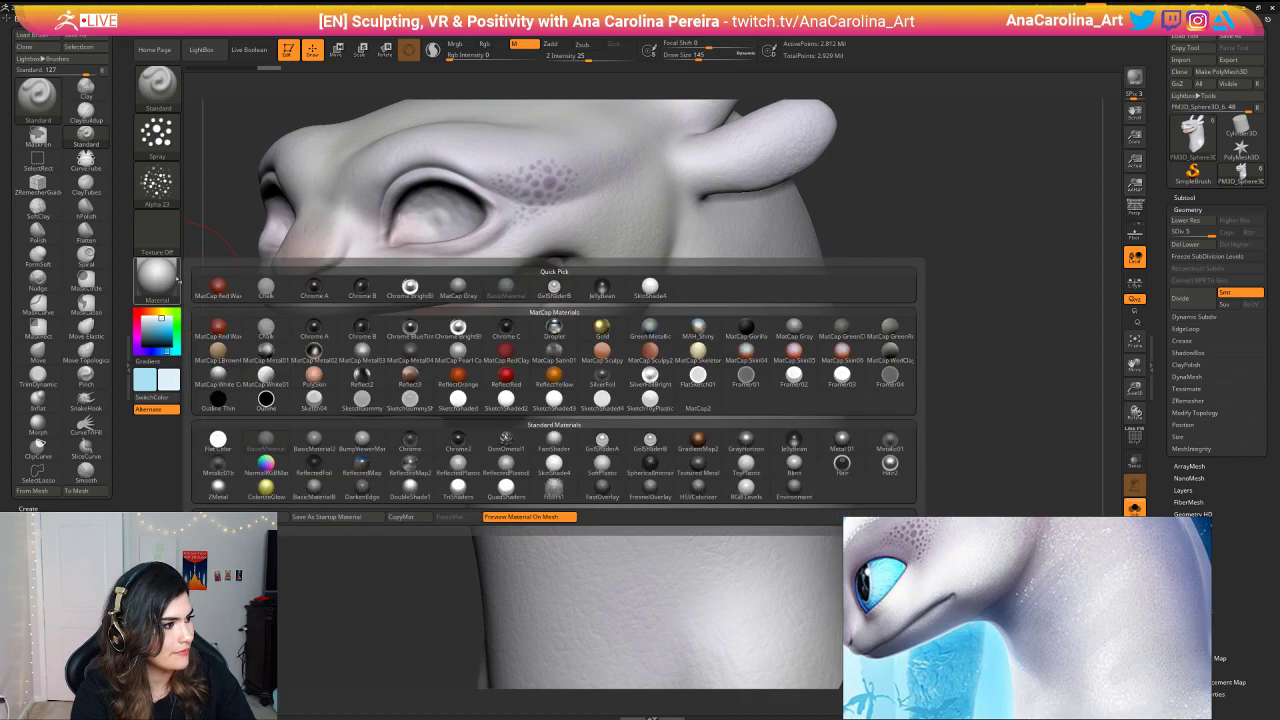
pyautogui.click(168, 280)
pyautogui.click(169, 283)
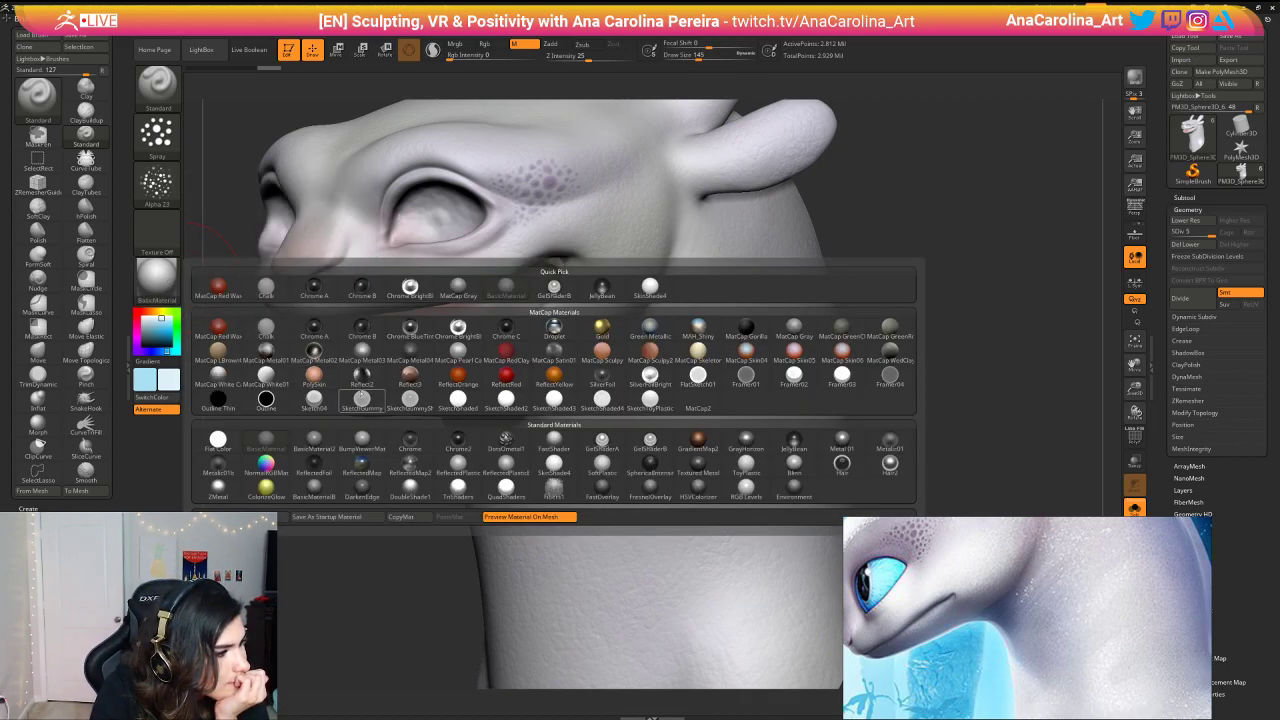
pyautogui.click(362, 465)
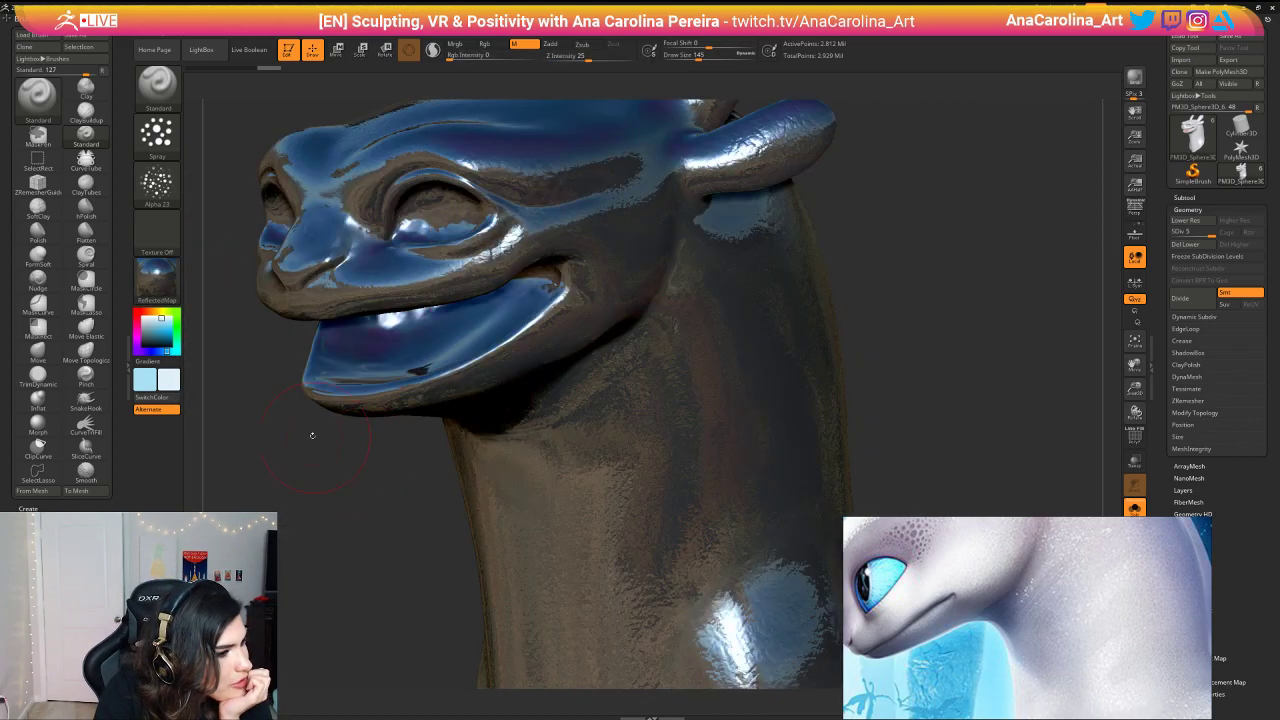
# Step: Change the material of the head and neck to ReflectedPlastic and check it from the side
pyautogui.click(157, 278)
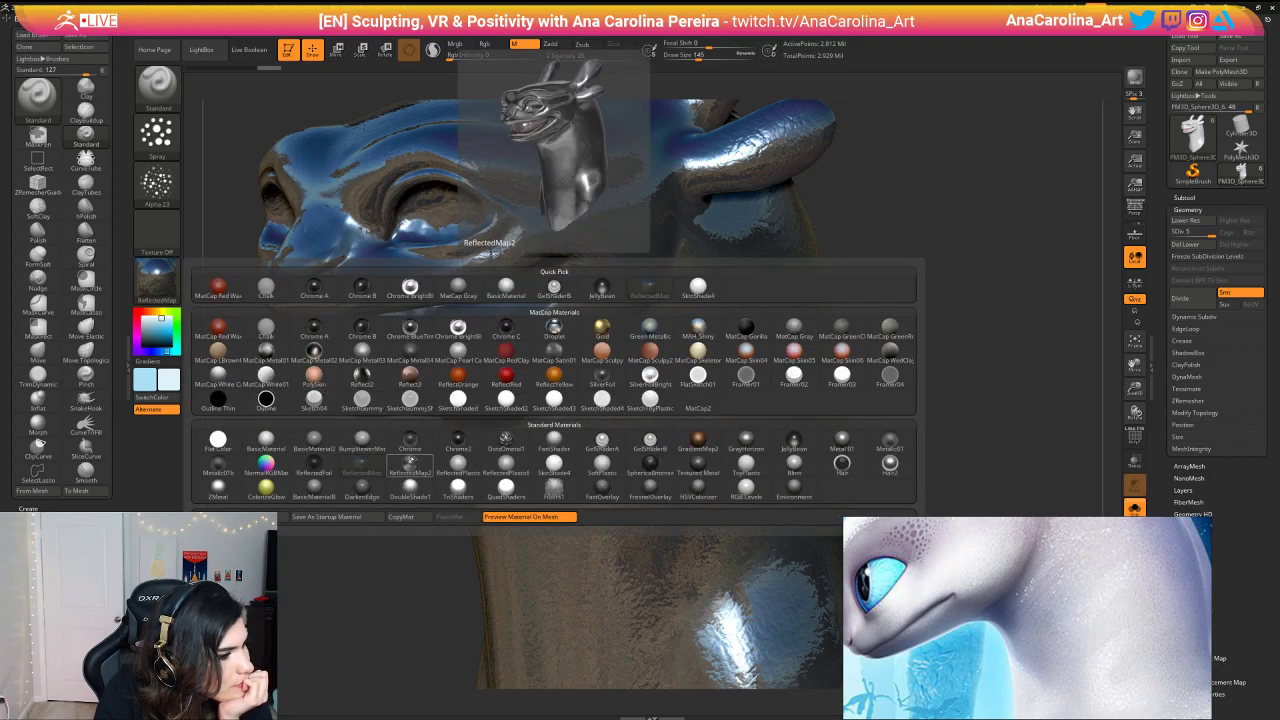
pyautogui.click(458, 463)
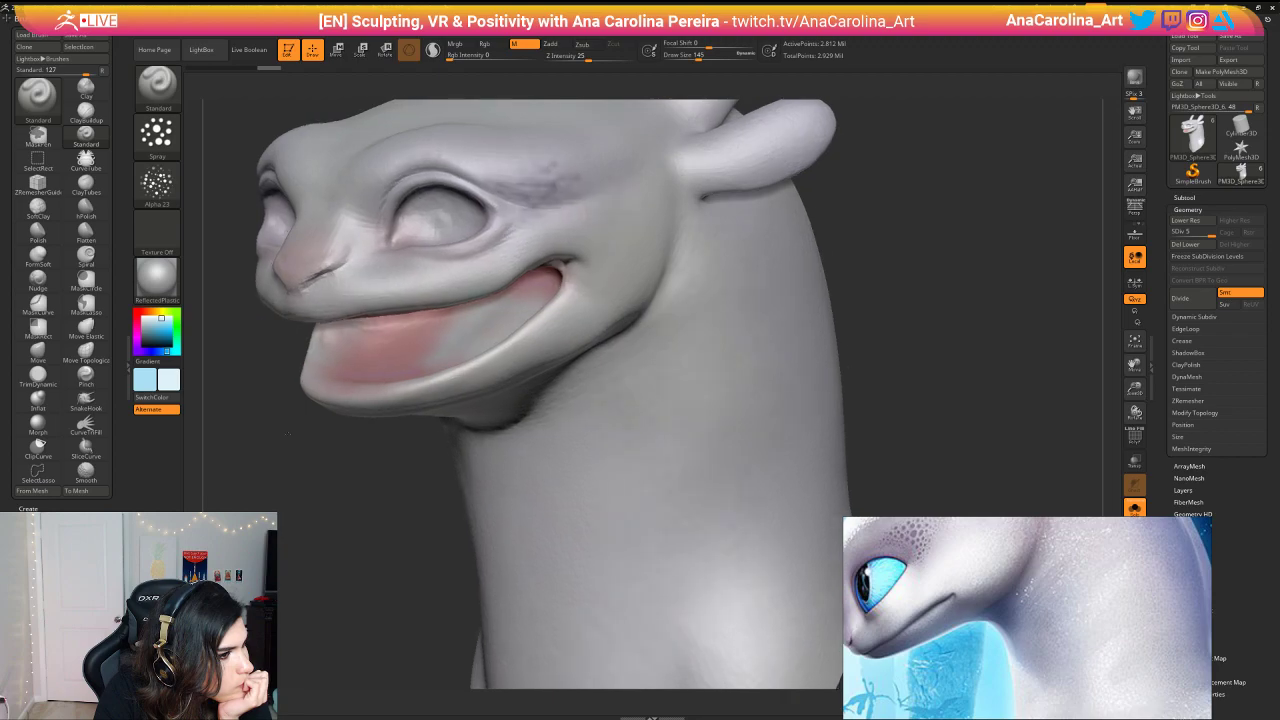
pyautogui.moveTo(376, 552)
pyautogui.mouseDown()
pyautogui.moveTo(300, 454)
pyautogui.moveTo(394, 540)
pyautogui.moveTo(378, 575)
pyautogui.moveTo(424, 547)
pyautogui.moveTo(498, 562)
pyautogui.moveTo(440, 571)
pyautogui.moveTo(430, 617)
pyautogui.moveTo(350, 505)
pyautogui.mouseUp()
pyautogui.press('f')
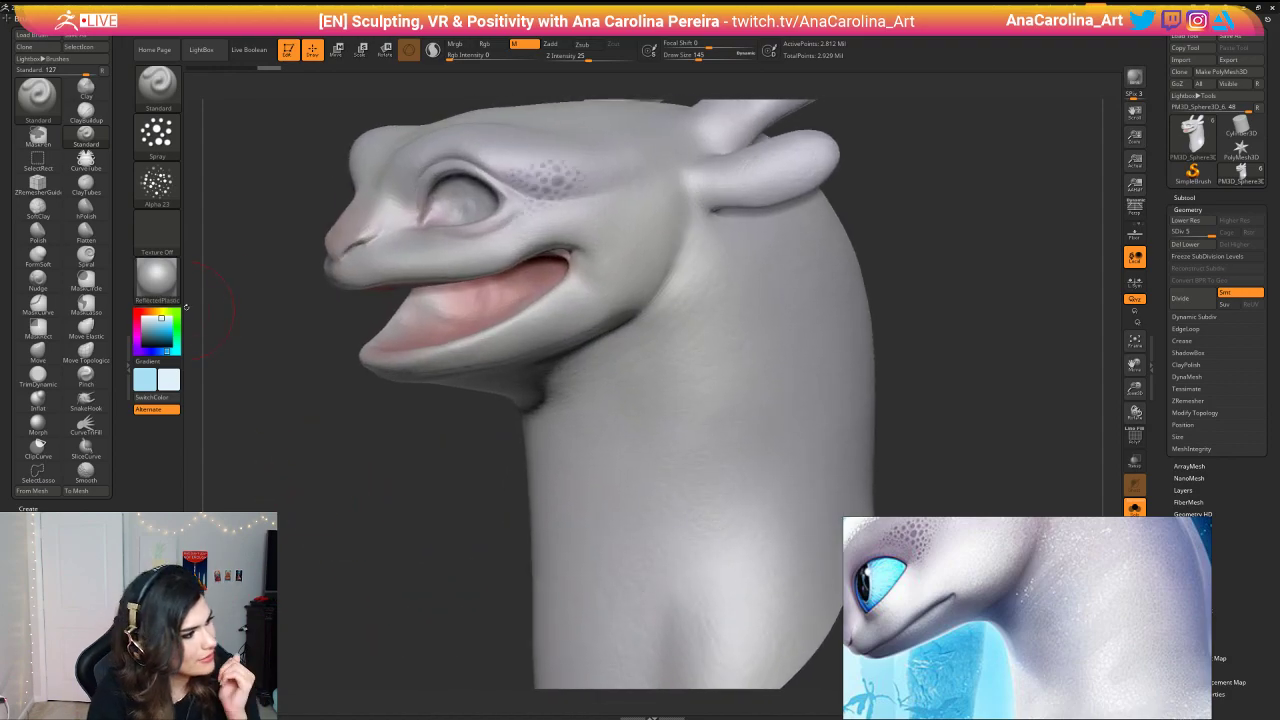
# Step: Browse the other available materials and examine the head's surface sheen from a three-quarter view
pyautogui.click(157, 278)
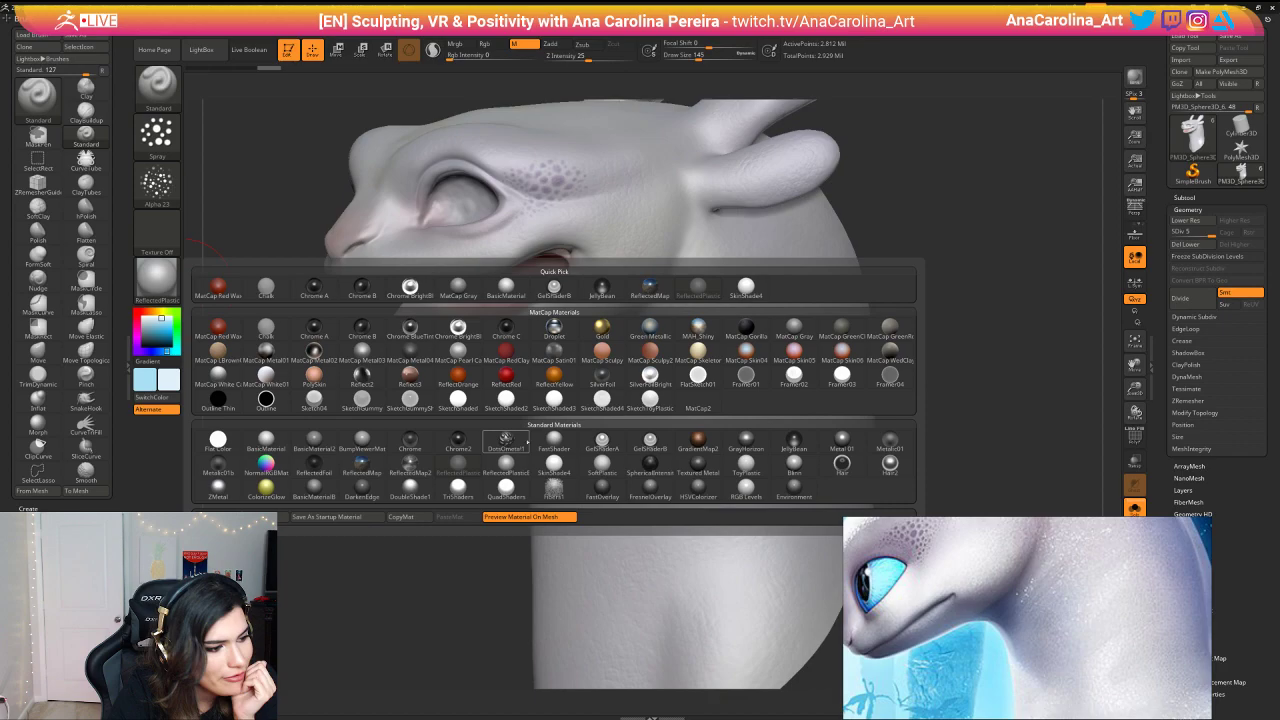
pyautogui.moveTo(600, 462)
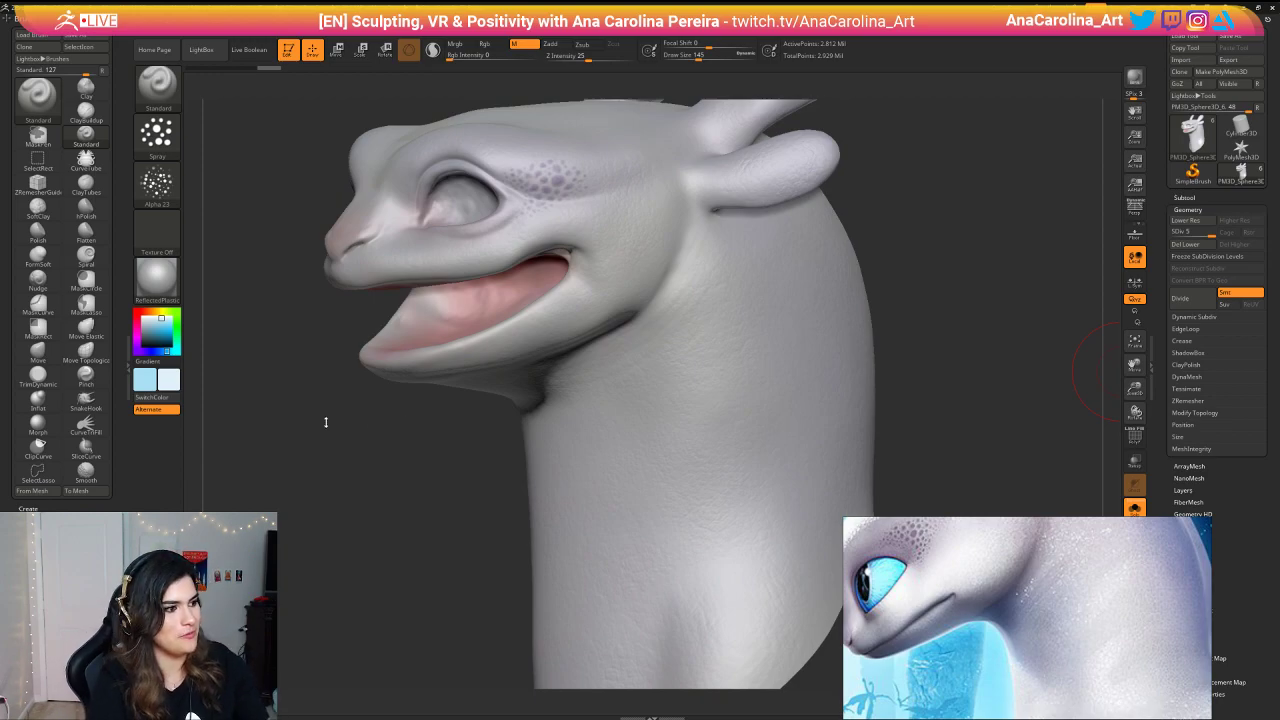
pyautogui.moveTo(326, 422); pyautogui.dragTo(540, 429)
pyautogui.keyDown('alt'); pyautogui.moveTo(748, 430); pyautogui.dragTo(824, 385); pyautogui.keyUp('alt')
pyautogui.moveTo(824, 385)
pyautogui.mouseDown()
pyautogui.moveTo(768, 378)
pyautogui.moveTo(806, 386)
pyautogui.mouseUp()
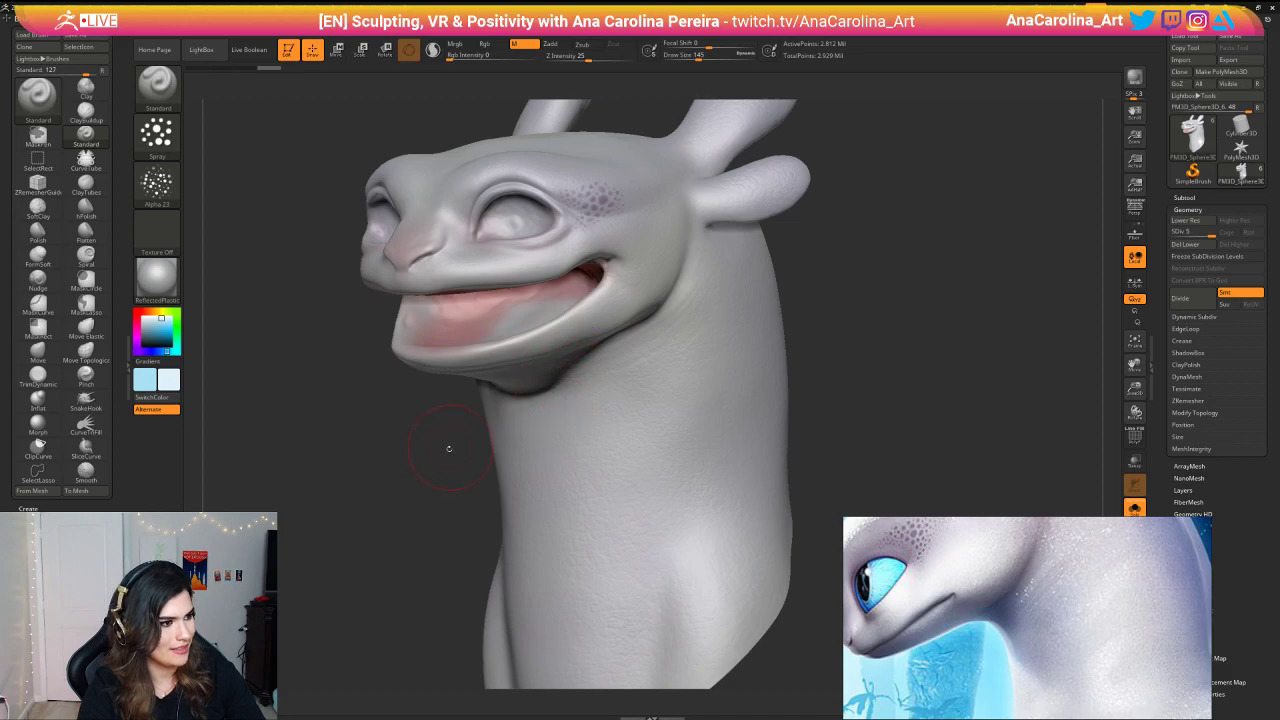
# Step: Set the Standard brush's stroke type to DragRect while viewing the head and neck from the side
pyautogui.moveTo(449, 448); pyautogui.dragTo(419, 424)
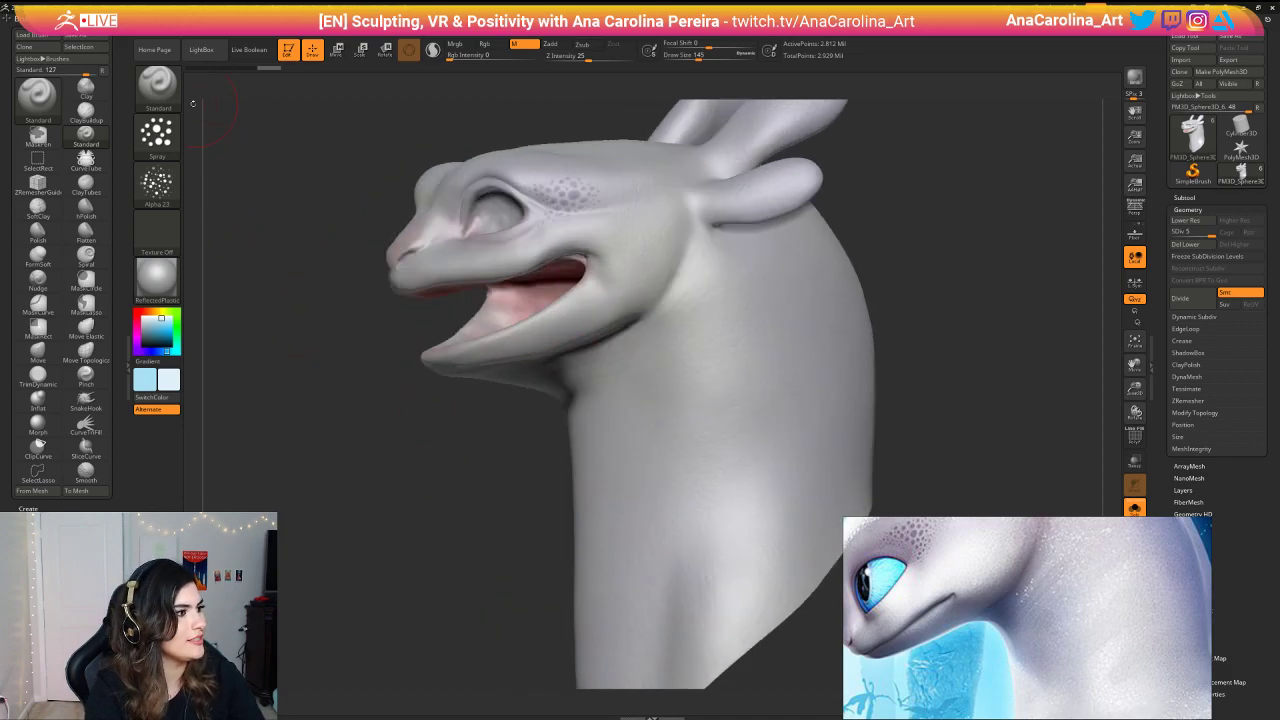
pyautogui.click(156, 132)
pyautogui.click(262, 143)
pyautogui.press('space')
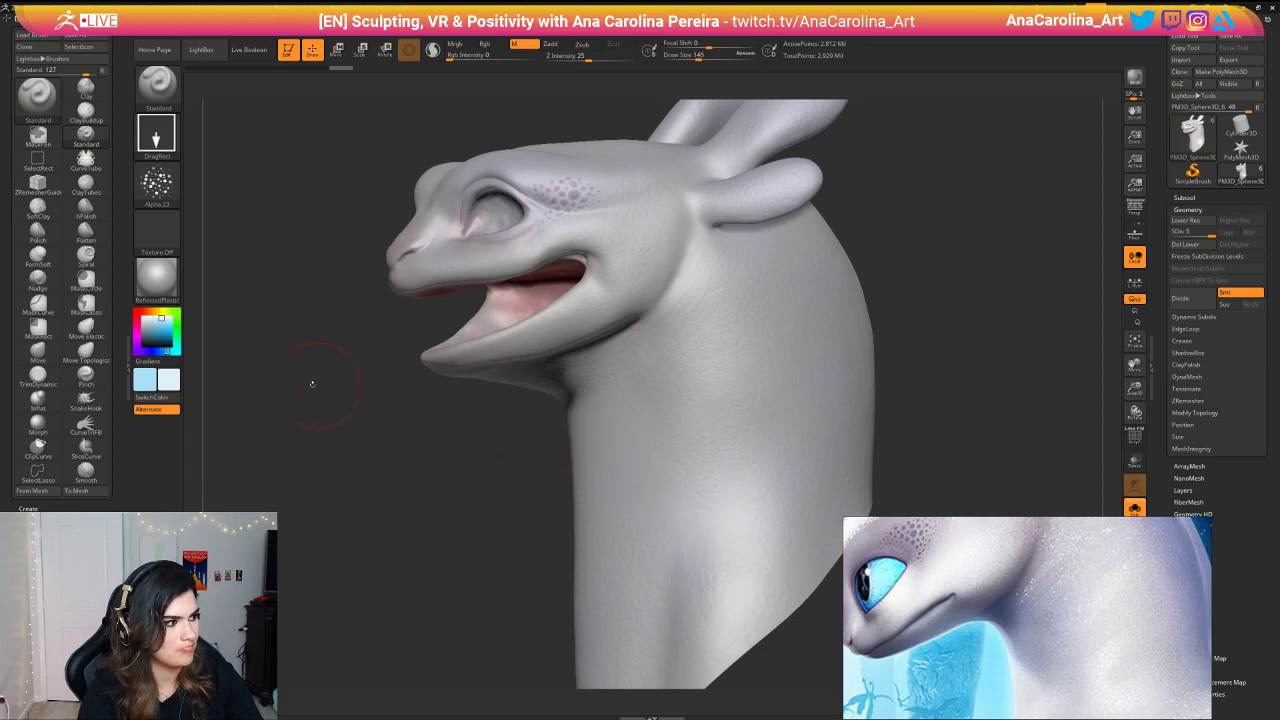
pyautogui.click(168, 288)
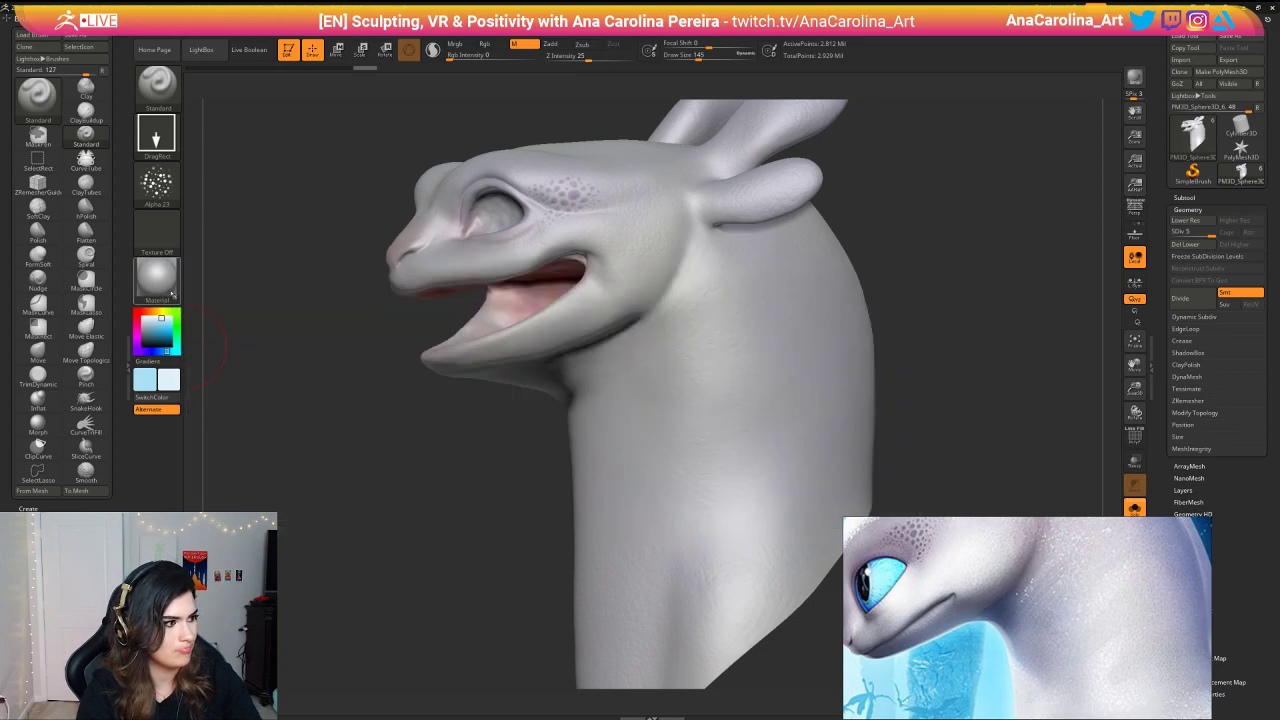
# Step: Set the brush's Rgb Intensity to 21 and Z Intensity to 100
pyautogui.press('space')
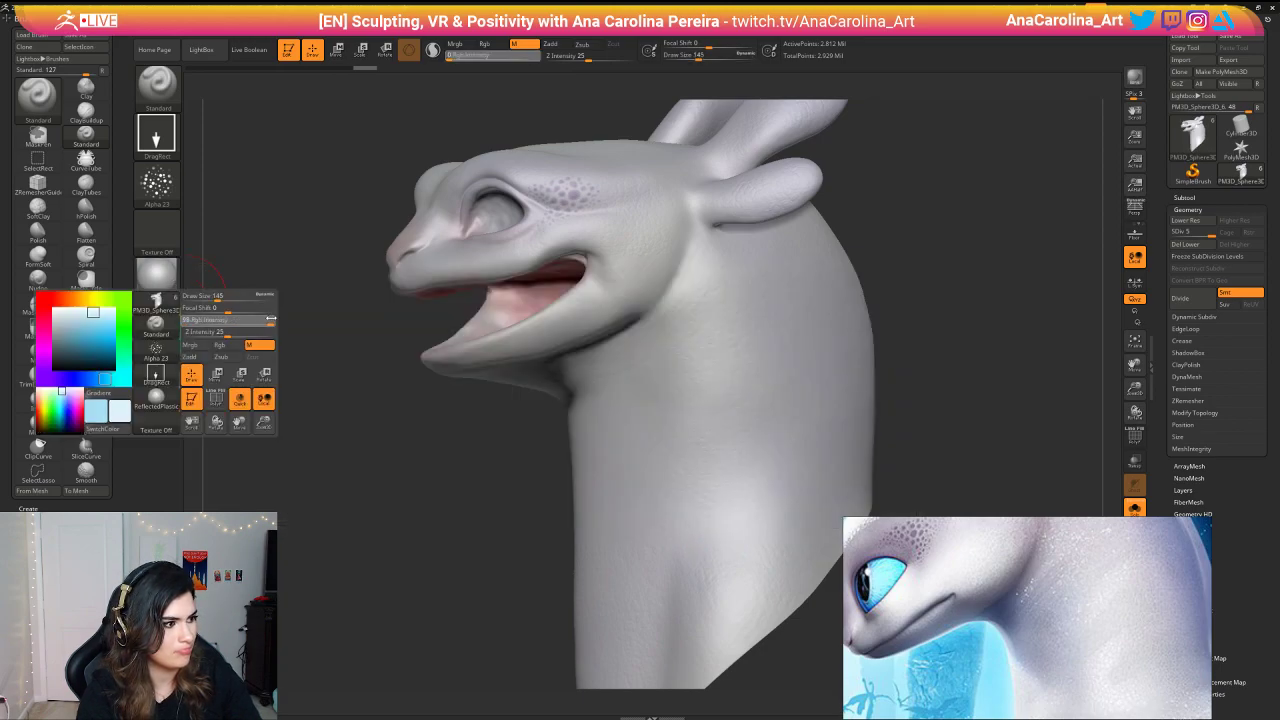
pyautogui.moveTo(270, 319); pyautogui.dragTo(205, 320)
pyautogui.press('space')
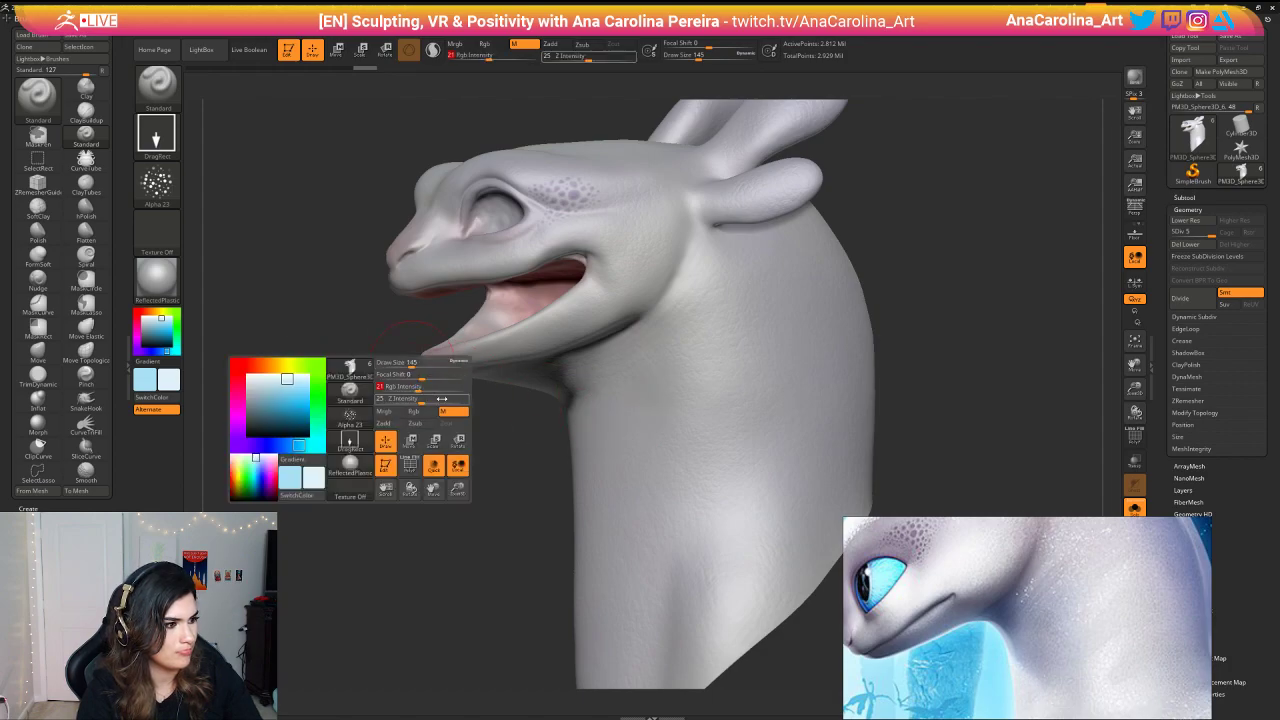
pyautogui.moveTo(441, 399); pyautogui.dragTo(472, 399)
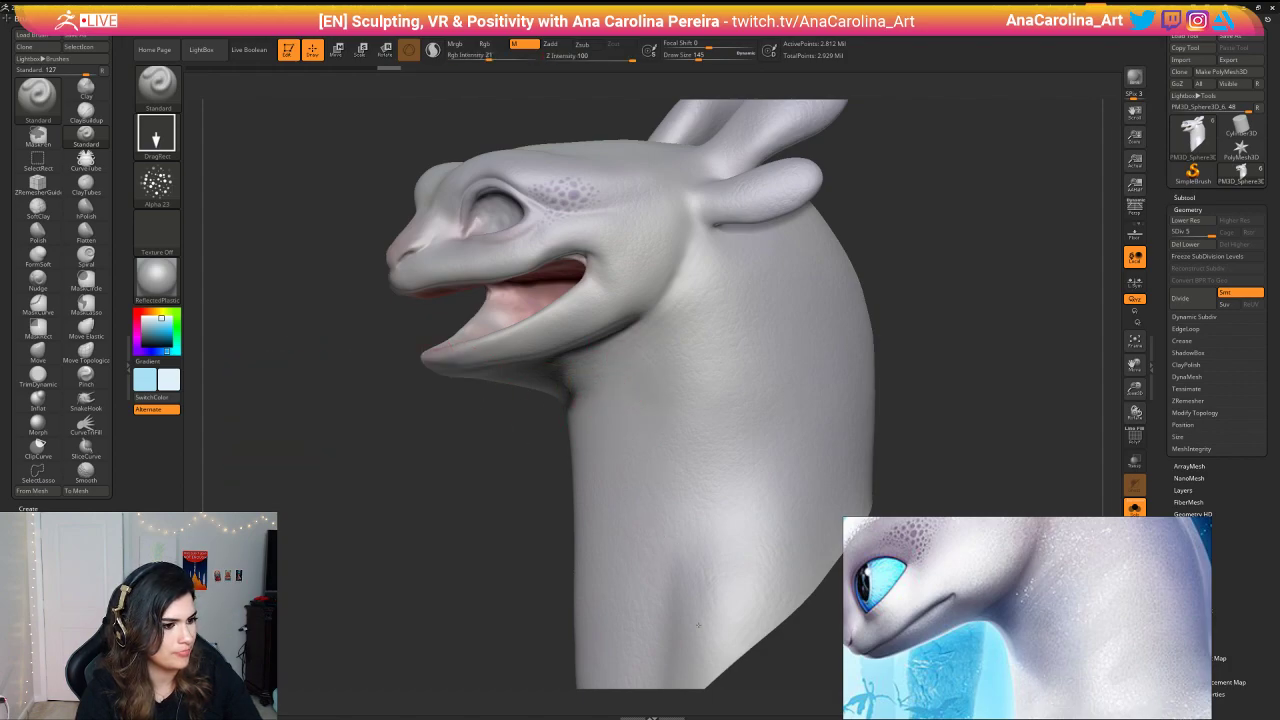
# Step: Try spots of Alpha 23 stamped in a contrasting material on the neck and jaw with BasicMaterial as the base
pyautogui.click(157, 280)
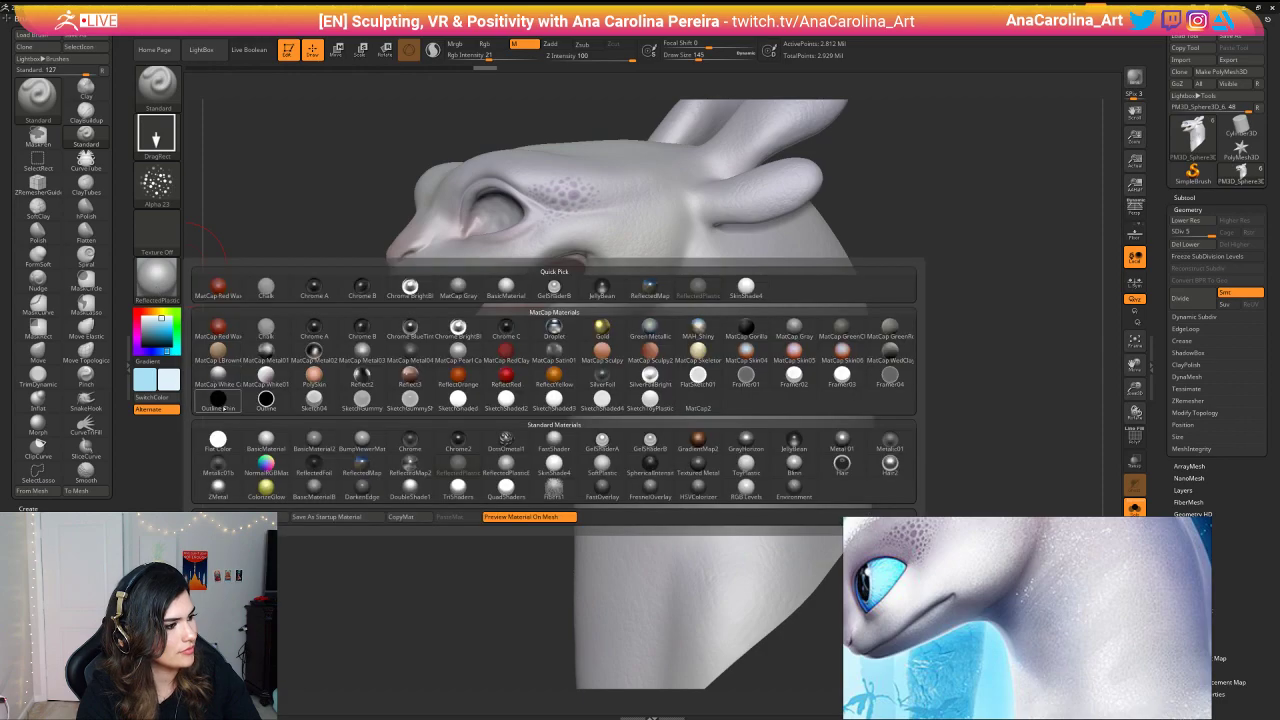
pyautogui.click(266, 441)
pyautogui.moveTo(341, 503); pyautogui.dragTo(288, 580)
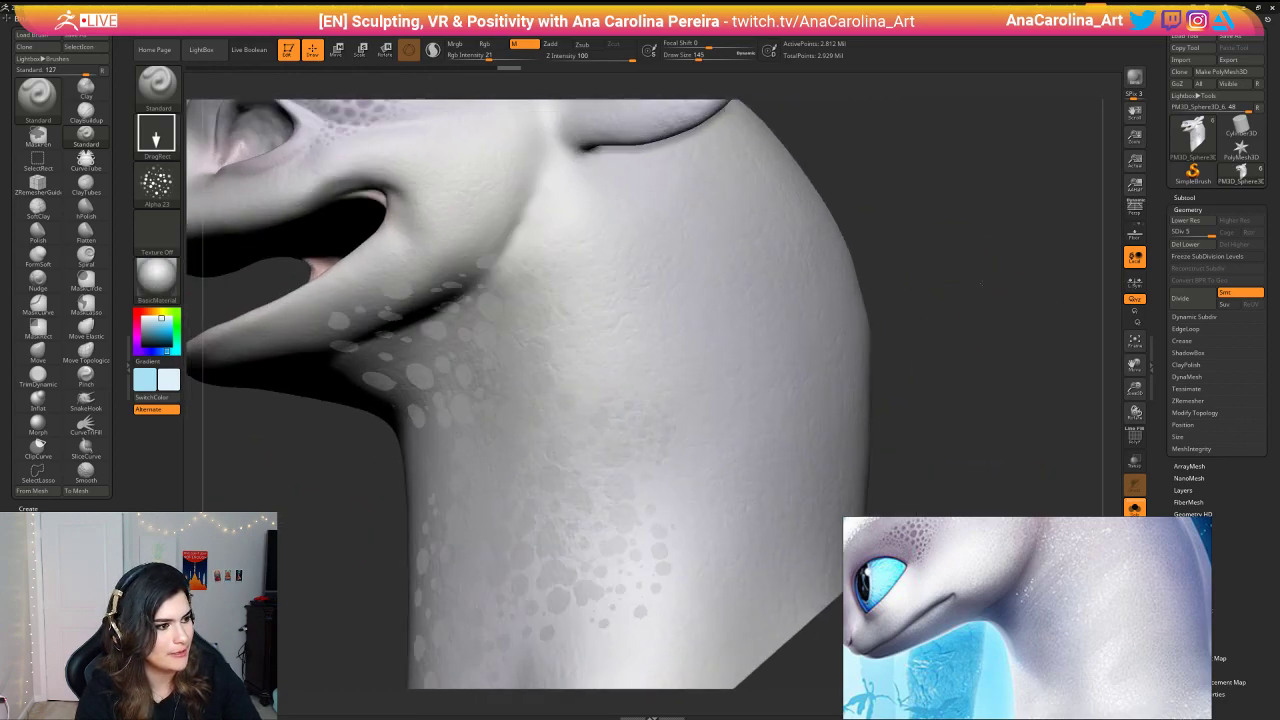
pyautogui.keyDown('alt'); pyautogui.moveTo(986, 300); pyautogui.dragTo(945, 292); pyautogui.keyUp('alt')
pyautogui.press('f')
pyautogui.press('ctrl')
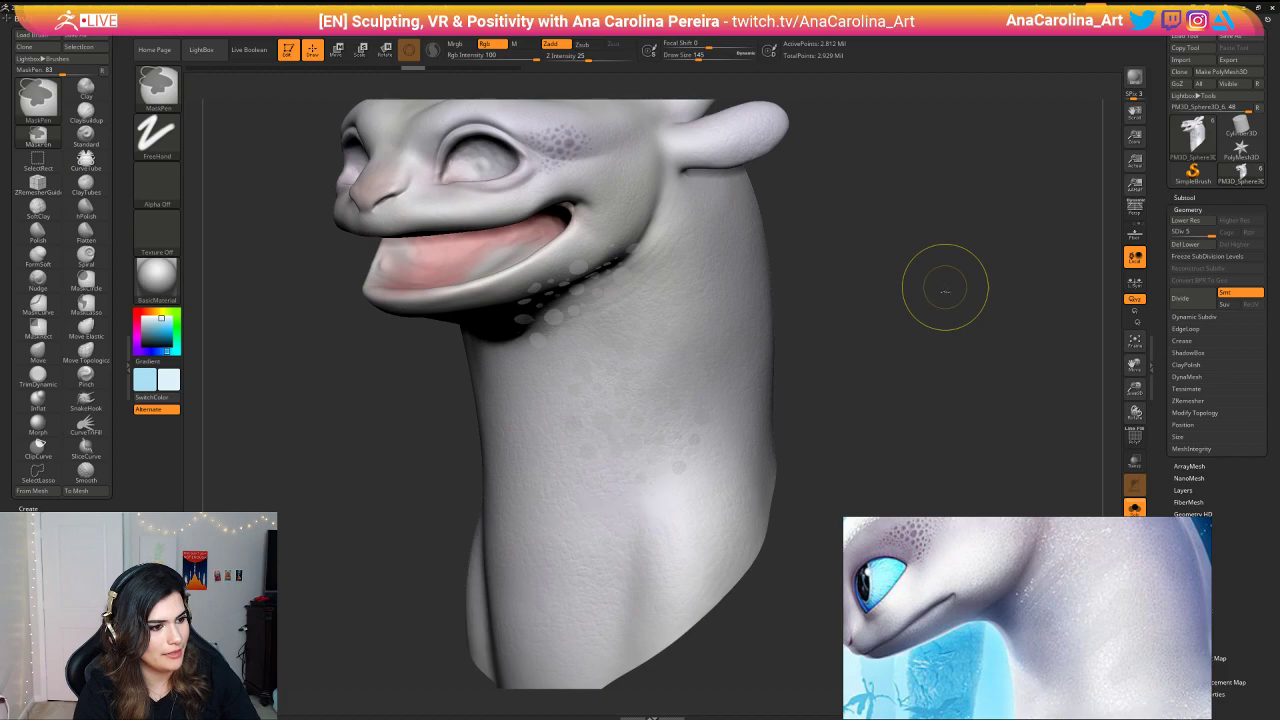
pyautogui.keyDown('ctrl'); pyautogui.click(945, 290); pyautogui.keyUp('ctrl')
pyautogui.moveTo(937, 289); pyautogui.dragTo(882, 291)
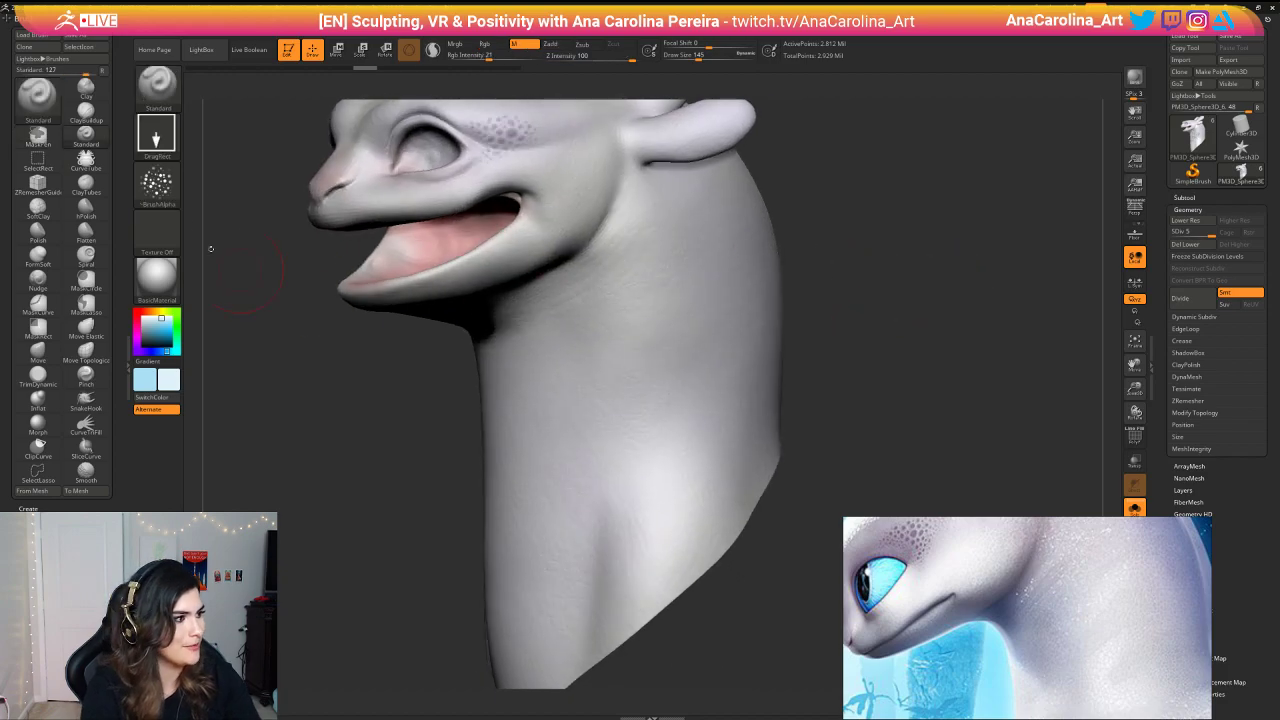
# Step: Give the Standard brush the BrushAlpha alpha and the Spray stroke, with a draw size of 430
pyautogui.click(156, 182)
pyautogui.click(156, 132)
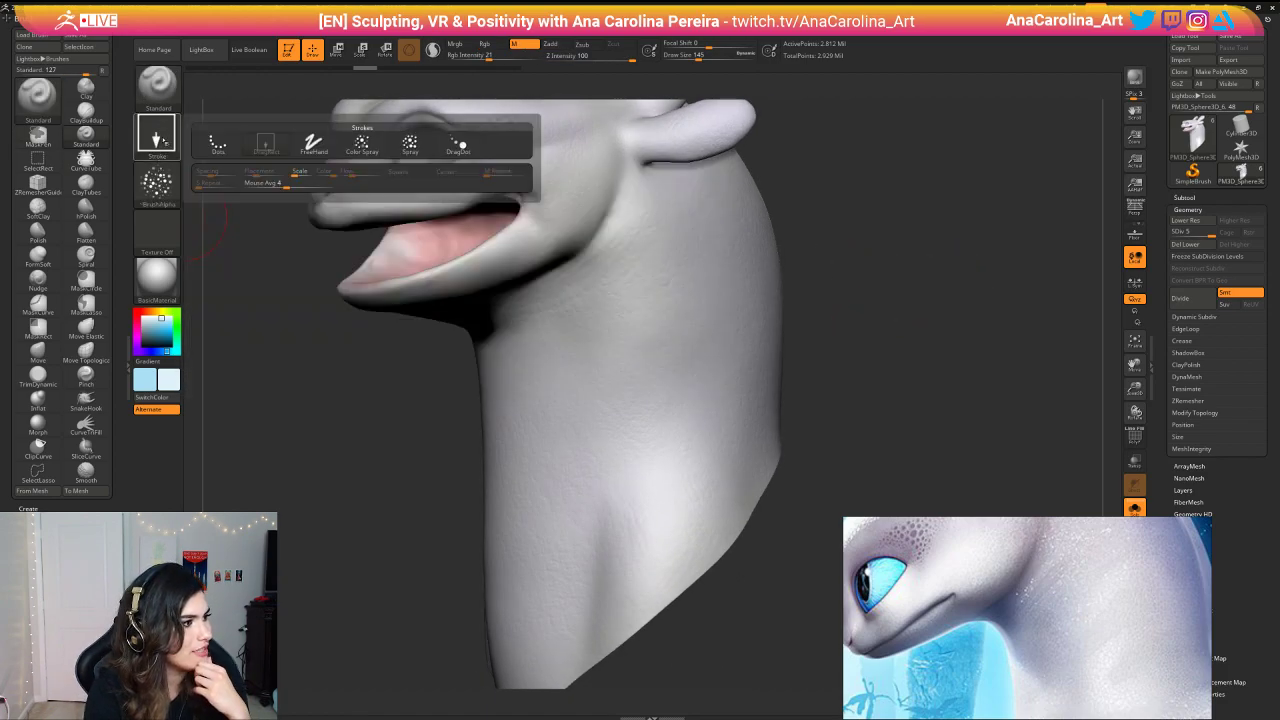
pyautogui.click(410, 145)
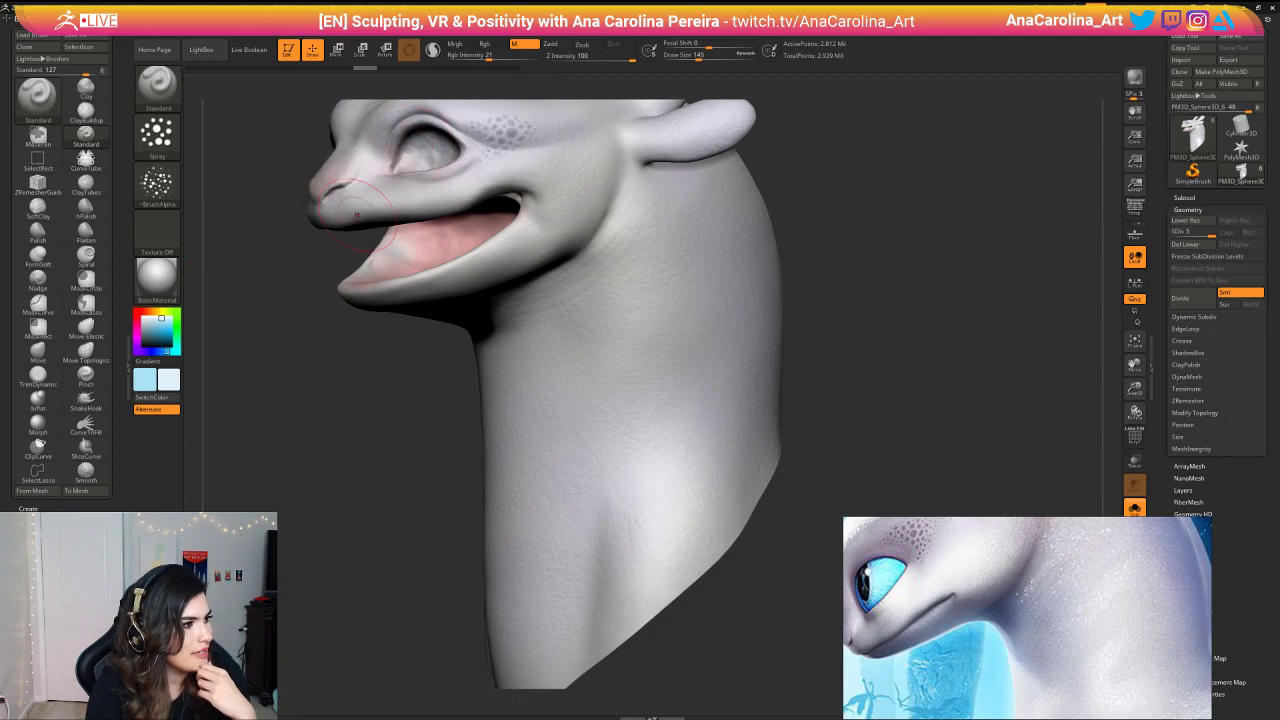
pyautogui.press('space')
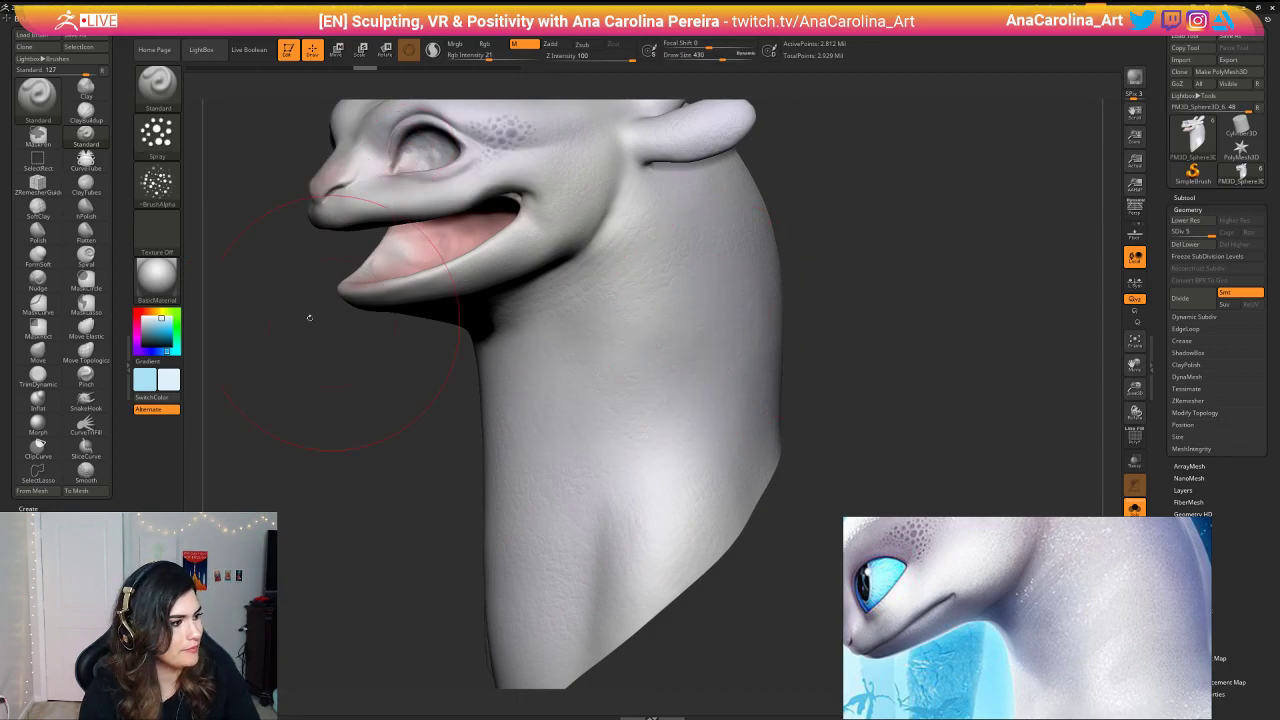
# Step: Try the SketchGummyShiney, JellyBean and GelShaderB materials on the head and neck
pyautogui.click(156, 278)
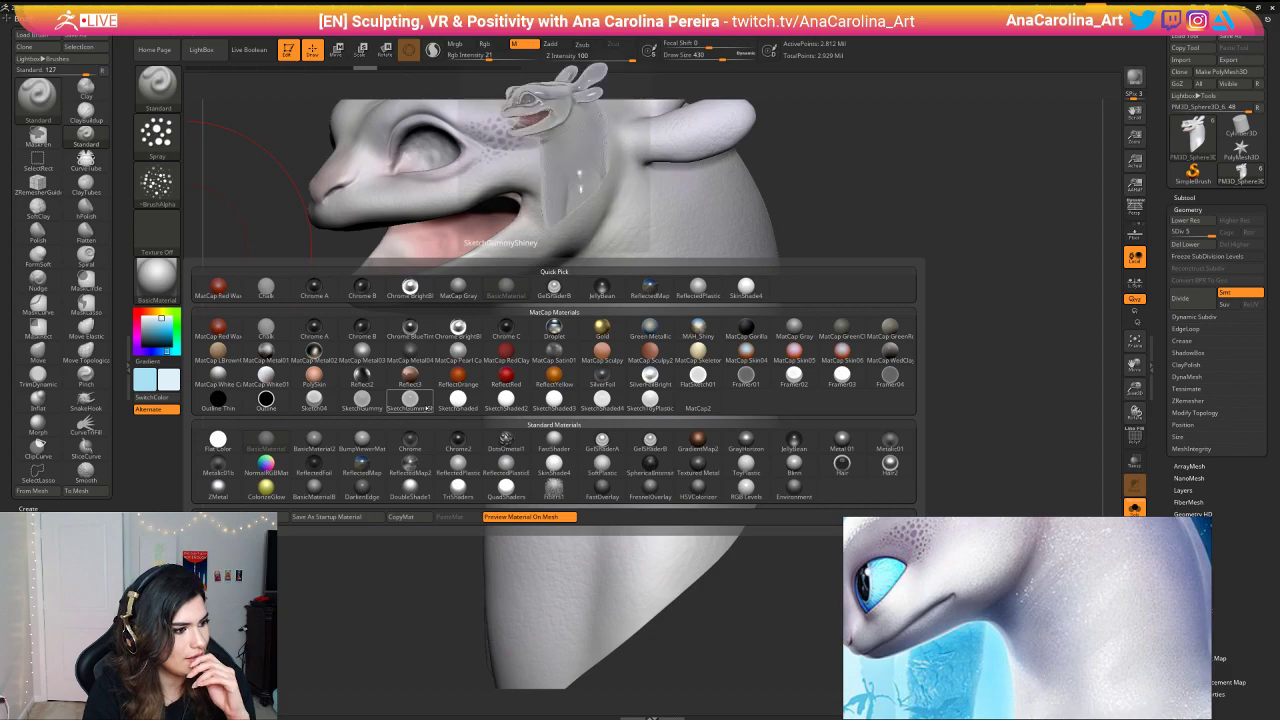
pyautogui.click(410, 400)
pyautogui.click(156, 278)
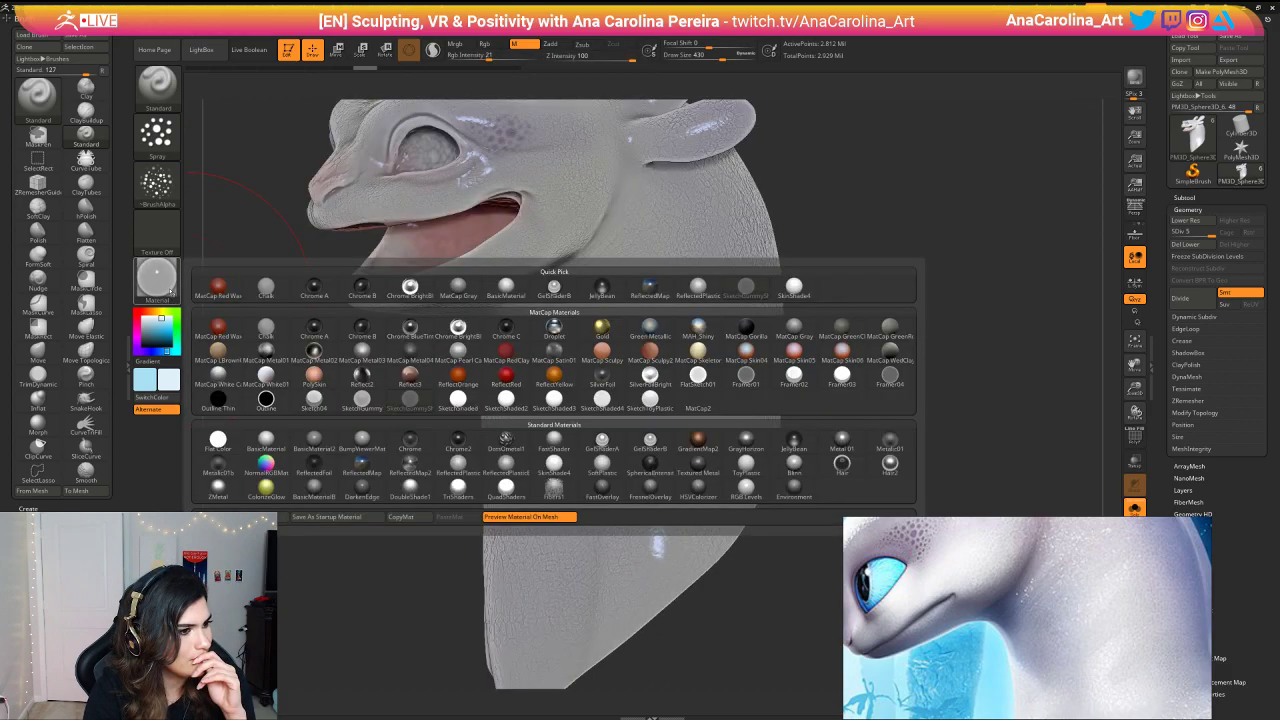
pyautogui.click(603, 292)
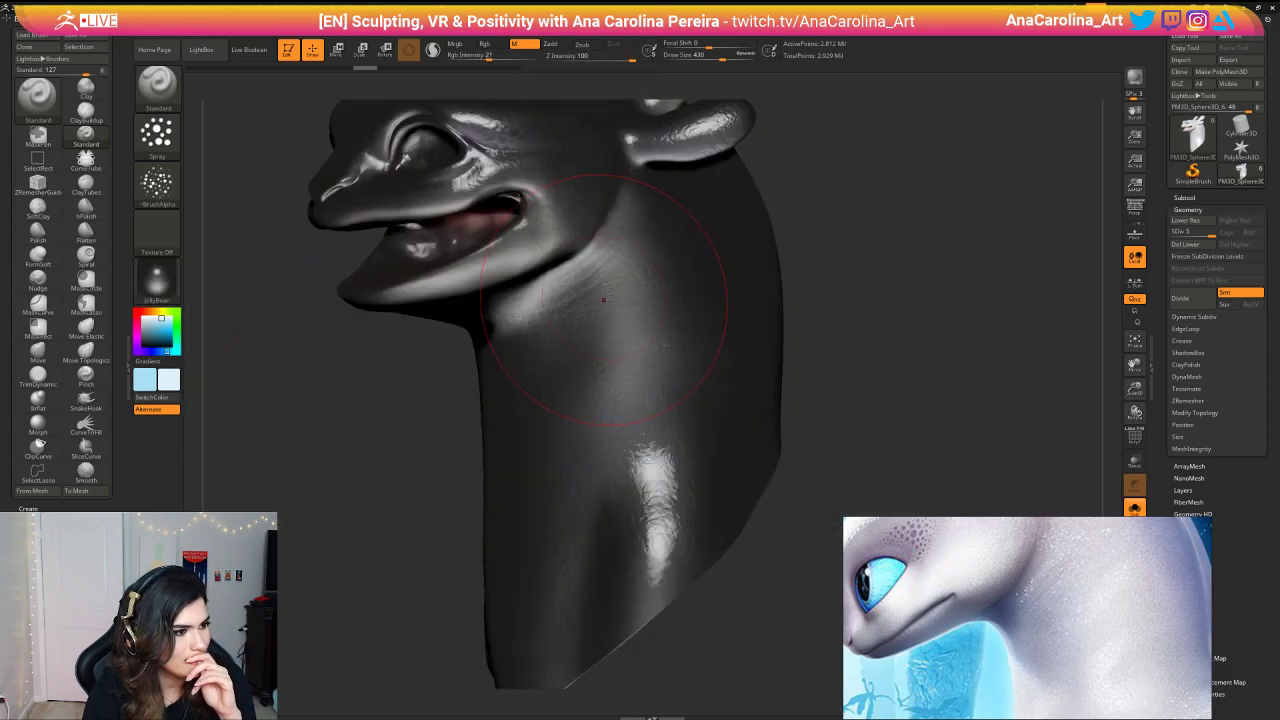
pyautogui.click(158, 278)
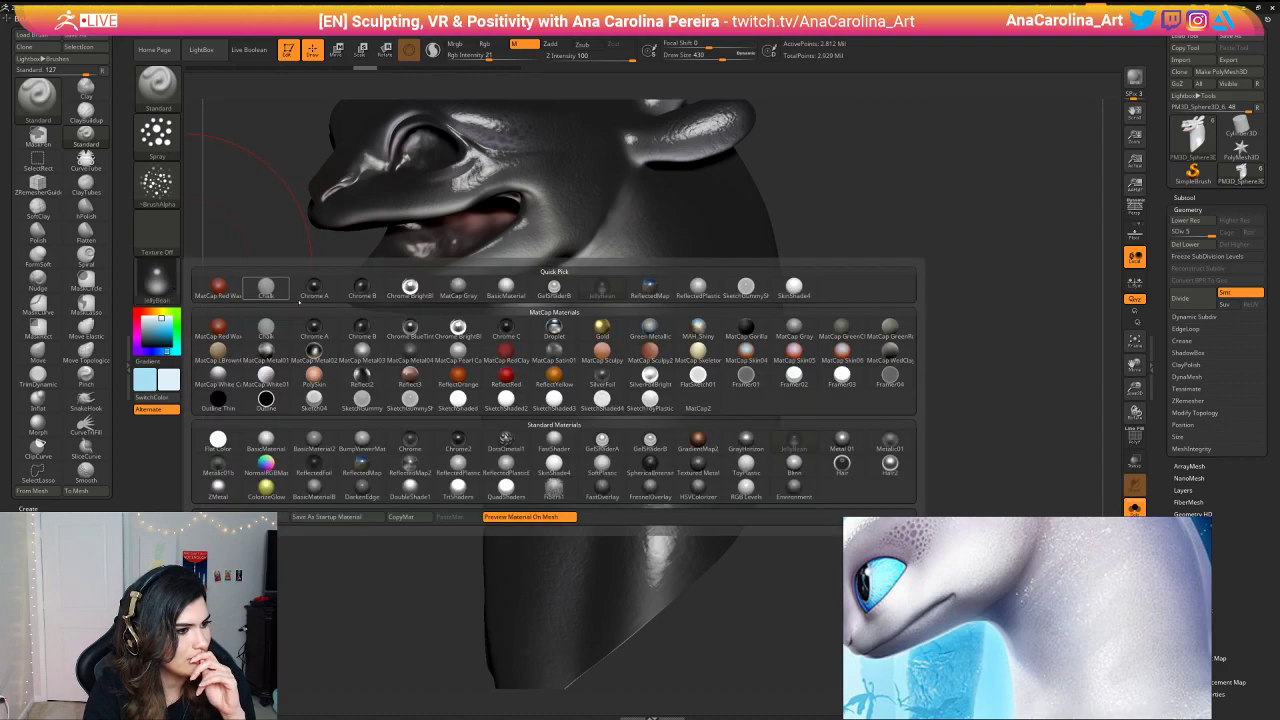
pyautogui.click(544, 288)
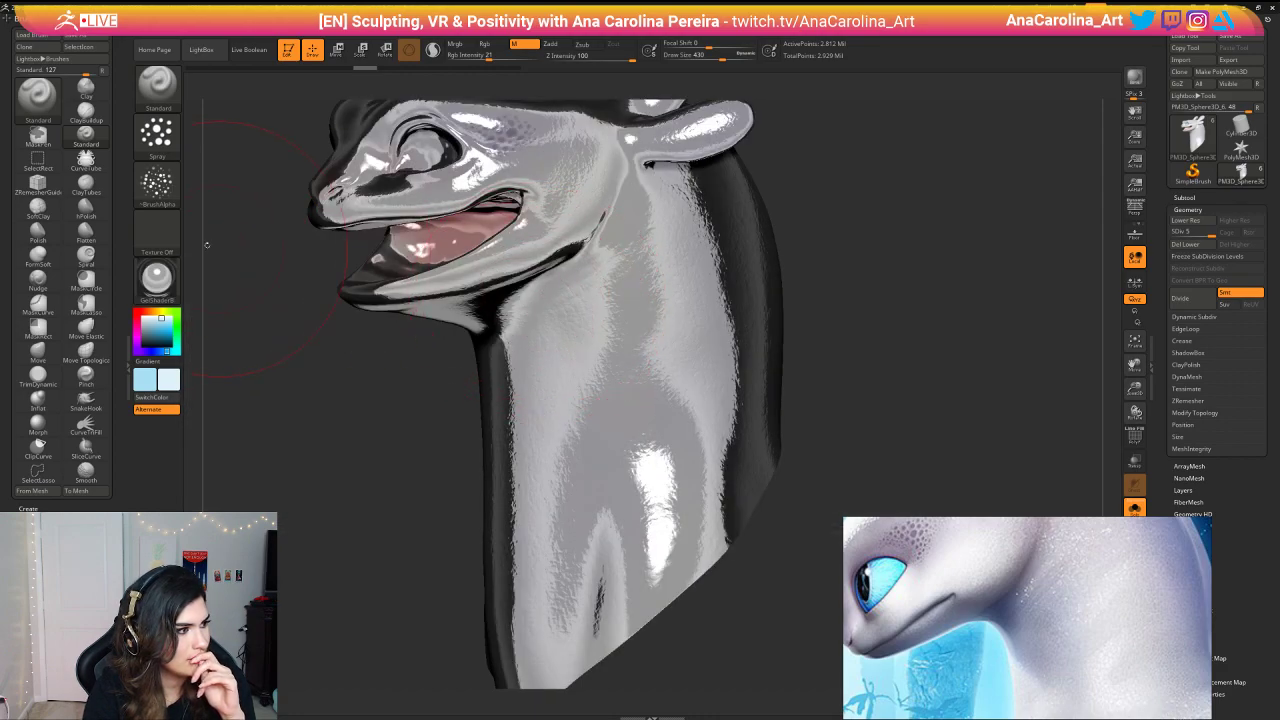
# Step: Try the Blinn and DoubleShade1 materials on the head and neck
pyautogui.click(156, 278)
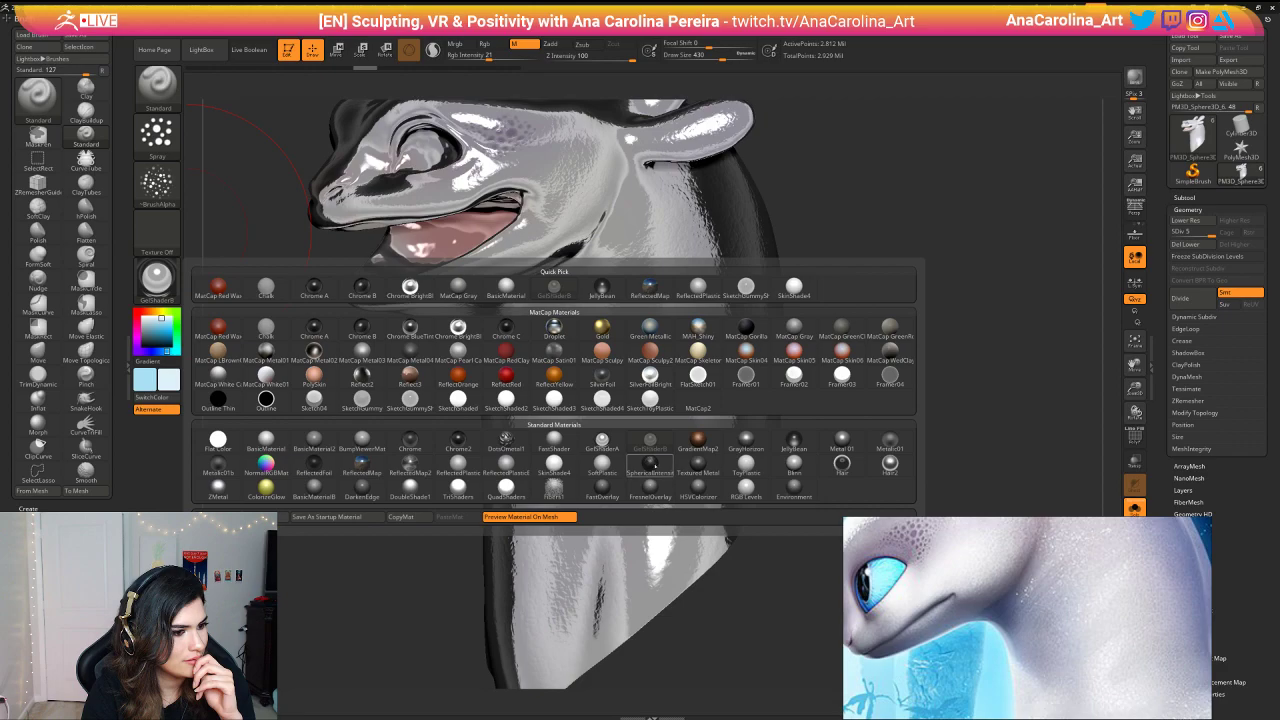
pyautogui.click(786, 466)
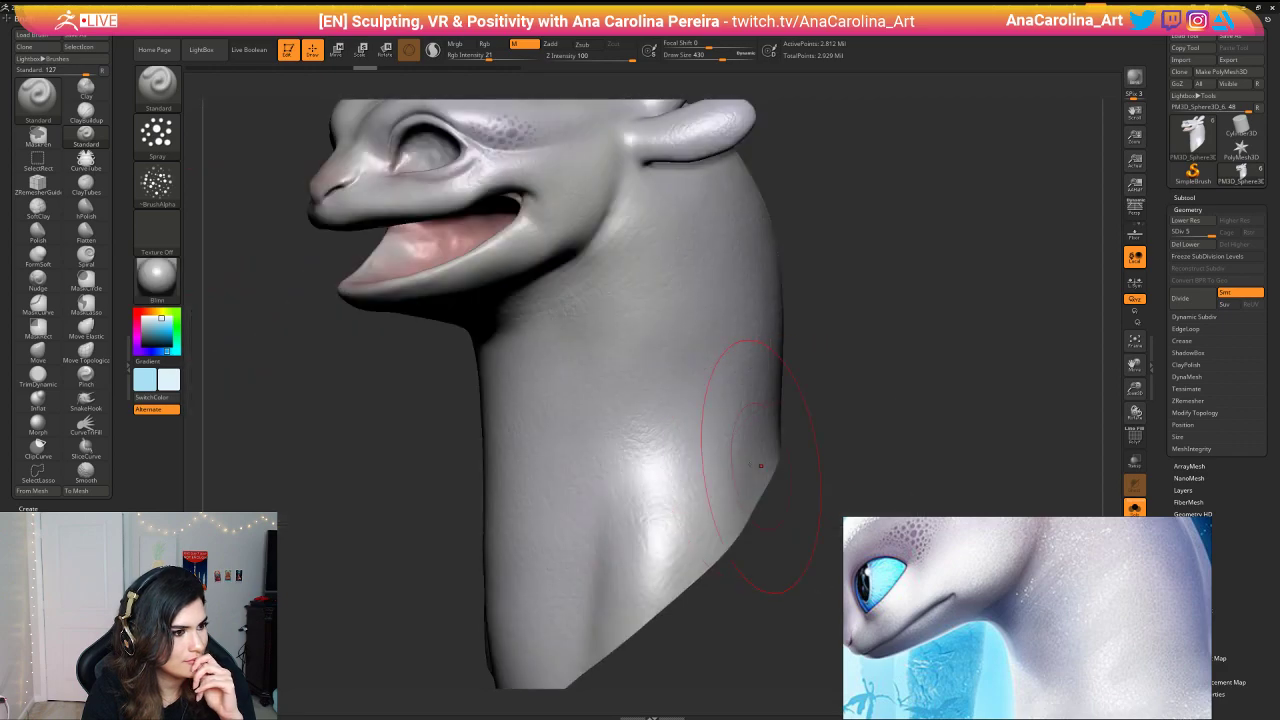
pyautogui.click(166, 268)
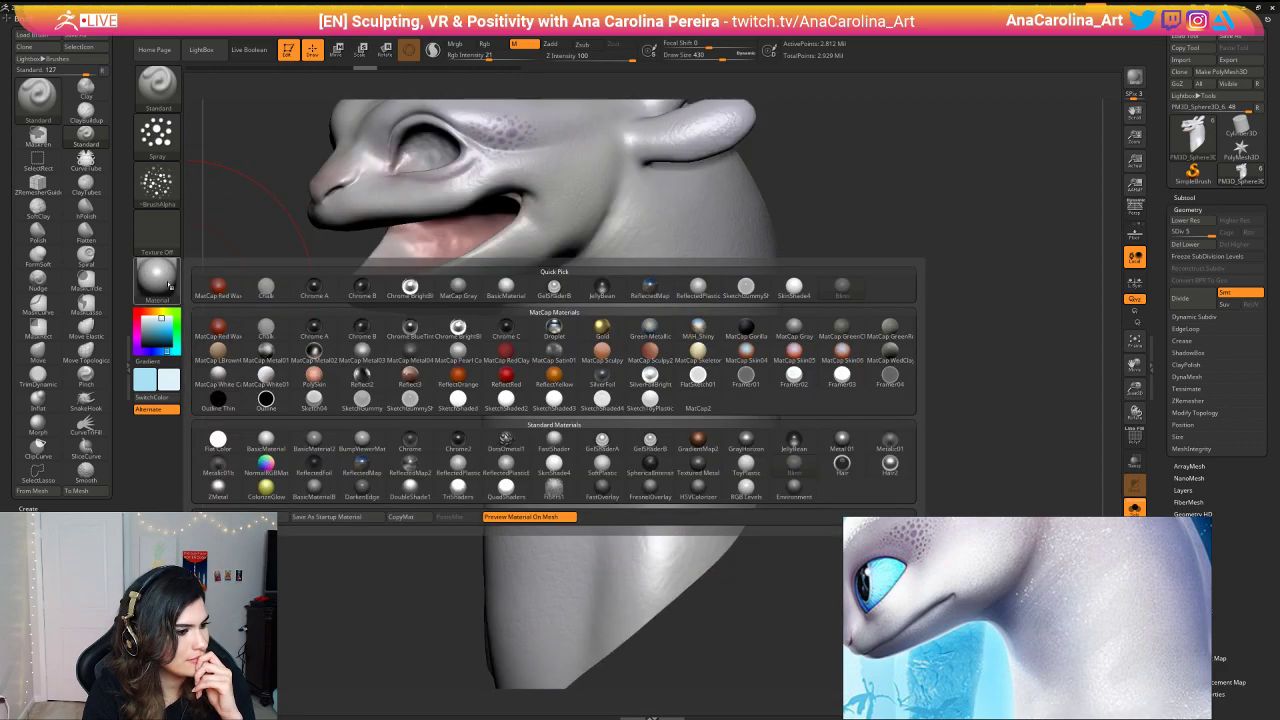
pyautogui.click(411, 492)
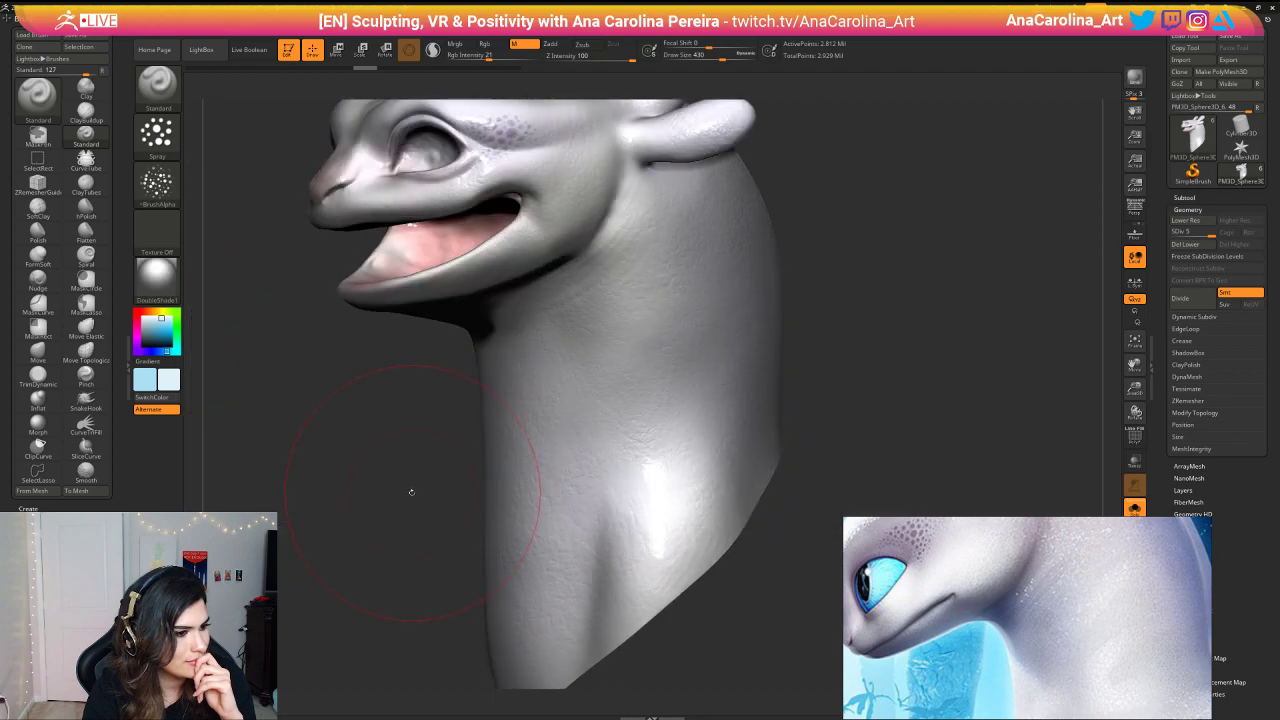
# Step: Try the MatCap Metal02 and Chrome BrightBlueTint materials on the head and neck
pyautogui.click(162, 281)
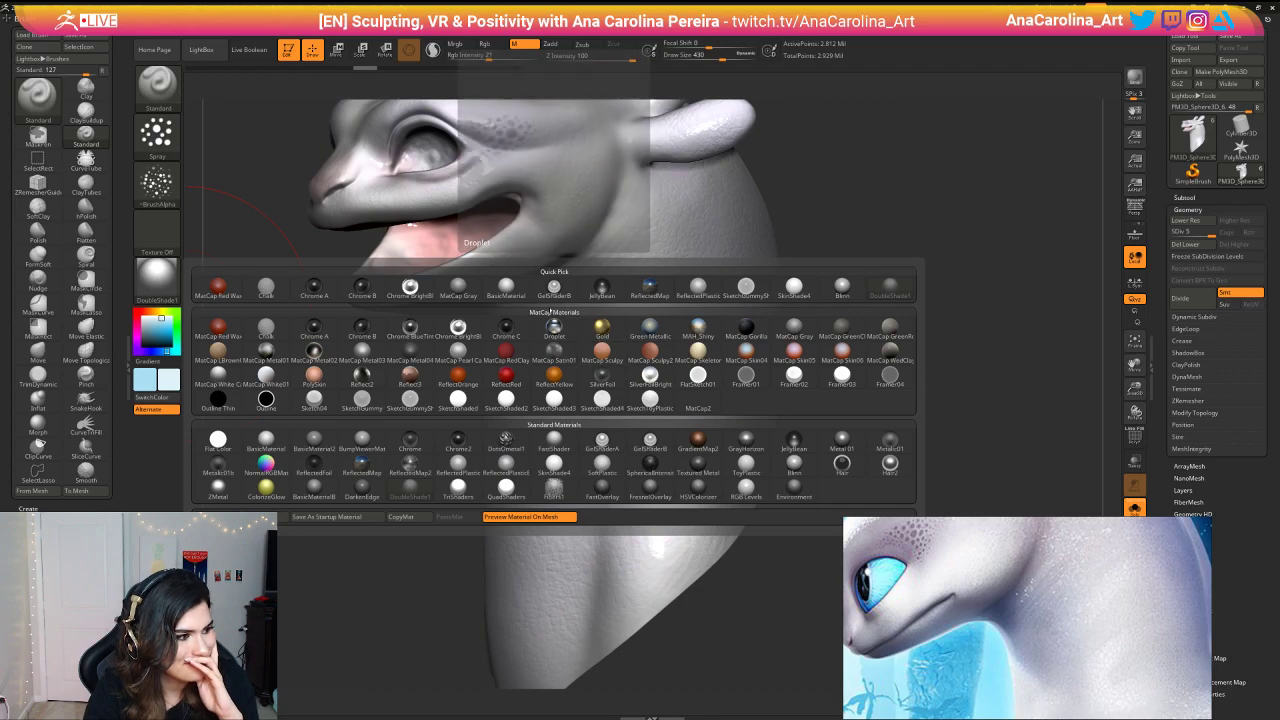
pyautogui.click(313, 349)
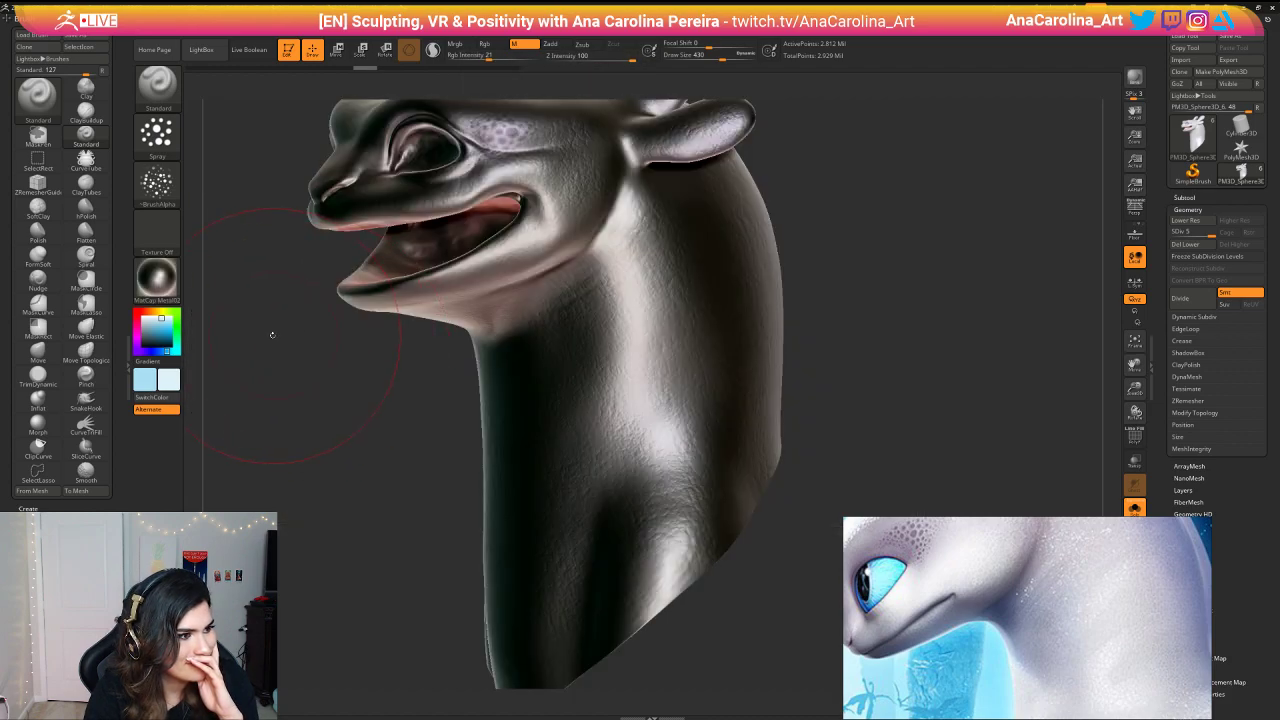
pyautogui.click(157, 280)
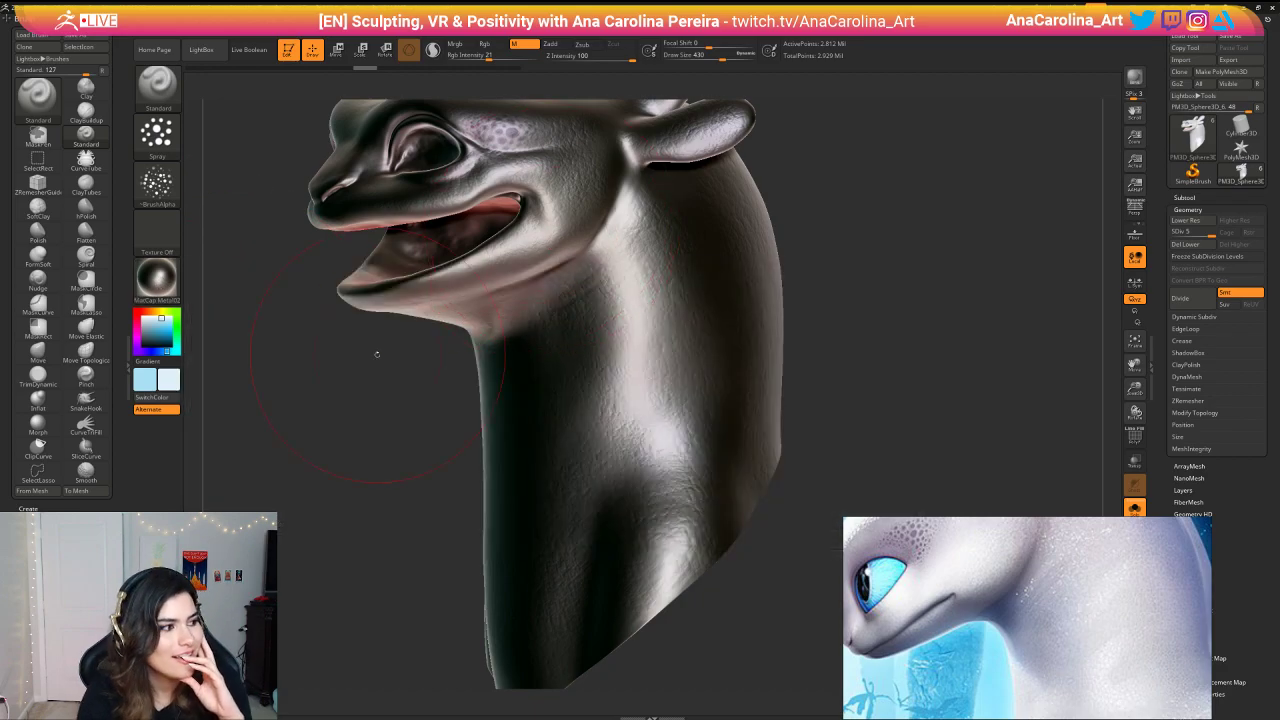
pyautogui.click(157, 280)
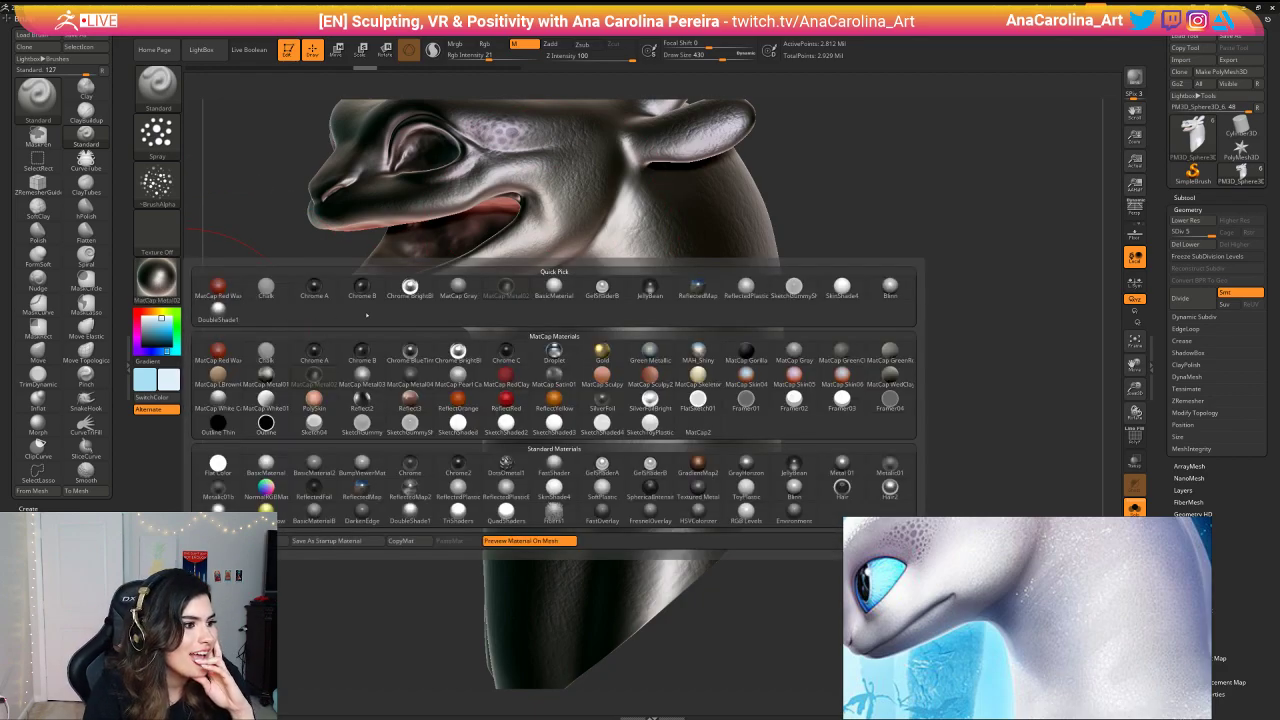
pyautogui.click(410, 288)
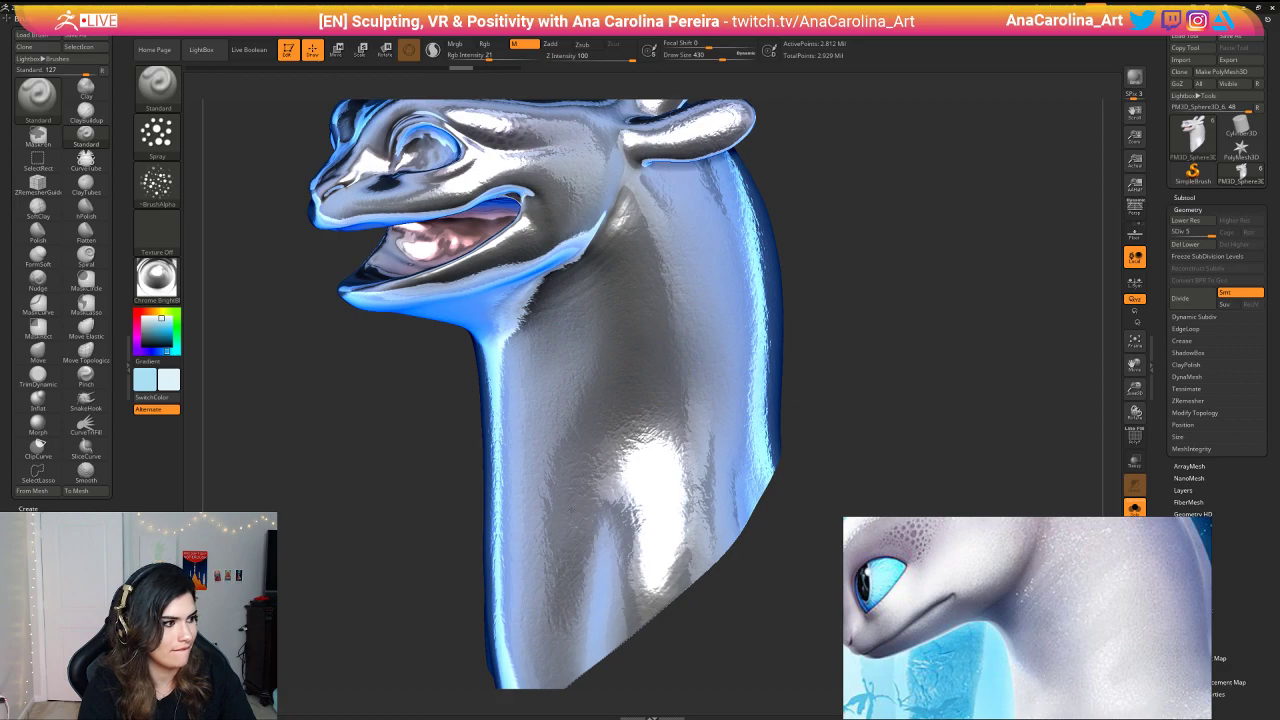
# Step: Try sprayed chrome patches on the neck against the MatCap Gray material, inspect them from the front and undo them
pyautogui.click(156, 277)
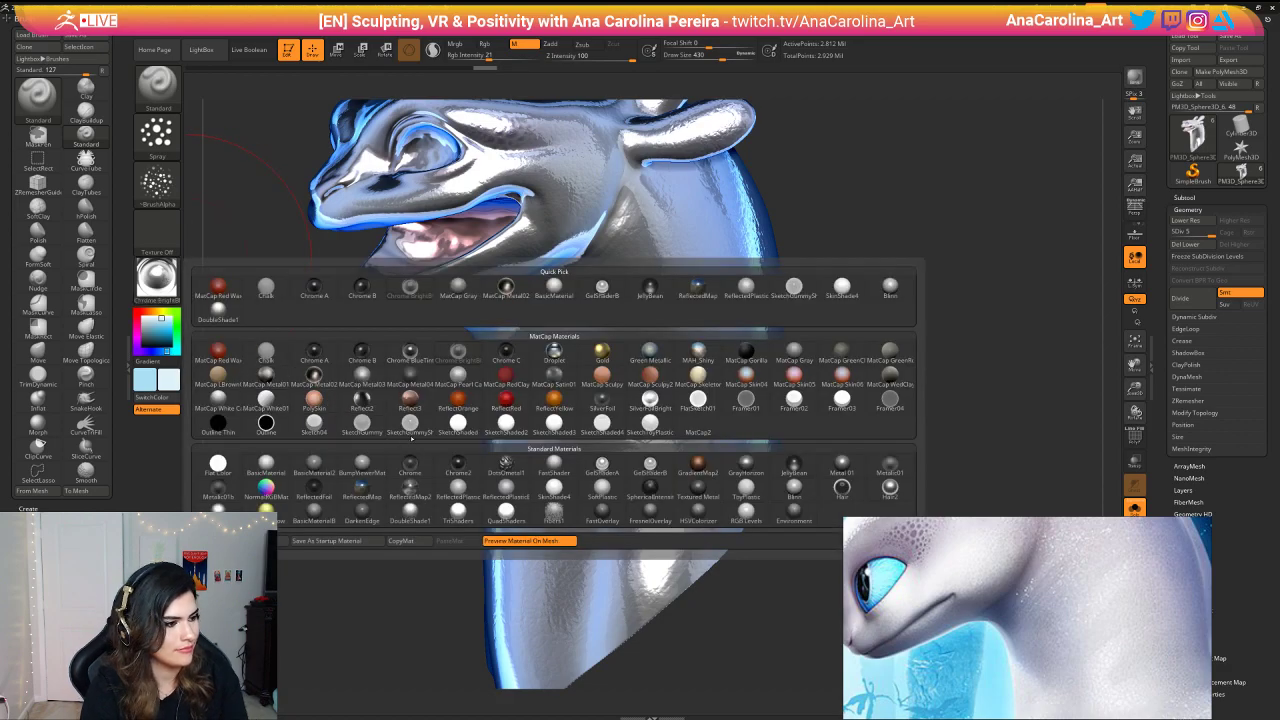
pyautogui.click(448, 295)
pyautogui.moveTo(414, 400); pyautogui.dragTo(570, 396)
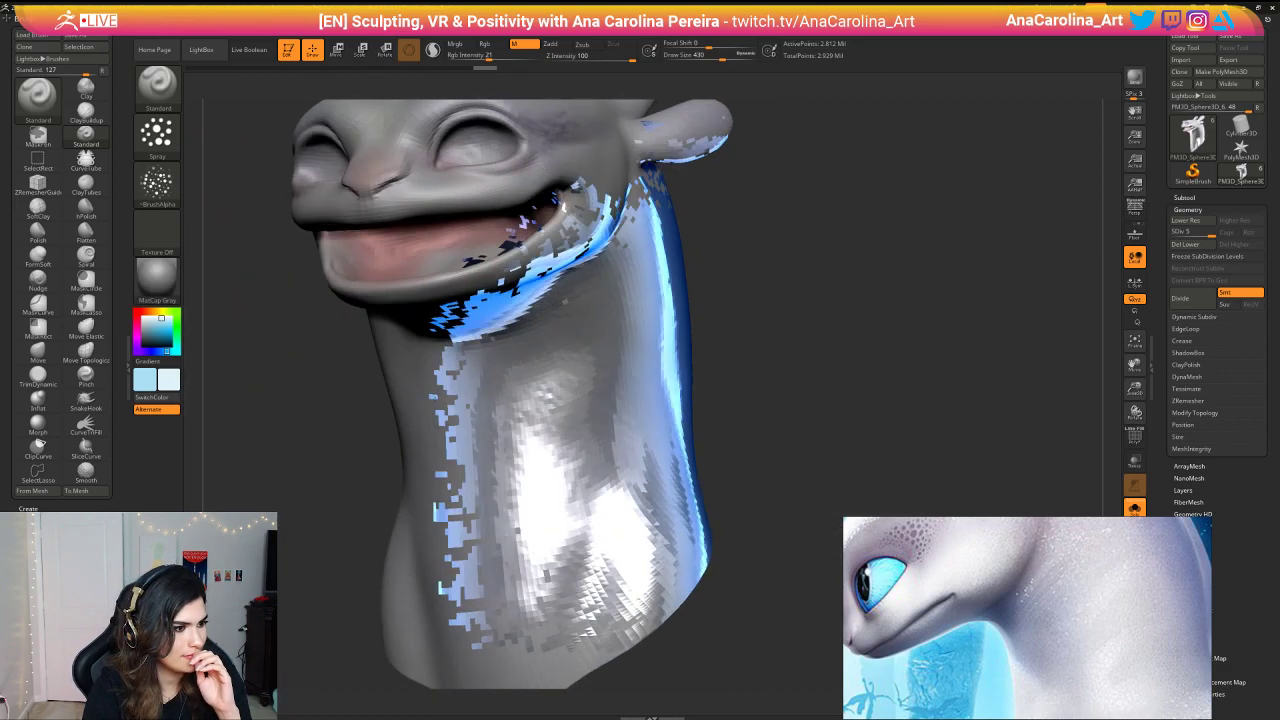
pyautogui.moveTo(735, 365); pyautogui.dragTo(698, 405)
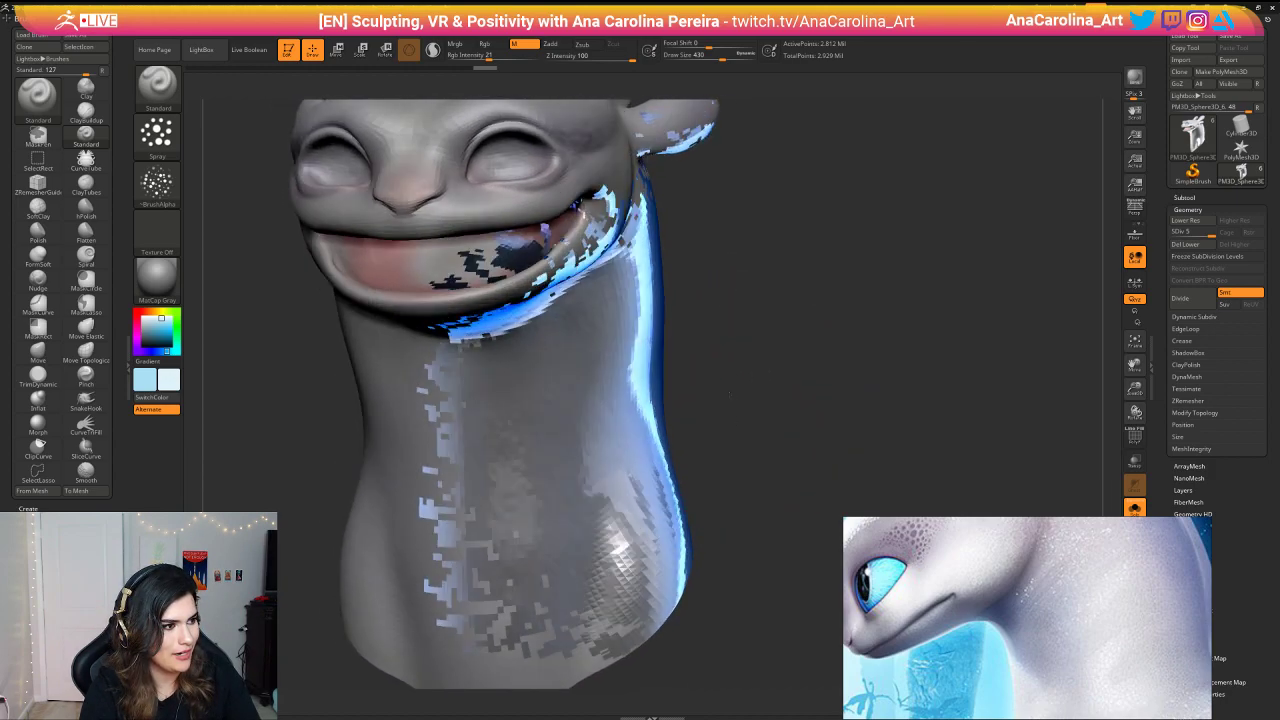
pyautogui.keyDown('alt'); pyautogui.moveTo(656, 320); pyautogui.dragTo(785, 367); pyautogui.keyUp('alt')
pyautogui.moveTo(785, 367)
pyautogui.mouseDown()
pyautogui.moveTo(748, 366)
pyautogui.moveTo(809, 371)
pyautogui.moveTo(779, 390)
pyautogui.mouseUp()
pyautogui.hotkey('ctrl', 'z')
# Step: Reduce the draw size to 239, spray ReflectedPlastic speckles over the jaw and neck, and set the base material to Blinn
pyautogui.press('space')
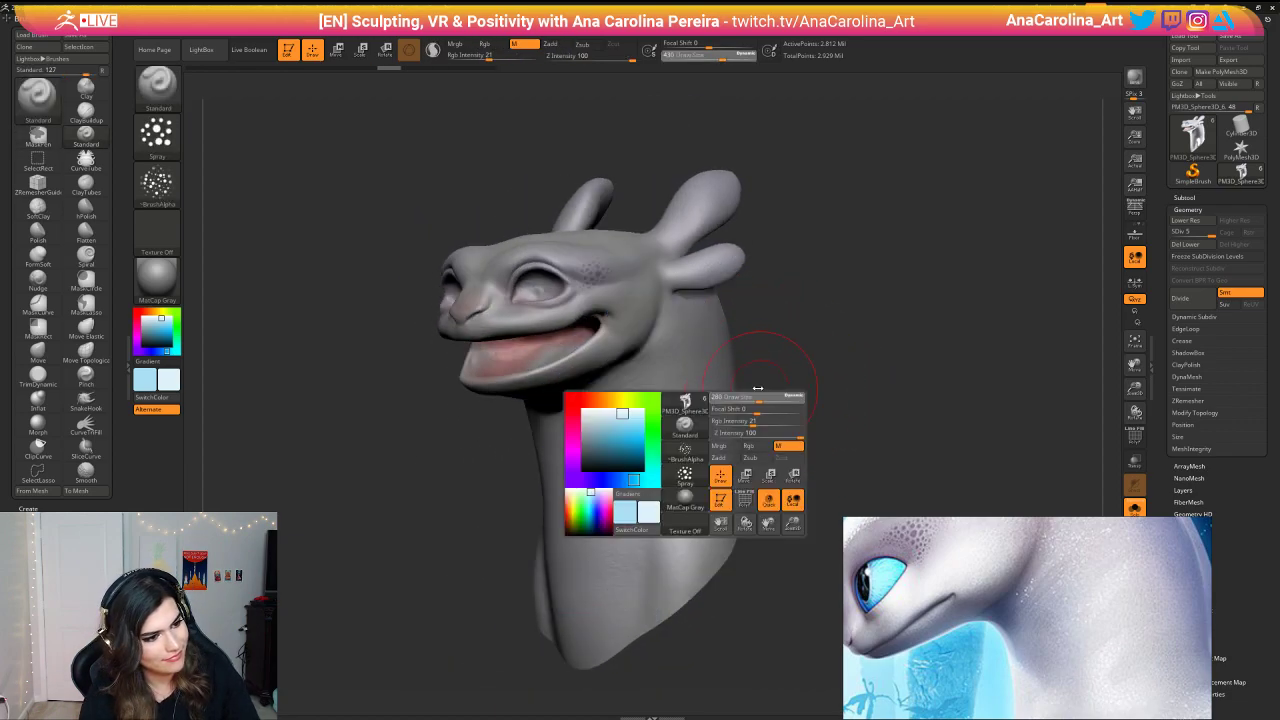
pyautogui.click(157, 278)
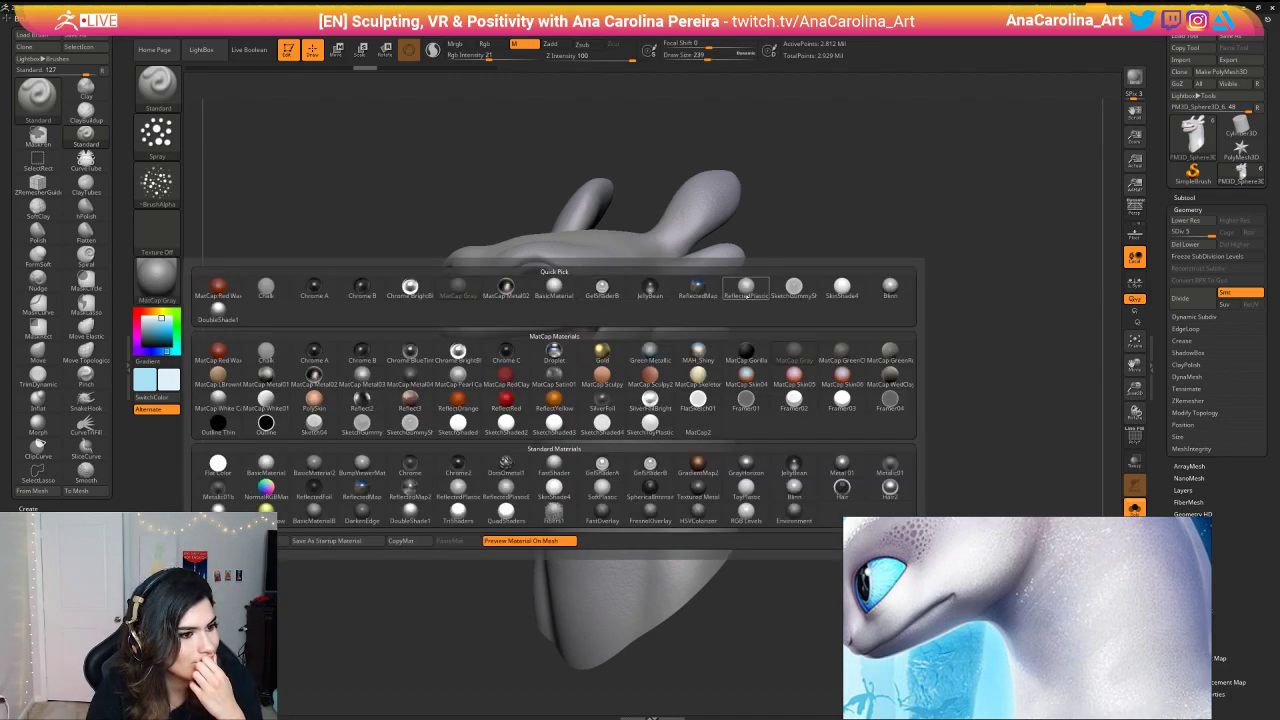
pyautogui.click(746, 291)
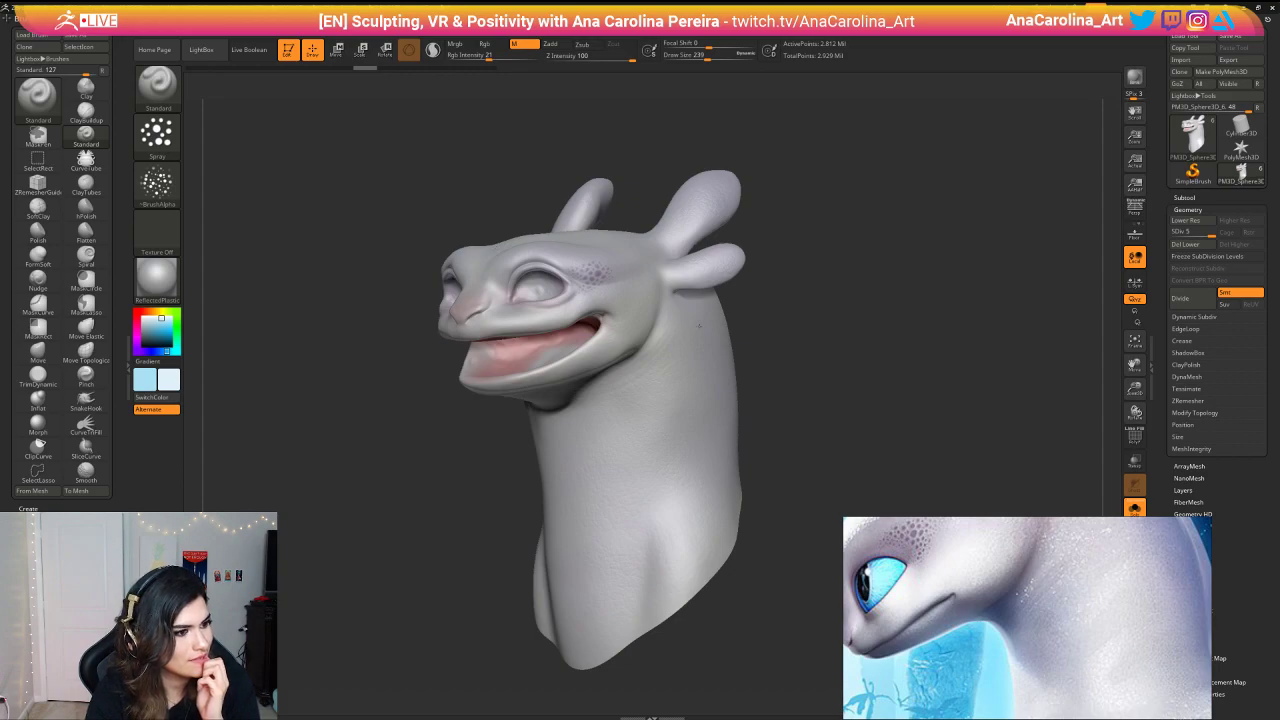
pyautogui.click(170, 278)
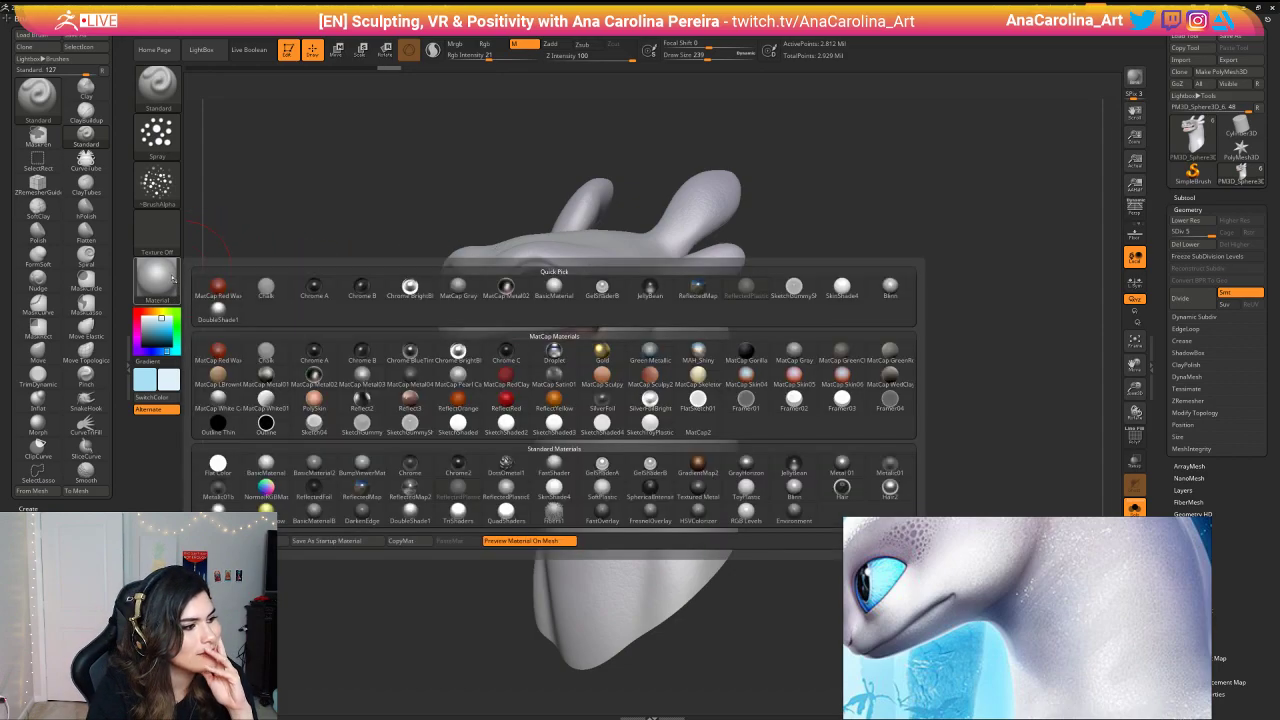
pyautogui.click(889, 288)
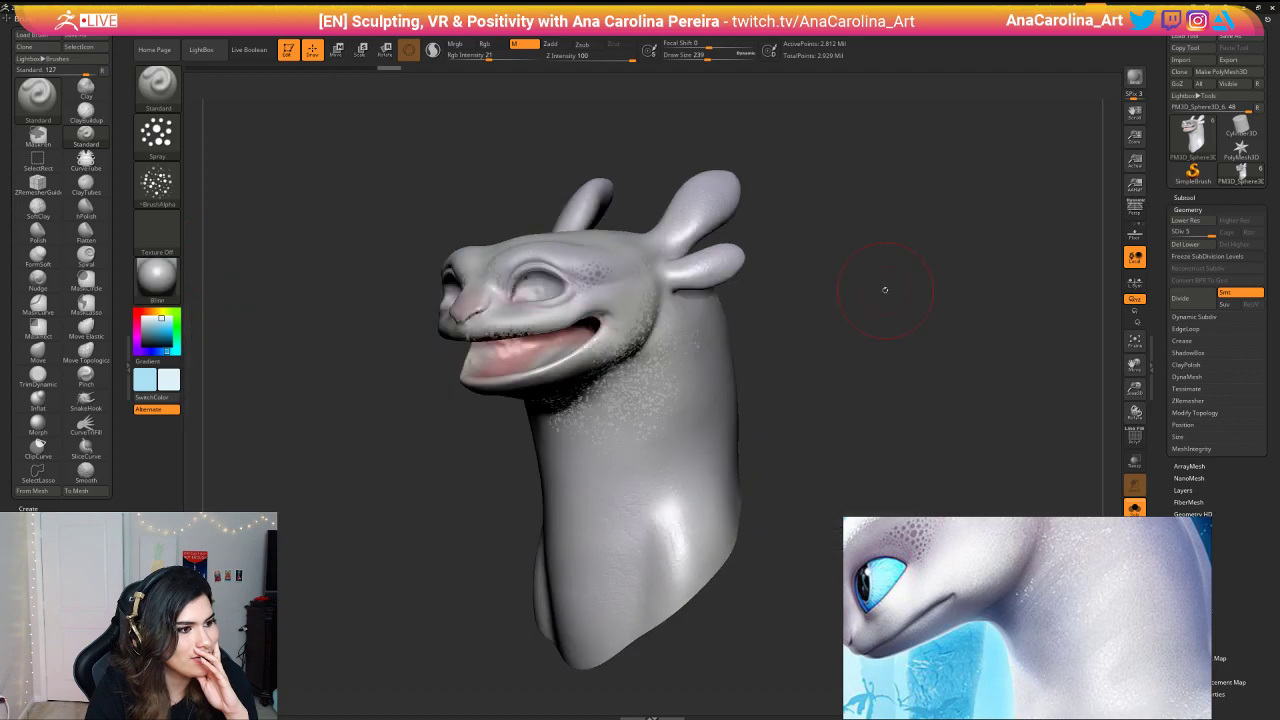
# Step: Set the material to BasicMaterial and undo the sprayed speckles on the jaw and neck
pyautogui.moveTo(886, 286); pyautogui.dragTo(866, 330)
pyautogui.click(157, 278)
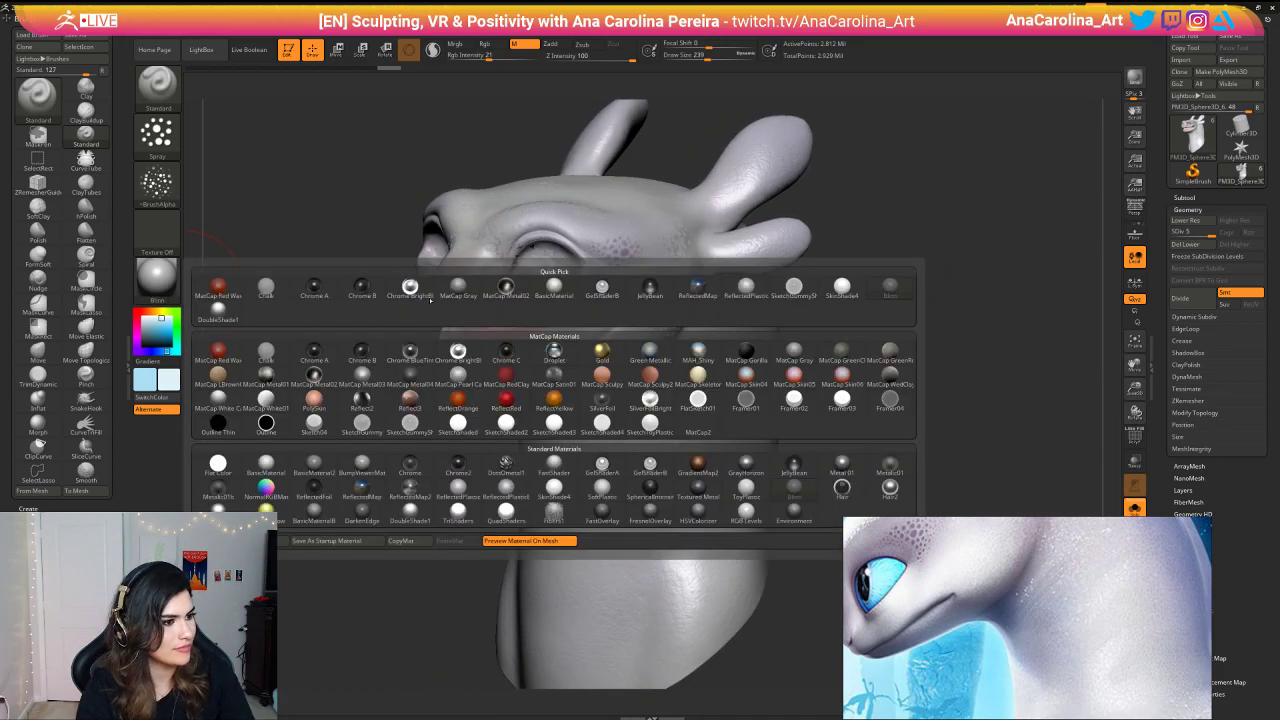
pyautogui.click(566, 287)
pyautogui.keyDown('alt'); pyautogui.moveTo(388, 465); pyautogui.dragTo(740, 368); pyautogui.keyUp('alt')
pyautogui.keyDown('alt'); pyautogui.moveTo(740, 368); pyautogui.dragTo(963, 354); pyautogui.keyUp('alt')
pyautogui.moveTo(523, 537)
pyautogui.mouseDown()
pyautogui.moveTo(486, 571)
pyautogui.moveTo(549, 566)
pyautogui.moveTo(660, 528)
pyautogui.mouseUp()
pyautogui.moveTo(766, 457)
pyautogui.mouseDown()
pyautogui.moveTo(752, 450)
pyautogui.moveTo(740, 390)
pyautogui.moveTo(794, 391)
pyautogui.moveTo(797, 354)
pyautogui.moveTo(779, 375)
pyautogui.mouseUp()
pyautogui.hotkey('ctrl', 'z')
pyautogui.hotkey('ctrl', 'z')
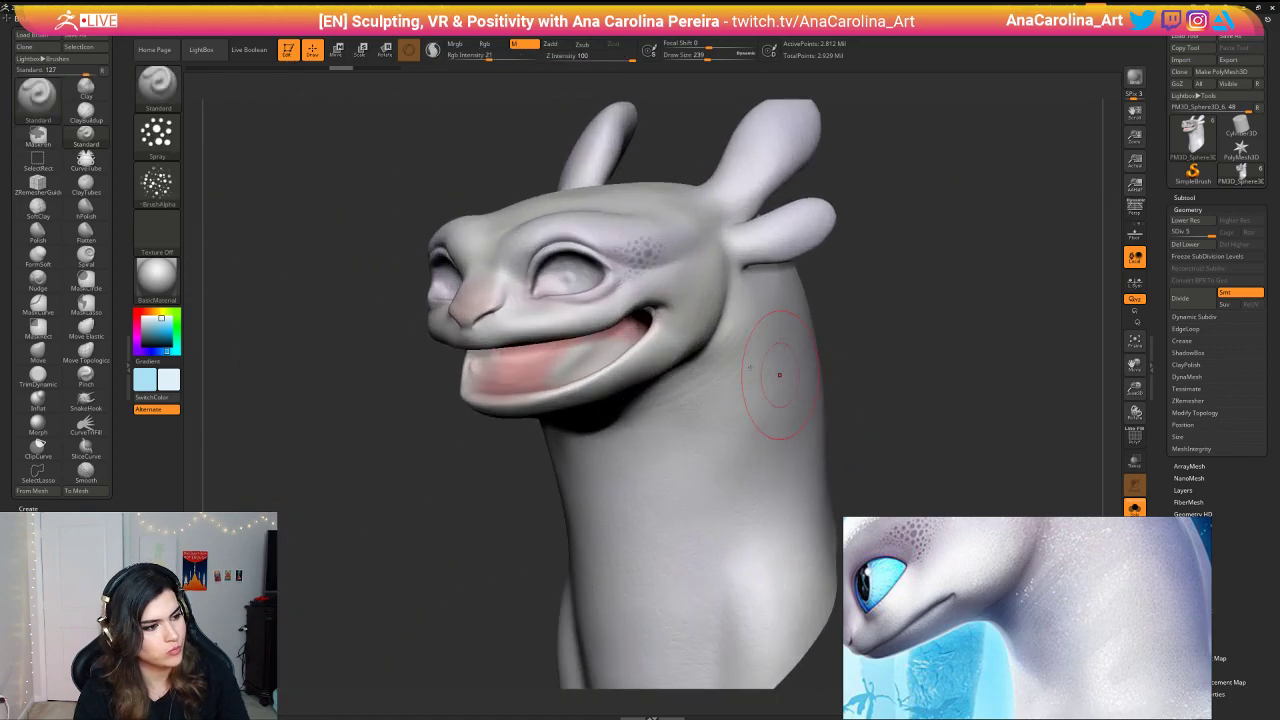
# Step: Switch the material to BasicMaterial2 and raise its Diffuse modifier to brighten the skin
pyautogui.click(157, 280)
pyautogui.click(157, 280)
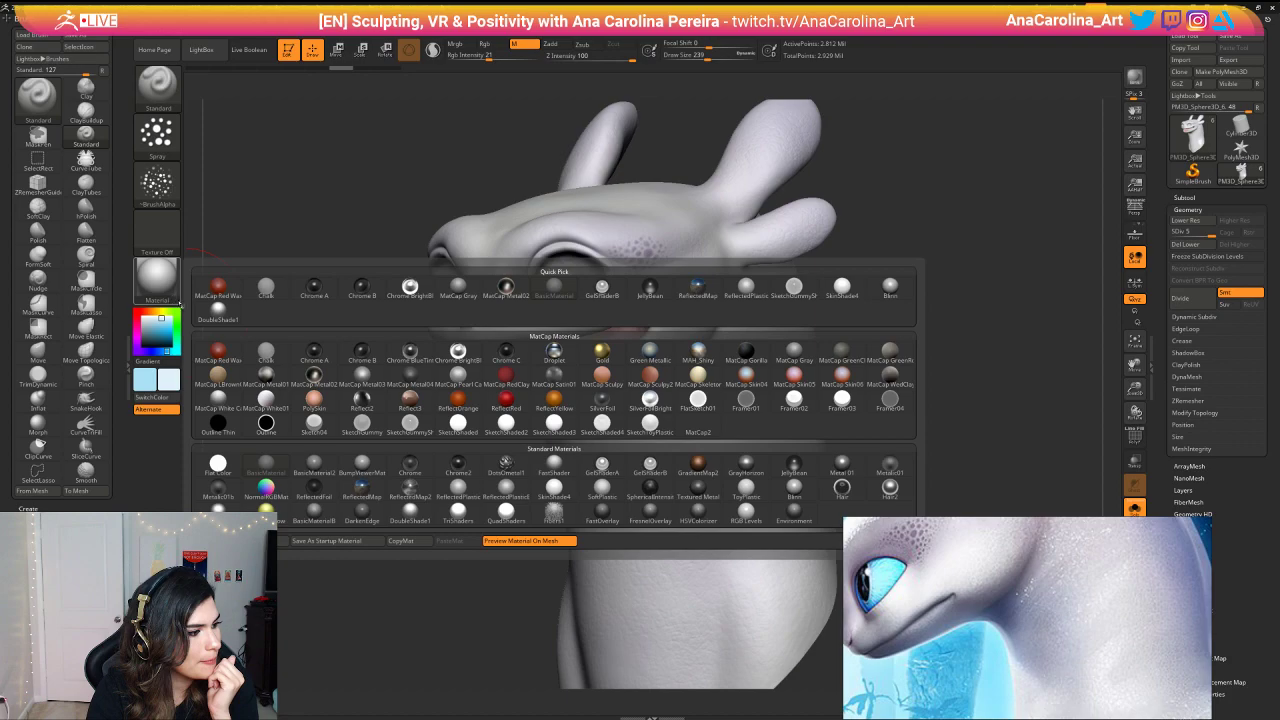
pyautogui.click(314, 463)
pyautogui.moveTo(328, 468); pyautogui.dragTo(376, 466)
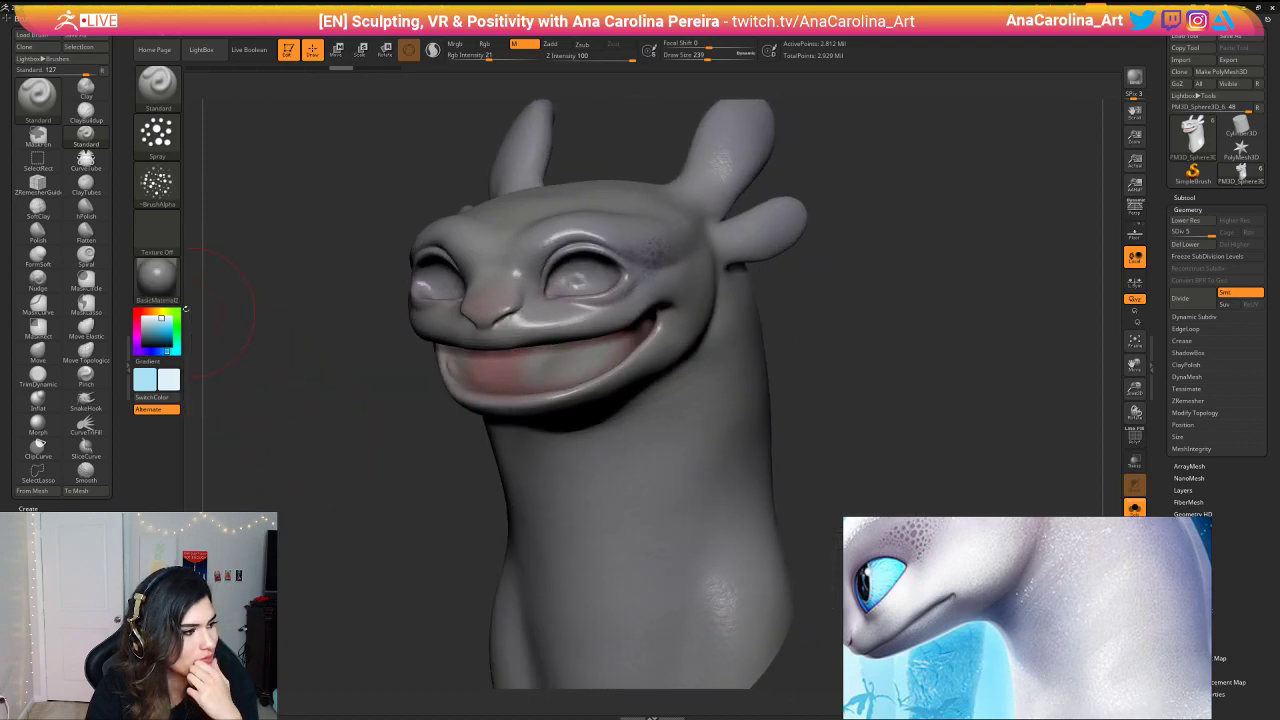
pyautogui.click(168, 290)
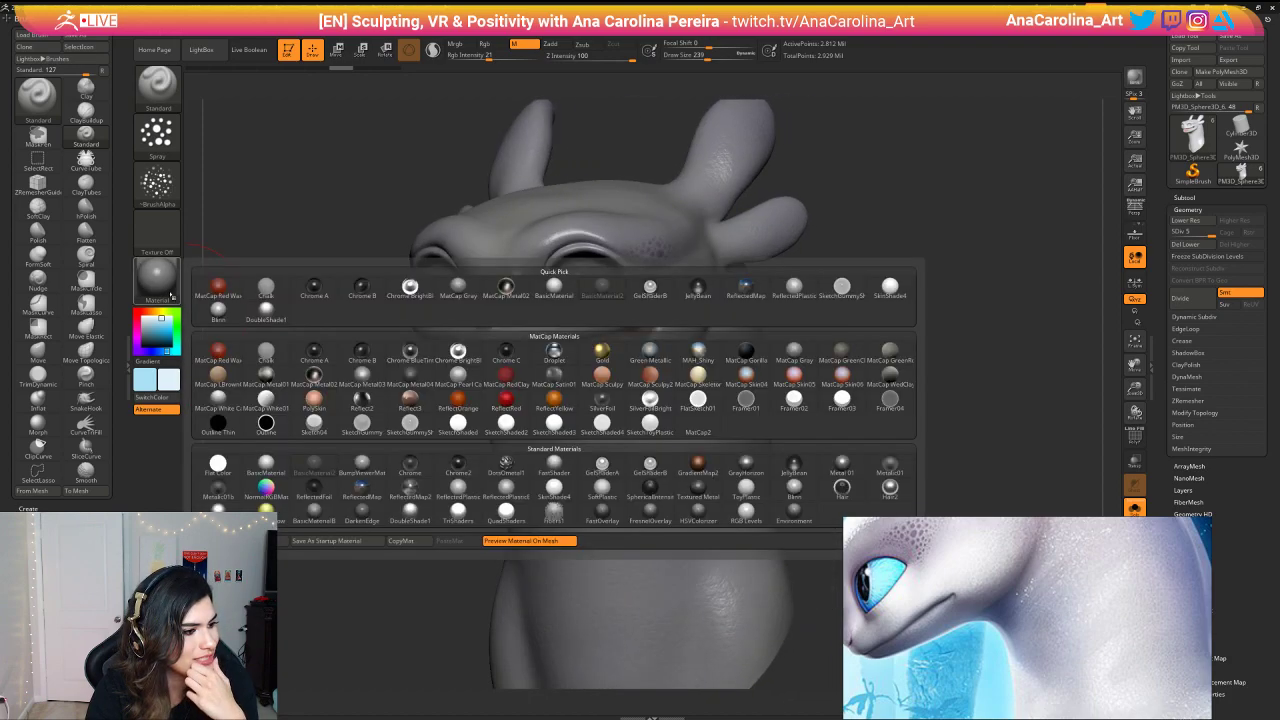
pyautogui.click(373, 466)
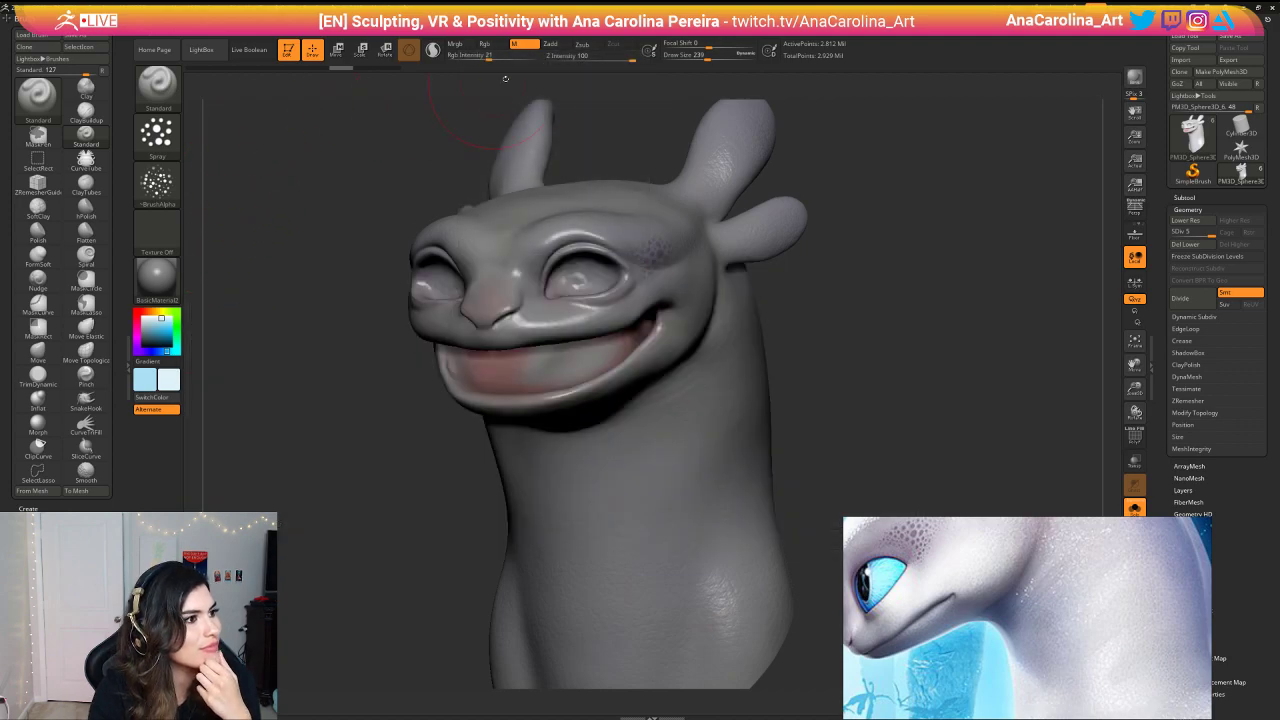
pyautogui.moveTo(414, 19)
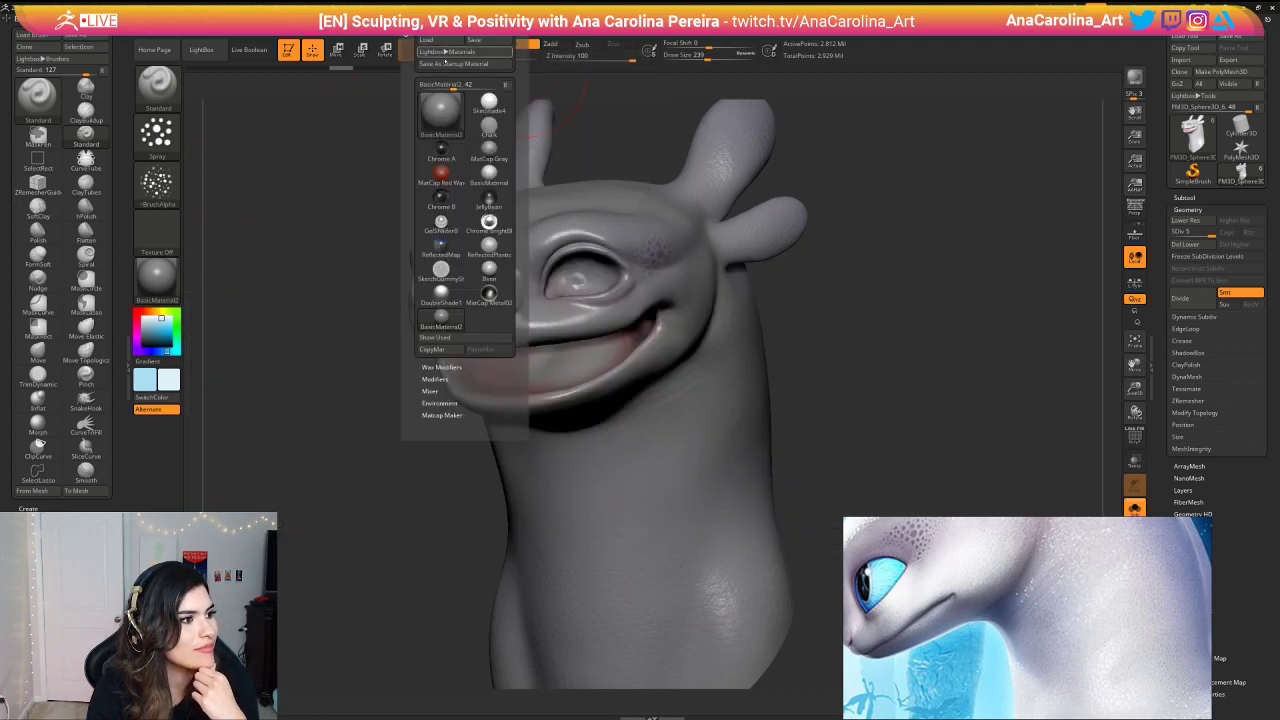
pyautogui.click(440, 378)
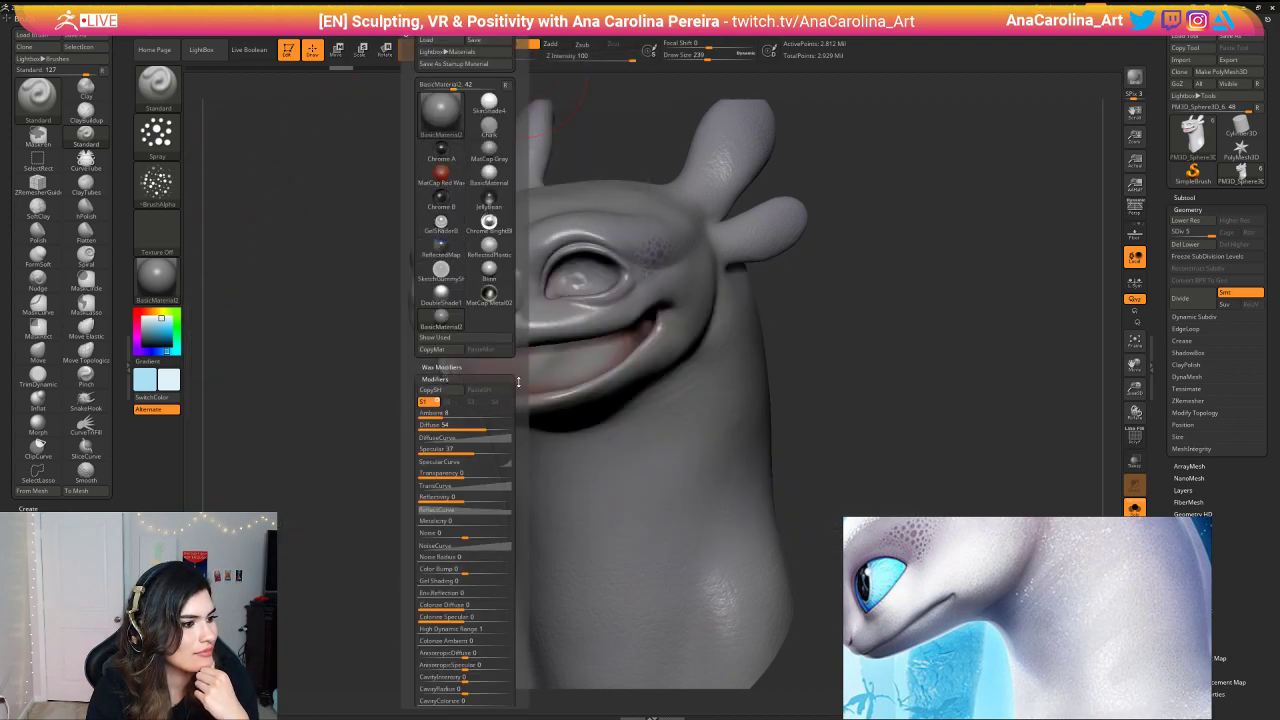
pyautogui.moveTo(518, 382); pyautogui.dragTo(518, 365)
pyautogui.moveTo(484, 409)
pyautogui.mouseDown()
pyautogui.moveTo(463, 410)
pyautogui.moveTo(527, 415)
pyautogui.mouseUp()
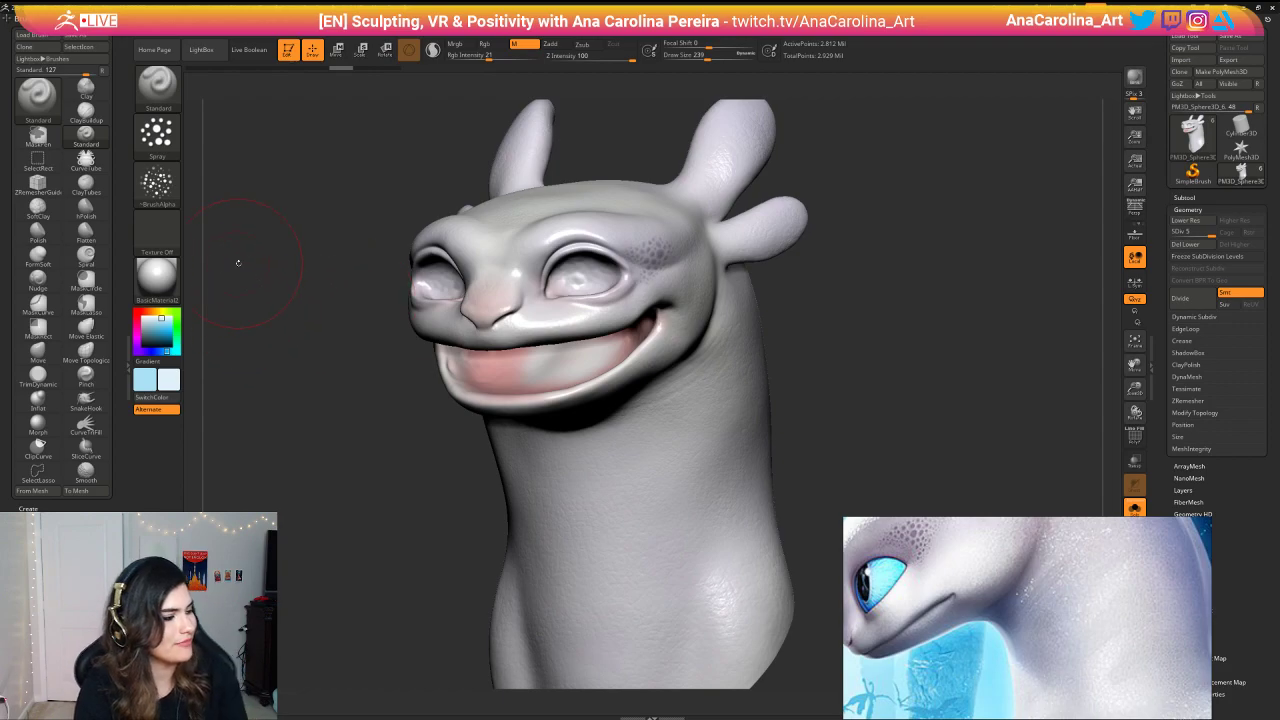
# Step: Spray BasicMaterial2 speckles over the shoulder area of the neck
pyautogui.moveTo(294, 363); pyautogui.dragTo(314, 366)
pyautogui.press('space')
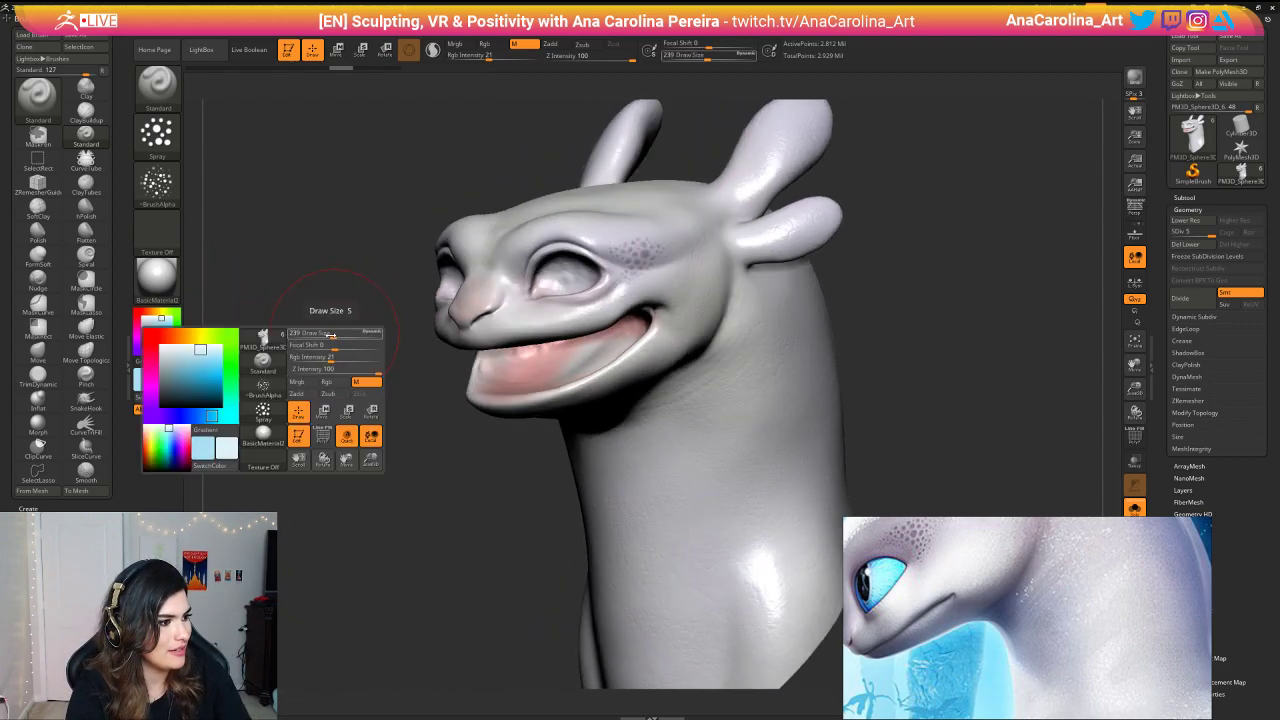
pyautogui.click(162, 140)
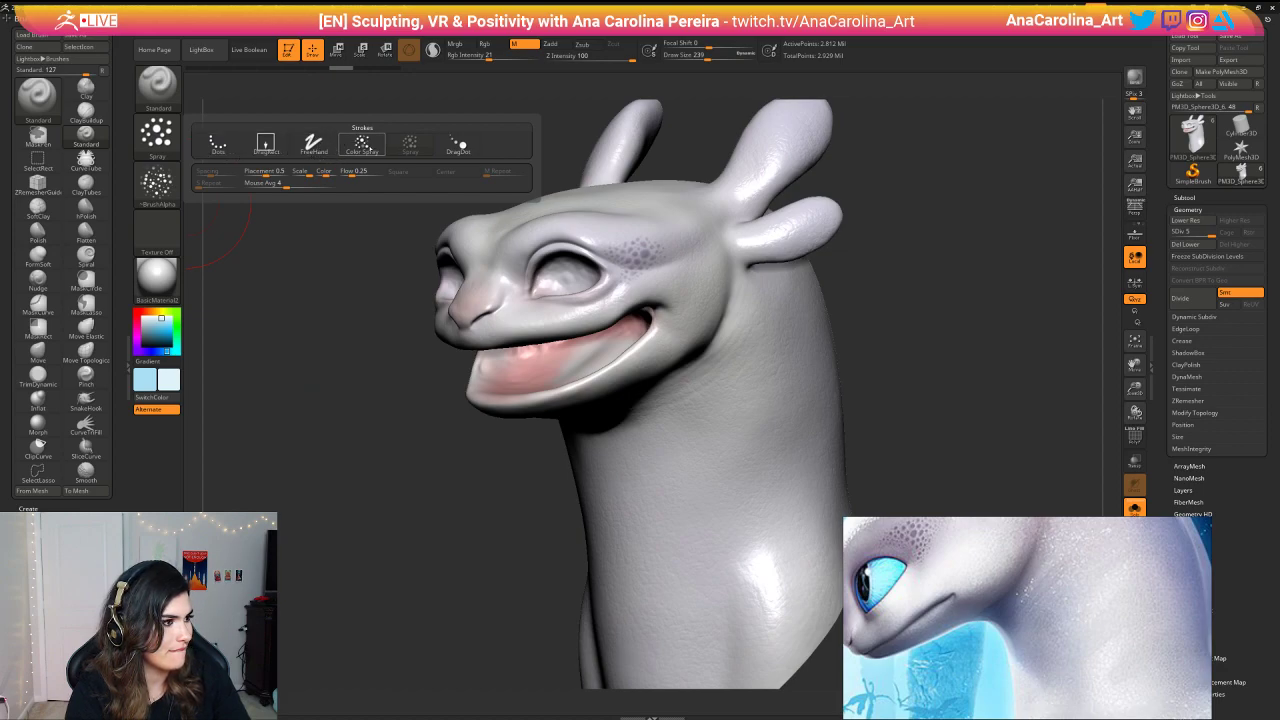
pyautogui.press('space')
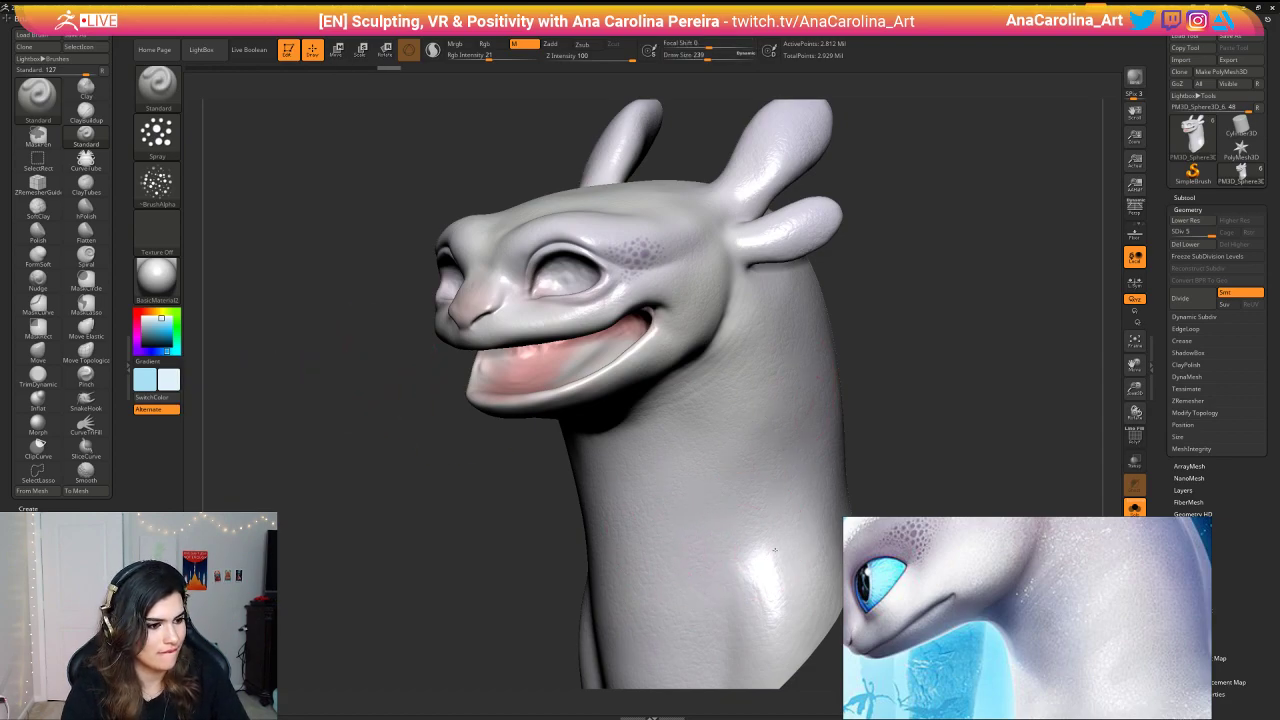
pyautogui.keyDown('alt'); pyautogui.moveTo(873, 330); pyautogui.dragTo(789, 290); pyautogui.keyUp('alt')
# Step: Switch the base material to BasicMaterial and examine the sprayed speckles on the head and neck from several angles
pyautogui.click(159, 284)
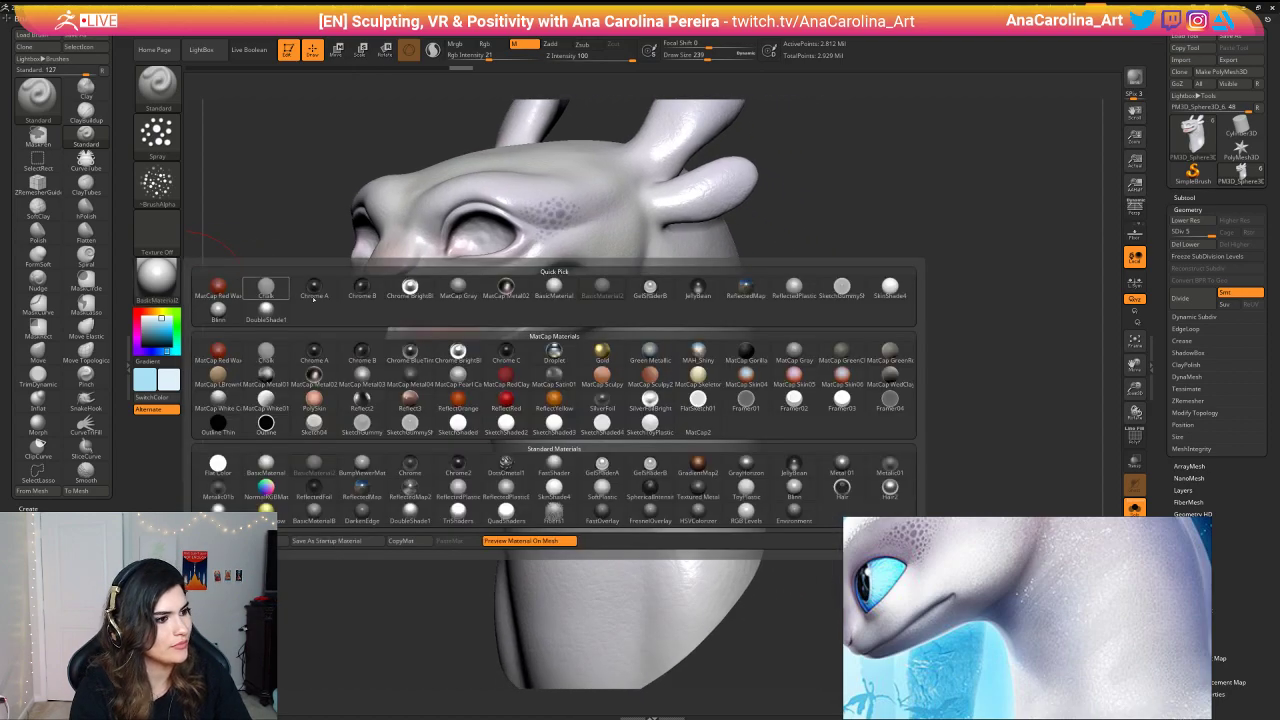
pyautogui.click(553, 294)
pyautogui.keyDown('alt'); pyautogui.moveTo(451, 420); pyautogui.dragTo(761, 465); pyautogui.keyUp('alt')
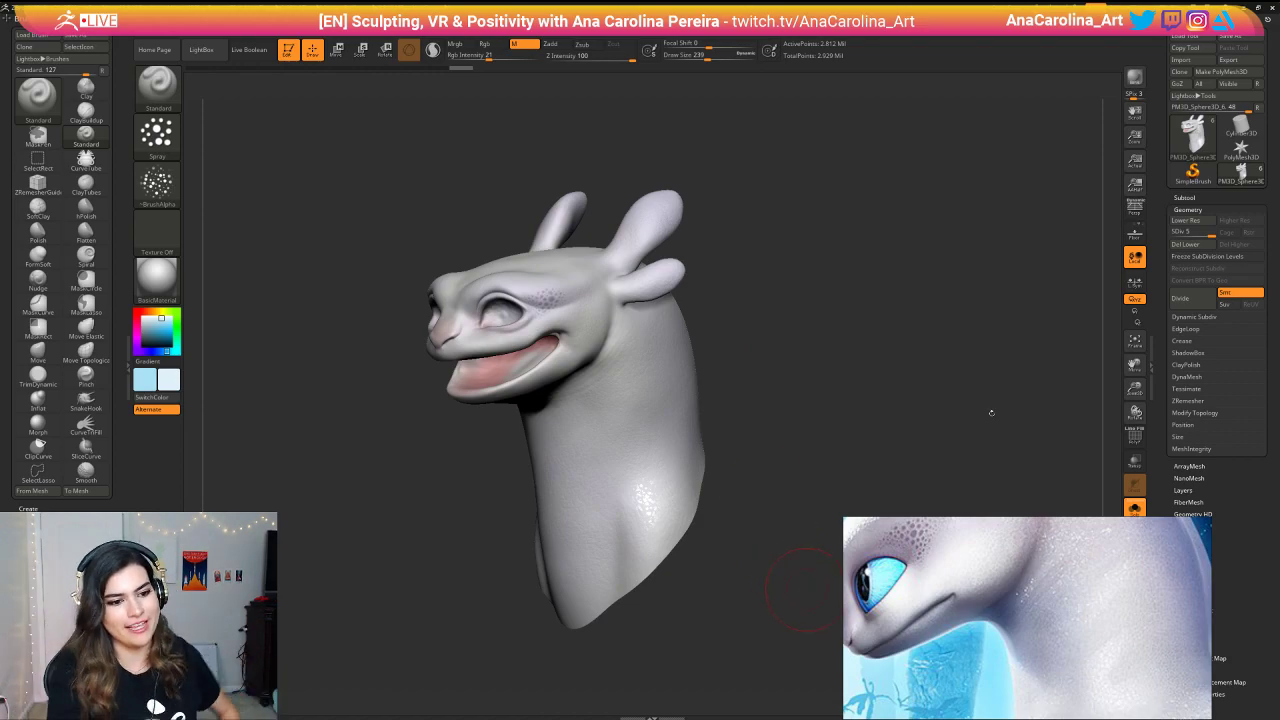
pyautogui.moveTo(826, 465); pyautogui.dragTo(920, 440)
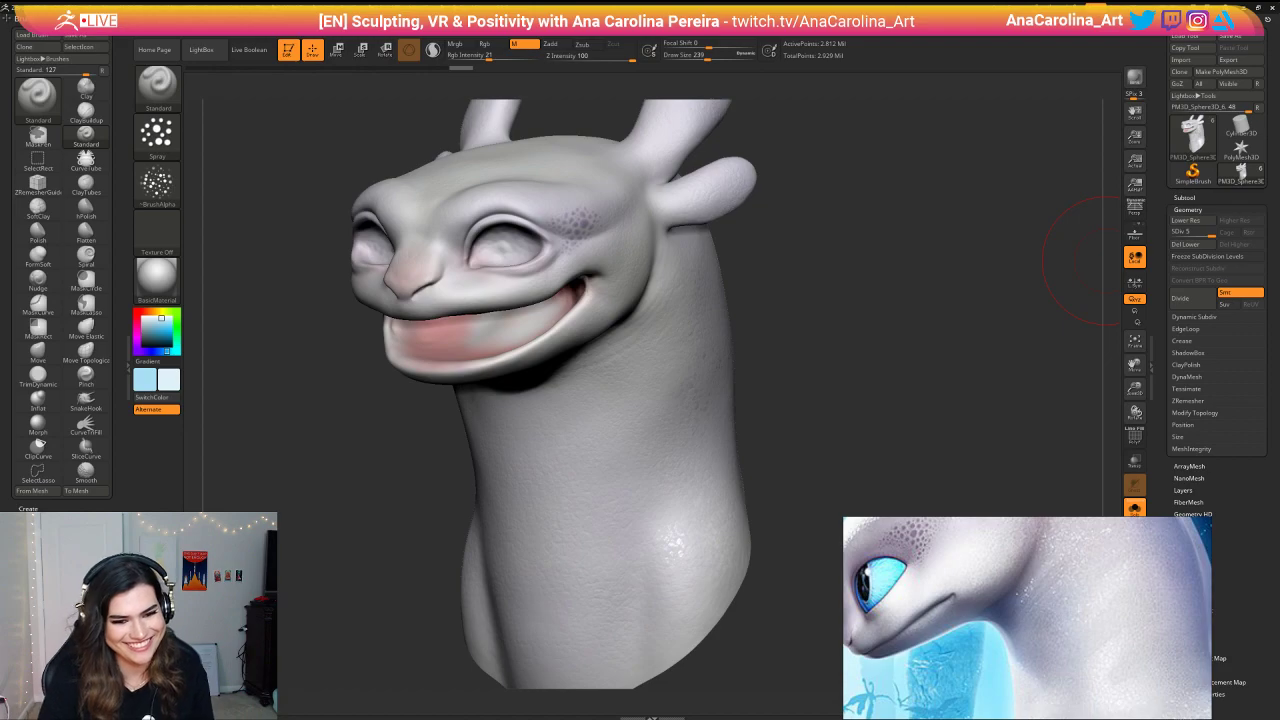
pyautogui.moveTo(786, 409)
pyautogui.mouseDown()
pyautogui.moveTo(883, 426)
pyautogui.moveTo(800, 418)
pyautogui.mouseUp()
pyautogui.moveTo(800, 418)
pyautogui.keyDown('alt'); pyautogui.mouseDown()
pyautogui.moveTo(836, 380)
pyautogui.moveTo(880, 395)
pyautogui.moveTo(866, 402)
pyautogui.moveTo(870, 440)
pyautogui.mouseUp(); pyautogui.keyUp('alt')
pyautogui.moveTo(870, 440); pyautogui.dragTo(930, 382)
pyautogui.moveTo(855, 400)
pyautogui.mouseDown()
pyautogui.moveTo(891, 409)
pyautogui.moveTo(859, 421)
pyautogui.moveTo(934, 398)
pyautogui.moveTo(862, 347)
pyautogui.moveTo(846, 350)
pyautogui.moveTo(923, 357)
pyautogui.moveTo(898, 390)
pyautogui.moveTo(878, 366)
pyautogui.mouseUp()
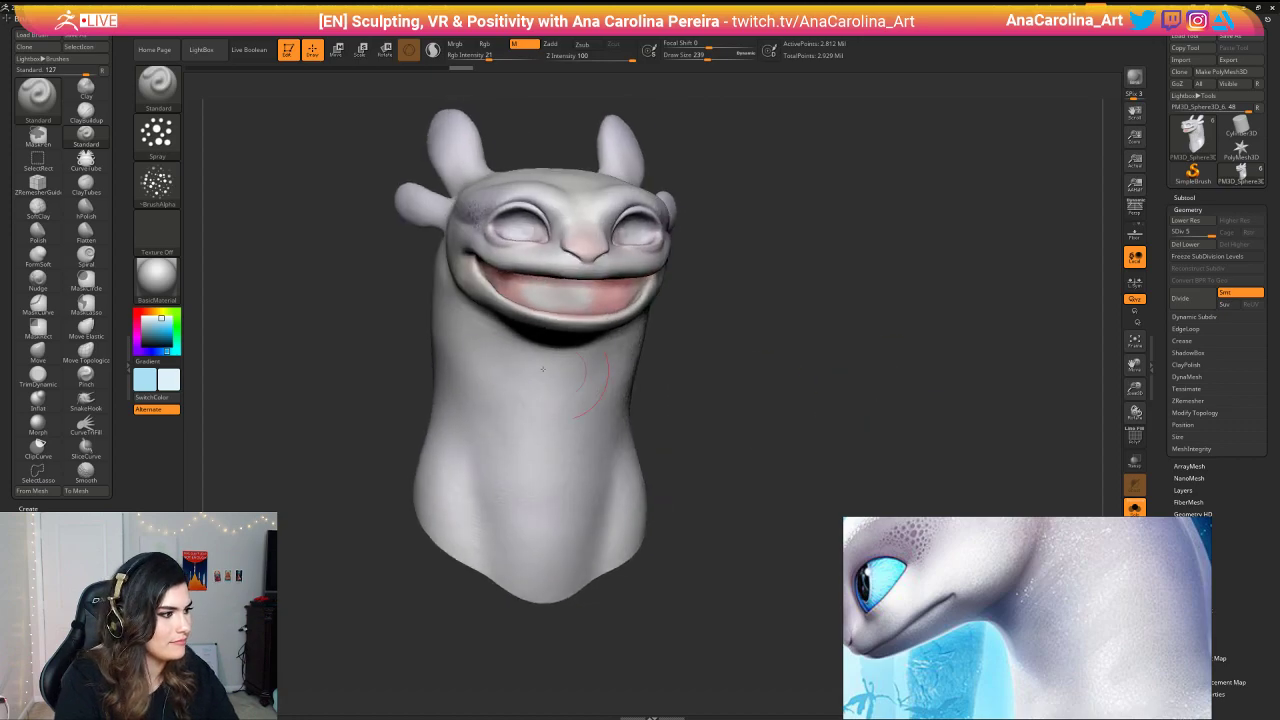
# Step: Switch back to BasicMaterial2 and spray it over the opposite side of the neck
pyautogui.click(157, 275)
pyautogui.click(316, 464)
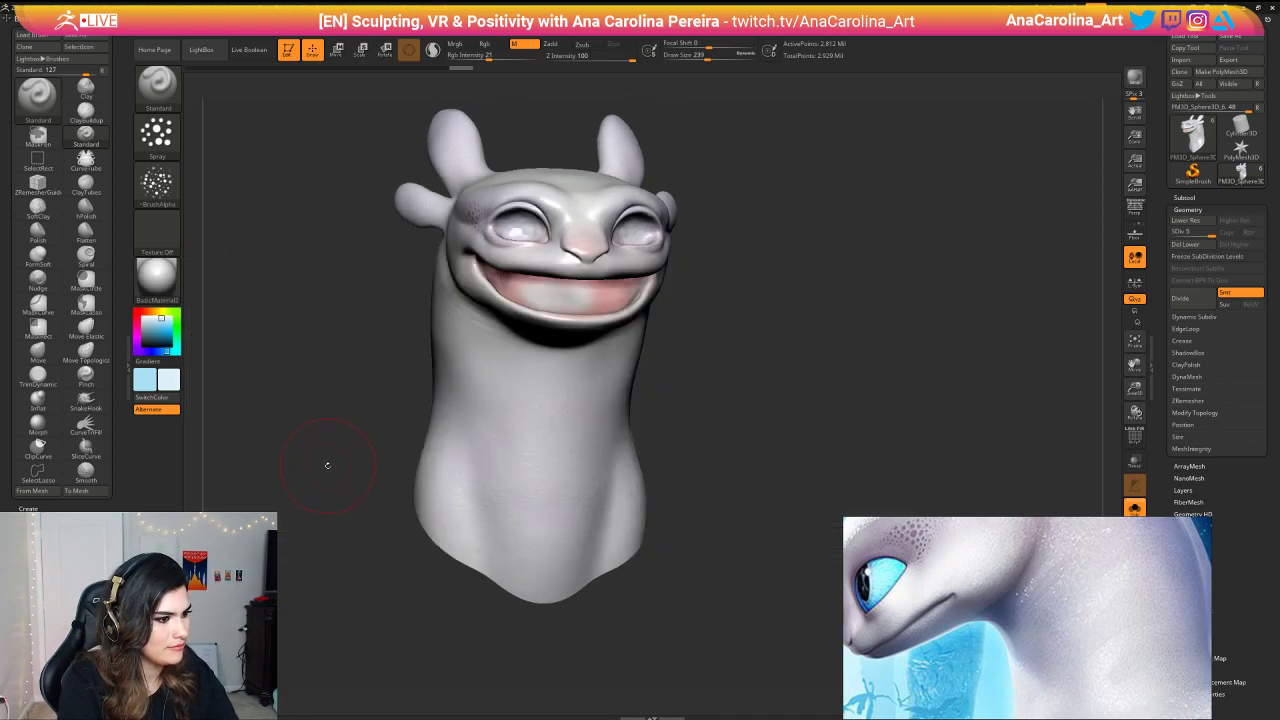
pyautogui.moveTo(329, 457); pyautogui.dragTo(655, 421)
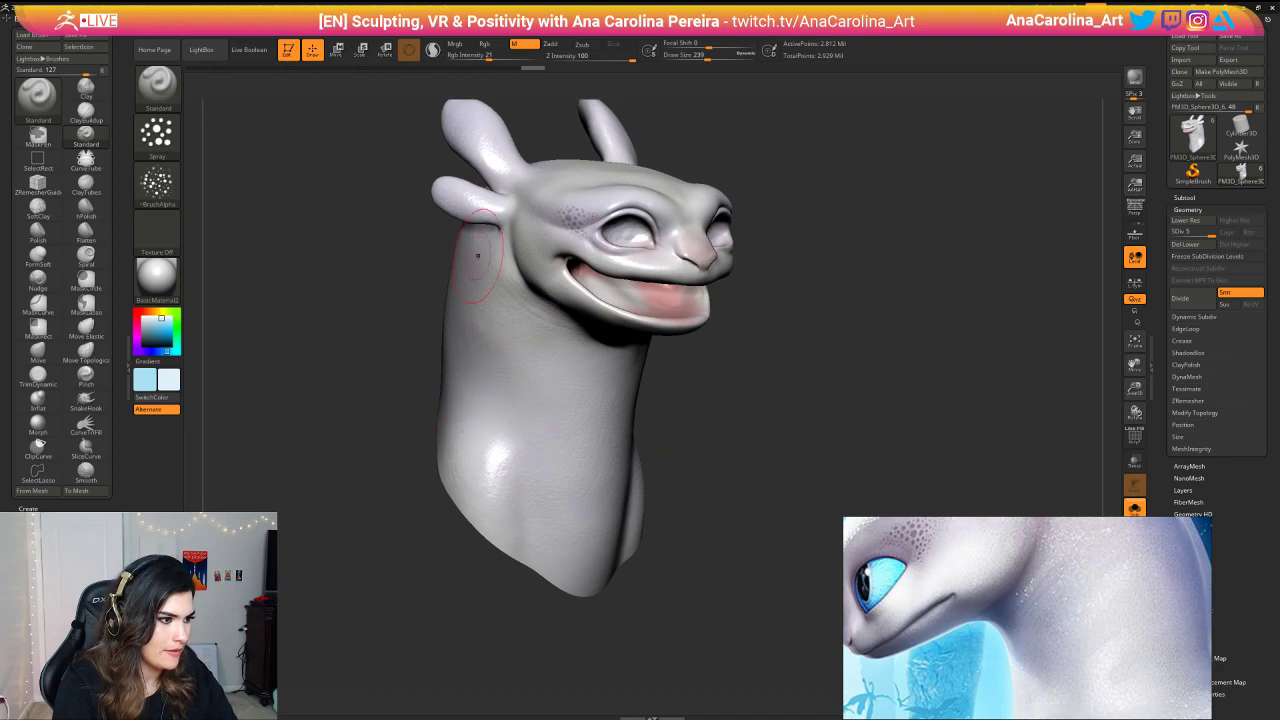
pyautogui.moveTo(619, 393); pyautogui.dragTo(457, 251)
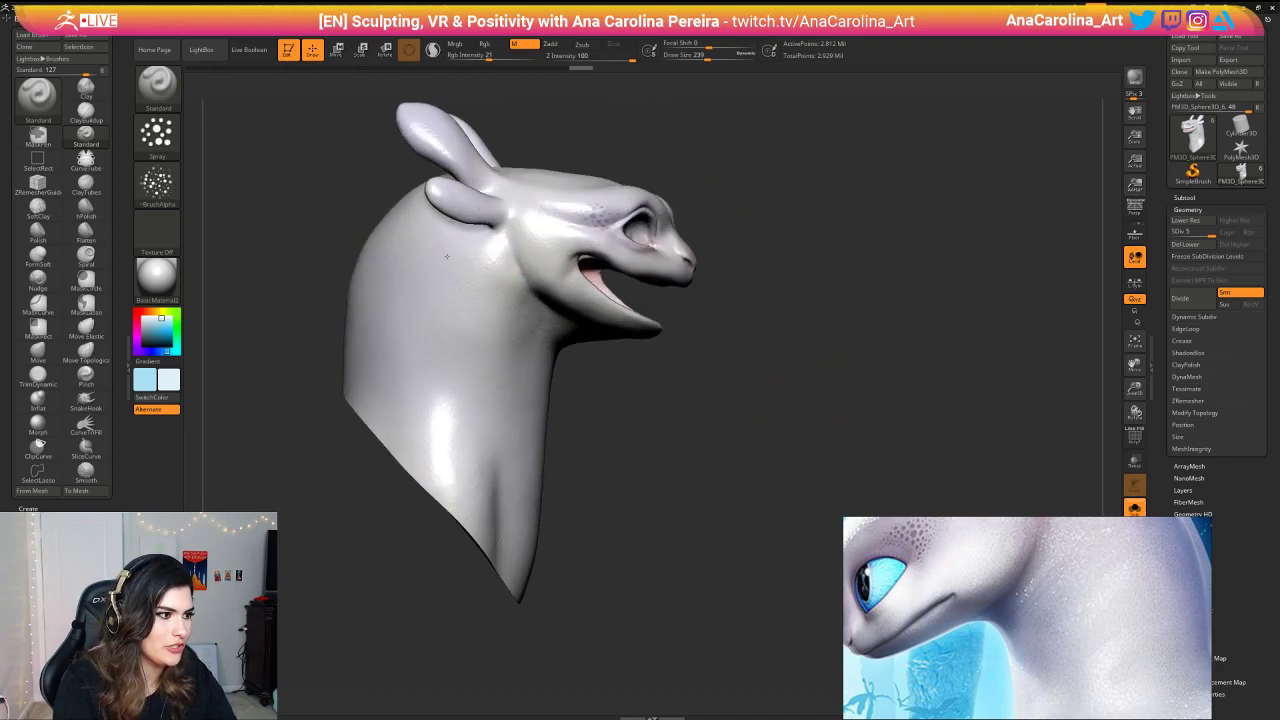
pyautogui.keyDown('alt'); pyautogui.moveTo(762, 112); pyautogui.dragTo(804, 220); pyautogui.keyUp('alt')
pyautogui.scroll(-2, 1095, 617)
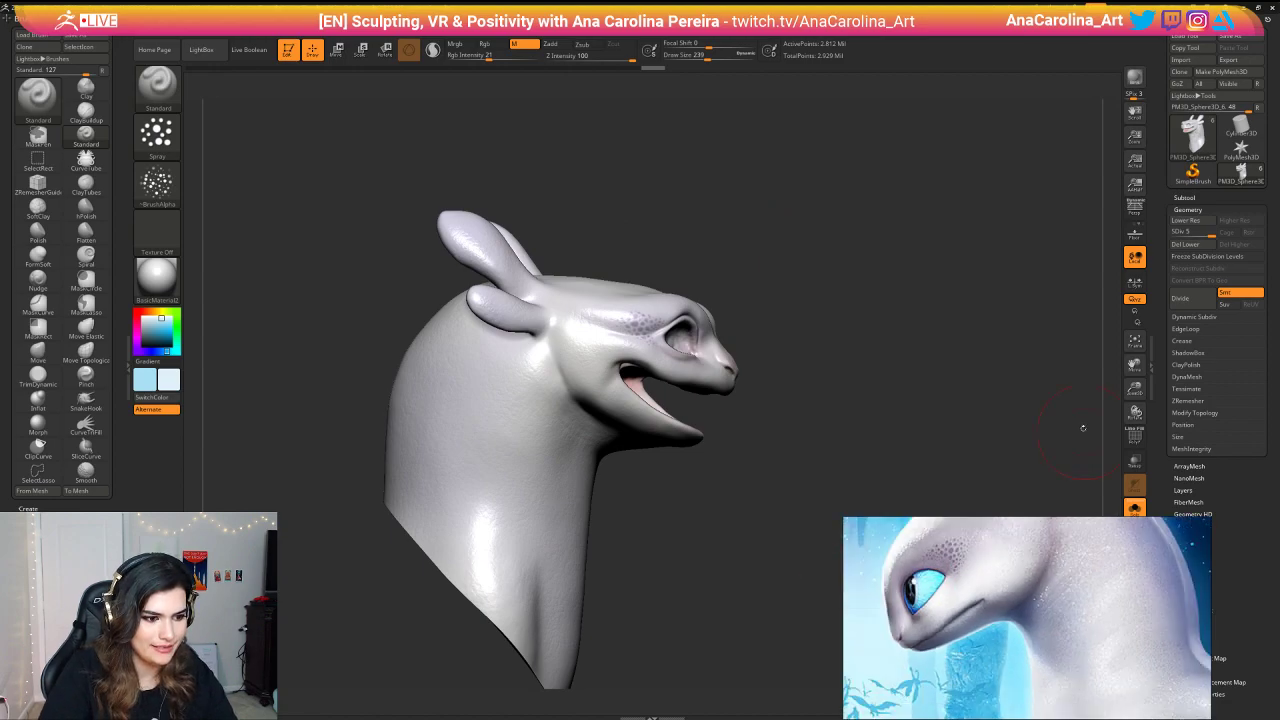
# Step: Zoom the reference image out to the dragon's whole head and spray BasicMaterial2 over the ear flaps and the top of the head
pyautogui.moveTo(1086, 543); pyautogui.dragTo(1066, 596, button='middle')
pyautogui.scroll(-2, 1066, 596)
pyautogui.moveTo(1058, 678); pyautogui.dragTo(1056, 713, button='middle')
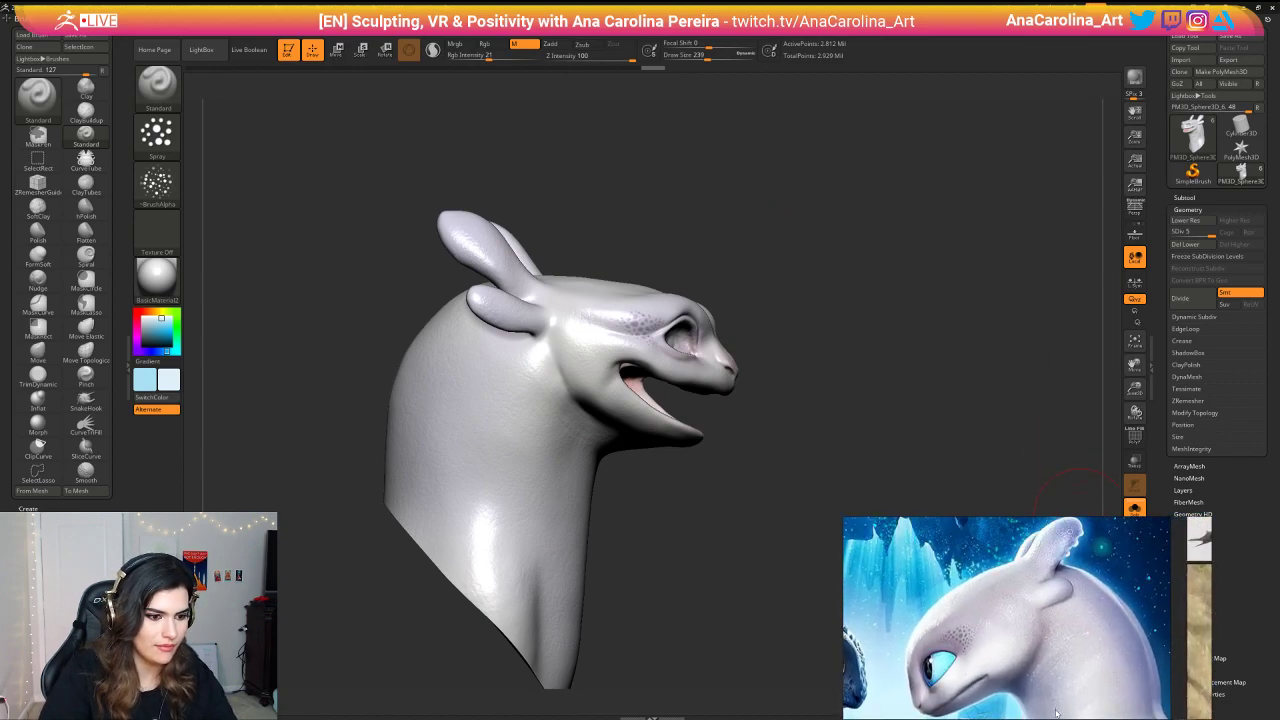
pyautogui.moveTo(858, 212); pyautogui.dragTo(342, 133)
pyautogui.moveTo(414, 213); pyautogui.dragTo(482, 229)
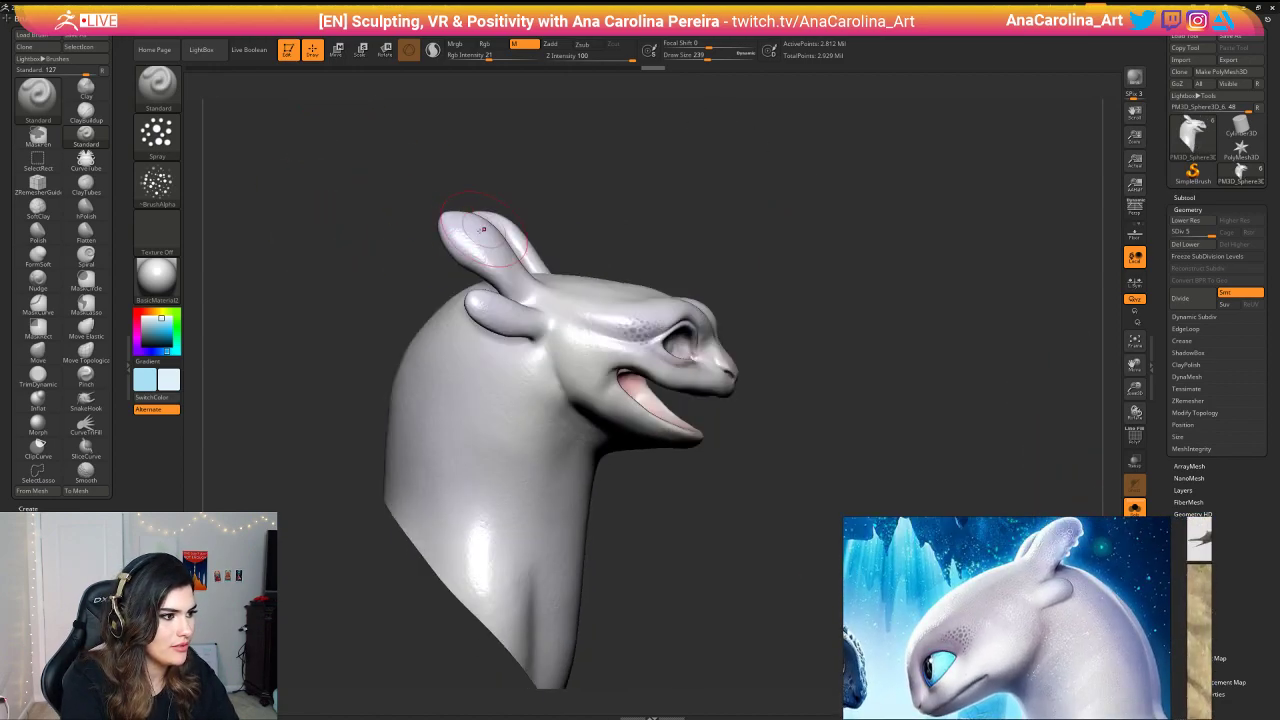
pyautogui.moveTo(655, 185); pyautogui.dragTo(568, 208)
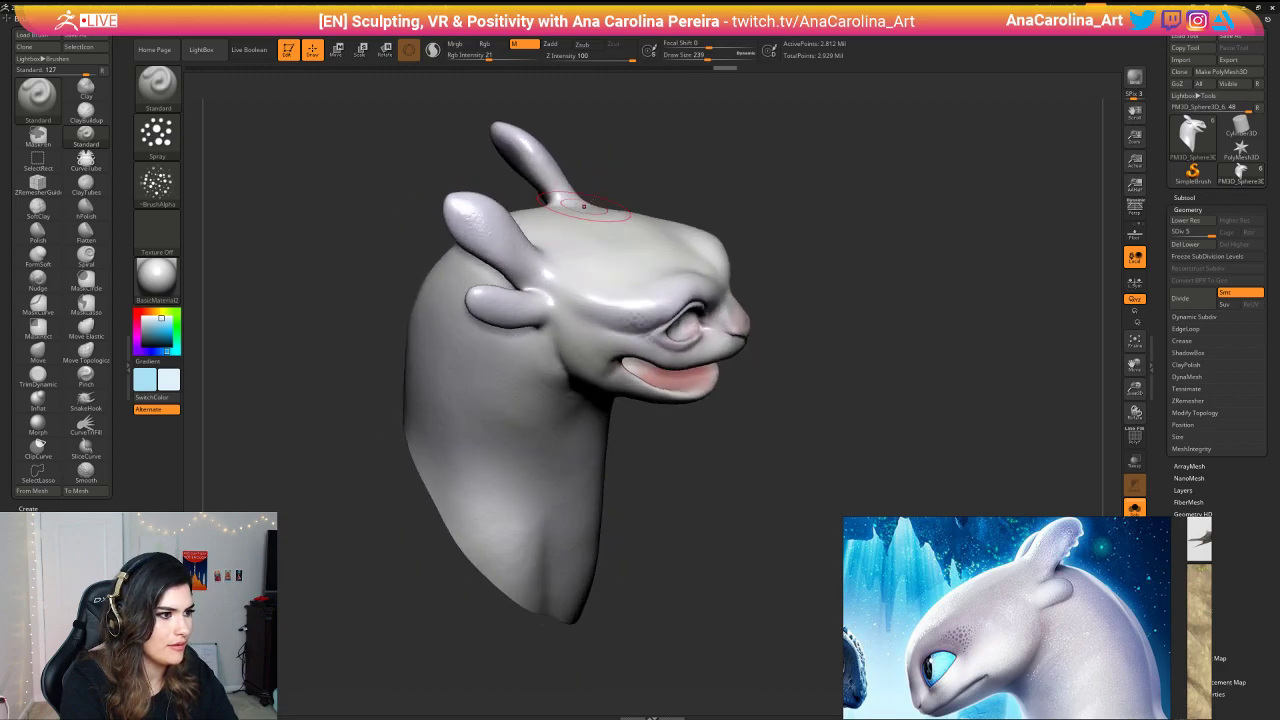
pyautogui.moveTo(666, 180)
pyautogui.mouseDown()
pyautogui.moveTo(731, 137)
pyautogui.moveTo(754, 171)
pyautogui.moveTo(792, 180)
pyautogui.mouseUp()
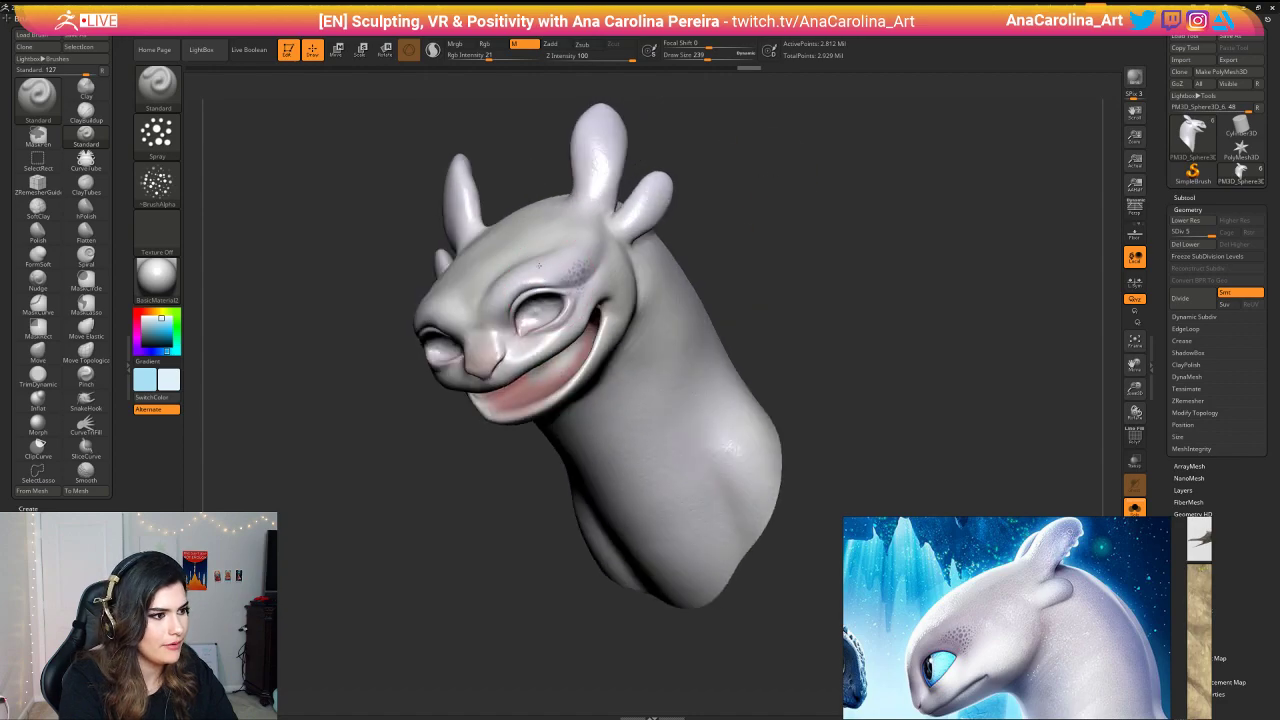
pyautogui.moveTo(369, 256); pyautogui.dragTo(417, 289)
pyautogui.moveTo(609, 343)
pyautogui.mouseDown()
pyautogui.moveTo(630, 330)
pyautogui.moveTo(705, 350)
pyautogui.moveTo(626, 324)
pyautogui.mouseUp()
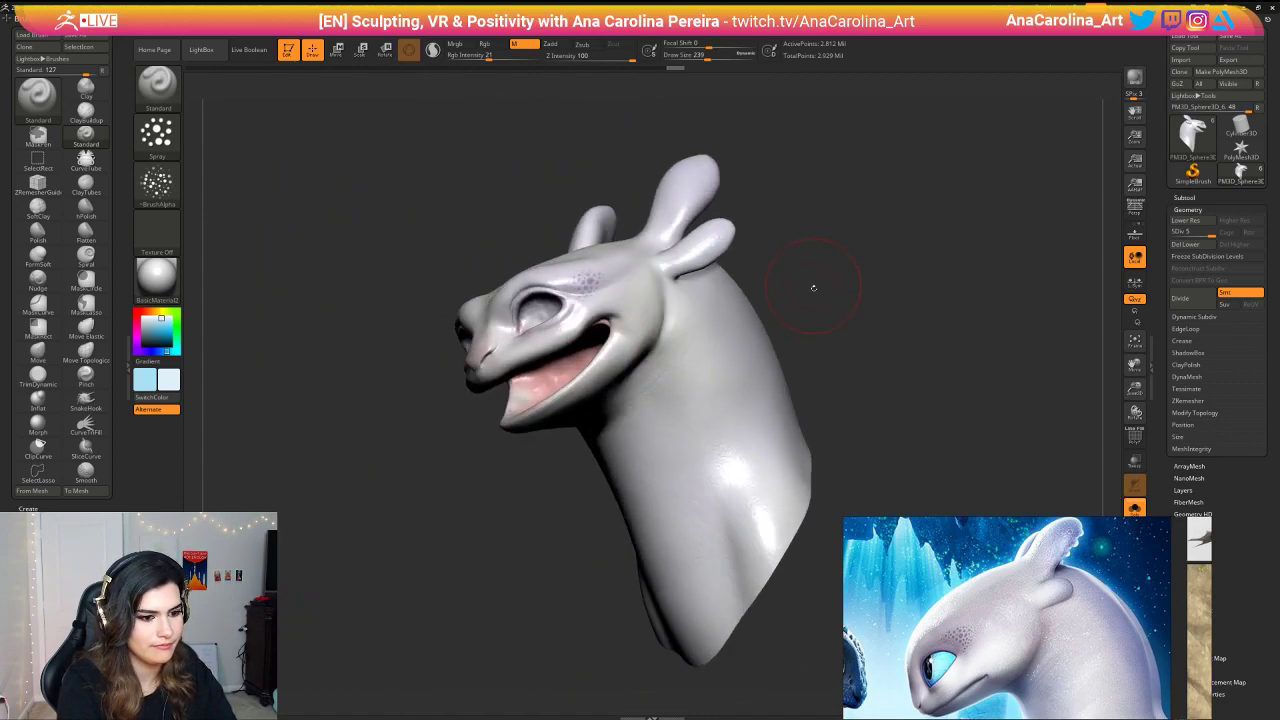
pyautogui.moveTo(632, 282); pyautogui.dragTo(823, 227, button='right')
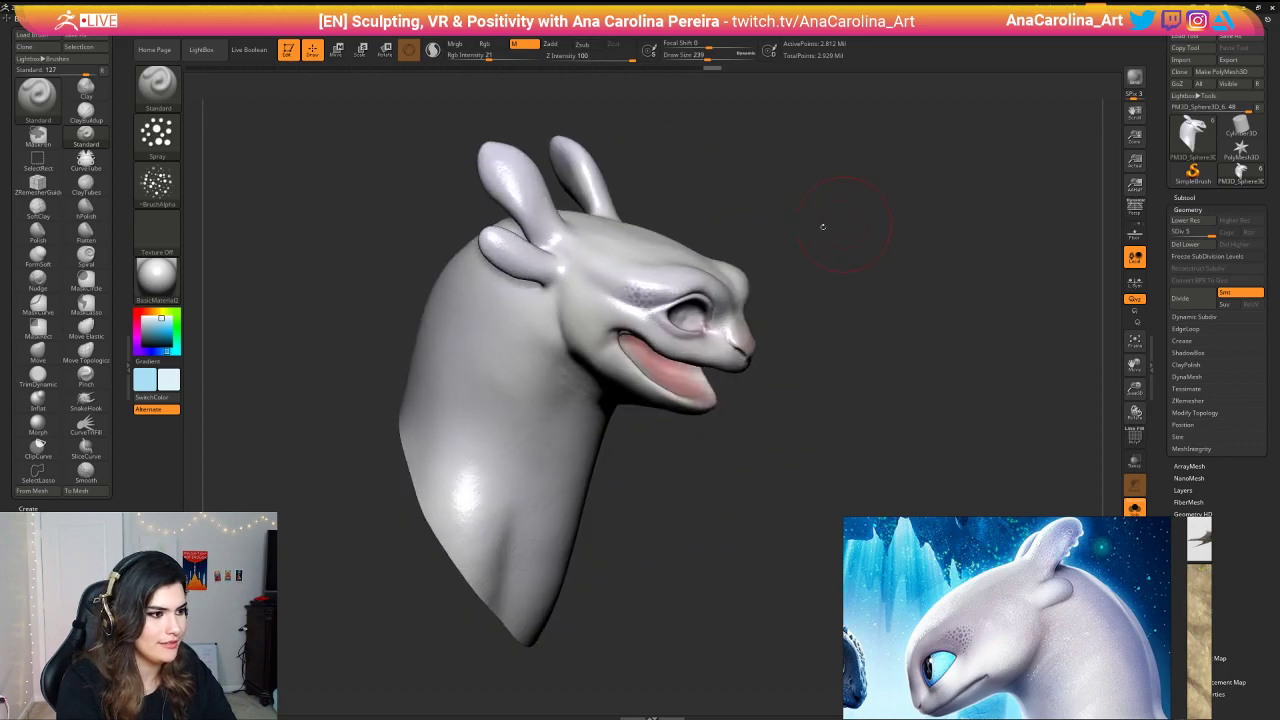
pyautogui.moveTo(689, 342); pyautogui.dragTo(638, 292, button='right')
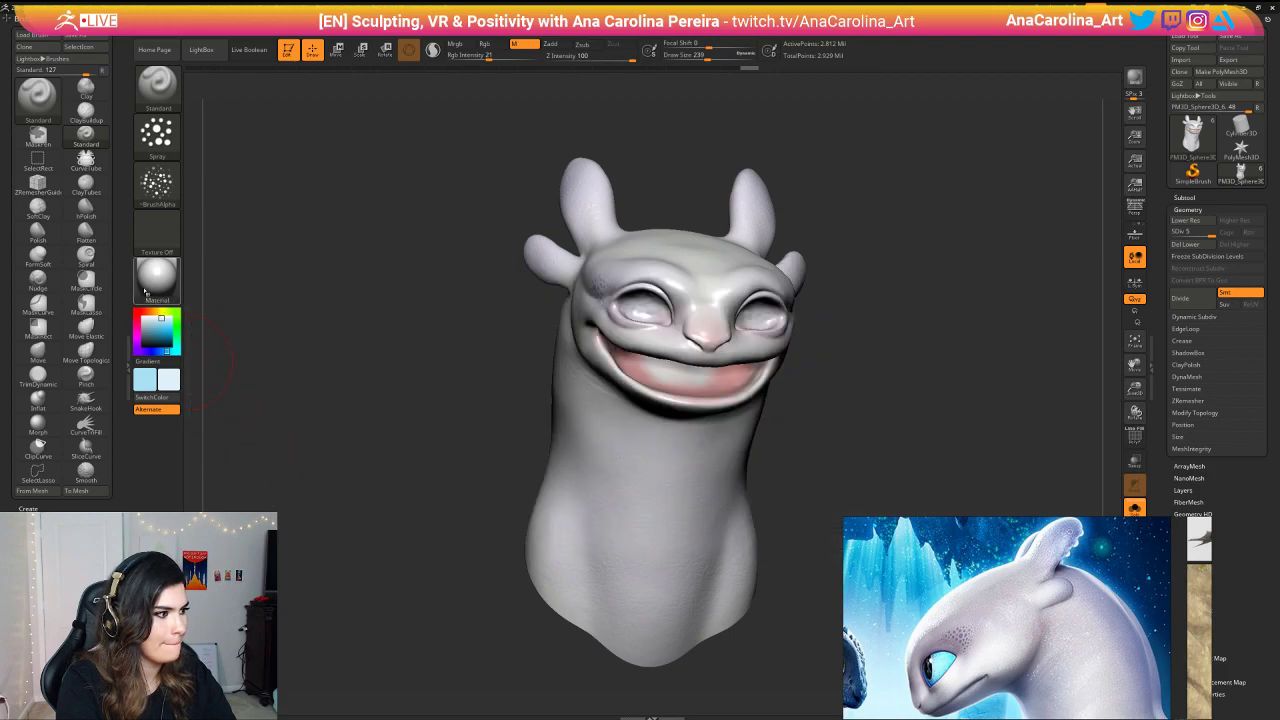
# Step: Switch to BasicMaterial and check the sprayed coverage on the head and neck
pyautogui.click(155, 280)
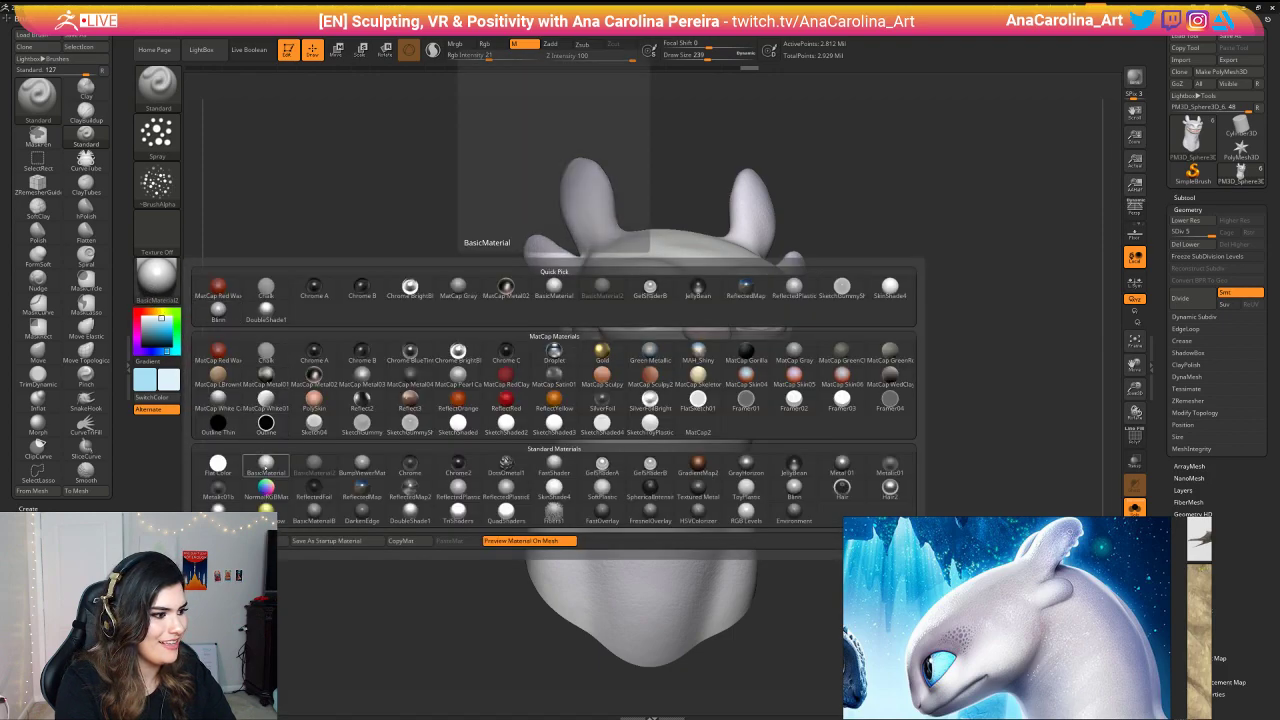
pyautogui.click(266, 465)
pyautogui.moveTo(320, 443); pyautogui.dragTo(797, 434)
pyautogui.moveTo(750, 510); pyautogui.dragTo(830, 395)
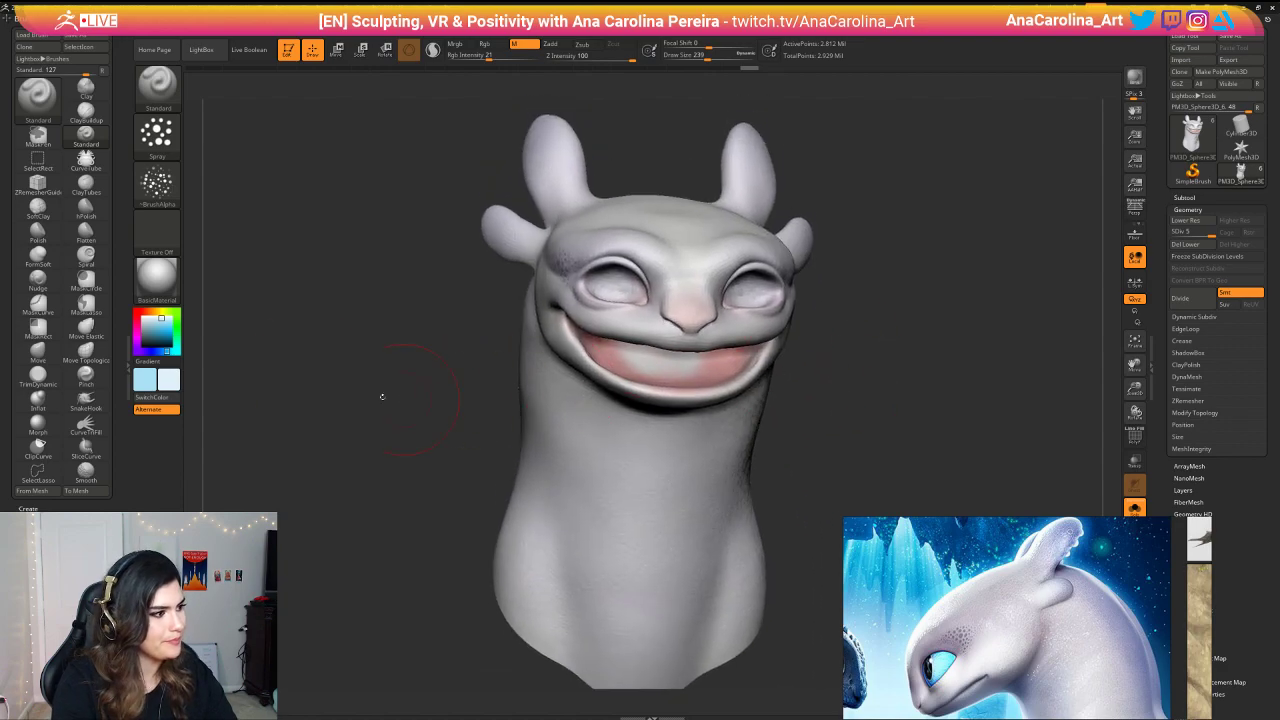
# Step: Switch to BasicMaterial2, set the draw size to 212 and spray it over the ear flaps, the head's side and the neck
pyautogui.click(157, 280)
pyautogui.click(315, 465)
pyautogui.moveTo(340, 447); pyautogui.dragTo(426, 376)
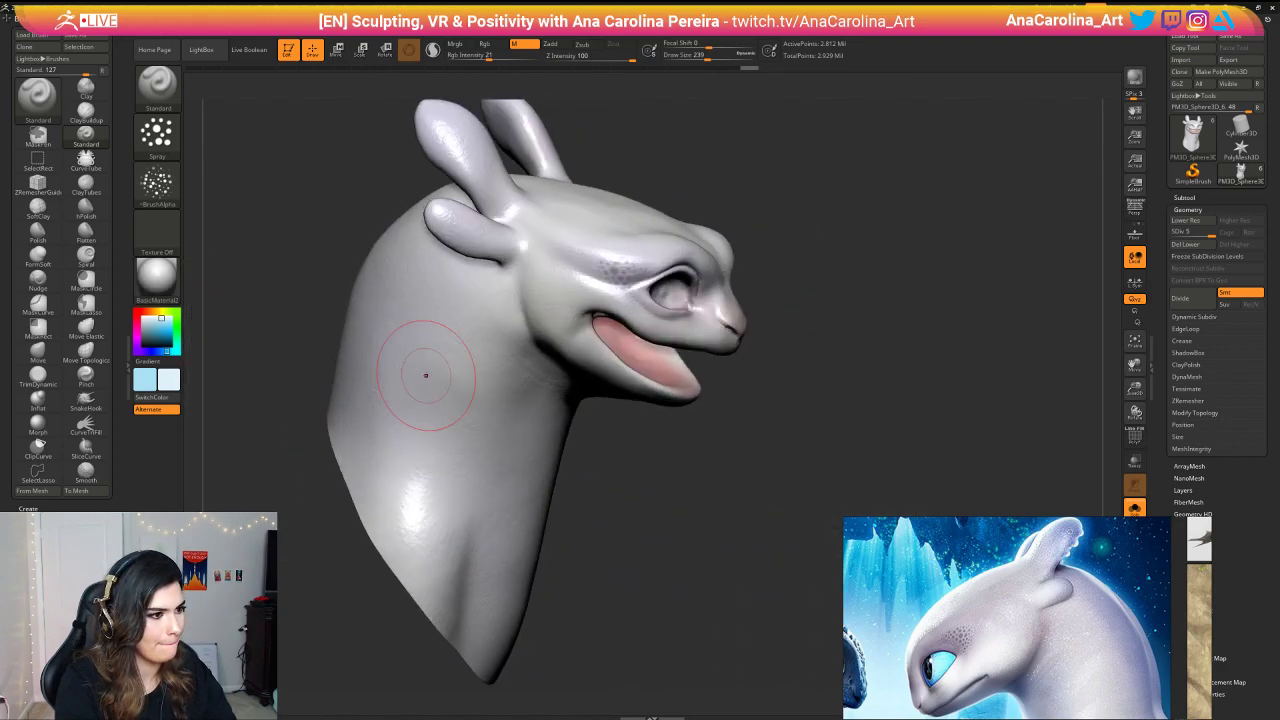
pyautogui.moveTo(692, 229); pyautogui.dragTo(610, 280, button='right')
pyautogui.press('space')
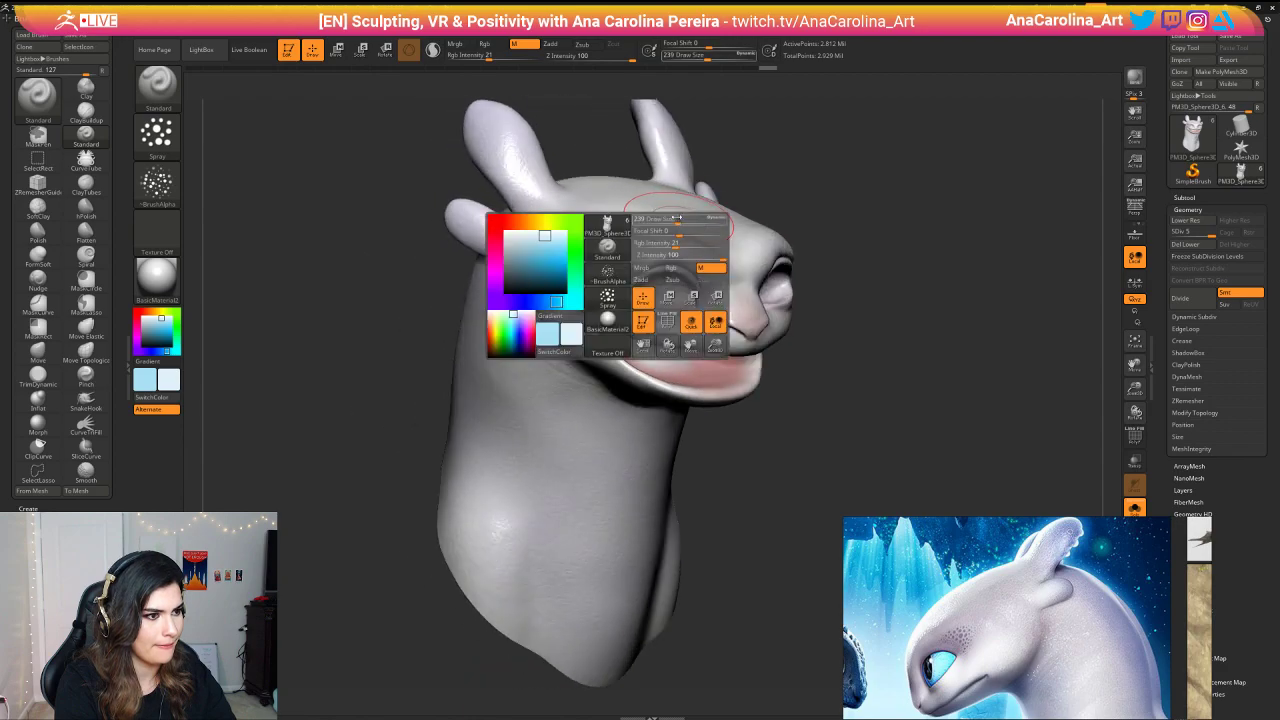
pyautogui.moveTo(694, 220); pyautogui.dragTo(691, 219)
pyautogui.press('shift')
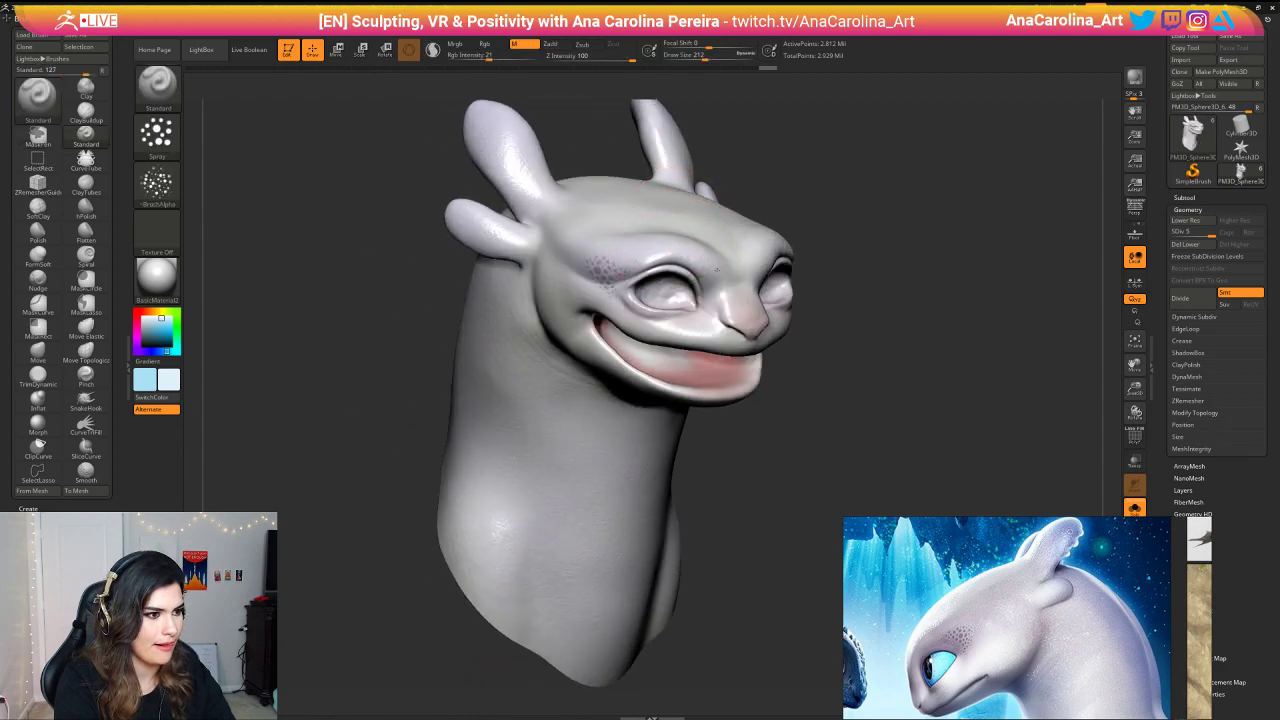
pyautogui.moveTo(580, 229); pyautogui.dragTo(498, 125)
pyautogui.moveTo(490, 112)
pyautogui.mouseDown(button='right')
pyautogui.moveTo(480, 212)
pyautogui.moveTo(512, 508)
pyautogui.mouseUp(button='right')
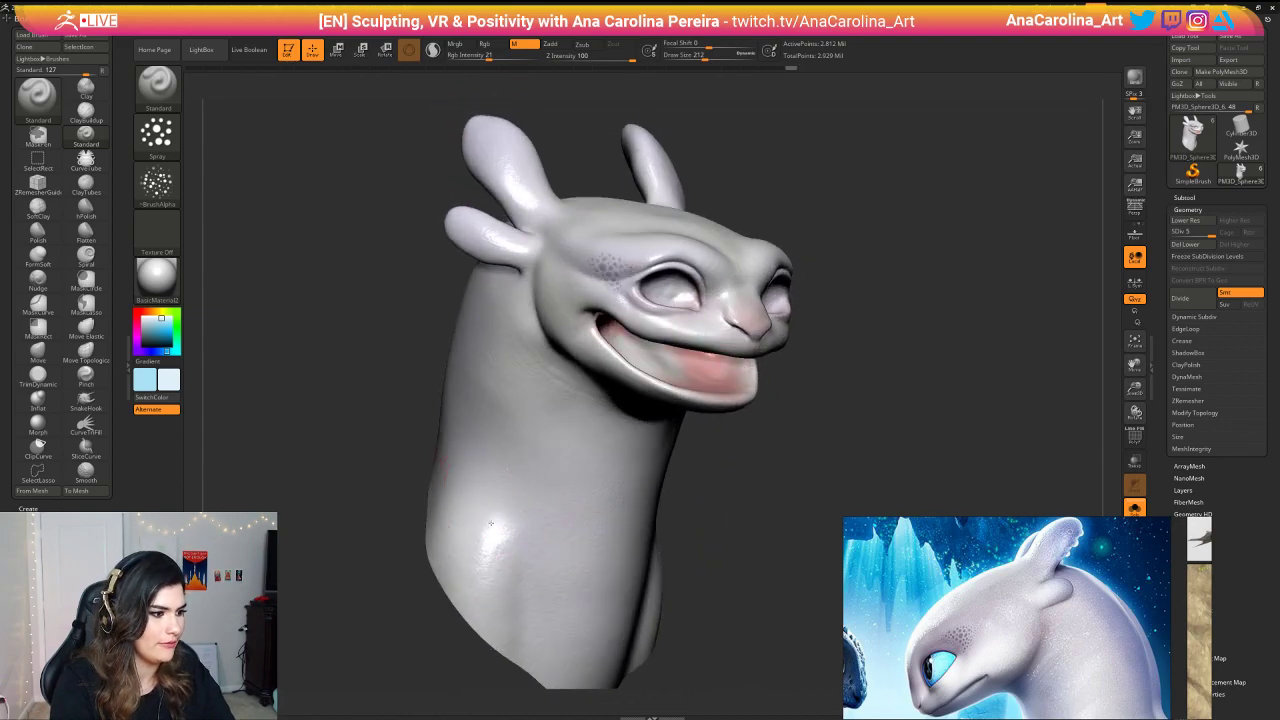
pyautogui.moveTo(498, 587)
pyautogui.mouseDown()
pyautogui.moveTo(500, 599)
pyautogui.moveTo(545, 575)
pyautogui.moveTo(547, 536)
pyautogui.mouseUp()
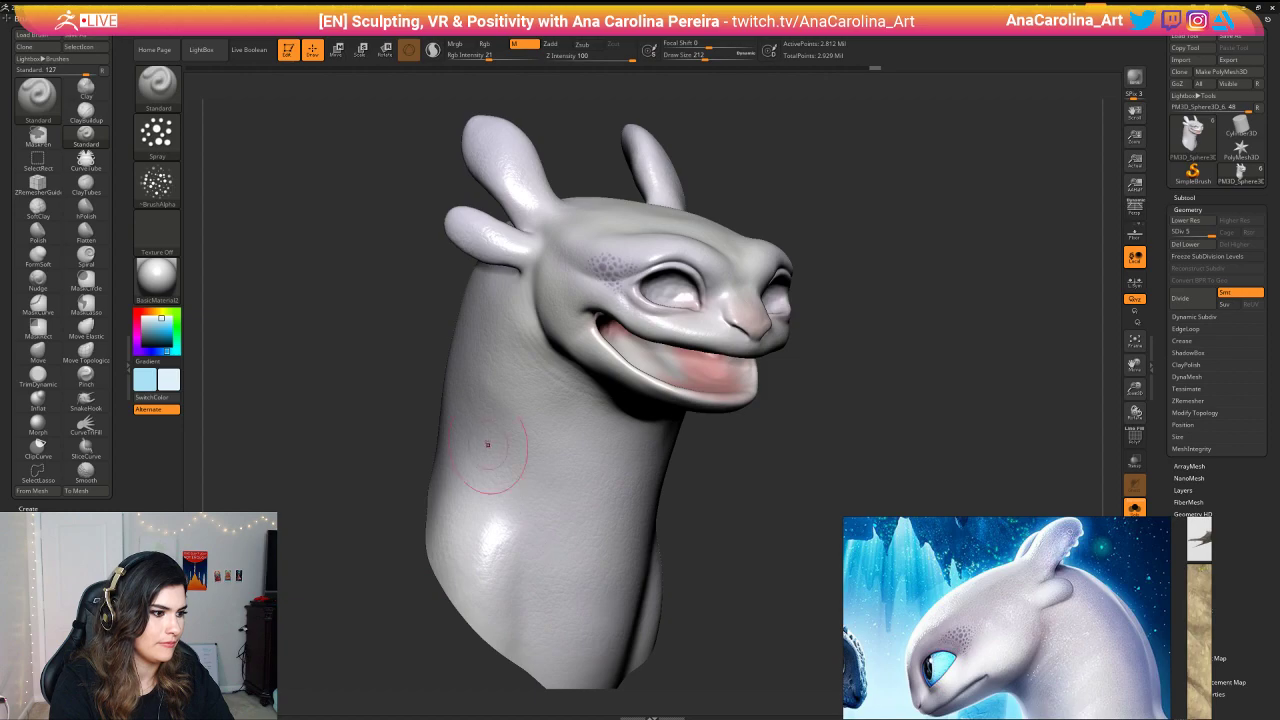
pyautogui.moveTo(488, 446)
pyautogui.mouseDown()
pyautogui.moveTo(509, 582)
pyautogui.moveTo(543, 614)
pyautogui.mouseUp()
pyautogui.moveTo(734, 424); pyautogui.dragTo(692, 424)
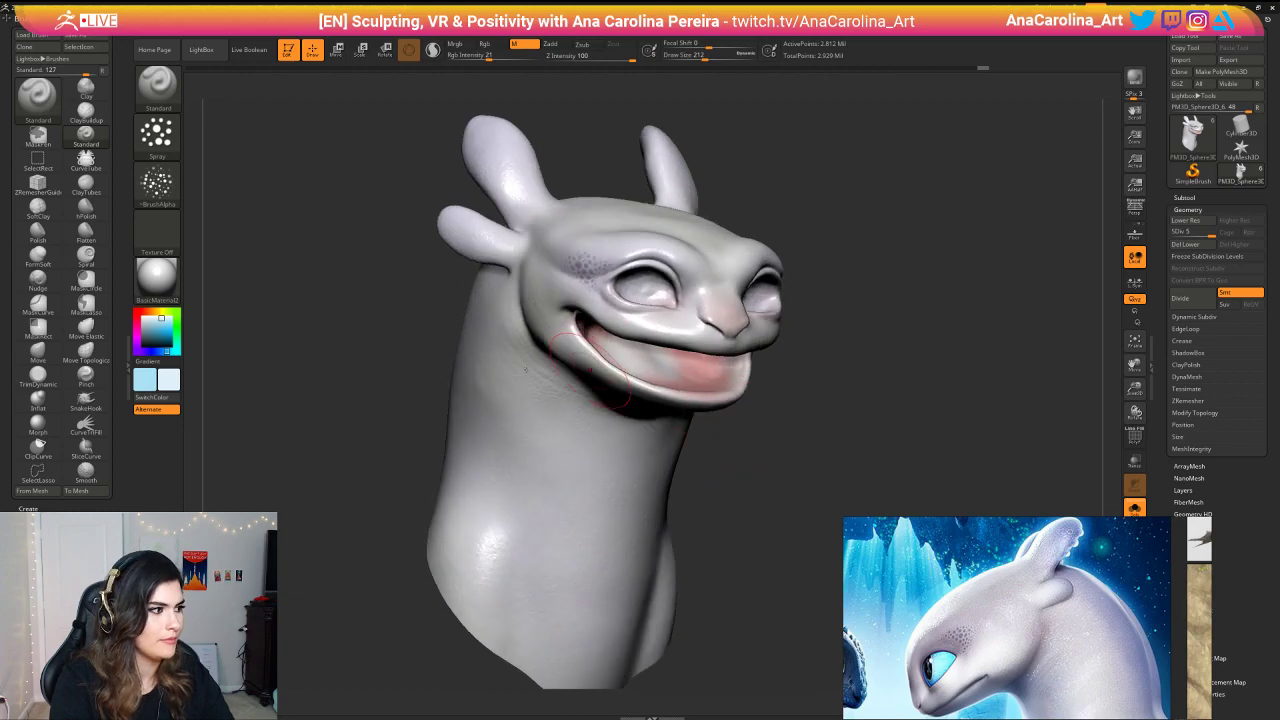
# Step: Switch to BasicMaterial and check the sprayed sparkle on the head and neck
pyautogui.click(160, 290)
pyautogui.click(266, 467)
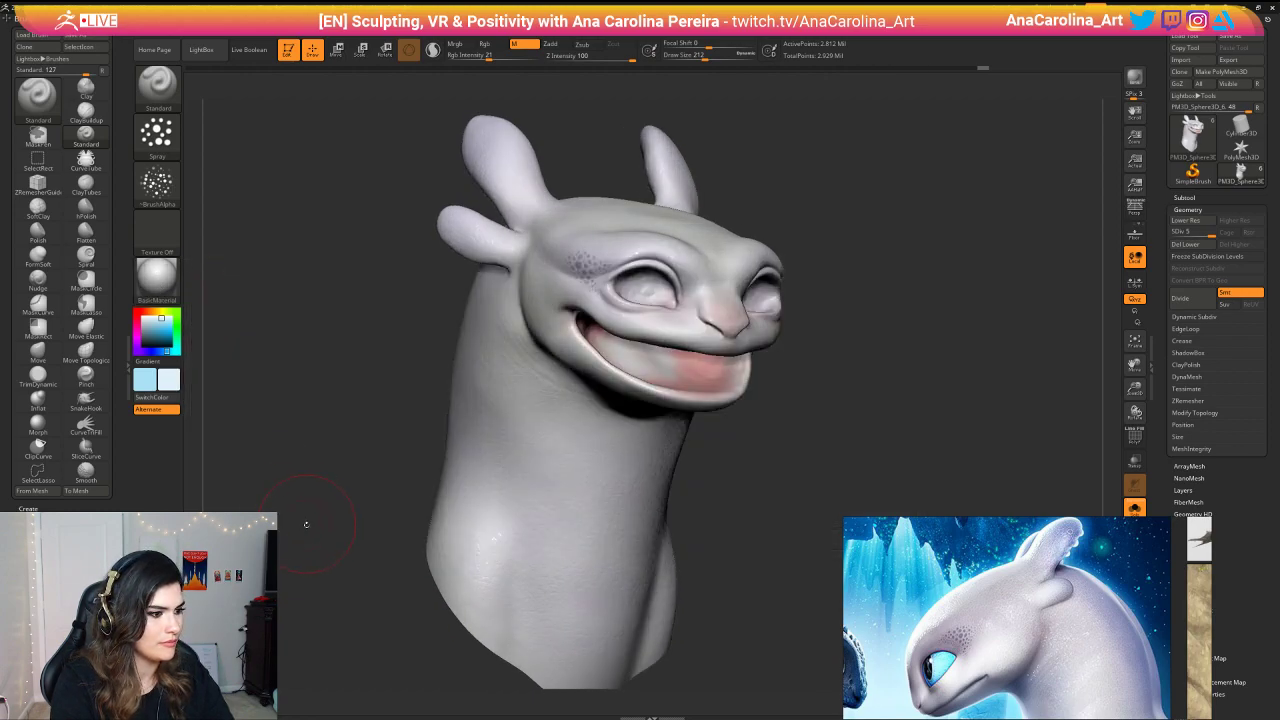
pyautogui.moveTo(306, 523); pyautogui.dragTo(478, 518)
pyautogui.moveTo(610, 524); pyautogui.dragTo(662, 478)
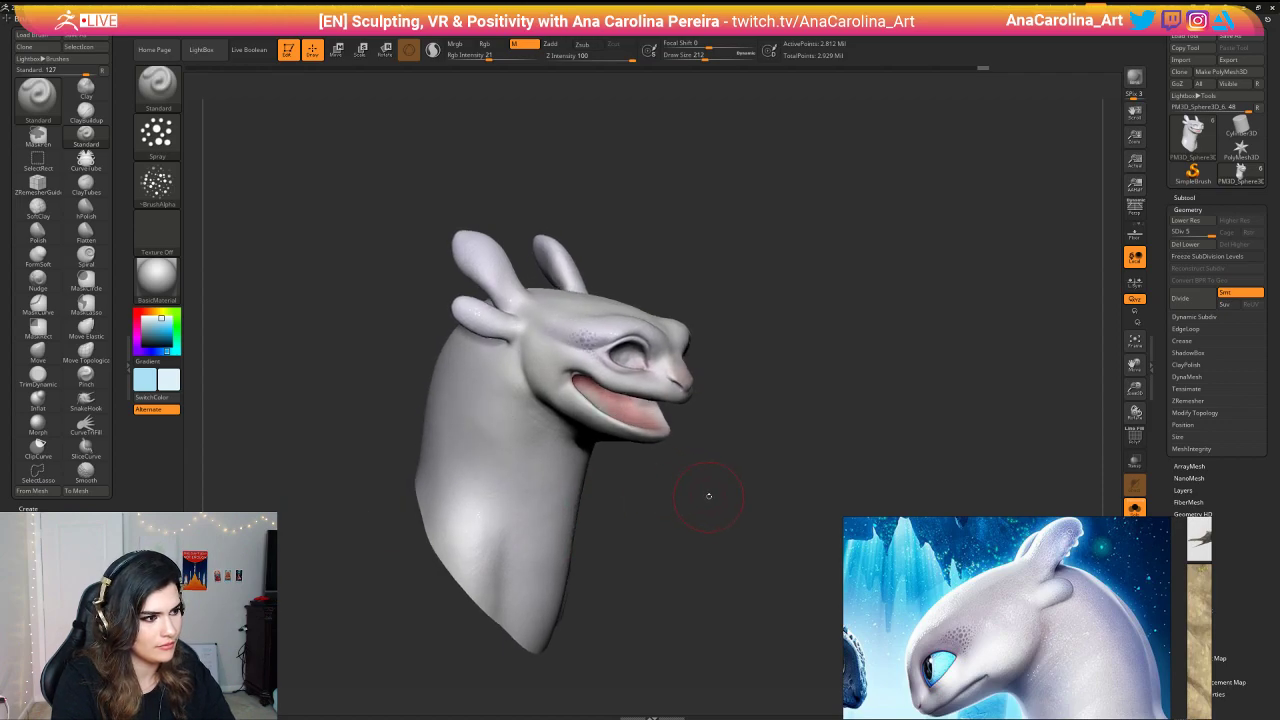
pyautogui.moveTo(703, 491); pyautogui.dragTo(715, 485, button='right')
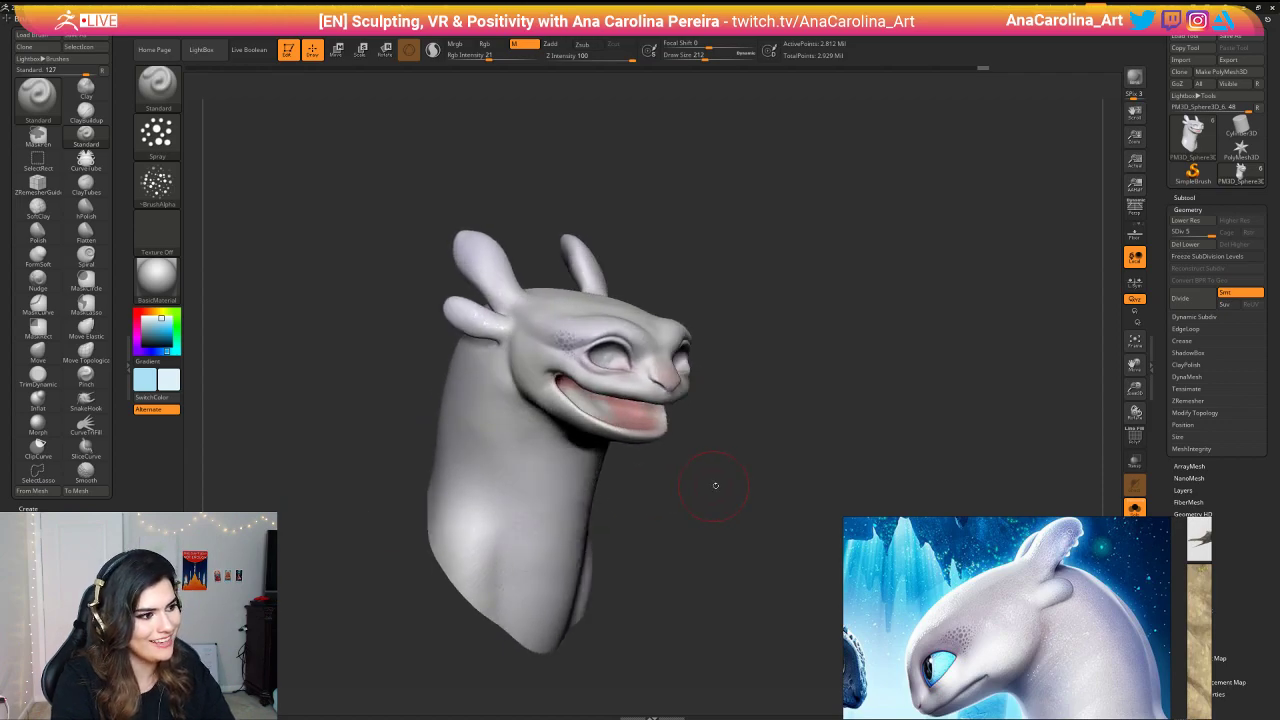
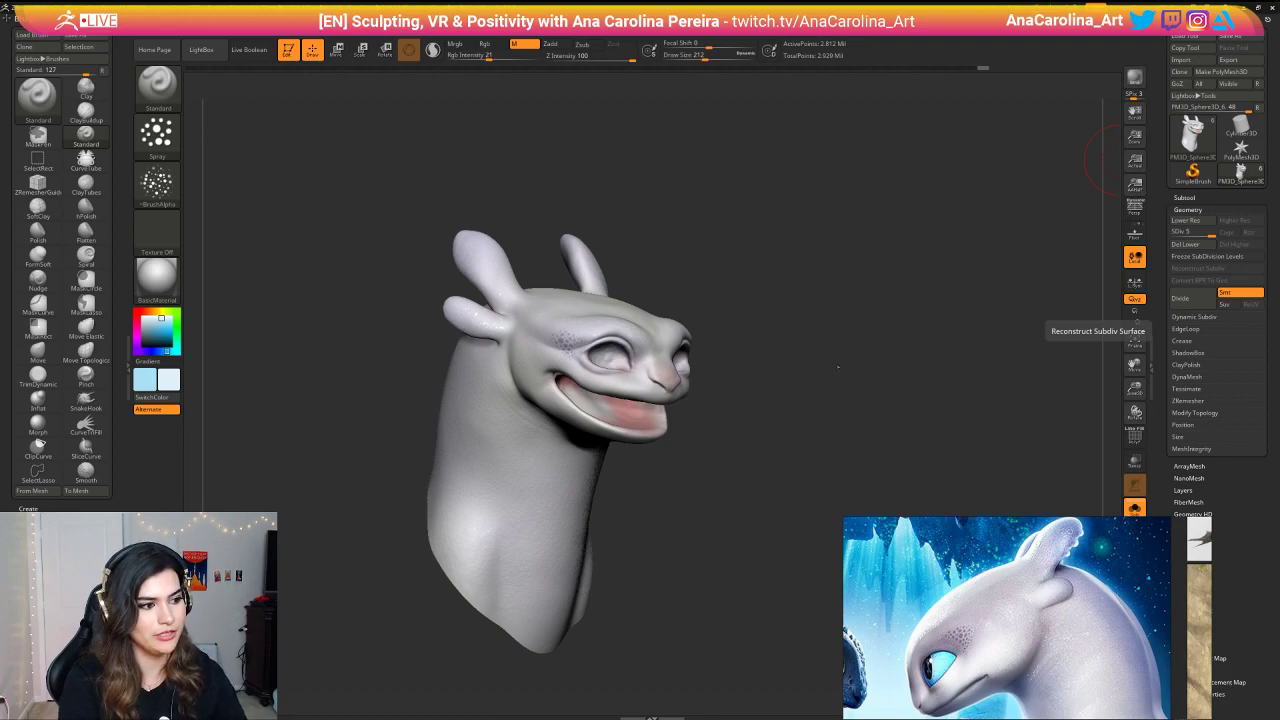
# Step: Spray BasicMaterial over the opposite side of the neck and the shoulder to break up the shine
pyautogui.moveTo(838, 367)
pyautogui.mouseDown()
pyautogui.moveTo(708, 374)
pyautogui.moveTo(763, 383)
pyautogui.moveTo(800, 420)
pyautogui.moveTo(868, 414)
pyautogui.moveTo(854, 429)
pyautogui.moveTo(887, 337)
pyautogui.mouseUp()
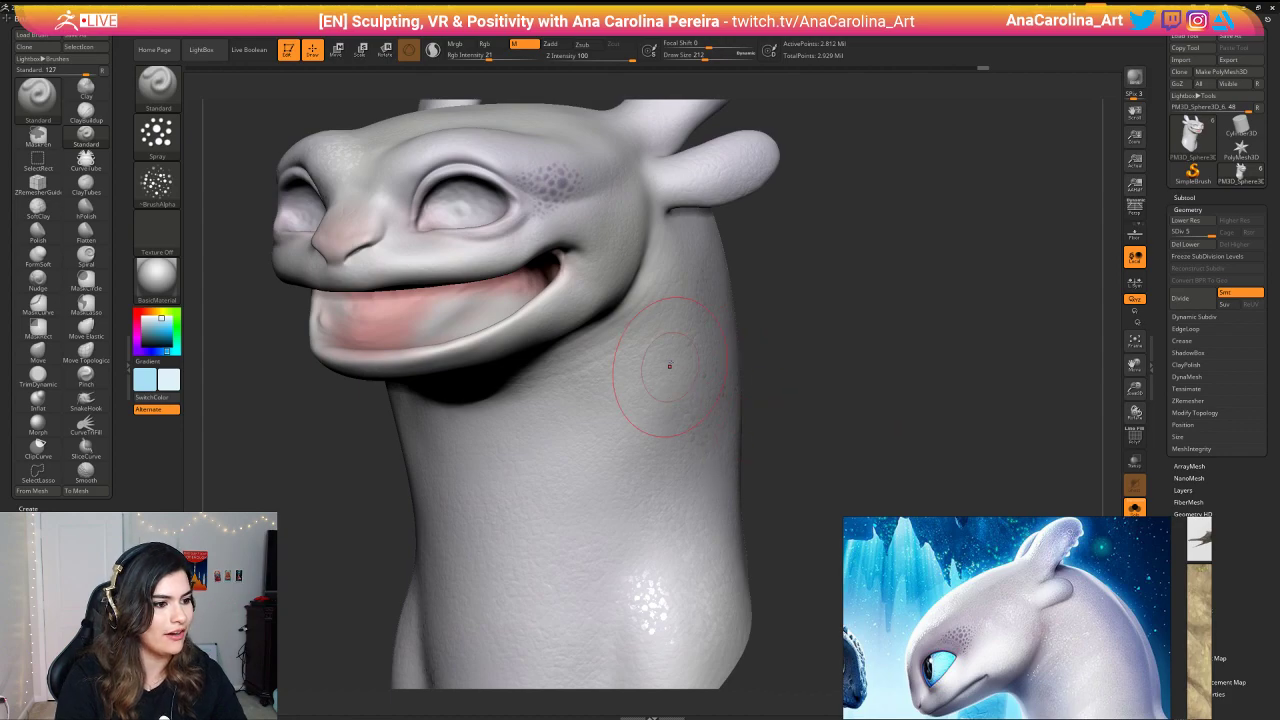
pyautogui.moveTo(771, 401); pyautogui.dragTo(735, 396)
pyautogui.moveTo(800, 290); pyautogui.dragTo(875, 315)
pyautogui.moveTo(826, 440); pyautogui.dragTo(671, 557)
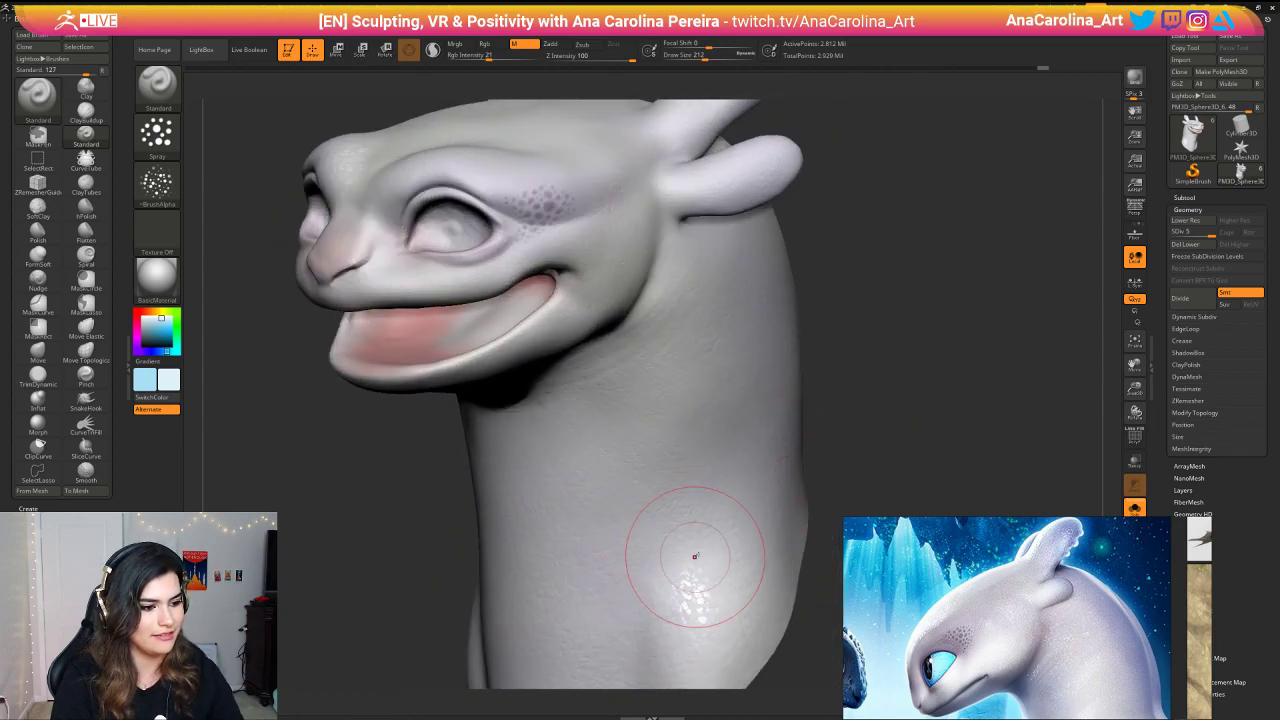
pyautogui.moveTo(867, 400)
pyautogui.mouseDown()
pyautogui.moveTo(845, 392)
pyautogui.moveTo(909, 354)
pyautogui.moveTo(830, 450)
pyautogui.moveTo(690, 560)
pyautogui.moveTo(795, 556)
pyautogui.mouseUp()
pyautogui.click(708, 503)
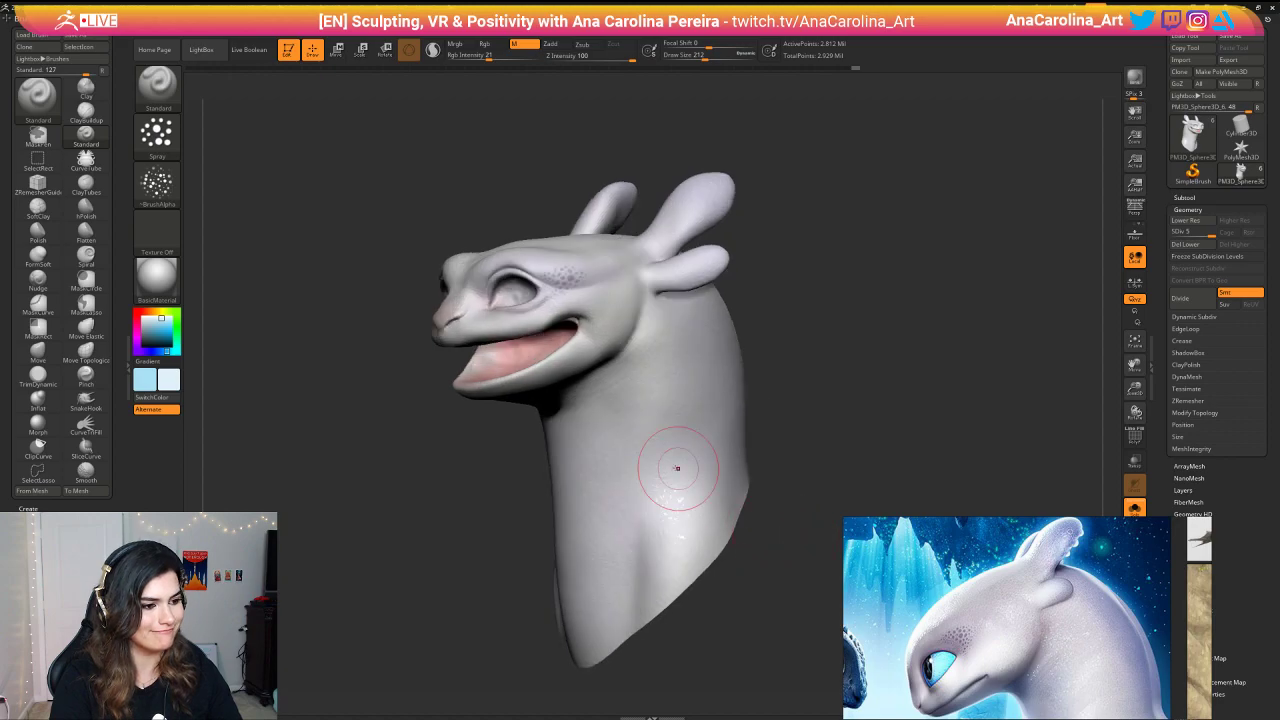
pyautogui.moveTo(725, 585)
pyautogui.mouseDown()
pyautogui.moveTo(746, 531)
pyautogui.moveTo(746, 617)
pyautogui.moveTo(720, 580)
pyautogui.mouseUp()
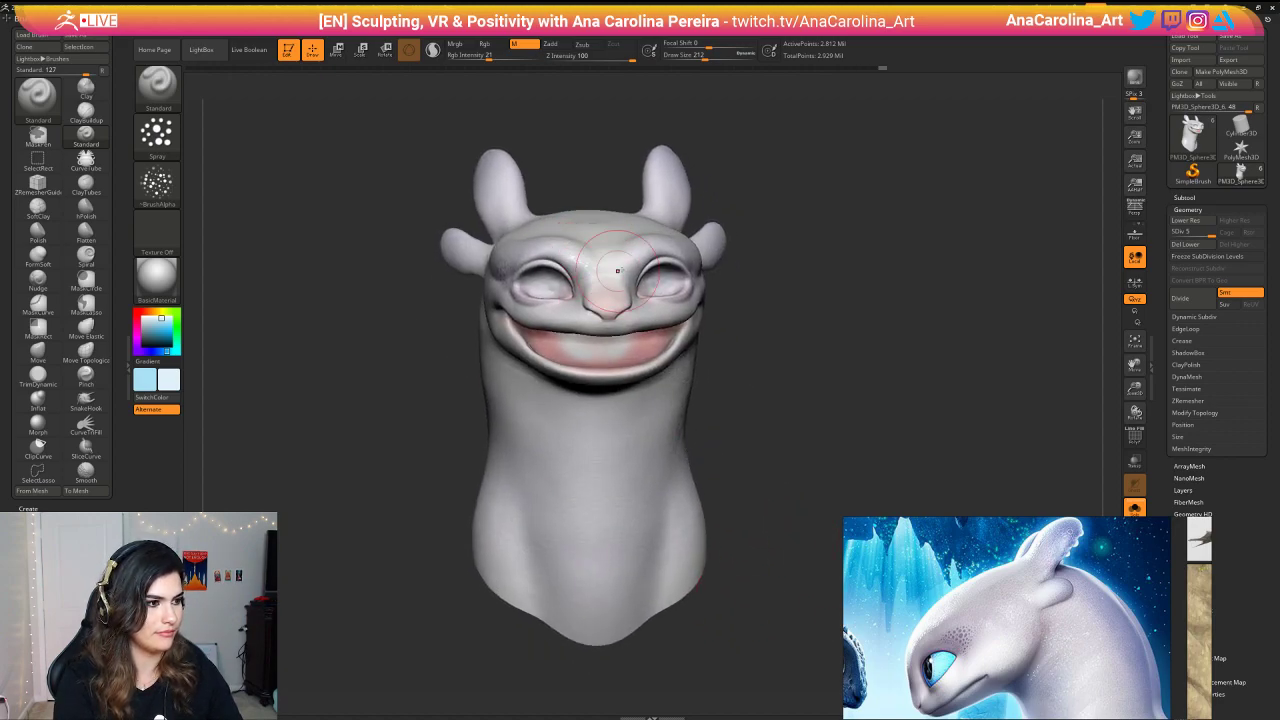
# Step: Set the draw size to 80 and spray BasicMaterial over the brow and between the eyes
pyautogui.moveTo(702, 208)
pyautogui.mouseDown()
pyautogui.moveTo(736, 207)
pyautogui.moveTo(742, 285)
pyautogui.mouseUp()
pyautogui.press('space')
pyautogui.moveTo(750, 200)
pyautogui.keyDown('alt'); pyautogui.mouseDown()
pyautogui.moveTo(754, 228)
pyautogui.moveTo(718, 268)
pyautogui.moveTo(730, 300)
pyautogui.moveTo(760, 310)
pyautogui.mouseUp(); pyautogui.keyUp('alt')
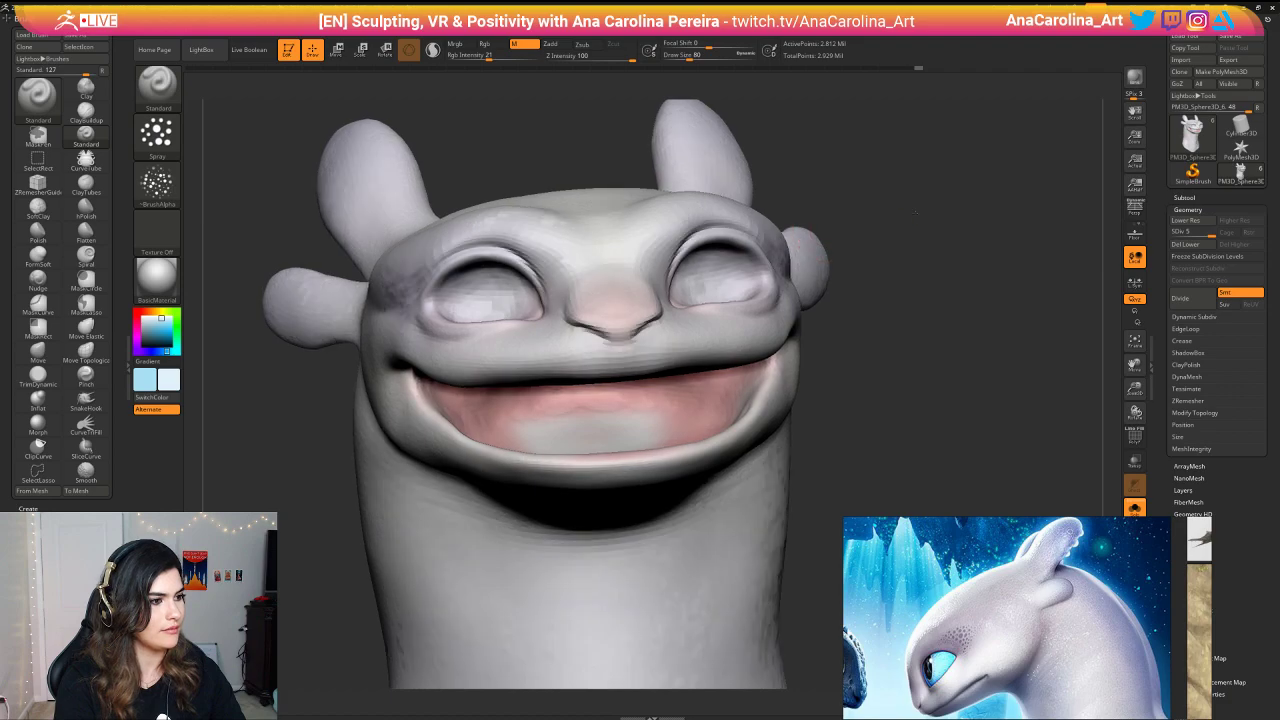
pyautogui.moveTo(900, 300)
pyautogui.keyDown('alt'); pyautogui.mouseDown()
pyautogui.moveTo(909, 237)
pyautogui.moveTo(915, 298)
pyautogui.mouseUp(); pyautogui.keyUp('alt')
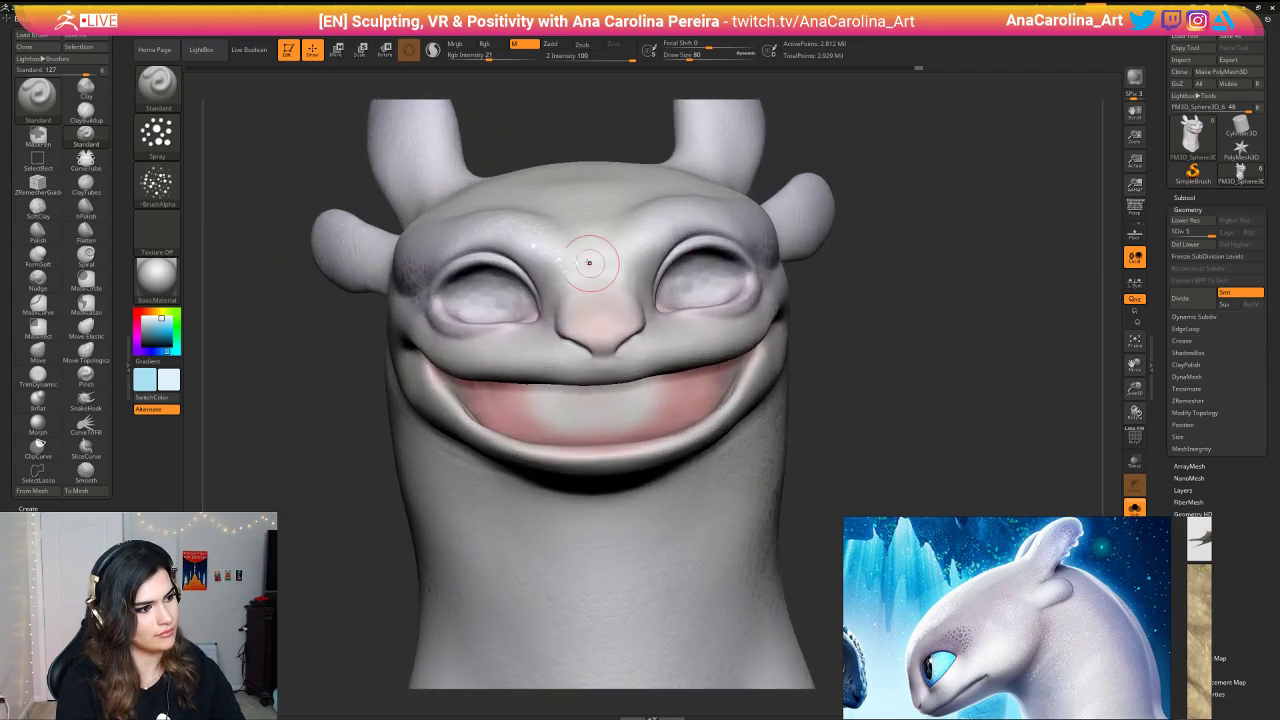
pyautogui.moveTo(577, 262); pyautogui.dragTo(545, 240)
pyautogui.keyDown('shift'); pyautogui.moveTo(892, 272); pyautogui.dragTo(958, 292); pyautogui.keyUp('shift')
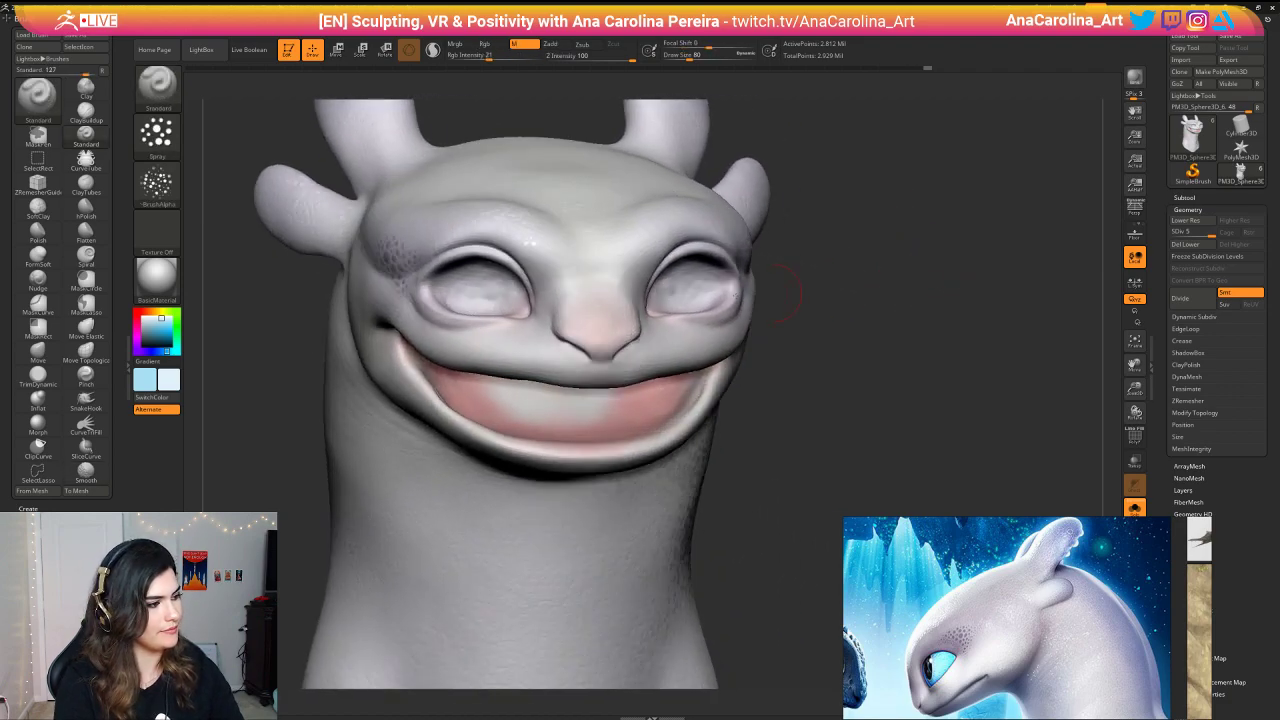
# Step: Switch to BasicMaterial2, set the draw size to 168 and spray it over the forehead and the bridge of the nose
pyautogui.click(158, 278)
pyautogui.click(314, 466)
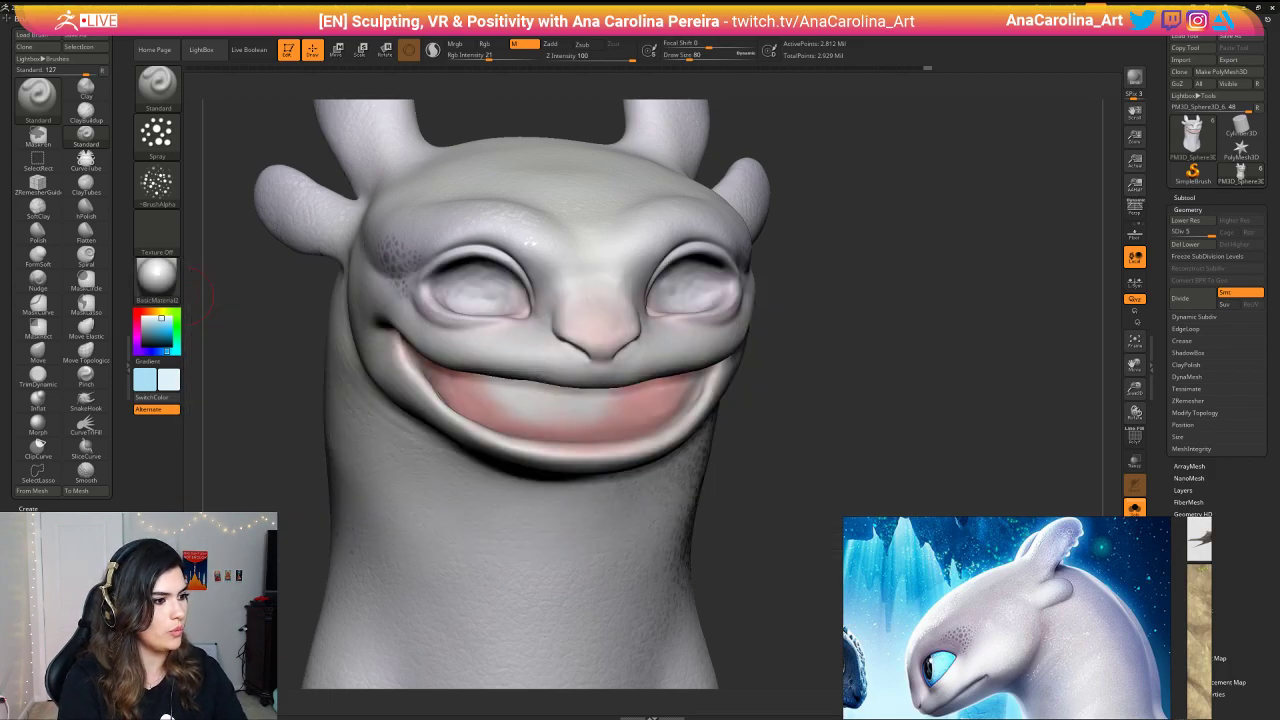
pyautogui.moveTo(764, 270)
pyautogui.mouseDown()
pyautogui.moveTo(762, 316)
pyautogui.moveTo(706, 308)
pyautogui.mouseUp()
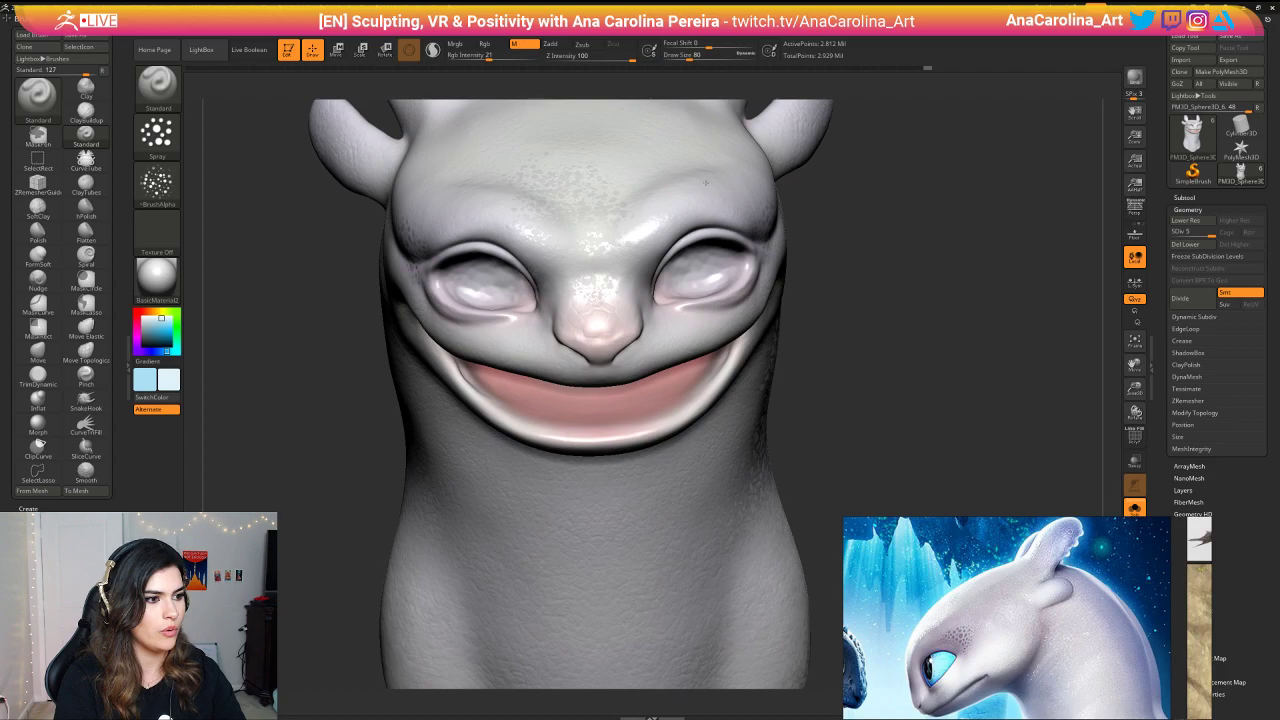
pyautogui.press('space')
pyautogui.moveTo(657, 237)
pyautogui.mouseDown()
pyautogui.moveTo(704, 214)
pyautogui.moveTo(719, 226)
pyautogui.moveTo(698, 175)
pyautogui.mouseUp()
pyautogui.moveTo(662, 240); pyautogui.dragTo(676, 236)
pyautogui.moveTo(822, 256); pyautogui.dragTo(779, 292)
# Step: Set the draw size to 128 and spray BasicMaterial2 over the cheeks, the snout and the area below the ear flap
pyautogui.press('space')
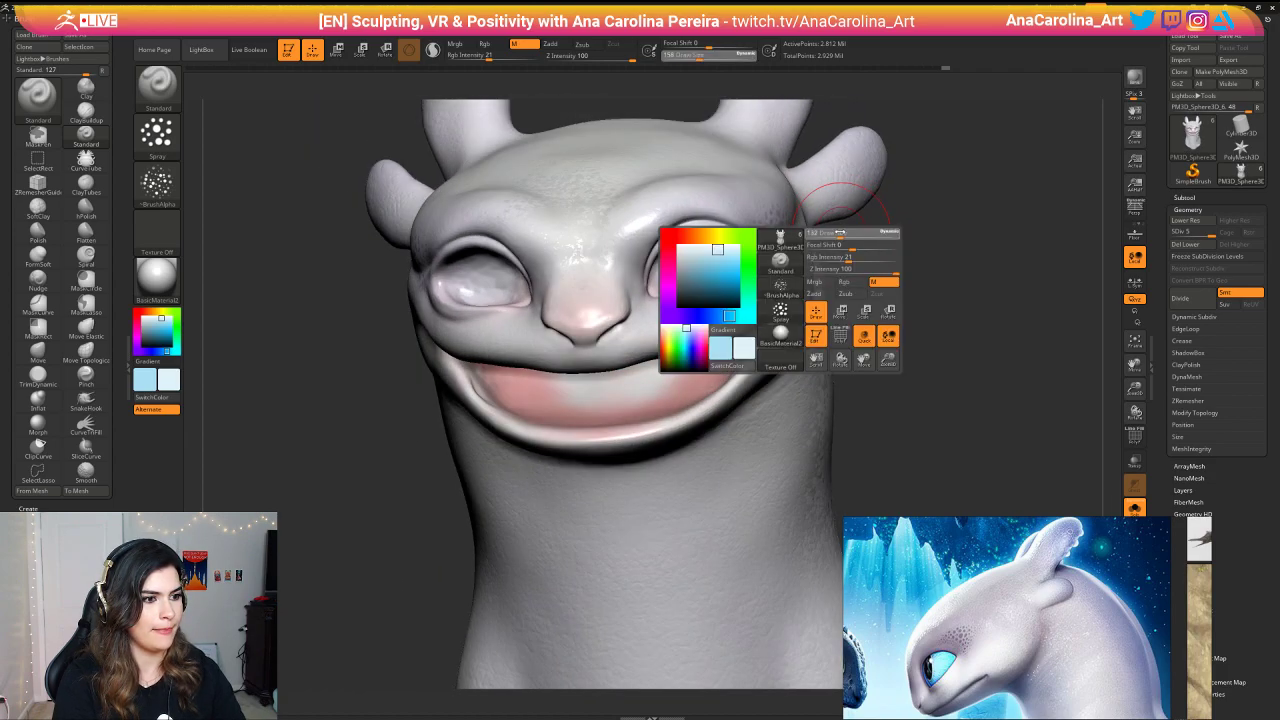
pyautogui.moveTo(843, 237); pyautogui.dragTo(837, 237)
pyautogui.moveTo(856, 262); pyautogui.dragTo(792, 300)
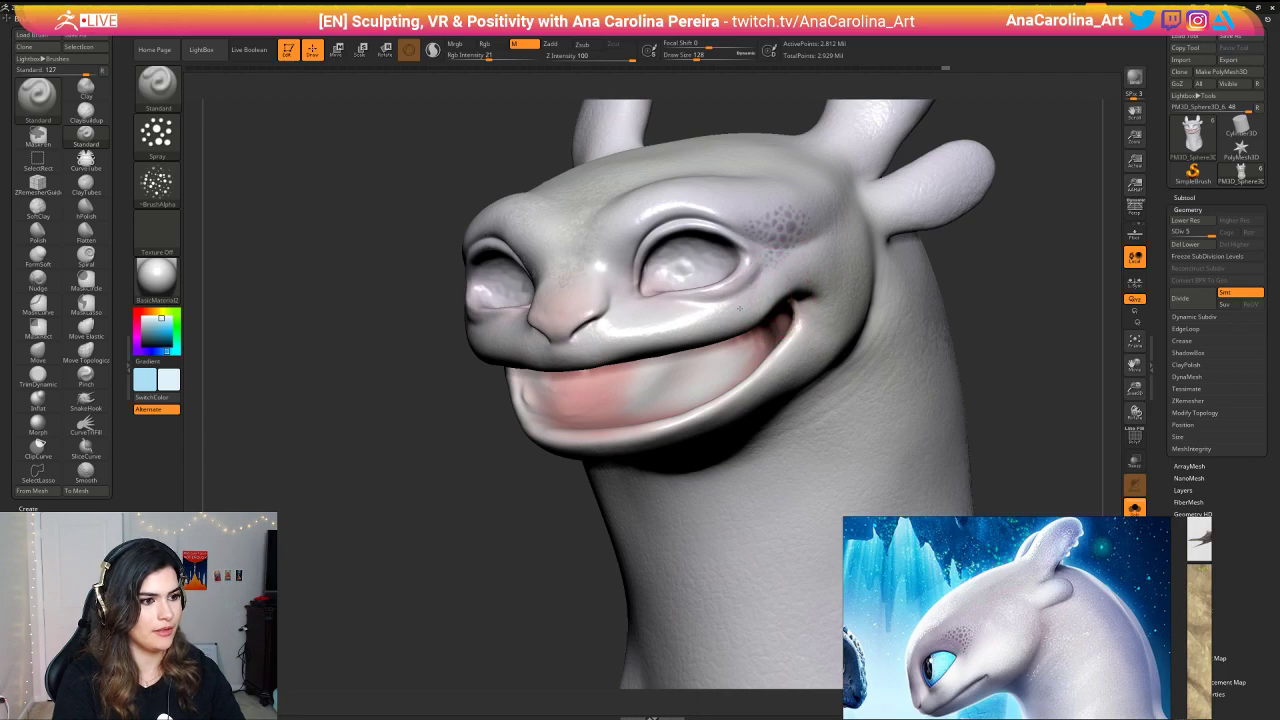
pyautogui.moveTo(700, 310); pyautogui.dragTo(672, 320)
pyautogui.moveTo(378, 392)
pyautogui.mouseDown()
pyautogui.moveTo(452, 413)
pyautogui.moveTo(522, 352)
pyautogui.mouseUp()
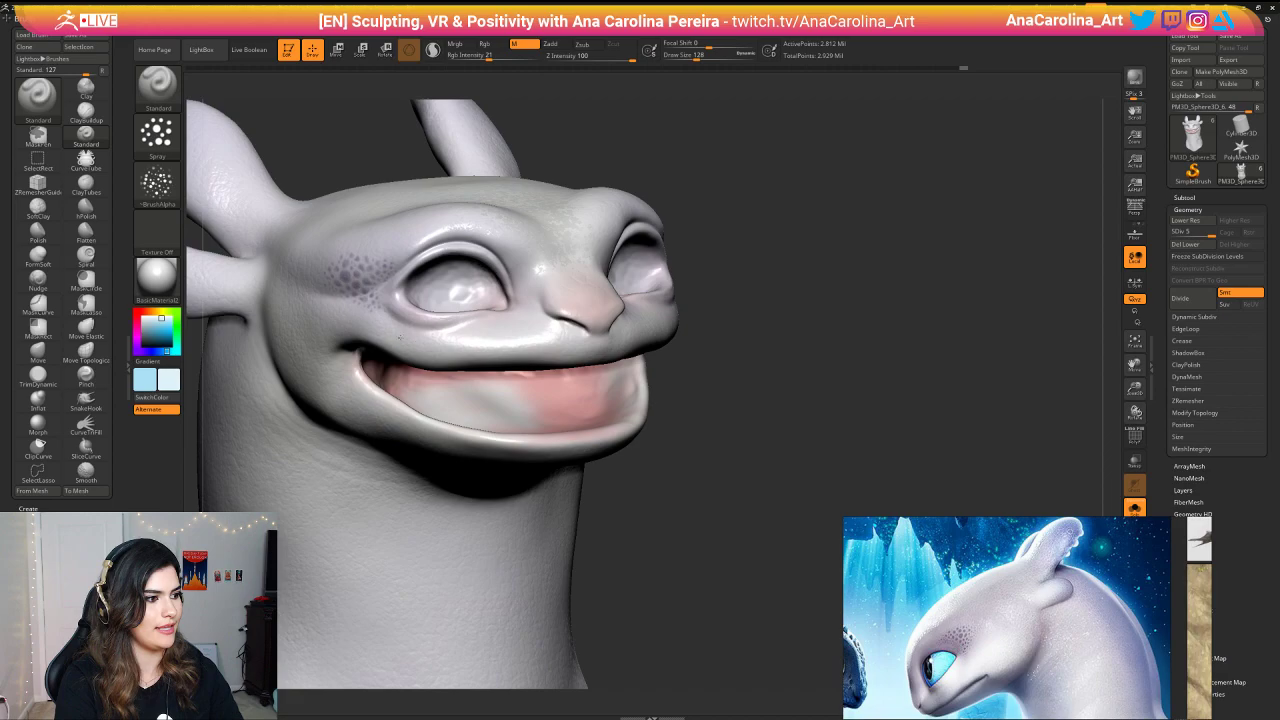
pyautogui.moveTo(588, 306); pyautogui.dragTo(568, 318)
pyautogui.moveTo(568, 318); pyautogui.dragTo(643, 278, button='right')
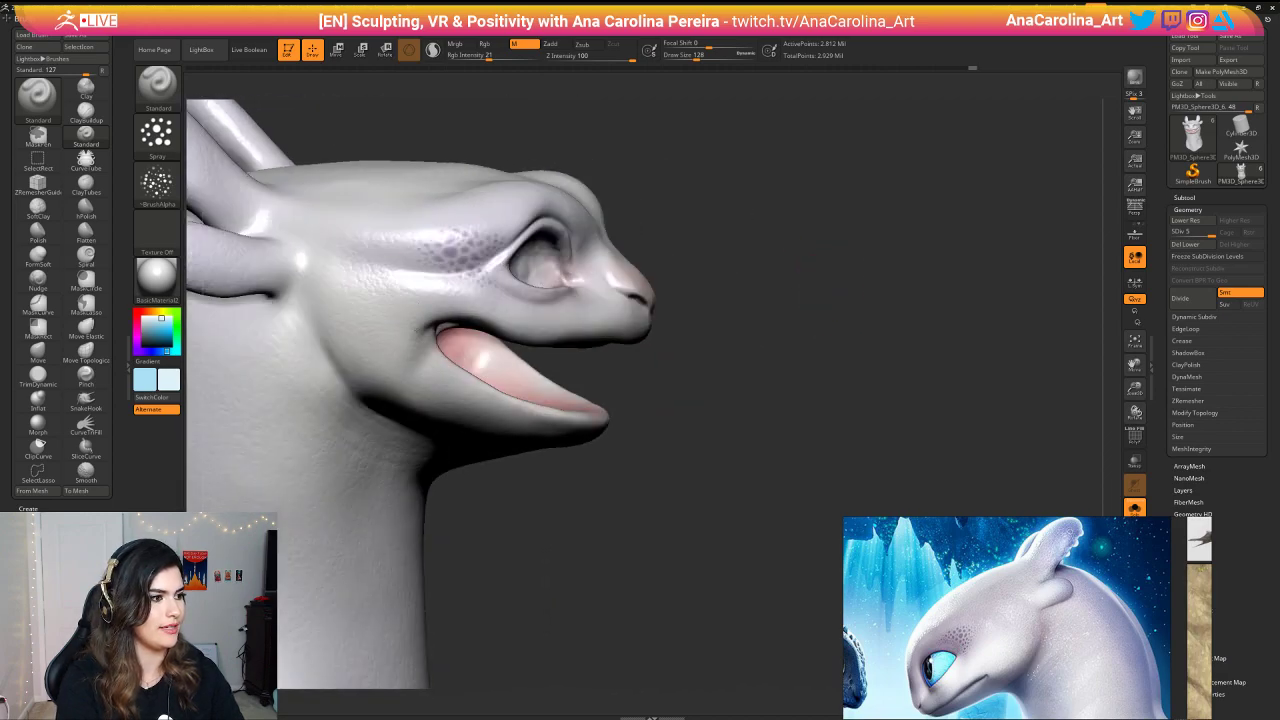
pyautogui.moveTo(382, 351); pyautogui.dragTo(755, 265)
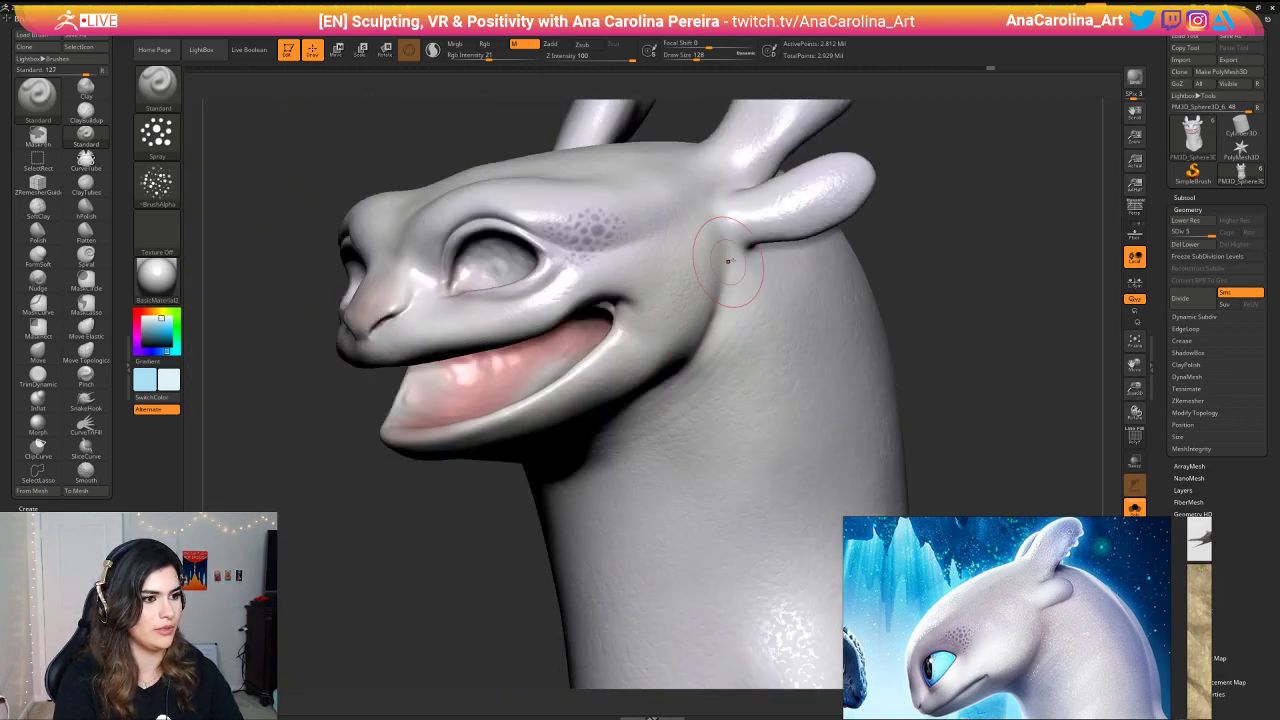
pyautogui.moveTo(866, 177); pyautogui.dragTo(859, 183)
pyautogui.moveTo(905, 240)
pyautogui.mouseDown()
pyautogui.moveTo(975, 262)
pyautogui.moveTo(940, 310)
pyautogui.moveTo(914, 216)
pyautogui.moveTo(934, 214)
pyautogui.moveTo(886, 224)
pyautogui.mouseUp()
# Step: Enlarge the brush to draw size 245 and above, and spray BasicMaterial2 over both sides of the neck
pyautogui.press('space')
pyautogui.moveTo(810, 257); pyautogui.dragTo(816, 272)
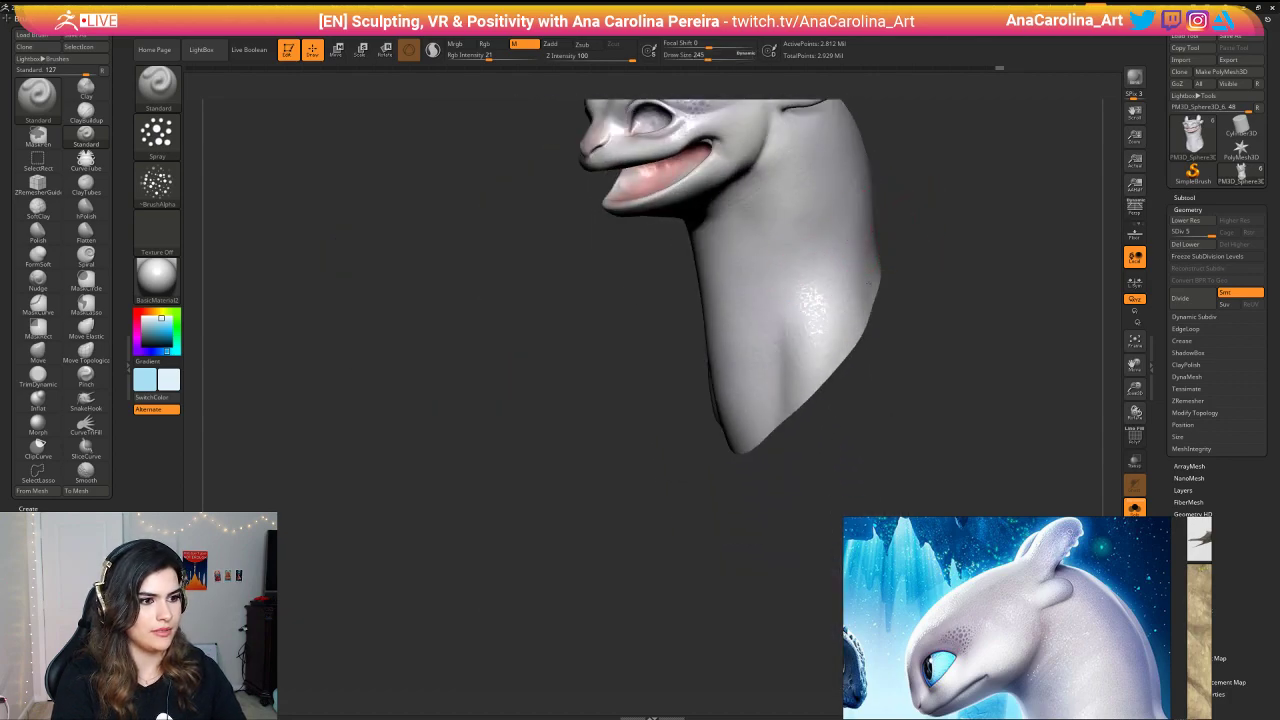
pyautogui.moveTo(895, 244)
pyautogui.mouseDown()
pyautogui.moveTo(843, 239)
pyautogui.moveTo(786, 292)
pyautogui.mouseUp()
pyautogui.moveTo(843, 259); pyautogui.dragTo(856, 263)
pyautogui.moveTo(915, 262)
pyautogui.mouseDown()
pyautogui.moveTo(965, 250)
pyautogui.moveTo(905, 265)
pyautogui.moveTo(885, 231)
pyautogui.moveTo(871, 329)
pyautogui.moveTo(797, 190)
pyautogui.moveTo(855, 232)
pyautogui.mouseUp()
pyautogui.press('space')
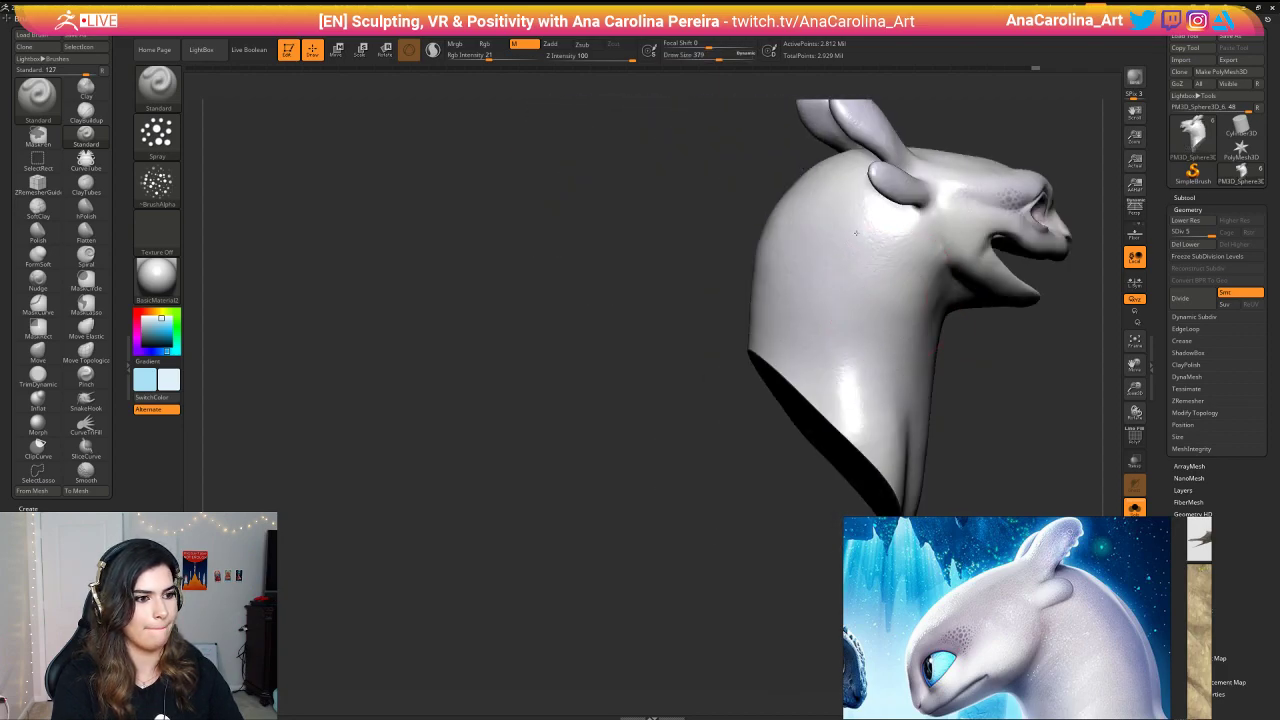
pyautogui.moveTo(993, 360); pyautogui.dragTo(715, 188)
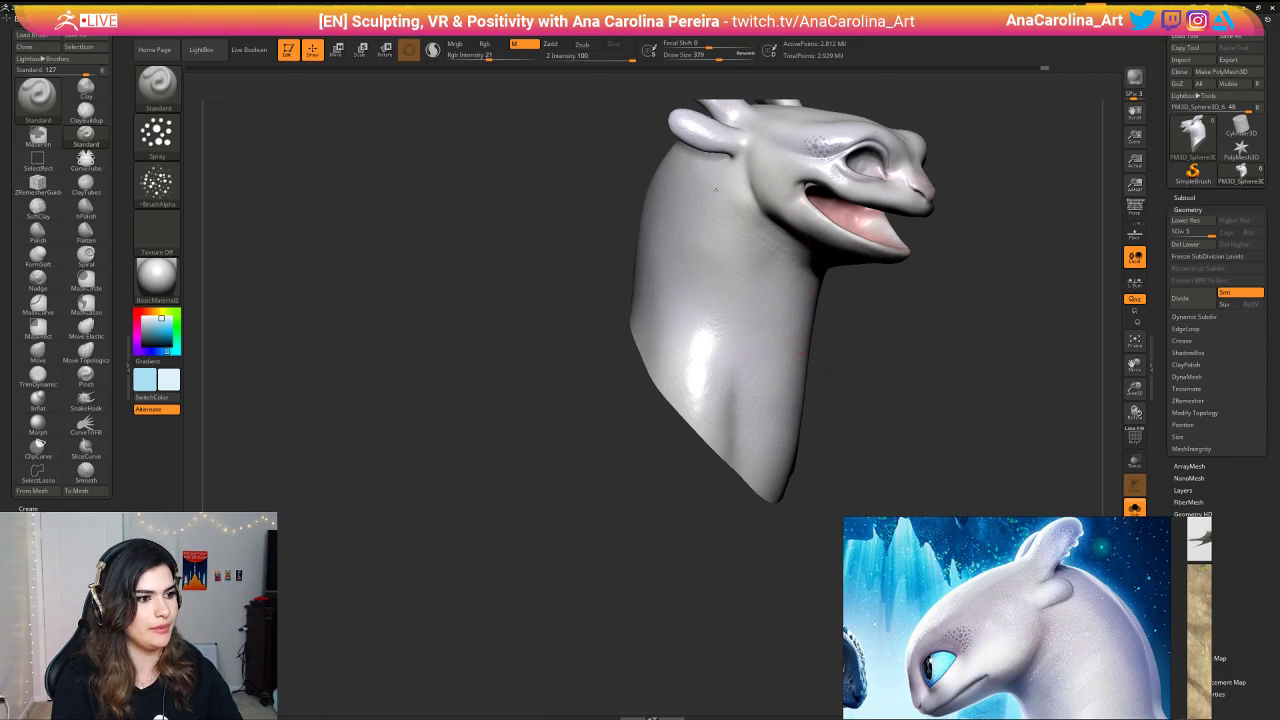
pyautogui.keyDown('alt'); pyautogui.moveTo(864, 333); pyautogui.dragTo(770, 372); pyautogui.keyUp('alt')
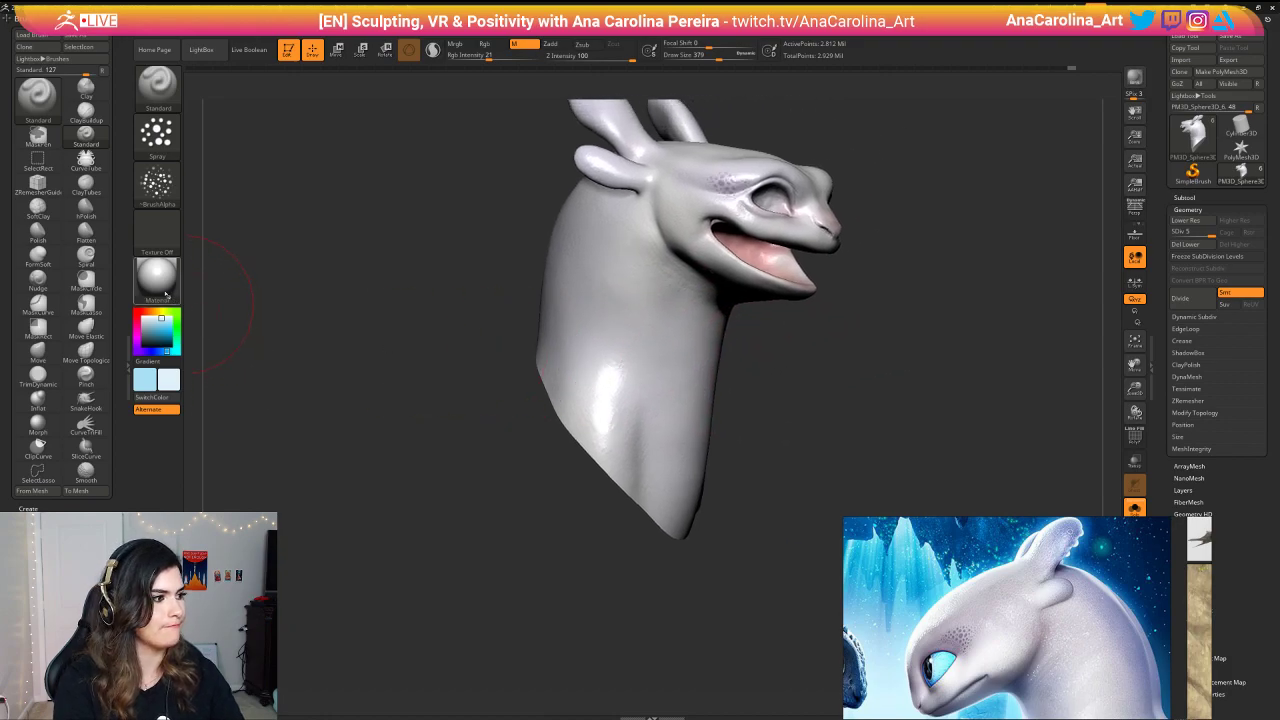
# Step: Switch to BasicMaterial and set the brush's Focal Shift to 23
pyautogui.click(159, 290)
pyautogui.click(162, 299)
pyautogui.click(266, 460)
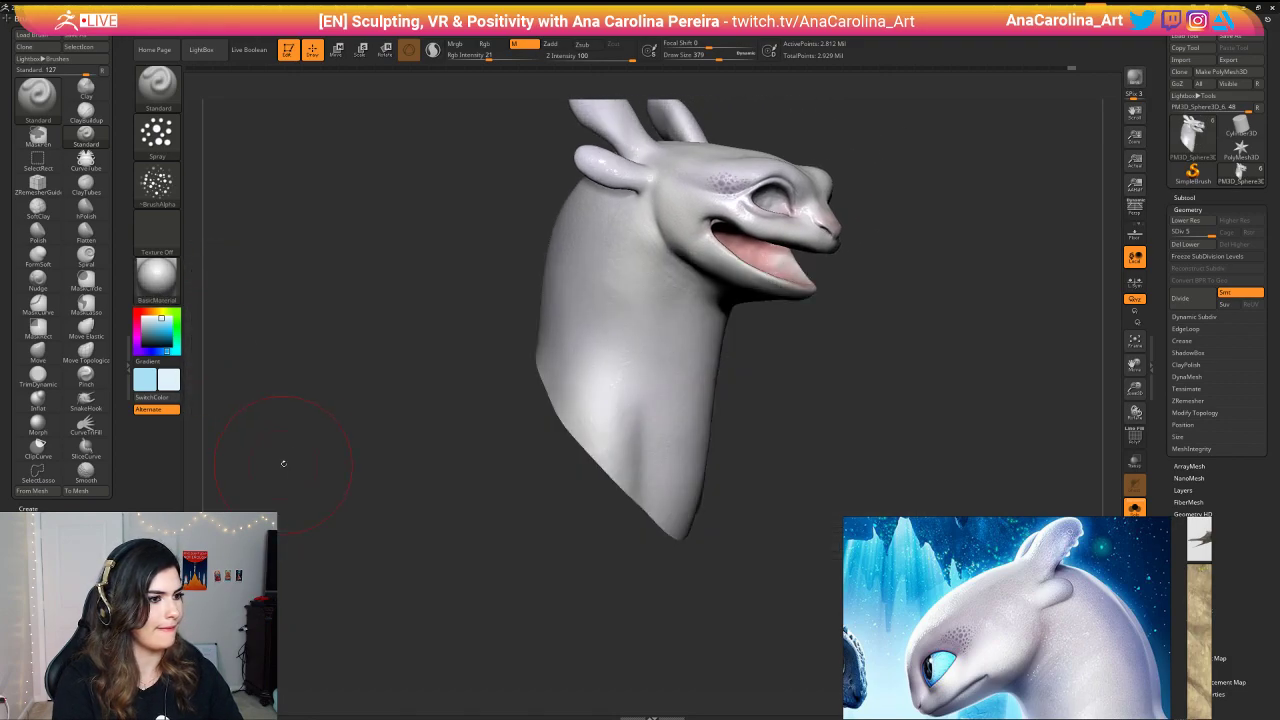
pyautogui.moveTo(415, 482); pyautogui.dragTo(537, 449)
pyautogui.press('space')
pyautogui.moveTo(735, 372)
pyautogui.mouseDown()
pyautogui.moveTo(746, 372)
pyautogui.moveTo(731, 361)
pyautogui.mouseUp()
pyautogui.moveTo(1015, 255)
pyautogui.keyDown('alt'); pyautogui.mouseDown()
pyautogui.moveTo(1053, 321)
pyautogui.moveTo(832, 302)
pyautogui.moveTo(724, 438)
pyautogui.mouseUp(); pyautogui.keyUp('alt')
pyautogui.press('space')
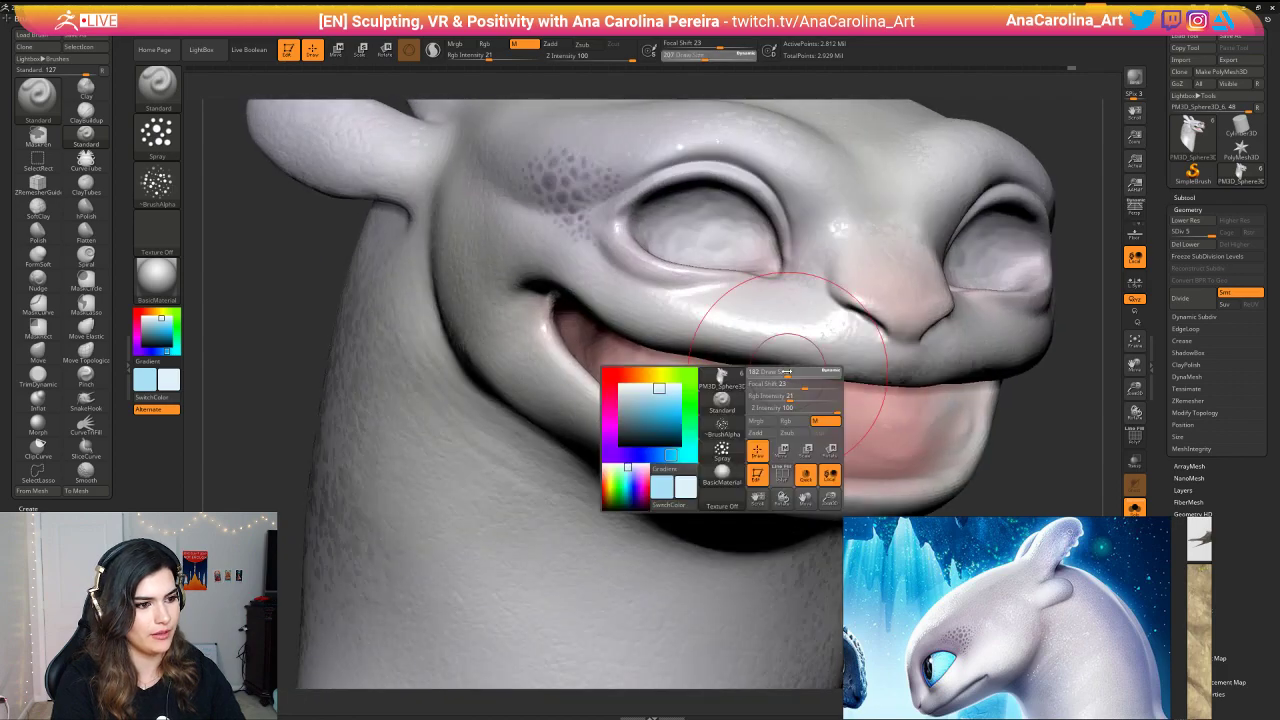
pyautogui.moveTo(788, 371); pyautogui.dragTo(781, 371)
pyautogui.moveTo(769, 304)
pyautogui.mouseDown()
pyautogui.moveTo(826, 328)
pyautogui.moveTo(816, 332)
pyautogui.moveTo(823, 318)
pyautogui.mouseUp()
pyautogui.hotkey('ctrl', 'z')
# Step: Set the draw size to 77 and spray BasicMaterial below the eyes and along both cheeks
pyautogui.press('space')
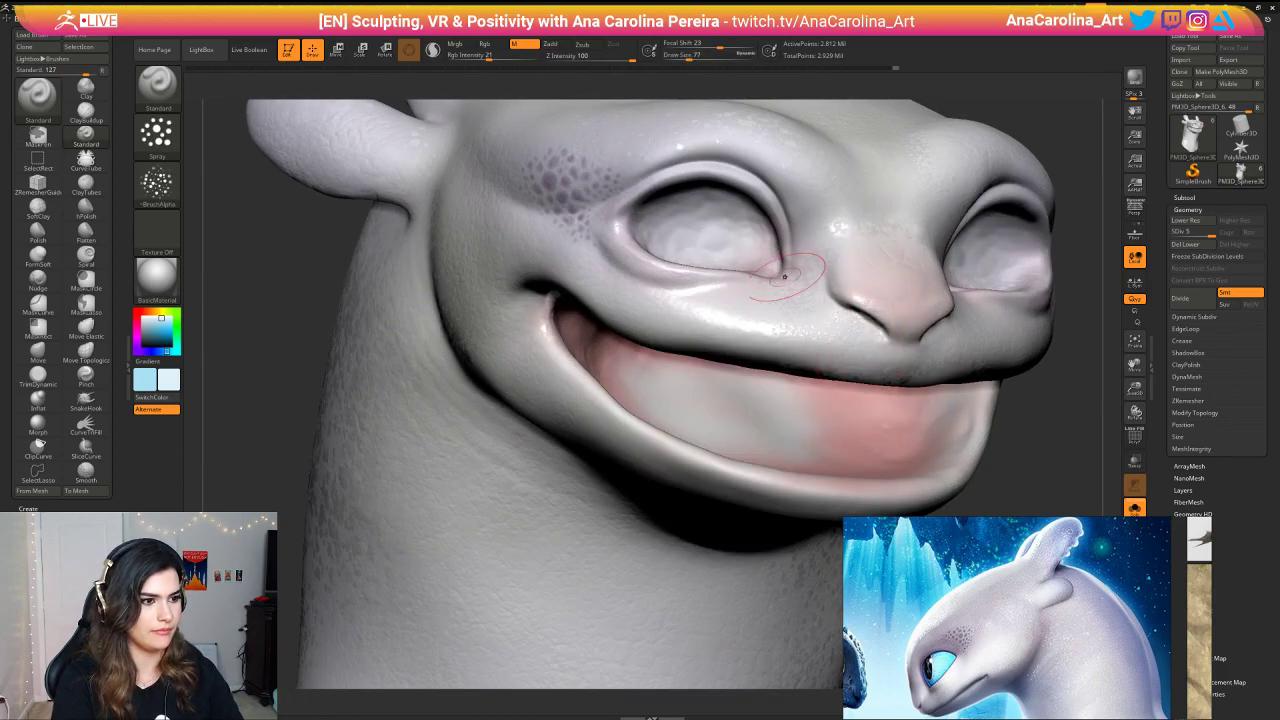
pyautogui.moveTo(752, 277); pyautogui.dragTo(678, 261)
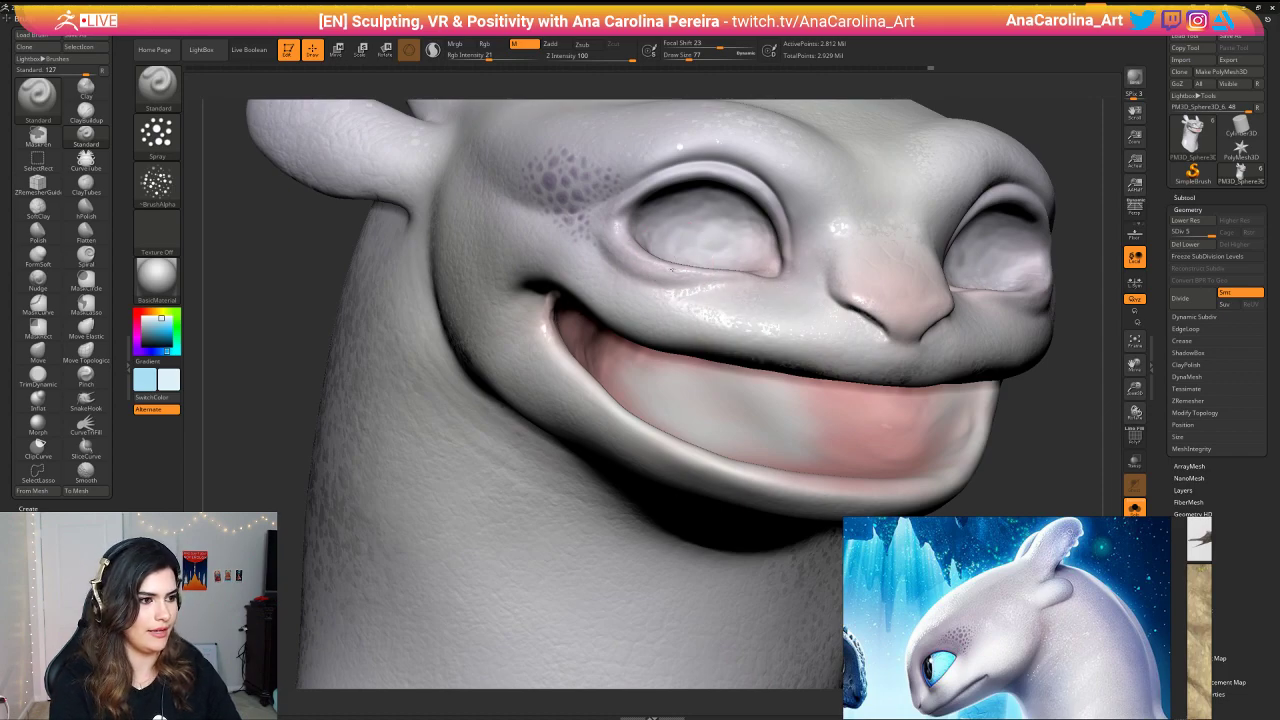
pyautogui.press('f')
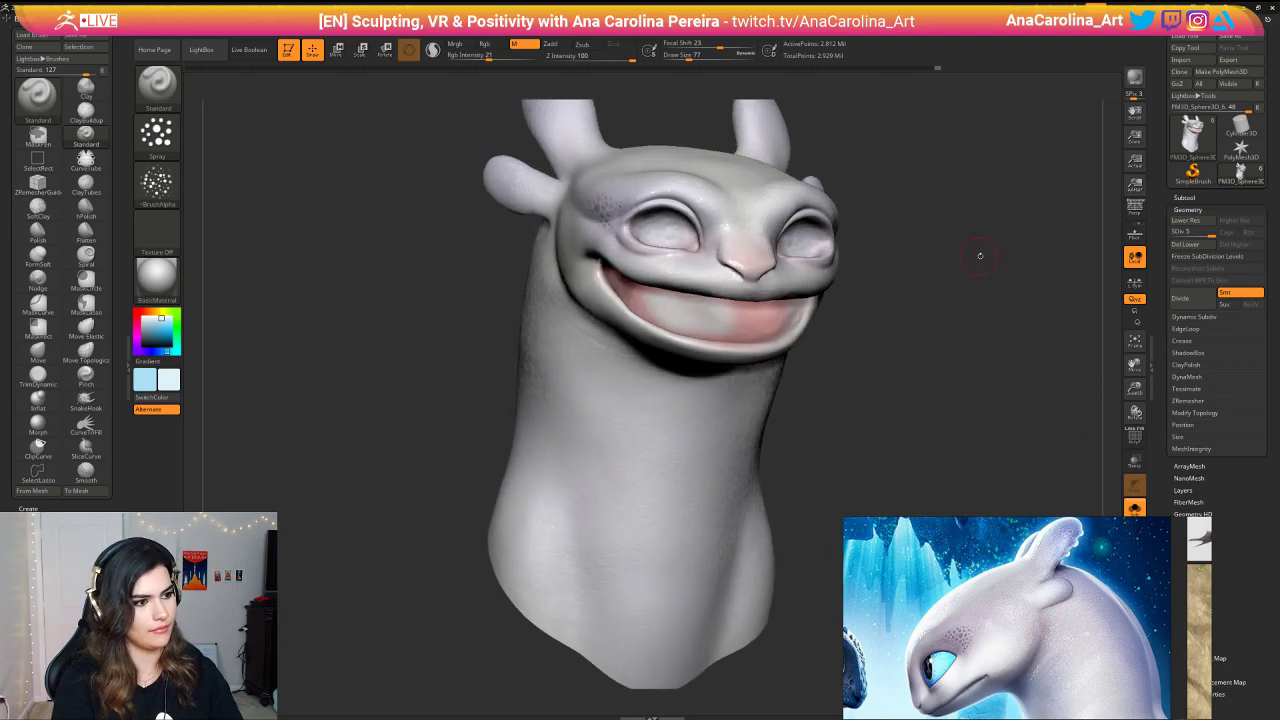
pyautogui.moveTo(980, 256); pyautogui.dragTo(905, 250)
pyautogui.keyDown('alt'); pyautogui.moveTo(1020, 265); pyautogui.dragTo(1025, 330); pyautogui.keyUp('alt')
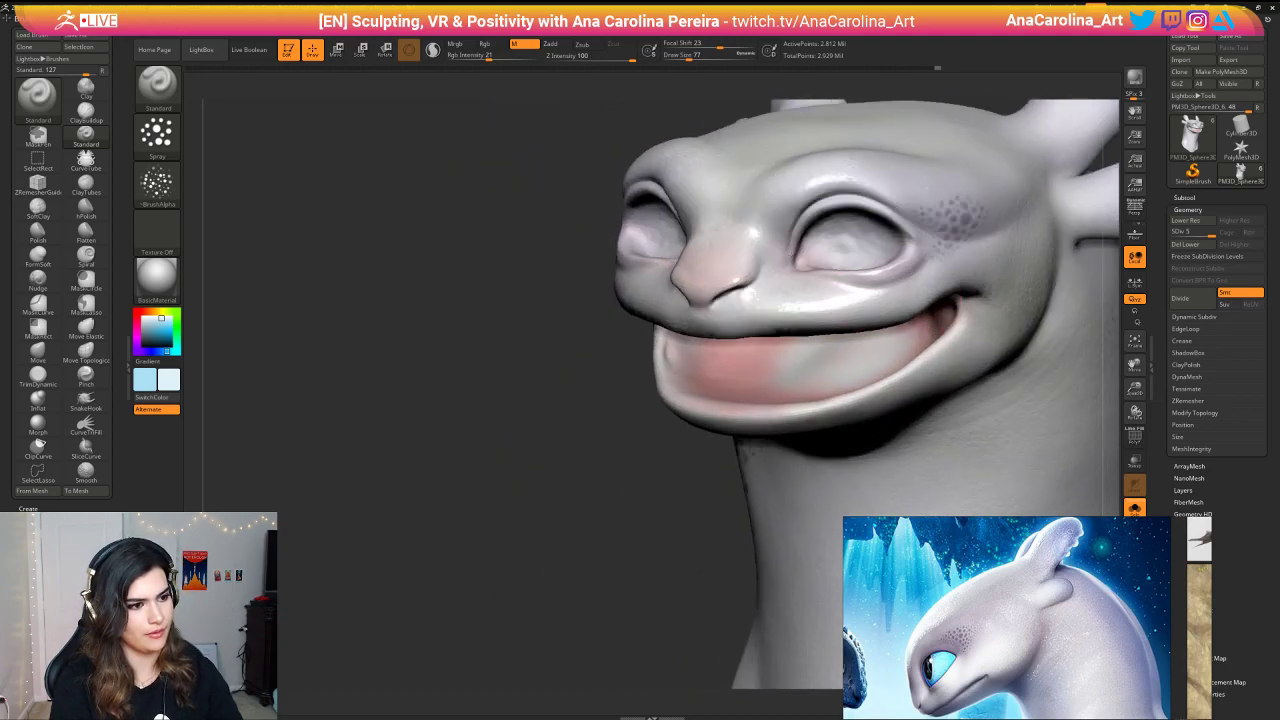
pyautogui.moveTo(845, 272); pyautogui.dragTo(765, 258)
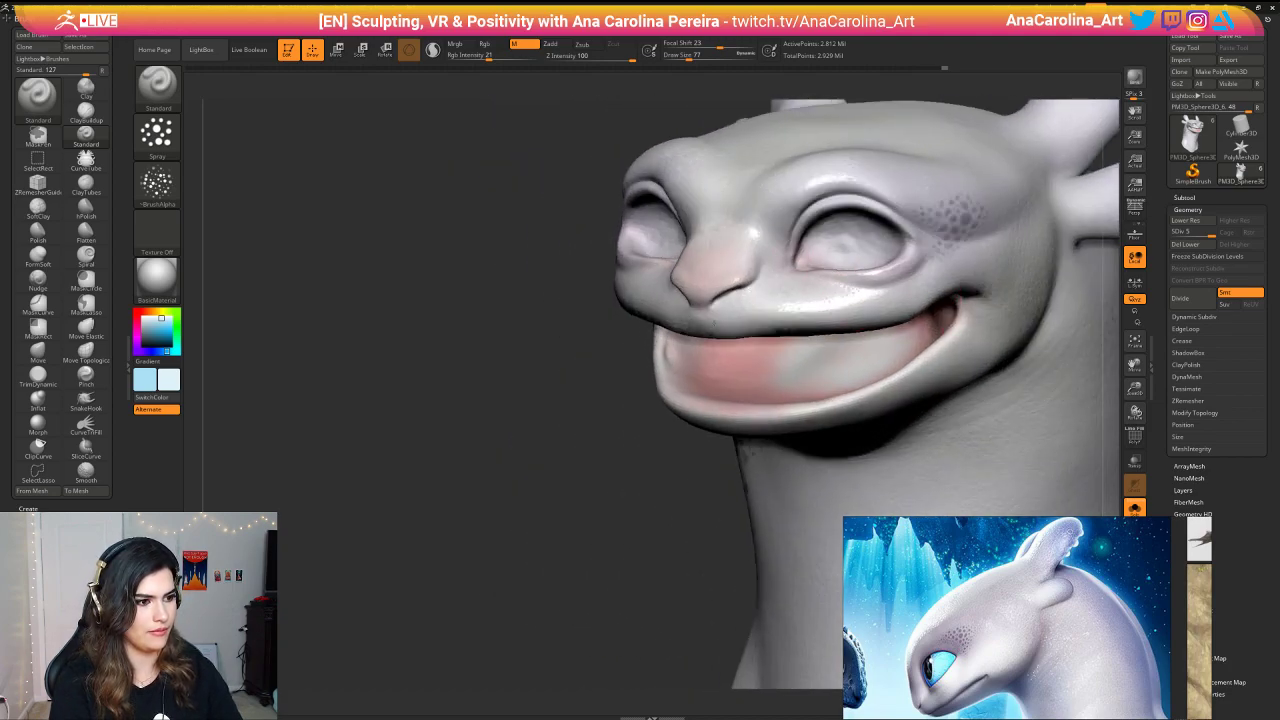
# Step: Reduce the draw size to 54 and spray BasicMaterial on the snout beside the nose
pyautogui.moveTo(600, 400); pyautogui.dragTo(685, 390)
pyautogui.press('space')
pyautogui.moveTo(765, 304); pyautogui.dragTo(761, 304)
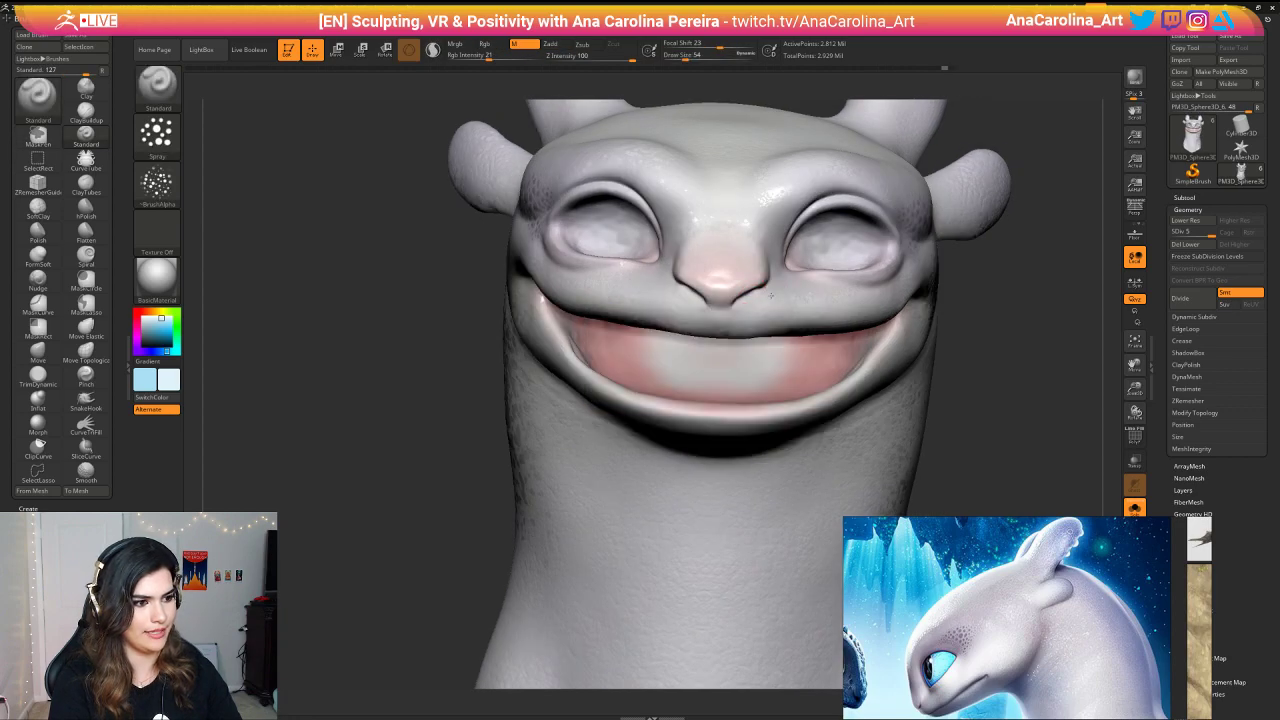
# Step: Set the draw size to 97 and spray BasicMaterial around the temple scale patch and over the brow
pyautogui.moveTo(968, 268)
pyautogui.mouseDown()
pyautogui.moveTo(1037, 277)
pyautogui.moveTo(988, 264)
pyautogui.moveTo(1040, 285)
pyautogui.moveTo(1010, 240)
pyautogui.moveTo(995, 334)
pyautogui.mouseUp()
pyautogui.press('space')
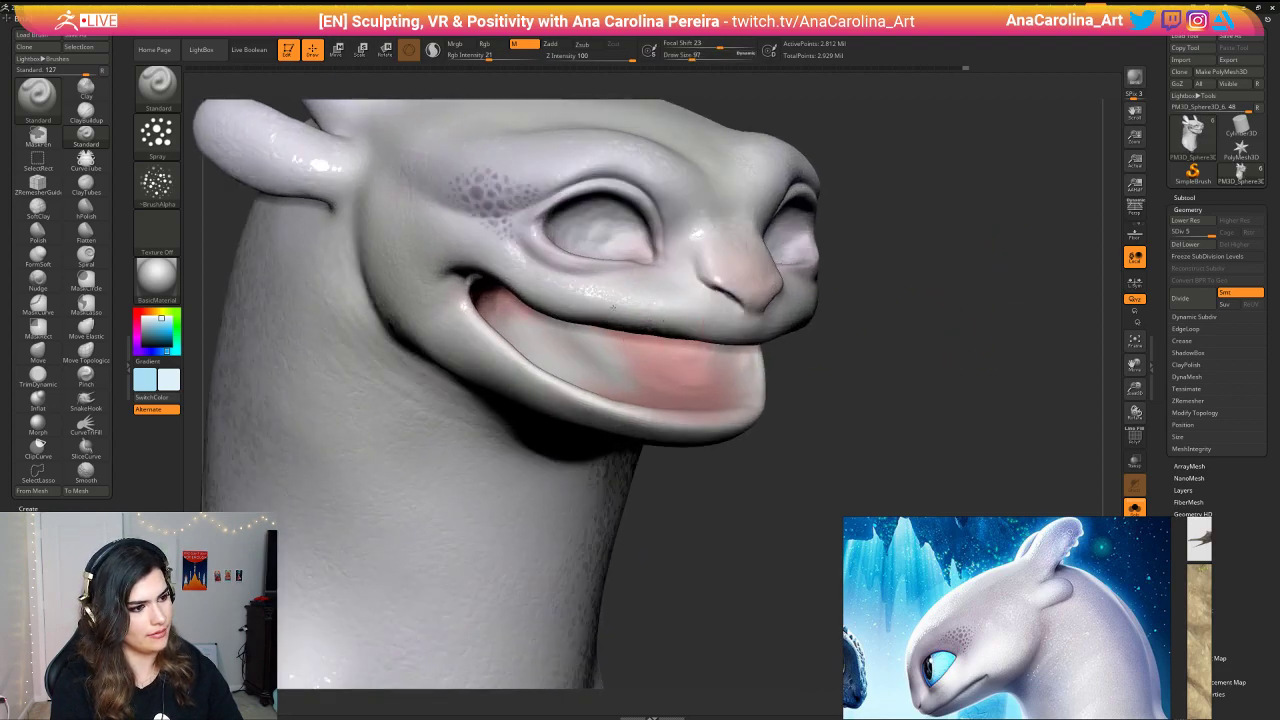
pyautogui.moveTo(468, 240); pyautogui.dragTo(478, 256)
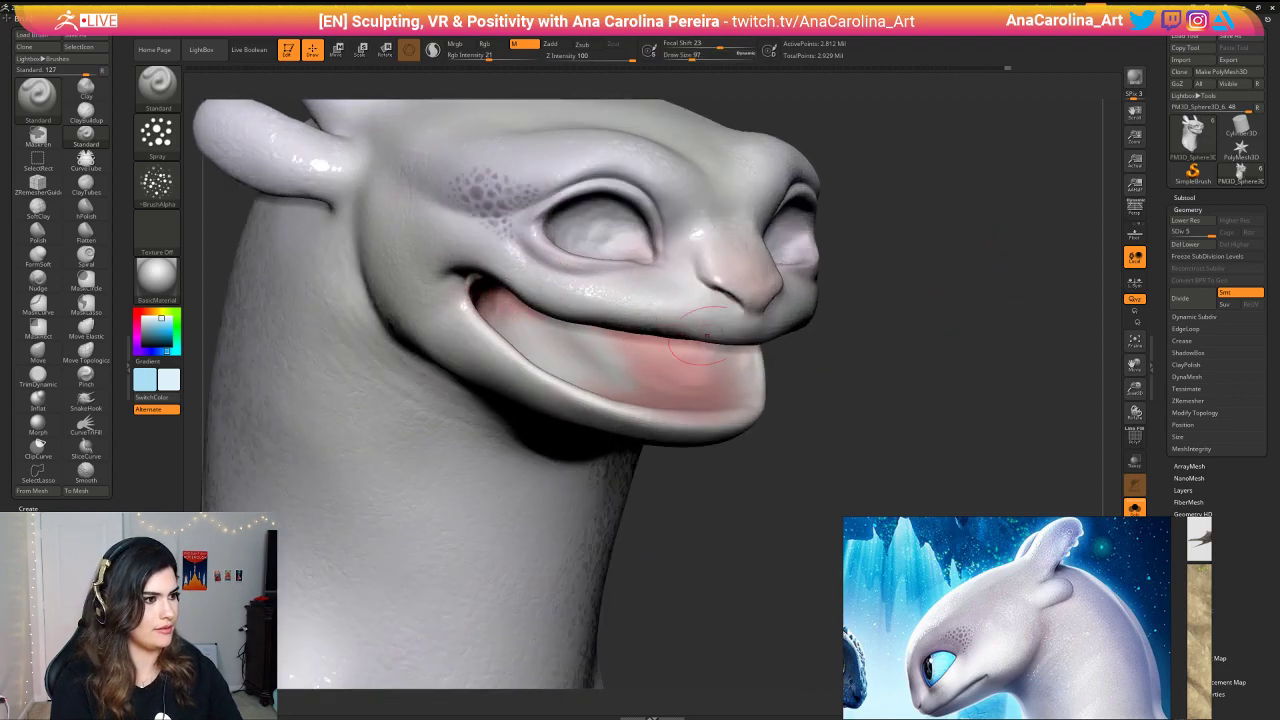
pyautogui.moveTo(965, 300)
pyautogui.mouseDown()
pyautogui.moveTo(944, 335)
pyautogui.moveTo(882, 358)
pyautogui.moveTo(810, 352)
pyautogui.mouseUp()
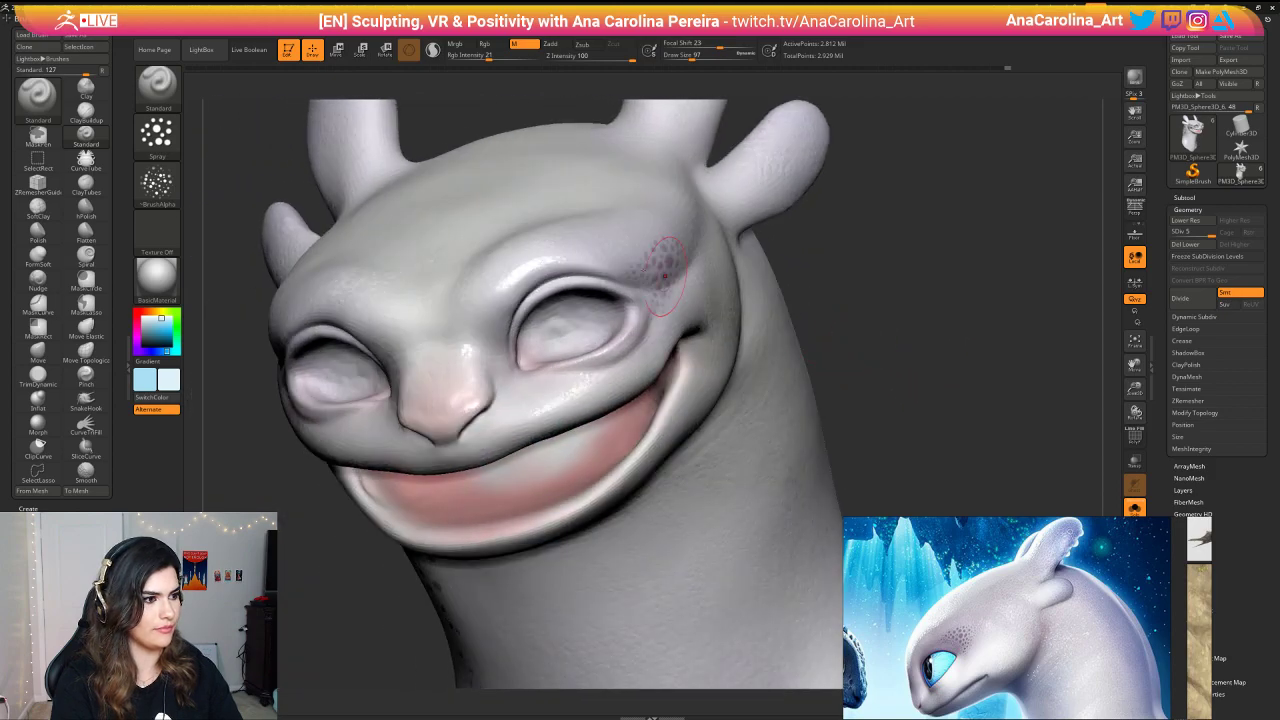
pyautogui.moveTo(522, 262)
pyautogui.mouseDown()
pyautogui.moveTo(542, 258)
pyautogui.moveTo(527, 276)
pyautogui.moveTo(600, 252)
pyautogui.mouseUp()
pyautogui.moveTo(820, 262)
pyautogui.mouseDown()
pyautogui.moveTo(890, 270)
pyautogui.moveTo(855, 230)
pyautogui.moveTo(886, 238)
pyautogui.moveTo(880, 320)
pyautogui.mouseUp()
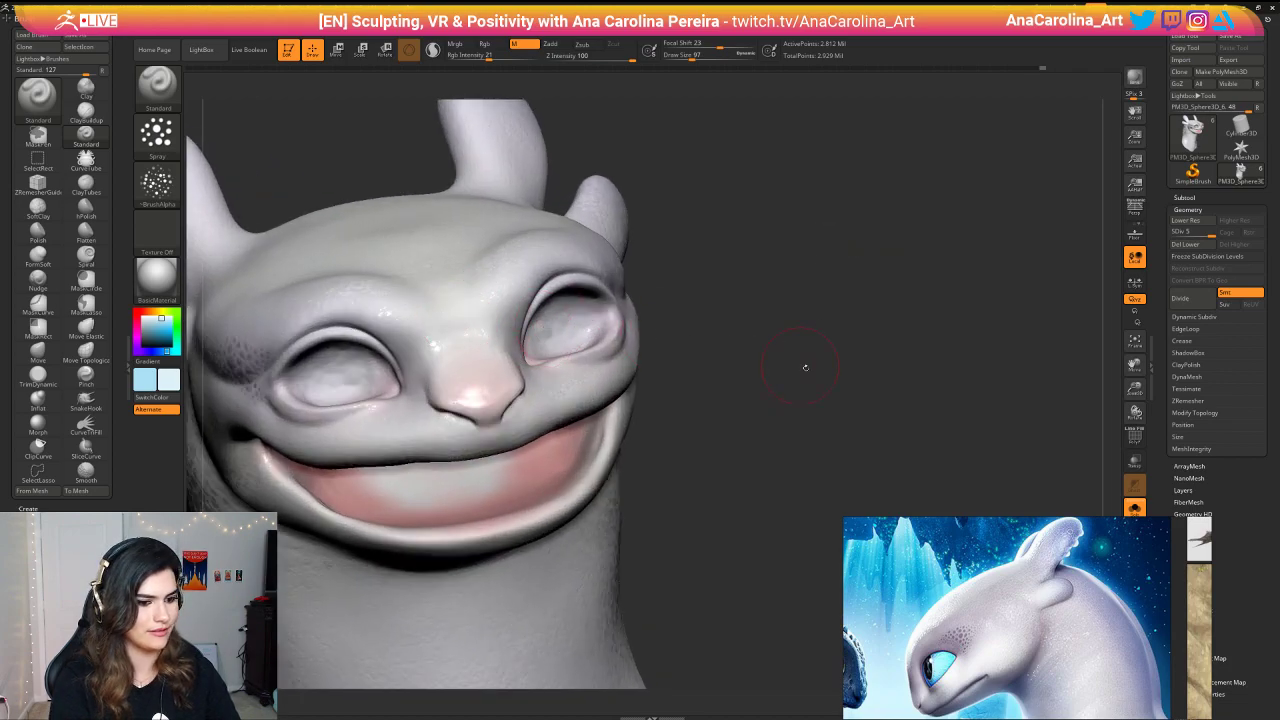
# Step: Enlarge the brush to draw size 149 and spray BasicMaterial over the temples, the cheeks and the area behind the jaw
pyautogui.keyDown('alt'); pyautogui.moveTo(806, 368); pyautogui.dragTo(812, 290); pyautogui.keyUp('alt')
pyautogui.moveTo(890, 285)
pyautogui.mouseDown()
pyautogui.moveTo(805, 282)
pyautogui.moveTo(823, 281)
pyautogui.moveTo(679, 199)
pyautogui.moveTo(608, 303)
pyautogui.moveTo(622, 325)
pyautogui.moveTo(631, 306)
pyautogui.moveTo(608, 346)
pyautogui.moveTo(577, 352)
pyautogui.mouseUp()
pyautogui.press('space')
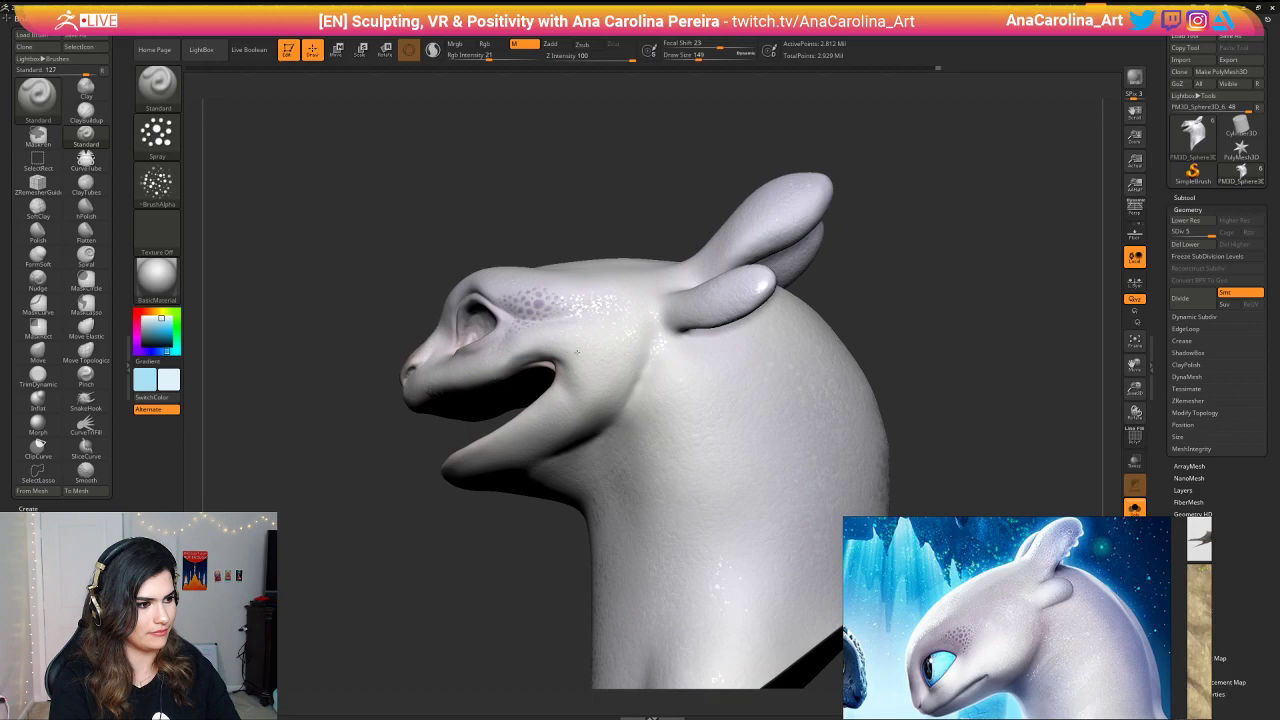
pyautogui.moveTo(657, 337); pyautogui.dragTo(683, 217)
pyautogui.moveTo(582, 304)
pyautogui.mouseDown()
pyautogui.moveTo(641, 328)
pyautogui.moveTo(588, 308)
pyautogui.moveTo(550, 313)
pyautogui.mouseUp()
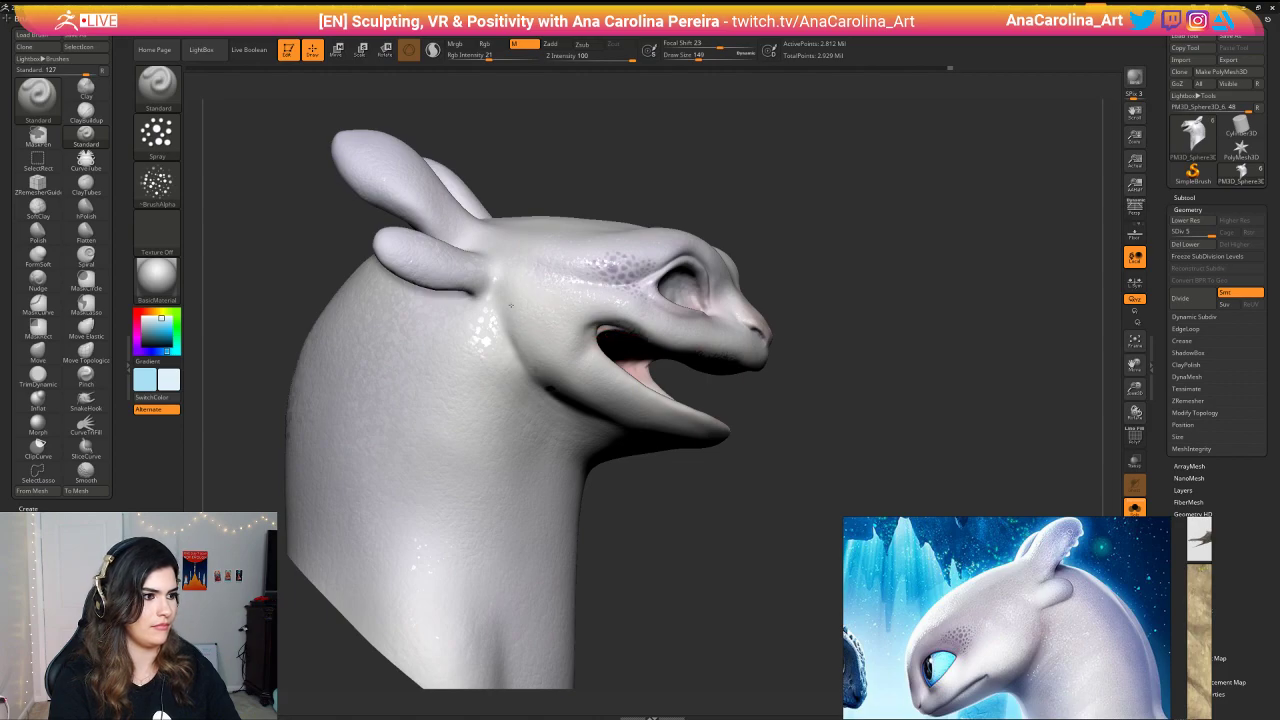
pyautogui.moveTo(626, 284); pyautogui.dragTo(662, 186, button='right')
pyautogui.moveTo(644, 224); pyautogui.dragTo(584, 234)
pyautogui.moveTo(600, 240); pyautogui.dragTo(563, 263, button='right')
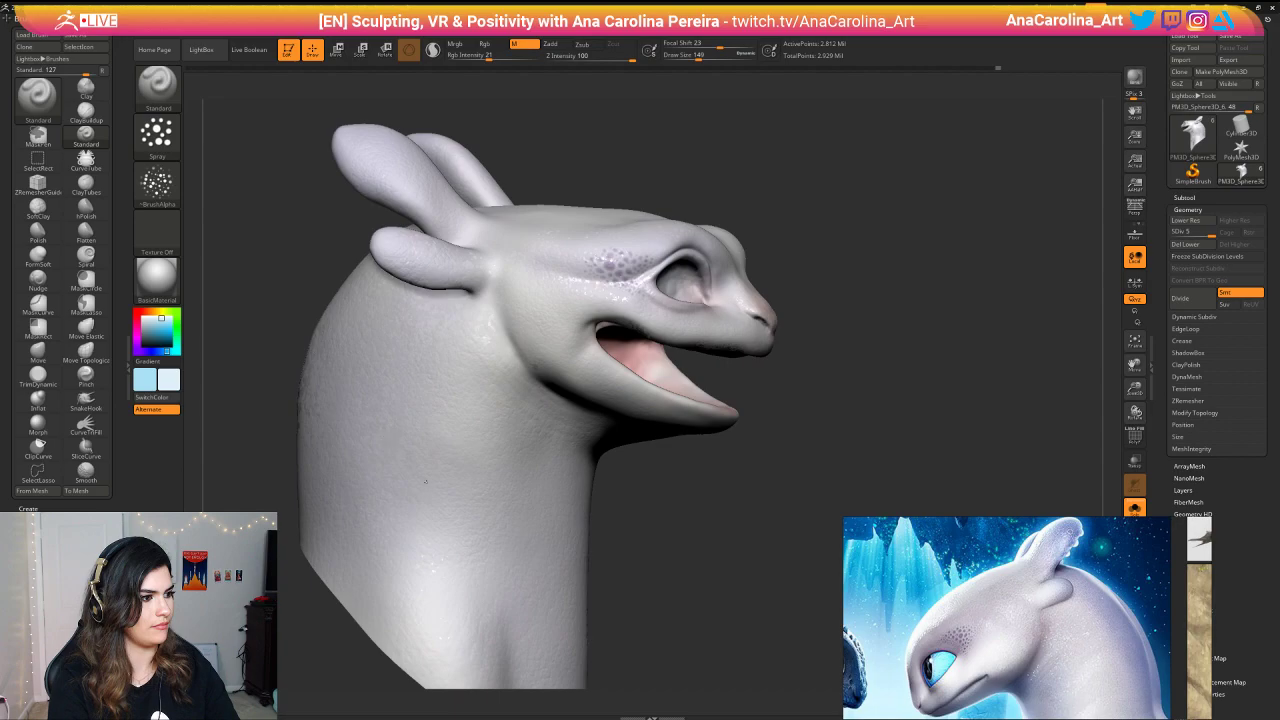
pyautogui.keyDown('ctrl'); pyautogui.moveTo(676, 489); pyautogui.dragTo(672, 430, button='right'); pyautogui.keyUp('ctrl')
pyautogui.moveTo(672, 430); pyautogui.dragTo(650, 478, button='right')
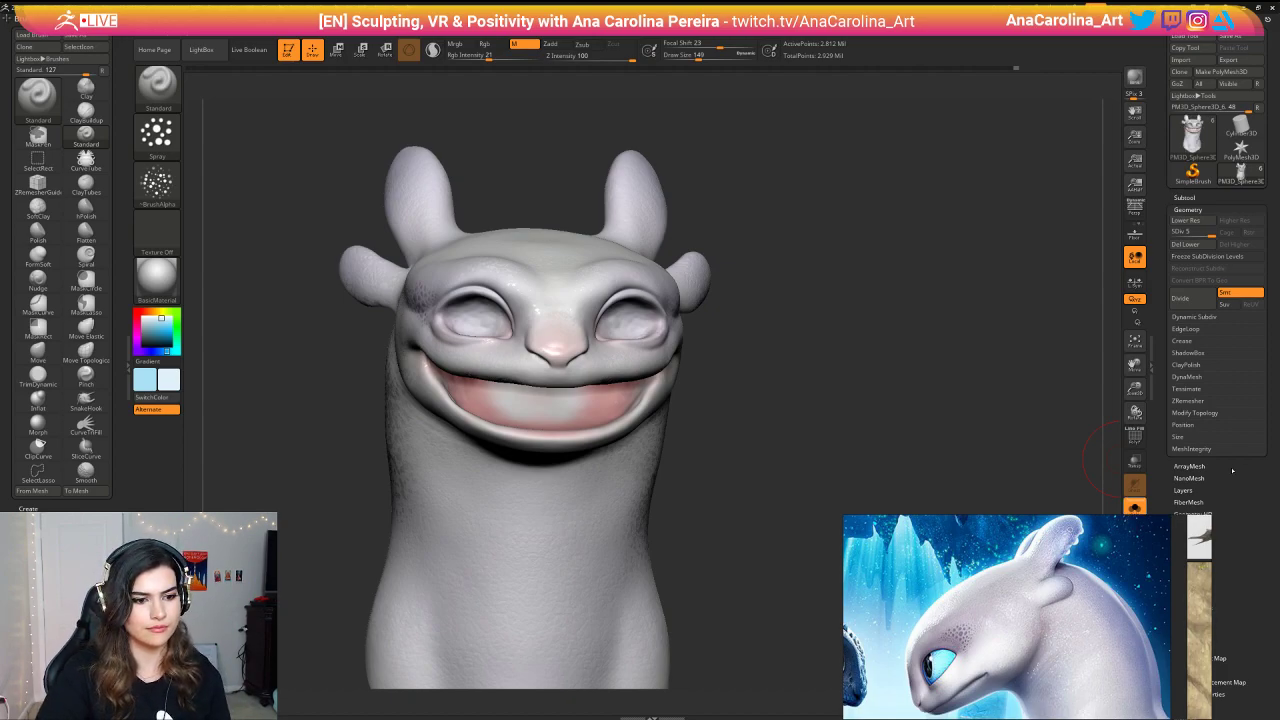
# Step: Turn off Solo mode to show the eyes and mouth parts, and check the whole bust from several angles
pyautogui.click(1134, 506)
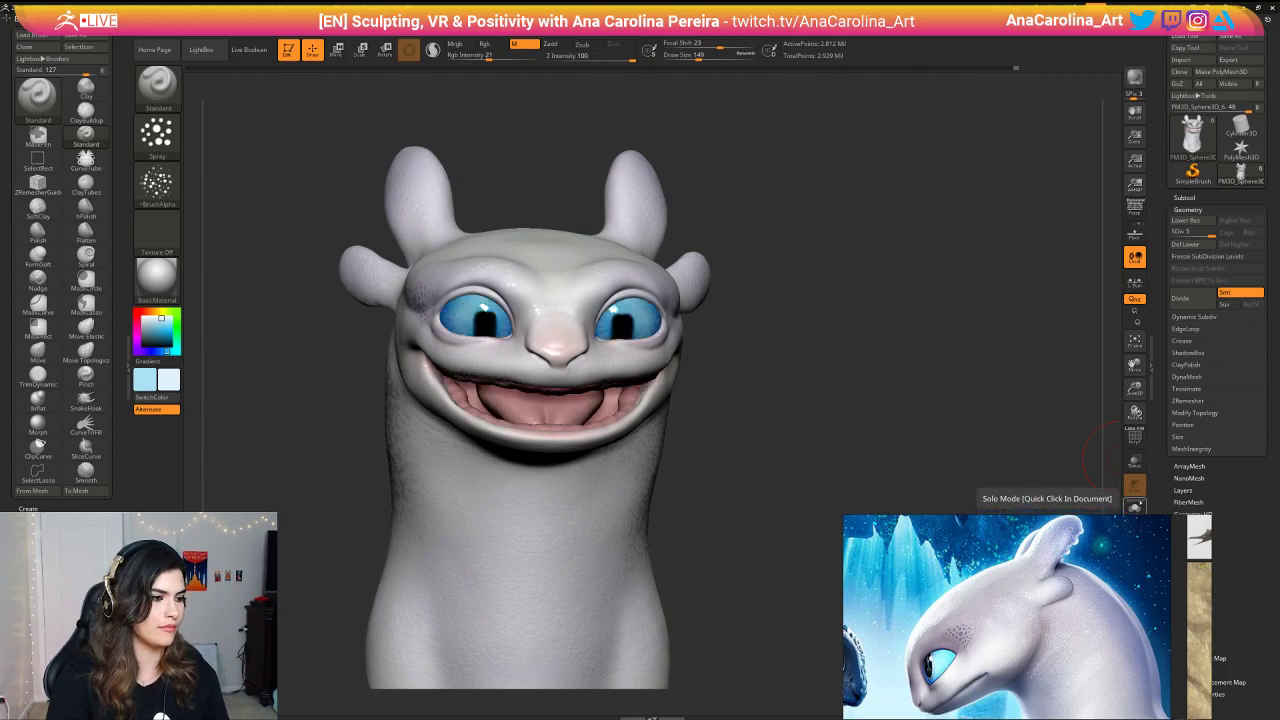
pyautogui.moveTo(330, 320)
pyautogui.mouseDown()
pyautogui.moveTo(680, 348)
pyautogui.moveTo(761, 369)
pyautogui.mouseUp()
pyautogui.moveTo(603, 428); pyautogui.dragTo(430, 330)
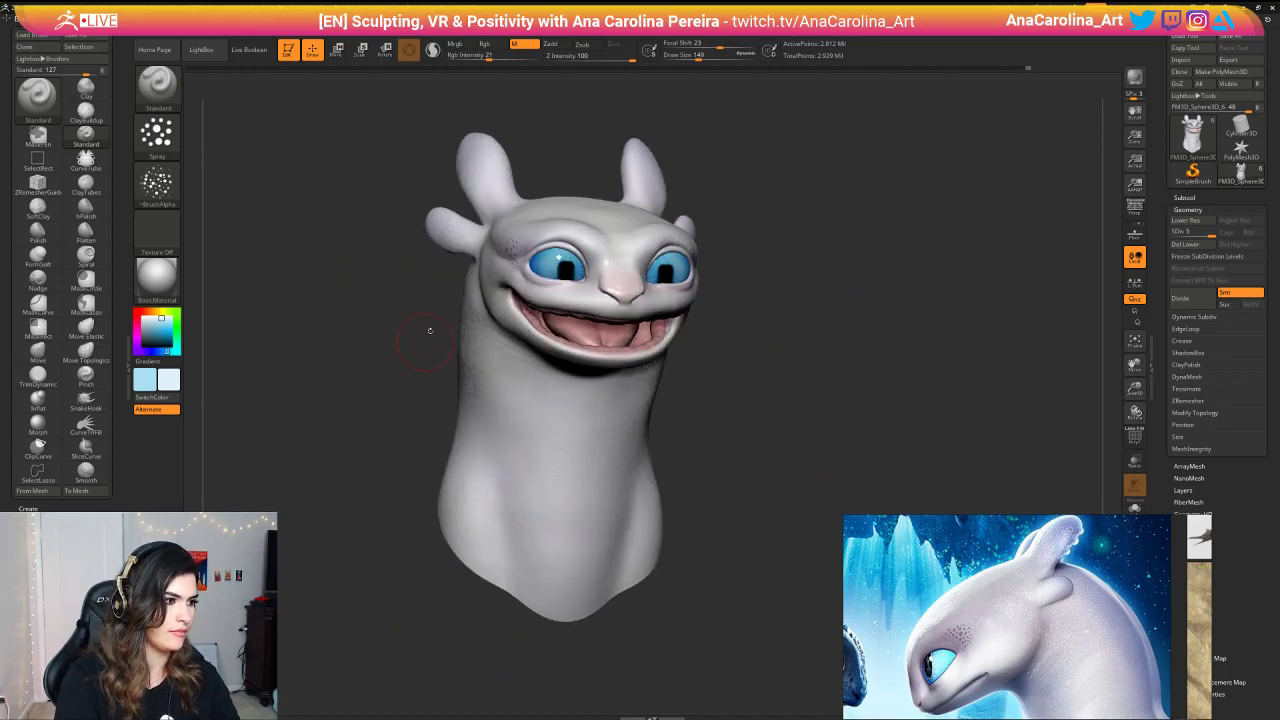
pyautogui.click(534, 463)
# Step: Set the draw size to 101 and spray BasicMaterial over the nose
pyautogui.moveTo(890, 368); pyautogui.dragTo(801, 345)
pyautogui.press('f')
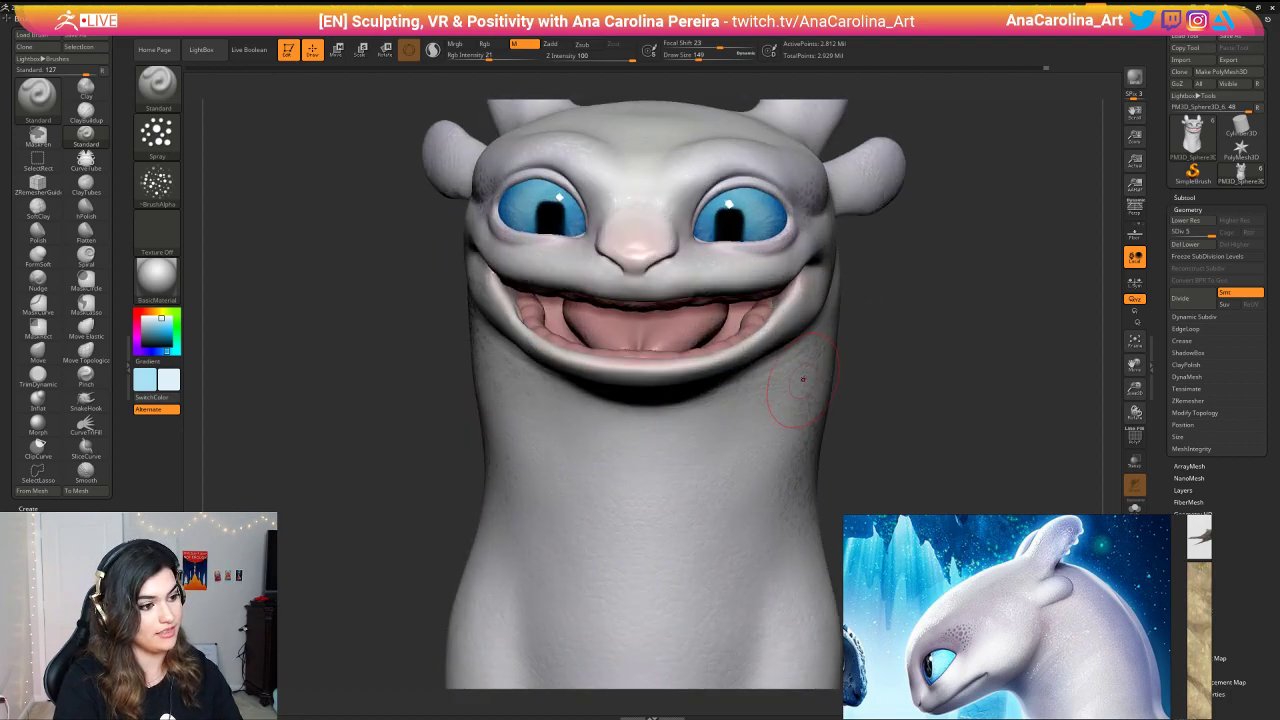
pyautogui.press('space')
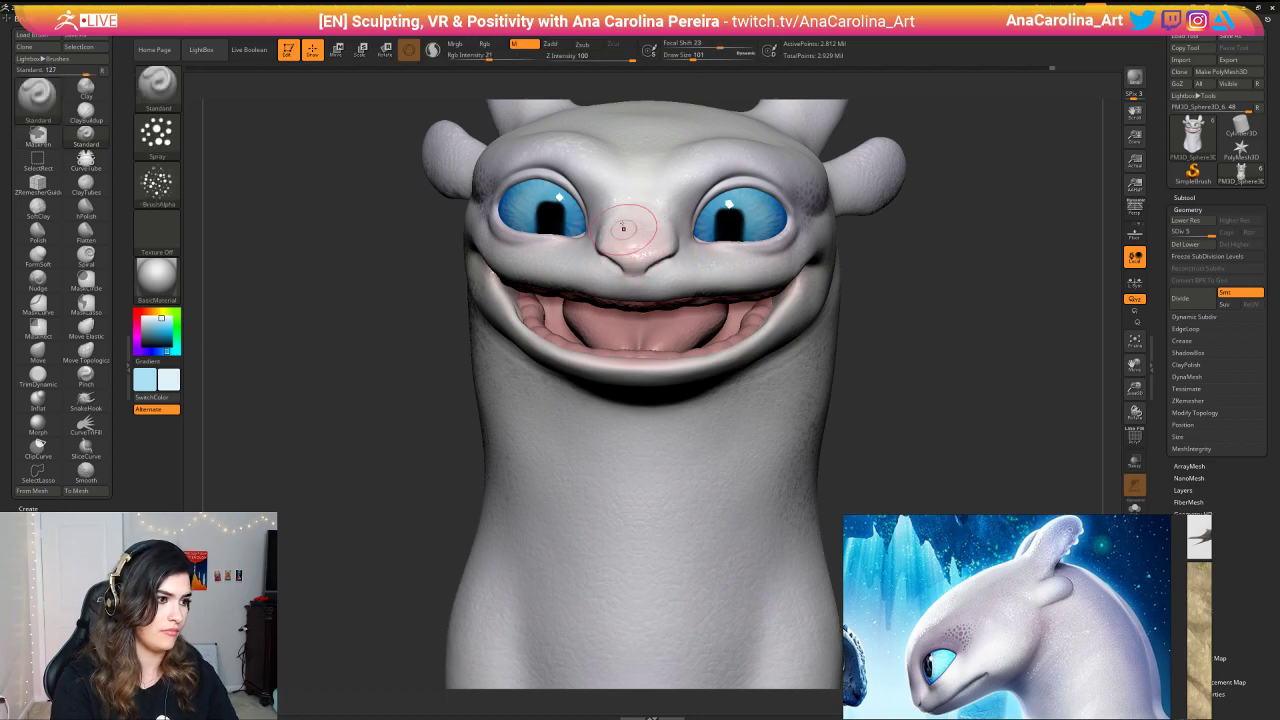
pyautogui.press('f')
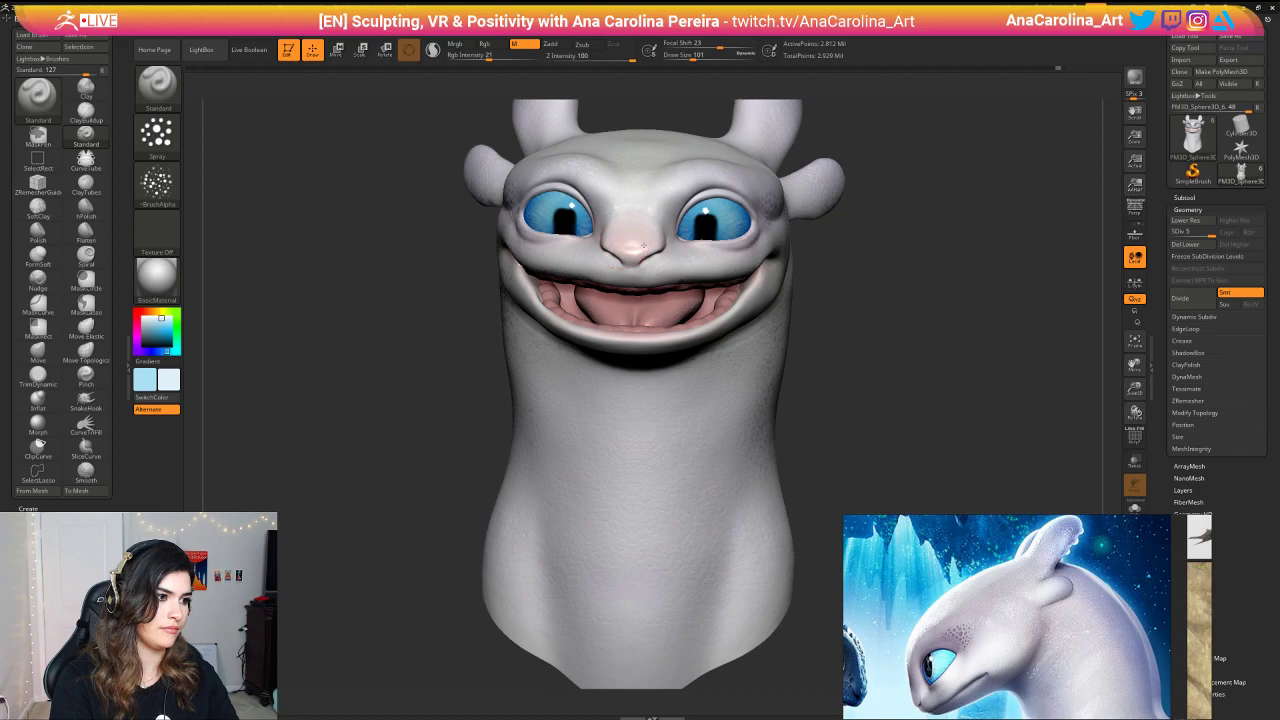
# Step: Try a soft round alpha with the Spray stroke on the nose, and undo the stroke
pyautogui.moveTo(857, 266); pyautogui.dragTo(862, 265)
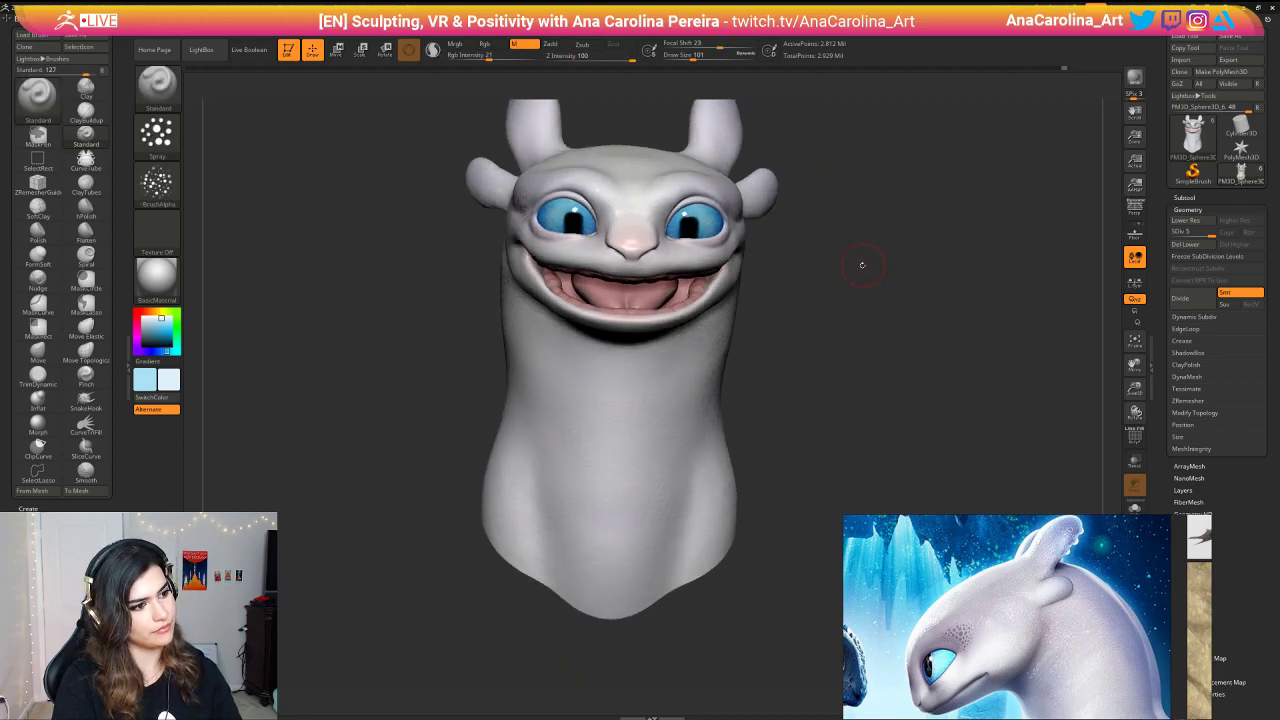
pyautogui.rightClick(858, 262)
pyautogui.keyDown('ctrl'); pyautogui.moveTo(850, 238); pyautogui.dragTo(862, 298, button='right'); pyautogui.keyUp('ctrl')
pyautogui.moveTo(862, 298); pyautogui.dragTo(832, 302, button='right')
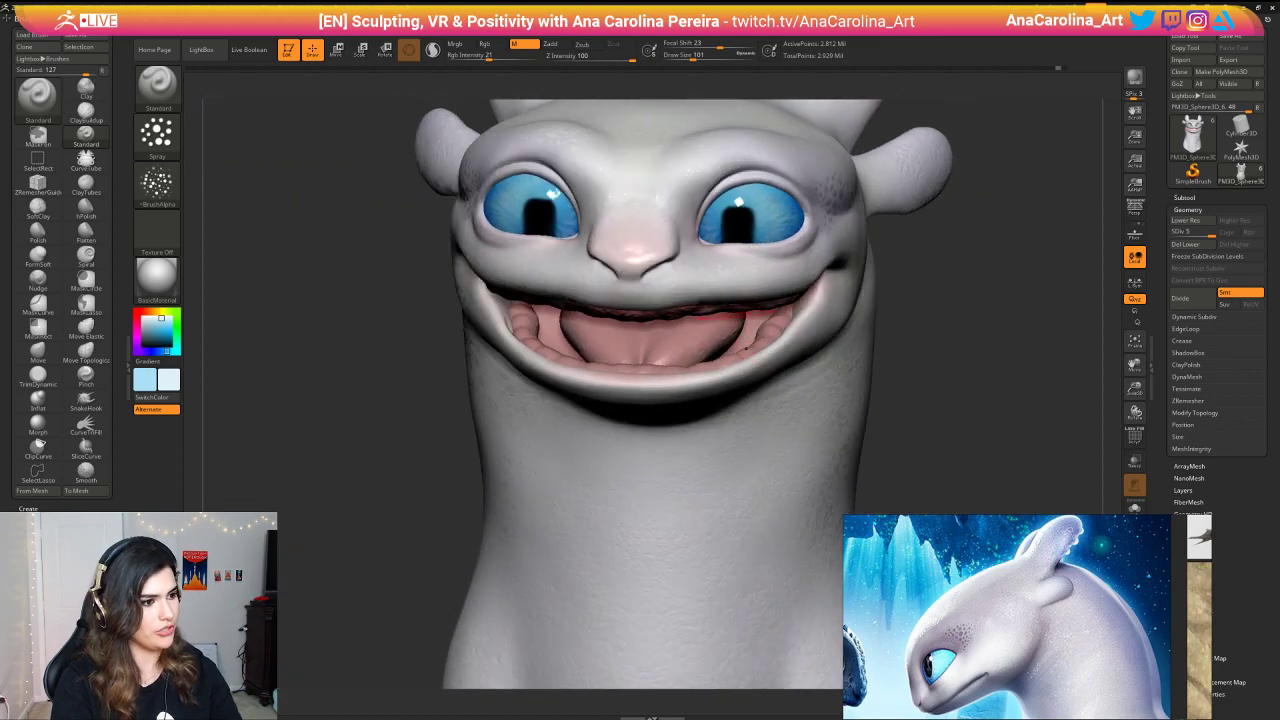
pyautogui.click(156, 183)
pyautogui.click(266, 233)
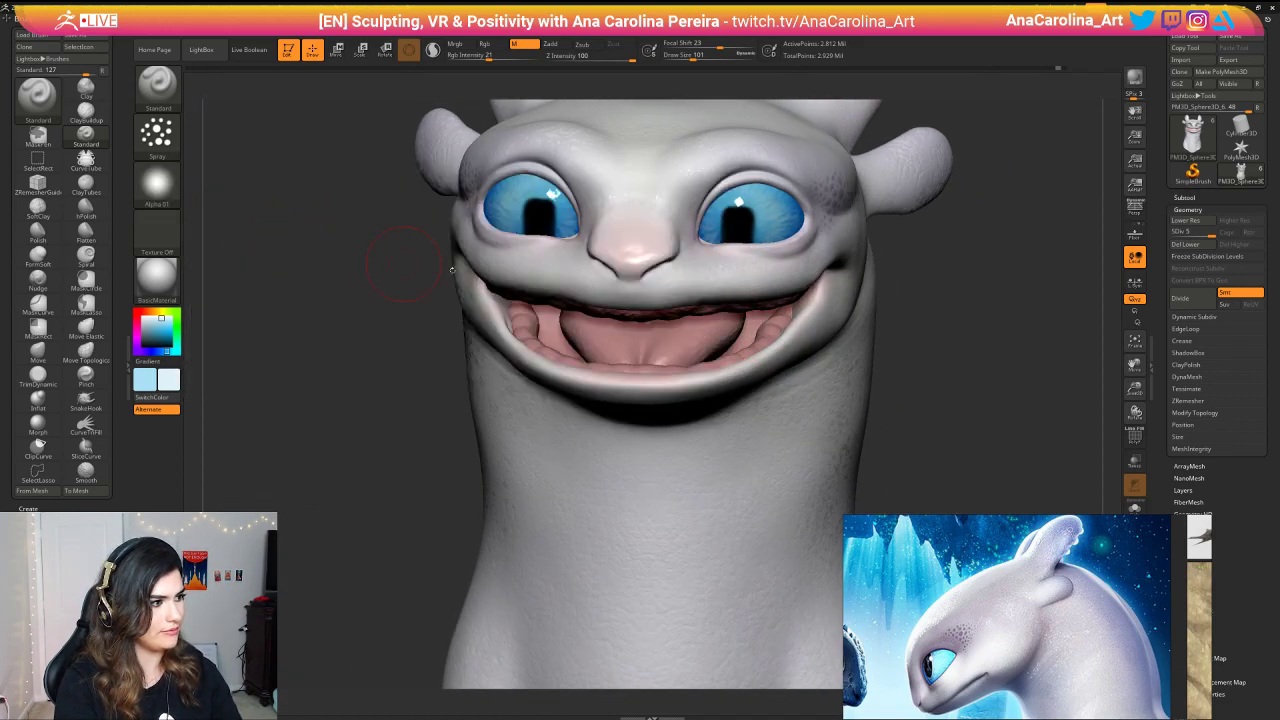
pyautogui.moveTo(655, 254); pyautogui.dragTo(628, 236)
pyautogui.hotkey('ctrl', 'z')
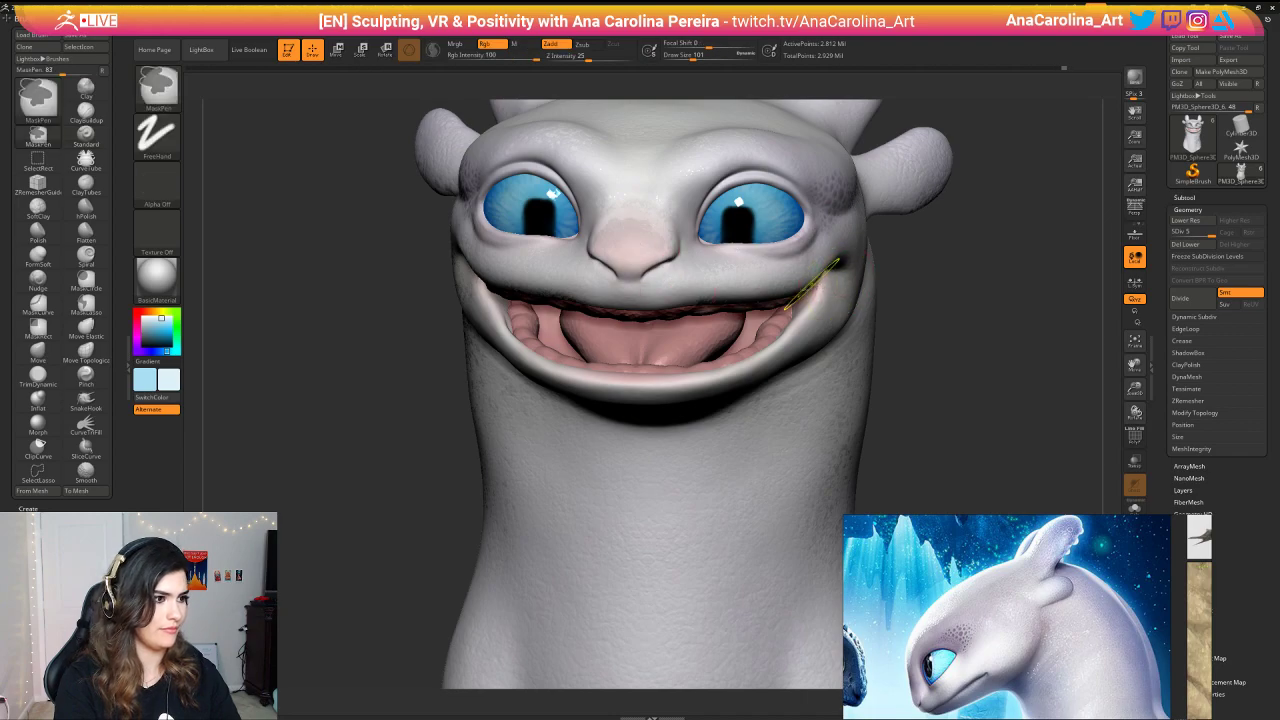
# Step: Try the FreeHand stroke with the soft alpha around the nose at draw size 132, and undo the result
pyautogui.click(160, 141)
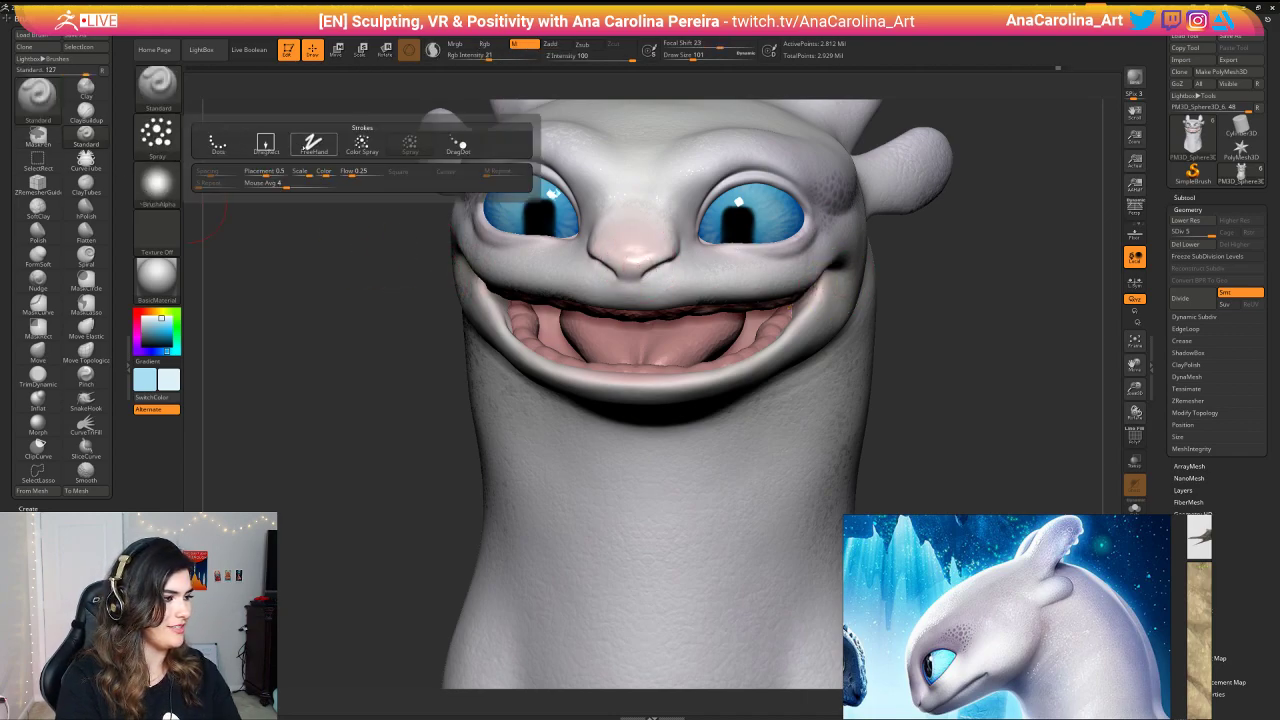
pyautogui.click(314, 144)
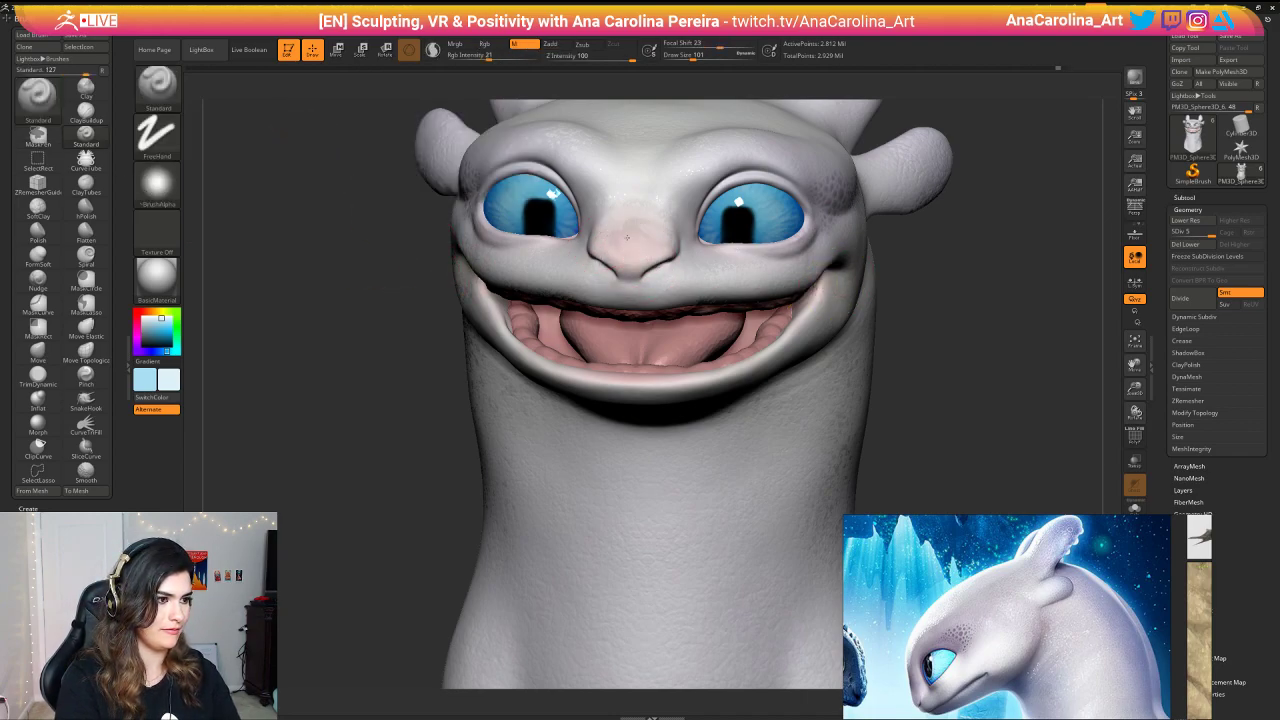
pyautogui.moveTo(627, 237); pyautogui.dragTo(603, 241)
pyautogui.moveTo(880, 270)
pyautogui.keyDown('alt'); pyautogui.mouseDown()
pyautogui.moveTo(885, 208)
pyautogui.moveTo(921, 241)
pyautogui.moveTo(900, 238)
pyautogui.moveTo(908, 306)
pyautogui.moveTo(921, 299)
pyautogui.mouseUp(); pyautogui.keyUp('alt')
pyautogui.press('space')
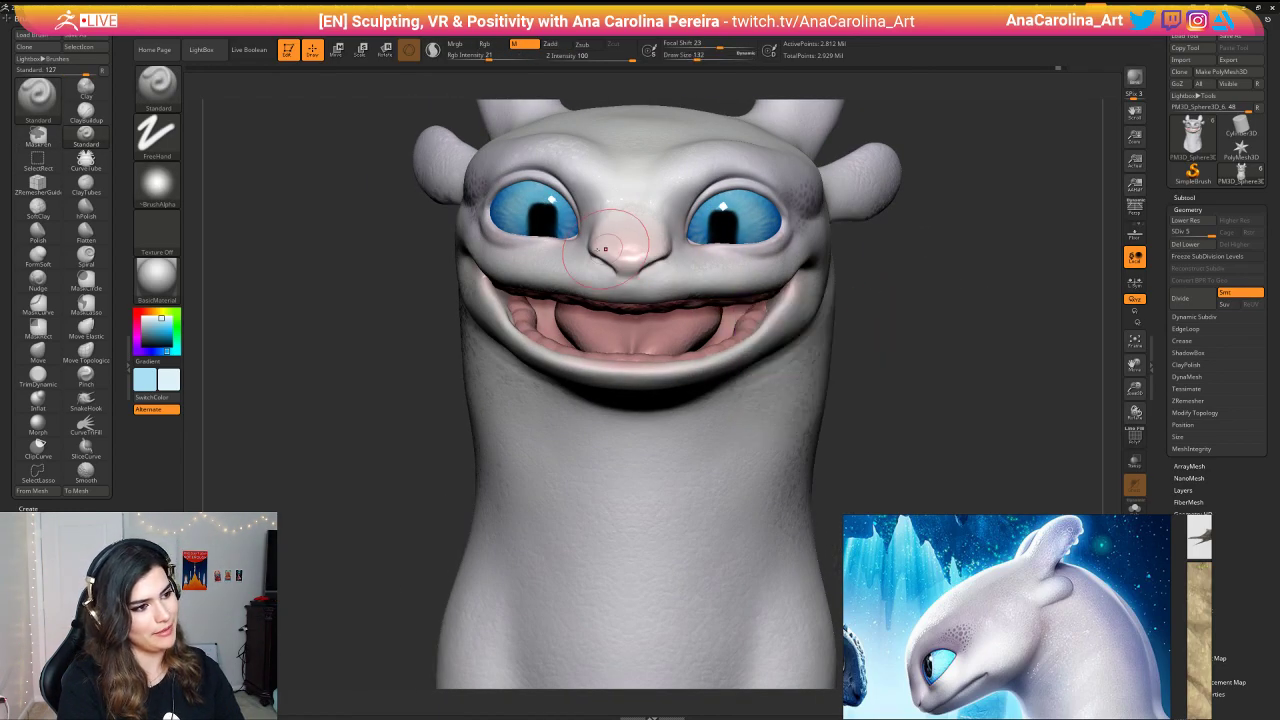
pyautogui.press('ctrl')
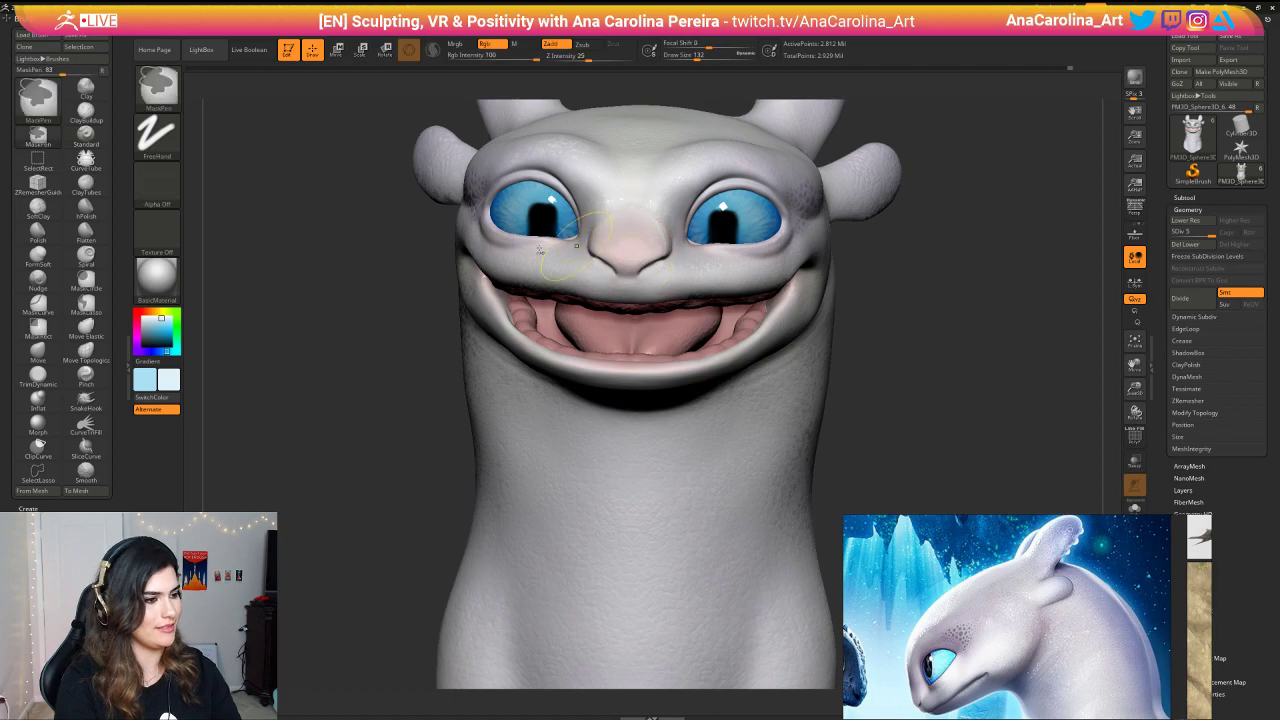
pyautogui.hotkey('ctrl', 'z')
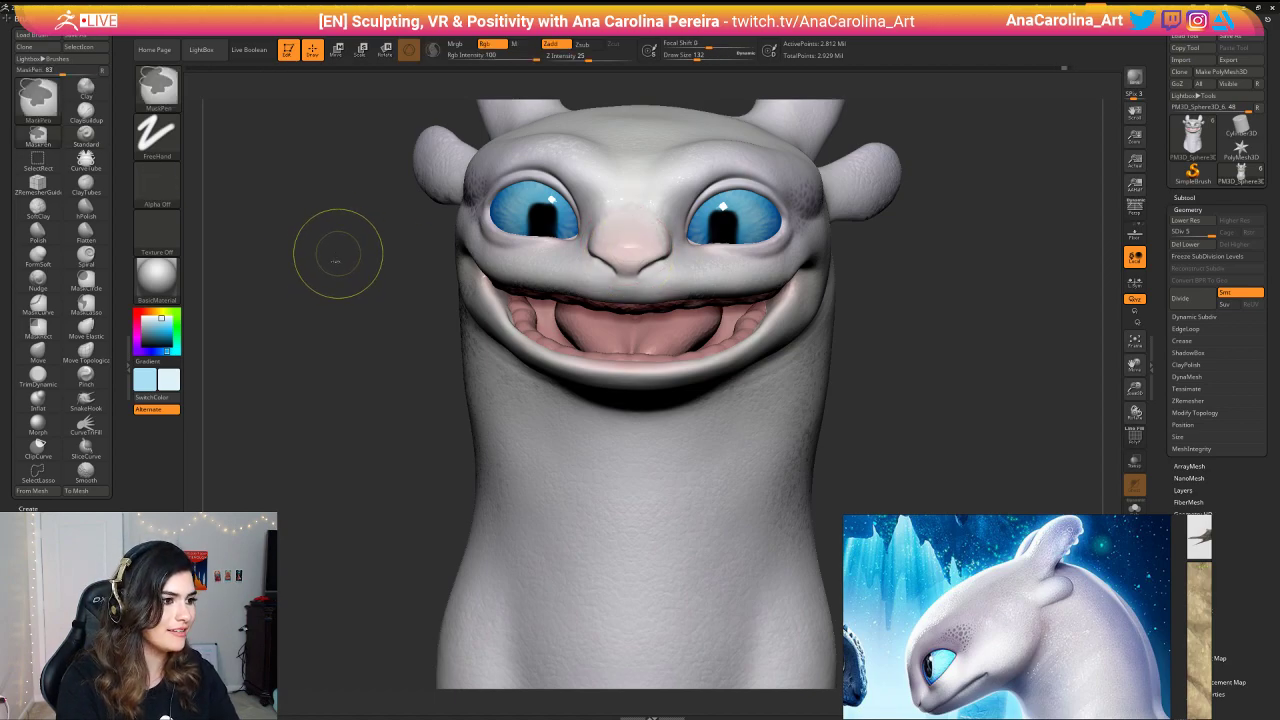
# Step: Give the Standard brush Alpha 25 and the Spray stroke for painting the nose
pyautogui.click(157, 182)
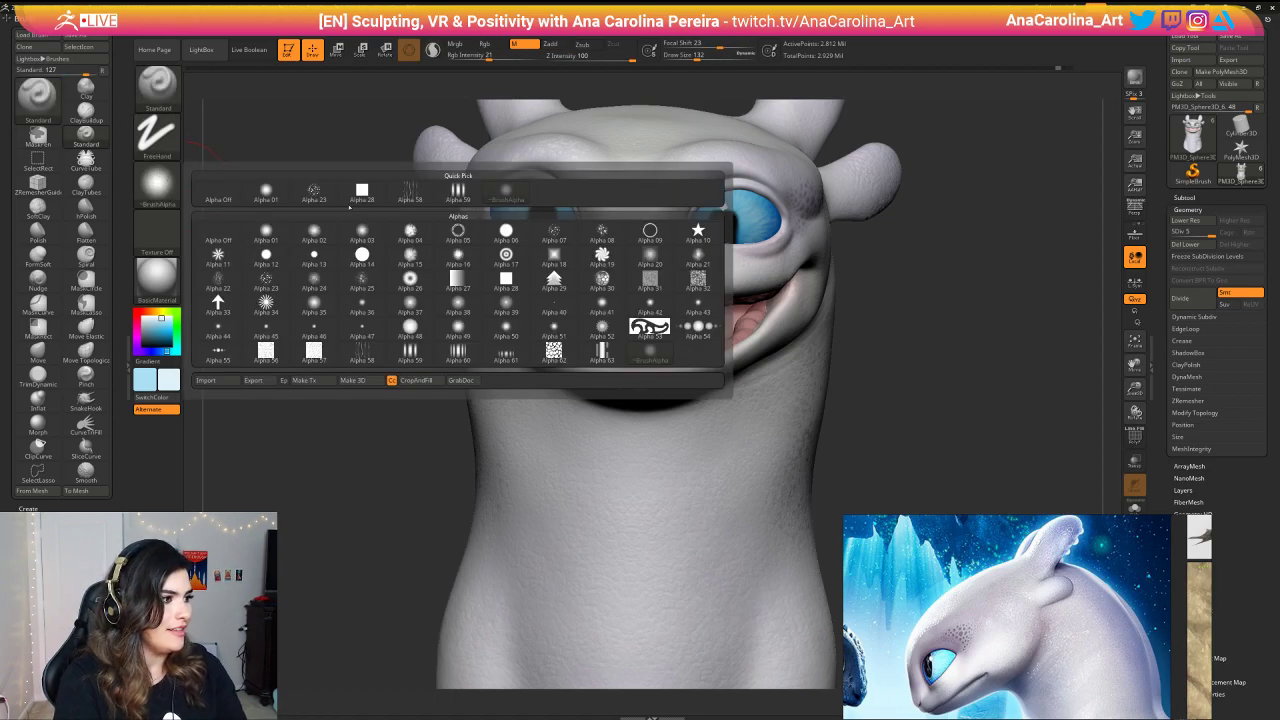
pyautogui.click(314, 191)
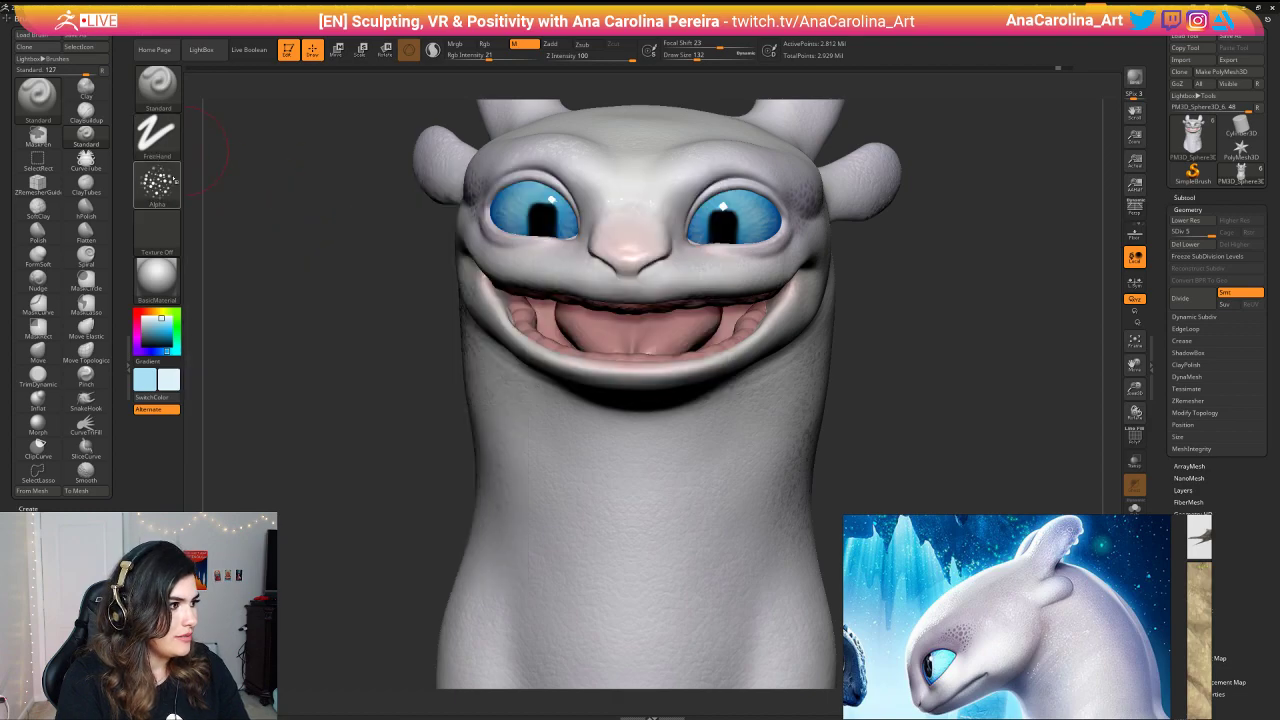
pyautogui.click(157, 182)
pyautogui.moveTo(362, 283)
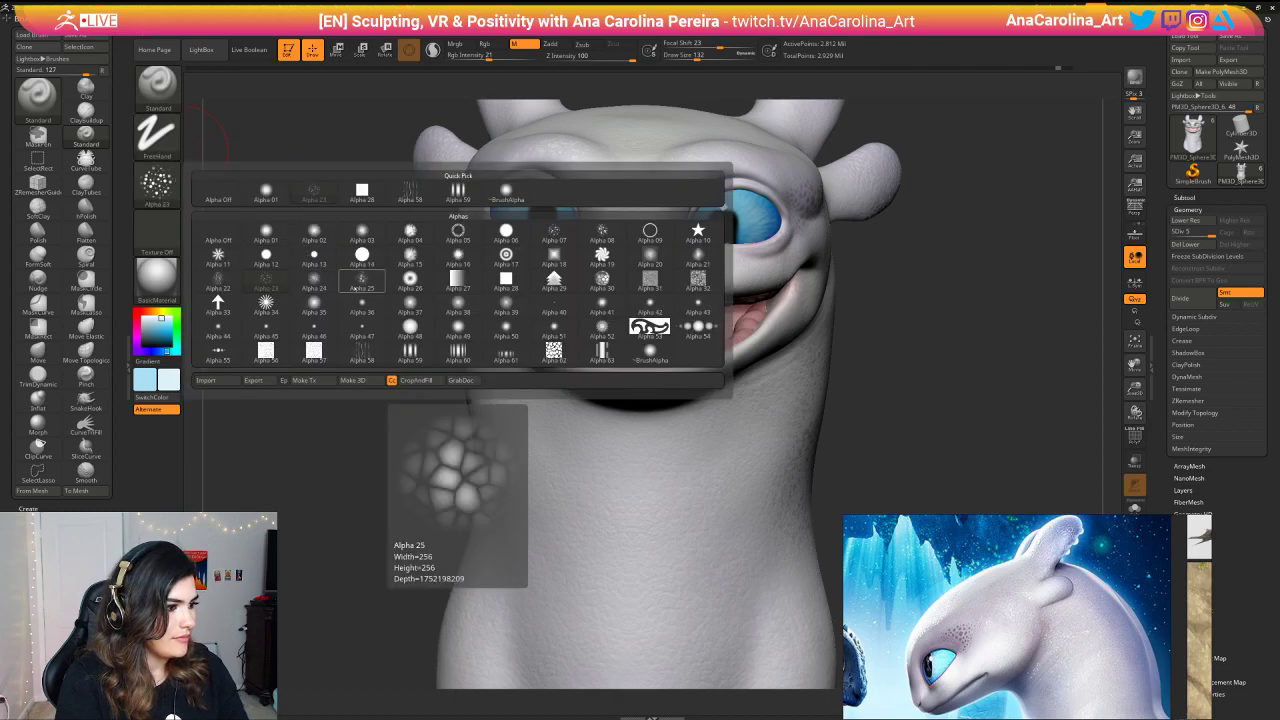
pyautogui.click(362, 283)
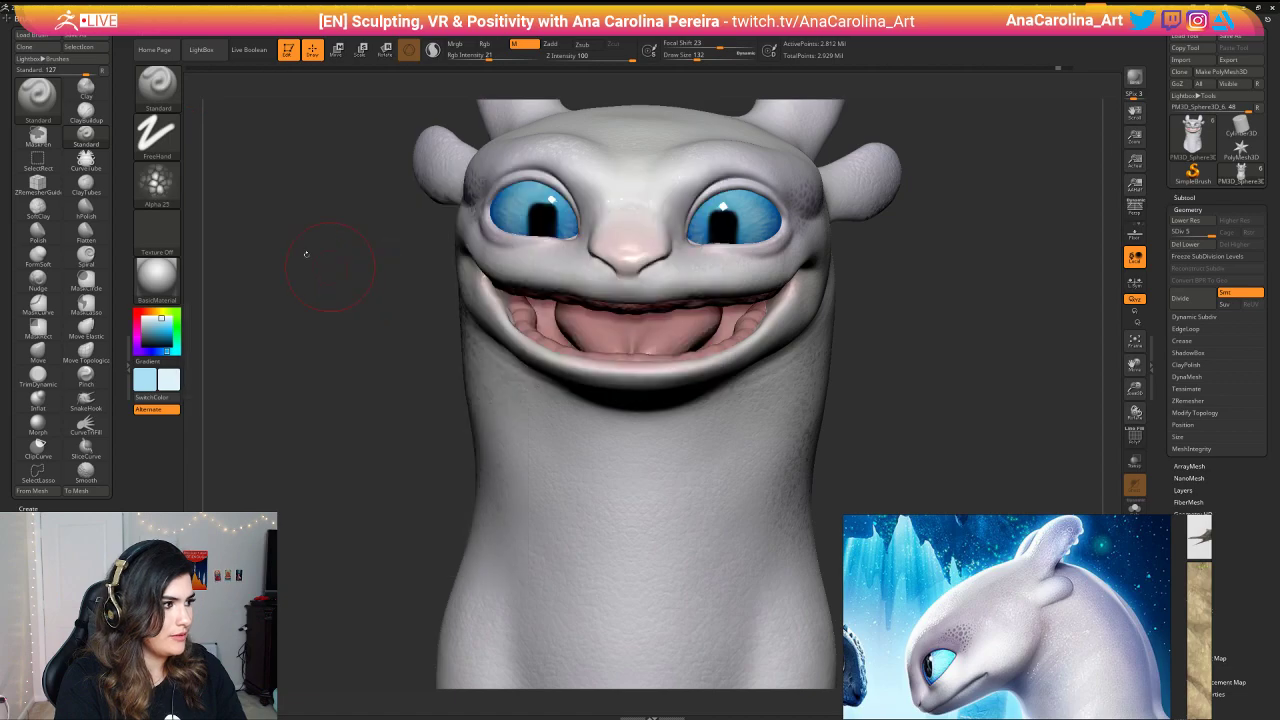
pyautogui.click(157, 135)
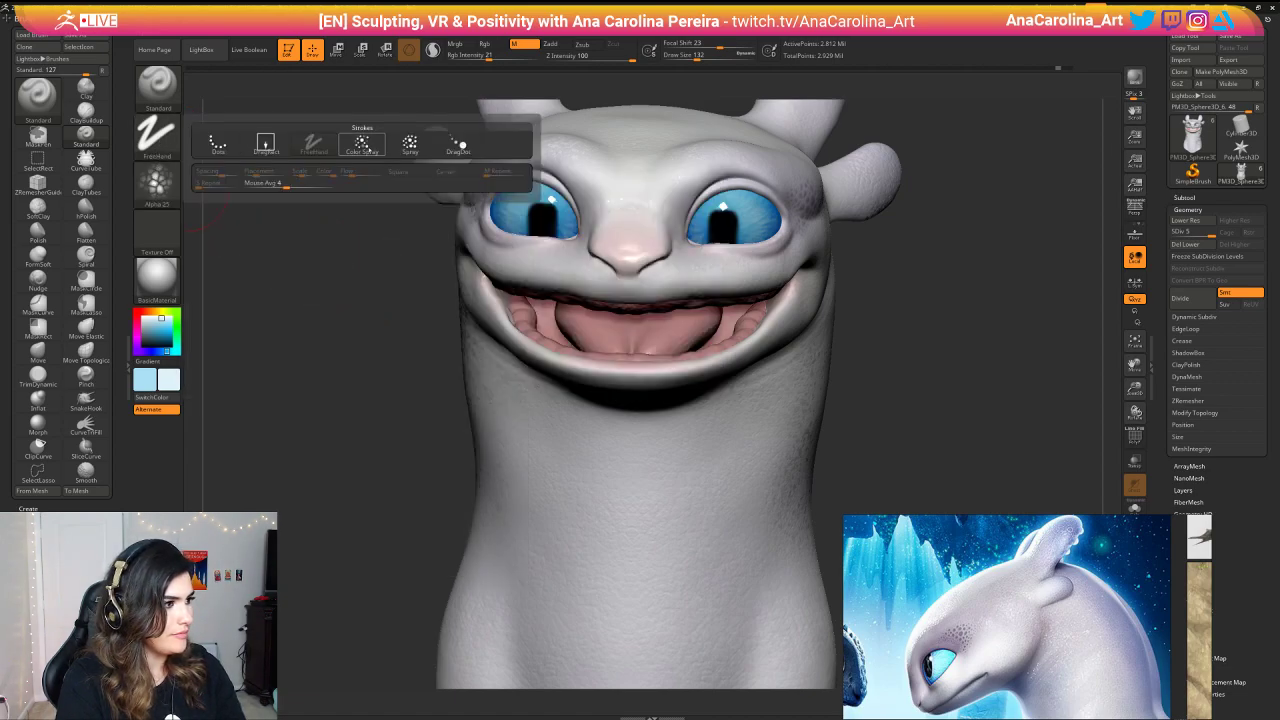
pyautogui.click(410, 144)
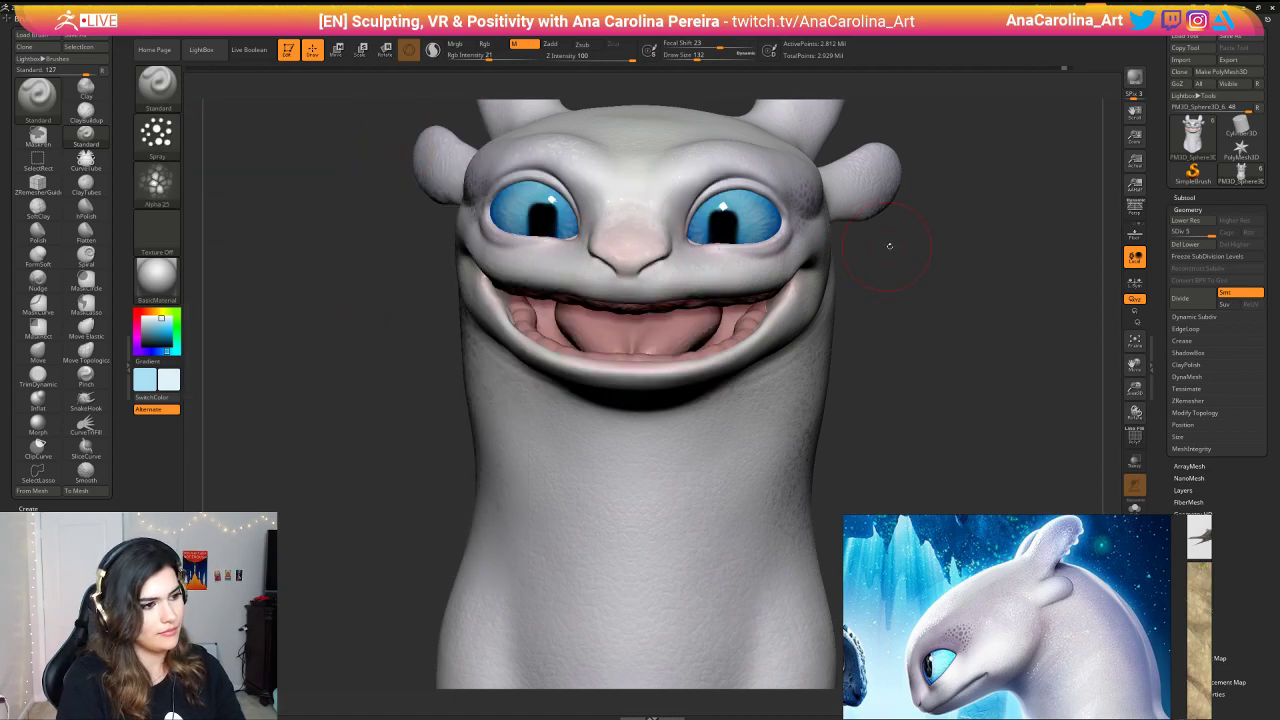
pyautogui.keyDown('alt'); pyautogui.moveTo(890, 246); pyautogui.dragTo(861, 268); pyautogui.keyUp('alt')
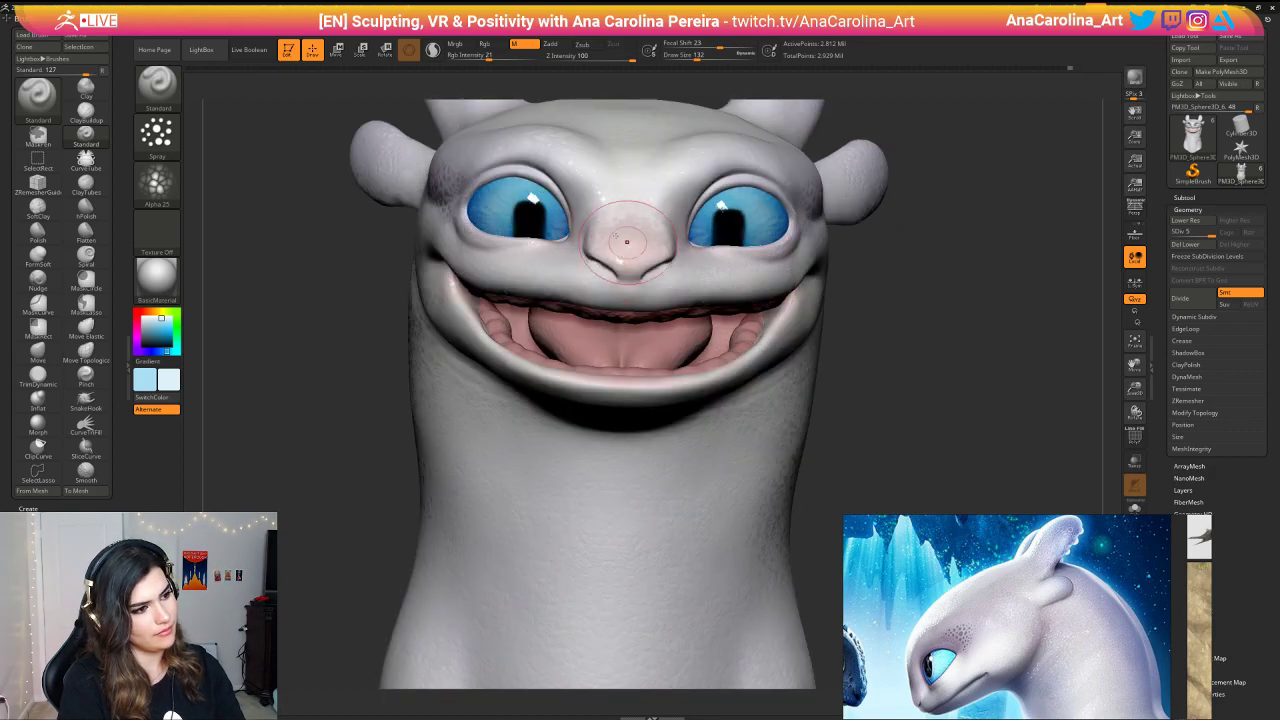
# Step: Spray BasicMaterial speckles over the nose with Alpha 25 at draw size 132
pyautogui.moveTo(627, 241); pyautogui.dragTo(626, 222)
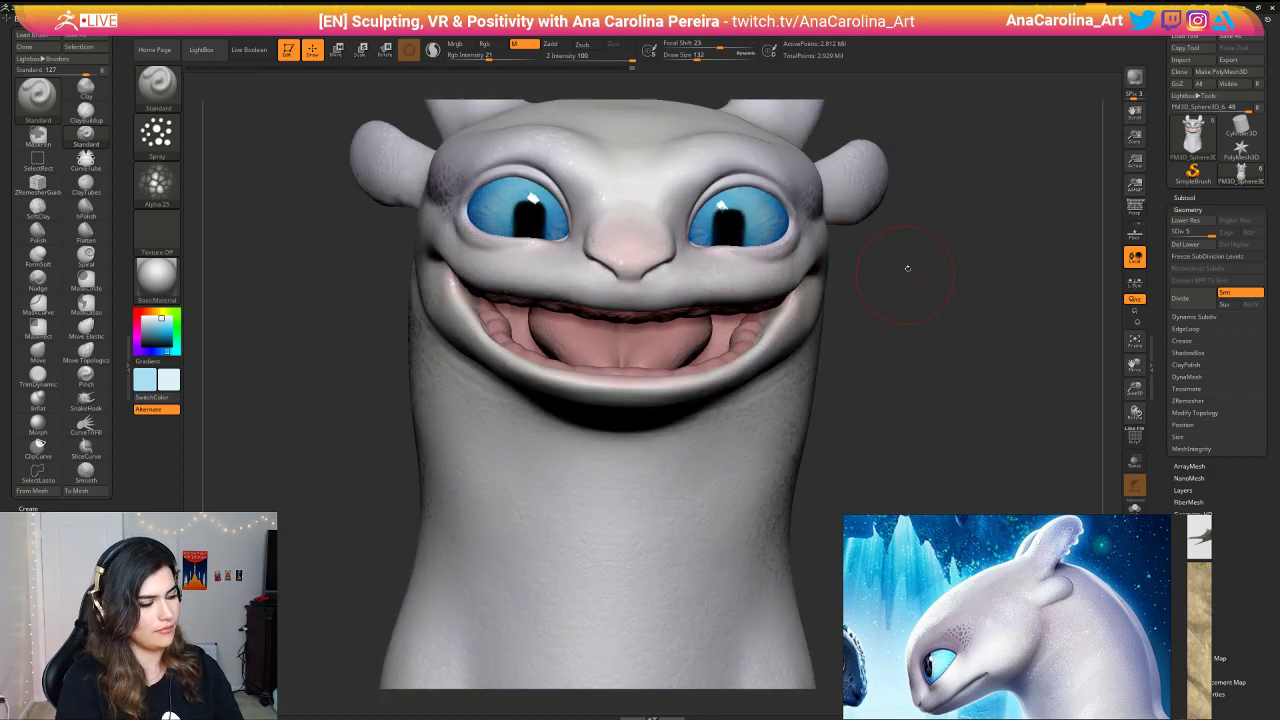
pyautogui.scroll(-3, 894, 234)
pyautogui.moveTo(900, 232); pyautogui.dragTo(784, 266)
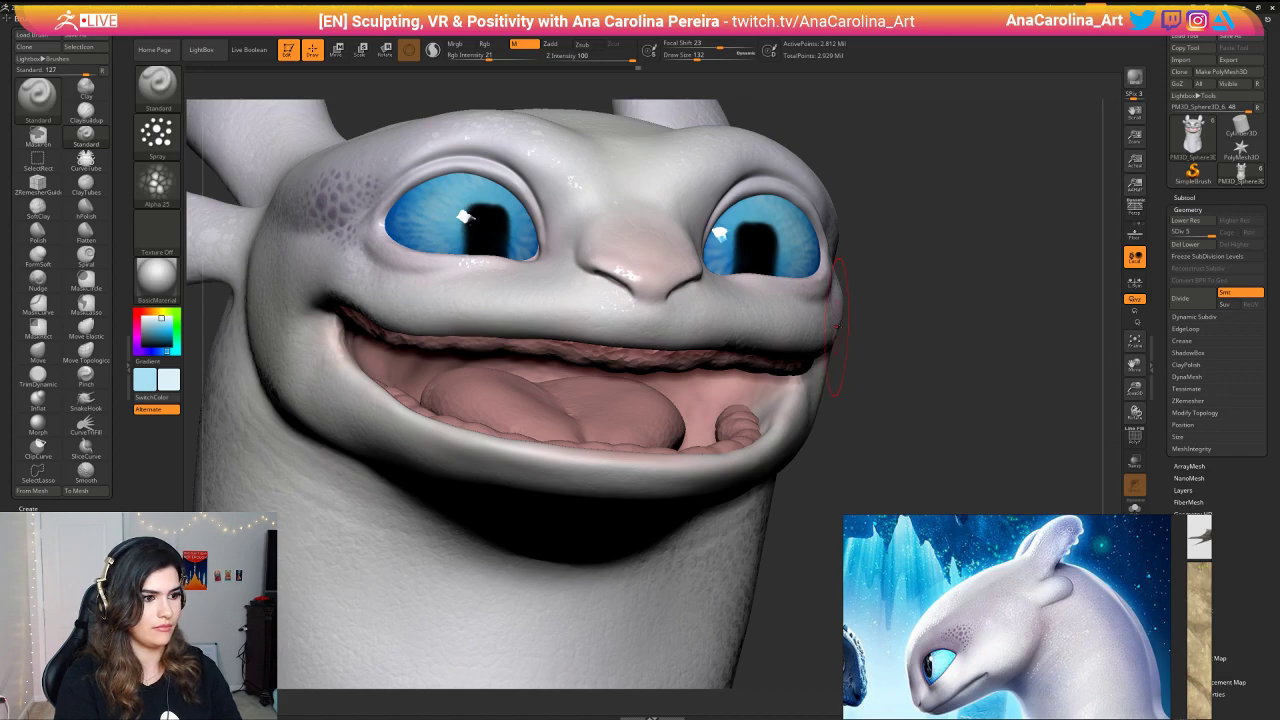
pyautogui.moveTo(849, 397); pyautogui.dragTo(720, 310)
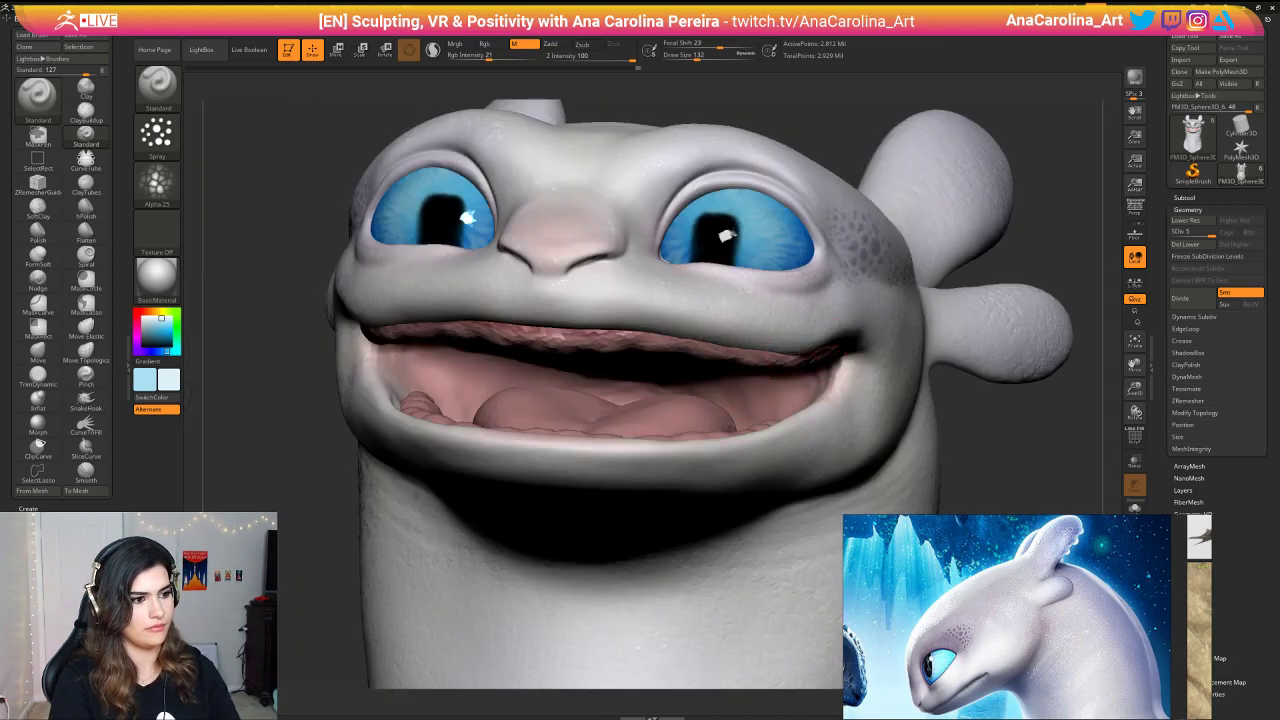
# Step: Reduce the draw size and spray BasicMaterial speckles over the cheek below the eye
pyautogui.moveTo(815, 122); pyautogui.dragTo(860, 116)
pyautogui.press('space')
pyautogui.moveTo(840, 112); pyautogui.dragTo(816, 112)
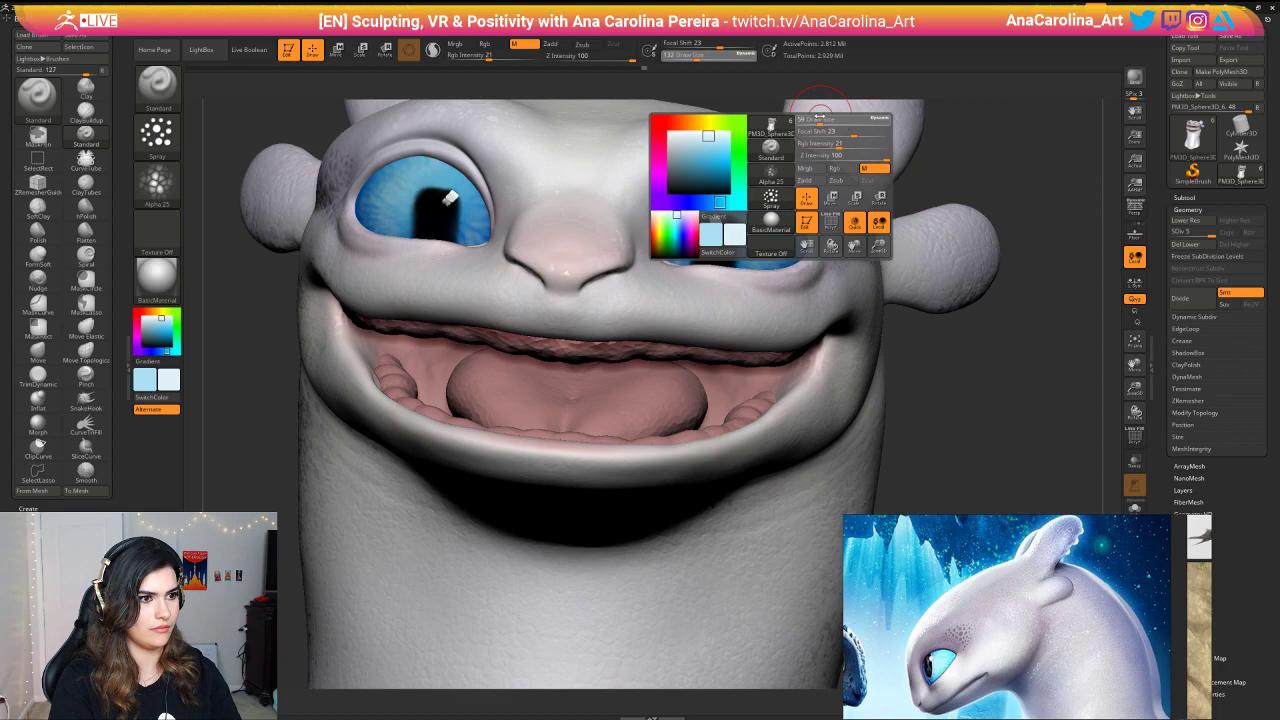
pyautogui.moveTo(926, 168); pyautogui.dragTo(936, 180)
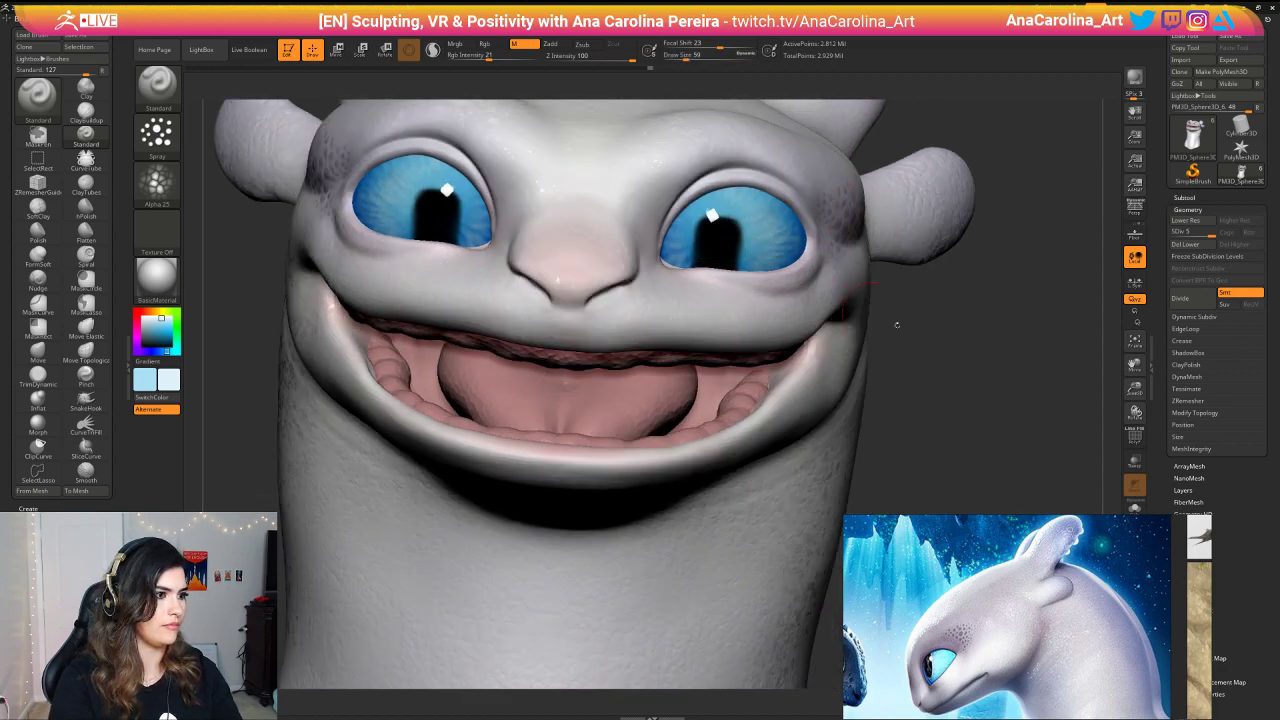
pyautogui.moveTo(897, 325)
pyautogui.keyDown('alt'); pyautogui.mouseDown()
pyautogui.moveTo(991, 337)
pyautogui.moveTo(916, 338)
pyautogui.moveTo(808, 391)
pyautogui.mouseUp(); pyautogui.keyUp('alt')
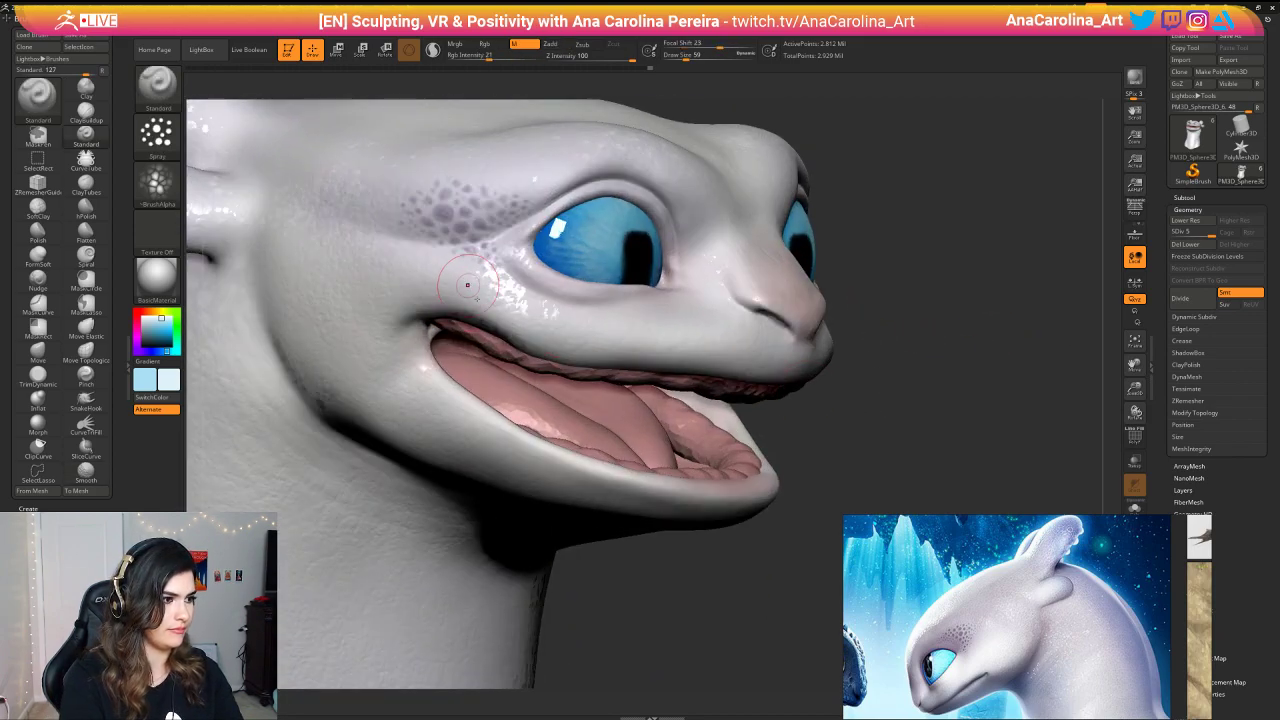
pyautogui.scroll(-5, 886, 362)
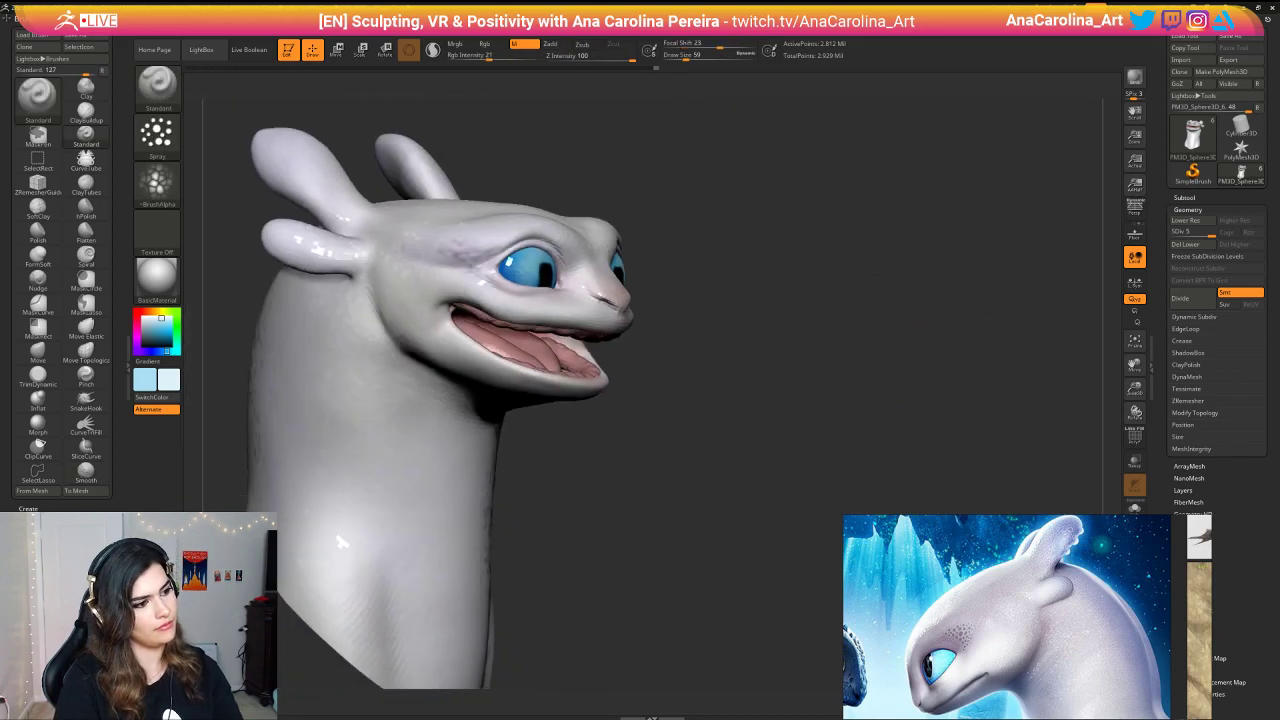
# Step: Spray BasicMaterial speckles along the front and side of the neck at draw size 116
pyautogui.moveTo(886, 362)
pyautogui.mouseDown()
pyautogui.moveTo(672, 384)
pyautogui.moveTo(586, 403)
pyautogui.moveTo(529, 454)
pyautogui.moveTo(578, 452)
pyautogui.moveTo(432, 462)
pyautogui.moveTo(626, 400)
pyautogui.moveTo(754, 400)
pyautogui.mouseUp()
pyautogui.moveTo(727, 513); pyautogui.dragTo(770, 425)
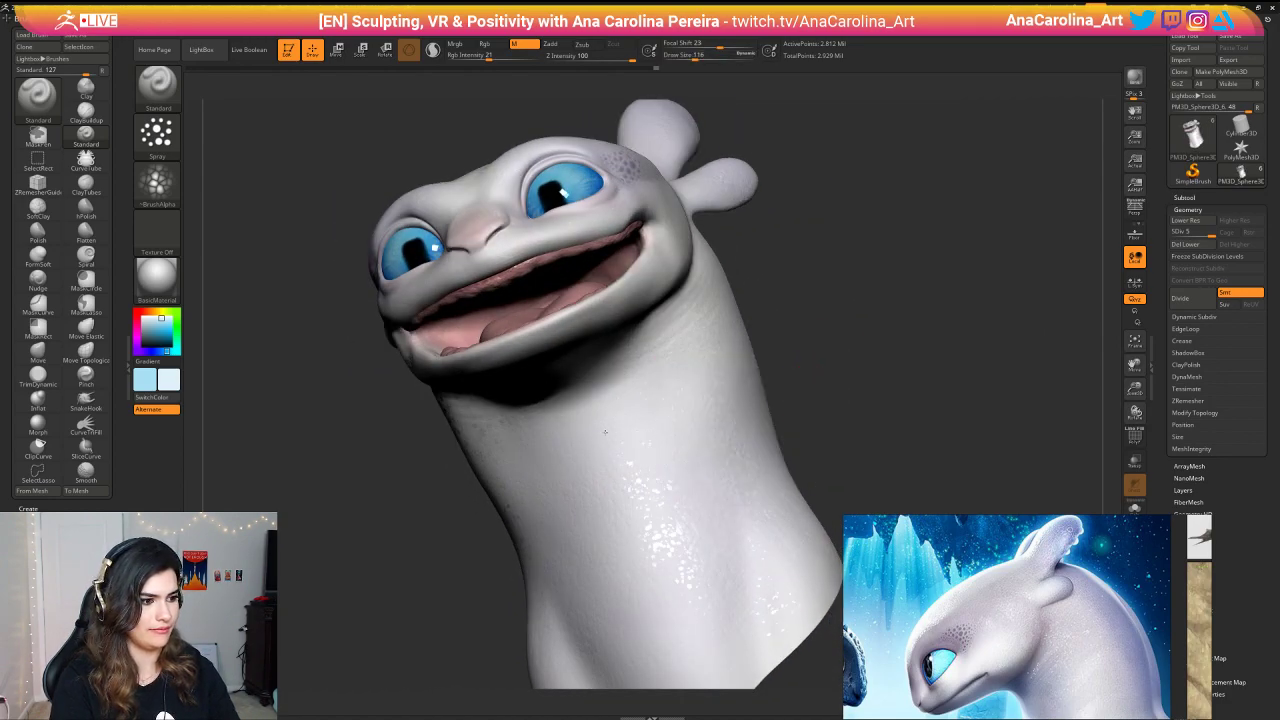
pyautogui.moveTo(604, 432); pyautogui.dragTo(706, 588)
pyautogui.moveTo(765, 350); pyautogui.dragTo(1070, 390)
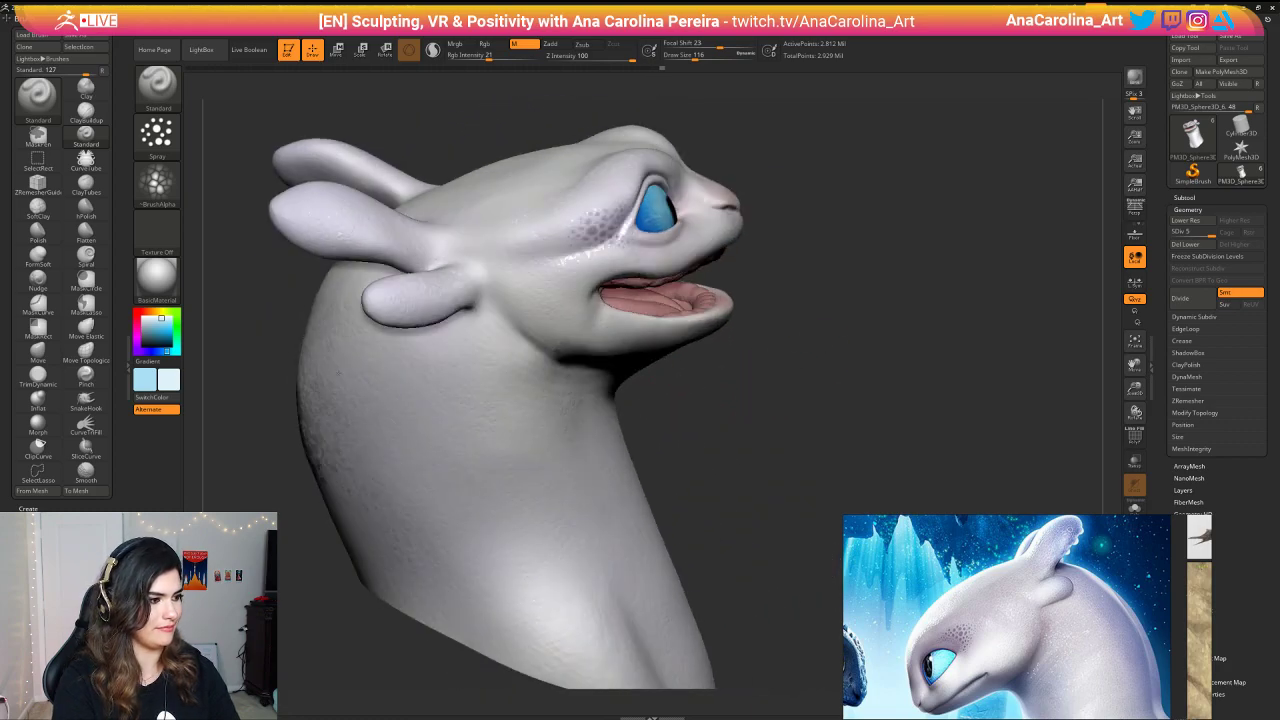
pyautogui.moveTo(534, 421); pyautogui.dragTo(360, 388)
pyautogui.moveTo(499, 433); pyautogui.dragTo(740, 480)
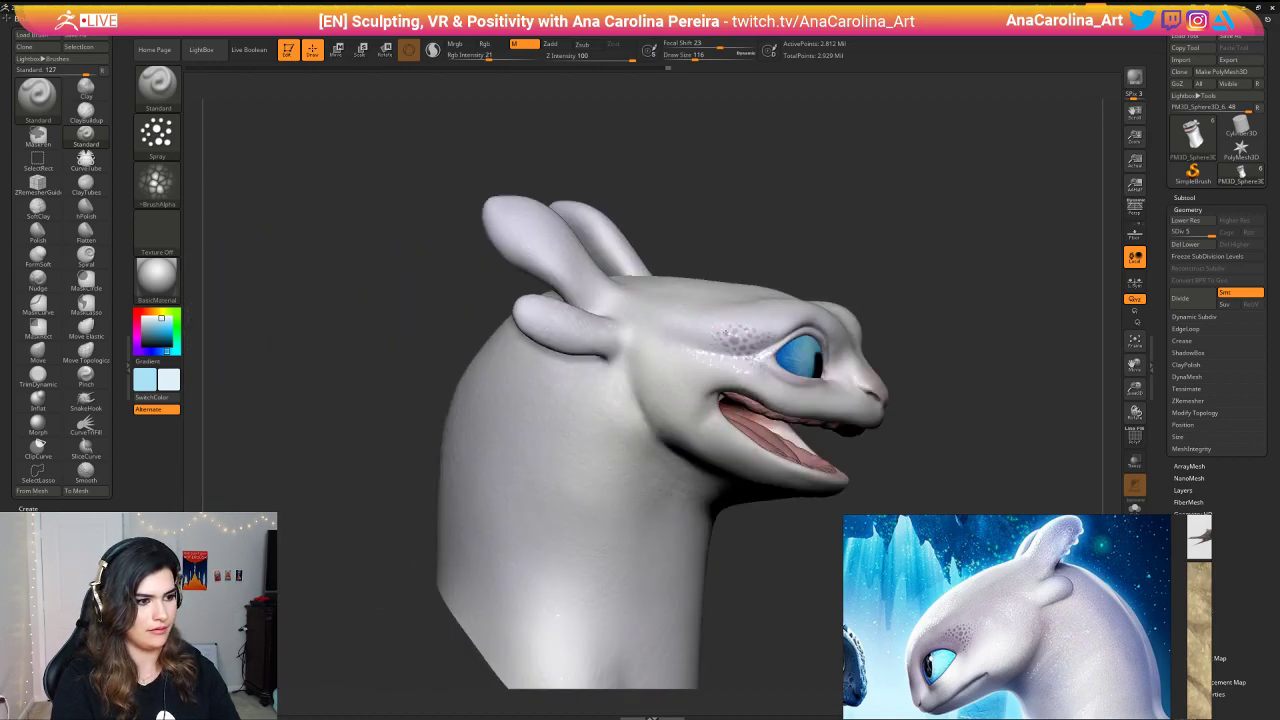
# Step: Set the draw size to 97 and spray BasicMaterial speckles on the lower ear
pyautogui.moveTo(1000, 215)
pyautogui.mouseDown()
pyautogui.moveTo(885, 195)
pyautogui.moveTo(908, 200)
pyautogui.mouseUp()
pyautogui.press('f')
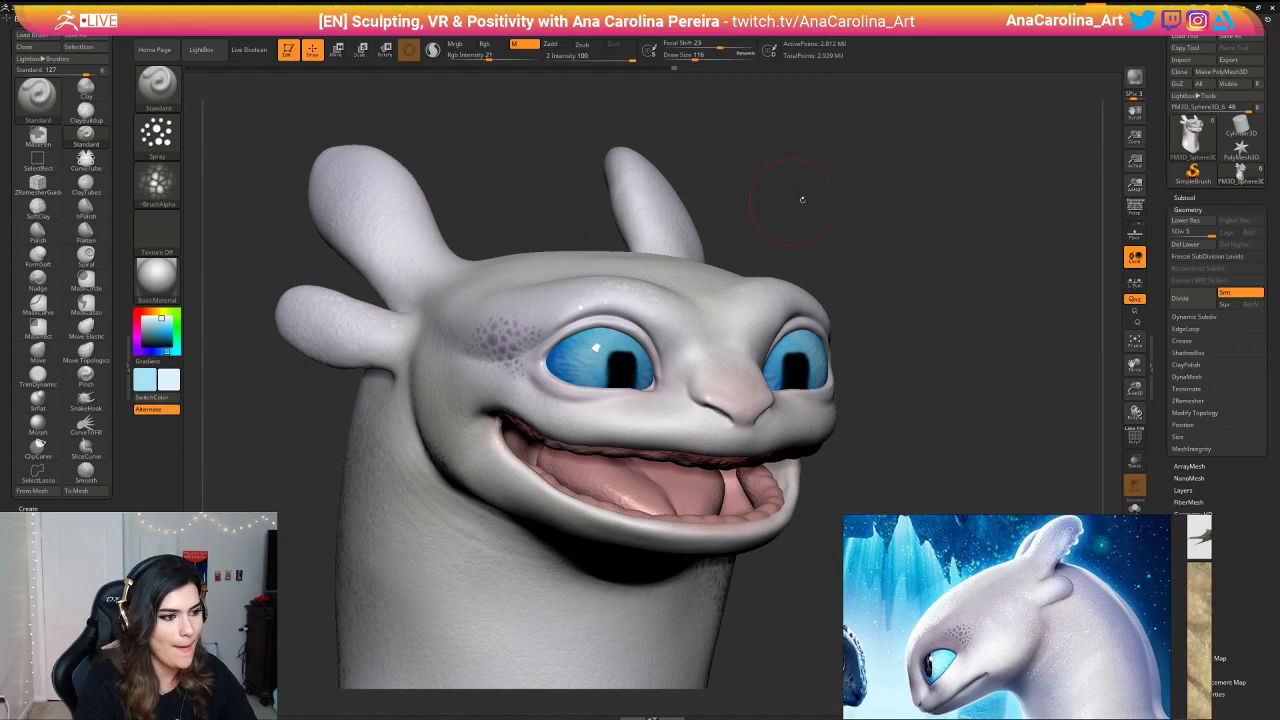
pyautogui.press('space')
pyautogui.moveTo(802, 200)
pyautogui.mouseDown()
pyautogui.moveTo(743, 202)
pyautogui.moveTo(799, 198)
pyautogui.mouseUp()
pyautogui.moveTo(919, 216)
pyautogui.keyDown('alt'); pyautogui.mouseDown()
pyautogui.moveTo(917, 140)
pyautogui.moveTo(710, 230)
pyautogui.moveTo(745, 215)
pyautogui.moveTo(919, 275)
pyautogui.moveTo(919, 330)
pyautogui.mouseUp(); pyautogui.keyUp('alt')
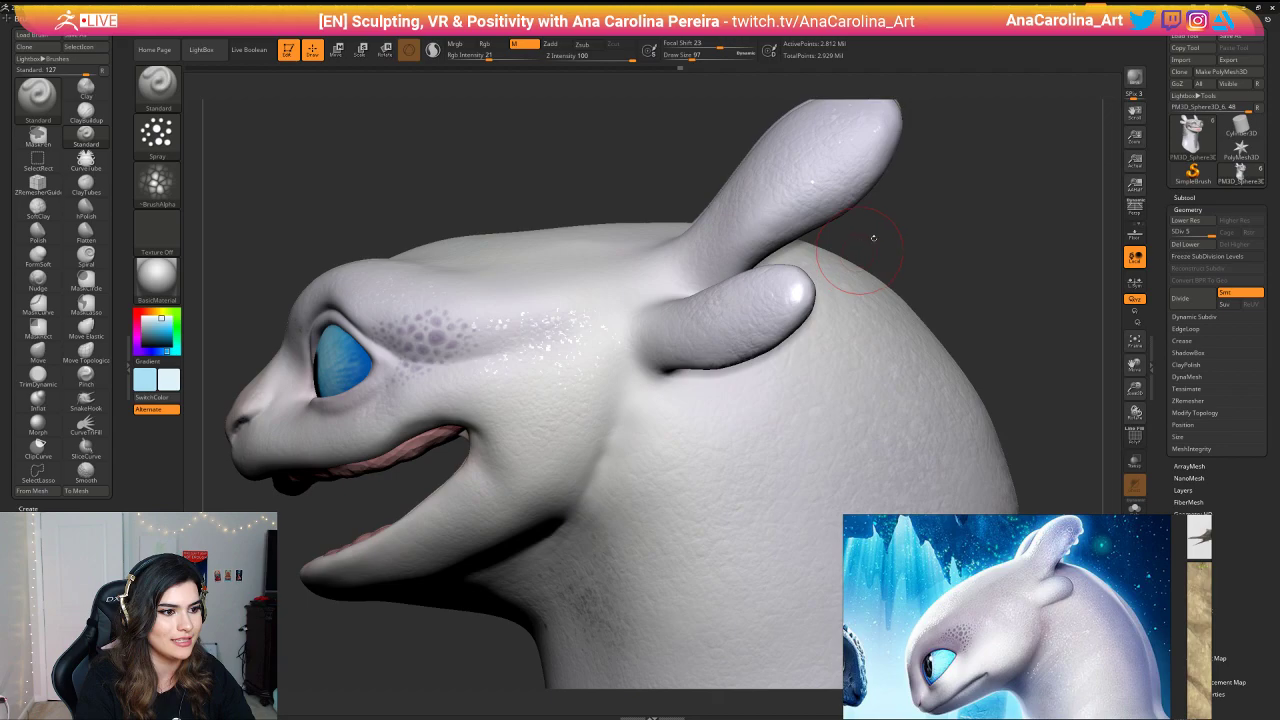
pyautogui.moveTo(874, 240); pyautogui.dragTo(935, 245)
pyautogui.moveTo(811, 297)
pyautogui.mouseDown()
pyautogui.moveTo(774, 306)
pyautogui.moveTo(804, 298)
pyautogui.mouseUp()
pyautogui.moveTo(897, 281); pyautogui.dragTo(815, 320)
pyautogui.press('ctrl')
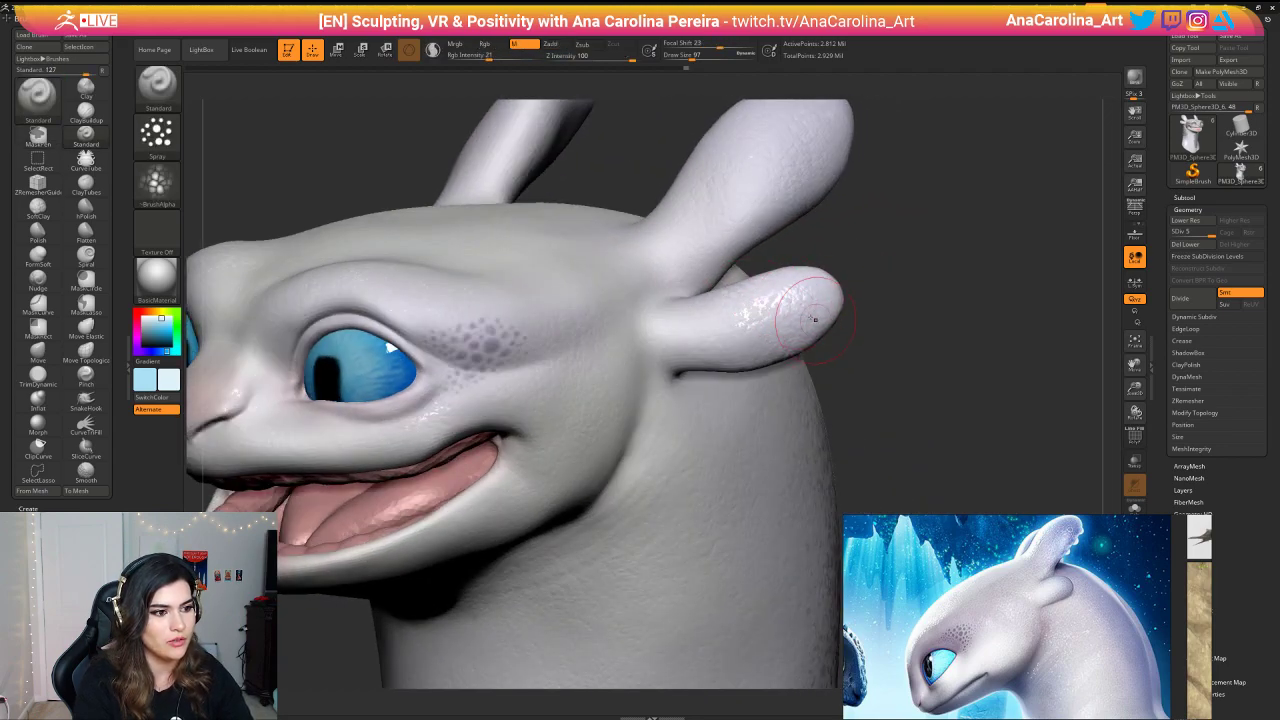
# Step: Spray BasicMaterial speckles over the upper ear and the back of both ears
pyautogui.moveTo(896, 236); pyautogui.dragTo(771, 243)
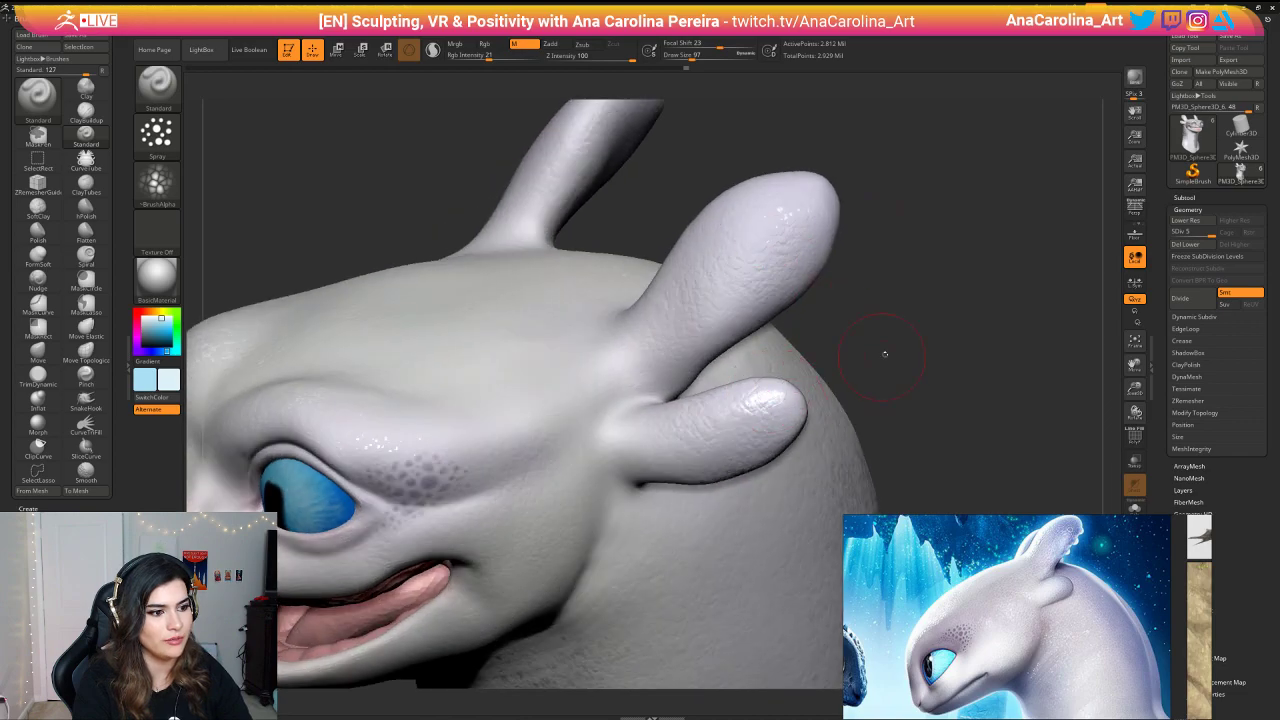
pyautogui.moveTo(886, 354); pyautogui.dragTo(832, 318)
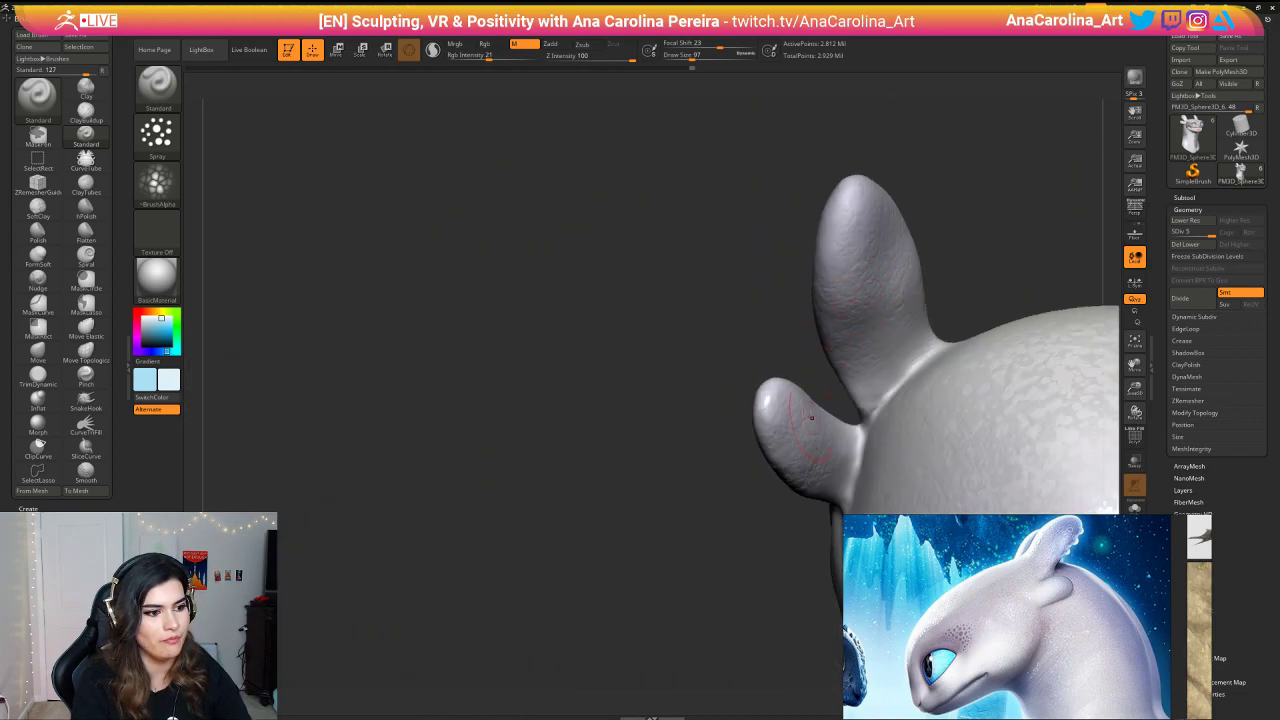
pyautogui.moveTo(817, 438); pyautogui.dragTo(850, 262)
pyautogui.moveTo(926, 348); pyautogui.dragTo(914, 180)
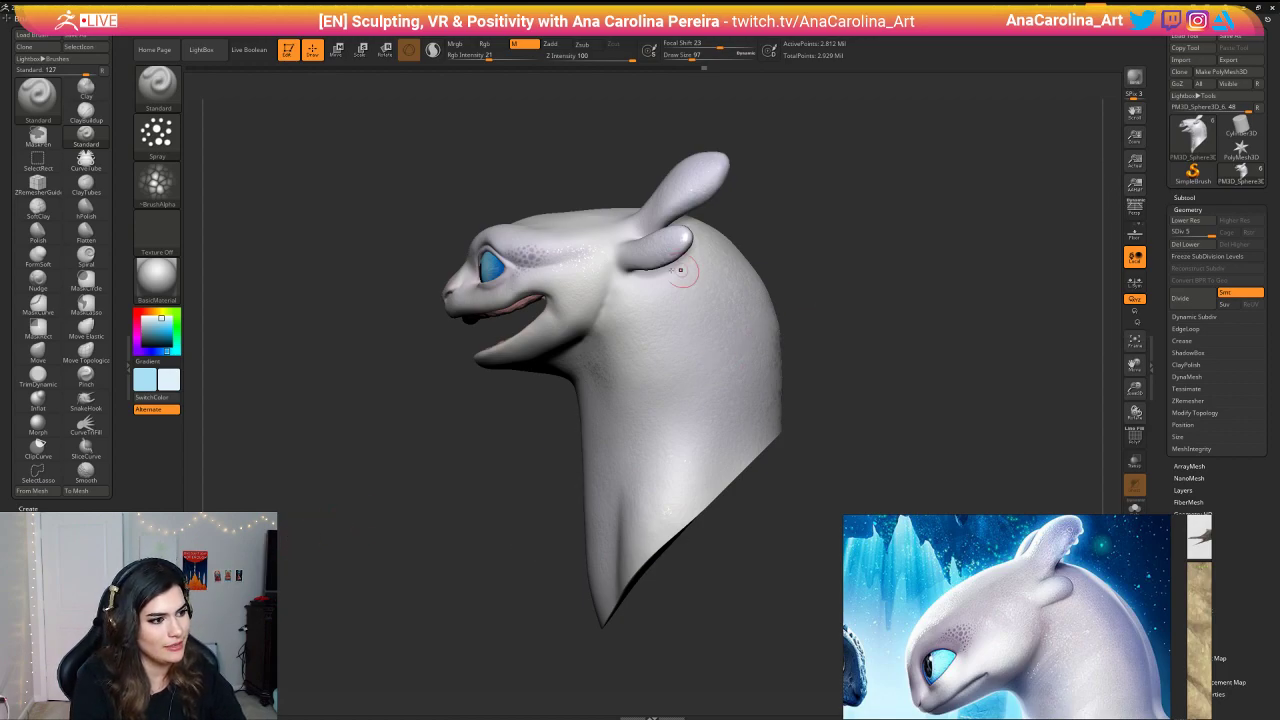
# Step: Spray more BasicMaterial speckles along the cheek at draw size 97
pyautogui.keyDown('ctrl'); pyautogui.moveTo(593, 249); pyautogui.dragTo(568, 254, button='right'); pyautogui.keyUp('ctrl')
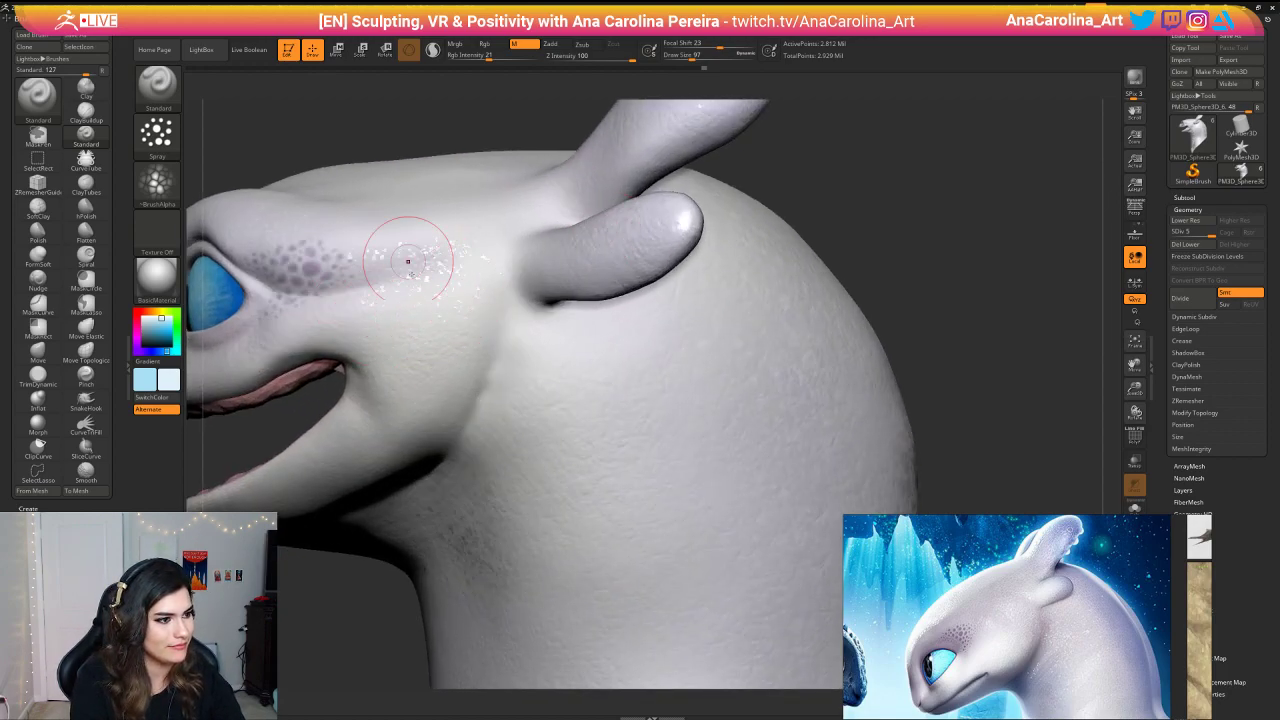
pyautogui.moveTo(409, 259); pyautogui.dragTo(1018, 187, button='right')
pyautogui.moveTo(1018, 188); pyautogui.dragTo(1080, 230)
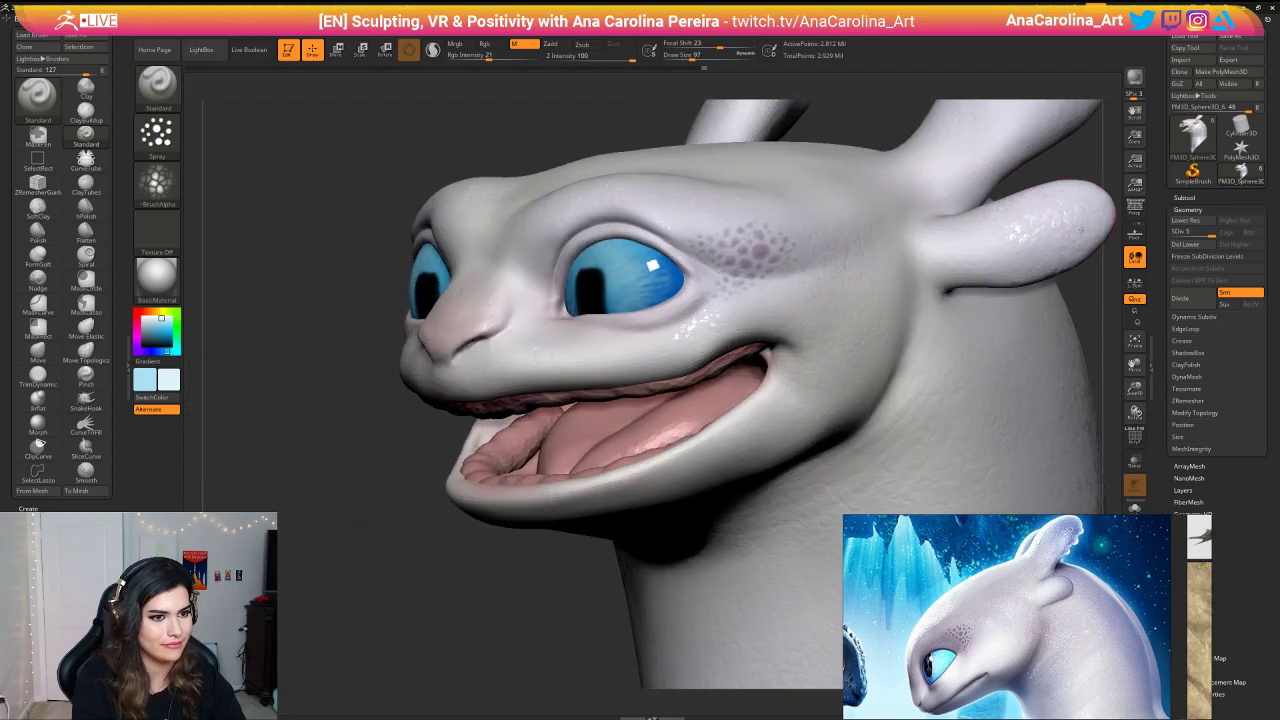
pyautogui.keyDown('alt'); pyautogui.moveTo(1074, 284); pyautogui.dragTo(934, 280, button='right'); pyautogui.keyUp('alt')
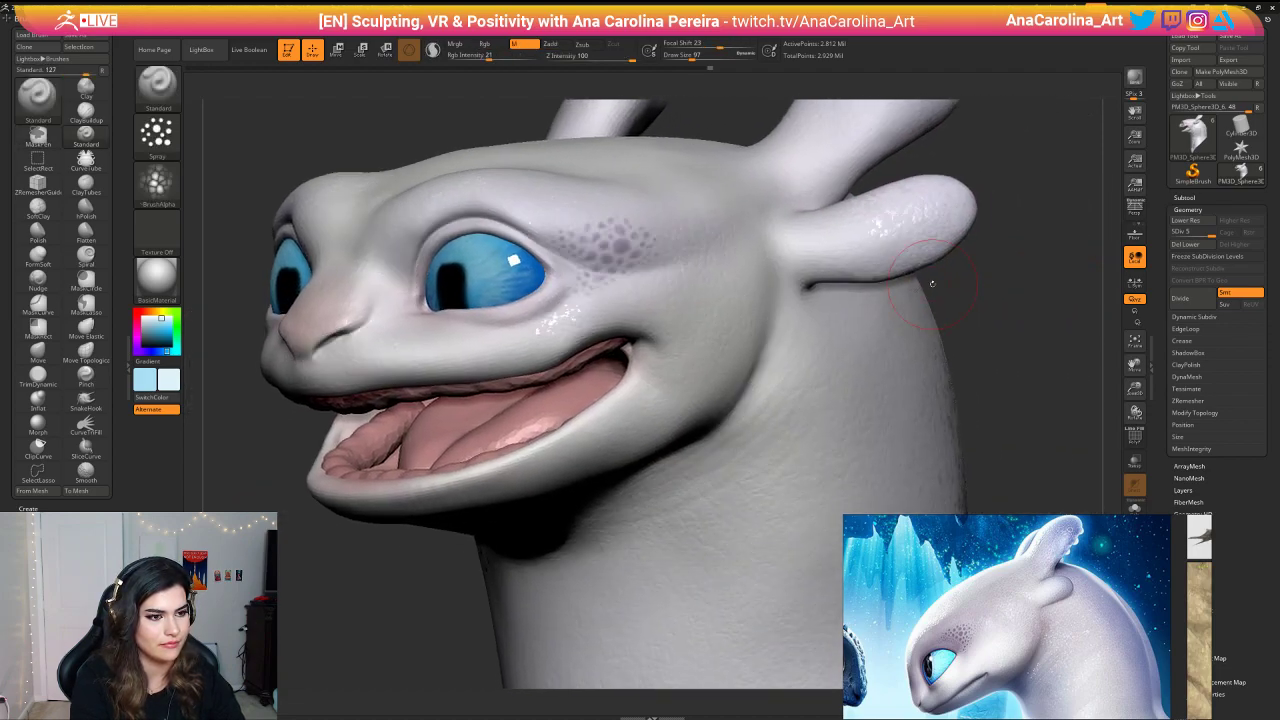
# Step: Set the draw size to 44 and add finer BasicMaterial speckles to the face
pyautogui.press('space')
pyautogui.moveTo(931, 282); pyautogui.dragTo(921, 282)
pyautogui.moveTo(933, 199); pyautogui.dragTo(828, 347, button='right')
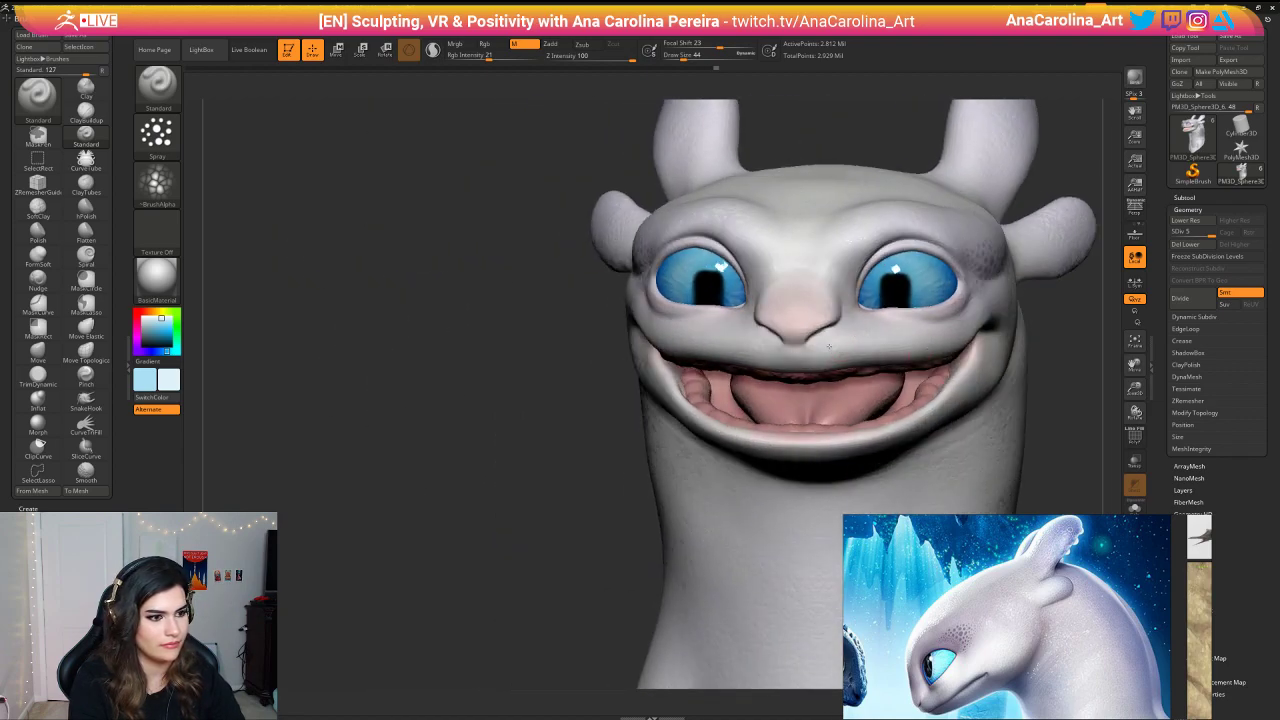
pyautogui.moveTo(747, 425); pyautogui.dragTo(628, 450, button='right')
pyautogui.moveTo(877, 421); pyautogui.dragTo(901, 417, button='right')
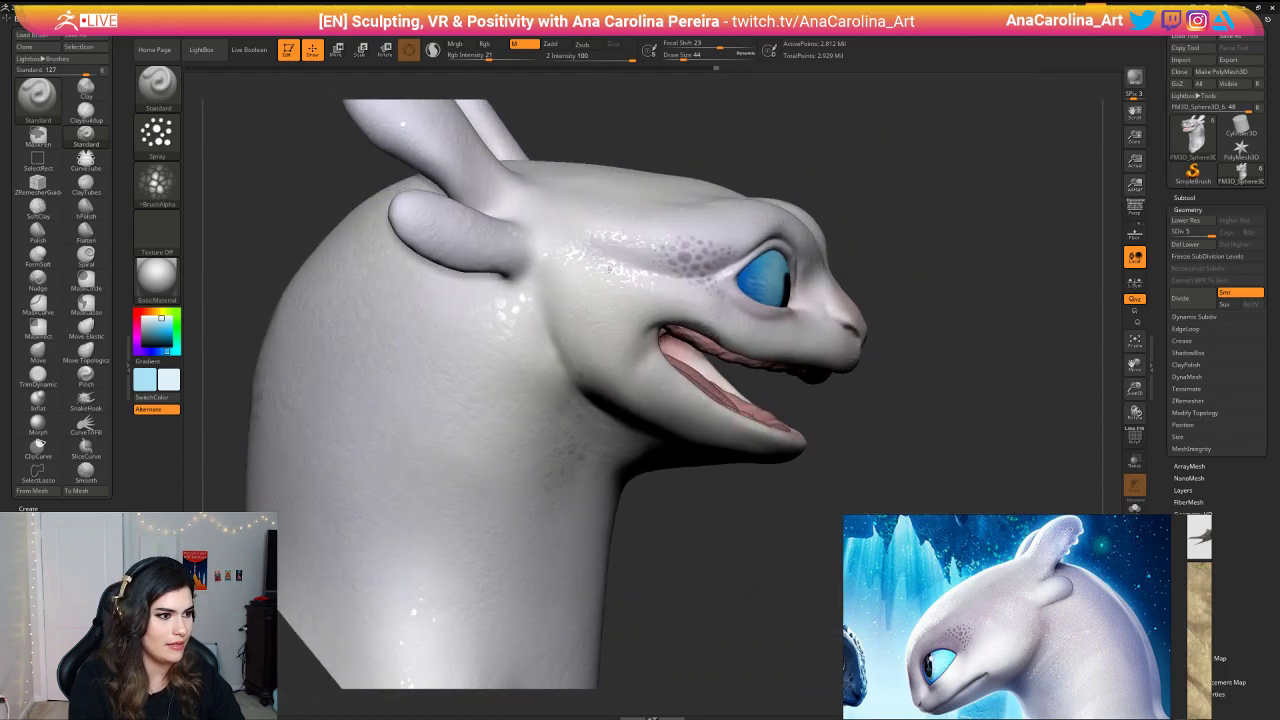
pyautogui.keyDown('ctrl'); pyautogui.moveTo(900, 324); pyautogui.dragTo(906, 309, button='right'); pyautogui.keyUp('ctrl')
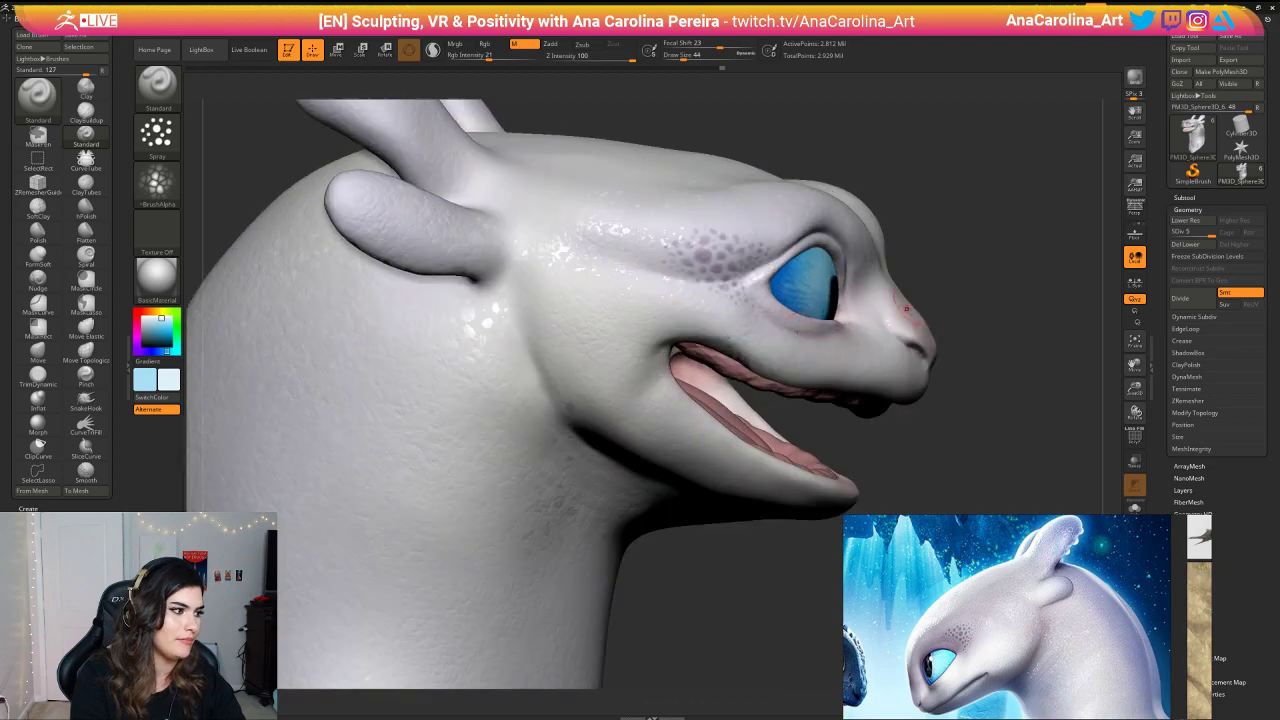
# Step: Switch to BasicMaterial2 with Alpha 23, spray the cheek behind the mouth corner, and set the draw size to 71
pyautogui.click(156, 276)
pyautogui.click(318, 462)
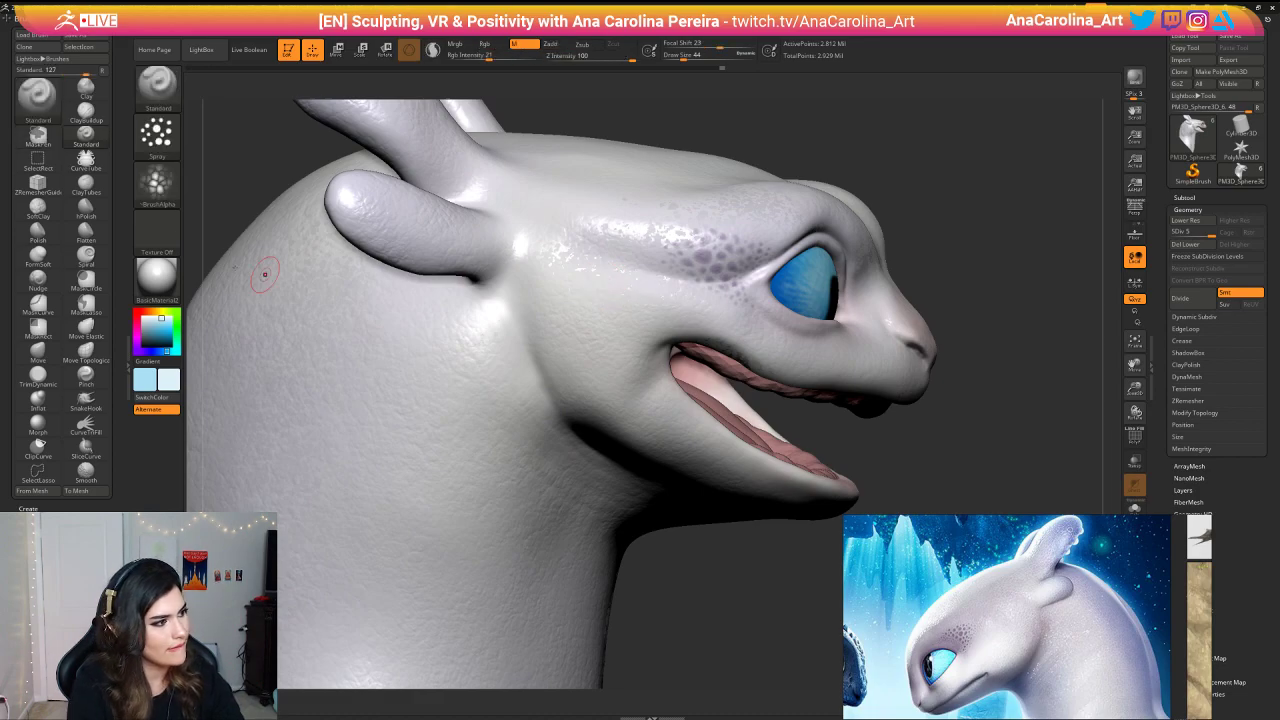
pyautogui.click(157, 183)
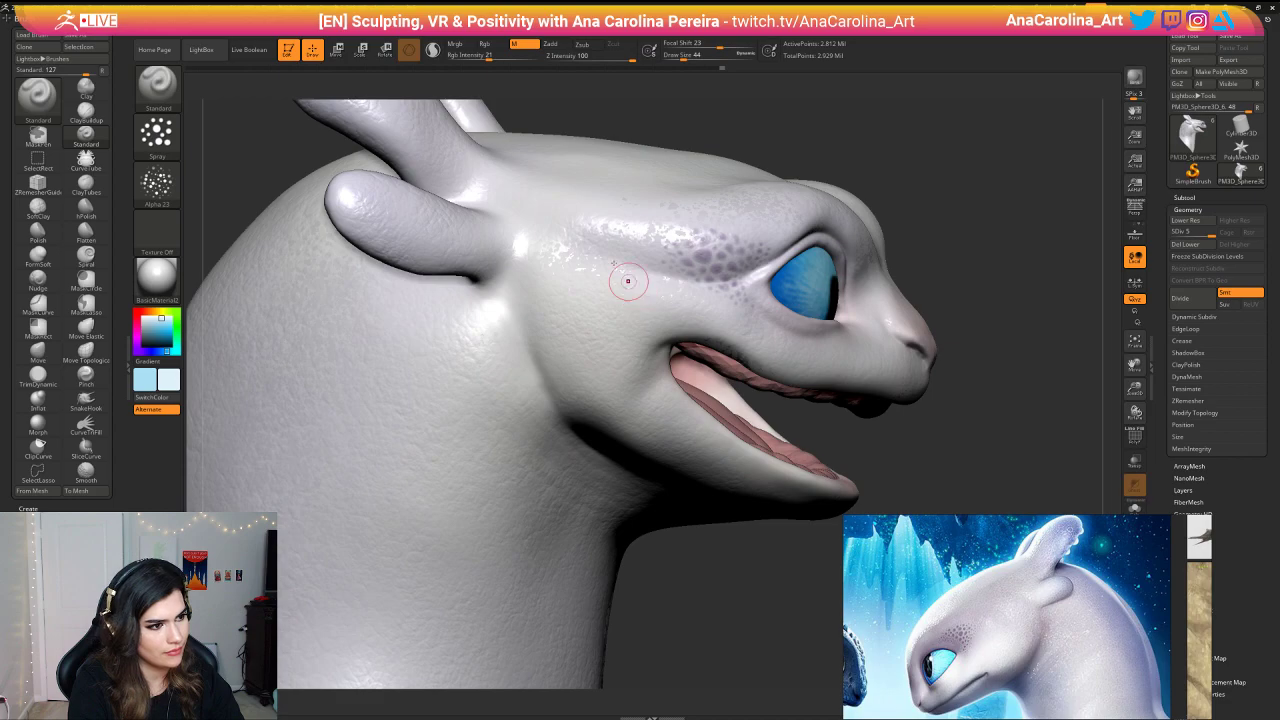
pyautogui.moveTo(596, 316)
pyautogui.mouseDown()
pyautogui.moveTo(598, 300)
pyautogui.moveTo(638, 299)
pyautogui.mouseUp()
pyautogui.press('space')
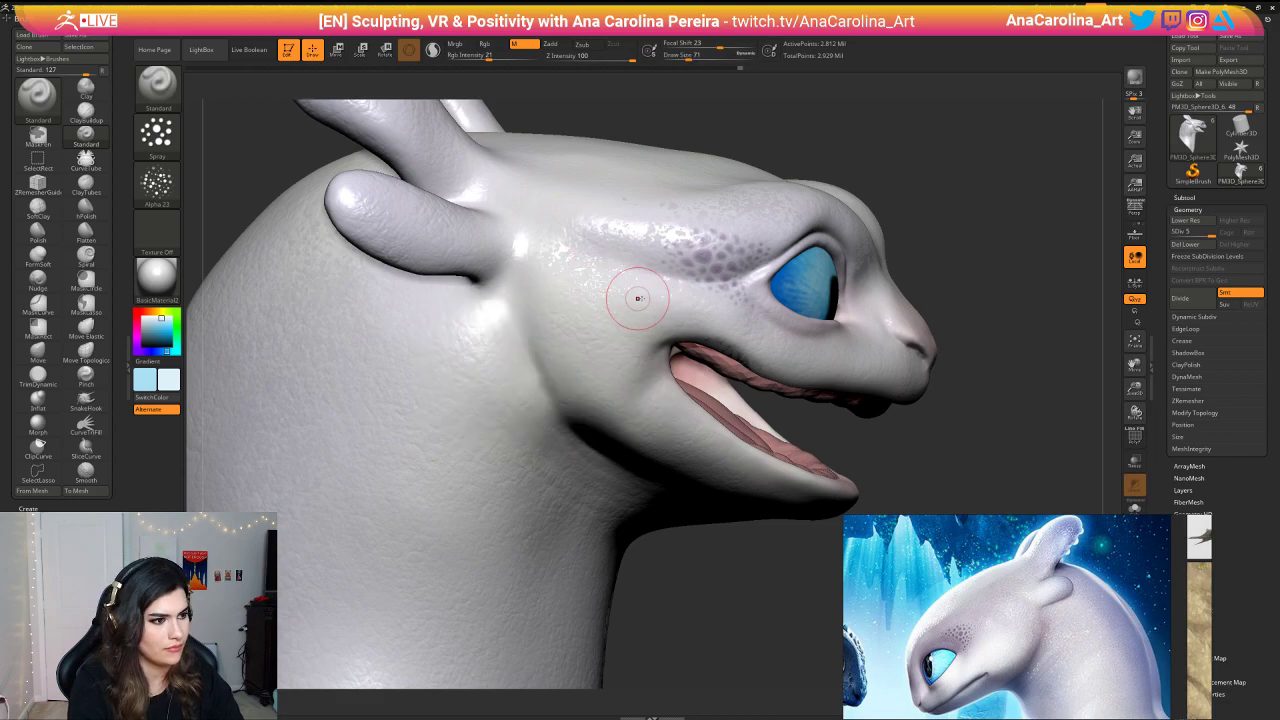
# Step: Compare the cheek with the whole head in view and undo the latest BasicMaterial2 strokes
pyautogui.press('f')
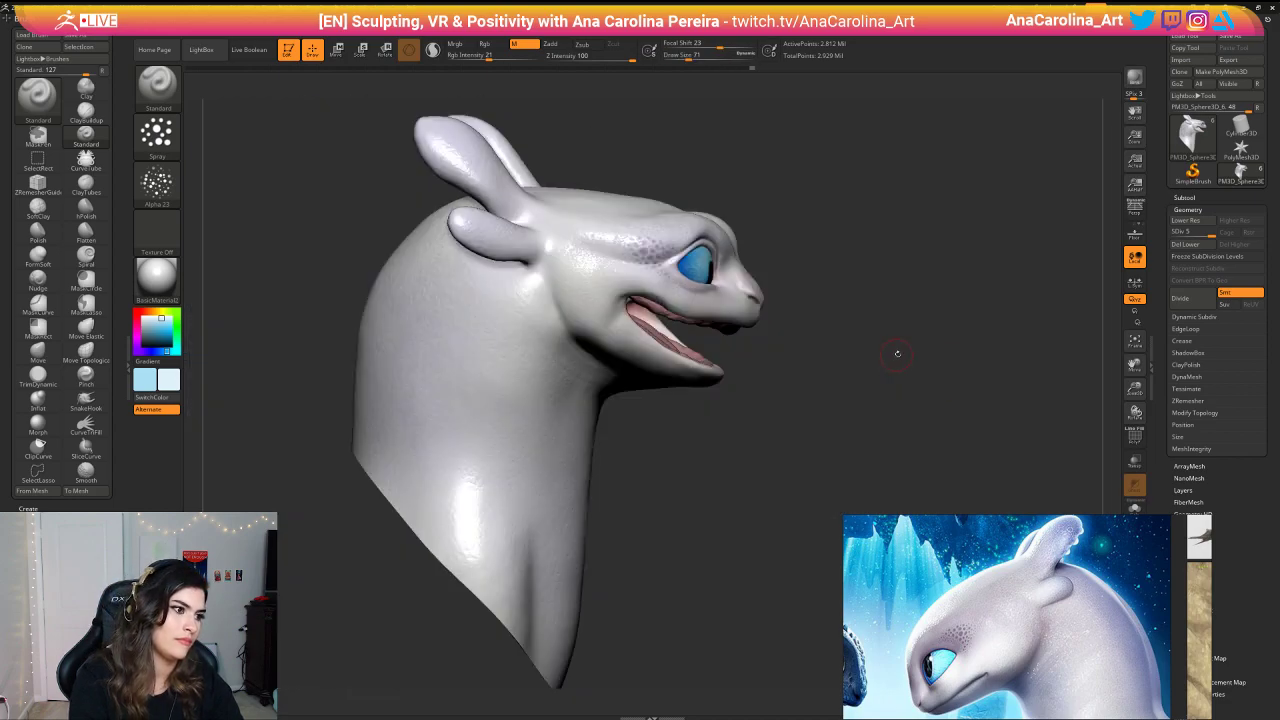
pyautogui.moveTo(897, 353)
pyautogui.mouseDown()
pyautogui.moveTo(886, 354)
pyautogui.moveTo(900, 351)
pyautogui.mouseUp()
pyautogui.press('ctrl')
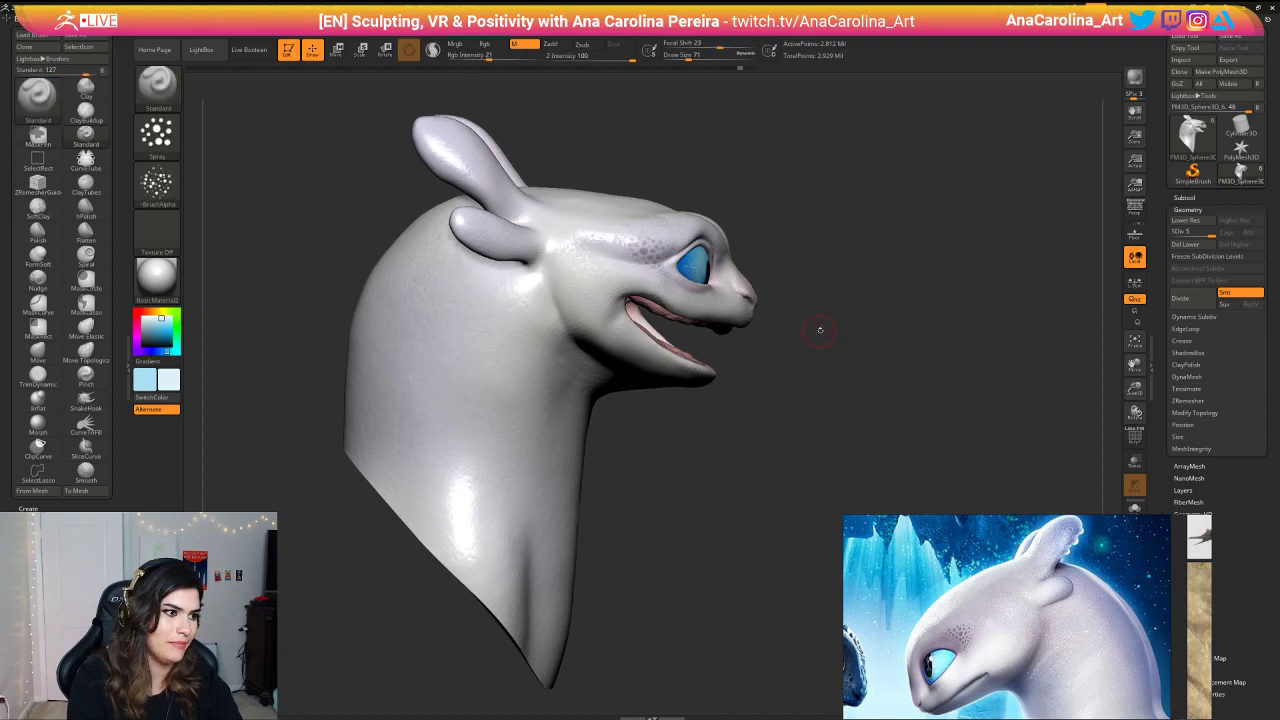
pyautogui.press('ctrl')
pyautogui.moveTo(820, 330); pyautogui.dragTo(823, 316)
# Step: Set the draw size to 136, undo the remaining trial stroke, and spray BasicMaterial2 over the cheek behind the eye
pyautogui.press('space')
pyautogui.press('ctrl')
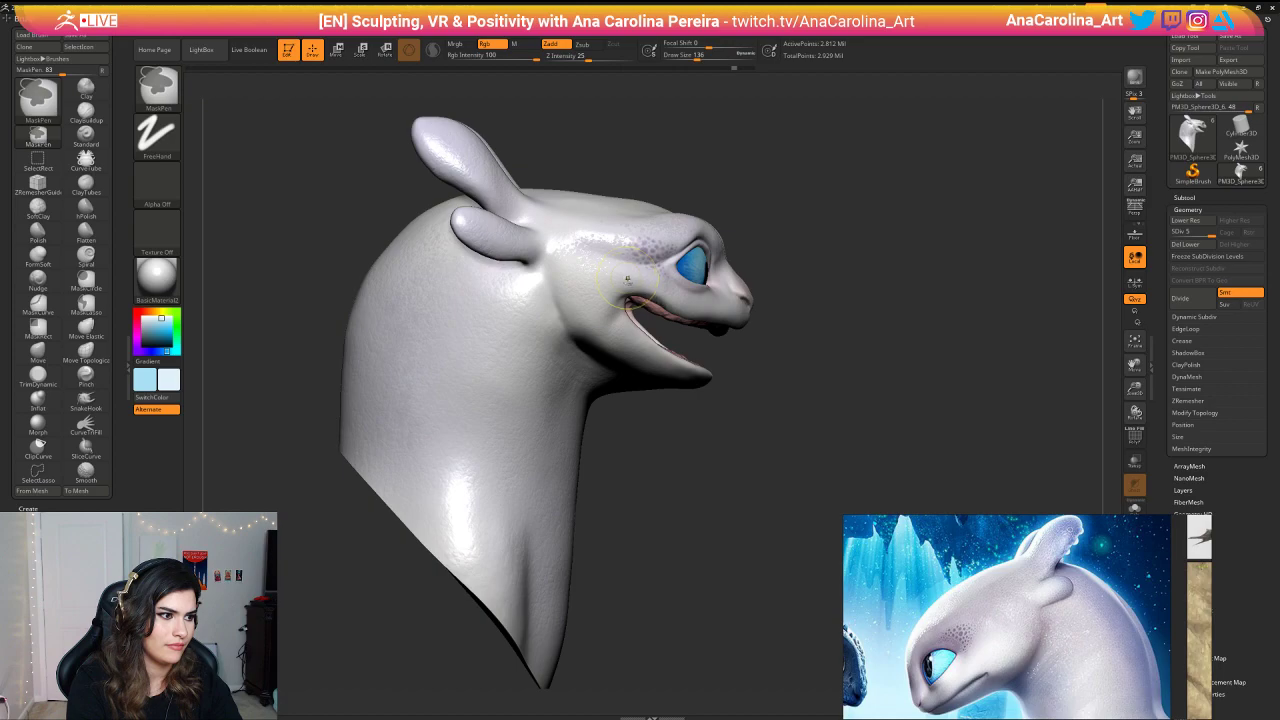
pyautogui.hotkey('ctrl', 'z')
pyautogui.moveTo(606, 266); pyautogui.dragTo(621, 257)
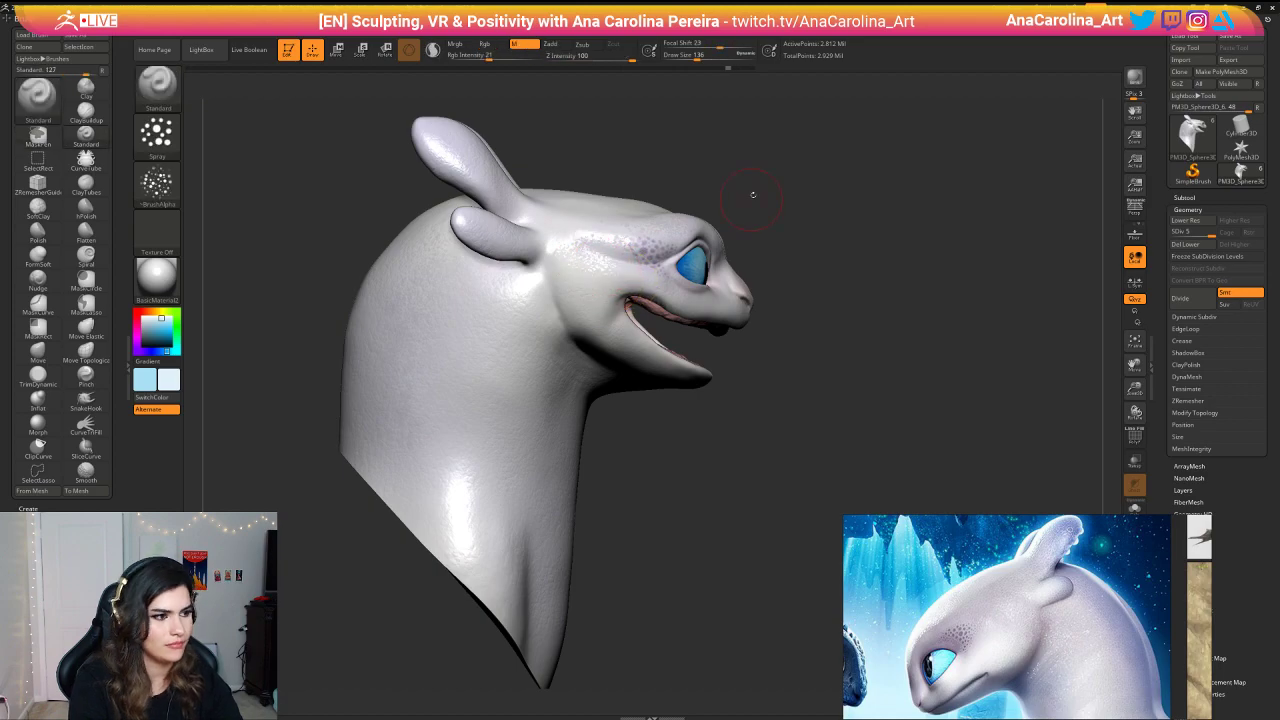
pyautogui.moveTo(753, 194)
pyautogui.mouseDown()
pyautogui.moveTo(645, 142)
pyautogui.moveTo(600, 175)
pyautogui.moveTo(570, 278)
pyautogui.mouseUp()
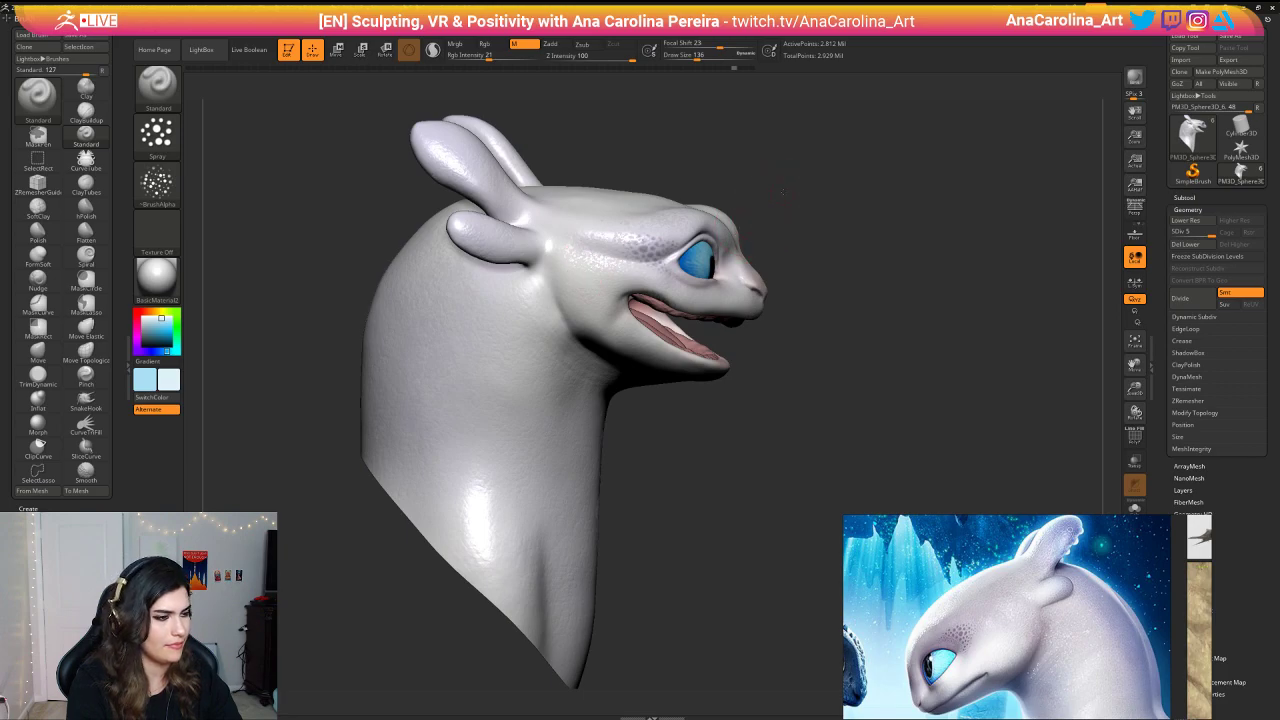
# Step: Switch the material back to BasicMaterial and spray speckles over the cheek behind the eye
pyautogui.keyDown('alt'); pyautogui.moveTo(783, 192); pyautogui.dragTo(764, 288); pyautogui.keyUp('alt')
pyautogui.click(162, 286)
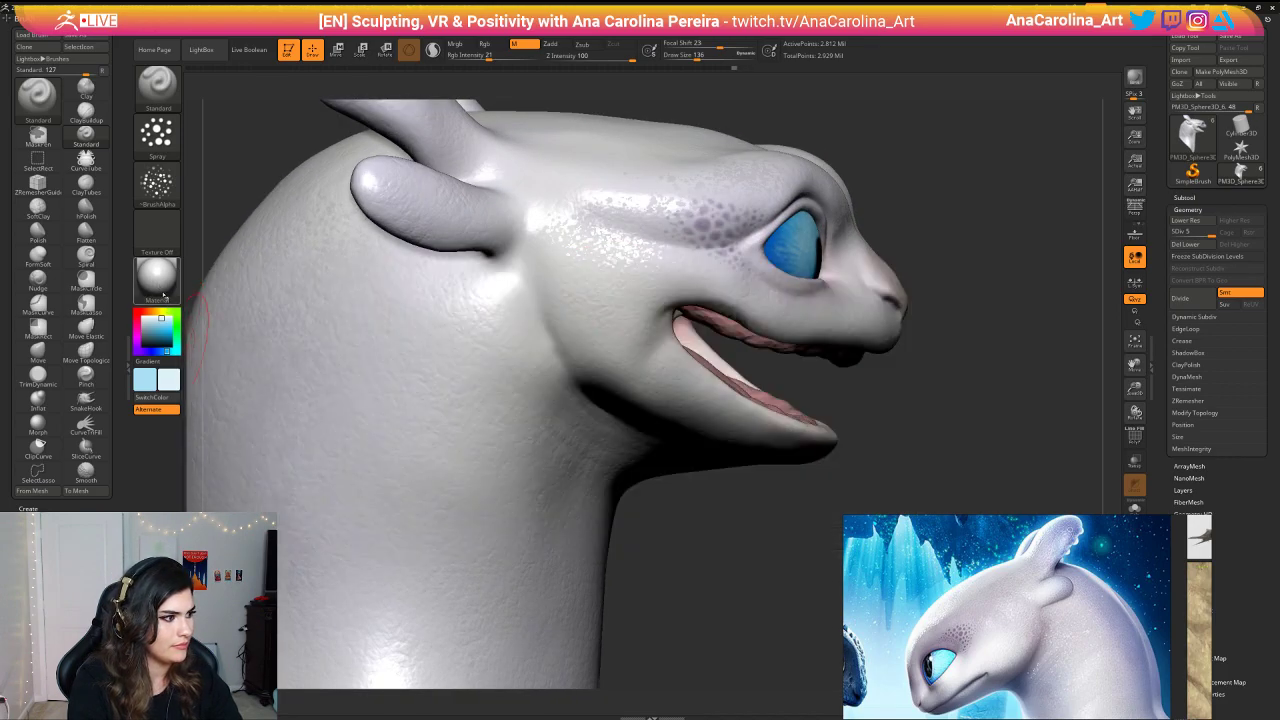
pyautogui.click(163, 295)
pyautogui.click(272, 455)
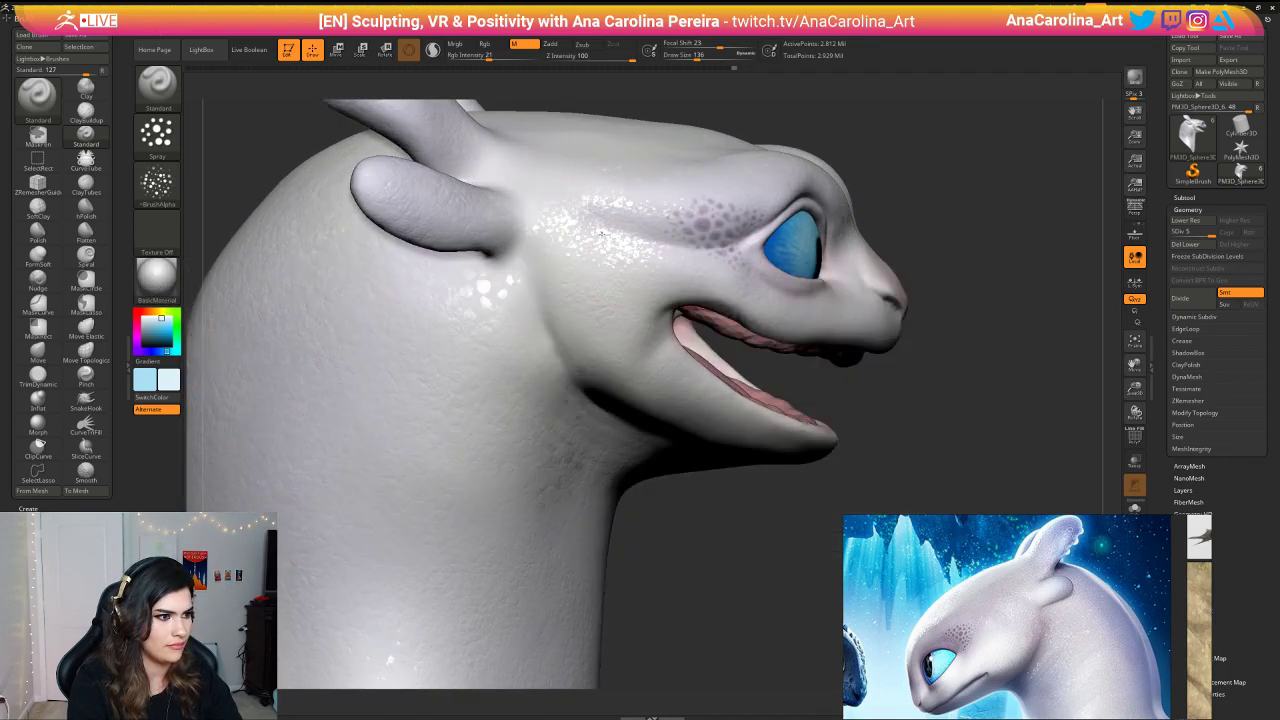
pyautogui.press('f')
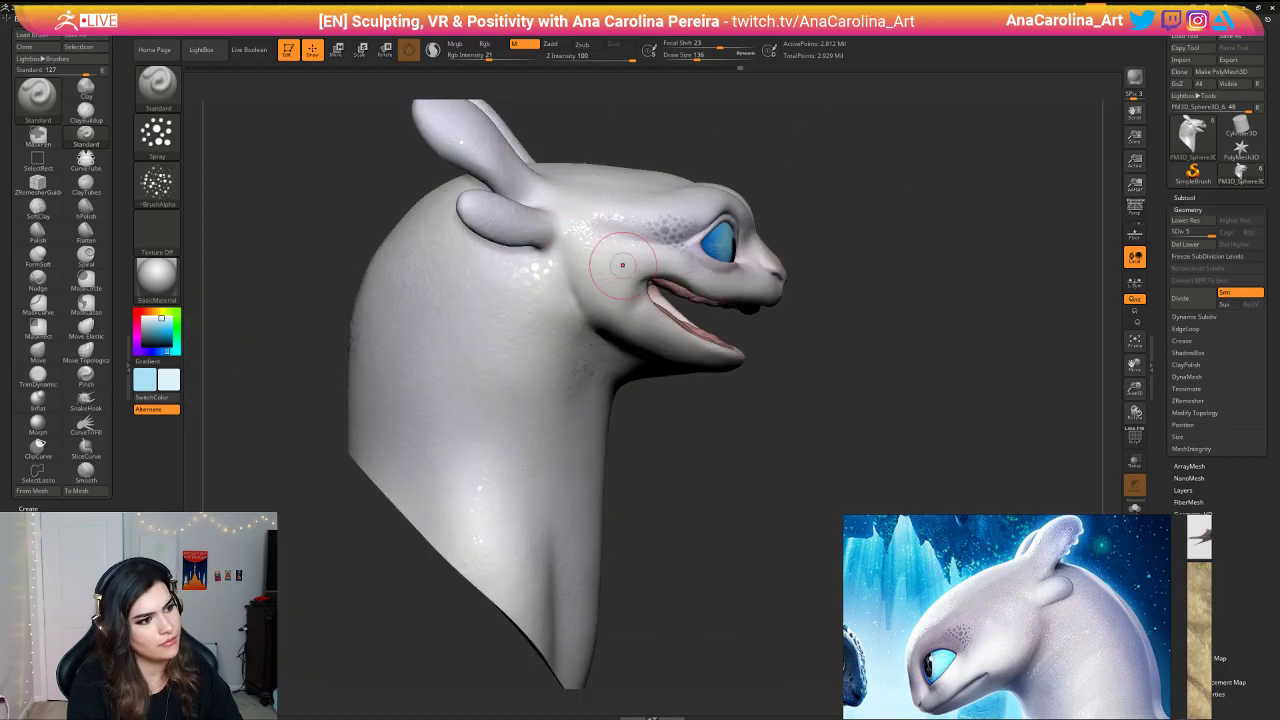
# Step: Set the draw size to 90 and spray BasicMaterial speckles on the cheek beneath the eye
pyautogui.press('f')
pyautogui.moveTo(712, 408)
pyautogui.mouseDown()
pyautogui.moveTo(697, 405)
pyautogui.moveTo(789, 380)
pyautogui.mouseUp()
pyautogui.moveTo(789, 286)
pyautogui.keyDown('alt'); pyautogui.mouseDown()
pyautogui.moveTo(897, 415)
pyautogui.moveTo(799, 411)
pyautogui.mouseUp(); pyautogui.keyUp('alt')
pyautogui.press('space')
pyautogui.click(745, 257)
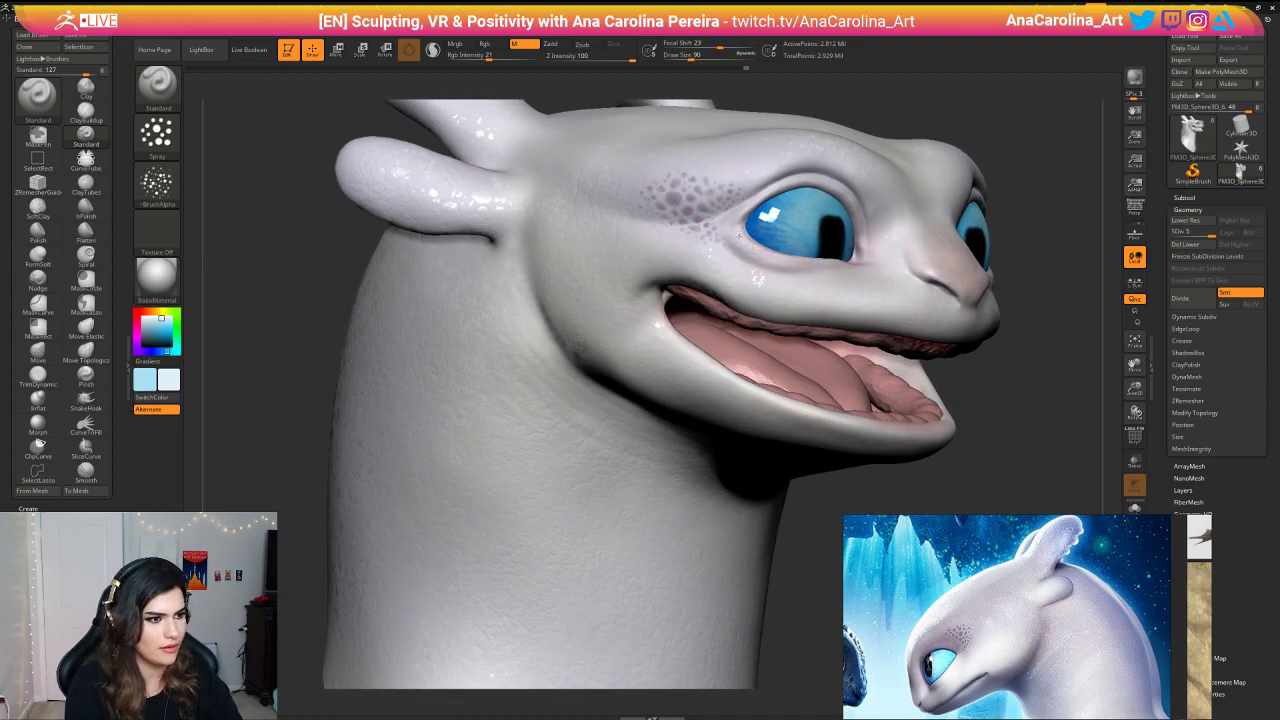
# Step: Set the brush size to 65 and spray BasicMaterial over the skin below and behind the near eye
pyautogui.press('space')
pyautogui.click(740, 257)
pyautogui.hotkey('ctrl', 'z')
pyautogui.moveTo(756, 275); pyautogui.dragTo(718, 240)
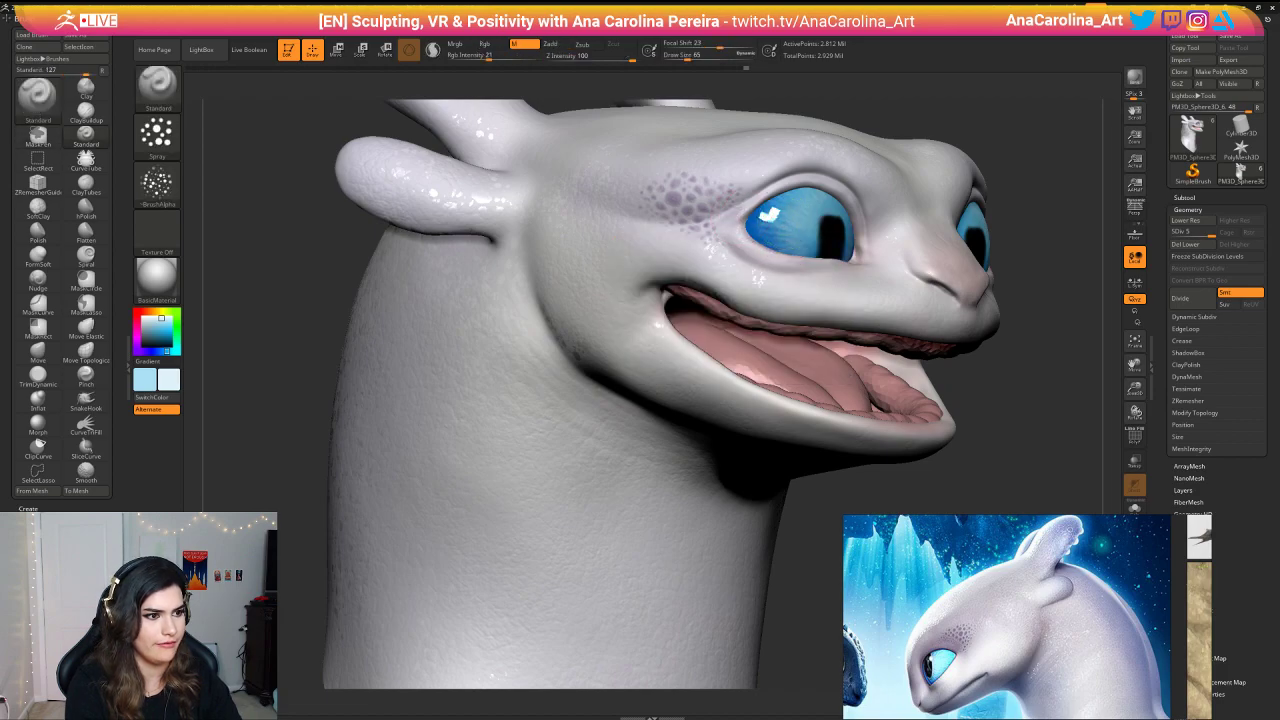
# Step: Give the spray brush Alpha 40 and change the painting material to BasicMaterial2
pyautogui.moveTo(1050, 400); pyautogui.dragTo(790, 390)
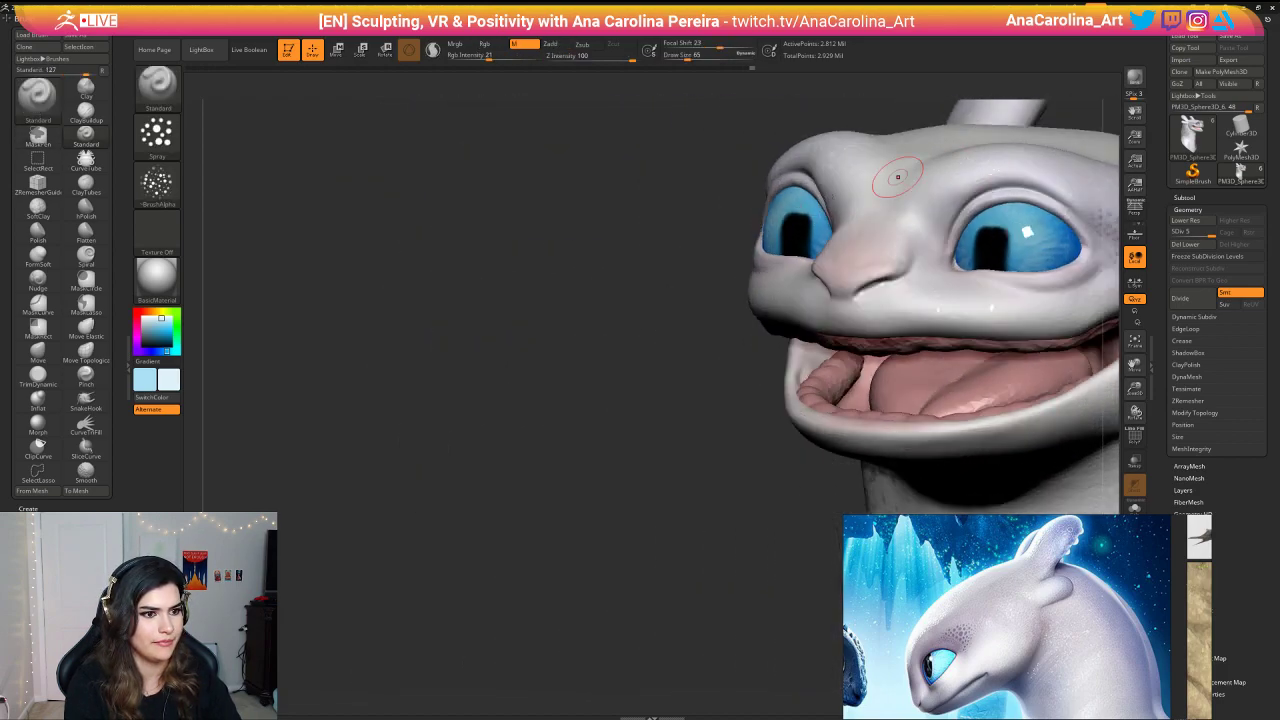
pyautogui.keyDown('alt'); pyautogui.moveTo(605, 389); pyautogui.dragTo(470, 388); pyautogui.keyUp('alt')
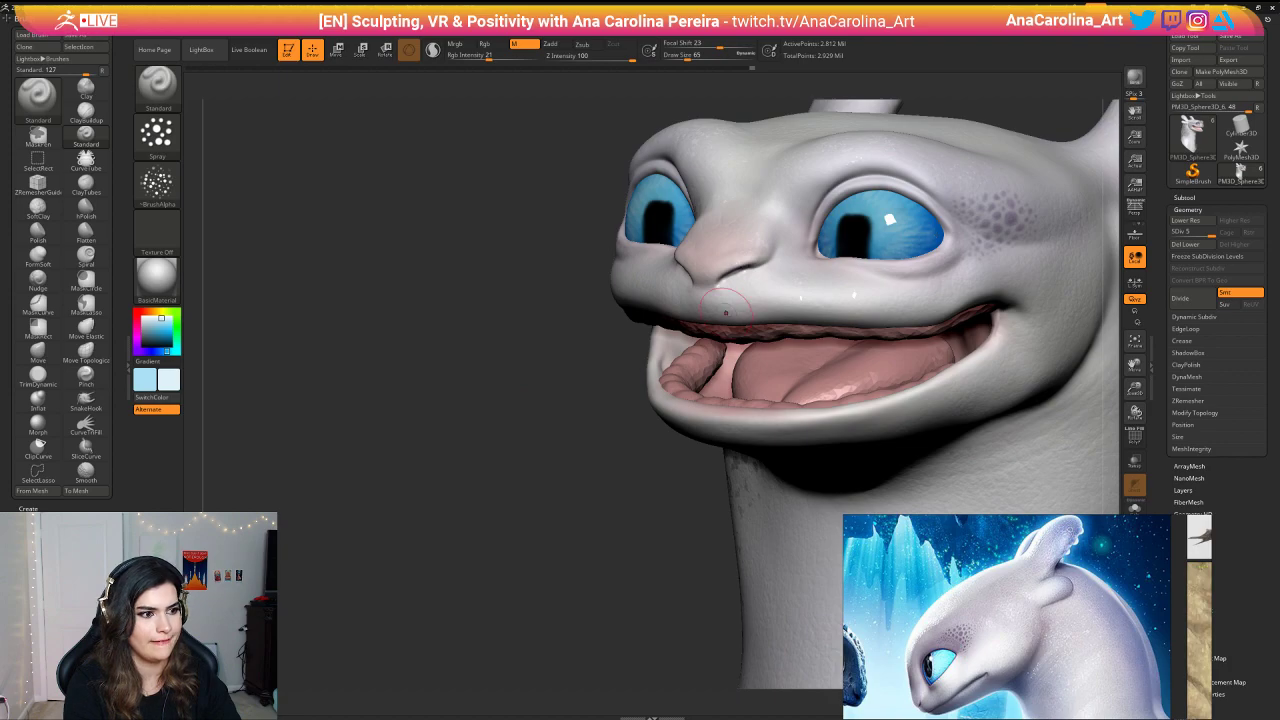
pyautogui.keyDown('alt'); pyautogui.moveTo(520, 440); pyautogui.dragTo(494, 386); pyautogui.keyUp('alt')
pyautogui.keyDown('alt'); pyautogui.moveTo(645, 428); pyautogui.dragTo(387, 373); pyautogui.keyUp('alt')
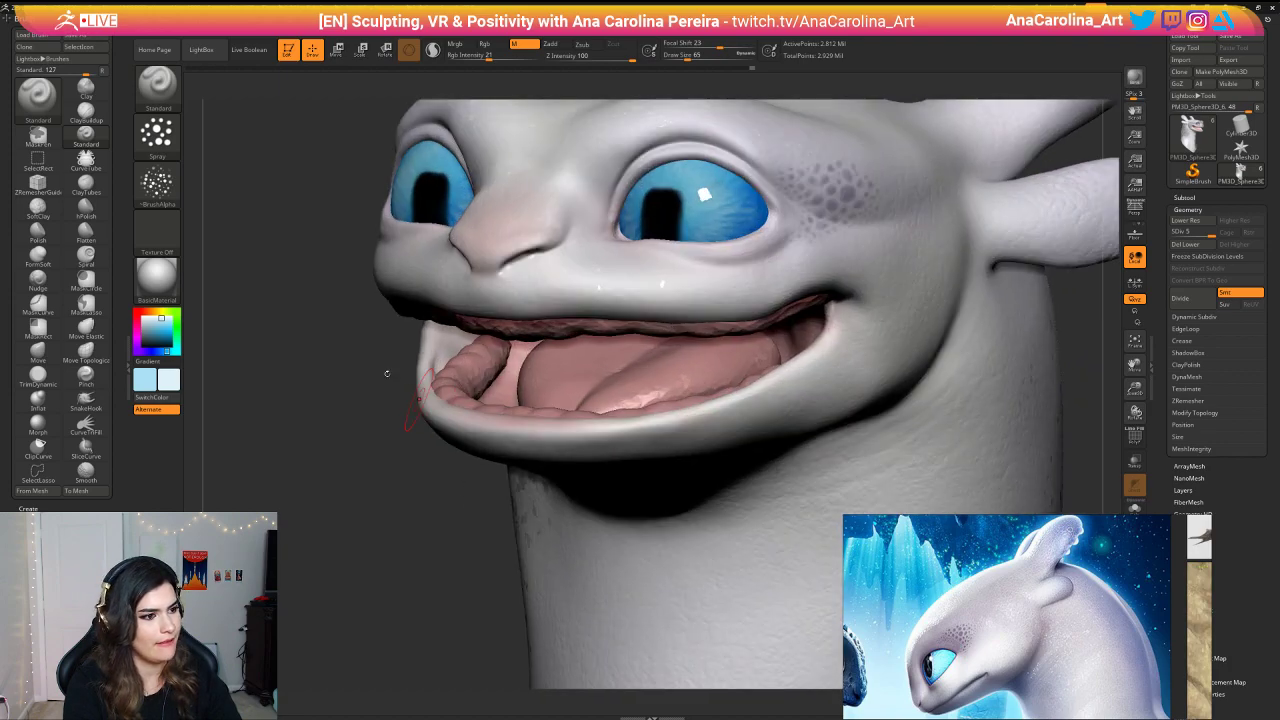
pyautogui.click(156, 183)
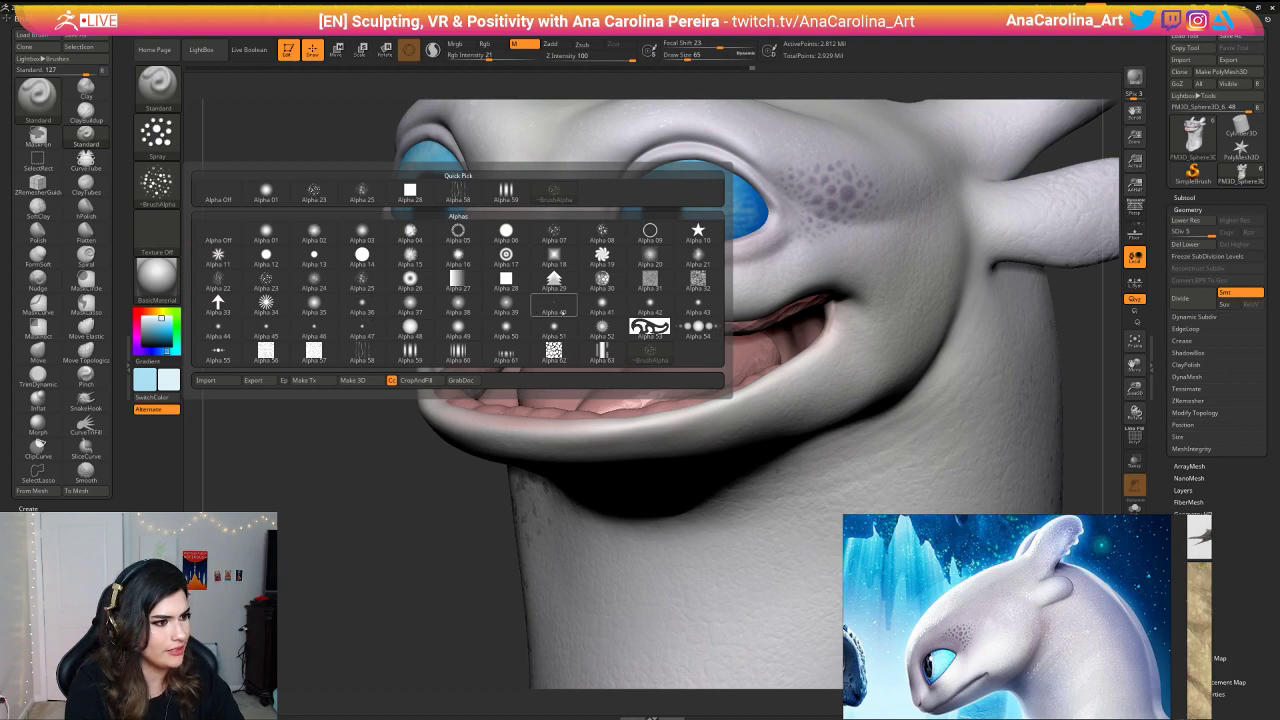
pyautogui.click(554, 304)
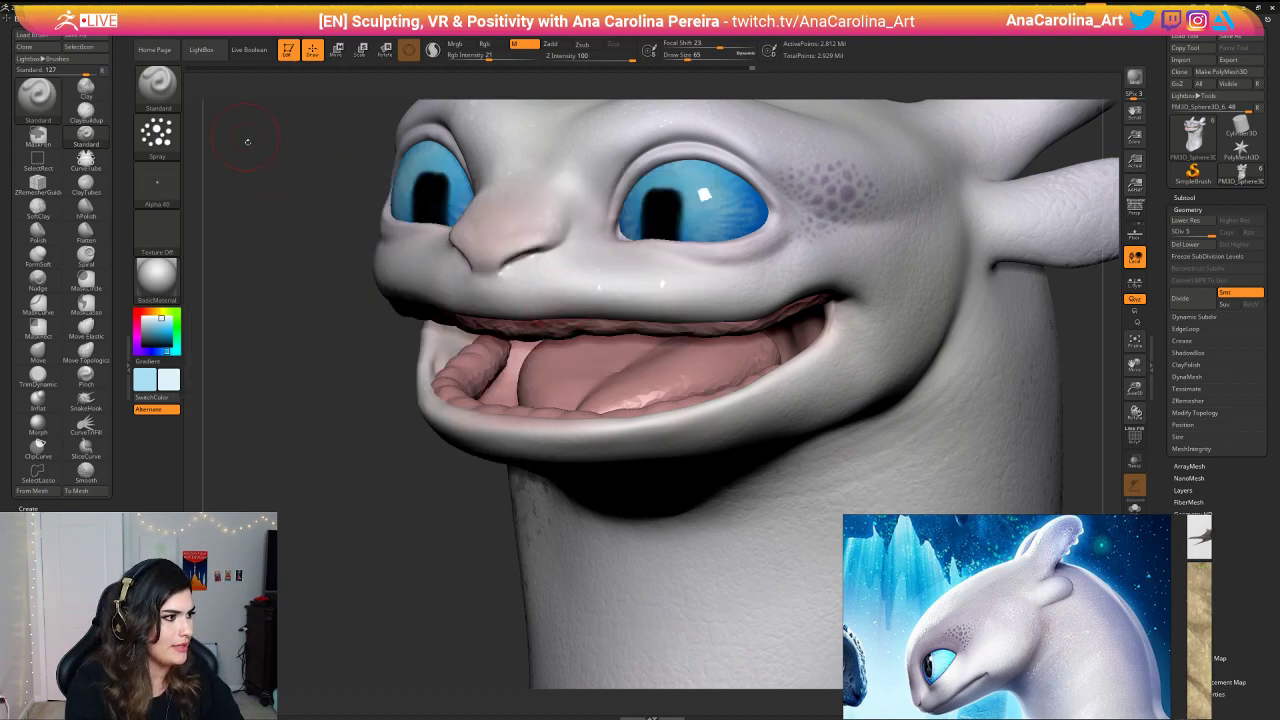
pyautogui.click(157, 278)
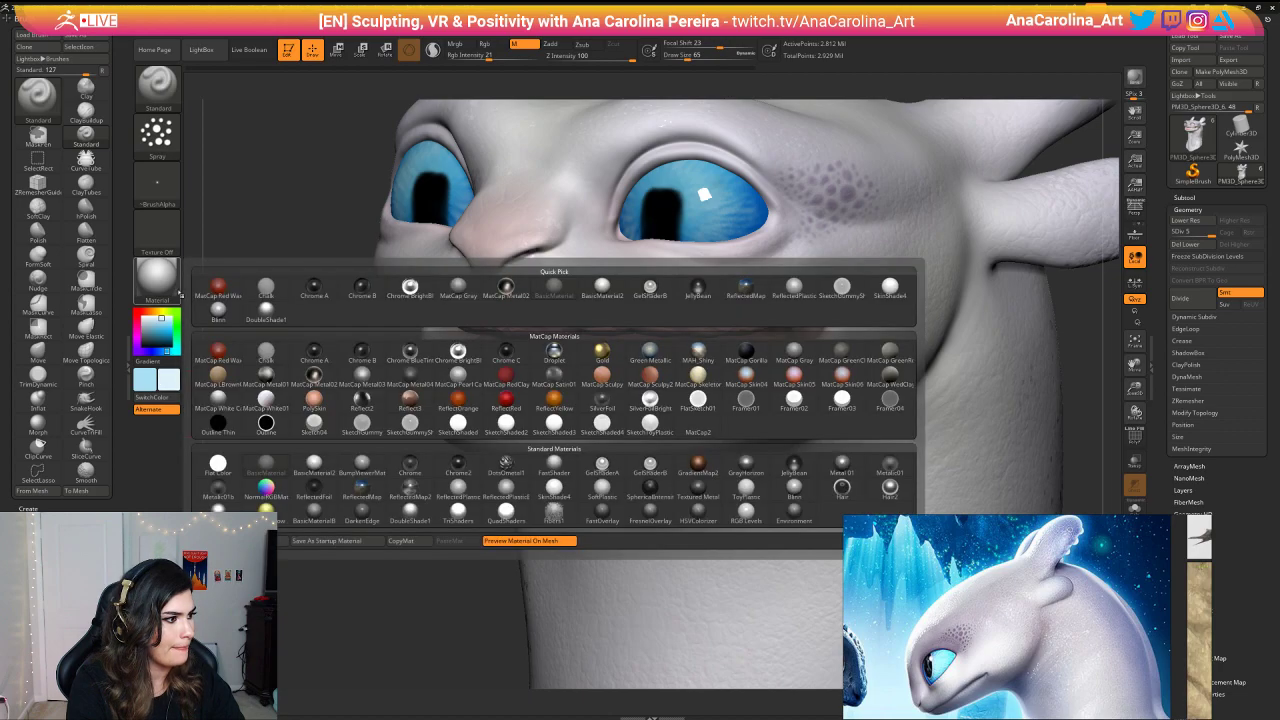
pyautogui.click(313, 464)
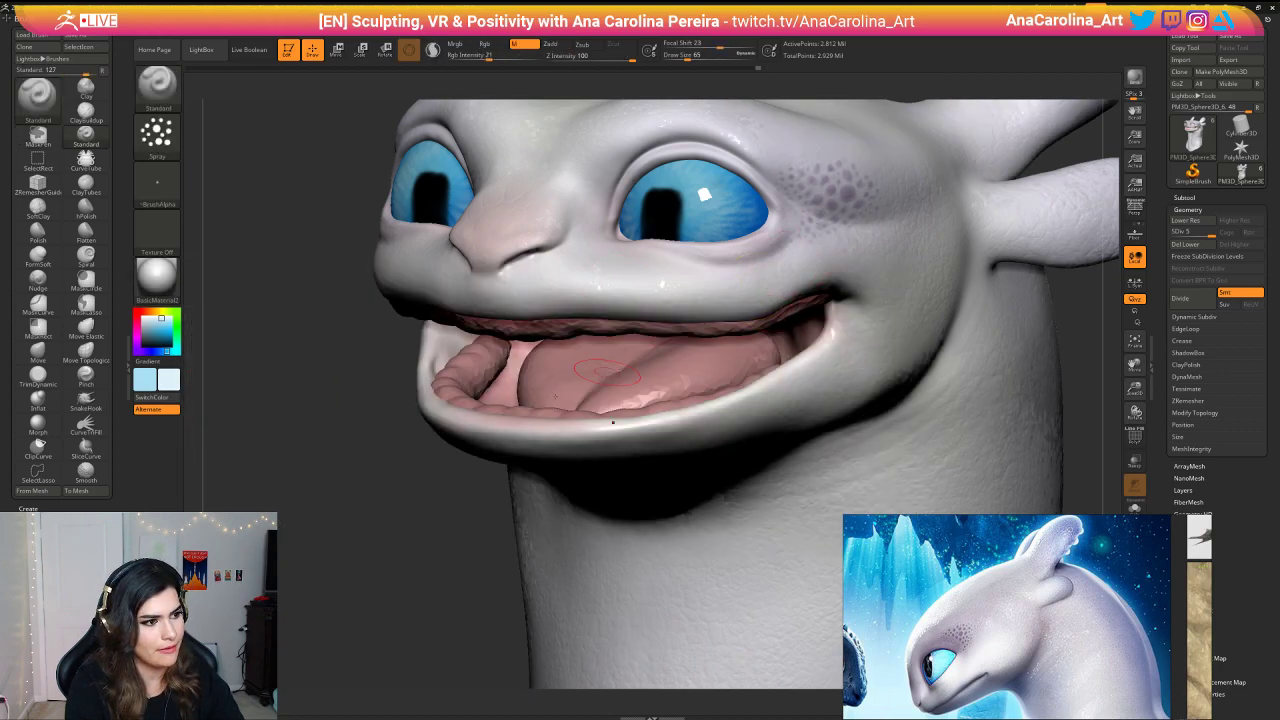
# Step: Enlarge the brush to 172 and spray BasicMaterial2 over the dragon's head and neck
pyautogui.keyDown('ctrl'); pyautogui.moveTo(613, 422); pyautogui.dragTo(373, 453, button='right'); pyautogui.keyUp('ctrl')
pyautogui.moveTo(481, 389); pyautogui.dragTo(483, 451)
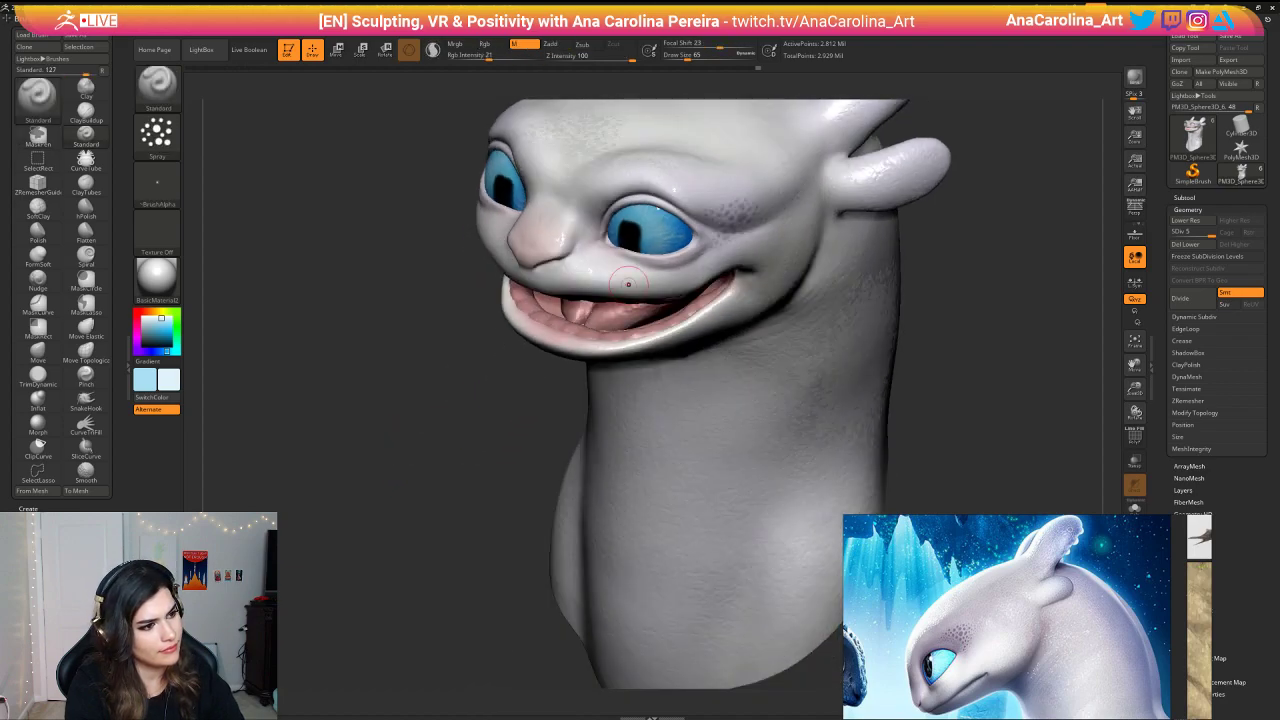
pyautogui.press('space')
pyautogui.moveTo(622, 281); pyautogui.dragTo(636, 281)
pyautogui.moveTo(636, 374)
pyautogui.mouseDown(button='right')
pyautogui.moveTo(722, 296)
pyautogui.moveTo(640, 286)
pyautogui.mouseUp(button='right')
pyautogui.moveTo(813, 241); pyautogui.dragTo(755, 340)
pyautogui.moveTo(590, 425); pyautogui.dragTo(614, 386)
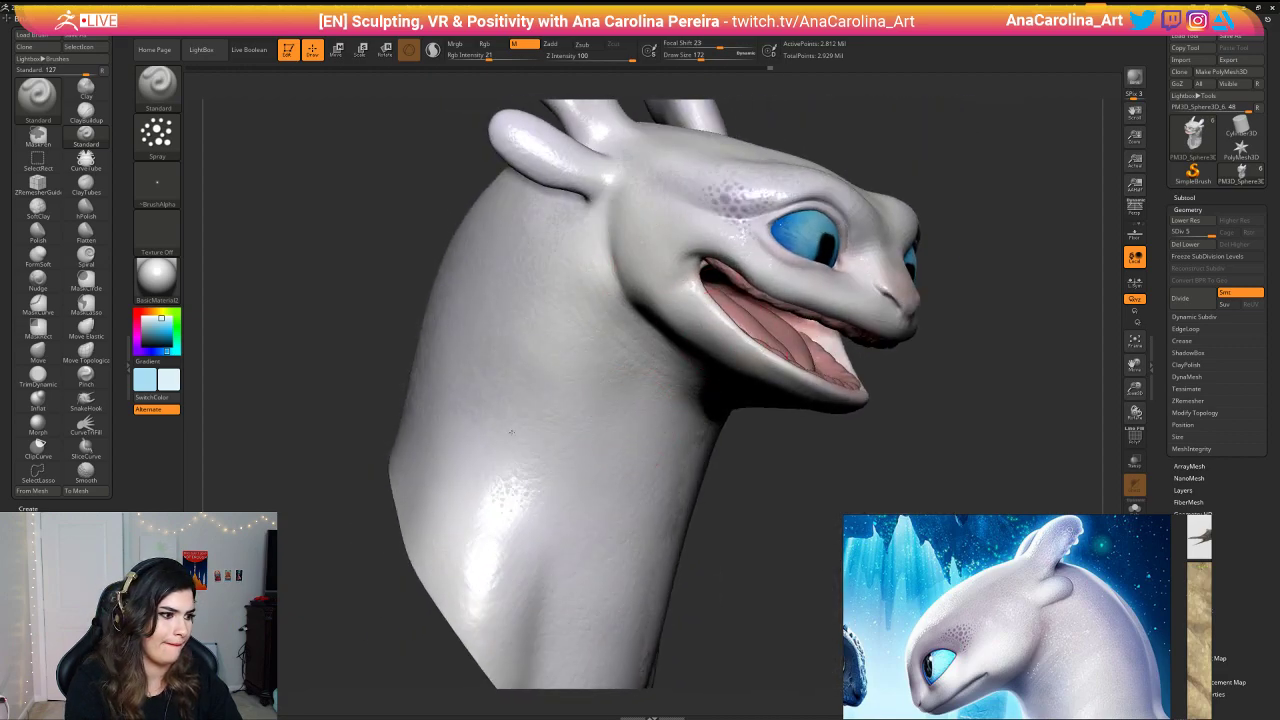
pyautogui.press('f')
pyautogui.moveTo(754, 440); pyautogui.dragTo(838, 290)
pyautogui.keyDown('alt'); pyautogui.moveTo(838, 296); pyautogui.dragTo(838, 345); pyautogui.keyUp('alt')
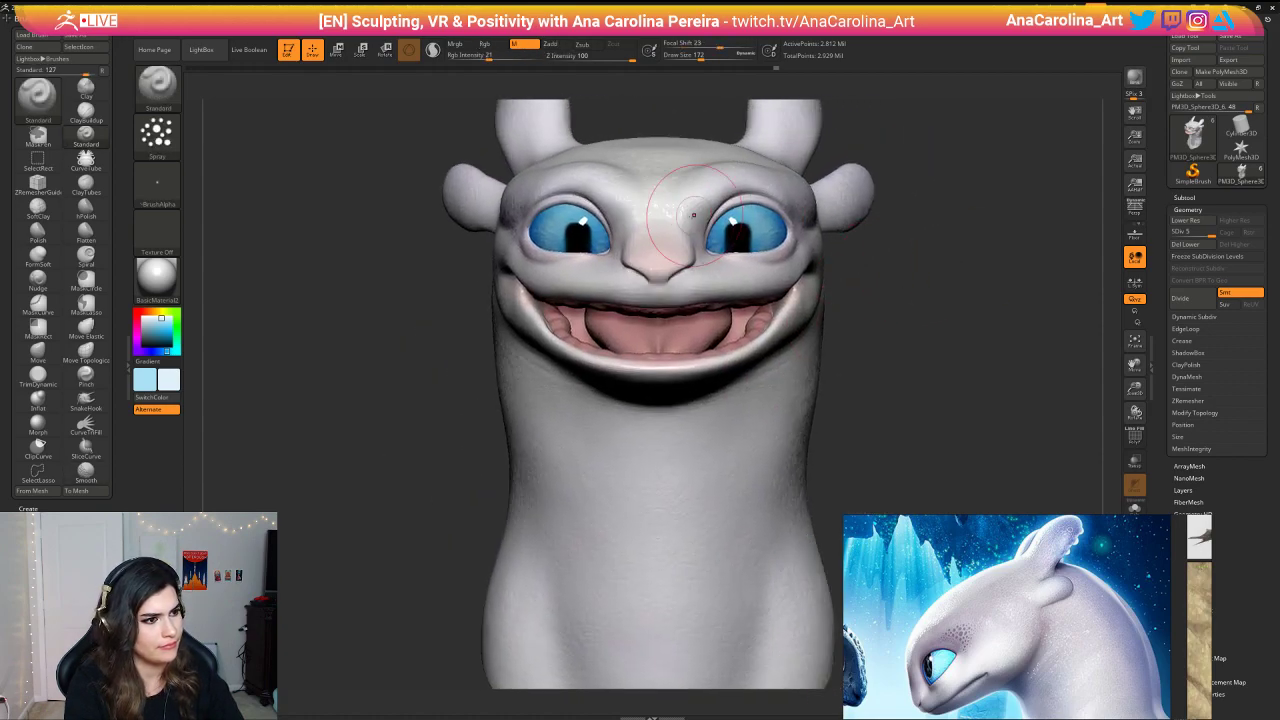
# Step: Switch the painting material back to BasicMaterial
pyautogui.click(156, 275)
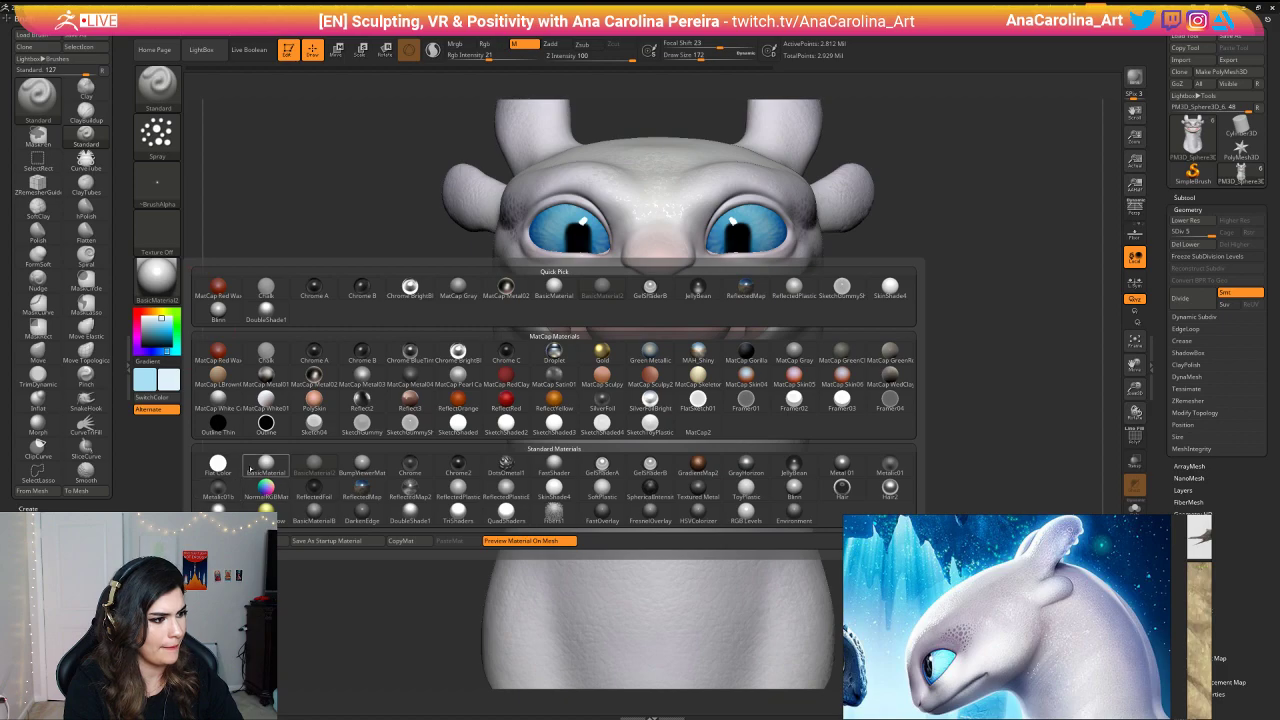
pyautogui.click(282, 456)
pyautogui.moveTo(338, 445); pyautogui.dragTo(752, 367)
pyautogui.moveTo(890, 335); pyautogui.dragTo(793, 271)
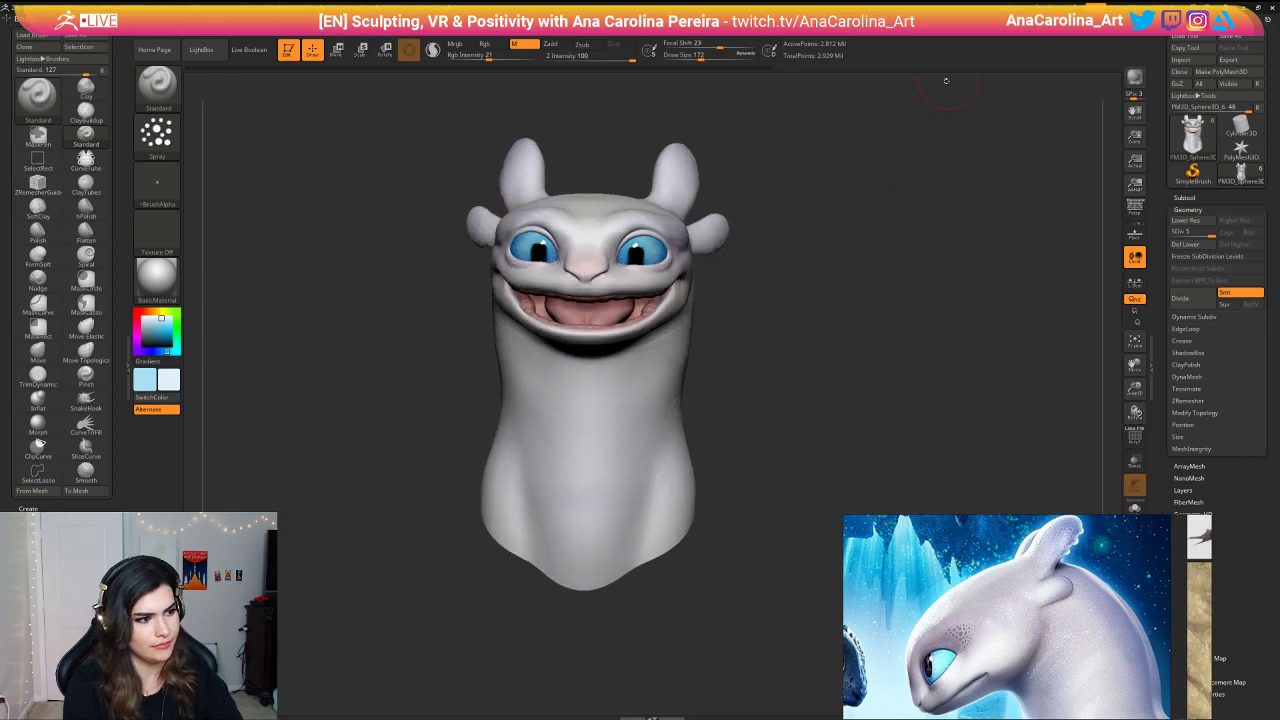
# Step: Examine the dragon's face and neck from the front and both sides to judge the skin's shine
pyautogui.moveTo(946, 80); pyautogui.dragTo(927, 137)
pyautogui.click(1010, 6)
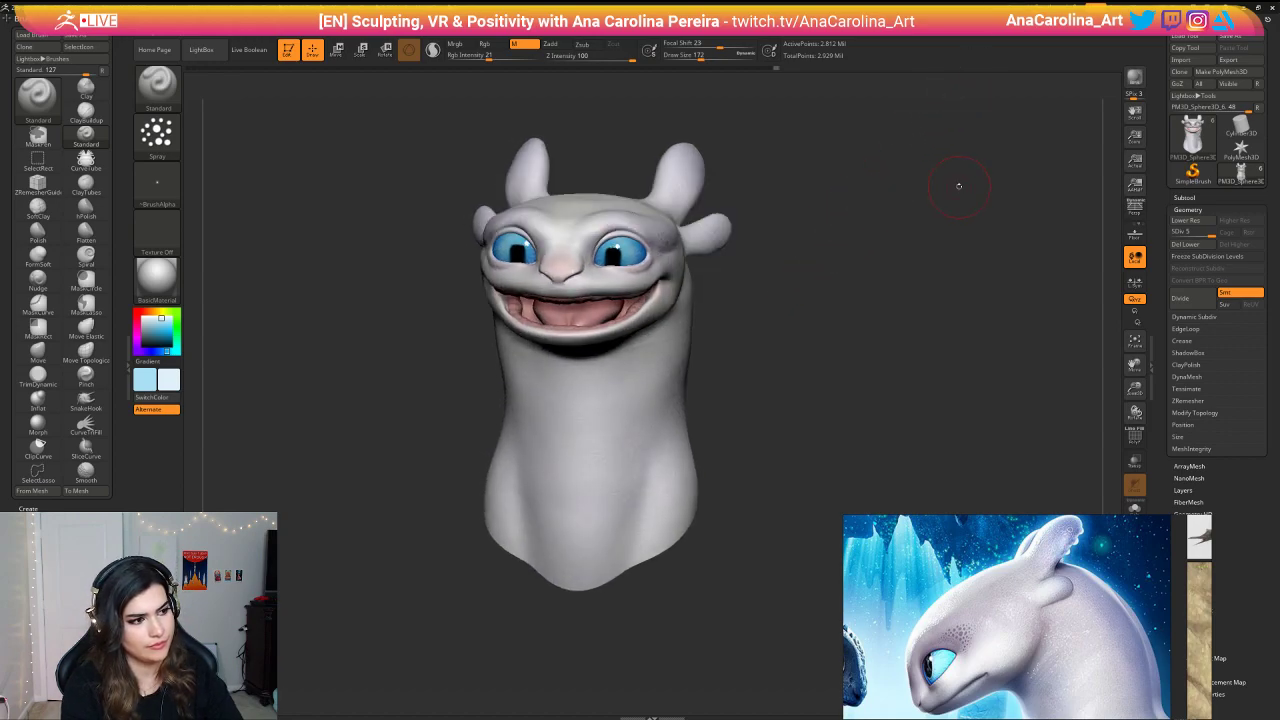
pyautogui.keyDown('alt'); pyautogui.moveTo(957, 186); pyautogui.dragTo(754, 257); pyautogui.keyUp('alt')
pyautogui.keyDown('alt'); pyautogui.moveTo(923, 283); pyautogui.dragTo(878, 290); pyautogui.keyUp('alt')
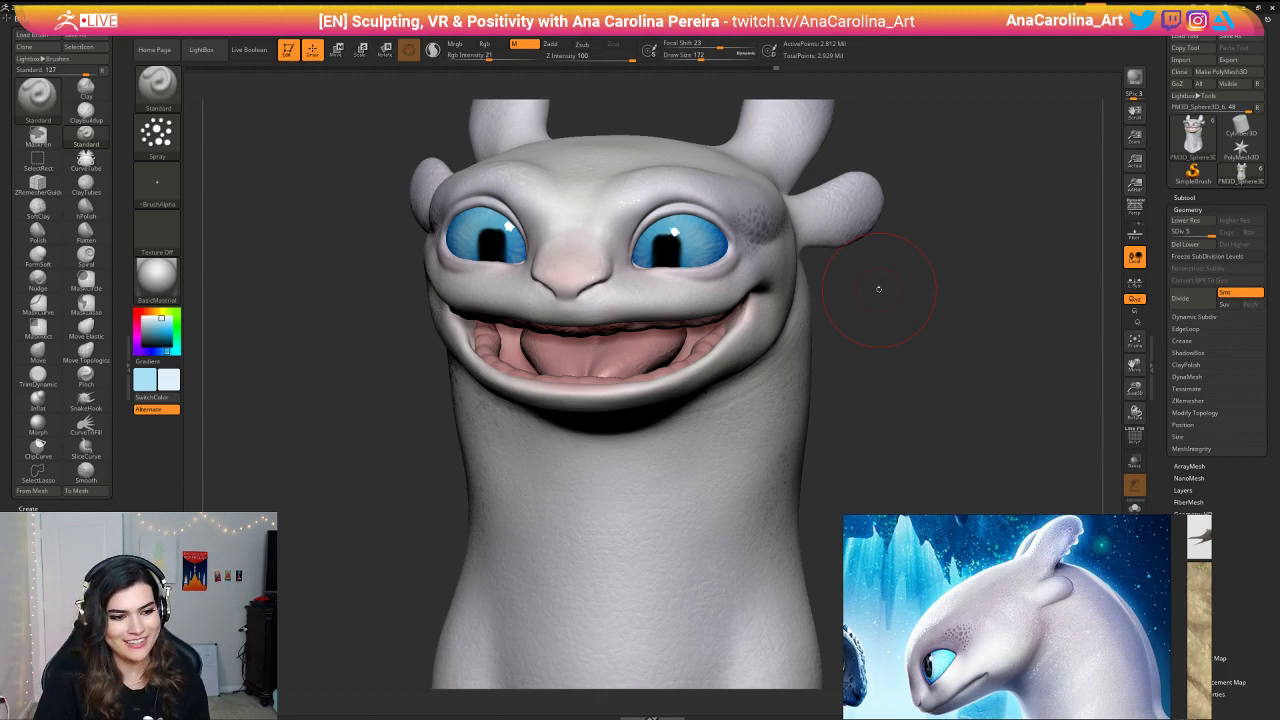
pyautogui.moveTo(850, 350); pyautogui.dragTo(950, 340)
pyautogui.keyDown('alt'); pyautogui.moveTo(950, 340); pyautogui.dragTo(900, 240); pyautogui.keyUp('alt')
pyautogui.keyDown('alt'); pyautogui.moveTo(800, 220); pyautogui.dragTo(774, 302); pyautogui.keyUp('alt')
pyautogui.moveTo(774, 301); pyautogui.dragTo(748, 275, button='right')
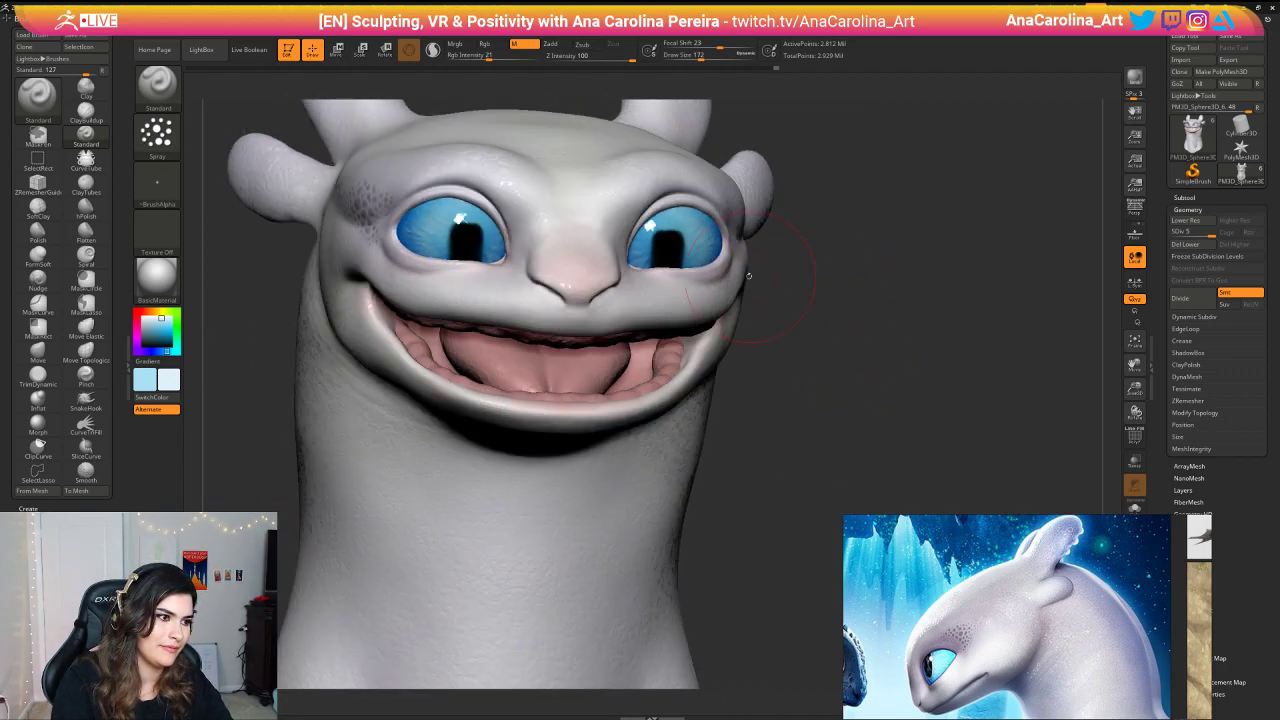
# Step: Set the brush size to 94 and give the brush the FreeHand stroke with Alpha 01
pyautogui.press('space')
pyautogui.moveTo(782, 250)
pyautogui.mouseDown()
pyautogui.moveTo(750, 258)
pyautogui.moveTo(815, 265)
pyautogui.mouseUp()
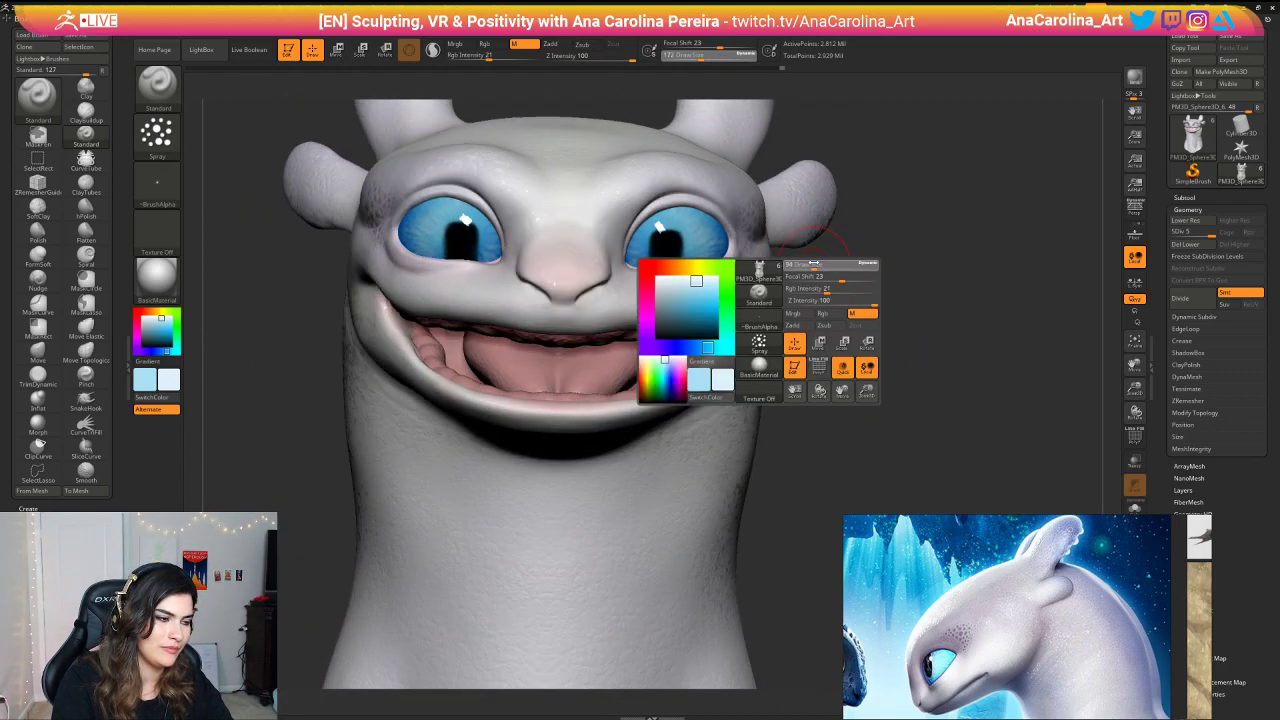
pyautogui.moveTo(860, 303)
pyautogui.keyDown('alt'); pyautogui.mouseDown()
pyautogui.moveTo(848, 190)
pyautogui.moveTo(765, 275)
pyautogui.mouseUp(); pyautogui.keyUp('alt')
pyautogui.keyDown('alt'); pyautogui.moveTo(853, 275); pyautogui.dragTo(900, 317, button='right'); pyautogui.keyUp('alt')
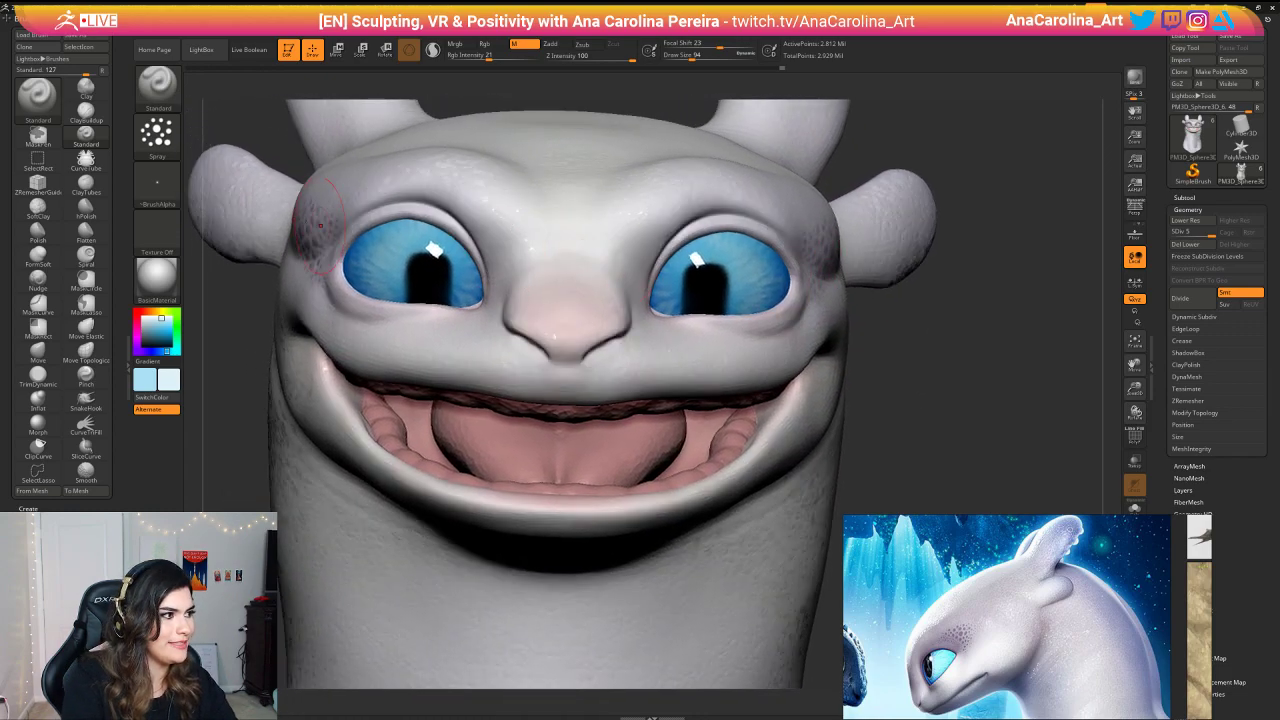
pyautogui.click(156, 132)
pyautogui.click(313, 144)
pyautogui.click(156, 182)
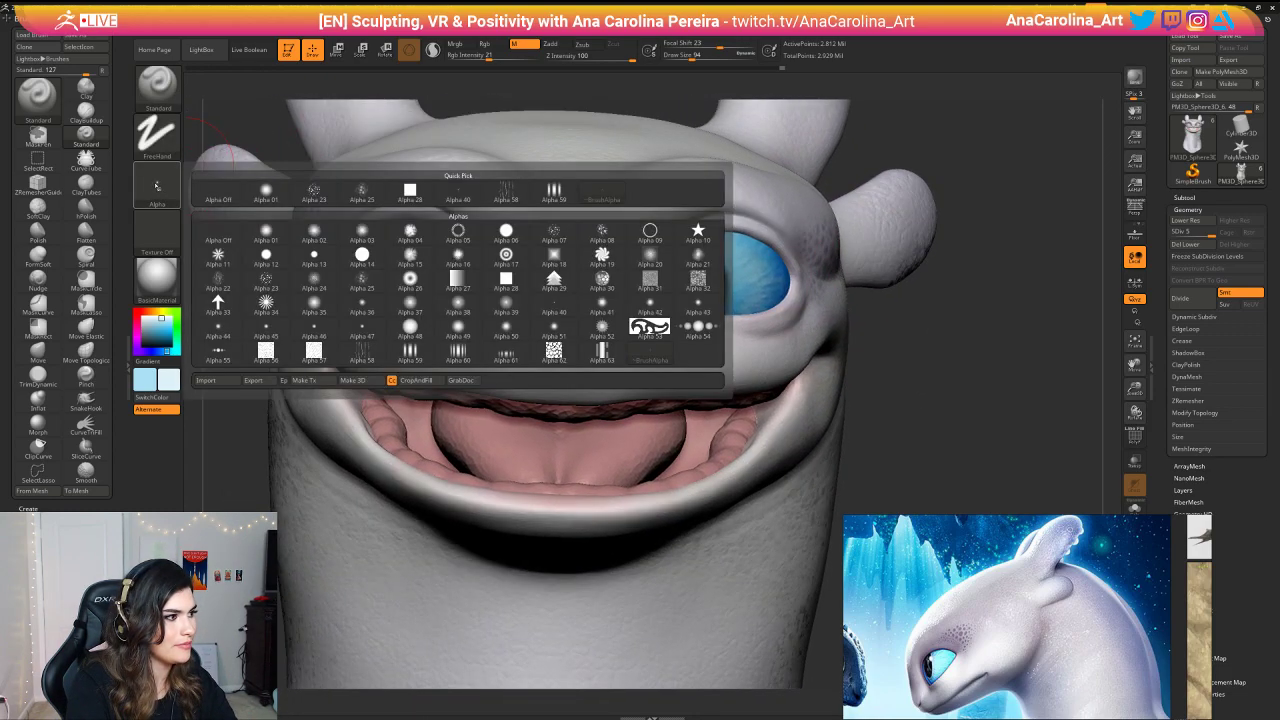
pyautogui.click(262, 231)
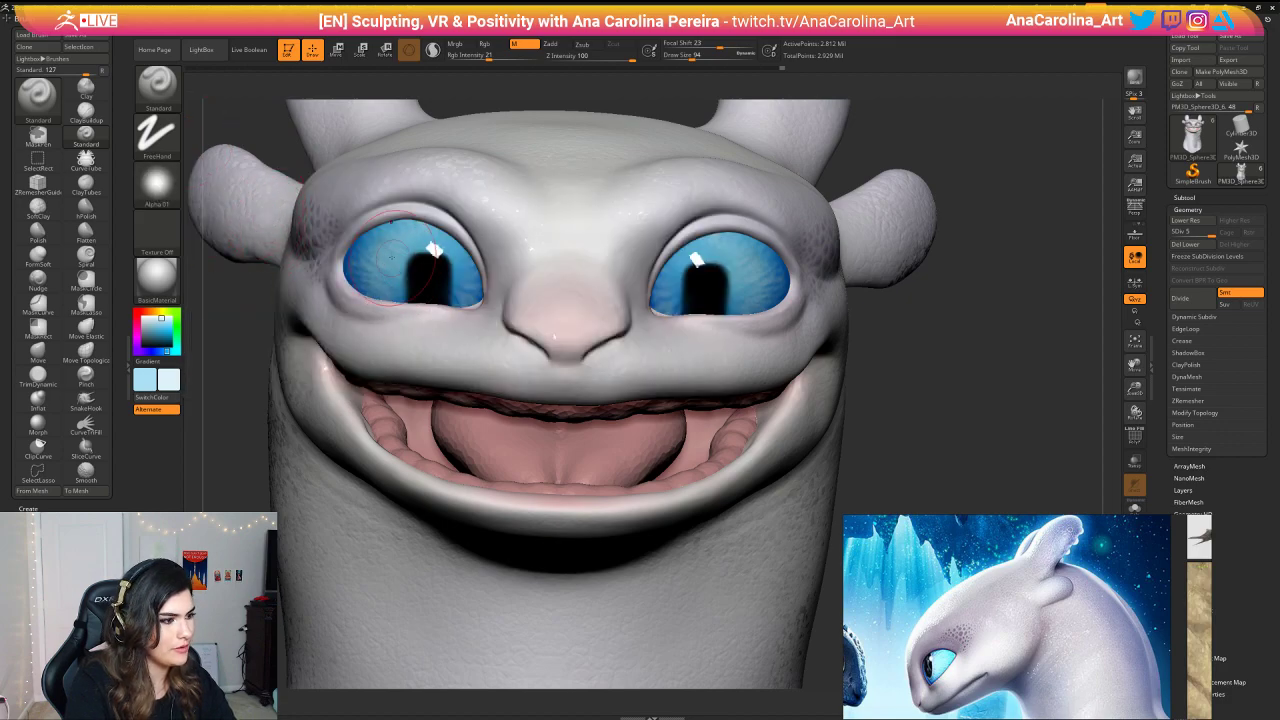
# Step: Sample the iris blue, swap it into the secondary colour, and make the eyes the active subtool
pyautogui.press('c')
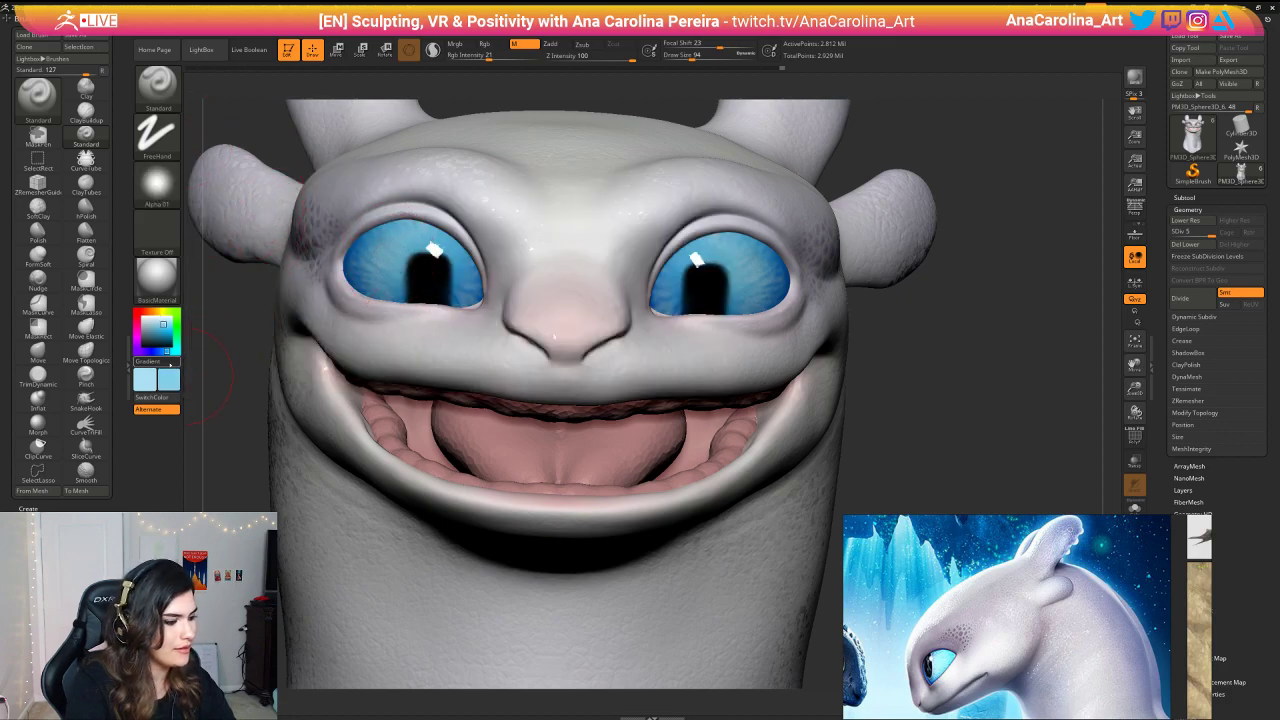
pyautogui.press('v')
pyautogui.click(173, 379)
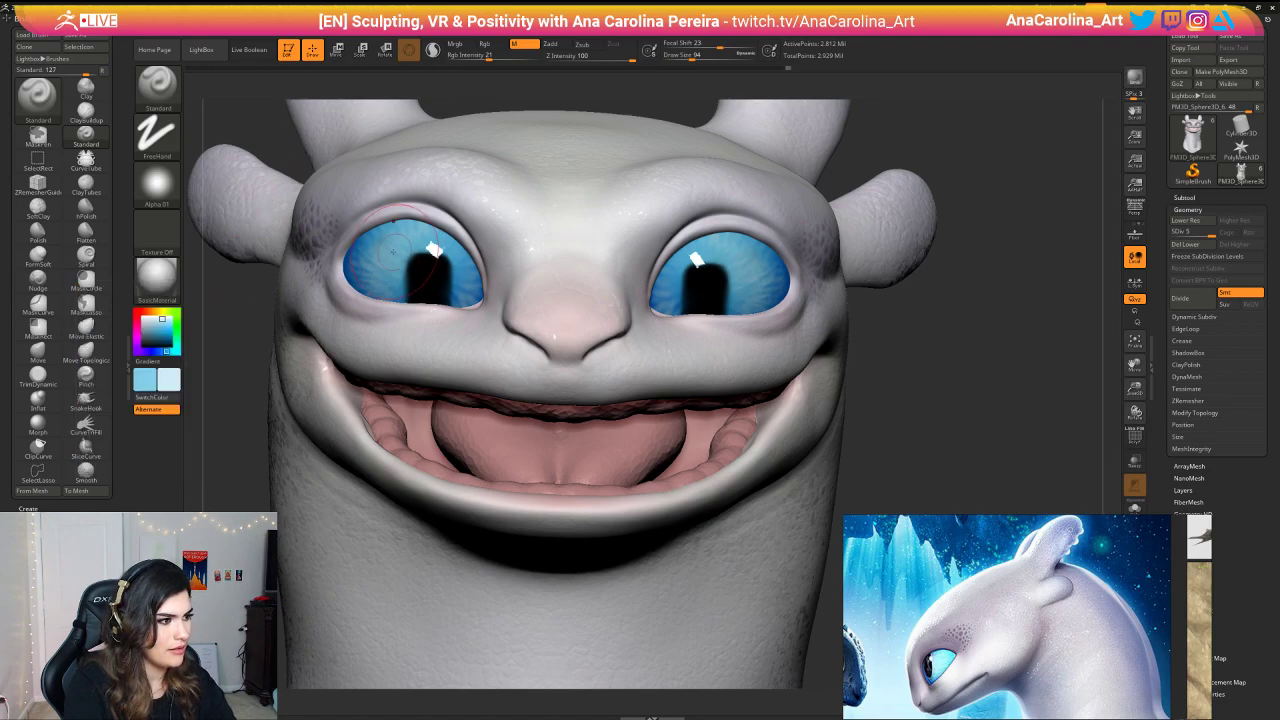
pyautogui.keyDown('alt'); pyautogui.click(392, 252); pyautogui.keyUp('alt')
pyautogui.moveTo(490, 88)
pyautogui.mouseDown()
pyautogui.moveTo(703, 89)
pyautogui.moveTo(682, 85)
pyautogui.mouseUp()
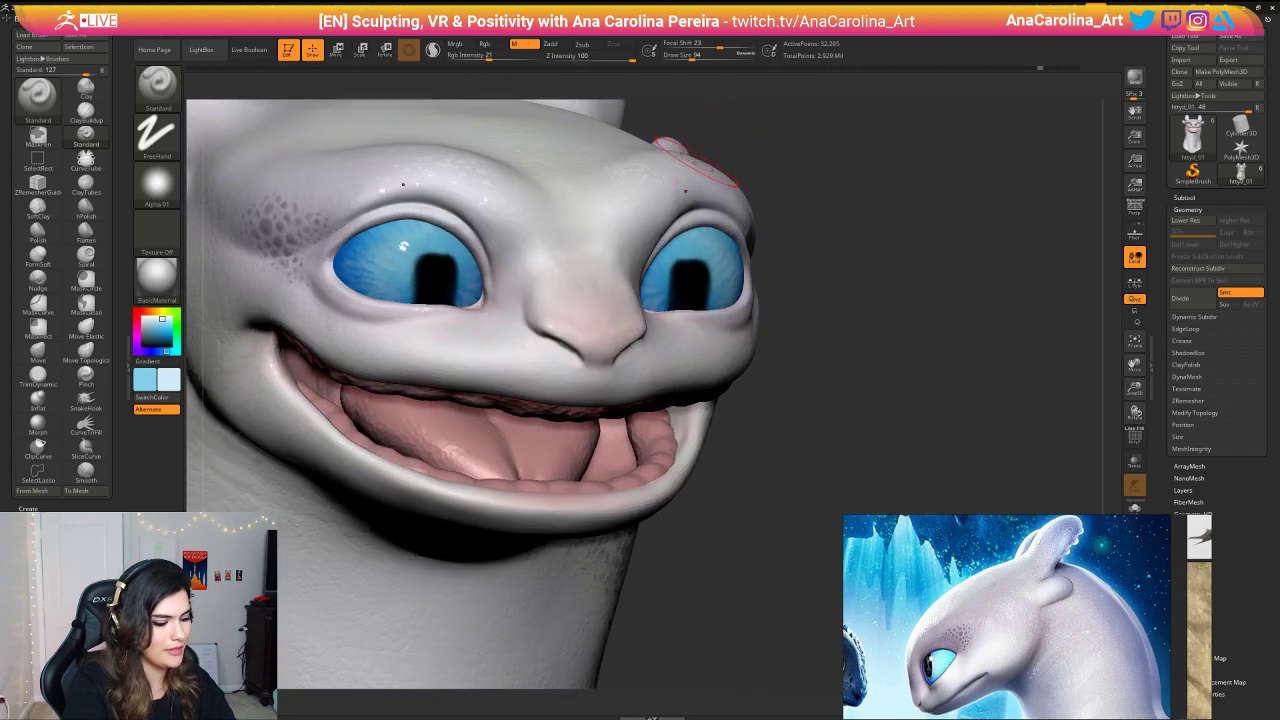
# Step: Set the brush's Rgb intensity to 50
pyautogui.press('b')
pyautogui.press('space')
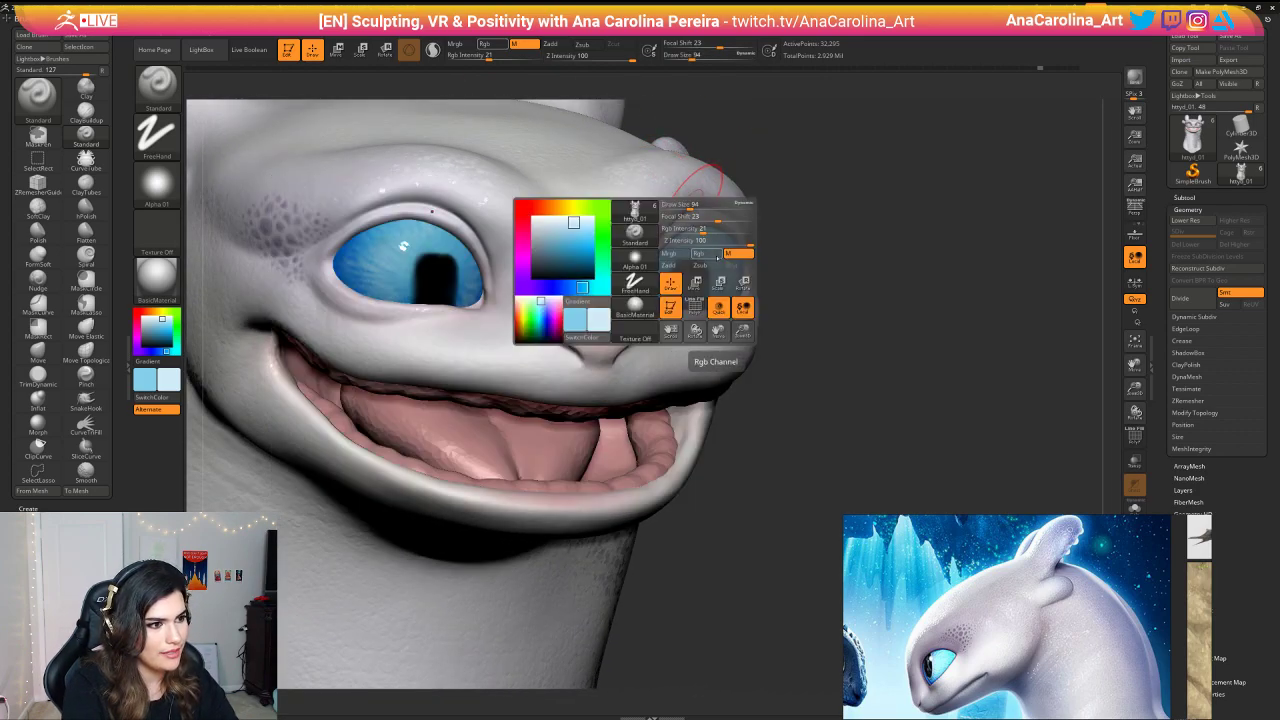
pyautogui.click(717, 257)
pyautogui.click(737, 254)
pyautogui.click(726, 230)
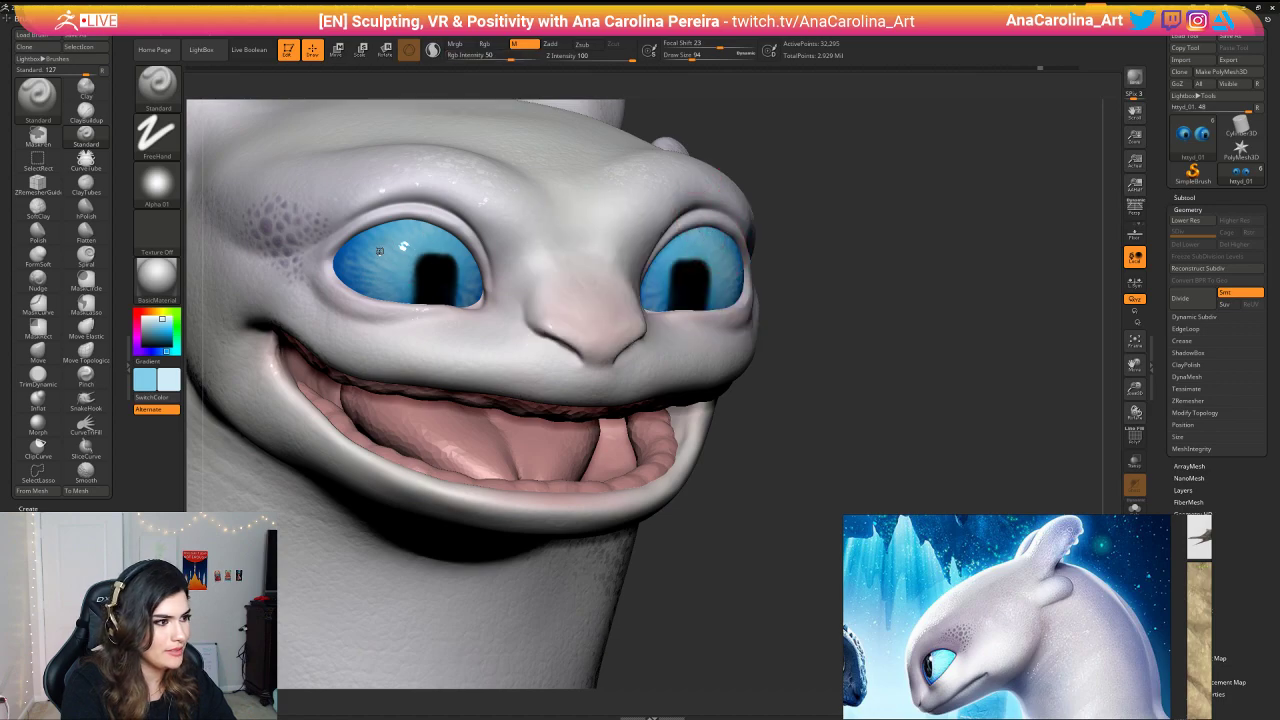
# Step: Undo a test stroke on the eyes and switch the brush from the material channel to Rgb only
pyautogui.moveTo(380, 252)
pyautogui.mouseDown()
pyautogui.moveTo(402, 237)
pyautogui.moveTo(409, 257)
pyautogui.mouseUp()
pyautogui.hotkey('ctrl', 'z')
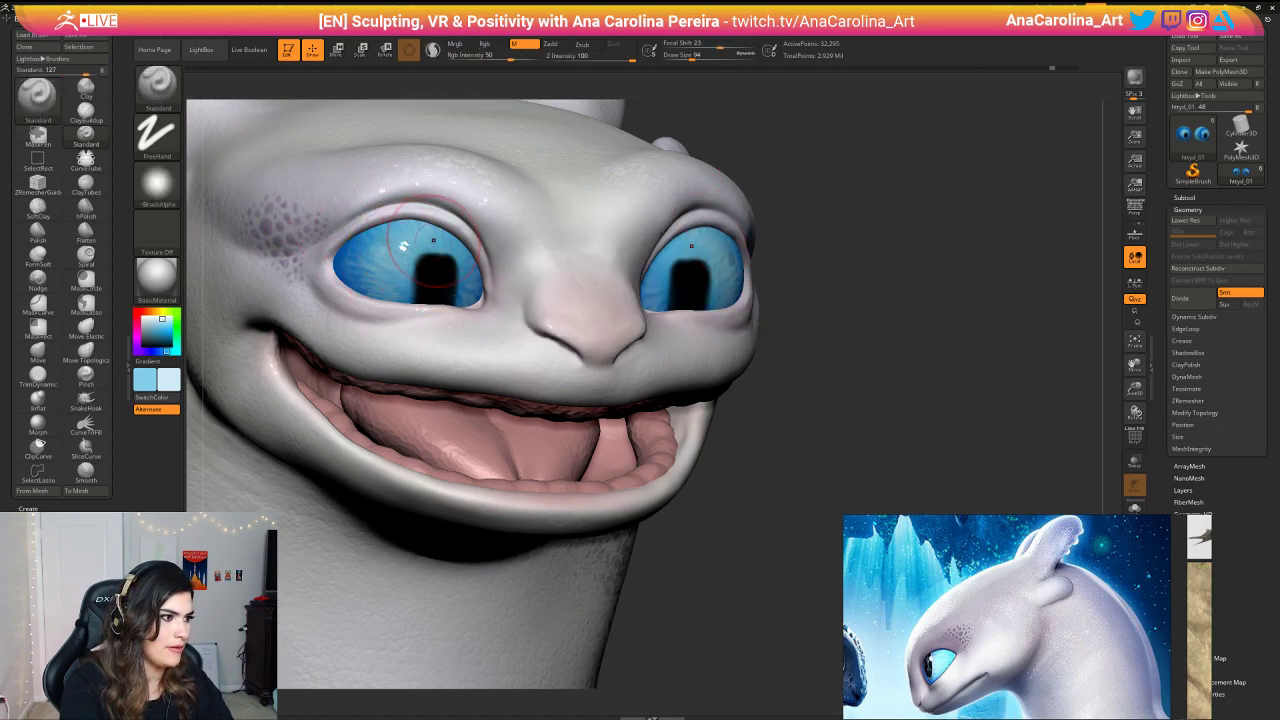
pyautogui.press('space')
pyautogui.click(471, 299)
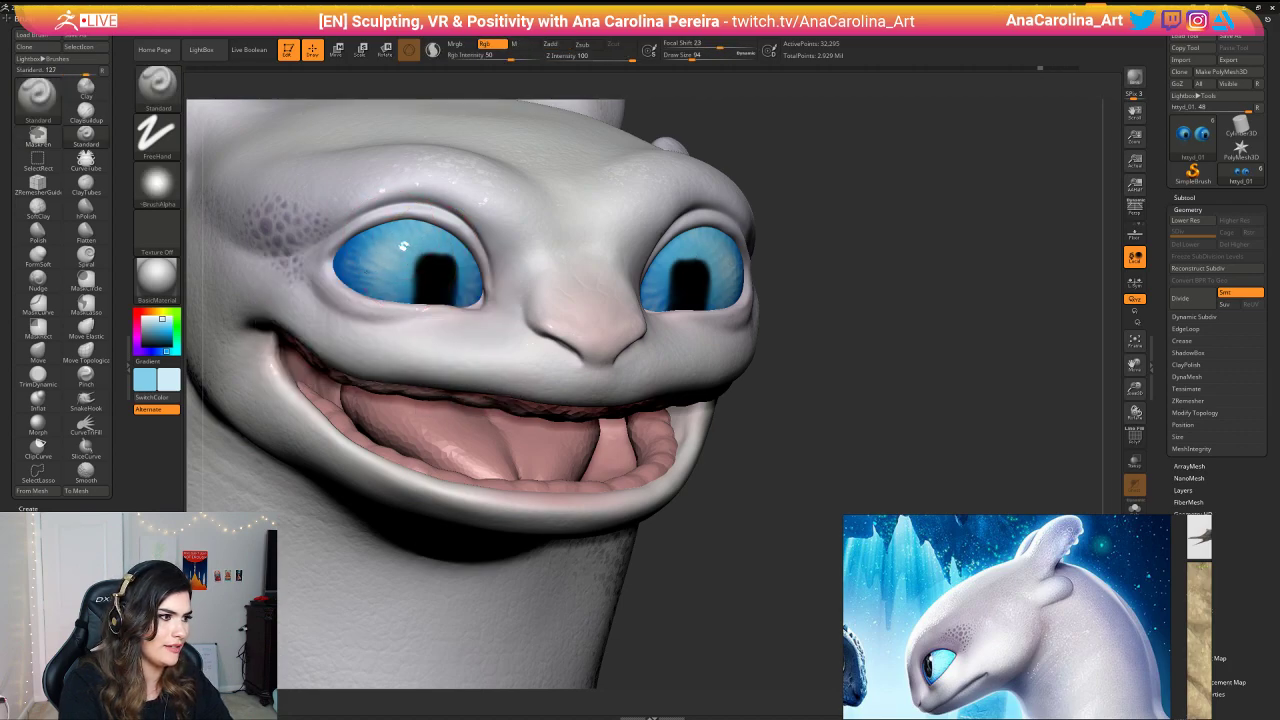
# Step: Enlarge the brush to 192 and change its stroke to Color Spray
pyautogui.keyDown('alt'); pyautogui.moveTo(731, 140); pyautogui.dragTo(732, 168); pyautogui.keyUp('alt')
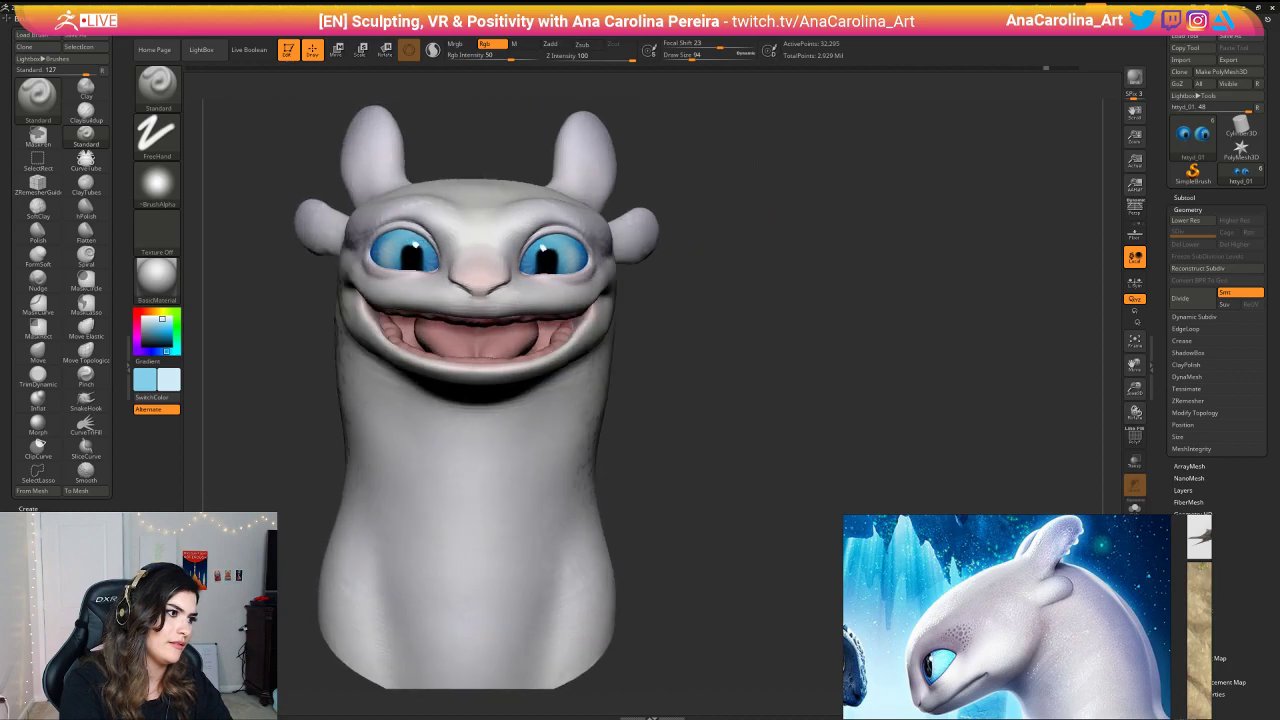
pyautogui.press('s')
pyautogui.click(741, 175)
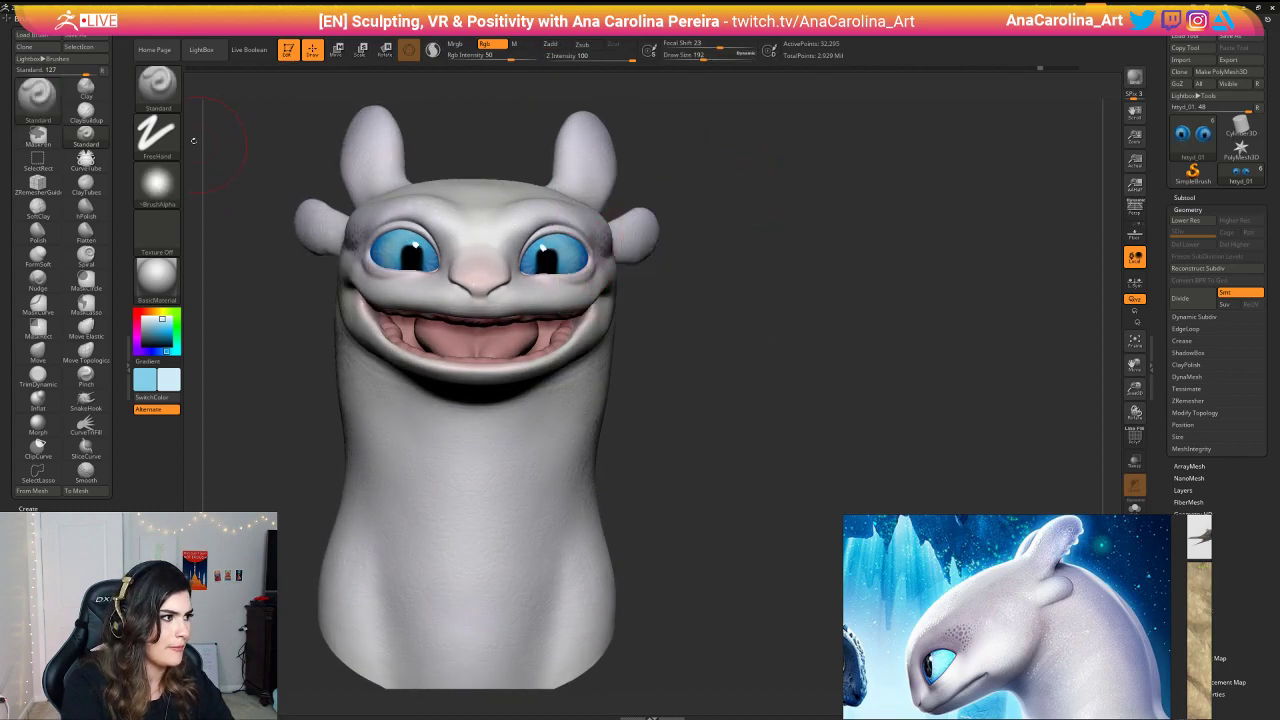
pyautogui.click(156, 133)
pyautogui.click(362, 144)
# Step: Try spraying pale blue over the eyes with a brush size of 104, and undo the stroke
pyautogui.press('space')
pyautogui.click(443, 199)
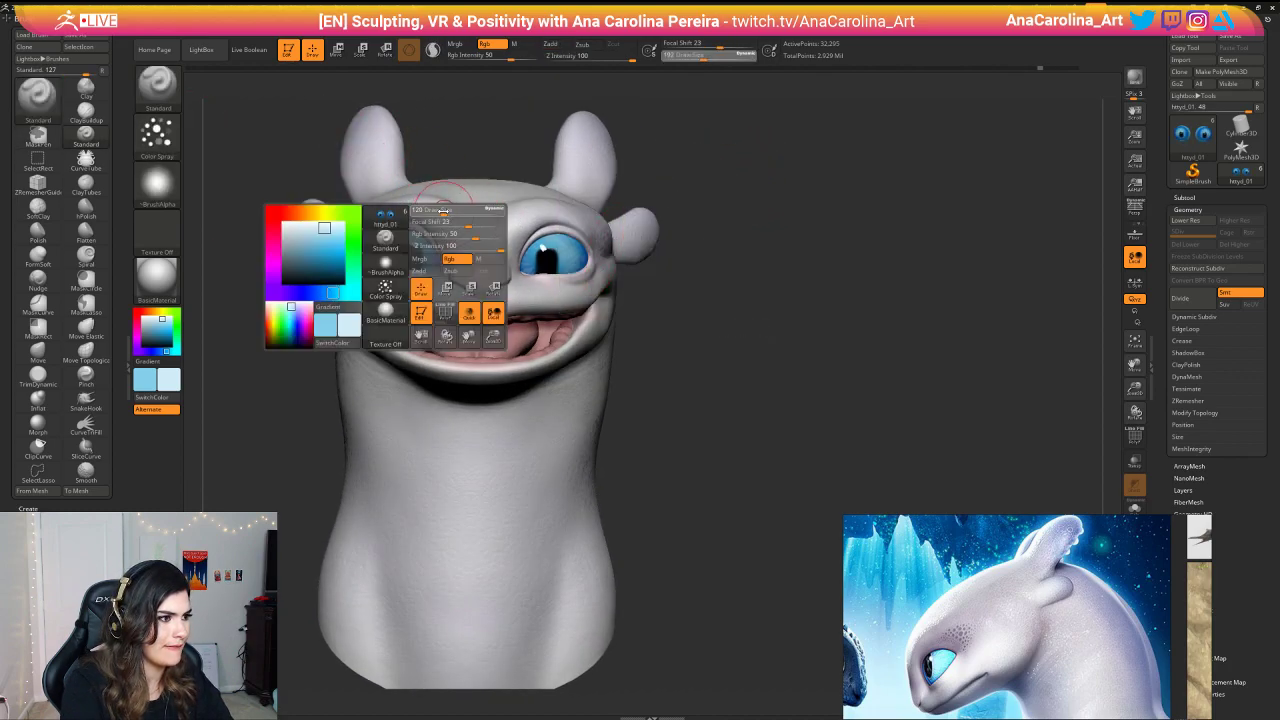
pyautogui.moveTo(404, 256); pyautogui.dragTo(413, 251)
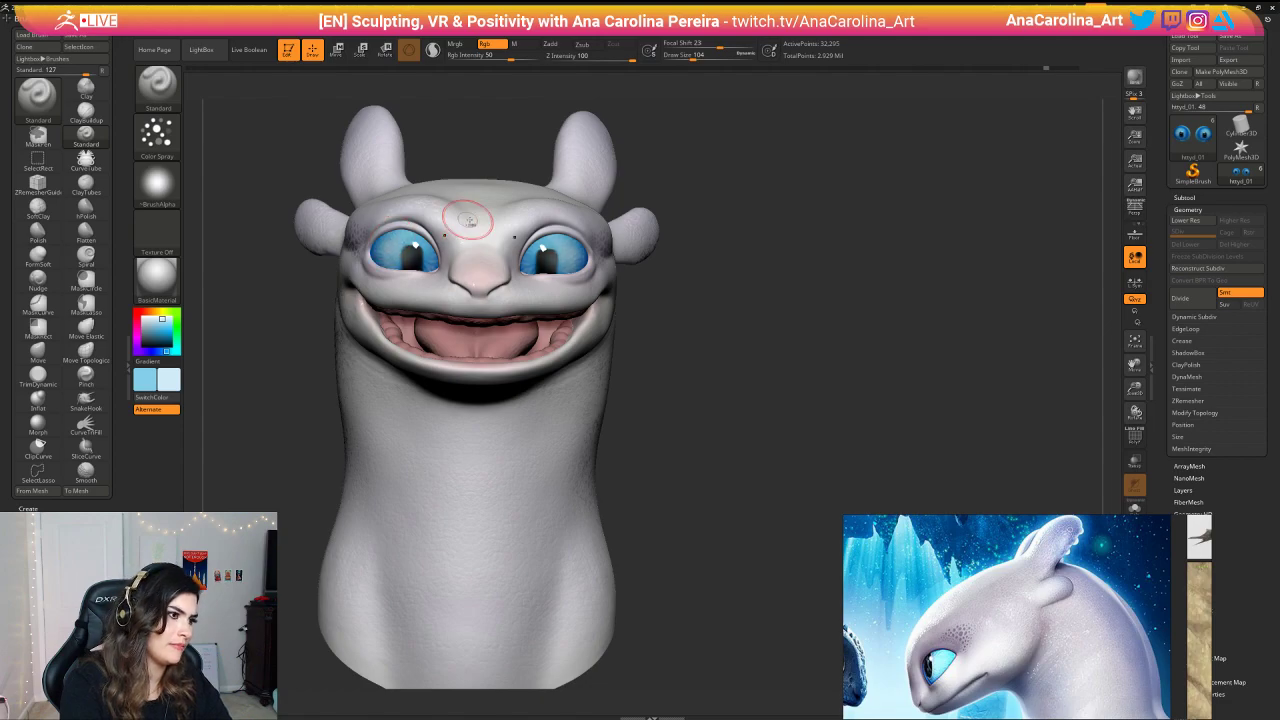
pyautogui.hotkey('ctrl', 'z')
# Step: Reduce the brush size to 68, try spraying pale blue across the pupils, and undo the stroke
pyautogui.press('space')
pyautogui.click(468, 230)
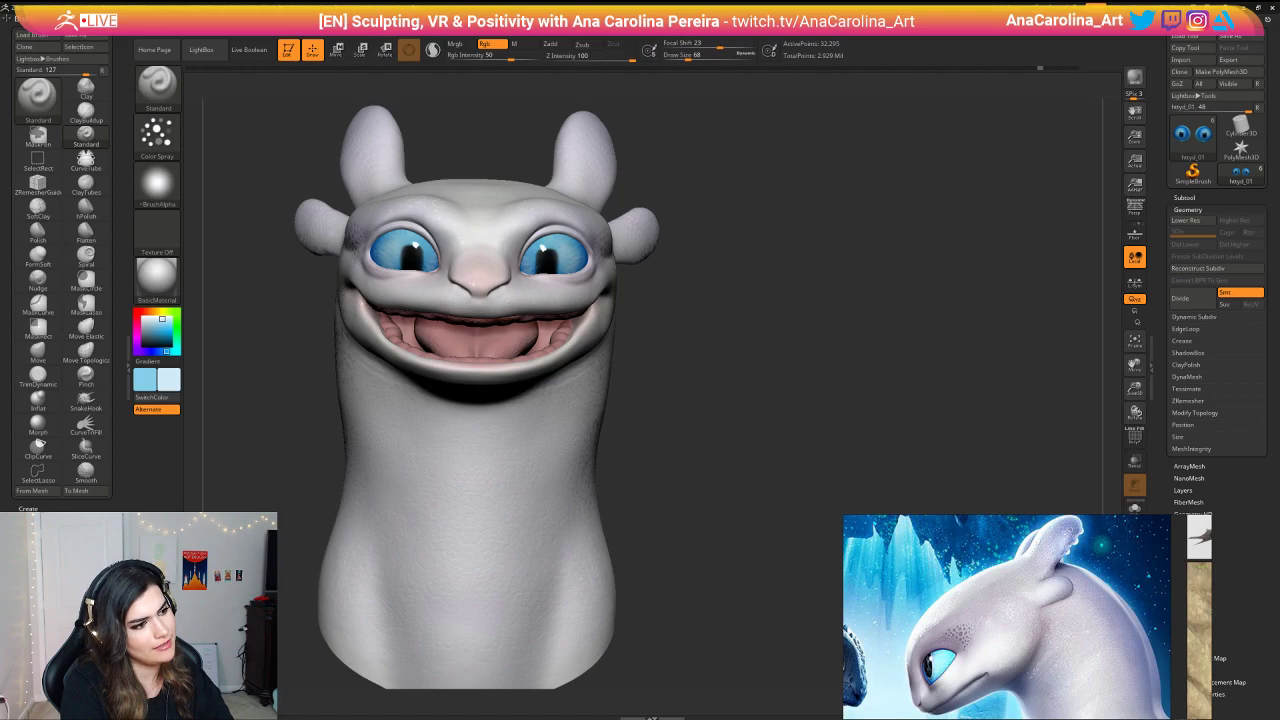
pyautogui.moveTo(689, 286); pyautogui.dragTo(730, 287, button='right')
pyautogui.moveTo(690, 287)
pyautogui.keyDown('ctrl'); pyautogui.mouseDown(button='right')
pyautogui.moveTo(688, 250)
pyautogui.moveTo(688, 286)
pyautogui.moveTo(645, 282)
pyautogui.moveTo(686, 312)
pyautogui.mouseUp(button='right'); pyautogui.keyUp('ctrl')
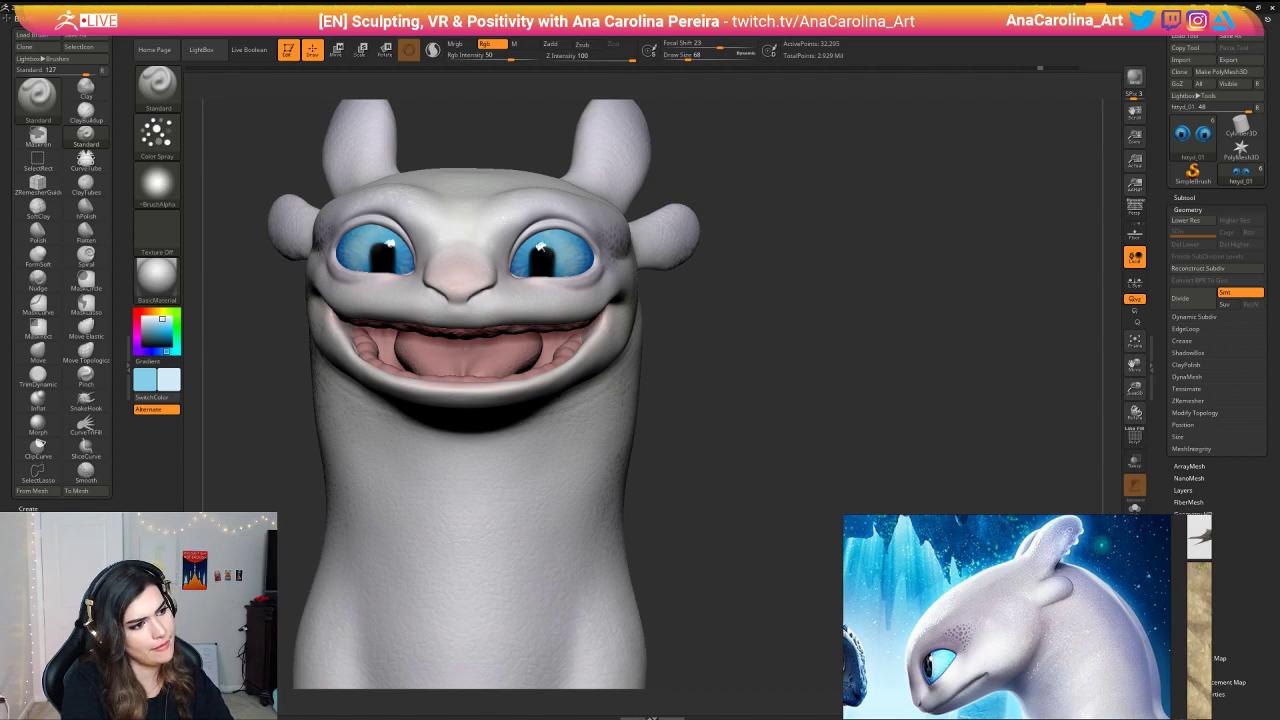
pyautogui.moveTo(524, 264); pyautogui.dragTo(546, 260)
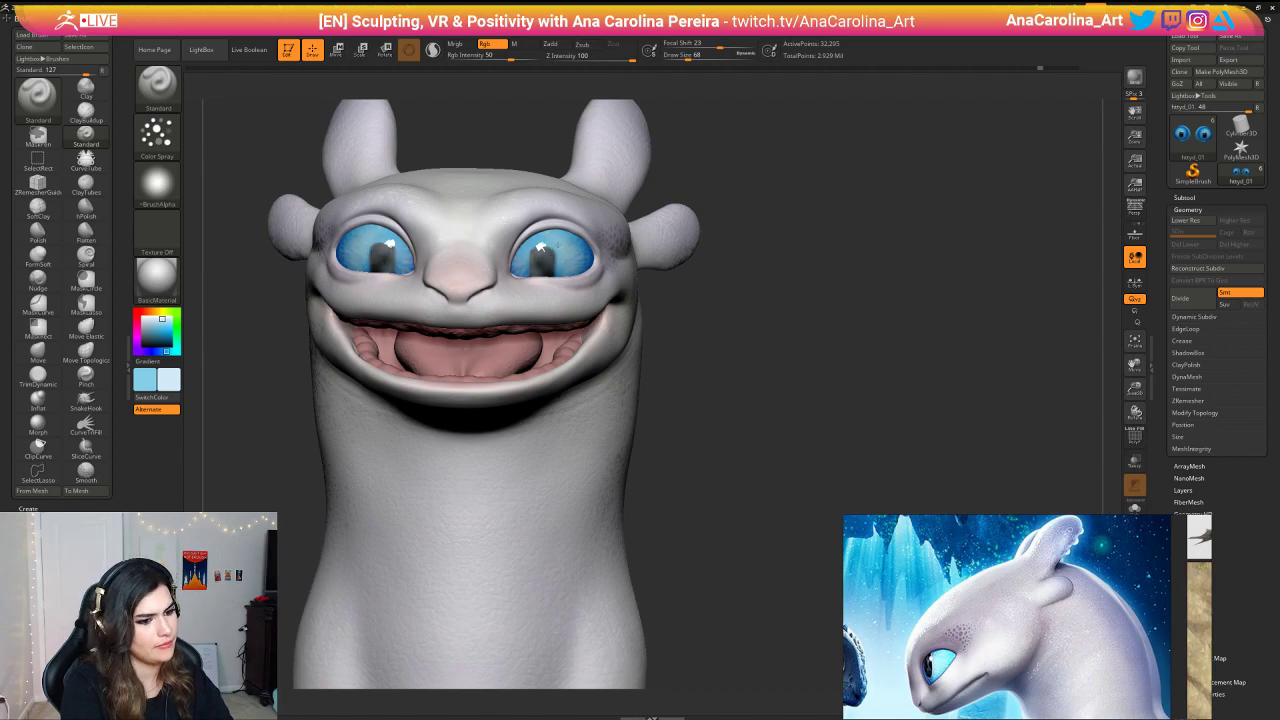
pyautogui.keyDown('ctrl'); pyautogui.moveTo(705, 306); pyautogui.dragTo(690, 330, button='right'); pyautogui.keyUp('ctrl')
pyautogui.hotkey('ctrl', 'z')
pyautogui.moveTo(689, 330); pyautogui.dragTo(676, 307)
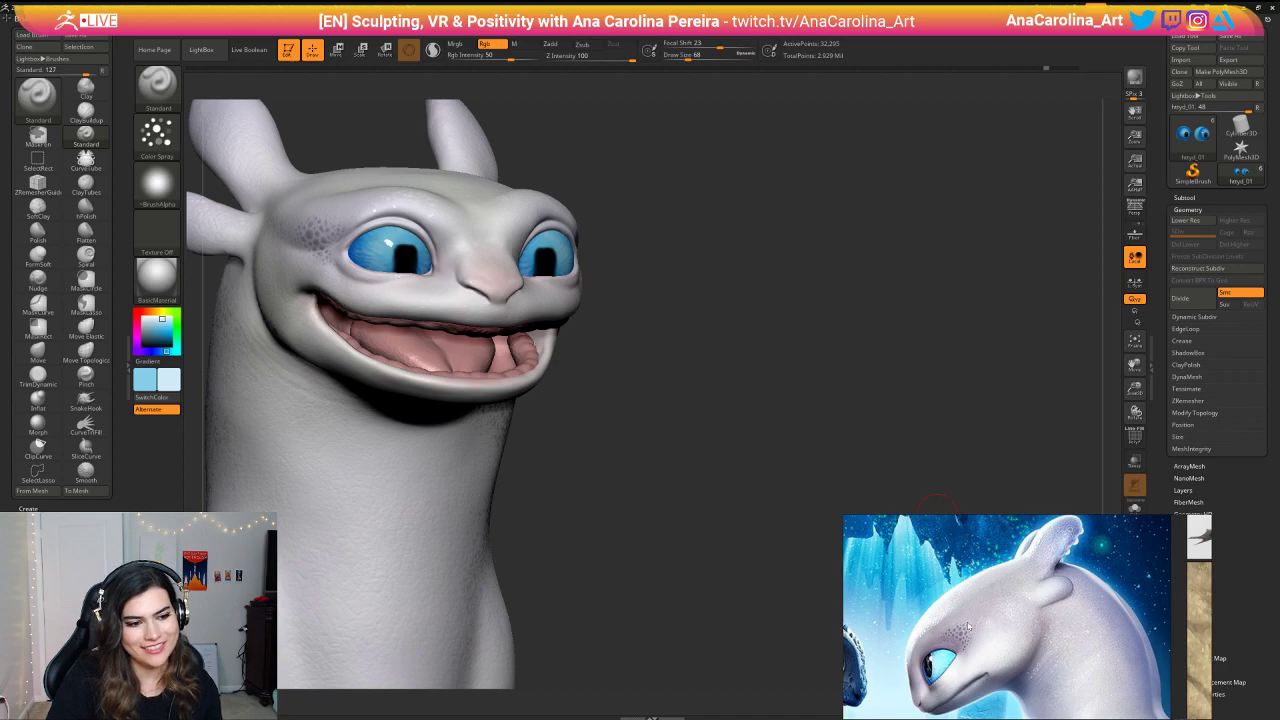
# Step: Browse the reference board and examine the grinning dragon image with its open mouth
pyautogui.scroll(-10, 968, 626)
pyautogui.scroll(6, 975, 643)
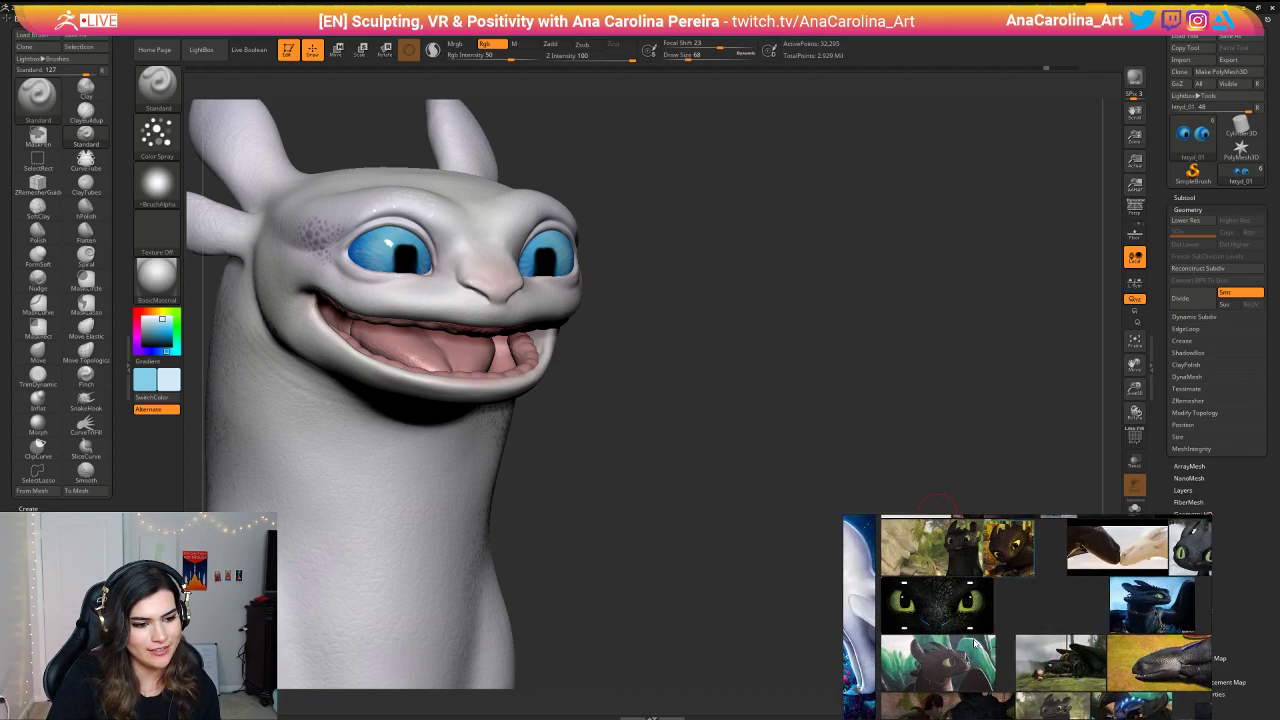
pyautogui.moveTo(975, 643); pyautogui.dragTo(955, 678, button='middle')
pyautogui.moveTo(1032, 628); pyautogui.dragTo(958, 585, button='middle')
pyautogui.scroll(-3, 948, 604)
pyautogui.scroll(5, 1012, 608)
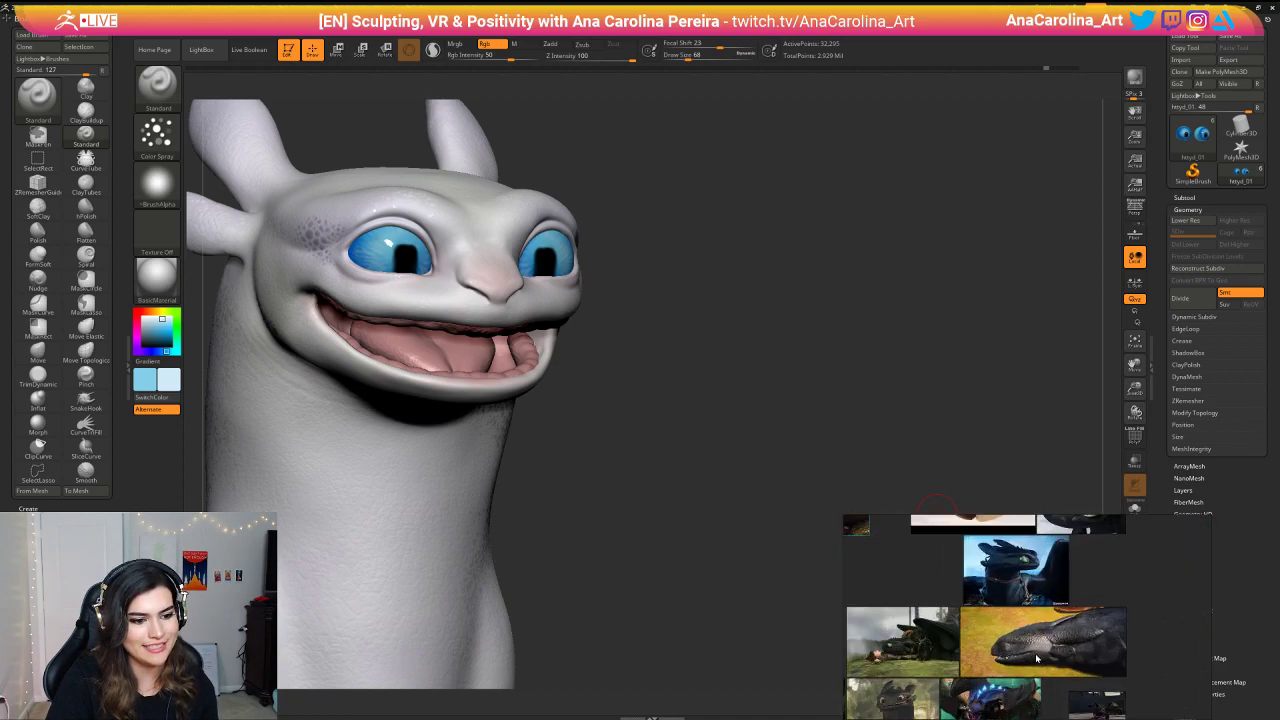
pyautogui.scroll(3, 1037, 657)
pyautogui.scroll(-6, 1010, 637)
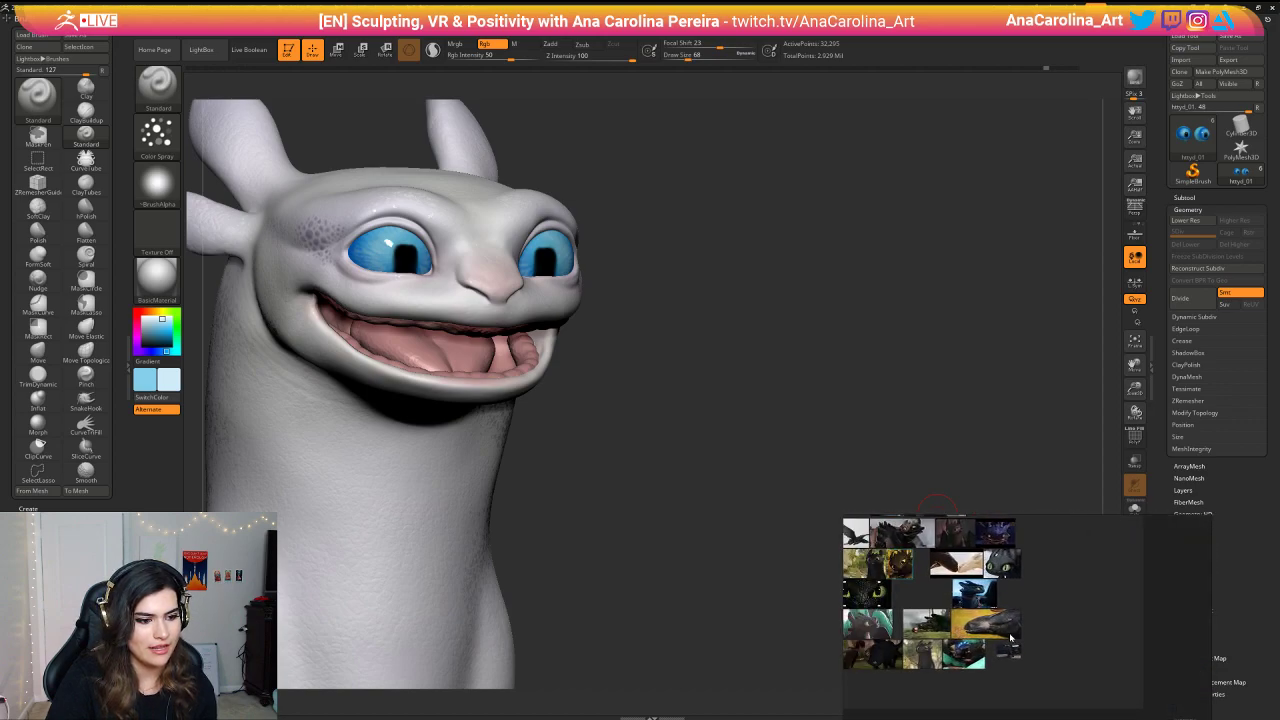
pyautogui.scroll(8, 1010, 637)
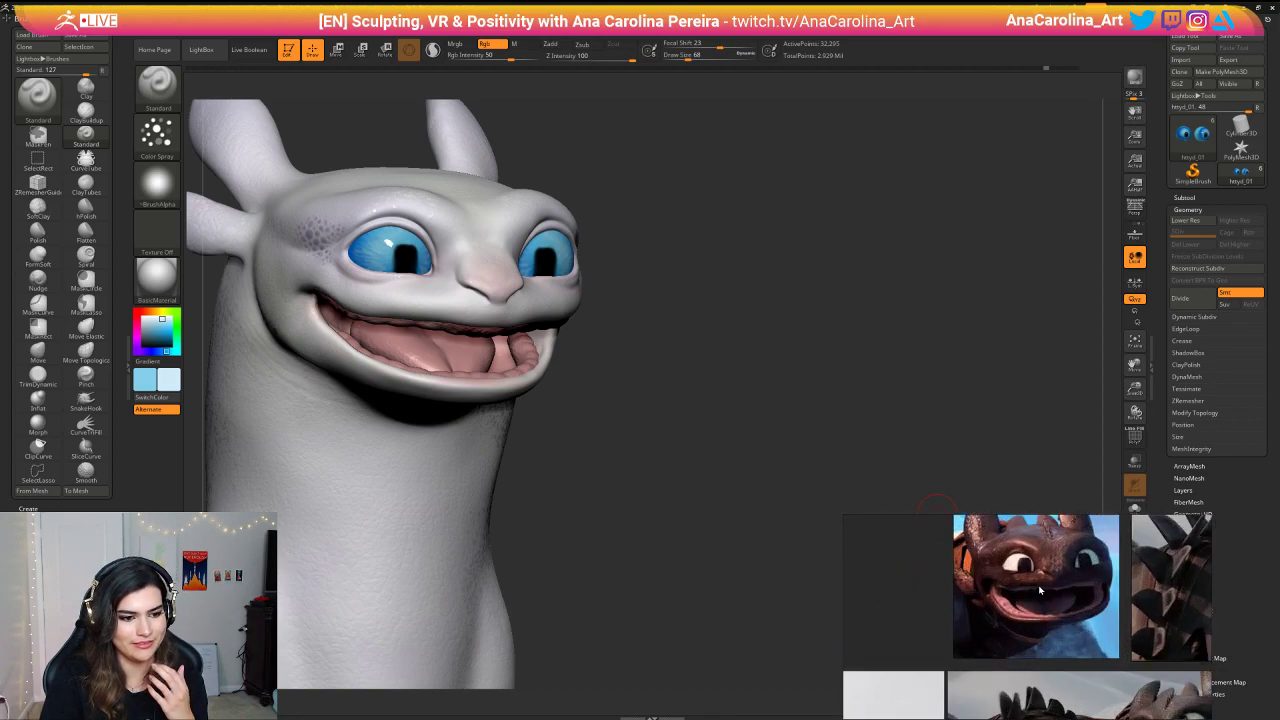
pyautogui.scroll(2, 1040, 591)
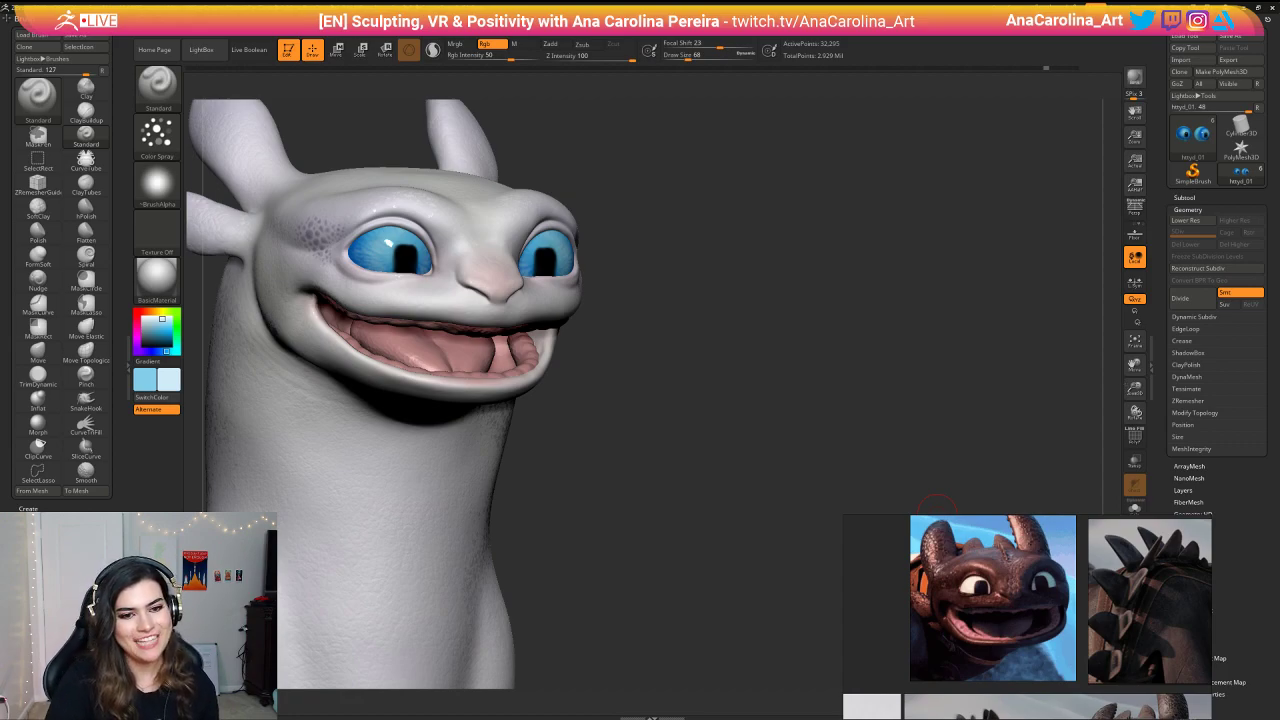
# Step: Select the tongue subtool inside the dragon's open mouth
pyautogui.moveTo(731, 322); pyautogui.dragTo(800, 366)
pyautogui.moveTo(592, 345)
pyautogui.keyDown('alt'); pyautogui.mouseDown()
pyautogui.moveTo(572, 415)
pyautogui.moveTo(827, 418)
pyautogui.mouseUp(); pyautogui.keyUp('alt')
pyautogui.keyDown('alt'); pyautogui.click(524, 415); pyautogui.keyUp('alt')
pyautogui.click(1184, 197)
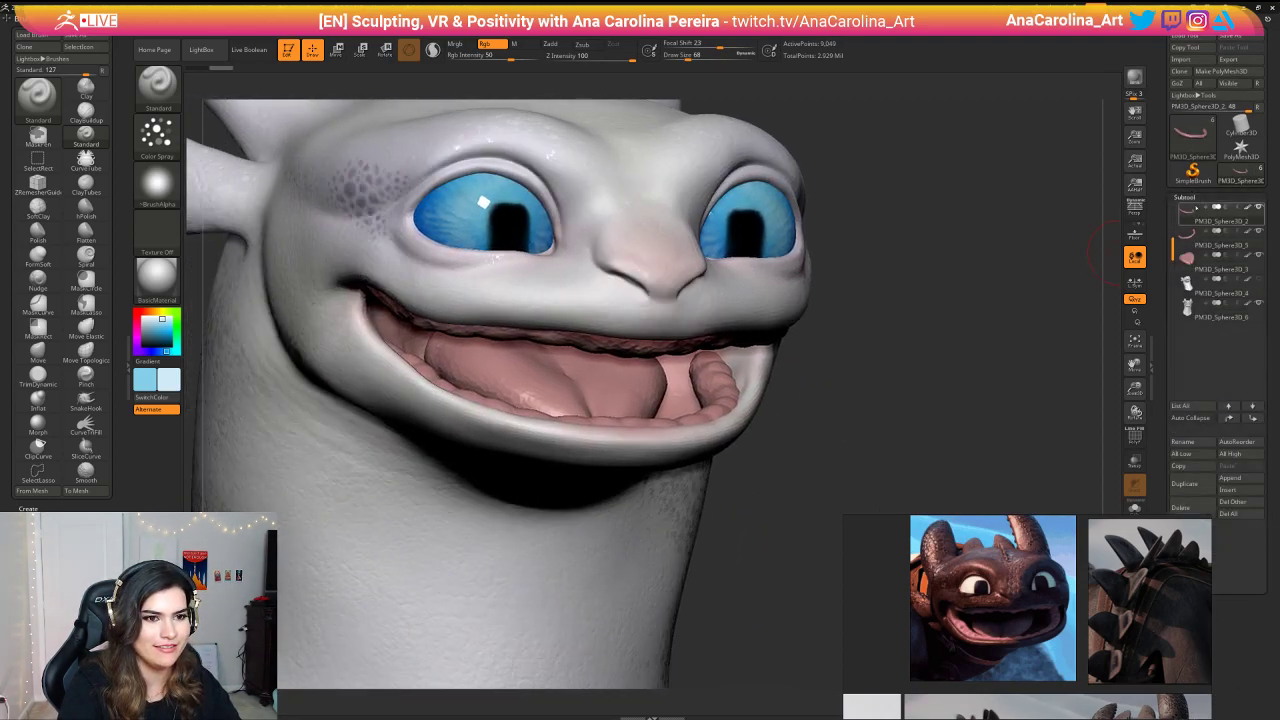
pyautogui.keyDown('alt'); pyautogui.click(686, 380); pyautogui.keyUp('alt')
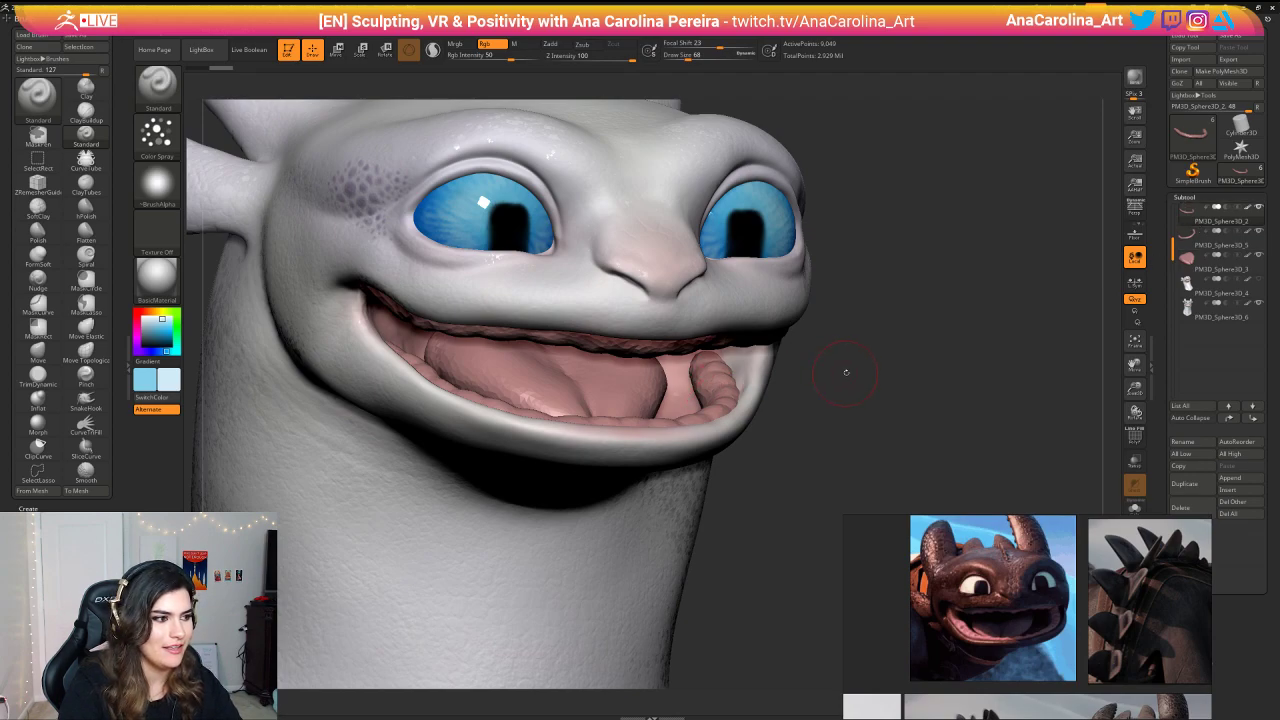
pyautogui.moveTo(846, 372)
pyautogui.mouseDown()
pyautogui.moveTo(963, 375)
pyautogui.moveTo(989, 396)
pyautogui.moveTo(948, 396)
pyautogui.moveTo(971, 363)
pyautogui.moveTo(897, 323)
pyautogui.moveTo(973, 337)
pyautogui.mouseUp()
pyautogui.keyDown('alt'); pyautogui.moveTo(1021, 268); pyautogui.dragTo(882, 226); pyautogui.keyUp('alt')
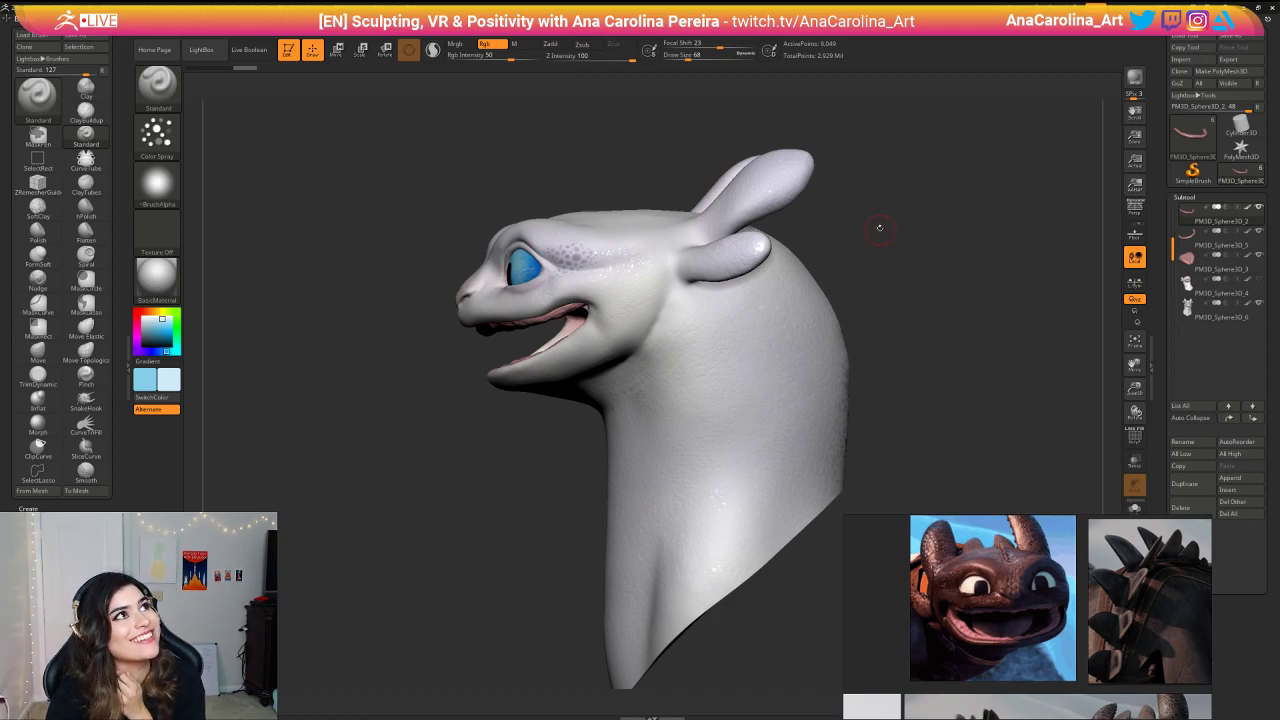
pyautogui.moveTo(879, 224)
pyautogui.mouseDown()
pyautogui.moveTo(923, 251)
pyautogui.moveTo(924, 350)
pyautogui.moveTo(968, 385)
pyautogui.mouseUp()
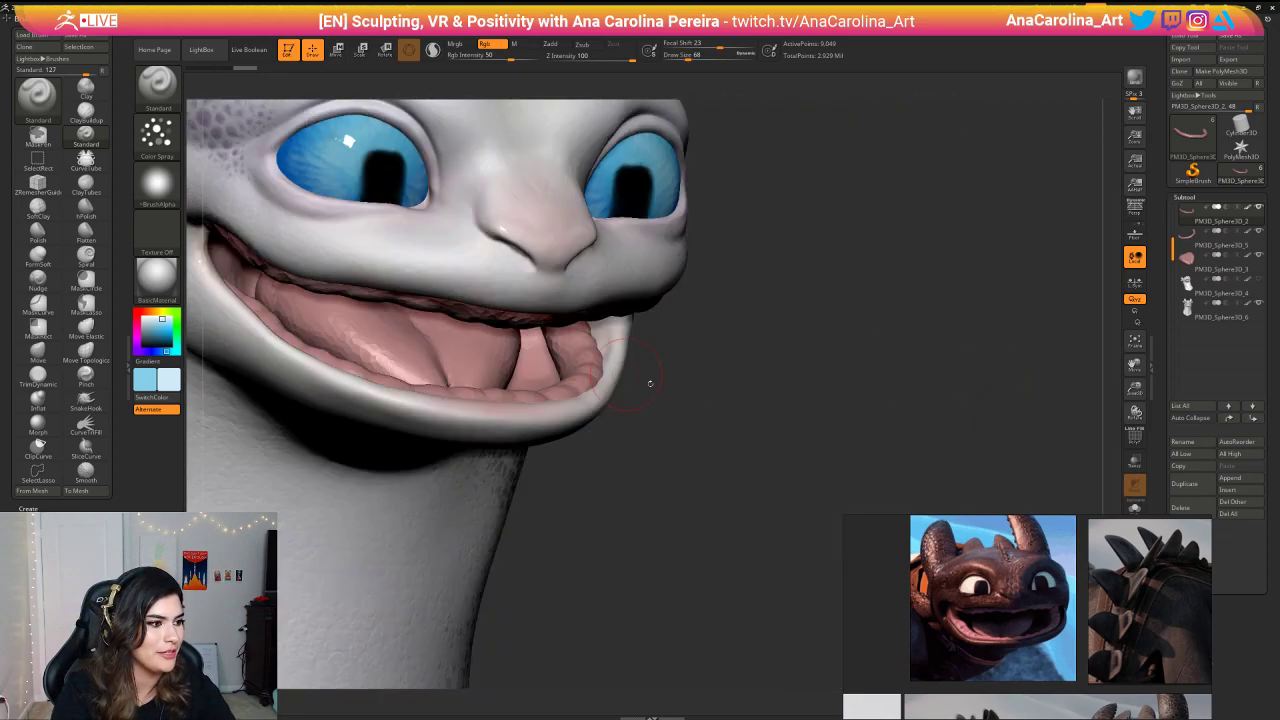
pyautogui.keyDown('alt'); pyautogui.moveTo(650, 384); pyautogui.dragTo(748, 376); pyautogui.keyUp('alt')
pyautogui.click(1190, 260)
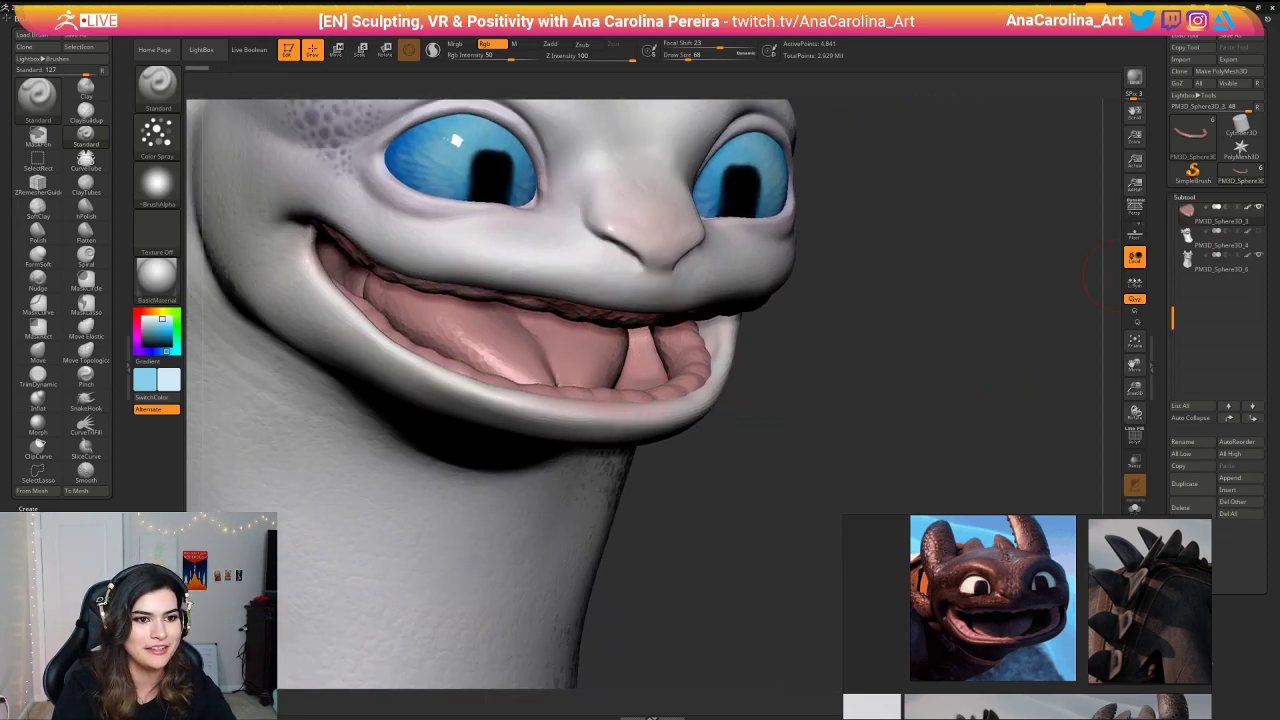
# Step: Duplicate the tongue subtool
pyautogui.scroll(-5, 1193, 378)
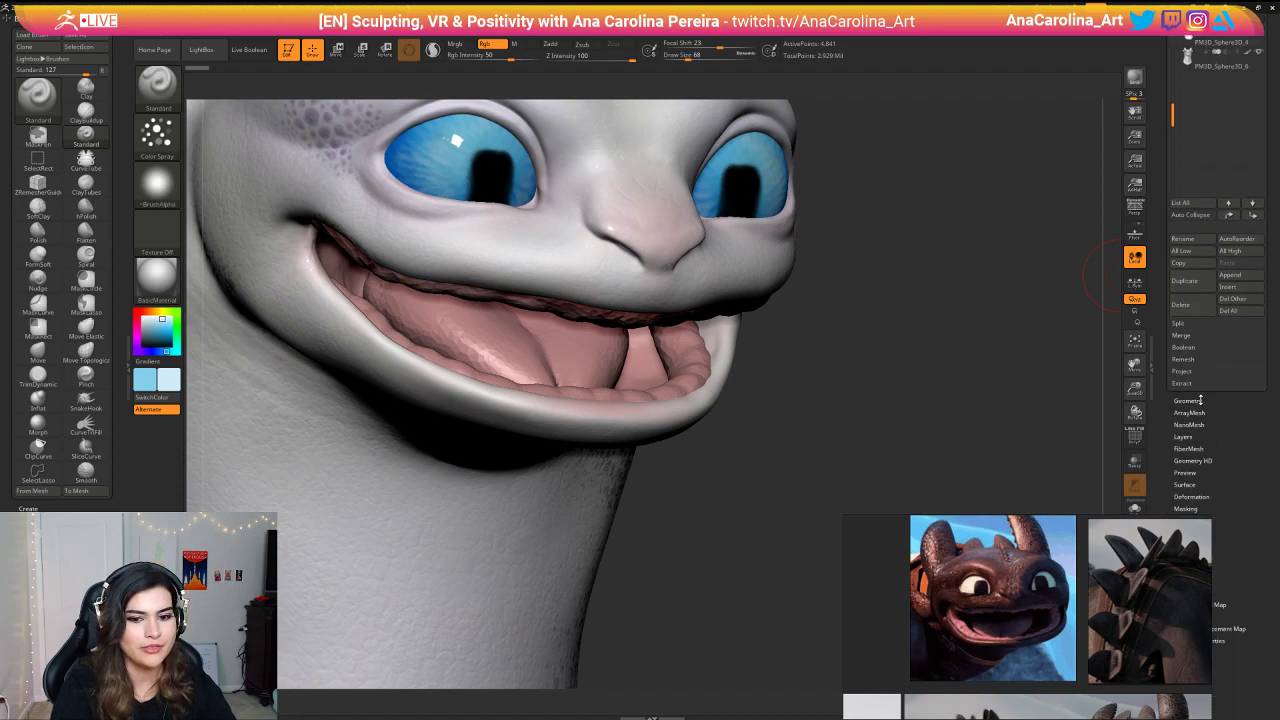
pyautogui.click(1190, 400)
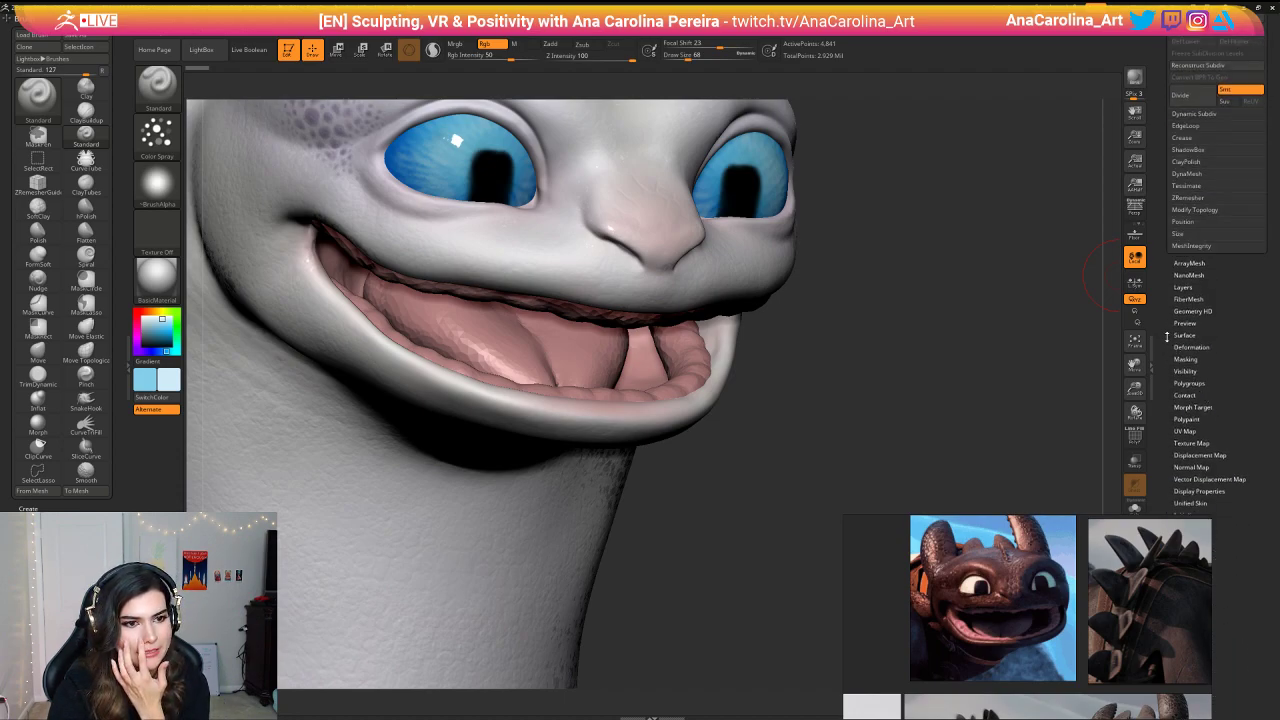
pyautogui.click(1185, 176)
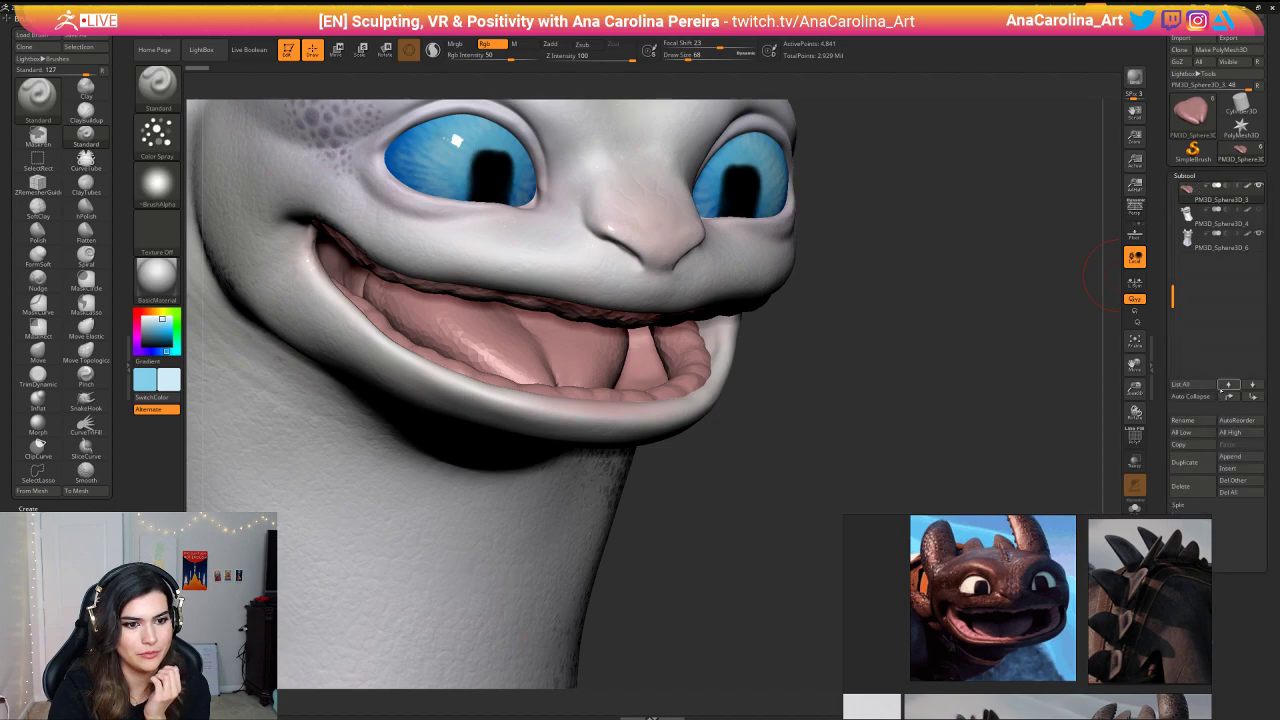
pyautogui.click(1185, 462)
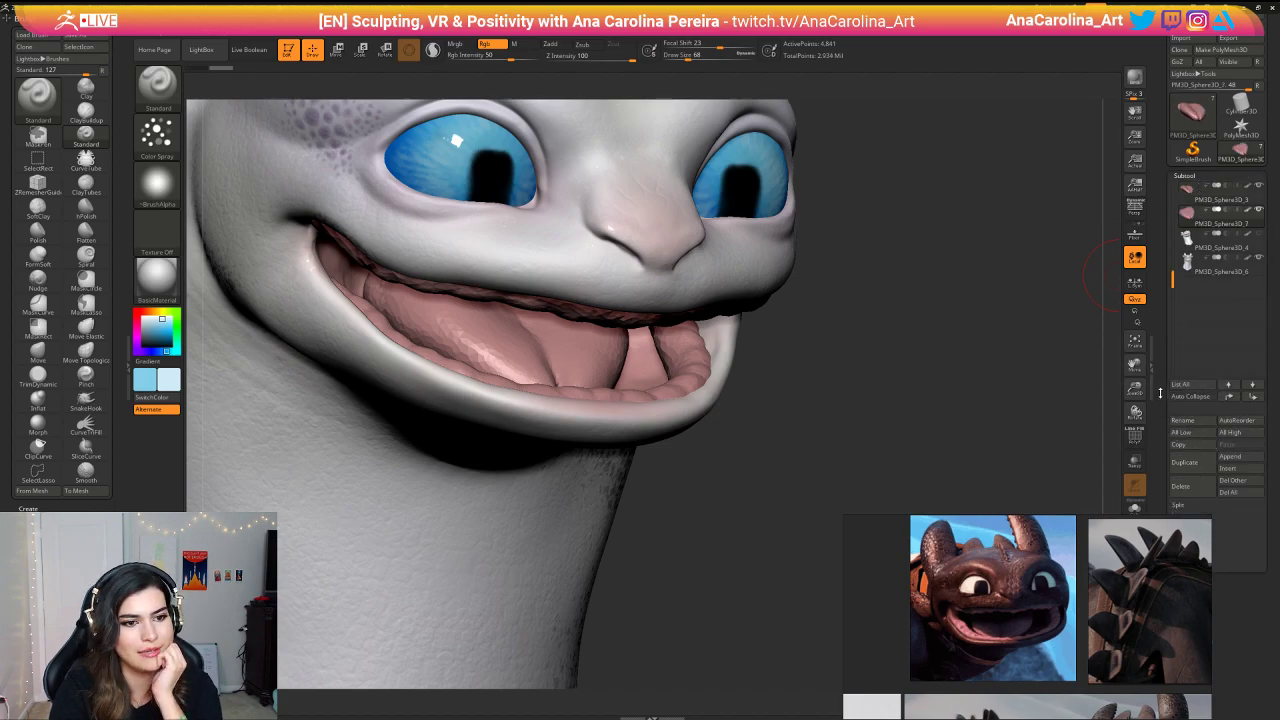
# Step: ZRemesh the duplicated tongue with the target polygon count set to Half
pyautogui.moveTo(1160, 393); pyautogui.dragTo(1168, 234)
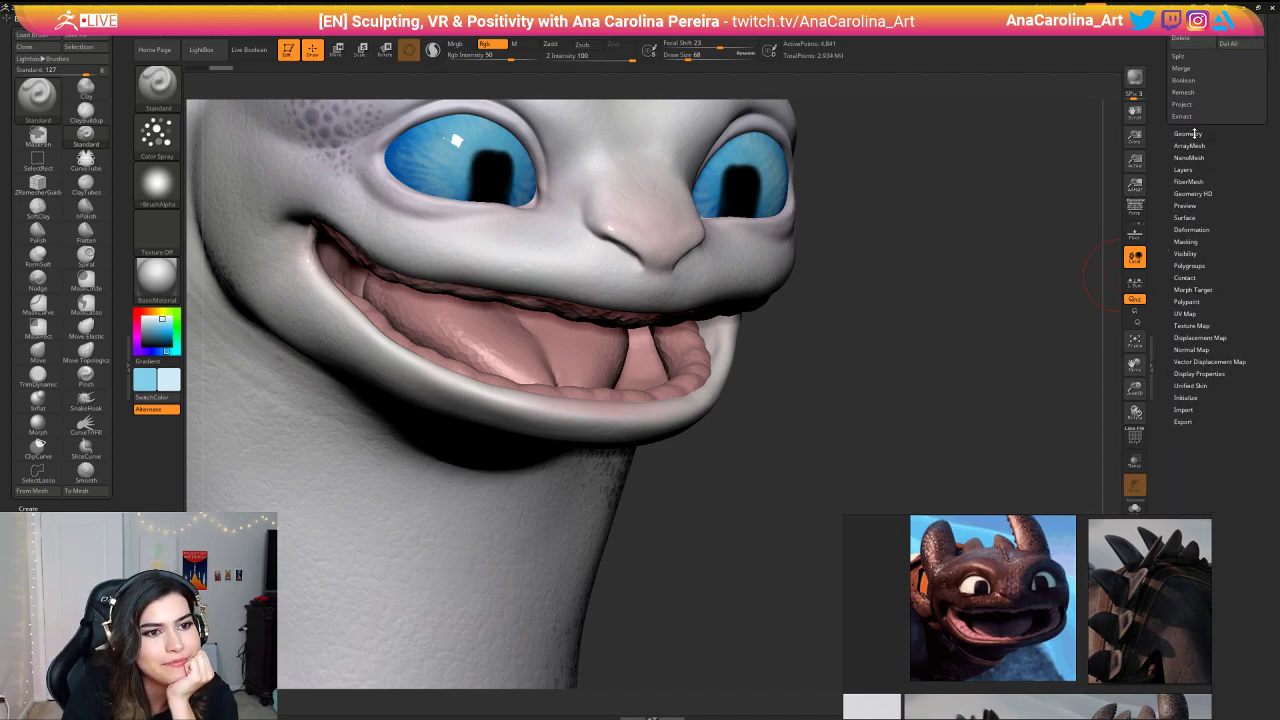
pyautogui.click(1190, 133)
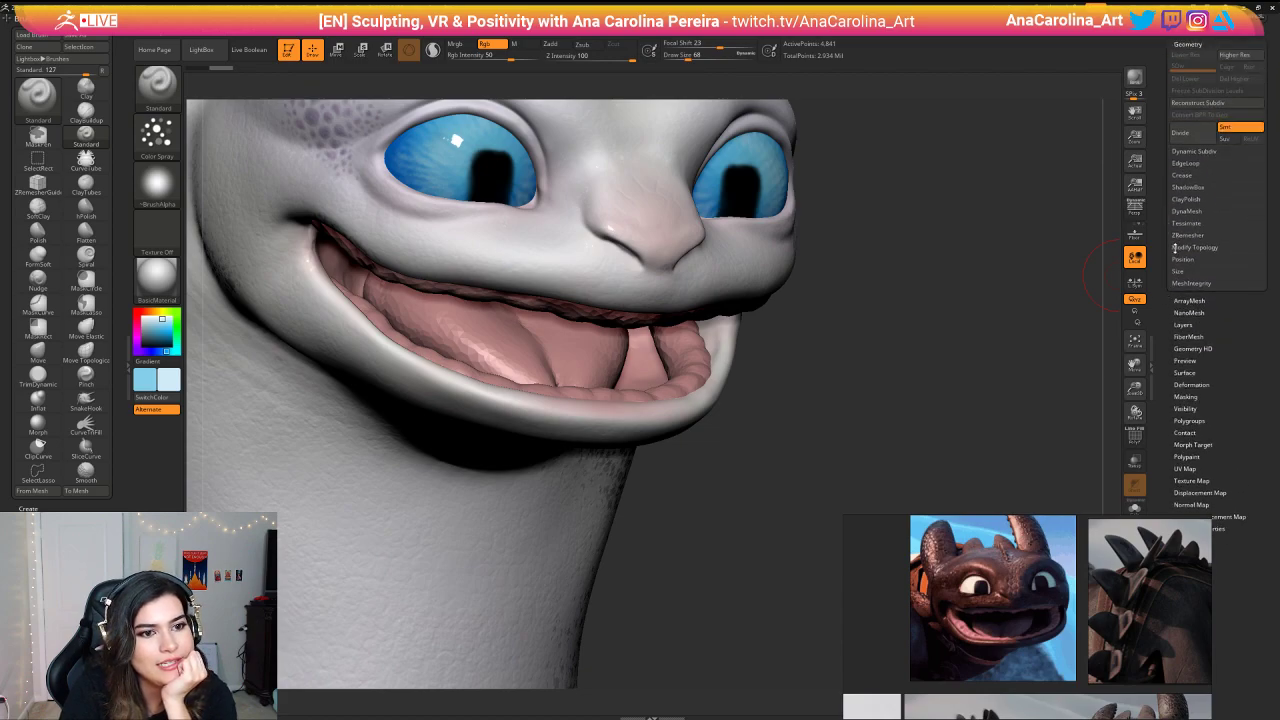
pyautogui.click(1186, 236)
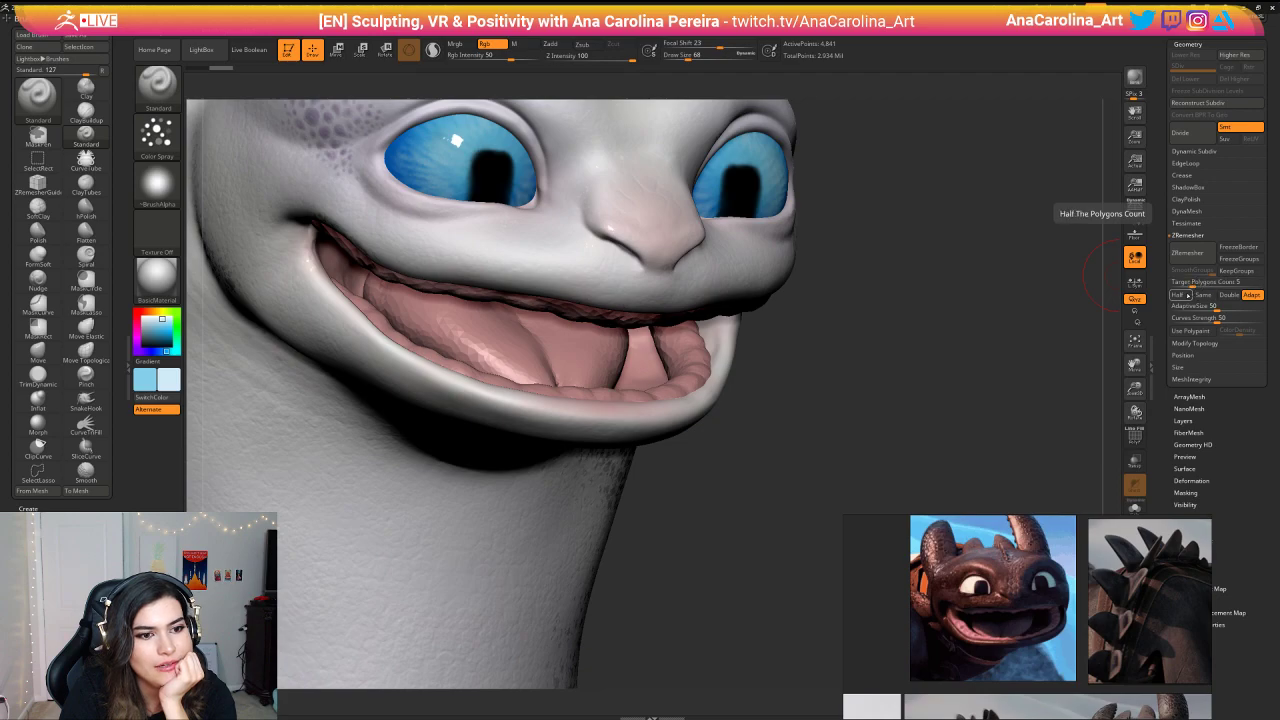
pyautogui.click(1178, 295)
pyautogui.click(1206, 262)
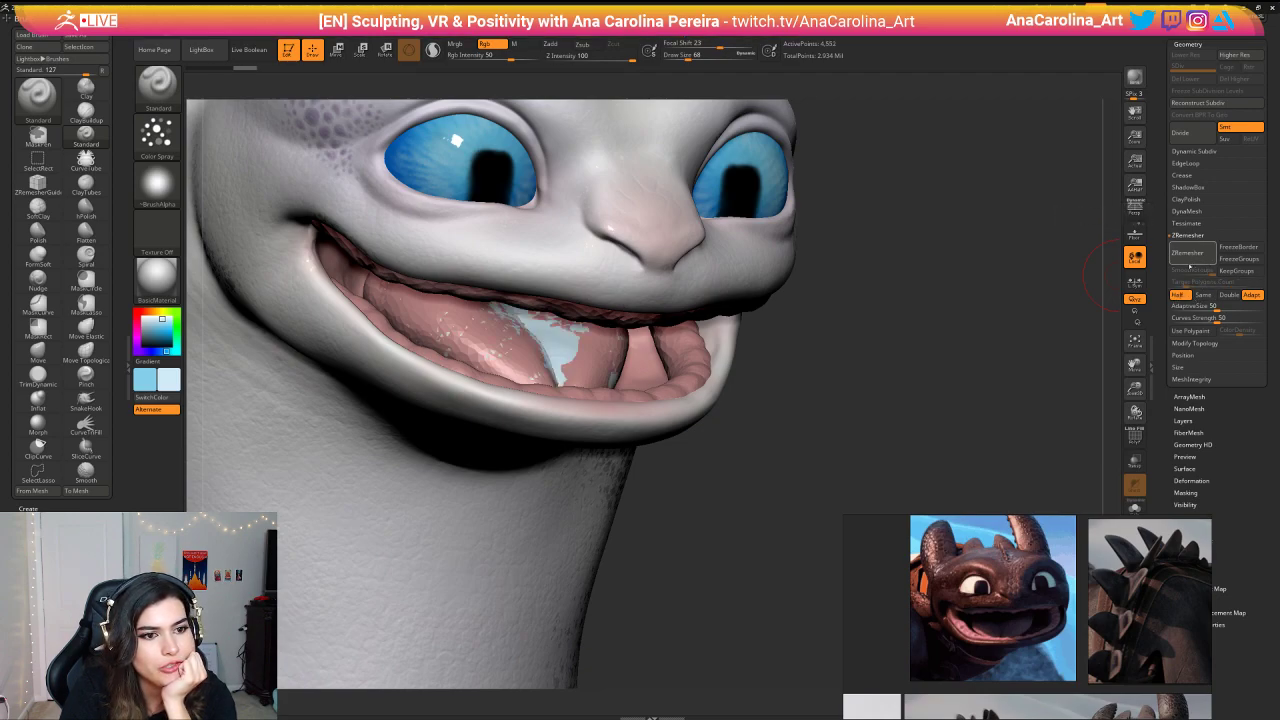
# Step: Hide the original tongue subtool and divide the remeshed copy once
pyautogui.scroll(3, 1158, 213)
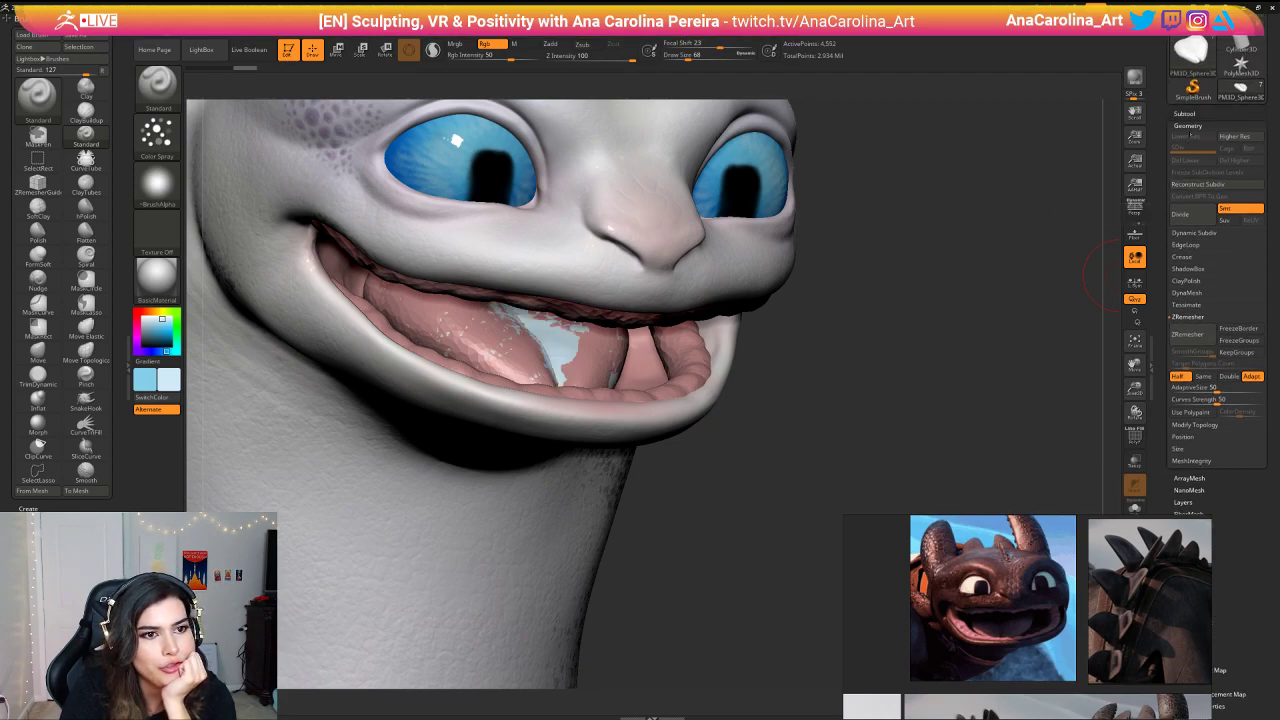
pyautogui.click(1186, 114)
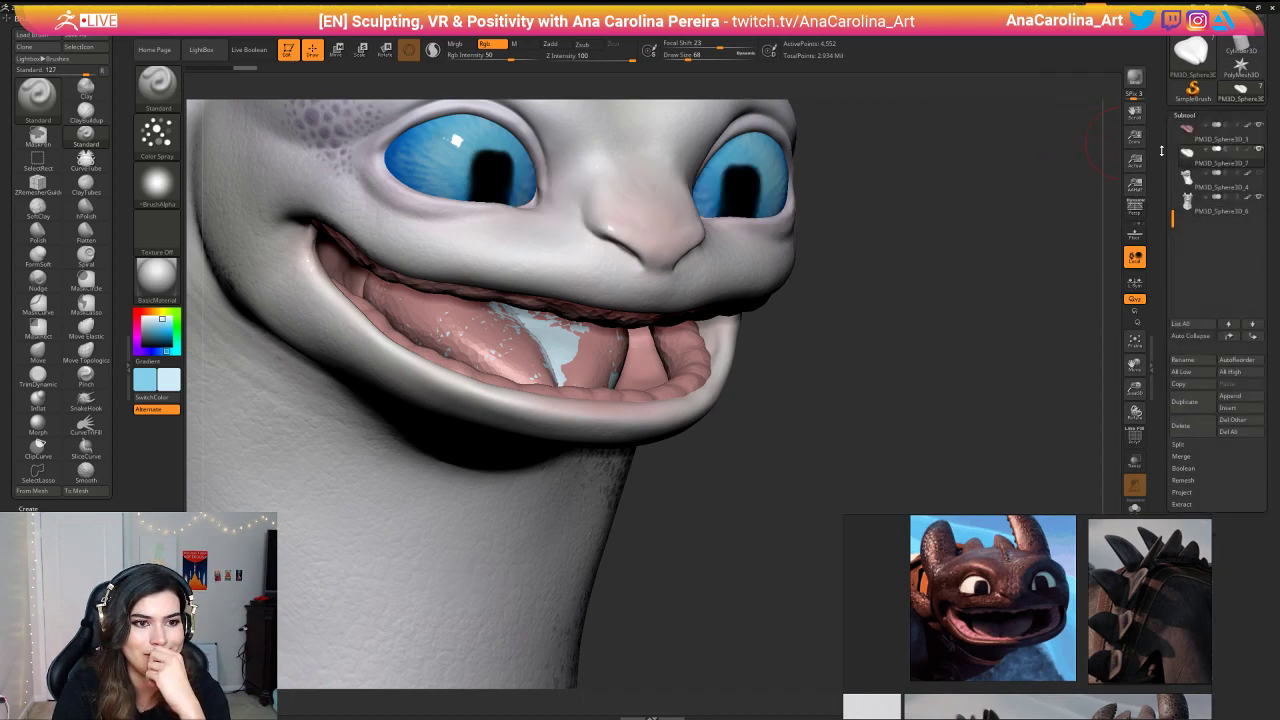
pyautogui.click(1260, 127)
pyautogui.moveTo(1082, 280); pyautogui.dragTo(1114, 316)
pyautogui.moveTo(1158, 357); pyautogui.dragTo(1161, 253)
pyautogui.click(1195, 417)
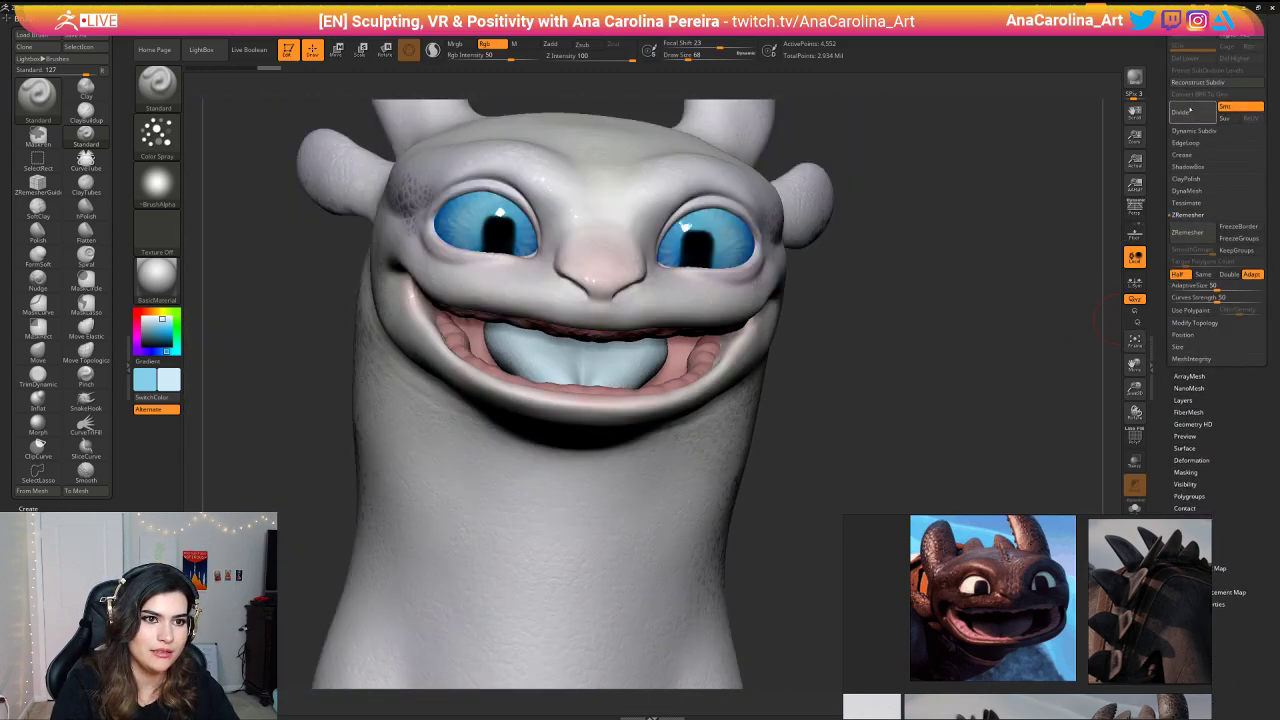
pyautogui.click(1189, 112)
pyautogui.moveTo(1056, 300)
pyautogui.mouseDown()
pyautogui.moveTo(1100, 298)
pyautogui.moveTo(1039, 304)
pyautogui.mouseUp()
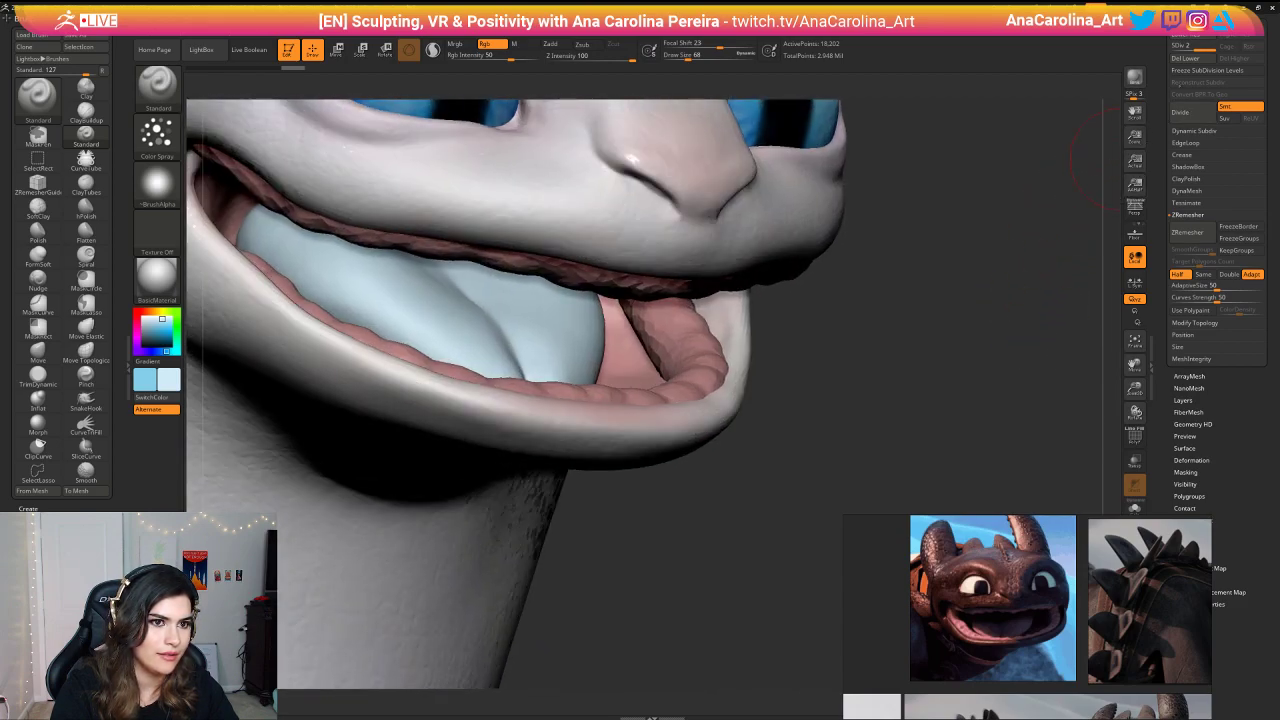
# Step: Lower the remeshed tongue to subdivision level 1 and make the original tongue visible again
pyautogui.click(1187, 35)
pyautogui.moveTo(1158, 17); pyautogui.dragTo(1158, 75)
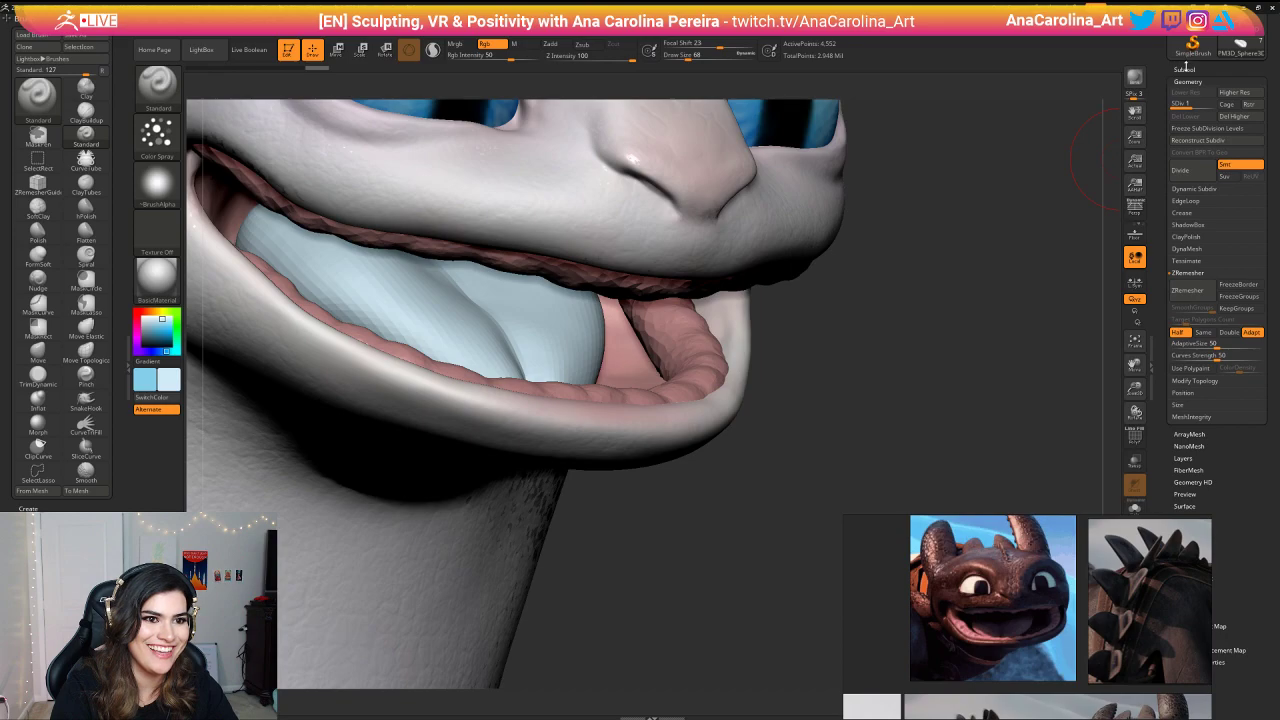
pyautogui.click(1184, 69)
pyautogui.click(1257, 79)
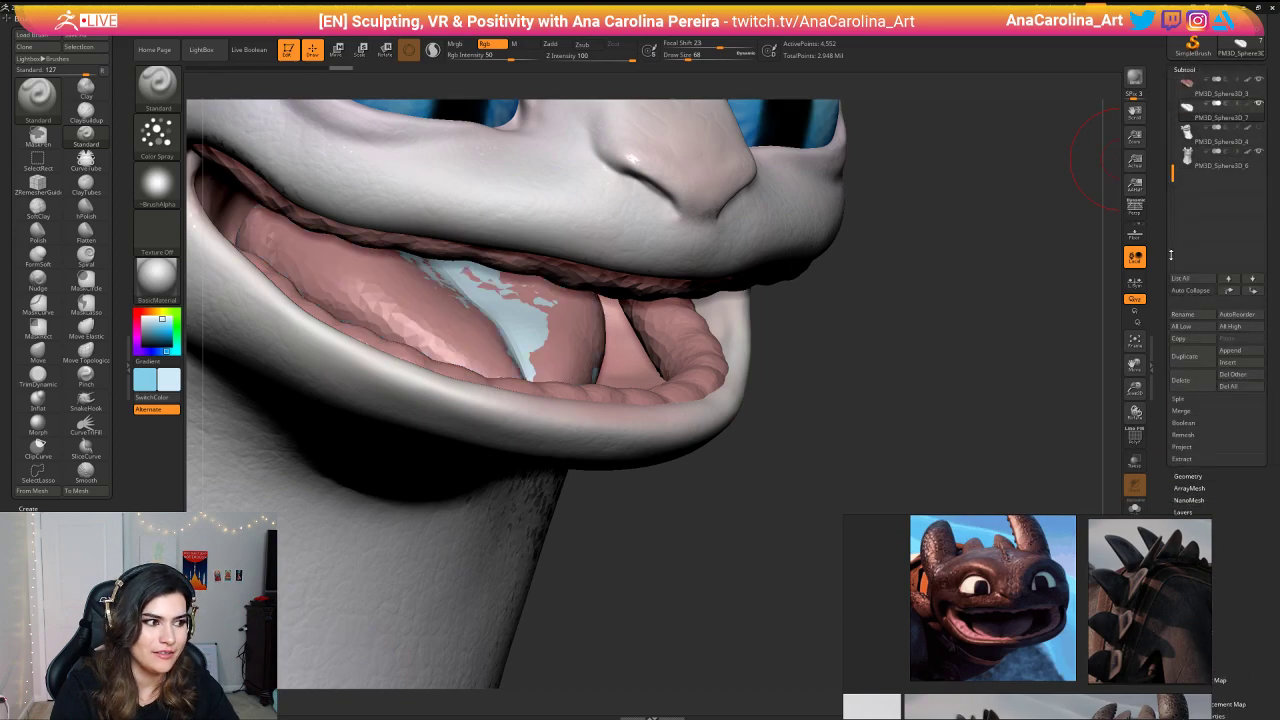
# Step: Project the original tongue's shape and polypaint onto the remeshed copy with ProjectAll, and check the result in the mouth
pyautogui.click(1195, 446)
pyautogui.click(1203, 471)
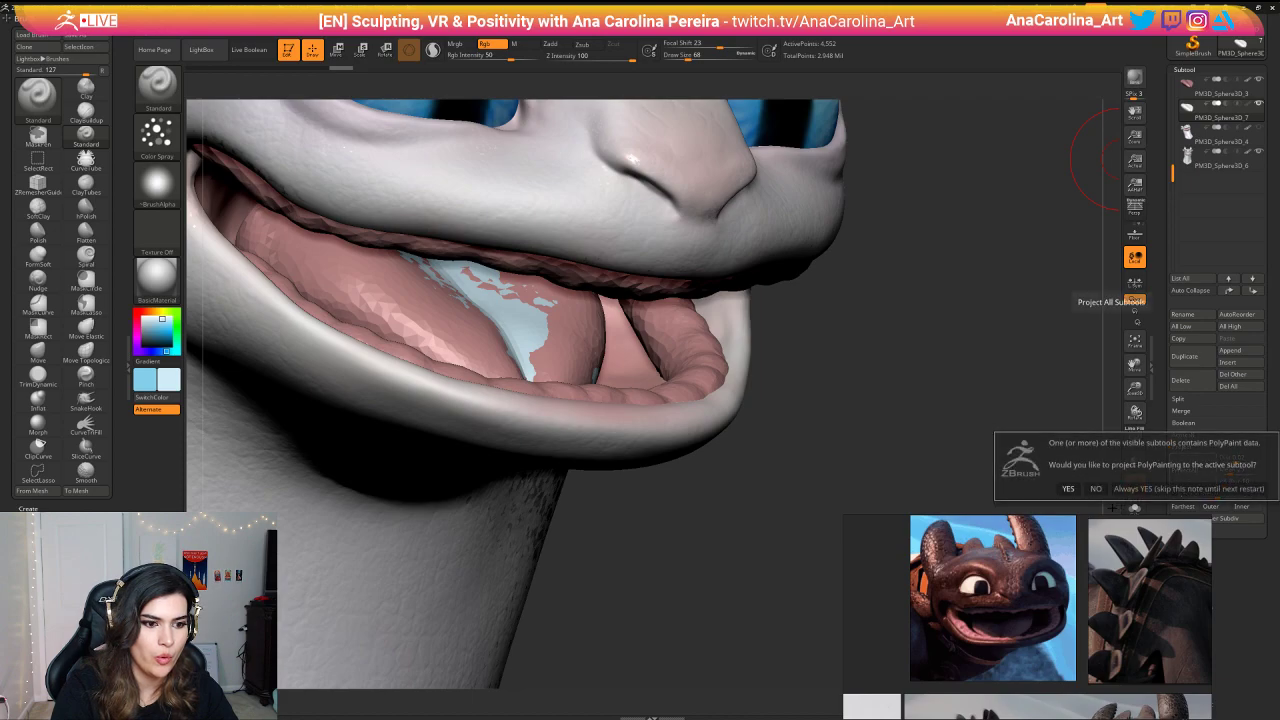
pyautogui.click(1096, 488)
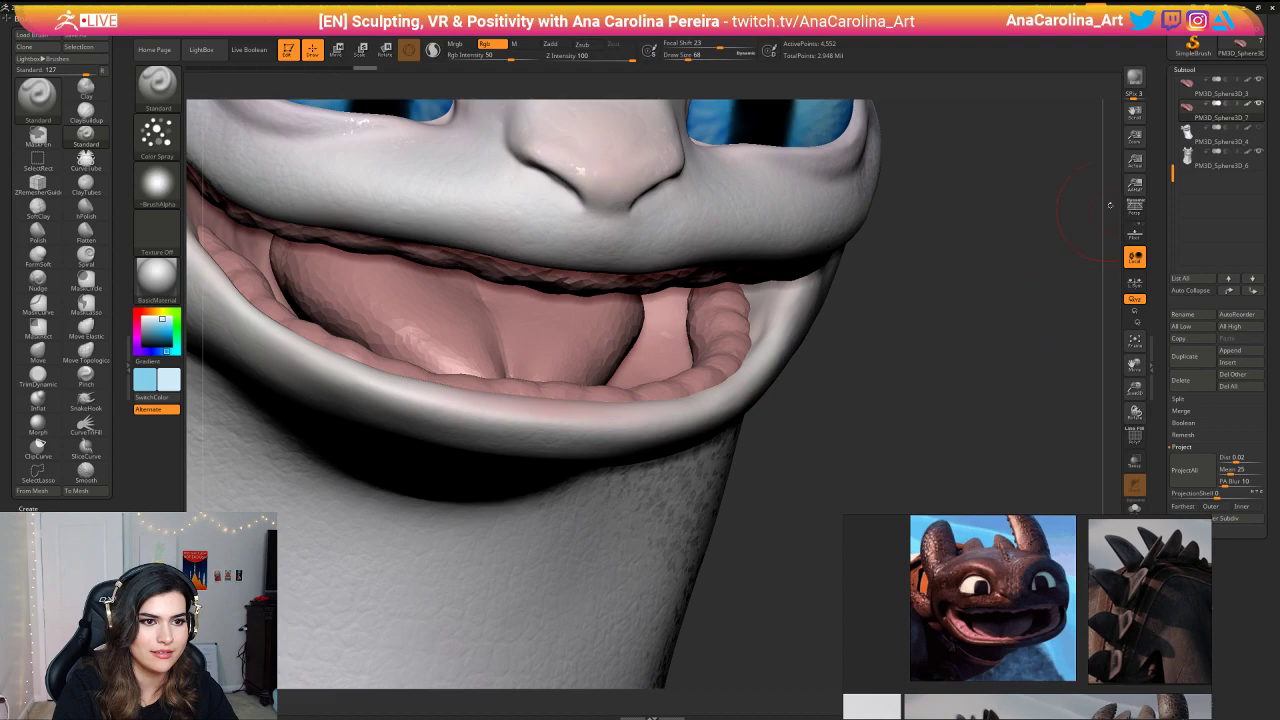
pyautogui.press('f')
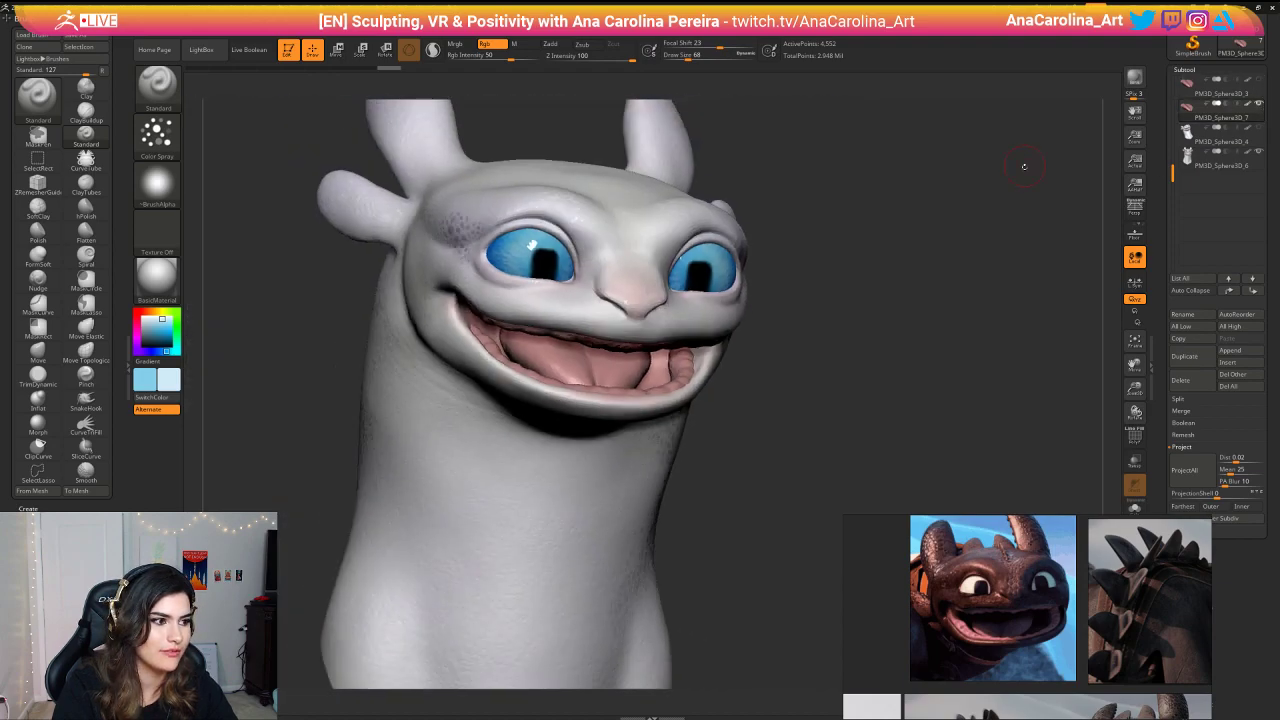
pyautogui.moveTo(1031, 215)
pyautogui.mouseDown()
pyautogui.moveTo(1010, 235)
pyautogui.moveTo(1057, 252)
pyautogui.mouseUp()
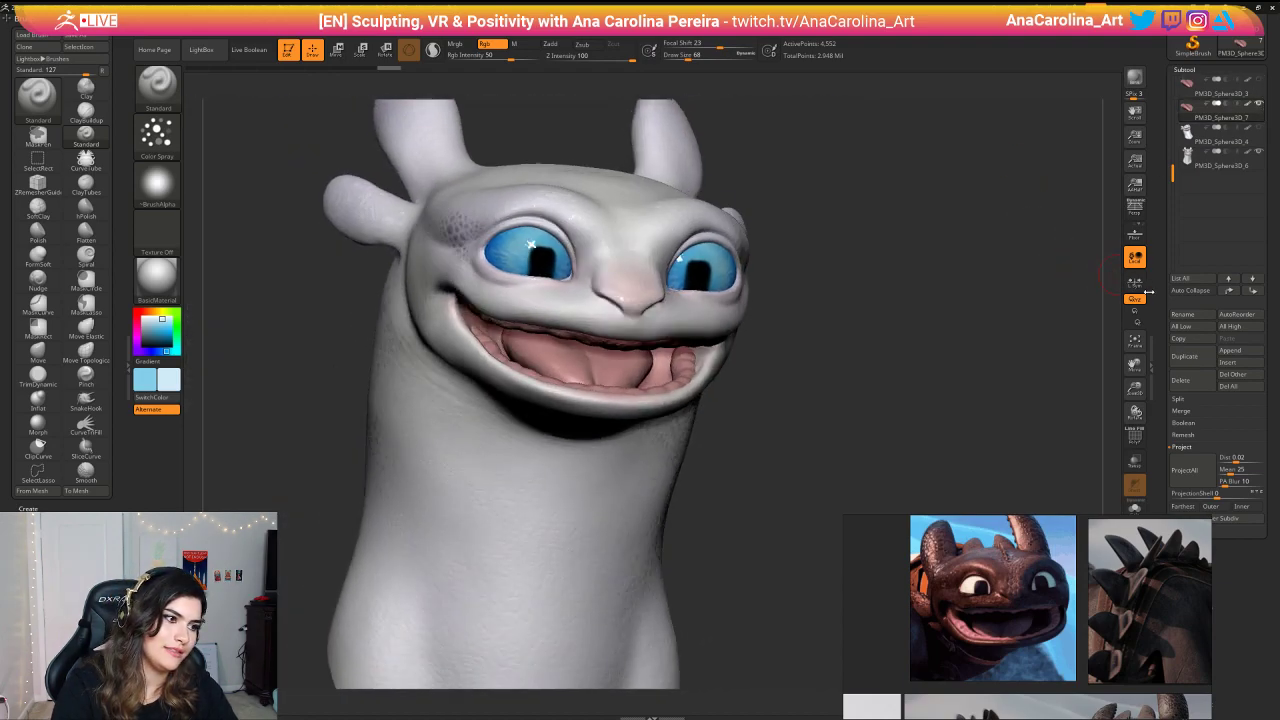
# Step: Raise the remeshed tongue to subdivision level 2 and isolate it in Solo mode, facing its broad surface
pyautogui.moveTo(1205, 411); pyautogui.dragTo(1205, 359)
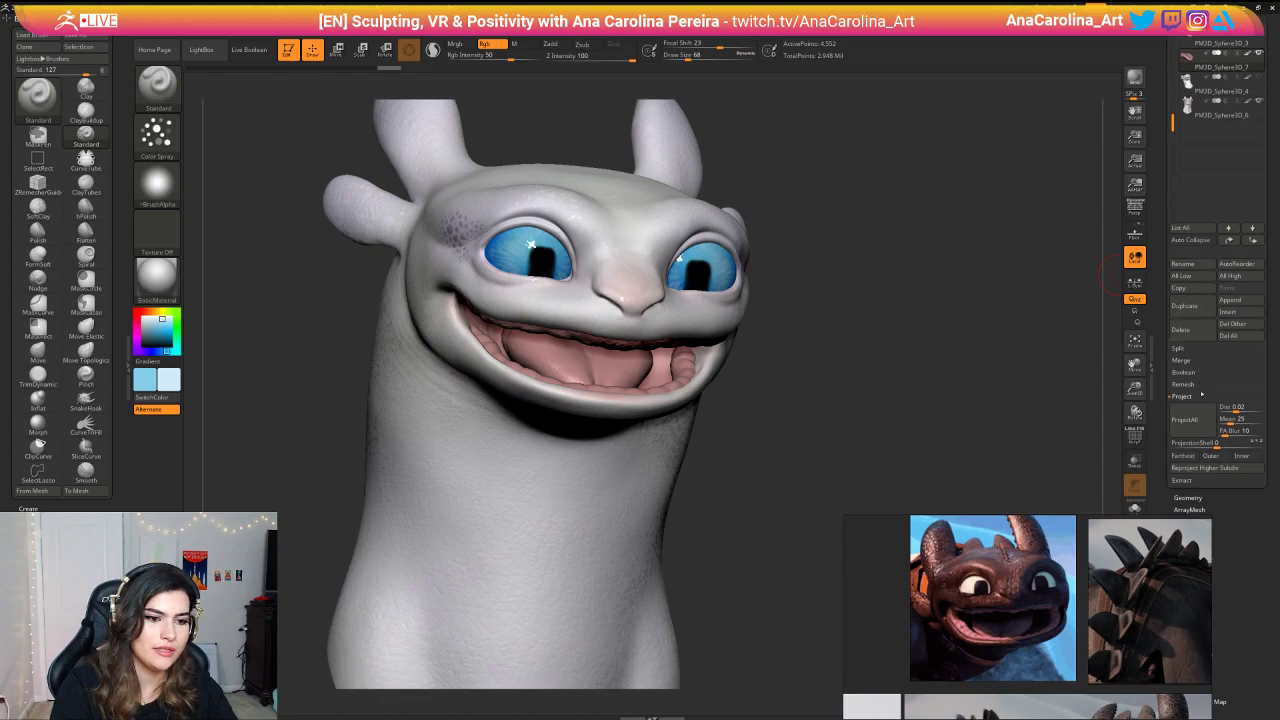
pyautogui.click(1208, 497)
pyautogui.click(1207, 55)
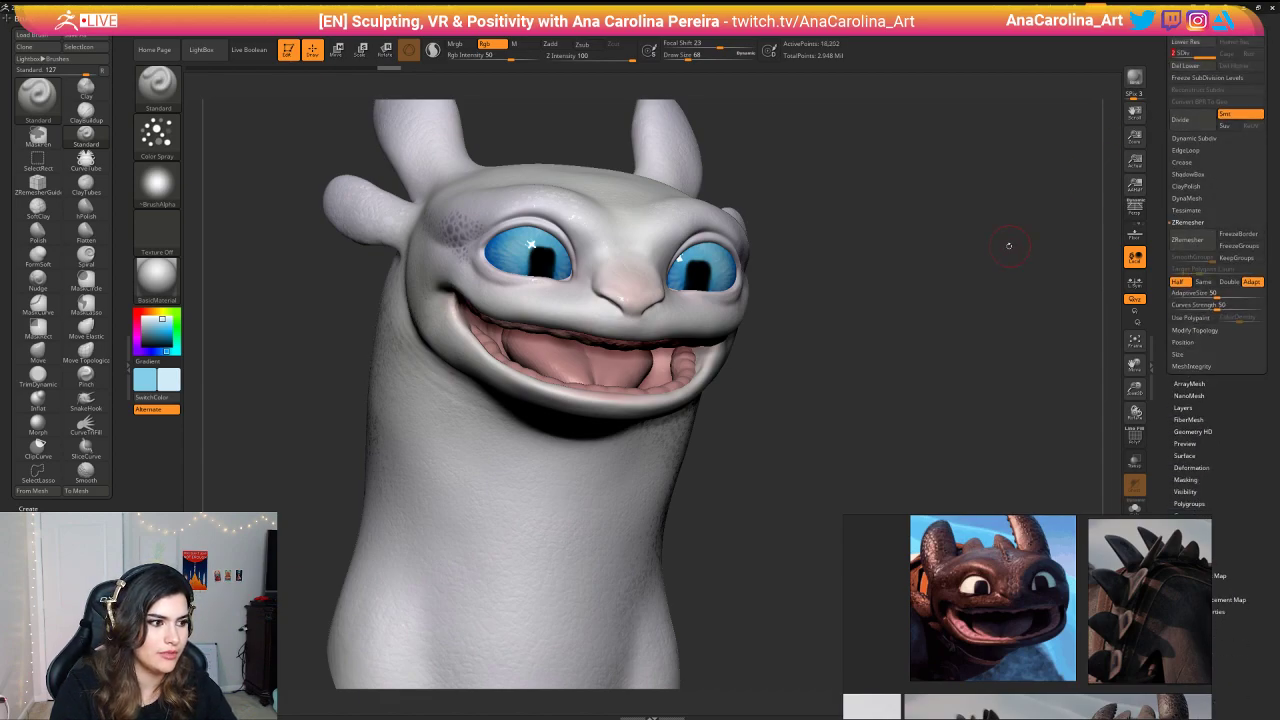
pyautogui.moveTo(1009, 246)
pyautogui.mouseDown()
pyautogui.moveTo(1020, 240)
pyautogui.moveTo(1043, 347)
pyautogui.moveTo(1018, 237)
pyautogui.mouseUp()
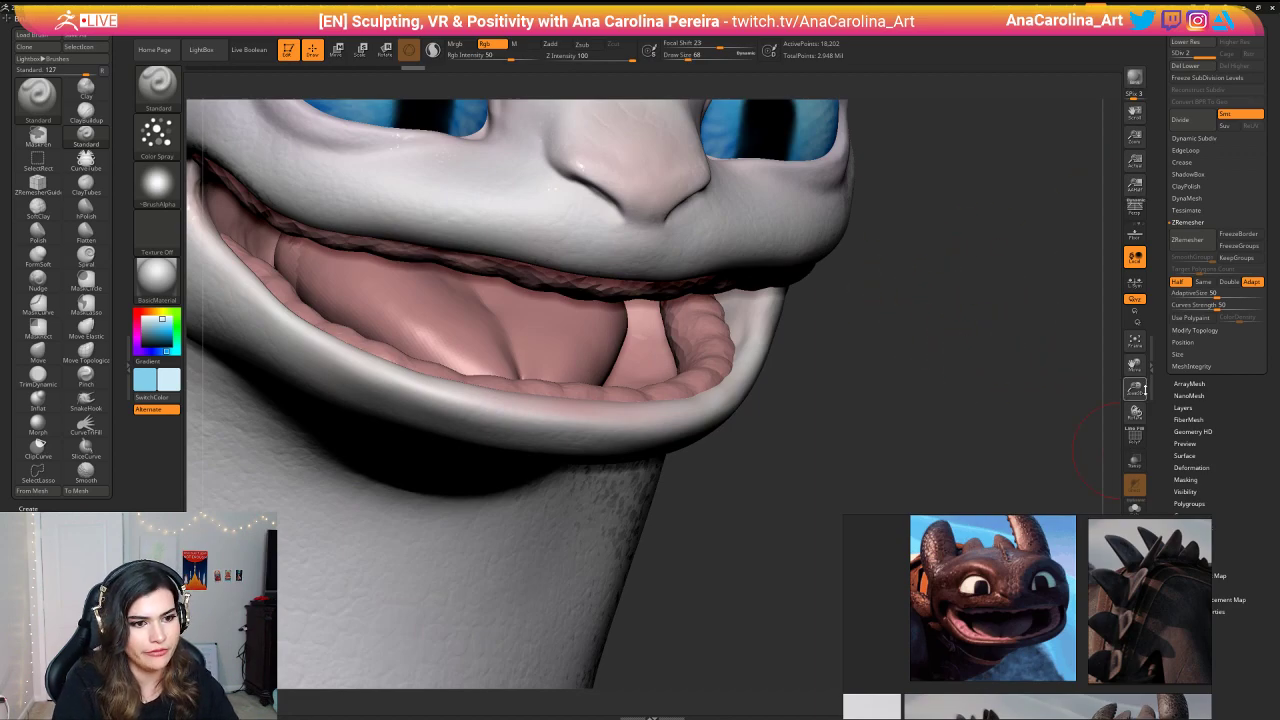
pyautogui.click(1136, 506)
pyautogui.moveTo(955, 432); pyautogui.dragTo(943, 545)
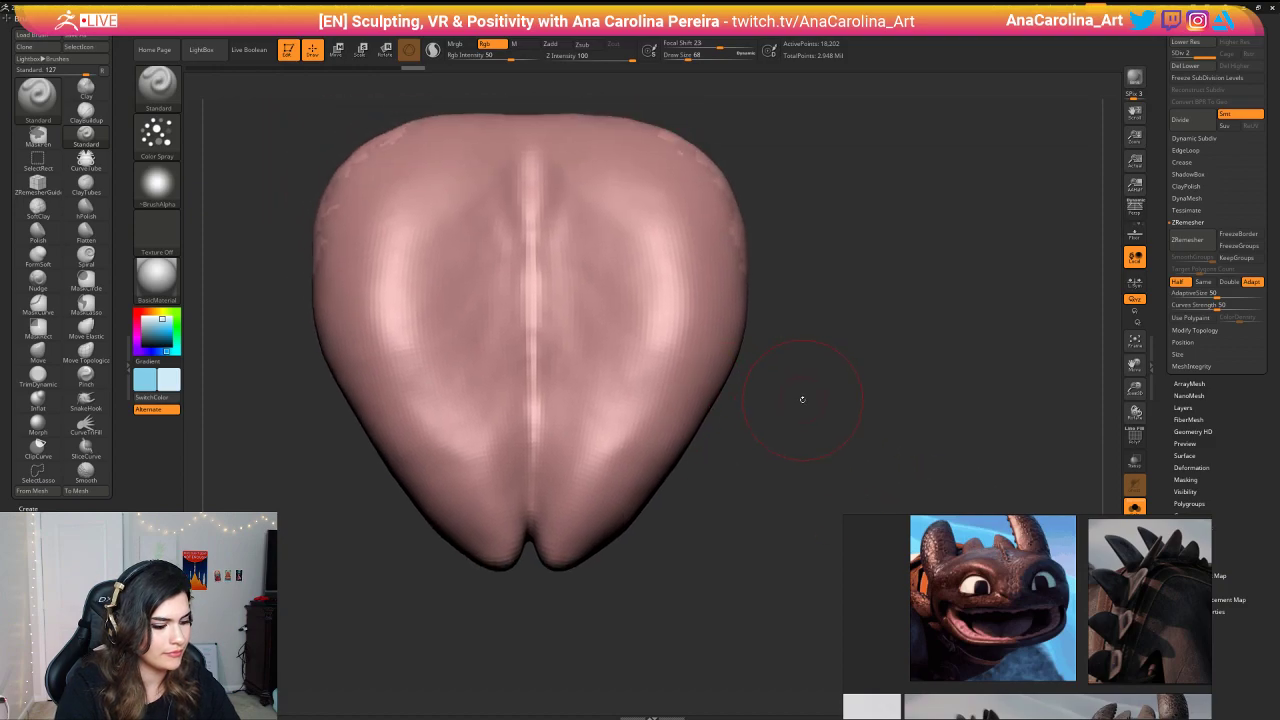
# Step: Switch to the ClayBuildup brush with a draw size of 112
pyautogui.press('b')
pyautogui.press('c')
pyautogui.press('b')
pyautogui.press('space')
pyautogui.moveTo(721, 392); pyautogui.dragTo(729, 391)
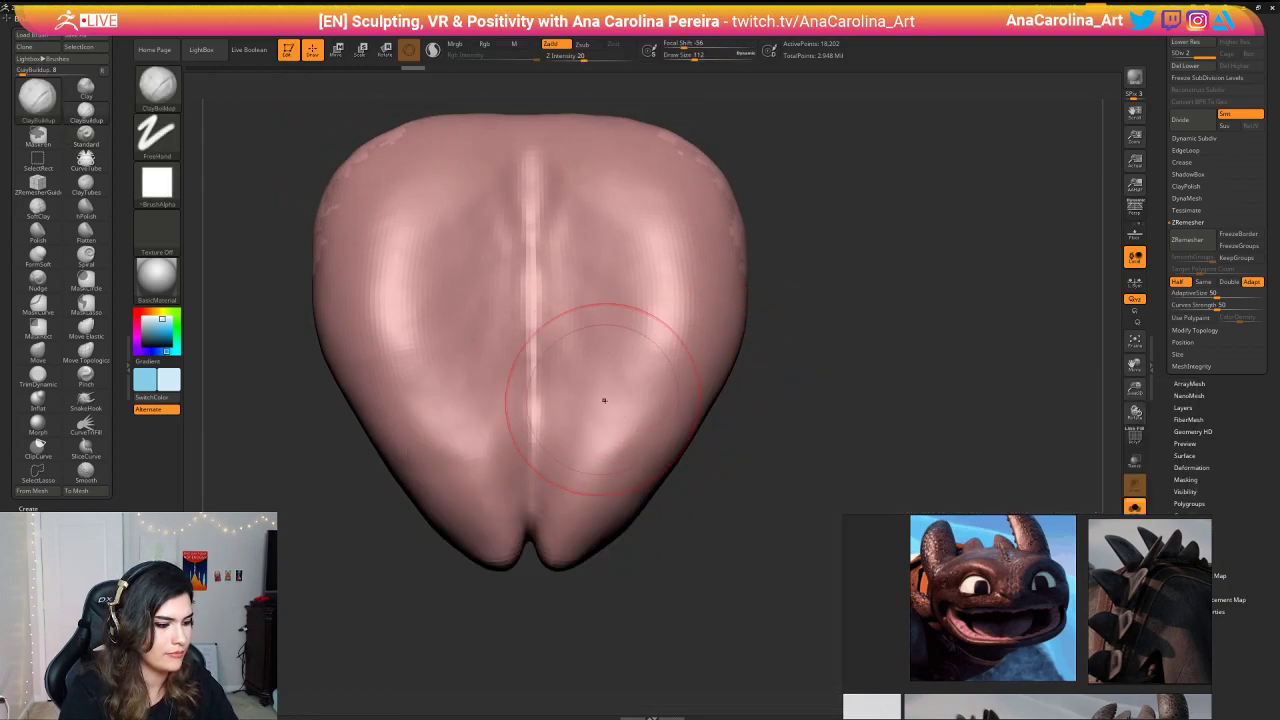
# Step: Sample the tongue's pink as the active colour and build up soft clay ridges across both lobes beside the centre groove
pyautogui.press('c')
pyautogui.moveTo(597, 435); pyautogui.dragTo(628, 487)
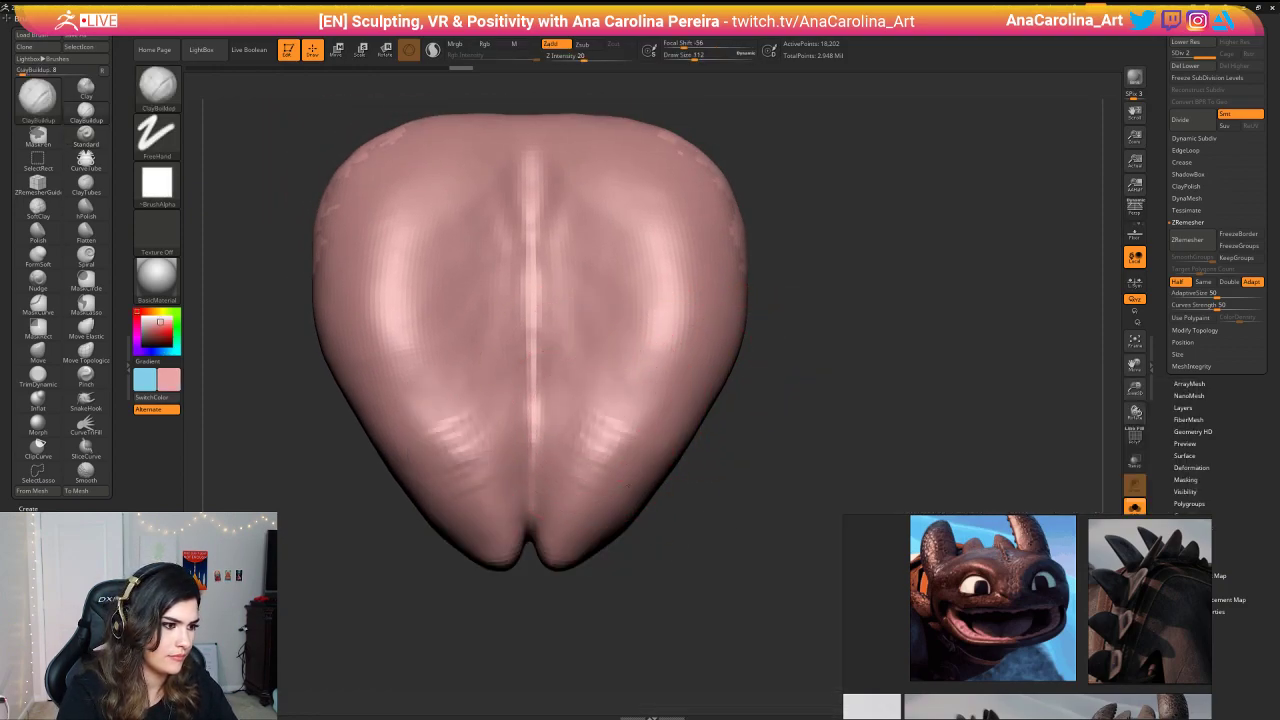
pyautogui.moveTo(574, 450); pyautogui.dragTo(594, 486)
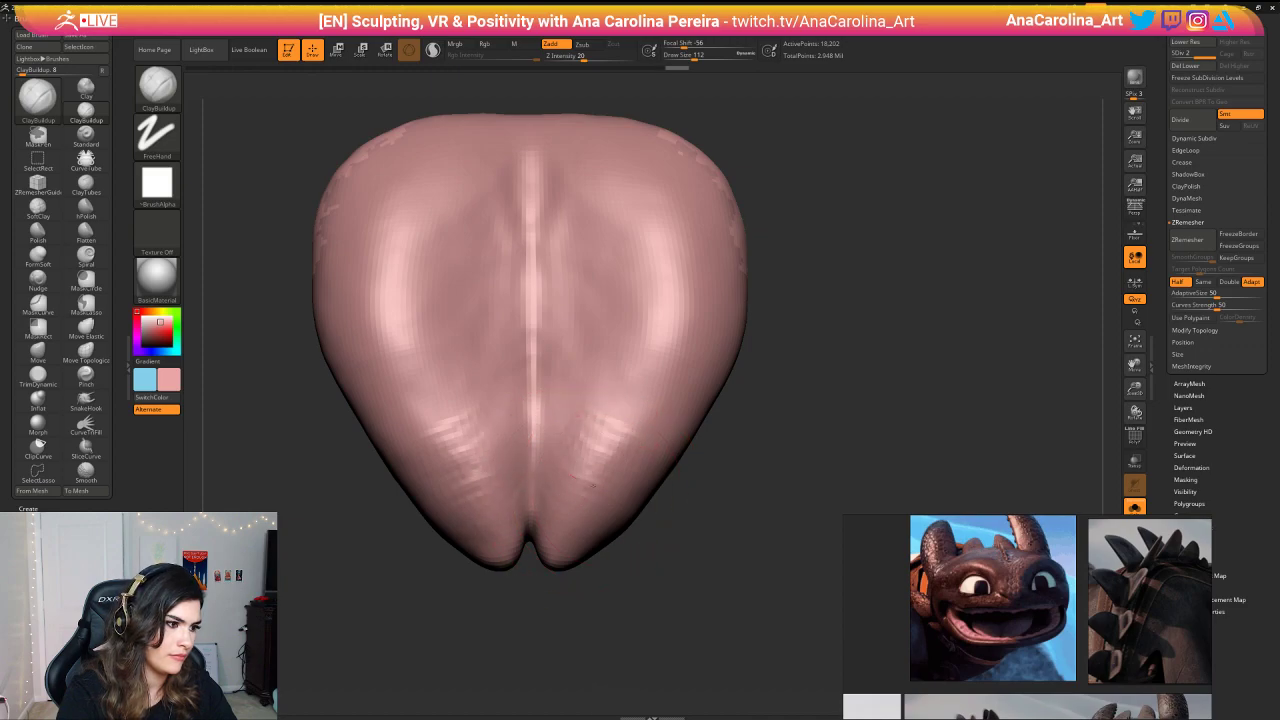
pyautogui.moveTo(600, 406)
pyautogui.mouseDown()
pyautogui.moveTo(638, 424)
pyautogui.moveTo(648, 410)
pyautogui.mouseUp()
pyautogui.moveTo(598, 364); pyautogui.dragTo(654, 386)
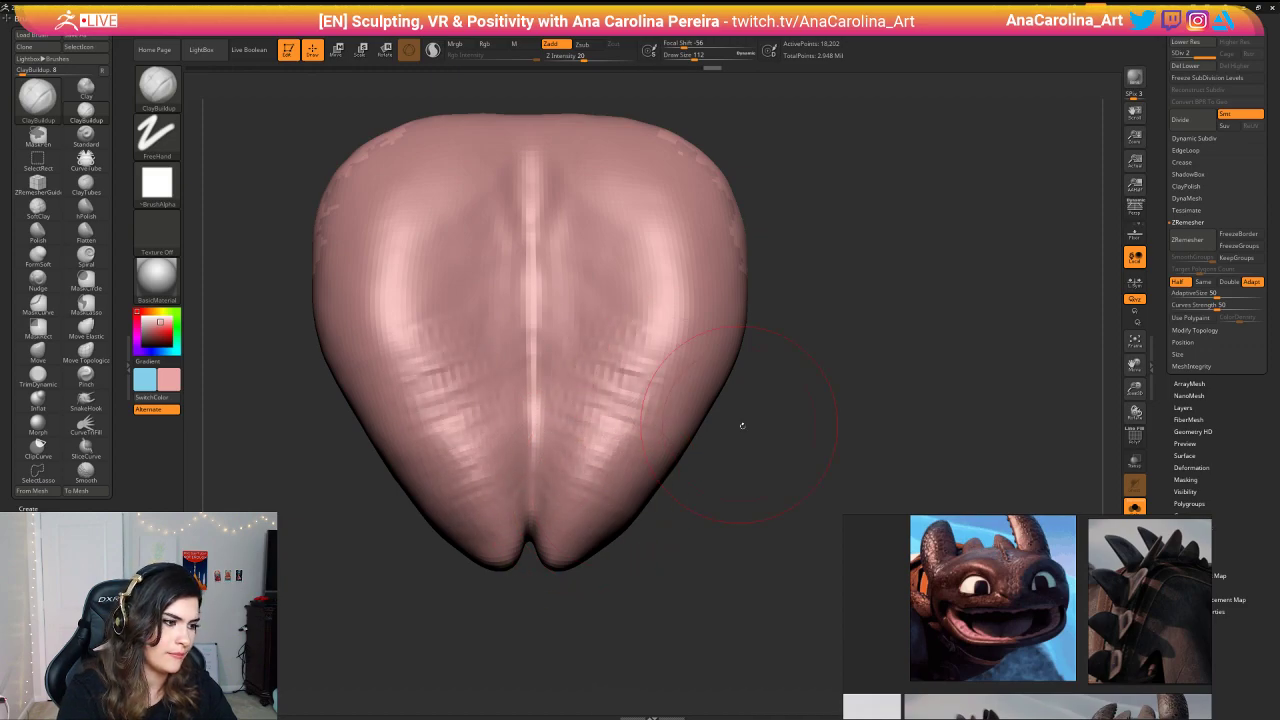
pyautogui.moveTo(743, 426)
pyautogui.mouseDown()
pyautogui.moveTo(767, 423)
pyautogui.moveTo(763, 377)
pyautogui.moveTo(651, 300)
pyautogui.mouseUp()
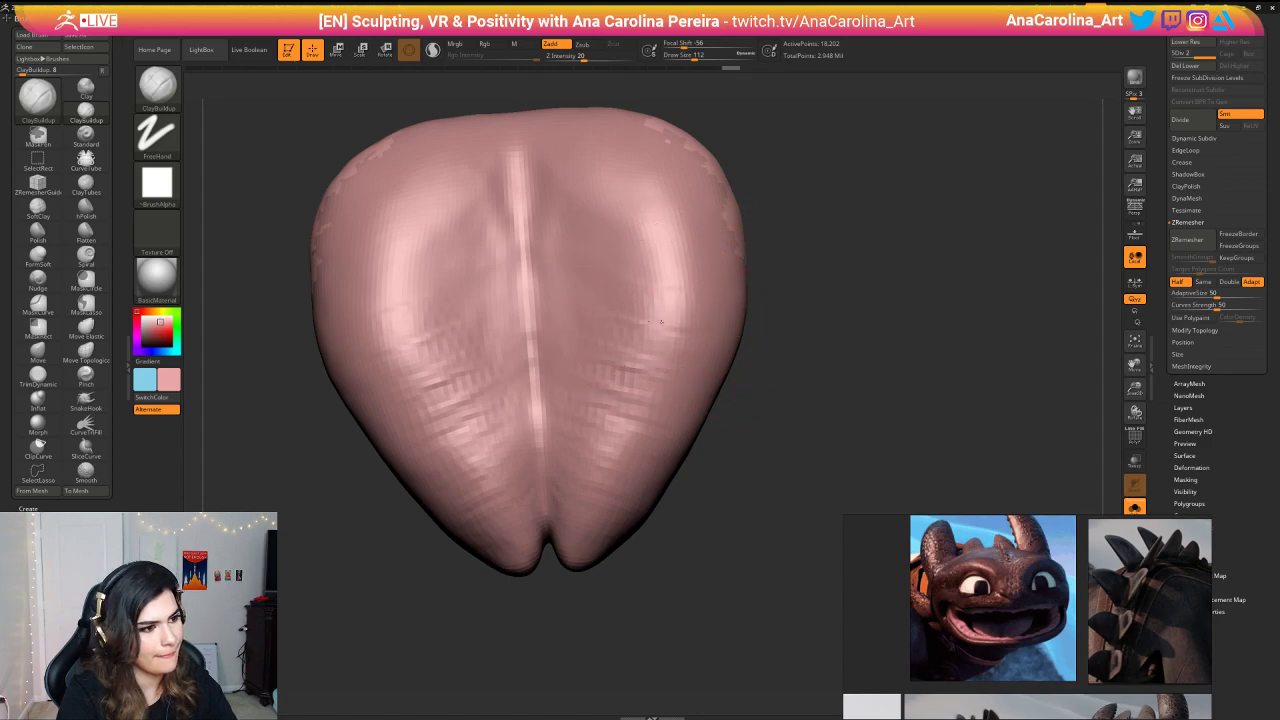
pyautogui.moveTo(643, 343)
pyautogui.mouseDown()
pyautogui.moveTo(663, 380)
pyautogui.moveTo(651, 408)
pyautogui.moveTo(658, 386)
pyautogui.moveTo(609, 425)
pyautogui.mouseUp()
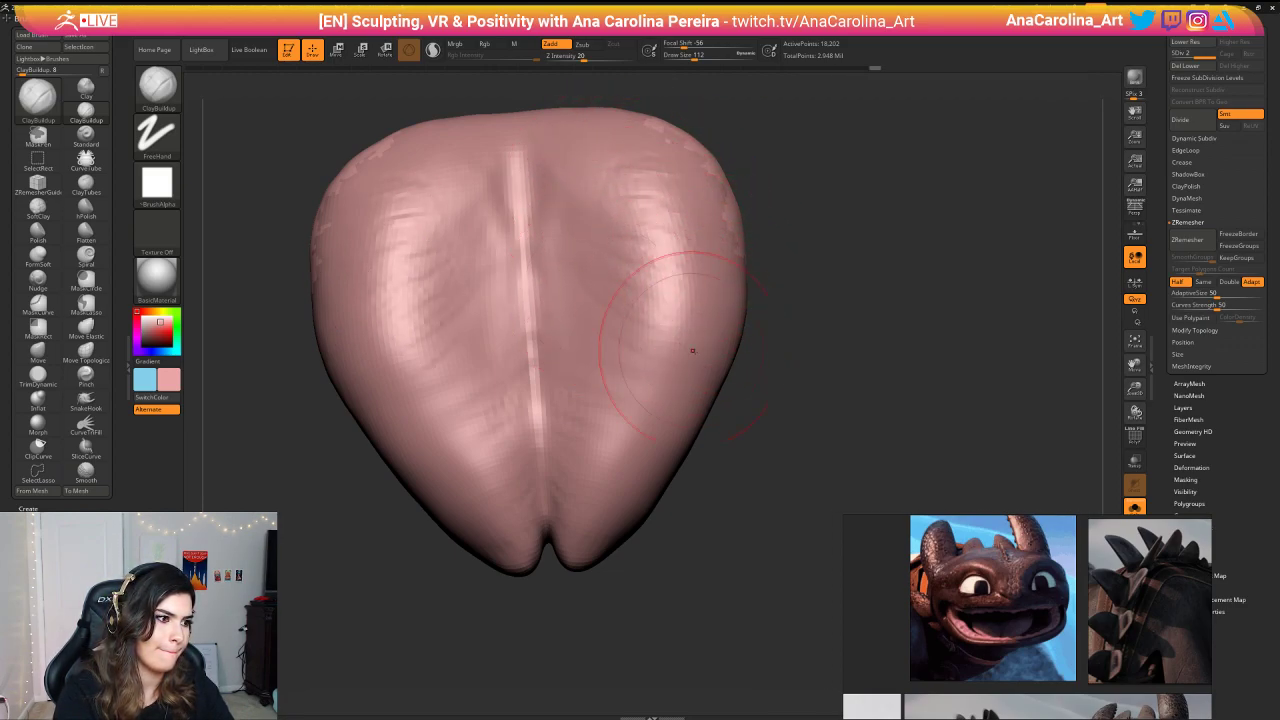
pyautogui.moveTo(577, 301)
pyautogui.mouseDown()
pyautogui.moveTo(634, 363)
pyautogui.moveTo(612, 415)
pyautogui.mouseUp()
# Step: Smooth the clay ridges along the tongue's lobes and outer edges, and raise the mesh to subdivision level 3
pyautogui.moveTo(790, 460); pyautogui.dragTo(700, 468)
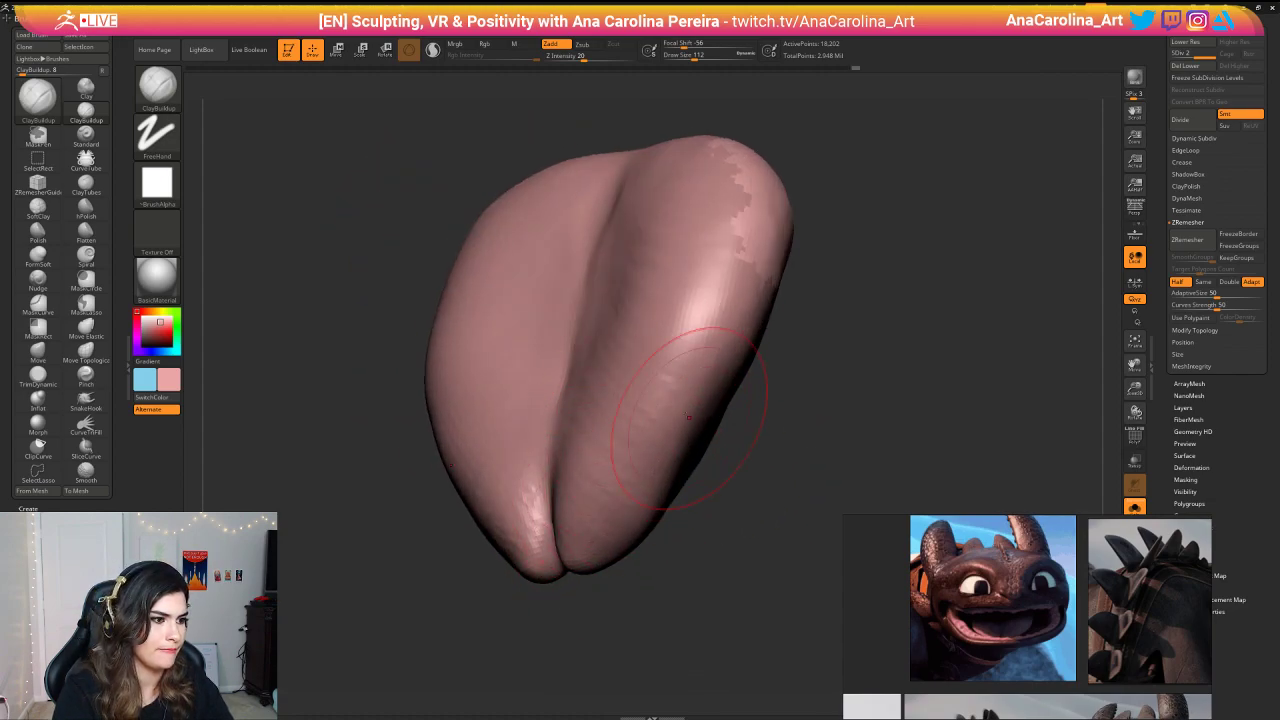
pyautogui.press('shift')
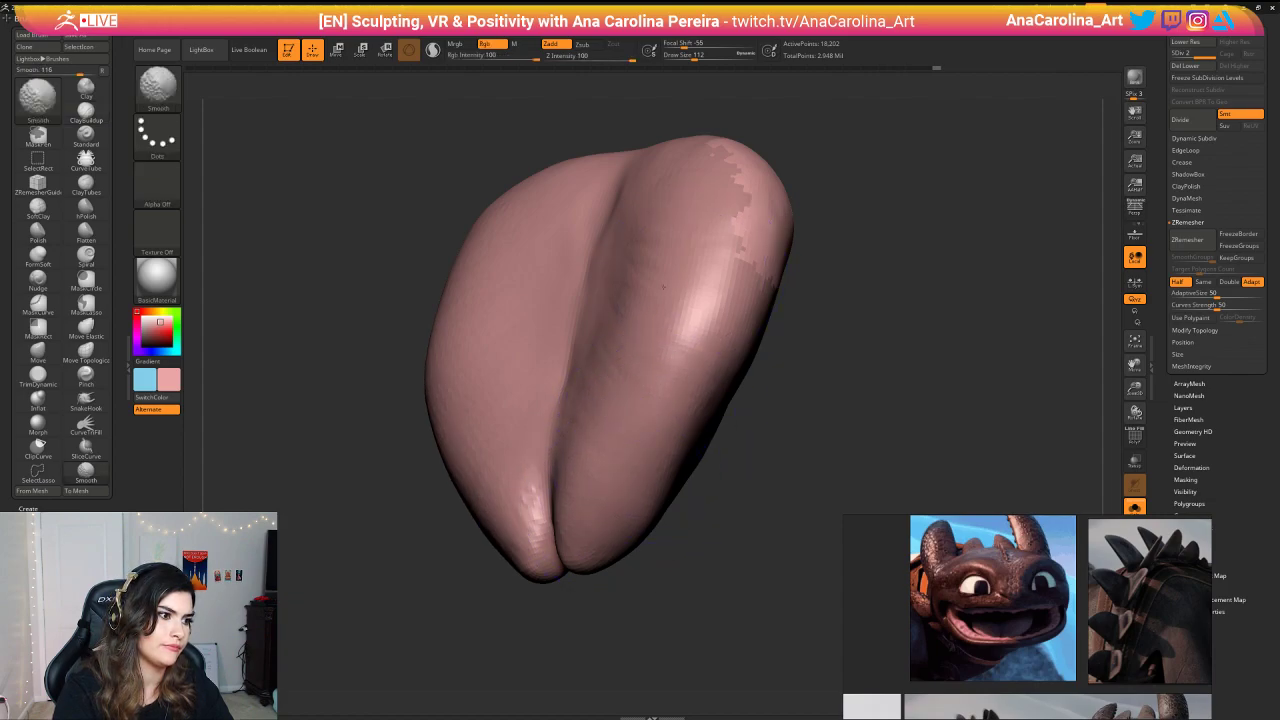
pyautogui.keyDown('shift'); pyautogui.moveTo(663, 287); pyautogui.dragTo(711, 171); pyautogui.keyUp('shift')
pyautogui.moveTo(975, 245)
pyautogui.mouseDown()
pyautogui.moveTo(757, 289)
pyautogui.moveTo(835, 340)
pyautogui.moveTo(775, 315)
pyautogui.moveTo(740, 275)
pyautogui.moveTo(831, 432)
pyautogui.moveTo(880, 440)
pyautogui.moveTo(817, 335)
pyautogui.mouseUp()
pyautogui.press('shift')
pyautogui.keyDown('alt'); pyautogui.moveTo(868, 300); pyautogui.dragTo(860, 390); pyautogui.keyUp('alt')
pyautogui.moveTo(694, 429)
pyautogui.keyDown('shift'); pyautogui.mouseDown()
pyautogui.moveTo(677, 346)
pyautogui.moveTo(694, 330)
pyautogui.mouseUp(); pyautogui.keyUp('shift')
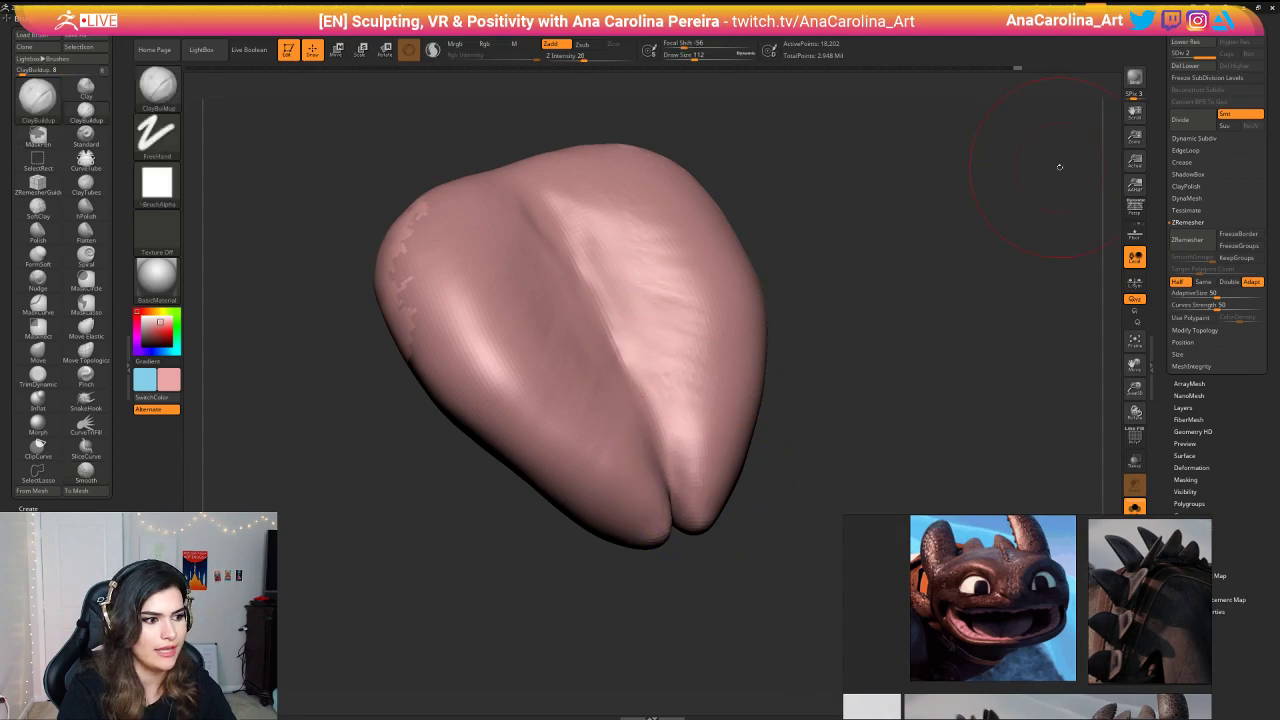
pyautogui.moveTo(881, 300)
pyautogui.mouseDown()
pyautogui.moveTo(934, 289)
pyautogui.moveTo(939, 301)
pyautogui.moveTo(923, 303)
pyautogui.moveTo(920, 272)
pyautogui.moveTo(887, 276)
pyautogui.mouseUp()
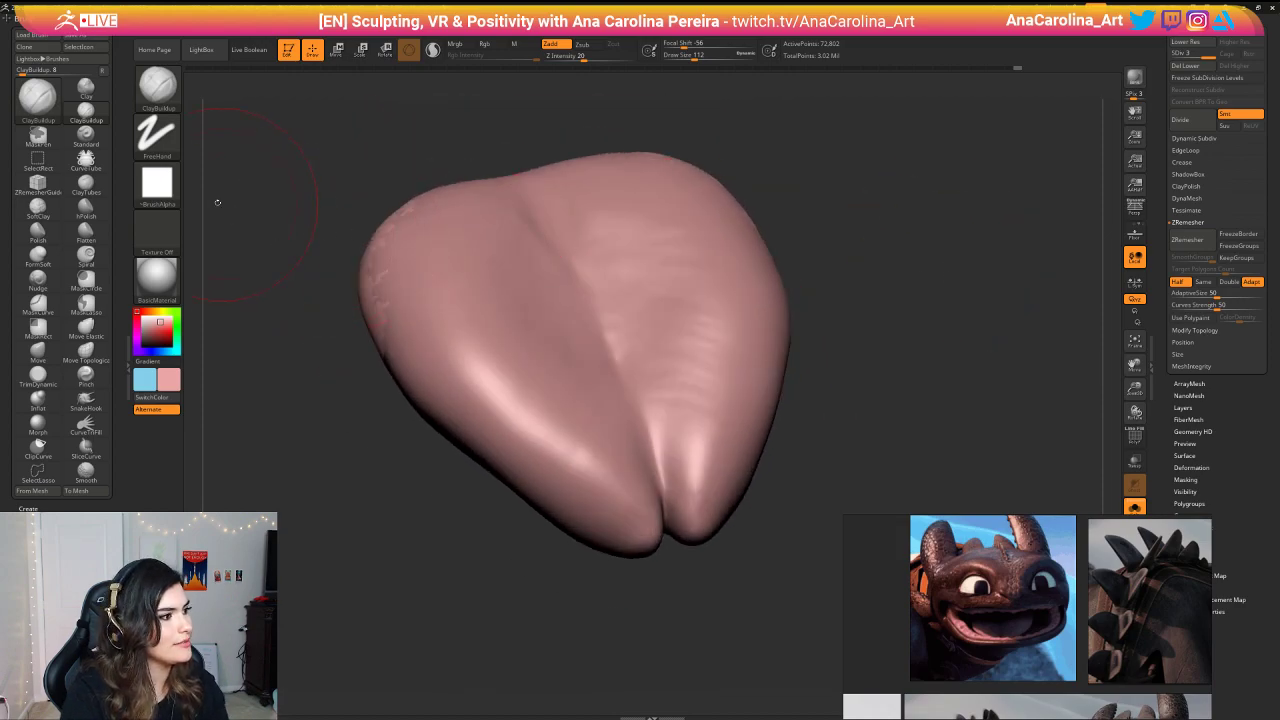
# Step: Try Alpha 25 and Alpha 31 on the ClayBuildup brush
pyautogui.click(157, 182)
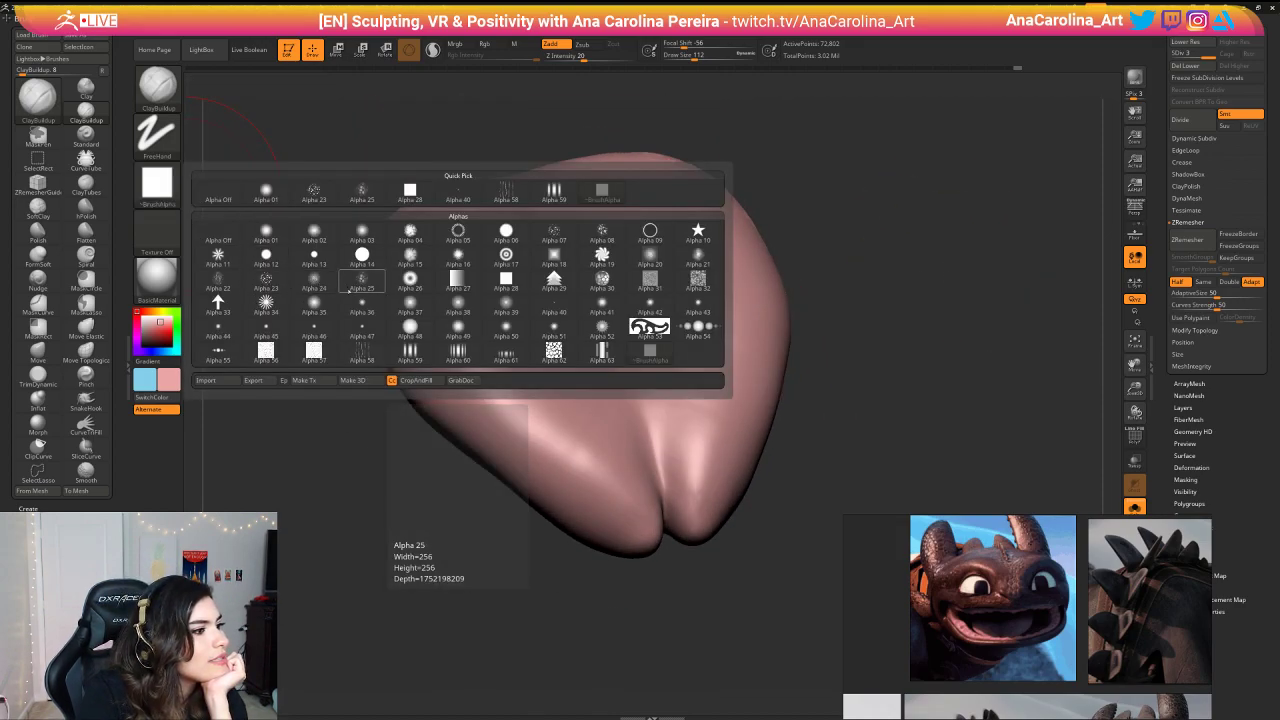
pyautogui.click(266, 282)
pyautogui.click(157, 182)
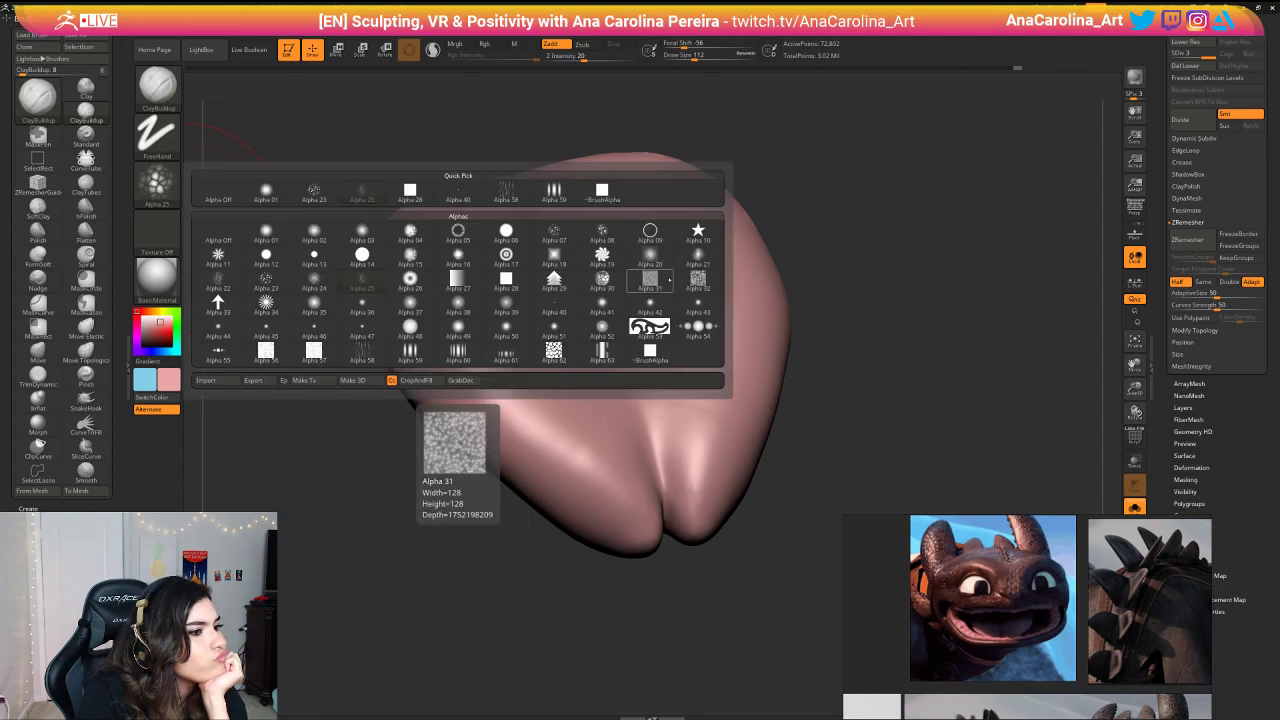
pyautogui.click(657, 281)
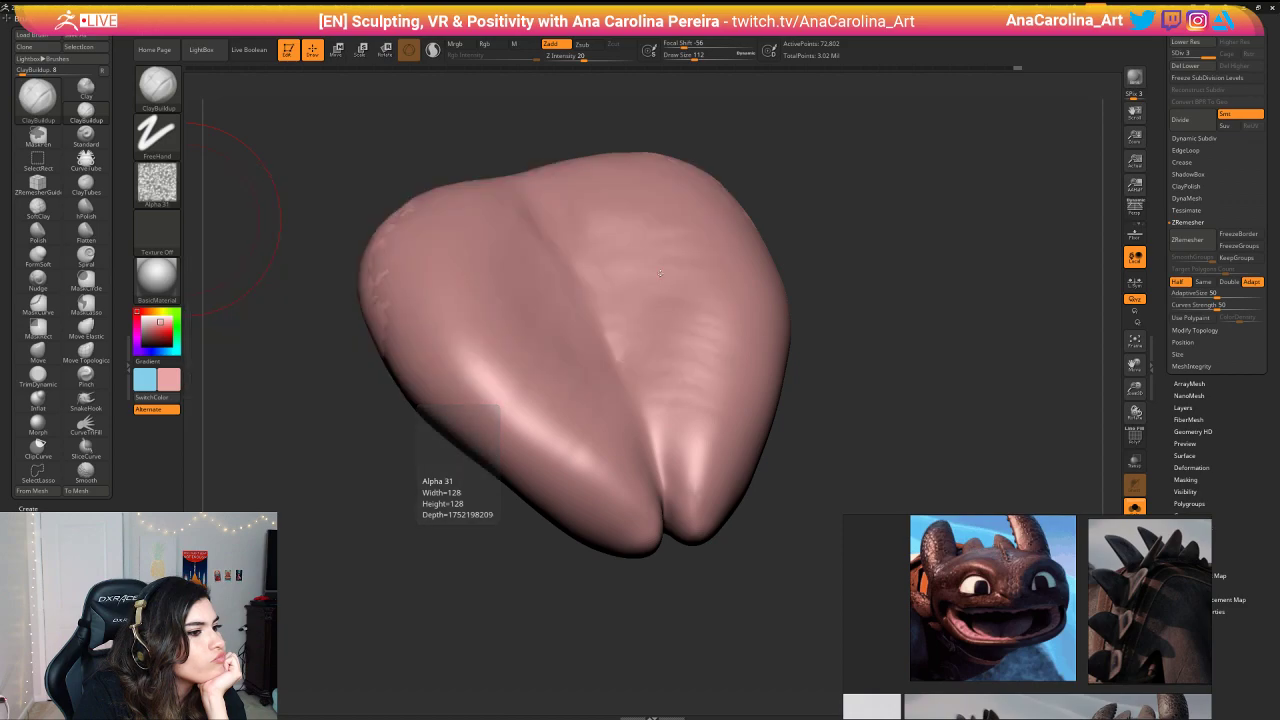
# Step: Switch to the Standard brush with the FreeHand stroke and Alpha 31
pyautogui.press('b')
pyautogui.click(379, 213)
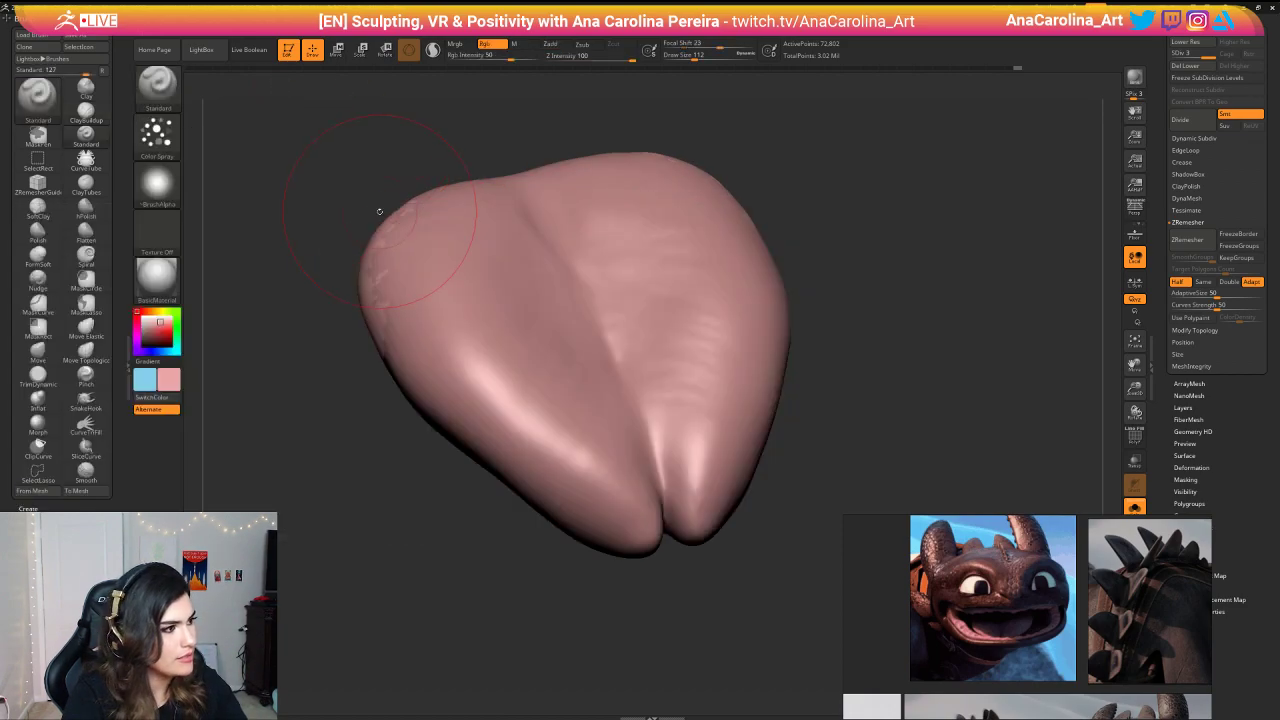
pyautogui.click(166, 141)
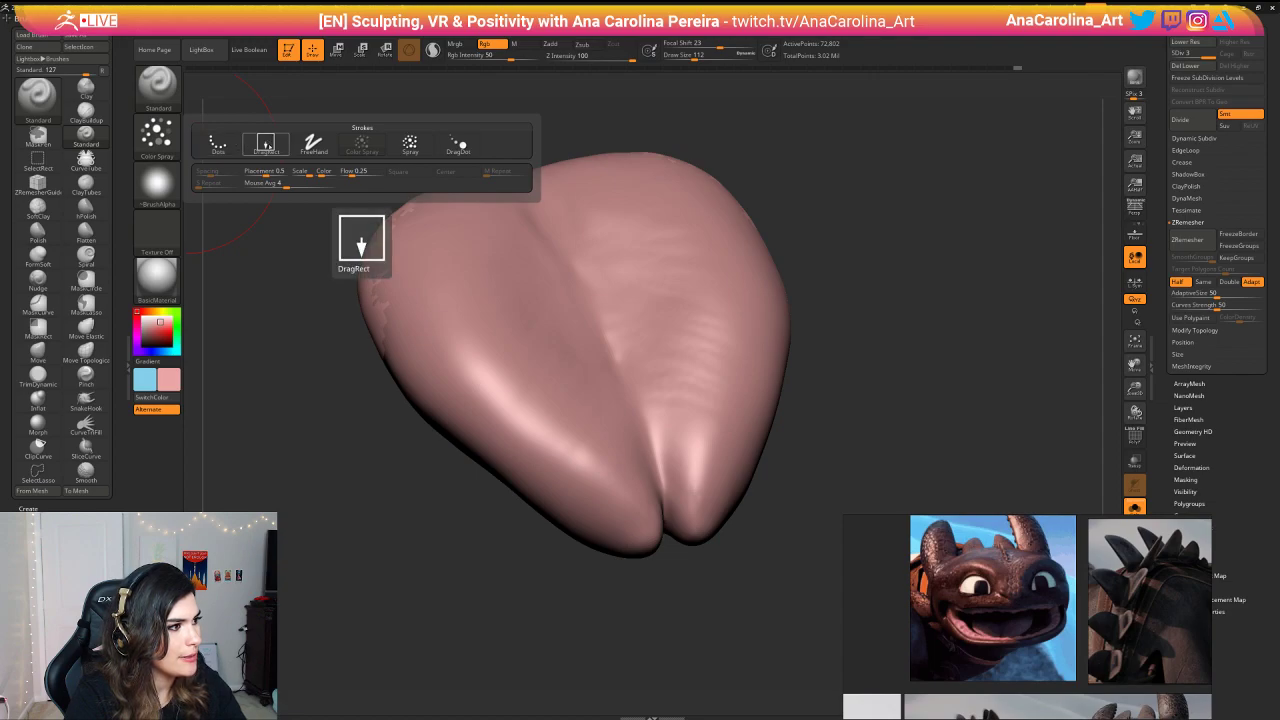
pyautogui.click(313, 143)
pyautogui.click(163, 184)
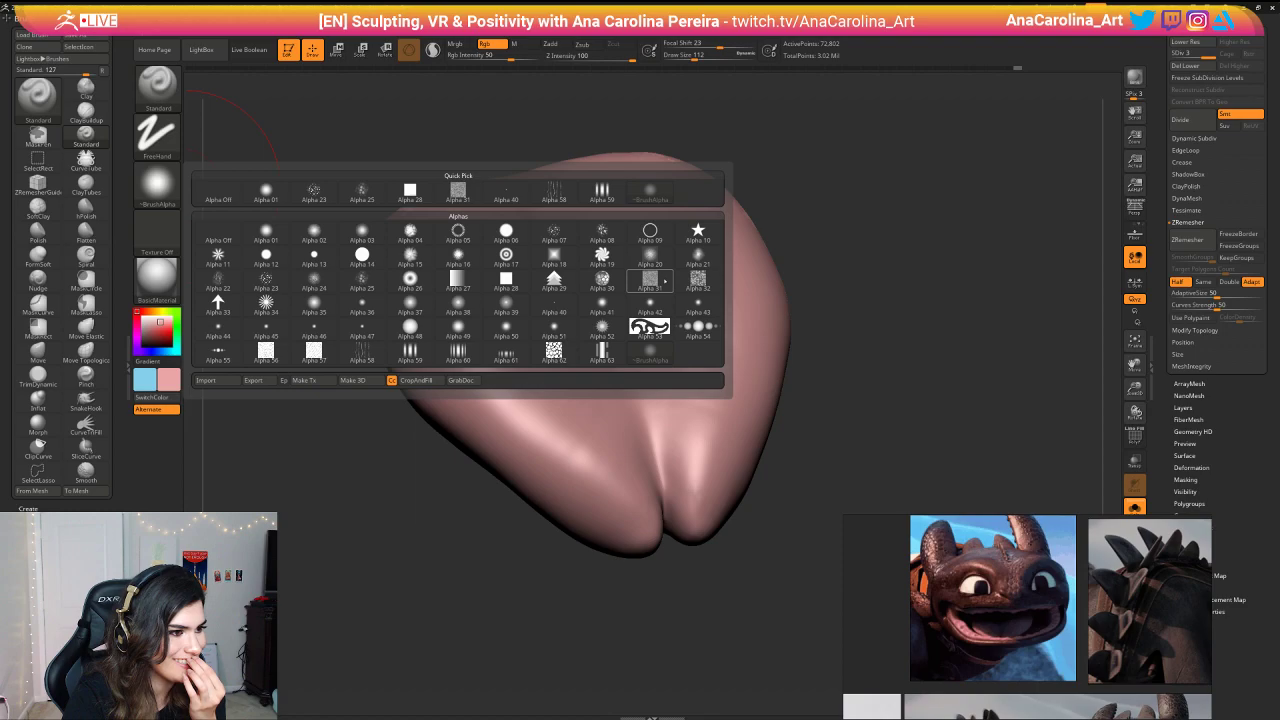
pyautogui.click(695, 280)
# Step: Set the Standard brush's Focal Shift to 40, turn off Rgb and turn on Zadd
pyautogui.press('space')
pyautogui.moveTo(681, 333); pyautogui.dragTo(731, 342)
pyautogui.press('space')
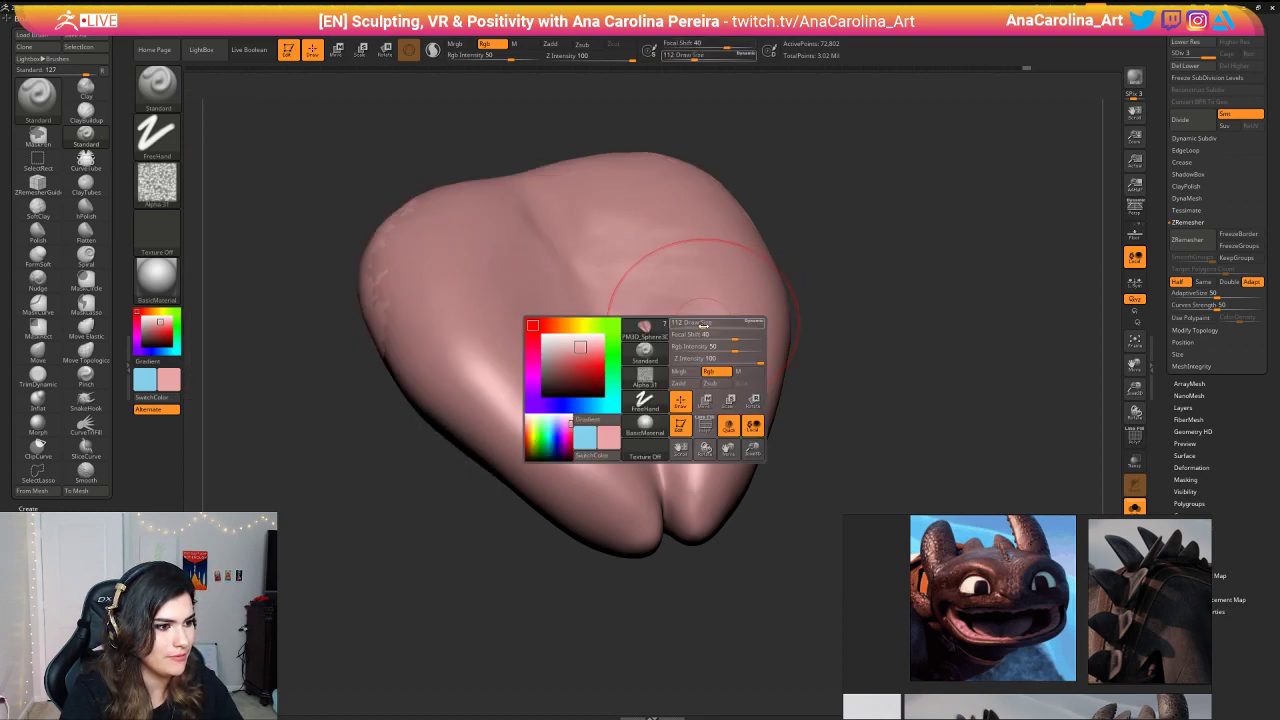
pyautogui.click(709, 372)
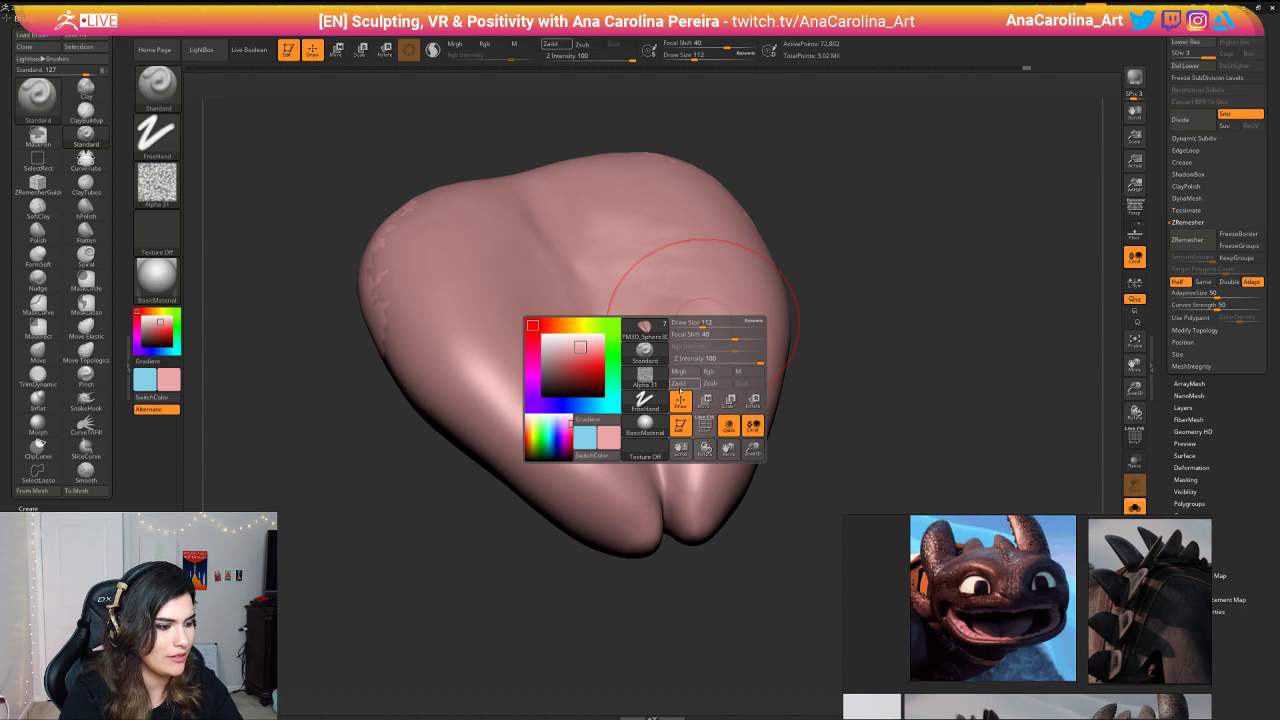
pyautogui.click(687, 384)
# Step: Lower the brush's Z Intensity to 4, undoing the test strokes made on the tongue's lobe
pyautogui.moveTo(656, 289); pyautogui.dragTo(715, 338)
pyautogui.hotkey('ctrl', 'z')
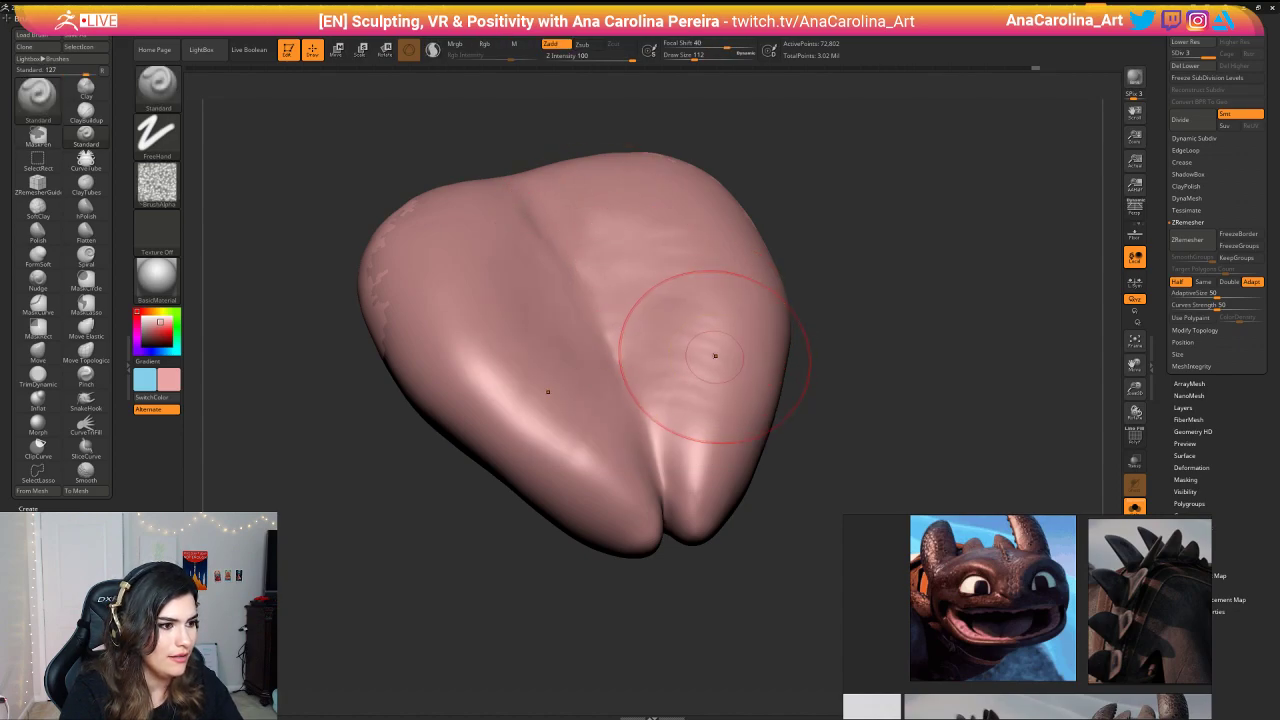
pyautogui.press('space')
pyautogui.moveTo(748, 389); pyautogui.dragTo(724, 390)
pyautogui.moveTo(666, 309)
pyautogui.mouseDown()
pyautogui.moveTo(736, 411)
pyautogui.moveTo(717, 453)
pyautogui.mouseUp()
pyautogui.hotkey('ctrl', 'z')
pyautogui.press('space')
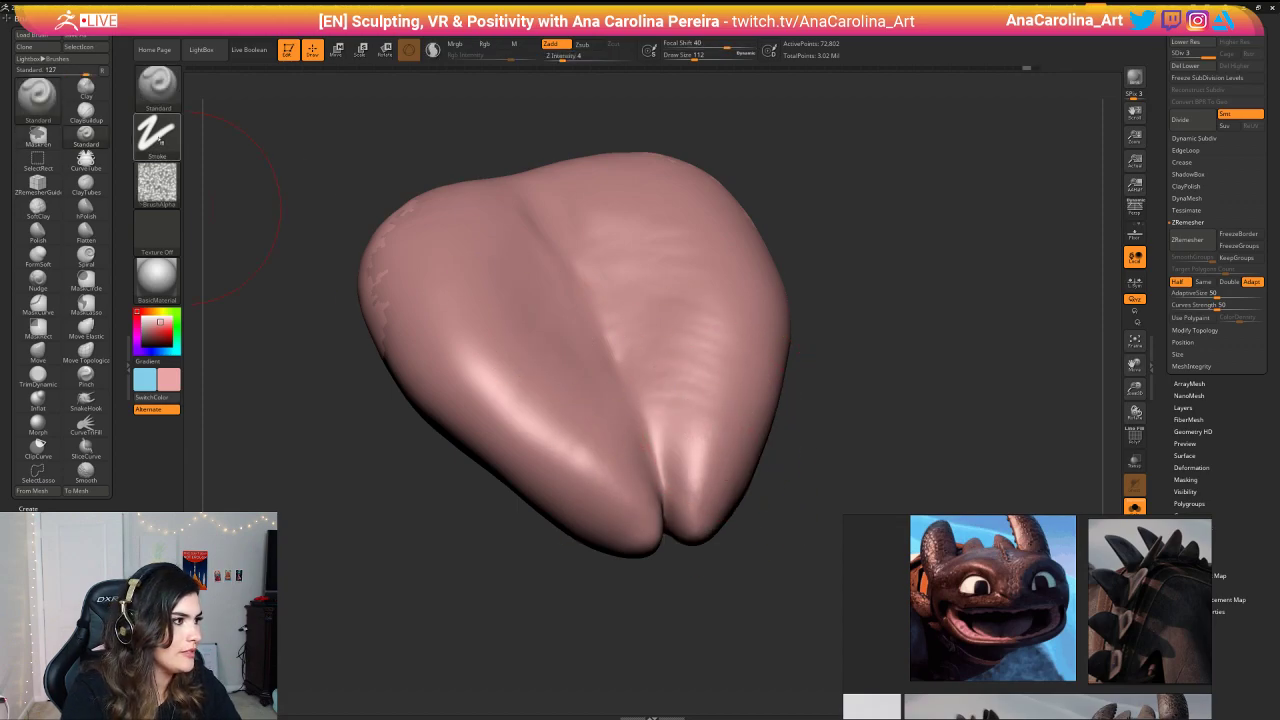
# Step: Change the stroke type to Spray and cover the tongue's lobes with a fine bumpy texture
pyautogui.click(157, 132)
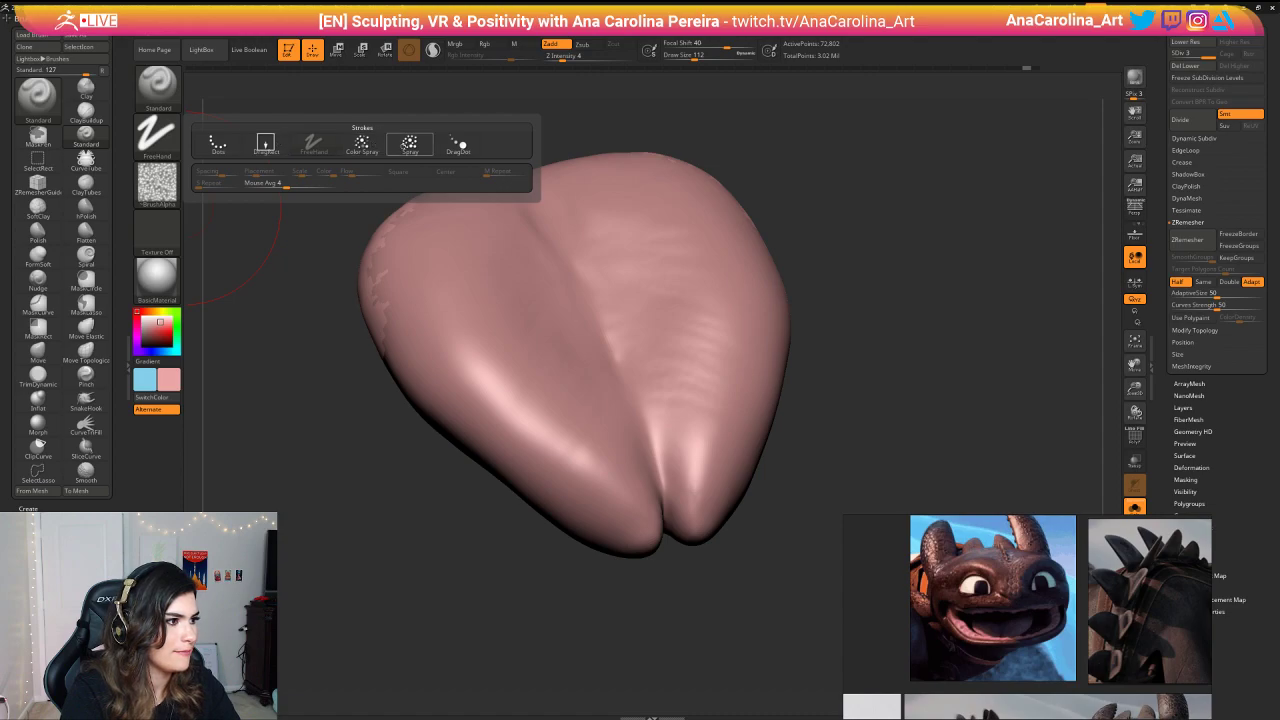
pyautogui.click(410, 143)
pyautogui.moveTo(771, 480); pyautogui.dragTo(773, 505)
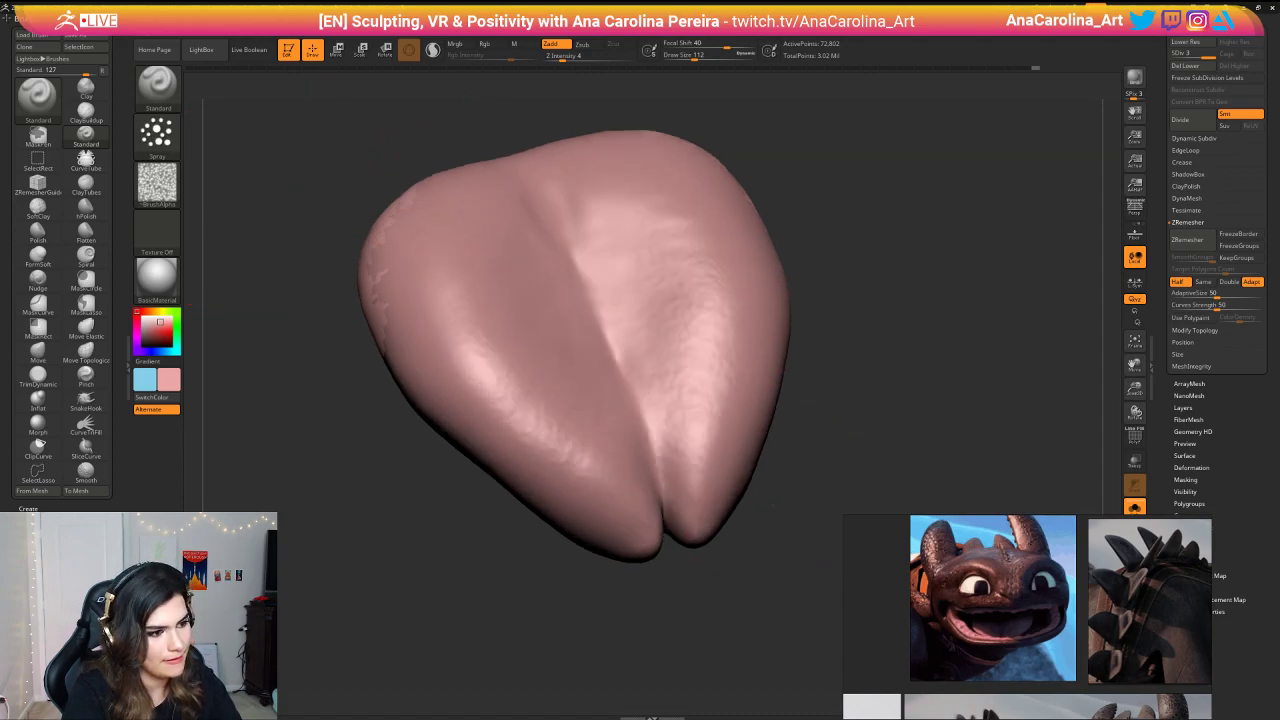
pyautogui.moveTo(607, 150); pyautogui.dragTo(766, 320)
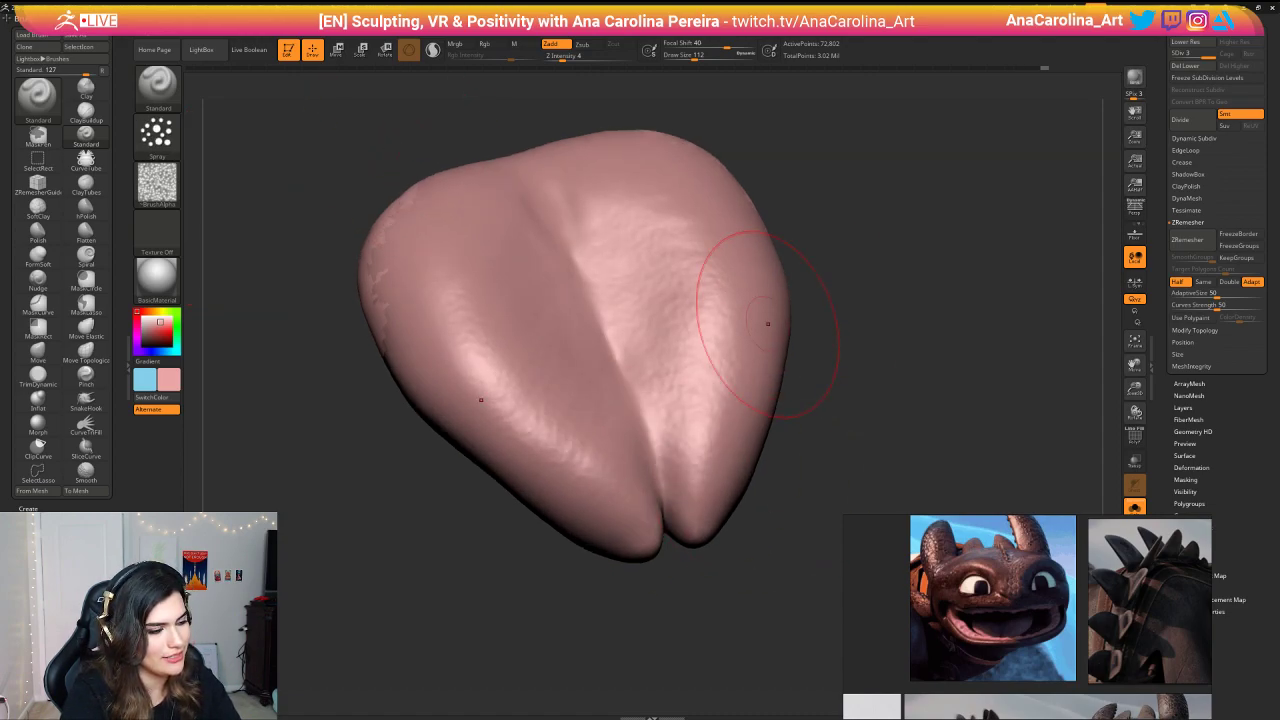
pyautogui.moveTo(970, 310); pyautogui.dragTo(868, 265)
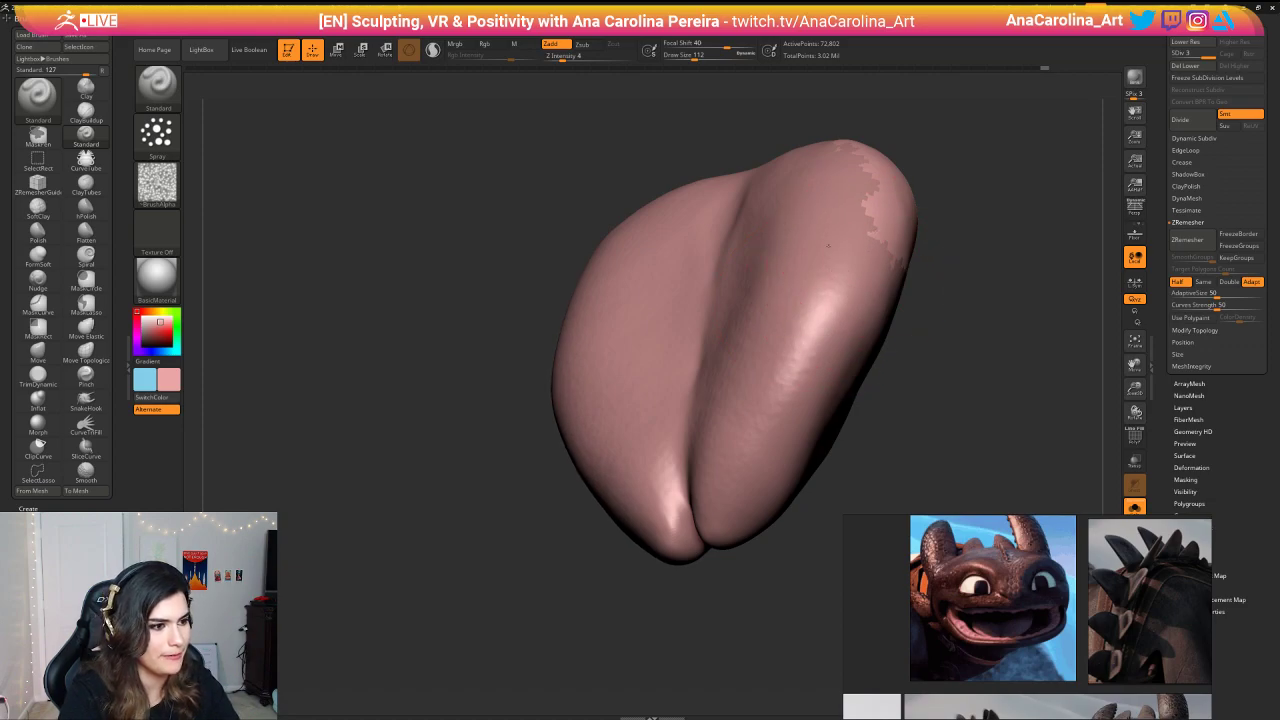
pyautogui.moveTo(605, 535); pyautogui.dragTo(797, 551)
pyautogui.moveTo(932, 415)
pyautogui.keyDown('alt'); pyautogui.mouseDown()
pyautogui.moveTo(697, 441)
pyautogui.moveTo(651, 265)
pyautogui.mouseUp(); pyautogui.keyUp('alt')
pyautogui.keyDown('alt'); pyautogui.moveTo(513, 161); pyautogui.dragTo(595, 218); pyautogui.keyUp('alt')
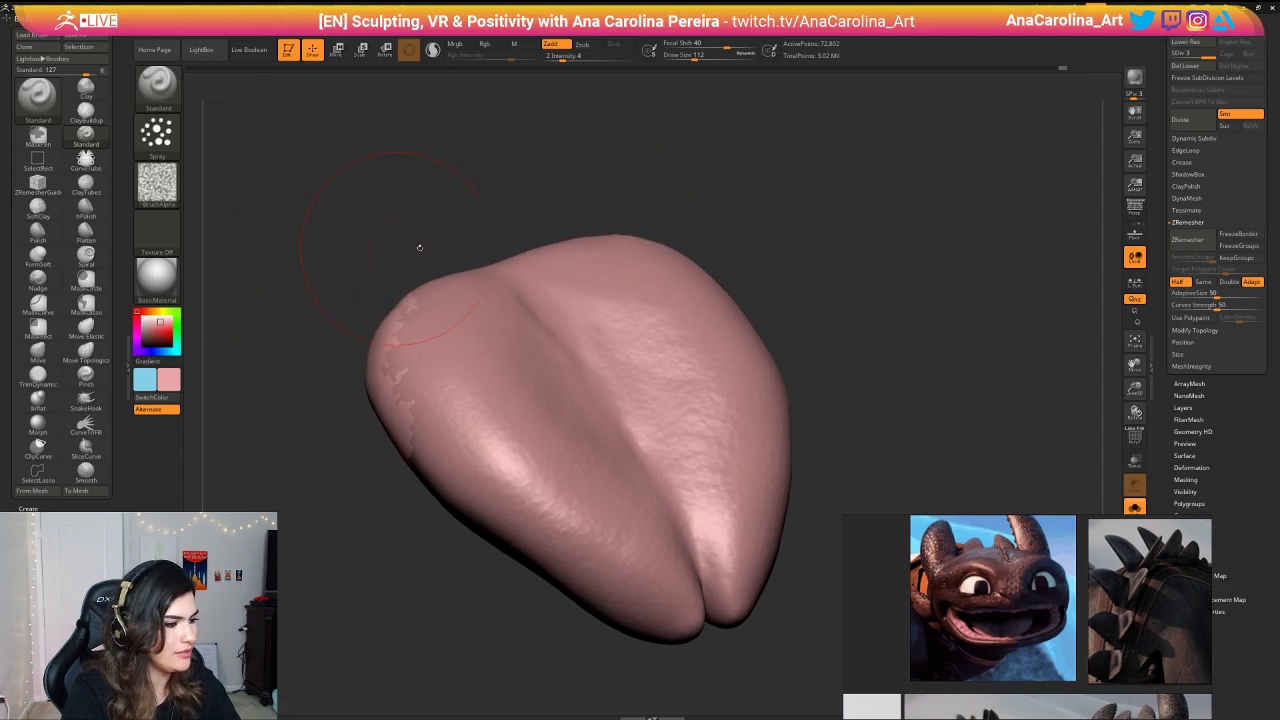
# Step: Enable Rgb alongside Zadd and pick a deeper red as the painting colour
pyautogui.press('space')
pyautogui.click(525, 281)
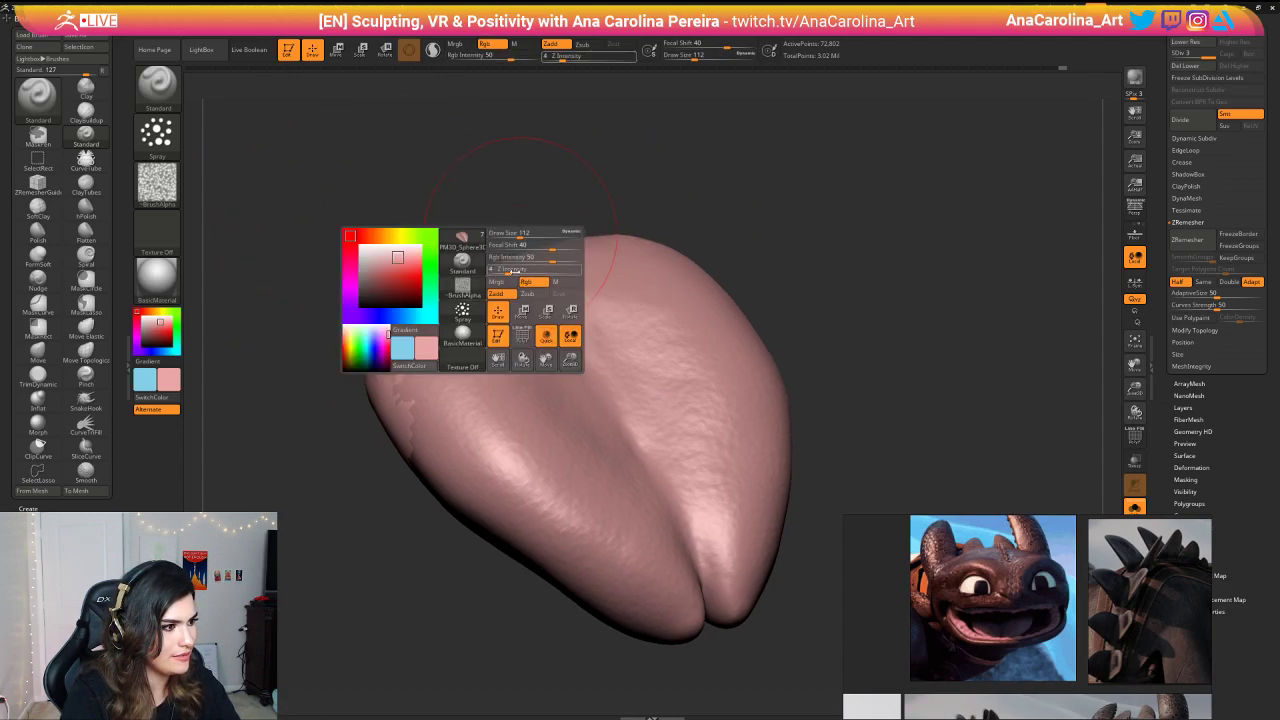
pyautogui.moveTo(393, 279); pyautogui.dragTo(383, 276)
# Step: Try spraying the deeper red over the tongue's sides and centre, and undo the strokes
pyautogui.moveTo(432, 372); pyautogui.dragTo(582, 431)
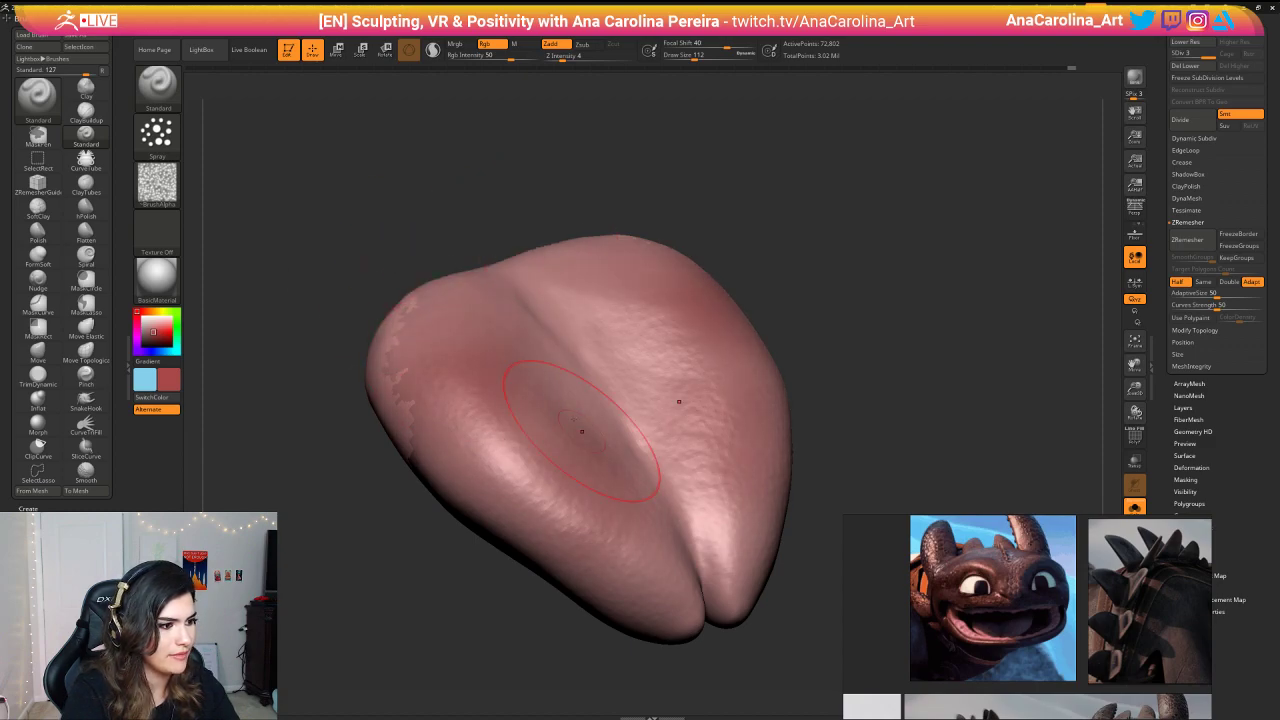
pyautogui.hotkey('ctrl', 'z')
pyautogui.hotkey('ctrl', 'z')
pyautogui.hotkey('ctrl', 'z')
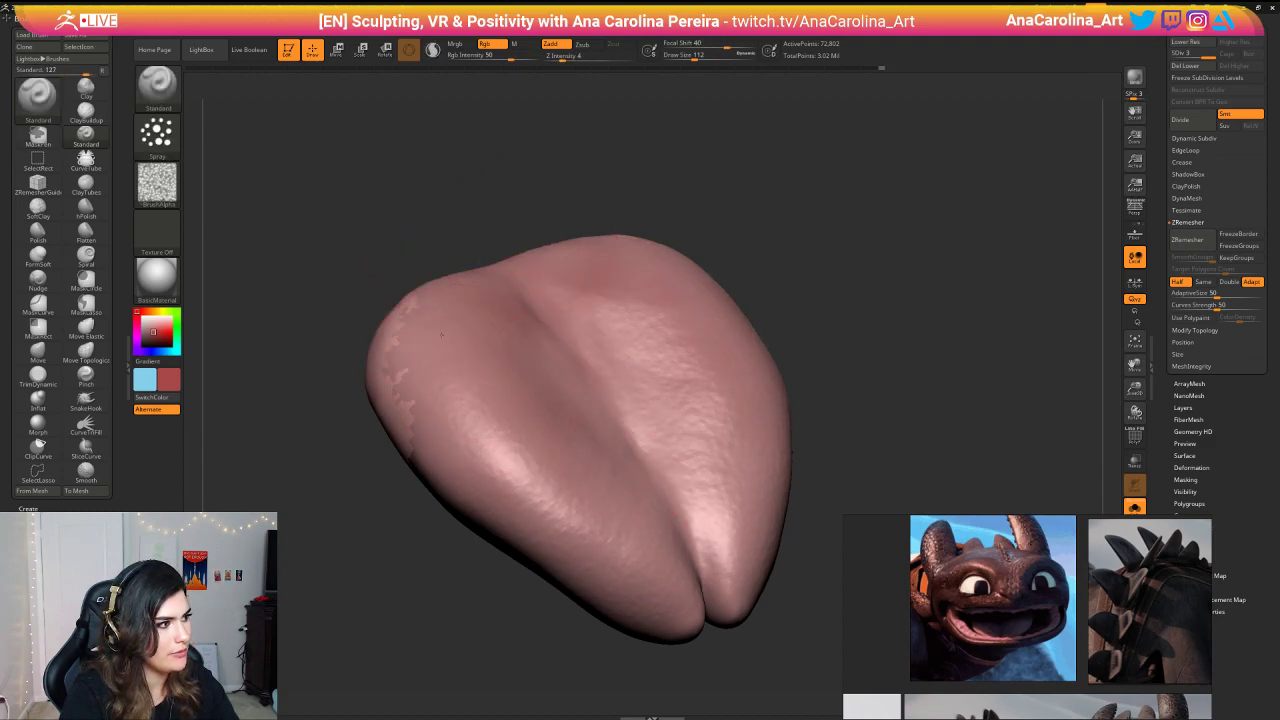
# Step: Spray the deeper red over the back of the tongue and down into its centre groove
pyautogui.moveTo(577, 390); pyautogui.dragTo(630, 424)
pyautogui.moveTo(726, 240); pyautogui.dragTo(697, 277)
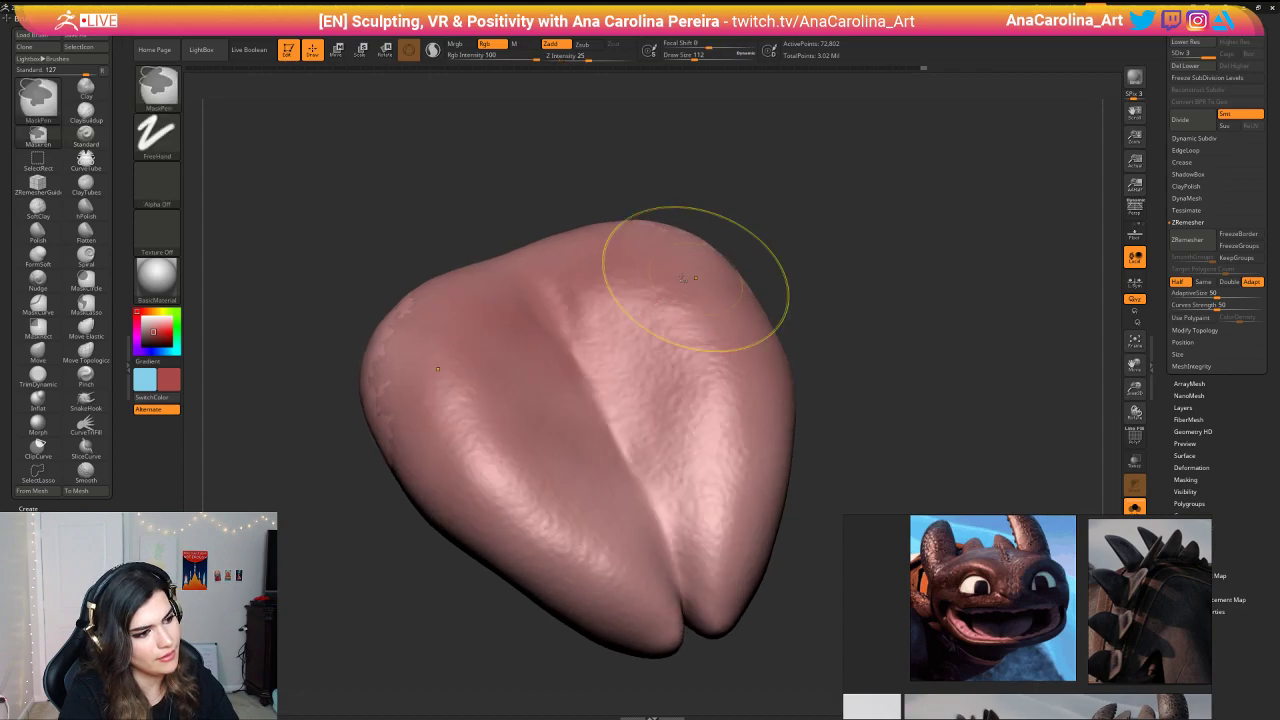
pyautogui.moveTo(545, 304); pyautogui.dragTo(595, 390)
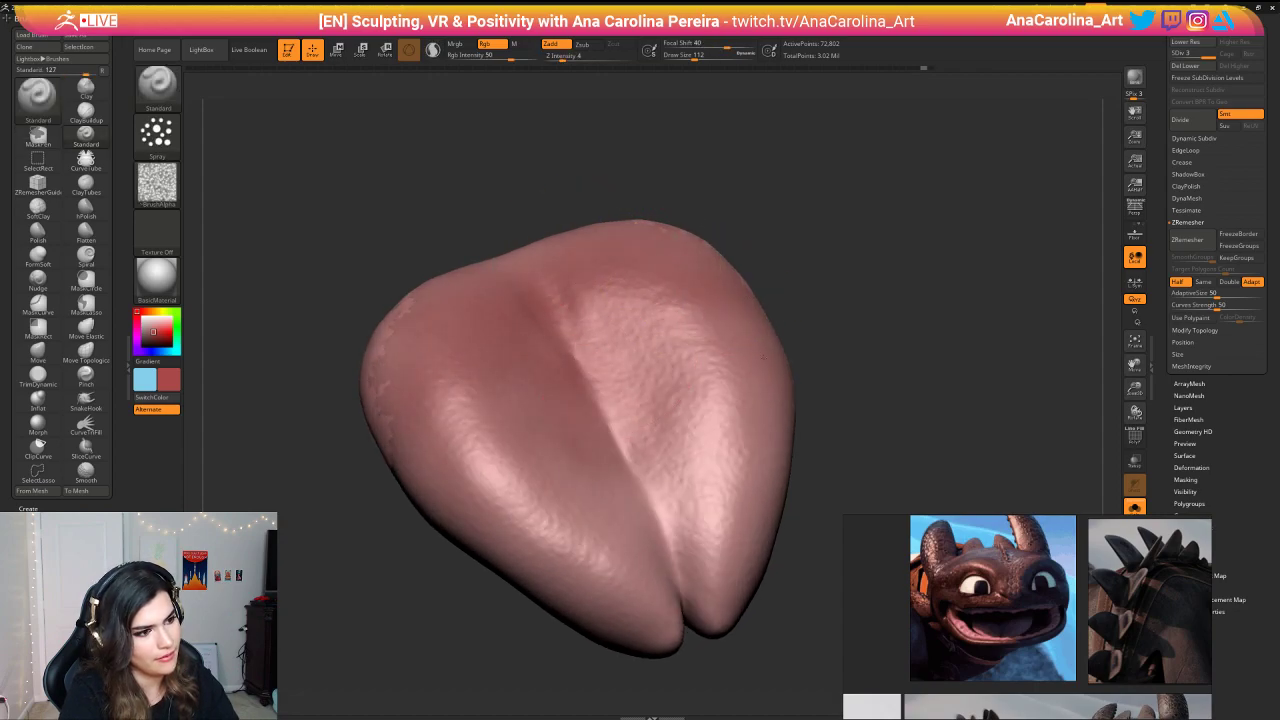
pyautogui.moveTo(655, 290); pyautogui.dragTo(765, 245, button='right')
pyautogui.moveTo(490, 310)
pyautogui.mouseDown()
pyautogui.moveTo(482, 290)
pyautogui.moveTo(541, 227)
pyautogui.mouseUp()
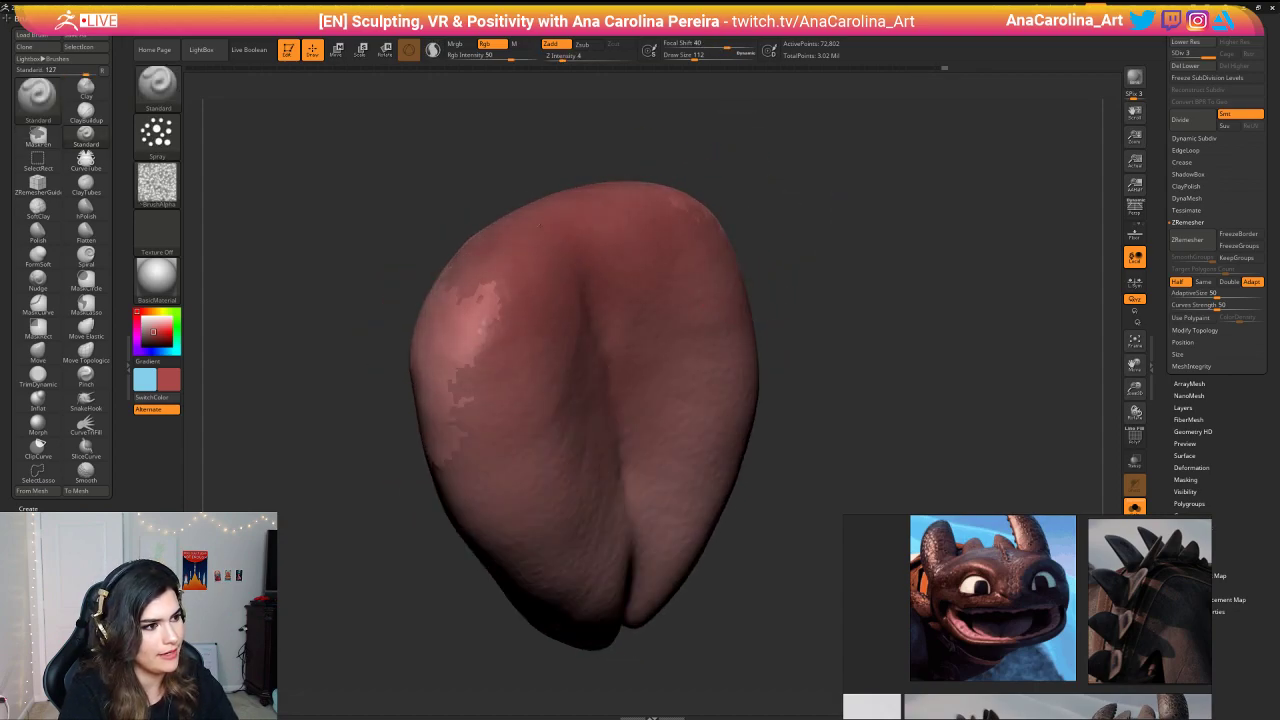
# Step: Pick a darker, muted red and spray it over the back and centre groove of the tongue
pyautogui.press('space')
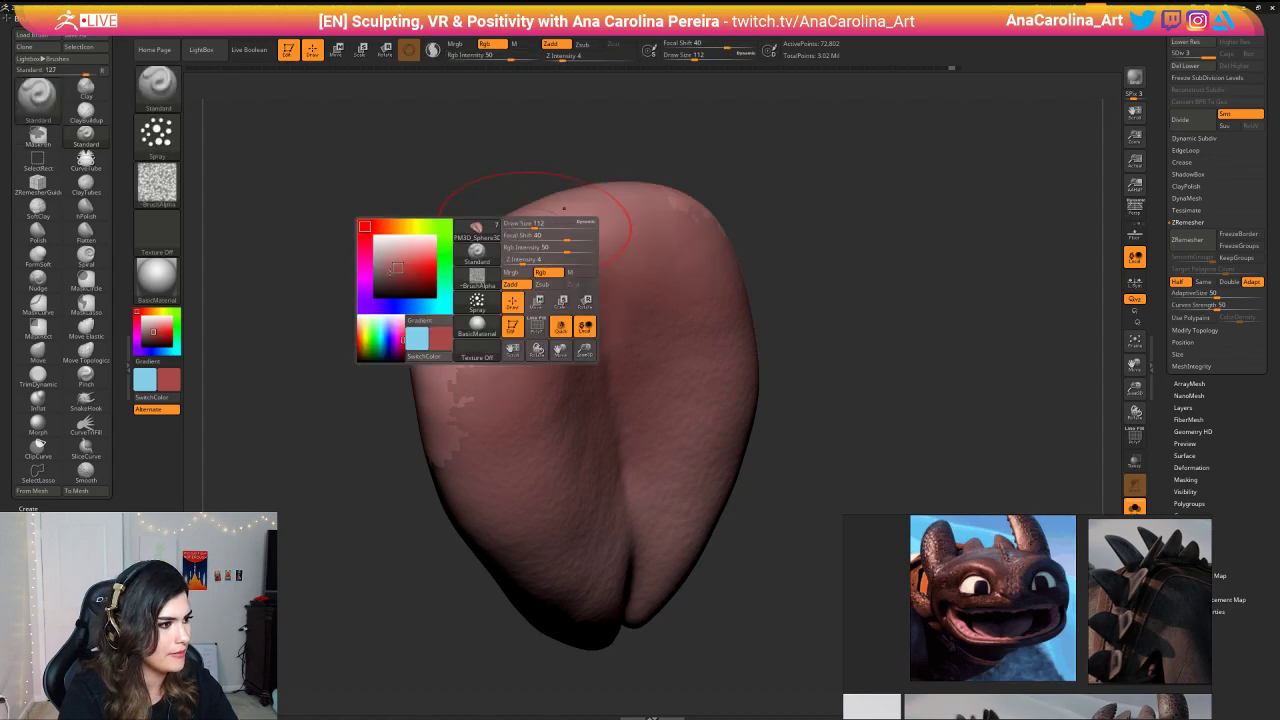
pyautogui.moveTo(572, 240)
pyautogui.mouseDown()
pyautogui.moveTo(515, 272)
pyautogui.moveTo(450, 346)
pyautogui.mouseUp()
pyautogui.moveTo(780, 220); pyautogui.dragTo(715, 256, button='right')
pyautogui.moveTo(748, 262); pyautogui.dragTo(700, 214)
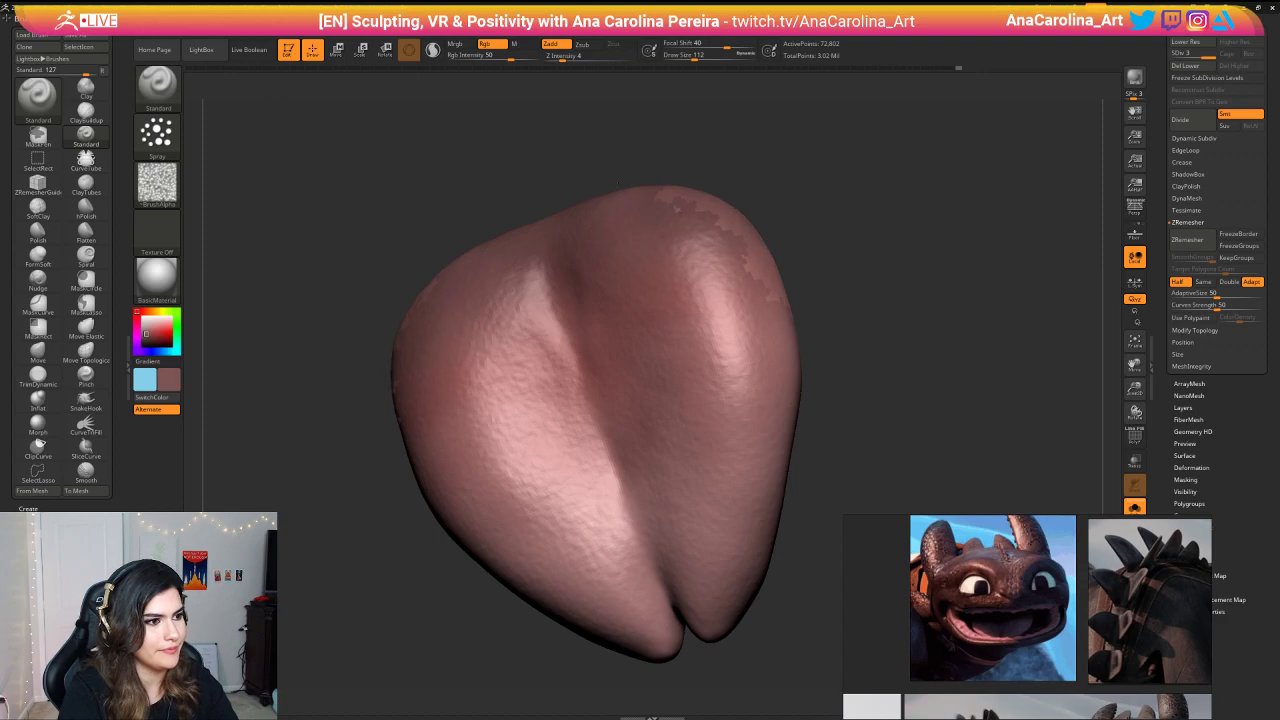
pyautogui.moveTo(618, 345); pyautogui.dragTo(545, 370)
pyautogui.moveTo(700, 270)
pyautogui.mouseDown(button='right')
pyautogui.moveTo(869, 177)
pyautogui.moveTo(715, 235)
pyautogui.mouseUp(button='right')
# Step: Leave Solo mode and check the painted tongue inside the dragon's mouth
pyautogui.press('space')
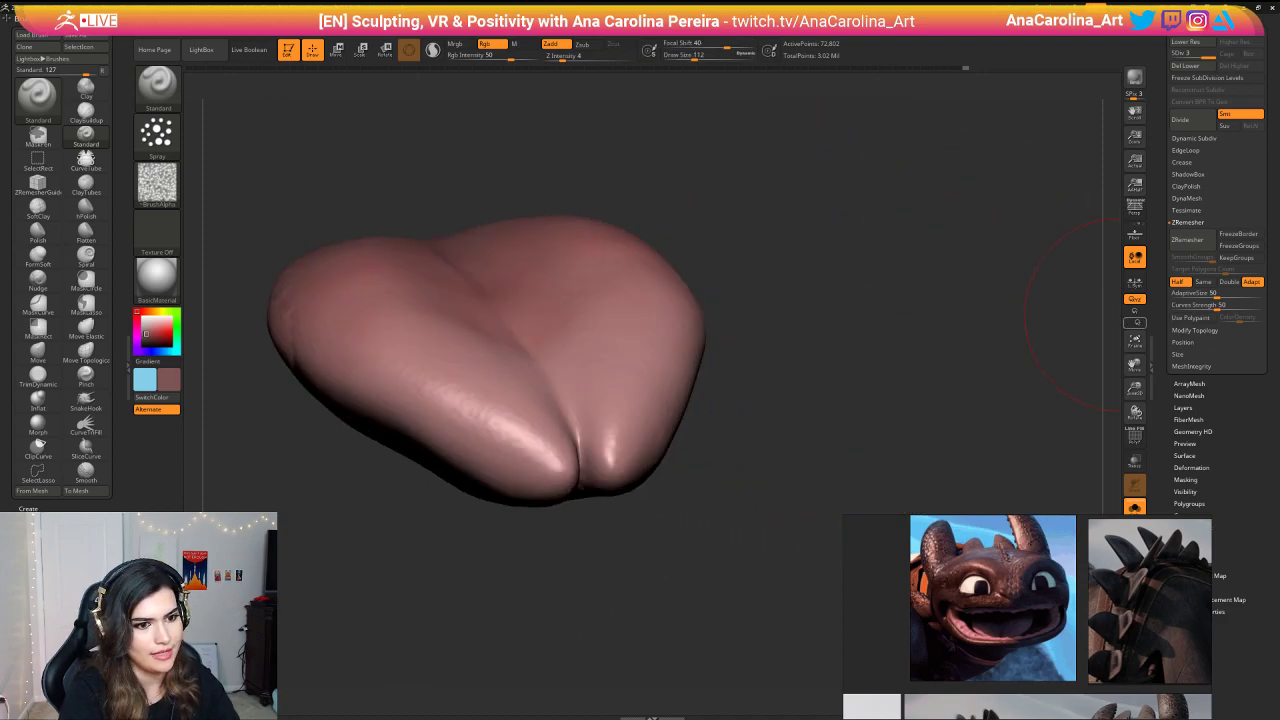
pyautogui.click(1134, 507)
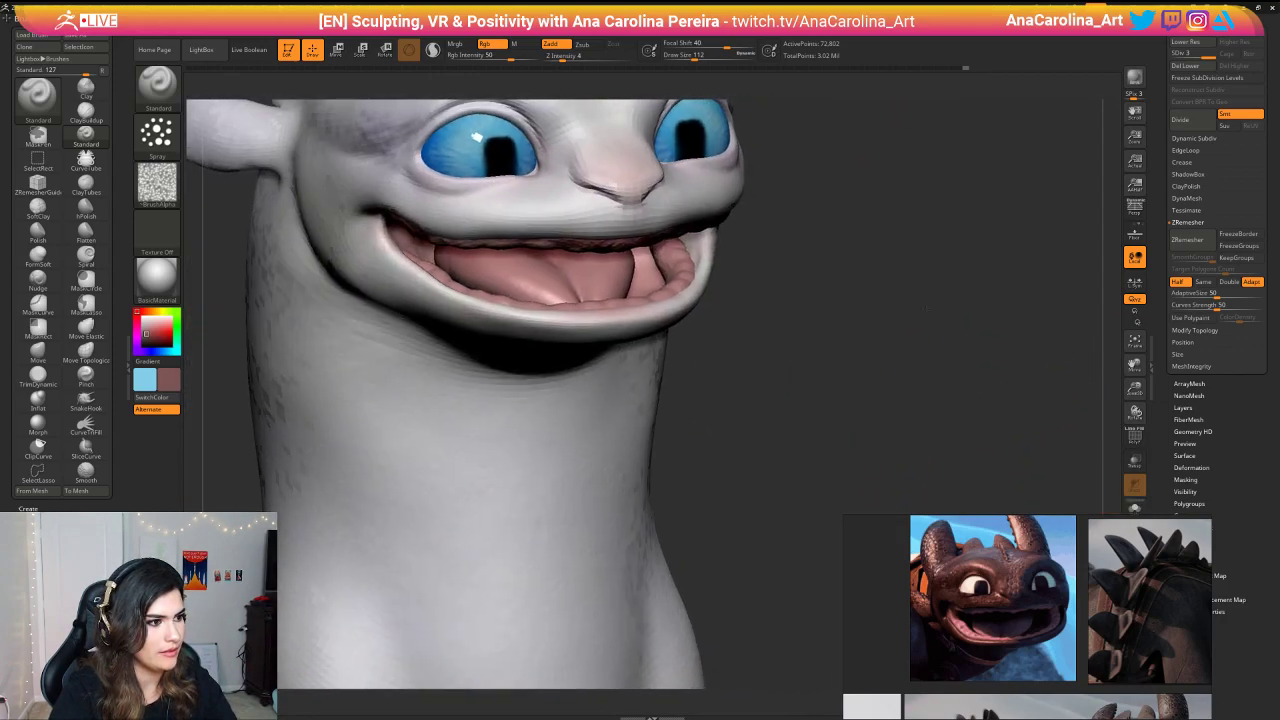
pyautogui.keyDown('ctrl'); pyautogui.moveTo(890, 490); pyautogui.dragTo(923, 394, button='right'); pyautogui.keyUp('ctrl')
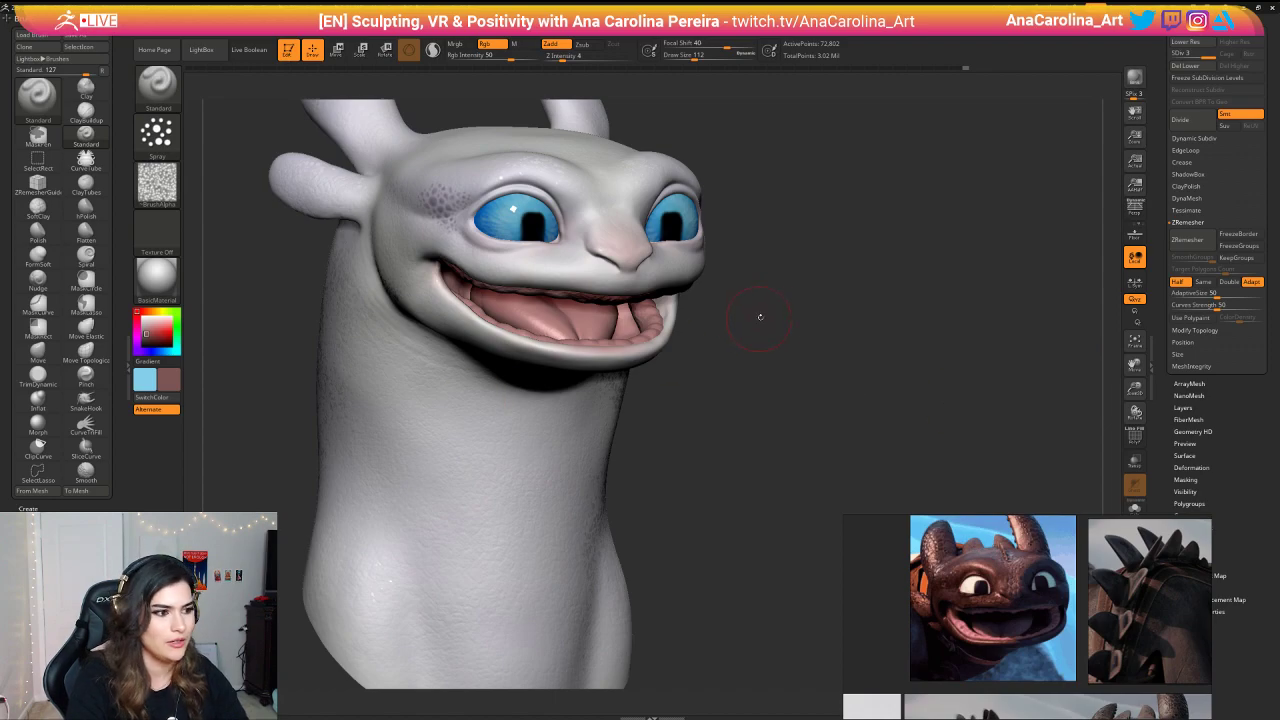
# Step: Select the lower gum ring, enable Half for its ZRemesher setting, and duplicate the subtool
pyautogui.moveTo(760, 317); pyautogui.dragTo(837, 371)
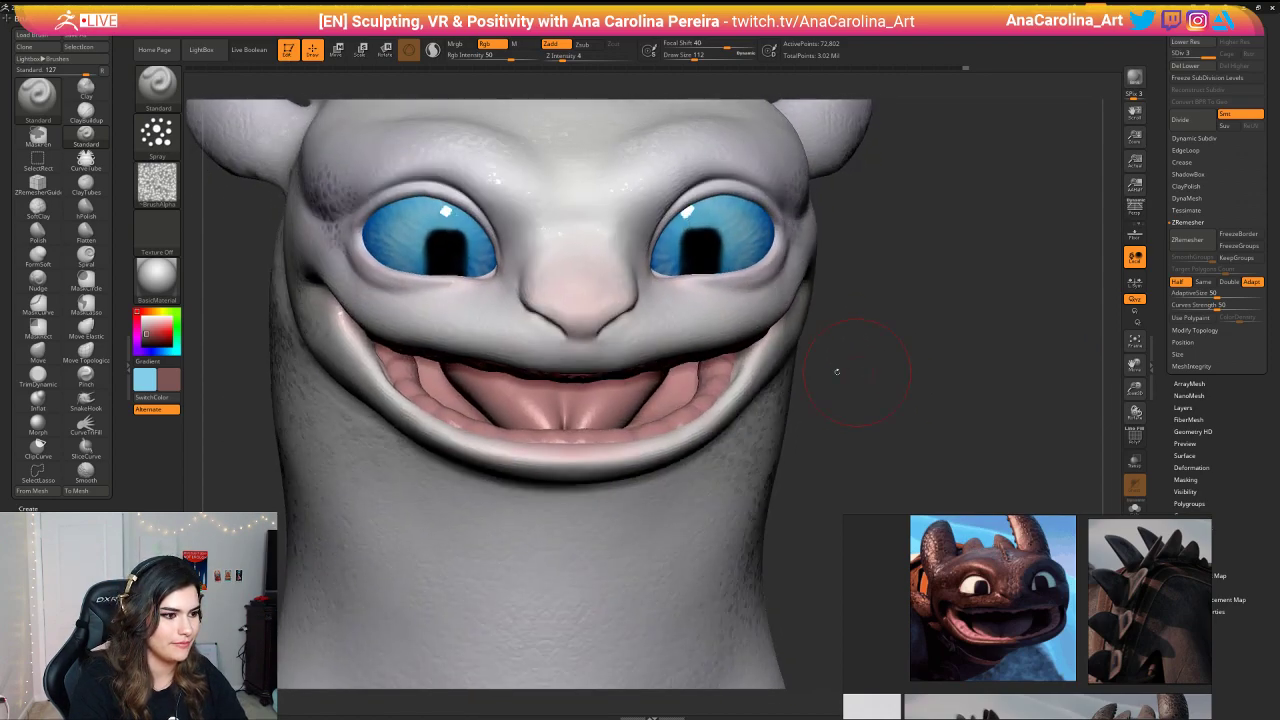
pyautogui.hotkey('shift', 'd')
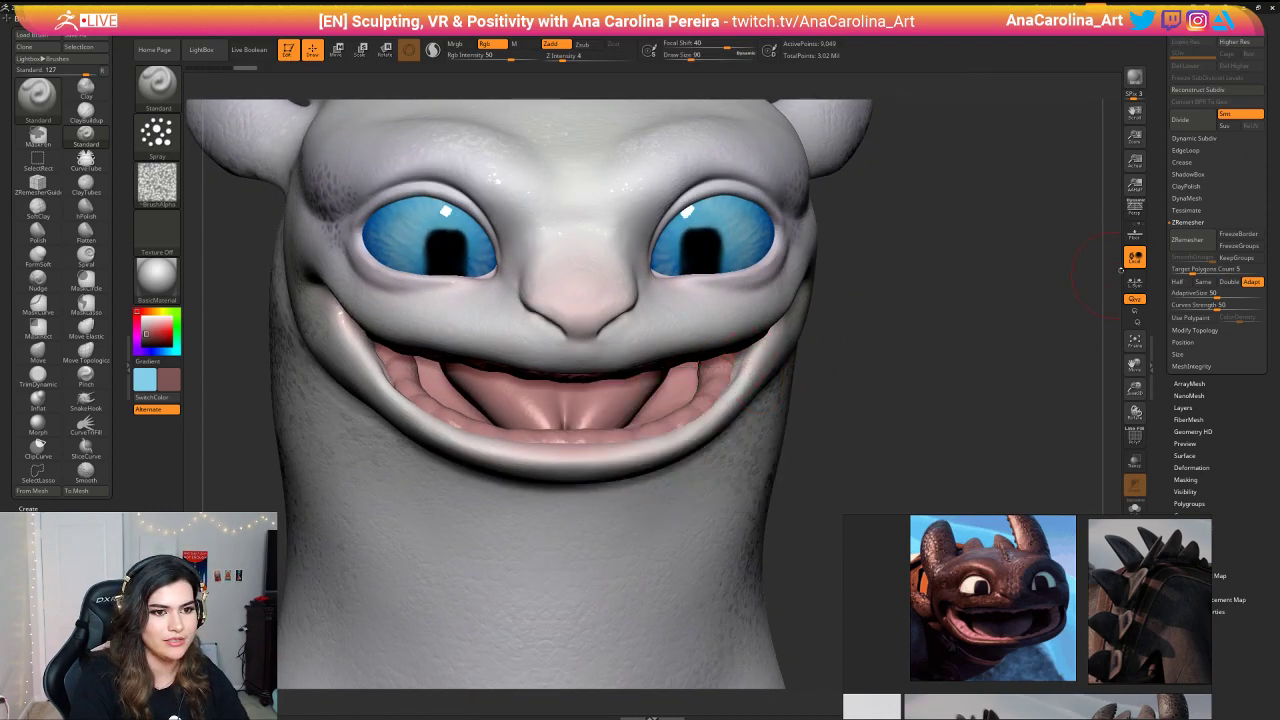
pyautogui.click(1178, 282)
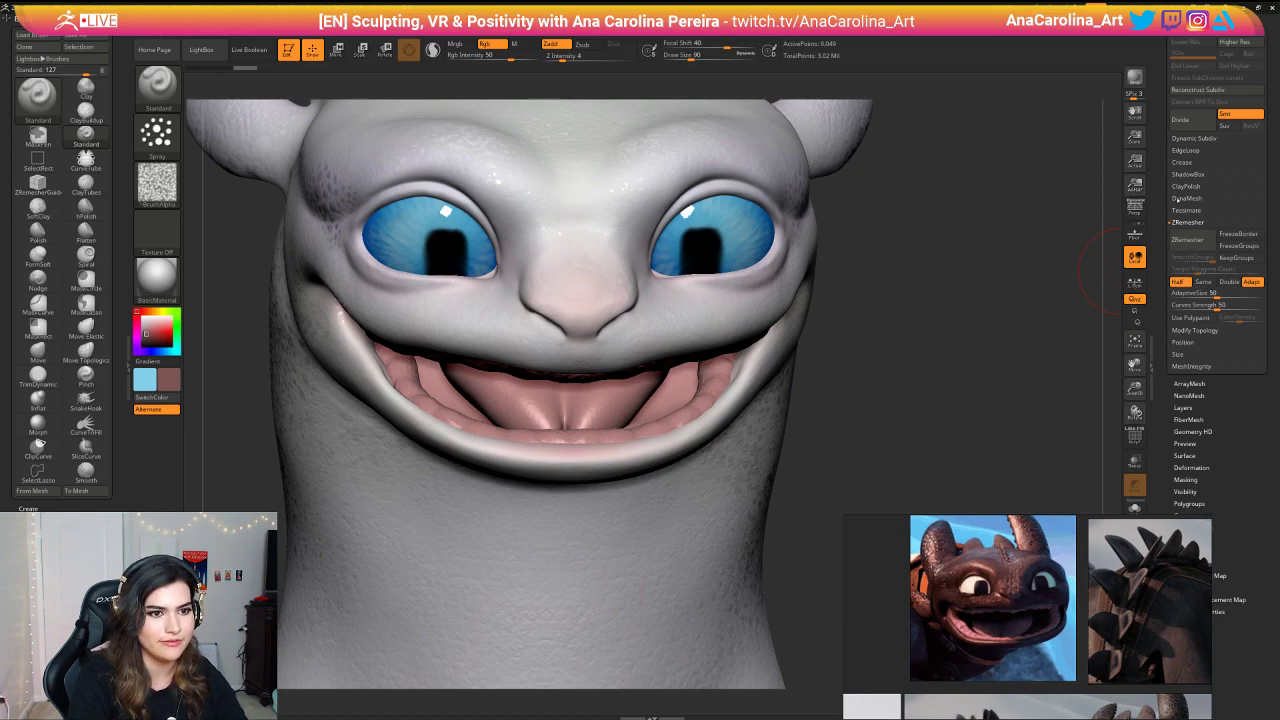
pyautogui.scroll(3, 1161, 184)
pyautogui.click(1206, 108)
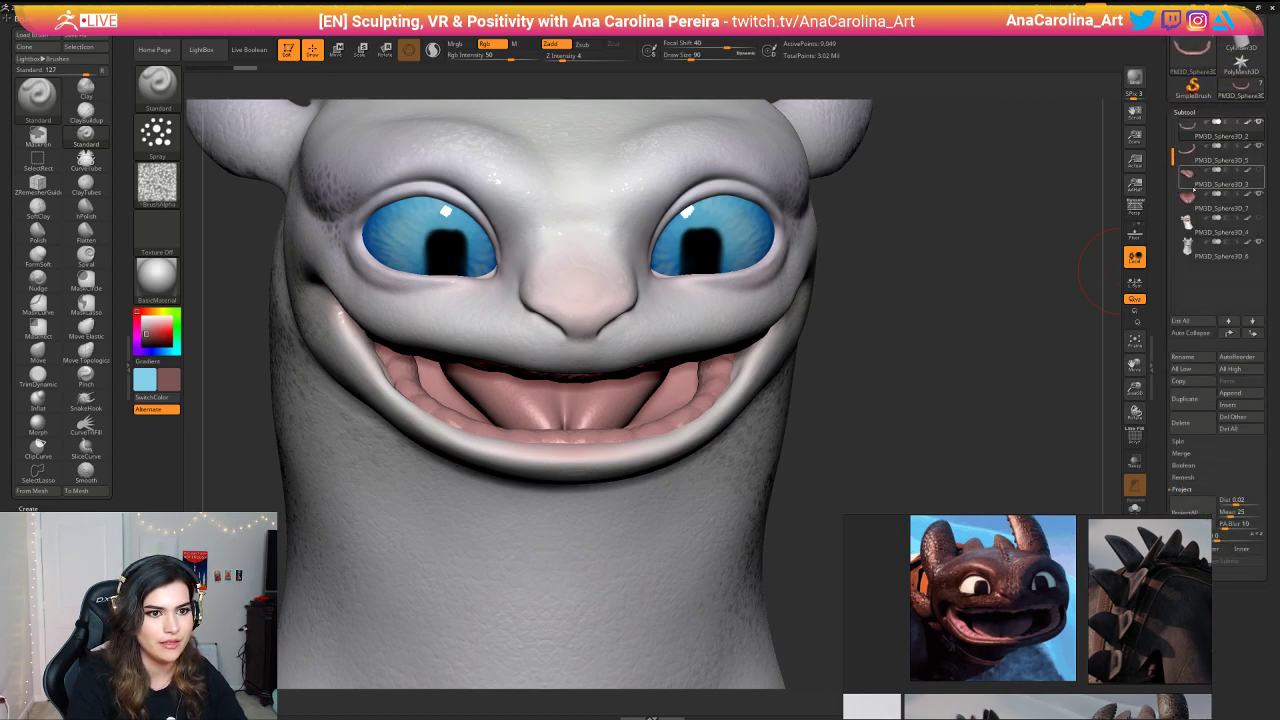
pyautogui.scroll(-2, 1166, 198)
pyautogui.scroll(-2, 1166, 198)
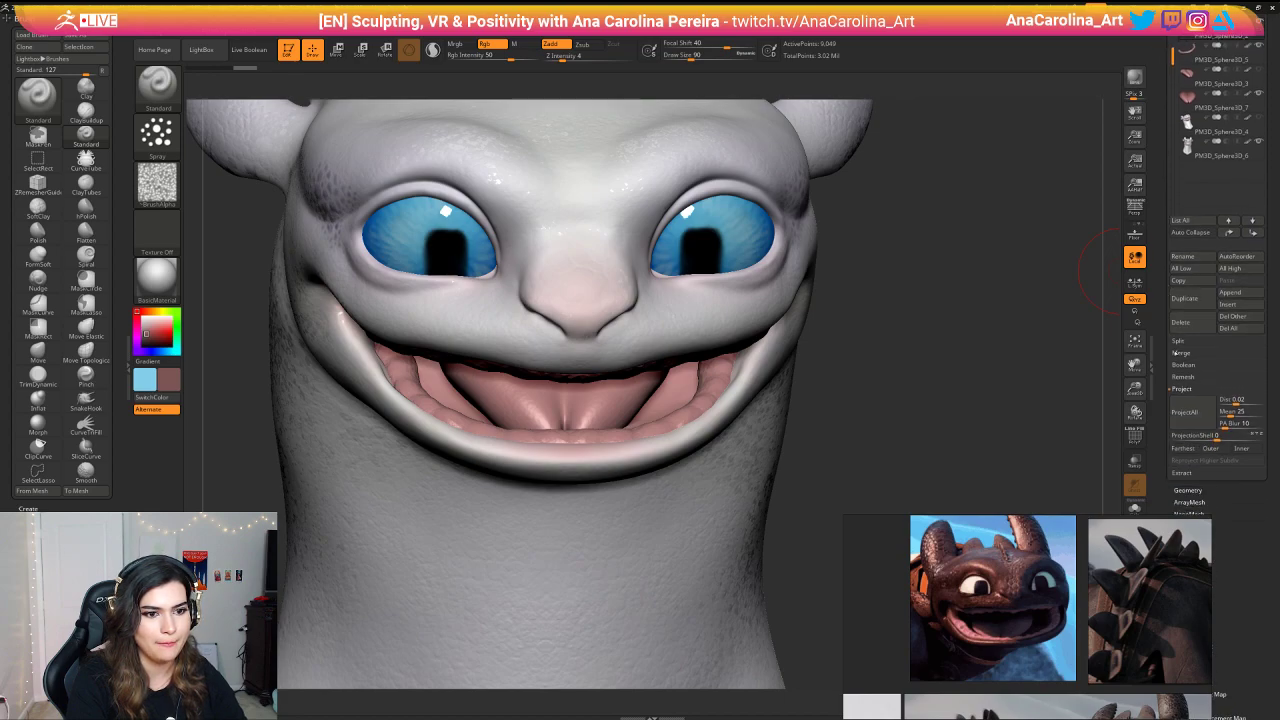
pyautogui.click(1192, 298)
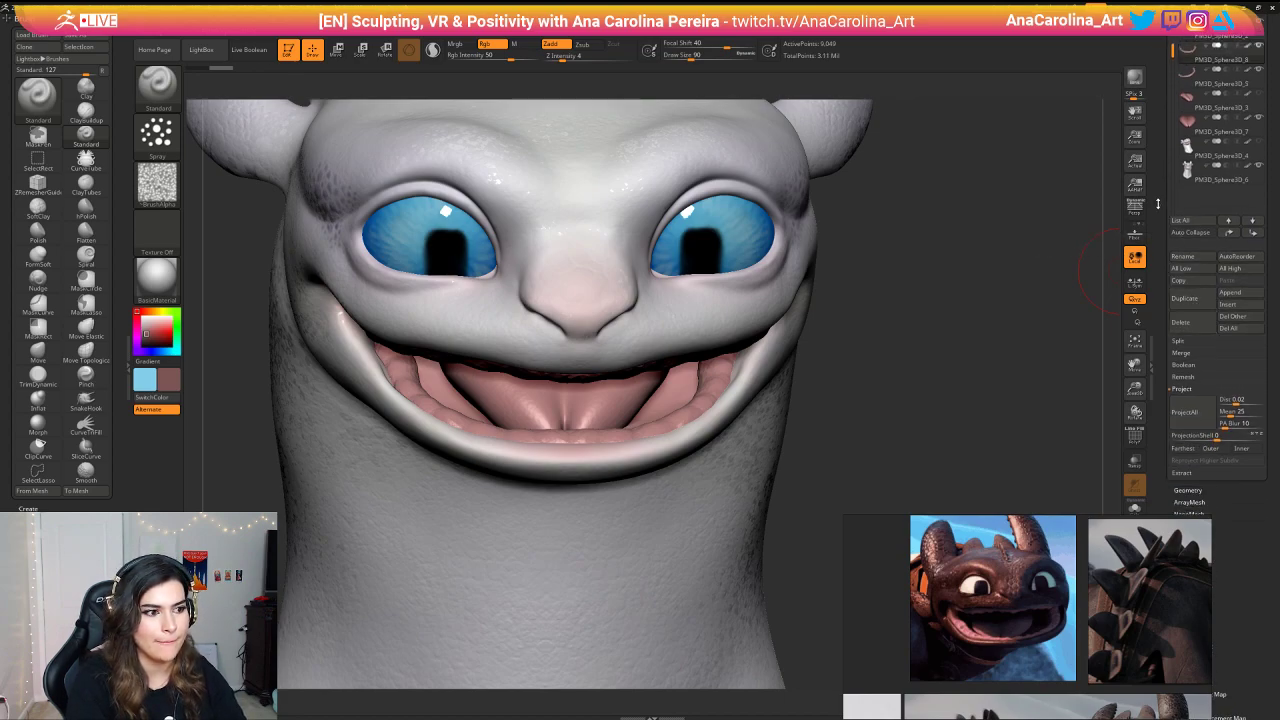
# Step: Remesh one of the two lower gum copies with ZRemesher at half the polygon count
pyautogui.moveTo(1156, 201); pyautogui.dragTo(1156, 205)
pyautogui.scroll(1, 1155, 205)
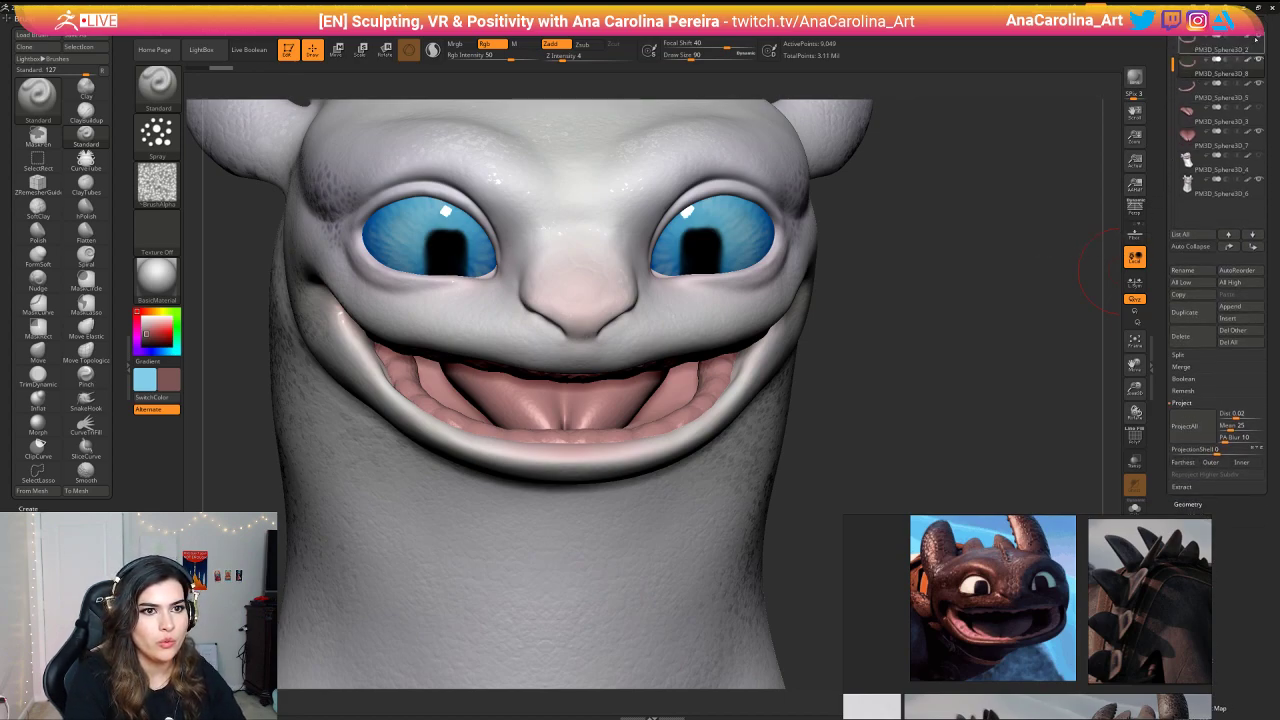
pyautogui.click(1259, 84)
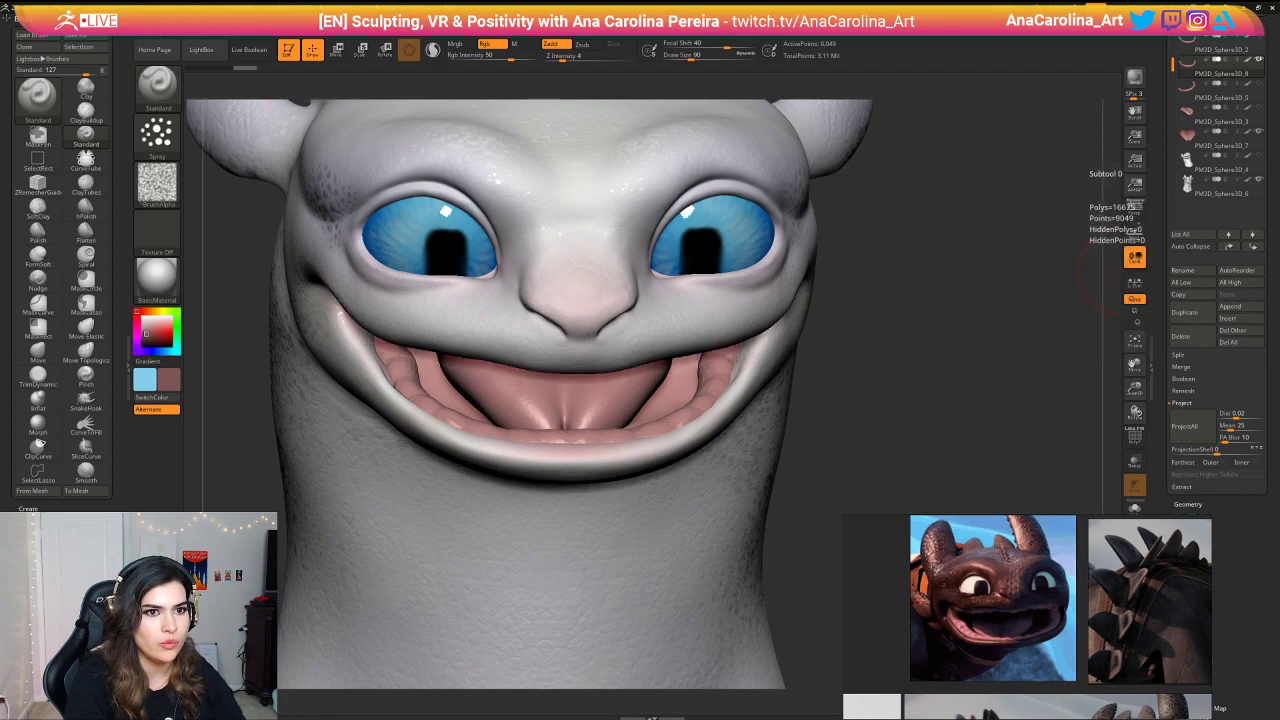
pyautogui.click(1259, 84)
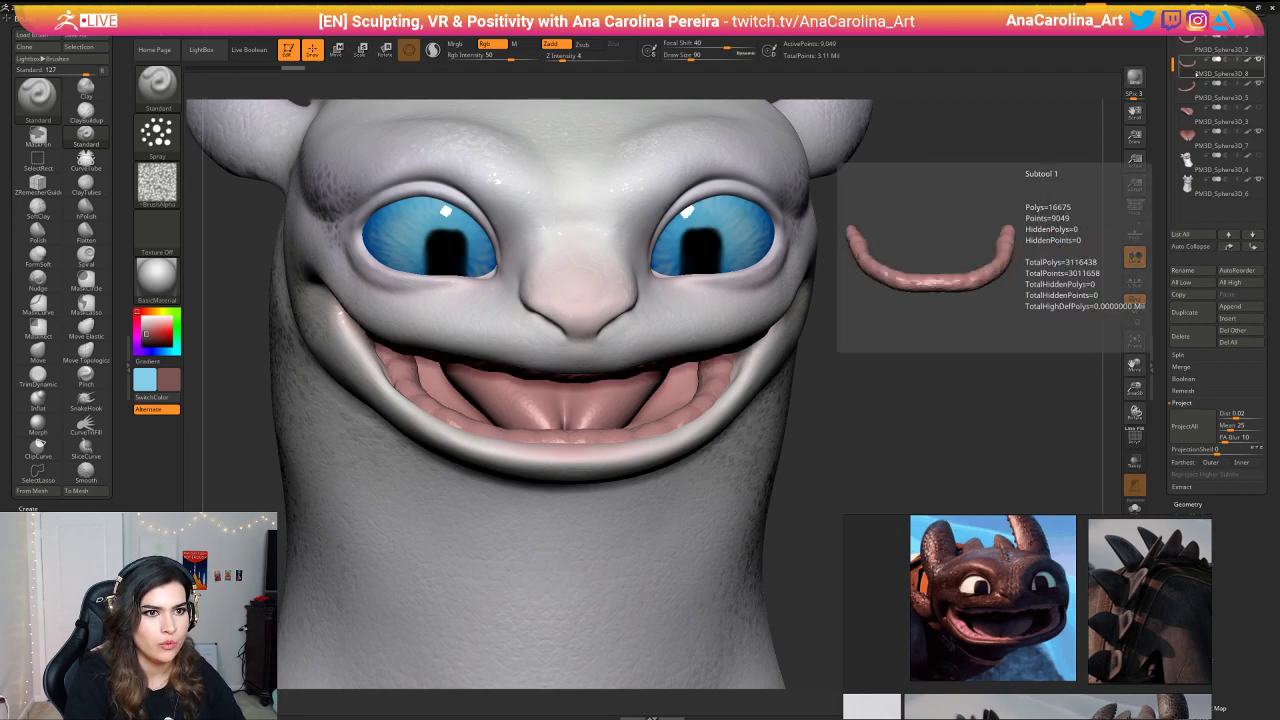
pyautogui.moveTo(1163, 303); pyautogui.dragTo(1163, 192)
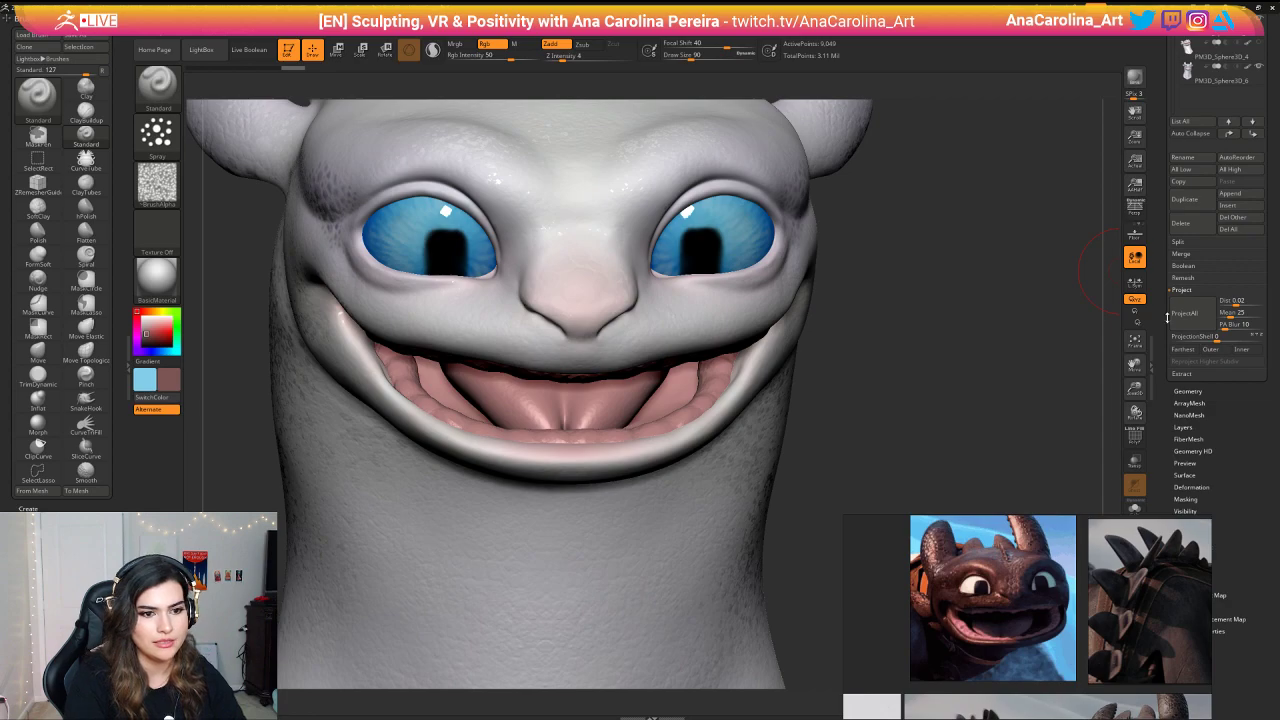
pyautogui.click(1200, 392)
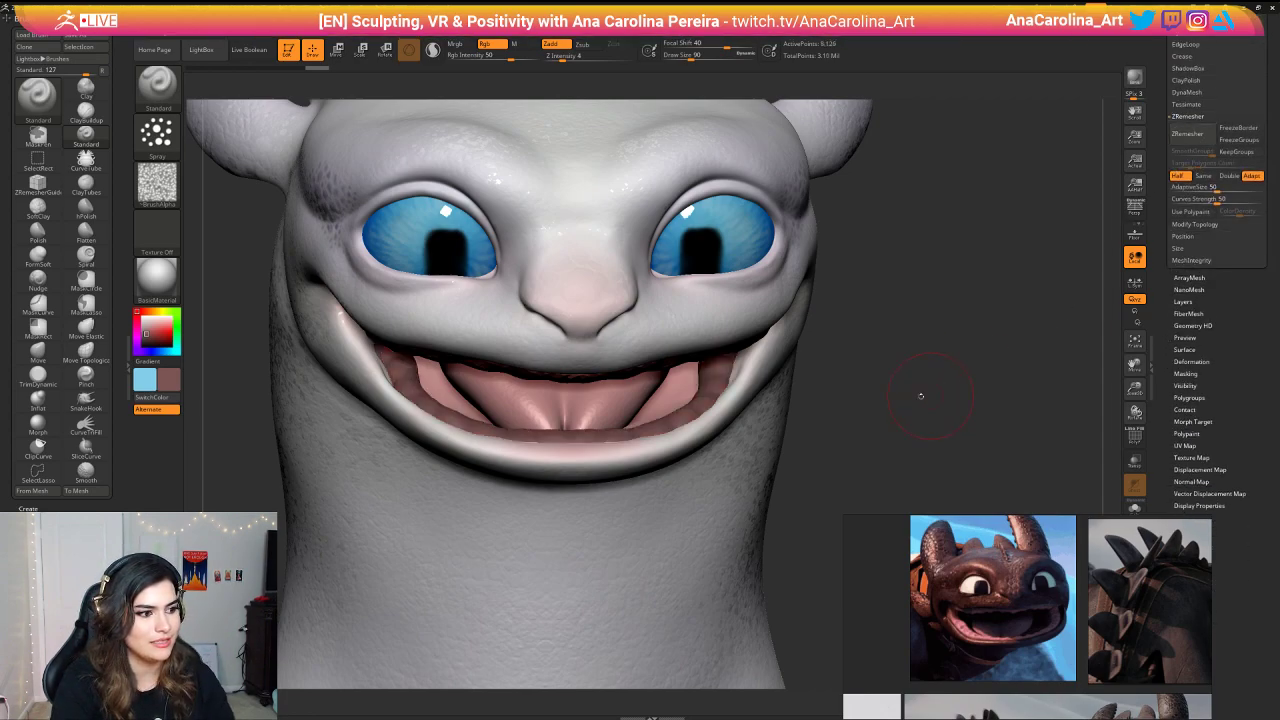
# Step: Project the original gum's detail and polypaint onto the remeshed lower gum with ProjectAll
pyautogui.moveTo(932, 388)
pyautogui.keyDown('alt'); pyautogui.mouseDown()
pyautogui.moveTo(938, 456)
pyautogui.moveTo(942, 410)
pyautogui.moveTo(1013, 408)
pyautogui.moveTo(1046, 342)
pyautogui.mouseUp(); pyautogui.keyUp('alt')
pyautogui.moveTo(1164, 145); pyautogui.dragTo(1168, 190)
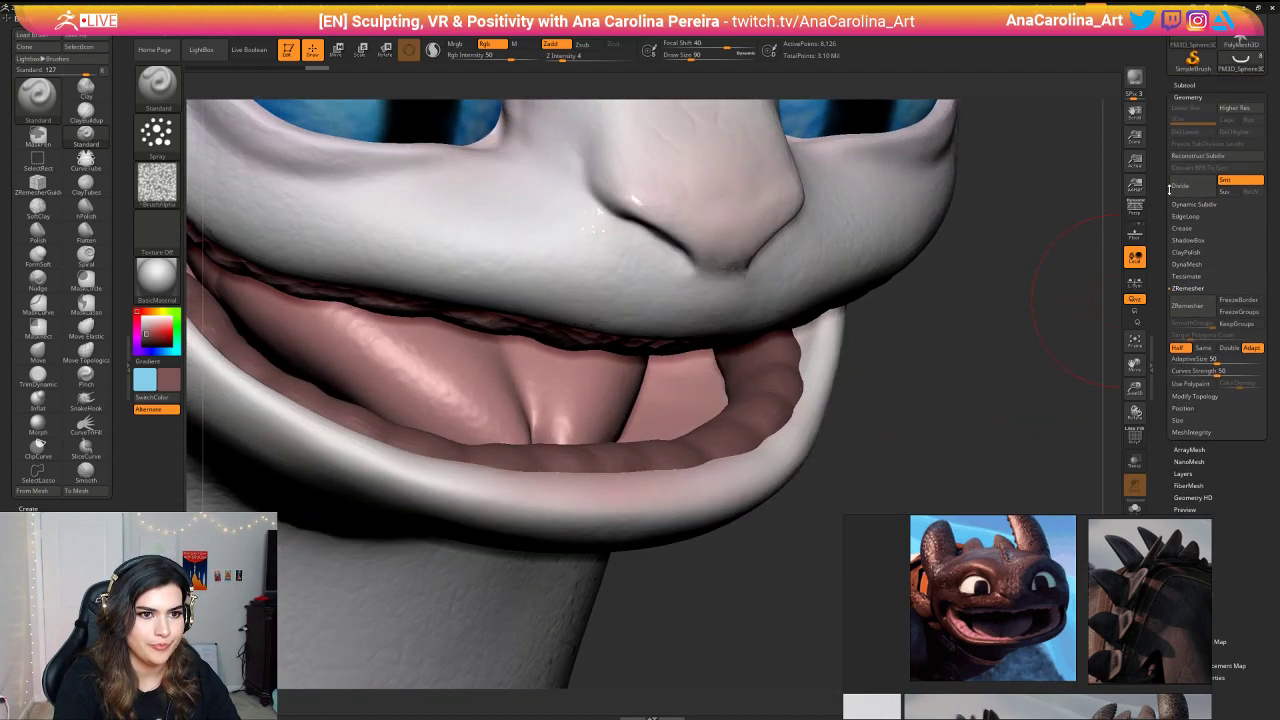
pyautogui.click(1200, 85)
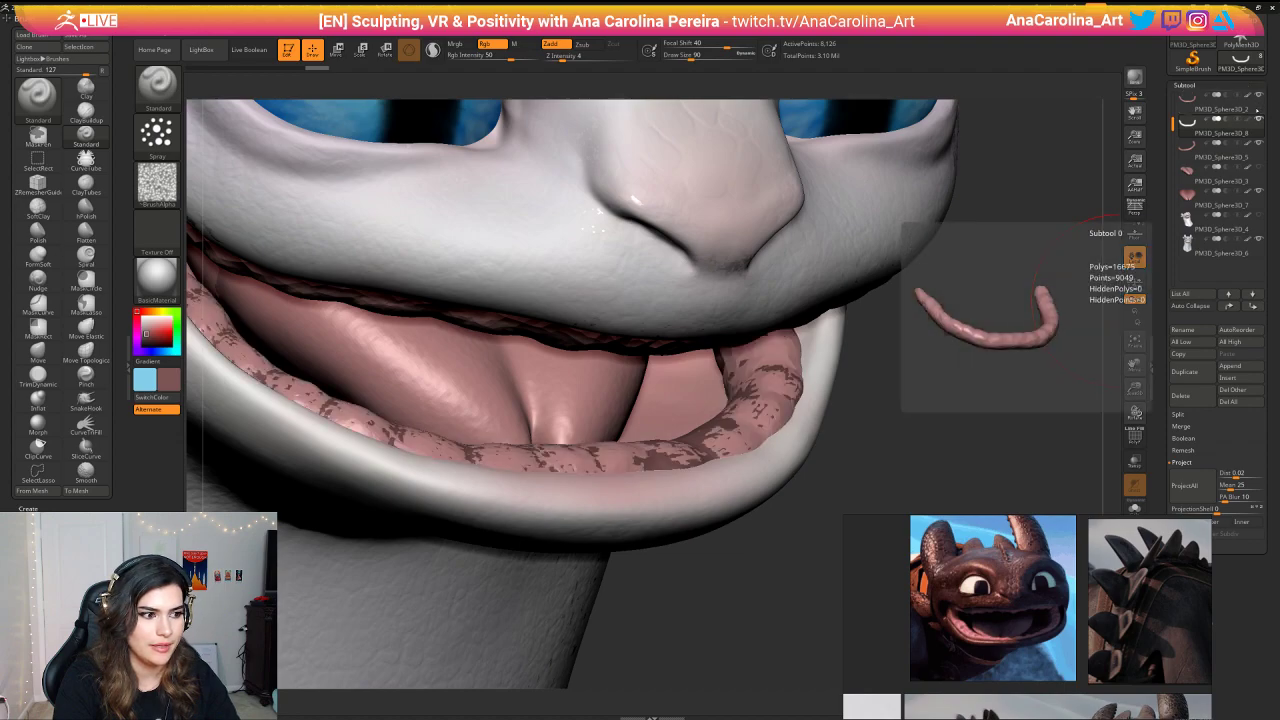
pyautogui.scroll(-3, 1175, 265)
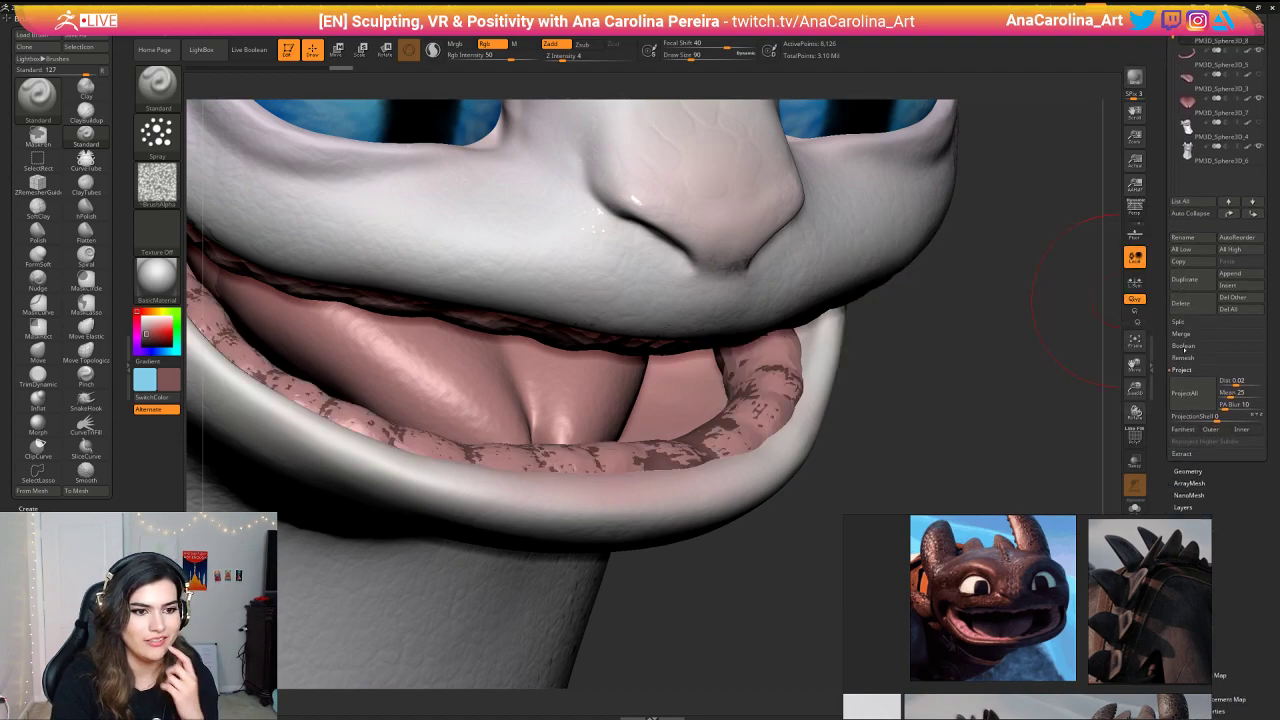
pyautogui.click(1185, 392)
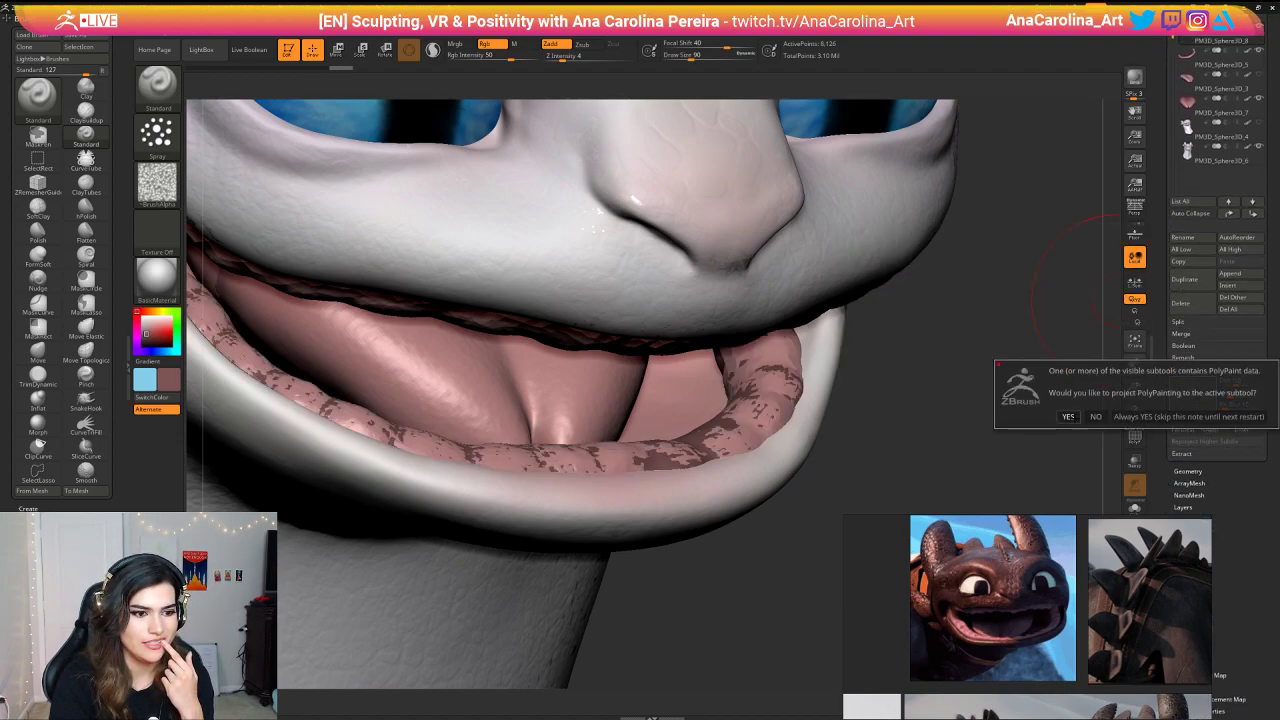
pyautogui.click(1069, 416)
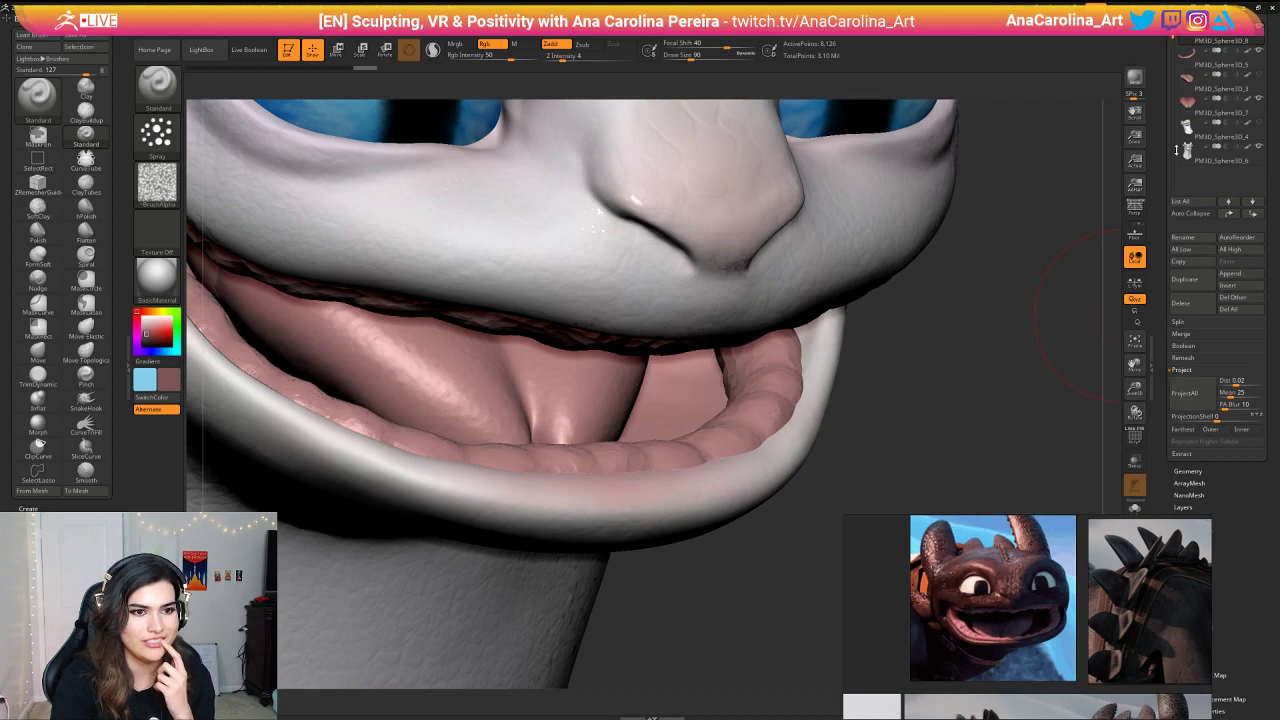
pyautogui.scroll(3, 1184, 160)
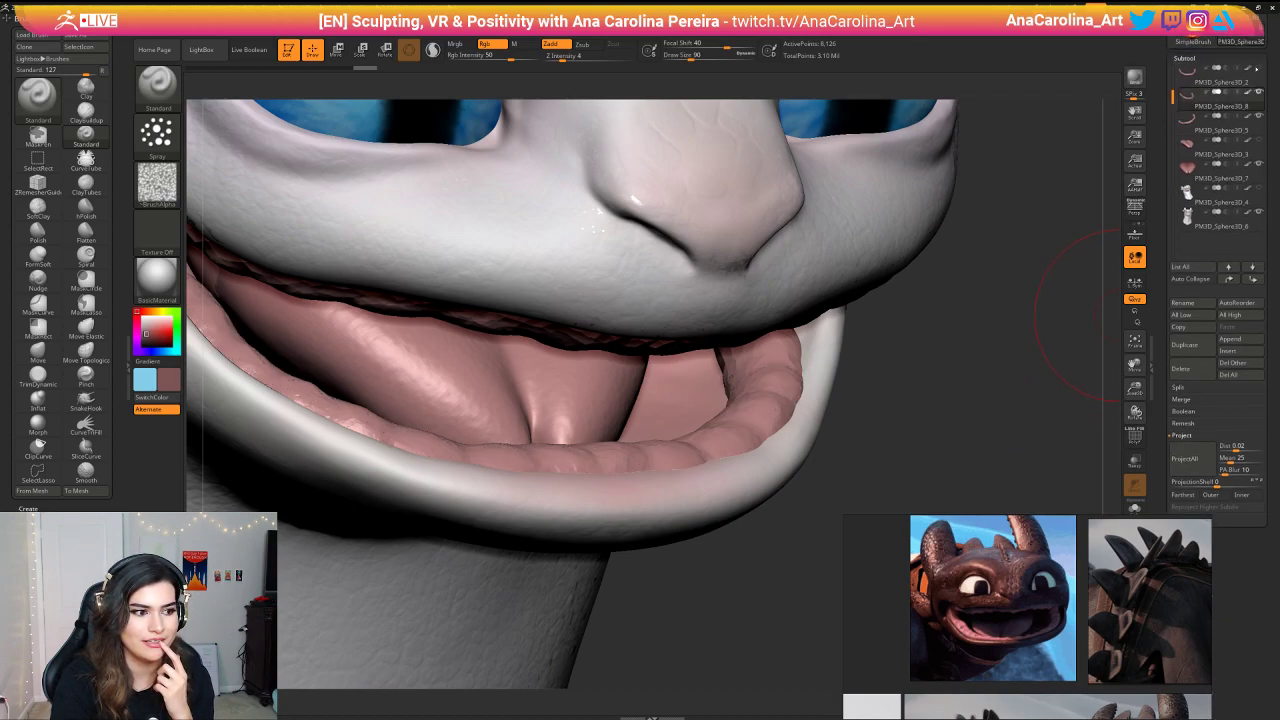
# Step: Examine the reprojected lower gum inside the mouth from several angles and against the whole dragon head
pyautogui.moveTo(1046, 326)
pyautogui.mouseDown()
pyautogui.moveTo(883, 391)
pyautogui.moveTo(814, 397)
pyautogui.mouseUp()
pyautogui.press('space')
pyautogui.press('shift')
pyautogui.press('space')
pyautogui.moveTo(968, 440)
pyautogui.keyDown('alt'); pyautogui.mouseDown()
pyautogui.moveTo(975, 348)
pyautogui.moveTo(896, 350)
pyautogui.moveTo(892, 366)
pyautogui.mouseUp(); pyautogui.keyUp('alt')
pyautogui.keyDown('alt'); pyautogui.moveTo(1005, 340); pyautogui.dragTo(1120, 405); pyautogui.keyUp('alt')
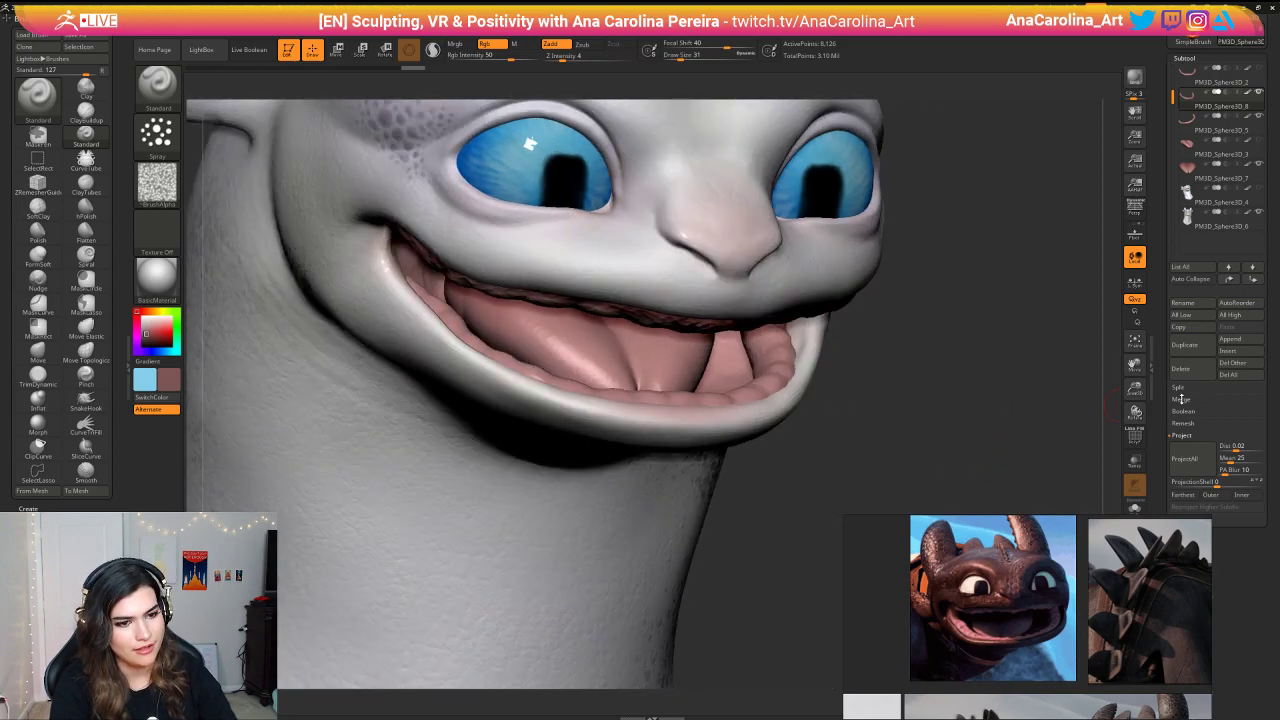
pyautogui.scroll(-3, 1185, 410)
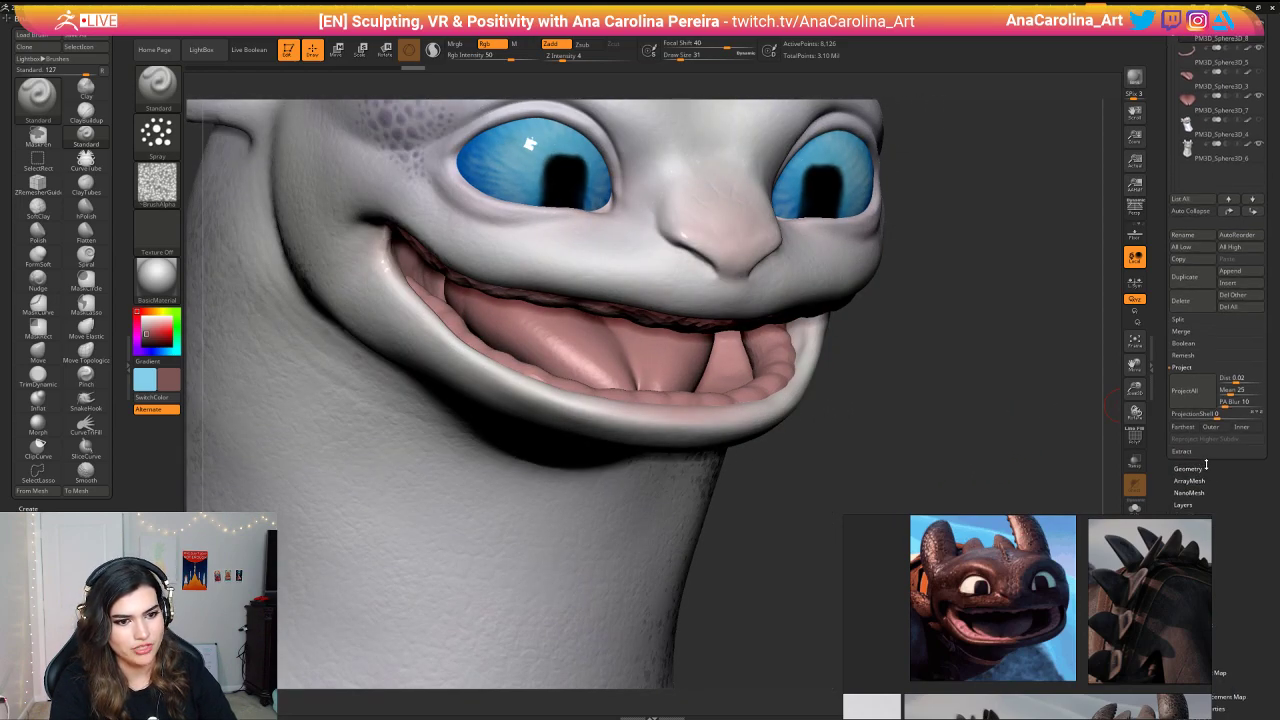
pyautogui.click(1200, 468)
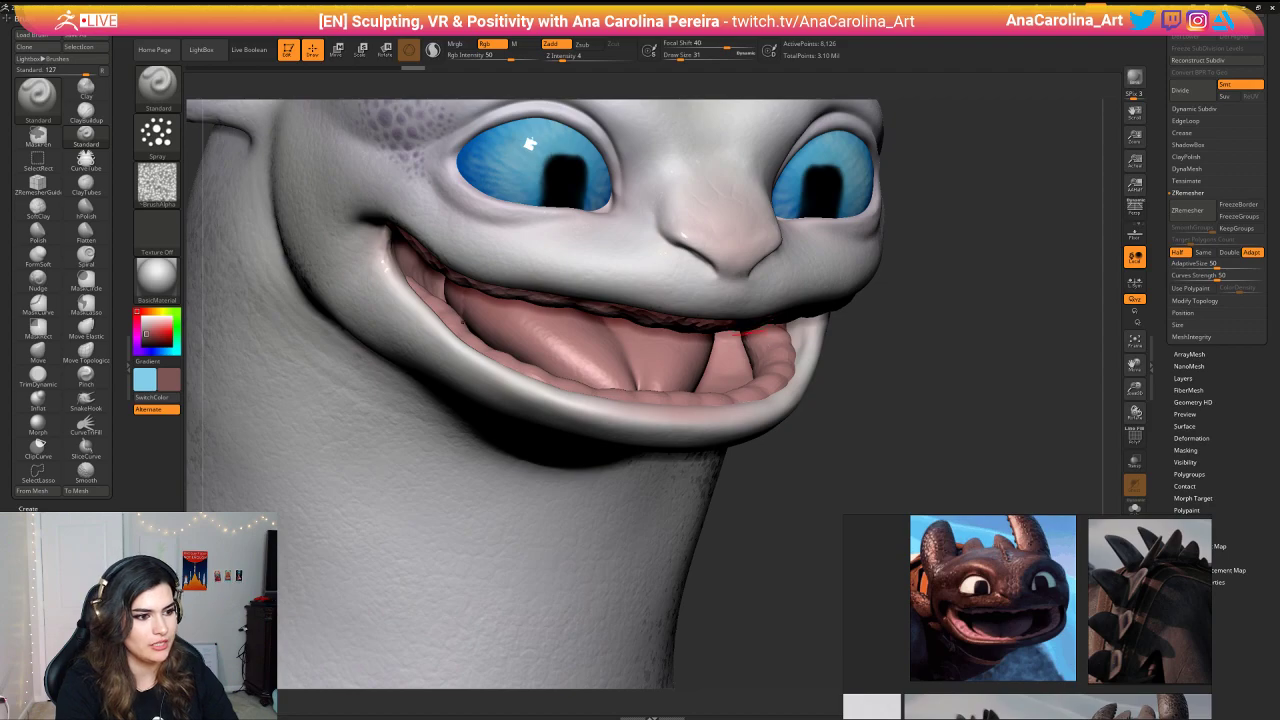
pyautogui.moveTo(930, 415)
pyautogui.mouseDown()
pyautogui.moveTo(872, 418)
pyautogui.moveTo(1025, 405)
pyautogui.moveTo(917, 391)
pyautogui.moveTo(918, 404)
pyautogui.moveTo(903, 386)
pyautogui.mouseUp()
pyautogui.press('space')
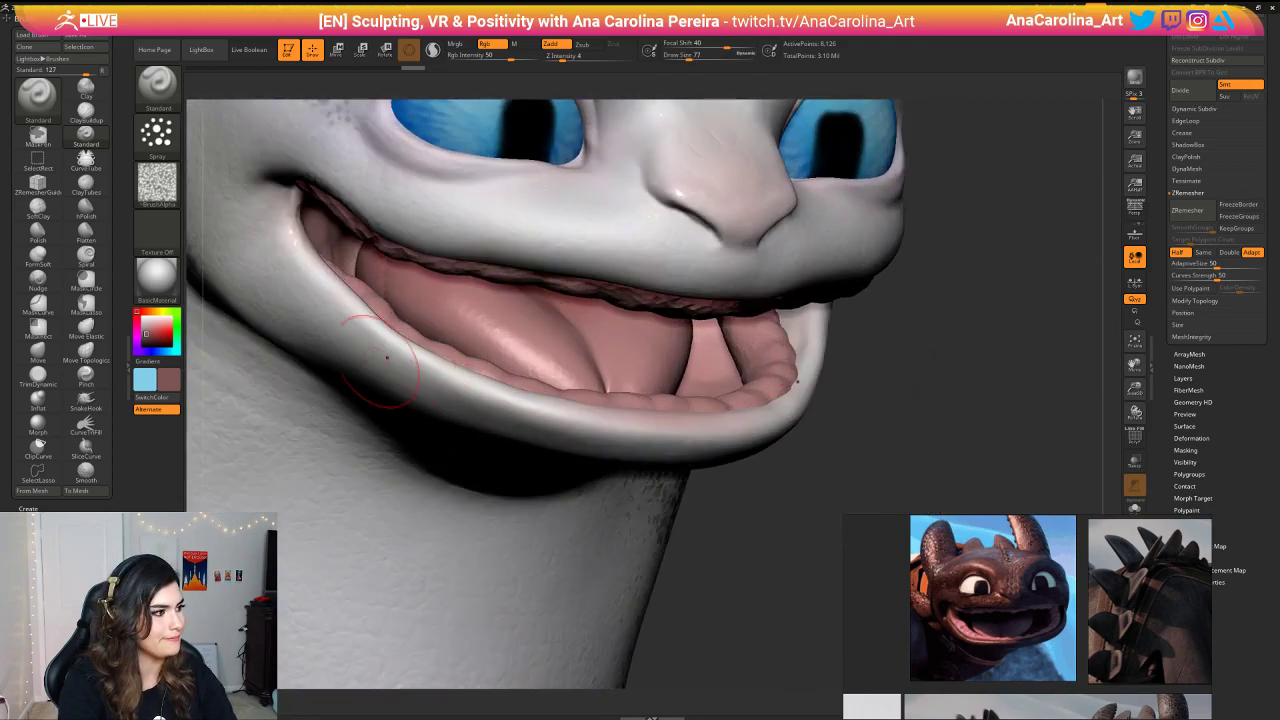
pyautogui.press('f')
pyautogui.moveTo(968, 226); pyautogui.dragTo(826, 242)
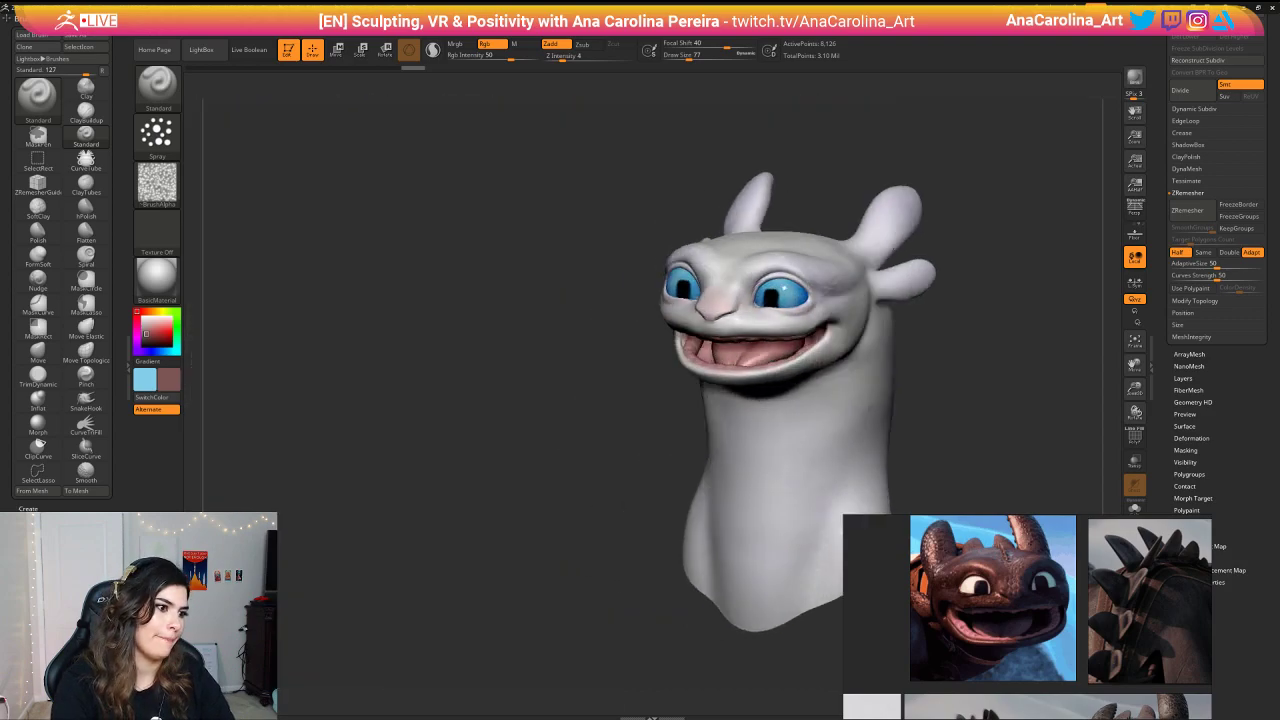
pyautogui.moveTo(936, 256)
pyautogui.mouseDown()
pyautogui.moveTo(997, 252)
pyautogui.moveTo(980, 377)
pyautogui.moveTo(942, 388)
pyautogui.moveTo(925, 425)
pyautogui.mouseUp()
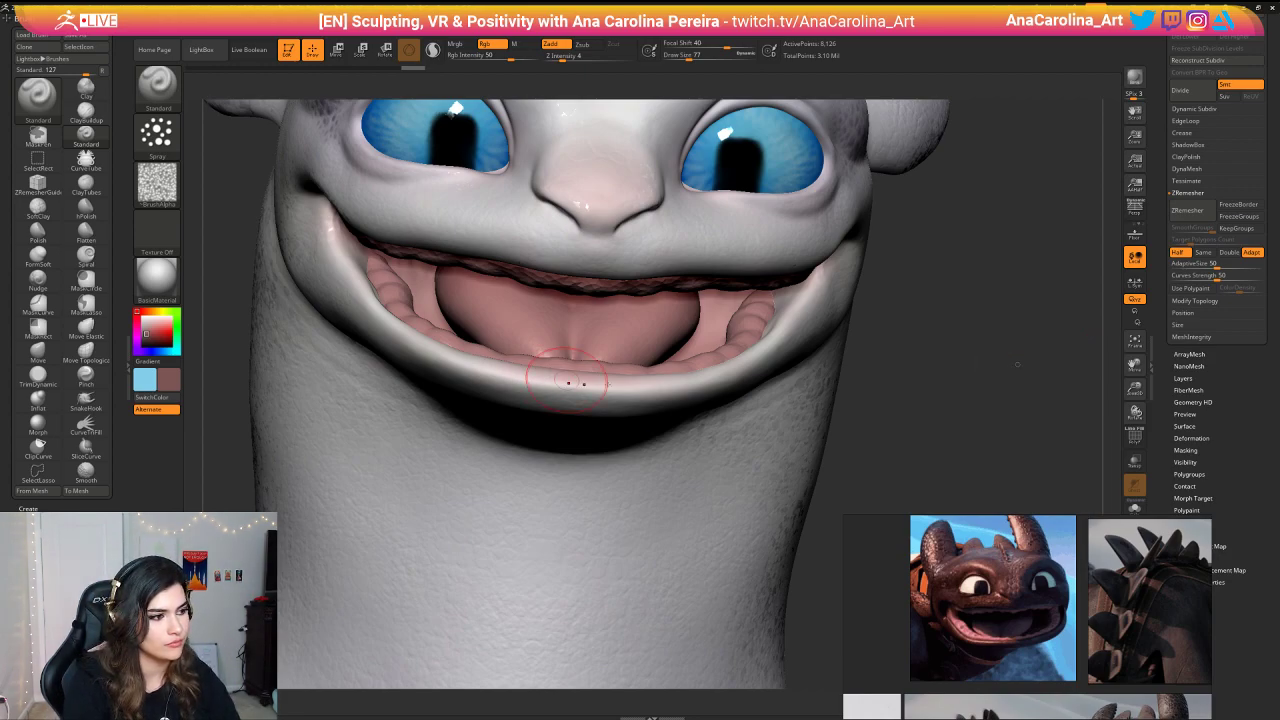
# Step: Choose the ClayBuildup brush with draw size 56 and subdivide the remeshed lower gum once
pyautogui.moveTo(1017, 364); pyautogui.dragTo(1055, 362)
pyautogui.moveTo(950, 400)
pyautogui.keyDown('alt'); pyautogui.mouseDown()
pyautogui.moveTo(909, 340)
pyautogui.moveTo(925, 340)
pyautogui.moveTo(901, 339)
pyautogui.moveTo(926, 383)
pyautogui.moveTo(940, 372)
pyautogui.moveTo(937, 393)
pyautogui.mouseUp(); pyautogui.keyUp('alt')
pyautogui.press('space')
pyautogui.press('space')
pyautogui.moveTo(937, 393); pyautogui.dragTo(949, 366)
pyautogui.press('b')
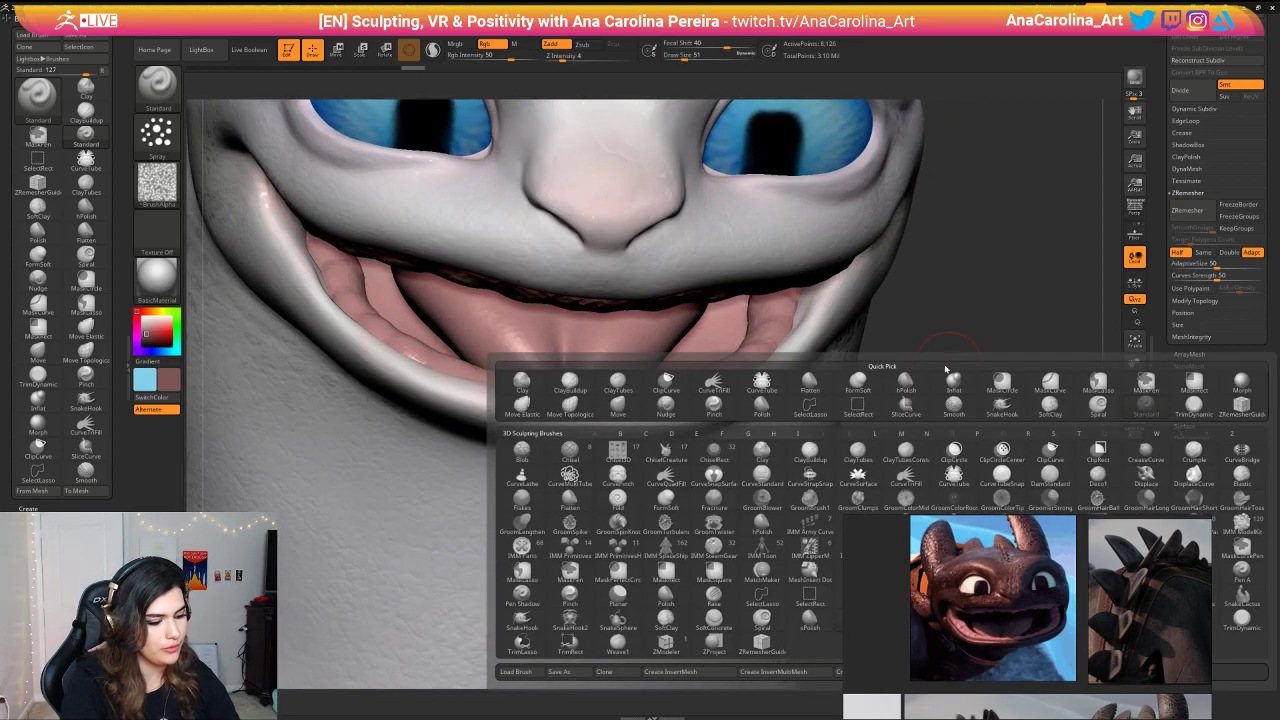
pyautogui.press('c')
pyautogui.press('b')
pyautogui.press('space')
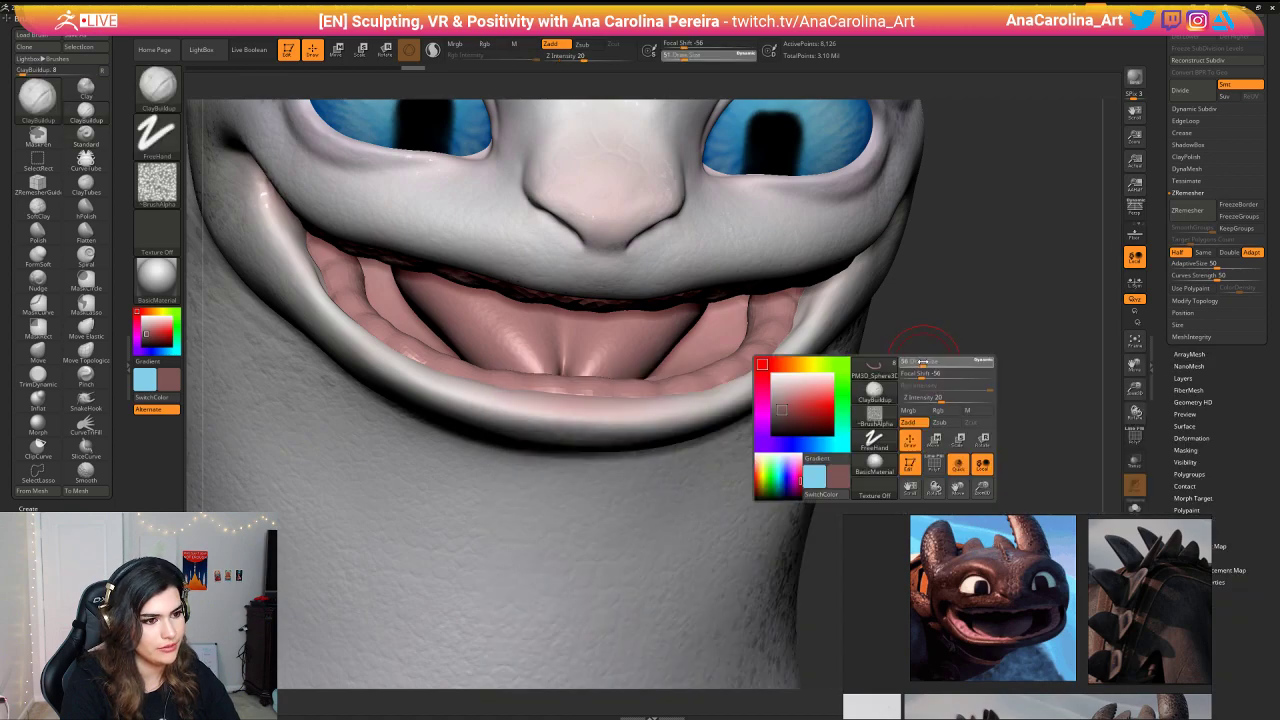
pyautogui.moveTo(937, 363); pyautogui.dragTo(940, 363)
pyautogui.moveTo(940, 363)
pyautogui.mouseDown()
pyautogui.moveTo(940, 349)
pyautogui.moveTo(1009, 357)
pyautogui.mouseUp()
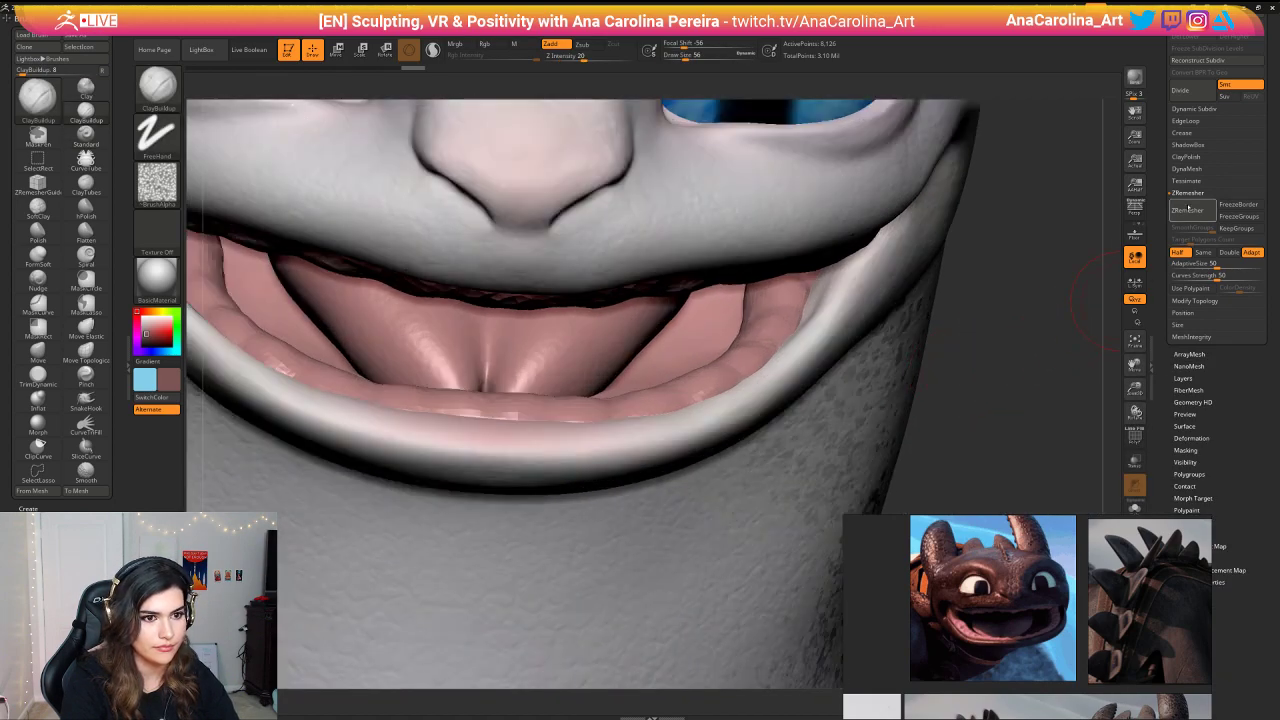
pyautogui.click(1181, 91)
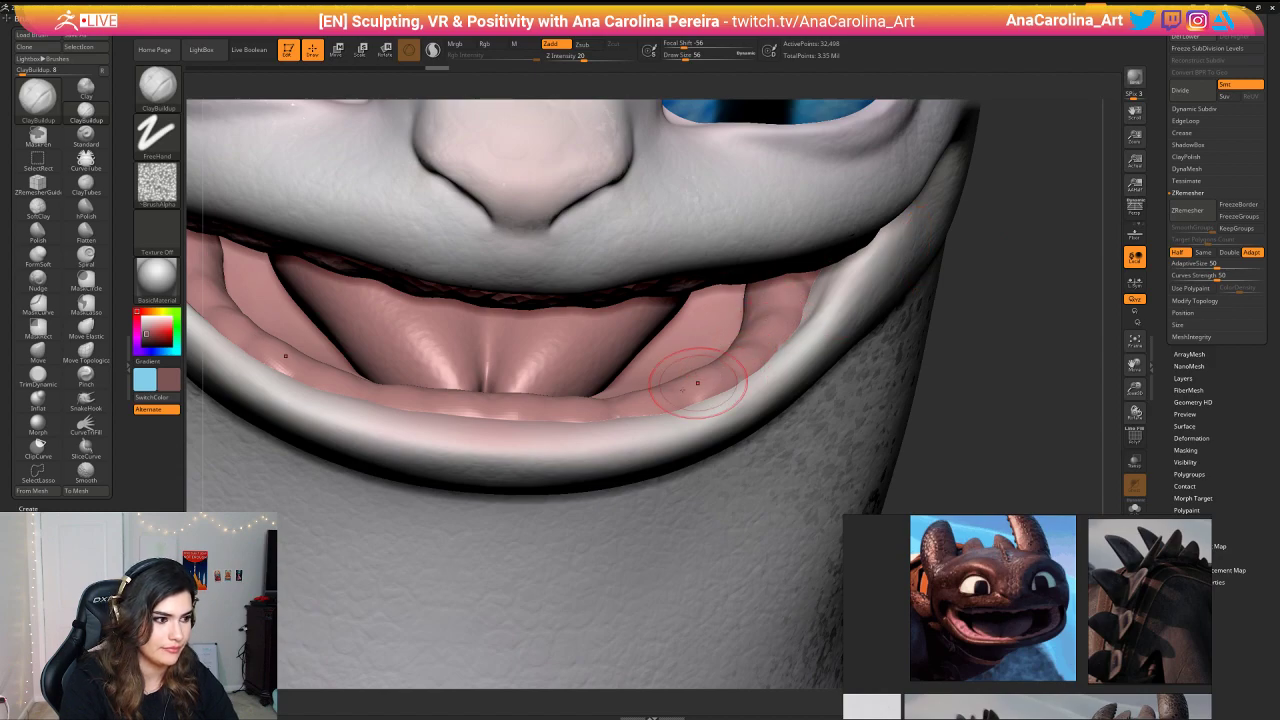
# Step: Build up the rounded bumps along the front and side of the lower gum with ClayBuildup strokes
pyautogui.moveTo(690, 378); pyautogui.dragTo(582, 403)
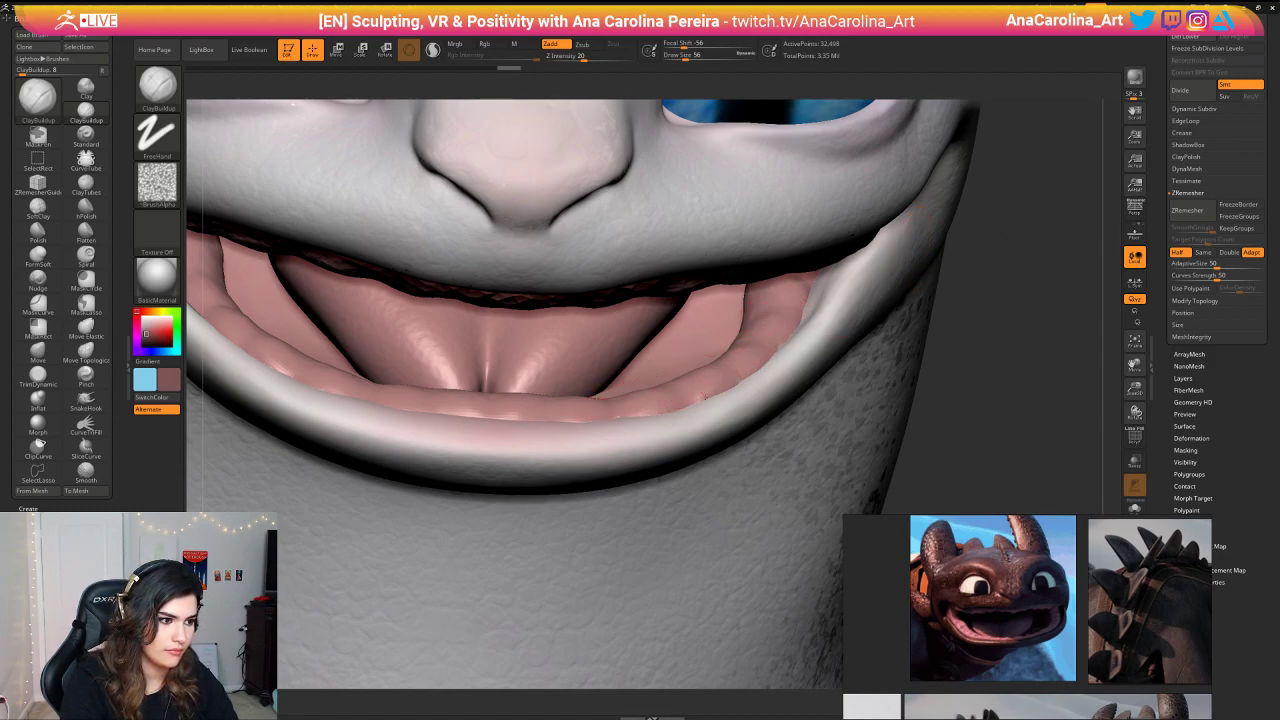
pyautogui.moveTo(742, 384)
pyautogui.mouseDown()
pyautogui.moveTo(693, 418)
pyautogui.moveTo(516, 410)
pyautogui.mouseUp()
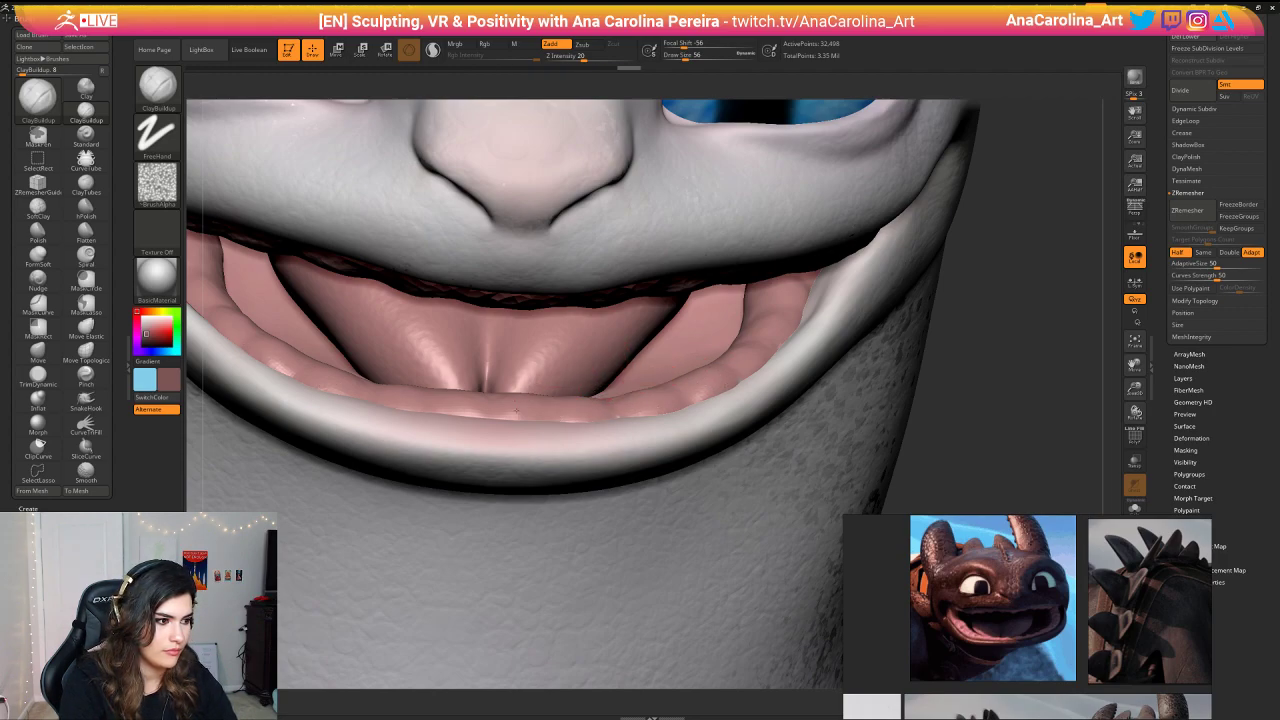
pyautogui.moveTo(784, 357); pyautogui.dragTo(779, 331, button='right')
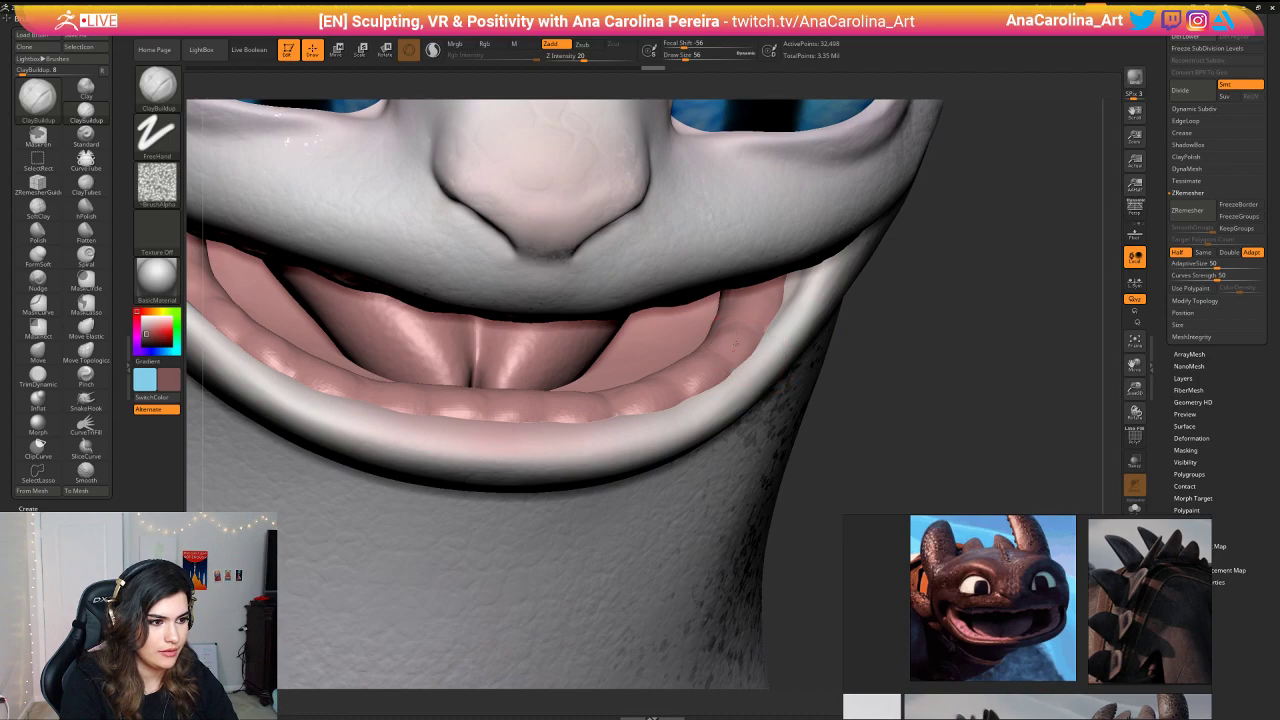
pyautogui.moveTo(872, 330)
pyautogui.mouseDown(button='right')
pyautogui.moveTo(890, 352)
pyautogui.moveTo(994, 320)
pyautogui.moveTo(940, 370)
pyautogui.mouseUp(button='right')
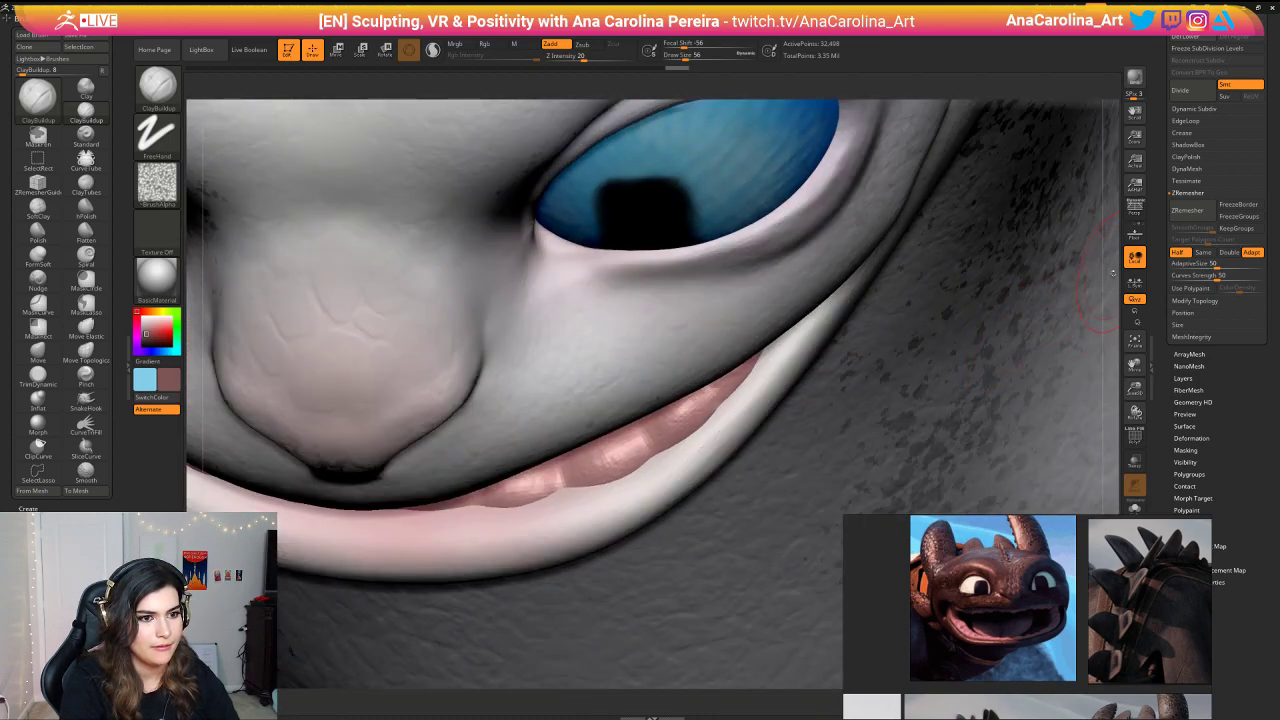
pyautogui.moveTo(1113, 272)
pyautogui.keyDown('alt'); pyautogui.mouseDown(button='right')
pyautogui.moveTo(977, 391)
pyautogui.moveTo(956, 380)
pyautogui.mouseUp(button='right'); pyautogui.keyUp('alt')
pyautogui.moveTo(1082, 368)
pyautogui.mouseDown(button='right')
pyautogui.moveTo(1106, 290)
pyautogui.moveTo(1102, 232)
pyautogui.moveTo(1062, 206)
pyautogui.mouseUp(button='right')
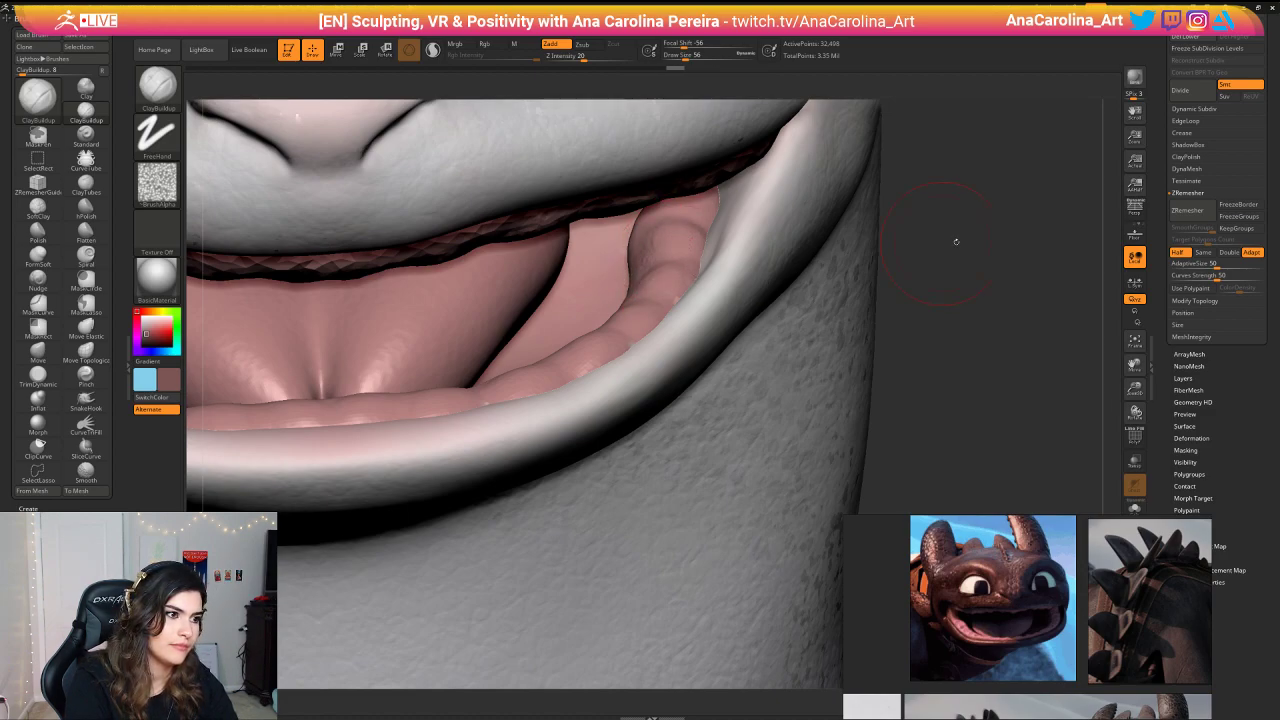
pyautogui.moveTo(956, 241); pyautogui.dragTo(951, 220, button='right')
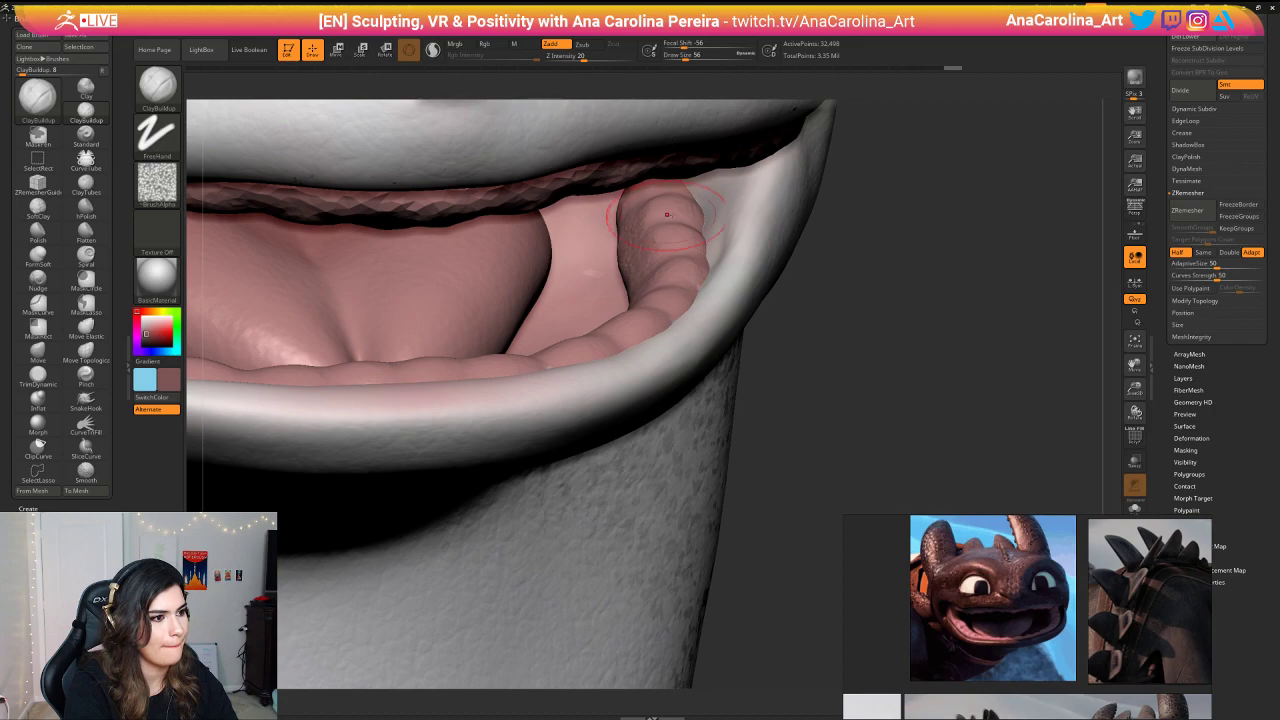
# Step: Smooth the gum's bumps from the back end near the mouth corner along the side to the front
pyautogui.moveTo(772, 352); pyautogui.dragTo(763, 337)
pyautogui.keyDown('shift'); pyautogui.moveTo(640, 213); pyautogui.dragTo(622, 216); pyautogui.keyUp('shift')
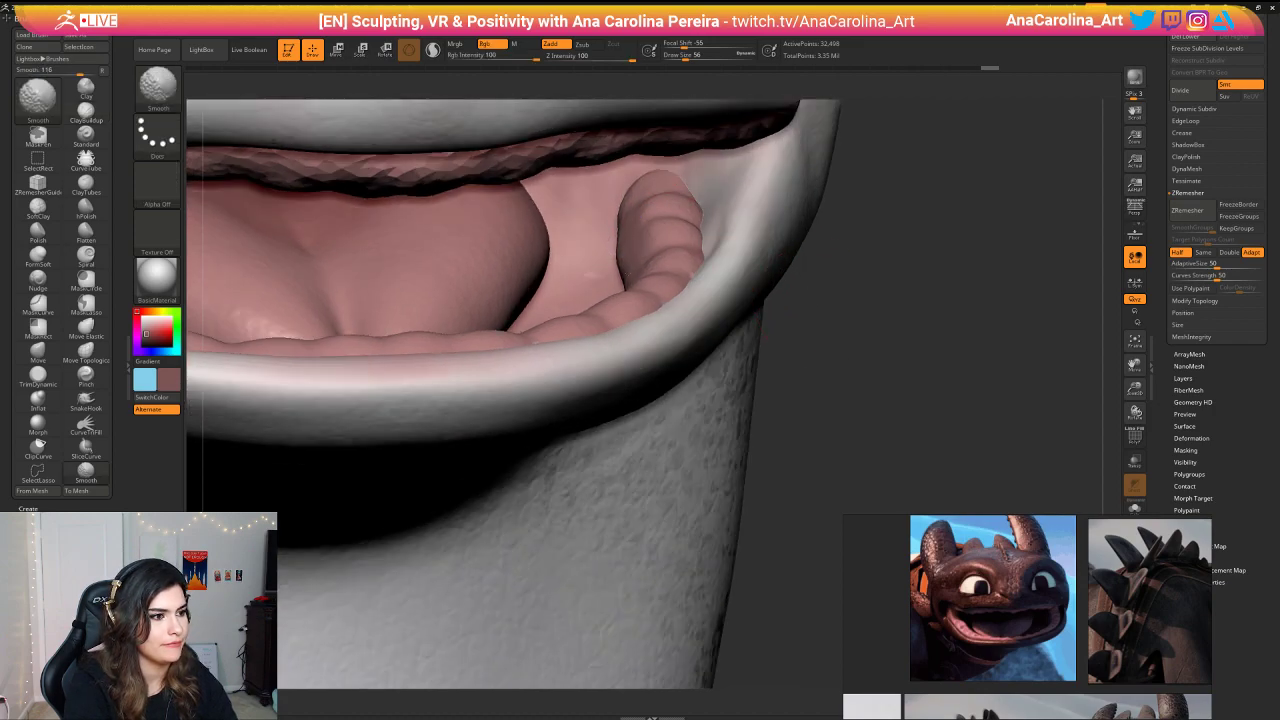
pyautogui.keyDown('shift'); pyautogui.moveTo(692, 297); pyautogui.dragTo(463, 366); pyautogui.keyUp('shift')
# Step: Switch to the Move brush with draw size 87 and drop the lower gum one subdivision level
pyautogui.moveTo(872, 335)
pyautogui.keyDown('alt'); pyautogui.mouseDown()
pyautogui.moveTo(877, 220)
pyautogui.moveTo(917, 352)
pyautogui.moveTo(915, 285)
pyautogui.moveTo(907, 305)
pyautogui.mouseUp(); pyautogui.keyUp('alt')
pyautogui.keyDown('ctrl'); pyautogui.moveTo(905, 310); pyautogui.dragTo(779, 234, button='right'); pyautogui.keyUp('ctrl')
pyautogui.press('b')
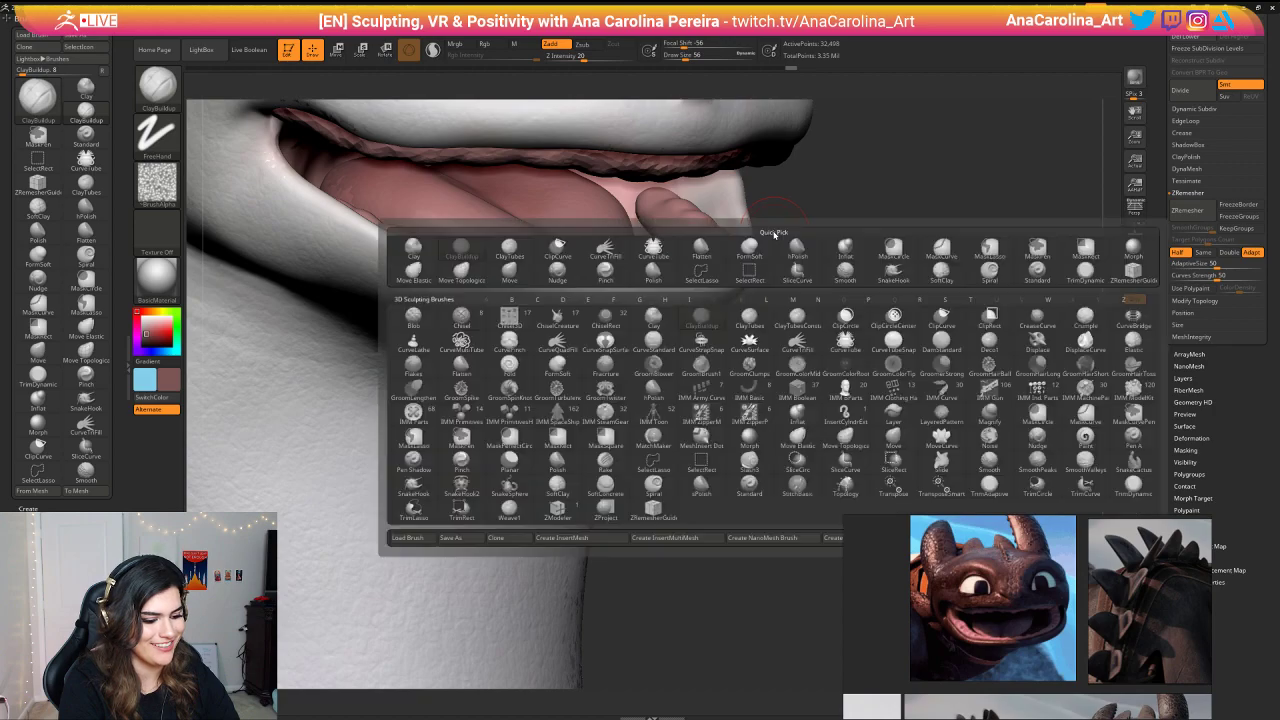
pyautogui.press('m')
pyautogui.press('v')
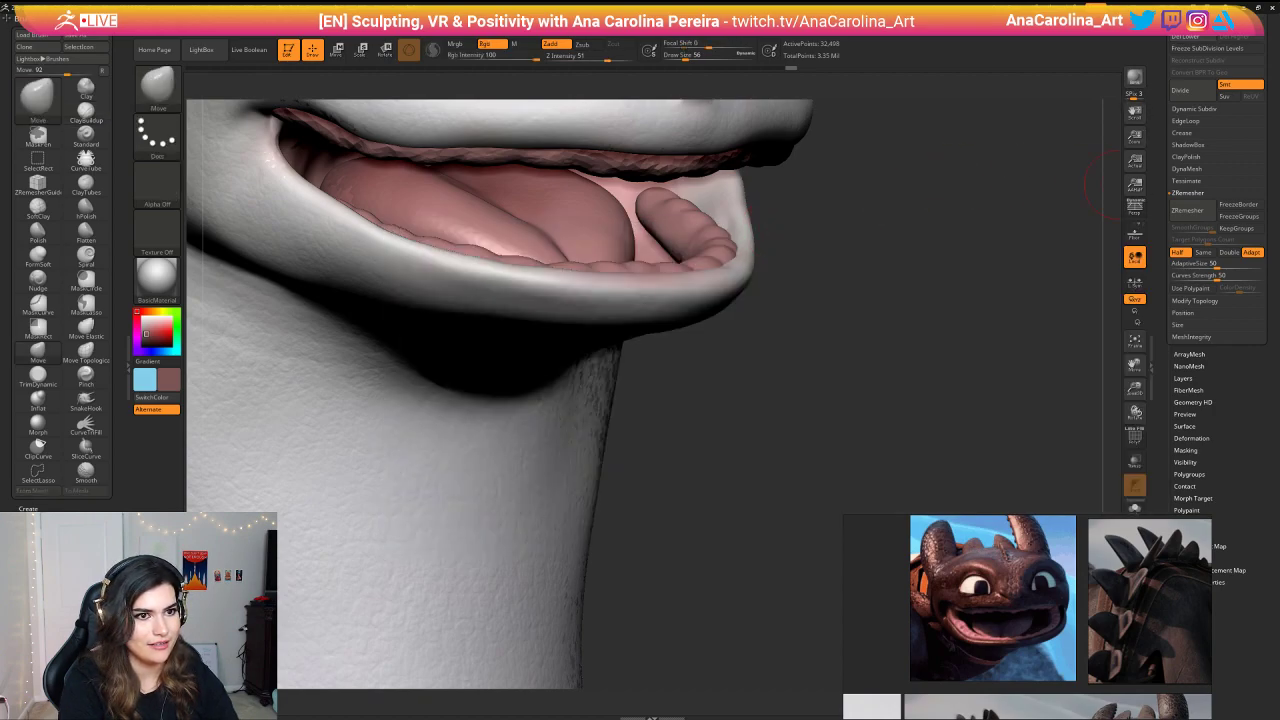
pyautogui.hotkey('shift', 'd')
pyautogui.press('s')
pyautogui.moveTo(782, 223); pyautogui.dragTo(800, 222)
pyautogui.moveTo(800, 222); pyautogui.dragTo(815, 217, button='right')
pyautogui.press('s')
pyautogui.moveTo(815, 218); pyautogui.dragTo(803, 219)
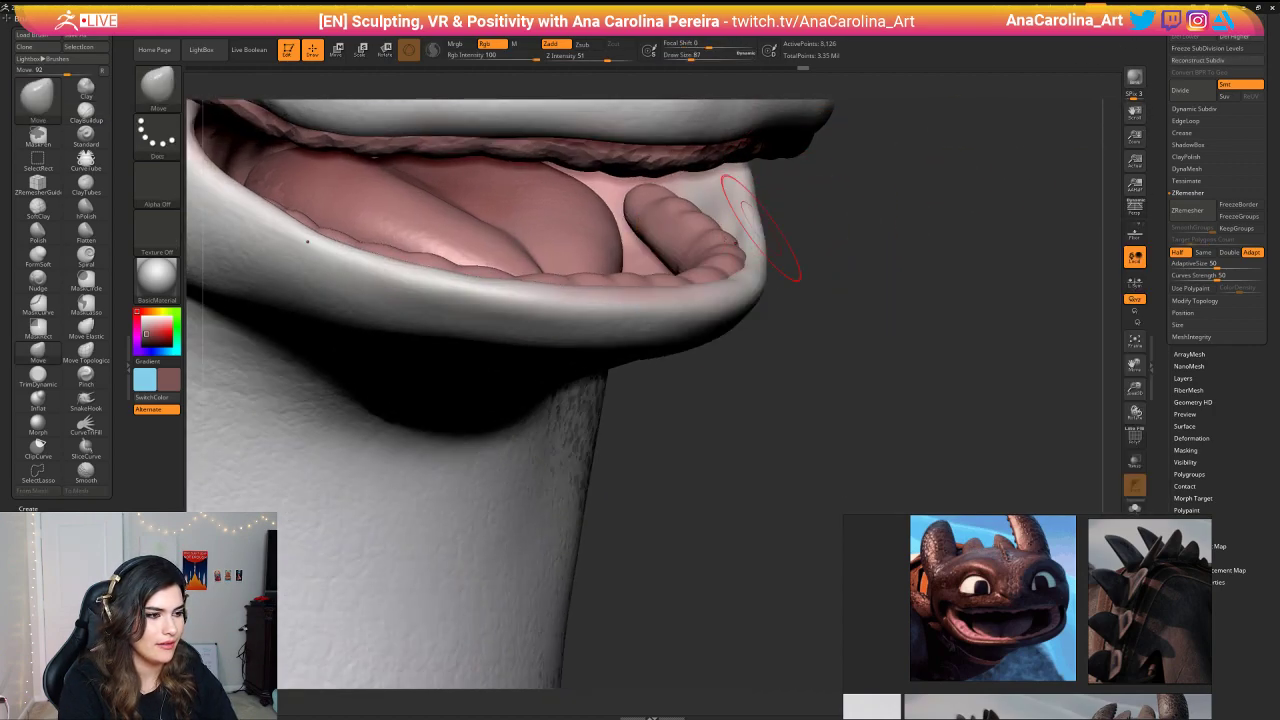
# Step: Examine how the lower gum fits against the lip and tongue from both sides of the mouth
pyautogui.moveTo(668, 250)
pyautogui.mouseDown(button='right')
pyautogui.moveTo(741, 350)
pyautogui.moveTo(688, 265)
pyautogui.moveTo(720, 268)
pyautogui.mouseUp(button='right')
pyautogui.rightClick(741, 351)
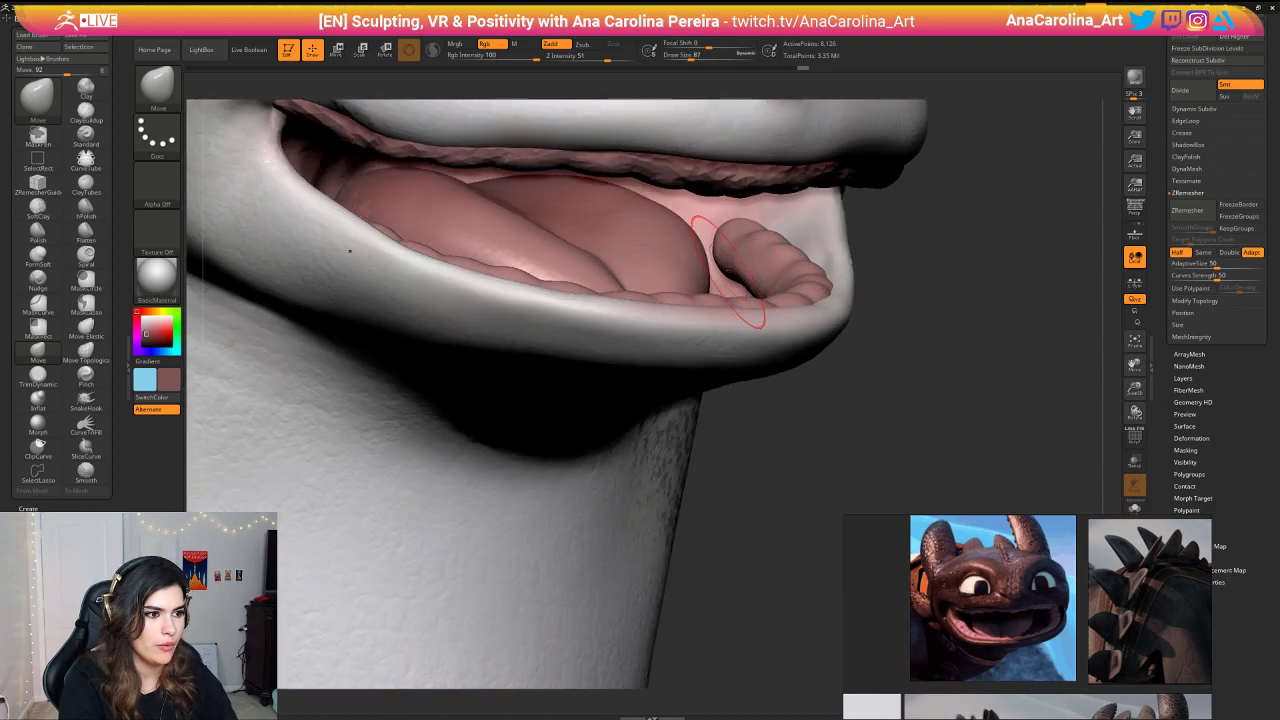
pyautogui.moveTo(915, 280)
pyautogui.mouseDown(button='right')
pyautogui.moveTo(737, 262)
pyautogui.moveTo(895, 235)
pyautogui.moveTo(797, 223)
pyautogui.mouseUp(button='right')
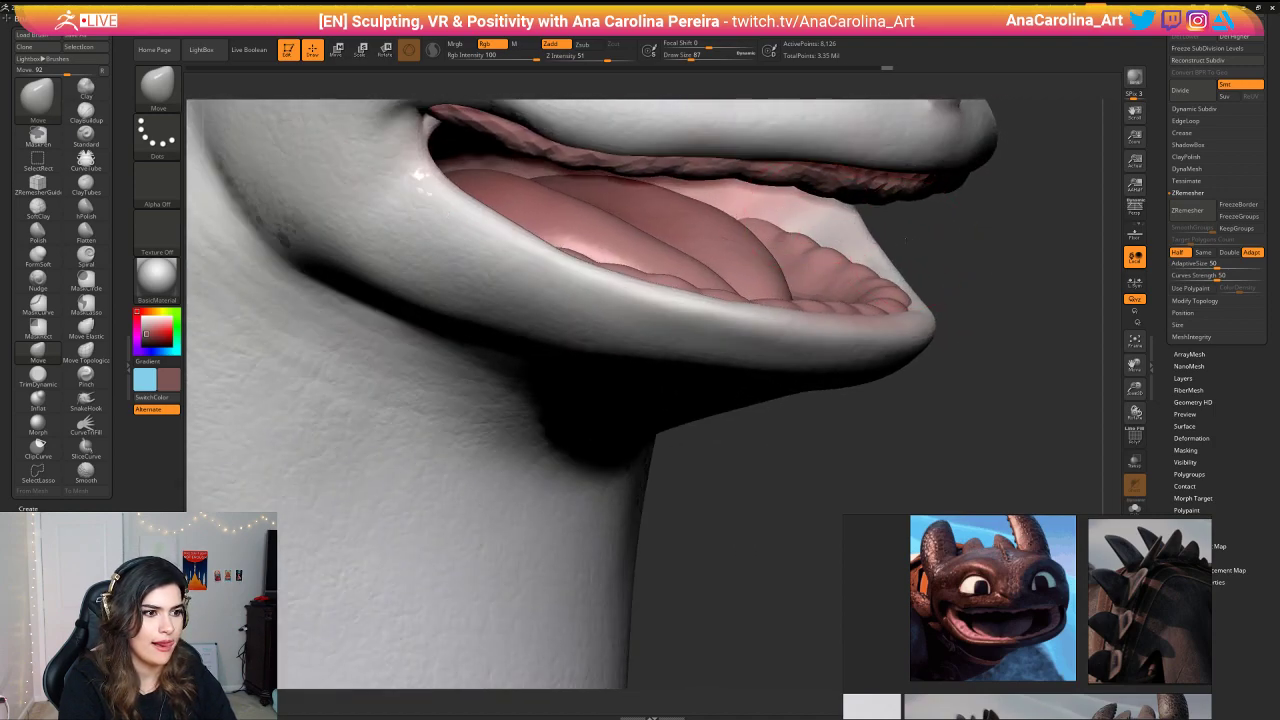
pyautogui.moveTo(905, 238); pyautogui.dragTo(655, 277, button='right')
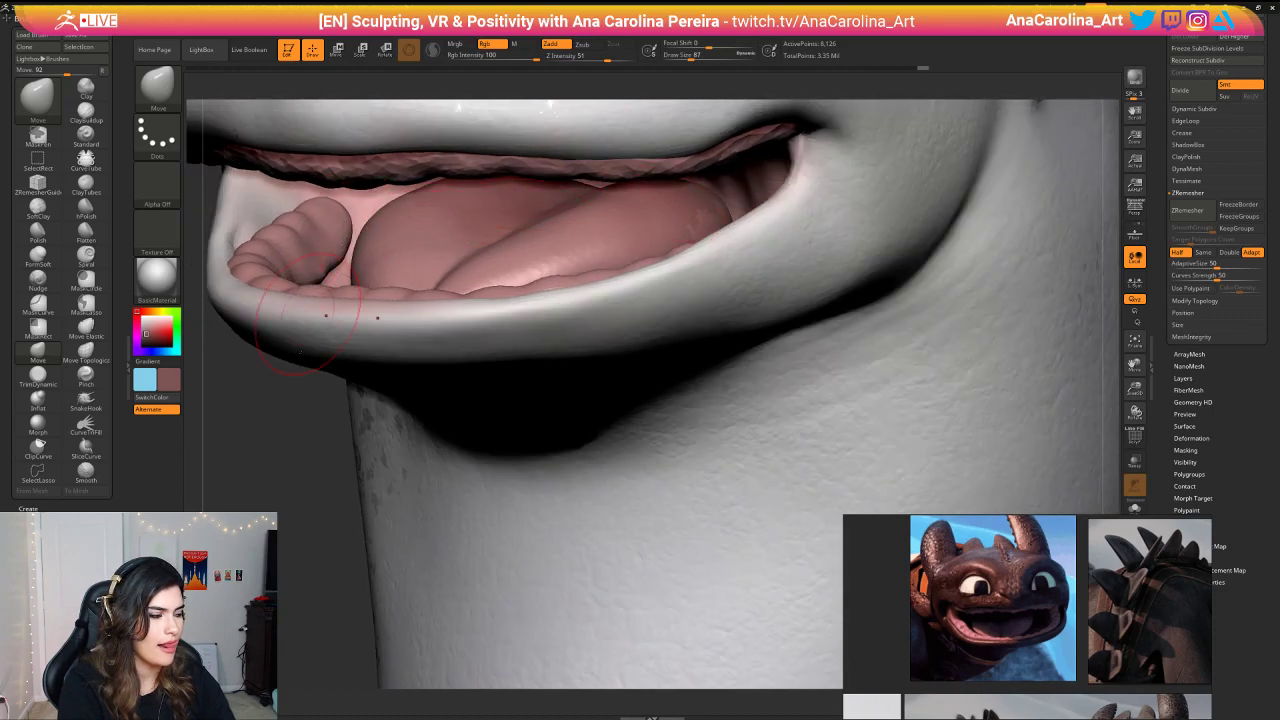
pyautogui.moveTo(300, 352); pyautogui.dragTo(245, 390, button='right')
pyautogui.keyDown('alt'); pyautogui.moveTo(303, 440); pyautogui.dragTo(521, 448, button='right'); pyautogui.keyUp('alt')
pyautogui.moveTo(370, 478)
pyautogui.mouseDown(button='right')
pyautogui.moveTo(546, 499)
pyautogui.moveTo(700, 305)
pyautogui.mouseUp(button='right')
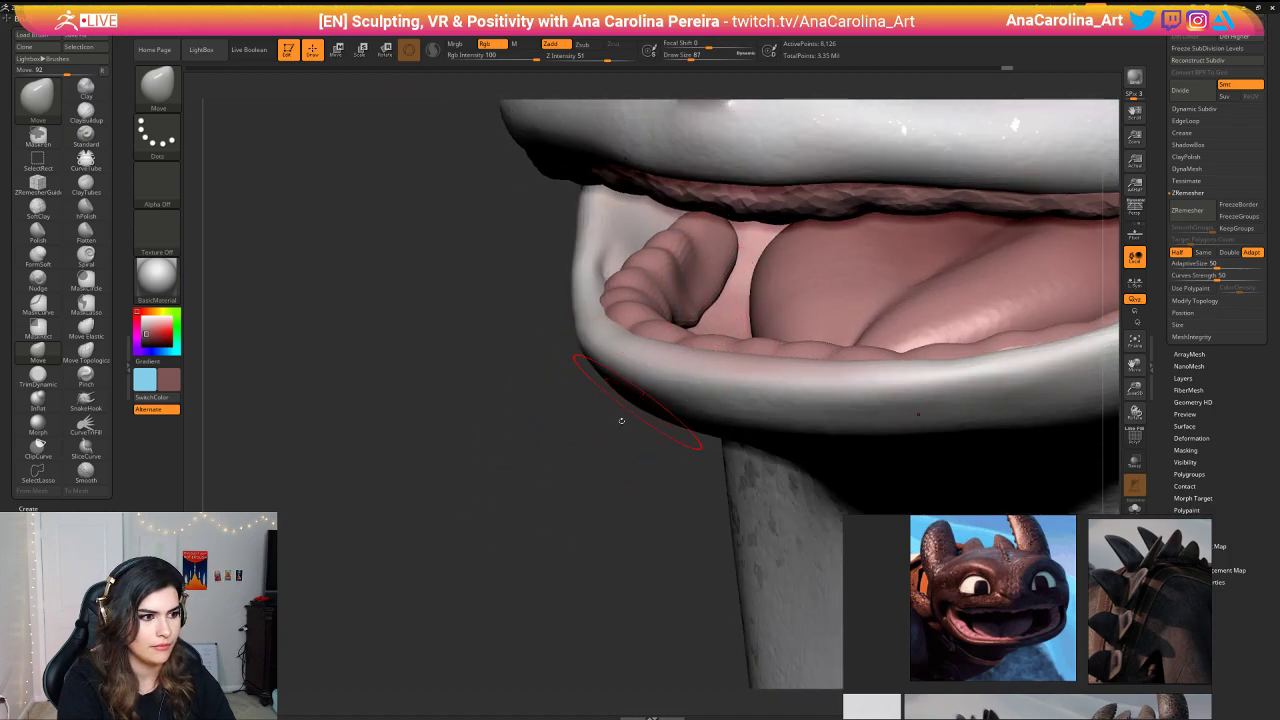
pyautogui.moveTo(621, 420); pyautogui.dragTo(600, 310, button='right')
pyautogui.press('space')
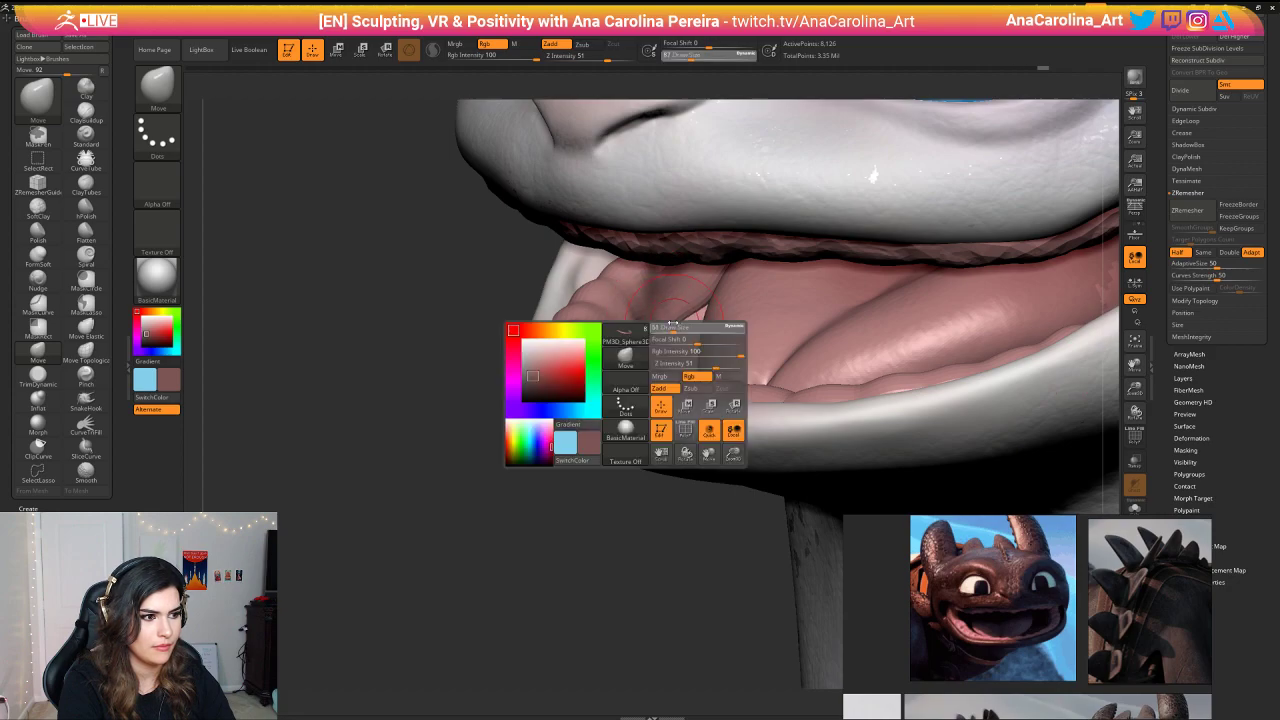
pyautogui.moveTo(565, 467)
pyautogui.mouseDown(button='right')
pyautogui.moveTo(560, 445)
pyautogui.moveTo(645, 335)
pyautogui.mouseUp(button='right')
pyautogui.moveTo(563, 395)
pyautogui.mouseDown(button='right')
pyautogui.moveTo(565, 411)
pyautogui.moveTo(575, 340)
pyautogui.mouseUp(button='right')
# Step: Choose the ClayBuildup brush and set its draw size to 68
pyautogui.press('b')
pyautogui.press('c')
pyautogui.press('b')
pyautogui.press('space')
pyautogui.moveTo(721, 240); pyautogui.dragTo(727, 240)
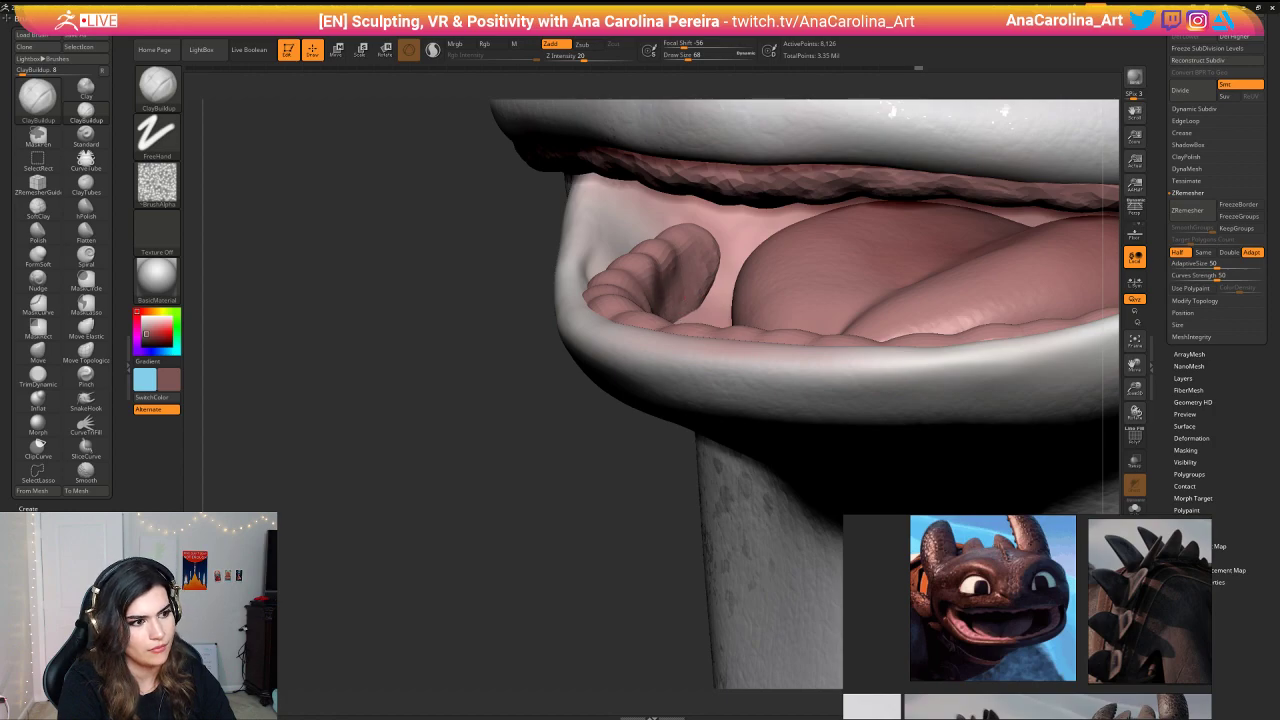
pyautogui.moveTo(713, 297); pyautogui.dragTo(742, 270, button='right')
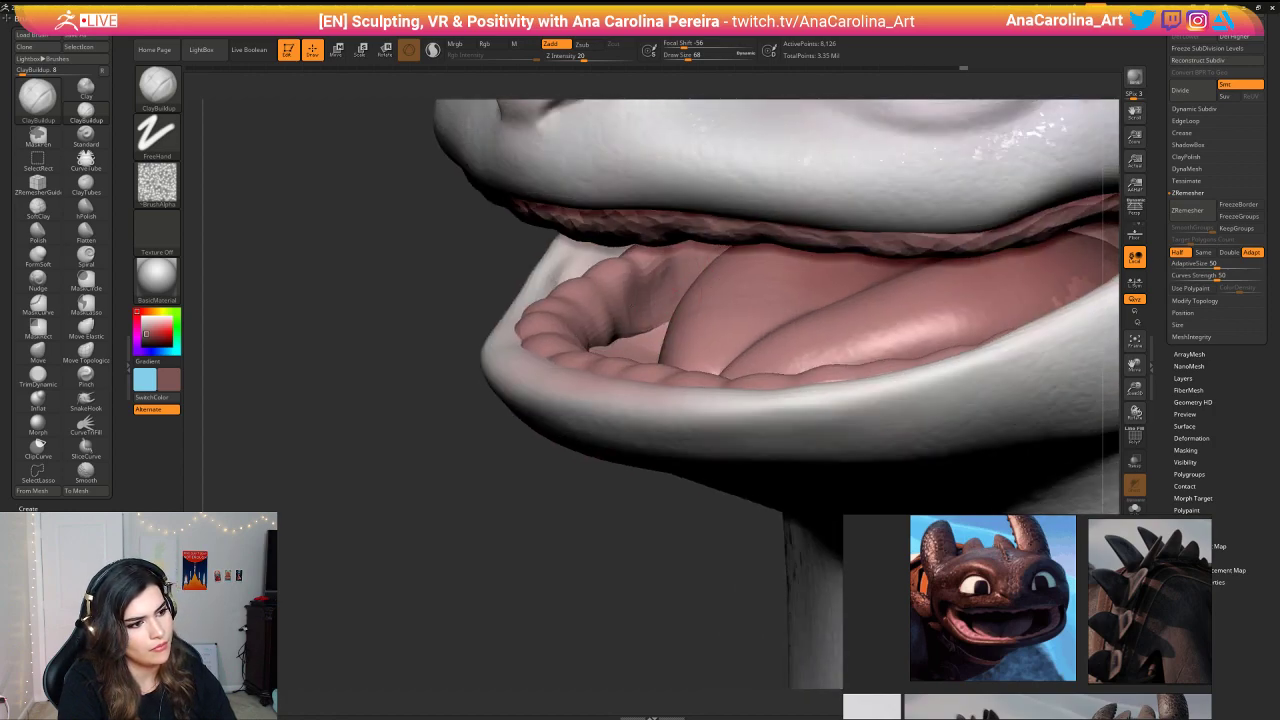
# Step: Open the subtool list and hide the rough old upper gum inside the dragon's mouth
pyautogui.keyDown('ctrl'); pyautogui.moveTo(593, 470); pyautogui.dragTo(1110, 402, button='right'); pyautogui.keyUp('ctrl')
pyautogui.moveTo(985, 390)
pyautogui.keyDown('ctrl'); pyautogui.mouseDown(button='right')
pyautogui.moveTo(960, 314)
pyautogui.moveTo(977, 360)
pyautogui.moveTo(1032, 199)
pyautogui.mouseUp(button='right'); pyautogui.keyUp('ctrl')
pyautogui.moveTo(1166, 82); pyautogui.dragTo(1168, 223)
pyautogui.click(1185, 131)
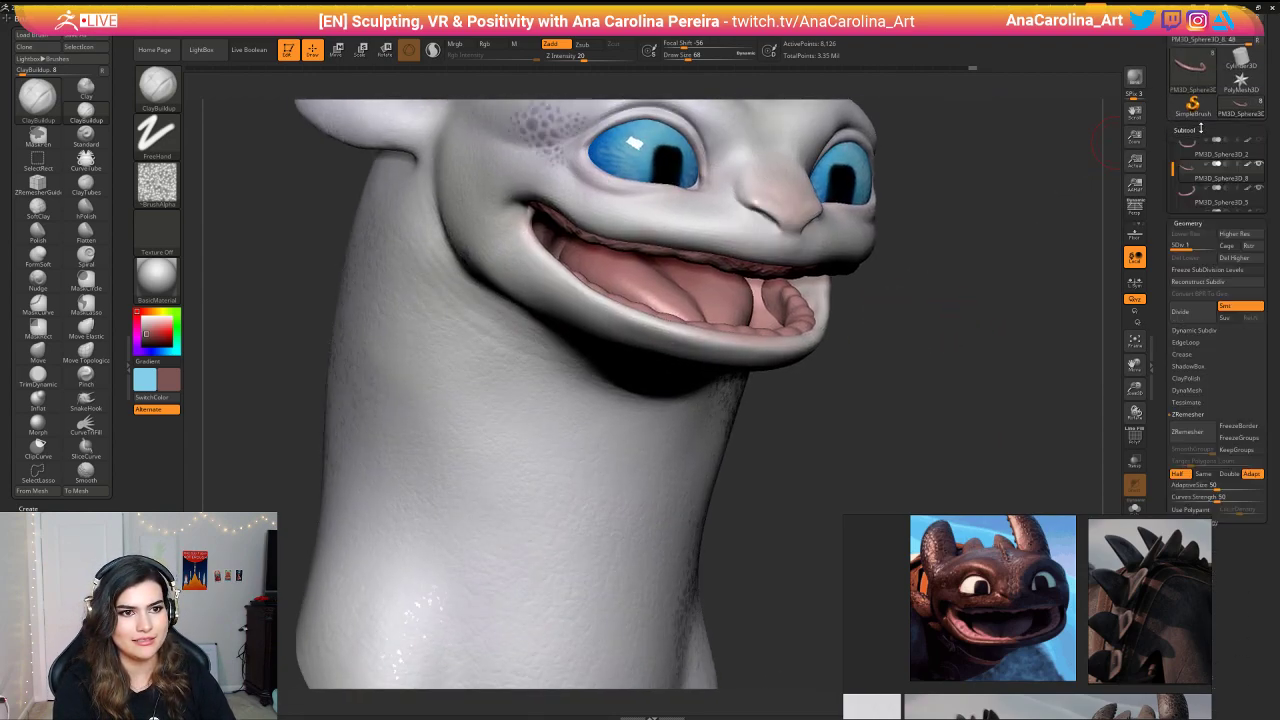
pyautogui.click(1259, 192)
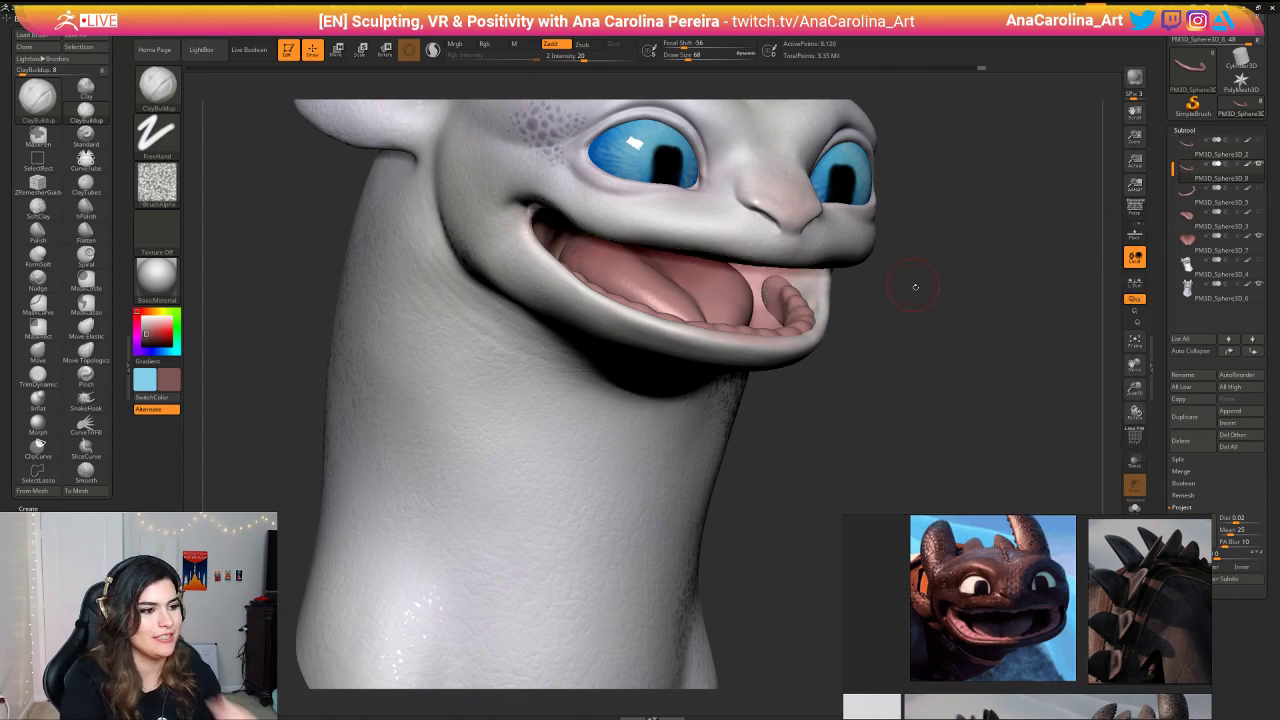
pyautogui.moveTo(917, 286)
pyautogui.mouseDown()
pyautogui.moveTo(960, 306)
pyautogui.moveTo(950, 270)
pyautogui.moveTo(991, 280)
pyautogui.moveTo(1003, 349)
pyautogui.moveTo(1043, 328)
pyautogui.mouseUp()
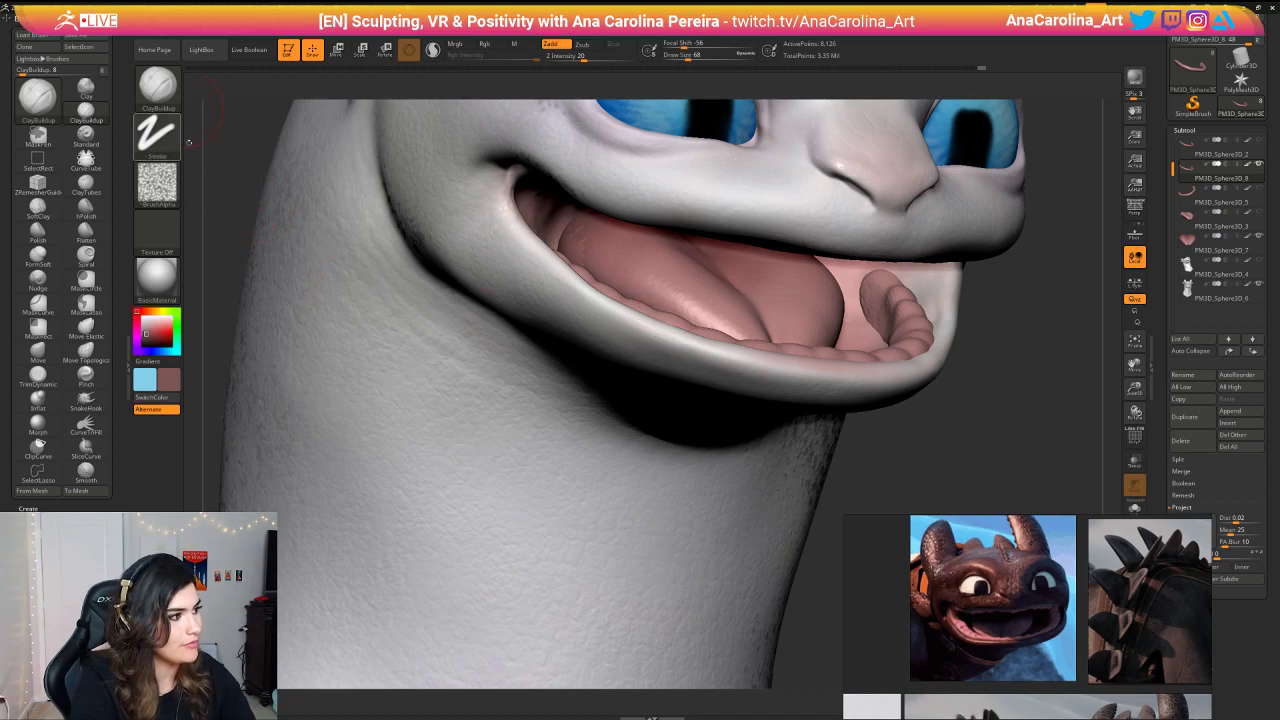
# Step: Choose the Standard brush with its colour painting turned off and raise the lower gum one subdivision level
pyautogui.press('b')
pyautogui.press('s')
pyautogui.press('t')
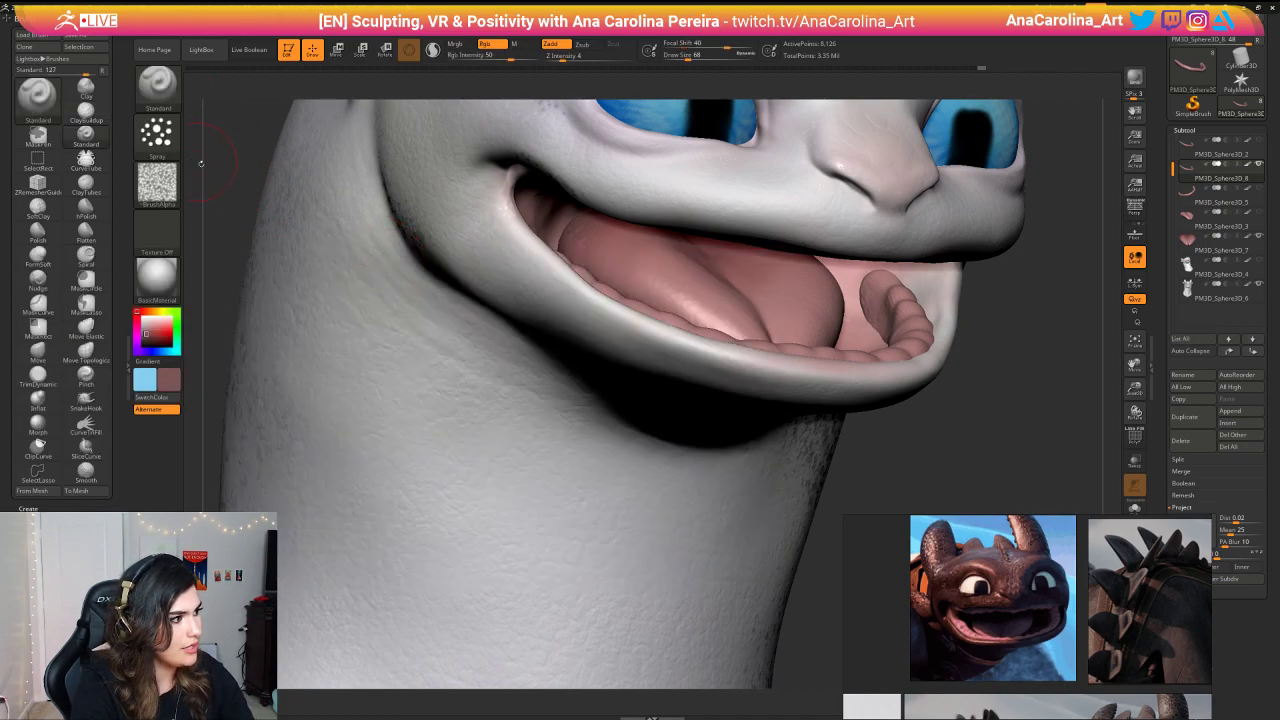
pyautogui.moveTo(977, 374); pyautogui.dragTo(880, 350)
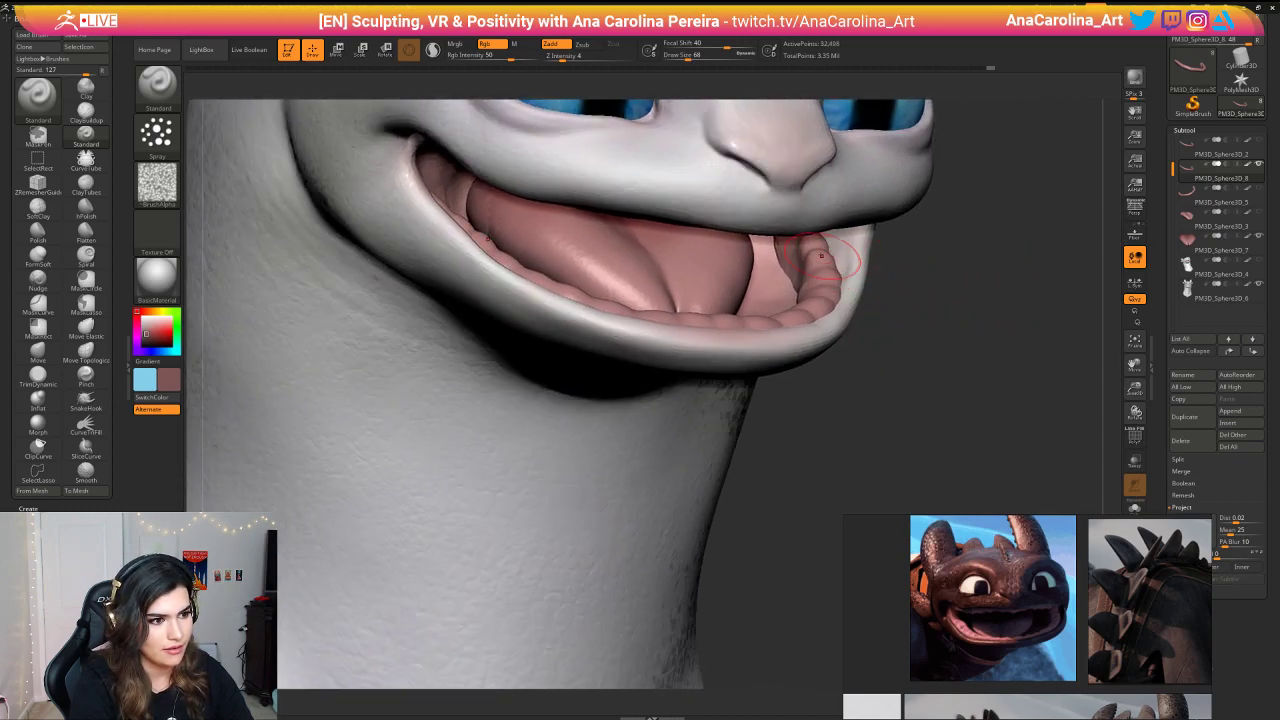
pyautogui.moveTo(950, 350); pyautogui.dragTo(860, 385)
pyautogui.press('space')
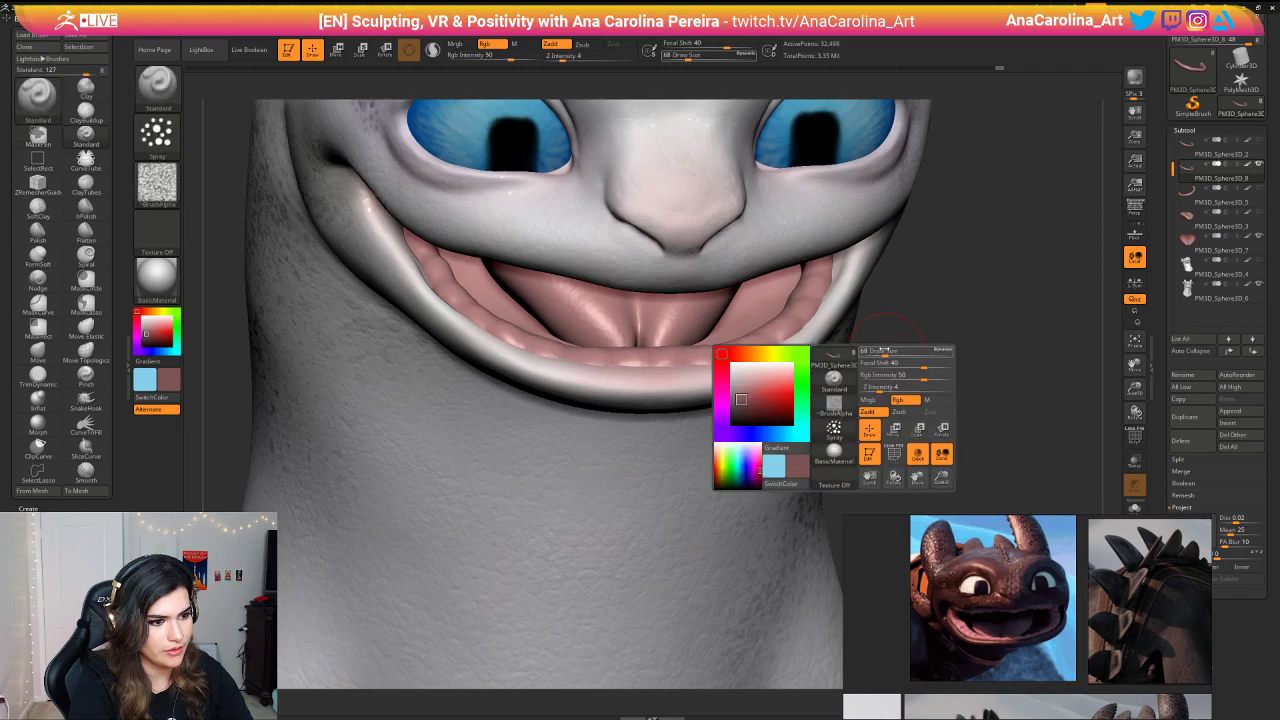
pyautogui.click(906, 400)
pyautogui.moveTo(949, 361); pyautogui.dragTo(1040, 348)
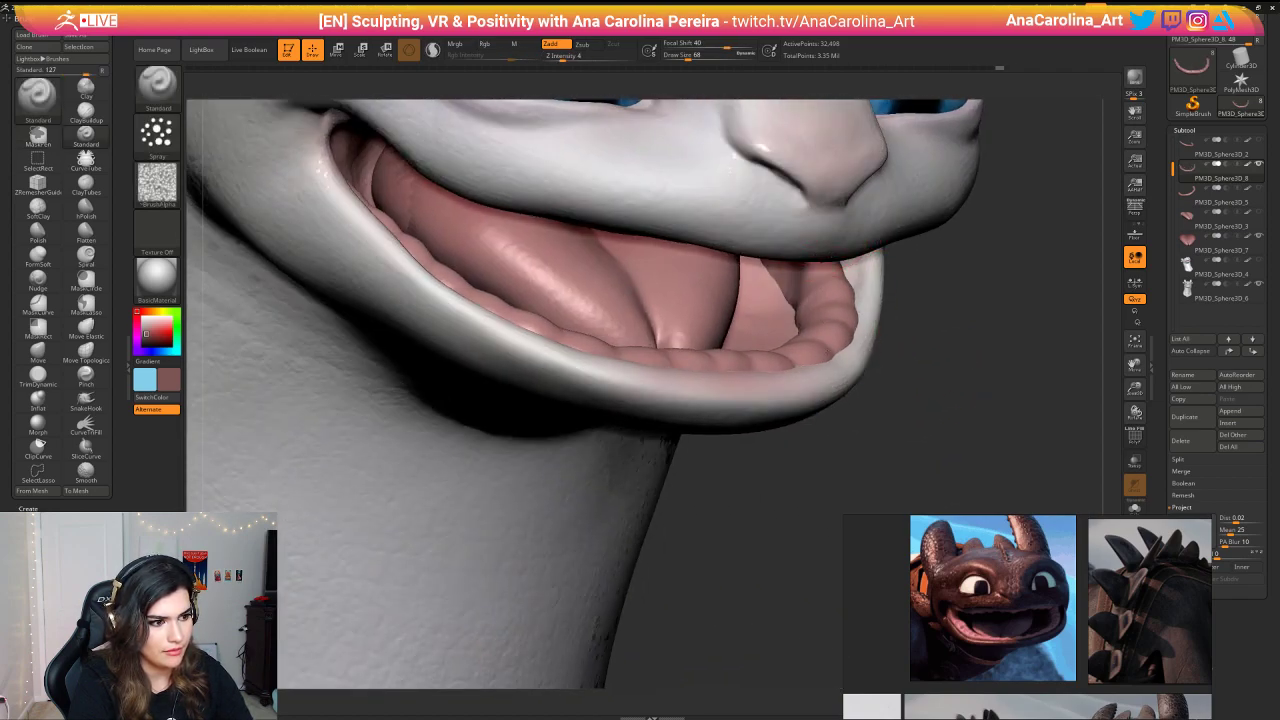
# Step: Try a Standard brush stroke on the lower gum's bumps with Z intensity 29, and undo it
pyautogui.rightClick(815, 342)
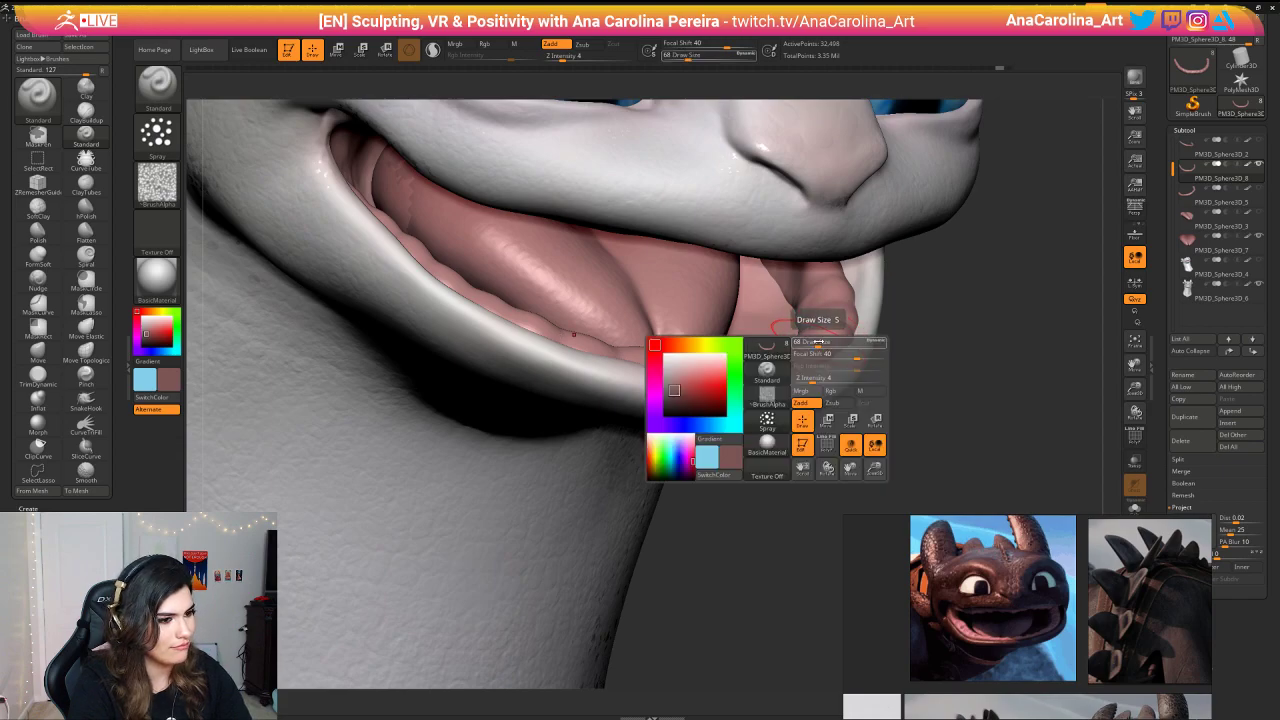
pyautogui.moveTo(812, 380); pyautogui.dragTo(839, 380)
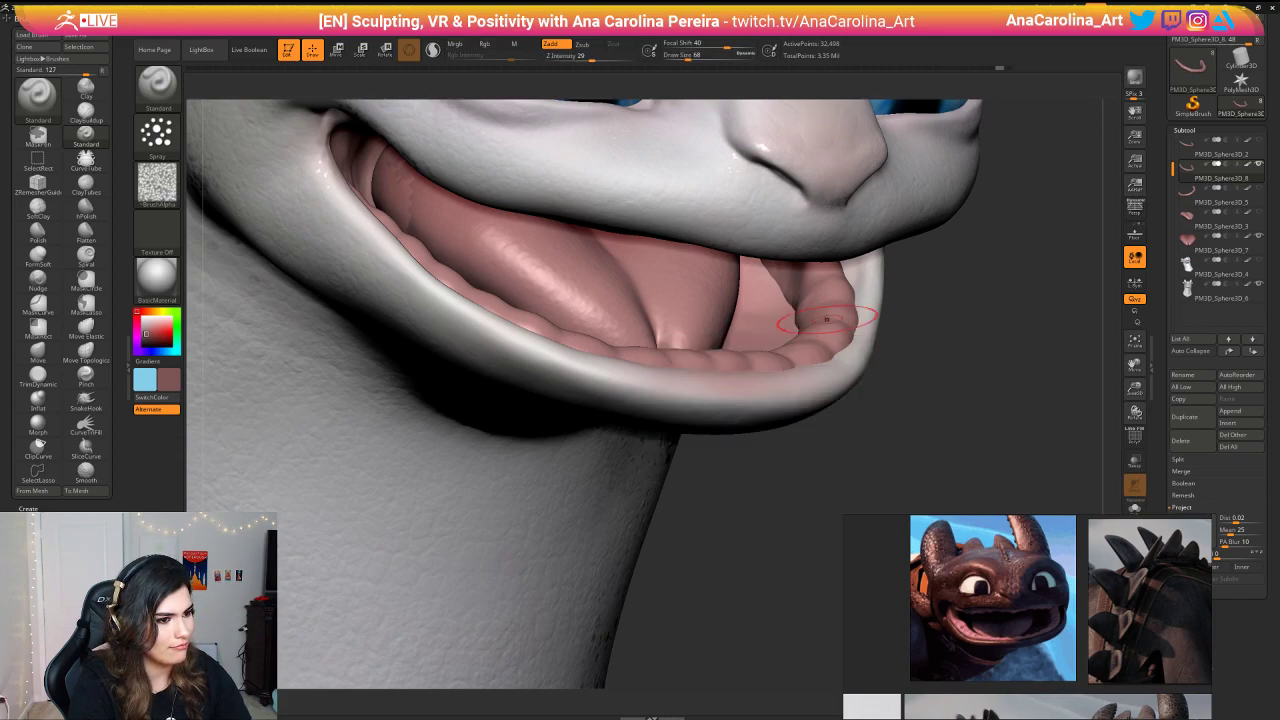
pyautogui.moveTo(846, 306)
pyautogui.mouseDown()
pyautogui.moveTo(810, 352)
pyautogui.moveTo(874, 363)
pyautogui.mouseUp()
pyautogui.hotkey('ctrl', 'z')
# Step: Set the Standard brush to focal shift 55 and Z intensity 7, and check the lower gum against the whole head
pyautogui.rightClick(810, 340)
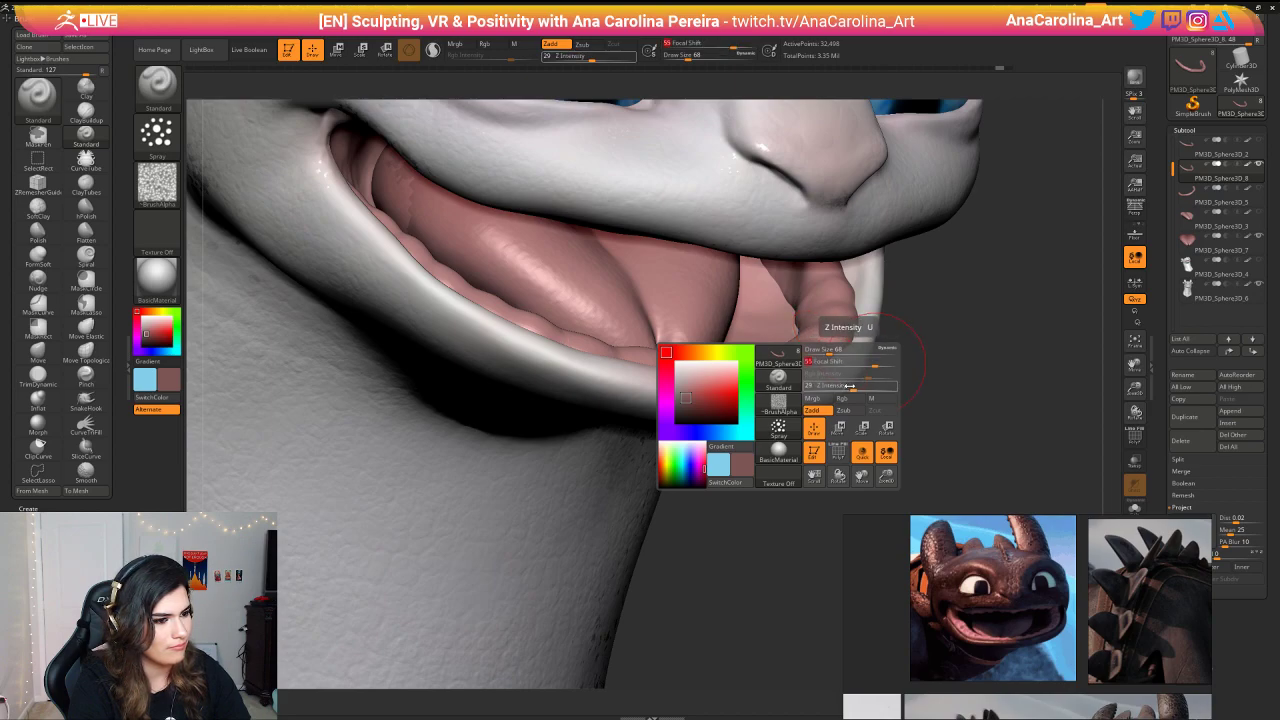
pyautogui.moveTo(850, 385); pyautogui.dragTo(812, 386)
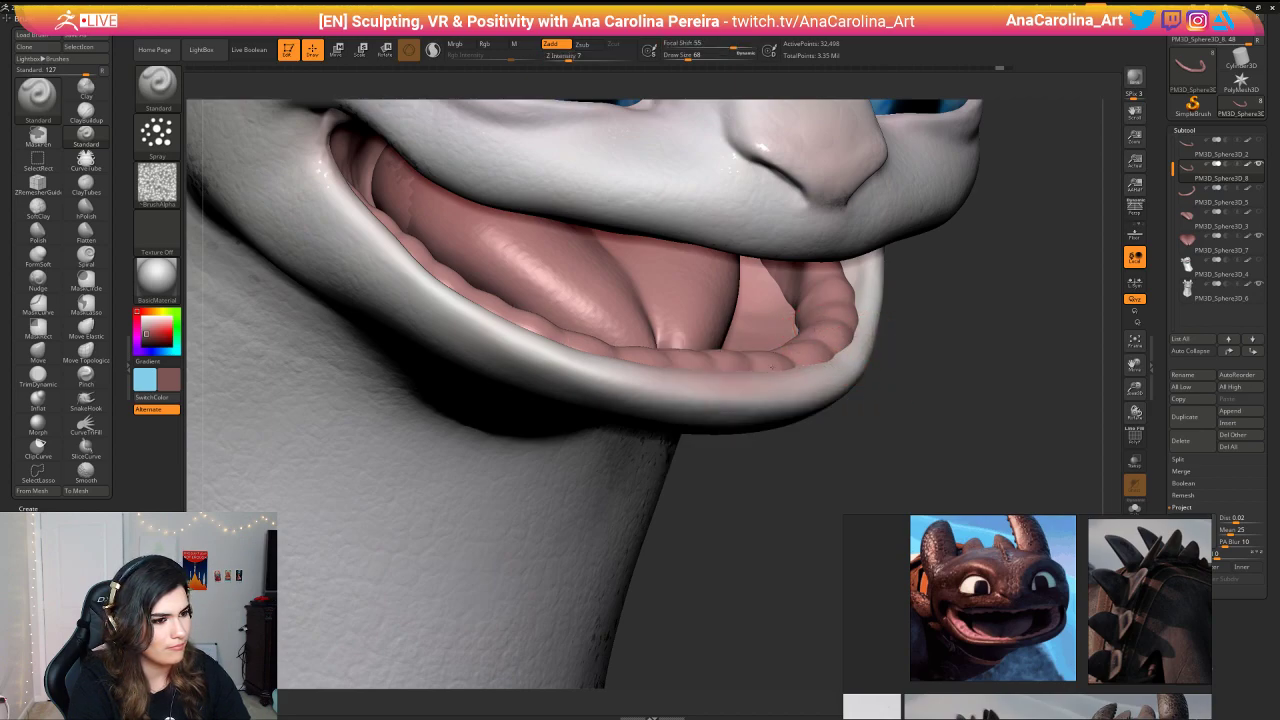
pyautogui.moveTo(922, 340); pyautogui.dragTo(882, 304)
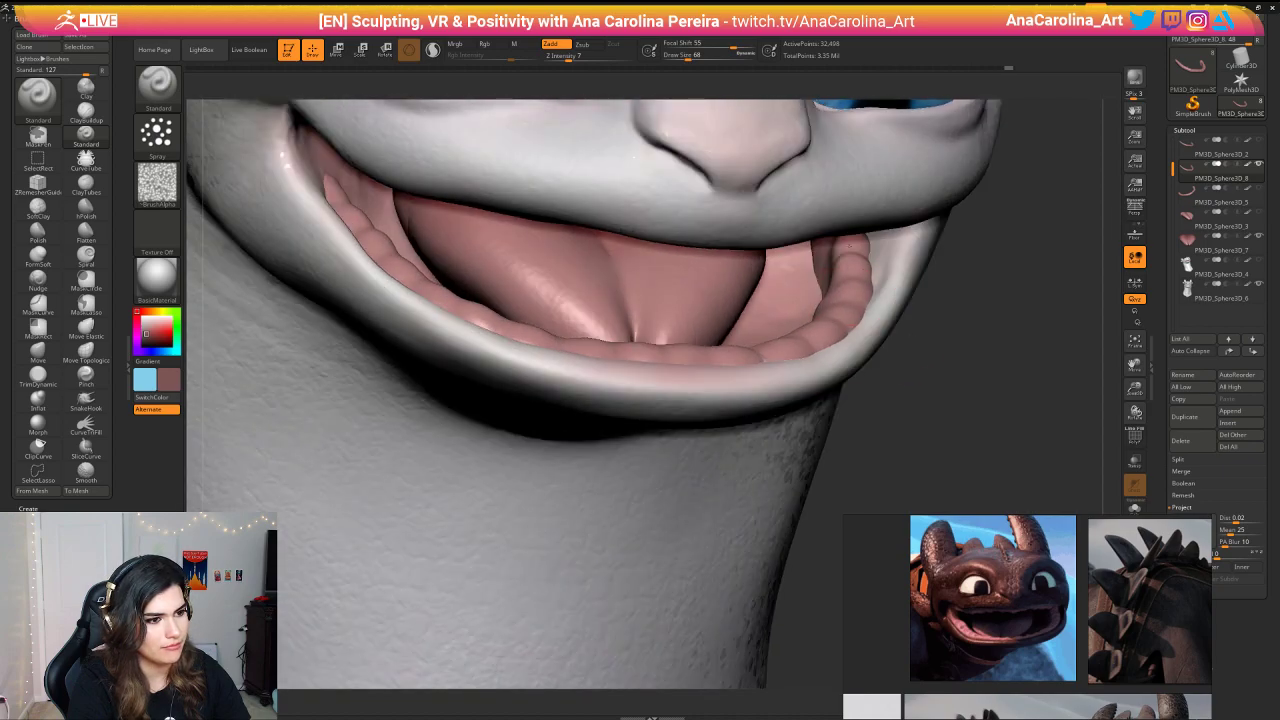
pyautogui.moveTo(948, 338); pyautogui.dragTo(845, 248)
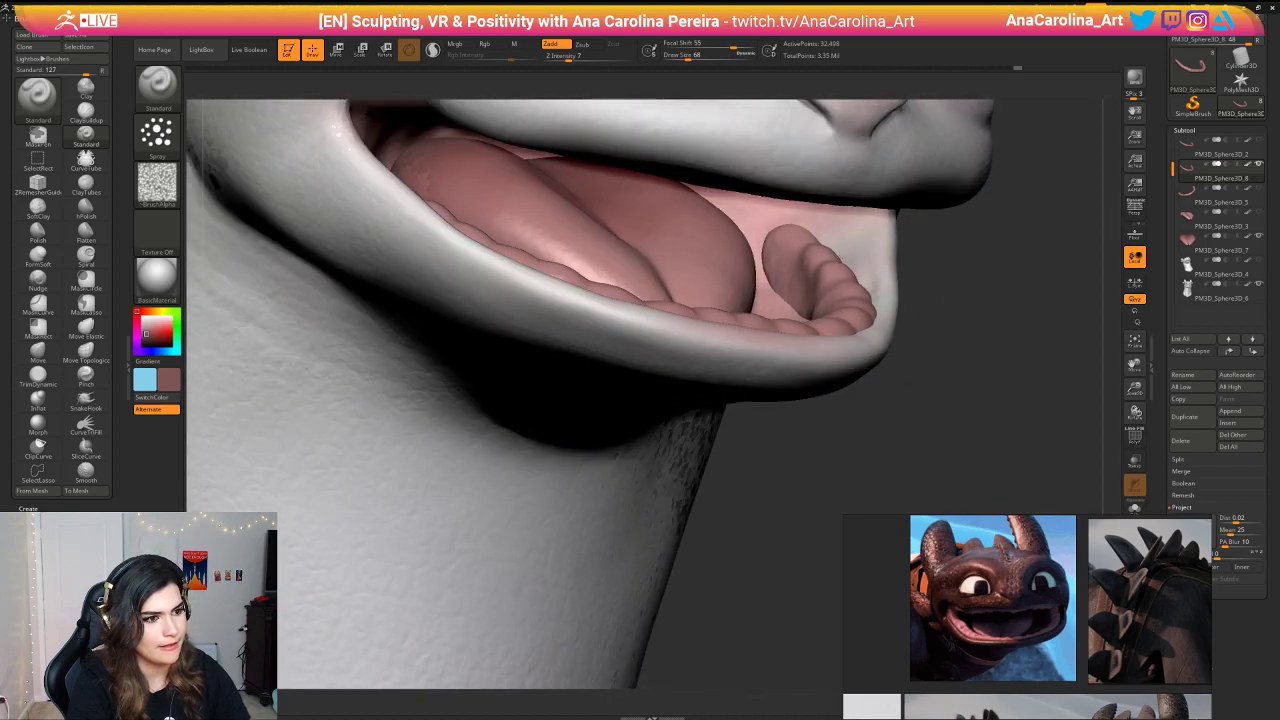
pyautogui.moveTo(905, 376)
pyautogui.mouseDown()
pyautogui.moveTo(926, 396)
pyautogui.moveTo(950, 330)
pyautogui.moveTo(866, 312)
pyautogui.mouseUp()
pyautogui.moveTo(930, 352)
pyautogui.mouseDown()
pyautogui.moveTo(963, 360)
pyautogui.moveTo(955, 296)
pyautogui.moveTo(935, 312)
pyautogui.moveTo(930, 370)
pyautogui.moveTo(862, 366)
pyautogui.moveTo(900, 369)
pyautogui.moveTo(898, 343)
pyautogui.moveTo(836, 340)
pyautogui.moveTo(886, 340)
pyautogui.moveTo(884, 402)
pyautogui.mouseUp()
pyautogui.keyDown('alt'); pyautogui.moveTo(367, 417); pyautogui.dragTo(465, 434); pyautogui.keyUp('alt')
pyautogui.moveTo(465, 434); pyautogui.dragTo(568, 368)
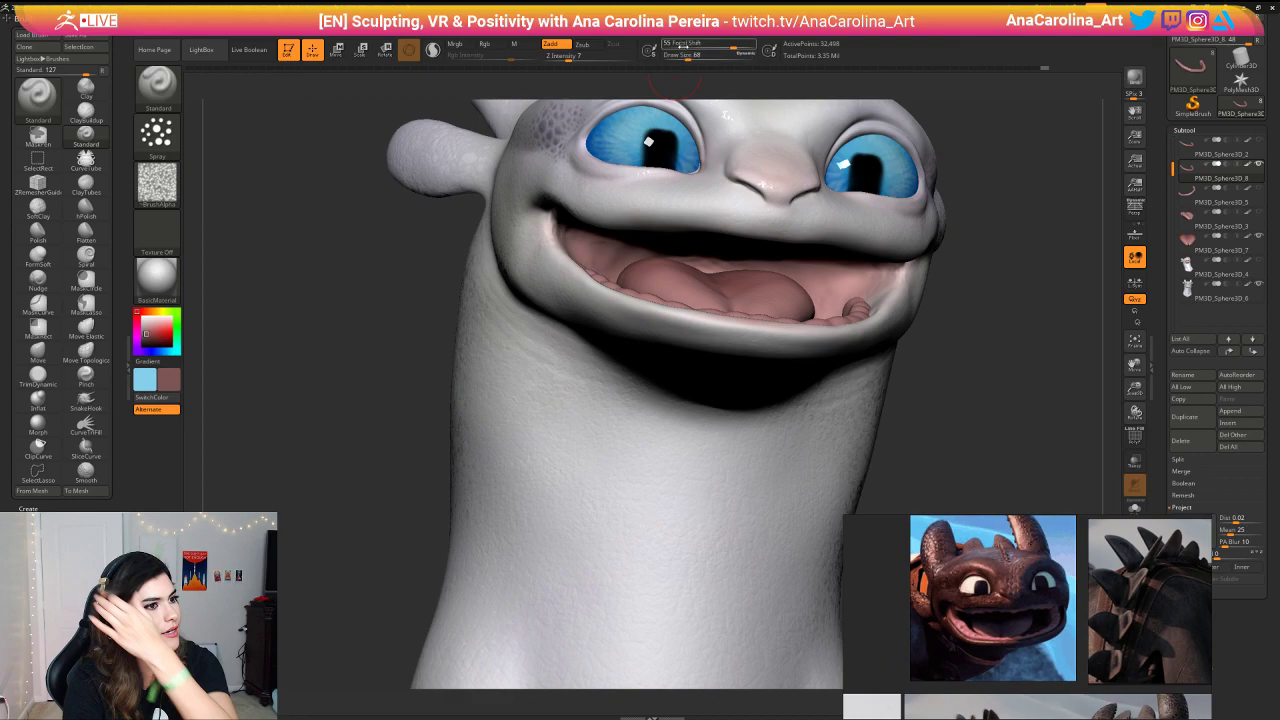
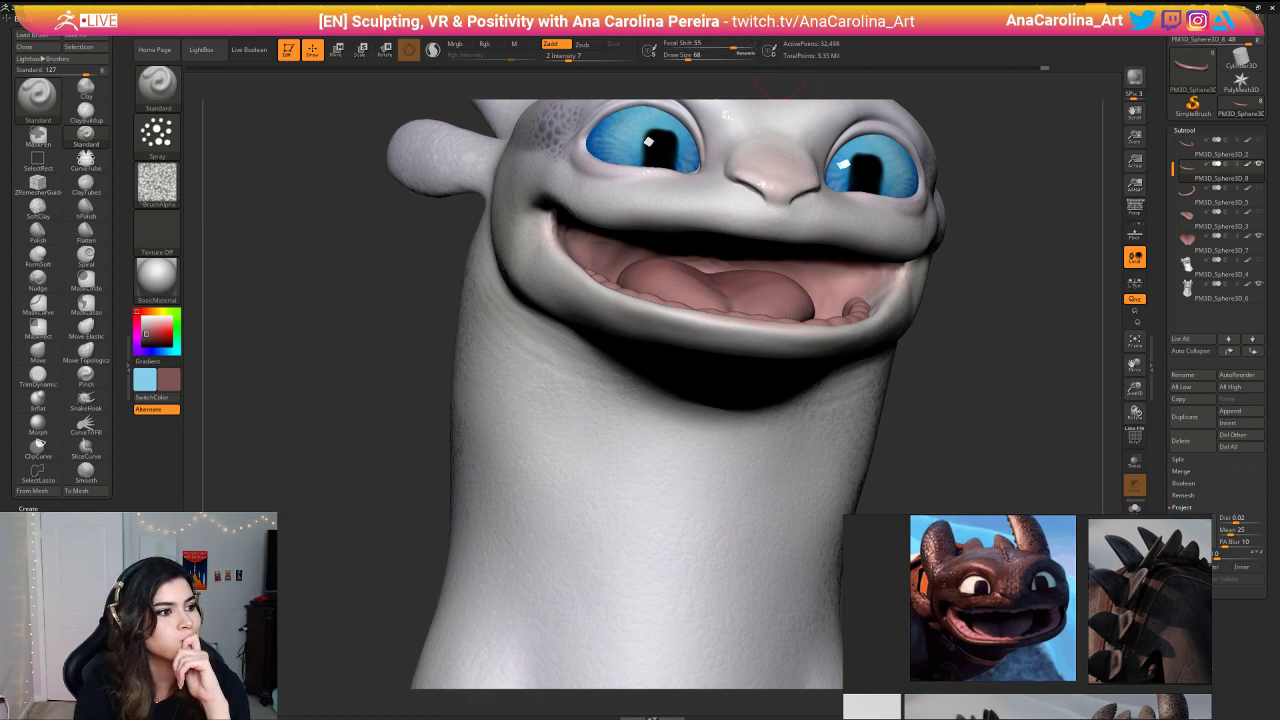
# Step: Mirror the lower gum across the Y axis with SubTool Master, appending the copy as a new subtool
pyautogui.moveTo(708, 19)
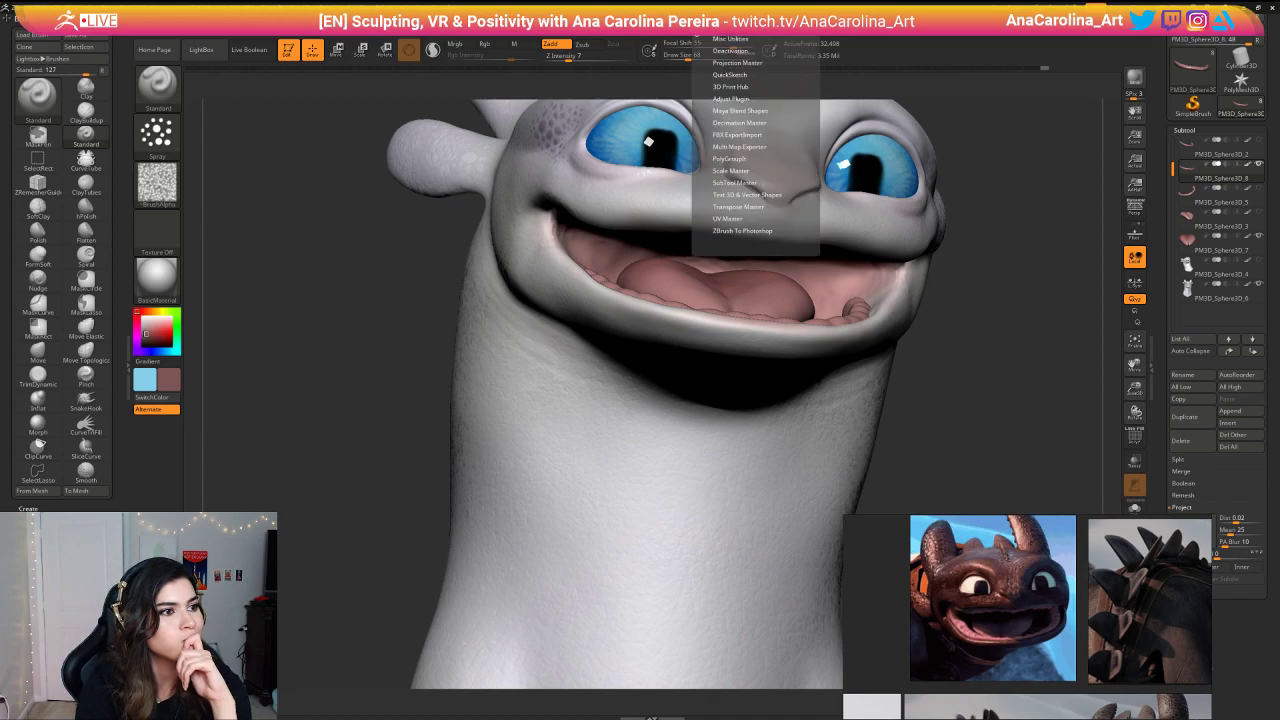
pyautogui.click(747, 183)
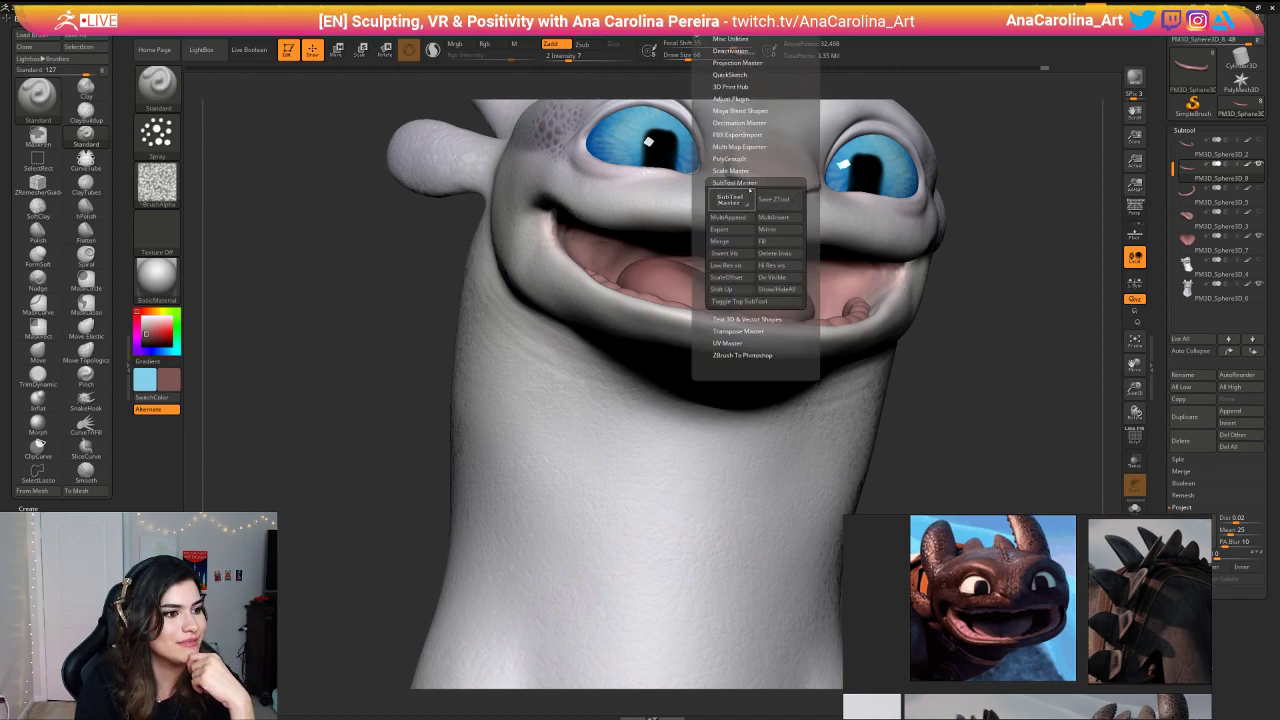
pyautogui.click(766, 230)
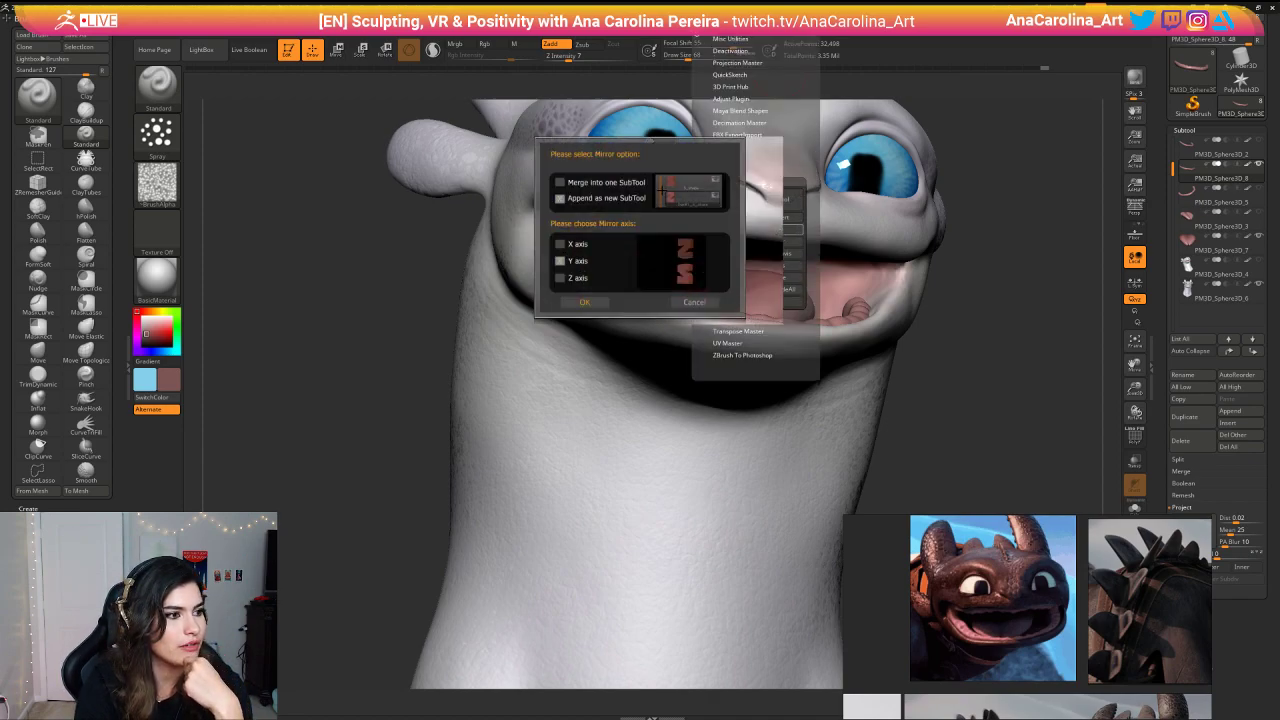
pyautogui.click(581, 300)
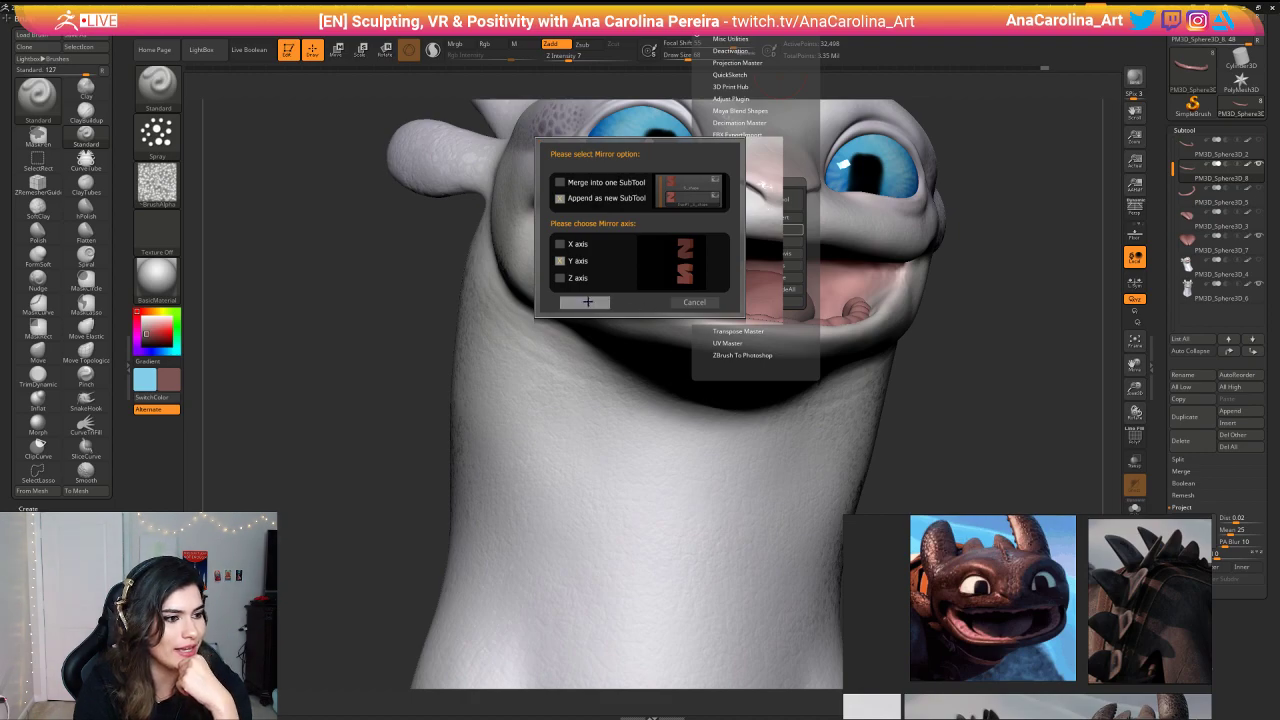
pyautogui.moveTo(946, 320); pyautogui.dragTo(897, 283)
pyautogui.keyDown('alt'); pyautogui.moveTo(855, 238); pyautogui.dragTo(802, 246); pyautogui.keyUp('alt')
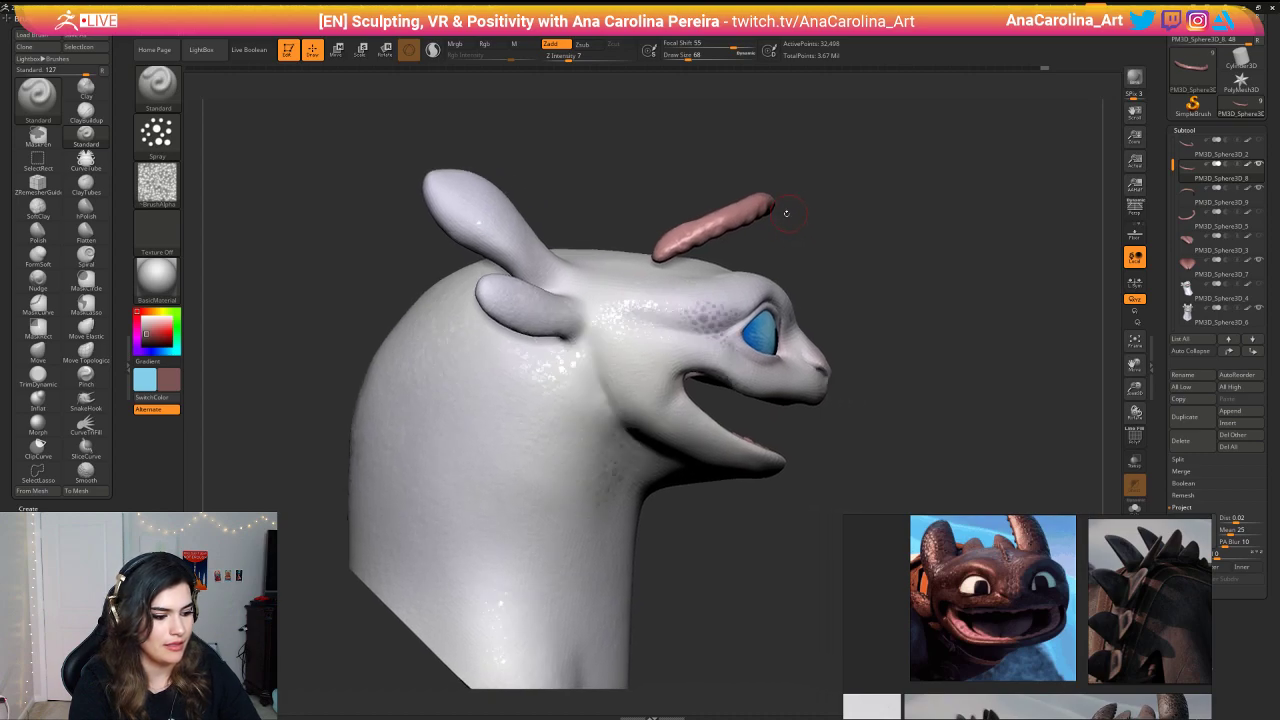
# Step: Select the mirrored gum, then rotate and move it down from above the head to the upper jaw
pyautogui.press('w')
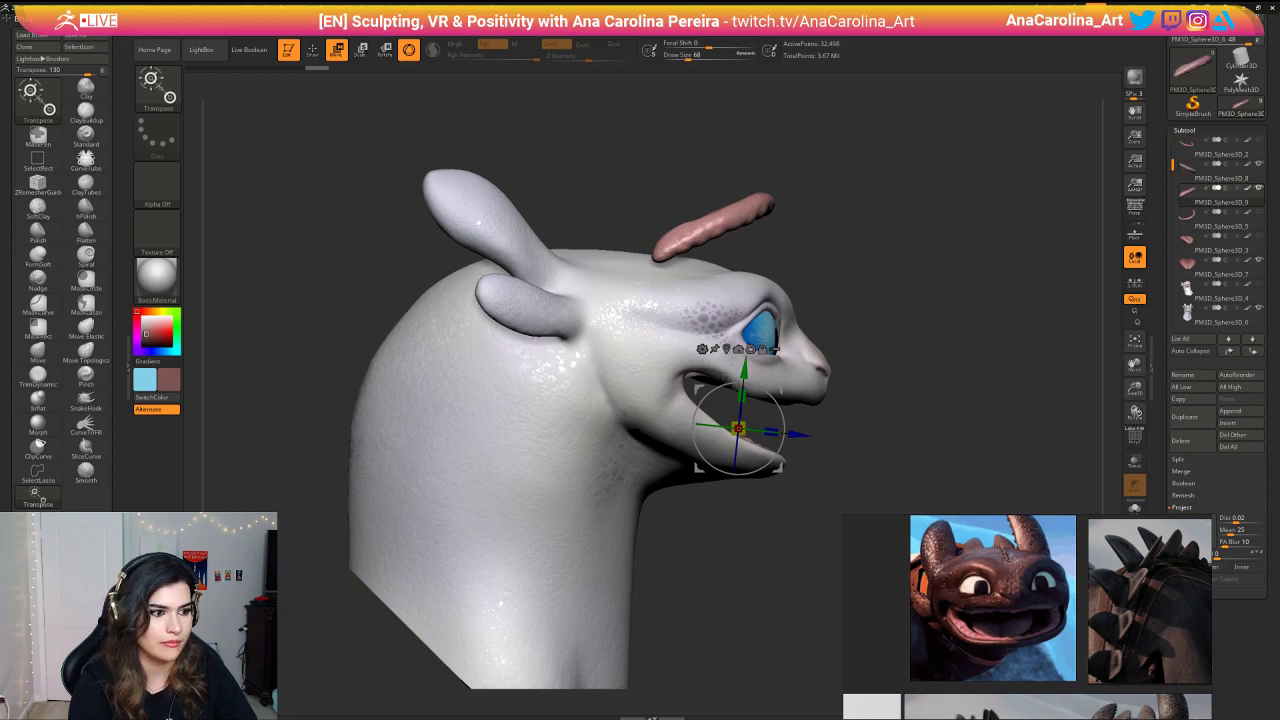
pyautogui.moveTo(738, 382); pyautogui.dragTo(643, 491)
pyautogui.moveTo(623, 573); pyautogui.dragTo(630, 585)
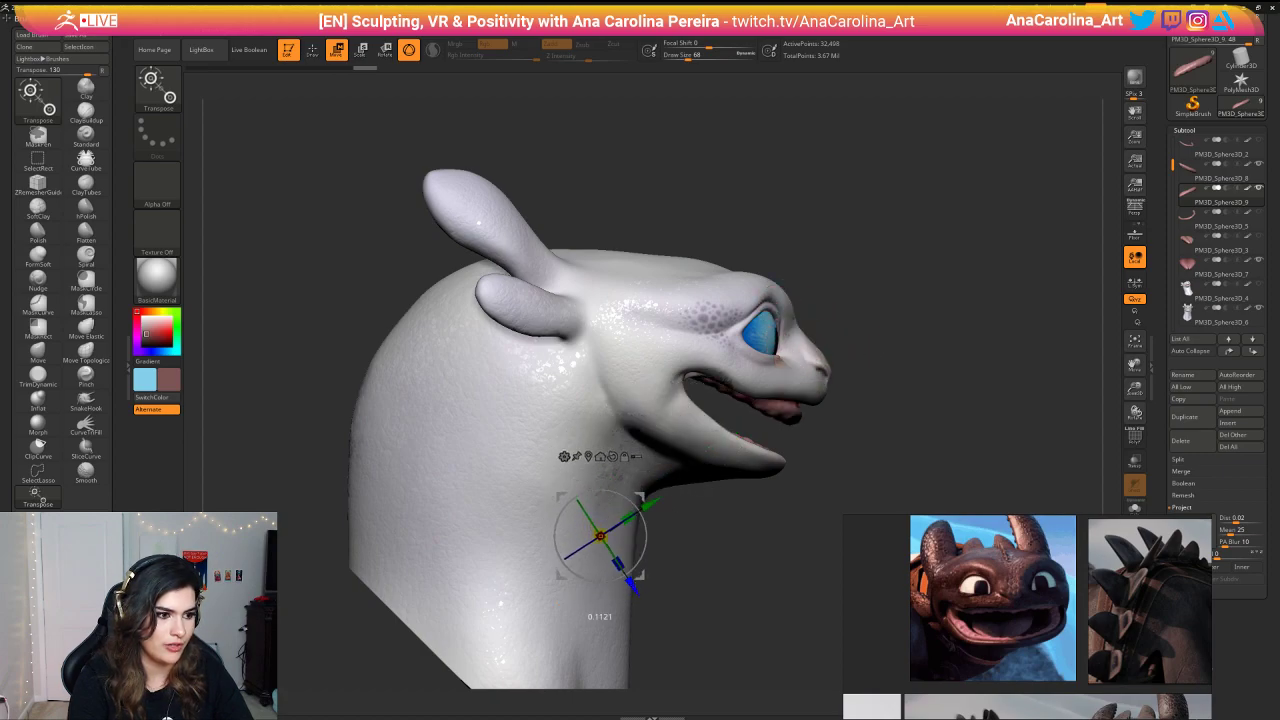
# Step: Check the mirrored gum from the front and side, and nudge it higher into the upper jaw
pyautogui.moveTo(880, 508)
pyautogui.mouseDown()
pyautogui.moveTo(752, 520)
pyautogui.moveTo(830, 514)
pyautogui.moveTo(814, 508)
pyautogui.moveTo(818, 450)
pyautogui.mouseUp()
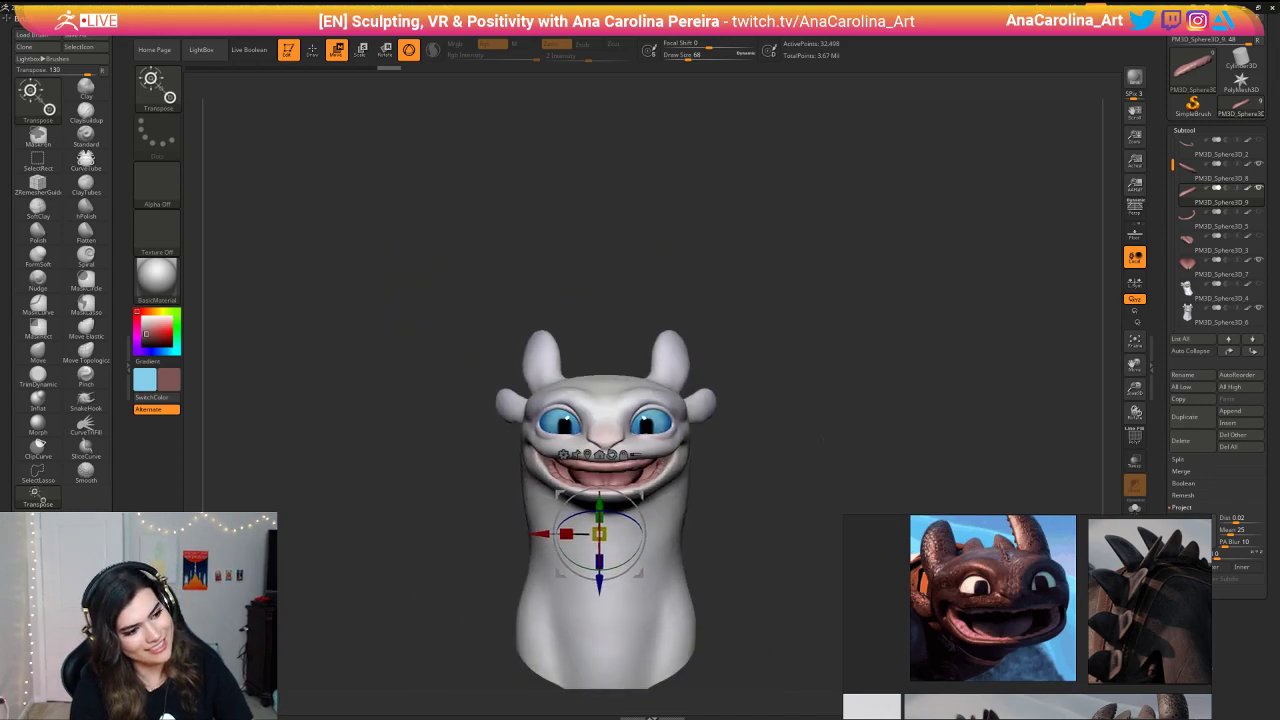
pyautogui.moveTo(818, 505)
pyautogui.keyDown('alt'); pyautogui.mouseDown()
pyautogui.moveTo(824, 450)
pyautogui.moveTo(822, 490)
pyautogui.mouseUp(); pyautogui.keyUp('alt')
pyautogui.moveTo(800, 478); pyautogui.dragTo(853, 462)
pyautogui.moveTo(478, 655); pyautogui.dragTo(640, 645)
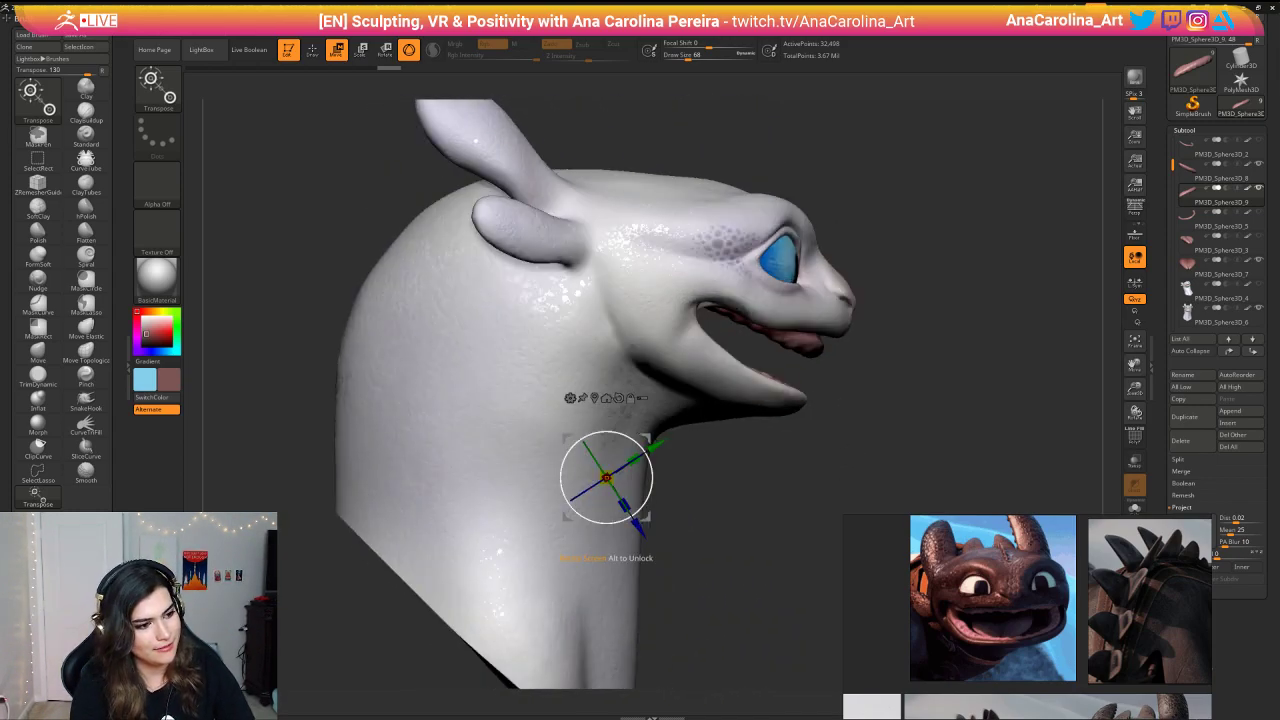
pyautogui.moveTo(652, 447)
pyautogui.mouseDown()
pyautogui.moveTo(664, 440)
pyautogui.moveTo(655, 433)
pyautogui.mouseUp()
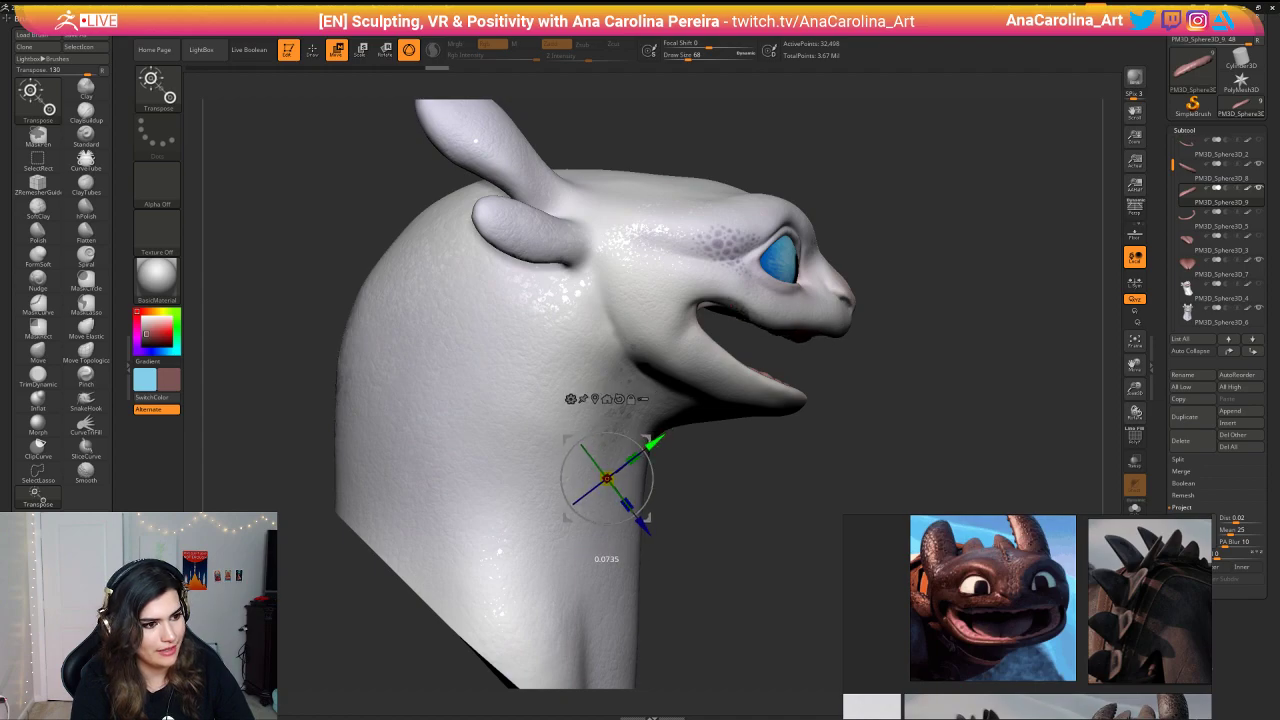
# Step: Turn on ghost transparency and move the mirrored gum down and forward along the upper jaw from the side view
pyautogui.moveTo(649, 439); pyautogui.dragTo(656, 448)
pyautogui.moveTo(815, 512)
pyautogui.mouseDown()
pyautogui.moveTo(694, 506)
pyautogui.moveTo(834, 398)
pyautogui.moveTo(881, 380)
pyautogui.moveTo(803, 381)
pyautogui.moveTo(778, 404)
pyautogui.mouseUp()
pyautogui.click(1136, 465)
pyautogui.moveTo(574, 466)
pyautogui.mouseDown()
pyautogui.moveTo(583, 458)
pyautogui.moveTo(581, 484)
pyautogui.moveTo(572, 462)
pyautogui.mouseUp()
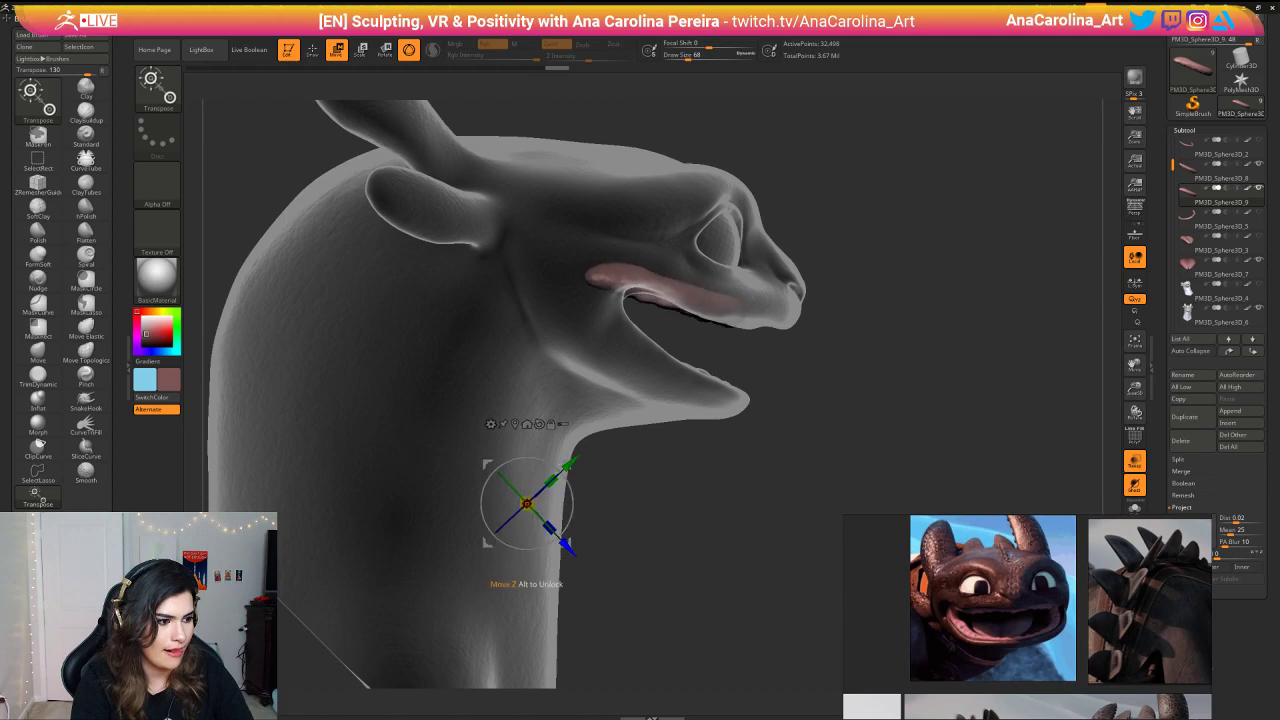
pyautogui.moveTo(528, 500); pyautogui.dragTo(555, 512)
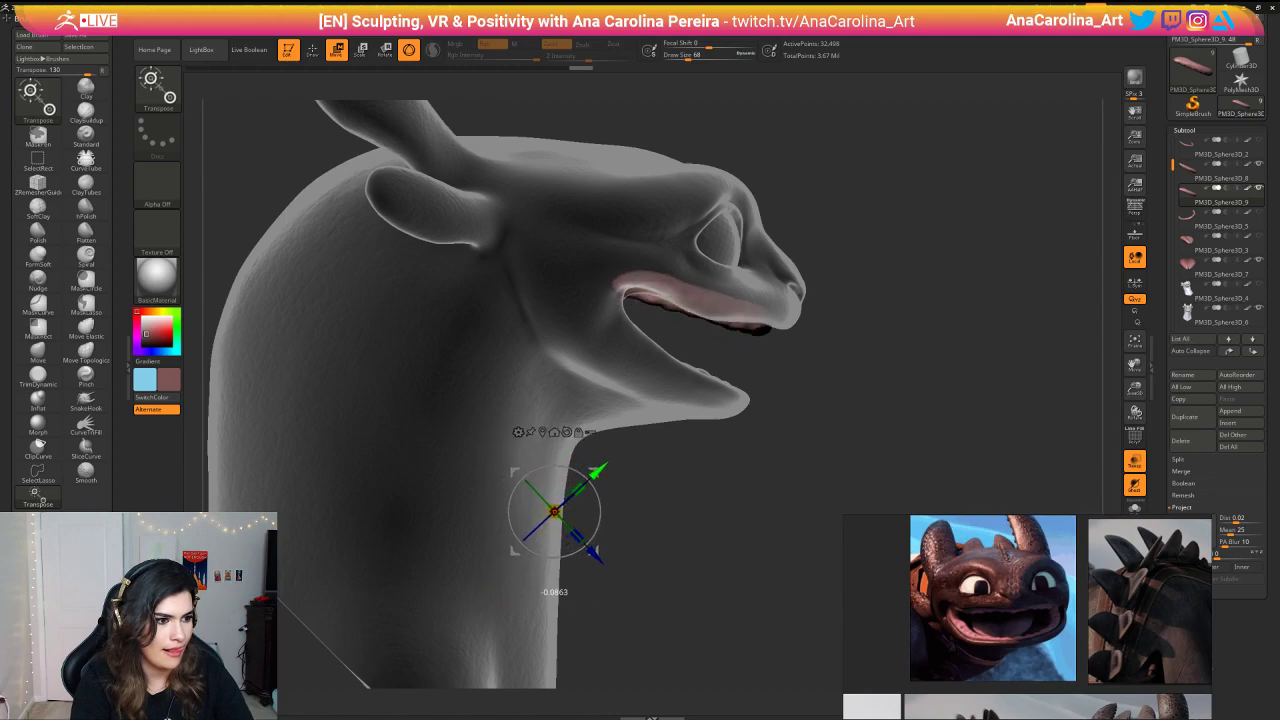
# Step: Adjust the mirrored gum's fit in the upper jaw with the transpose line, from the side and front
pyautogui.moveTo(736, 347); pyautogui.dragTo(772, 338)
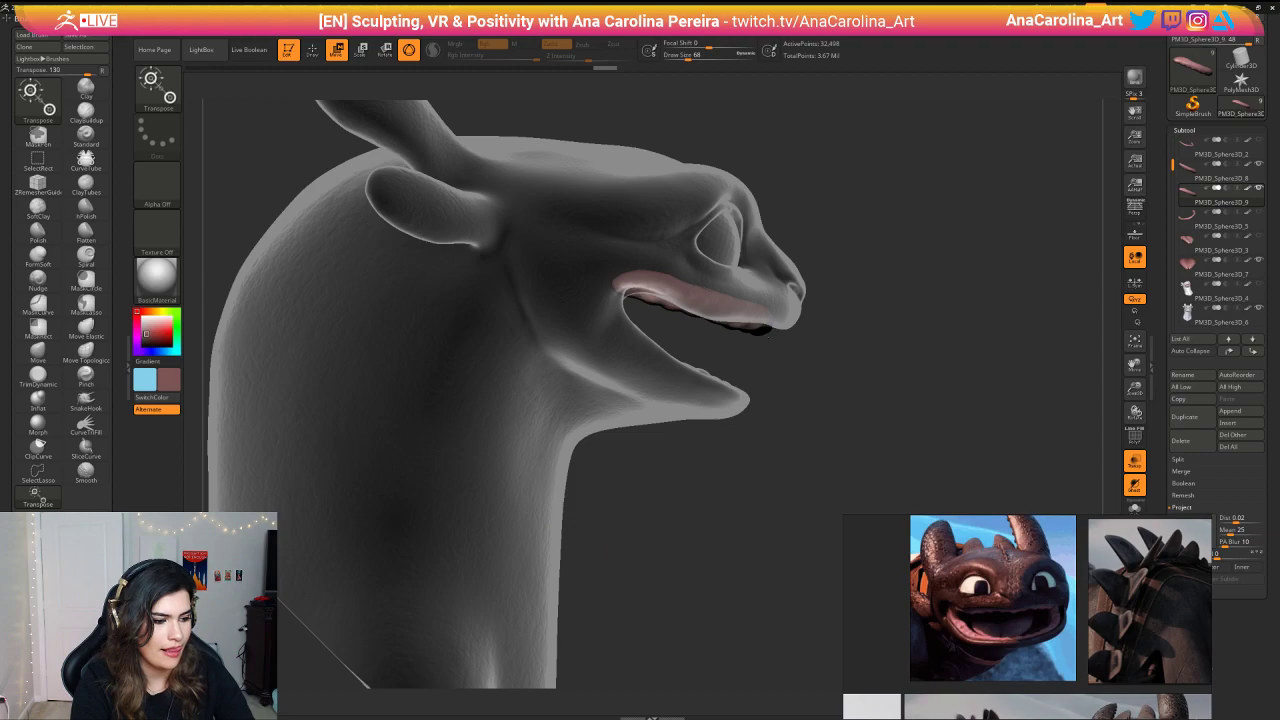
pyautogui.press('y')
pyautogui.press('y')
pyautogui.press('y')
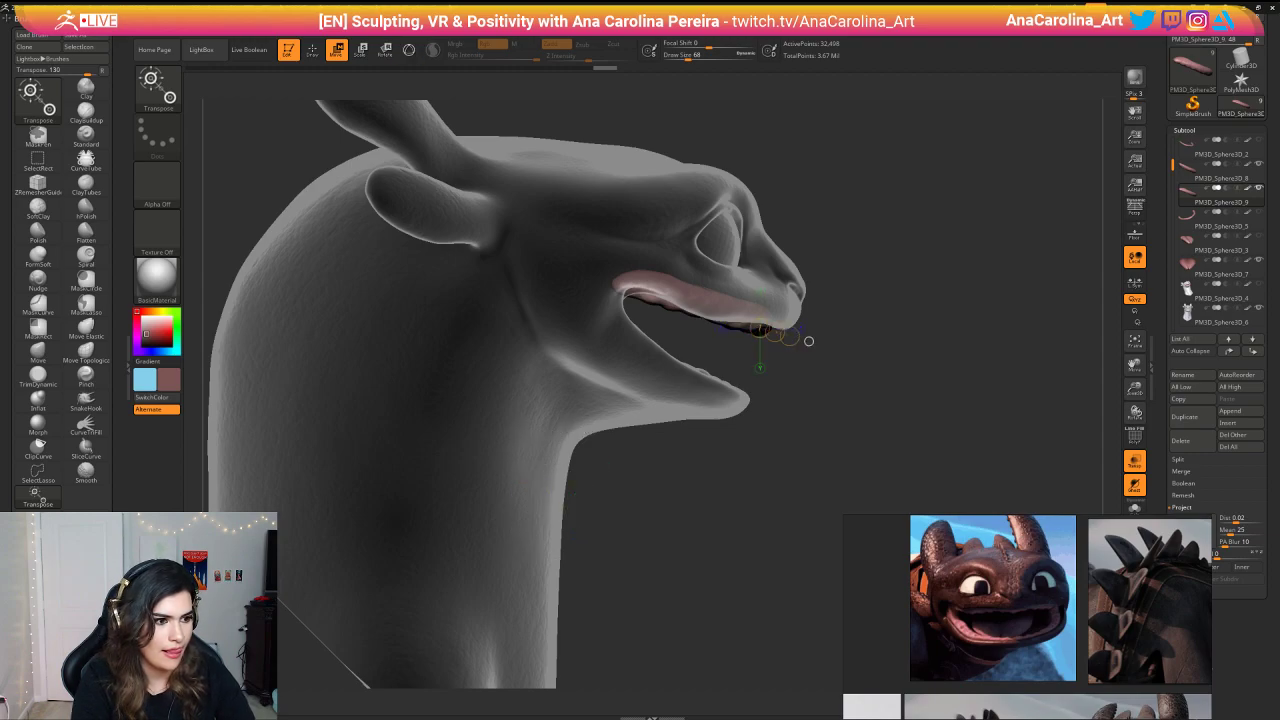
pyautogui.moveTo(782, 336); pyautogui.dragTo(784, 339)
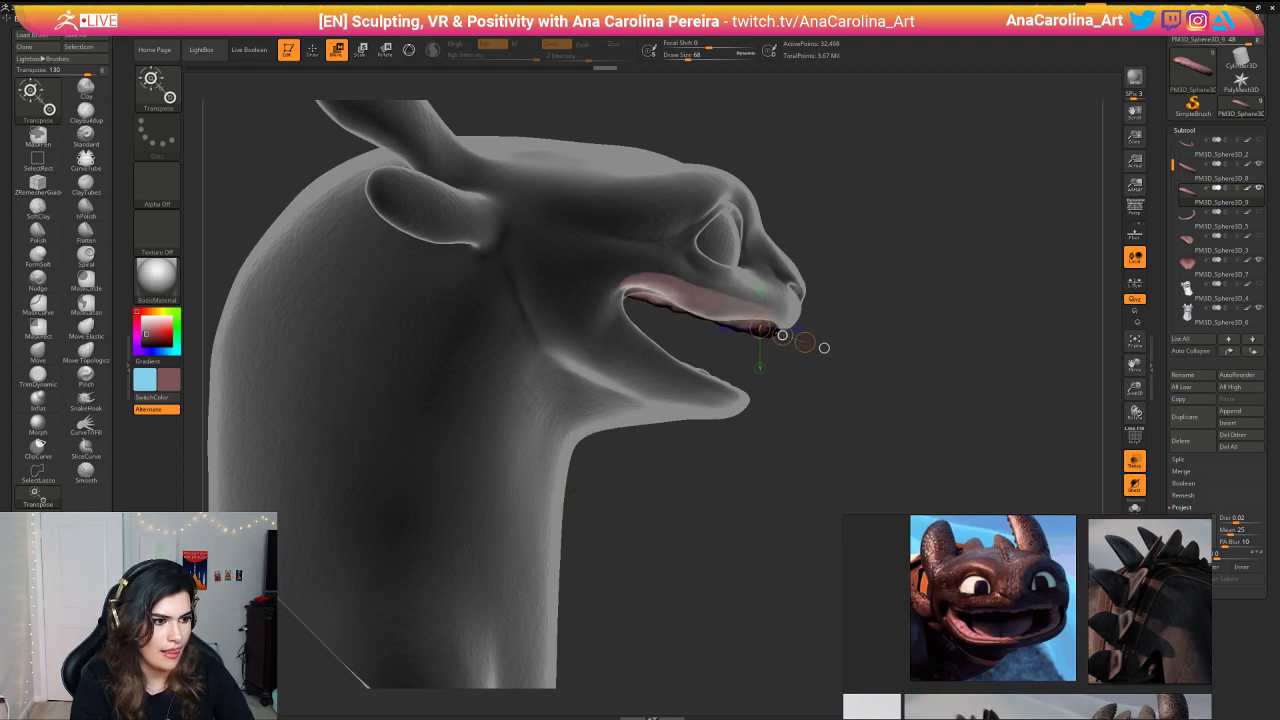
pyautogui.moveTo(890, 400); pyautogui.dragTo(700, 400)
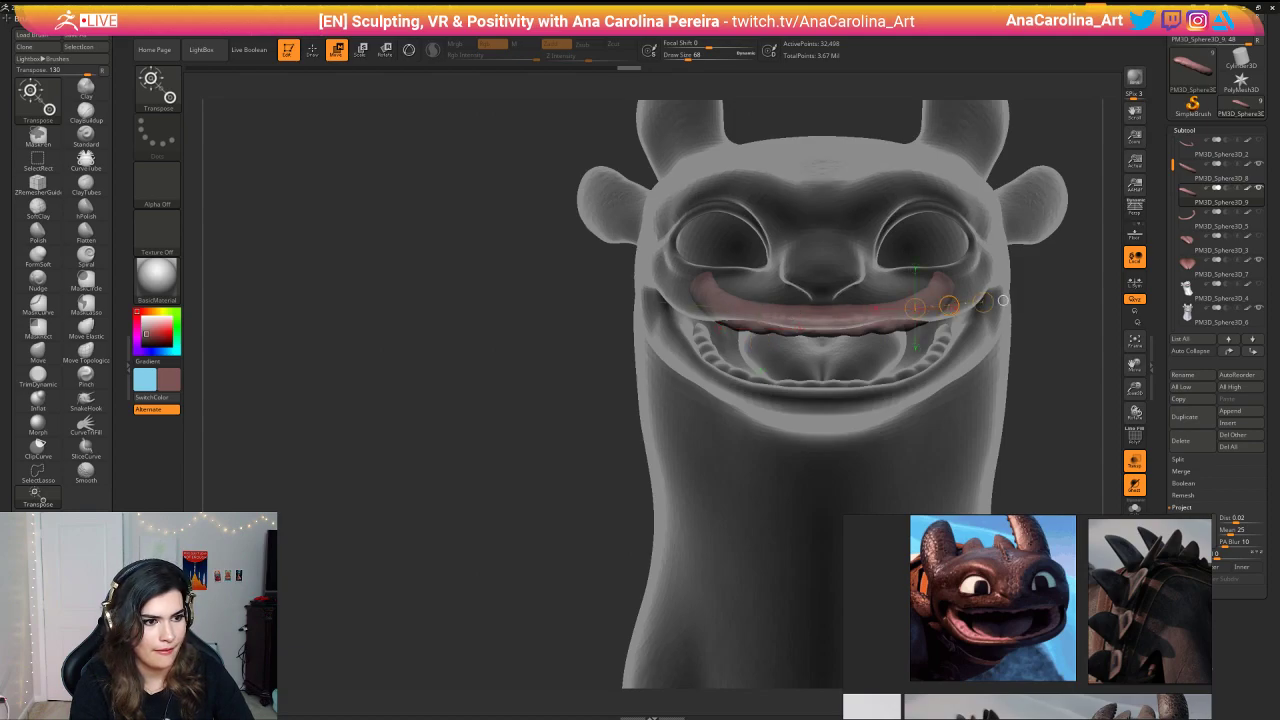
pyautogui.hotkey('ctrl', 'z')
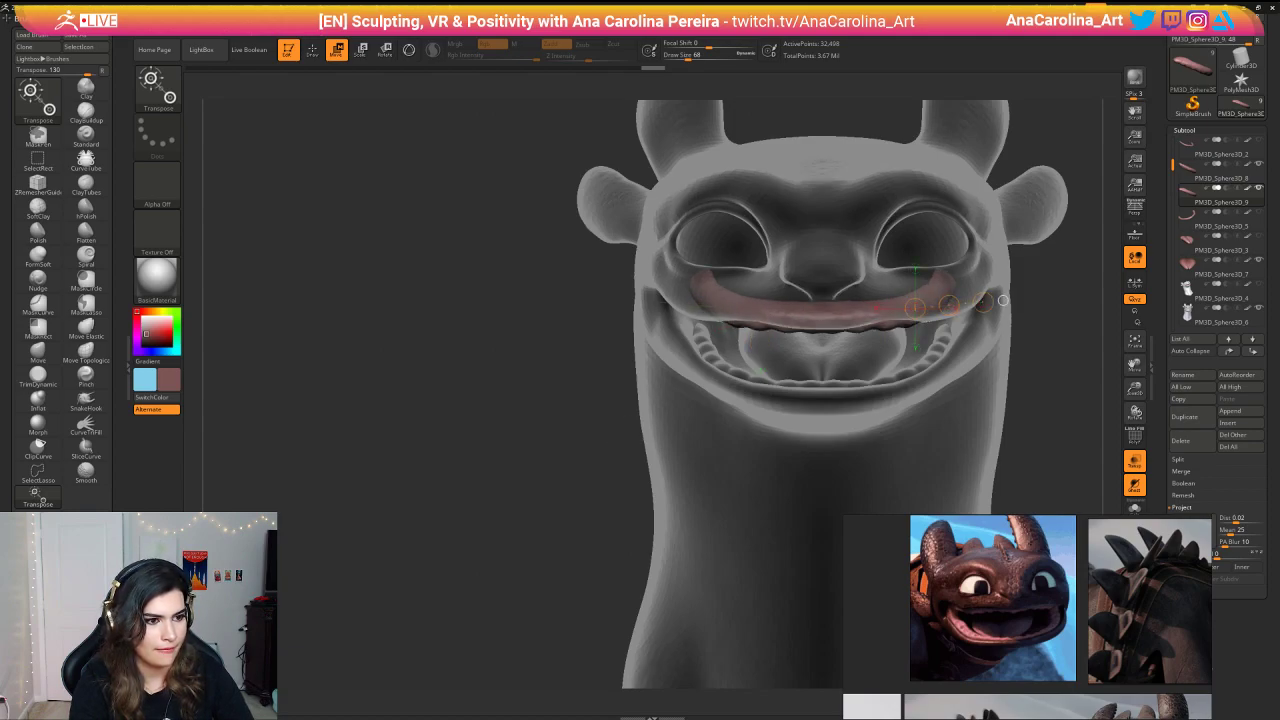
pyautogui.moveTo(1003, 300); pyautogui.dragTo(1003, 299)
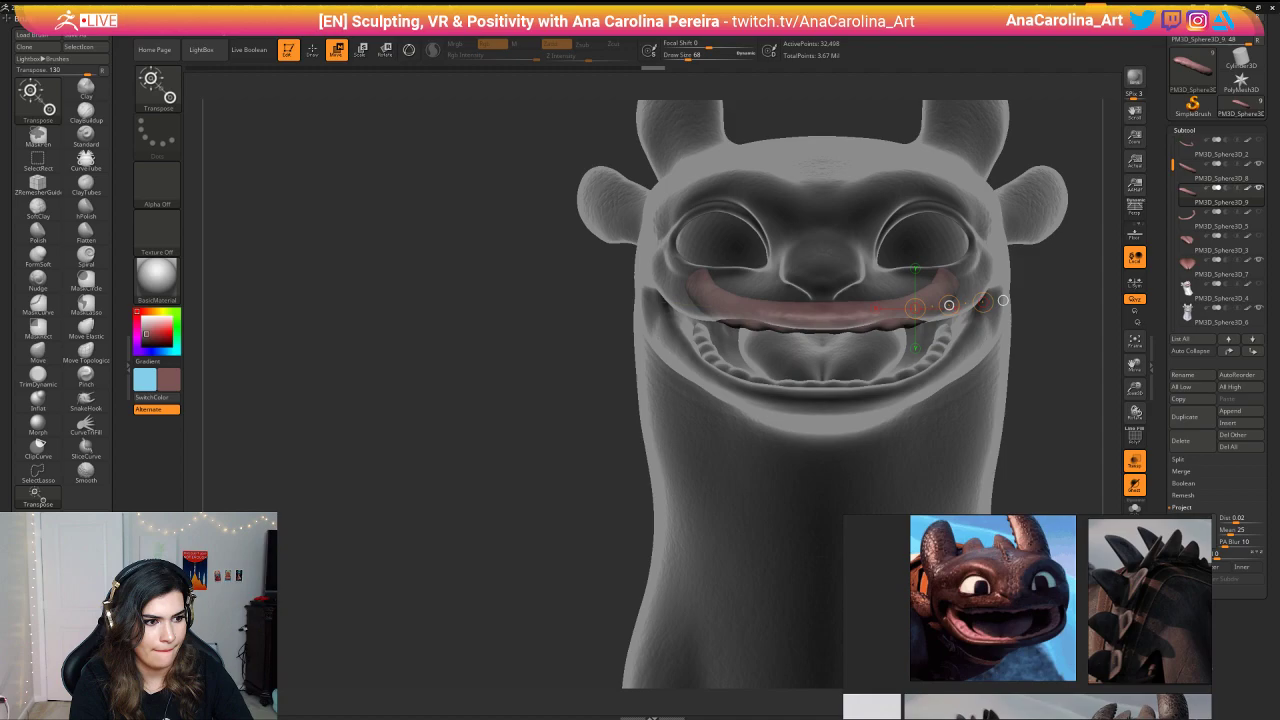
# Step: Show the PM3D_Sphere3D_5 subtool for comparison, and nudge the mirrored gum slightly down and back with the gizmo
pyautogui.moveTo(845, 345); pyautogui.dragTo(934, 392)
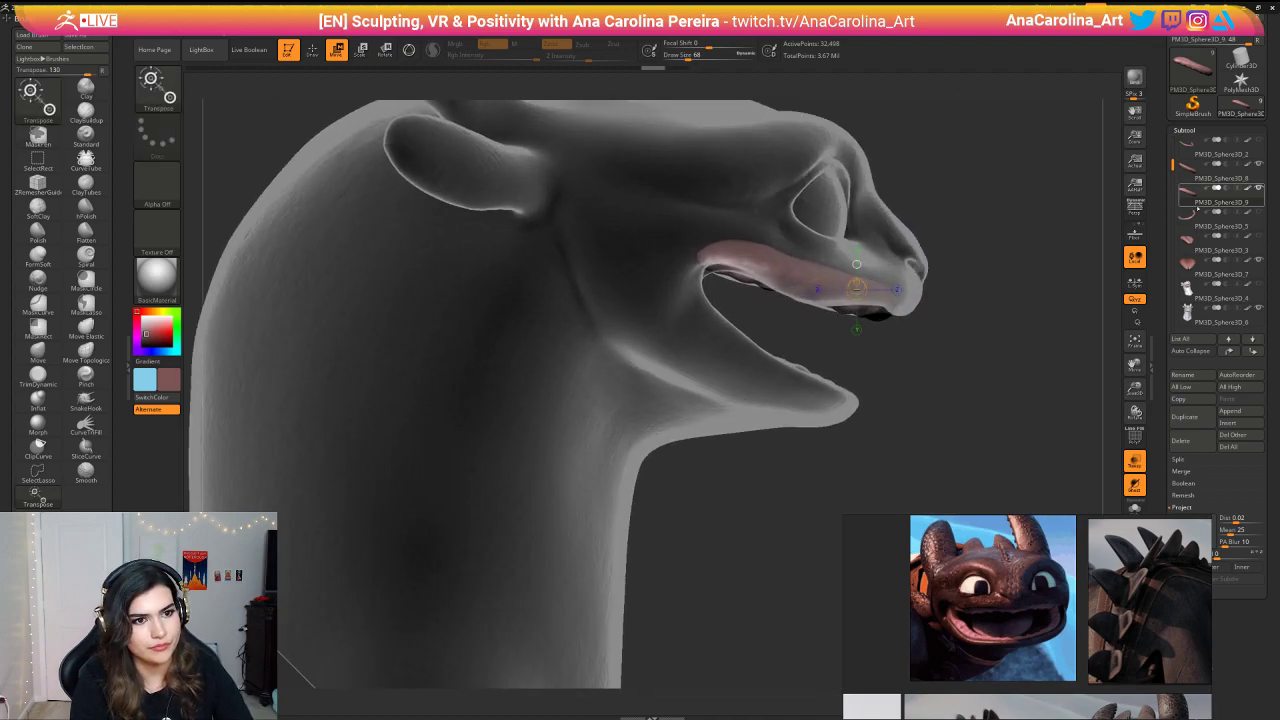
pyautogui.moveTo(1249, 221)
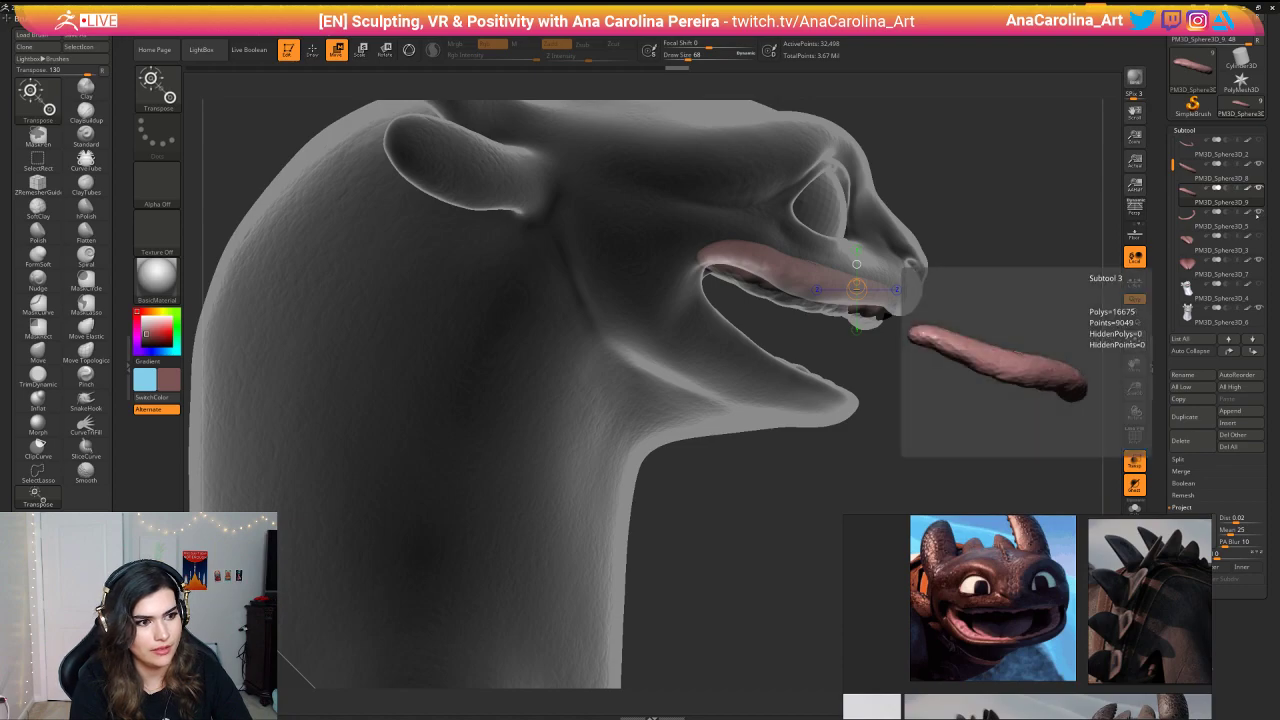
pyautogui.moveTo(852, 305); pyautogui.dragTo(901, 326)
pyautogui.hotkey('ctrl', 'z')
pyautogui.press('y')
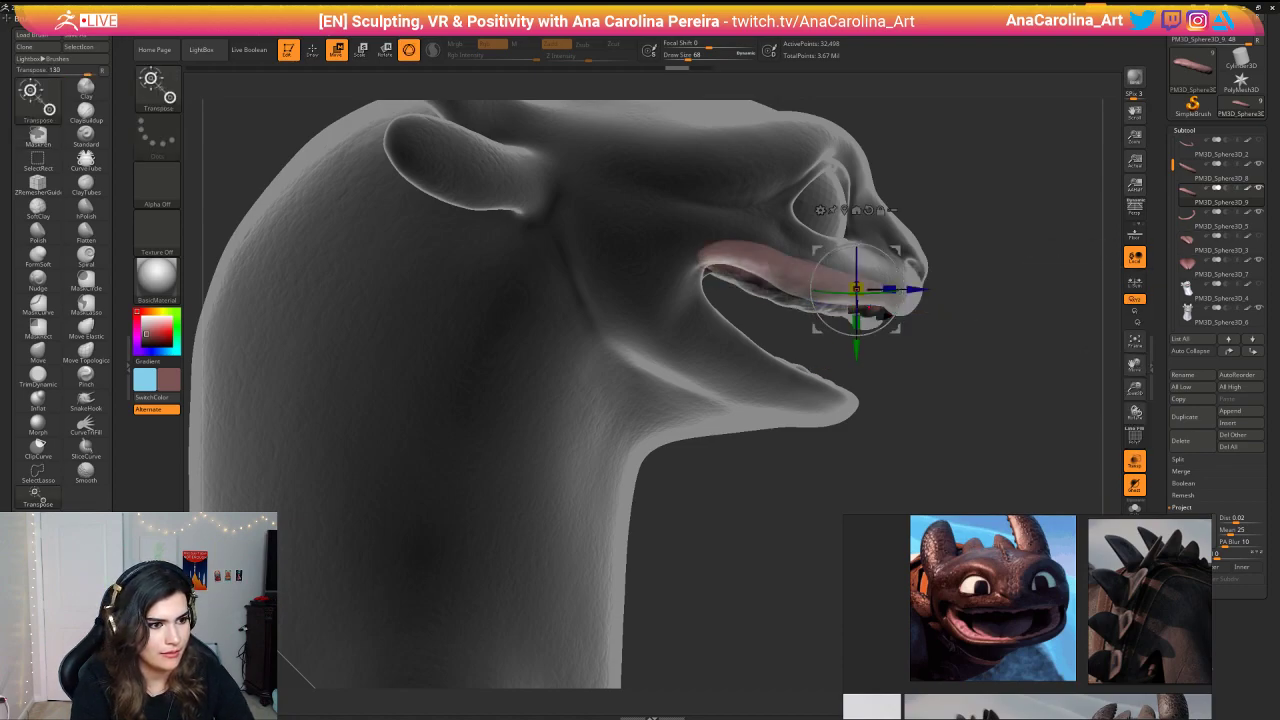
pyautogui.moveTo(856, 350); pyautogui.dragTo(856, 355)
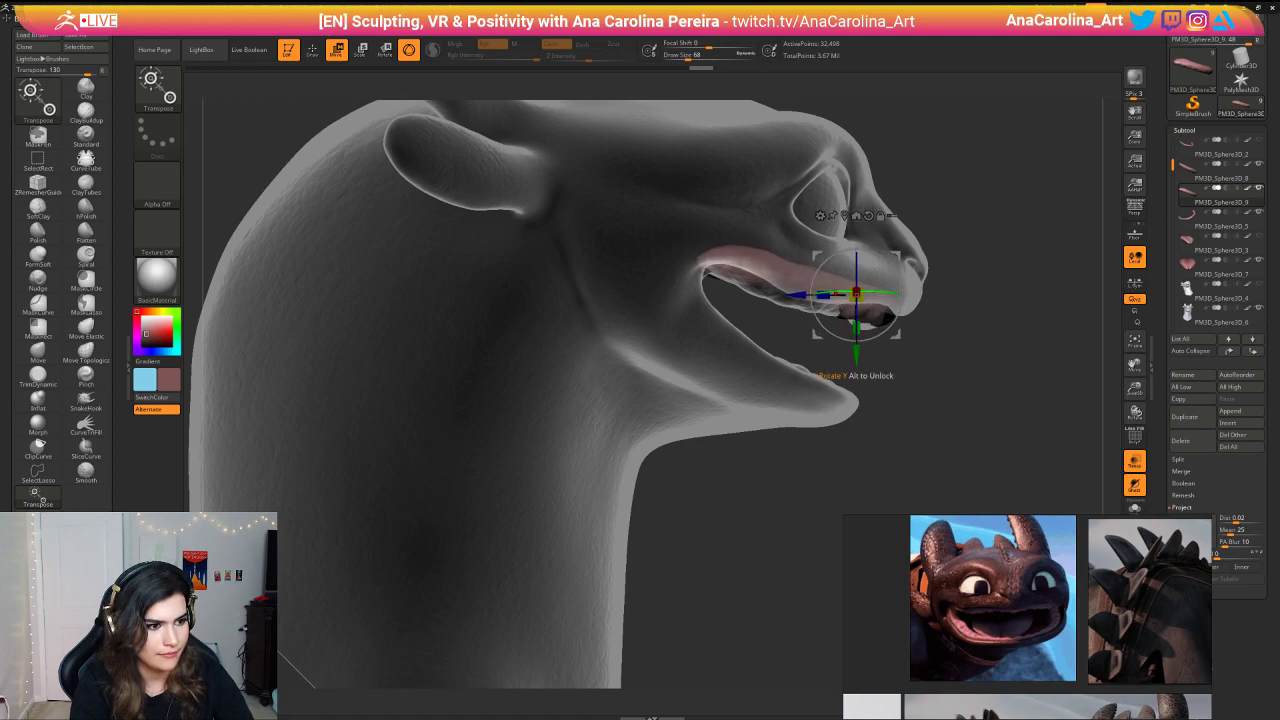
pyautogui.moveTo(795, 295); pyautogui.dragTo(788, 295)
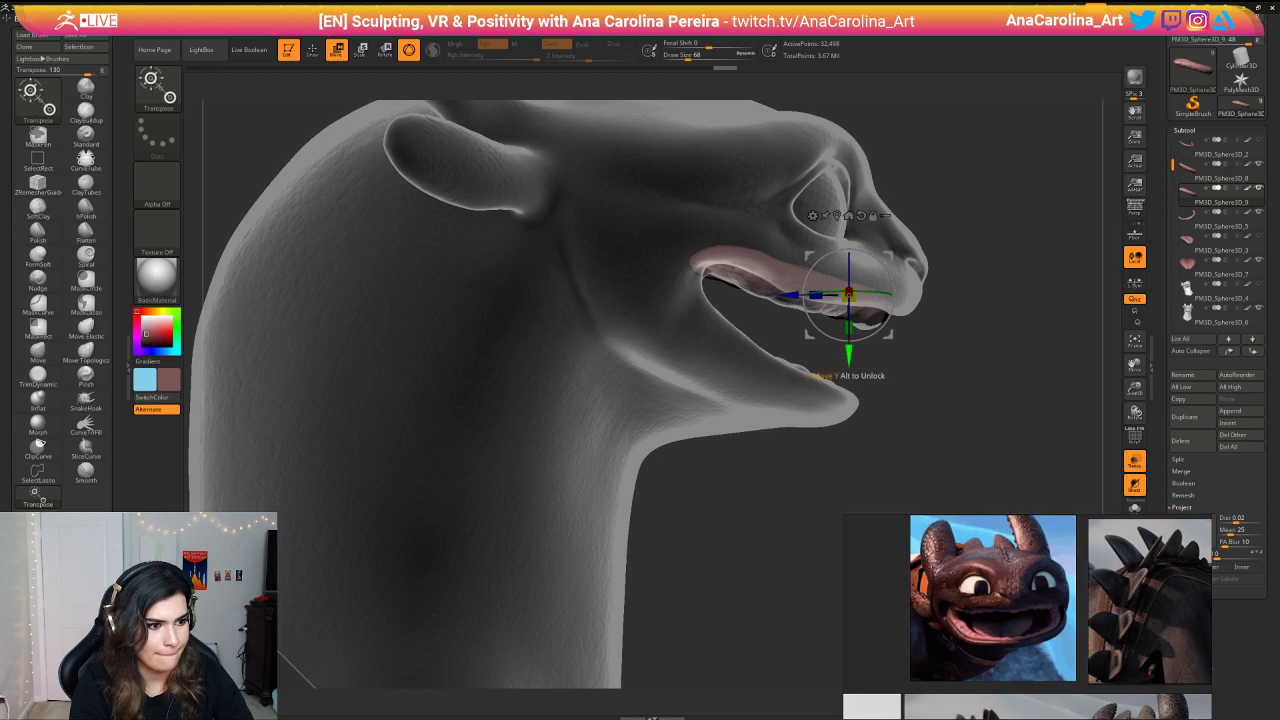
pyautogui.moveTo(848, 356); pyautogui.dragTo(848, 358)
# Step: Pull the upper gum's front and rear ends to follow the jaw with the SnakeHook brush at draw sizes 453 and 299
pyautogui.moveTo(915, 424); pyautogui.dragTo(519, 424)
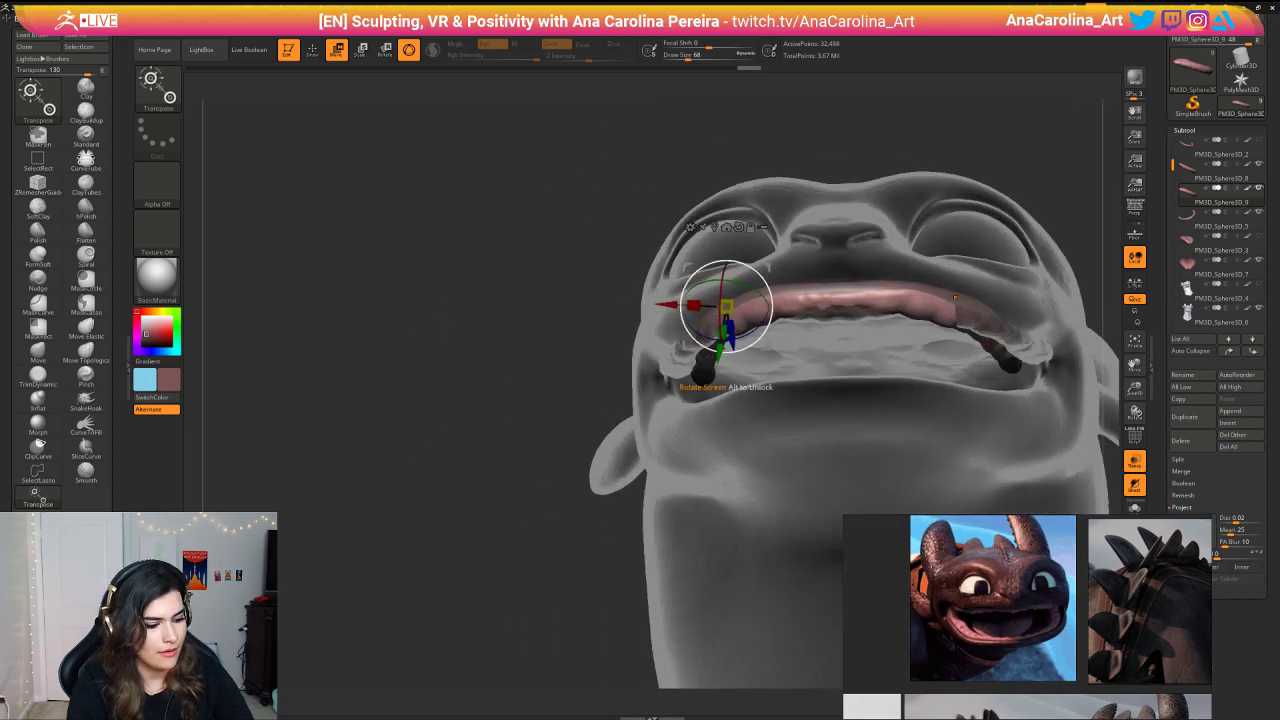
pyautogui.press('b')
pyautogui.press('s')
pyautogui.press('h')
pyautogui.press('space')
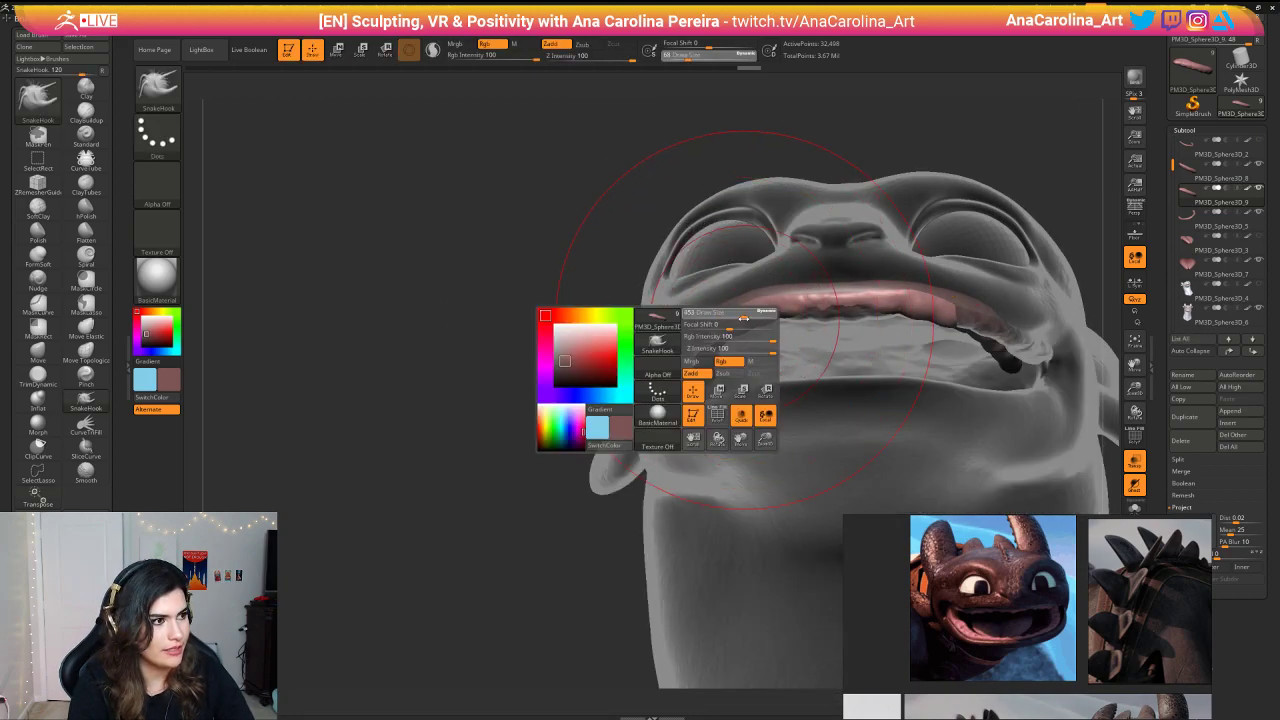
pyautogui.moveTo(1095, 300)
pyautogui.mouseDown()
pyautogui.moveTo(985, 320)
pyautogui.moveTo(943, 345)
pyautogui.mouseUp()
pyautogui.moveTo(812, 324); pyautogui.dragTo(808, 312)
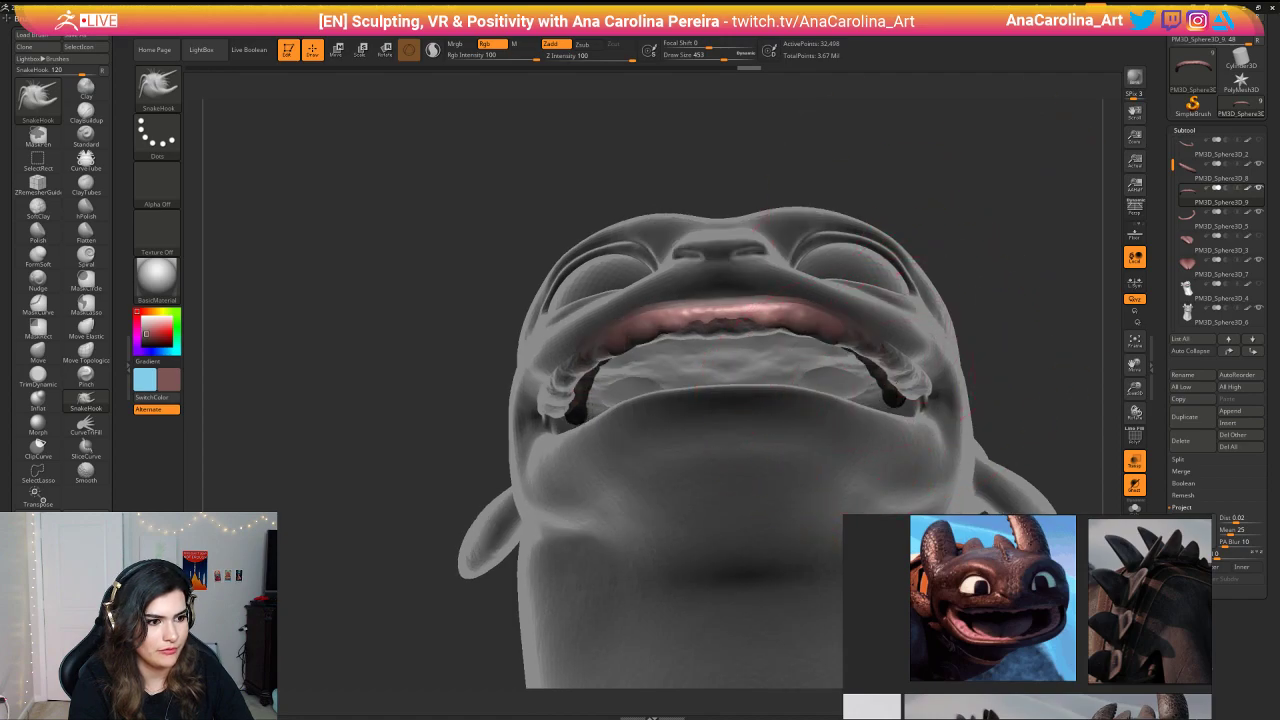
pyautogui.press('space')
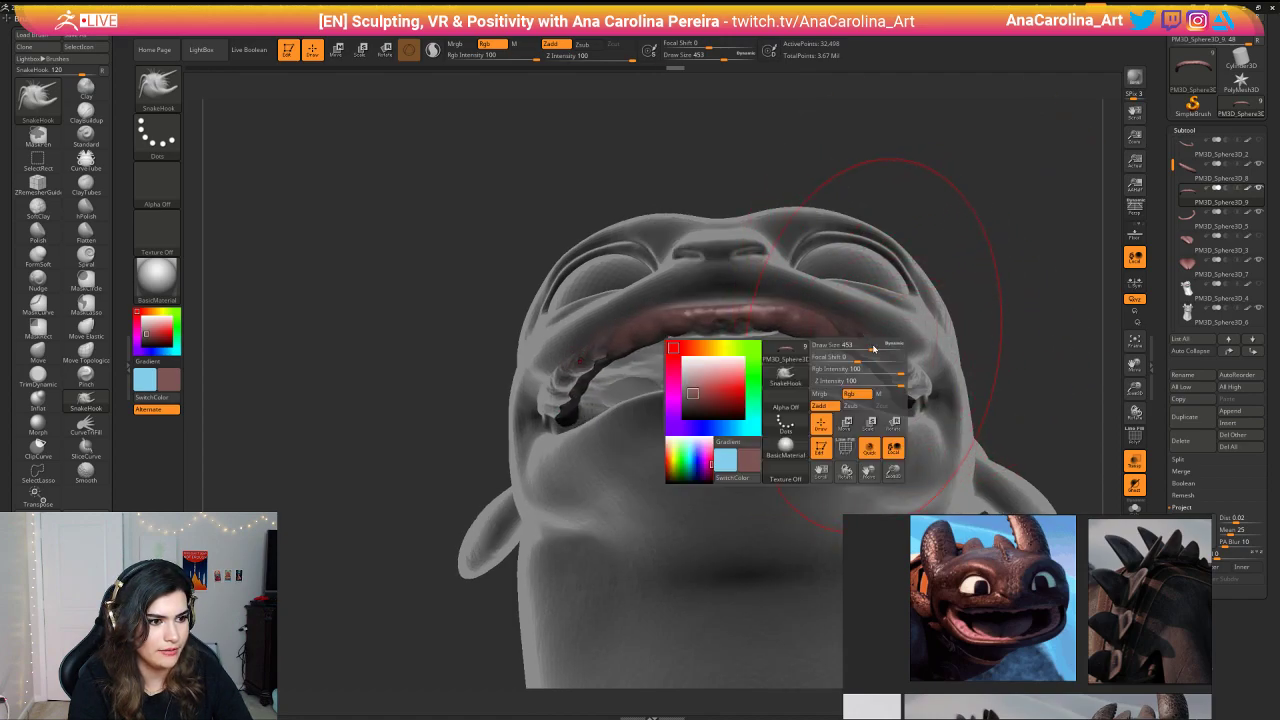
pyautogui.moveTo(873, 348); pyautogui.dragTo(861, 347)
pyautogui.moveTo(902, 407); pyautogui.dragTo(915, 399)
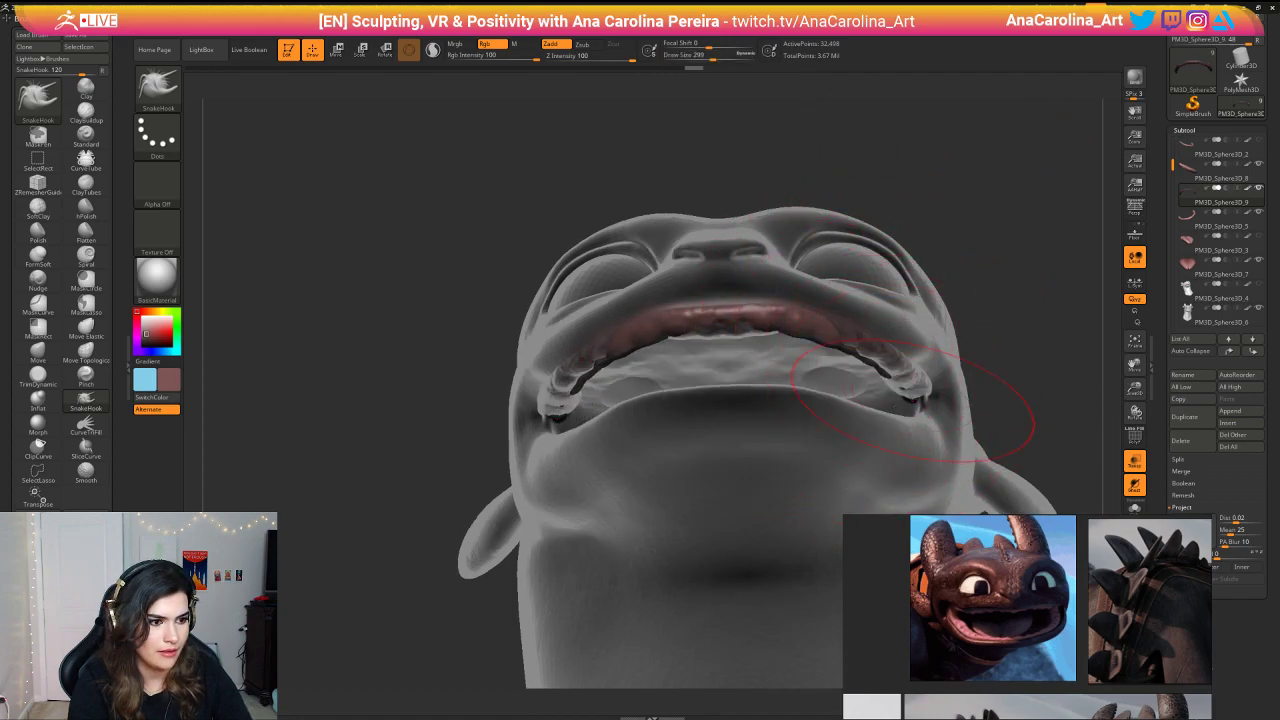
# Step: Reshape the upper gum's lower edge and sides with SnakeHook at draw size 207, checking the fit from several angles
pyautogui.moveTo(985, 245); pyautogui.dragTo(972, 314)
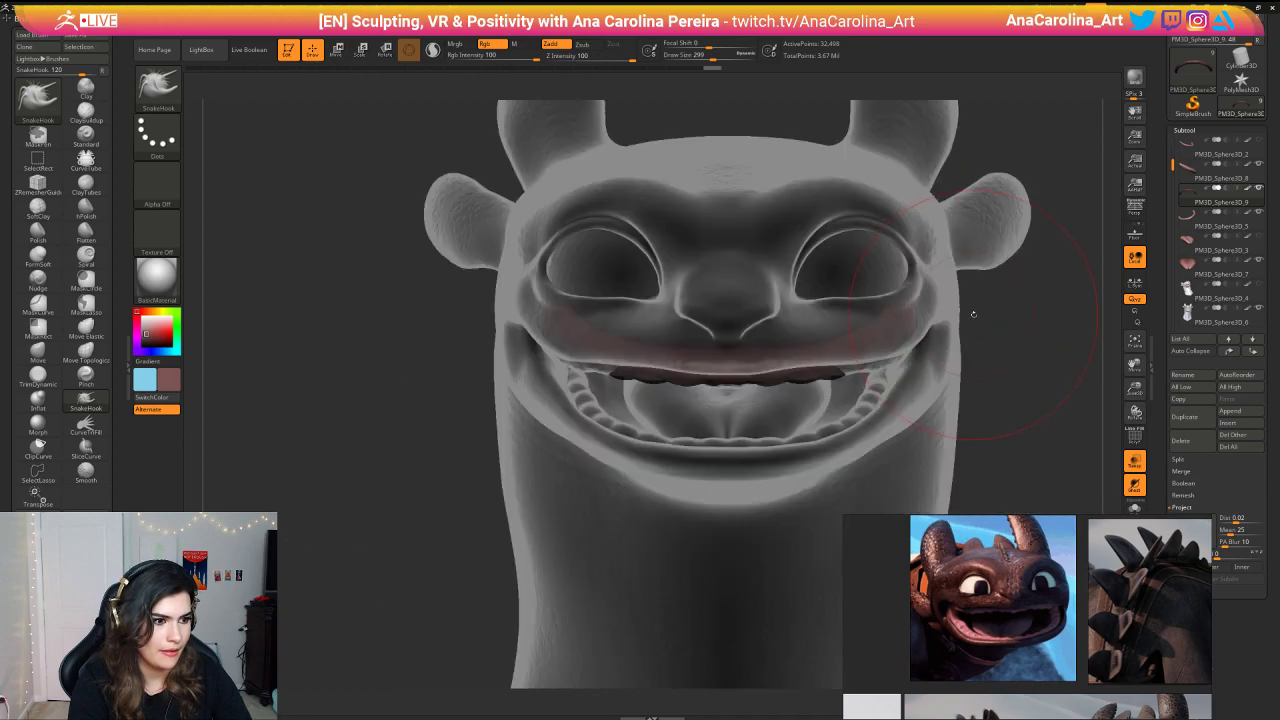
pyautogui.press('space')
pyautogui.moveTo(745, 372); pyautogui.dragTo(728, 370)
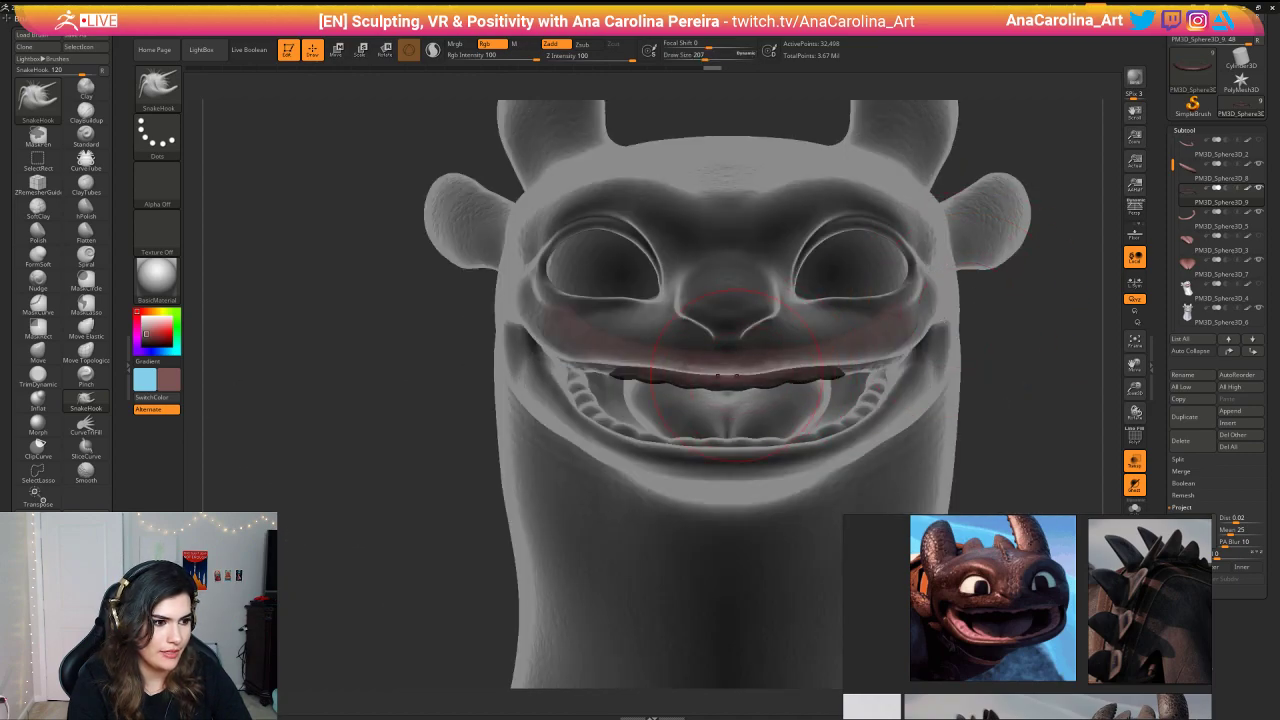
pyautogui.moveTo(803, 385)
pyautogui.mouseDown()
pyautogui.moveTo(798, 369)
pyautogui.moveTo(730, 386)
pyautogui.mouseUp()
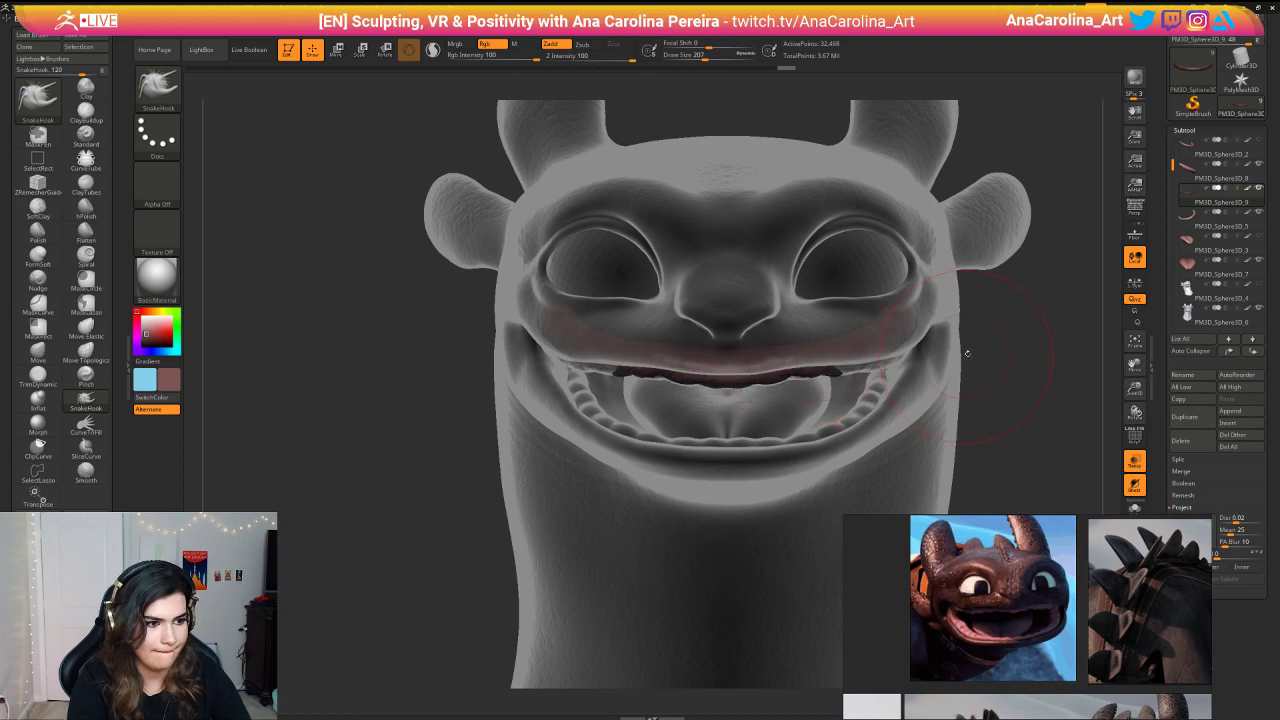
pyautogui.moveTo(967, 353); pyautogui.dragTo(870, 370)
pyautogui.moveTo(911, 224)
pyautogui.mouseDown(button='right')
pyautogui.moveTo(960, 126)
pyautogui.moveTo(897, 358)
pyautogui.mouseUp(button='right')
pyautogui.moveTo(886, 370); pyautogui.dragTo(886, 378)
pyautogui.moveTo(1010, 250)
pyautogui.mouseDown(button='right')
pyautogui.moveTo(980, 310)
pyautogui.moveTo(871, 414)
pyautogui.moveTo(972, 414)
pyautogui.mouseUp(button='right')
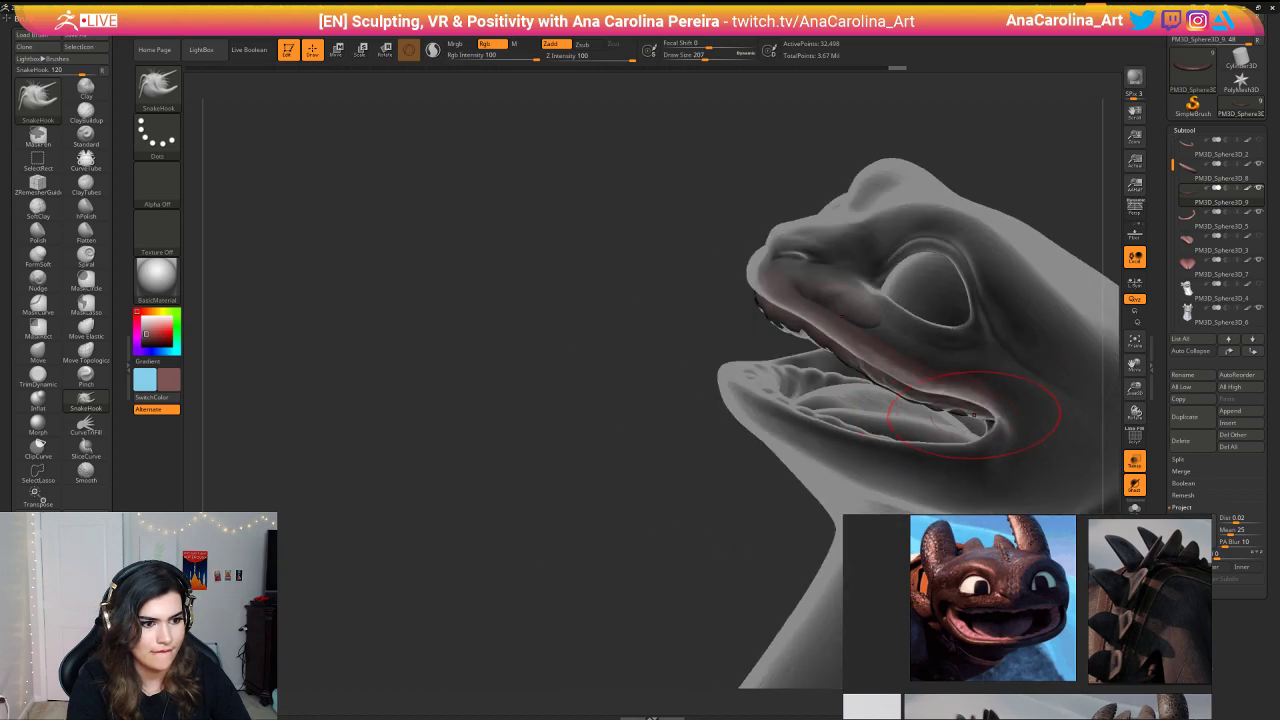
pyautogui.keyDown('shift'); pyautogui.moveTo(690, 424); pyautogui.dragTo(757, 440, button='right'); pyautogui.keyUp('shift')
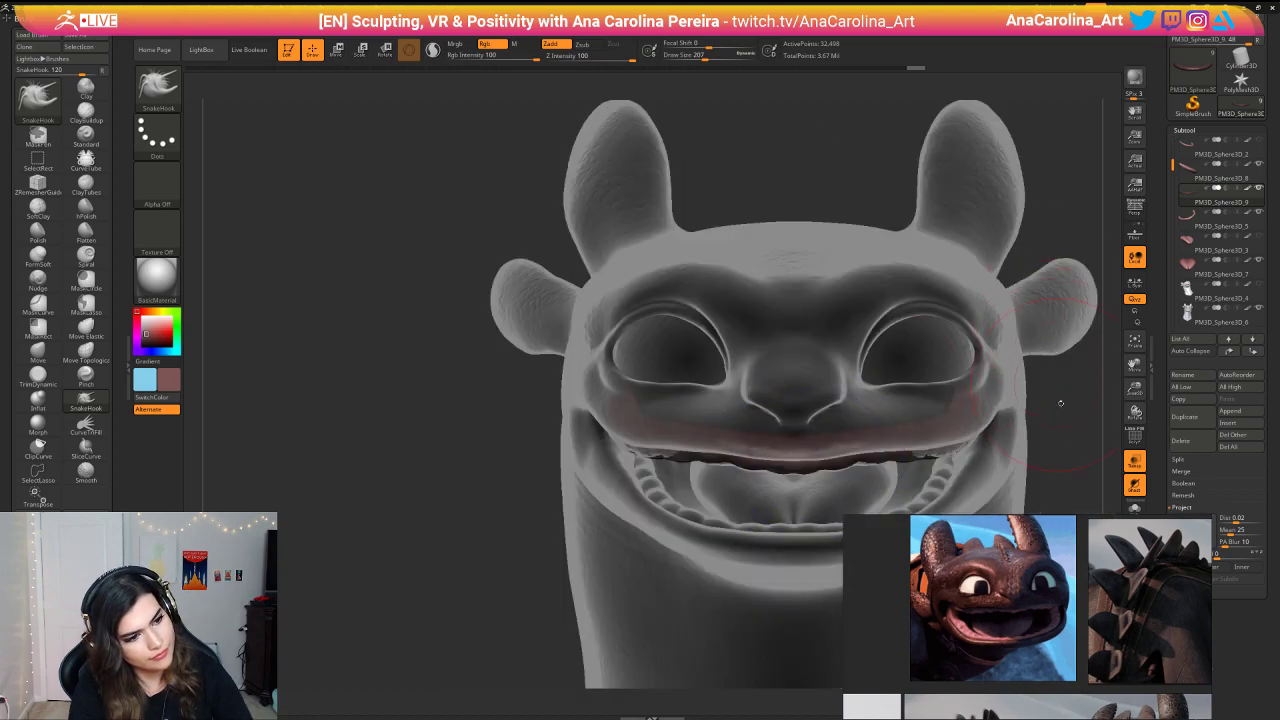
# Step: Turn off ghost mode and transparency to show the upper gum within the solid head
pyautogui.keyDown('ctrl'); pyautogui.moveTo(1060, 402); pyautogui.dragTo(949, 320, button='right'); pyautogui.keyUp('ctrl')
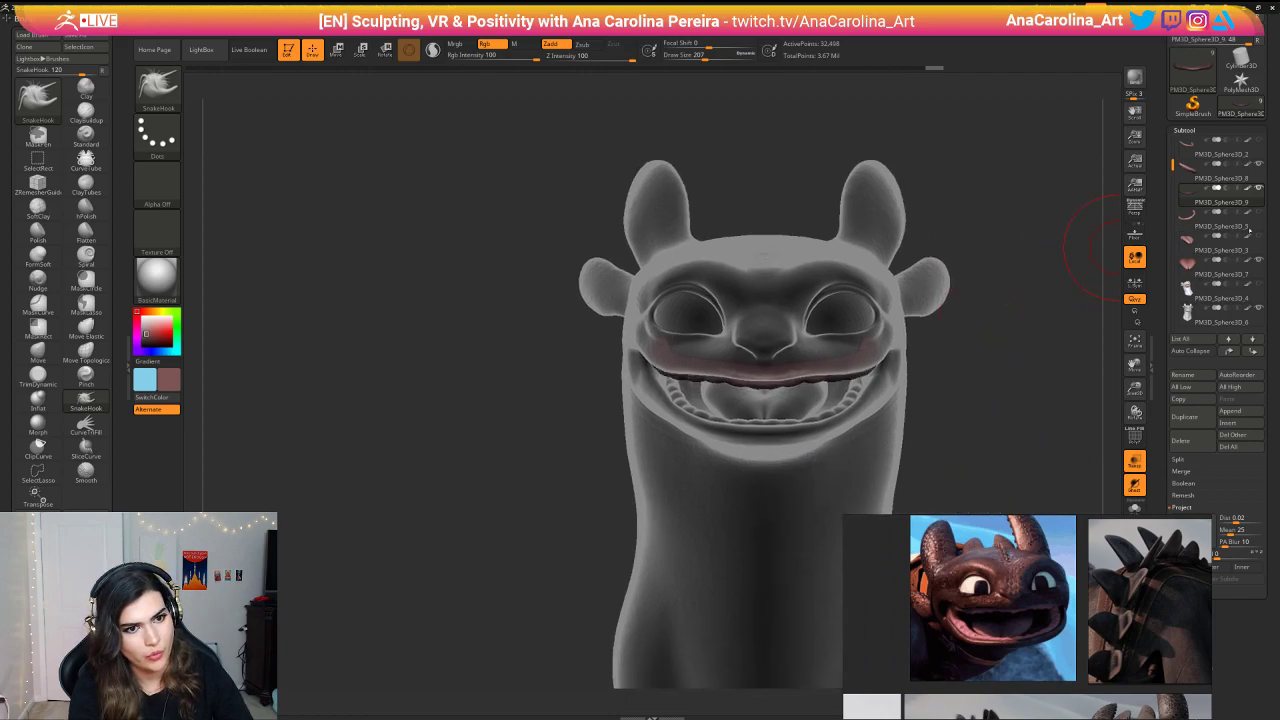
pyautogui.click(1140, 488)
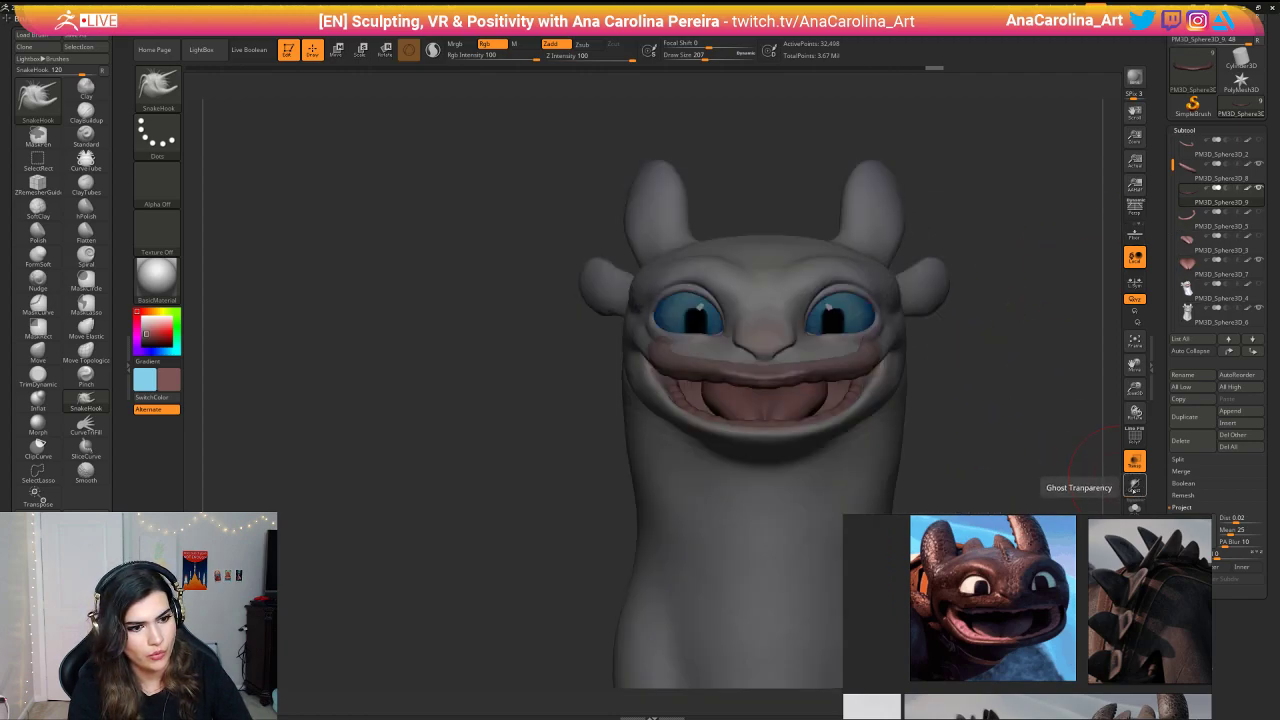
pyautogui.click(1140, 488)
pyautogui.click(1140, 486)
pyautogui.click(1141, 466)
# Step: Nudge the upper gum's lower edge slightly higher under the lip and check the smile from near and far
pyautogui.moveTo(960, 410)
pyautogui.mouseDown(button='right')
pyautogui.moveTo(1020, 414)
pyautogui.moveTo(1037, 449)
pyautogui.moveTo(952, 425)
pyautogui.mouseUp(button='right')
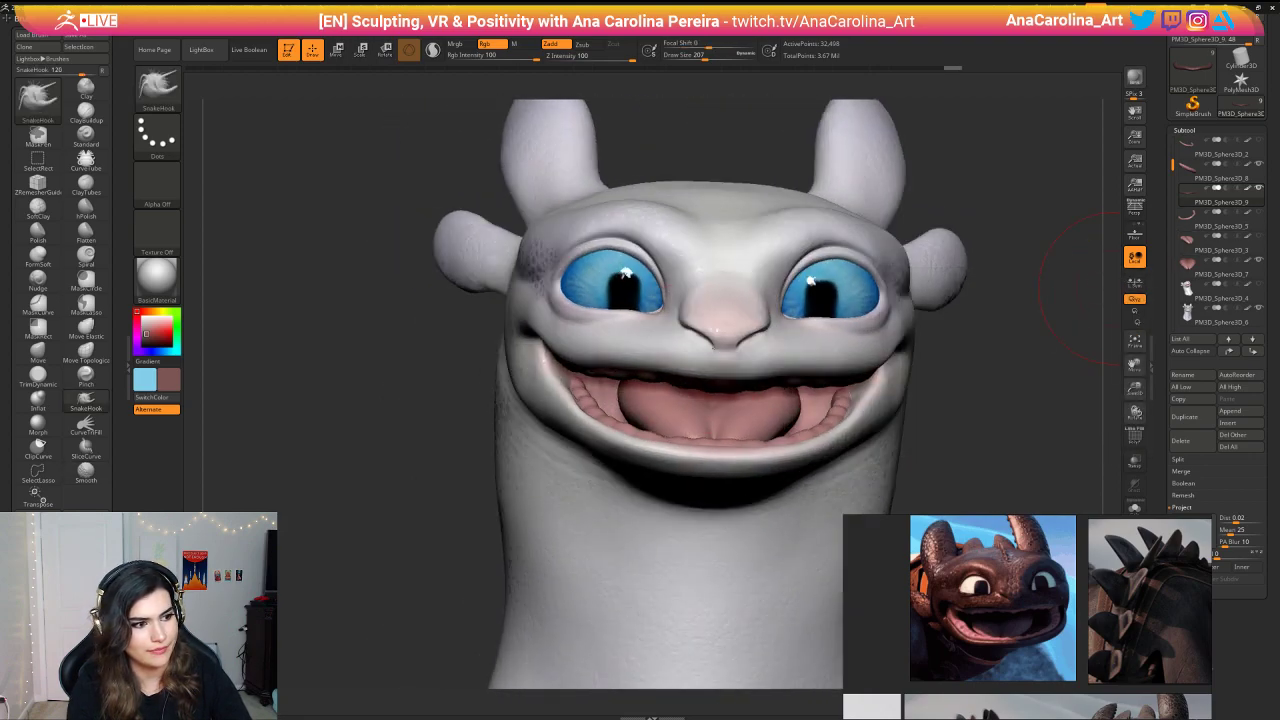
pyautogui.moveTo(928, 412); pyautogui.dragTo(917, 426, button='right')
pyautogui.moveTo(799, 398); pyautogui.dragTo(797, 391)
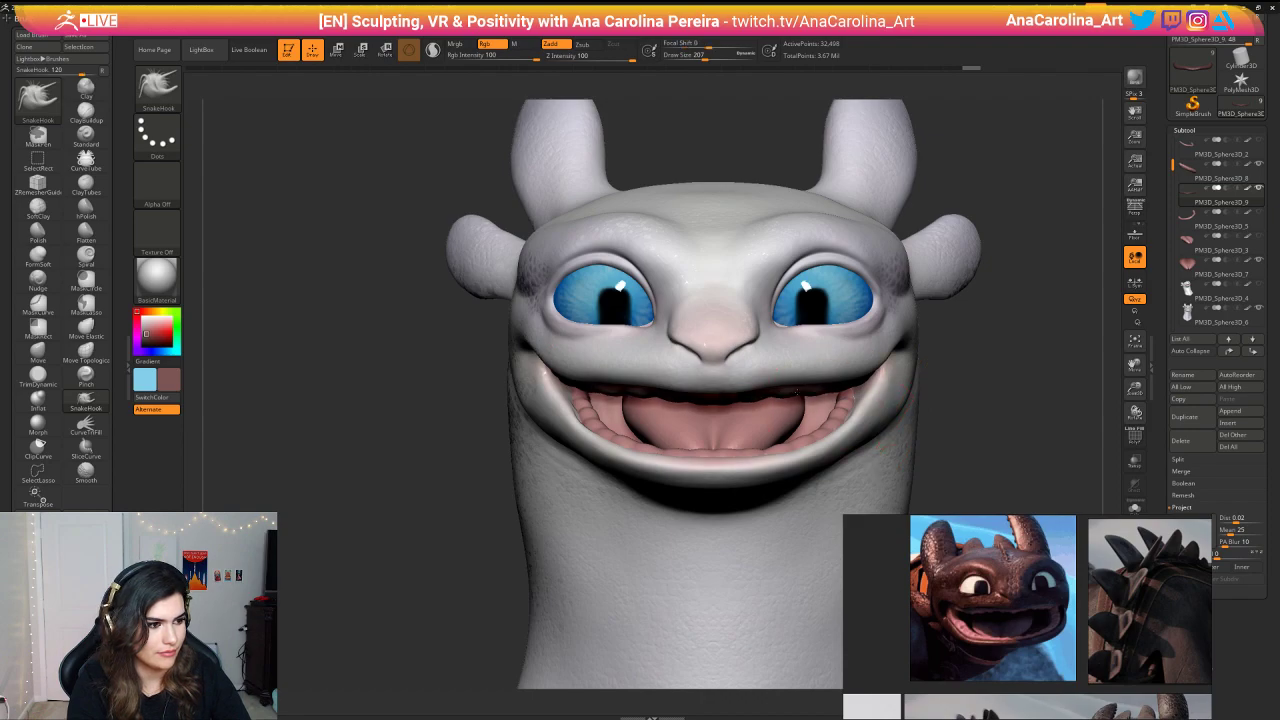
pyautogui.moveTo(870, 388); pyautogui.dragTo(1000, 370, button='right')
pyautogui.moveTo(1000, 370); pyautogui.dragTo(818, 380)
pyautogui.keyDown('alt'); pyautogui.moveTo(878, 236); pyautogui.dragTo(882, 180); pyautogui.keyUp('alt')
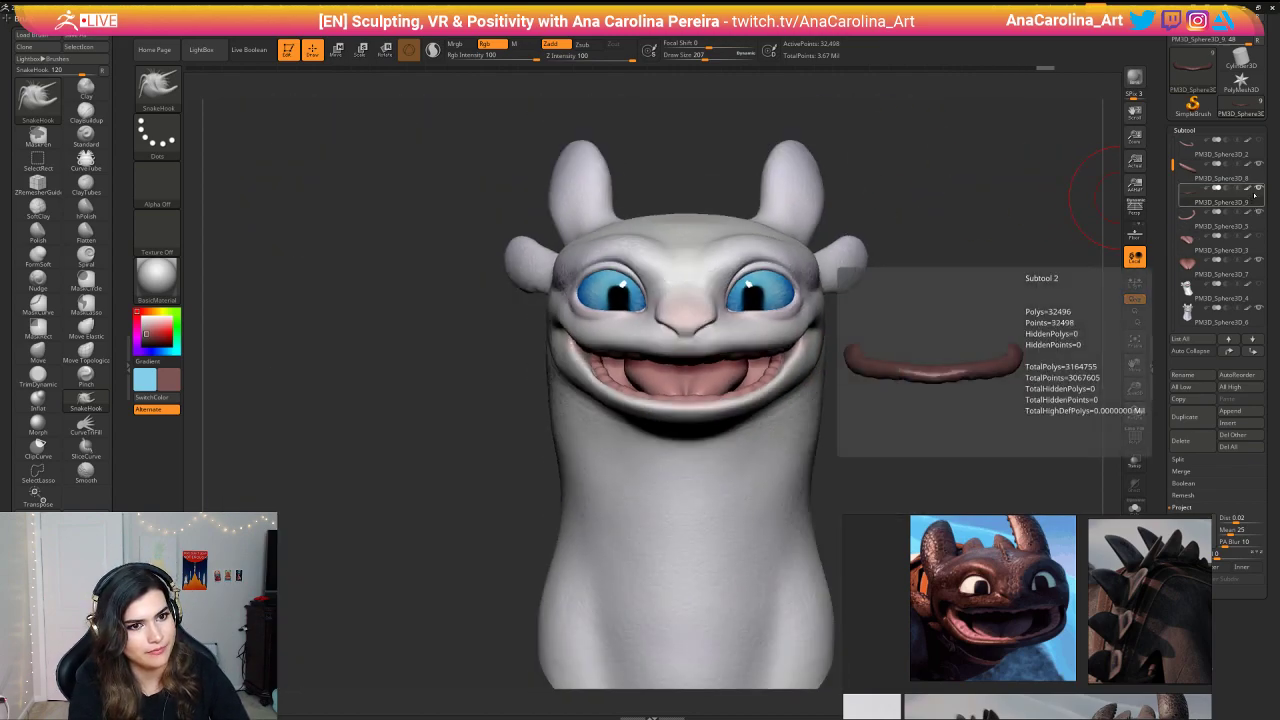
pyautogui.moveTo(1258, 188)
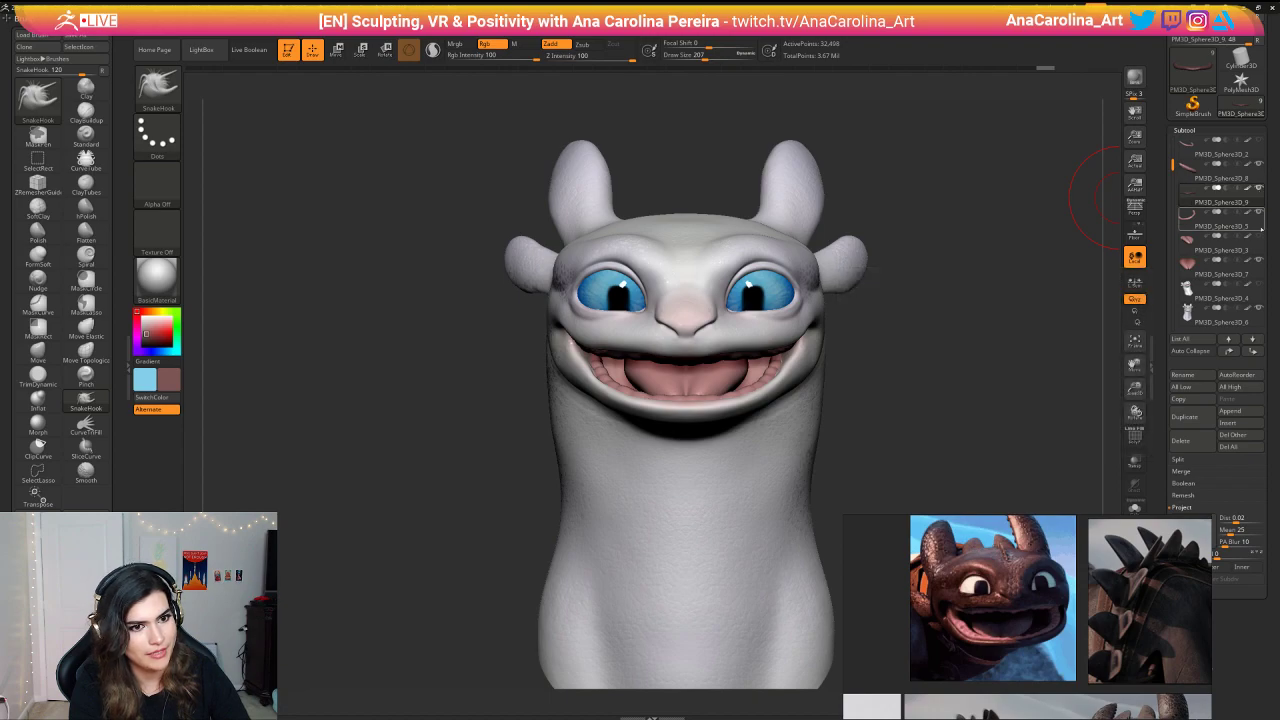
pyautogui.moveTo(948, 462); pyautogui.dragTo(942, 338)
pyautogui.moveTo(1003, 282); pyautogui.dragTo(990, 320)
# Step: Set the draw size to 94, sample the light pink of the lower gum, and inspect the upper gum from below
pyautogui.press('space')
pyautogui.click(814, 388)
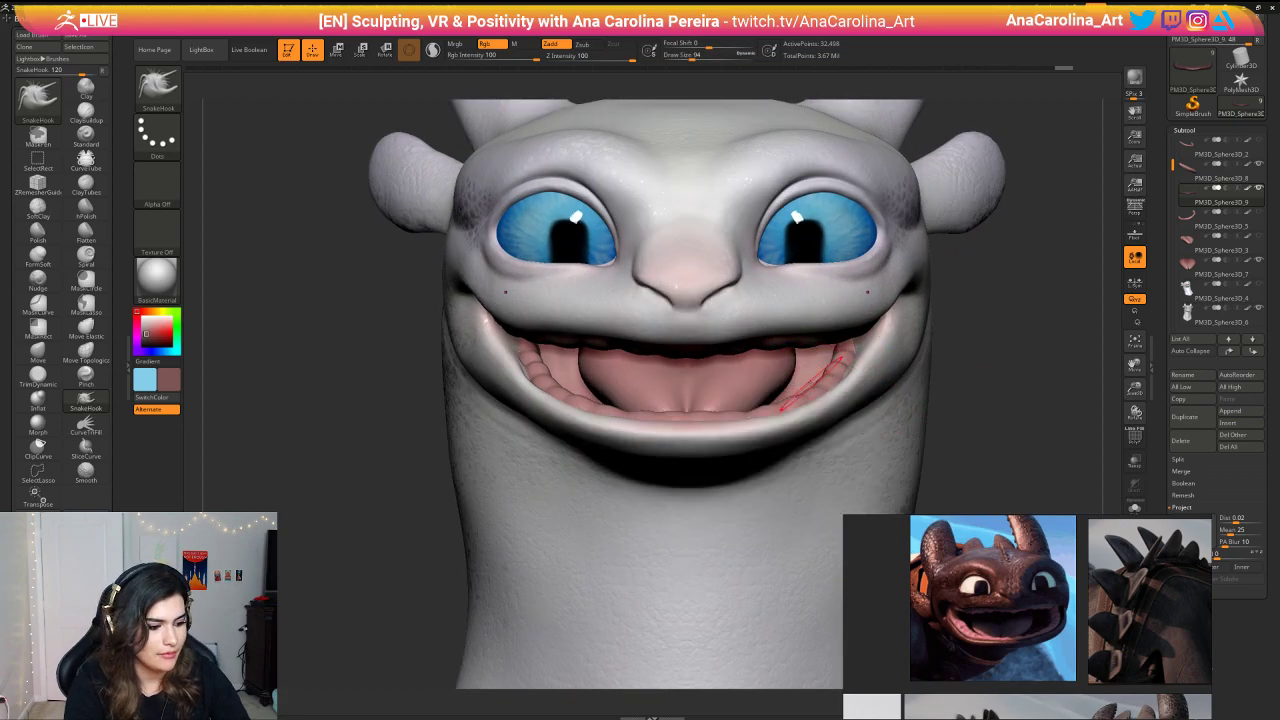
pyautogui.press('c')
pyautogui.moveTo(1035, 392); pyautogui.dragTo(1052, 317)
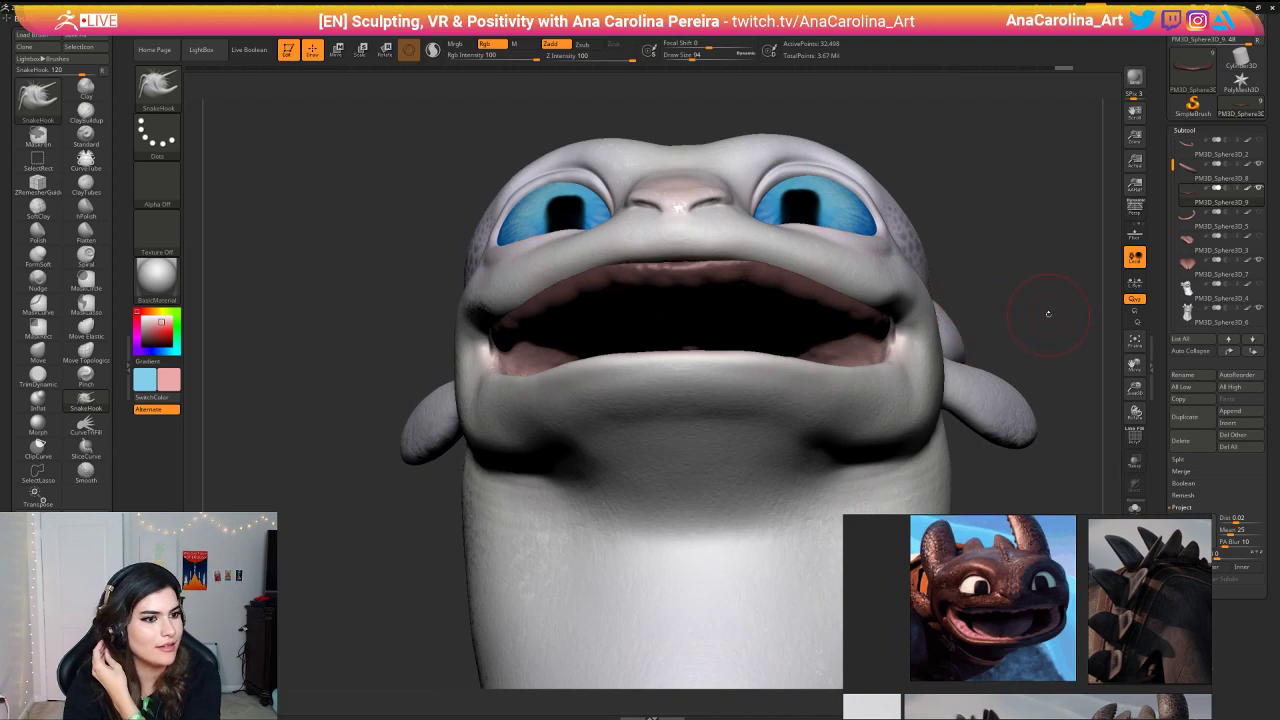
pyautogui.moveTo(880, 185)
pyautogui.mouseDown()
pyautogui.moveTo(925, 233)
pyautogui.moveTo(912, 186)
pyautogui.mouseUp()
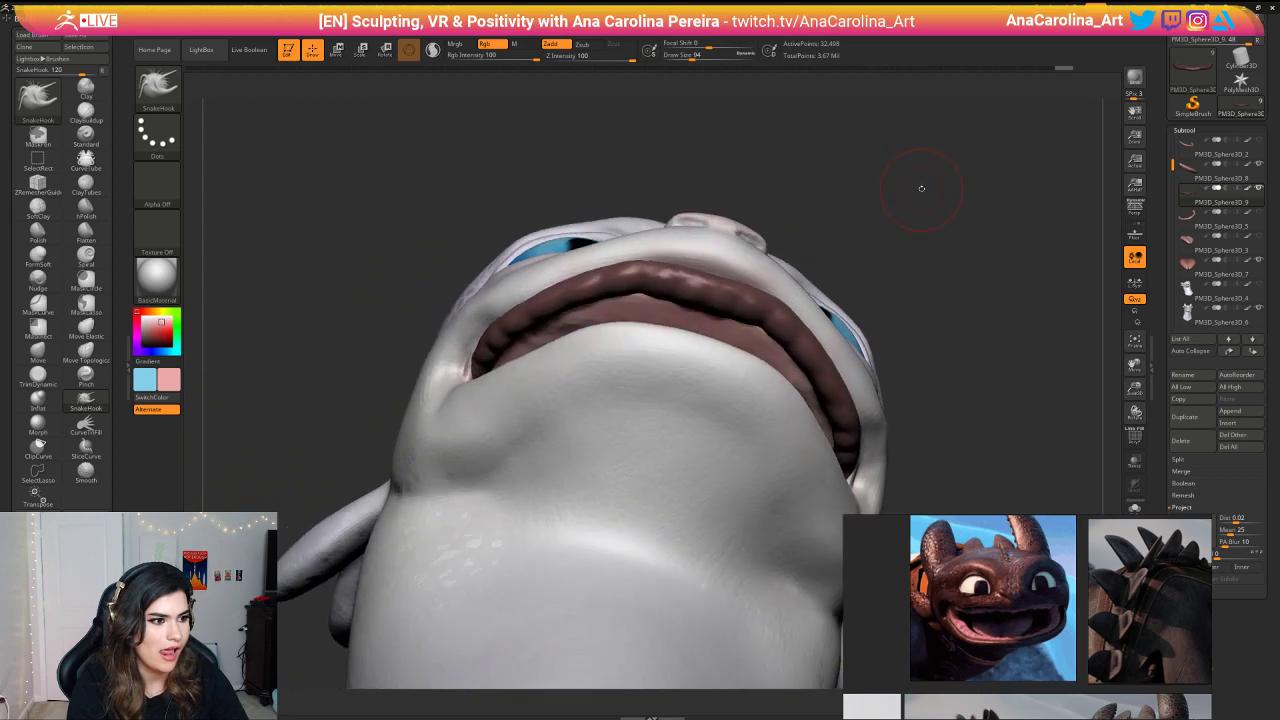
pyautogui.moveTo(960, 243); pyautogui.dragTo(1116, 176)
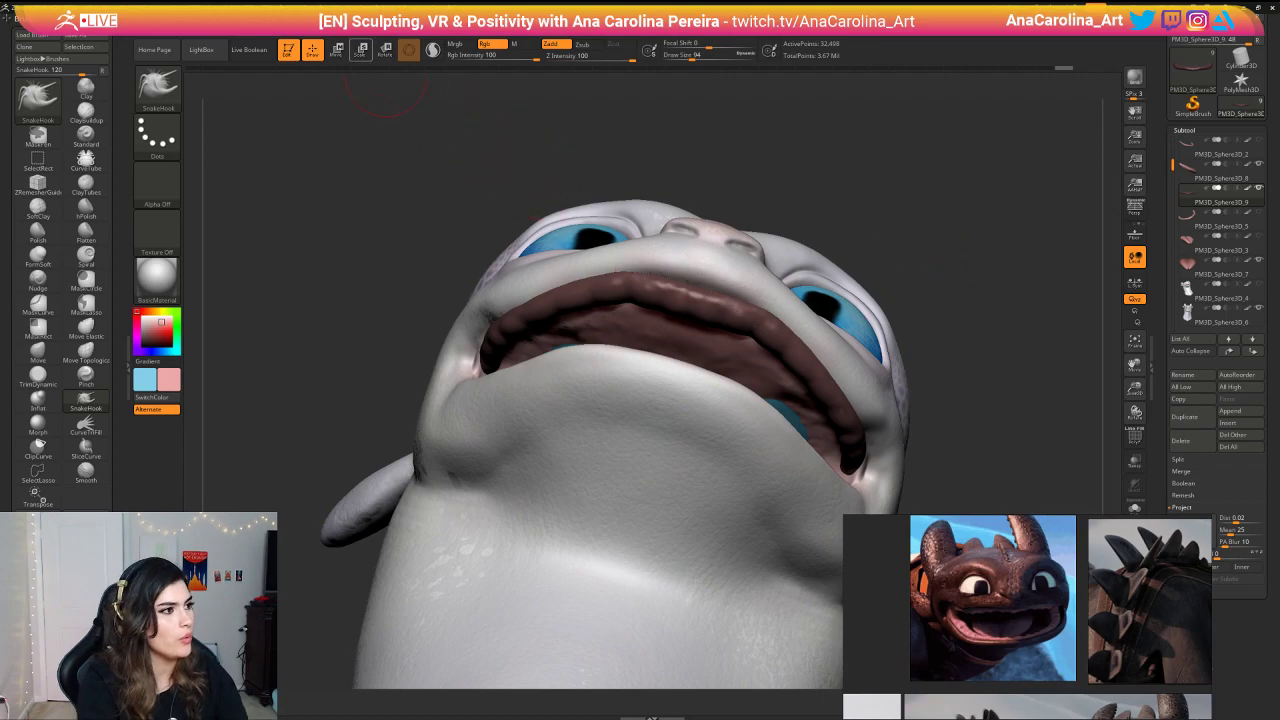
# Step: Fill the upper gum with the sampled light pink and check it with the whole head in view
pyautogui.rightClick(343, 193)
pyautogui.click(328, 258)
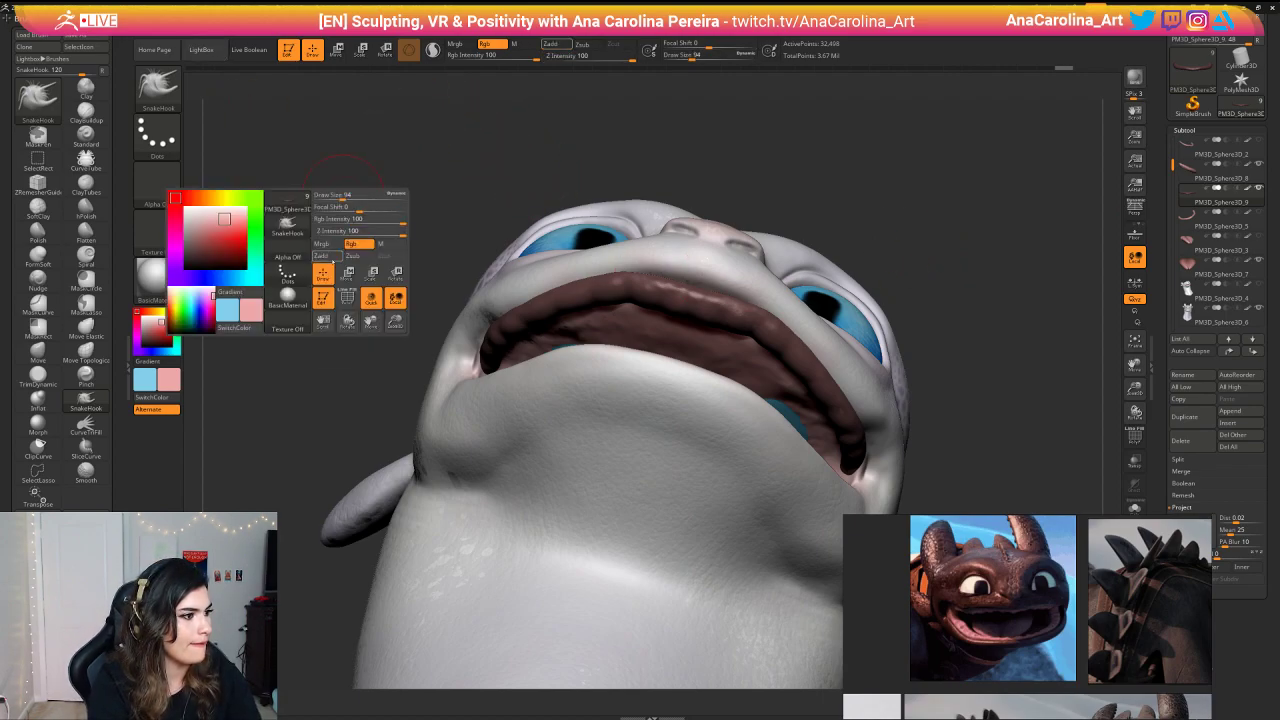
pyautogui.press('space')
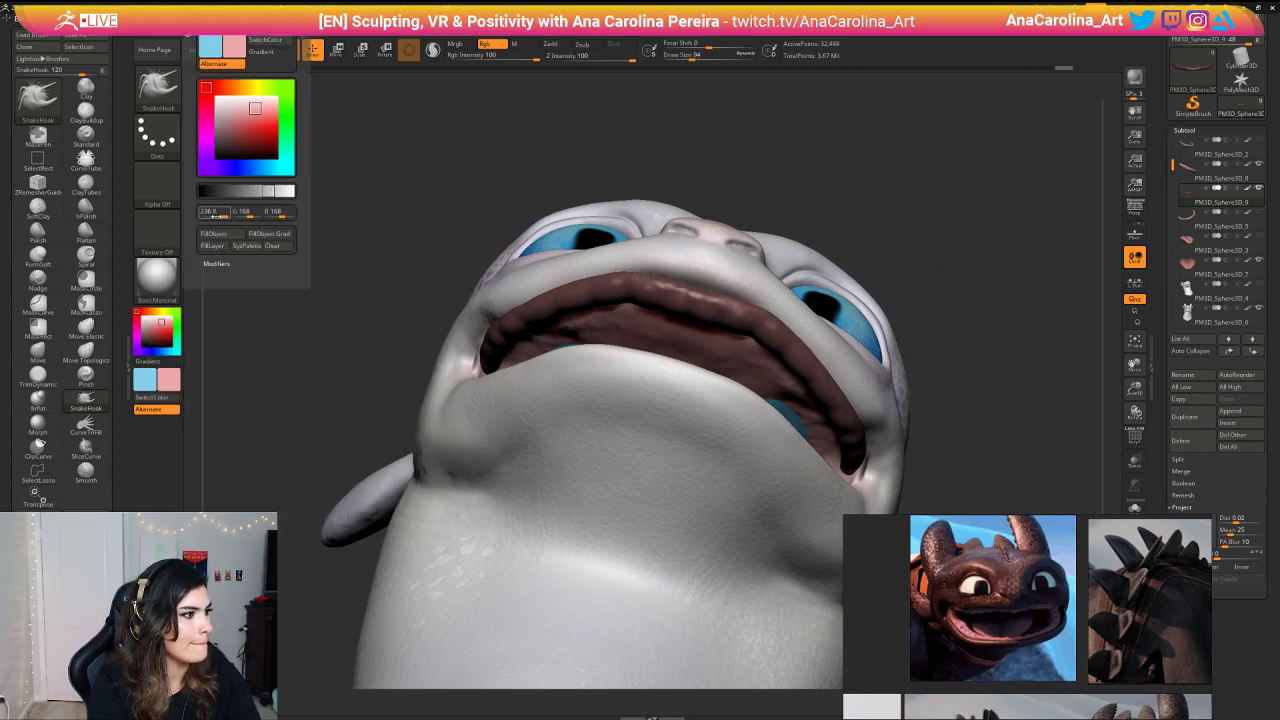
pyautogui.click(222, 237)
pyautogui.moveTo(343, 206)
pyautogui.keyDown('shift'); pyautogui.mouseDown()
pyautogui.moveTo(334, 277)
pyautogui.moveTo(384, 306)
pyautogui.mouseUp(); pyautogui.keyUp('shift')
pyautogui.press('f')
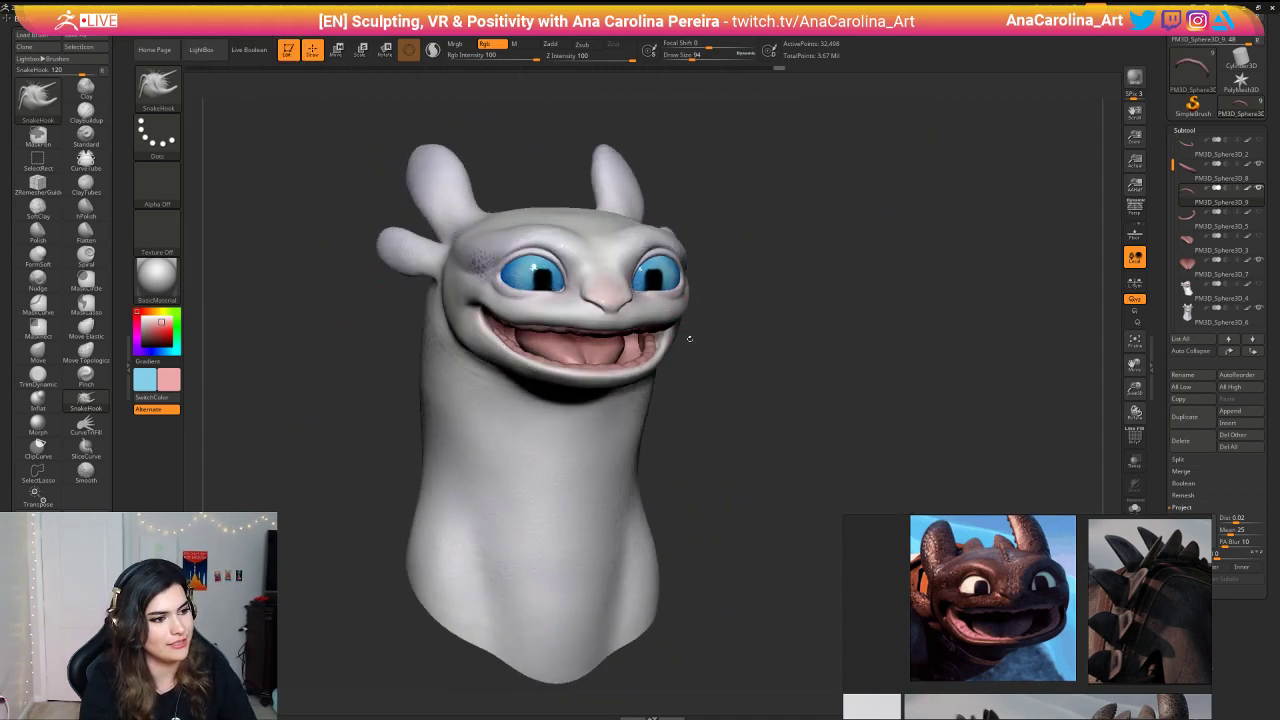
# Step: Examine the pink upper gum from the front and from below the chin
pyautogui.press('space')
pyautogui.moveTo(756, 323)
pyautogui.keyDown('alt'); pyautogui.mouseDown()
pyautogui.moveTo(748, 382)
pyautogui.moveTo(766, 383)
pyautogui.mouseUp(); pyautogui.keyUp('alt')
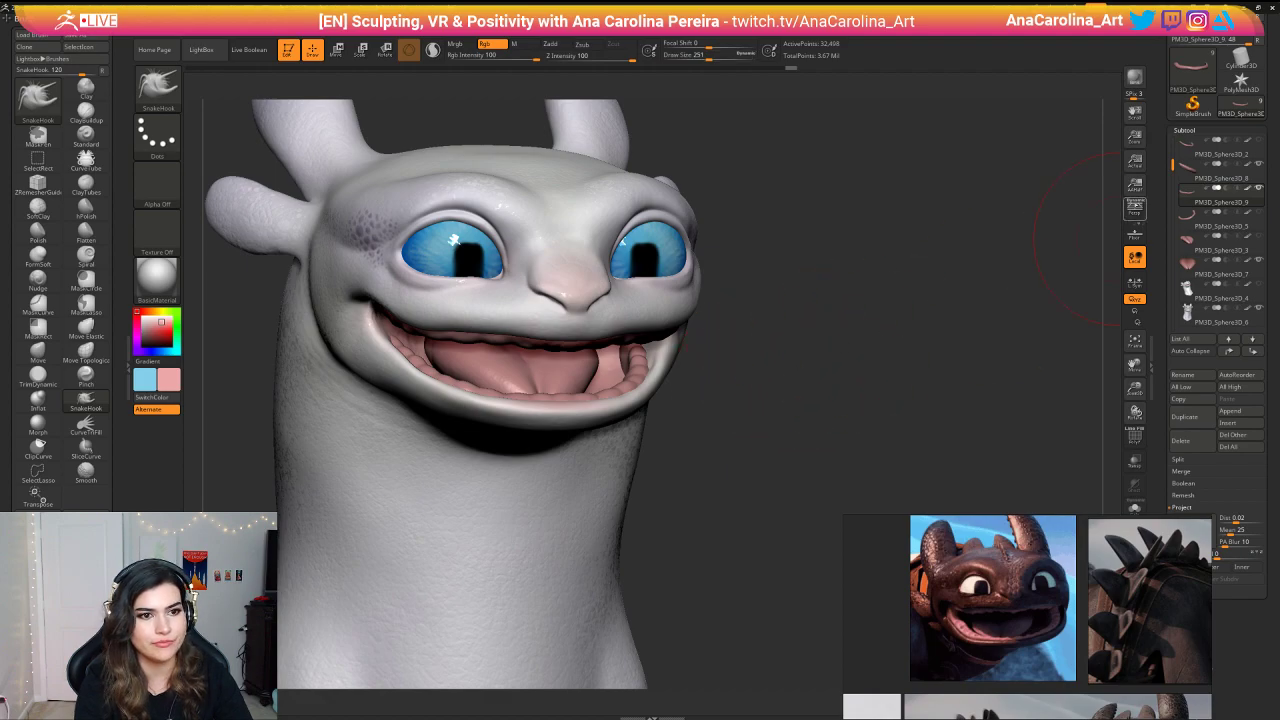
pyautogui.keyDown('shift'); pyautogui.moveTo(884, 303); pyautogui.dragTo(824, 345); pyautogui.keyUp('shift')
pyautogui.keyDown('alt'); pyautogui.moveTo(900, 270); pyautogui.dragTo(908, 303); pyautogui.keyUp('alt')
pyautogui.press('b')
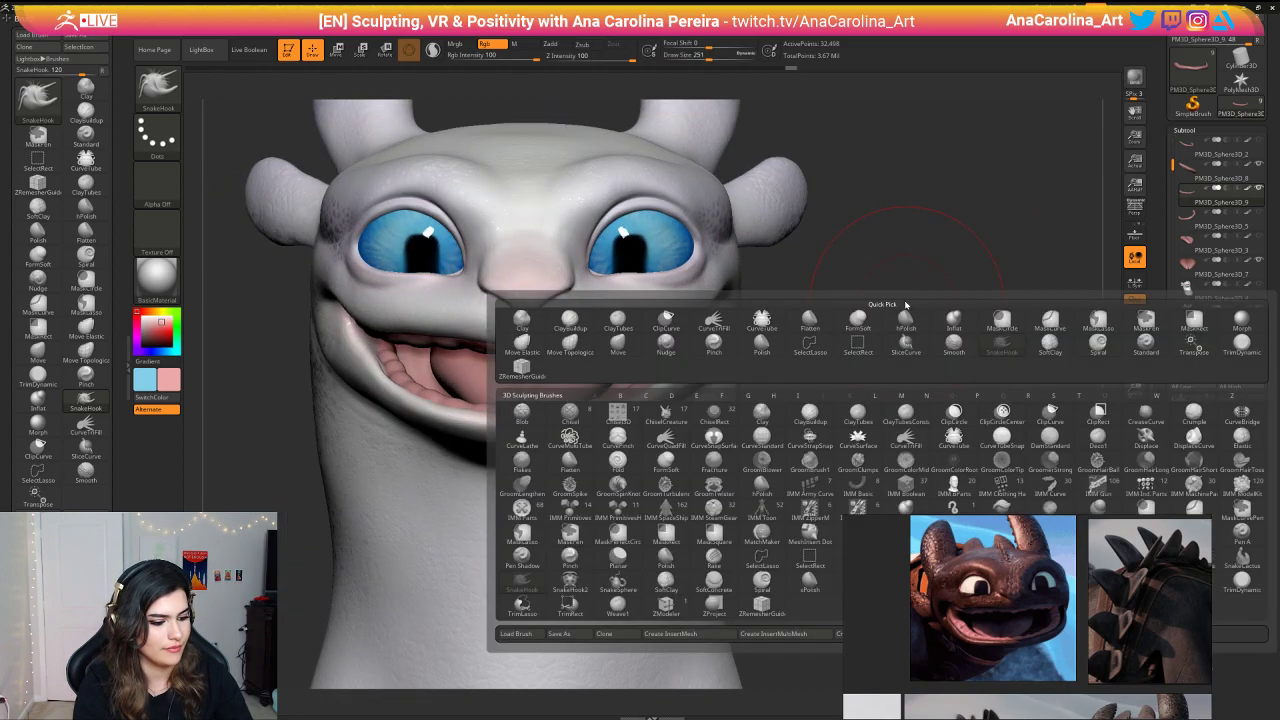
pyautogui.press('s')
pyautogui.press('Escape')
pyautogui.moveTo(640, 328)
pyautogui.mouseDown(button='right')
pyautogui.moveTo(678, 320)
pyautogui.moveTo(724, 236)
pyautogui.moveTo(780, 234)
pyautogui.moveTo(680, 259)
pyautogui.mouseUp(button='right')
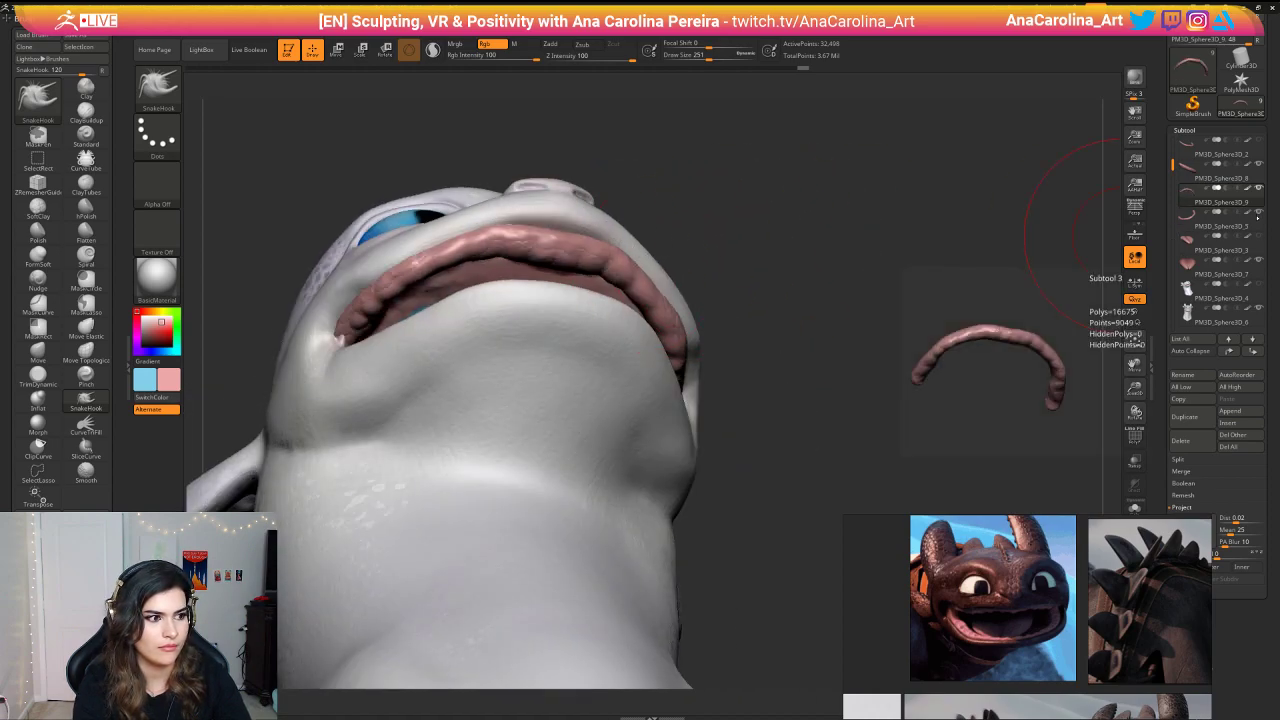
pyautogui.moveTo(676, 240); pyautogui.dragTo(658, 237, button='right')
pyautogui.moveTo(658, 237)
pyautogui.mouseDown()
pyautogui.moveTo(596, 242)
pyautogui.moveTo(661, 246)
pyautogui.moveTo(777, 214)
pyautogui.mouseUp()
pyautogui.press('space')
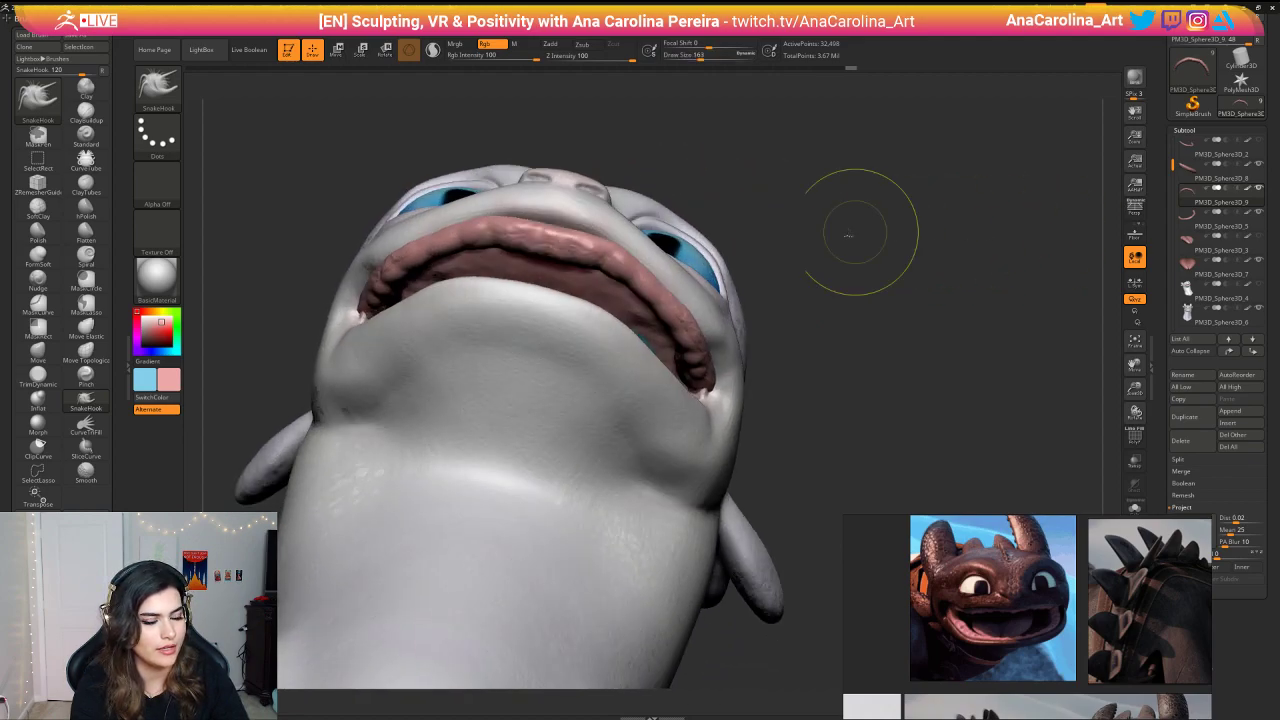
# Step: Turn off Rgb painting, enable Zadd, and set the SnakeHook draw size to 239 for sculpting the gum
pyautogui.press('space')
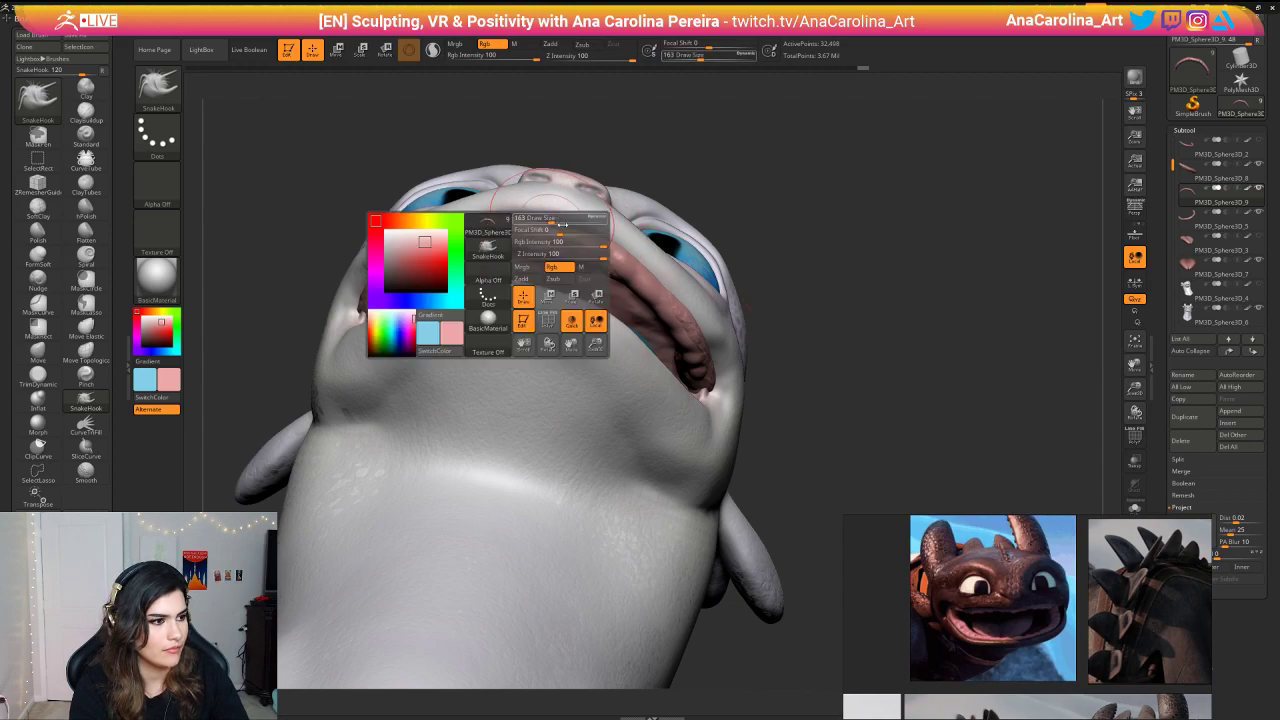
pyautogui.click(557, 268)
pyautogui.click(529, 277)
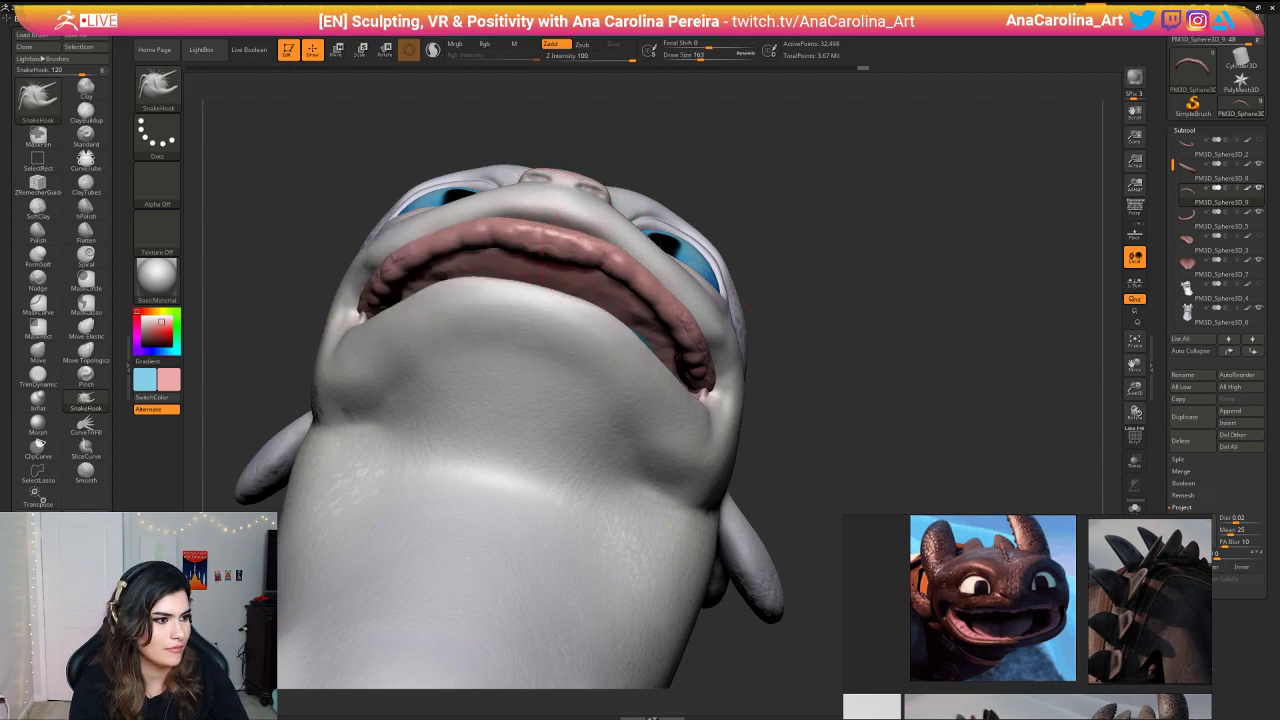
pyautogui.press('space')
pyautogui.moveTo(603, 240); pyautogui.dragTo(611, 240)
pyautogui.moveTo(692, 208); pyautogui.dragTo(614, 172)
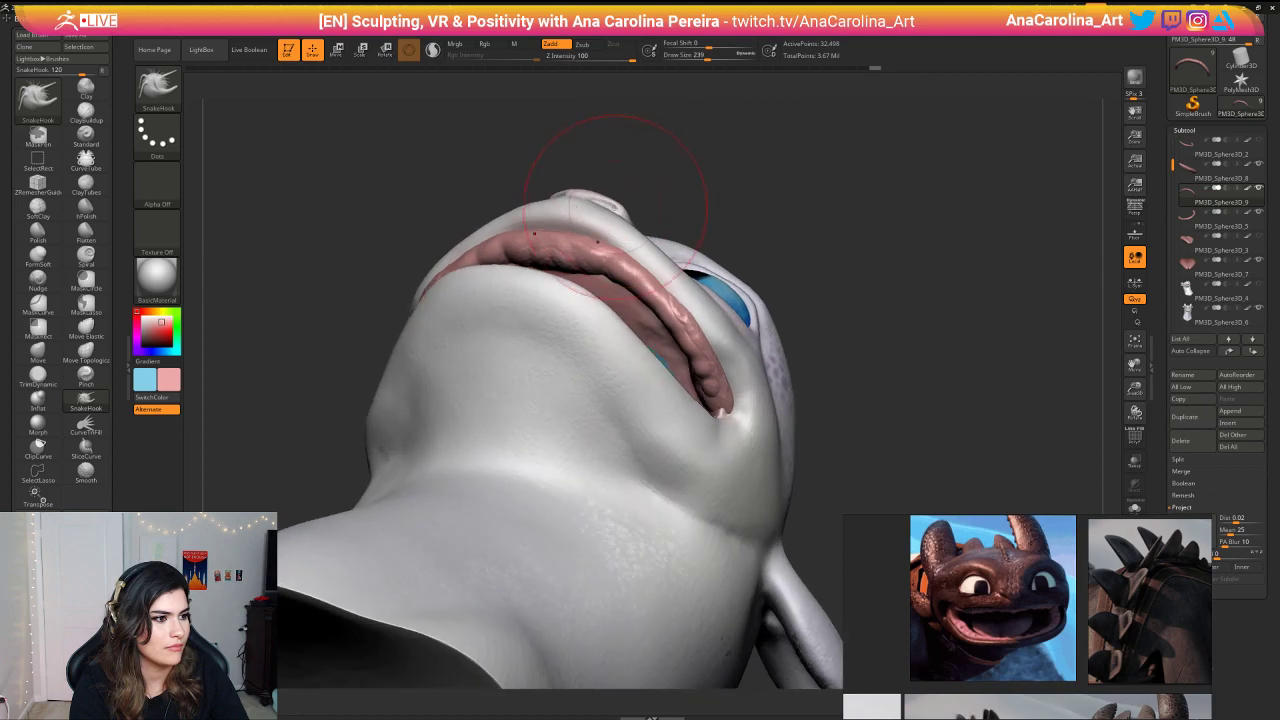
# Step: Lower the upper gum by one subdivision level and reshape it with SnakeHook, checking the fit from below and the side
pyautogui.press('shift')
pyautogui.hotkey('shift', 'd')
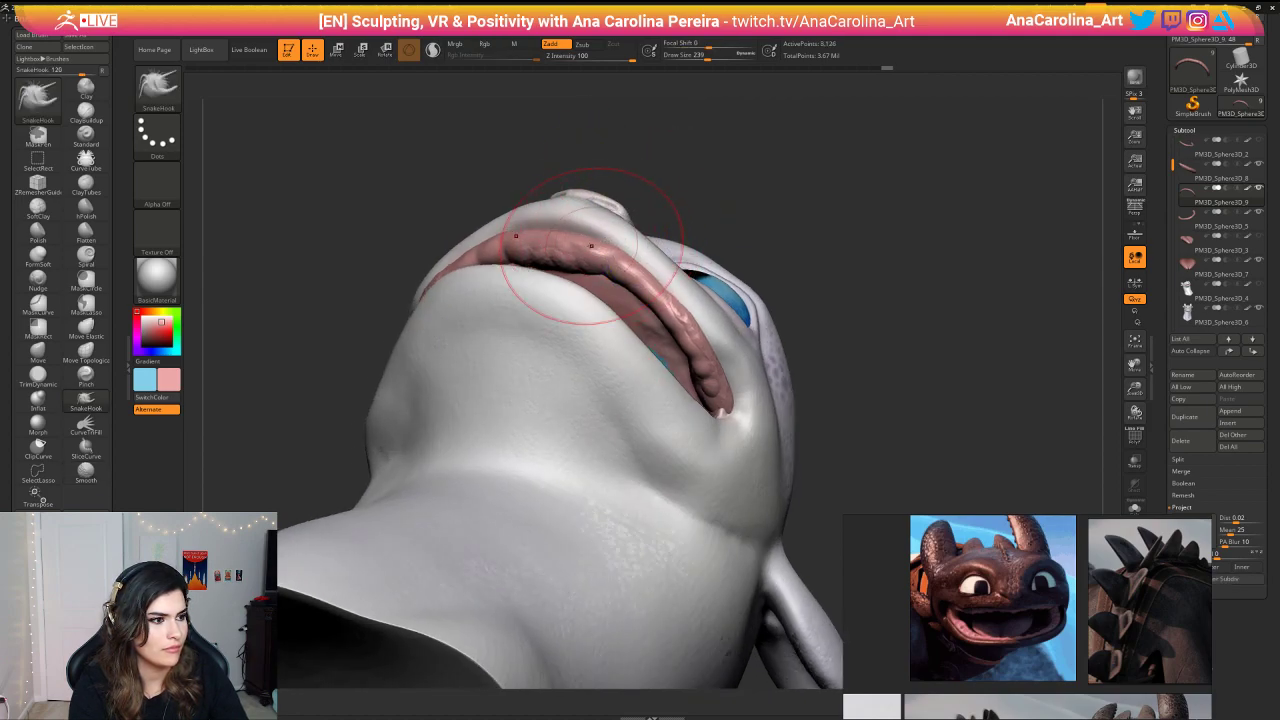
pyautogui.moveTo(591, 255)
pyautogui.mouseDown()
pyautogui.moveTo(576, 240)
pyautogui.moveTo(738, 298)
pyautogui.mouseUp()
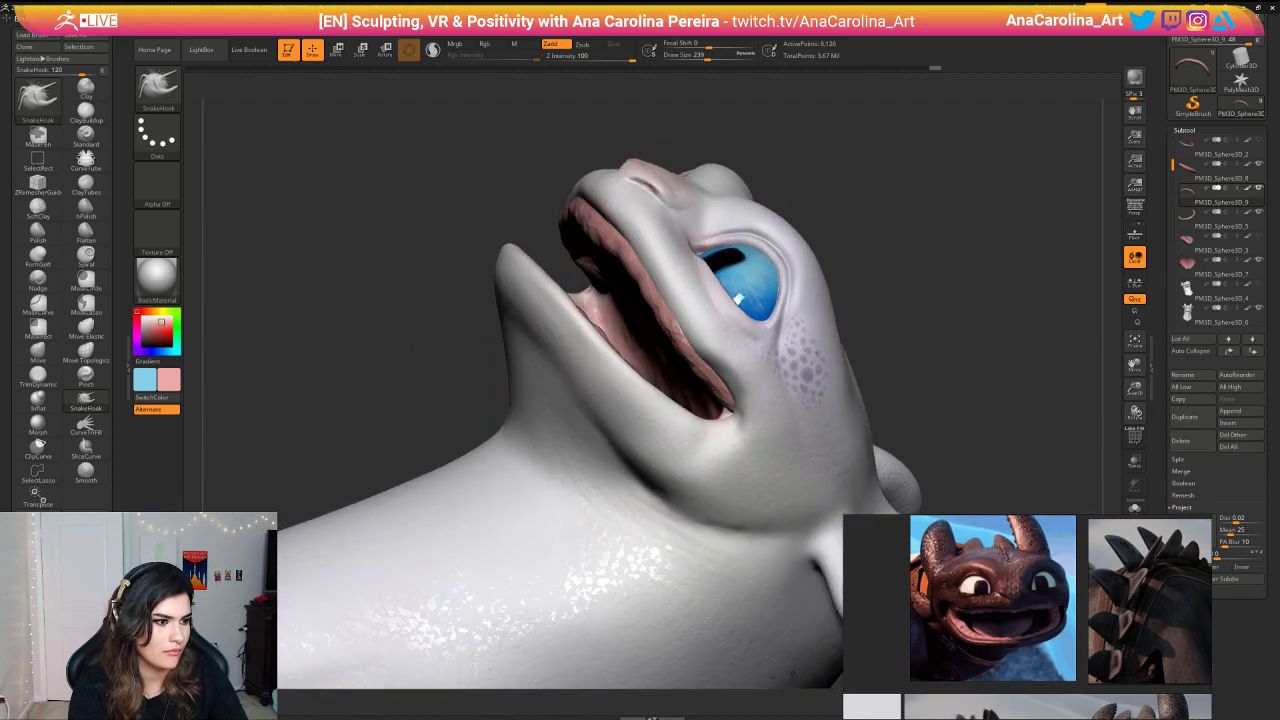
pyautogui.moveTo(903, 263); pyautogui.dragTo(700, 371)
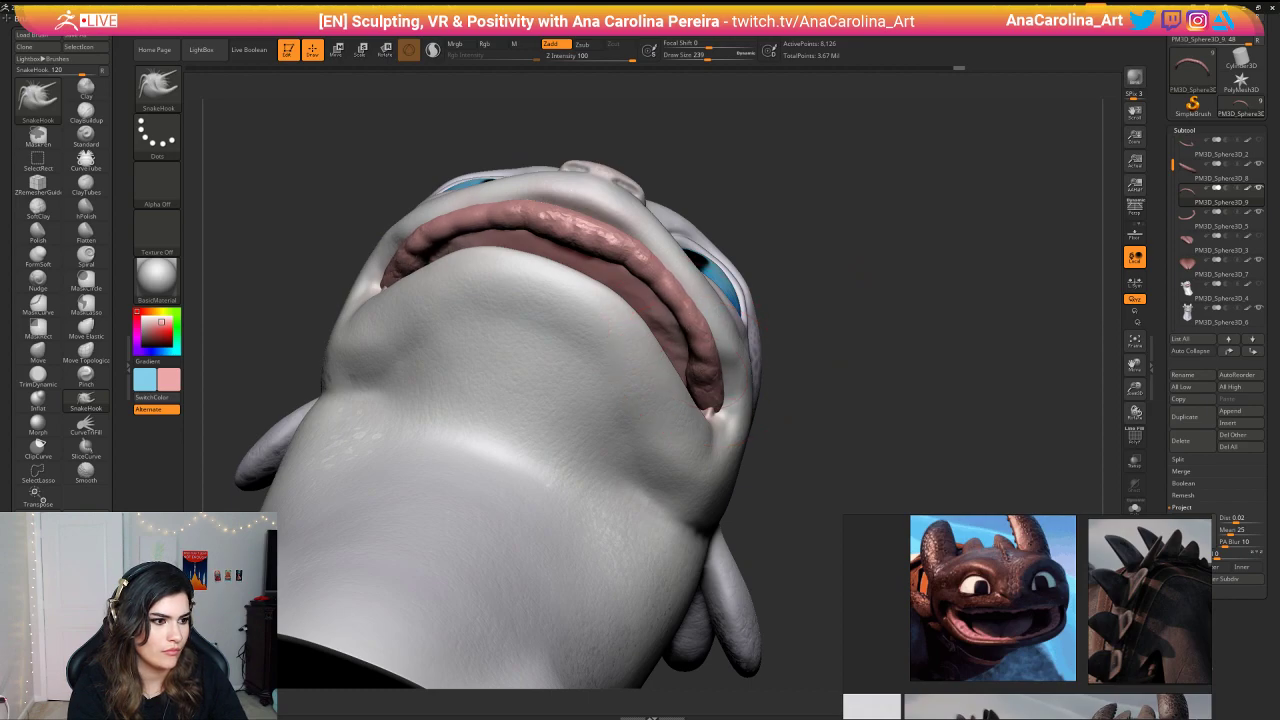
pyautogui.moveTo(743, 254); pyautogui.dragTo(688, 307)
pyautogui.moveTo(790, 299); pyautogui.dragTo(702, 323)
pyautogui.moveTo(741, 363)
pyautogui.mouseDown()
pyautogui.moveTo(1065, 237)
pyautogui.moveTo(970, 371)
pyautogui.moveTo(940, 354)
pyautogui.moveTo(891, 257)
pyautogui.moveTo(890, 350)
pyautogui.mouseUp()
pyautogui.click(1261, 212)
pyautogui.moveTo(1060, 325); pyautogui.dragTo(915, 335)
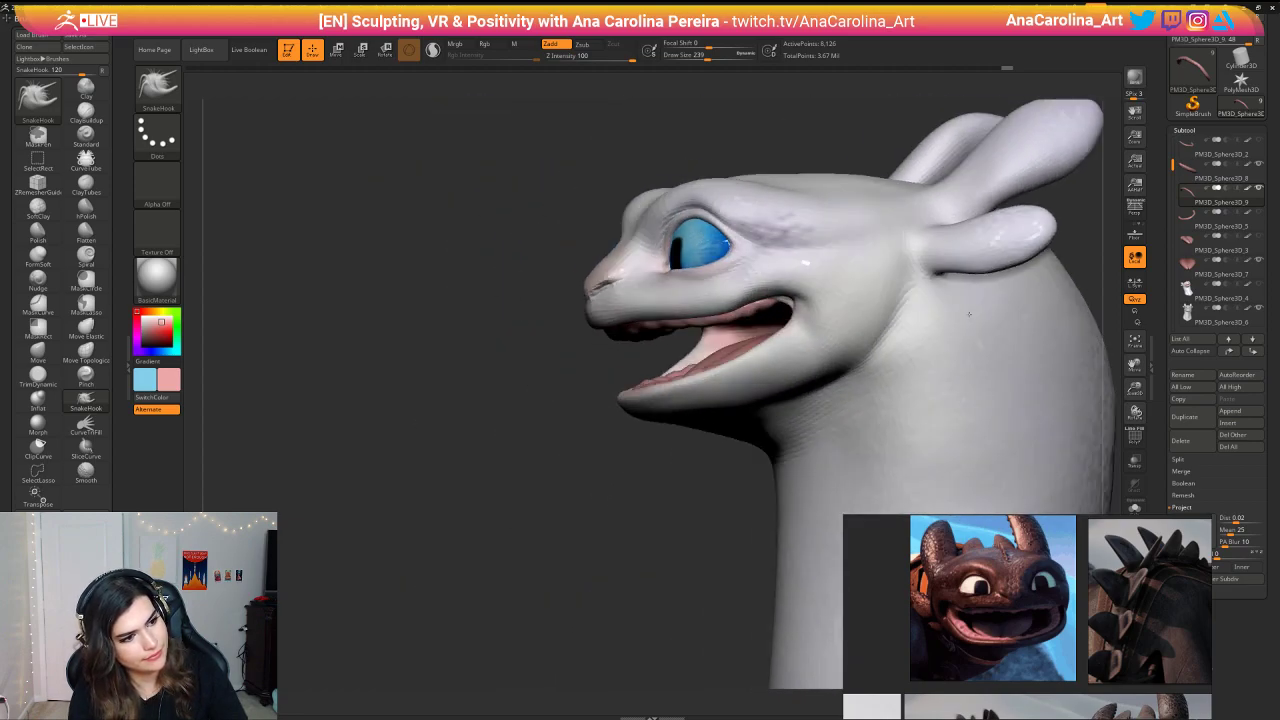
# Step: Adjust the upper gum's edge under the lip with SnakeHook at draw size 104
pyautogui.moveTo(635, 450)
pyautogui.mouseDown()
pyautogui.moveTo(765, 448)
pyautogui.moveTo(650, 430)
pyautogui.mouseUp()
pyautogui.press('s')
pyautogui.moveTo(750, 400)
pyautogui.mouseDown()
pyautogui.moveTo(793, 331)
pyautogui.moveTo(797, 354)
pyautogui.moveTo(721, 417)
pyautogui.mouseUp()
pyautogui.press('s')
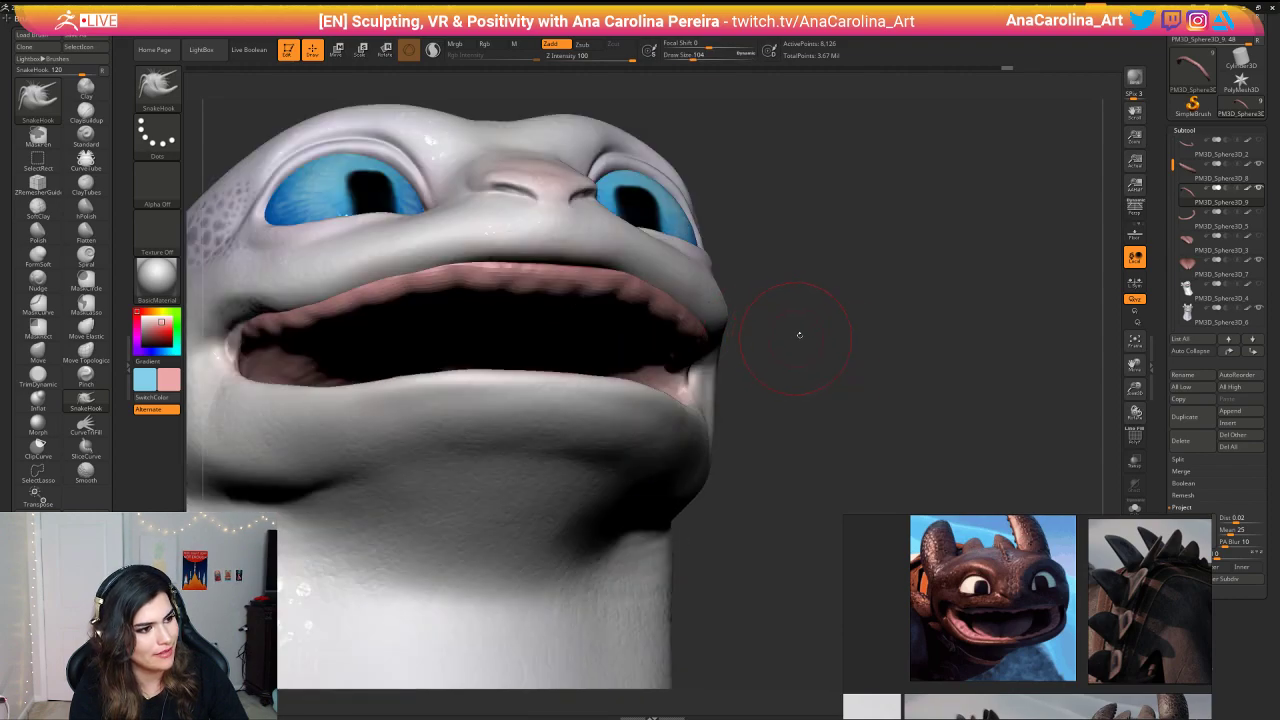
pyautogui.moveTo(738, 325)
pyautogui.mouseDown()
pyautogui.moveTo(760, 306)
pyautogui.moveTo(800, 304)
pyautogui.moveTo(628, 240)
pyautogui.mouseUp()
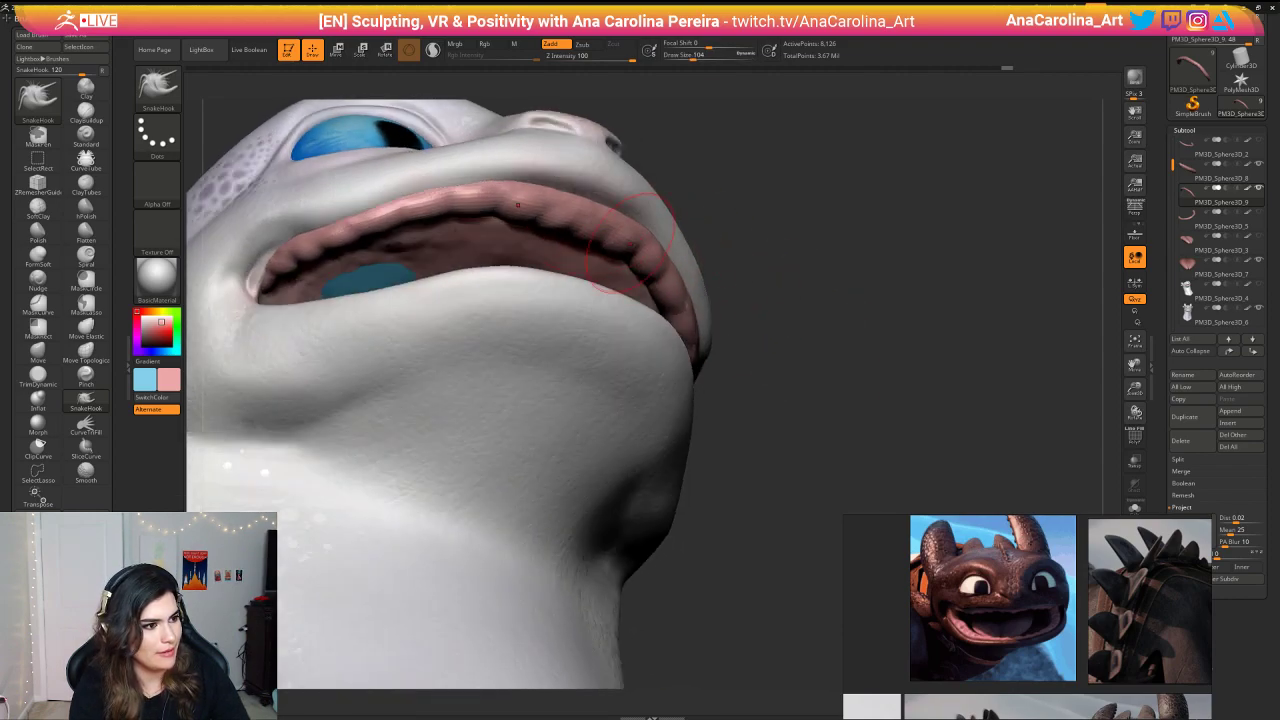
# Step: Build up the bumps along the upper gum with the ClayBuildup brush, reducing the draw size to 40
pyautogui.moveTo(876, 140)
pyautogui.mouseDown()
pyautogui.moveTo(854, 194)
pyautogui.moveTo(798, 204)
pyautogui.moveTo(826, 224)
pyautogui.moveTo(872, 168)
pyautogui.mouseUp()
pyautogui.press('b')
pyautogui.press('c')
pyautogui.press('b')
pyautogui.press('space')
pyautogui.keyDown('alt'); pyautogui.moveTo(872, 168); pyautogui.dragTo(880, 212); pyautogui.keyUp('alt')
pyautogui.press('space')
pyautogui.moveTo(643, 222); pyautogui.dragTo(630, 222)
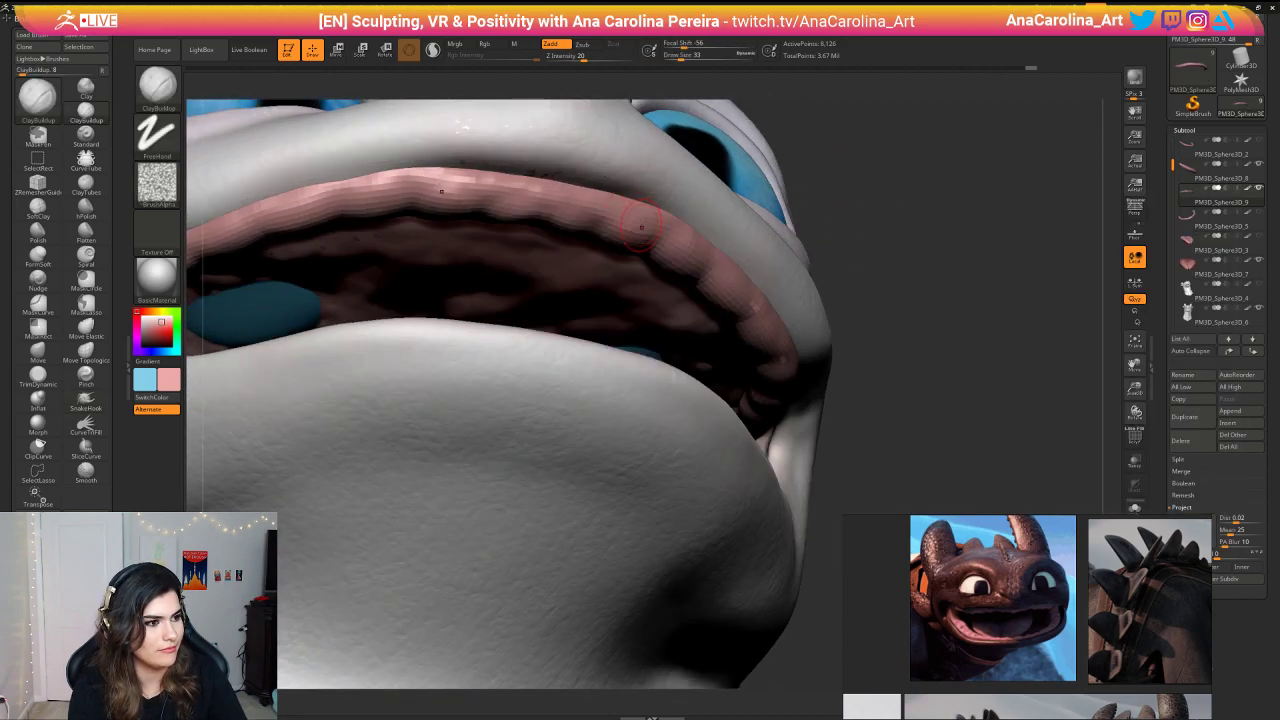
pyautogui.press('space')
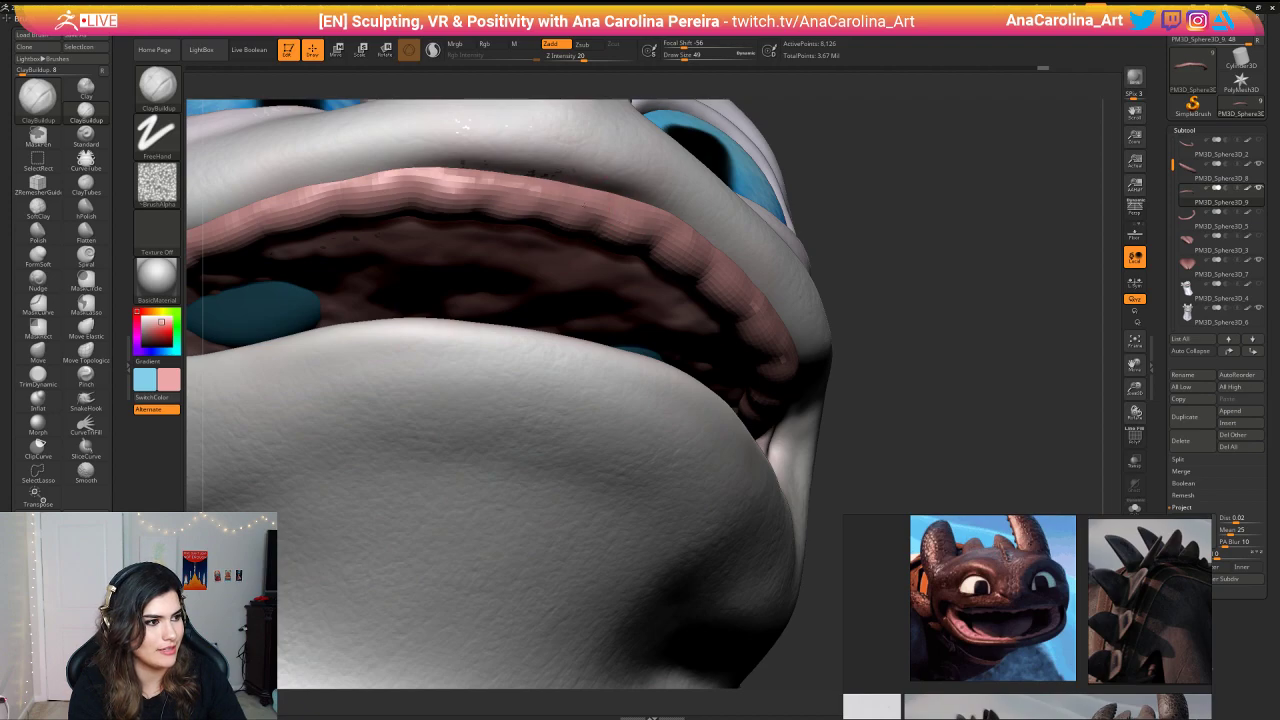
# Step: Examine the smile and upper gum from the front, at an angle and from a distance
pyautogui.moveTo(822, 154); pyautogui.dragTo(918, 204)
pyautogui.moveTo(1020, 222); pyautogui.dragTo(950, 300)
pyautogui.keyDown('alt'); pyautogui.moveTo(945, 240); pyautogui.dragTo(951, 292); pyautogui.keyUp('alt')
pyautogui.click(1008, 6)
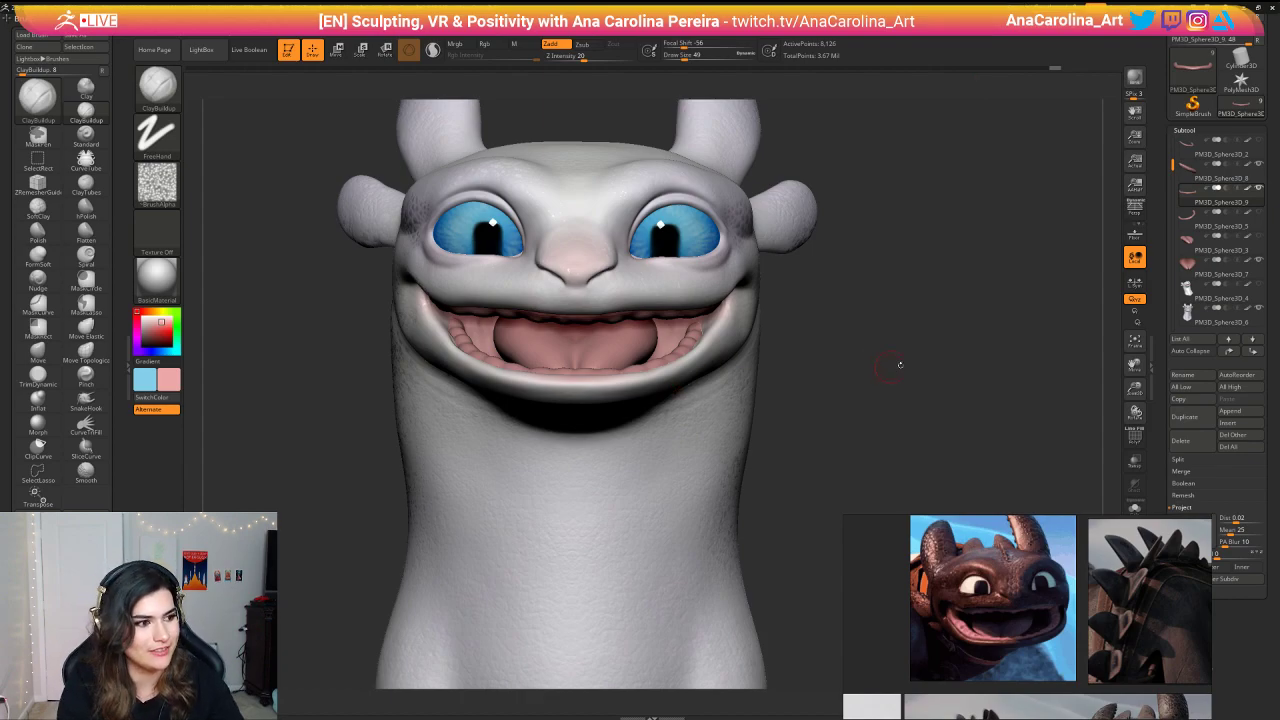
pyautogui.moveTo(900, 365); pyautogui.dragTo(1023, 354)
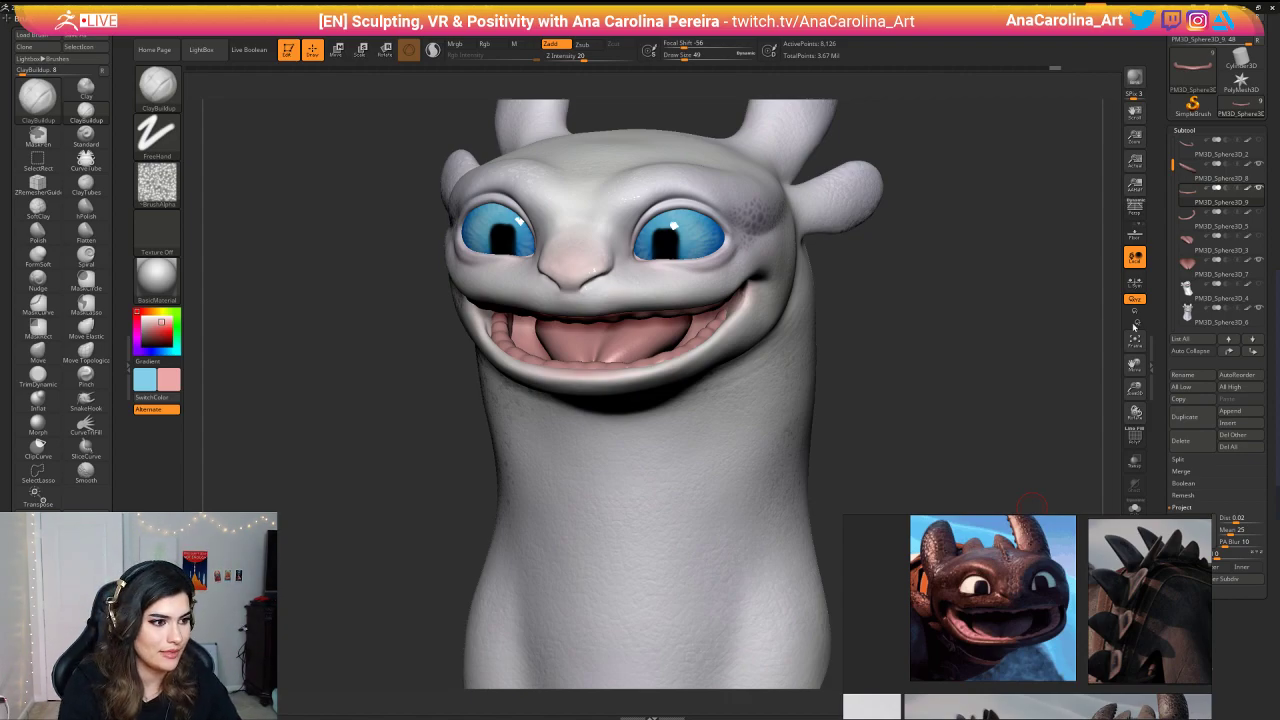
pyautogui.moveTo(1029, 333)
pyautogui.mouseDown()
pyautogui.moveTo(941, 331)
pyautogui.moveTo(894, 260)
pyautogui.moveTo(812, 268)
pyautogui.moveTo(971, 297)
pyautogui.moveTo(985, 285)
pyautogui.moveTo(951, 266)
pyautogui.moveTo(1066, 257)
pyautogui.moveTo(989, 258)
pyautogui.moveTo(977, 354)
pyautogui.moveTo(1014, 354)
pyautogui.mouseUp()
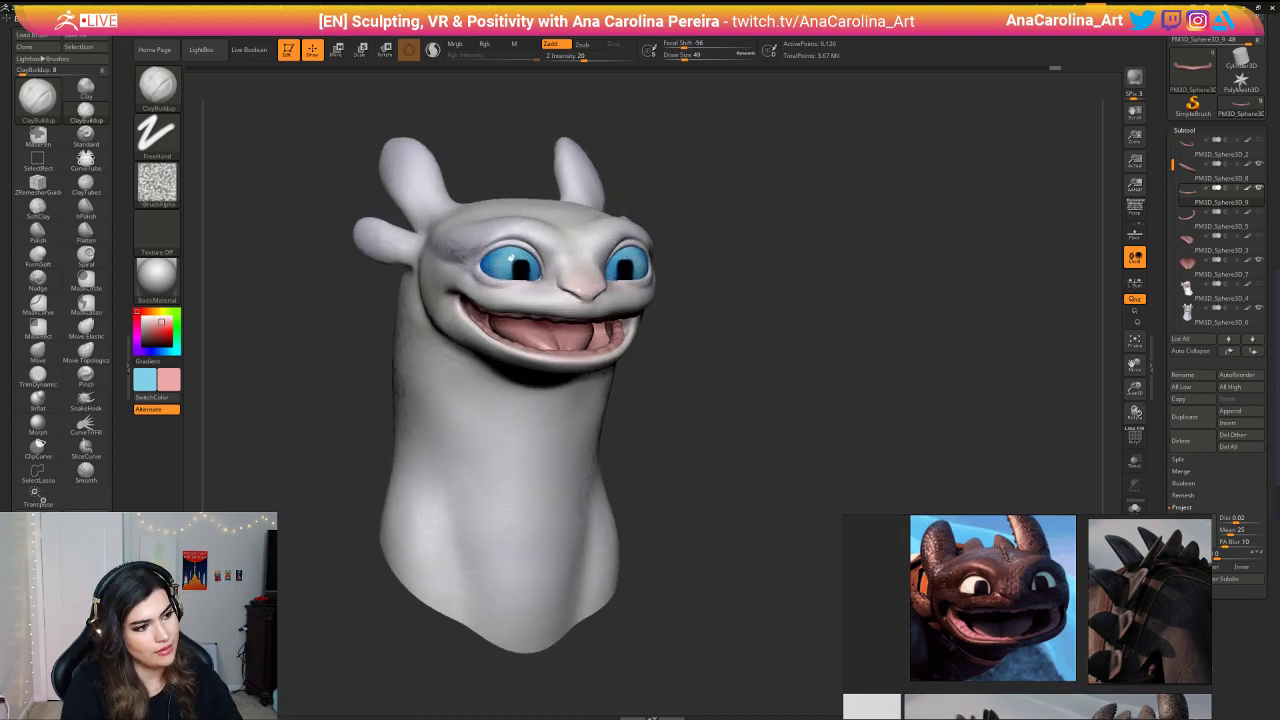
pyautogui.keyDown('alt'); pyautogui.moveTo(1012, 310); pyautogui.dragTo(990, 348); pyautogui.keyUp('alt')
pyautogui.press('space')
pyautogui.moveTo(975, 348)
pyautogui.mouseDown()
pyautogui.moveTo(991, 337)
pyautogui.moveTo(951, 323)
pyautogui.moveTo(877, 351)
pyautogui.mouseUp()
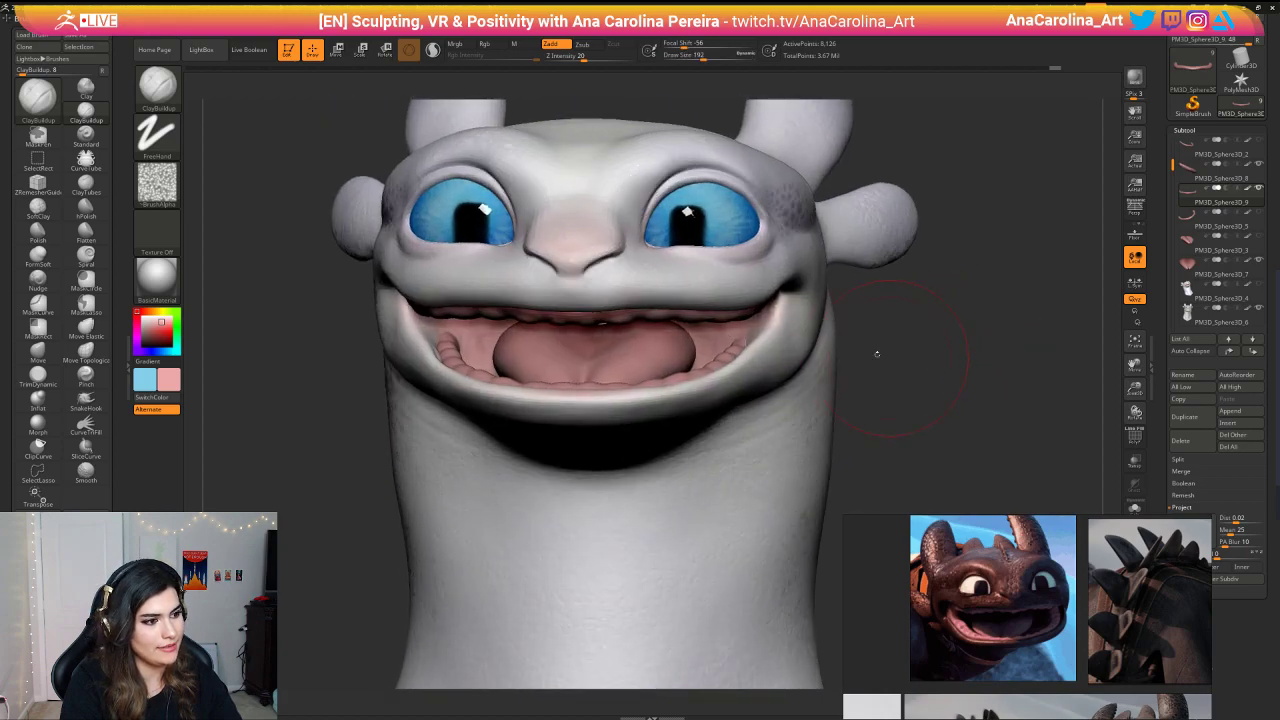
# Step: Select the dragon's head subtool and choose a dark muted red as the paint color
pyautogui.keyDown('alt'); pyautogui.click(749, 326); pyautogui.keyUp('alt')
pyautogui.moveTo(955, 290); pyautogui.dragTo(932, 289)
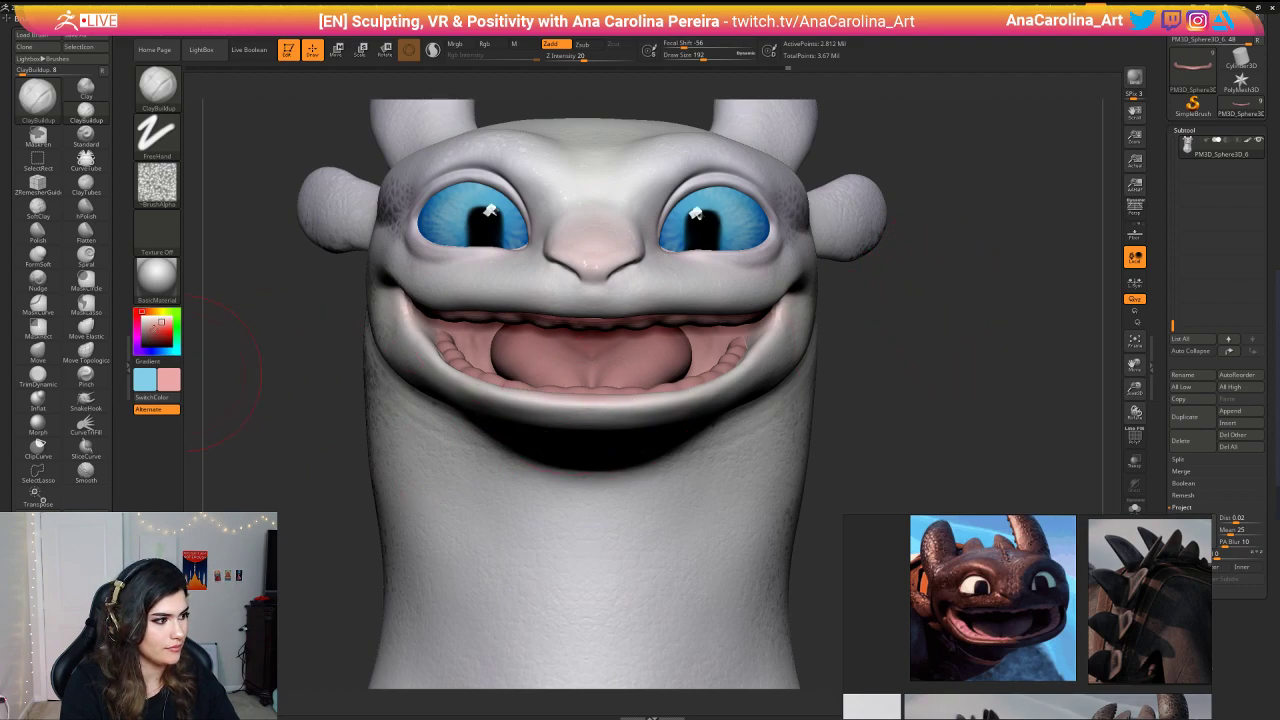
pyautogui.moveTo(157, 320); pyautogui.dragTo(148, 330)
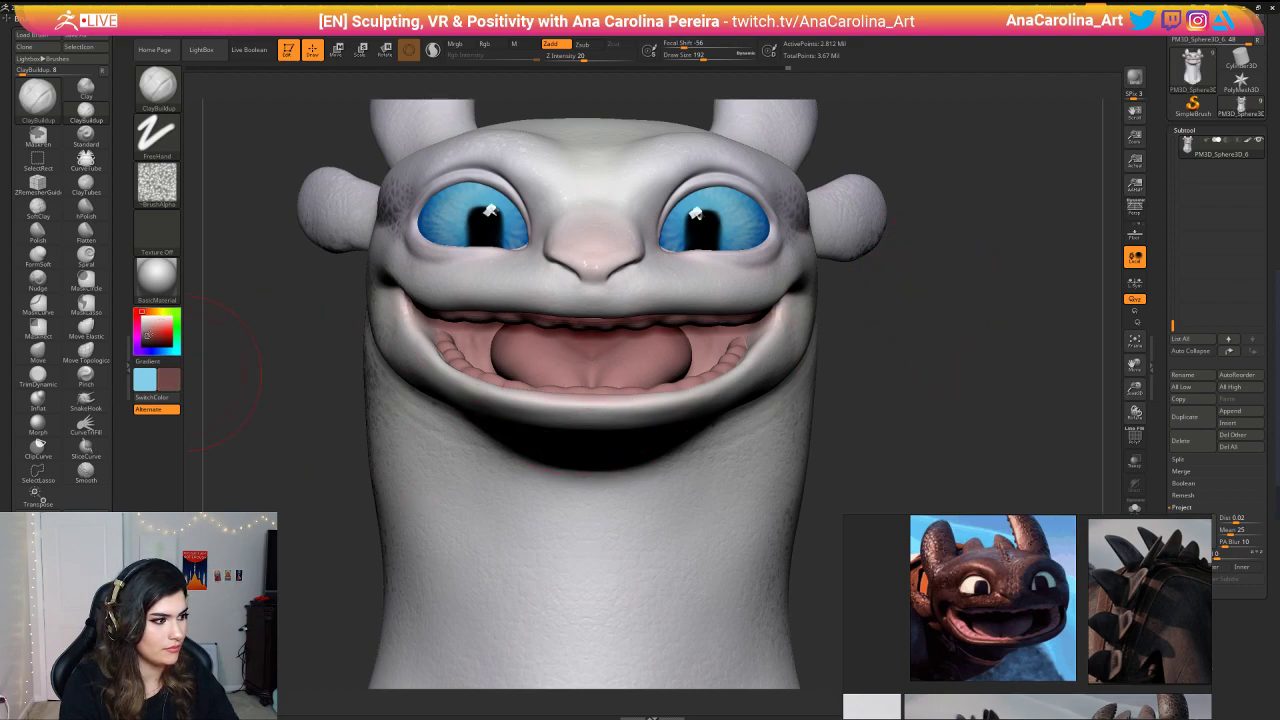
# Step: Switch to the Standard brush with Alpha 01 and the FreeHand stroke
pyautogui.press('b')
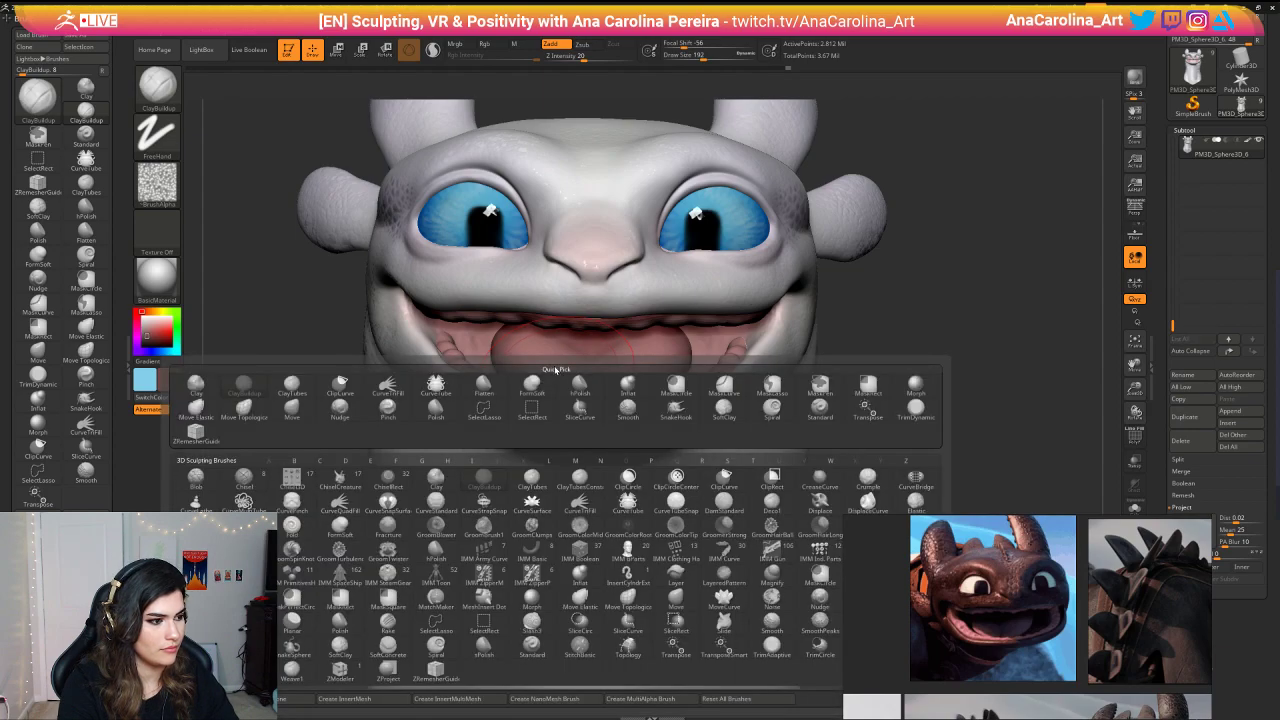
pyautogui.press('s')
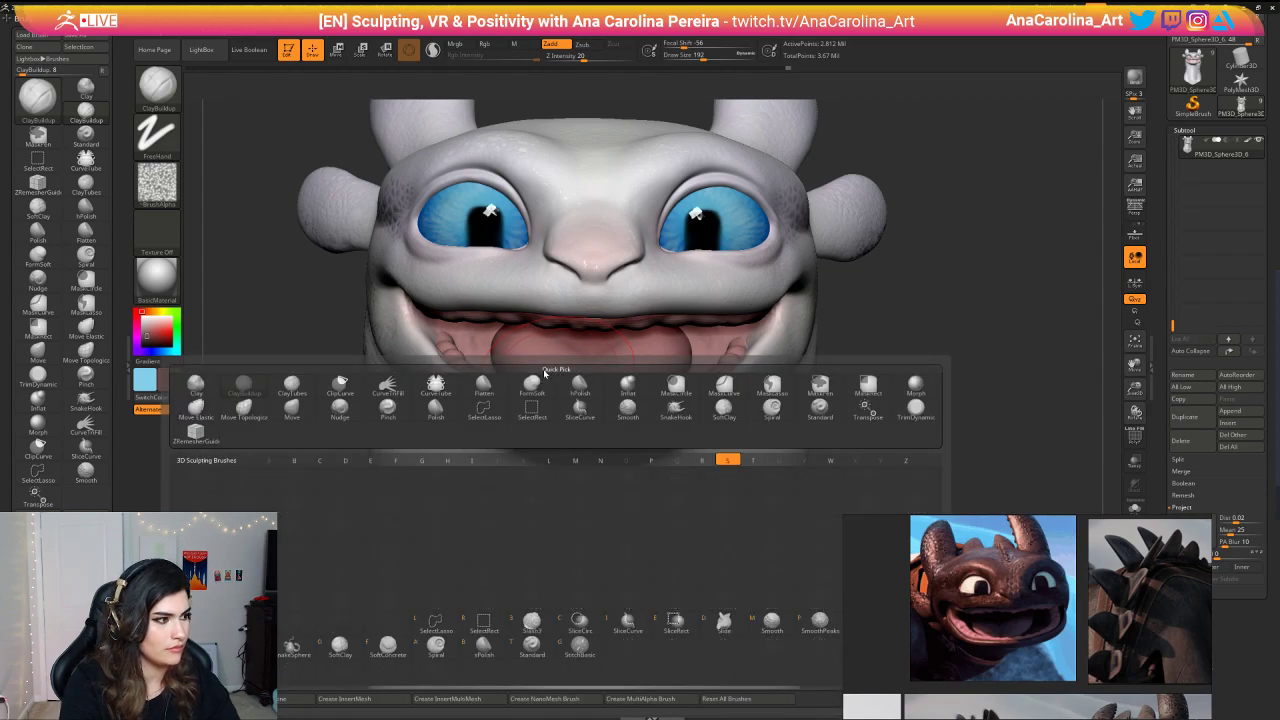
pyautogui.press('t')
pyautogui.click(158, 184)
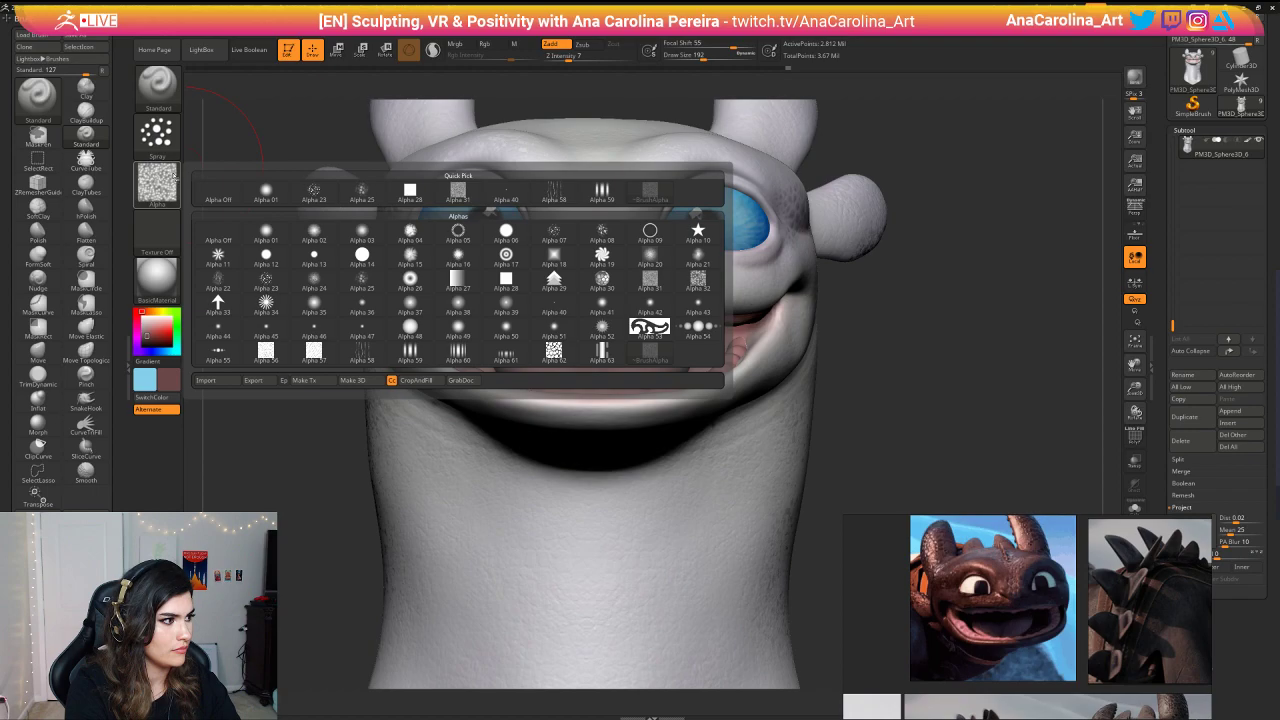
pyautogui.click(266, 190)
pyautogui.click(172, 150)
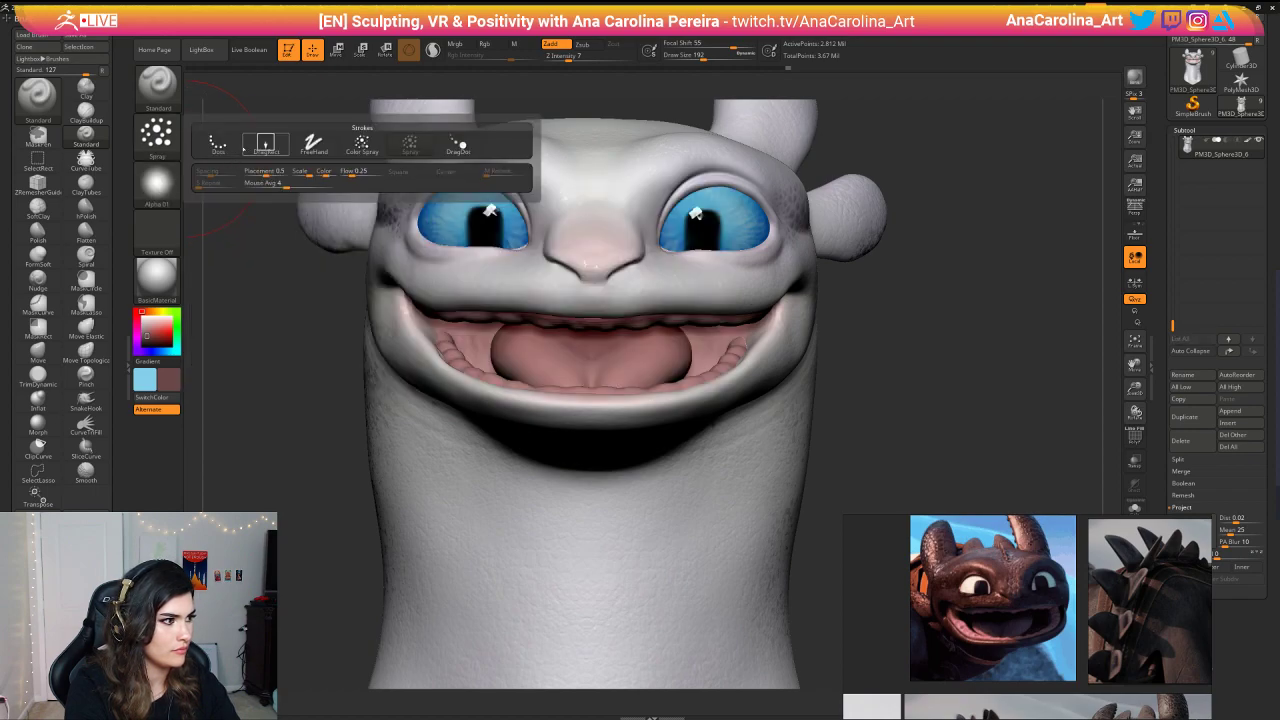
pyautogui.click(237, 148)
pyautogui.click(166, 137)
pyautogui.click(318, 147)
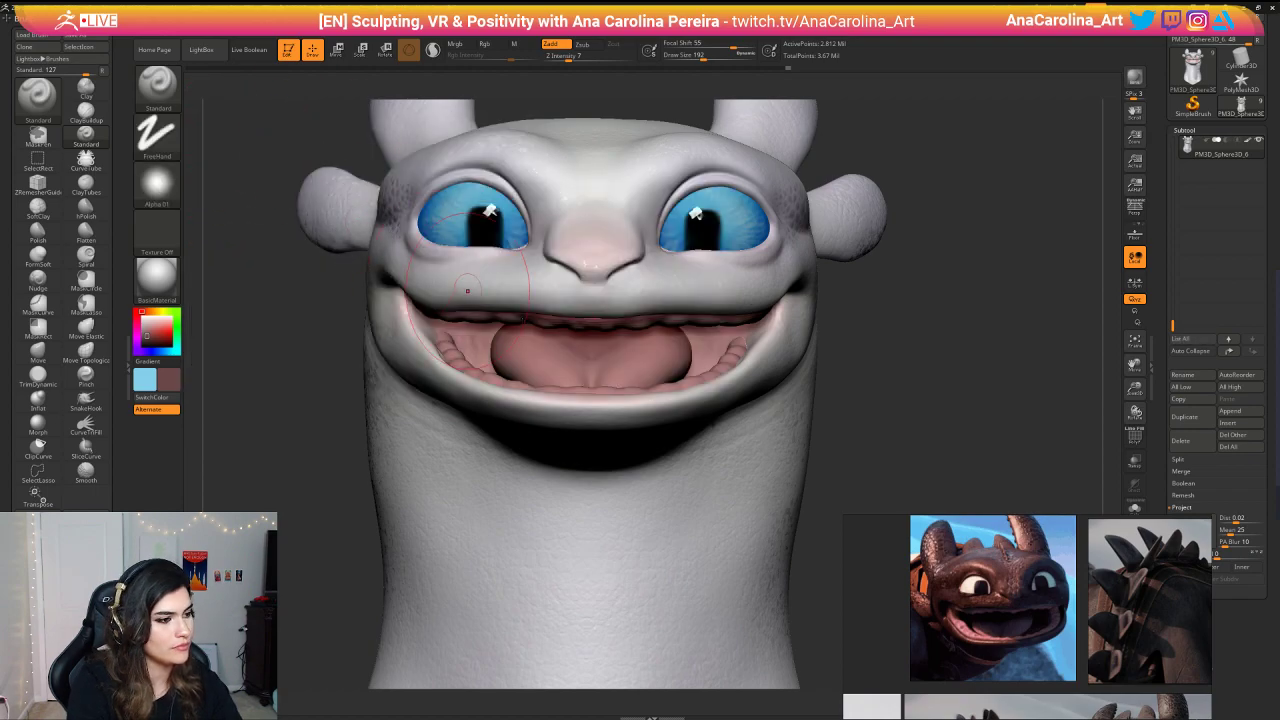
# Step: Set the Standard brush to paint color only, try a dark red stroke at the upper mouth, and undo it
pyautogui.press('space')
pyautogui.click(494, 380)
pyautogui.click(526, 368)
pyautogui.moveTo(870, 420); pyautogui.dragTo(898, 388)
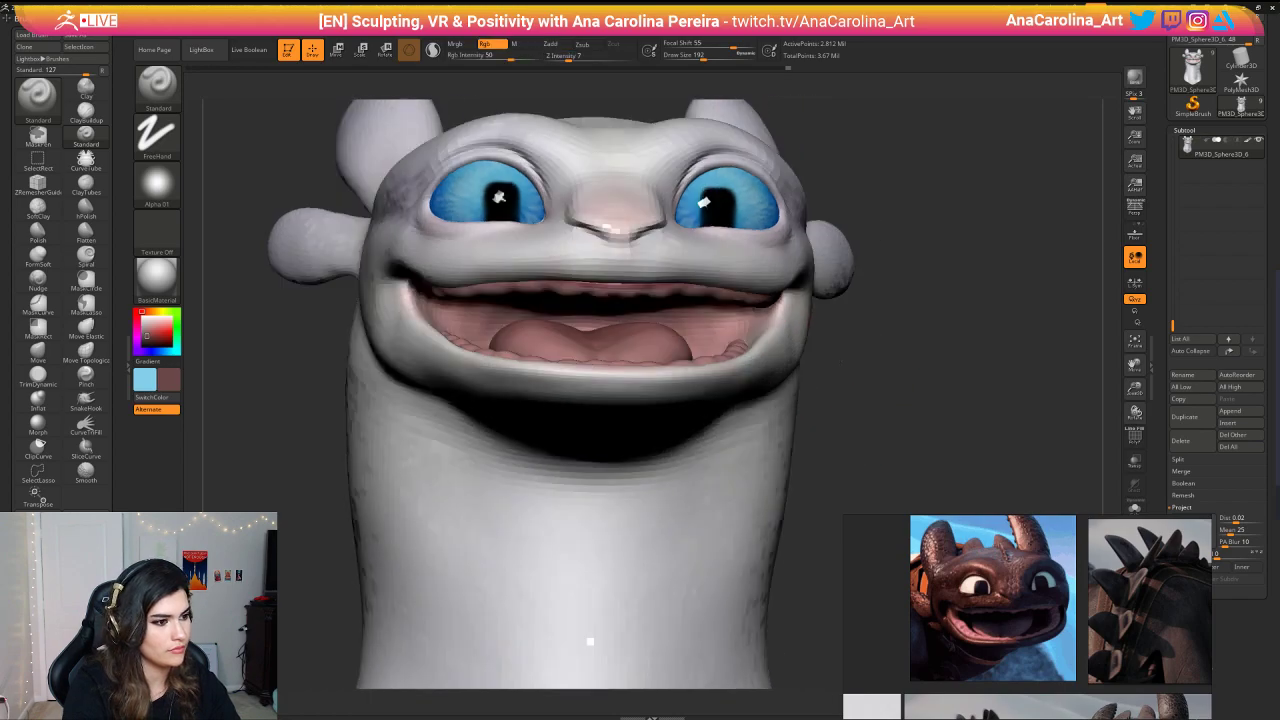
pyautogui.moveTo(590, 641)
pyautogui.mouseDown()
pyautogui.moveTo(661, 297)
pyautogui.moveTo(606, 311)
pyautogui.mouseUp()
pyautogui.hotkey('ctrl', 'z')
# Step: Paint dark red shading inside the mouth, enlarging the brush to draw size 262
pyautogui.moveTo(872, 345); pyautogui.dragTo(862, 410)
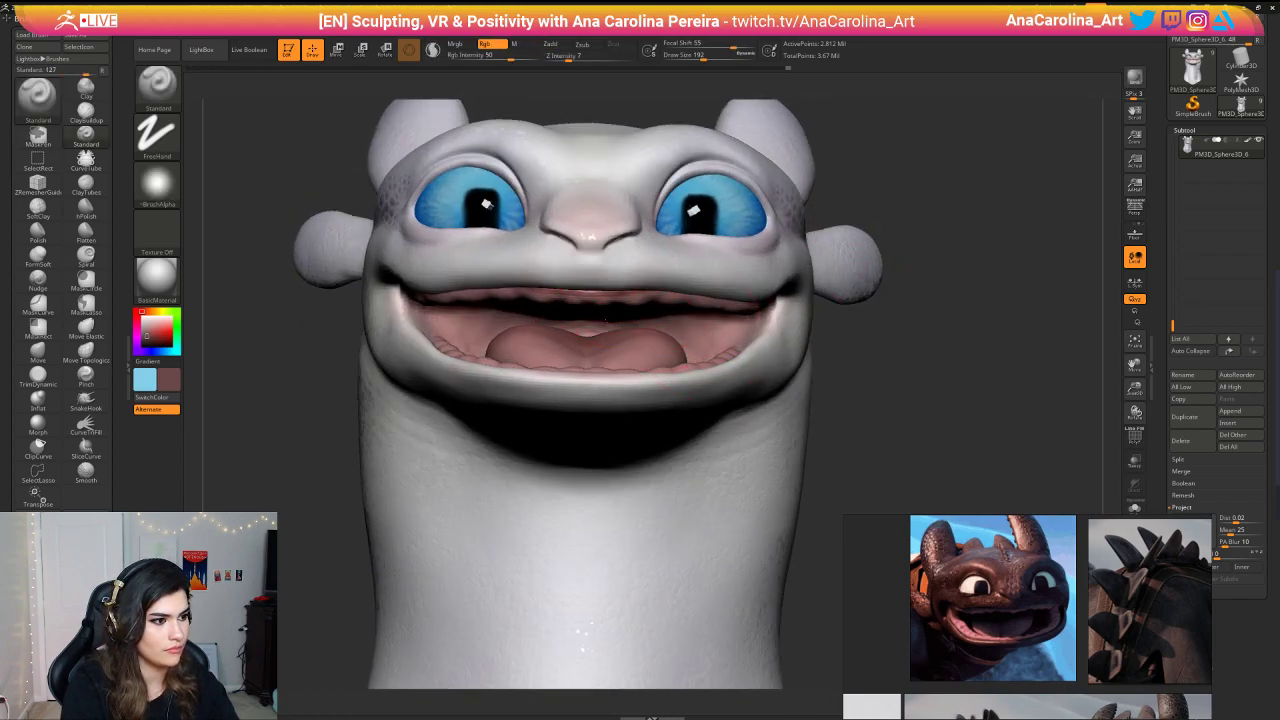
pyautogui.moveTo(615, 307); pyautogui.dragTo(702, 342)
pyautogui.moveTo(848, 345)
pyautogui.mouseDown()
pyautogui.moveTo(866, 352)
pyautogui.moveTo(872, 321)
pyautogui.moveTo(868, 345)
pyautogui.mouseUp()
pyautogui.moveTo(868, 345)
pyautogui.mouseDown()
pyautogui.moveTo(852, 335)
pyautogui.moveTo(850, 285)
pyautogui.mouseUp()
pyautogui.moveTo(698, 325); pyautogui.dragTo(664, 301)
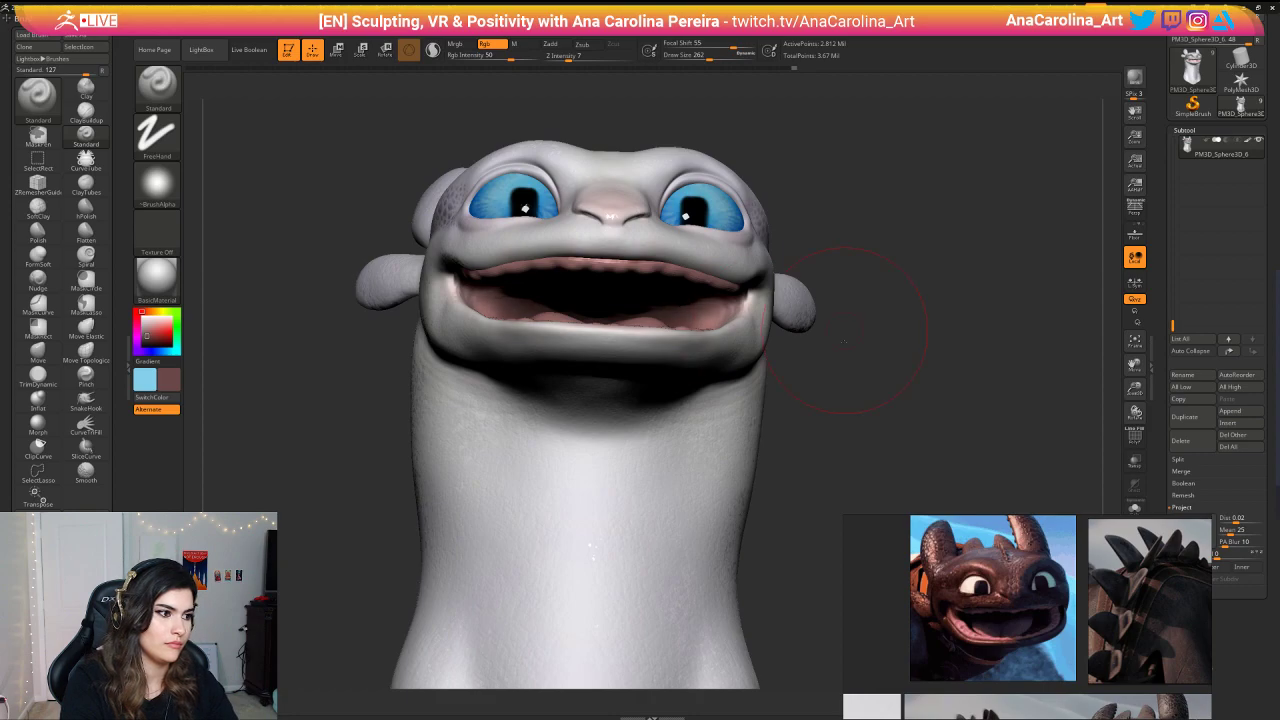
# Step: Examine the shaded mouth and the whole bust from the front and at an angle
pyautogui.moveTo(857, 340)
pyautogui.mouseDown()
pyautogui.moveTo(862, 392)
pyautogui.moveTo(600, 330)
pyautogui.mouseUp()
pyautogui.keyDown('shift'); pyautogui.moveTo(801, 336); pyautogui.dragTo(660, 338); pyautogui.keyUp('shift')
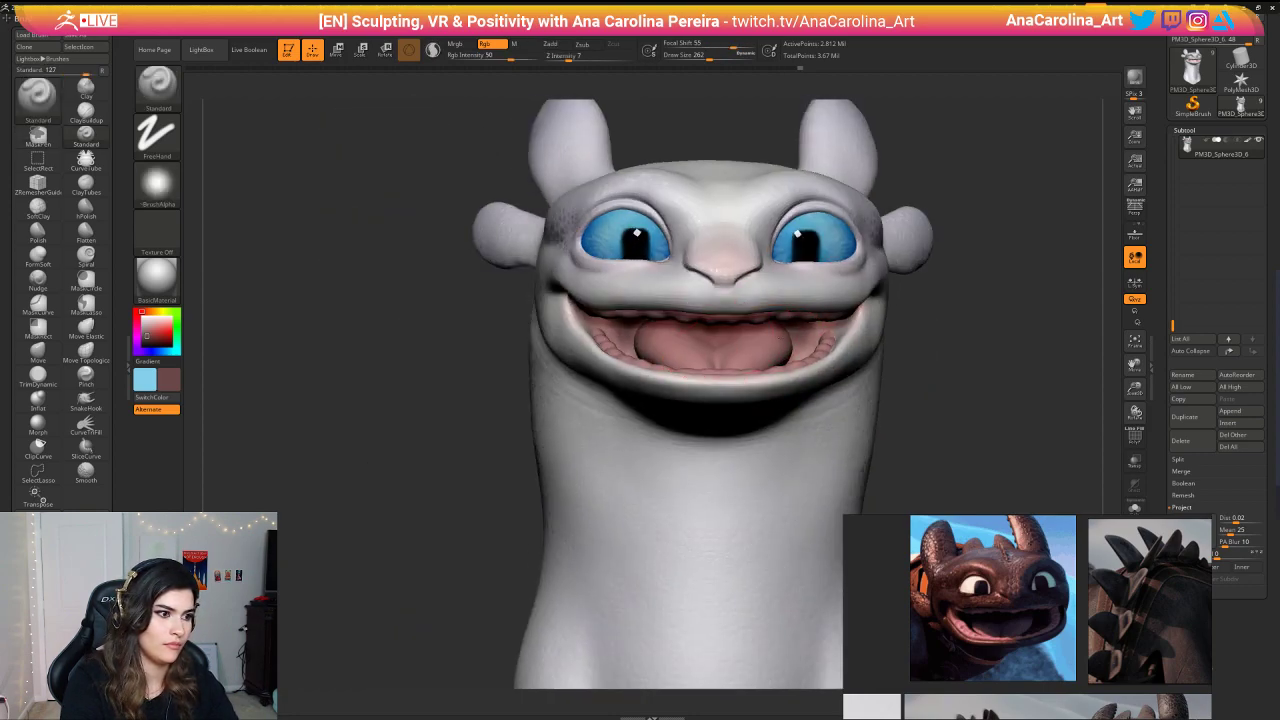
pyautogui.moveTo(820, 328); pyautogui.dragTo(806, 356)
pyautogui.moveTo(928, 372)
pyautogui.mouseDown()
pyautogui.moveTo(940, 250)
pyautogui.moveTo(970, 294)
pyautogui.moveTo(916, 302)
pyautogui.moveTo(917, 318)
pyautogui.moveTo(897, 311)
pyautogui.moveTo(931, 246)
pyautogui.moveTo(920, 215)
pyautogui.mouseUp()
pyautogui.click(1006, 8)
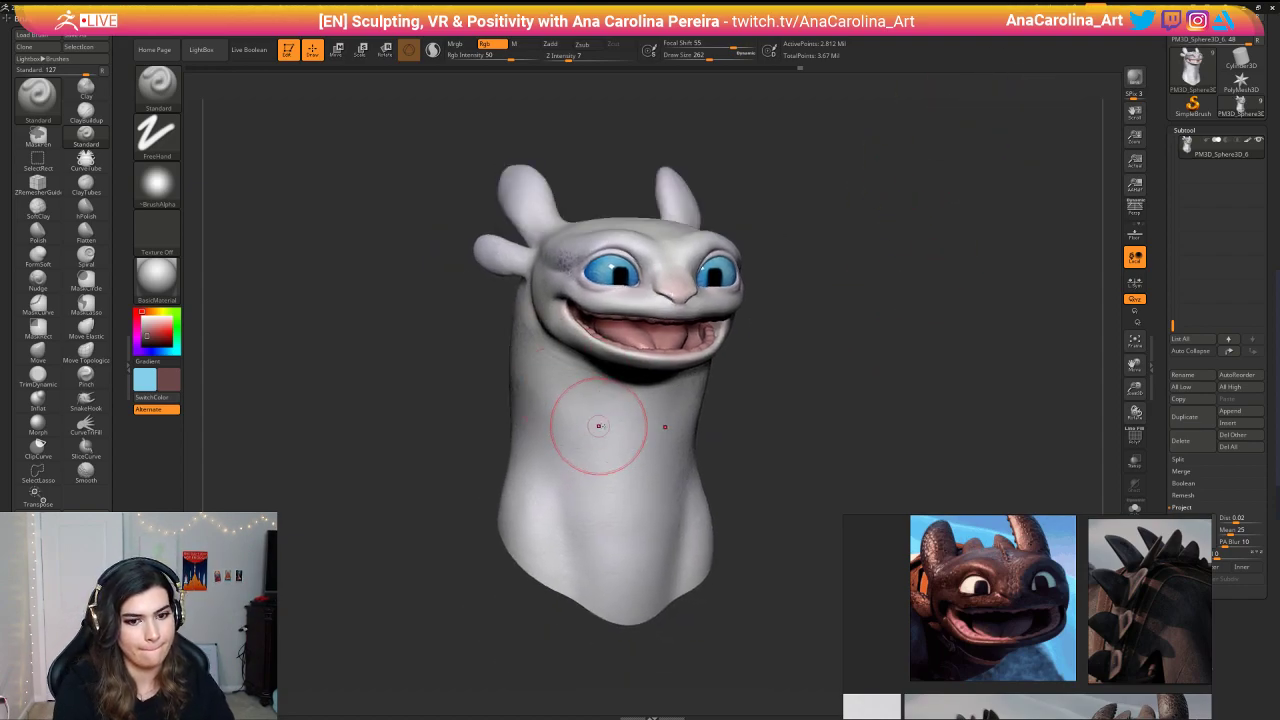
pyautogui.moveTo(803, 380)
pyautogui.mouseDown()
pyautogui.moveTo(820, 374)
pyautogui.moveTo(810, 386)
pyautogui.moveTo(832, 390)
pyautogui.moveTo(851, 376)
pyautogui.moveTo(832, 353)
pyautogui.mouseUp()
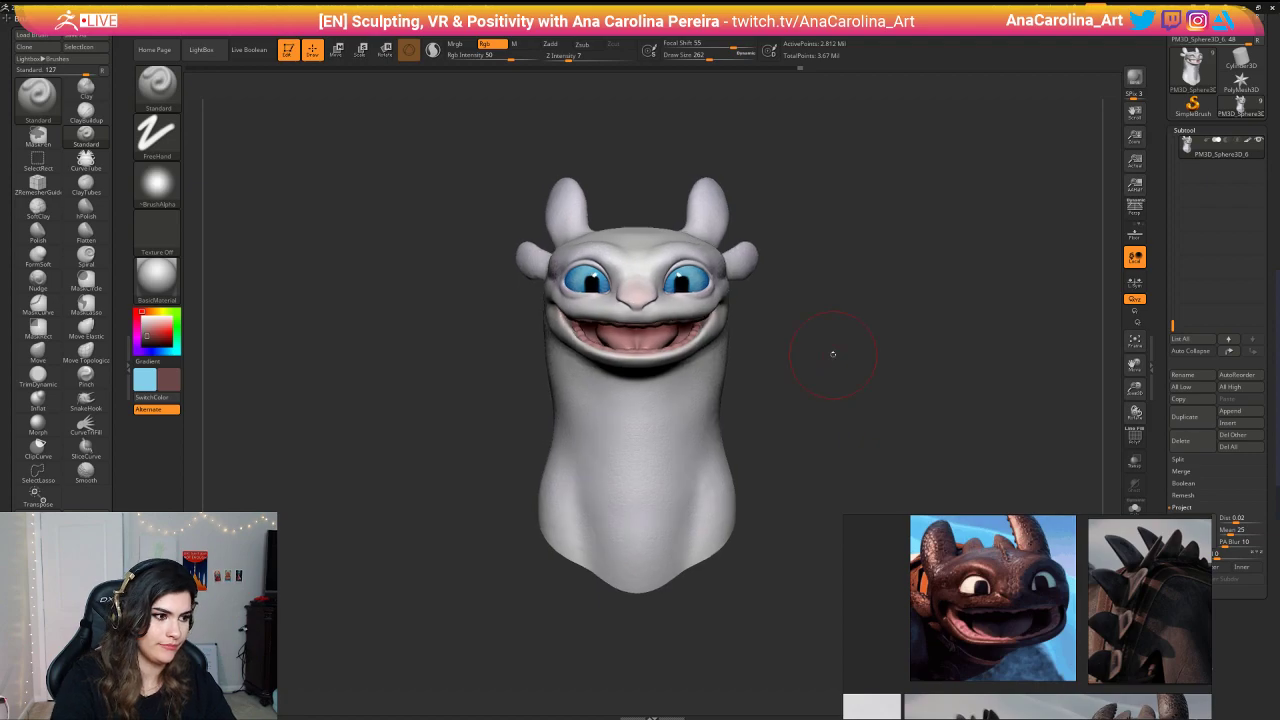
# Step: Compare the shaded bust with the dark and white dragon references from the front and at an angle, including at a lower subdivision level
pyautogui.scroll(-3, 914, 556)
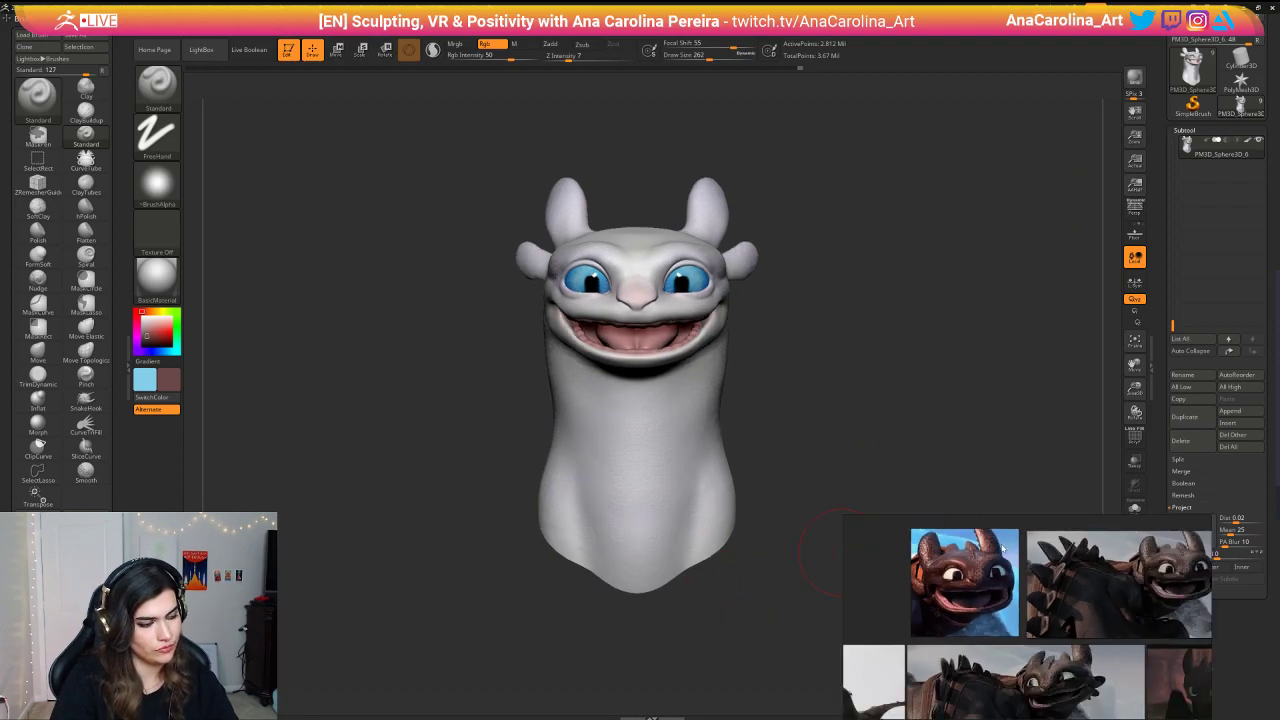
pyautogui.moveTo(803, 378); pyautogui.dragTo(731, 390)
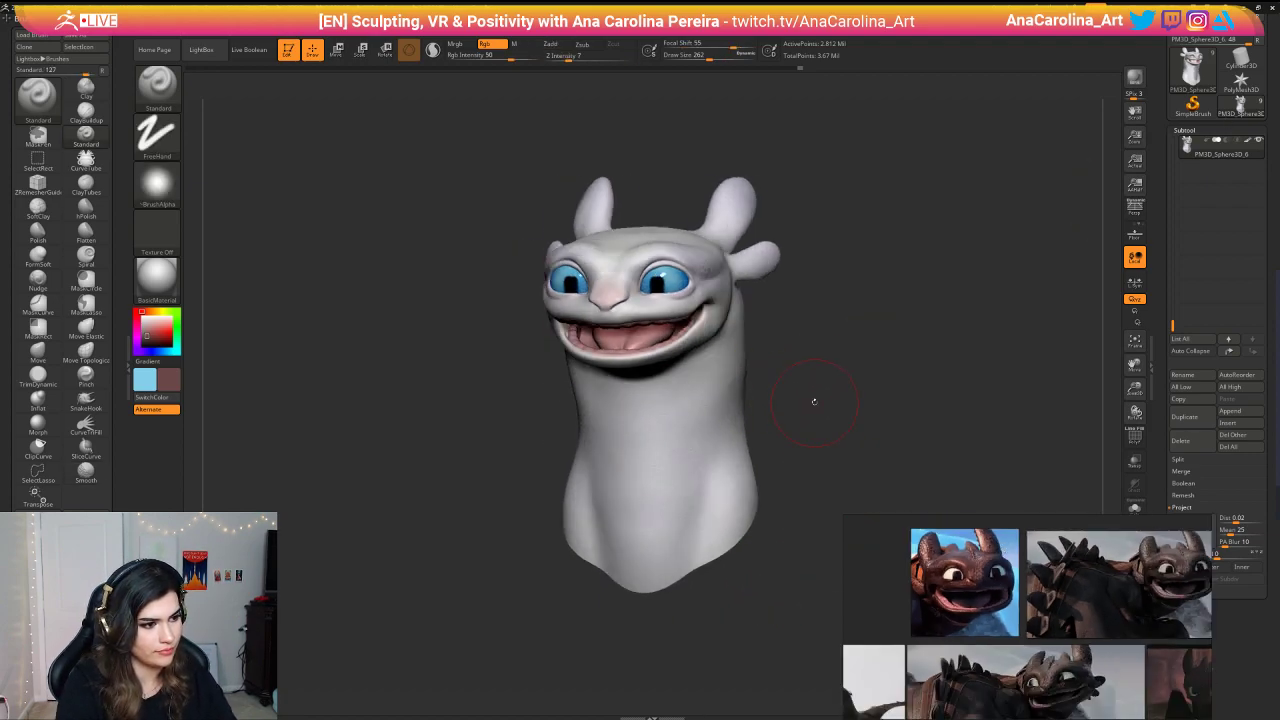
pyautogui.moveTo(814, 401)
pyautogui.mouseDown()
pyautogui.moveTo(860, 320)
pyautogui.moveTo(884, 335)
pyautogui.moveTo(871, 366)
pyautogui.moveTo(897, 396)
pyautogui.moveTo(888, 362)
pyautogui.moveTo(860, 357)
pyautogui.moveTo(869, 375)
pyautogui.moveTo(909, 358)
pyautogui.moveTo(860, 356)
pyautogui.moveTo(884, 356)
pyautogui.moveTo(893, 325)
pyautogui.moveTo(884, 369)
pyautogui.moveTo(877, 350)
pyautogui.moveTo(904, 357)
pyautogui.moveTo(838, 340)
pyautogui.moveTo(903, 314)
pyautogui.moveTo(898, 373)
pyautogui.moveTo(889, 347)
pyautogui.mouseUp()
pyautogui.hotkey('shift', 'd')
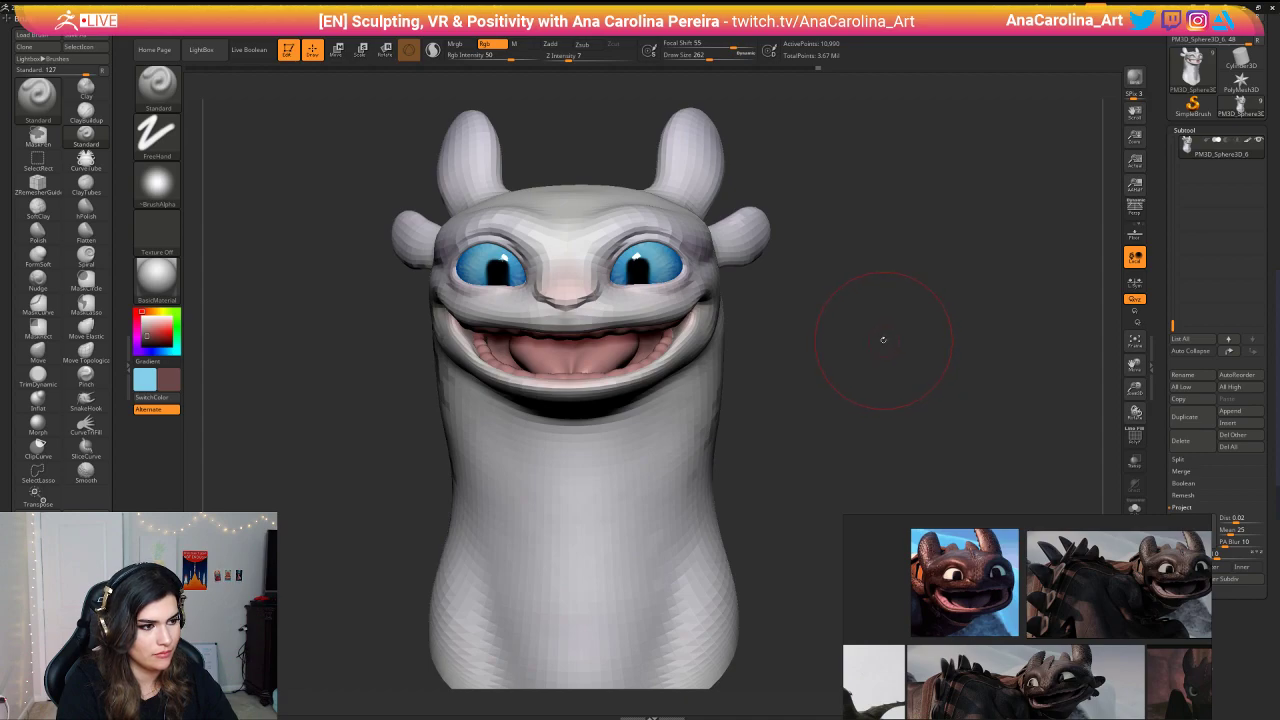
pyautogui.moveTo(882, 338)
pyautogui.mouseDown()
pyautogui.moveTo(756, 328)
pyautogui.moveTo(833, 431)
pyautogui.moveTo(837, 360)
pyautogui.moveTo(857, 380)
pyautogui.moveTo(858, 418)
pyautogui.moveTo(846, 414)
pyautogui.moveTo(862, 385)
pyautogui.mouseUp()
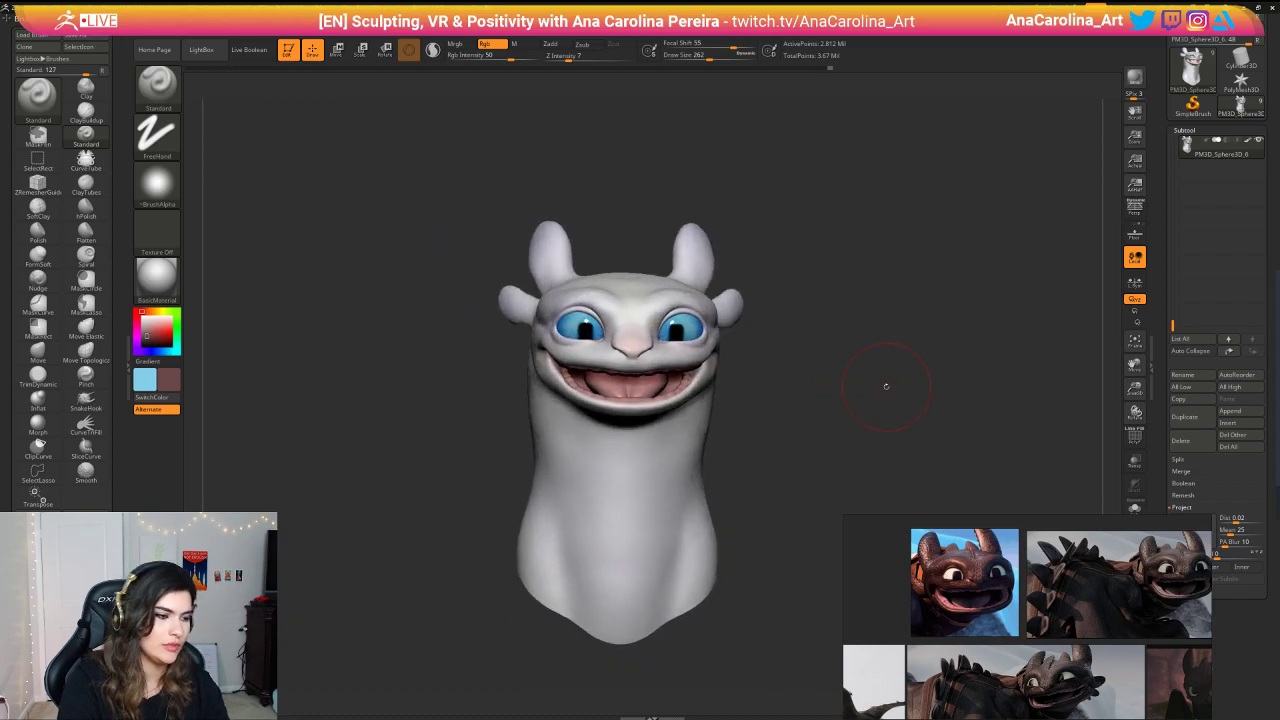
pyautogui.moveTo(884, 384); pyautogui.dragTo(894, 388)
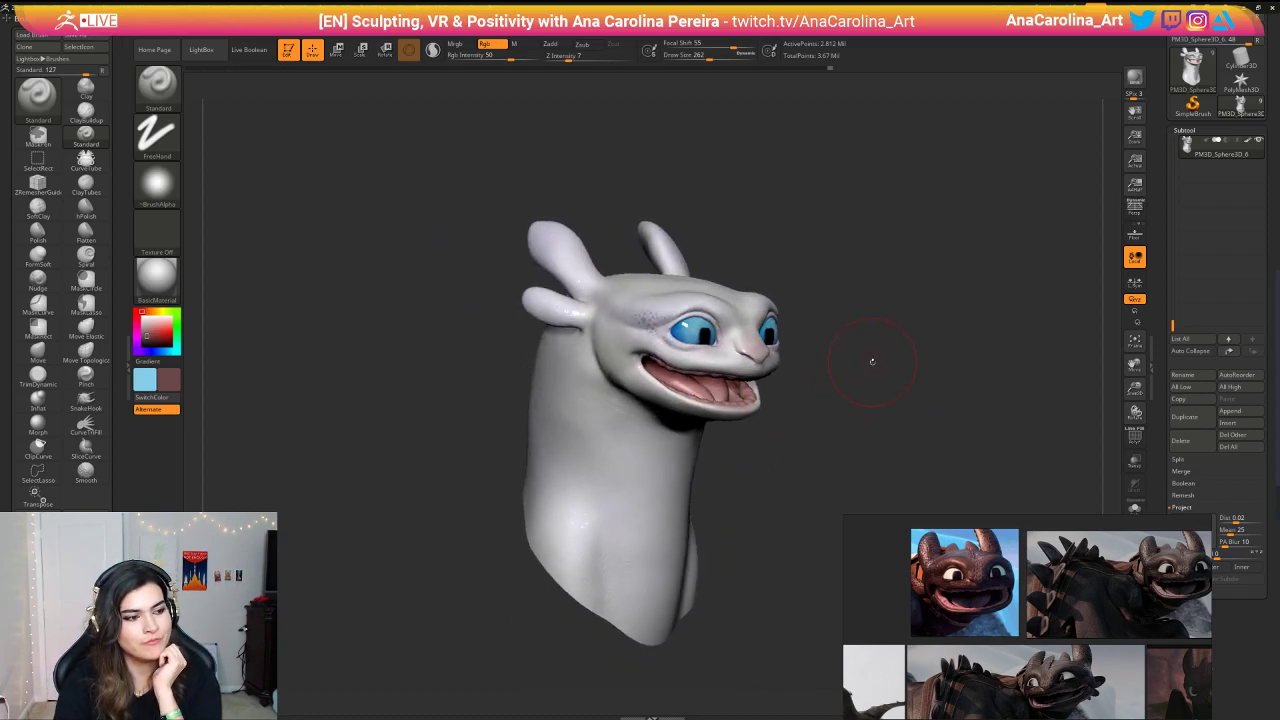
pyautogui.scroll(-4, 850, 560)
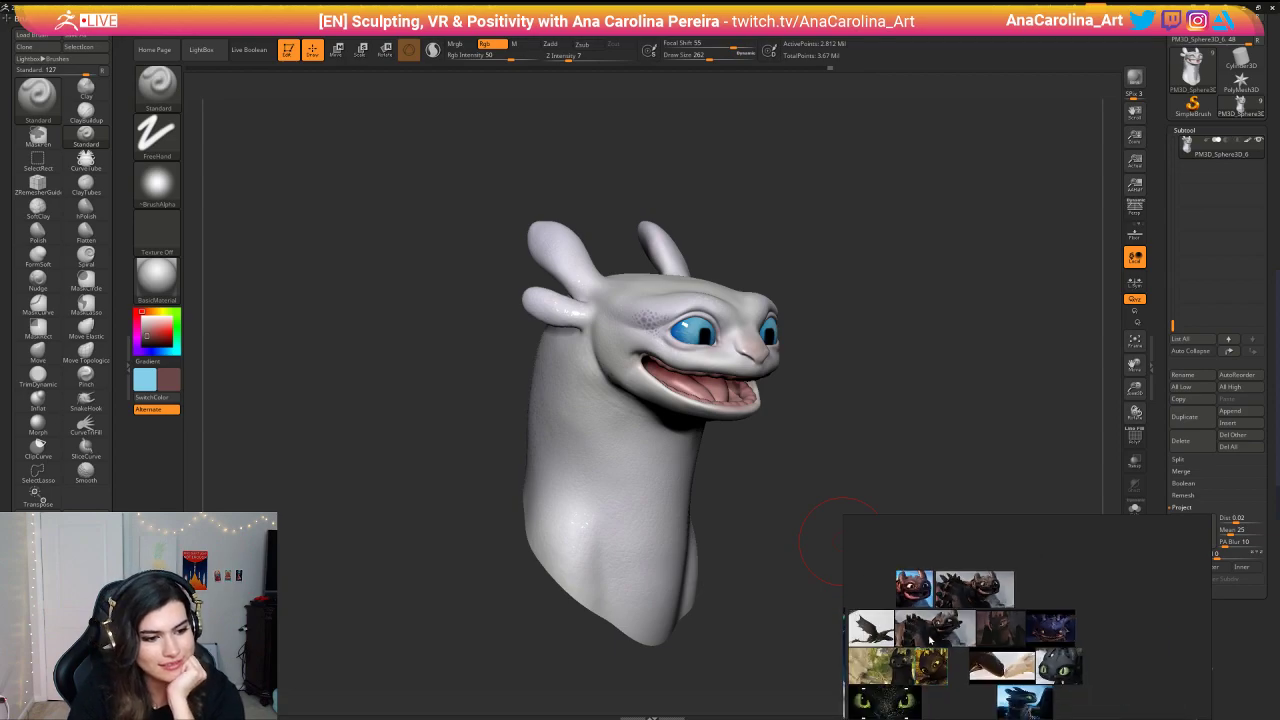
pyautogui.scroll(5, 958, 601)
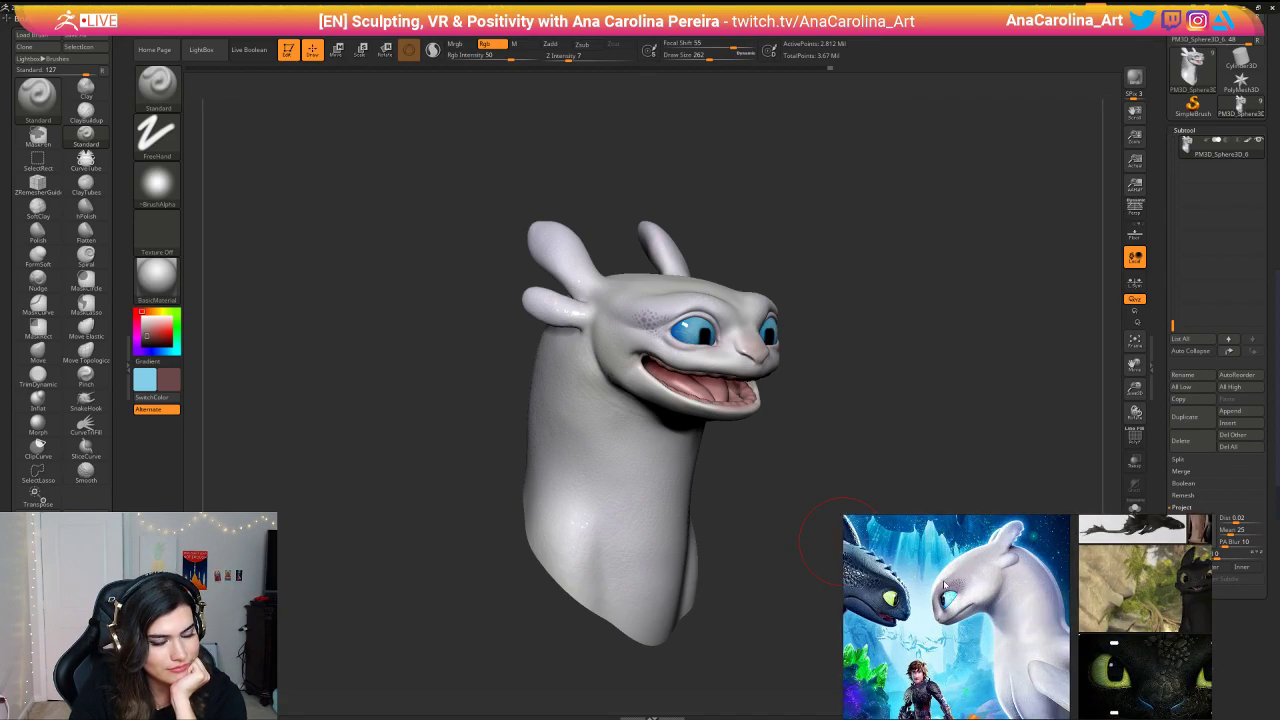
pyautogui.moveTo(500, 374); pyautogui.dragTo(457, 366)
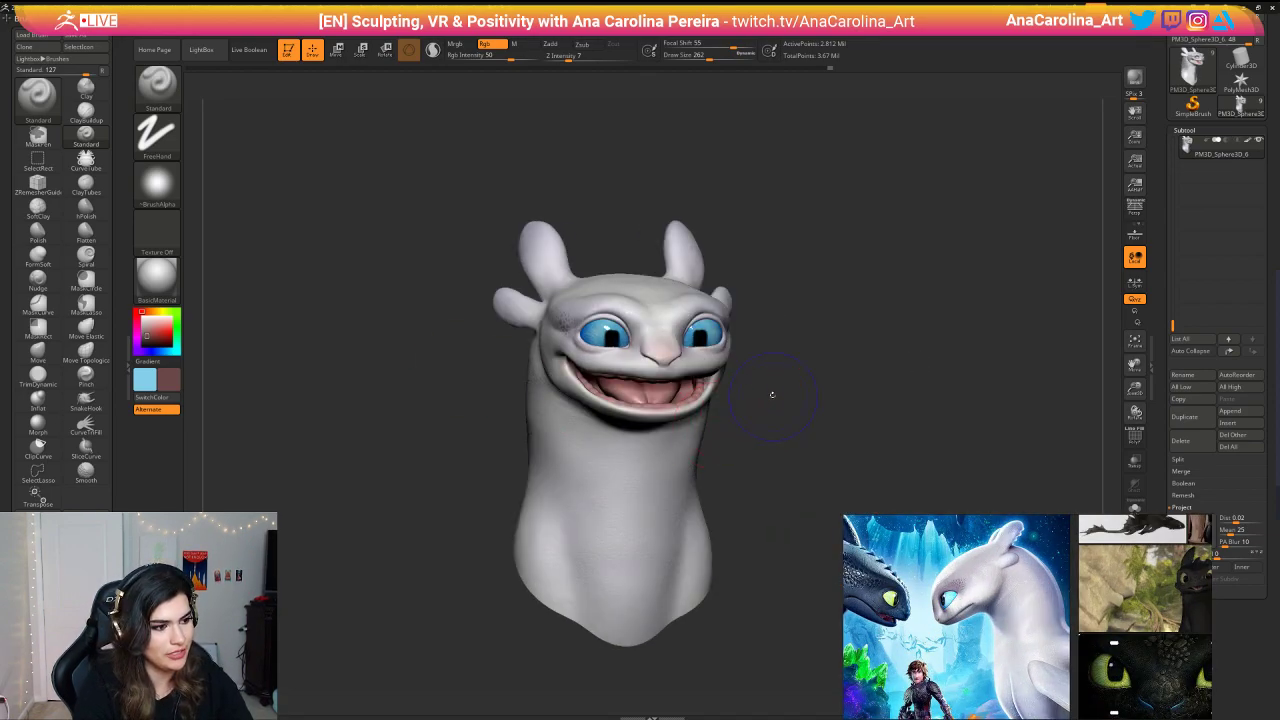
pyautogui.keyDown('shift'); pyautogui.moveTo(771, 394); pyautogui.dragTo(774, 383); pyautogui.keyUp('shift')
# Step: Switch to the Move brush with draw size 358 and expand the Transpose Master tools
pyautogui.press('space')
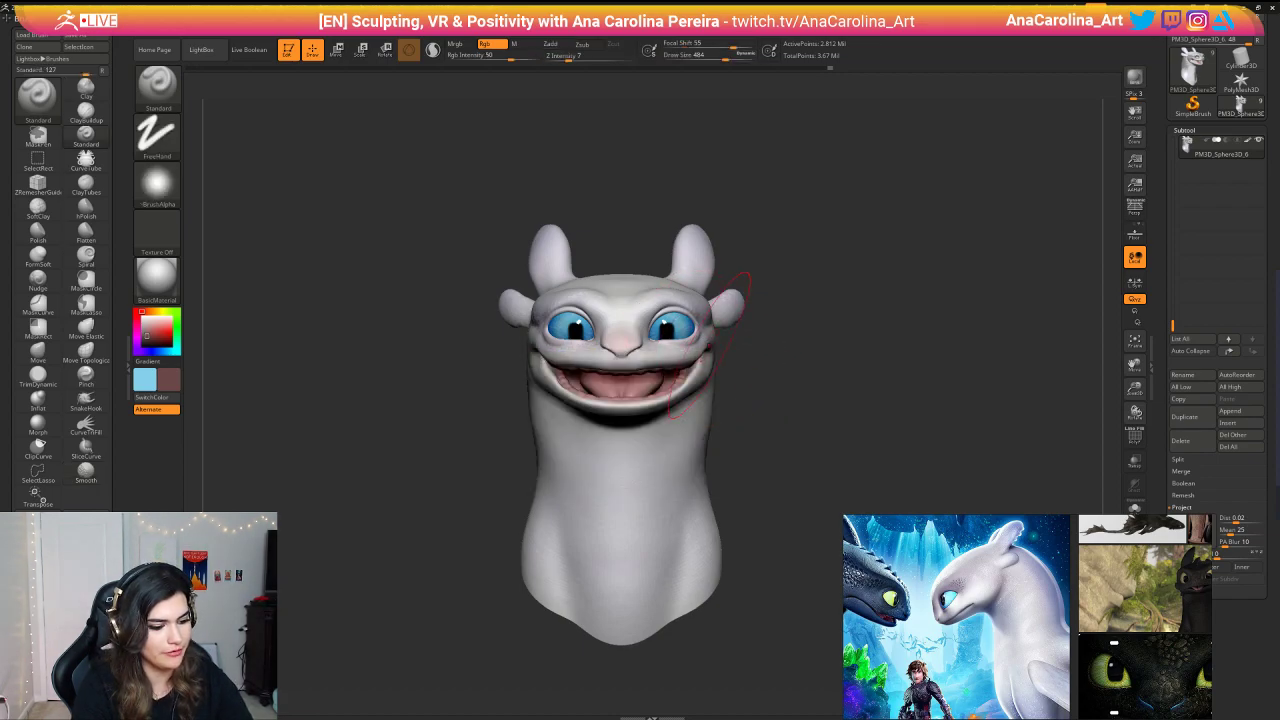
pyautogui.press('b')
pyautogui.press('m')
pyautogui.press('v')
pyautogui.keyDown('alt'); pyautogui.moveTo(748, 345); pyautogui.dragTo(760, 375); pyautogui.keyUp('alt')
pyautogui.press('space')
pyautogui.moveTo(760, 376); pyautogui.dragTo(752, 376)
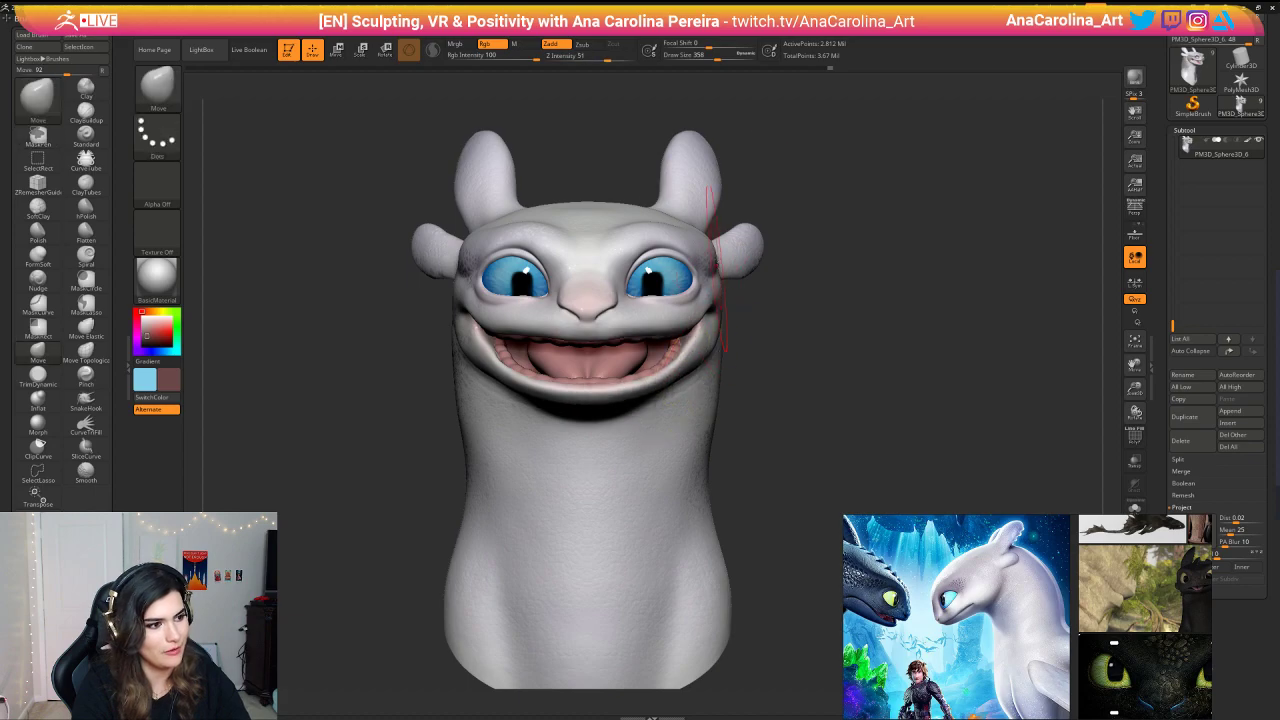
pyautogui.moveTo(707, 20)
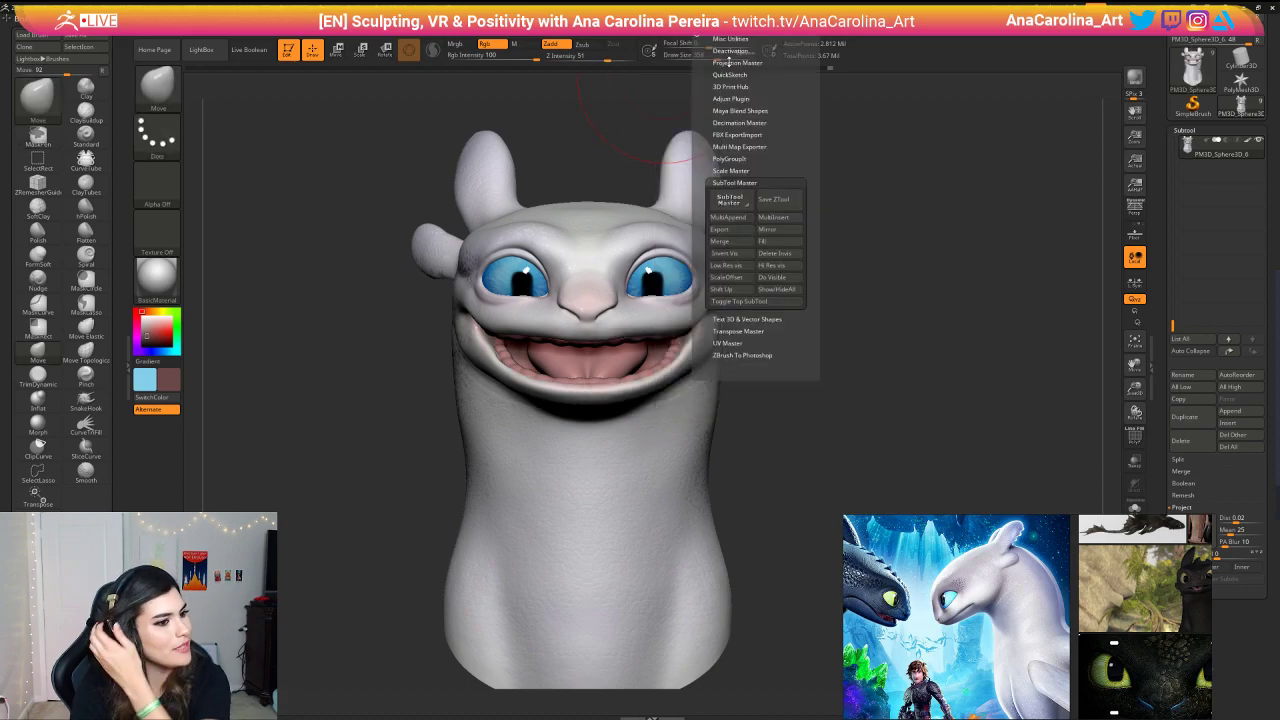
pyautogui.click(751, 332)
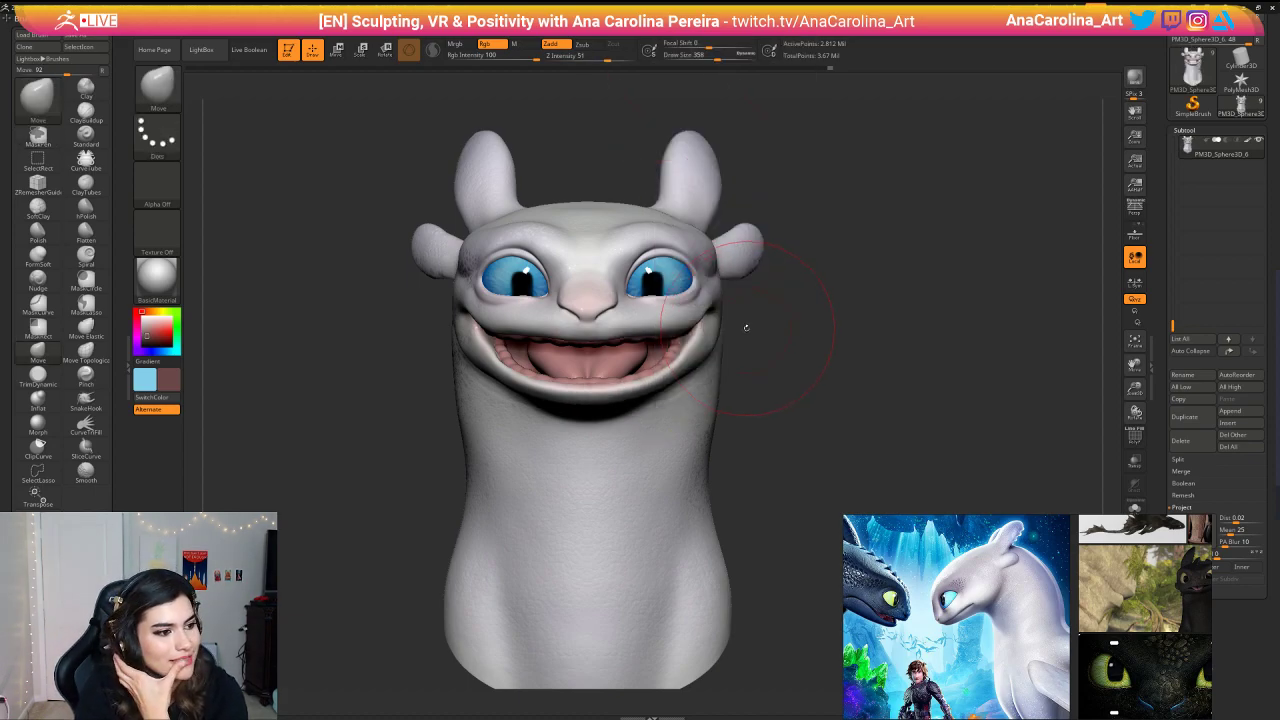
# Step: Frame the grinning dark dragon references and try pulling up one side of the upper lip with the Move brush
pyautogui.scroll(-5, 932, 622)
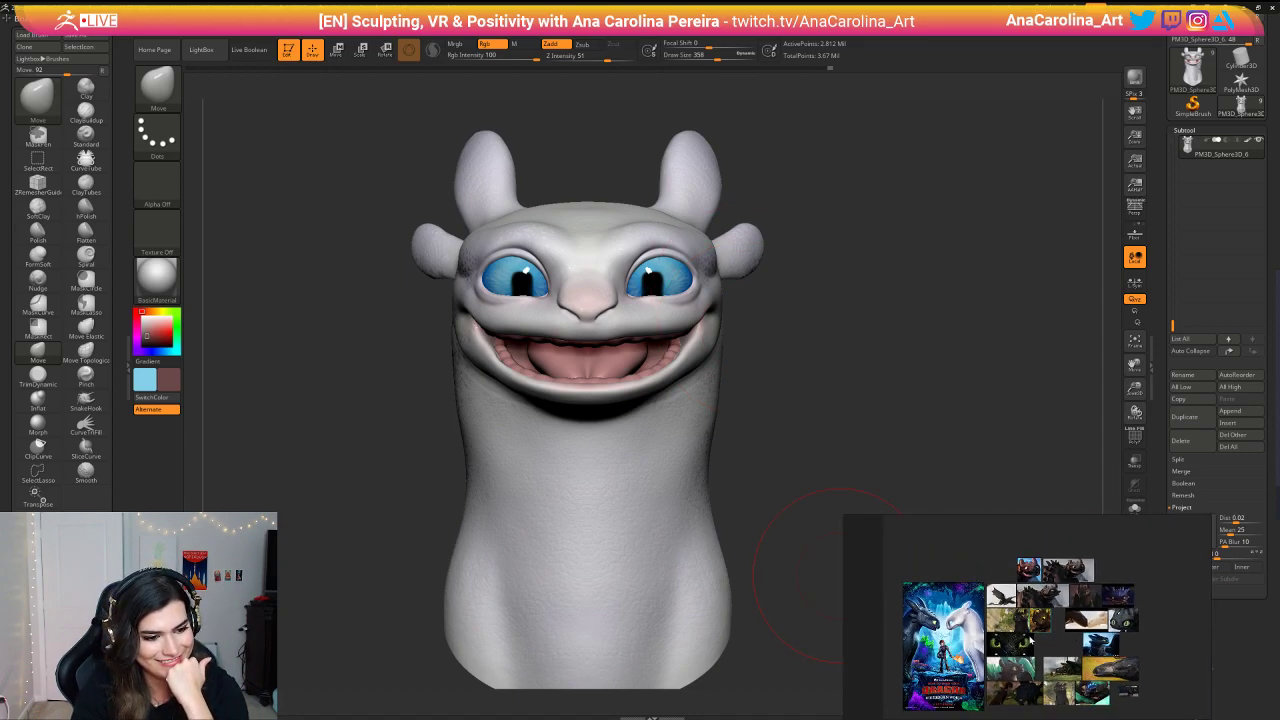
pyautogui.scroll(3, 1031, 640)
pyautogui.scroll(5, 1046, 566)
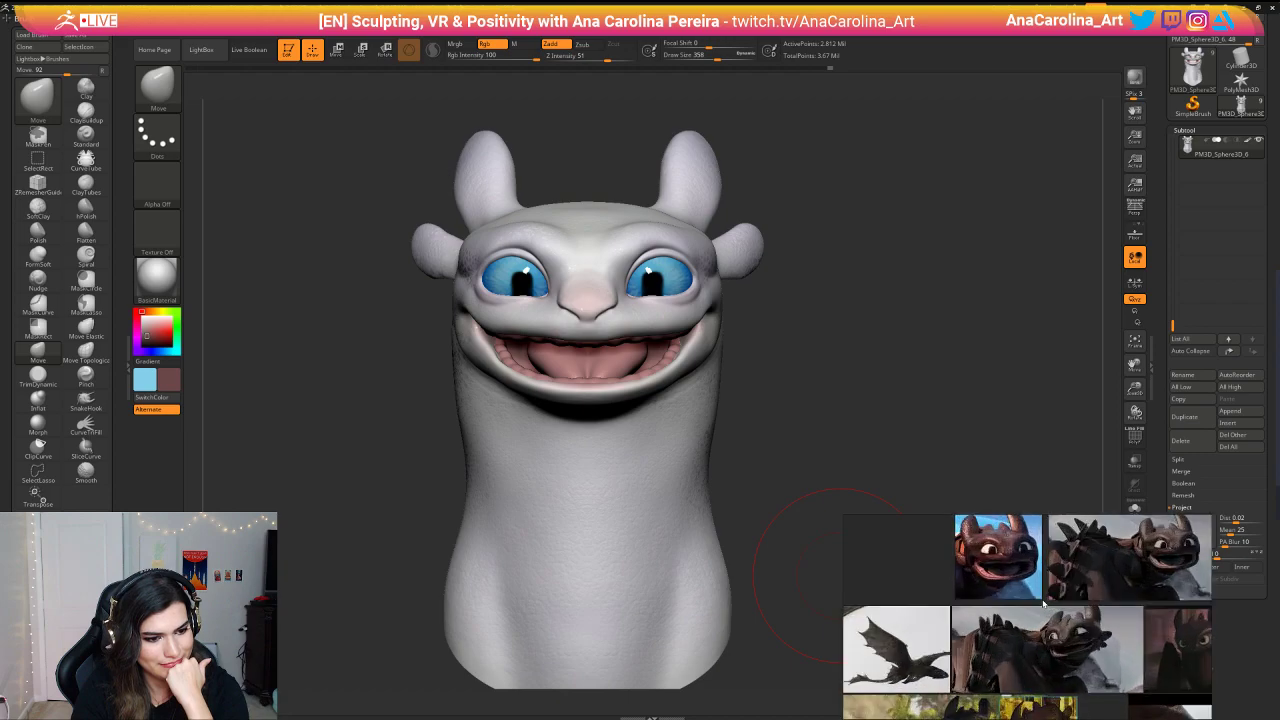
pyautogui.moveTo(948, 618); pyautogui.dragTo(945, 620, button='middle')
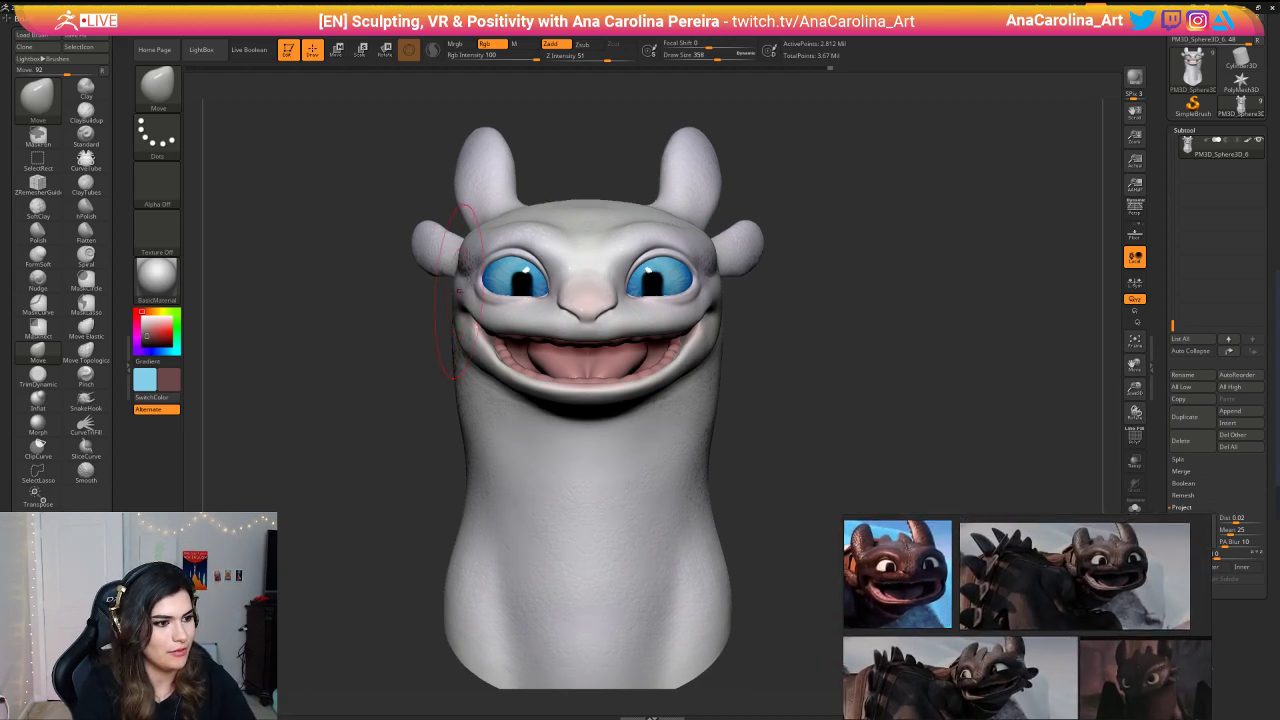
pyautogui.moveTo(666, 317); pyautogui.dragTo(671, 294)
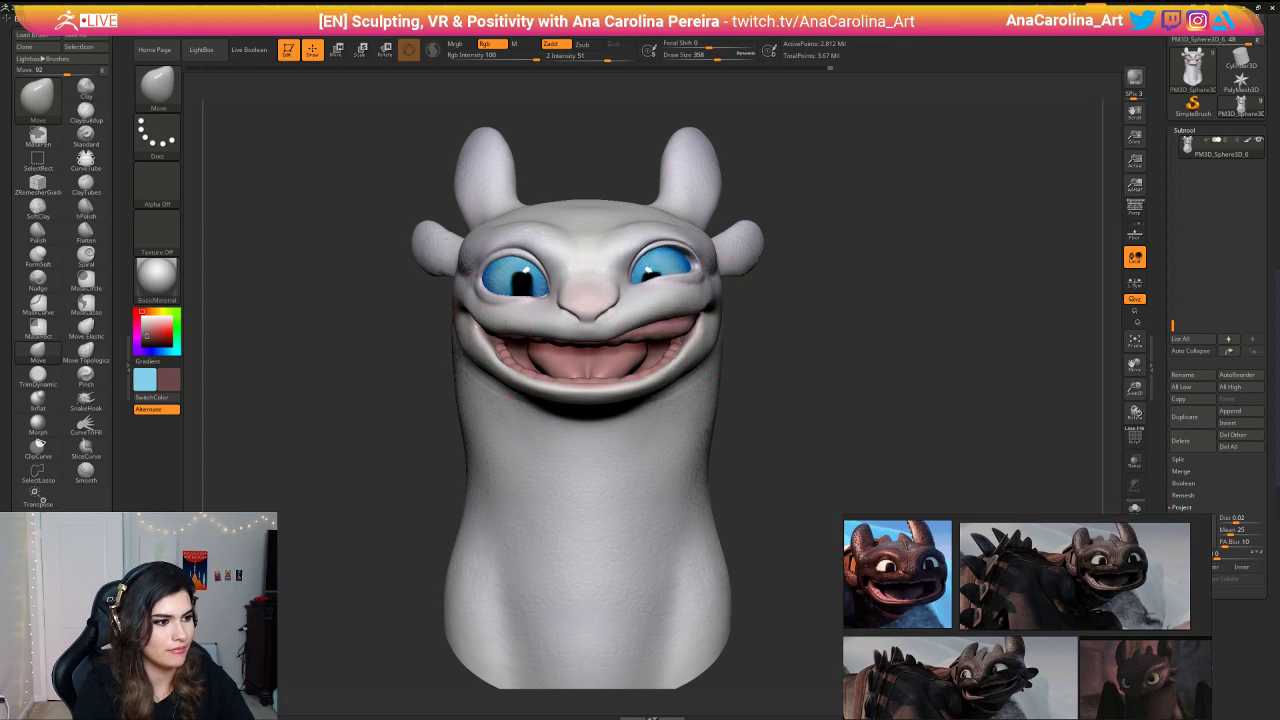
pyautogui.moveTo(800, 257)
pyautogui.mouseDown()
pyautogui.moveTo(690, 260)
pyautogui.moveTo(798, 257)
pyautogui.moveTo(799, 227)
pyautogui.moveTo(840, 234)
pyautogui.mouseUp()
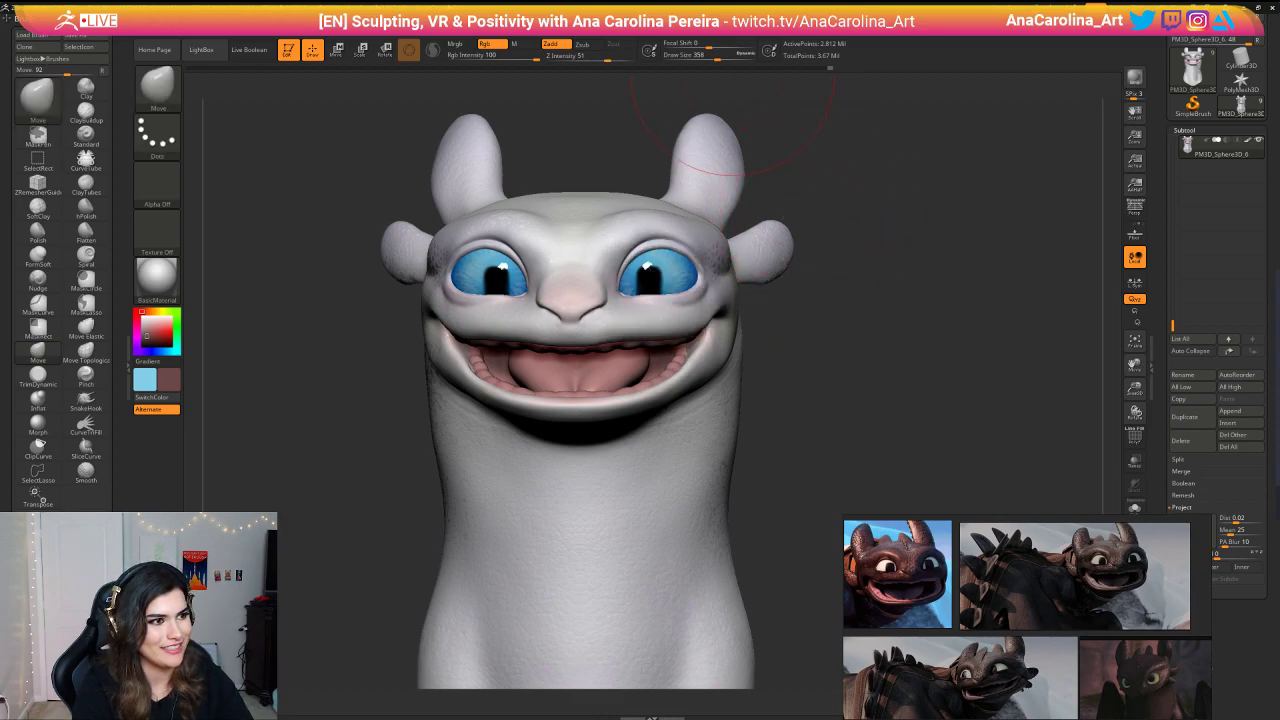
# Step: Generate a low-resolution posing mesh of the whole bust with TPoseMesh
pyautogui.click(706, 18)
pyautogui.click(741, 223)
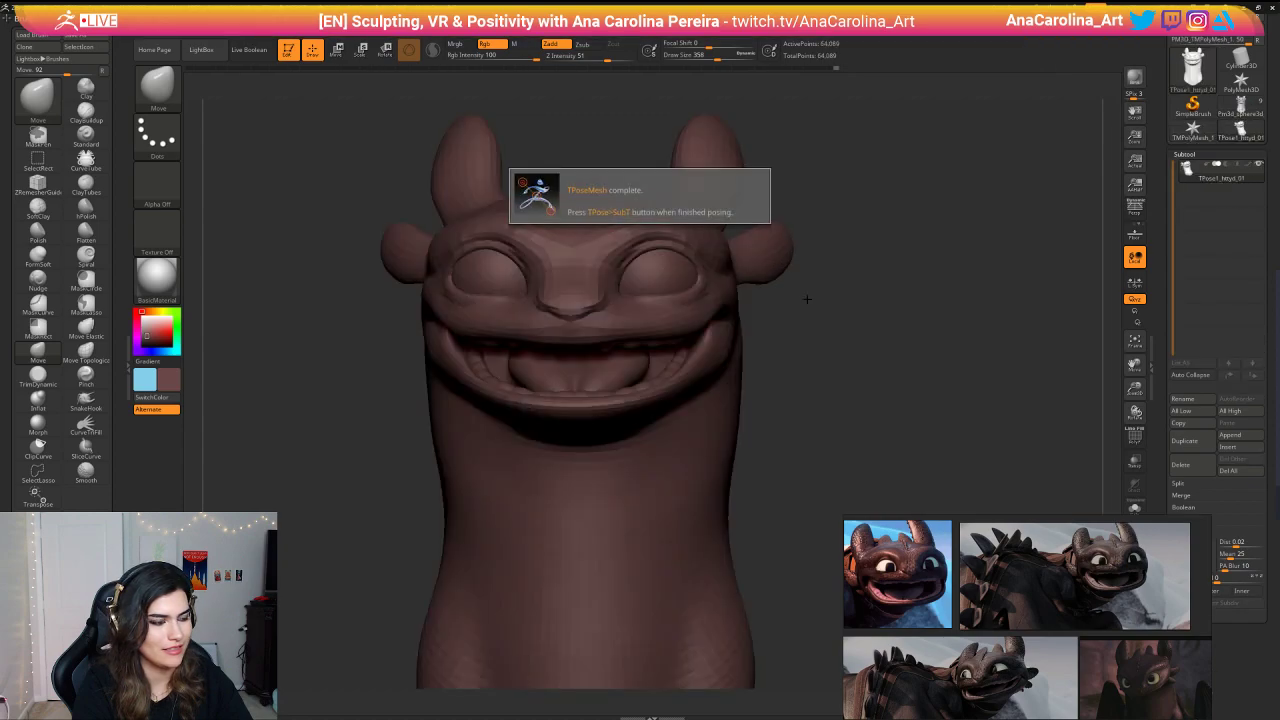
pyautogui.keyDown('alt'); pyautogui.moveTo(806, 308); pyautogui.dragTo(790, 262); pyautogui.keyUp('alt')
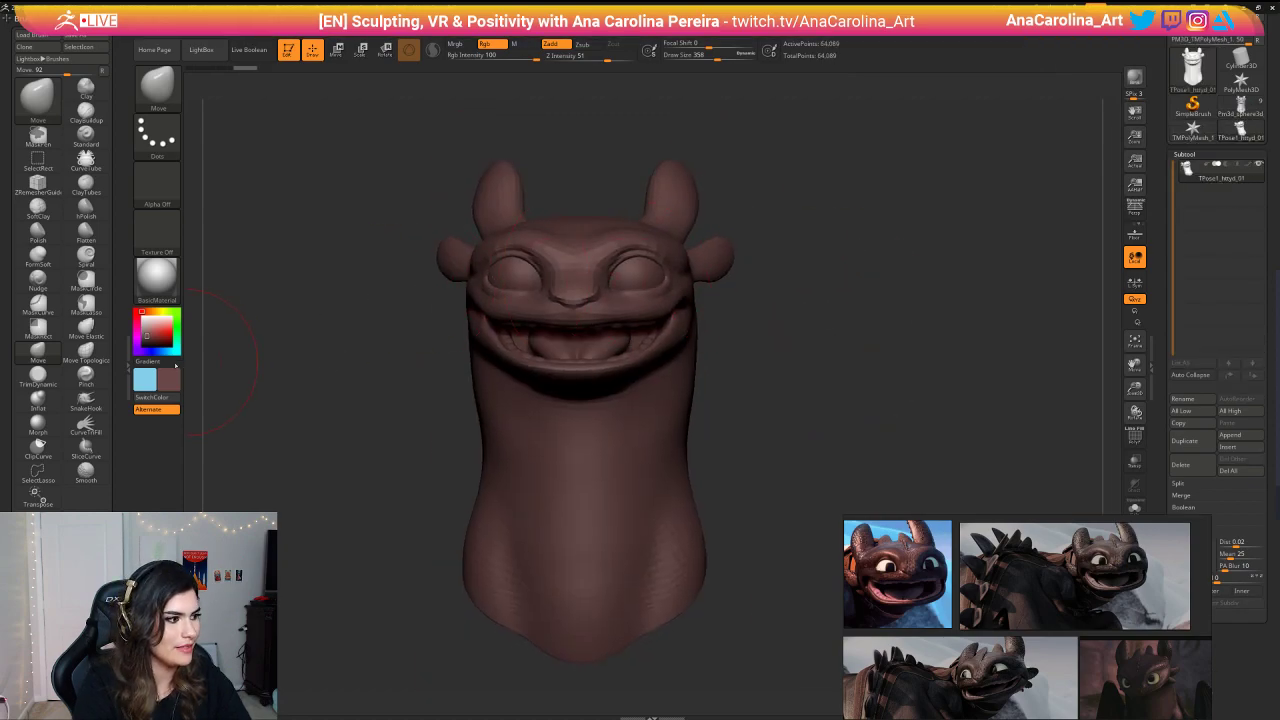
# Step: Change the posing mesh's display color to a light grey by setting the main color
pyautogui.click(168, 396)
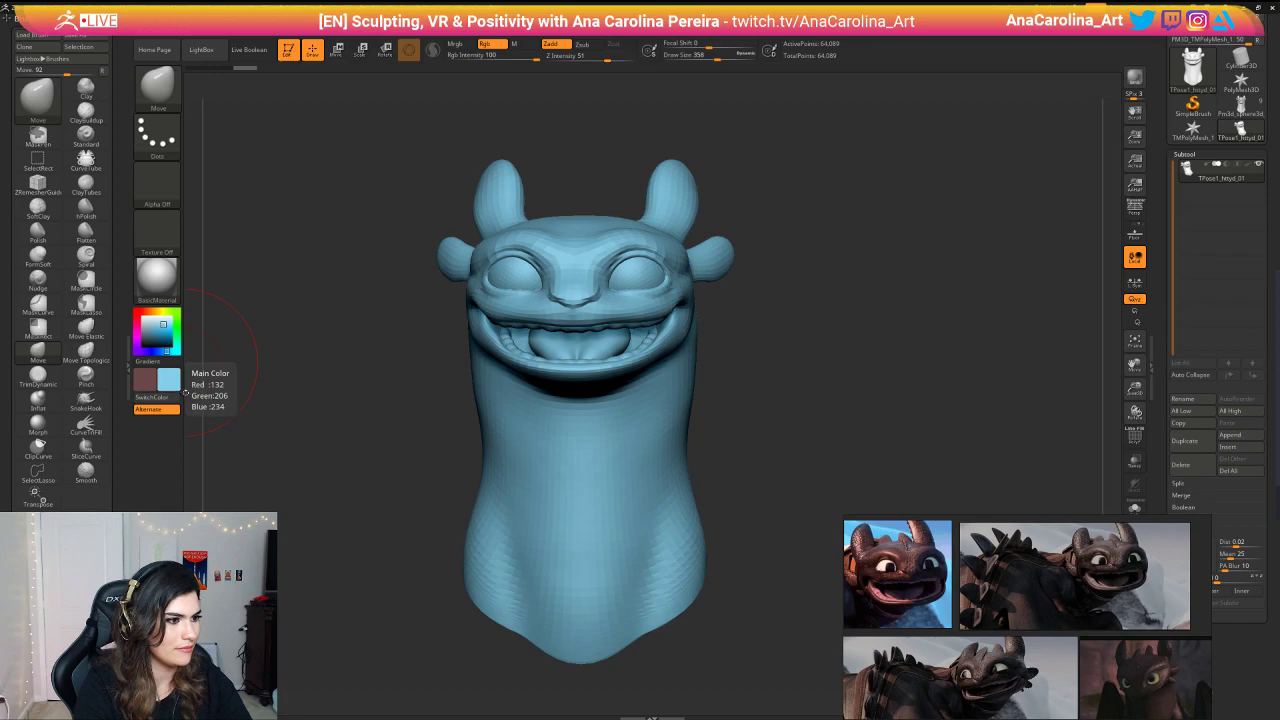
pyautogui.click(174, 380)
pyautogui.moveTo(110, 329); pyautogui.dragTo(107, 328)
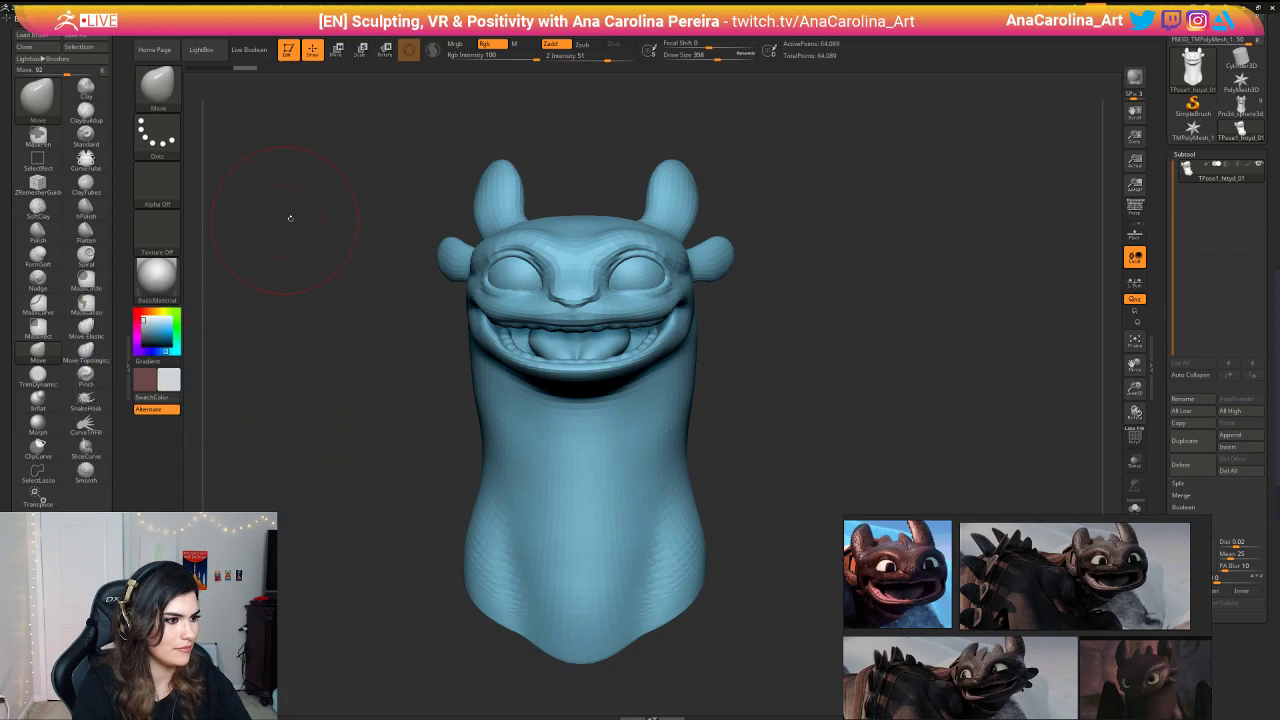
pyautogui.moveTo(297, 240); pyautogui.dragTo(310, 308)
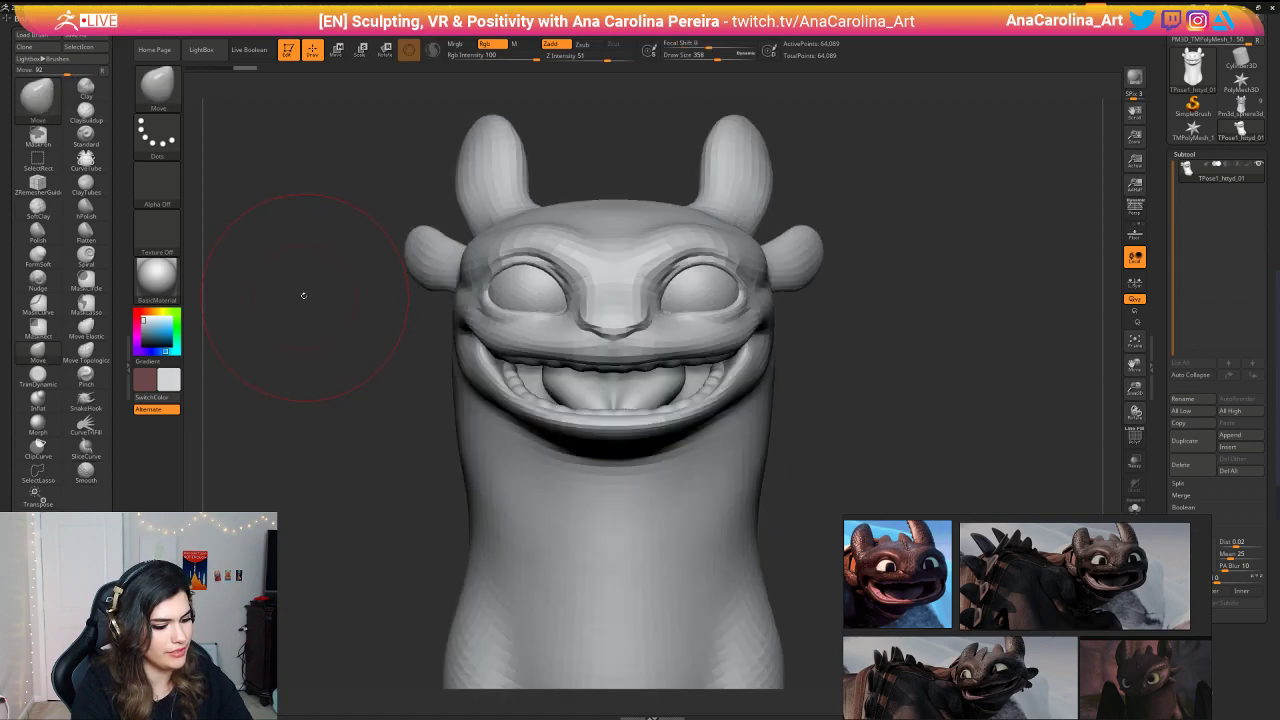
# Step: Switch to the Move Topological brush and set its draw size to 468 for reshaping the mouth
pyautogui.press('b')
pyautogui.press('m')
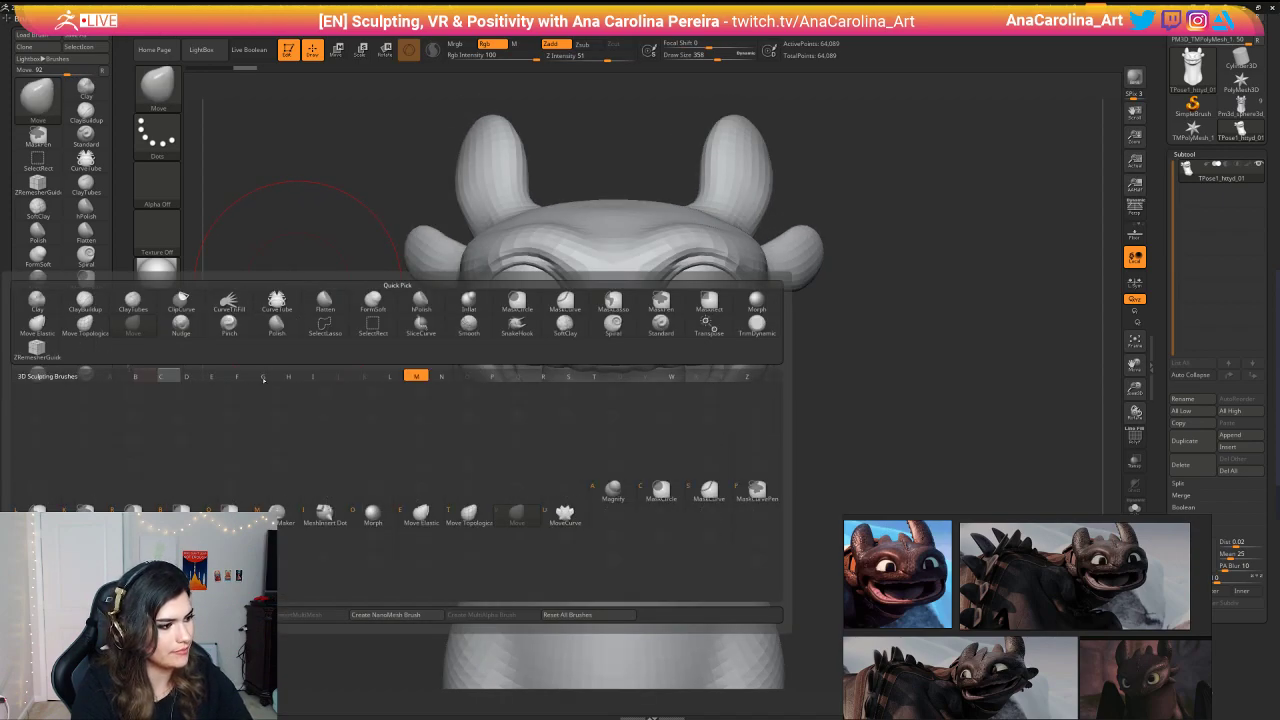
pyautogui.click(469, 512)
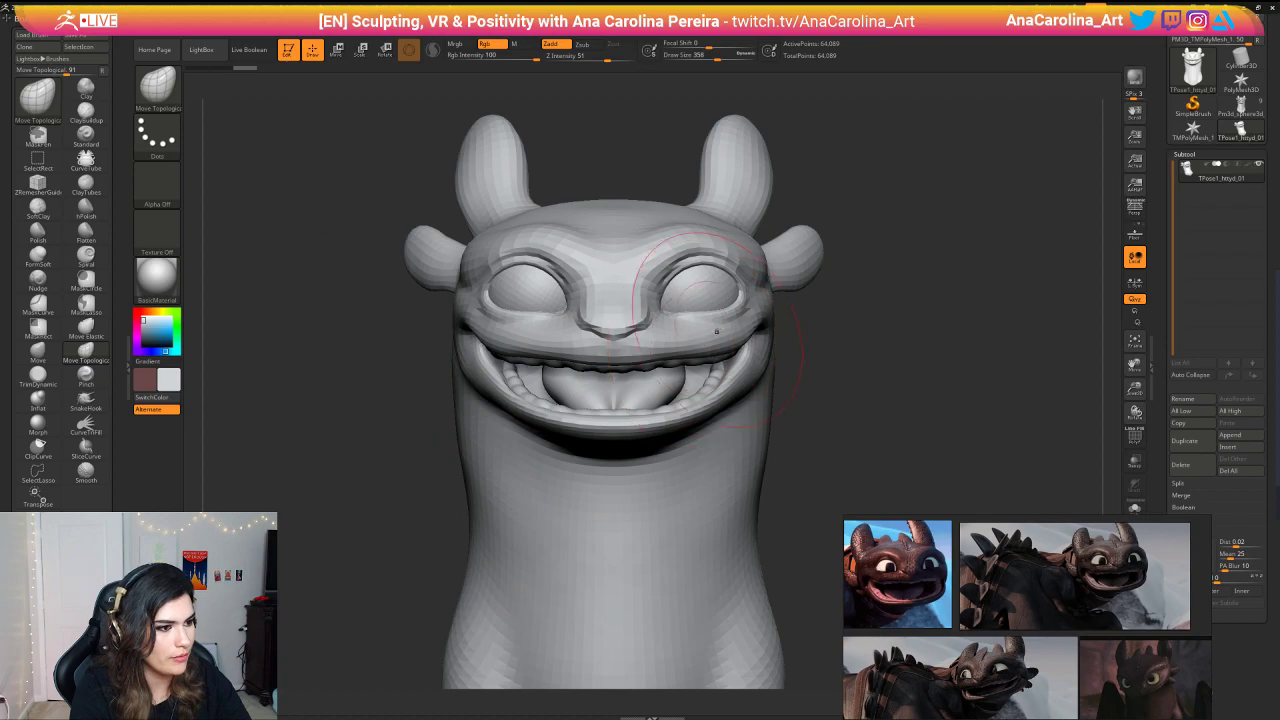
pyautogui.press('ctrl')
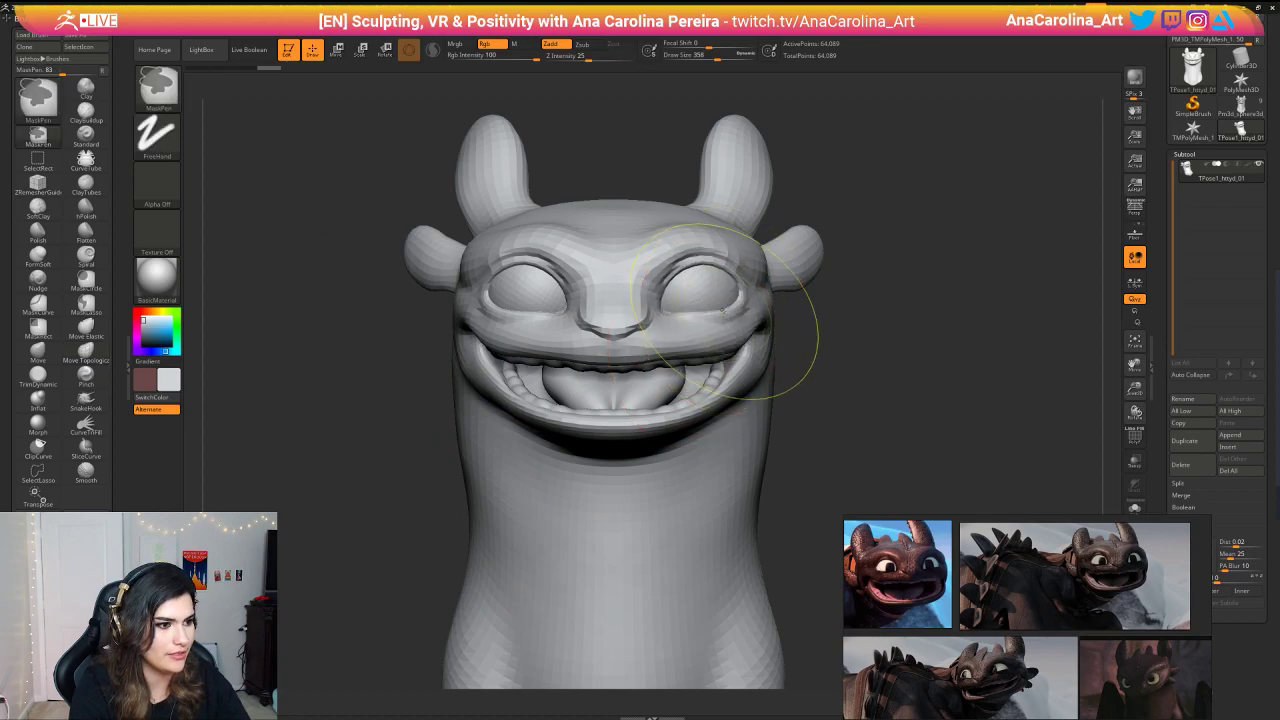
pyautogui.press('space')
pyautogui.moveTo(738, 318); pyautogui.dragTo(748, 317)
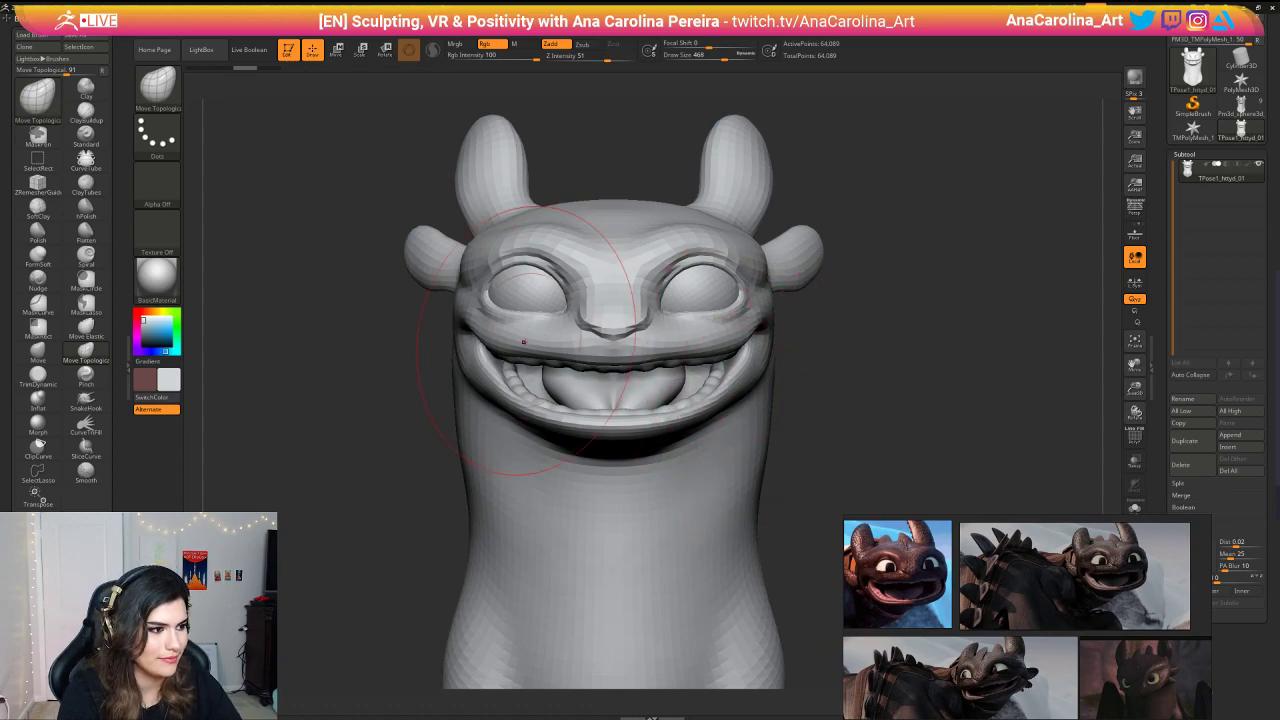
# Step: Adjust the shape of the smile from both sides, reducing the brush draw size to 311 and 212
pyautogui.press('ctrl')
pyautogui.press('space')
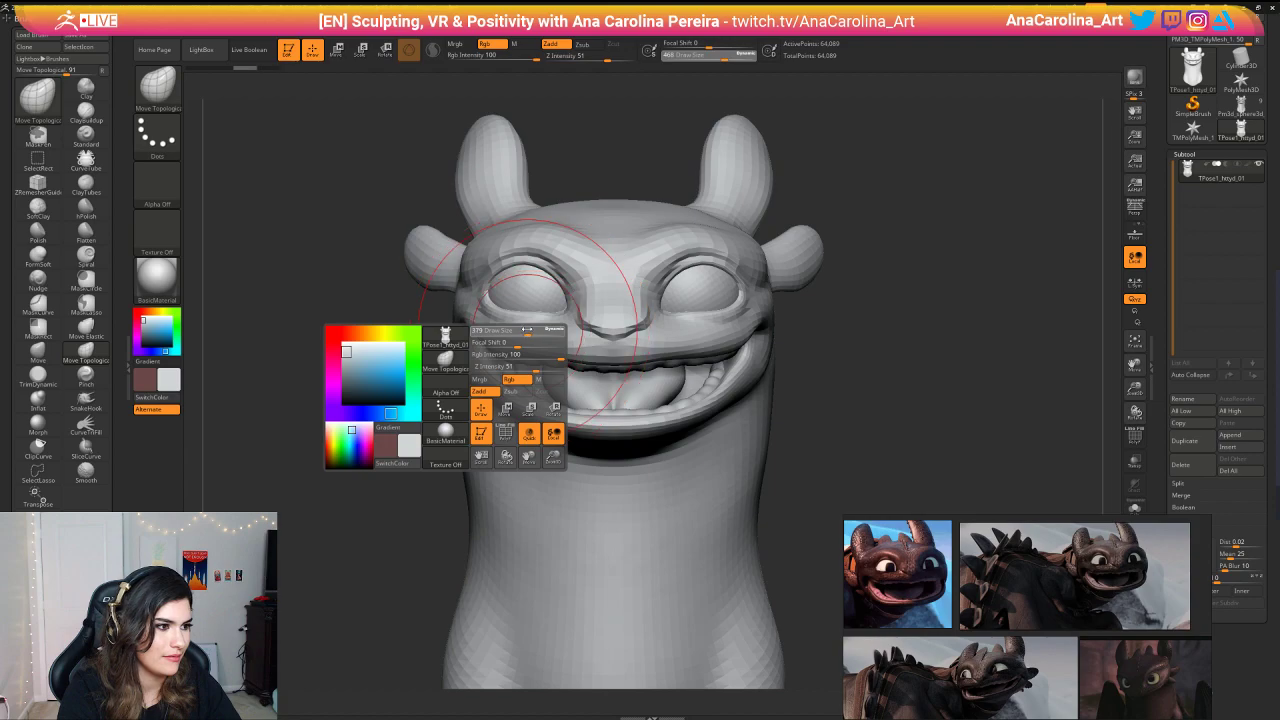
pyautogui.moveTo(536, 333)
pyautogui.mouseDown()
pyautogui.moveTo(525, 334)
pyautogui.moveTo(586, 350)
pyautogui.moveTo(511, 348)
pyautogui.mouseUp()
pyautogui.moveTo(495, 346)
pyautogui.mouseDown(button='right')
pyautogui.moveTo(665, 325)
pyautogui.moveTo(590, 365)
pyautogui.mouseUp(button='right')
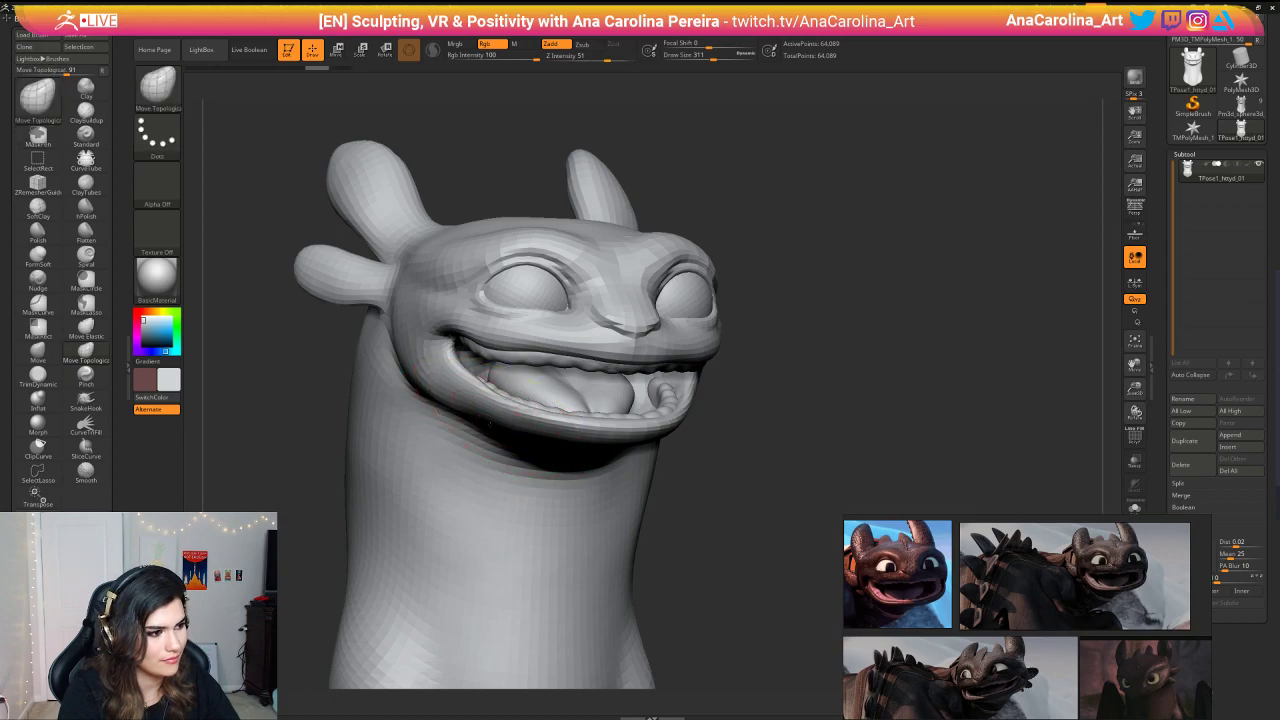
pyautogui.moveTo(512, 384); pyautogui.dragTo(690, 400)
pyautogui.press('space')
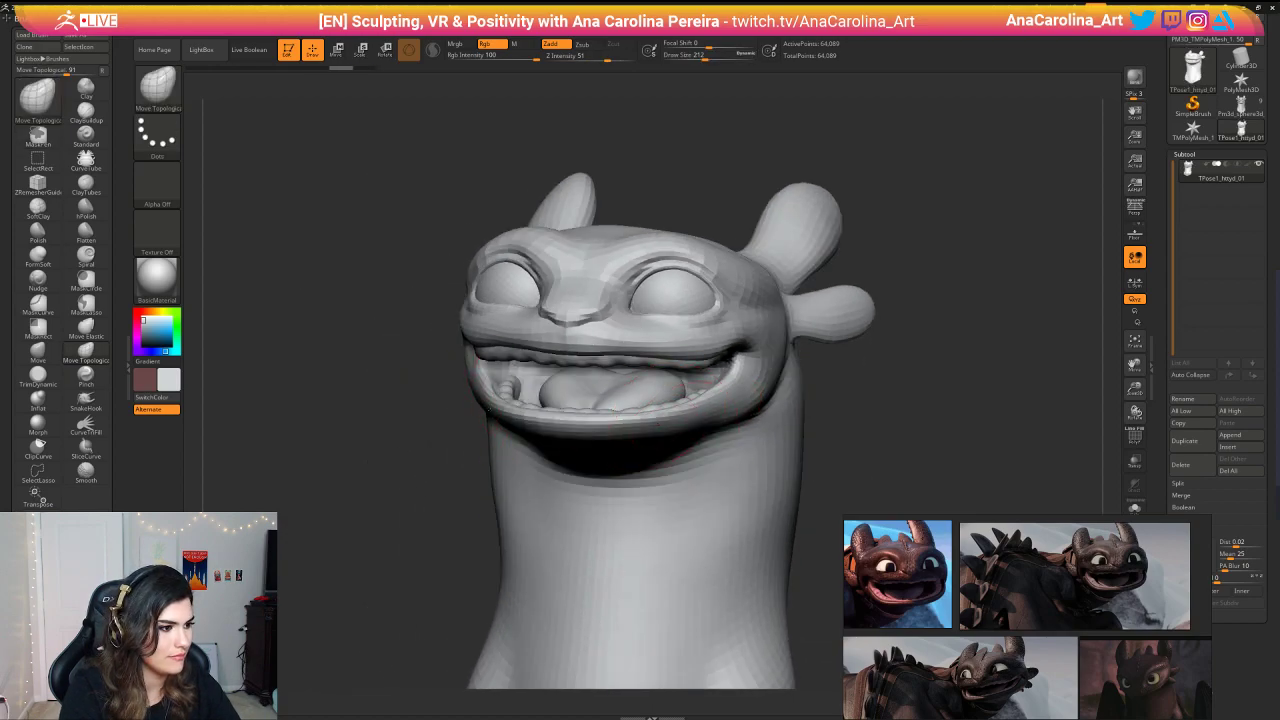
# Step: Isolate the outer skin to adjust the mouth edge at draw size 299, and show the eyes, tongue and teeth again
pyautogui.keyDown('ctrl'); pyautogui.keyDown('shift'); pyautogui.click(510, 409); pyautogui.keyUp('shift'); pyautogui.keyUp('ctrl')
pyautogui.moveTo(485, 423); pyautogui.dragTo(520, 430)
pyautogui.keyDown('ctrl'); pyautogui.keyDown('shift'); pyautogui.click(529, 508); pyautogui.keyUp('shift'); pyautogui.keyUp('ctrl')
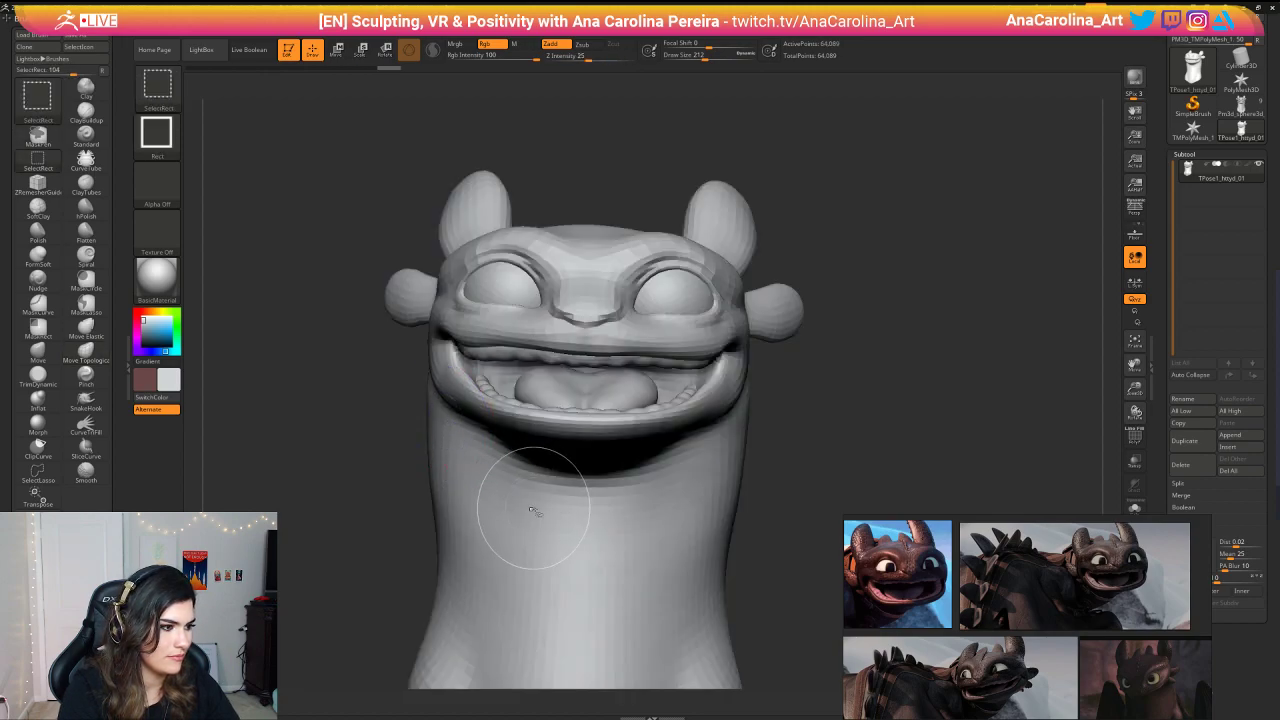
pyautogui.keyDown('ctrl'); pyautogui.keyDown('shift'); pyautogui.click(532, 511); pyautogui.keyUp('shift'); pyautogui.keyUp('ctrl')
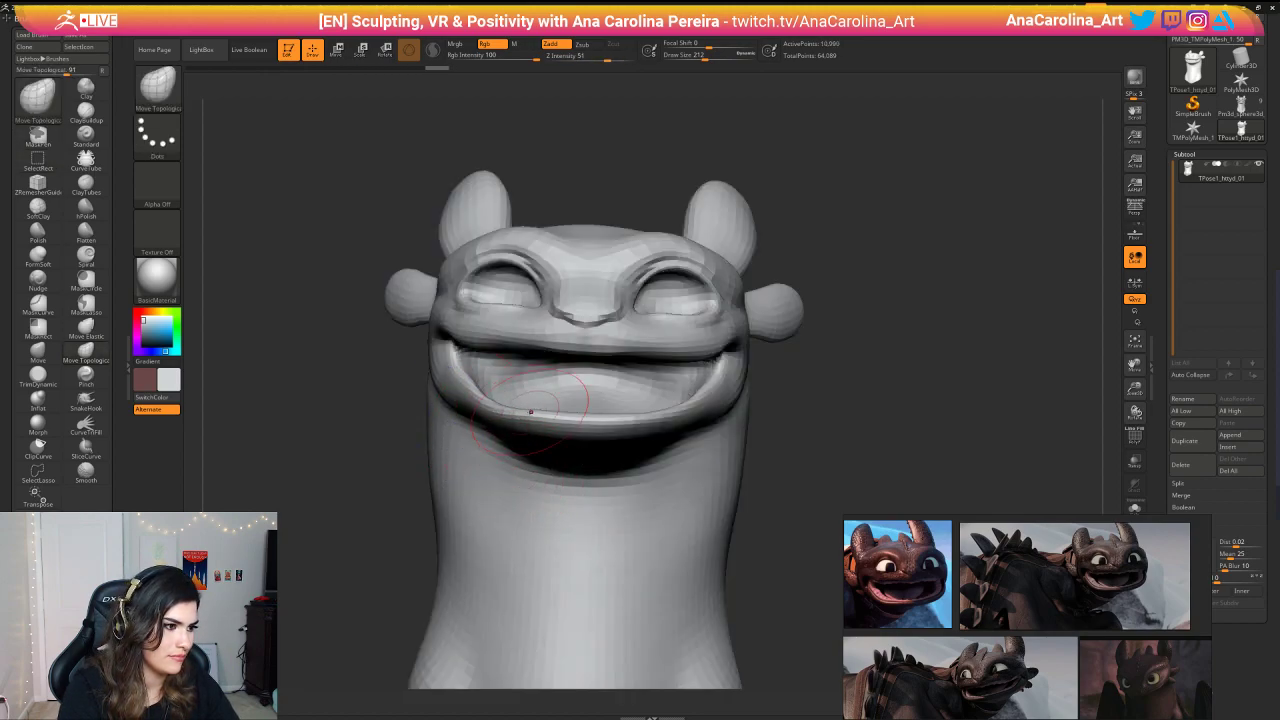
pyautogui.press('space')
pyautogui.moveTo(531, 412); pyautogui.dragTo(533, 415)
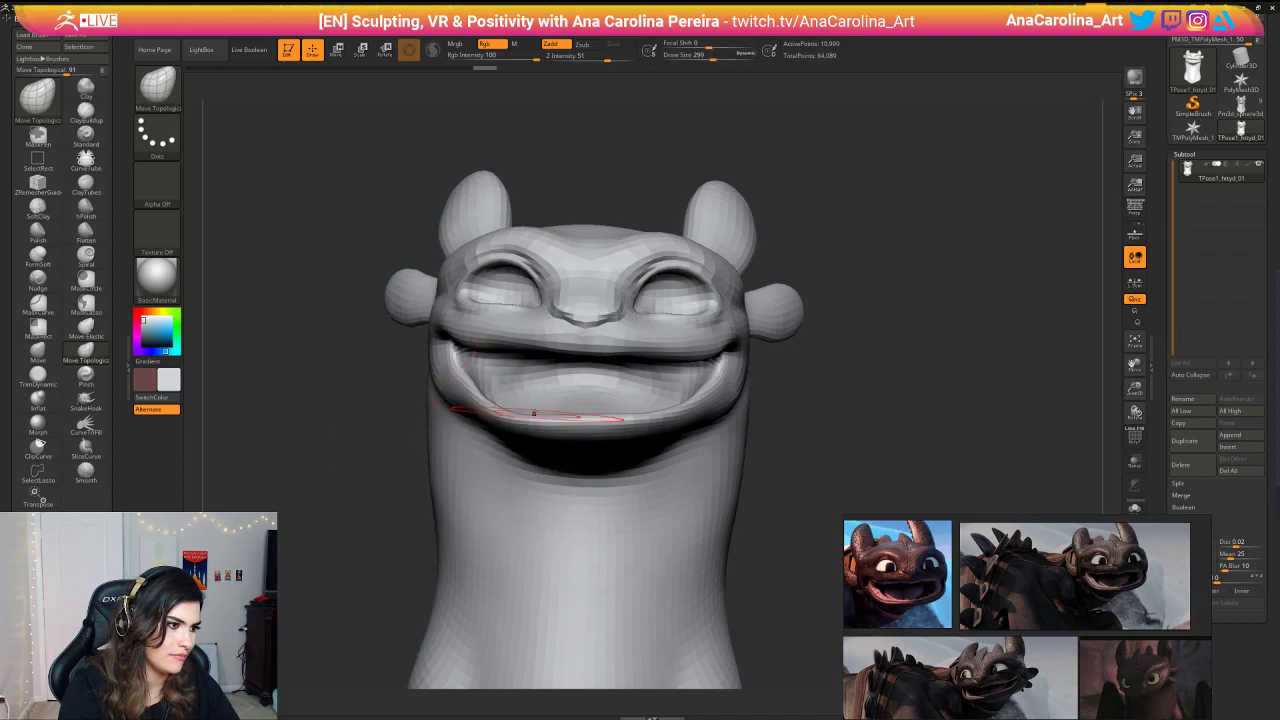
pyautogui.keyDown('ctrl'); pyautogui.keyDown('shift'); pyautogui.click(394, 423); pyautogui.keyUp('shift'); pyautogui.keyUp('ctrl')
# Step: Adjust the area below the eye at draw size 202 and the brow at draw size 311 with Move Topological
pyautogui.moveTo(837, 400)
pyautogui.keyDown('alt'); pyautogui.mouseDown()
pyautogui.moveTo(808, 366)
pyautogui.moveTo(831, 367)
pyautogui.moveTo(829, 403)
pyautogui.mouseUp(); pyautogui.keyUp('alt')
pyautogui.press('space')
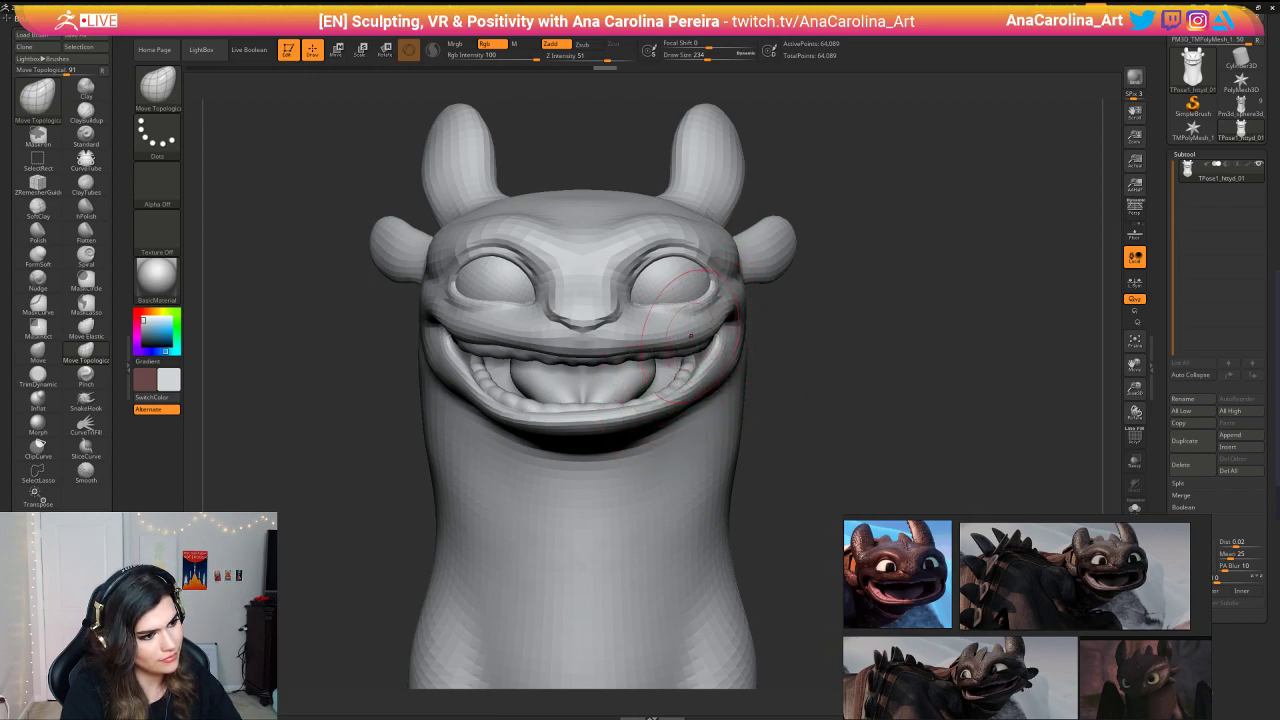
pyautogui.press('space')
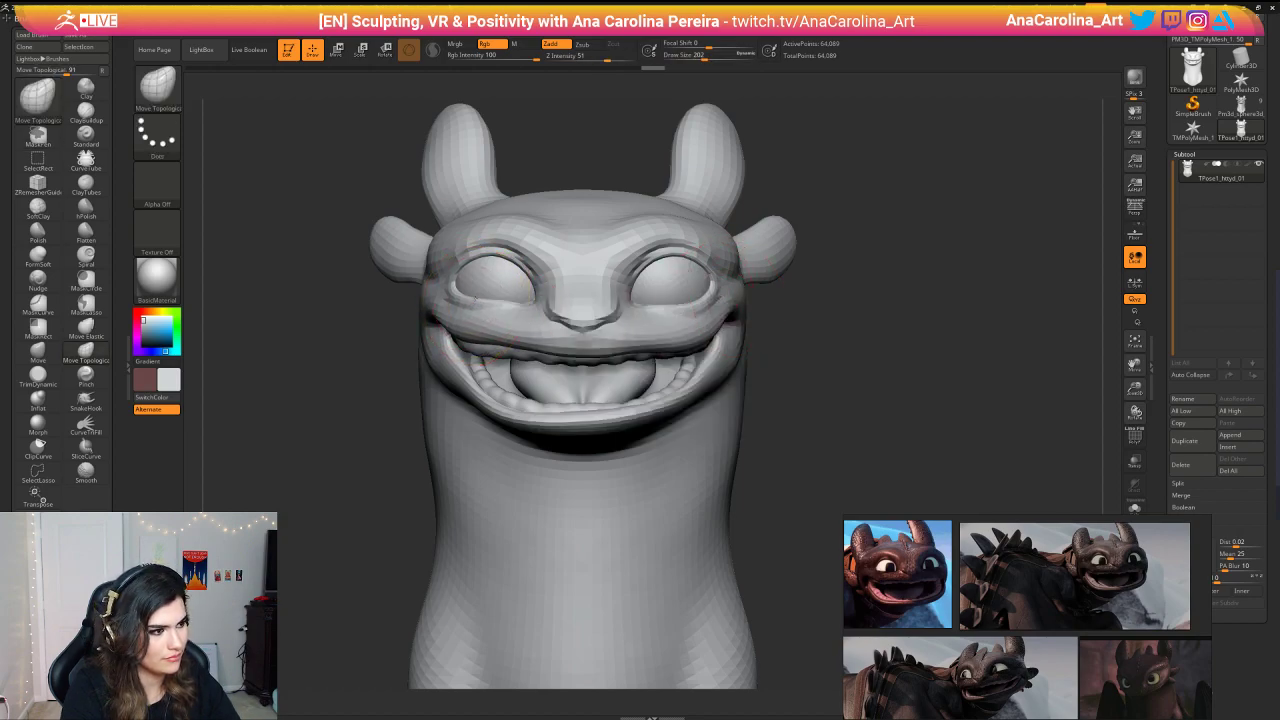
pyautogui.moveTo(503, 300); pyautogui.dragTo(474, 304)
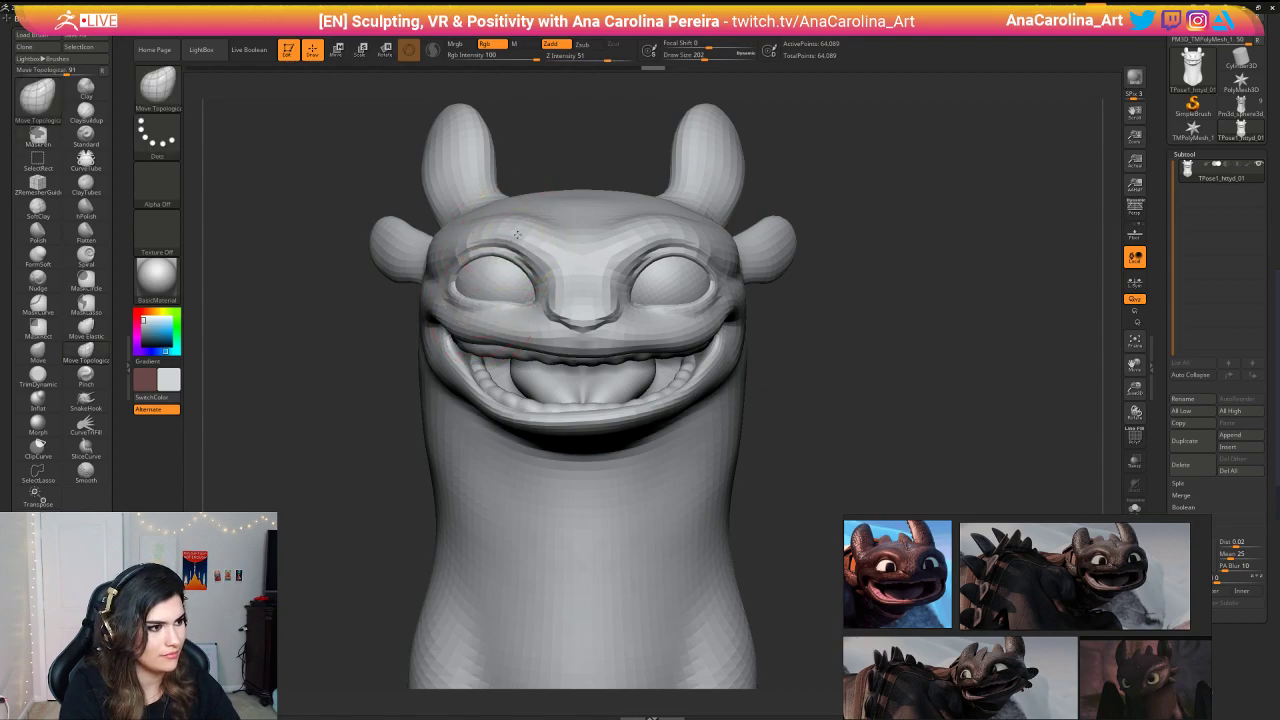
pyautogui.press('space')
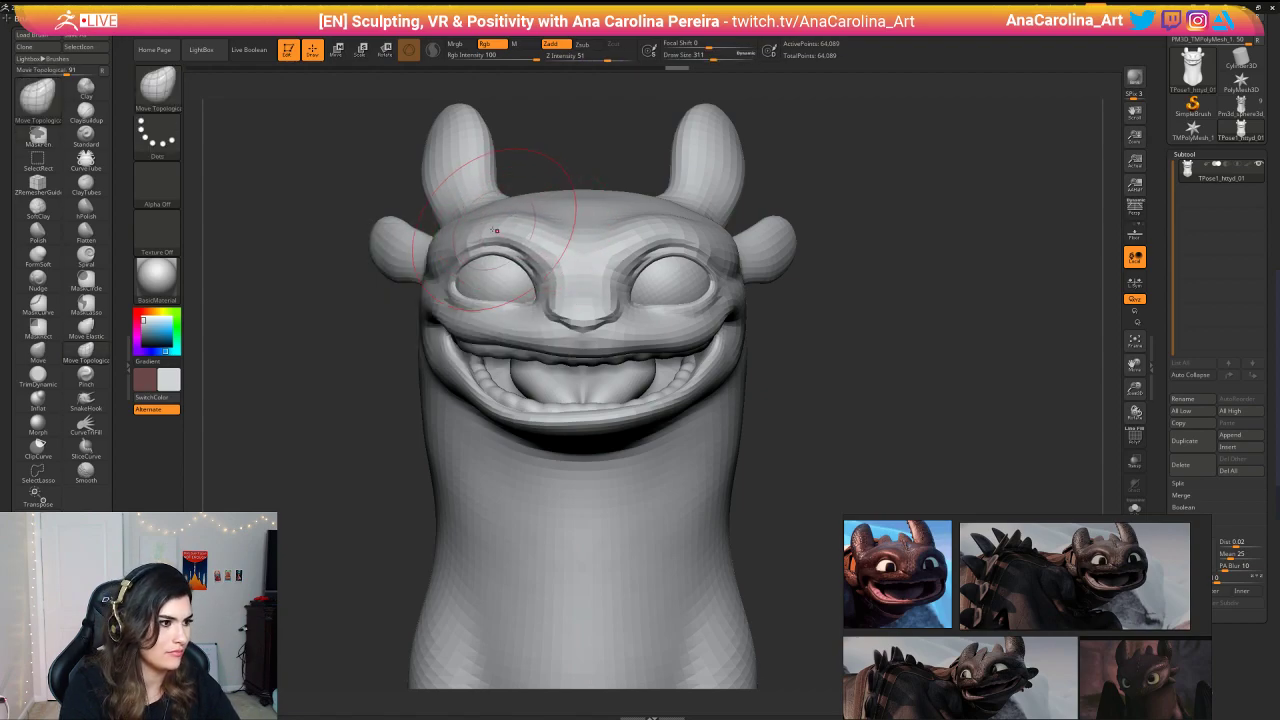
pyautogui.moveTo(503, 218); pyautogui.dragTo(490, 214)
# Step: Start masking the dragon's right horn with MaskPen and switch the masking brush to MaskLasso
pyautogui.moveTo(605, 165)
pyautogui.keyDown('alt'); pyautogui.mouseDown()
pyautogui.moveTo(600, 110)
pyautogui.moveTo(785, 165)
pyautogui.moveTo(635, 170)
pyautogui.moveTo(860, 149)
pyautogui.moveTo(865, 163)
pyautogui.moveTo(828, 196)
pyautogui.moveTo(800, 194)
pyautogui.moveTo(845, 198)
pyautogui.moveTo(880, 173)
pyautogui.moveTo(795, 171)
pyautogui.moveTo(857, 166)
pyautogui.moveTo(894, 183)
pyautogui.moveTo(890, 225)
pyautogui.mouseUp(); pyautogui.keyUp('alt')
pyautogui.moveTo(855, 179)
pyautogui.mouseDown(button='right')
pyautogui.moveTo(751, 143)
pyautogui.moveTo(759, 183)
pyautogui.mouseUp(button='right')
pyautogui.press('ctrl')
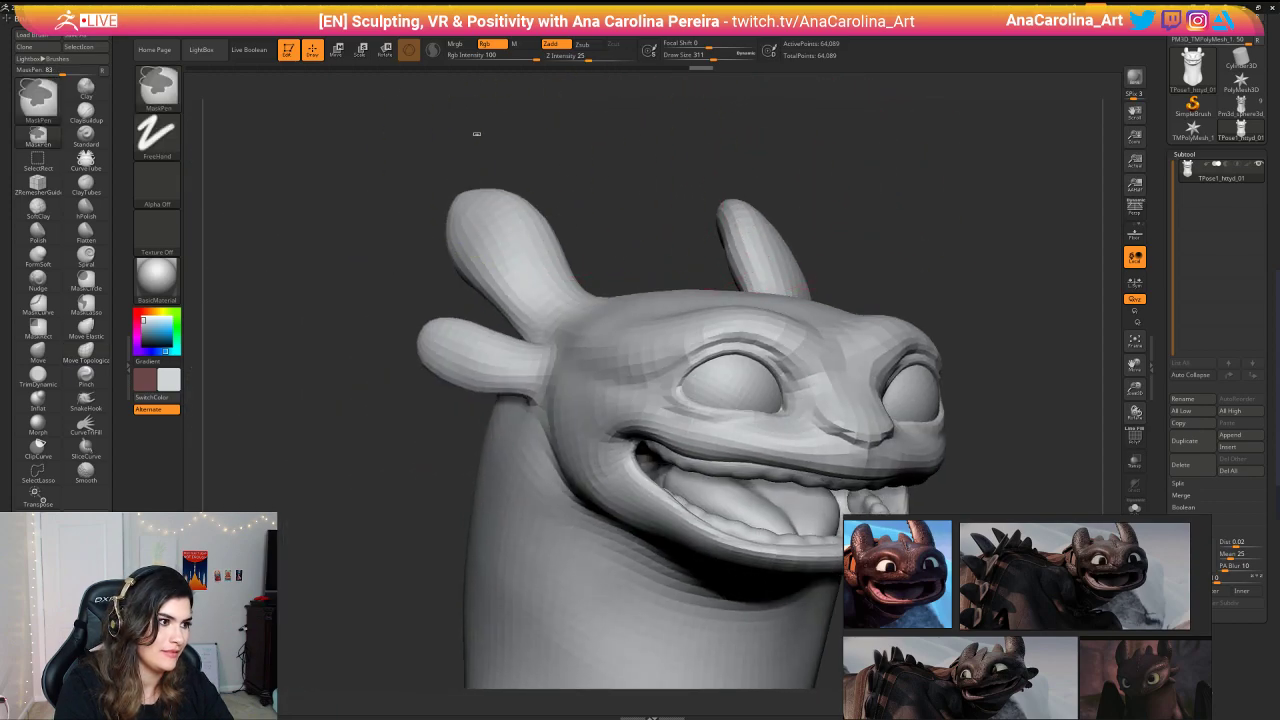
pyautogui.keyDown('ctrl'); pyautogui.moveTo(480, 232); pyautogui.dragTo(487, 238); pyautogui.keyUp('ctrl')
pyautogui.press('space')
pyautogui.press('ctrl')
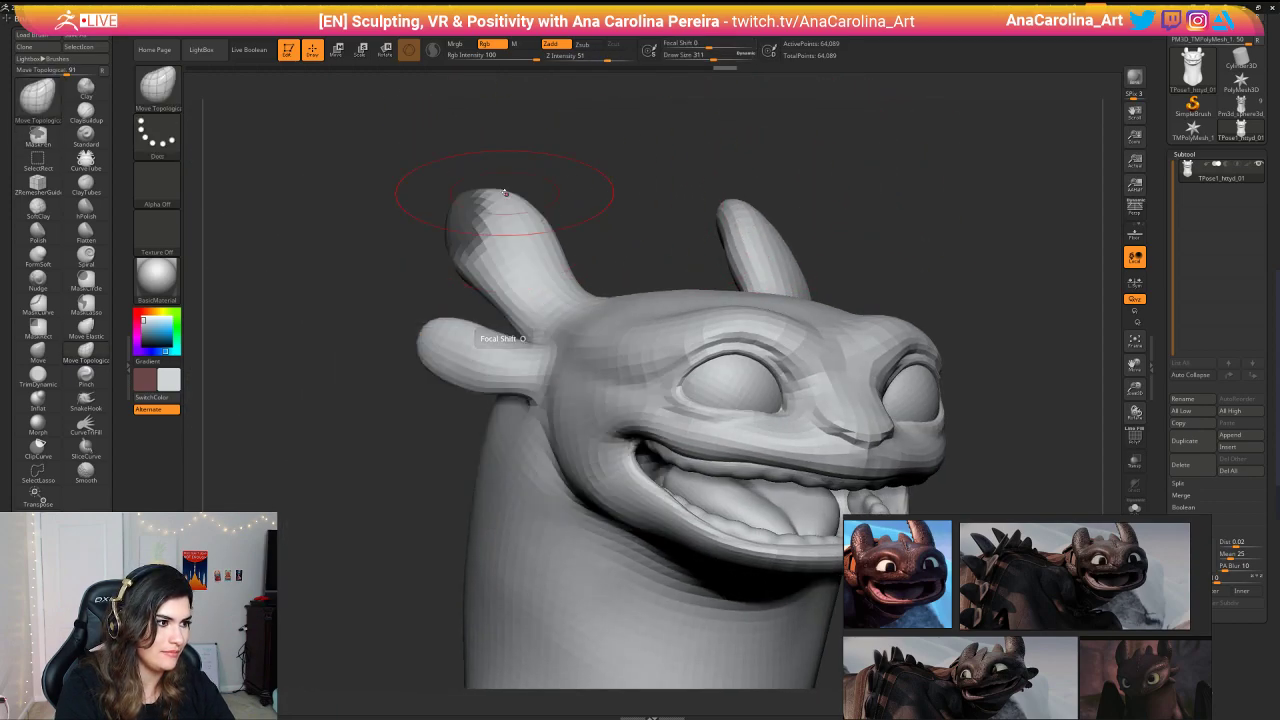
pyautogui.press('b')
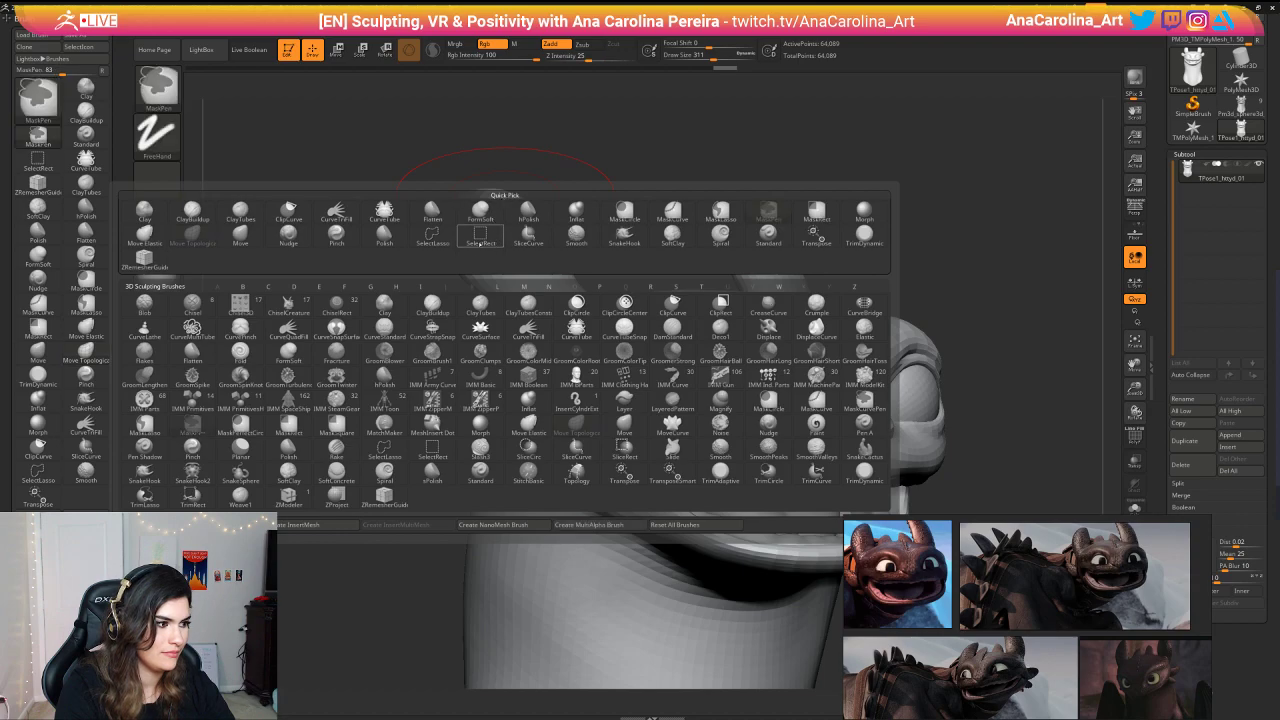
pyautogui.keyDown('ctrl'); pyautogui.click(154, 423); pyautogui.keyUp('ctrl')
# Step: Set the draw size to 202, lasso-mask the dragon's right horn and invert the mask to isolate it
pyautogui.moveTo(408, 257); pyautogui.dragTo(418, 300)
pyautogui.press('space')
pyautogui.moveTo(505, 220); pyautogui.dragTo(494, 220)
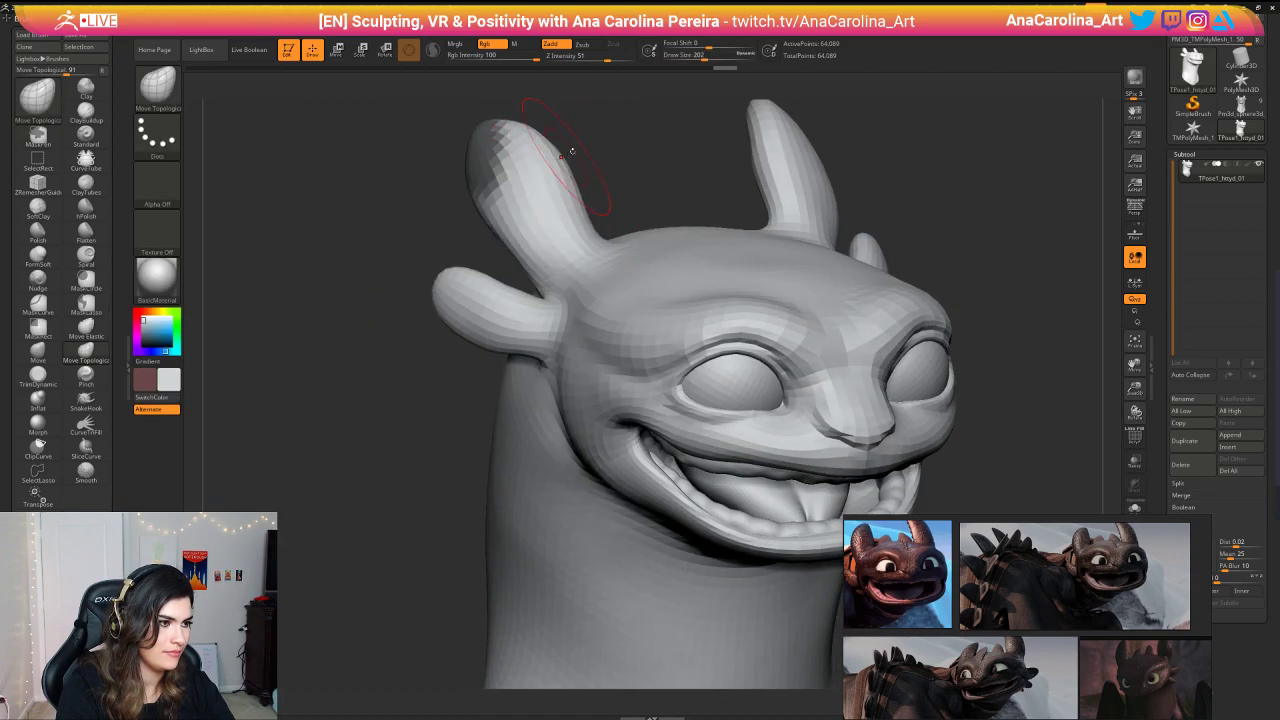
pyautogui.press('ctrl')
pyautogui.moveTo(496, 90)
pyautogui.mouseDown()
pyautogui.moveTo(470, 188)
pyautogui.moveTo(496, 264)
pyautogui.moveTo(526, 288)
pyautogui.moveTo(578, 258)
pyautogui.moveTo(626, 198)
pyautogui.moveTo(608, 188)
pyautogui.moveTo(728, 182)
pyautogui.moveTo(694, 180)
pyautogui.mouseUp()
pyautogui.keyDown('ctrl'); pyautogui.click(606, 226); pyautogui.keyUp('ctrl')
pyautogui.keyDown('ctrl'); pyautogui.click(709, 177); pyautogui.keyUp('ctrl')
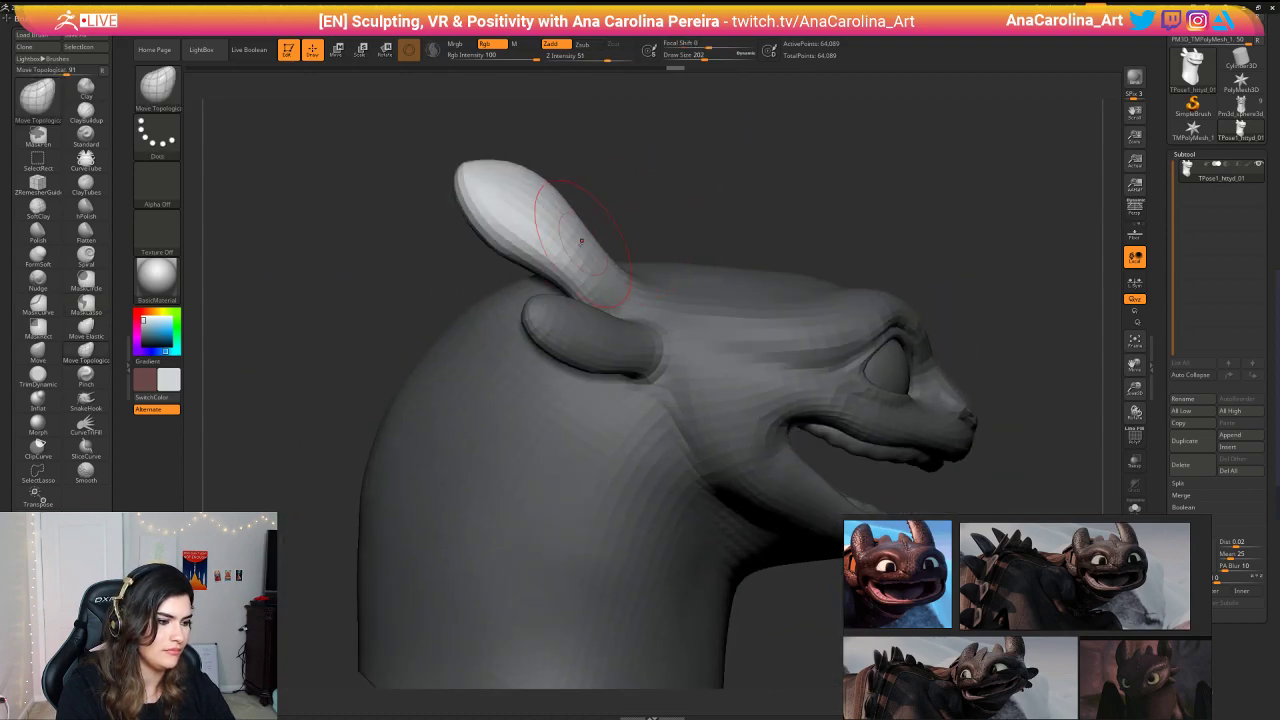
# Step: Rotate the isolated right horn with the Transpose line so it leans inward, and clear the mask
pyautogui.press('r')
pyautogui.press('y')
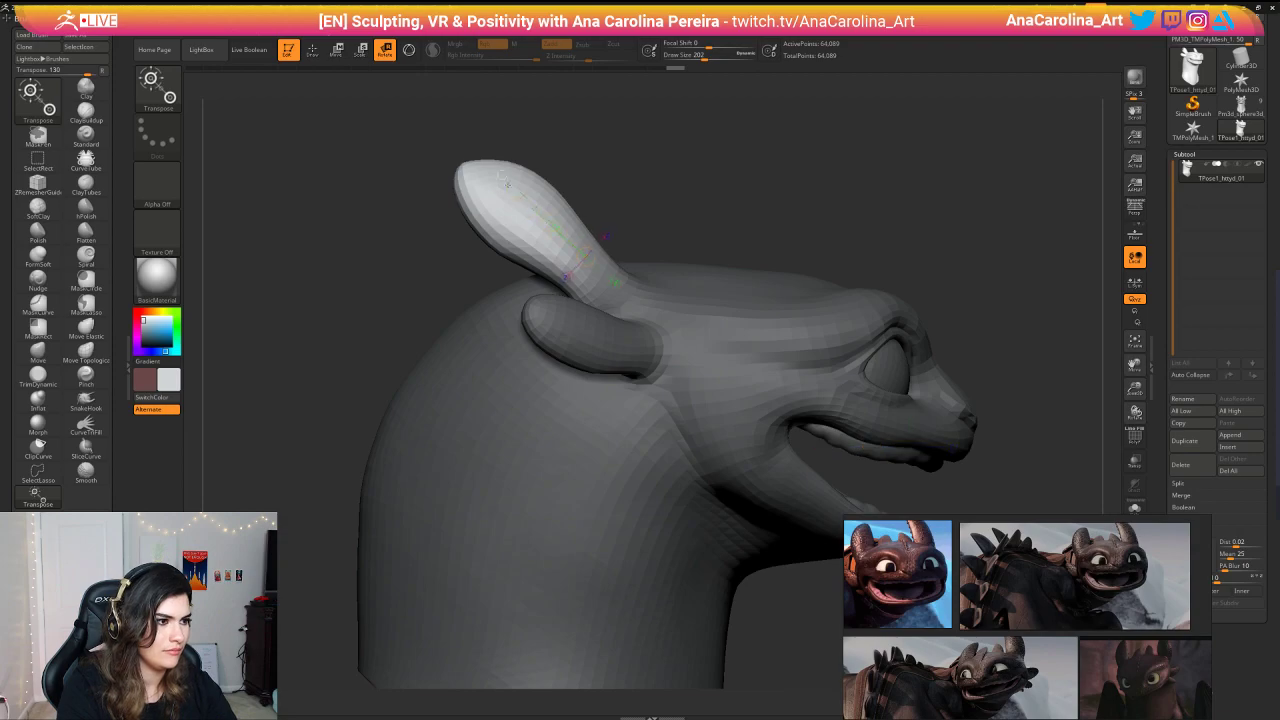
pyautogui.moveTo(487, 169); pyautogui.dragTo(468, 197)
pyautogui.moveTo(454, 158); pyautogui.dragTo(573, 153)
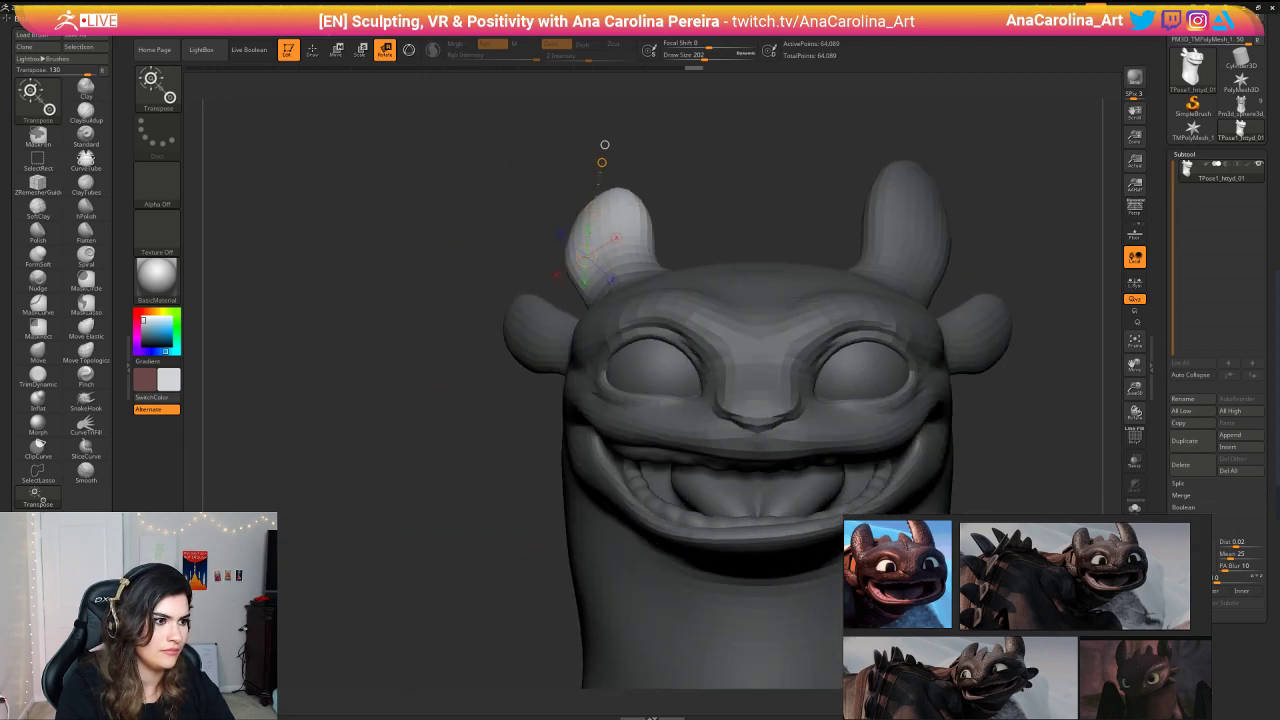
pyautogui.moveTo(595, 210); pyautogui.dragTo(612, 204)
pyautogui.press('w')
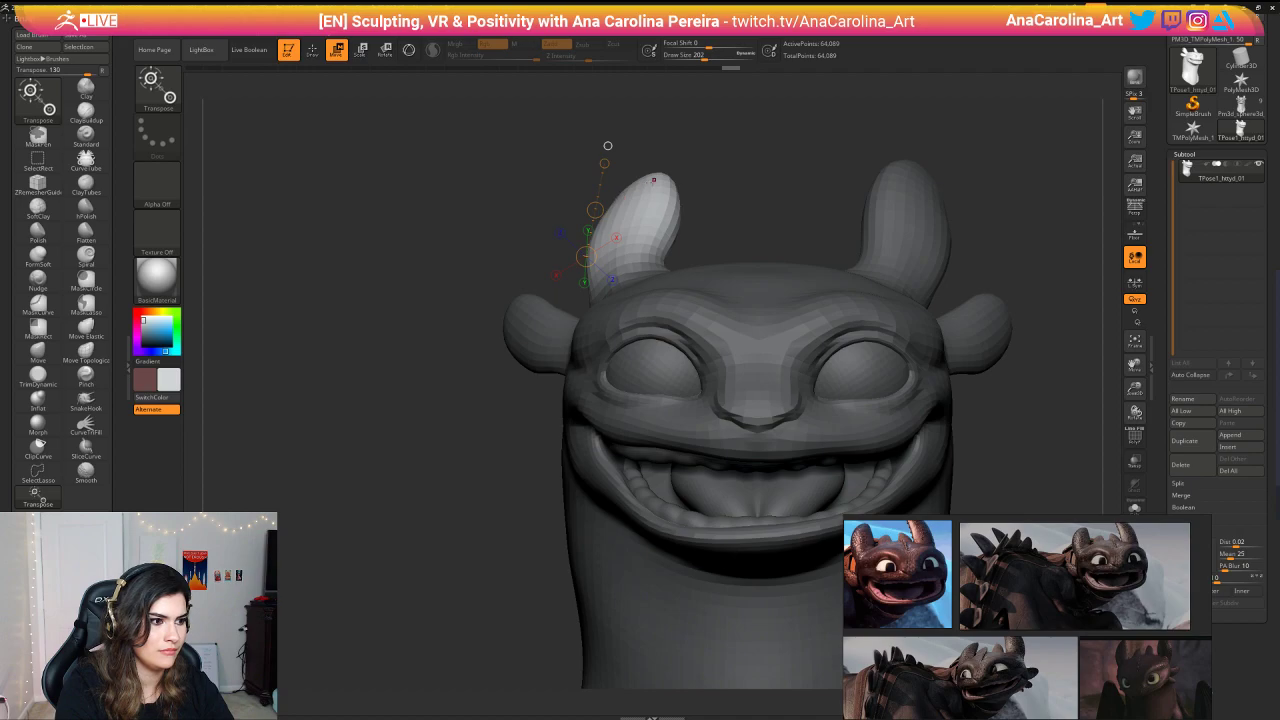
pyautogui.moveTo(728, 134)
pyautogui.keyDown('ctrl'); pyautogui.mouseDown()
pyautogui.moveTo(752, 160)
pyautogui.moveTo(746, 172)
pyautogui.moveTo(740, 120)
pyautogui.moveTo(724, 168)
pyautogui.moveTo(738, 166)
pyautogui.mouseUp(); pyautogui.keyUp('ctrl')
# Step: Lasso-mask the dragon's left horn and invert the mask so only that horn stays editable
pyautogui.keyDown('alt'); pyautogui.moveTo(790, 100); pyautogui.dragTo(837, 132); pyautogui.keyUp('alt')
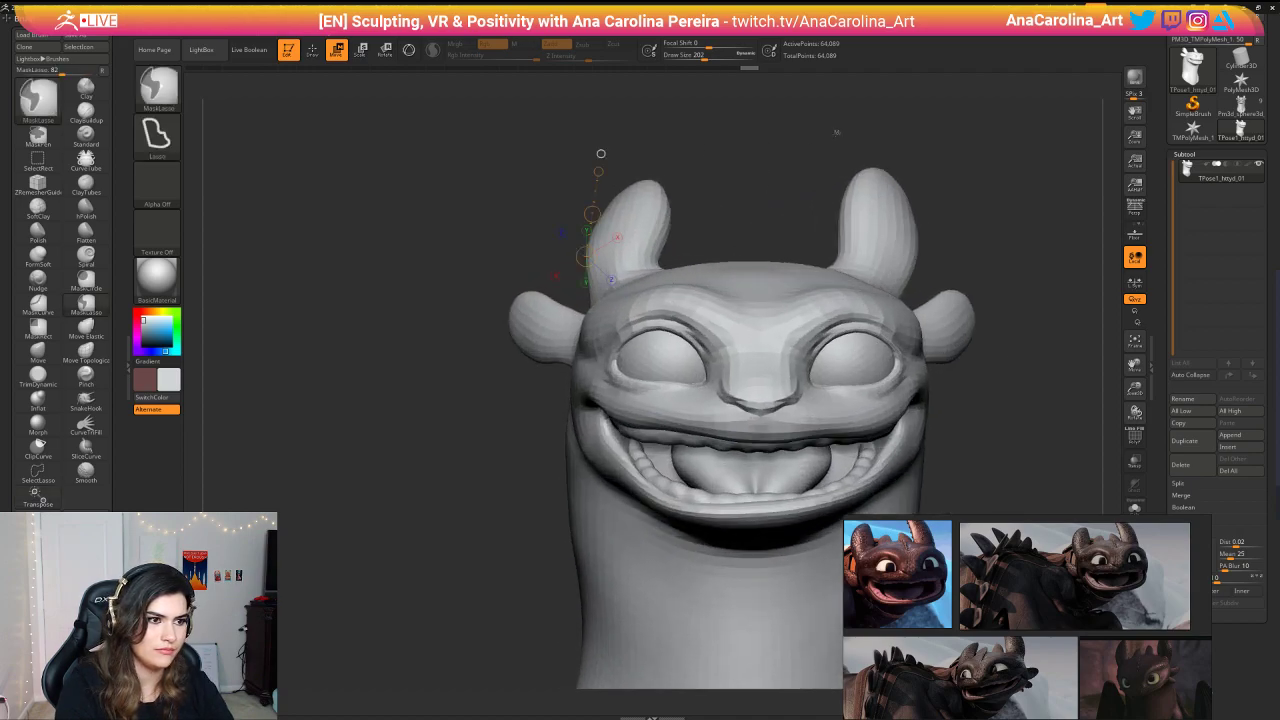
pyautogui.moveTo(818, 238)
pyautogui.keyDown('ctrl'); pyautogui.mouseDown()
pyautogui.moveTo(850, 274)
pyautogui.moveTo(915, 290)
pyautogui.moveTo(900, 140)
pyautogui.mouseUp(); pyautogui.keyUp('ctrl')
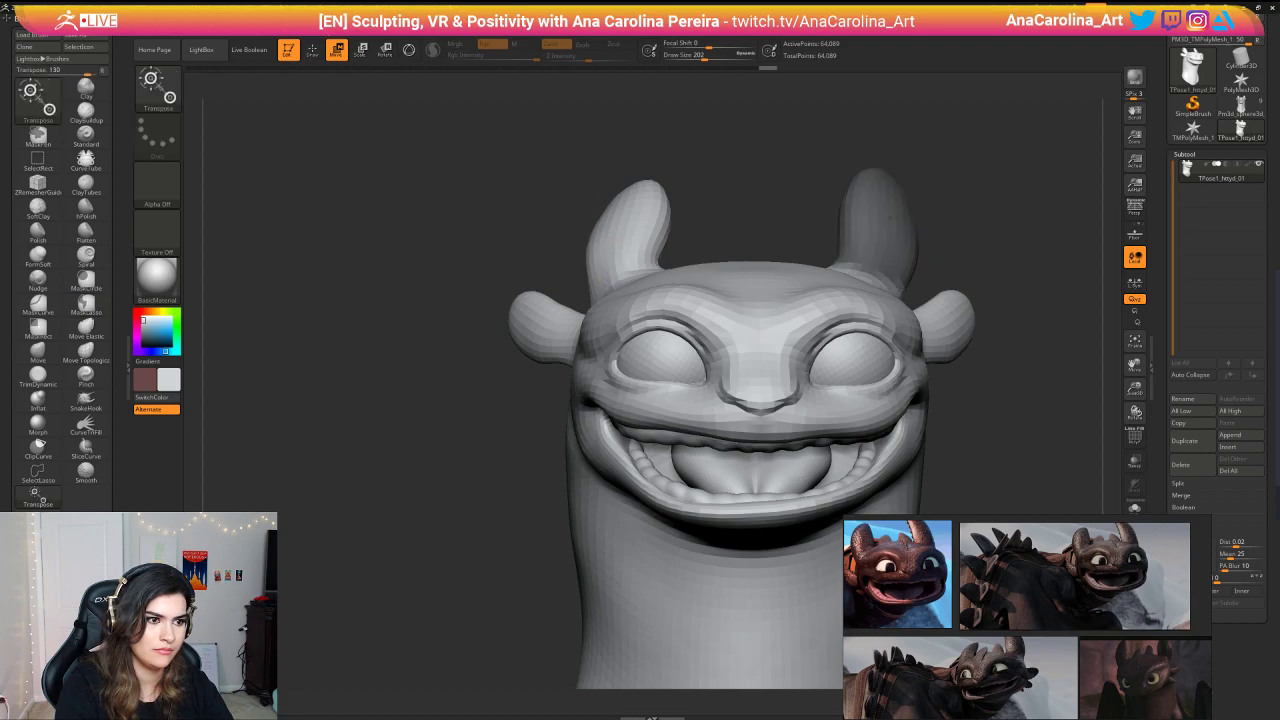
pyautogui.keyDown('ctrl'); pyautogui.click(940, 180); pyautogui.keyUp('ctrl')
pyautogui.keyDown('alt'); pyautogui.moveTo(950, 190); pyautogui.dragTo(875, 184); pyautogui.keyUp('alt')
# Step: Rotate and move the isolated left horn slightly inward with the Transpose line, and clear the mask
pyautogui.press('r')
pyautogui.moveTo(806, 255); pyautogui.dragTo(803, 231)
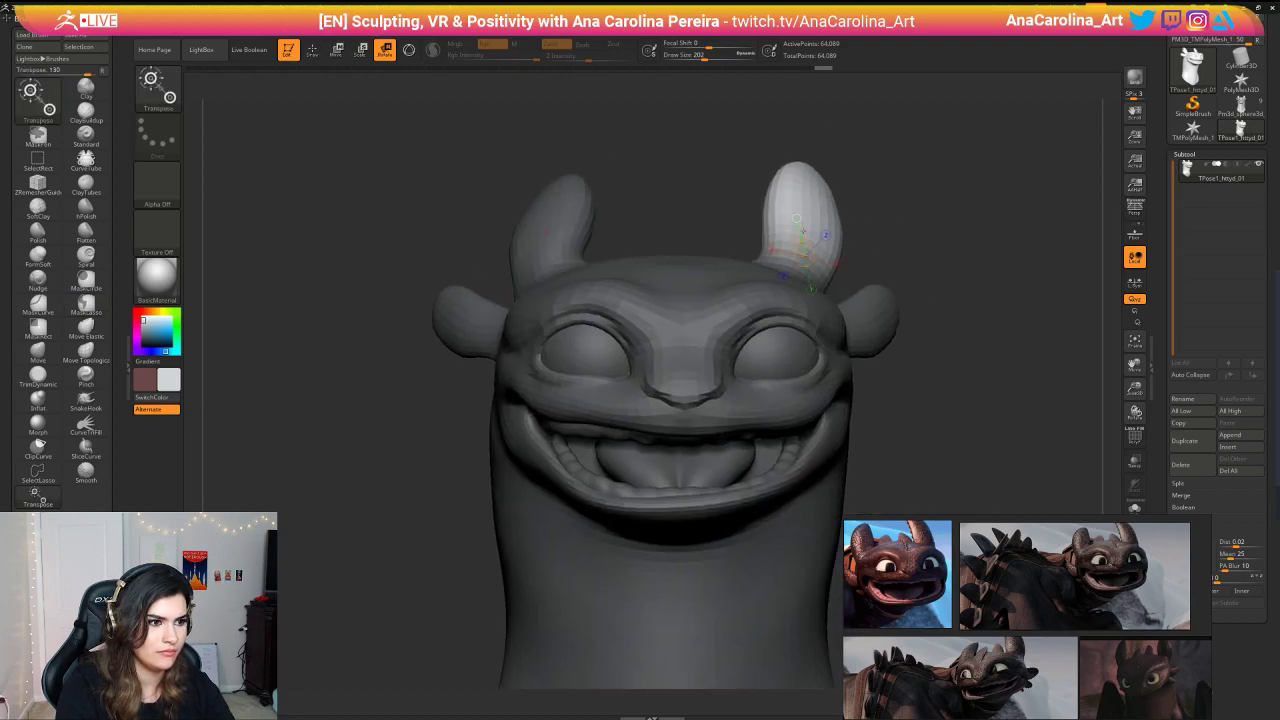
pyautogui.moveTo(797, 147); pyautogui.dragTo(802, 117)
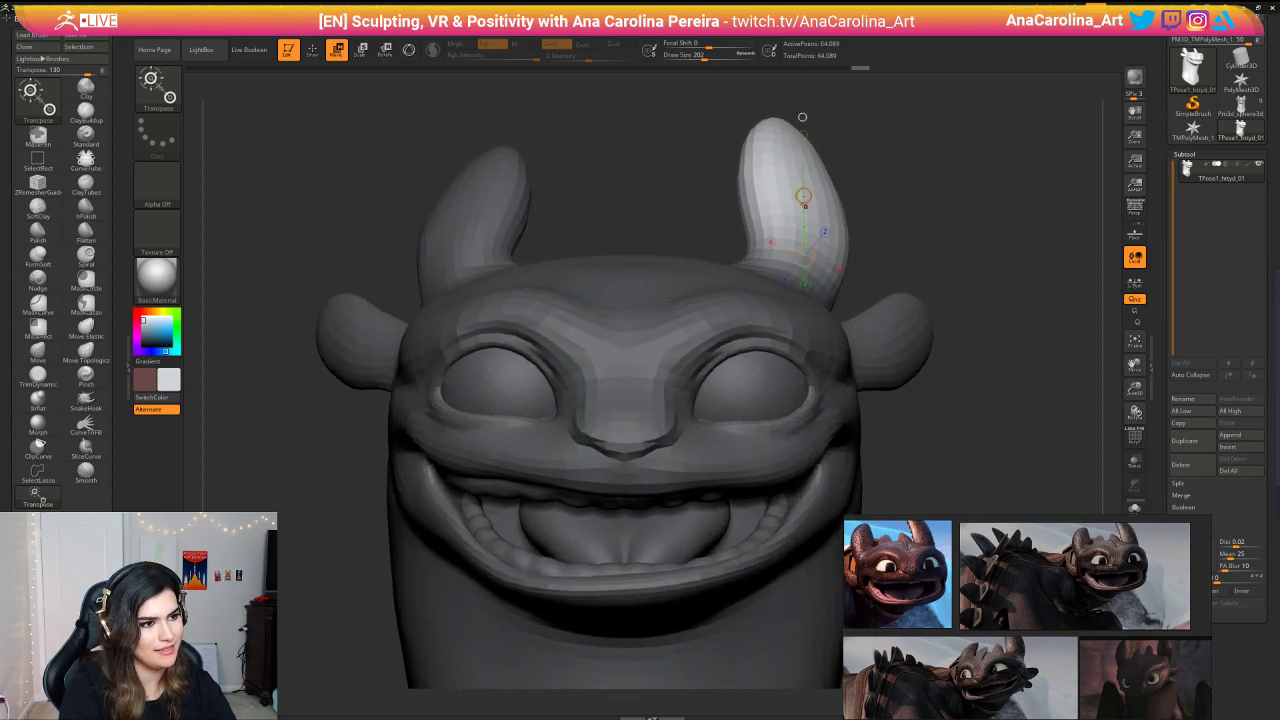
pyautogui.moveTo(803, 195); pyautogui.dragTo(787, 195)
pyautogui.keyDown('ctrl'); pyautogui.moveTo(860, 210); pyautogui.dragTo(860, 148, button='right'); pyautogui.keyUp('ctrl')
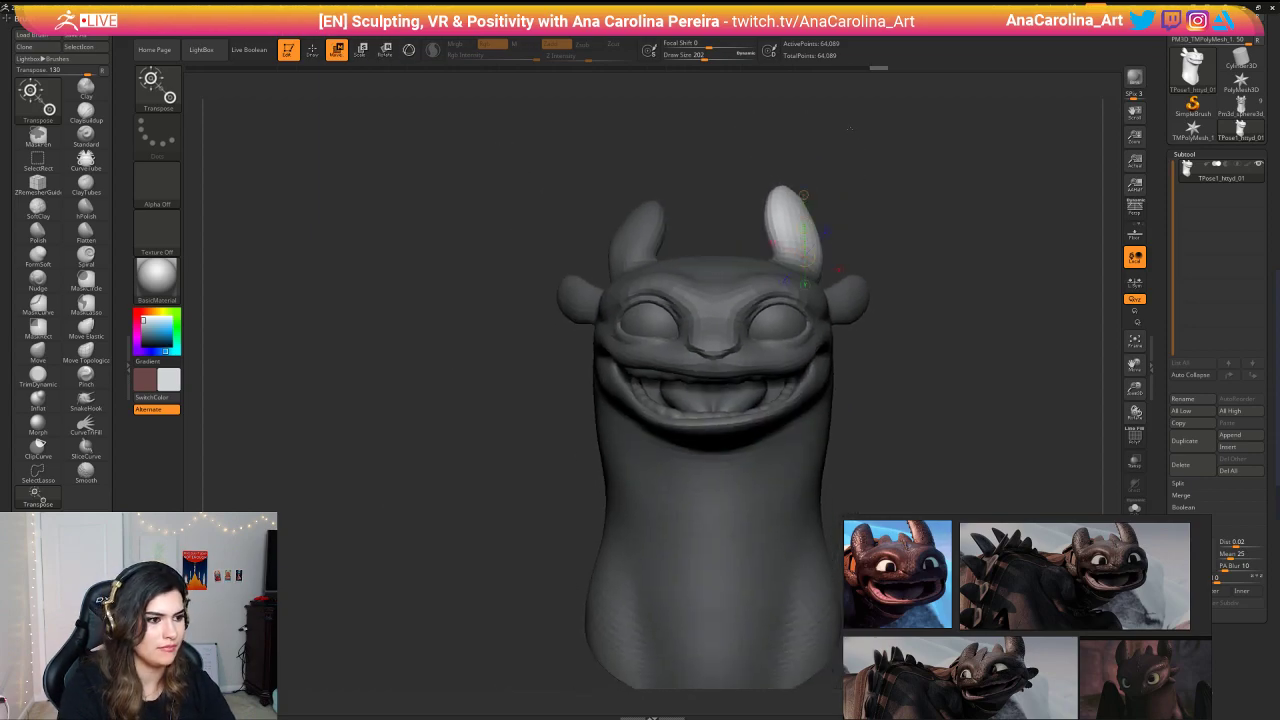
pyautogui.moveTo(861, 150)
pyautogui.keyDown('ctrl'); pyautogui.mouseDown()
pyautogui.moveTo(884, 182)
pyautogui.moveTo(711, 171)
pyautogui.moveTo(749, 179)
pyautogui.moveTo(749, 140)
pyautogui.moveTo(685, 147)
pyautogui.moveTo(777, 131)
pyautogui.moveTo(824, 142)
pyautogui.mouseUp(); pyautogui.keyUp('ctrl')
# Step: Lasso-mask the dragon's right ear and invert the mask to isolate it
pyautogui.press('ctrl')
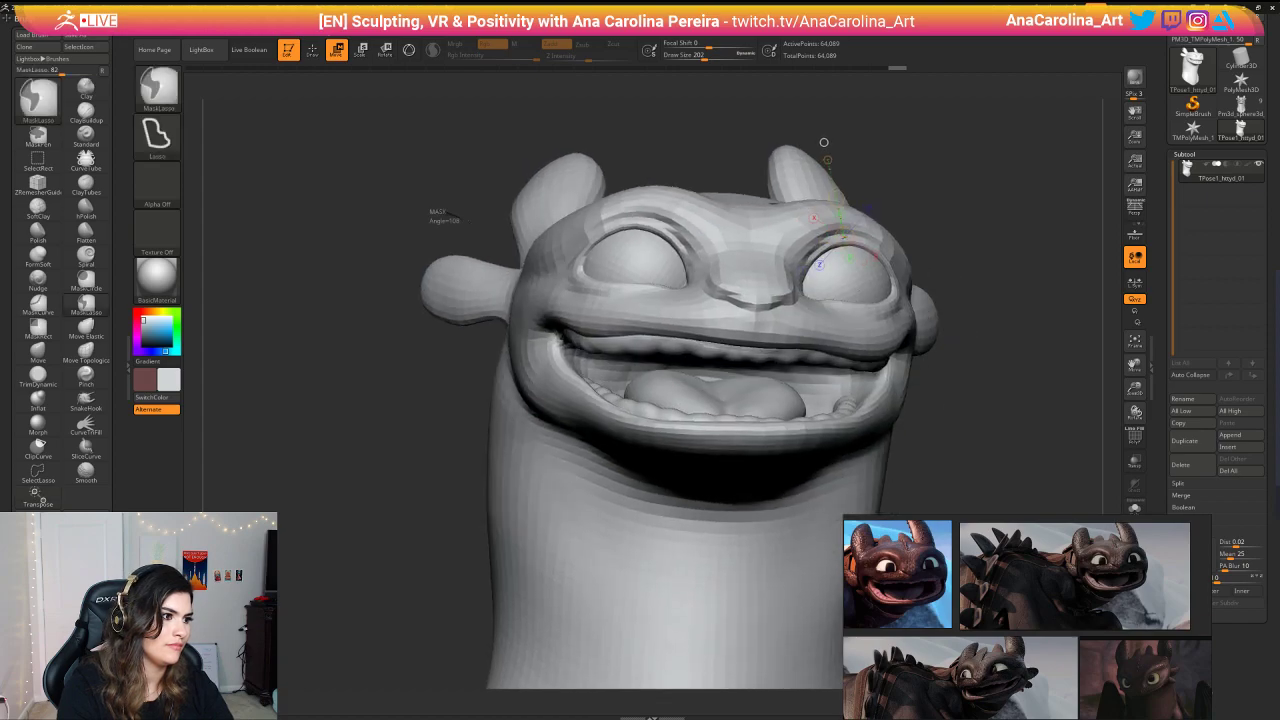
pyautogui.moveTo(514, 262)
pyautogui.keyDown('ctrl'); pyautogui.mouseDown()
pyautogui.moveTo(514, 328)
pyautogui.moveTo(385, 242)
pyautogui.moveTo(372, 290)
pyautogui.moveTo(430, 280)
pyautogui.moveTo(475, 305)
pyautogui.moveTo(471, 256)
pyautogui.mouseUp(); pyautogui.keyUp('ctrl')
pyautogui.keyDown('ctrl'); pyautogui.click(388, 240); pyautogui.keyUp('ctrl')
# Step: Rotate the isolated right ear upward and backward with the Transpose line, working from front and side views
pyautogui.press('r')
pyautogui.moveTo(390, 205); pyautogui.dragTo(546, 196)
pyautogui.moveTo(507, 284); pyautogui.dragTo(483, 296)
pyautogui.moveTo(603, 222)
pyautogui.mouseDown()
pyautogui.moveTo(453, 243)
pyautogui.moveTo(461, 283)
pyautogui.moveTo(434, 263)
pyautogui.mouseUp()
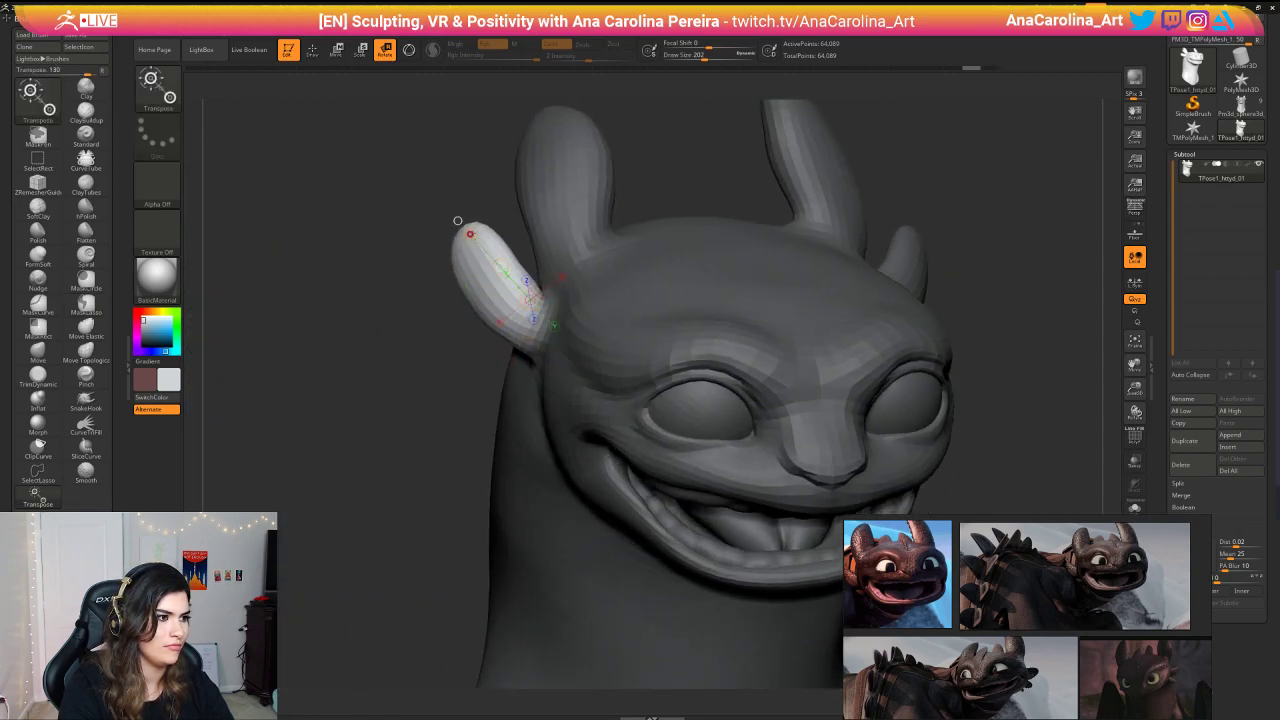
pyautogui.moveTo(457, 219); pyautogui.dragTo(481, 235)
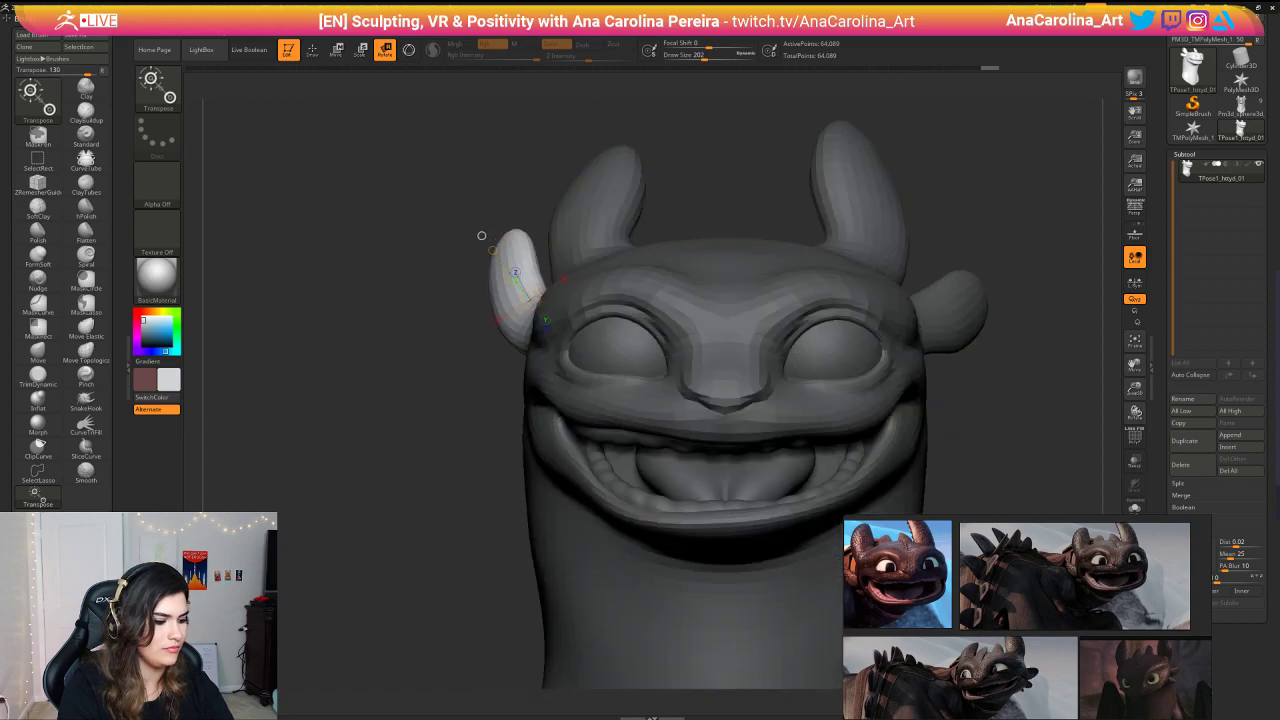
pyautogui.moveTo(481, 235)
pyautogui.mouseDown()
pyautogui.moveTo(426, 252)
pyautogui.moveTo(430, 296)
pyautogui.mouseUp()
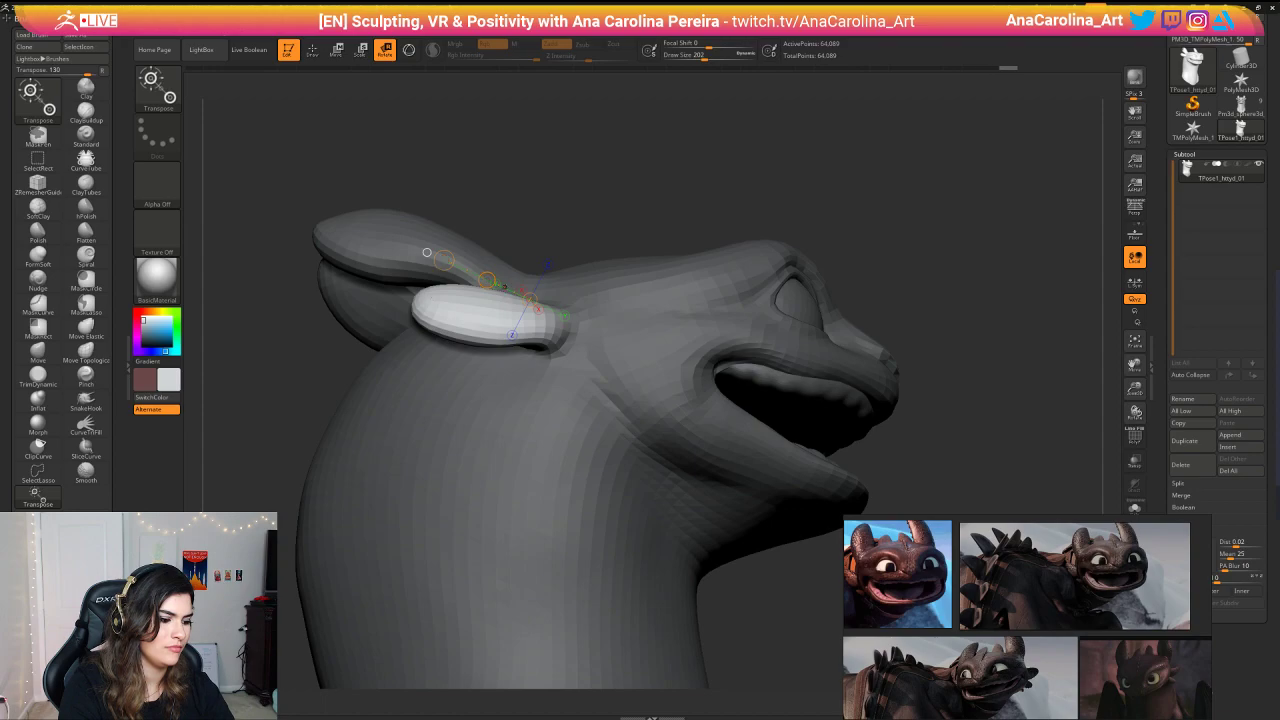
# Step: Move the rotated right ear into place against the head and clear the mask
pyautogui.press('w')
pyautogui.moveTo(427, 185); pyautogui.dragTo(452, 130)
pyautogui.moveTo(450, 243); pyautogui.dragTo(528, 279)
pyautogui.keyDown('shift'); pyautogui.moveTo(612, 244); pyautogui.dragTo(580, 210); pyautogui.keyUp('shift')
pyautogui.keyDown('alt'); pyautogui.moveTo(570, 215); pyautogui.dragTo(574, 160); pyautogui.keyUp('alt')
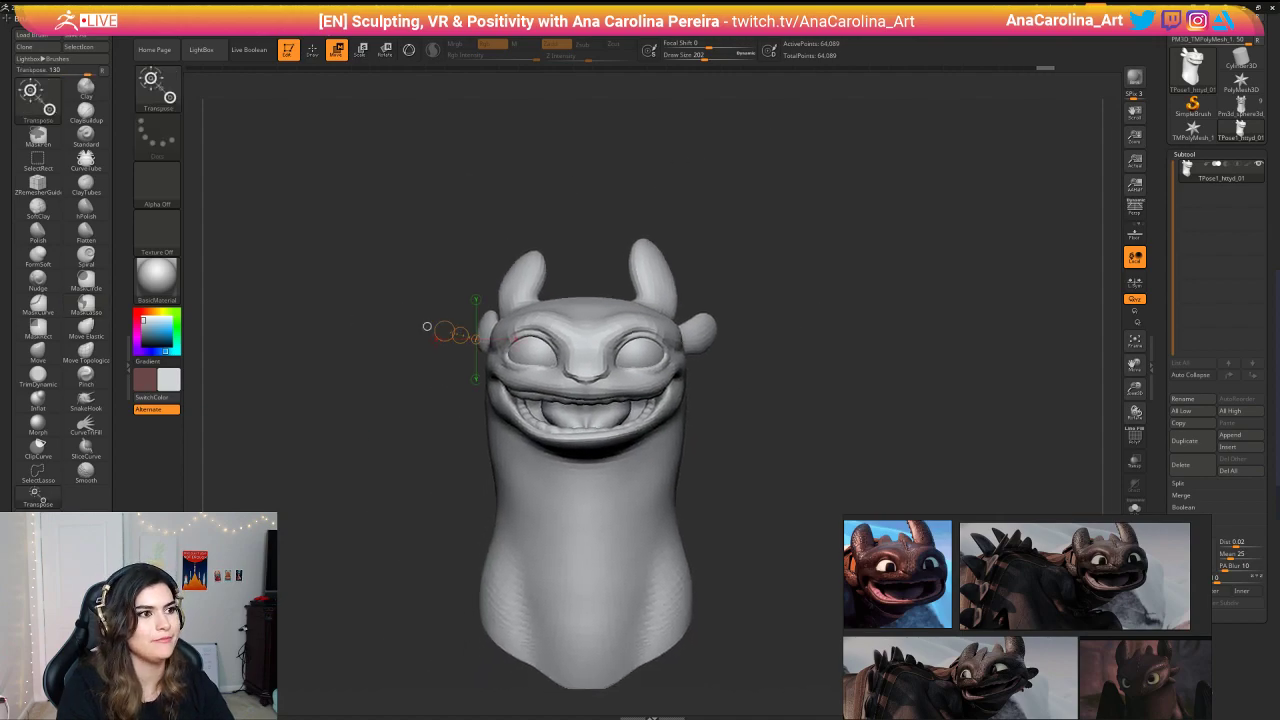
# Step: Transfer the pose from the Transpose Master mesh back to the original subtools
pyautogui.moveTo(709, 20)
pyautogui.click(780, 224)
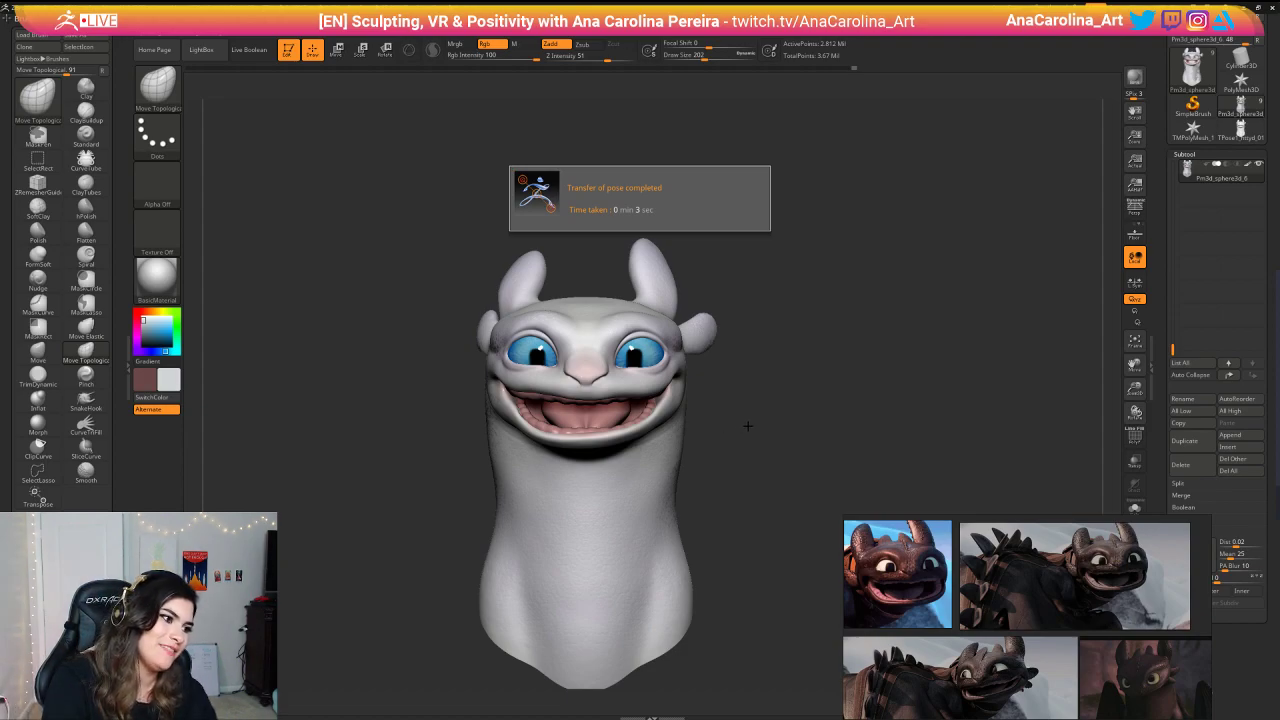
pyautogui.moveTo(750, 427)
pyautogui.mouseDown()
pyautogui.moveTo(934, 395)
pyautogui.moveTo(735, 415)
pyautogui.mouseUp()
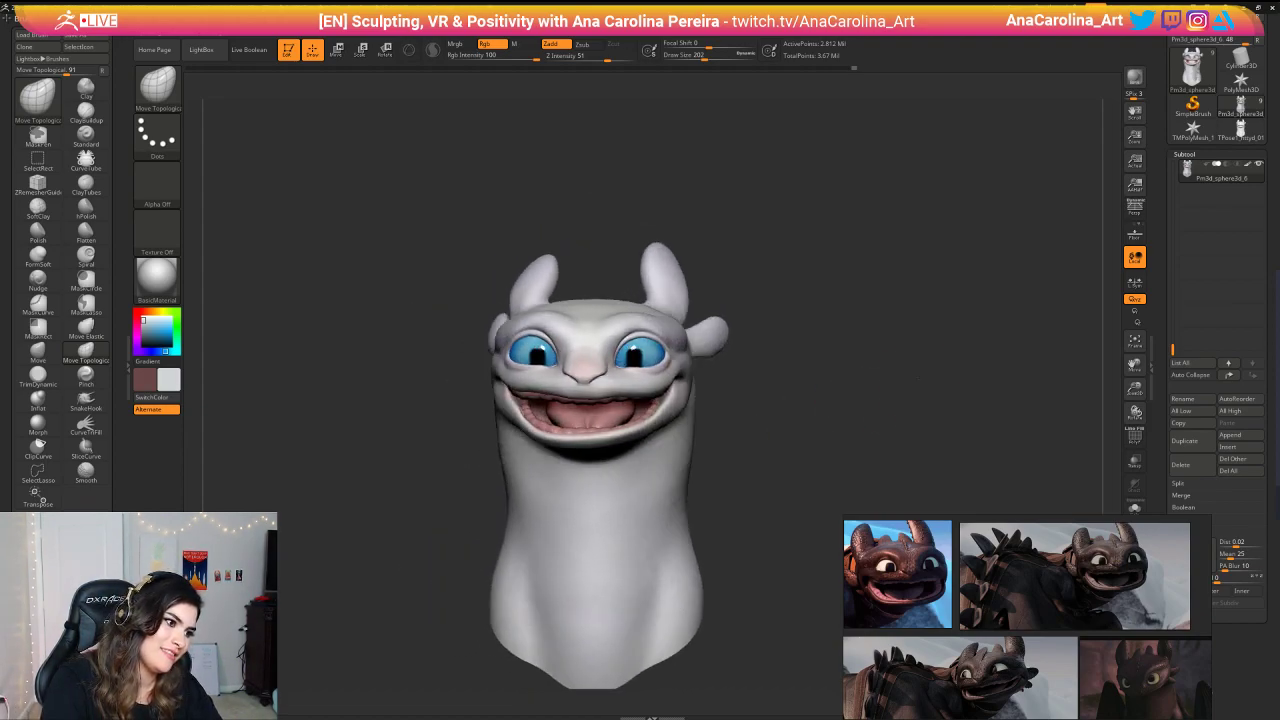
pyautogui.moveTo(898, 385)
pyautogui.keyDown('alt'); pyautogui.mouseDown()
pyautogui.moveTo(915, 329)
pyautogui.moveTo(925, 386)
pyautogui.moveTo(900, 268)
pyautogui.moveTo(962, 288)
pyautogui.moveTo(900, 296)
pyautogui.moveTo(874, 280)
pyautogui.moveTo(901, 334)
pyautogui.mouseUp(); pyautogui.keyUp('alt')
# Step: Compare the head before and after the pose transfer by stepping through the undo history, returning to the posed version
pyautogui.moveTo(855, 67); pyautogui.dragTo(817, 78)
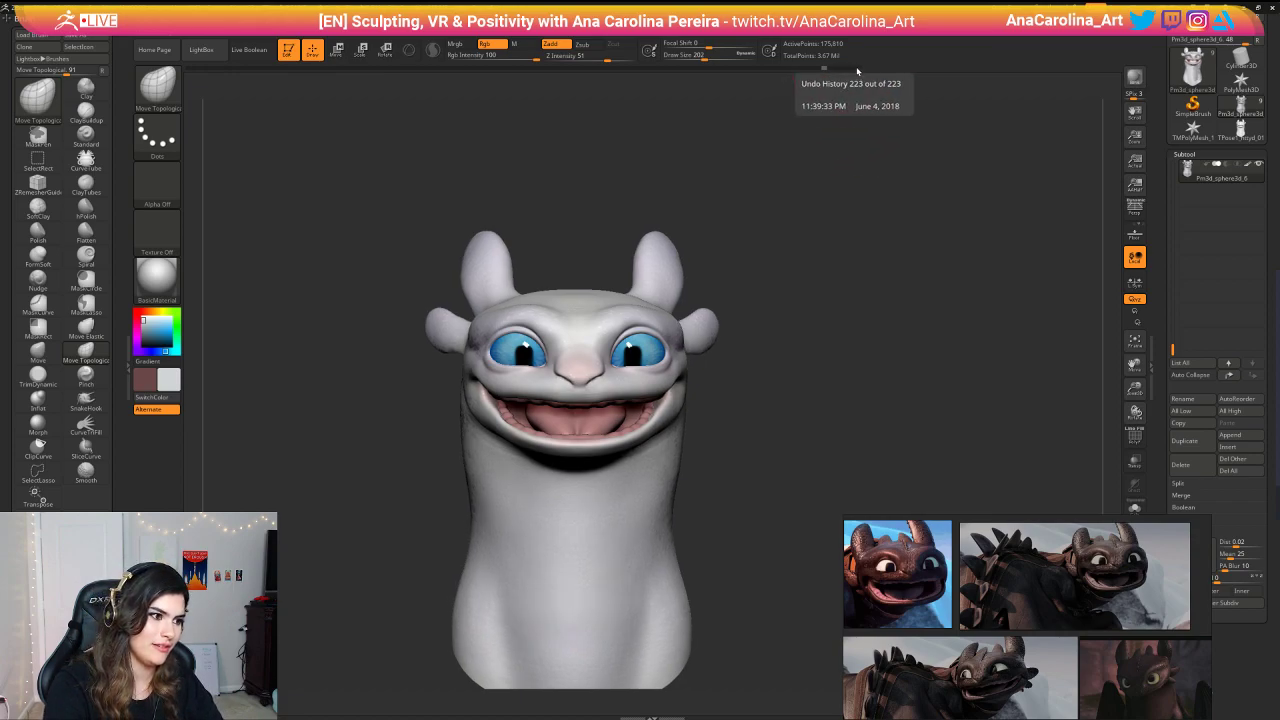
pyautogui.press('d')
pyautogui.press('d')
pyautogui.moveTo(874, 110)
pyautogui.keyDown('alt'); pyautogui.mouseDown()
pyautogui.moveTo(846, 80)
pyautogui.moveTo(826, 96)
pyautogui.mouseUp(); pyautogui.keyUp('alt')
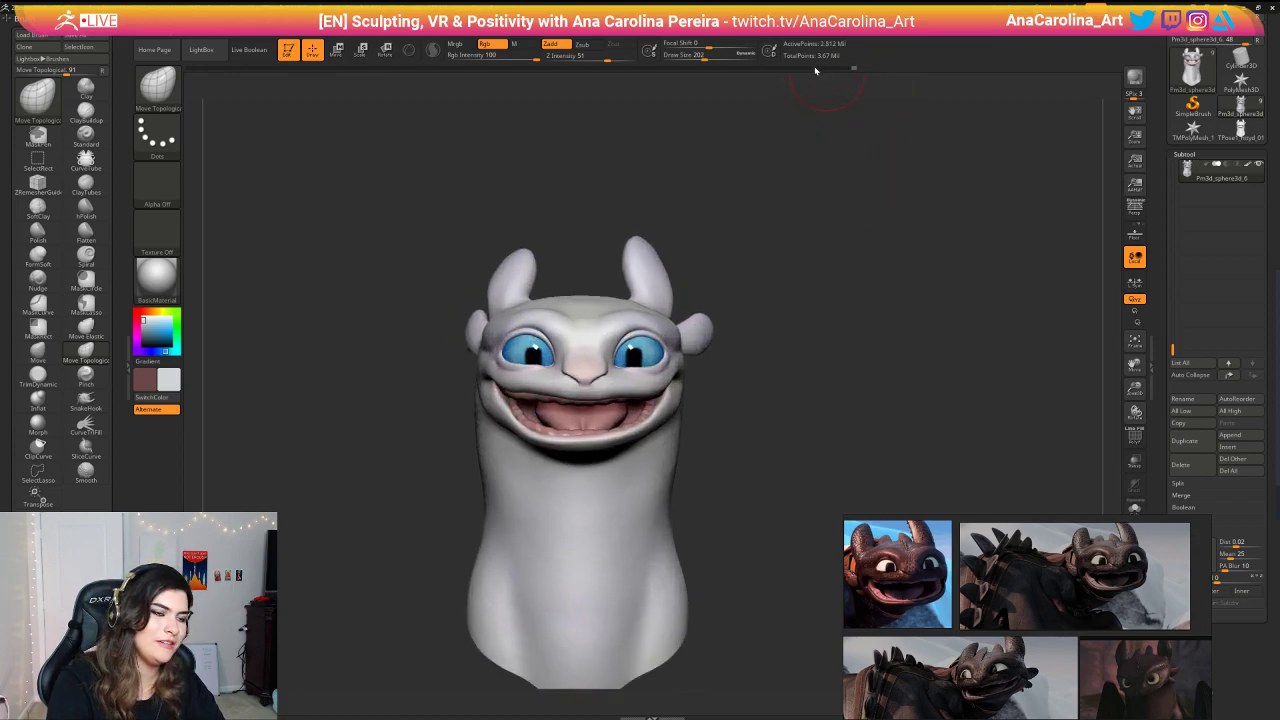
pyautogui.click(826, 69)
pyautogui.click(854, 70)
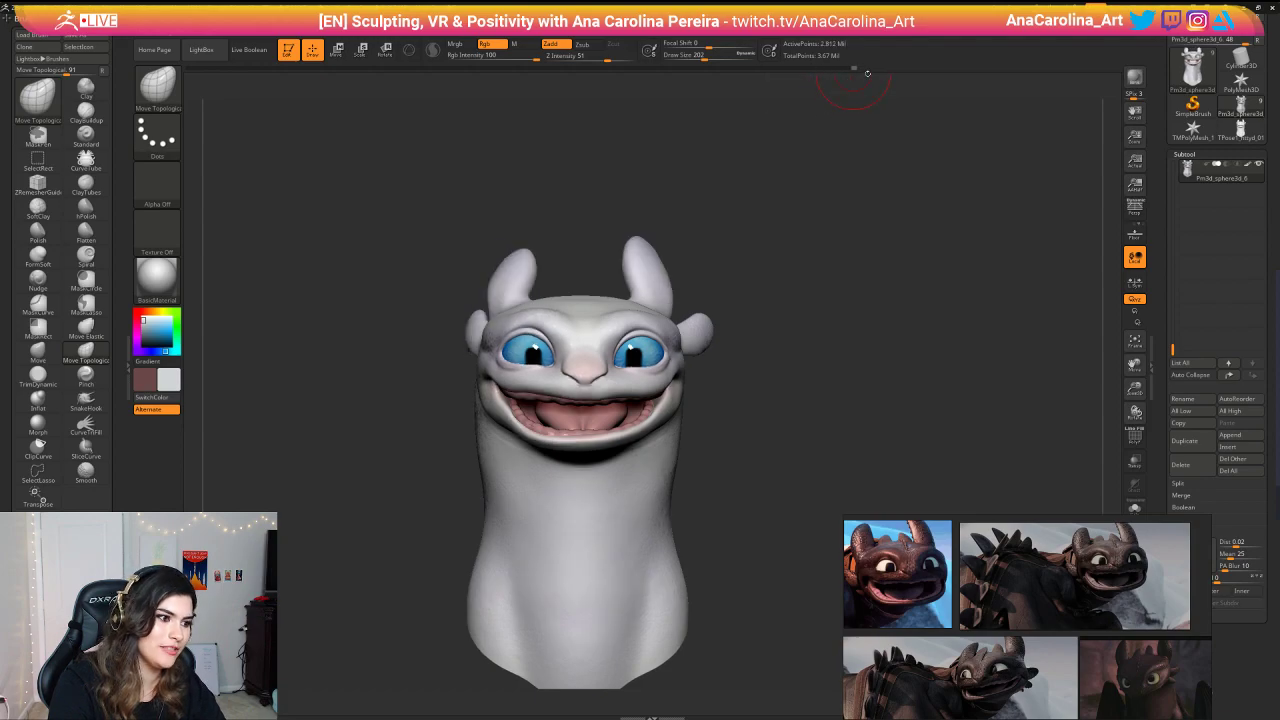
# Step: Examine the posed head from several angles and look over the whole reference board
pyautogui.keyDown('alt'); pyautogui.moveTo(874, 160); pyautogui.dragTo(855, 210); pyautogui.keyUp('alt')
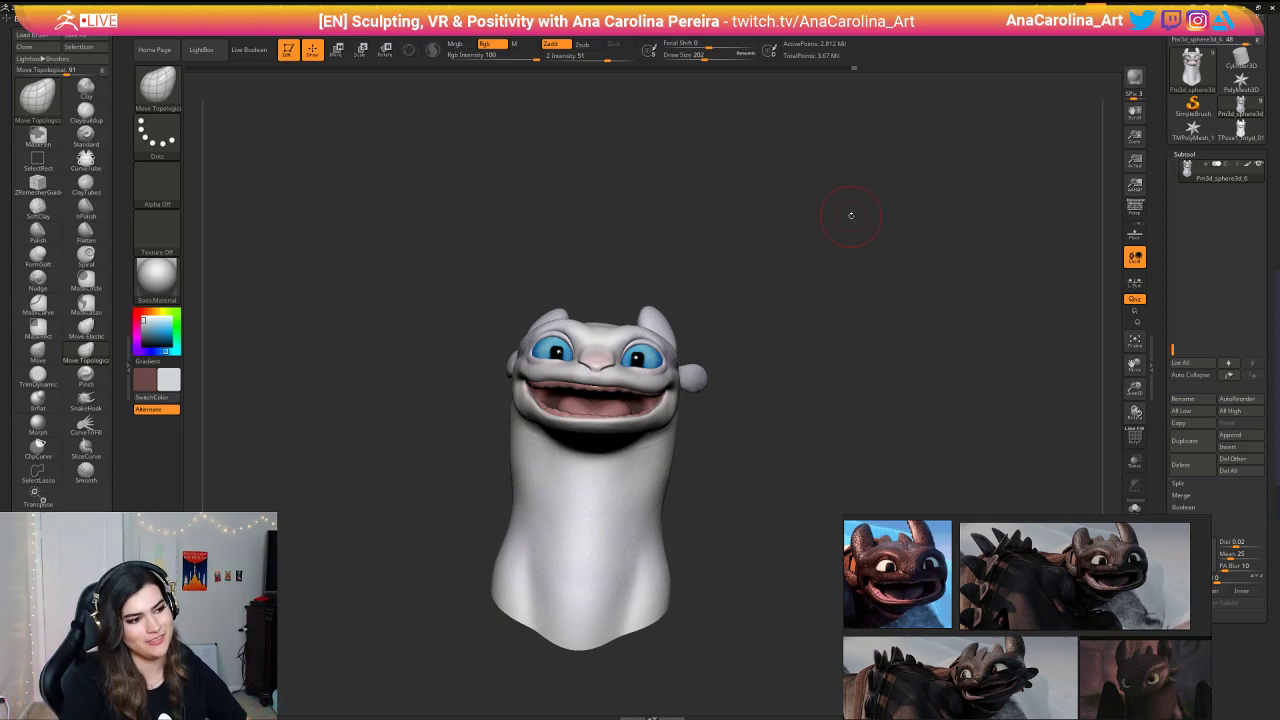
pyautogui.moveTo(684, 510)
pyautogui.mouseDown()
pyautogui.moveTo(791, 486)
pyautogui.moveTo(767, 499)
pyautogui.moveTo(822, 433)
pyautogui.moveTo(760, 420)
pyautogui.moveTo(740, 430)
pyautogui.moveTo(805, 385)
pyautogui.moveTo(923, 379)
pyautogui.mouseUp()
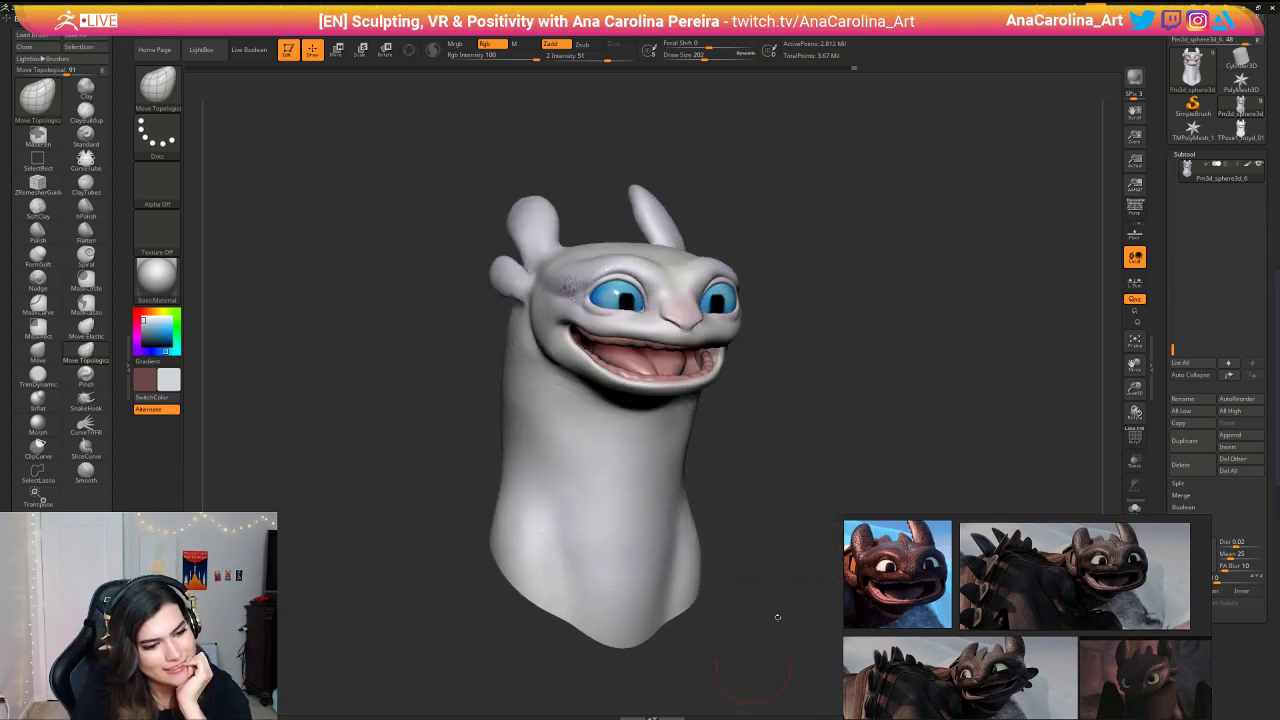
pyautogui.scroll(-7, 906, 556)
pyautogui.moveTo(1064, 652); pyautogui.dragTo(1104, 625, button='middle')
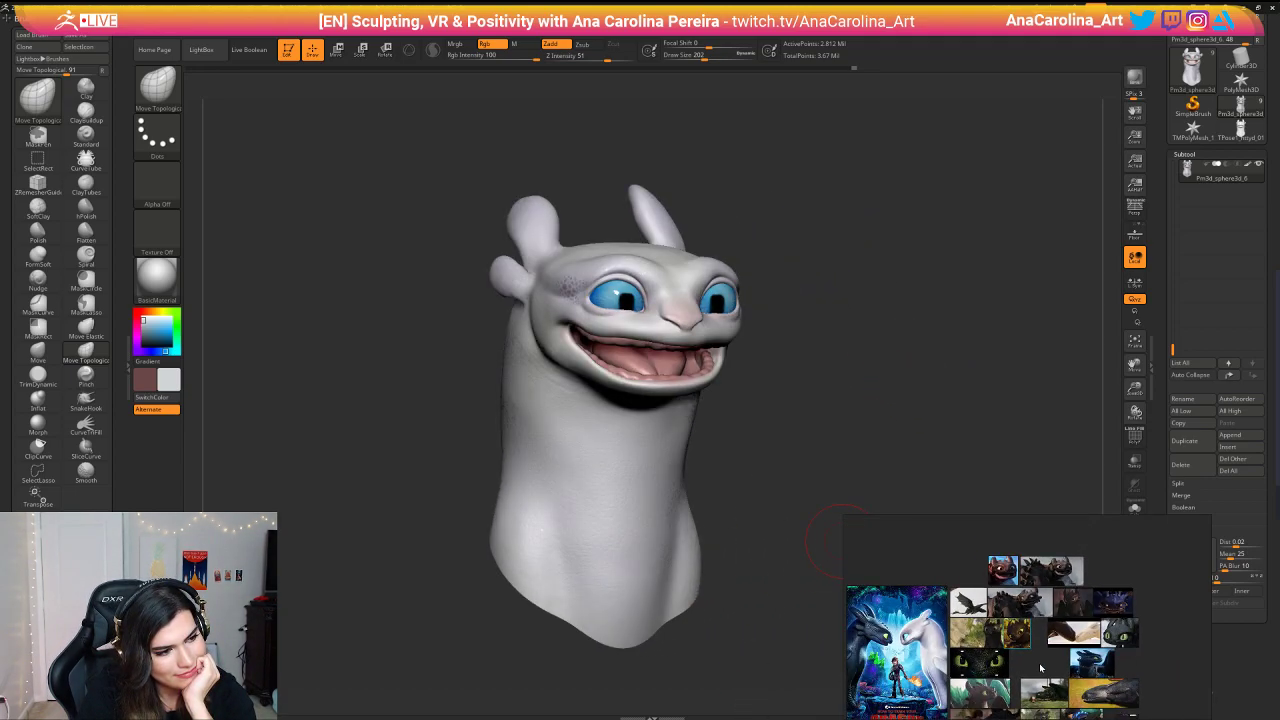
pyautogui.moveTo(946, 700); pyautogui.dragTo(959, 653, button='middle')
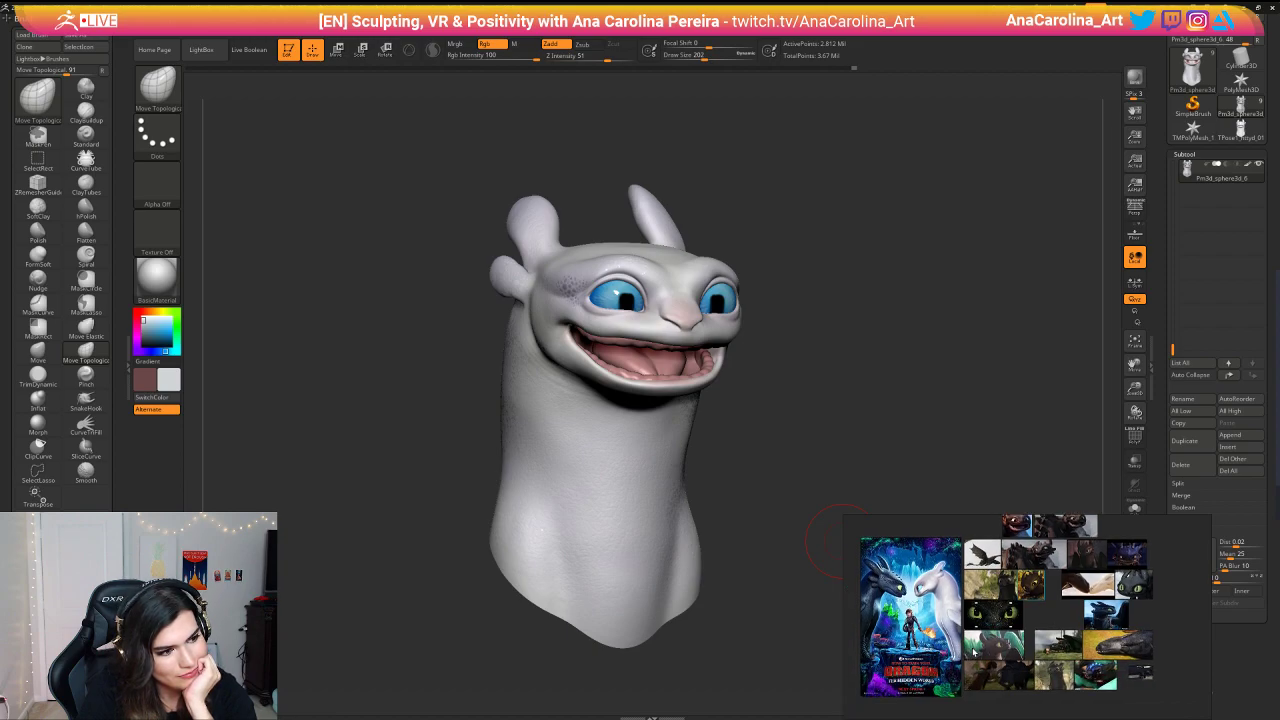
pyautogui.moveTo(1078, 297); pyautogui.dragTo(864, 345)
# Step: Try to reshape the face and the top of the head with Move Topological at draw size 299, and undo the strokes
pyautogui.press('space')
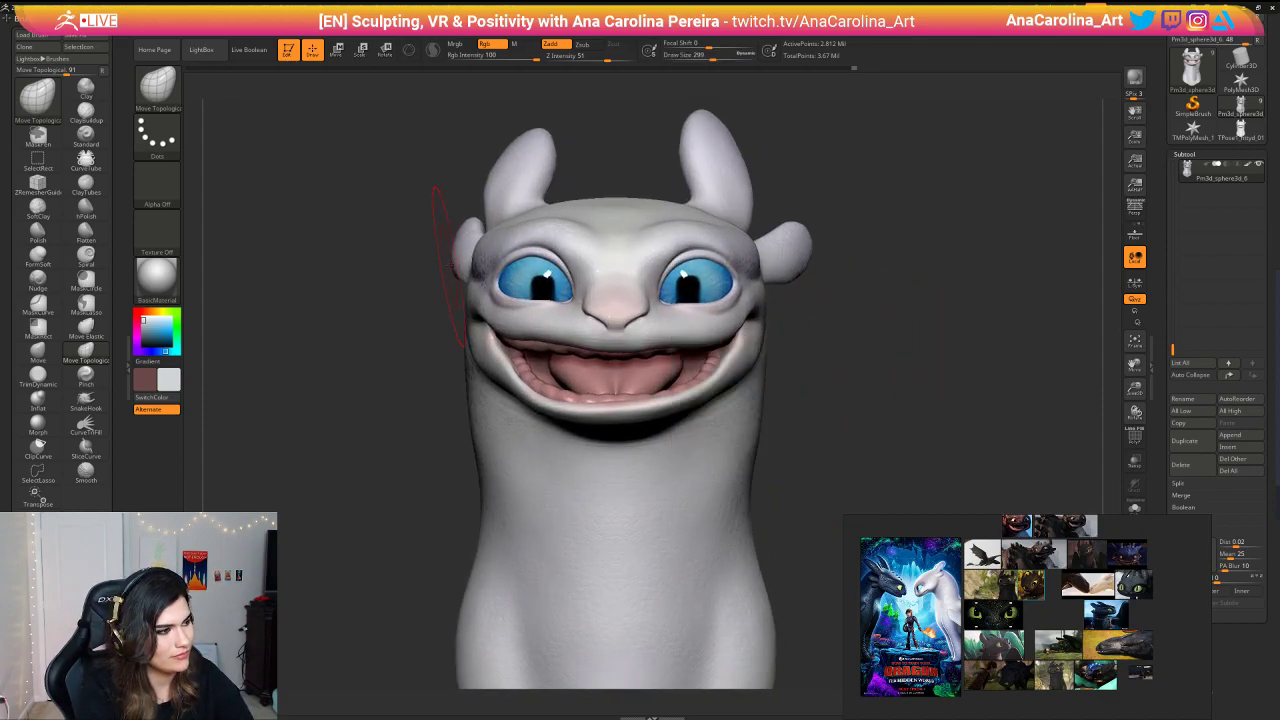
pyautogui.moveTo(527, 320); pyautogui.dragTo(547, 283)
pyautogui.hotkey('ctrl', 'z')
pyautogui.hotkey('ctrl', 'z')
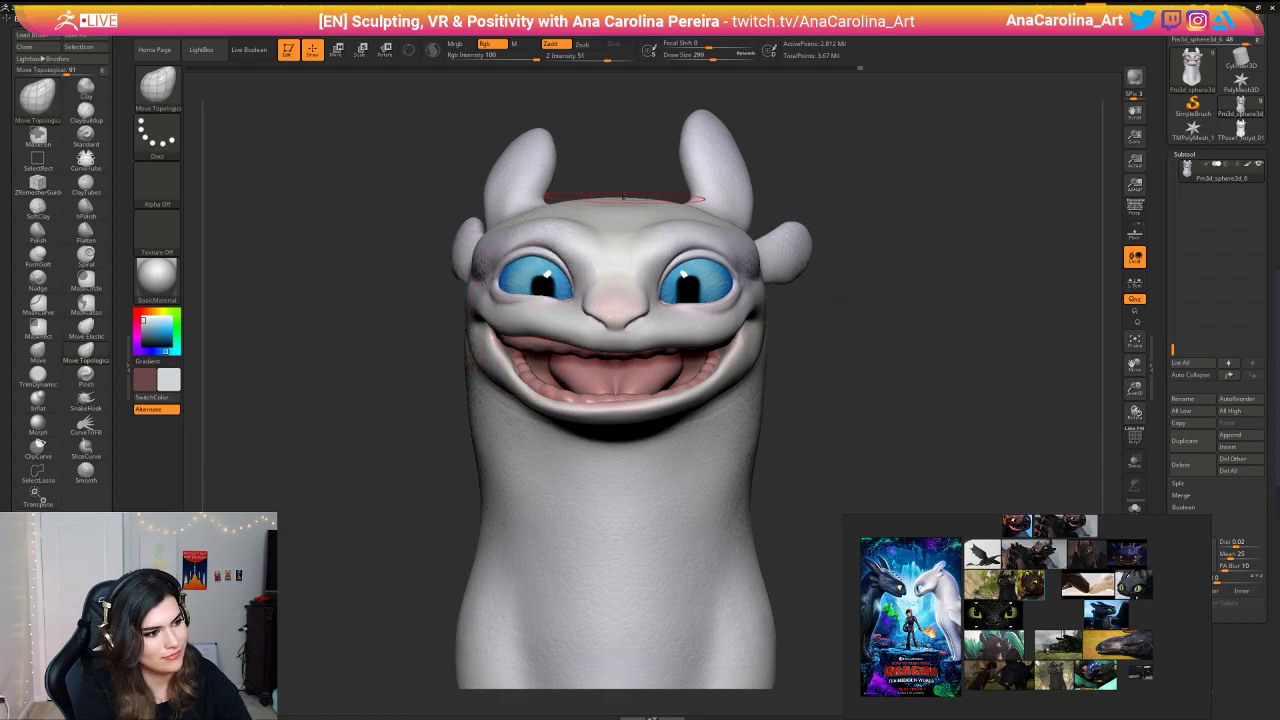
pyautogui.moveTo(628, 187); pyautogui.dragTo(627, 110)
pyautogui.moveTo(626, 310); pyautogui.dragTo(632, 306)
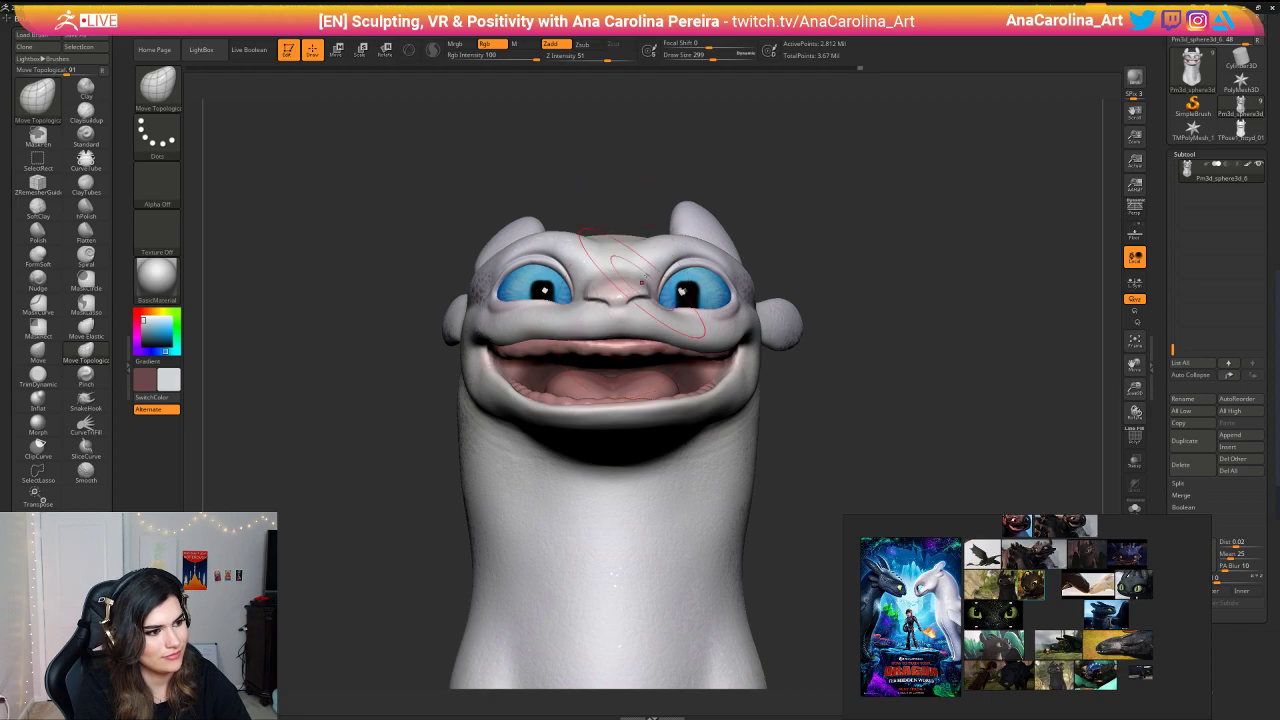
pyautogui.moveTo(632, 180)
pyautogui.mouseDown()
pyautogui.moveTo(612, 270)
pyautogui.moveTo(650, 235)
pyautogui.mouseUp()
pyautogui.hotkey('ctrl', 'z')
pyautogui.hotkey('ctrl', 'z')
pyautogui.hotkey('ctrl', 'z')
pyautogui.hotkey('ctrl', 'z')
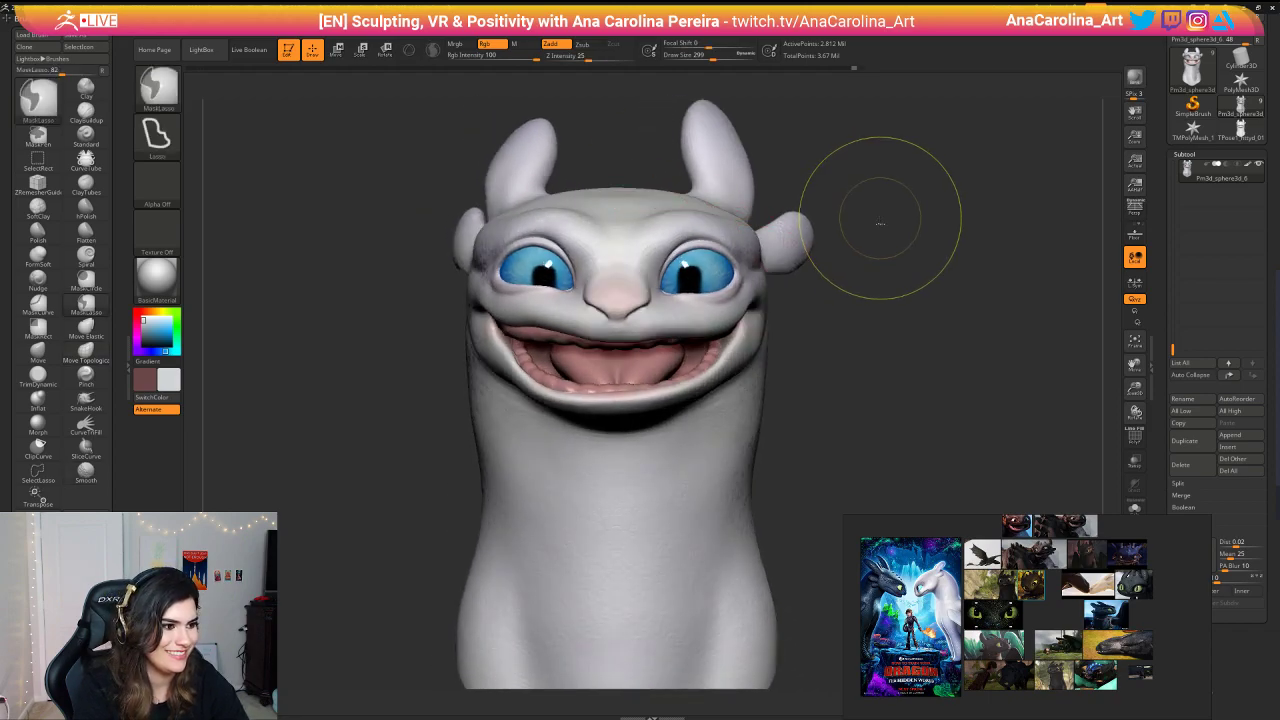
# Step: Undo back to the symmetrical, unposed head and create a new Transpose Master mesh from its subtools
pyautogui.hotkey('ctrl', 'z')
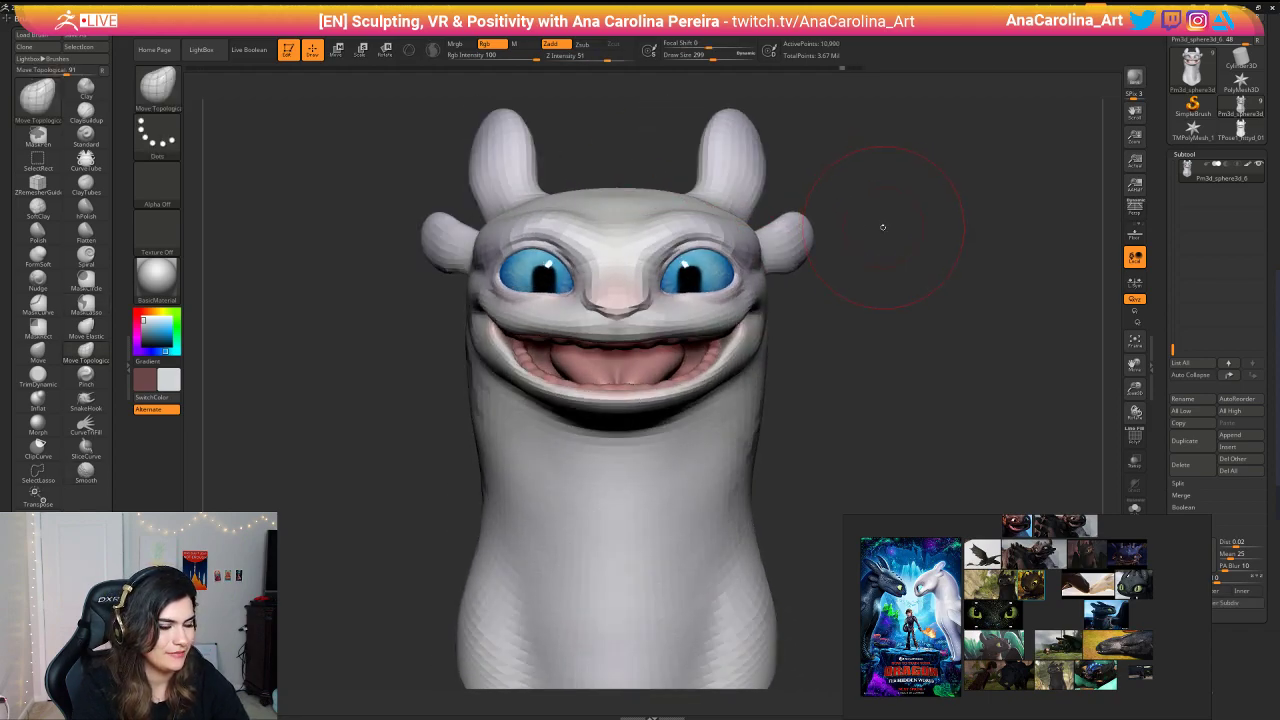
pyautogui.keyDown('alt'); pyautogui.moveTo(884, 217); pyautogui.dragTo(824, 92); pyautogui.keyUp('alt')
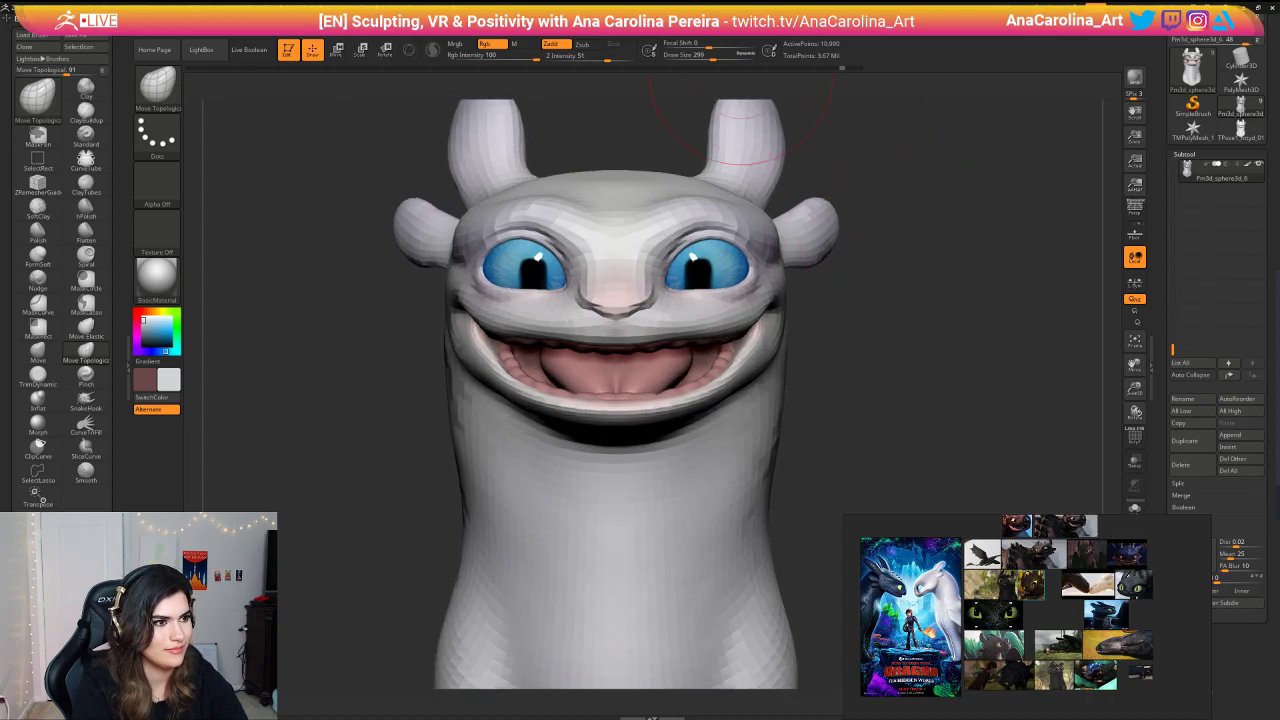
pyautogui.click(708, 19)
pyautogui.click(740, 223)
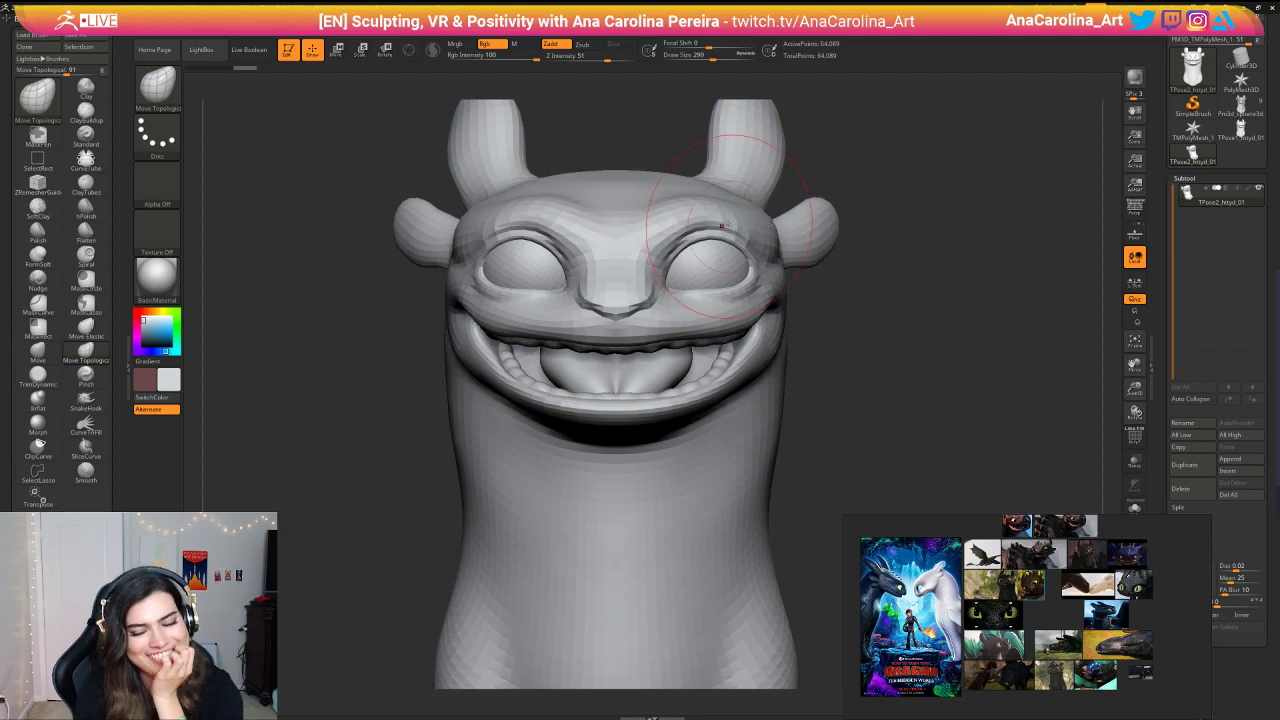
# Step: Add a new sculpting layer to the Transpose Master mesh
pyautogui.moveTo(866, 357)
pyautogui.mouseDown()
pyautogui.moveTo(903, 368)
pyautogui.moveTo(888, 313)
pyautogui.mouseUp()
pyautogui.keyDown('ctrl'); pyautogui.moveTo(887, 313); pyautogui.dragTo(871, 337, button='right'); pyautogui.keyUp('ctrl')
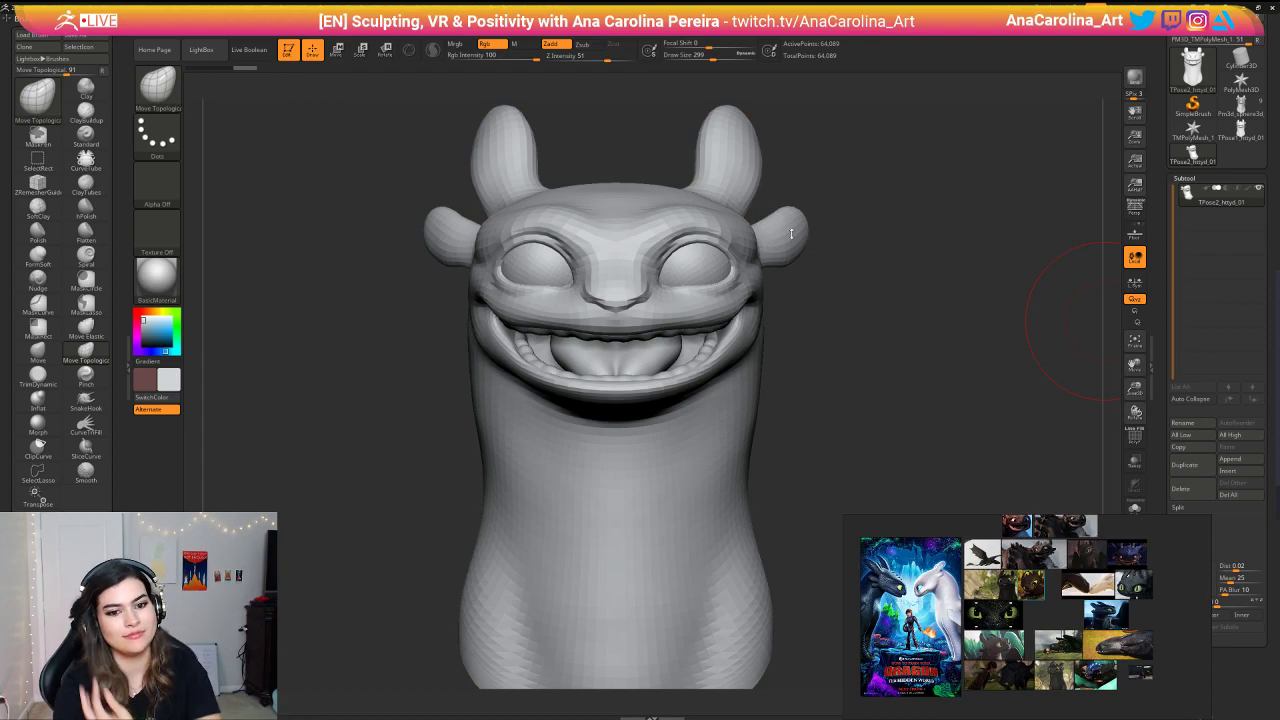
pyautogui.moveTo(814, 263); pyautogui.dragTo(898, 321)
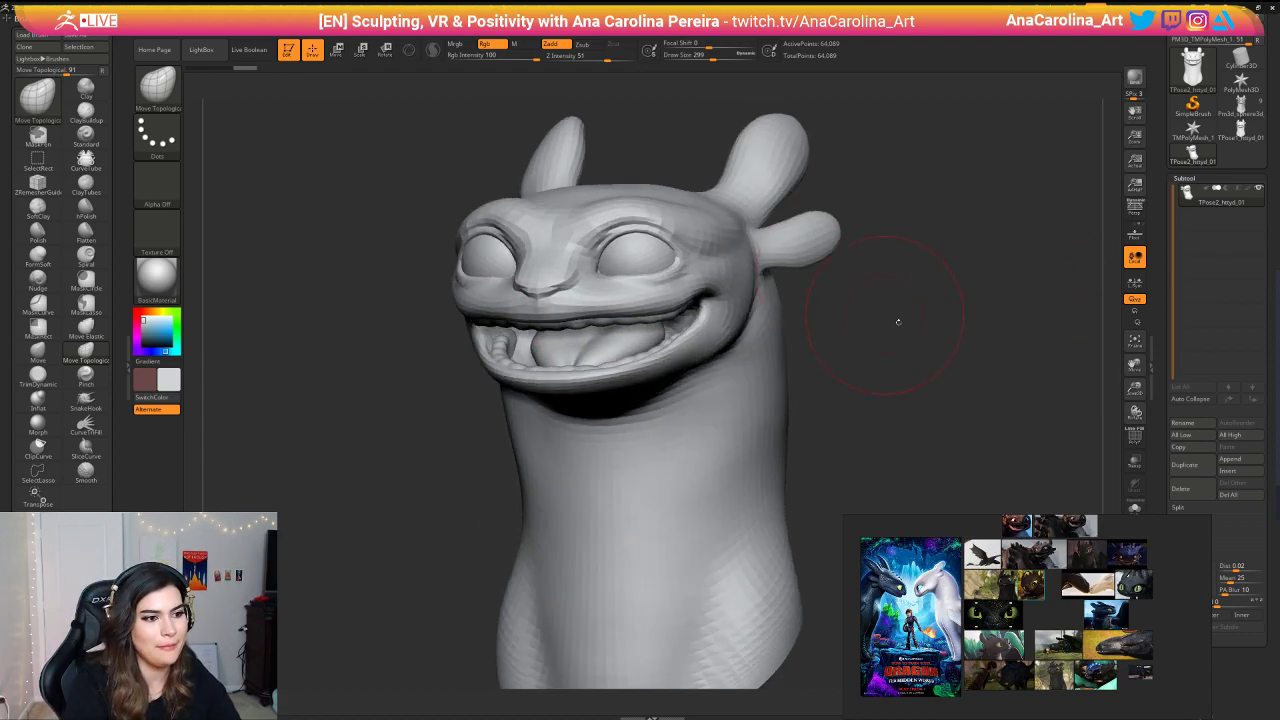
pyautogui.scroll(-5, 1161, 247)
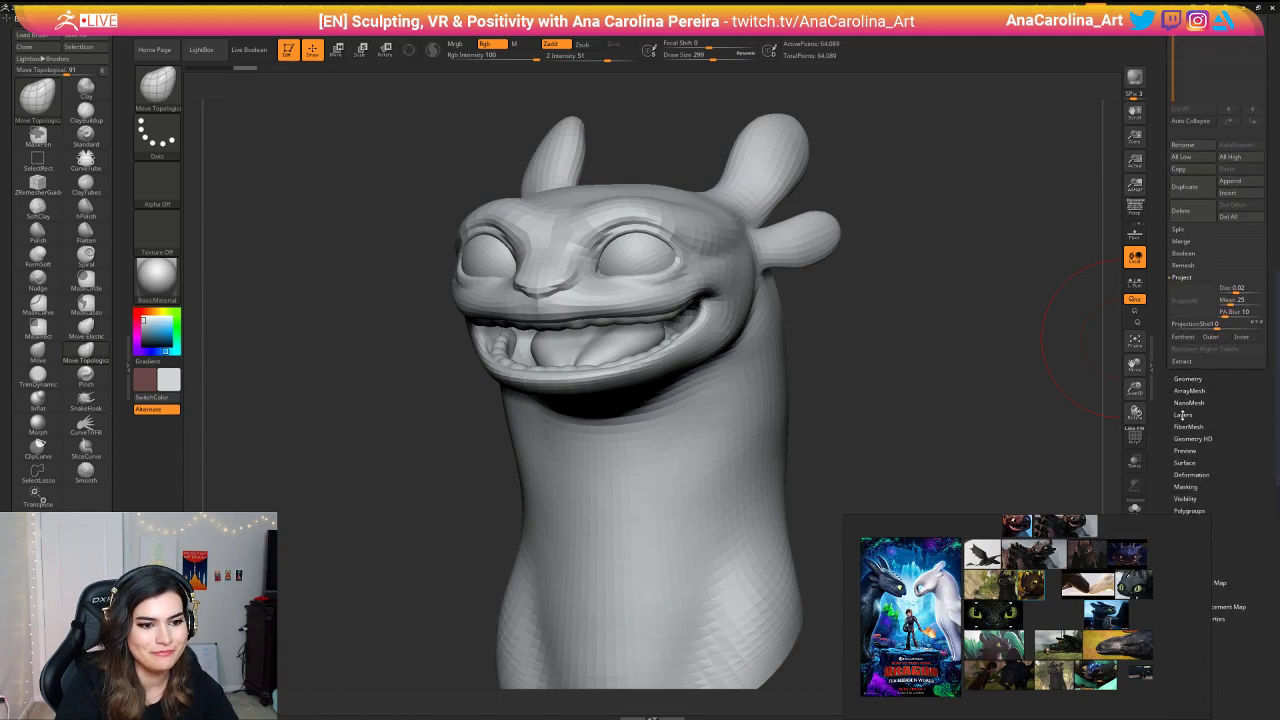
pyautogui.scroll(-3, 1182, 414)
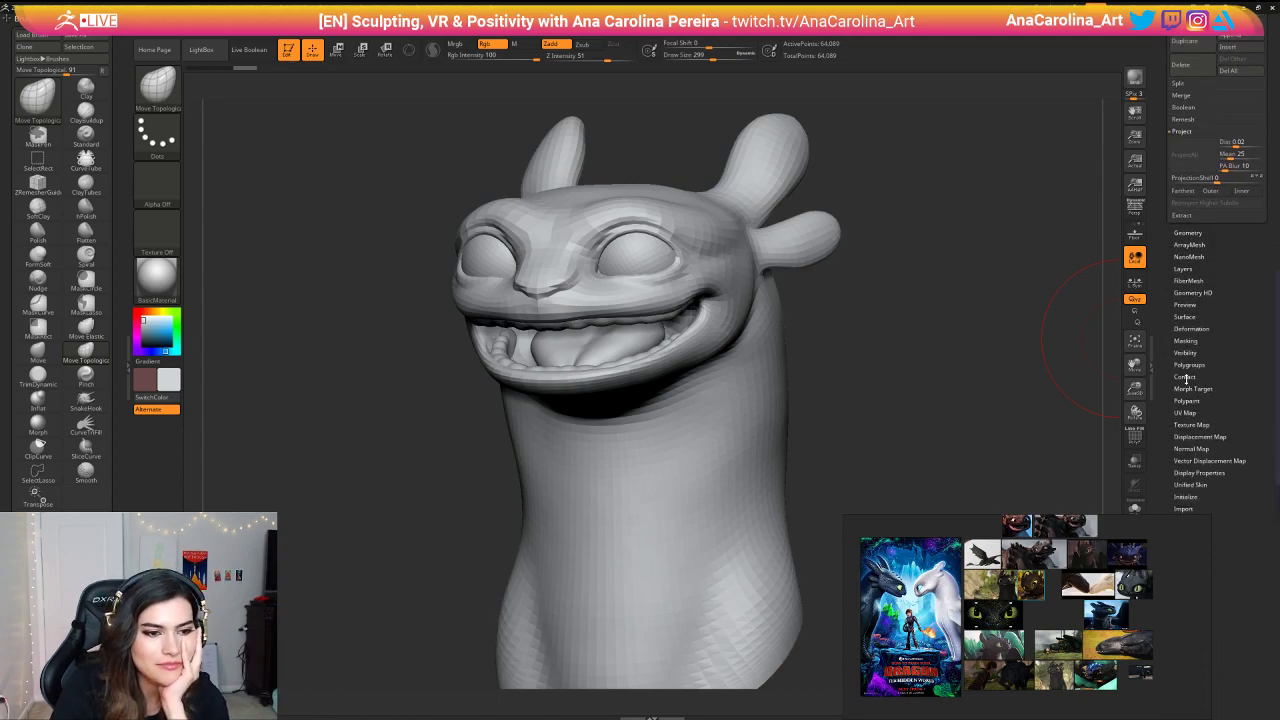
pyautogui.scroll(-1, 1180, 340)
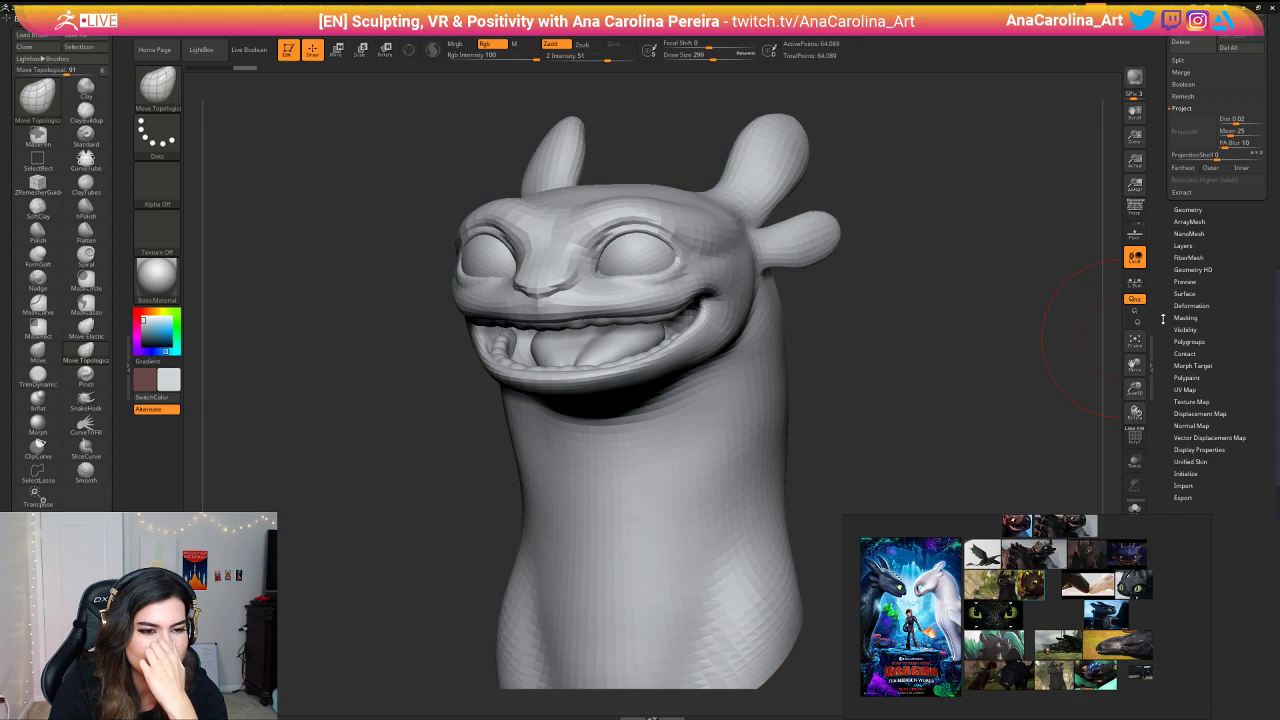
pyautogui.click(1183, 246)
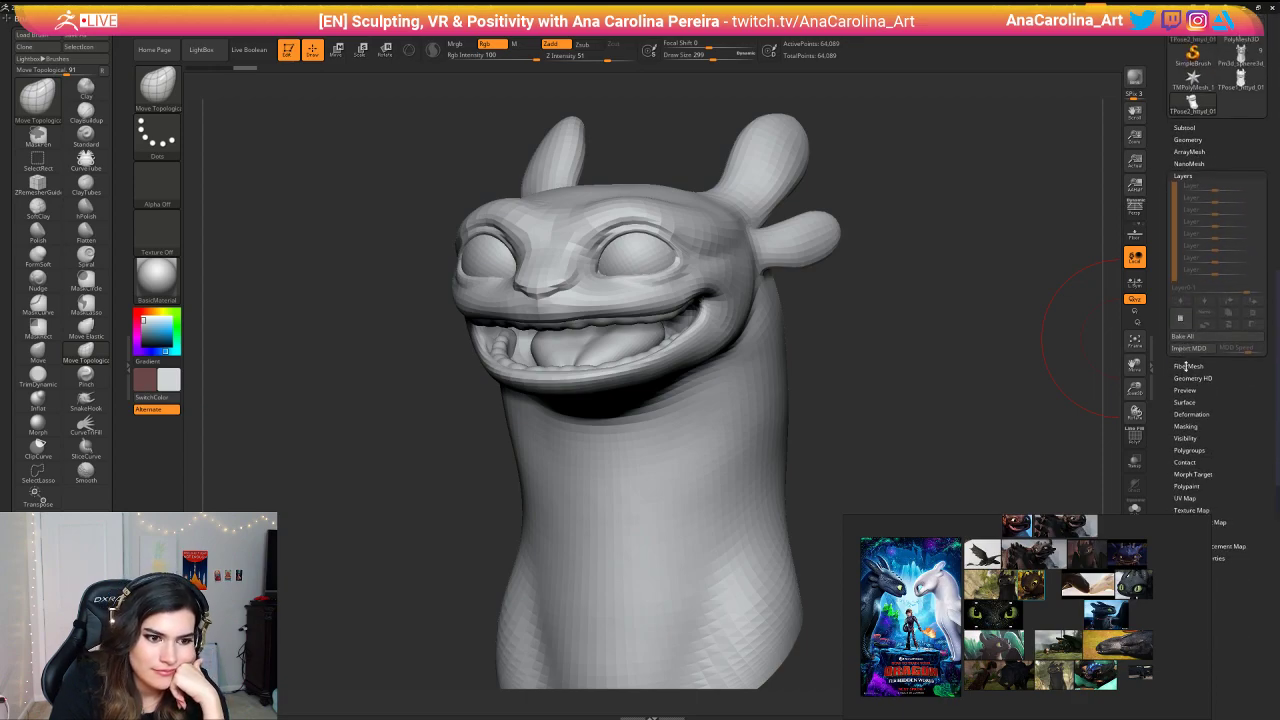
pyautogui.click(1186, 320)
# Step: Shift the mouth area of the face with the Move brush at draw size 983
pyautogui.moveTo(900, 352); pyautogui.dragTo(961, 368)
pyautogui.keyDown('alt'); pyautogui.moveTo(883, 366); pyautogui.dragTo(871, 378); pyautogui.keyUp('alt')
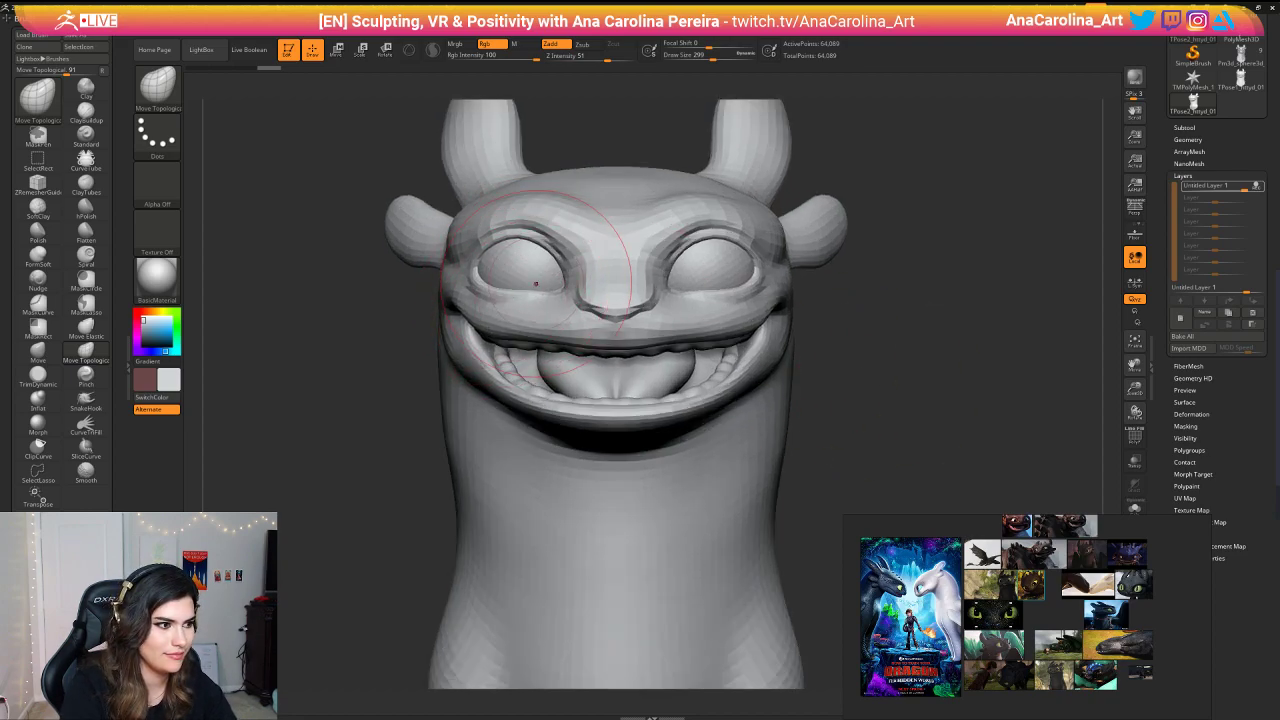
pyautogui.press('space')
pyautogui.moveTo(524, 281); pyautogui.dragTo(507, 292)
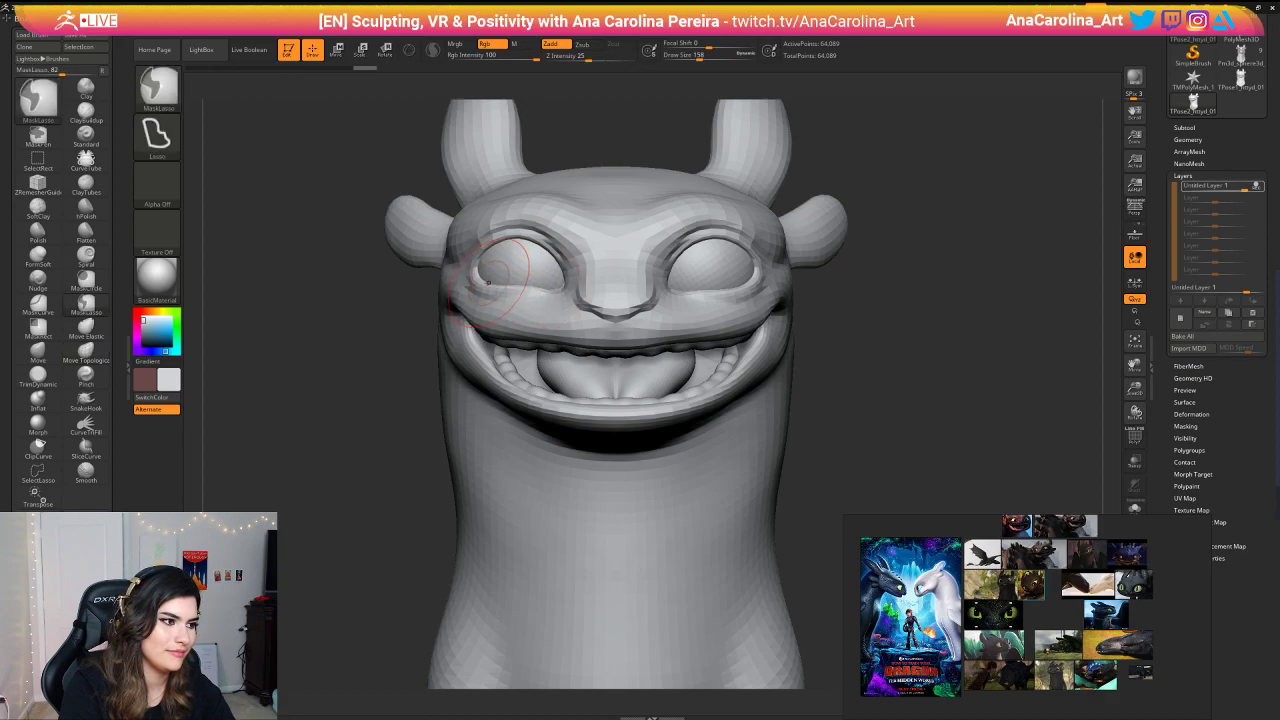
pyautogui.press('space')
pyautogui.moveTo(490, 290); pyautogui.dragTo(512, 305)
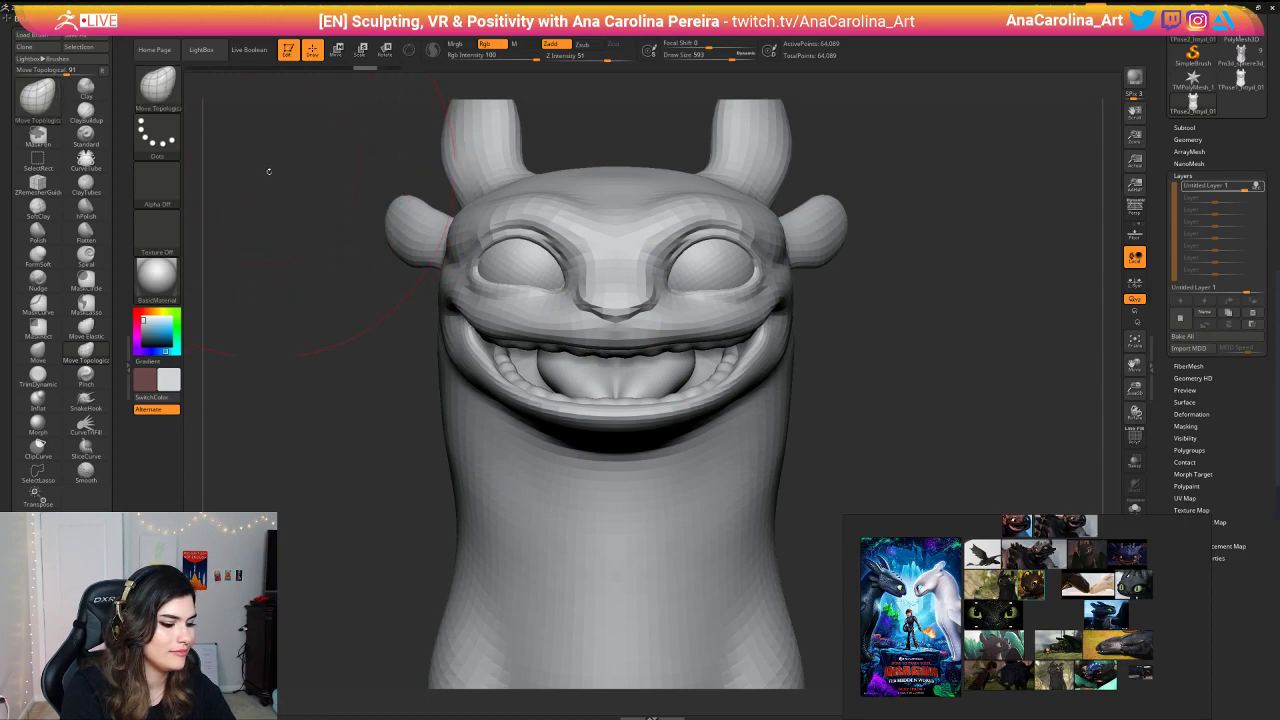
pyautogui.click(160, 86)
pyautogui.click(387, 232)
pyautogui.moveTo(488, 336); pyautogui.dragTo(544, 372)
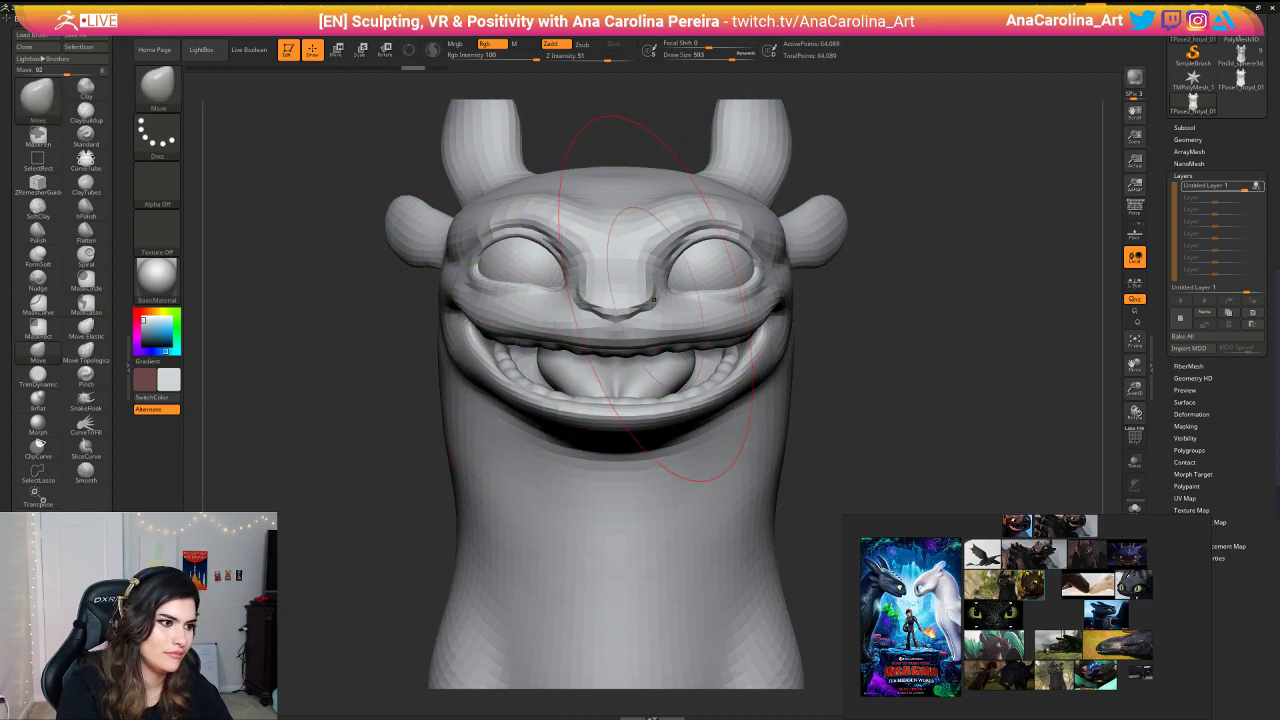
# Step: Make the eye area and upper lip asymmetrical with Move Topological, using draw sizes of 234, 305 and 217
pyautogui.press('space')
pyautogui.moveTo(648, 305); pyautogui.dragTo(637, 304)
pyautogui.press('b')
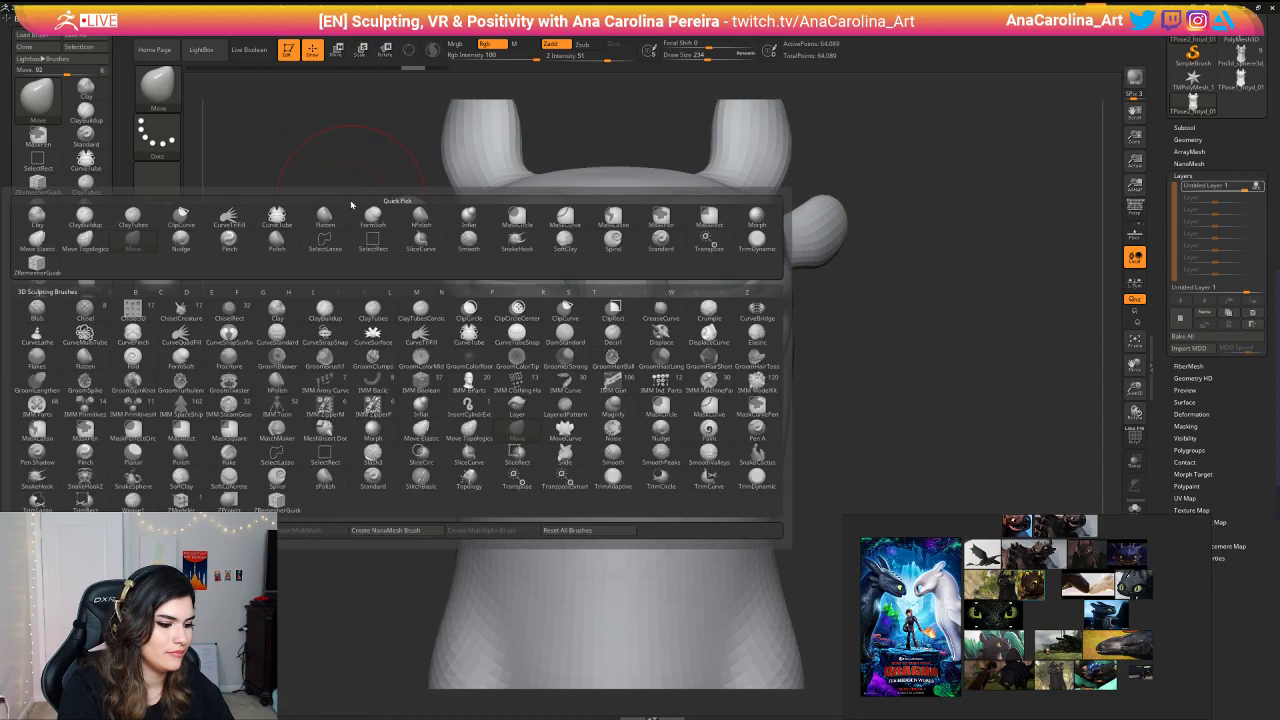
pyautogui.press('m')
pyautogui.press('t')
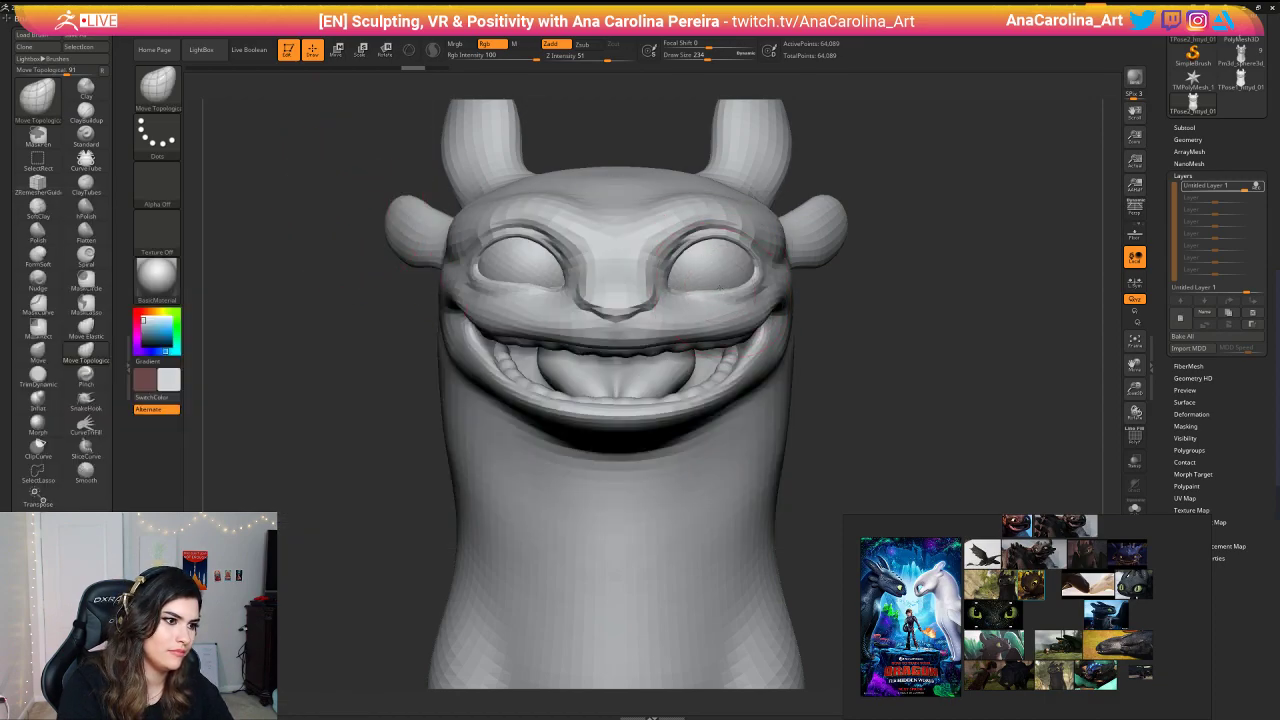
pyautogui.keyDown('shift'); pyautogui.moveTo(728, 282); pyautogui.dragTo(721, 294); pyautogui.keyUp('shift')
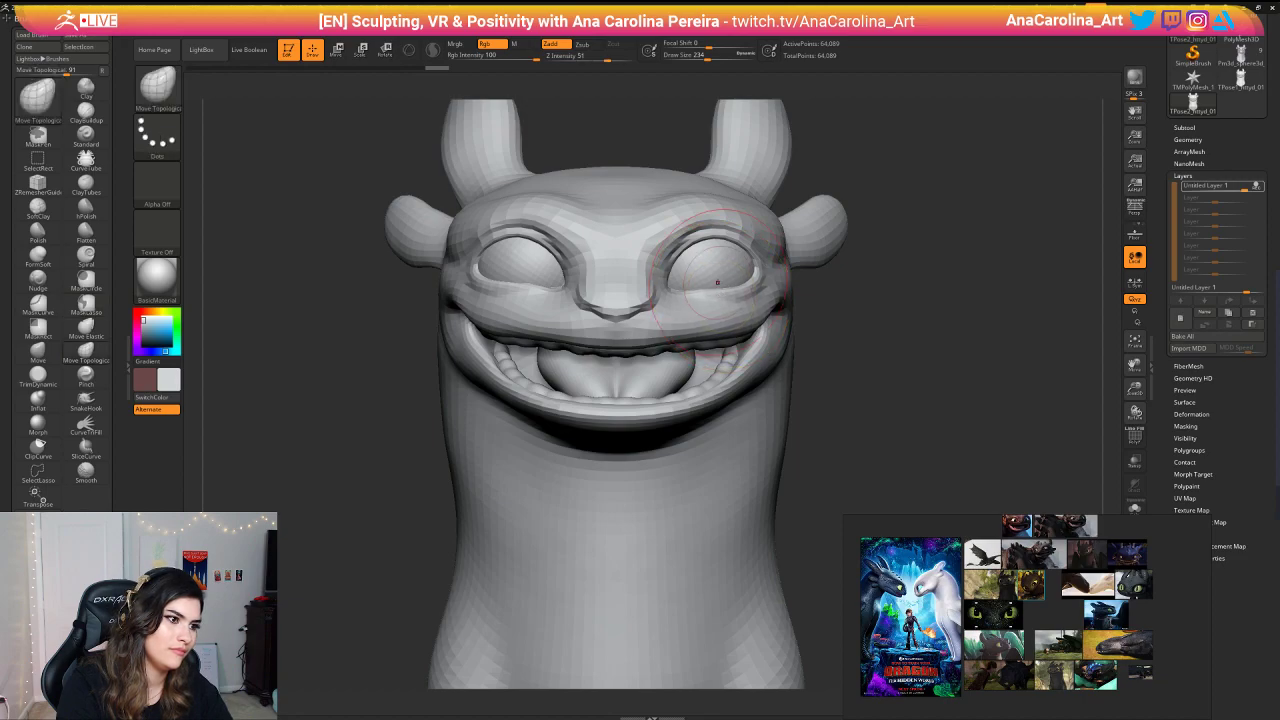
pyautogui.press('space')
pyautogui.press('space')
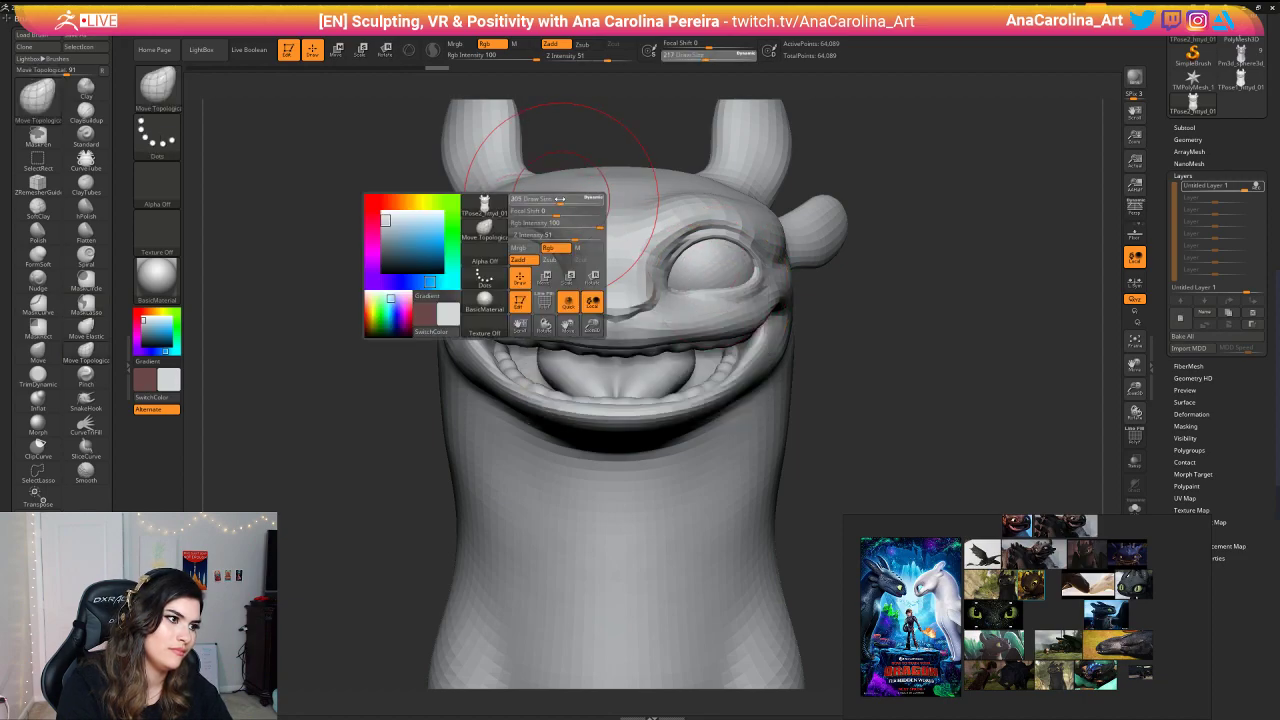
pyautogui.moveTo(560, 199); pyautogui.dragTo(559, 189)
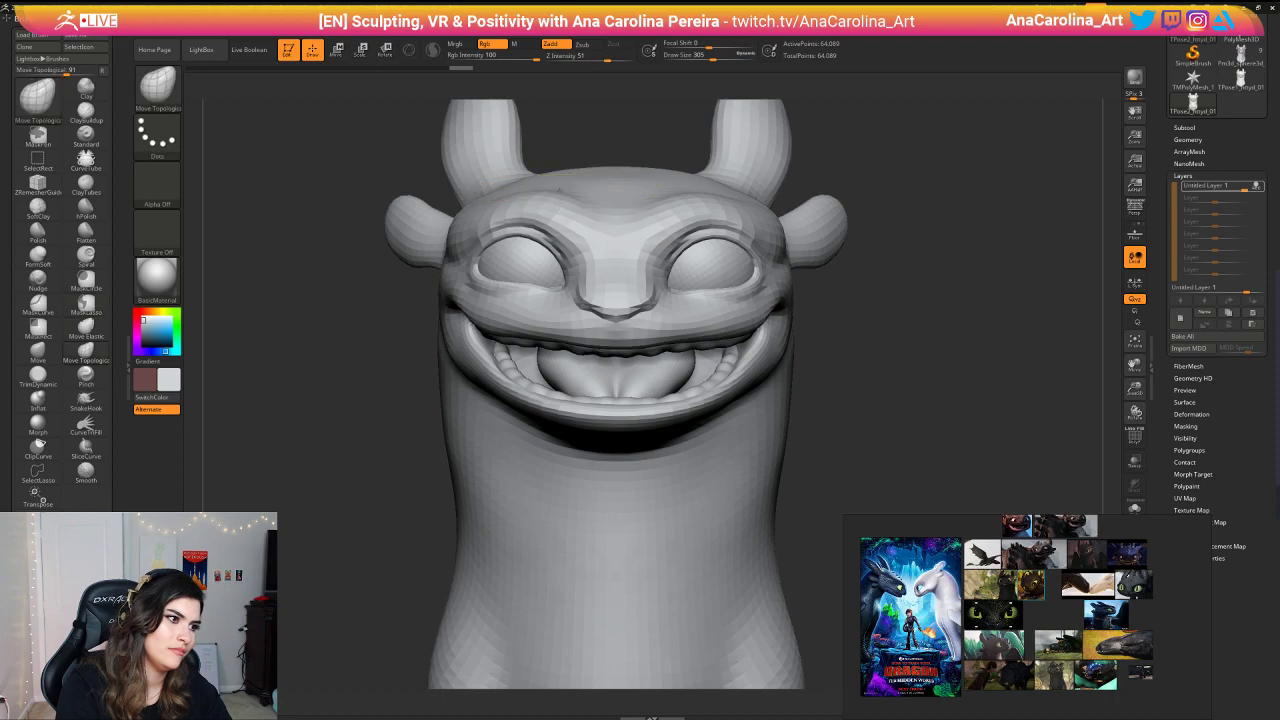
pyautogui.press('space')
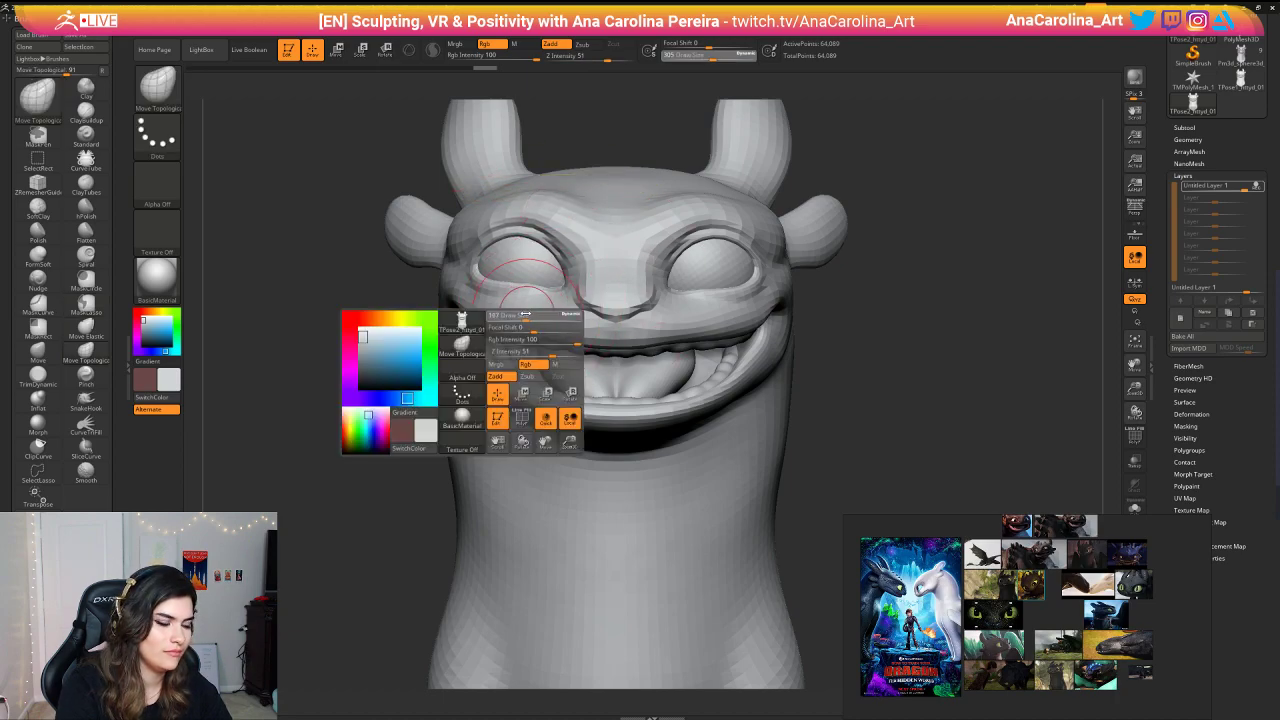
pyautogui.moveTo(525, 314)
pyautogui.mouseDown()
pyautogui.moveTo(503, 326)
pyautogui.moveTo(547, 327)
pyautogui.mouseUp()
pyautogui.press('space')
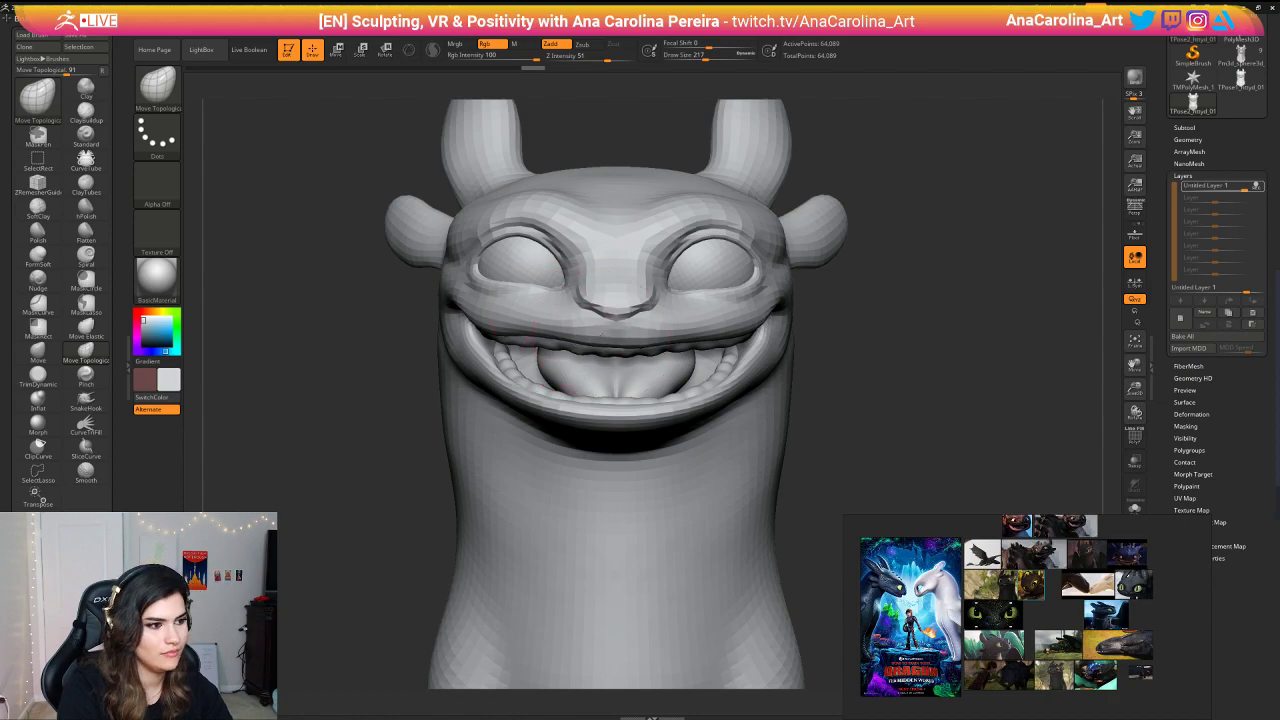
# Step: Reshape one mouth corner and the upper lip on the other side with Move Topological at draw size 217
pyautogui.moveTo(825, 274)
pyautogui.keyDown('alt'); pyautogui.mouseDown()
pyautogui.moveTo(822, 200)
pyautogui.moveTo(824, 330)
pyautogui.moveTo(715, 325)
pyautogui.moveTo(858, 321)
pyautogui.mouseUp(); pyautogui.keyUp('alt')
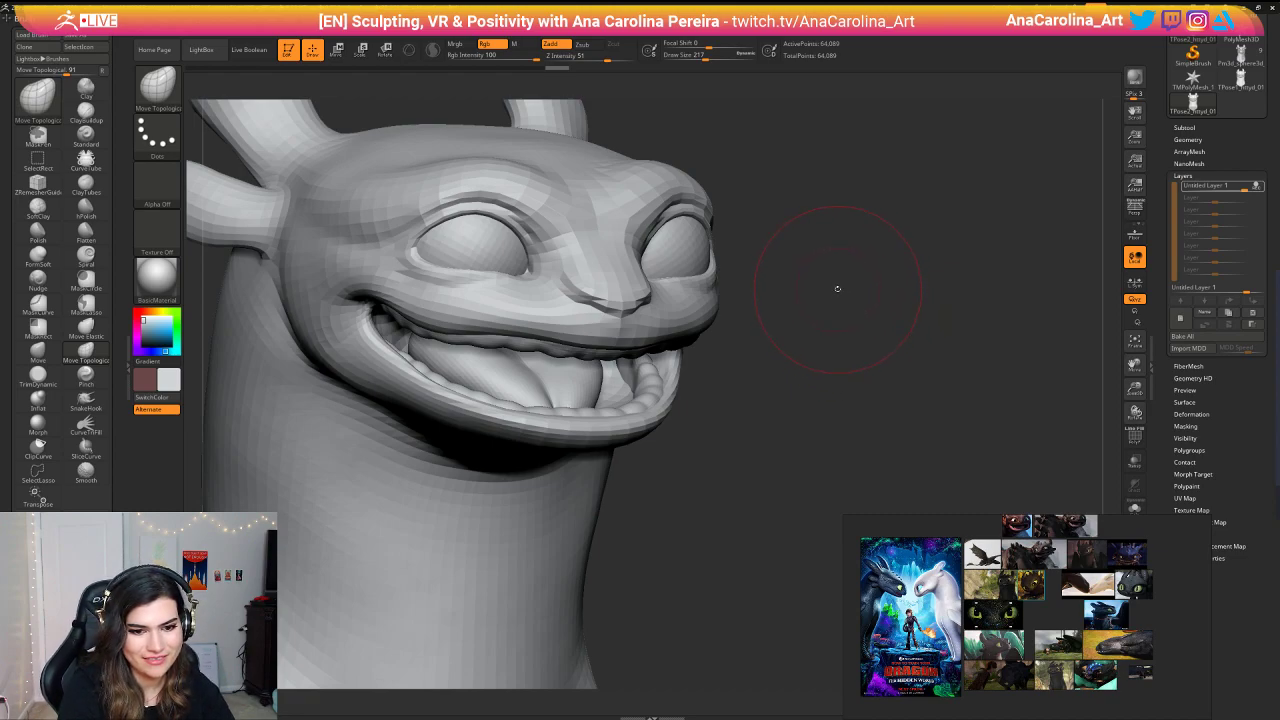
pyautogui.moveTo(837, 288)
pyautogui.mouseDown()
pyautogui.moveTo(760, 290)
pyautogui.moveTo(829, 286)
pyautogui.mouseUp()
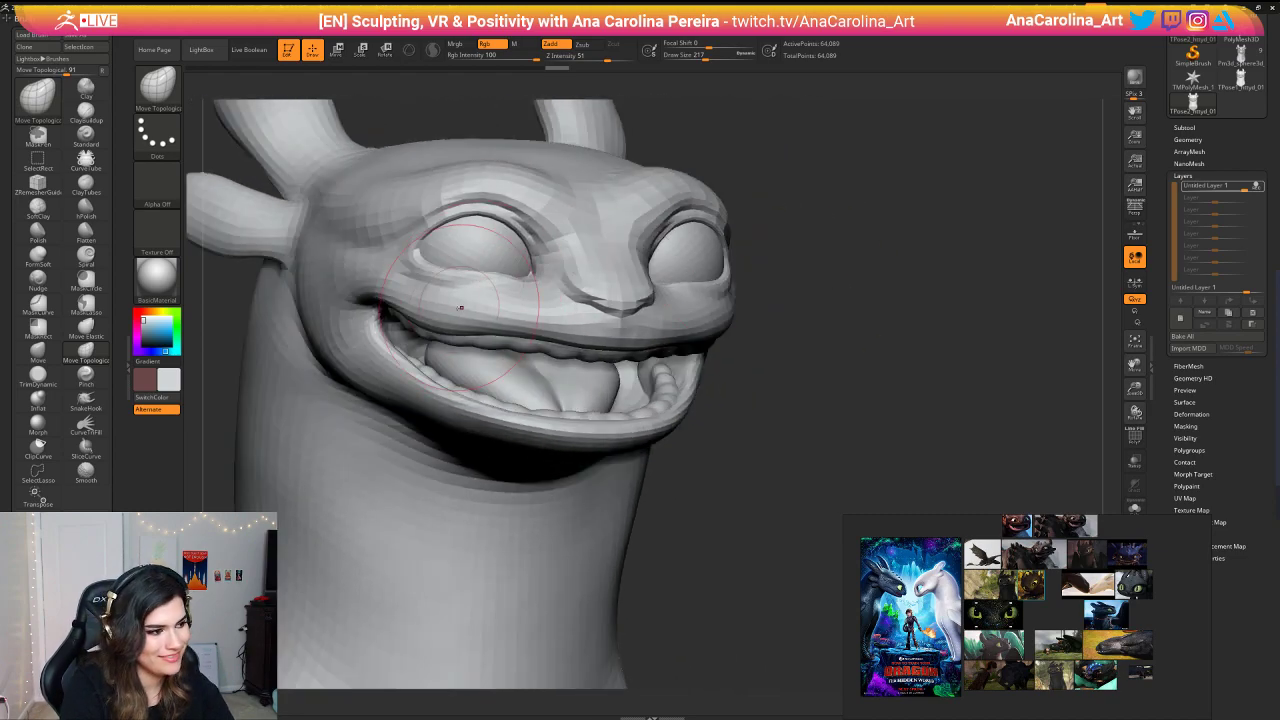
pyautogui.moveTo(407, 303); pyautogui.dragTo(402, 295)
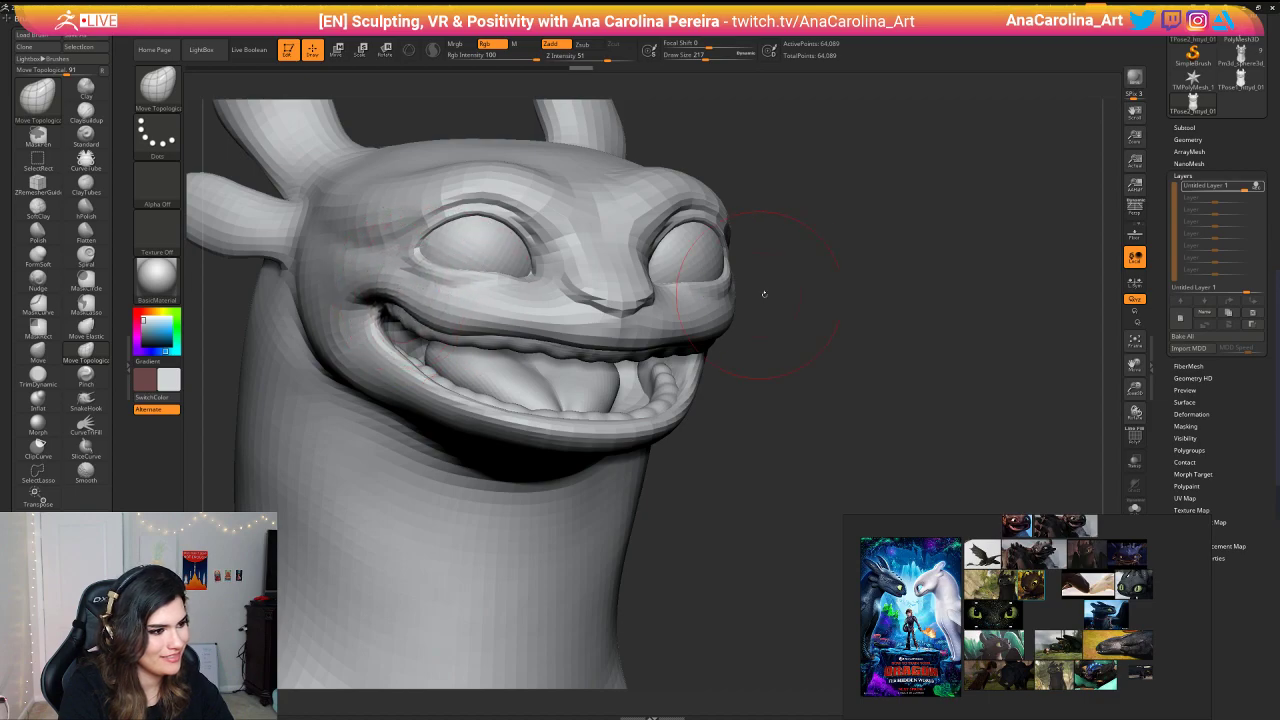
pyautogui.moveTo(764, 293); pyautogui.dragTo(640, 280)
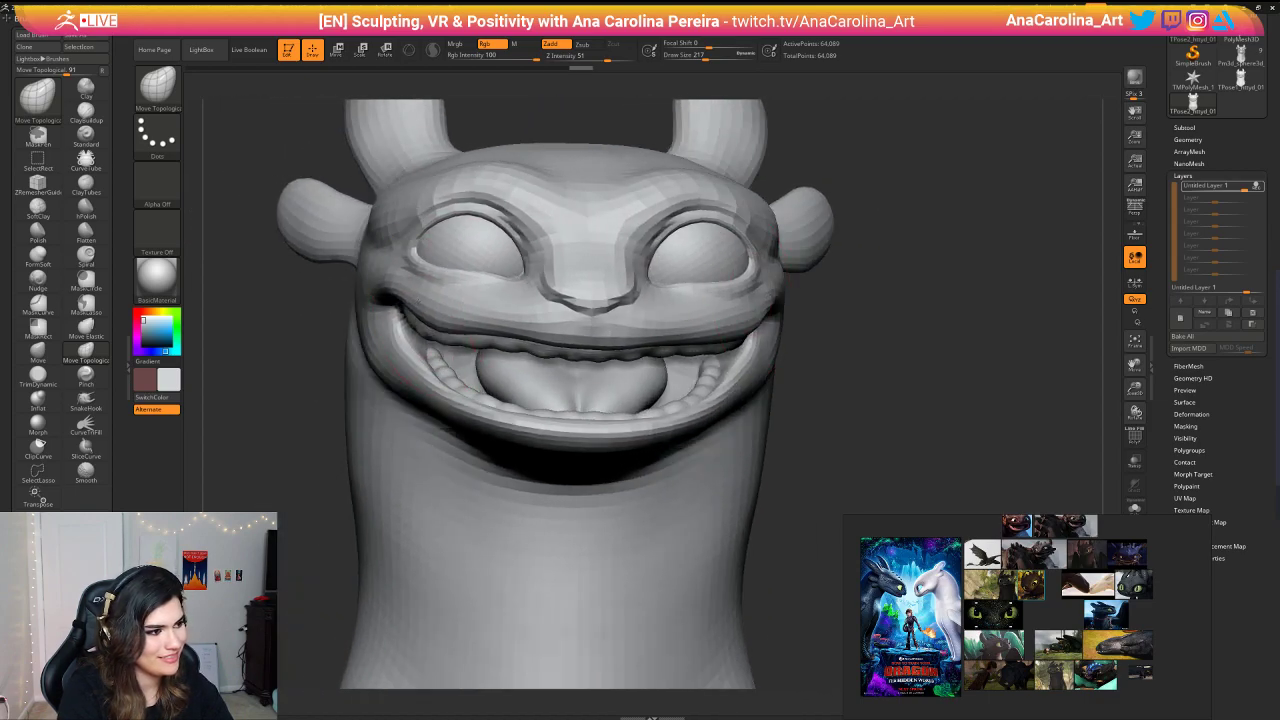
pyautogui.moveTo(849, 217); pyautogui.dragTo(822, 220)
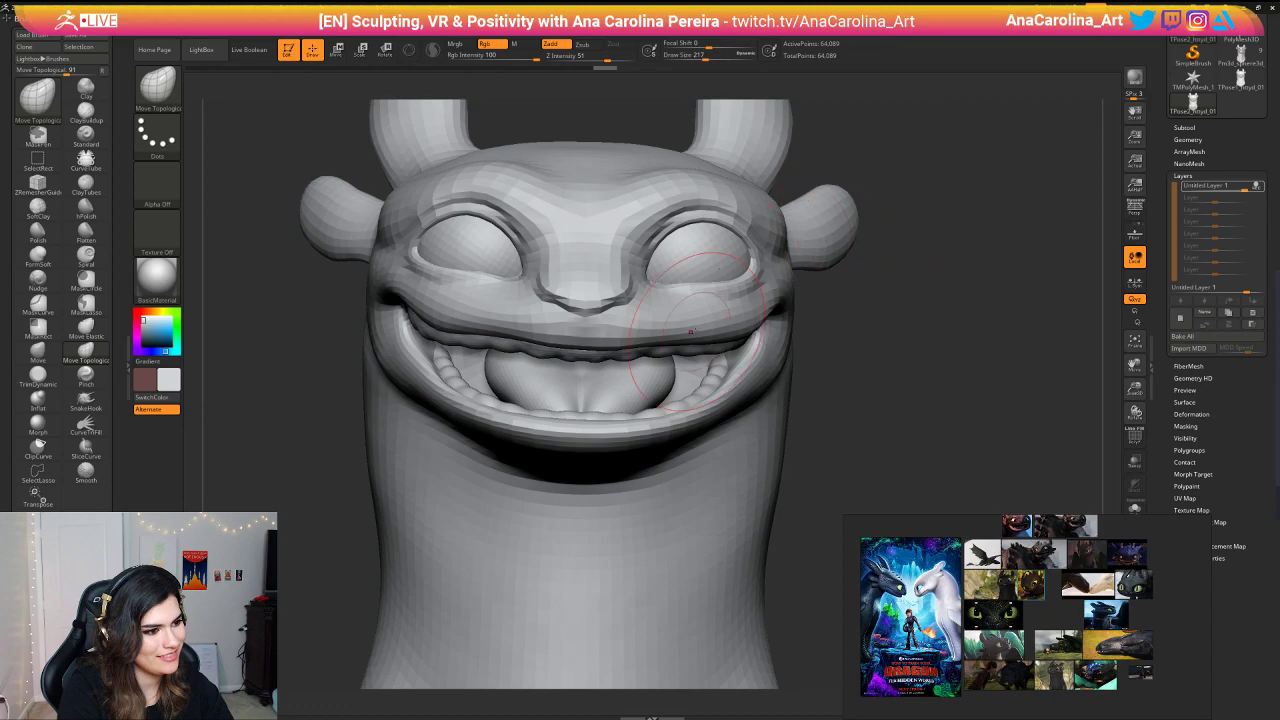
pyautogui.moveTo(700, 337); pyautogui.dragTo(702, 330)
pyautogui.moveTo(847, 295); pyautogui.dragTo(837, 317)
# Step: Adjust the opposite cheek with Move Topological at draw size 385 and the lower lip at draw size 234
pyautogui.press('space')
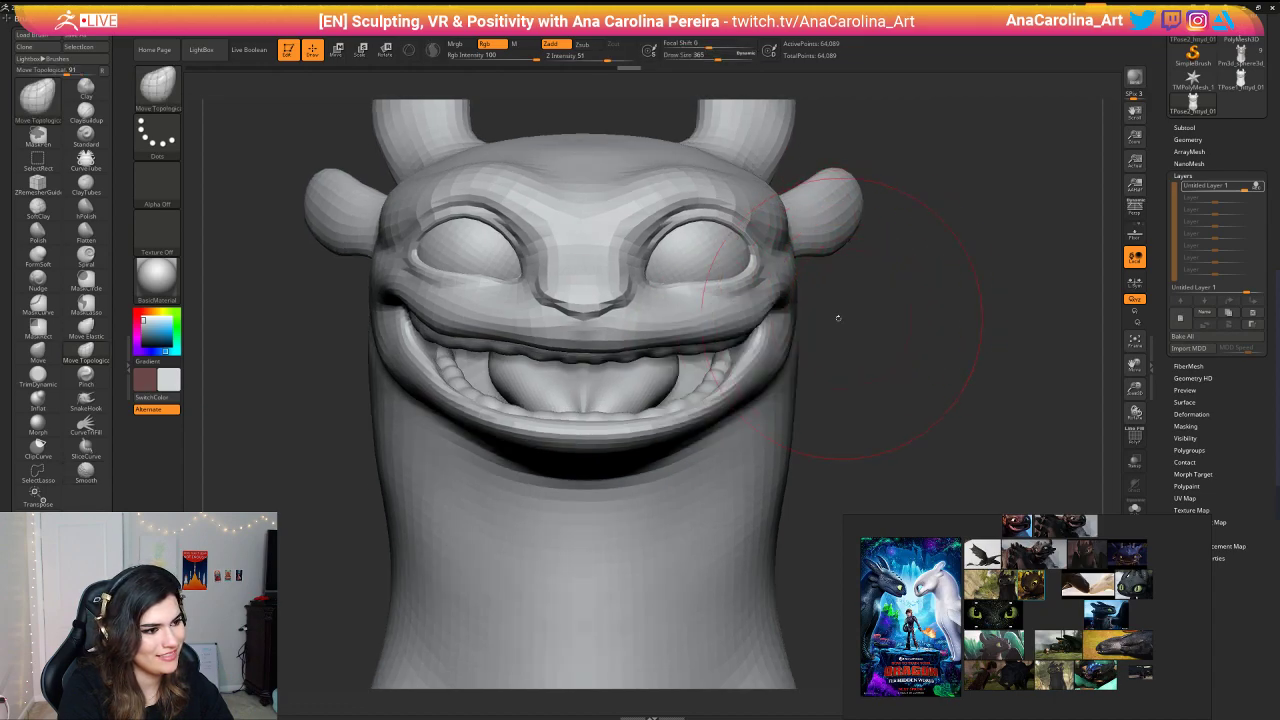
pyautogui.moveTo(740, 309); pyautogui.dragTo(763, 306)
pyautogui.press('space')
pyautogui.moveTo(517, 425); pyautogui.dragTo(505, 425)
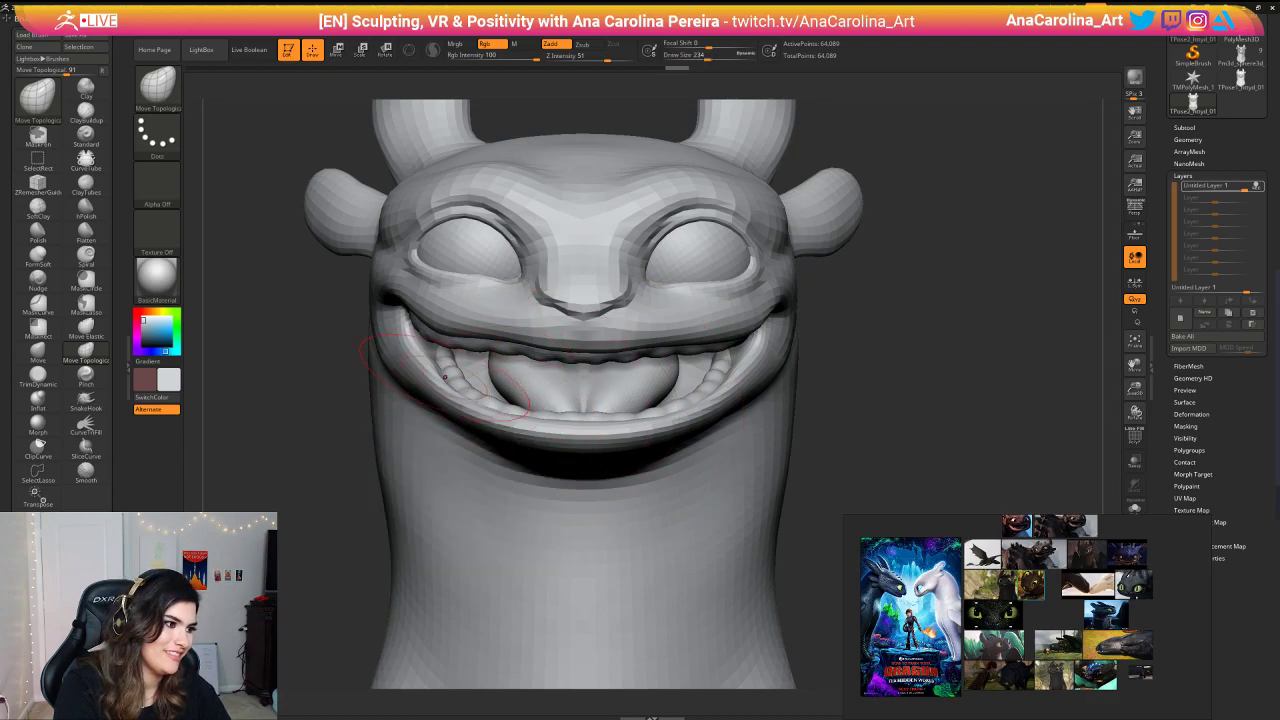
pyautogui.moveTo(329, 366)
pyautogui.mouseDown()
pyautogui.moveTo(440, 384)
pyautogui.moveTo(415, 373)
pyautogui.mouseUp()
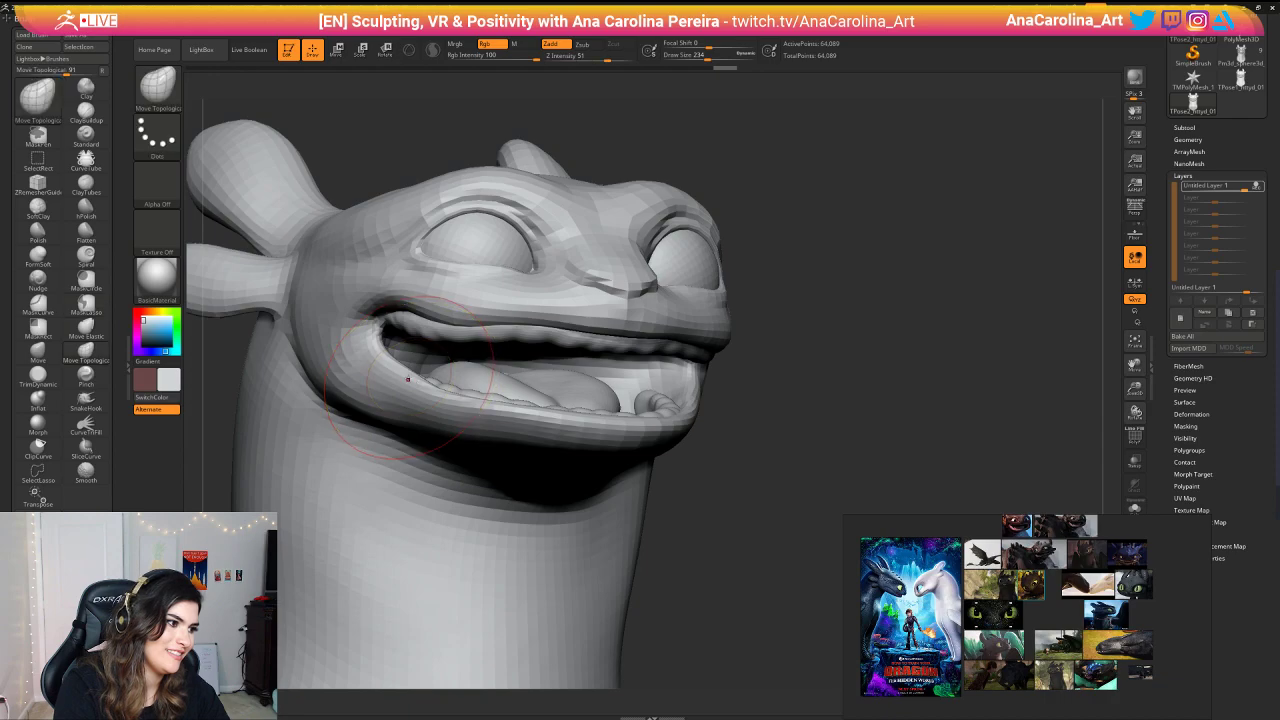
# Step: Switch to the Move brush with a draw size of 386
pyautogui.moveTo(806, 405)
pyautogui.keyDown('shift'); pyautogui.mouseDown()
pyautogui.moveTo(760, 412)
pyautogui.moveTo(797, 303)
pyautogui.moveTo(731, 361)
pyautogui.mouseUp(); pyautogui.keyUp('shift')
pyautogui.press('space')
pyautogui.press('b')
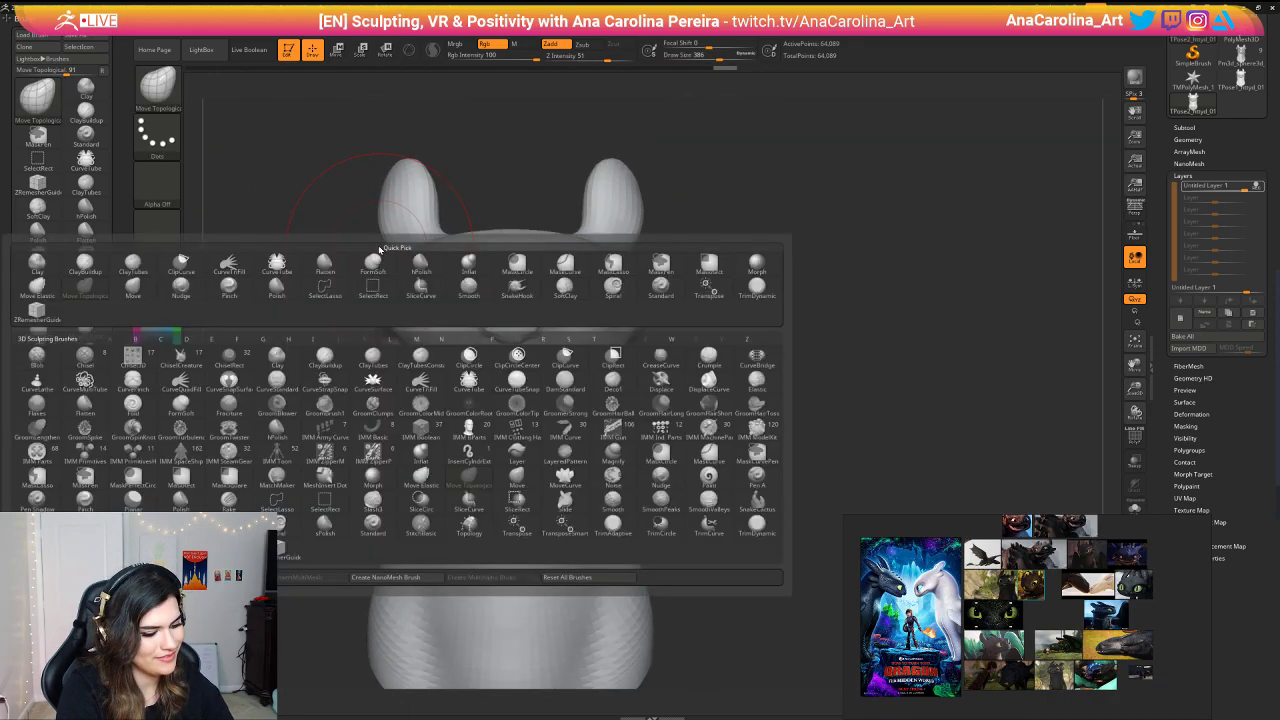
pyautogui.press('m')
pyautogui.press('v')
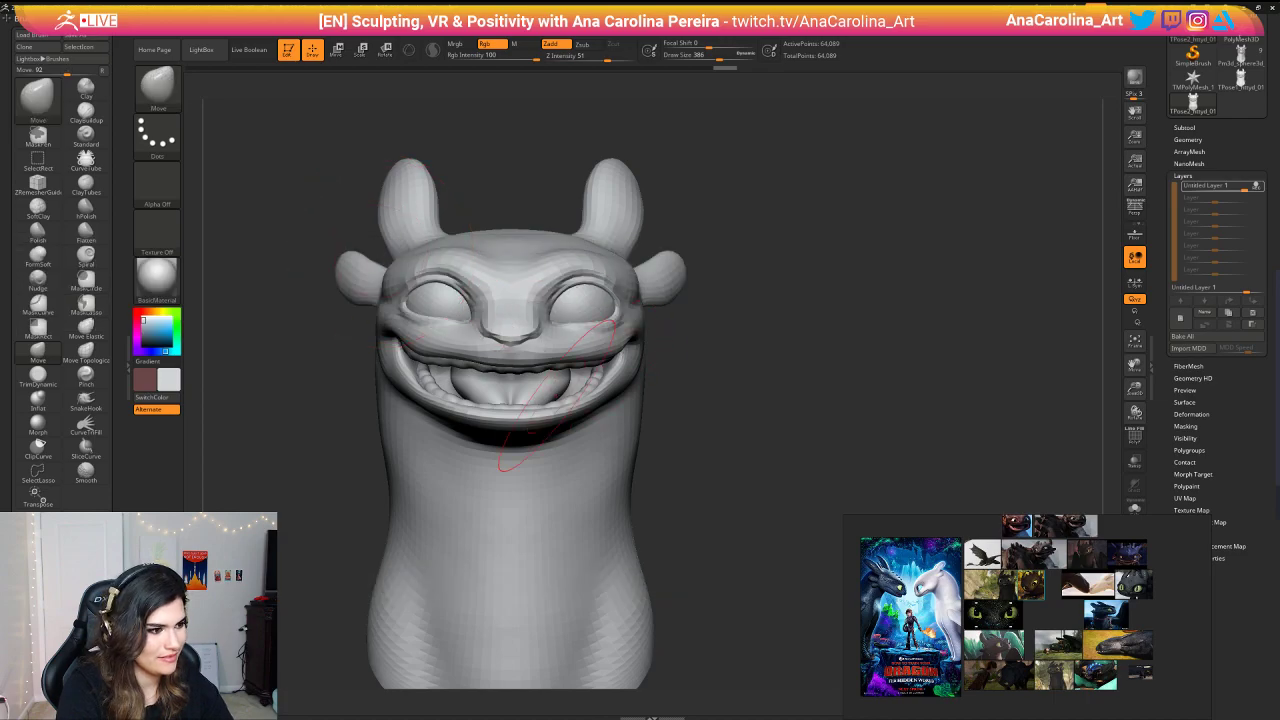
# Step: Try to raise the lower jaw with the Move brush, and undo the stroke
pyautogui.moveTo(553, 423); pyautogui.dragTo(547, 406)
pyautogui.hotkey('ctrl', 'z')
pyautogui.hotkey('ctrl', 'z')
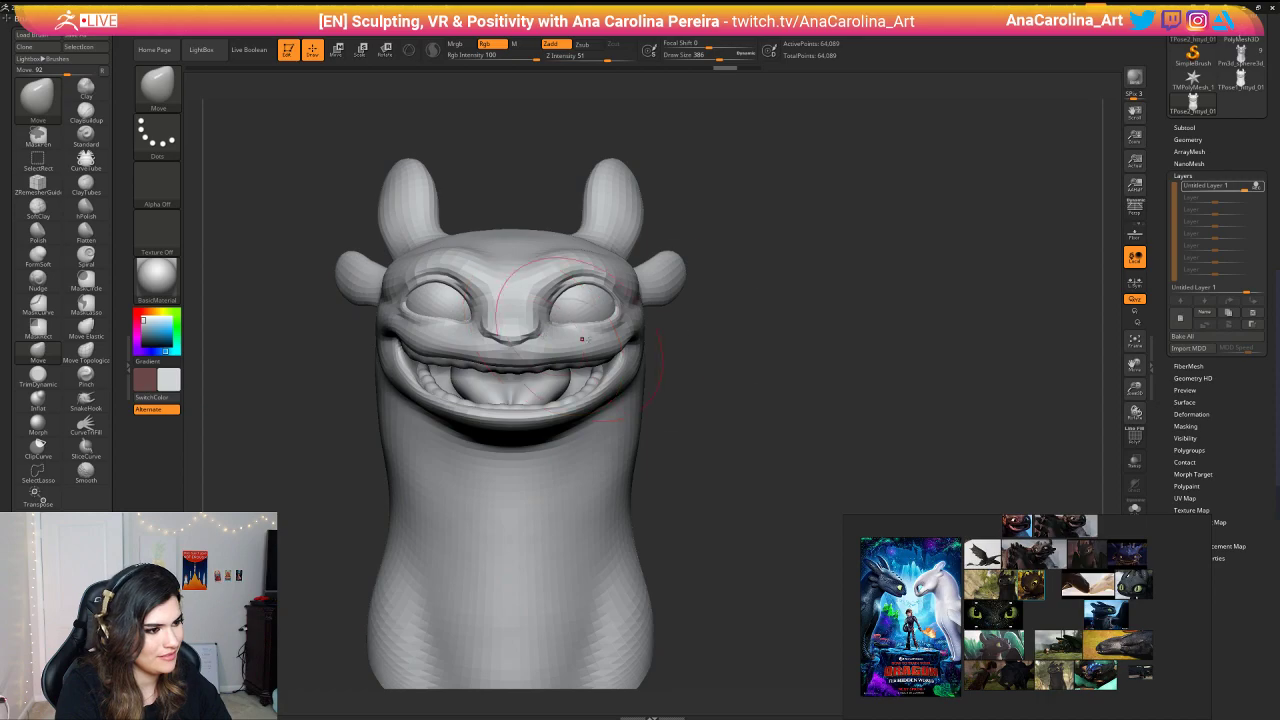
# Step: Lasso-mask the snout and upper jaw in side view and soften the mask's edge
pyautogui.moveTo(722, 375); pyautogui.dragTo(915, 375)
pyautogui.moveTo(597, 388)
pyautogui.keyDown('ctrl'); pyautogui.mouseDown()
pyautogui.moveTo(528, 378)
pyautogui.moveTo(594, 203)
pyautogui.mouseUp(); pyautogui.keyUp('ctrl')
pyautogui.keyDown('ctrl'); pyautogui.click(545, 325); pyautogui.keyUp('ctrl')
pyautogui.keyDown('ctrl'); pyautogui.click(545, 325); pyautogui.keyUp('ctrl')
pyautogui.moveTo(638, 331); pyautogui.dragTo(649, 331)
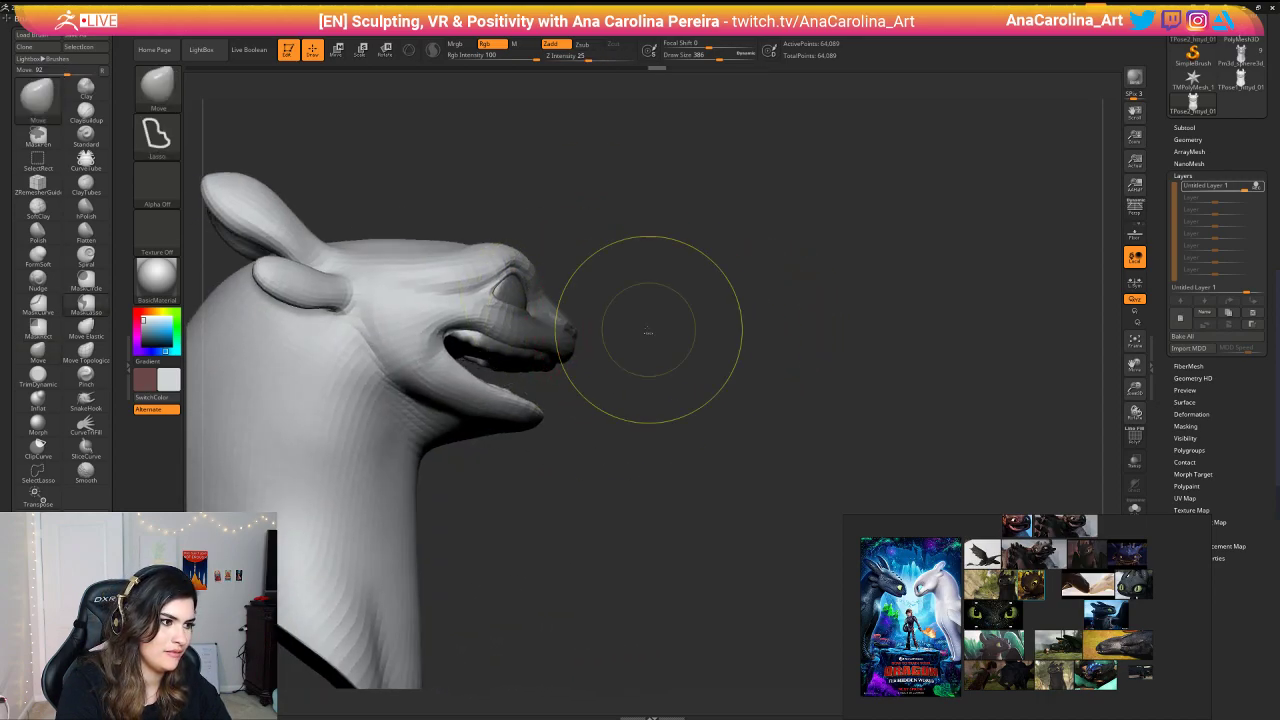
pyautogui.keyDown('ctrl'); pyautogui.click(649, 331); pyautogui.keyUp('ctrl')
# Step: Shift the unmasked lower jaw with the Move brush at draw size 386
pyautogui.moveTo(880, 335); pyautogui.dragTo(741, 366)
pyautogui.keyDown('ctrl'); pyautogui.click(741, 366); pyautogui.keyUp('ctrl')
pyautogui.moveTo(649, 393); pyautogui.dragTo(644, 388)
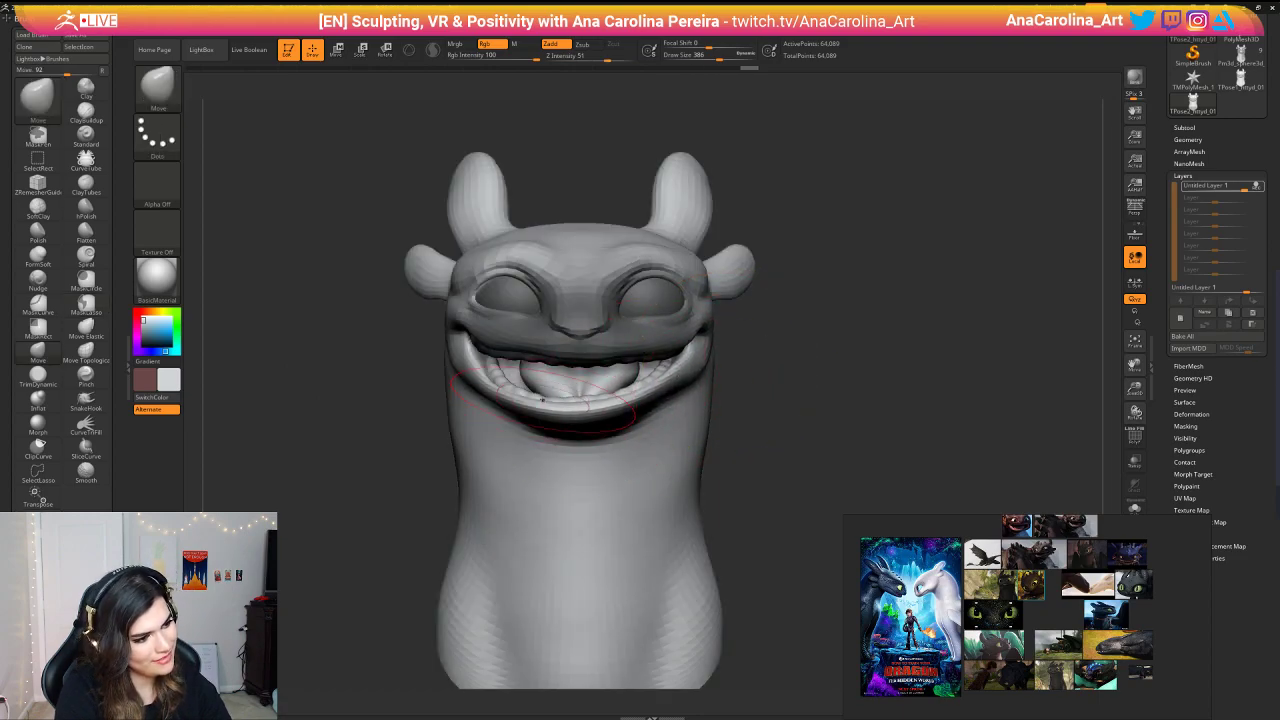
# Step: Switch to the Move Topological brush with a draw size of 286
pyautogui.moveTo(757, 315)
pyautogui.mouseDown()
pyautogui.moveTo(860, 270)
pyautogui.moveTo(780, 260)
pyautogui.moveTo(773, 293)
pyautogui.mouseUp()
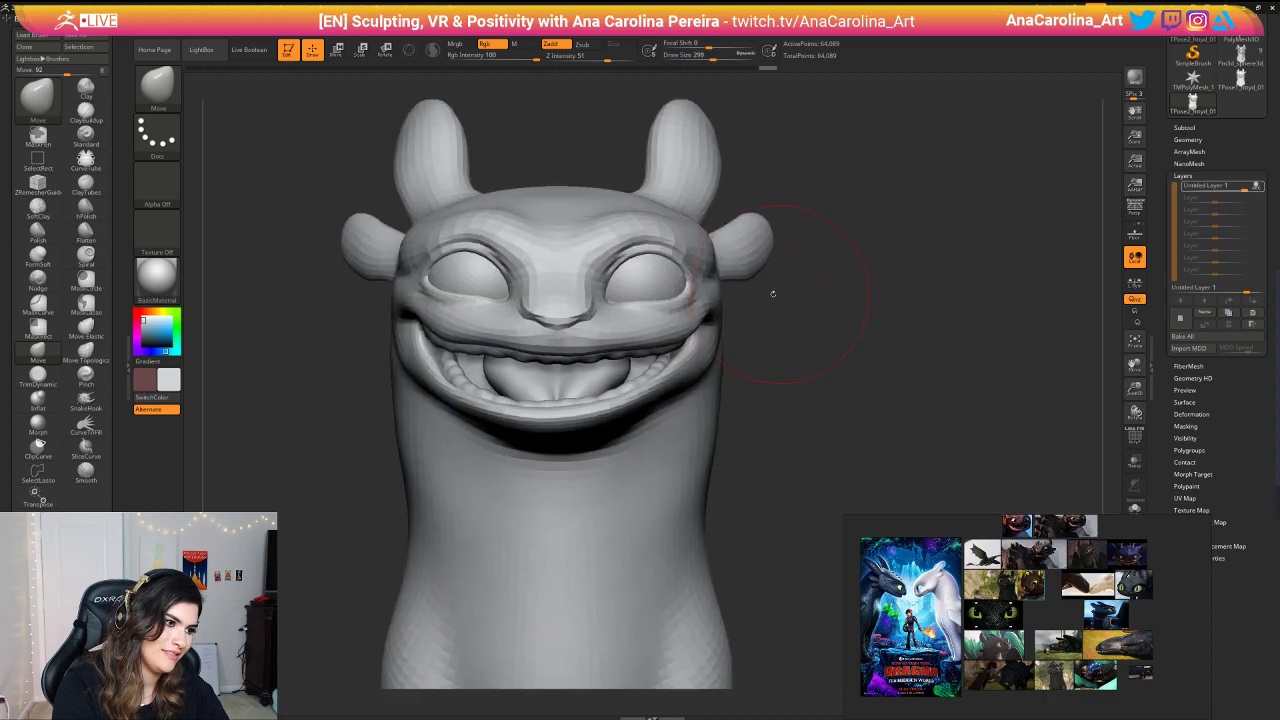
pyautogui.press('space')
pyautogui.moveTo(685, 242); pyautogui.dragTo(677, 242)
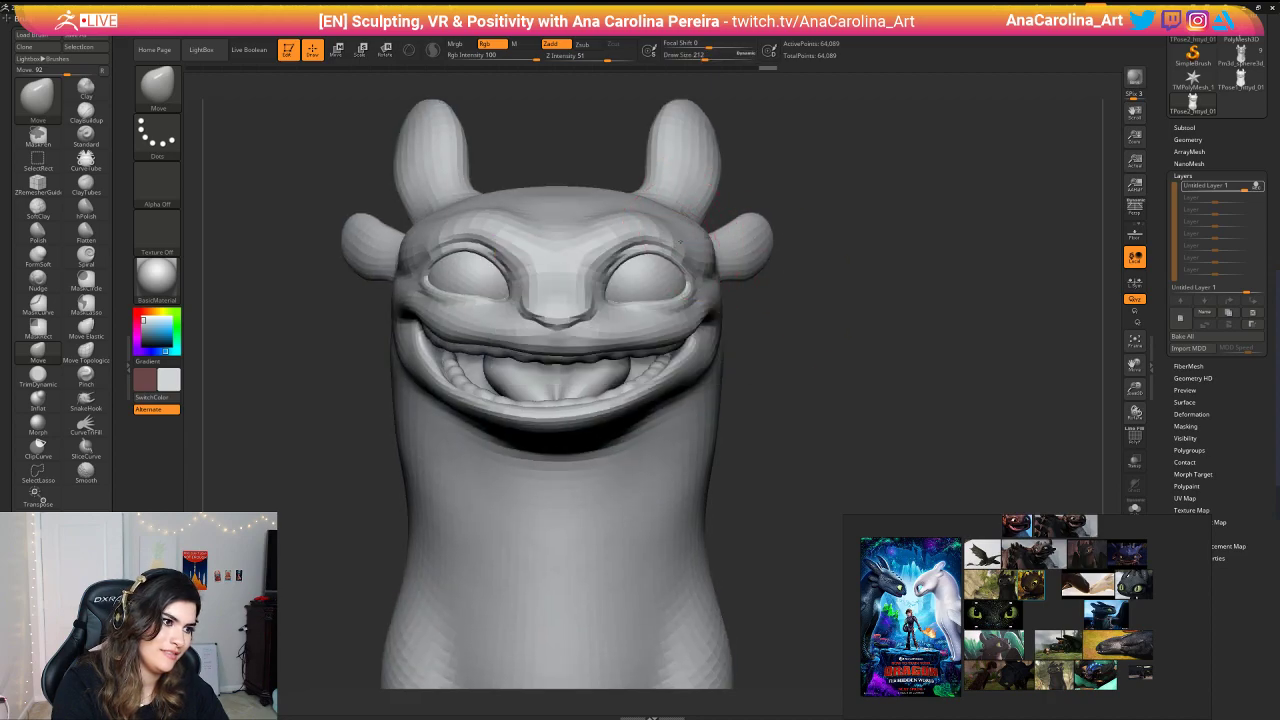
pyautogui.press('space')
pyautogui.press('b')
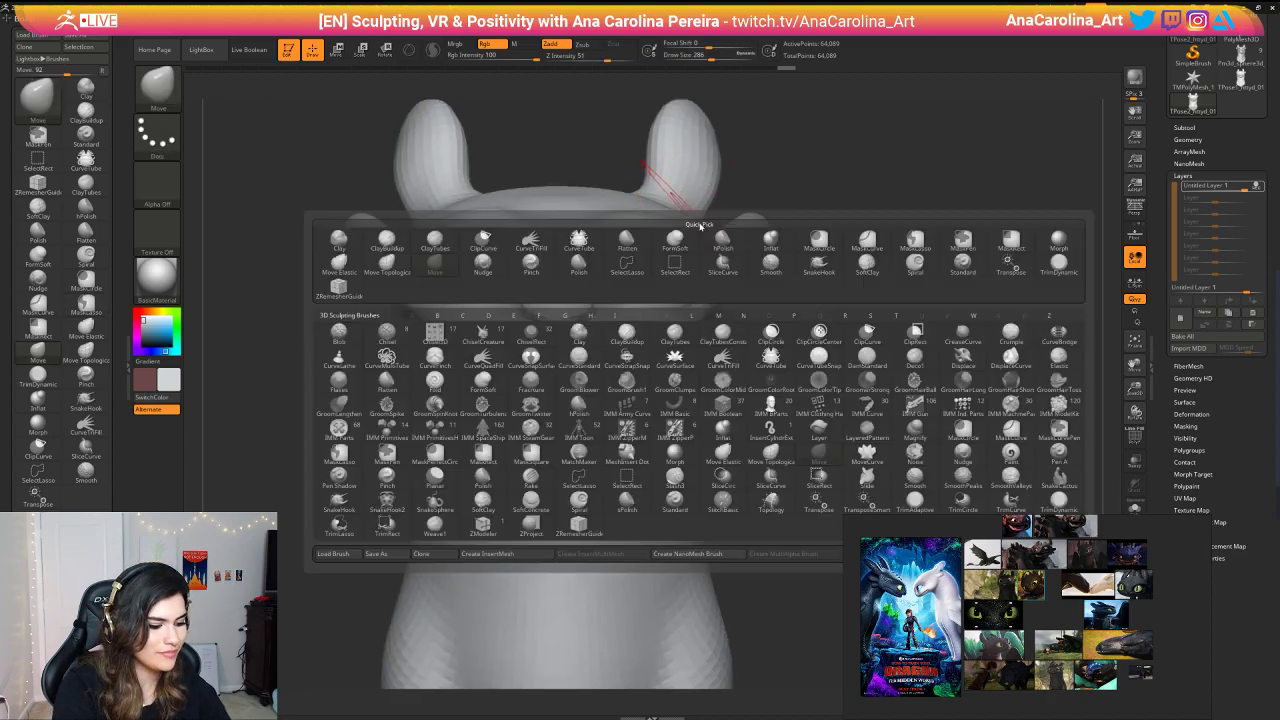
pyautogui.press('m')
pyautogui.press('t')
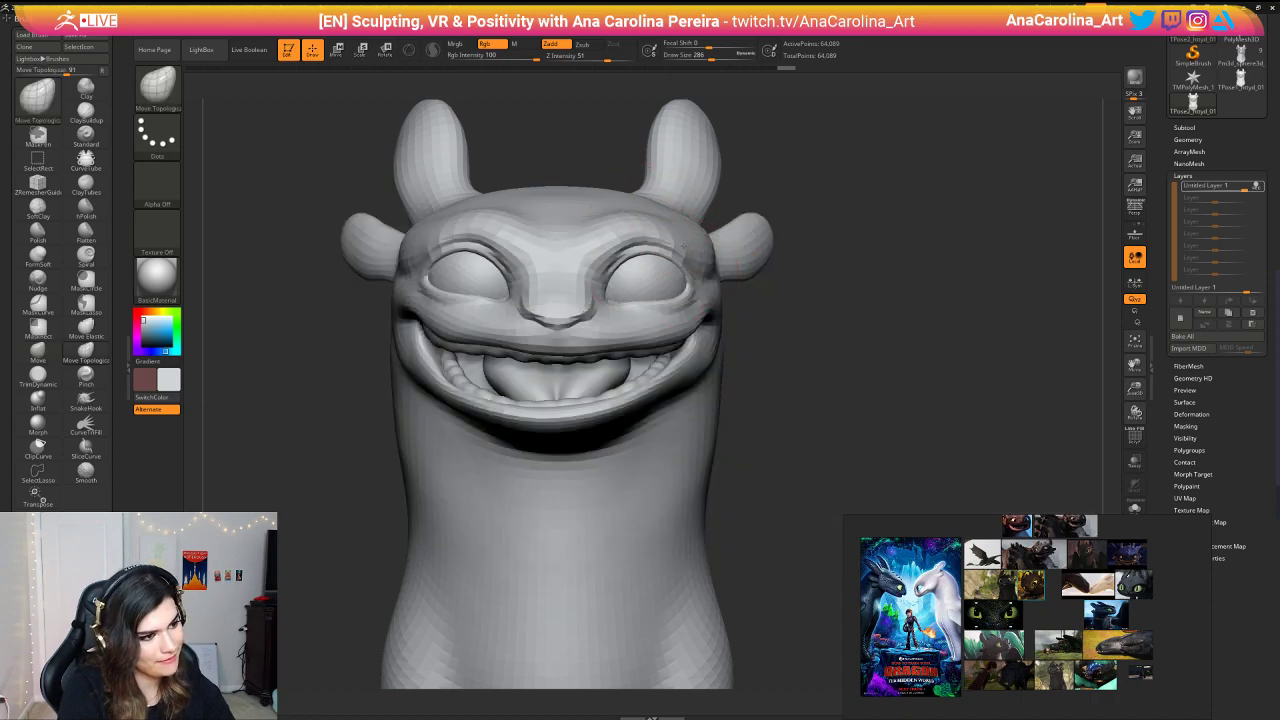
# Step: Raise the brow above the dragon's left eye using Move Topological at draw size 212
pyautogui.moveTo(803, 286)
pyautogui.mouseDown()
pyautogui.moveTo(665, 240)
pyautogui.moveTo(655, 219)
pyautogui.moveTo(607, 215)
pyautogui.mouseUp()
pyautogui.moveTo(676, 222); pyautogui.dragTo(678, 208)
pyautogui.press('space')
pyautogui.moveTo(674, 106)
pyautogui.keyDown('shift'); pyautogui.mouseDown()
pyautogui.moveTo(738, 108)
pyautogui.moveTo(673, 120)
pyautogui.mouseUp(); pyautogui.keyUp('shift')
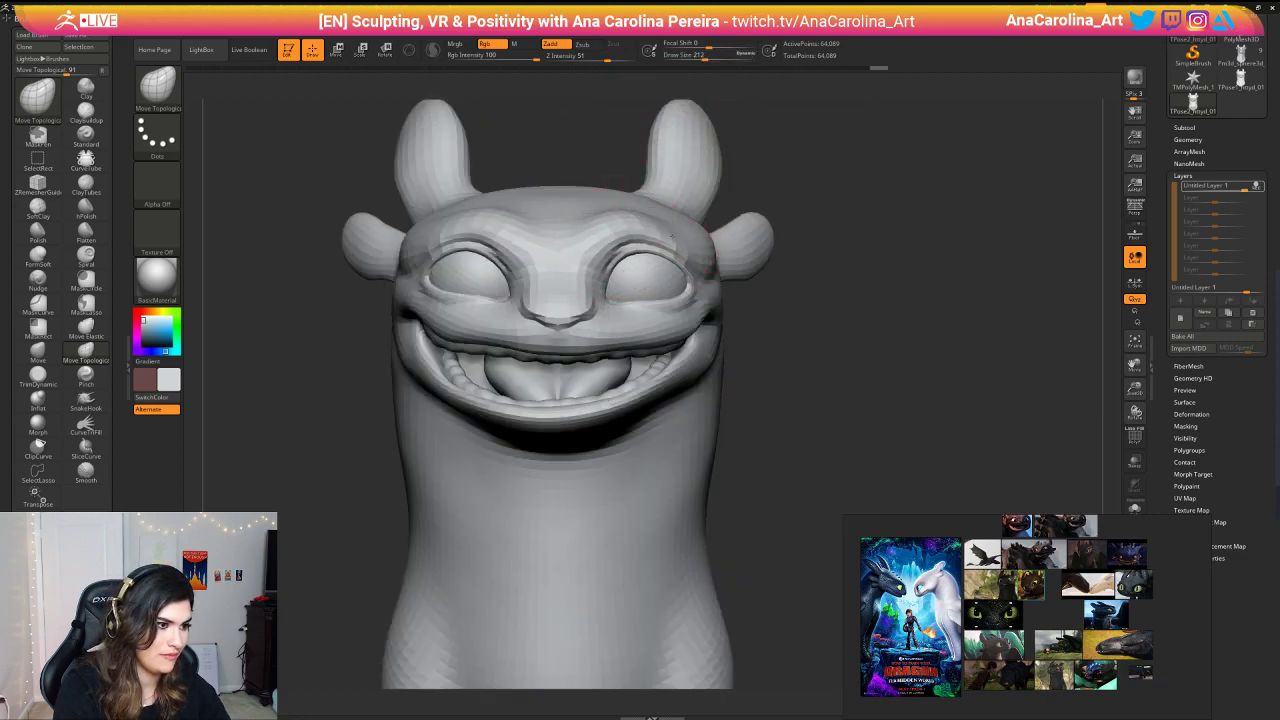
pyautogui.moveTo(675, 231); pyautogui.dragTo(674, 226)
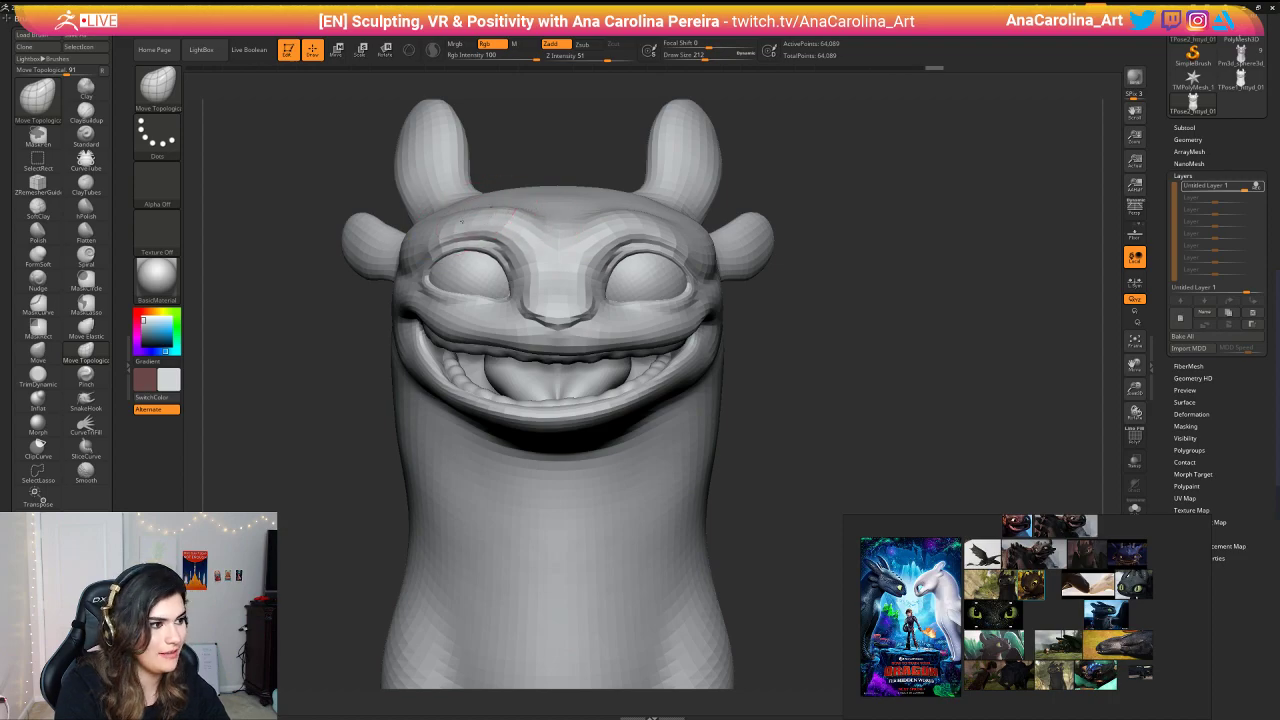
# Step: Adjust the brow above the dragon's right eye and the upper lid of its left eye for an asymmetrical expression
pyautogui.moveTo(461, 221); pyautogui.dragTo(455, 247, button='right')
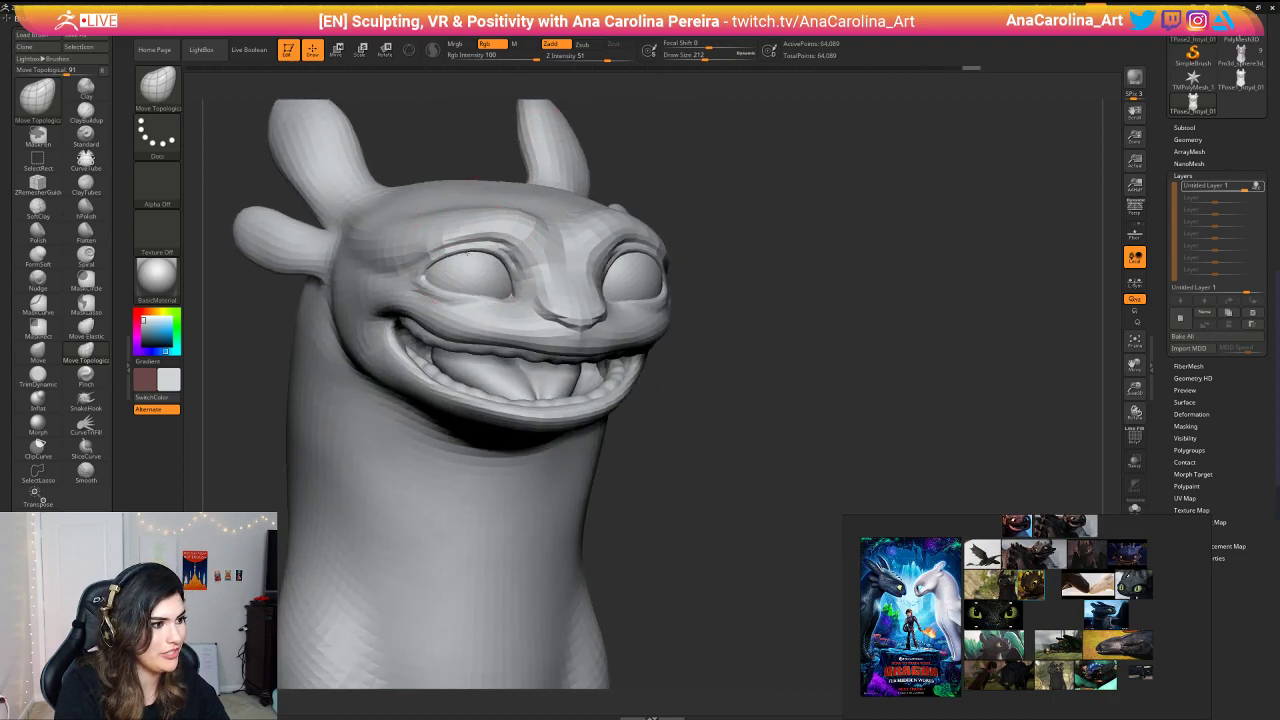
pyautogui.press('ctrl')
pyautogui.keyDown('shift'); pyautogui.moveTo(600, 154); pyautogui.dragTo(603, 163, button='right'); pyautogui.keyUp('shift')
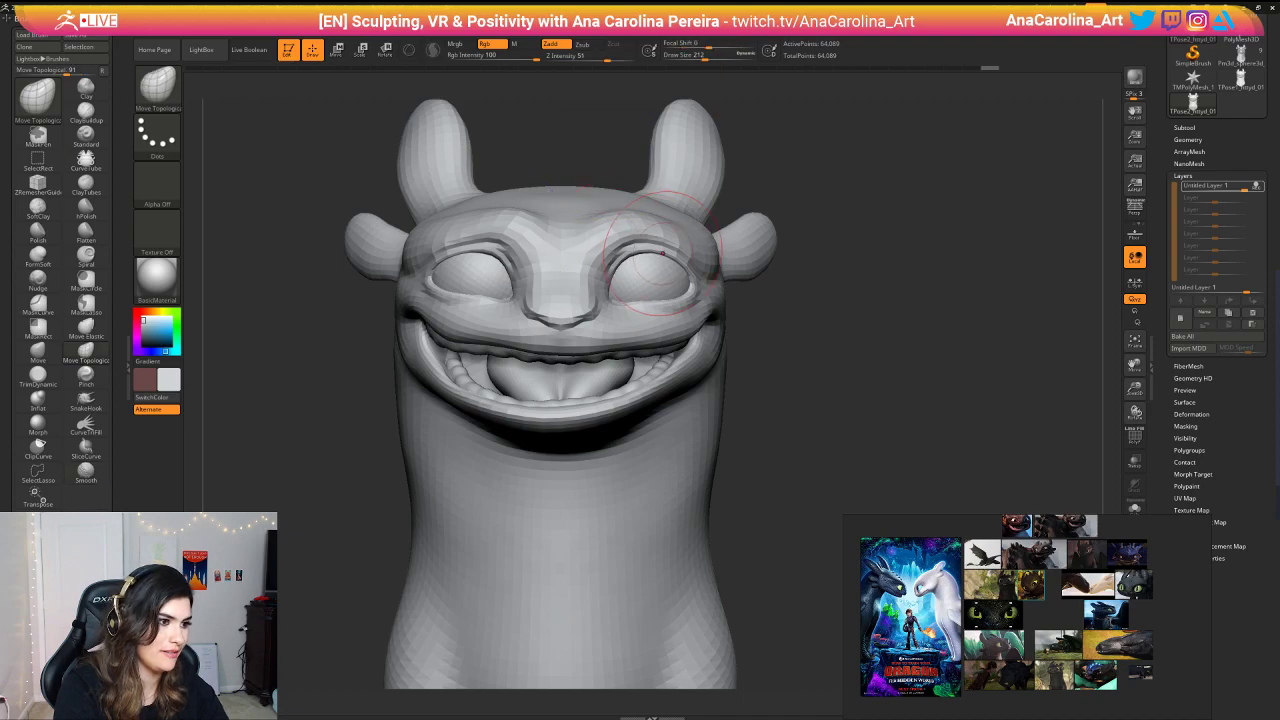
pyautogui.moveTo(637, 253); pyautogui.dragTo(628, 247)
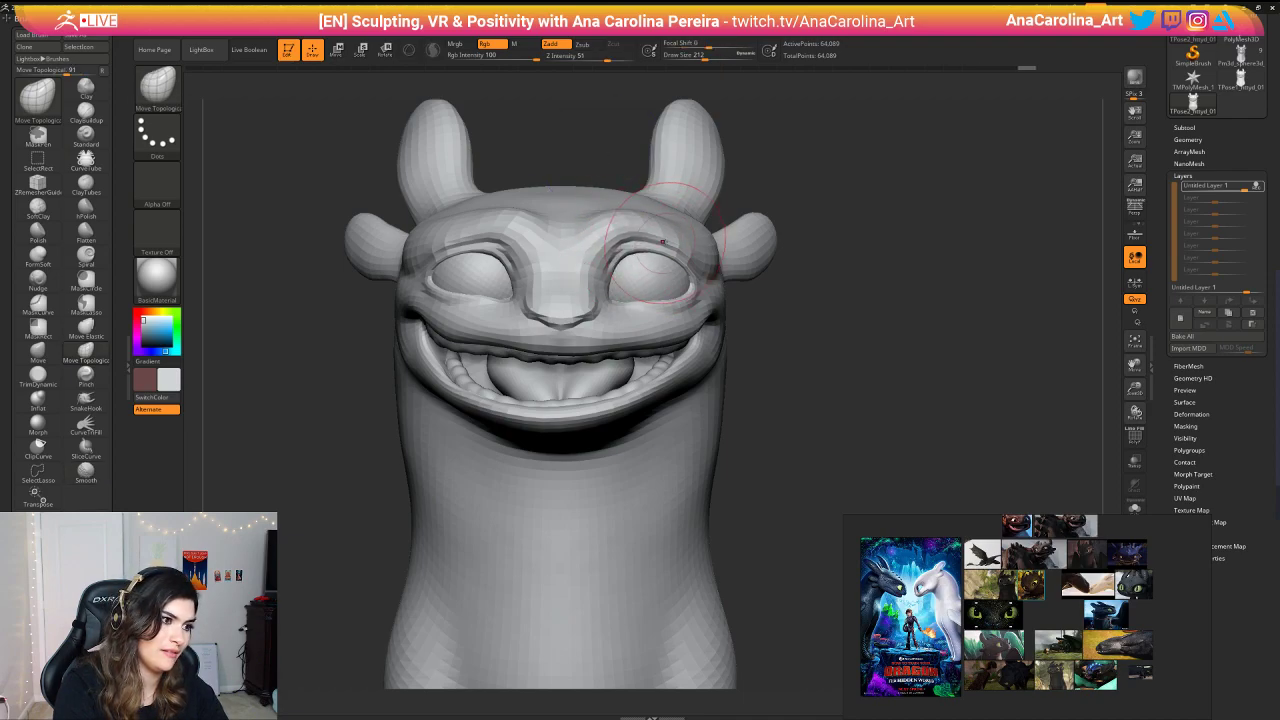
pyautogui.moveTo(750, 192); pyautogui.dragTo(825, 150)
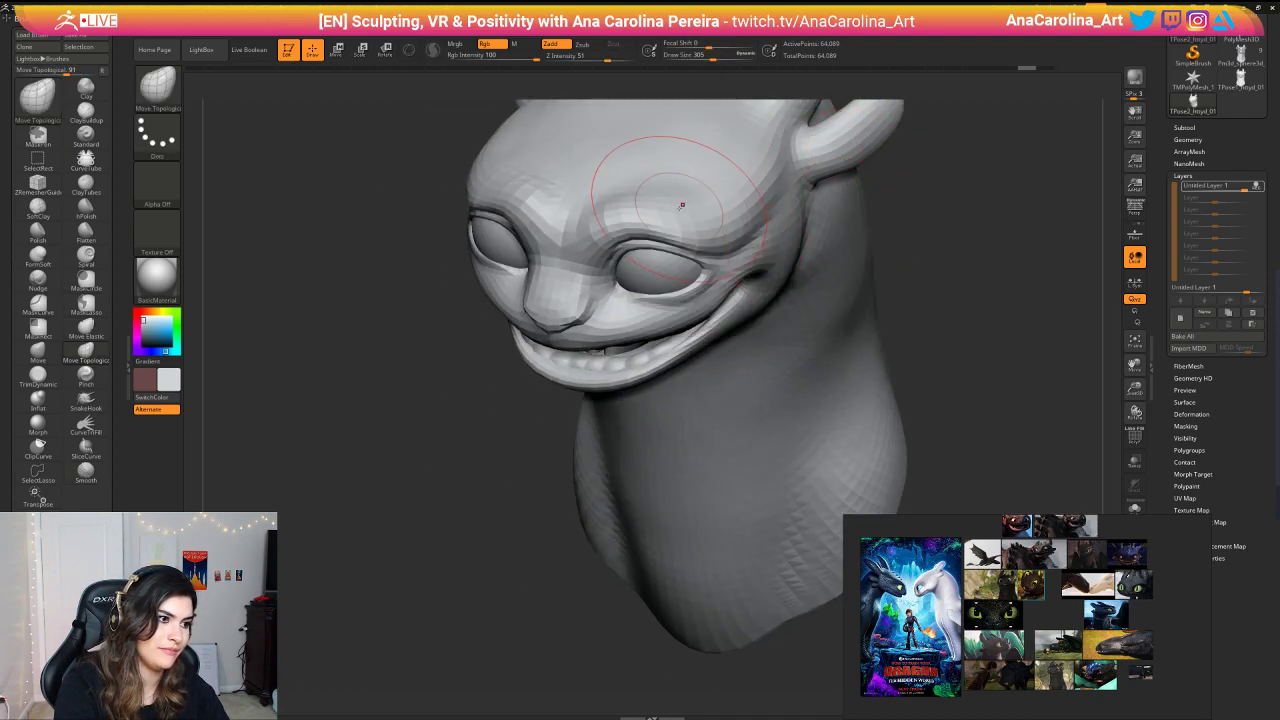
# Step: Set the Move Topological draw size to 217 and undo the last stroke on the face
pyautogui.keyDown('shift'); pyautogui.moveTo(443, 346); pyautogui.dragTo(468, 340); pyautogui.keyUp('shift')
pyautogui.press('space')
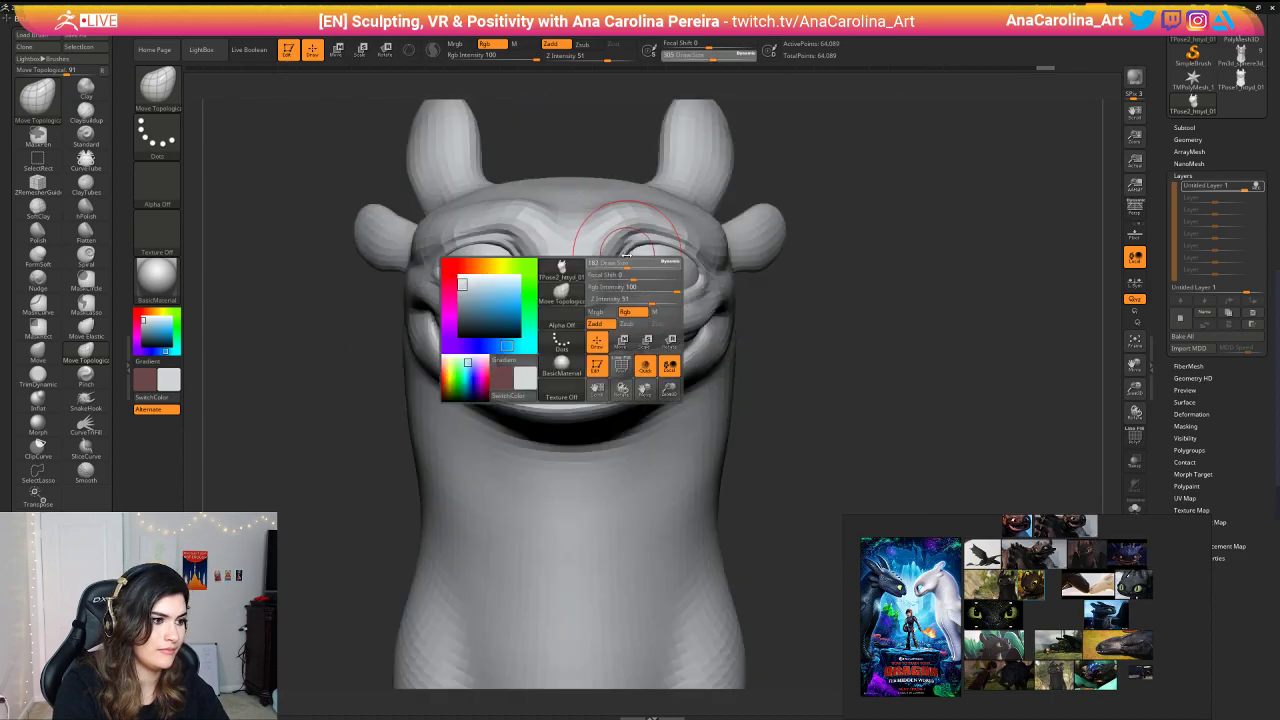
pyautogui.moveTo(632, 281); pyautogui.dragTo(613, 281)
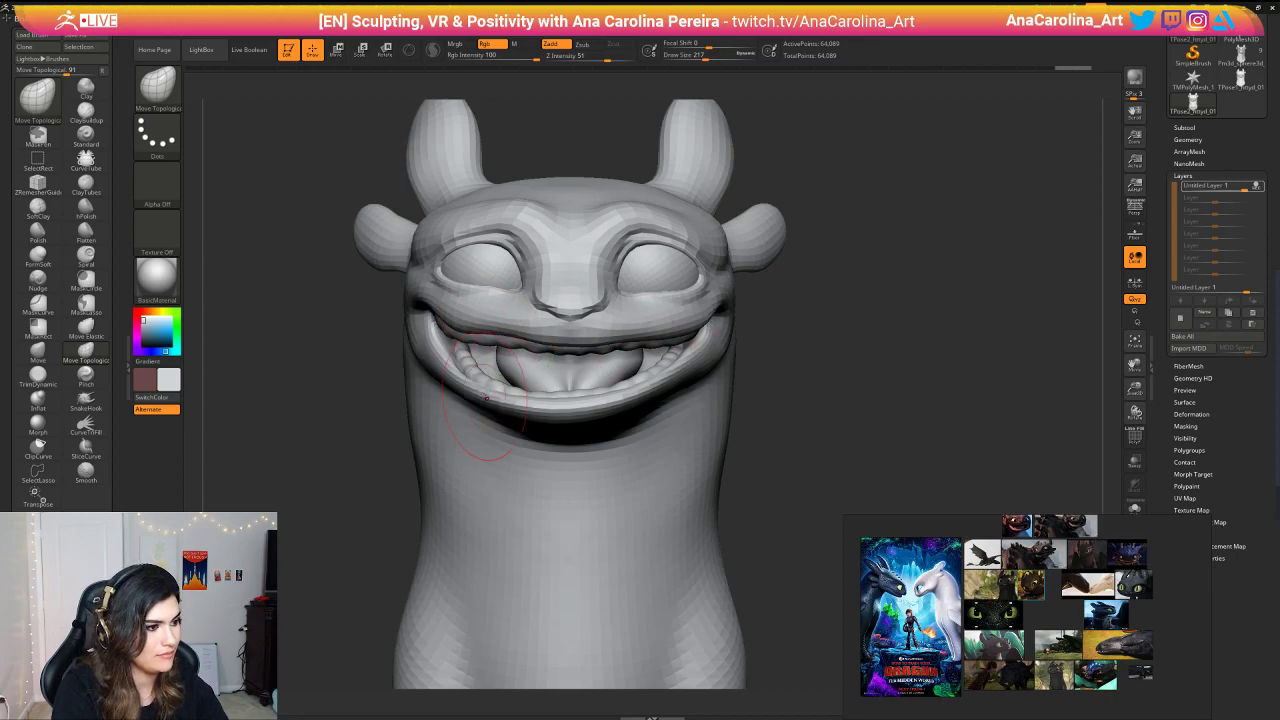
pyautogui.hotkey('ctrl', 'z')
# Step: Reduce the Move Topological draw size to 172 and nudge the upper lid of the dragon's left eye
pyautogui.press('space')
pyautogui.click(699, 354)
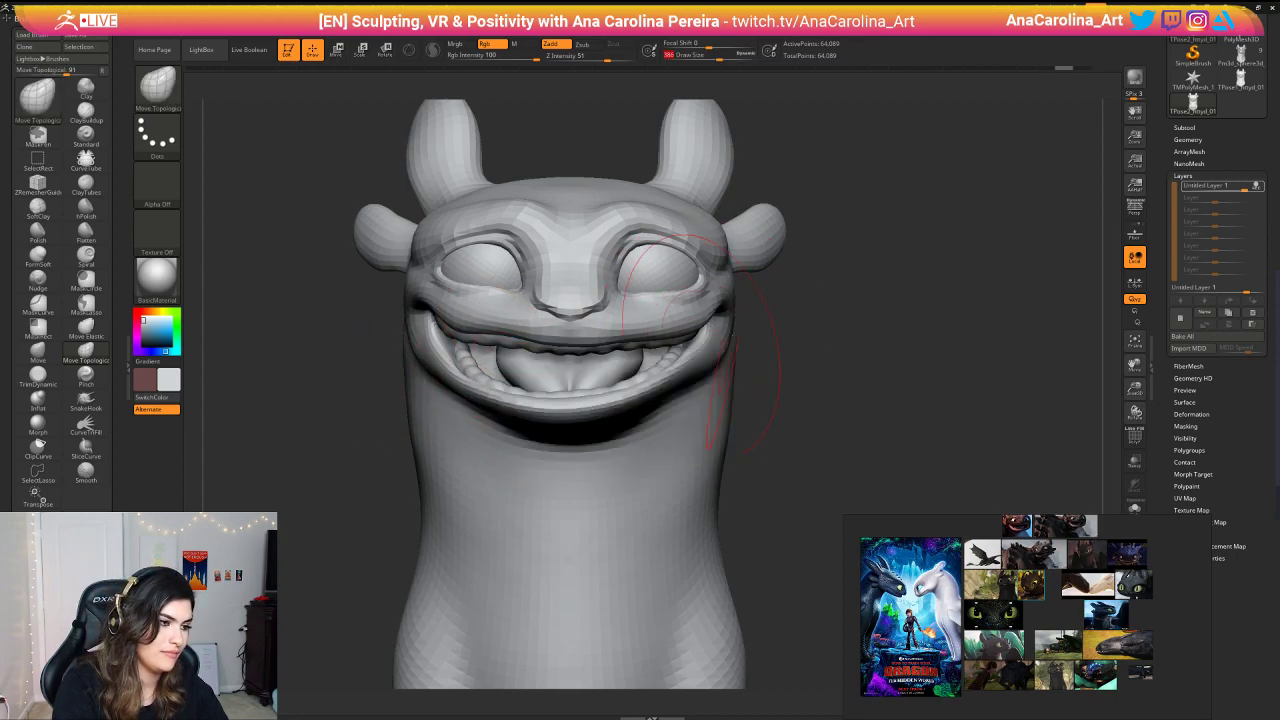
pyautogui.moveTo(835, 375)
pyautogui.mouseDown()
pyautogui.moveTo(729, 335)
pyautogui.moveTo(826, 330)
pyautogui.moveTo(746, 246)
pyautogui.moveTo(706, 320)
pyautogui.mouseUp()
pyautogui.press('[')
pyautogui.press('space')
pyautogui.click(700, 342)
pyautogui.moveTo(803, 272); pyautogui.dragTo(720, 280)
pyautogui.press('space')
pyautogui.click(713, 300)
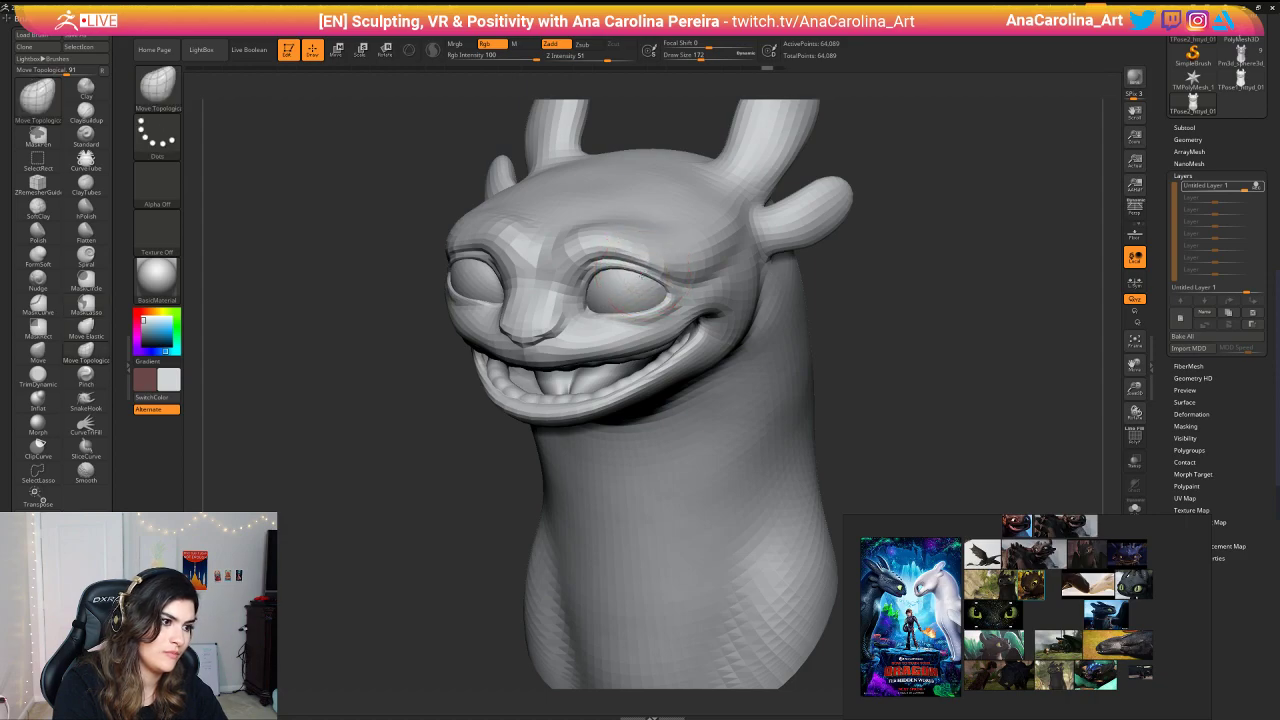
pyautogui.moveTo(646, 271); pyautogui.dragTo(643, 273)
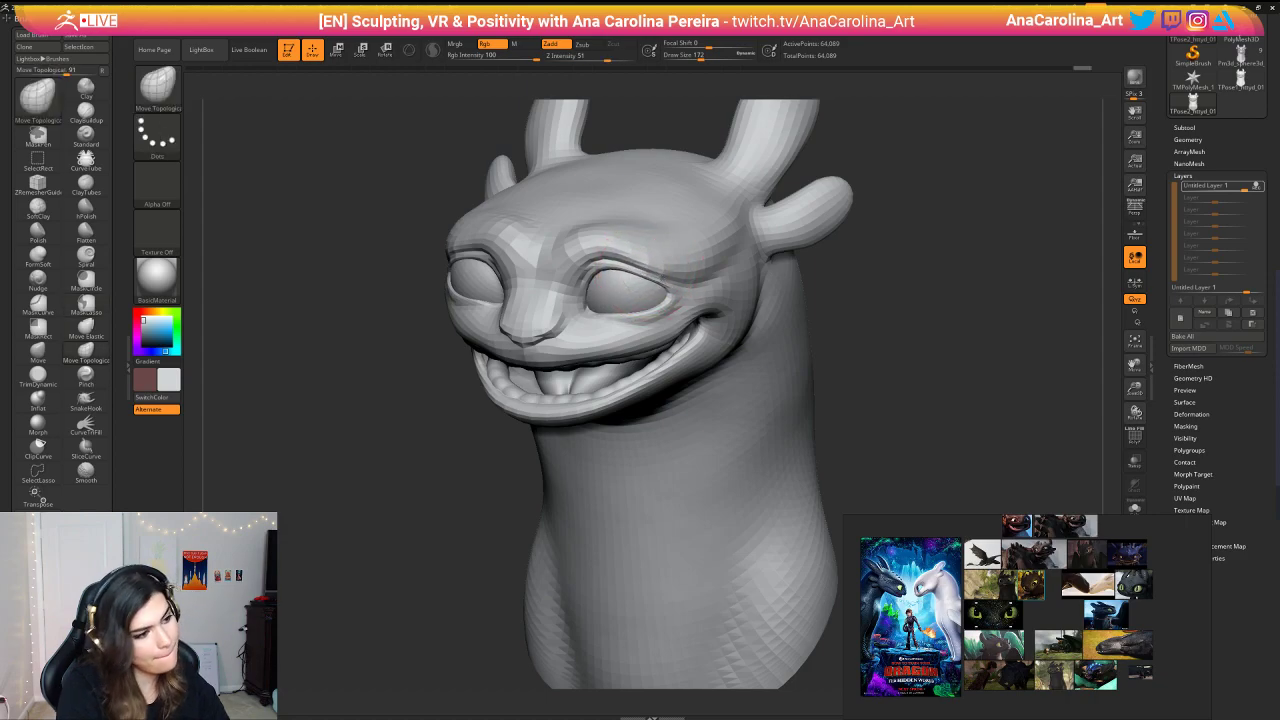
# Step: Reshape the upper lid and outer corner of the dragon's right eye with Move Topological at draw size 172
pyautogui.moveTo(350, 290); pyautogui.dragTo(525, 266)
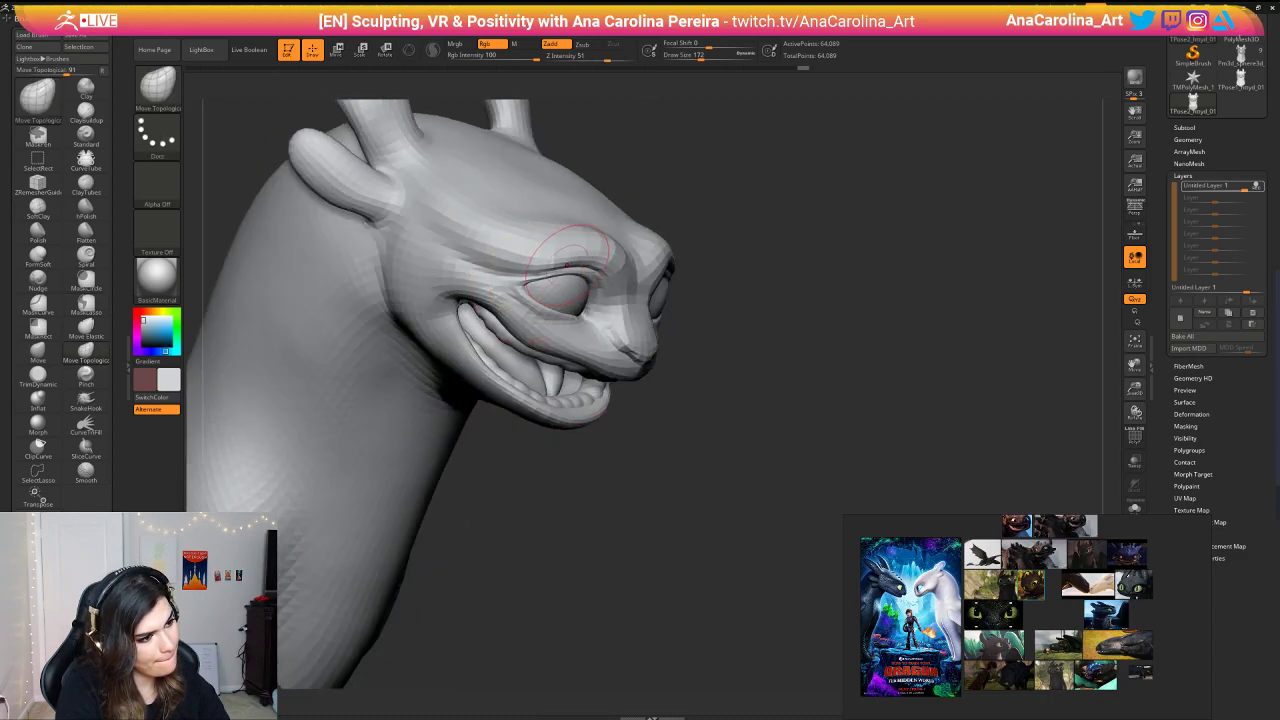
pyautogui.moveTo(567, 266); pyautogui.dragTo(567, 259)
pyautogui.moveTo(898, 200)
pyautogui.mouseDown()
pyautogui.moveTo(829, 194)
pyautogui.moveTo(834, 168)
pyautogui.moveTo(818, 172)
pyautogui.moveTo(848, 197)
pyautogui.moveTo(925, 192)
pyautogui.mouseUp()
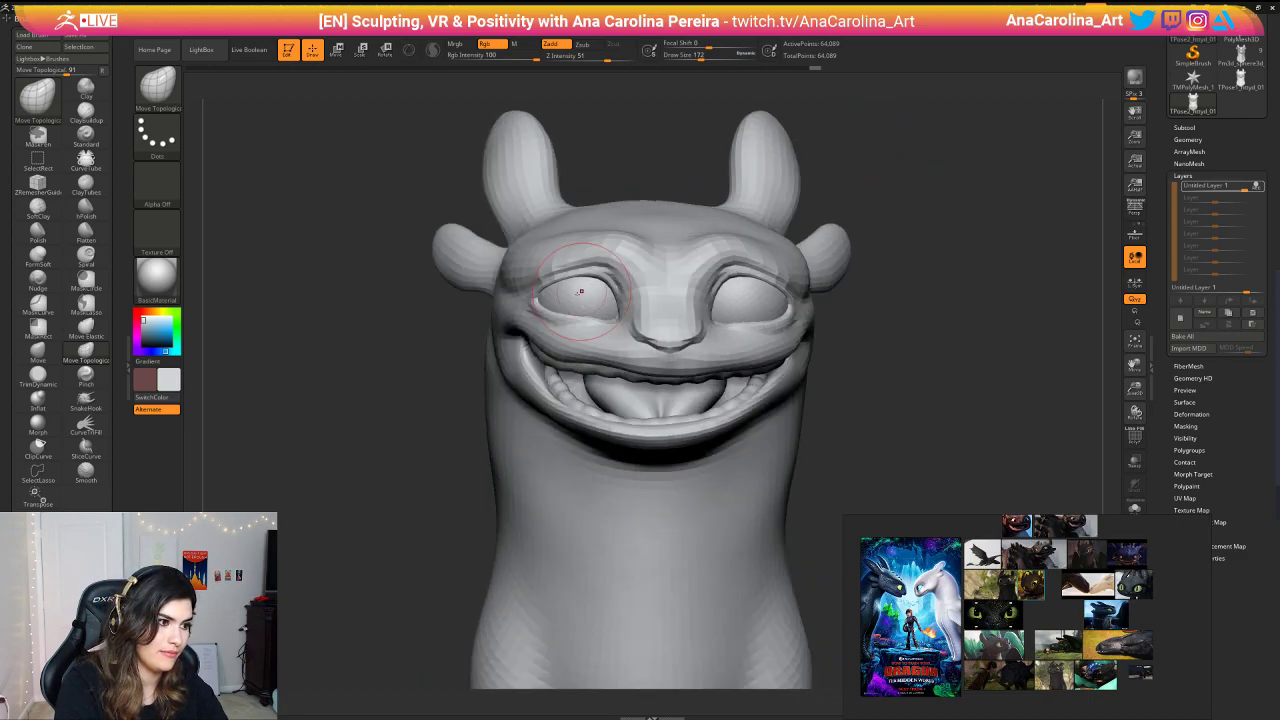
pyautogui.moveTo(541, 311); pyautogui.dragTo(550, 314)
pyautogui.moveTo(628, 168); pyautogui.dragTo(612, 156)
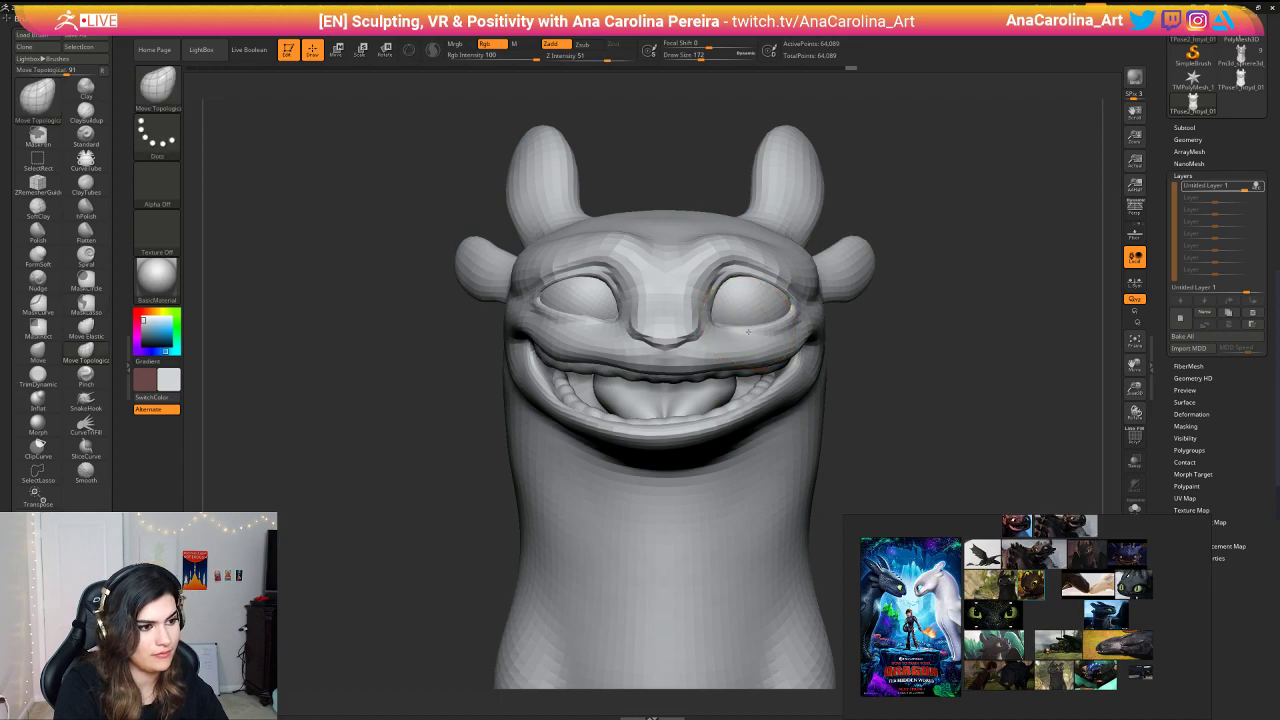
# Step: Transfer the finished Transpose Master pose back to the original painted subtools
pyautogui.keyDown('alt'); pyautogui.moveTo(836, 192); pyautogui.dragTo(828, 135); pyautogui.keyUp('alt')
pyautogui.keyDown('alt'); pyautogui.moveTo(828, 135); pyautogui.dragTo(838, 200); pyautogui.keyUp('alt')
pyautogui.moveTo(712, 19)
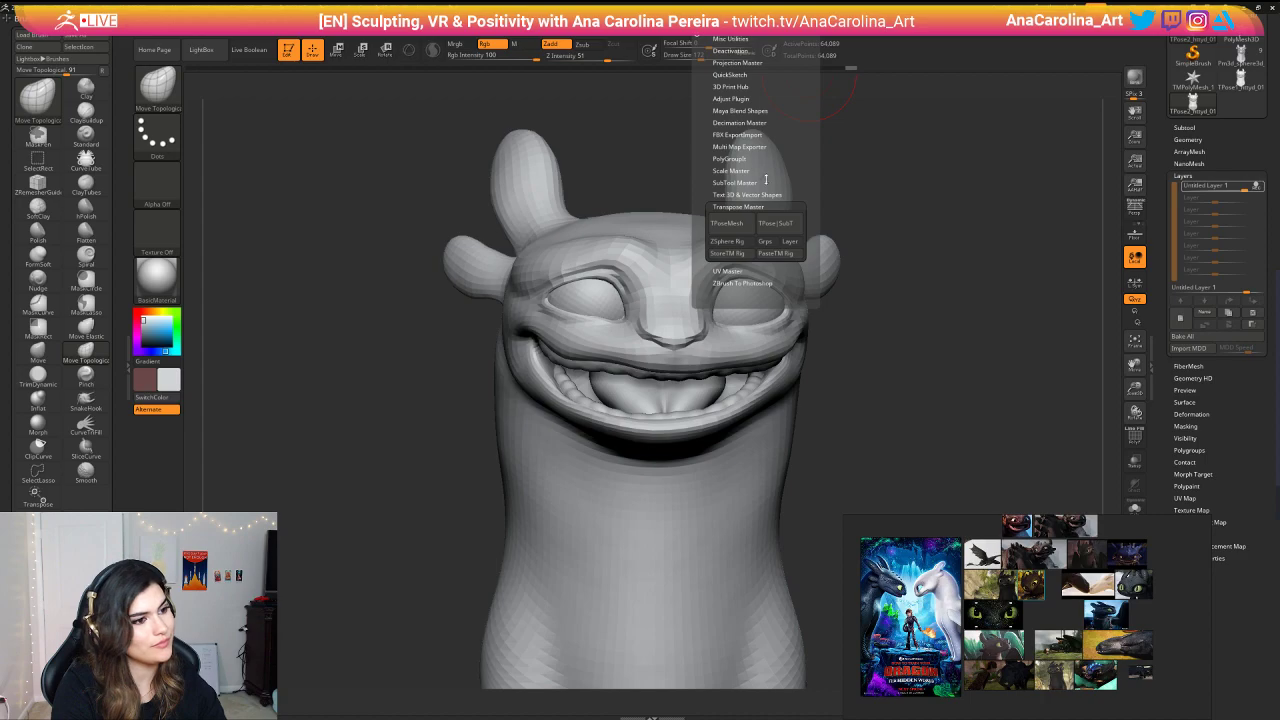
pyautogui.click(797, 224)
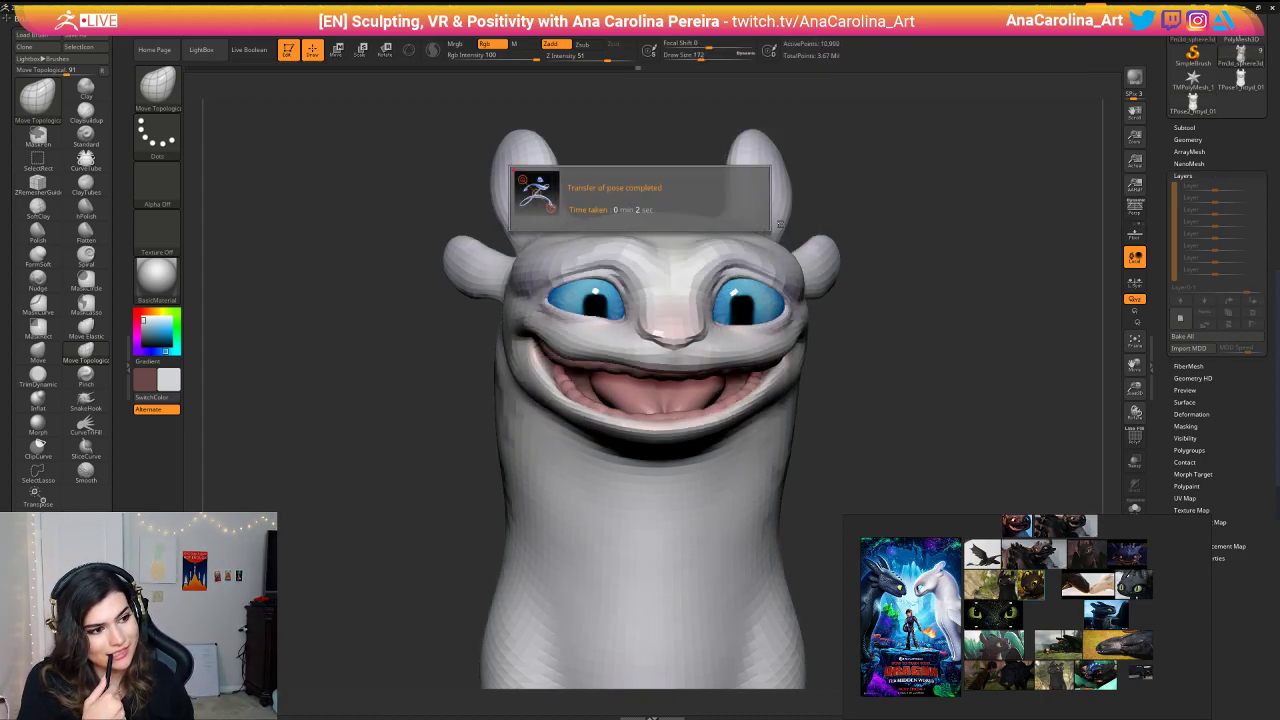
# Step: Raise the subdivision level of the dragon's body subtool to bring back its fine detail
pyautogui.moveTo(902, 316); pyautogui.dragTo(822, 352)
pyautogui.press('d')
pyautogui.press('d')
pyautogui.keyDown('alt'); pyautogui.moveTo(862, 285); pyautogui.dragTo(866, 339); pyautogui.keyUp('alt')
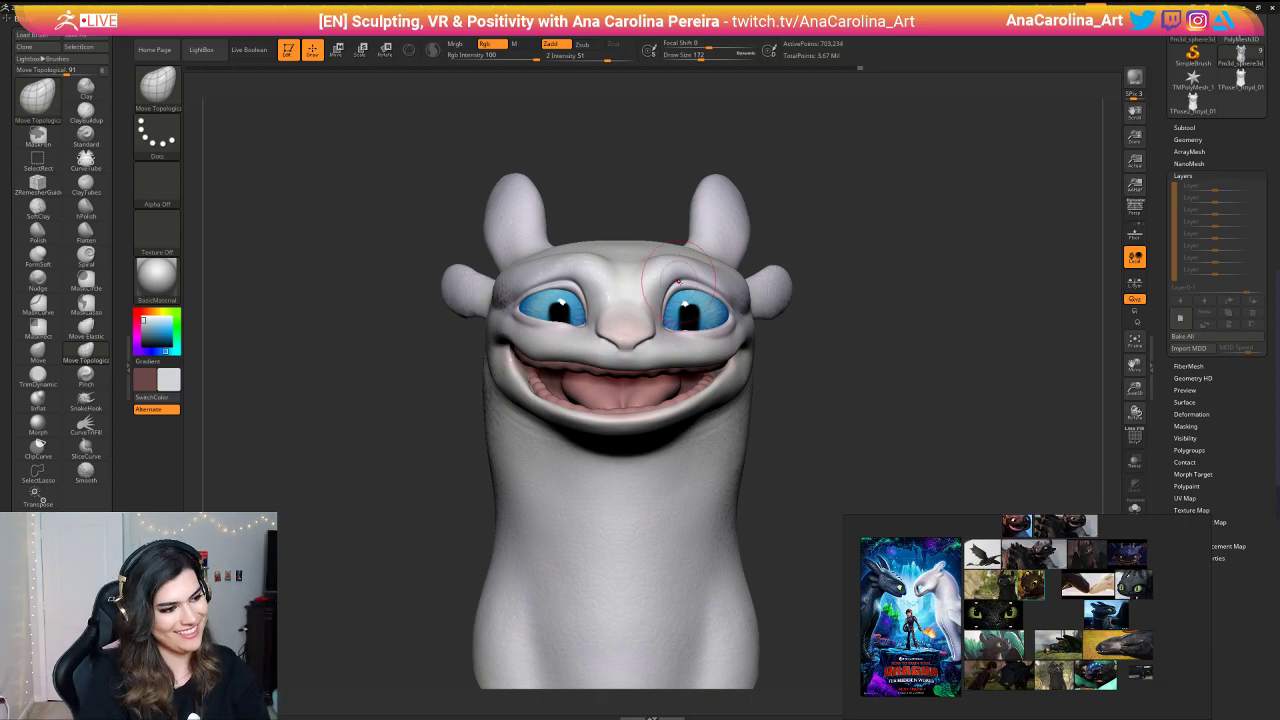
# Step: Examine the posed dragon's smile, eyes and silhouette from several angles and distances
pyautogui.moveTo(970, 376); pyautogui.dragTo(988, 338, button='right')
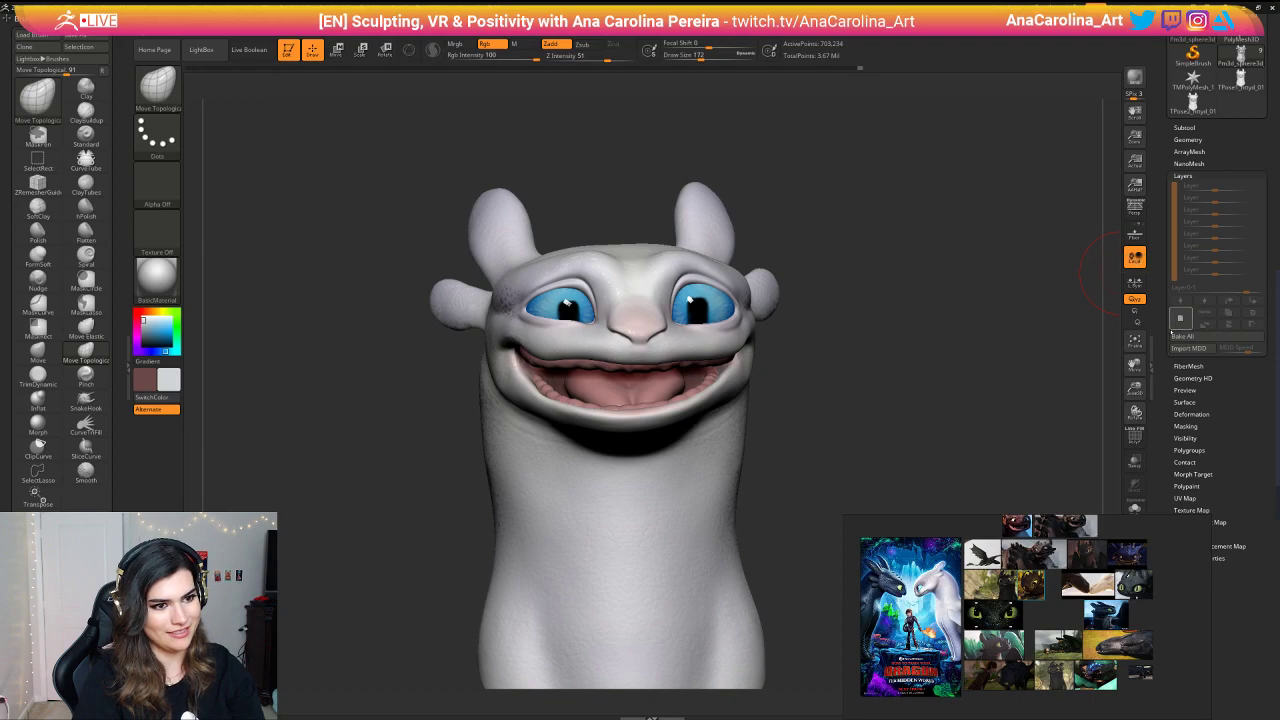
pyautogui.moveTo(1047, 303); pyautogui.dragTo(978, 392, button='right')
pyautogui.keyDown('alt'); pyautogui.moveTo(977, 393); pyautogui.dragTo(924, 379); pyautogui.keyUp('alt')
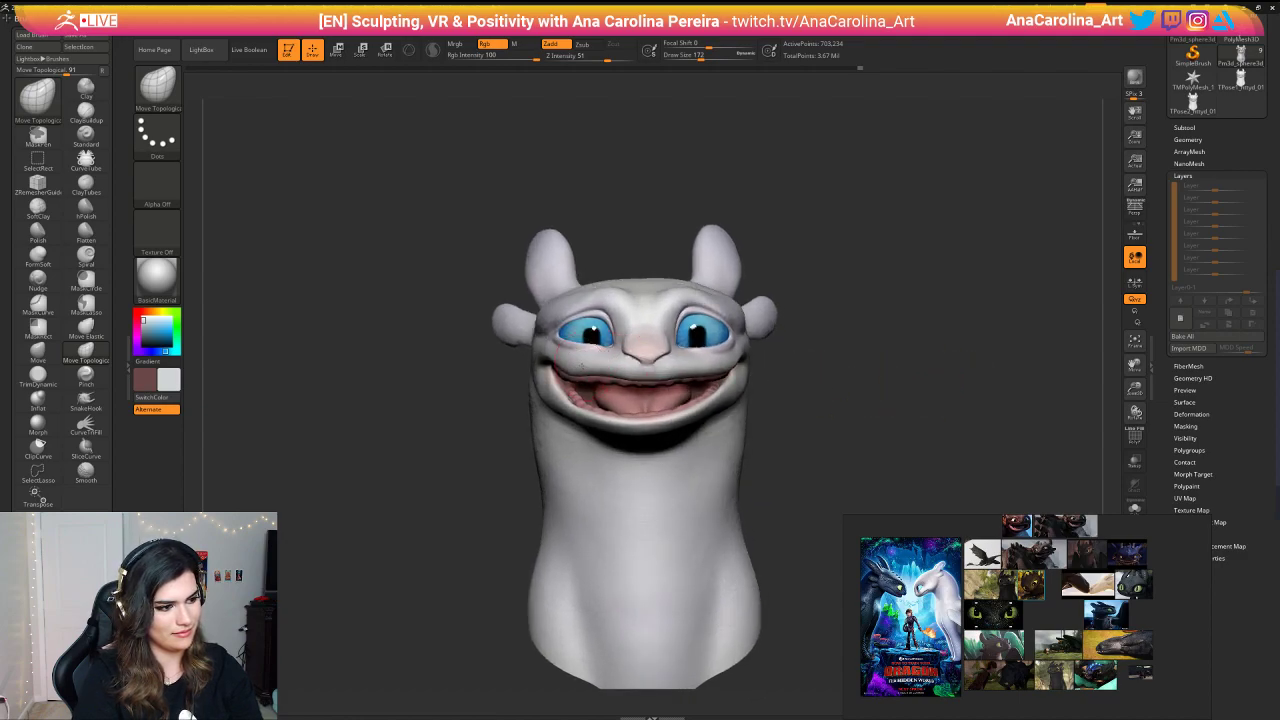
pyautogui.hotkey('ctrl', 'z')
pyautogui.moveTo(868, 390)
pyautogui.keyDown('ctrl'); pyautogui.mouseDown(button='right')
pyautogui.moveTo(866, 332)
pyautogui.moveTo(718, 357)
pyautogui.mouseUp(button='right'); pyautogui.keyUp('ctrl')
pyautogui.moveTo(828, 380); pyautogui.dragTo(779, 385, button='right')
pyautogui.keyDown('alt'); pyautogui.moveTo(778, 384); pyautogui.dragTo(844, 432); pyautogui.keyUp('alt')
pyautogui.moveTo(882, 454); pyautogui.dragTo(855, 398, button='right')
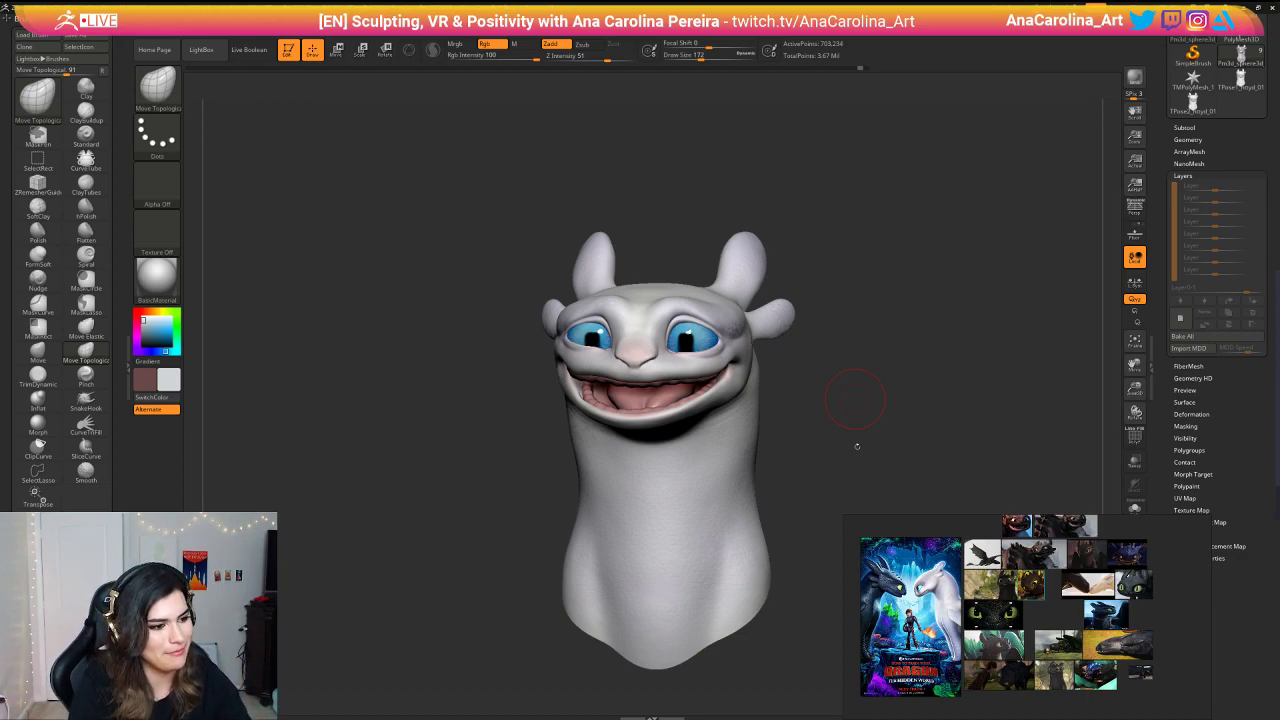
pyautogui.moveTo(802, 443); pyautogui.dragTo(832, 520)
pyautogui.moveTo(900, 402); pyautogui.dragTo(961, 397)
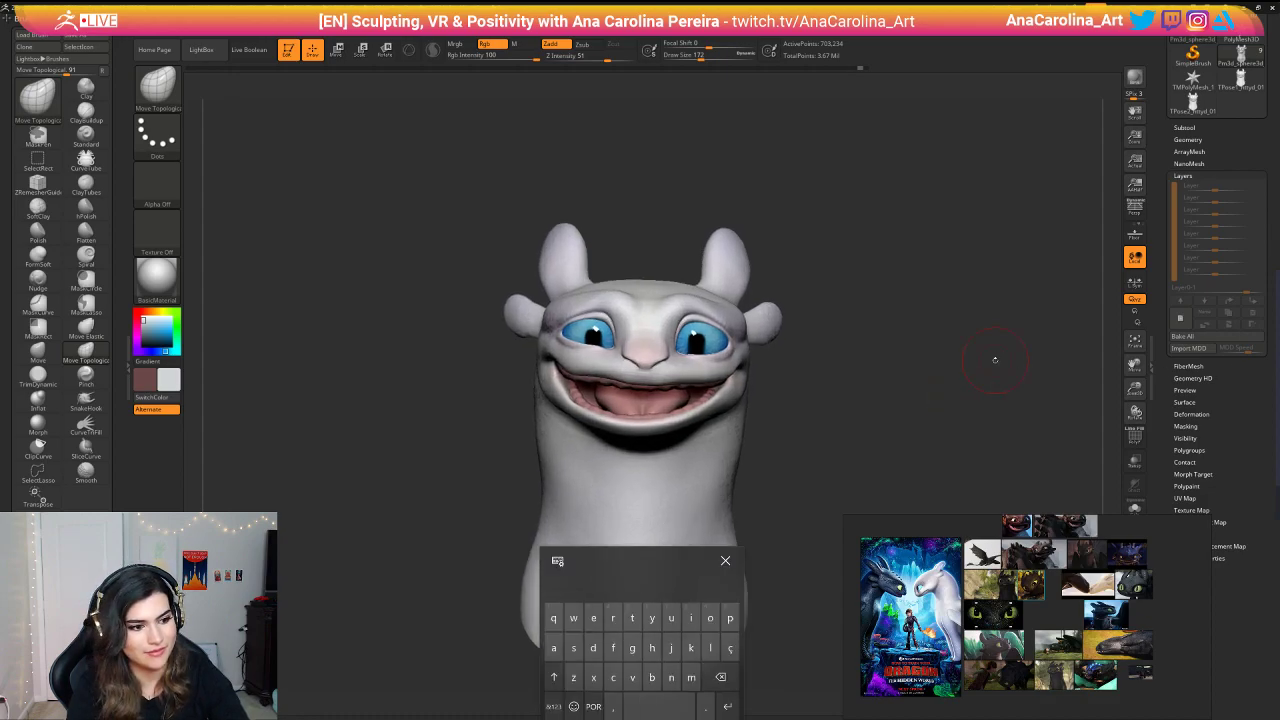
pyautogui.click(724, 561)
pyautogui.moveTo(719, 566); pyautogui.dragTo(952, 148, button='right')
pyautogui.moveTo(972, 68); pyautogui.dragTo(442, 242, button='right')
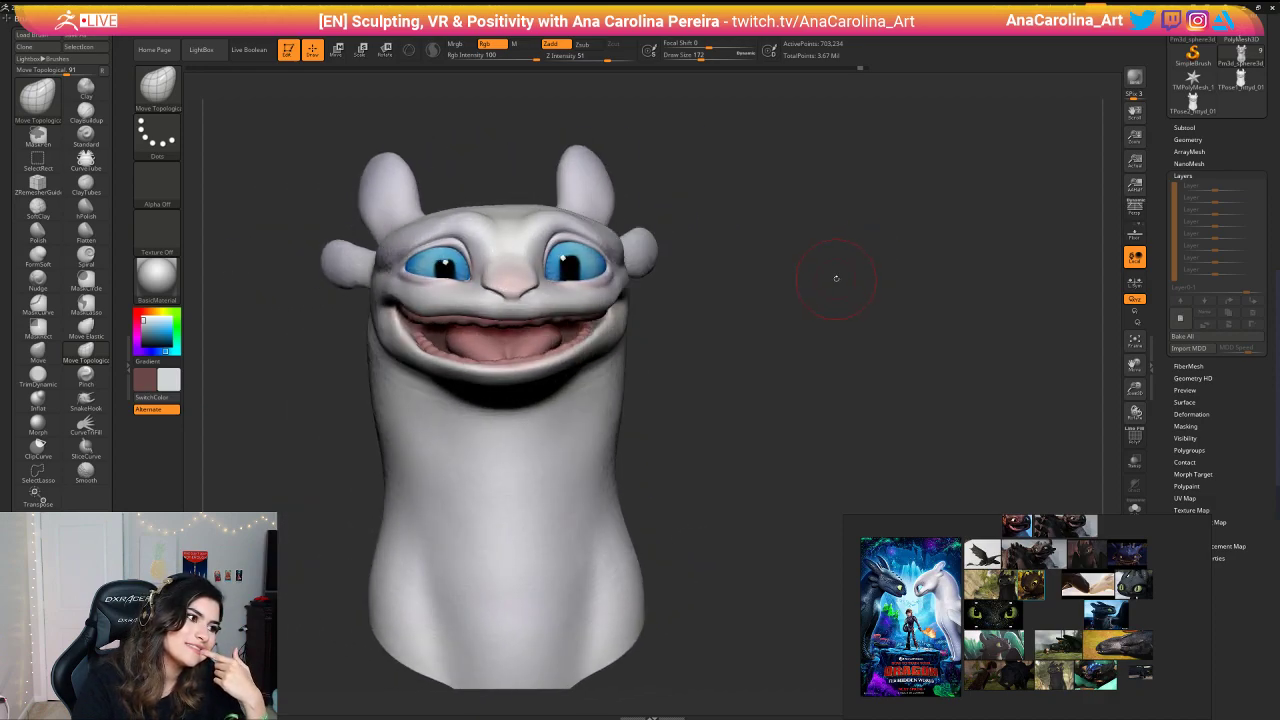
# Step: Examine the white dragon head's smiling expression from front, side and three-quarter views
pyautogui.moveTo(837, 282); pyautogui.dragTo(838, 284)
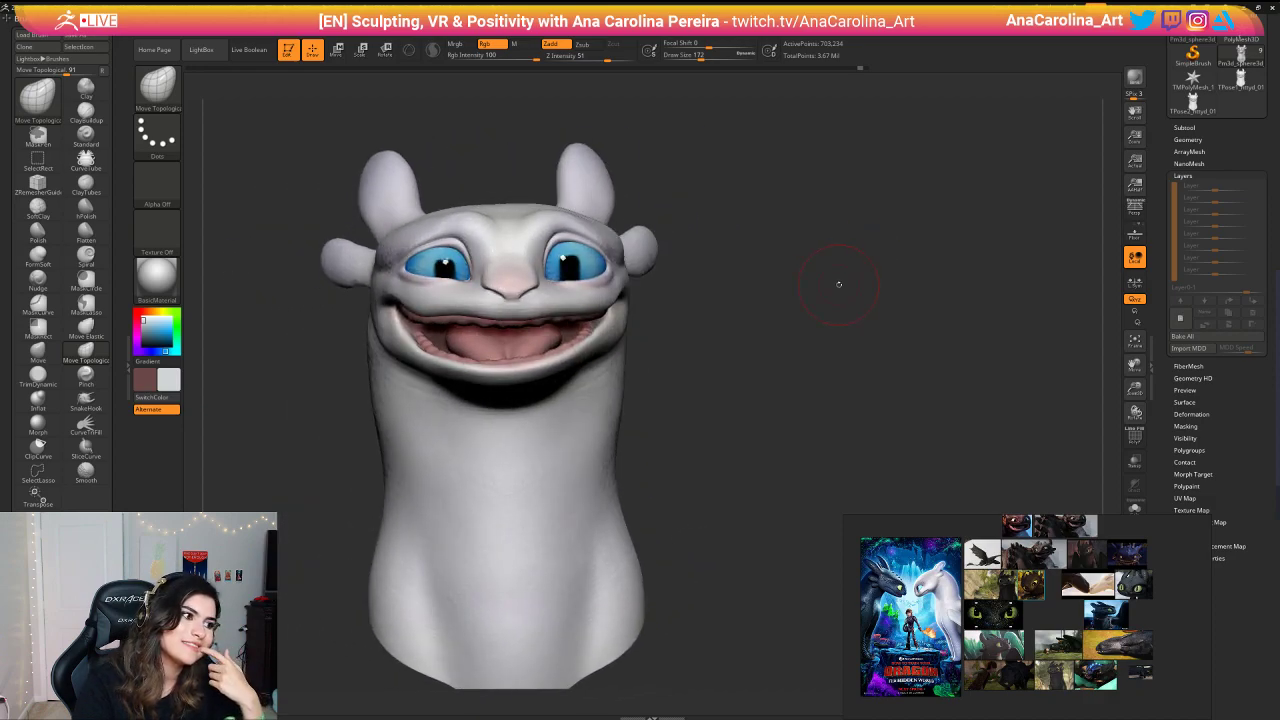
pyautogui.moveTo(840, 281)
pyautogui.mouseDown(button='right')
pyautogui.moveTo(844, 298)
pyautogui.moveTo(916, 320)
pyautogui.moveTo(916, 292)
pyautogui.moveTo(950, 345)
pyautogui.mouseUp(button='right')
pyautogui.moveTo(950, 345); pyautogui.dragTo(918, 355, button='right')
pyautogui.press('f')
pyautogui.moveTo(966, 269); pyautogui.dragTo(988, 297)
pyautogui.moveTo(948, 298)
pyautogui.mouseDown(button='right')
pyautogui.moveTo(934, 294)
pyautogui.moveTo(931, 309)
pyautogui.moveTo(931, 294)
pyautogui.moveTo(903, 294)
pyautogui.mouseUp(button='right')
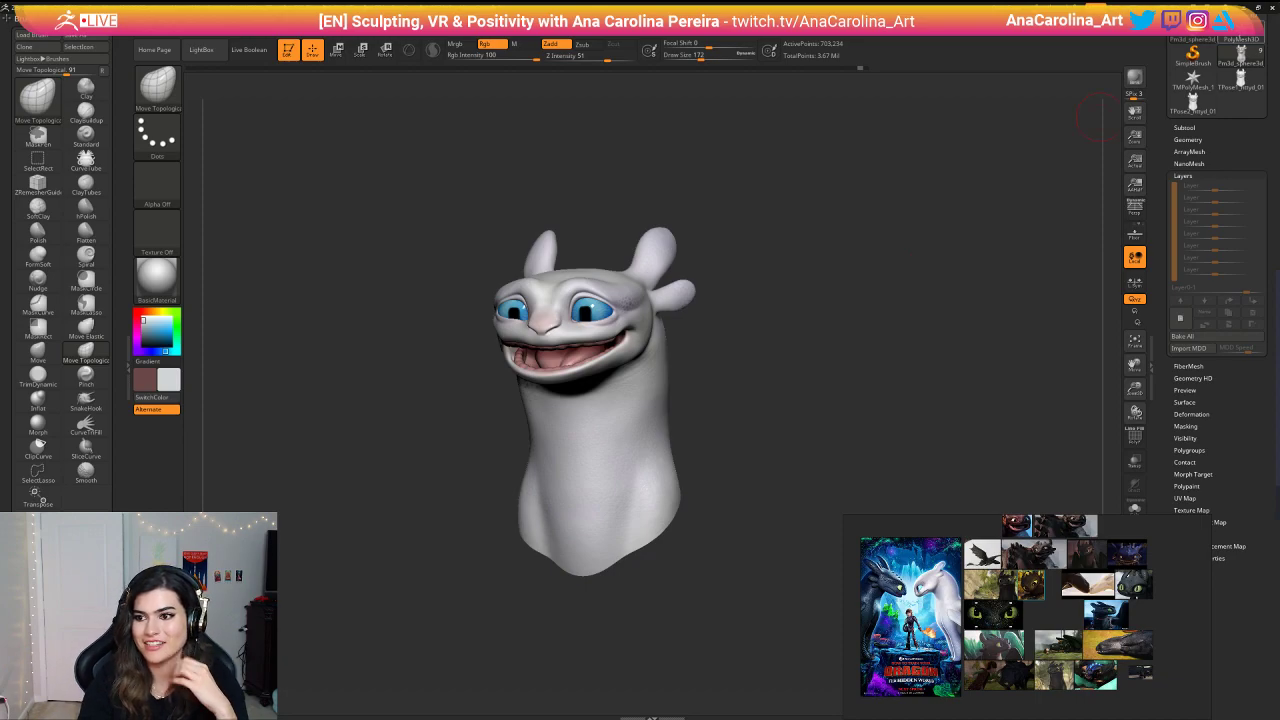
pyautogui.moveTo(1192, 78)
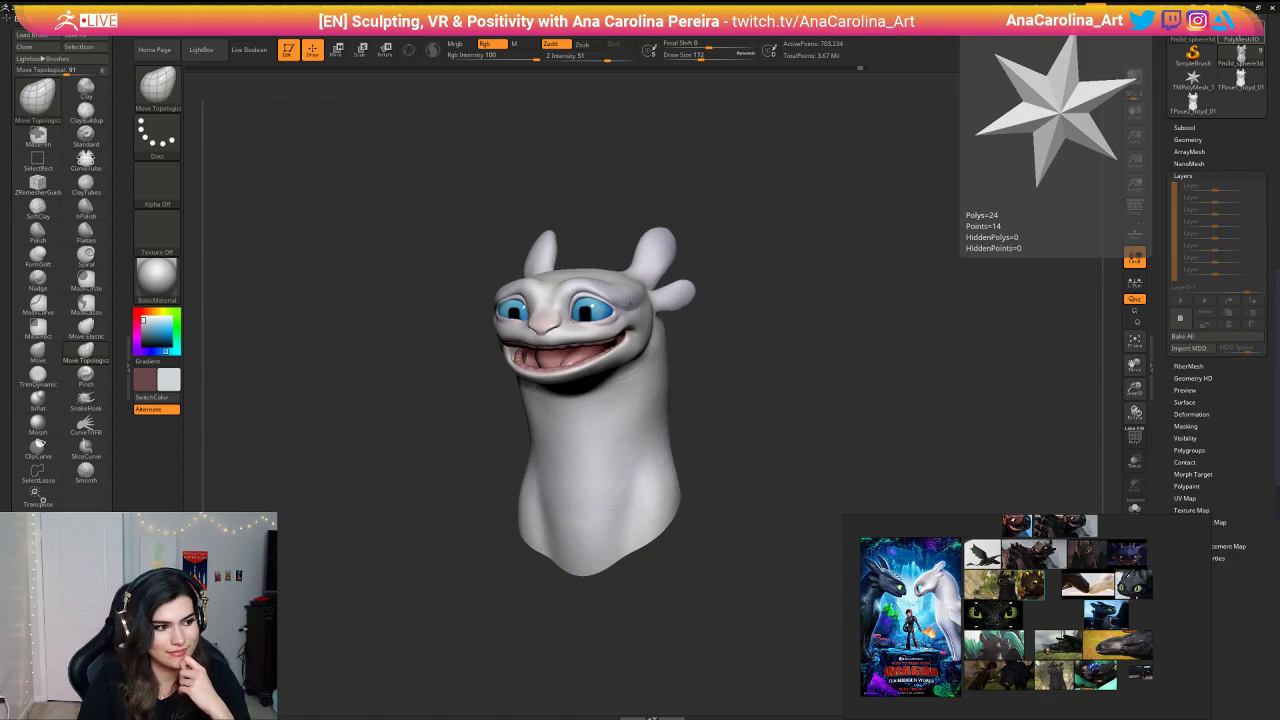
pyautogui.moveTo(722, 387); pyautogui.dragTo(872, 338)
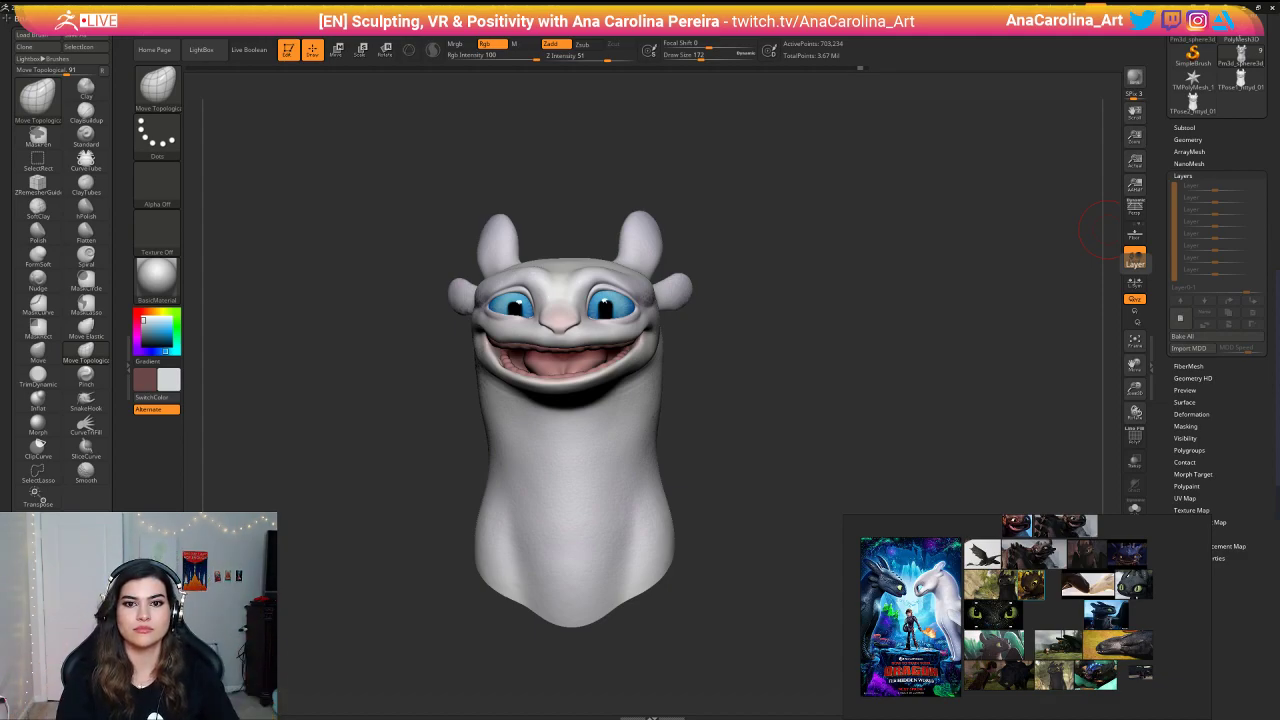
pyautogui.moveTo(742, 373); pyautogui.dragTo(840, 382)
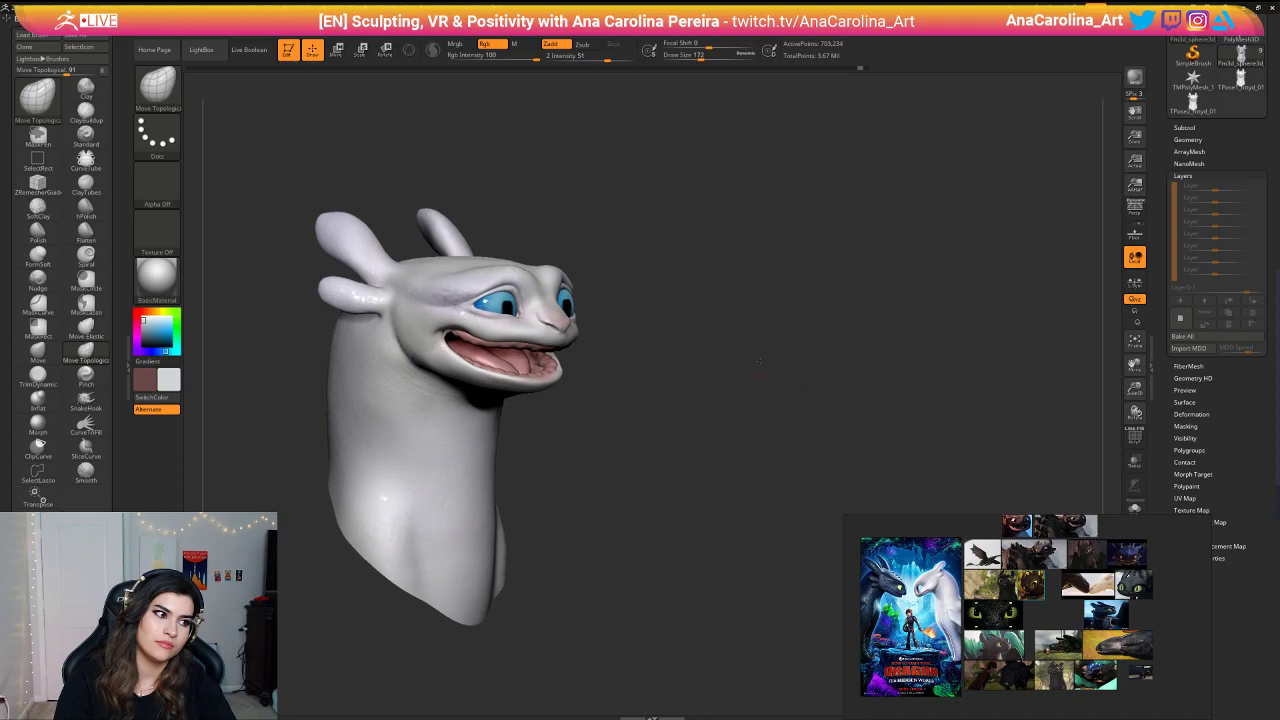
pyautogui.keyDown('alt'); pyautogui.moveTo(763, 335); pyautogui.dragTo(862, 462); pyautogui.keyUp('alt')
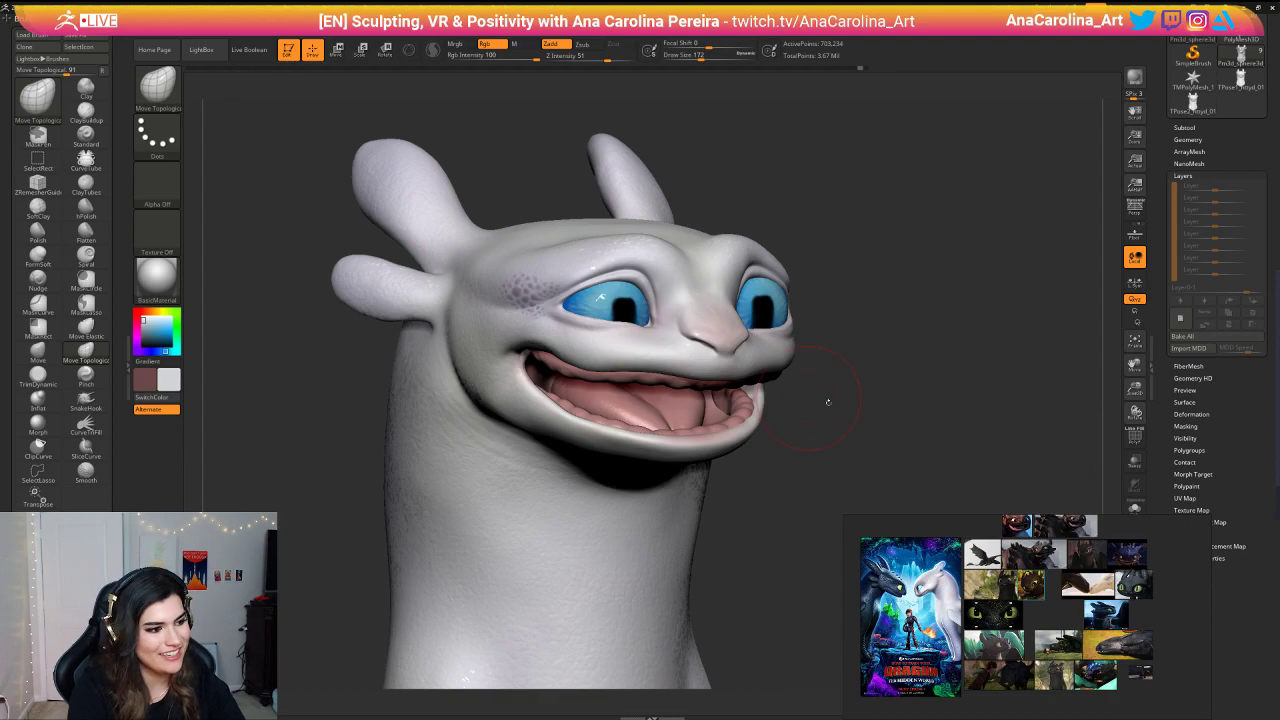
pyautogui.moveTo(829, 403); pyautogui.dragTo(801, 345)
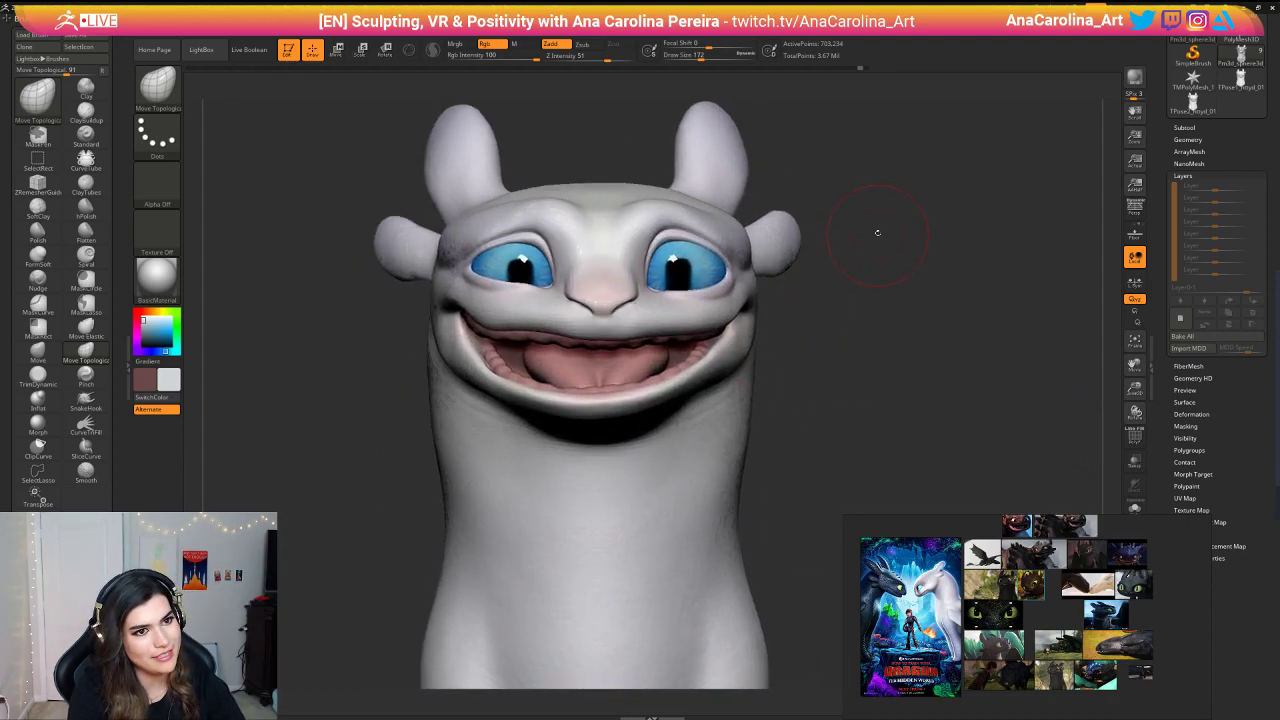
# Step: Save the tool as httyd_Expression_01 in the PersonalProjects > Speedsculpts > httyd folder on drive D
pyautogui.scroll(3, 1157, 137)
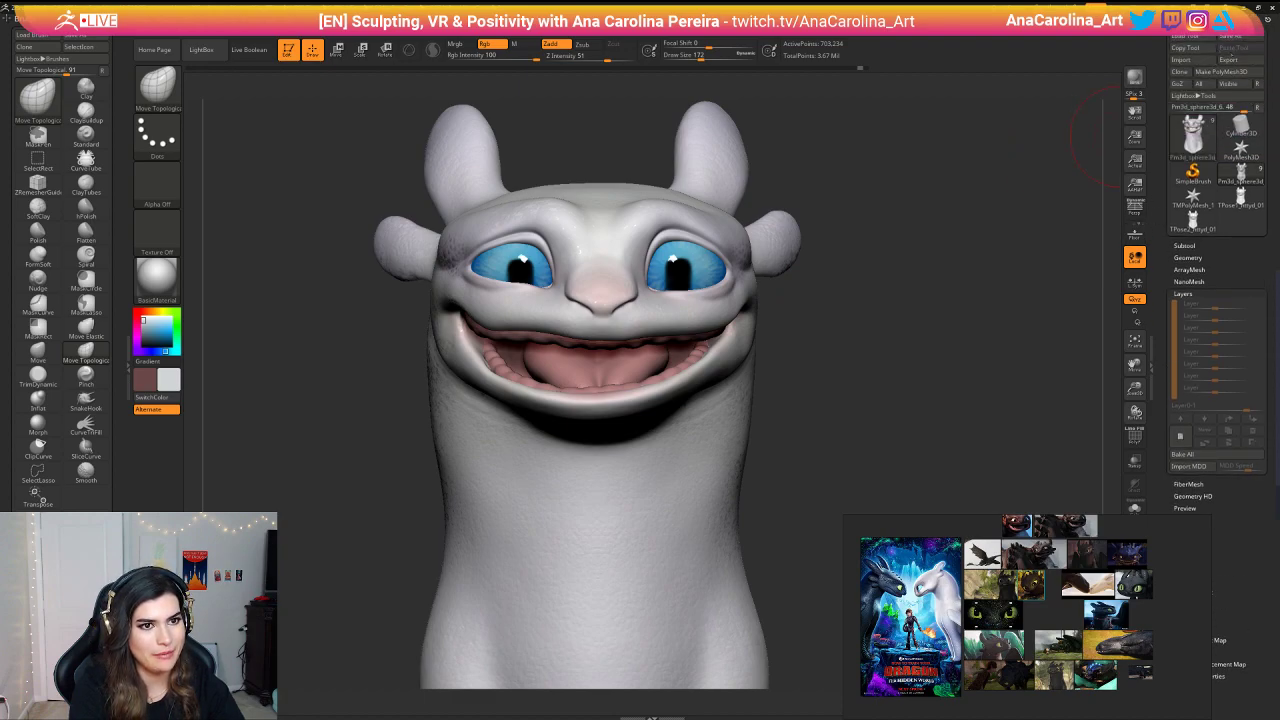
pyautogui.click(1228, 37)
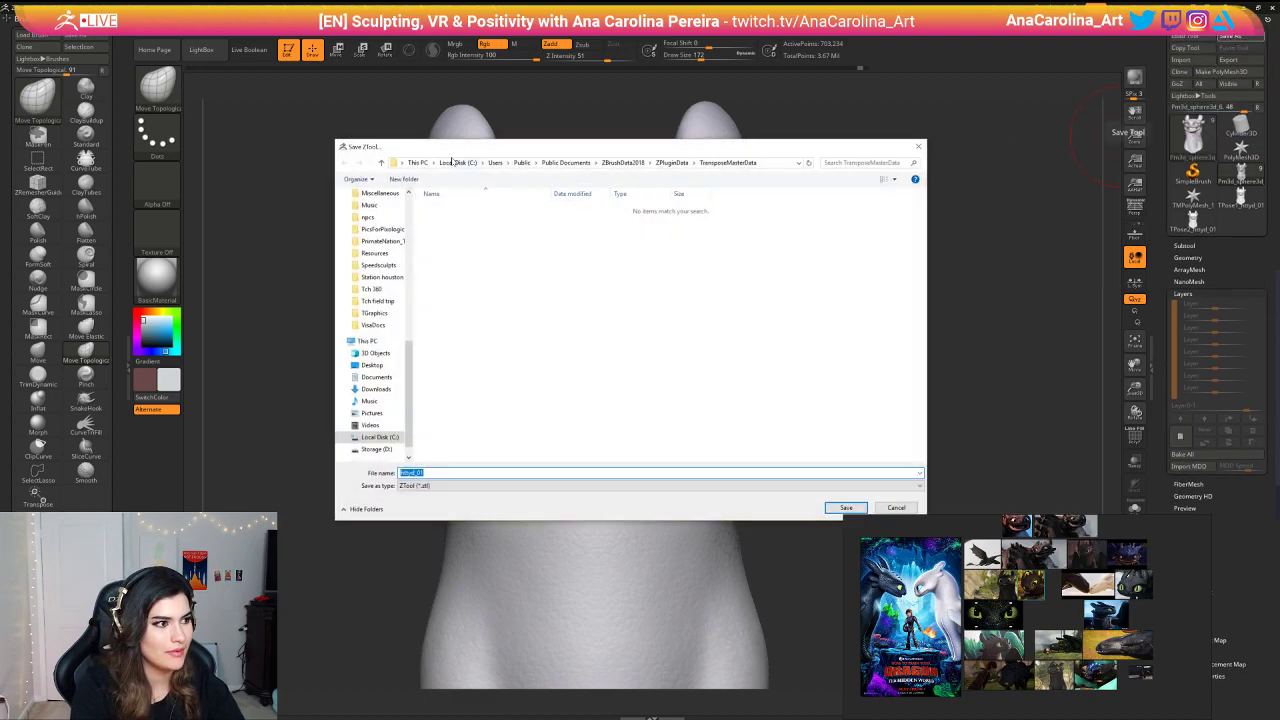
pyautogui.click(376, 449)
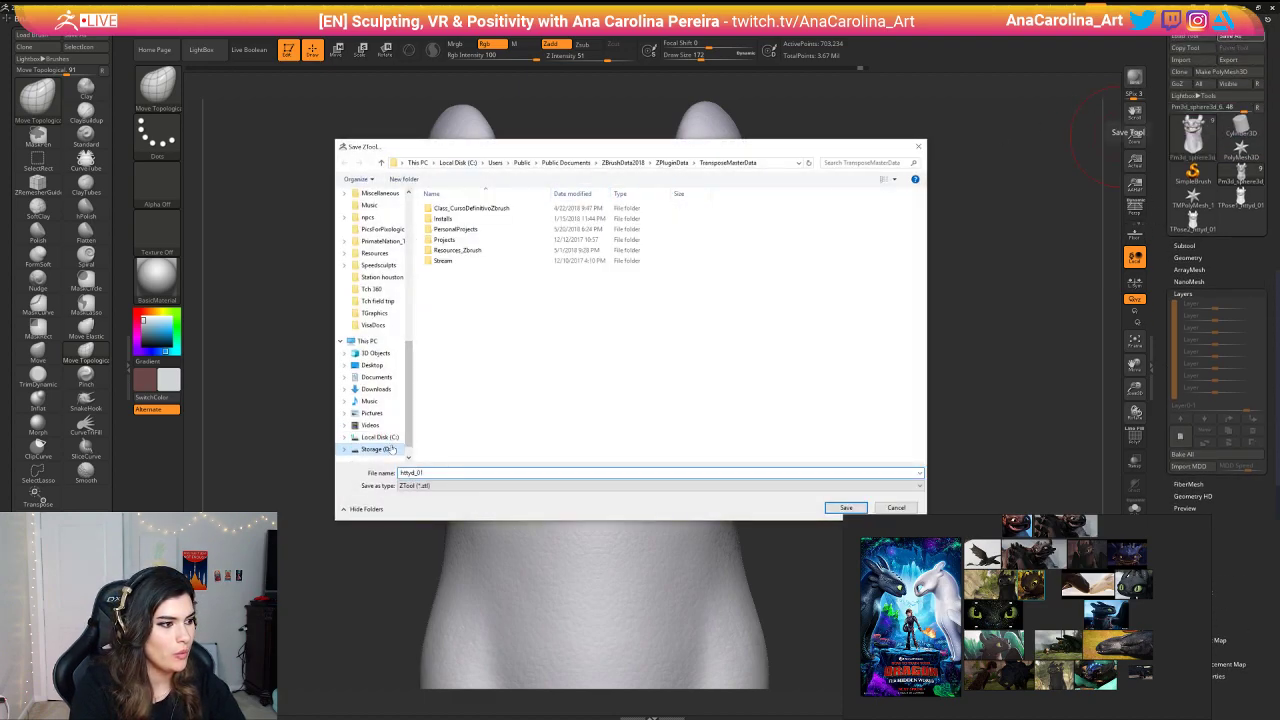
pyautogui.doubleClick(474, 230)
pyautogui.doubleClick(472, 261)
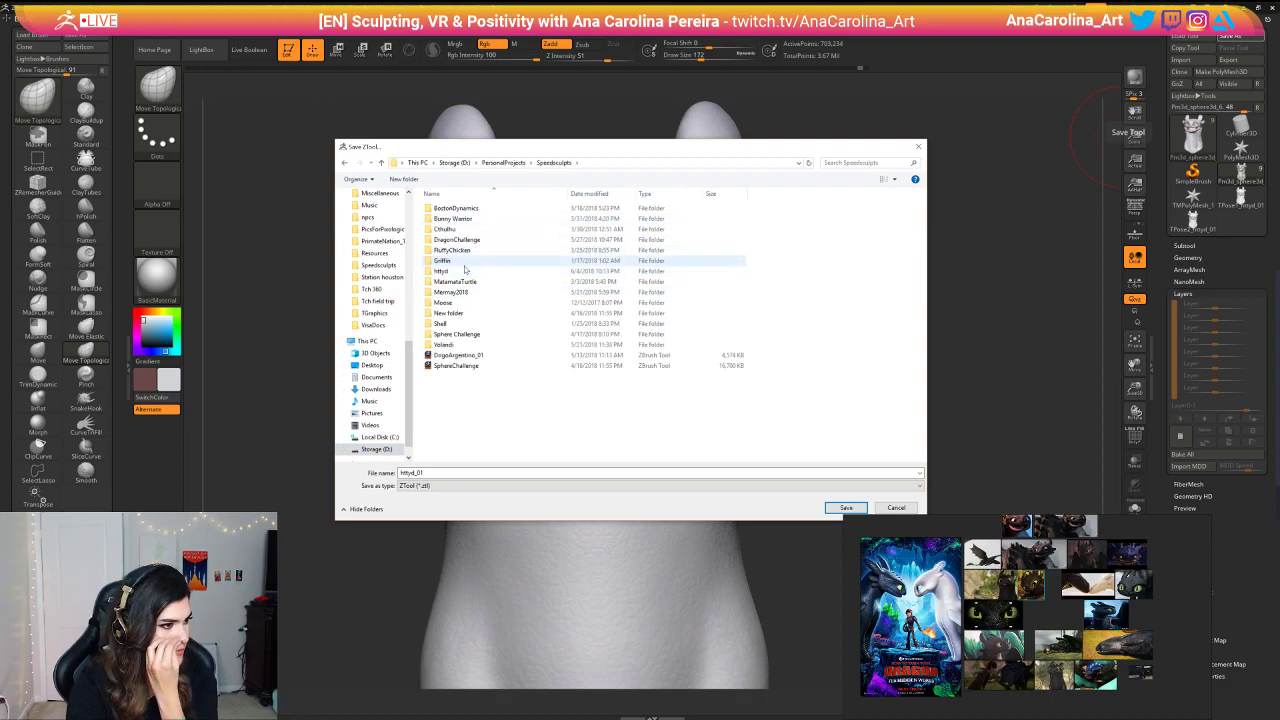
pyautogui.click(467, 270)
pyautogui.doubleClick(467, 270)
pyautogui.click(471, 208)
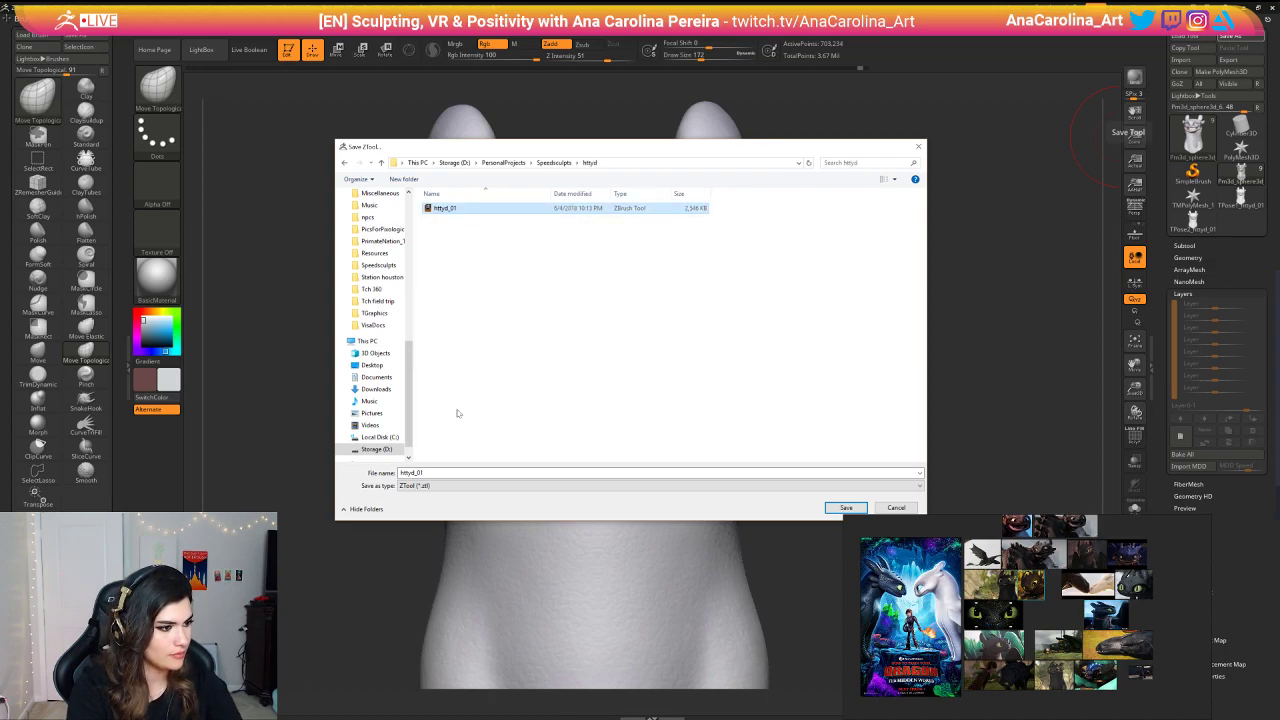
pyautogui.write('httyd_Exp')
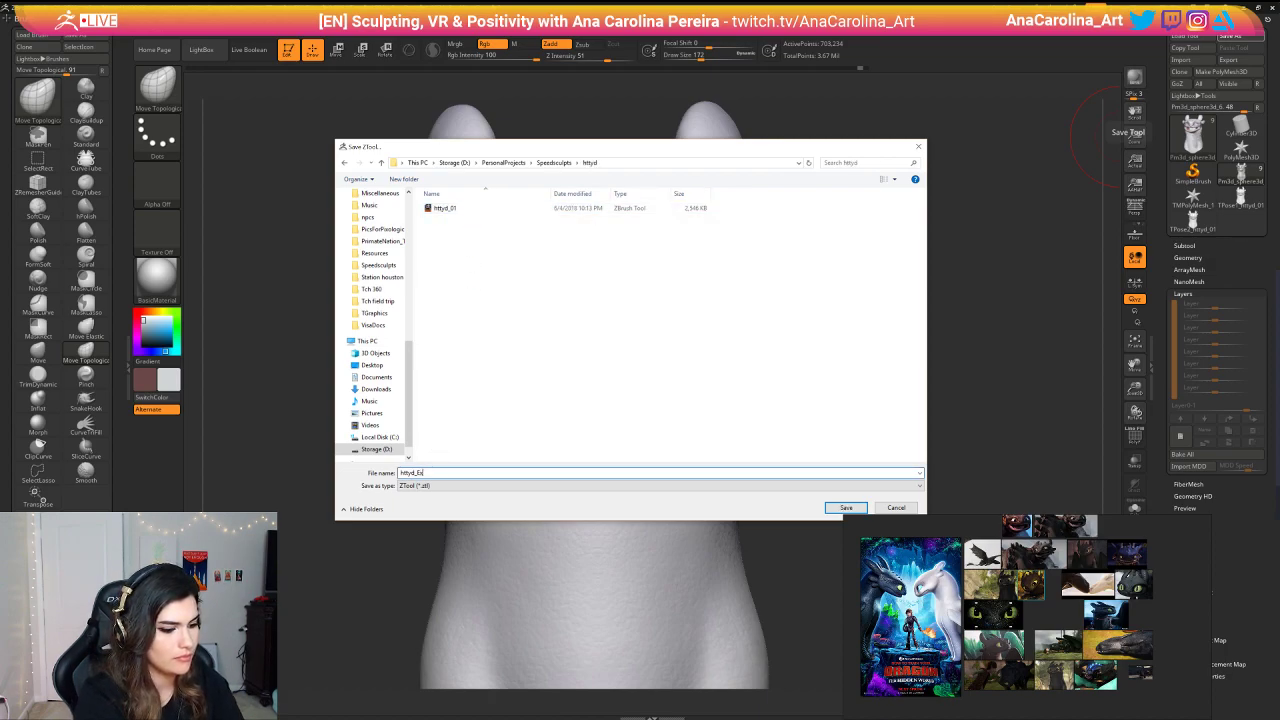
pyautogui.write('ressio')
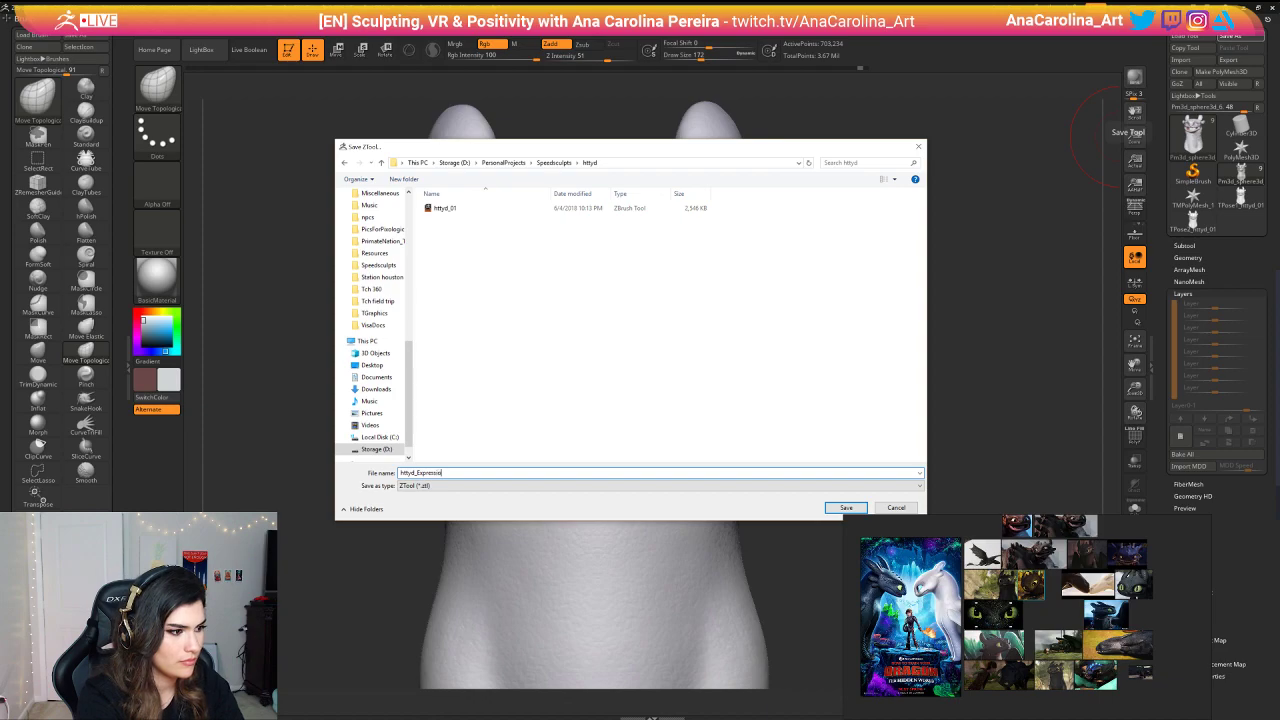
pyautogui.write('n_01')
pyautogui.press('Return')
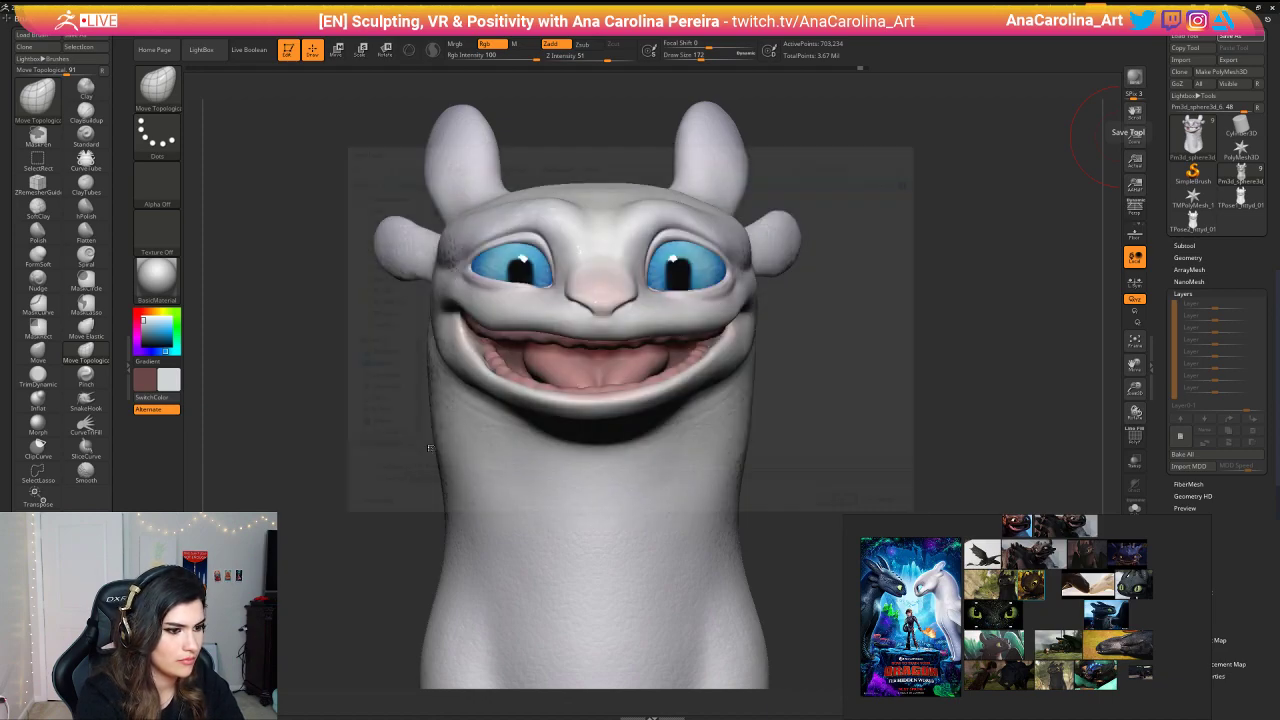
# Step: Return the head to an earlier undo history state and raise its subdivision level again
pyautogui.moveTo(745, 400); pyautogui.dragTo(777, 323)
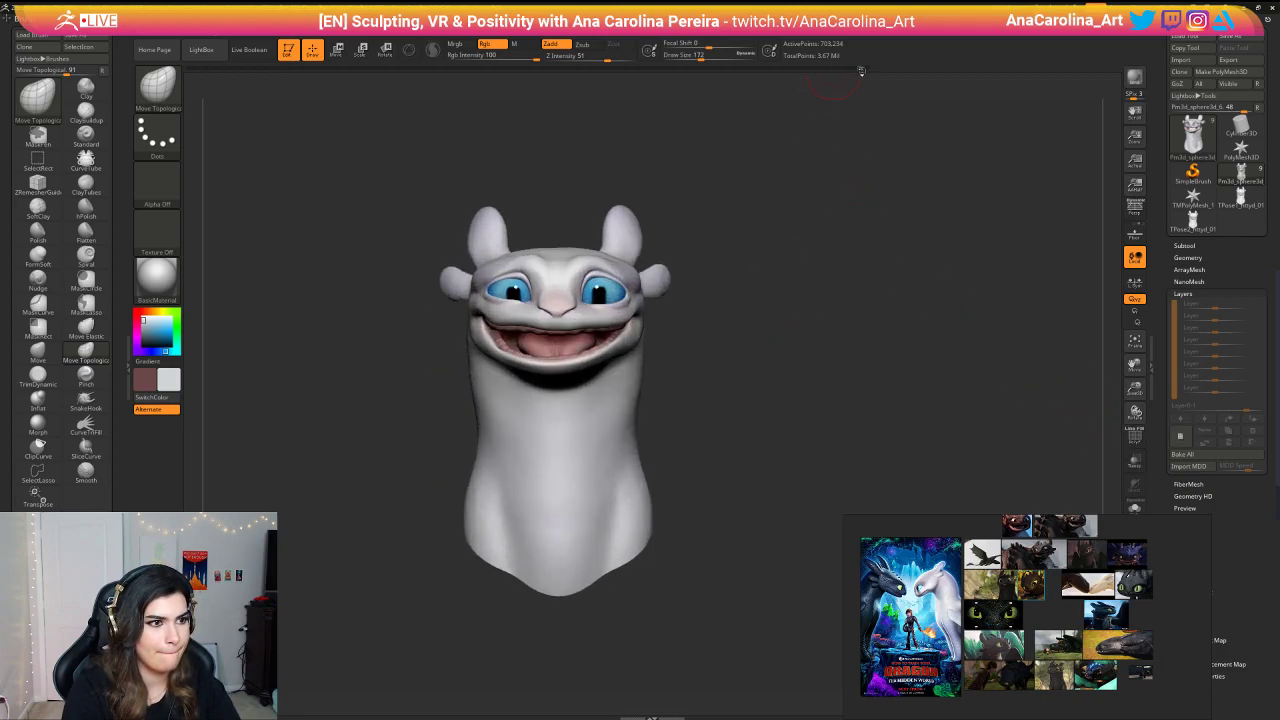
pyautogui.moveTo(872, 94)
pyautogui.mouseDown()
pyautogui.moveTo(852, 95)
pyautogui.moveTo(866, 84)
pyautogui.mouseUp()
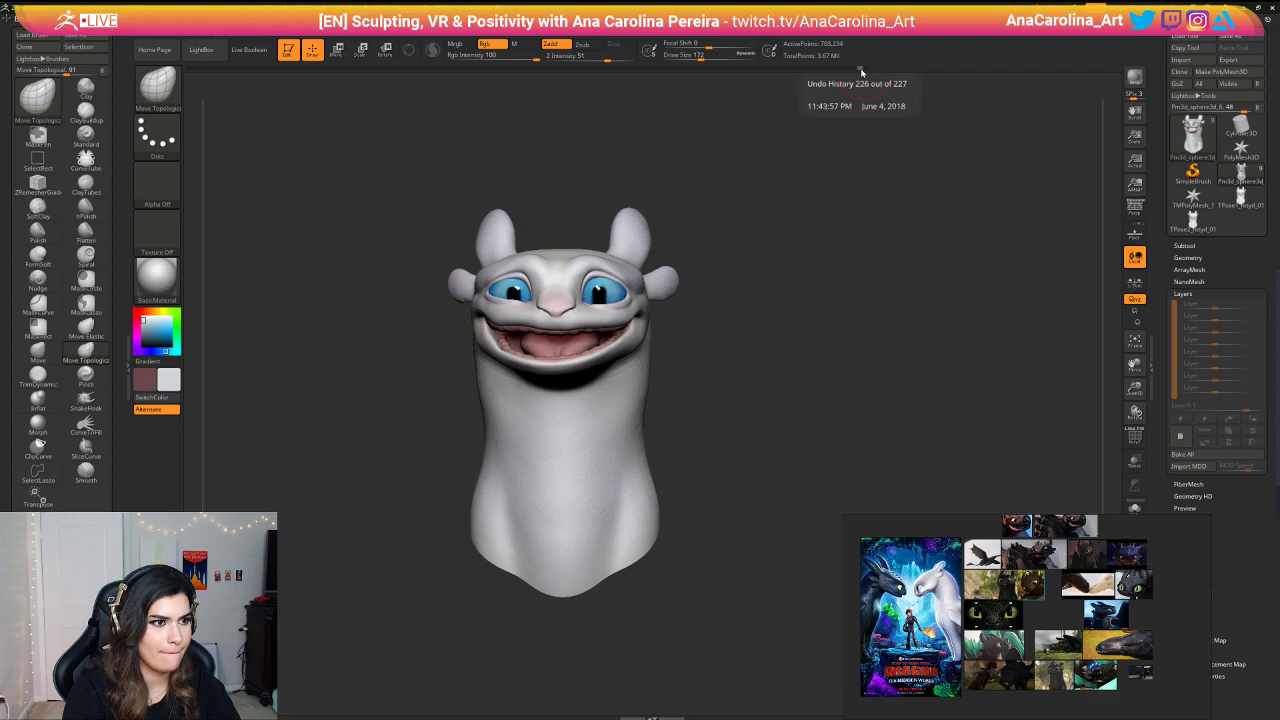
pyautogui.click(853, 70)
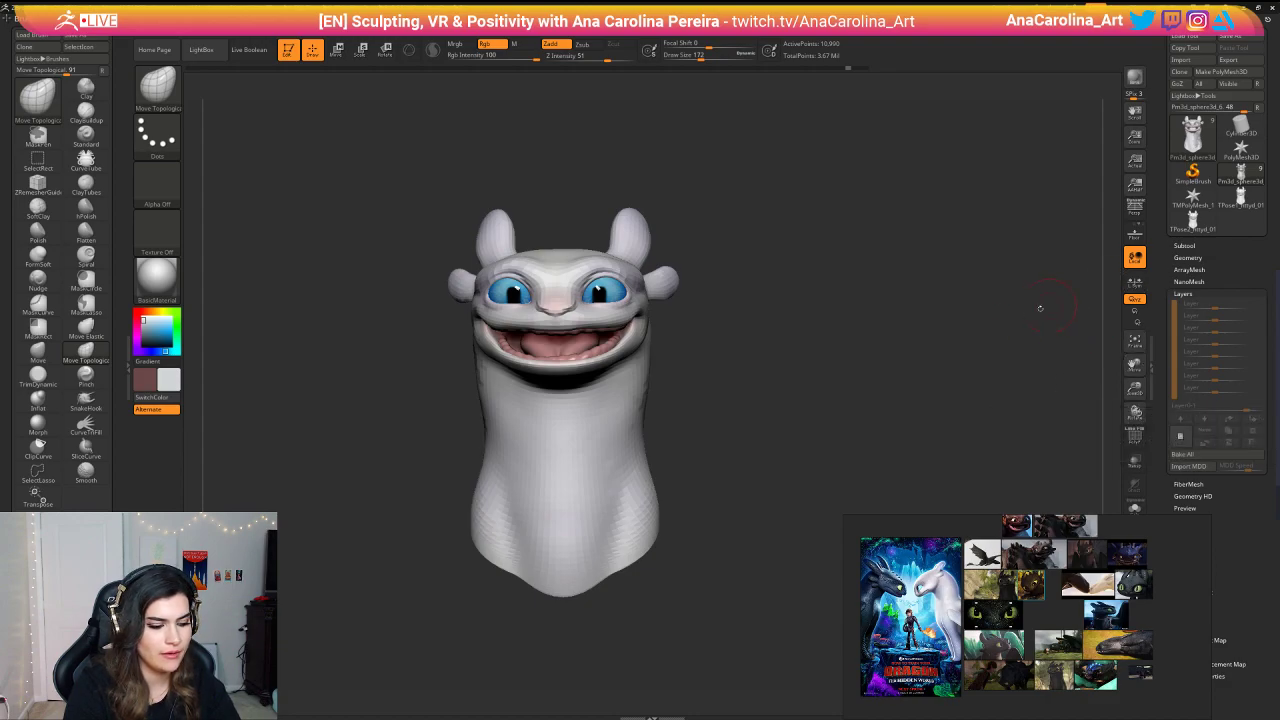
pyautogui.press('d')
pyautogui.press('d')
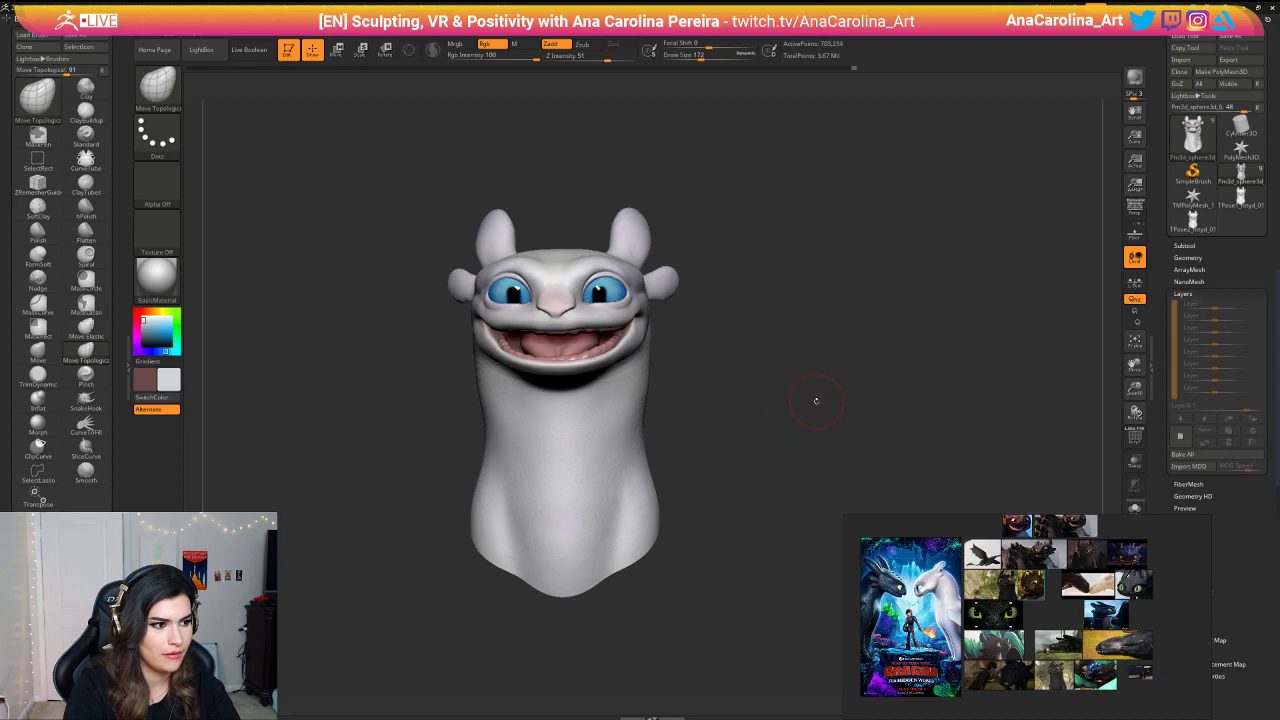
# Step: Examine the restored facial expression and head silhouette from three-quarter, front and side views
pyautogui.press('f')
pyautogui.moveTo(877, 453)
pyautogui.keyDown('alt'); pyautogui.mouseDown()
pyautogui.moveTo(861, 362)
pyautogui.moveTo(851, 375)
pyautogui.moveTo(906, 374)
pyautogui.moveTo(897, 406)
pyautogui.moveTo(997, 450)
pyautogui.mouseUp(); pyautogui.keyUp('alt')
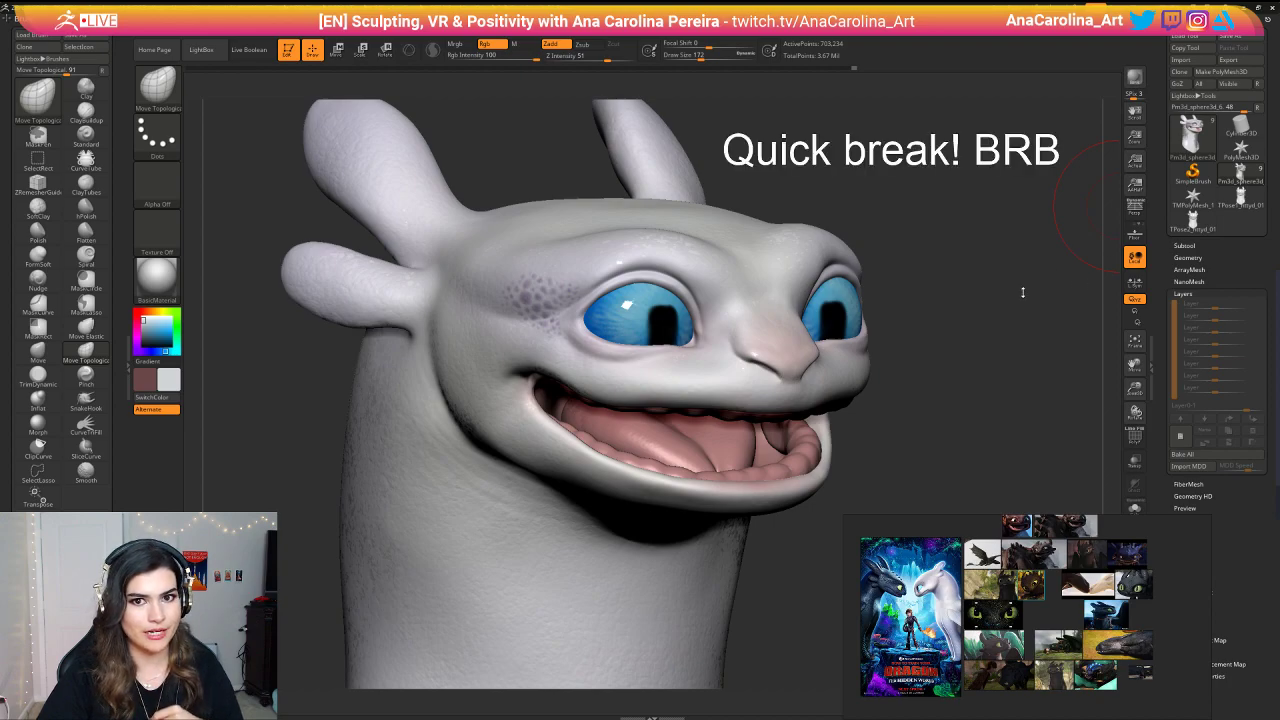
pyautogui.moveTo(1018, 291); pyautogui.dragTo(1115, 350)
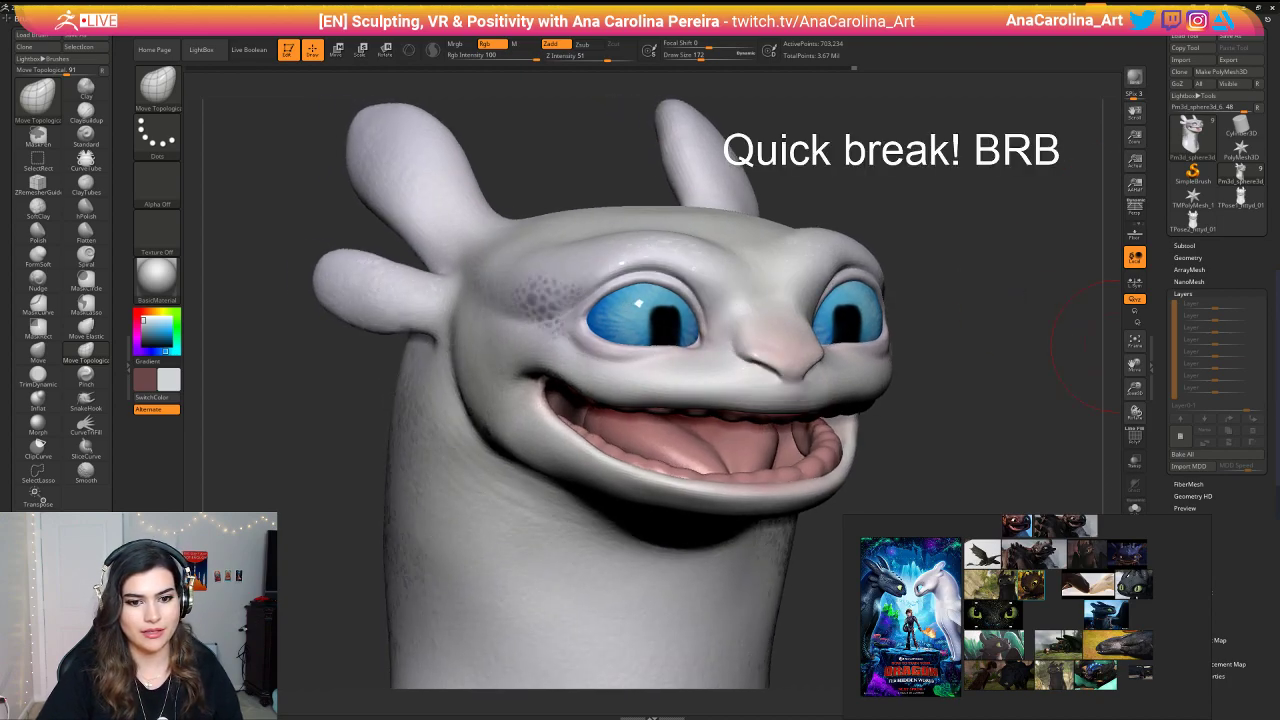
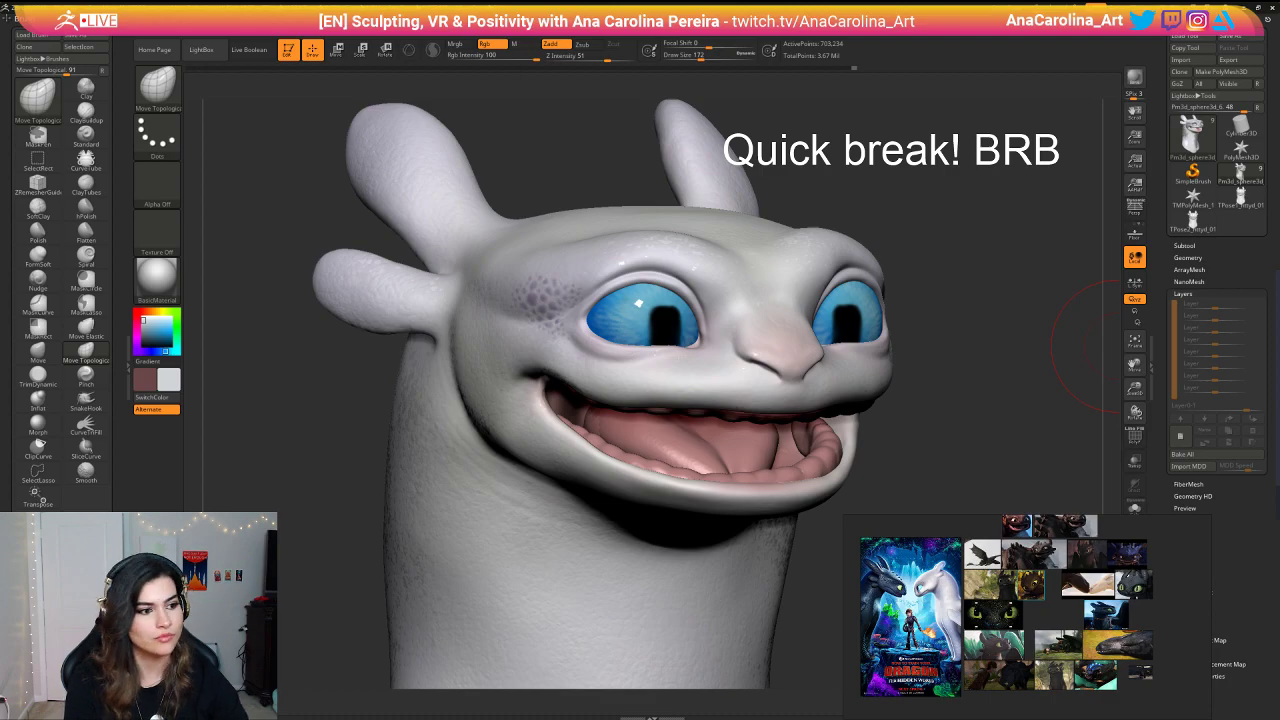
pyautogui.moveTo(996, 362)
pyautogui.mouseDown()
pyautogui.moveTo(1108, 427)
pyautogui.moveTo(1097, 371)
pyautogui.moveTo(1080, 392)
pyautogui.moveTo(1092, 420)
pyautogui.moveTo(892, 382)
pyautogui.moveTo(899, 392)
pyautogui.mouseUp()
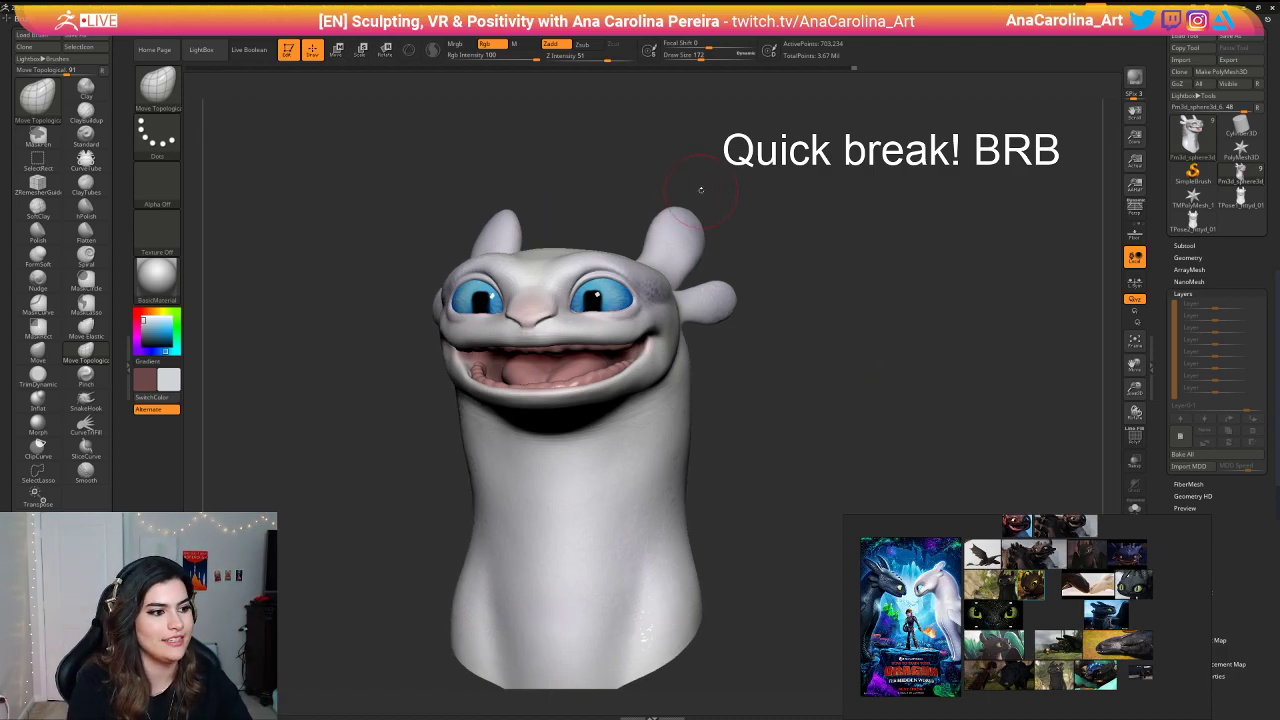
pyautogui.moveTo(701, 189); pyautogui.dragTo(677, 214)
pyautogui.moveTo(784, 285)
pyautogui.mouseDown()
pyautogui.moveTo(850, 299)
pyautogui.moveTo(845, 215)
pyautogui.moveTo(795, 228)
pyautogui.moveTo(805, 290)
pyautogui.moveTo(797, 282)
pyautogui.moveTo(830, 288)
pyautogui.moveTo(937, 242)
pyautogui.moveTo(940, 286)
pyautogui.moveTo(946, 235)
pyautogui.moveTo(872, 285)
pyautogui.moveTo(785, 316)
pyautogui.mouseUp()
pyautogui.press('space')
pyautogui.moveTo(672, 422); pyautogui.dragTo(645, 420)
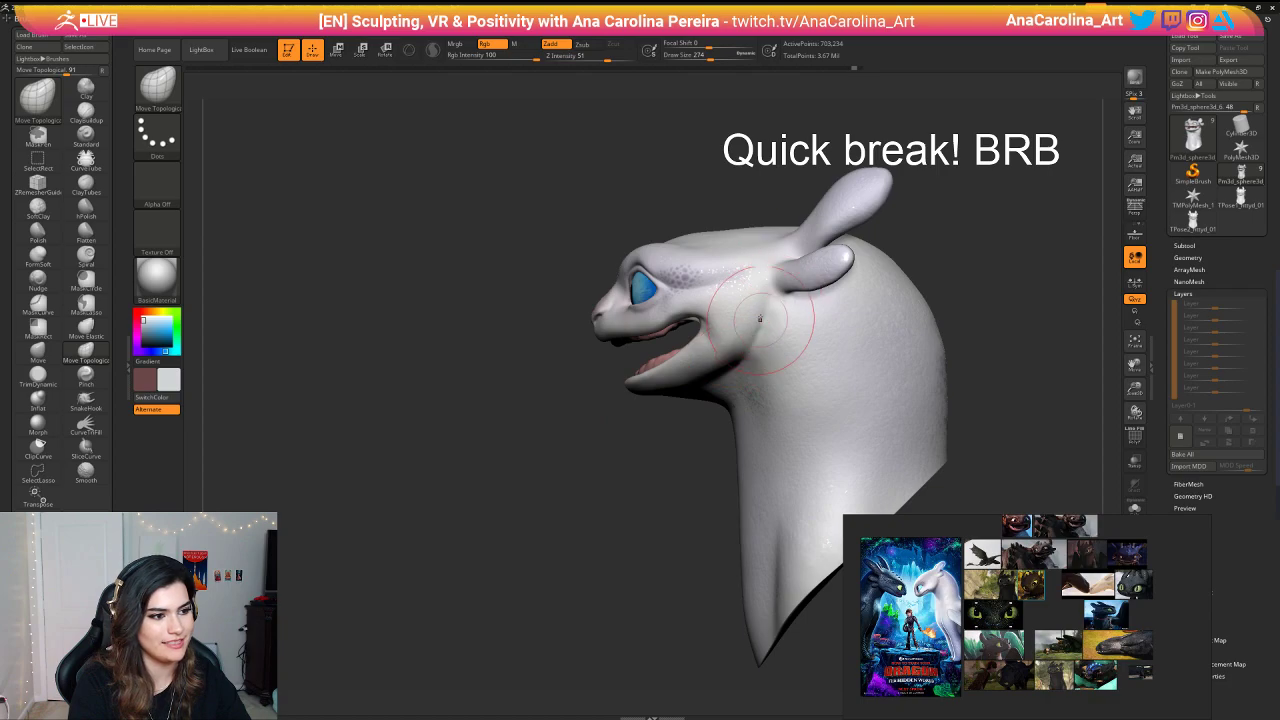
pyautogui.moveTo(685, 375)
pyautogui.mouseDown()
pyautogui.moveTo(845, 397)
pyautogui.moveTo(894, 330)
pyautogui.moveTo(752, 340)
pyautogui.moveTo(830, 350)
pyautogui.mouseUp()
pyautogui.press('space')
pyautogui.moveTo(928, 316); pyautogui.dragTo(912, 322)
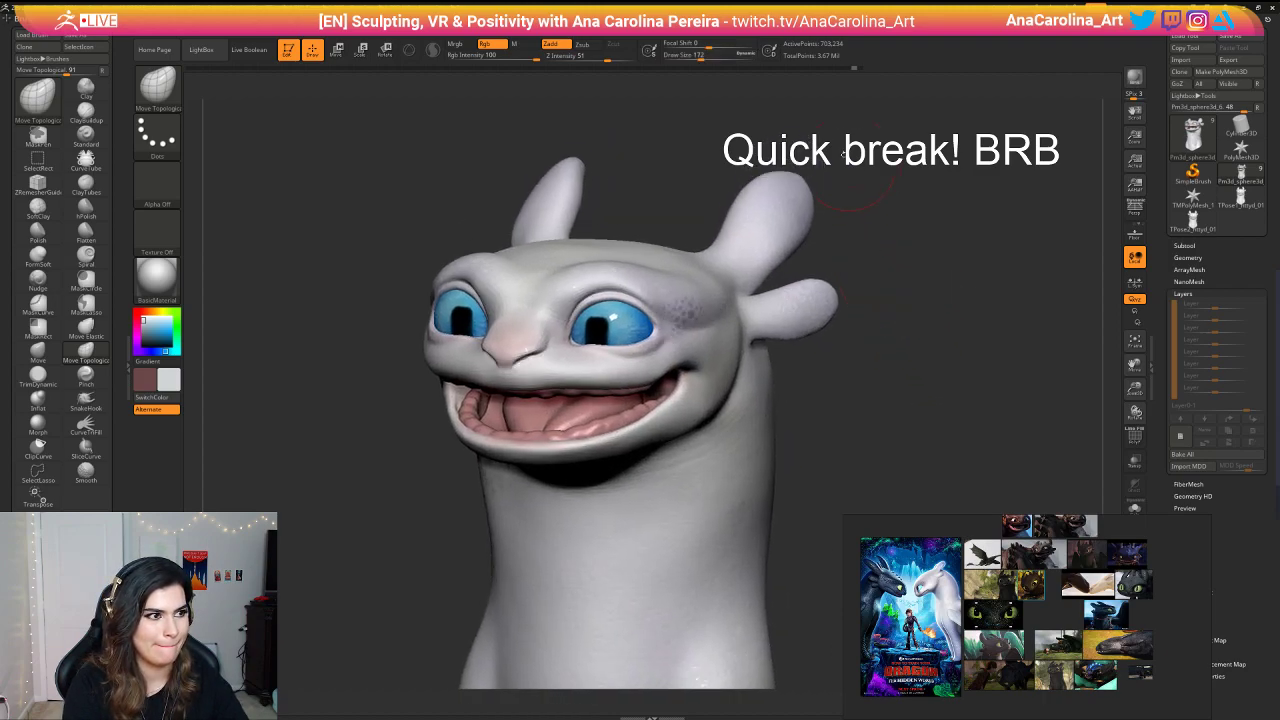
# Step: Add a new layer to the head and create a combined low-resolution posing mesh with Transpose Master's TPoseMesh
pyautogui.click(709, 19)
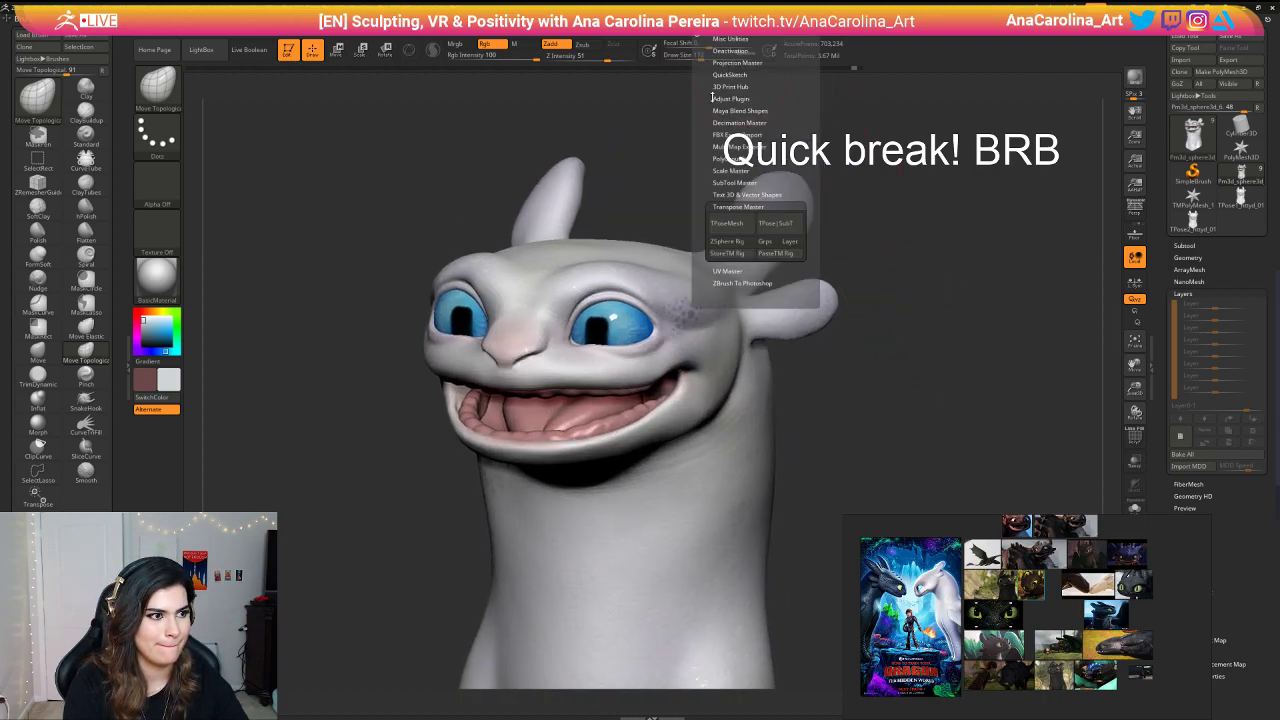
pyautogui.click(741, 232)
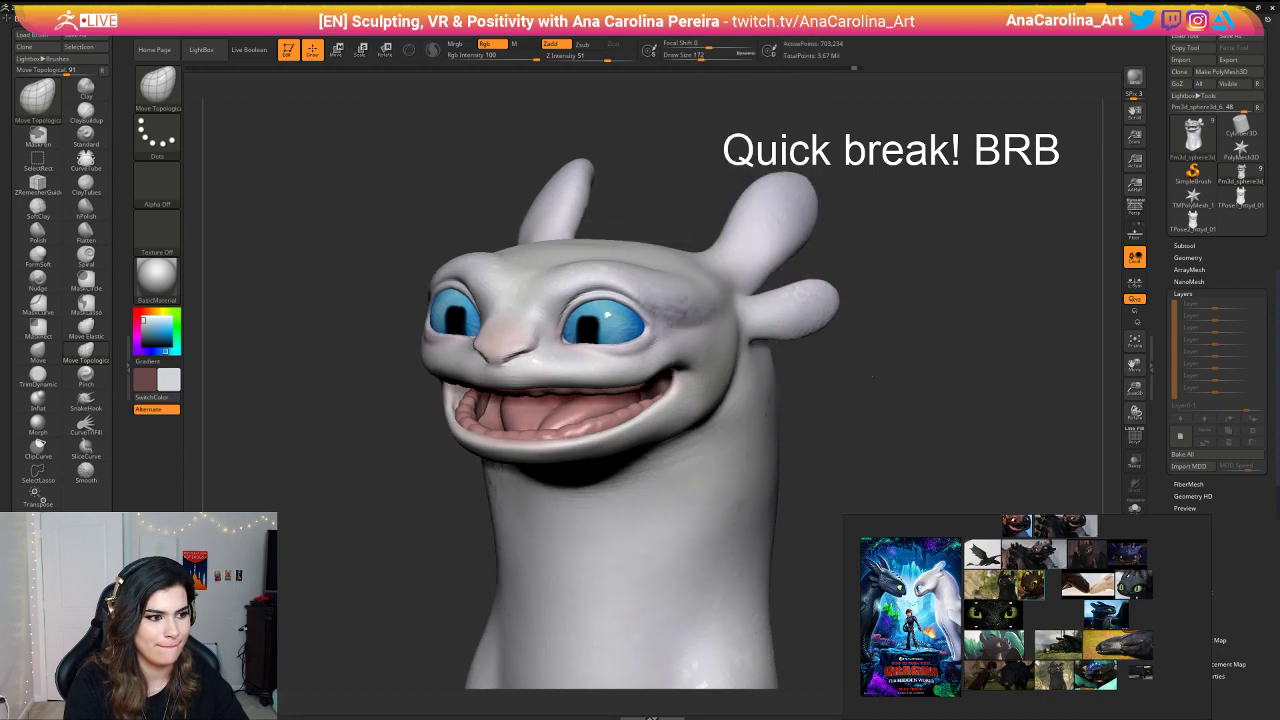
pyautogui.click(1181, 436)
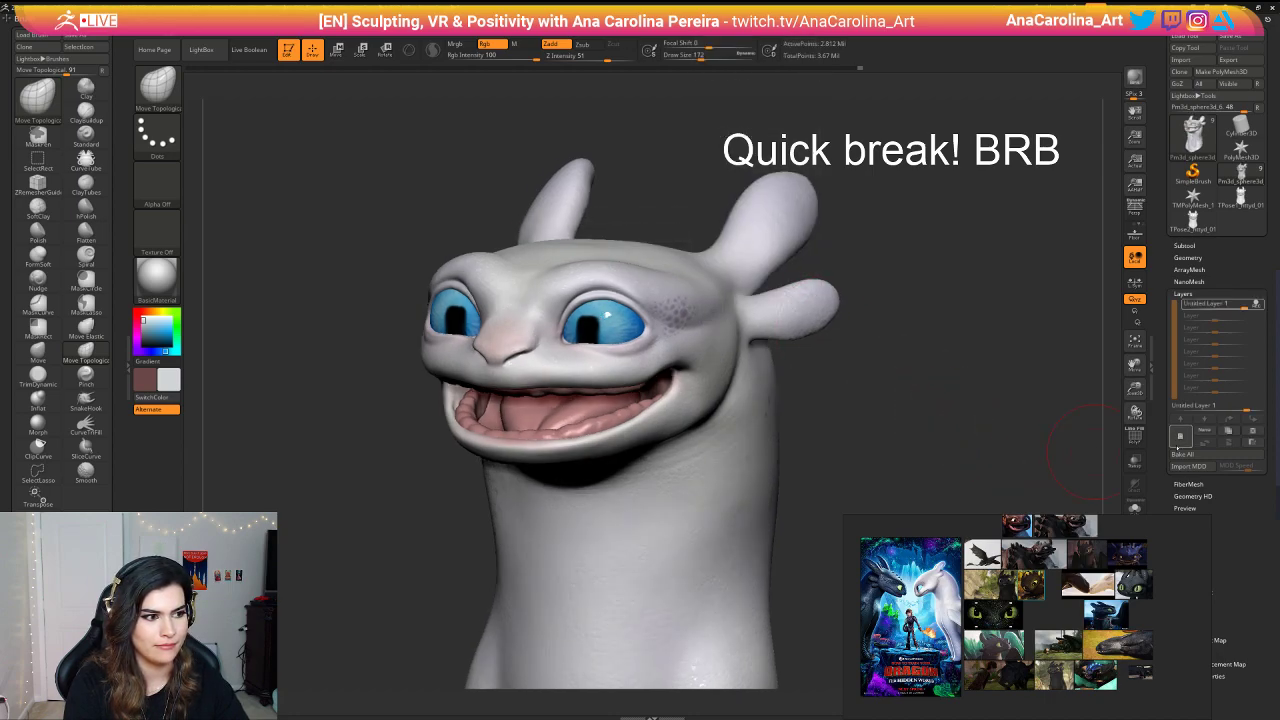
pyautogui.click(715, 12)
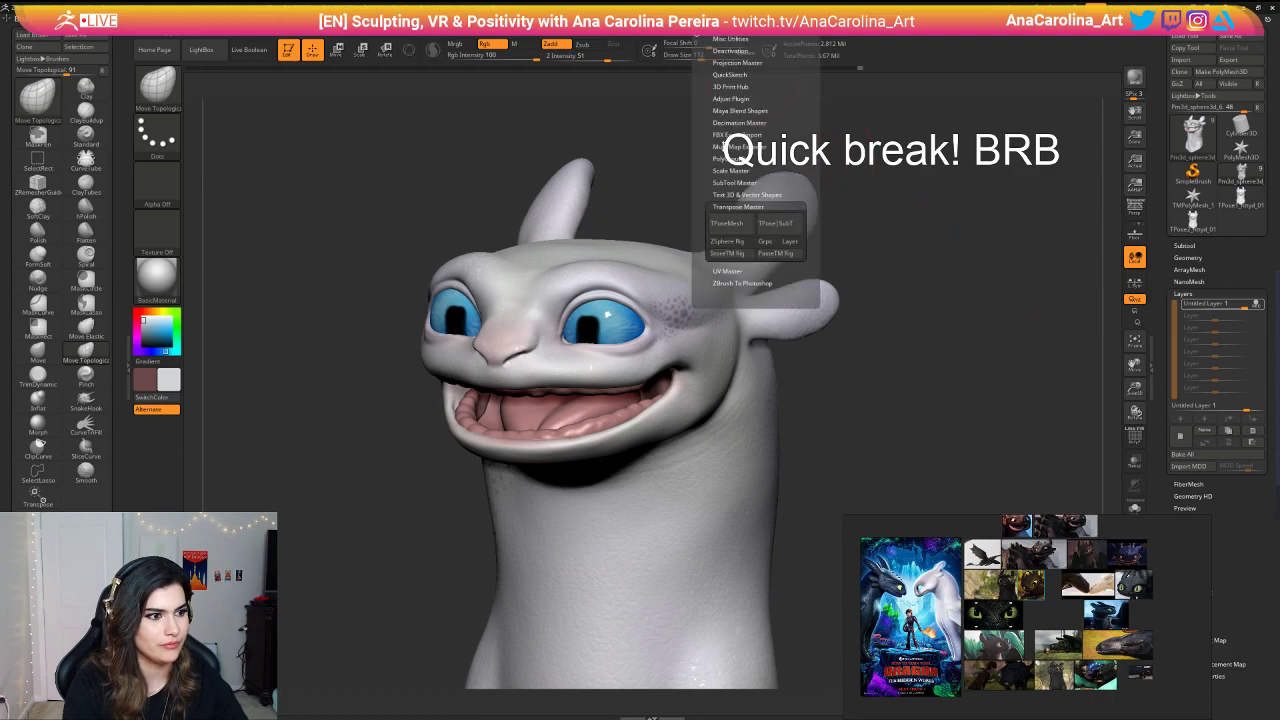
pyautogui.click(737, 230)
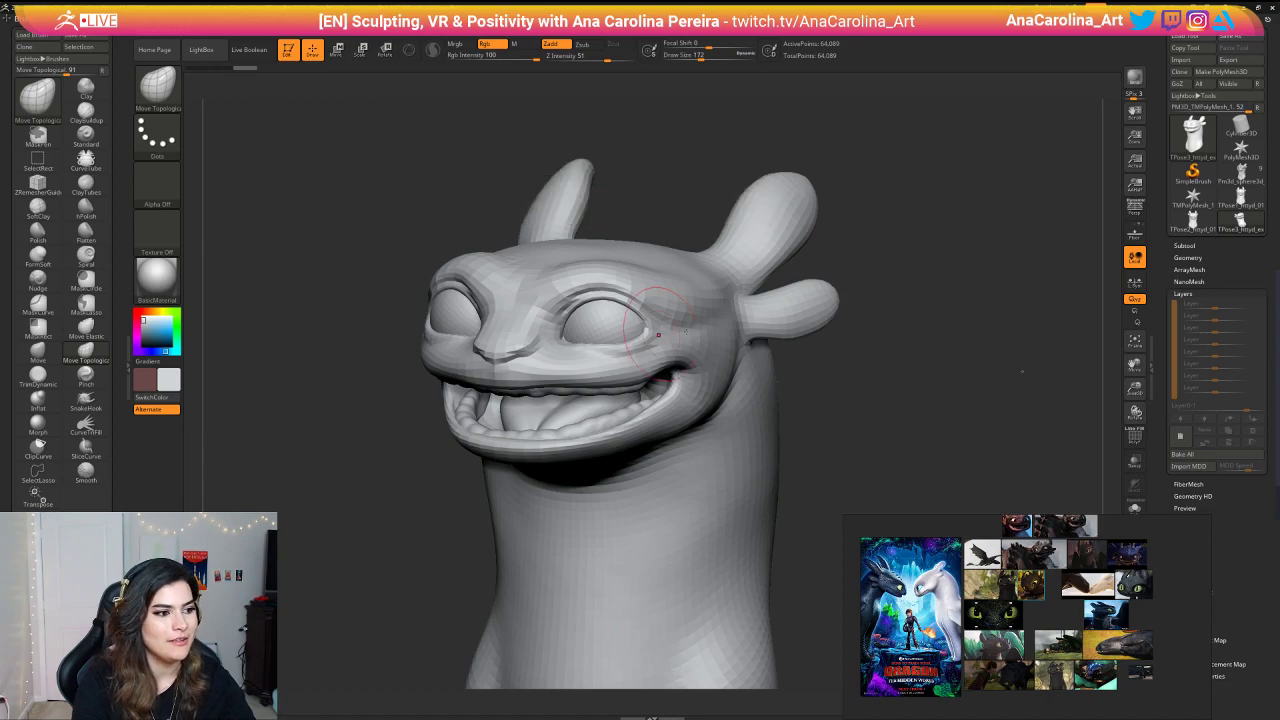
# Step: Mask the whole posing mesh except the dragon's upper left ear, with a softened mask edge at the ear's base
pyautogui.moveTo(905, 345)
pyautogui.mouseDown()
pyautogui.moveTo(871, 323)
pyautogui.moveTo(887, 227)
pyautogui.mouseUp()
pyautogui.keyDown('alt'); pyautogui.moveTo(869, 167); pyautogui.dragTo(863, 229); pyautogui.keyUp('alt')
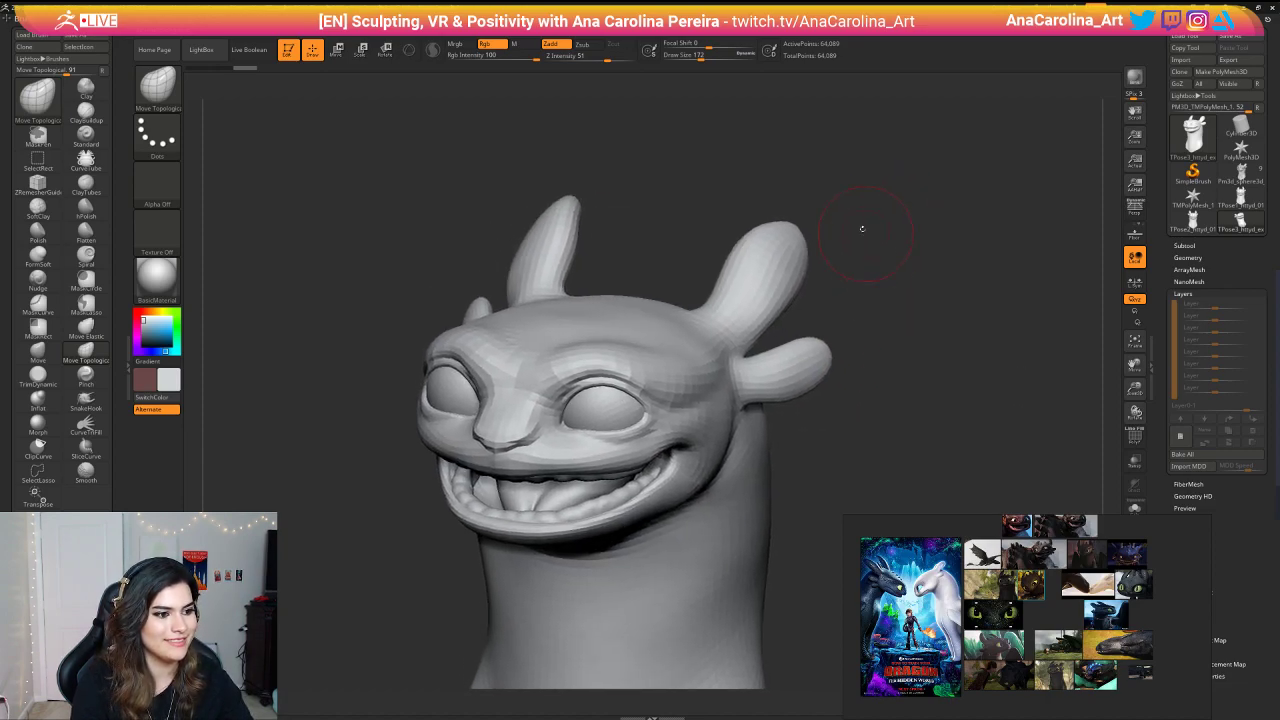
pyautogui.moveTo(804, 171)
pyautogui.keyDown('ctrl'); pyautogui.mouseDown()
pyautogui.moveTo(730, 226)
pyautogui.moveTo(698, 287)
pyautogui.moveTo(725, 325)
pyautogui.moveTo(785, 345)
pyautogui.moveTo(810, 280)
pyautogui.moveTo(848, 286)
pyautogui.moveTo(808, 286)
pyautogui.mouseUp(); pyautogui.keyUp('ctrl')
pyautogui.keyDown('ctrl'); pyautogui.click(792, 285); pyautogui.keyUp('ctrl')
pyautogui.keyDown('ctrl'); pyautogui.click(824, 288); pyautogui.keyUp('ctrl')
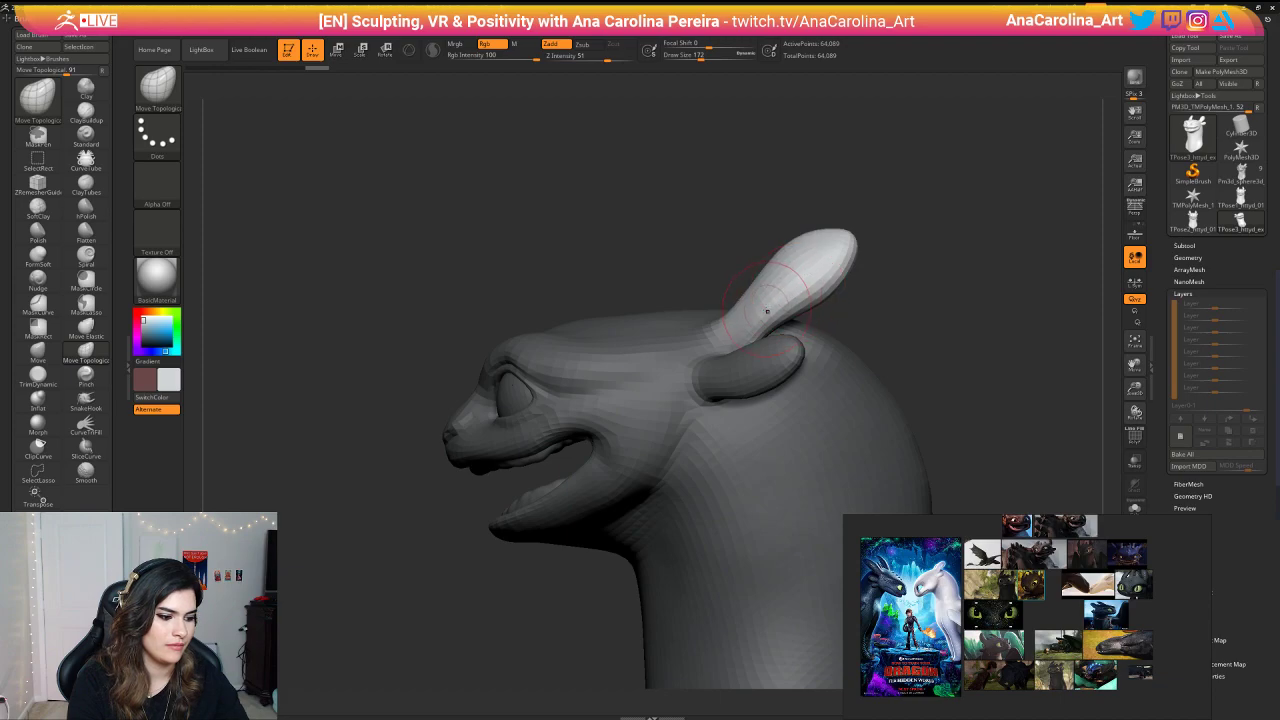
# Step: Rotate the unmasked upper left ear around its base with a Transpose line
pyautogui.press('r')
pyautogui.moveTo(733, 326)
pyautogui.mouseDown()
pyautogui.moveTo(822, 245)
pyautogui.moveTo(835, 254)
pyautogui.mouseUp()
pyautogui.moveTo(826, 233)
pyautogui.mouseDown()
pyautogui.moveTo(837, 234)
pyautogui.moveTo(820, 236)
pyautogui.moveTo(817, 203)
pyautogui.moveTo(812, 298)
pyautogui.moveTo(870, 302)
pyautogui.moveTo(850, 301)
pyautogui.mouseUp()
pyautogui.moveTo(817, 203); pyautogui.dragTo(740, 205)
pyautogui.moveTo(902, 270)
pyautogui.keyDown('ctrl'); pyautogui.mouseDown()
pyautogui.moveTo(899, 311)
pyautogui.moveTo(1015, 267)
pyautogui.mouseUp(); pyautogui.keyUp('ctrl')
pyautogui.moveTo(740, 205)
pyautogui.mouseDown()
pyautogui.moveTo(860, 206)
pyautogui.moveTo(750, 228)
pyautogui.mouseUp()
pyautogui.hotkey('ctrl', 'z')
pyautogui.press('space')
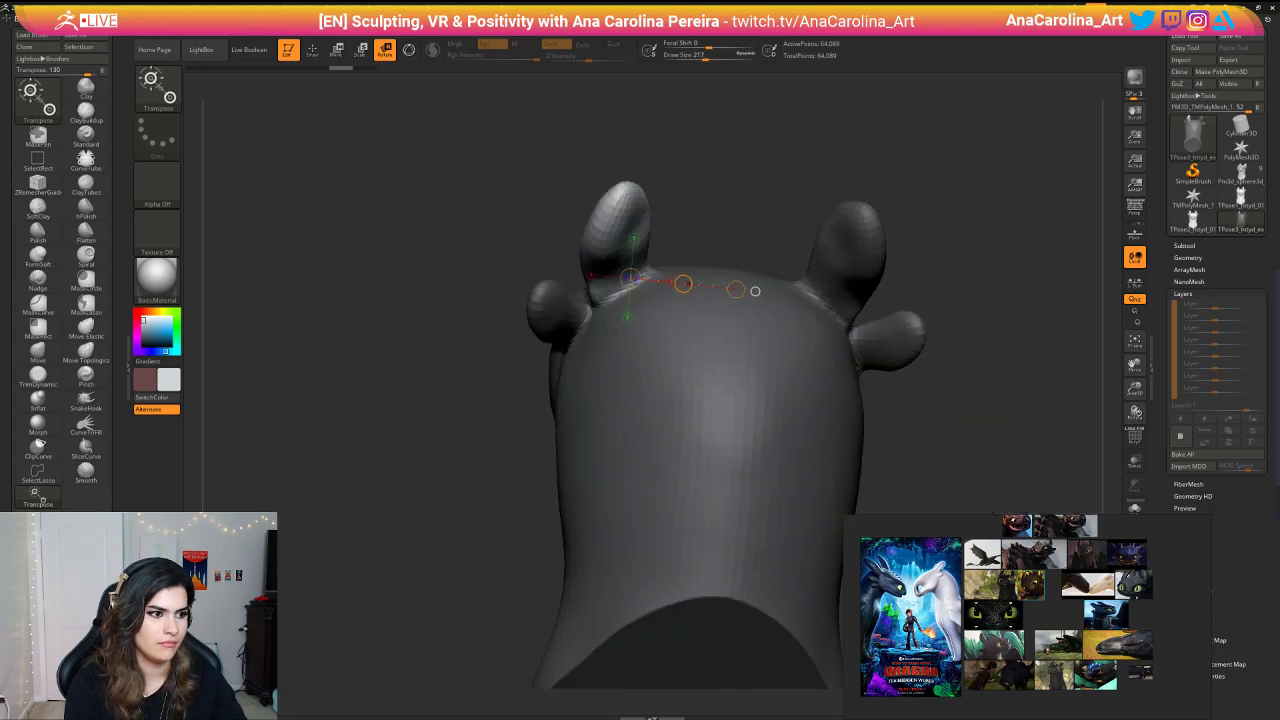
# Step: Readjust the upper left ear's tilt in side view with a new Transpose line from its base, checking it against the reference images
pyautogui.moveTo(736, 289); pyautogui.dragTo(754, 309)
pyautogui.hotkey('ctrl', 'z')
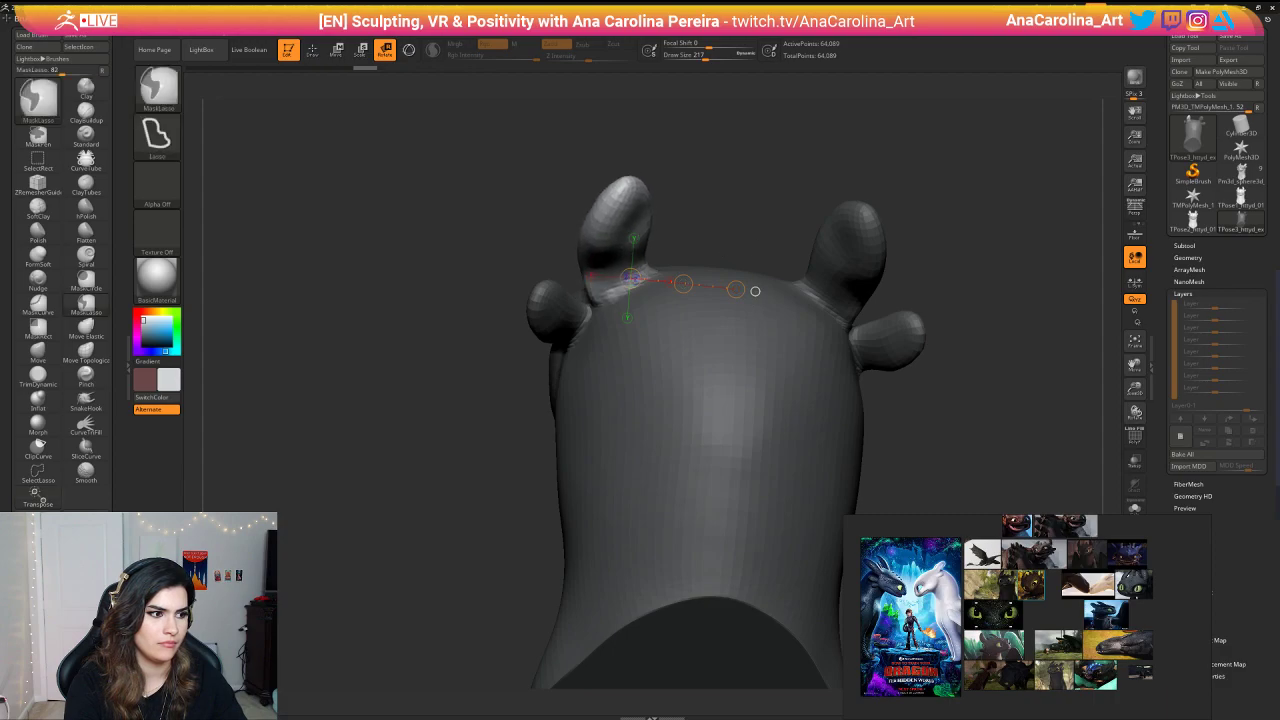
pyautogui.moveTo(745, 220)
pyautogui.mouseDown()
pyautogui.moveTo(926, 256)
pyautogui.moveTo(870, 247)
pyautogui.moveTo(930, 244)
pyautogui.moveTo(892, 247)
pyautogui.mouseUp()
pyautogui.moveTo(688, 260)
pyautogui.mouseDown()
pyautogui.moveTo(731, 182)
pyautogui.moveTo(720, 177)
pyautogui.mouseUp()
pyautogui.moveTo(806, 218)
pyautogui.mouseDown()
pyautogui.moveTo(724, 221)
pyautogui.moveTo(787, 207)
pyautogui.mouseUp()
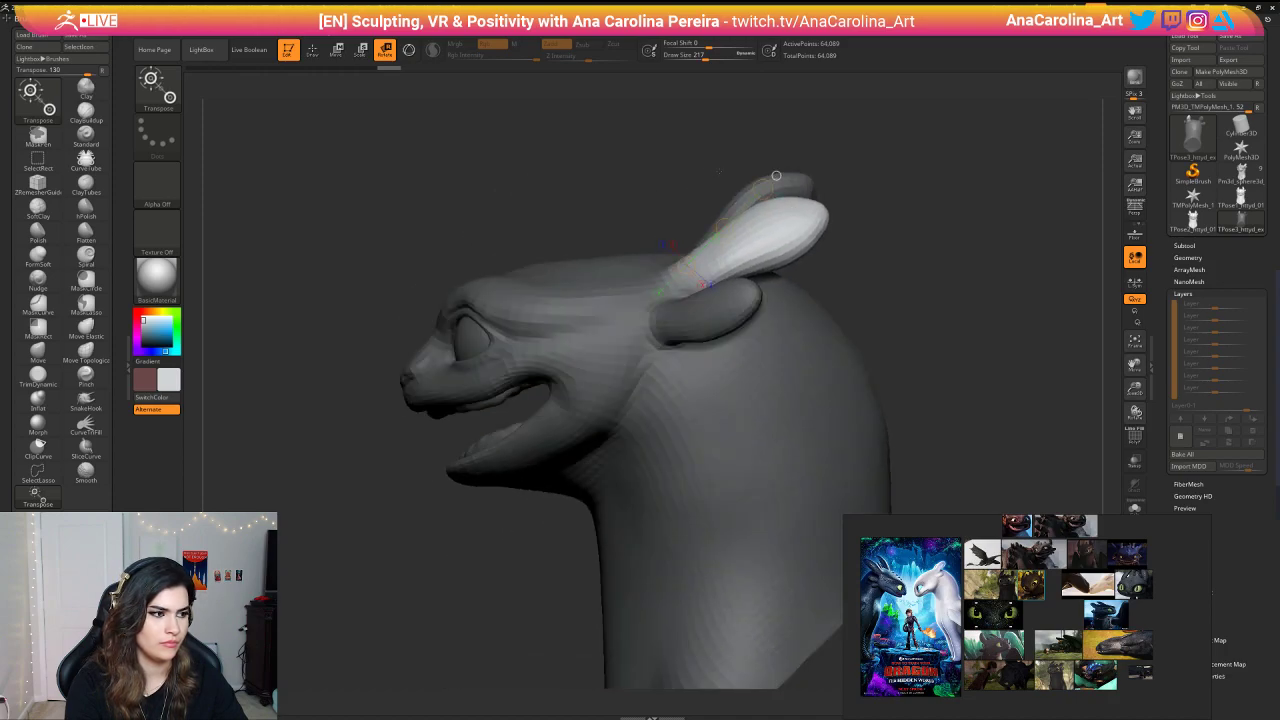
pyautogui.moveTo(692, 168); pyautogui.dragTo(756, 160)
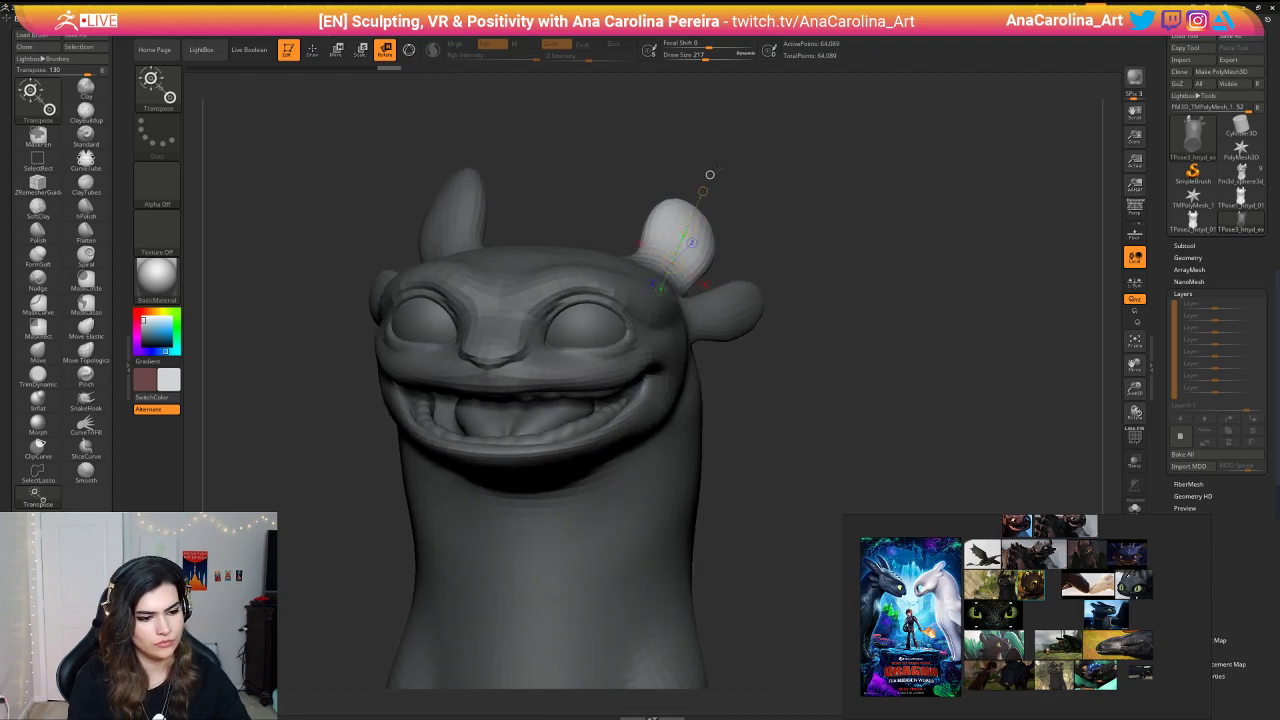
pyautogui.moveTo(981, 565); pyautogui.dragTo(995, 670, button='middle')
pyautogui.scroll(4, 995, 670)
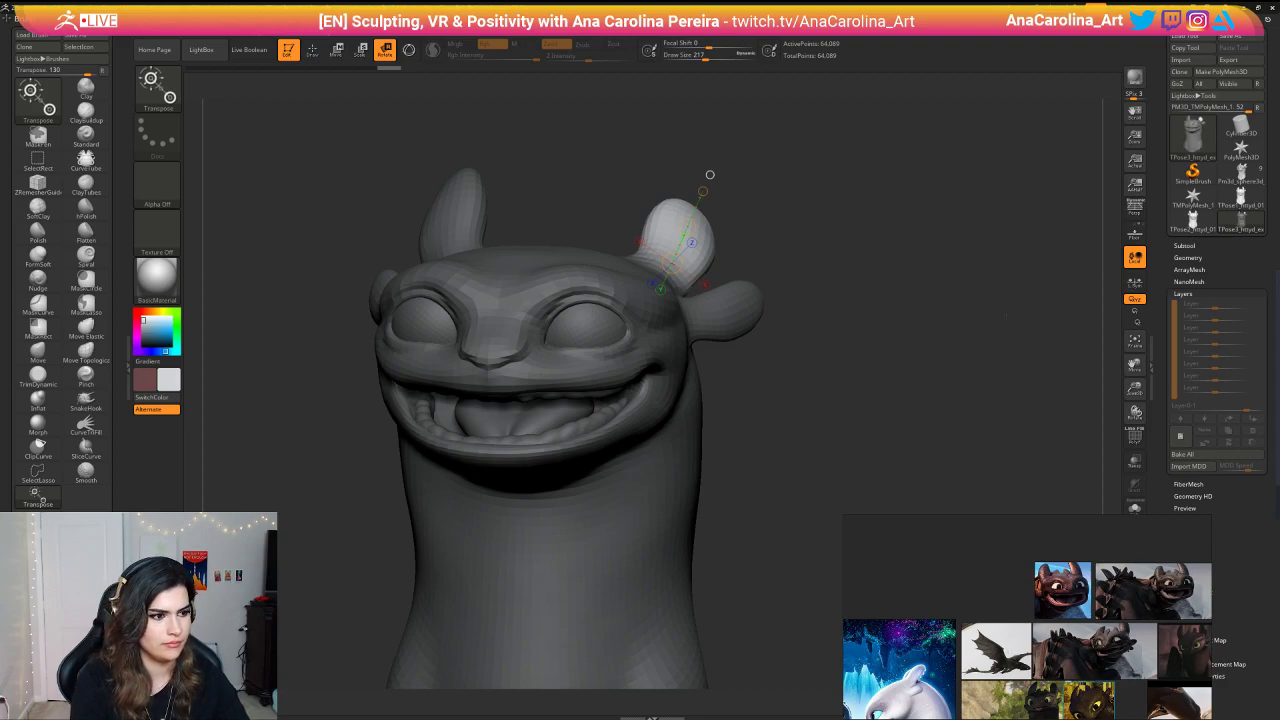
# Step: Clear the current mask and mask the whole posing mesh except the dragon's lower left ear
pyautogui.moveTo(790, 300)
pyautogui.keyDown('ctrl'); pyautogui.mouseDown()
pyautogui.moveTo(812, 320)
pyautogui.moveTo(822, 370)
pyautogui.moveTo(794, 340)
pyautogui.moveTo(765, 257)
pyautogui.moveTo(698, 290)
pyautogui.moveTo(688, 320)
pyautogui.moveTo(712, 350)
pyautogui.mouseUp(); pyautogui.keyUp('ctrl')
pyautogui.moveTo(717, 160); pyautogui.dragTo(671, 163)
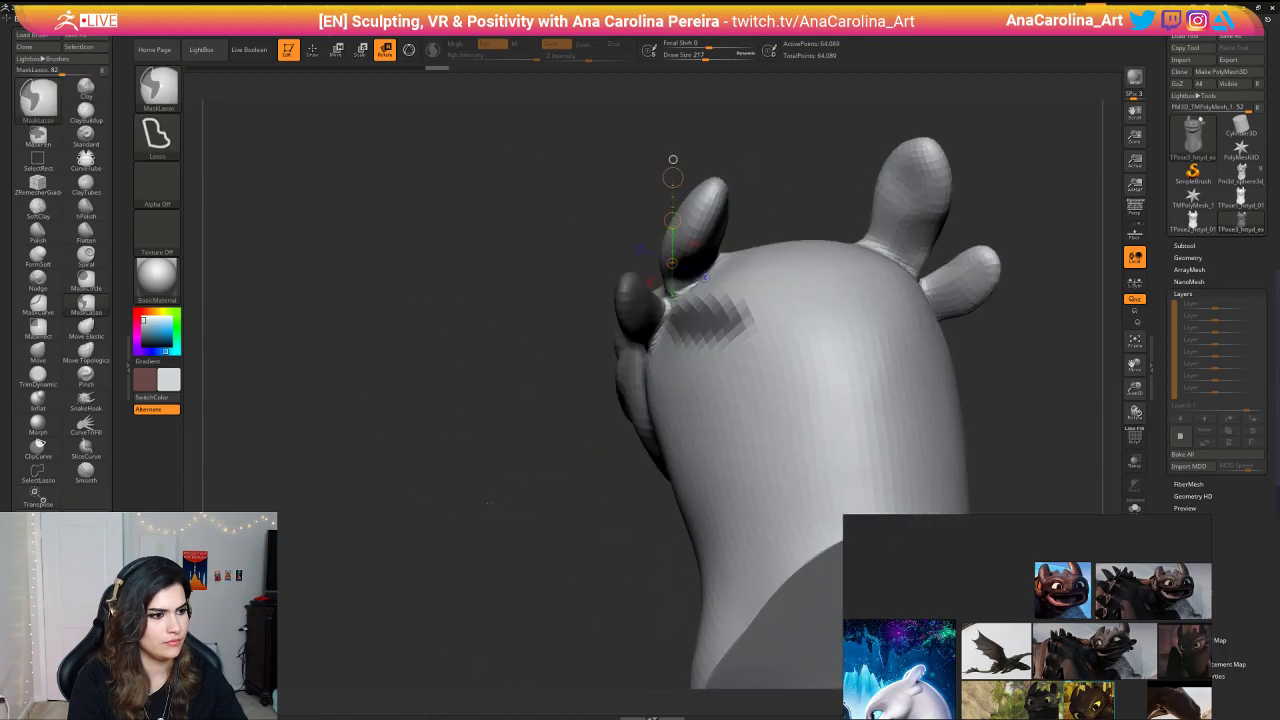
pyautogui.moveTo(587, 474); pyautogui.dragTo(600, 478)
pyautogui.moveTo(750, 432)
pyautogui.keyDown('ctrl'); pyautogui.mouseDown()
pyautogui.moveTo(768, 402)
pyautogui.moveTo(768, 321)
pyautogui.mouseUp(); pyautogui.keyUp('ctrl')
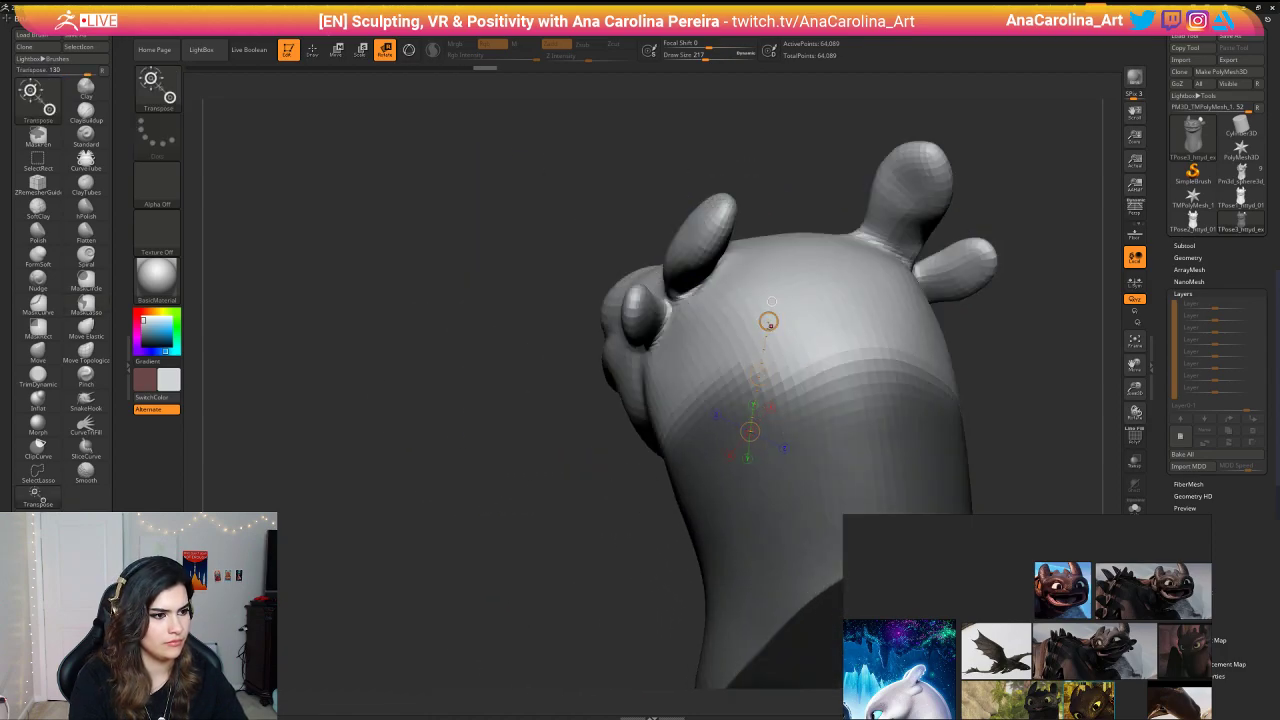
pyautogui.hotkey('ctrl', 'z')
pyautogui.moveTo(615, 440)
pyautogui.keyDown('ctrl'); pyautogui.mouseDown()
pyautogui.moveTo(804, 350)
pyautogui.moveTo(728, 291)
pyautogui.moveTo(670, 311)
pyautogui.moveTo(657, 357)
pyautogui.mouseUp(); pyautogui.keyUp('ctrl')
pyautogui.moveTo(655, 331)
pyautogui.mouseDown()
pyautogui.moveTo(765, 333)
pyautogui.moveTo(595, 335)
pyautogui.mouseUp()
pyautogui.moveTo(657, 405); pyautogui.dragTo(676, 388)
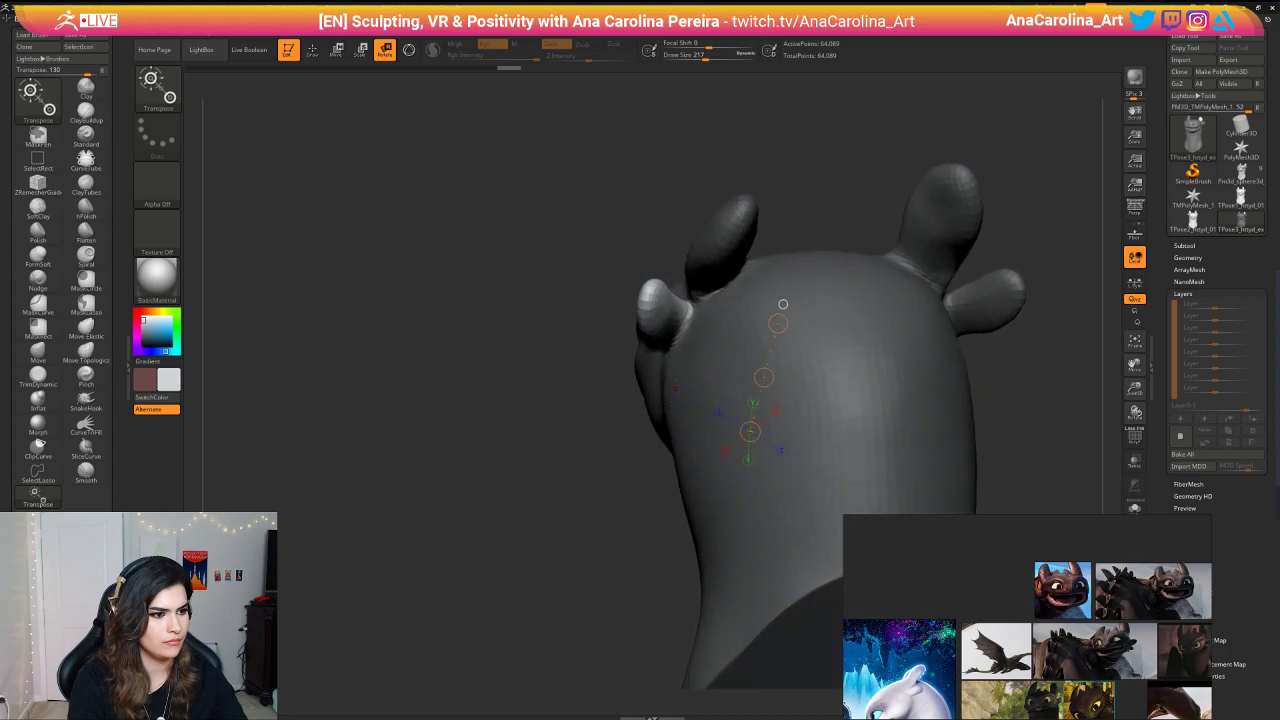
pyautogui.moveTo(717, 292); pyautogui.dragTo(687, 294)
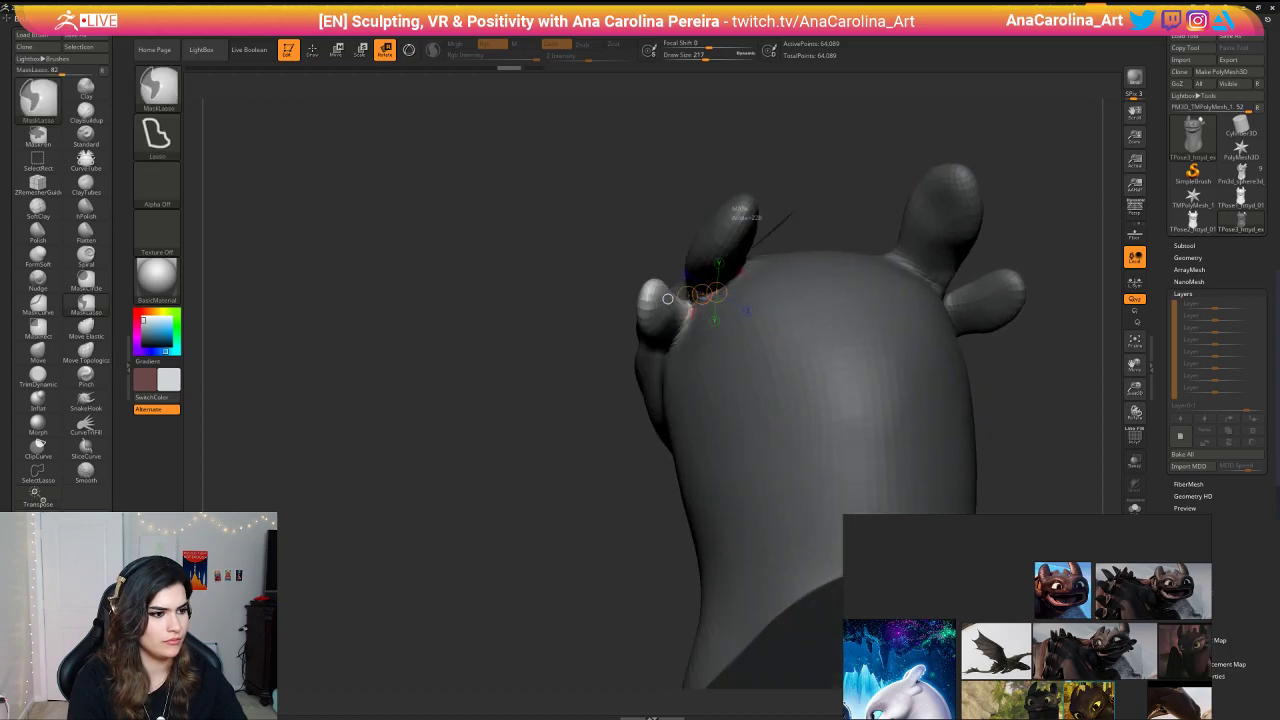
pyautogui.keyDown('ctrl'); pyautogui.moveTo(684, 341); pyautogui.dragTo(660, 410); pyautogui.keyUp('ctrl')
# Step: Rotate the unmasked lower left ear around its base with a Transpose line along its length
pyautogui.moveTo(578, 440); pyautogui.dragTo(670, 446)
pyautogui.moveTo(876, 352)
pyautogui.mouseDown()
pyautogui.moveTo(813, 344)
pyautogui.moveTo(918, 294)
pyautogui.moveTo(848, 314)
pyautogui.moveTo(912, 297)
pyautogui.moveTo(829, 299)
pyautogui.mouseUp()
pyautogui.moveTo(756, 283); pyautogui.dragTo(788, 283)
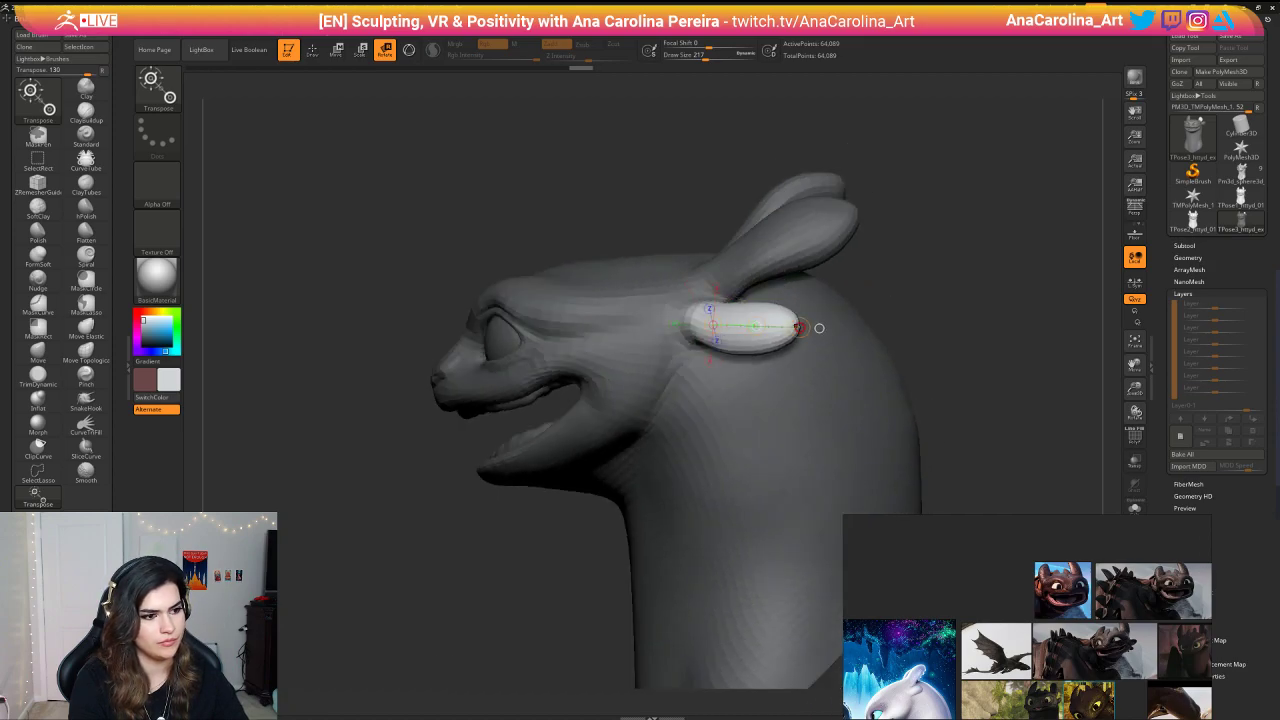
pyautogui.moveTo(820, 326)
pyautogui.mouseDown()
pyautogui.moveTo(767, 332)
pyautogui.moveTo(850, 335)
pyautogui.moveTo(856, 270)
pyautogui.moveTo(940, 276)
pyautogui.moveTo(850, 290)
pyautogui.moveTo(864, 370)
pyautogui.moveTo(951, 420)
pyautogui.moveTo(1003, 424)
pyautogui.mouseUp()
# Step: Mask the whole posing mesh except the dragon's upper right ear, with a softened mask edge at its base
pyautogui.moveTo(661, 210)
pyautogui.keyDown('ctrl'); pyautogui.mouseDown()
pyautogui.moveTo(682, 308)
pyautogui.moveTo(649, 359)
pyautogui.moveTo(611, 382)
pyautogui.moveTo(543, 236)
pyautogui.moveTo(566, 220)
pyautogui.mouseUp(); pyautogui.keyUp('ctrl')
pyautogui.keyDown('ctrl'); pyautogui.click(622, 300); pyautogui.keyUp('ctrl')
pyautogui.keyDown('ctrl'); pyautogui.click(683, 293); pyautogui.keyUp('ctrl')
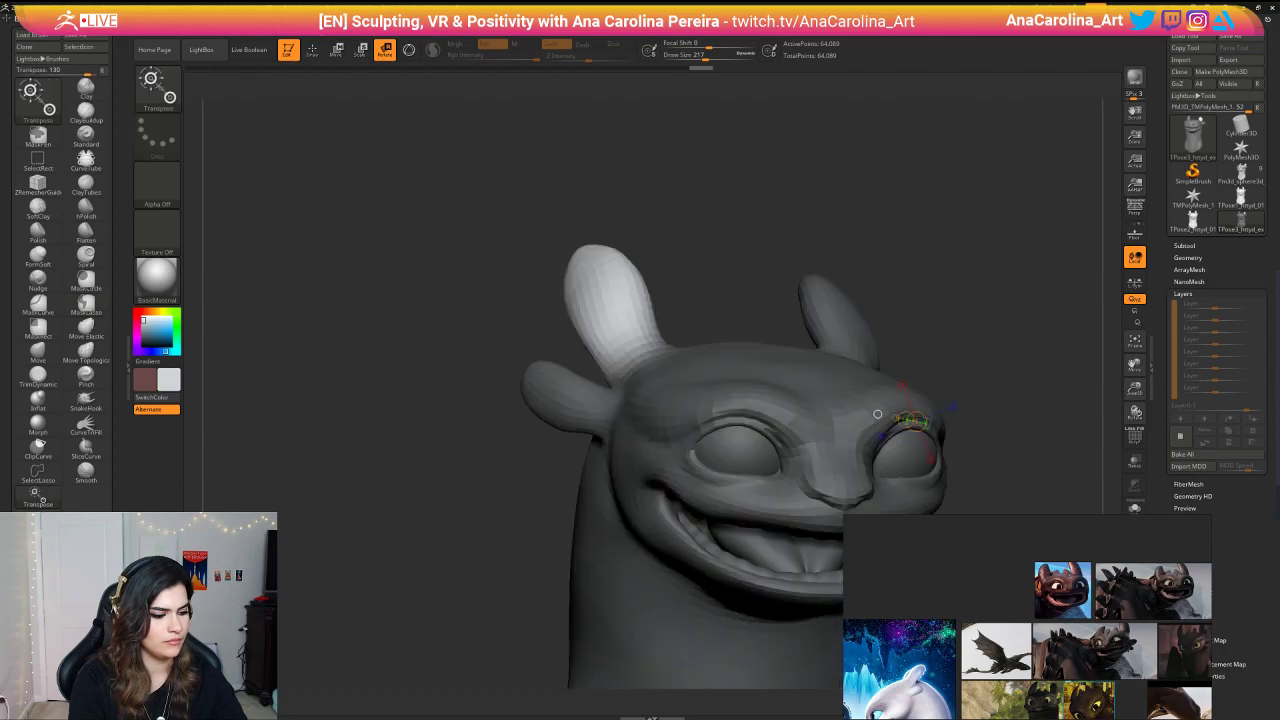
# Step: Rotate the upper right ear around its base with a Transpose line and clear the mask
pyautogui.moveTo(613, 347)
pyautogui.mouseDown()
pyautogui.moveTo(588, 250)
pyautogui.moveTo(498, 238)
pyautogui.mouseUp()
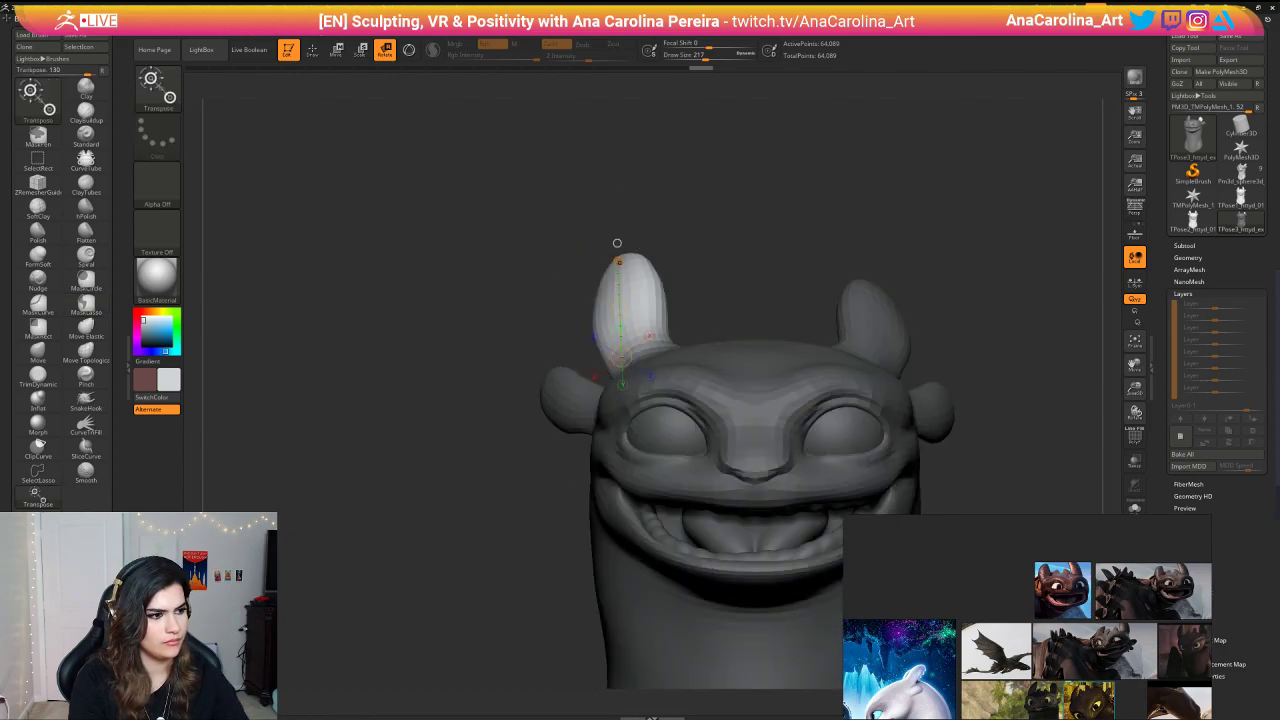
pyautogui.moveTo(619, 262)
pyautogui.mouseDown()
pyautogui.moveTo(634, 262)
pyautogui.moveTo(611, 246)
pyautogui.moveTo(558, 247)
pyautogui.moveTo(606, 246)
pyautogui.mouseUp()
pyautogui.press('ctrl')
pyautogui.keyDown('ctrl'); pyautogui.moveTo(738, 265); pyautogui.dragTo(746, 258); pyautogui.keyUp('ctrl')
pyautogui.moveTo(746, 258)
pyautogui.keyDown('alt'); pyautogui.mouseDown()
pyautogui.moveTo(749, 240)
pyautogui.moveTo(742, 251)
pyautogui.mouseUp(); pyautogui.keyUp('alt')
pyautogui.hotkey('ctrl', 'z')
pyautogui.hotkey('ctrl', 'z')
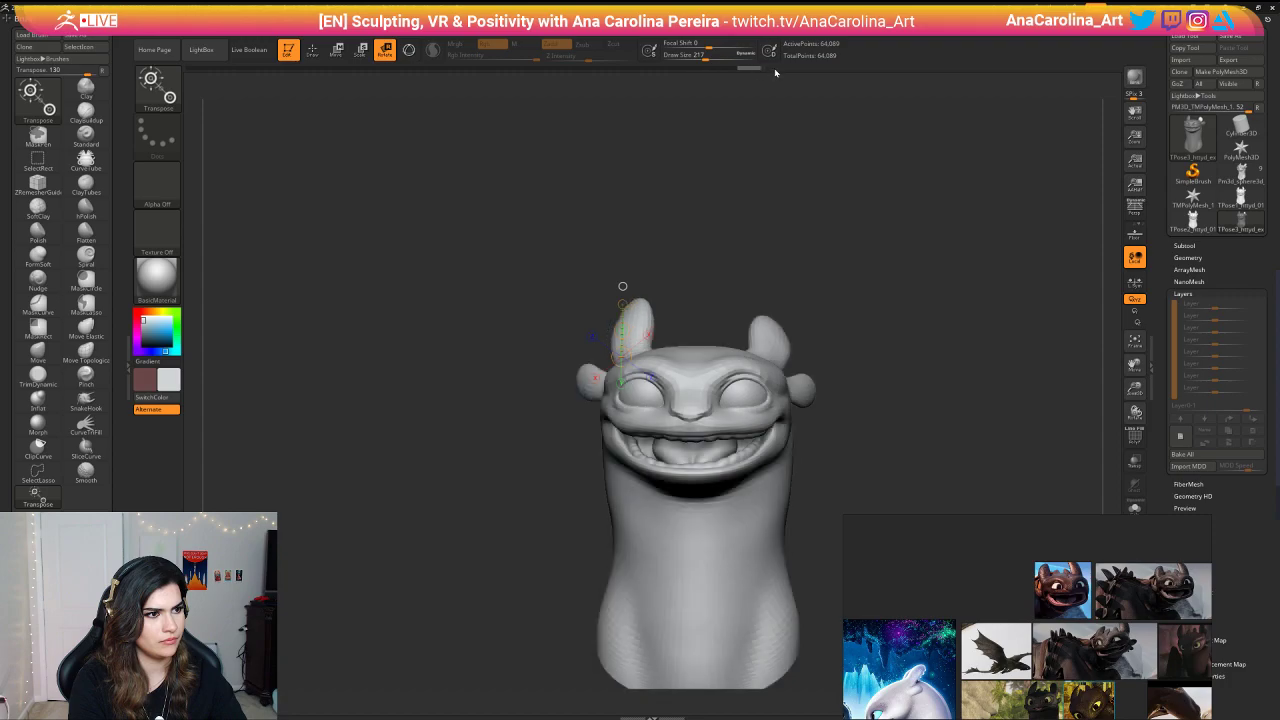
pyautogui.moveTo(622, 286)
pyautogui.mouseDown()
pyautogui.moveTo(691, 287)
pyautogui.moveTo(577, 274)
pyautogui.moveTo(556, 220)
pyautogui.mouseUp()
# Step: Mask everything except the dragon's lower right ear and rotate it upward around its base with a Transpose line
pyautogui.press('ctrl')
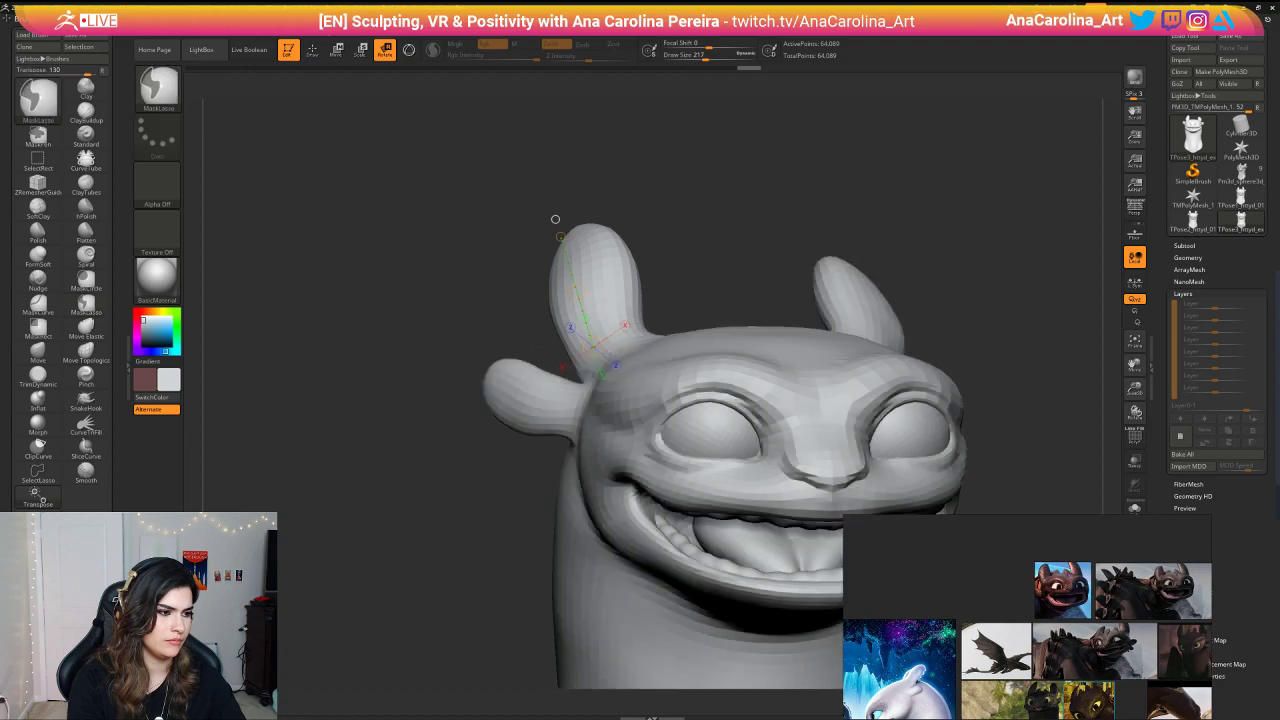
pyautogui.moveTo(566, 370)
pyautogui.keyDown('ctrl'); pyautogui.mouseDown()
pyautogui.moveTo(555, 449)
pyautogui.moveTo(445, 365)
pyautogui.mouseUp(); pyautogui.keyUp('ctrl')
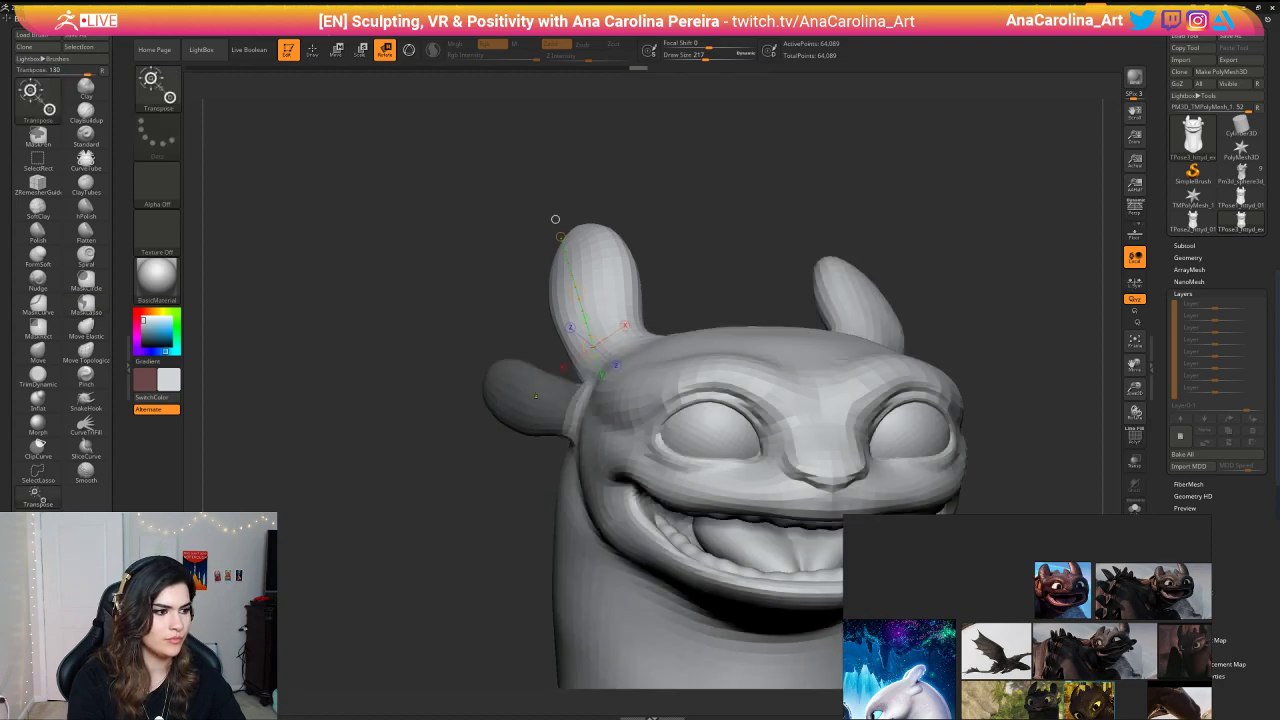
pyautogui.keyDown('ctrl'); pyautogui.click(555, 219); pyautogui.keyUp('ctrl')
pyautogui.moveTo(578, 424); pyautogui.dragTo(453, 359)
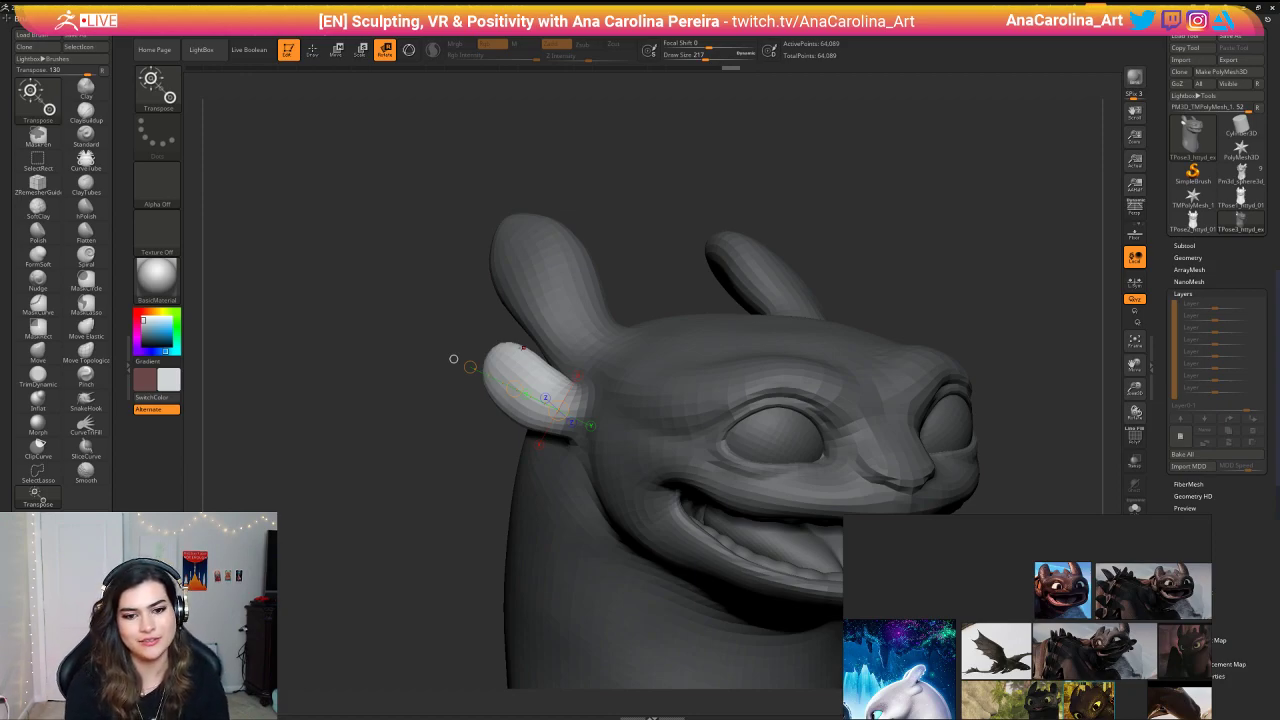
pyautogui.moveTo(453, 359)
pyautogui.mouseDown()
pyautogui.moveTo(520, 365)
pyautogui.moveTo(477, 362)
pyautogui.moveTo(517, 377)
pyautogui.moveTo(467, 273)
pyautogui.mouseUp()
# Step: Switch to the Move Topological brush with a draw size of 187
pyautogui.press('space')
pyautogui.moveTo(677, 251); pyautogui.dragTo(681, 251)
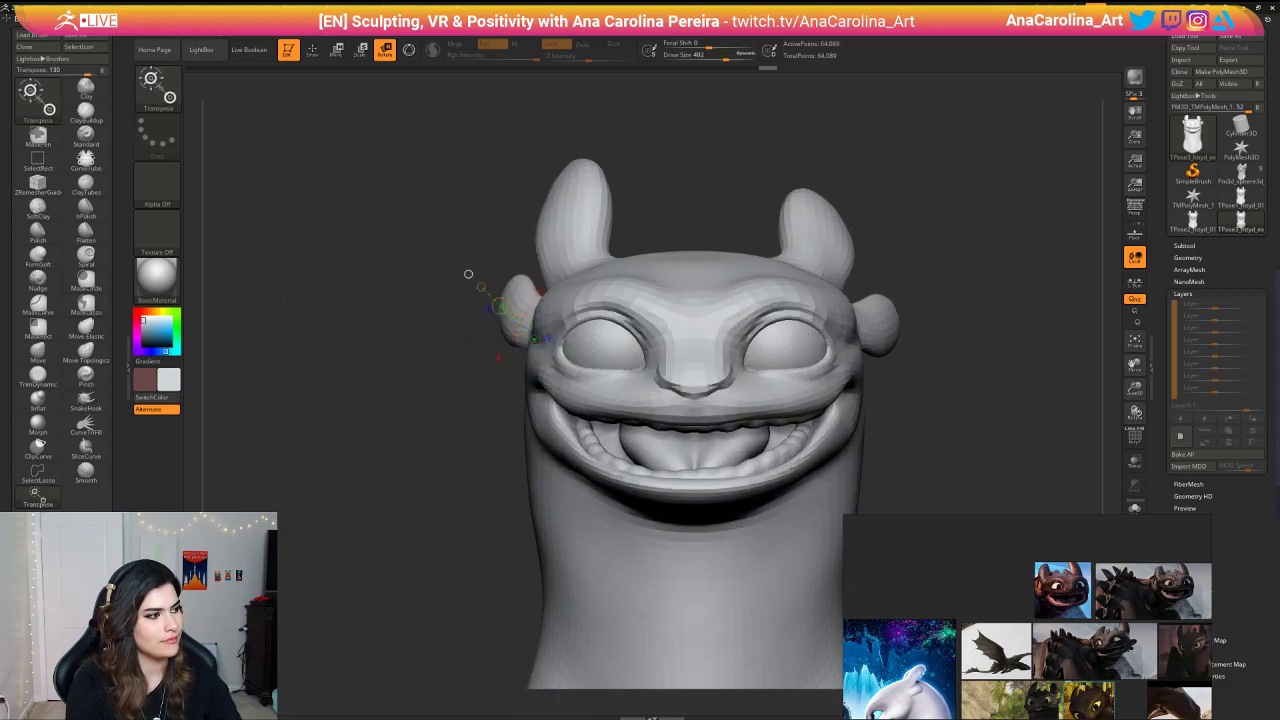
pyautogui.press('b')
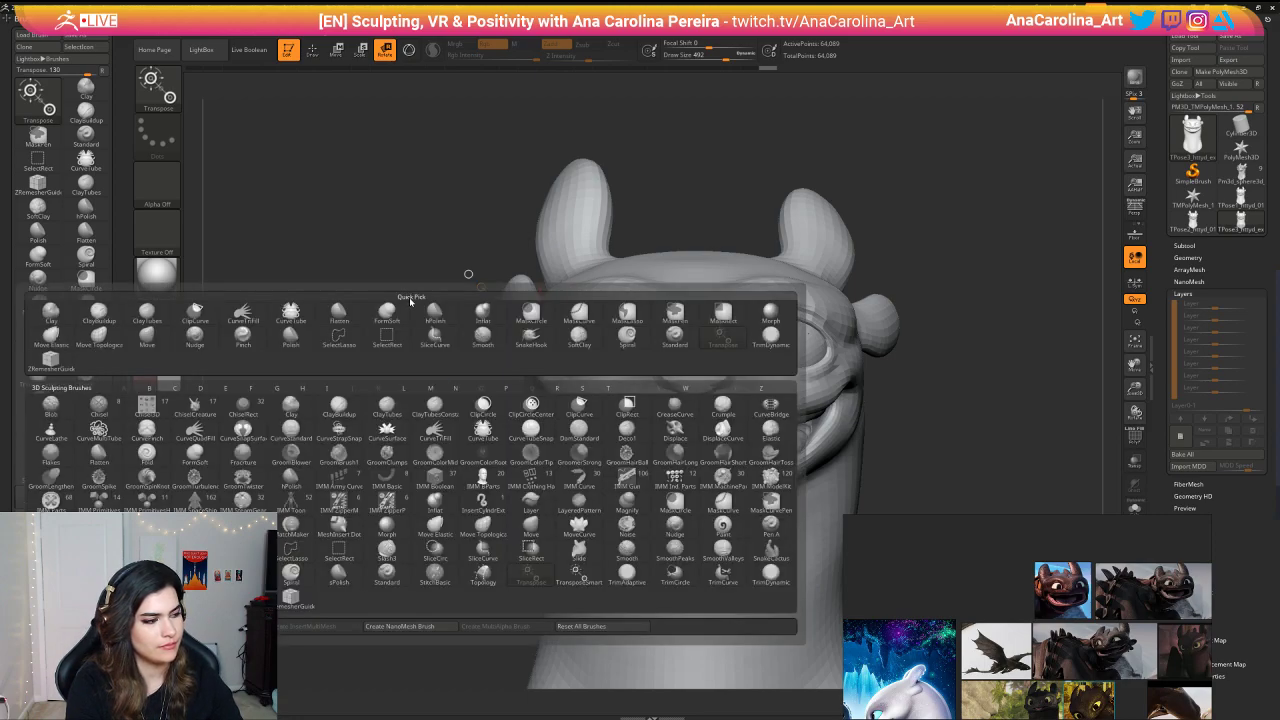
pyautogui.press('m')
pyautogui.press('t')
pyautogui.press('space')
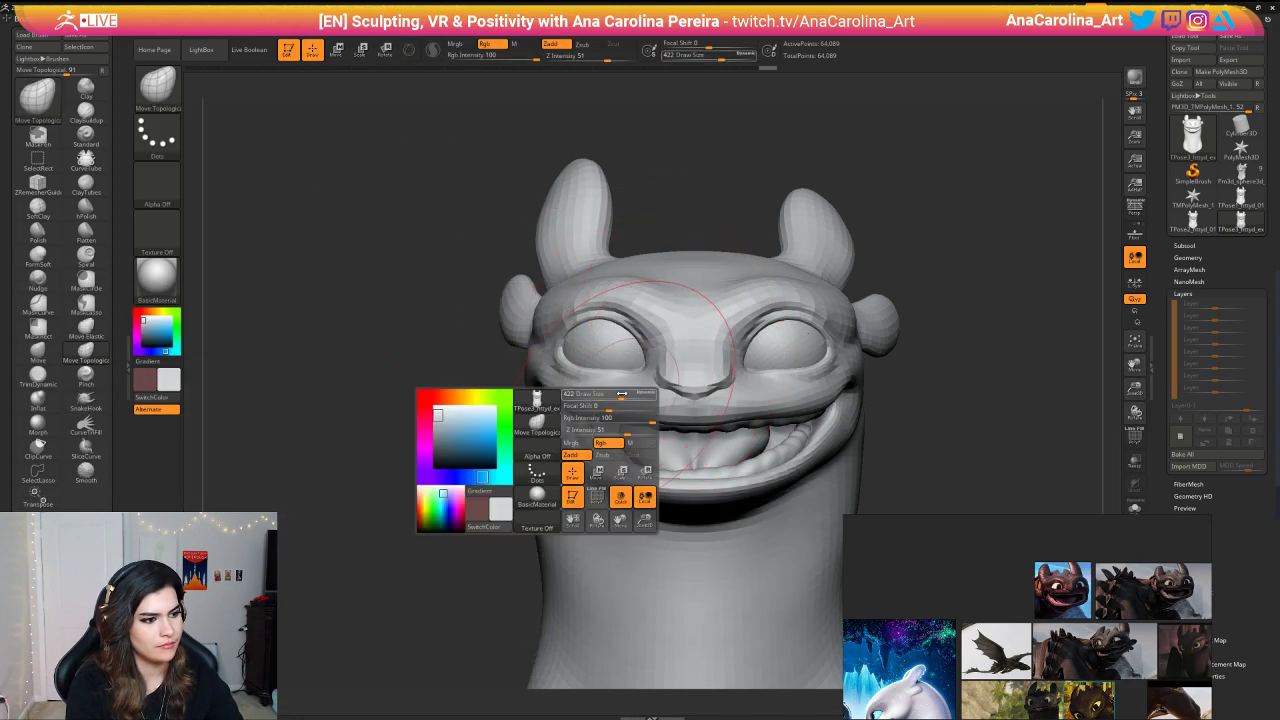
pyautogui.moveTo(621, 394); pyautogui.dragTo(599, 394)
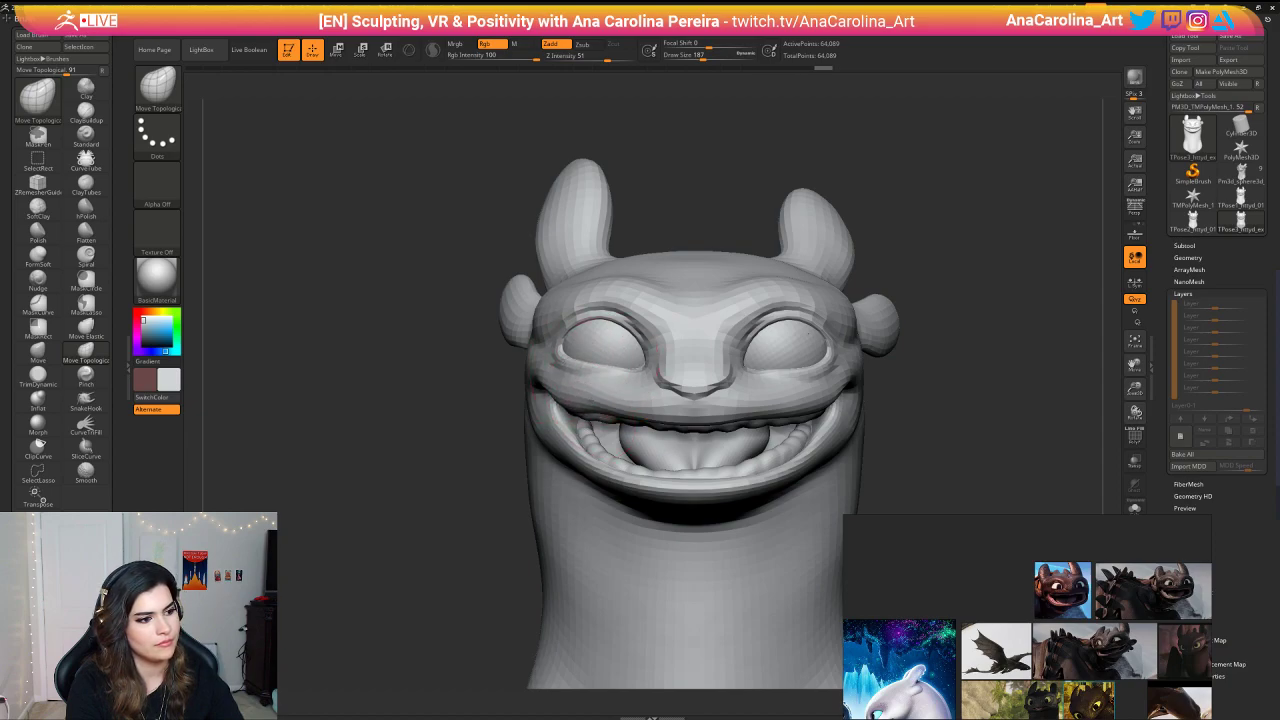
# Step: Adjust the lips and mouth line of the posing mesh with Move Topological strokes from front and low views
pyautogui.moveTo(655, 210)
pyautogui.mouseDown()
pyautogui.moveTo(585, 372)
pyautogui.moveTo(550, 408)
pyautogui.mouseUp()
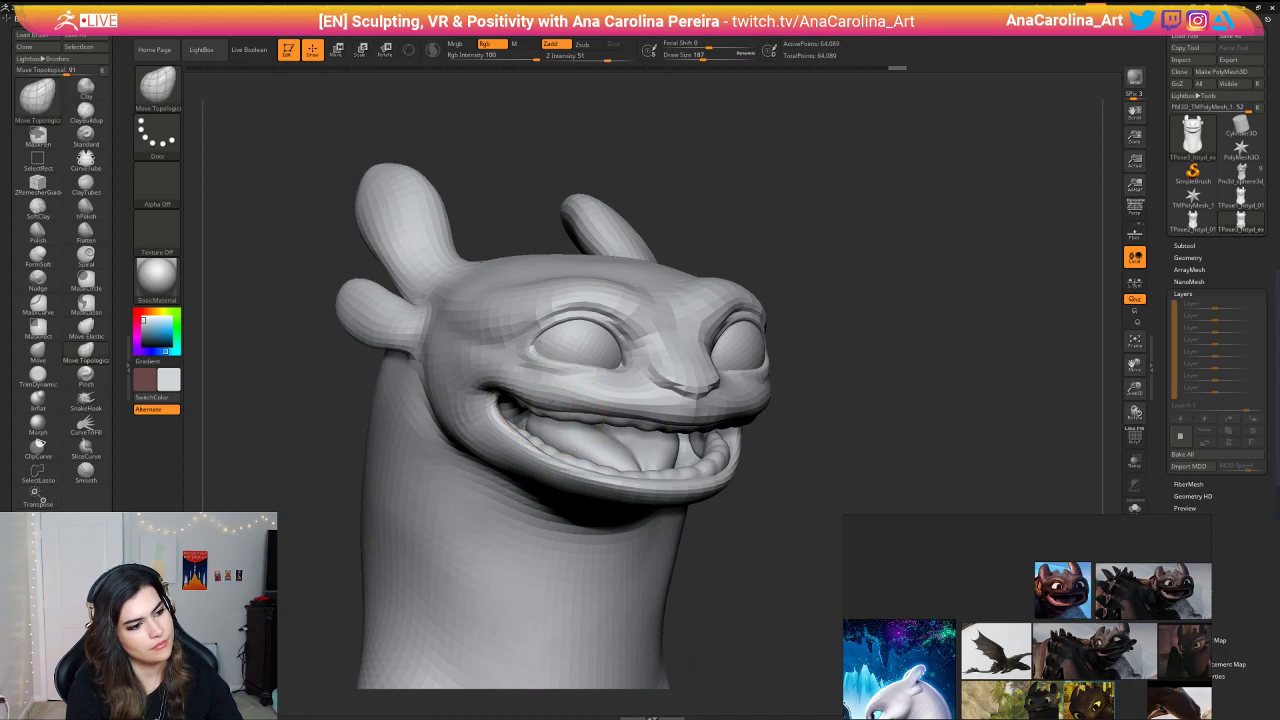
pyautogui.keyDown('shift'); pyautogui.moveTo(645, 212); pyautogui.dragTo(620, 205); pyautogui.keyUp('shift')
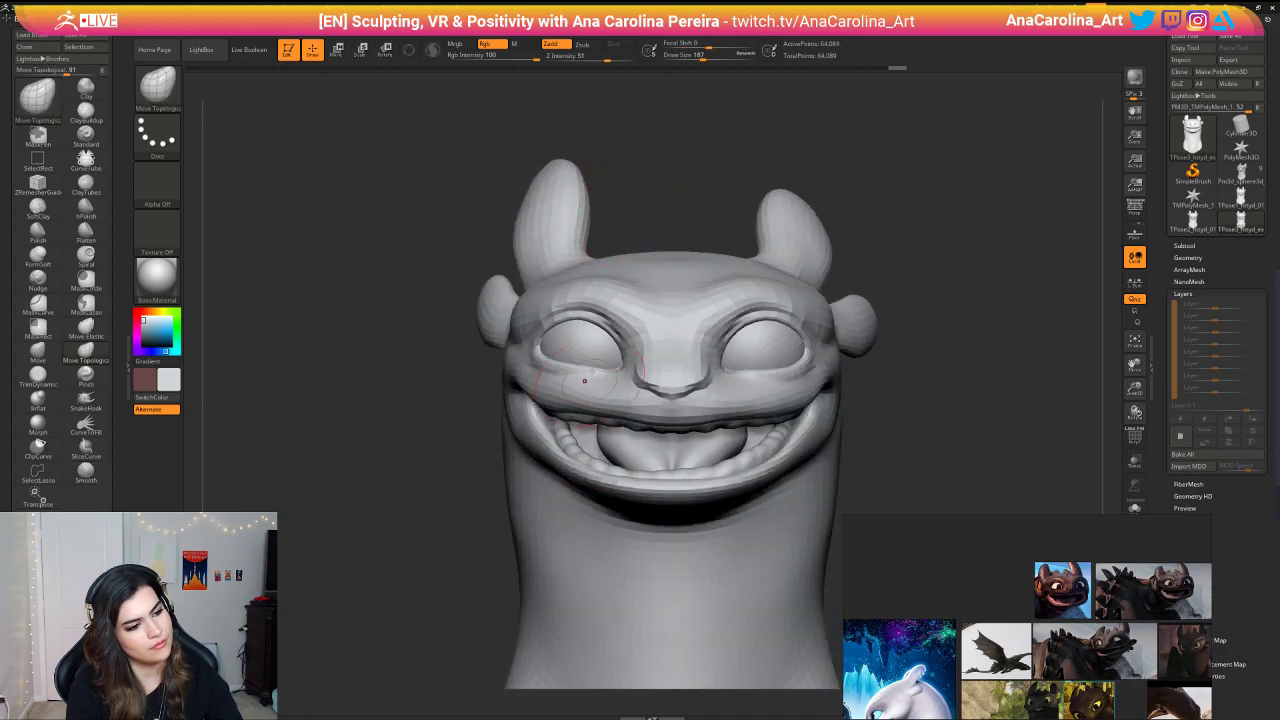
pyautogui.moveTo(584, 380); pyautogui.dragTo(628, 305)
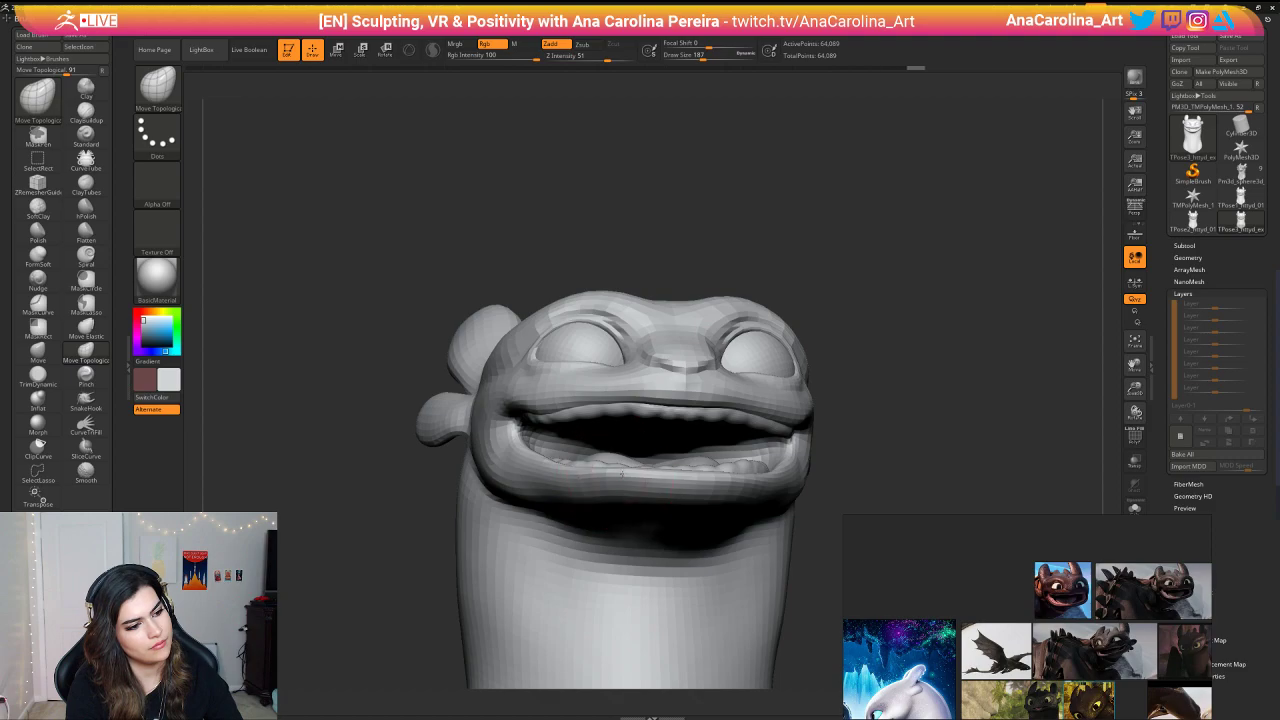
pyautogui.moveTo(622, 473); pyautogui.dragTo(624, 458)
pyautogui.keyDown('shift'); pyautogui.moveTo(624, 440); pyautogui.dragTo(617, 372, button='right'); pyautogui.keyUp('shift')
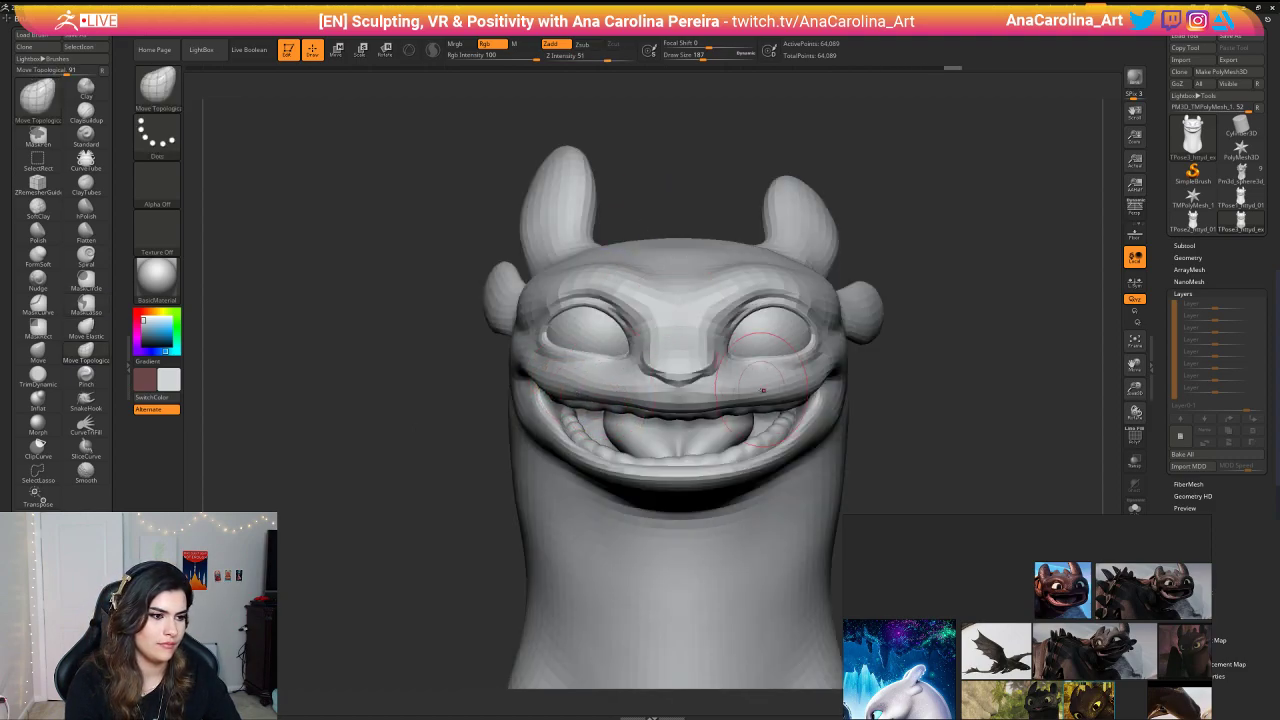
pyautogui.moveTo(768, 416); pyautogui.dragTo(752, 438)
pyautogui.moveTo(930, 412)
pyautogui.mouseDown(button='right')
pyautogui.moveTo(812, 405)
pyautogui.moveTo(858, 216)
pyautogui.moveTo(826, 214)
pyautogui.mouseUp(button='right')
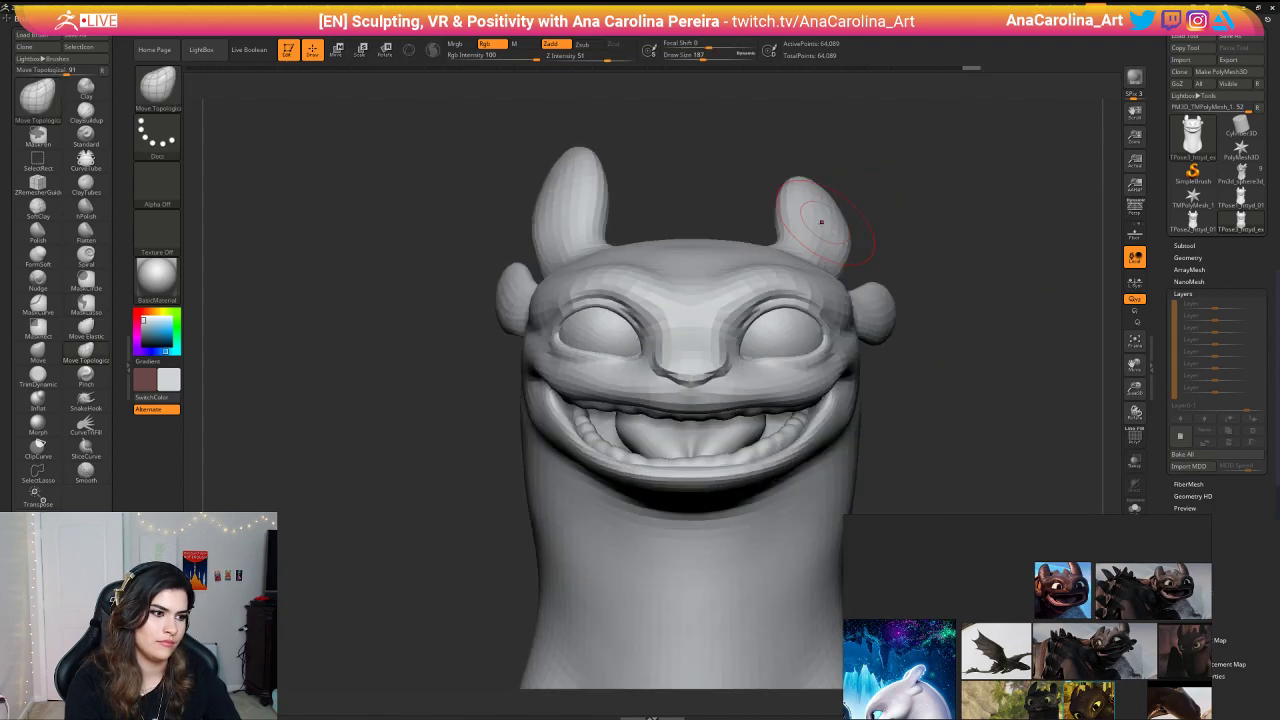
# Step: Nudge the dragon's upper ear and inner eye area with Move Topological at draw sizes between 163 and 245
pyautogui.press('space')
pyautogui.moveTo(648, 266)
pyautogui.mouseDown()
pyautogui.moveTo(660, 266)
pyautogui.moveTo(613, 306)
pyautogui.mouseUp()
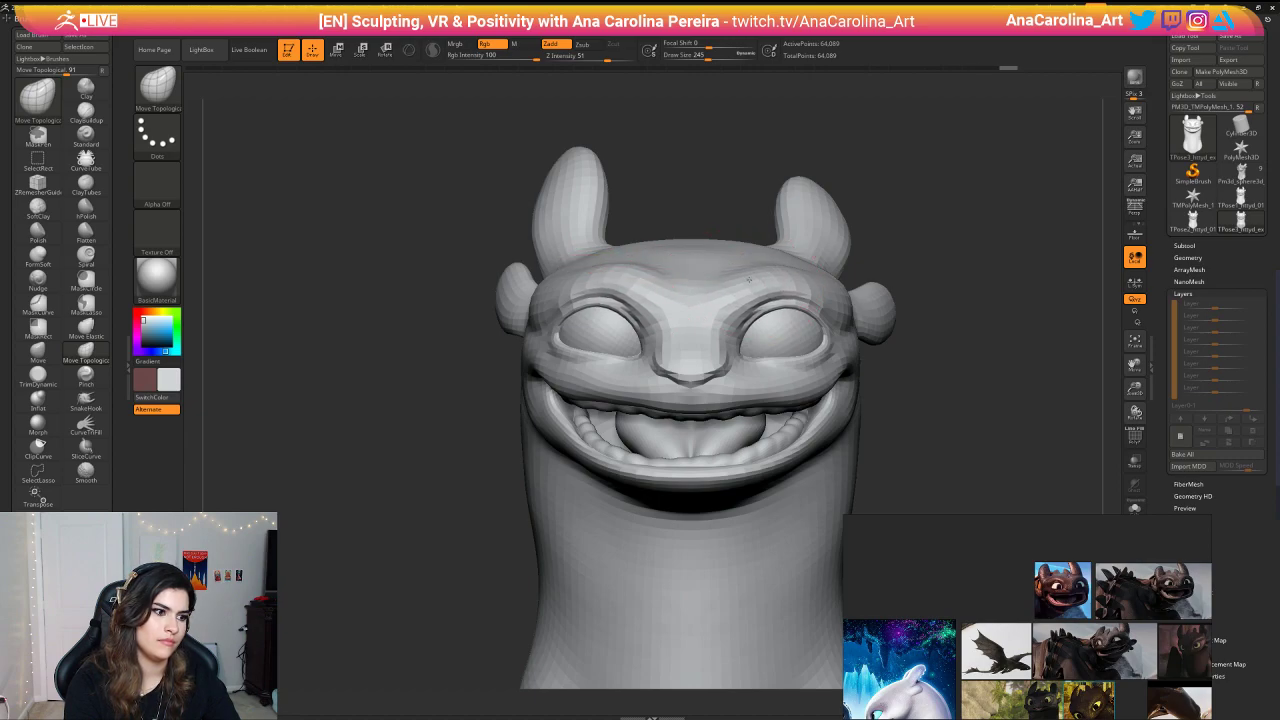
pyautogui.moveTo(890, 217)
pyautogui.mouseDown()
pyautogui.moveTo(923, 163)
pyautogui.moveTo(920, 105)
pyautogui.moveTo(950, 165)
pyautogui.moveTo(925, 174)
pyautogui.moveTo(916, 220)
pyautogui.mouseUp()
pyautogui.press('space')
pyautogui.moveTo(718, 344)
pyautogui.mouseDown()
pyautogui.moveTo(670, 372)
pyautogui.moveTo(713, 340)
pyautogui.mouseUp()
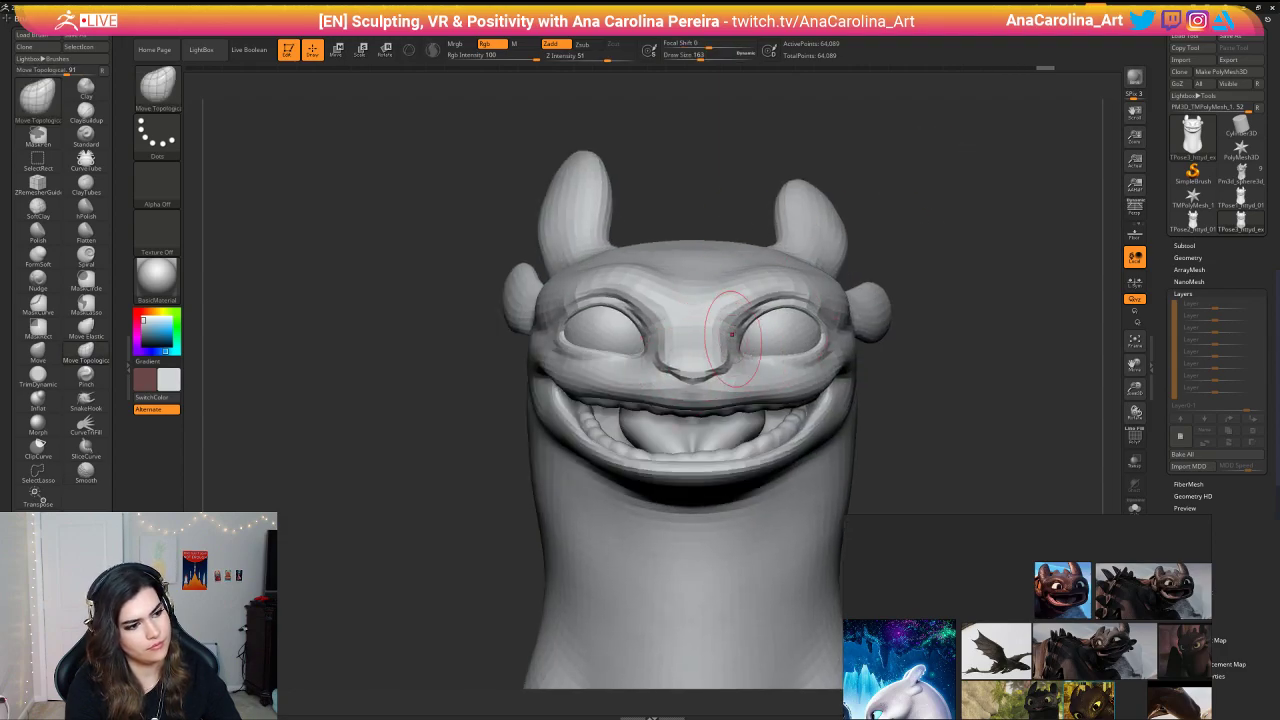
pyautogui.moveTo(745, 212)
pyautogui.keyDown('alt'); pyautogui.mouseDown()
pyautogui.moveTo(748, 157)
pyautogui.moveTo(770, 192)
pyautogui.moveTo(768, 232)
pyautogui.moveTo(782, 192)
pyautogui.mouseUp(); pyautogui.keyUp('alt')
pyautogui.press('space')
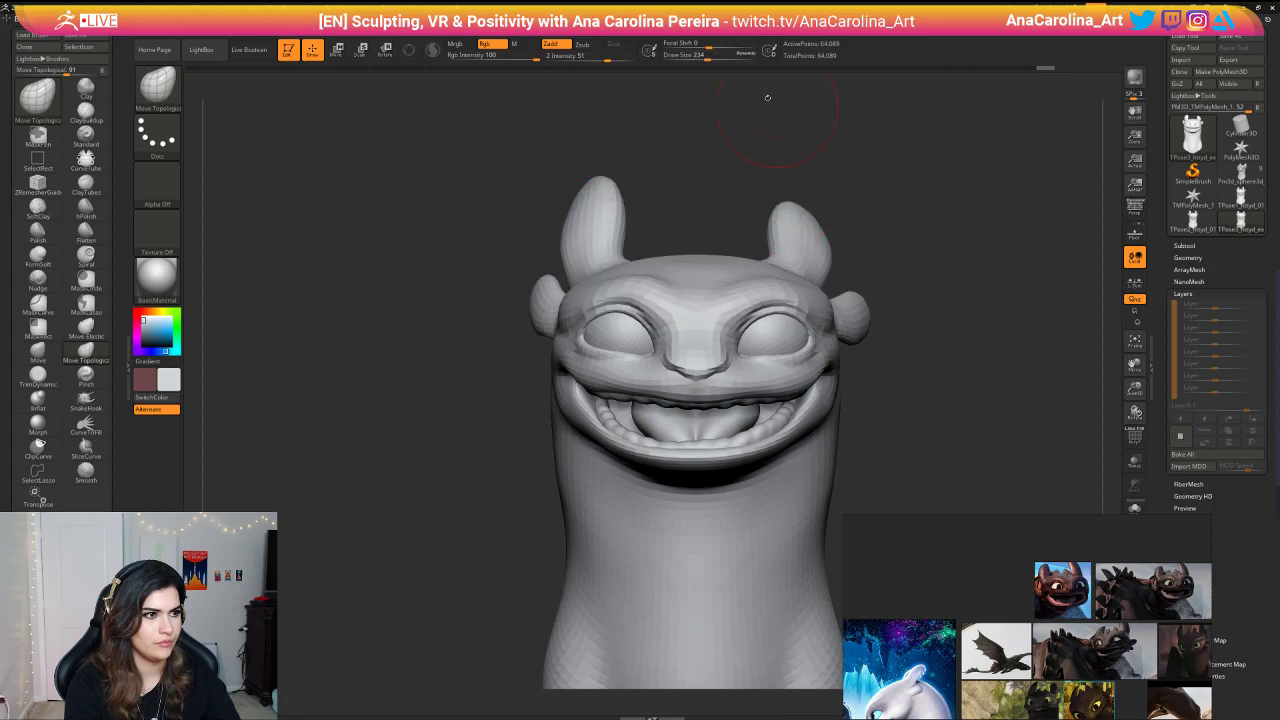
# Step: Transfer the pose back to the original subtools with Transpose Master's TPose|SubT and review the head from front and three-quarter views
pyautogui.moveTo(728, 19)
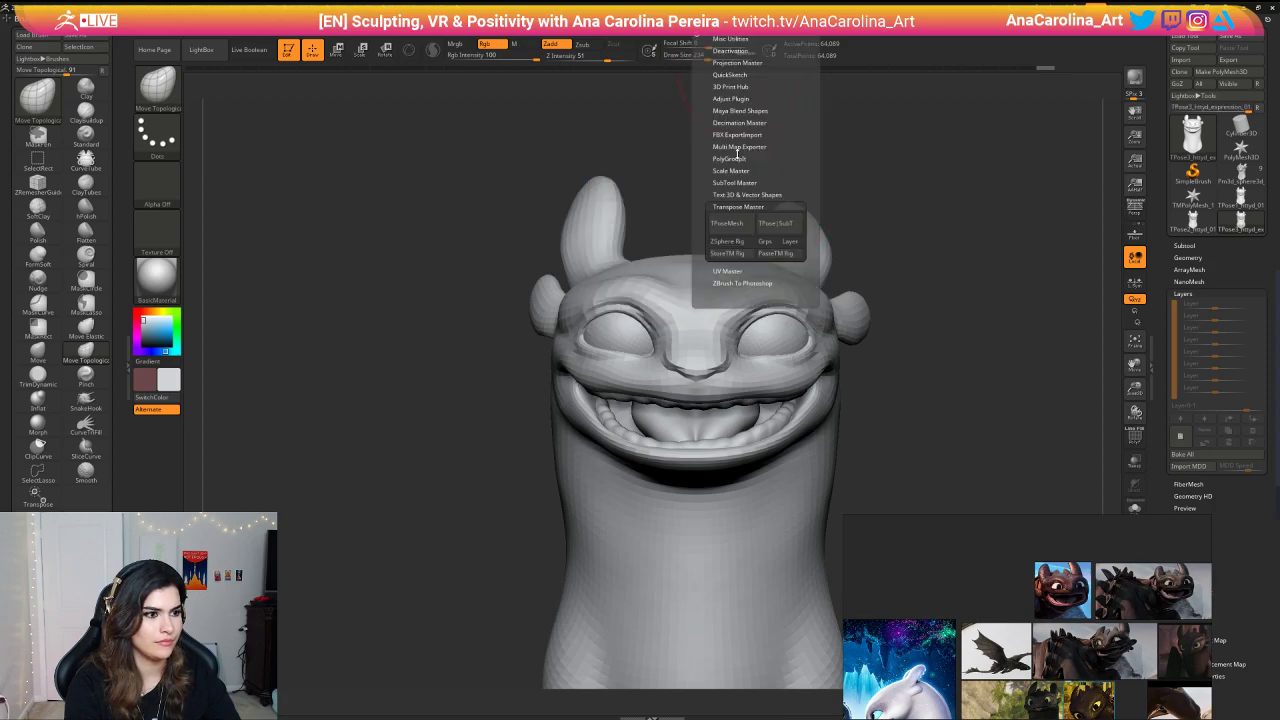
pyautogui.click(792, 229)
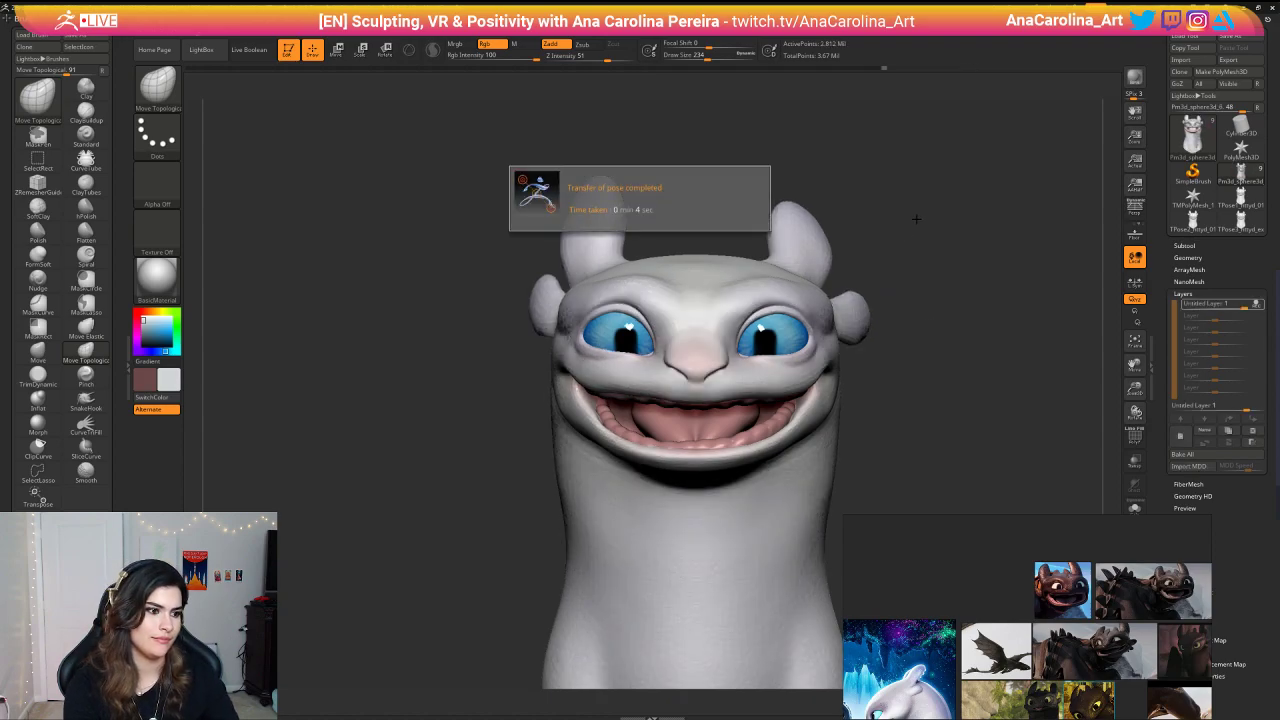
pyautogui.moveTo(923, 222)
pyautogui.mouseDown()
pyautogui.moveTo(957, 240)
pyautogui.moveTo(969, 214)
pyautogui.moveTo(905, 193)
pyautogui.moveTo(868, 200)
pyautogui.moveTo(957, 215)
pyautogui.mouseUp()
pyautogui.moveTo(908, 458)
pyautogui.mouseDown()
pyautogui.moveTo(796, 463)
pyautogui.moveTo(857, 434)
pyautogui.moveTo(862, 408)
pyautogui.moveTo(865, 418)
pyautogui.mouseUp()
pyautogui.press('f')
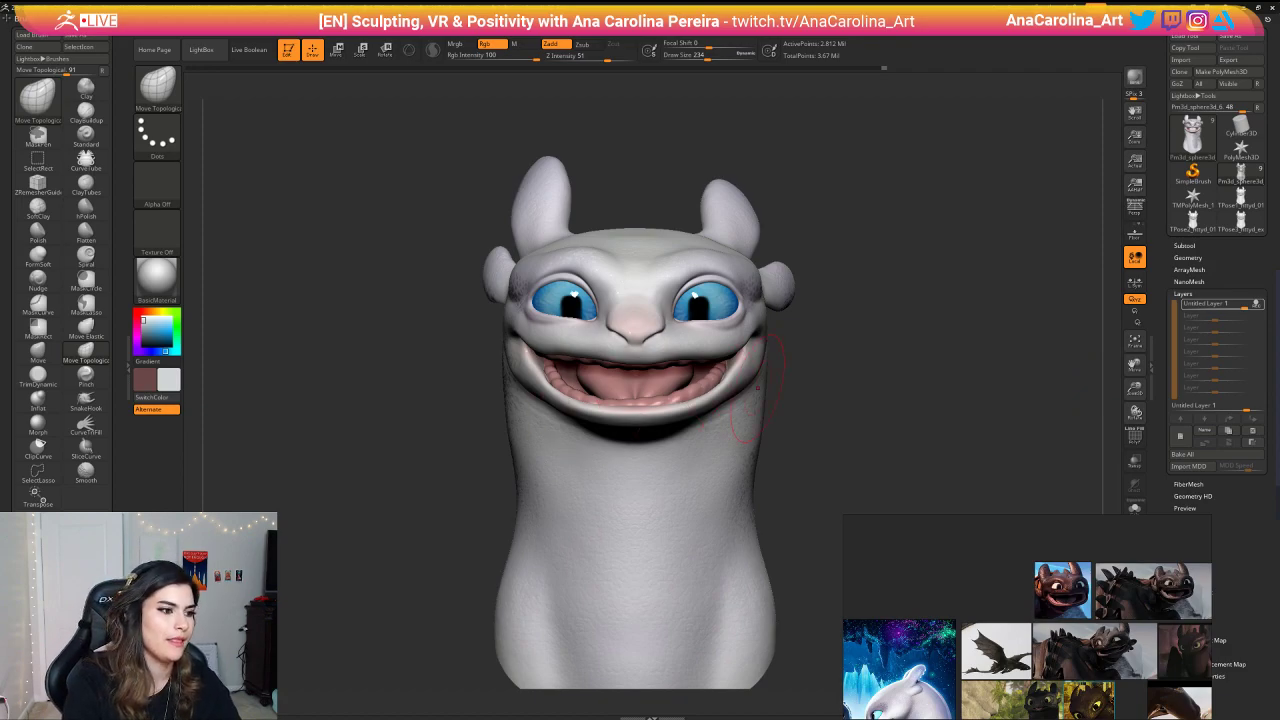
pyautogui.moveTo(883, 374)
pyautogui.mouseDown()
pyautogui.moveTo(790, 378)
pyautogui.moveTo(800, 320)
pyautogui.moveTo(875, 325)
pyautogui.moveTo(883, 376)
pyautogui.moveTo(893, 362)
pyautogui.mouseUp()
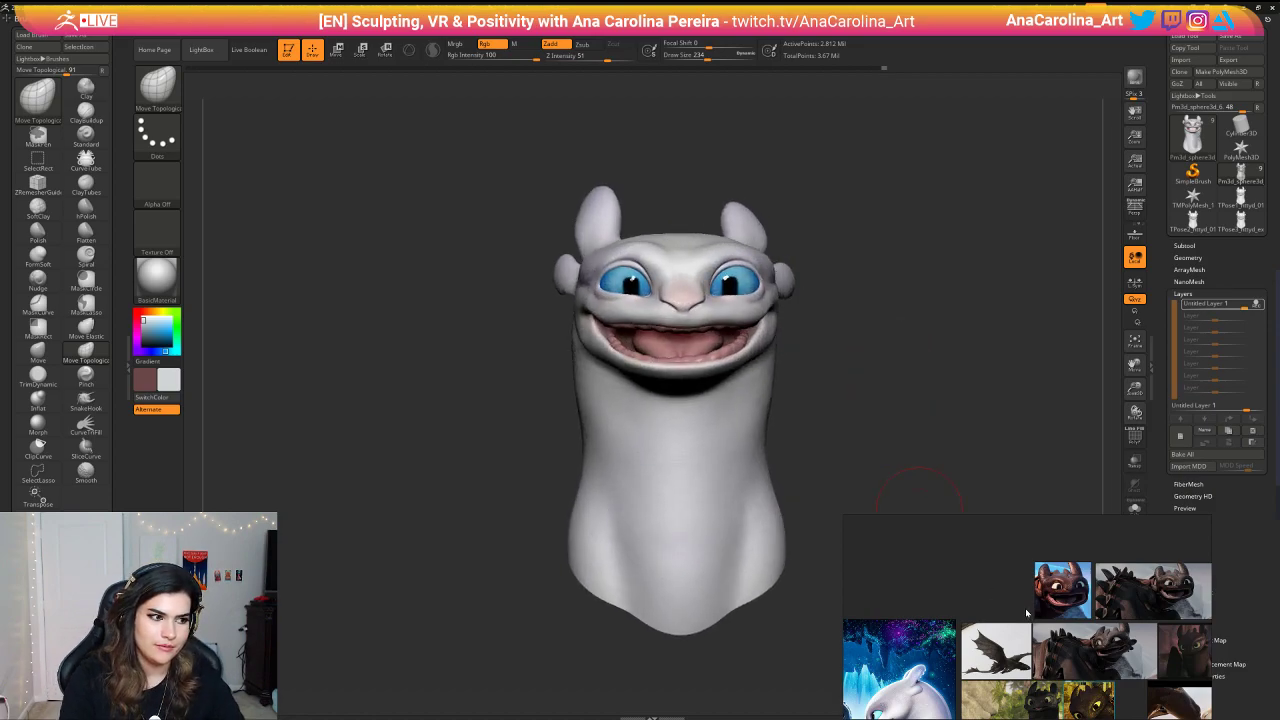
pyautogui.moveTo(679, 141); pyautogui.dragTo(760, 152)
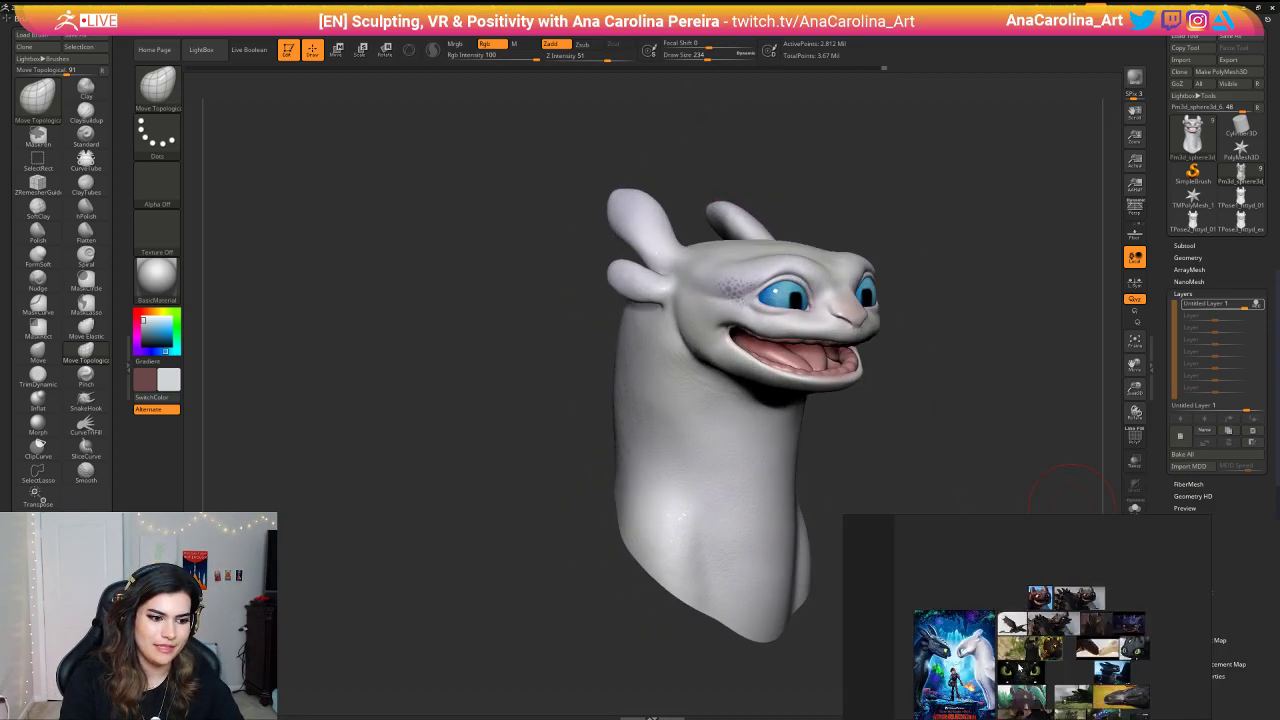
pyautogui.scroll(5, 996, 636)
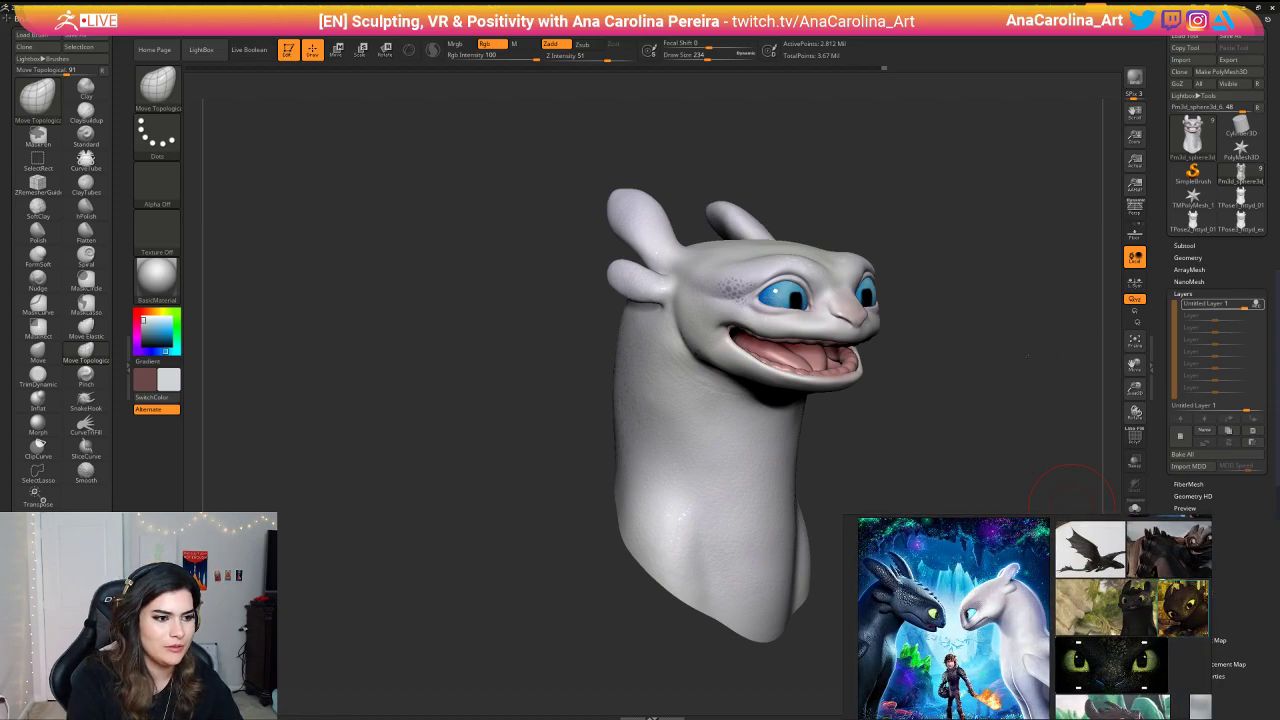
# Step: Set the brush draw size to 533 and lower the head by three subdivision levels
pyautogui.moveTo(1028, 356)
pyautogui.mouseDown()
pyautogui.moveTo(491, 358)
pyautogui.moveTo(533, 451)
pyautogui.mouseUp()
pyautogui.press('space')
pyautogui.moveTo(605, 390); pyautogui.dragTo(627, 392)
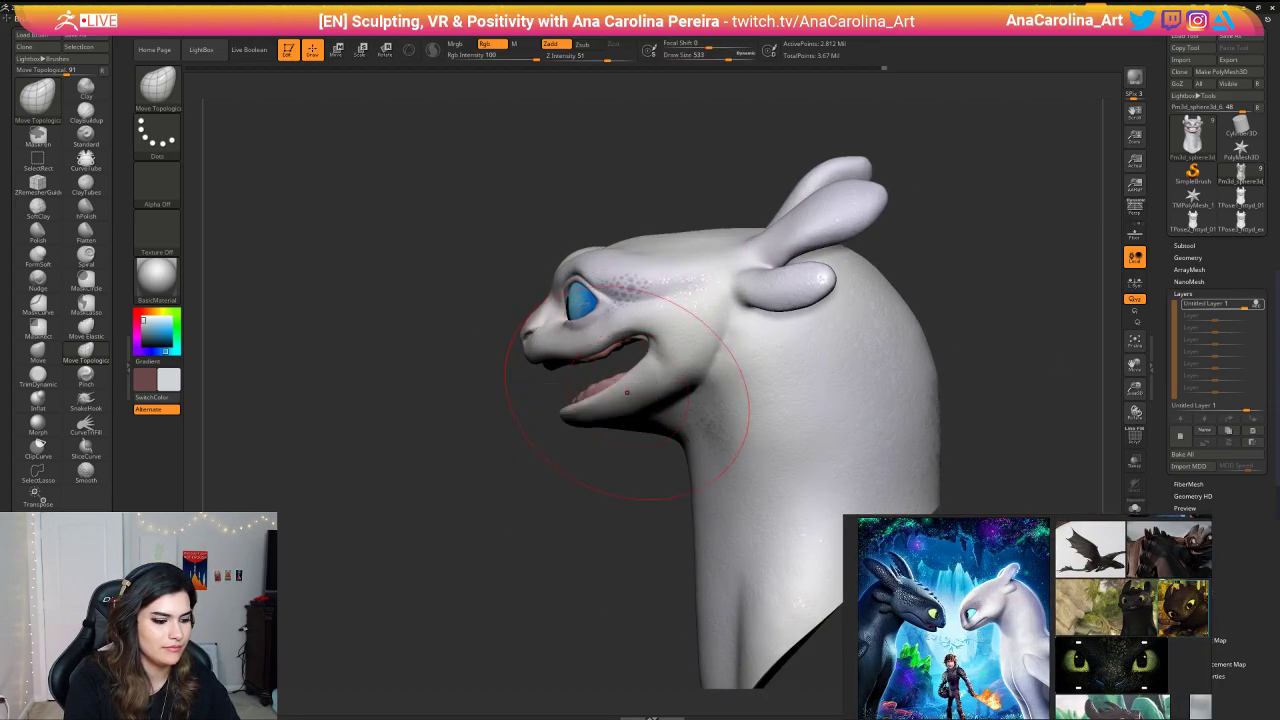
pyautogui.hotkey('shift', 'd')
pyautogui.hotkey('shift', 'd')
pyautogui.hotkey('shift', 'd')
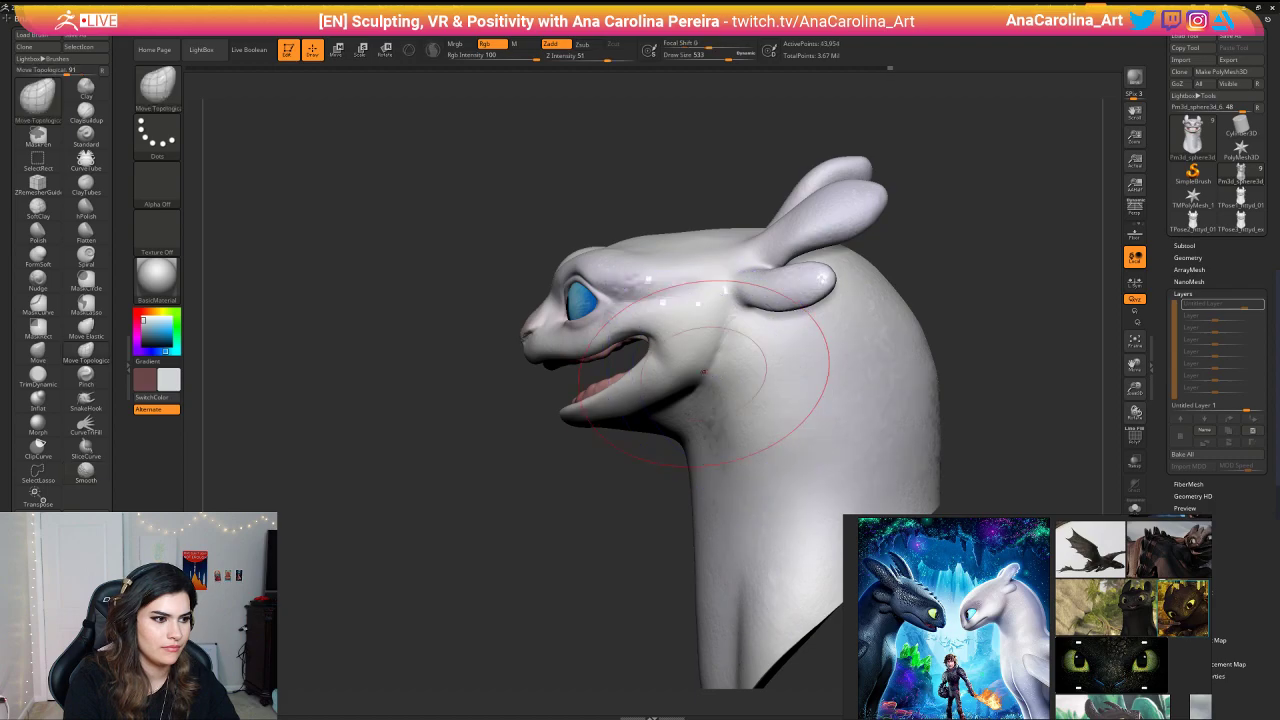
# Step: Reduce the Move Topological draw size to 324 and check the jaw and neck from front, three-quarter and side views
pyautogui.press('space')
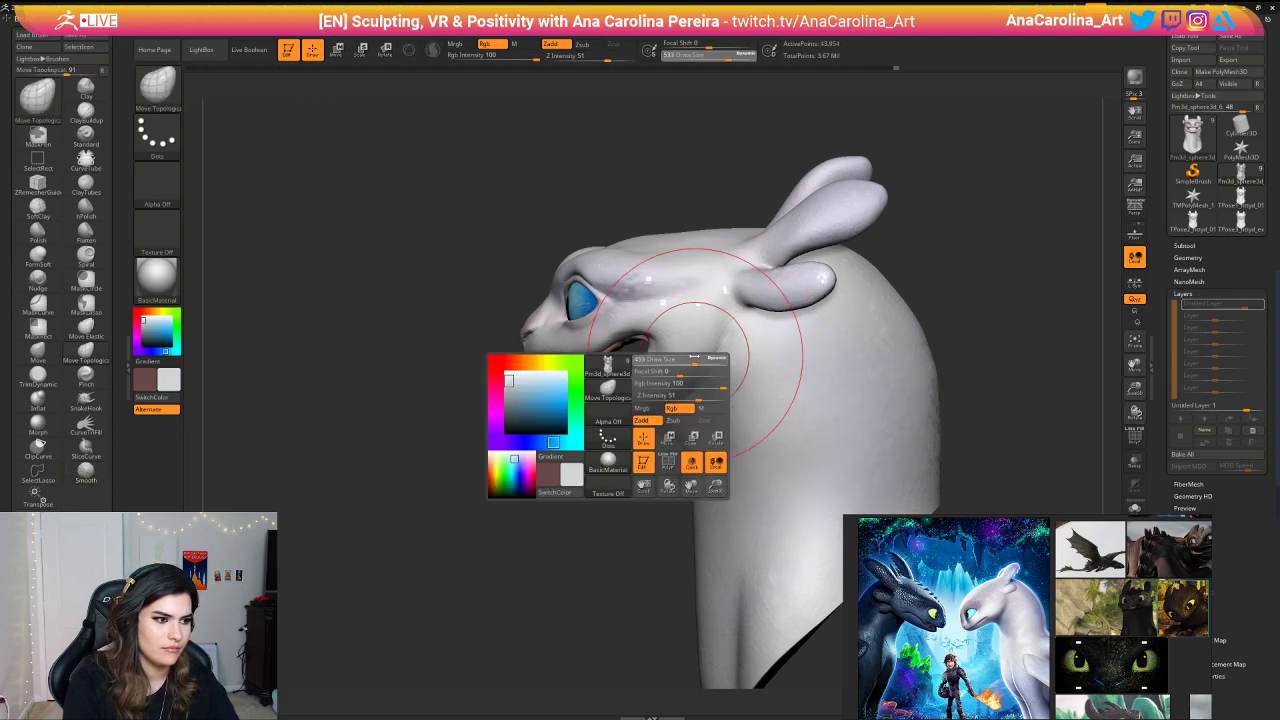
pyautogui.moveTo(694, 357); pyautogui.dragTo(690, 357)
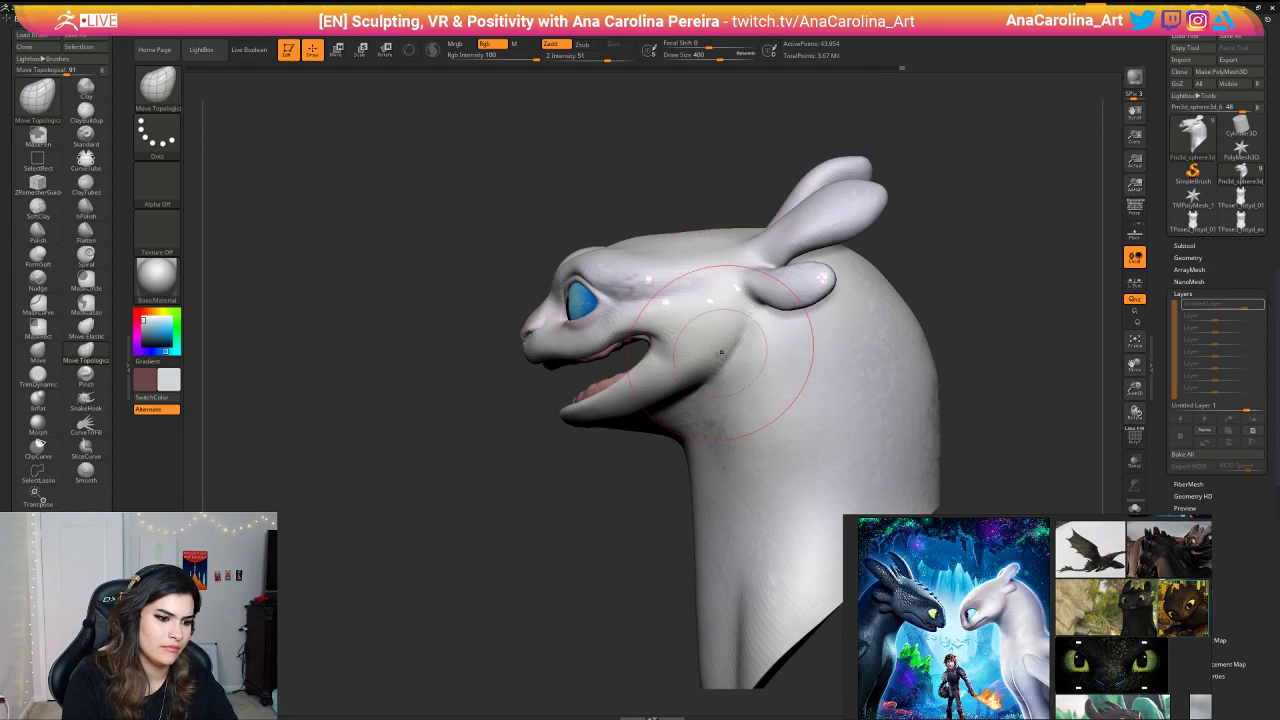
pyautogui.press('space')
pyautogui.moveTo(710, 361); pyautogui.dragTo(703, 361)
pyautogui.moveTo(610, 358); pyautogui.dragTo(715, 354, button='right')
pyautogui.moveTo(812, 375); pyautogui.dragTo(851, 363, button='right')
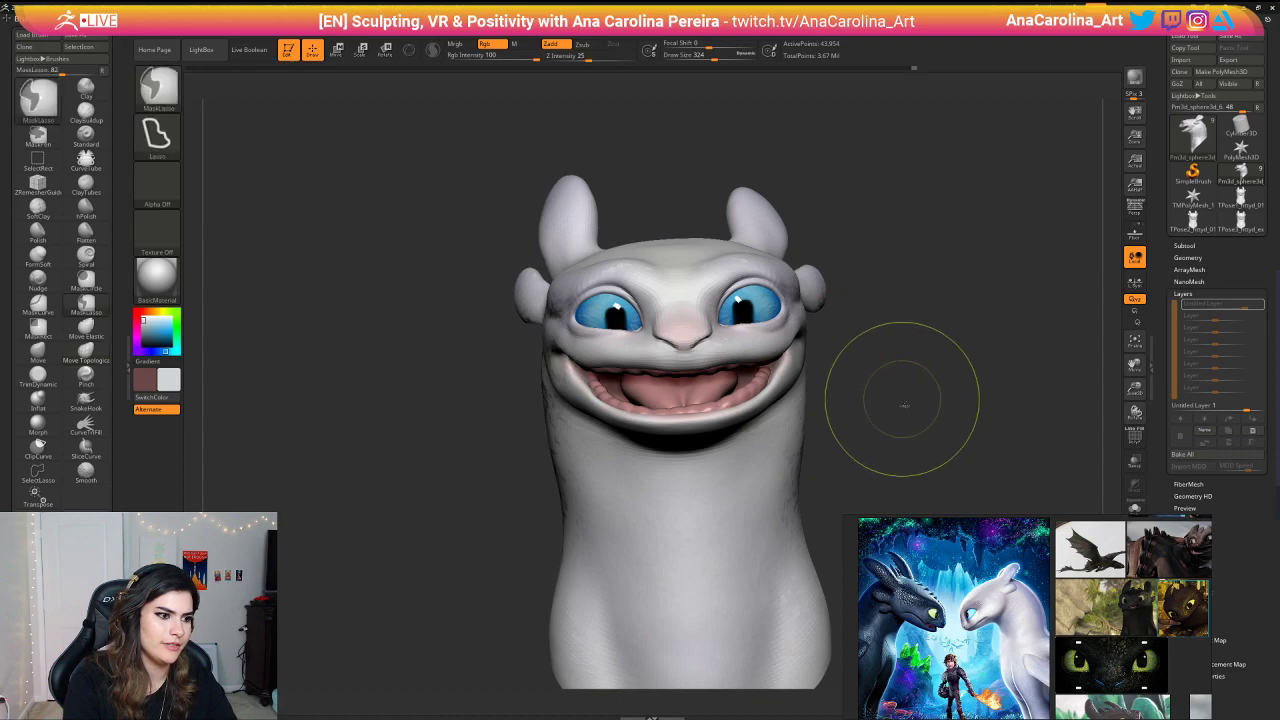
pyautogui.moveTo(912, 407); pyautogui.dragTo(867, 398, button='right')
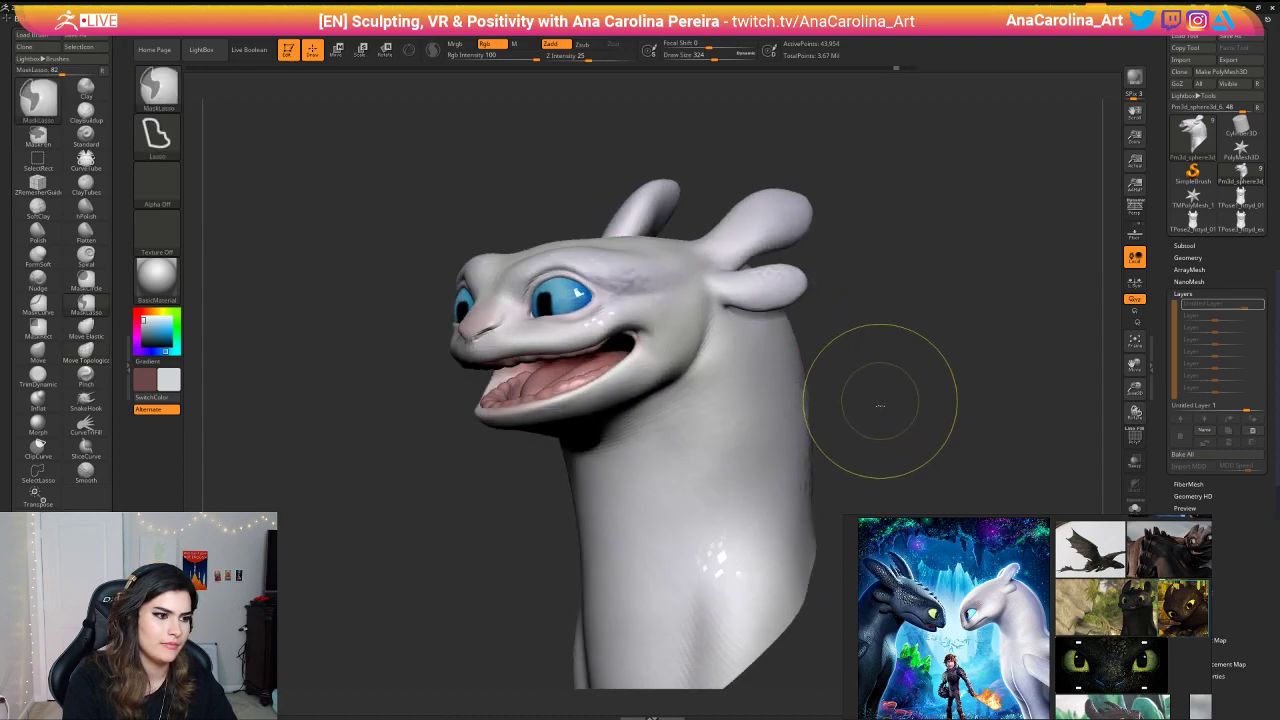
pyautogui.moveTo(866, 399)
pyautogui.mouseDown()
pyautogui.moveTo(905, 397)
pyautogui.moveTo(891, 337)
pyautogui.moveTo(883, 353)
pyautogui.moveTo(908, 358)
pyautogui.moveTo(886, 360)
pyautogui.moveTo(935, 380)
pyautogui.moveTo(985, 374)
pyautogui.moveTo(905, 362)
pyautogui.mouseUp()
pyautogui.press('d')
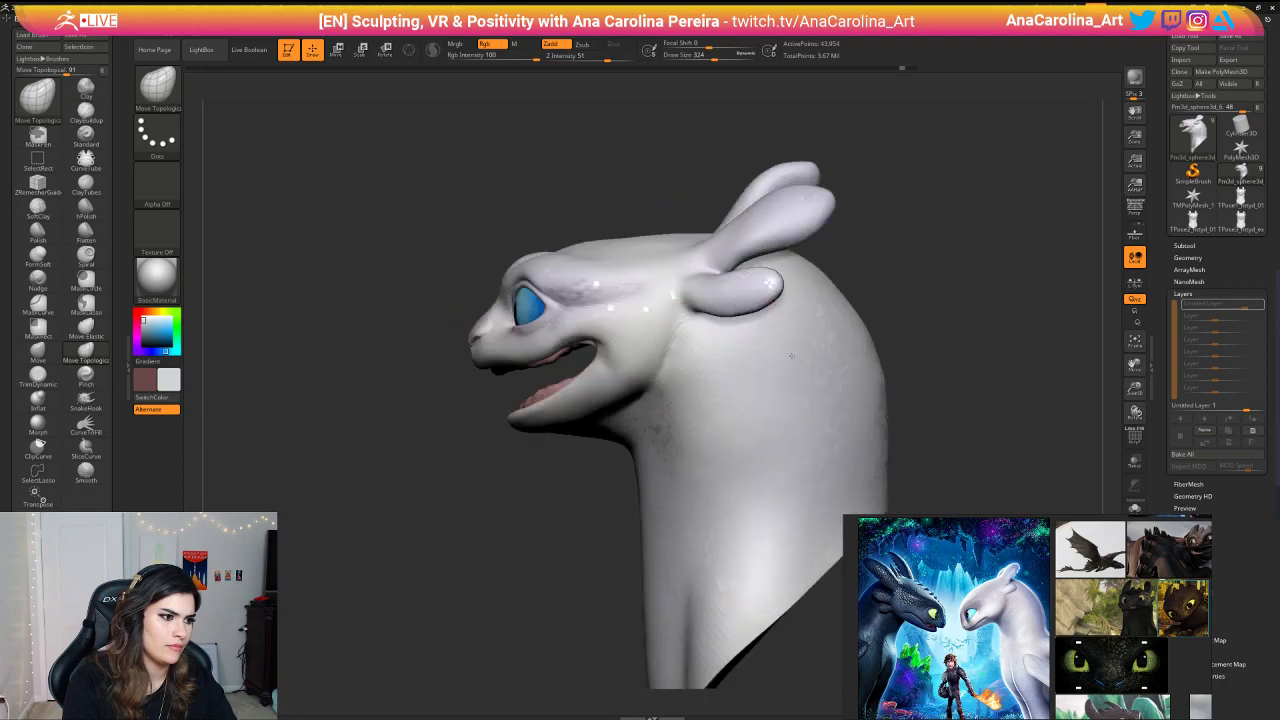
# Step: Reshape the jaw corner and the back of the head in side view with larger Move Topological strokes, starting at draw size 415
pyautogui.moveTo(645, 374)
pyautogui.mouseDown()
pyautogui.moveTo(671, 366)
pyautogui.moveTo(667, 348)
pyautogui.mouseUp()
pyautogui.press('space')
pyautogui.press('space')
pyautogui.moveTo(821, 284); pyautogui.dragTo(826, 284)
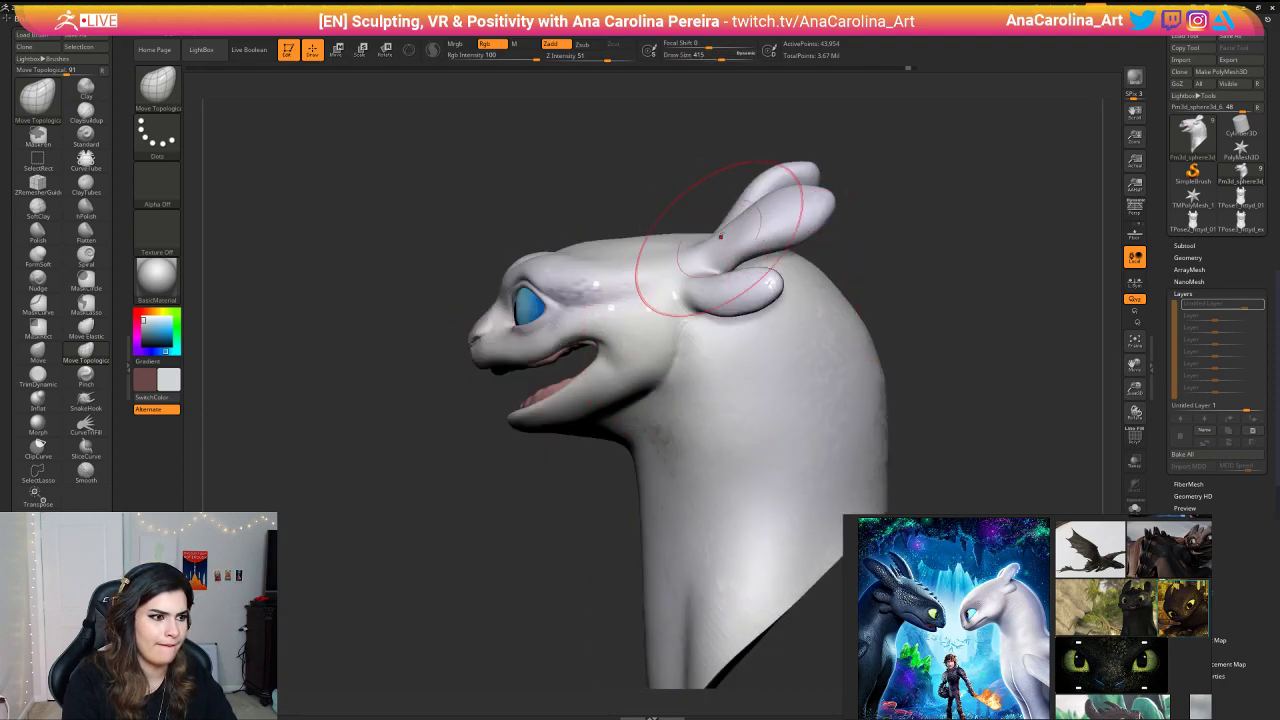
pyautogui.moveTo(719, 145); pyautogui.dragTo(662, 190)
pyautogui.moveTo(896, 220); pyautogui.dragTo(845, 228)
pyautogui.press('space')
pyautogui.moveTo(832, 273)
pyautogui.mouseDown()
pyautogui.moveTo(872, 300)
pyautogui.moveTo(843, 298)
pyautogui.moveTo(850, 315)
pyautogui.mouseUp()
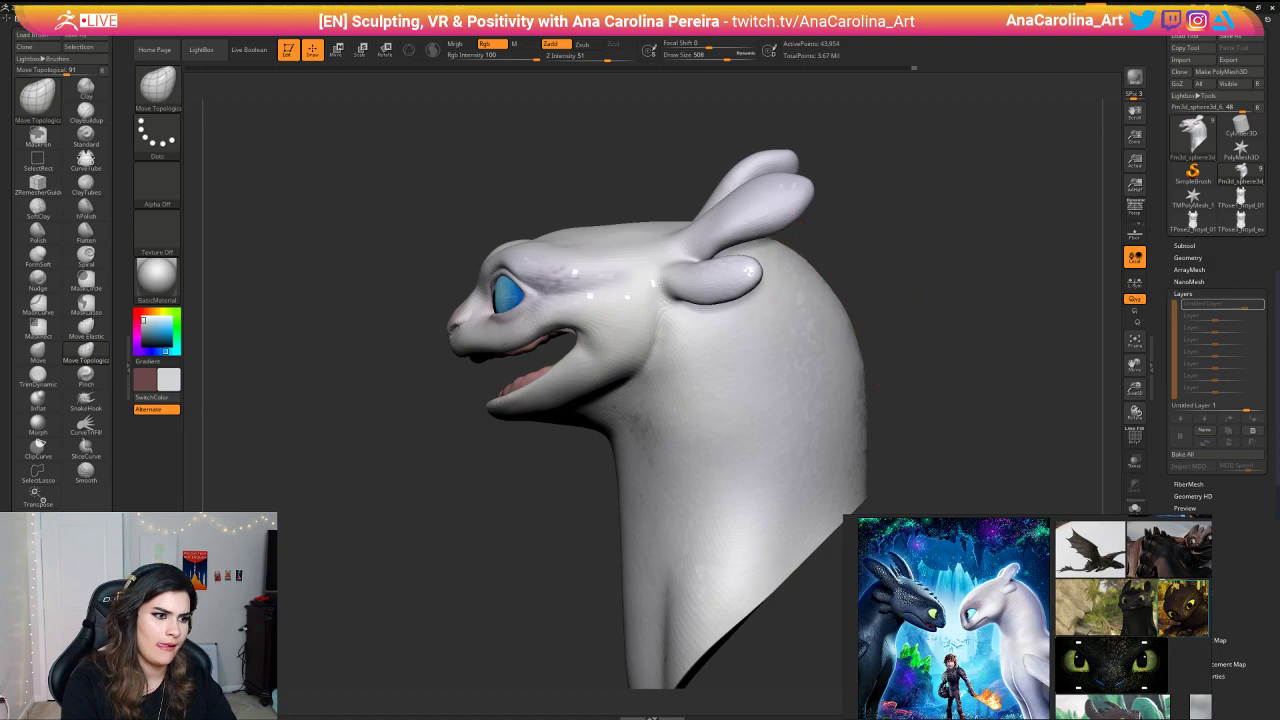
# Step: Undo the last Move Topological strokes and check the head and neck from a three-quarter view
pyautogui.hotkey('ctrl', 'z')
pyautogui.hotkey('ctrl', 'z')
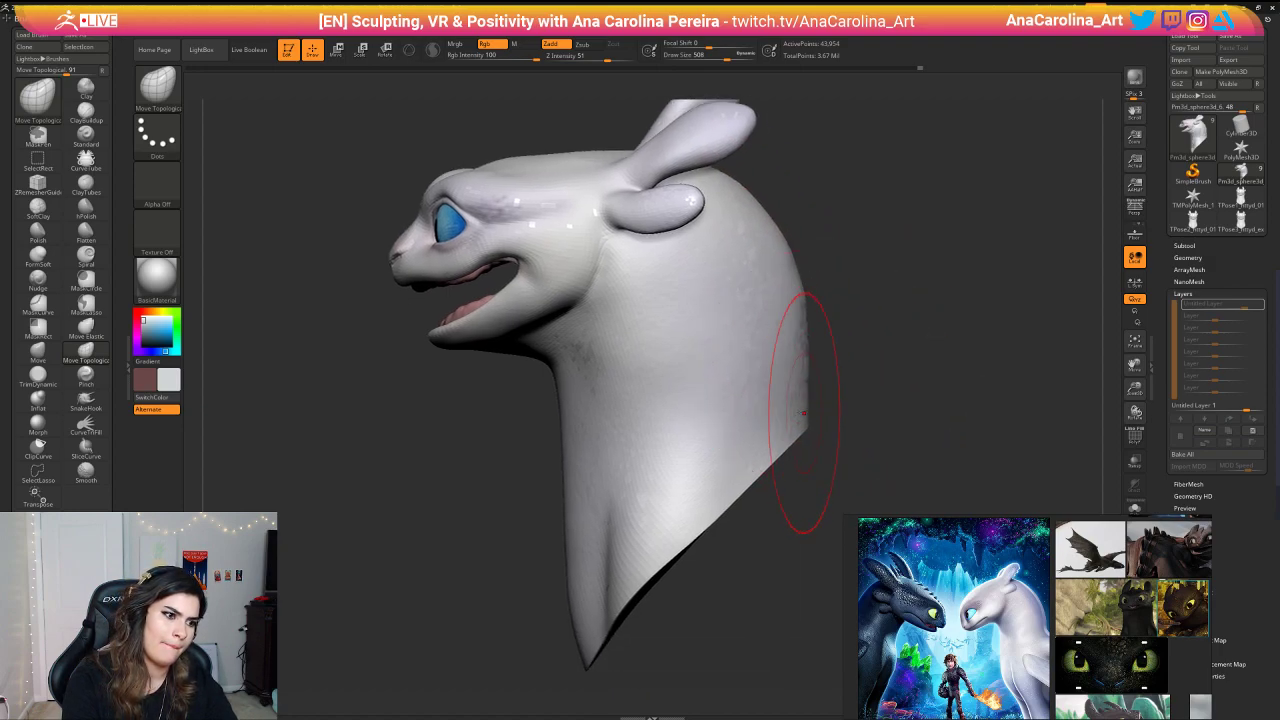
pyautogui.hotkey('ctrl', 'z')
pyautogui.hotkey('ctrl', 'z')
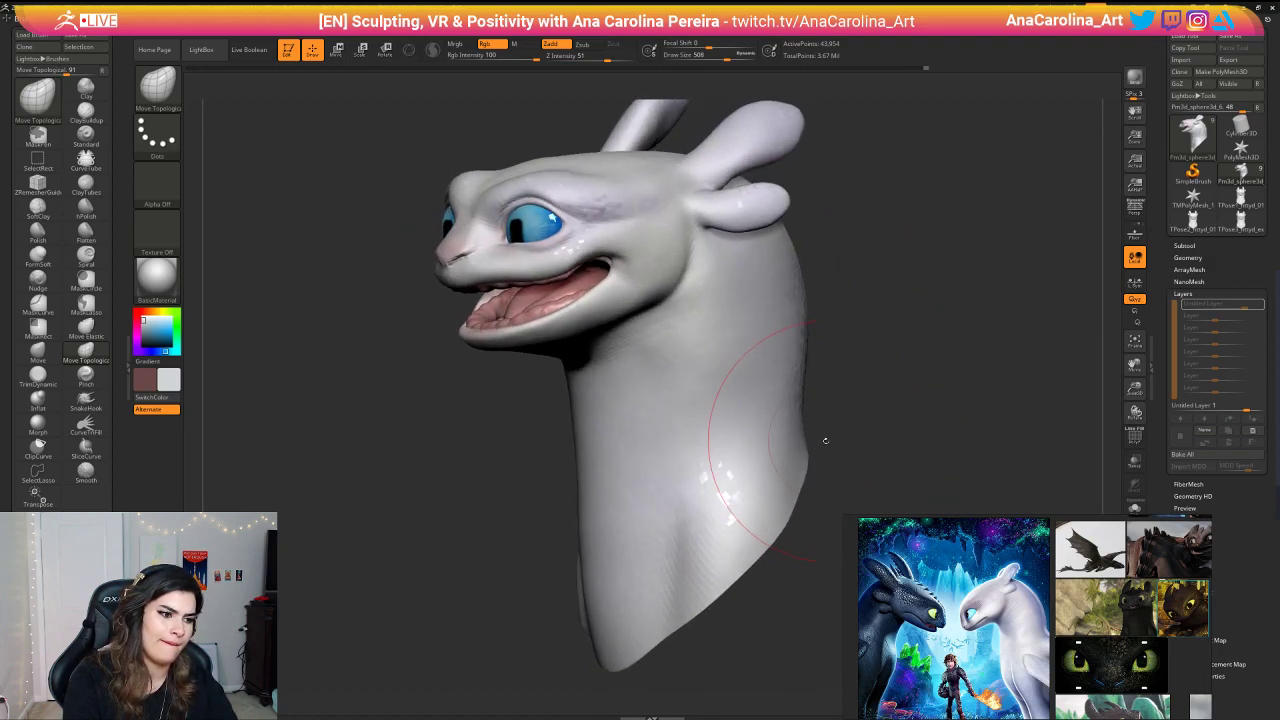
pyautogui.moveTo(920, 355)
pyautogui.keyDown('alt'); pyautogui.mouseDown()
pyautogui.moveTo(871, 337)
pyautogui.moveTo(937, 400)
pyautogui.moveTo(890, 357)
pyautogui.moveTo(937, 337)
pyautogui.mouseUp(); pyautogui.keyUp('alt')
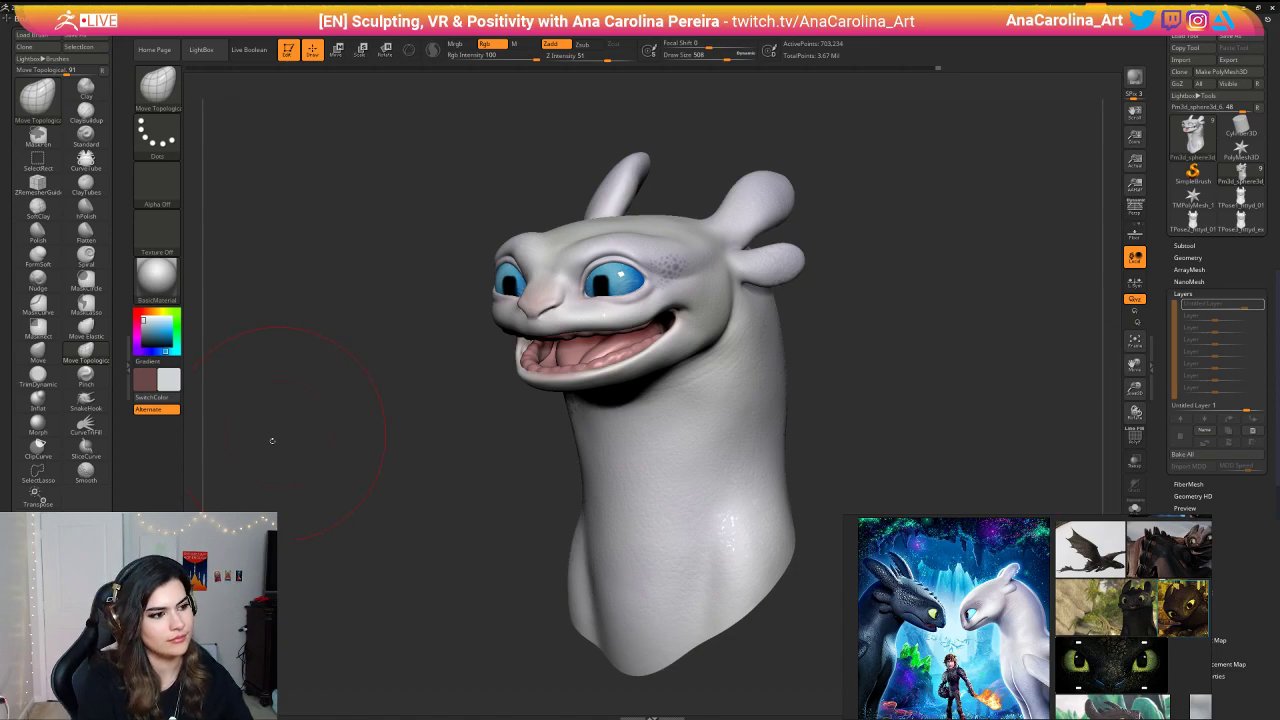
# Step: Lower the head by two subdivision levels and nudge the jaw corner in side view with Move Topological
pyautogui.moveTo(447, 506); pyautogui.dragTo(449, 480)
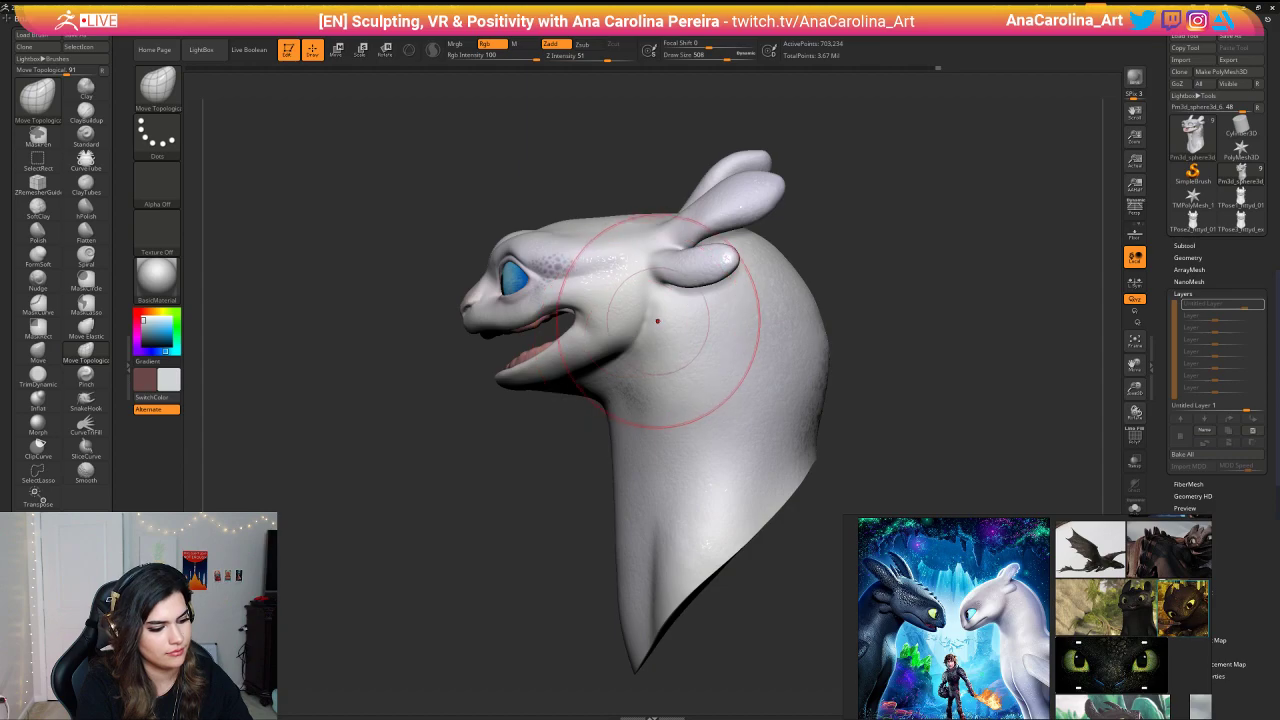
pyautogui.press('shift')
pyautogui.hotkey('shift', 'd')
pyautogui.hotkey('shift', 'd')
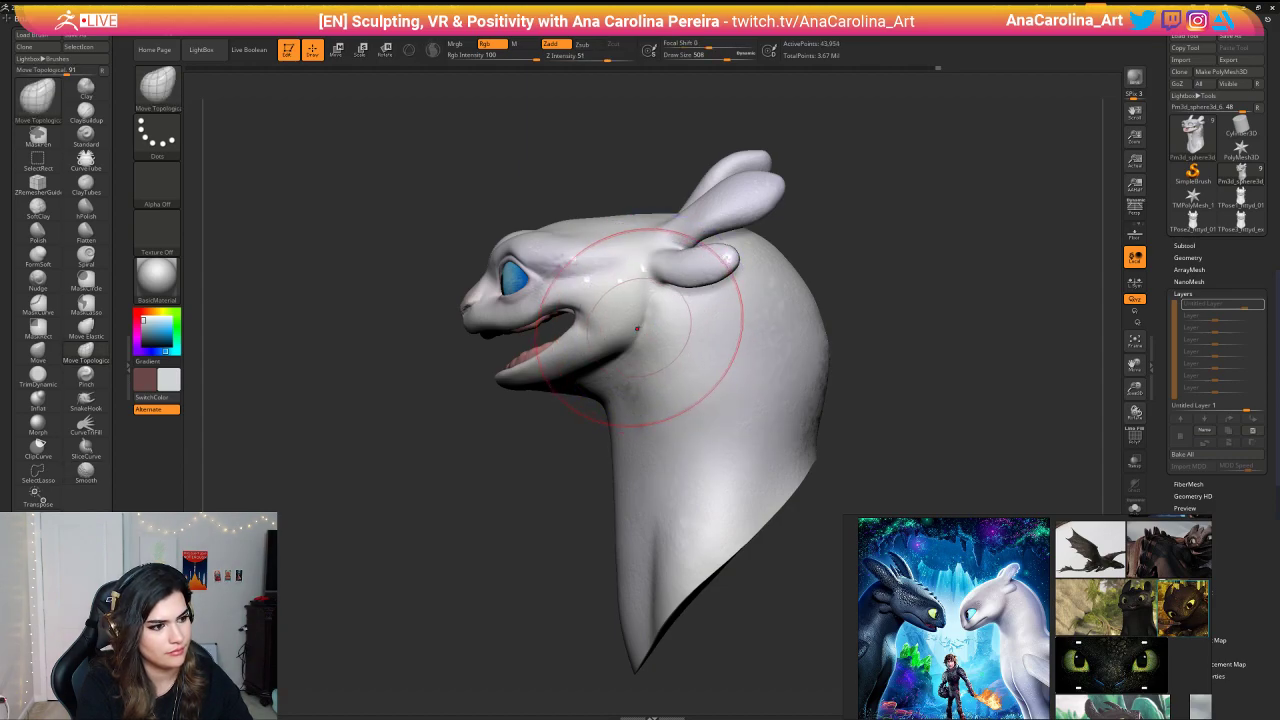
pyautogui.moveTo(642, 324); pyautogui.dragTo(646, 323)
# Step: Set the draw size to 400 and reshape the throat where the jaw meets the neck
pyautogui.press('space')
pyautogui.moveTo(624, 380)
pyautogui.mouseDown()
pyautogui.moveTo(590, 388)
pyautogui.moveTo(613, 398)
pyautogui.mouseUp()
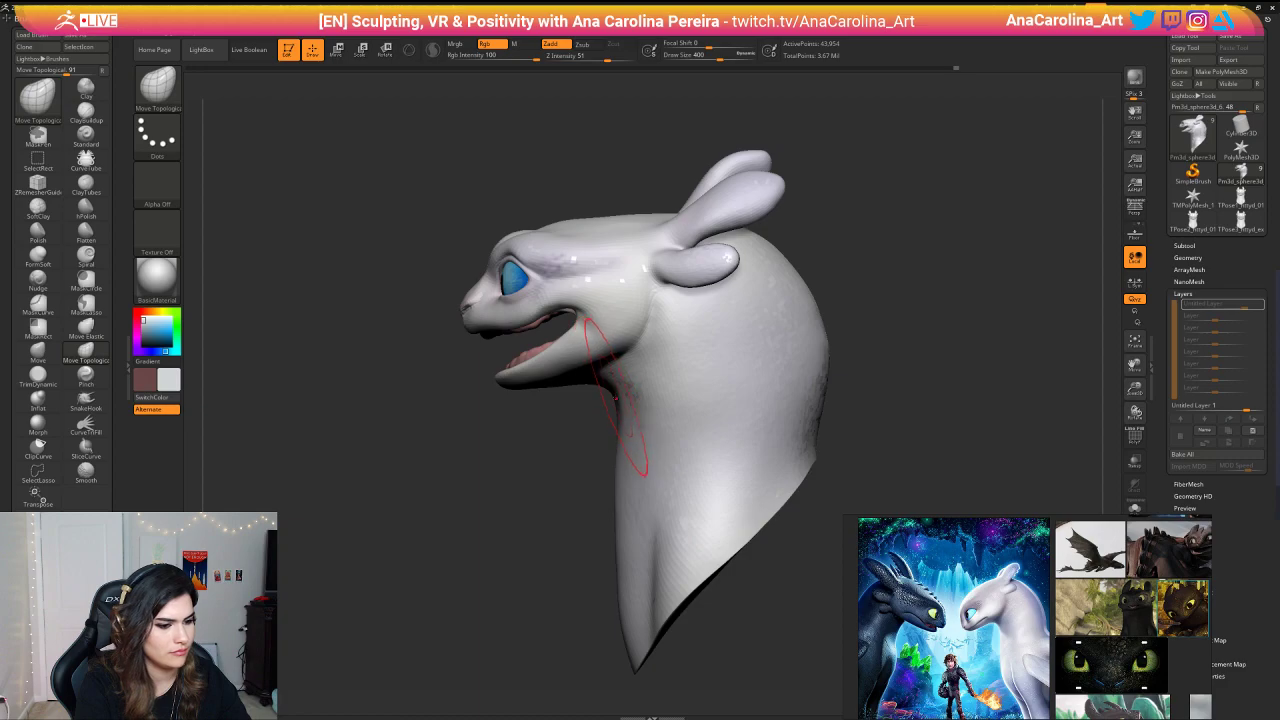
pyautogui.moveTo(545, 432)
pyautogui.mouseDown()
pyautogui.moveTo(623, 433)
pyautogui.moveTo(562, 430)
pyautogui.mouseUp()
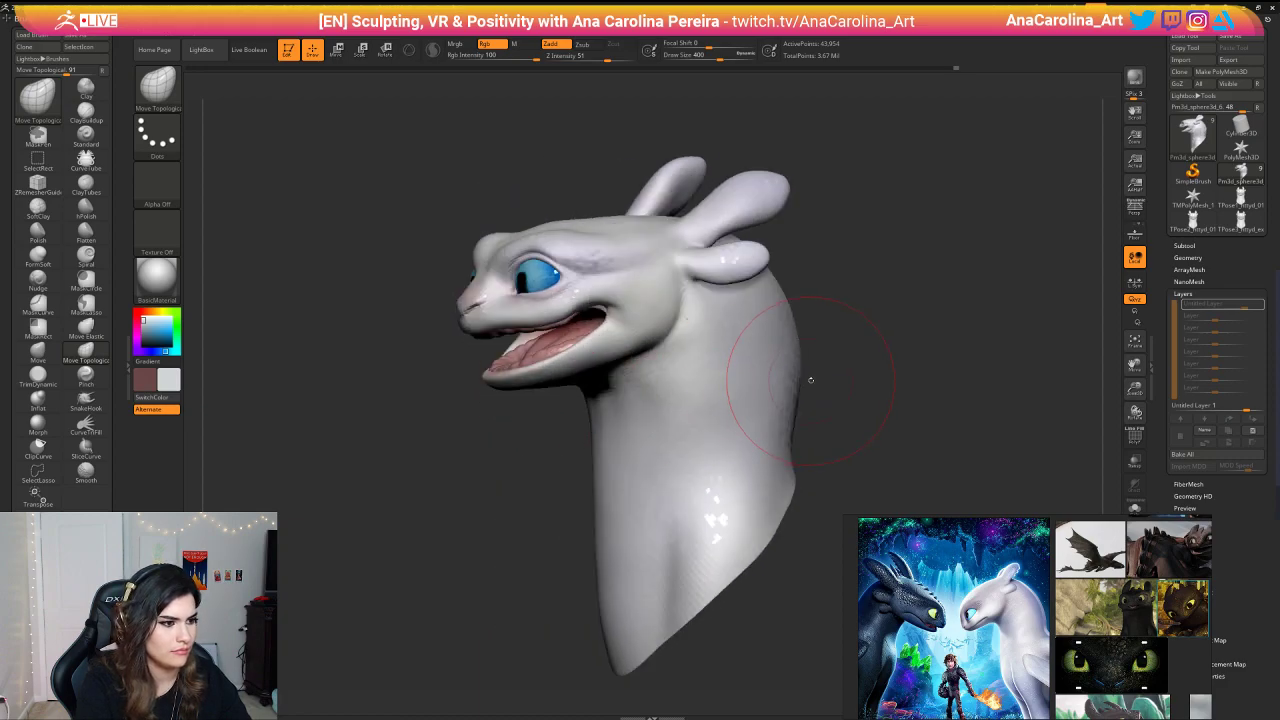
pyautogui.moveTo(811, 380); pyautogui.dragTo(765, 385)
pyautogui.moveTo(632, 396)
pyautogui.mouseDown()
pyautogui.moveTo(638, 386)
pyautogui.moveTo(631, 399)
pyautogui.mouseUp()
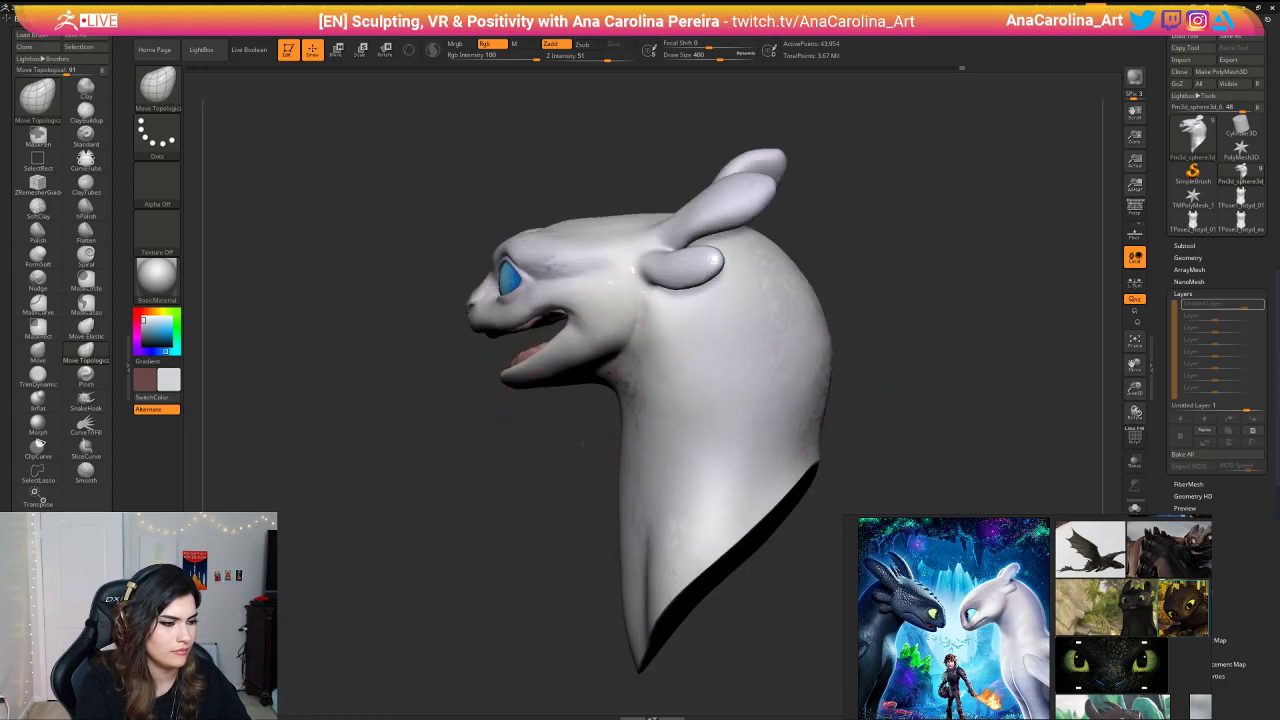
pyautogui.moveTo(540, 436); pyautogui.dragTo(608, 438)
# Step: Refine the snout bridge and forehead profile in close side views with Move Topological at draw sizes between 202 and 262
pyautogui.keyDown('alt'); pyautogui.moveTo(777, 406); pyautogui.dragTo(772, 378); pyautogui.keyUp('alt')
pyautogui.moveTo(772, 378)
pyautogui.mouseDown()
pyautogui.moveTo(834, 375)
pyautogui.moveTo(851, 423)
pyautogui.moveTo(836, 424)
pyautogui.moveTo(850, 423)
pyautogui.mouseUp()
pyautogui.moveTo(929, 304)
pyautogui.keyDown('alt'); pyautogui.mouseDown()
pyautogui.moveTo(769, 333)
pyautogui.moveTo(886, 209)
pyautogui.moveTo(780, 305)
pyautogui.mouseUp(); pyautogui.keyUp('alt')
pyautogui.press('space')
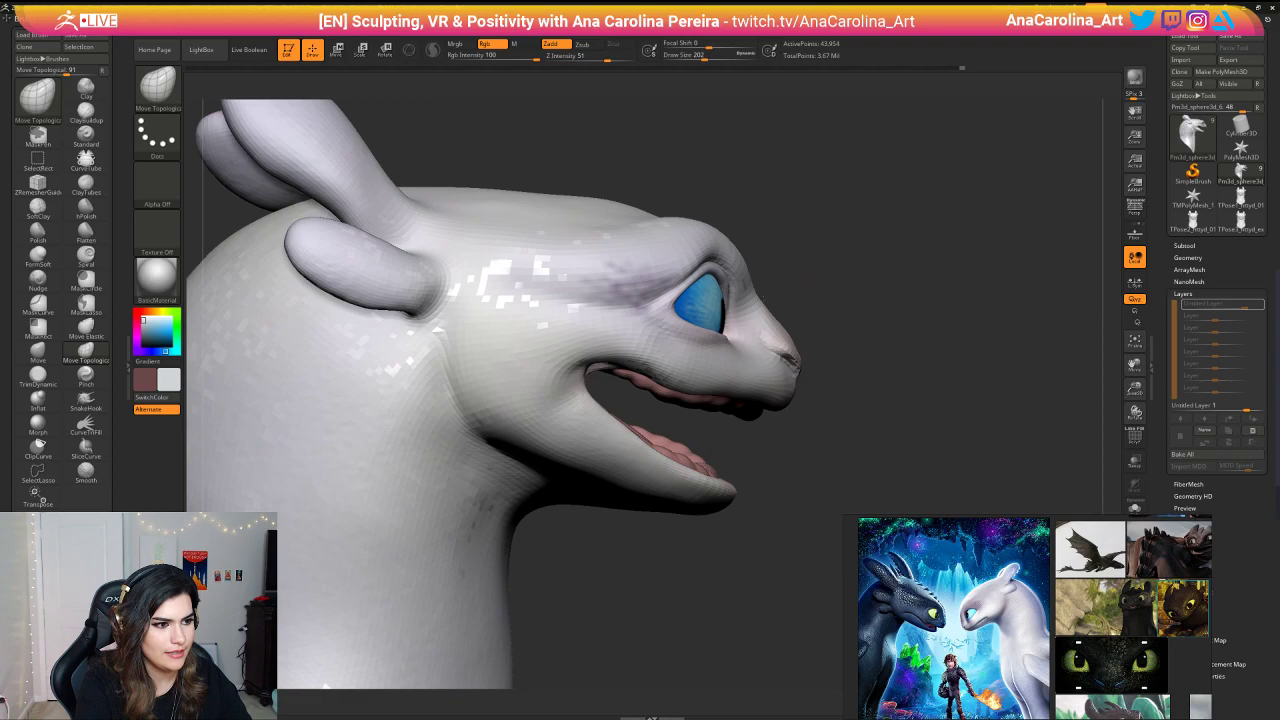
pyautogui.press('ctrl')
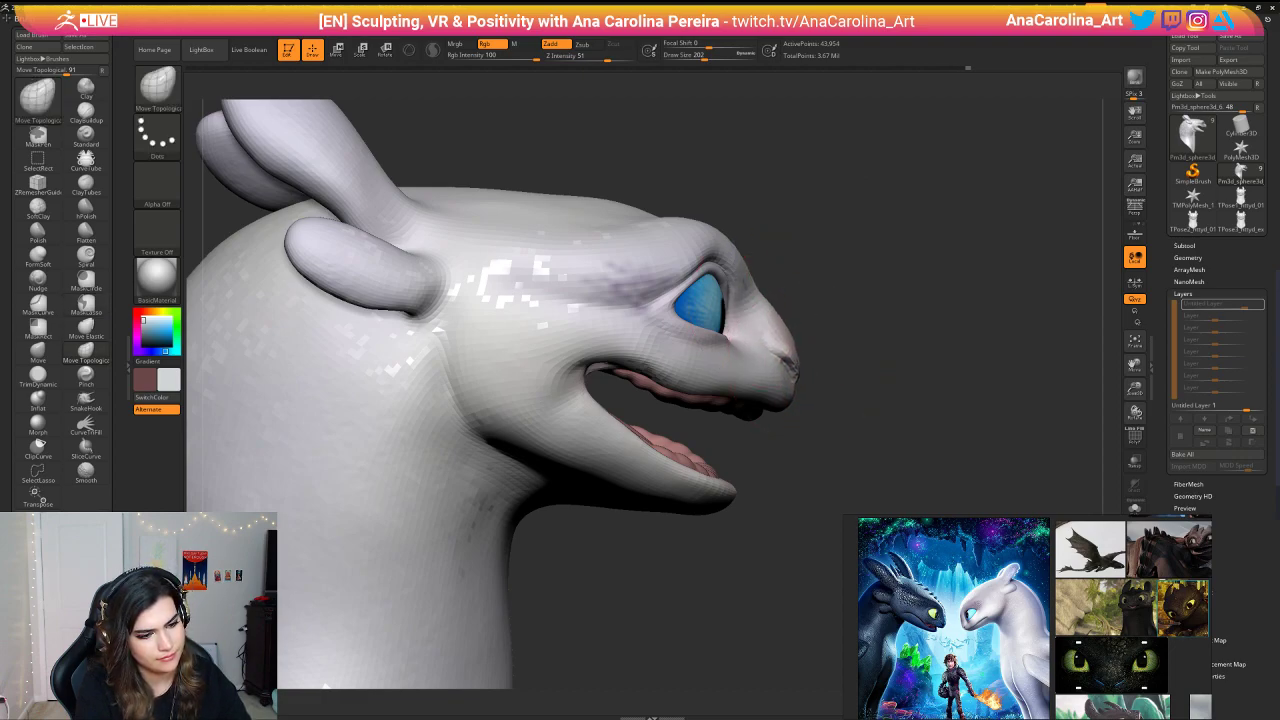
pyautogui.moveTo(960, 250); pyautogui.dragTo(580, 220)
pyautogui.moveTo(892, 138)
pyautogui.mouseDown()
pyautogui.moveTo(750, 150)
pyautogui.moveTo(737, 220)
pyautogui.moveTo(709, 260)
pyautogui.moveTo(717, 275)
pyautogui.mouseUp()
pyautogui.press('space')
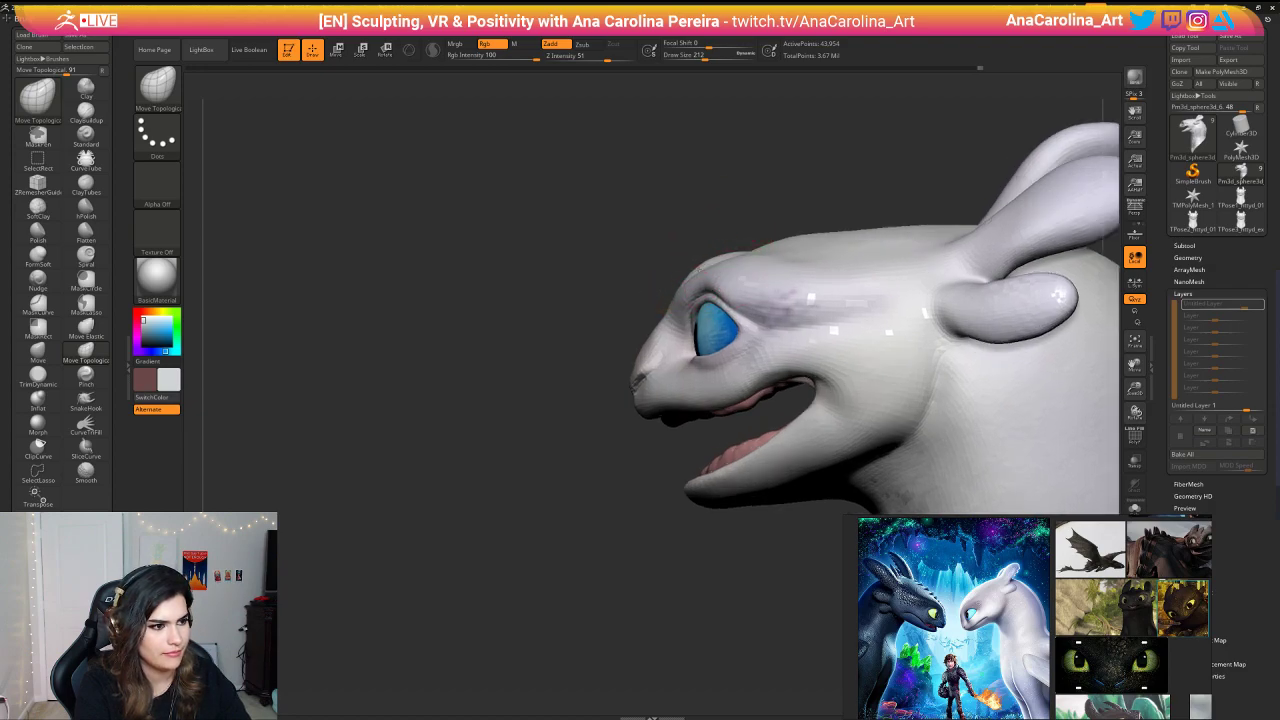
pyautogui.press('space')
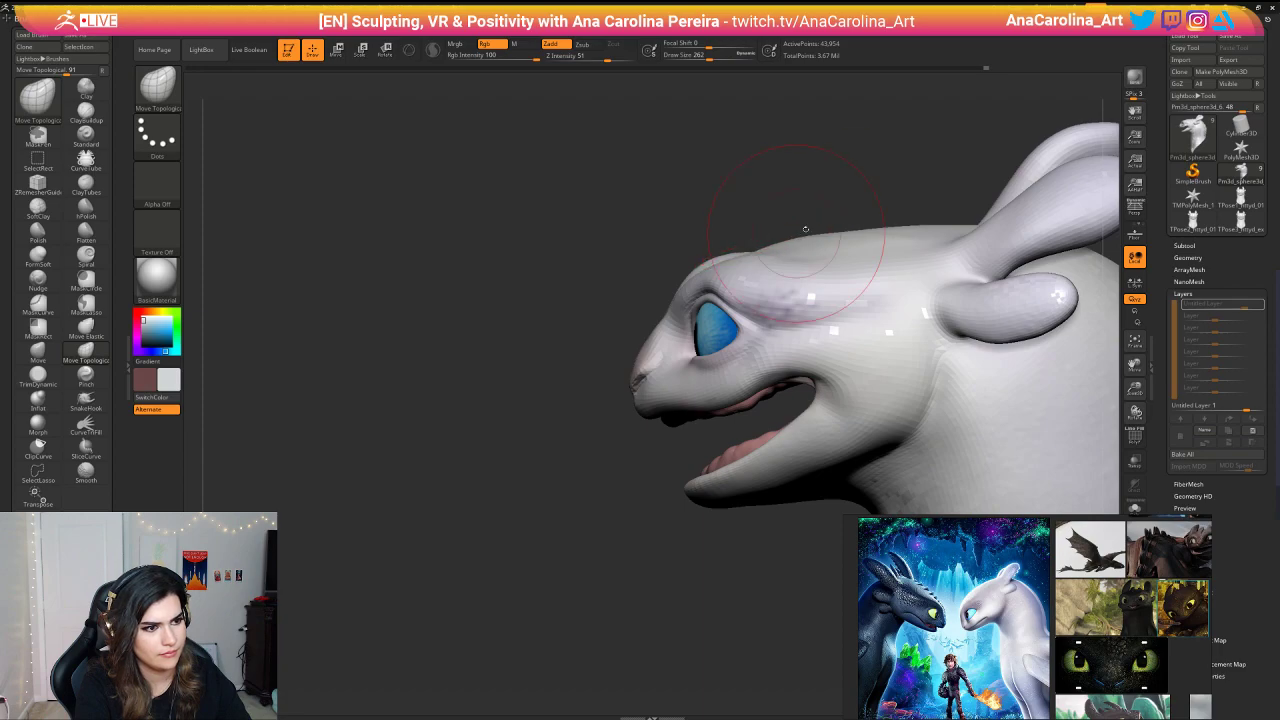
# Step: Set the draw size to 482 and adjust the curve of the back of the head behind the ears
pyautogui.moveTo(862, 231)
pyautogui.mouseDown()
pyautogui.moveTo(851, 143)
pyautogui.moveTo(785, 161)
pyautogui.moveTo(812, 173)
pyautogui.mouseUp()
pyautogui.press('space')
pyautogui.moveTo(812, 174); pyautogui.dragTo(822, 174)
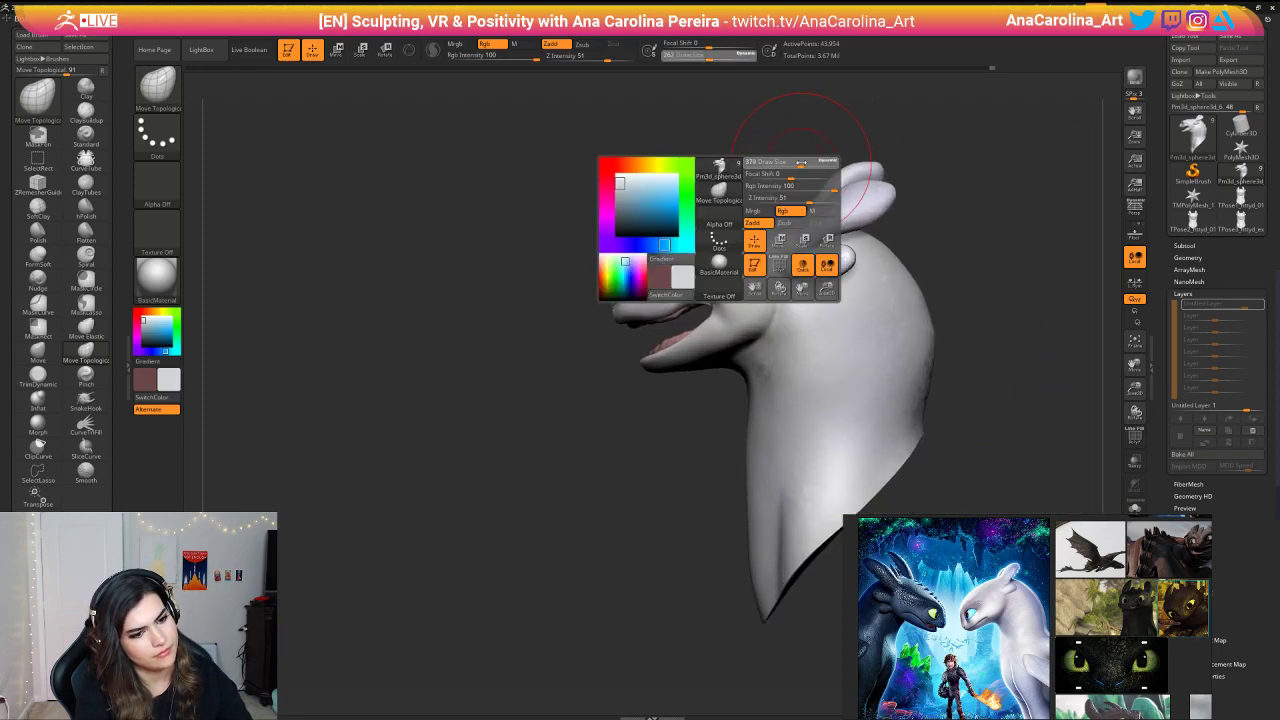
pyautogui.press('space')
pyautogui.moveTo(874, 244); pyautogui.dragTo(884, 243)
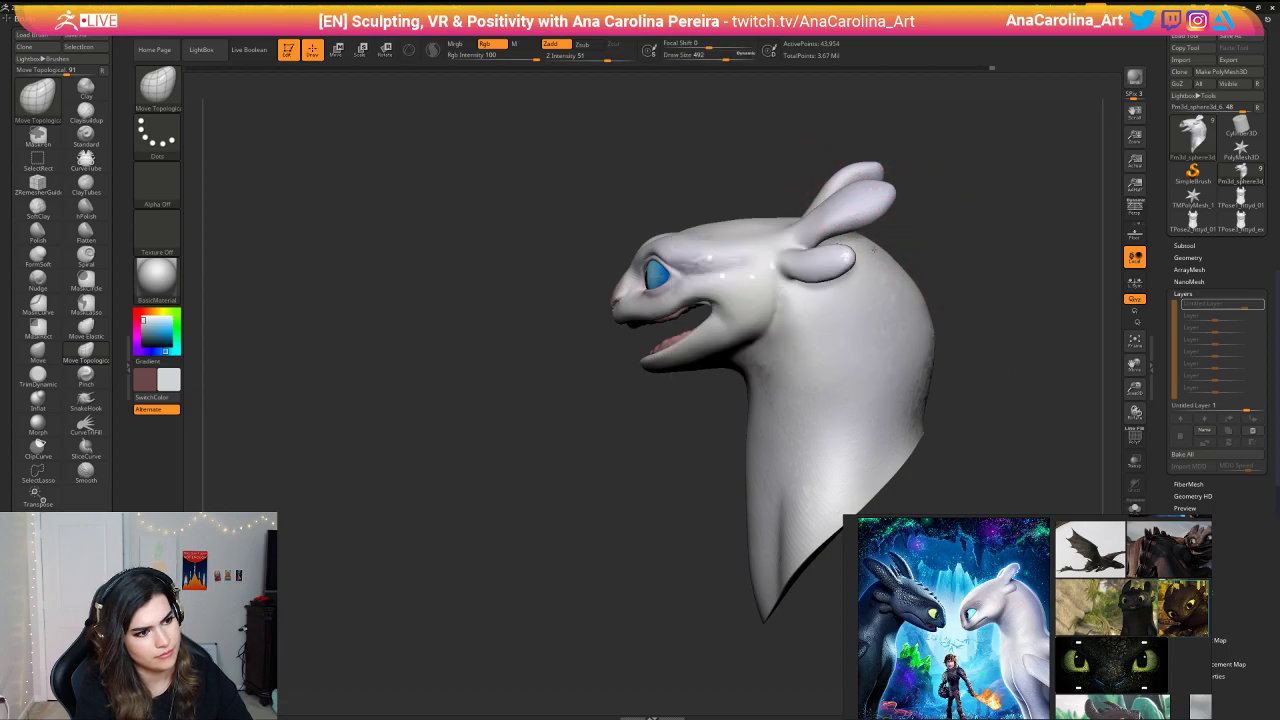
pyautogui.moveTo(878, 262); pyautogui.dragTo(884, 260)
pyautogui.moveTo(984, 220)
pyautogui.mouseDown()
pyautogui.moveTo(1062, 226)
pyautogui.moveTo(974, 207)
pyautogui.moveTo(943, 304)
pyautogui.moveTo(903, 266)
pyautogui.mouseUp()
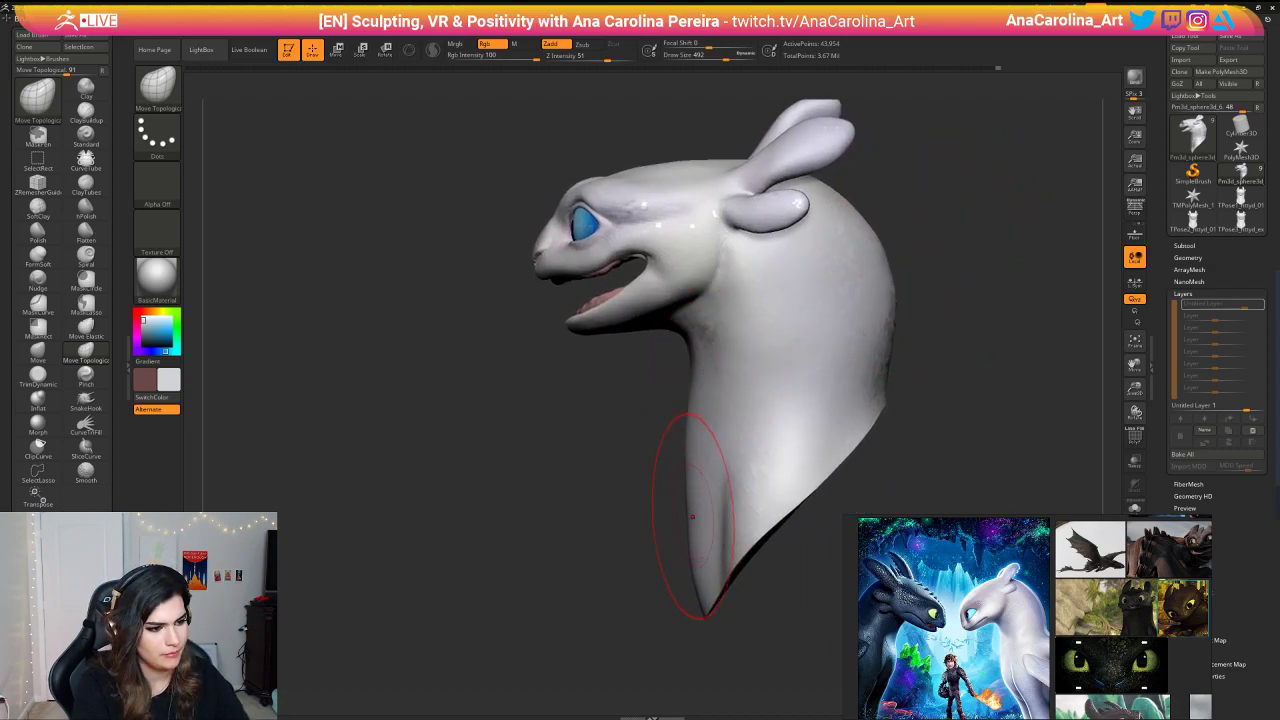
# Step: Pull the lower front edge of the neck slightly forward and check the whole head from front and side views
pyautogui.moveTo(692, 516); pyautogui.dragTo(684, 515)
pyautogui.moveTo(657, 566); pyautogui.dragTo(703, 563)
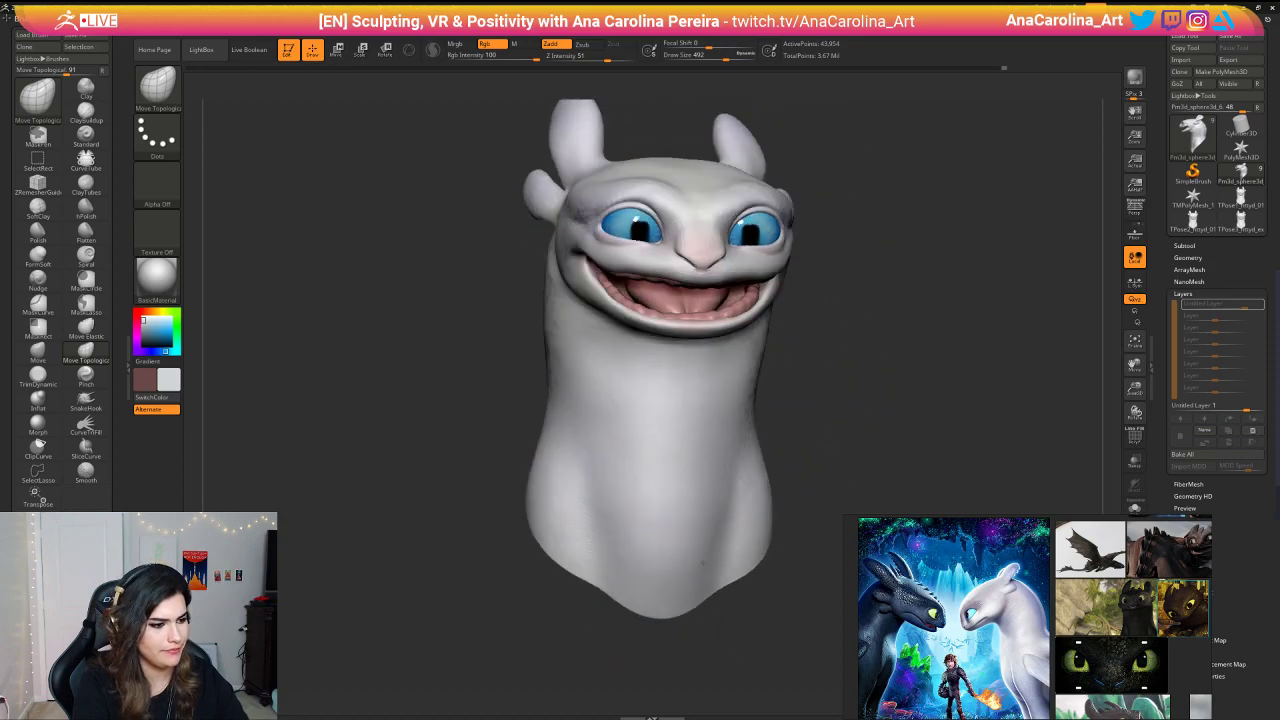
pyautogui.scroll(-5, 820, 321)
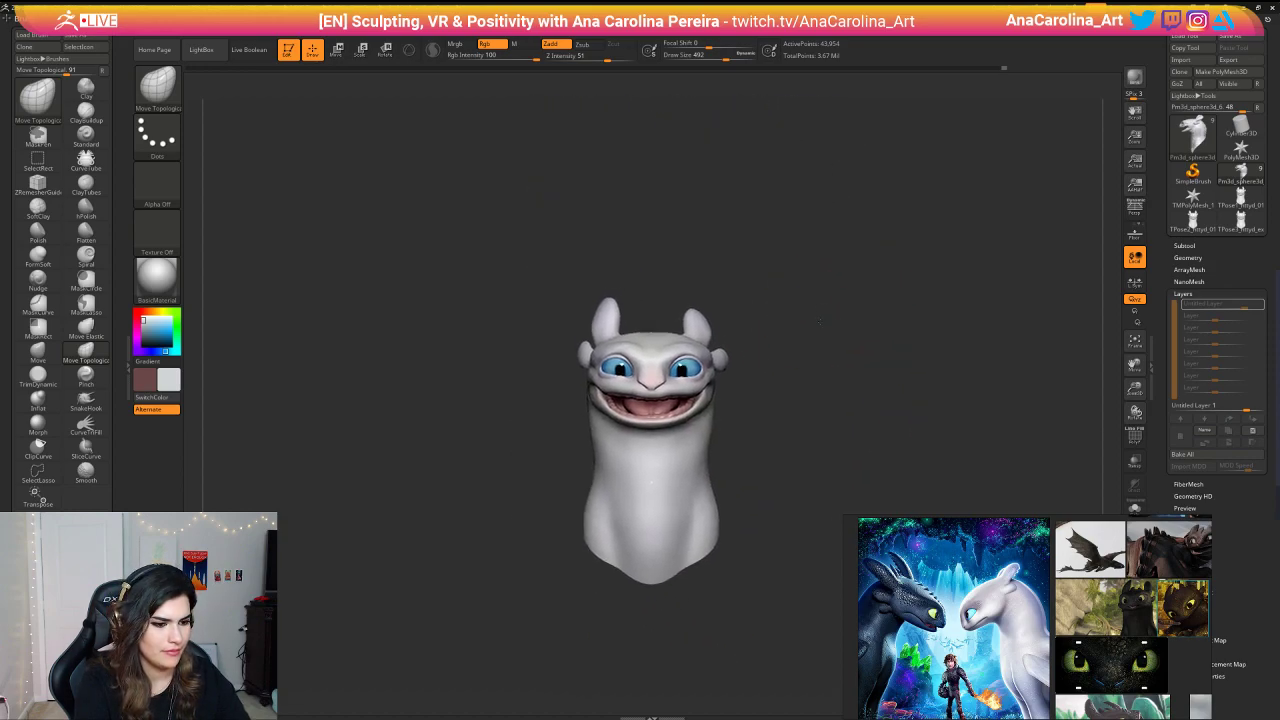
pyautogui.press('f')
pyautogui.moveTo(826, 351); pyautogui.dragTo(794, 353)
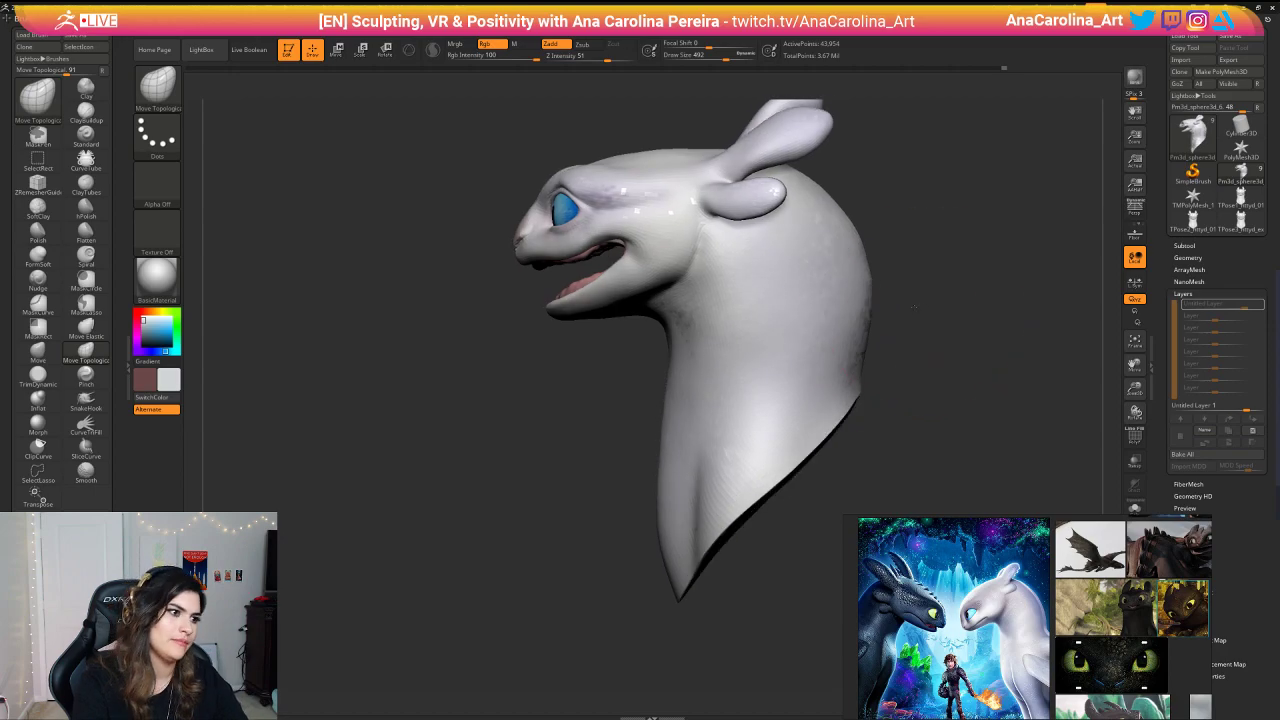
pyautogui.moveTo(913, 307); pyautogui.dragTo(805, 308)
pyautogui.press('f')
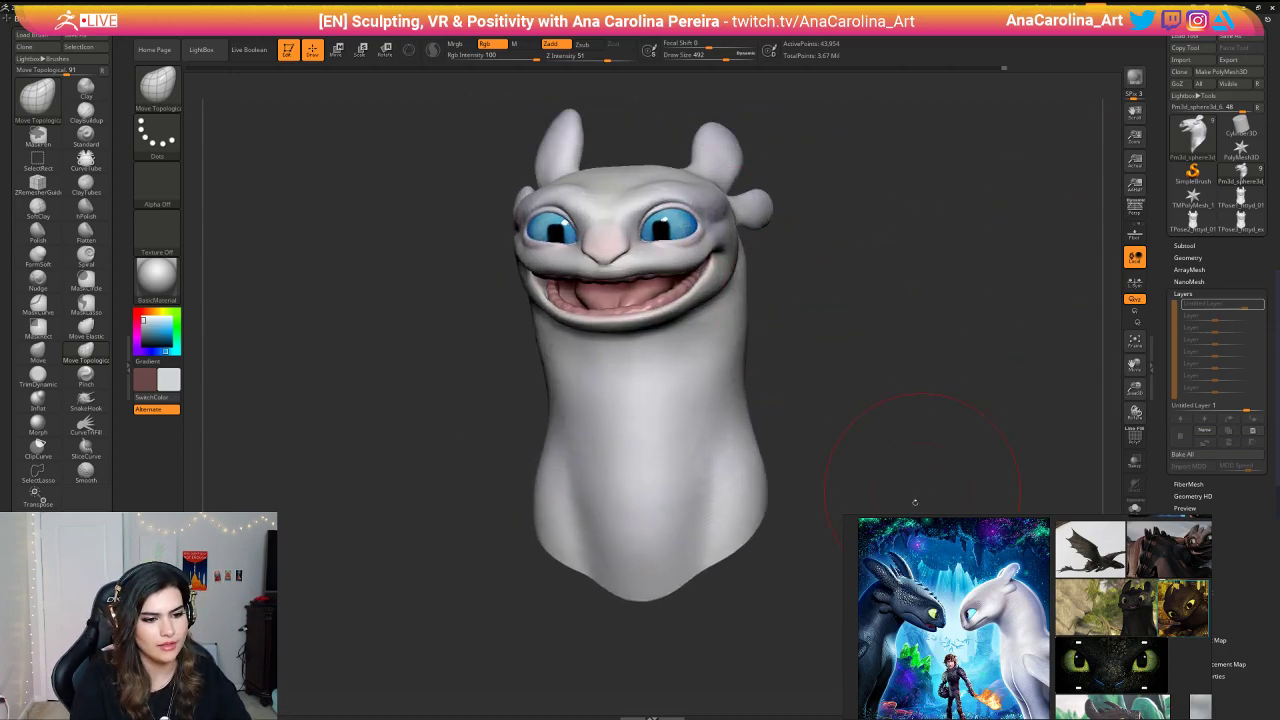
# Step: Browse the reference board and enlarge the image of the dark dragon with its head lowered and wings folded
pyautogui.scroll(-4, 969, 604)
pyautogui.moveTo(1010, 604); pyautogui.dragTo(942, 588, button='middle')
pyautogui.scroll(5, 1080, 545)
pyautogui.moveTo(1081, 541); pyautogui.dragTo(1029, 580, button='middle')
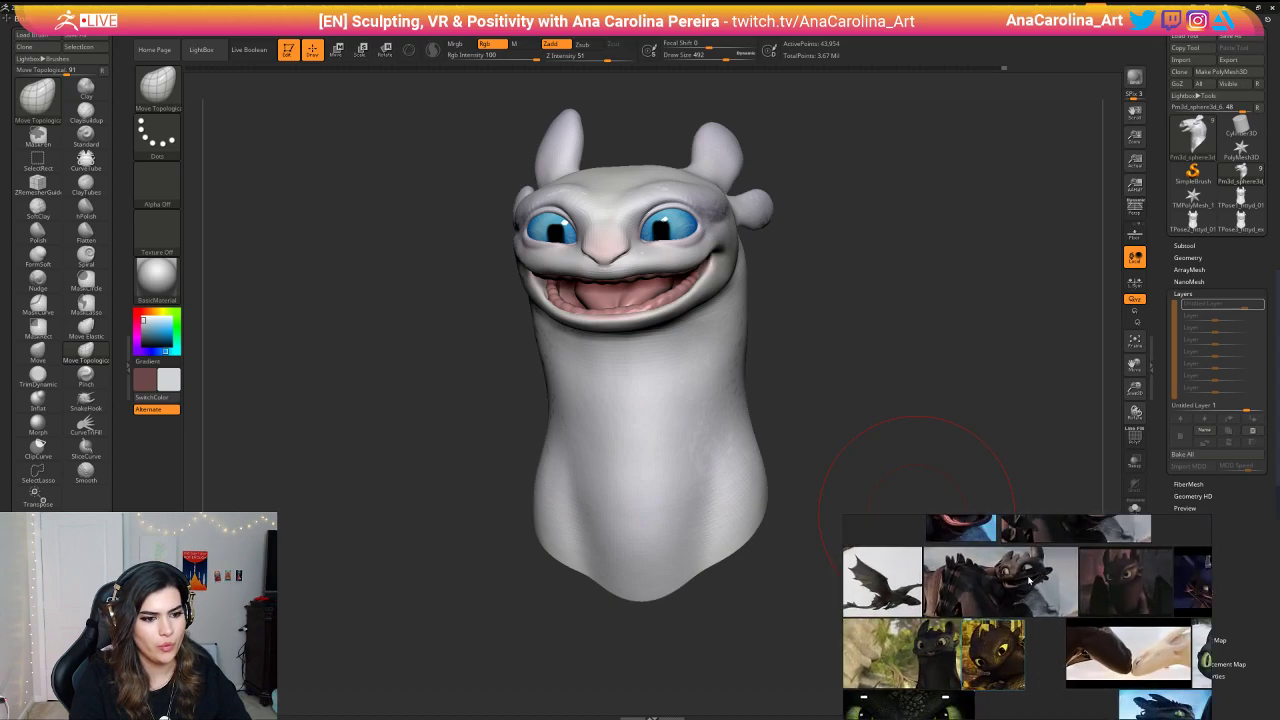
pyautogui.scroll(3, 1028, 580)
pyautogui.scroll(-3, 1045, 588)
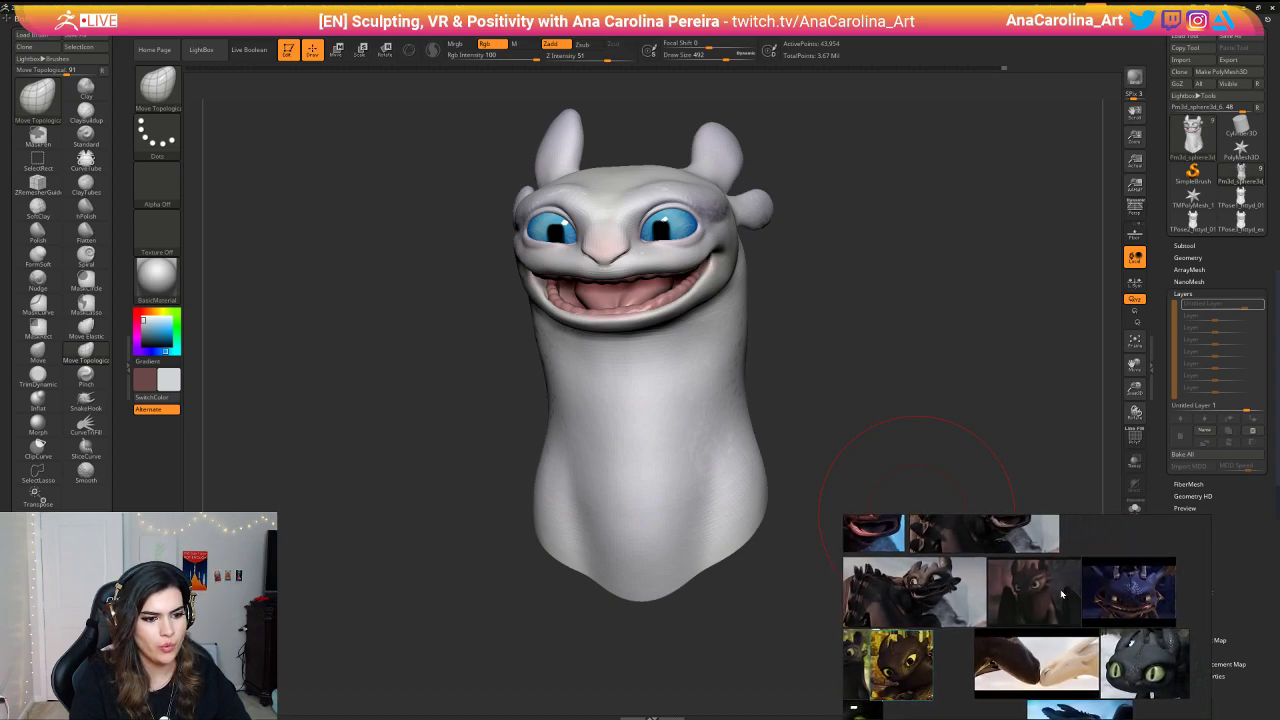
pyautogui.scroll(3, 1028, 586)
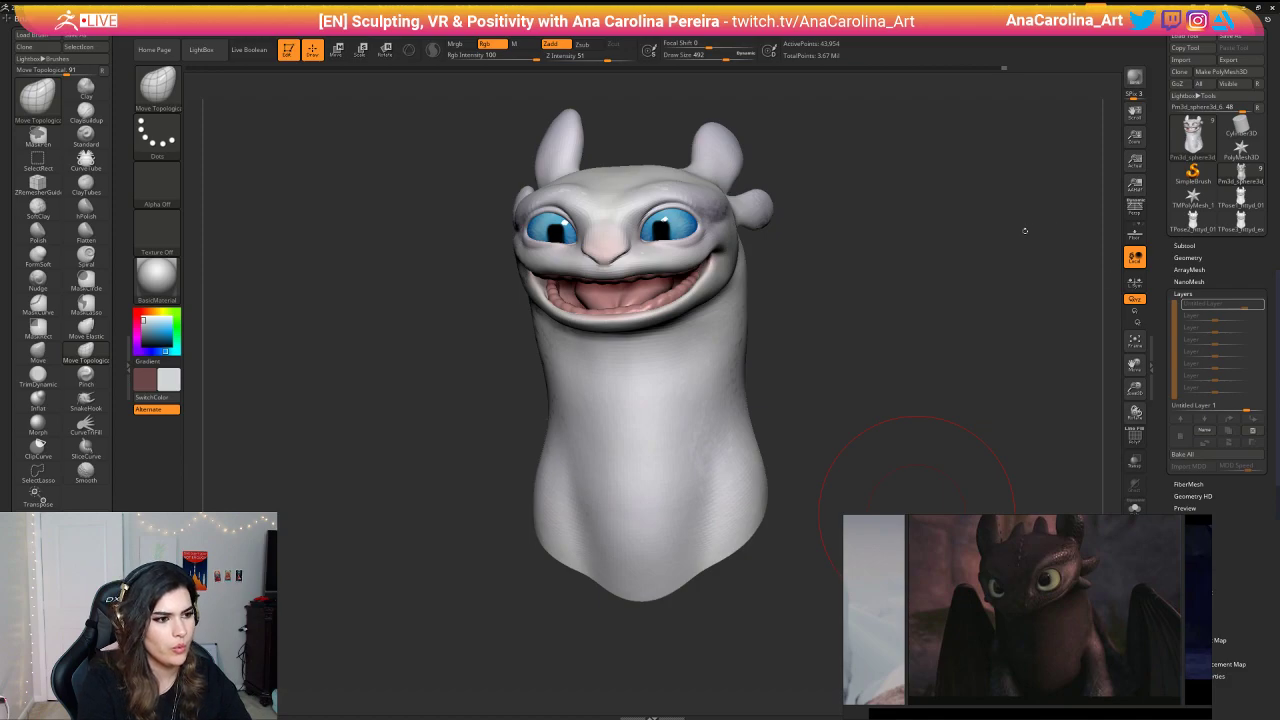
# Step: Set the draw size to 324 and adjust the side of the head and cheek below the small ear
pyautogui.moveTo(1025, 231); pyautogui.dragTo(471, 280)
pyautogui.moveTo(891, 297)
pyautogui.mouseDown()
pyautogui.moveTo(894, 391)
pyautogui.moveTo(890, 365)
pyautogui.mouseUp()
pyautogui.press('space')
pyautogui.press('space')
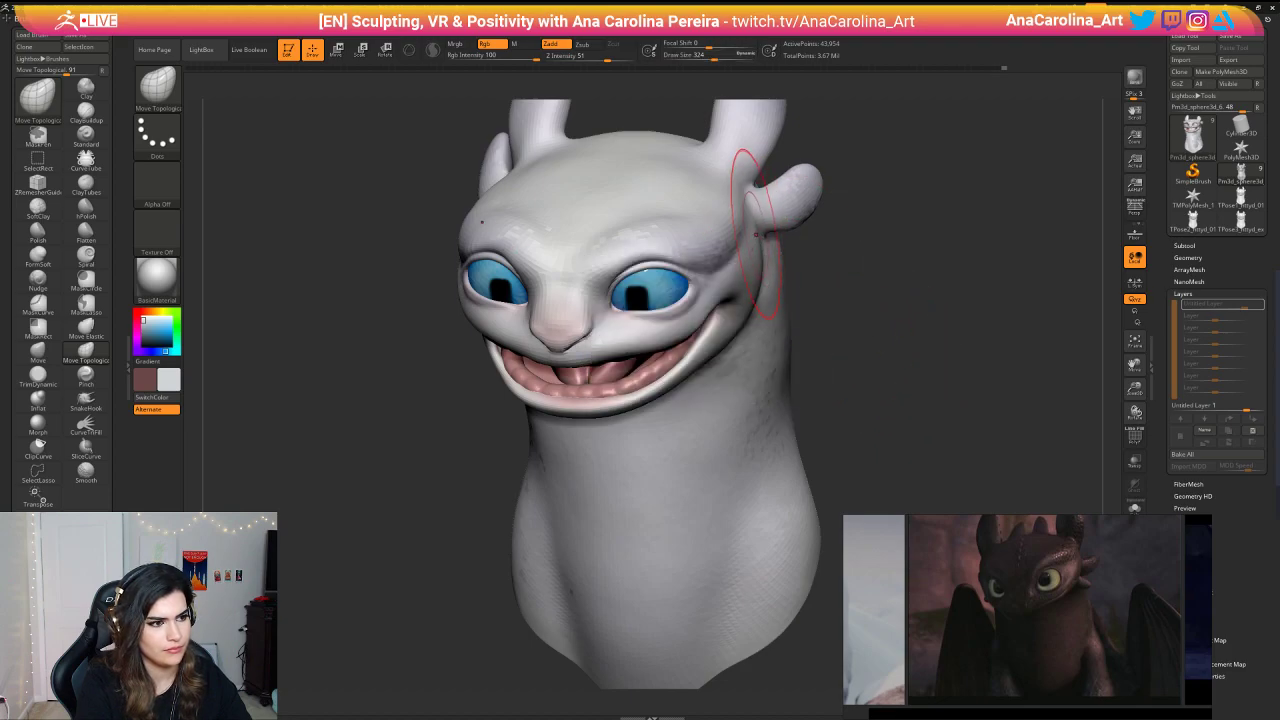
pyautogui.moveTo(744, 236); pyautogui.dragTo(764, 218)
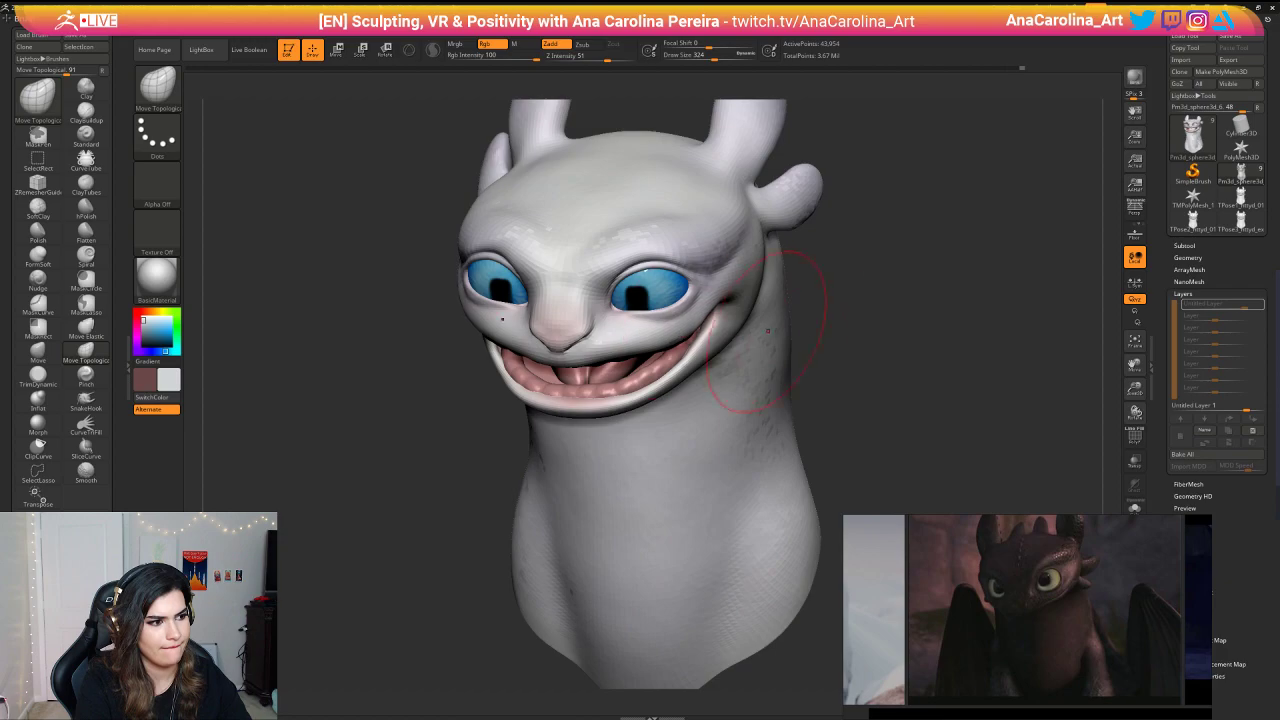
pyautogui.moveTo(771, 286); pyautogui.dragTo(828, 327)
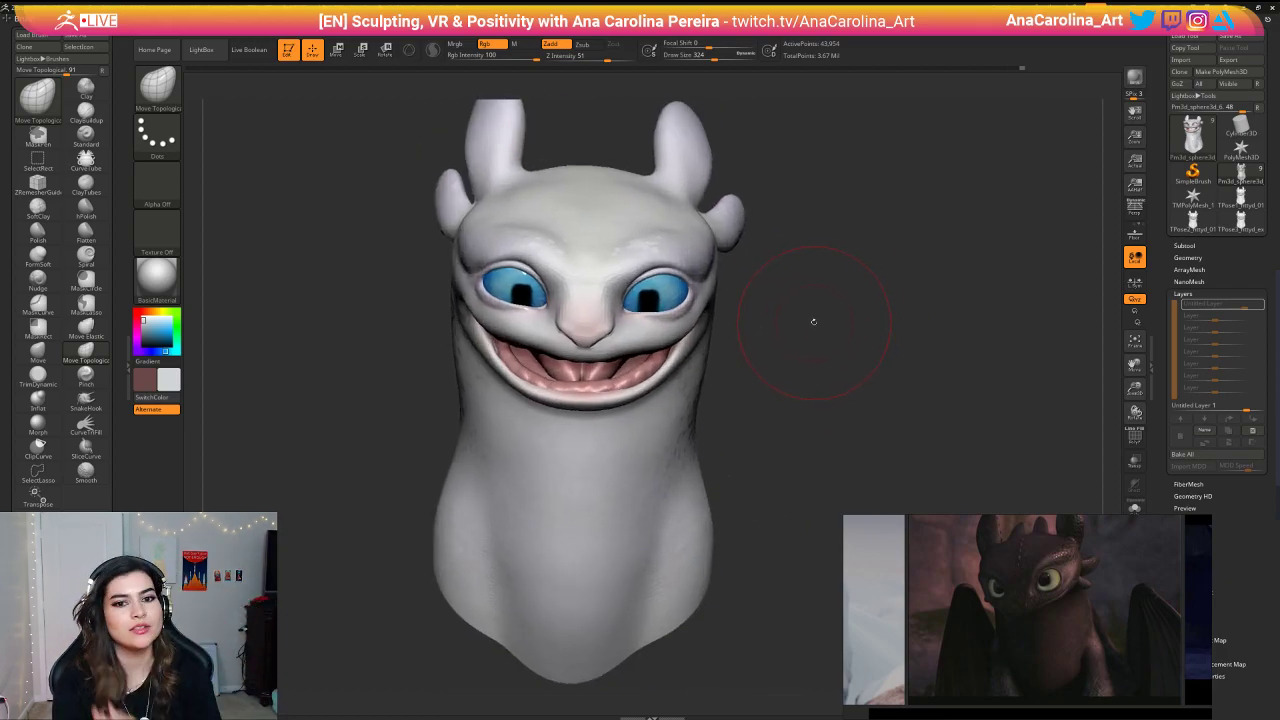
# Step: Enlarge the brush and adjust the side of the jaw and neck from a raised three-quarter view
pyautogui.moveTo(760, 363)
pyautogui.mouseDown()
pyautogui.moveTo(820, 346)
pyautogui.moveTo(838, 357)
pyautogui.mouseUp()
pyautogui.press('space')
pyautogui.press('space')
pyautogui.moveTo(838, 358); pyautogui.dragTo(846, 359)
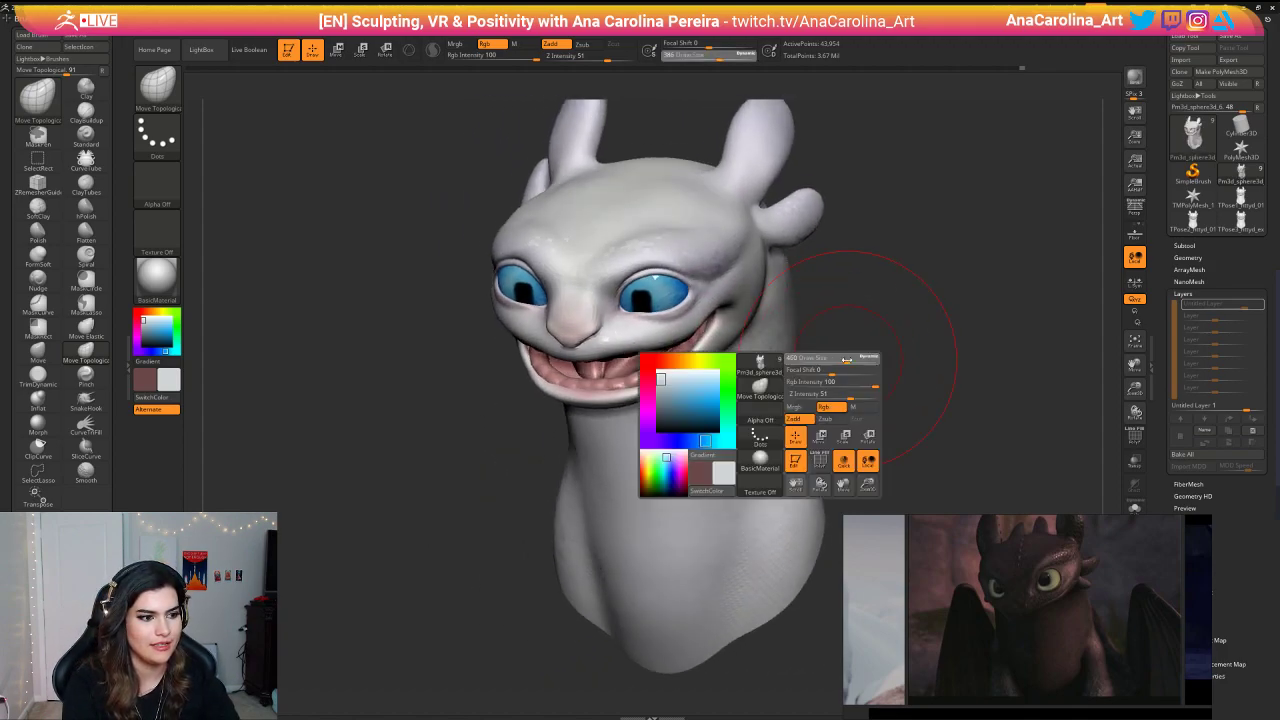
pyautogui.moveTo(846, 434); pyautogui.dragTo(812, 341)
# Step: Set the draw size to 234, refine the cheek beside the mouth corner and check the smile from the front
pyautogui.press('space')
pyautogui.moveTo(790, 291)
pyautogui.mouseDown()
pyautogui.moveTo(822, 314)
pyautogui.moveTo(816, 372)
pyautogui.moveTo(843, 241)
pyautogui.moveTo(864, 232)
pyautogui.moveTo(861, 330)
pyautogui.moveTo(861, 318)
pyautogui.mouseUp()
pyautogui.press('space')
pyautogui.keyDown('alt'); pyautogui.moveTo(861, 318); pyautogui.dragTo(854, 262); pyautogui.keyUp('alt')
pyautogui.moveTo(854, 272)
pyautogui.keyDown('alt'); pyautogui.mouseDown()
pyautogui.moveTo(853, 313)
pyautogui.moveTo(834, 300)
pyautogui.mouseUp(); pyautogui.keyUp('alt')
pyautogui.press('space')
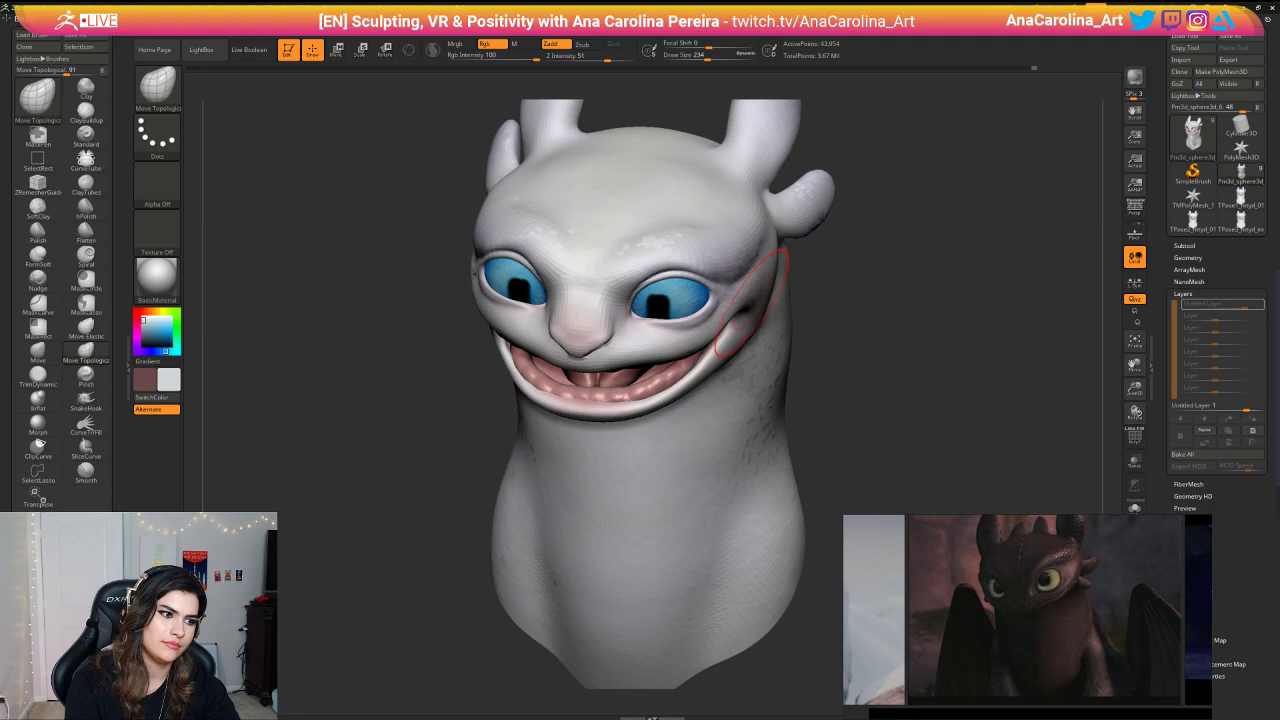
pyautogui.scroll(-5, 857, 320)
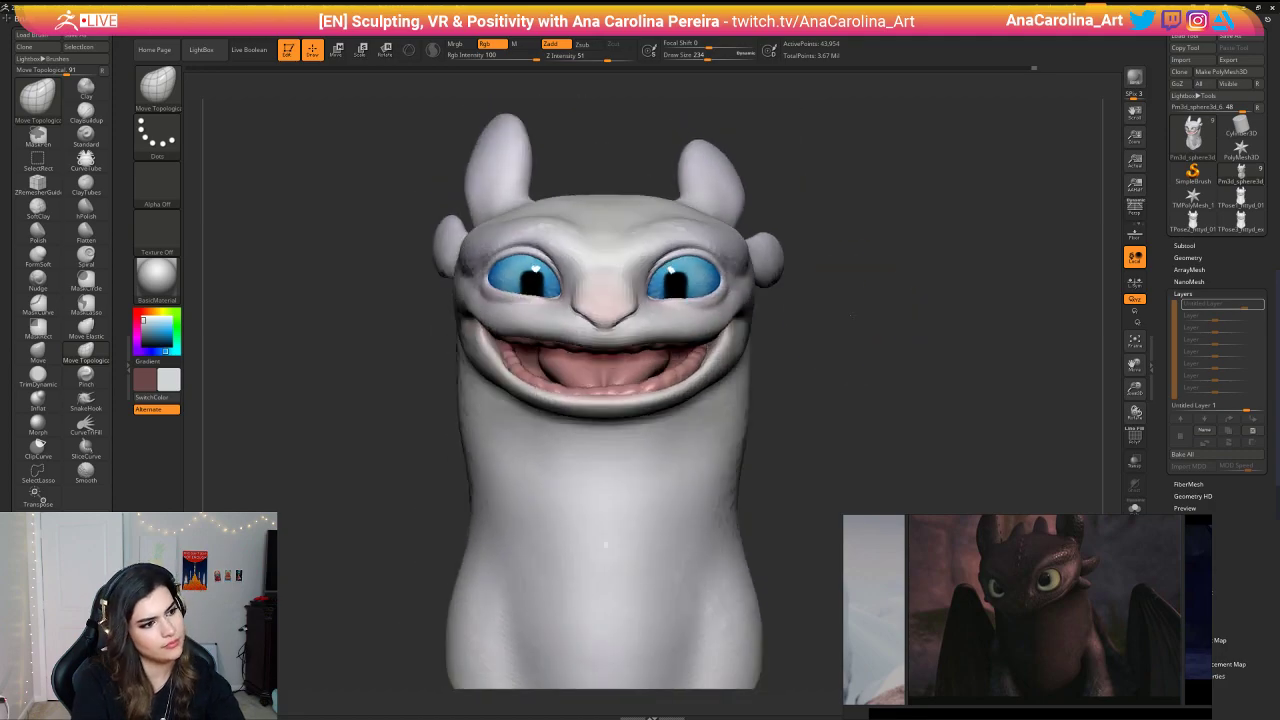
# Step: Browse the reference board and enlarge the close-up of the black dragon's green eyes
pyautogui.moveTo(858, 246); pyautogui.dragTo(828, 268)
pyautogui.scroll(-10, 933, 584)
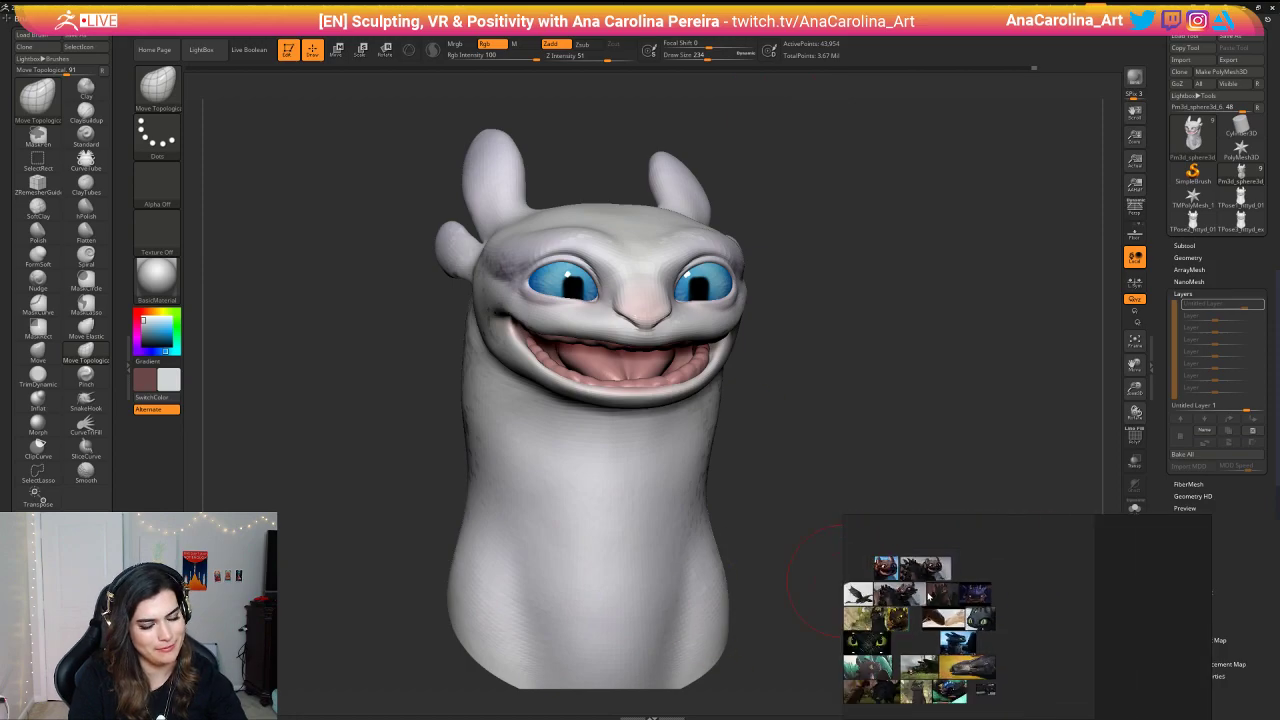
pyautogui.moveTo(933, 584); pyautogui.dragTo(1032, 592, button='middle')
pyautogui.scroll(4, 1016, 591)
pyautogui.scroll(-2, 960, 676)
pyautogui.moveTo(960, 676); pyautogui.dragTo(1006, 646, button='middle')
pyautogui.scroll(6, 1006, 644)
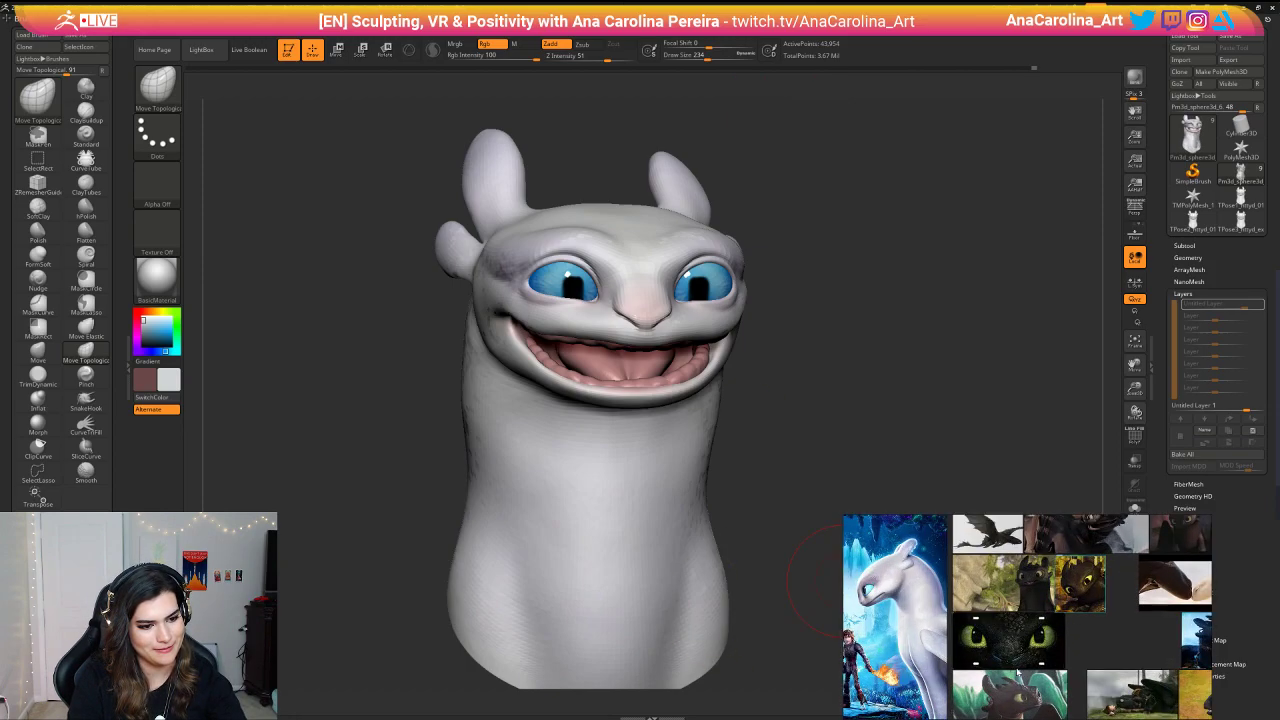
# Step: Reduce the draw size to 104 and adjust the bridge of the nose and the upper lip beside it with Move Topological
pyautogui.keyDown('shift'); pyautogui.moveTo(835, 500); pyautogui.dragTo(520, 370); pyautogui.keyUp('shift')
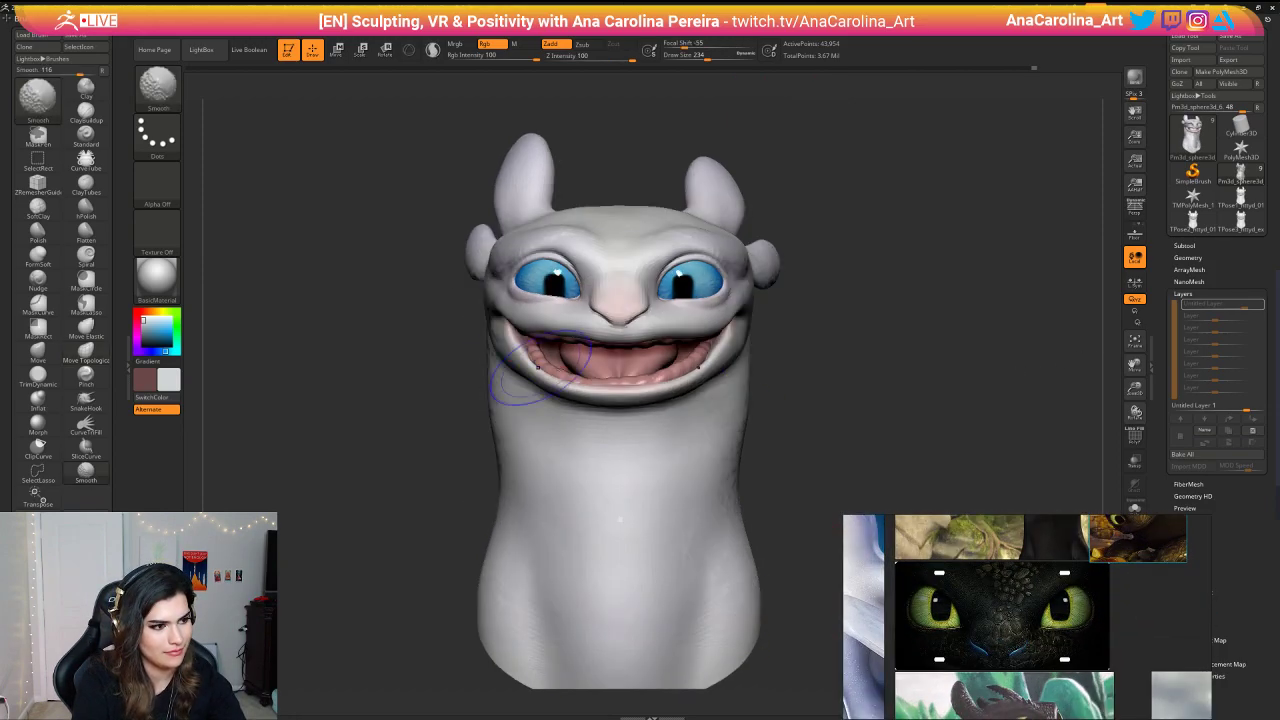
pyautogui.keyDown('alt'); pyautogui.moveTo(838, 388); pyautogui.dragTo(831, 427); pyautogui.keyUp('alt')
pyautogui.press('space')
pyautogui.moveTo(905, 364); pyautogui.dragTo(896, 364)
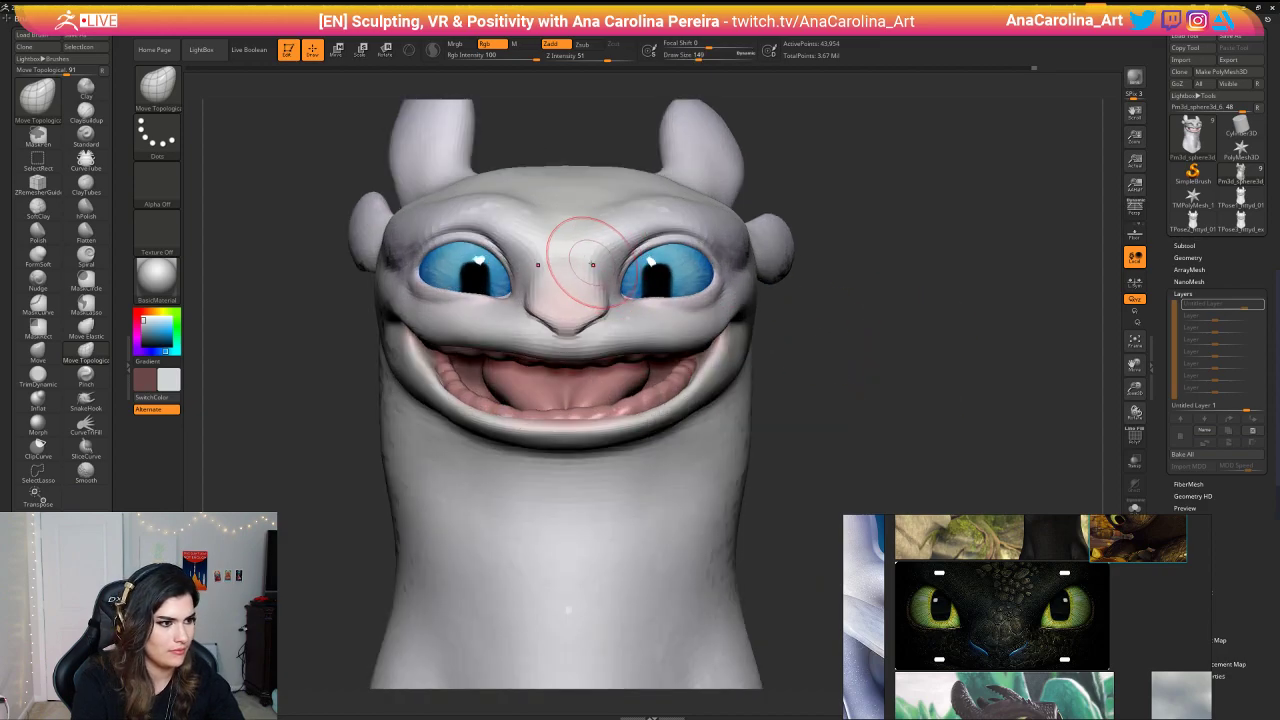
pyautogui.press('space')
pyautogui.moveTo(595, 265); pyautogui.dragTo(588, 286)
pyautogui.moveTo(762, 355); pyautogui.dragTo(943, 346)
pyautogui.moveTo(651, 331); pyautogui.dragTo(638, 335)
pyautogui.keyDown('alt'); pyautogui.moveTo(735, 375); pyautogui.dragTo(556, 315); pyautogui.keyUp('alt')
pyautogui.keyDown('alt'); pyautogui.moveTo(749, 280); pyautogui.dragTo(878, 357); pyautogui.keyUp('alt')
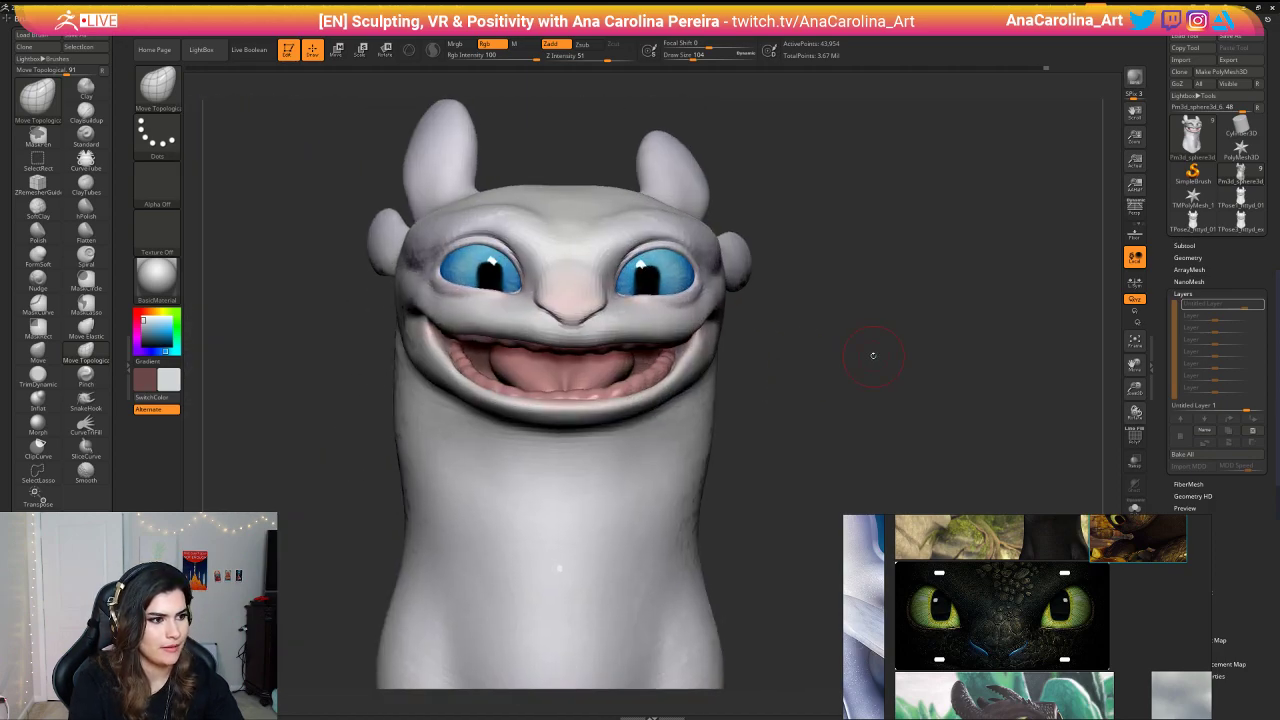
# Step: View the whole bust from the front and enlarge the reference of the black dragon sitting upright among foliage
pyautogui.scroll(-3, 865, 299)
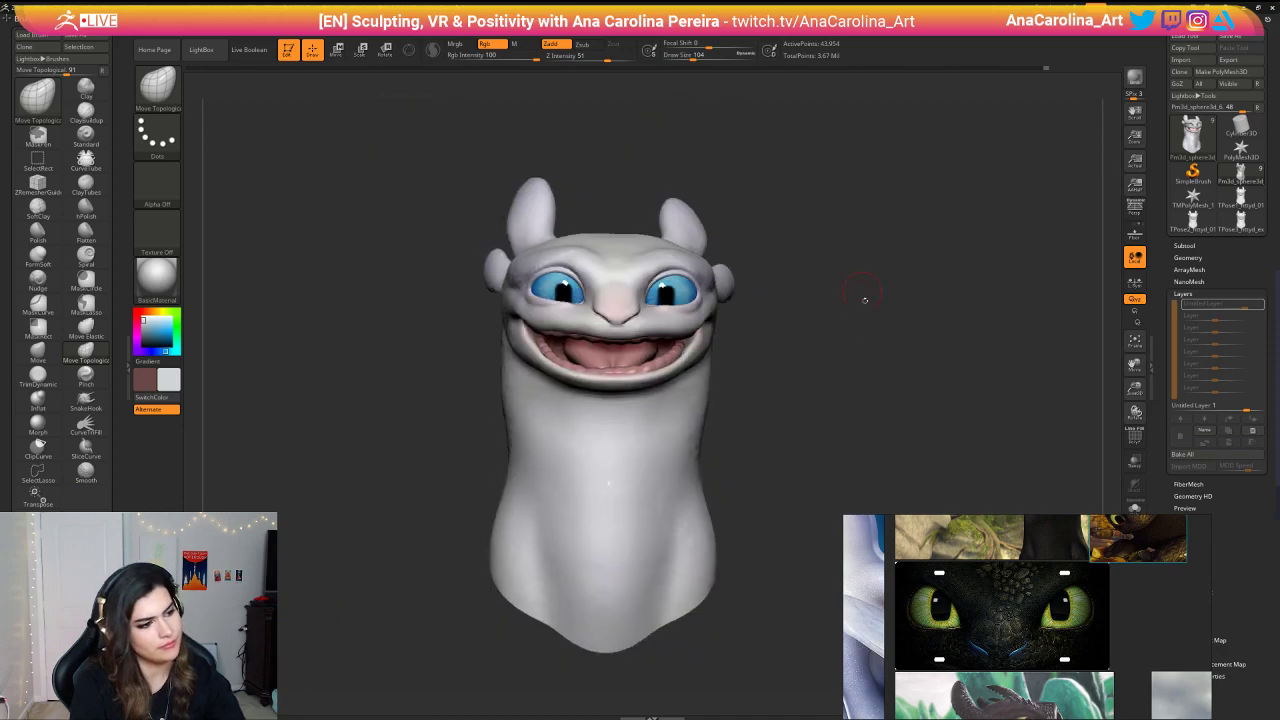
pyautogui.moveTo(865, 299); pyautogui.dragTo(883, 338)
pyautogui.scroll(-5, 1024, 608)
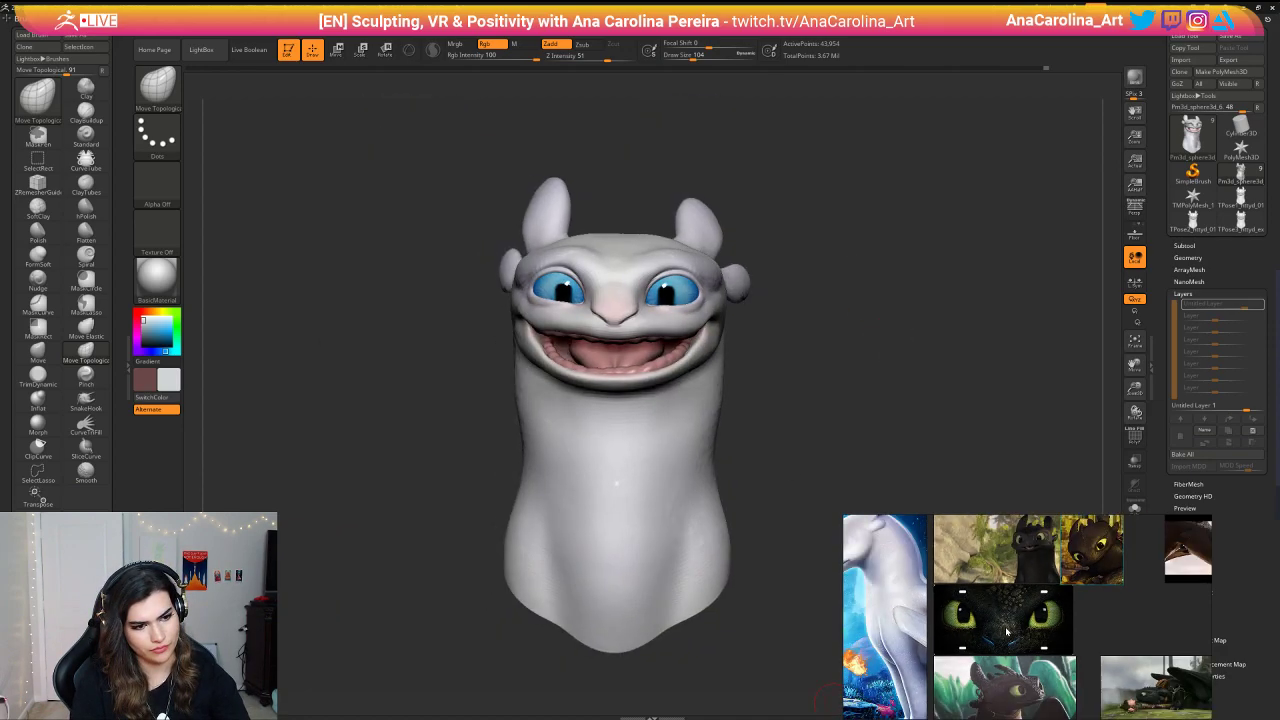
pyautogui.scroll(5, 1035, 559)
pyautogui.scroll(3, 1034, 560)
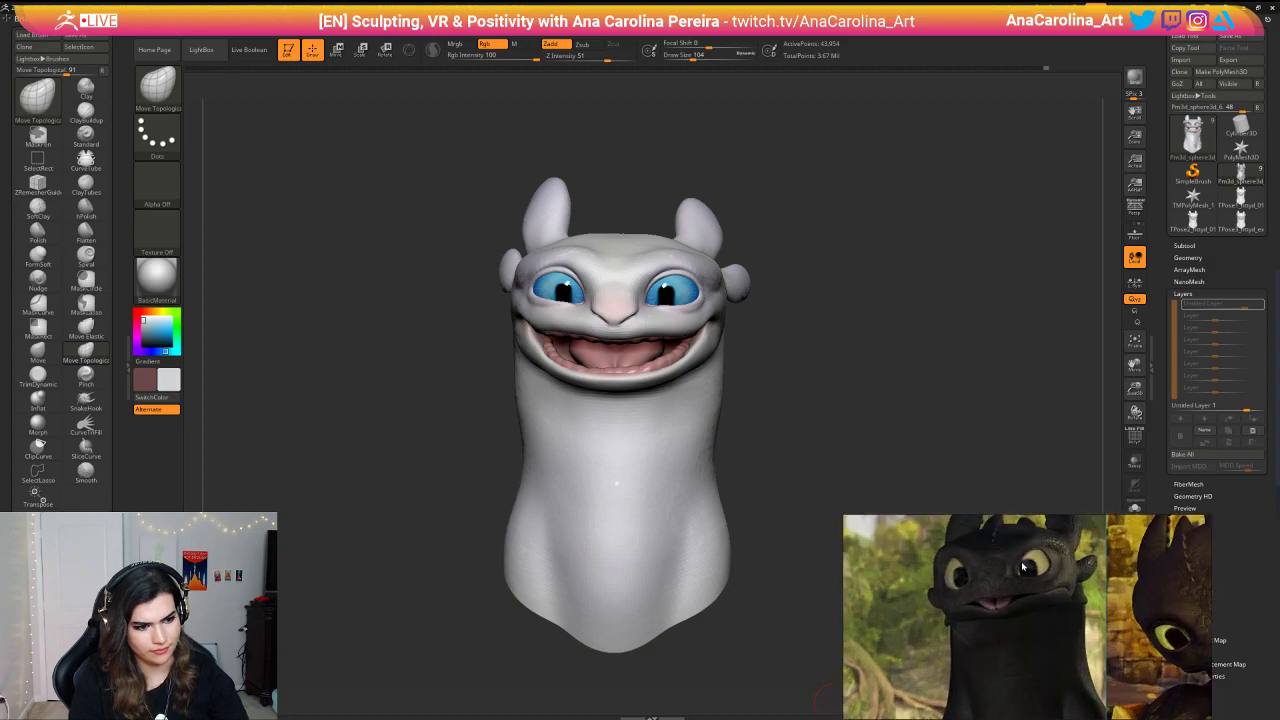
# Step: Set the draw size to 167 and adjust the side of the face beside the mouth
pyautogui.moveTo(970, 329)
pyautogui.mouseDown()
pyautogui.moveTo(900, 333)
pyautogui.moveTo(926, 332)
pyautogui.mouseUp()
pyautogui.press('space')
pyautogui.moveTo(473, 328); pyautogui.dragTo(484, 355)
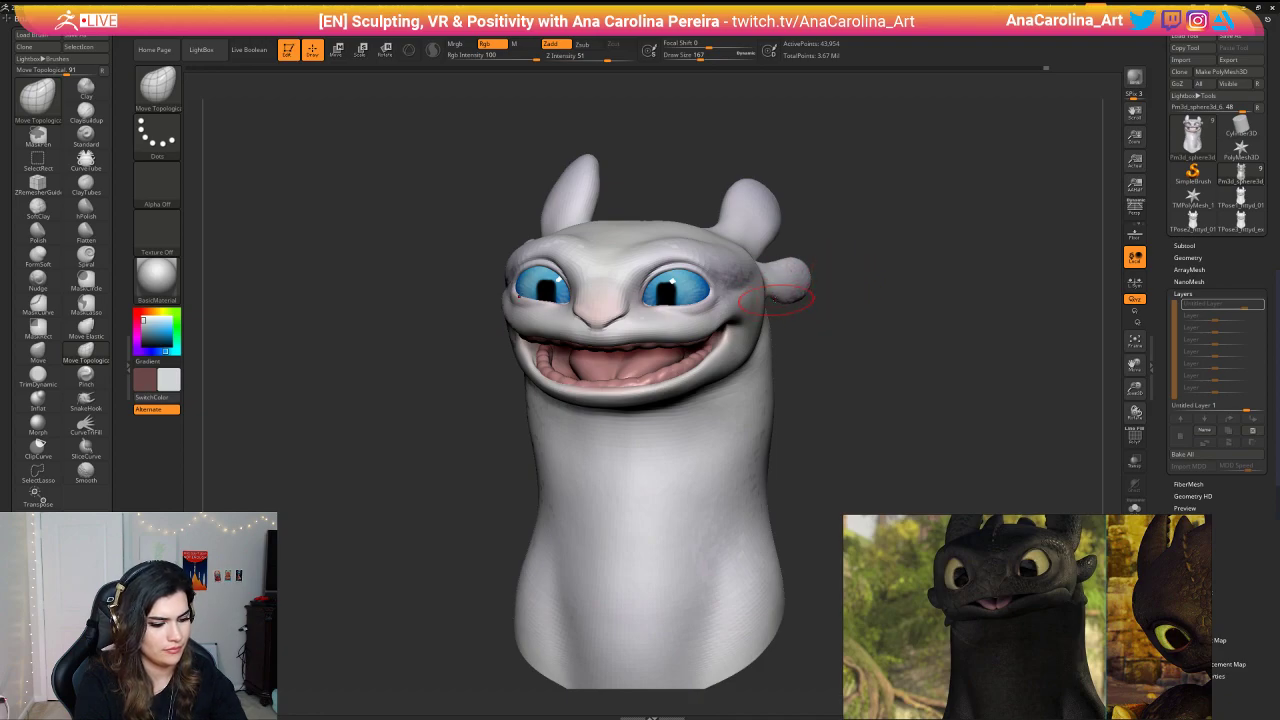
# Step: Switch to the ClayBuildup brush at draw size 197, test it on the temple behind the eye and undo the last stroke
pyautogui.press('b')
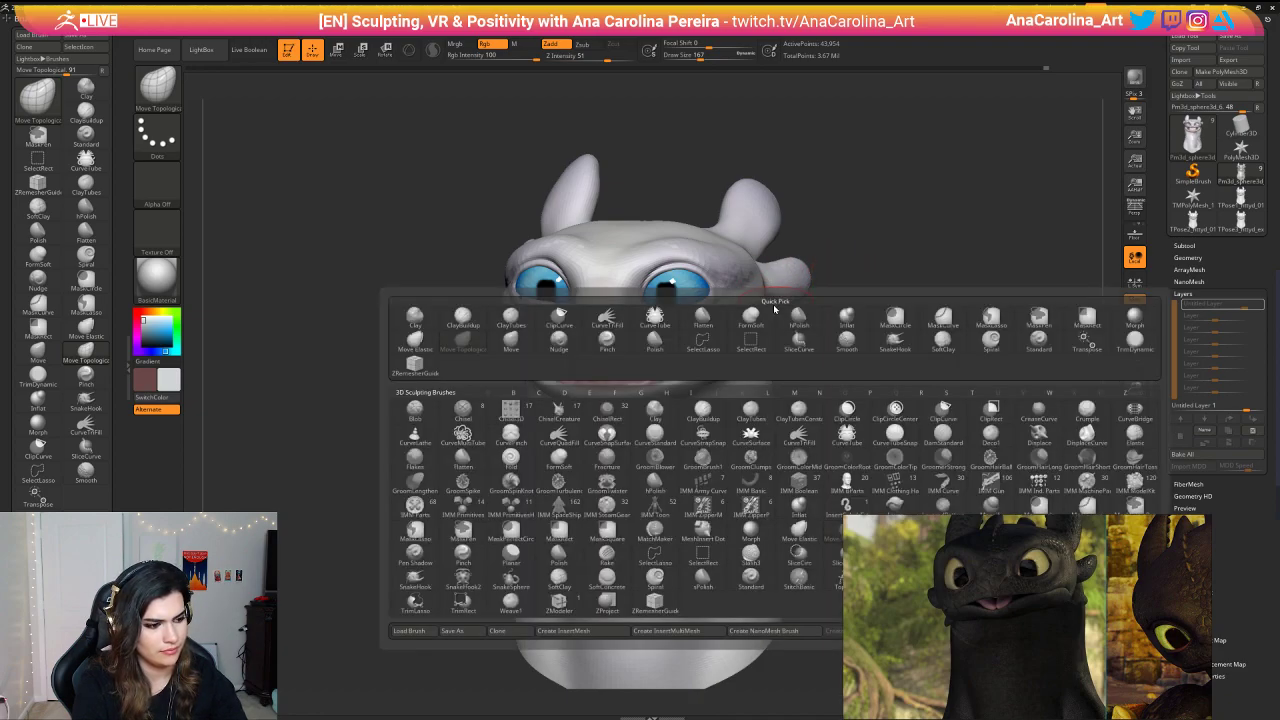
pyautogui.press('c')
pyautogui.press('b')
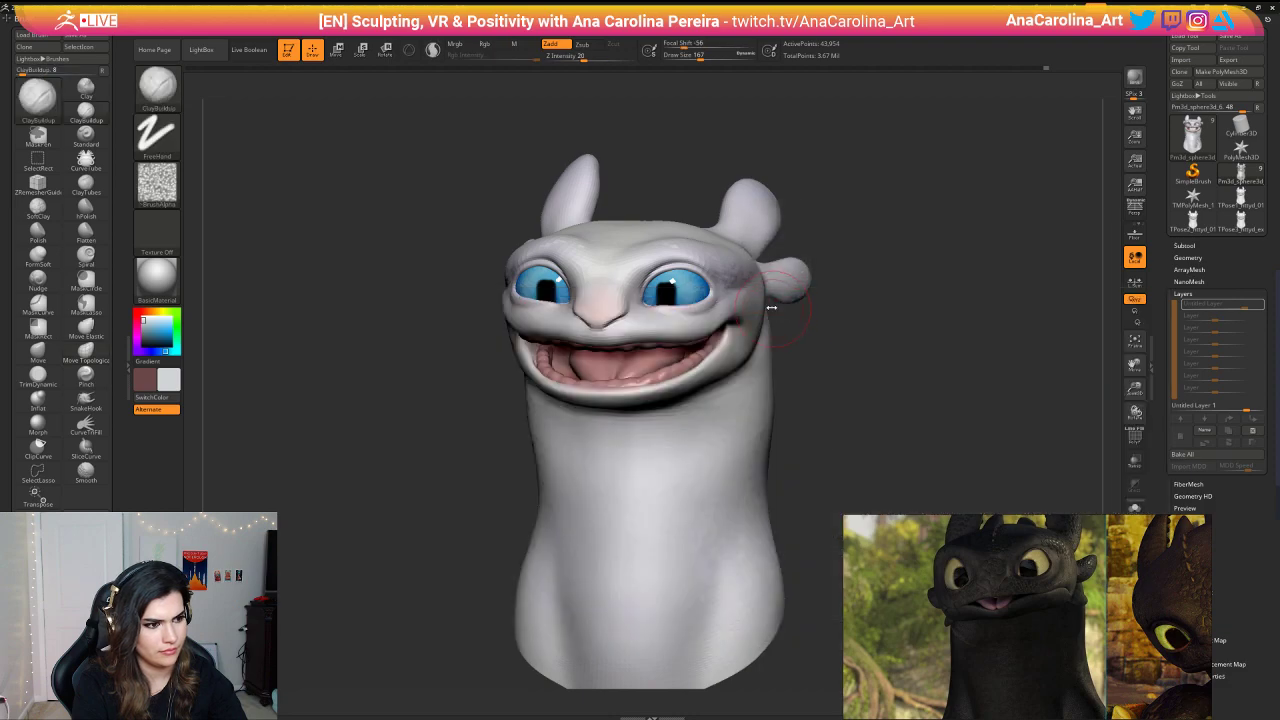
pyautogui.press('s')
pyautogui.press('s')
pyautogui.moveTo(716, 275); pyautogui.dragTo(721, 275)
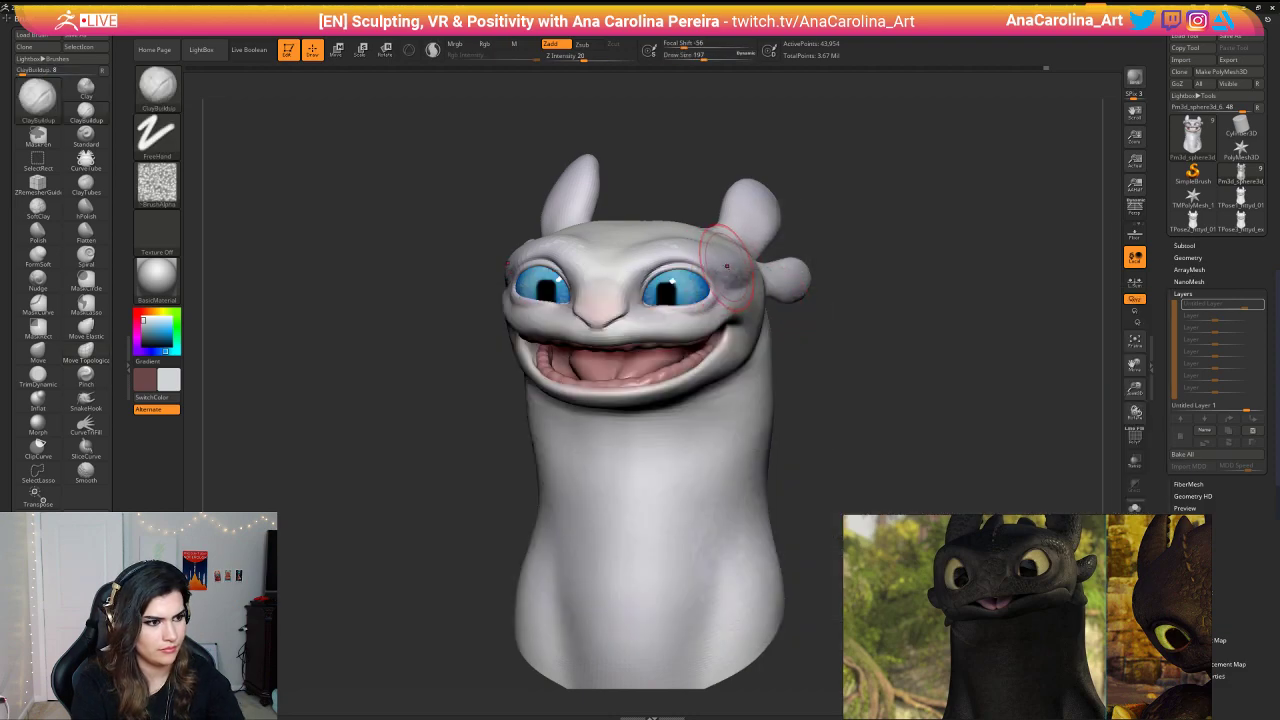
pyautogui.rightClick(750, 271)
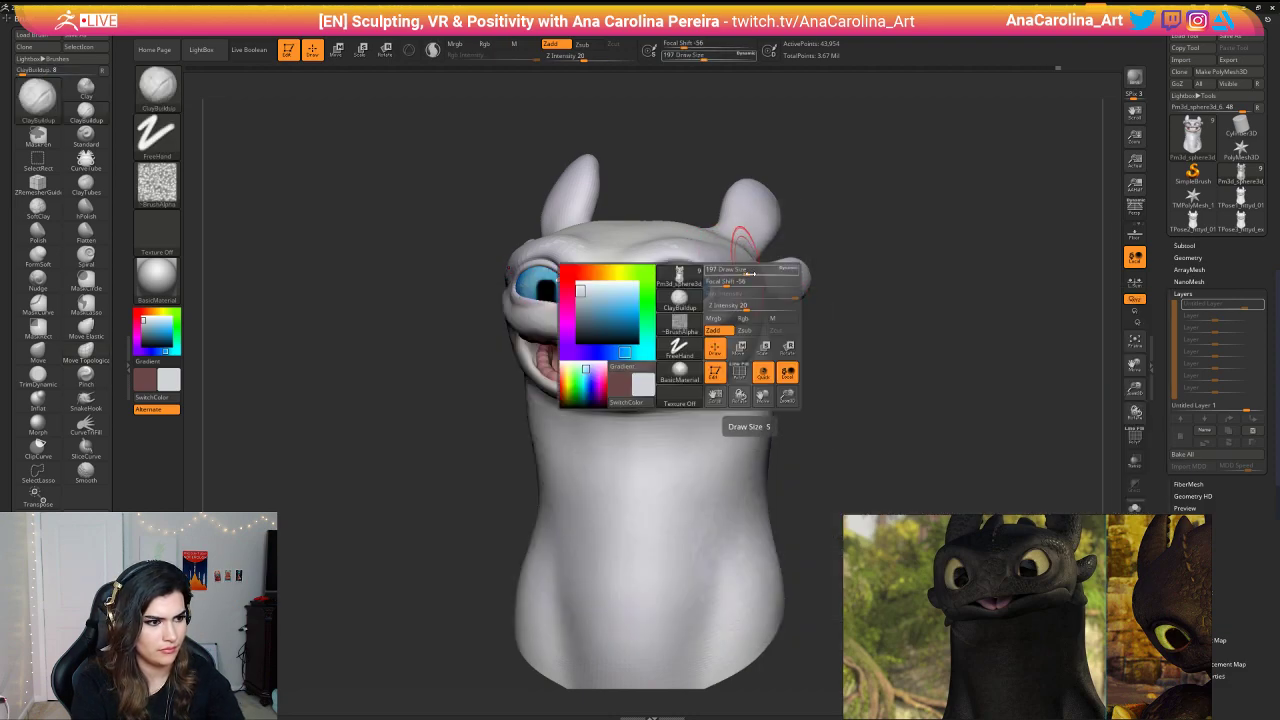
pyautogui.moveTo(752, 273); pyautogui.dragTo(662, 280, button='right')
pyautogui.hotkey('ctrl', 'z')
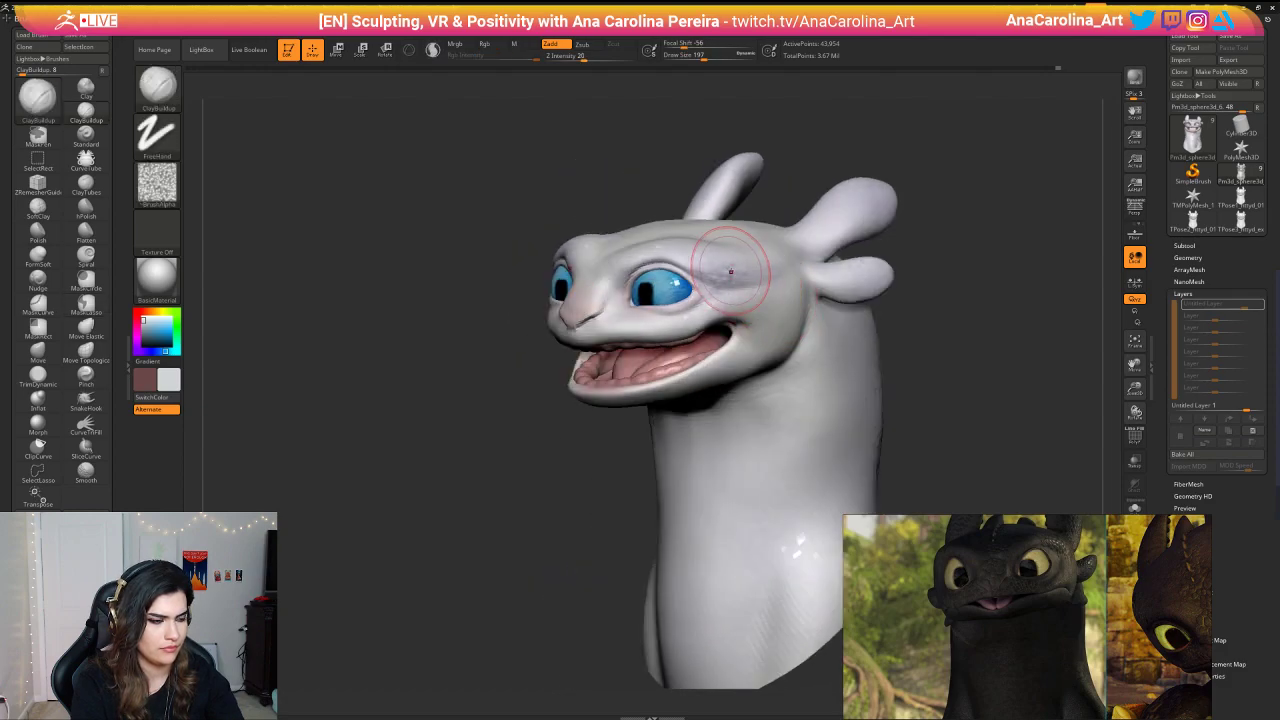
# Step: Replace the ClayBuildup brush's textured alpha with the plain square Alpha 28 and turn the head to a three-quarter view
pyautogui.click(158, 184)
pyautogui.click(409, 193)
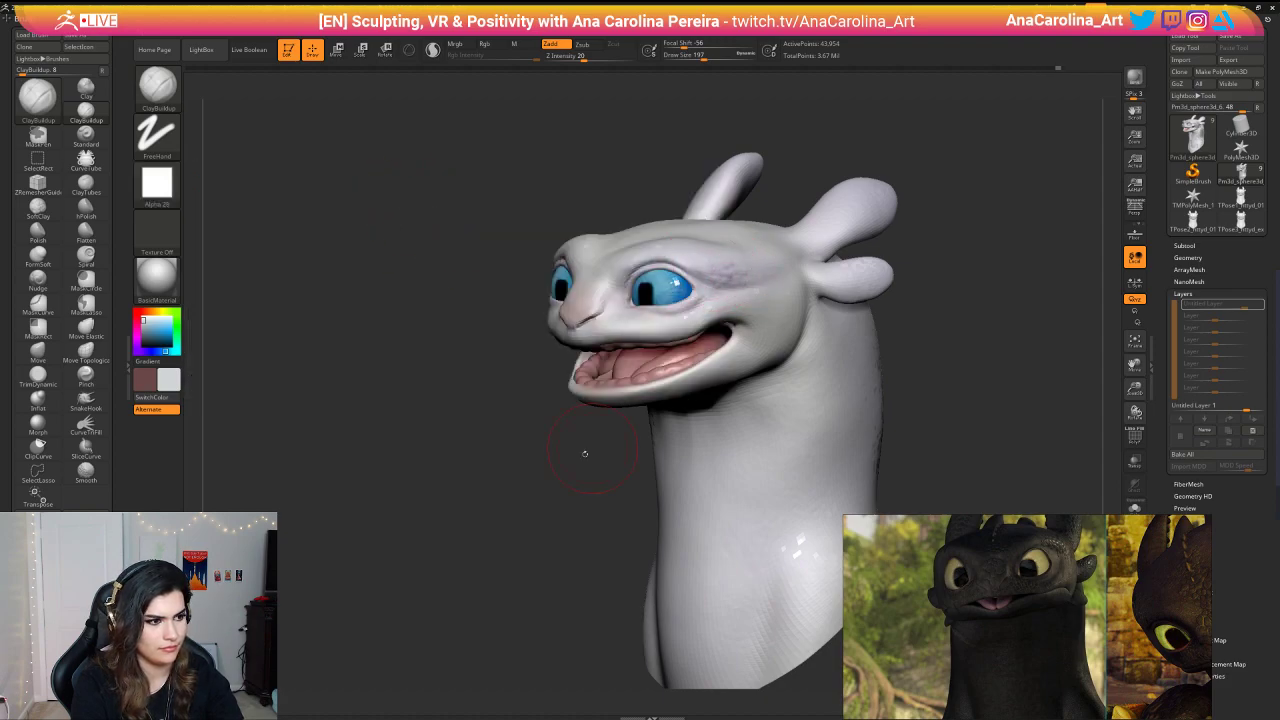
pyautogui.moveTo(585, 453); pyautogui.dragTo(630, 420)
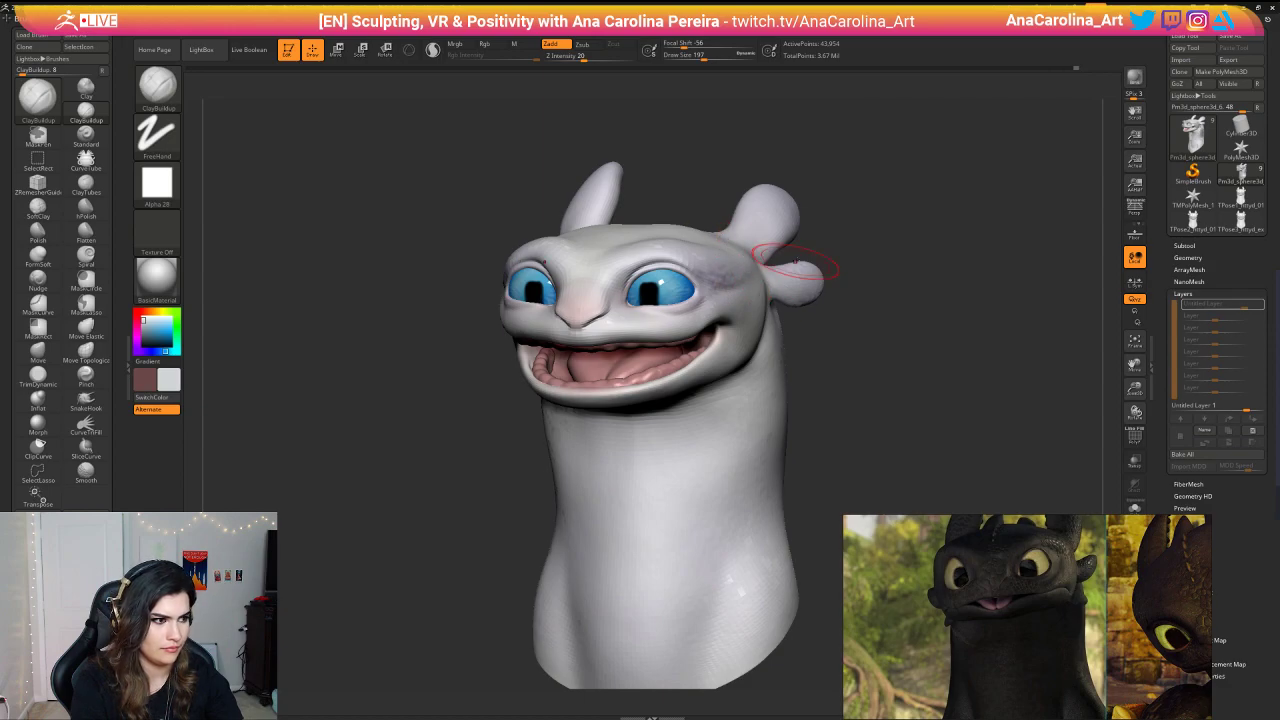
pyautogui.moveTo(800, 256)
pyautogui.mouseDown()
pyautogui.moveTo(817, 243)
pyautogui.moveTo(806, 231)
pyautogui.mouseUp()
# Step: Build up the temple between the eye and the ears with ClayBuildup at draw sizes 172 and 212
pyautogui.press('space')
pyautogui.click(821, 238)
pyautogui.press('space')
pyautogui.press('space')
pyautogui.moveTo(701, 253); pyautogui.dragTo(693, 251)
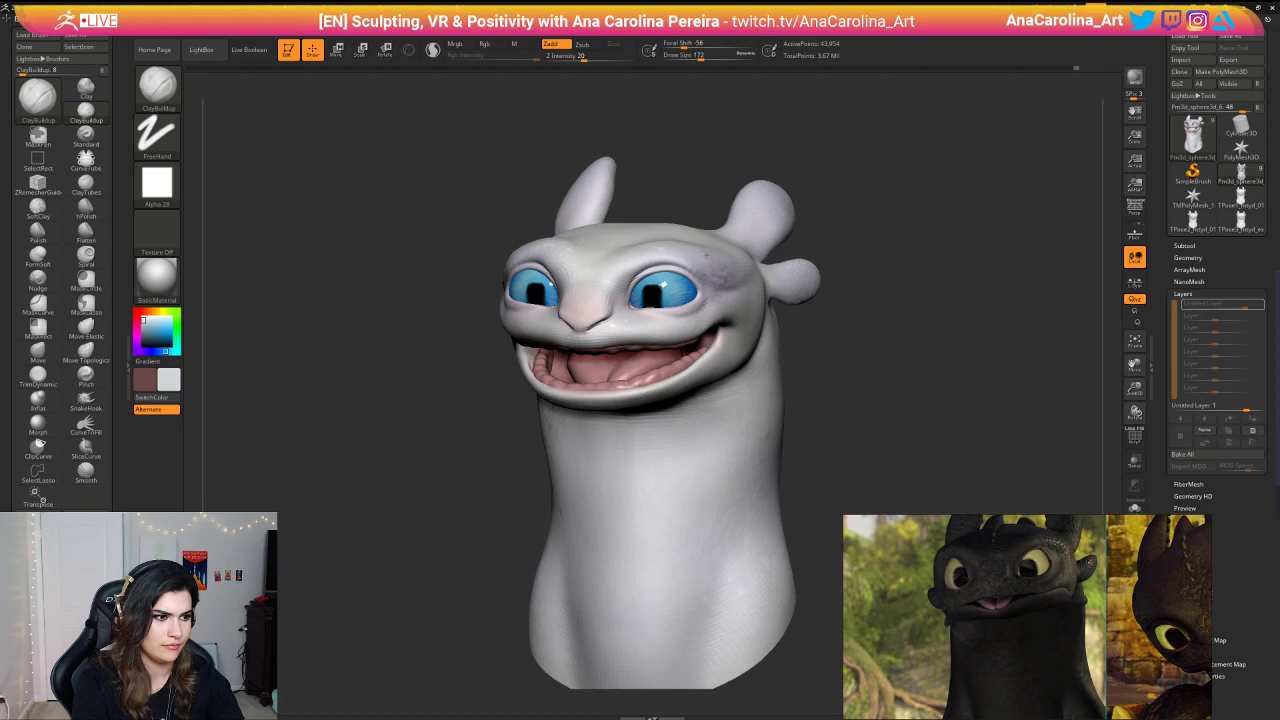
pyautogui.moveTo(706, 254); pyautogui.dragTo(694, 282, button='right')
pyautogui.press('space')
pyautogui.moveTo(697, 243); pyautogui.dragTo(704, 243)
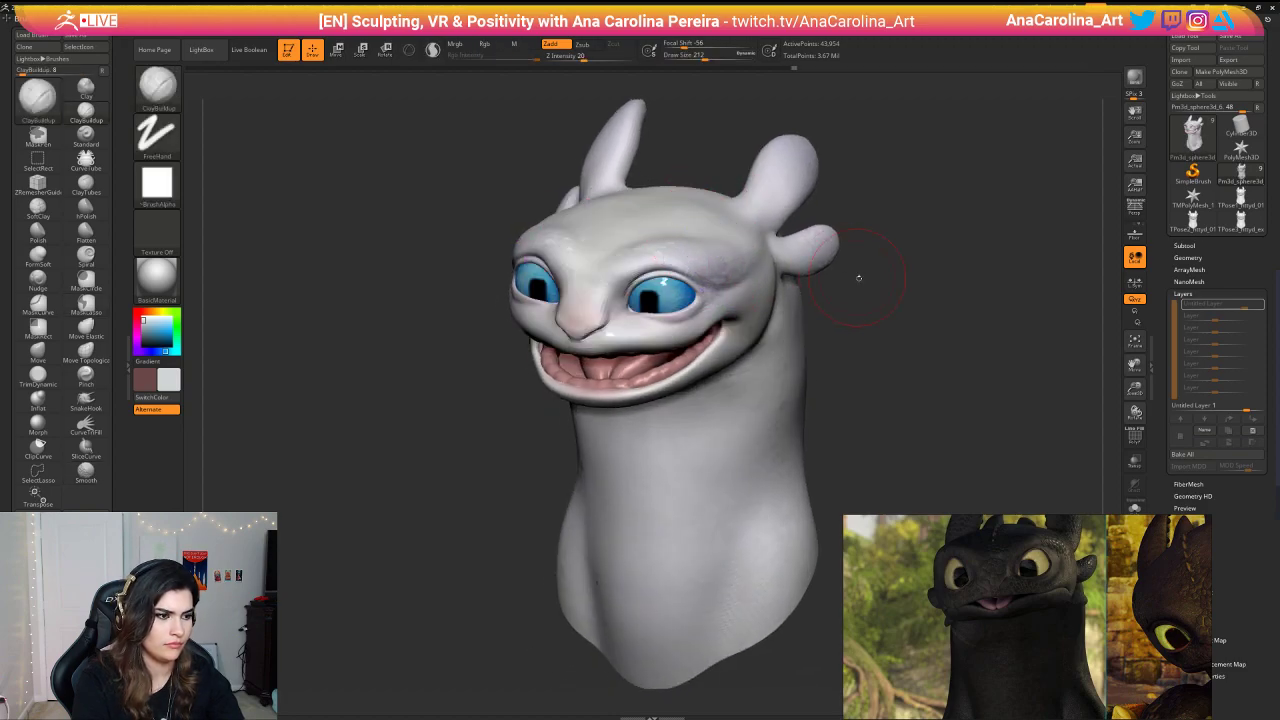
# Step: Enlarge the reference of the grinning dragon with the open mouth and compare it with the front of the head
pyautogui.moveTo(860, 277); pyautogui.dragTo(835, 298)
pyautogui.scroll(-6, 987, 680)
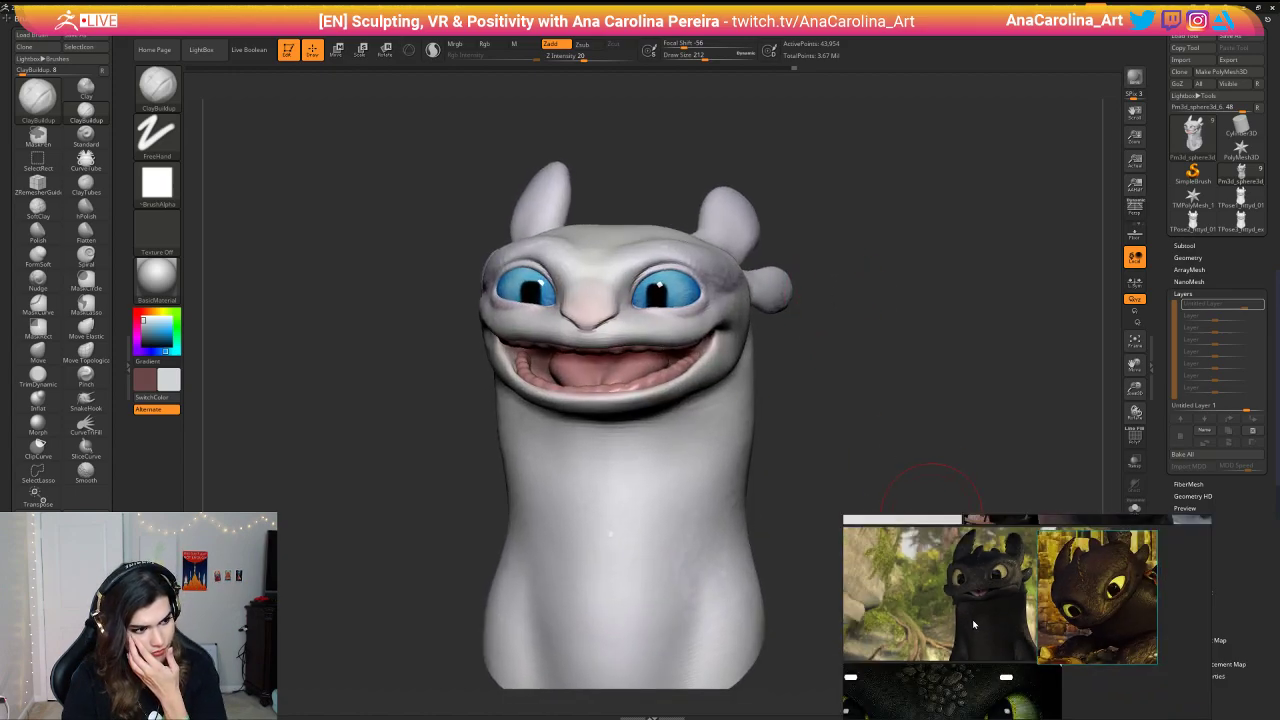
pyautogui.scroll(4, 968, 576)
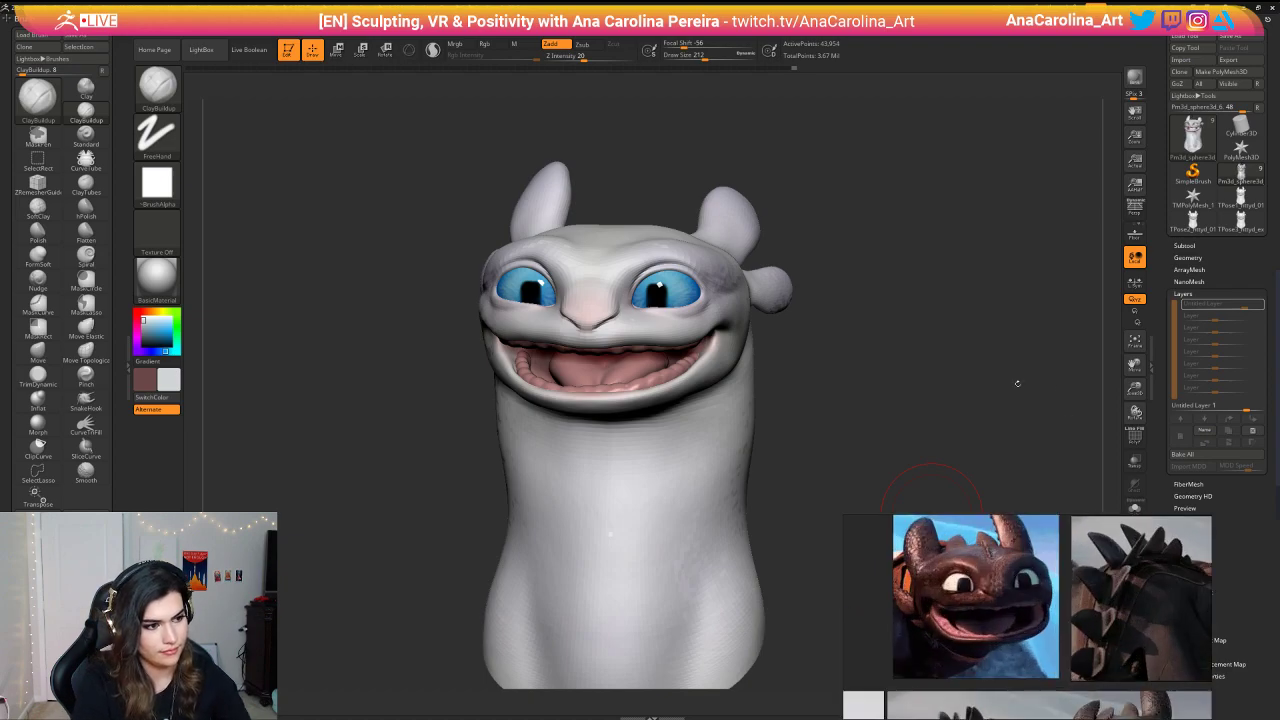
pyautogui.moveTo(1017, 384)
pyautogui.mouseDown()
pyautogui.moveTo(1120, 386)
pyautogui.moveTo(1025, 384)
pyautogui.moveTo(1055, 384)
pyautogui.mouseUp()
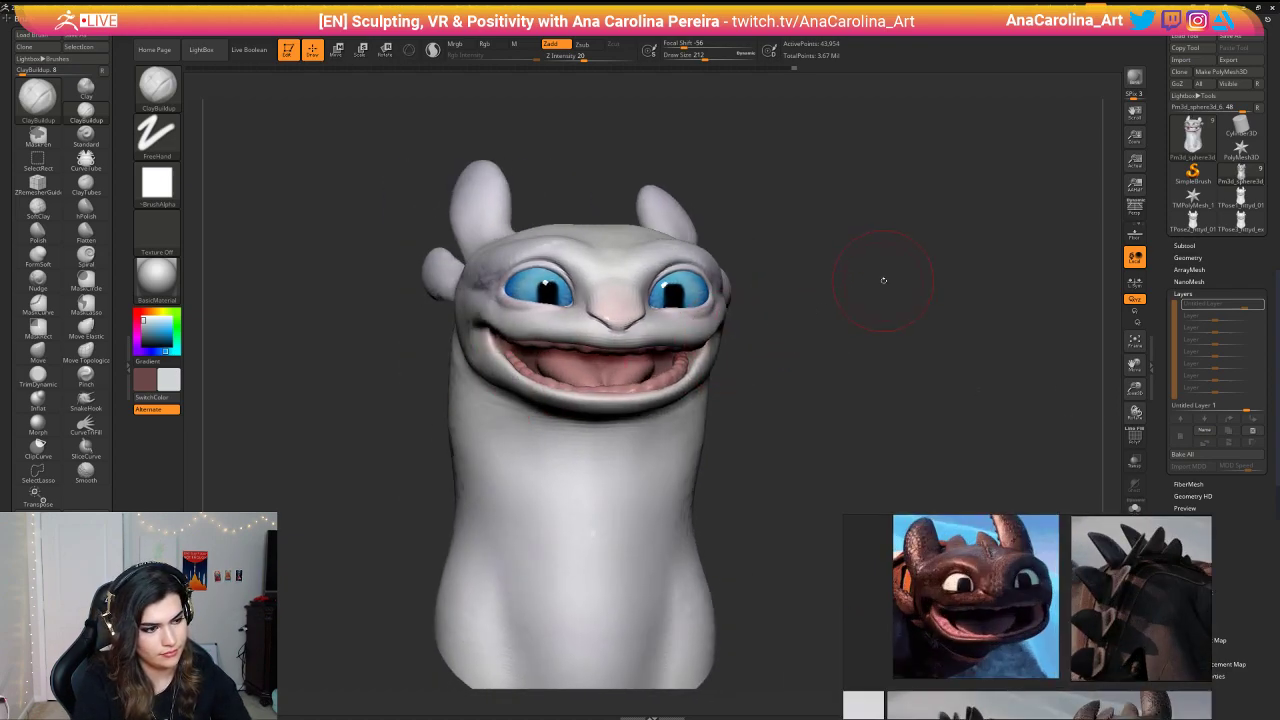
# Step: Set the draw size to 239 and smooth the temple and brow from a raised three-quarter view
pyautogui.keyDown('alt'); pyautogui.moveTo(883, 280); pyautogui.dragTo(882, 314); pyautogui.keyUp('alt')
pyautogui.moveTo(882, 314); pyautogui.dragTo(838, 310)
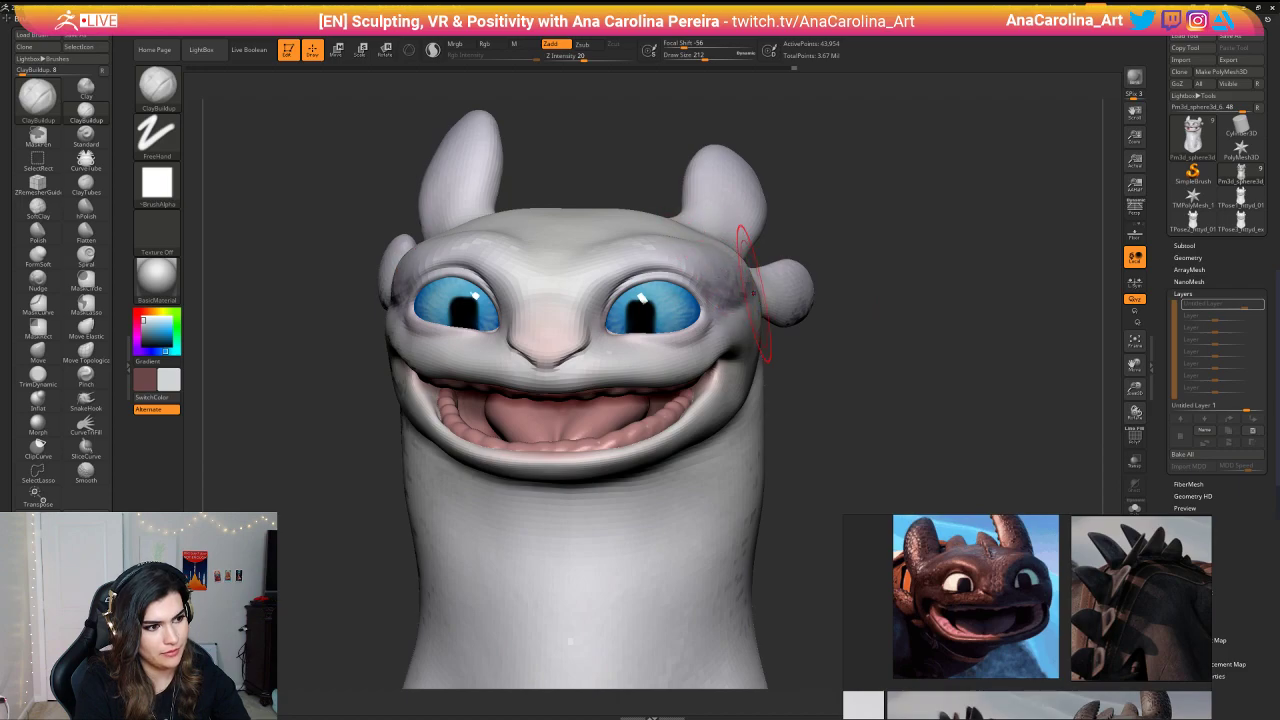
pyautogui.moveTo(774, 238)
pyautogui.mouseDown()
pyautogui.moveTo(829, 229)
pyautogui.moveTo(829, 270)
pyautogui.mouseUp()
pyautogui.press('space')
pyautogui.moveTo(821, 281)
pyautogui.mouseDown()
pyautogui.moveTo(785, 296)
pyautogui.moveTo(726, 250)
pyautogui.moveTo(739, 266)
pyautogui.mouseUp()
pyautogui.hotkey('shift', 'space')
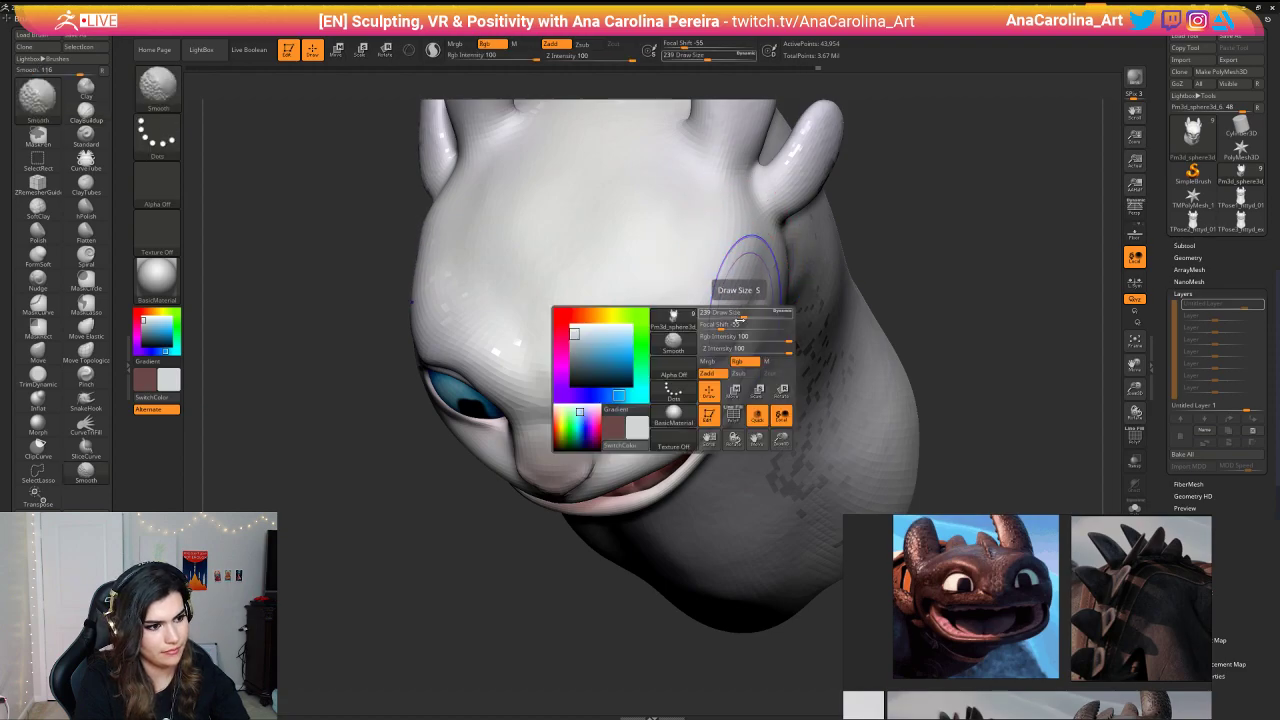
pyautogui.moveTo(887, 241); pyautogui.dragTo(900, 235)
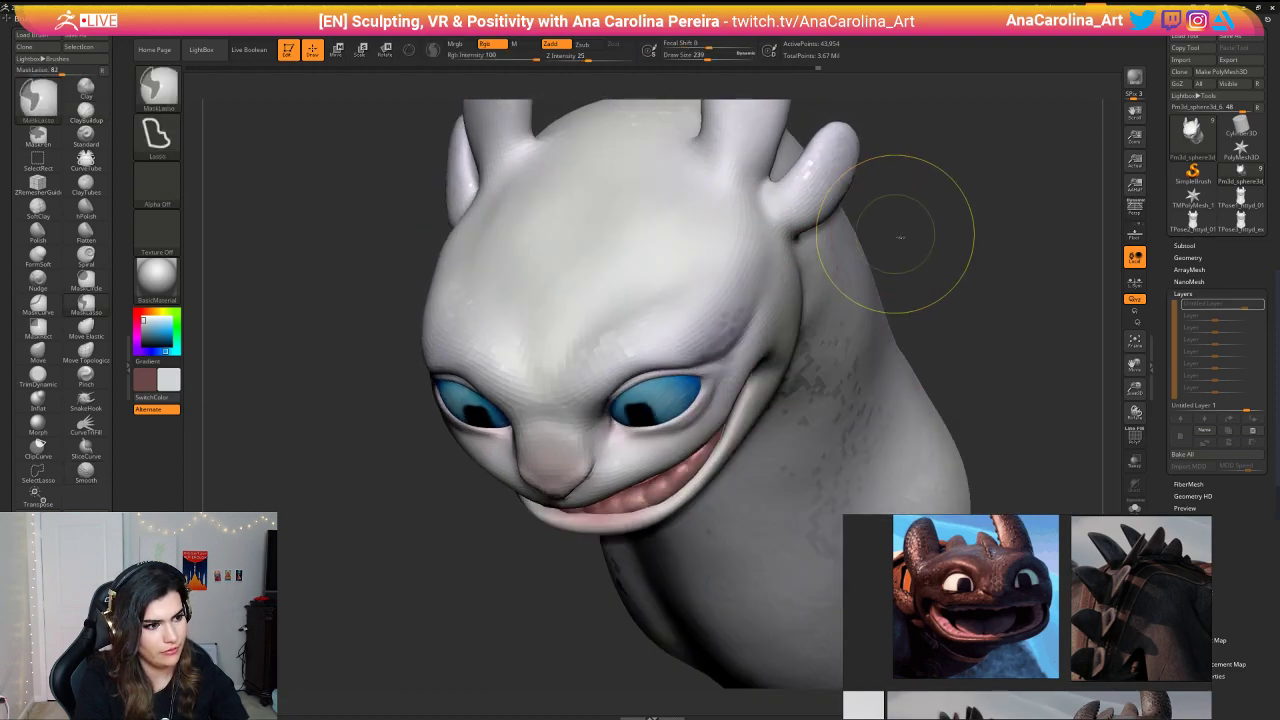
pyautogui.press('ctrl')
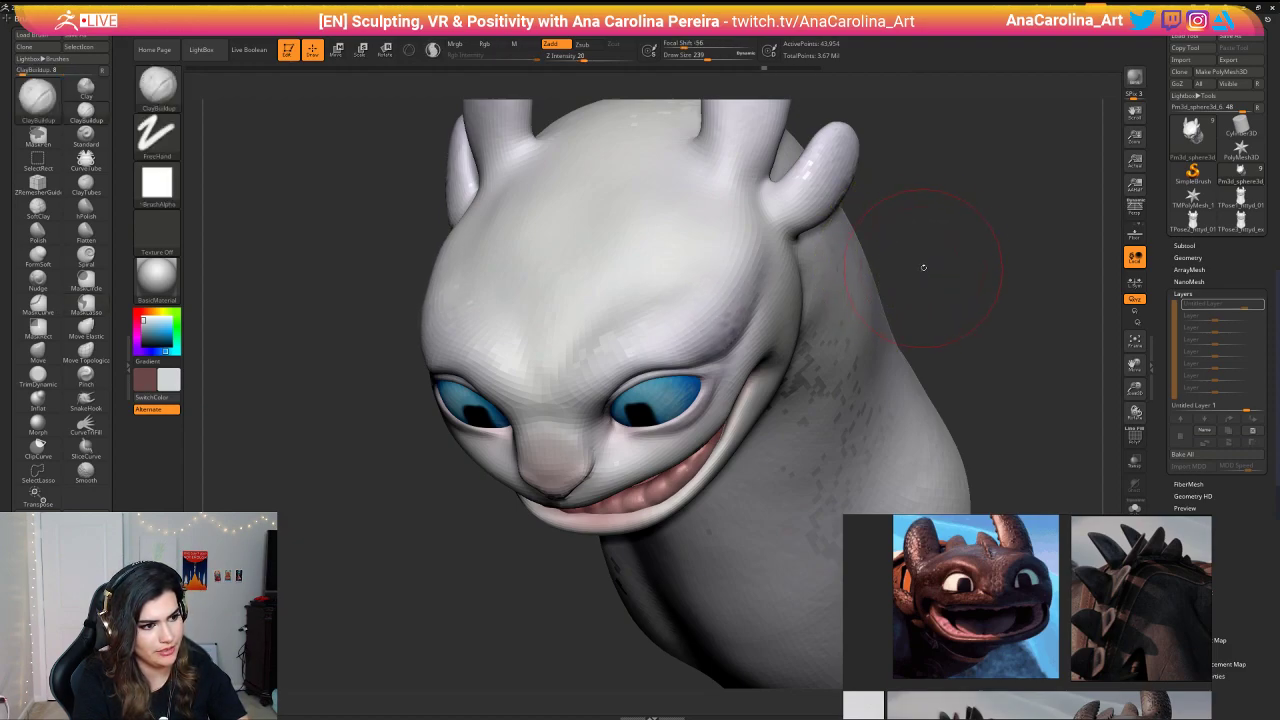
# Step: Build up and smooth the brow and temple behind the eye from the side, checking the shape from several angles
pyautogui.moveTo(920, 270); pyautogui.dragTo(921, 225)
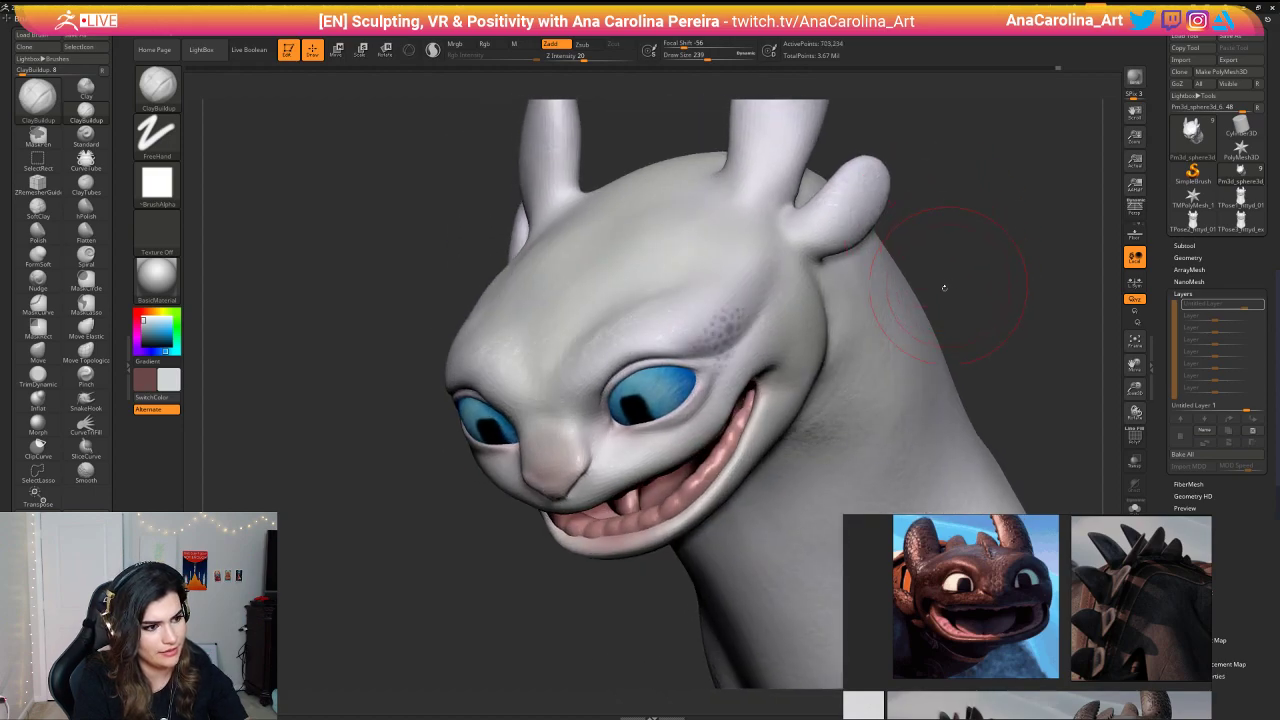
pyautogui.moveTo(1056, 246)
pyautogui.mouseDown()
pyautogui.moveTo(971, 254)
pyautogui.moveTo(960, 180)
pyautogui.mouseUp()
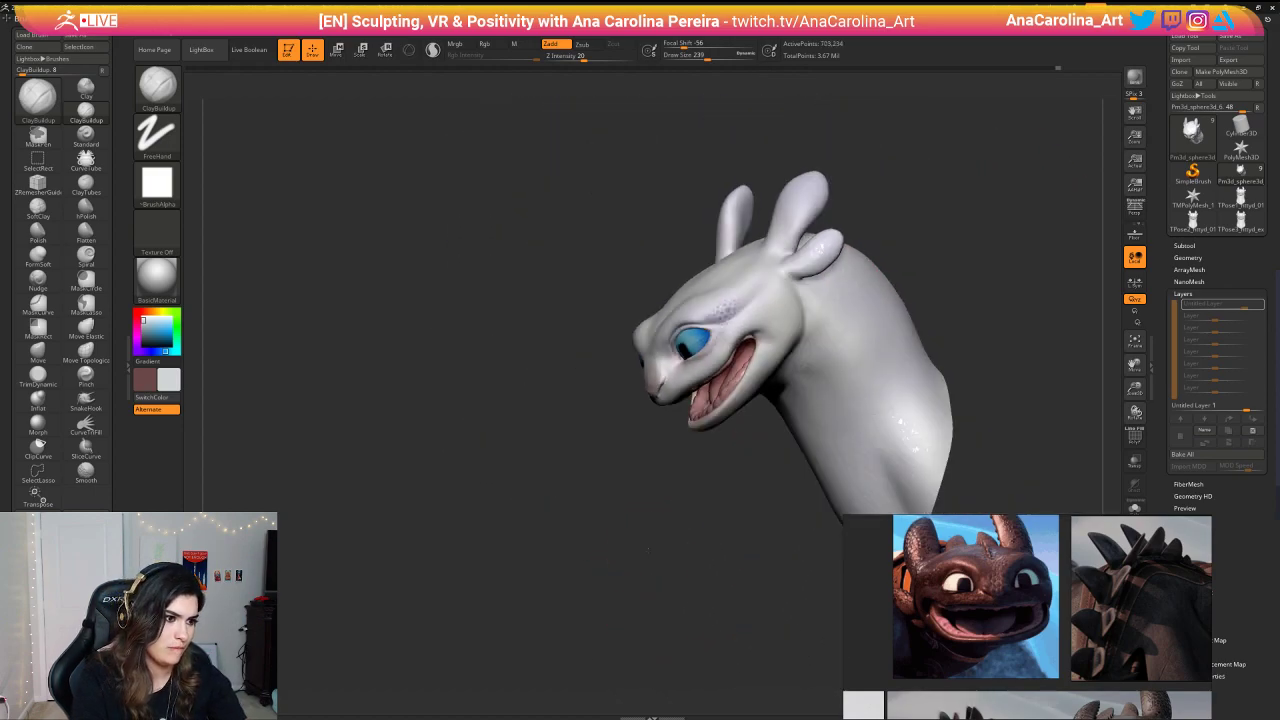
pyautogui.moveTo(480, 570); pyautogui.dragTo(615, 563)
pyautogui.keyDown('alt'); pyautogui.moveTo(615, 563); pyautogui.dragTo(622, 650); pyautogui.keyUp('alt')
pyautogui.keyDown('alt'); pyautogui.click(585, 510); pyautogui.keyUp('alt')
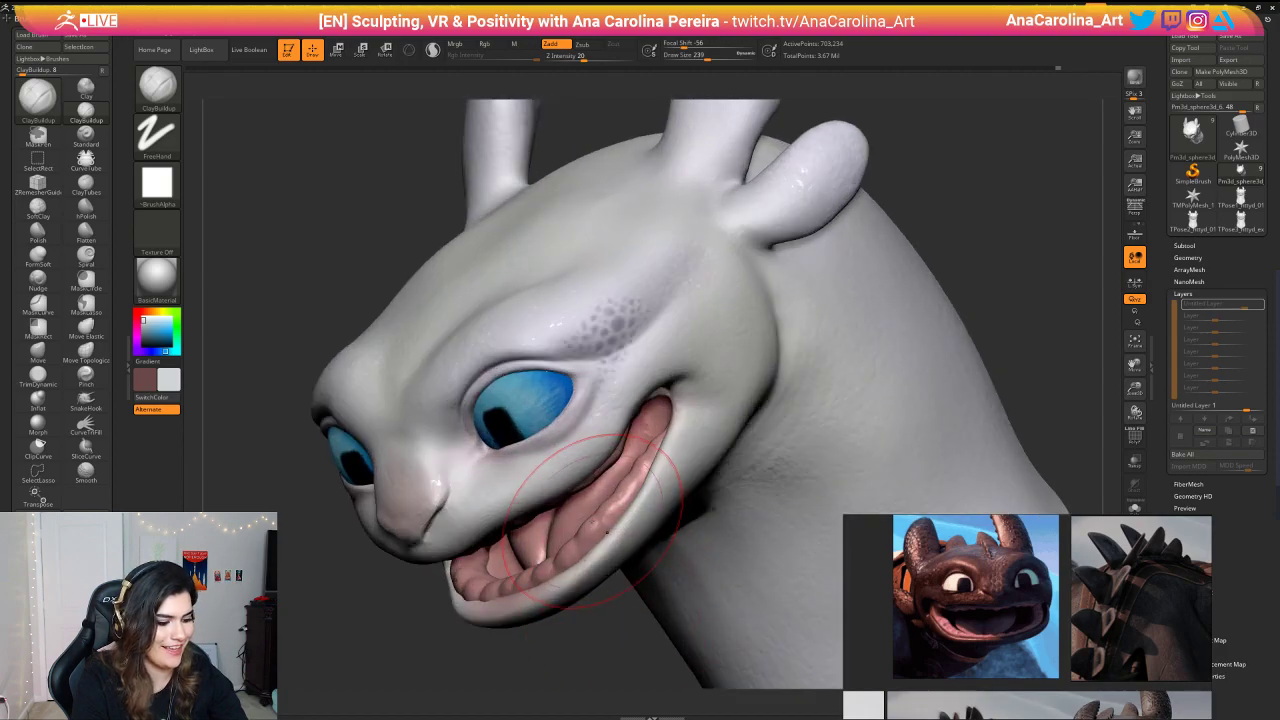
pyautogui.moveTo(615, 502)
pyautogui.keyDown('shift'); pyautogui.mouseDown()
pyautogui.moveTo(595, 518)
pyautogui.moveTo(608, 510)
pyautogui.mouseUp(); pyautogui.keyUp('shift')
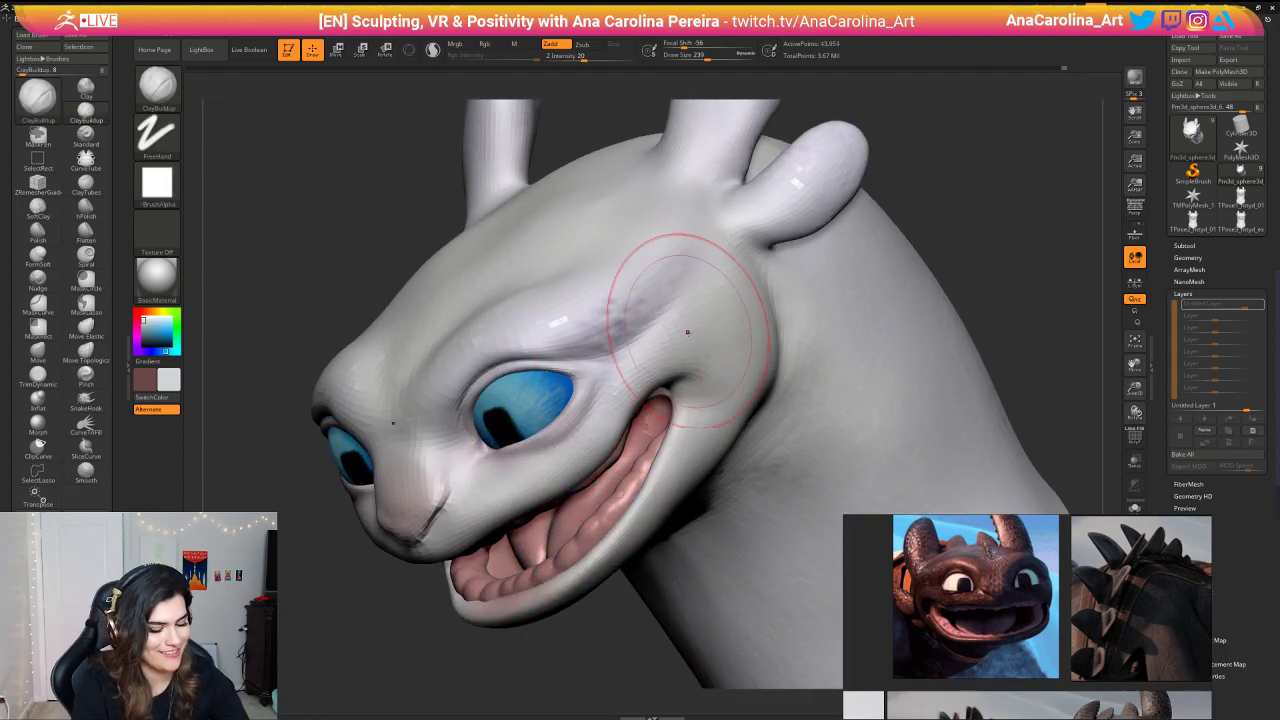
pyautogui.press('b')
pyautogui.press('space')
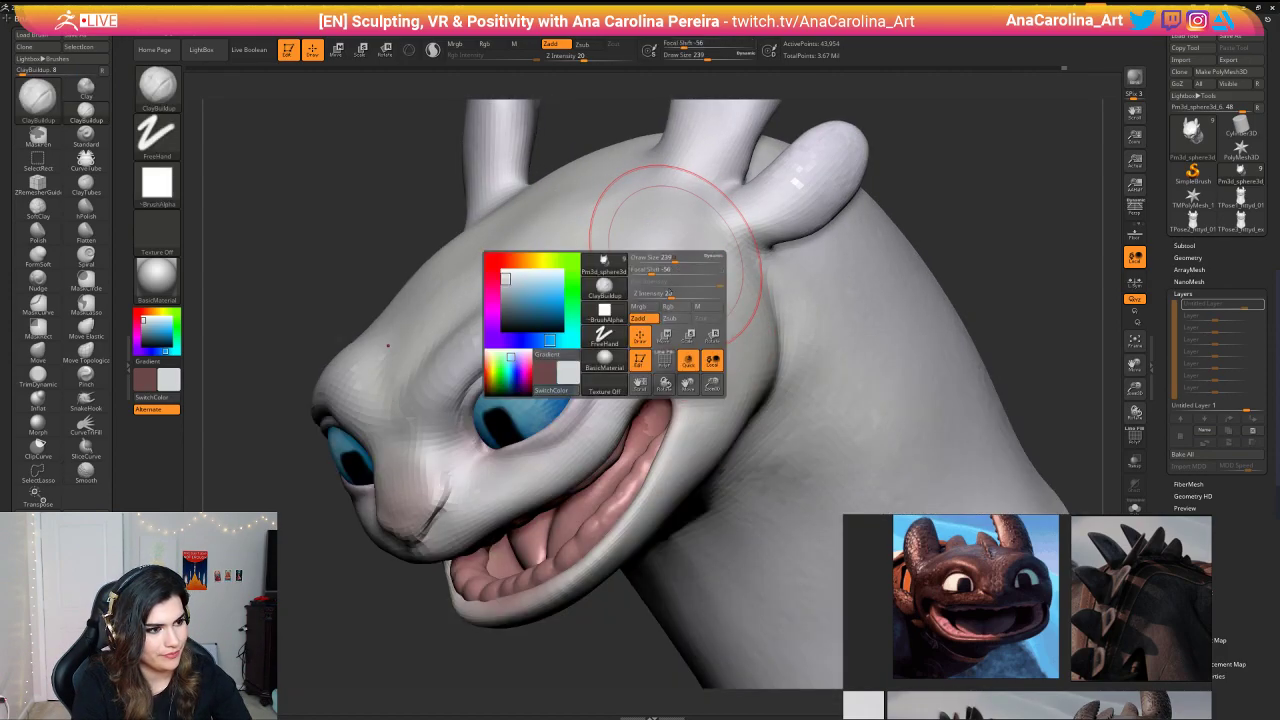
pyautogui.moveTo(935, 240); pyautogui.dragTo(1030, 250)
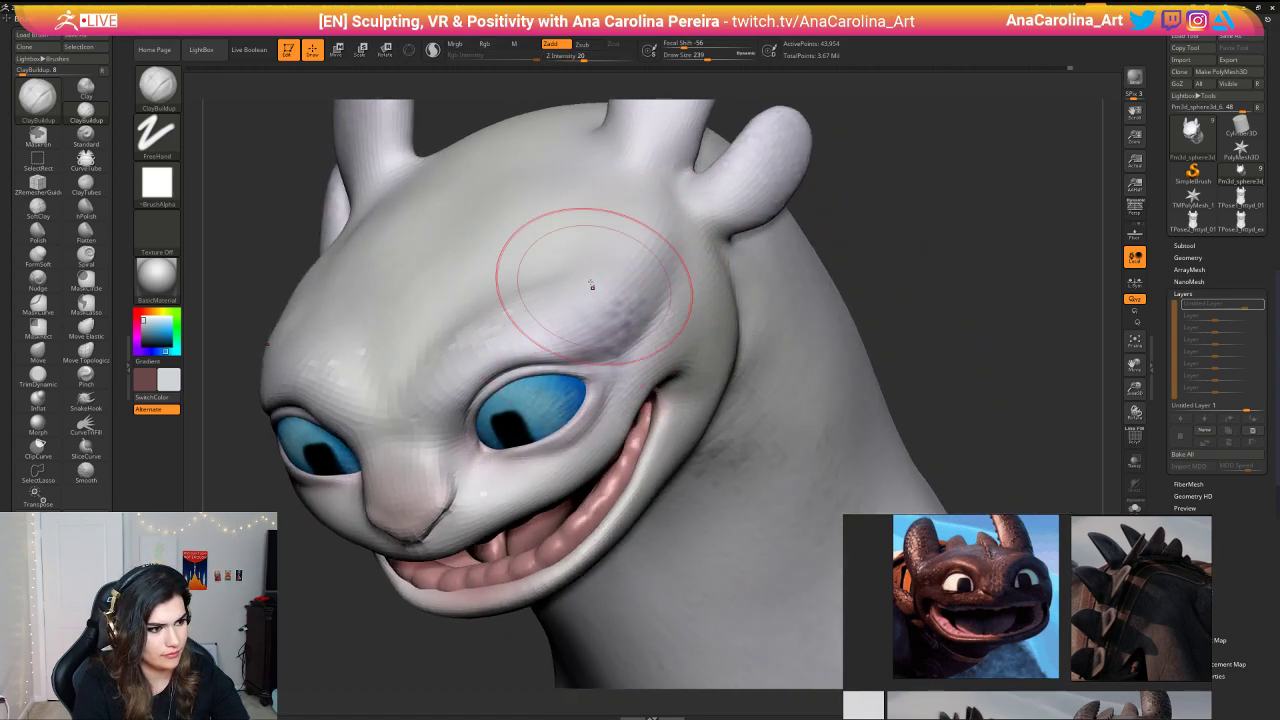
pyautogui.moveTo(850, 246)
pyautogui.keyDown('shift'); pyautogui.mouseDown()
pyautogui.moveTo(955, 243)
pyautogui.moveTo(785, 262)
pyautogui.mouseUp(); pyautogui.keyUp('shift')
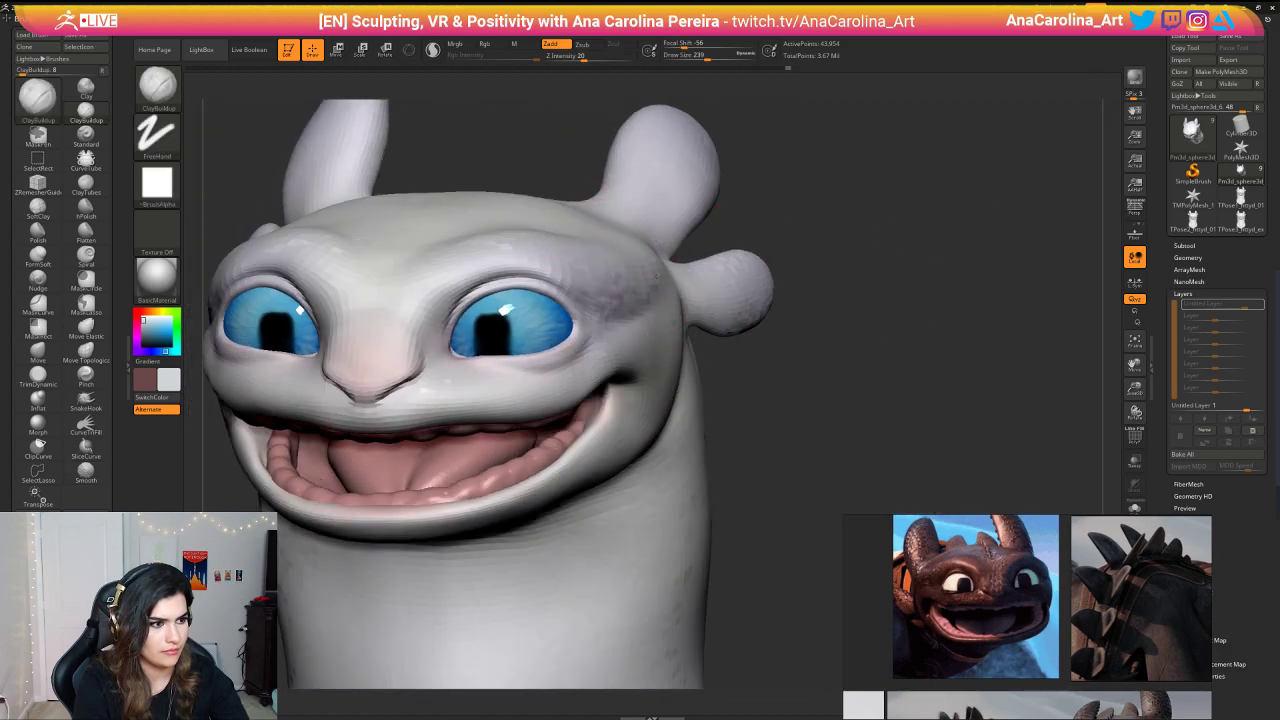
# Step: Smooth the temple below the upright ear at draw size 262, and reduce the draw size to 192 for ClayBuildup
pyautogui.press('space')
pyautogui.moveTo(662, 284); pyautogui.dragTo(666, 284)
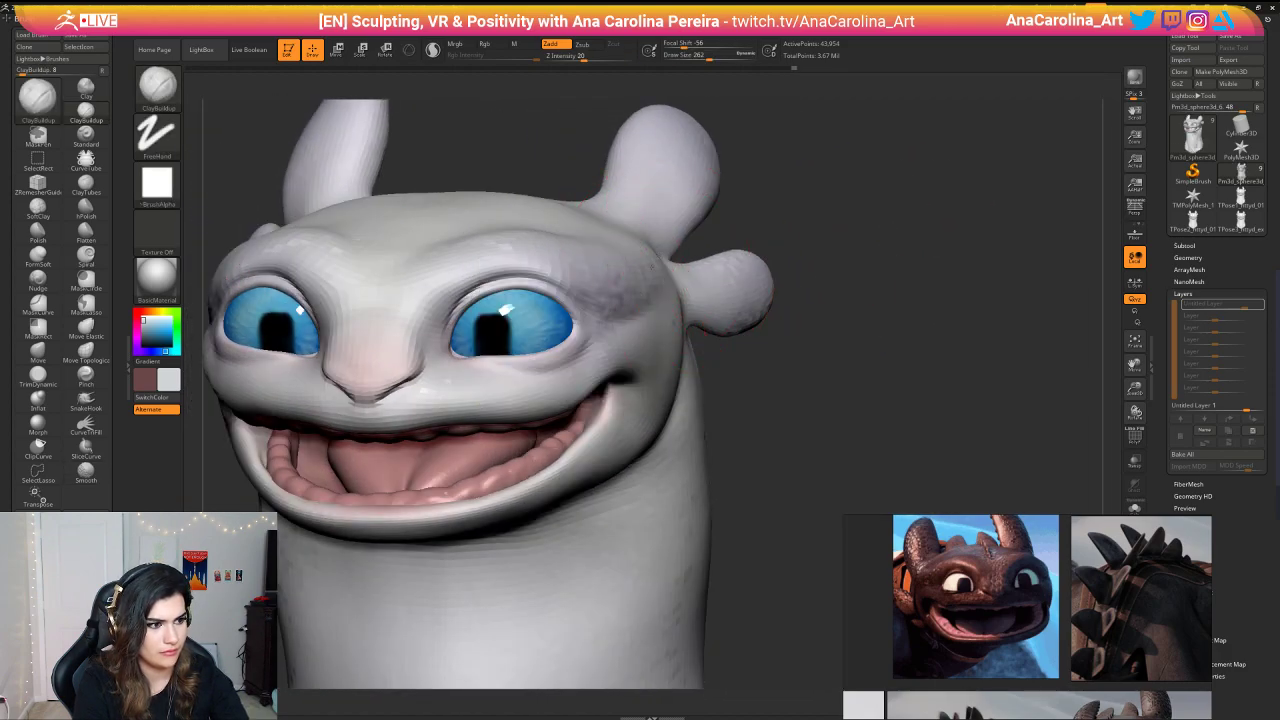
pyautogui.press('shift')
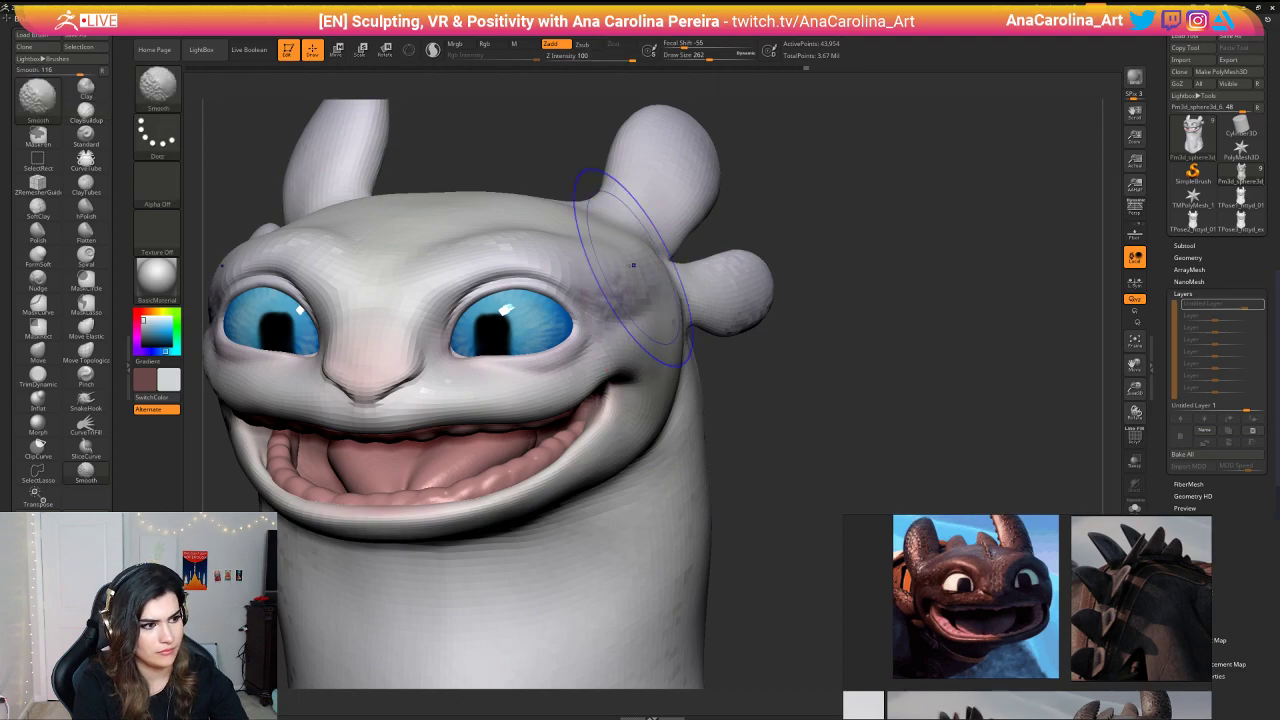
pyautogui.moveTo(790, 352)
pyautogui.keyDown('alt'); pyautogui.mouseDown()
pyautogui.moveTo(786, 300)
pyautogui.moveTo(840, 303)
pyautogui.moveTo(785, 307)
pyautogui.moveTo(766, 354)
pyautogui.moveTo(747, 345)
pyautogui.moveTo(855, 351)
pyautogui.mouseUp(); pyautogui.keyUp('alt')
pyautogui.press('space')
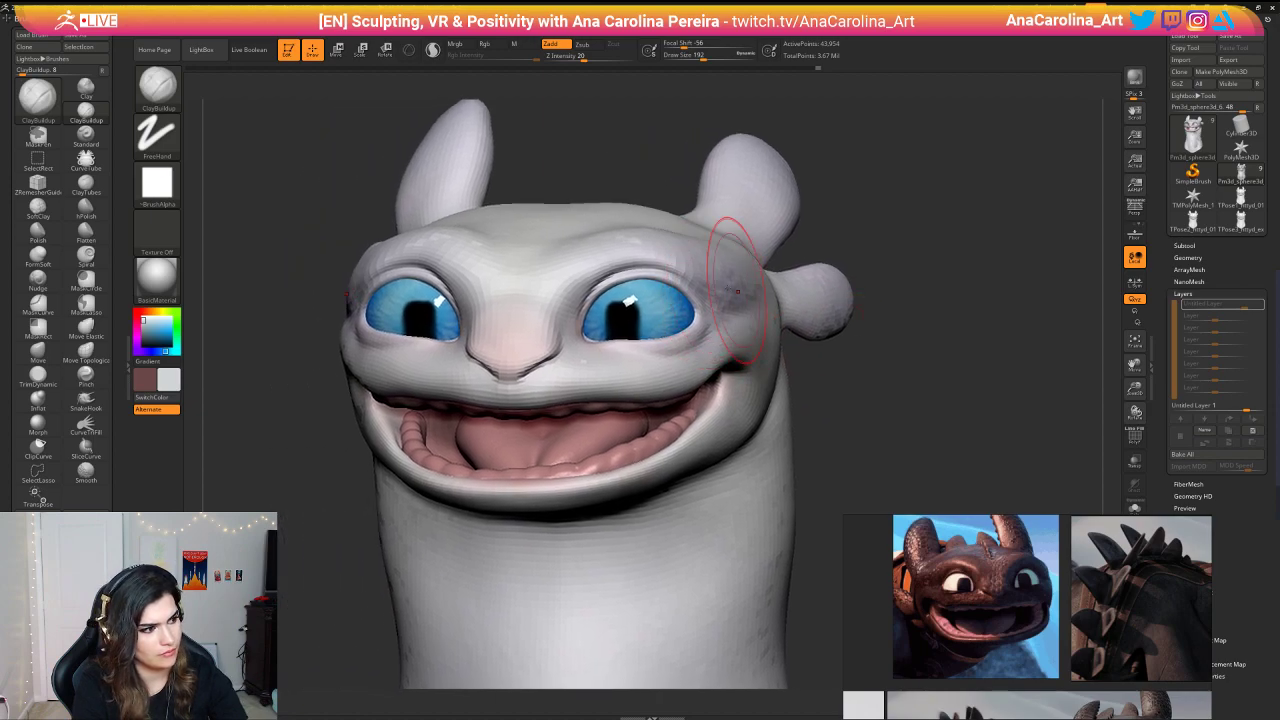
# Step: Isolate the face without ears and neck, examine it from a three-quarter view, and show the whole model again
pyautogui.moveTo(806, 240); pyautogui.dragTo(843, 229)
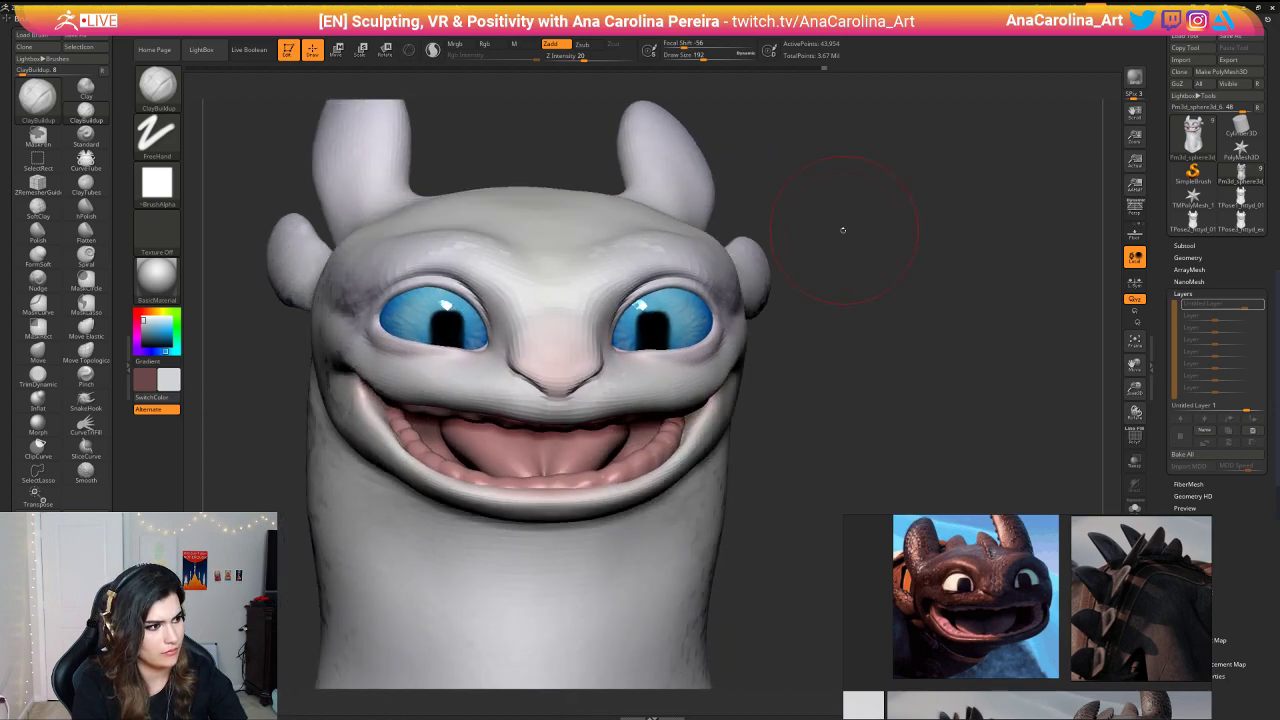
pyautogui.moveTo(580, 152); pyautogui.dragTo(502, 139)
pyautogui.moveTo(502, 139)
pyautogui.mouseDown(button='right')
pyautogui.moveTo(580, 155)
pyautogui.moveTo(587, 143)
pyautogui.moveTo(663, 145)
pyautogui.mouseUp(button='right')
pyautogui.keyDown('ctrl'); pyautogui.keyDown('shift'); pyautogui.moveTo(665, 120); pyautogui.dragTo(411, 450); pyautogui.keyUp('shift'); pyautogui.keyUp('ctrl')
pyautogui.moveTo(585, 436)
pyautogui.mouseDown(button='right')
pyautogui.moveTo(502, 428)
pyautogui.moveTo(472, 488)
pyautogui.mouseUp(button='right')
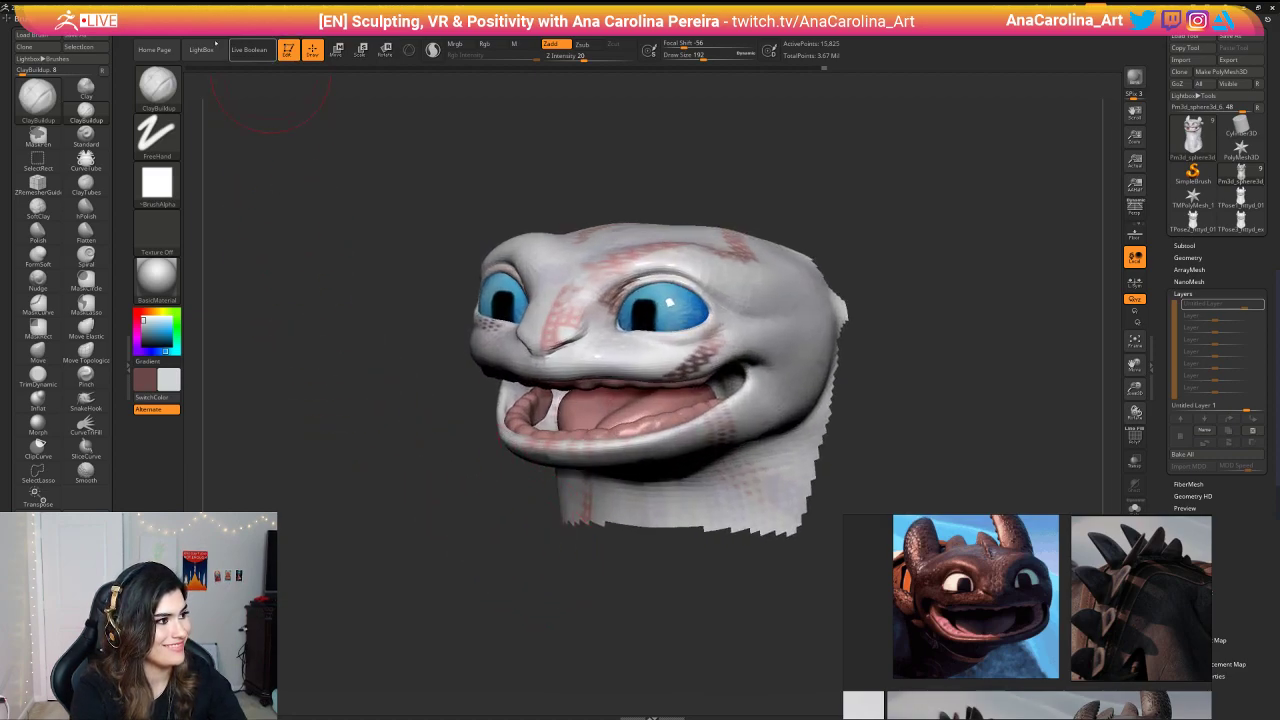
pyautogui.moveTo(197, 19)
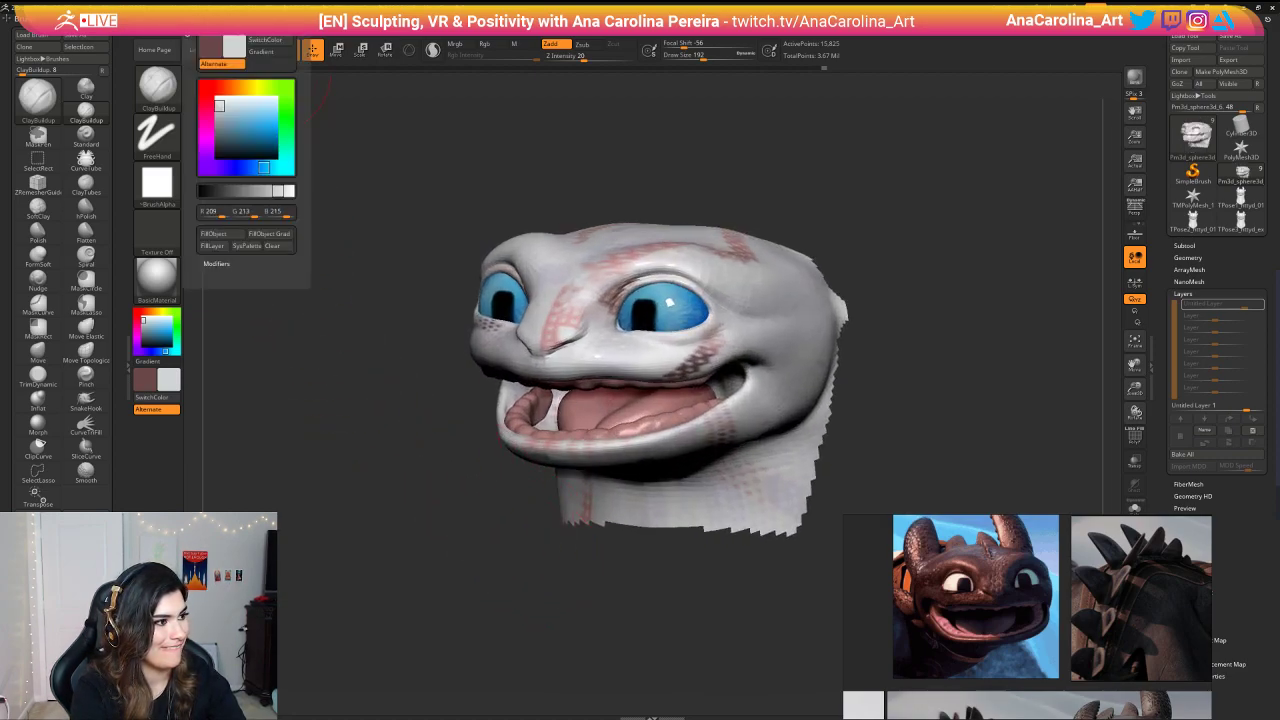
pyautogui.moveTo(646, 19)
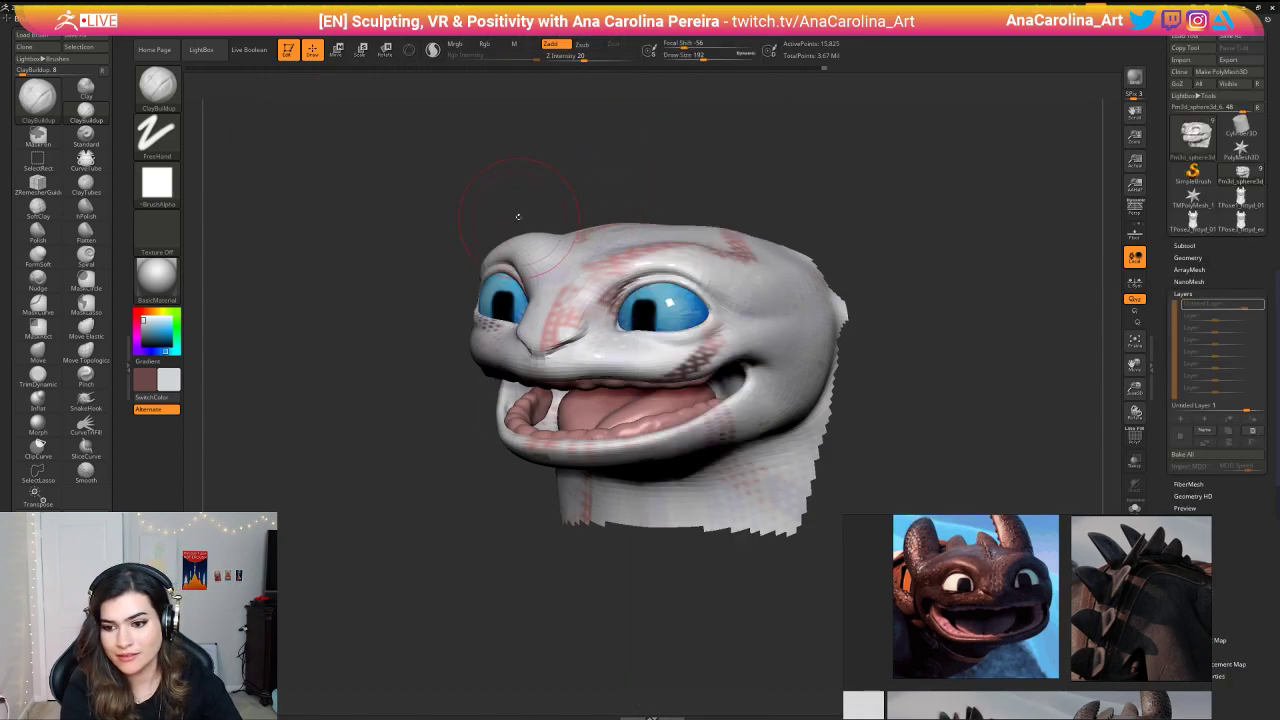
pyautogui.moveTo(518, 217); pyautogui.dragTo(517, 216)
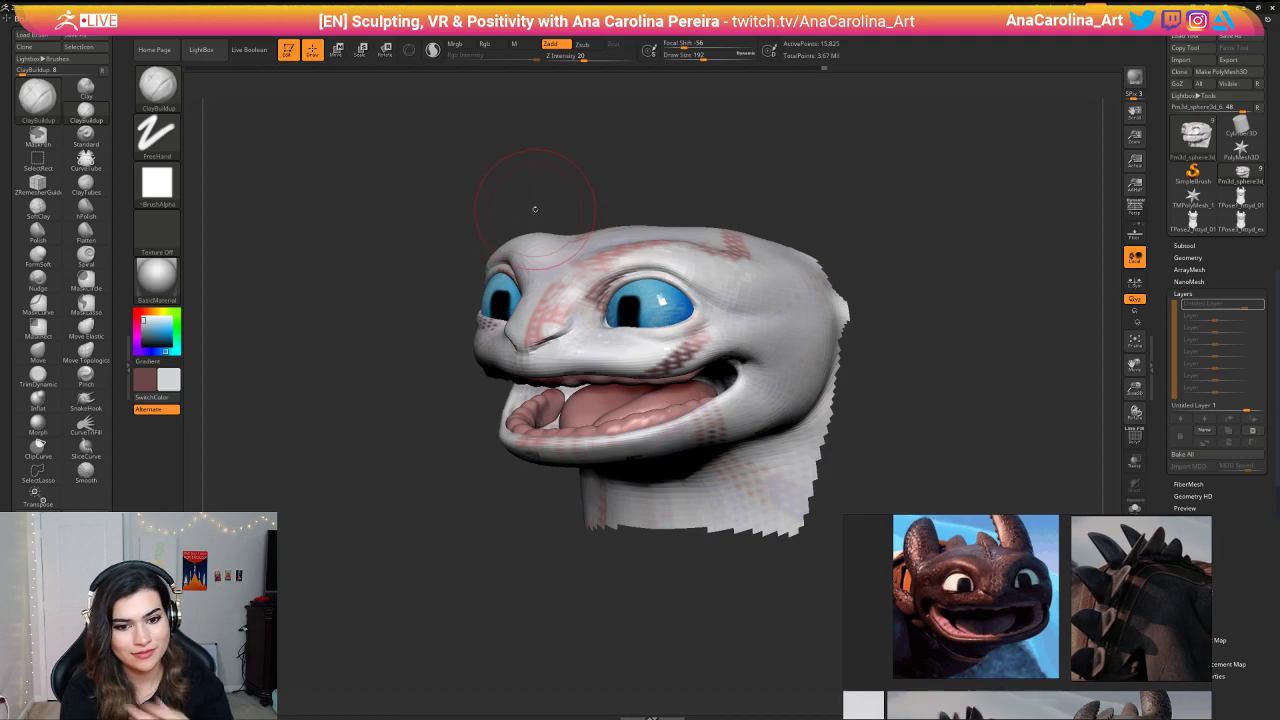
pyautogui.moveTo(603, 166)
pyautogui.mouseDown()
pyautogui.moveTo(637, 153)
pyautogui.moveTo(655, 170)
pyautogui.moveTo(535, 168)
pyautogui.moveTo(520, 190)
pyautogui.moveTo(543, 169)
pyautogui.moveTo(600, 180)
pyautogui.mouseUp()
pyautogui.keyDown('ctrl'); pyautogui.keyDown('shift'); pyautogui.click(620, 163); pyautogui.keyUp('shift'); pyautogui.keyUp('ctrl')
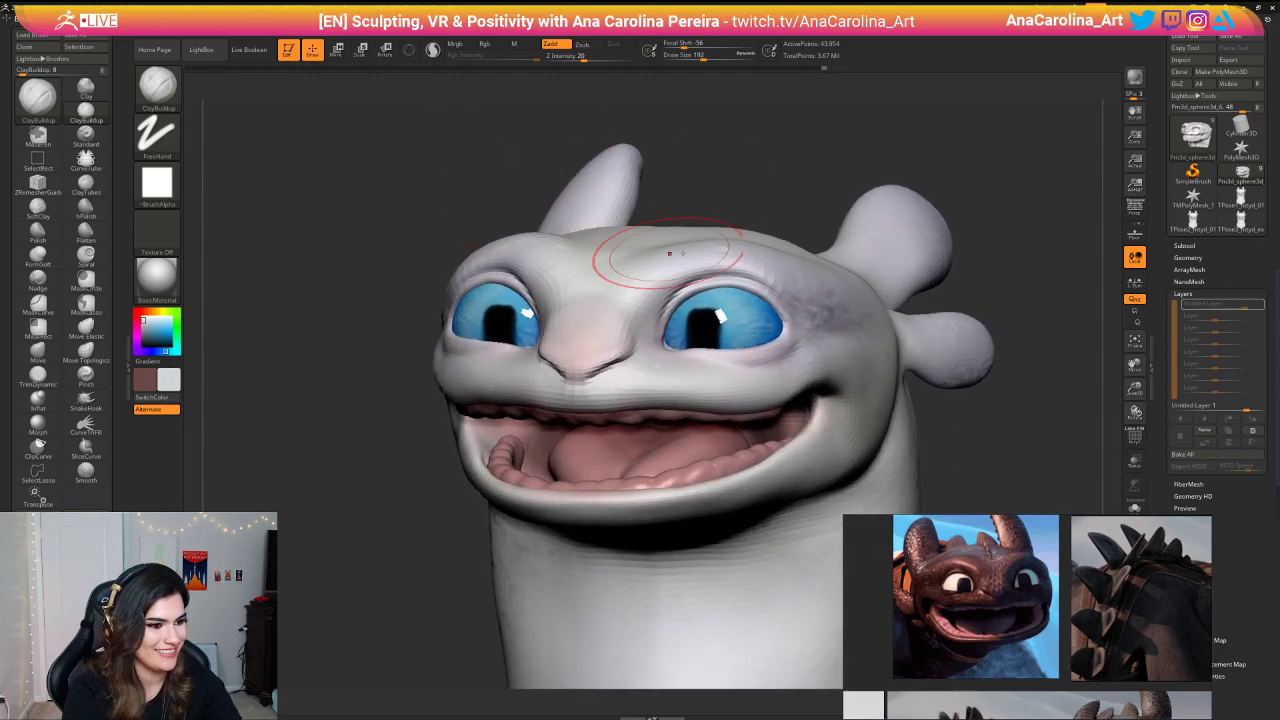
# Step: Switch to the Move brush and check the cheeks behind the mouth corners from both three-quarter sides
pyautogui.moveTo(759, 147); pyautogui.dragTo(752, 131)
pyautogui.press('b')
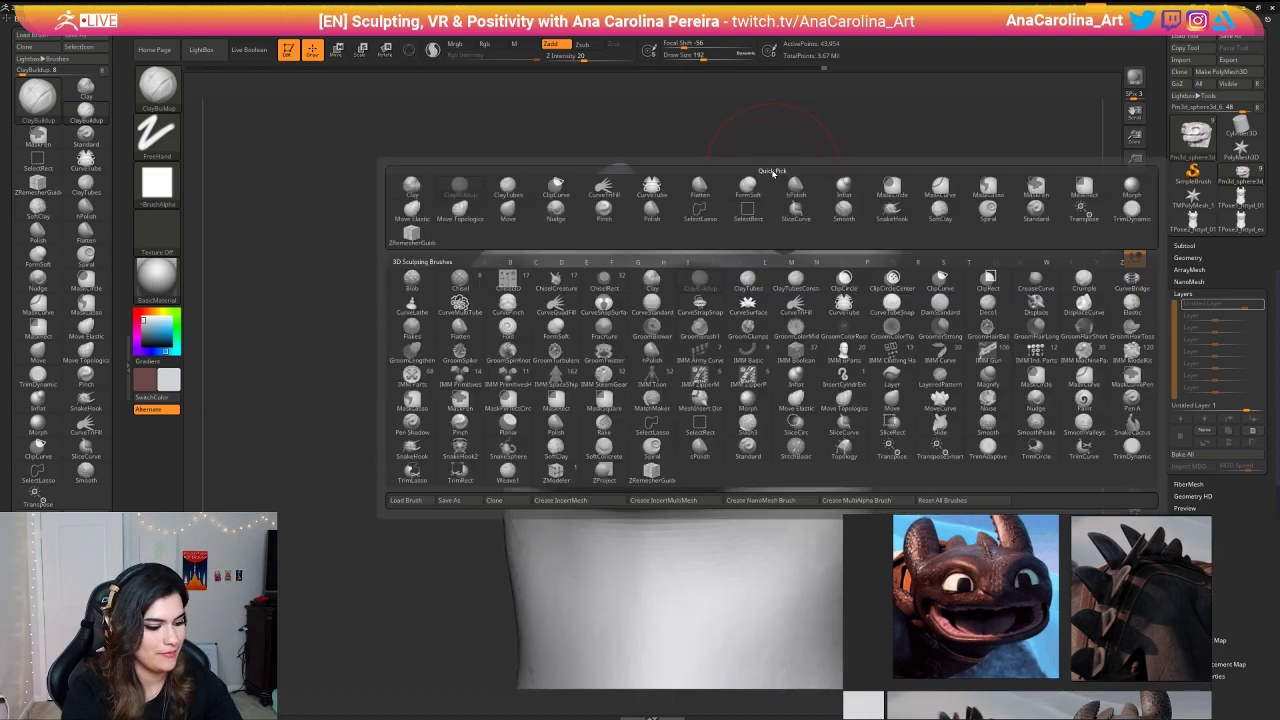
pyautogui.press('m')
pyautogui.press('v')
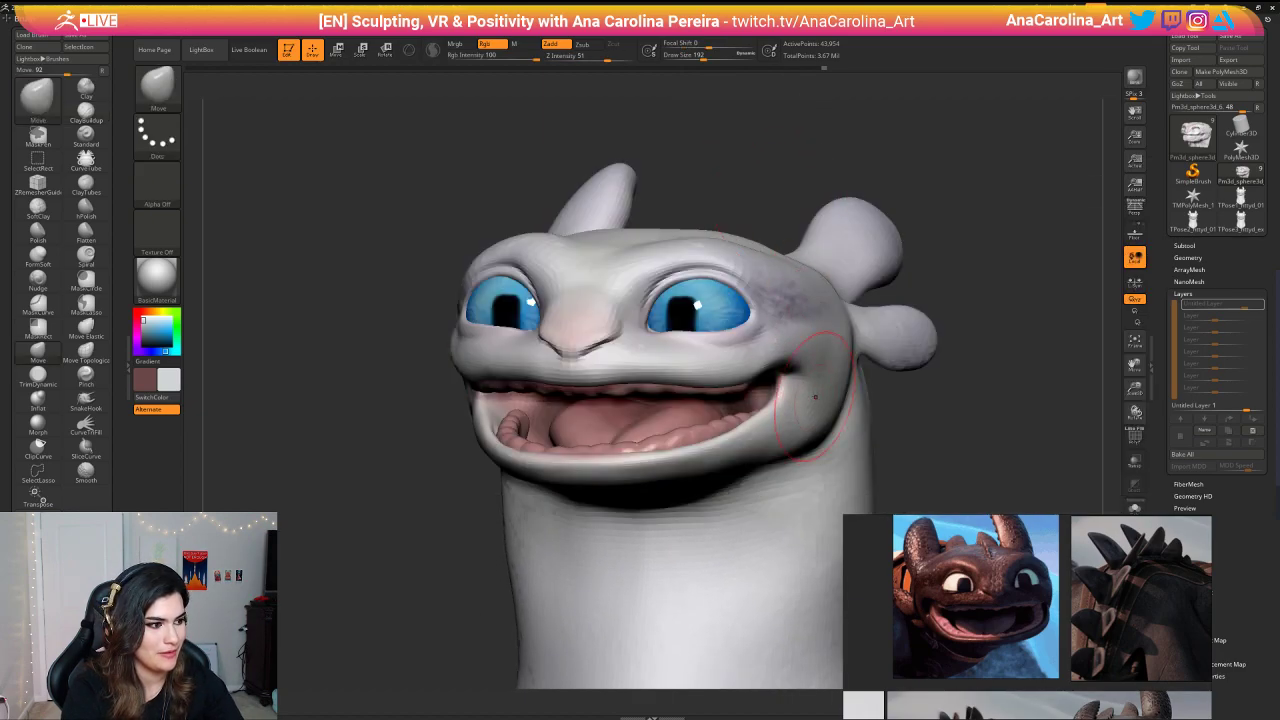
pyautogui.moveTo(924, 395)
pyautogui.keyDown('alt'); pyautogui.mouseDown()
pyautogui.moveTo(911, 337)
pyautogui.moveTo(880, 331)
pyautogui.moveTo(908, 378)
pyautogui.moveTo(937, 391)
pyautogui.moveTo(921, 387)
pyautogui.mouseUp(); pyautogui.keyUp('alt')
# Step: Select the Flatten brush at Z intensity 6 and set its draw size to 158 with the head in side view
pyautogui.press('b')
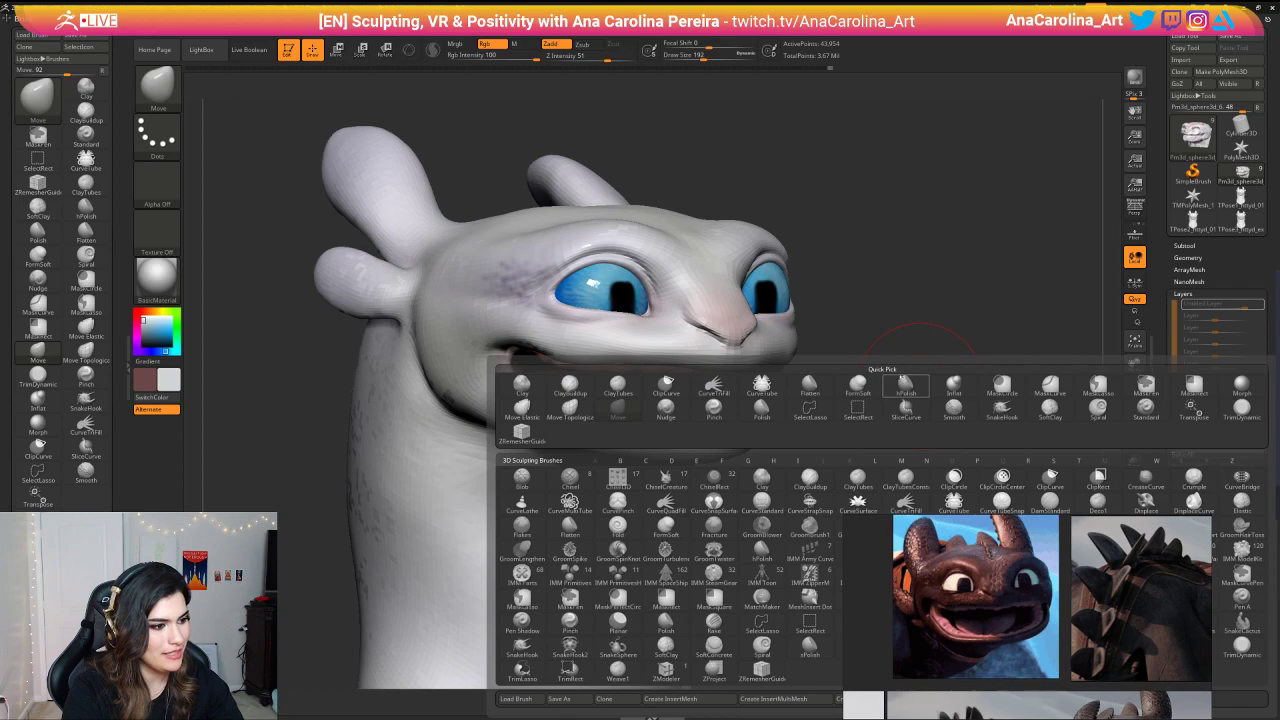
pyautogui.press('b')
pyautogui.press('f')
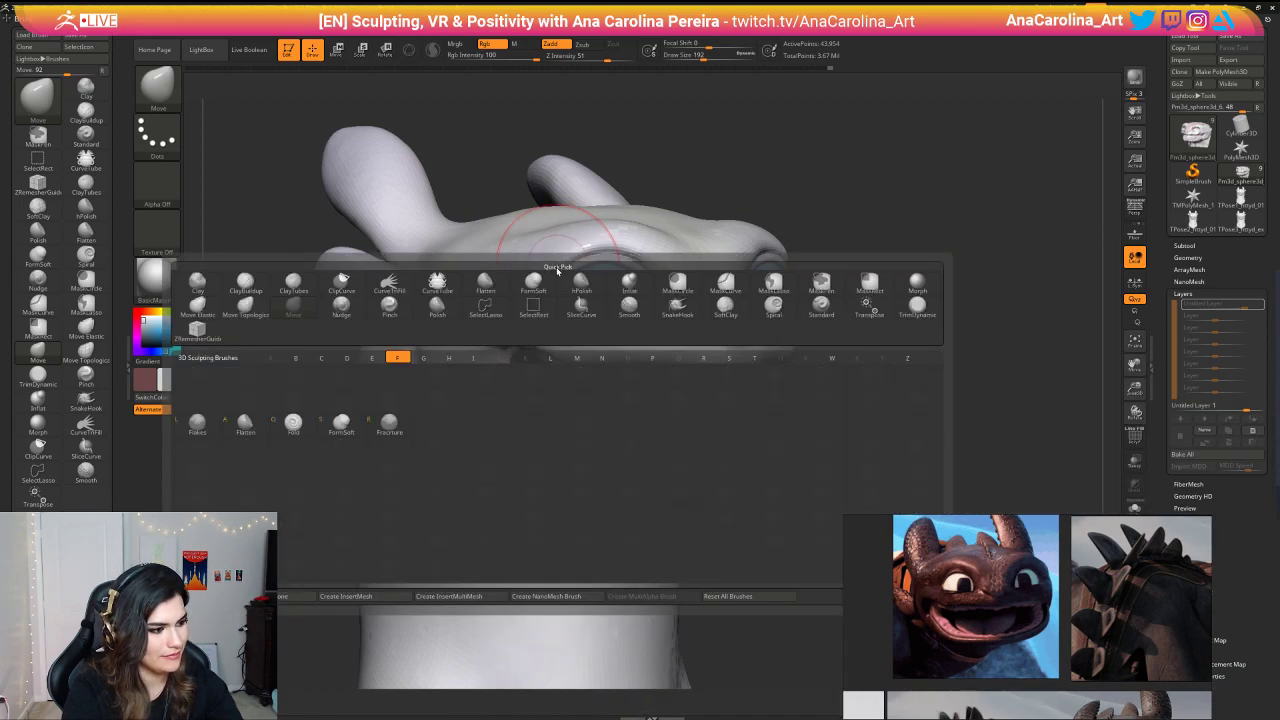
pyautogui.click(245, 424)
pyautogui.moveTo(871, 331); pyautogui.dragTo(742, 261)
pyautogui.moveTo(851, 337)
pyautogui.mouseDown()
pyautogui.moveTo(762, 330)
pyautogui.moveTo(753, 293)
pyautogui.moveTo(732, 330)
pyautogui.mouseUp()
pyautogui.press('space')
pyautogui.click(752, 342)
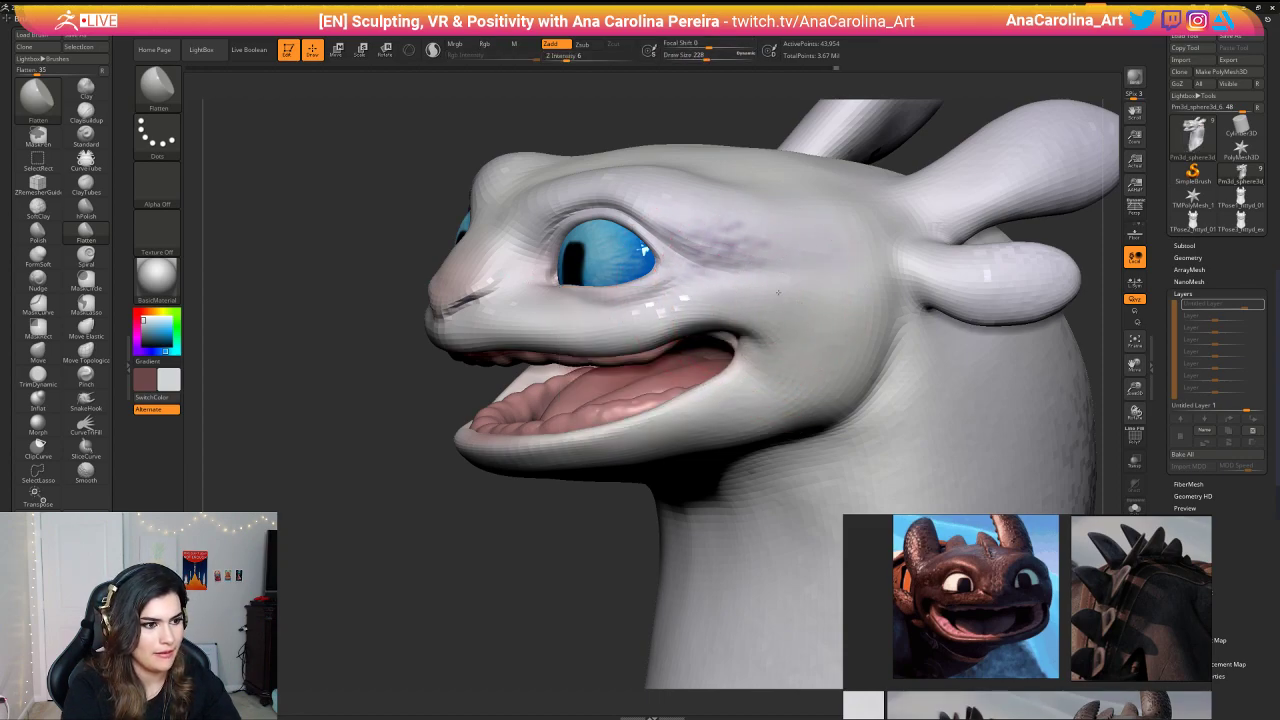
pyautogui.press('space')
pyautogui.moveTo(722, 307); pyautogui.dragTo(713, 306)
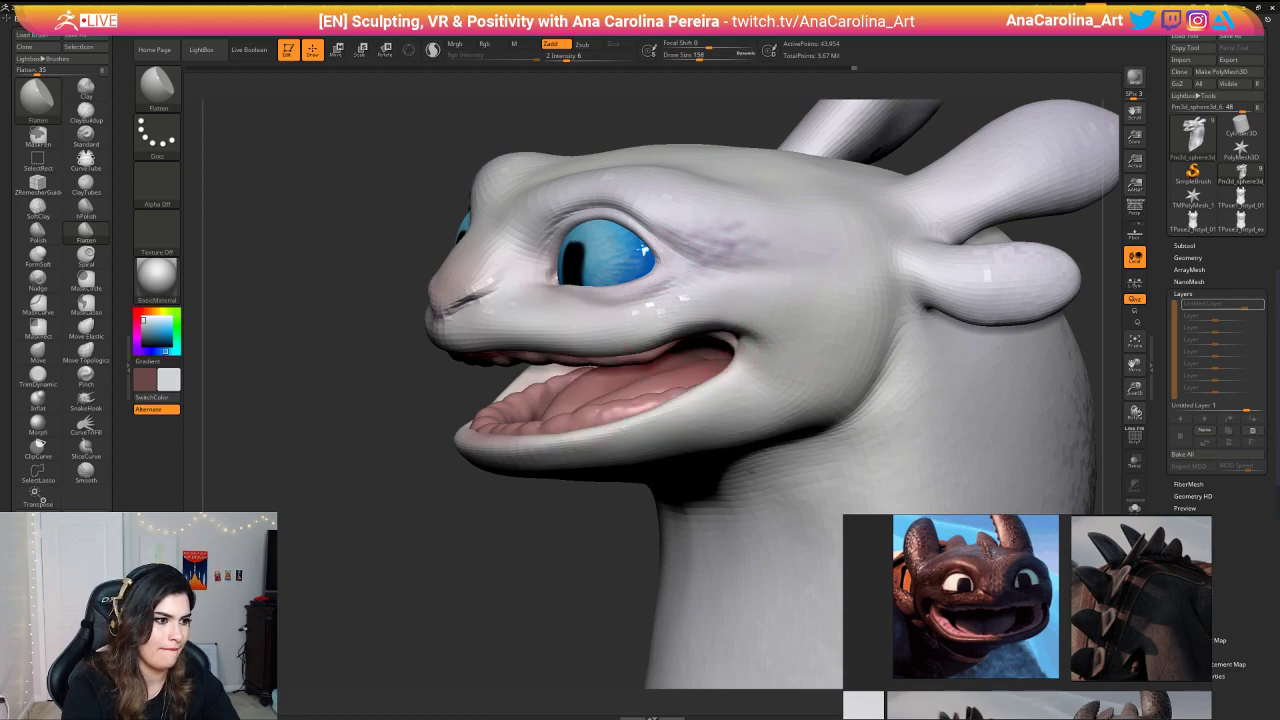
# Step: Examine the jaw, cheek and temple from the side, the front and three-quarter views
pyautogui.press('space')
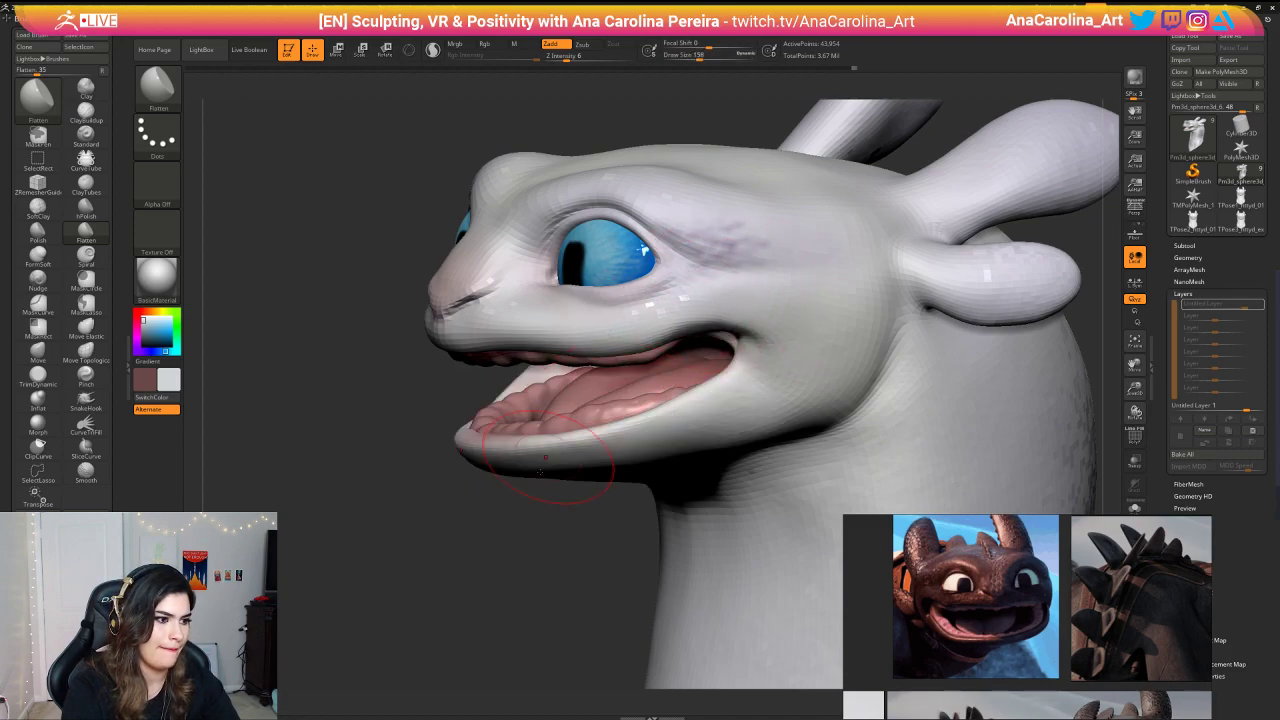
pyautogui.moveTo(460, 545); pyautogui.dragTo(561, 563)
pyautogui.press('ctrl')
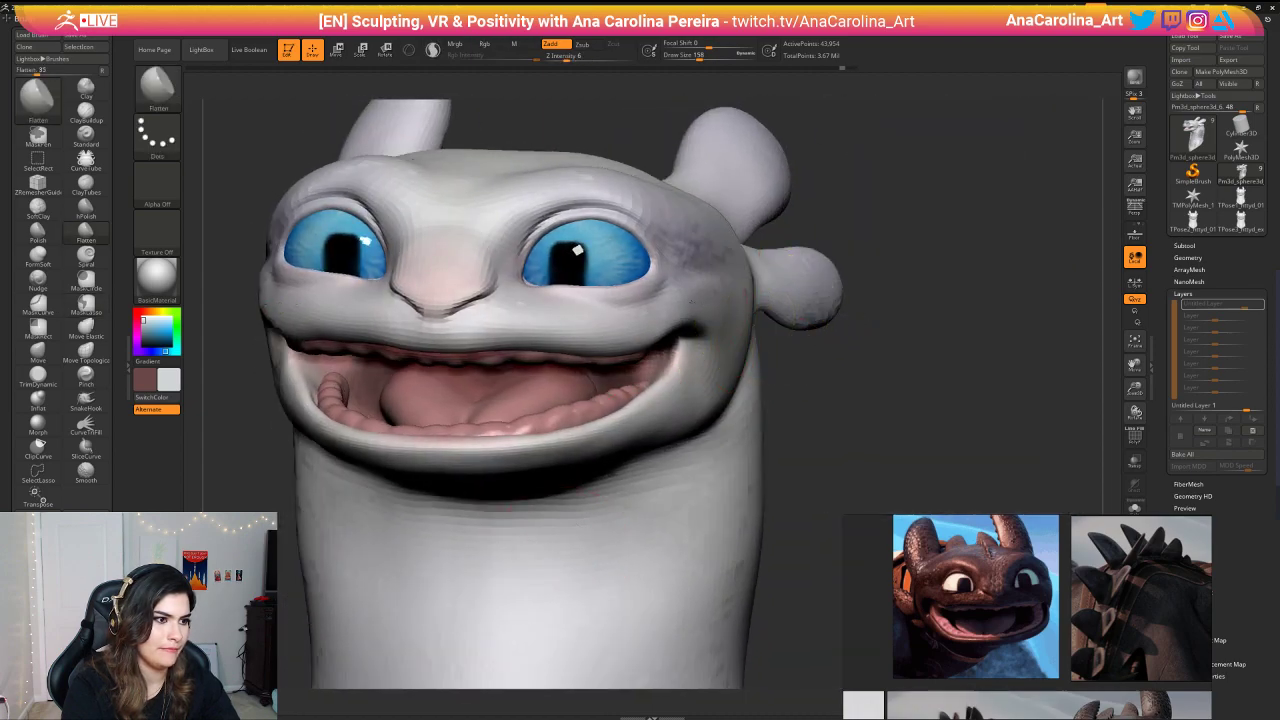
pyautogui.moveTo(812, 374)
pyautogui.mouseDown()
pyautogui.moveTo(806, 315)
pyautogui.moveTo(802, 352)
pyautogui.mouseUp()
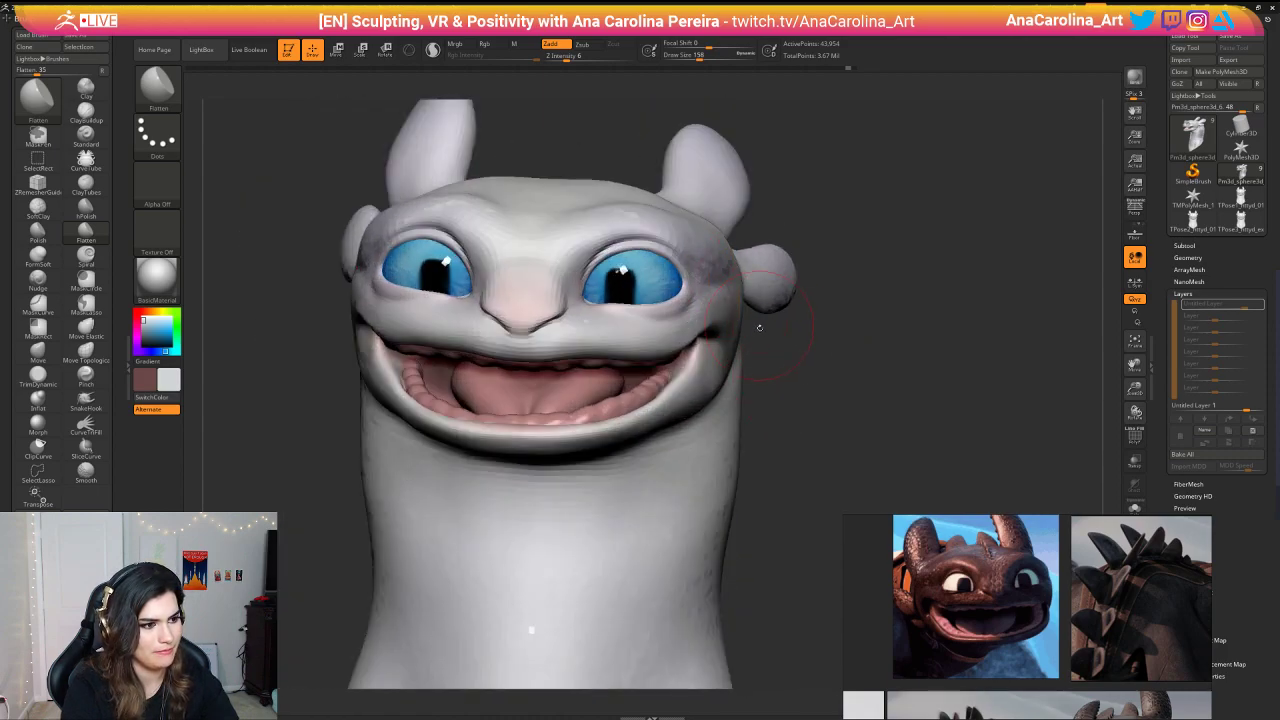
pyautogui.moveTo(760, 327); pyautogui.dragTo(706, 316, button='right')
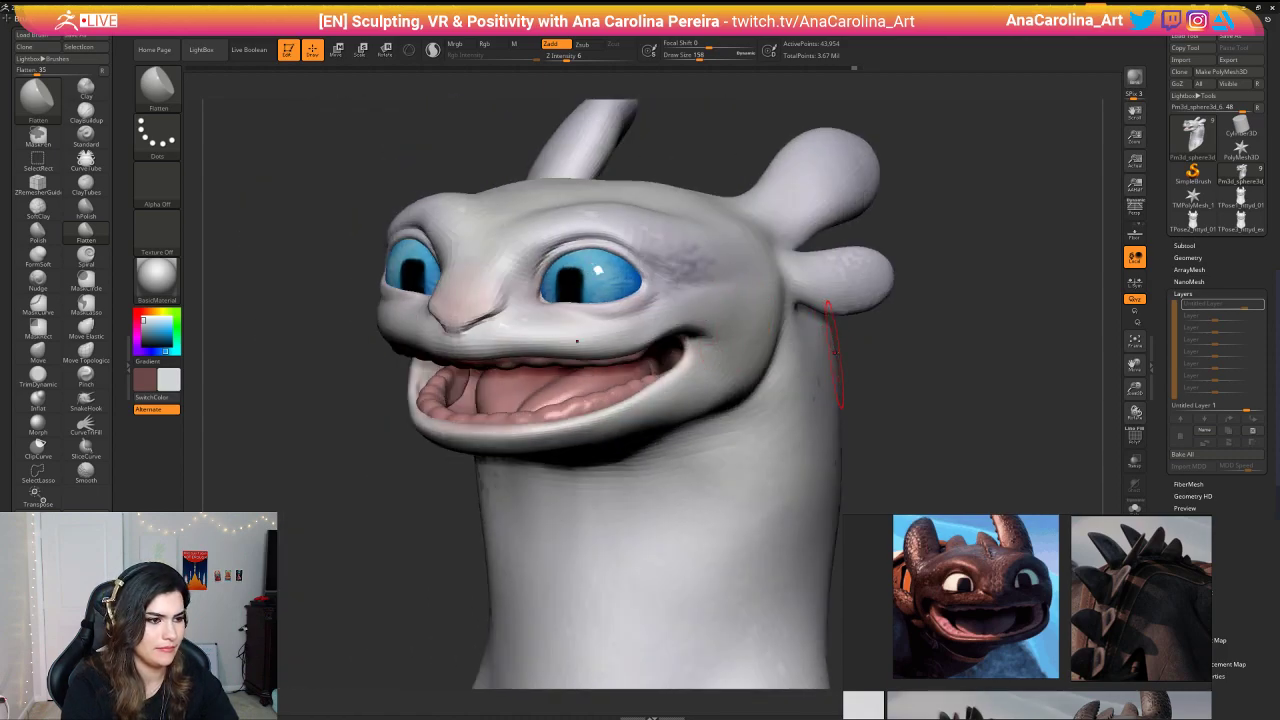
pyautogui.moveTo(835, 352)
pyautogui.mouseDown()
pyautogui.moveTo(857, 357)
pyautogui.moveTo(837, 329)
pyautogui.moveTo(854, 397)
pyautogui.mouseUp()
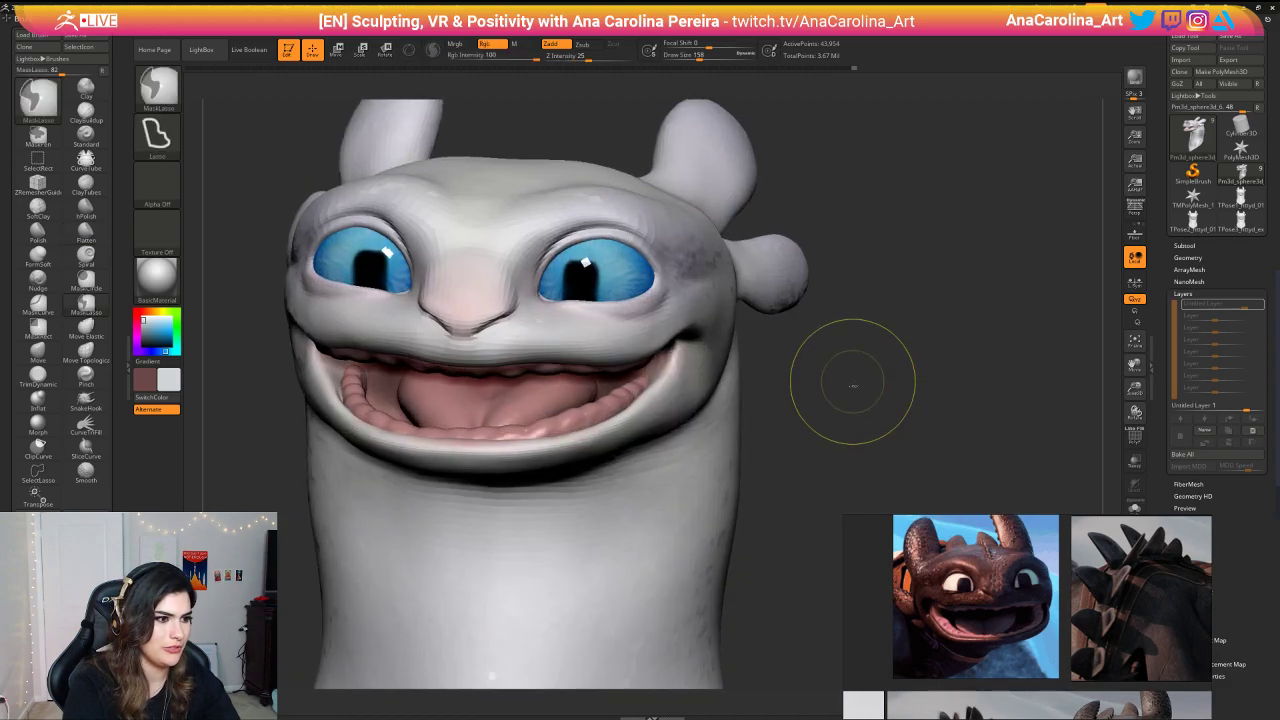
pyautogui.moveTo(853, 385); pyautogui.dragTo(866, 382, button='right')
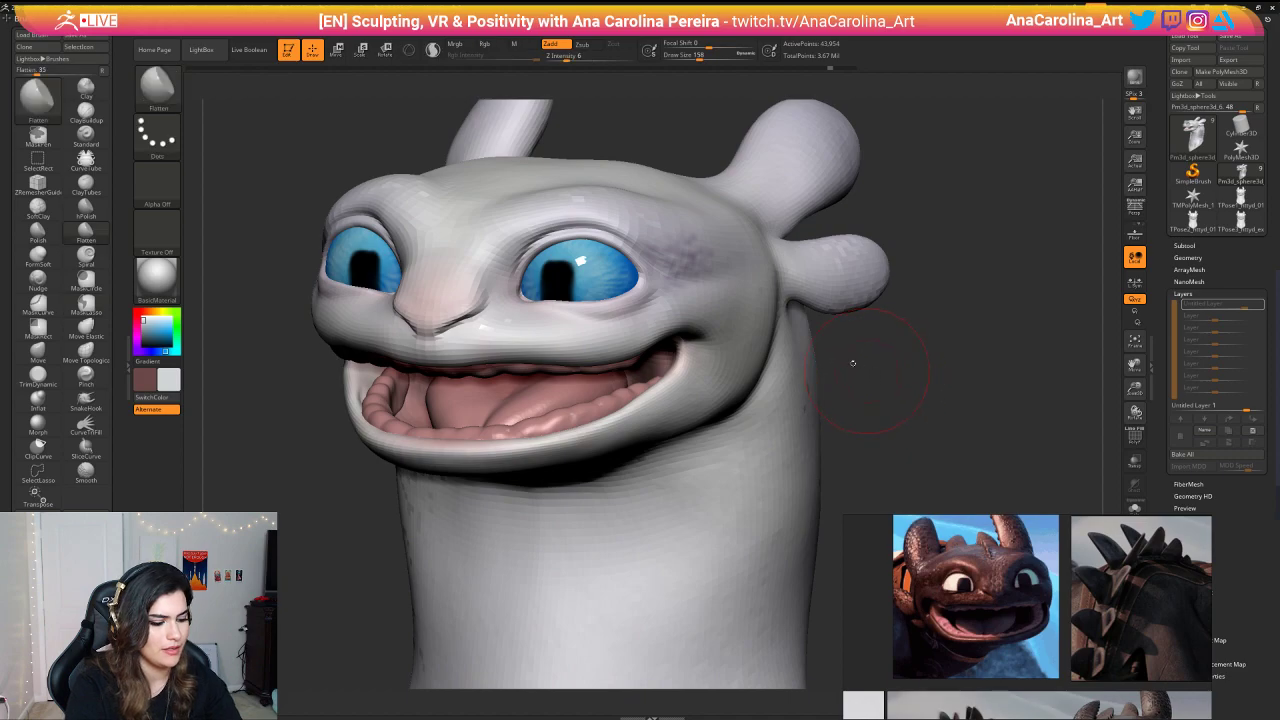
# Step: Select the Polish brush, turn off its Rgb colouring and set its Z intensity to 9
pyautogui.press('b')
pyautogui.press('p')
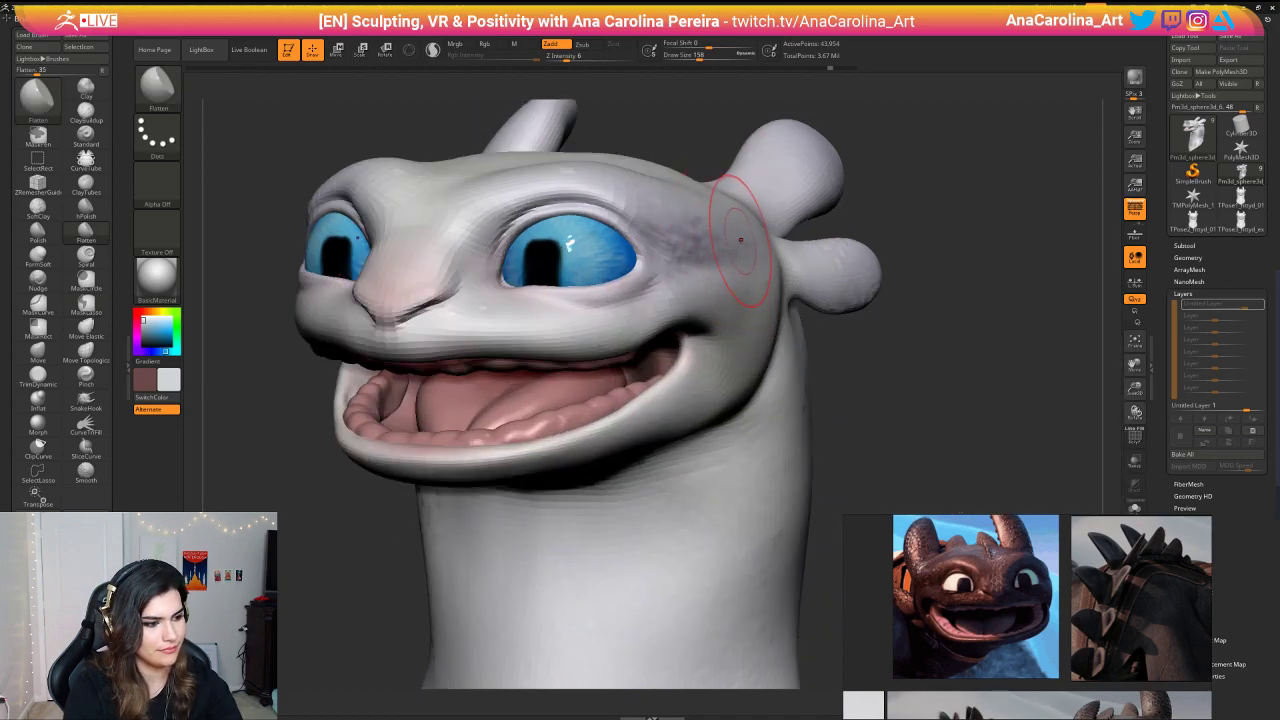
pyautogui.moveTo(750, 248); pyautogui.dragTo(700, 217, button='right')
pyautogui.press('b')
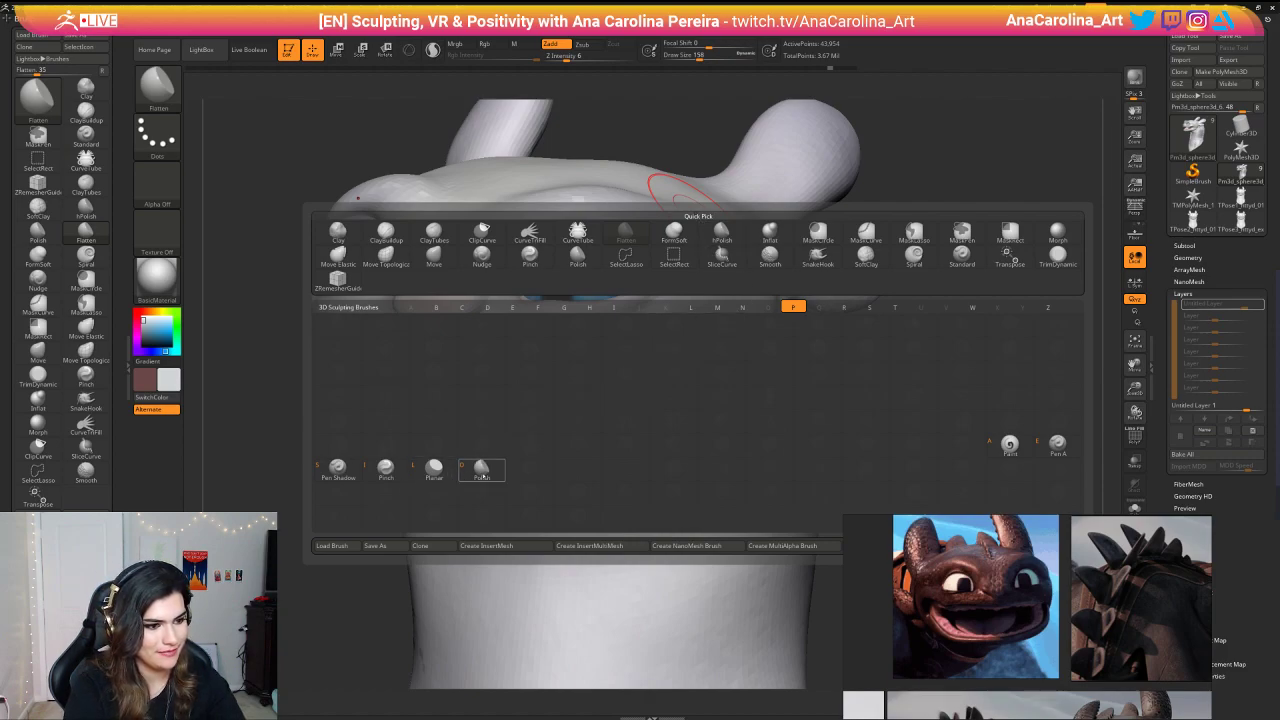
pyautogui.press('o')
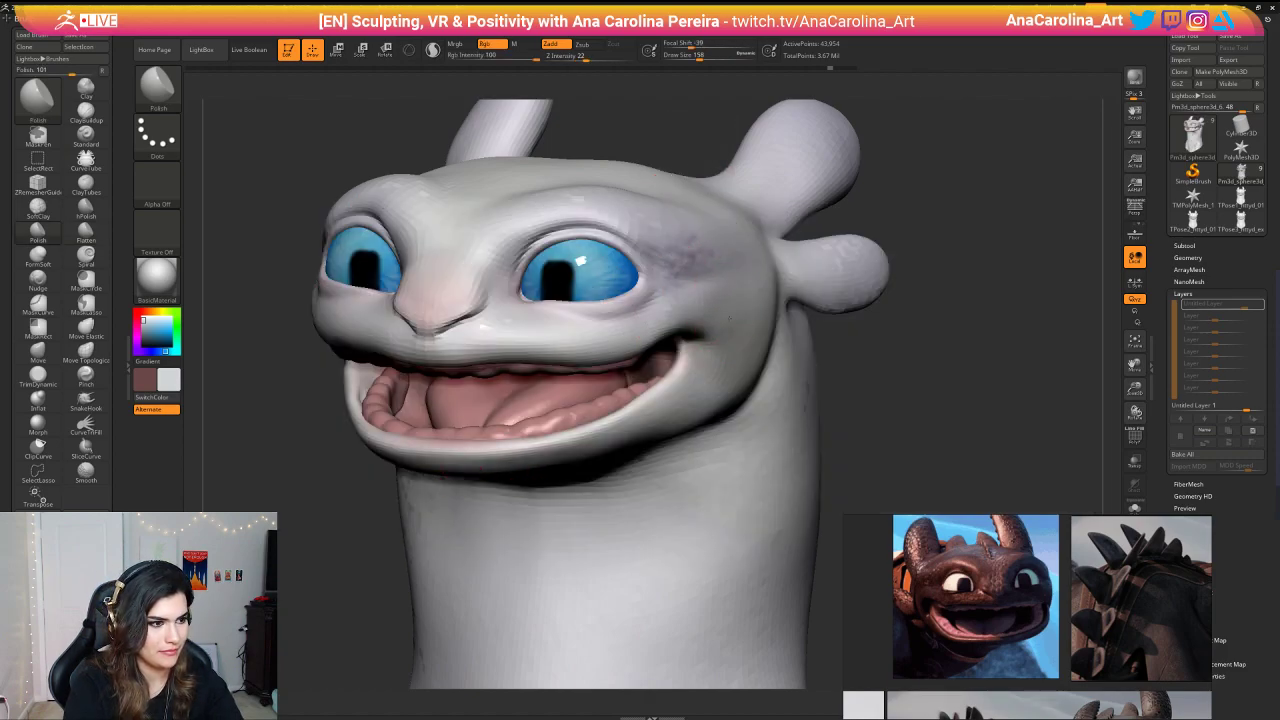
pyautogui.moveTo(792, 363)
pyautogui.mouseDown(button='right')
pyautogui.moveTo(814, 370)
pyautogui.moveTo(806, 358)
pyautogui.mouseUp(button='right')
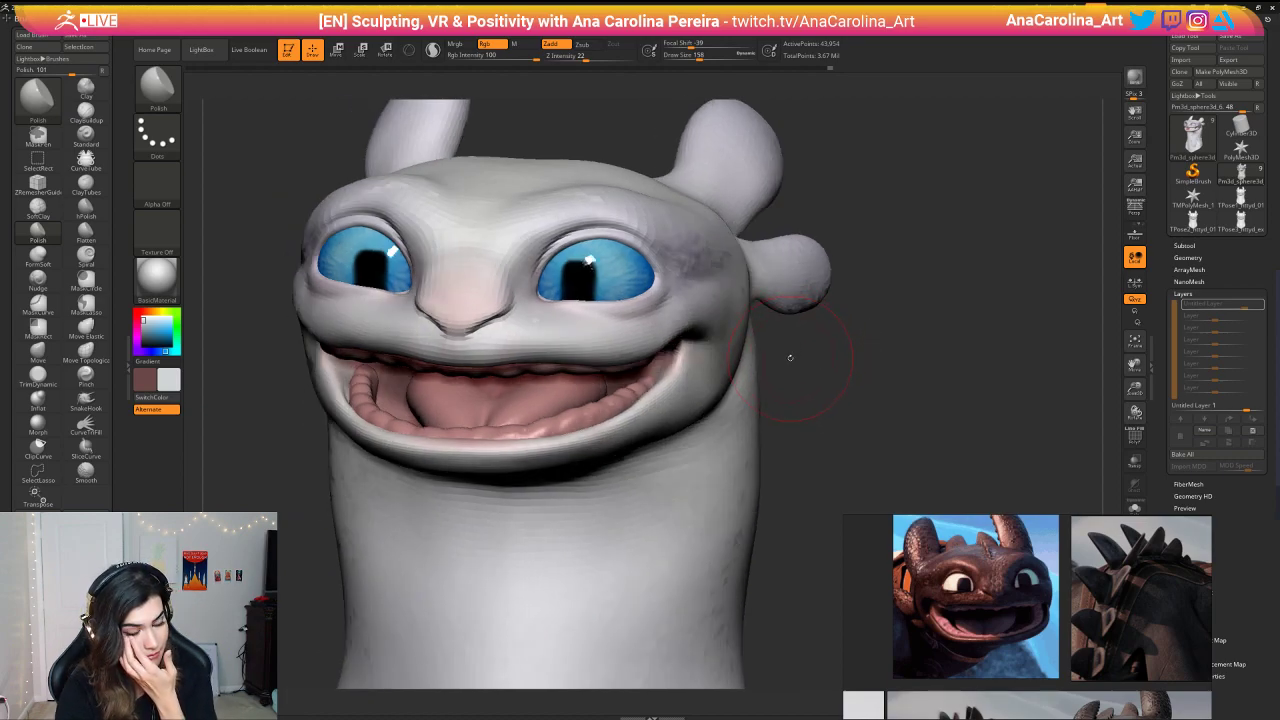
pyautogui.press('space')
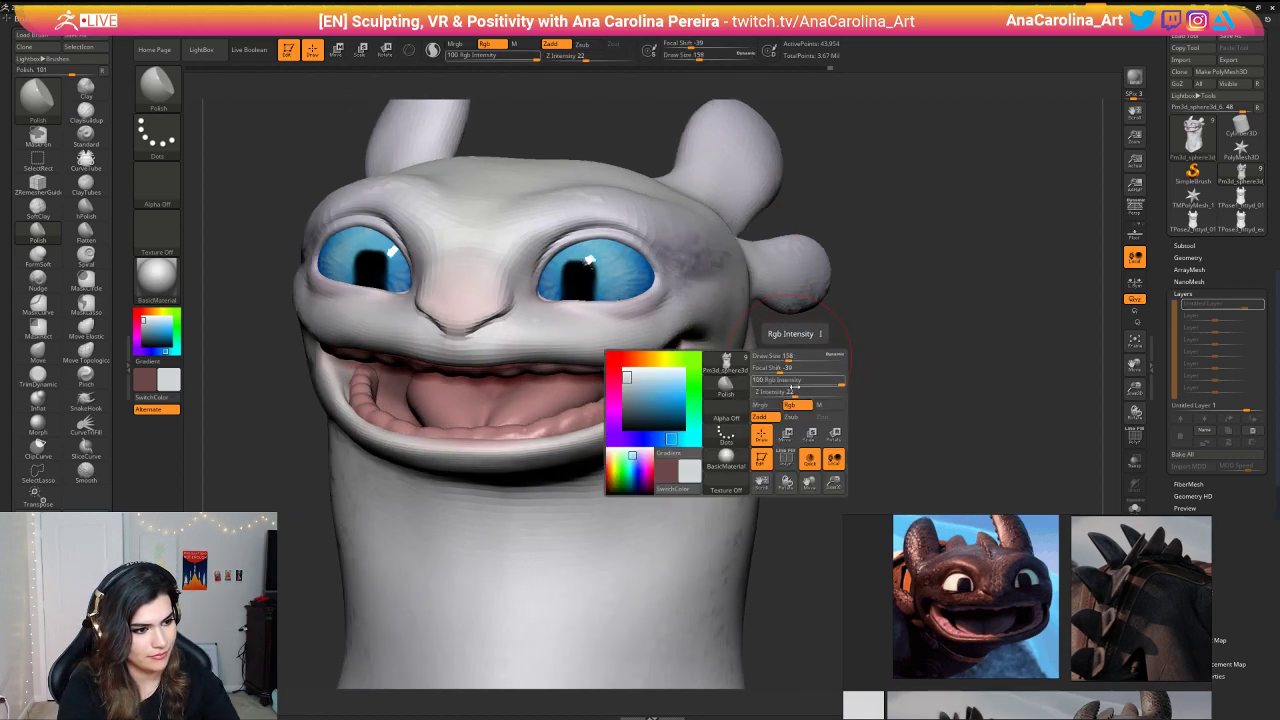
pyautogui.click(799, 404)
pyautogui.moveTo(797, 393); pyautogui.dragTo(779, 393)
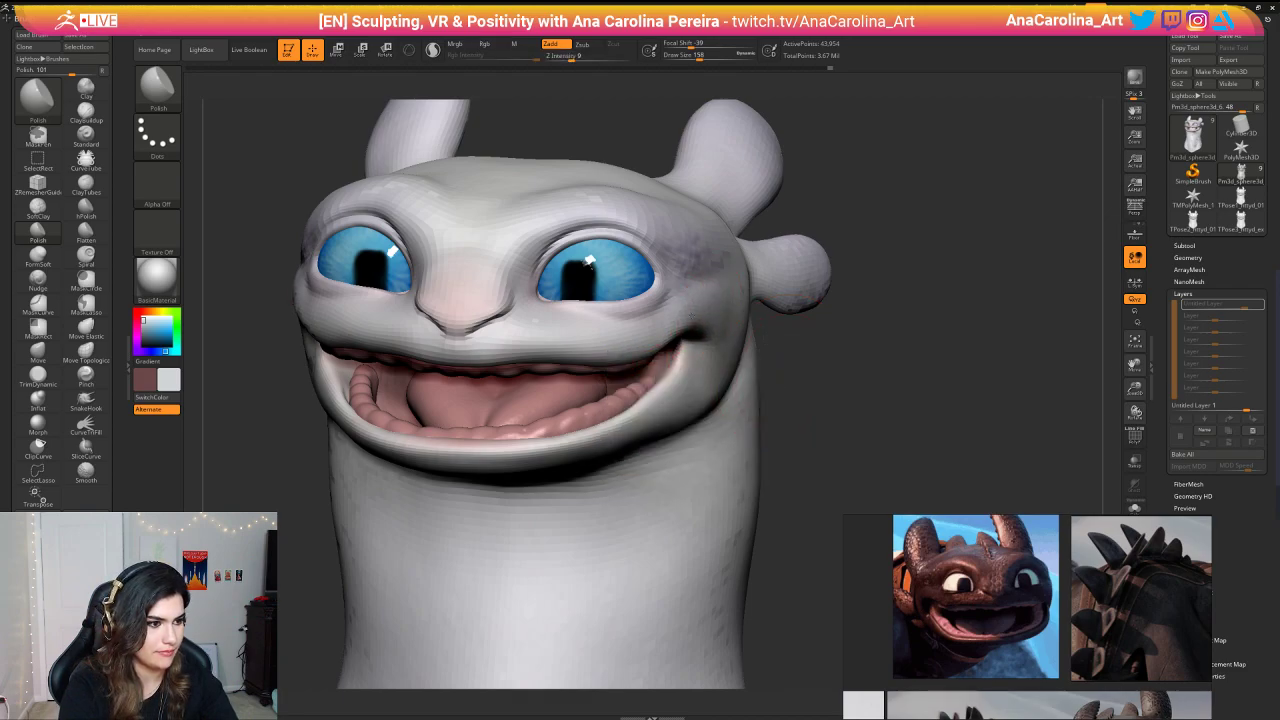
# Step: Compare both sides of the face and raise the Polish brush to draw size 167 and Z intensity 18
pyautogui.moveTo(668, 326); pyautogui.dragTo(730, 342, button='right')
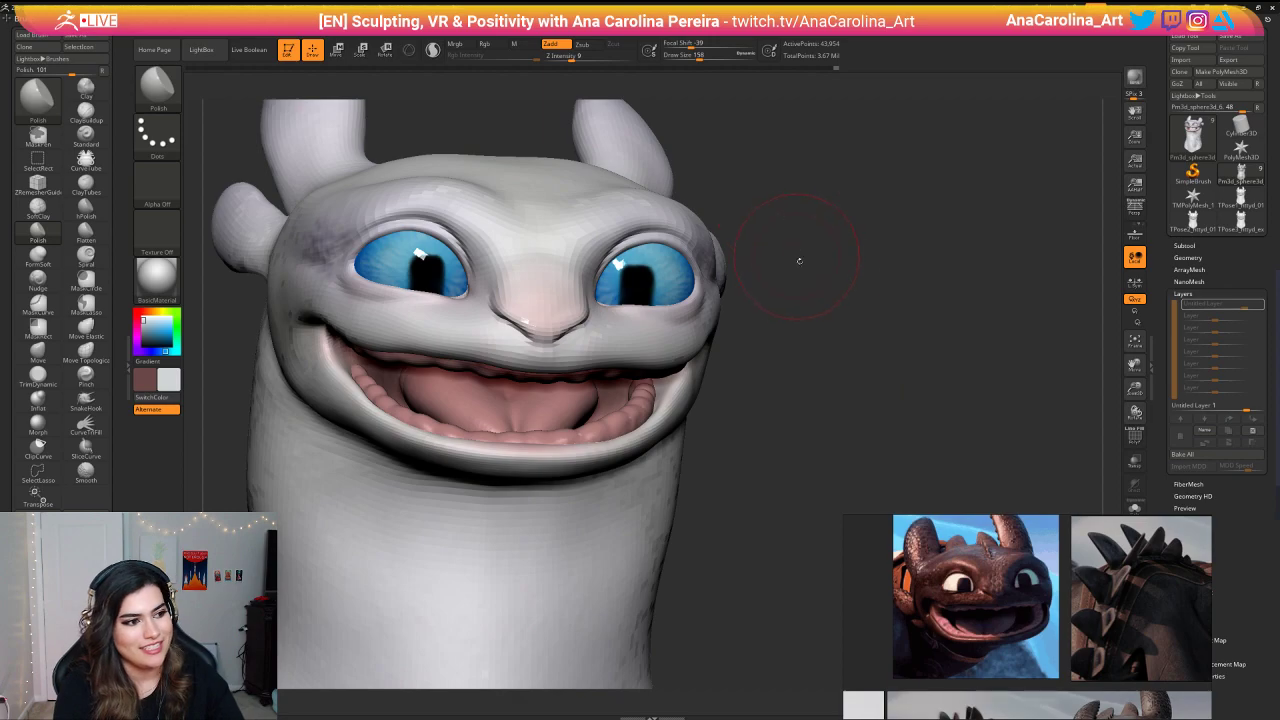
pyautogui.moveTo(799, 260); pyautogui.dragTo(812, 292)
pyautogui.moveTo(886, 339); pyautogui.dragTo(768, 227)
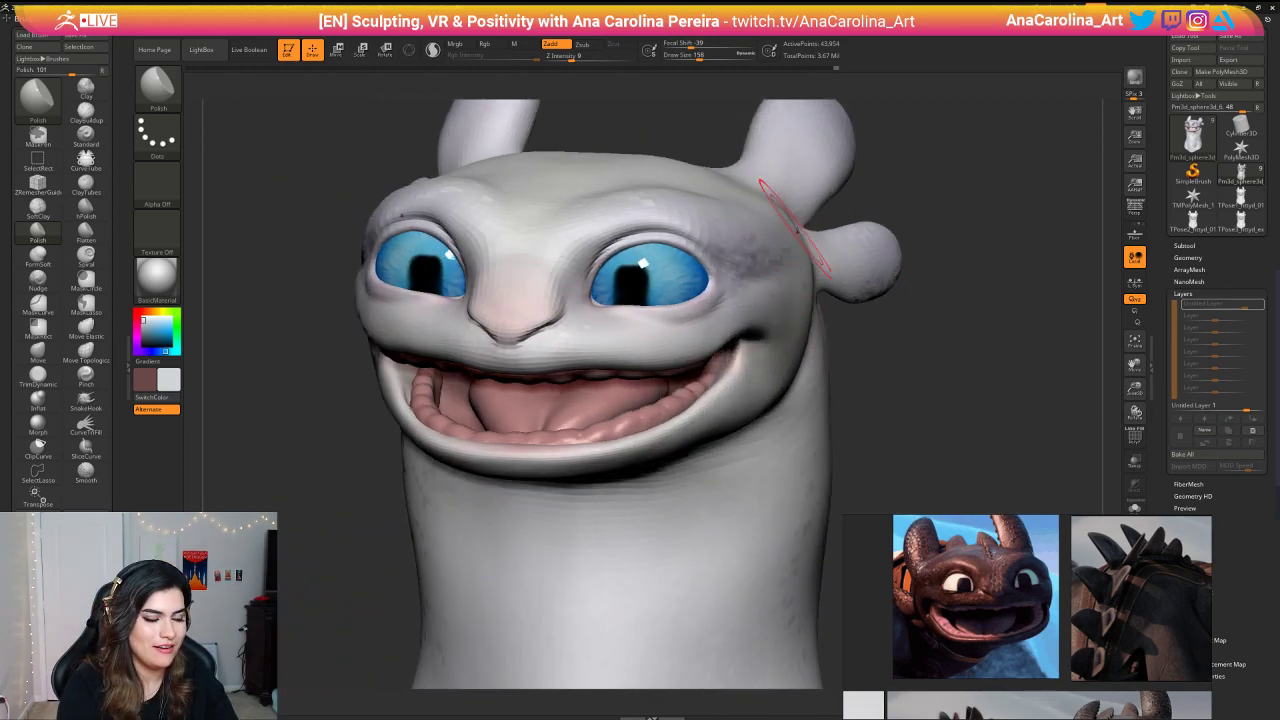
pyautogui.press('space')
pyautogui.click(812, 223)
pyautogui.press('space')
pyautogui.click(813, 254)
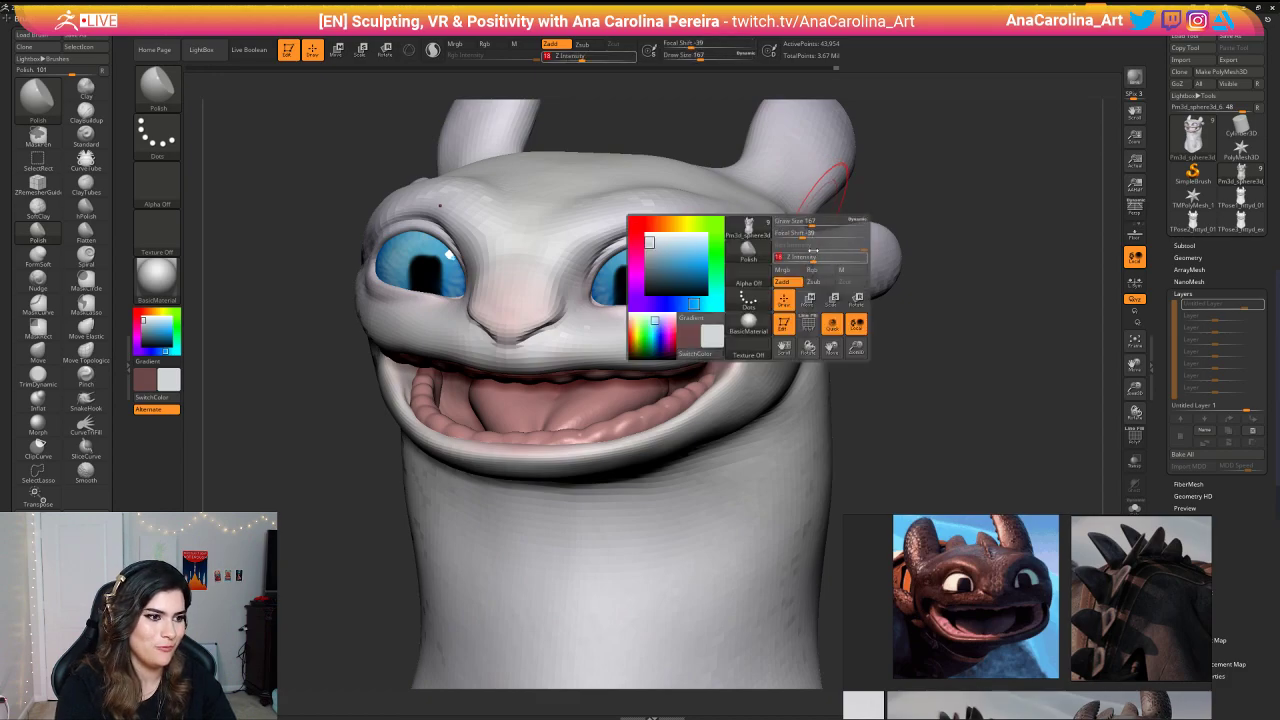
# Step: Polish the brow above the eye and the bridge of the nose, checking the head from both sides
pyautogui.moveTo(876, 198)
pyautogui.mouseDown()
pyautogui.moveTo(932, 222)
pyautogui.moveTo(908, 226)
pyautogui.mouseUp()
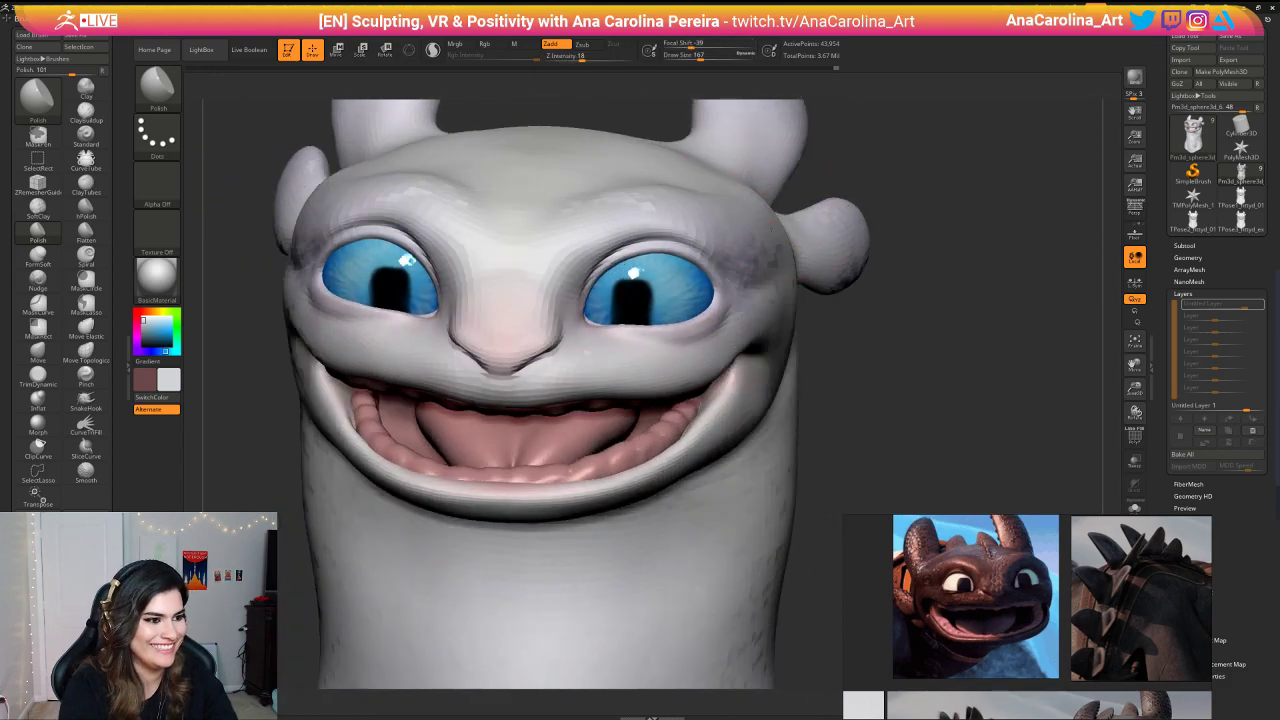
pyautogui.moveTo(709, 210)
pyautogui.mouseDown()
pyautogui.moveTo(671, 219)
pyautogui.moveTo(690, 214)
pyautogui.mouseUp()
pyautogui.moveTo(618, 235)
pyautogui.mouseDown()
pyautogui.moveTo(718, 226)
pyautogui.moveTo(677, 155)
pyautogui.mouseUp()
pyautogui.moveTo(858, 312)
pyautogui.keyDown('alt'); pyautogui.mouseDown()
pyautogui.moveTo(850, 212)
pyautogui.moveTo(874, 250)
pyautogui.moveTo(842, 335)
pyautogui.mouseUp(); pyautogui.keyUp('alt')
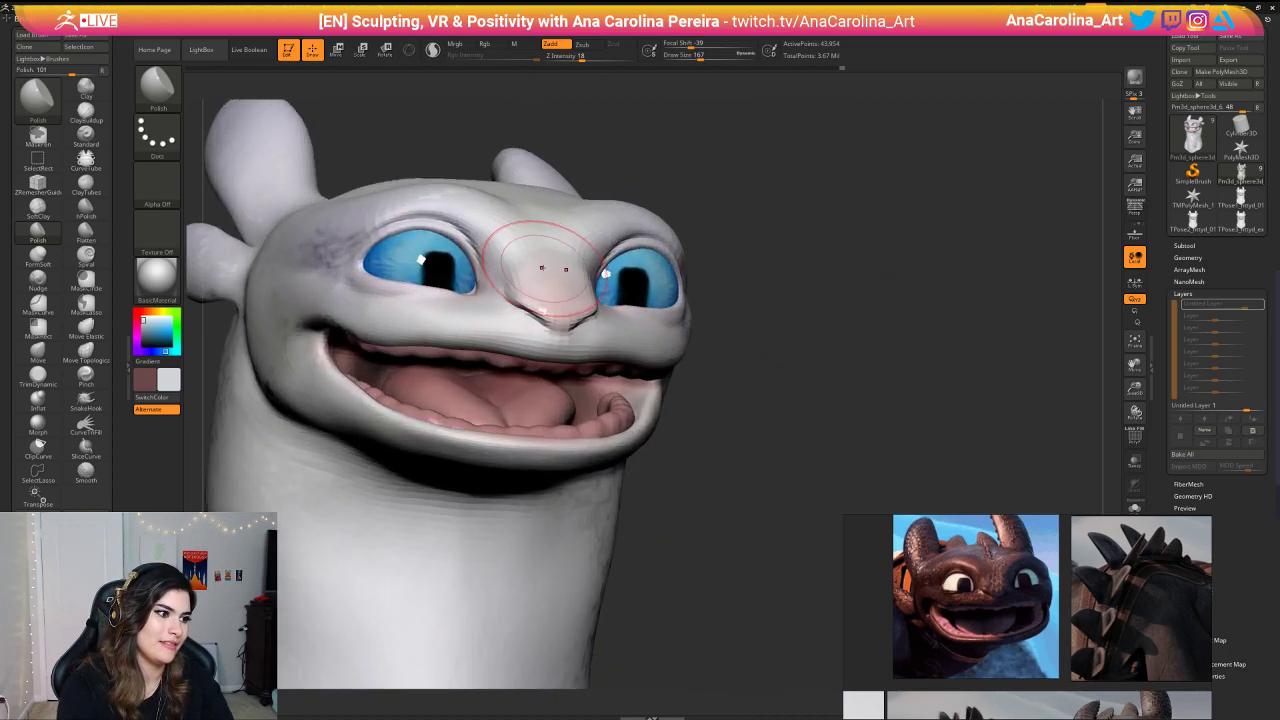
pyautogui.moveTo(543, 265); pyautogui.dragTo(555, 265)
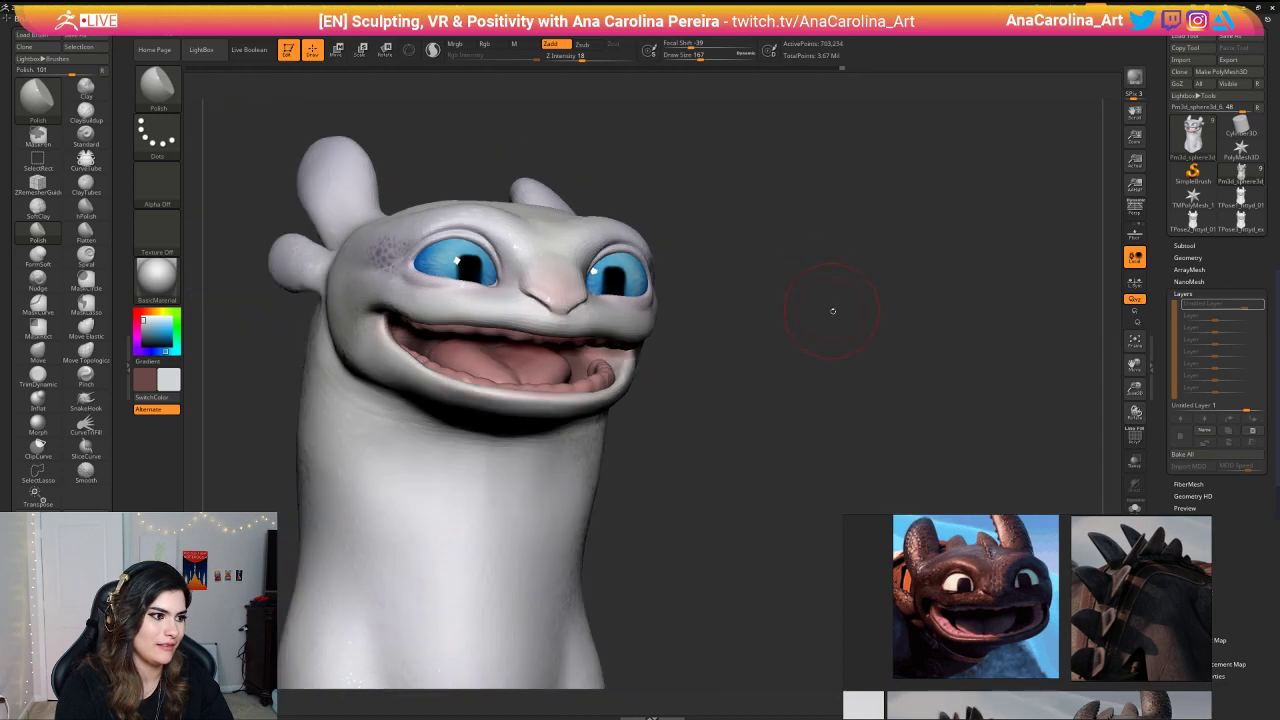
# Step: Compare the head at its two highest subdivision levels and frame the whole bust at the highest one
pyautogui.moveTo(832, 311); pyautogui.dragTo(876, 269)
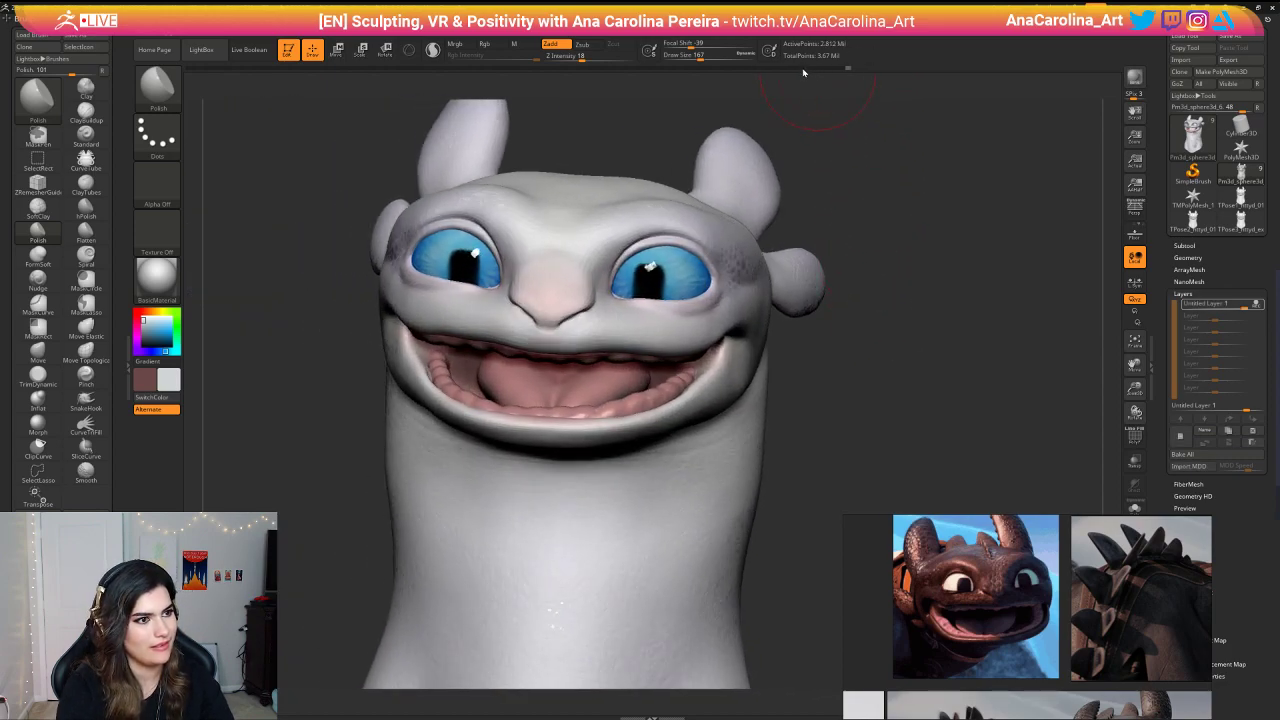
pyautogui.hotkey('shift', 'd')
pyautogui.moveTo(747, 86)
pyautogui.mouseDown()
pyautogui.moveTo(690, 94)
pyautogui.moveTo(730, 88)
pyautogui.mouseUp()
pyautogui.press('d')
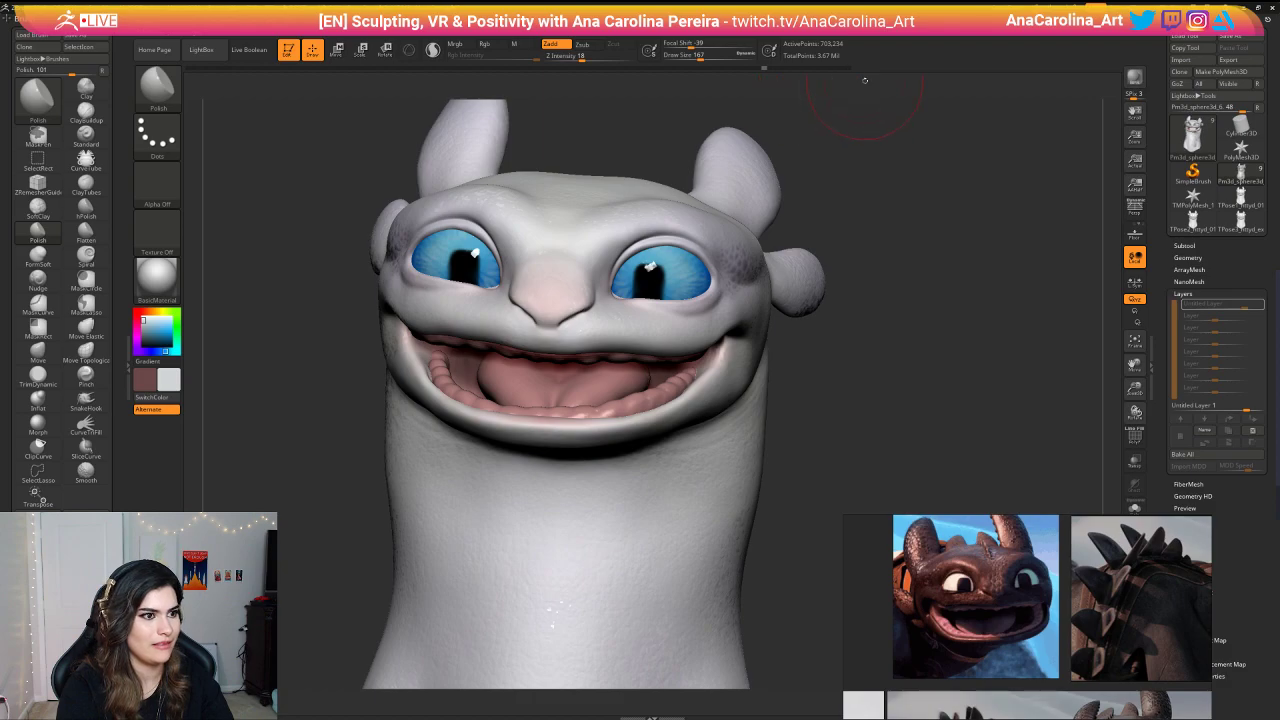
pyautogui.press('d')
pyautogui.press('f')
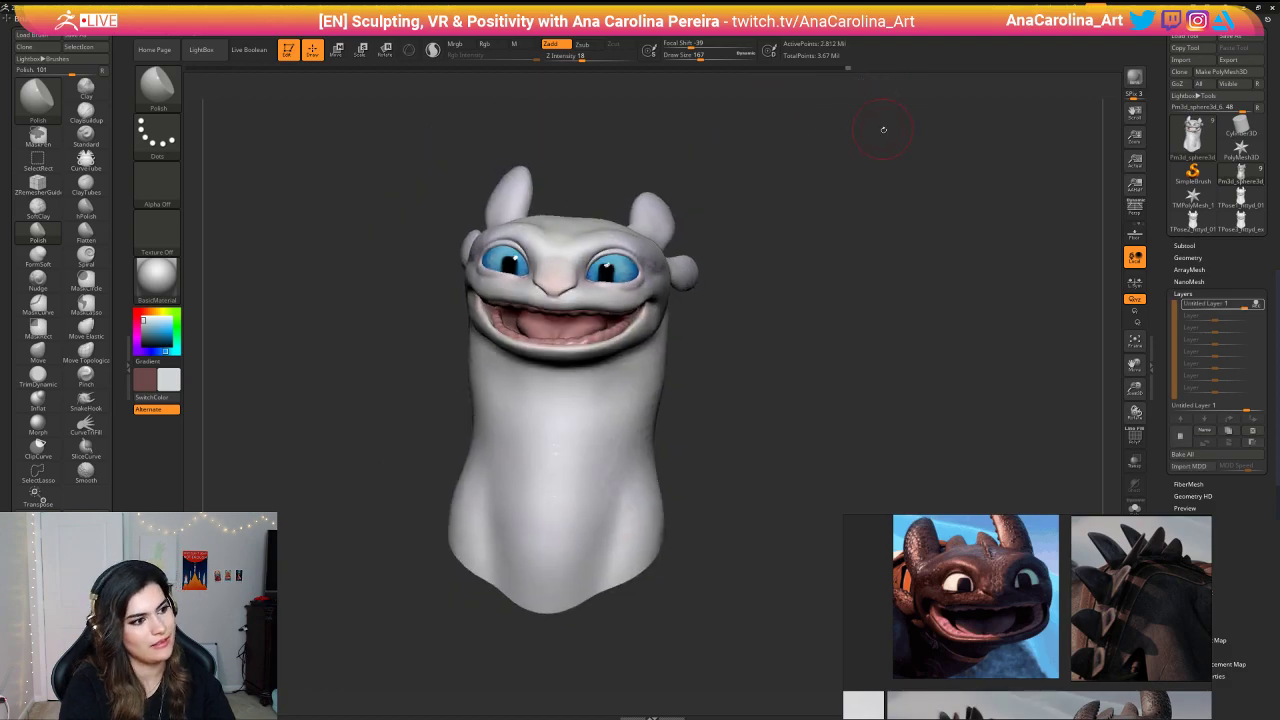
# Step: Return to a close front view, lower the mesh by three subdivision levels and raise it by one
pyautogui.moveTo(883, 130)
pyautogui.mouseDown()
pyautogui.moveTo(886, 191)
pyautogui.moveTo(816, 114)
pyautogui.mouseUp()
pyautogui.hotkey('shift', 'd')
pyautogui.hotkey('shift', 'd')
pyautogui.hotkey('shift', 'd')
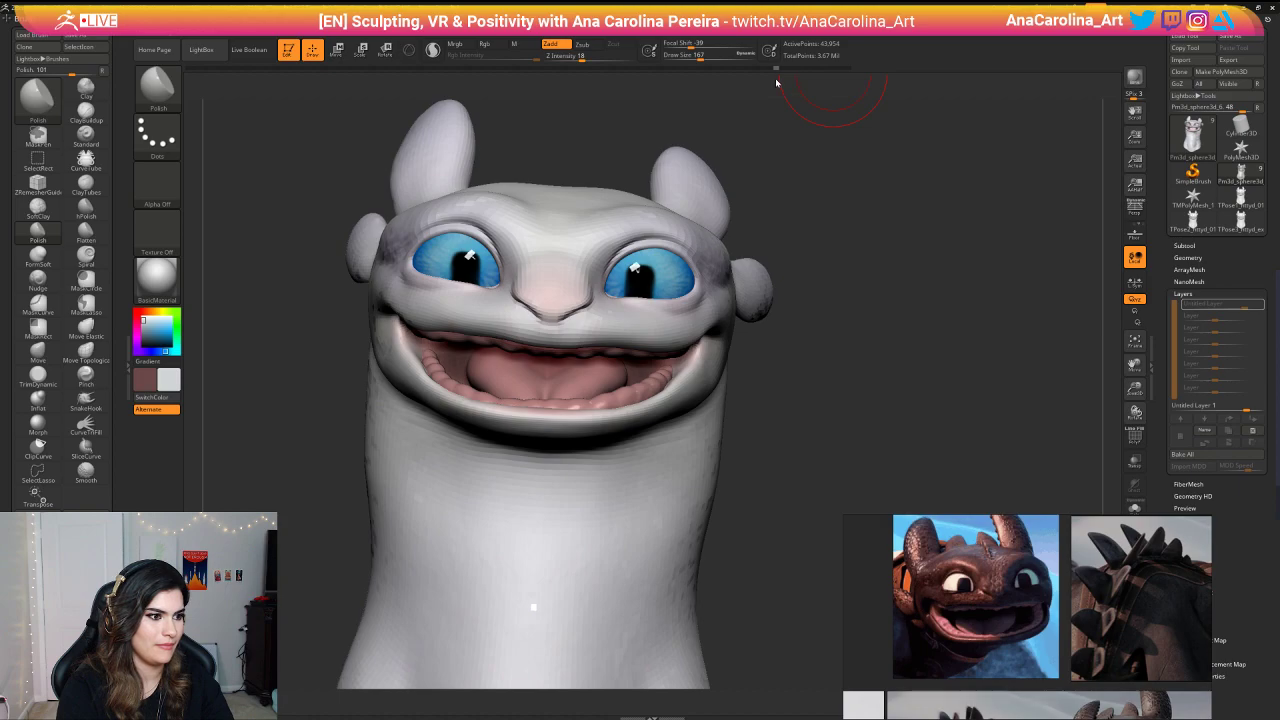
pyautogui.press('d')
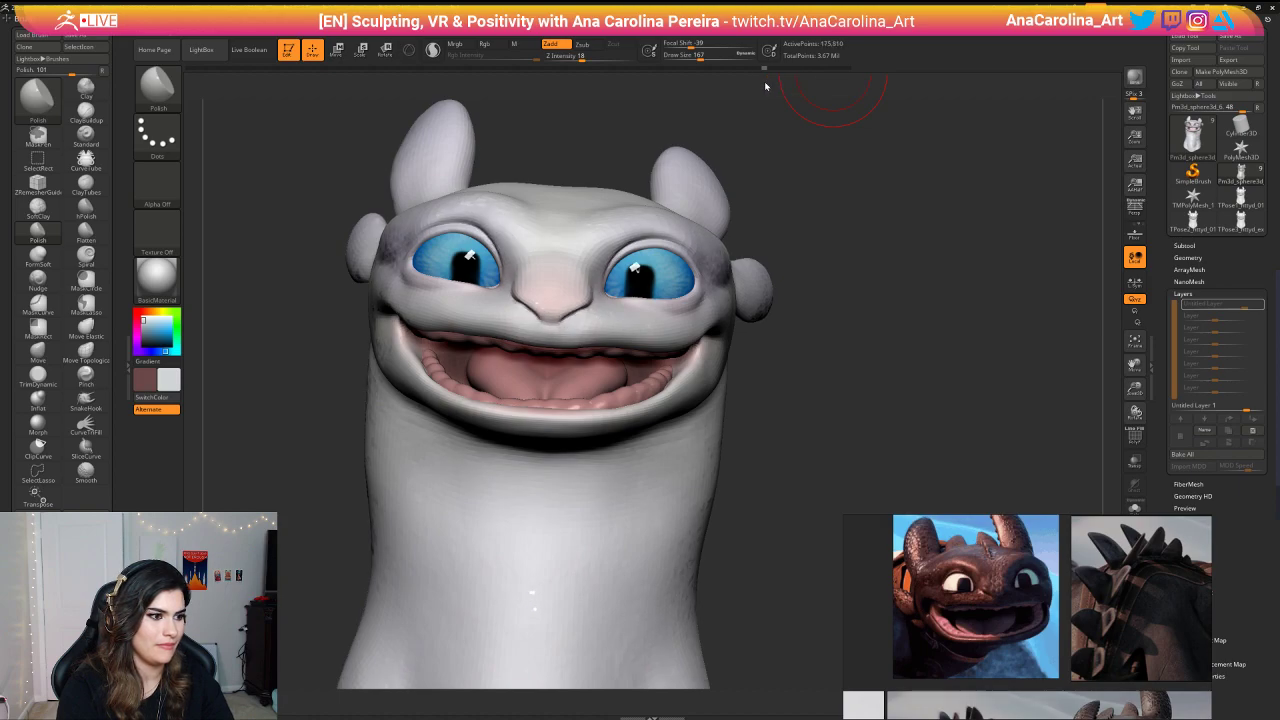
# Step: Check the face from three-quarter and top views and raise the Polish brush's draw size to 217
pyautogui.moveTo(764, 81); pyautogui.dragTo(843, 107)
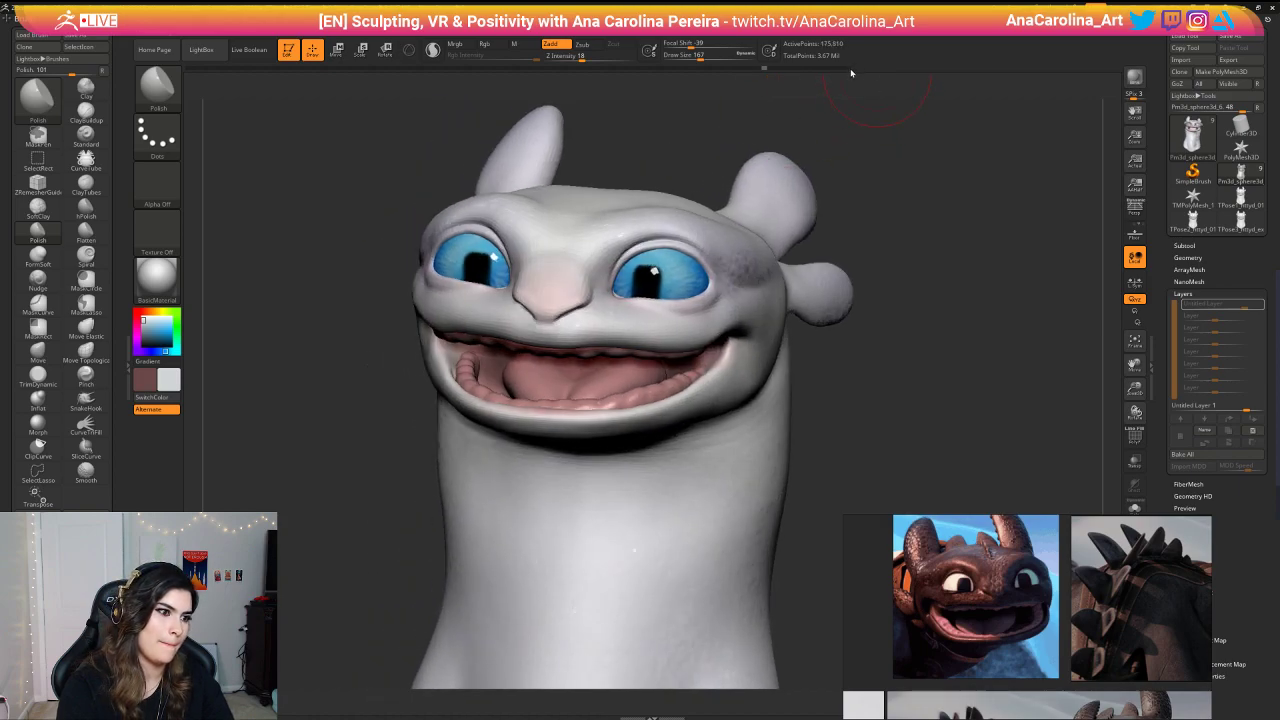
pyautogui.press('d')
pyautogui.press('d')
pyautogui.moveTo(884, 170)
pyautogui.keyDown('alt'); pyautogui.mouseDown()
pyautogui.moveTo(886, 126)
pyautogui.moveTo(885, 169)
pyautogui.moveTo(930, 167)
pyautogui.moveTo(511, 232)
pyautogui.moveTo(530, 243)
pyautogui.mouseUp(); pyautogui.keyUp('alt')
pyautogui.hotkey('shift', 'd')
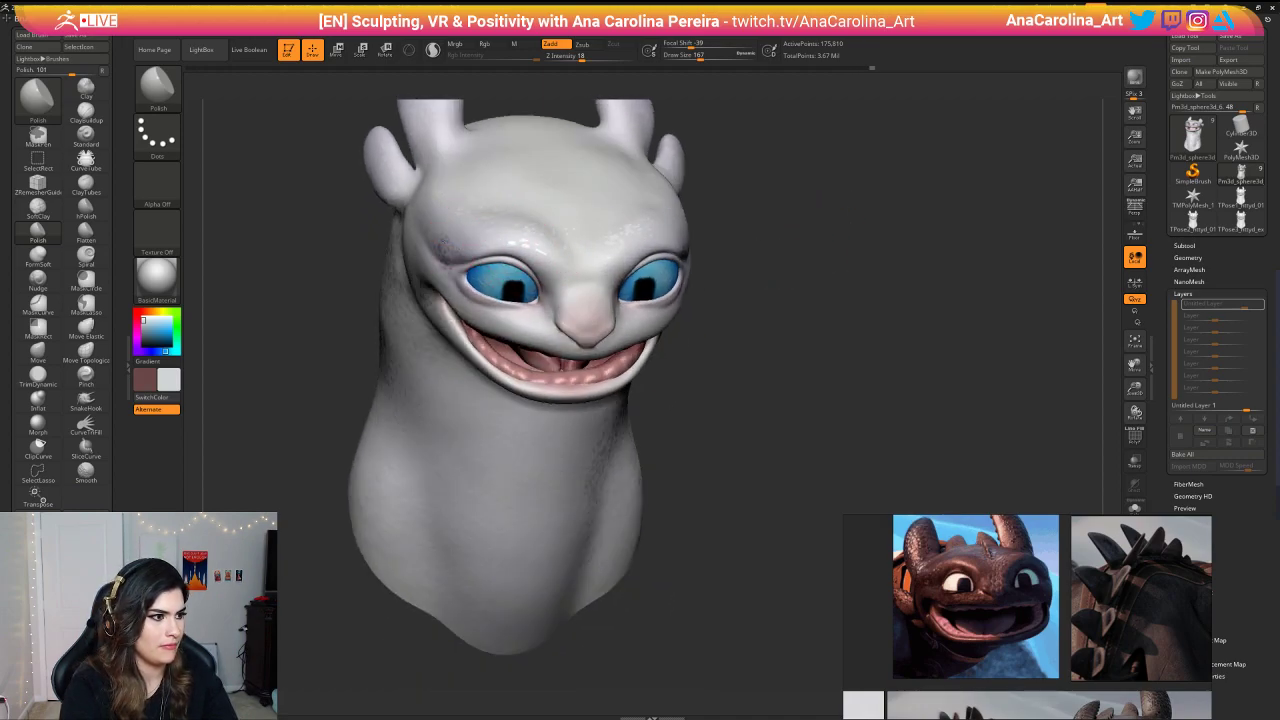
pyautogui.press('space')
pyautogui.moveTo(480, 214); pyautogui.dragTo(488, 214)
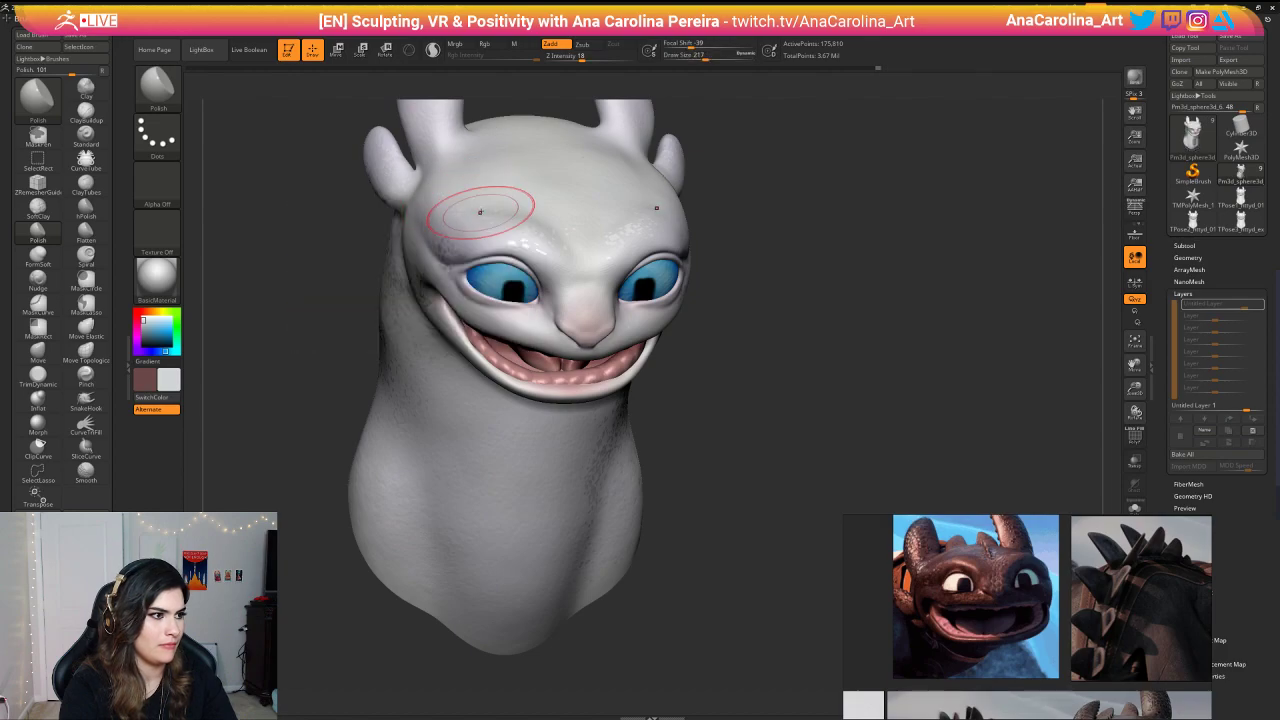
# Step: Lower the mesh by two subdivision levels, touch up the area around the ear bases, and raise it by one
pyautogui.moveTo(735, 170)
pyautogui.mouseDown()
pyautogui.moveTo(870, 160)
pyautogui.moveTo(726, 147)
pyautogui.moveTo(816, 318)
pyautogui.moveTo(900, 290)
pyautogui.mouseUp()
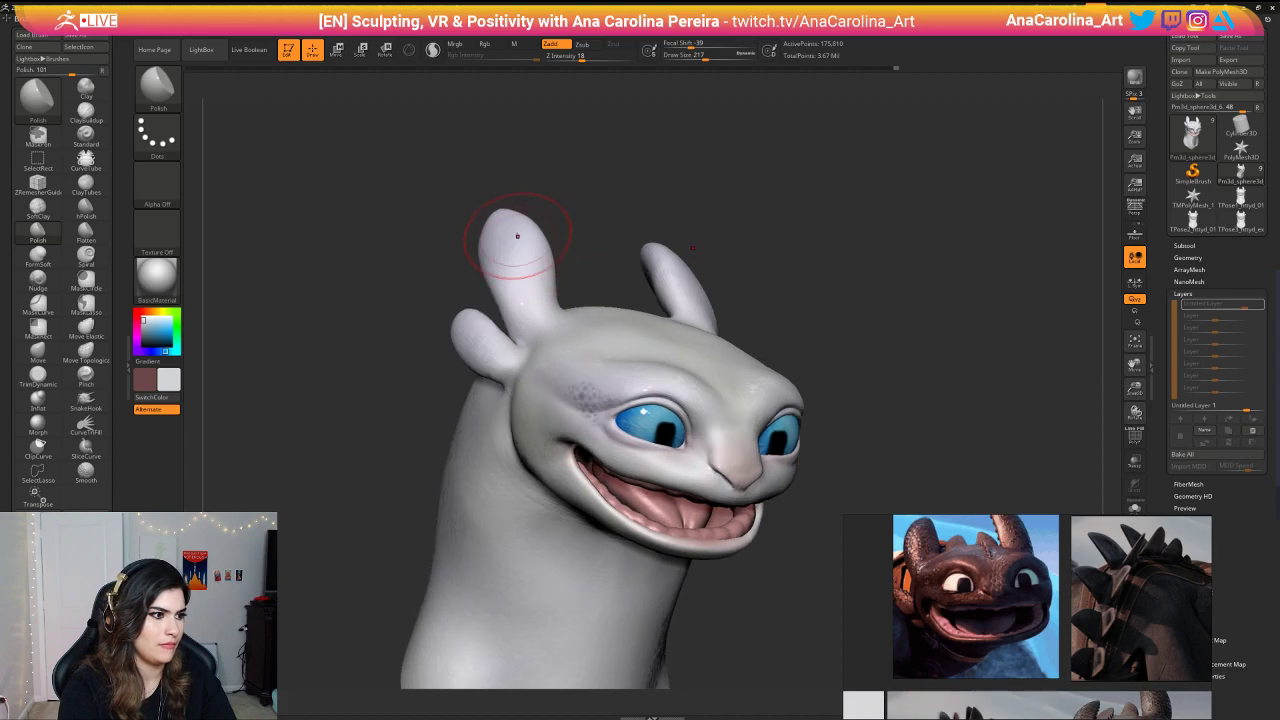
pyautogui.keyDown('shift'); pyautogui.moveTo(596, 245); pyautogui.dragTo(623, 229); pyautogui.keyUp('shift')
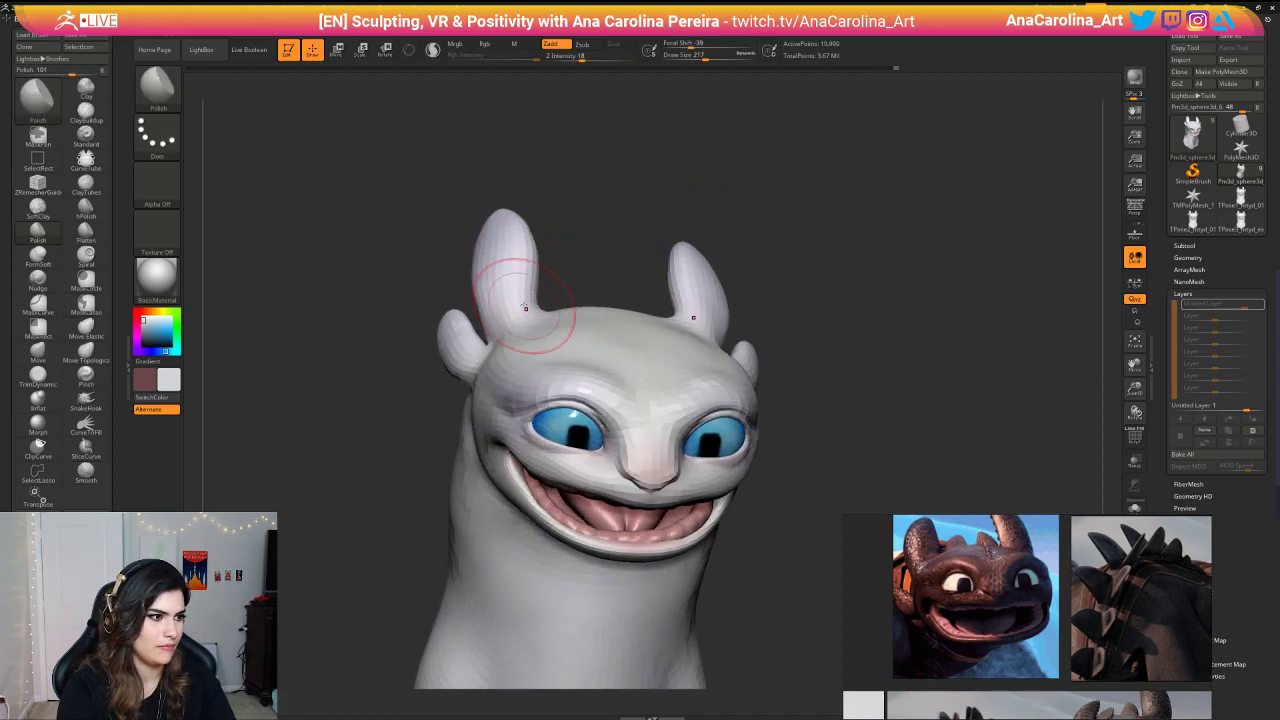
pyautogui.press('d')
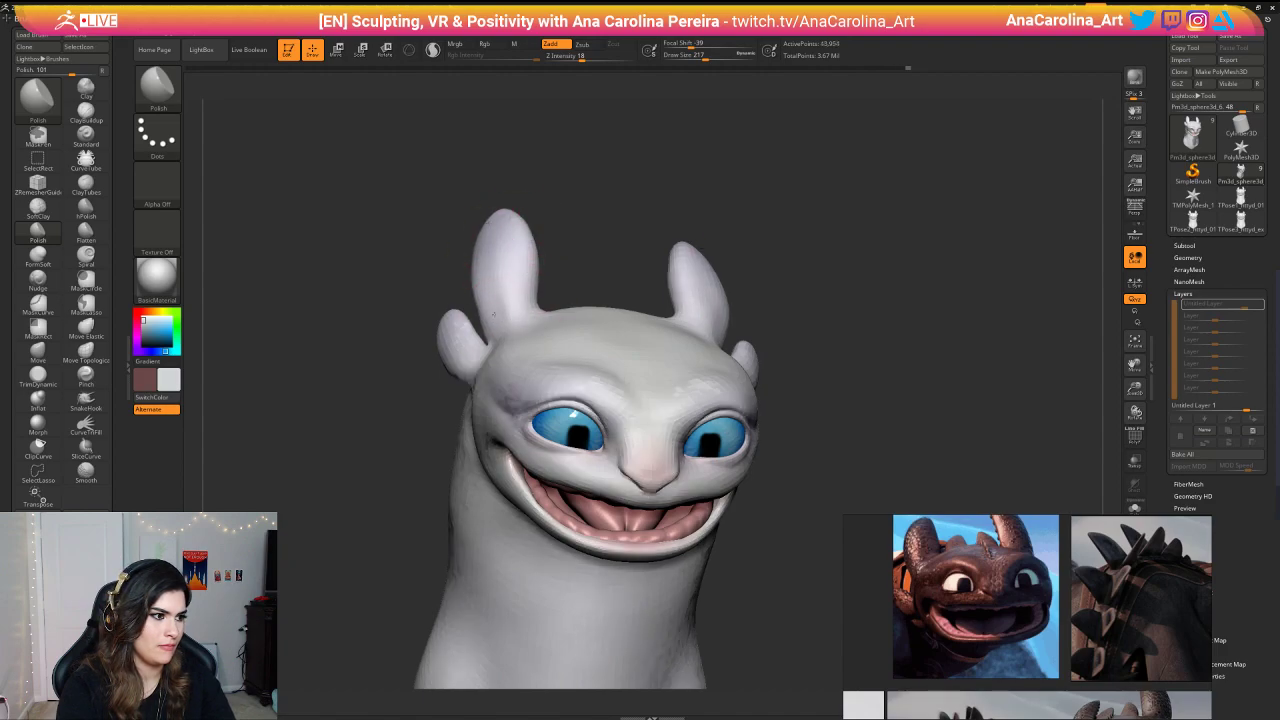
pyautogui.moveTo(606, 243)
pyautogui.mouseDown()
pyautogui.moveTo(527, 240)
pyautogui.moveTo(506, 334)
pyautogui.mouseUp()
pyautogui.moveTo(560, 262); pyautogui.dragTo(635, 266)
# Step: Raise the Polish brush's draw size to 293 and go over the neck, working around it from front to side
pyautogui.keyDown('alt'); pyautogui.moveTo(546, 303); pyautogui.dragTo(548, 199); pyautogui.keyUp('alt')
pyautogui.press('space')
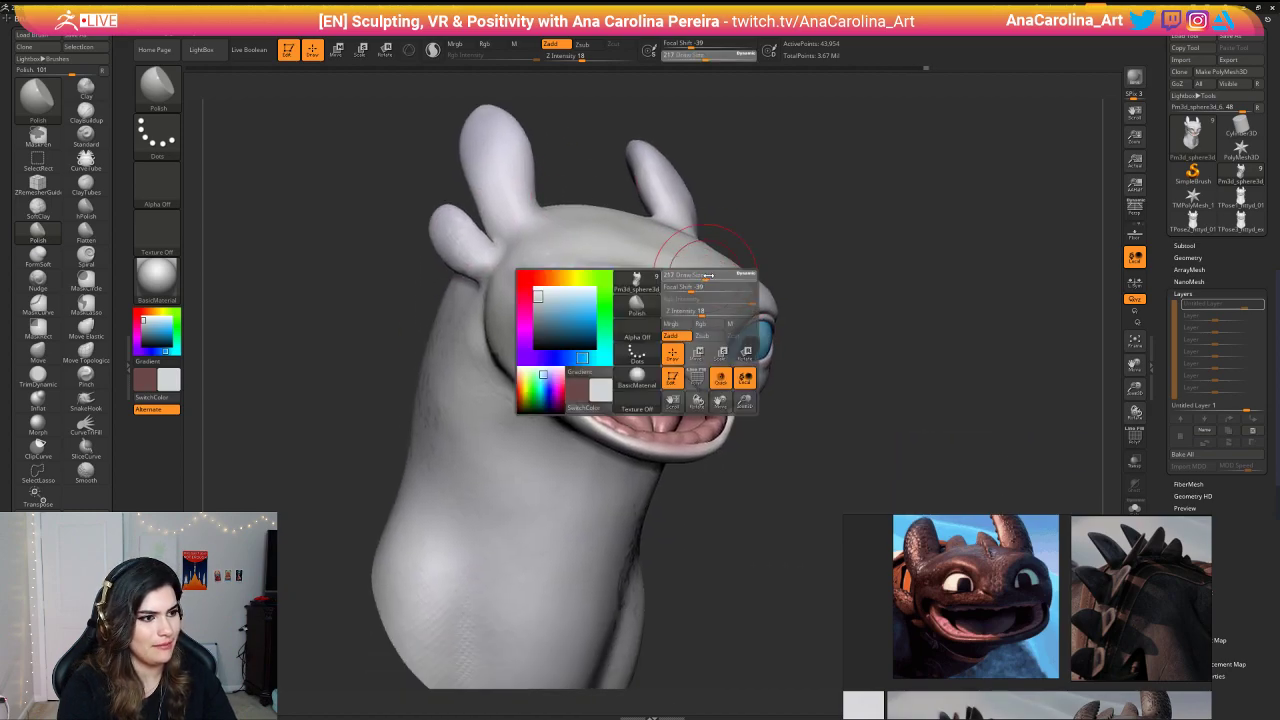
pyautogui.moveTo(704, 276); pyautogui.dragTo(713, 276)
pyautogui.moveTo(832, 314)
pyautogui.keyDown('alt'); pyautogui.mouseDown()
pyautogui.moveTo(809, 284)
pyautogui.moveTo(766, 274)
pyautogui.moveTo(772, 316)
pyautogui.mouseUp(); pyautogui.keyUp('alt')
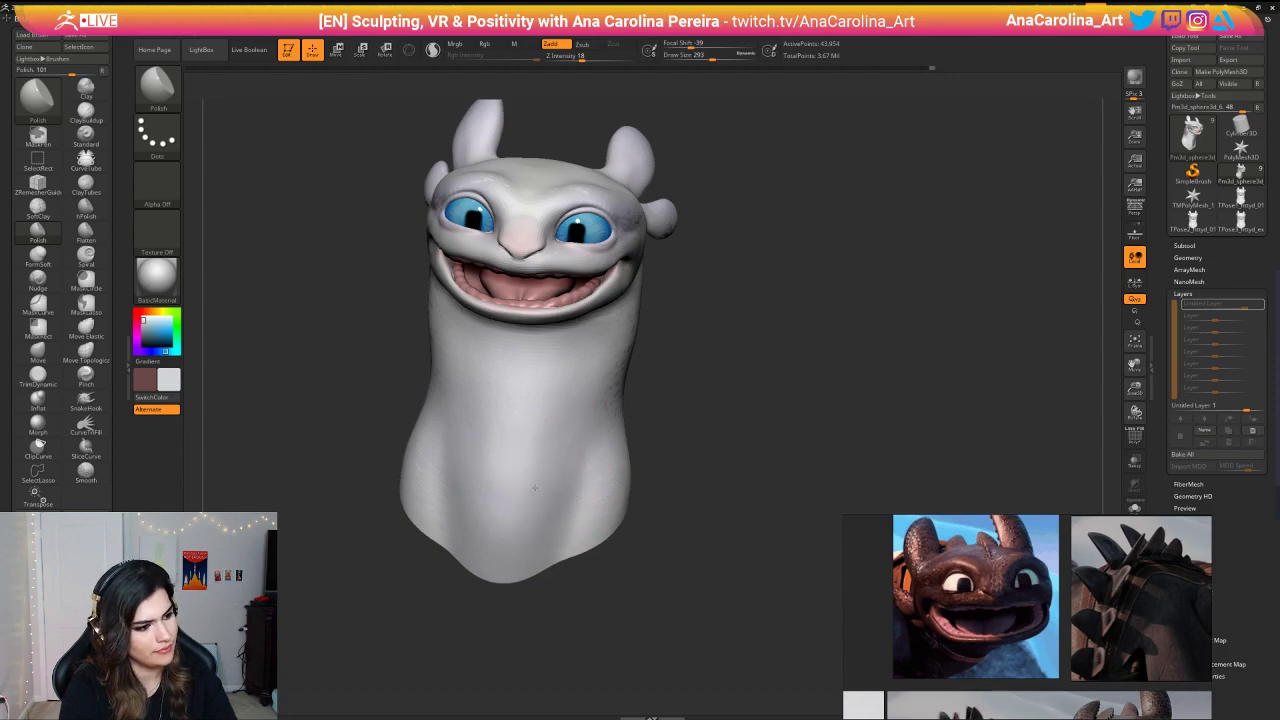
pyautogui.moveTo(735, 430)
pyautogui.mouseDown()
pyautogui.moveTo(640, 429)
pyautogui.moveTo(618, 450)
pyautogui.mouseUp()
pyautogui.moveTo(780, 350); pyautogui.dragTo(695, 332)
pyautogui.moveTo(692, 329); pyautogui.dragTo(714, 352)
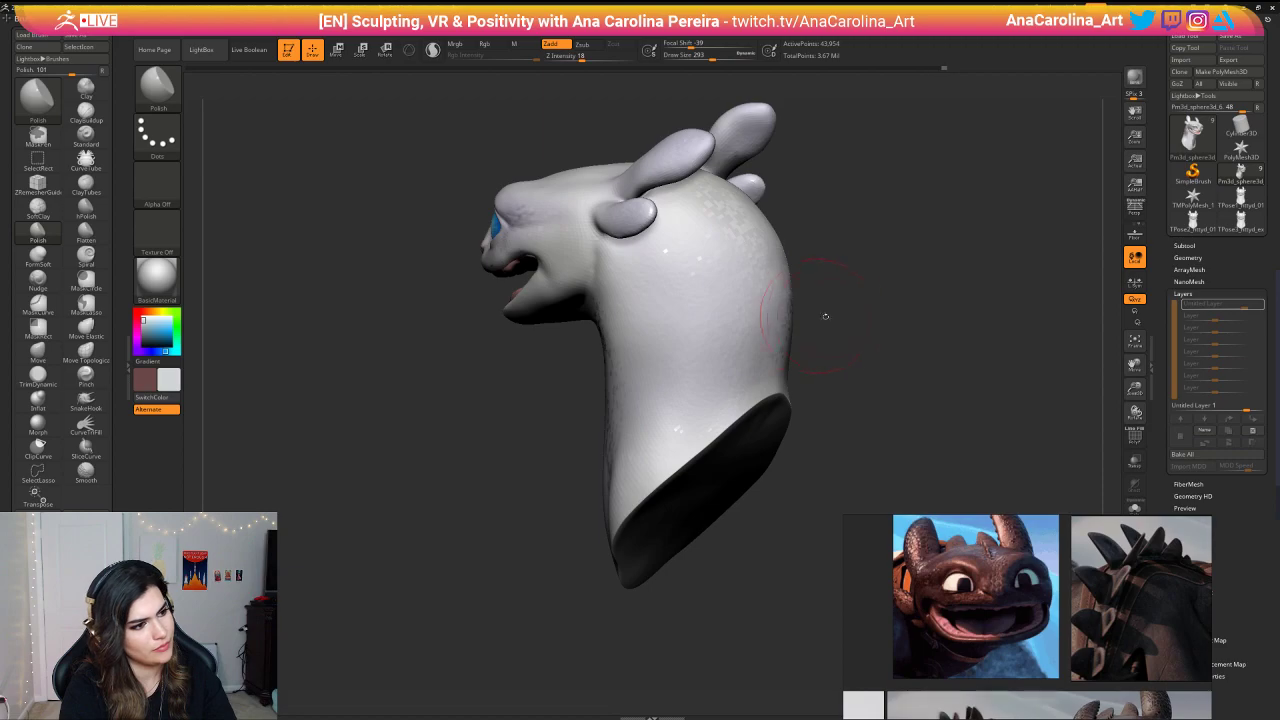
# Step: Reduce the Polish brush to draw size 83 for close-up head refinement and raise the mesh by two subdivision levels
pyautogui.moveTo(826, 316); pyautogui.dragTo(868, 328)
pyautogui.press('space')
pyautogui.moveTo(788, 276)
pyautogui.mouseDown()
pyautogui.moveTo(790, 300)
pyautogui.moveTo(665, 232)
pyautogui.mouseUp()
pyautogui.press('space')
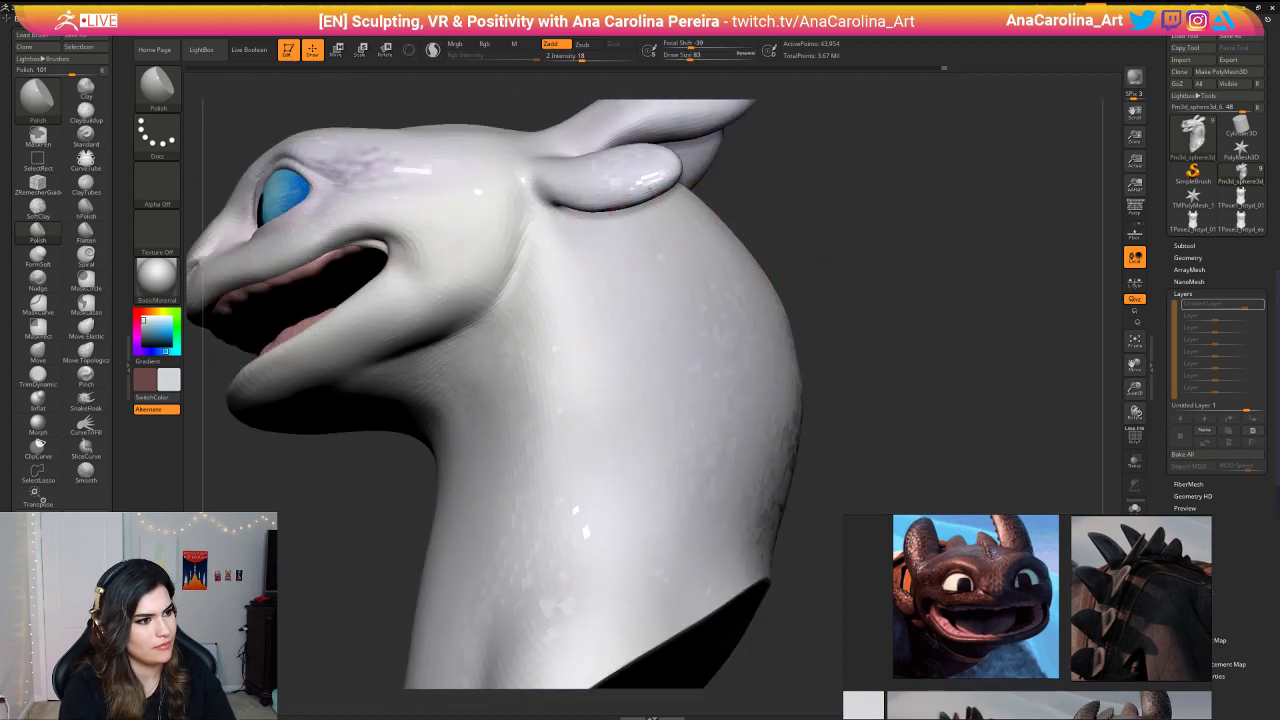
pyautogui.moveTo(809, 198); pyautogui.dragTo(638, 170, button='right')
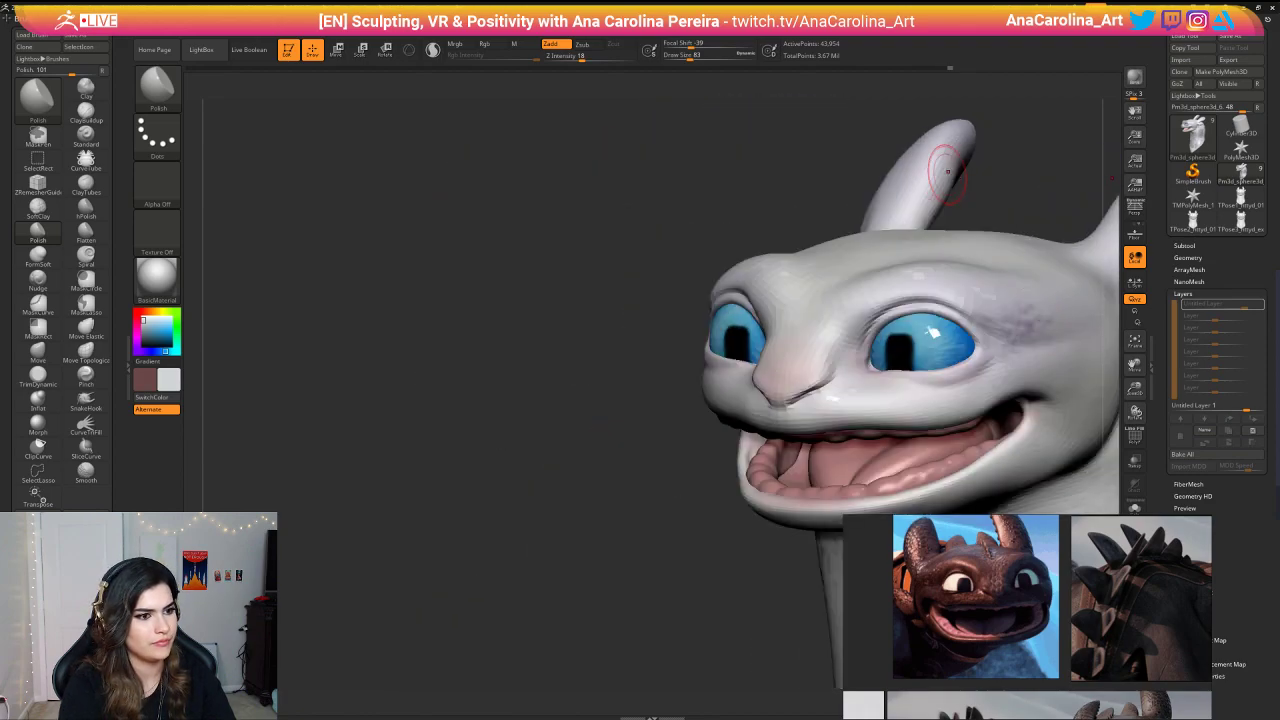
pyautogui.moveTo(900, 200); pyautogui.dragTo(920, 126, button='right')
pyautogui.moveTo(1070, 128); pyautogui.dragTo(927, 125, button='right')
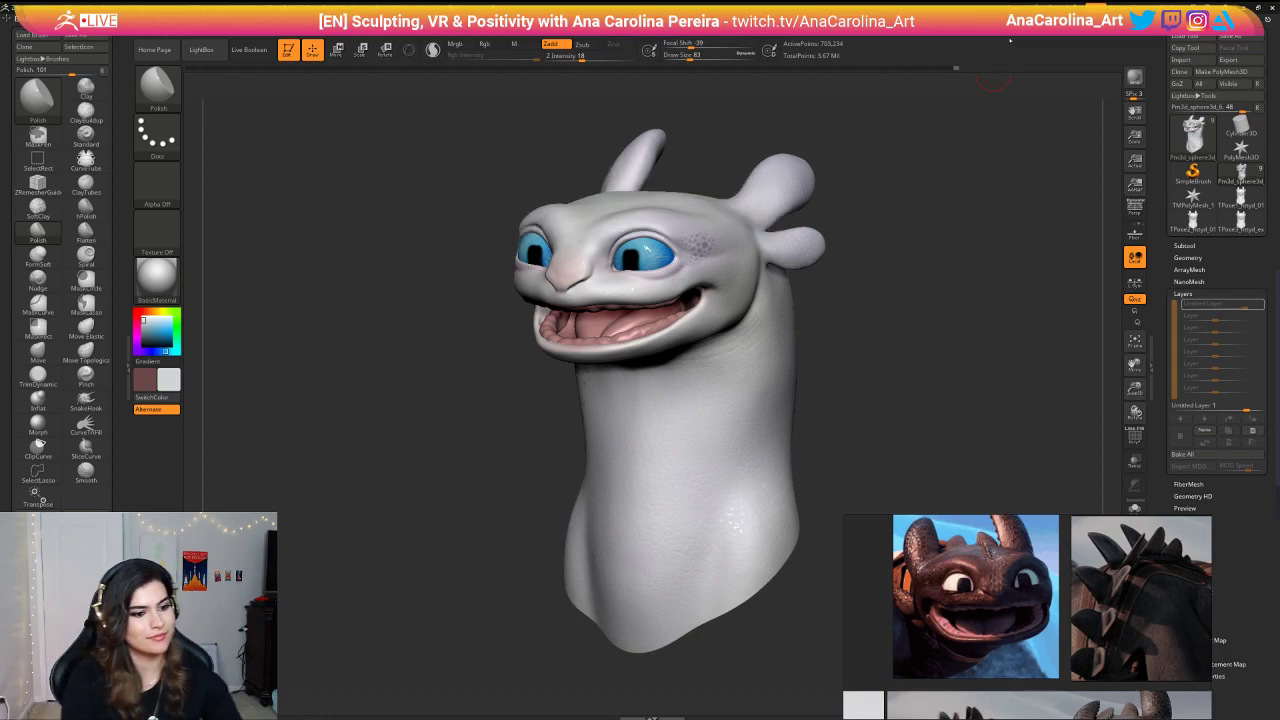
# Step: Examine the whole bust from front and three-quarter views on both sides, judging the head's shape and the neck's pose
pyautogui.moveTo(689, 397); pyautogui.dragTo(913, 338, button='right')
pyautogui.moveTo(913, 338); pyautogui.dragTo(991, 303)
pyautogui.keyDown('alt'); pyautogui.moveTo(1029, 229); pyautogui.dragTo(954, 254); pyautogui.keyUp('alt')
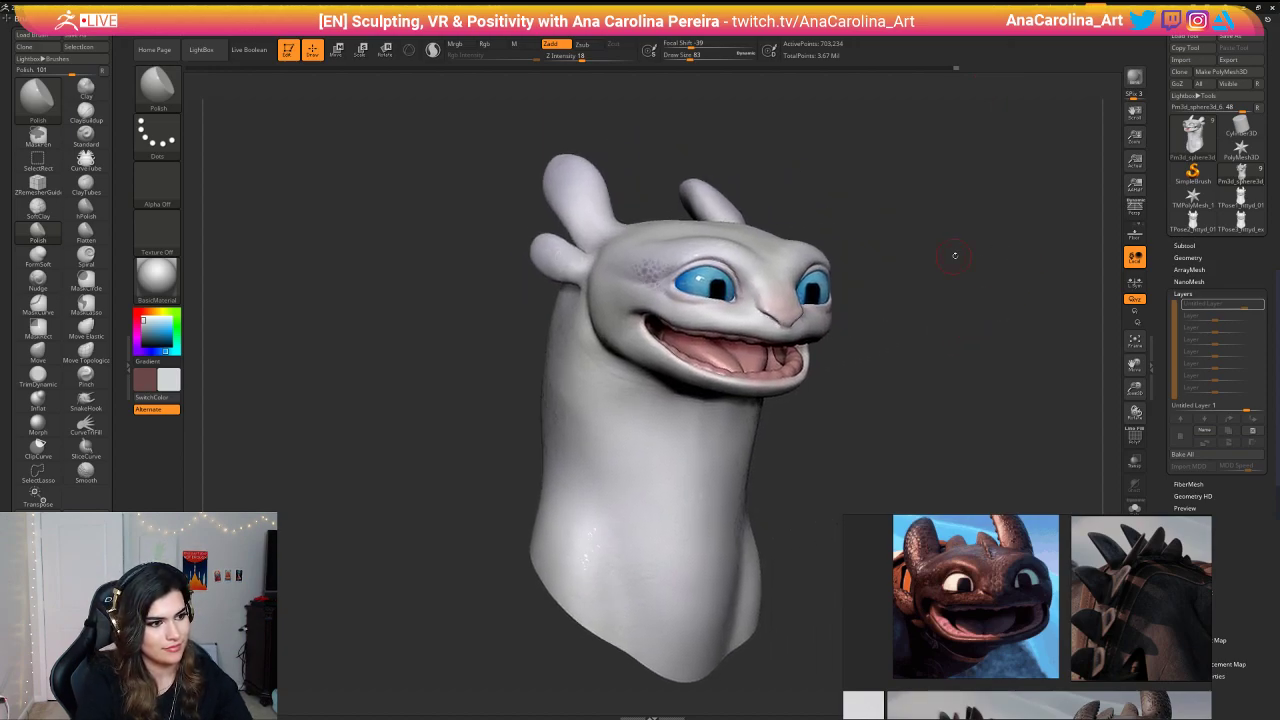
pyautogui.moveTo(1055, 262); pyautogui.dragTo(974, 216)
pyautogui.moveTo(972, 210)
pyautogui.keyDown('ctrl'); pyautogui.mouseDown(button='right')
pyautogui.moveTo(963, 331)
pyautogui.moveTo(929, 325)
pyautogui.mouseUp(button='right'); pyautogui.keyUp('ctrl')
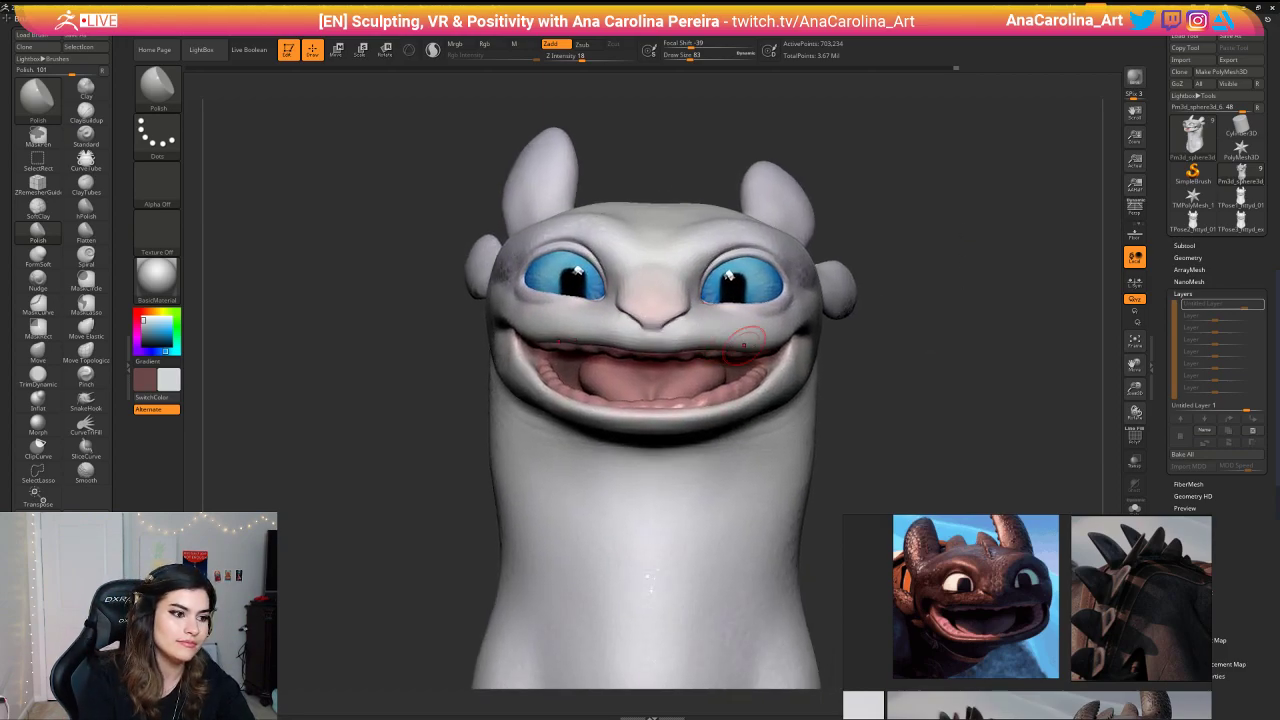
pyautogui.moveTo(742, 345); pyautogui.dragTo(995, 273, button='right')
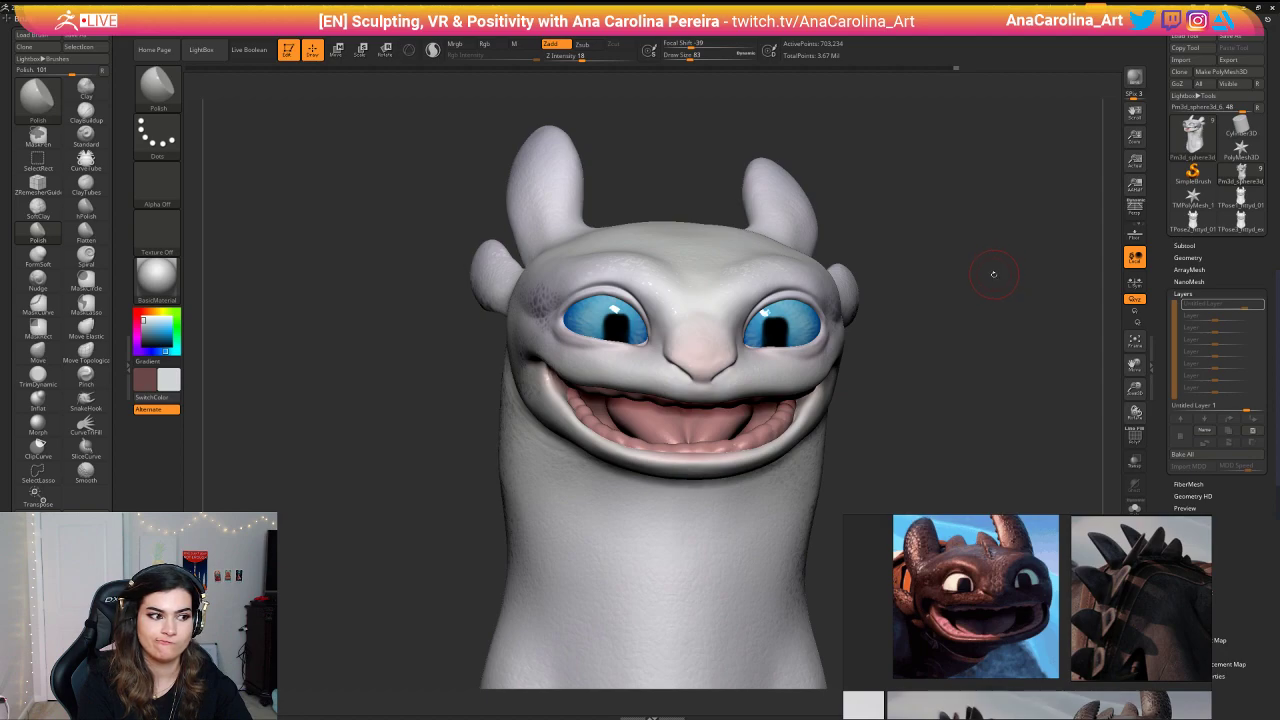
pyautogui.moveTo(993, 273)
pyautogui.mouseDown(button='right')
pyautogui.moveTo(949, 243)
pyautogui.moveTo(953, 264)
pyautogui.moveTo(963, 258)
pyautogui.mouseUp(button='right')
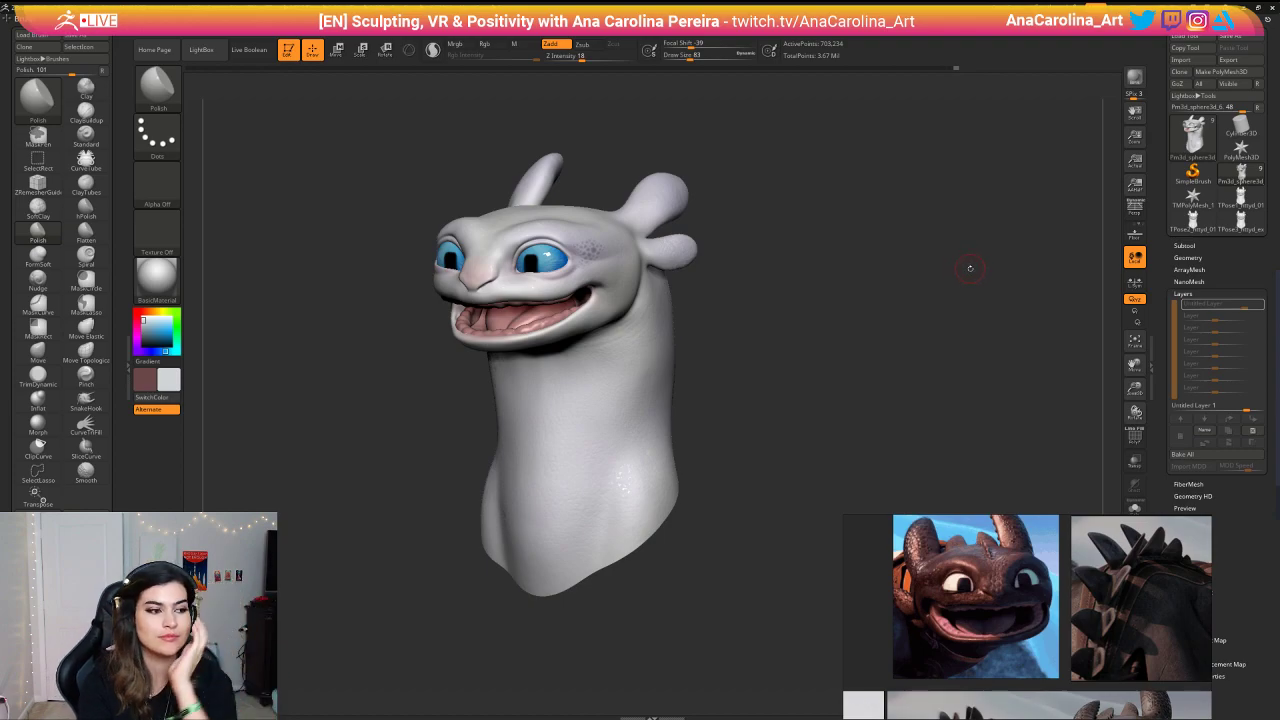
pyautogui.moveTo(970, 269); pyautogui.dragTo(984, 273, button='right')
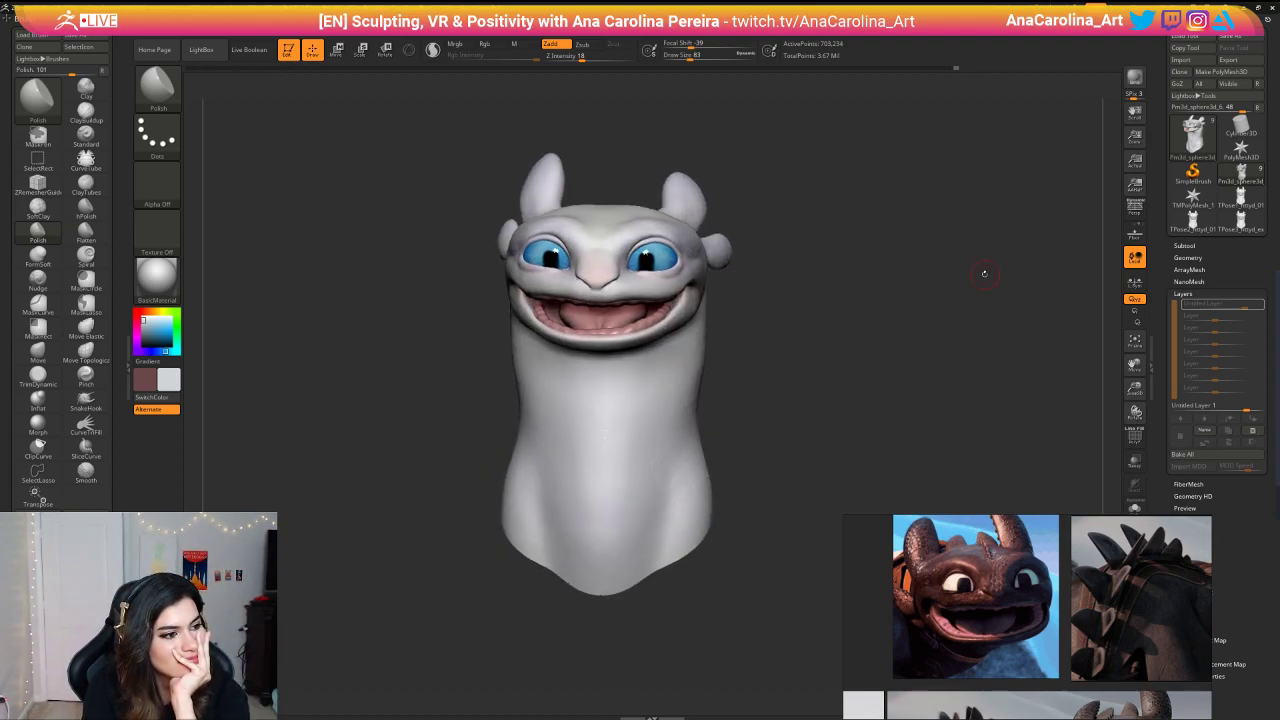
pyautogui.moveTo(970, 287); pyautogui.dragTo(897, 292)
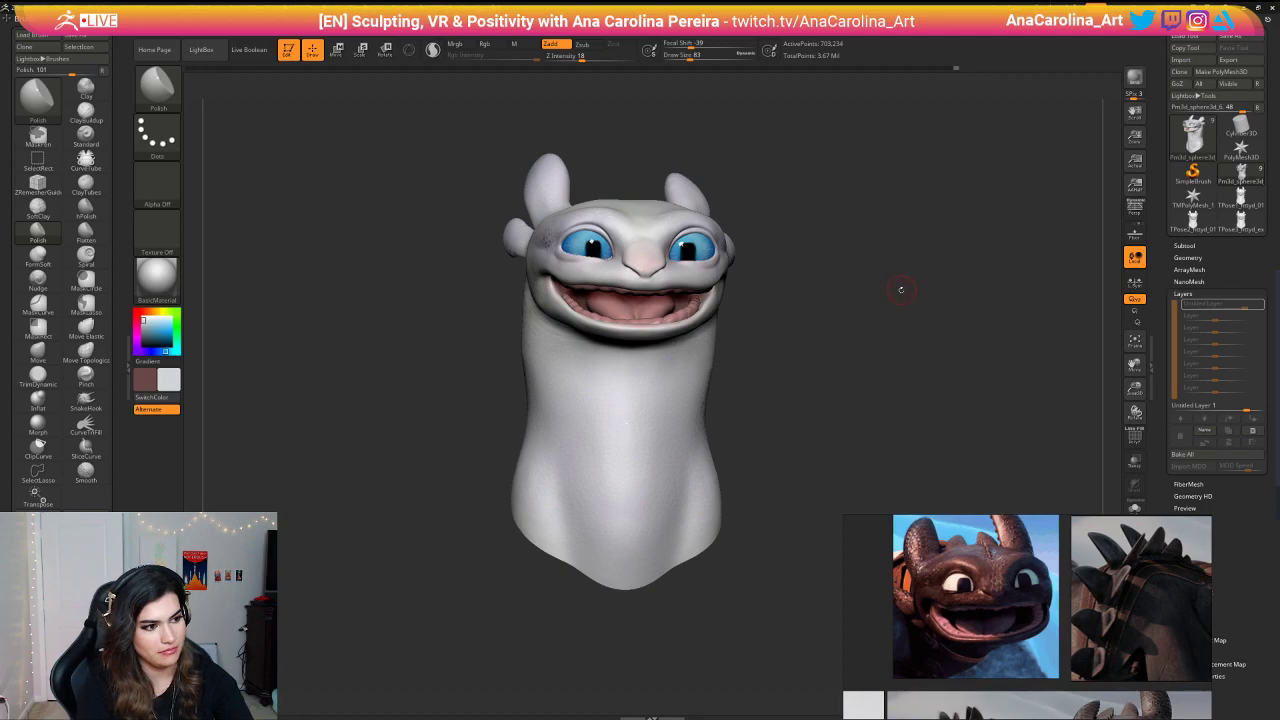
# Step: Raise the mesh to its highest subdivision level and create a combined posing mesh with Transpose Master's TPoseMesh
pyautogui.press('d')
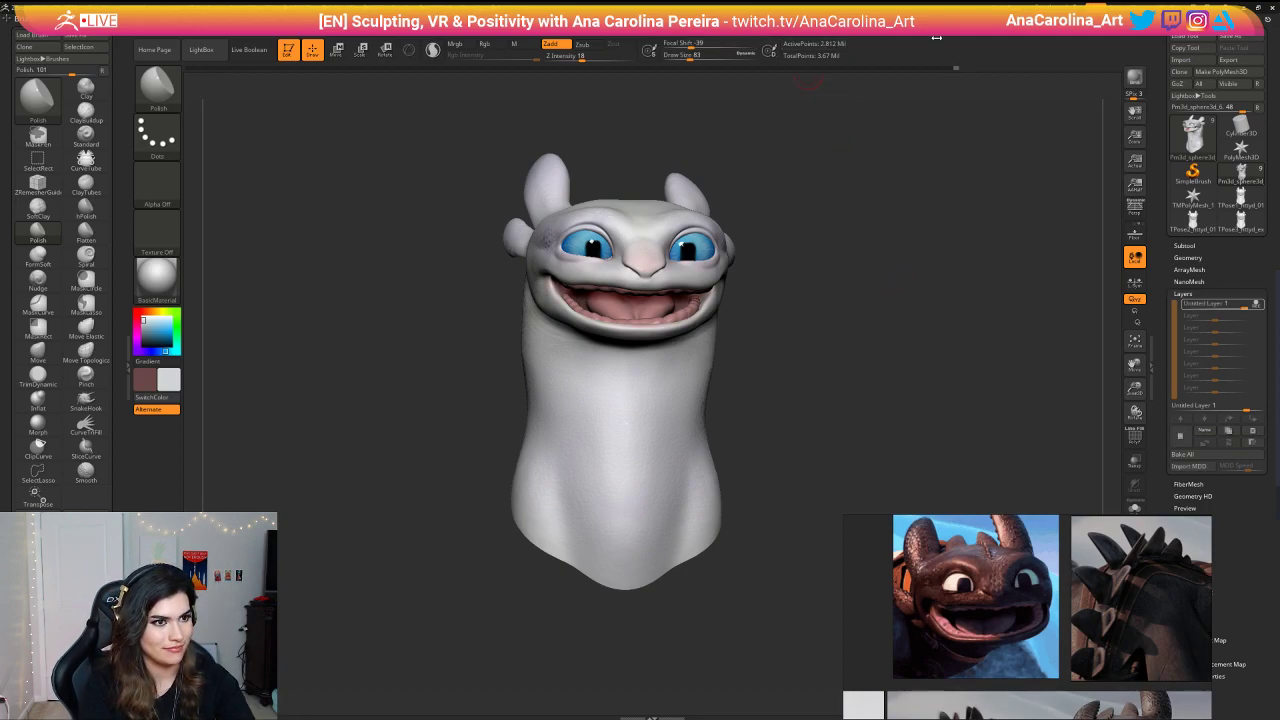
pyautogui.hotkey('ctrl', 's')
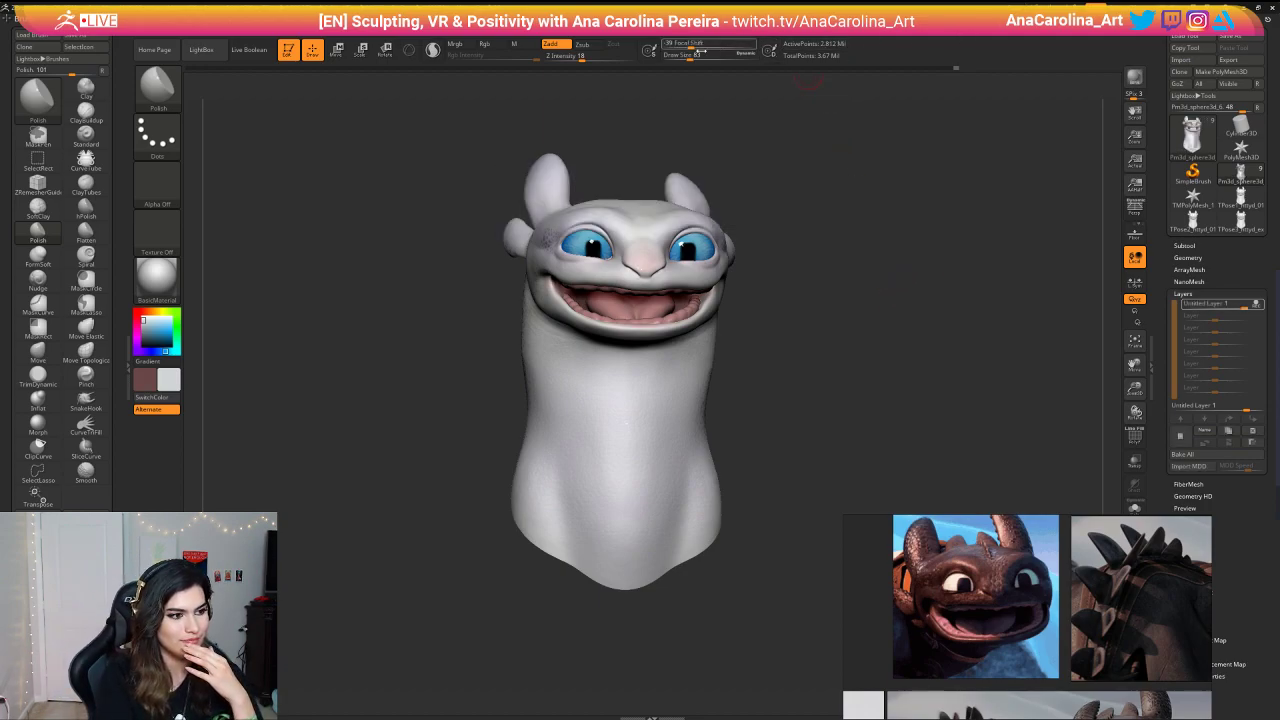
pyautogui.click(703, 18)
pyautogui.click(730, 242)
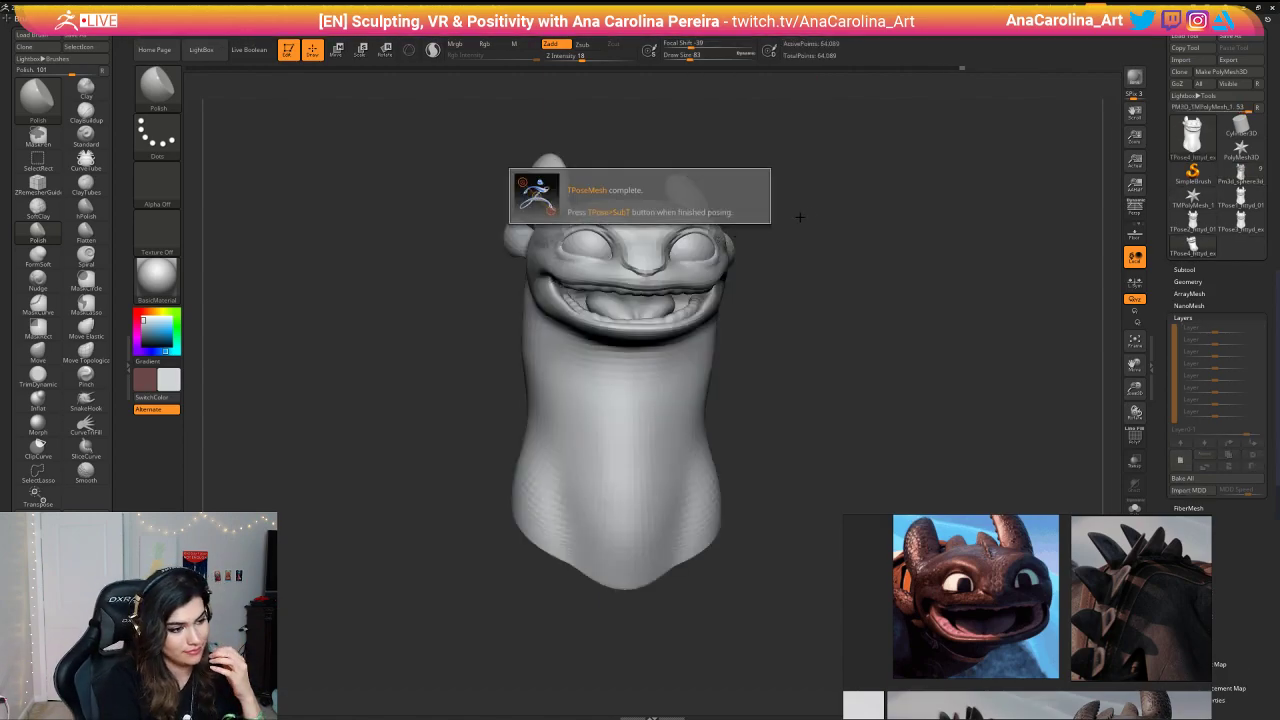
# Step: Mask the whole head with its ears and horns using lasso masks from several angles, leaving only the neck unmasked
pyautogui.moveTo(802, 198)
pyautogui.mouseDown()
pyautogui.moveTo(797, 158)
pyautogui.moveTo(759, 171)
pyautogui.mouseUp()
pyautogui.moveTo(517, 106)
pyautogui.keyDown('ctrl'); pyautogui.mouseDown()
pyautogui.moveTo(500, 137)
pyautogui.moveTo(486, 275)
pyautogui.moveTo(538, 303)
pyautogui.moveTo(748, 285)
pyautogui.moveTo(760, 210)
pyautogui.moveTo(500, 222)
pyautogui.moveTo(563, 217)
pyautogui.mouseUp(); pyautogui.keyUp('ctrl')
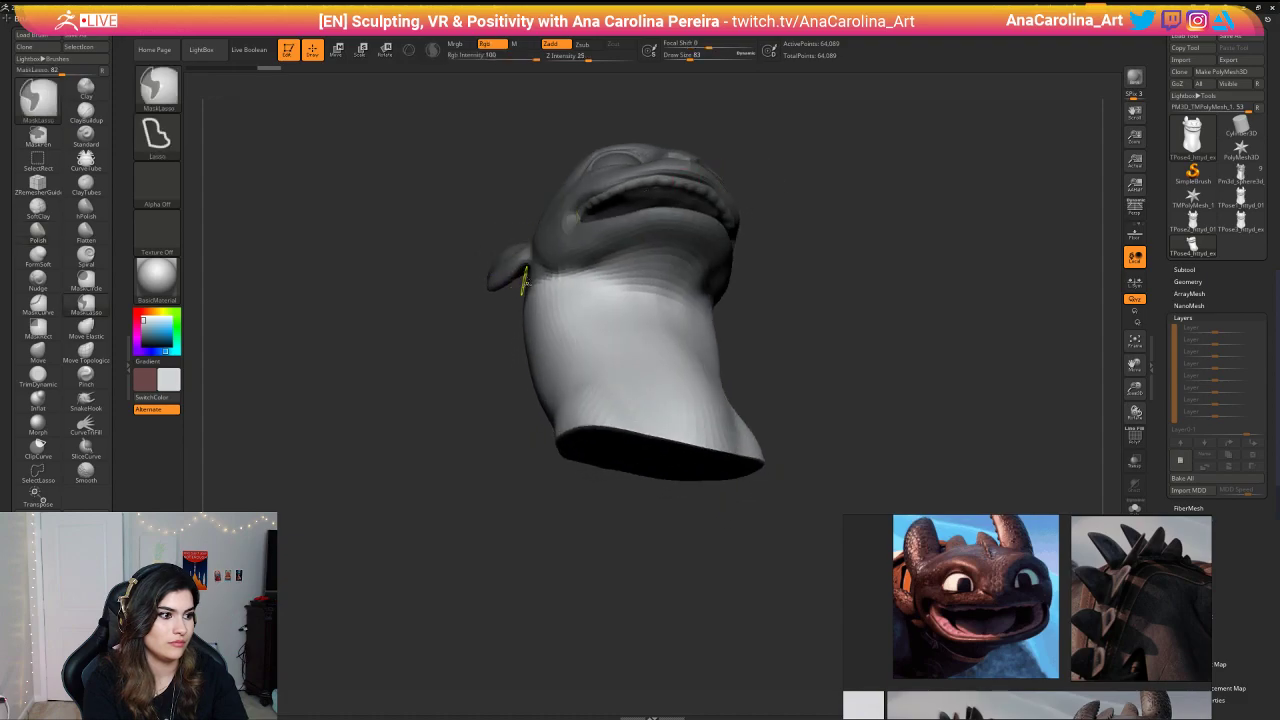
pyautogui.keyDown('ctrl'); pyautogui.click(578, 277); pyautogui.keyUp('ctrl')
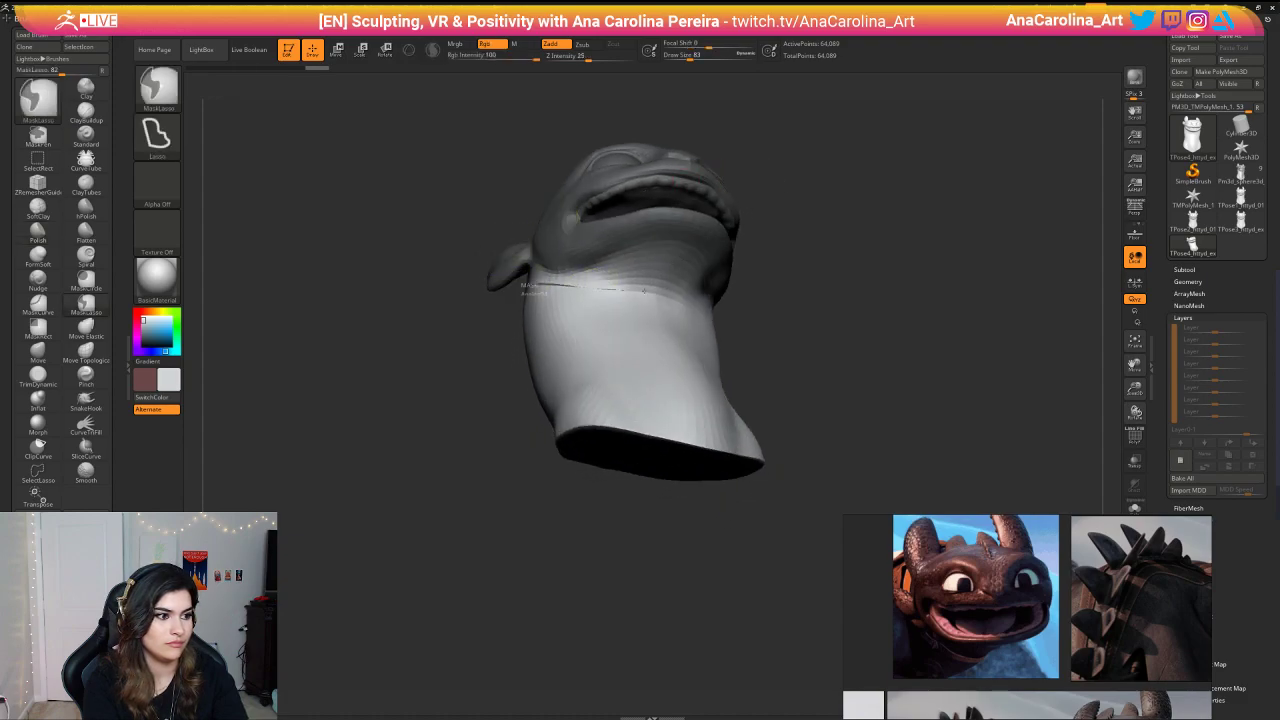
pyautogui.moveTo(704, 300)
pyautogui.keyDown('ctrl'); pyautogui.mouseDown()
pyautogui.moveTo(605, 94)
pyautogui.moveTo(470, 235)
pyautogui.mouseUp(); pyautogui.keyUp('ctrl')
pyautogui.moveTo(780, 240); pyautogui.dragTo(510, 275)
pyautogui.keyDown('ctrl'); pyautogui.moveTo(596, 299); pyautogui.dragTo(734, 290); pyautogui.keyUp('ctrl')
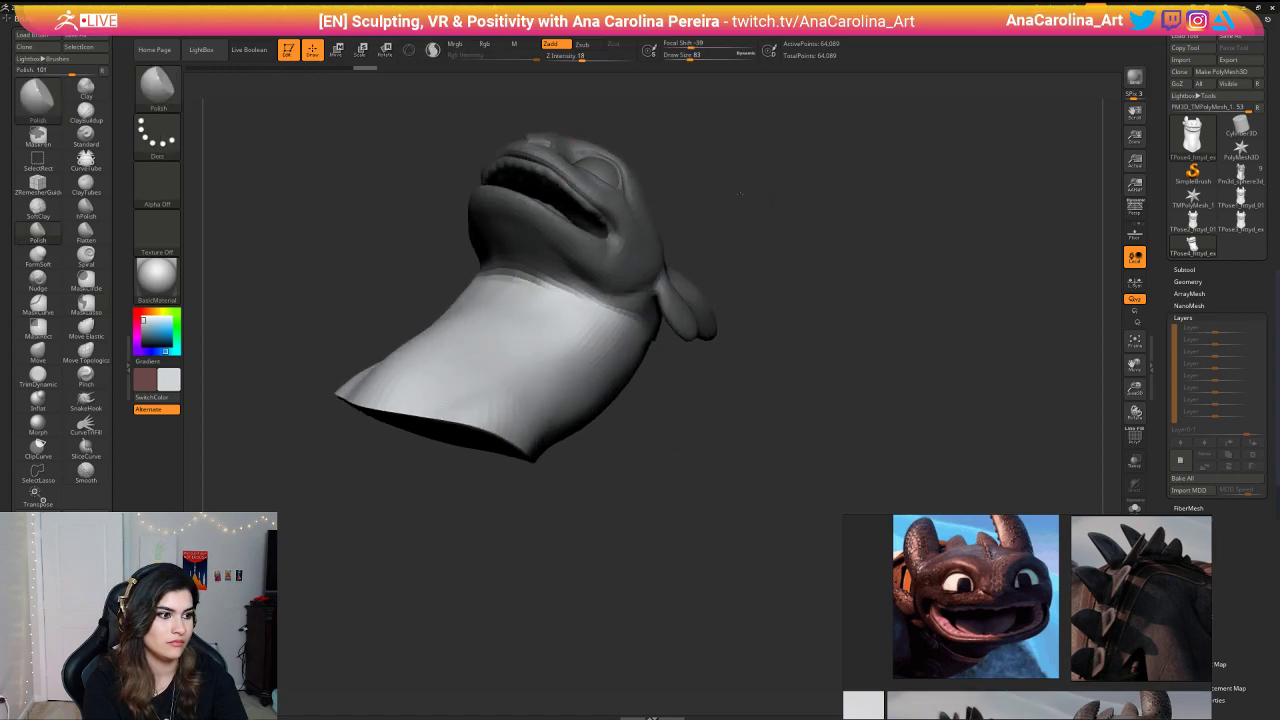
pyautogui.moveTo(765, 235); pyautogui.dragTo(662, 245)
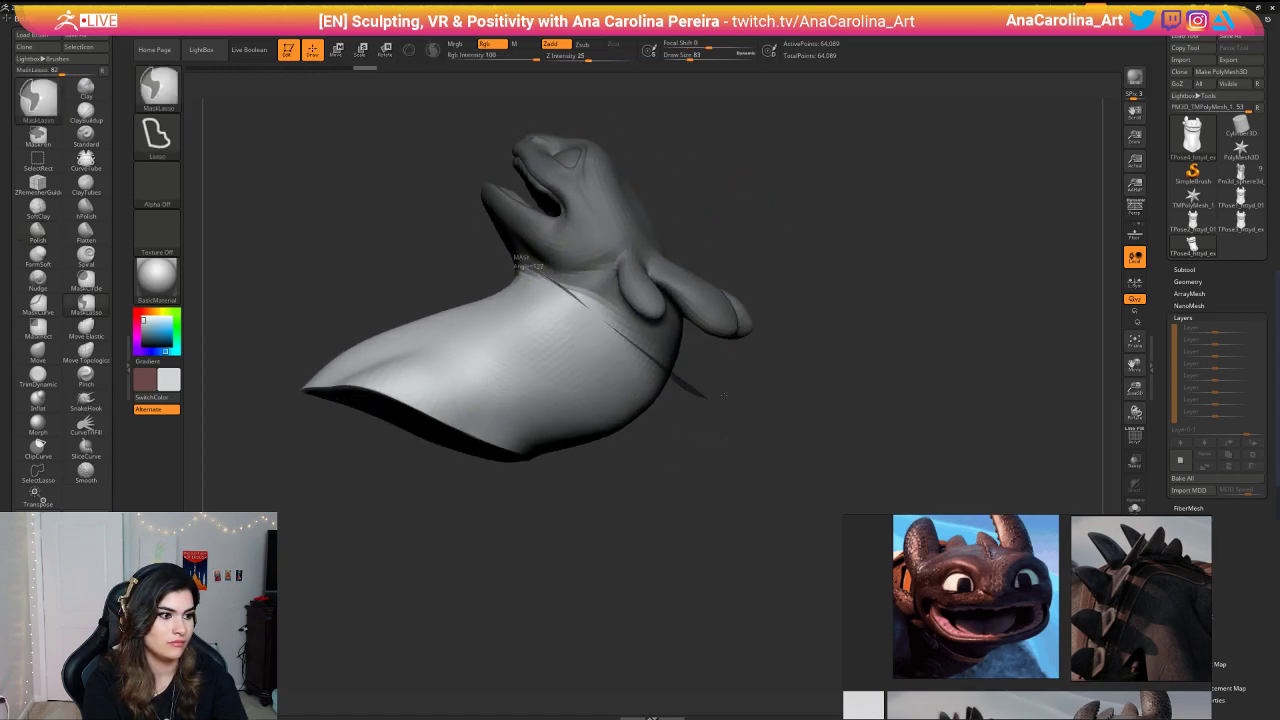
pyautogui.keyDown('ctrl'); pyautogui.moveTo(724, 395); pyautogui.dragTo(846, 256); pyautogui.keyUp('ctrl')
pyautogui.moveTo(775, 225); pyautogui.dragTo(680, 214)
pyautogui.moveTo(508, 127)
pyautogui.keyDown('ctrl'); pyautogui.mouseDown()
pyautogui.moveTo(508, 258)
pyautogui.moveTo(560, 355)
pyautogui.moveTo(710, 435)
pyautogui.moveTo(540, 80)
pyautogui.moveTo(505, 135)
pyautogui.mouseUp(); pyautogui.keyUp('ctrl')
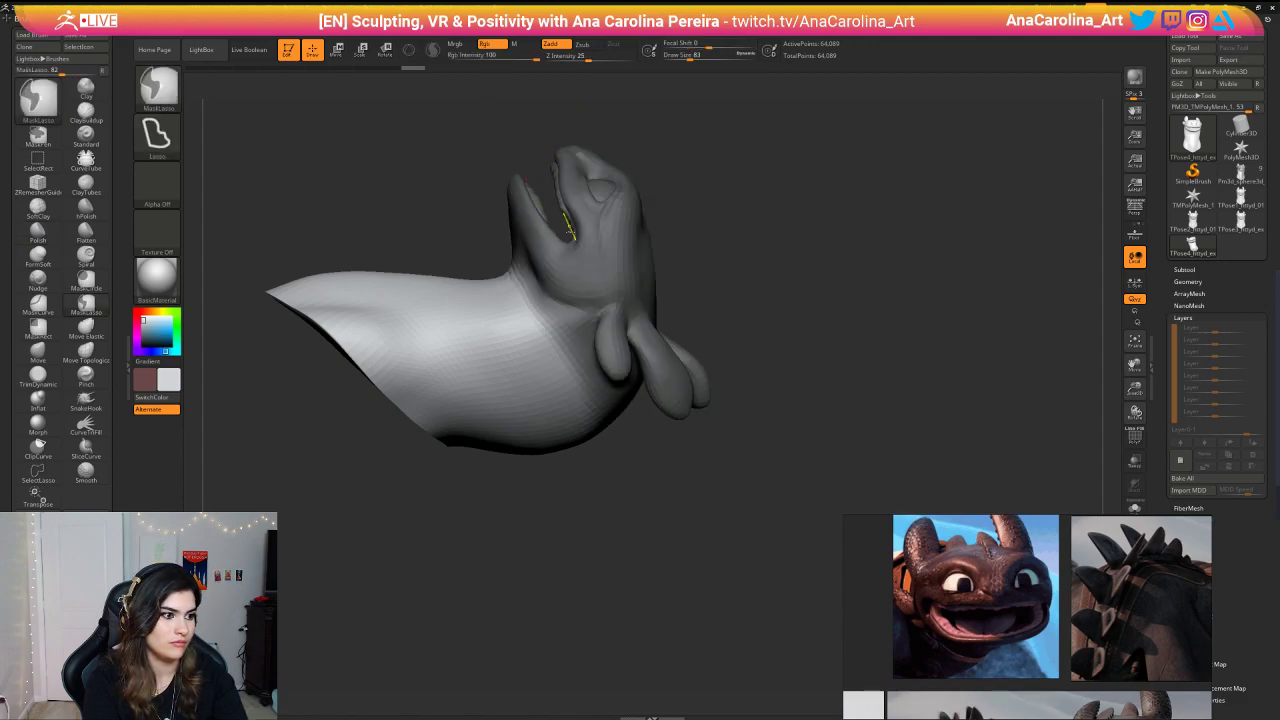
pyautogui.moveTo(734, 271)
pyautogui.keyDown('shift'); pyautogui.mouseDown()
pyautogui.moveTo(791, 294)
pyautogui.moveTo(780, 405)
pyautogui.moveTo(774, 382)
pyautogui.mouseUp(); pyautogui.keyUp('shift')
# Step: Place a transpose line down the middle of the neck, rotate the unmasked neck slightly and shift it sideways under the head
pyautogui.press('r')
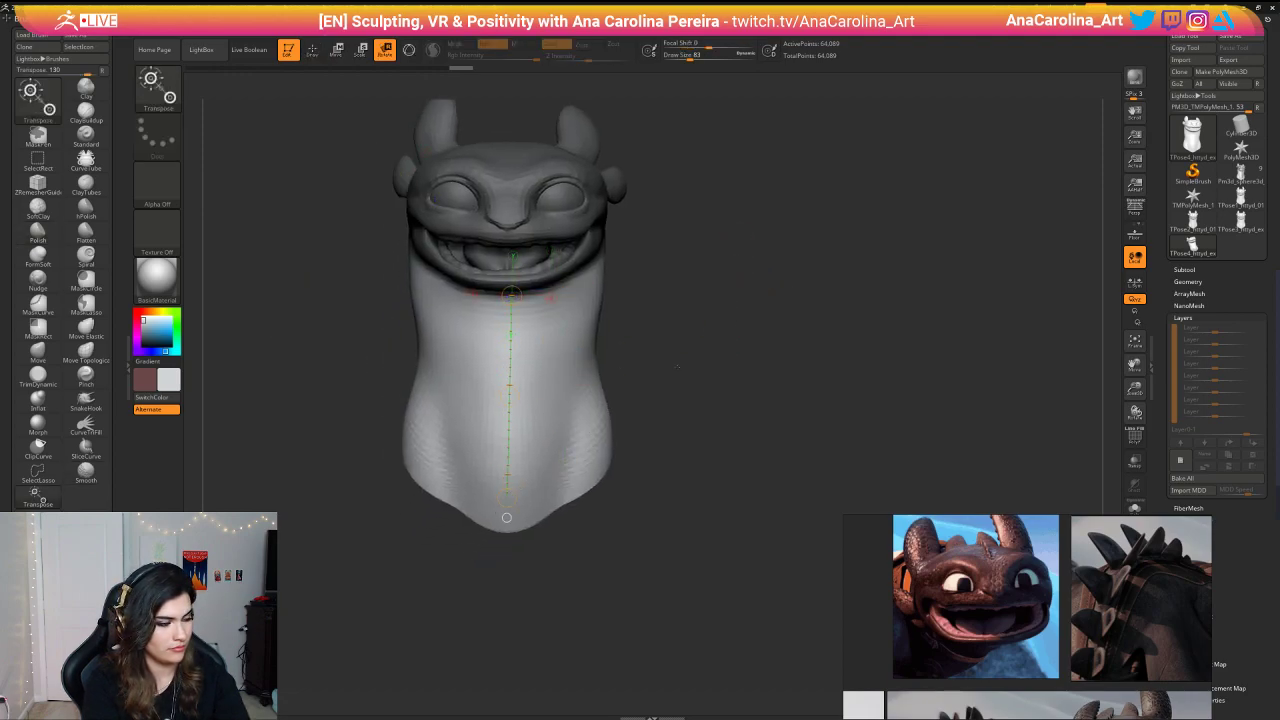
pyautogui.moveTo(677, 366); pyautogui.dragTo(593, 347)
pyautogui.keyDown('shift'); pyautogui.moveTo(659, 222); pyautogui.dragTo(580, 364); pyautogui.keyUp('shift')
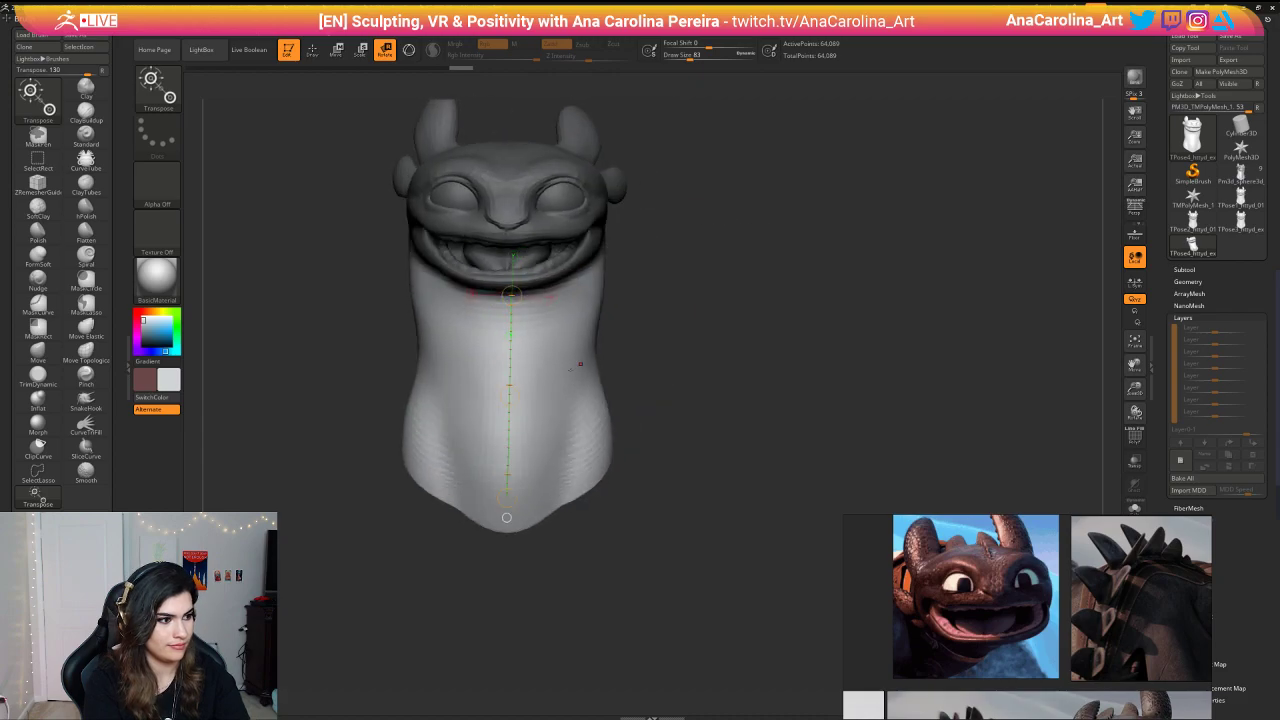
pyautogui.moveTo(513, 396); pyautogui.dragTo(540, 351)
pyautogui.press('w')
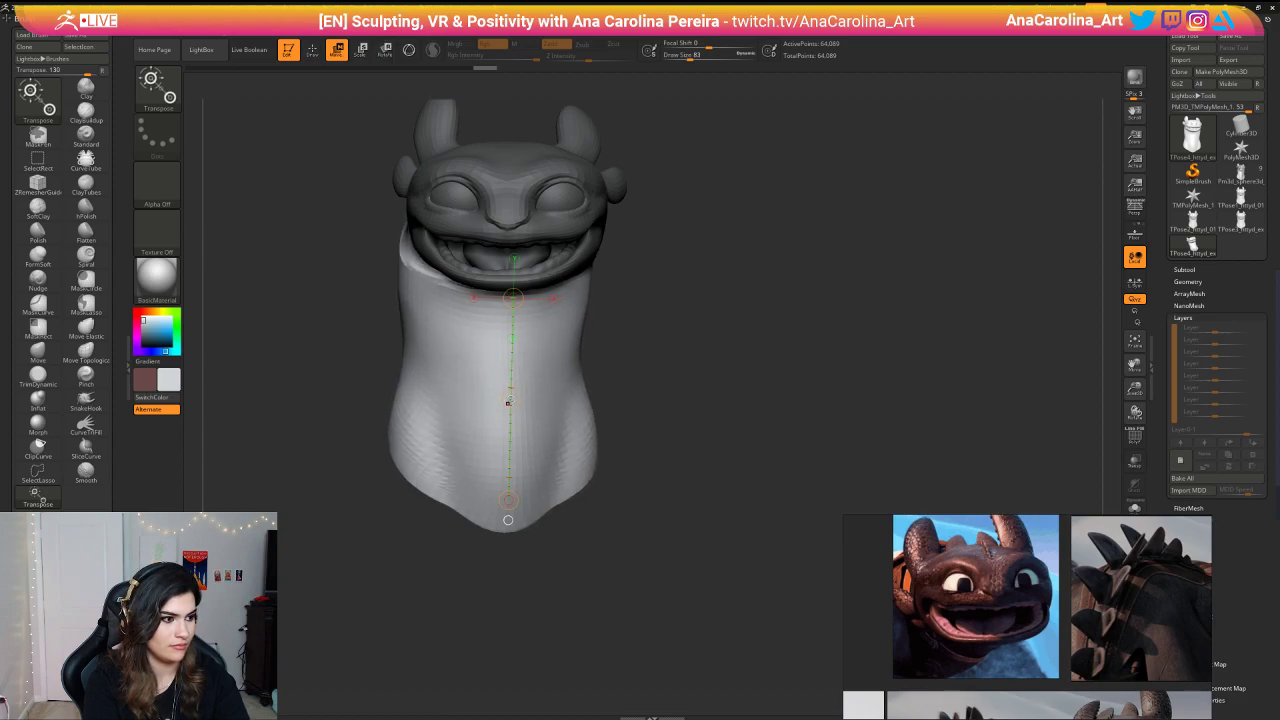
pyautogui.moveTo(508, 403); pyautogui.dragTo(524, 403)
pyautogui.moveTo(750, 310); pyautogui.dragTo(667, 292)
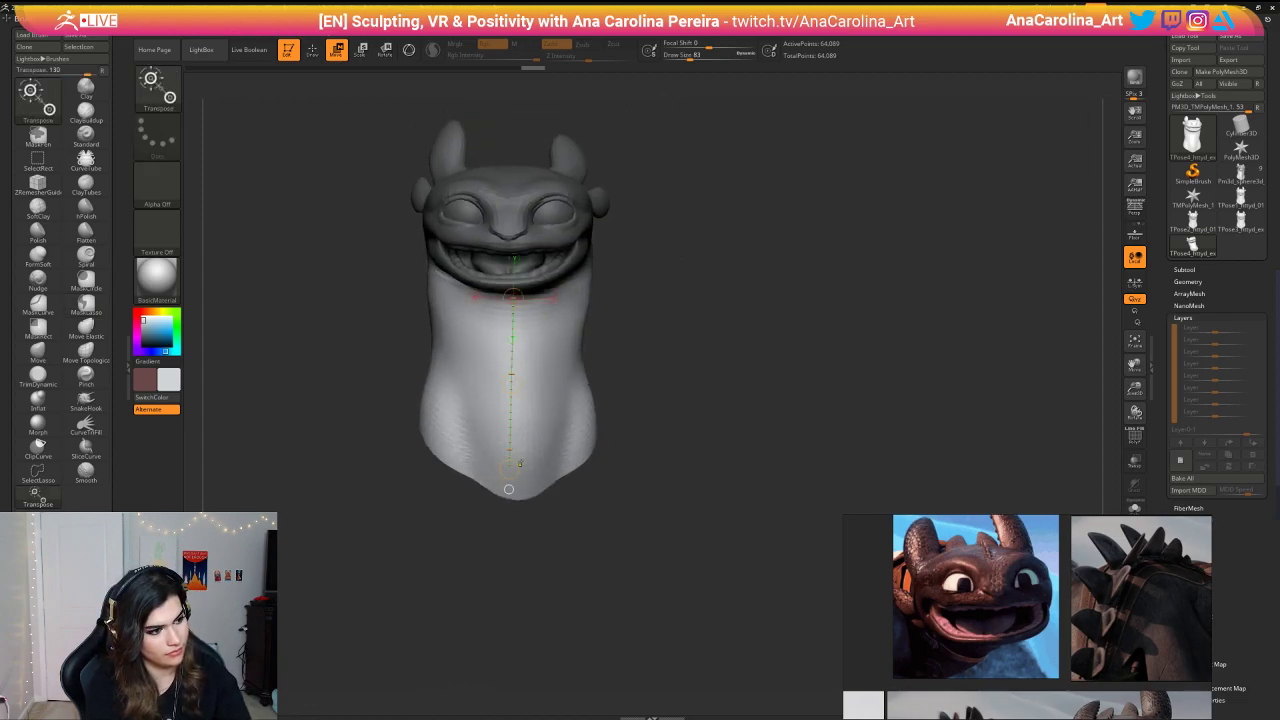
# Step: Try rotating and shifting the neck further sideways, check it in profile, and undo the extra adjustments
pyautogui.press('r')
pyautogui.moveTo(506, 473); pyautogui.dragTo(520, 468)
pyautogui.press('w')
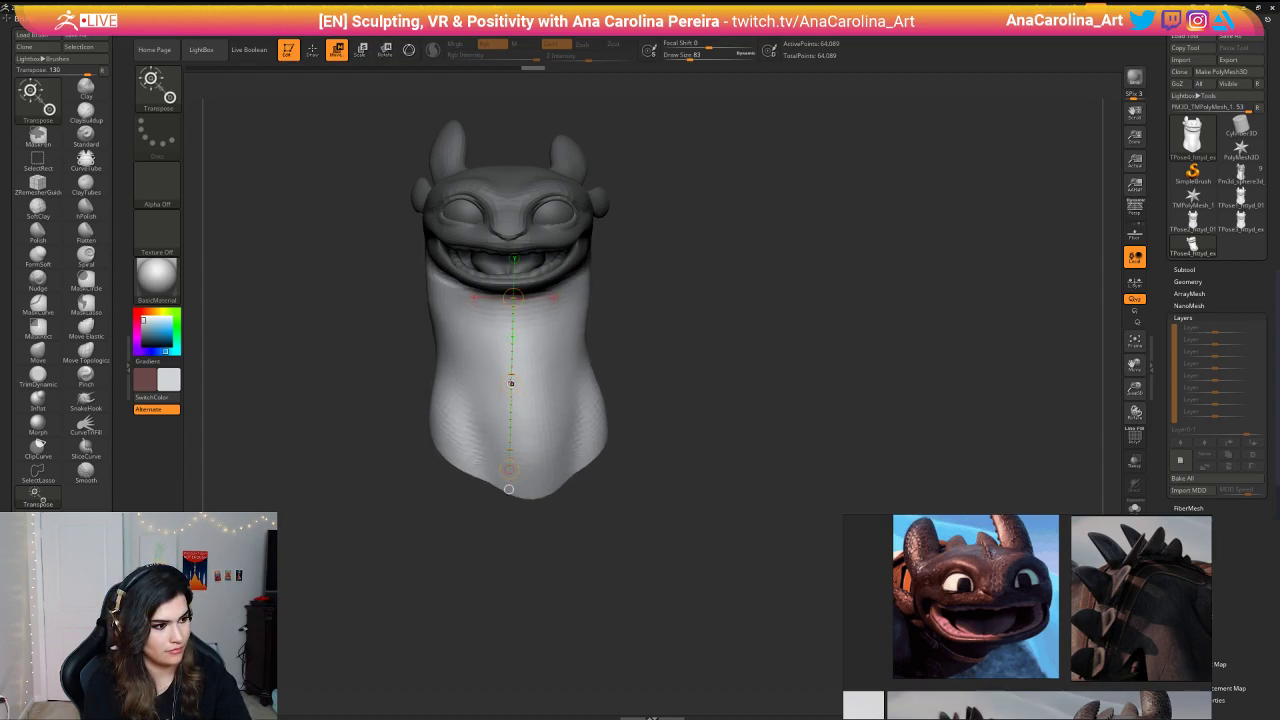
pyautogui.moveTo(512, 385); pyautogui.dragTo(516, 383)
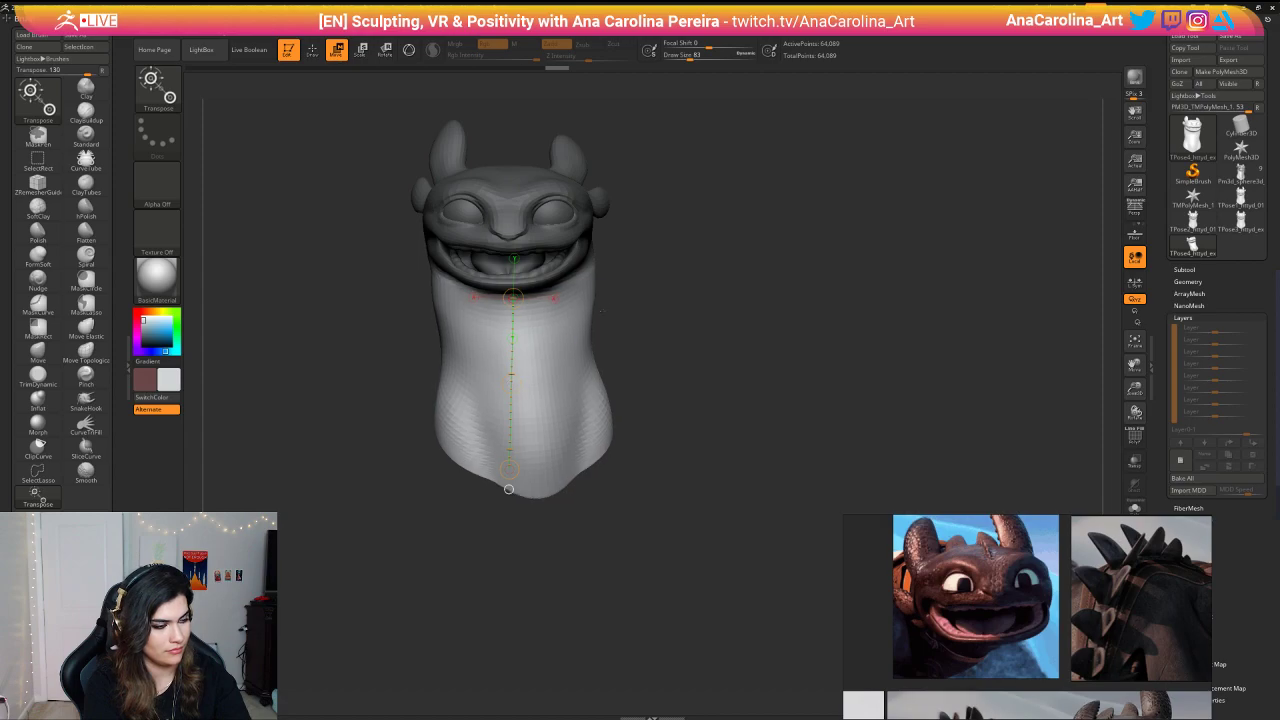
pyautogui.moveTo(602, 311); pyautogui.dragTo(522, 302)
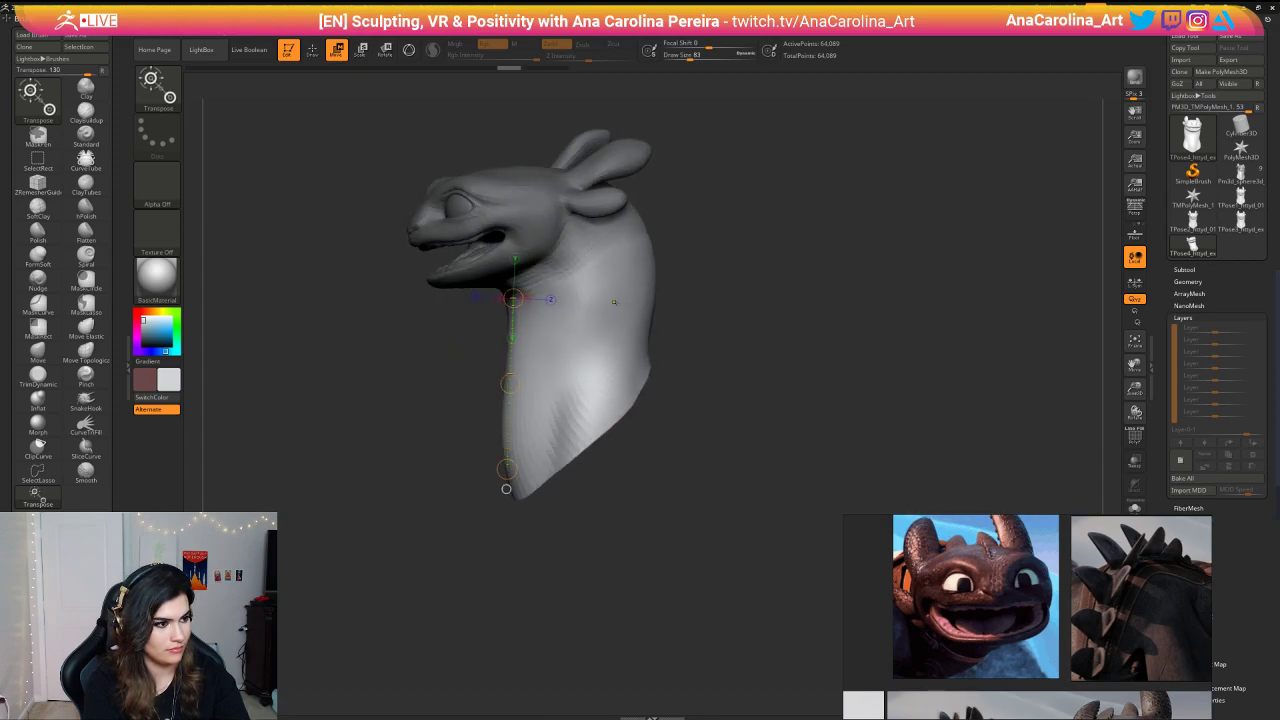
pyautogui.moveTo(622, 298); pyautogui.dragTo(600, 337)
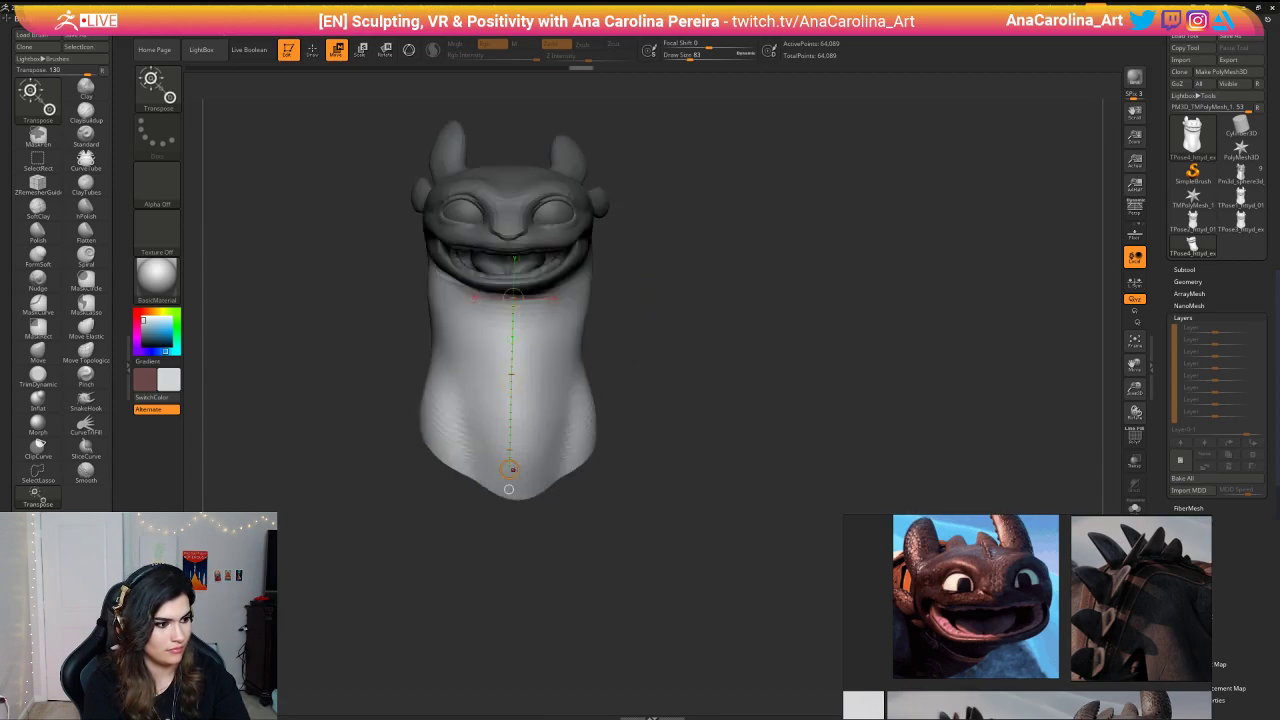
pyautogui.moveTo(511, 383); pyautogui.dragTo(514, 383)
pyautogui.hotkey('ctrl', 'z')
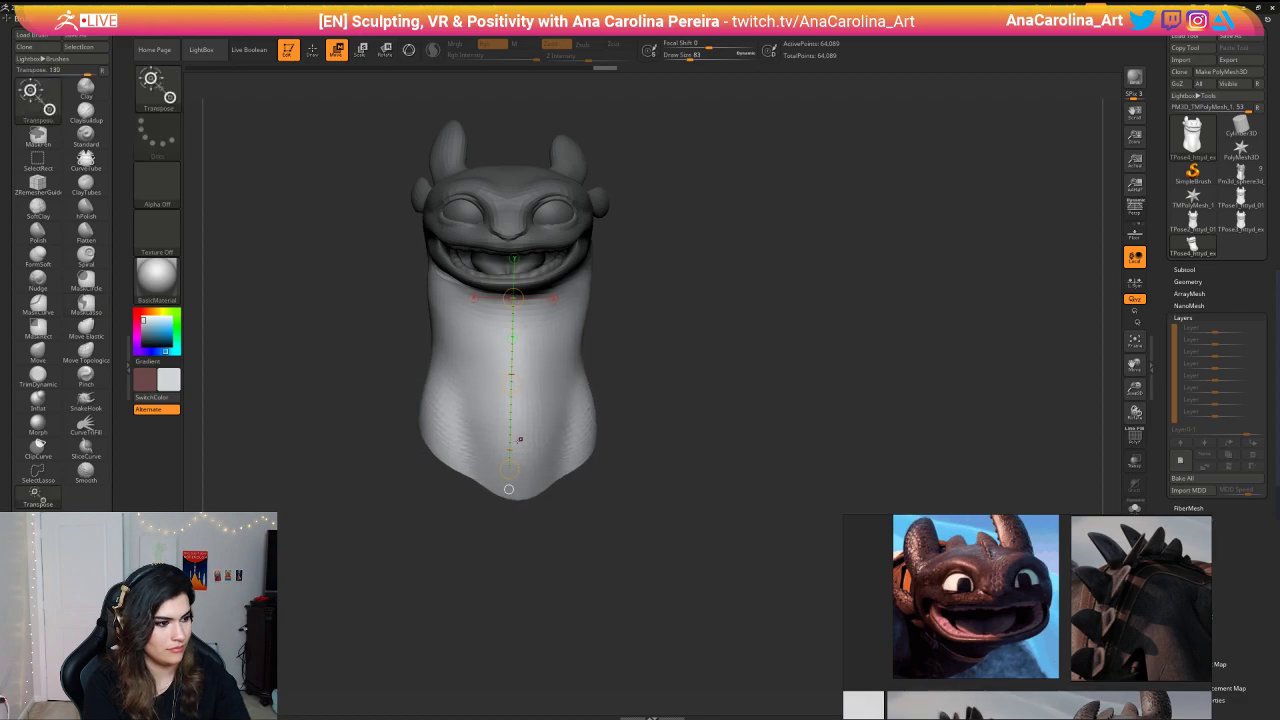
# Step: Try rotating the unmasked neck slightly sideways under the head with the transpose line, checking the pose in profile
pyautogui.press('r')
pyautogui.moveTo(509, 469); pyautogui.dragTo(517, 469)
pyautogui.moveTo(653, 385); pyautogui.dragTo(573, 365)
pyautogui.moveTo(515, 469); pyautogui.dragTo(522, 470)
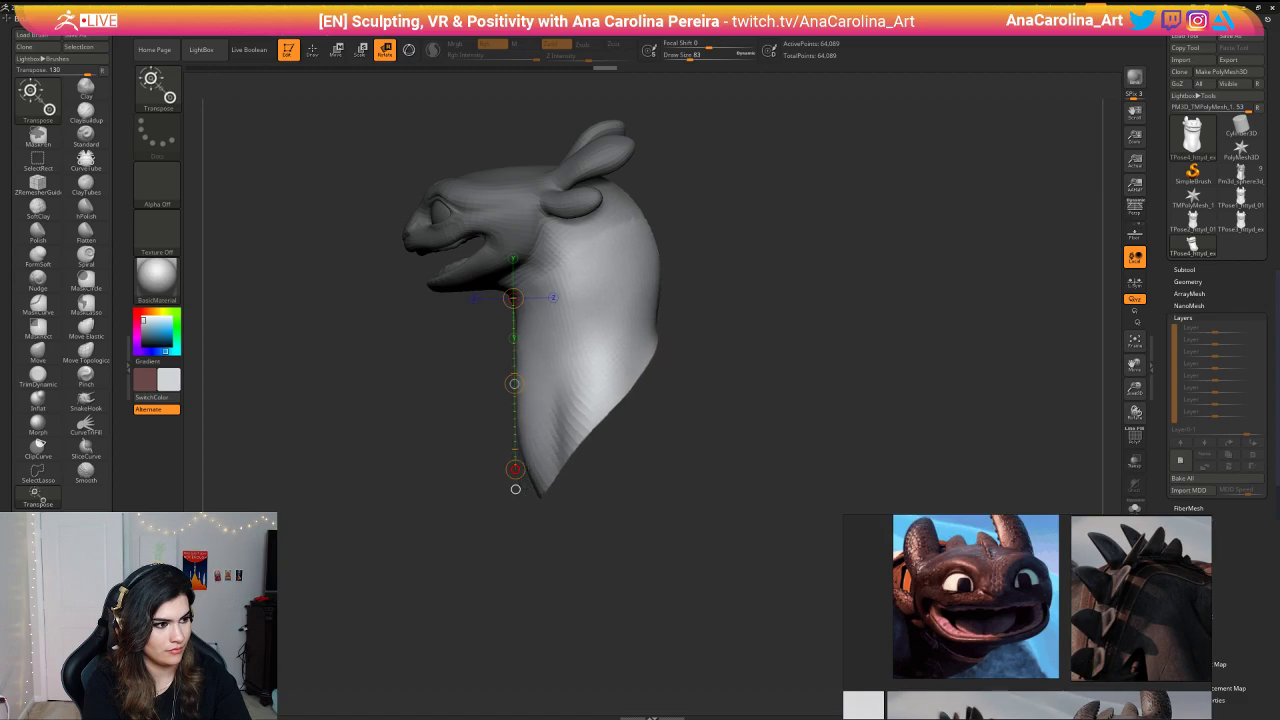
pyautogui.moveTo(472, 431); pyautogui.dragTo(543, 415)
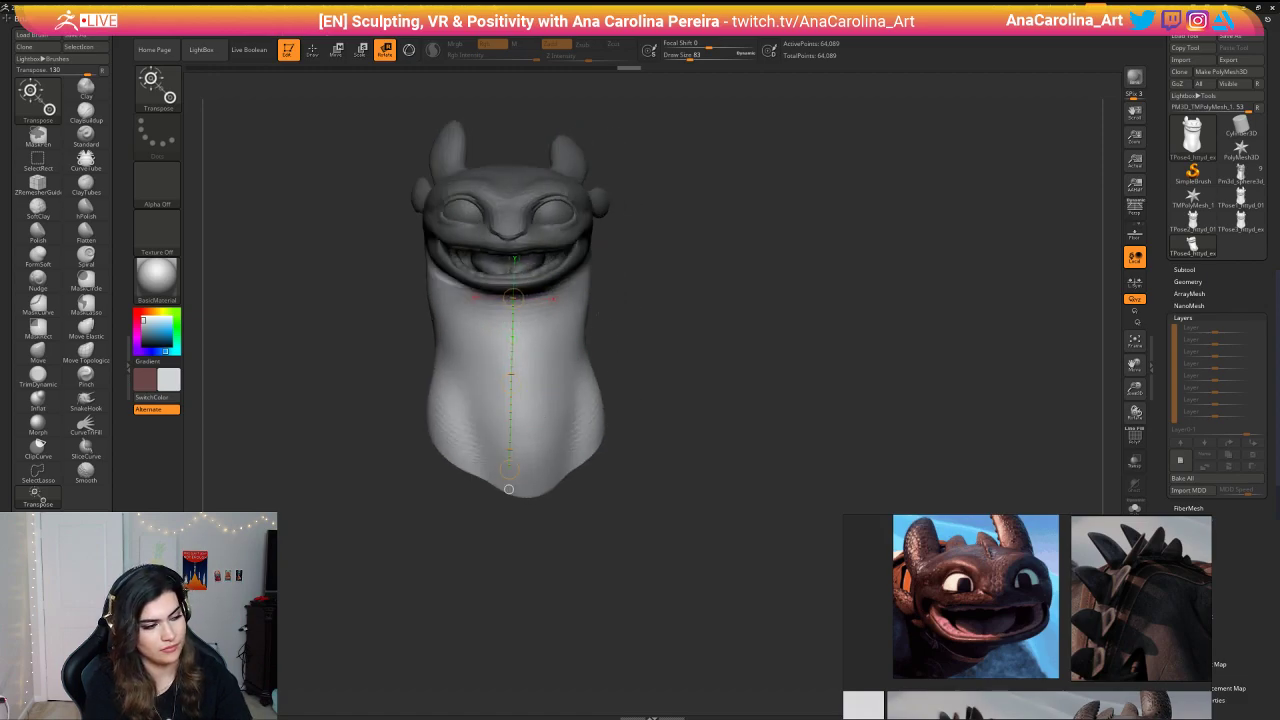
pyautogui.keyDown('ctrl'); pyautogui.moveTo(543, 390); pyautogui.dragTo(677, 314, button='right'); pyautogui.keyUp('ctrl')
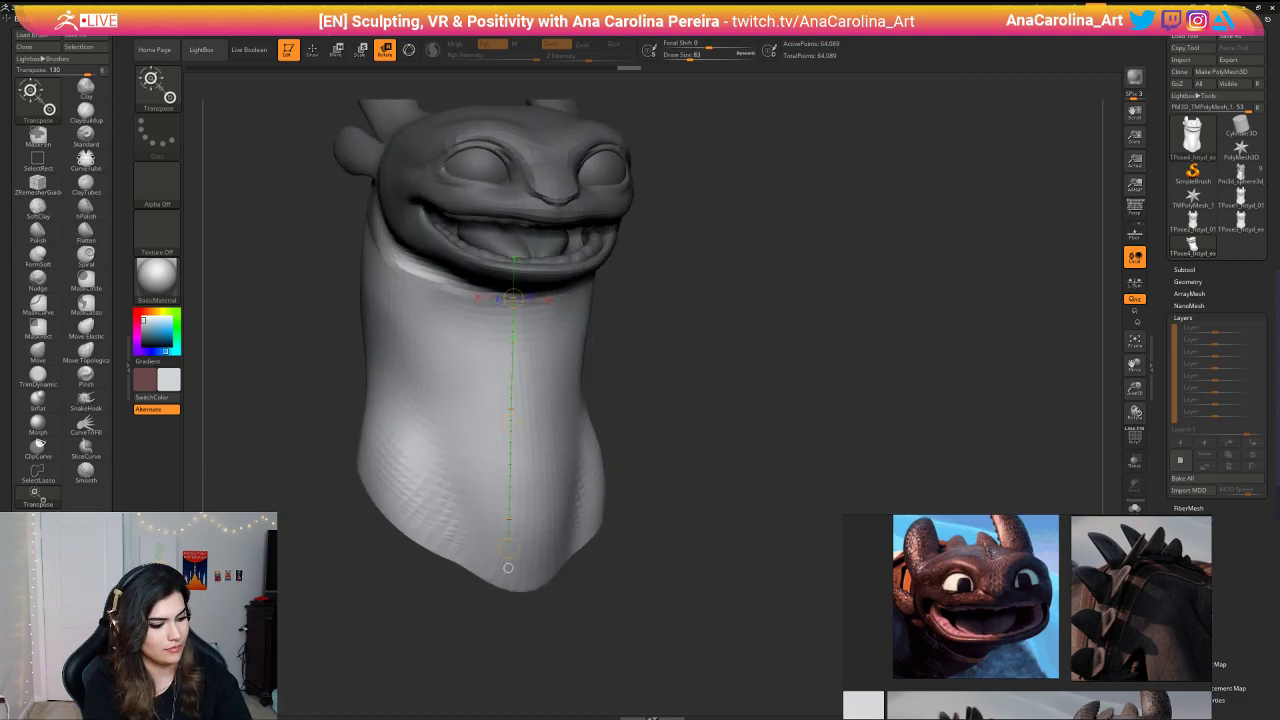
# Step: Switch to the Move brush with a draw size of 245 and smooth the neck along the mask edge below the jaw
pyautogui.press('b')
pyautogui.press('m')
pyautogui.press('v')
pyautogui.press('space')
pyautogui.moveTo(595, 332); pyautogui.dragTo(603, 333)
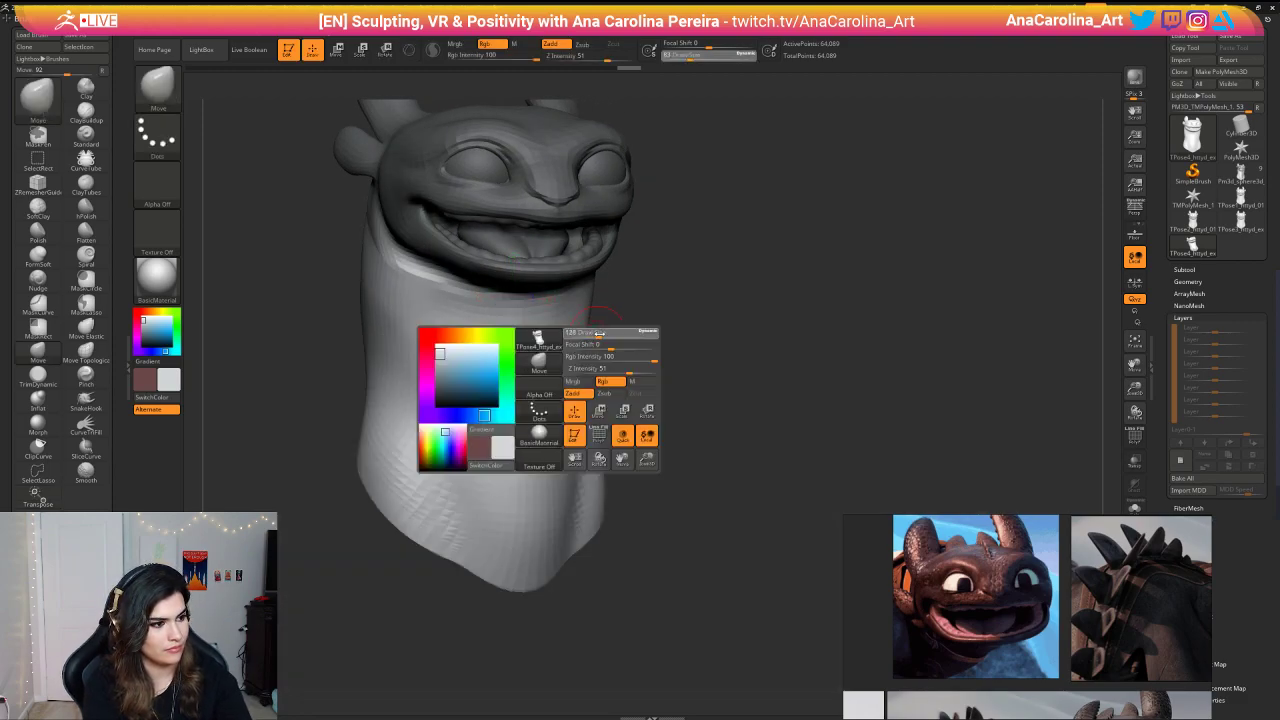
pyautogui.keyDown('shift'); pyautogui.moveTo(466, 309); pyautogui.dragTo(416, 284); pyautogui.keyUp('shift')
pyautogui.moveTo(655, 295); pyautogui.dragTo(694, 292, button='right')
pyautogui.press('space')
pyautogui.moveTo(643, 297); pyautogui.dragTo(651, 297)
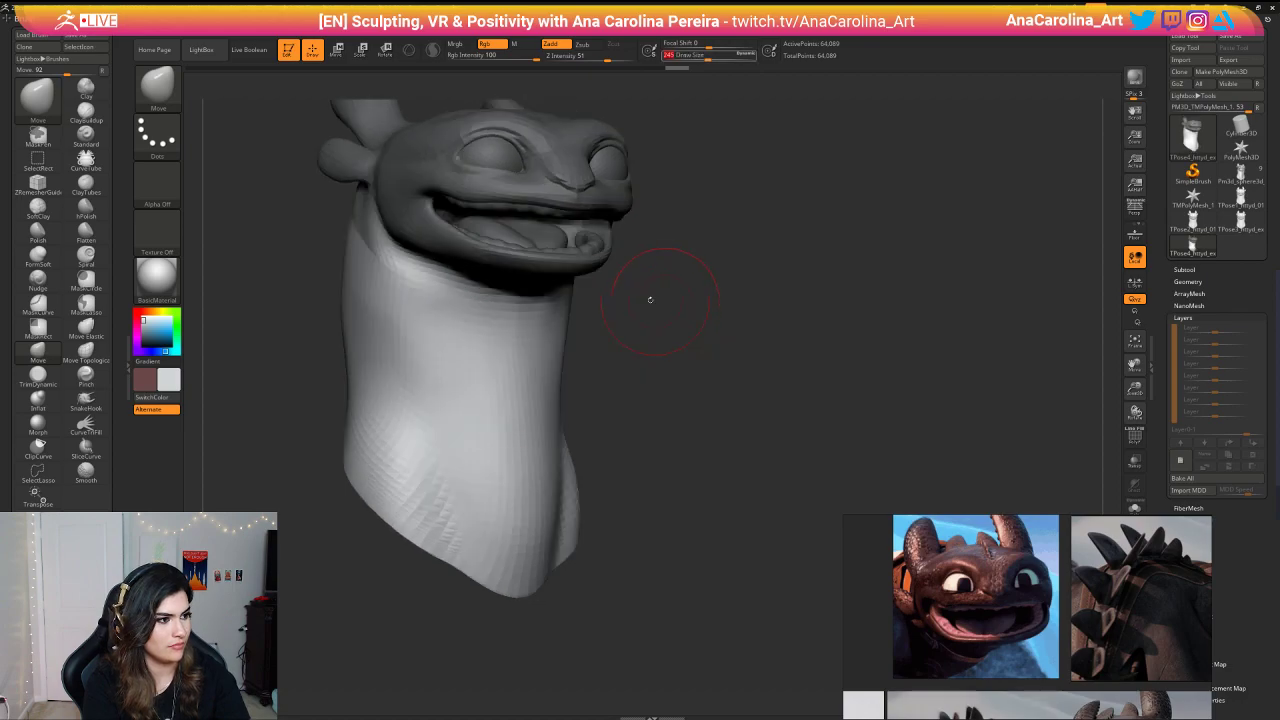
pyautogui.keyDown('shift'); pyautogui.moveTo(434, 318); pyautogui.dragTo(392, 296); pyautogui.keyUp('shift')
pyautogui.moveTo(420, 270); pyautogui.dragTo(520, 258, button='right')
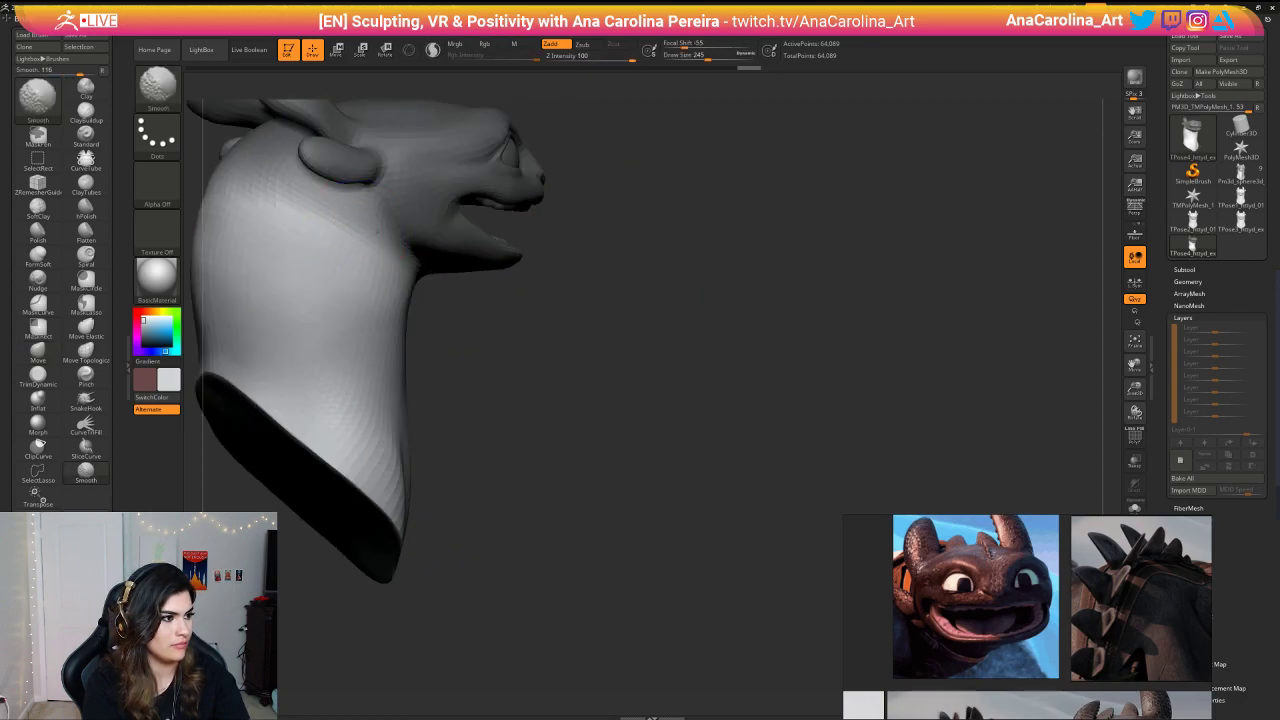
# Step: Clear the mask and smooth the transition between head and neck on both sides and behind the ears
pyautogui.keyDown('ctrl'); pyautogui.moveTo(488, 338); pyautogui.dragTo(508, 351); pyautogui.keyUp('ctrl')
pyautogui.moveTo(508, 351); pyautogui.dragTo(425, 326, button='right')
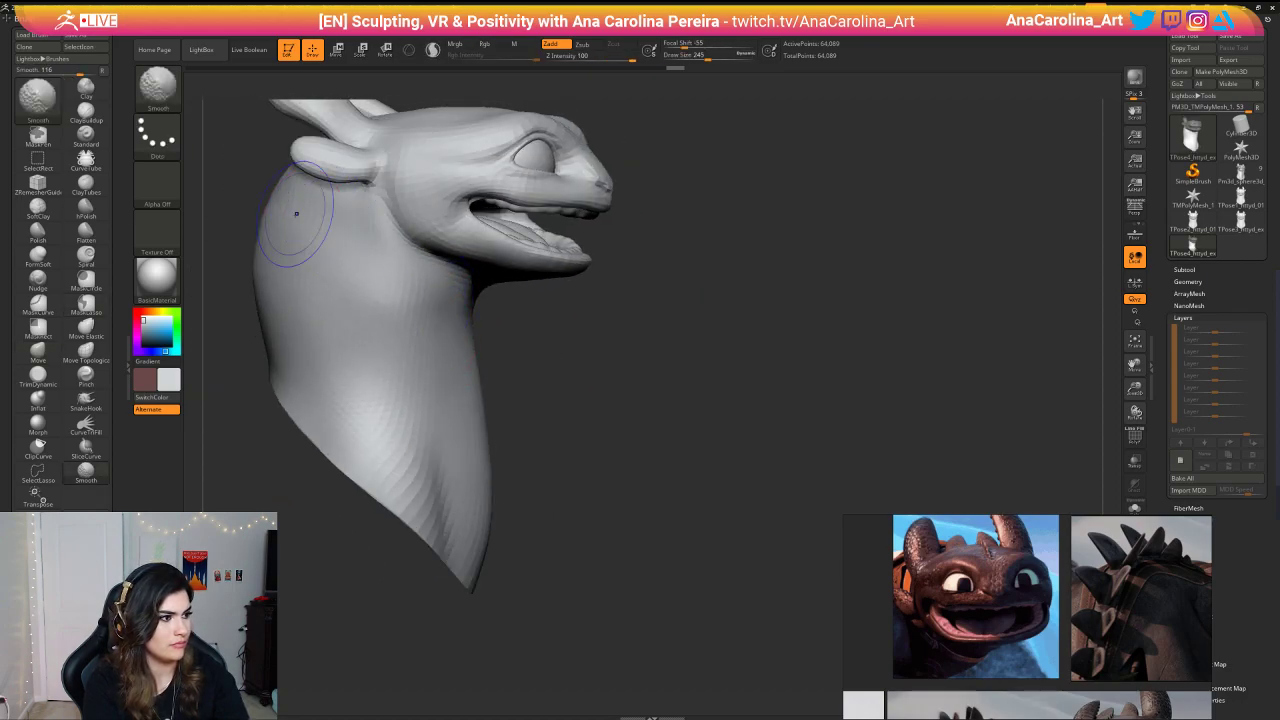
pyautogui.keyDown('shift'); pyautogui.moveTo(297, 214); pyautogui.dragTo(325, 222); pyautogui.keyUp('shift')
pyautogui.moveTo(515, 250); pyautogui.dragTo(451, 310, button='right')
pyautogui.keyDown('shift'); pyautogui.moveTo(451, 310); pyautogui.dragTo(432, 296); pyautogui.keyUp('shift')
pyautogui.moveTo(415, 277); pyautogui.dragTo(497, 263, button='right')
pyautogui.keyDown('shift'); pyautogui.moveTo(497, 263); pyautogui.dragTo(551, 257); pyautogui.keyUp('shift')
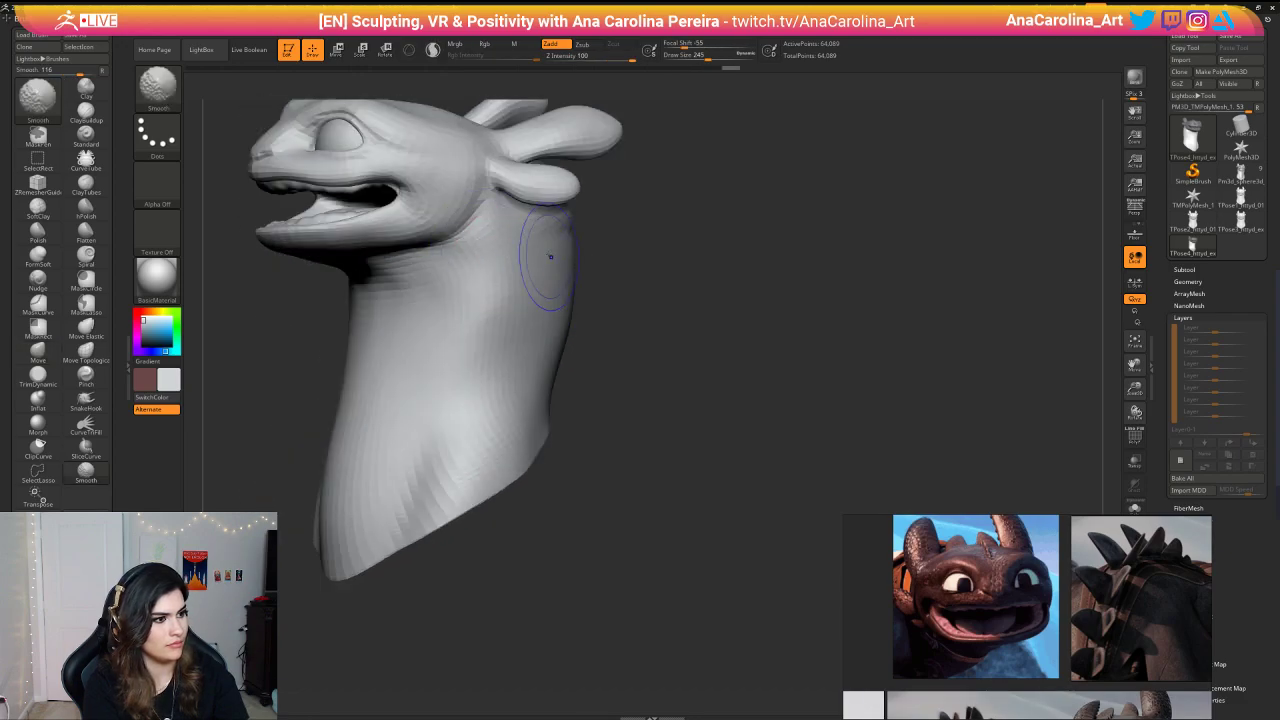
pyautogui.moveTo(551, 257); pyautogui.dragTo(590, 245, button='right')
pyautogui.keyDown('shift'); pyautogui.moveTo(590, 238); pyautogui.dragTo(829, 313); pyautogui.keyUp('shift')
# Step: Mask the lower neck from the front, soften the mask edge and invert it so the lower neck stays unmasked
pyautogui.moveTo(829, 313)
pyautogui.keyDown('ctrl'); pyautogui.mouseDown(button='right')
pyautogui.moveTo(828, 258)
pyautogui.moveTo(760, 240)
pyautogui.mouseUp(button='right'); pyautogui.keyUp('ctrl')
pyautogui.moveTo(760, 240)
pyautogui.mouseDown(button='right')
pyautogui.moveTo(722, 232)
pyautogui.moveTo(771, 273)
pyautogui.moveTo(772, 291)
pyautogui.mouseUp(button='right')
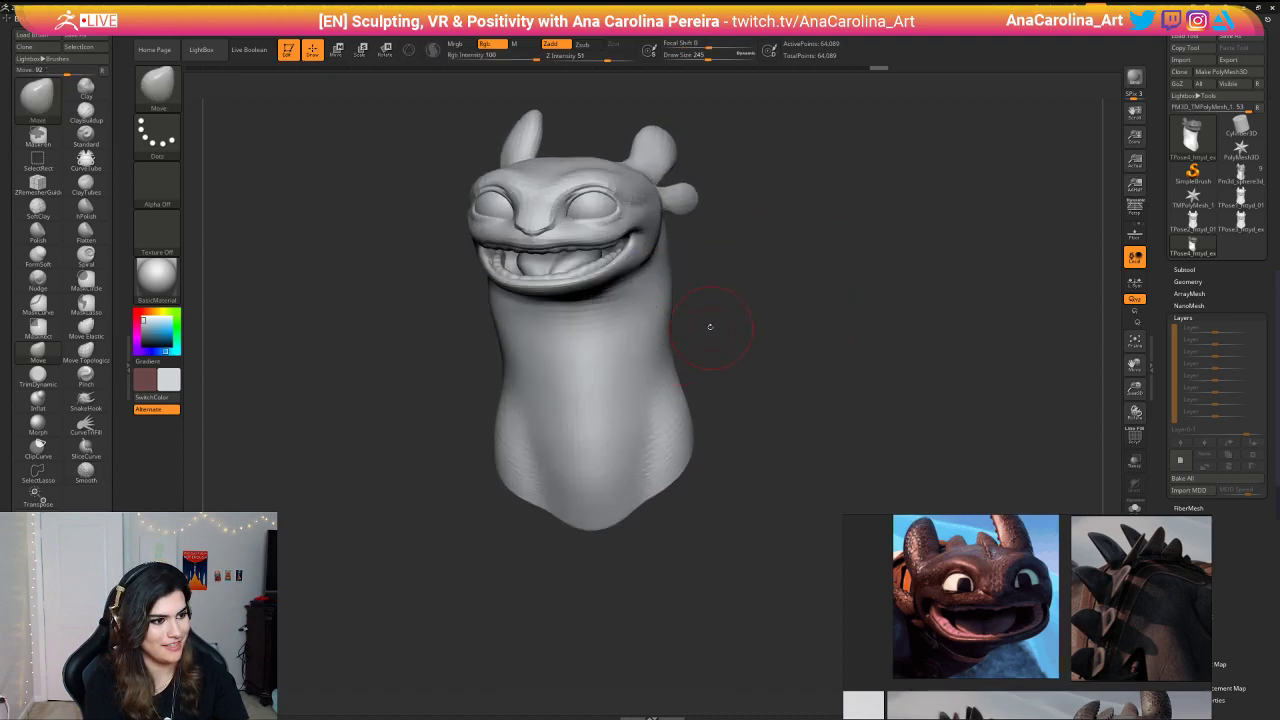
pyautogui.keyDown('shift'); pyautogui.moveTo(709, 309); pyautogui.dragTo(664, 290); pyautogui.keyUp('shift')
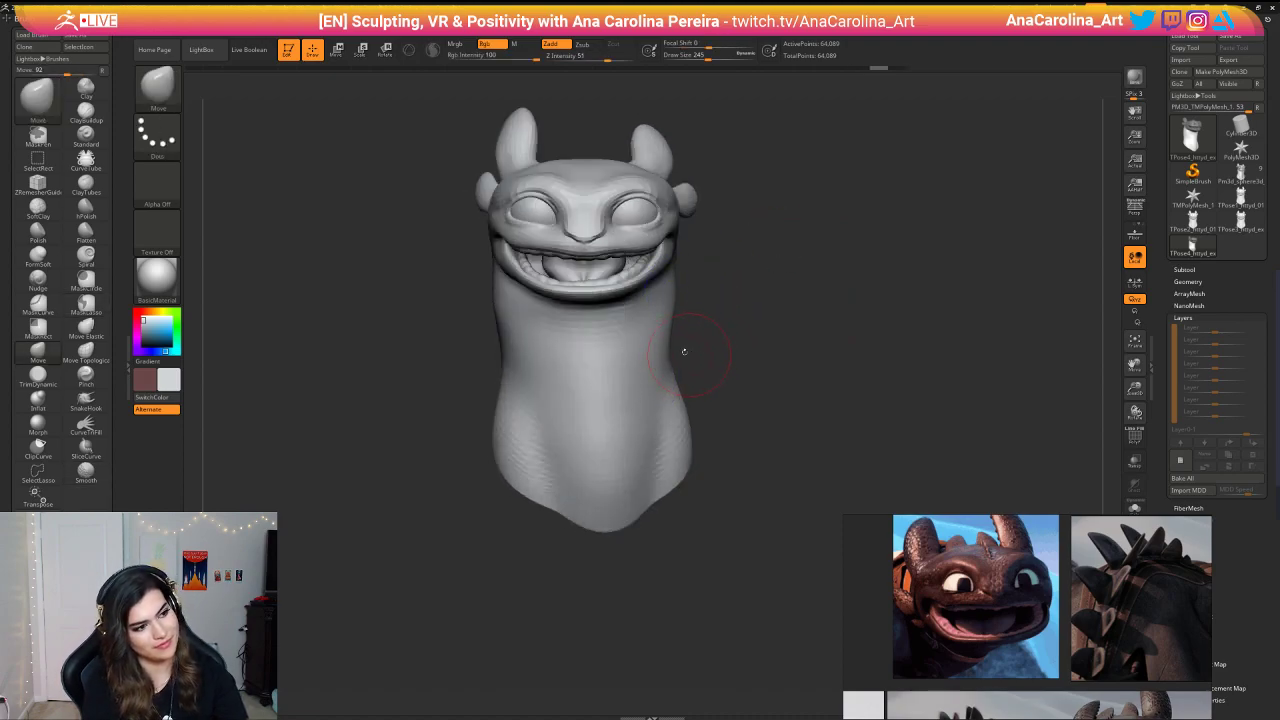
pyautogui.moveTo(689, 354)
pyautogui.mouseDown(button='right')
pyautogui.moveTo(490, 345)
pyautogui.moveTo(703, 346)
pyautogui.mouseUp(button='right')
pyautogui.keyDown('ctrl'); pyautogui.moveTo(726, 324); pyautogui.dragTo(730, 366, button='right'); pyautogui.keyUp('ctrl')
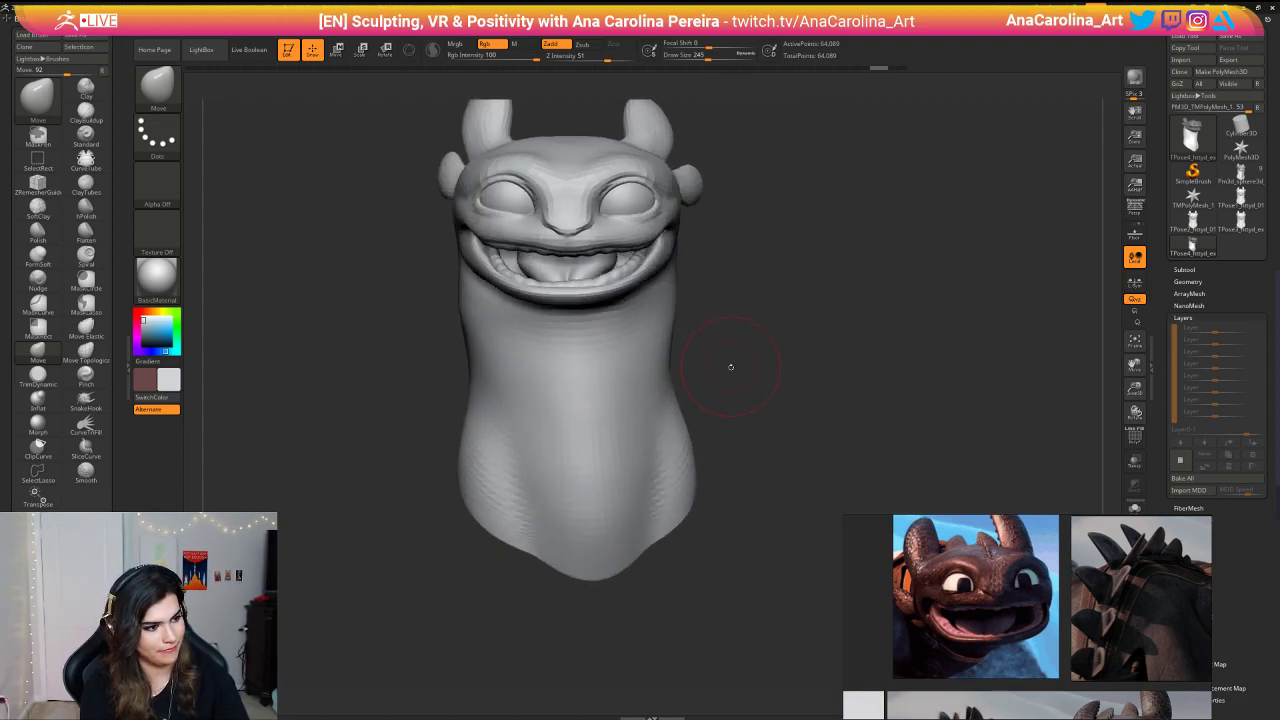
pyautogui.moveTo(750, 327)
pyautogui.keyDown('ctrl'); pyautogui.mouseDown()
pyautogui.moveTo(507, 325)
pyautogui.moveTo(430, 620)
pyautogui.moveTo(800, 390)
pyautogui.mouseUp(); pyautogui.keyUp('ctrl')
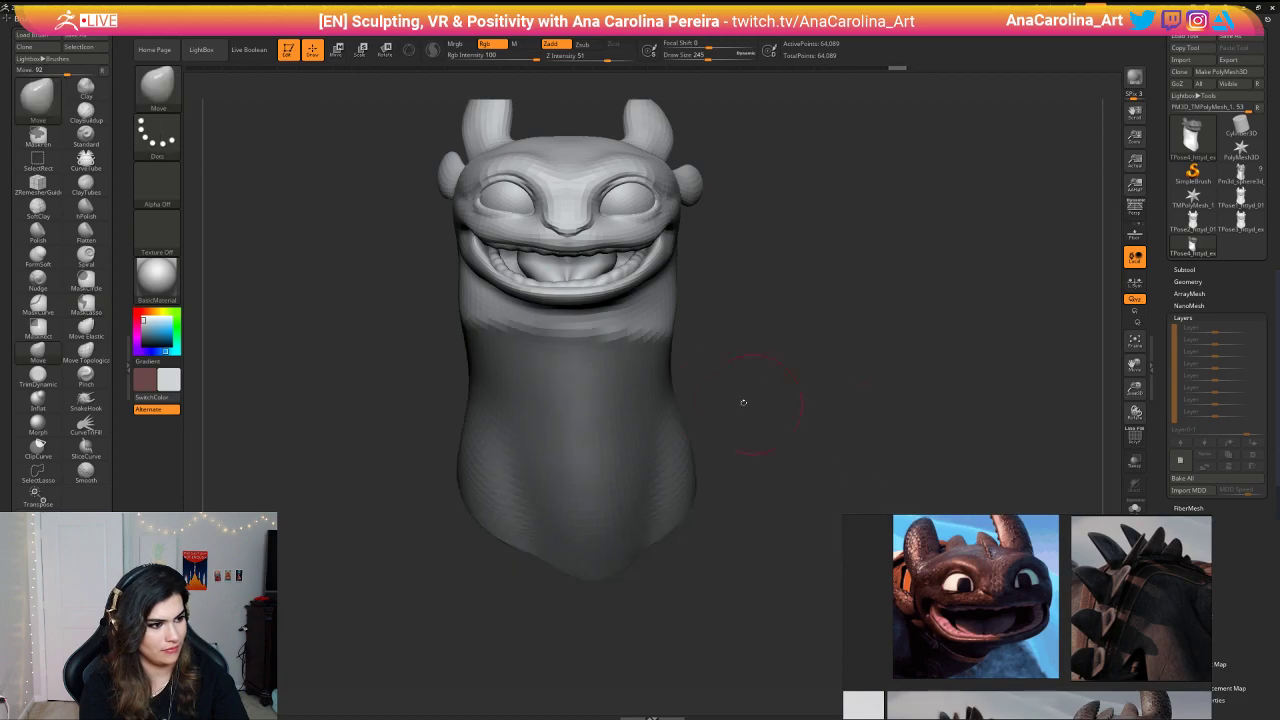
pyautogui.keyDown('ctrl'); pyautogui.click(660, 391); pyautogui.keyUp('ctrl')
pyautogui.keyDown('ctrl'); pyautogui.click(662, 391); pyautogui.keyUp('ctrl')
pyautogui.keyDown('ctrl'); pyautogui.click(716, 379); pyautogui.keyUp('ctrl')
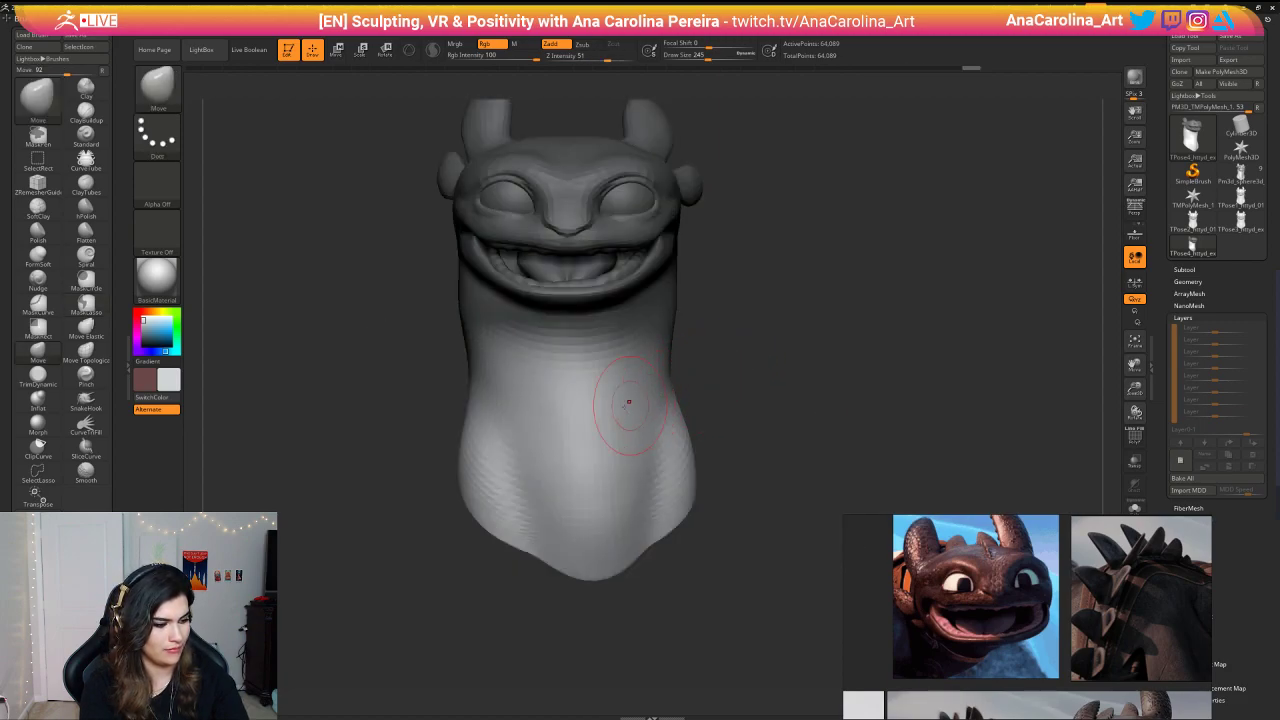
# Step: Try rotating and moving the unmasked lower neck sideways with the transpose line, and undo the last adjustment
pyautogui.press('r')
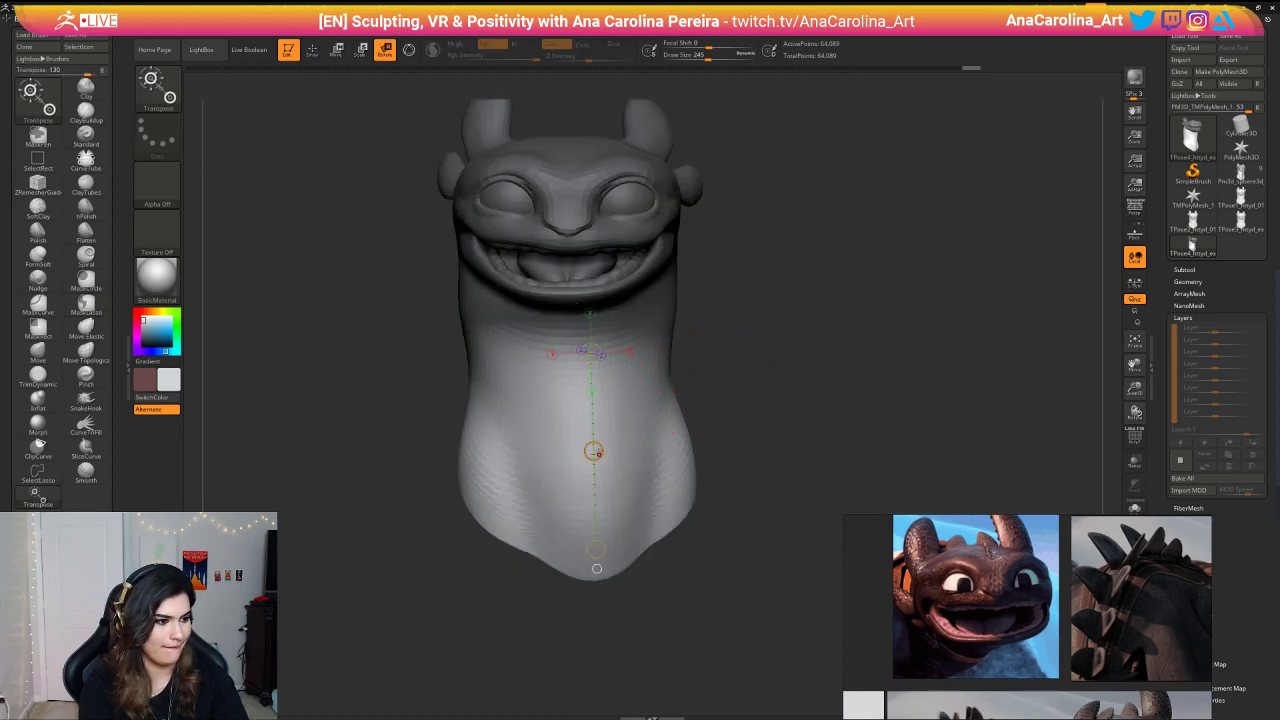
pyautogui.moveTo(592, 454); pyautogui.dragTo(602, 401)
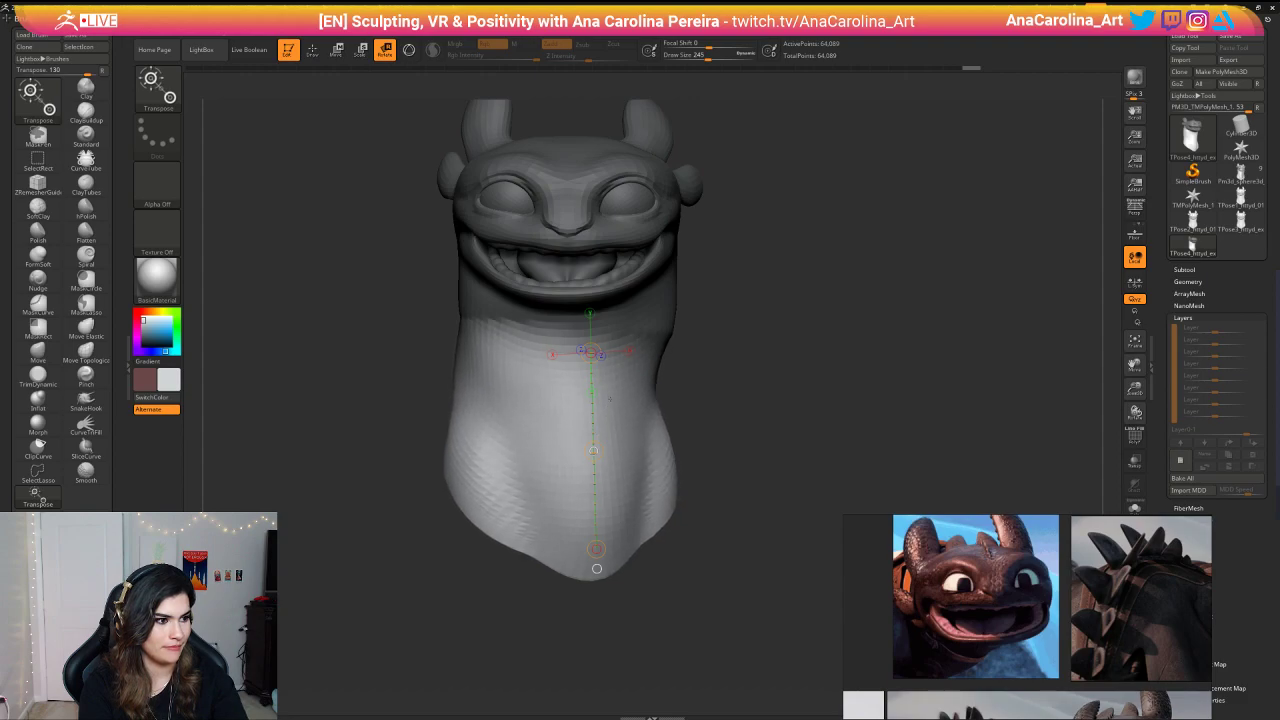
pyautogui.press('w')
pyautogui.moveTo(593, 448); pyautogui.dragTo(605, 458)
pyautogui.moveTo(726, 412)
pyautogui.mouseDown()
pyautogui.moveTo(812, 408)
pyautogui.moveTo(815, 435)
pyautogui.moveTo(725, 407)
pyautogui.mouseUp()
pyautogui.hotkey('ctrl', 'z')
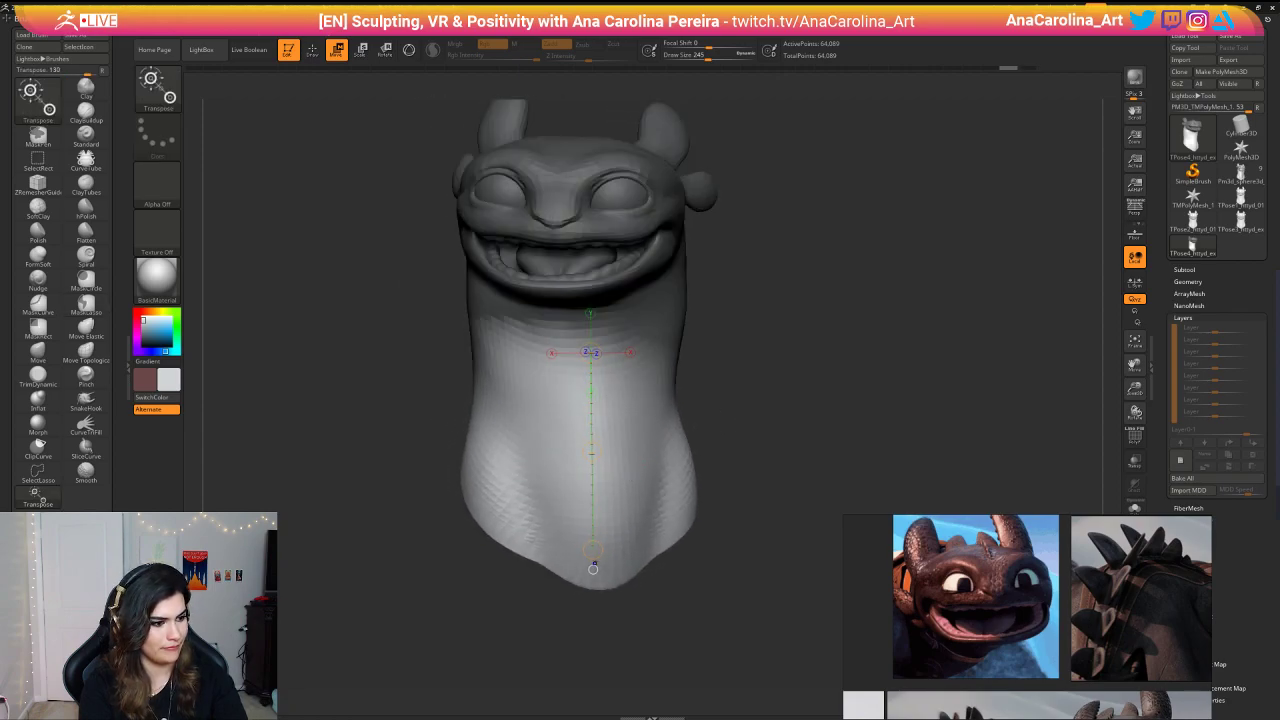
# Step: Try a new transpose line down the lower neck, swinging and shifting the unmasked part sideways under the head
pyautogui.moveTo(592, 345); pyautogui.dragTo(596, 557)
pyautogui.moveTo(624, 490); pyautogui.dragTo(645, 471, button='right')
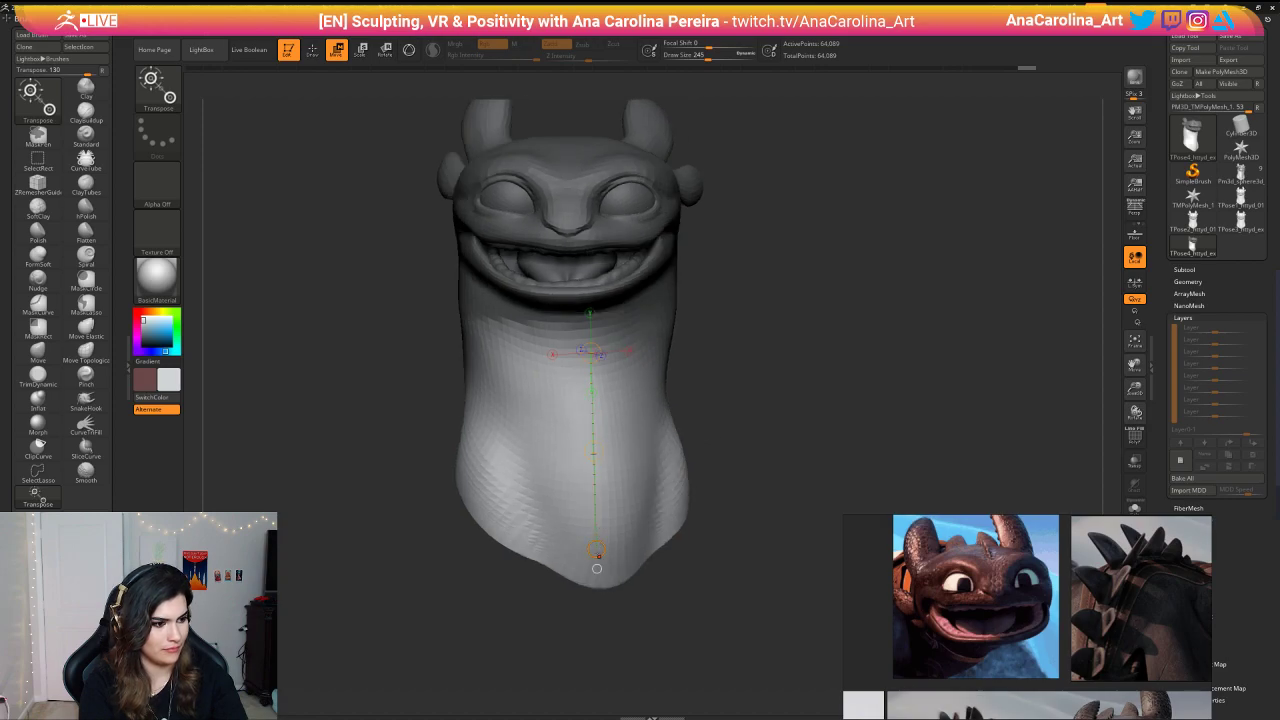
pyautogui.moveTo(597, 550); pyautogui.dragTo(616, 544)
pyautogui.hotkey('ctrl', 'z')
pyautogui.press('r')
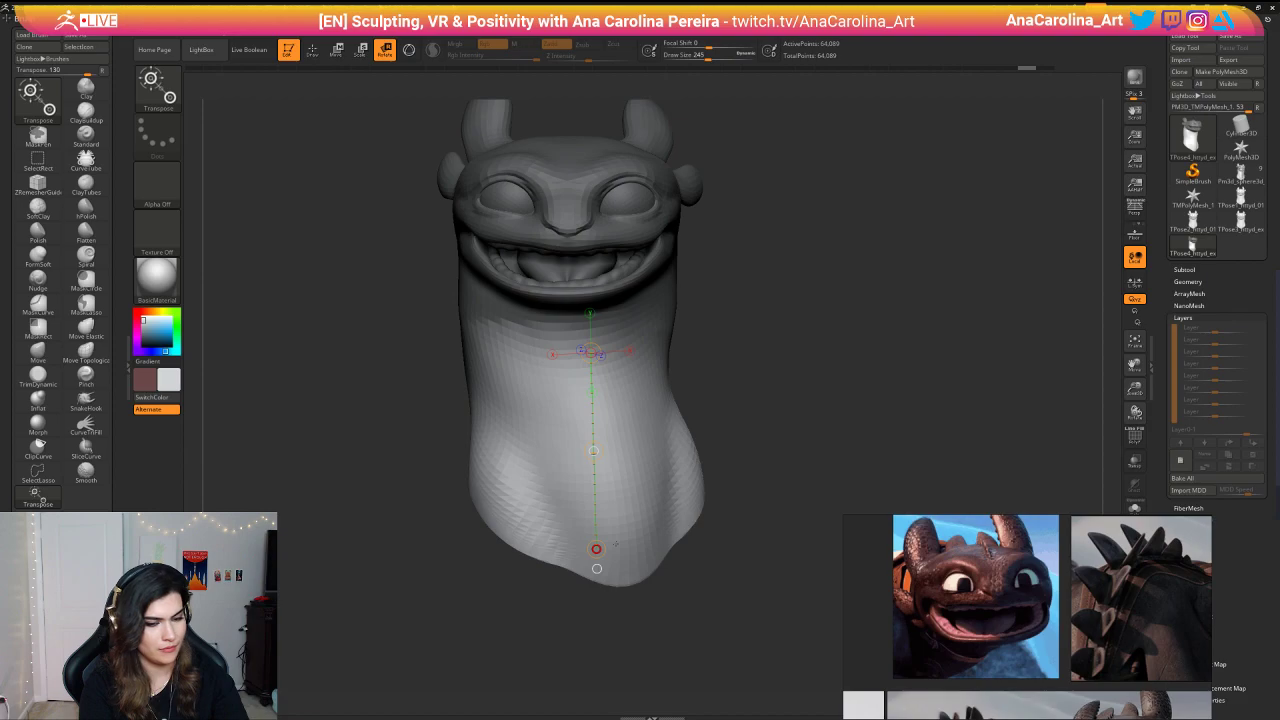
pyautogui.keyDown('alt'); pyautogui.moveTo(714, 366); pyautogui.dragTo(708, 416); pyautogui.keyUp('alt')
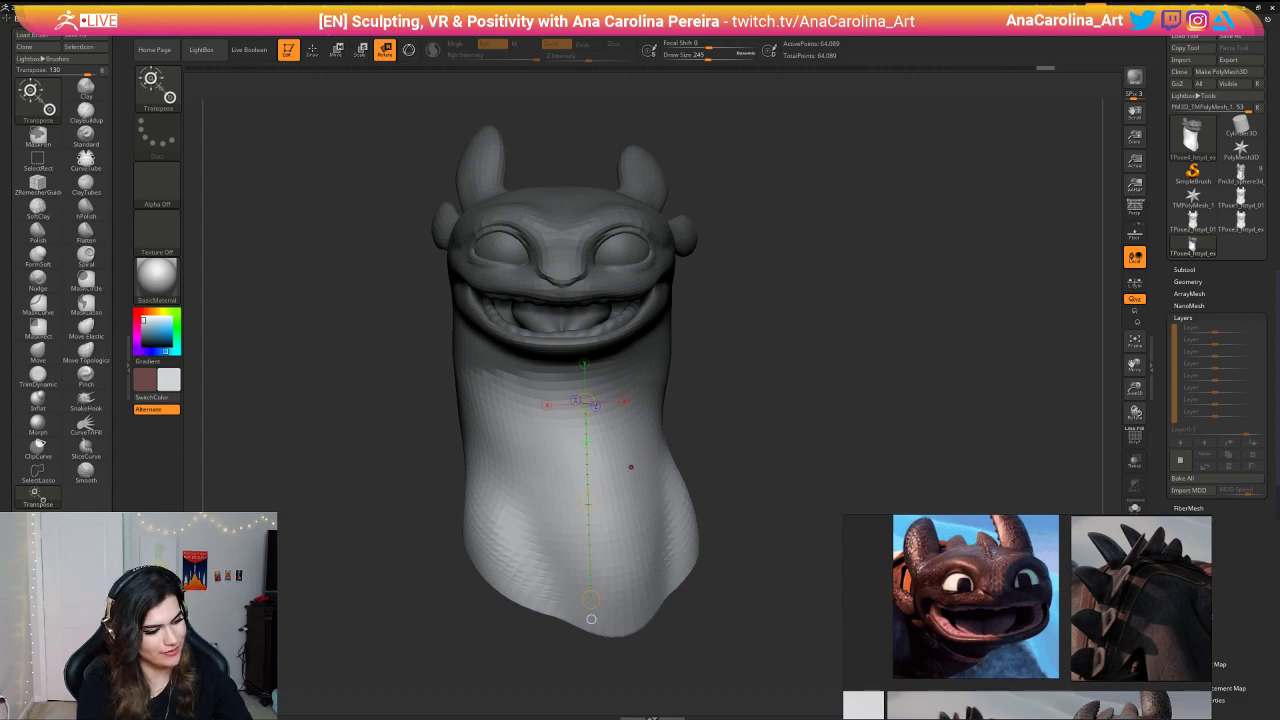
pyautogui.press('w')
pyautogui.moveTo(631, 467)
pyautogui.mouseDown()
pyautogui.moveTo(684, 465)
pyautogui.moveTo(660, 465)
pyautogui.mouseUp()
# Step: Clear the mask, return to the Move brush at a larger size and smooth the front of the neck below the jaw
pyautogui.moveTo(770, 420)
pyautogui.keyDown('ctrl'); pyautogui.mouseDown()
pyautogui.moveTo(800, 450)
pyautogui.moveTo(680, 440)
pyautogui.moveTo(740, 452)
pyautogui.mouseUp(); pyautogui.keyUp('ctrl')
pyautogui.press('space')
pyautogui.click(757, 387)
pyautogui.press('b')
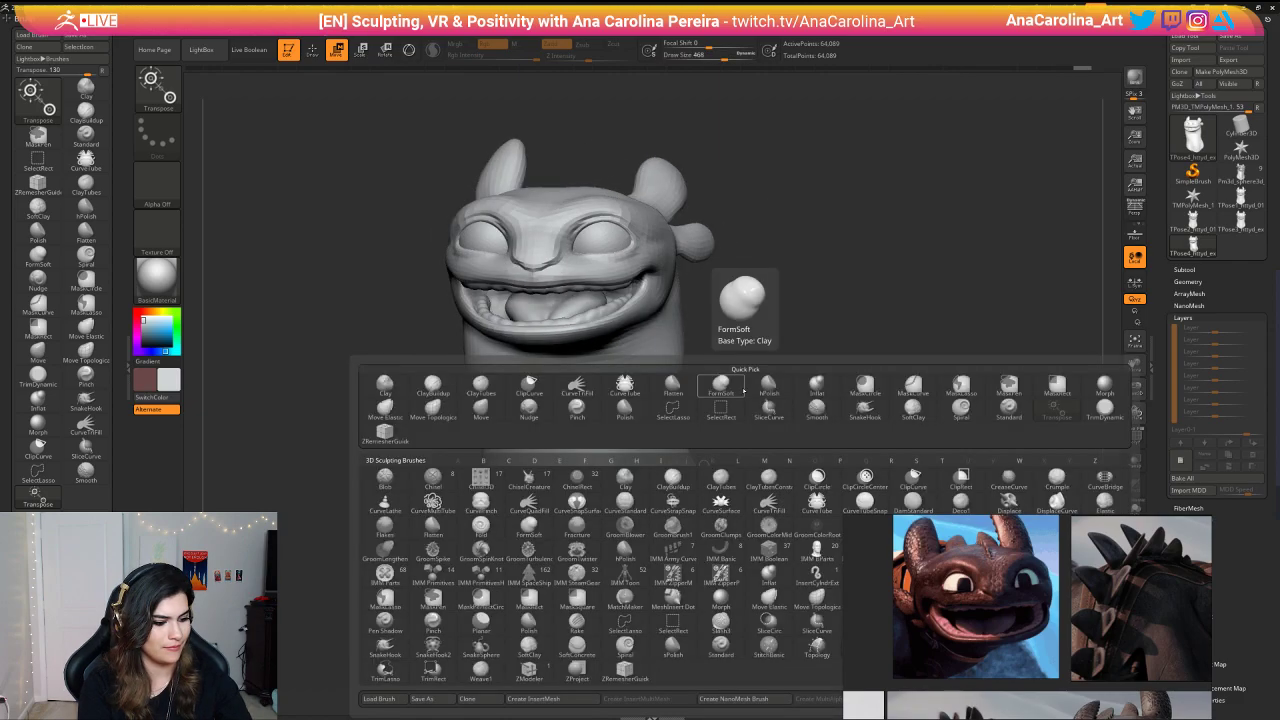
pyautogui.press('m')
pyautogui.press('v')
pyautogui.press('space')
pyautogui.press('shift')
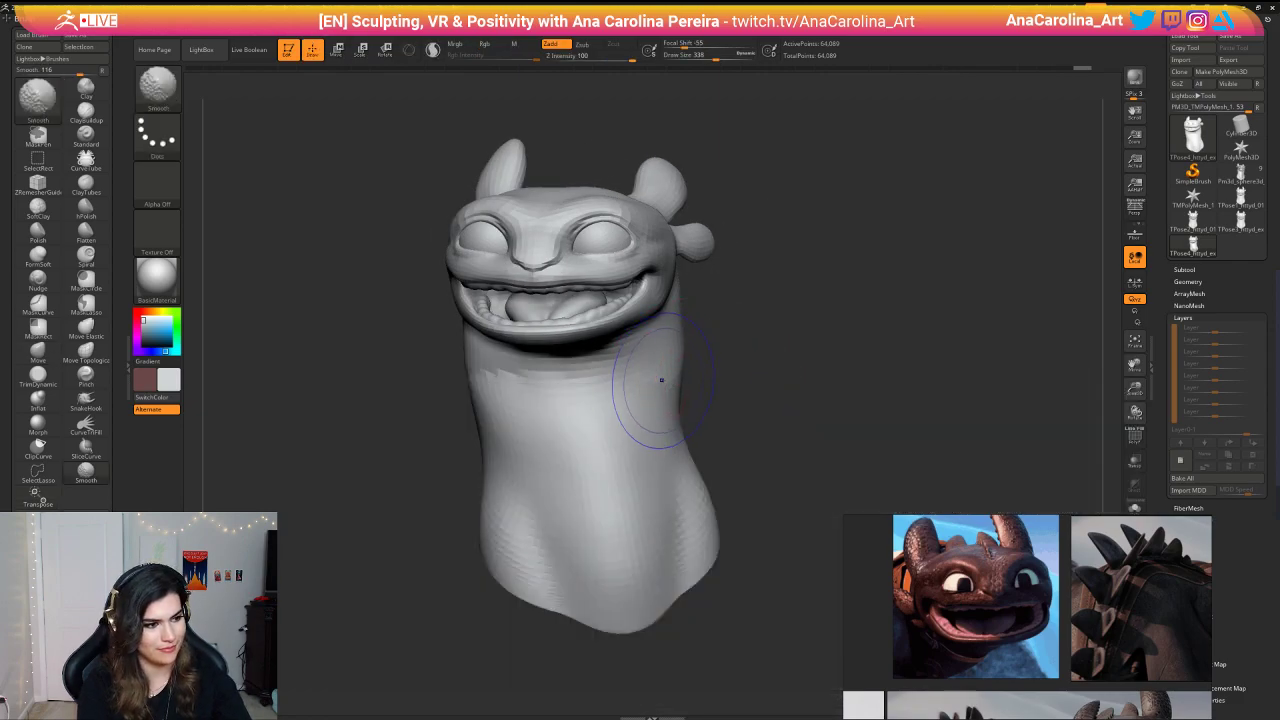
pyautogui.moveTo(728, 400); pyautogui.dragTo(748, 400)
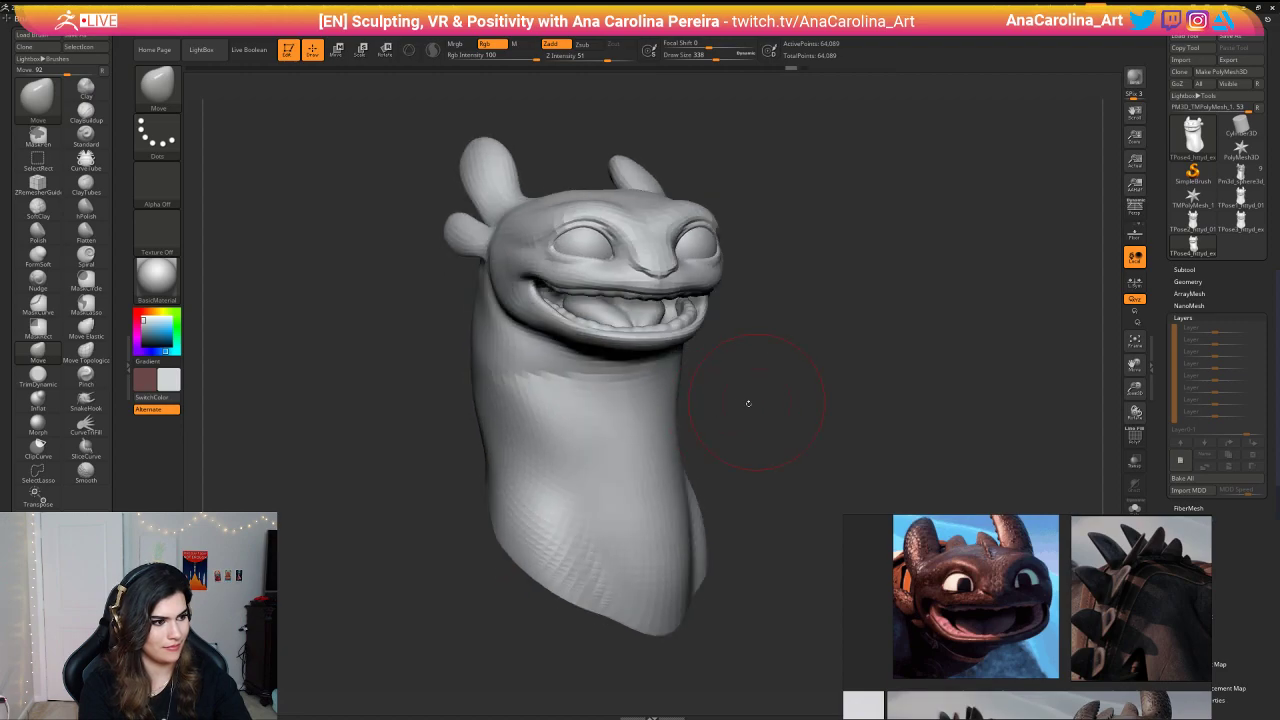
pyautogui.keyDown('shift'); pyautogui.moveTo(643, 386); pyautogui.dragTo(531, 386); pyautogui.keyUp('shift')
# Step: Smooth the back and side of the neck from several angles and check the bust from the front
pyautogui.moveTo(420, 392)
pyautogui.mouseDown()
pyautogui.moveTo(463, 395)
pyautogui.moveTo(515, 430)
pyautogui.mouseUp()
pyautogui.moveTo(670, 440); pyautogui.dragTo(740, 425)
pyautogui.moveTo(500, 450); pyautogui.dragTo(606, 406)
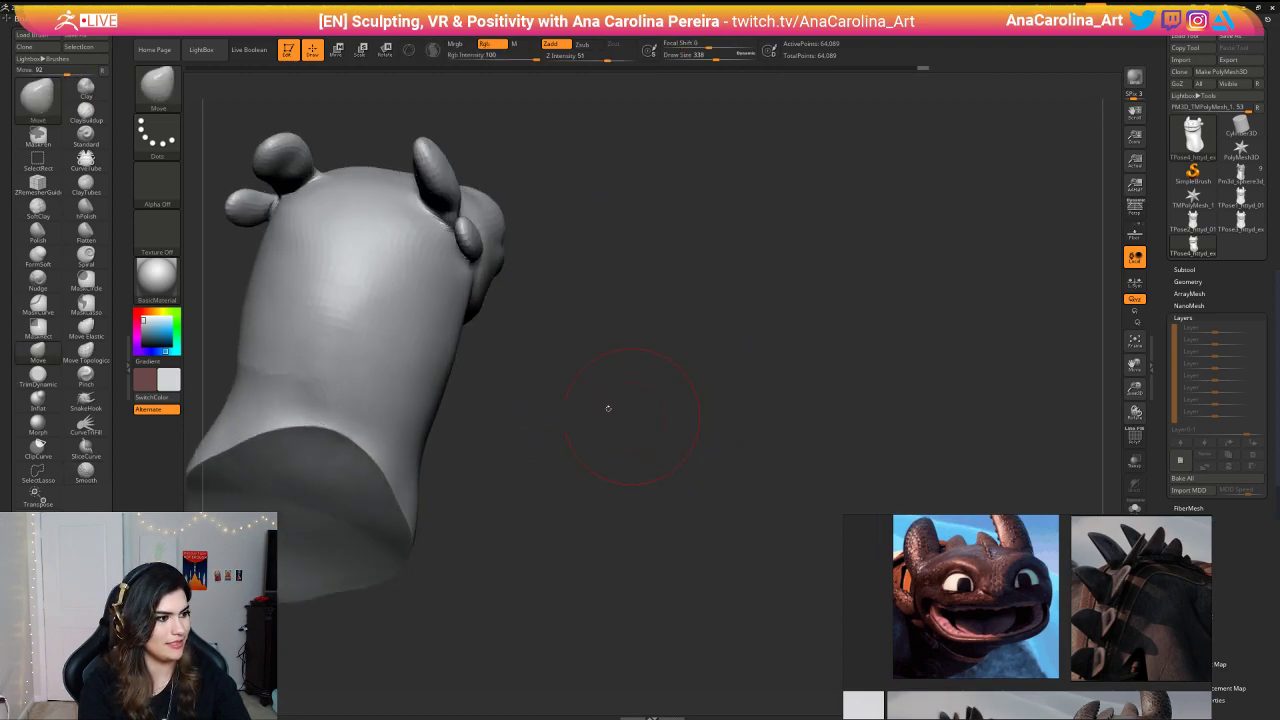
pyautogui.moveTo(360, 350)
pyautogui.keyDown('shift'); pyautogui.mouseDown()
pyautogui.moveTo(286, 368)
pyautogui.moveTo(400, 329)
pyautogui.moveTo(657, 391)
pyautogui.mouseUp(); pyautogui.keyUp('shift')
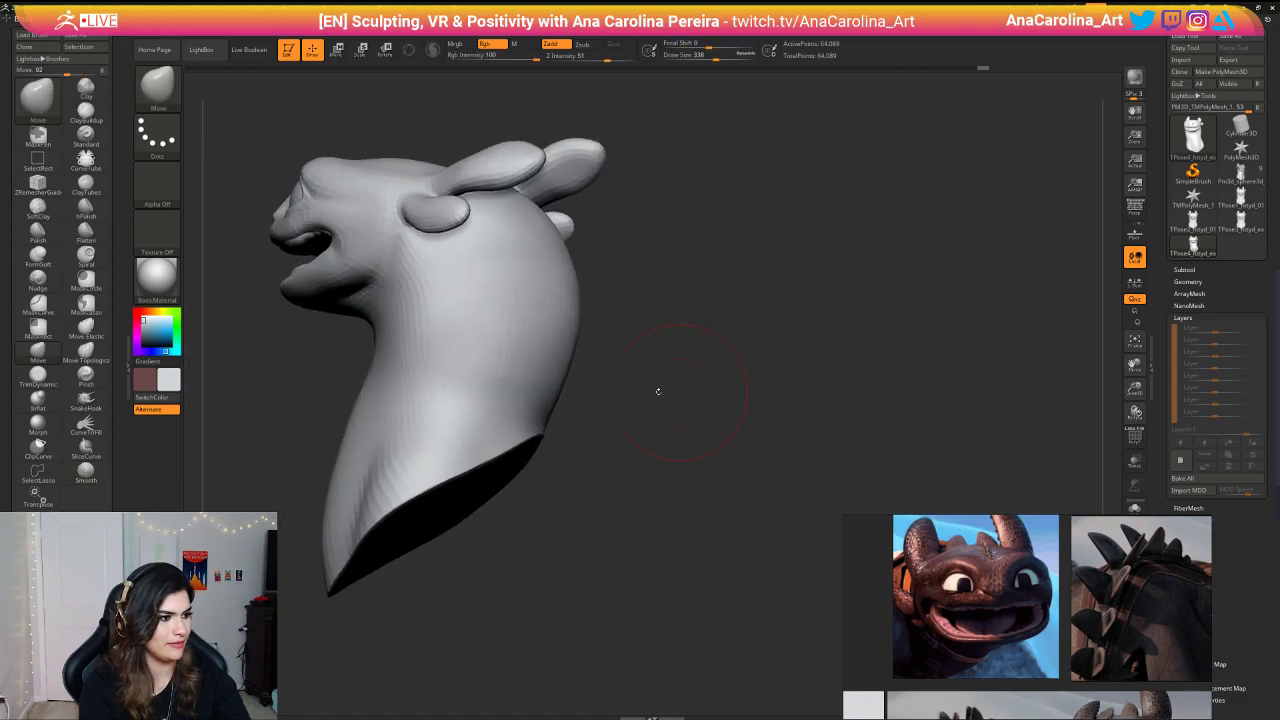
pyautogui.keyDown('shift'); pyautogui.moveTo(520, 400); pyautogui.dragTo(480, 370); pyautogui.keyUp('shift')
pyautogui.moveTo(600, 405); pyautogui.dragTo(660, 433)
pyautogui.moveTo(659, 433)
pyautogui.mouseDown(button='right')
pyautogui.moveTo(651, 380)
pyautogui.moveTo(704, 392)
pyautogui.moveTo(684, 390)
pyautogui.mouseUp(button='right')
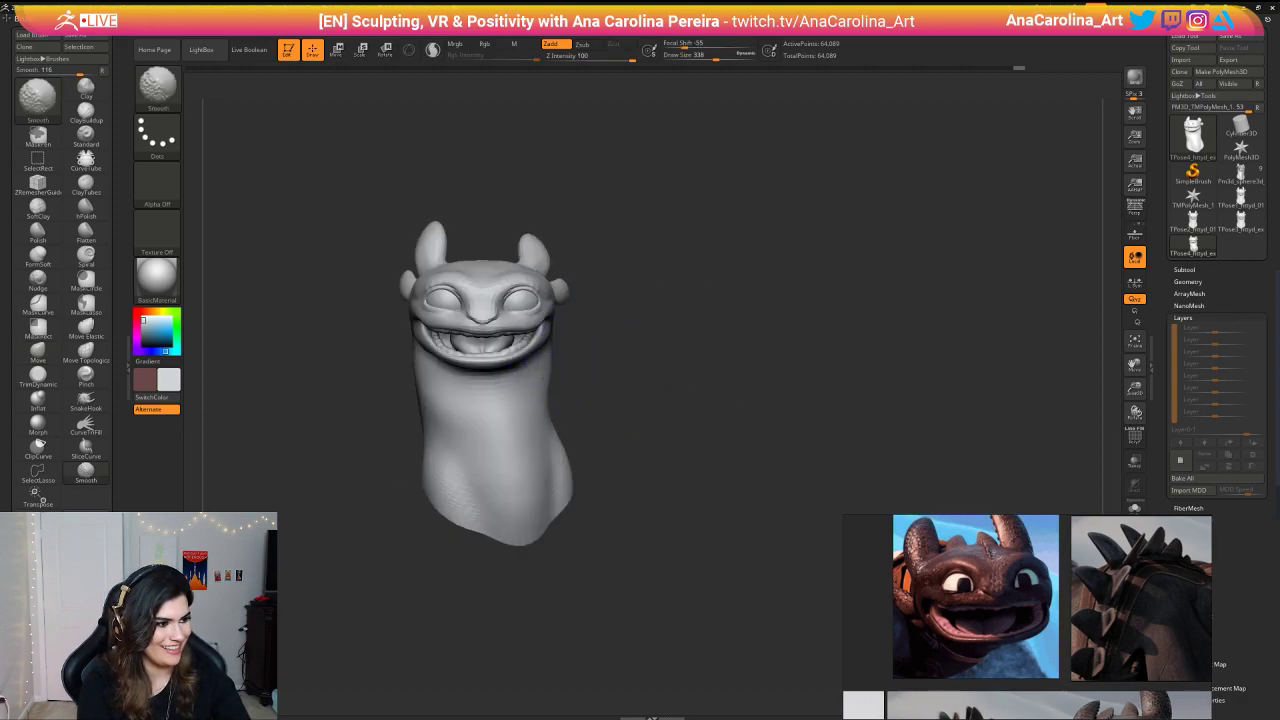
pyautogui.moveTo(594, 398)
pyautogui.mouseDown(button='right')
pyautogui.moveTo(540, 393)
pyautogui.moveTo(645, 404)
pyautogui.moveTo(609, 403)
pyautogui.mouseUp(button='right')
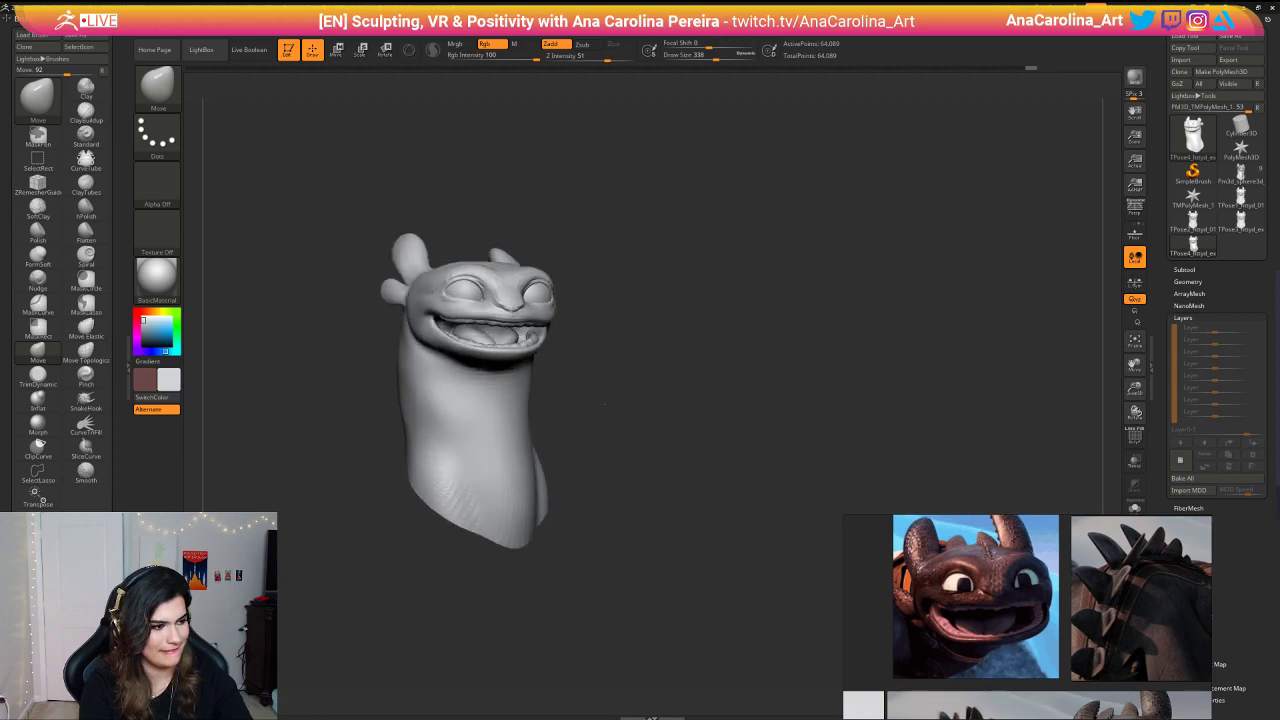
pyautogui.press('ctrl')
pyautogui.moveTo(605, 404)
pyautogui.keyDown('shift'); pyautogui.mouseDown()
pyautogui.moveTo(692, 394)
pyautogui.moveTo(667, 392)
pyautogui.mouseUp(); pyautogui.keyUp('shift')
pyautogui.moveTo(667, 392); pyautogui.dragTo(652, 391, button='right')
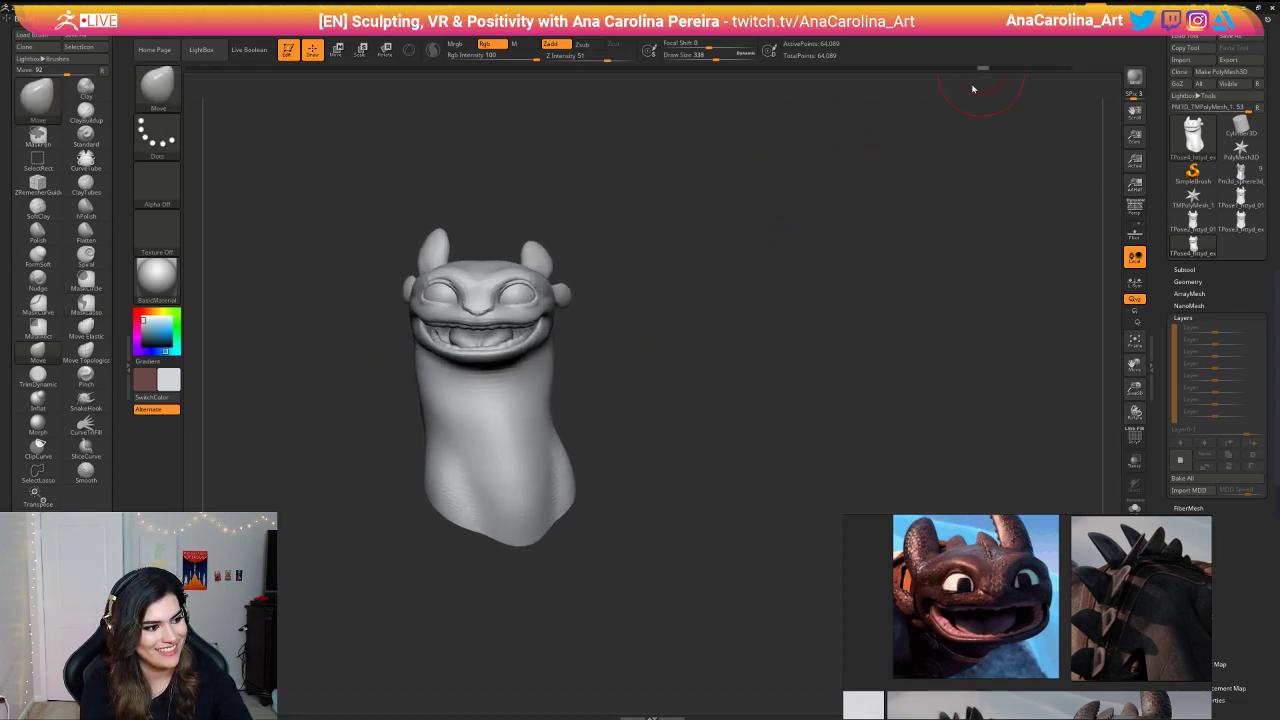
# Step: Undo the neck posing and smoothing back to the symmetrical neck with the head still masked
pyautogui.hotkey('ctrl', 'z')
pyautogui.hotkey('ctrl', 'z')
pyautogui.hotkey('ctrl', 'z')
pyautogui.hotkey('ctrl', 'z')
pyautogui.hotkey('ctrl', 'z')
pyautogui.hotkey('ctrl', 'z')
pyautogui.hotkey('ctrl', 'z')
pyautogui.hotkey('ctrl', 'z')
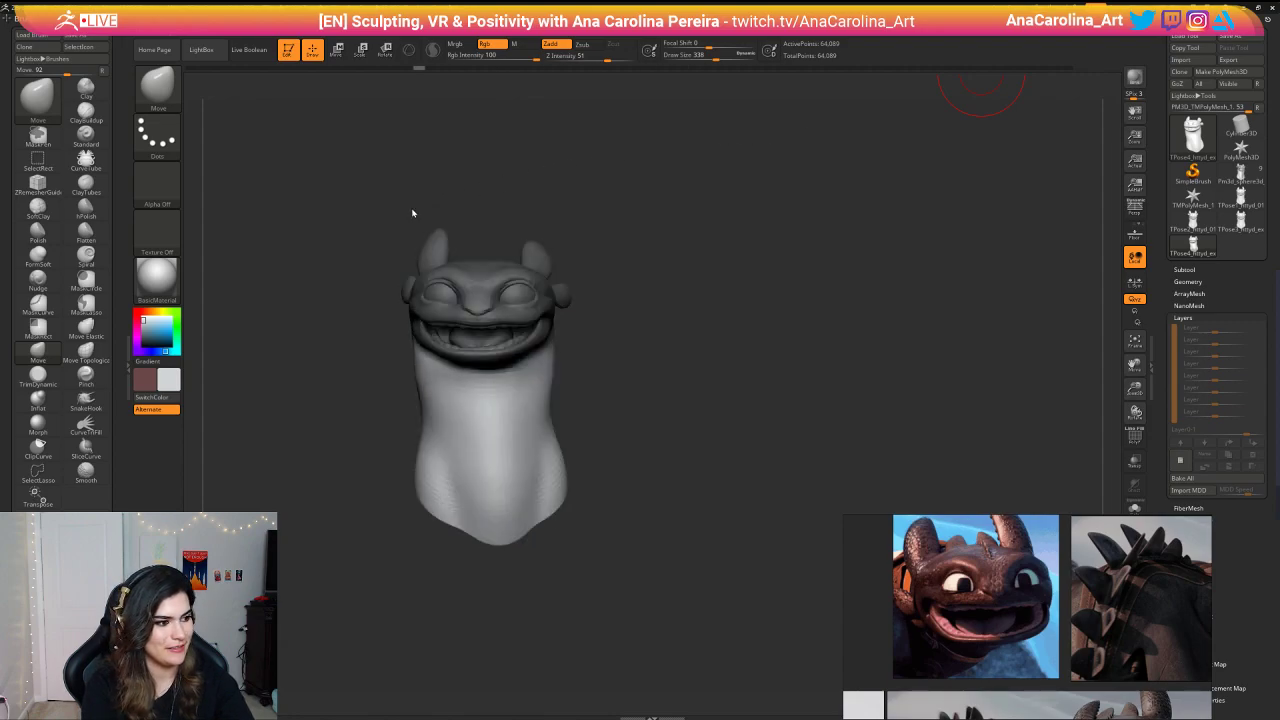
pyautogui.hotkey('ctrl', 'z')
pyautogui.hotkey('ctrl', 'shift', 'z')
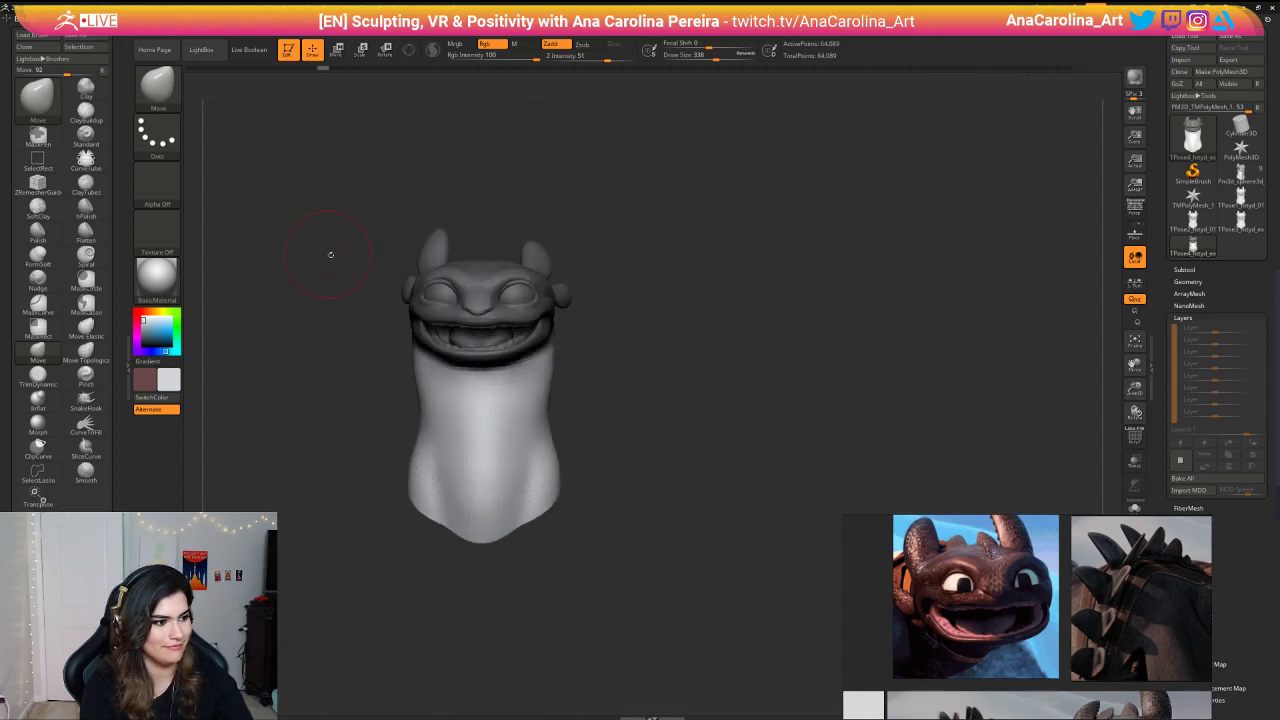
pyautogui.keyDown('ctrl'); pyautogui.click(500, 404); pyautogui.keyUp('ctrl')
pyautogui.click(499, 440)
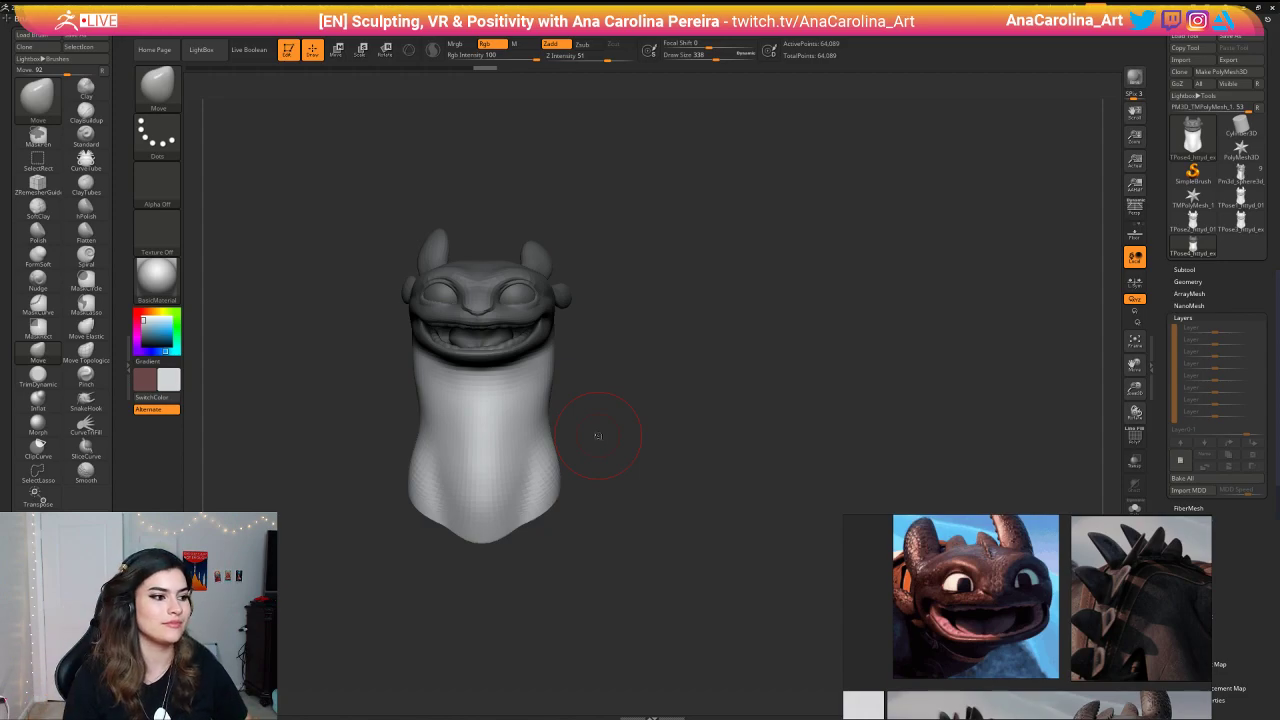
# Step: Examine the neck in profile and look through the dragon reference images for the neck's shape and pose
pyautogui.moveTo(412, 438); pyautogui.dragTo(500, 445)
pyautogui.moveTo(640, 400)
pyautogui.keyDown('alt'); pyautogui.mouseDown()
pyautogui.moveTo(691, 477)
pyautogui.moveTo(751, 431)
pyautogui.moveTo(739, 408)
pyautogui.mouseUp(); pyautogui.keyUp('alt')
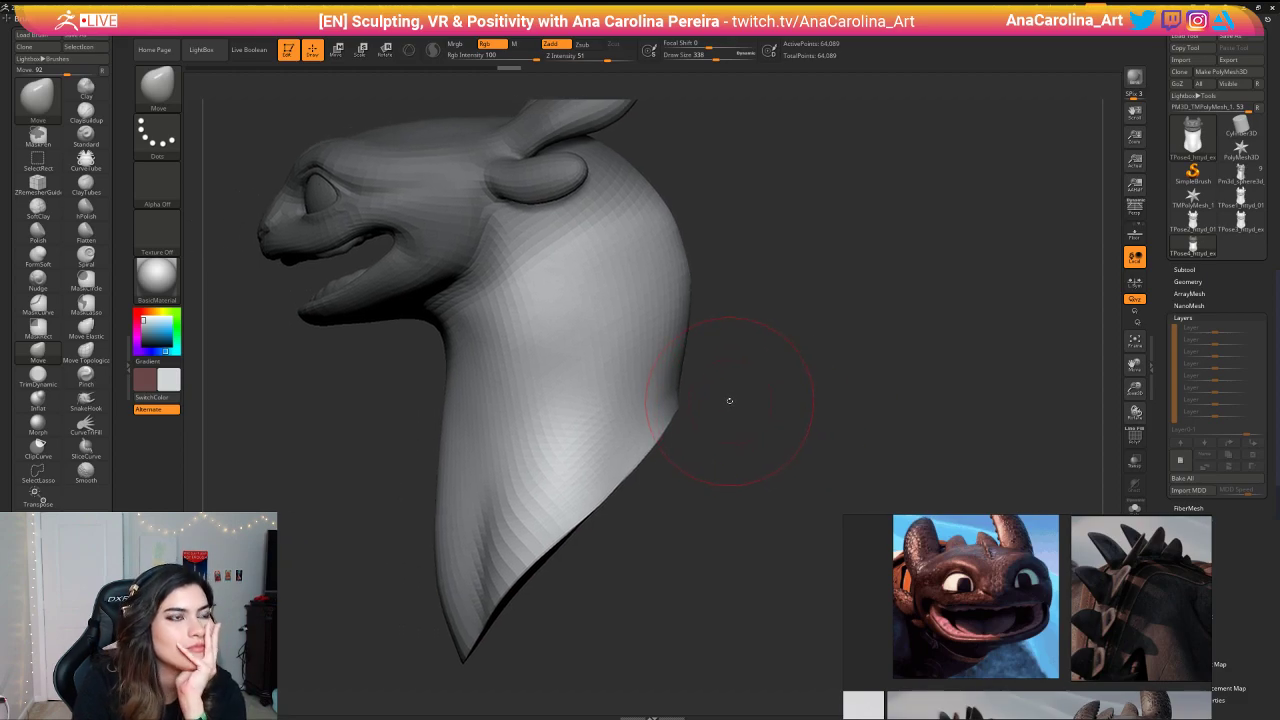
pyautogui.scroll(-5, 993, 579)
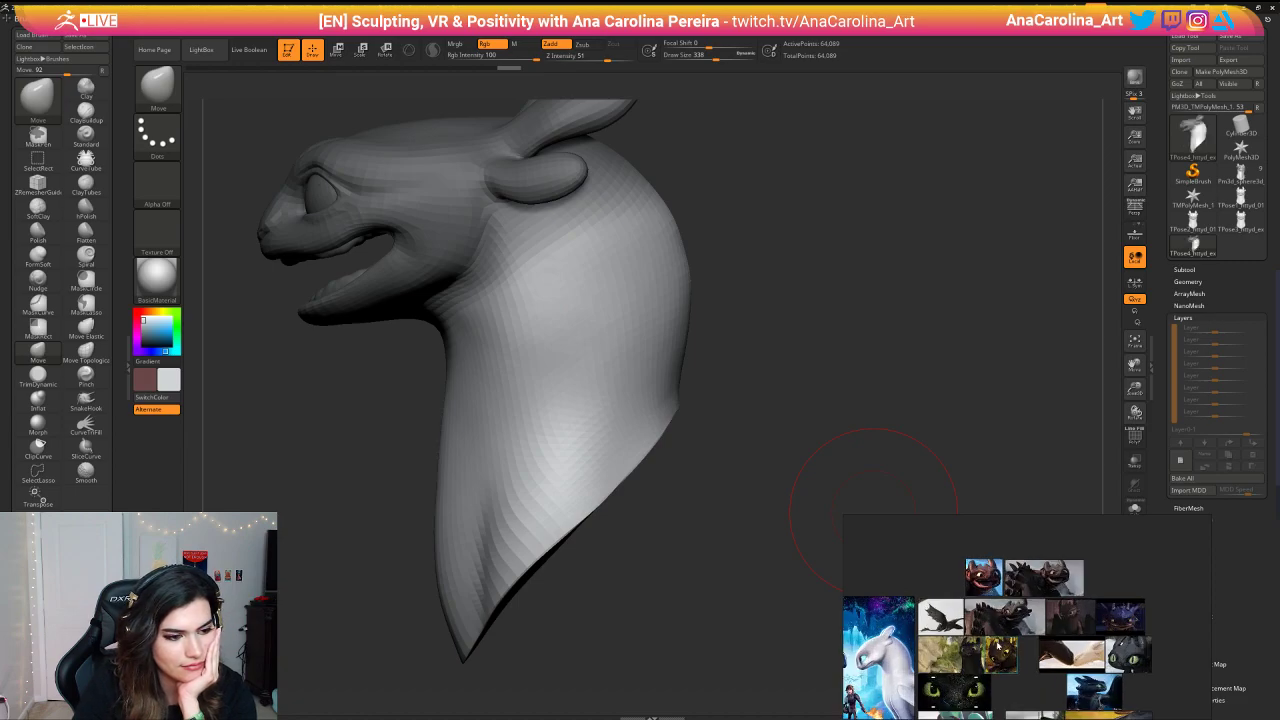
pyautogui.moveTo(995, 661); pyautogui.dragTo(1028, 610, button='middle')
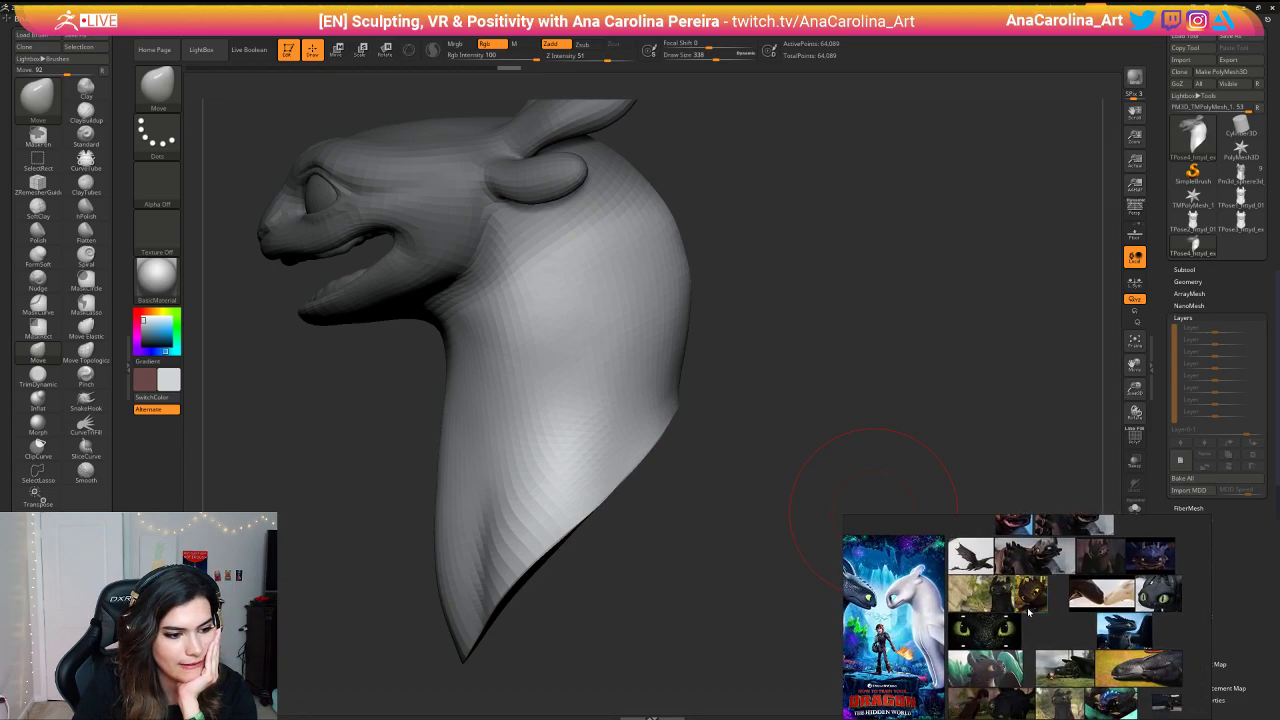
pyautogui.moveTo(1102, 692); pyautogui.dragTo(1078, 651, button='middle')
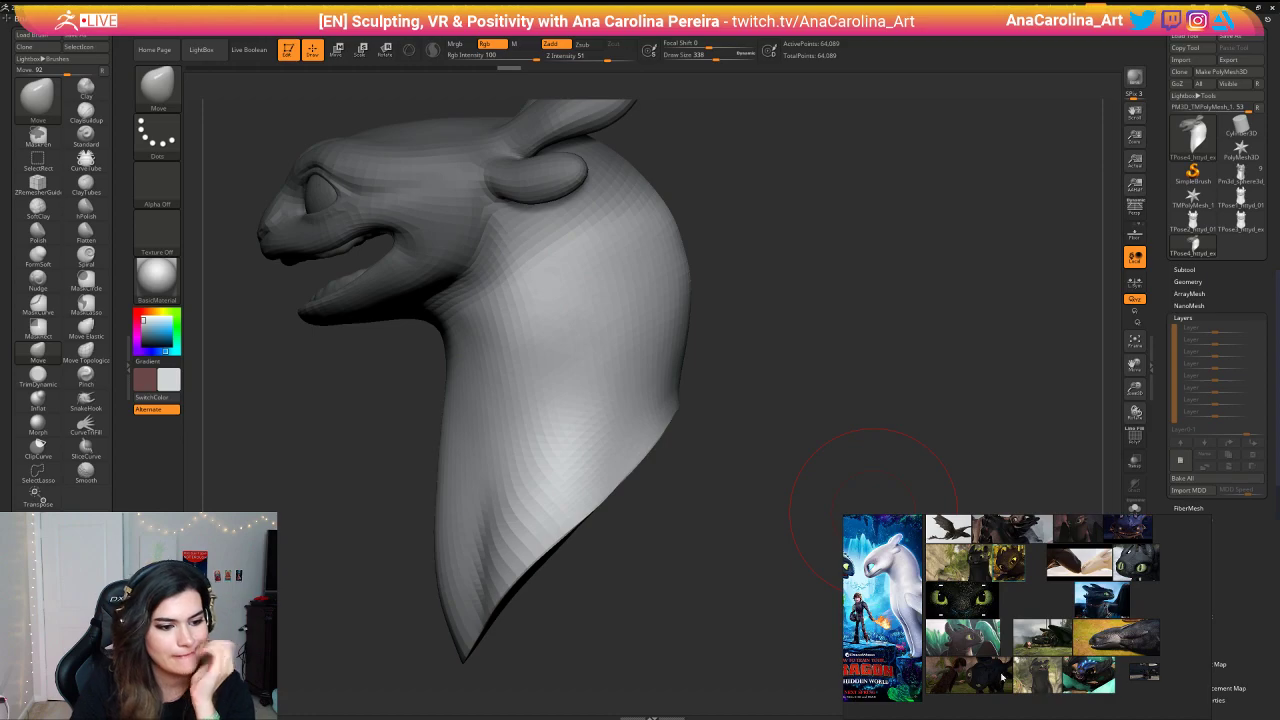
pyautogui.scroll(4, 1002, 677)
pyautogui.scroll(-3, 1150, 590)
pyautogui.moveTo(1170, 578); pyautogui.dragTo(1117, 665, button='middle')
pyautogui.scroll(3, 1087, 571)
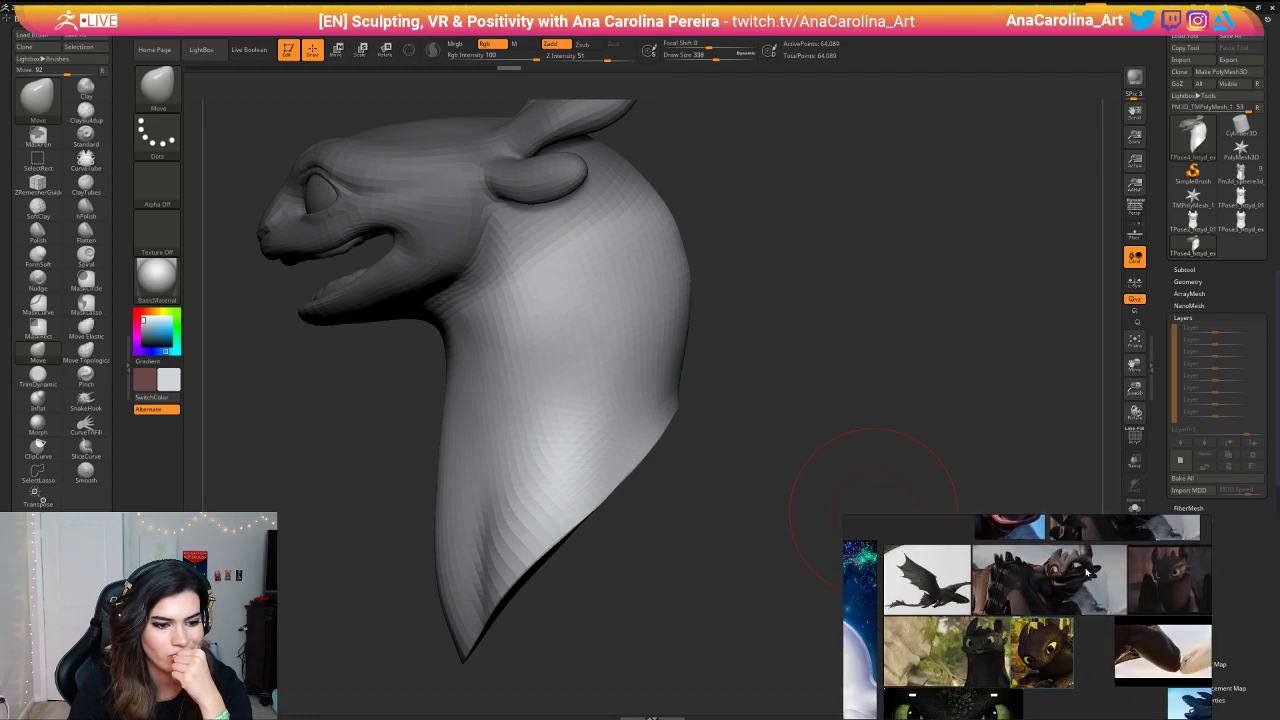
# Step: Check the dragon reference images and try rotating the neck in profile with the Transpose line, keeping the head masked
pyautogui.scroll(3, 1088, 572)
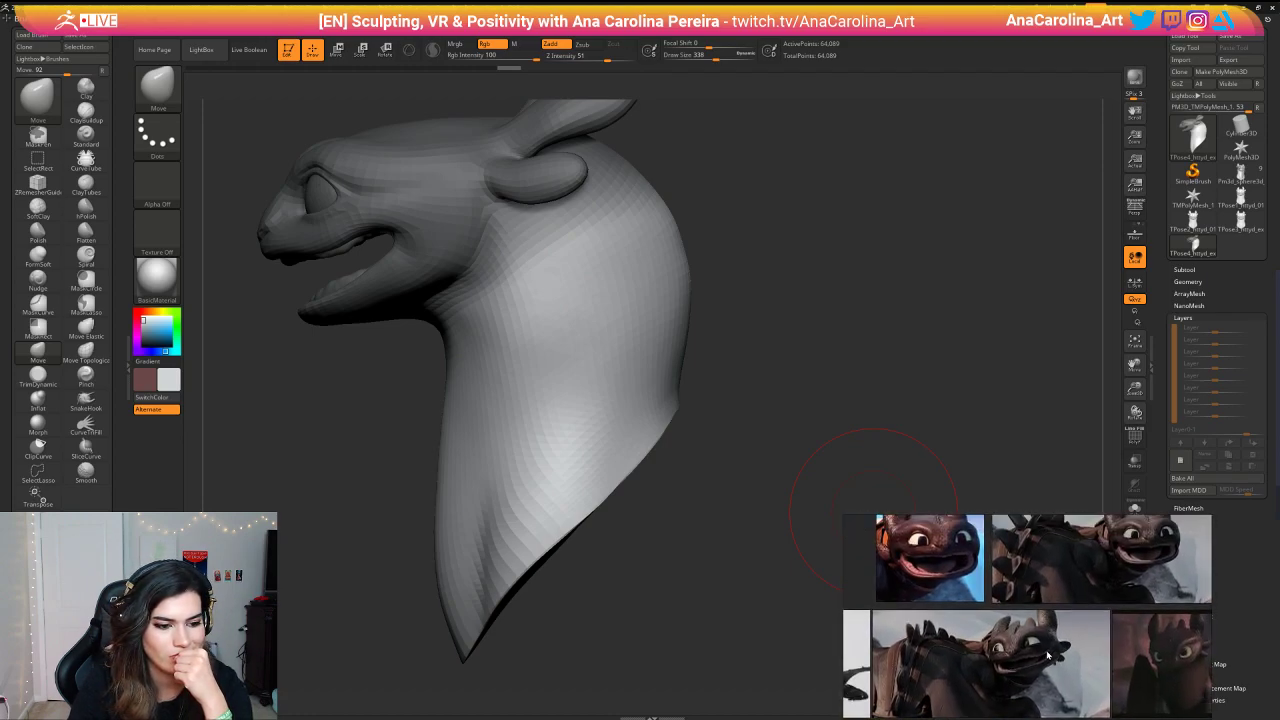
pyautogui.scroll(-2, 1048, 655)
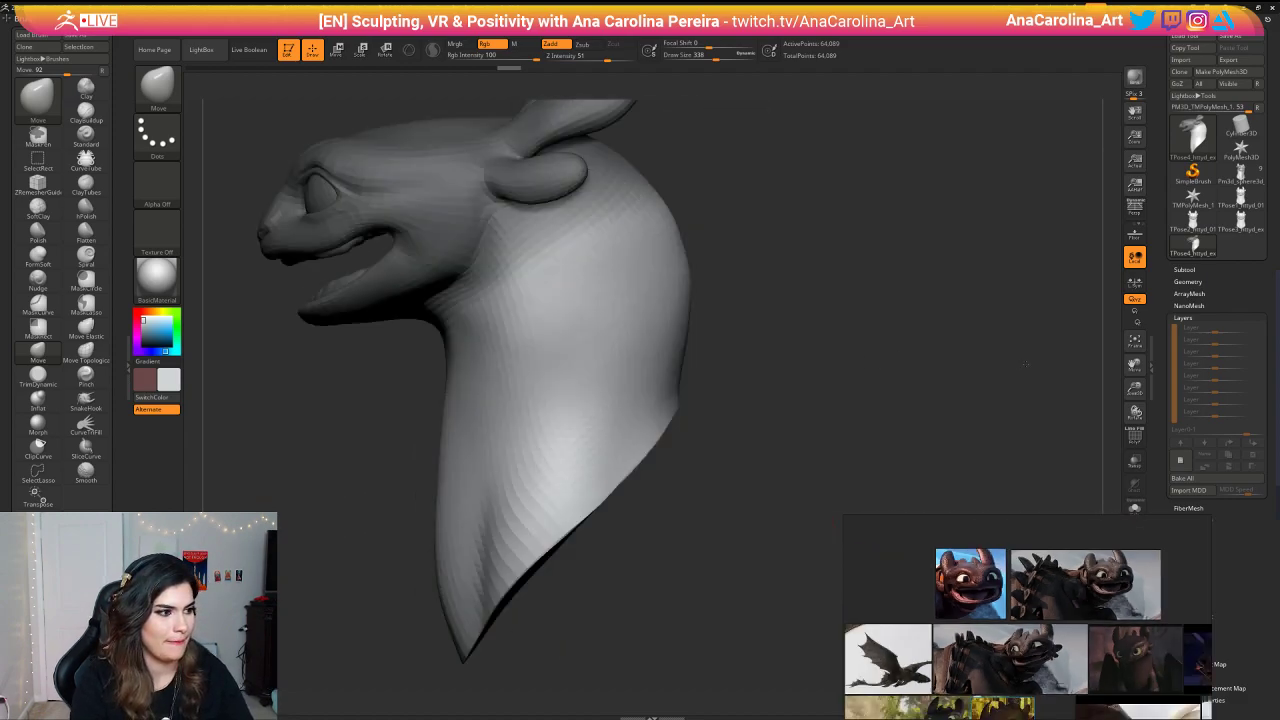
pyautogui.keyDown('shift'); pyautogui.moveTo(1025, 364); pyautogui.dragTo(1092, 366); pyautogui.keyUp('shift')
pyautogui.keyDown('alt'); pyautogui.moveTo(870, 402); pyautogui.dragTo(900, 356); pyautogui.keyUp('alt')
pyautogui.press('r')
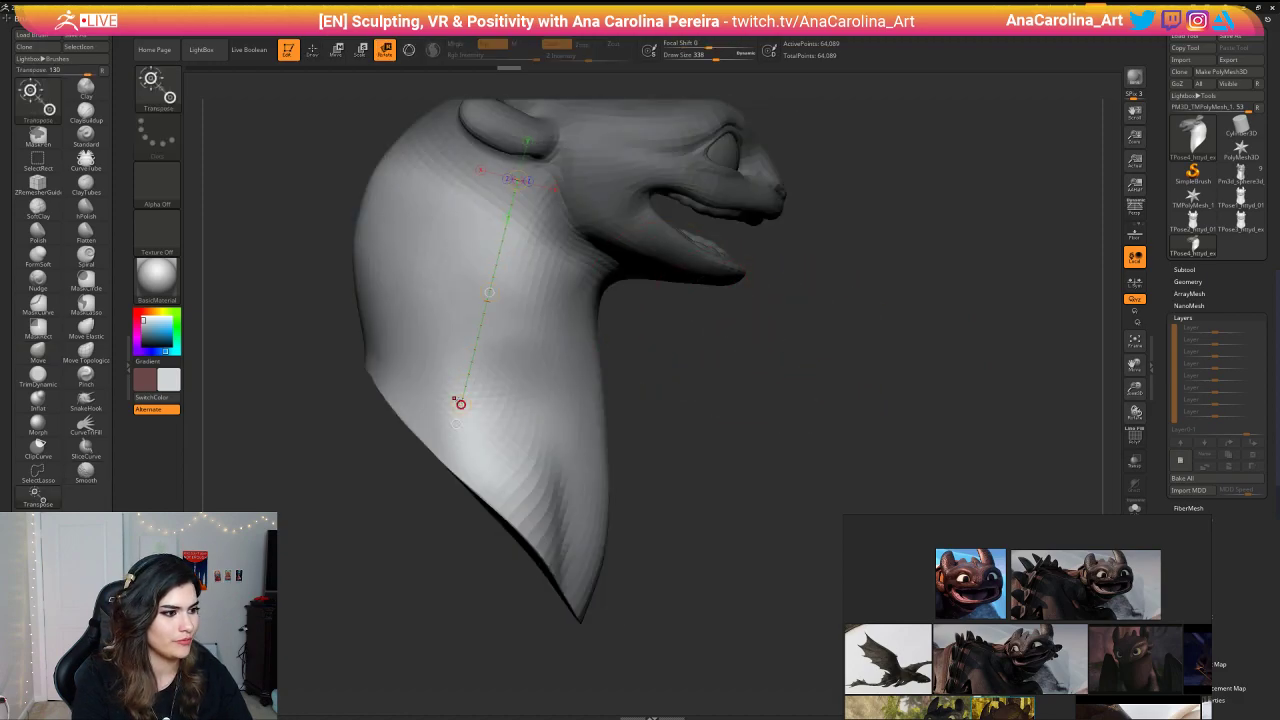
pyautogui.moveTo(461, 404); pyautogui.dragTo(400, 370)
pyautogui.hotkey('ctrl', 'z')
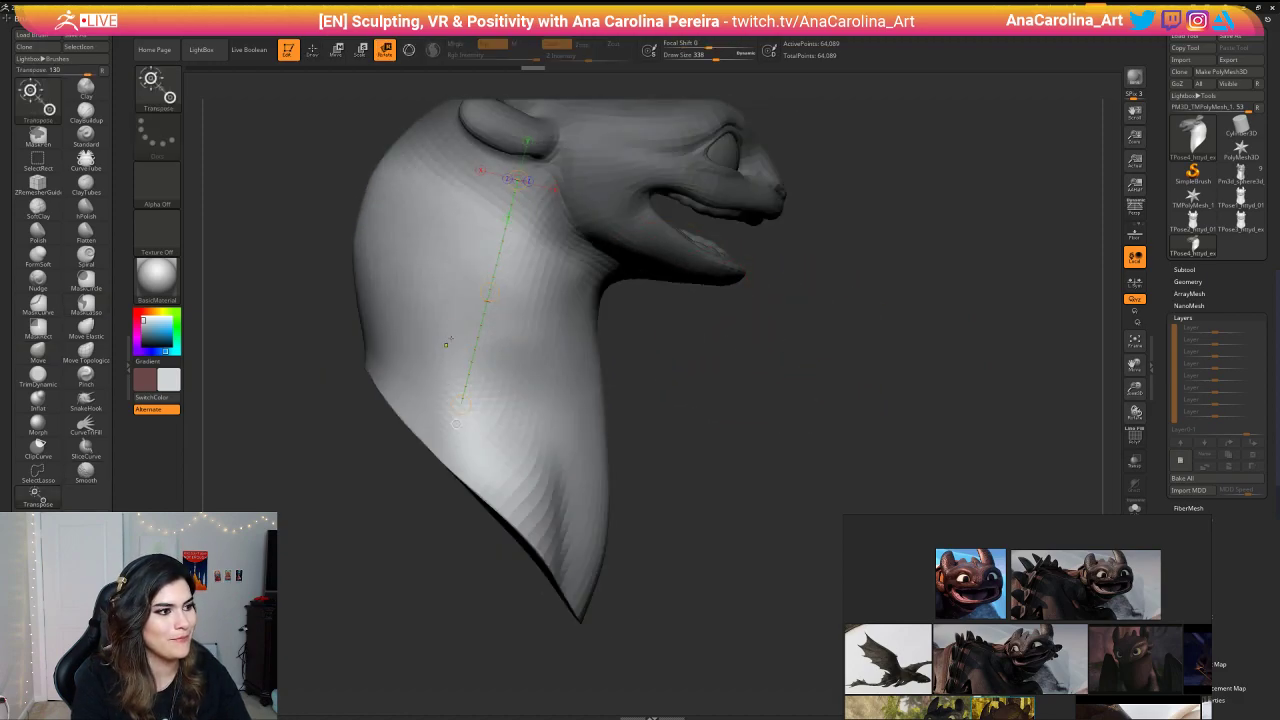
# Step: Try to pose the neck from the front with the Transpose line, then undo the change
pyautogui.moveTo(422, 420); pyautogui.dragTo(403, 413)
pyautogui.moveTo(765, 416); pyautogui.dragTo(609, 418)
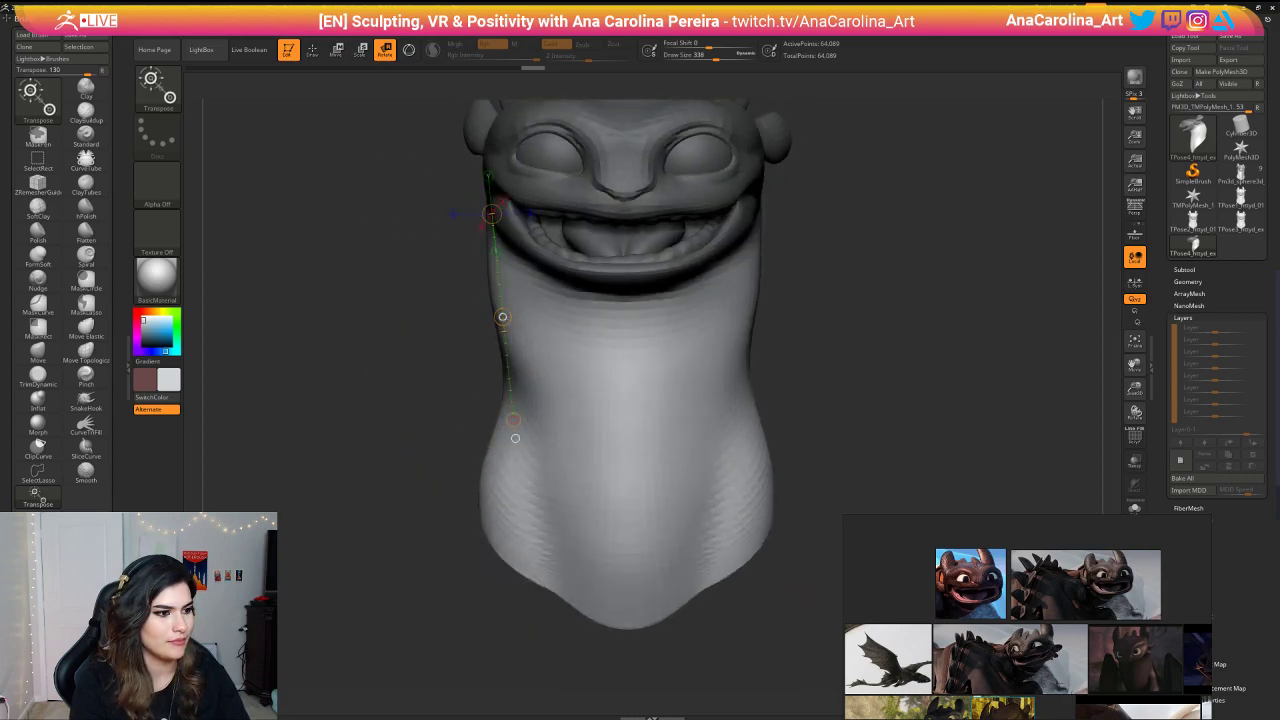
pyautogui.moveTo(503, 317); pyautogui.dragTo(526, 340)
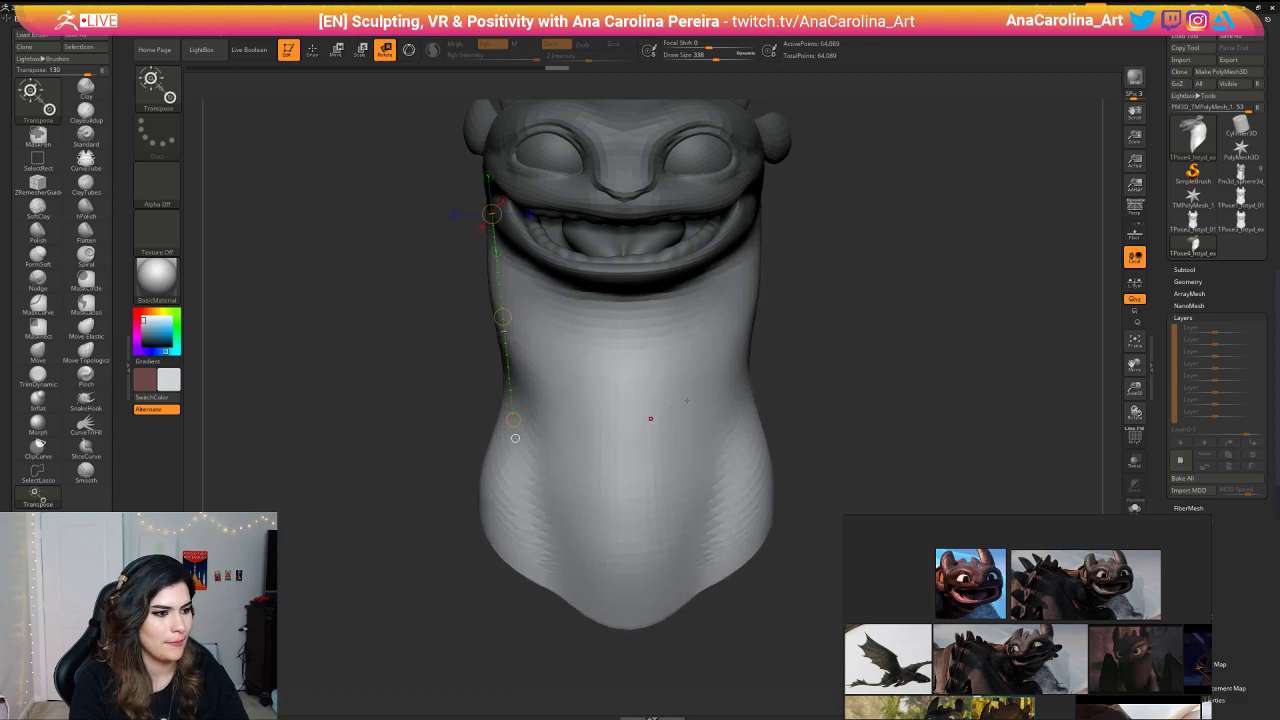
pyautogui.moveTo(515, 438)
pyautogui.mouseDown()
pyautogui.moveTo(528, 432)
pyautogui.moveTo(508, 438)
pyautogui.mouseUp()
pyautogui.hotkey('ctrl', 'z')
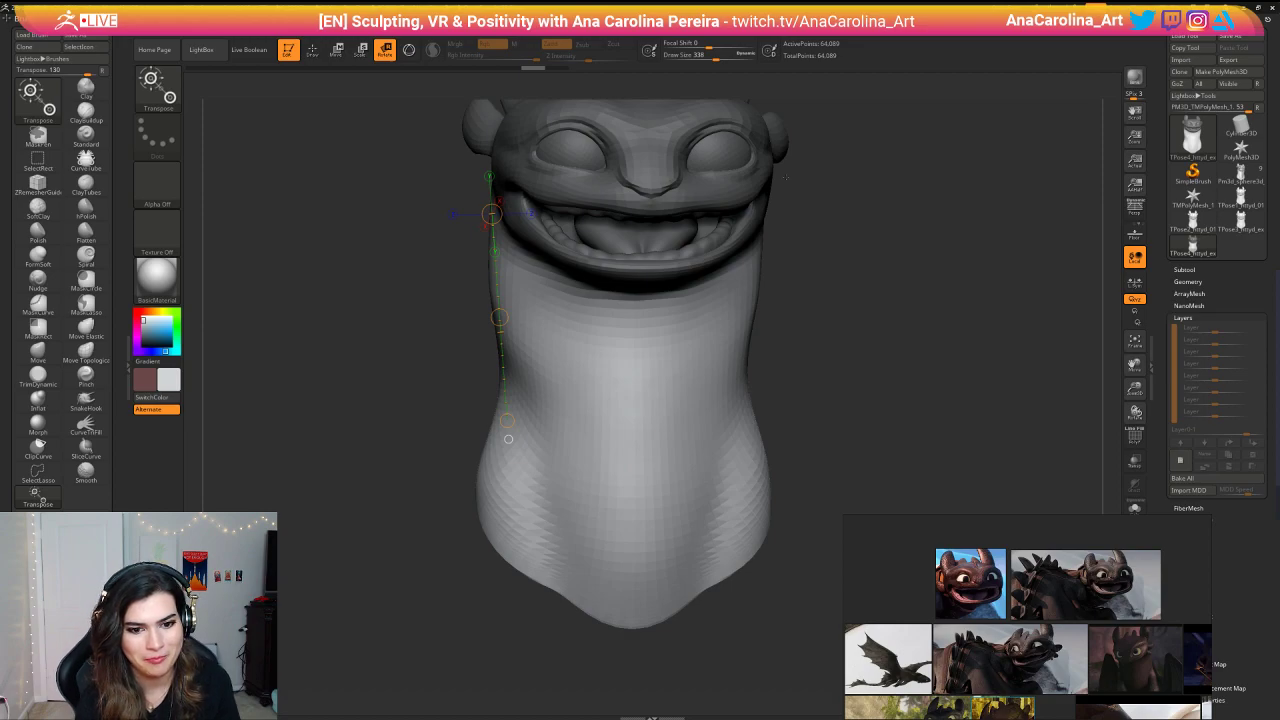
# Step: Place the Transpose line on the front centre of the neck, adjust the neck below the jaw and clear the head mask
pyautogui.moveTo(524, 366); pyautogui.dragTo(529, 336)
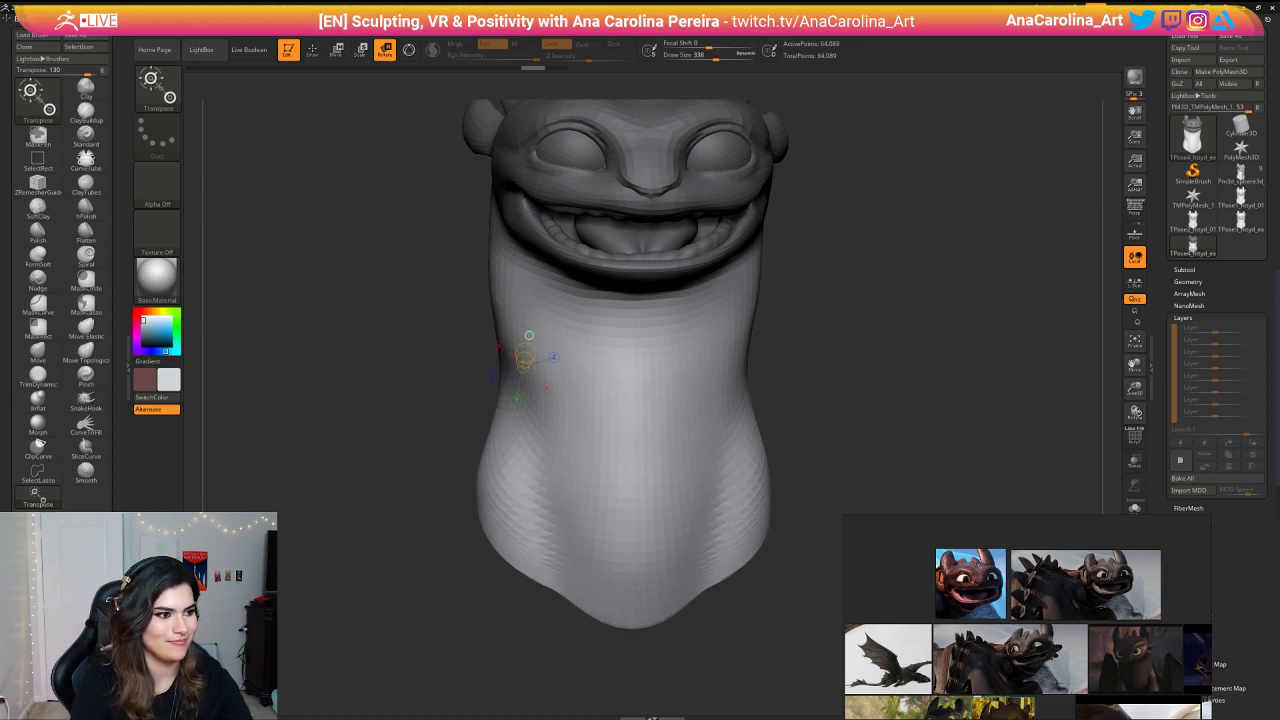
pyautogui.moveTo(863, 338); pyautogui.dragTo(837, 339)
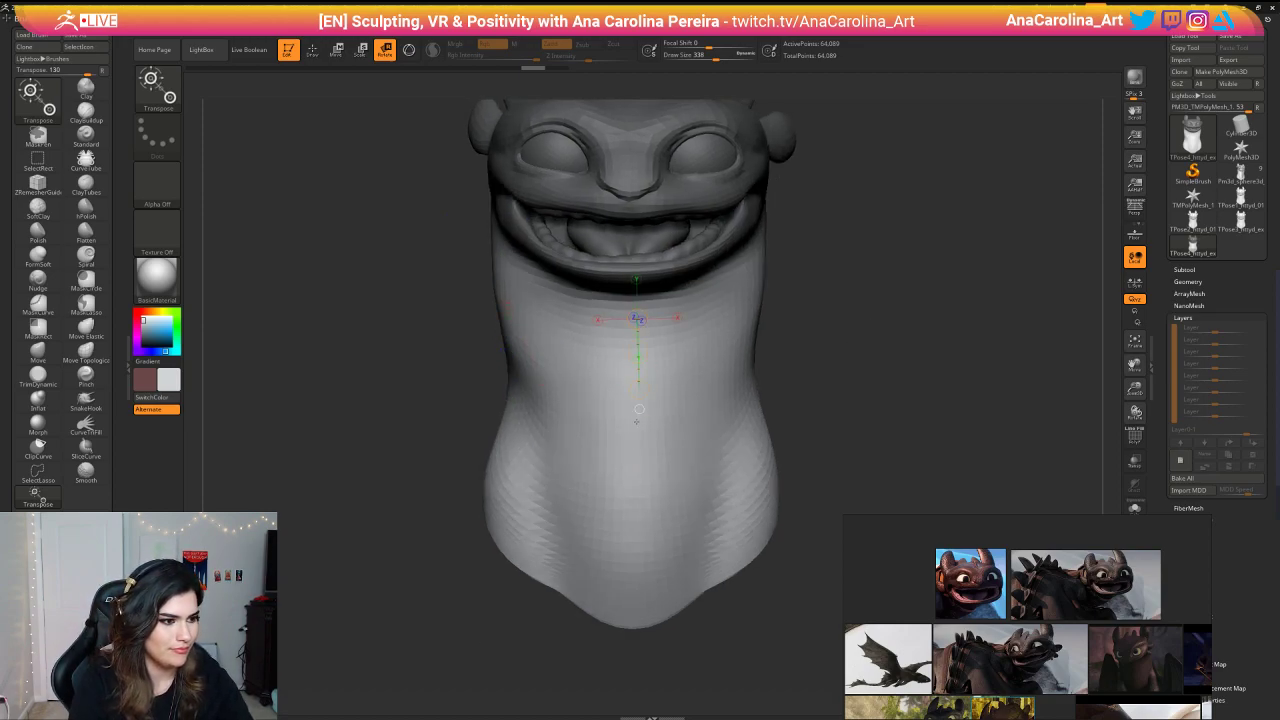
pyautogui.moveTo(632, 513); pyautogui.dragTo(641, 514)
pyautogui.moveTo(860, 420)
pyautogui.keyDown('alt'); pyautogui.mouseDown()
pyautogui.moveTo(860, 360)
pyautogui.moveTo(885, 425)
pyautogui.mouseUp(); pyautogui.keyUp('alt')
pyautogui.keyDown('ctrl'); pyautogui.click(860, 400); pyautogui.keyUp('ctrl')
pyautogui.moveTo(860, 400)
pyautogui.mouseDown()
pyautogui.moveTo(1020, 400)
pyautogui.moveTo(975, 400)
pyautogui.moveTo(813, 342)
pyautogui.moveTo(771, 409)
pyautogui.moveTo(695, 410)
pyautogui.mouseUp()
# Step: Switch to the Move brush and reduce its draw size for work on the unmasked neck
pyautogui.press('space')
pyautogui.press('space')
pyautogui.press('b')
pyautogui.press('m')
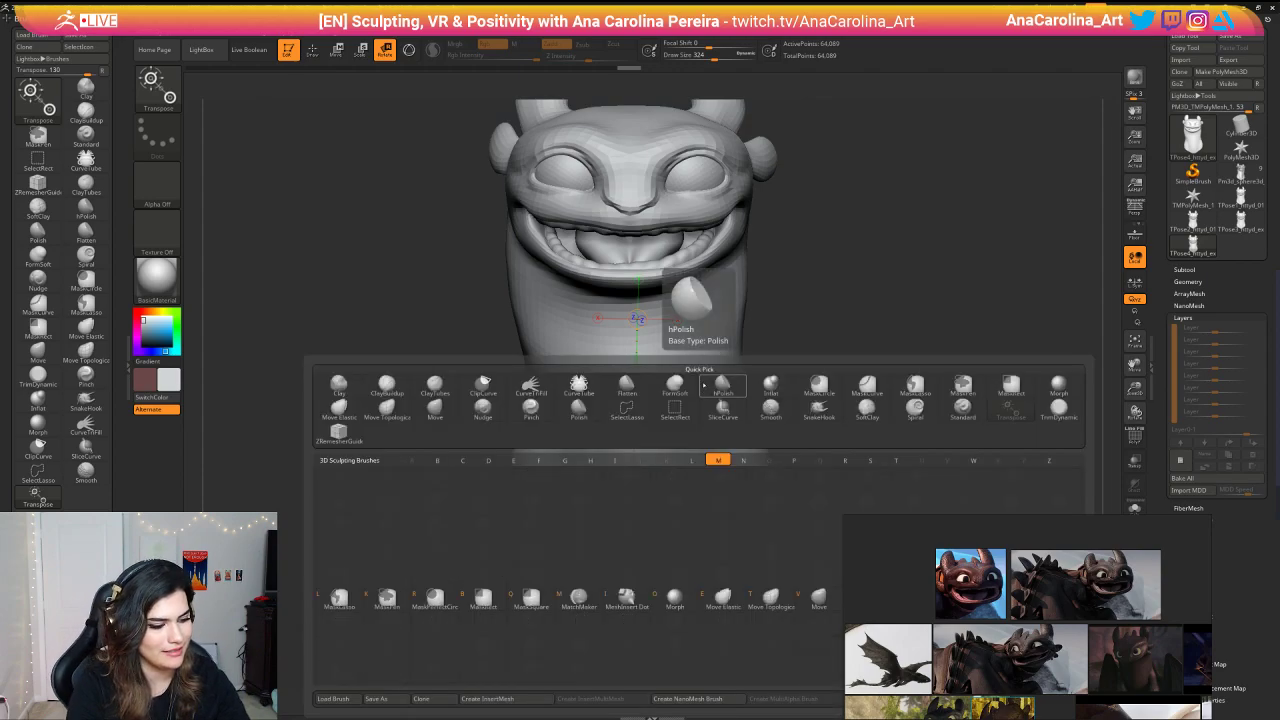
pyautogui.press('v')
pyautogui.press('space')
pyautogui.moveTo(780, 310); pyautogui.dragTo(771, 241, button='right')
pyautogui.press('shift')
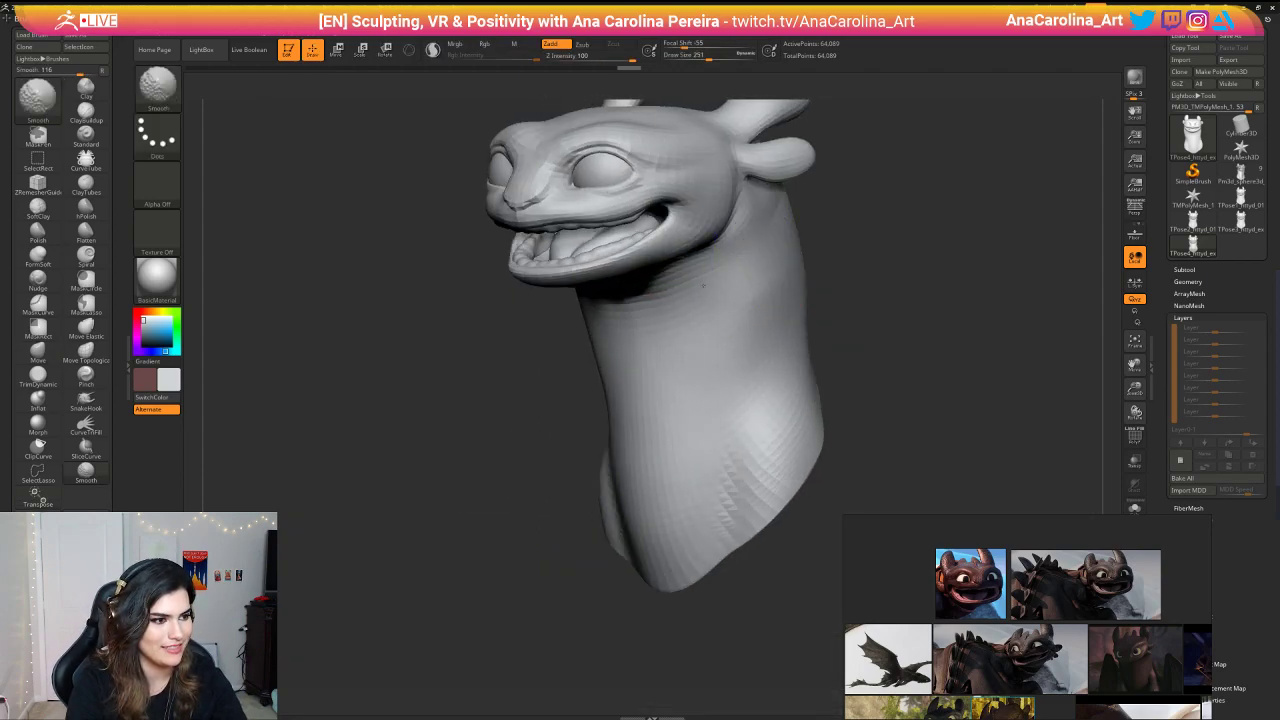
# Step: Check the neck in profile and transfer the pose back to the subtools with Transpose Master's TPose|SubT
pyautogui.moveTo(703, 285)
pyautogui.mouseDown(button='right')
pyautogui.moveTo(843, 260)
pyautogui.moveTo(960, 343)
pyautogui.moveTo(837, 289)
pyautogui.mouseUp(button='right')
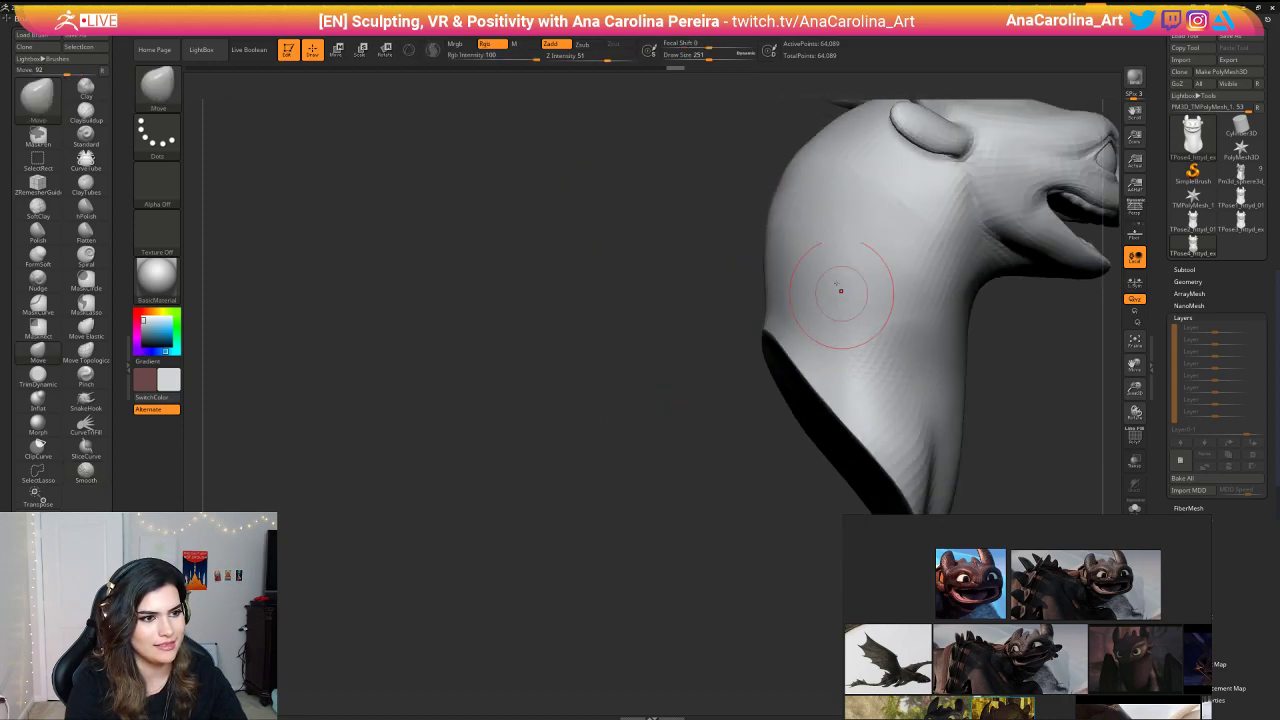
pyautogui.keyDown('alt'); pyautogui.moveTo(1013, 366); pyautogui.dragTo(795, 370, button='right'); pyautogui.keyUp('alt')
pyautogui.moveTo(722, 20)
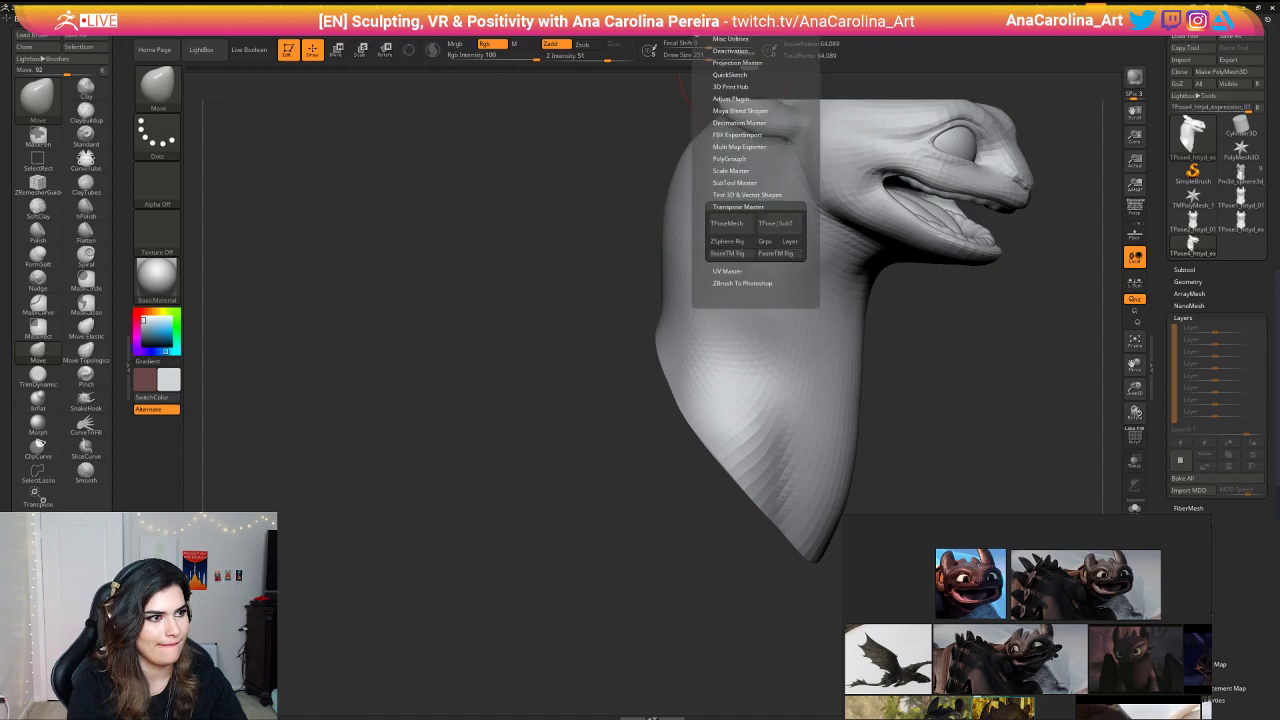
pyautogui.click(786, 229)
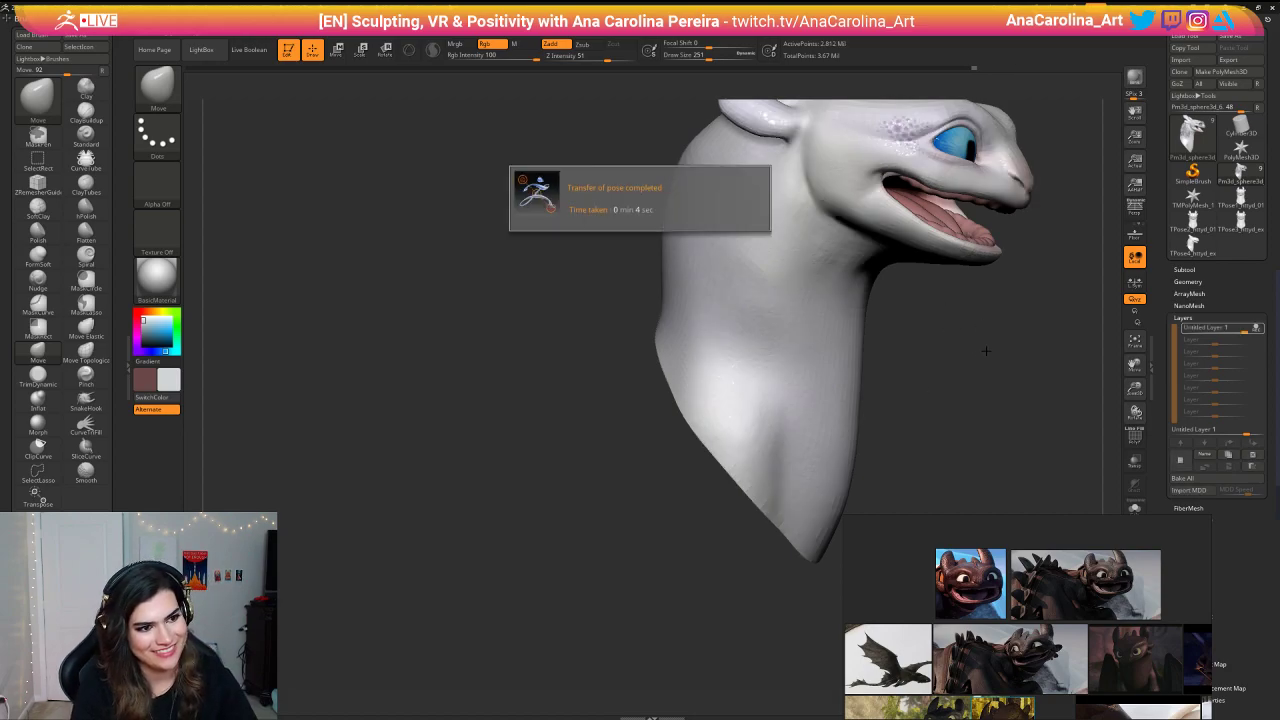
pyautogui.moveTo(1020, 371); pyautogui.dragTo(889, 443)
# Step: Set the Move brush's draw size to 533, refine the neck's side contours and check the bust from behind and in front
pyautogui.press('space')
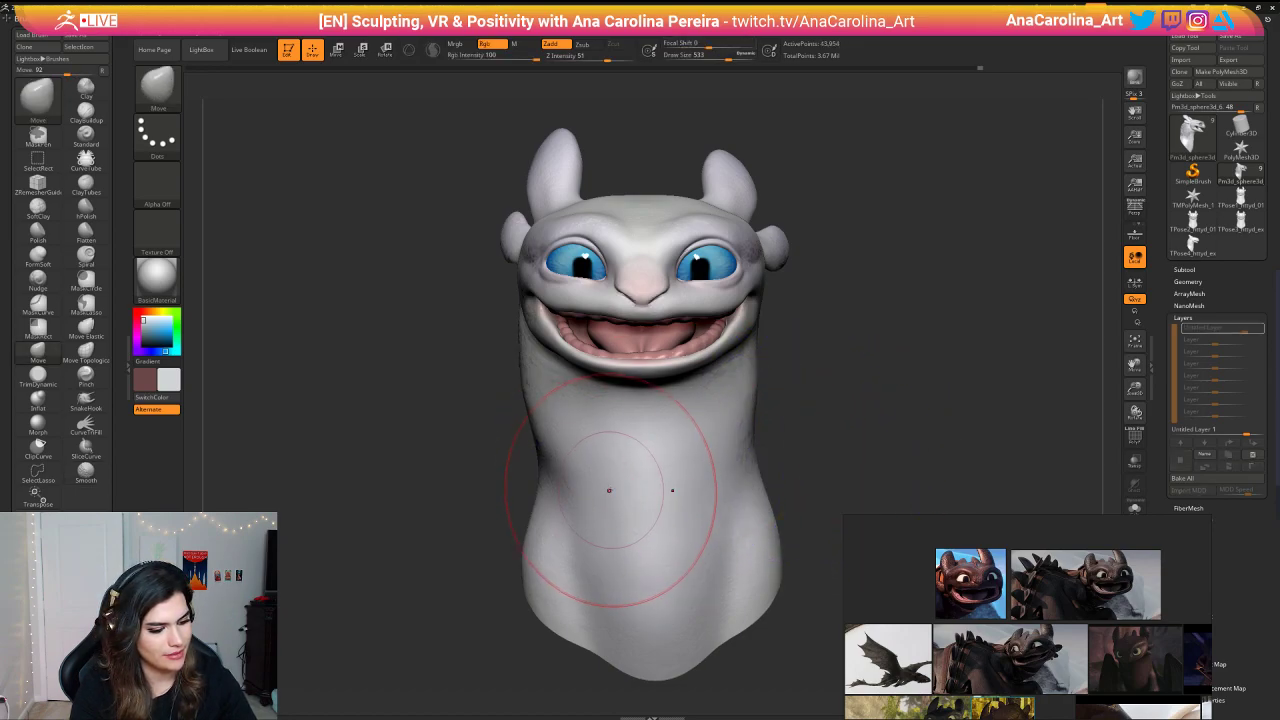
pyautogui.press('space')
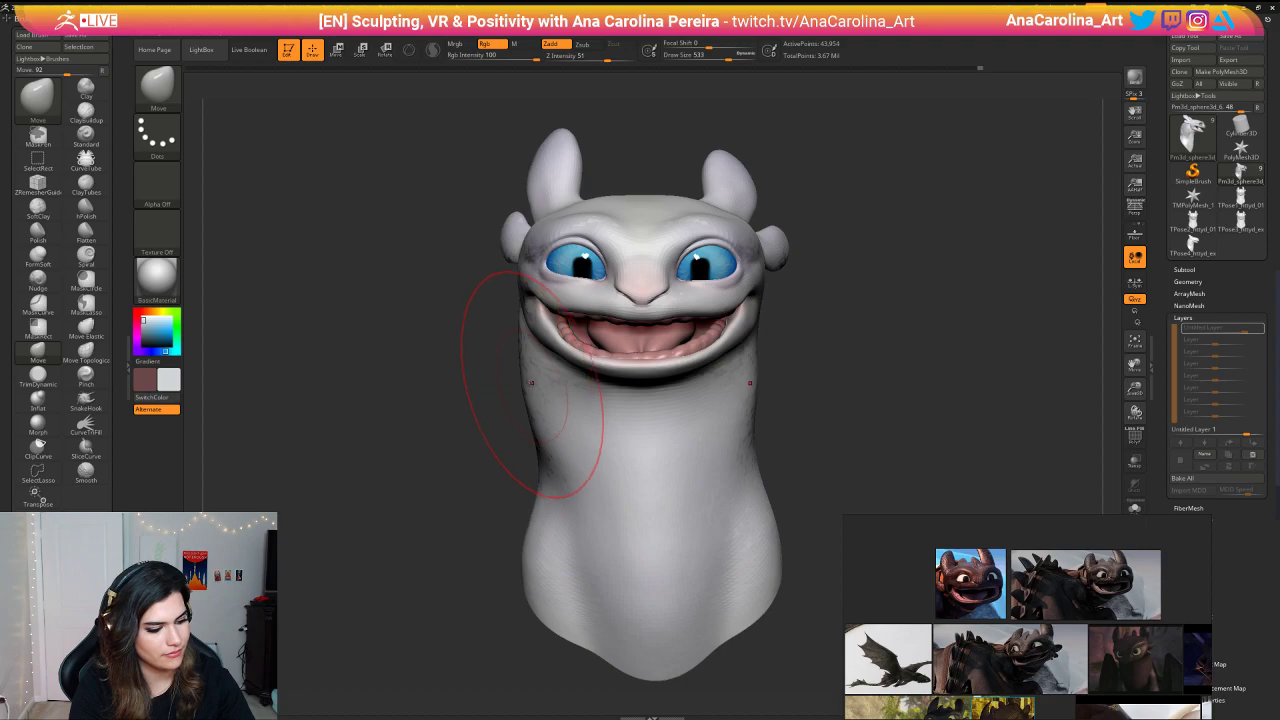
pyautogui.moveTo(836, 392); pyautogui.dragTo(796, 390)
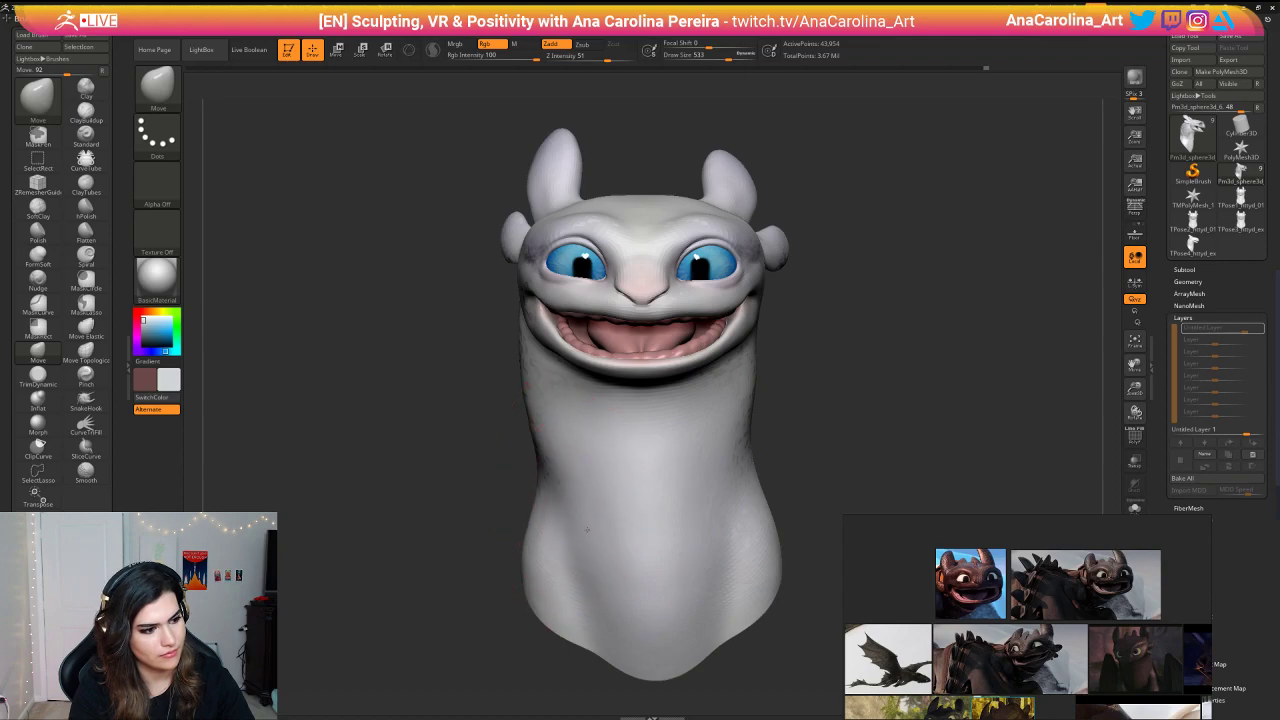
pyautogui.keyDown('alt'); pyautogui.moveTo(806, 474); pyautogui.dragTo(1000, 344); pyautogui.keyUp('alt')
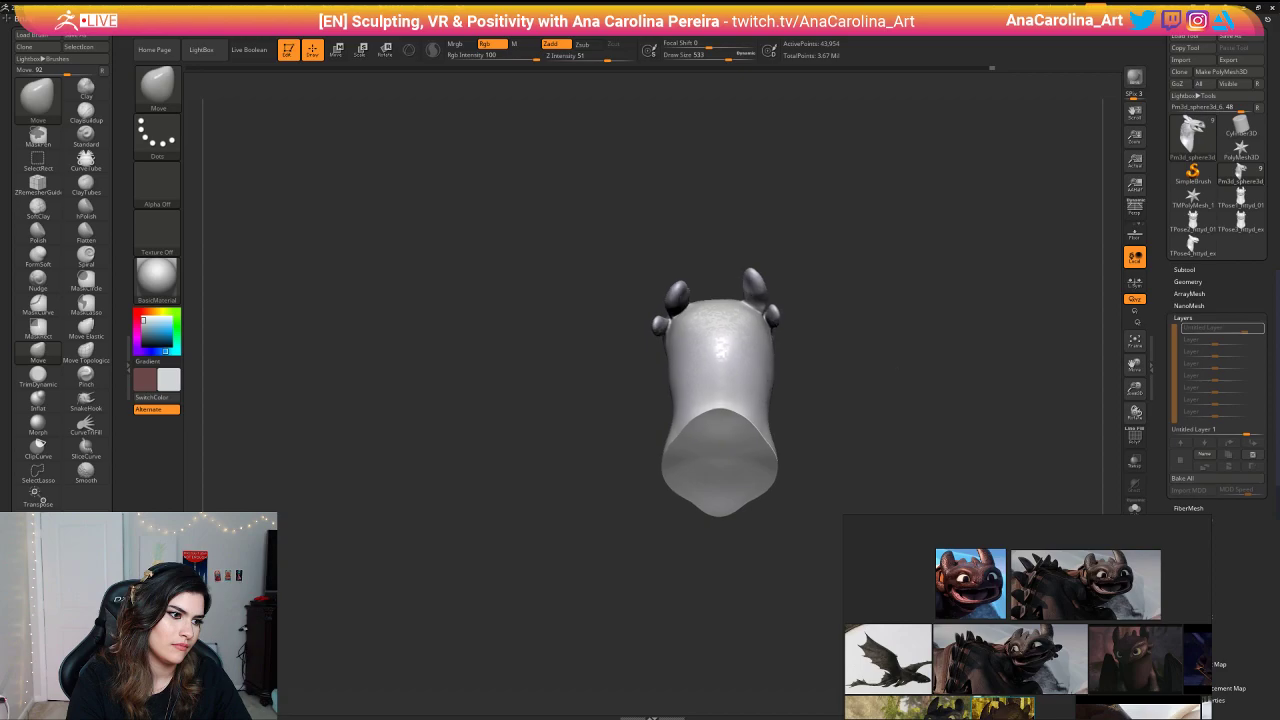
pyautogui.moveTo(845, 350); pyautogui.dragTo(1000, 400)
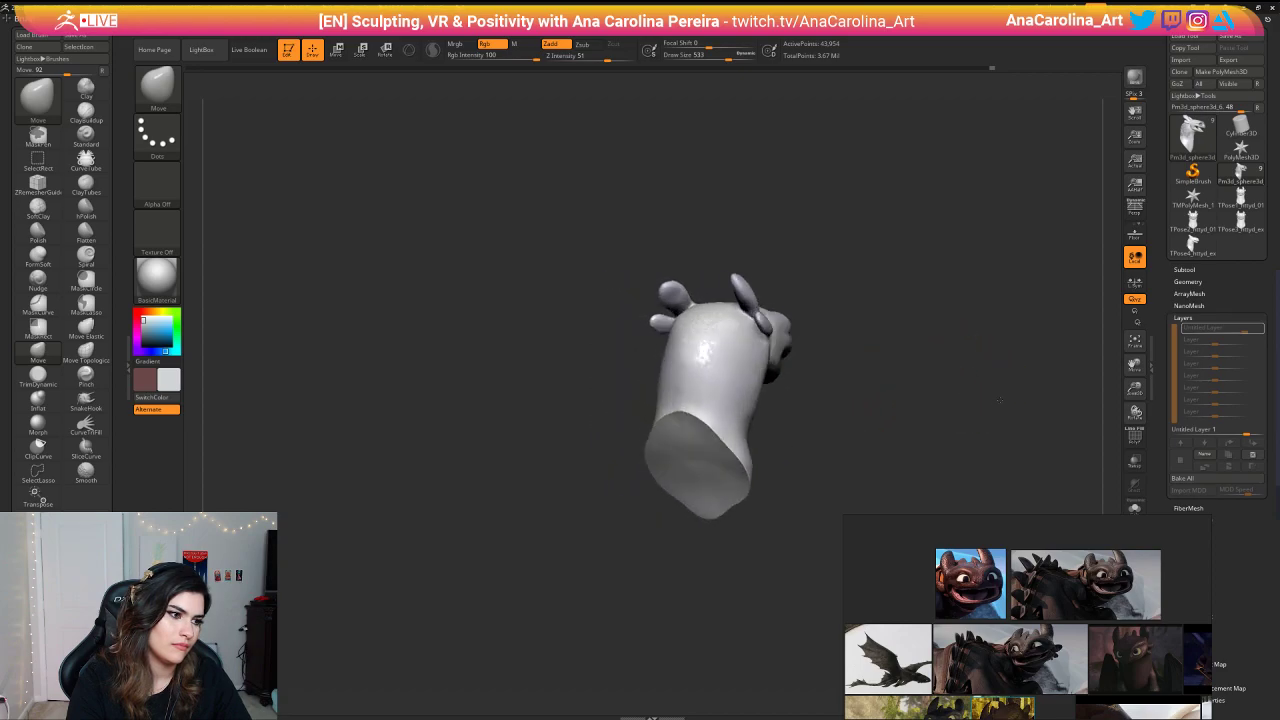
pyautogui.moveTo(999, 400)
pyautogui.mouseDown(button='right')
pyautogui.moveTo(914, 443)
pyautogui.moveTo(947, 404)
pyautogui.moveTo(911, 402)
pyautogui.moveTo(908, 385)
pyautogui.moveTo(878, 390)
pyautogui.moveTo(950, 410)
pyautogui.moveTo(845, 409)
pyautogui.moveTo(856, 404)
pyautogui.mouseUp(button='right')
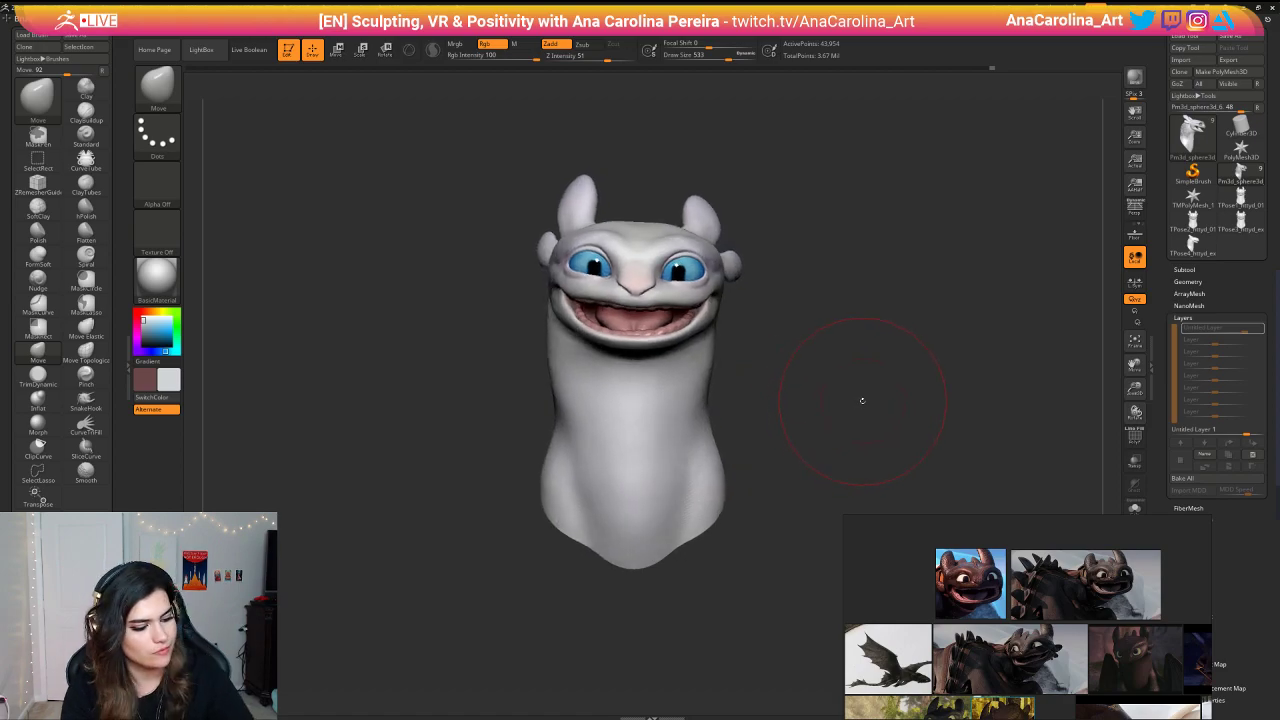
# Step: Make the head subtool active, set the draw size to 187 and find the white dragon's face in the poster reference
pyautogui.keyDown('ctrl'); pyautogui.moveTo(850, 398); pyautogui.dragTo(894, 528, button='right'); pyautogui.keyUp('ctrl')
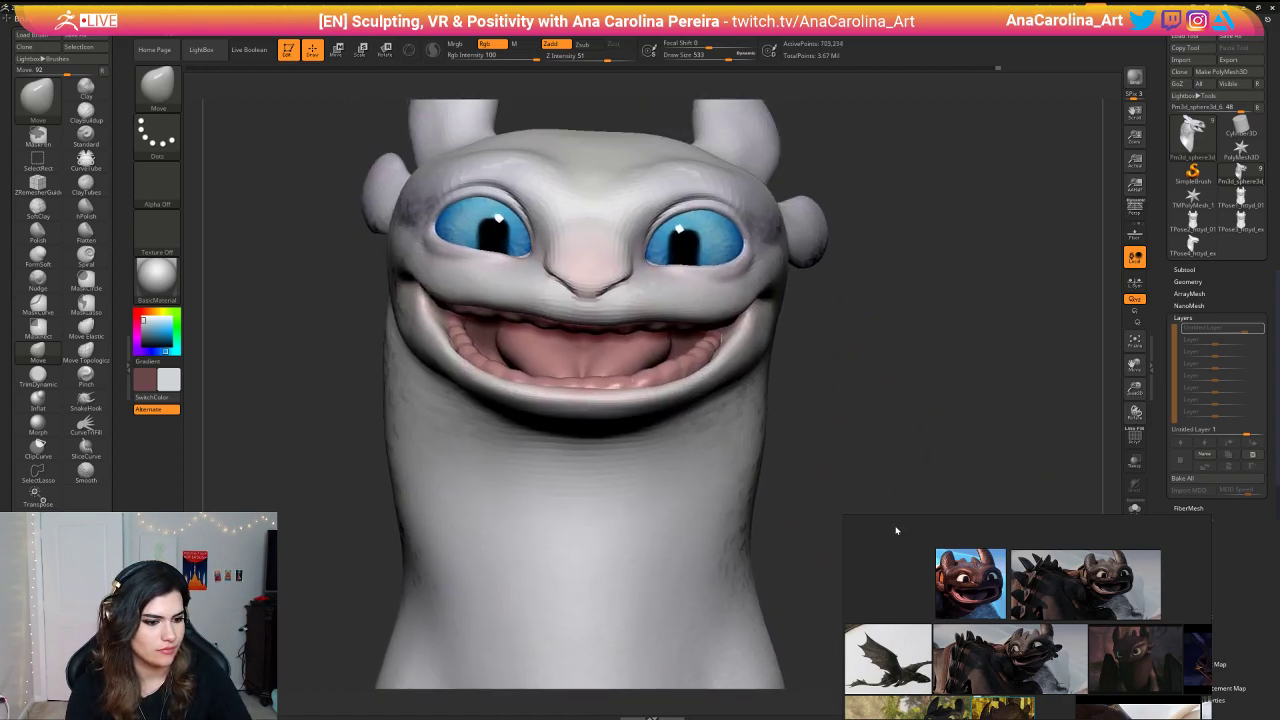
pyautogui.press('space')
pyautogui.moveTo(885, 466); pyautogui.dragTo(856, 465)
pyautogui.moveTo(864, 439)
pyautogui.mouseDown(button='right')
pyautogui.moveTo(877, 434)
pyautogui.moveTo(852, 429)
pyautogui.mouseUp(button='right')
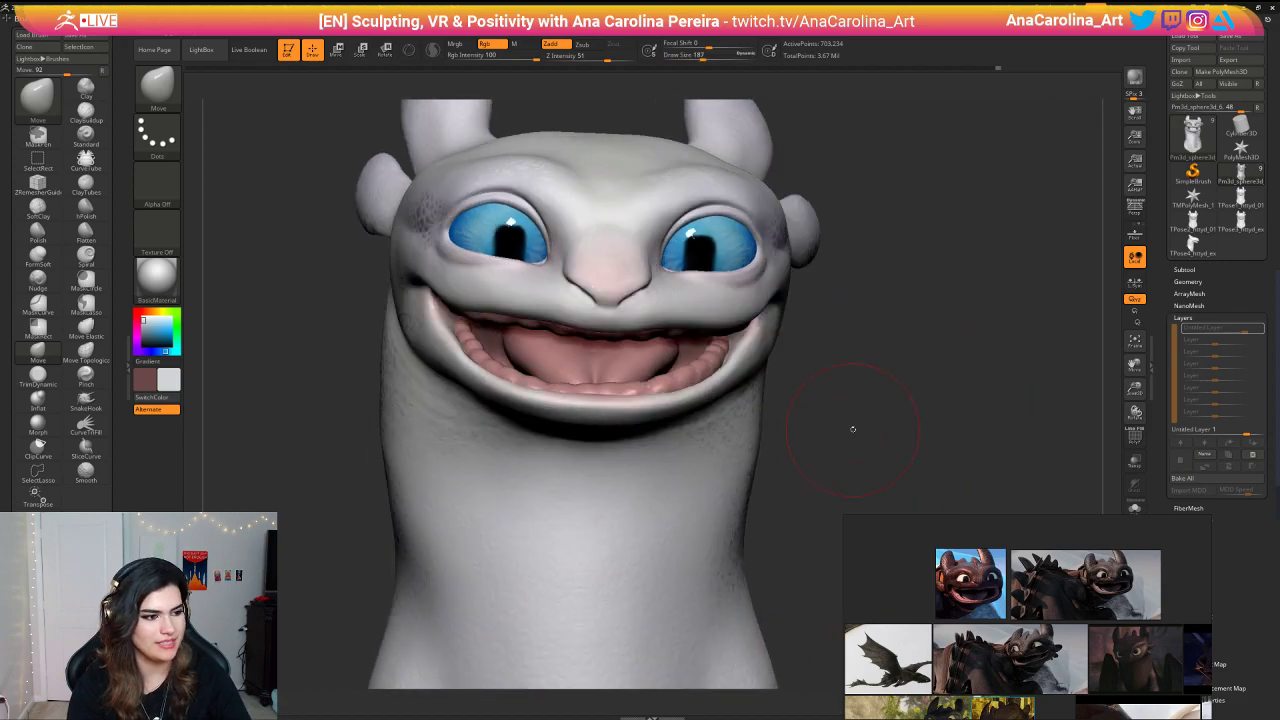
pyautogui.scroll(-5, 1189, 647)
pyautogui.moveTo(971, 620); pyautogui.dragTo(971, 566, button='middle')
pyautogui.scroll(3, 971, 566)
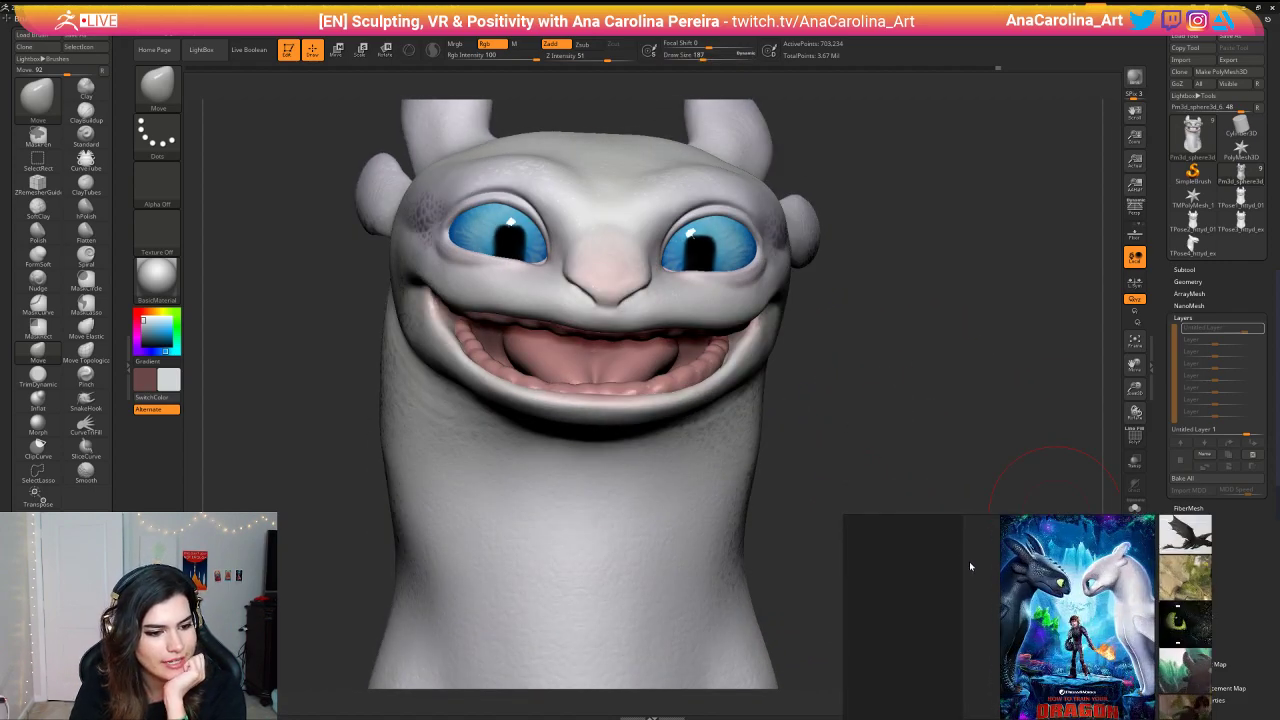
pyautogui.scroll(6, 1092, 561)
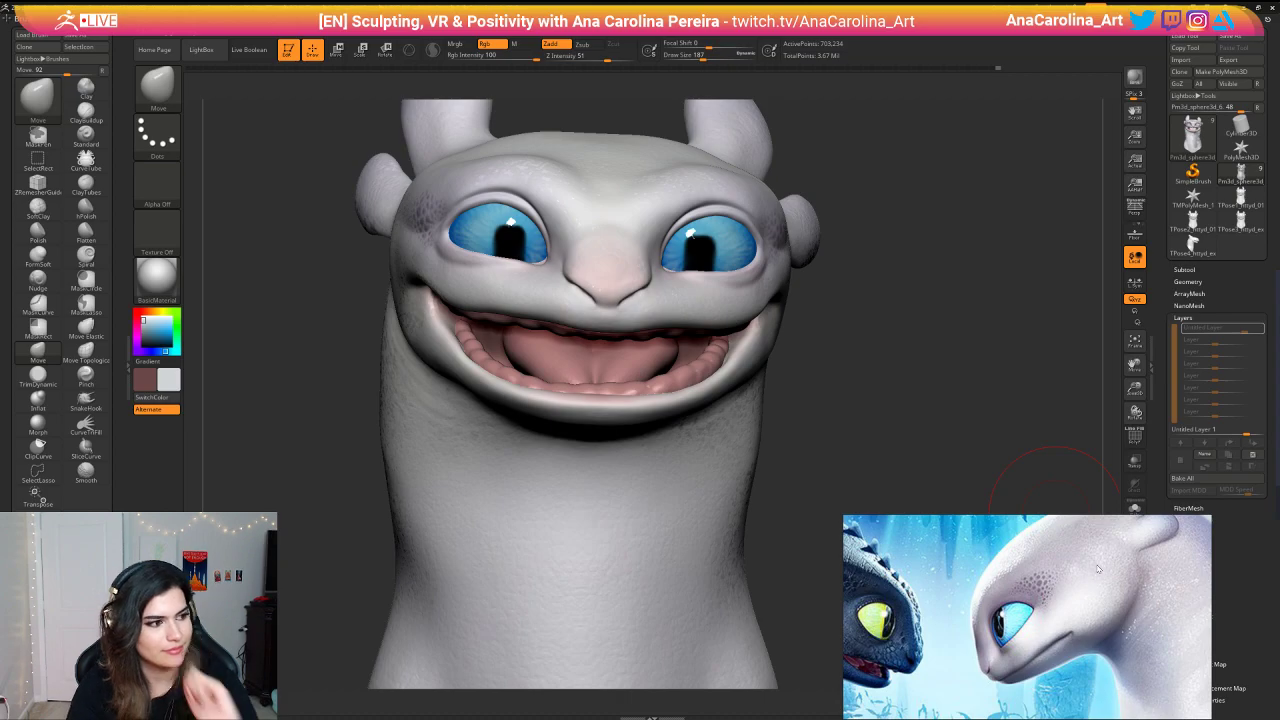
# Step: Choose a muted purple as the main colour while viewing the dragon's face at three-quarter angle
pyautogui.moveTo(1048, 482); pyautogui.dragTo(522, 362)
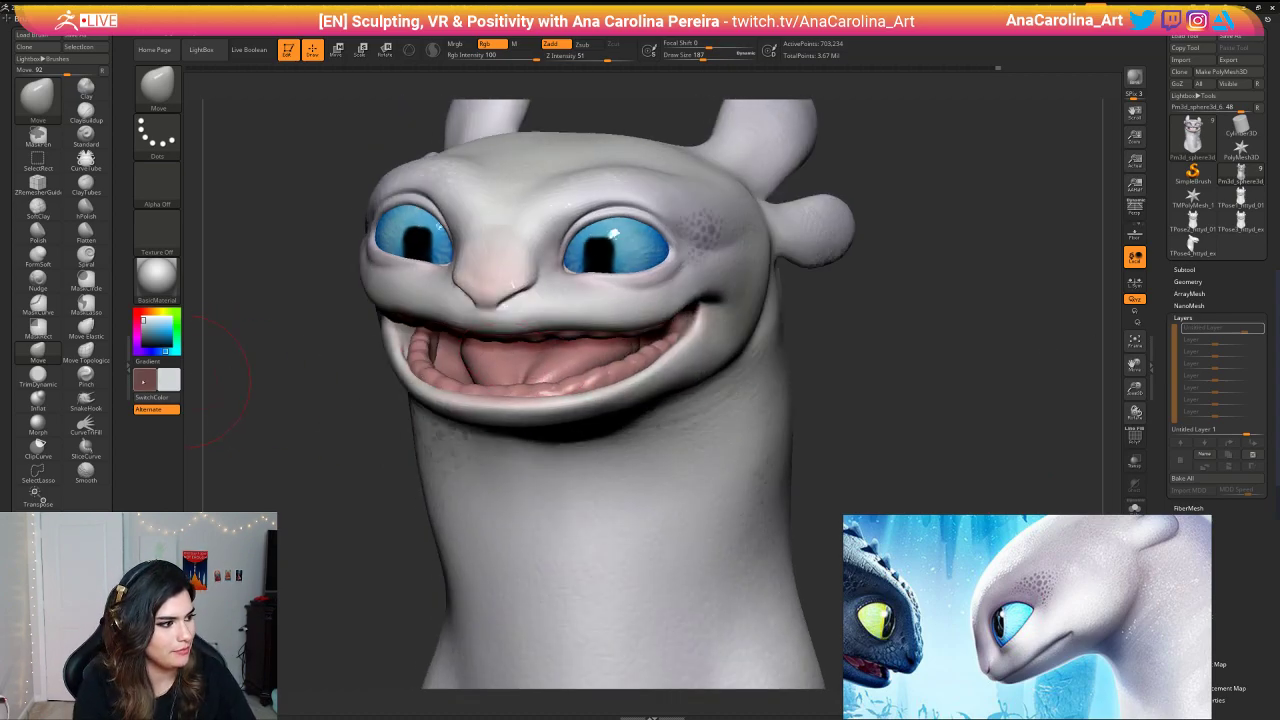
pyautogui.click(143, 381)
pyautogui.moveTo(61, 466)
pyautogui.mouseDown()
pyautogui.moveTo(57, 447)
pyautogui.moveTo(69, 465)
pyautogui.mouseUp()
pyautogui.click(109, 383)
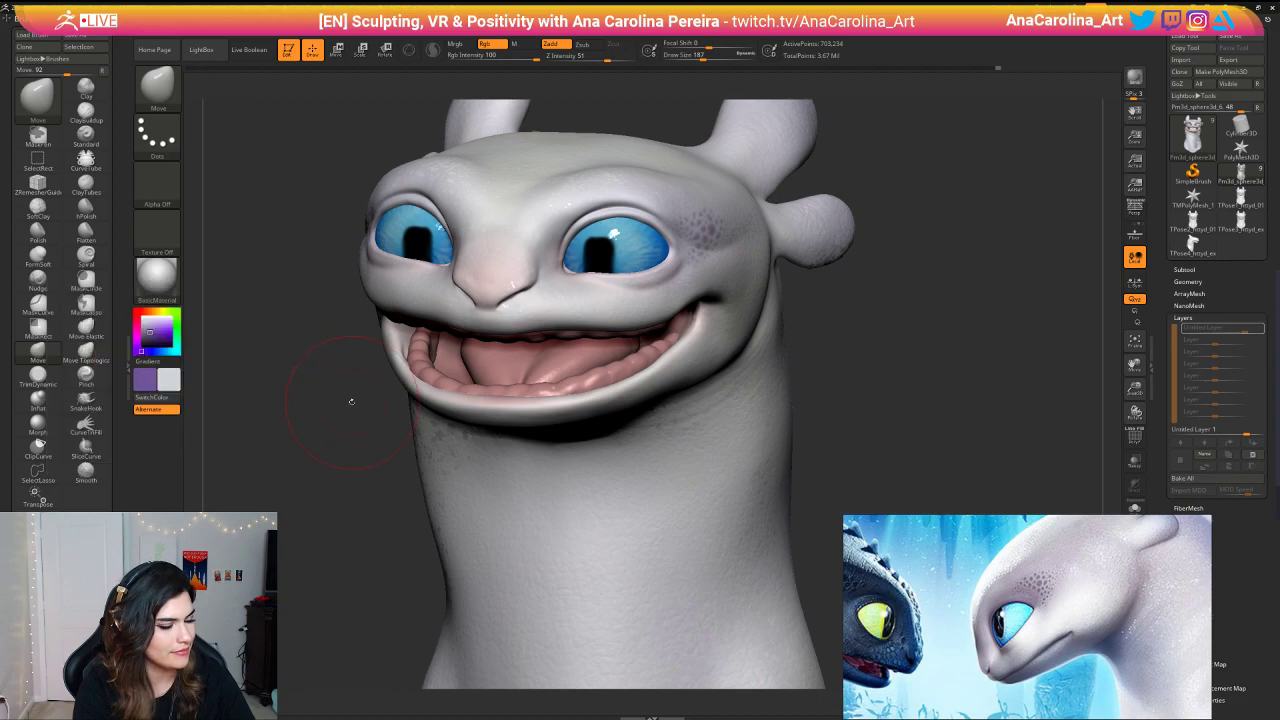
# Step: Set the draw size to 101, enlarge the poster reference around the white dragon's eye and switch to the Standard brush
pyautogui.moveTo(351, 400)
pyautogui.mouseDown()
pyautogui.moveTo(316, 378)
pyautogui.moveTo(354, 412)
pyautogui.mouseUp()
pyautogui.press('space')
pyautogui.click(927, 352)
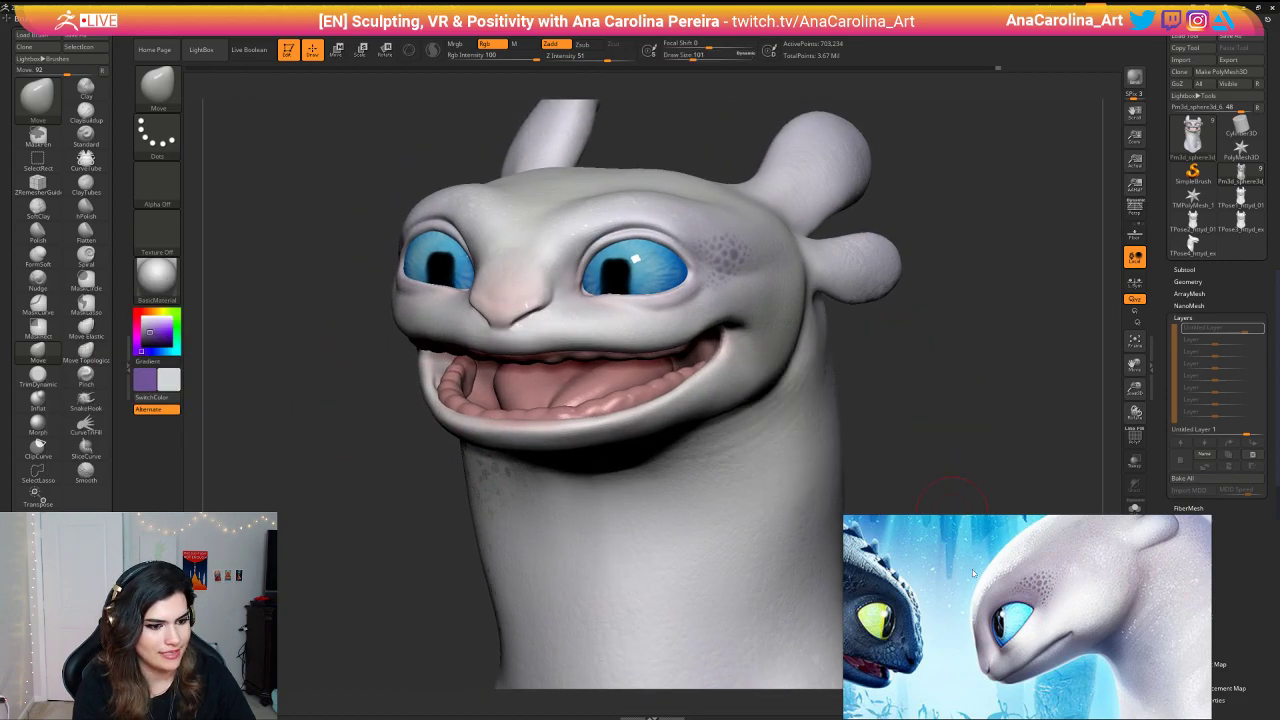
pyautogui.scroll(3, 975, 590)
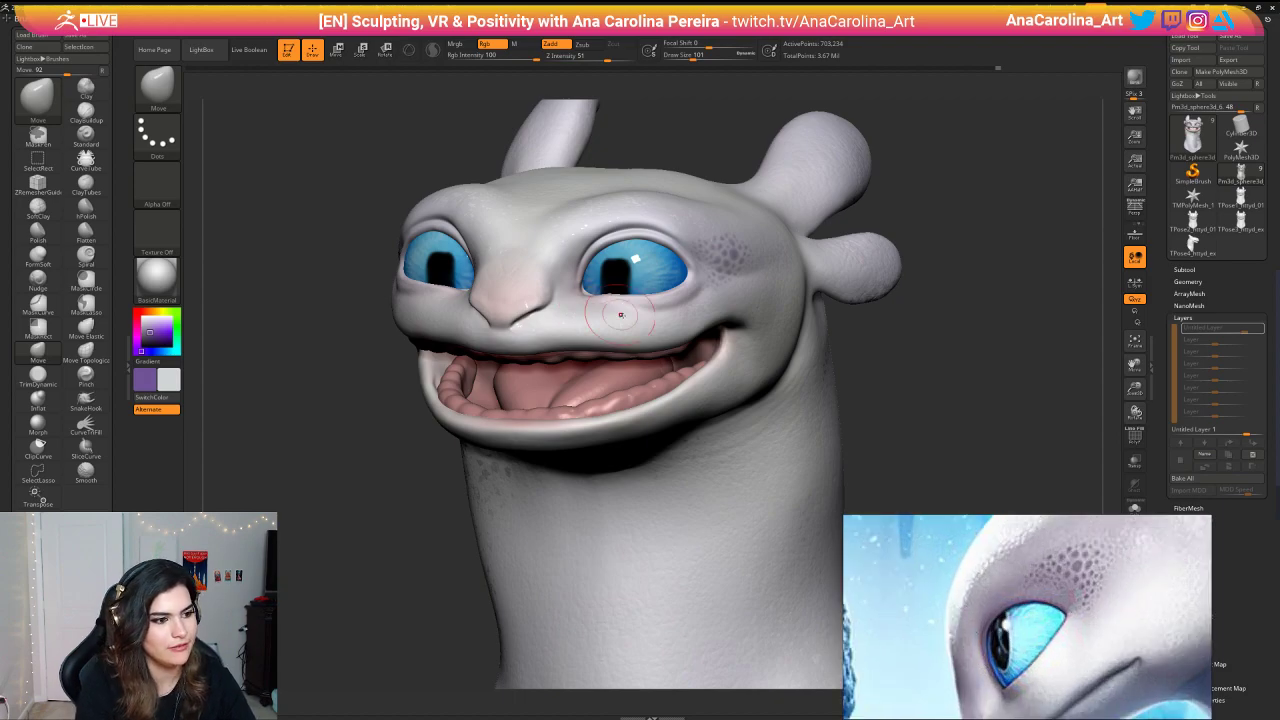
pyautogui.moveTo(352, 385); pyautogui.dragTo(328, 364)
pyautogui.moveTo(690, 273); pyautogui.dragTo(711, 293)
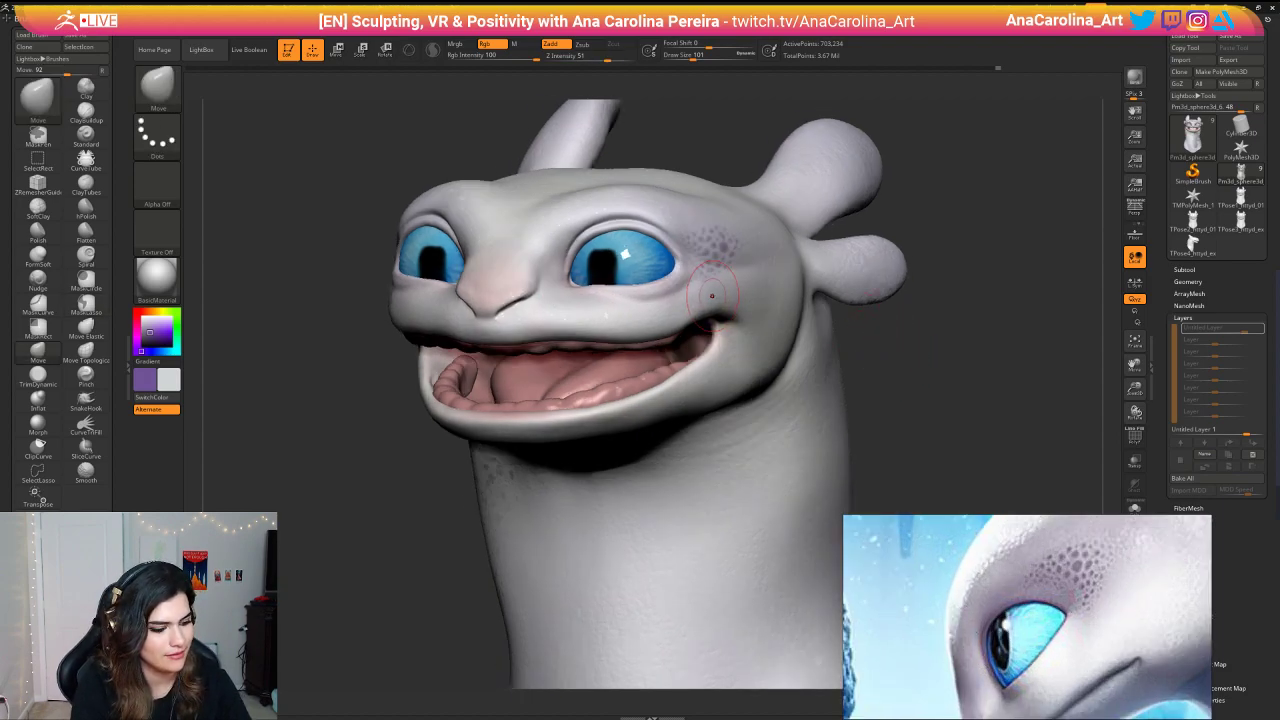
pyautogui.press('b')
pyautogui.press('s')
pyautogui.press('t')
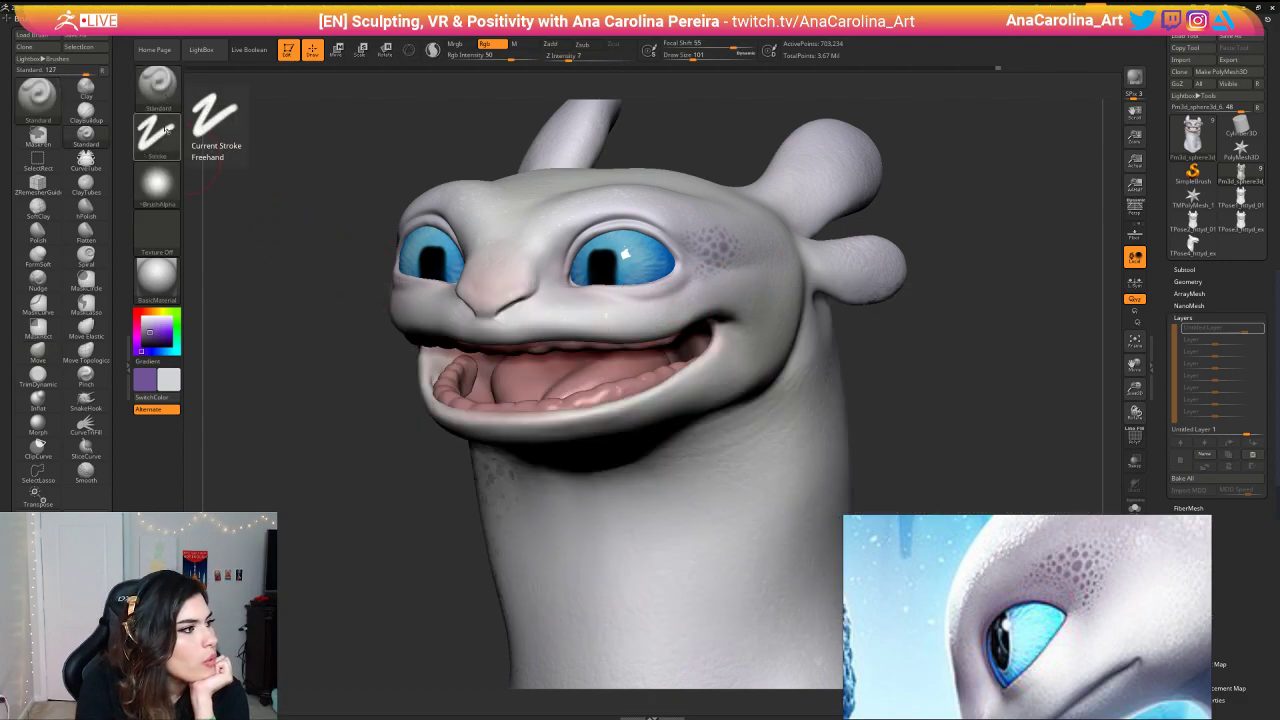
# Step: Try a purple stroke beneath the dragon's eye at Rgb Intensity 100, and undo it
pyautogui.press('b')
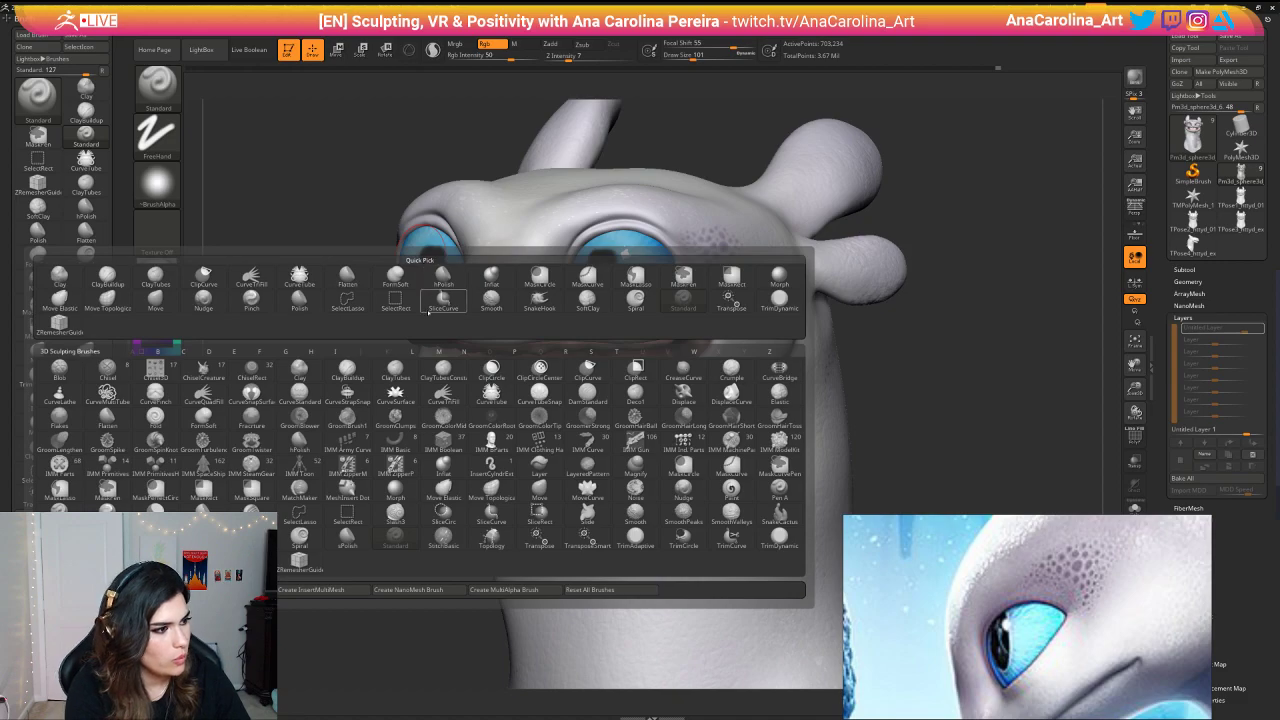
pyautogui.press('space')
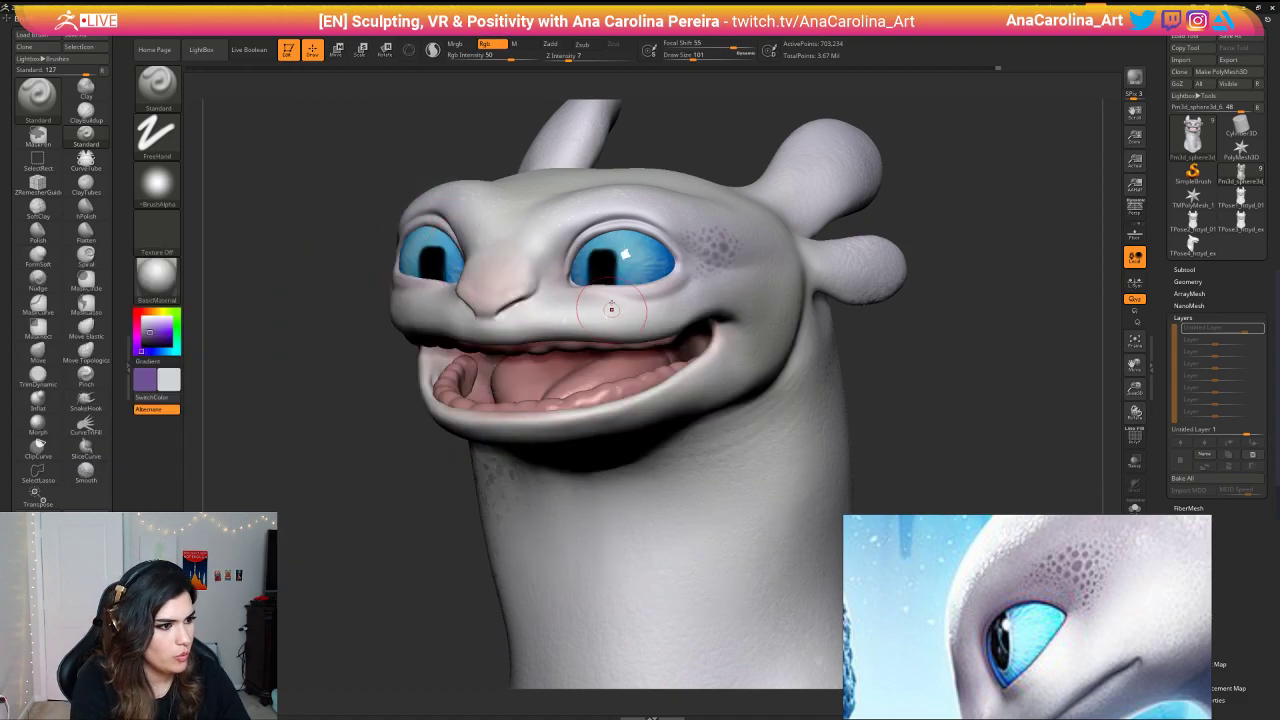
pyautogui.press('space')
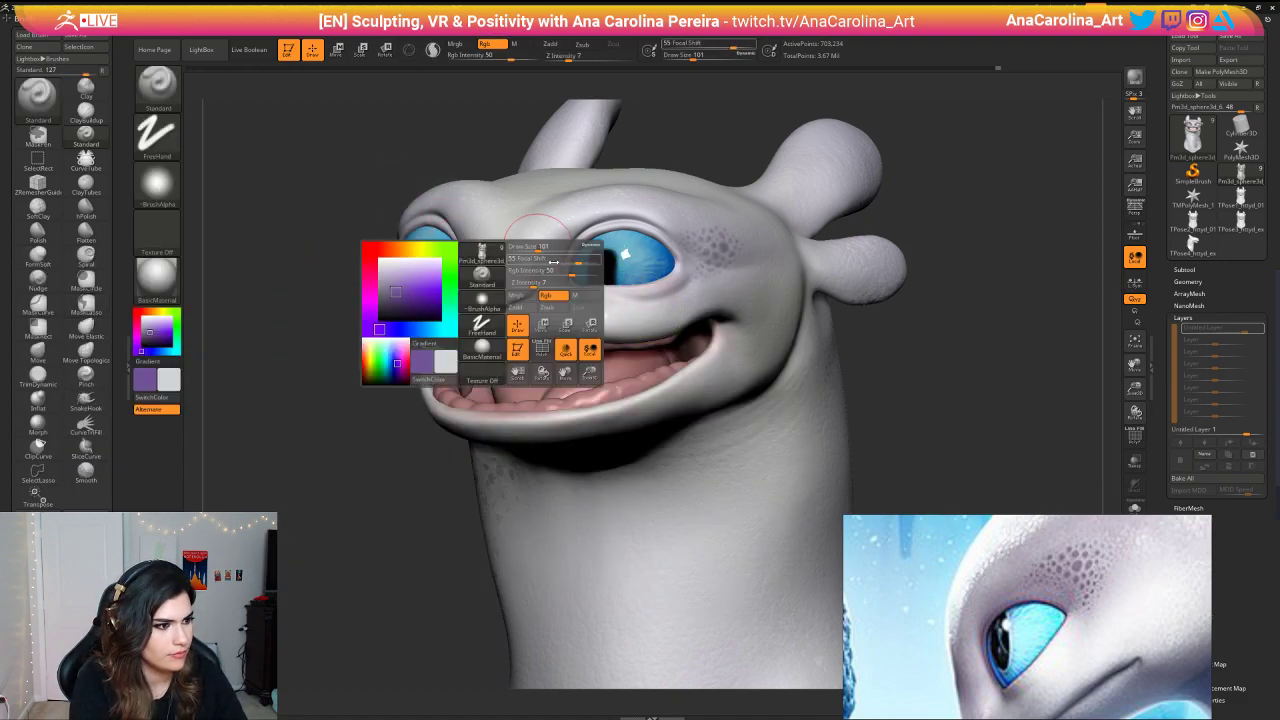
pyautogui.moveTo(548, 282); pyautogui.dragTo(532, 283)
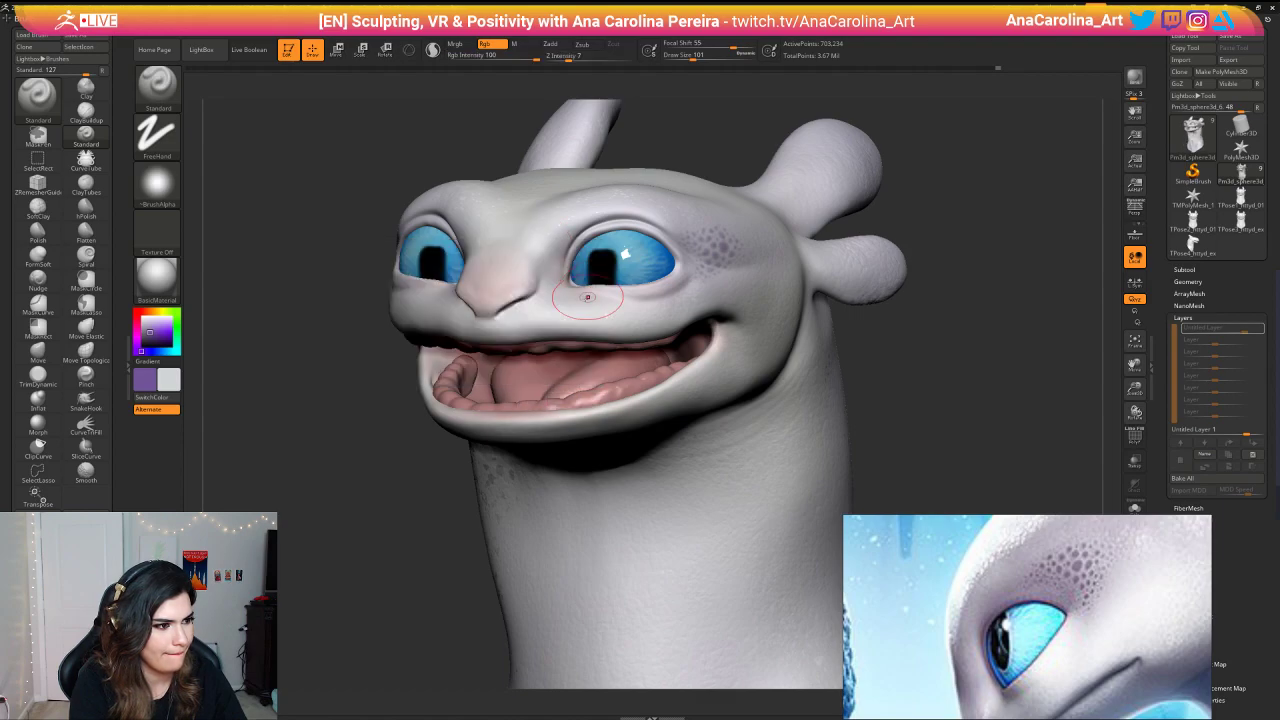
pyautogui.hotkey('ctrl', 'z')
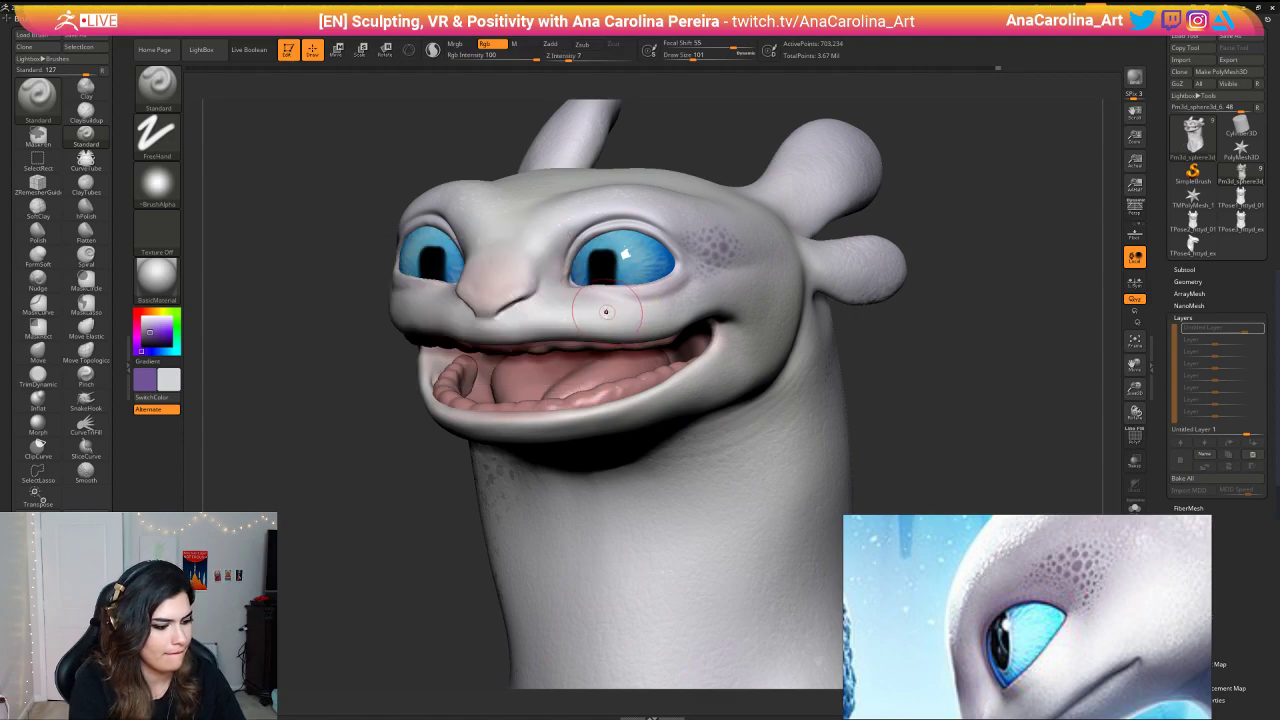
# Step: Swap the main colour to light grey and set the Standard brush to Rgb Intensity 22 and draw size 46
pyautogui.press('v')
pyautogui.moveTo(601, 308); pyautogui.dragTo(622, 310)
pyautogui.hotkey('ctrl', 'z')
pyautogui.press('space')
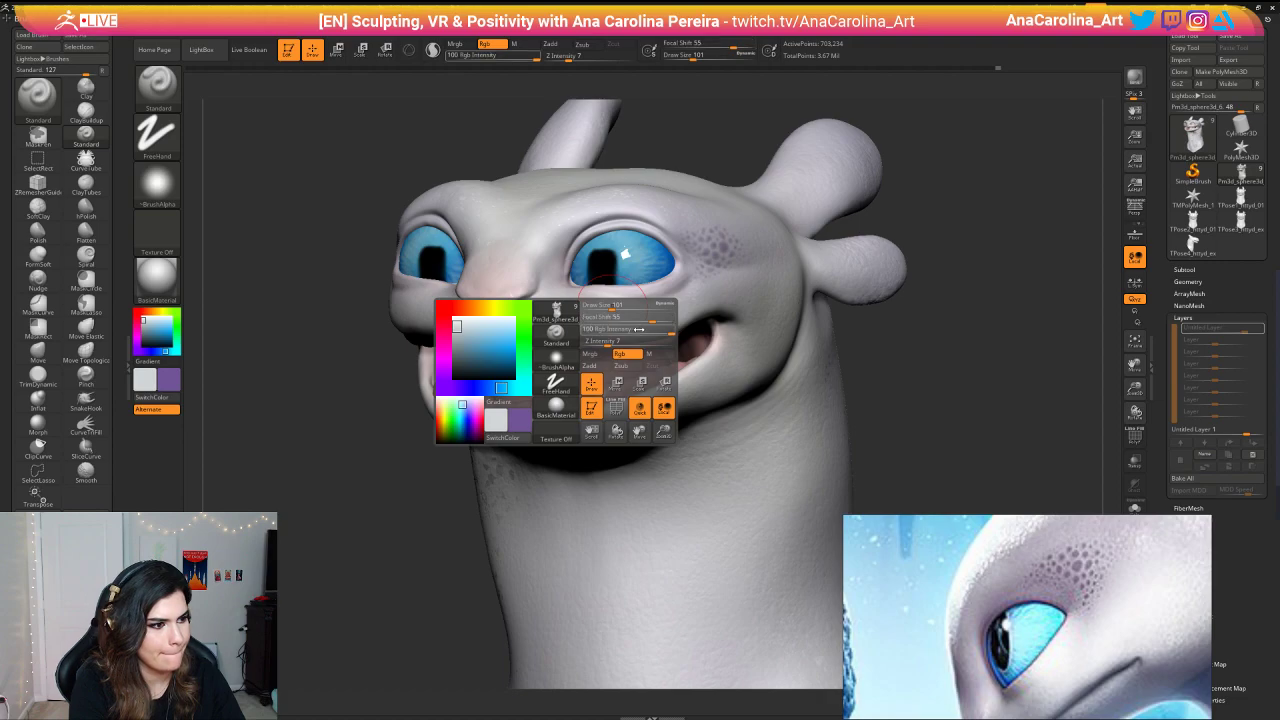
pyautogui.click(609, 330)
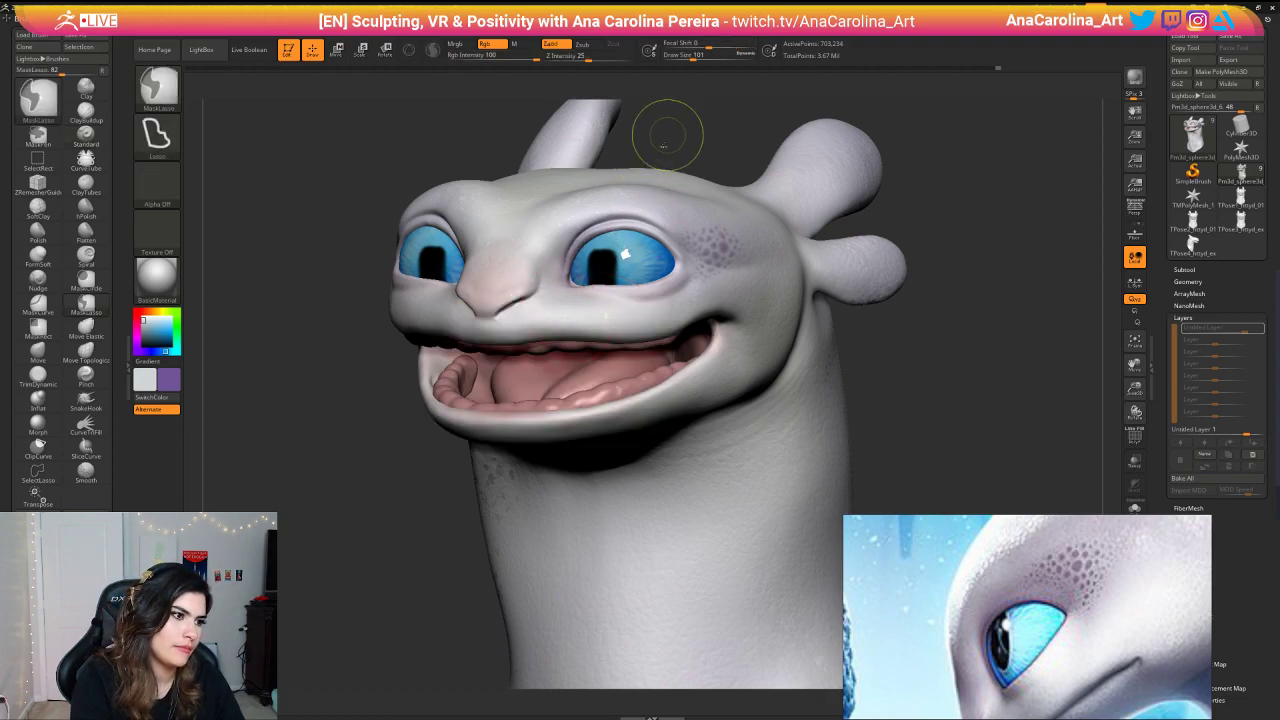
pyautogui.press('space')
pyautogui.moveTo(630, 256); pyautogui.dragTo(619, 256)
pyautogui.click(597, 233)
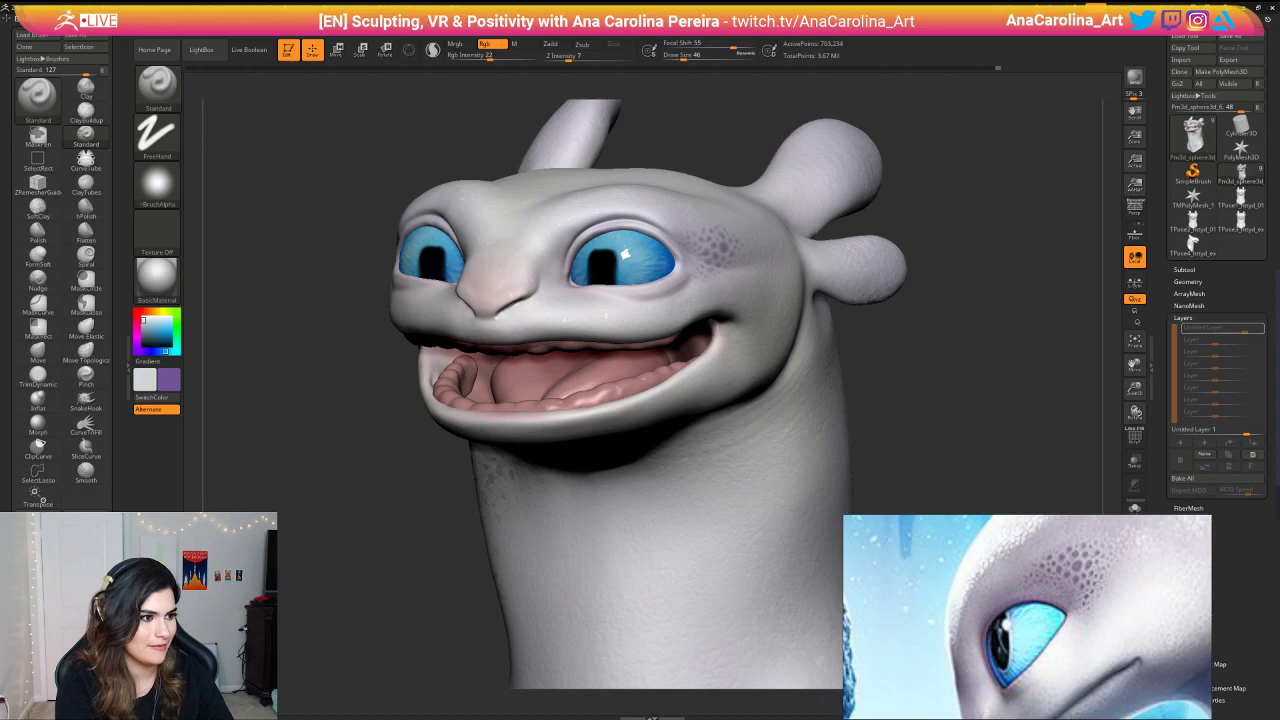
# Step: Set the draw size to 77 and lightly paint light grey on the skin above the eye
pyautogui.moveTo(660, 127); pyautogui.dragTo(618, 133)
pyautogui.press('space')
pyautogui.click(651, 139)
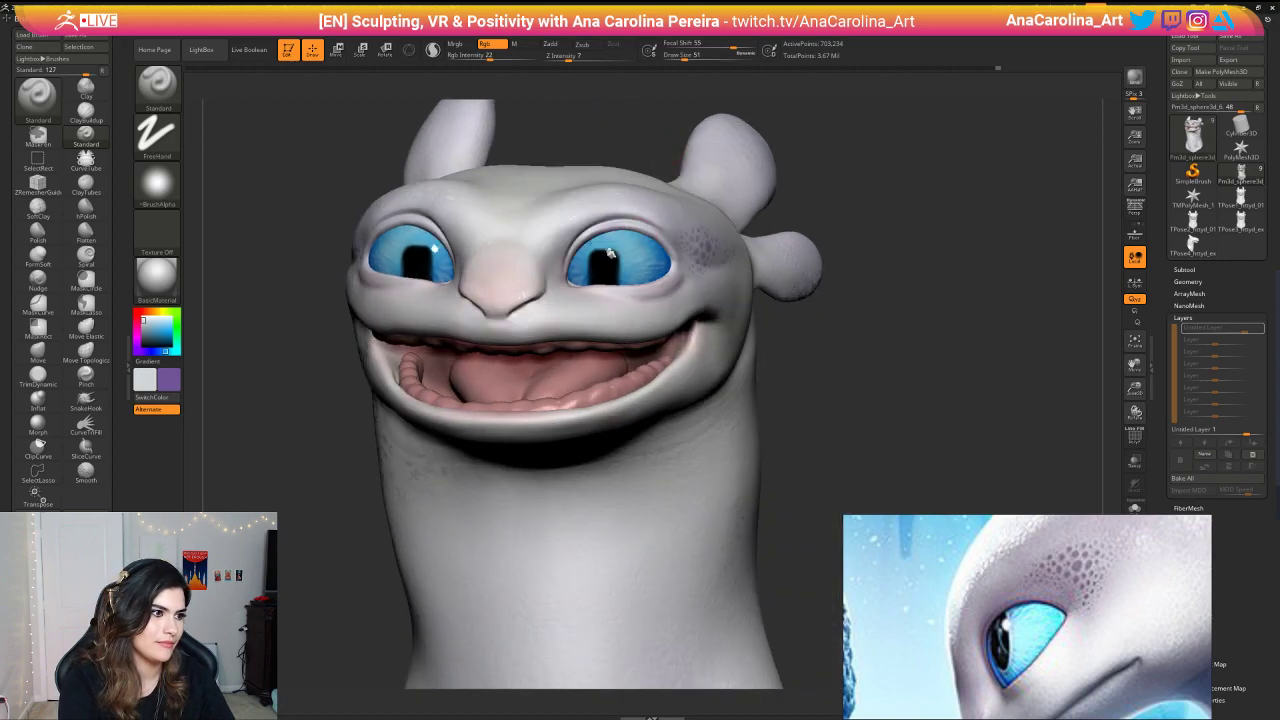
pyautogui.press('space')
pyautogui.click(666, 208)
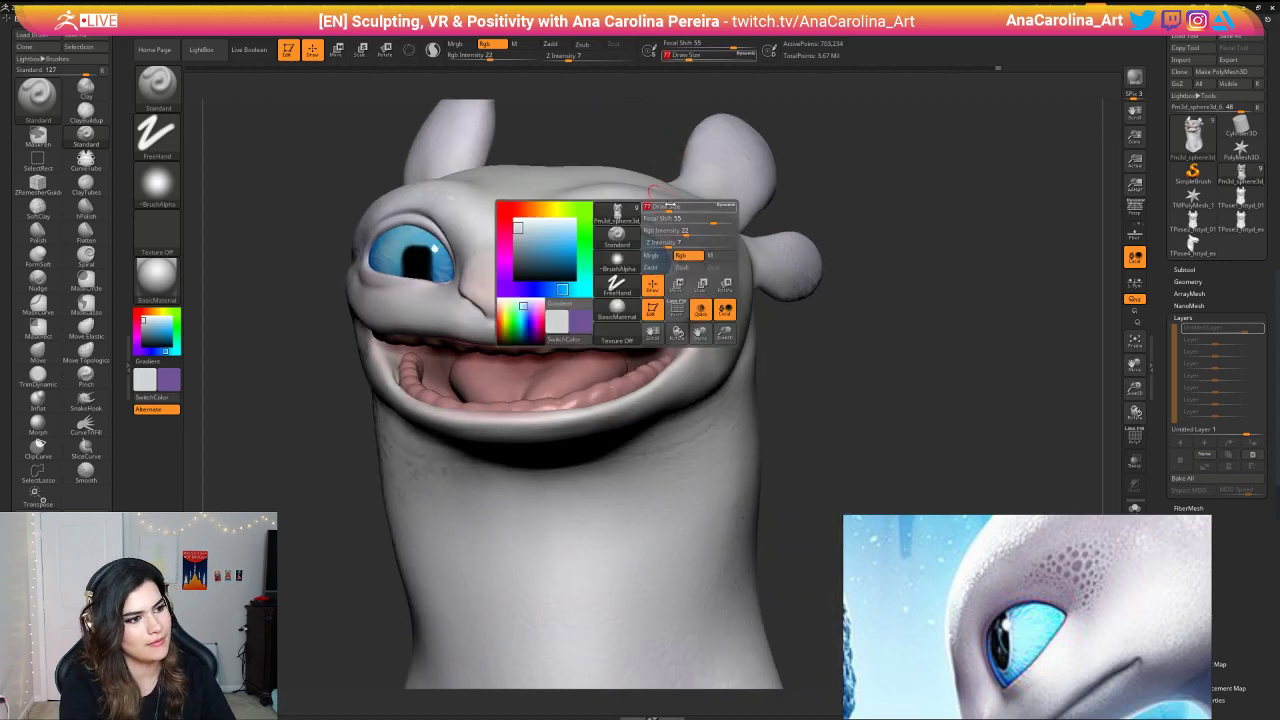
pyautogui.moveTo(662, 142); pyautogui.dragTo(620, 145)
pyautogui.moveTo(620, 202); pyautogui.dragTo(630, 205)
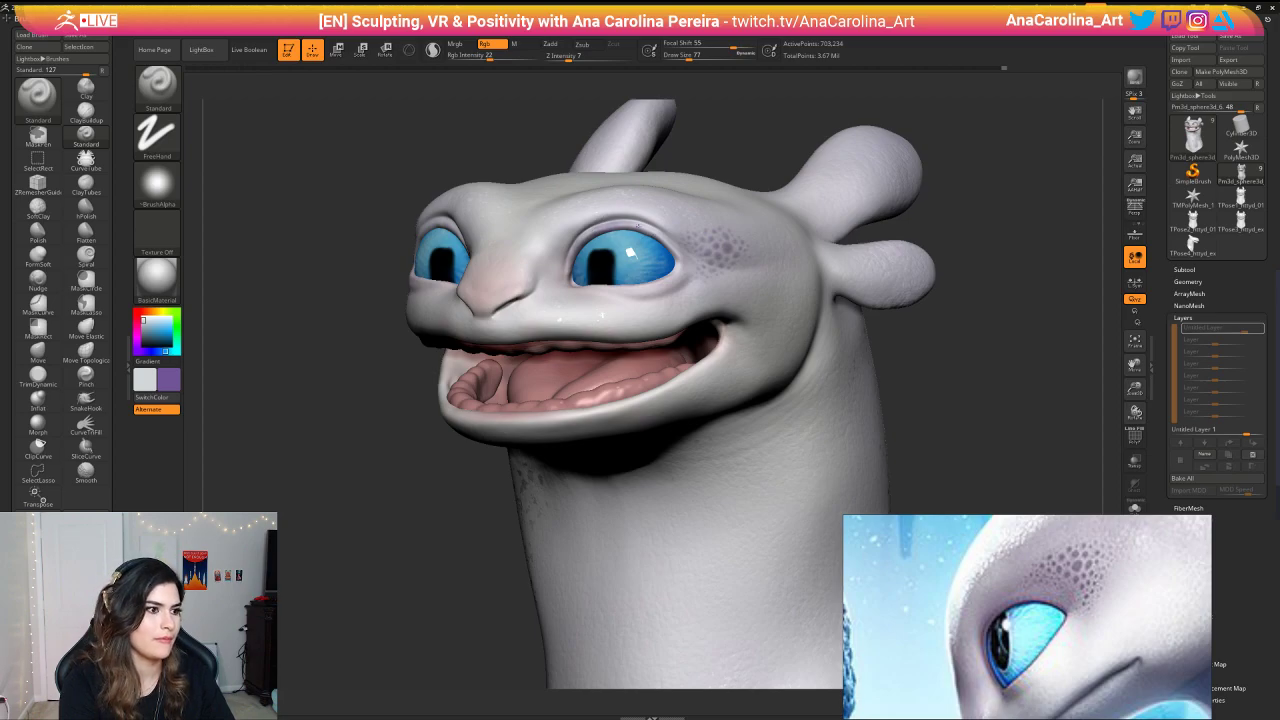
# Step: Lower the brush's Rgb Intensity to 17 and its draw size to 51
pyautogui.moveTo(680, 202); pyautogui.dragTo(688, 122, button='right')
pyautogui.moveTo(688, 122); pyautogui.dragTo(736, 190, button='right')
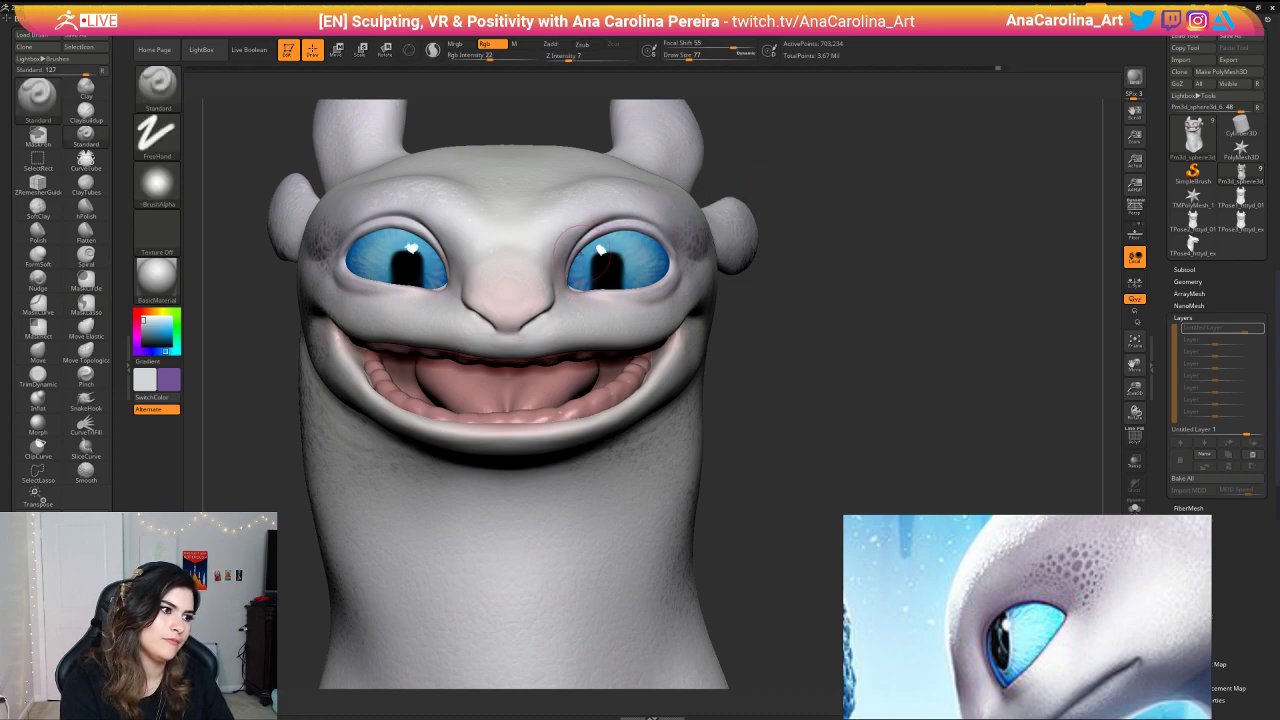
pyautogui.moveTo(738, 300); pyautogui.dragTo(670, 272, button='right')
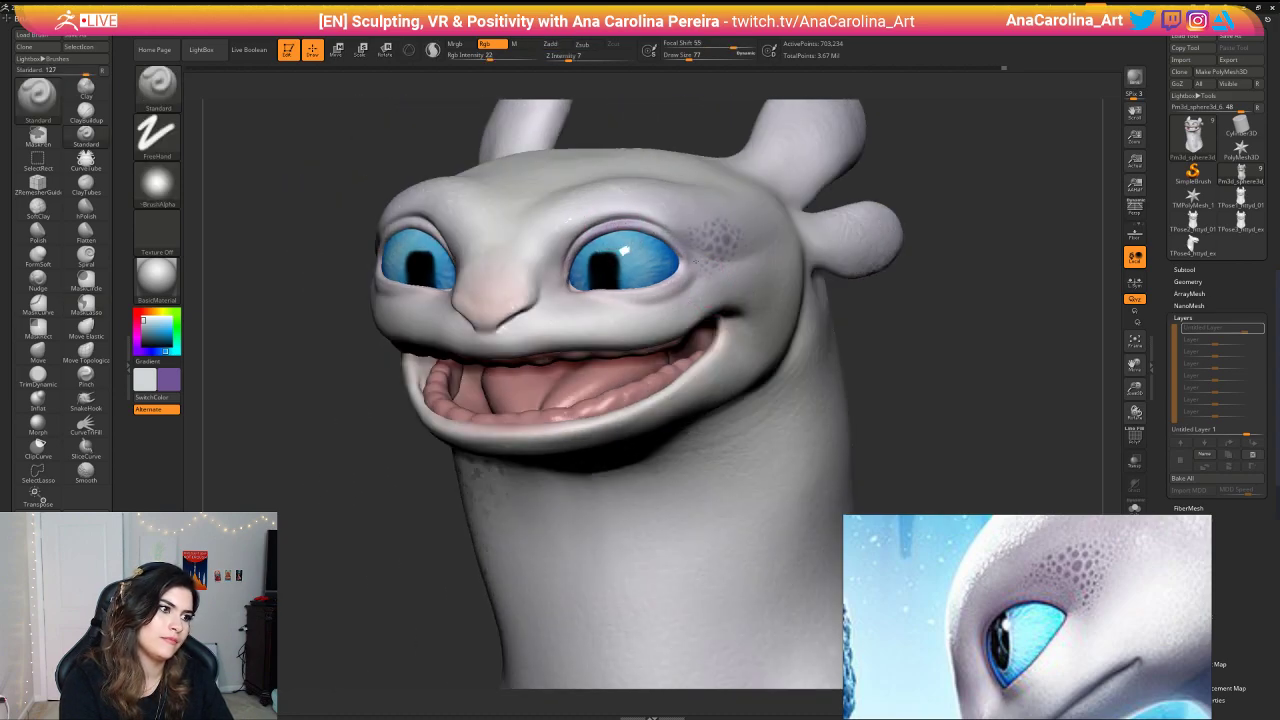
pyautogui.moveTo(778, 268); pyautogui.dragTo(788, 204, button='right')
pyautogui.moveTo(788, 204); pyautogui.dragTo(844, 254, button='right')
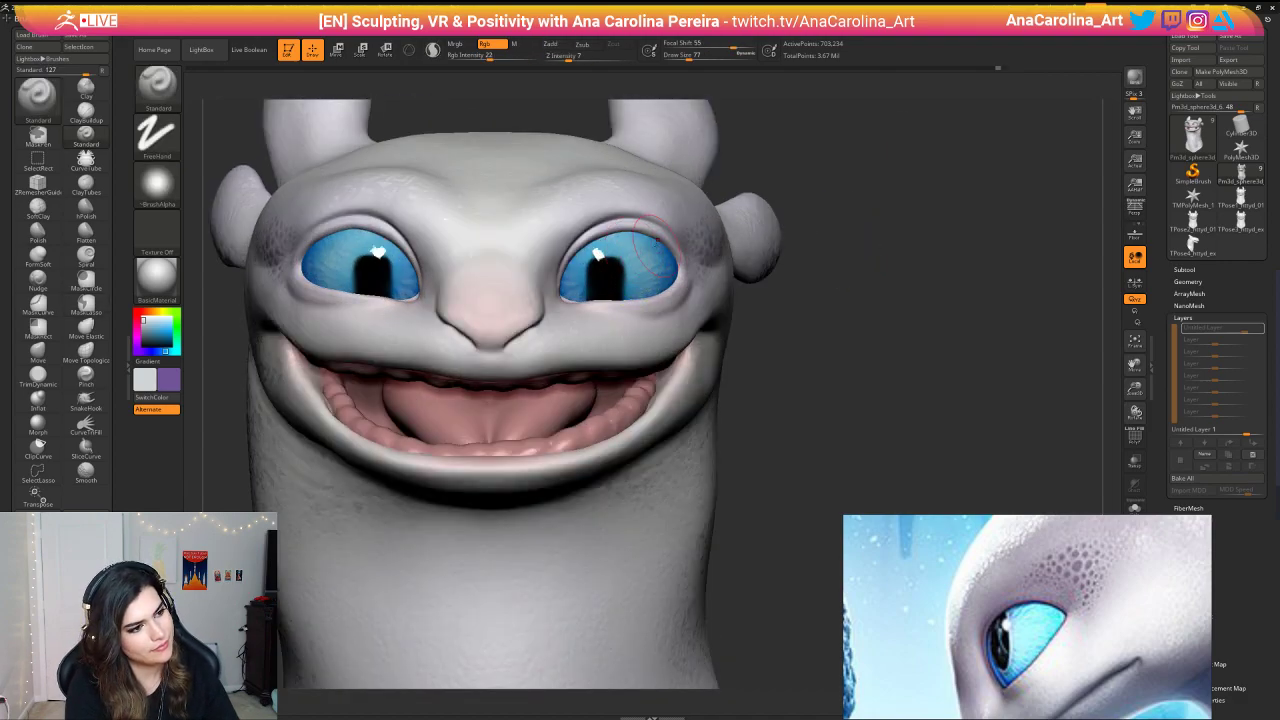
pyautogui.press('space')
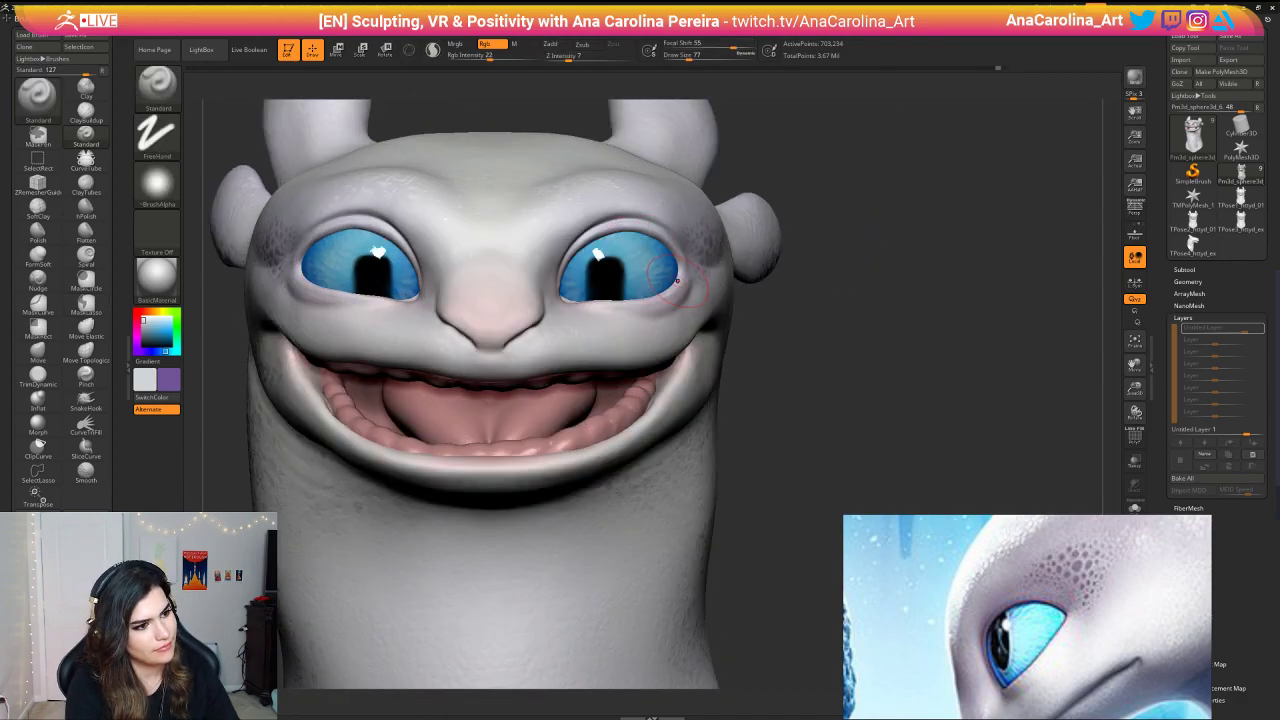
pyautogui.press('space')
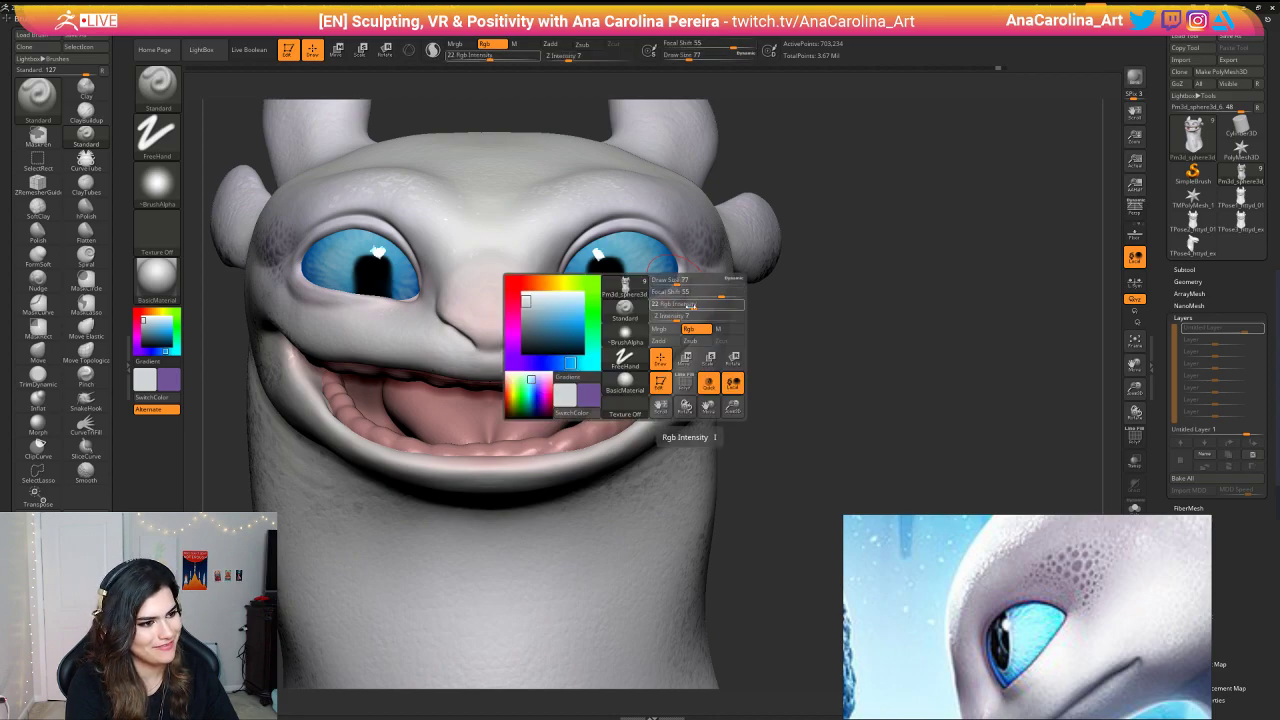
pyautogui.click(688, 305)
pyautogui.moveTo(676, 282); pyautogui.dragTo(671, 282)
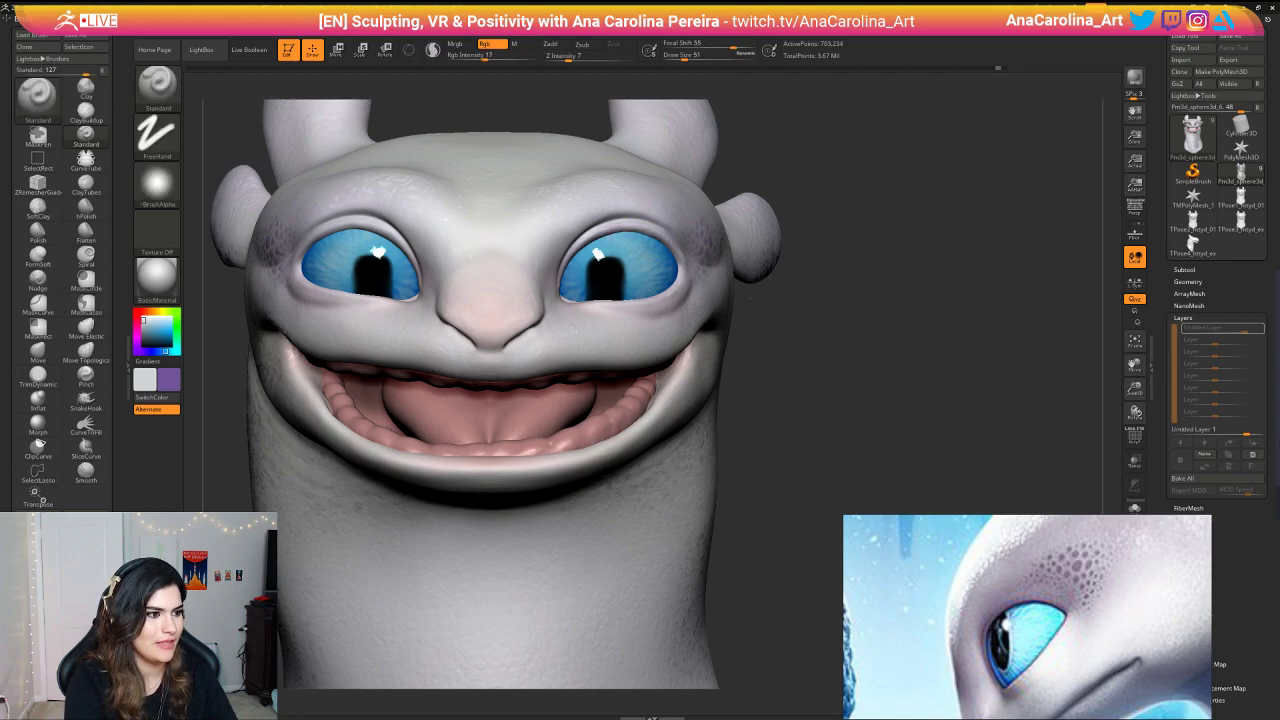
# Step: Isolate the head subtool, tint the rim at the eye socket's inner corner, and show all subtools again
pyautogui.moveTo(868, 212)
pyautogui.mouseDown()
pyautogui.moveTo(746, 146)
pyautogui.moveTo(778, 123)
pyautogui.mouseUp()
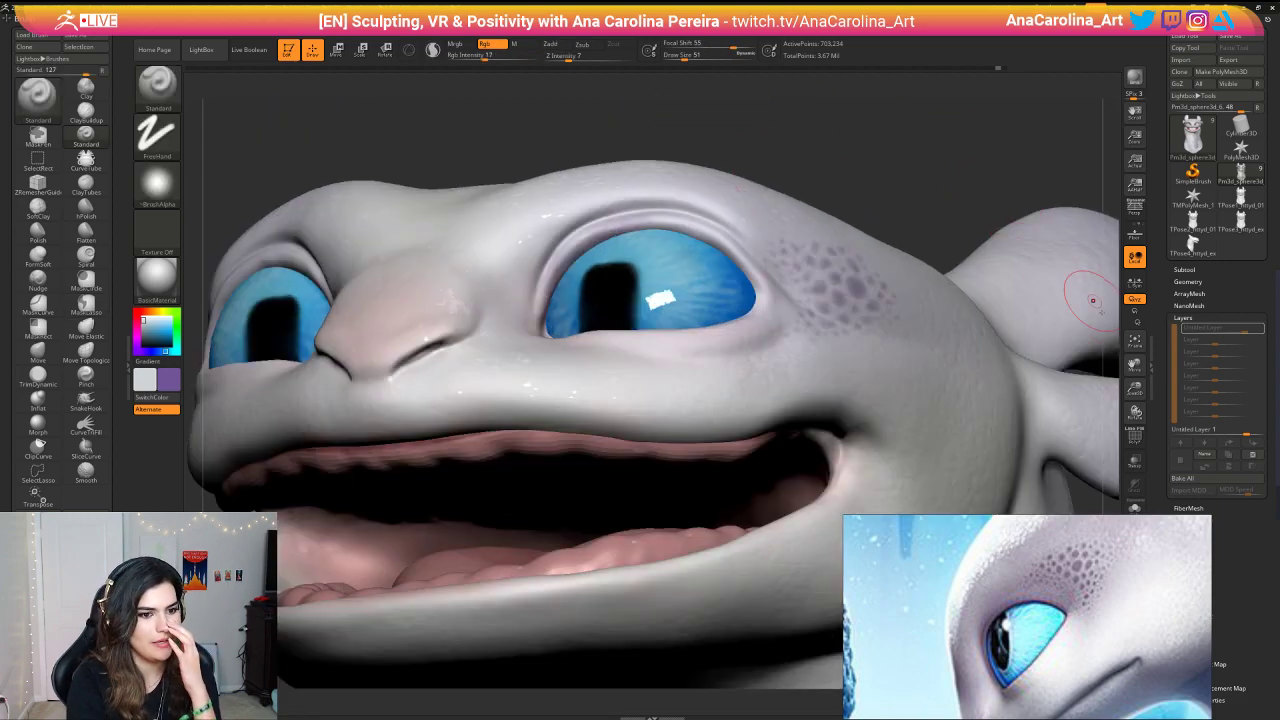
pyautogui.click(1134, 507)
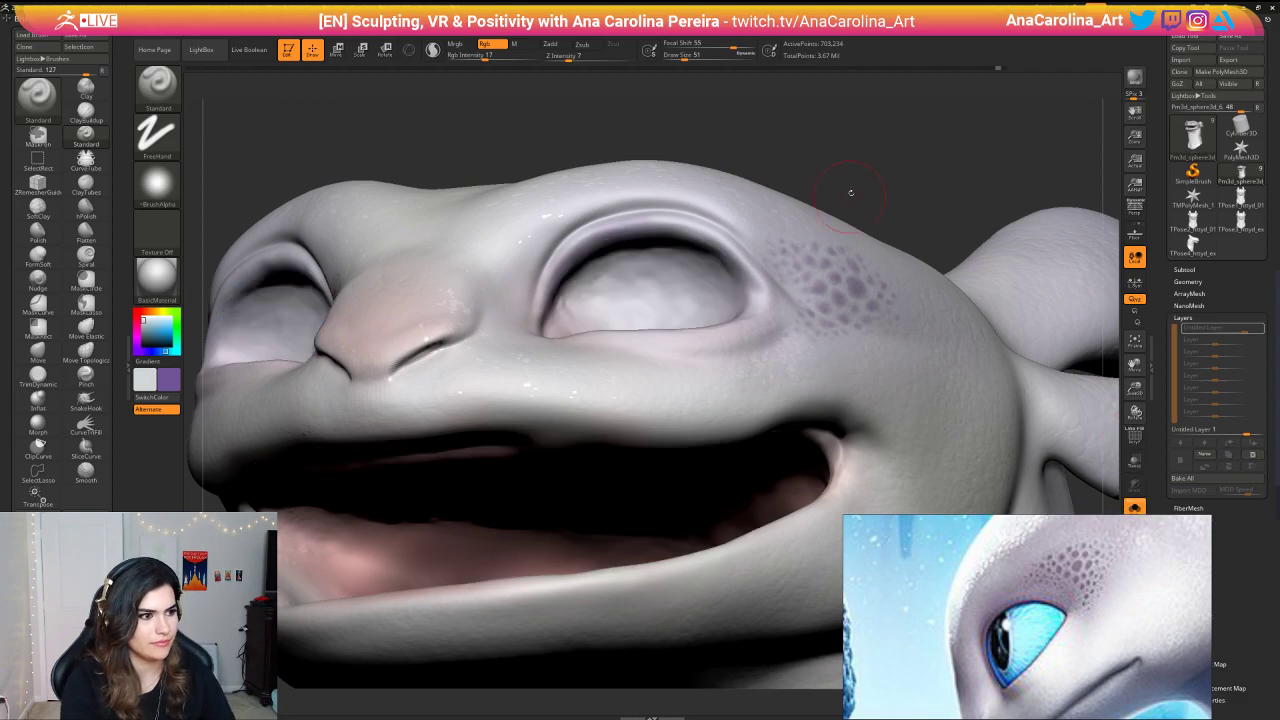
pyautogui.moveTo(851, 191); pyautogui.dragTo(850, 250)
pyautogui.moveTo(555, 296); pyautogui.dragTo(543, 346)
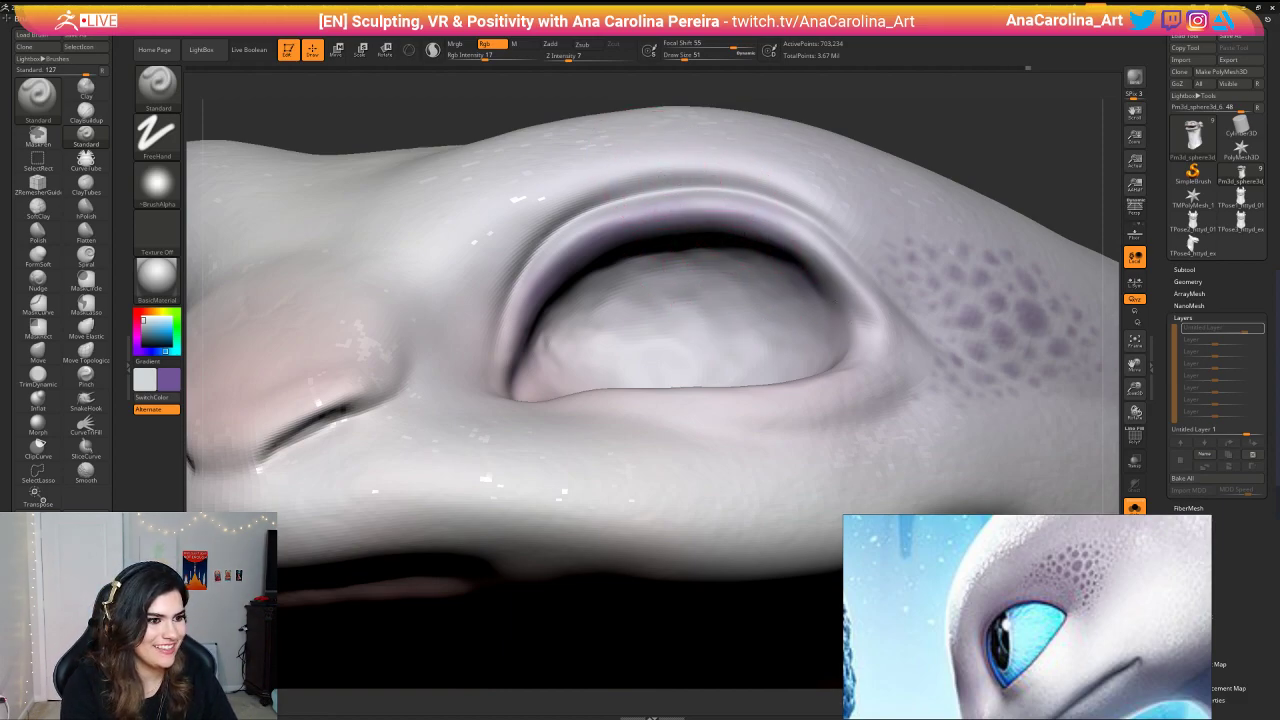
pyautogui.moveTo(840, 282); pyautogui.dragTo(1128, 219, button='right')
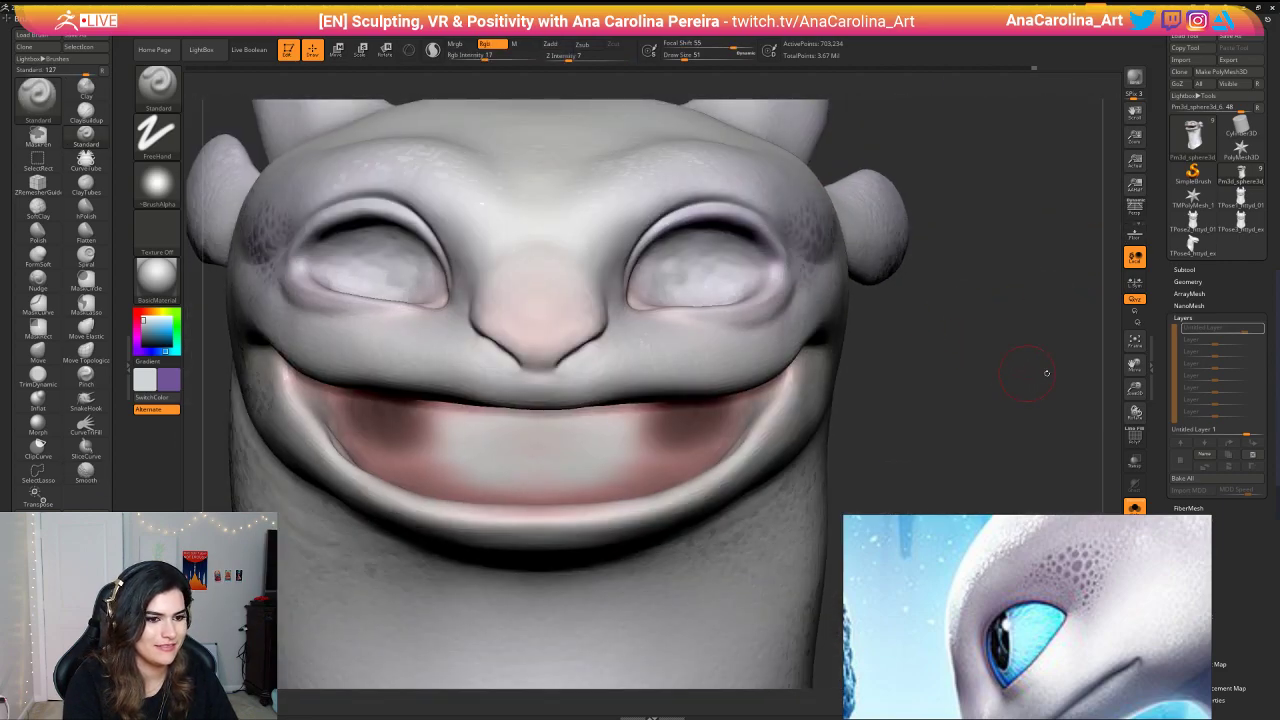
pyautogui.click(1134, 507)
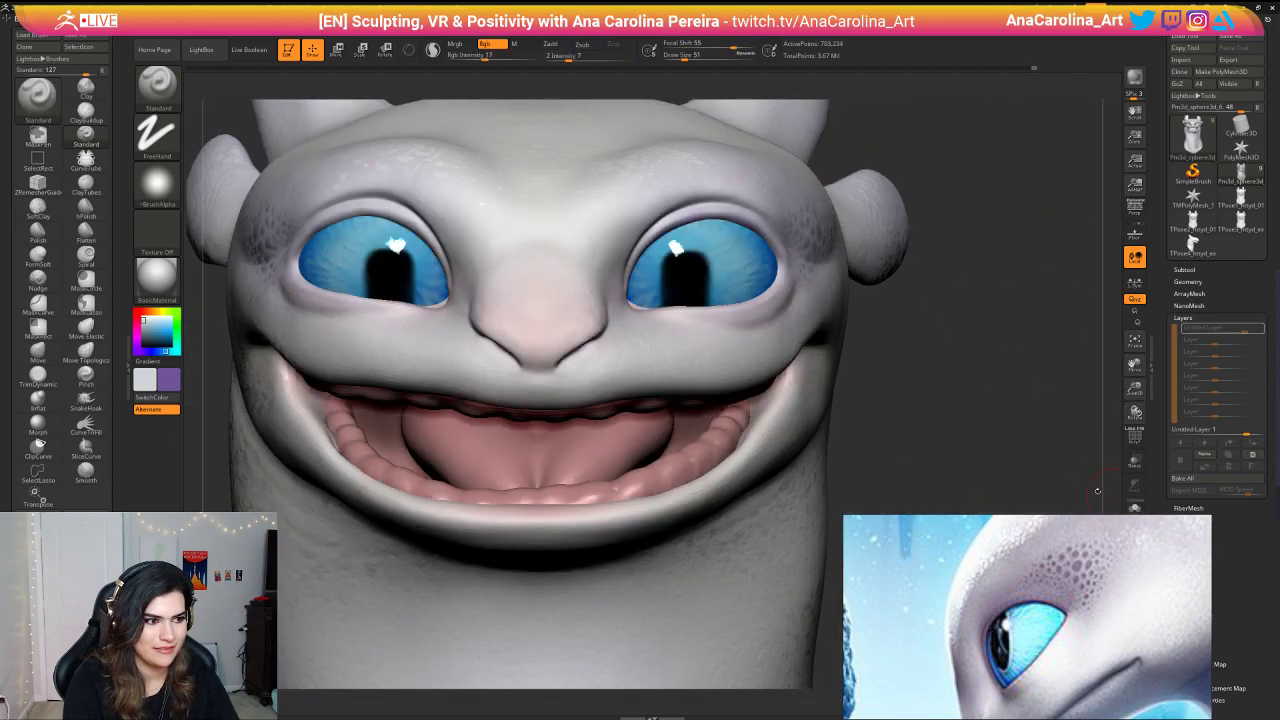
# Step: Isolate the head subtool again and set the draw size to 62 for work on the opposite eye socket
pyautogui.moveTo(1097, 491)
pyautogui.keyDown('ctrl'); pyautogui.mouseDown(button='right')
pyautogui.moveTo(957, 329)
pyautogui.moveTo(966, 323)
pyautogui.moveTo(1075, 506)
pyautogui.mouseUp(button='right'); pyautogui.keyUp('ctrl')
pyautogui.click(1134, 507)
pyautogui.moveTo(1043, 437); pyautogui.dragTo(990, 325, button='right')
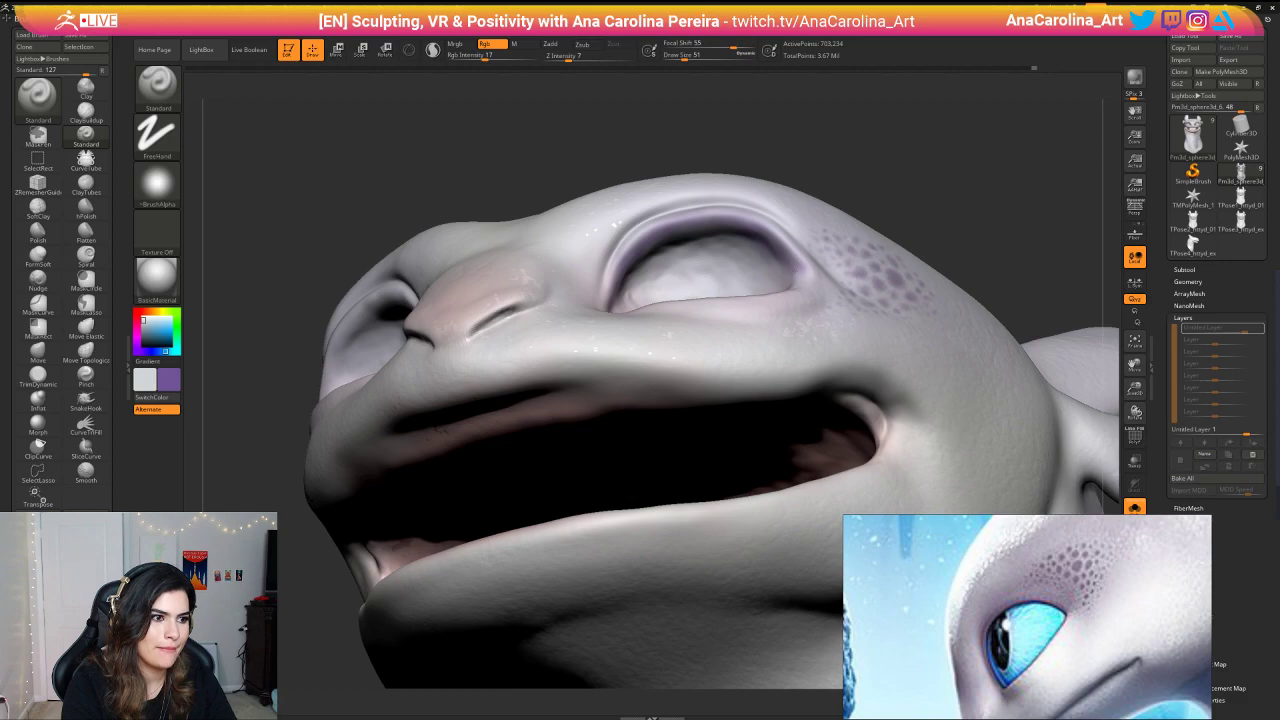
pyautogui.moveTo(441, 429); pyautogui.dragTo(510, 545, button='right')
pyautogui.press('space')
pyautogui.click(851, 205)
pyautogui.moveTo(880, 117); pyautogui.dragTo(955, 130, button='right')
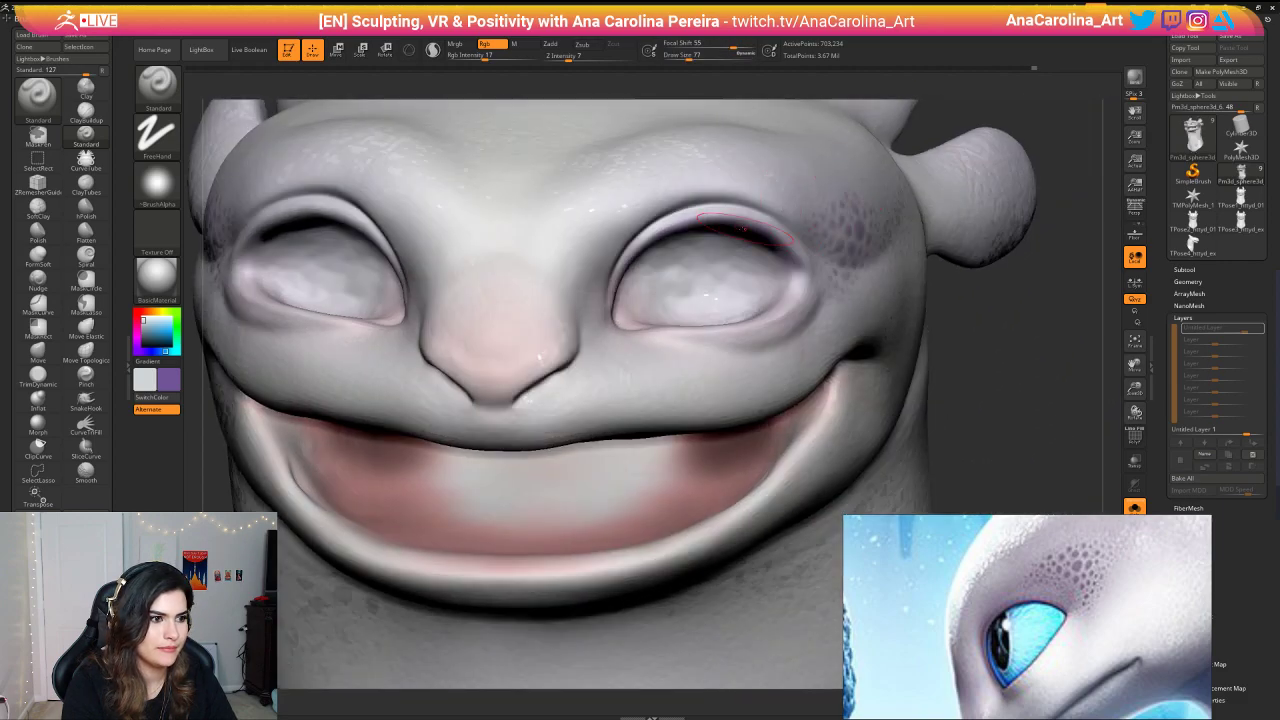
pyautogui.moveTo(745, 232); pyautogui.dragTo(722, 172, button='right')
pyautogui.press('space')
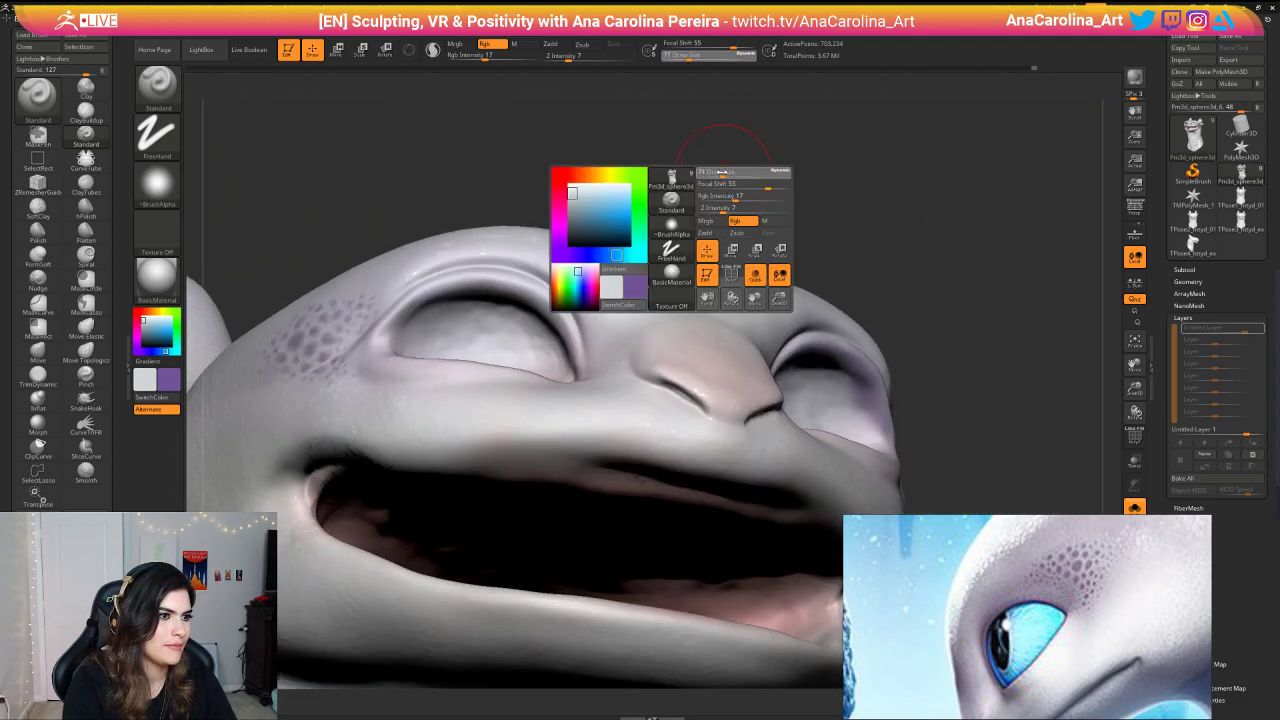
pyautogui.moveTo(722, 172); pyautogui.dragTo(718, 172)
pyautogui.moveTo(690, 185)
pyautogui.keyDown('ctrl'); pyautogui.mouseDown(button='right')
pyautogui.moveTo(635, 225)
pyautogui.moveTo(840, 235)
pyautogui.mouseUp(button='right'); pyautogui.keyUp('ctrl')
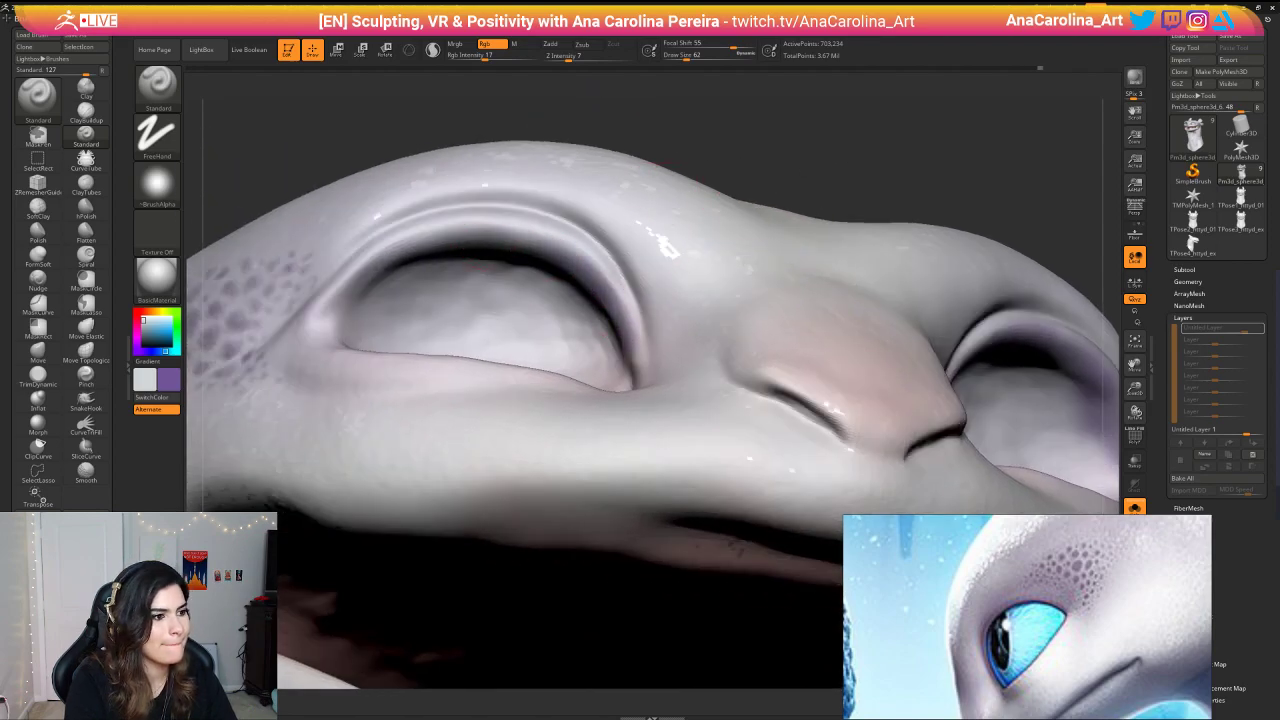
# Step: Tint the inner rim of the upper eyelid with soft strokes, undoing the unwanted ones
pyautogui.moveTo(578, 252)
pyautogui.mouseDown()
pyautogui.moveTo(458, 226)
pyautogui.moveTo(362, 272)
pyautogui.mouseUp()
pyautogui.hotkey('ctrl', 'z')
pyautogui.moveTo(460, 228)
pyautogui.mouseDown()
pyautogui.moveTo(582, 265)
pyautogui.moveTo(612, 342)
pyautogui.mouseUp()
pyautogui.hotkey('ctrl', 'z')
pyautogui.moveTo(606, 278); pyautogui.dragTo(632, 342)
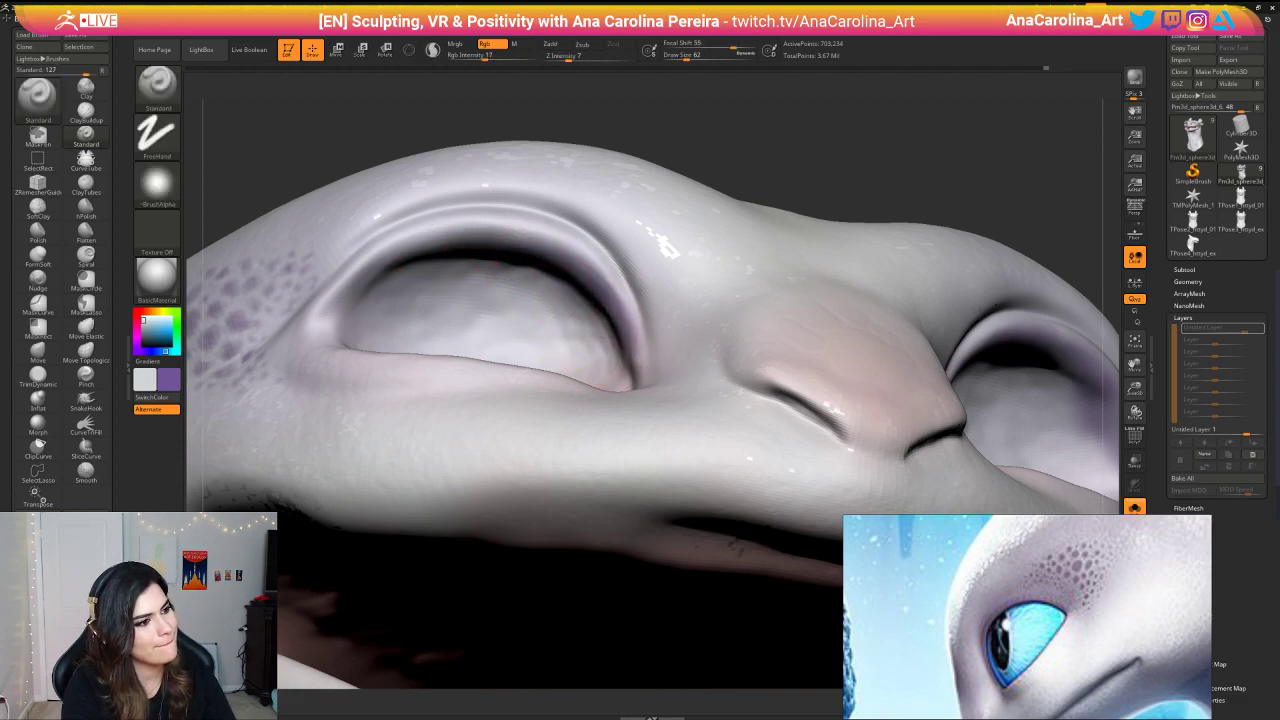
pyautogui.moveTo(420, 250)
pyautogui.mouseDown()
pyautogui.moveTo(386, 258)
pyautogui.moveTo(484, 229)
pyautogui.moveTo(438, 240)
pyautogui.mouseUp()
pyautogui.hotkey('ctrl', 'z')
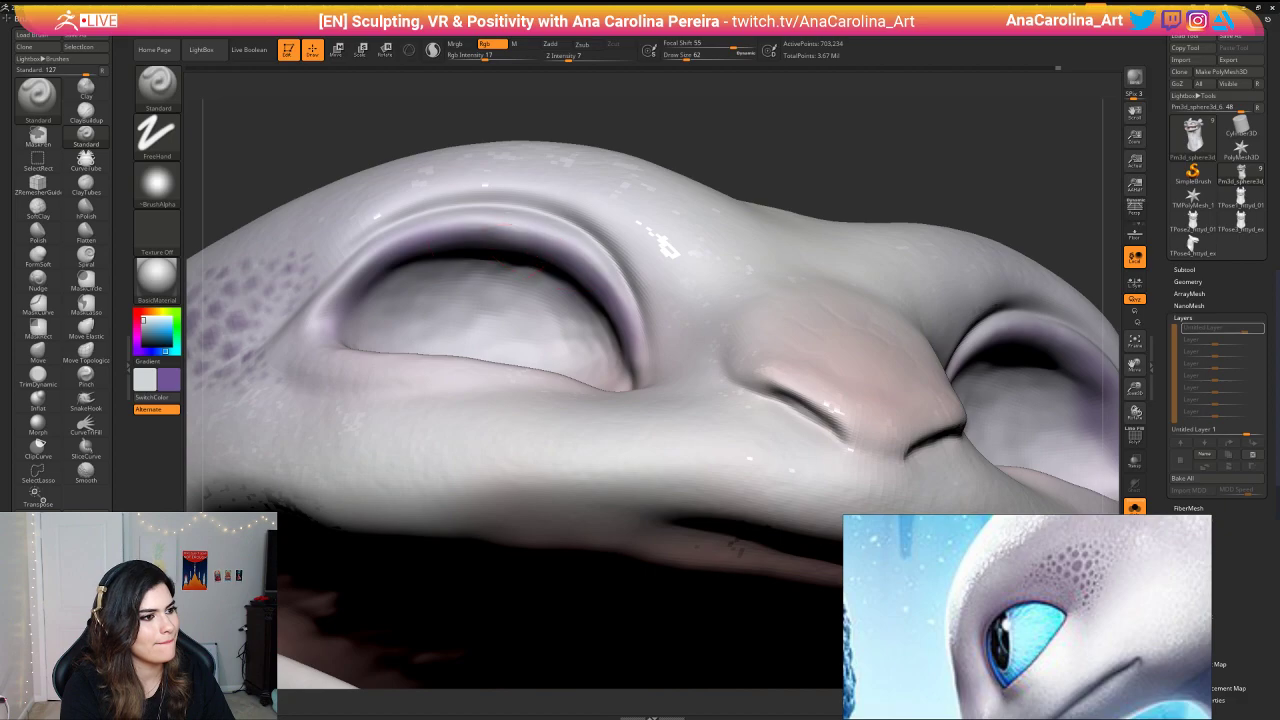
# Step: Show all subtools, sample an off-white beside the nose, and swap colours so the muted purple is the main colour
pyautogui.moveTo(884, 112); pyautogui.dragTo(848, 167)
pyautogui.keyDown('alt'); pyautogui.moveTo(210, 497); pyautogui.dragTo(332, 422); pyautogui.keyUp('alt')
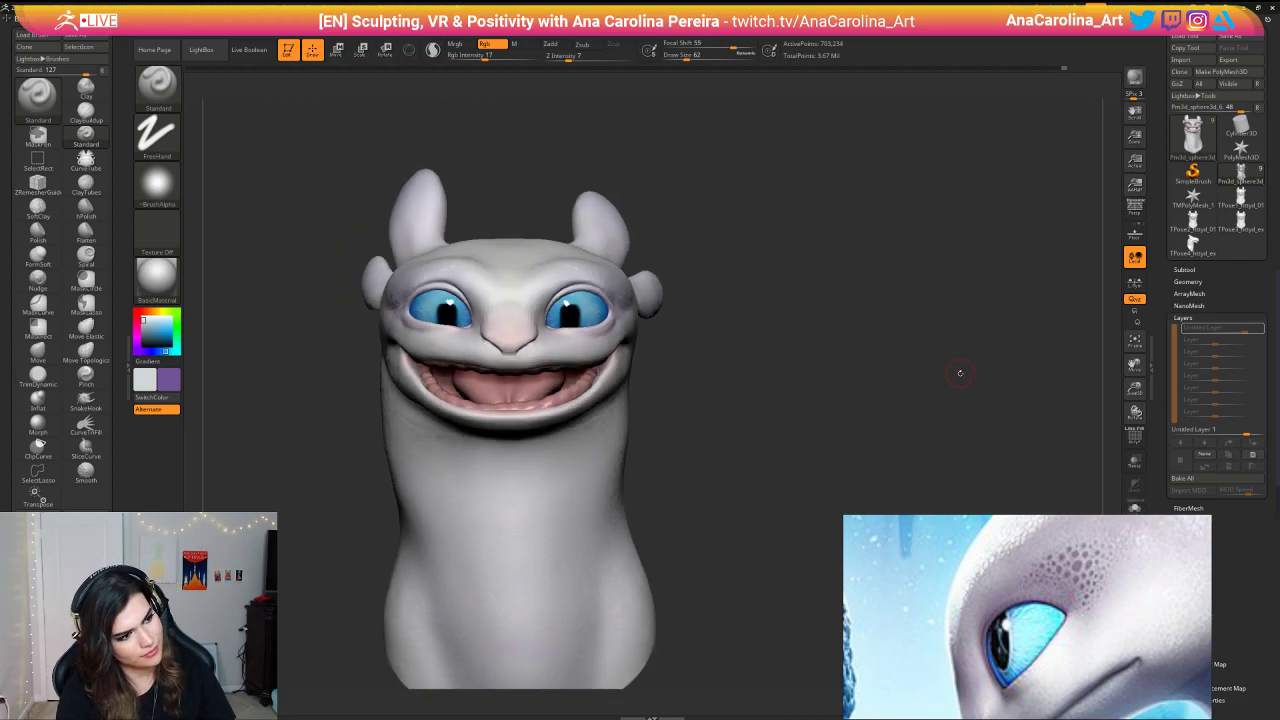
pyautogui.keyDown('alt'); pyautogui.moveTo(960, 373); pyautogui.dragTo(961, 425); pyautogui.keyUp('alt')
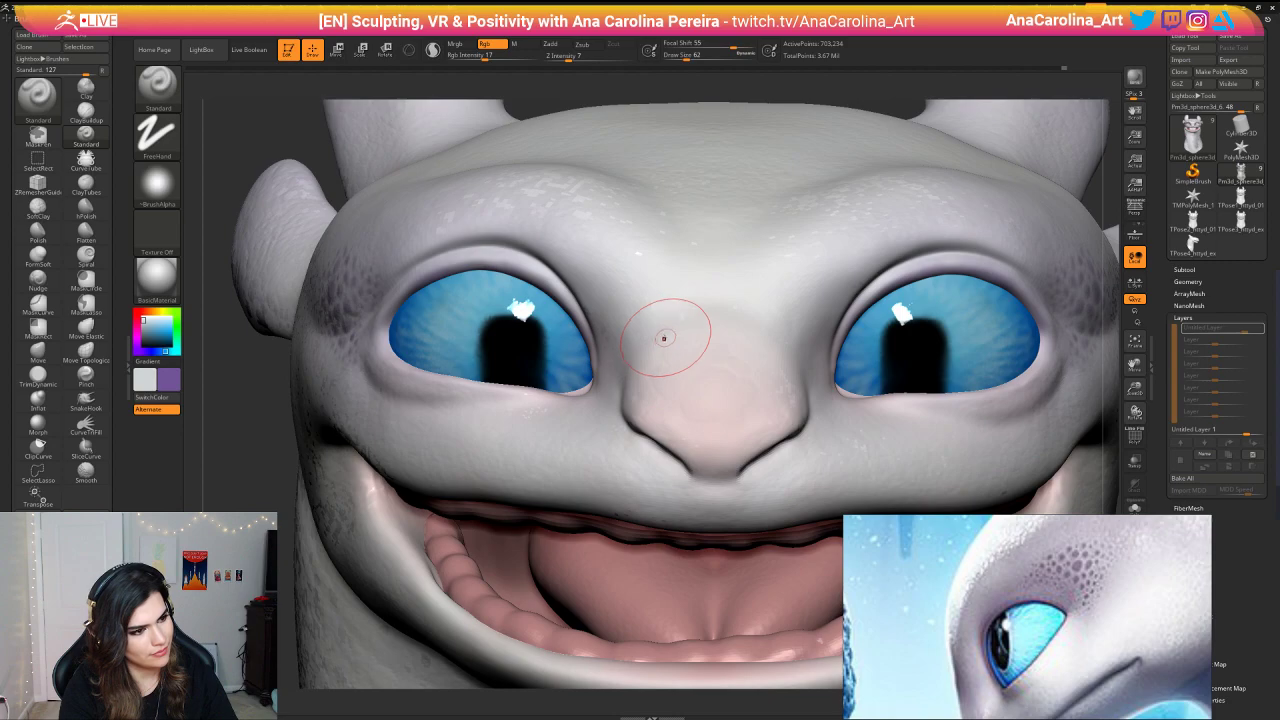
pyautogui.press('c')
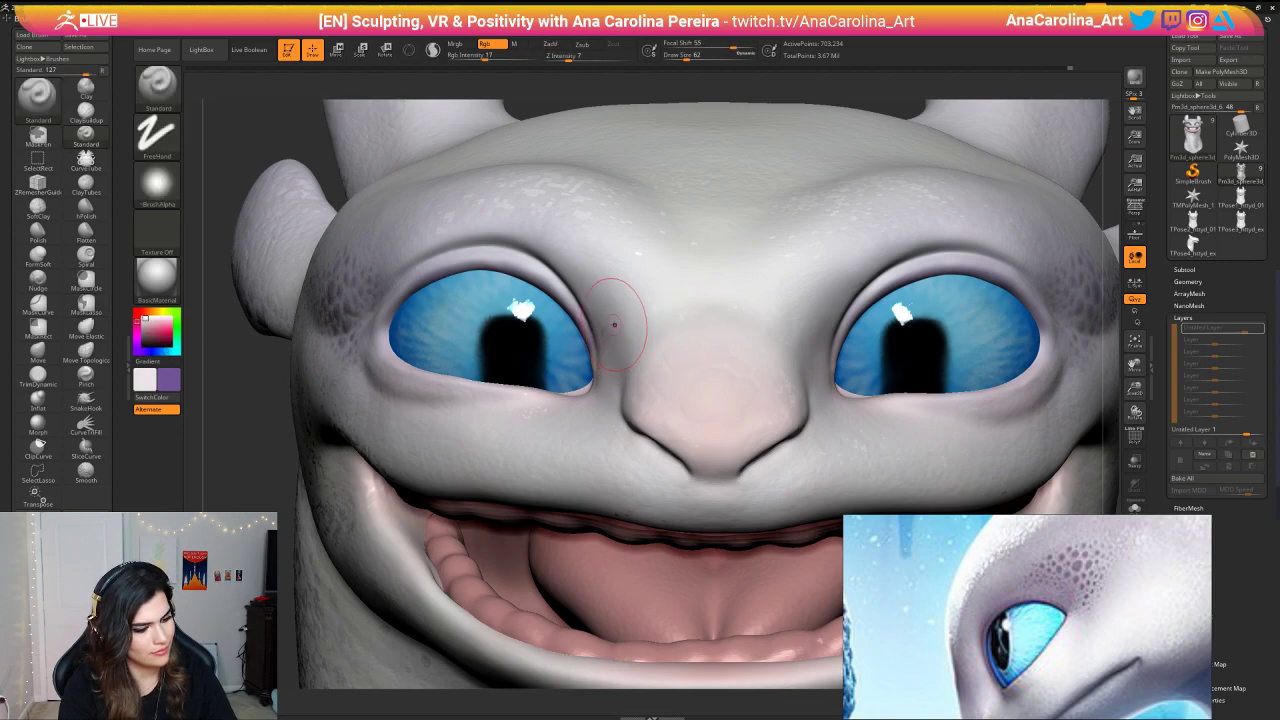
pyautogui.press('c')
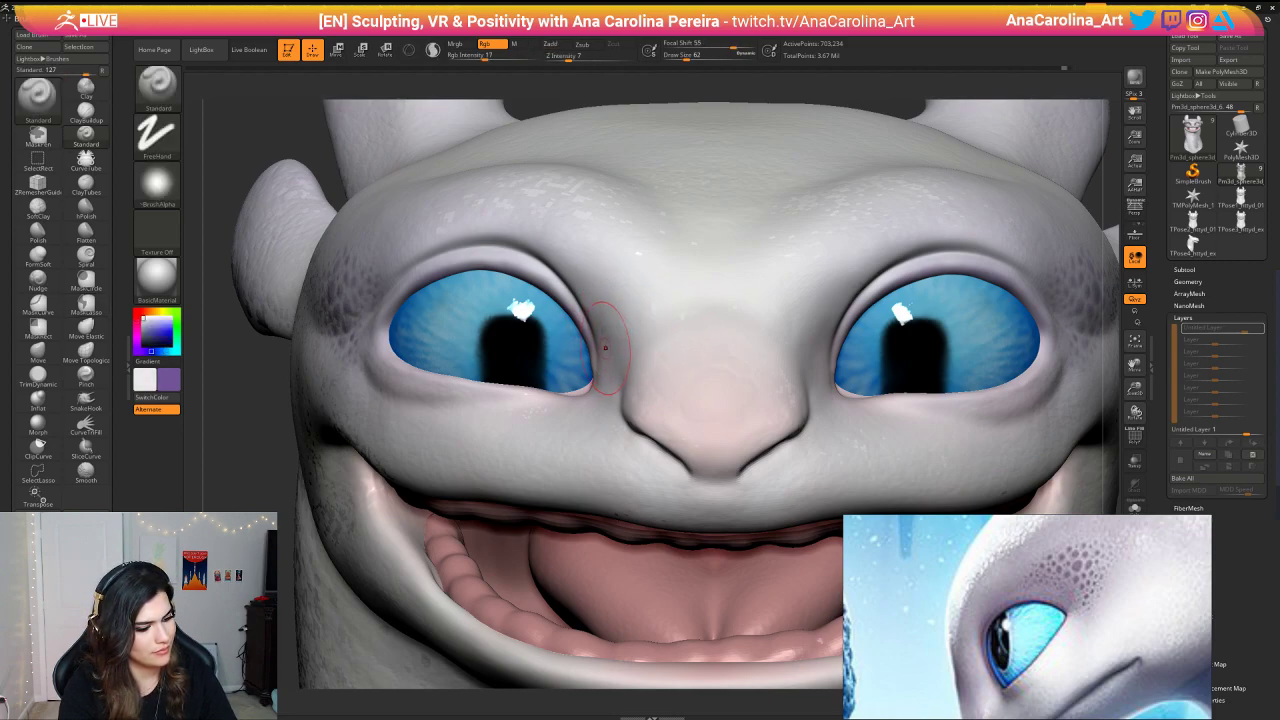
pyautogui.press('v')
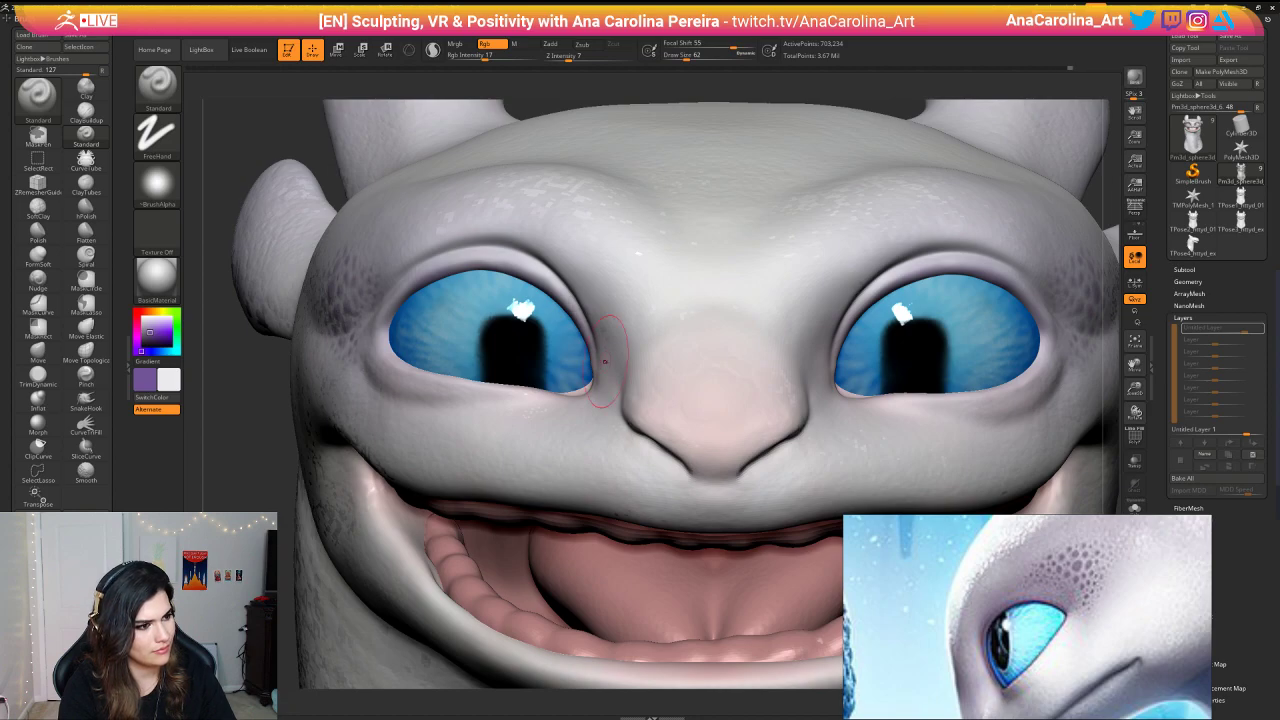
pyautogui.press('f')
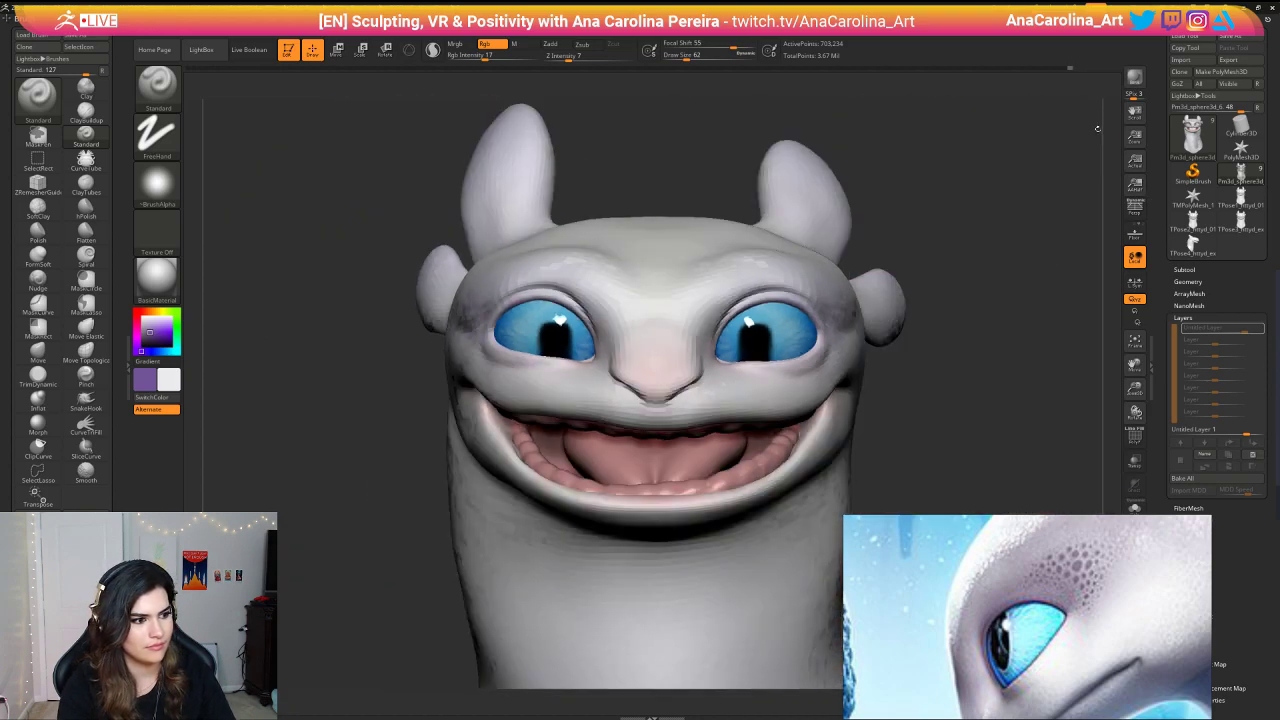
pyautogui.keyDown('alt'); pyautogui.moveTo(1059, 211); pyautogui.dragTo(1027, 205); pyautogui.keyUp('alt')
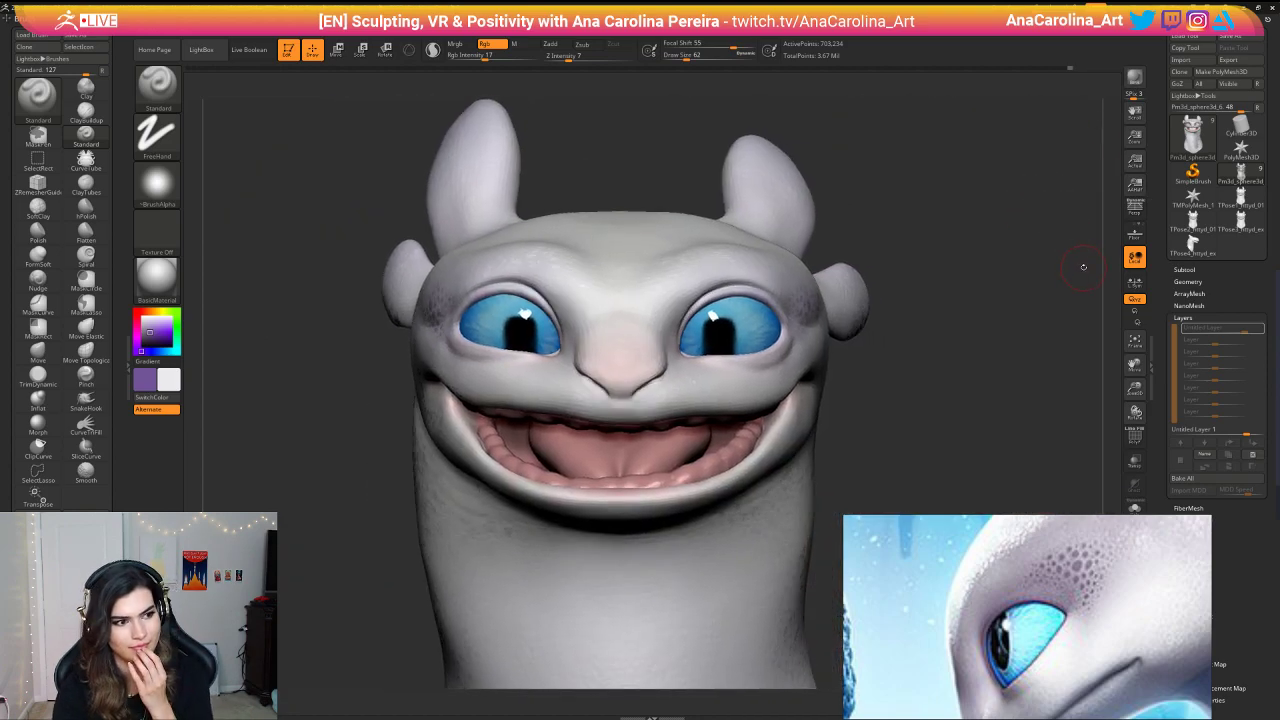
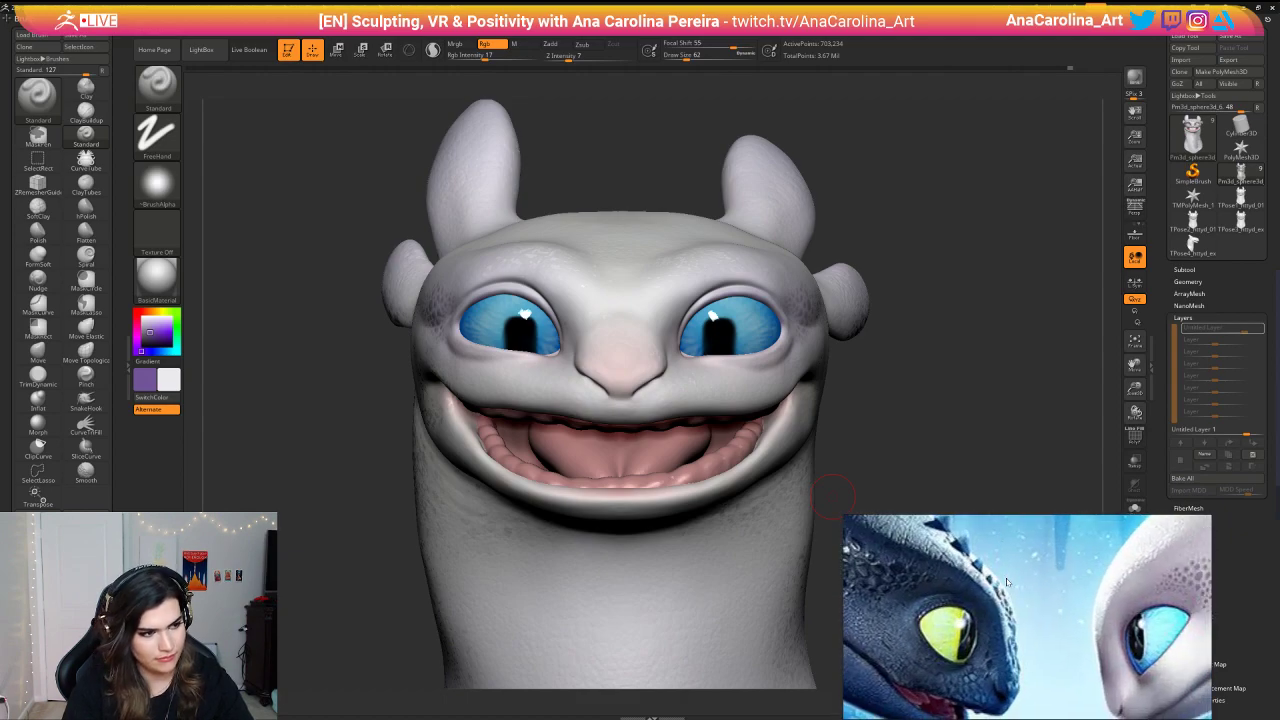
# Step: Lower the bust to its coarse subdivision level from a side view and choose the Polish brush
pyautogui.moveTo(1040, 360)
pyautogui.mouseDown()
pyautogui.moveTo(1000, 362)
pyautogui.moveTo(1015, 368)
pyautogui.moveTo(969, 352)
pyautogui.moveTo(958, 396)
pyautogui.moveTo(994, 400)
pyautogui.moveTo(991, 357)
pyautogui.moveTo(1023, 372)
pyautogui.moveTo(1046, 364)
pyautogui.mouseUp()
pyautogui.moveTo(960, 330); pyautogui.dragTo(841, 376)
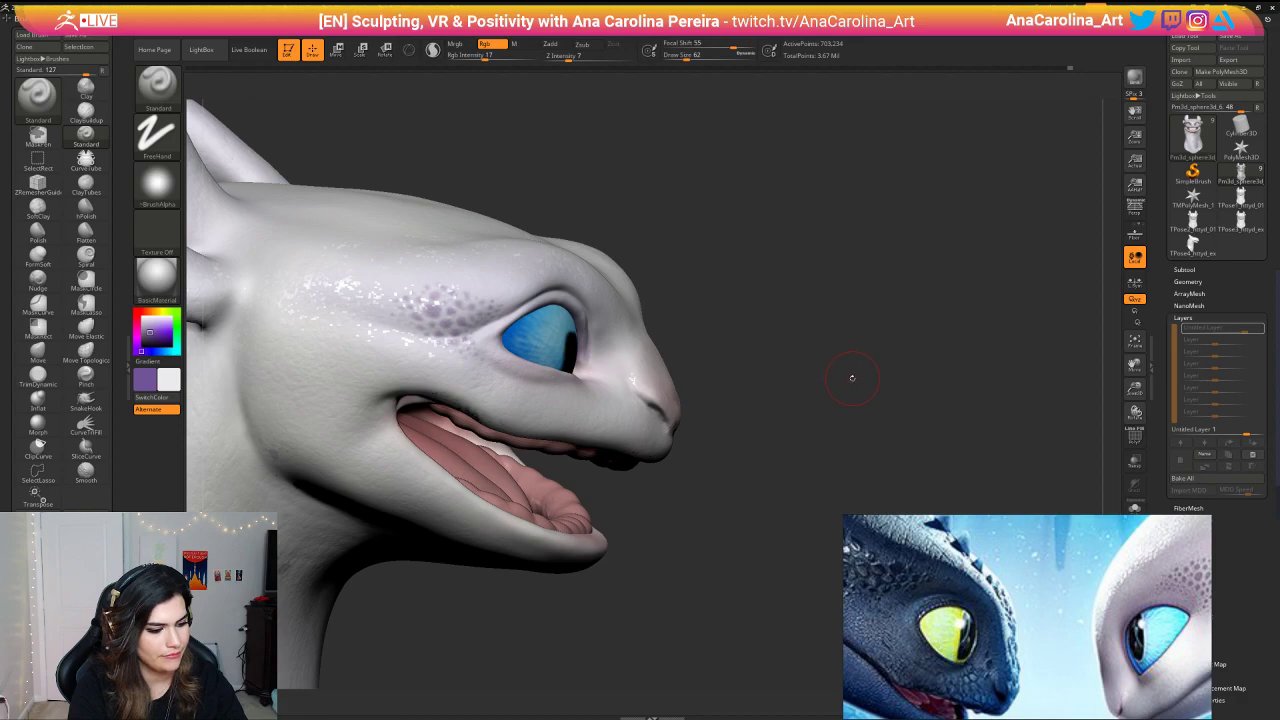
pyautogui.hotkey('shift', 'd')
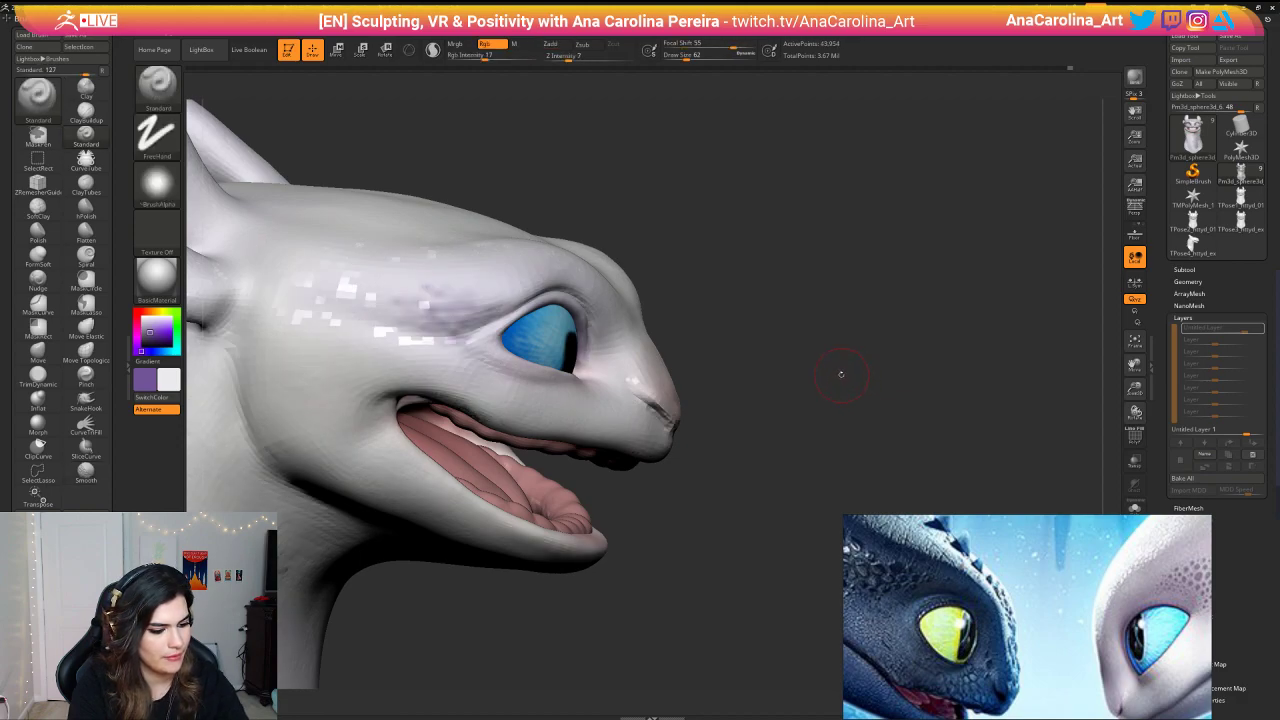
pyautogui.press('b')
pyautogui.press('p')
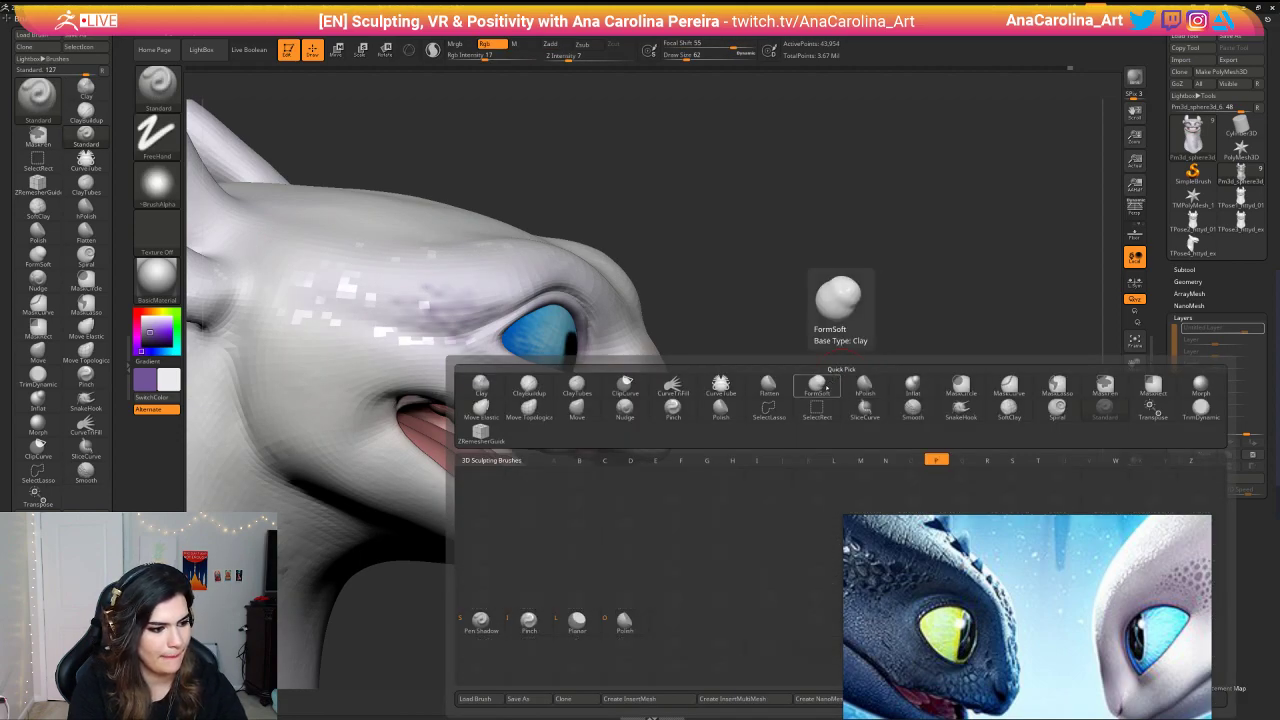
pyautogui.press('o')
pyautogui.press('space')
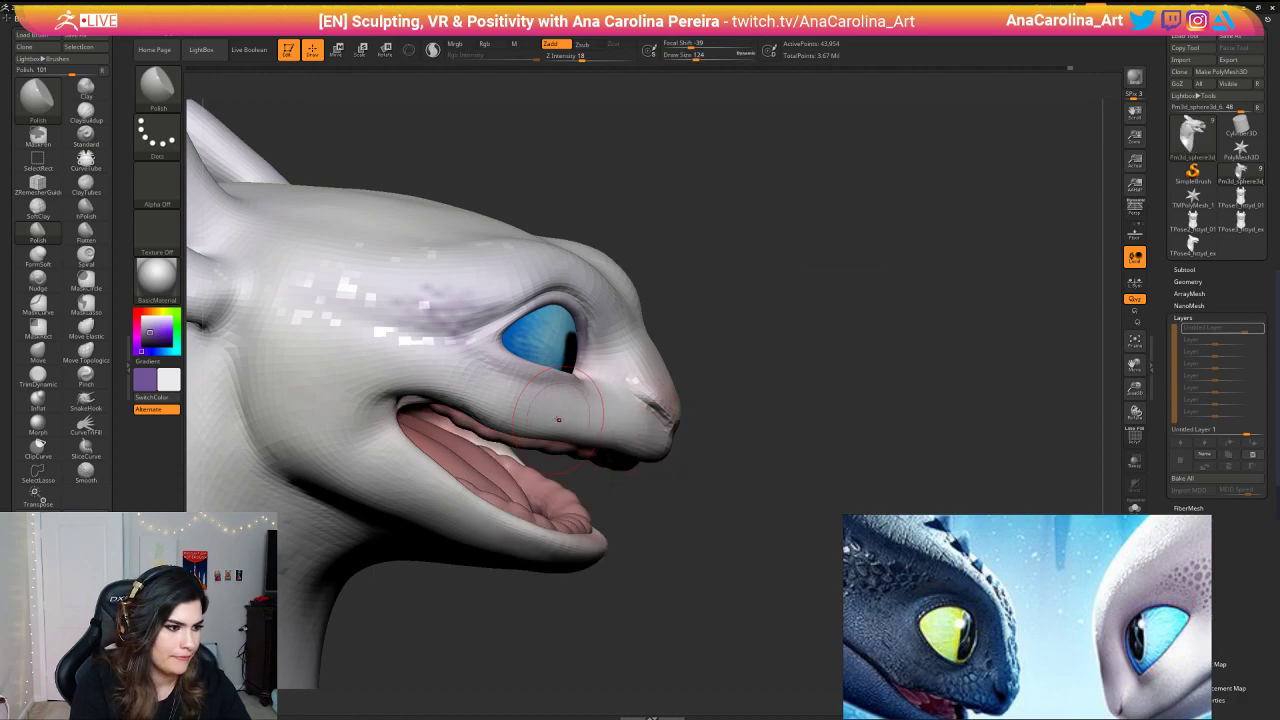
# Step: Polish the cheek and upper lip below the eye, smooth under the eye's outer corner, and set the draw size to 94
pyautogui.press('d')
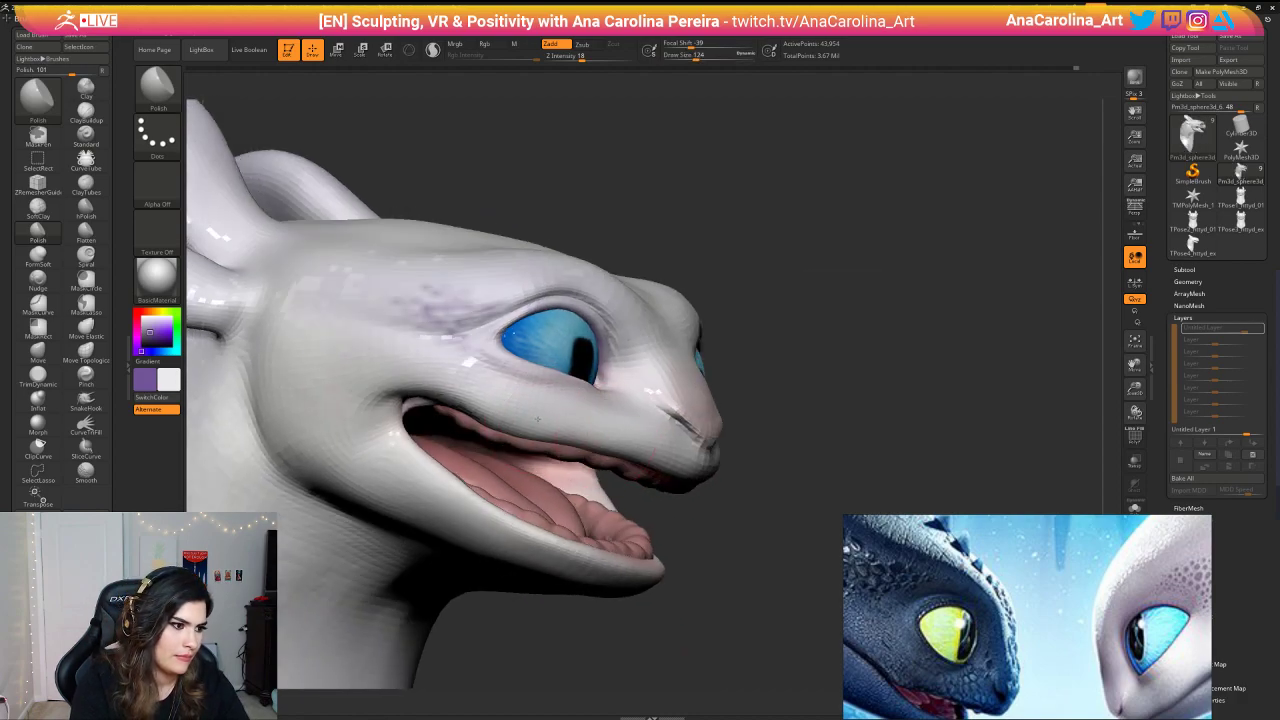
pyautogui.moveTo(537, 419)
pyautogui.mouseDown()
pyautogui.moveTo(551, 423)
pyautogui.moveTo(500, 417)
pyautogui.moveTo(632, 433)
pyautogui.moveTo(550, 423)
pyautogui.mouseUp()
pyautogui.press('space')
pyautogui.press('space')
pyautogui.moveTo(618, 452); pyautogui.dragTo(596, 443)
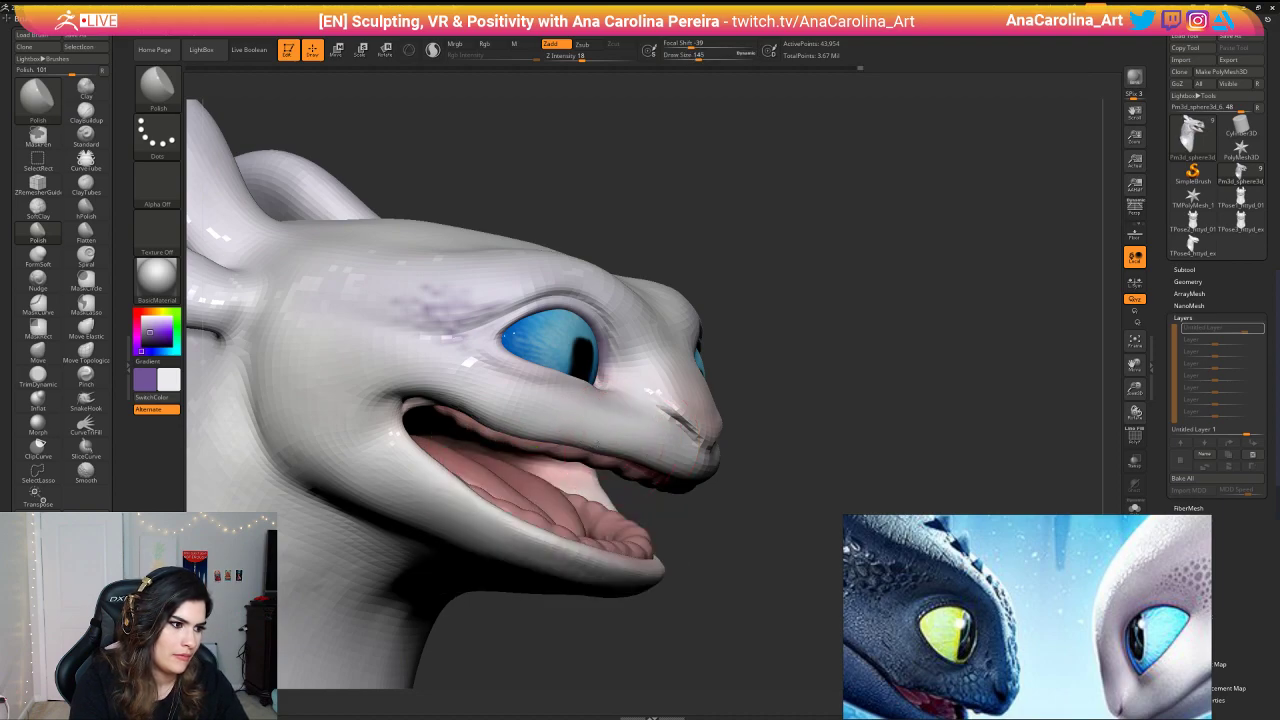
pyautogui.press('space')
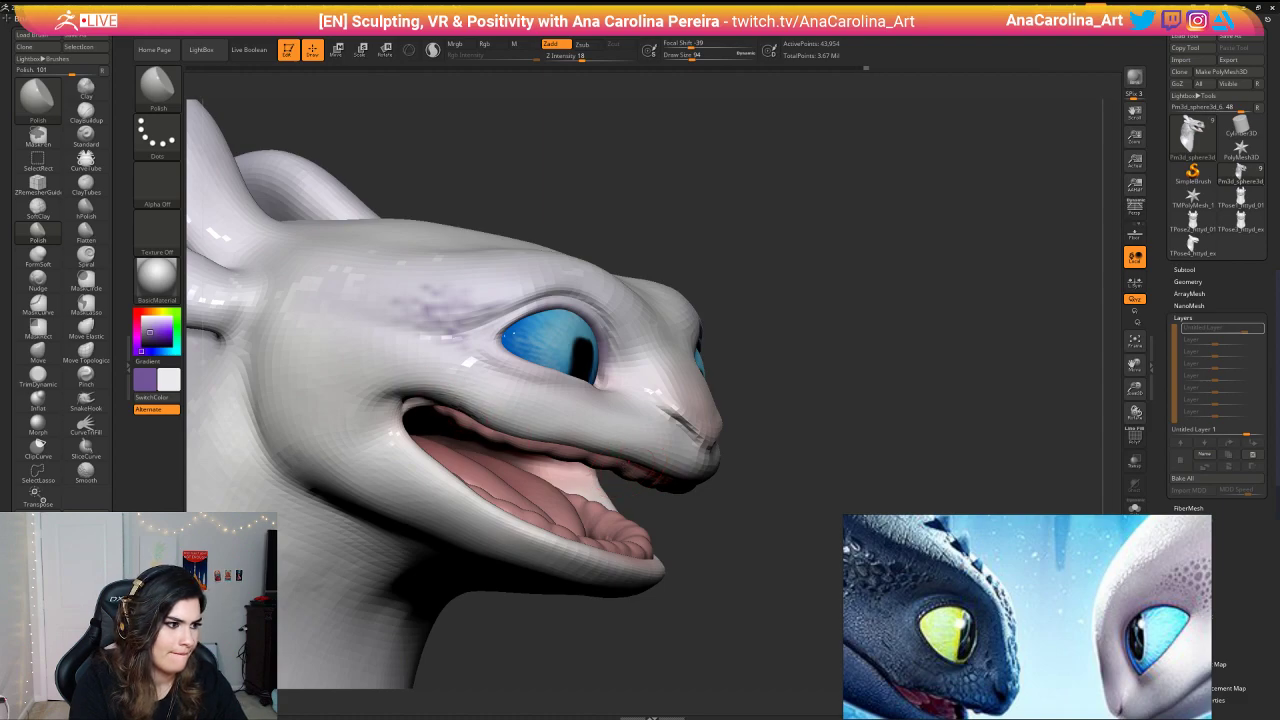
pyautogui.moveTo(860, 260); pyautogui.dragTo(650, 234)
pyautogui.moveTo(490, 372)
pyautogui.keyDown('shift'); pyautogui.mouseDown()
pyautogui.moveTo(528, 378)
pyautogui.moveTo(503, 383)
pyautogui.mouseUp(); pyautogui.keyUp('shift')
pyautogui.moveTo(724, 262); pyautogui.dragTo(750, 260)
# Step: Set the draw size to 120 and polish the upper lip between the nose and the mouth corner
pyautogui.press('space')
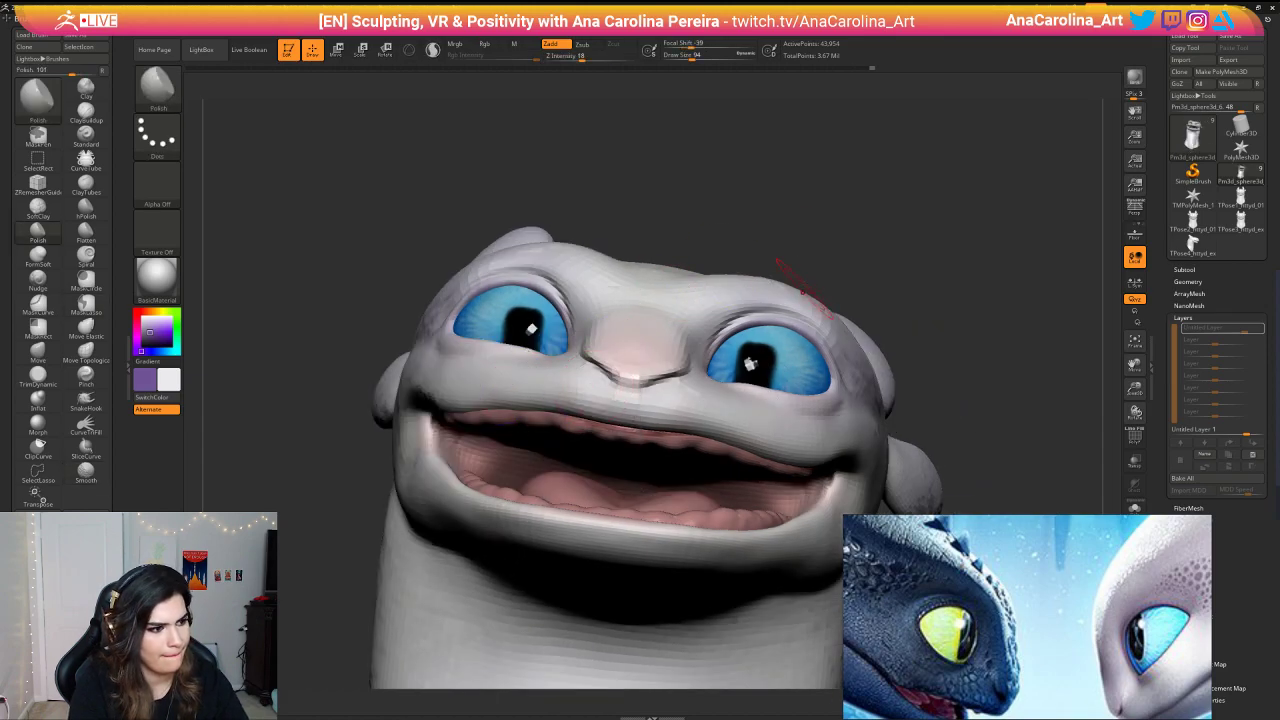
pyautogui.moveTo(810, 236); pyautogui.dragTo(742, 120)
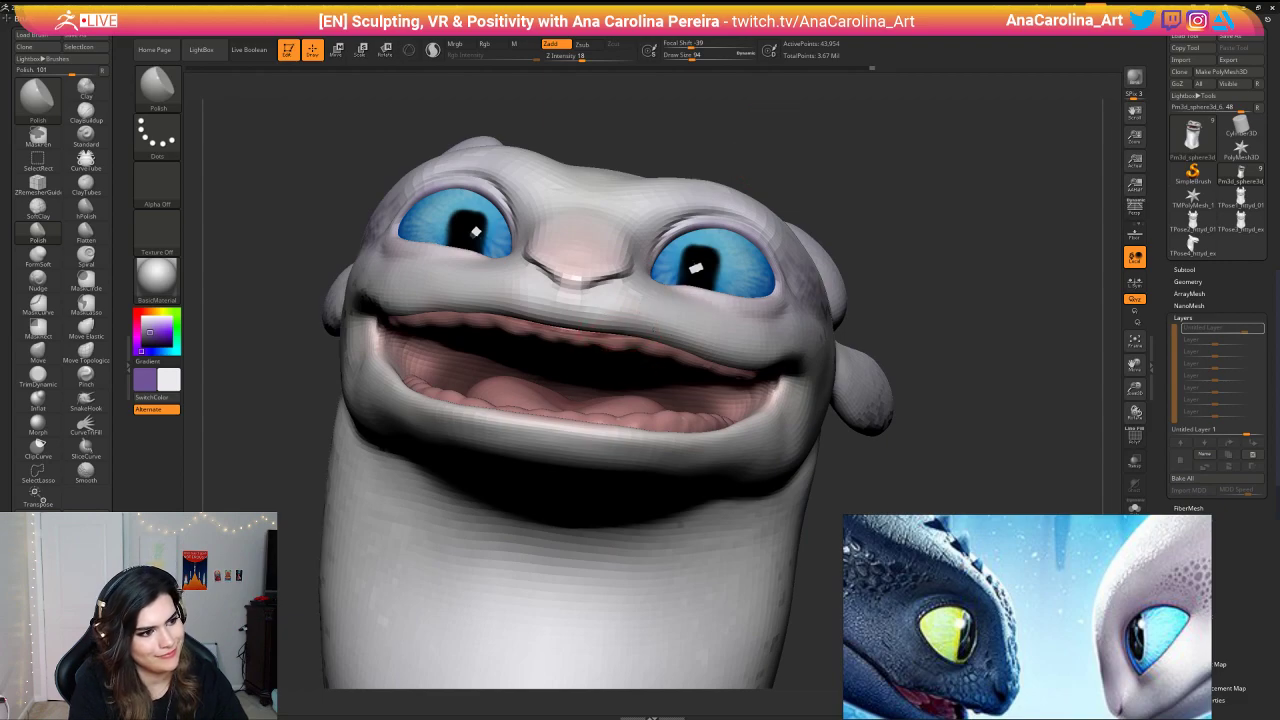
pyautogui.moveTo(940, 345)
pyautogui.mouseDown()
pyautogui.moveTo(752, 345)
pyautogui.moveTo(780, 374)
pyautogui.mouseUp()
pyautogui.press('space')
pyautogui.moveTo(793, 258); pyautogui.dragTo(840, 270, button='right')
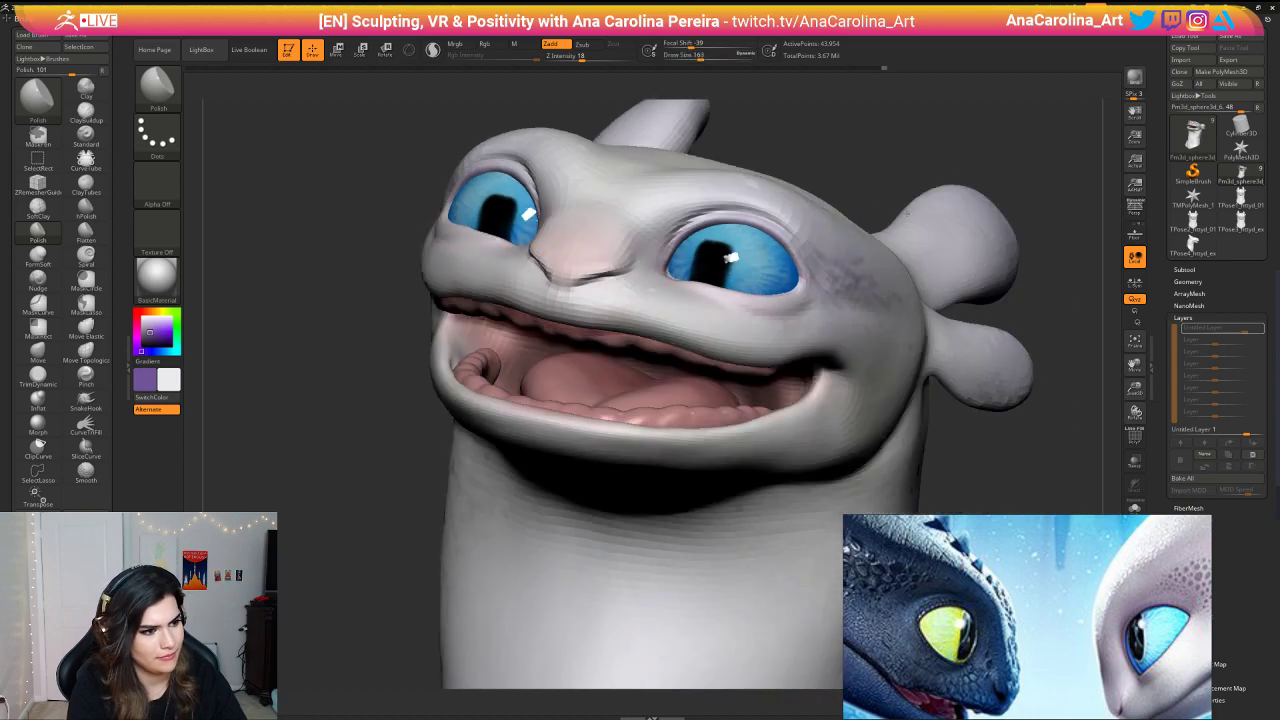
pyautogui.press('space')
pyautogui.moveTo(838, 270); pyautogui.dragTo(826, 270)
pyautogui.moveTo(670, 345); pyautogui.dragTo(714, 350)
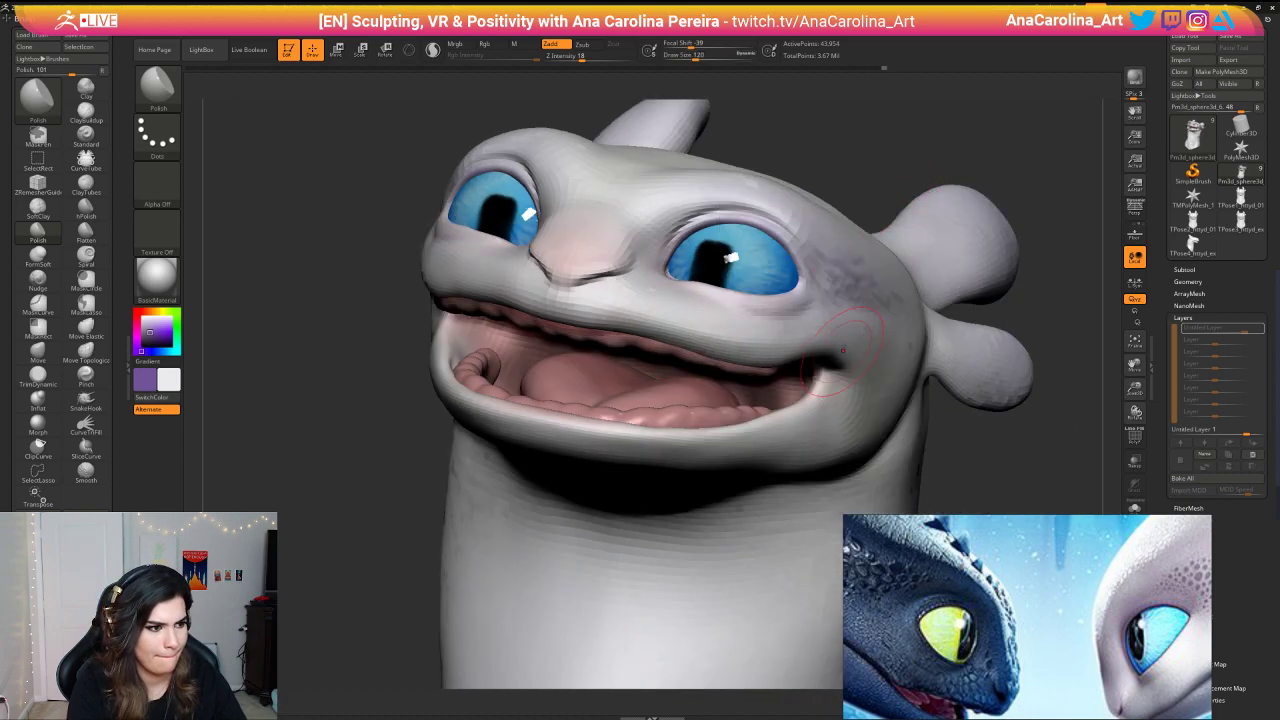
pyautogui.press('f')
pyautogui.moveTo(765, 140); pyautogui.dragTo(850, 265)
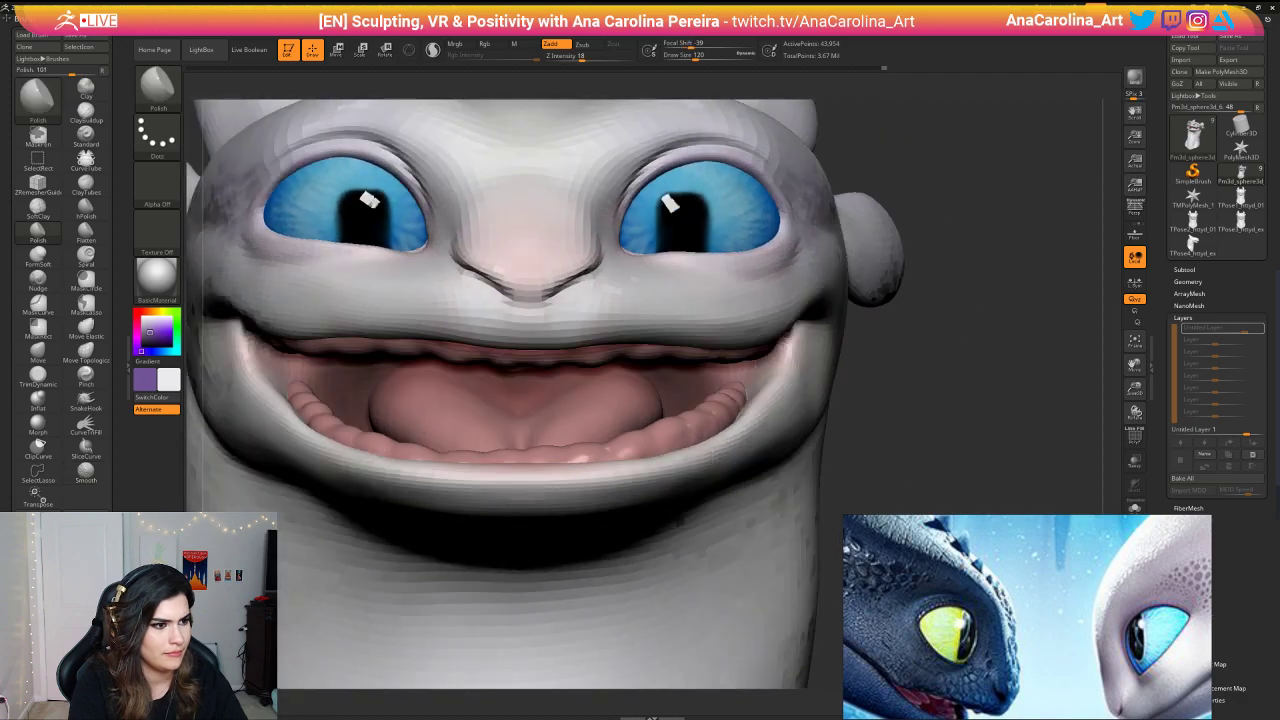
pyautogui.moveTo(850, 265); pyautogui.dragTo(848, 236, button='right')
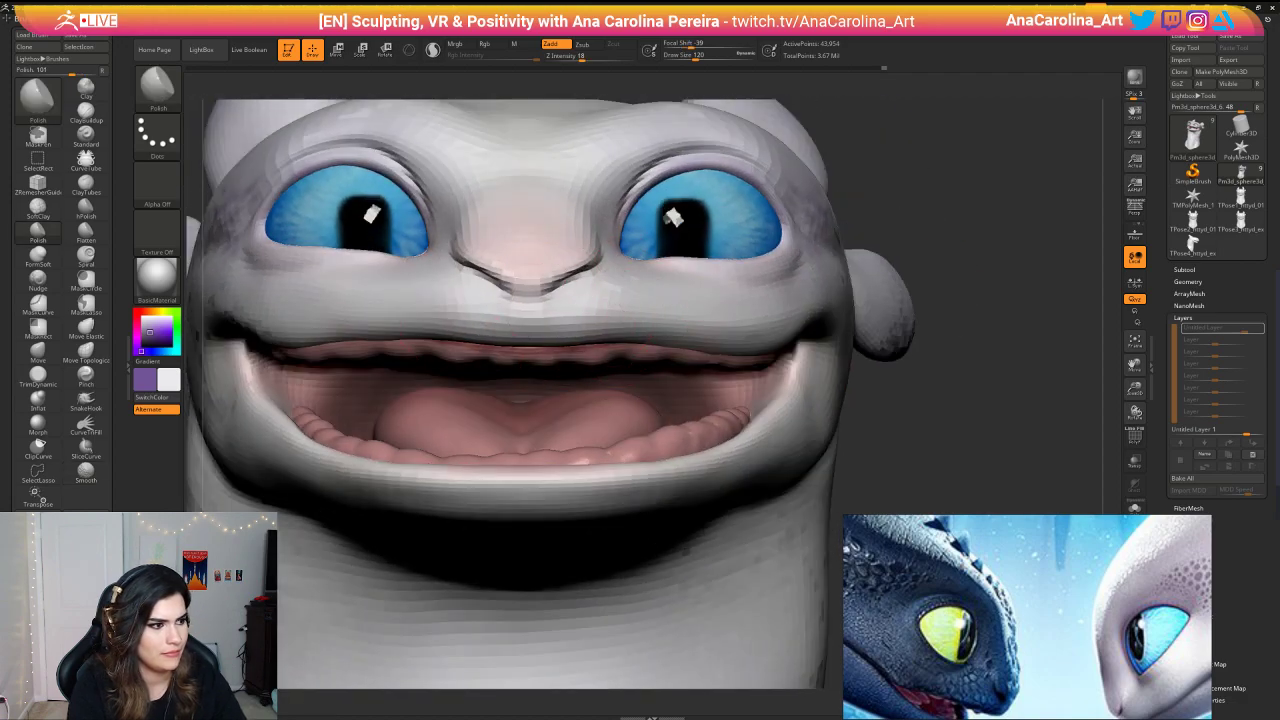
# Step: Reduce the Polish brush's Z Intensity to 13 for softer work around the mouth and jaw
pyautogui.moveTo(874, 394)
pyautogui.keyDown('alt'); pyautogui.mouseDown()
pyautogui.moveTo(876, 350)
pyautogui.moveTo(894, 368)
pyautogui.moveTo(965, 372)
pyautogui.mouseUp(); pyautogui.keyUp('alt')
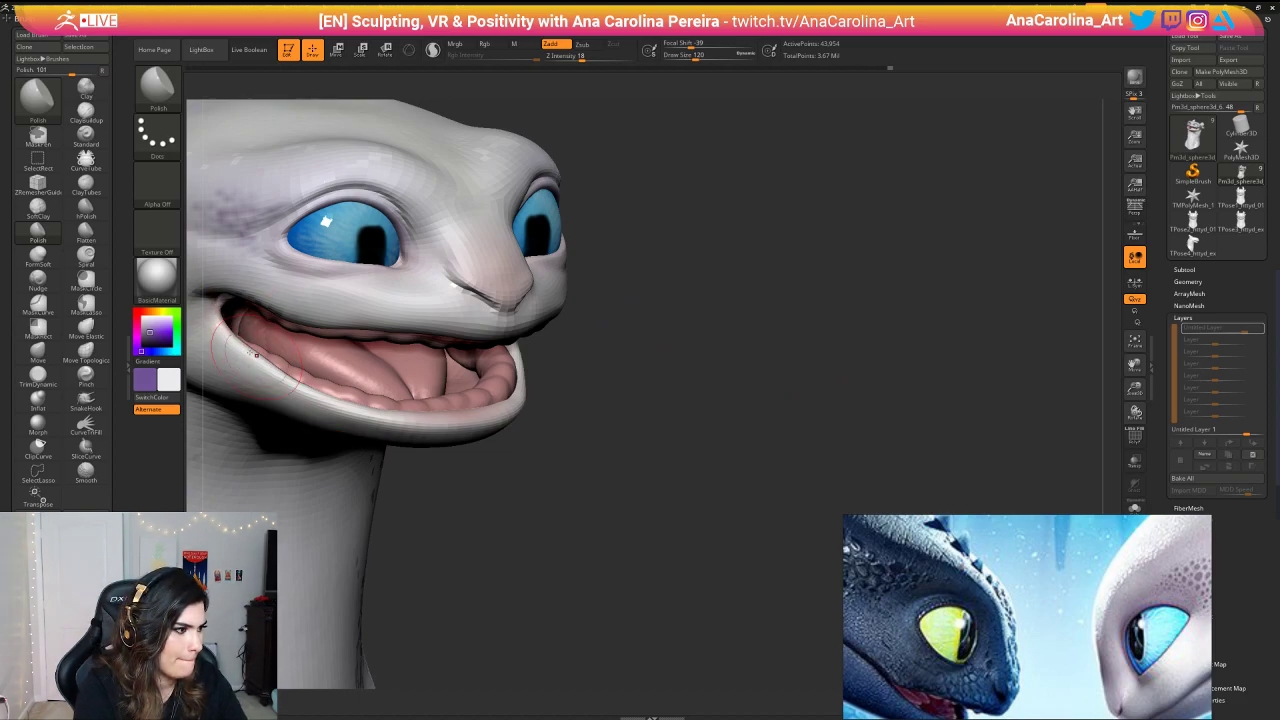
pyautogui.hotkey('shift', 'space')
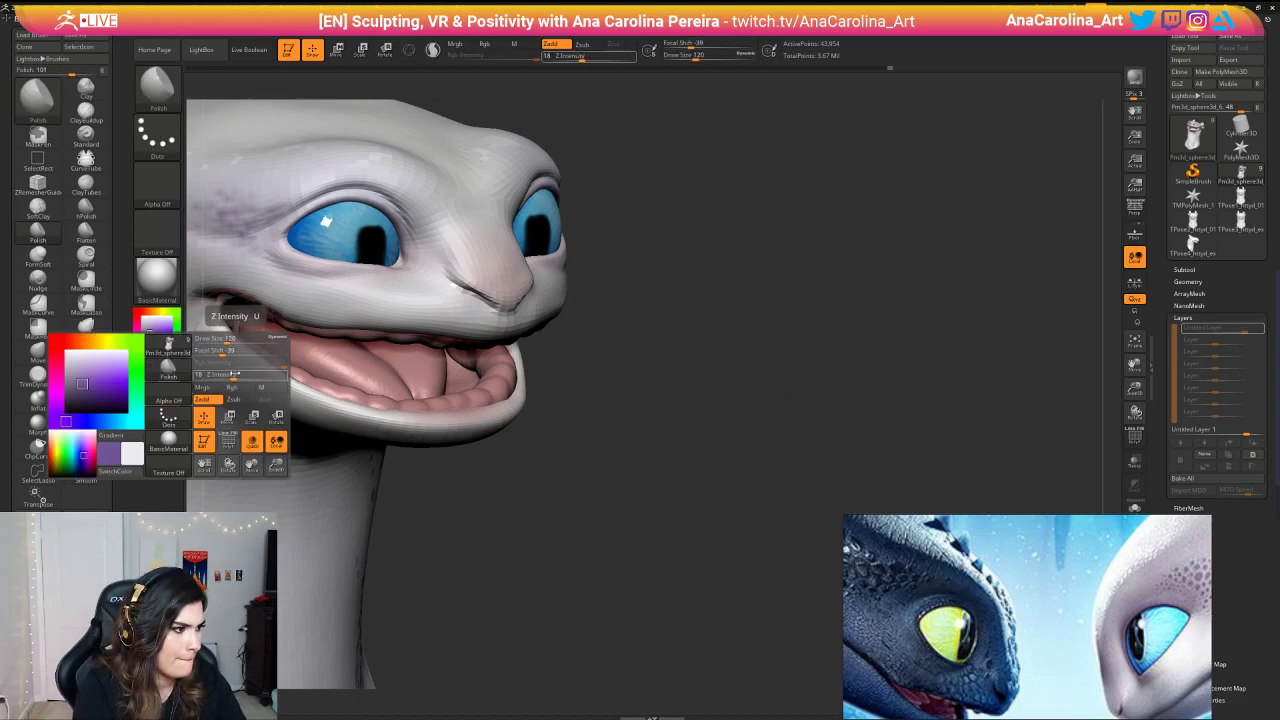
pyautogui.click(228, 375)
pyautogui.moveTo(192, 333); pyautogui.dragTo(150, 345)
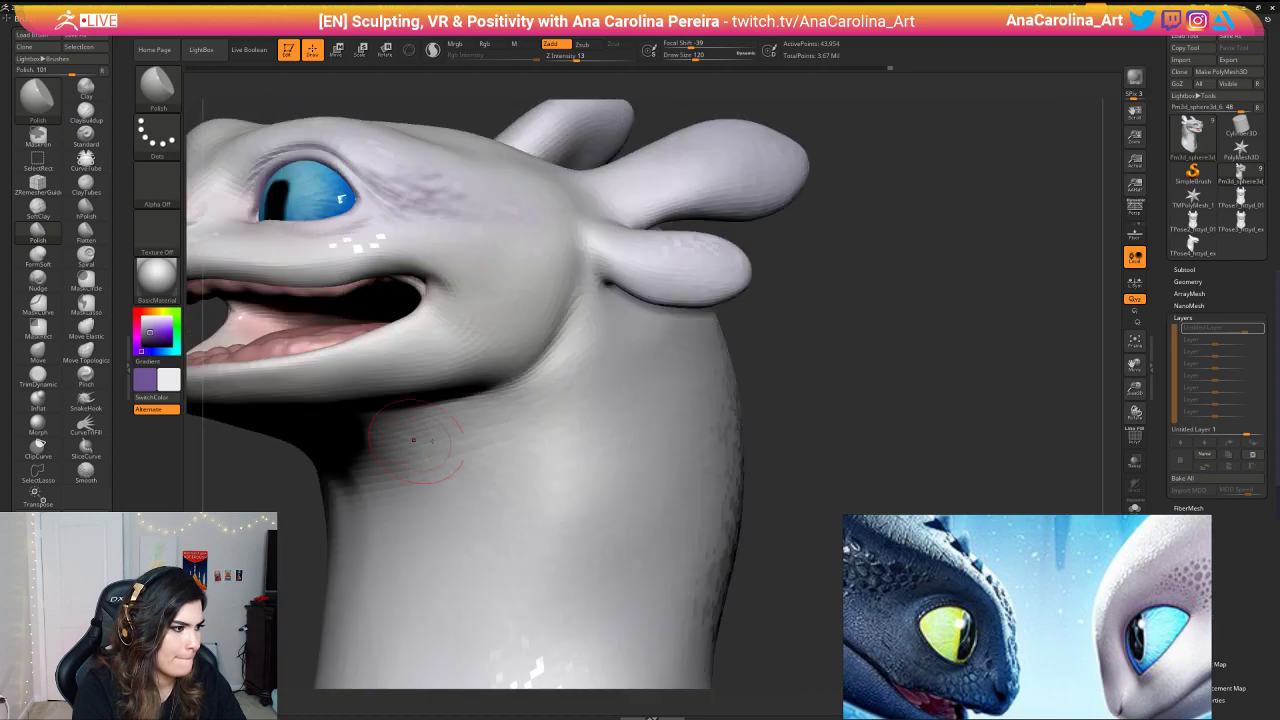
pyautogui.moveTo(750, 385); pyautogui.dragTo(890, 425)
# Step: Enlarge the Polish brush to draw size 202 for work on the lower lip and the underside of the jaw
pyautogui.press('space')
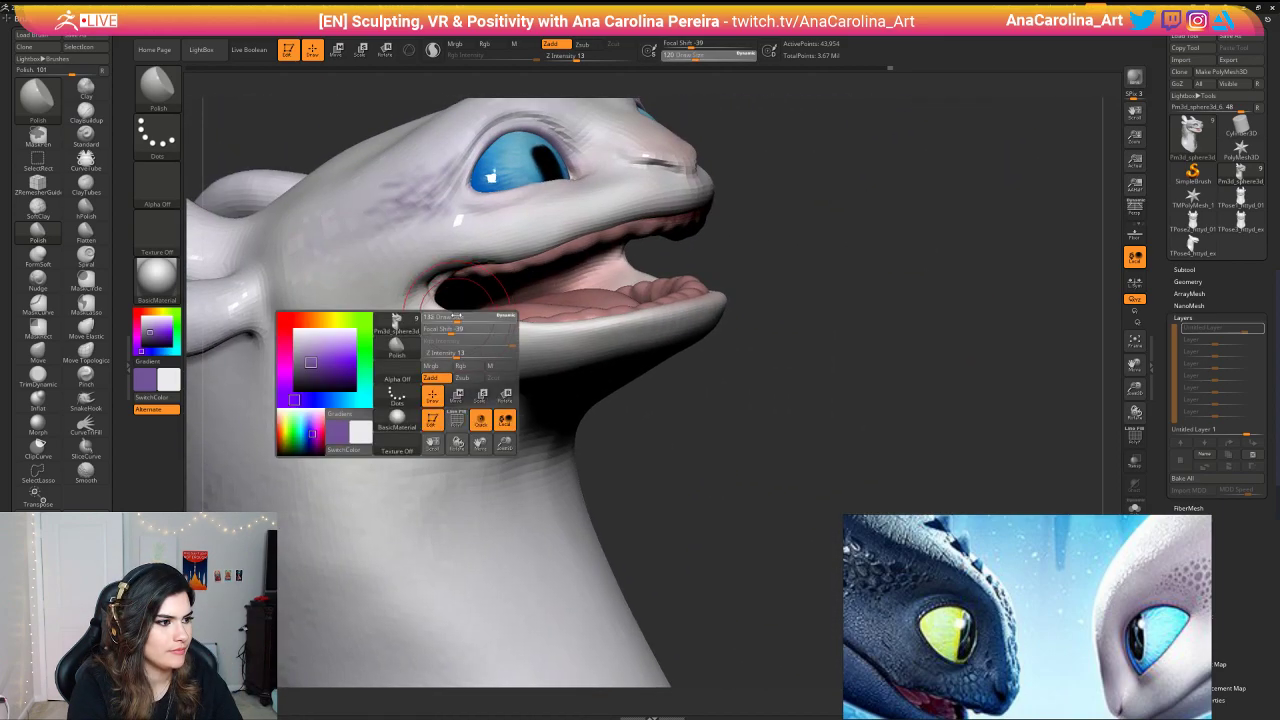
pyautogui.click(456, 321)
pyautogui.moveTo(630, 368); pyautogui.dragTo(300, 385)
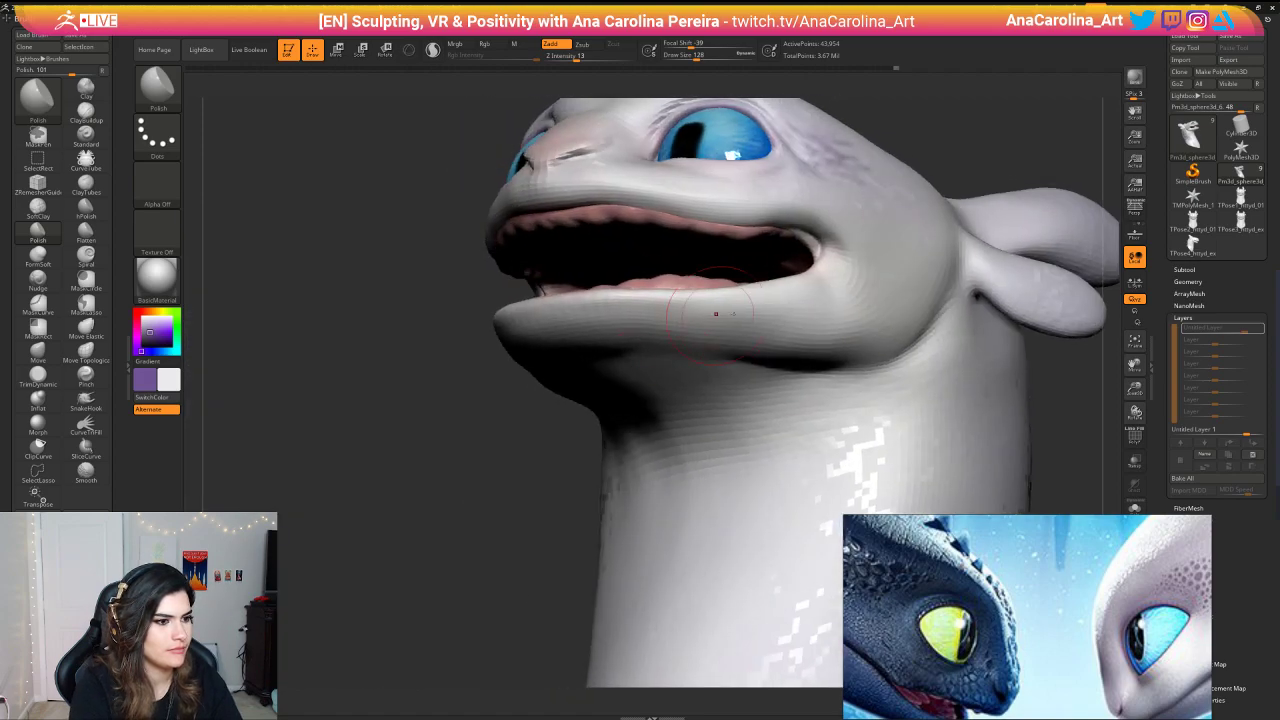
pyautogui.press('space')
pyautogui.click(808, 299)
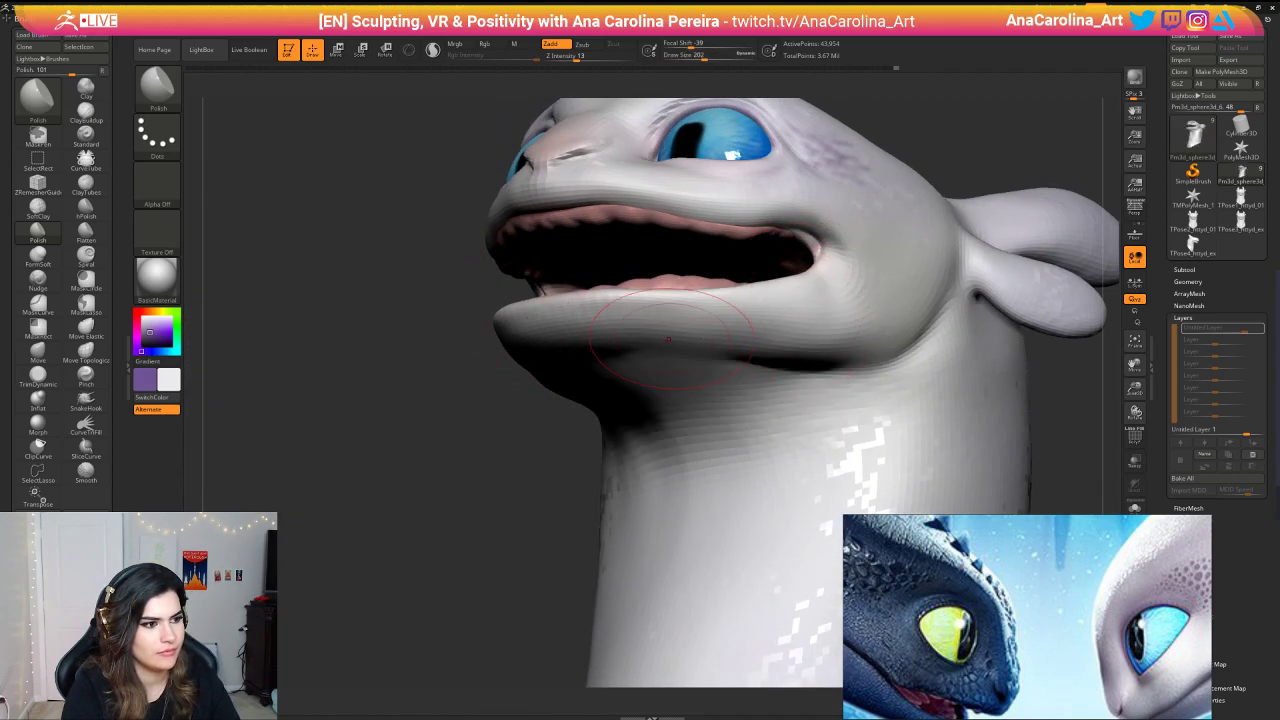
pyautogui.moveTo(513, 449); pyautogui.dragTo(605, 474)
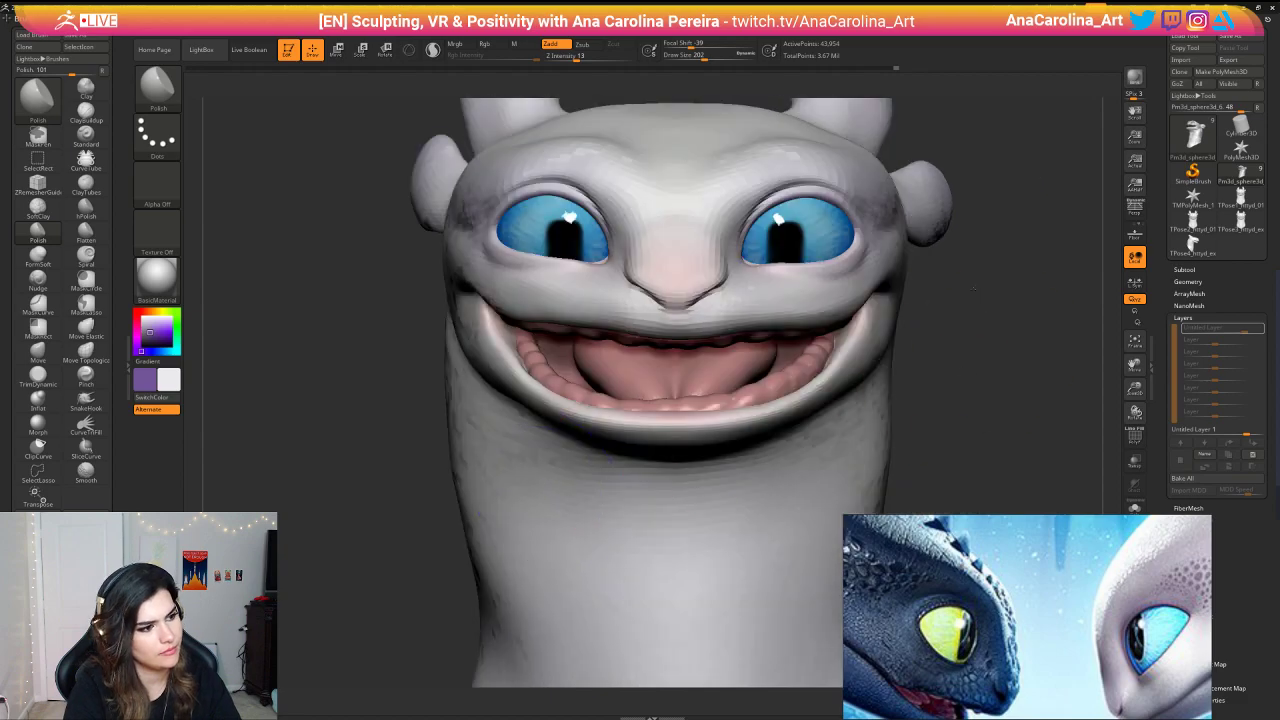
pyautogui.keyDown('alt'); pyautogui.moveTo(973, 289); pyautogui.dragTo(864, 315); pyautogui.keyUp('alt')
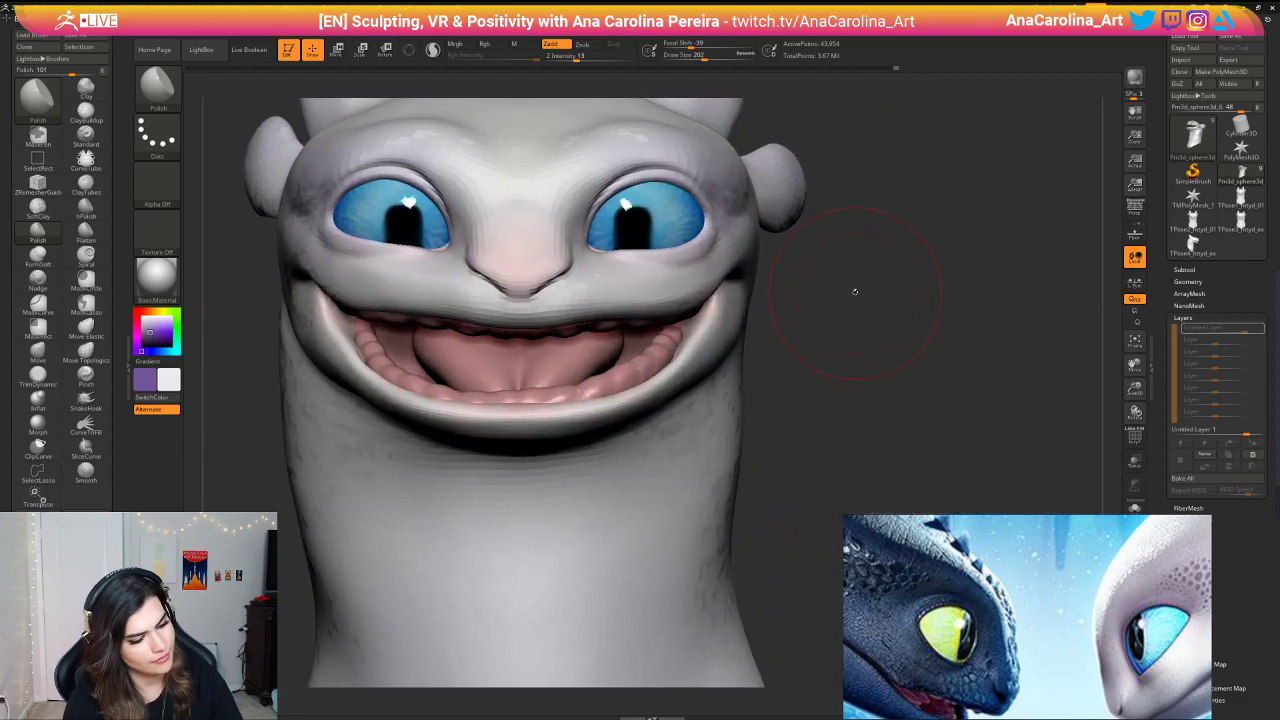
# Step: Raise the bust to its highest subdivision level and set the Polish draw size to 149
pyautogui.hotkey('shift', 'd')
pyautogui.press('d')
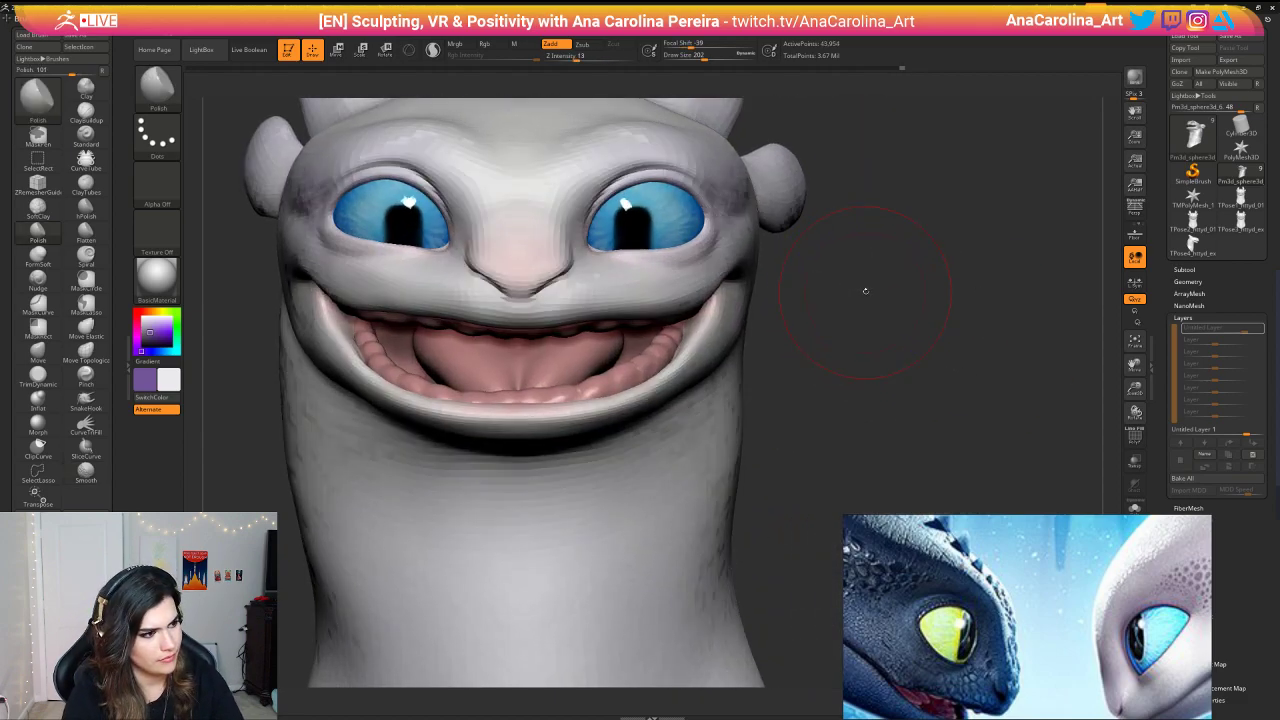
pyautogui.press('d')
pyautogui.press('d')
pyautogui.press('d')
pyautogui.press('f')
pyautogui.moveTo(812, 266)
pyautogui.mouseDown()
pyautogui.moveTo(888, 252)
pyautogui.moveTo(908, 297)
pyautogui.moveTo(844, 294)
pyautogui.mouseUp()
pyautogui.press('s')
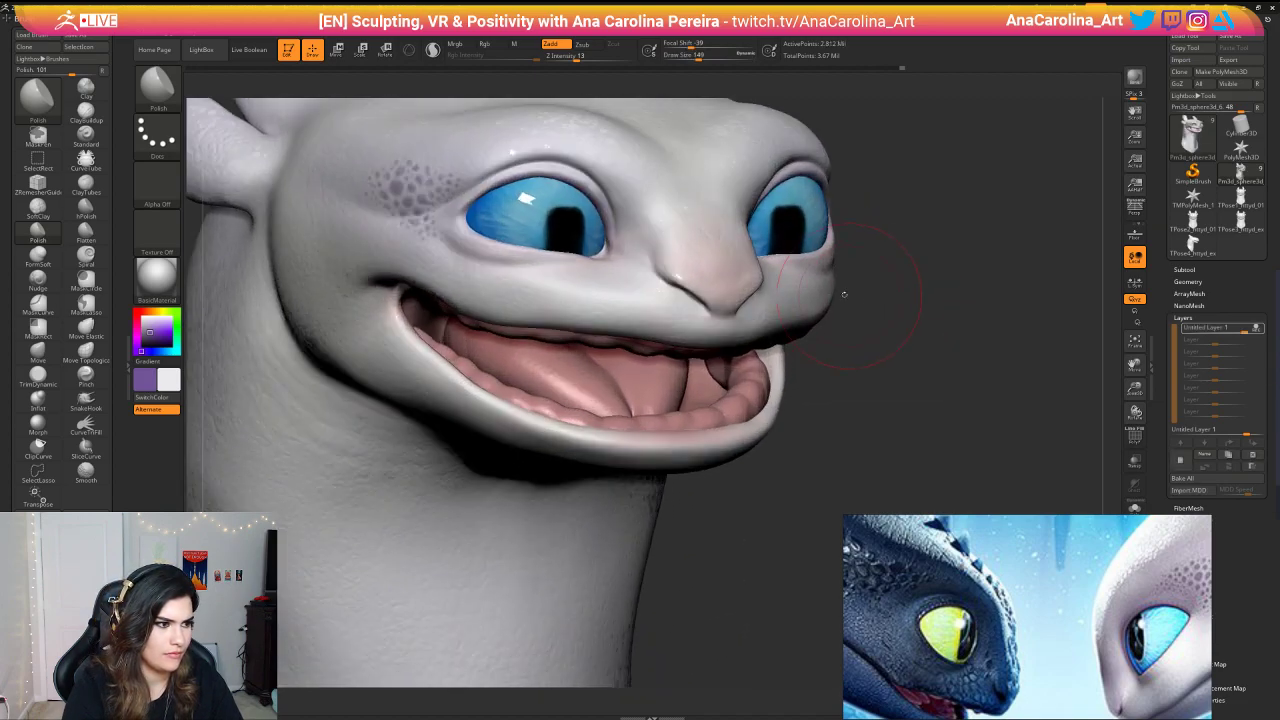
# Step: Lower the bust by two subdivision levels and go over the upper lip and mouth corner with the Polish brush
pyautogui.keyDown('alt'); pyautogui.moveTo(855, 348); pyautogui.dragTo(883, 360); pyautogui.keyUp('alt')
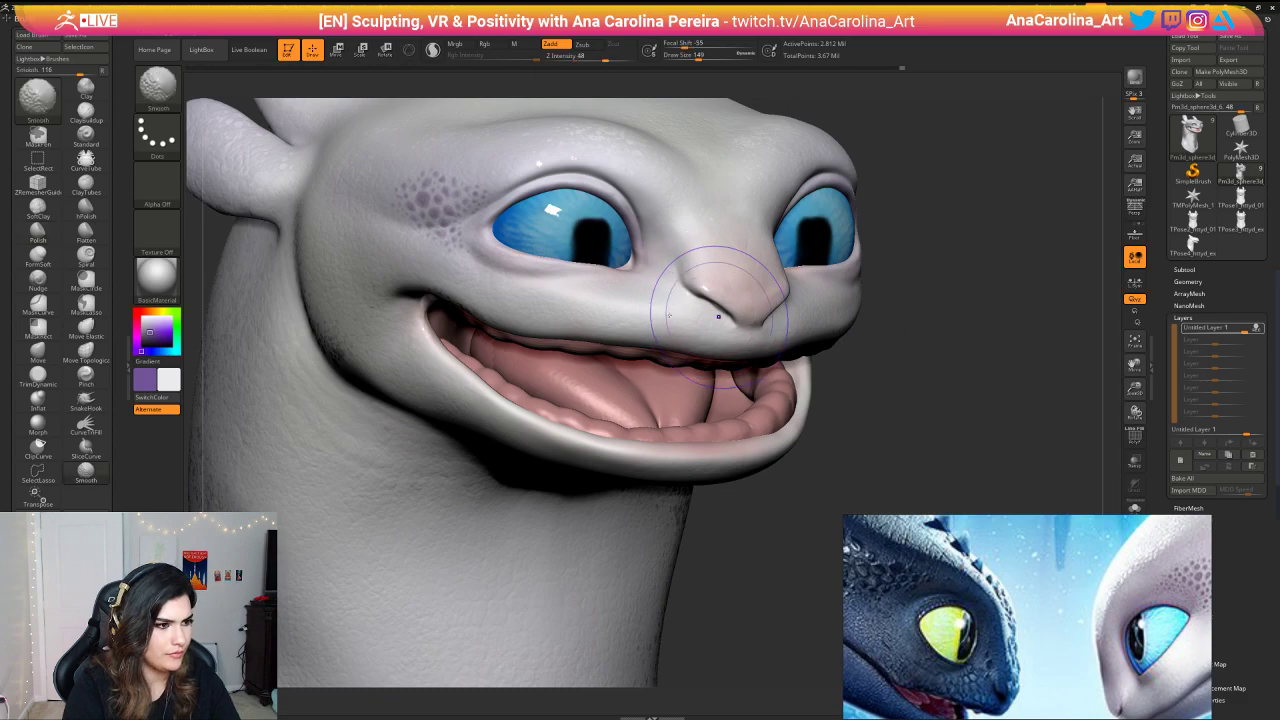
pyautogui.hotkey('shift', 'd')
pyautogui.hotkey('shift', 'd')
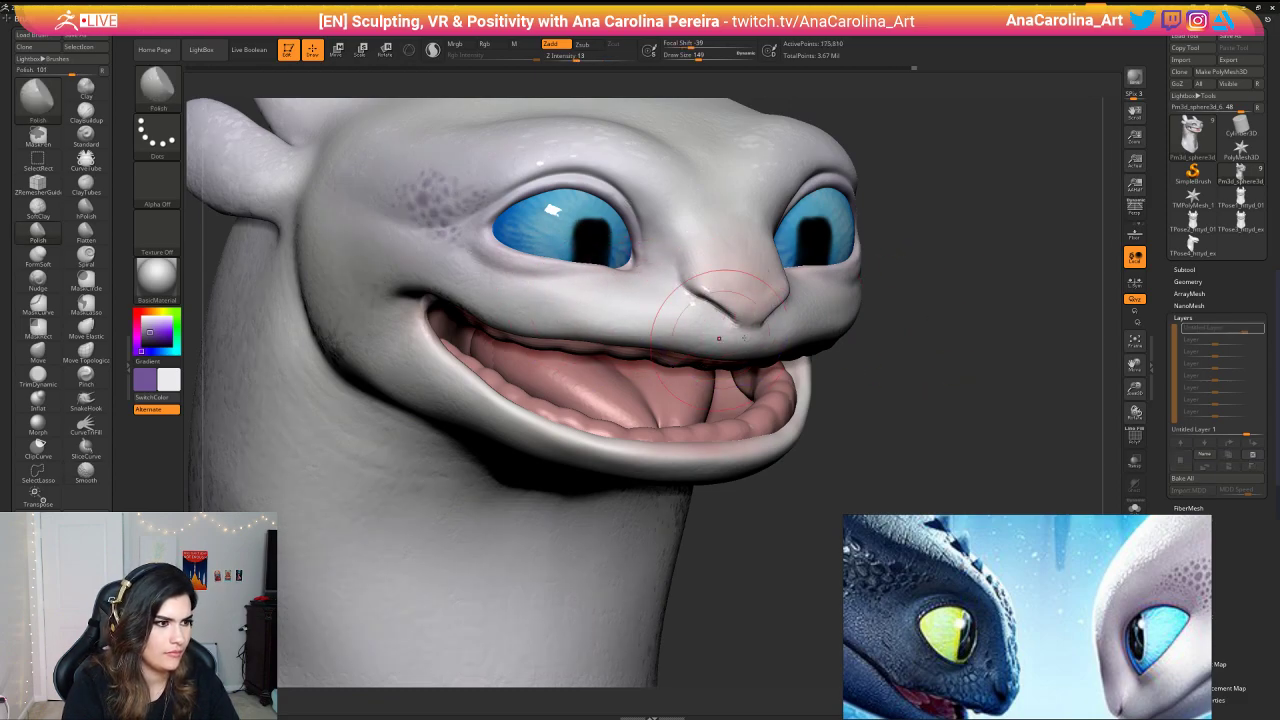
pyautogui.press('f')
pyautogui.moveTo(949, 316); pyautogui.dragTo(609, 297)
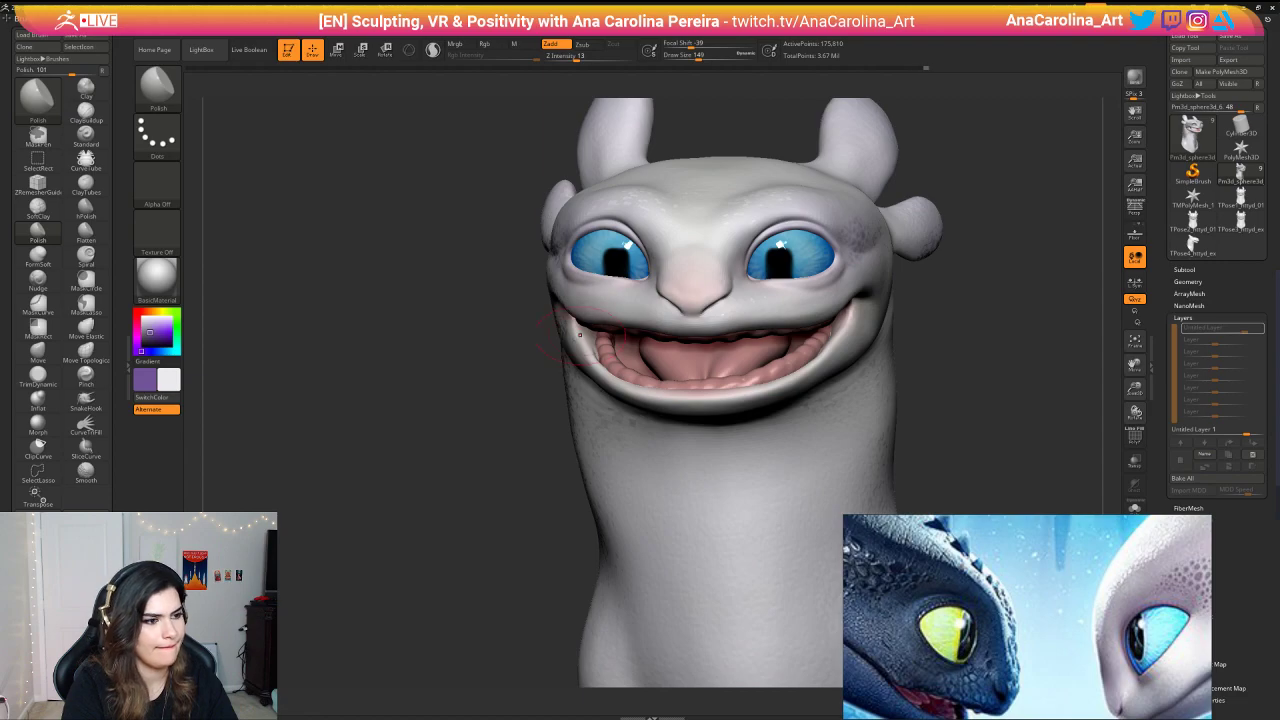
pyautogui.press('f')
pyautogui.moveTo(506, 386); pyautogui.dragTo(657, 352)
# Step: Return the bust to its highest subdivision level, save the project, and check the whole bust
pyautogui.press('d')
pyautogui.press('d')
pyautogui.moveTo(950, 312)
pyautogui.mouseDown()
pyautogui.moveTo(877, 303)
pyautogui.moveTo(994, 377)
pyautogui.moveTo(915, 374)
pyautogui.moveTo(1000, 346)
pyautogui.mouseUp()
pyautogui.hotkey('ctrl', 's')
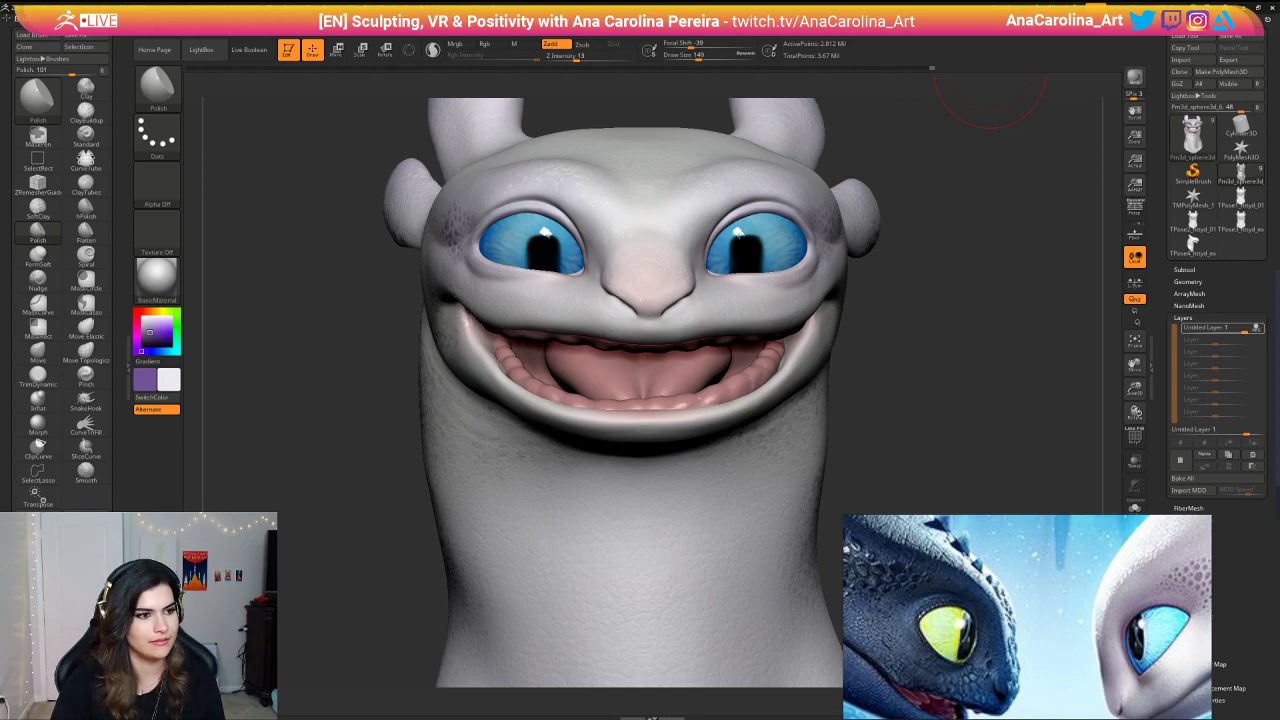
pyautogui.moveTo(986, 323)
pyautogui.mouseDown()
pyautogui.moveTo(962, 325)
pyautogui.moveTo(988, 270)
pyautogui.moveTo(989, 326)
pyautogui.moveTo(1005, 338)
pyautogui.moveTo(991, 336)
pyautogui.mouseUp()
pyautogui.keyDown('alt'); pyautogui.moveTo(991, 336); pyautogui.dragTo(997, 354); pyautogui.keyUp('alt')
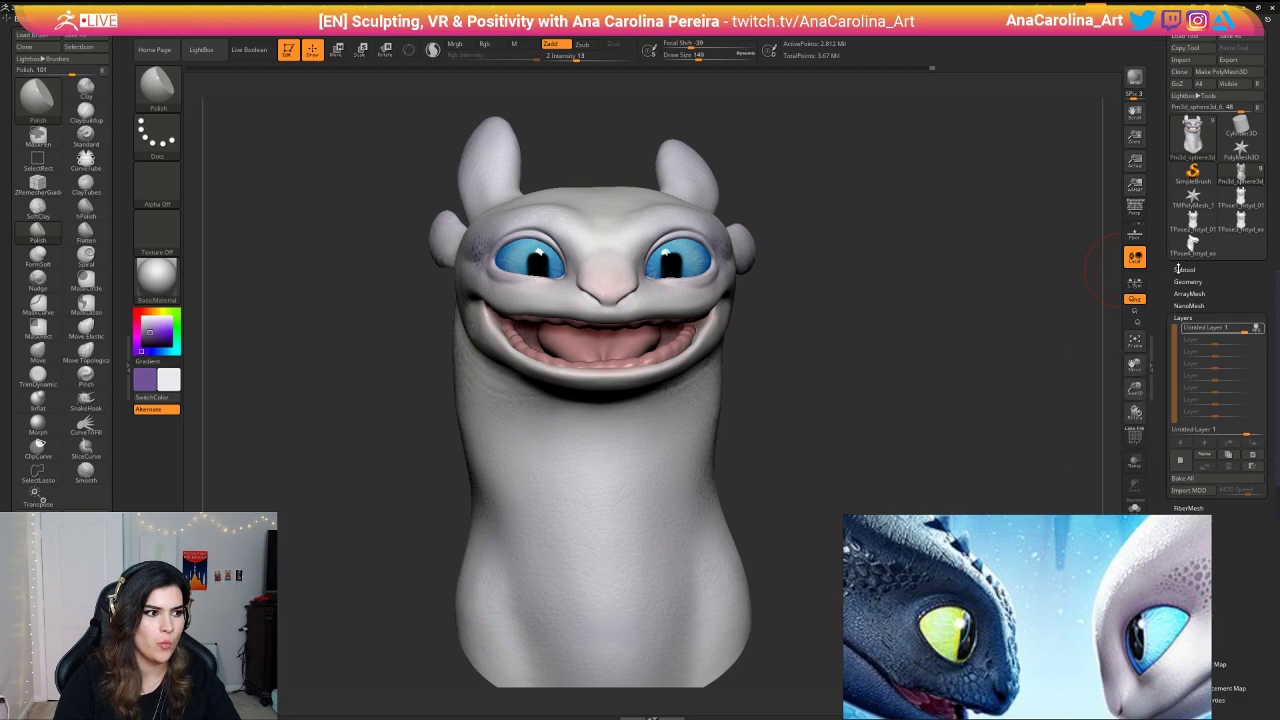
pyautogui.moveTo(1112, 290); pyautogui.dragTo(1093, 294)
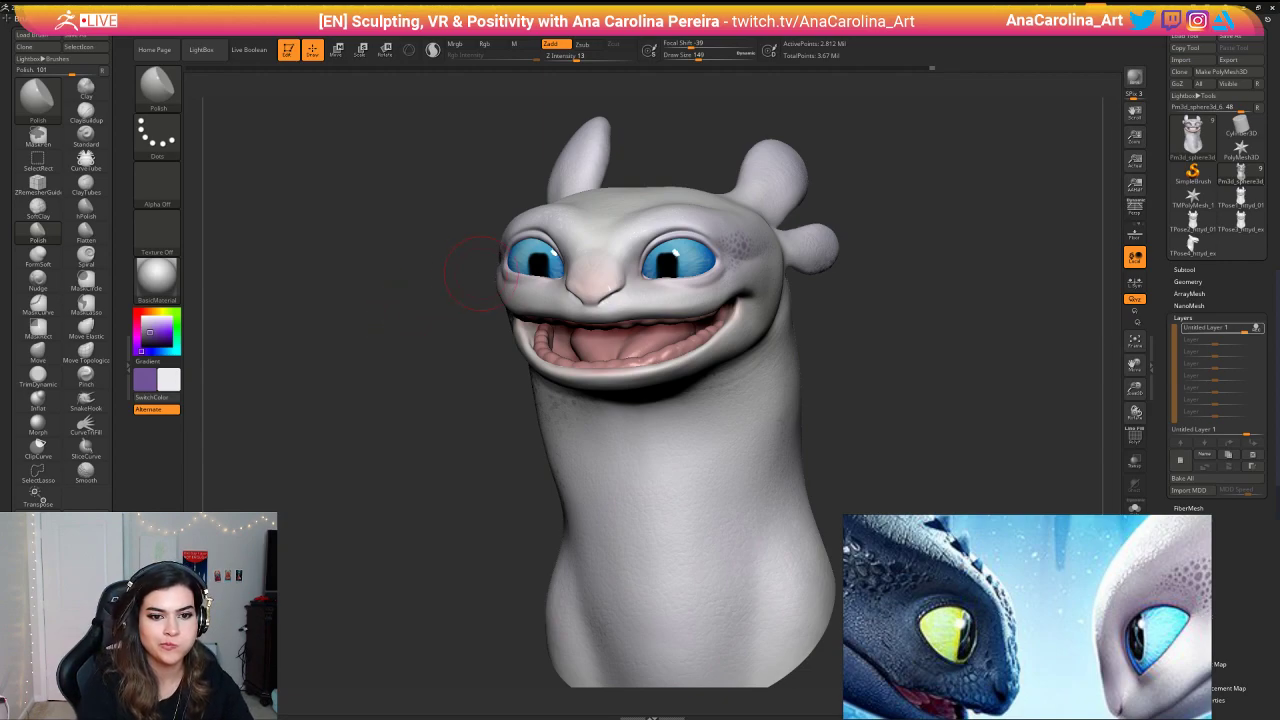
# Step: Lower the bust by three subdivision levels and switch to the ClayBuildup brush at draw size 202, undoing the trial stroke on the temple
pyautogui.moveTo(839, 303)
pyautogui.mouseDown()
pyautogui.moveTo(880, 303)
pyautogui.moveTo(874, 266)
pyautogui.moveTo(889, 334)
pyautogui.moveTo(945, 334)
pyautogui.moveTo(897, 337)
pyautogui.moveTo(891, 303)
pyautogui.moveTo(903, 354)
pyautogui.moveTo(895, 300)
pyautogui.moveTo(909, 280)
pyautogui.moveTo(960, 337)
pyautogui.moveTo(920, 349)
pyautogui.moveTo(958, 340)
pyautogui.moveTo(850, 328)
pyautogui.mouseUp()
pyautogui.press('shift')
pyautogui.hotkey('shift', 'd')
pyautogui.hotkey('shift', 'd')
pyautogui.press('space')
pyautogui.press('b')
pyautogui.press('c')
pyautogui.press('b')
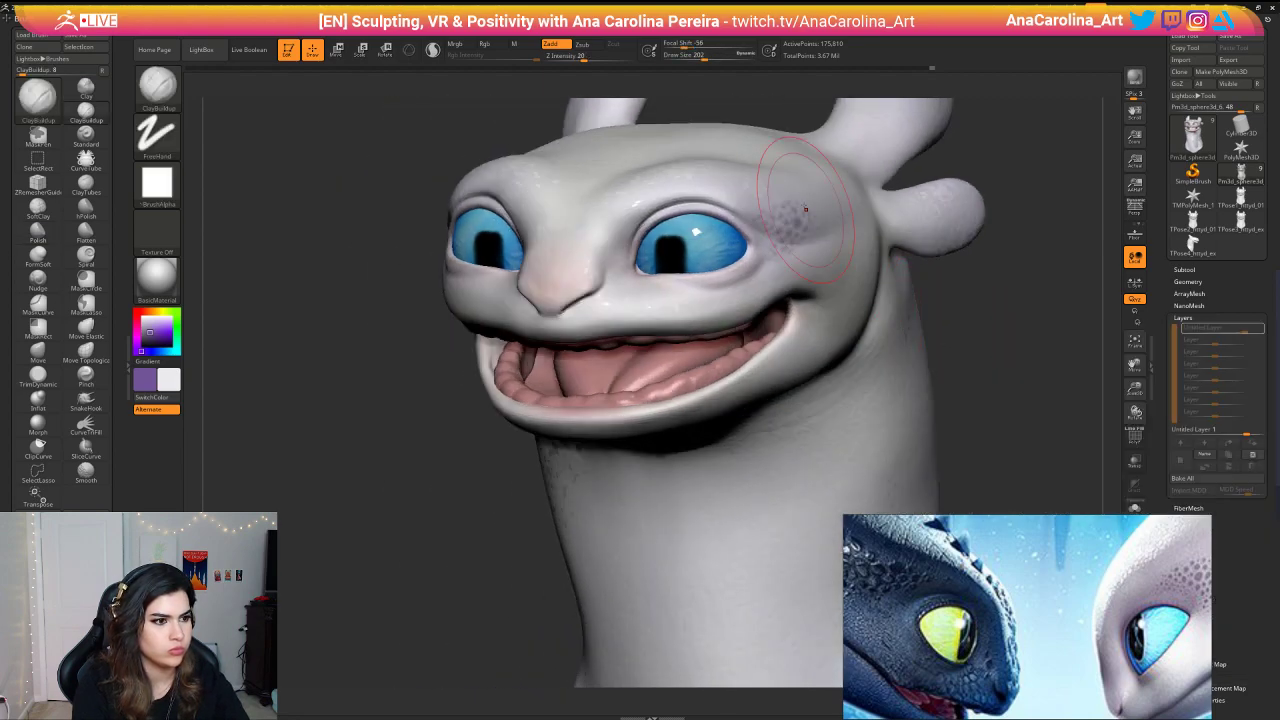
pyautogui.hotkey('ctrl', 'z')
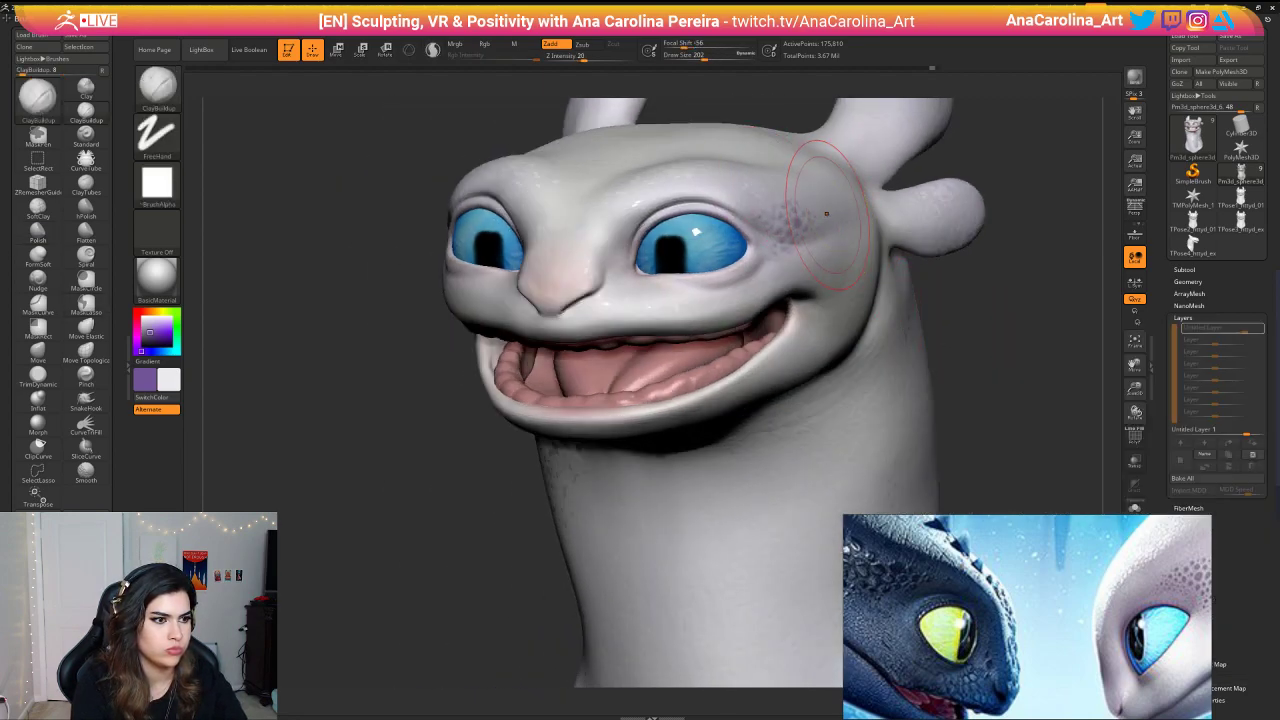
pyautogui.hotkey('shift', 'd')
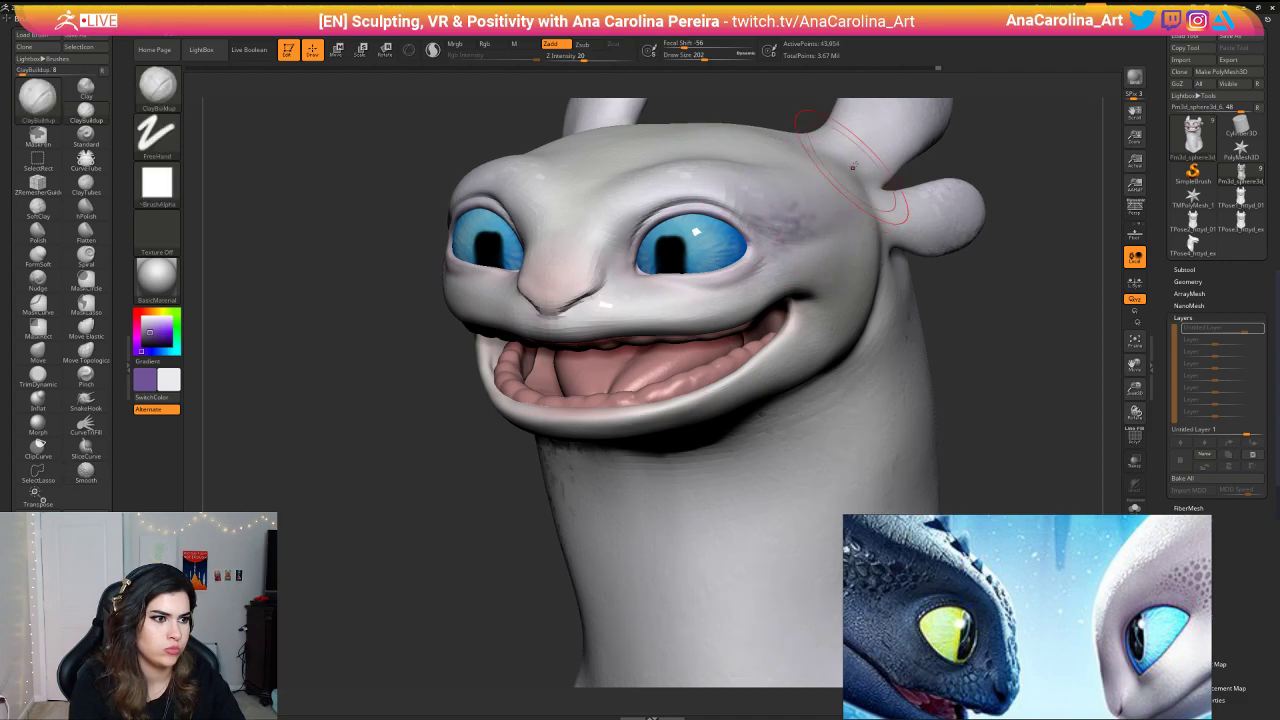
# Step: Build up the brow ridges above both eyes with the ClayBuildup brush at draw size 212 and smooth the strokes
pyautogui.moveTo(853, 168)
pyautogui.mouseDown(button='right')
pyautogui.moveTo(946, 152)
pyautogui.moveTo(916, 148)
pyautogui.mouseUp(button='right')
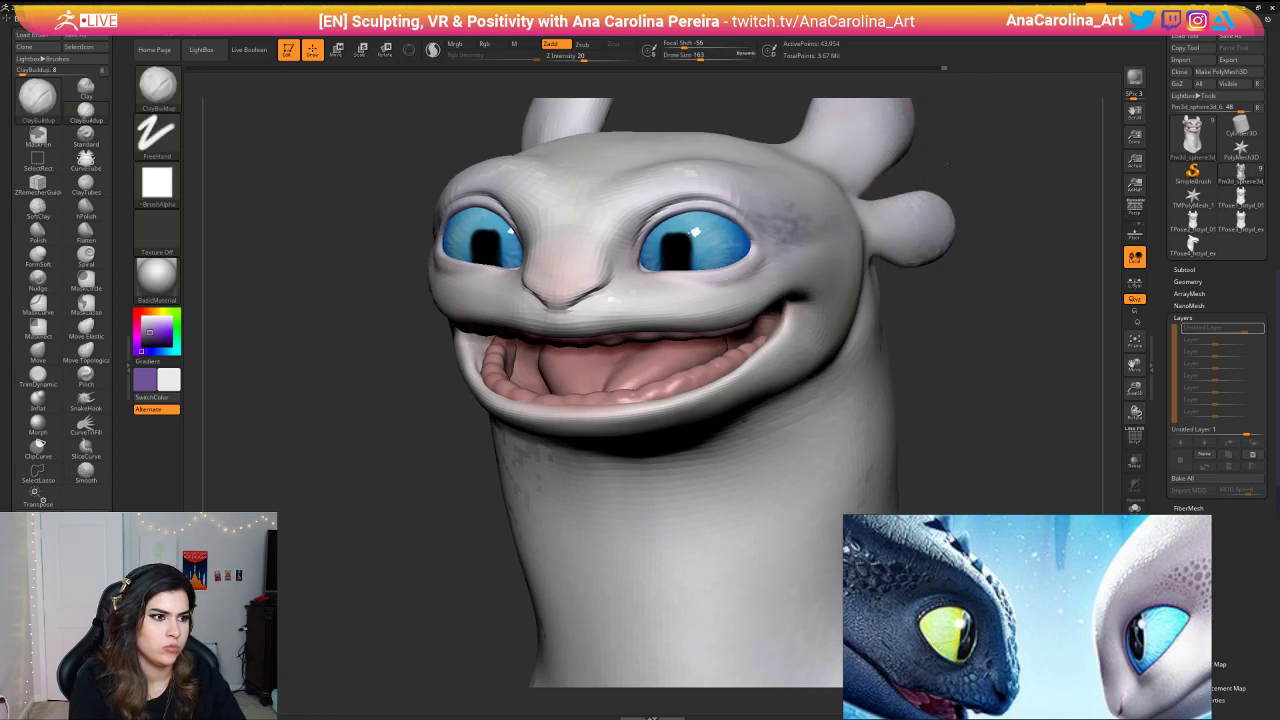
pyautogui.moveTo(832, 168); pyautogui.dragTo(930, 160, button='right')
pyautogui.moveTo(413, 171); pyautogui.dragTo(505, 196, button='right')
pyautogui.moveTo(629, 233)
pyautogui.mouseDown()
pyautogui.moveTo(614, 208)
pyautogui.moveTo(577, 223)
pyautogui.moveTo(648, 234)
pyautogui.mouseUp()
pyautogui.keyDown('shift'); pyautogui.moveTo(572, 218); pyautogui.dragTo(520, 208); pyautogui.keyUp('shift')
pyautogui.moveTo(750, 190); pyautogui.dragTo(700, 200, button='right')
pyautogui.moveTo(616, 233); pyautogui.dragTo(668, 243)
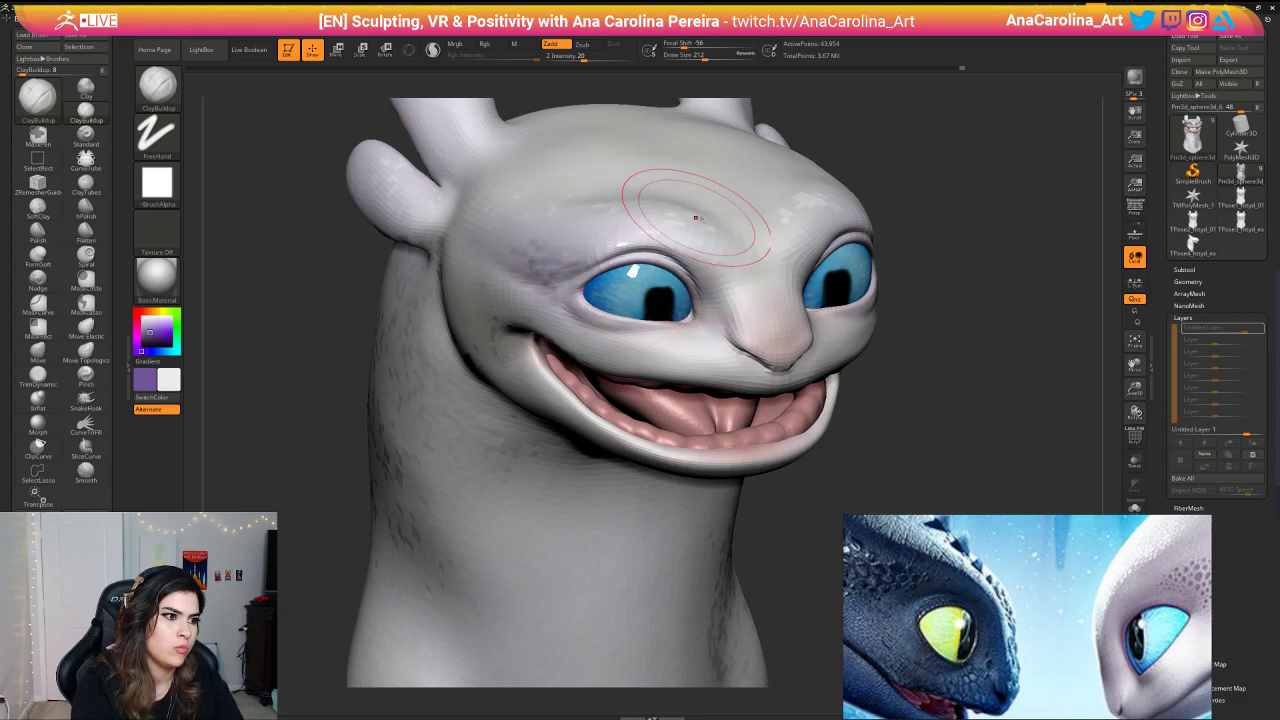
pyautogui.press('shift')
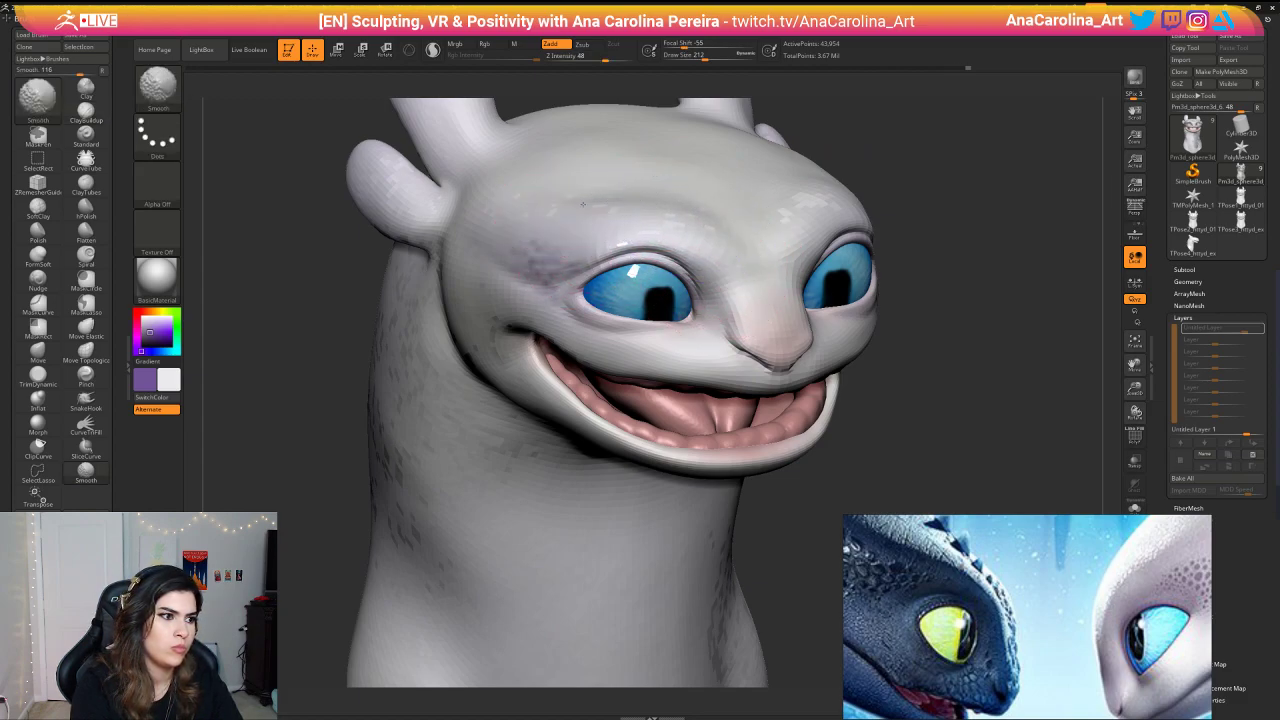
pyautogui.keyDown('shift'); pyautogui.moveTo(880, 108); pyautogui.dragTo(730, 207); pyautogui.keyUp('shift')
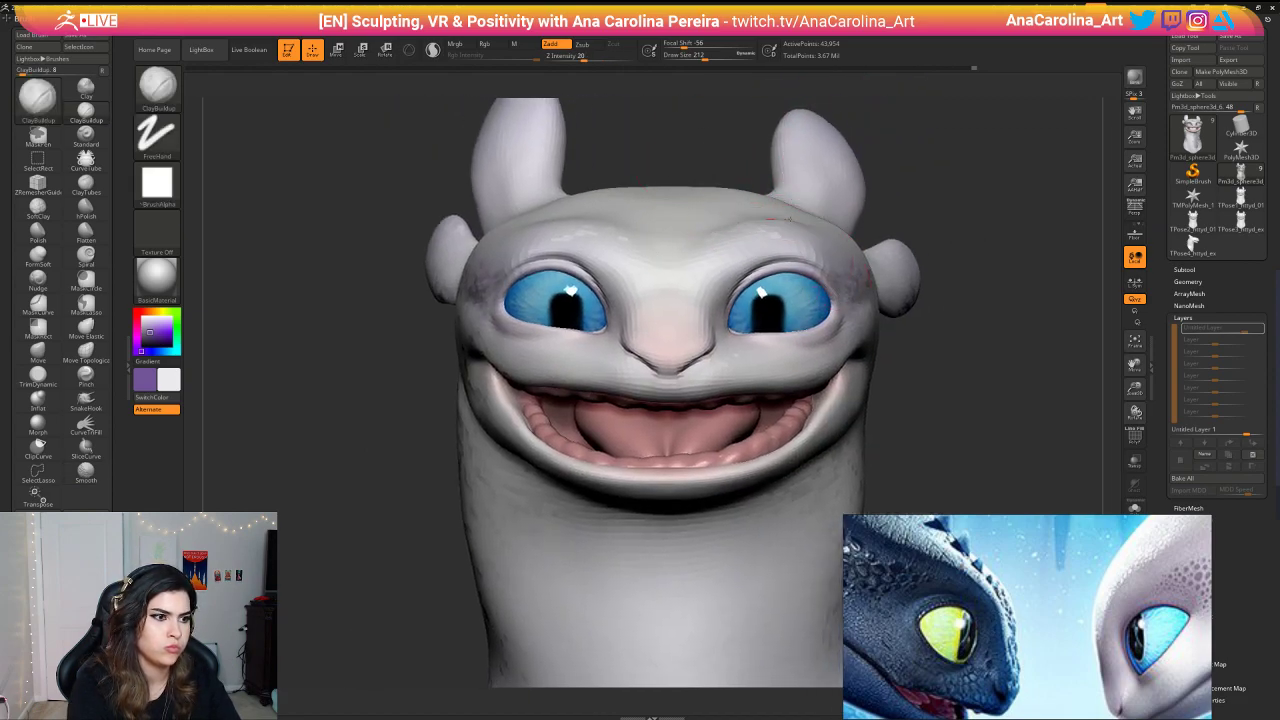
pyautogui.keyDown('shift'); pyautogui.moveTo(771, 228); pyautogui.dragTo(740, 228); pyautogui.keyUp('shift')
# Step: Return the bust to its highest subdivision level and compare the face with an earlier state in the undo history
pyautogui.keyDown('alt'); pyautogui.moveTo(876, 216); pyautogui.dragTo(914, 162); pyautogui.keyUp('alt')
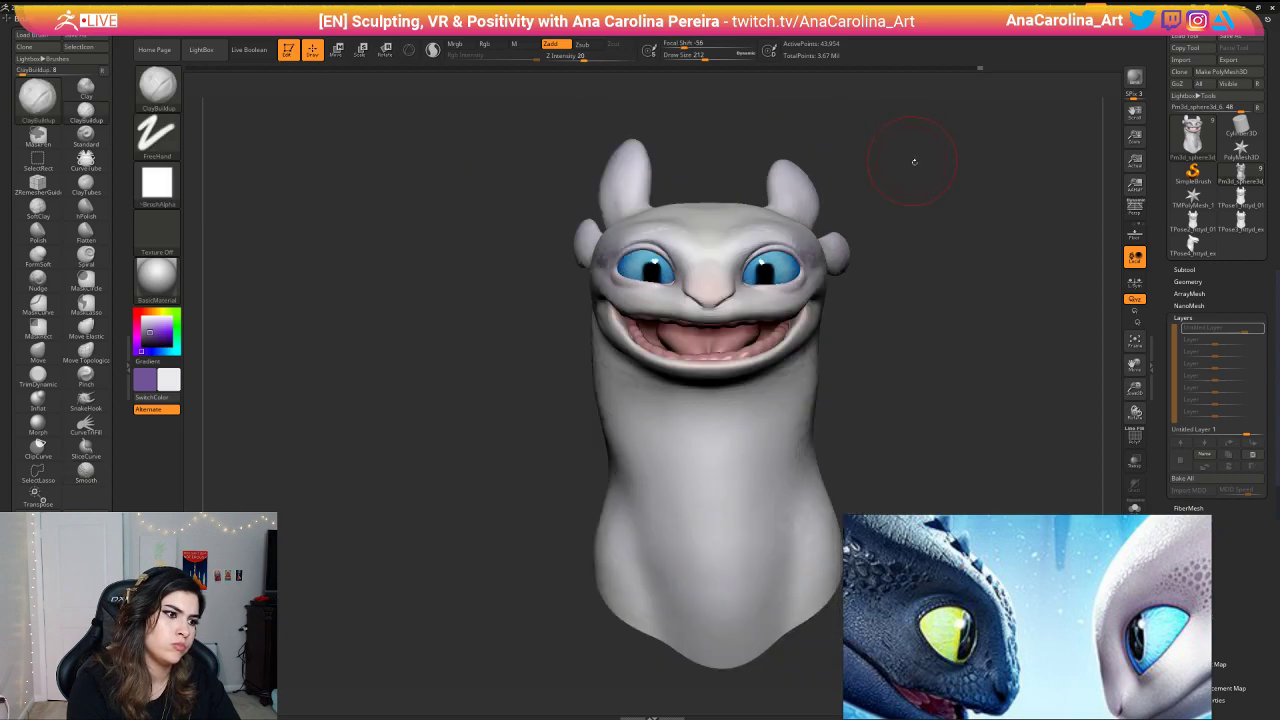
pyautogui.moveTo(914, 161)
pyautogui.keyDown('alt'); pyautogui.mouseDown(button='right')
pyautogui.moveTo(875, 165)
pyautogui.moveTo(903, 194)
pyautogui.moveTo(956, 177)
pyautogui.moveTo(948, 190)
pyautogui.mouseUp(button='right'); pyautogui.keyUp('alt')
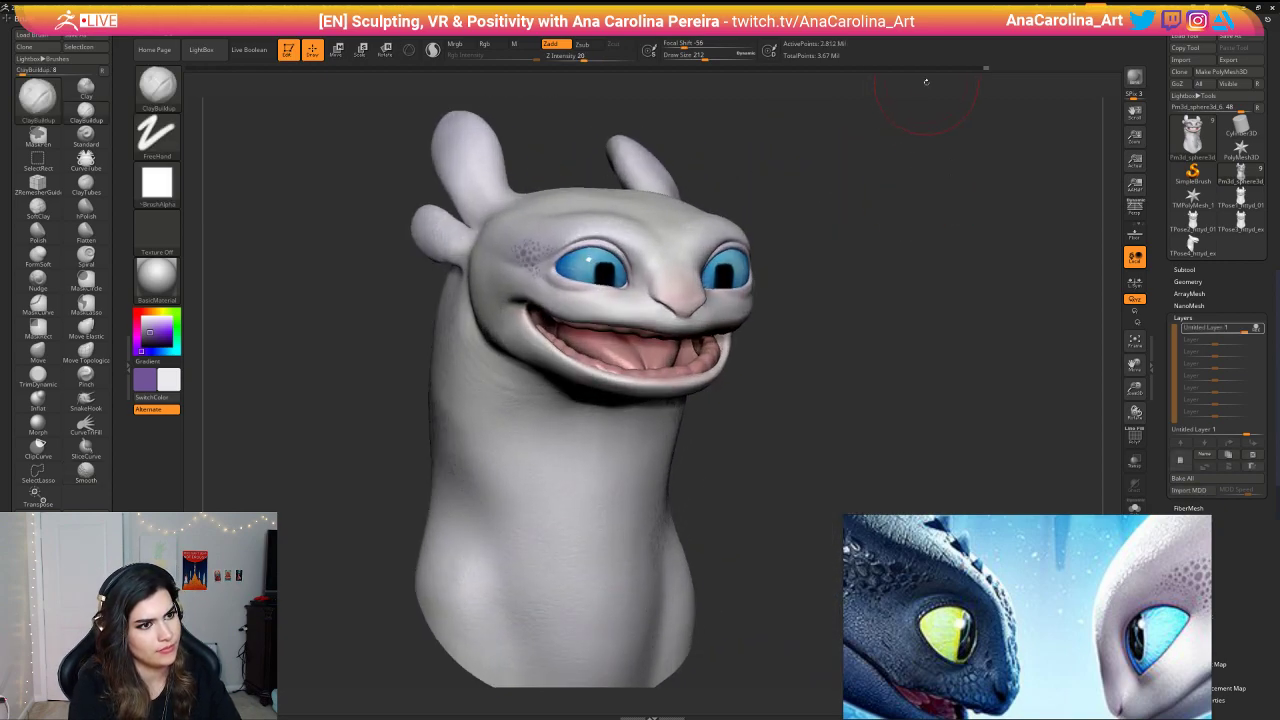
pyautogui.click(928, 70)
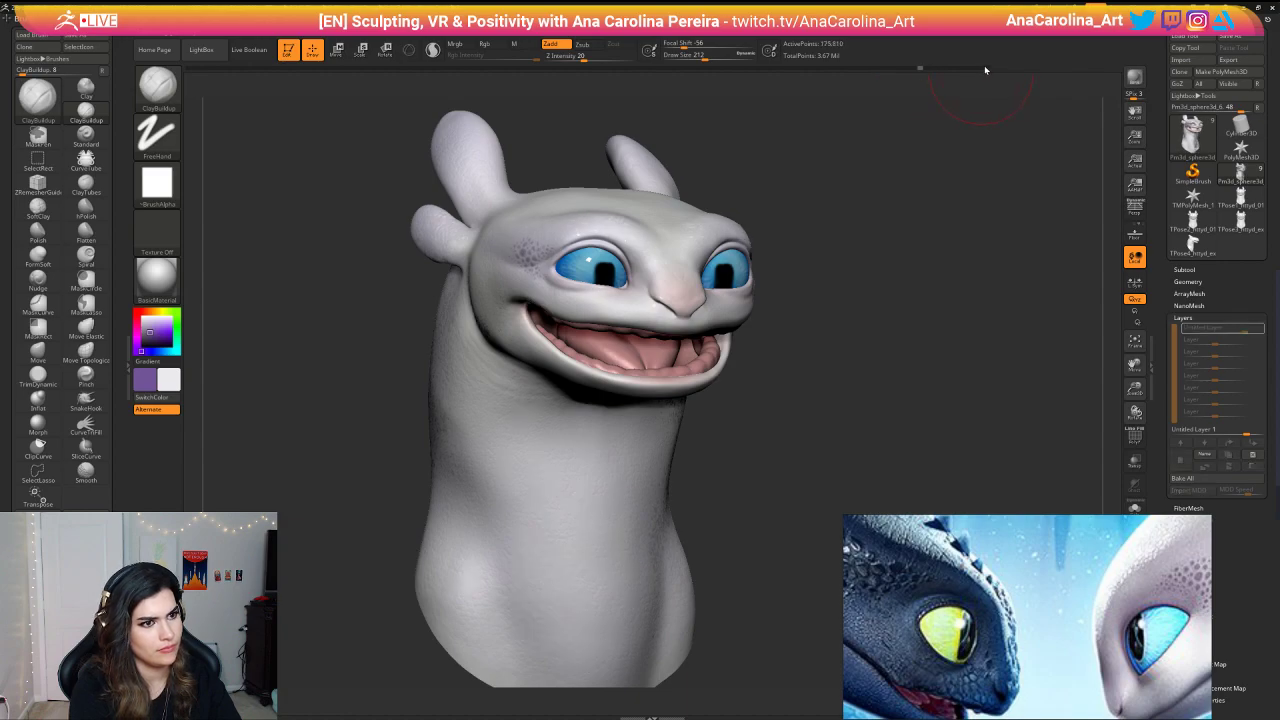
pyautogui.press('d')
pyautogui.press('d')
pyautogui.moveTo(985, 128); pyautogui.dragTo(968, 150, button='right')
# Step: Check the brow and cheek forms from three-quarter and front views, adjusting the ClayBuildup draw size to 140
pyautogui.press('space')
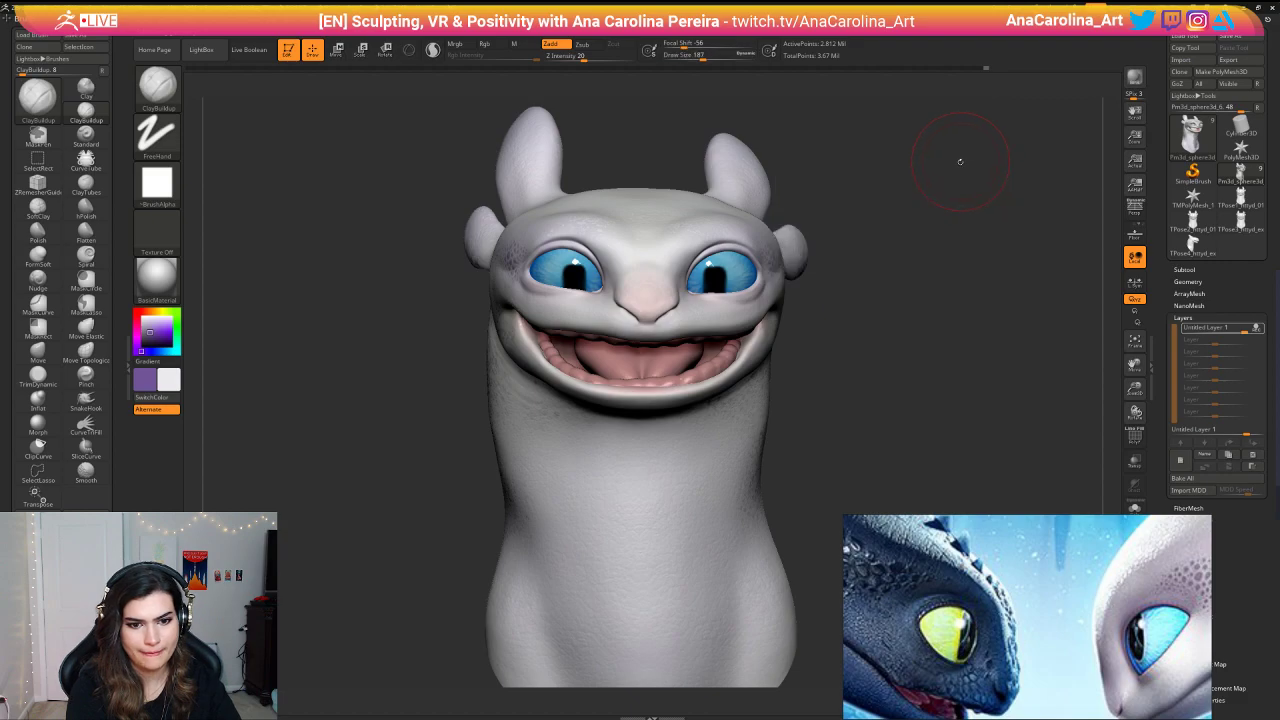
pyautogui.press('space')
pyautogui.moveTo(963, 161); pyautogui.dragTo(957, 162)
pyautogui.moveTo(958, 162)
pyautogui.keyDown('ctrl'); pyautogui.mouseDown(button='right')
pyautogui.moveTo(960, 178)
pyautogui.moveTo(872, 187)
pyautogui.mouseUp(button='right'); pyautogui.keyUp('ctrl')
pyautogui.press('space')
pyautogui.moveTo(738, 240); pyautogui.dragTo(732, 241)
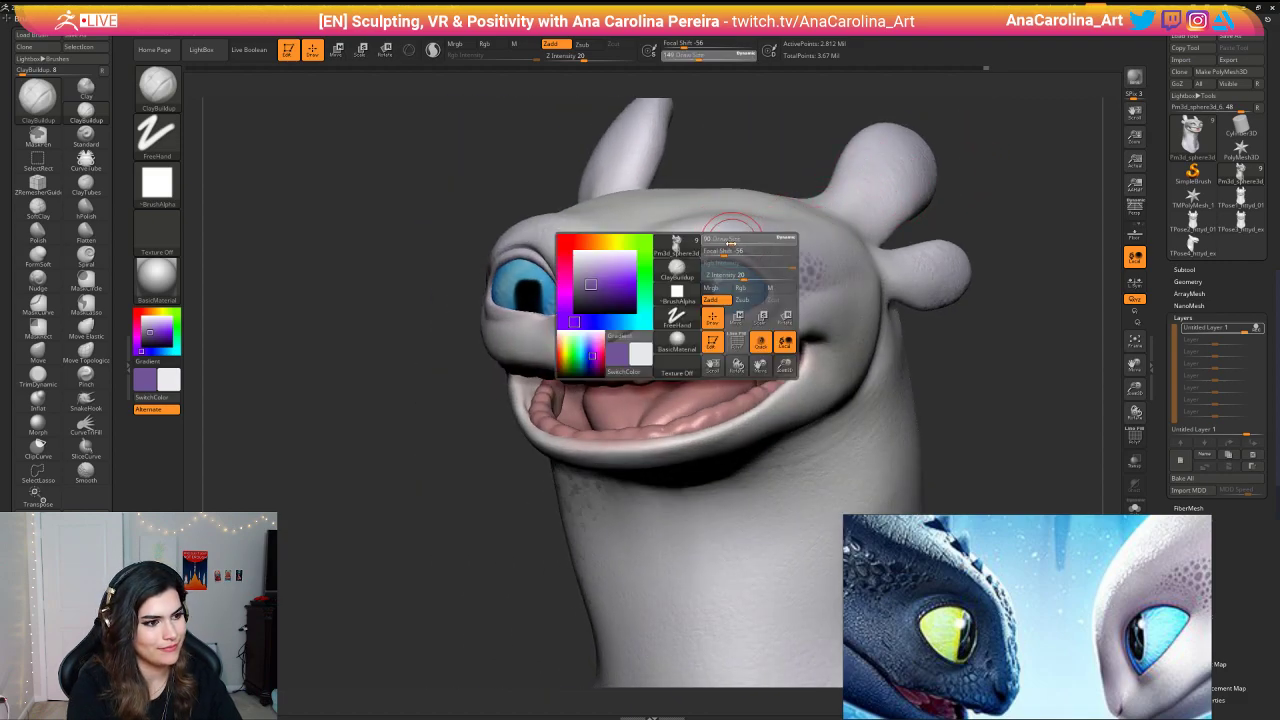
pyautogui.press('shift')
pyautogui.moveTo(771, 123)
pyautogui.mouseDown(button='right')
pyautogui.moveTo(906, 114)
pyautogui.moveTo(934, 155)
pyautogui.moveTo(940, 114)
pyautogui.mouseUp(button='right')
pyautogui.moveTo(950, 204); pyautogui.dragTo(946, 198, button='right')
pyautogui.press('space')
pyautogui.moveTo(946, 198); pyautogui.dragTo(952, 198)
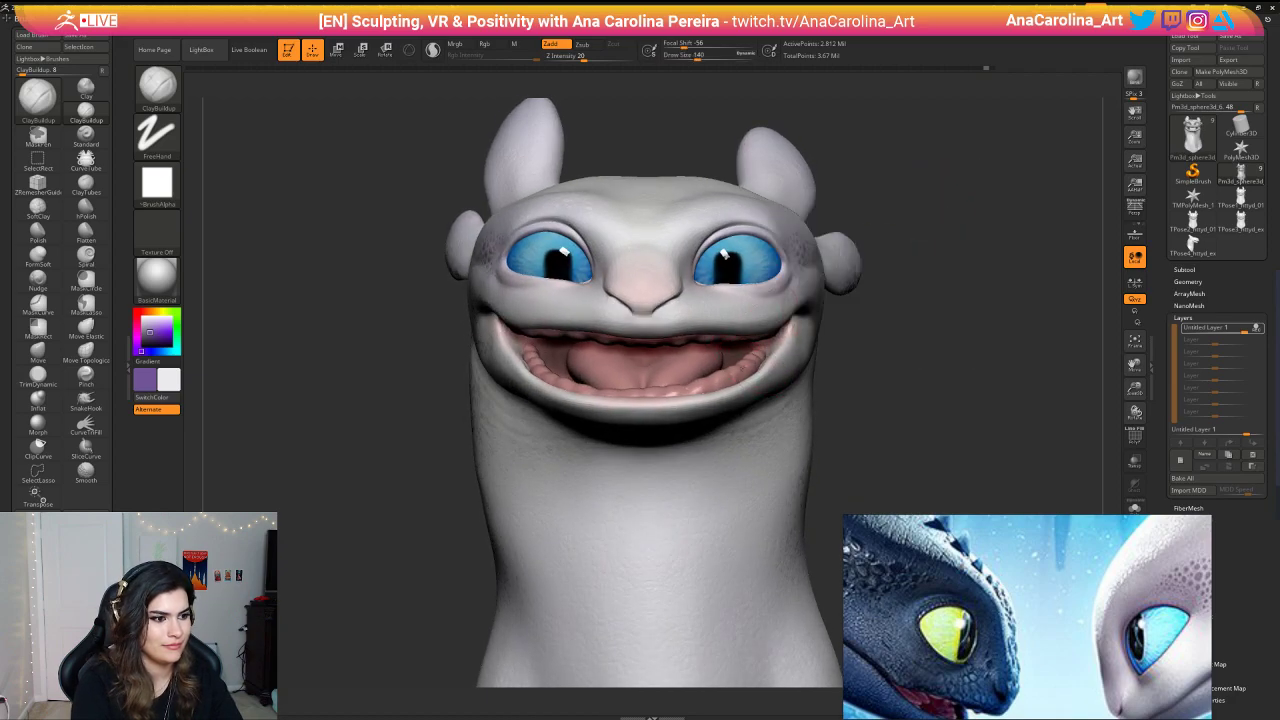
# Step: Nudge the side of the lower gum with the Move brush at draw size 293
pyautogui.press('b')
pyautogui.press('m')
pyautogui.press('v')
pyautogui.press('space')
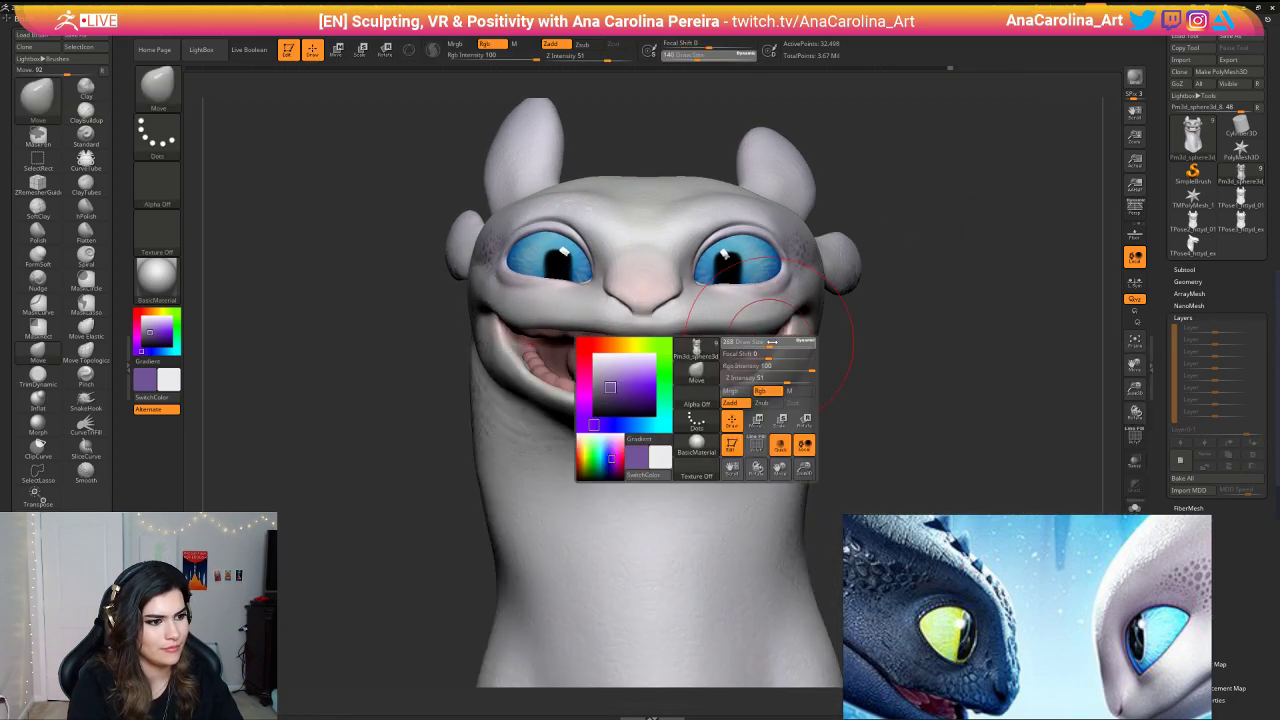
pyautogui.moveTo(771, 342); pyautogui.dragTo(779, 342)
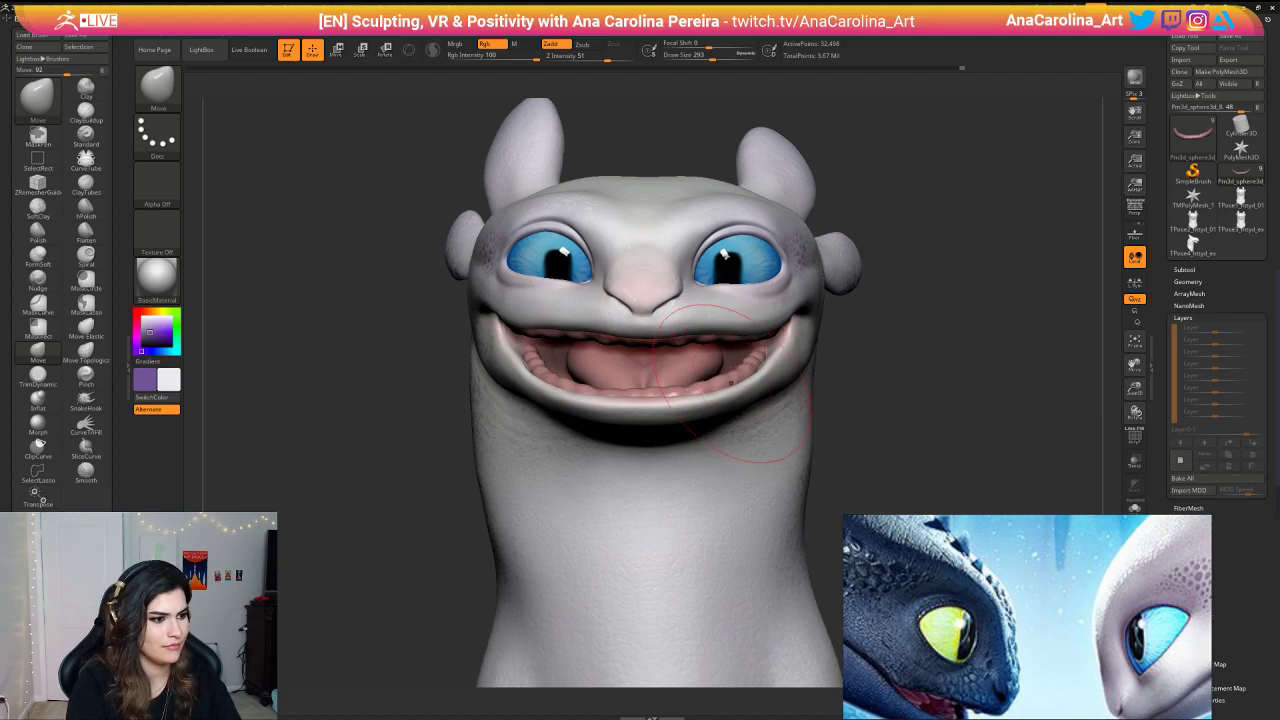
pyautogui.moveTo(735, 384); pyautogui.dragTo(740, 377)
# Step: Examine the whole bust from the front and in profile, and the mouth and eyes up close
pyautogui.moveTo(850, 400)
pyautogui.keyDown('alt'); pyautogui.mouseDown()
pyautogui.moveTo(895, 285)
pyautogui.moveTo(898, 230)
pyautogui.mouseUp(); pyautogui.keyUp('alt')
pyautogui.press('f')
pyautogui.press('f')
pyautogui.press('space')
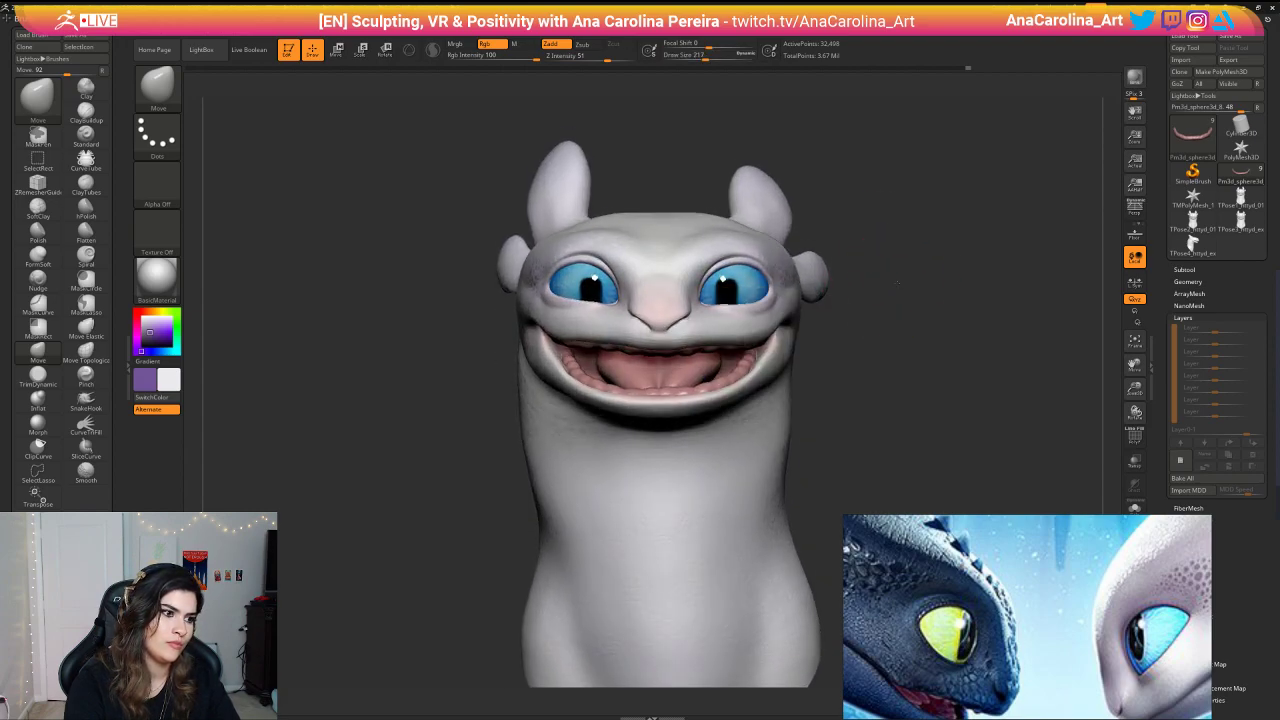
pyautogui.keyDown('alt'); pyautogui.moveTo(897, 283); pyautogui.dragTo(896, 304); pyautogui.keyUp('alt')
pyautogui.press('space')
pyautogui.moveTo(902, 303); pyautogui.dragTo(892, 285)
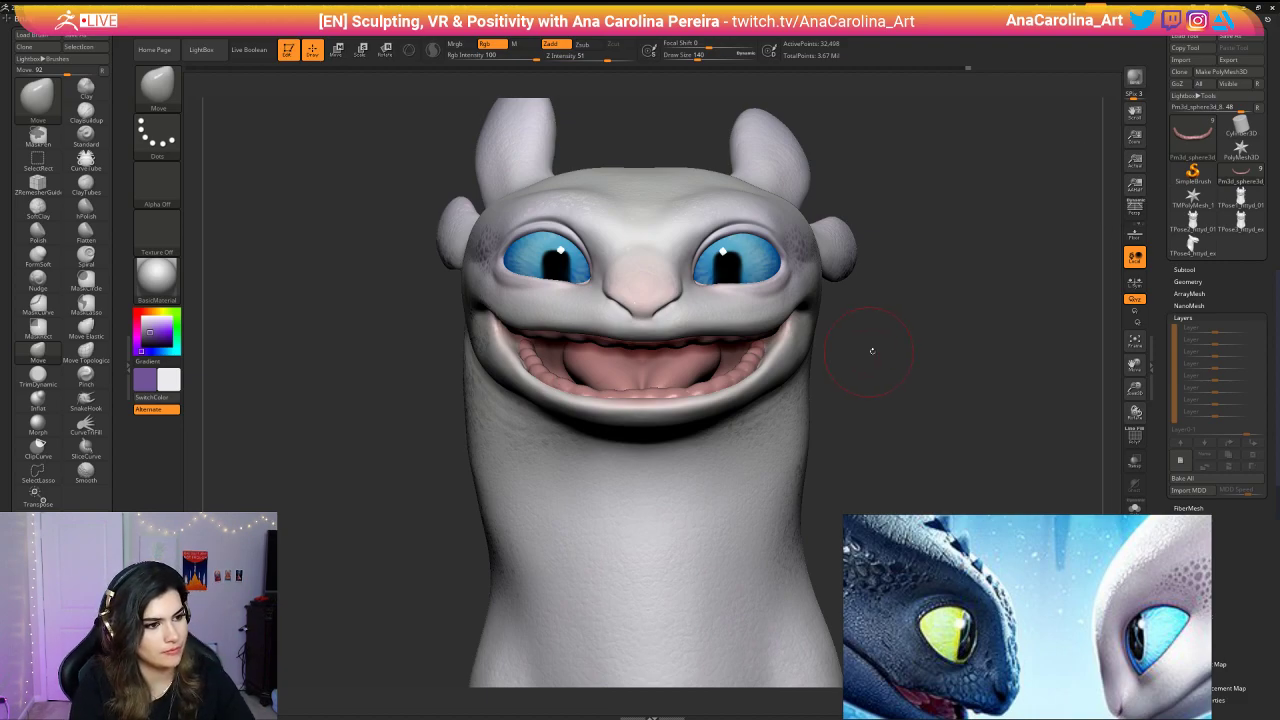
pyautogui.moveTo(872, 351)
pyautogui.mouseDown()
pyautogui.moveTo(610, 480)
pyautogui.moveTo(554, 529)
pyautogui.moveTo(523, 466)
pyautogui.moveTo(590, 493)
pyautogui.moveTo(565, 487)
pyautogui.moveTo(764, 459)
pyautogui.moveTo(726, 438)
pyautogui.moveTo(730, 452)
pyautogui.mouseUp()
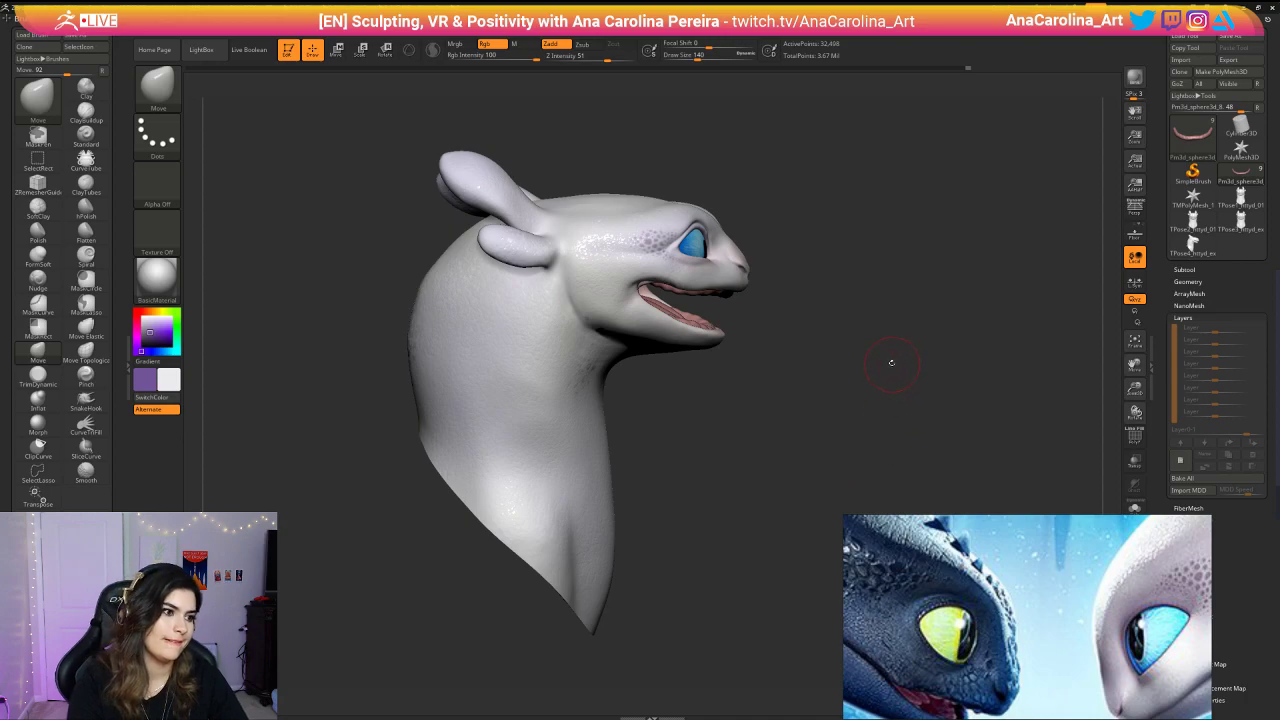
pyautogui.moveTo(891, 362); pyautogui.dragTo(914, 355)
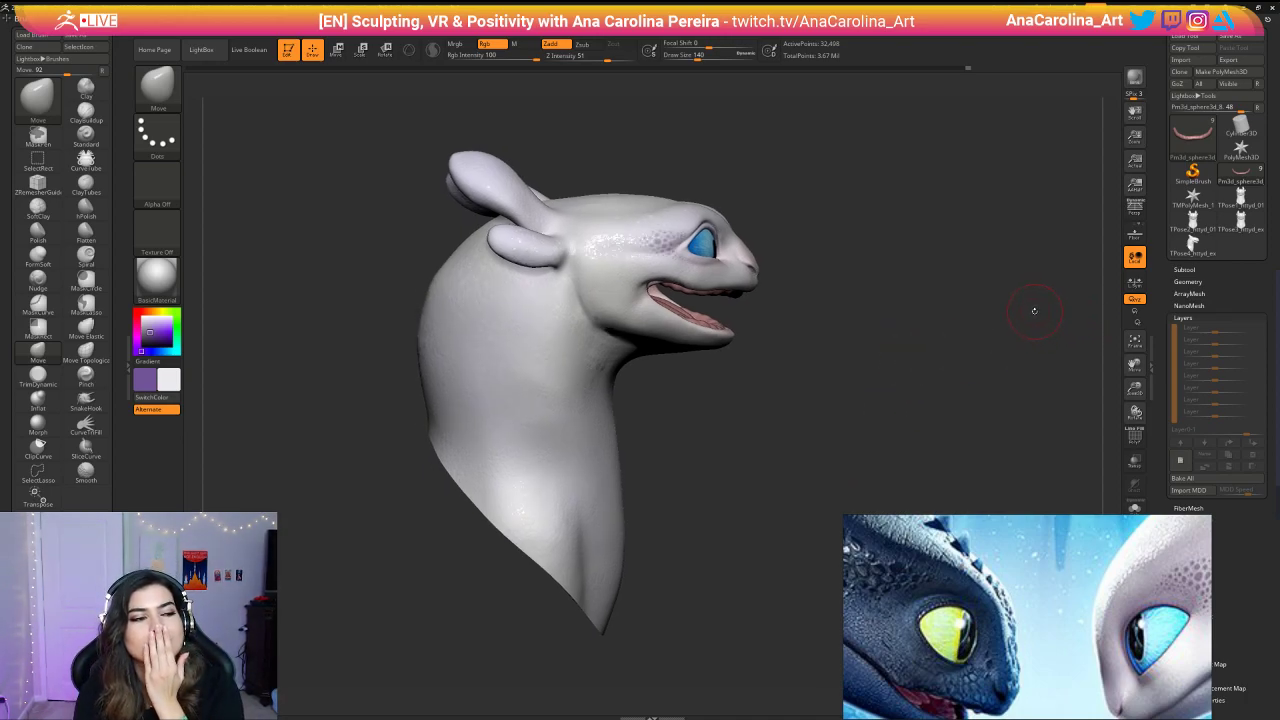
pyautogui.moveTo(1035, 311)
pyautogui.mouseDown()
pyautogui.moveTo(977, 307)
pyautogui.moveTo(977, 277)
pyautogui.moveTo(963, 357)
pyautogui.mouseUp()
pyautogui.moveTo(918, 268)
pyautogui.keyDown('alt'); pyautogui.mouseDown()
pyautogui.moveTo(908, 391)
pyautogui.moveTo(877, 377)
pyautogui.mouseUp(); pyautogui.keyUp('alt')
pyautogui.press('space')
pyautogui.keyDown('alt'); pyautogui.moveTo(931, 246); pyautogui.dragTo(948, 277); pyautogui.keyUp('alt')
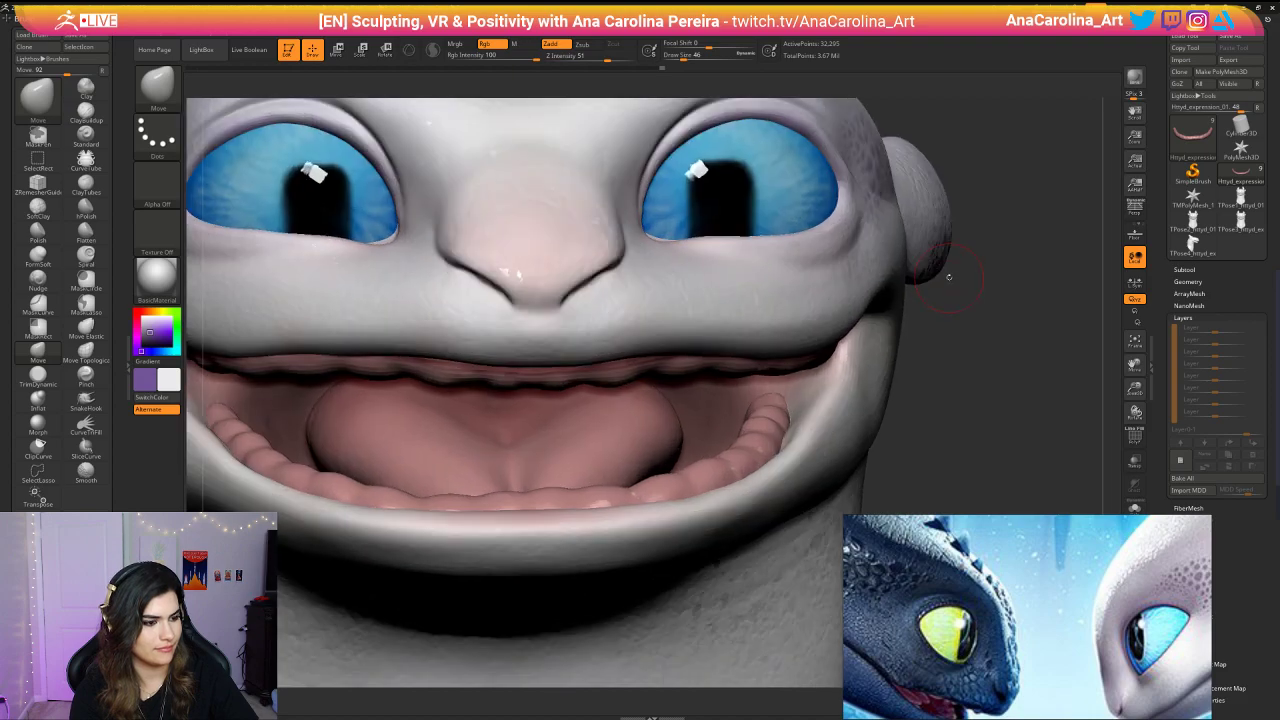
# Step: Switch to the Standard brush at draw size 25 and select the eyes, undoing the trial stroke on the iris
pyautogui.press('b')
pyautogui.press('s')
pyautogui.press('t')
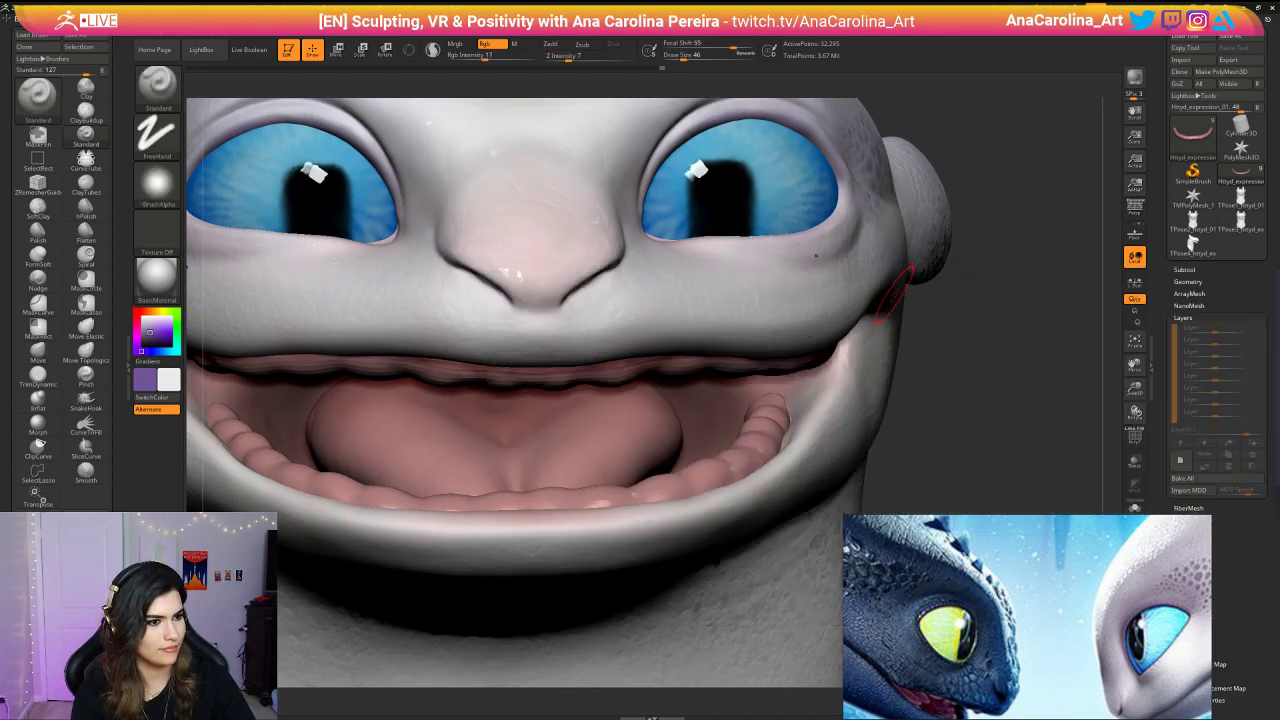
pyautogui.press('space')
pyautogui.moveTo(889, 292); pyautogui.dragTo(887, 292)
pyautogui.keyDown('alt'); pyautogui.click(372, 191); pyautogui.keyUp('alt')
pyautogui.moveTo(300, 184); pyautogui.dragTo(372, 191)
pyautogui.hotkey('ctrl', 'z')
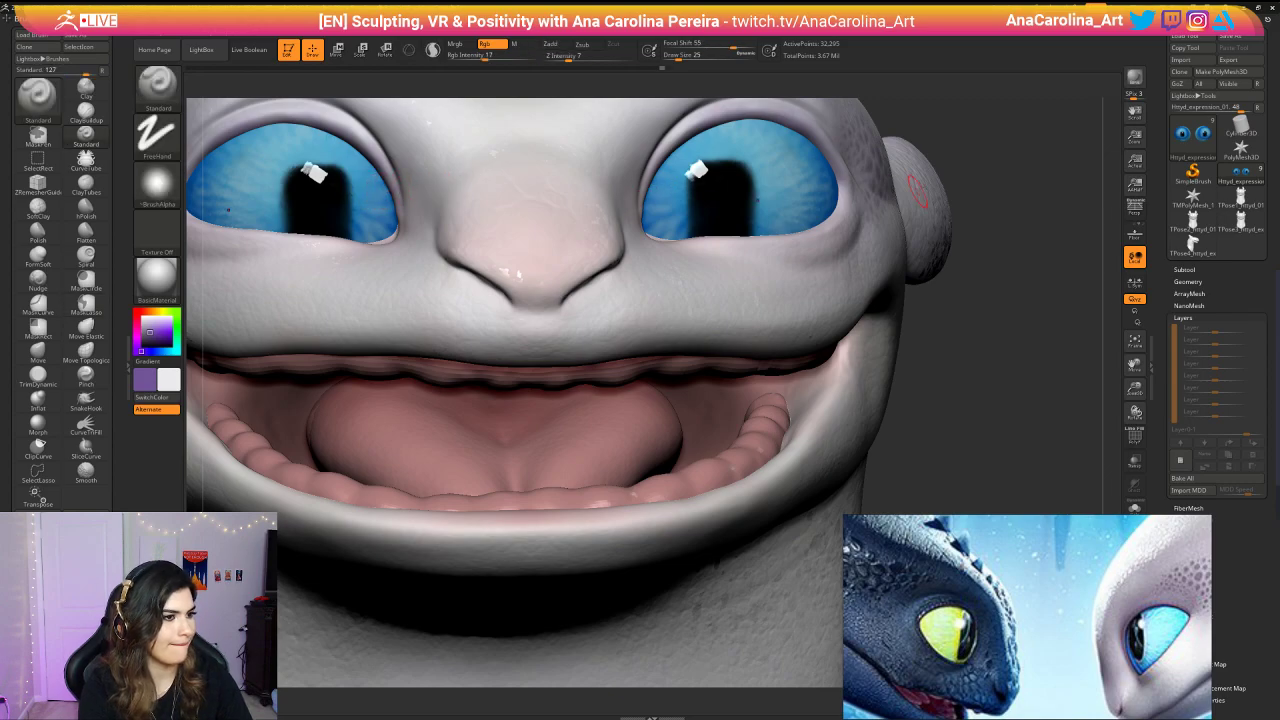
# Step: Examine the expression on the whole head from three-quarter and front views on both sides
pyautogui.keyDown('alt'); pyautogui.moveTo(962, 190); pyautogui.dragTo(955, 150); pyautogui.keyUp('alt')
pyautogui.keyDown('alt'); pyautogui.moveTo(768, 140); pyautogui.dragTo(1060, 243); pyautogui.keyUp('alt')
pyautogui.keyDown('alt'); pyautogui.moveTo(943, 246); pyautogui.dragTo(852, 224); pyautogui.keyUp('alt')
pyautogui.keyDown('alt'); pyautogui.moveTo(1101, 239); pyautogui.dragTo(953, 283); pyautogui.keyUp('alt')
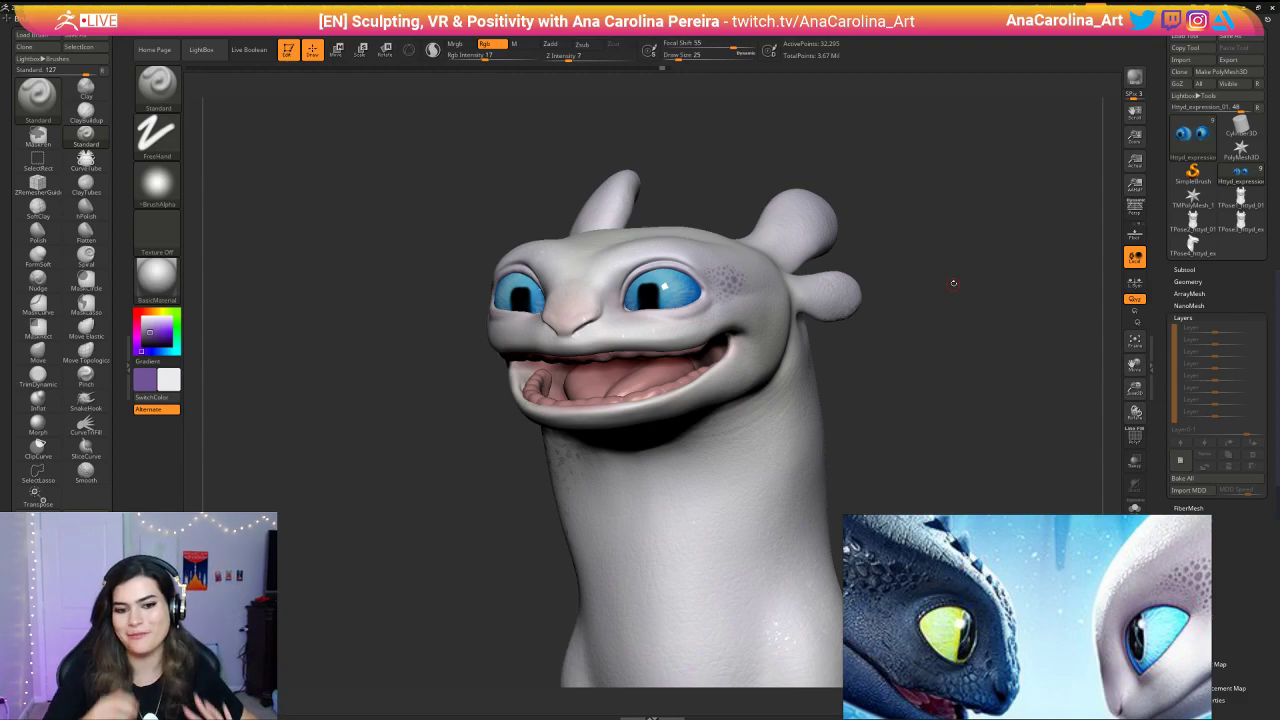
pyautogui.moveTo(838, 389)
pyautogui.mouseDown()
pyautogui.moveTo(926, 391)
pyautogui.moveTo(885, 404)
pyautogui.moveTo(985, 345)
pyautogui.moveTo(970, 384)
pyautogui.mouseUp()
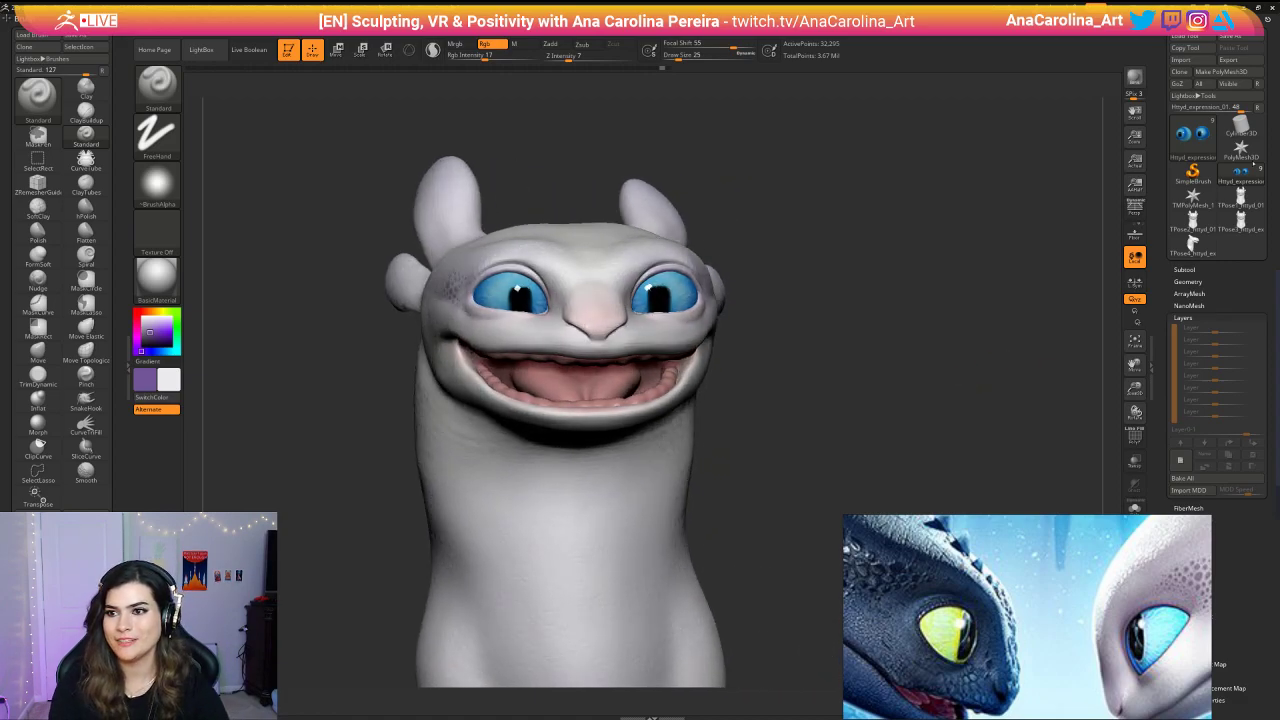
pyautogui.moveTo(1243, 150)
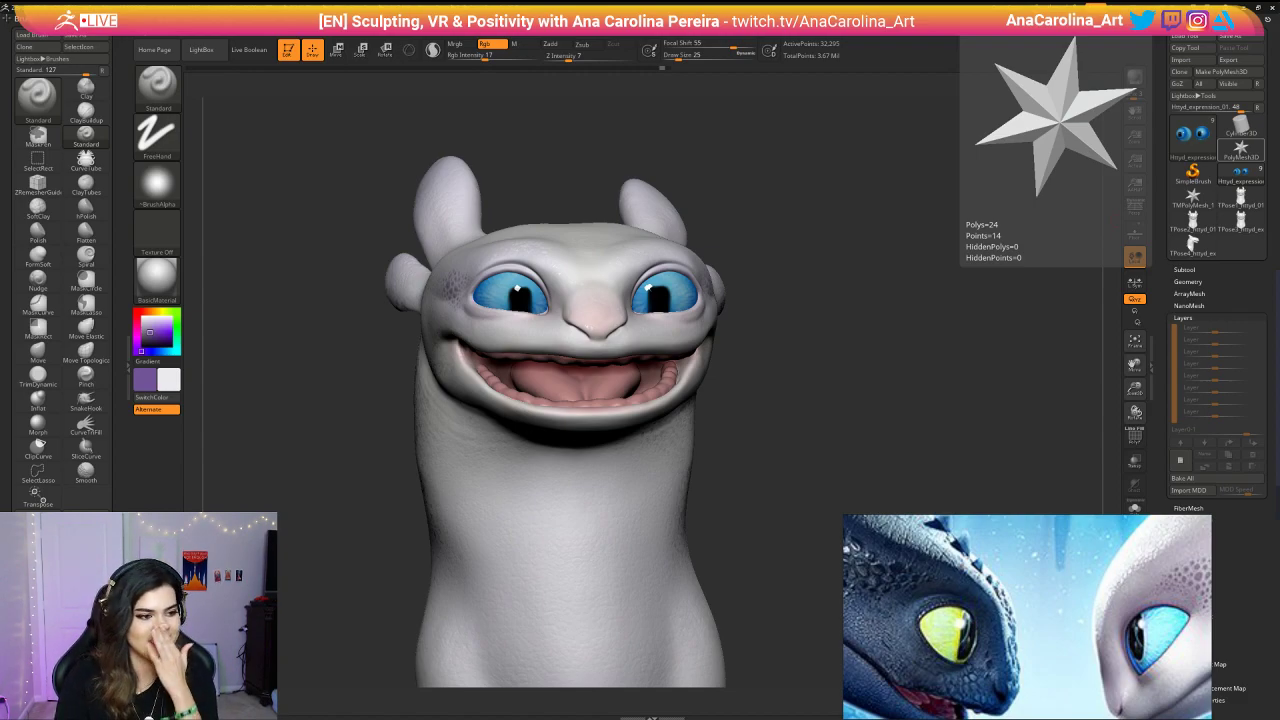
pyautogui.moveTo(992, 338); pyautogui.dragTo(789, 363, button='right')
pyautogui.moveTo(325, 622); pyautogui.dragTo(791, 357, button='right')
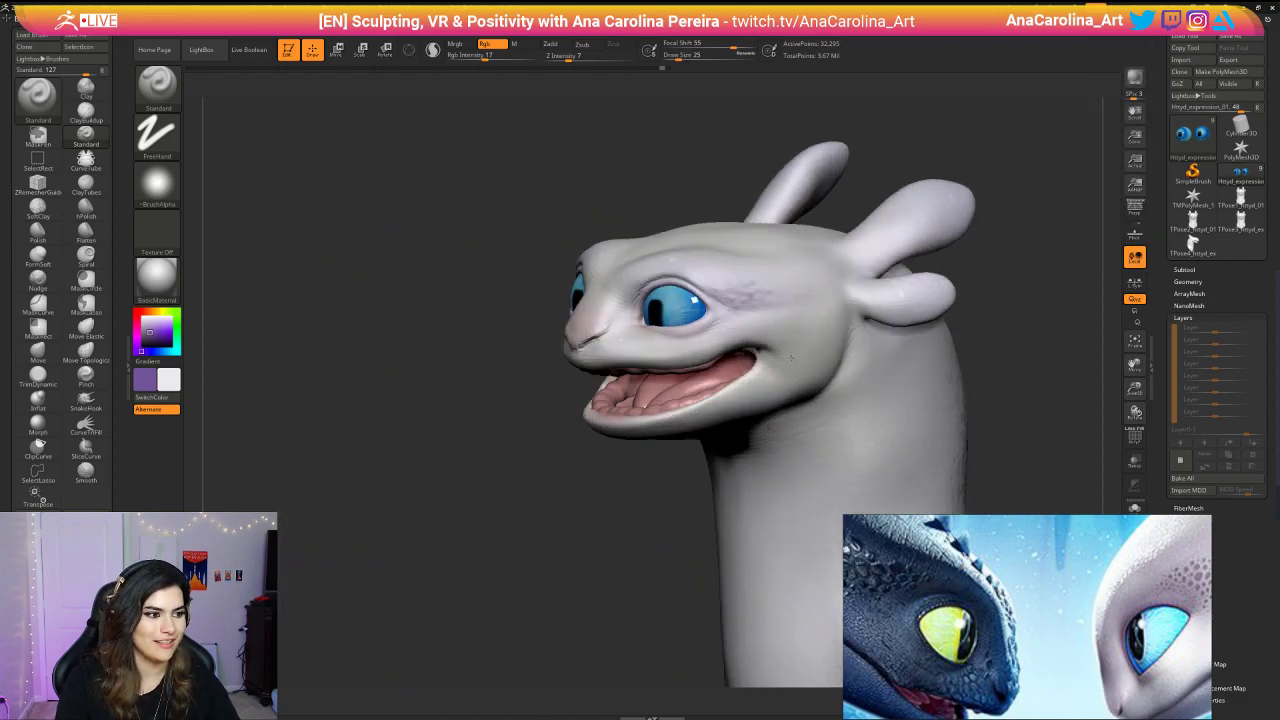
# Step: Leave a snapshot of the bust's profile on the canvas and place the live bust beside it in three-quarter view
pyautogui.moveTo(640, 510)
pyautogui.mouseDown()
pyautogui.moveTo(531, 517)
pyautogui.moveTo(652, 541)
pyautogui.moveTo(661, 492)
pyautogui.mouseUp()
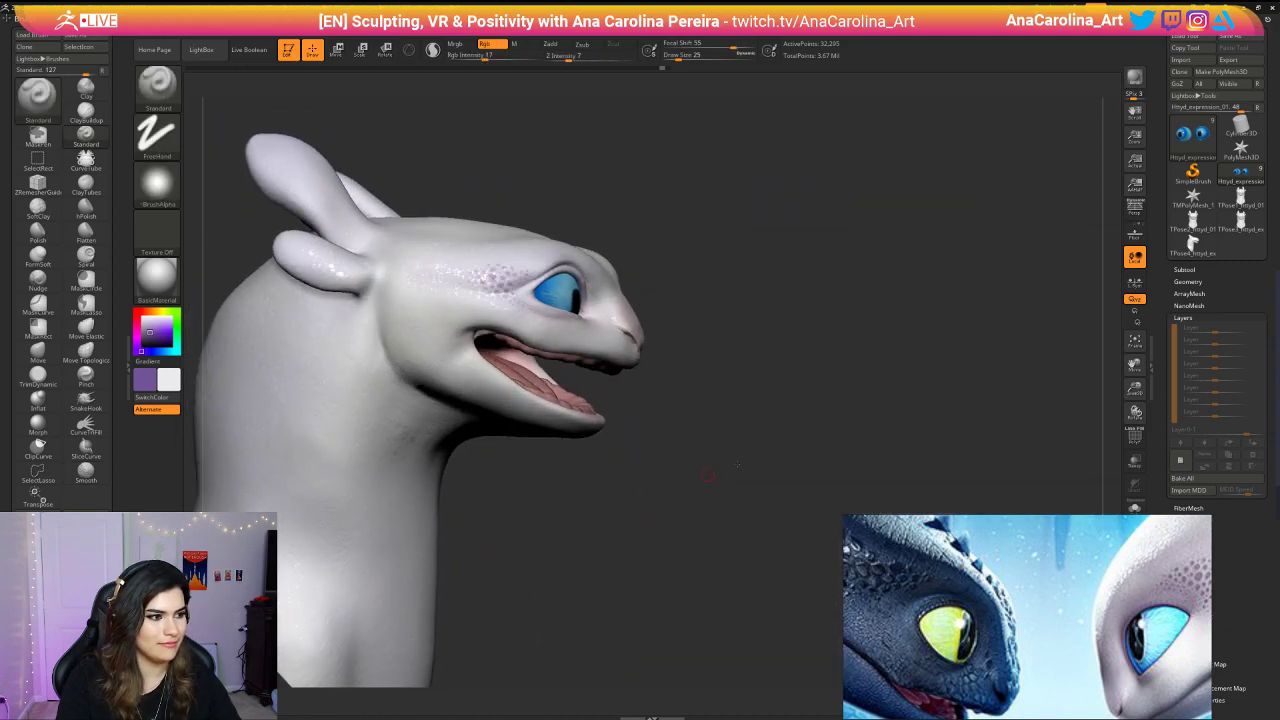
pyautogui.hotkey('shift', 's')
pyautogui.keyDown('alt'); pyautogui.moveTo(737, 463); pyautogui.dragTo(1110, 440); pyautogui.keyUp('alt')
pyautogui.moveTo(1110, 440); pyautogui.dragTo(720, 461)
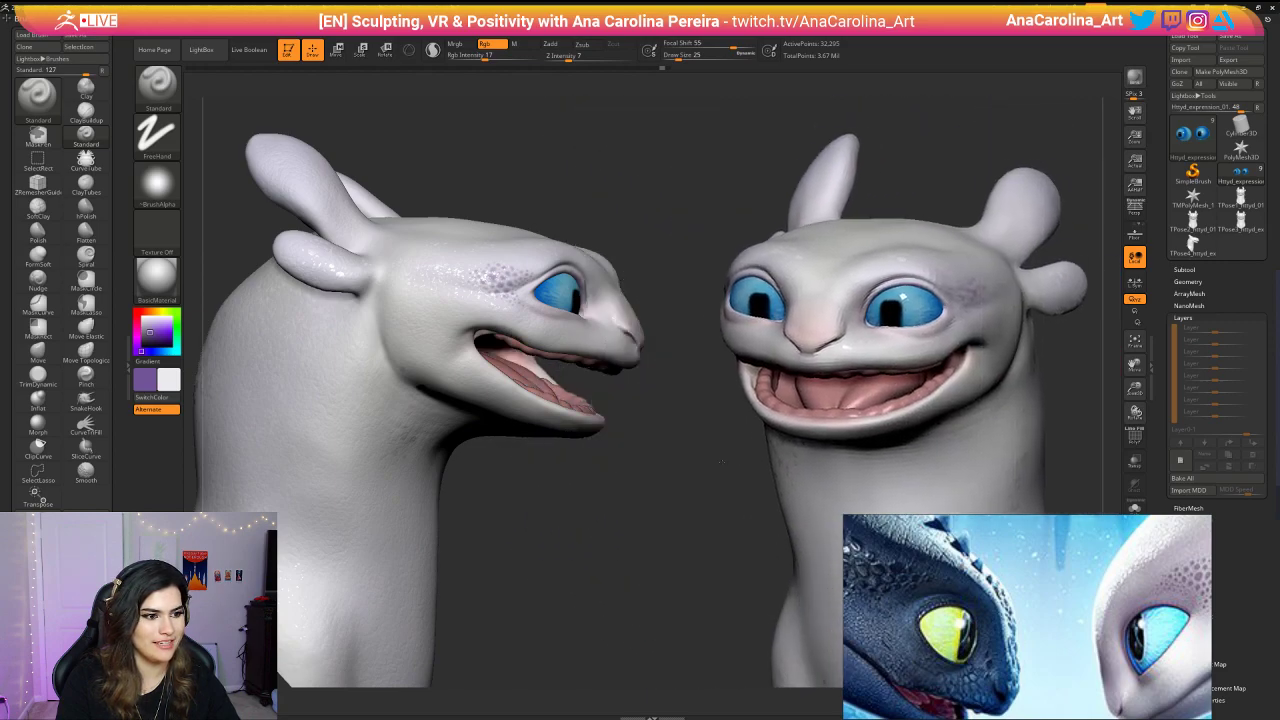